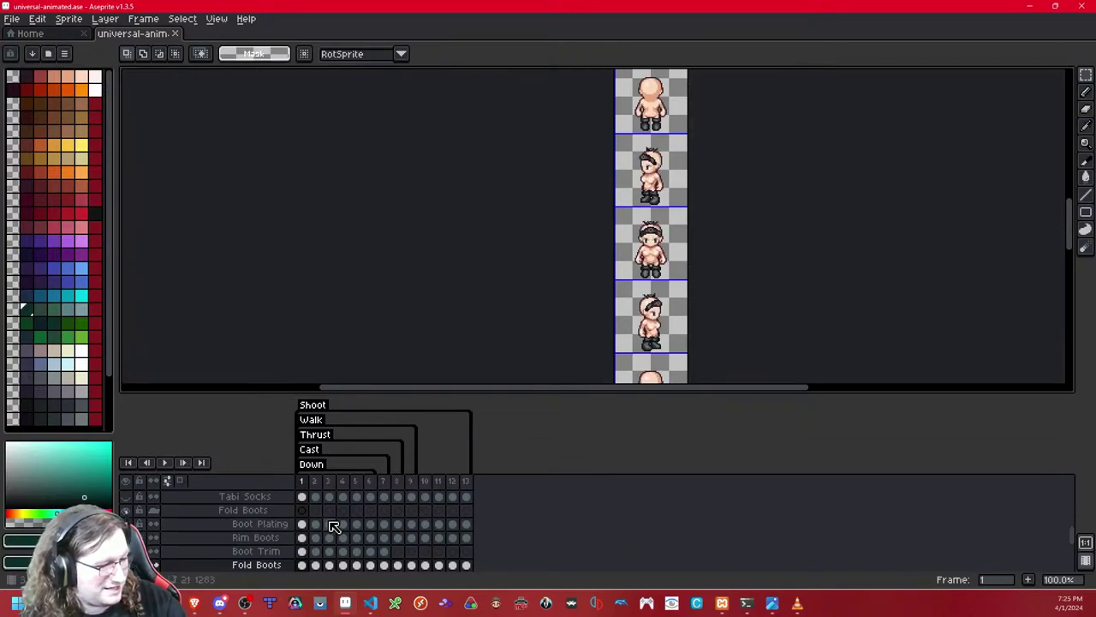
Step: Export the Boot Plating layer as a sprite sheet named female in the shoes/boots_plating/universal folder
click(248, 524)
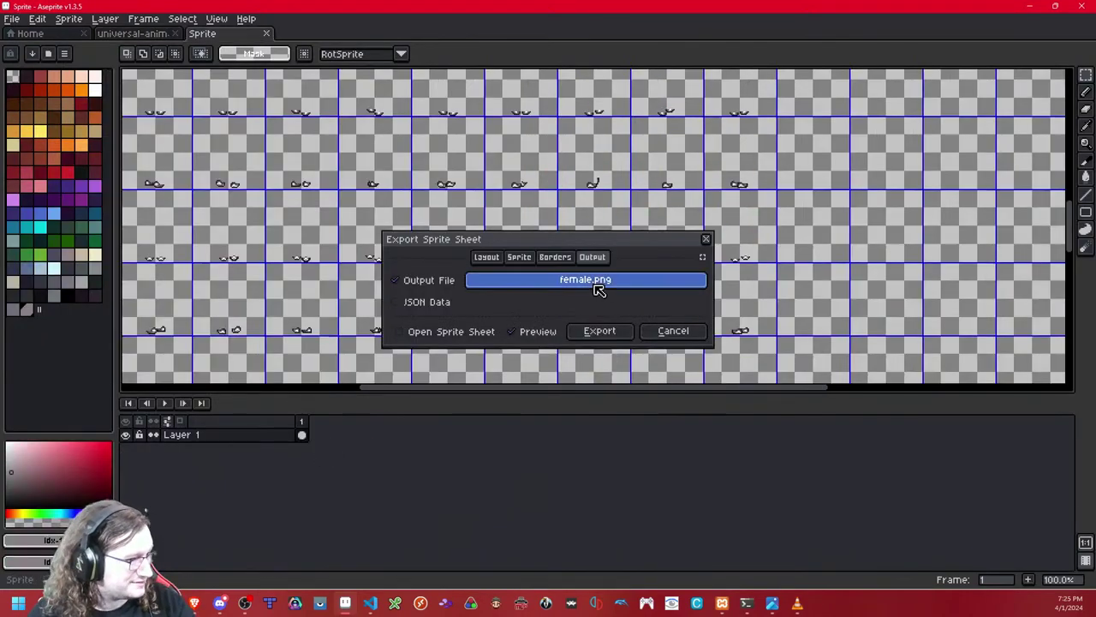
click(597, 283)
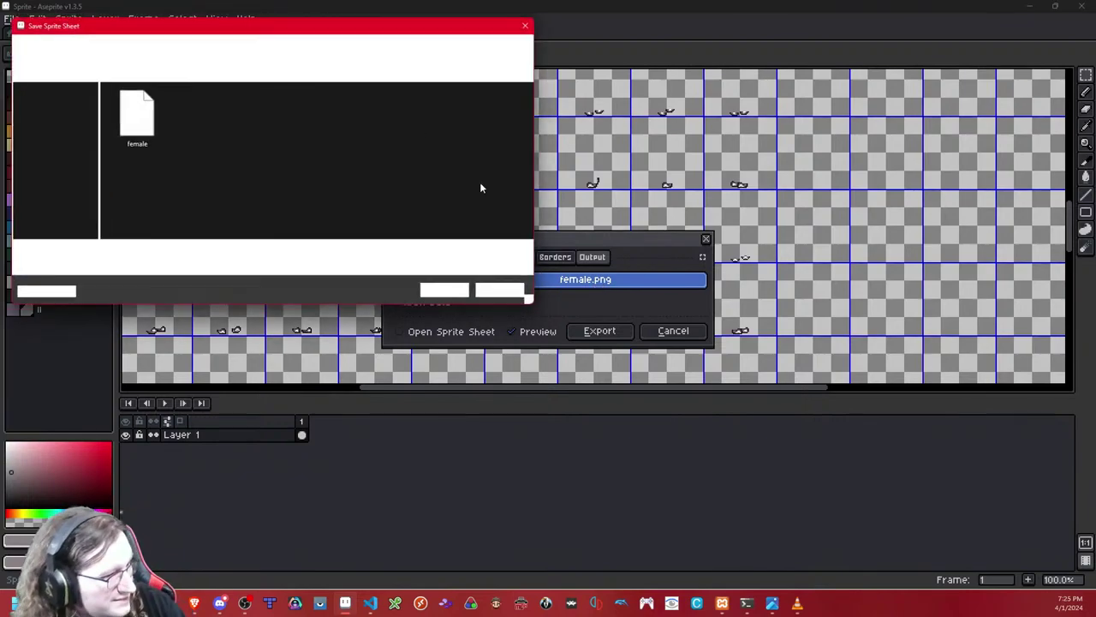
click(235, 47)
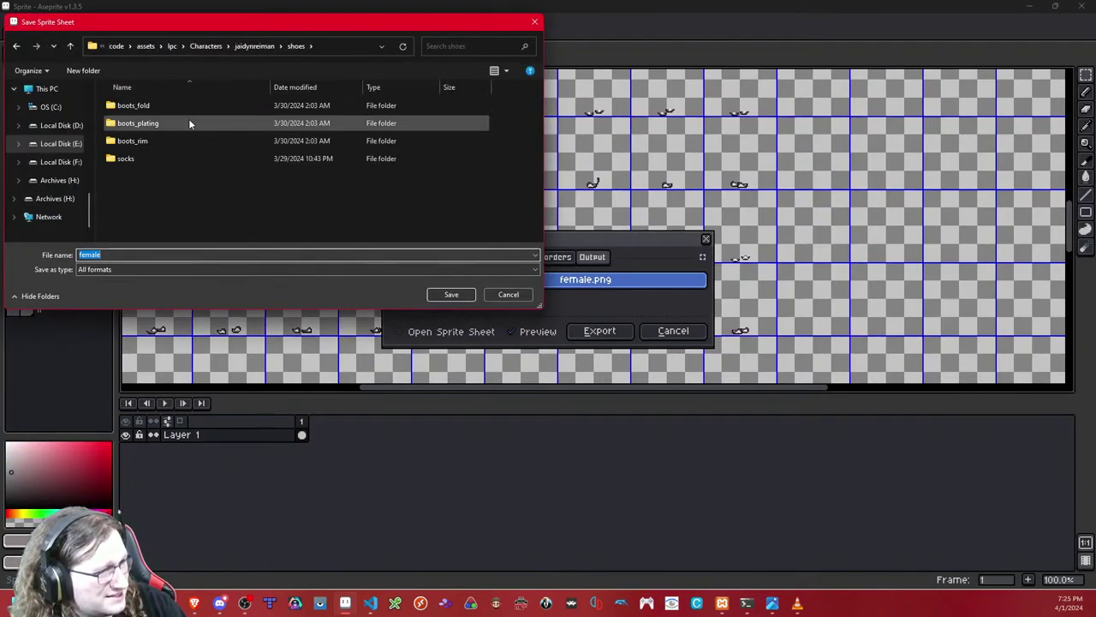
double_click(189, 118)
double_click(206, 108)
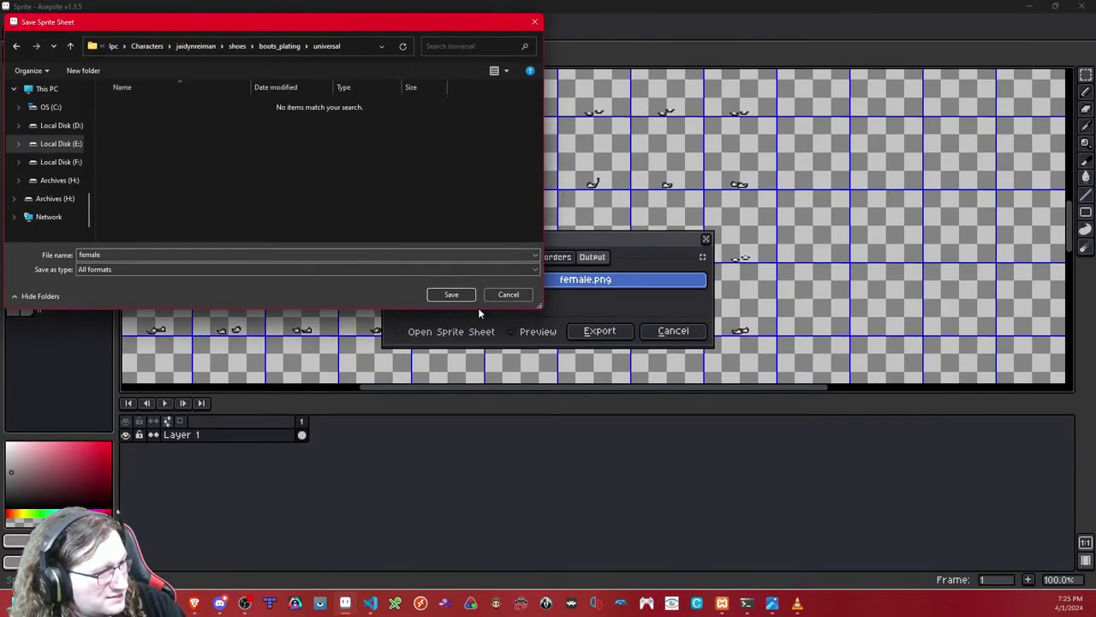
click(451, 294)
click(599, 330)
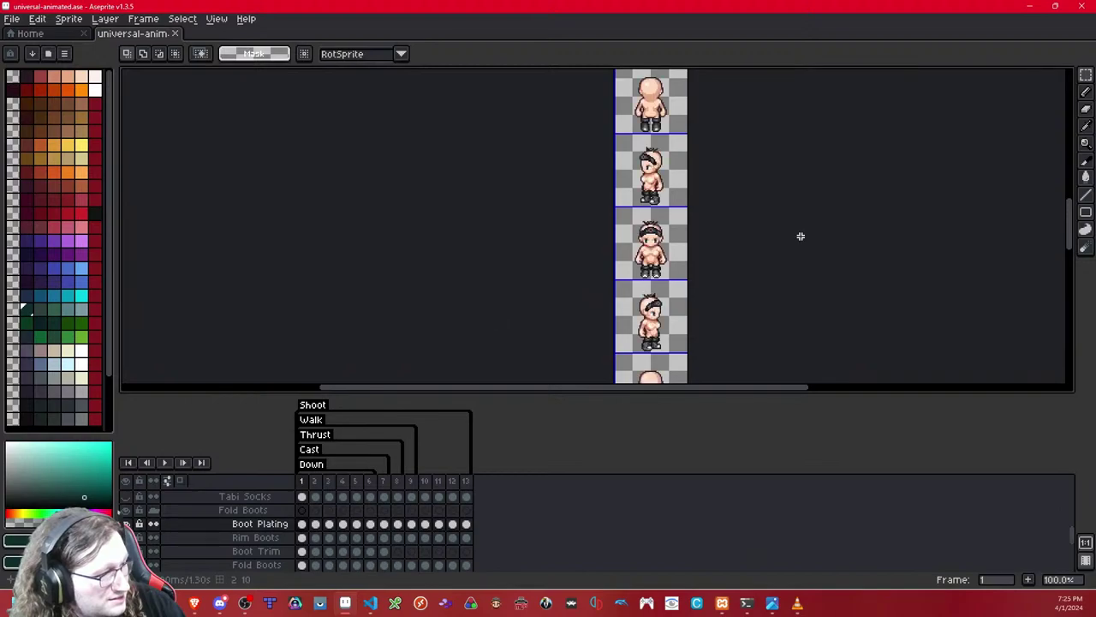
Step: Close universal-animated.ase and reopen it from the recent files
click(176, 34)
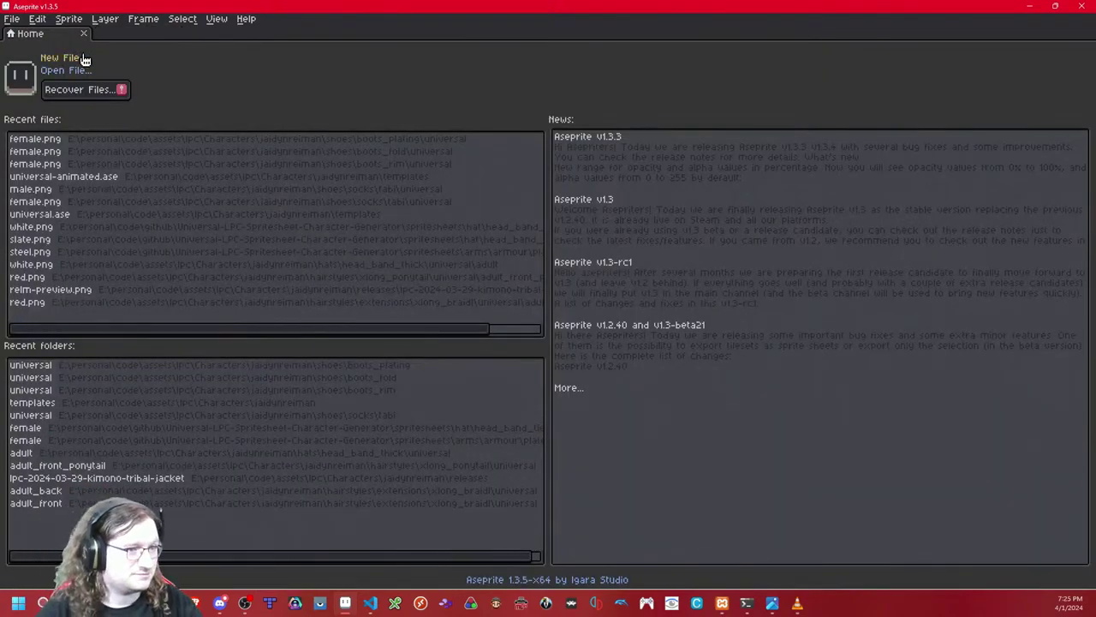
click(128, 176)
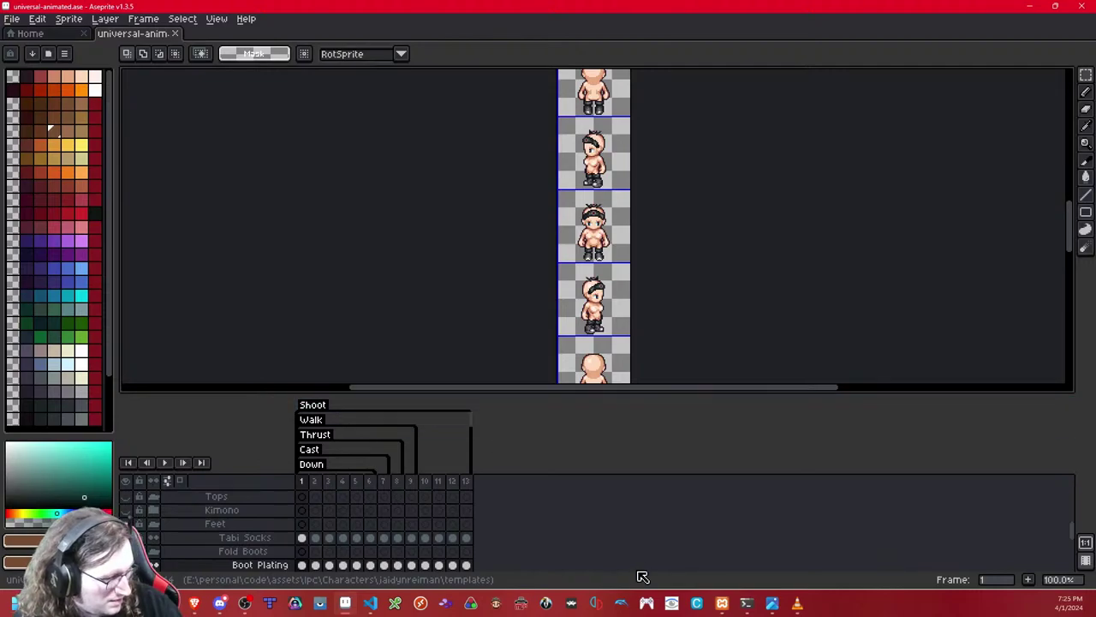
click(746, 603)
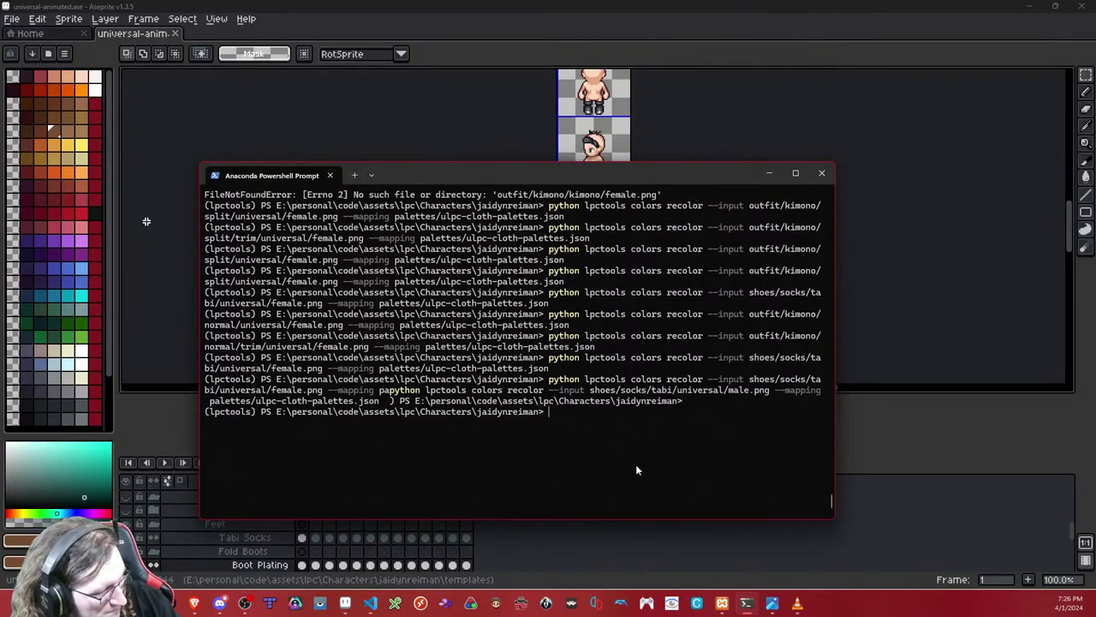
mouse_move(367, 604)
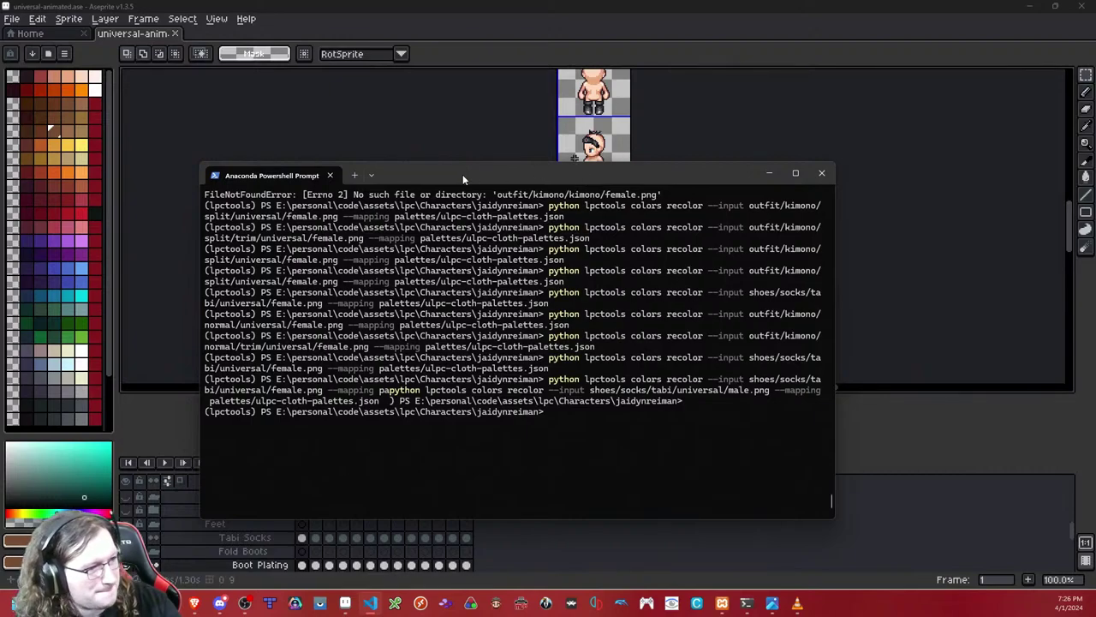
click(23, 24)
mouse_move(51, 63)
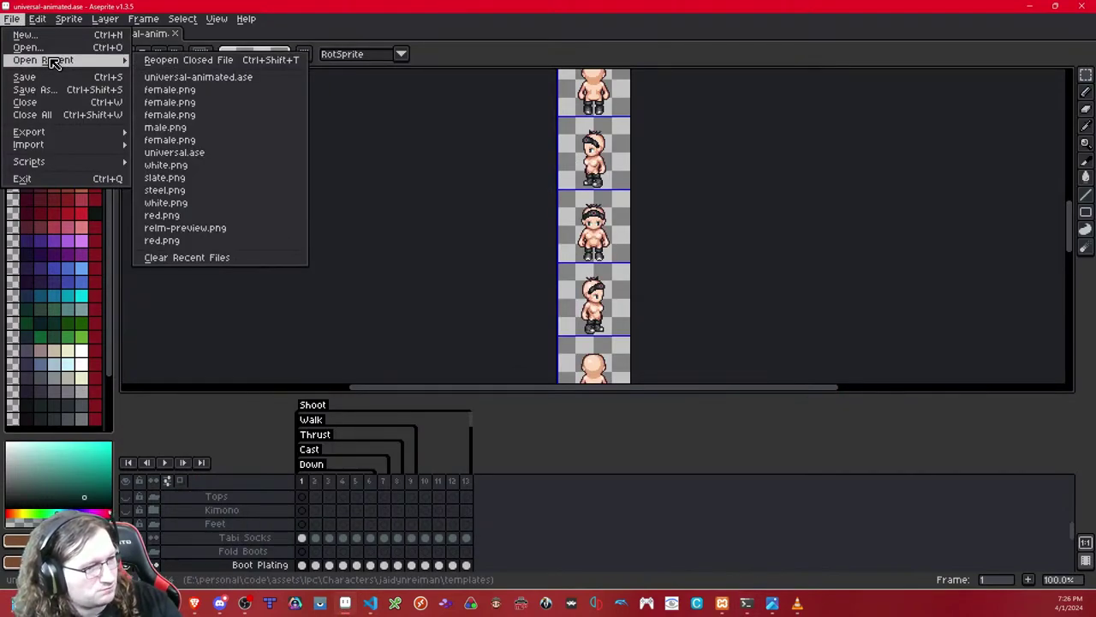
click(38, 47)
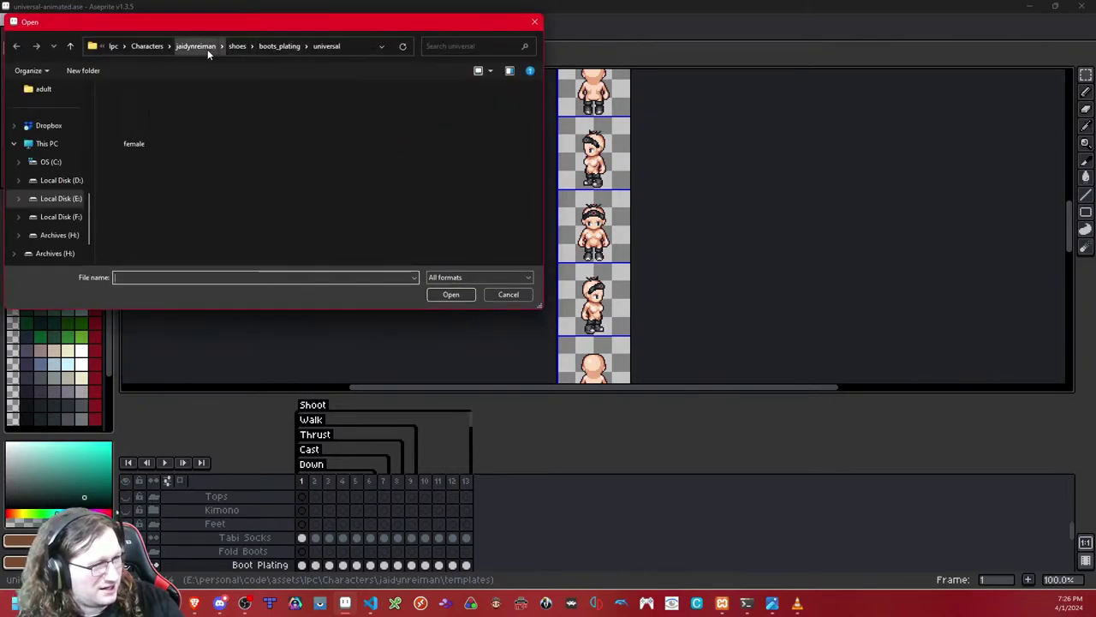
click(147, 46)
click(240, 46)
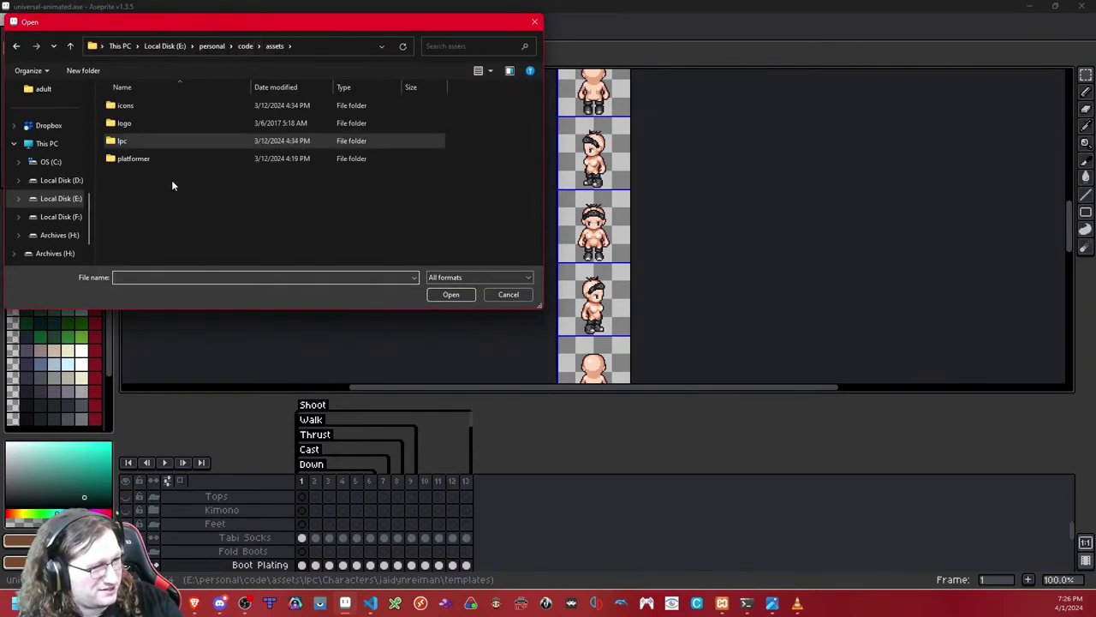
click(142, 147)
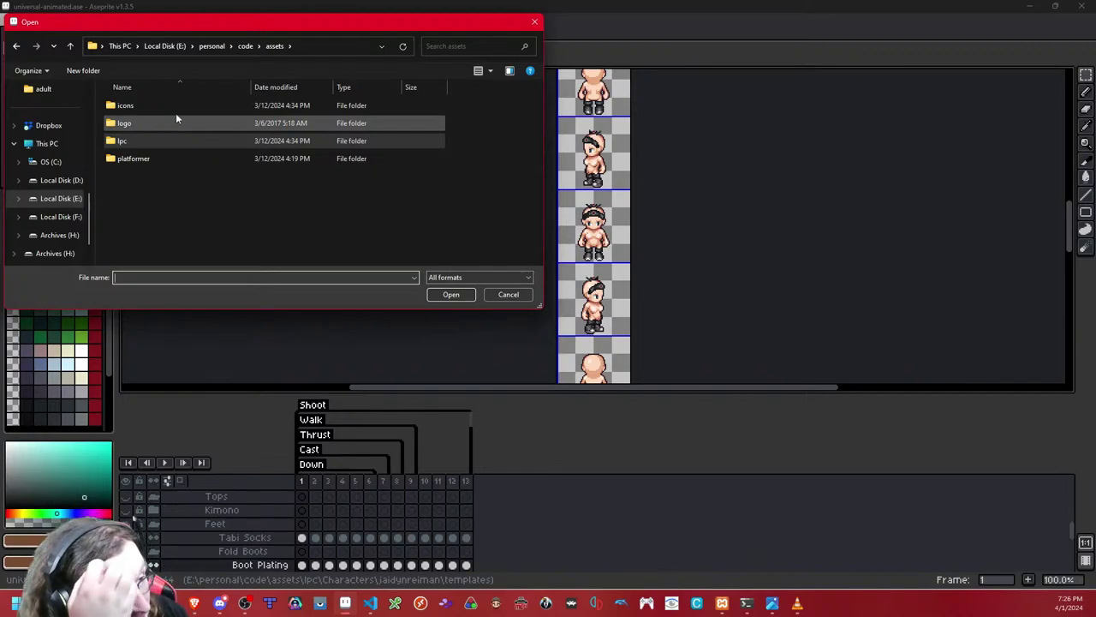
click(508, 294)
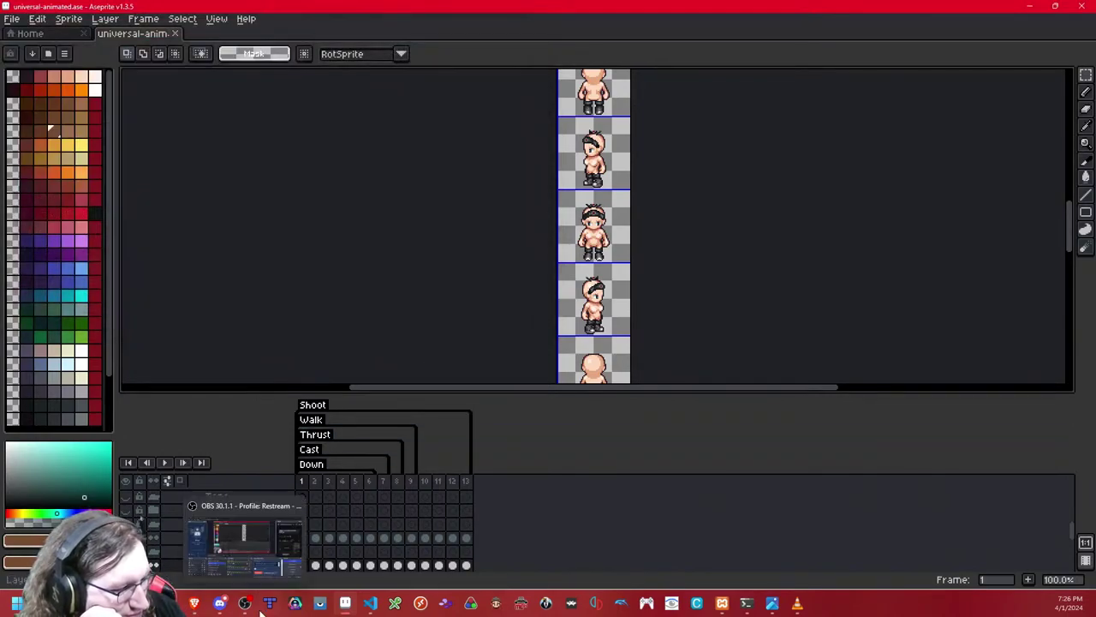
Step: Show the Belts group with the obi on the character and hide the Feet group
scroll(171, 533, up, 5)
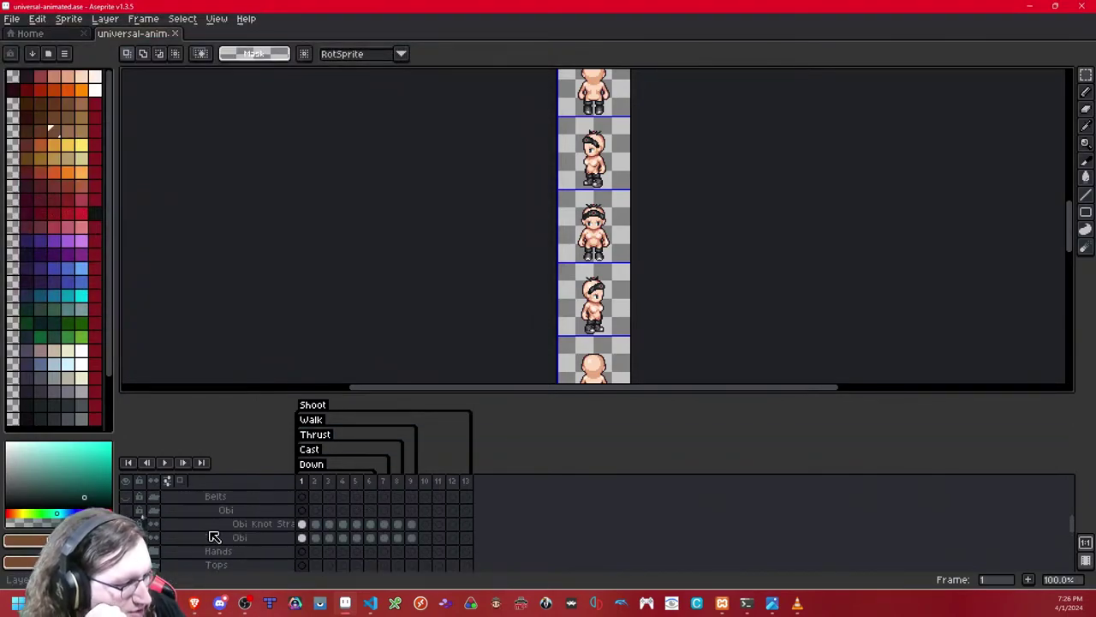
click(212, 525)
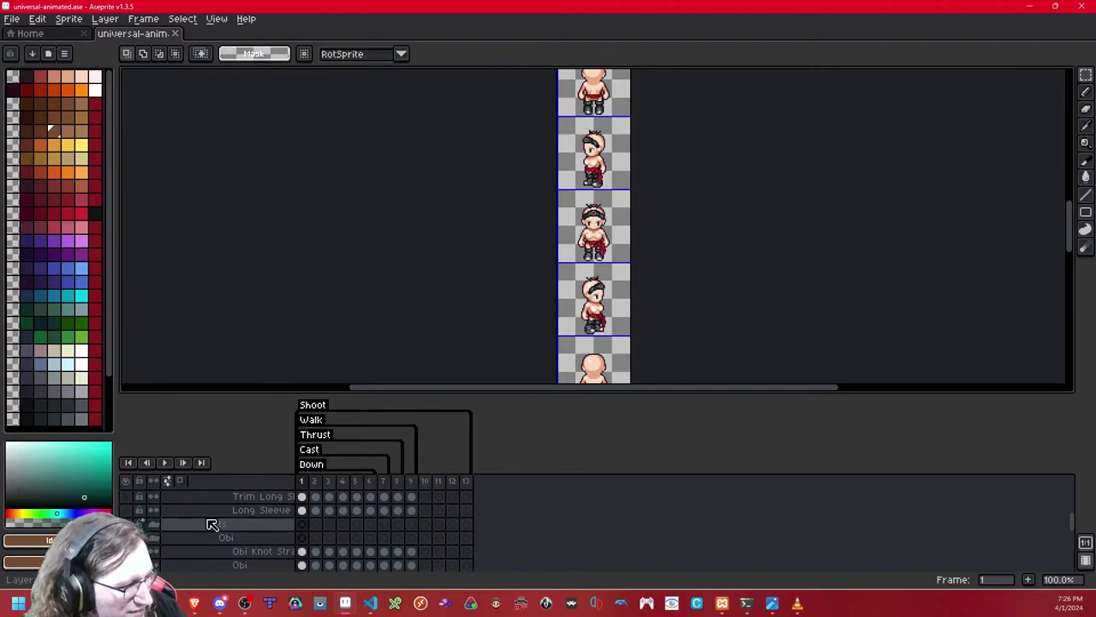
scroll(207, 524, down, 5)
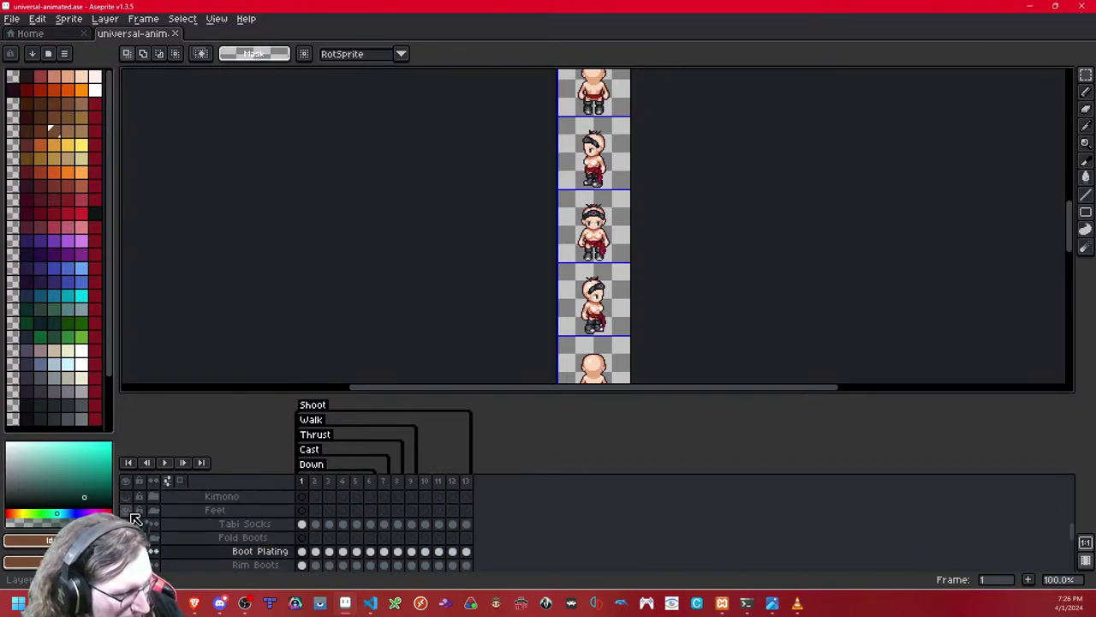
click(130, 513)
Step: Play through the frames of the casting rows at the start of the sheet to check the obi
drag(680, 197, 675, 348)
drag(634, 112, 644, 347)
drag(621, 156, 639, 337)
drag(667, 183, 678, 323)
drag(727, 249, 680, 82)
scroll(699, 215, up, 3)
key(Right)
key(Right)
key(Right)
key(Right)
key(Right)
key(Right)
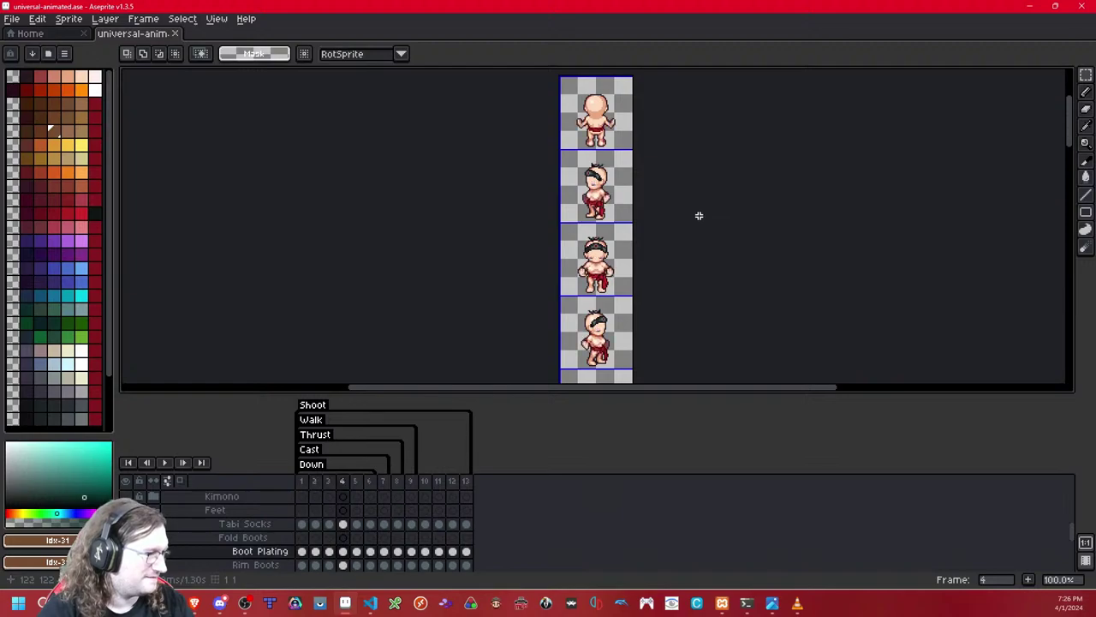
key(Left)
key(Left)
key(Left)
key(Left)
key(Left)
key(Left)
Step: Go back and forth through the frames of the thrust rows to check how the obi moves
drag(703, 299, 694, 84)
drag(677, 280, 661, 178)
key(Right)
key(Right)
key(Right)
key(Right)
key(Right)
key(Right)
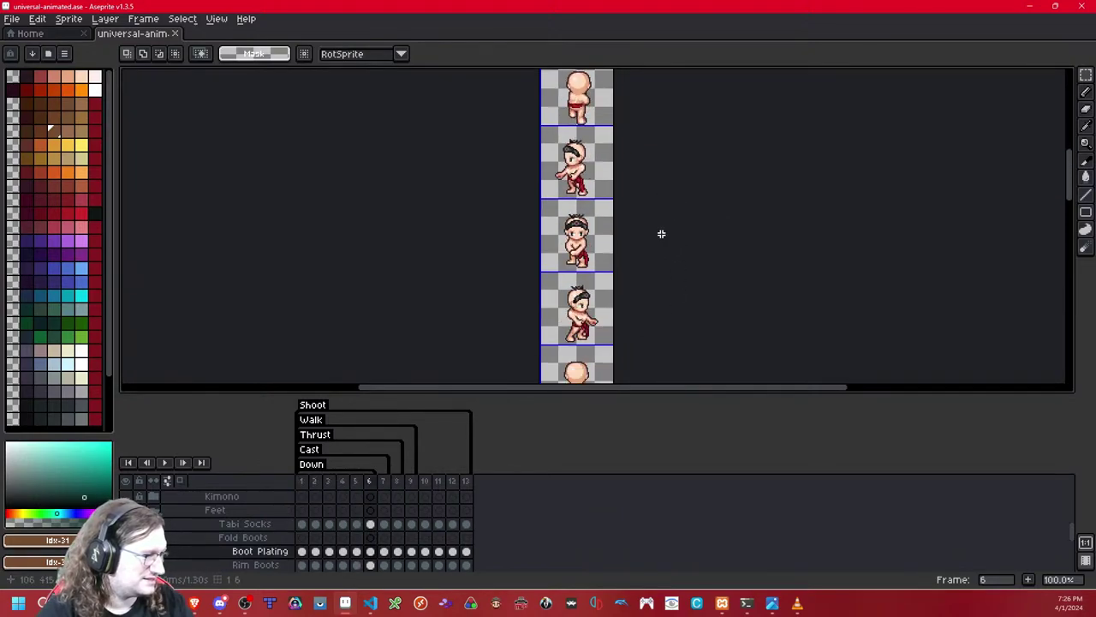
key(Left)
key(Left)
key(Left)
key(Left)
key(Left)
key(Right)
key(Right)
key(Right)
key(Right)
key(Right)
key(Right)
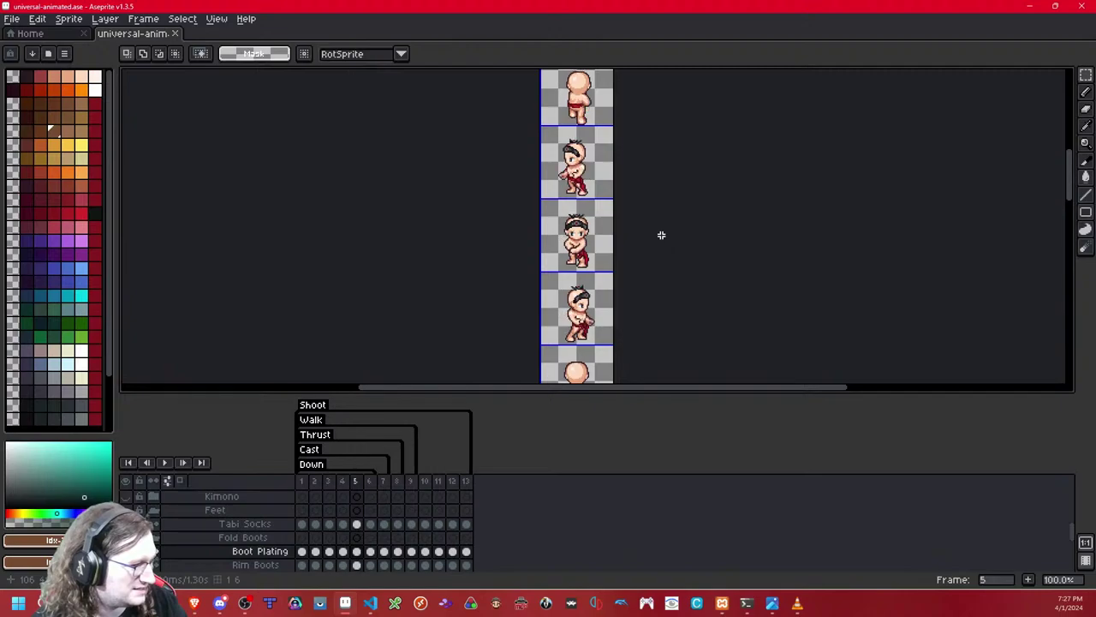
key(Left)
key(Left)
key(Left)
key(Left)
key(Left)
key(Left)
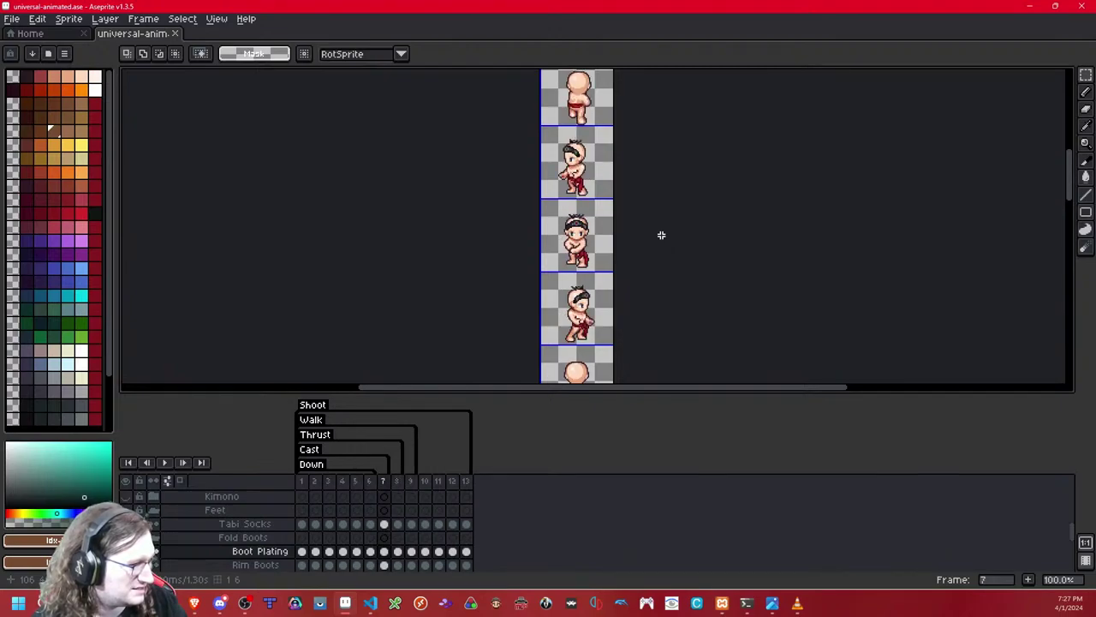
key(Right)
key(Right)
key(Right)
key(Right)
key(Right)
key(Right)
key(Right)
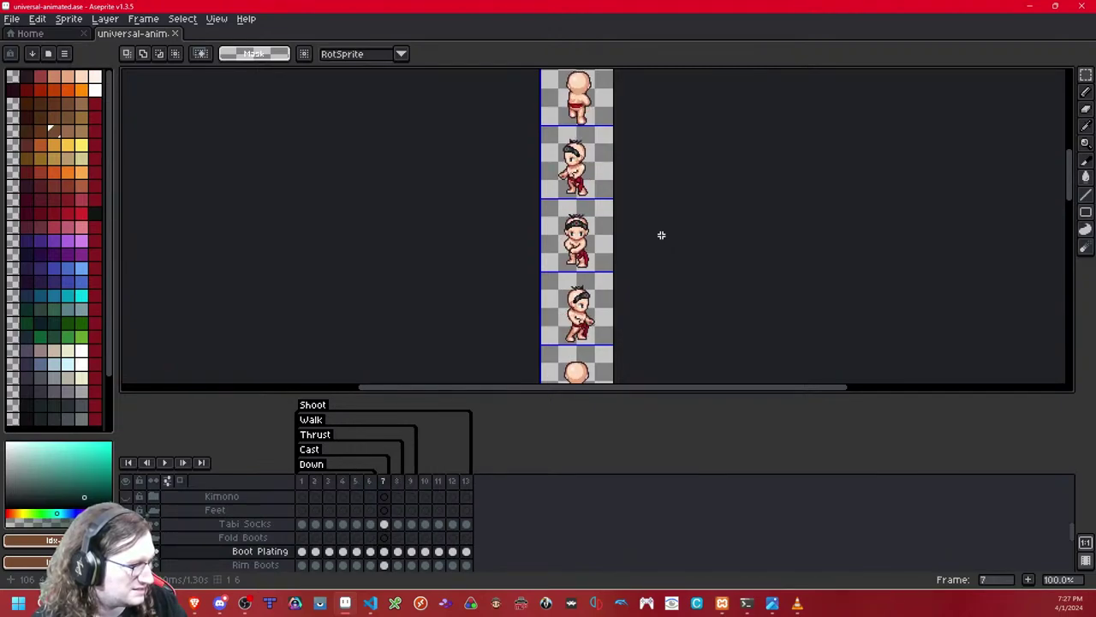
key(Left)
Step: Go through the frames of the walk rows in both directions to check the obi in each facing direction
drag(646, 273, 641, 179)
key(Right)
key(Right)
key(Right)
key(Left)
key(Left)
key(Left)
key(Left)
key(Left)
key(Left)
key(Left)
key(Left)
key(Left)
key(Left)
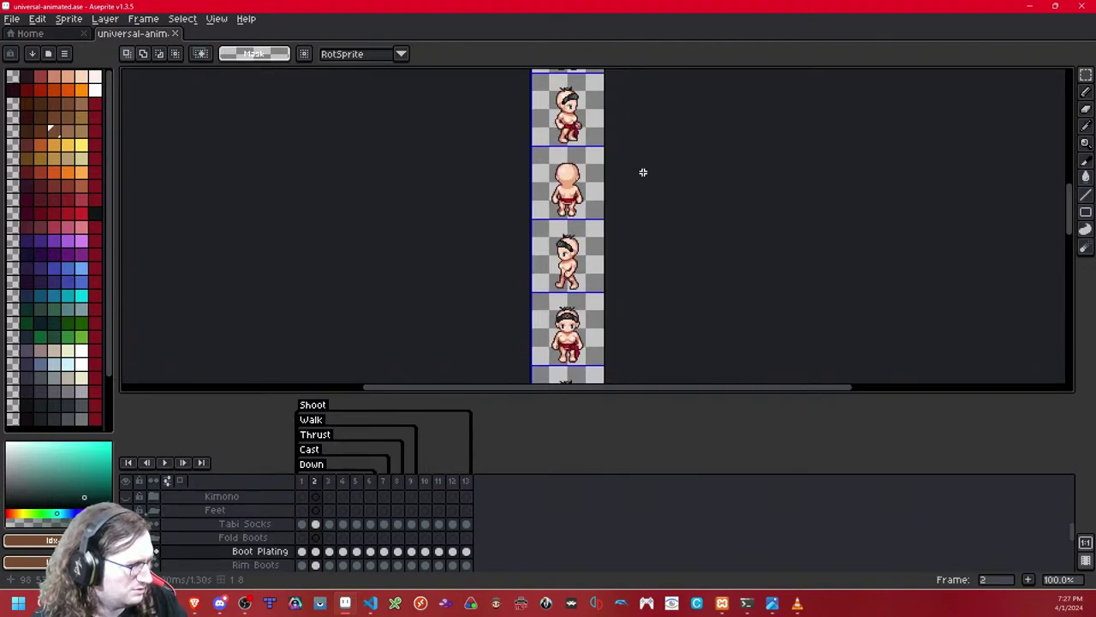
key(Right)
drag(636, 220, 619, 94)
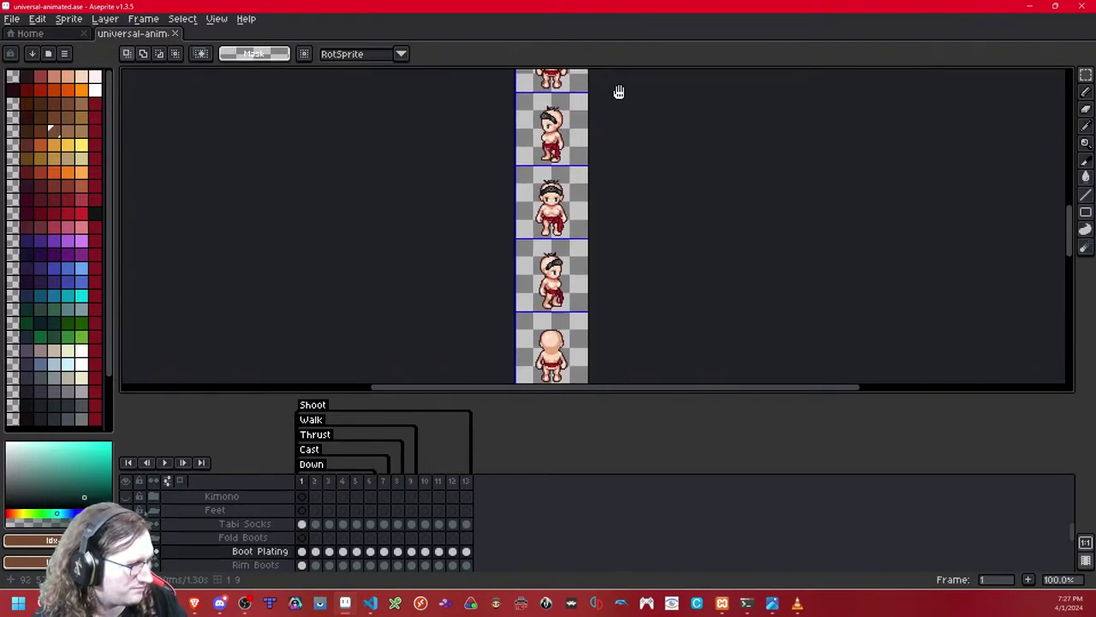
key(Right)
key(Right)
key(Right)
key(Right)
key(Right)
key(Right)
key(Right)
key(Right)
key(Right)
key(Left)
key(Left)
key(Left)
key(Left)
key(Left)
key(Left)
key(Left)
key(Left)
key(Left)
key(Left)
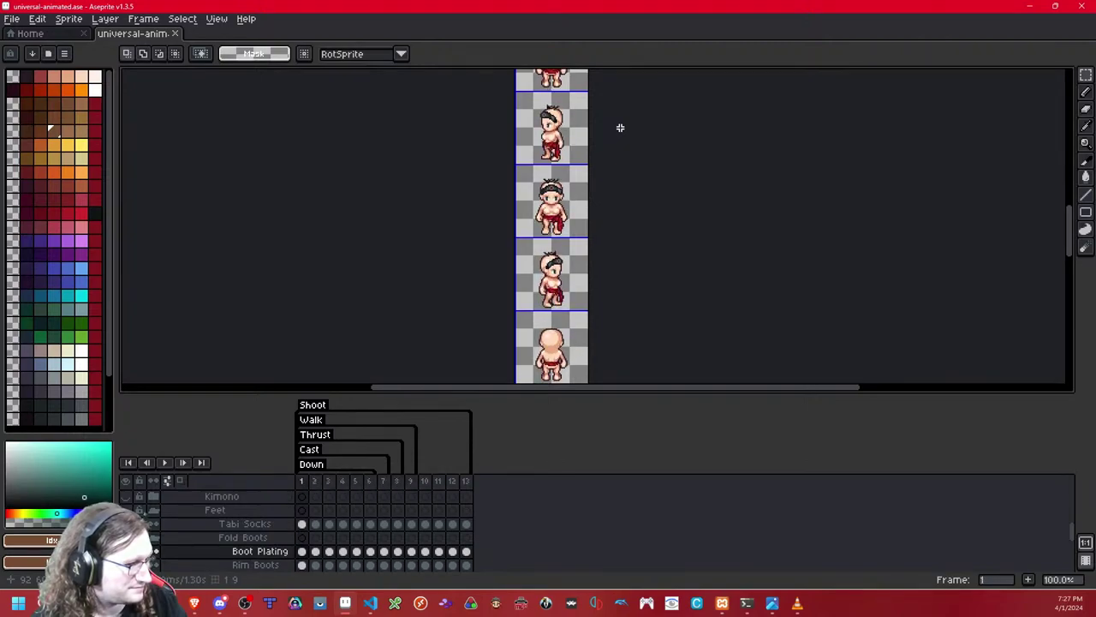
scroll(621, 126, up, 1)
key(1)
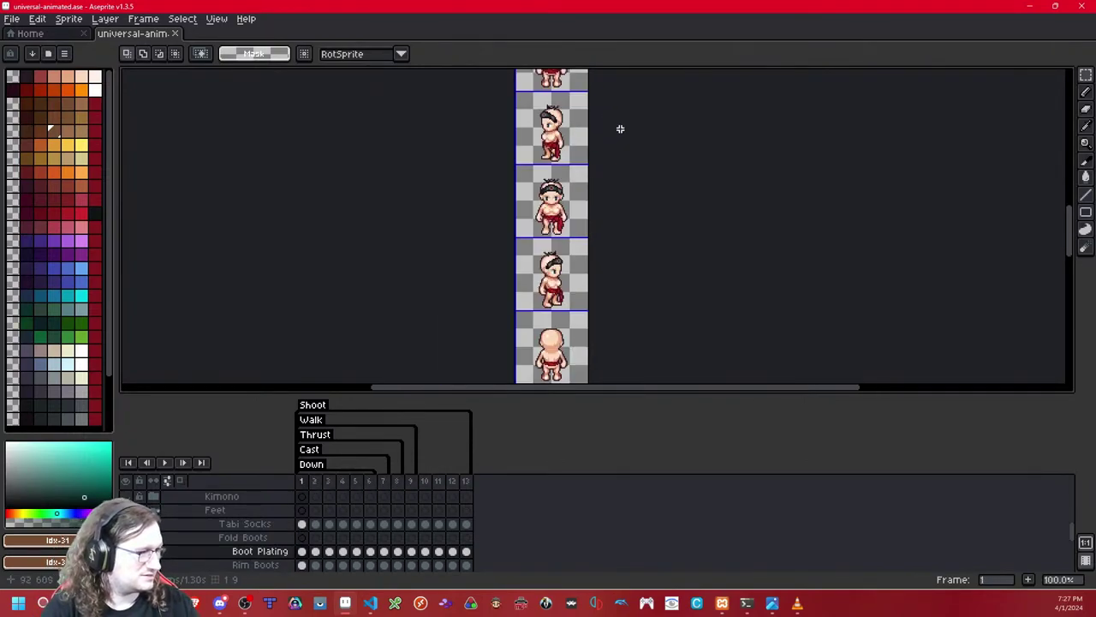
Step: Select the Obi layer at frame 1 and toggle its visibility to inspect the sash on the left-facing walk sprite
scroll(603, 136, up, 2)
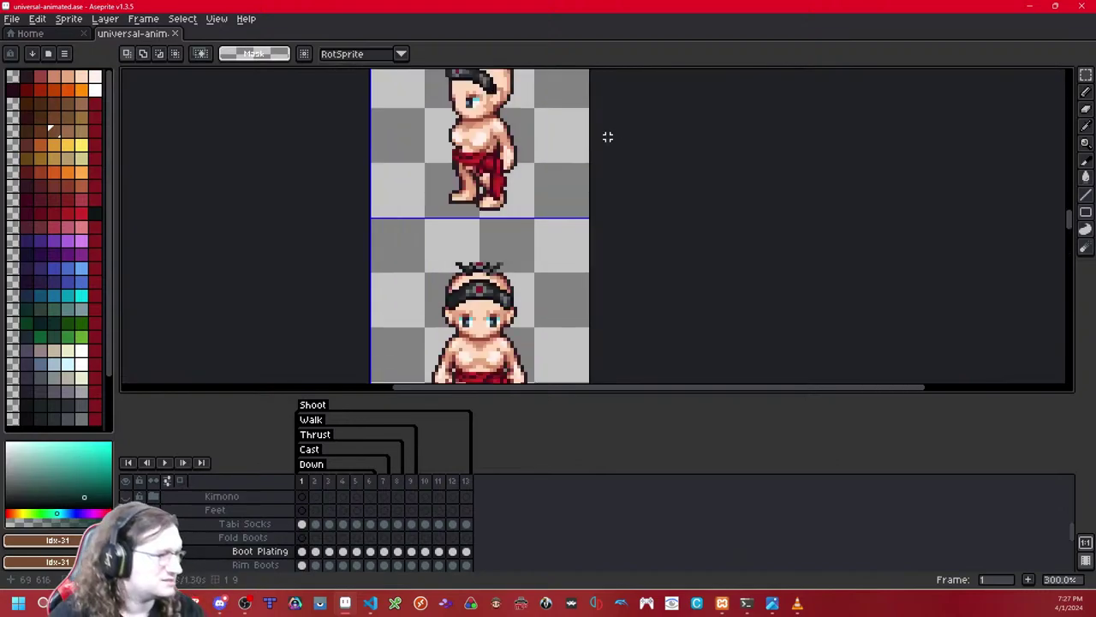
drag(457, 192, 490, 221)
scroll(511, 237, up, 2)
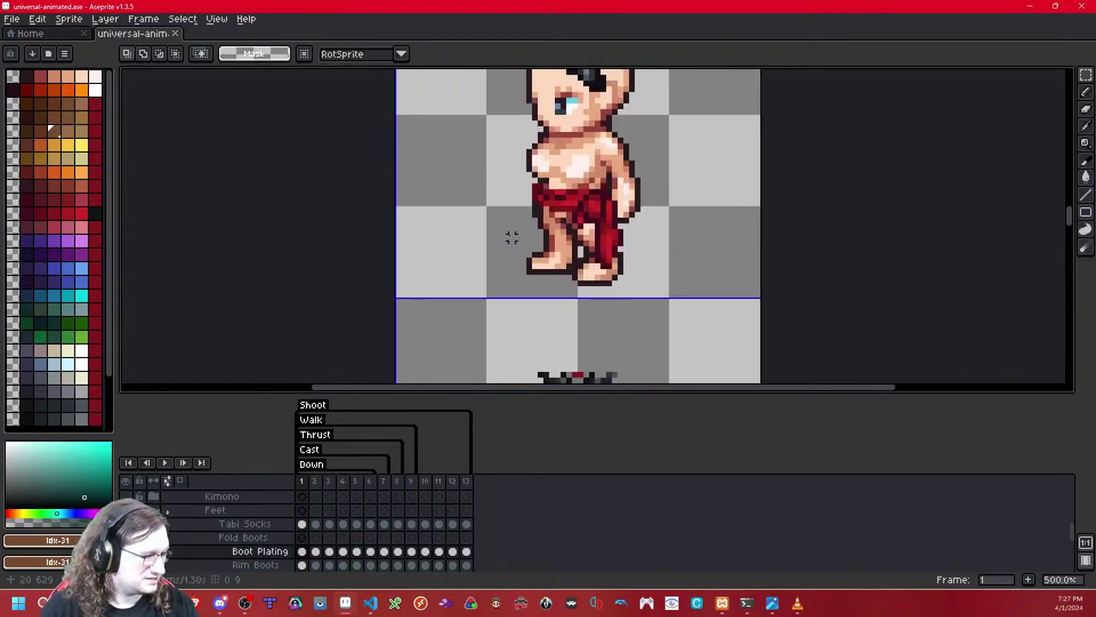
scroll(295, 527, down, 5)
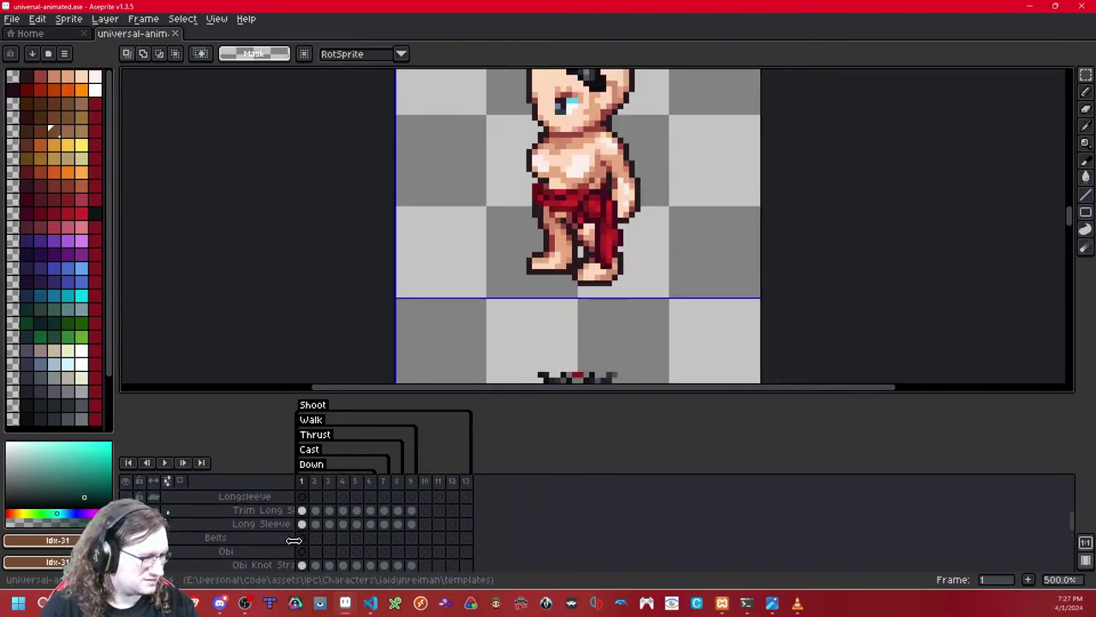
click(304, 552)
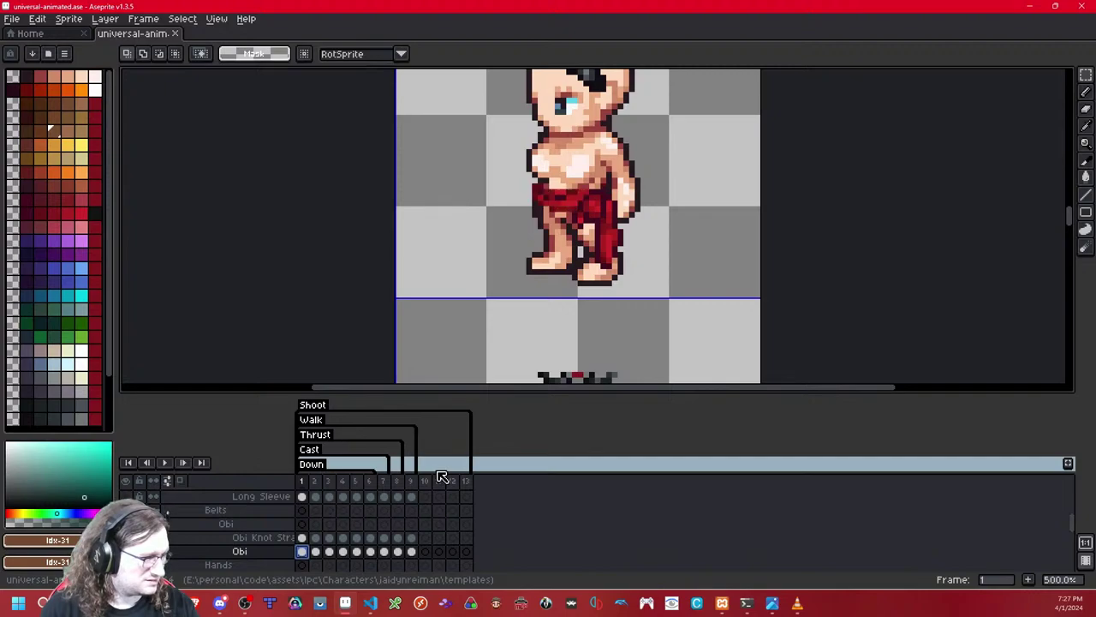
key(shift+x)
key(shift+x)
key(shift+x)
key(shift+x)
key(shift+x)
key(shift+x)
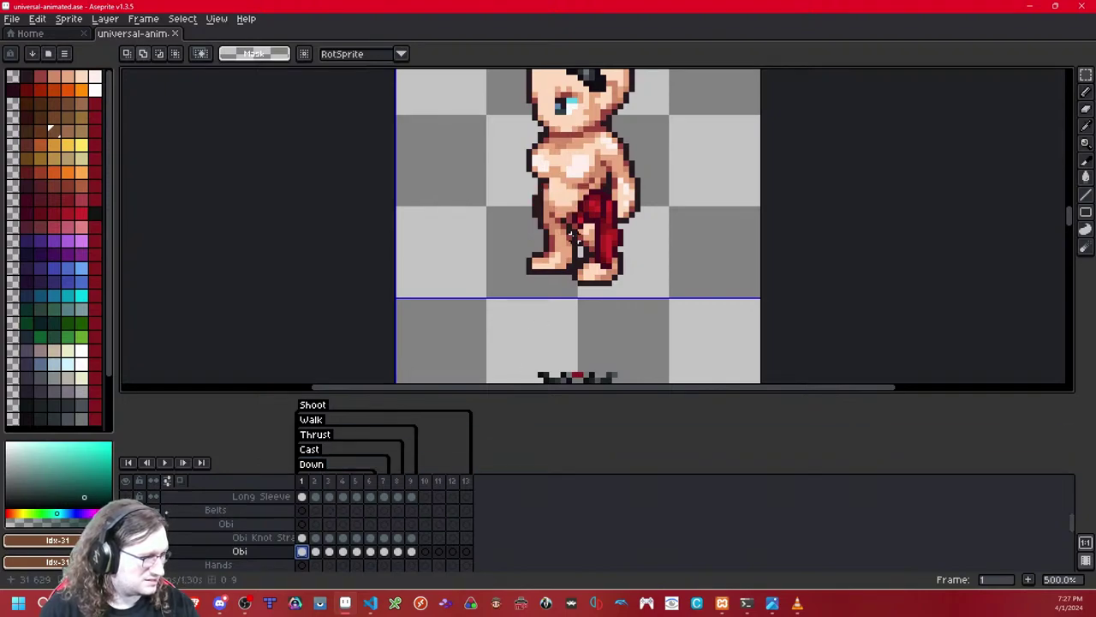
key(ctrl+z)
key(ctrl+y)
key(ctrl+z)
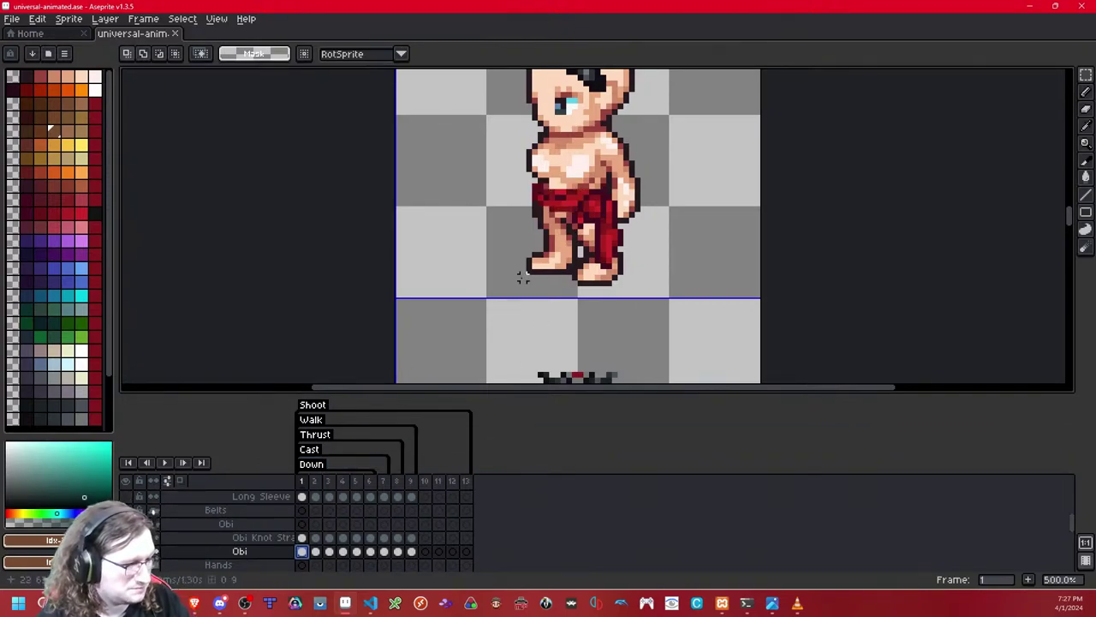
Step: Hide the obi knot strap and shift the obi on the right-facing thrust sprite in frame 1 one pixel left
scroll(605, 161, down, 5)
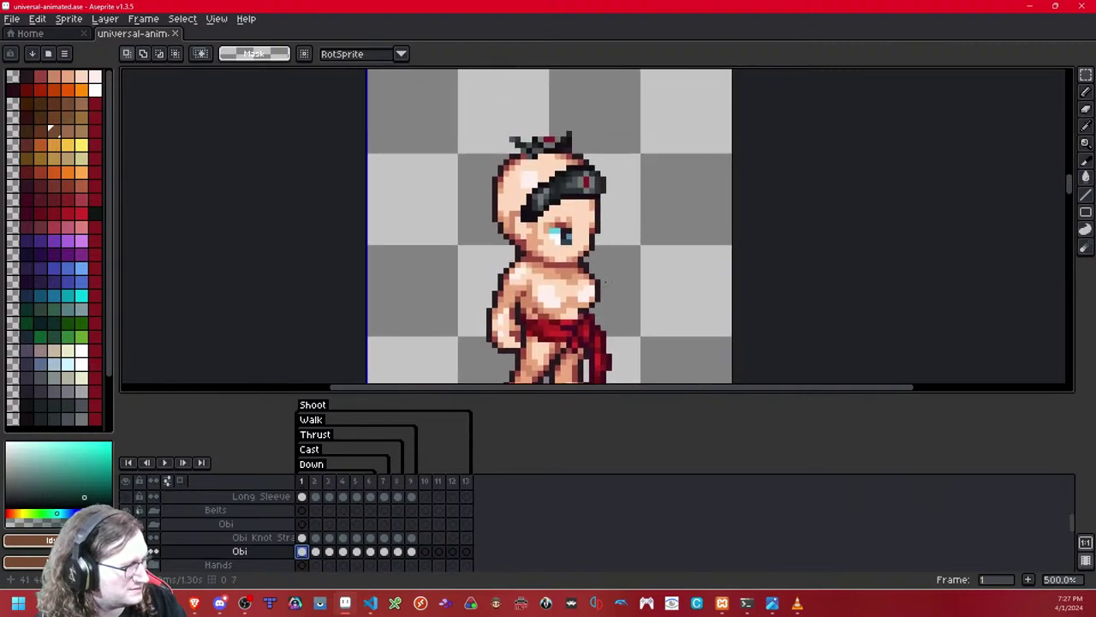
scroll(606, 253, down, 2)
key(ctrl+z)
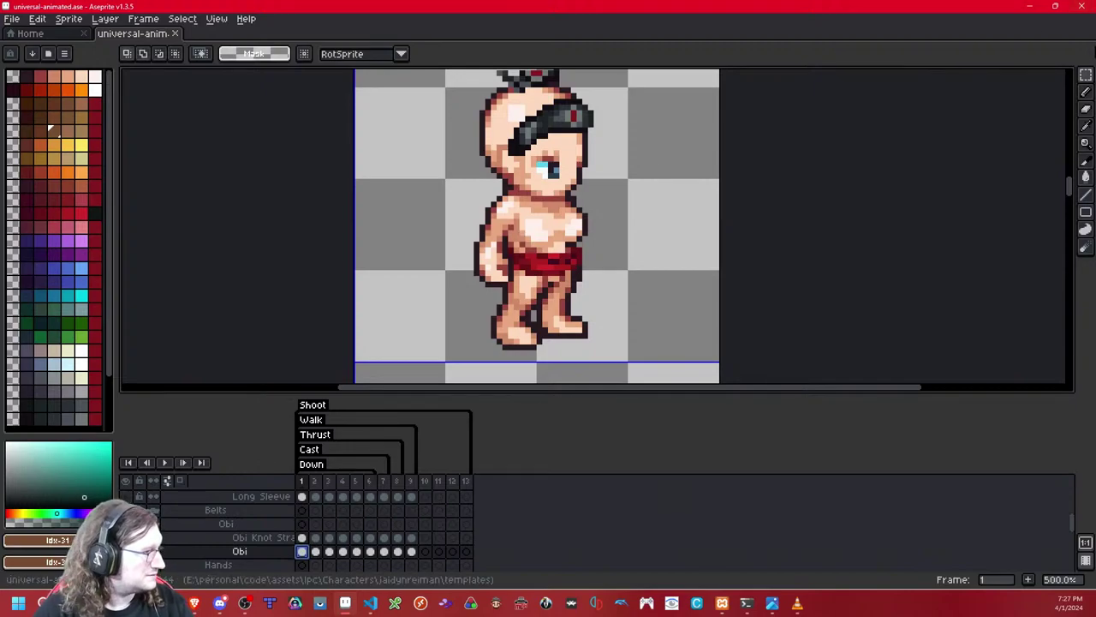
click(1086, 77)
scroll(636, 213, up, 2)
drag(598, 339, 373, 216)
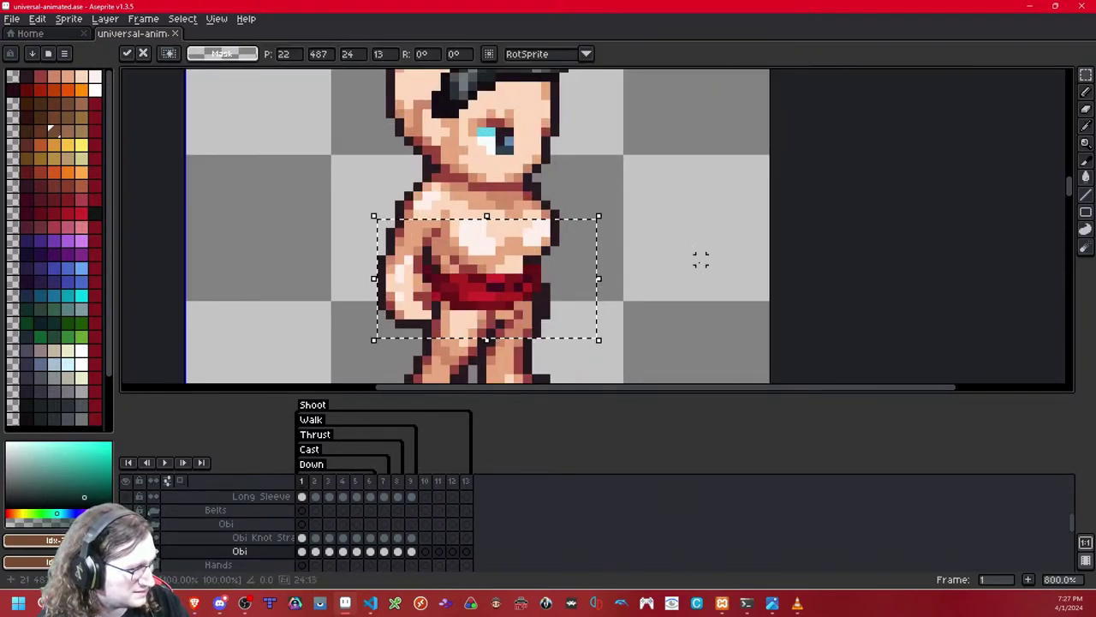
click(701, 259)
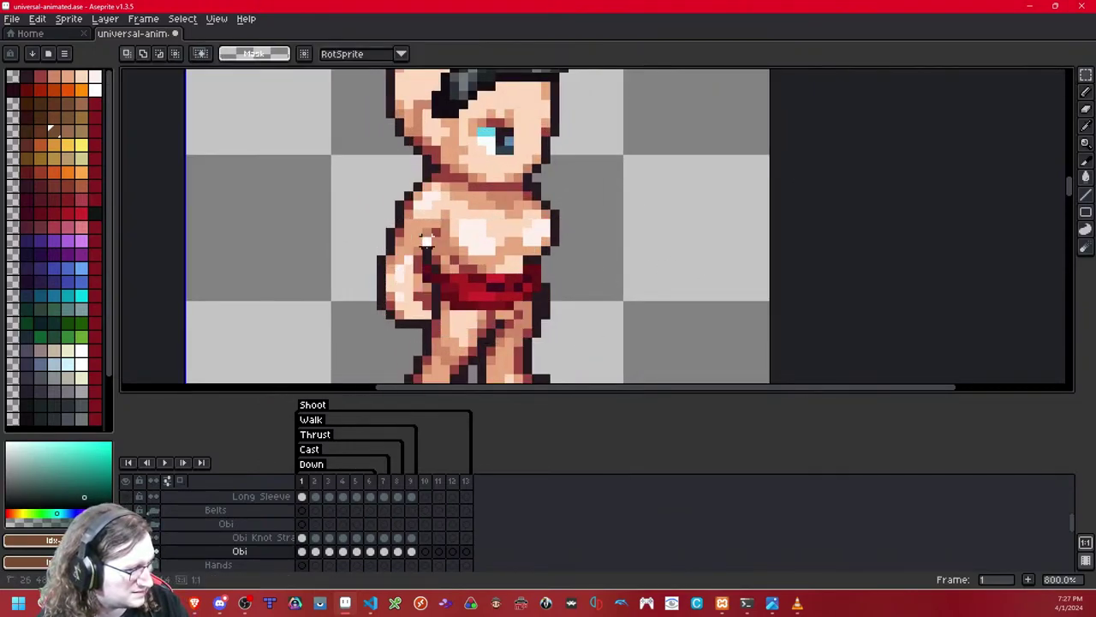
Step: Shift the obi on the left-facing thrust sprite in frame 1 one pixel right
scroll(573, 223, down, 6)
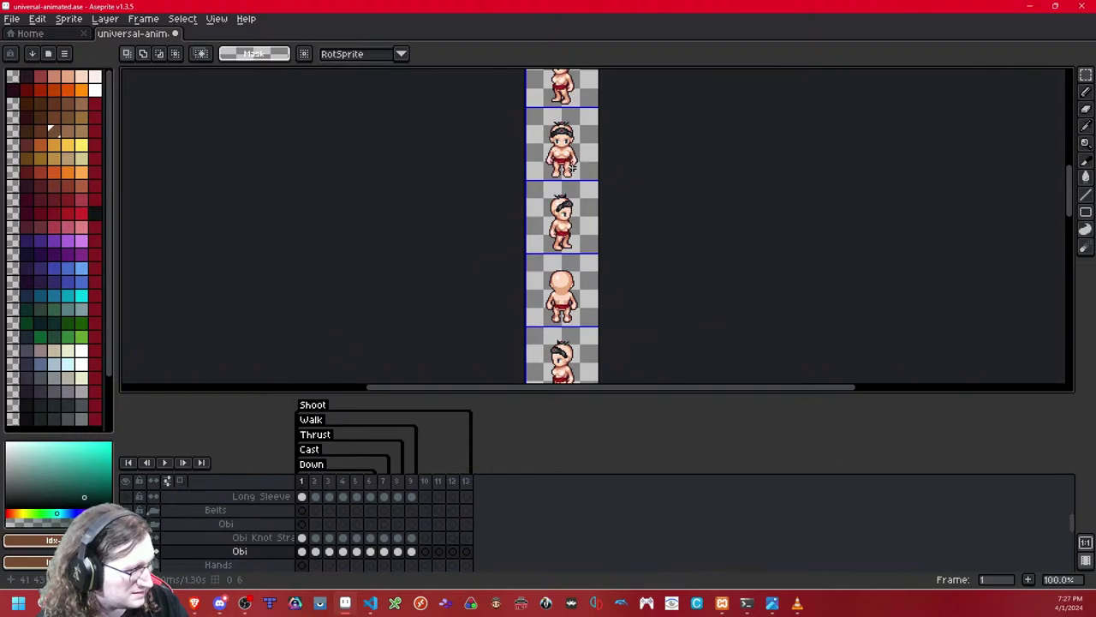
scroll(580, 256, up, 4)
scroll(569, 274, down, 5)
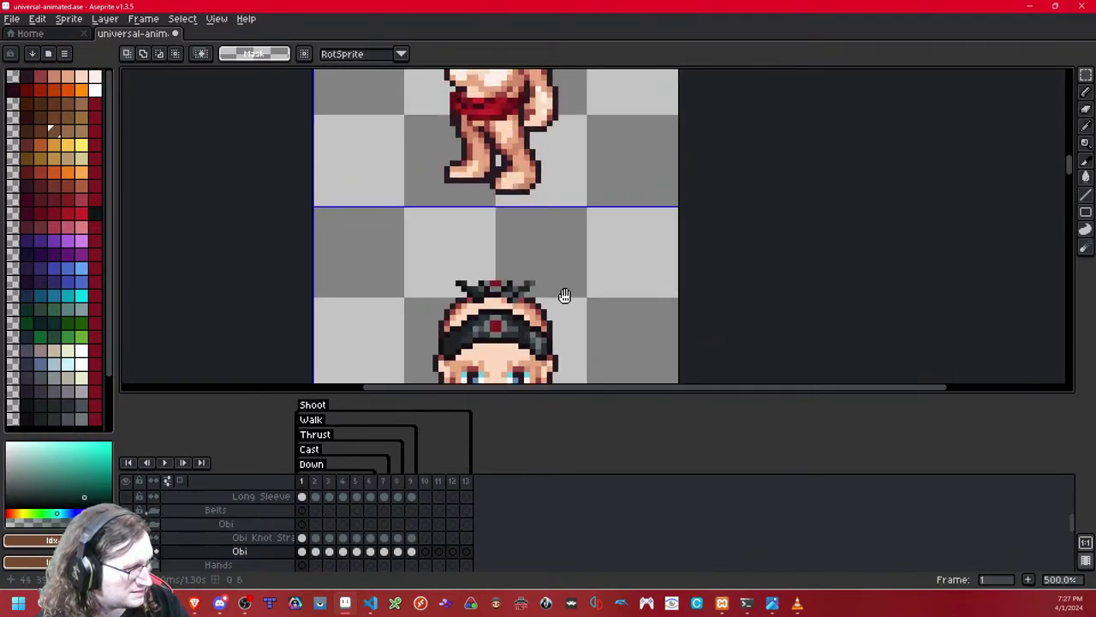
drag(565, 137, 413, 249)
key(Right)
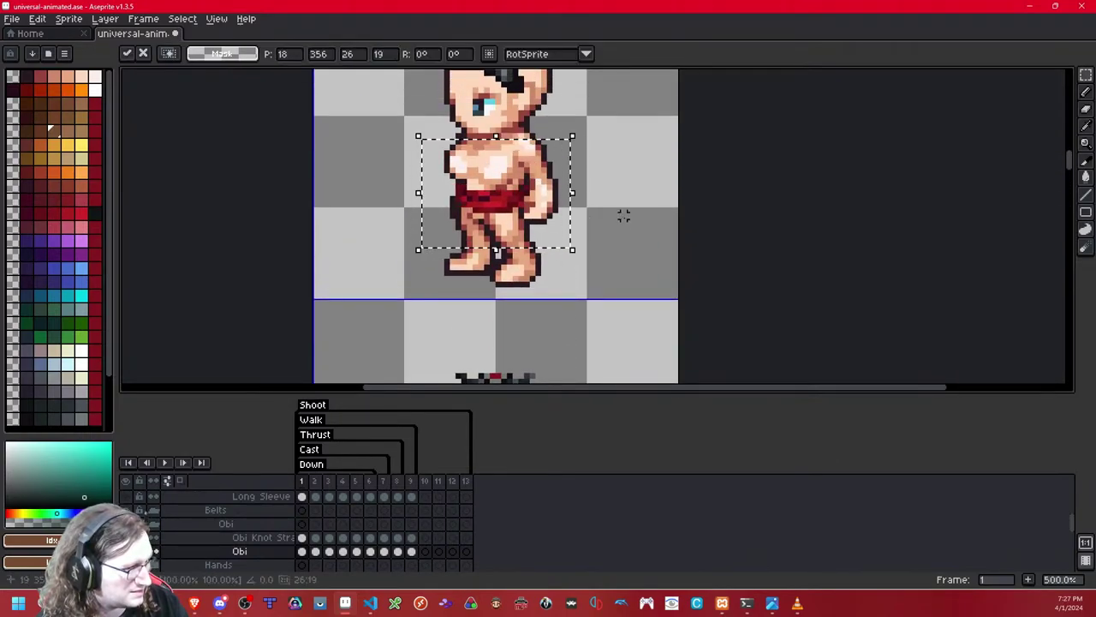
click(624, 216)
Step: Delete the obi pixels that overlap the near hand on the left-facing thrust sprite in frame 1
drag(526, 189, 598, 238)
key(Delete)
drag(576, 151, 577, 220)
drag(562, 172, 563, 192)
scroll(563, 192, down, 2)
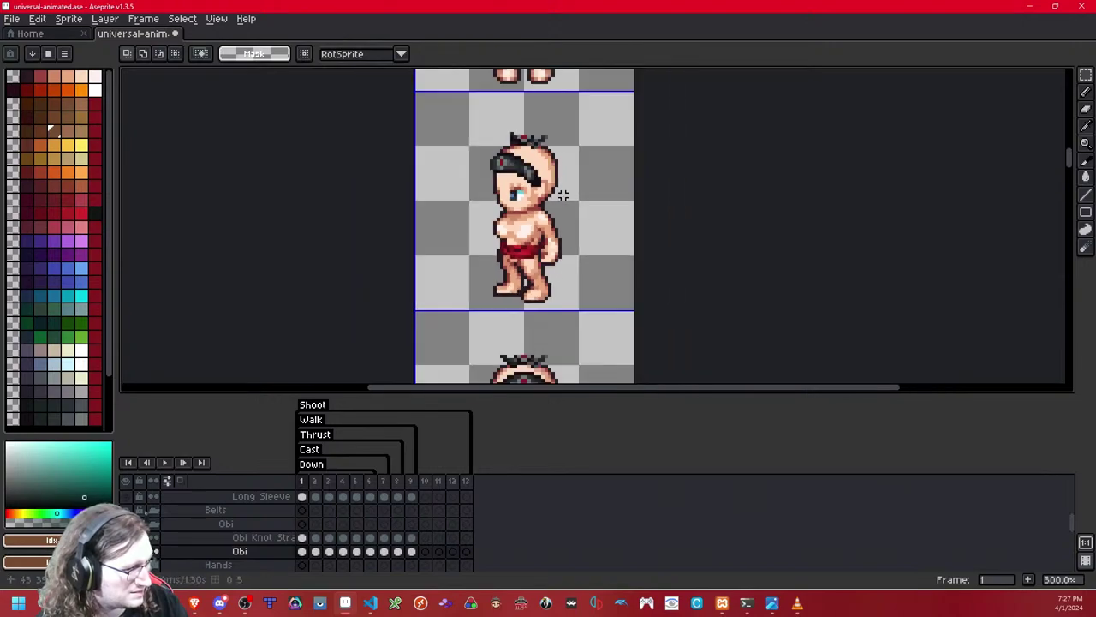
Step: Replace the obi of the left- and right-facing cast sprites in frame 1 with copies from the matching thrust sprites
scroll(563, 191, down, 2)
scroll(567, 206, up, 3)
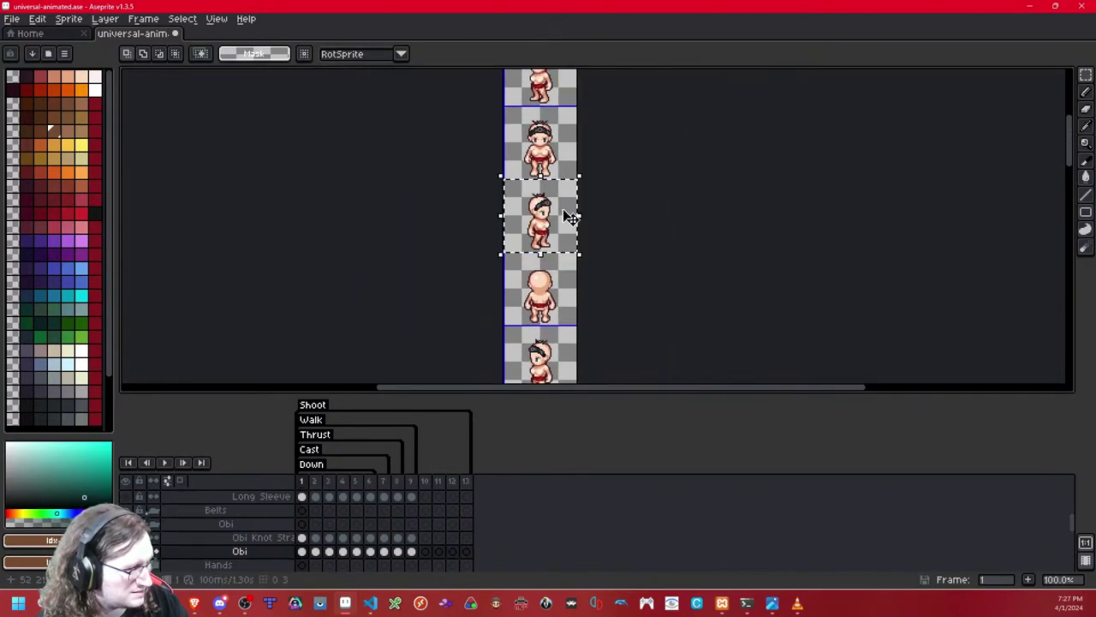
scroll(591, 192, up, 2)
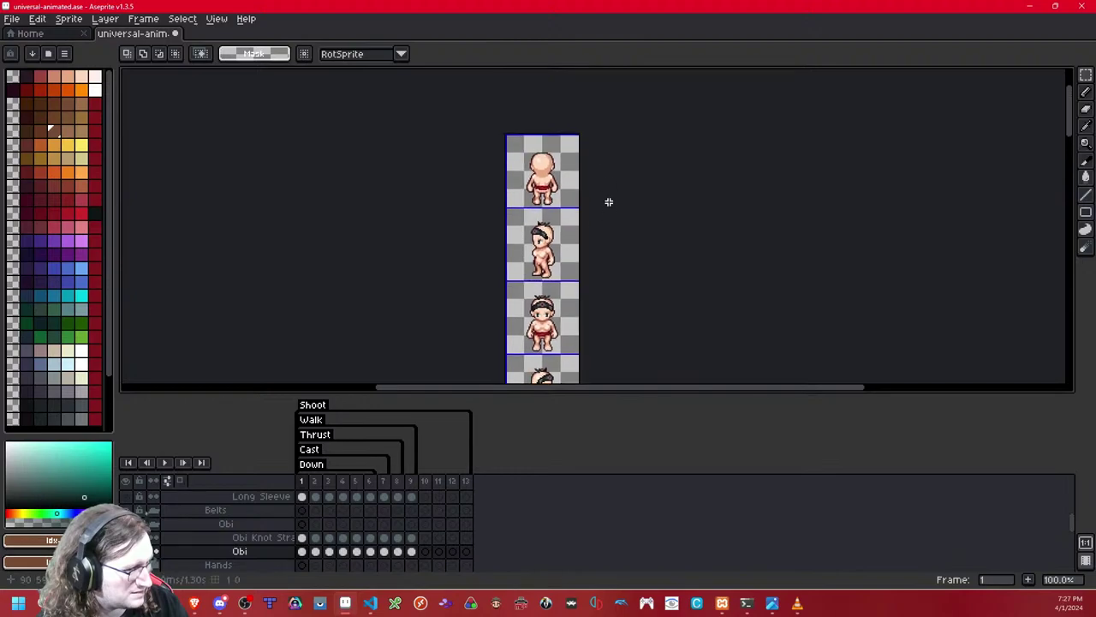
scroll(579, 191, down, 5)
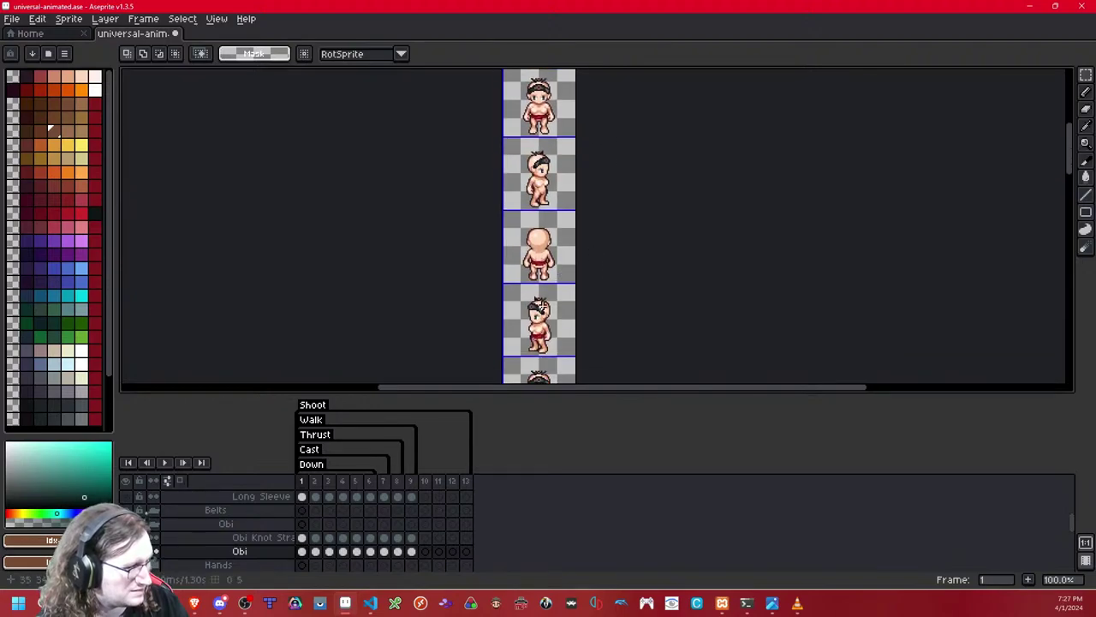
click(556, 328)
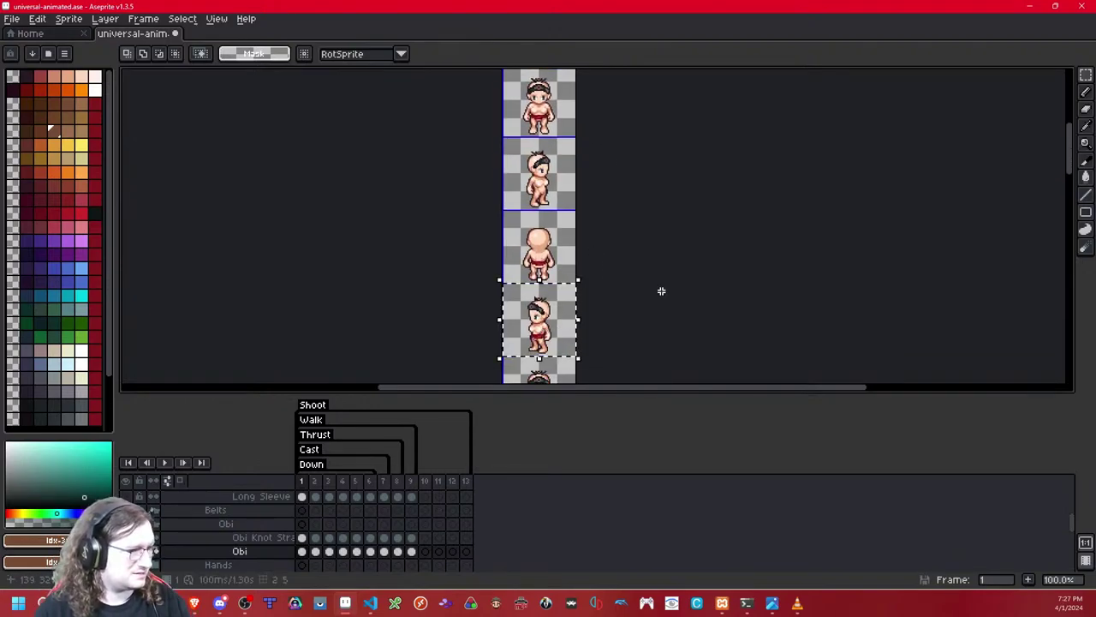
key(ctrl+v)
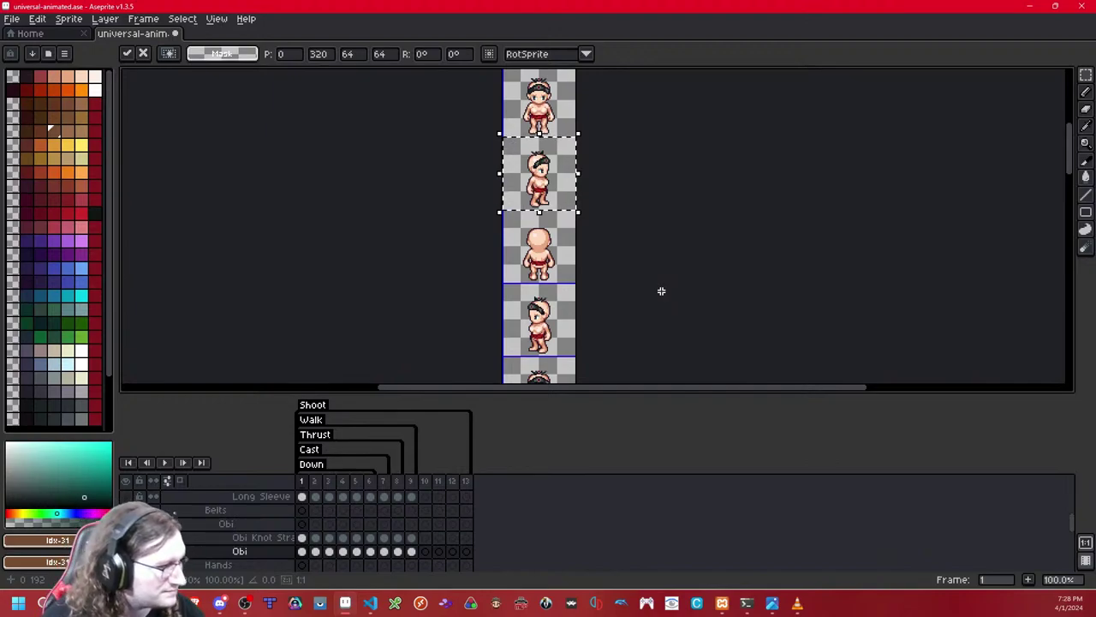
key(ctrl+d)
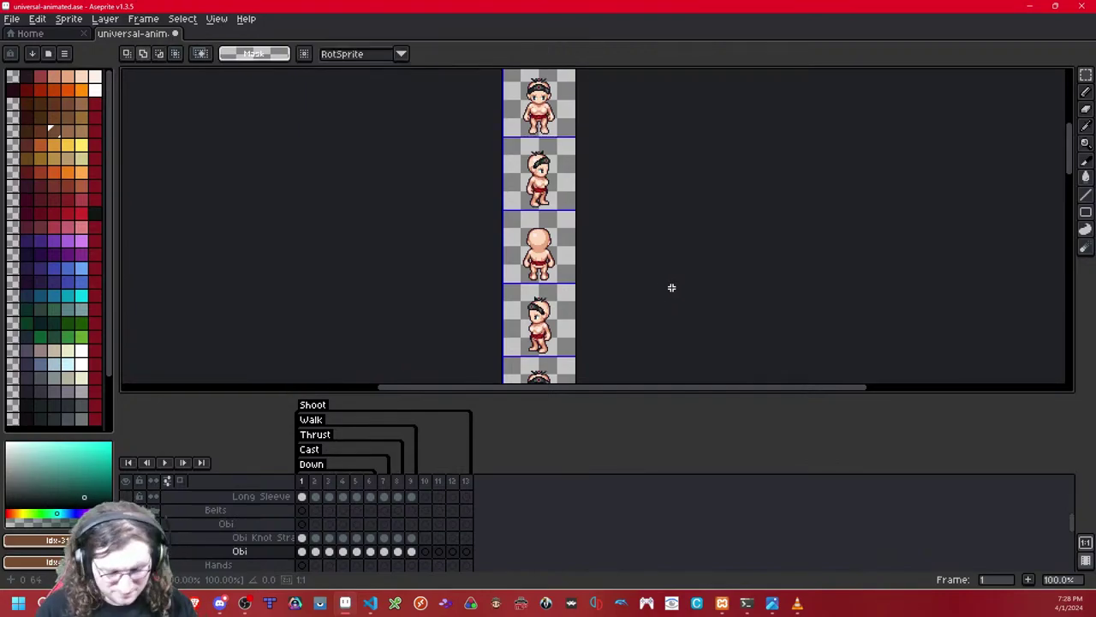
Step: Clear the old obi from the left-facing cast cell in each frame up to frame 7
drag(618, 110, 610, 214)
key(Right)
click(556, 140)
key(Right)
key(Right)
key(Right)
key(Right)
key(Right)
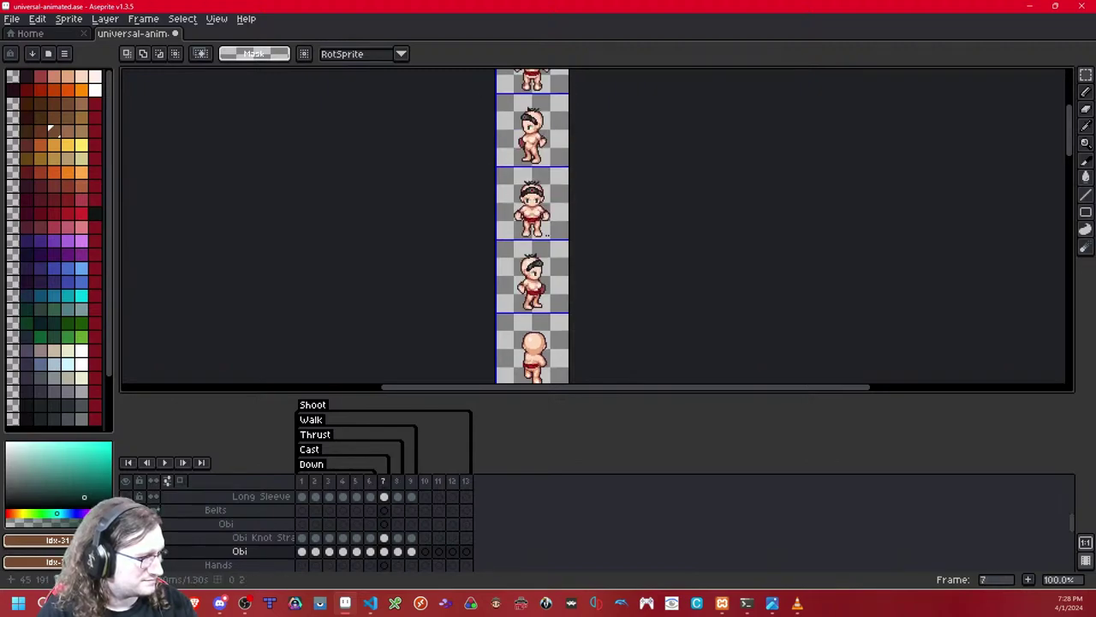
Step: Clear the old obi from the right-facing cast cell in the frames after frame 1, working backwards
key(Left)
key(Left)
key(Left)
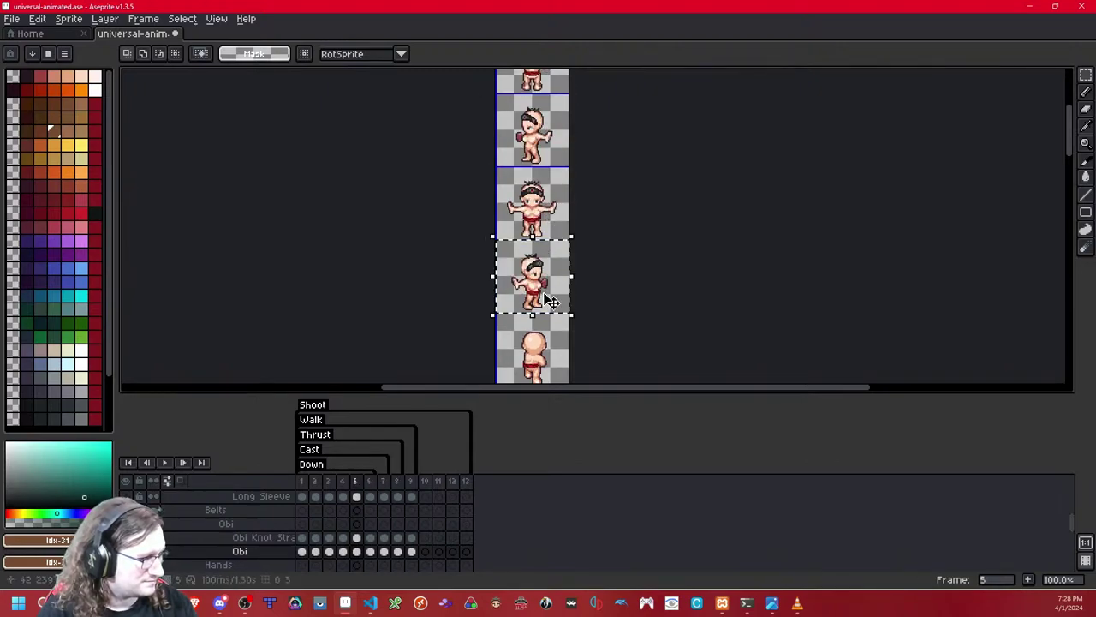
key(Left)
key(Left)
double_click(543, 293)
key(Delete)
key(Left)
double_click(543, 293)
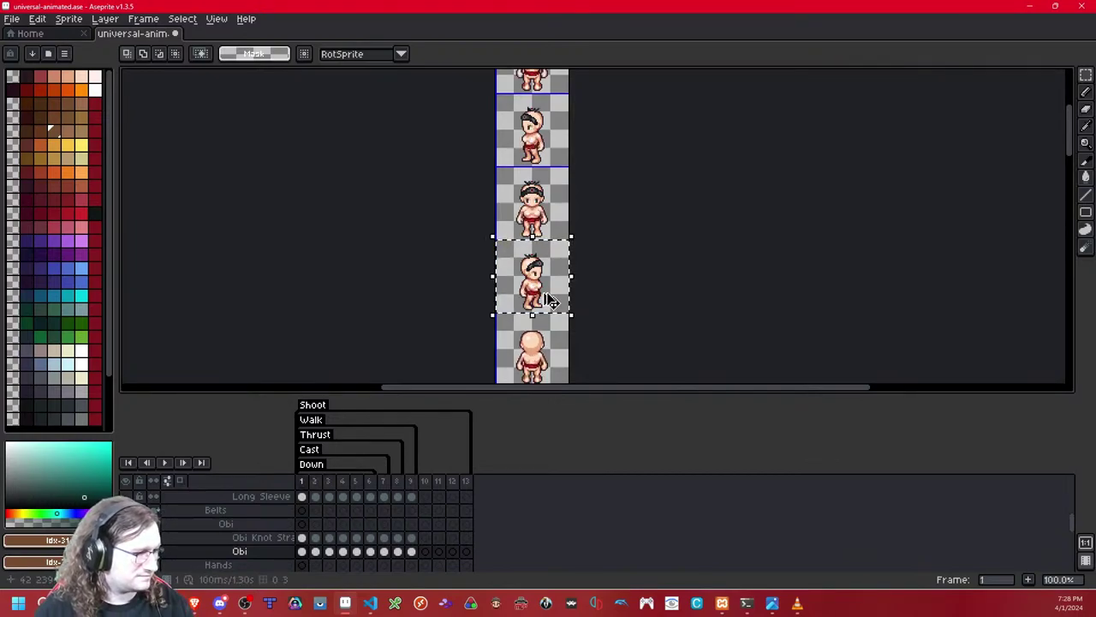
key(Delete)
key(Right)
key(Left)
Step: Copy the obi from both side-facing cast cells of frame 1 and paste it into frames 2 and 3
drag(542, 292, 551, 301)
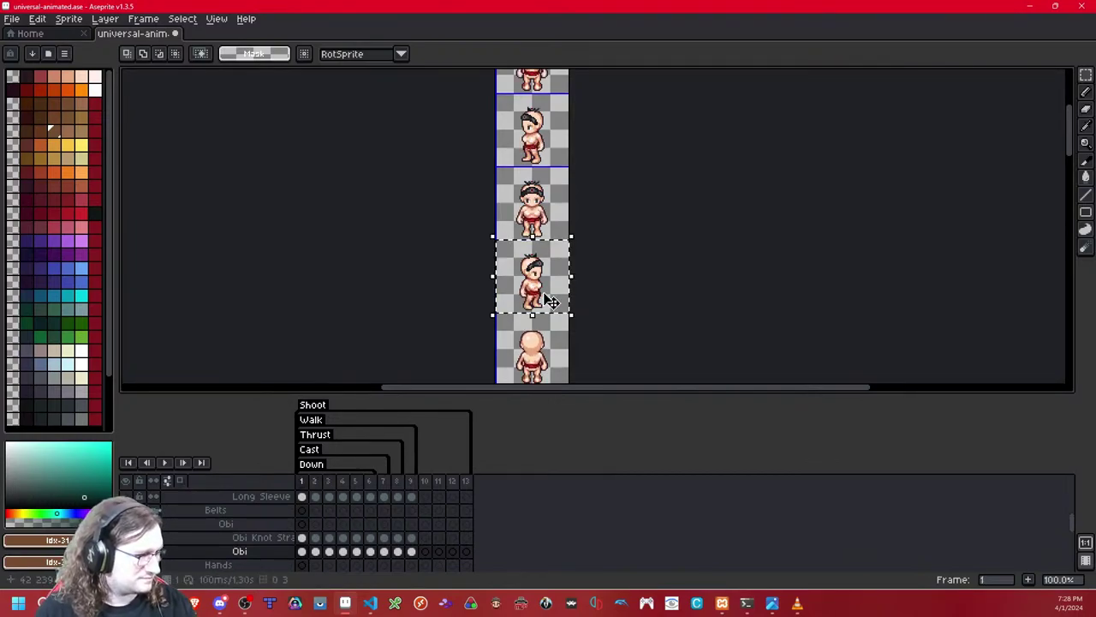
click(146, 53)
double_click(533, 130)
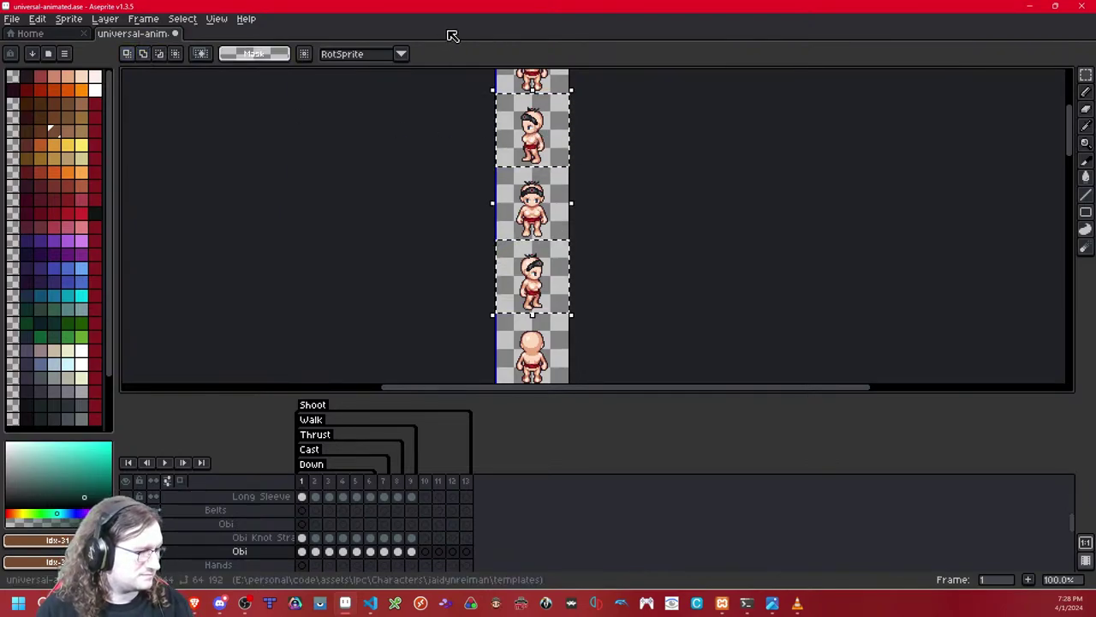
key(Right)
key(Right)
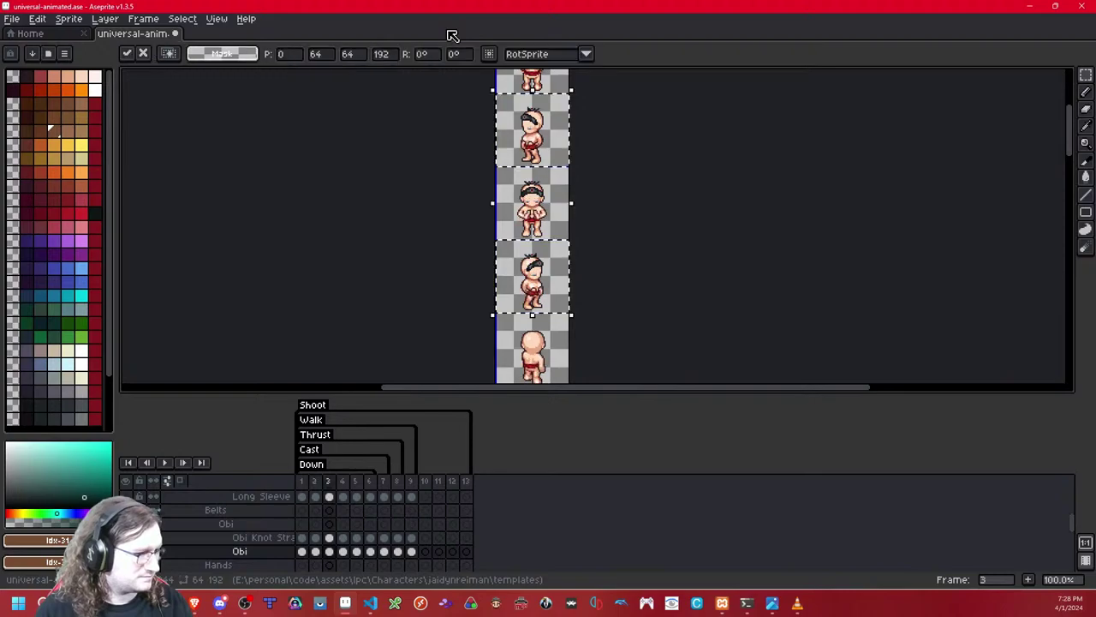
Step: Paste the copied side-facing obi into the remaining cast frames and undo the surplus paste
key(ctrl+d)
key(Right)
key(Right)
key(Right)
key(Right)
key(ctrl+v)
key(ctrl+d)
key(Right)
key(ctrl+z)
key(ctrl+z)
key(ctrl+z)
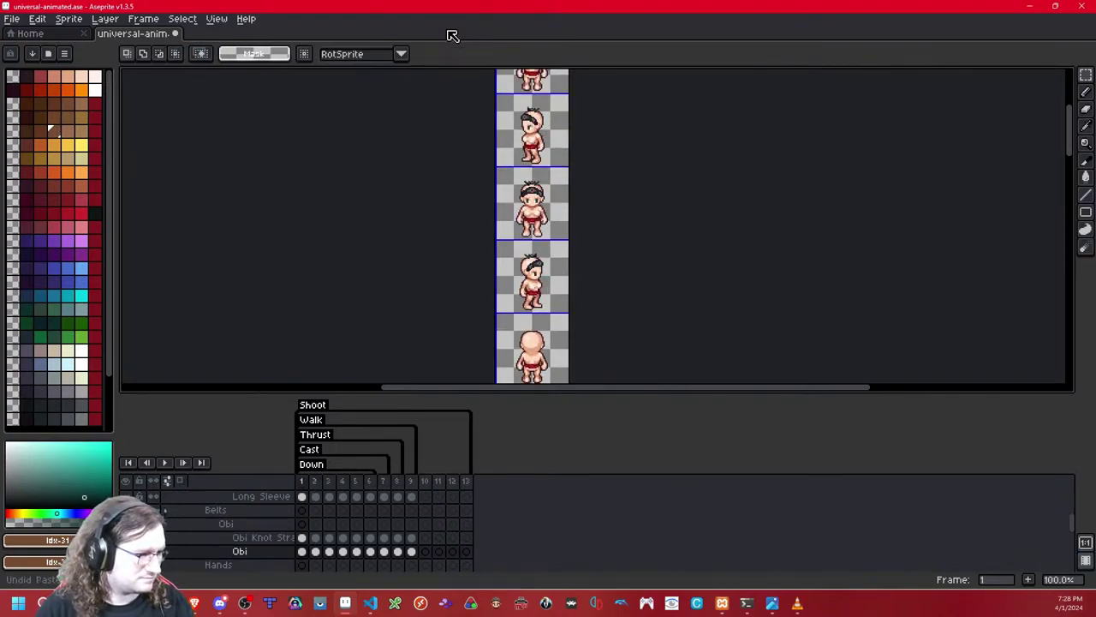
Step: Compare the obi between frames 2 and 3 on the back-facing thrust sprite and in the cast rows
key(Right)
key(Right)
key(Left)
scroll(594, 331, up, 3)
drag(544, 336, 598, 164)
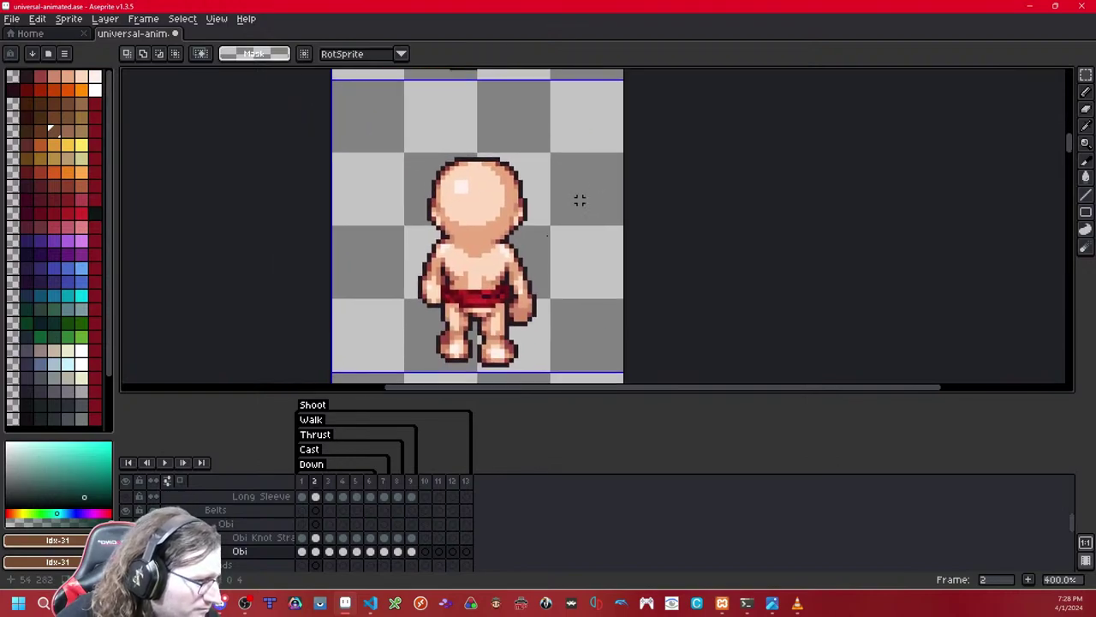
scroll(503, 272, up, 1)
drag(488, 279, 564, 219)
key(Right)
key(Left)
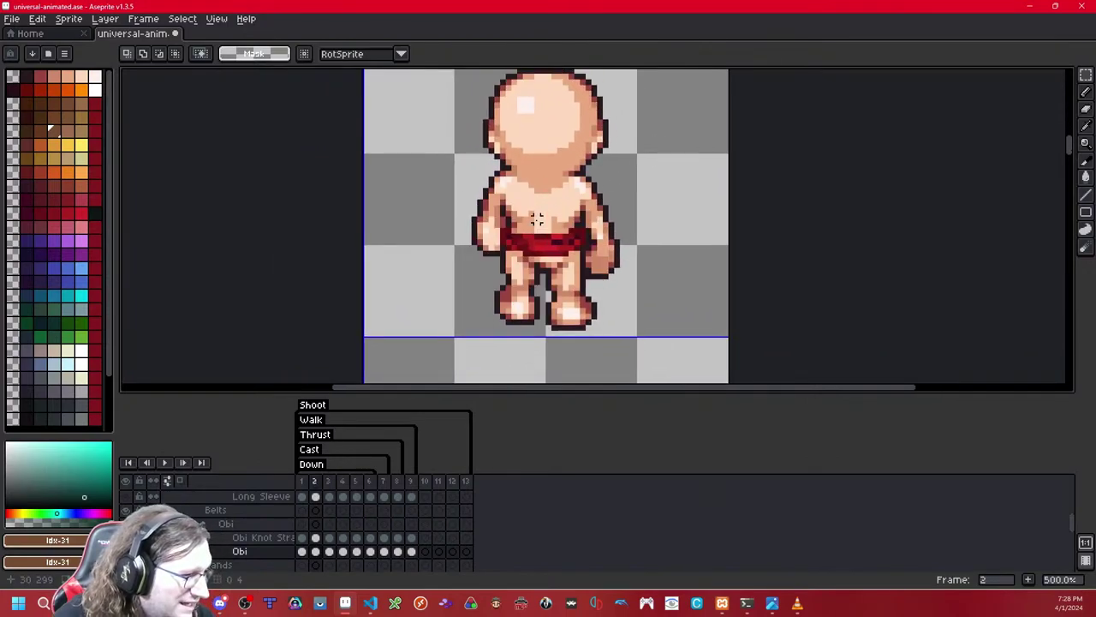
scroll(536, 219, up, 1)
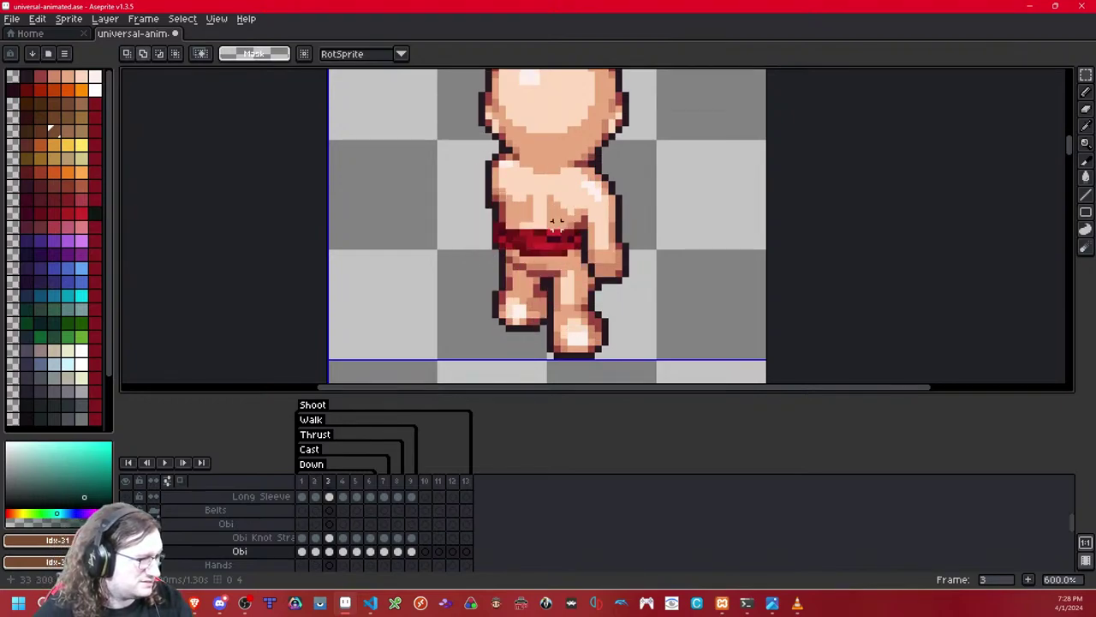
scroll(514, 282, down, 5)
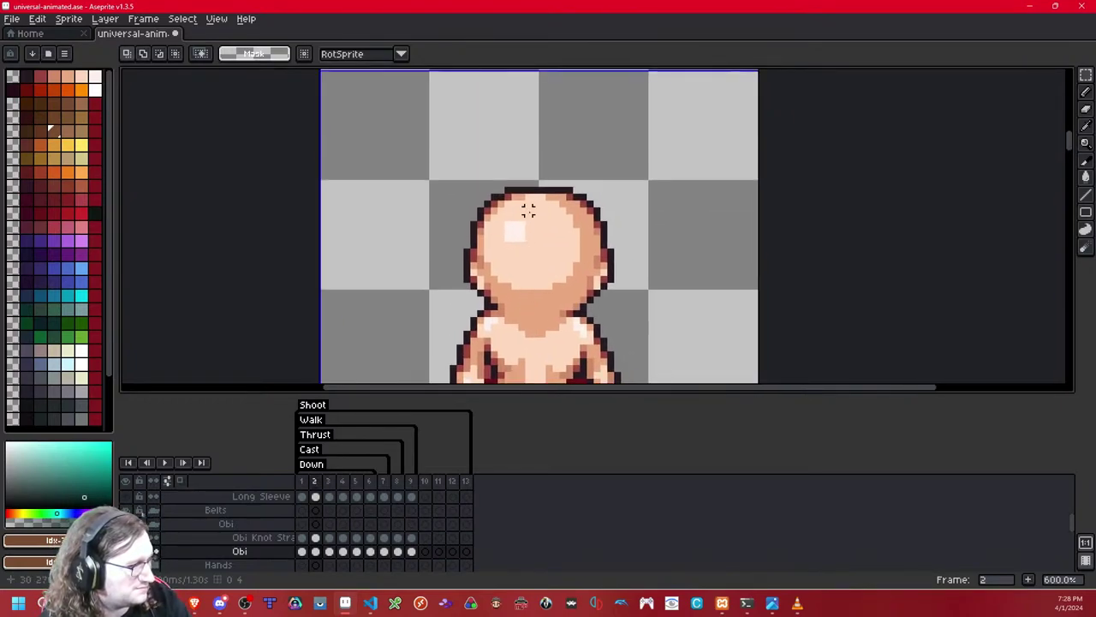
scroll(528, 292, down, 3)
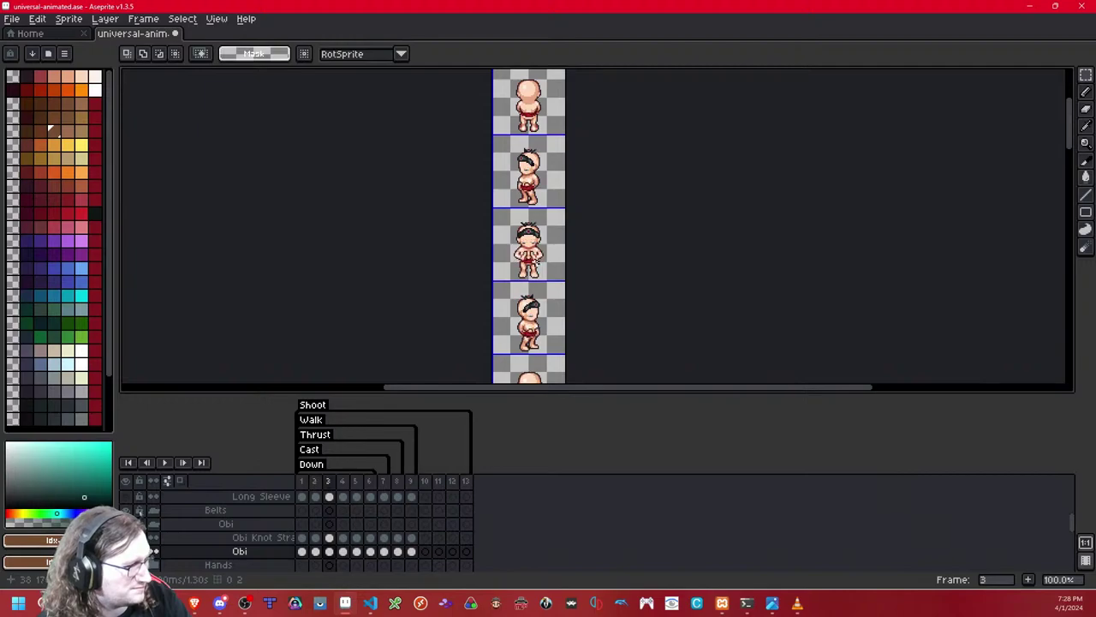
Step: Erase the obi pixels covering the near hand on the left-facing cast sprite in frame 2
scroll(533, 214, up, 6)
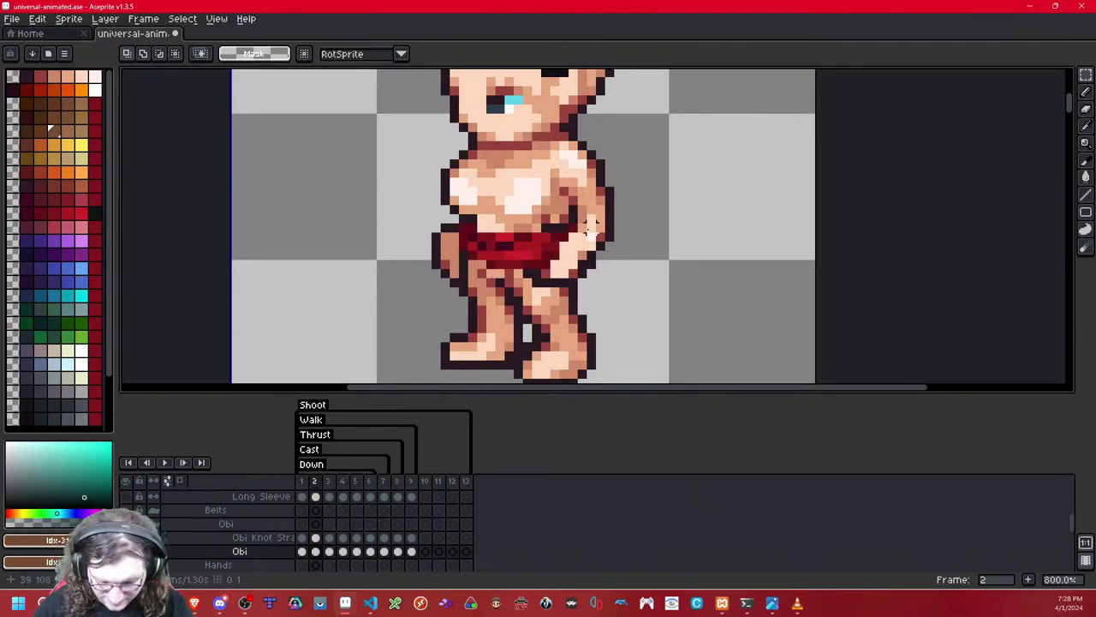
key(b)
scroll(571, 249, up, 3)
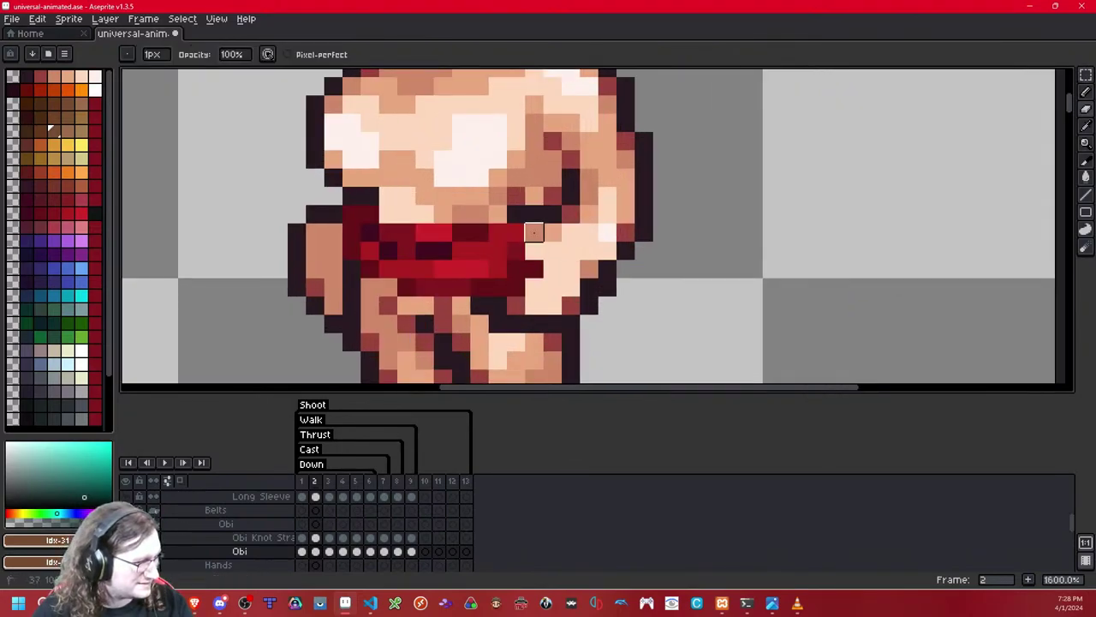
drag(516, 233, 517, 269)
key(shift+x)
key(shift+x)
click(497, 233)
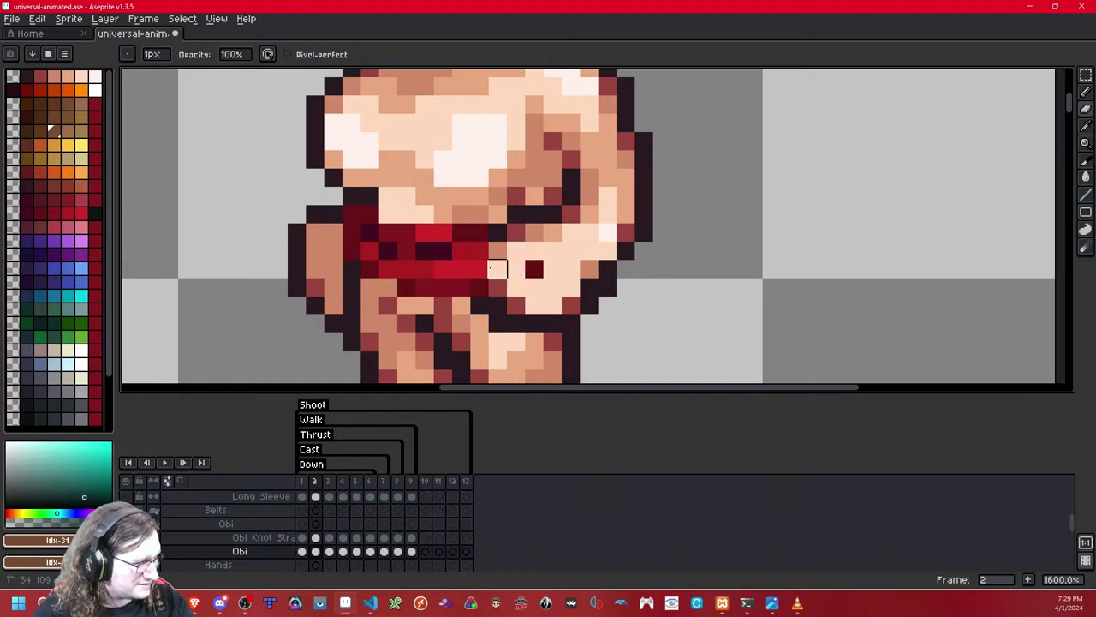
Step: Erase the obi pixels covering the far hand on the left-facing cast sprite in frame 3, toggling the layer to compare
key(Right)
drag(480, 269, 517, 269)
key(ctrl+z)
key(shift+x)
click(369, 215)
key(shift+x)
drag(351, 269, 351, 215)
key(shift+x)
Step: Erase the obi pixels covering the near hand and forearm on the left-facing cast sprite in frame 3
click(390, 251)
key(shift+x)
mouse_move(390, 251)
mouse_down()
mouse_move(425, 214)
mouse_move(443, 268)
mouse_move(443, 250)
mouse_move(444, 286)
mouse_move(444, 268)
mouse_move(472, 299)
mouse_move(533, 250)
mouse_up()
key(shift+x)
click(414, 255)
key(shift+x)
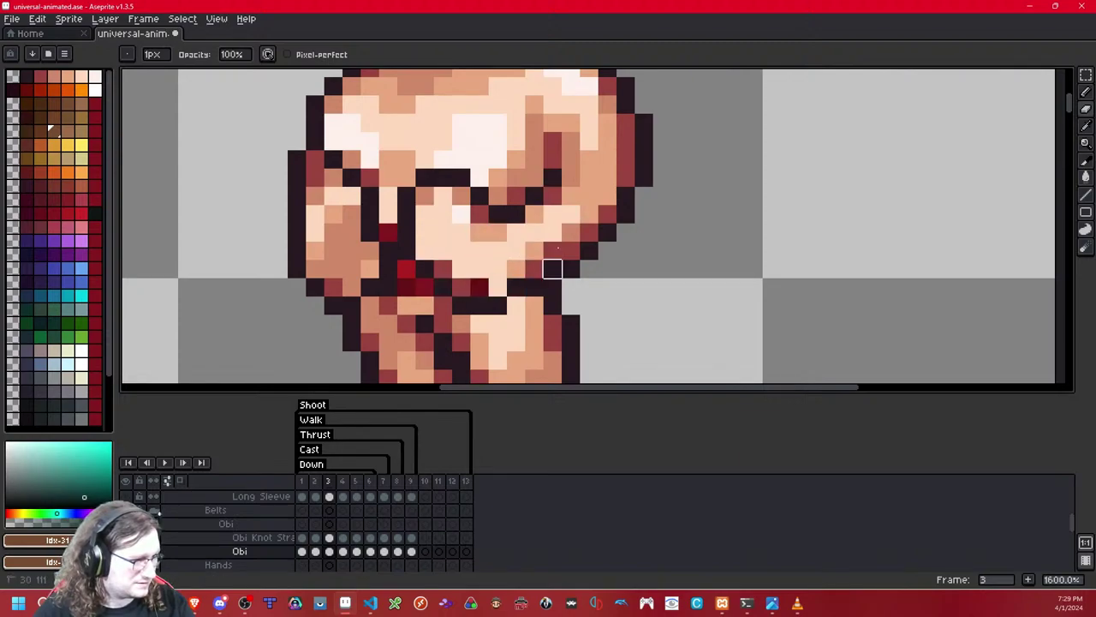
key(shift+x)
key(shift+x)
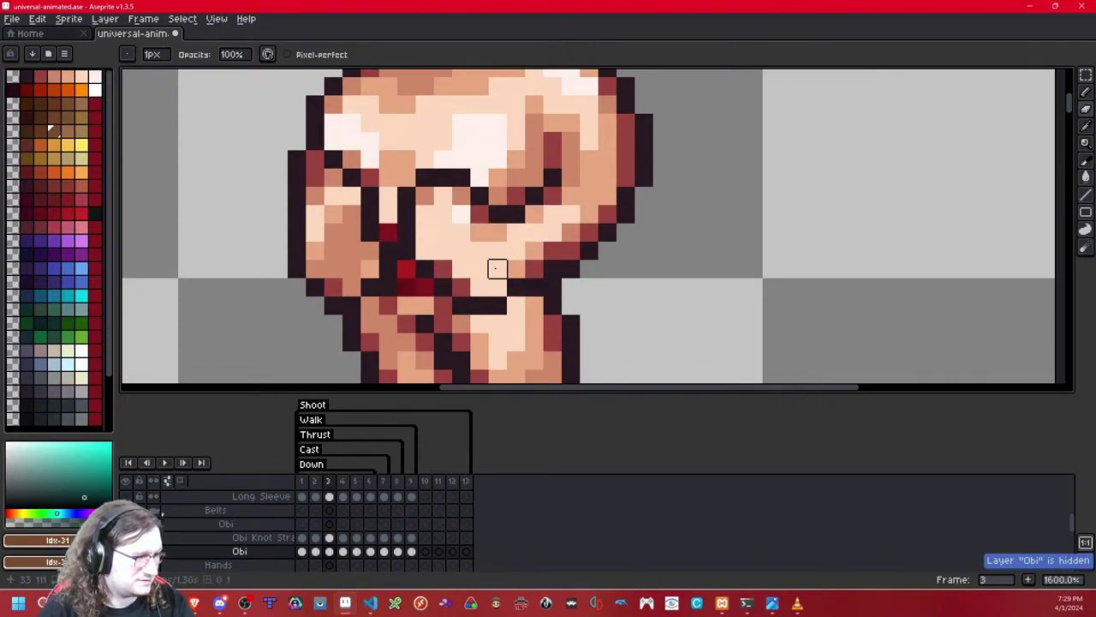
Step: Toggle the Obi layer in frame 4 and inspect the belt on the cast sprites in each facing direction
key(Right)
key(shift+x)
key(shift+x)
scroll(608, 236, down, 7)
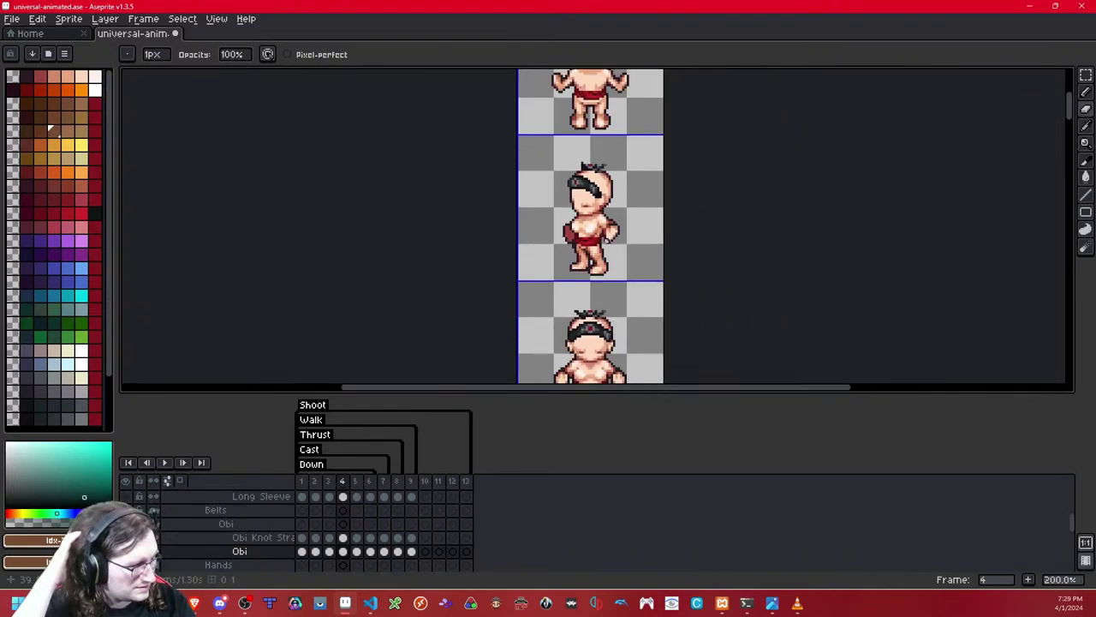
scroll(608, 267, up, 4)
drag(607, 264, 607, 73)
scroll(610, 77, down, 1)
drag(620, 380, 573, 147)
drag(598, 334, 558, 163)
drag(550, 287, 546, 257)
drag(557, 135, 553, 310)
drag(541, 144, 541, 315)
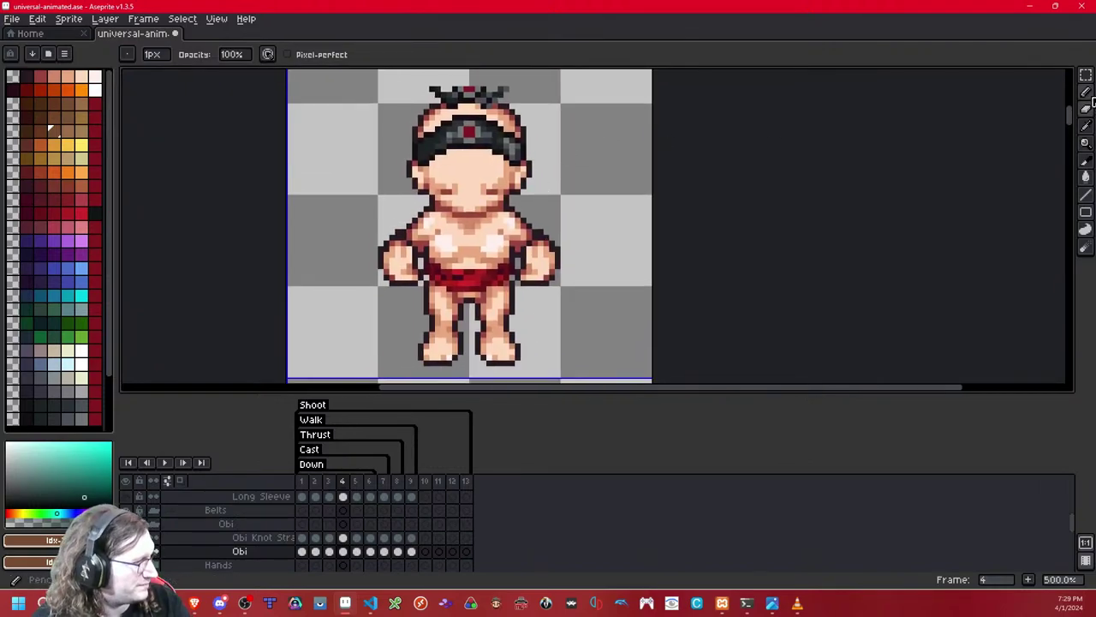
Step: Inspect the obi on the back- and left-facing thrust sprites in frame 4
click(1086, 75)
scroll(554, 326, down, 4)
double_click(491, 250)
click(697, 215)
scroll(528, 339, up, 3)
scroll(519, 311, down, 4)
drag(508, 303, 457, 95)
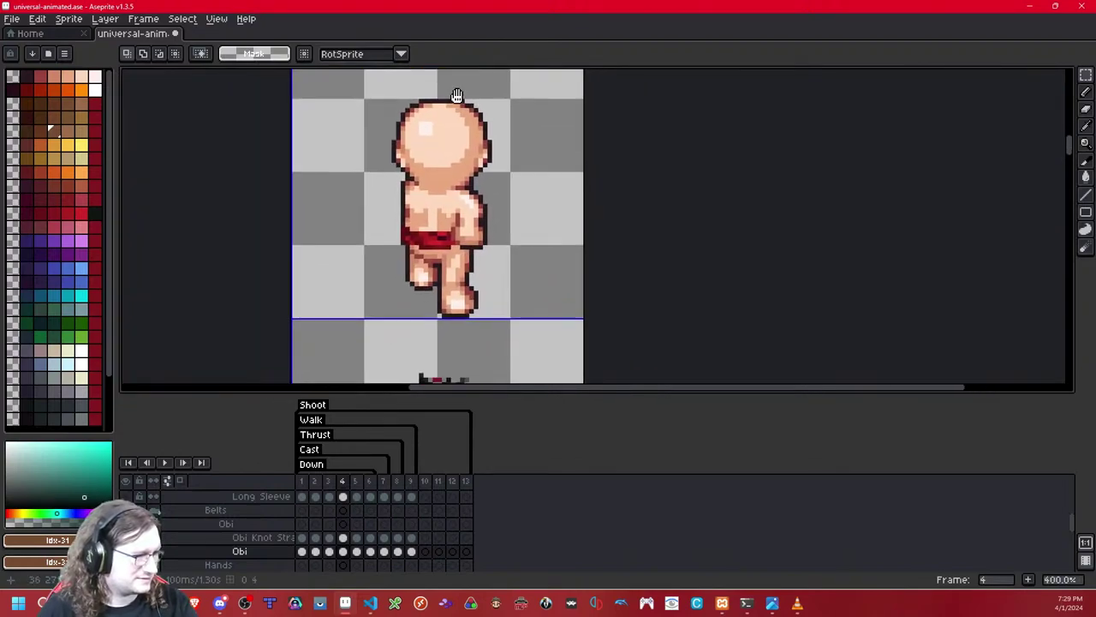
scroll(467, 248, down, 7)
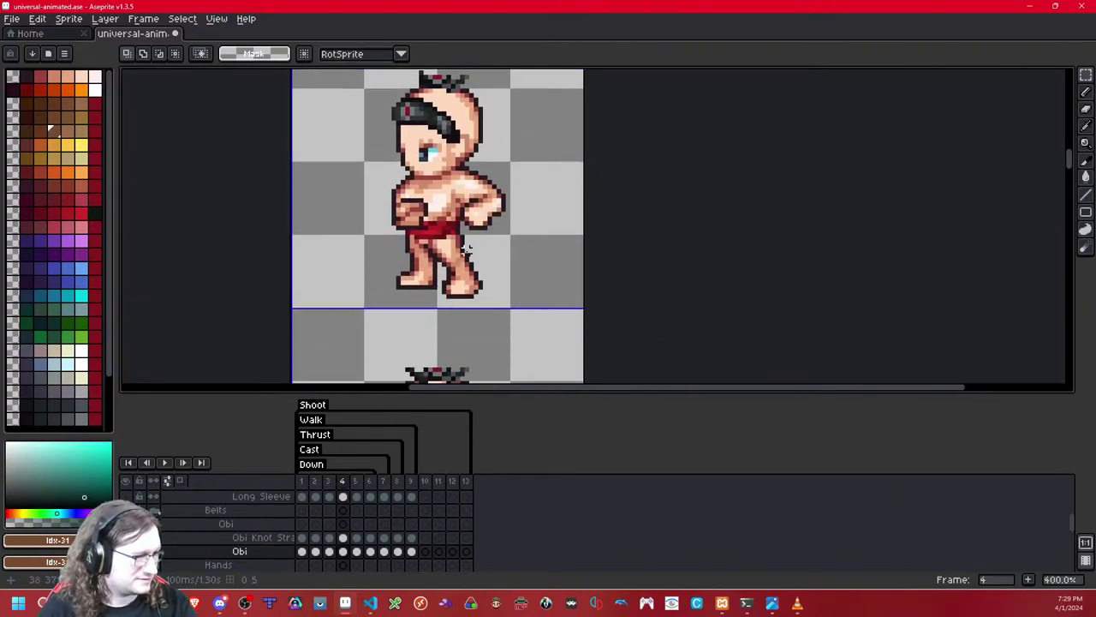
Step: Look over the obi on the sprites in the different animation rows, moving back from frame 4 to frame 1
scroll(467, 249, down, 5)
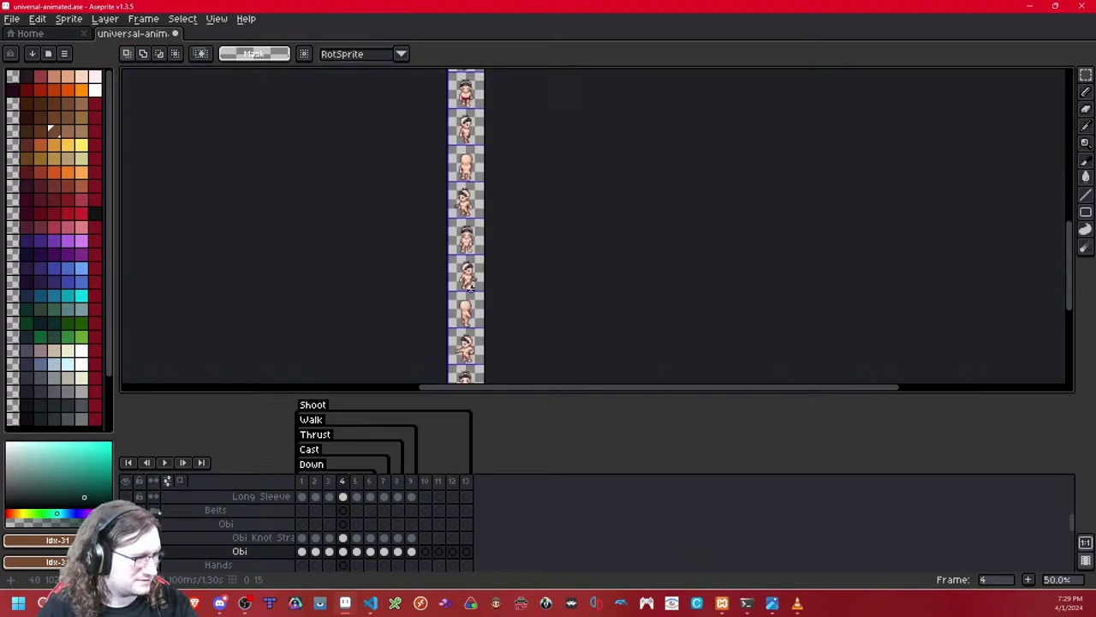
scroll(465, 274, up, 4)
scroll(472, 252, down, 3)
key(Left)
key(Left)
key(Left)
key(Left)
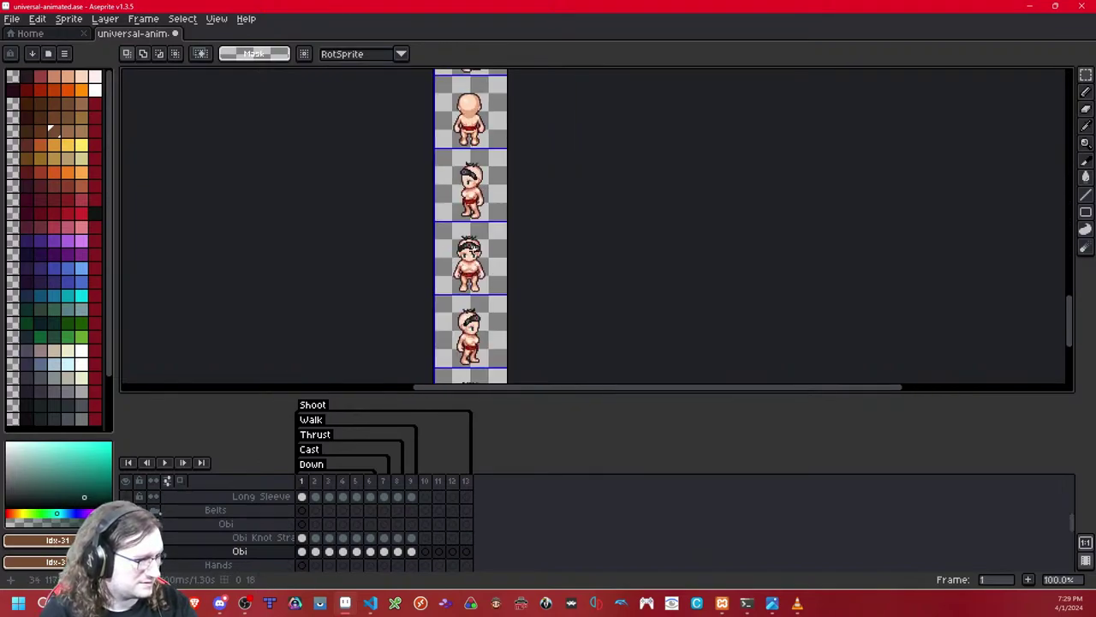
key(Right)
double_click(481, 205)
drag(541, 229, 507, 351)
drag(523, 120, 497, 343)
drag(469, 95, 469, 317)
drag(476, 129, 477, 282)
scroll(477, 196, up, 6)
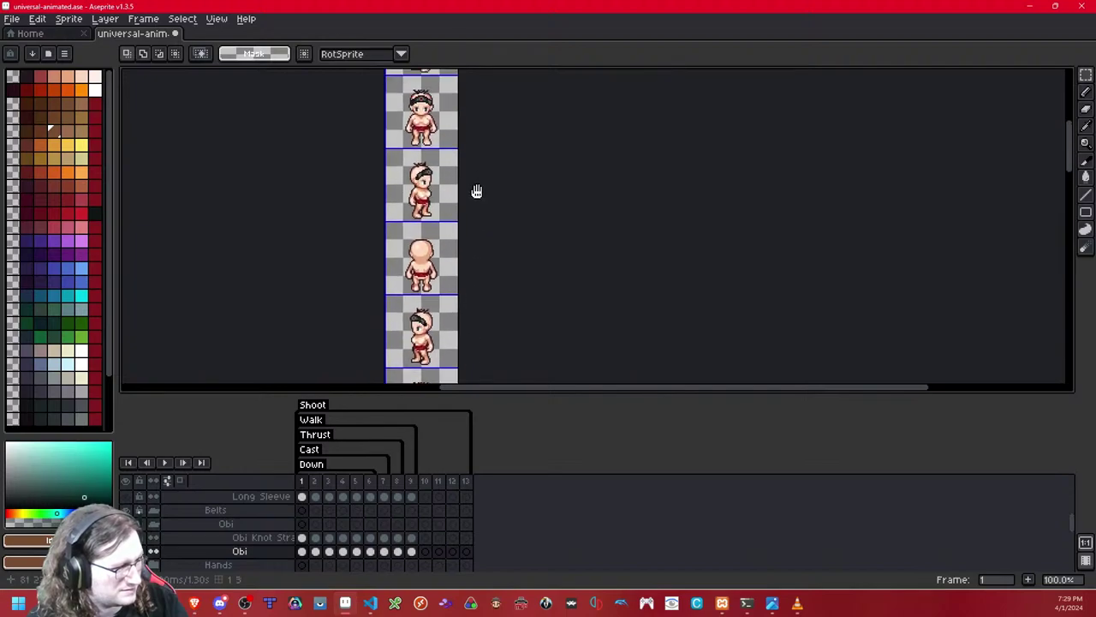
Step: Replace the obi in the 64 × 64 cell of the right-facing cast sprite in frame 4 with a copied one, comparing both versions
key(period)
key(period)
key(period)
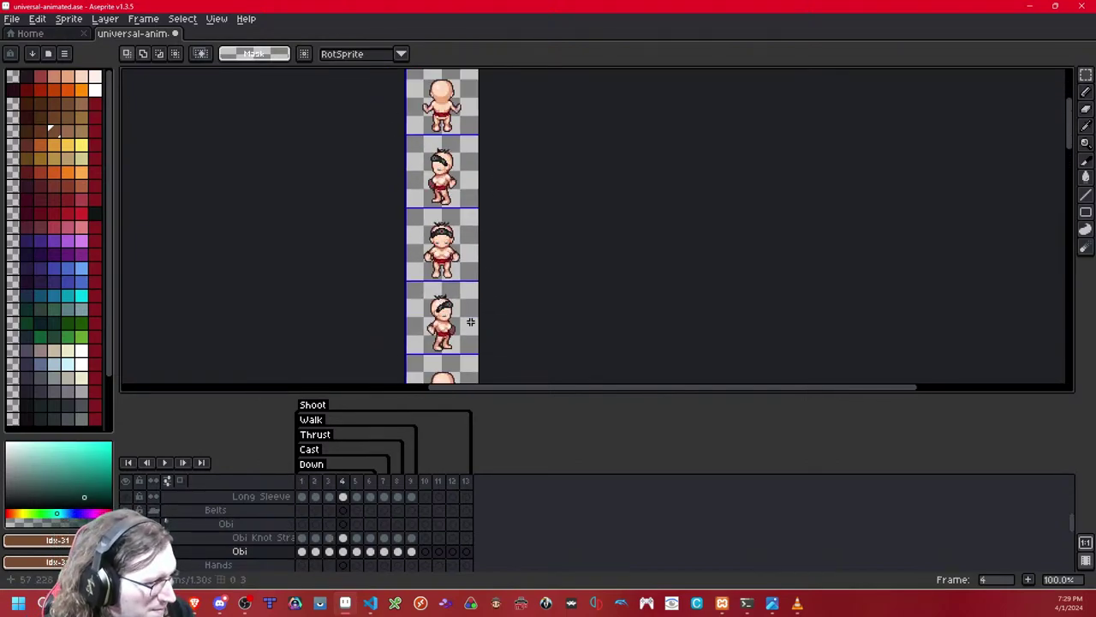
scroll(446, 273, up, 1)
scroll(449, 257, down, 2)
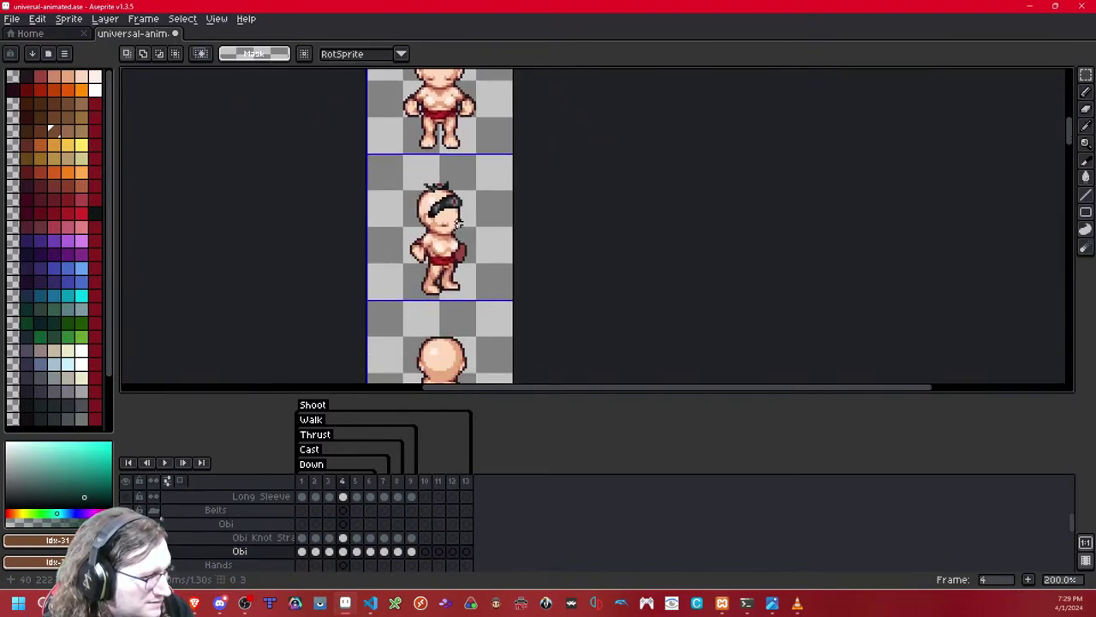
scroll(454, 242, up, 1)
scroll(452, 242, up, 5)
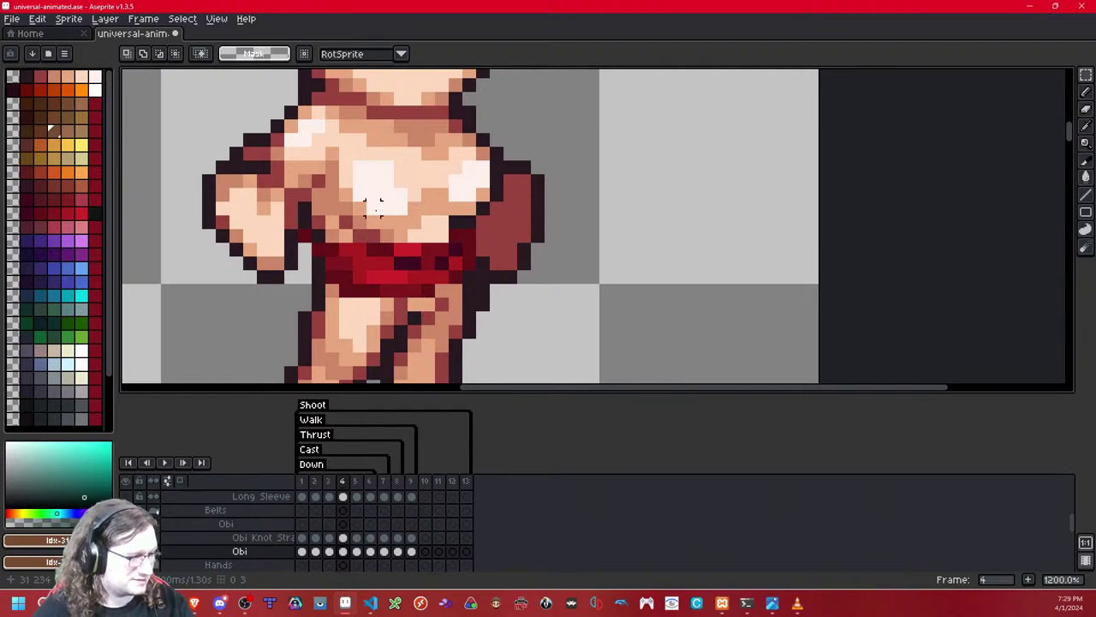
drag(417, 225, 512, 257)
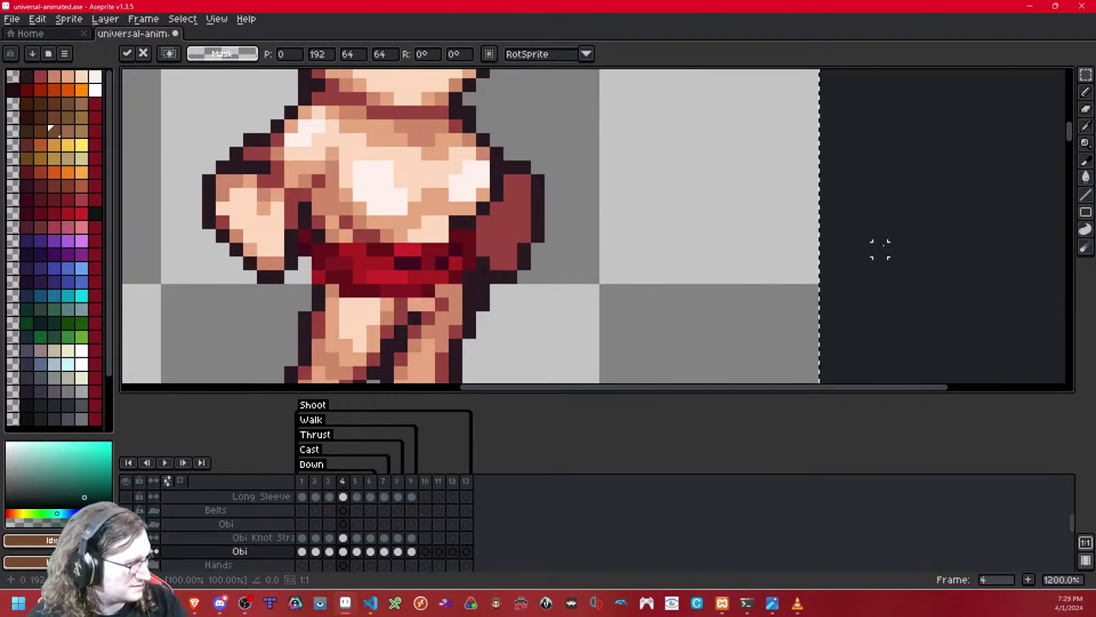
key(Return)
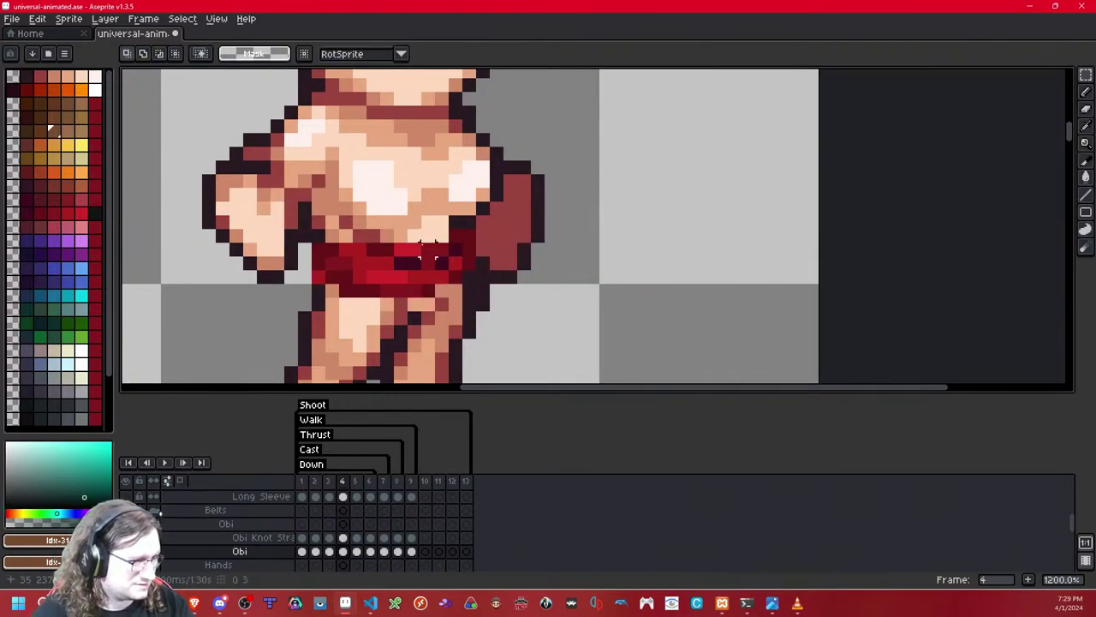
key(shift+x)
key(ctrl+y)
key(ctrl+z)
key(ctrl+y)
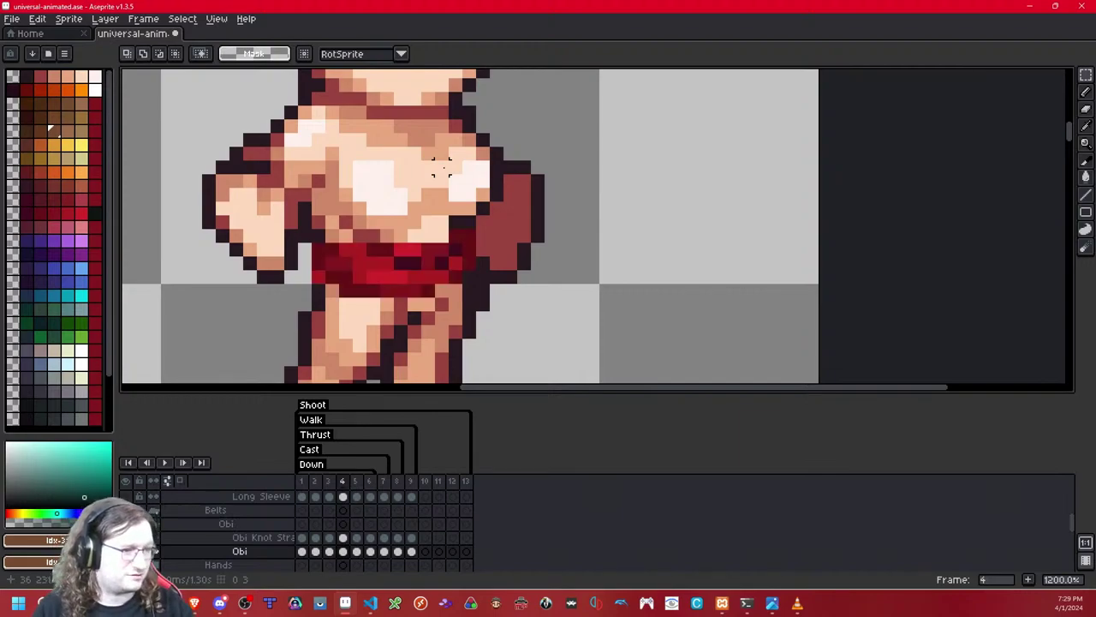
Step: Replace the obi on the left-facing cast sprite in frame 4 with a copy from the right-facing one, and save the file
scroll(445, 180, down, 7)
scroll(481, 193, down, 1)
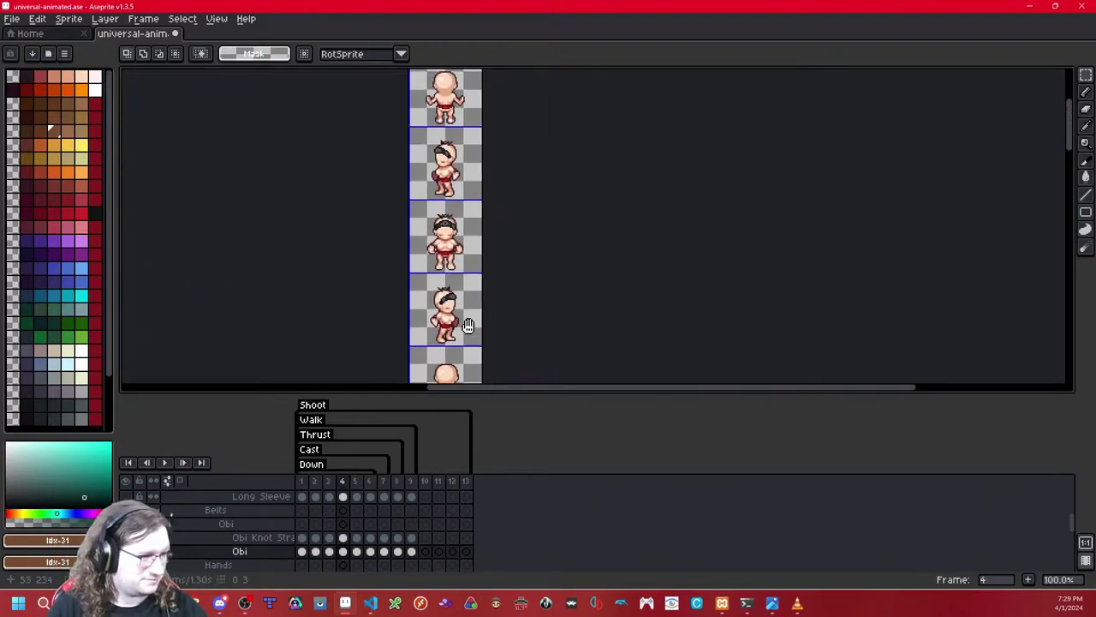
drag(449, 173, 484, 323)
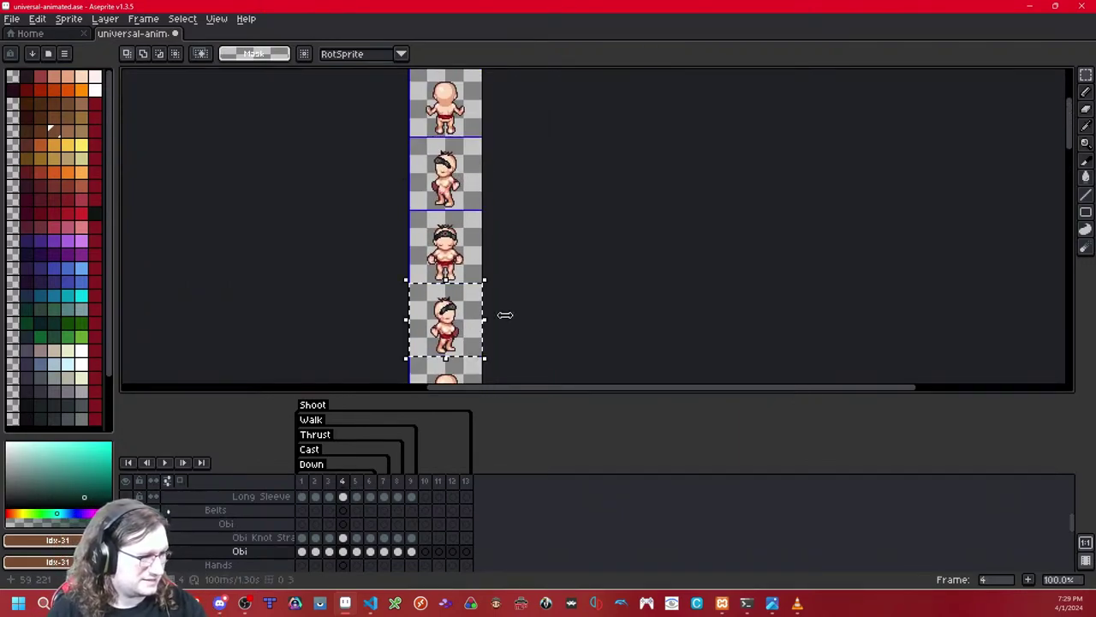
key(ctrl+v)
key(shift+Up)
key(shift+Up)
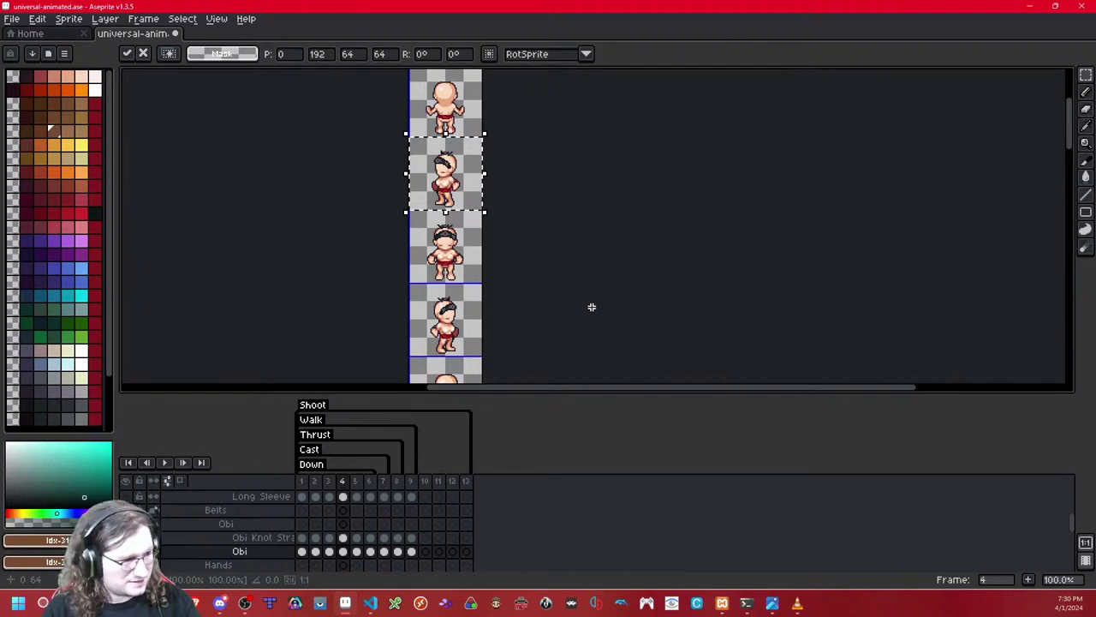
key(ctrl+s)
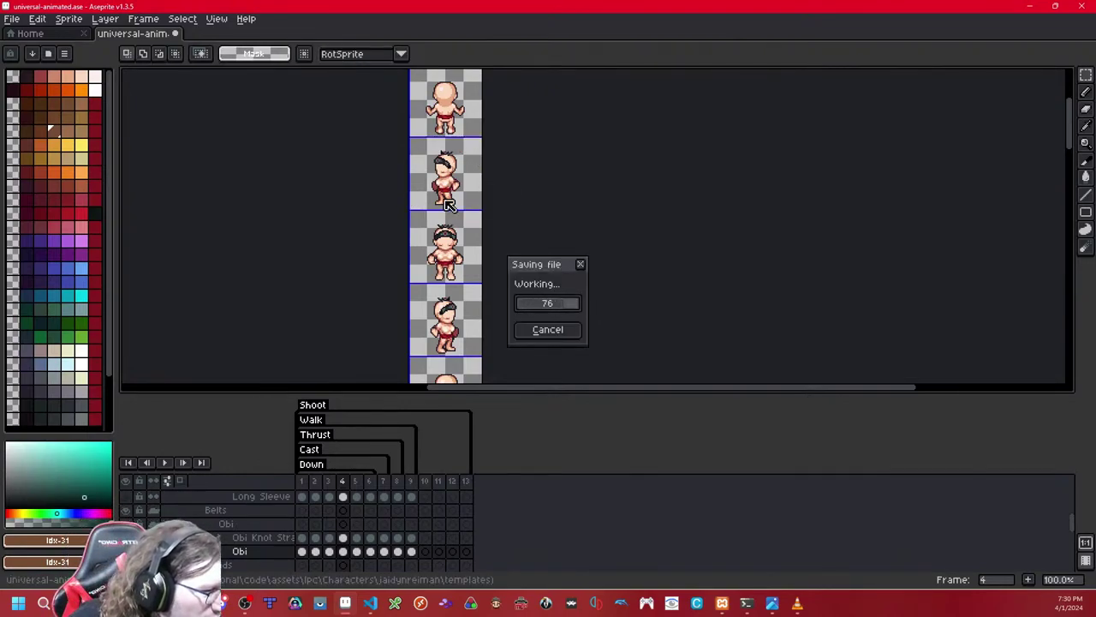
Step: Clear the obi from the left- and right-facing cast sprites in frame 5 and paste in the copied obi
key(Right)
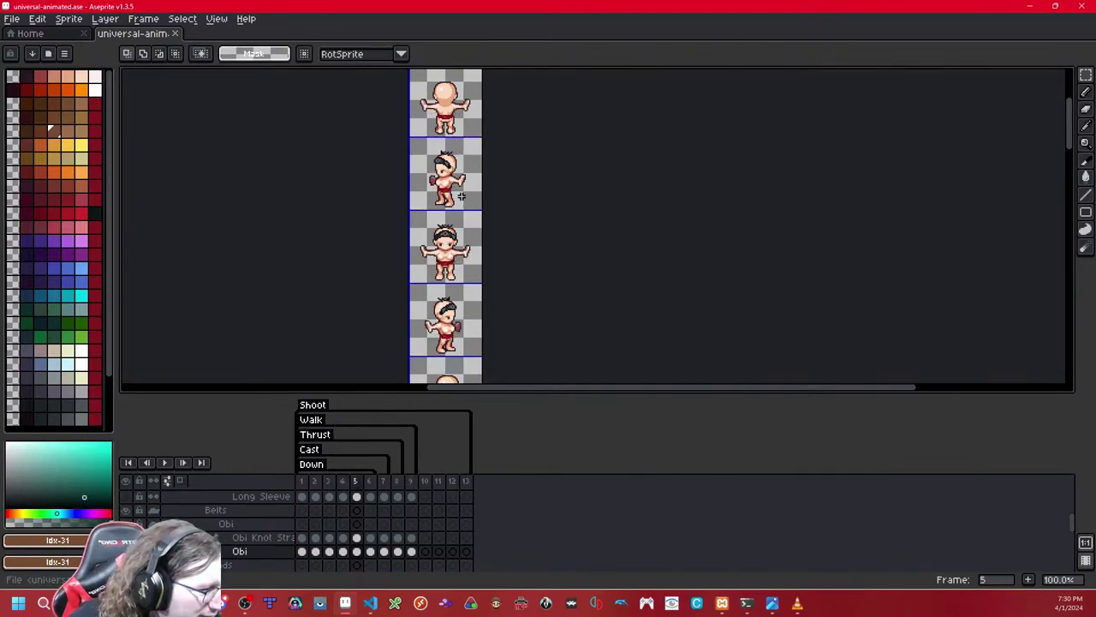
key(Delete)
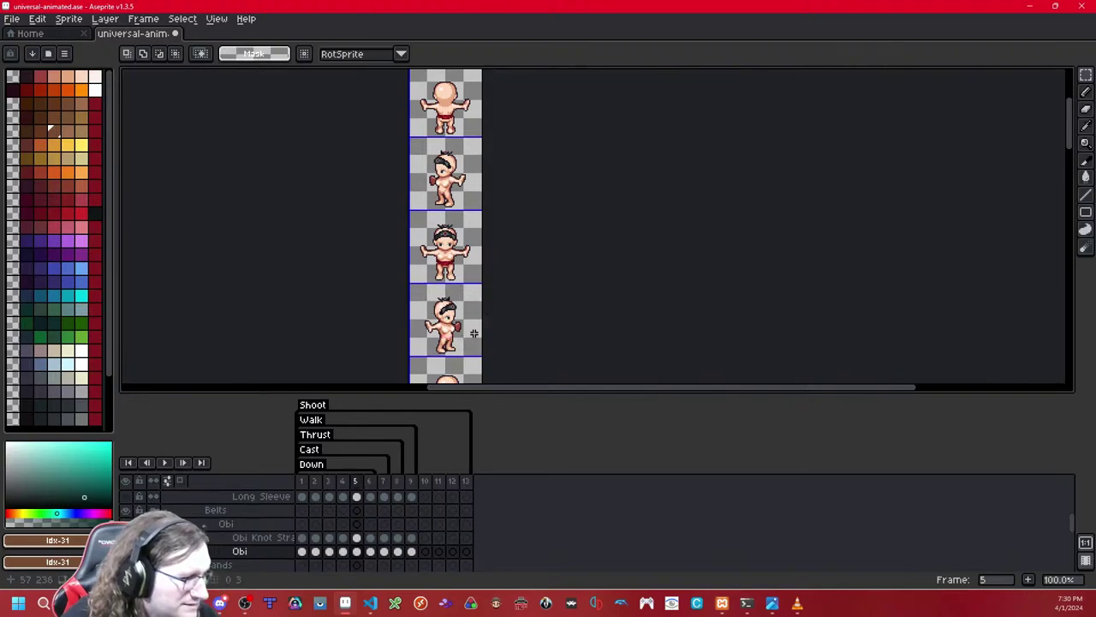
key(ctrl+v)
key(ctrl+z)
key(ctrl+z)
Step: Replace the obi on the left- and right-facing cast sprites in frame 6 with the copied version, restoring the accidentally emptied cel first
key(period)
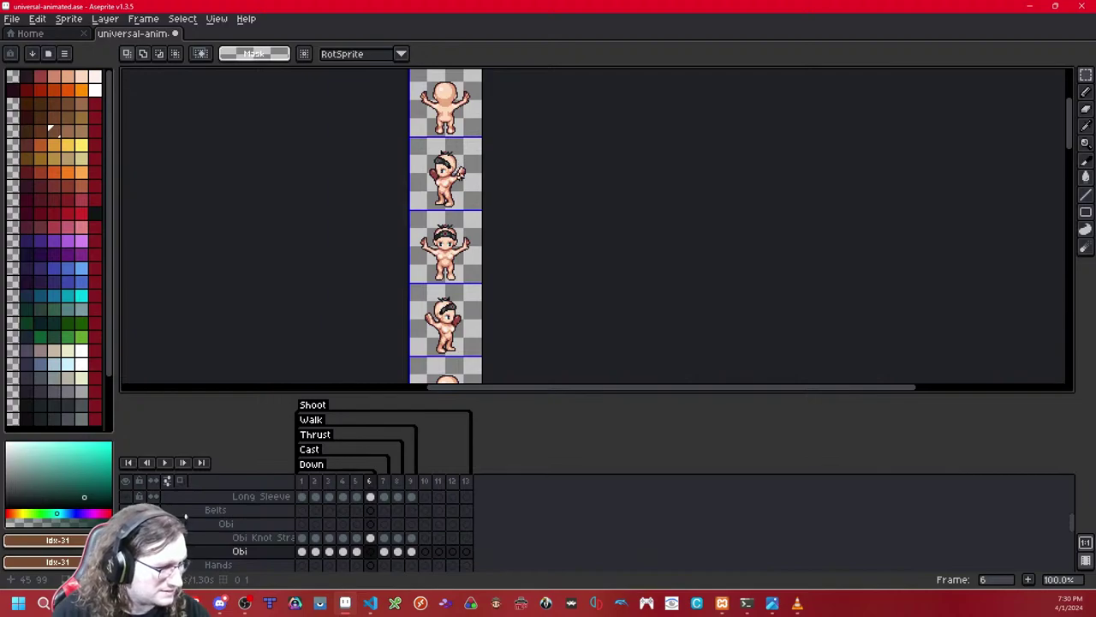
key(ctrl+z)
key(ctrl+z)
double_click(460, 181)
key(Delete)
double_click(458, 350)
key(ctrl+t)
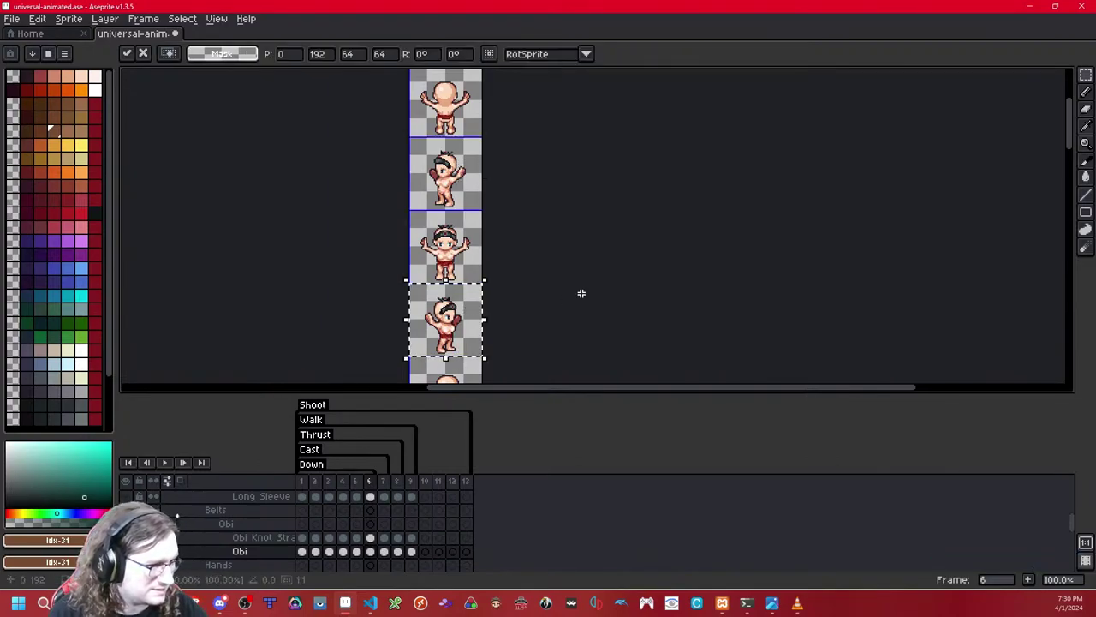
key(Return)
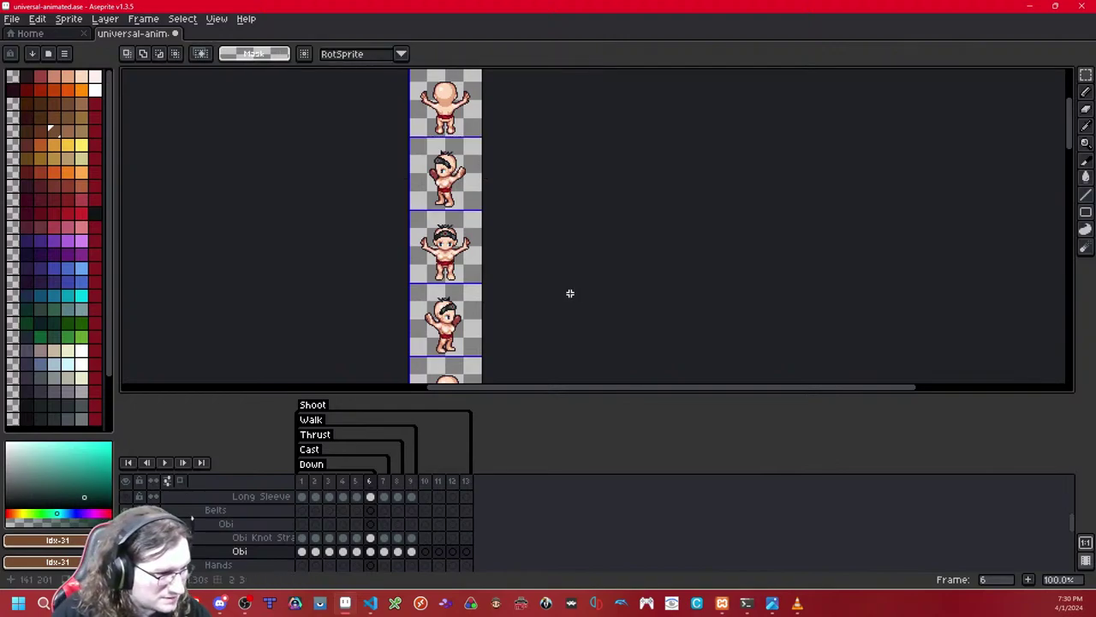
Step: Nudge the obi's edge pixels at the right side of the waist one pixel inward on the front-facing cast sprite in frame 6
scroll(428, 257, up, 5)
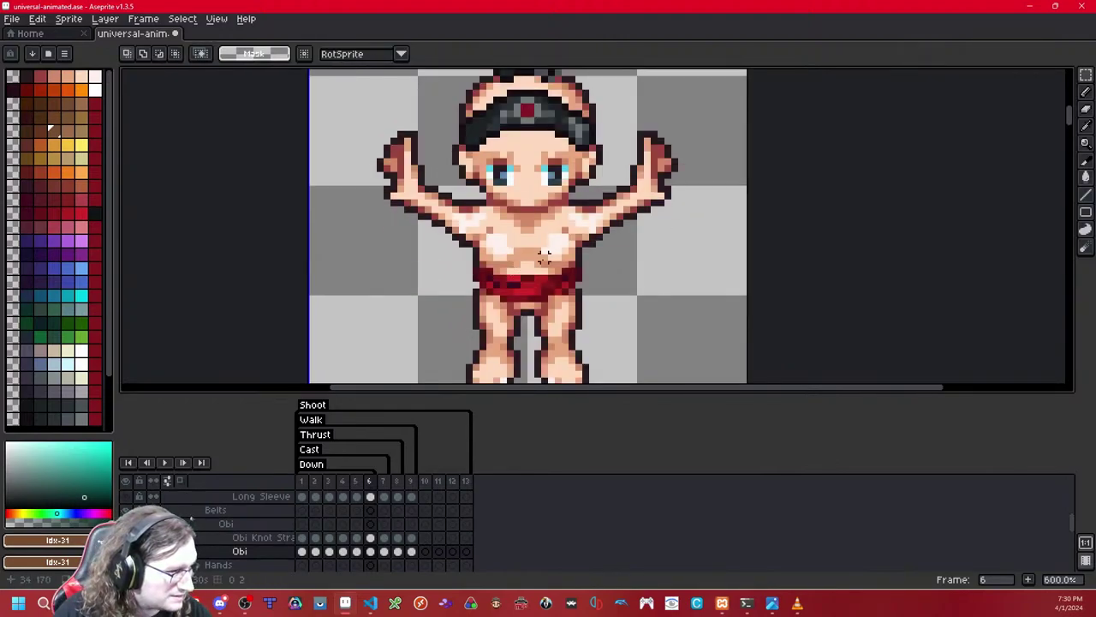
key(ctrl+t)
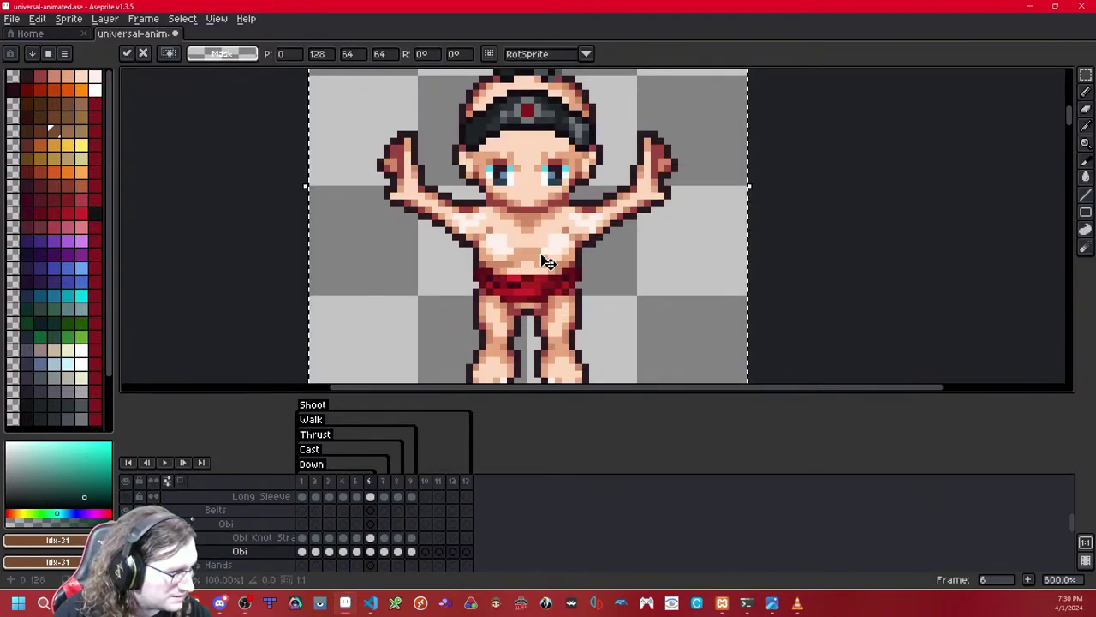
key(Return)
scroll(607, 264, up, 3)
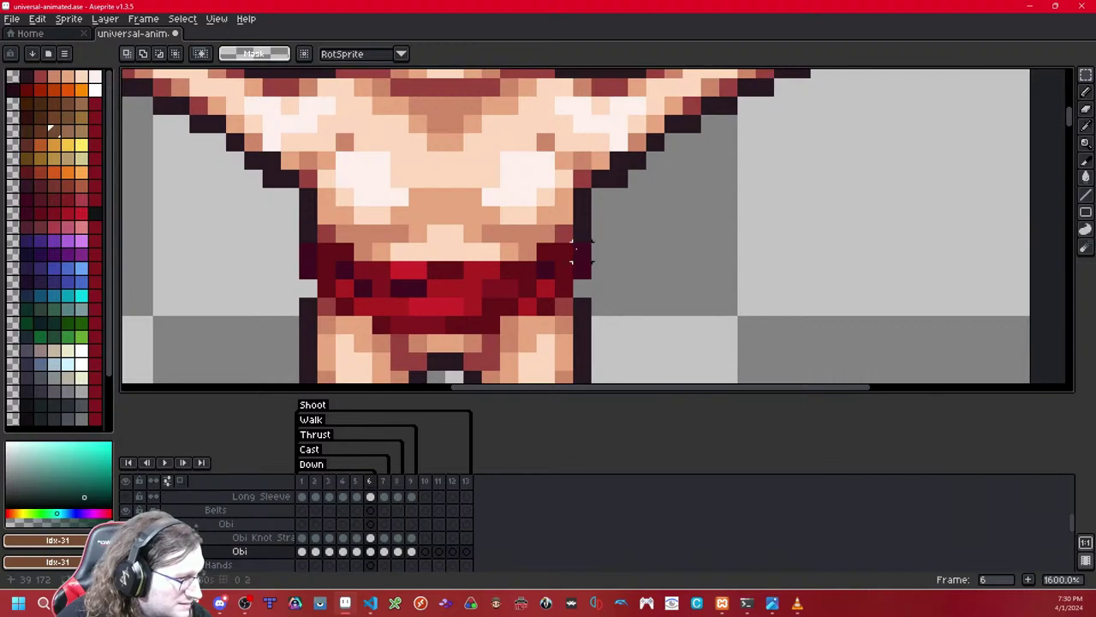
drag(579, 250, 638, 289)
key(Left)
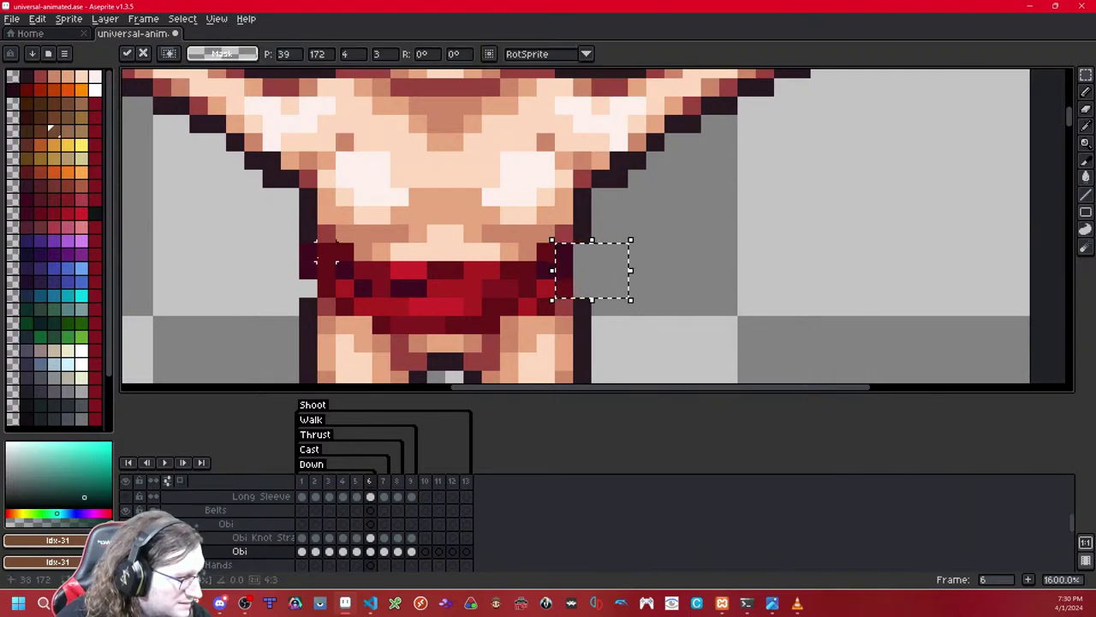
key(Return)
scroll(505, 210, down, 7)
Step: Nudge the obi's edge pixels one pixel inward at both sides of the waist on the front-facing cast sprite in frame 5
key(Left)
scroll(514, 205, up, 4)
key(shift+x)
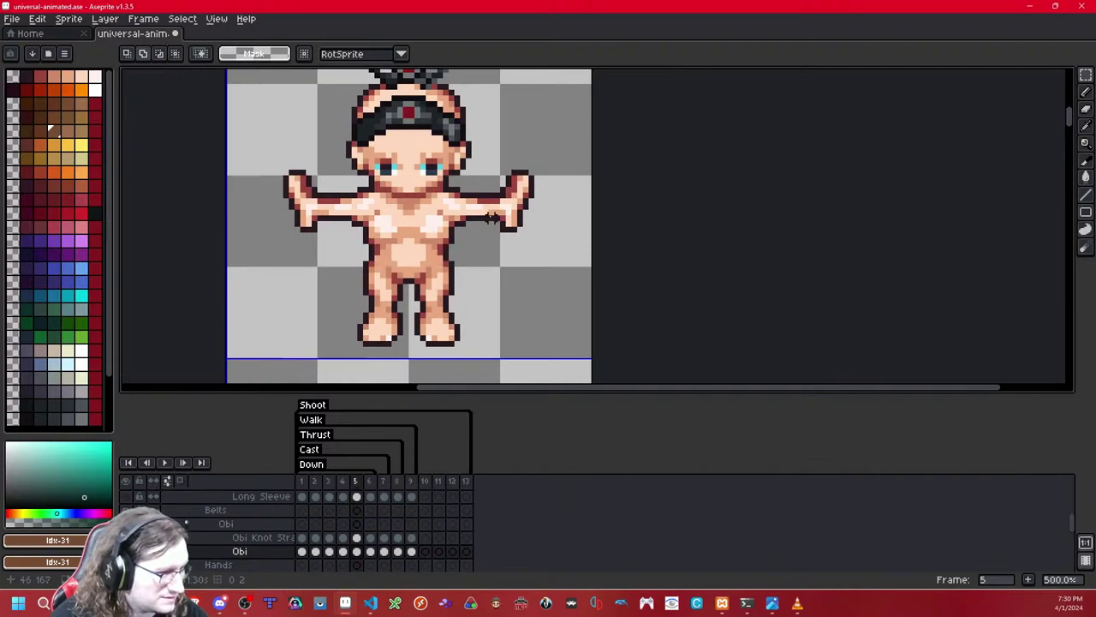
key(shift+x)
scroll(479, 235, up, 4)
drag(442, 259, 392, 303)
key(Left)
key(ctrl+d)
drag(296, 240, 568, 219)
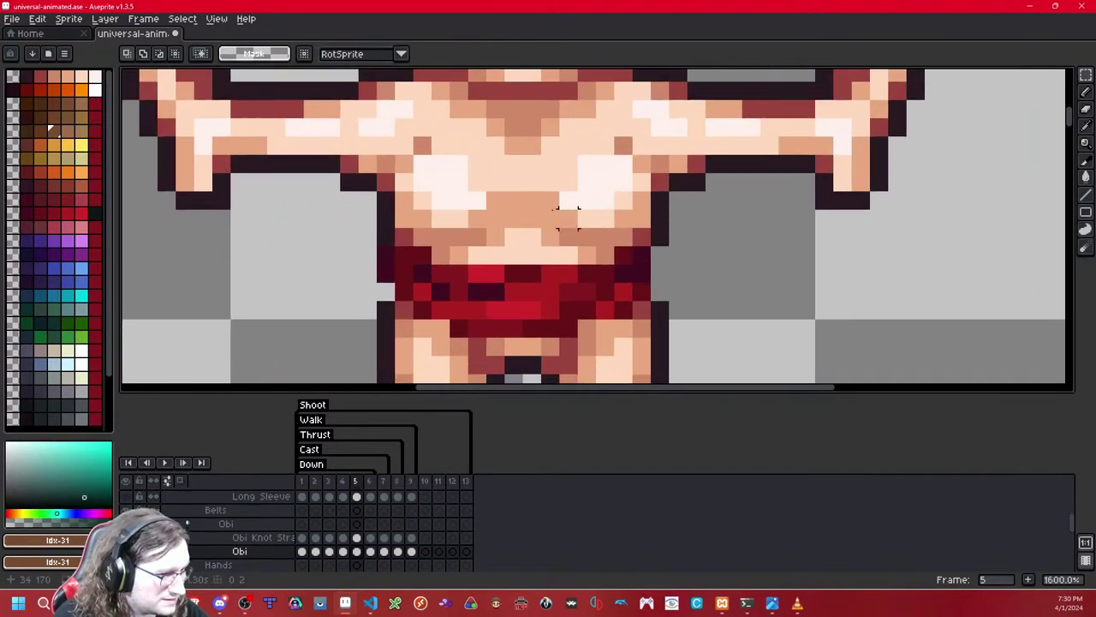
drag(374, 254, 334, 294)
key(Right)
key(ctrl+d)
Step: Nudge the obi's edge pixels one pixel inward at both sides of the waist on the front-facing cast sprite in frame 4
key(Left)
drag(385, 236, 337, 293)
key(Right)
key(ctrl+d)
drag(679, 236, 714, 294)
key(ctrl+d)
drag(699, 218, 658, 294)
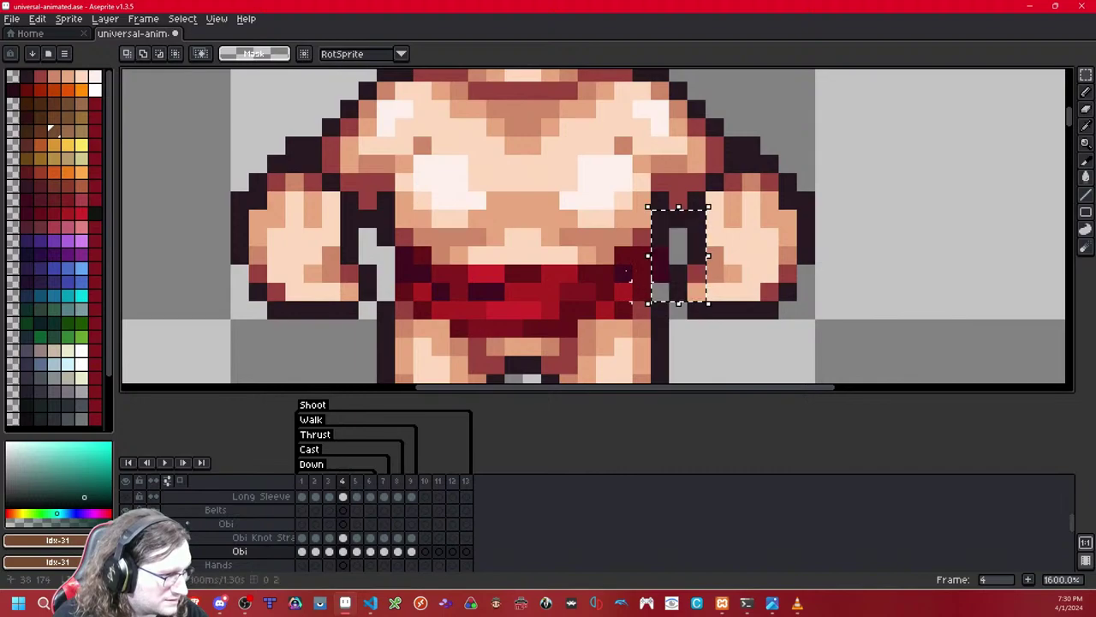
key(Left)
key(ctrl+d)
Step: Step through the animation frames to check the obi on the cast sprites in every facing direction
key(Left)
key(Left)
key(Left)
key(Left)
key(Right)
scroll(542, 219, down, 9)
drag(542, 219, 508, 234)
key(Right)
key(Right)
key(Right)
key(Right)
key(Right)
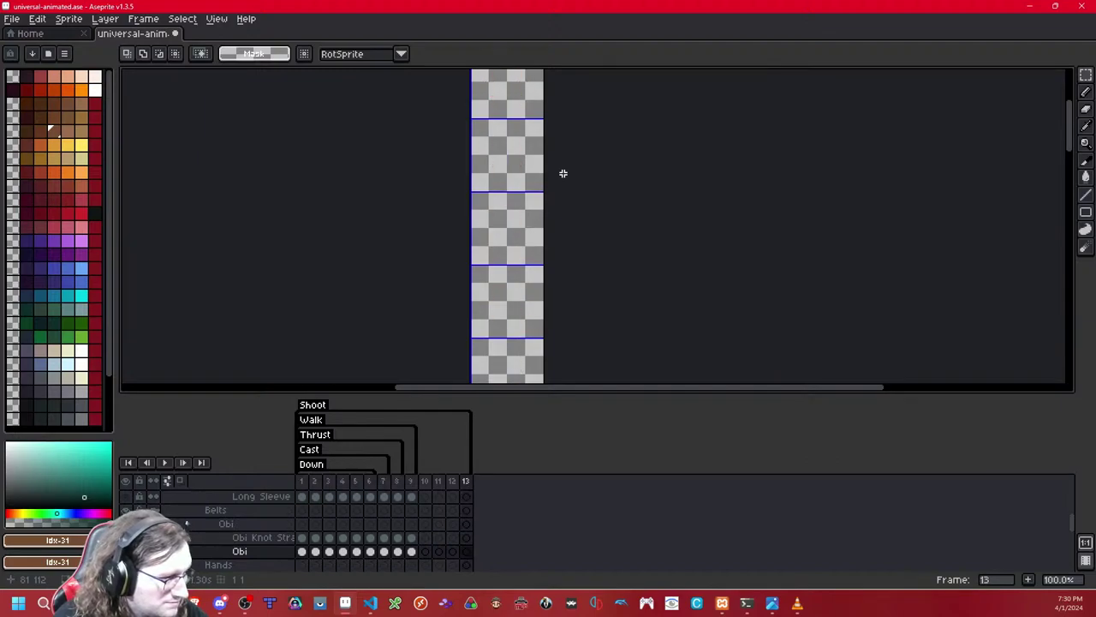
Step: Erase the obi pixels covering the near hand and forearm on the right-facing cast sprite in frame 2, toggling the layer to compare
scroll(516, 331, up, 8)
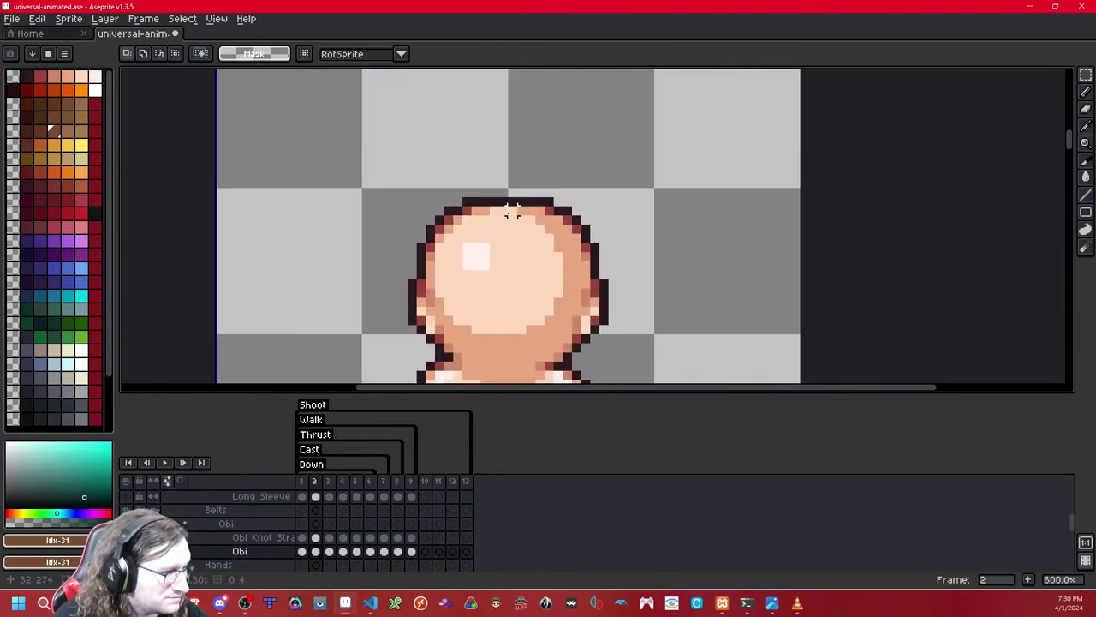
scroll(522, 219, down, 4)
scroll(522, 219, down, 3)
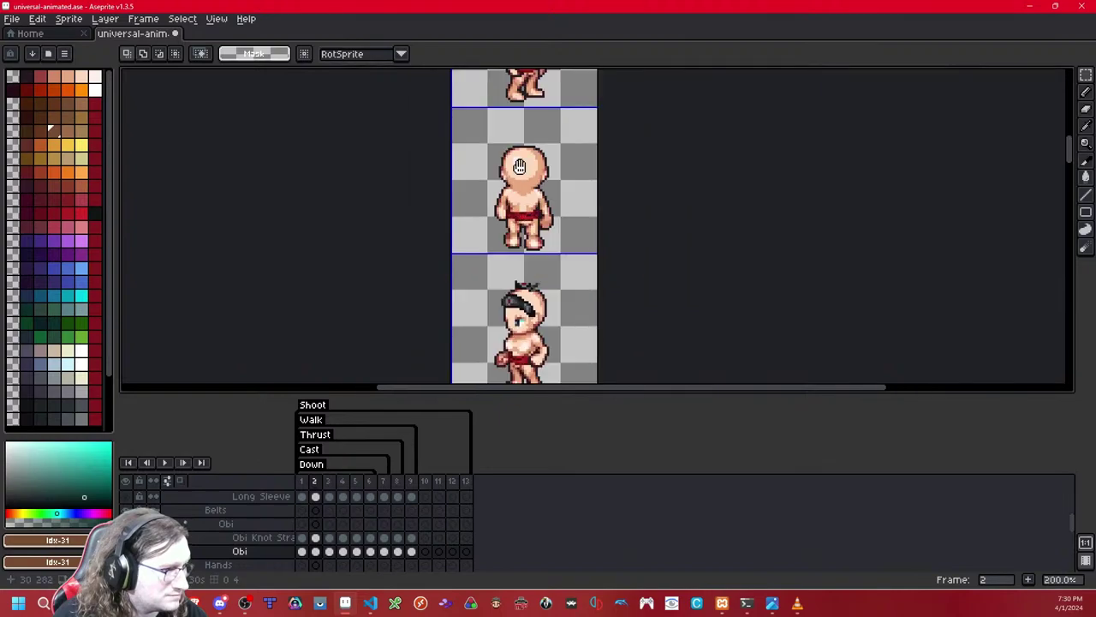
scroll(504, 208, up, 5)
scroll(531, 185, down, 3)
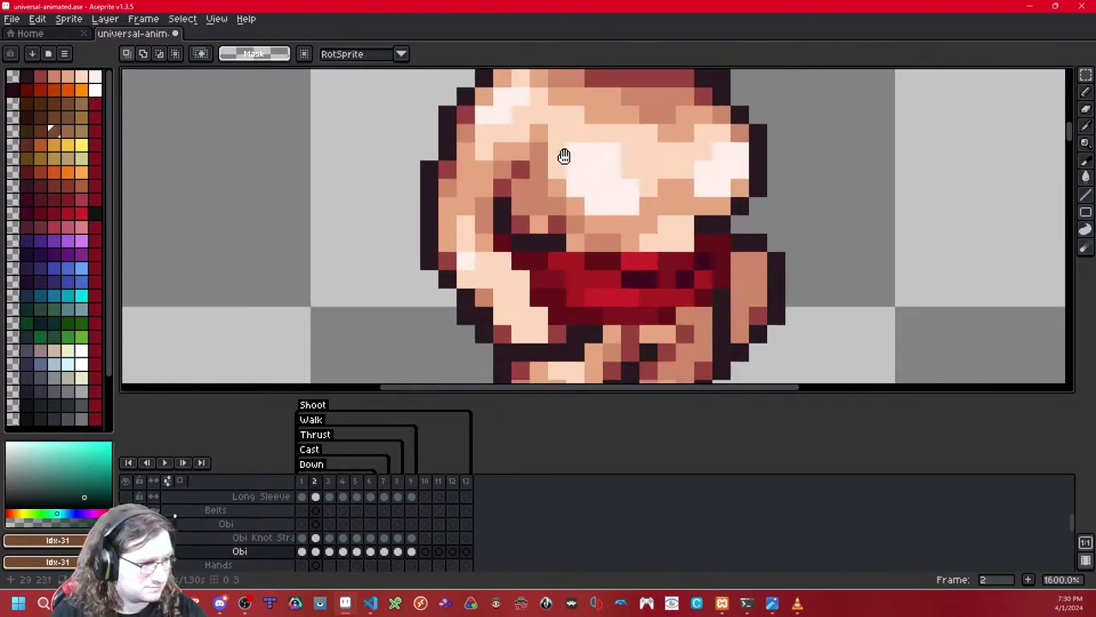
key(e)
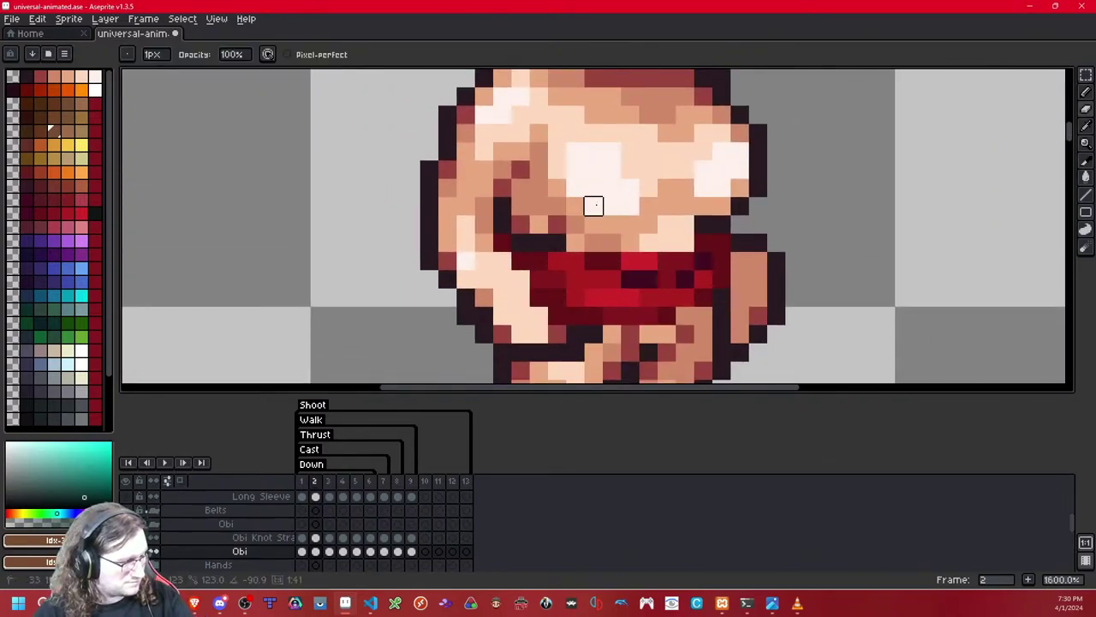
key(shift+x)
key(shift+x)
mouse_move(503, 242)
mouse_down()
mouse_move(557, 260)
mouse_move(520, 298)
mouse_move(538, 298)
mouse_up()
key(shift+x)
key(shift+x)
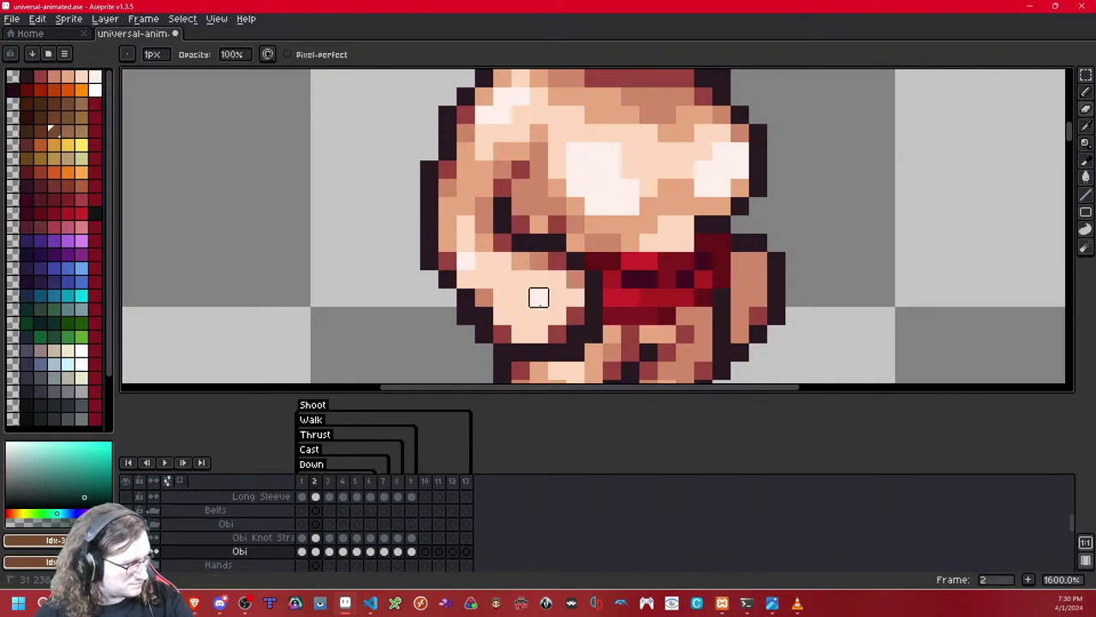
key(shift+x)
key(shift+x)
Step: Erase the obi pixels covering the near hand and forearm on the right-facing cast sprite in frame 3, toggling the layer to compare
key(period)
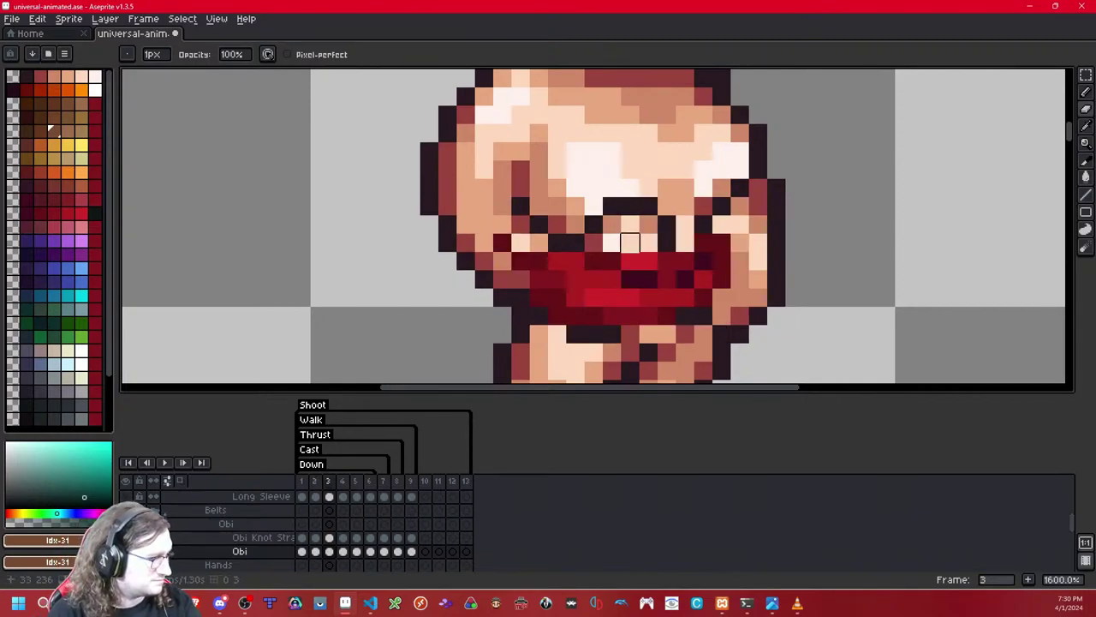
key(shift+x)
key(shift+x)
mouse_move(665, 242)
mouse_down()
mouse_move(667, 278)
mouse_move(630, 315)
mouse_move(594, 314)
mouse_move(519, 242)
mouse_move(538, 243)
mouse_move(538, 280)
mouse_move(557, 297)
mouse_move(630, 260)
mouse_up()
key(shift+x)
key(shift+x)
Step: Erase the obi pixels covering the far hand on the right-facing cast sprite in frame 3, toggling the layer to compare
key(shift+x)
key(shift+x)
mouse_move(721, 242)
mouse_down()
mouse_move(721, 297)
mouse_move(703, 241)
mouse_move(703, 297)
mouse_move(716, 296)
mouse_move(686, 304)
mouse_up()
key(shift+x)
key(shift+x)
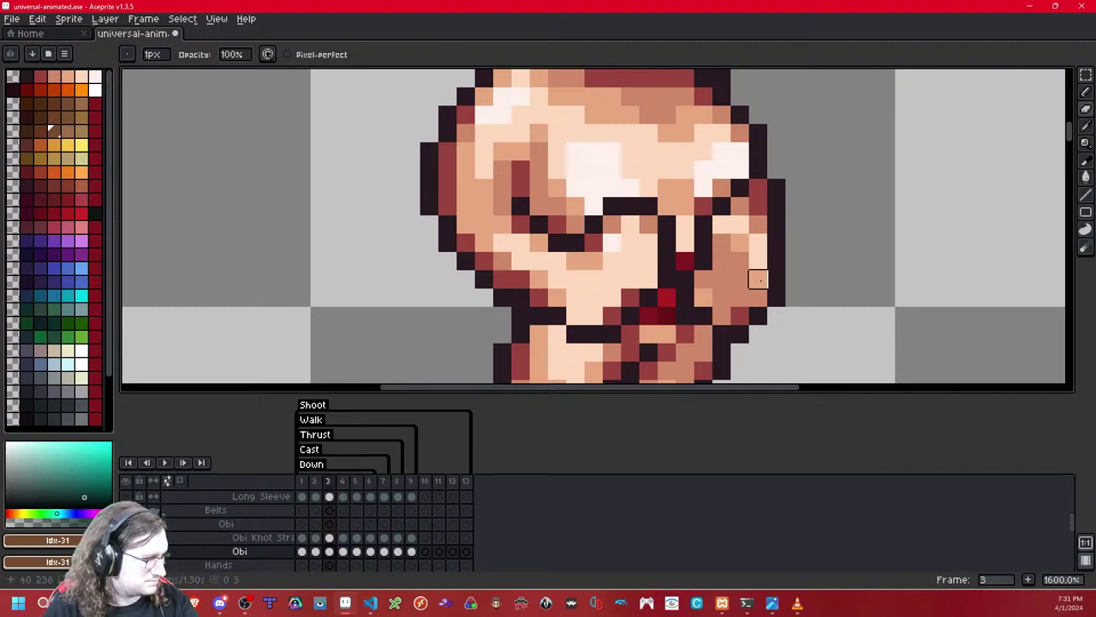
Step: Copy the waist section of the obi from the right-facing cast sprite in frame 6
key(Right)
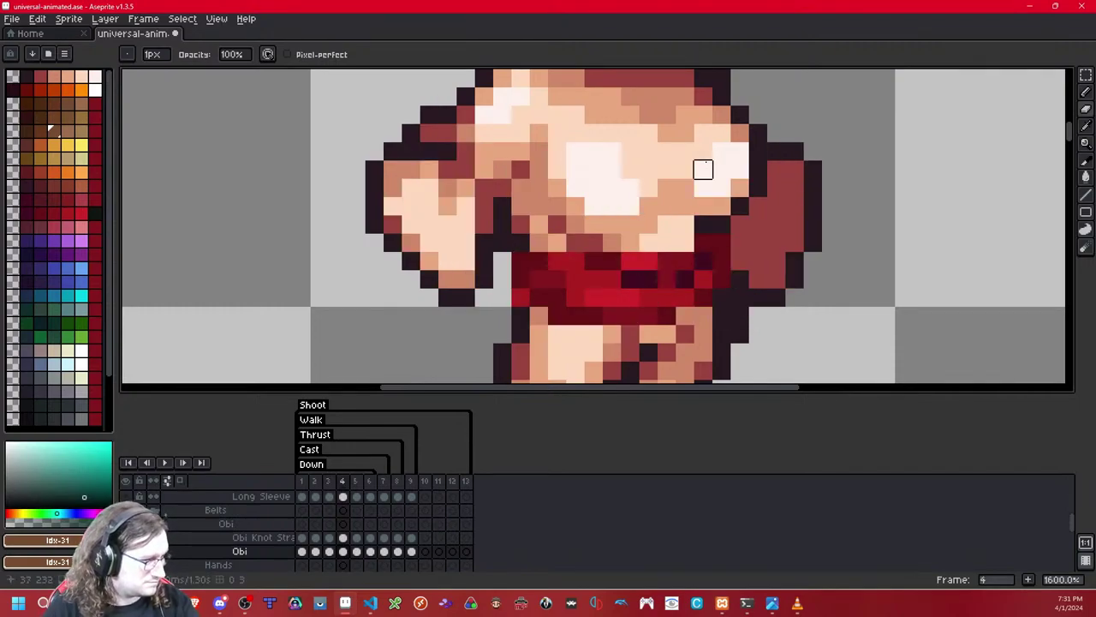
key(Right)
key(Right)
key(Right)
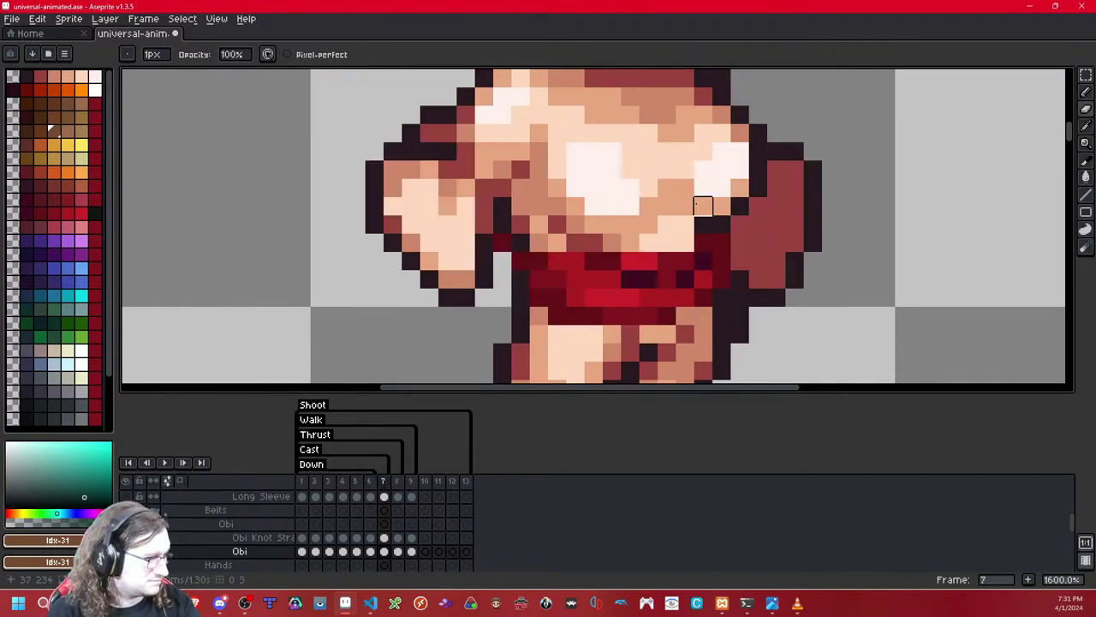
key(Left)
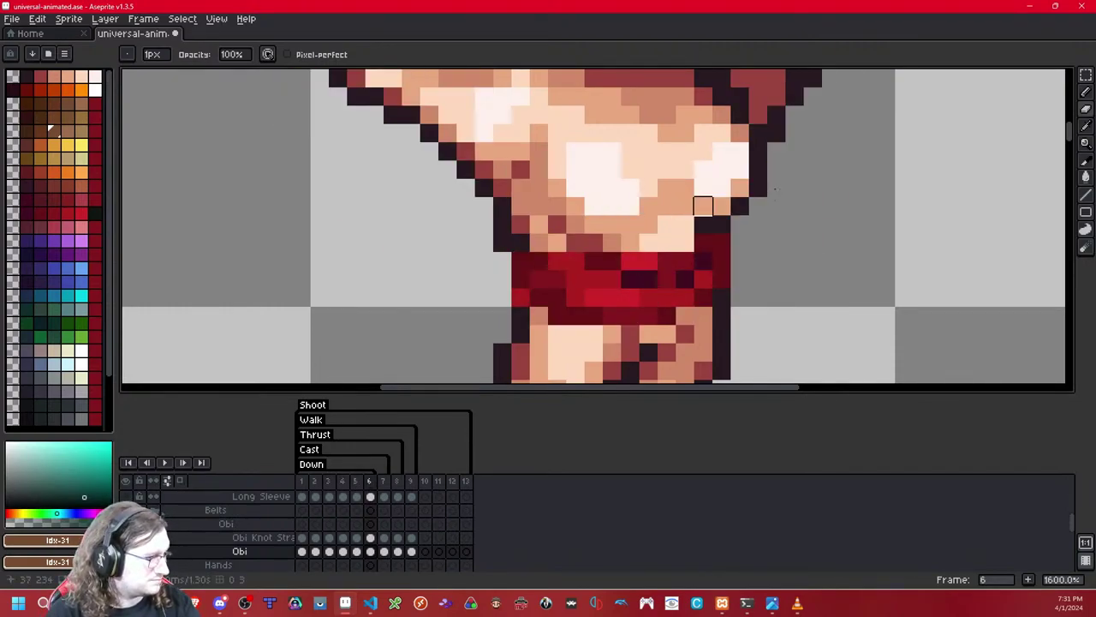
click(1086, 75)
drag(734, 212, 509, 364)
key(ctrl+c)
click(775, 243)
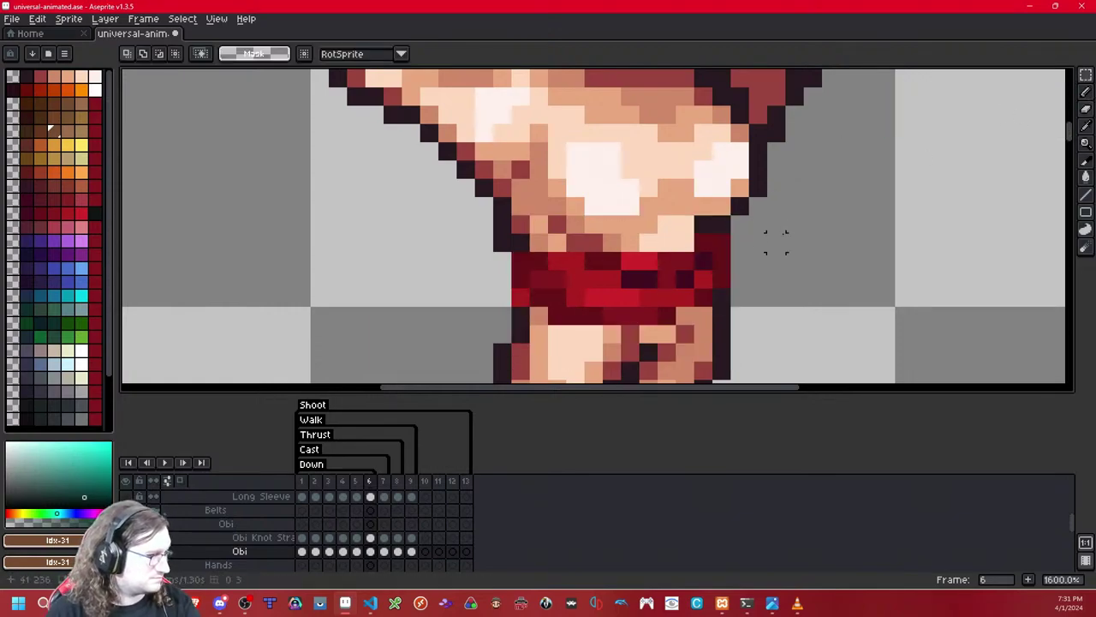
Step: Paste the copied obi onto the right-facing cast sprite in frame 7 and delete the stray pixels between waist and near arm
key(Right)
key(ctrl+v)
click(764, 233)
drag(529, 235, 467, 248)
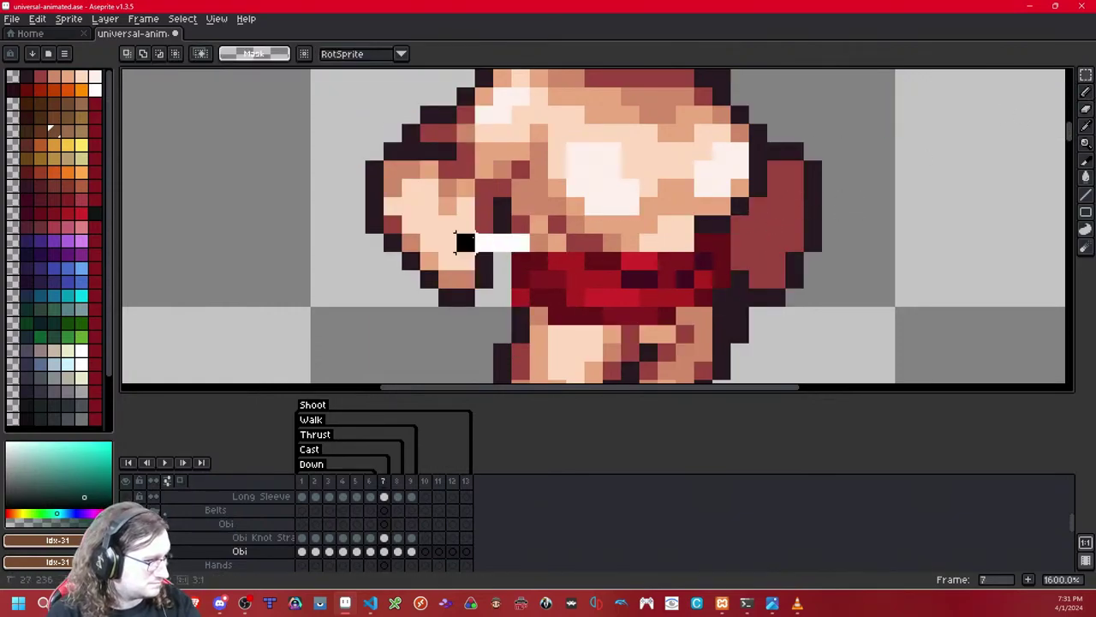
key(Delete)
key(Right)
key(Left)
Step: Delete the stray obi pixels between the waist and near arm on the left-facing cast sprite in frame 7
drag(629, 172, 629, 348)
scroll(644, 211, down, 5)
scroll(645, 211, down, 1)
drag(644, 171, 627, 364)
drag(621, 78, 630, 231)
scroll(634, 186, up, 6)
drag(635, 187, 626, 341)
key(ctrl+v)
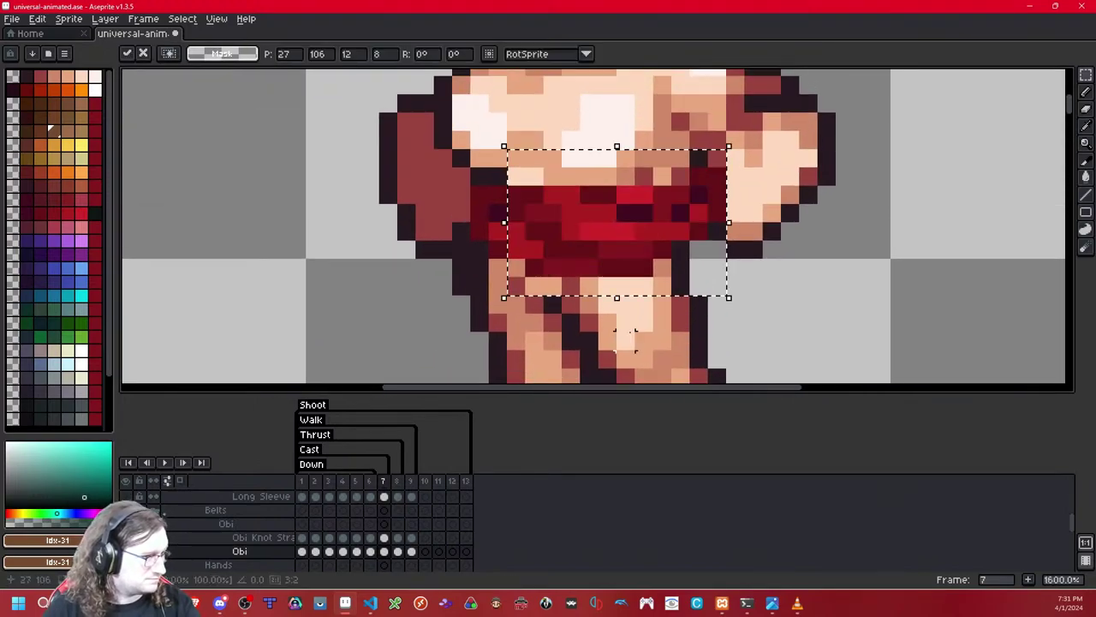
key(Left)
key(Left)
key(Down)
mouse_move(755, 232)
mouse_down()
mouse_move(718, 177)
mouse_move(699, 176)
mouse_up()
key(Delete)
Step: Trim the obi pixels overhanging both hips on the front-facing cast sprite in frame 7, comparing with frame 6
scroll(679, 284, down, 5)
drag(679, 284, 673, 150)
scroll(673, 147, down, 2)
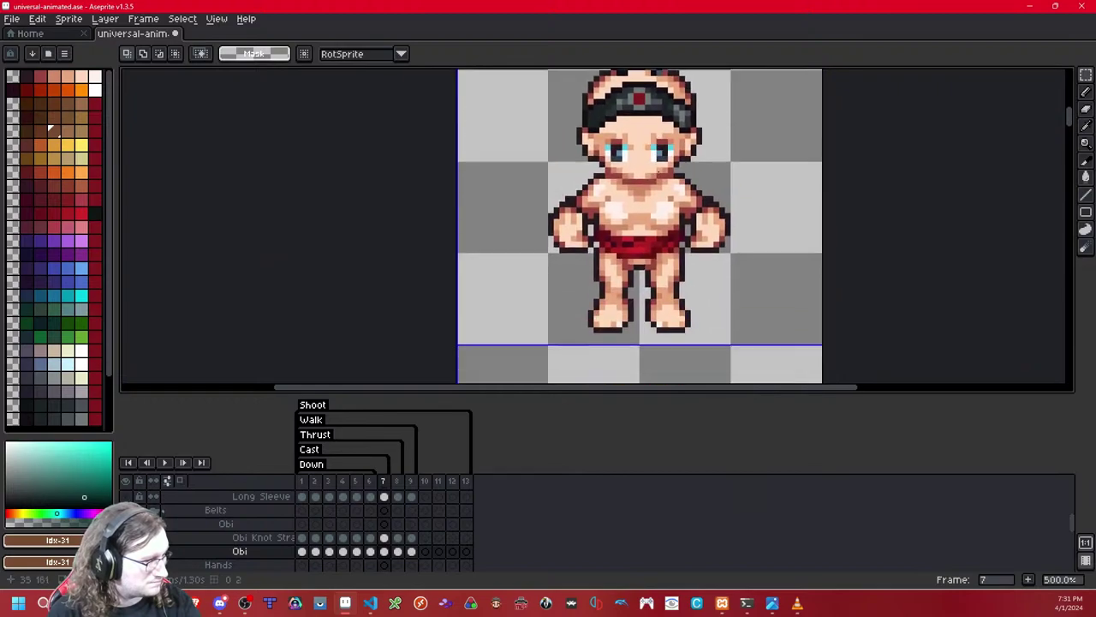
scroll(660, 257, up, 4)
scroll(660, 257, down, 1)
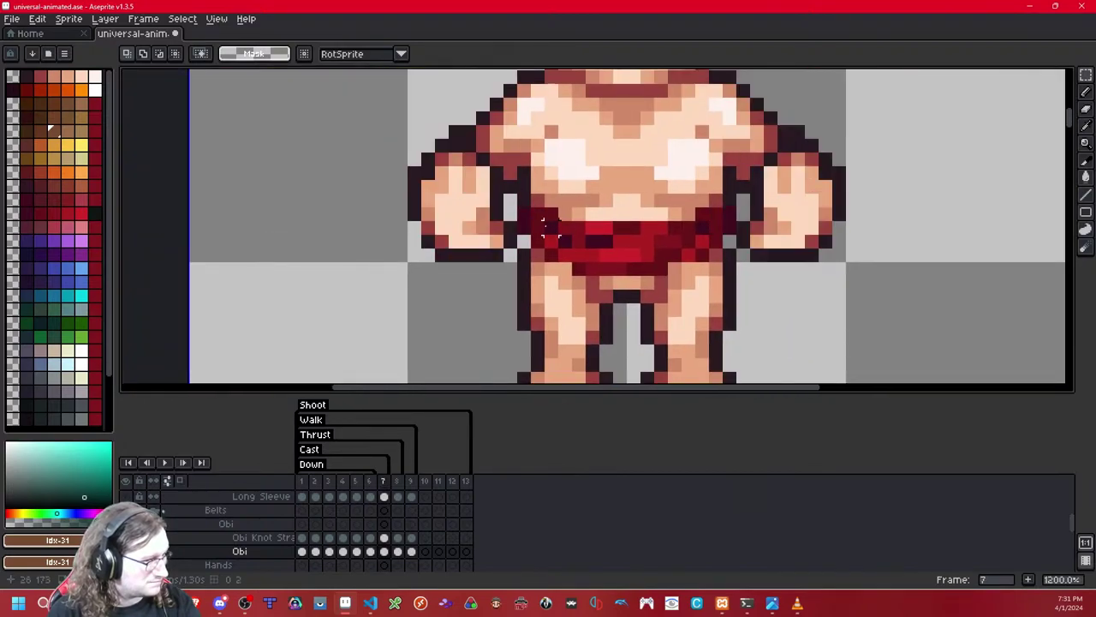
key(Left)
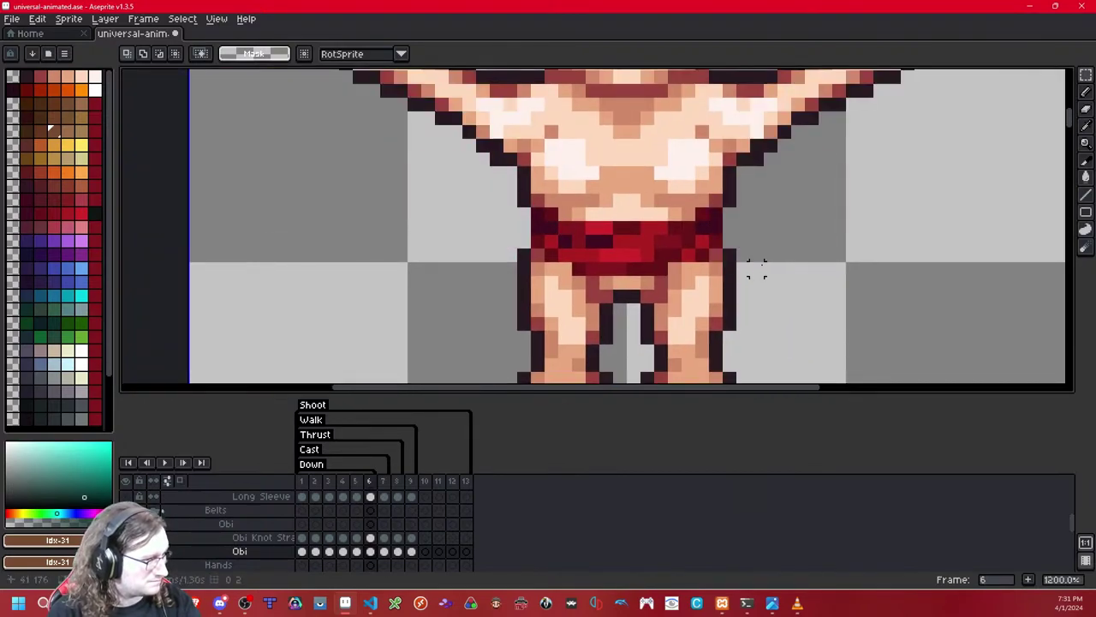
key(Right)
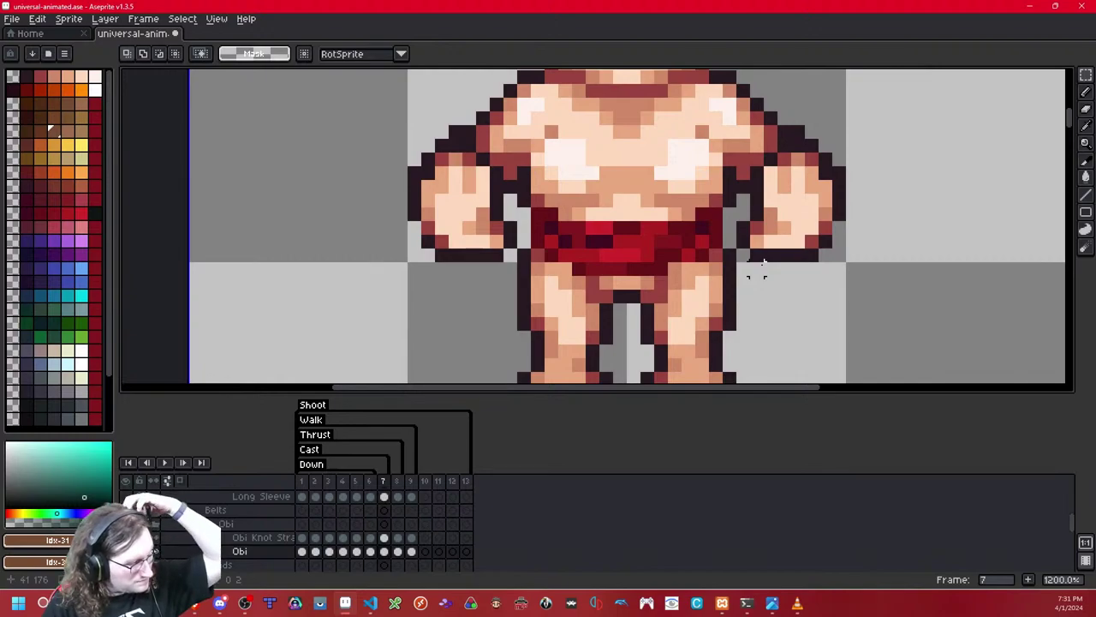
drag(729, 173, 456, 311)
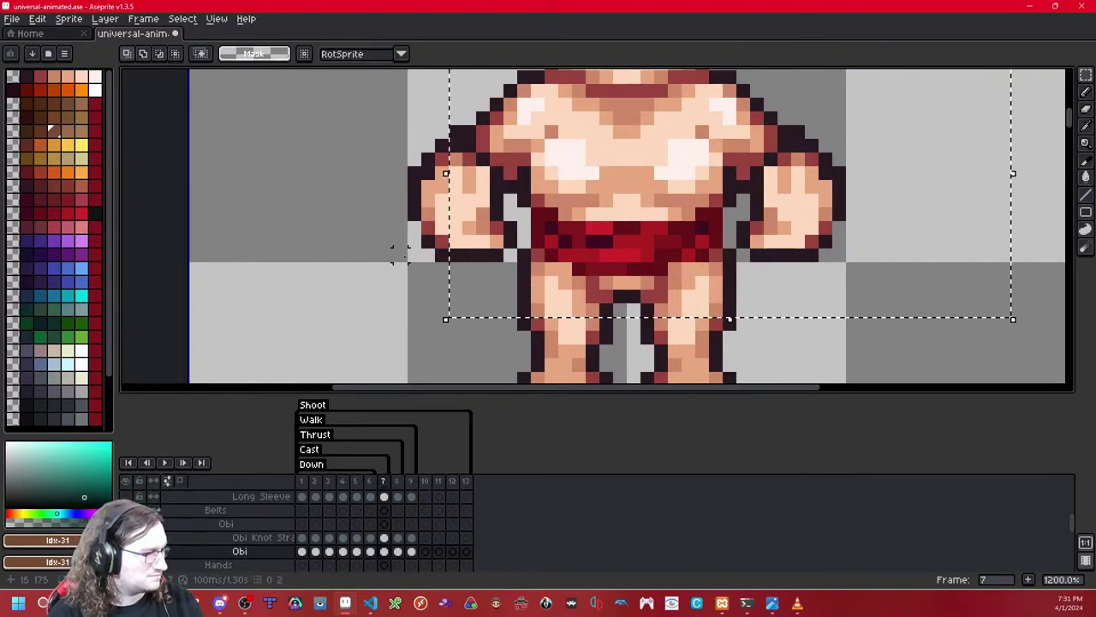
click(387, 255)
drag(483, 187, 761, 300)
key(ctrl+d)
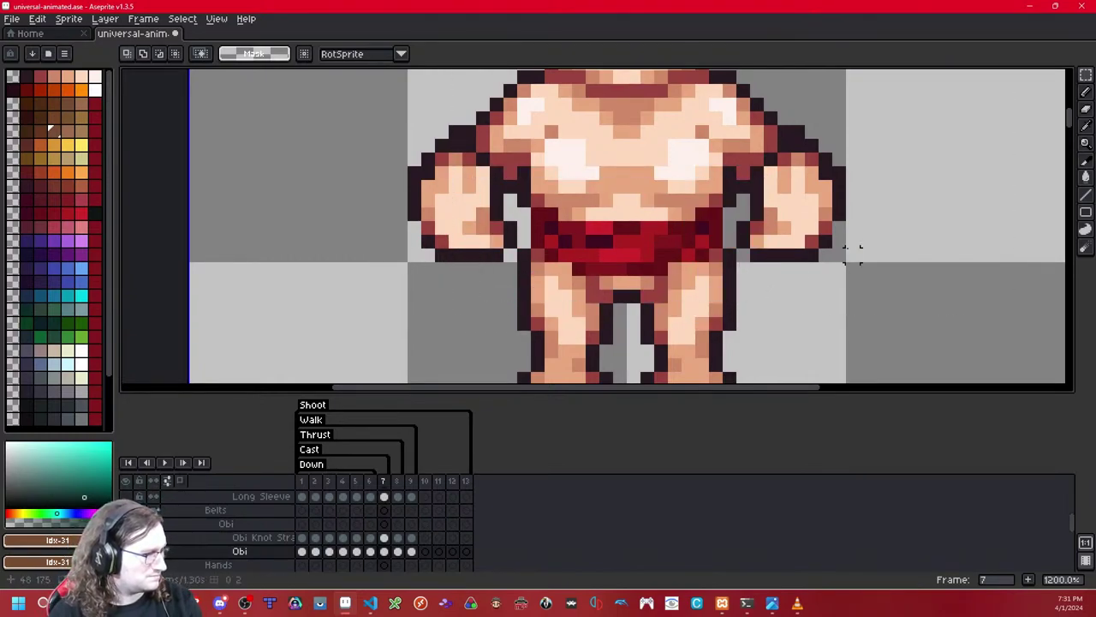
key(Down)
key(Left)
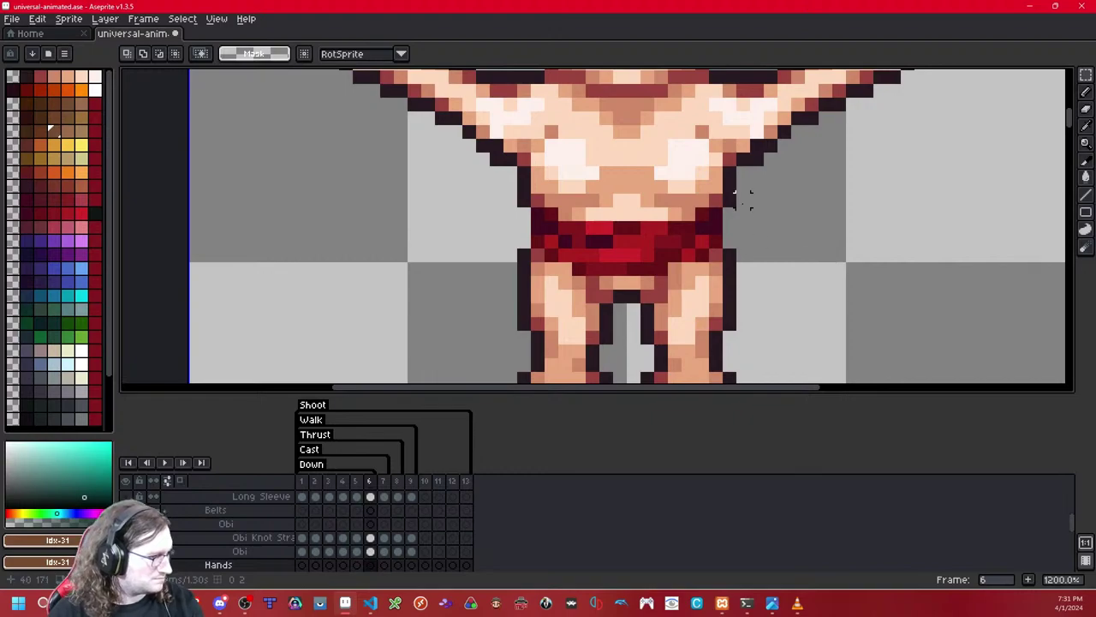
key(ctrl+z)
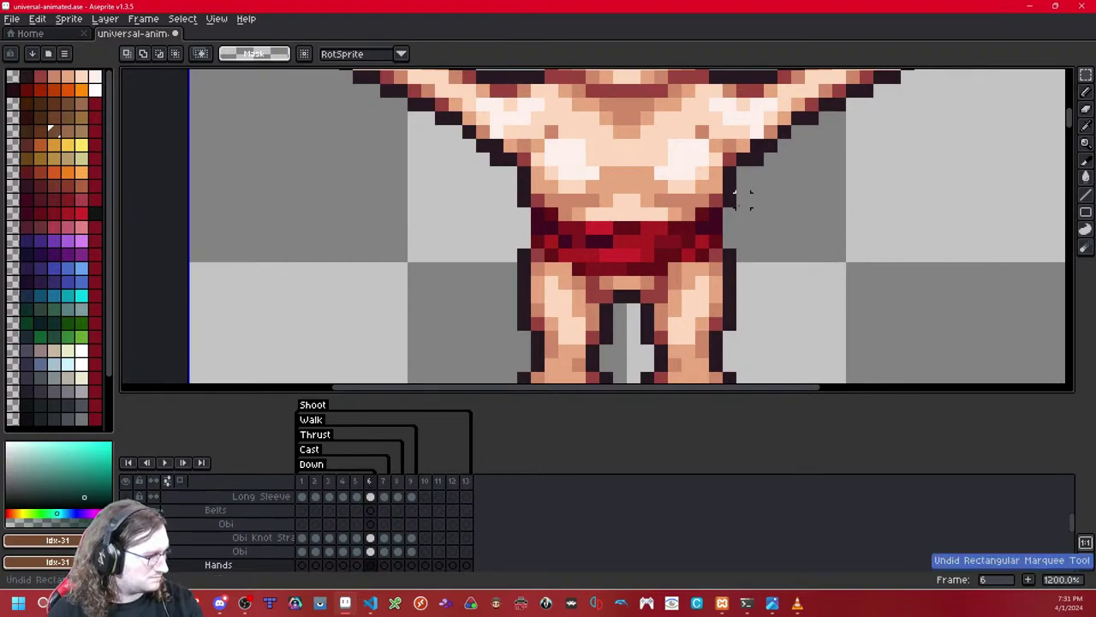
key(Right)
drag(743, 201, 467, 286)
click(784, 310)
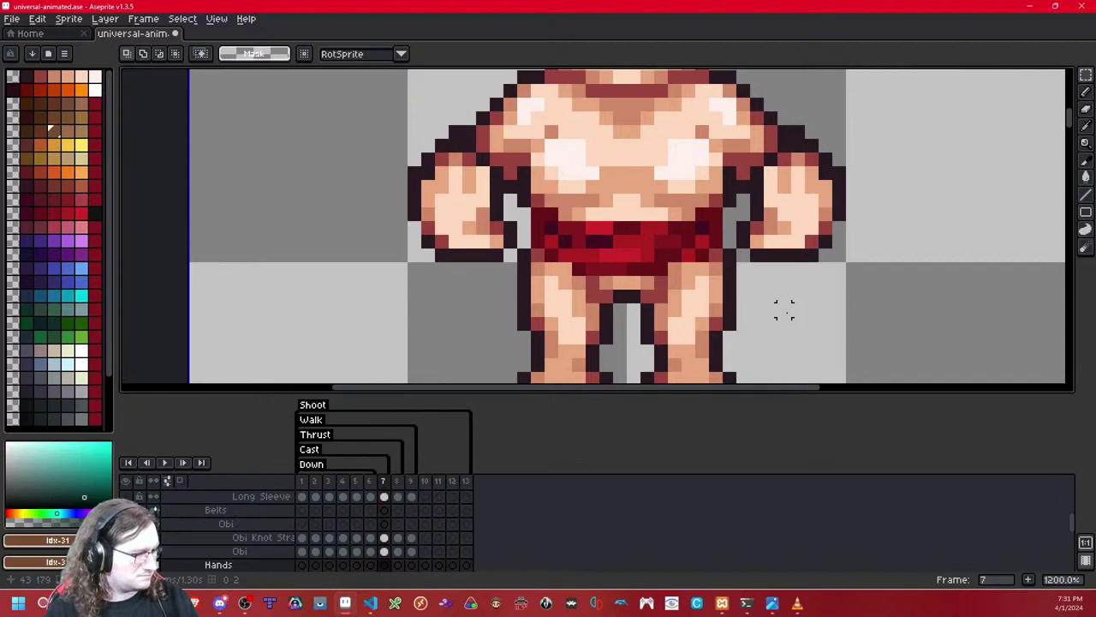
Step: Copy the front-facing cast sprite's obi from frame 7, paste it onto frame 6 and save the file
key(Up)
drag(948, 185, 432, 322)
key(ctrl+c)
key(Left)
key(ctrl+v)
key(Left)
key(Left)
key(Left)
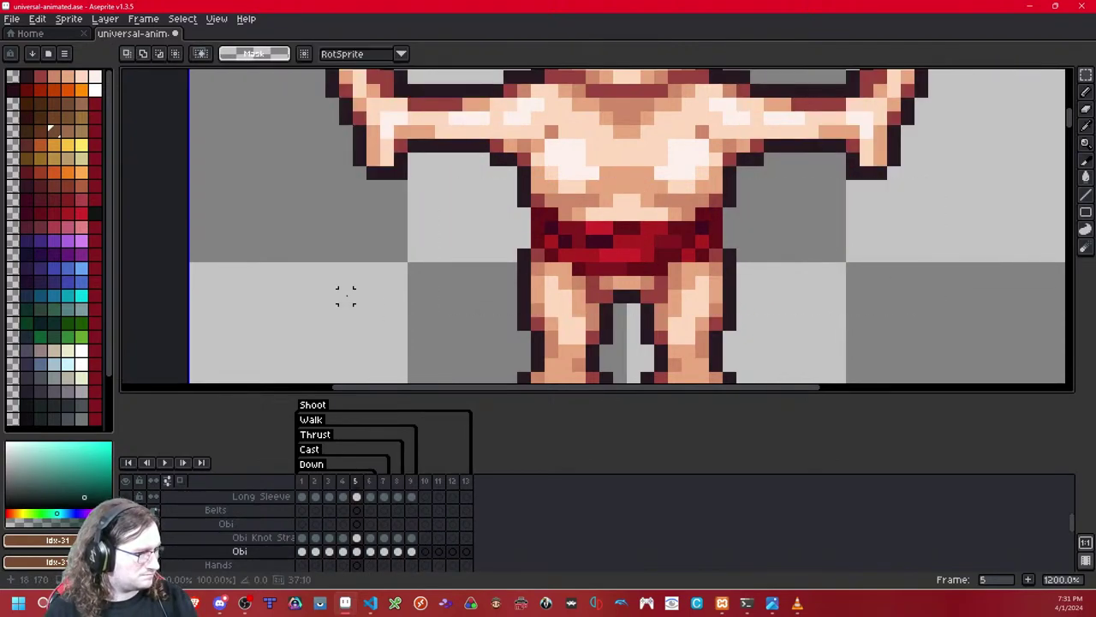
key(ctrl+z)
key(Left)
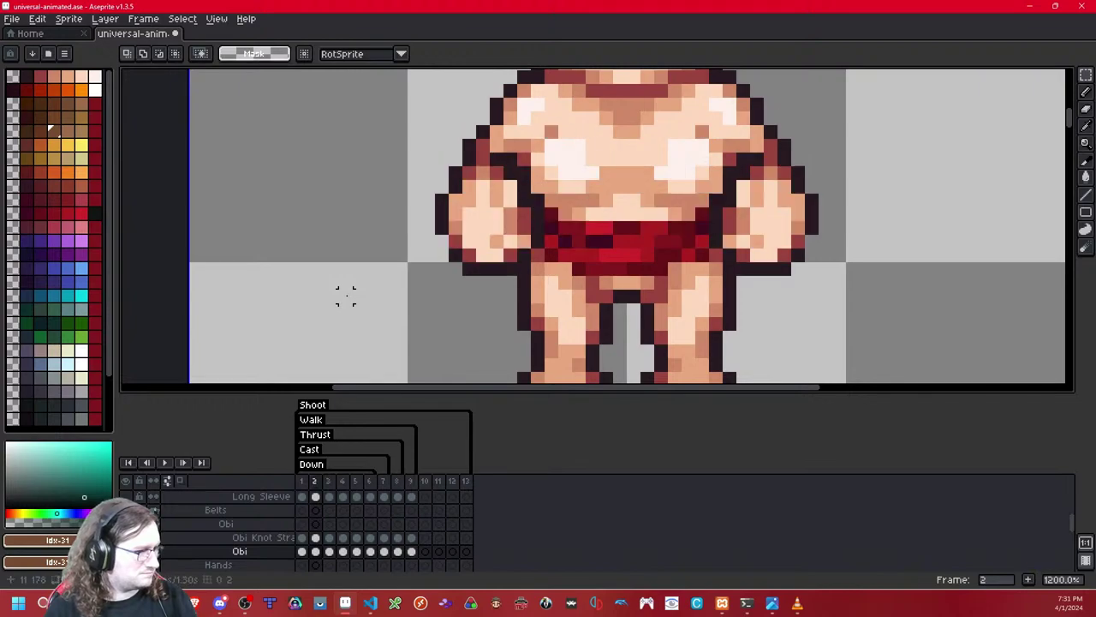
key(Left)
key(ctrl+s)
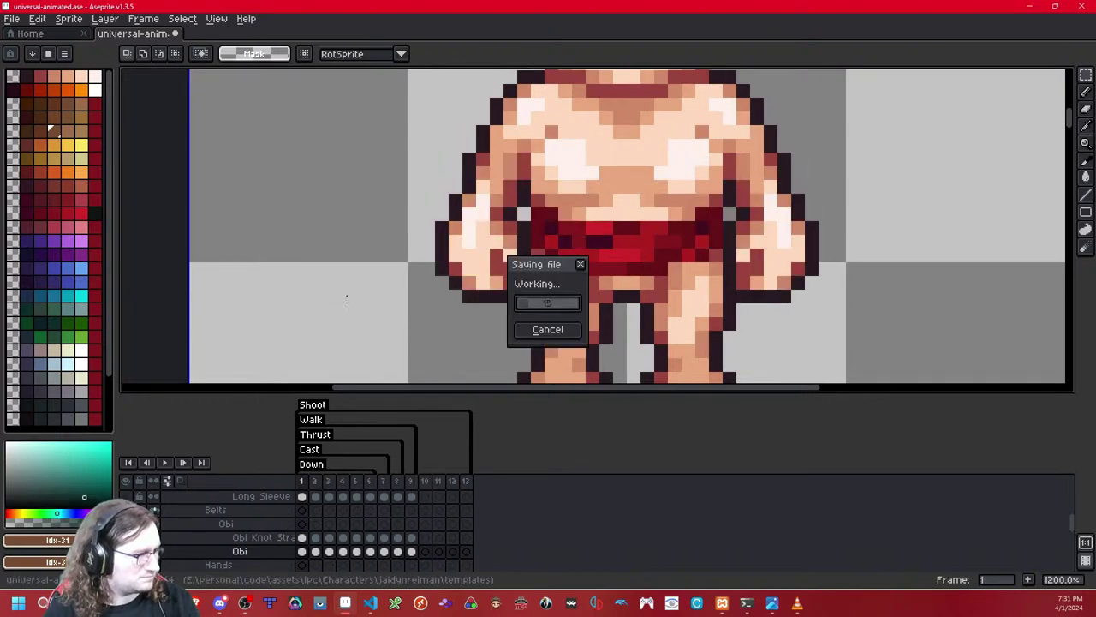
Step: Examine the obi on the cast and thrust sprites in every facing direction across the first frames
scroll(525, 273, down, 9)
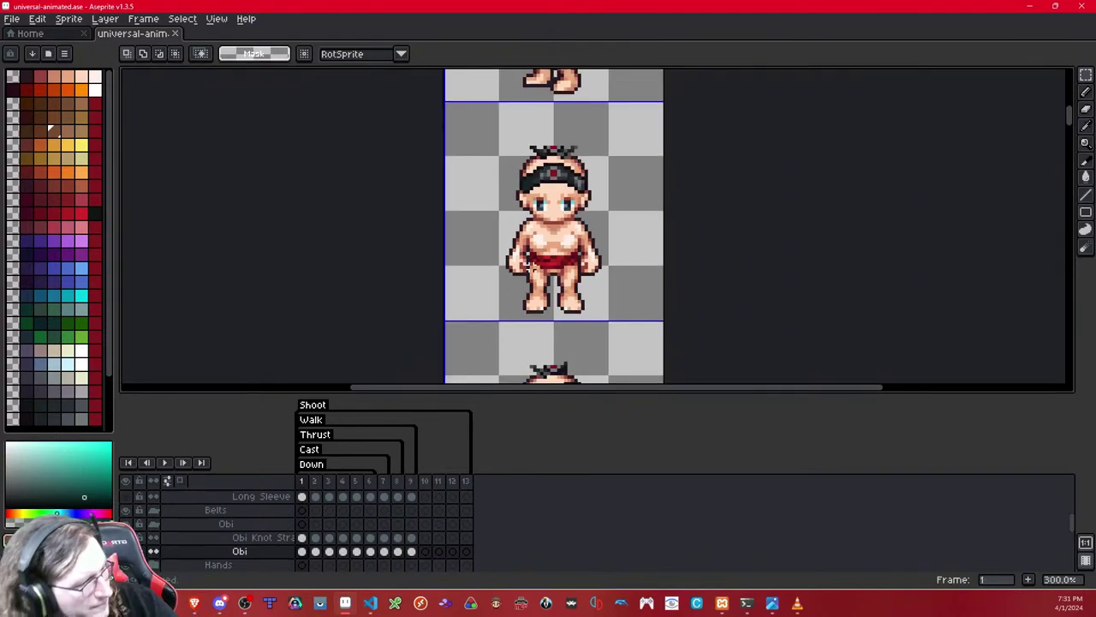
scroll(531, 272, up, 1)
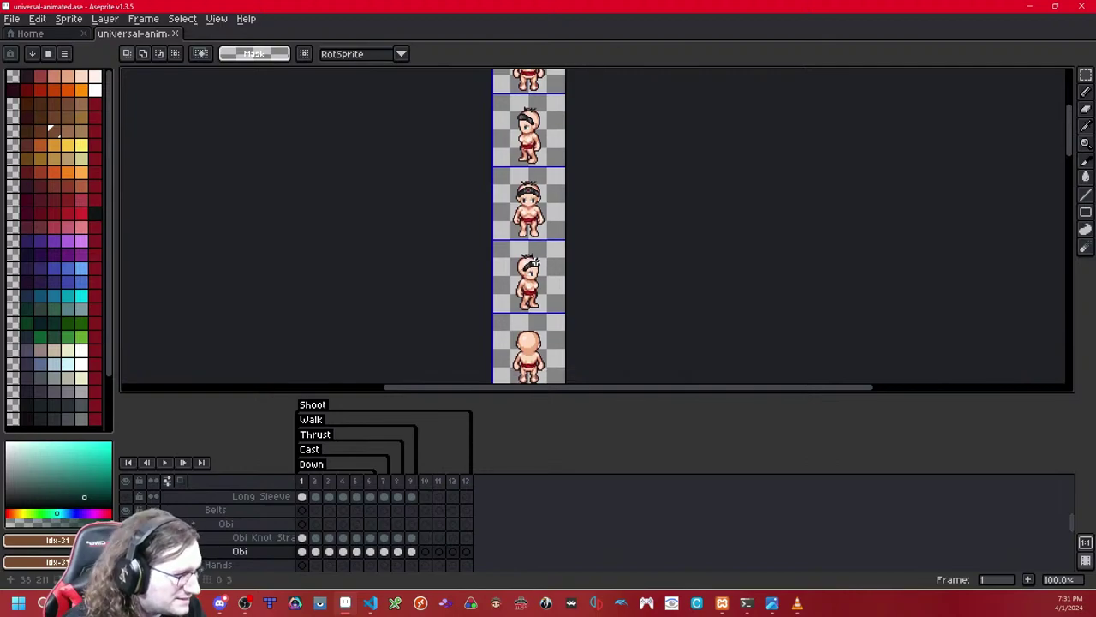
scroll(538, 227, up, 5)
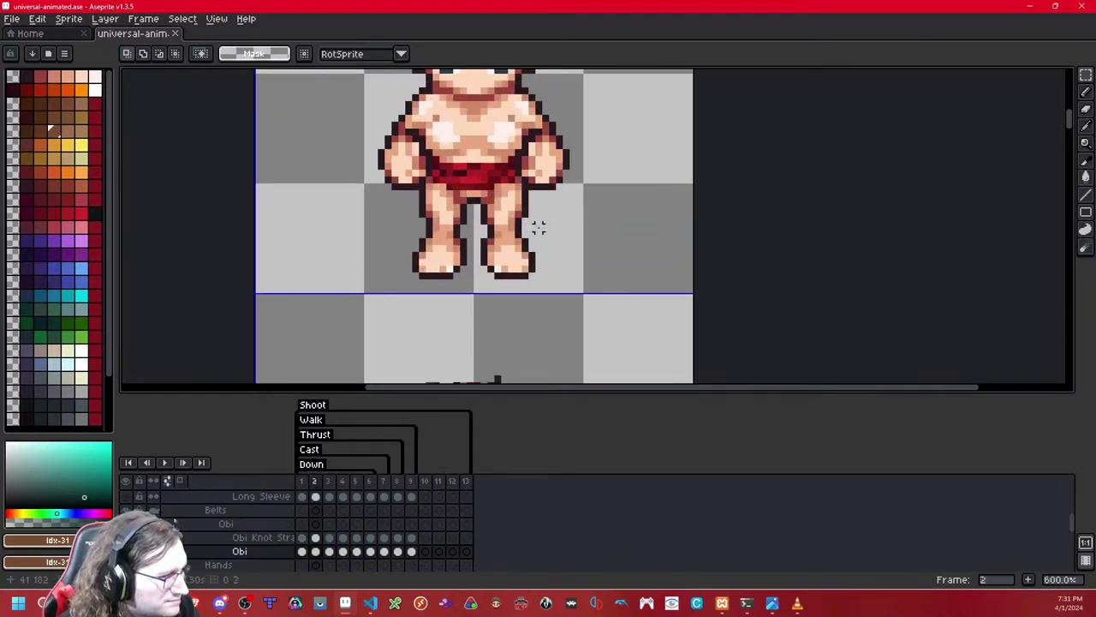
scroll(538, 227, down, 7)
scroll(538, 227, up, 2)
key(Return)
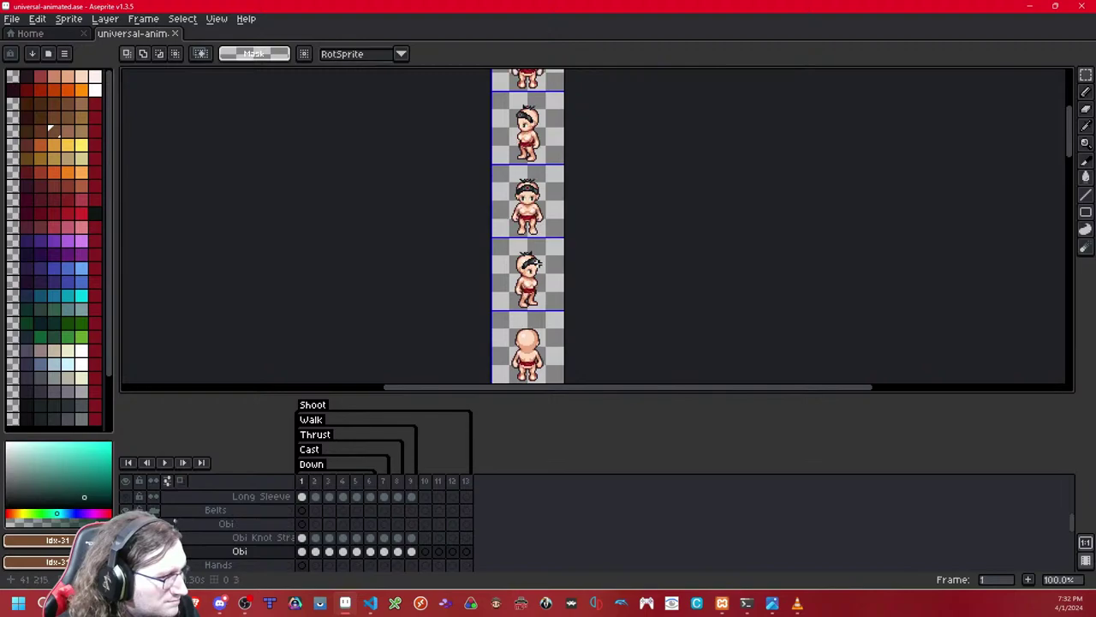
drag(539, 292, 534, 146)
scroll(532, 253, down, 2)
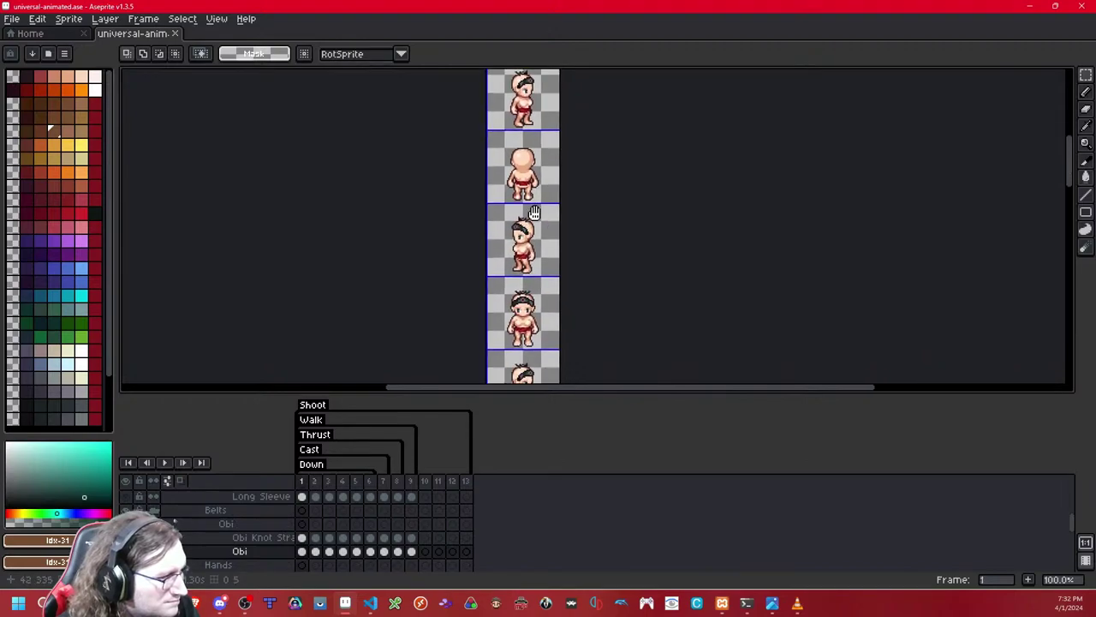
drag(536, 283, 531, 175)
scroll(531, 250, up, 3)
scroll(530, 250, down, 3)
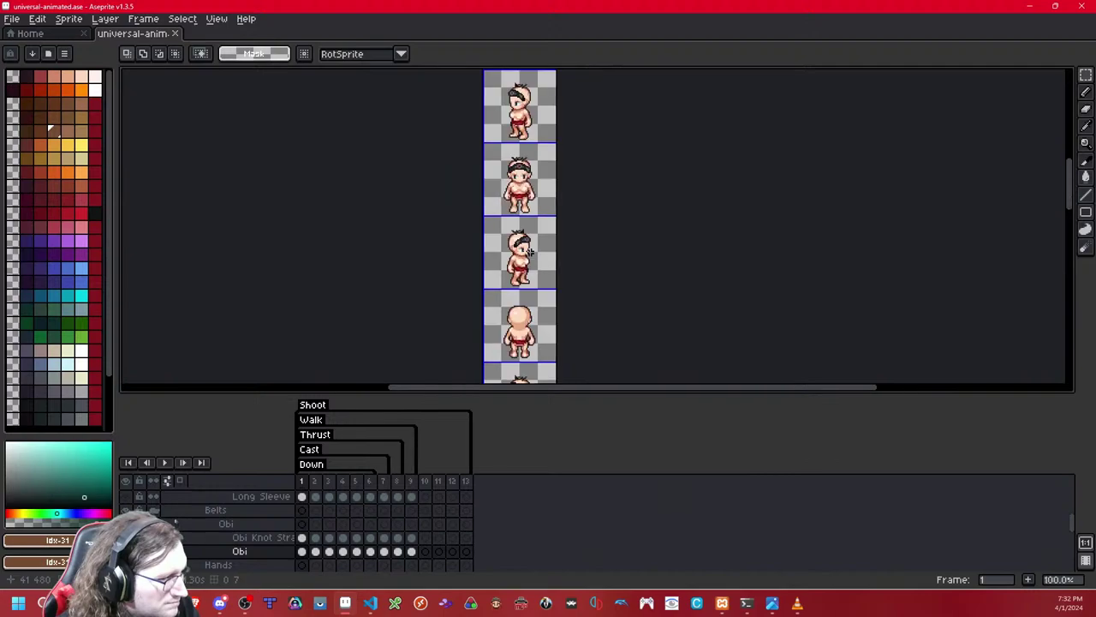
key(Right)
key(Right)
key(Right)
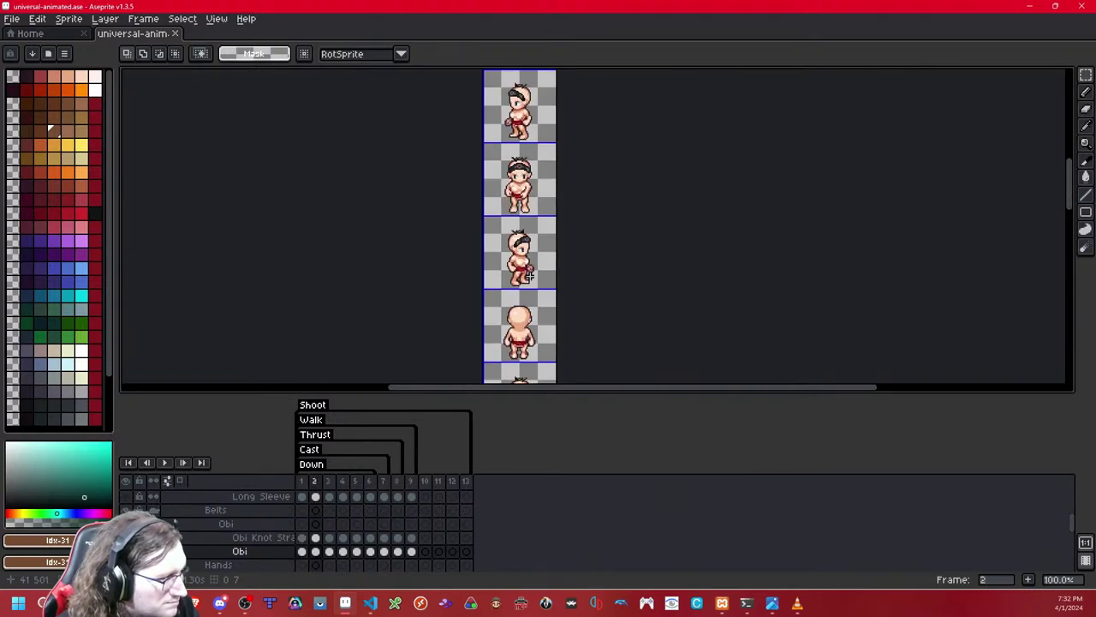
Step: Copy the obi from the right-facing thrust sprite in frame 1 and paste it onto frame 2
key(Left)
key(Left)
scroll(531, 267, up, 5)
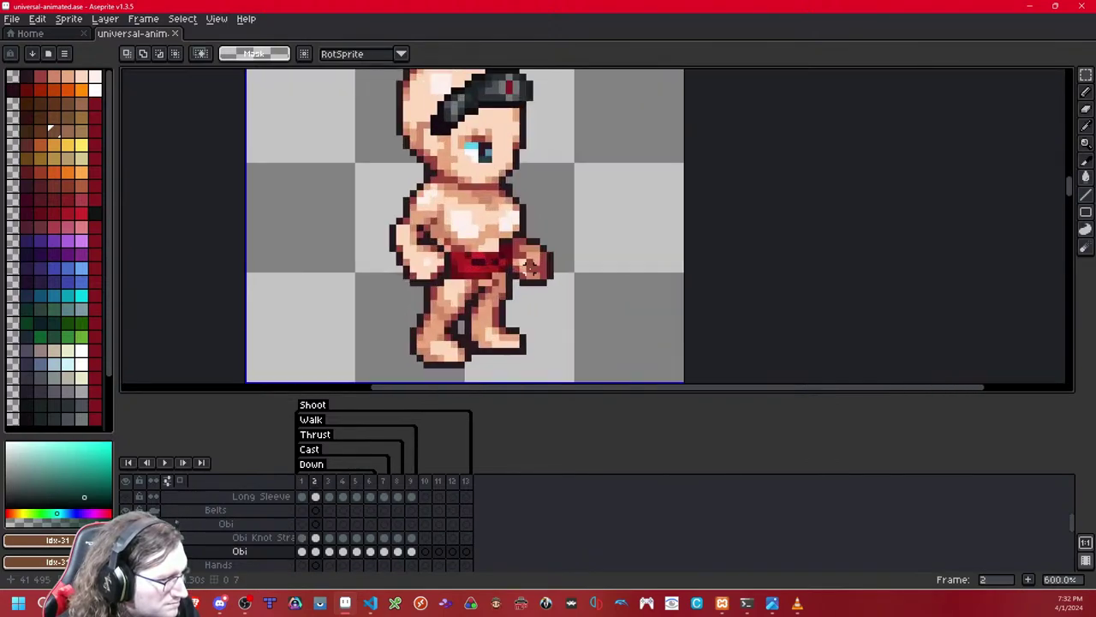
key(Left)
key(Right)
key(Left)
drag(553, 202, 325, 288)
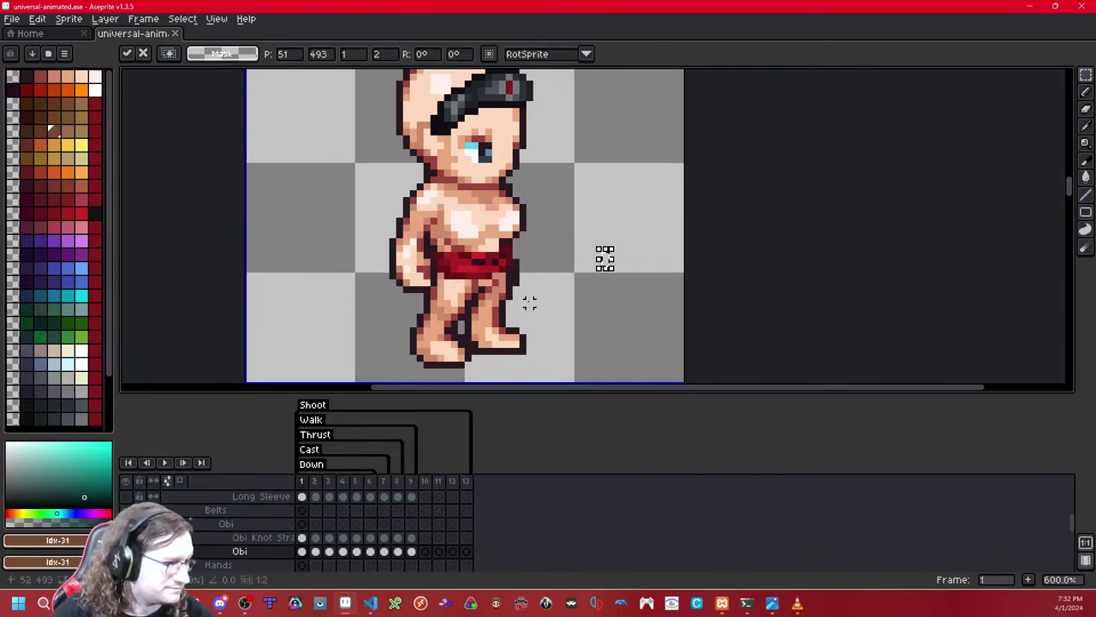
key(Right)
key(ctrl+v)
click(580, 297)
Step: Erase the obi pixels covering the near hand on the right-facing thrust sprite in frame 2, toggling the layer to compare
scroll(521, 290, up, 2)
key(b)
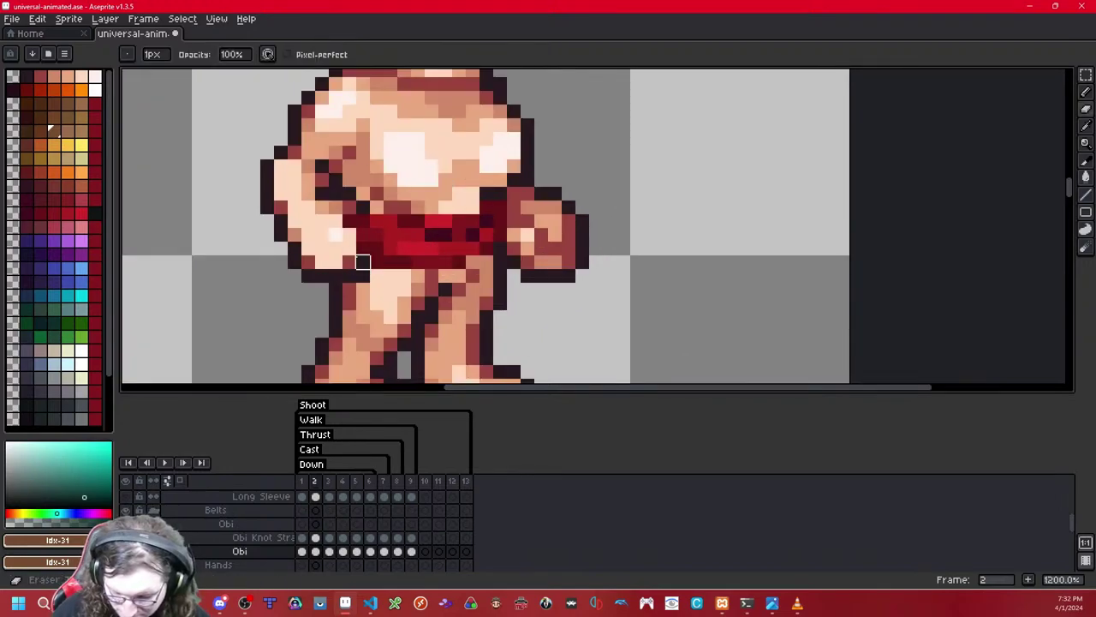
drag(377, 234, 377, 262)
key(shift+x)
key(shift+x)
drag(350, 221, 363, 262)
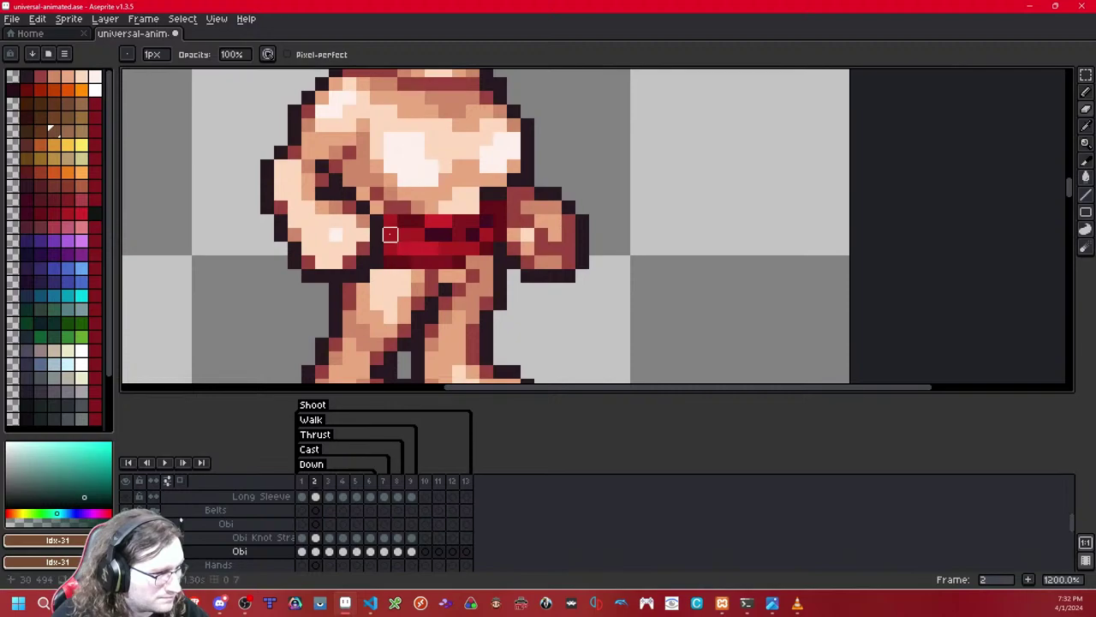
key(shift+x)
key(shift+x)
scroll(466, 322, down, 5)
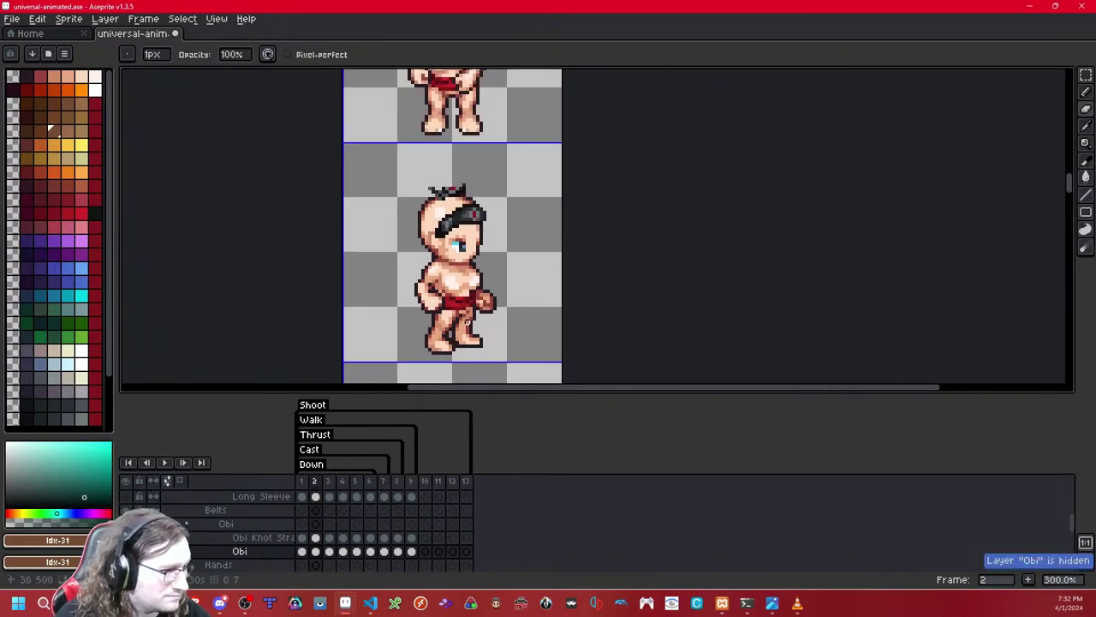
Step: Compare the obi on the right-facing thrust sprite between frames 2 and 3
scroll(465, 319, up, 4)
key(Right)
key(Left)
key(Right)
key(Left)
key(Right)
key(Left)
key(Right)
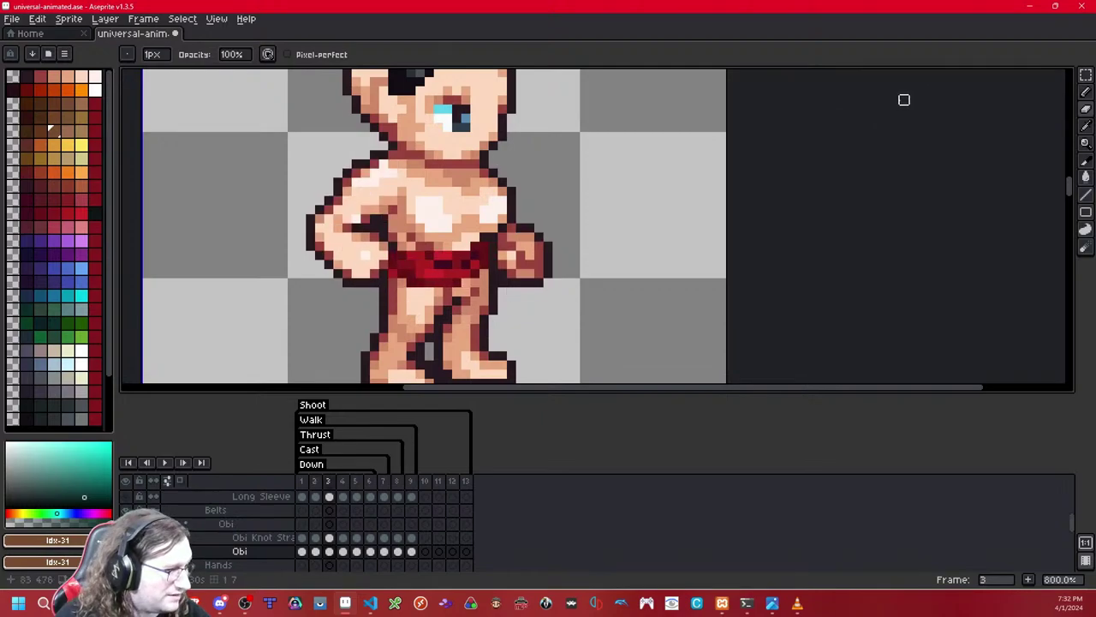
Step: Step through the first frames of the front-facing thrust sprite to check how the obi meets the arms
scroll(636, 169, down, 3)
drag(636, 169, 561, 203)
key(Left)
key(Left)
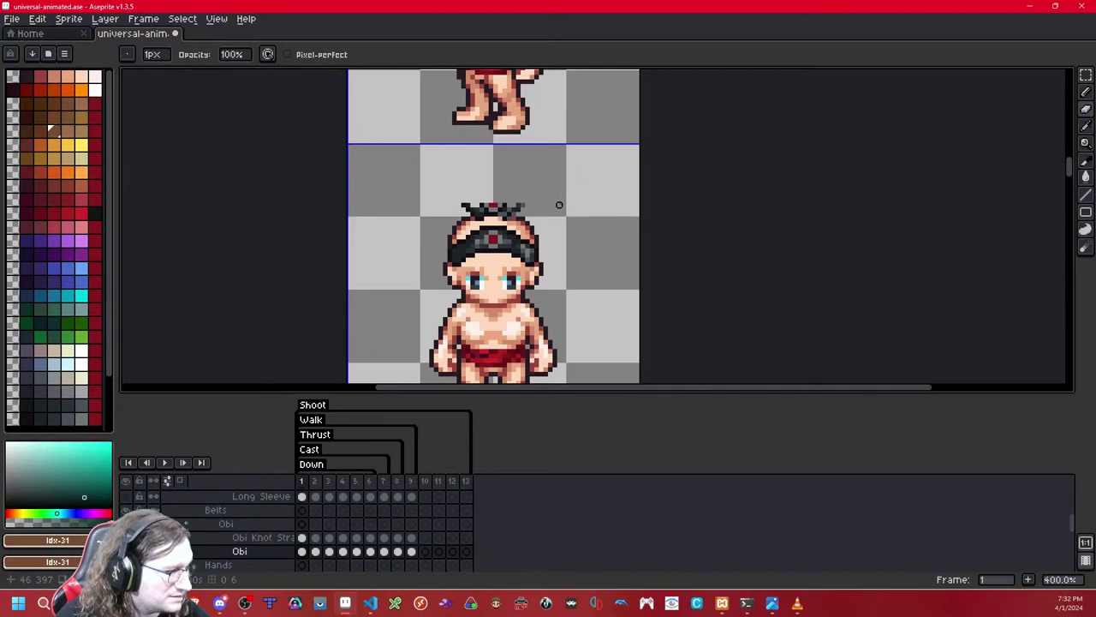
key(Right)
key(Right)
key(Right)
key(Right)
key(Left)
key(Left)
key(Left)
key(Left)
scroll(550, 186, down, 1)
drag(545, 183, 538, 279)
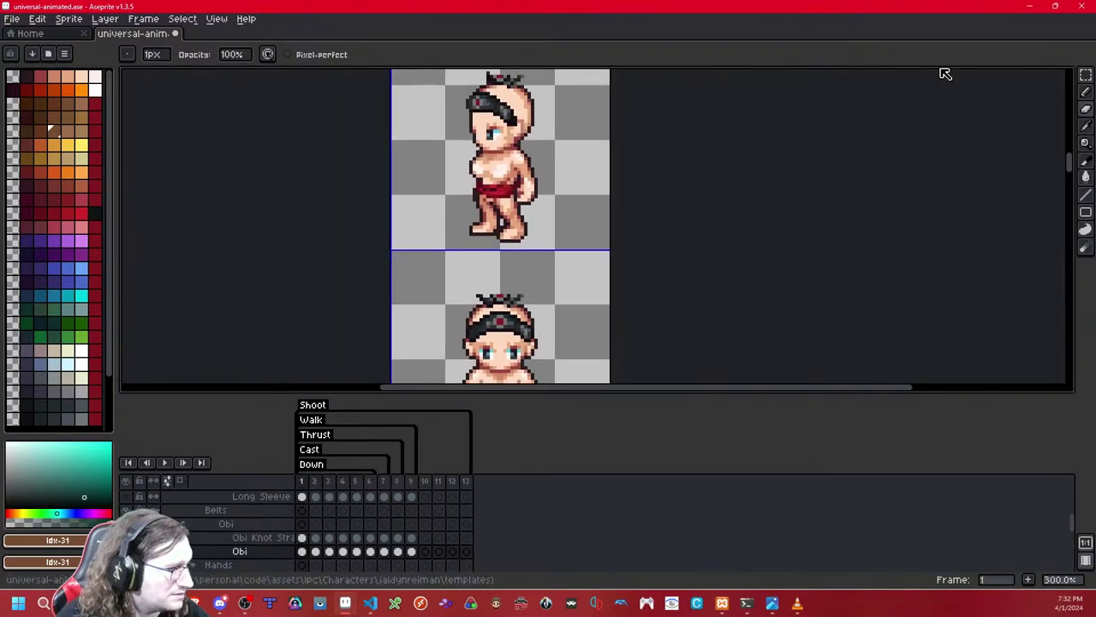
Step: Step through the left-facing thrust frames up to frame 8, and check the last frames of the back-facing thrust sprite
click(1082, 78)
key(Right)
key(Right)
key(Right)
key(Right)
key(Right)
key(Right)
key(Right)
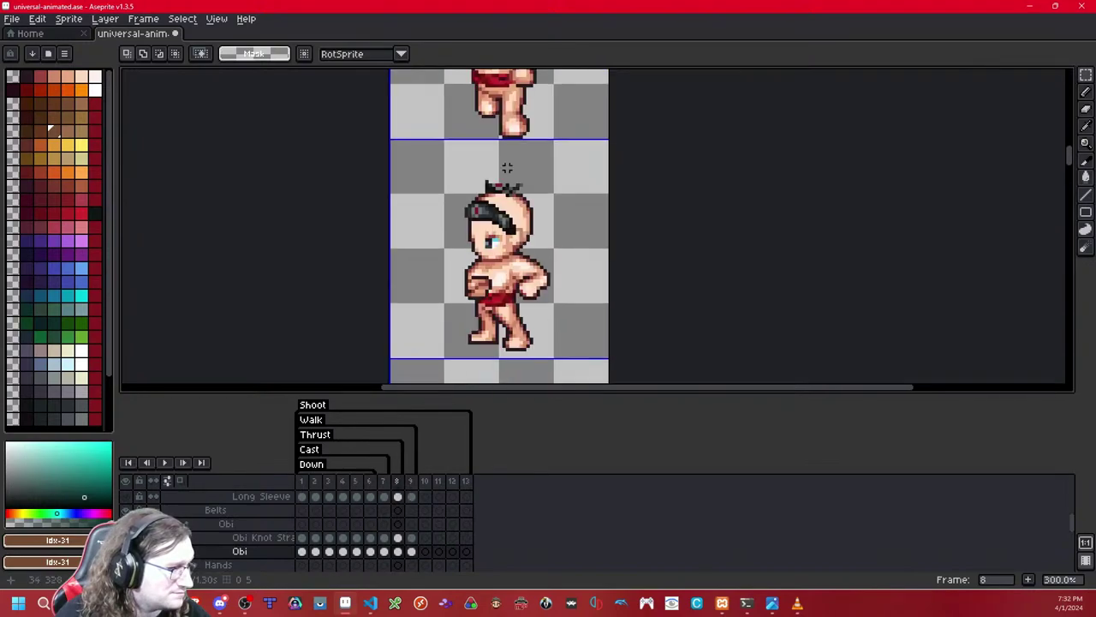
drag(507, 168, 514, 401)
key(Left)
key(Right)
key(Right)
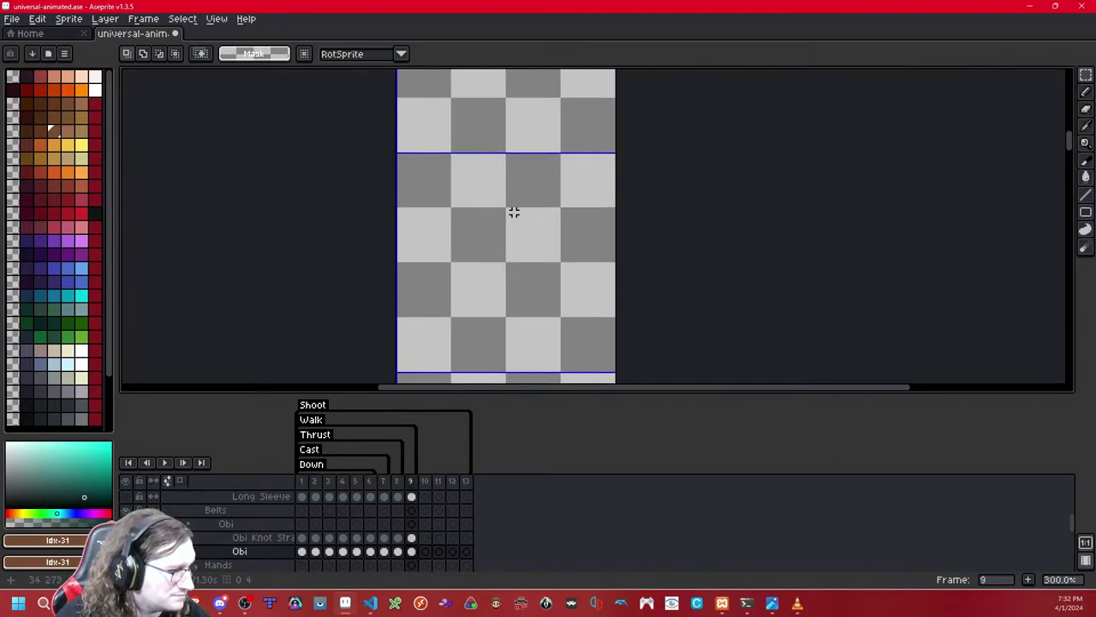
Step: Return to frame 1 of the back-facing thrust sprite and examine how the obi sits on frames 1 to 3
key(Left)
key(Left)
key(Left)
key(Left)
key(Left)
key(Left)
key(Left)
key(Left)
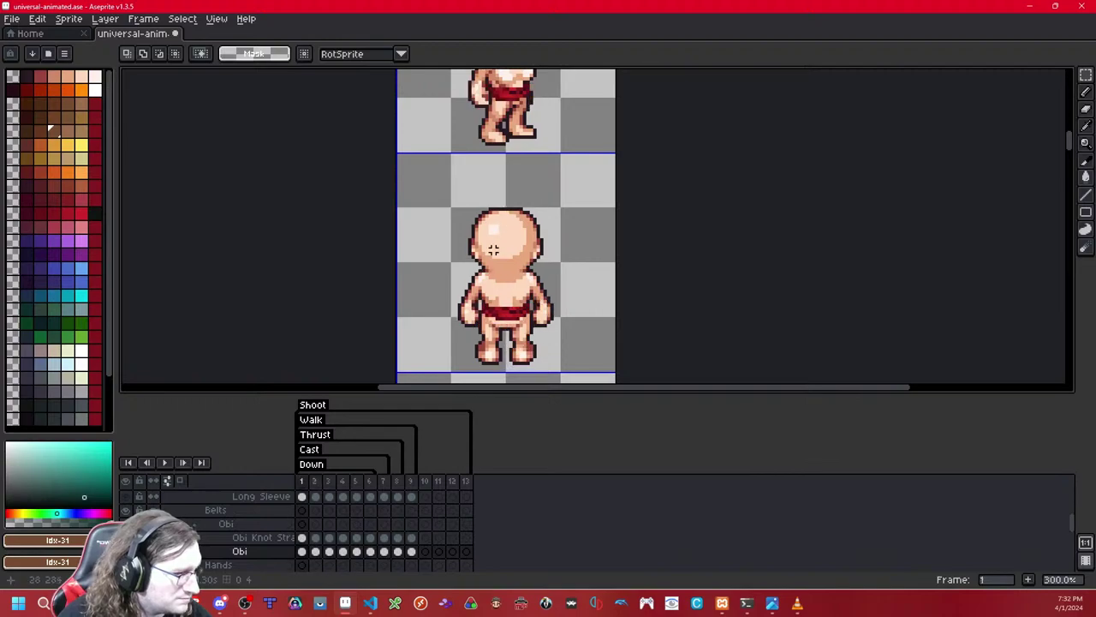
scroll(494, 249, up, 7)
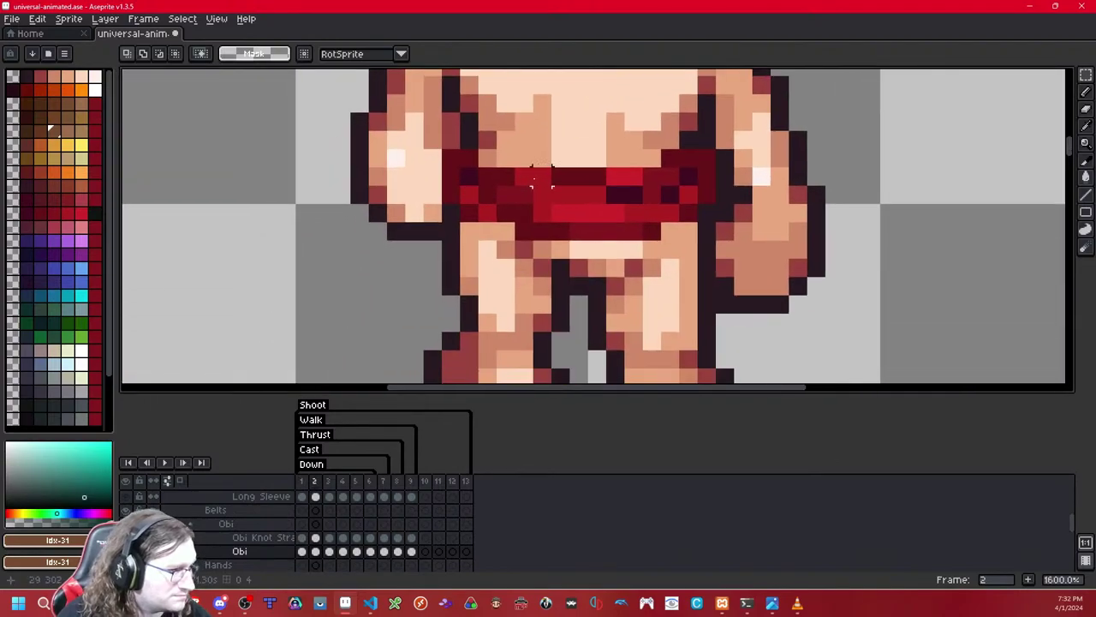
key(Right)
scroll(536, 179, down, 2)
drag(535, 180, 543, 240)
scroll(543, 241, up, 2)
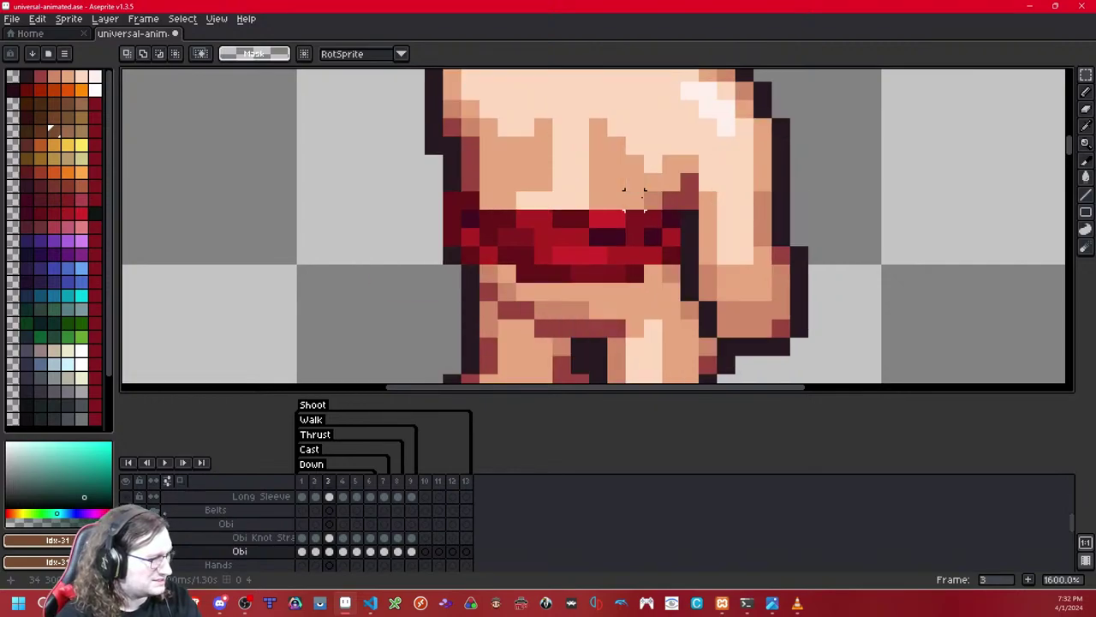
Step: Replace the obi on frame 3 of the back-facing thrust sprite with frame 2's copy, raised one pixel and narrowed to 13 pixels
drag(707, 218, 452, 310)
click(562, 182)
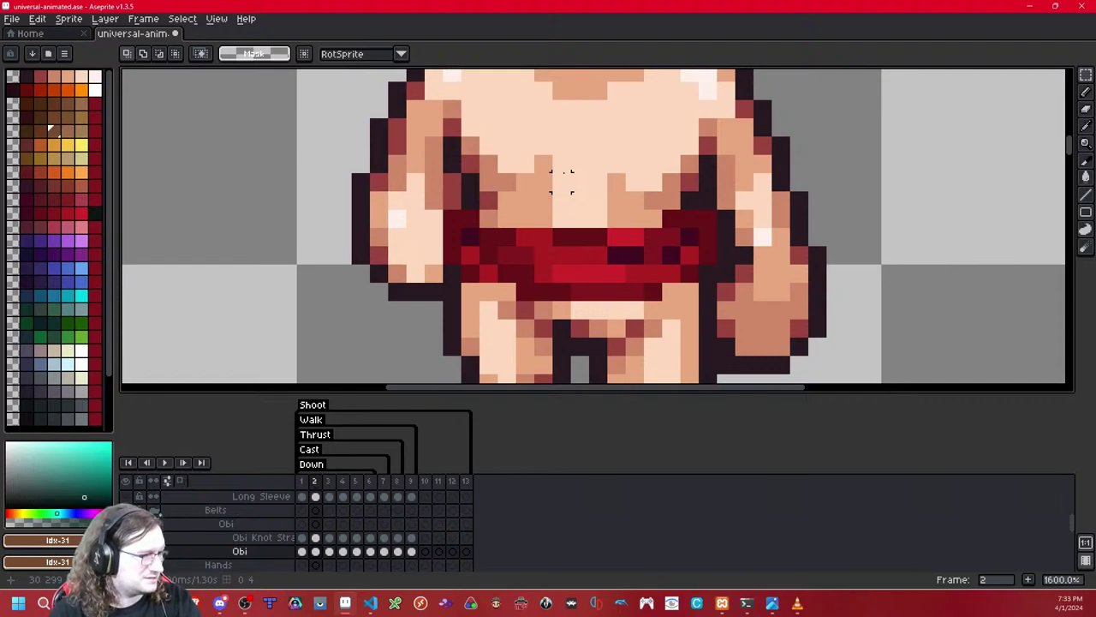
key(ctrl+v)
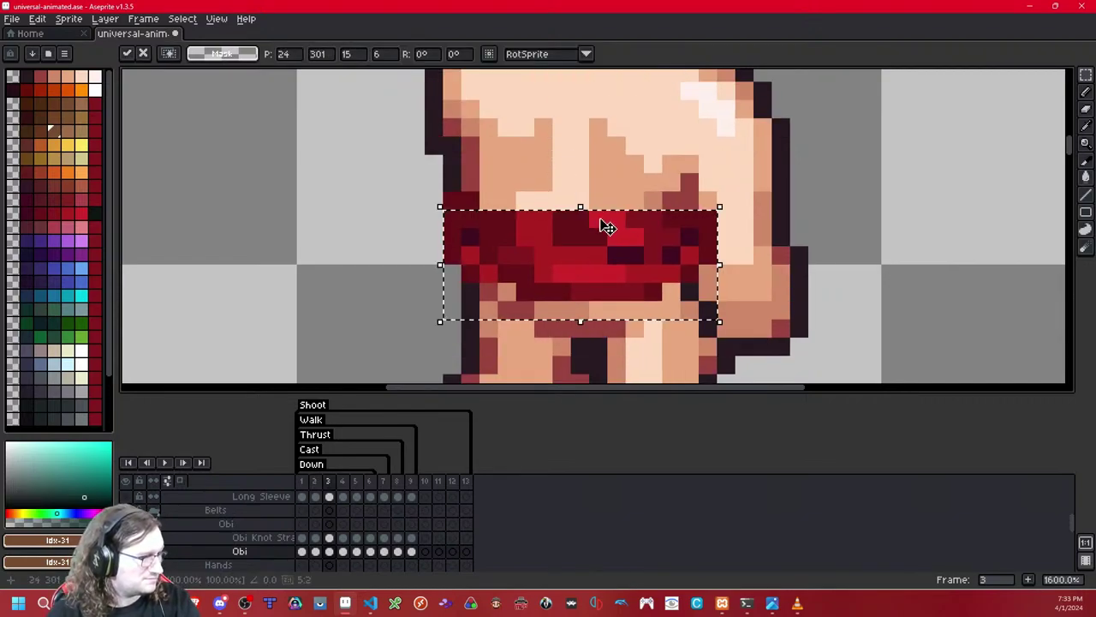
key(Up)
key(Left)
key(Right)
drag(728, 246, 670, 263)
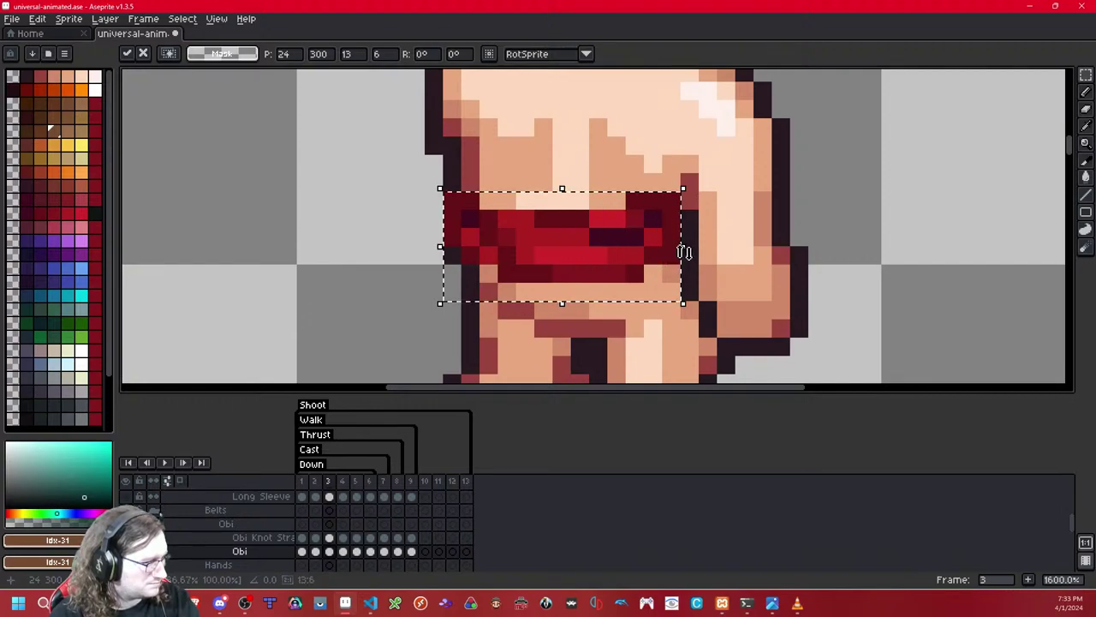
key(ctrl+d)
Step: Compare the back-facing thrust frames and raise the left part of the obi on frame 2 by one pixel
scroll(735, 246, down, 8)
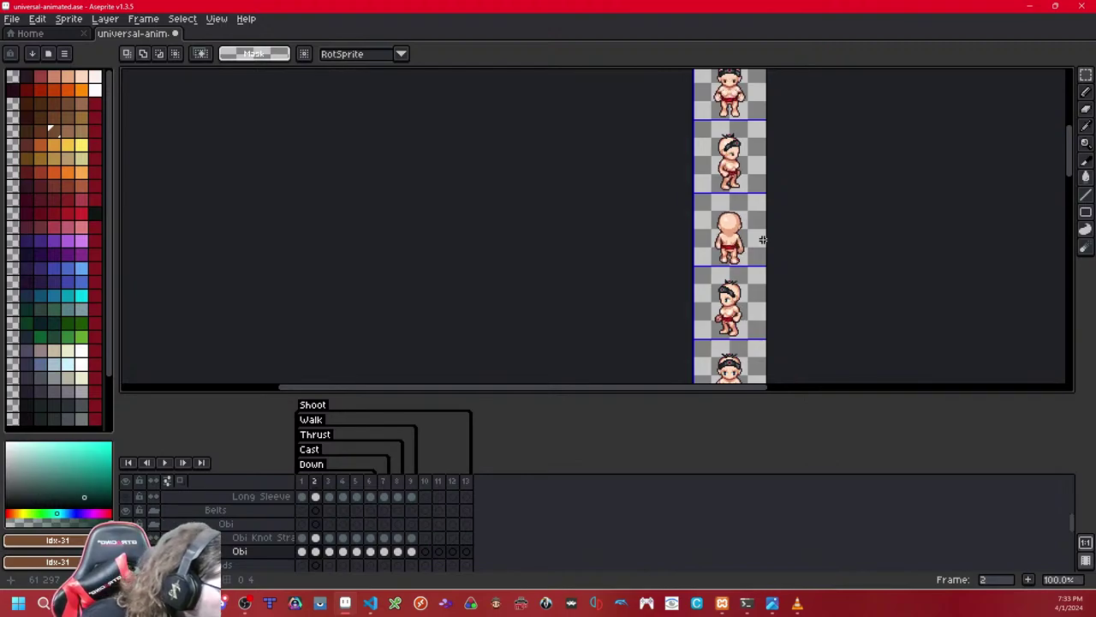
scroll(698, 239, up, 4)
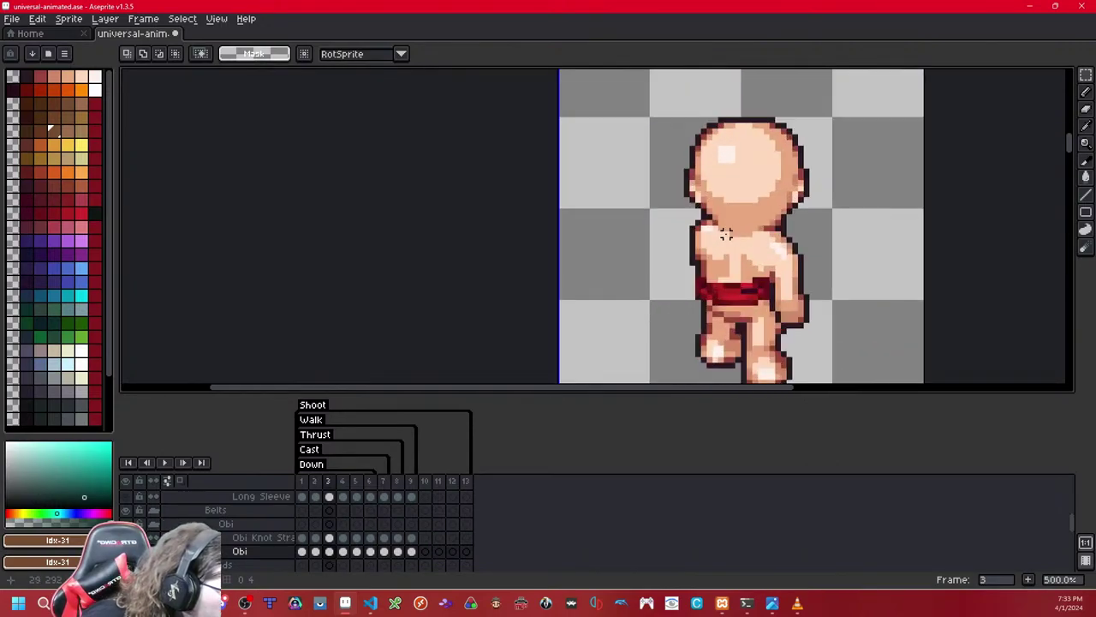
scroll(744, 272, down, 4)
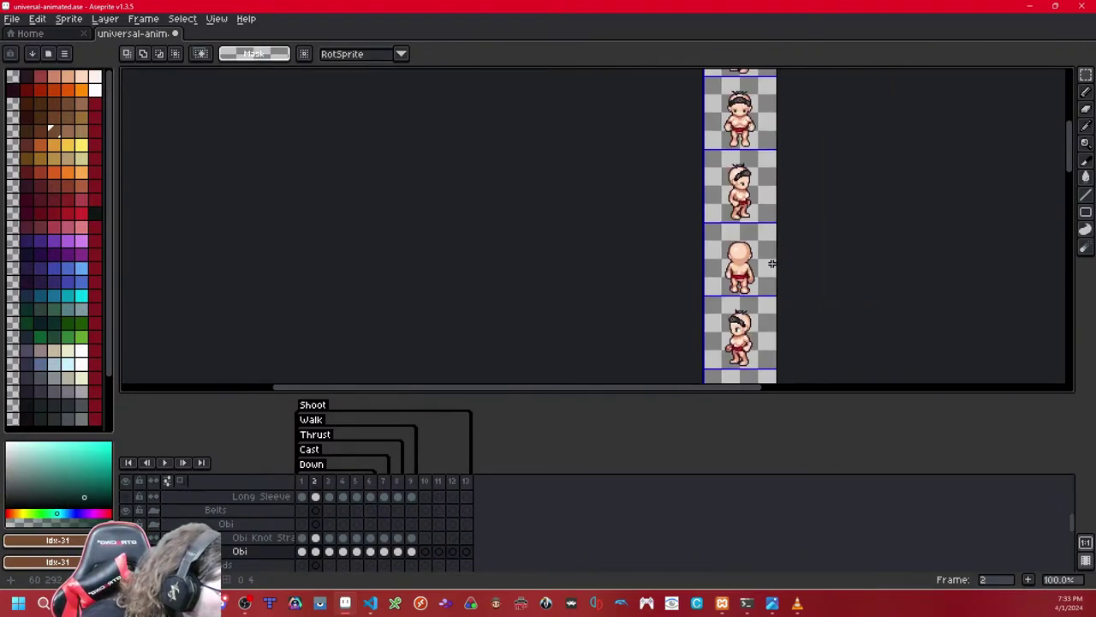
scroll(748, 269, up, 8)
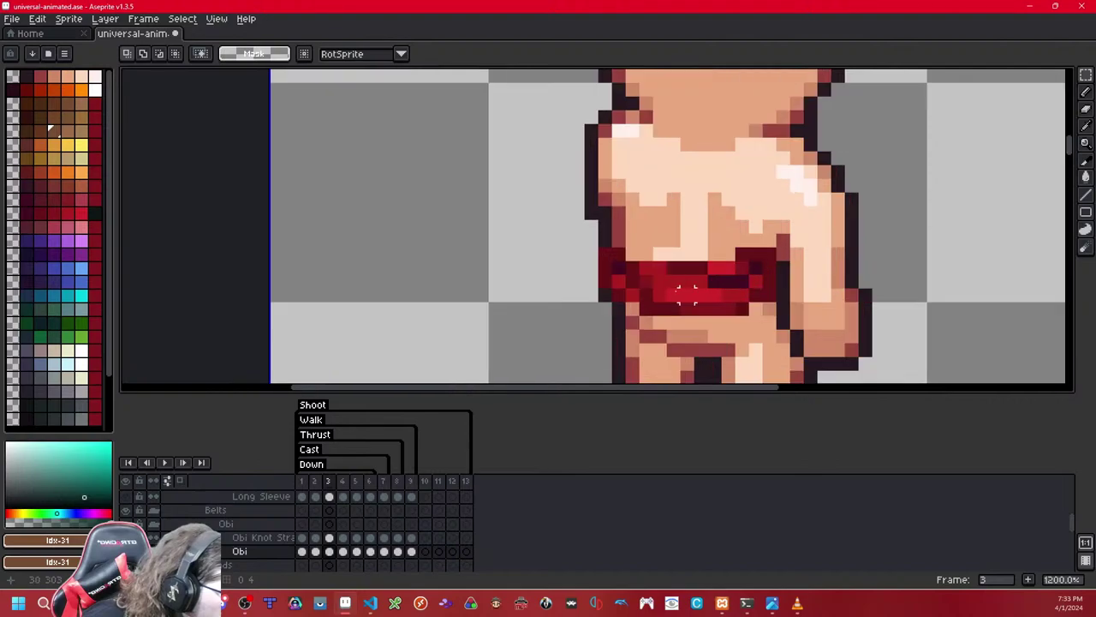
key(Left)
key(Right)
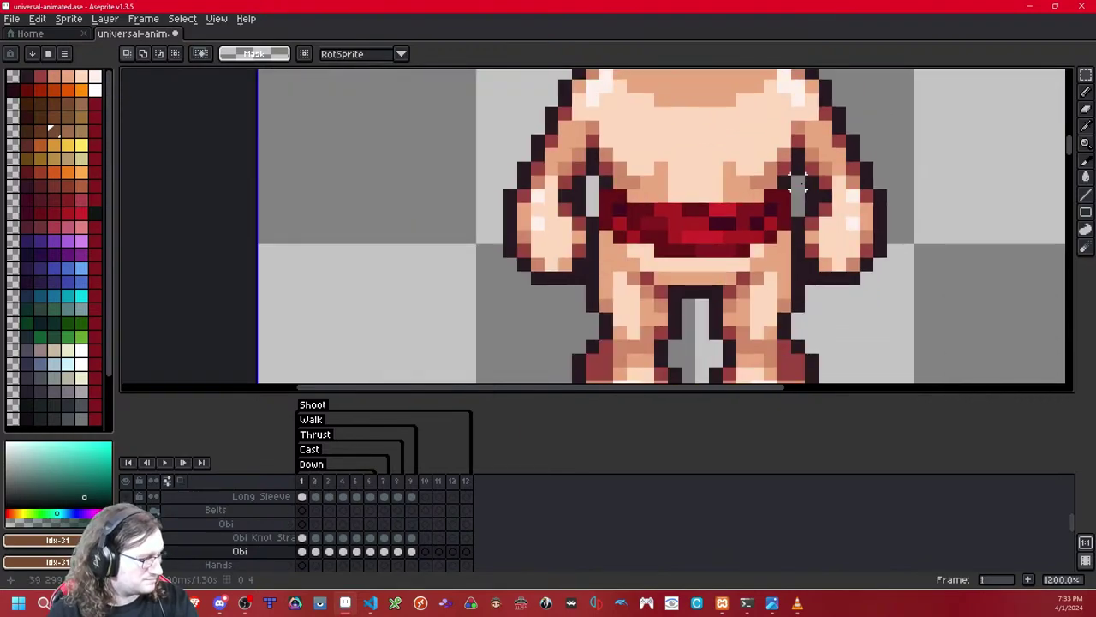
drag(572, 178, 683, 274)
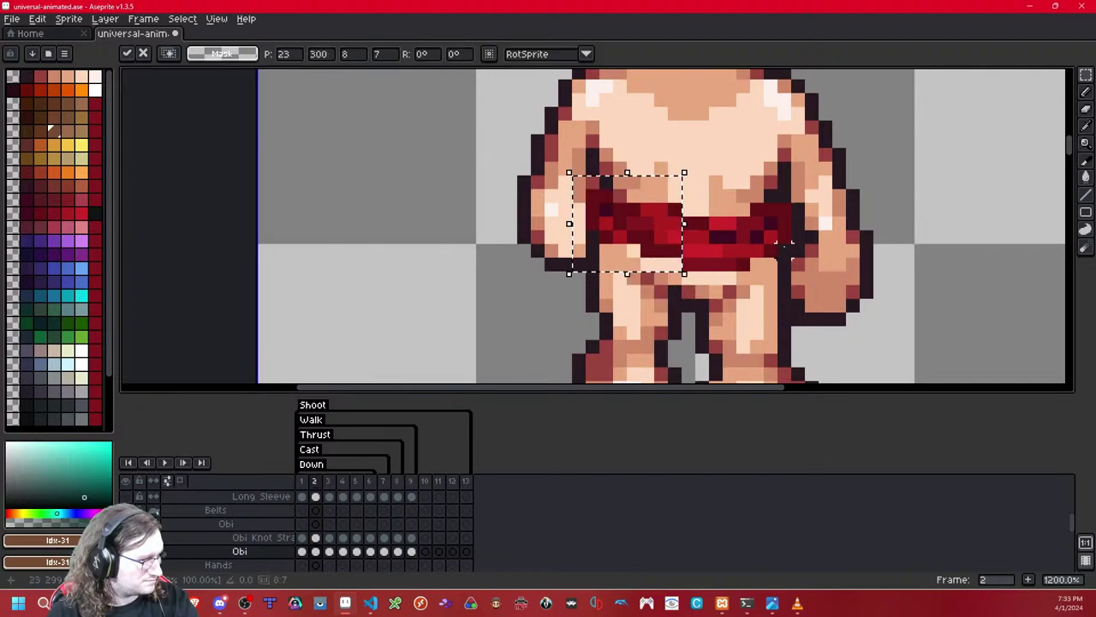
key(ctrl+d)
drag(702, 169, 704, 186)
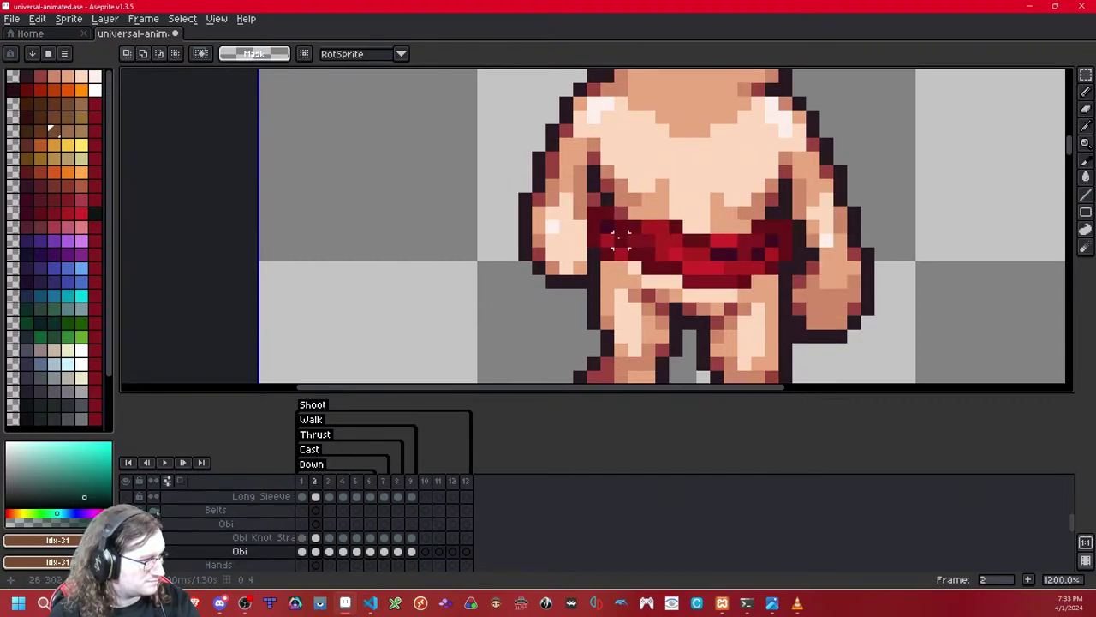
Step: Shift the left end of the obi on frame 2 one pixel inward, toggling the layer to check the body underneath
drag(620, 208, 587, 259)
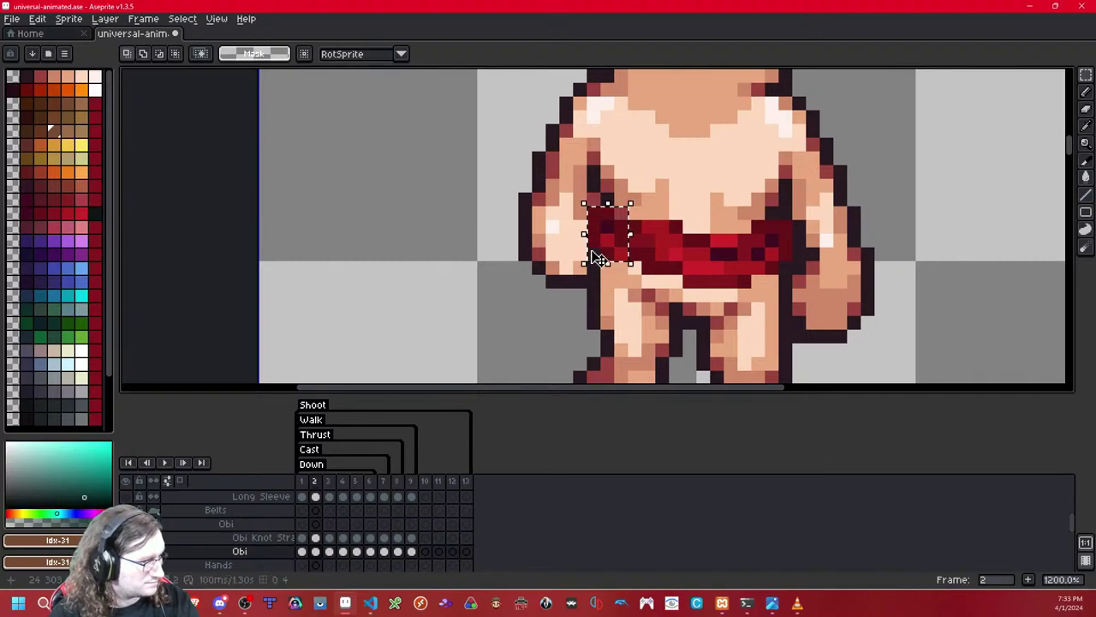
click(663, 199)
drag(634, 214, 581, 254)
key(Right)
click(686, 188)
key(shift+x)
key(shift+x)
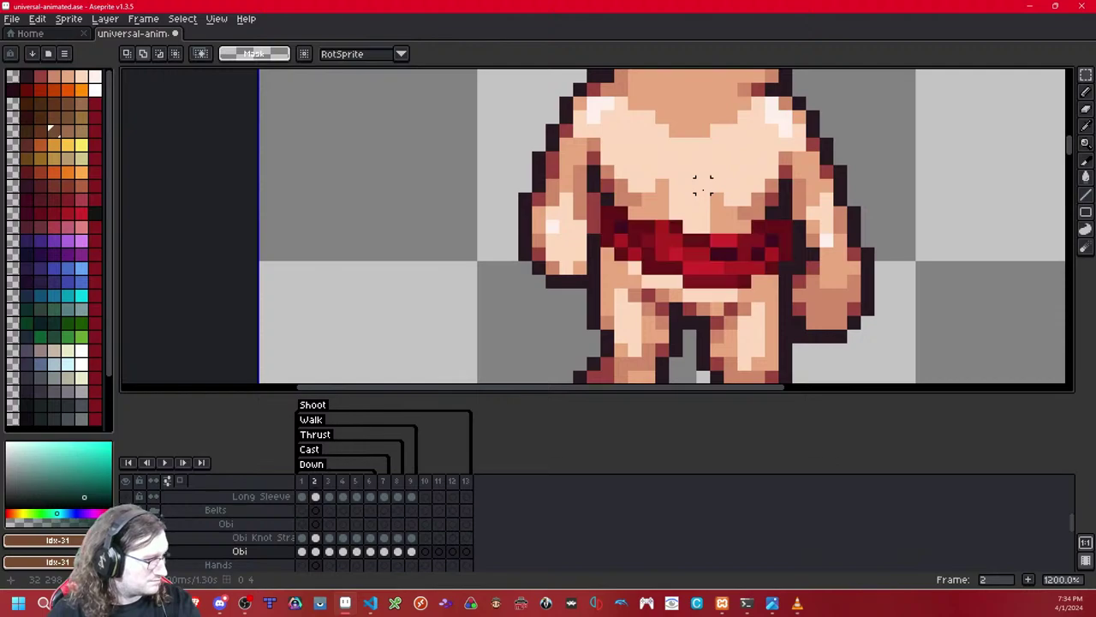
Step: Shorten the right end of the obi on frame 2 by one pixel to clear the gap beside the arm, and check the result
mouse_move(758, 226)
mouse_down()
mouse_move(799, 241)
mouse_move(800, 268)
mouse_move(827, 295)
mouse_move(745, 226)
mouse_up()
key(Delete)
key(ctrl+z)
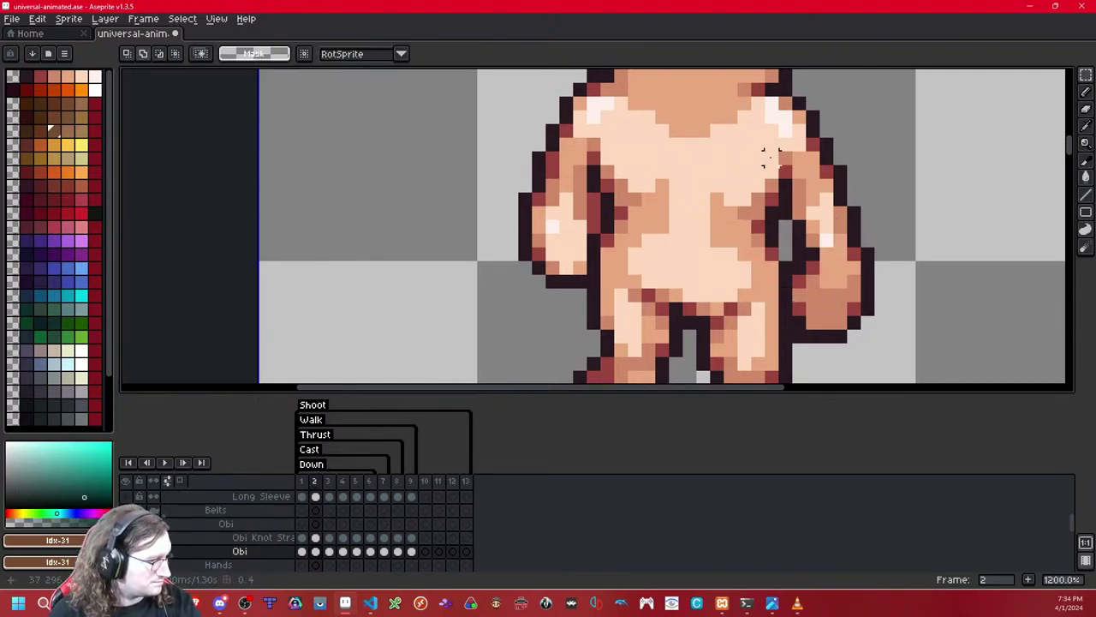
key(ctrl+y)
scroll(768, 157, down, 6)
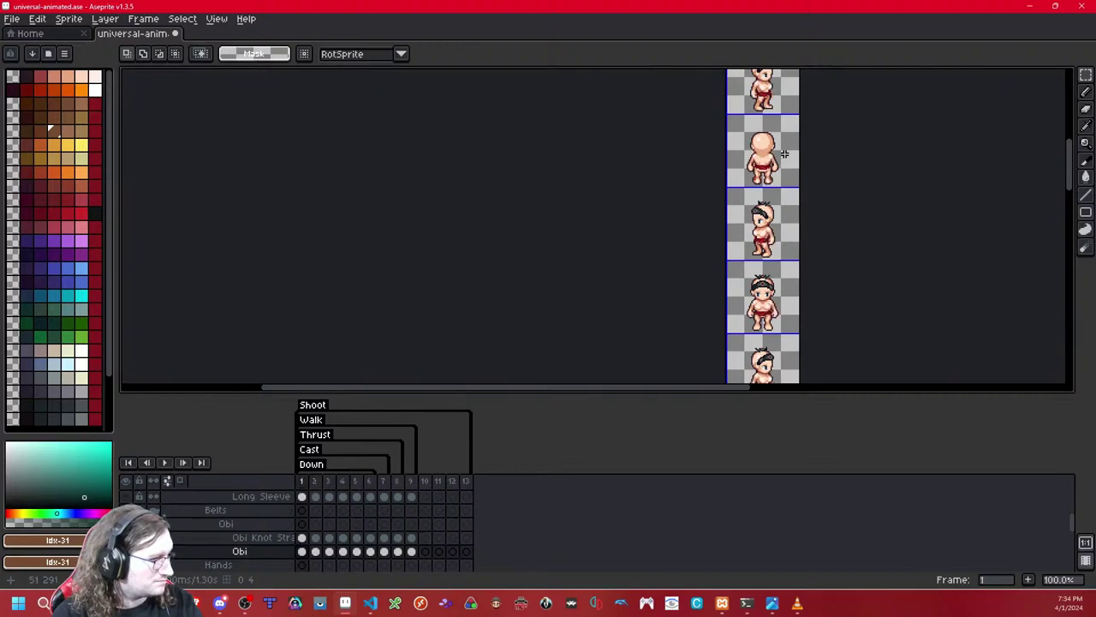
scroll(769, 158, up, 5)
scroll(771, 161, up, 1)
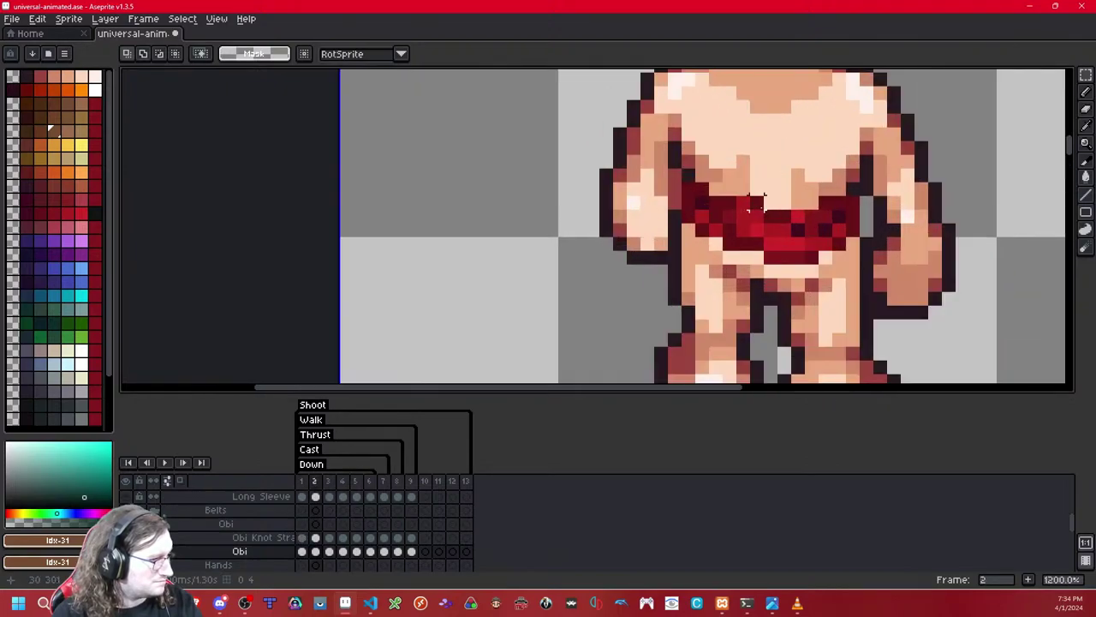
scroll(822, 159, down, 6)
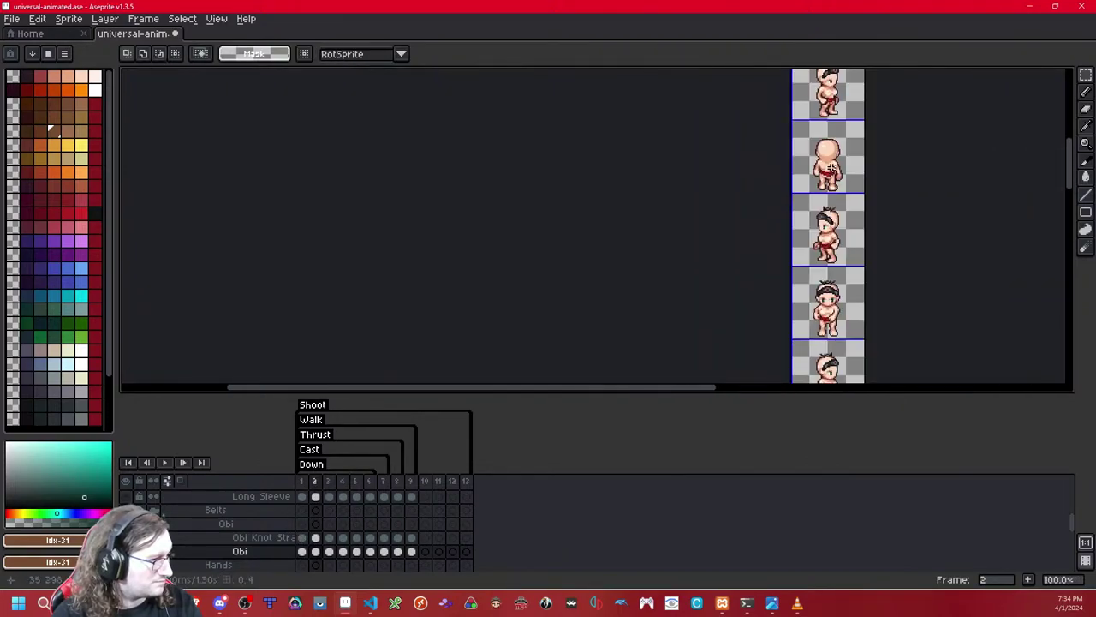
scroll(828, 167, up, 7)
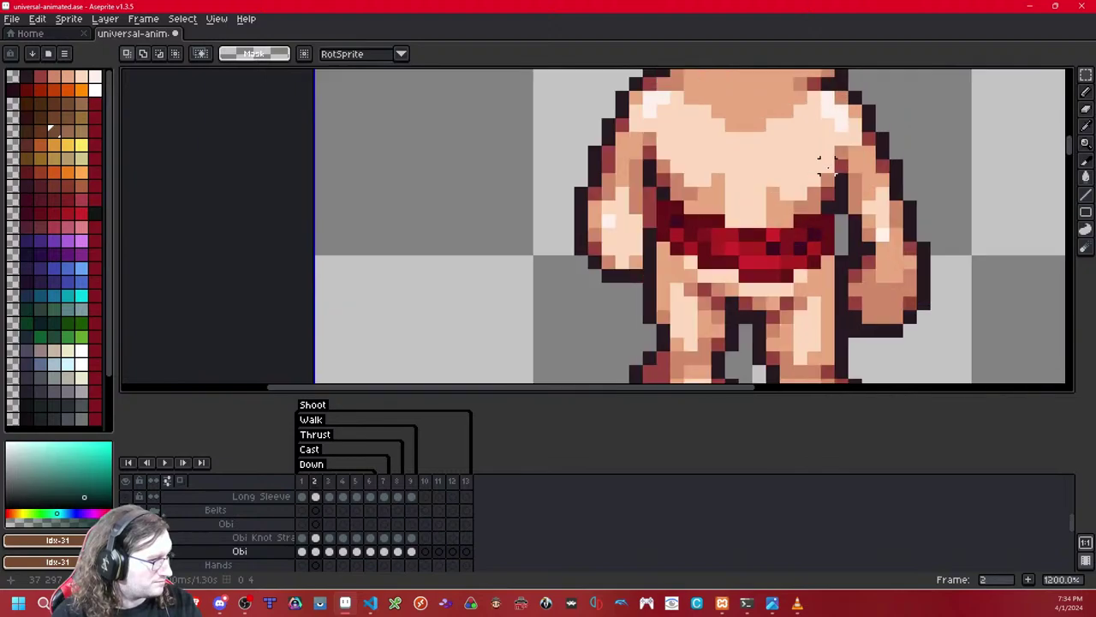
Step: Replace the obi on frame 3 of the back-facing thrust sprite with a copy of frame 2's obi, shifted one pixel left
drag(828, 167, 663, 275)
key(ctrl+d)
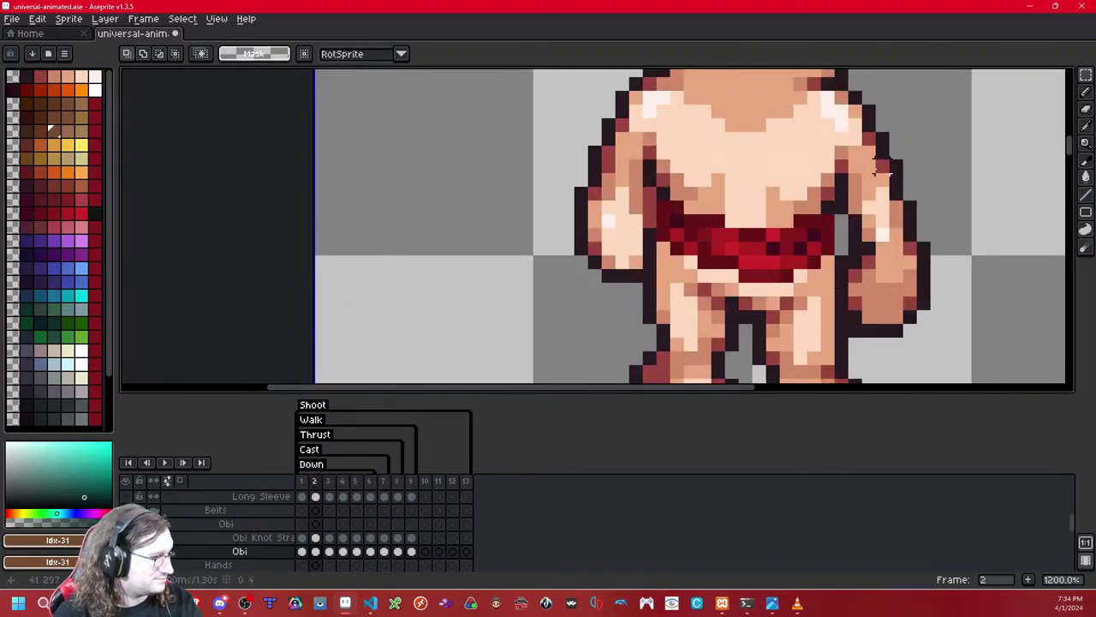
key(Right)
drag(827, 166, 553, 315)
key(Delete)
key(ctrl+v)
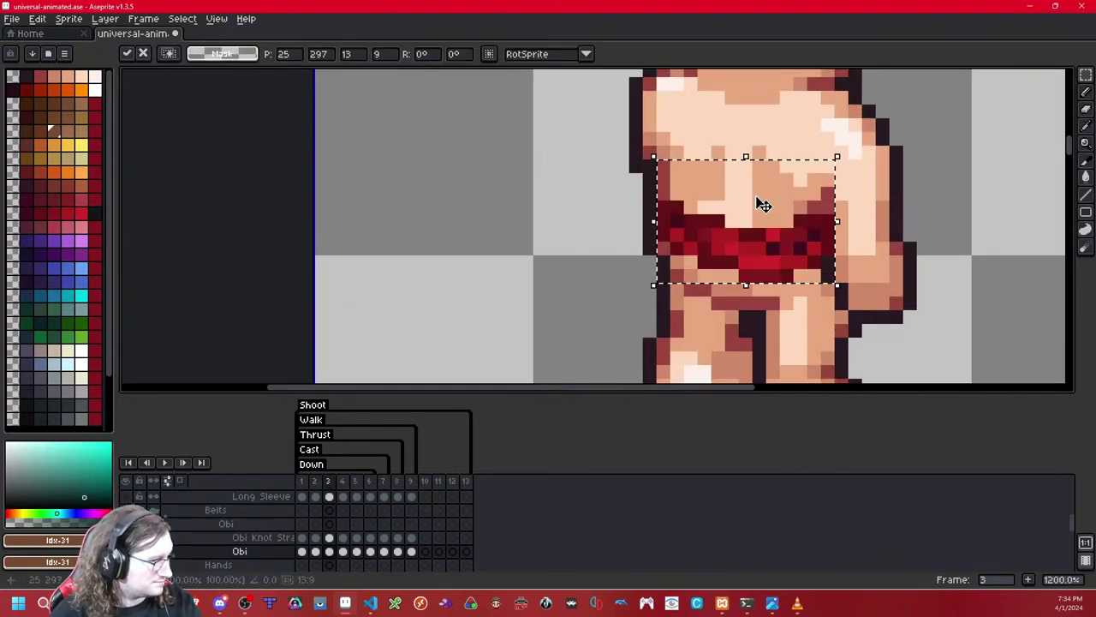
key(Left)
key(Up)
key(Down)
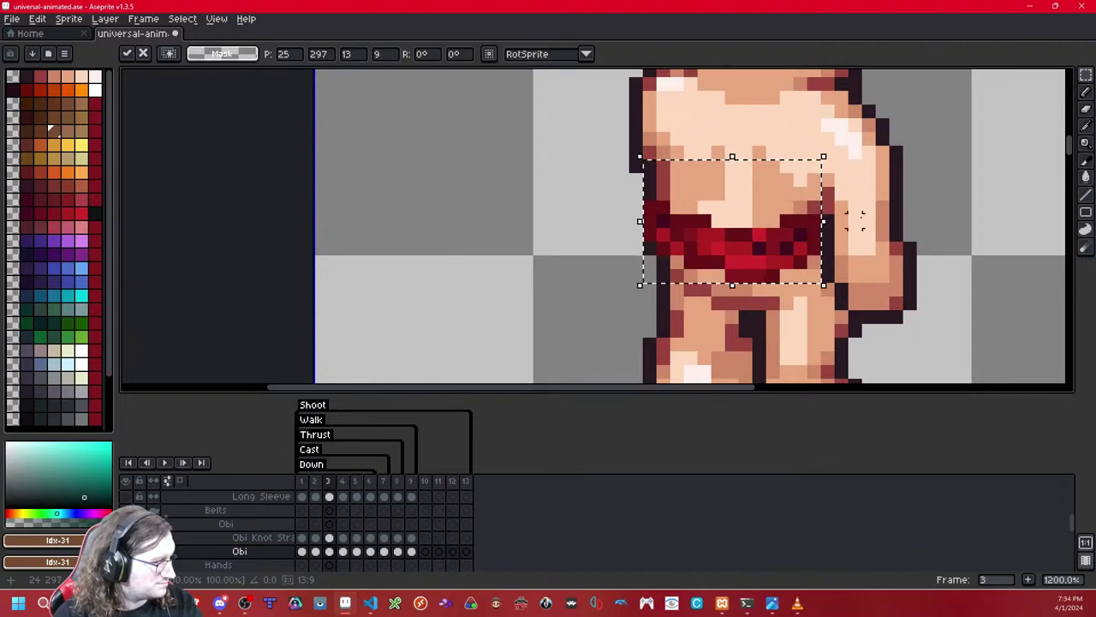
key(ctrl+d)
Step: Raise the left part of the obi on frame 3 by one pixel, comparing it with frame 2
key(comma)
key(period)
drag(634, 179, 748, 290)
key(Up)
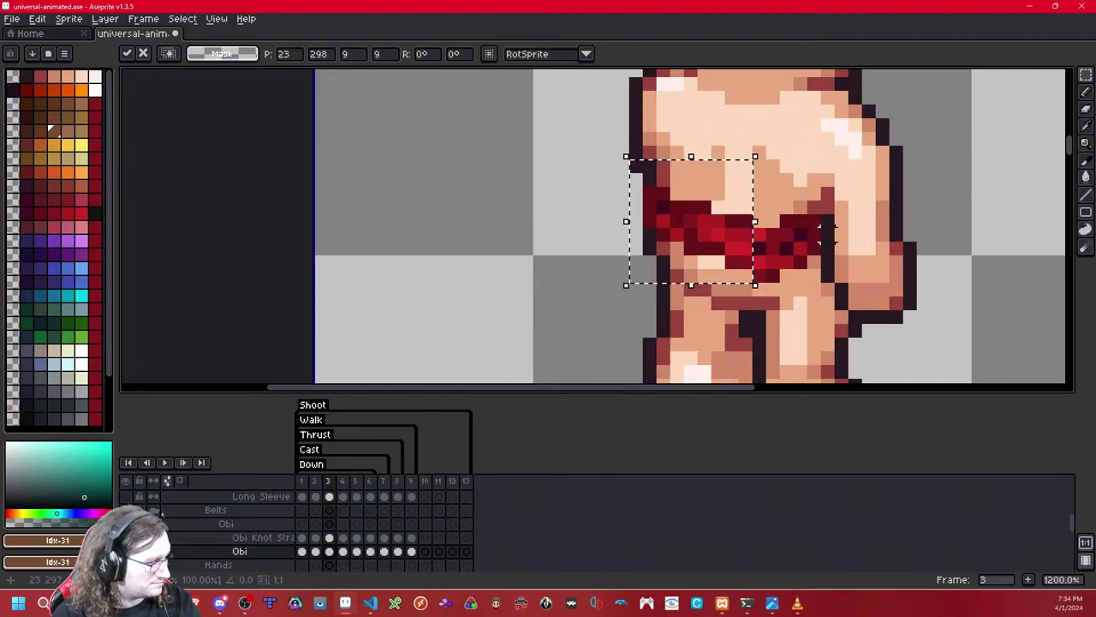
key(ctrl+d)
key(comma)
key(period)
key(comma)
key(period)
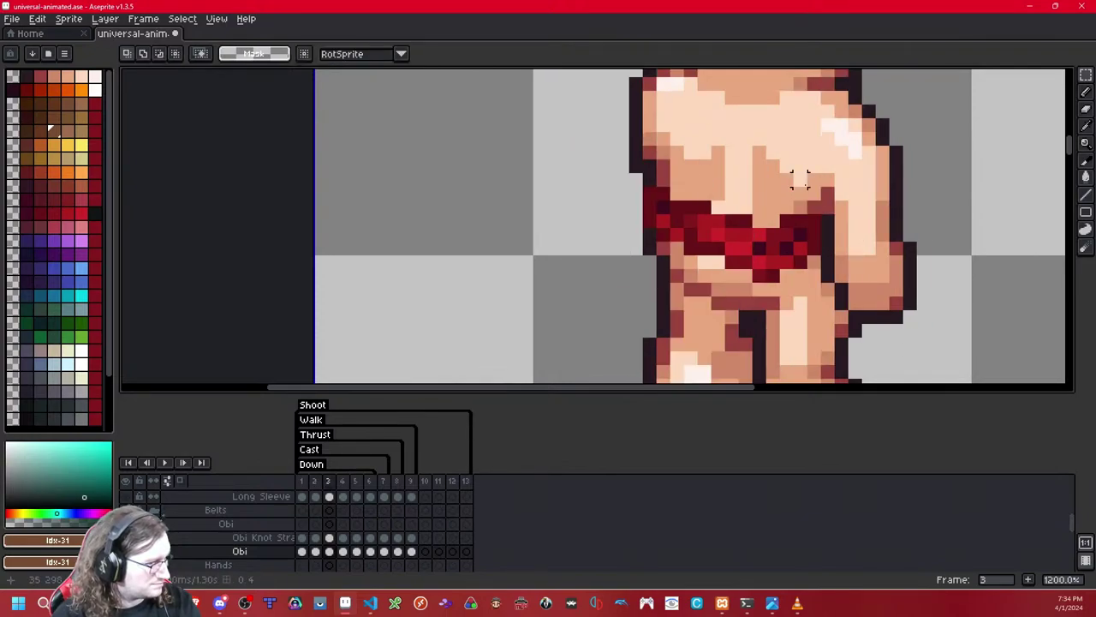
Step: Nudge the right part of the obi on frame 3 vertically in single-pixel moves to tune how it meets the arm
scroll(799, 178, down, 8)
key(comma)
key(period)
scroll(834, 183, up, 6)
drag(667, 199, 575, 266)
key(Up)
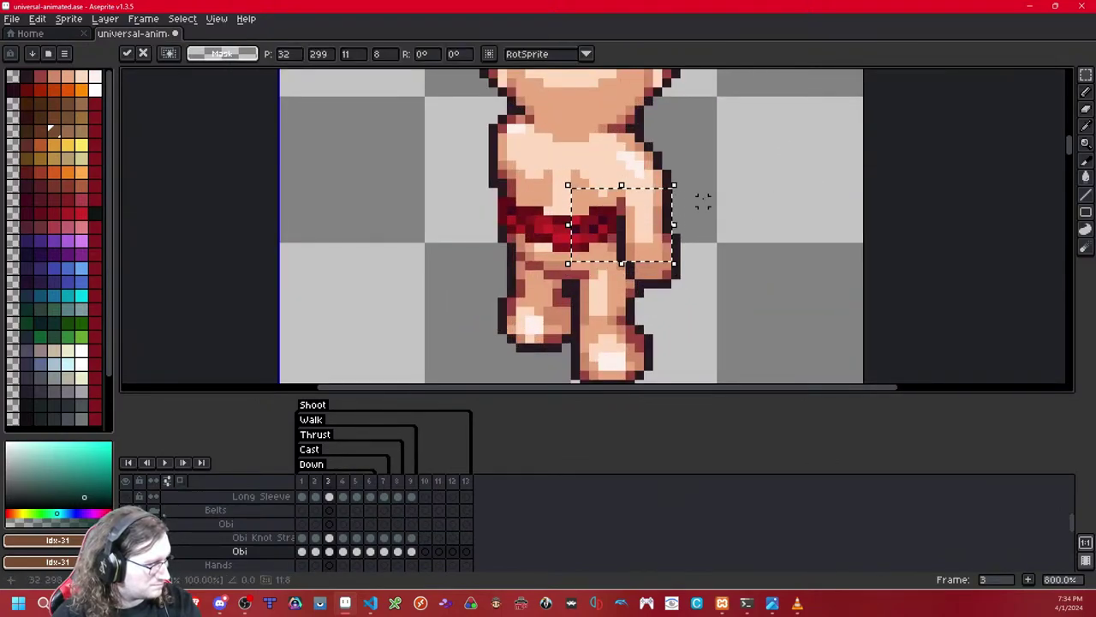
key(Down)
key(Down)
key(ctrl+d)
drag(711, 147, 596, 287)
key(Down)
key(ctrl+d)
Step: Clear the stray obi pixels beside the right arm on frame 3 of the back-facing thrust sprite
scroll(594, 210, down, 6)
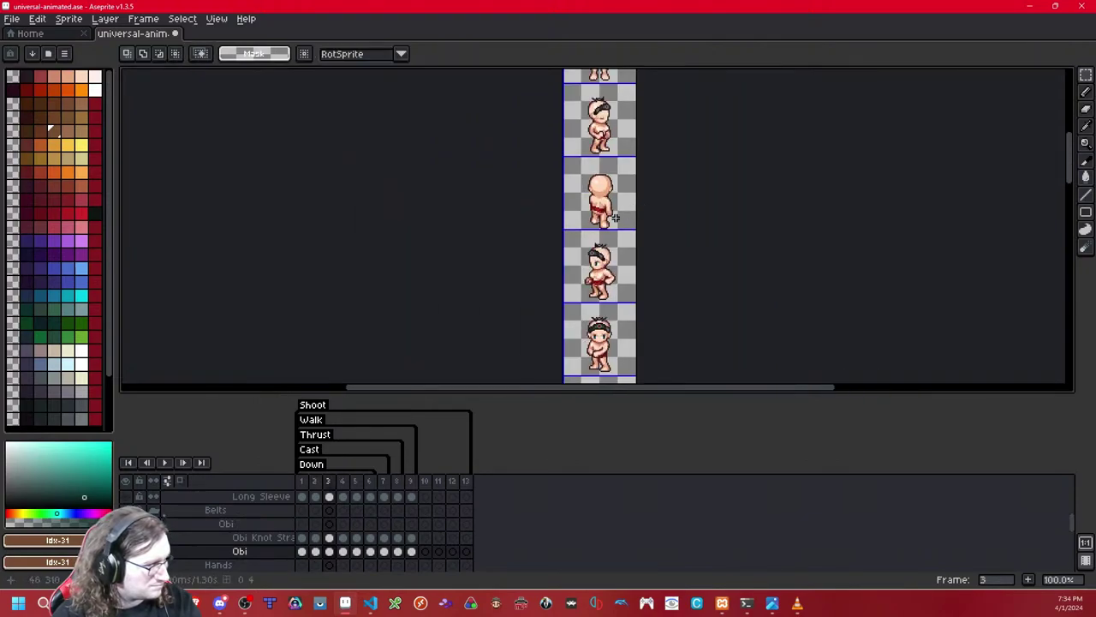
scroll(600, 221, up, 3)
scroll(666, 281, up, 3)
drag(727, 227, 680, 307)
key(Delete)
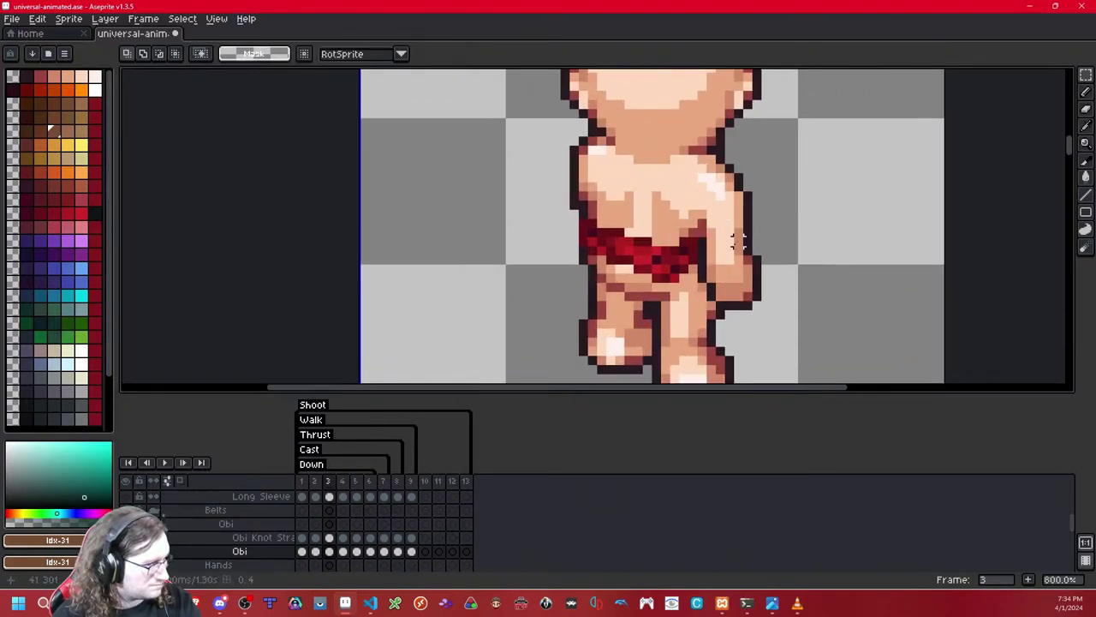
Step: Flip between frame 3 and its neighbouring frames on the back-facing thrust sprite to compare the obi's position and slant
key(Left)
key(Right)
key(Left)
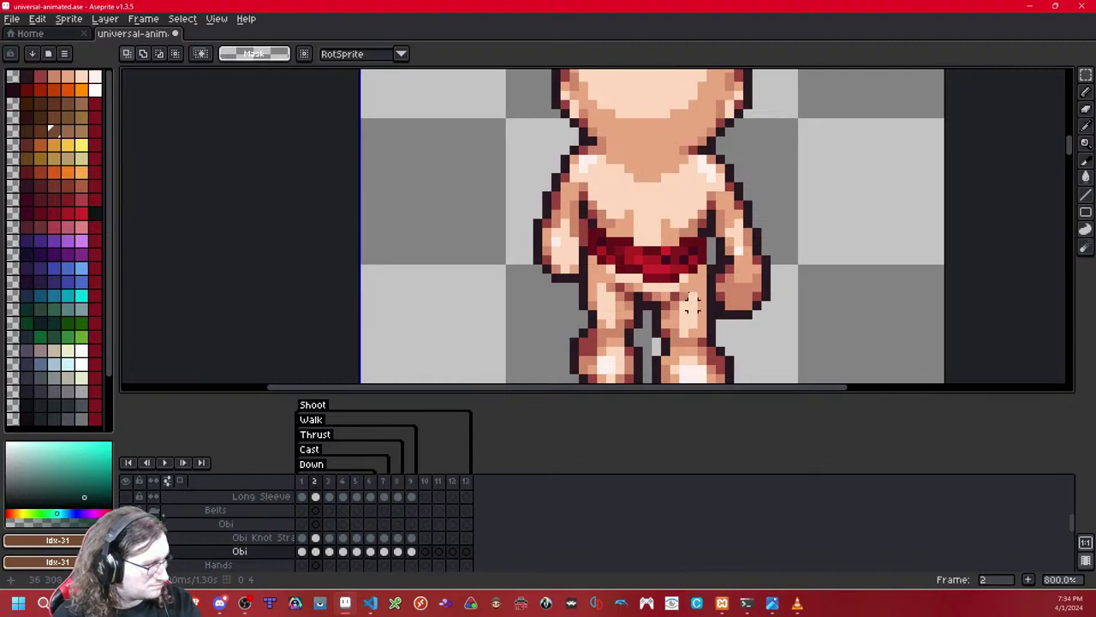
scroll(656, 103, down, 2)
key(Right)
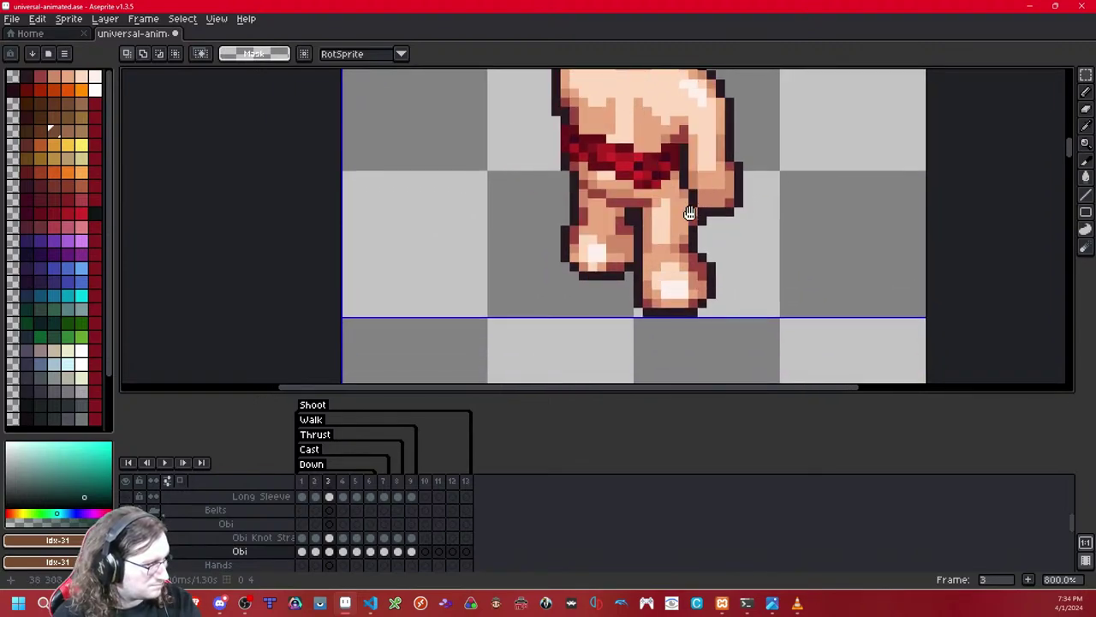
drag(690, 213, 709, 319)
key(Left)
key(Right)
key(Right)
key(Left)
key(Right)
key(Left)
key(Right)
key(Left)
key(Right)
key(Left)
drag(590, 290, 609, 245)
key(Right)
key(Left)
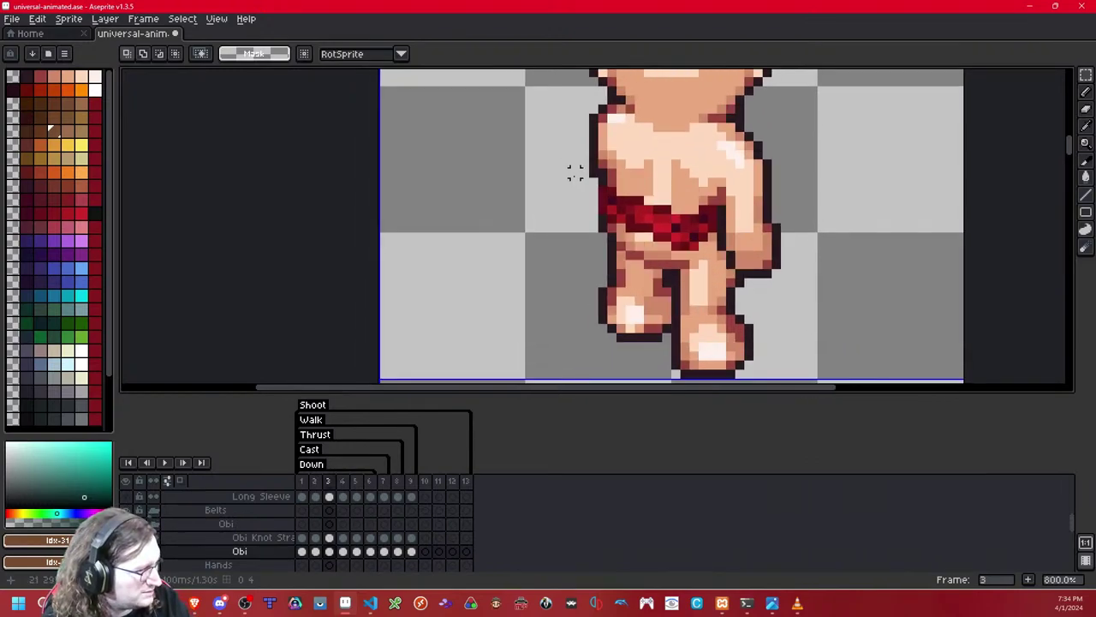
Step: Steepen the slant of the obi on frame 3 by shifting its right-hand sections vertically in single-pixel moves
scroll(574, 173, up, 2)
drag(861, 167, 684, 307)
key(Up)
drag(930, 158, 683, 321)
key(Down)
drag(875, 158, 646, 332)
click(625, 215)
Step: Nudge the whole obi on frame 3 of the back-facing thrust sprite upward, comparing its height with frame 2
drag(890, 170, 523, 316)
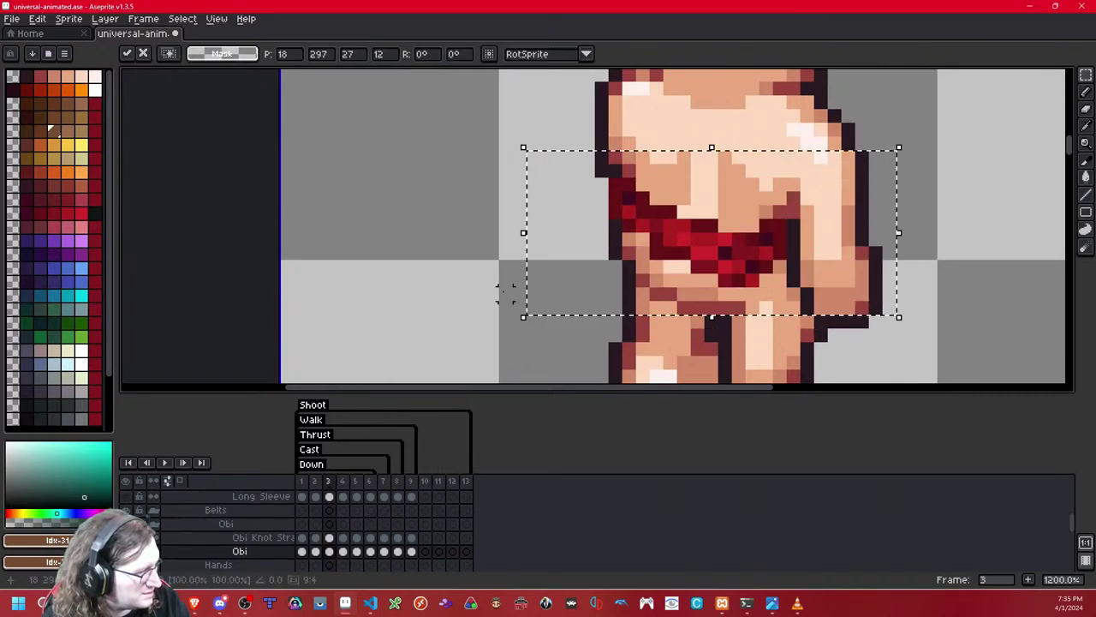
click(518, 255)
key(Left)
key(Right)
drag(863, 143, 588, 307)
key(Up)
key(Down)
key(Up)
click(519, 252)
key(Left)
key(Right)
Step: Review the obi across frames 1 to 6 of the back-facing thrust sprite at reduced zoom
scroll(673, 179, down, 8)
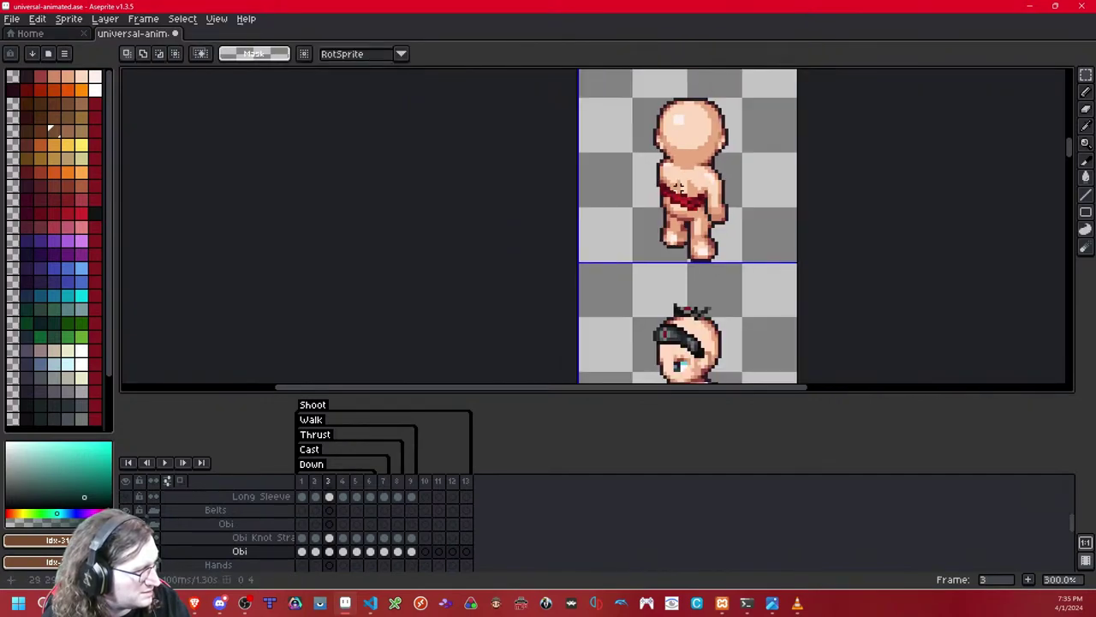
key(Left)
key(Left)
key(Right)
key(Right)
key(Right)
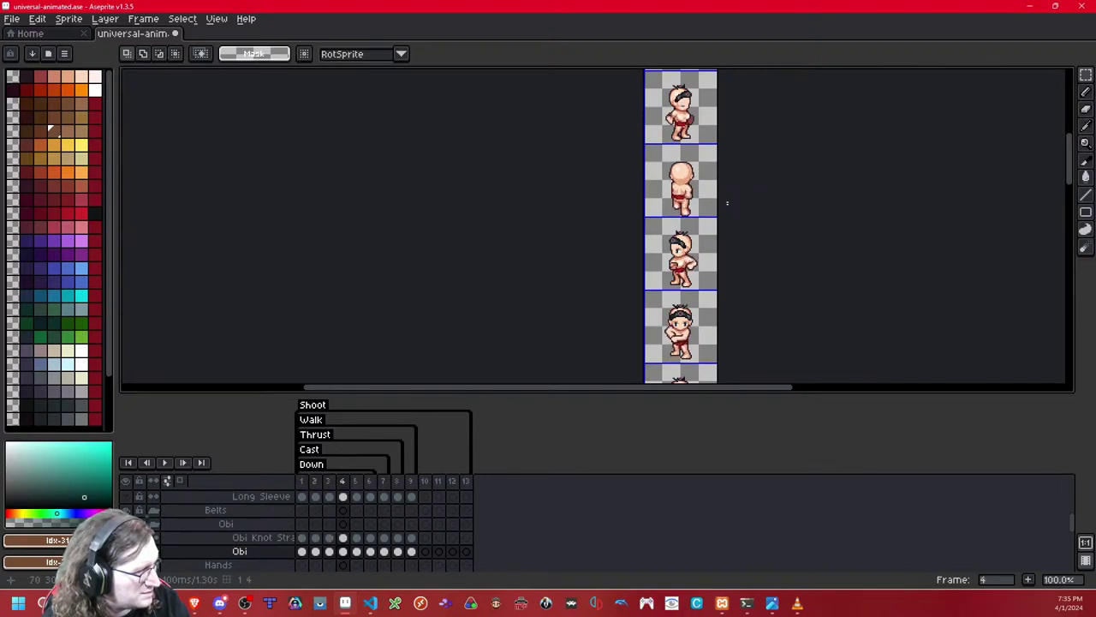
key(Left)
double_click(687, 209)
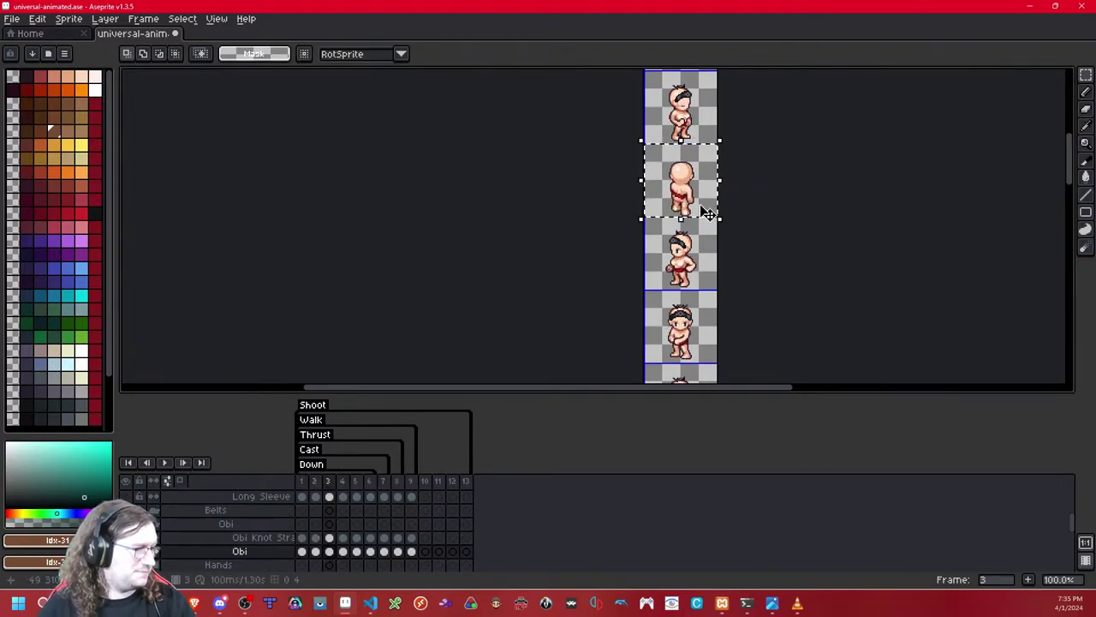
key(ctrl+d)
key(Right)
key(Right)
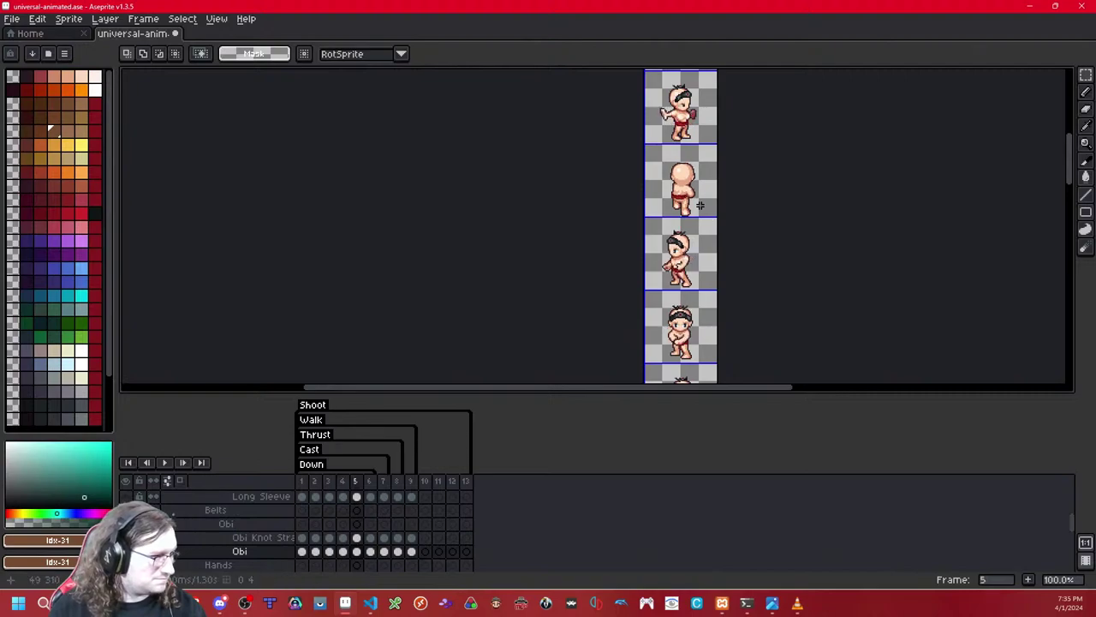
drag(700, 205, 706, 213)
click(700, 205)
key(Return)
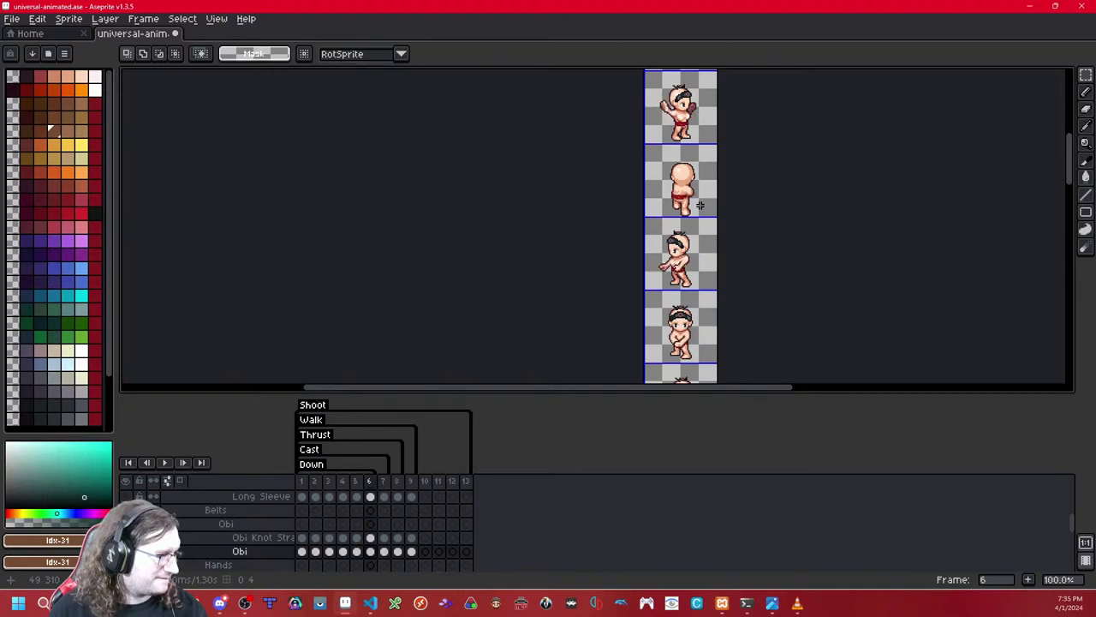
Step: Replace the obi on frame 5 of the back-facing thrust sprite with the slanted obi from the preceding frames
scroll(698, 206, up, 9)
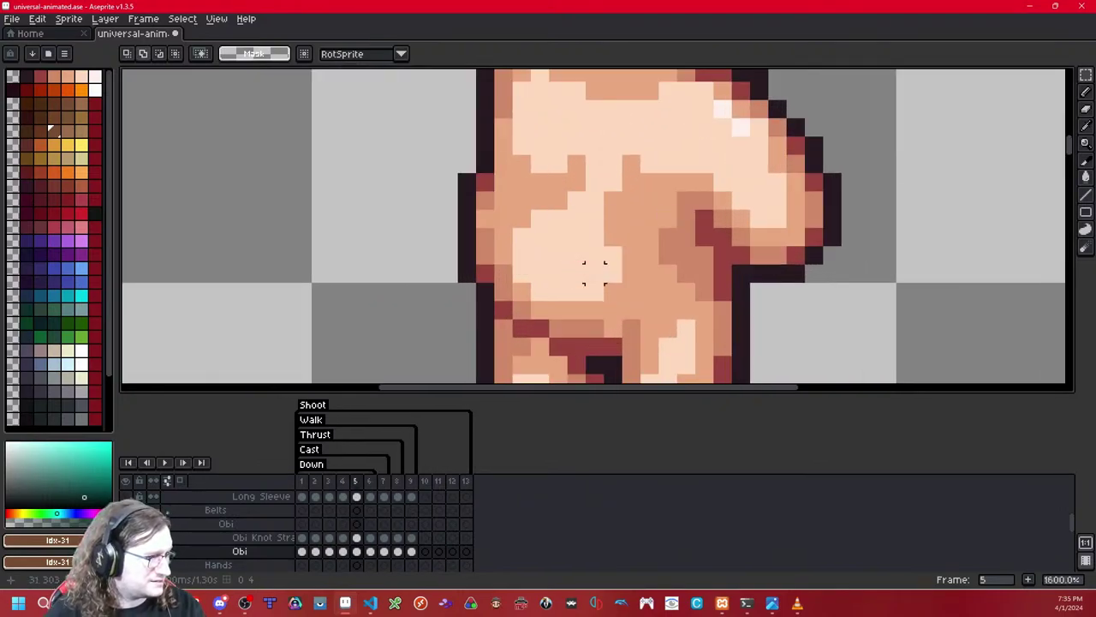
key(ctrl+z)
drag(485, 164, 467, 166)
scroll(611, 163, down, 8)
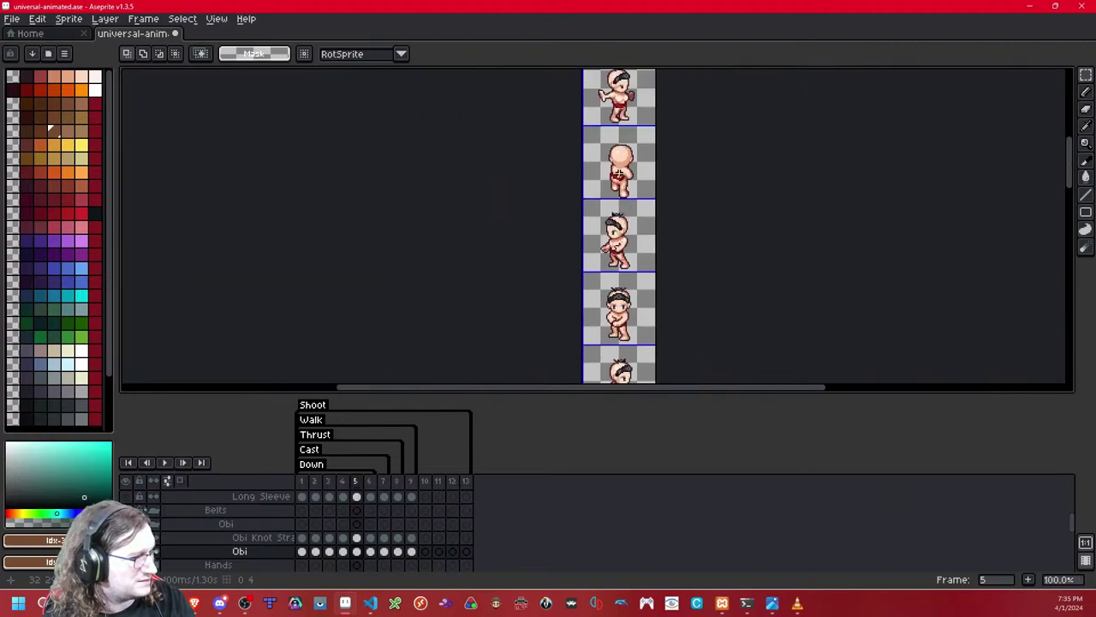
scroll(598, 176, up, 5)
key(Left)
scroll(689, 158, up, 3)
scroll(733, 154, down, 2)
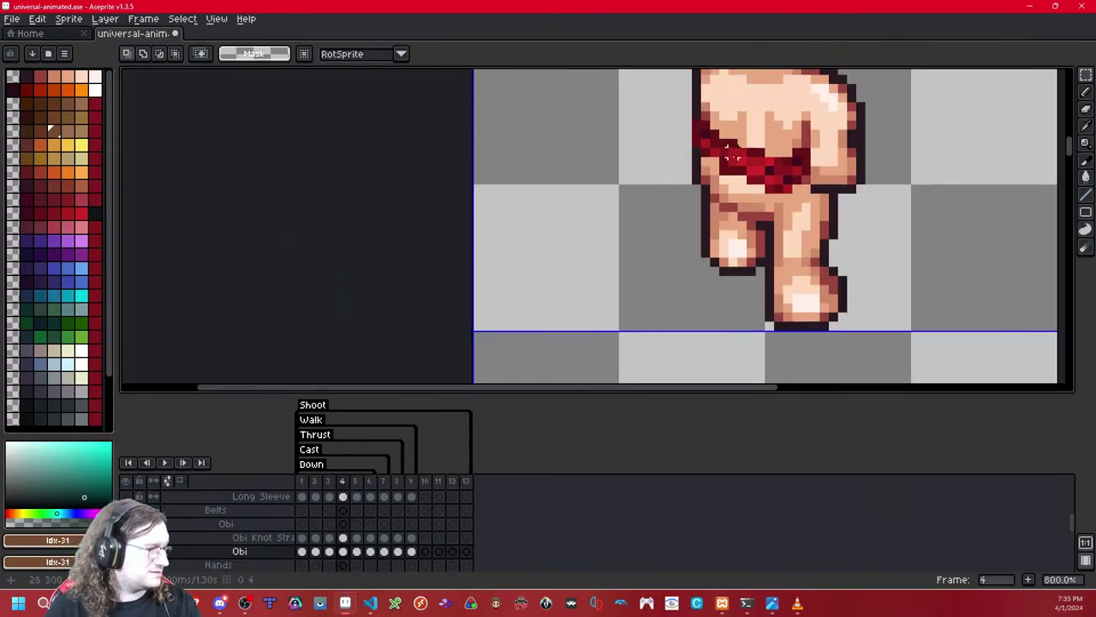
key(Right)
scroll(729, 164, up, 2)
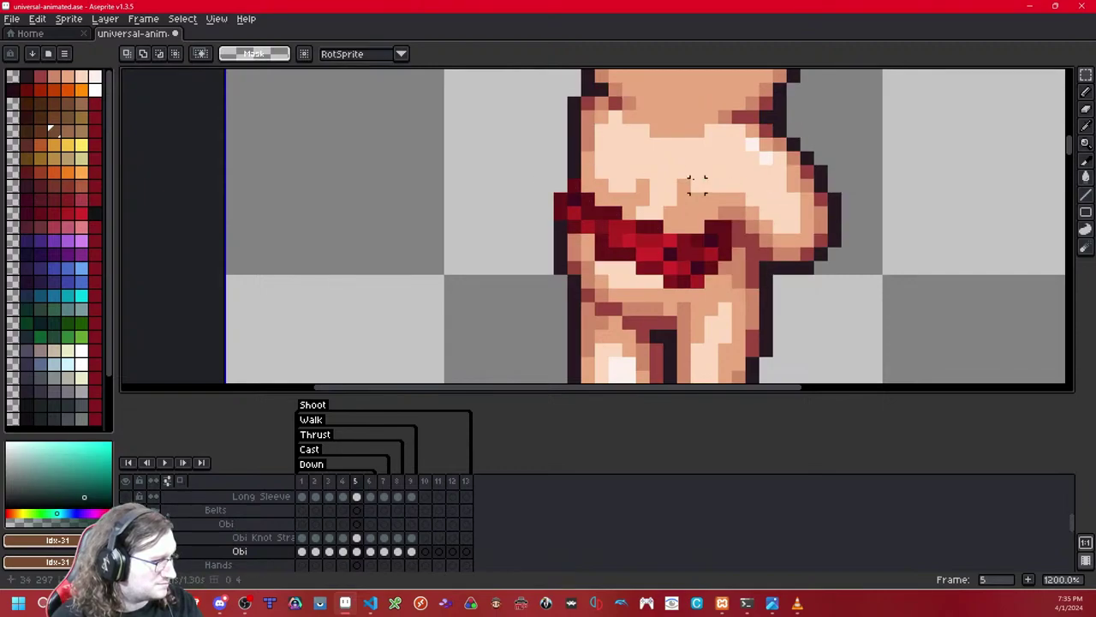
Step: Try pasting the slanted obi onto frame 6 of the back-facing thrust sprite, then undo the paste
key(Right)
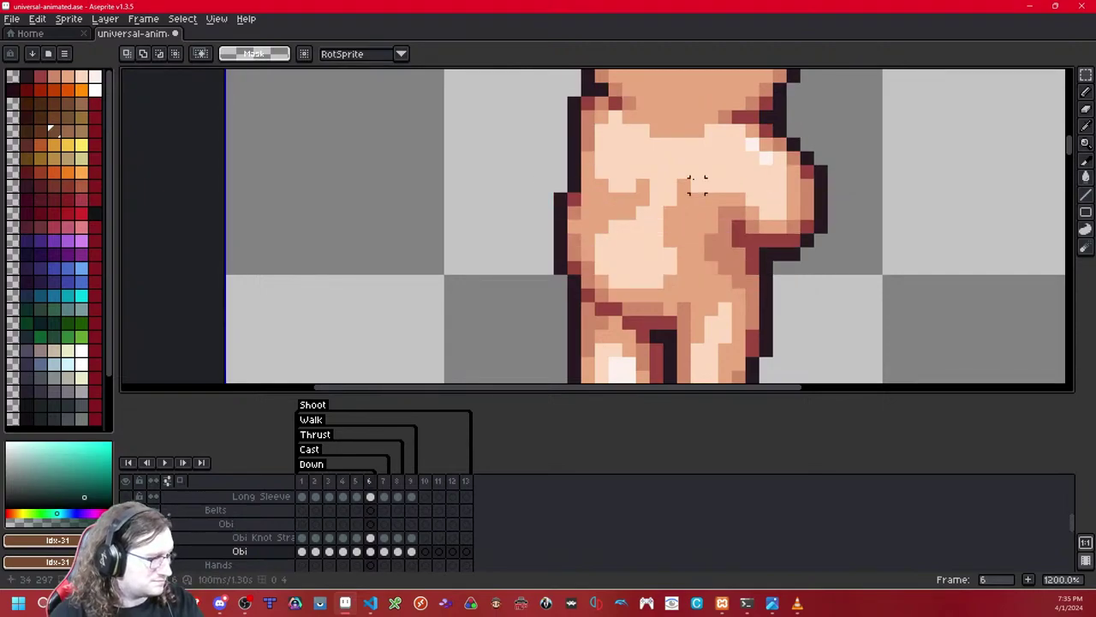
key(Left)
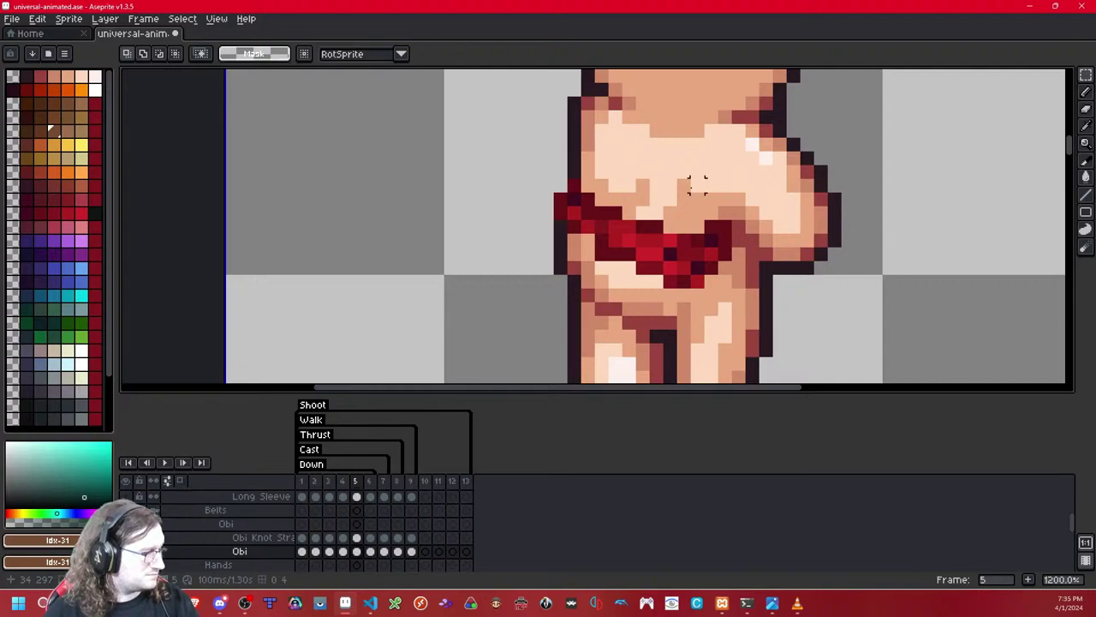
key(Right)
key(ctrl+v)
key(ctrl+d)
key(ctrl+z)
key(ctrl+z)
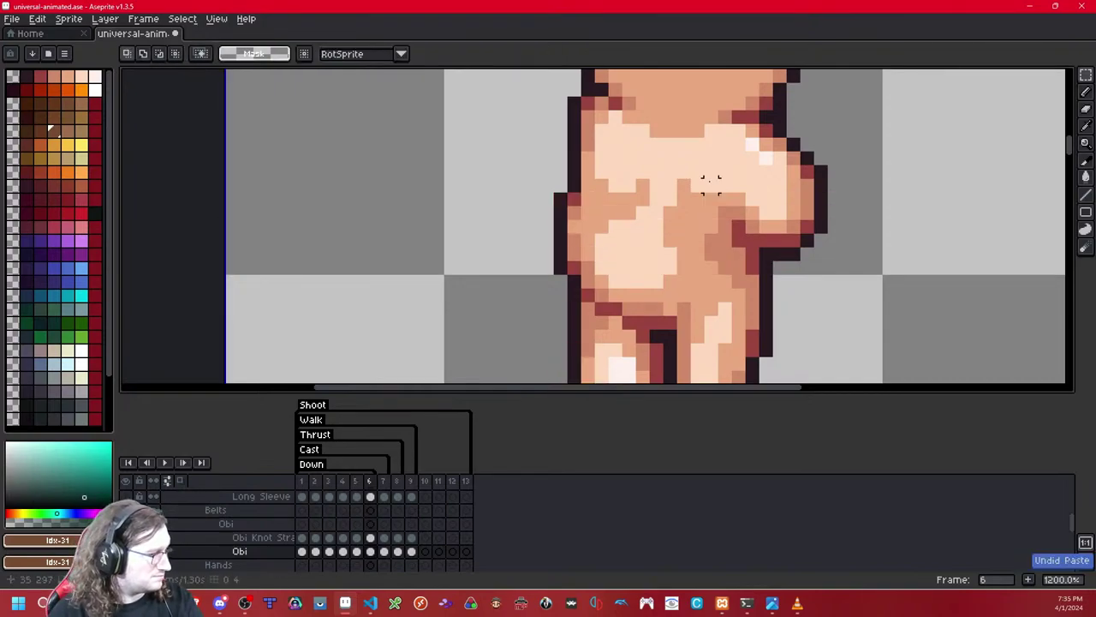
Step: Flip between frames 2, 3 and 4 of the back-facing thrust sprite to compare the obi beside the right arm
key(Left)
key(Left)
key(Left)
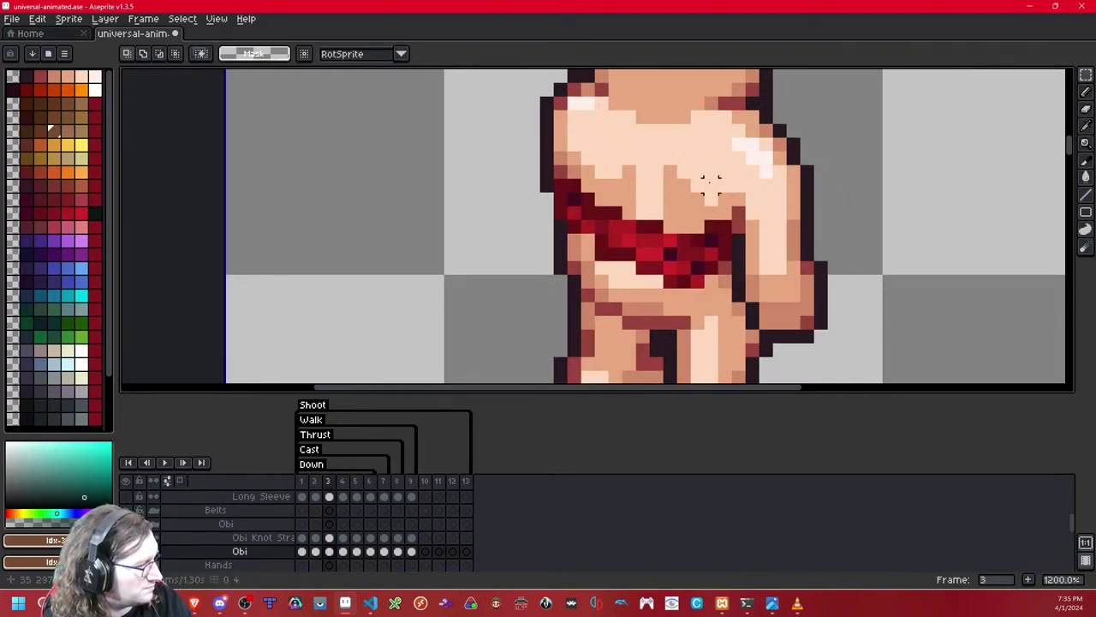
key(Left)
key(Right)
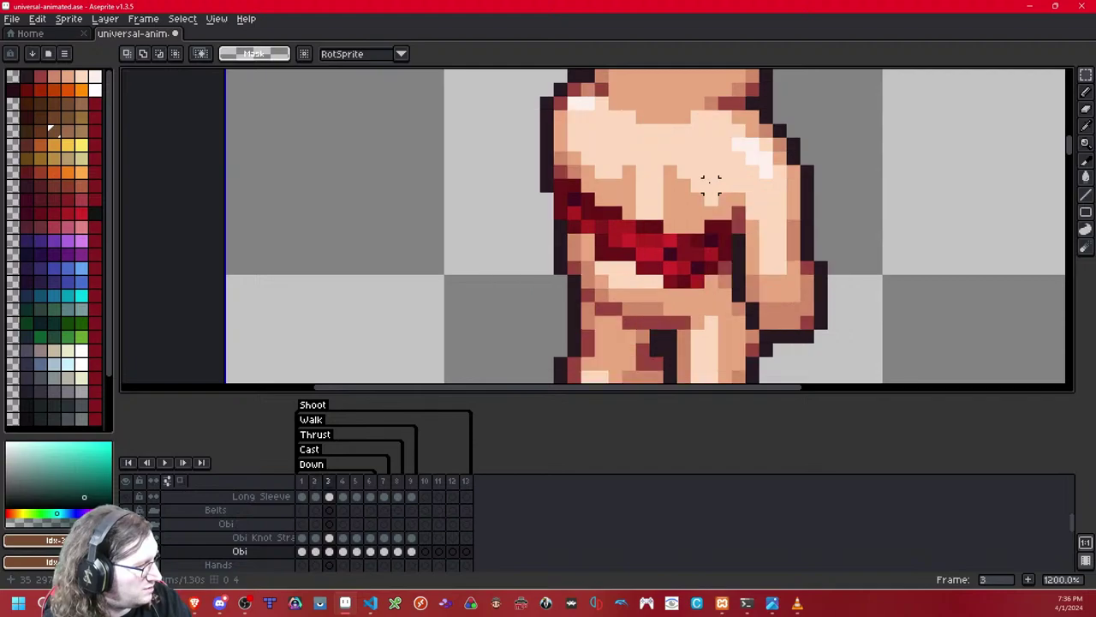
key(Right)
key(Left)
key(Right)
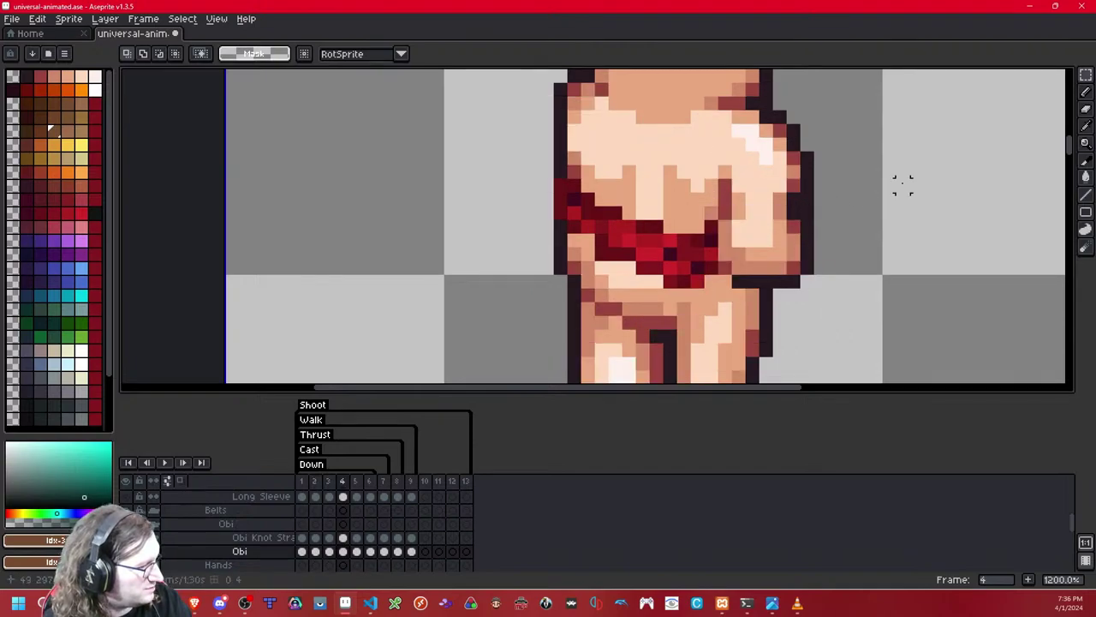
Step: Trim the obi pixels that overlap the right arm on frame 4 of the back-facing thrust sprite
key(Left)
key(Right)
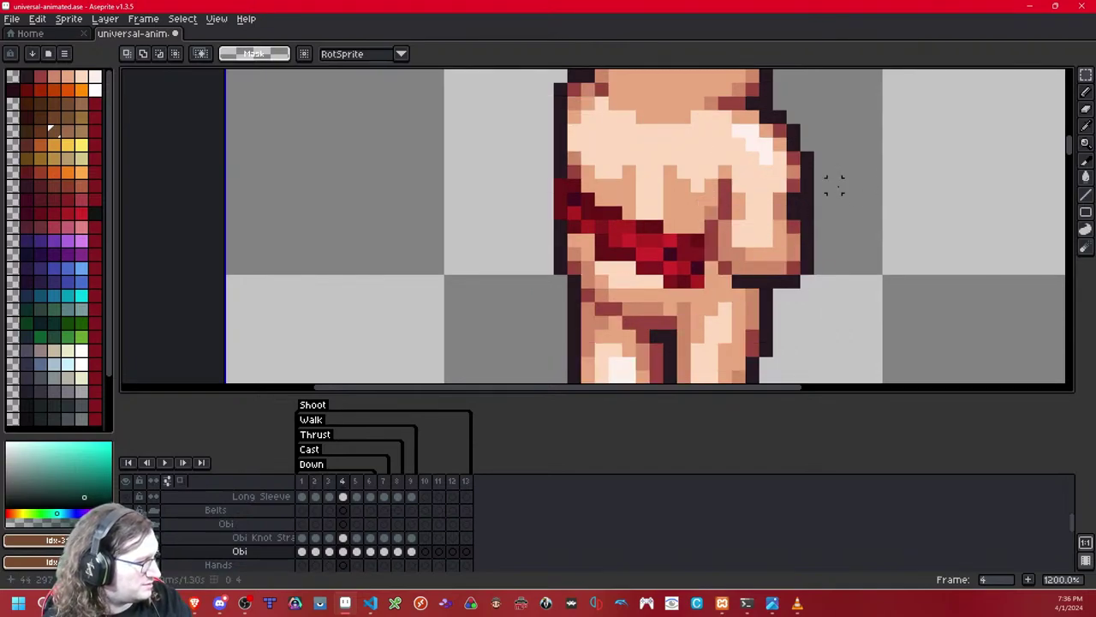
key(ctrl+z)
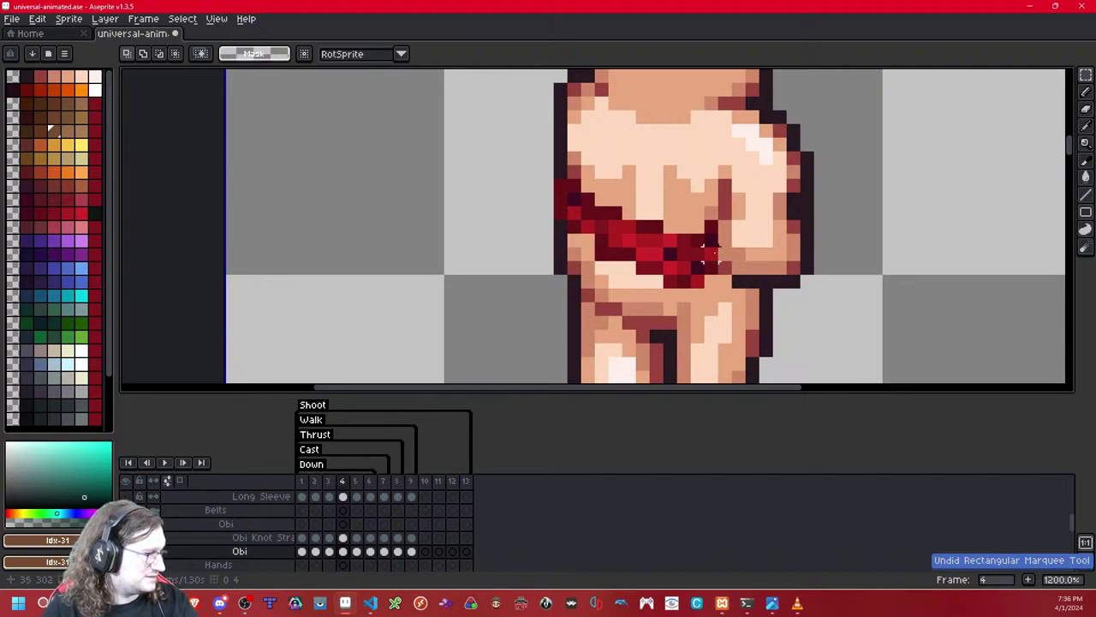
key(Right)
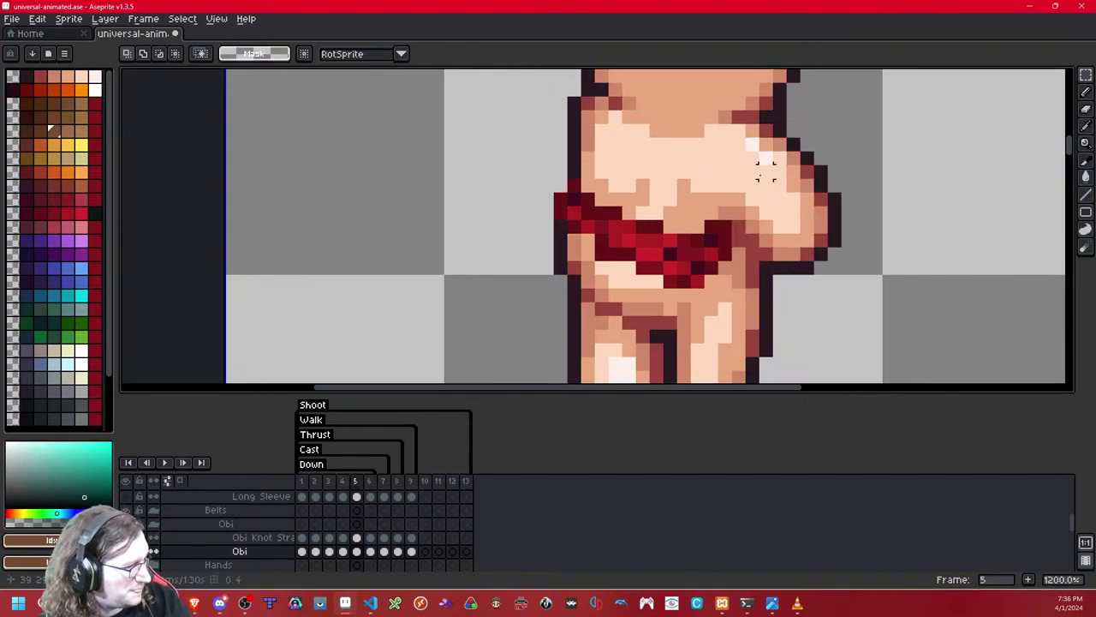
Step: Step through frames 3 to 6 of the back-facing thrust sprite to compare the obi's right end
key(Down)
key(Right)
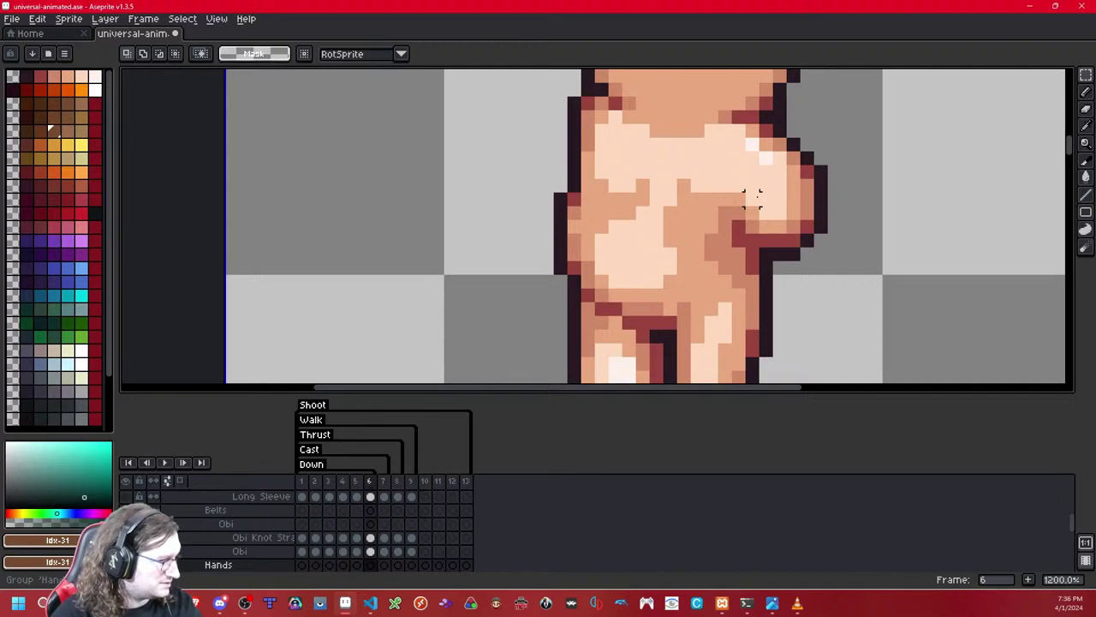
key(Left)
key(Left)
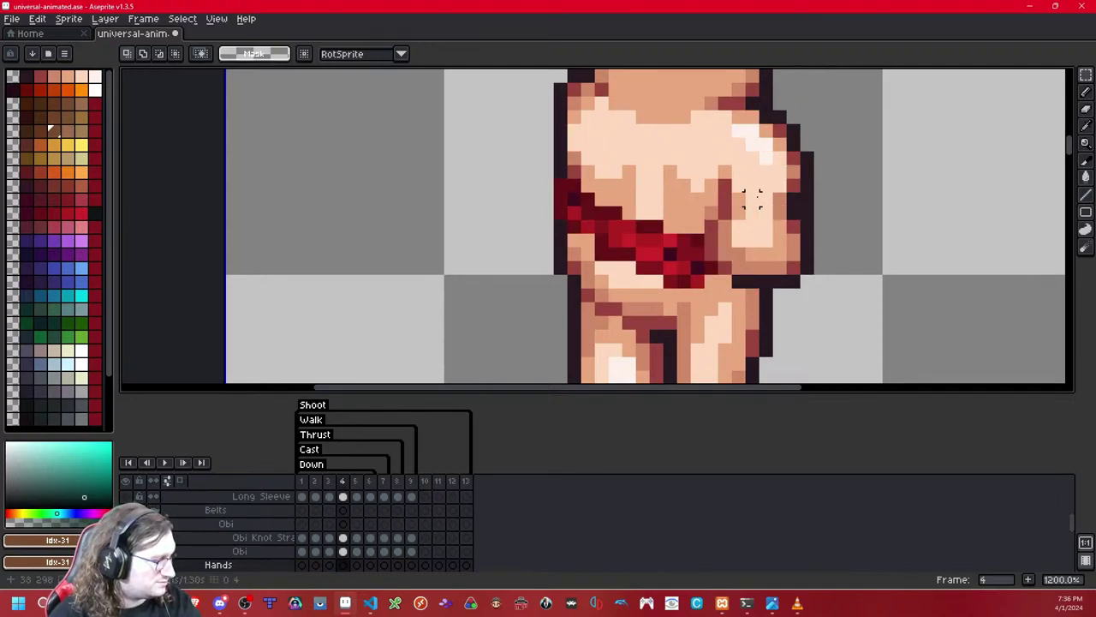
key(Right)
key(Left)
key(Left)
key(Left)
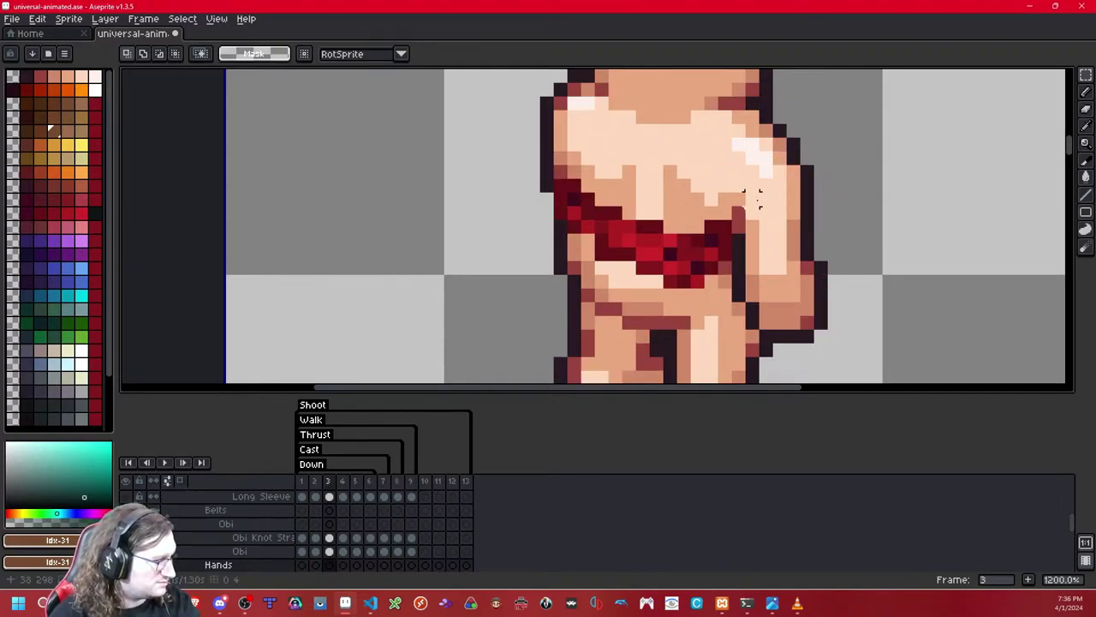
key(Right)
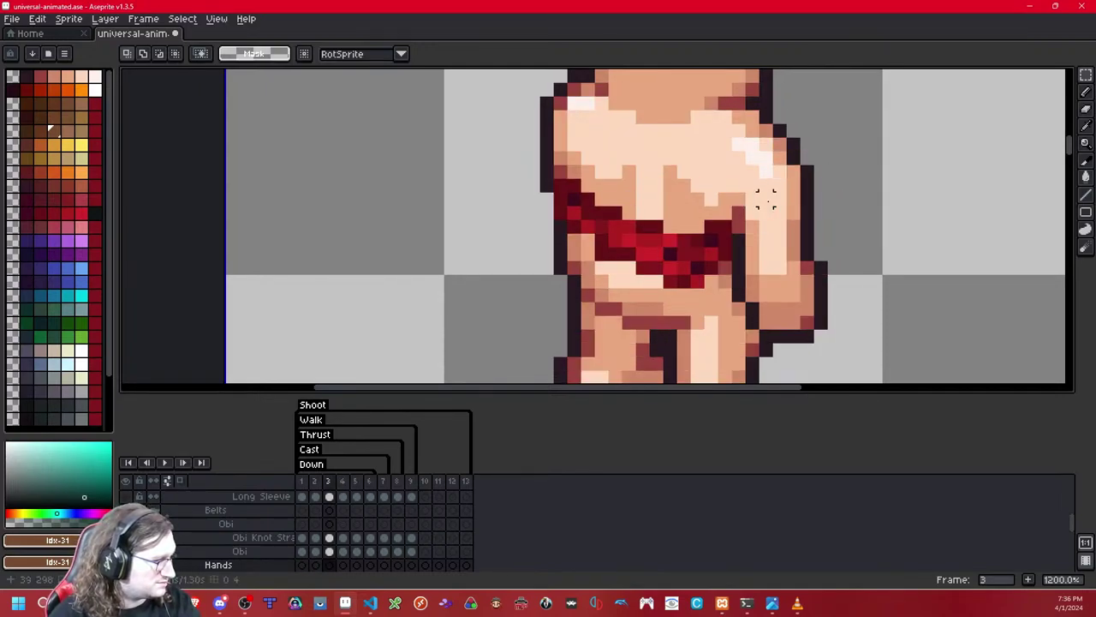
Step: Shift the right end of the obi on frame 3 of the back-facing thrust sprite downward, comparing with frame 4
drag(712, 268, 712, 268)
click(863, 186)
key(Up)
drag(821, 199, 711, 296)
key(Left)
key(Down)
click(918, 131)
drag(794, 213, 739, 268)
click(698, 310)
drag(698, 323, 697, 227)
key(Up)
click(808, 213)
key(Left)
drag(809, 206, 715, 360)
key(Left)
click(862, 172)
key(Right)
key(Right)
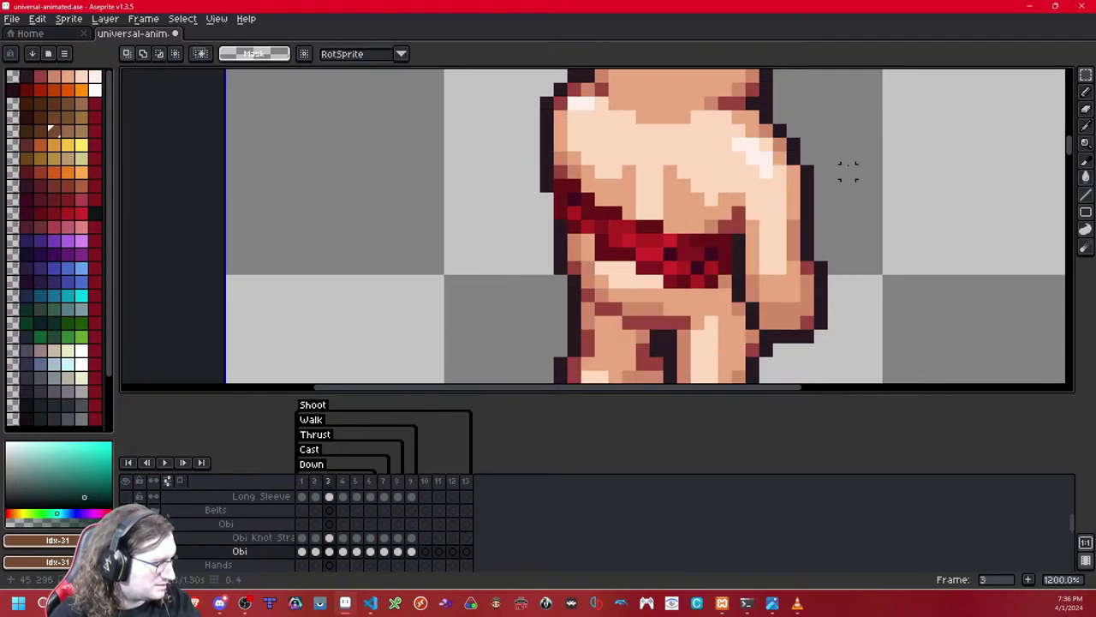
key(Left)
key(Right)
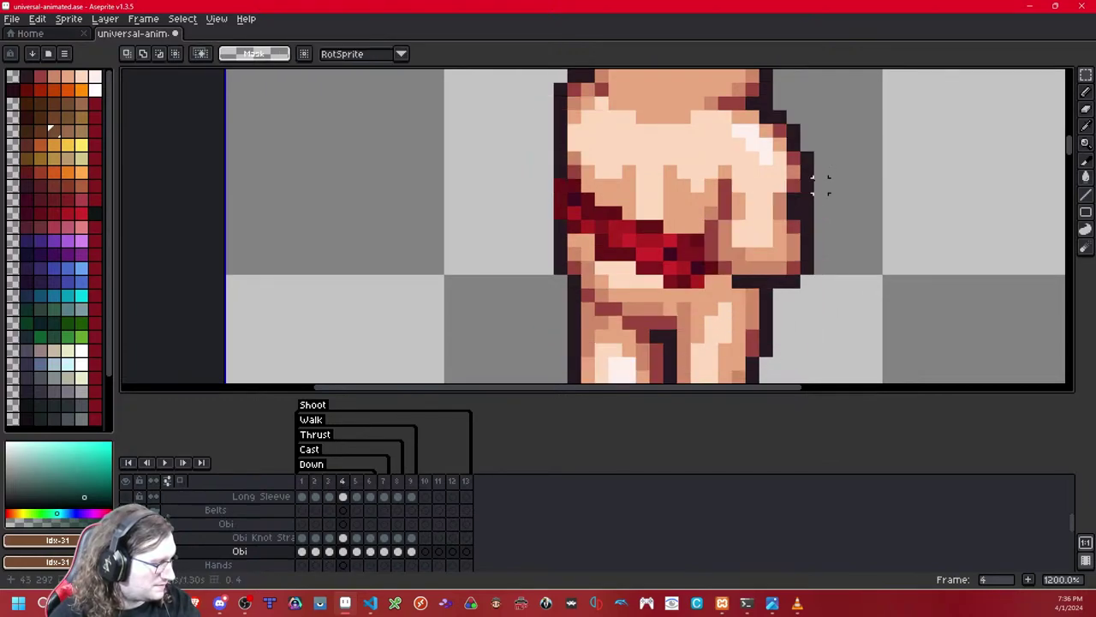
Step: Reshape the right end of the obi on frame 5 to the same lowered shape as on frame 3
key(Right)
drag(828, 184, 701, 345)
click(862, 254)
drag(839, 224, 698, 326)
key(Delete)
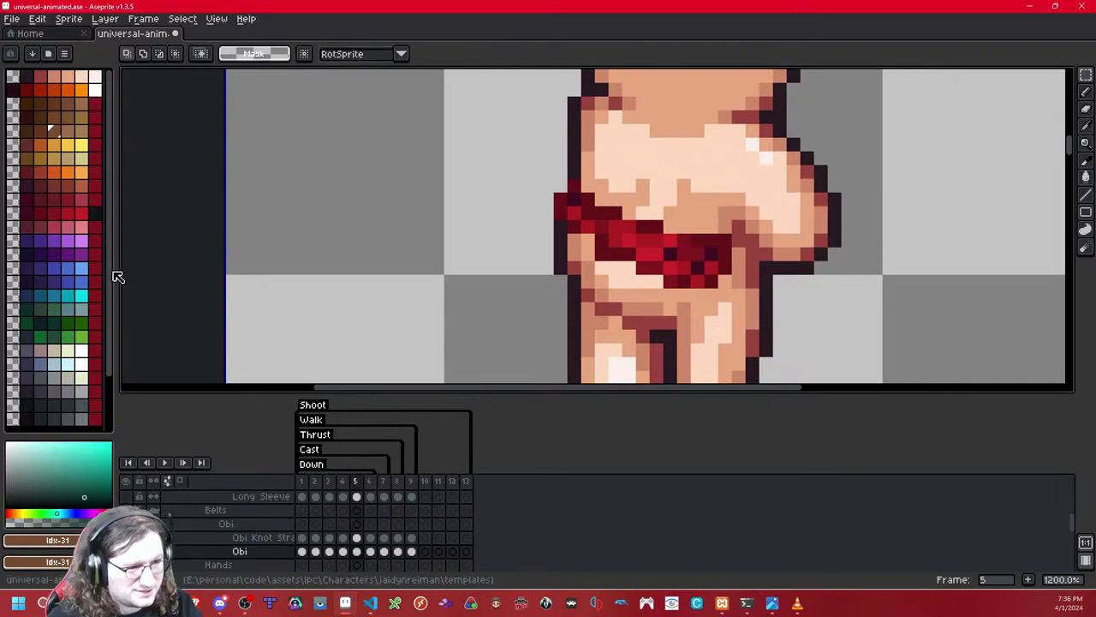
Step: Extend the obi on frame 5 around the right hip, drawing with the Pencil in dark red palette shades
click(27, 214)
click(40, 214)
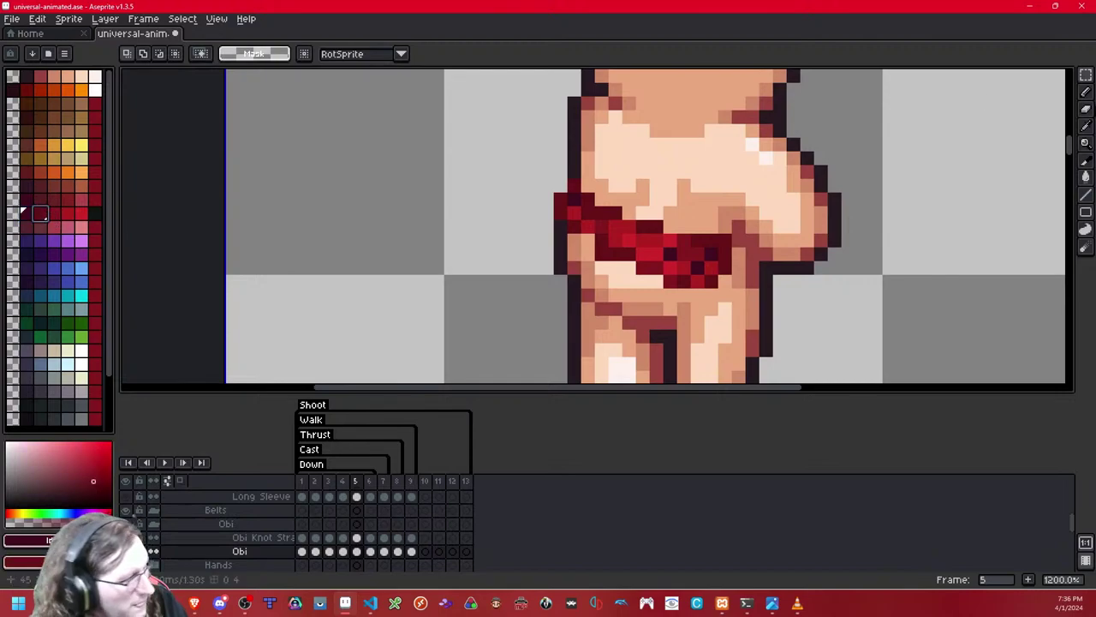
click(1087, 92)
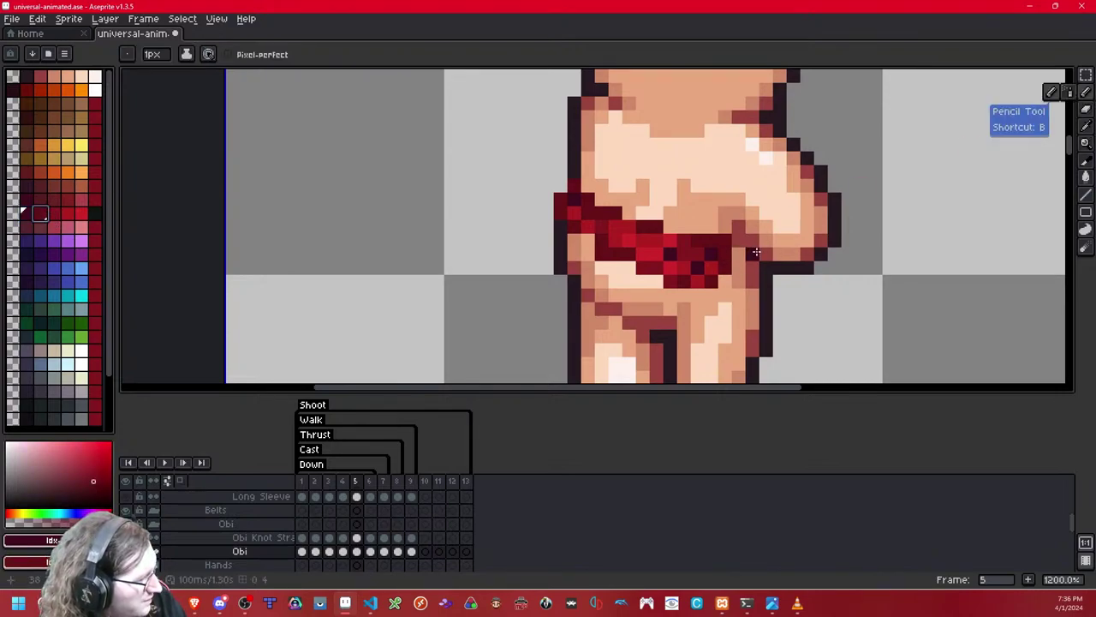
click(761, 257)
click(740, 281)
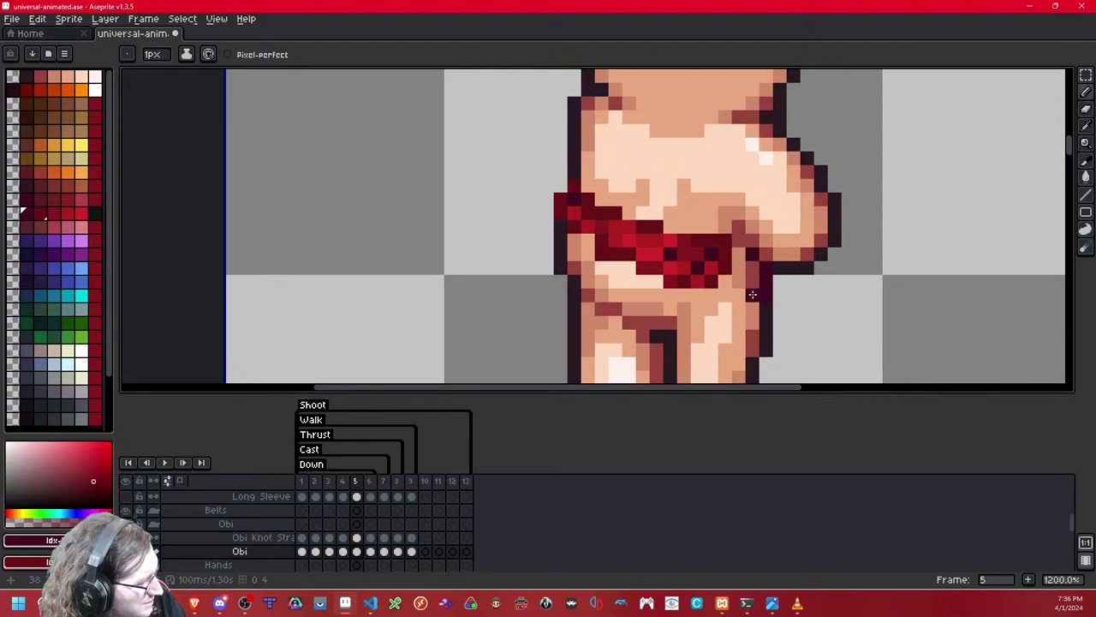
click(752, 272)
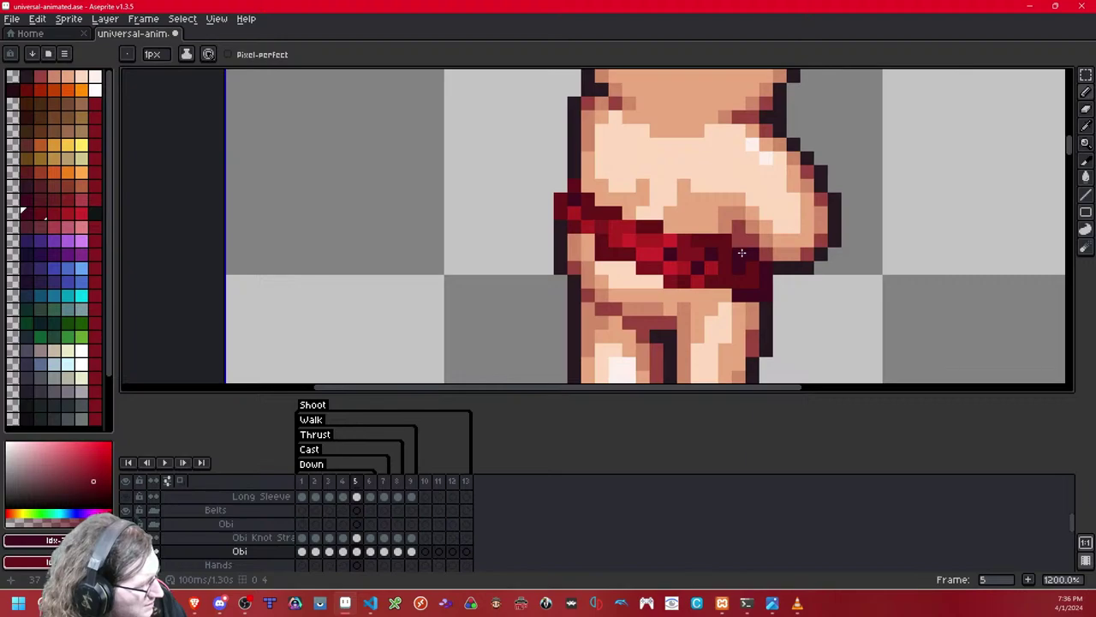
Step: Inspect the extended obi on frame 5 at several zoom levels and compare it with frames 3 and 4
scroll(763, 278, down, 3)
scroll(770, 286, up, 2)
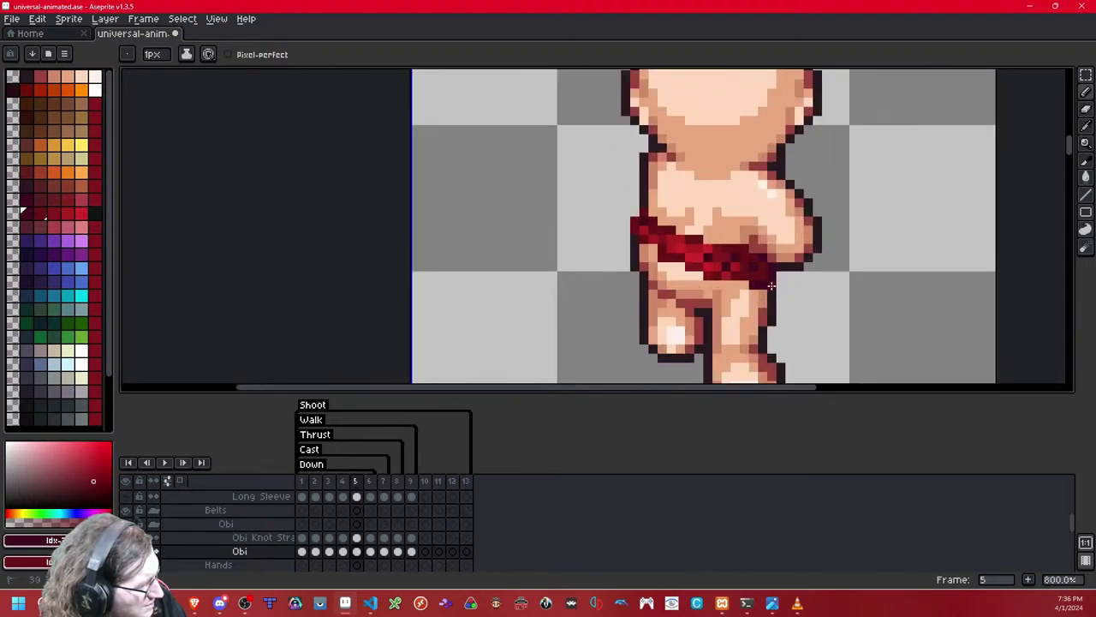
scroll(771, 285, down, 5)
scroll(851, 259, up, 8)
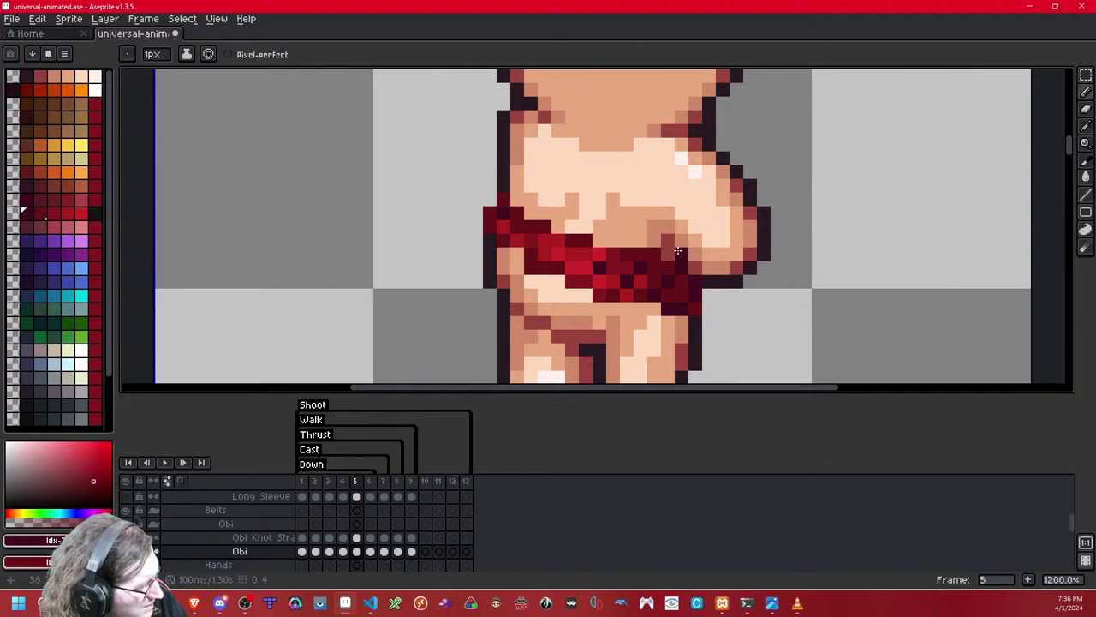
scroll(707, 241, down, 10)
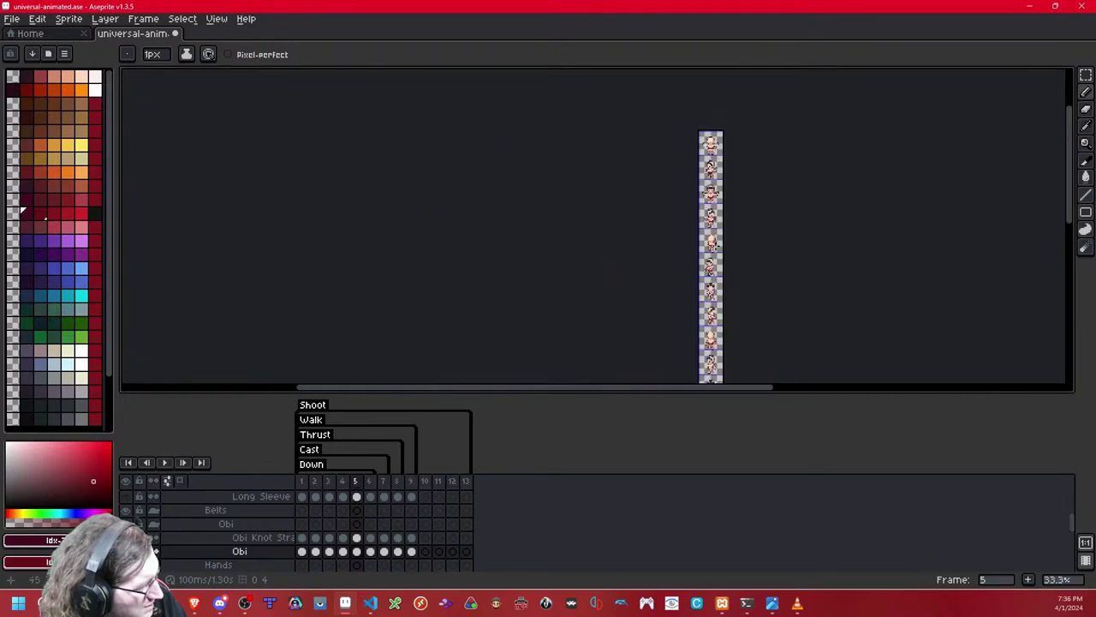
scroll(716, 245, up, 1)
scroll(731, 246, up, 8)
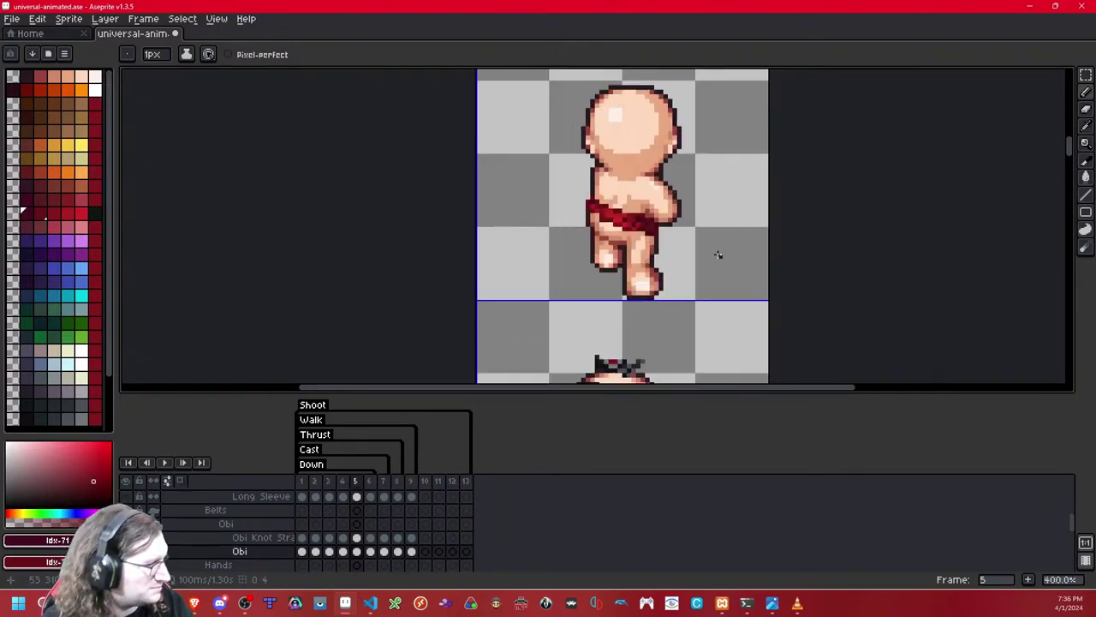
key(Left)
key(Left)
key(Left)
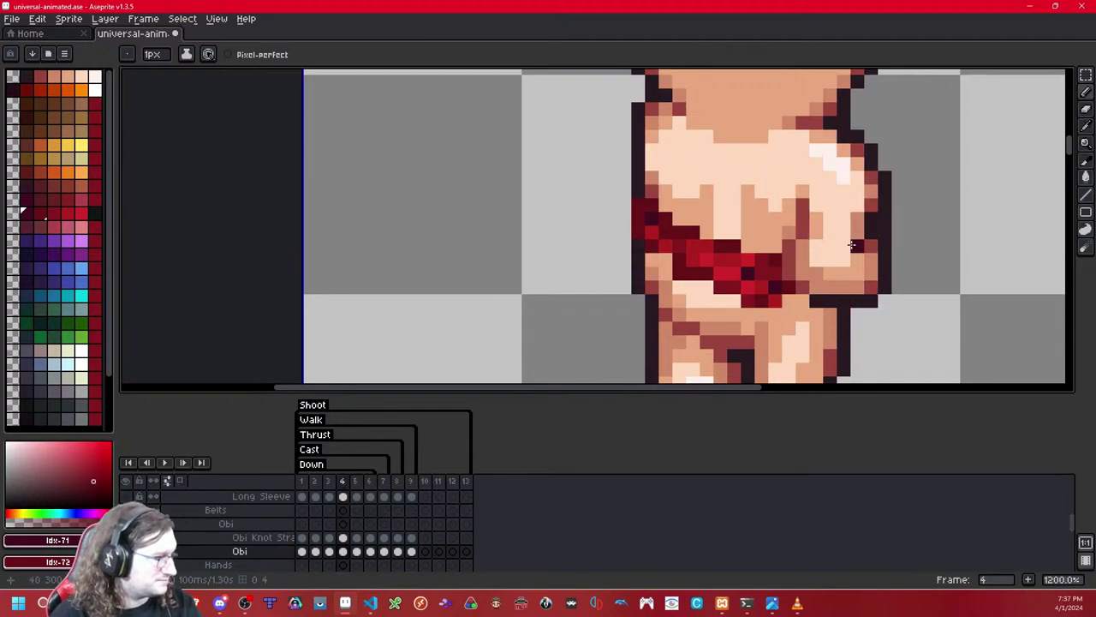
click(1085, 75)
key(Right)
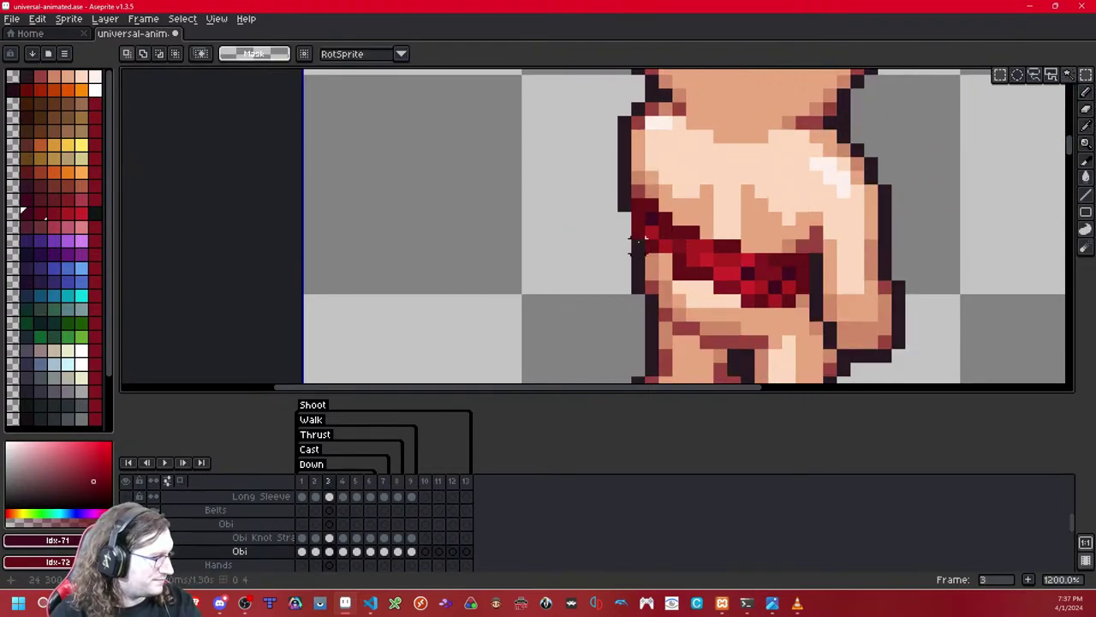
Step: Compare the obi on frames 3, 4 and 5 of the back-facing thrust sprite
key(Left)
key(Right)
key(Right)
mouse_move(682, 286)
mouse_down()
mouse_move(692, 274)
mouse_move(680, 274)
mouse_up()
click(689, 279)
click(720, 259)
key(Right)
click(676, 278)
click(774, 234)
key(Right)
key(Left)
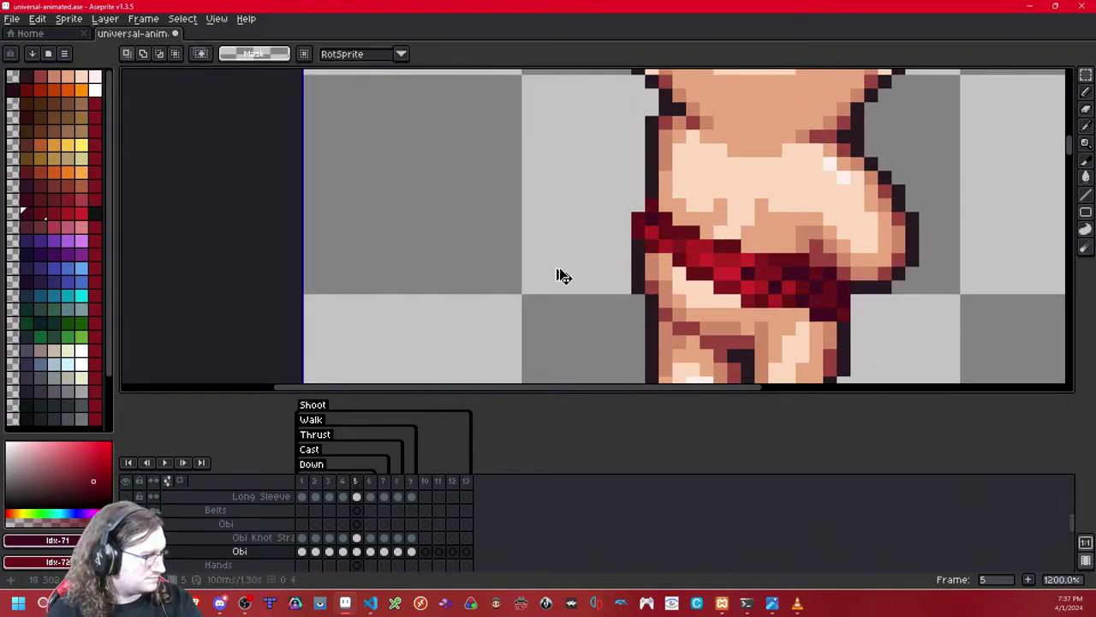
Step: Replace the back-facing obi on frames 6 and 7 with a copy of the extended obi from frame 5
key(Right)
key(ctrl+v)
key(ctrl+d)
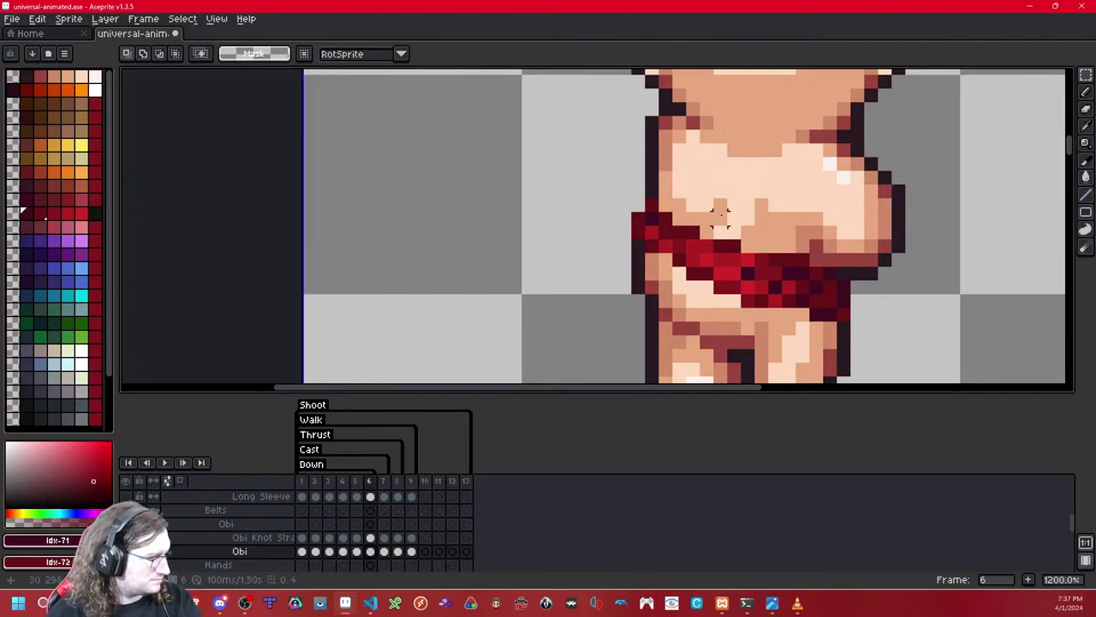
key(Right)
key(Delete)
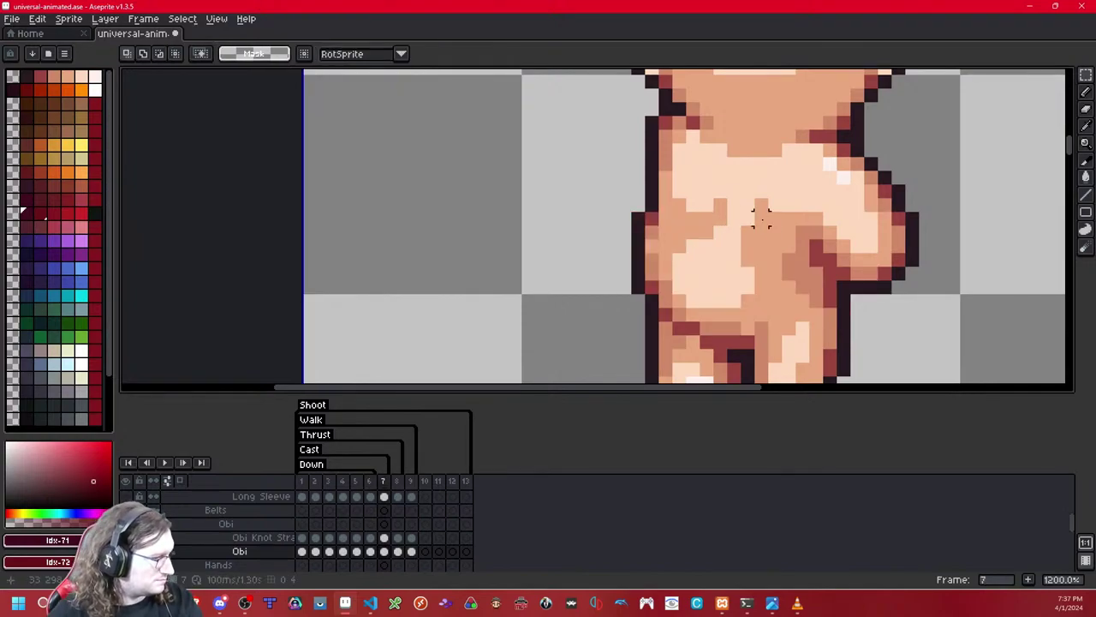
key(ctrl+v)
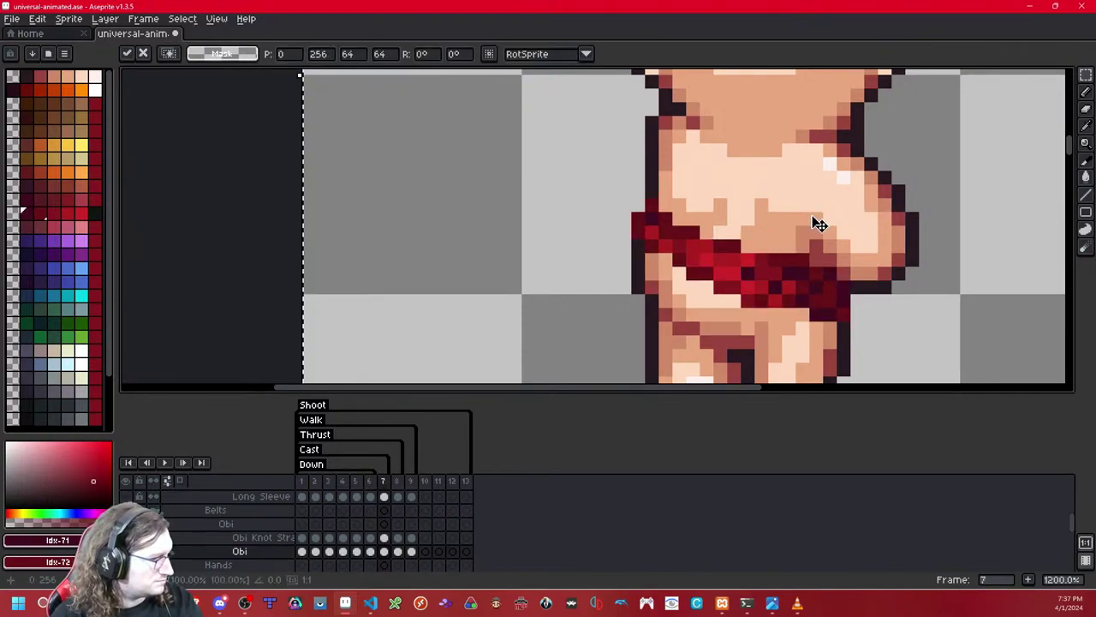
key(Return)
Step: Flip through the neighbouring frames to check the pasted obi on the back-facing sprite
key(Right)
key(Left)
key(Left)
key(Left)
key(Left)
key(Left)
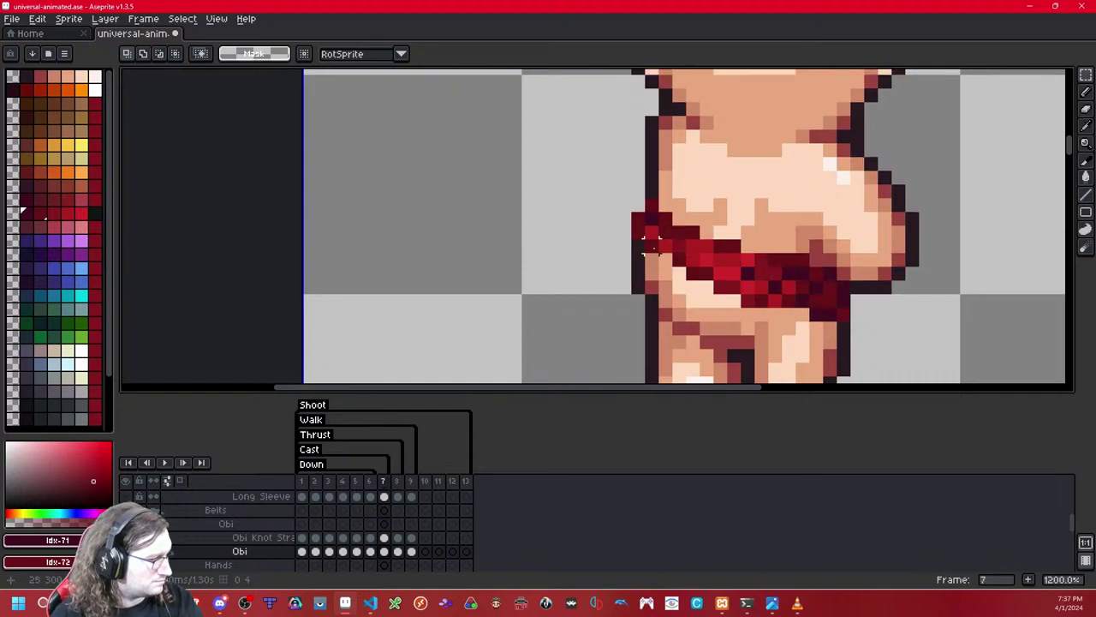
key(Right)
key(Left)
key(Right)
key(Right)
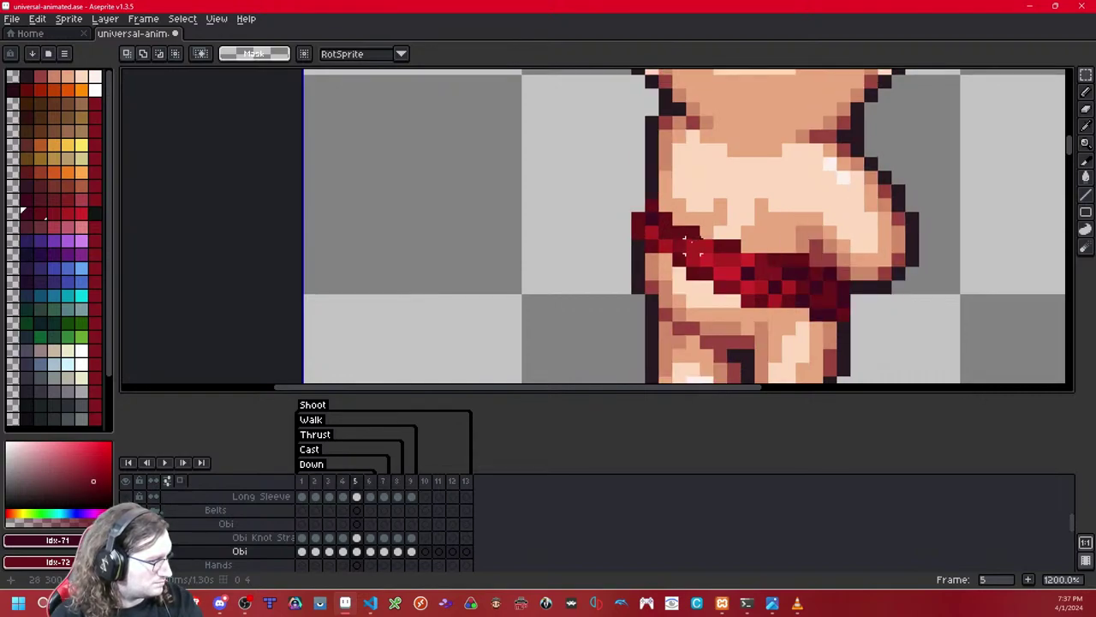
Step: Replace the back-facing obi on frame 8 with a copy of the obi from frame 4
key(Left)
key(Right)
key(Left)
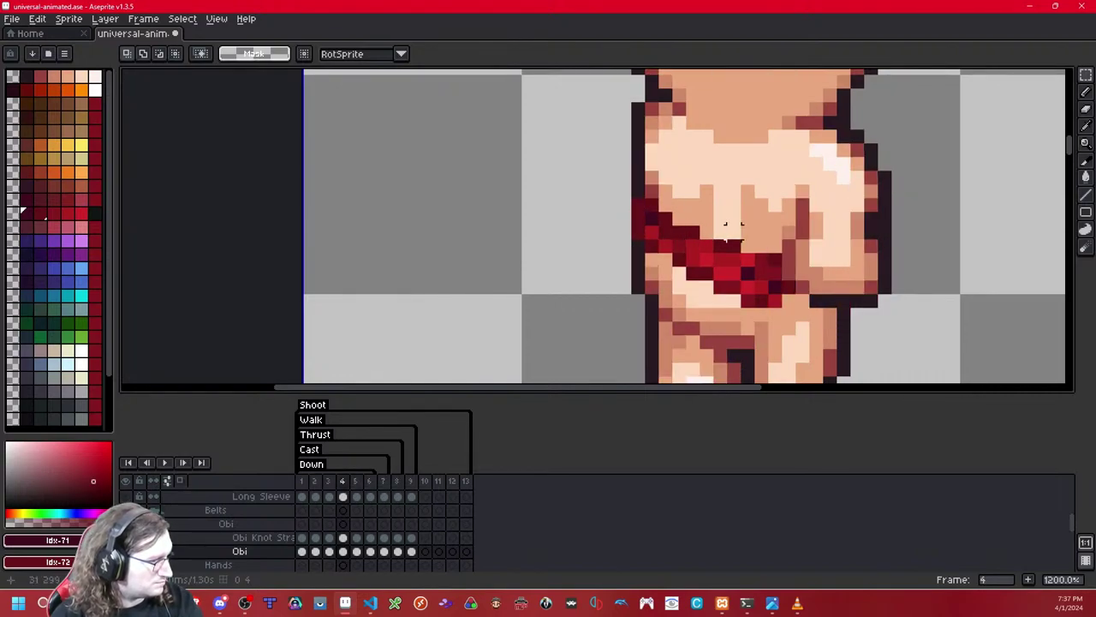
key(Right)
key(Right)
key(Right)
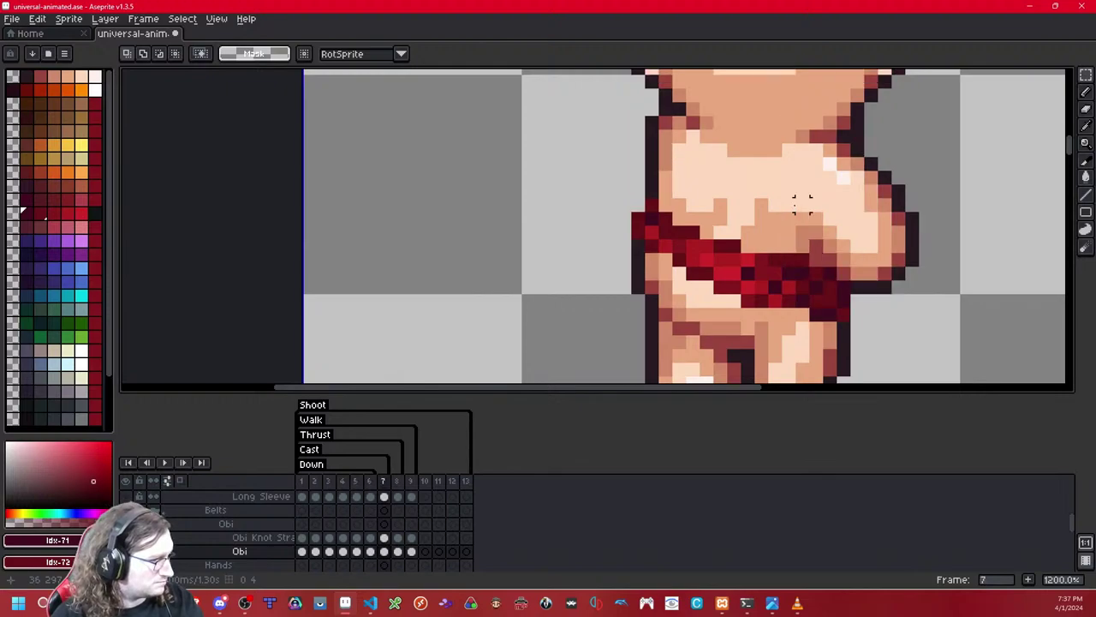
key(Right)
key(ctrl+a)
key(Delete)
key(ctrl+v)
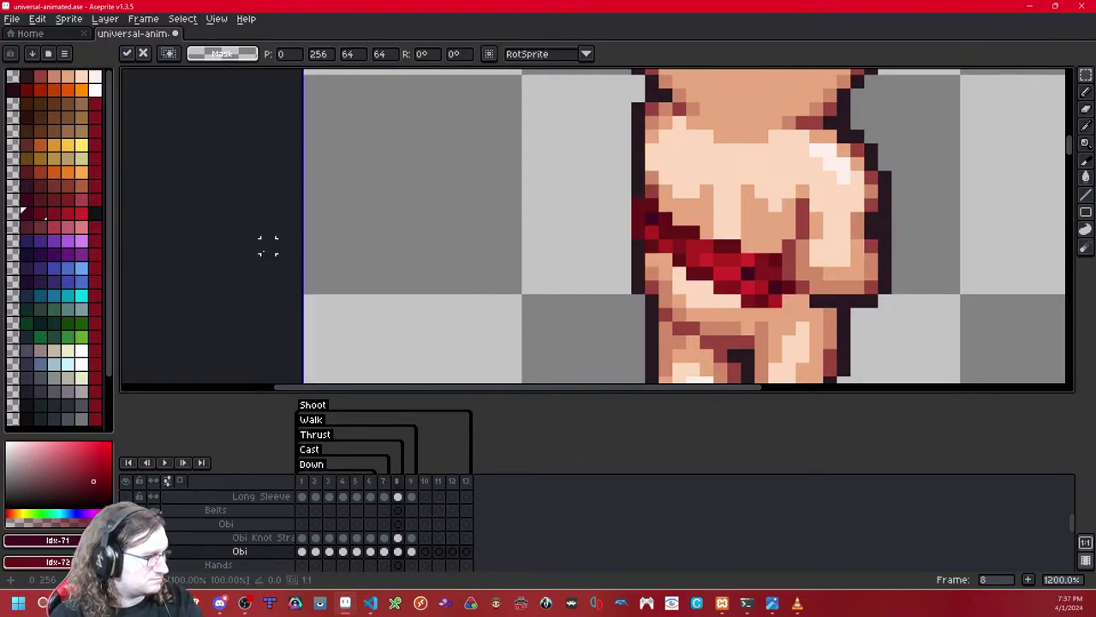
key(ctrl+d)
key(Right)
key(Left)
Step: Play back the thrust animation and inspect the back-facing obi up close around frame 5
scroll(624, 214, down, 8)
scroll(624, 214, up, 1)
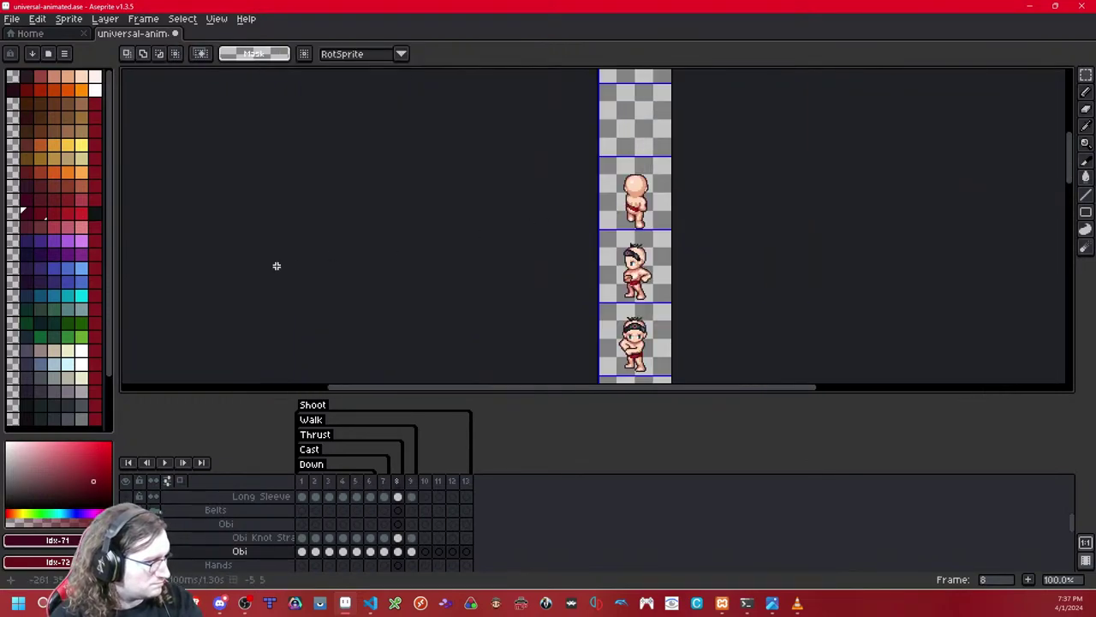
click(166, 463)
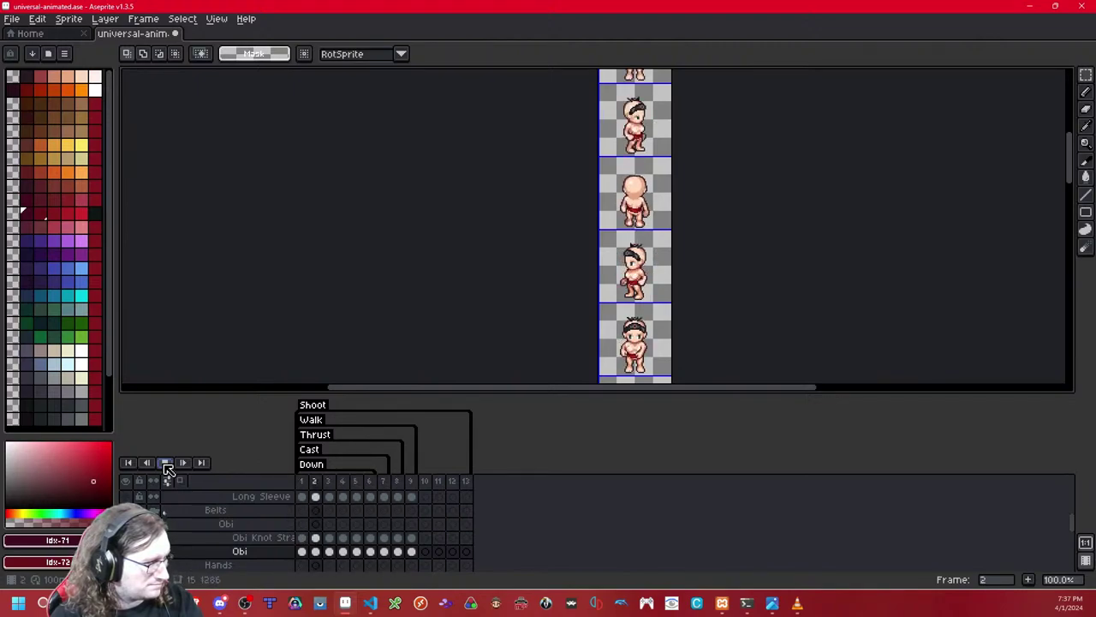
click(165, 462)
scroll(627, 199, up, 9)
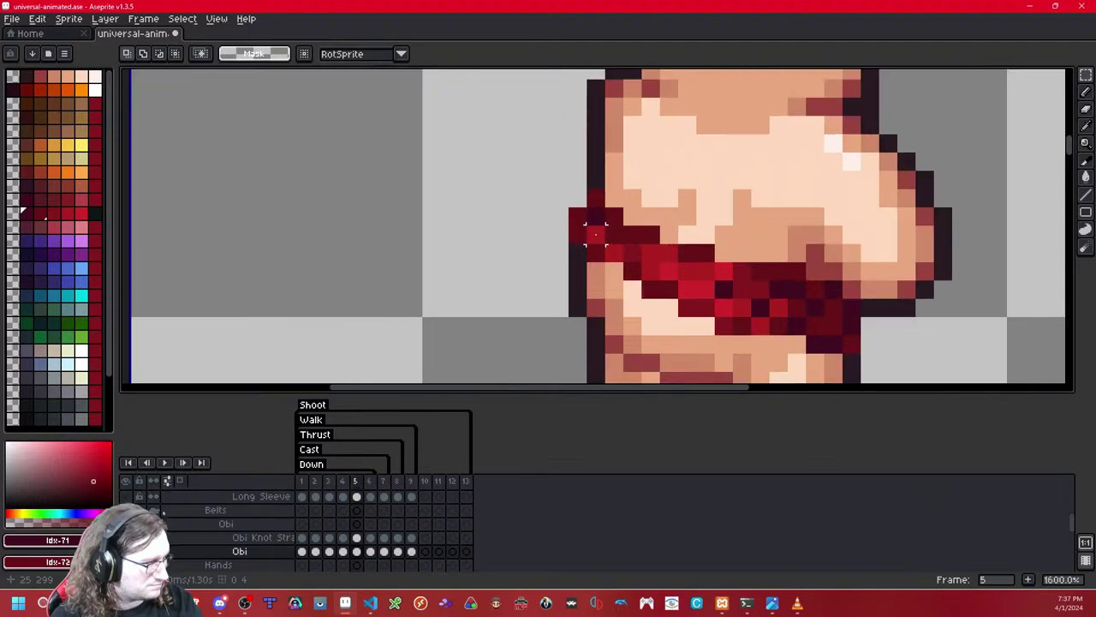
key(Left)
key(Left)
key(Right)
key(Right)
key(Right)
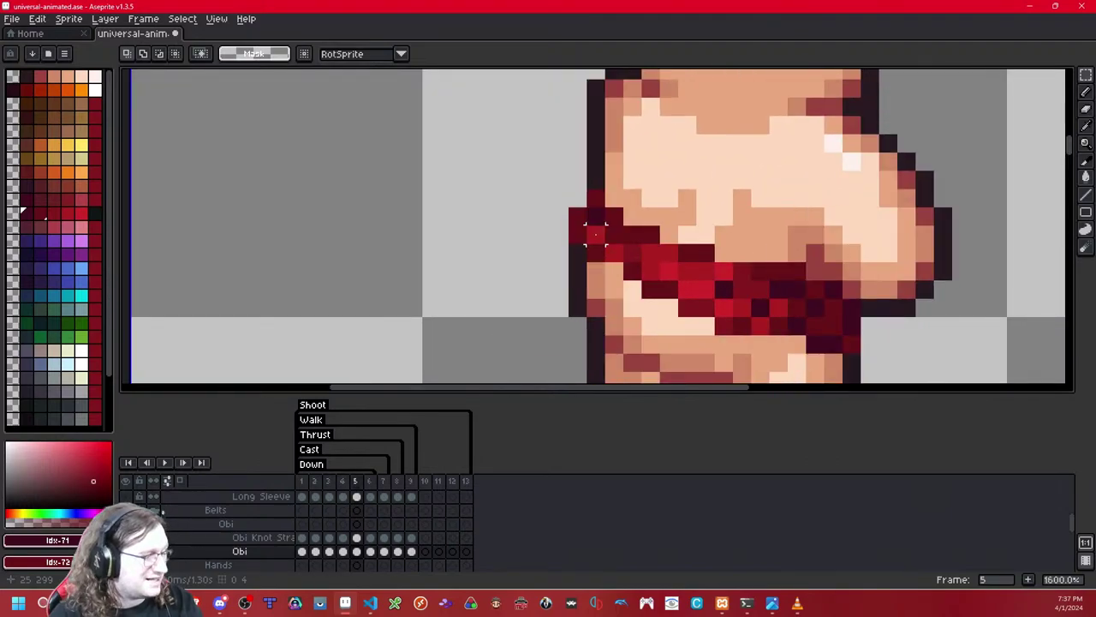
key(shift+x)
key(shift+x)
key(shift+x)
key(shift+x)
key(shift+x)
key(shift+x)
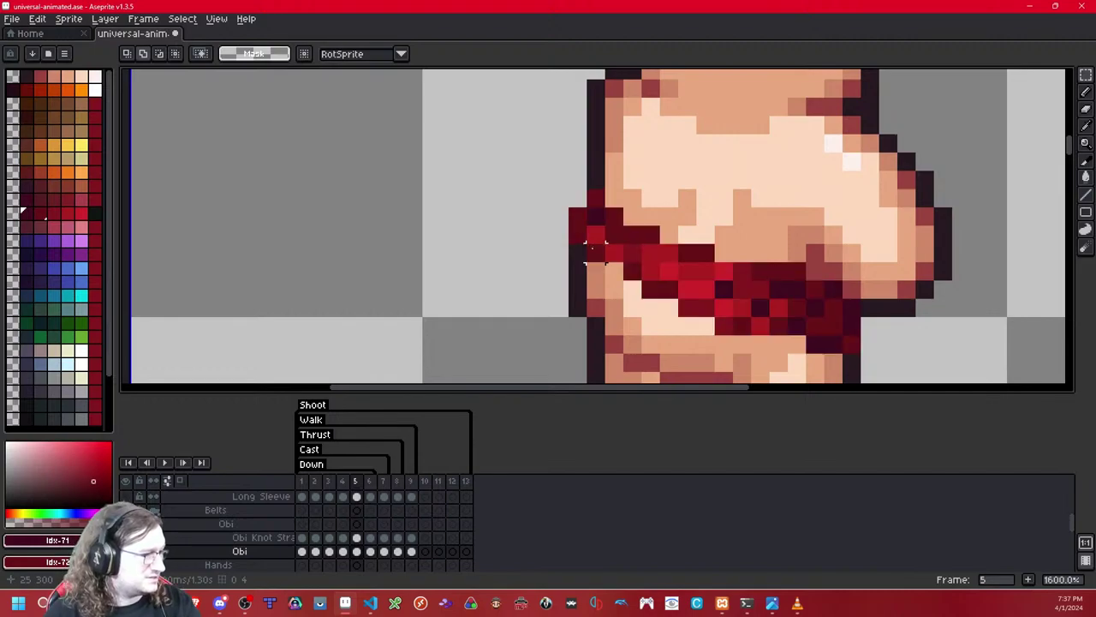
key(Left)
key(Right)
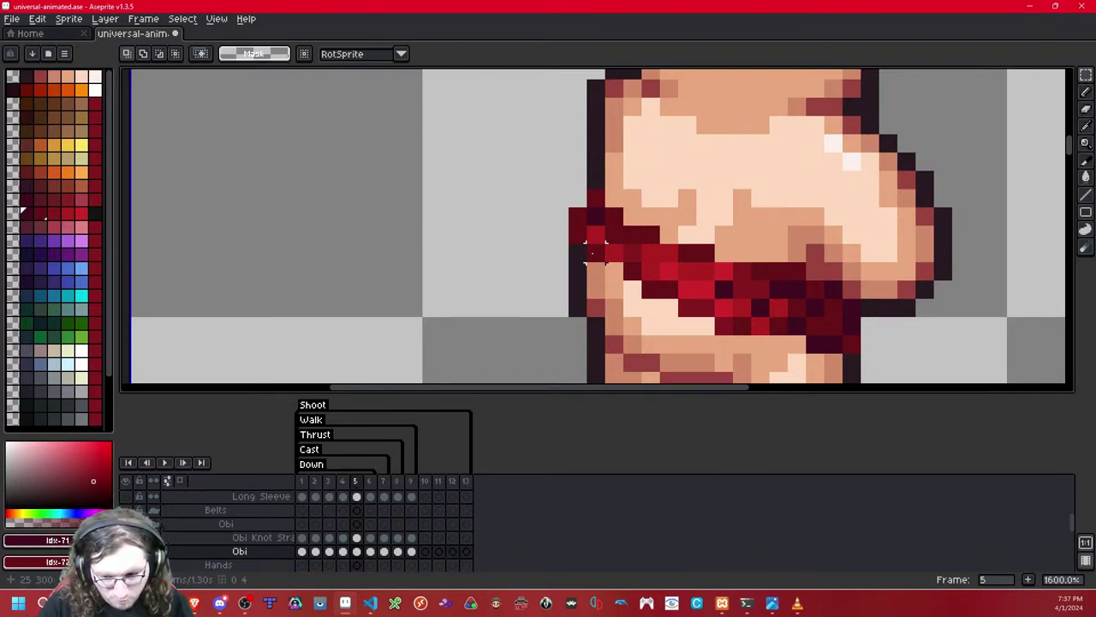
Step: Step through the frames with the whole back-facing sprite in view and play the animation to check the obi's motion
scroll(591, 250, down, 9)
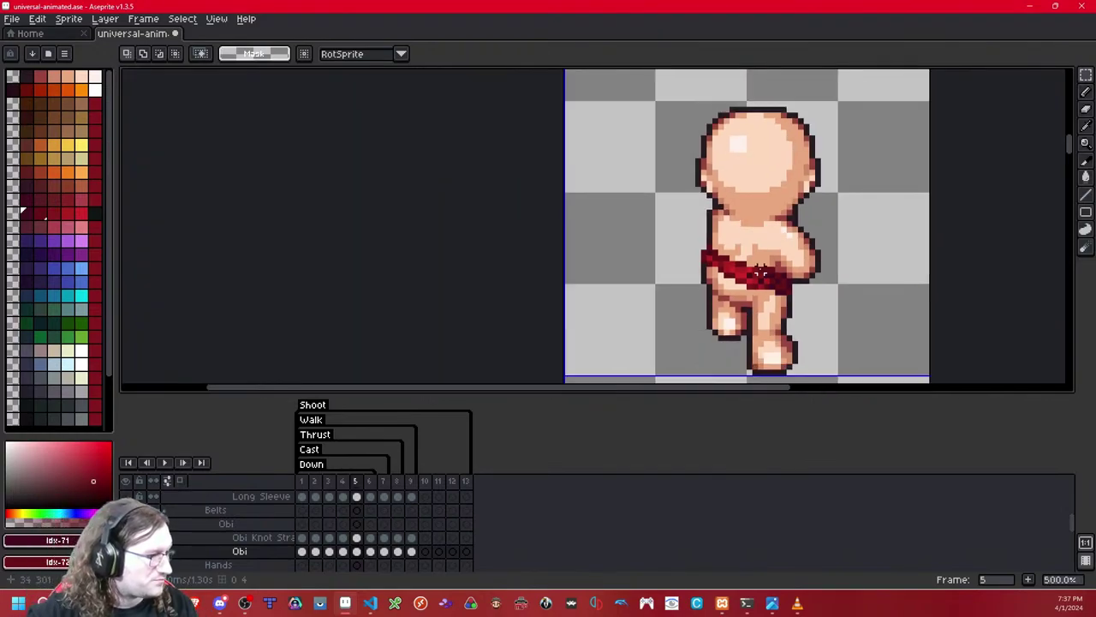
key(Left)
key(Left)
key(Left)
key(Left)
key(Left)
key(Right)
key(Right)
key(Right)
key(Right)
key(Right)
key(Right)
key(Right)
key(Return)
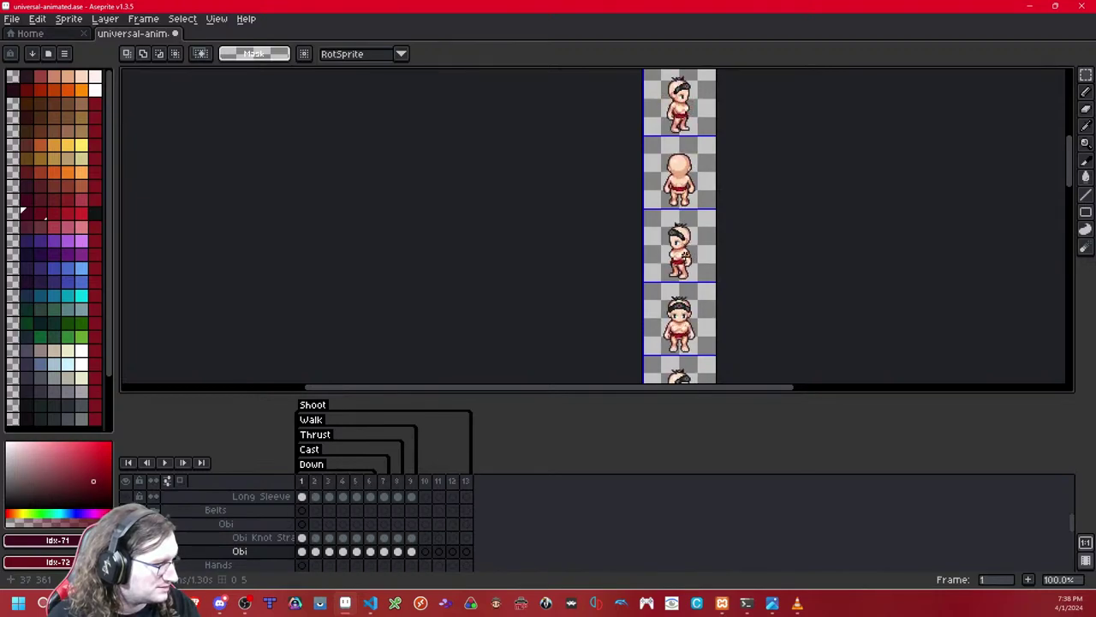
Step: Copy the obi from frame 2 of the right-facing thrust sprite and paste it over the following frame's obi
scroll(682, 253, up, 5)
scroll(685, 255, down, 4)
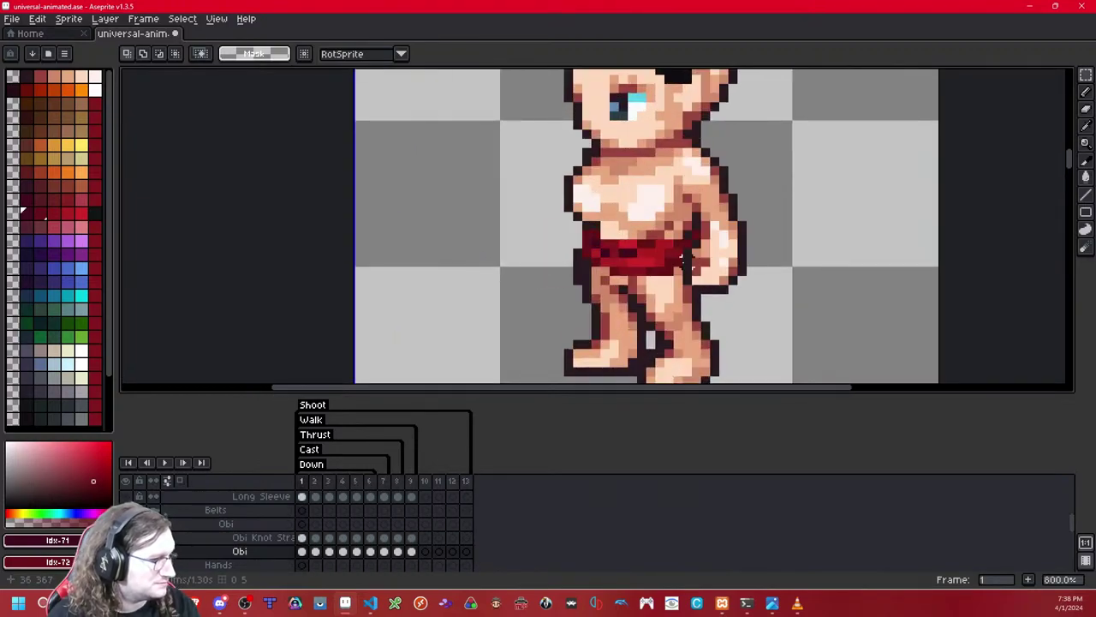
drag(691, 372, 675, 204)
key(Right)
key(Right)
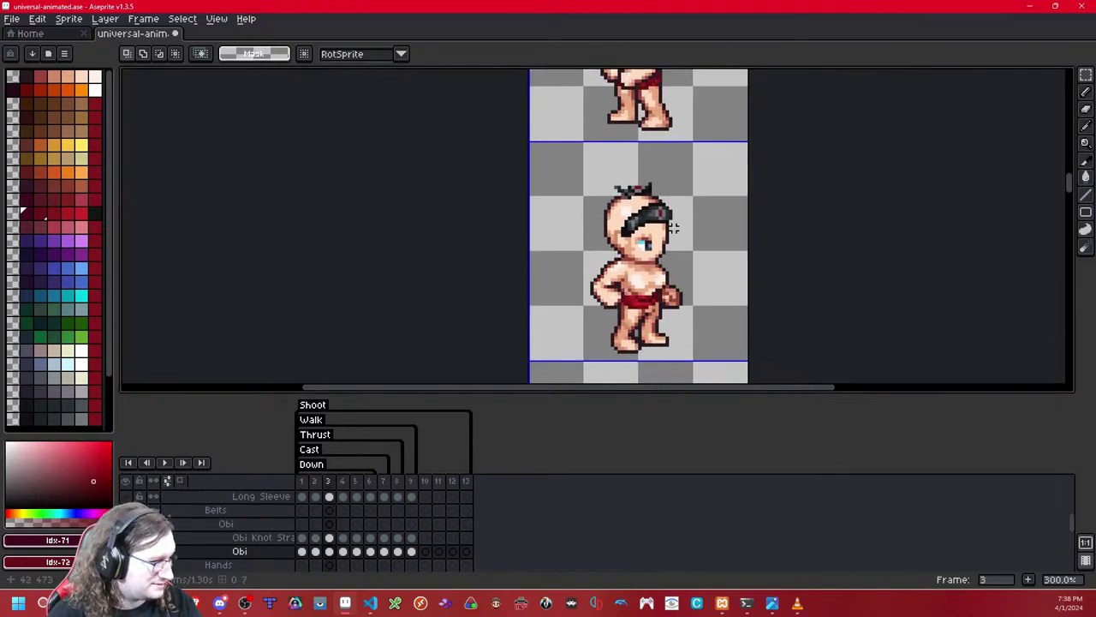
scroll(673, 224, up, 3)
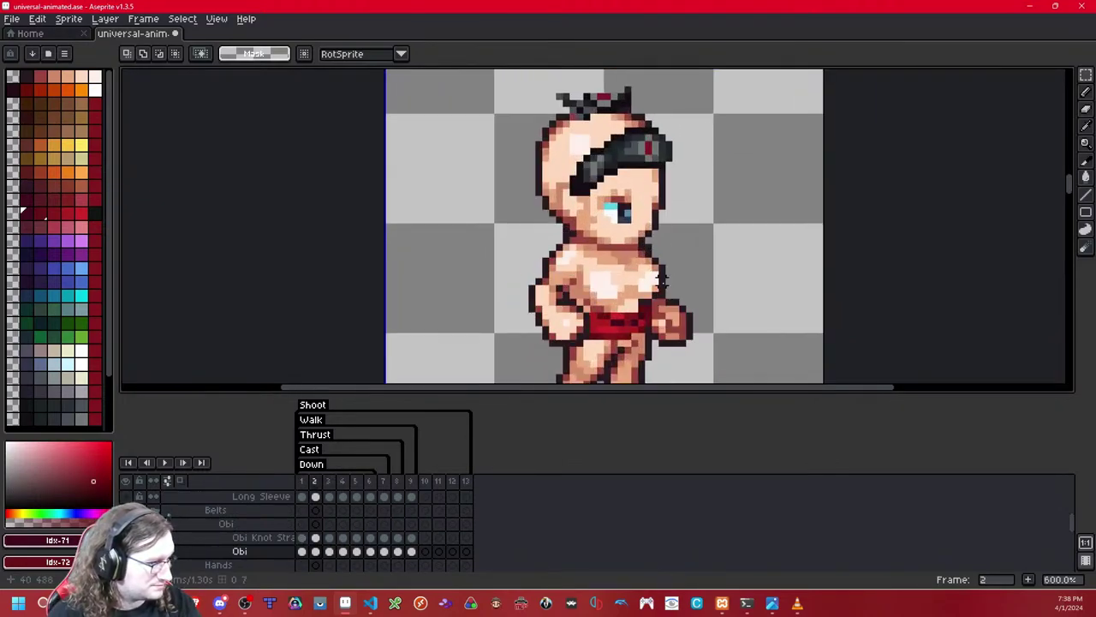
key(ctrl+a)
click(827, 212)
key(Right)
key(Right)
key(ctrl+a)
key(Delete)
key(ctrl+v)
click(860, 261)
Step: Replace the right-facing obi on frame 4 with the copied one and erase the pixels covering the front hand
scroll(643, 168, up, 3)
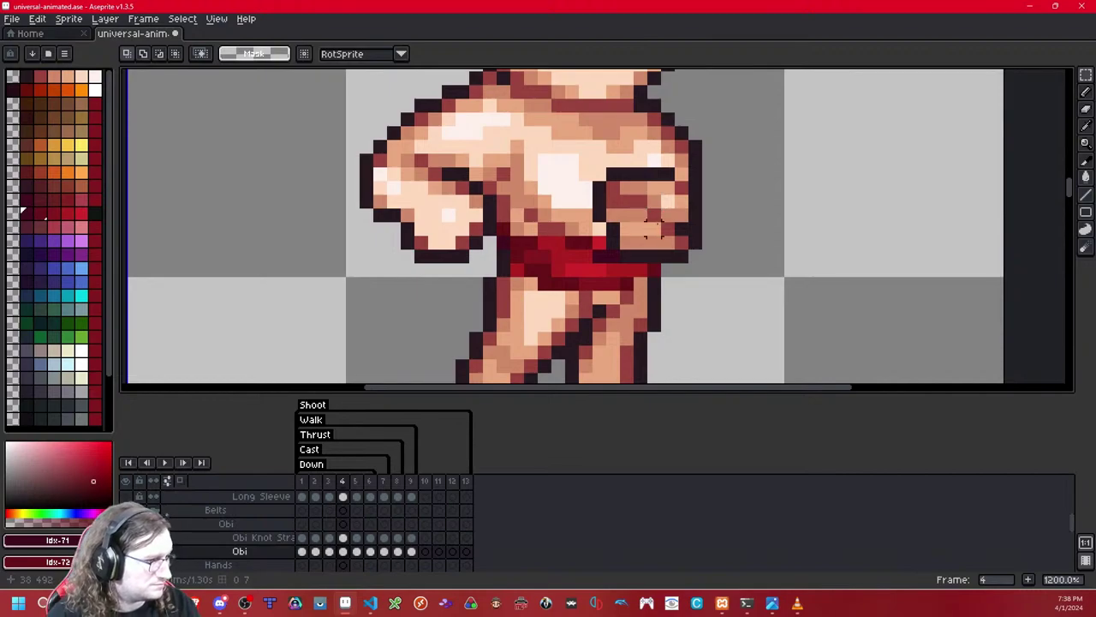
key(ctrl+a)
key(Delete)
key(ctrl+v)
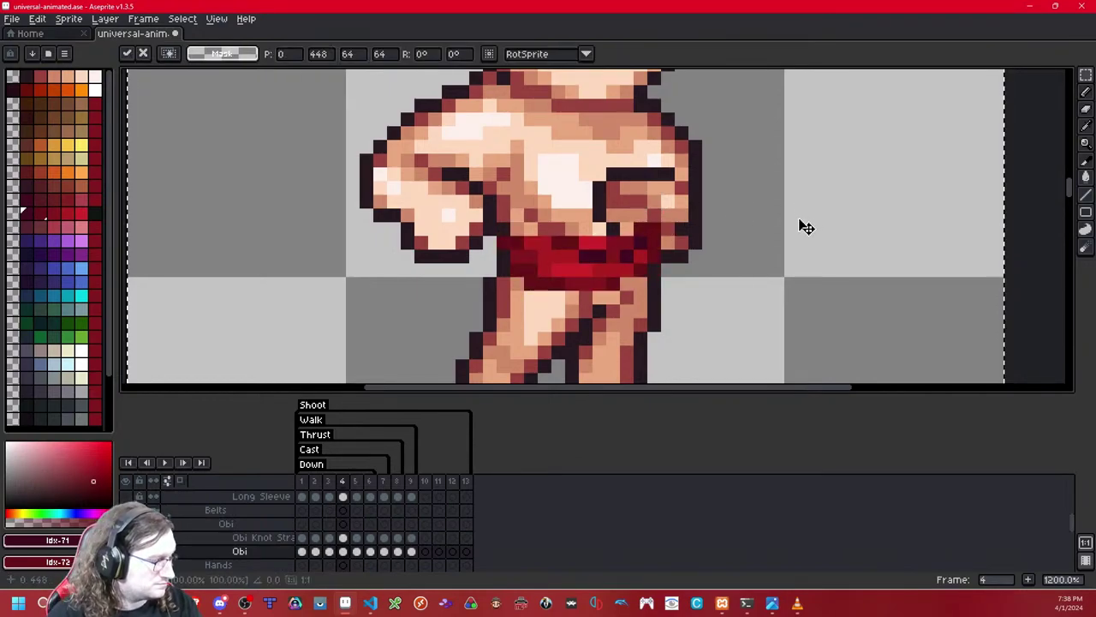
key(ctrl+d)
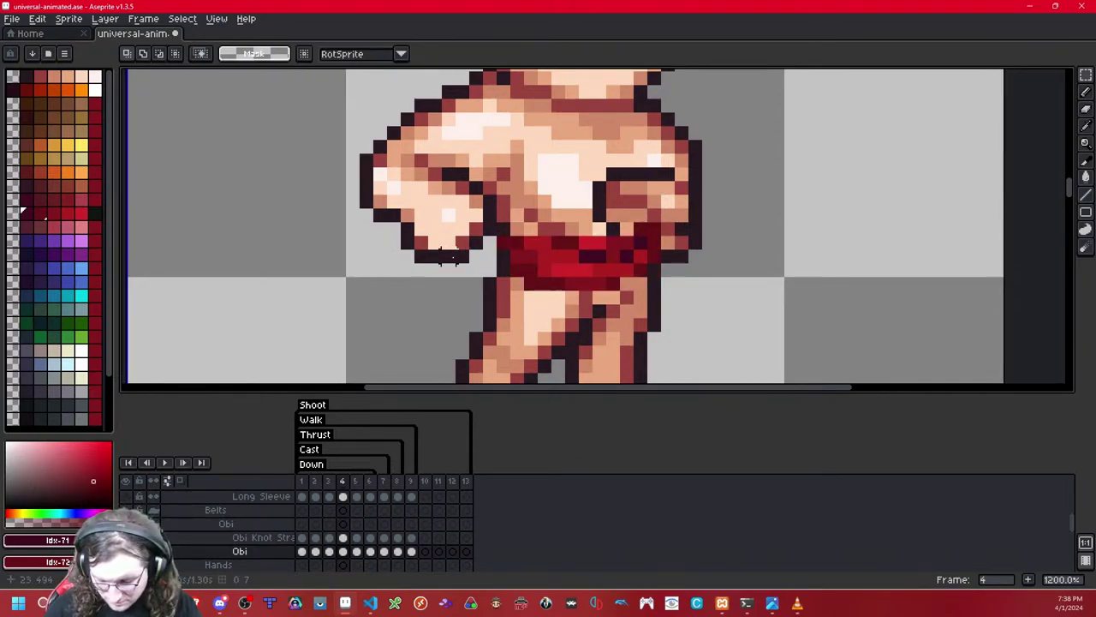
key(e)
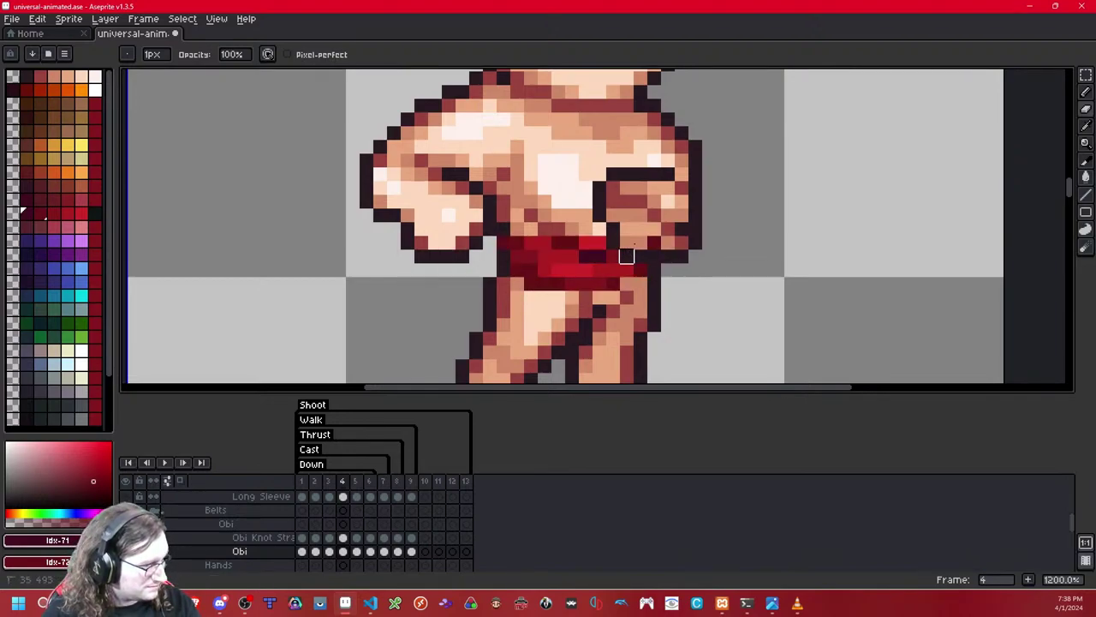
Step: Paste the copied obi over the right-facing obi on frame 5, shifted one pixel to the right
key(Right)
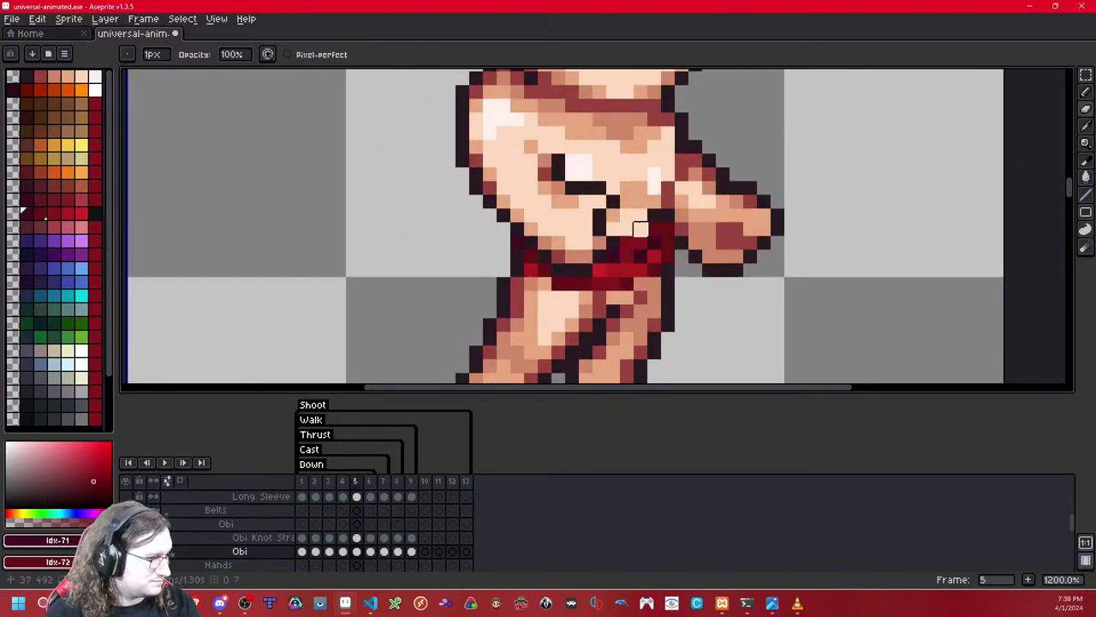
key(ctrl+v)
key(Right)
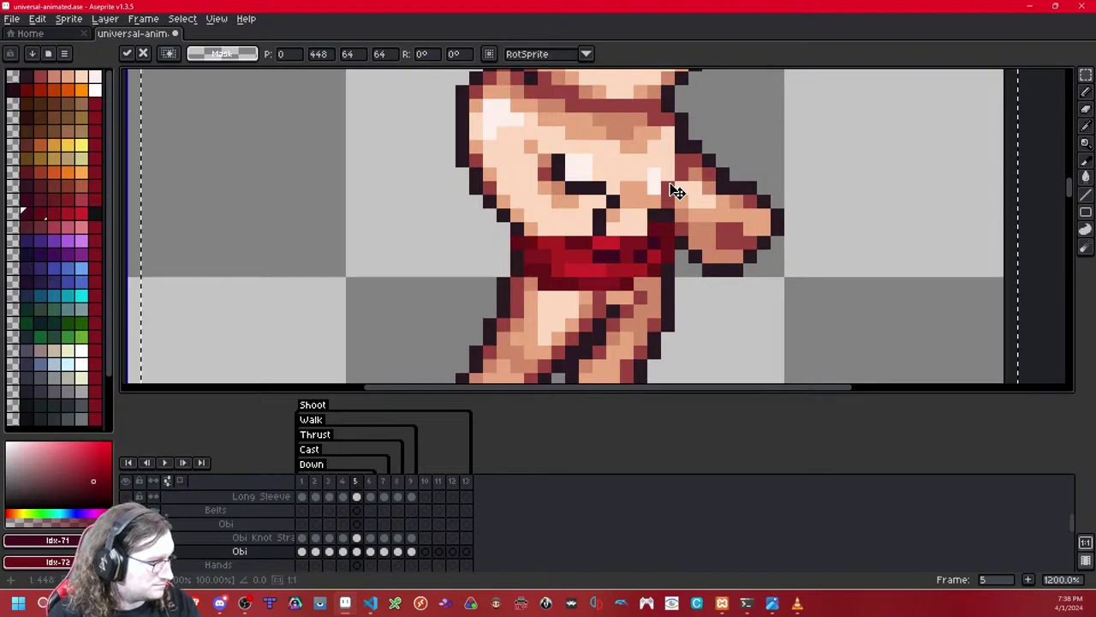
key(ctrl+d)
key(shift+x)
key(ctrl+z)
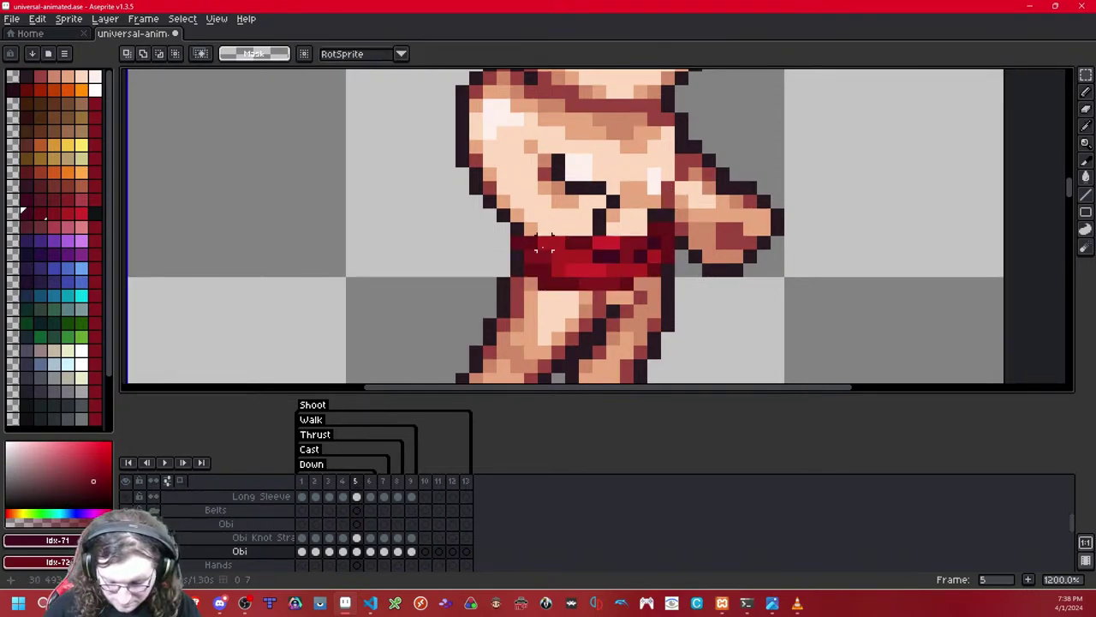
Step: Erase the obi pixels that cover the forearm and hand on frame 5
key(e)
mouse_move(543, 242)
mouse_down()
mouse_move(598, 242)
mouse_move(585, 256)
mouse_move(612, 243)
mouse_move(599, 256)
mouse_move(558, 256)
mouse_up()
click(614, 242)
key(shift+x)
key(shift+x)
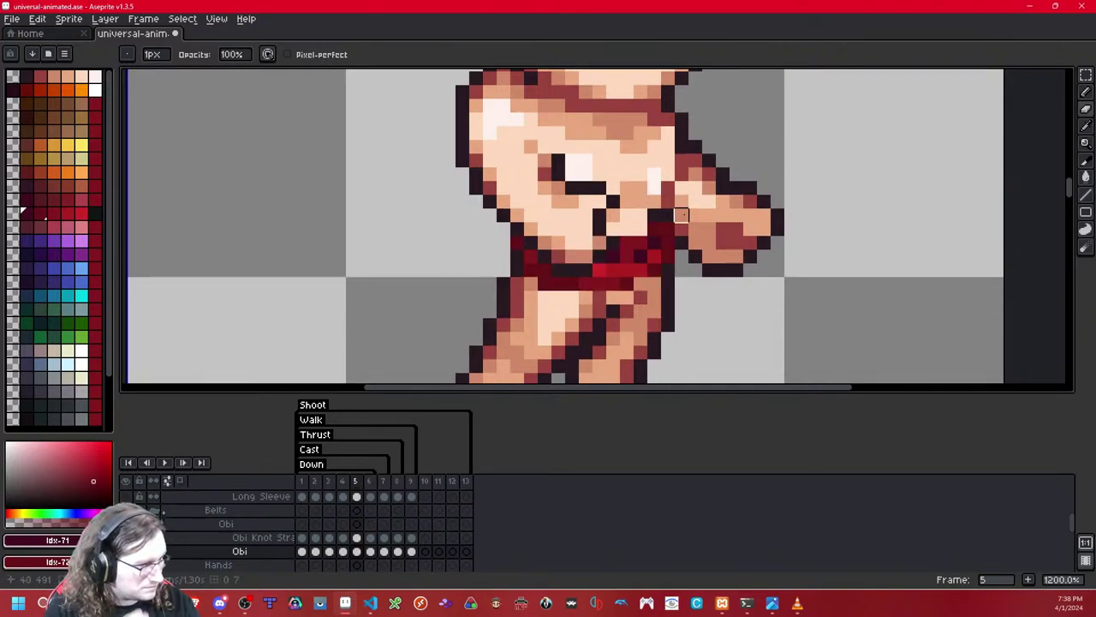
click(726, 201)
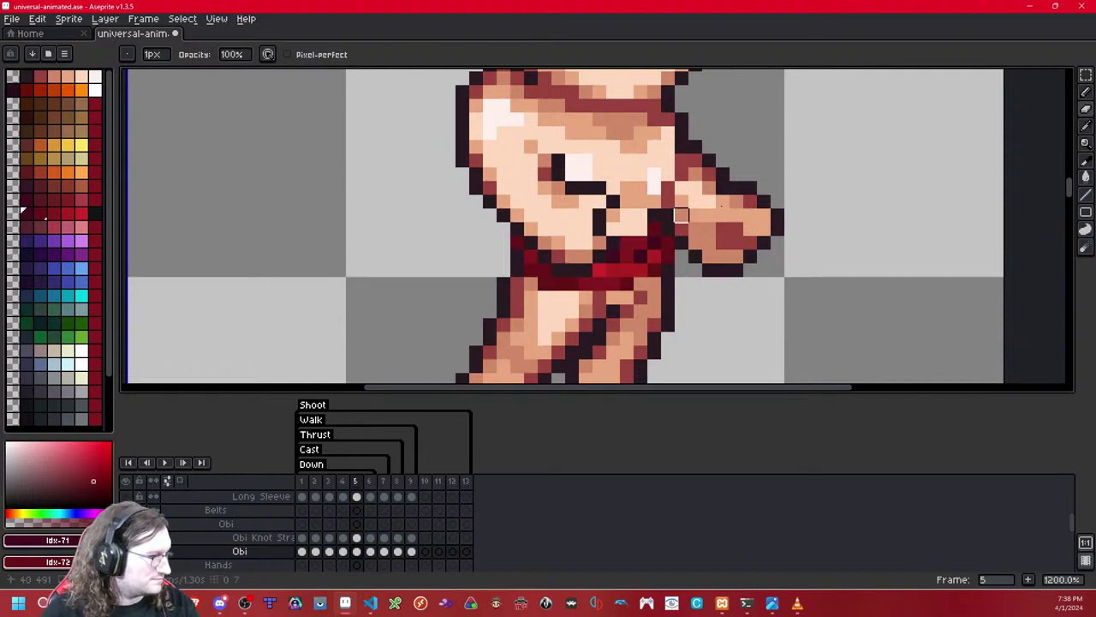
click(748, 188)
Step: Replace the right-facing obi on frame 6 with the copied one, shifted one pixel to the right
key(period)
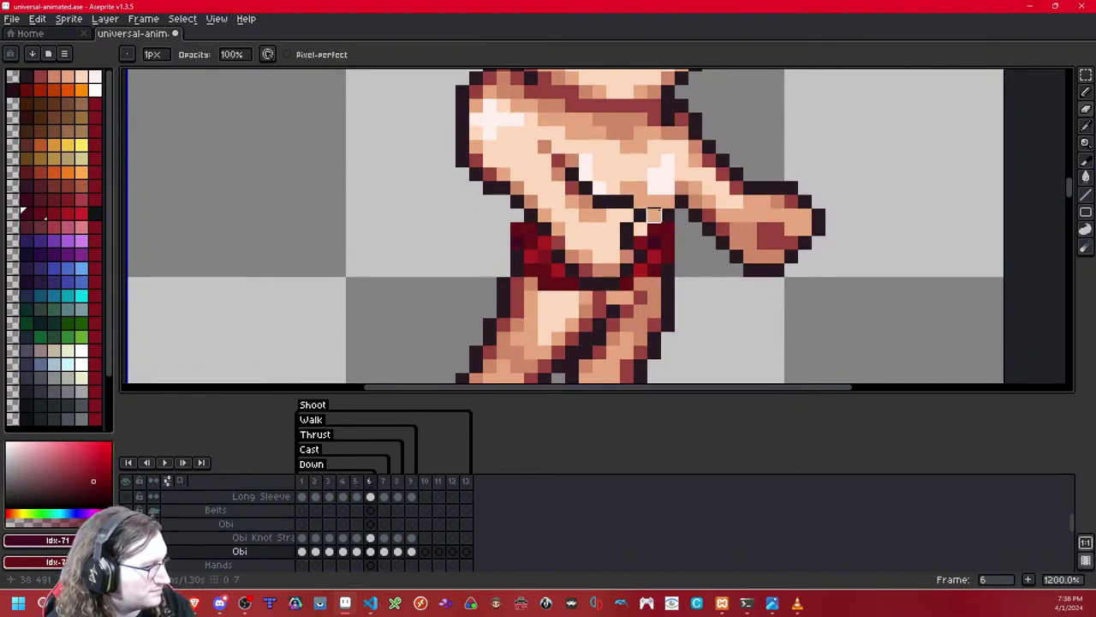
key(ctrl+a)
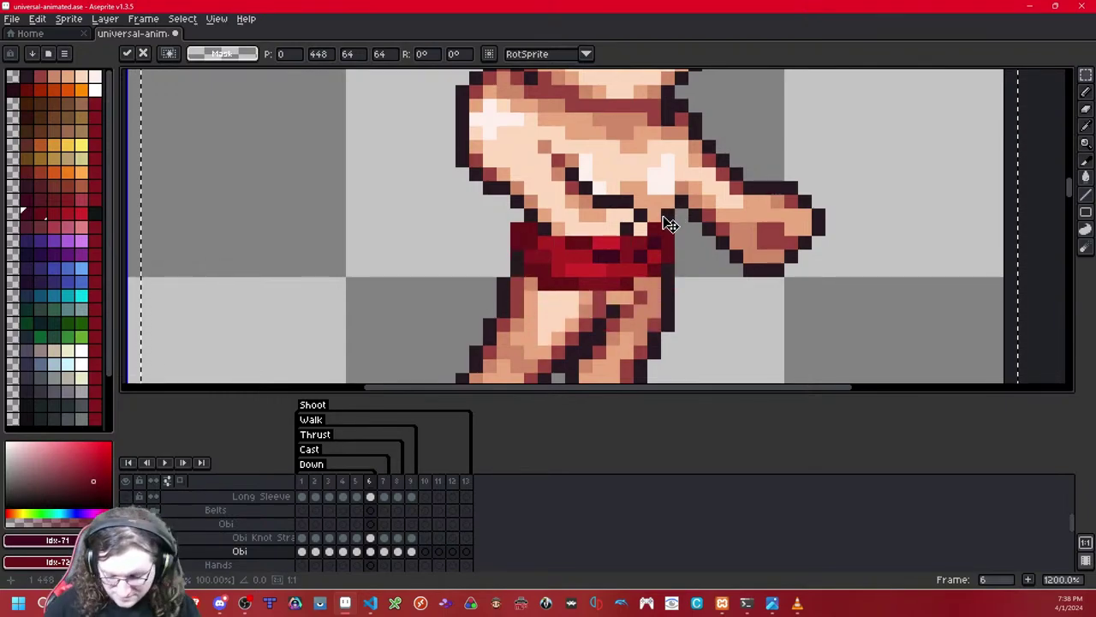
key(ctrl+d)
Step: Remove the stray obi pixels above the left end of the right-facing belt on frame 6
drag(546, 229, 478, 245)
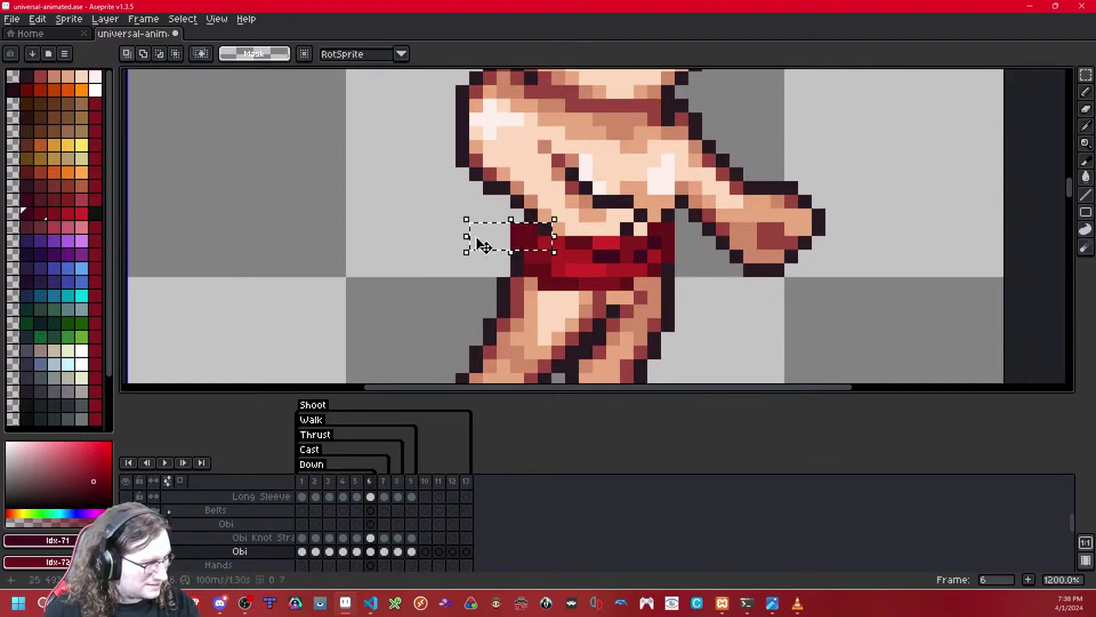
key(ctrl+d)
key(shift+x)
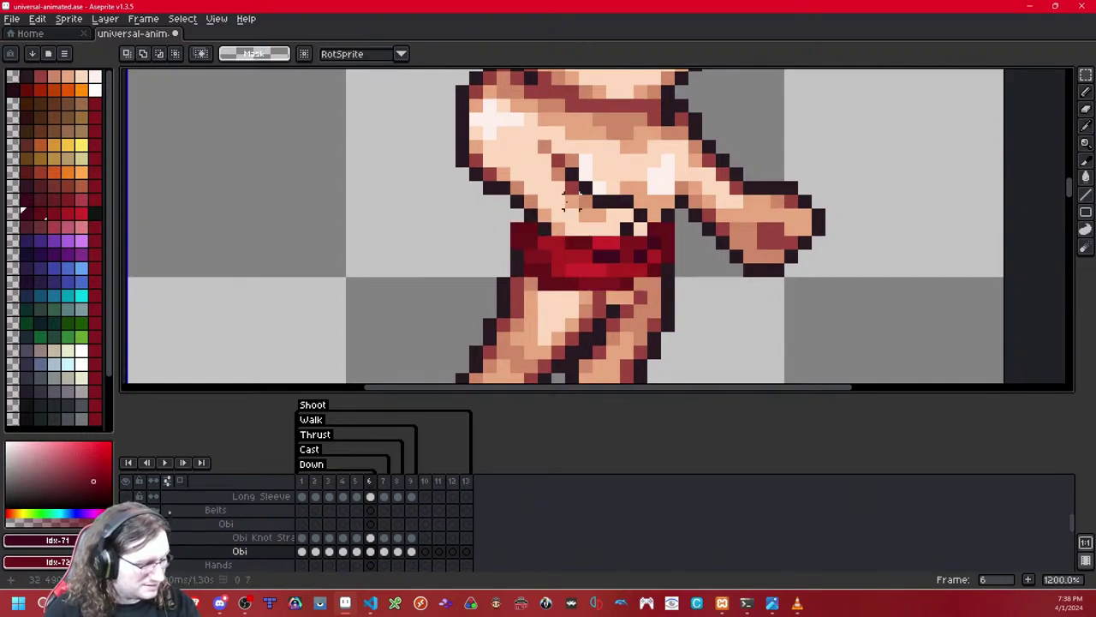
key(e)
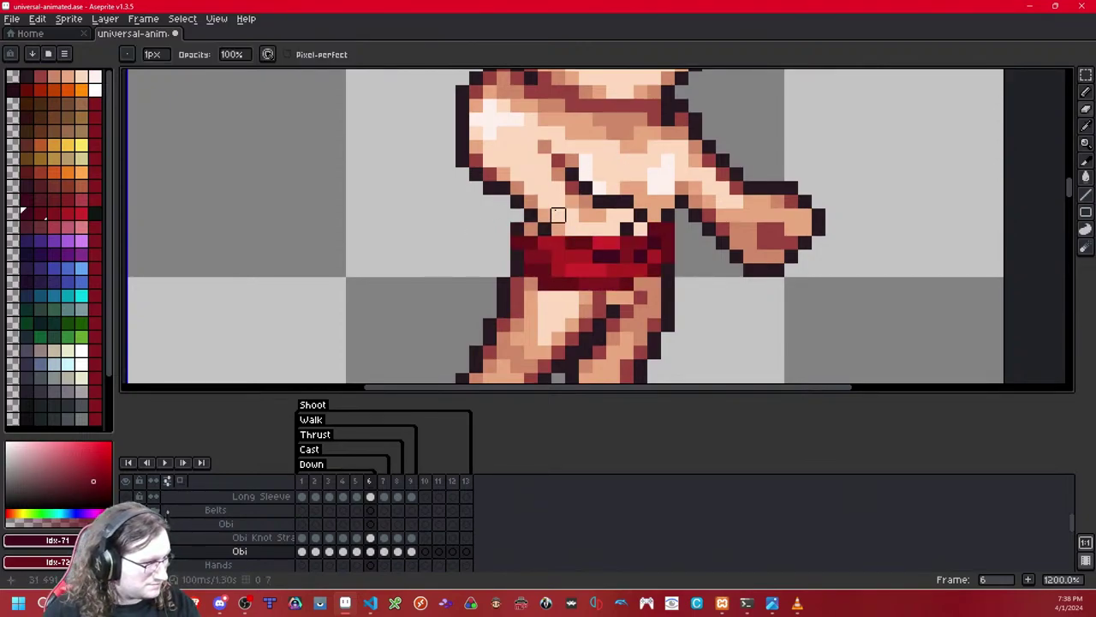
Step: Compare the right-facing obi across frames 3 to 8 for inconsistencies in its shape and position
key(Left)
key(Left)
key(Left)
key(Left)
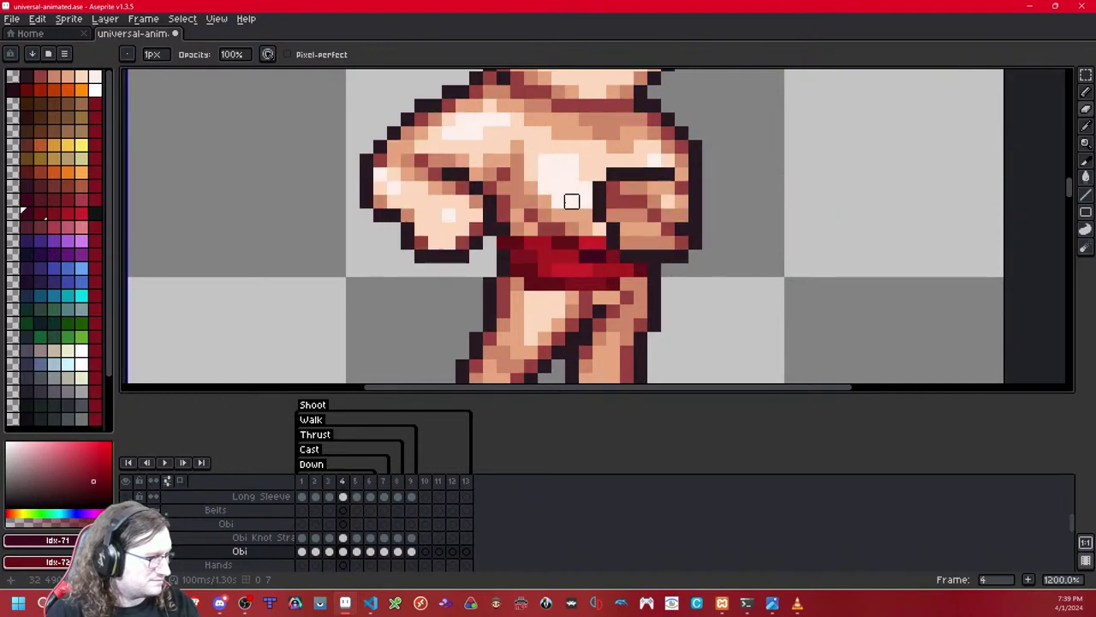
key(Left)
key(Left)
key(Right)
key(Right)
key(Right)
key(Right)
key(Right)
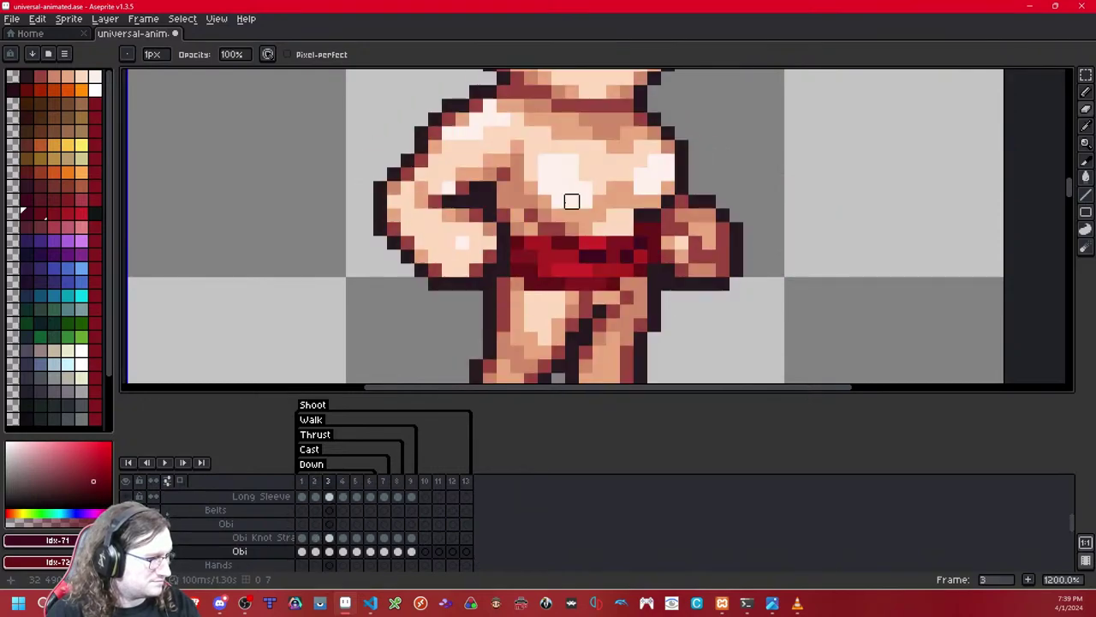
key(Right)
key(Right)
key(Right)
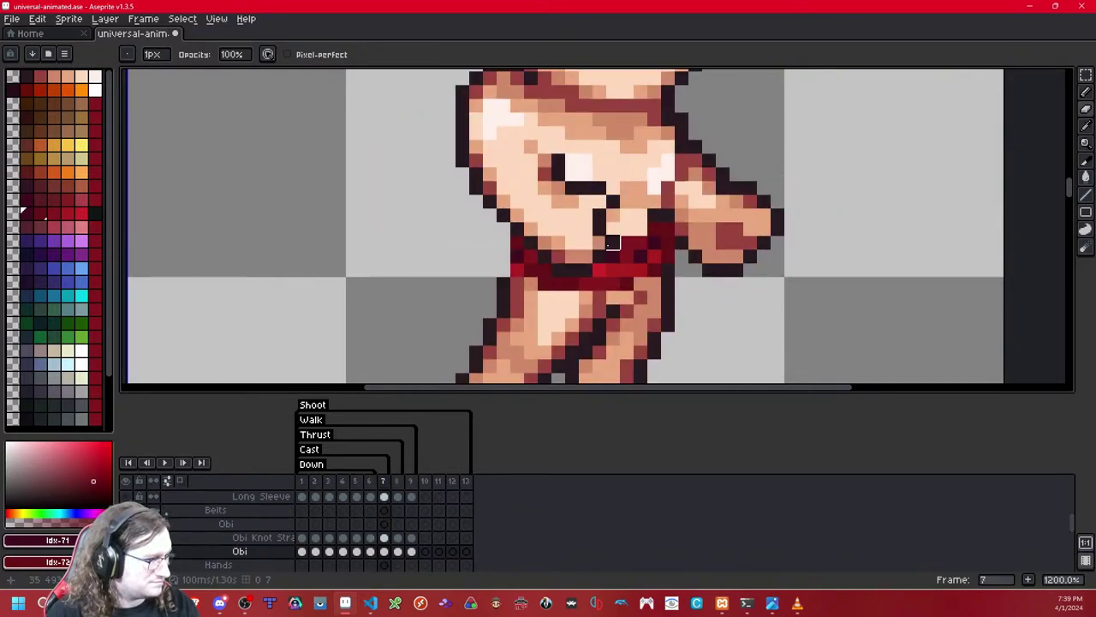
key(Left)
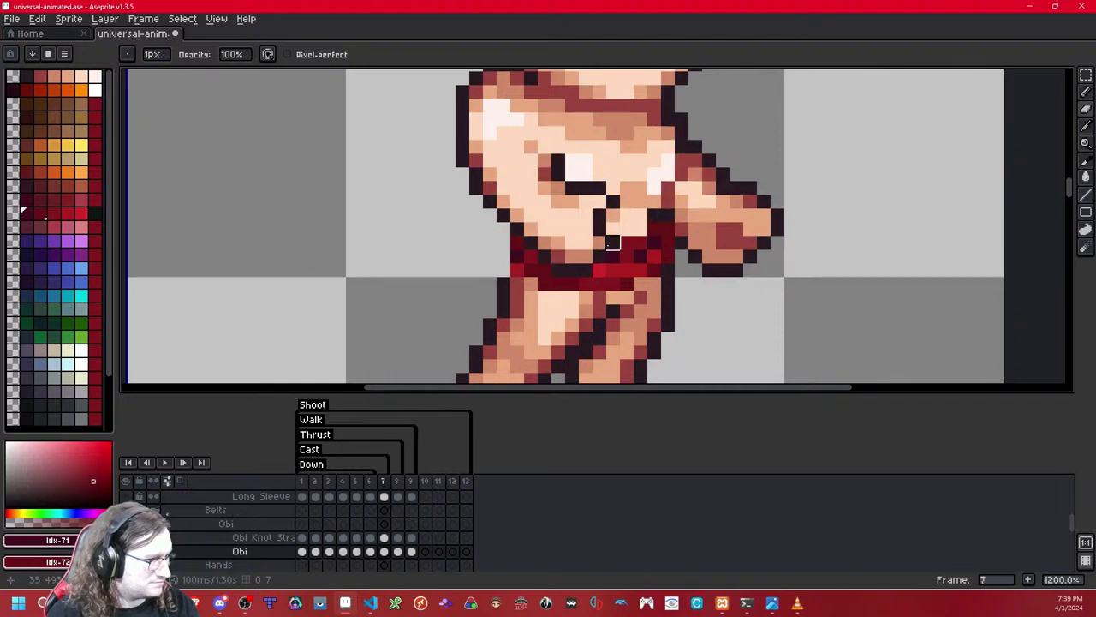
key(Right)
key(Left)
key(Left)
key(Right)
key(Right)
key(Left)
Step: Try to copy a 3 by 2 pixel block of the right-facing obi's left end from frame 7 onto frame 8
click(1086, 75)
drag(524, 249, 481, 278)
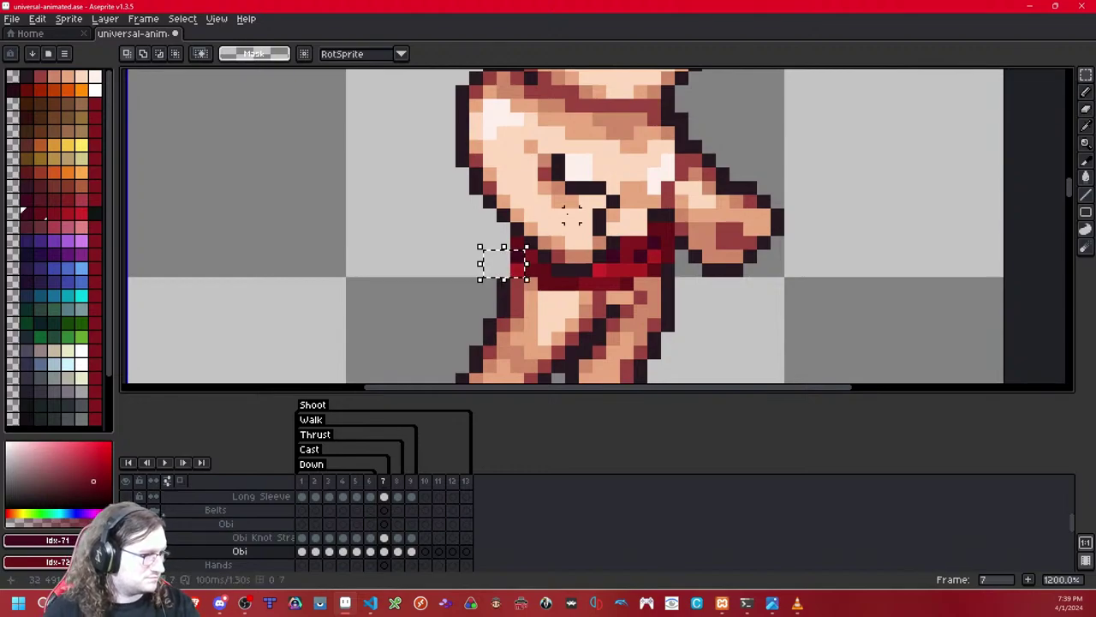
key(Right)
key(ctrl+t)
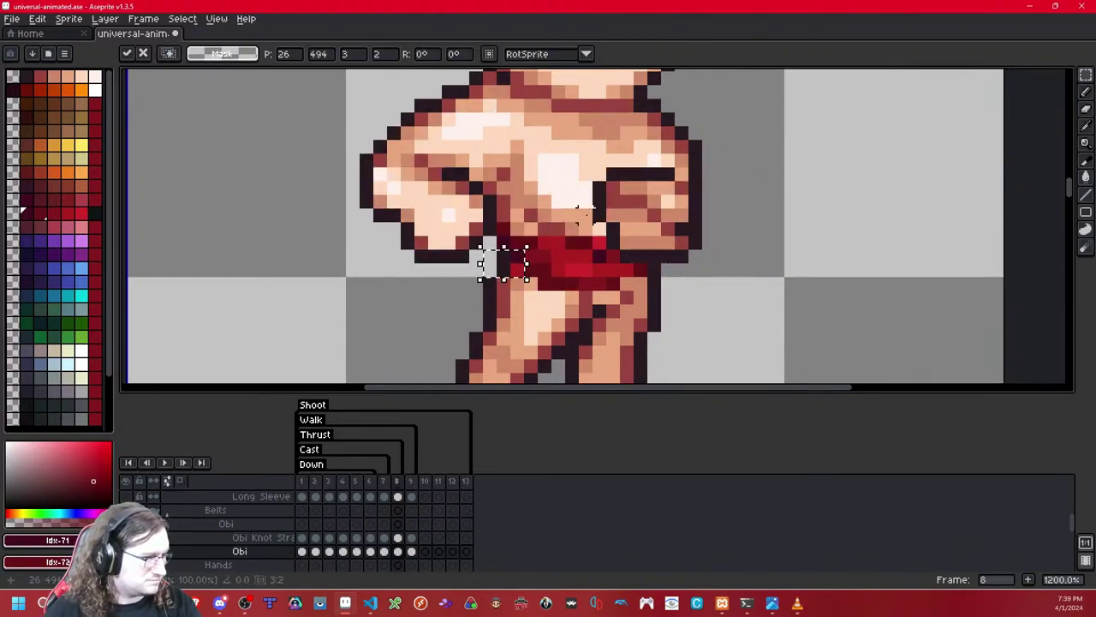
click(585, 215)
key(Left)
key(Left)
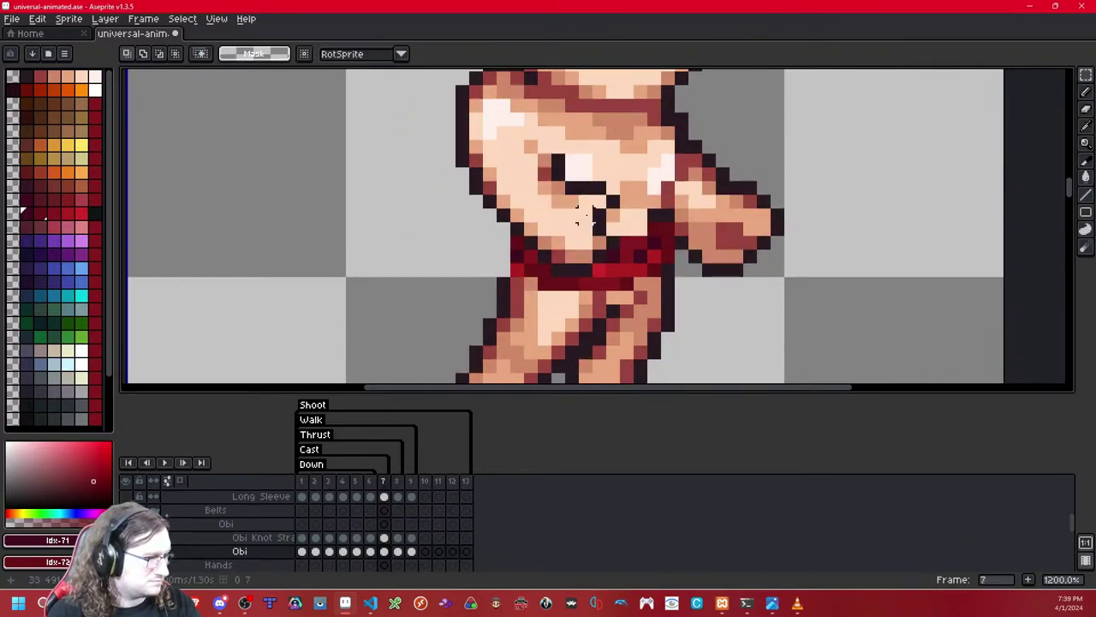
key(Right)
Step: Copy a 3 by 4 pixel block of the right-facing obi's left end from frame 7 and paste it on frame 8
drag(519, 243, 489, 285)
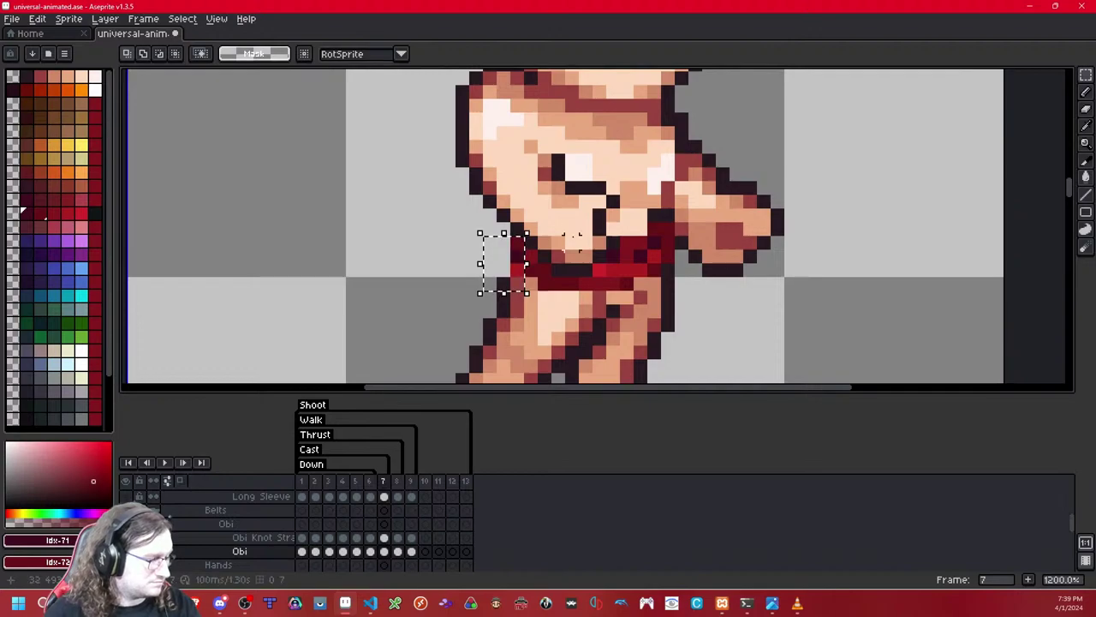
key(Right)
key(ctrl+v)
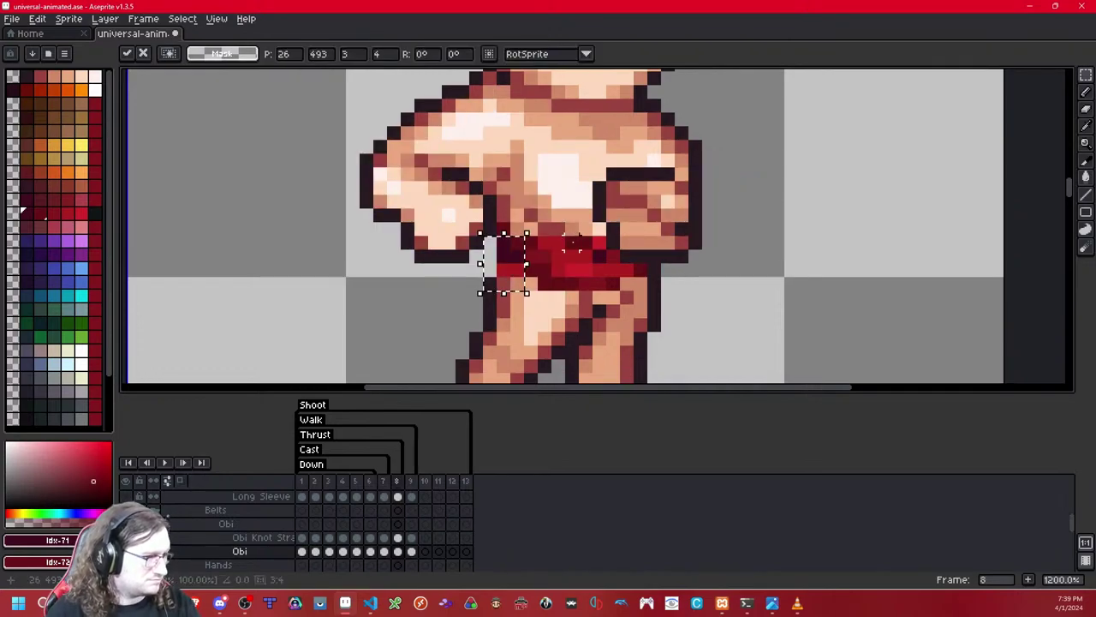
click(527, 227)
key(Right)
Step: Paste the copied obi end on frame 4, shifted one pixel to the left
key(Left)
key(Left)
key(Left)
key(Left)
key(Left)
key(Left)
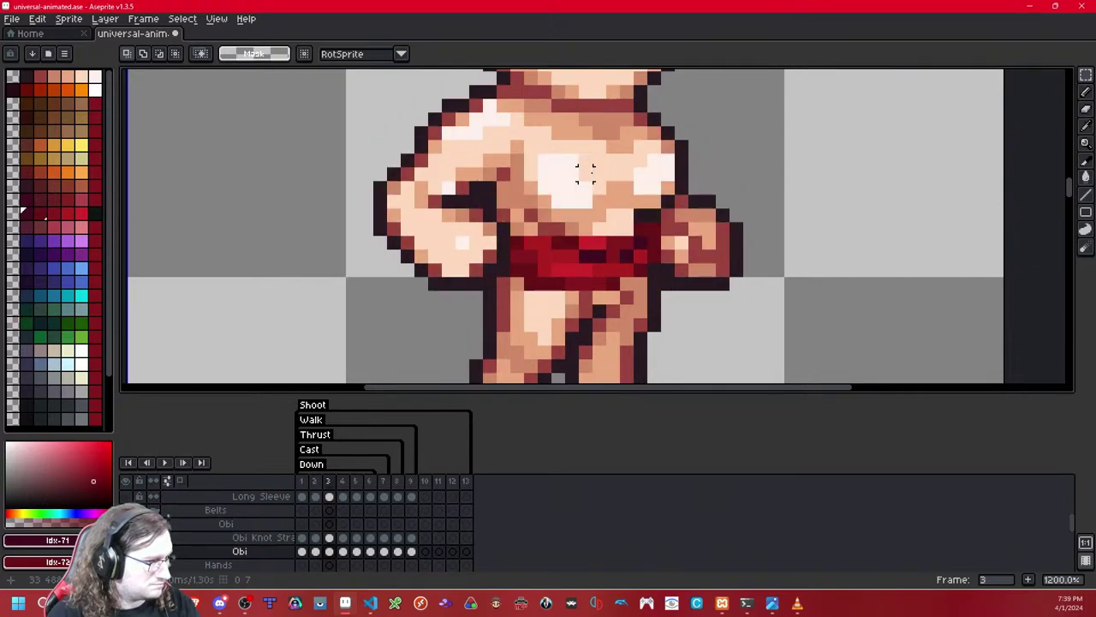
key(Right)
key(ctrl+v)
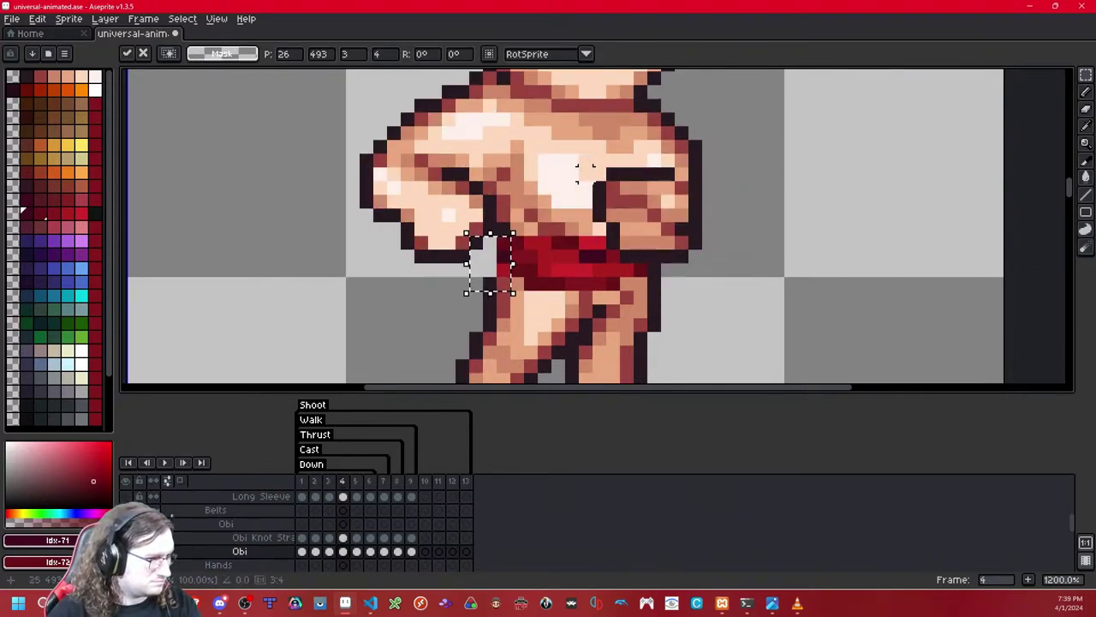
click(585, 172)
Step: Paste the copied obi end in place on frames 5 and 6
key(Right)
key(ctrl+v)
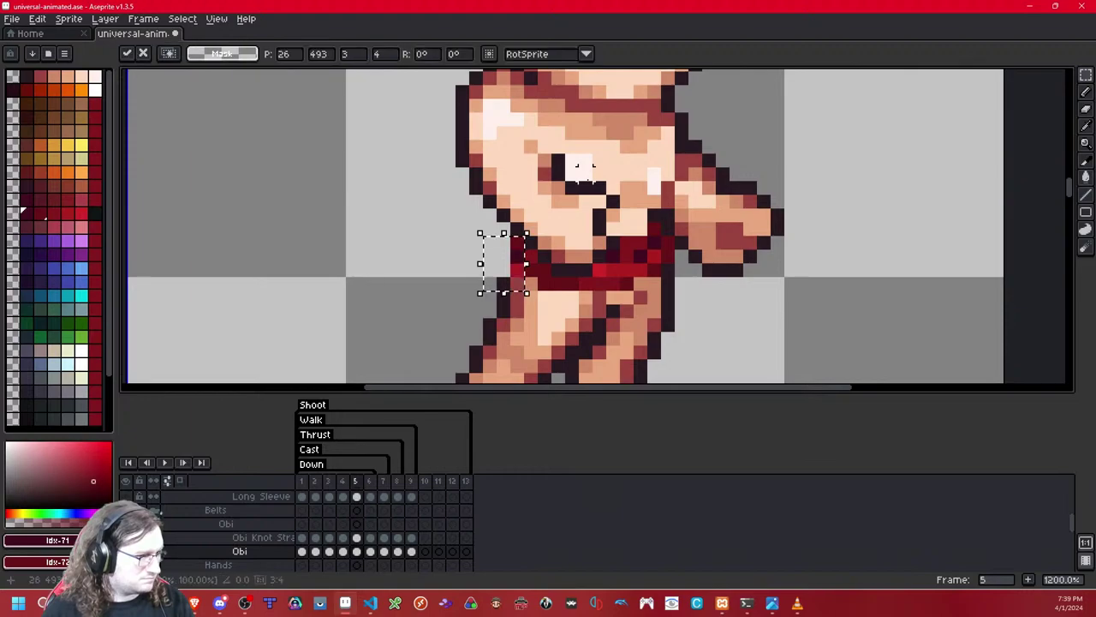
click(585, 169)
key(Right)
key(ctrl+v)
click(585, 169)
key(Right)
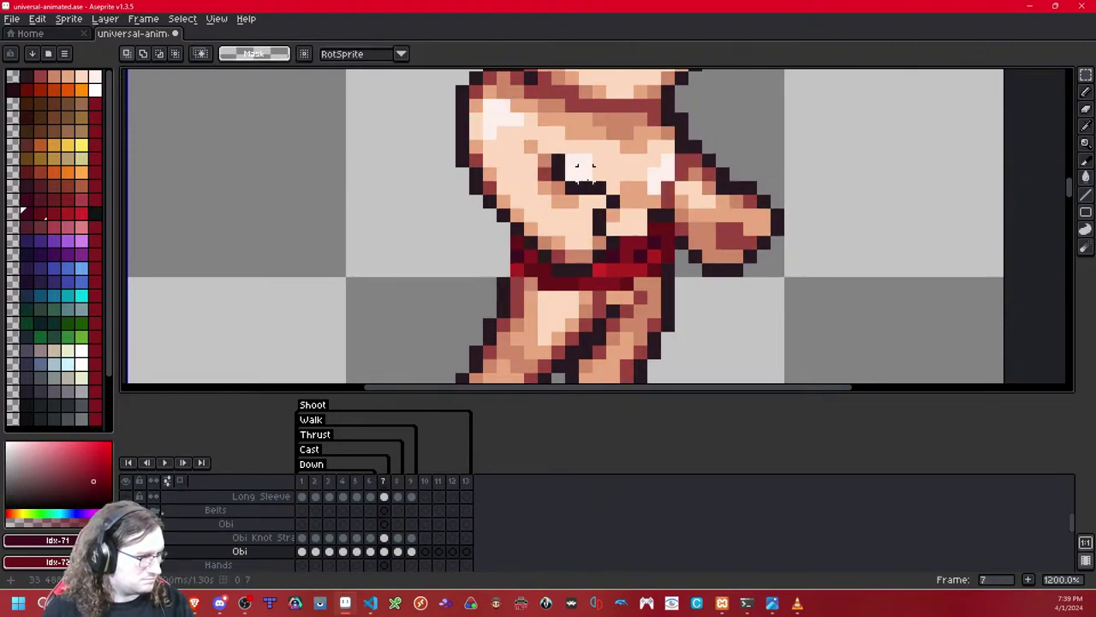
Step: Paste the copied obi end again on frame 8, shifted one pixel to the left
key(Right)
key(ctrl+v)
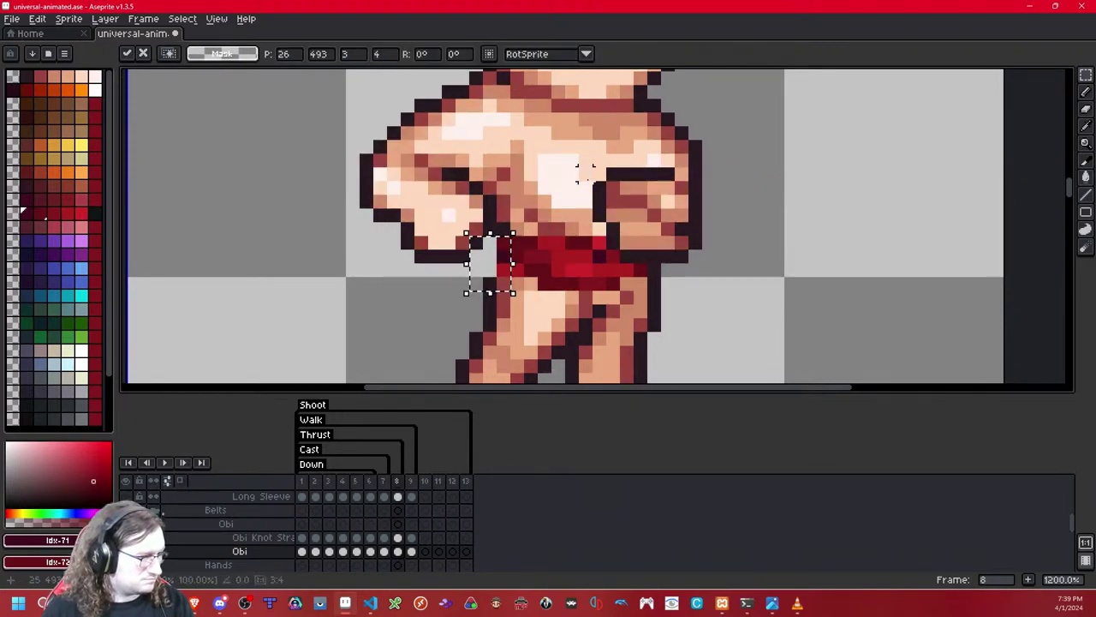
click(590, 170)
Step: Check the reworked left end of the right-facing obi by comparing the neighbouring frames
key(Left)
key(Left)
key(Left)
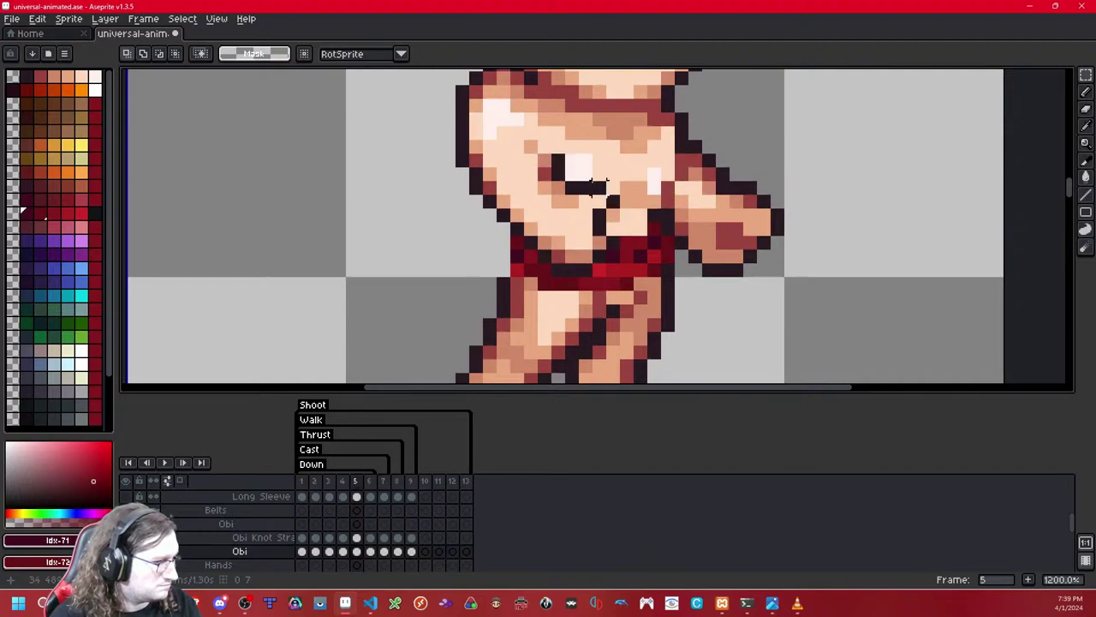
key(Right)
key(Right)
key(Right)
key(Left)
key(Left)
key(Left)
key(Left)
key(Left)
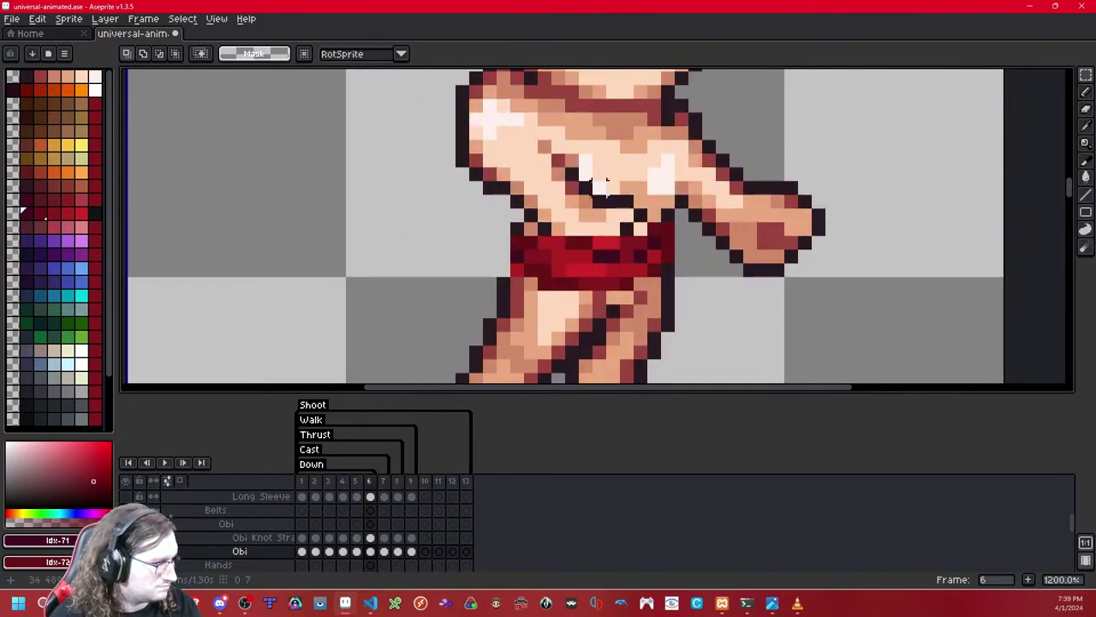
key(Right)
key(Right)
key(Right)
key(Right)
key(Left)
Step: Erase the obi pixels that cover the forearm and hand on frame 6
key(e)
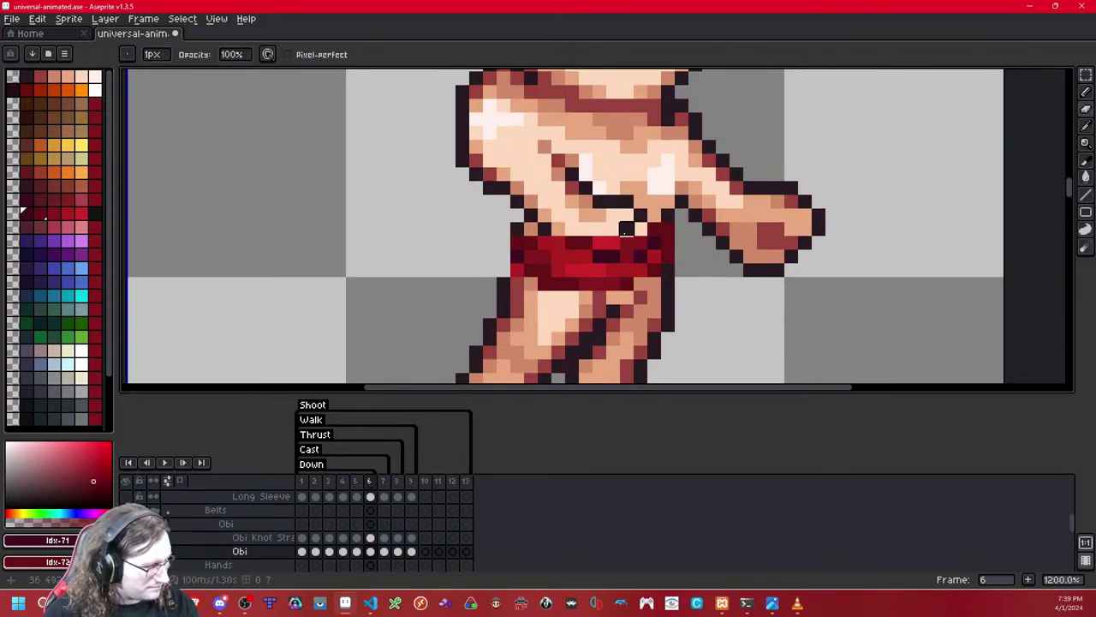
key(shift+x)
key(shift+x)
key(Right)
key(Left)
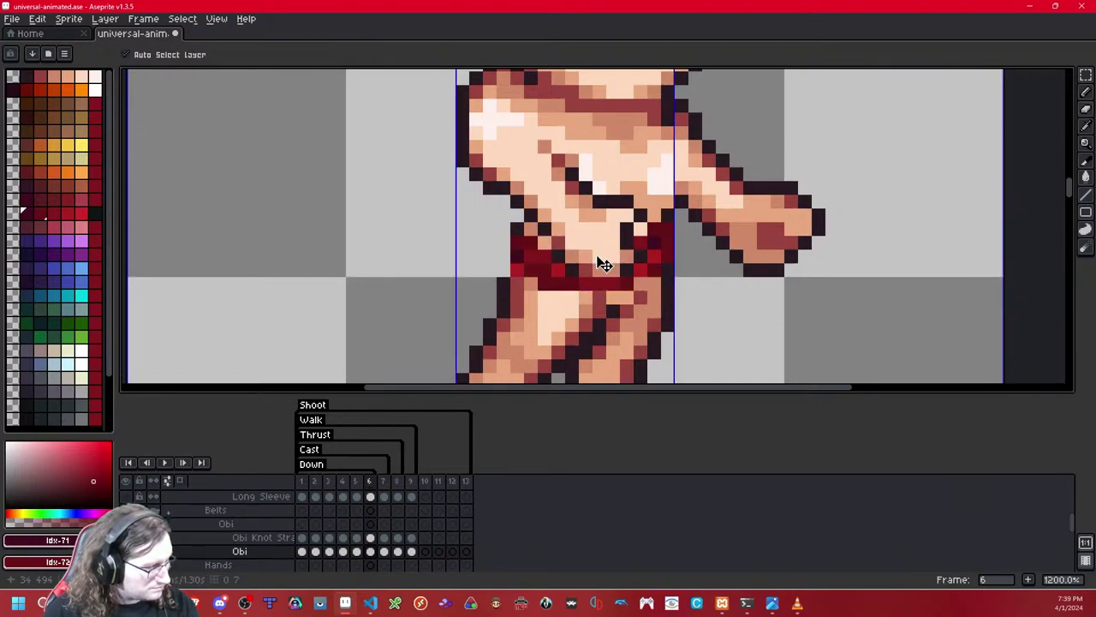
key(ctrl+z)
drag(557, 243, 618, 243)
key(Right)
key(Left)
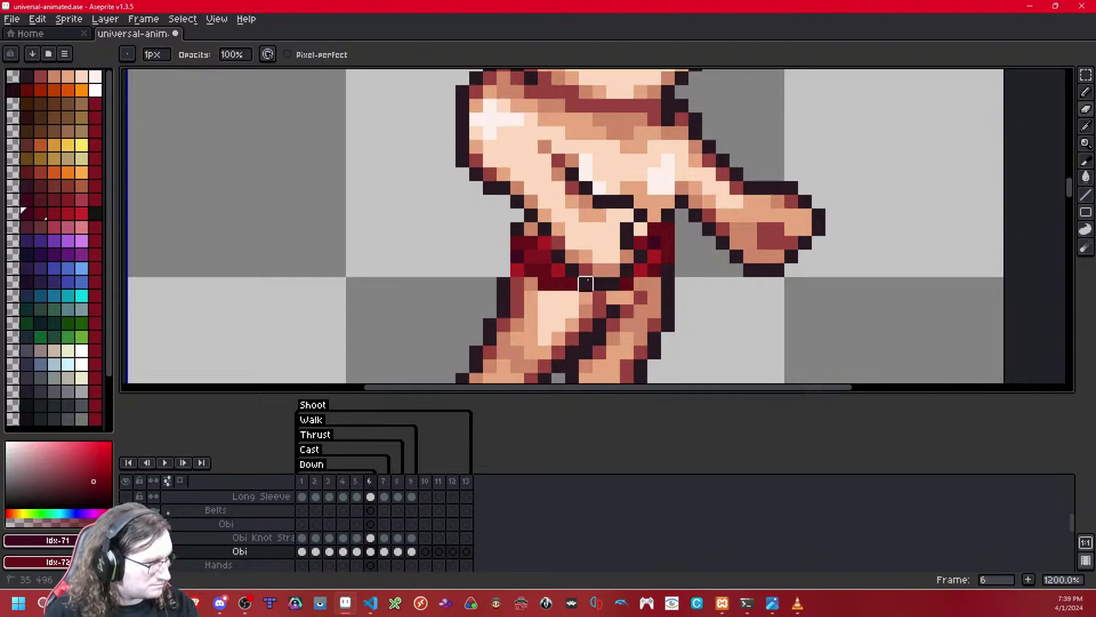
Step: Compare the right-facing obi on frames 6 to 8 and play the animation to check its motion
key(Right)
key(Right)
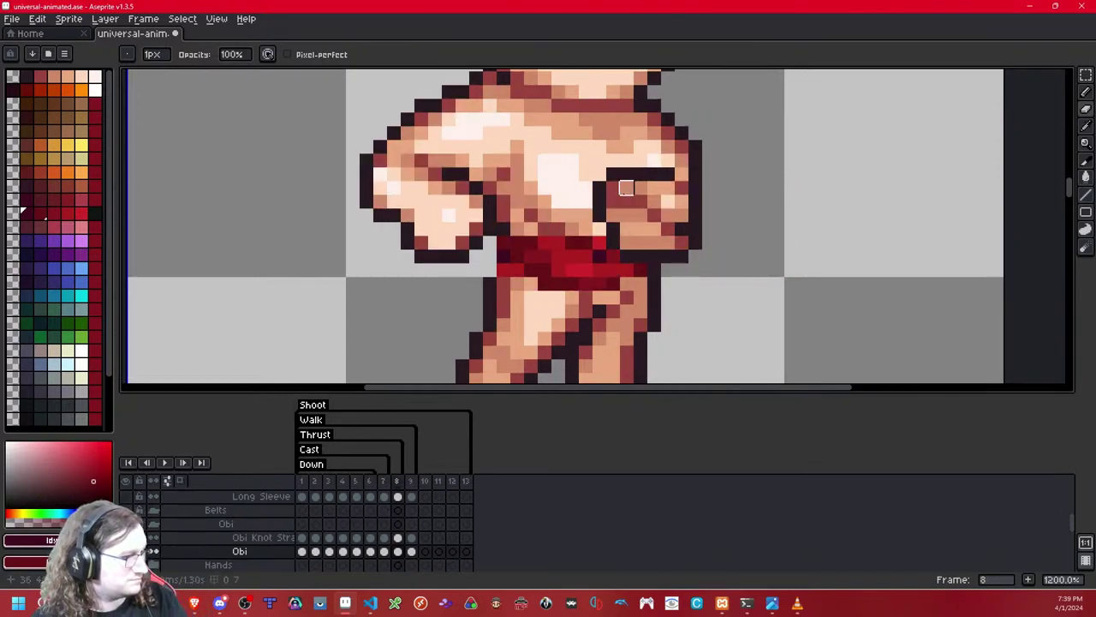
key(Left)
key(Right)
key(Left)
key(Right)
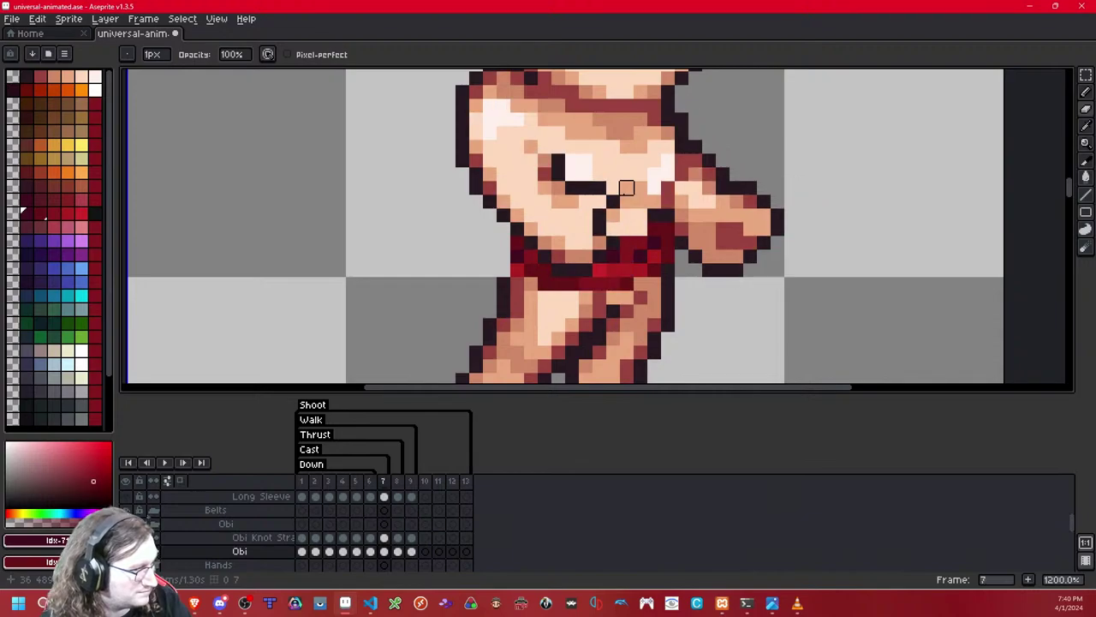
key(Left)
key(Right)
scroll(627, 188, down, 8)
key(Return)
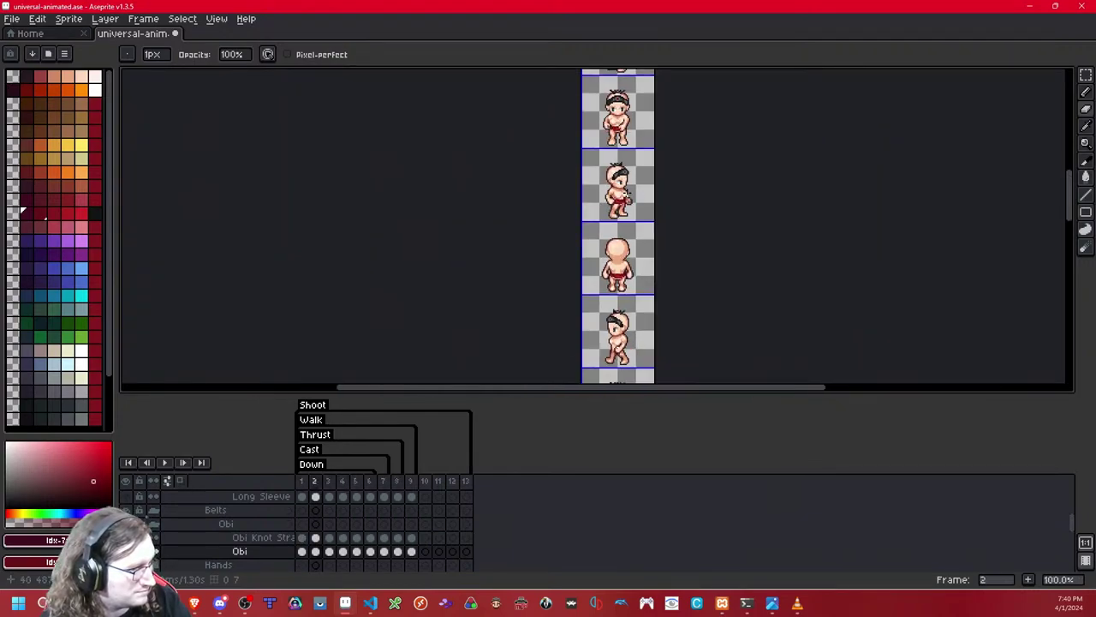
key(Return)
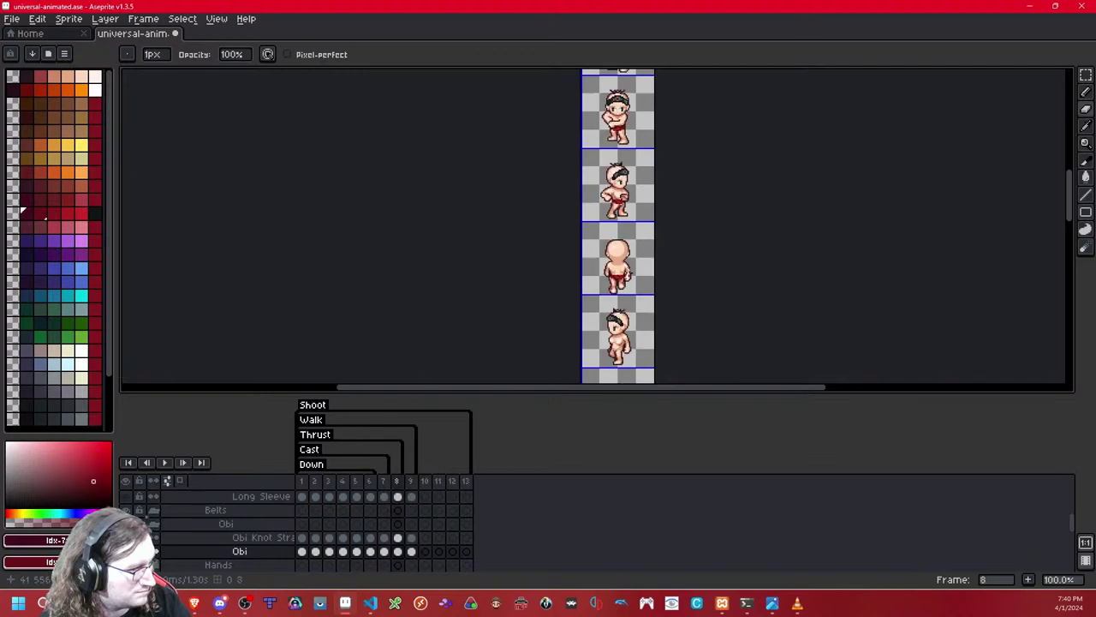
Step: Move the back-facing obi on frame 4 up one pixel
scroll(628, 257, up, 9)
key(Return)
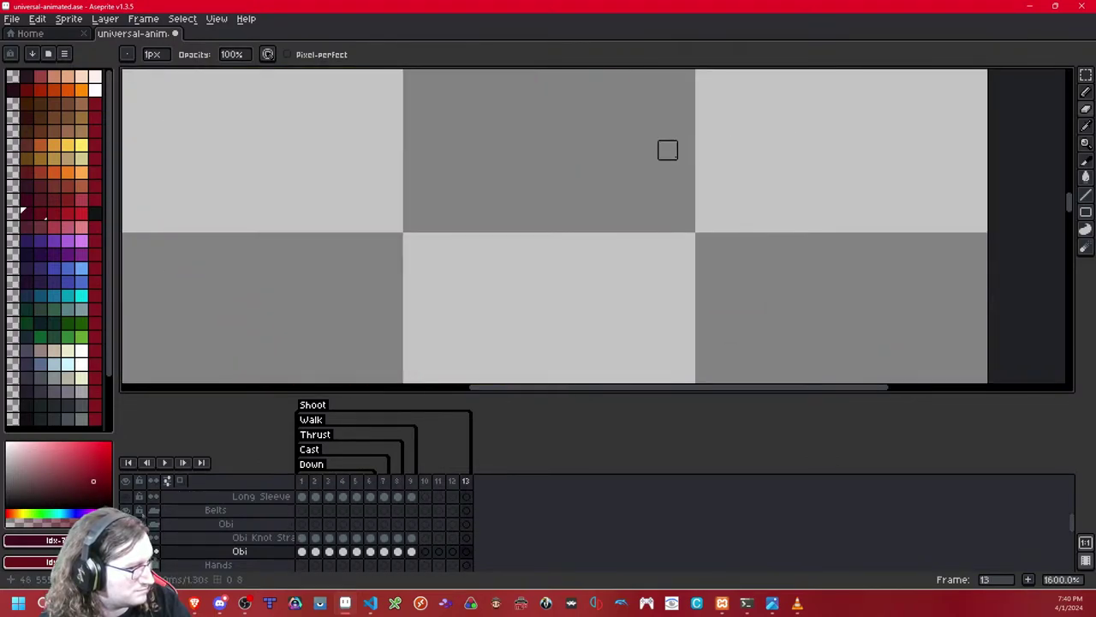
key(m)
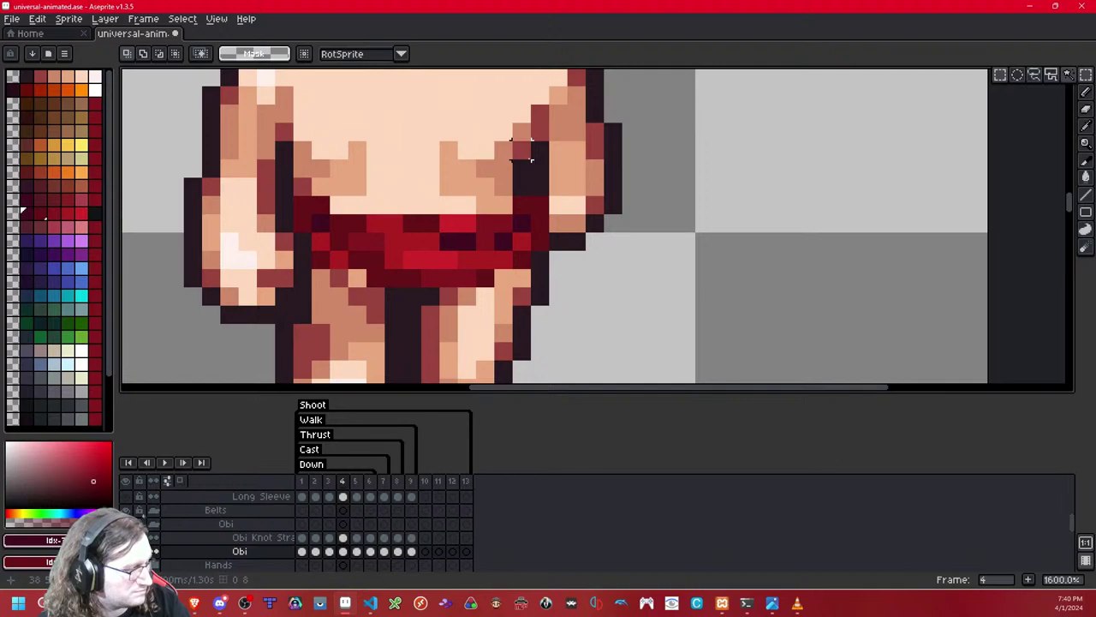
key(Left)
key(Right)
key(ctrl+a)
key(Up)
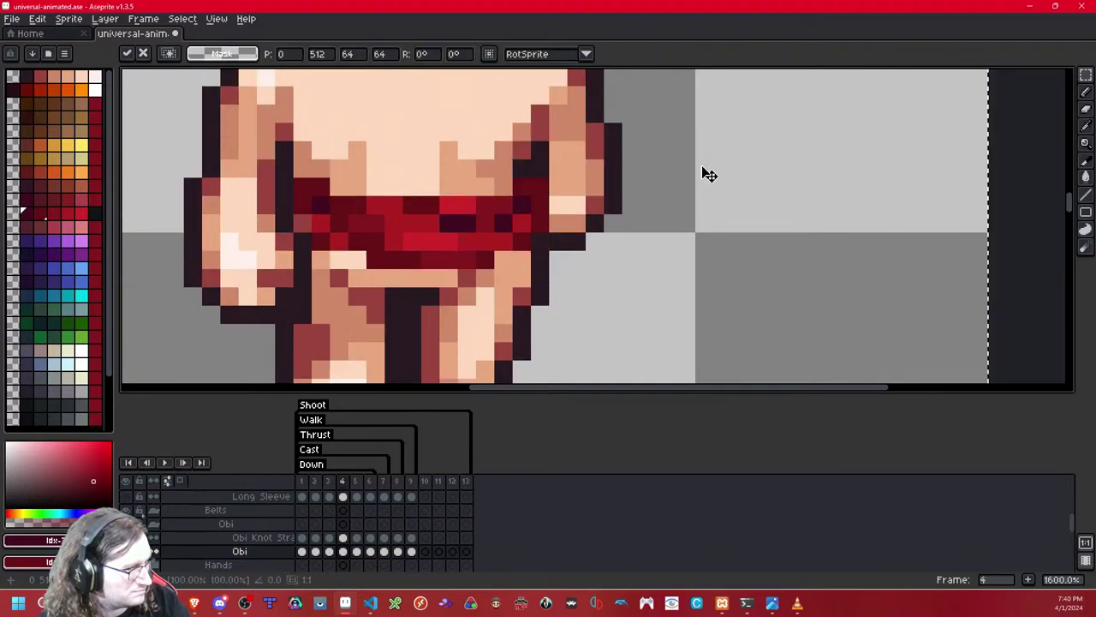
key(ctrl+d)
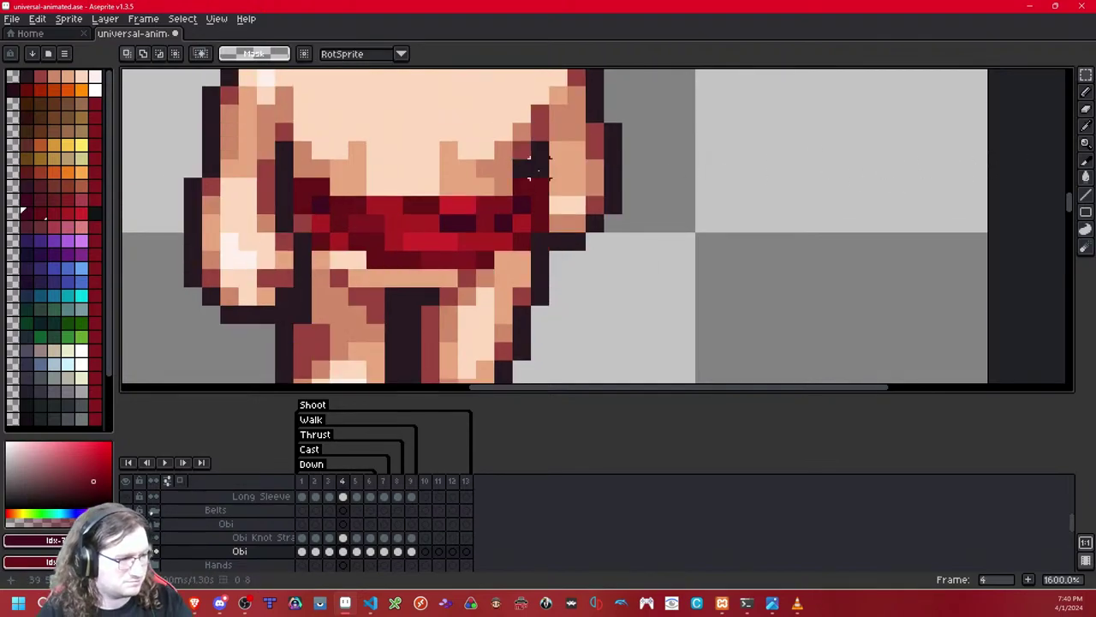
Step: Examine the back-facing obi's height and fit against the body on frames 4 to 8
key(shift+x)
key(shift+x)
key(shift+x)
key(shift+x)
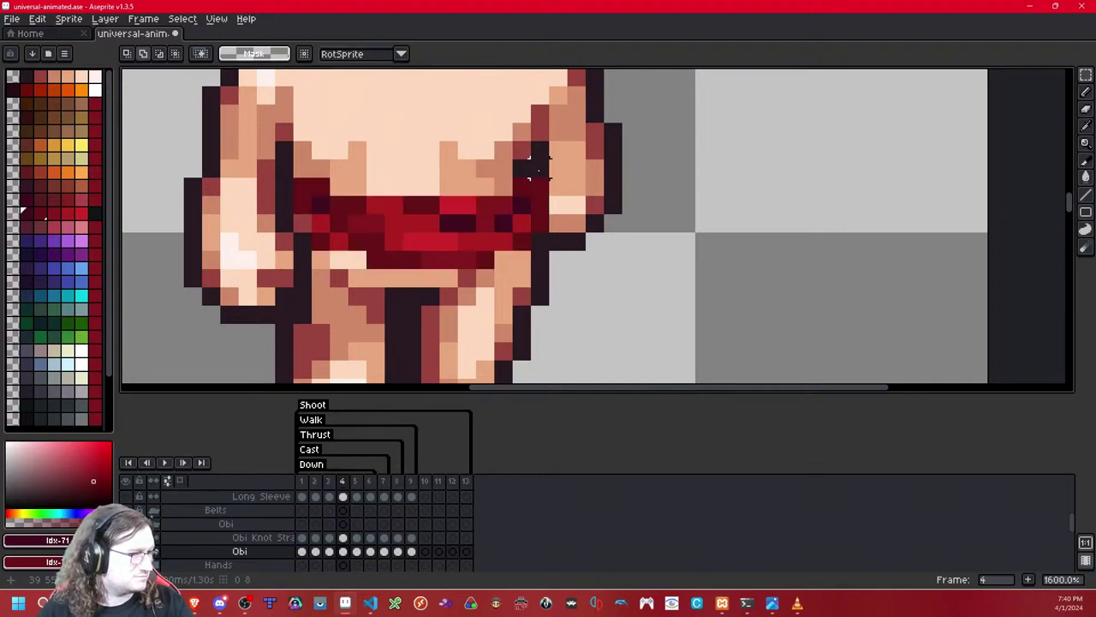
scroll(529, 163, down, 6)
scroll(566, 194, up, 3)
key(Right)
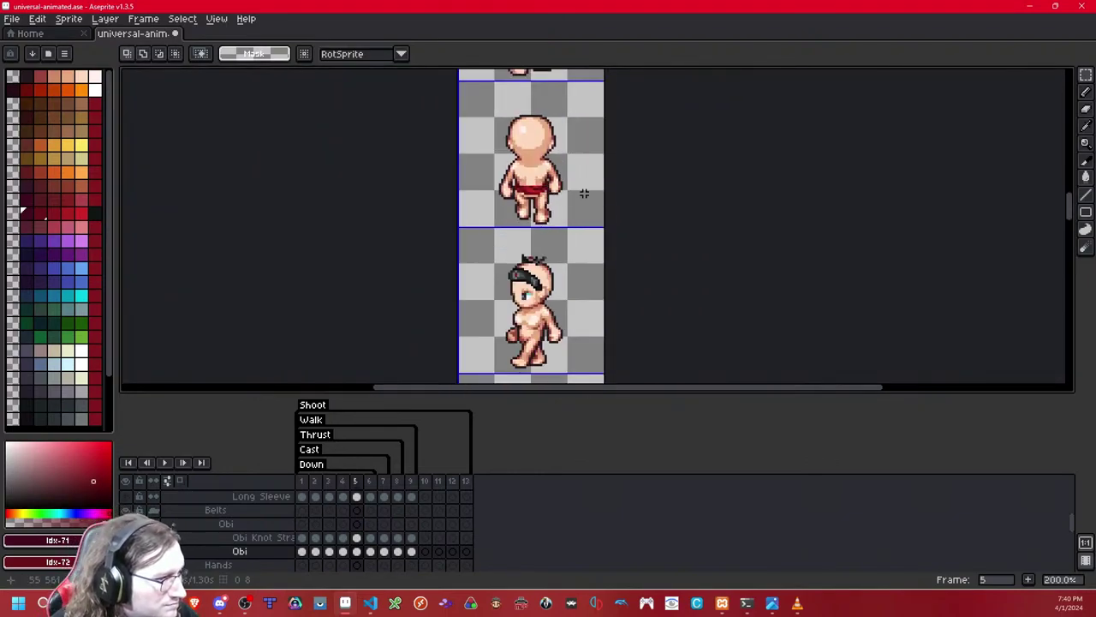
scroll(566, 194, up, 4)
key(Left)
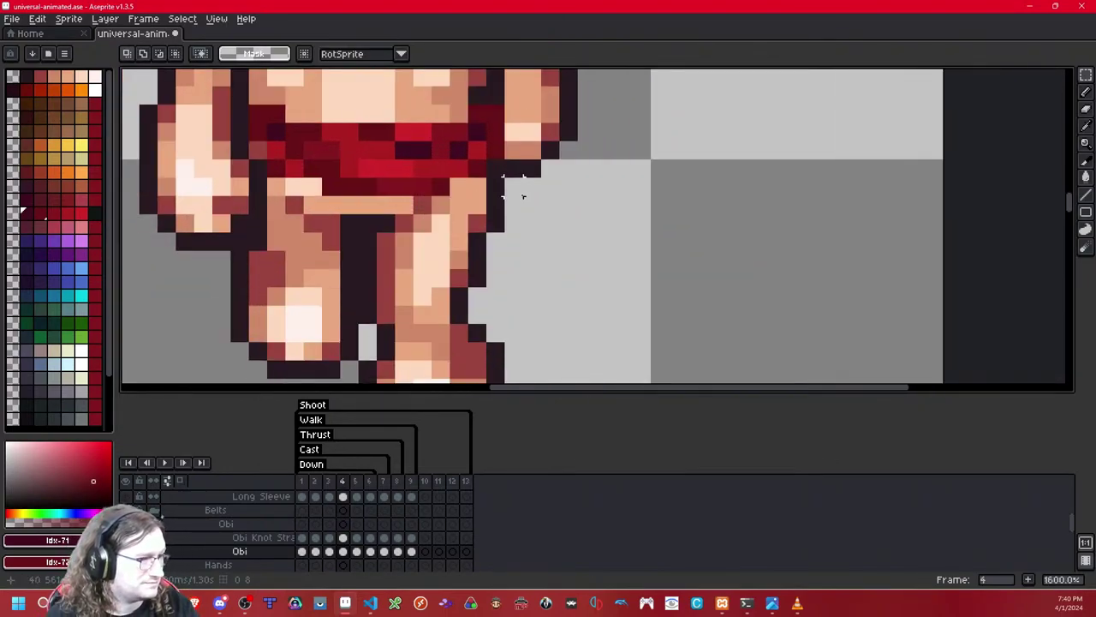
key(Right)
key(Left)
key(Right)
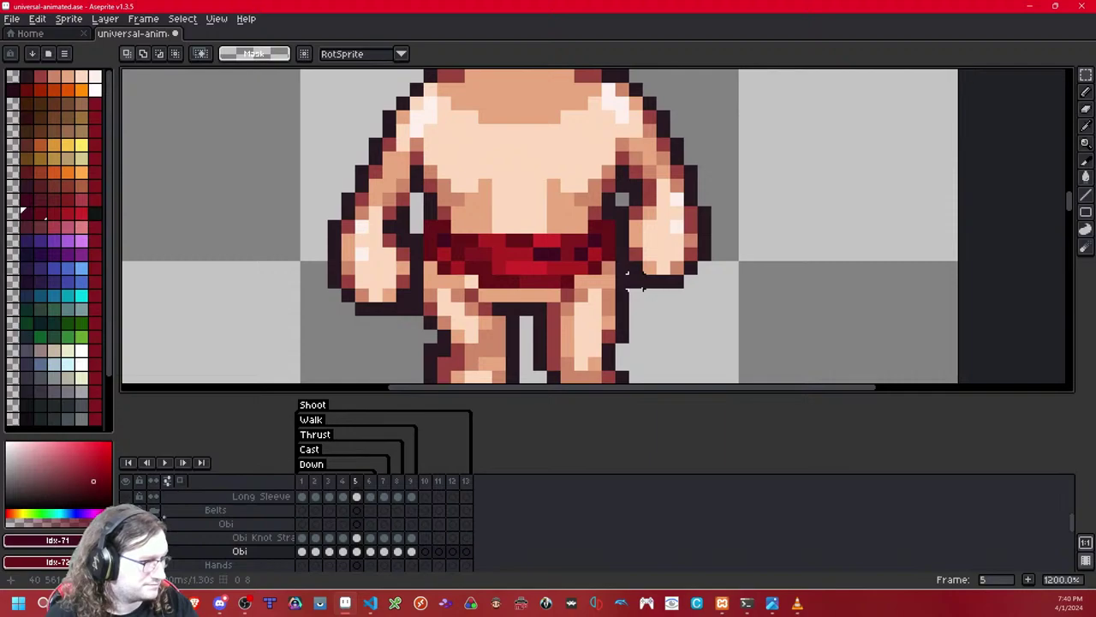
key(Right)
key(Right)
key(Right)
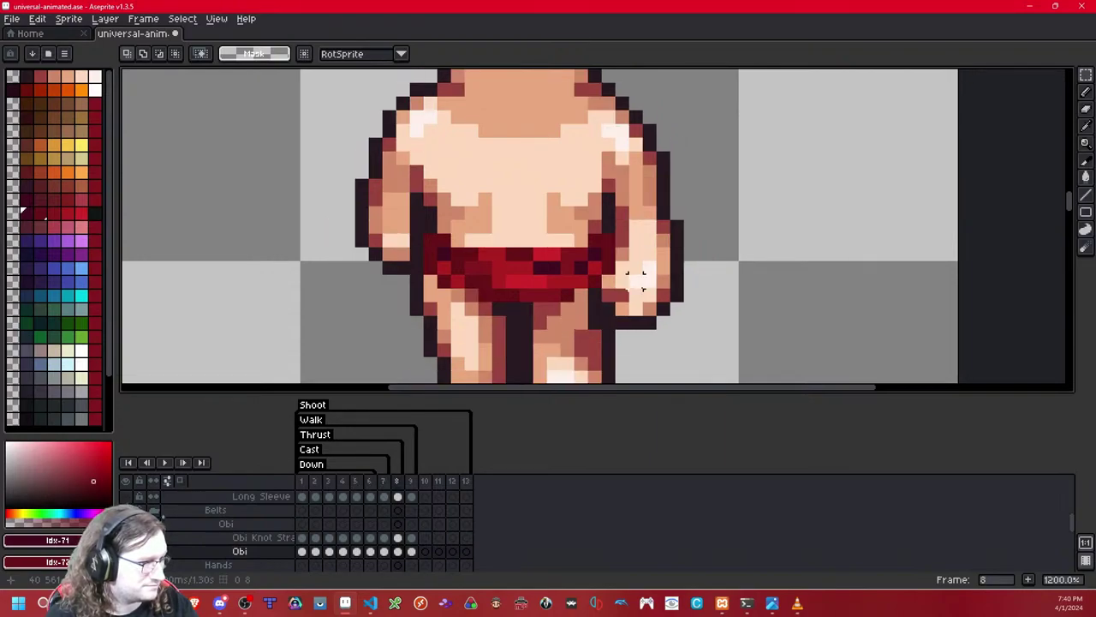
Step: Move the back-facing walk obi on frame 8 up one pixel
key(ctrl+a)
key(Up)
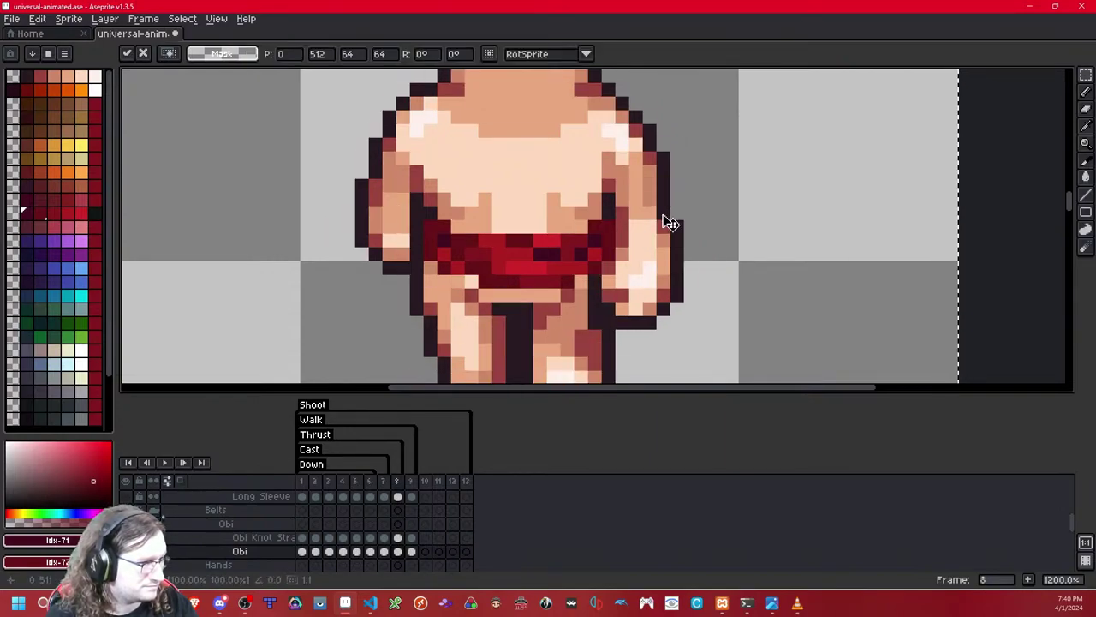
key(Return)
Step: Compare the back-facing obi's height on frames 8 and 9 by flipping between the neighbouring frames
key(Right)
key(Right)
key(Left)
key(Left)
key(Right)
key(Right)
key(Left)
key(Right)
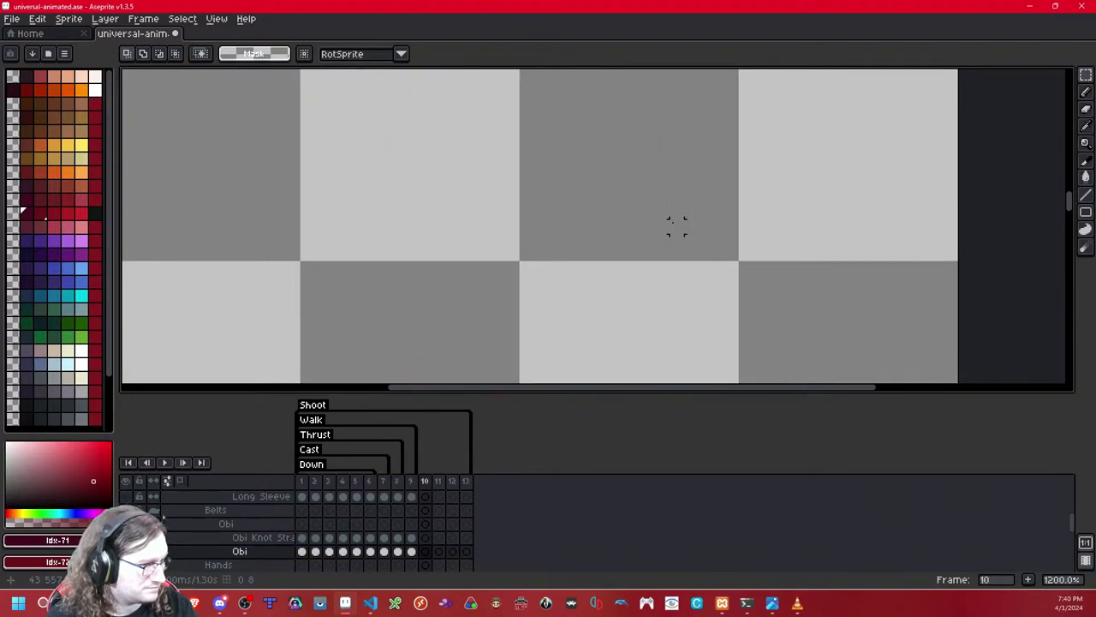
key(Left)
key(Left)
key(Right)
key(Left)
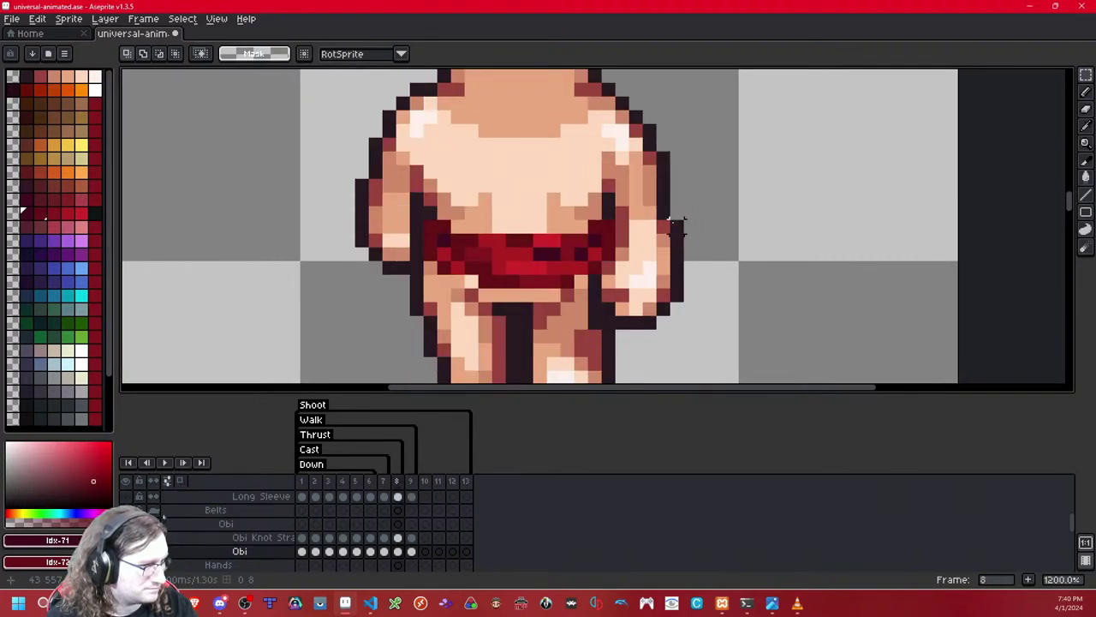
key(Right)
key(Right)
key(Left)
key(Left)
Step: Copy the back-facing walk obi and paste it in the same position on frame 4
scroll(677, 225, down, 6)
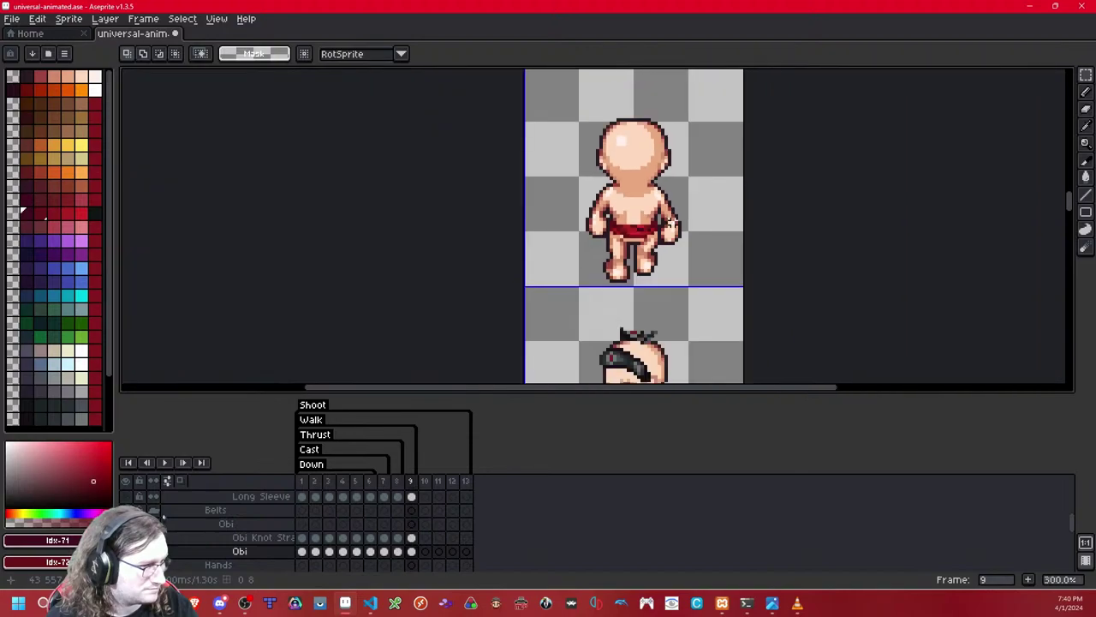
key(ctrl+a)
key(ctrl+d)
key(Left)
key(Left)
key(Left)
key(Left)
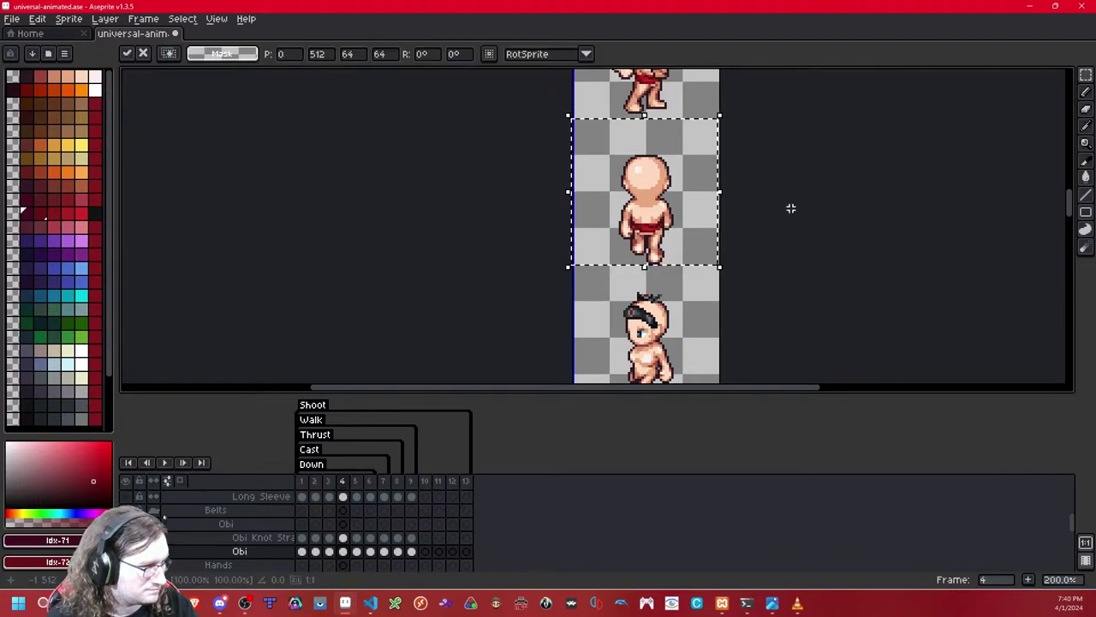
key(Left)
key(Left)
key(Left)
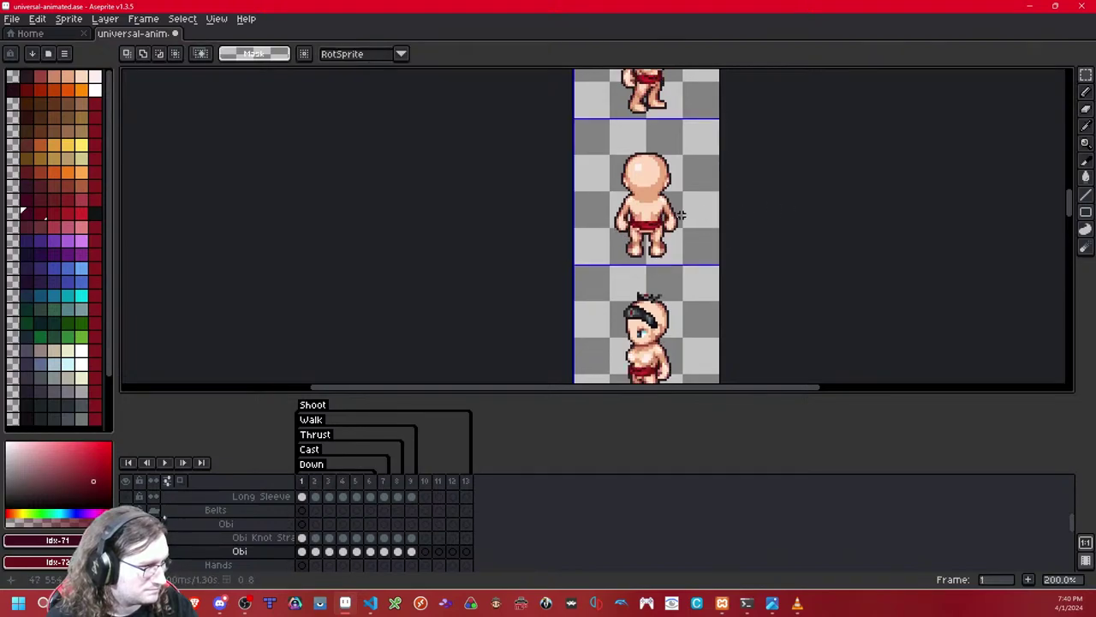
Step: Examine the back-facing obi's alignment and fit around the waist and hands across the walk frames
key(Right)
key(Right)
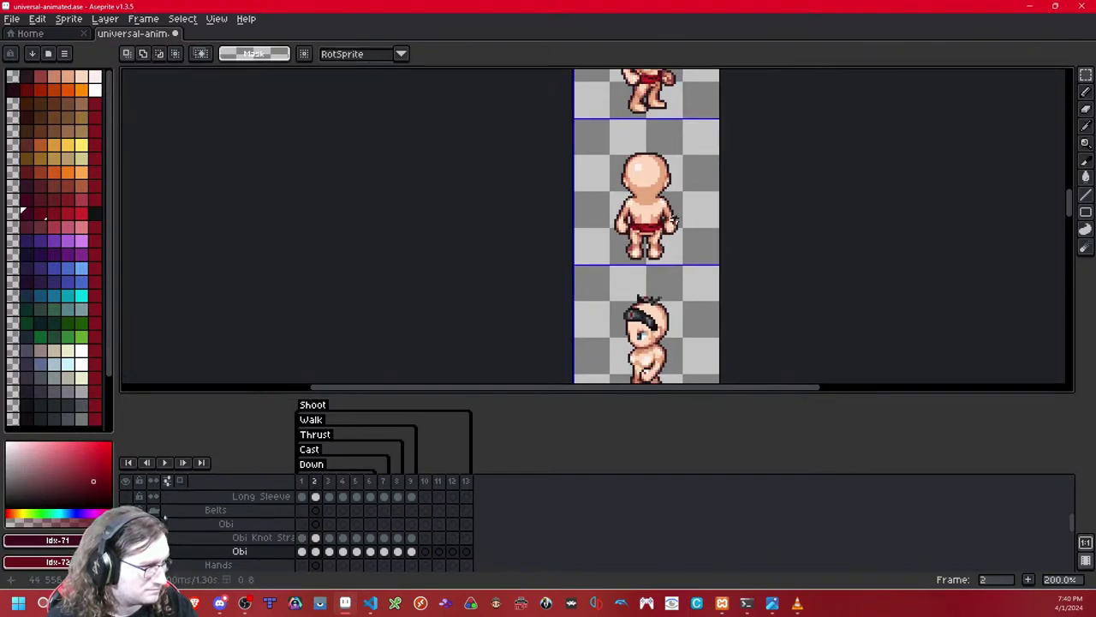
scroll(681, 215, up, 5)
drag(547, 297, 448, 254)
key(Left)
key(ctrl+d)
key(Right)
key(Left)
key(Right)
key(Left)
key(Right)
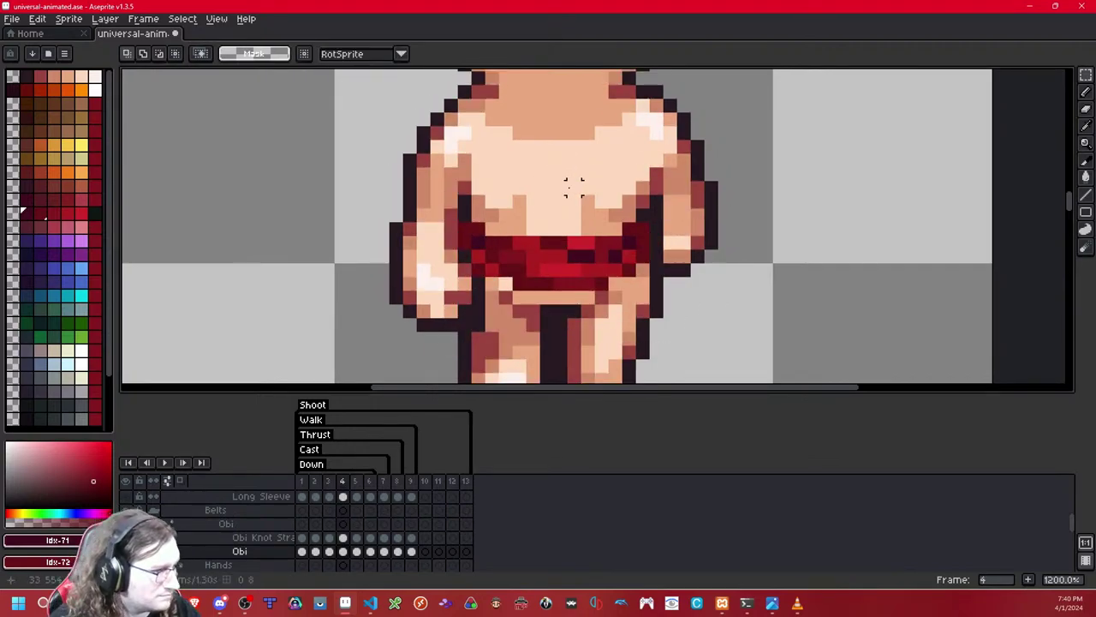
key(Left)
key(Left)
key(Left)
key(Right)
key(Right)
key(Right)
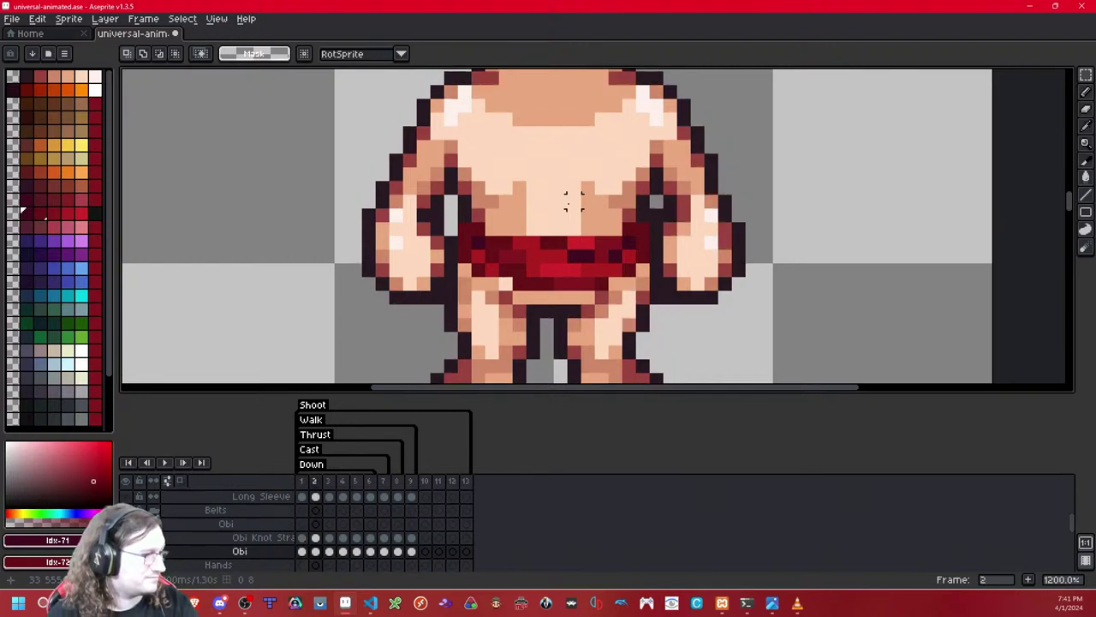
key(Left)
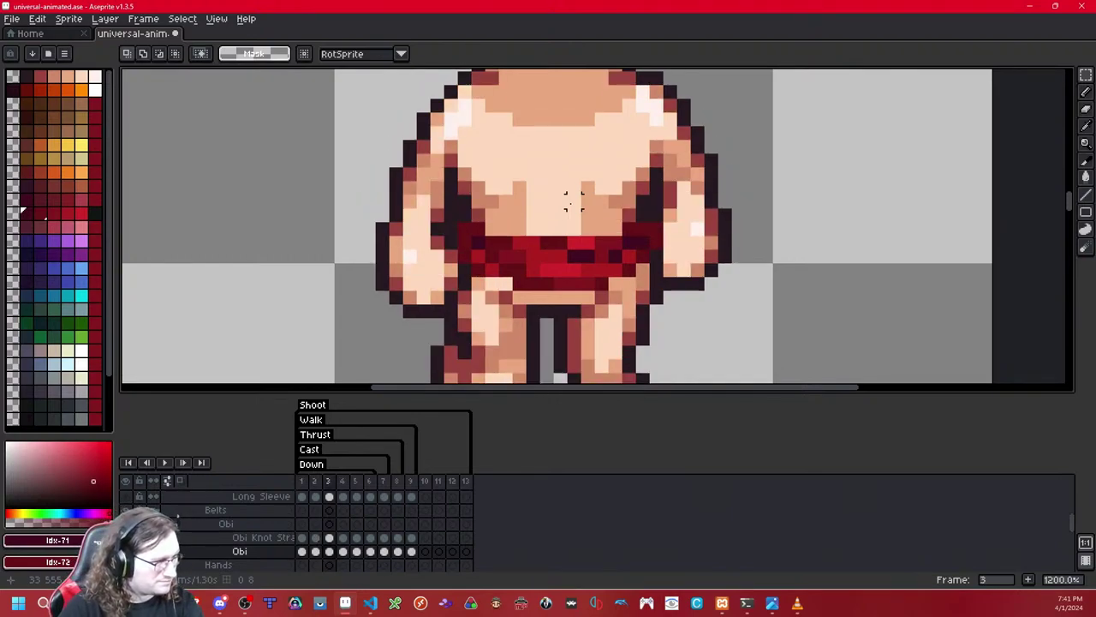
key(Right)
key(Right)
key(Right)
key(Right)
key(Right)
key(Right)
key(Right)
key(Left)
key(Left)
scroll(672, 225, down, 8)
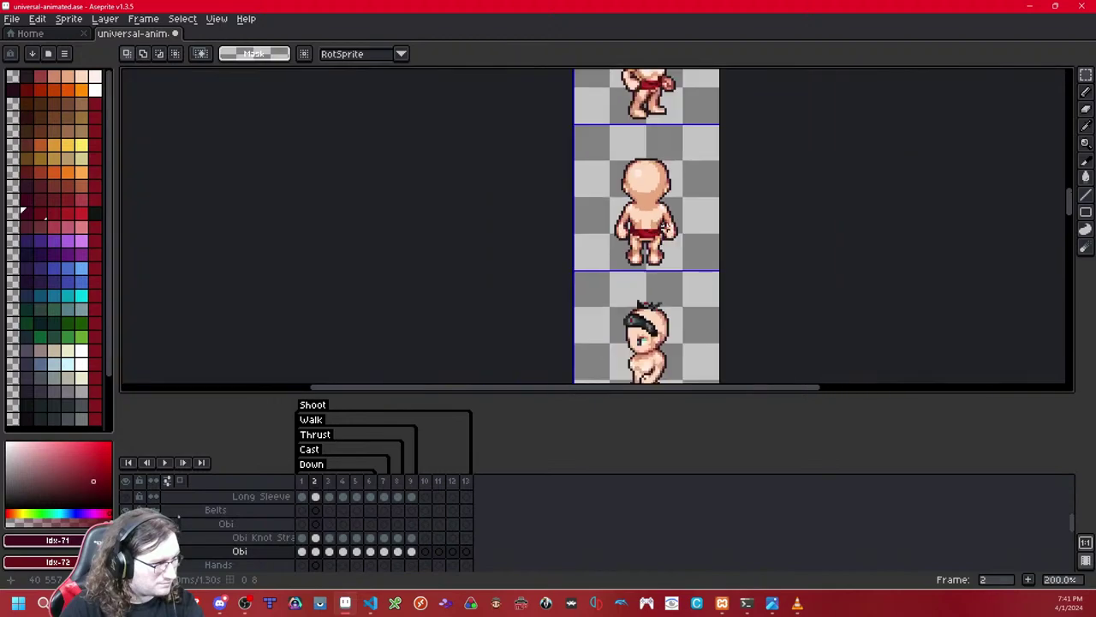
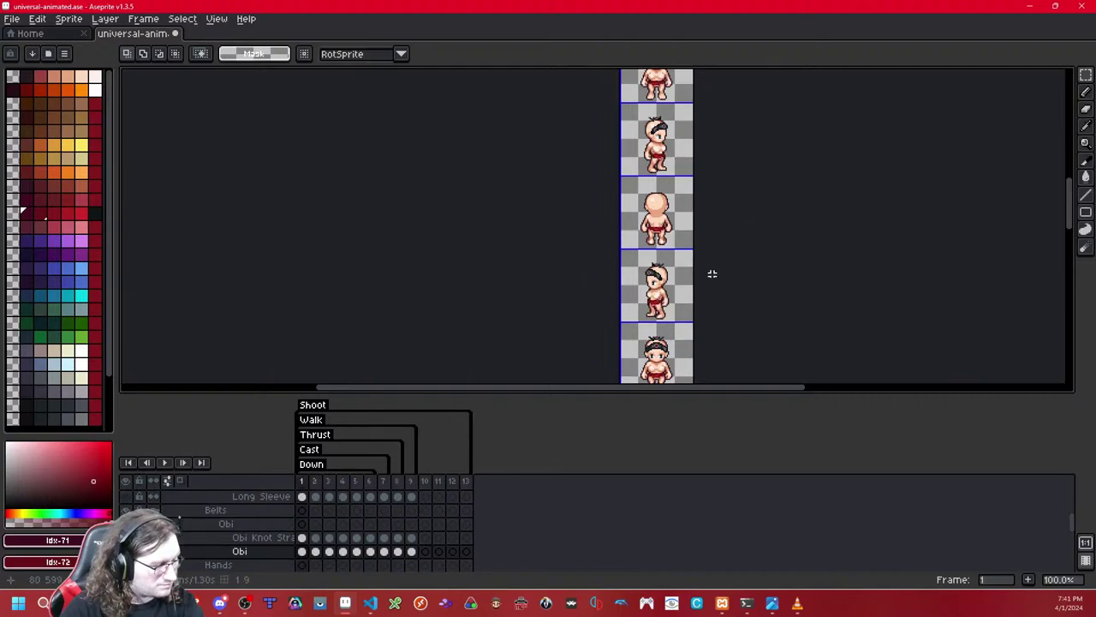
Step: Examine the obi in the side-, front- and back-facing rows to find walk frames that still need it
scroll(703, 154, up, 1)
scroll(695, 252, down, 1)
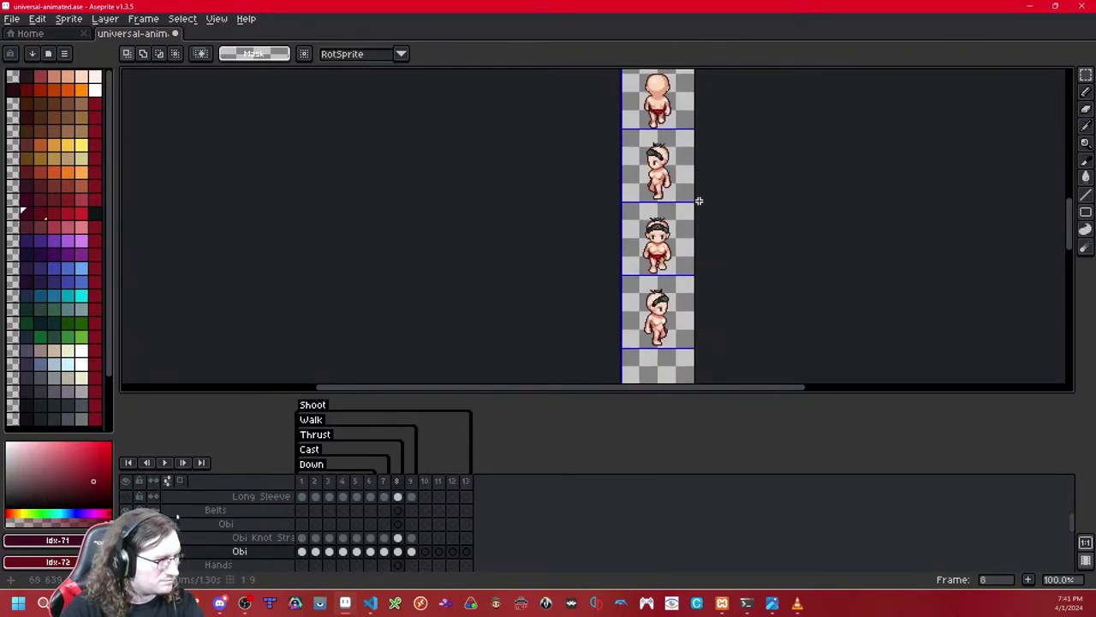
scroll(699, 201, up, 3)
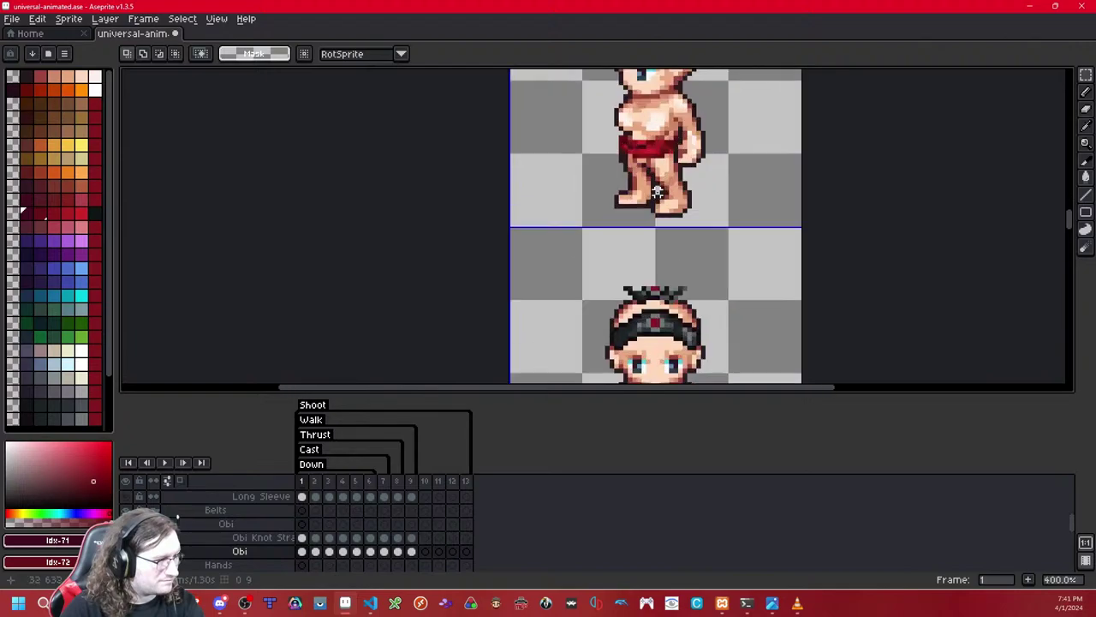
scroll(657, 190, down, 4)
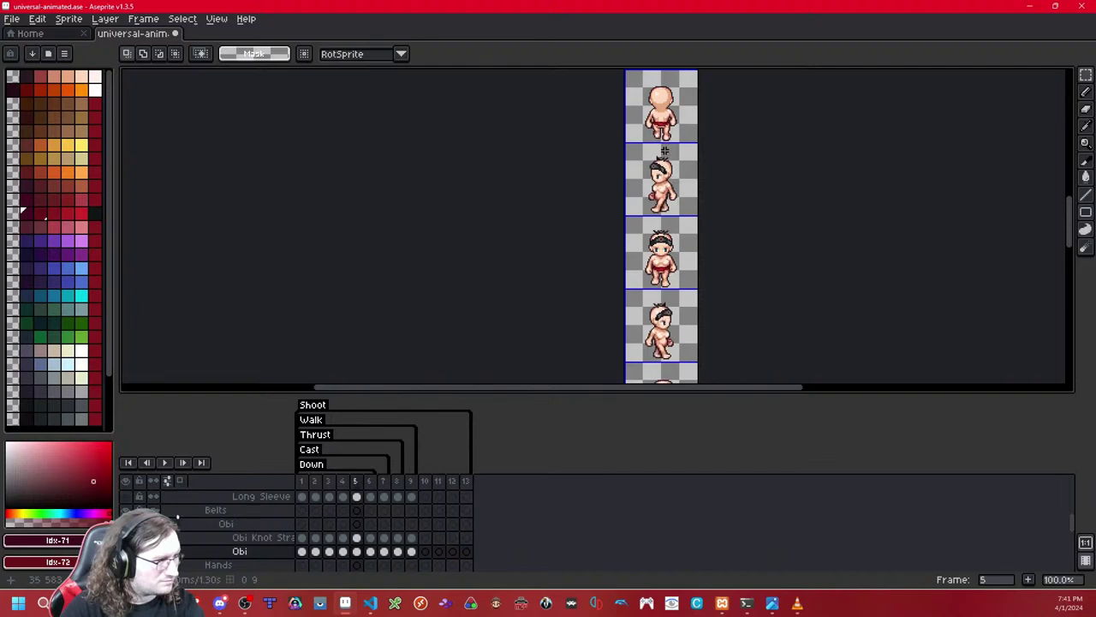
key(Left)
key(Right)
key(Right)
scroll(664, 149, up, 1)
drag(664, 149, 653, 300)
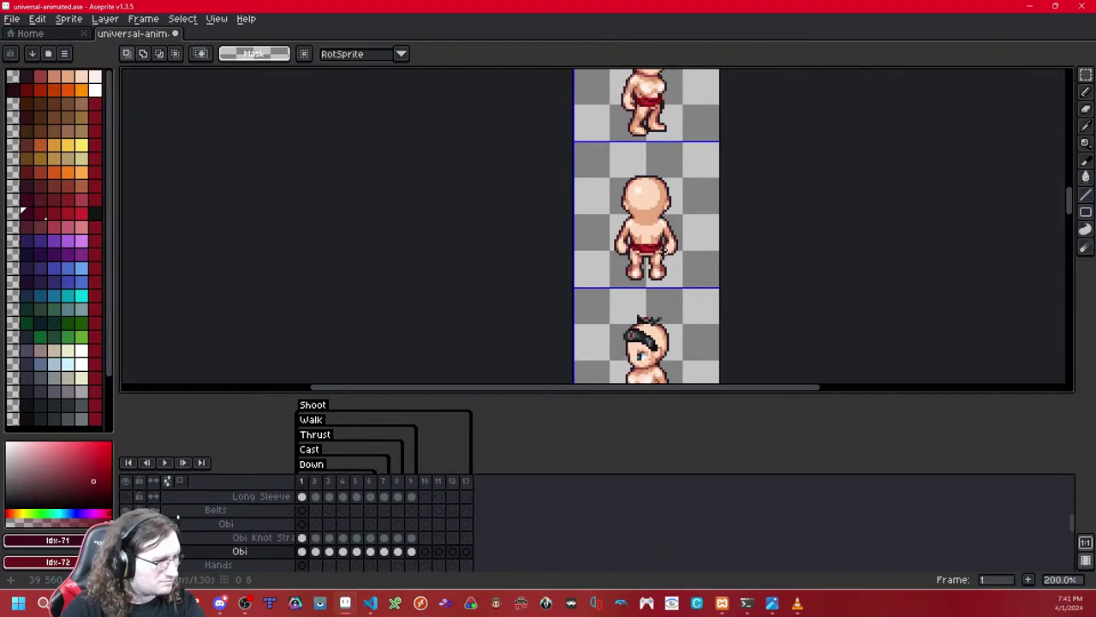
scroll(659, 250, down, 2)
scroll(662, 254, up, 1)
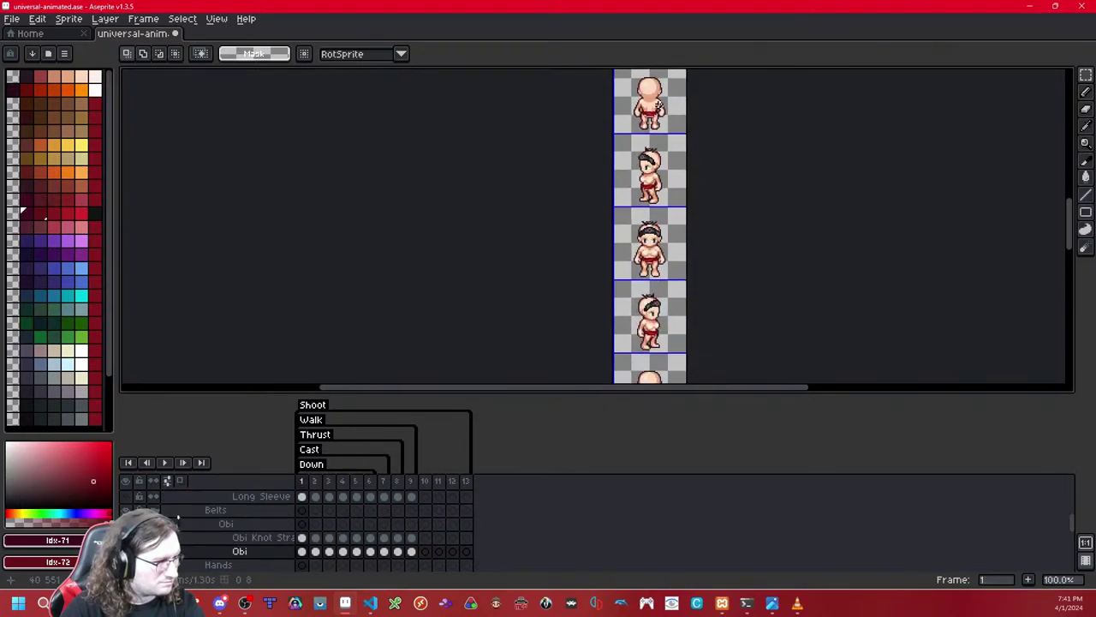
scroll(659, 257, up, 4)
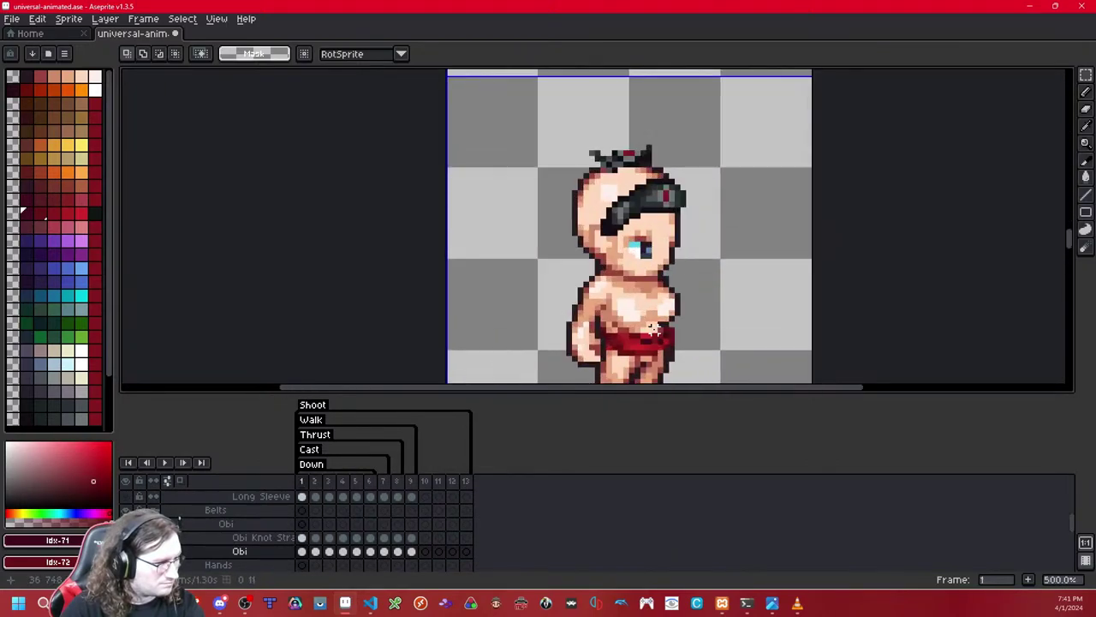
scroll(654, 328, down, 4)
scroll(648, 249, up, 1)
scroll(647, 218, down, 1)
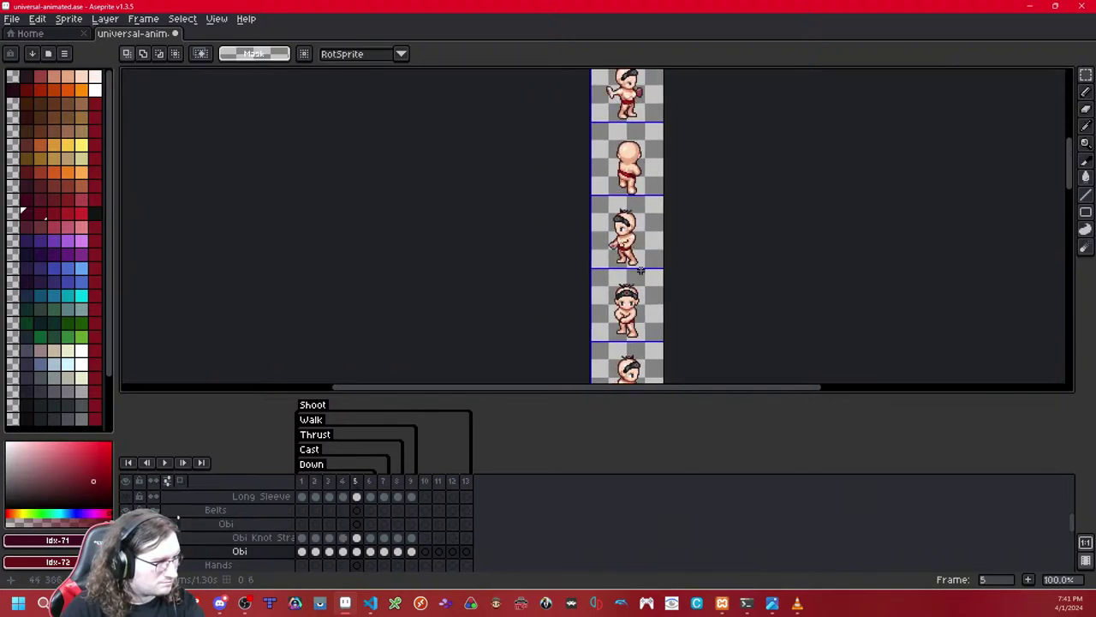
drag(641, 271, 632, 363)
drag(633, 154, 631, 231)
click(685, 251)
scroll(676, 311, up, 1)
drag(680, 311, 664, 128)
drag(620, 317, 639, 85)
scroll(607, 185, down, 1)
drag(648, 355, 658, 241)
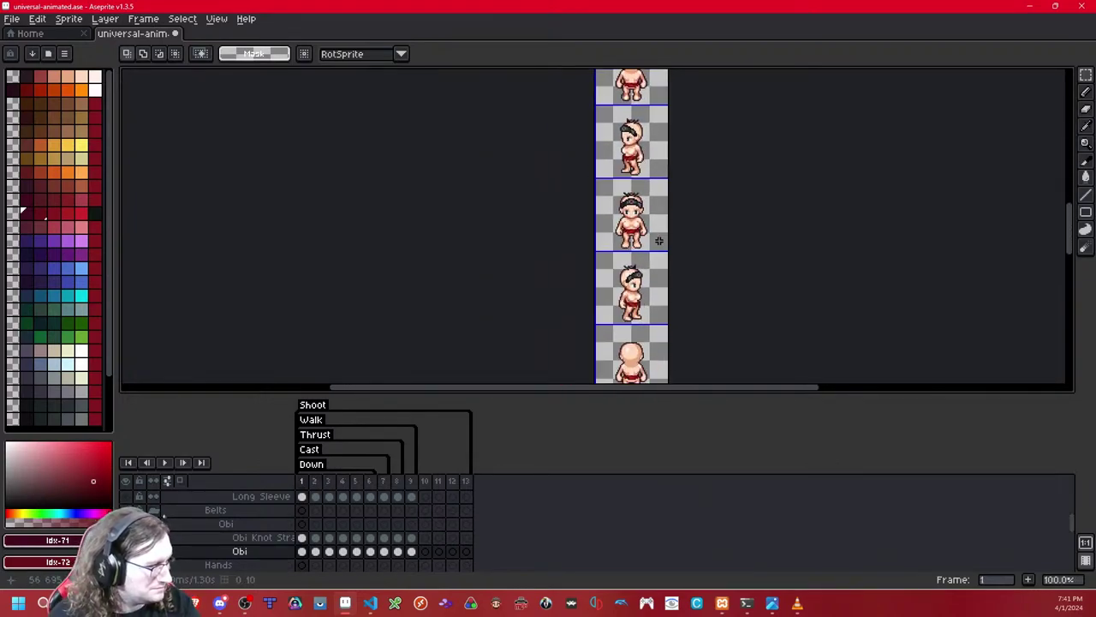
Step: Paste the right-facing obi onto the right-facing walk row on frame 1 and align it at position 0, 704
key(ctrl+v)
drag(651, 247, 639, 305)
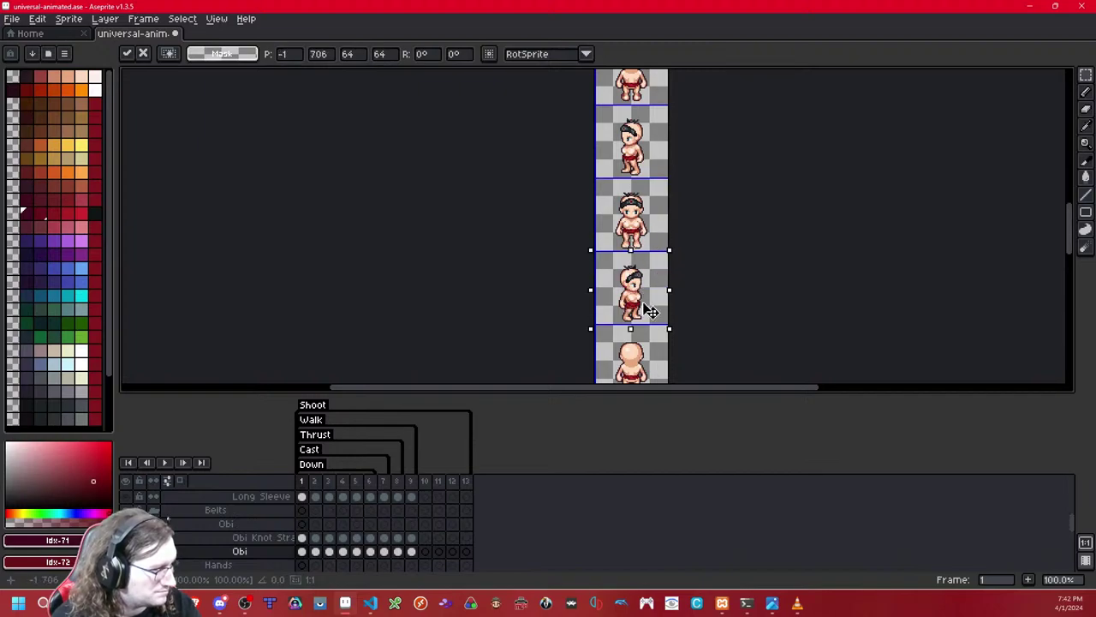
scroll(642, 305, up, 4)
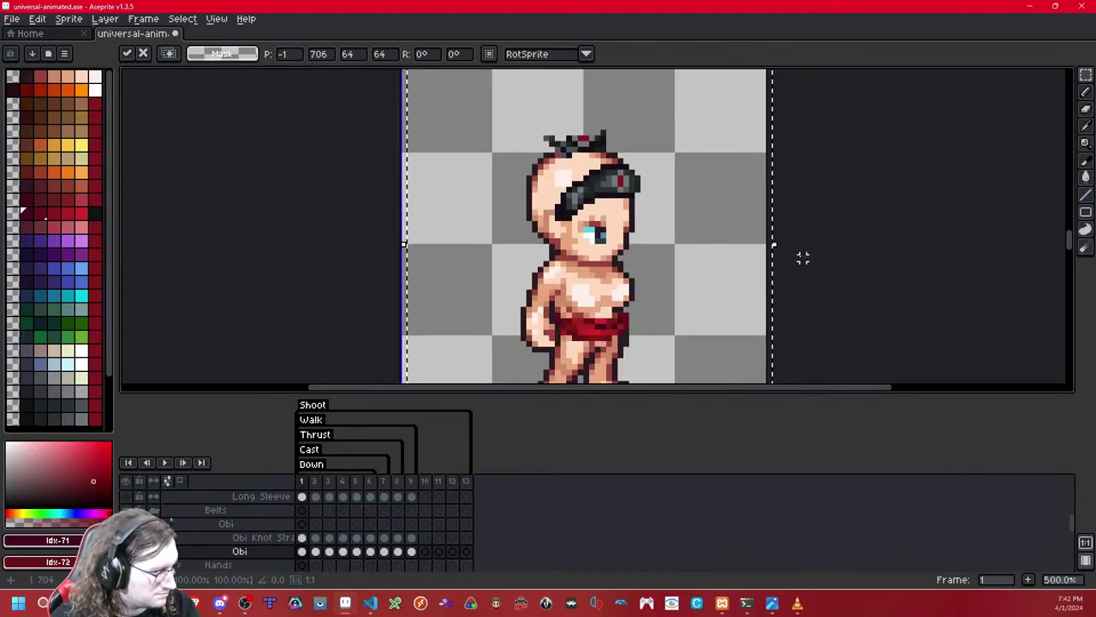
key(Right)
key(Right)
key(Right)
key(Right)
key(Right)
key(Right)
key(Right)
key(Right)
key(Right)
key(Right)
key(Right)
key(Right)
key(Right)
key(Right)
key(Right)
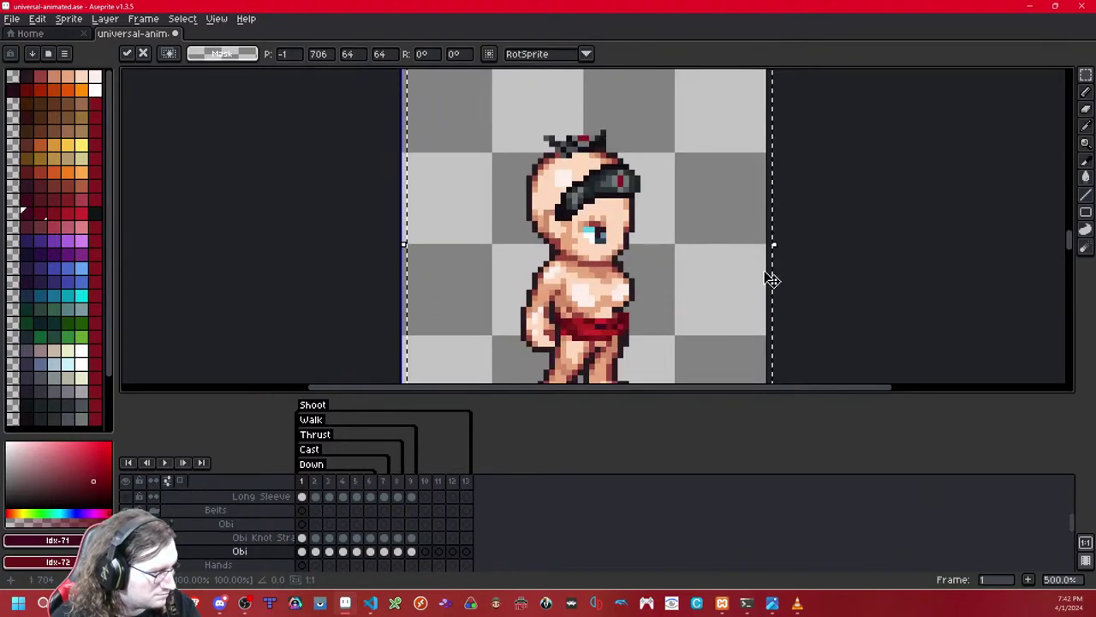
key(Left)
key(Left)
key(Left)
key(Left)
key(Left)
key(Left)
key(Left)
key(Left)
key(Left)
key(Left)
key(Left)
key(Left)
key(Left)
key(Left)
key(Left)
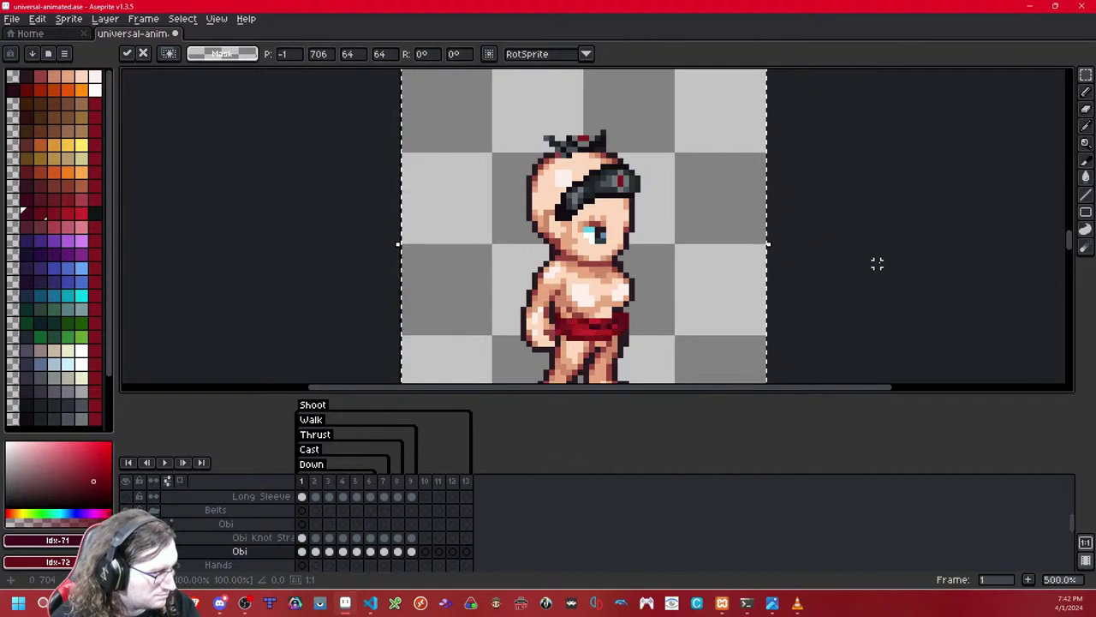
key(Return)
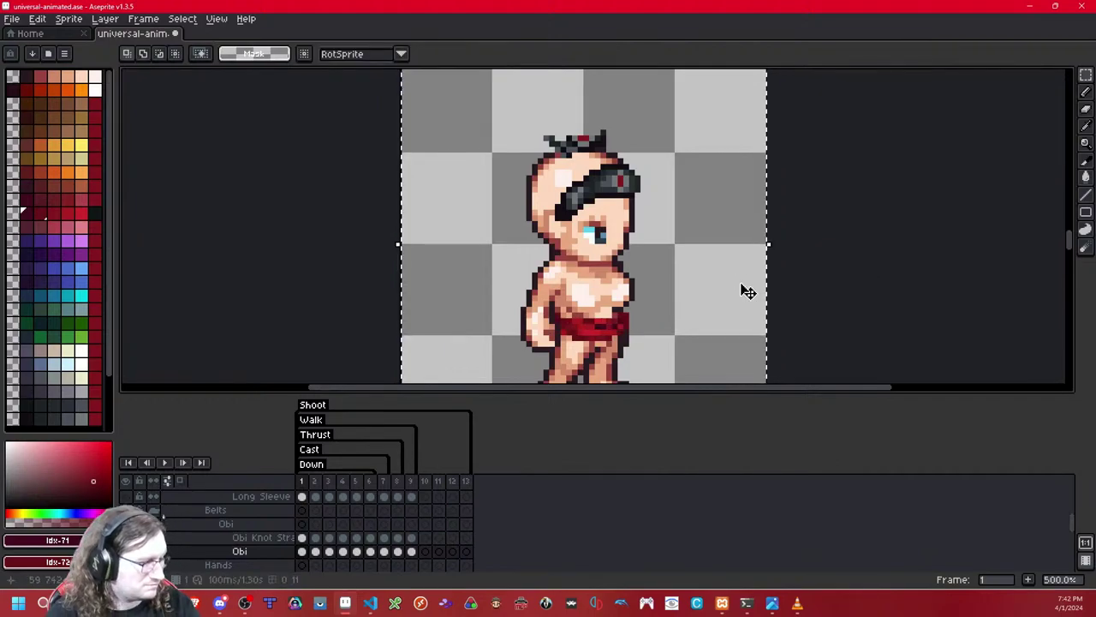
click(743, 286)
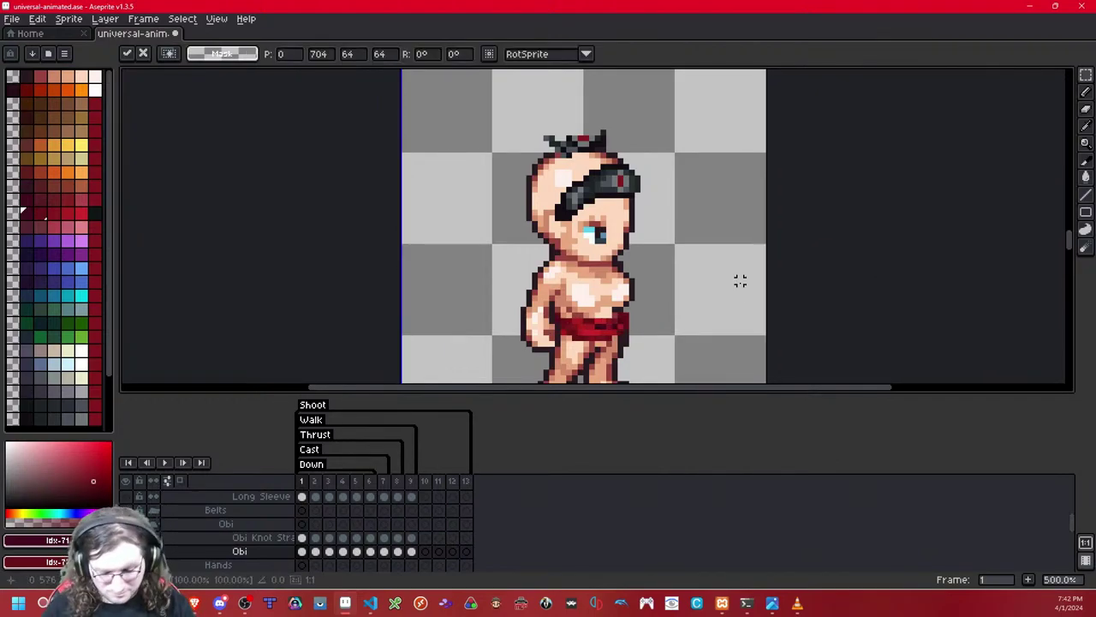
click(849, 252)
Step: Save the sprite file
scroll(842, 200, down, 4)
drag(842, 201, 792, 281)
key(ctrl+s)
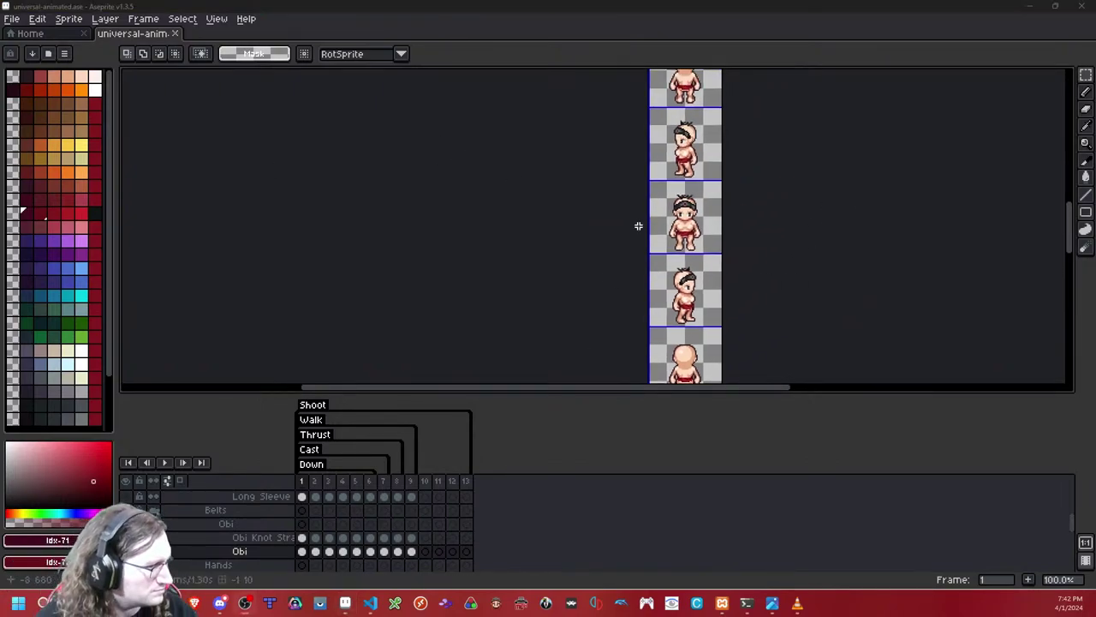
Step: Copy the right-facing walk obi from frame 1 and paste it in place on frames 2 to 9
double_click(704, 300)
key(ctrl+d)
key(Right)
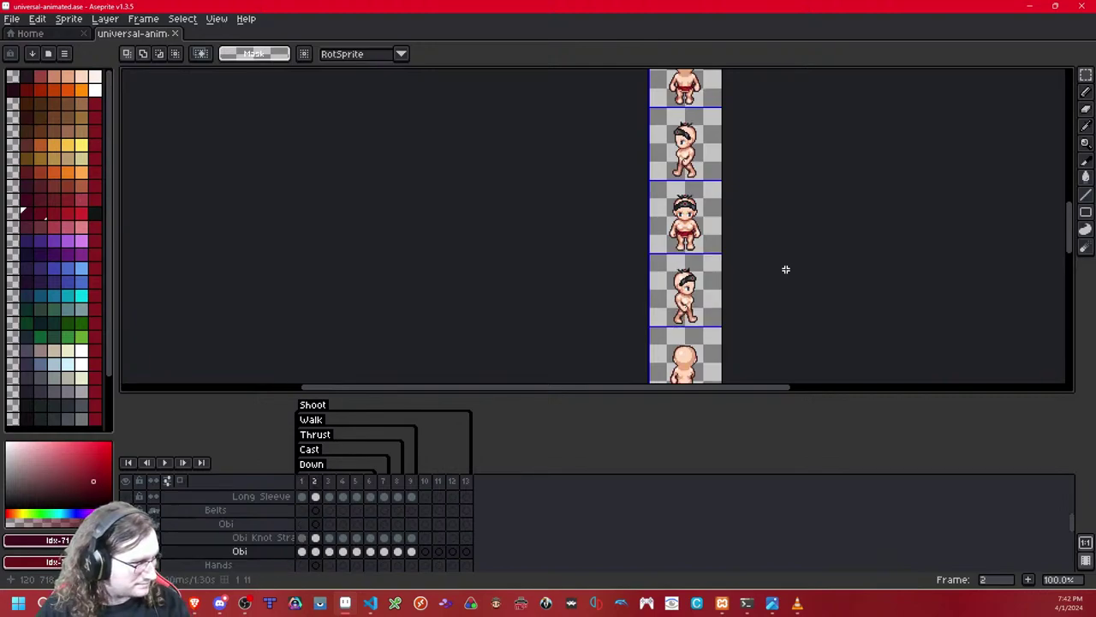
key(Right)
key(Right)
key(Right)
key(Right)
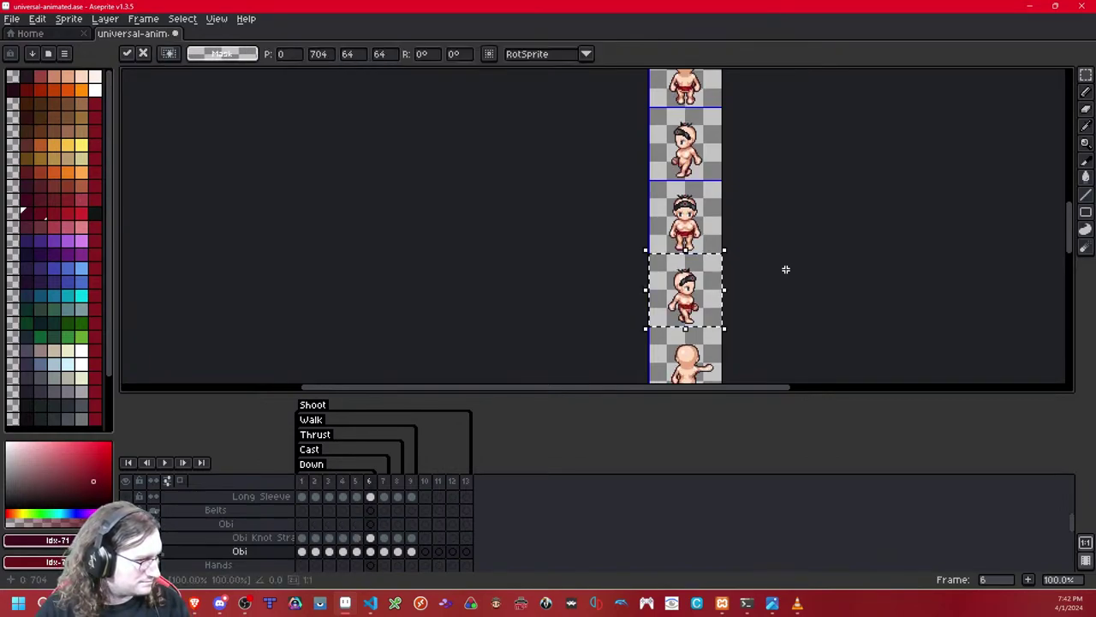
key(Right)
key(Right)
key(ctrl+v)
key(ctrl+d)
key(Right)
key(ctrl+v)
key(ctrl+d)
key(Right)
Step: Move the right-facing walk obi on frame 2 down one pixel and compare it with frame 1
key(Left)
key(Left)
key(Left)
key(Left)
key(Left)
key(Left)
key(Left)
key(Left)
scroll(685, 324, up, 4)
drag(722, 234, 623, 235)
key(Left)
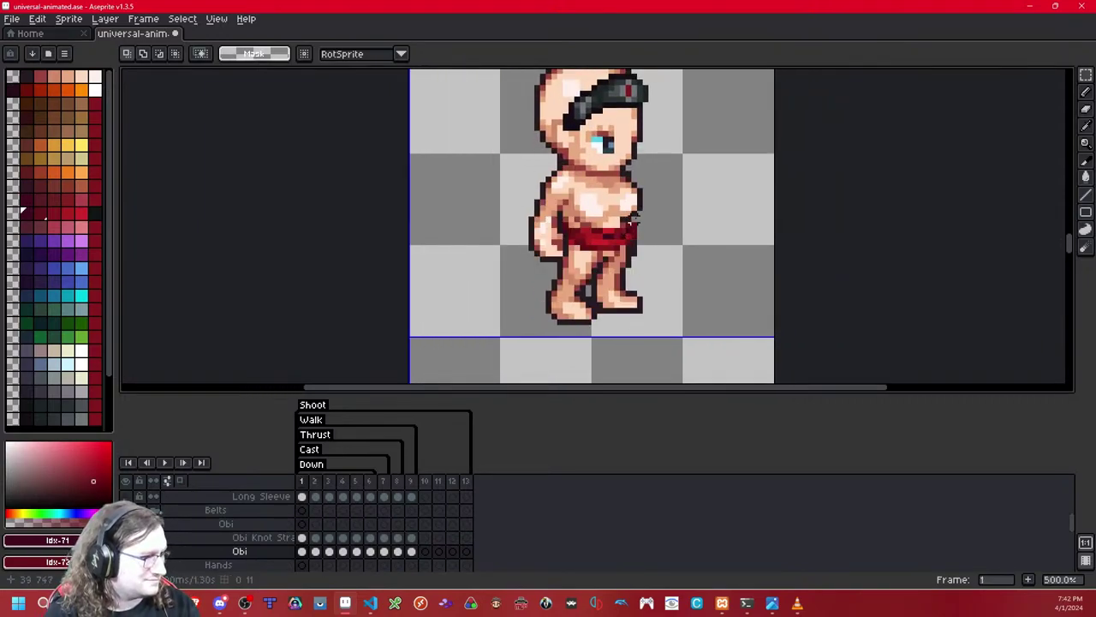
key(Right)
double_click(644, 209)
key(Down)
key(ctrl+d)
key(Left)
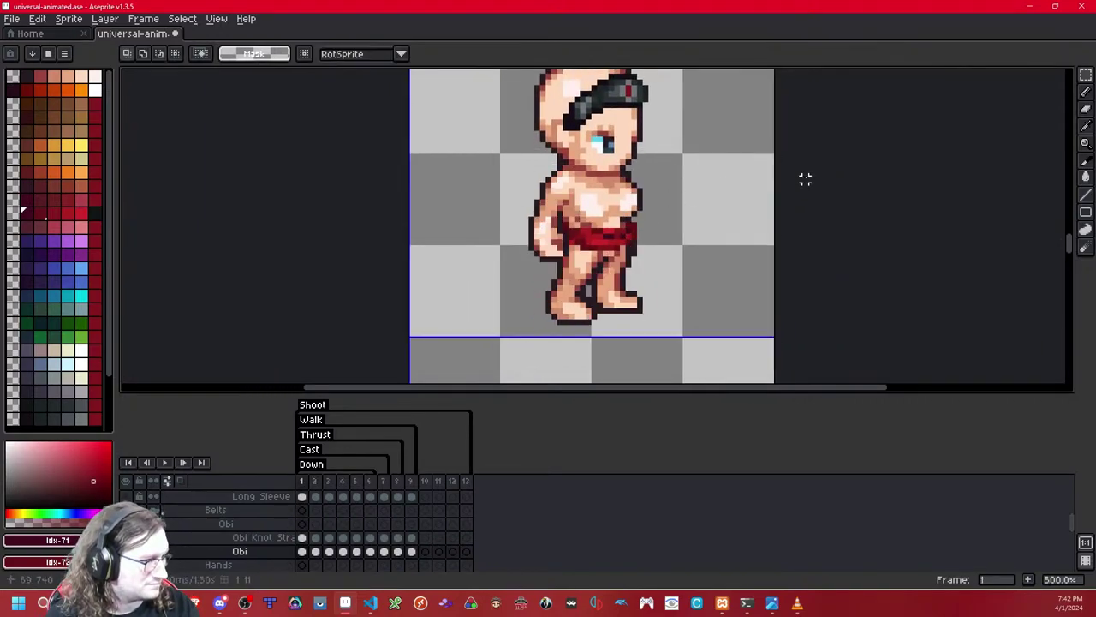
Step: Shift the right-facing walk obi on frame 2 to the left to fit the hips
key(Right)
double_click(692, 219)
key(Left)
key(Right)
key(Left)
key(Left)
key(ctrl+d)
key(Left)
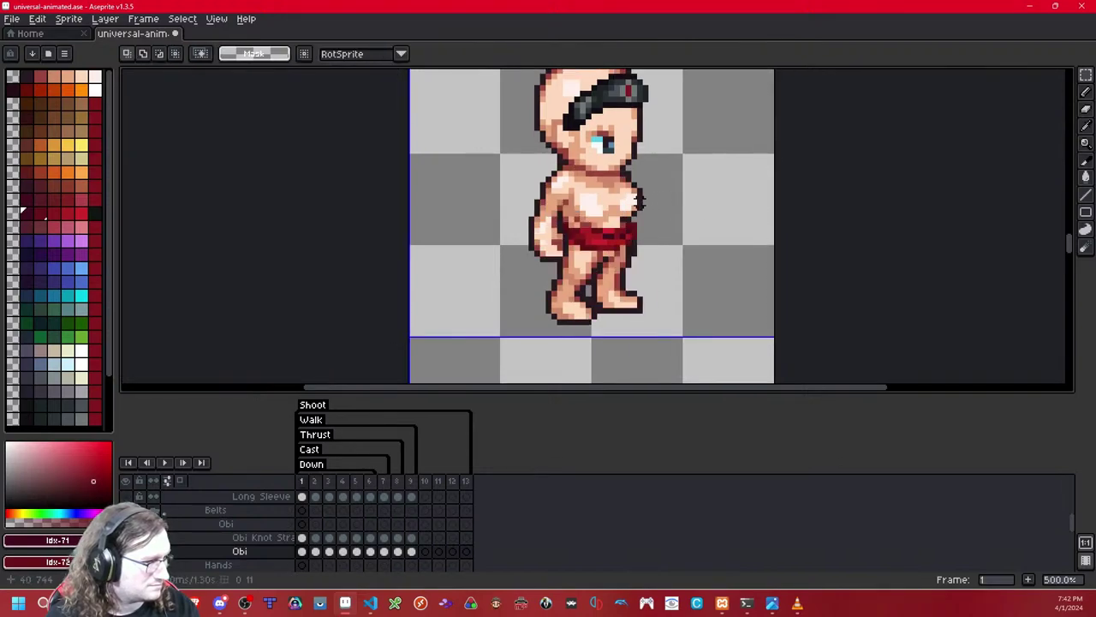
Step: Erase the obi pixels that cover the near arm and hand on right-facing walk frame 2
key(Right)
scroll(626, 205, up, 4)
scroll(623, 205, down, 3)
key(shift+x)
key(e)
scroll(572, 240, up, 2)
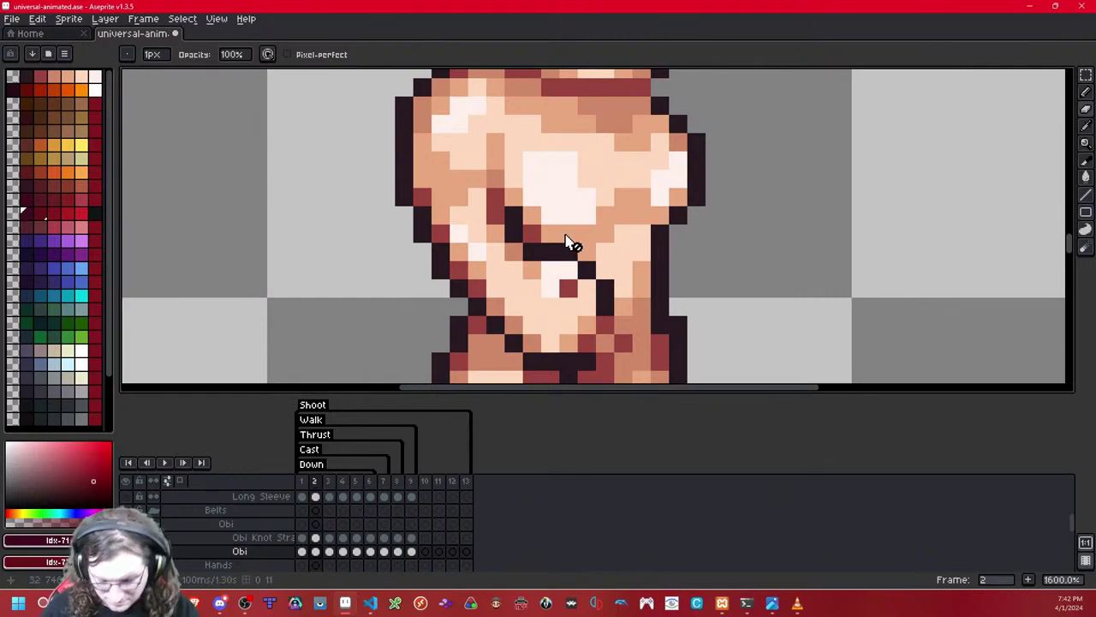
key(ctrl+y)
key(ctrl+z)
key(ctrl+y)
key(ctrl+z)
key(ctrl+y)
key(ctrl+z)
key(ctrl+y)
drag(495, 289, 440, 252)
mouse_move(459, 288)
mouse_down()
mouse_move(495, 306)
mouse_move(550, 306)
mouse_move(514, 306)
mouse_move(514, 270)
mouse_up()
key(shift+x)
key(shift+x)
mouse_move(496, 306)
mouse_down()
mouse_move(550, 306)
mouse_move(532, 288)
mouse_move(568, 270)
mouse_move(586, 307)
mouse_move(531, 324)
mouse_up()
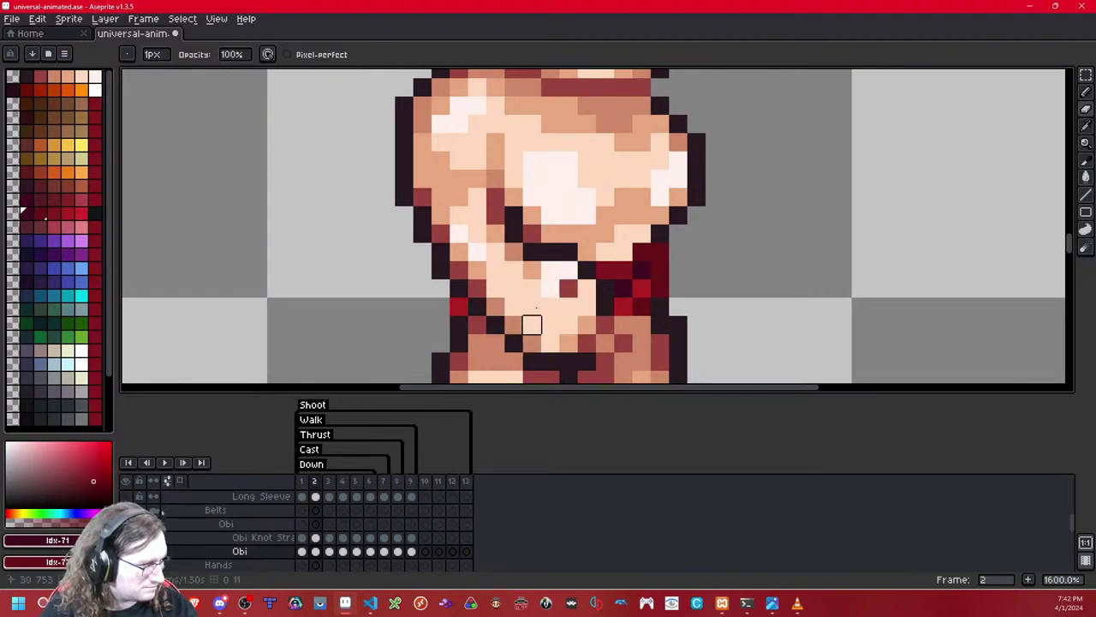
Step: Shift the right-facing walk obi on frame 3 one pixel to the left
key(period)
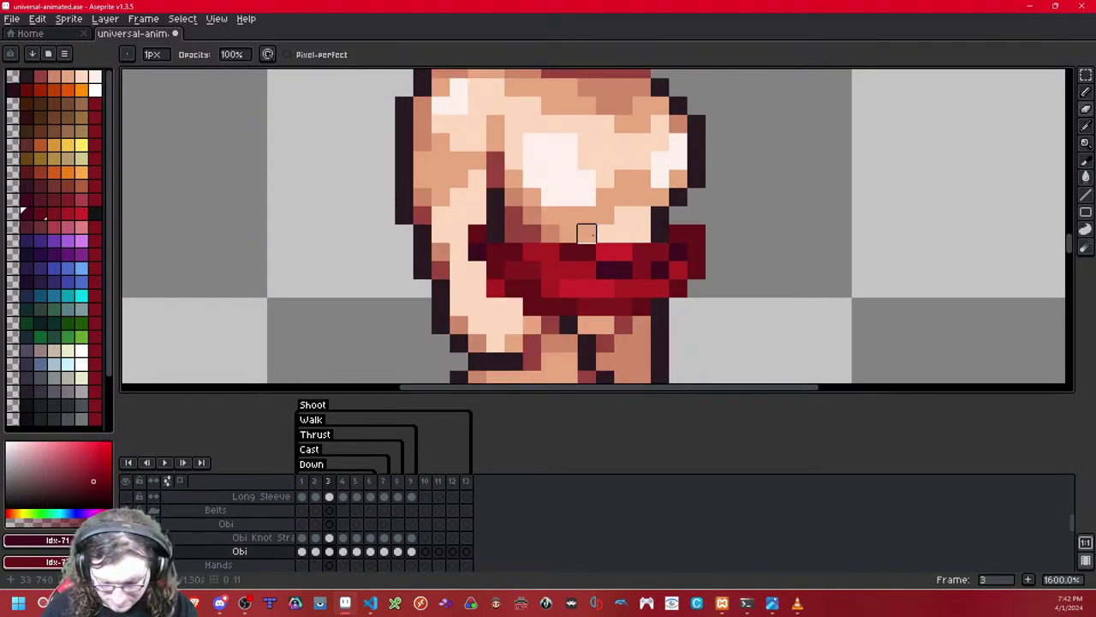
key(m)
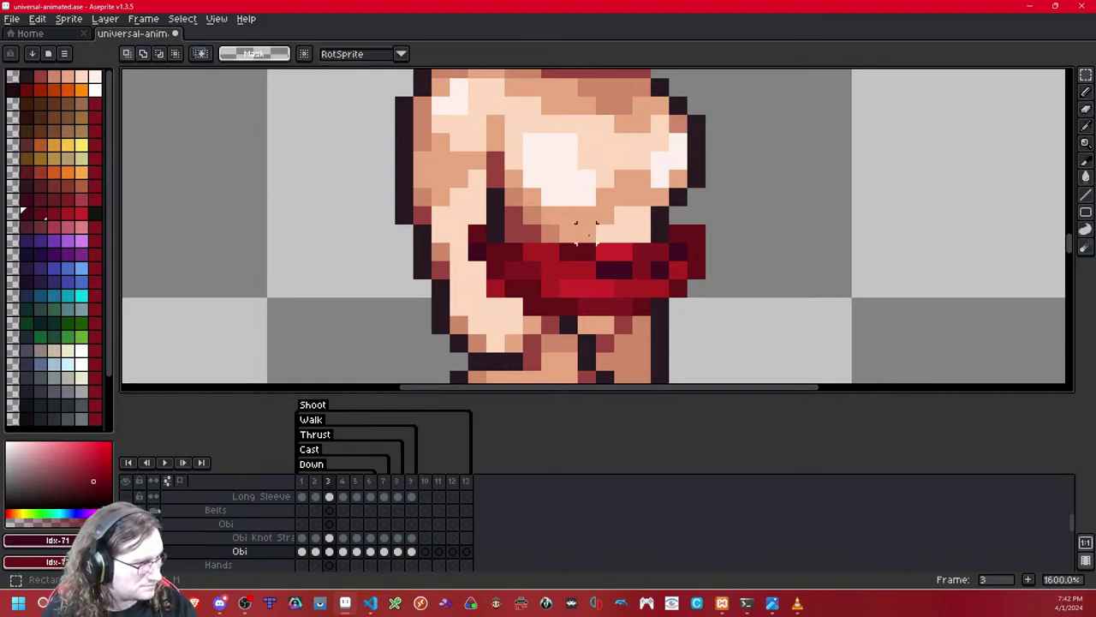
key(ctrl+v)
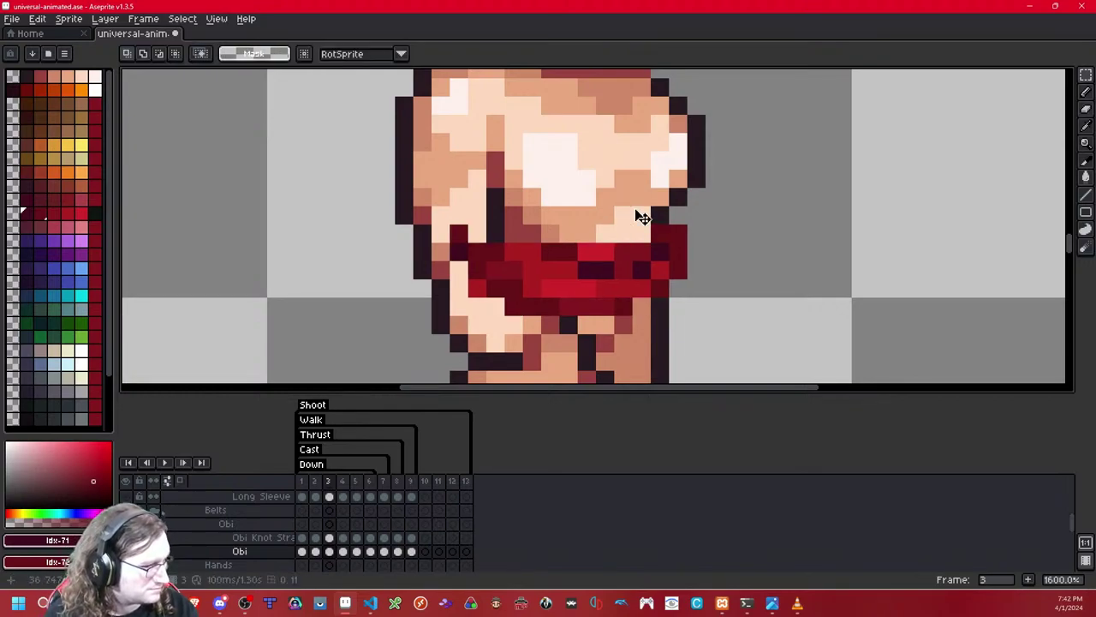
scroll(643, 217, down, 3)
scroll(643, 217, down, 1)
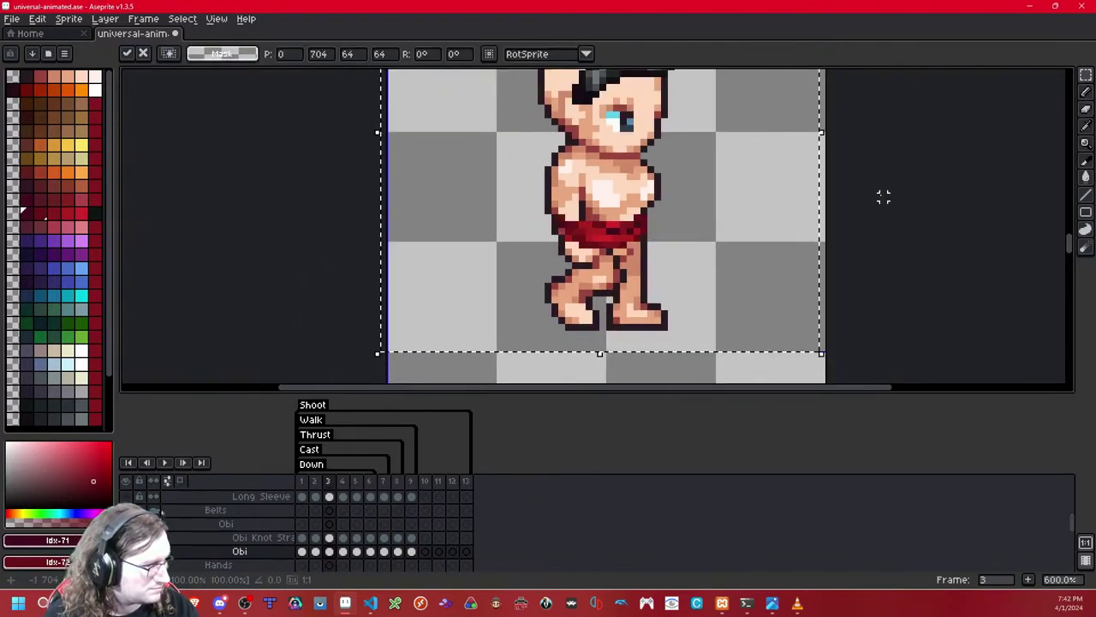
key(Return)
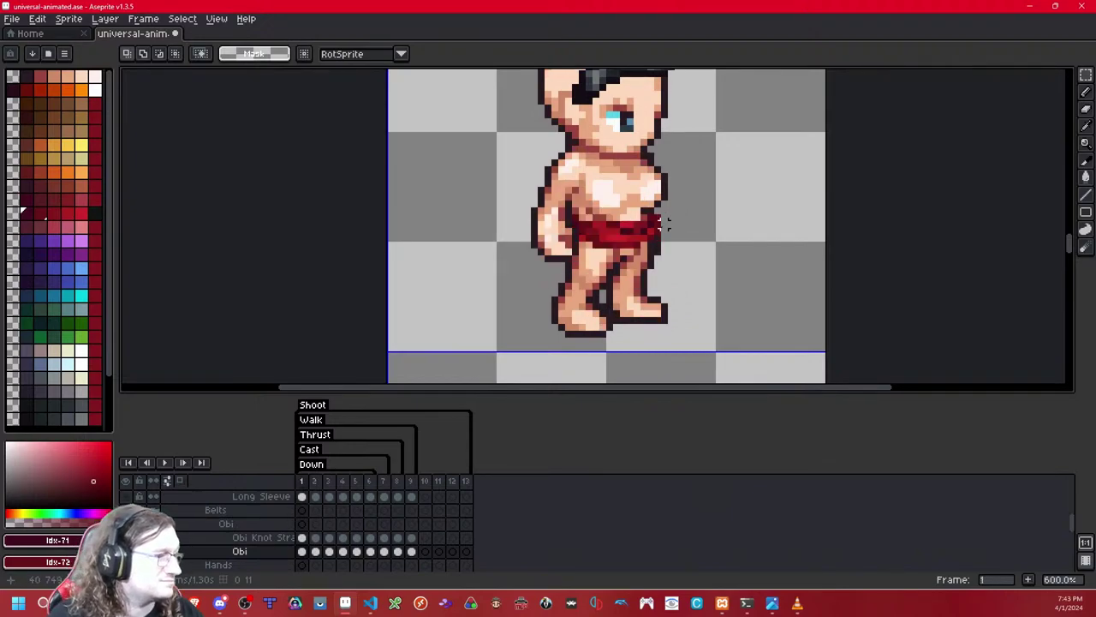
Step: Try to nudge the right-facing walk obi on frame 2 to the left
scroll(668, 222, up, 3)
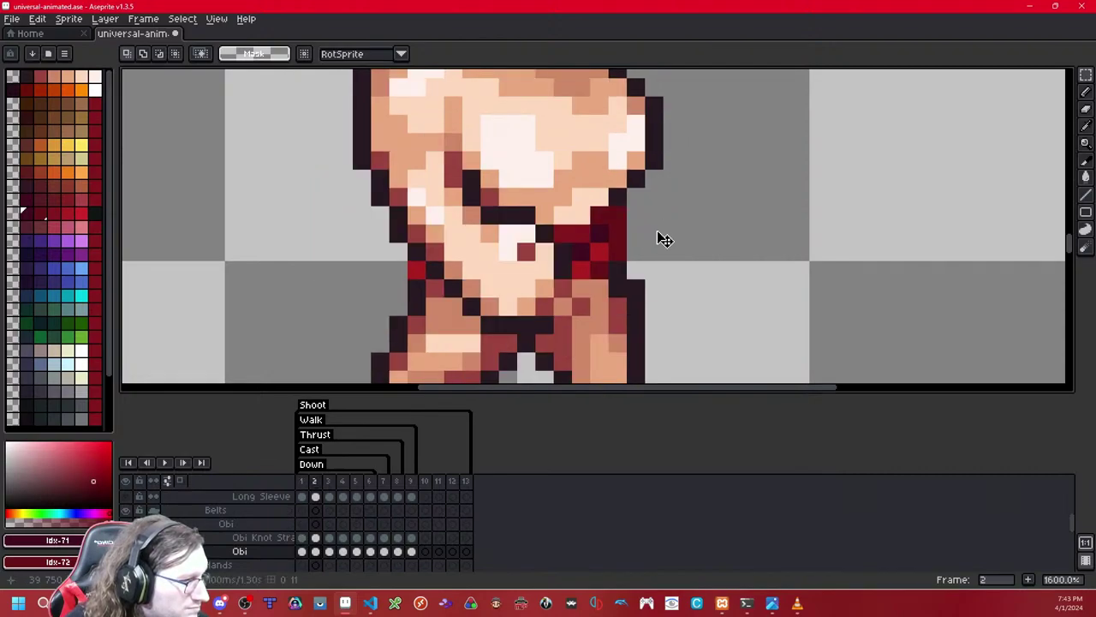
drag(664, 239, 675, 236)
key(Left)
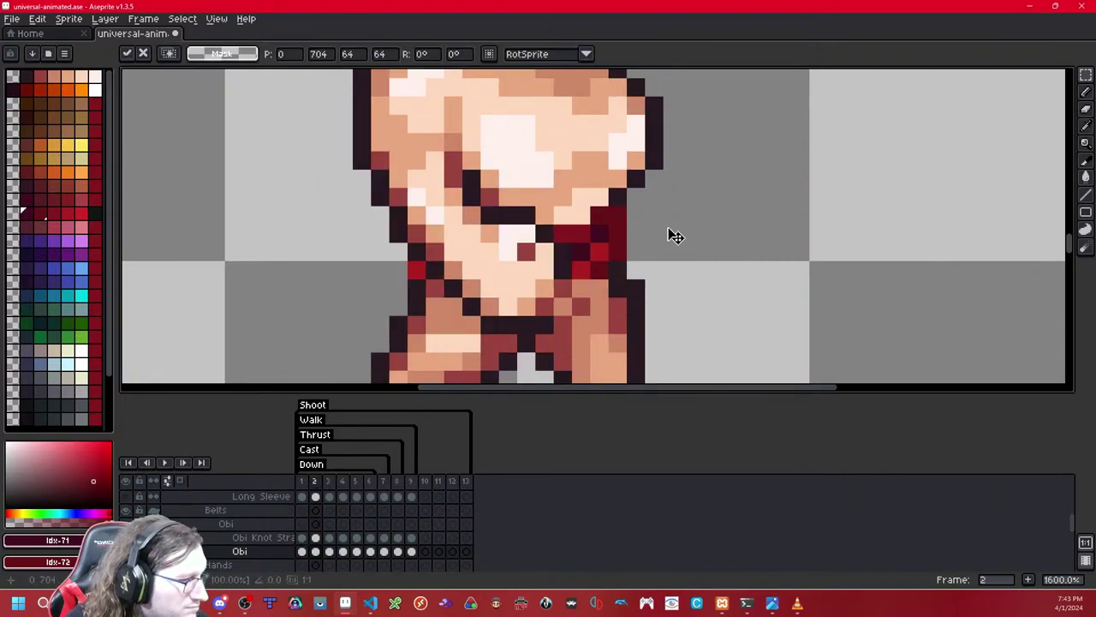
scroll(670, 230, down, 4)
click(898, 207)
Step: Erase the obi pixels that cover the near arm and hand on right-facing walk frame 3
key(Right)
scroll(626, 225, up, 4)
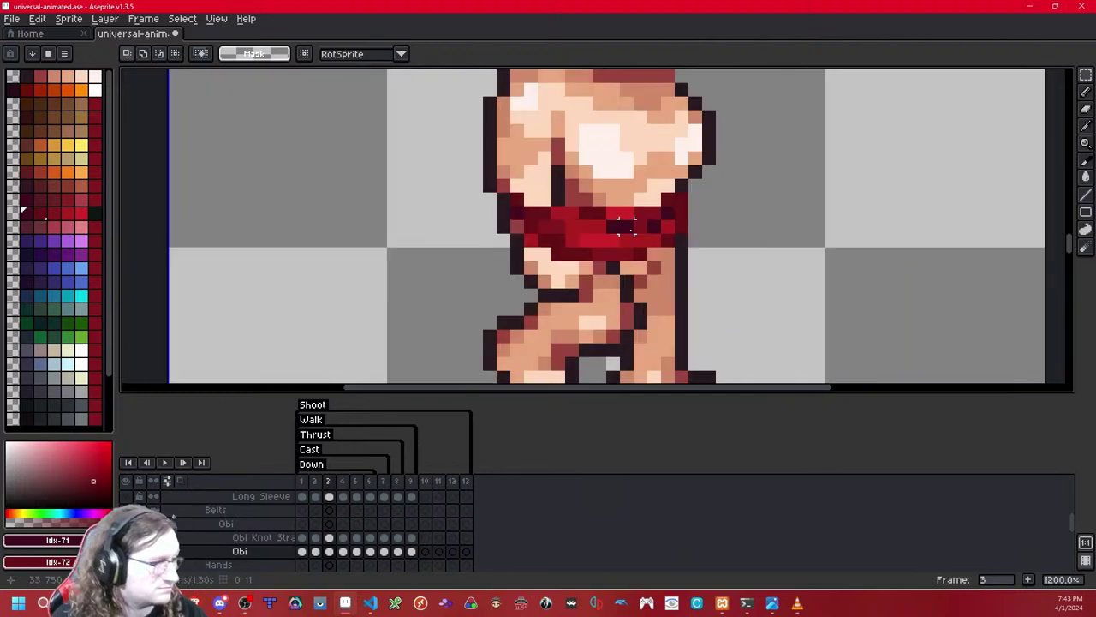
key(shift+x)
key(shift+x)
key(shift+x)
key(shift+x)
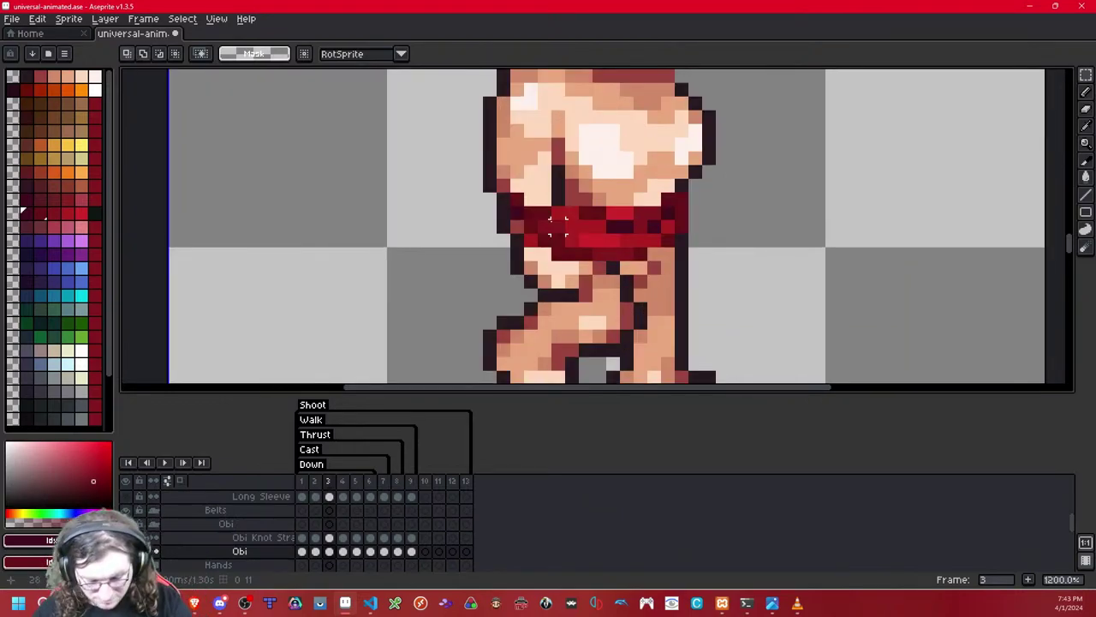
key(b)
drag(545, 199, 557, 253)
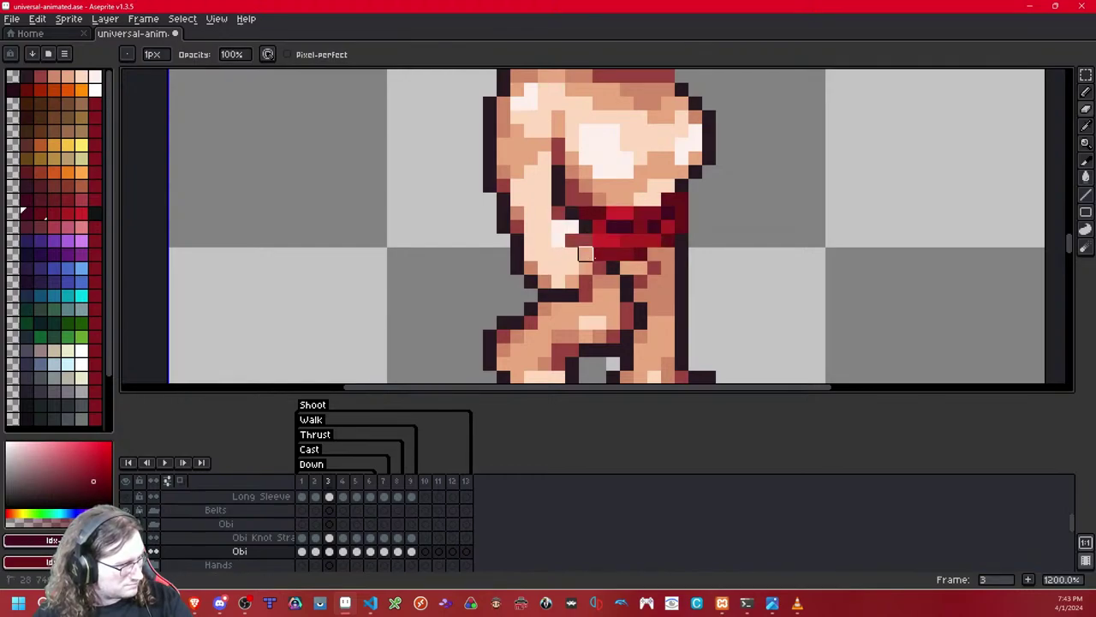
key(shift+x)
key(shift+x)
key(shift+x)
key(shift+x)
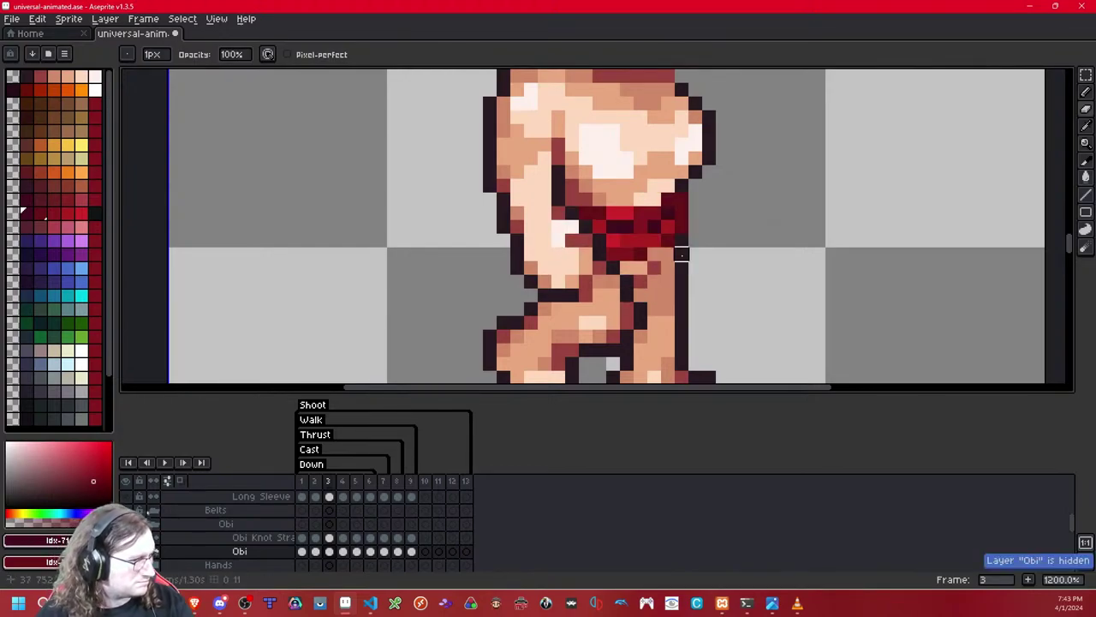
Step: Shift the right-facing walk obi on frame 4 one pixel to the left
key(period)
click(1086, 75)
double_click(854, 221)
key(Left)
key(Left)
key(Right)
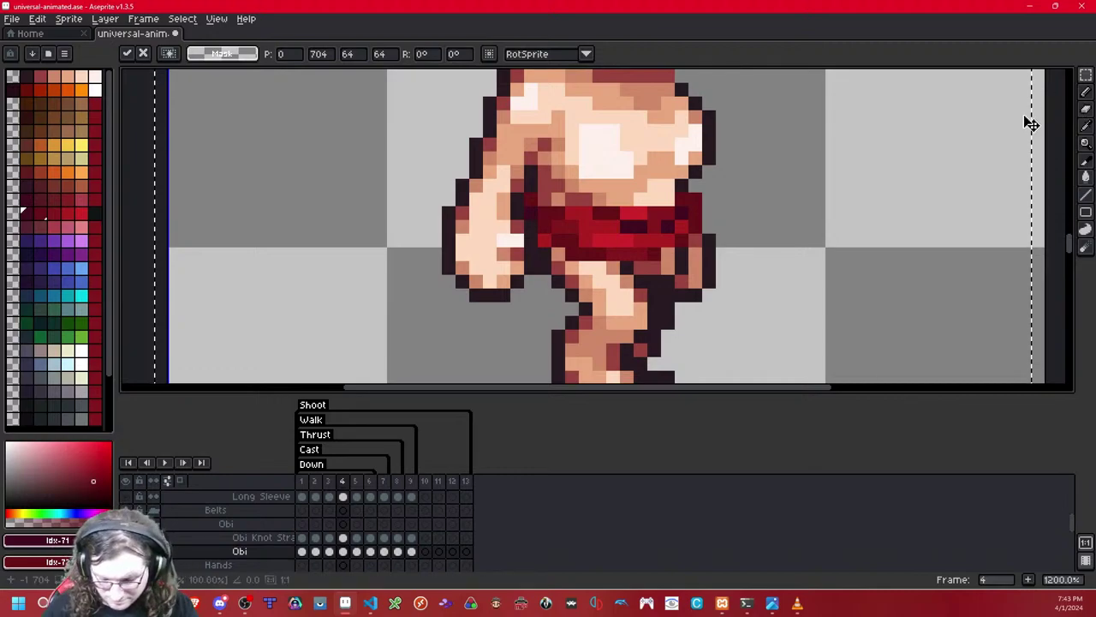
Step: Check the fit of the right-facing walk obi on frame 4 against the bare body and the neighbouring frames
key(e)
key(shift+x)
key(shift+x)
key(shift+x)
key(shift+x)
key(shift+x)
key(shift+x)
key(shift+x)
key(shift+x)
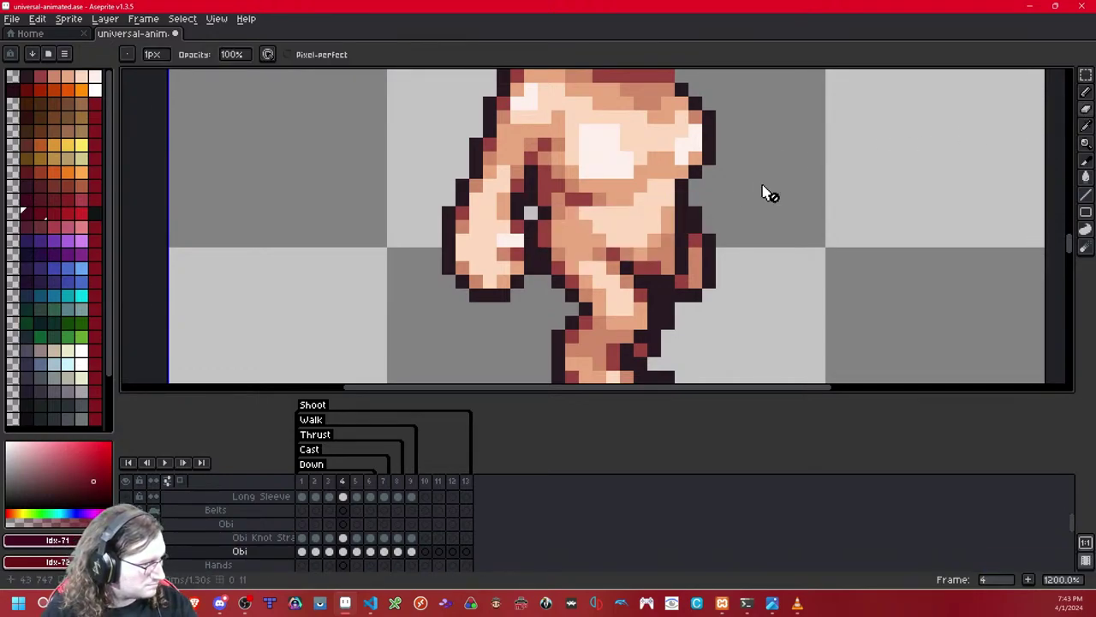
key(h)
key(h)
key(h)
key(h)
key(h)
key(h)
scroll(719, 151, down, 8)
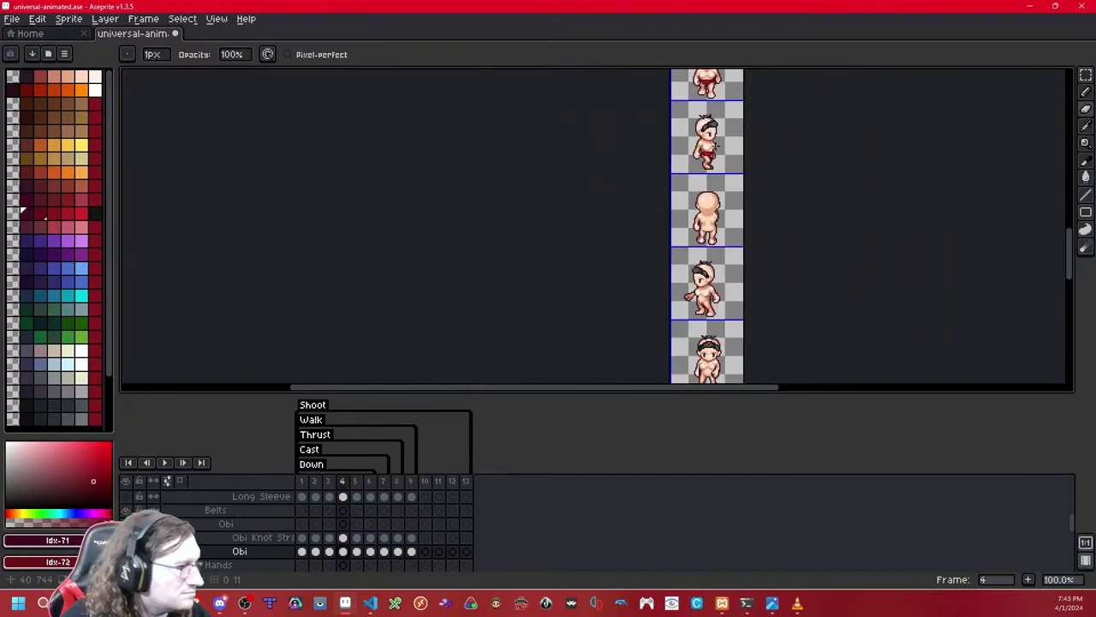
key(Left)
key(Right)
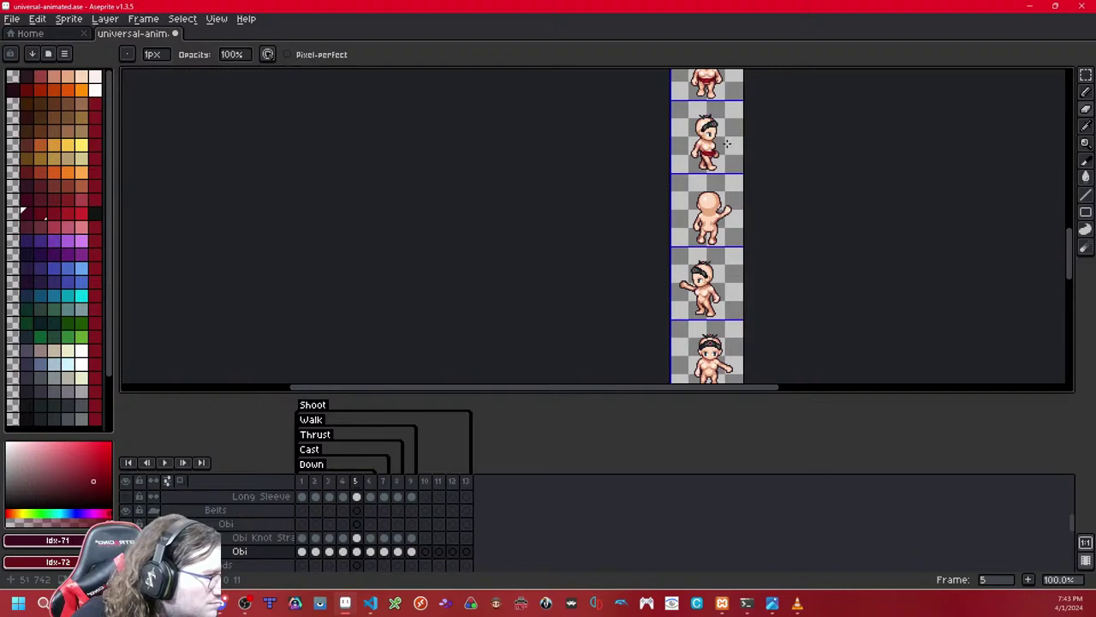
Step: Shift the right-facing walk obi on frame 5 two pixels left and erase the pixels overhanging the rear hip
scroll(728, 144, up, 8)
key(ctrl+v)
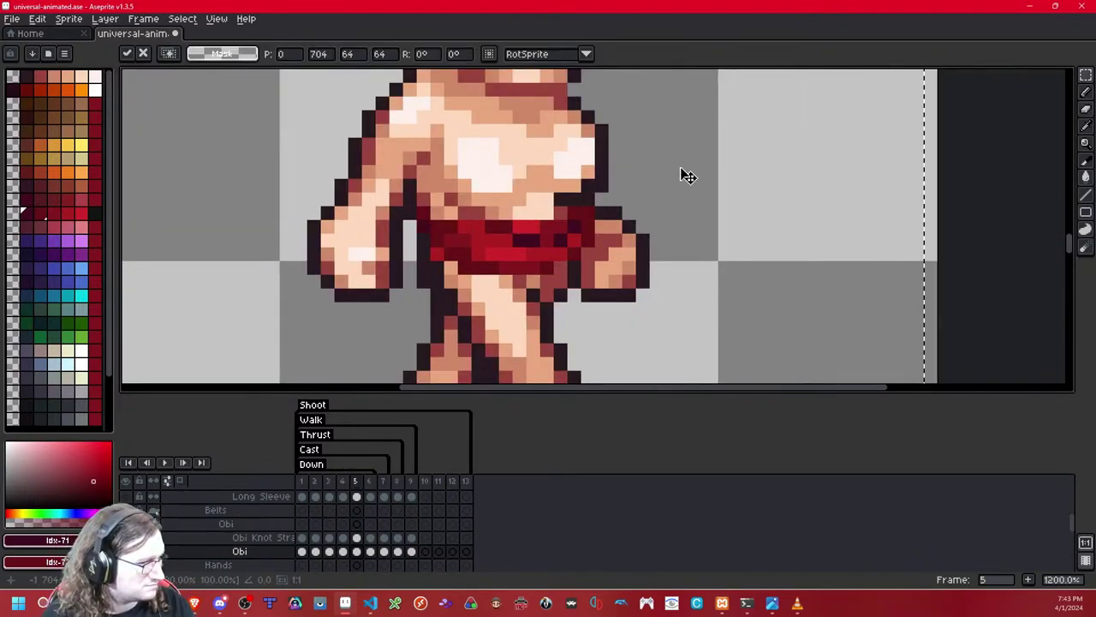
click(827, 171)
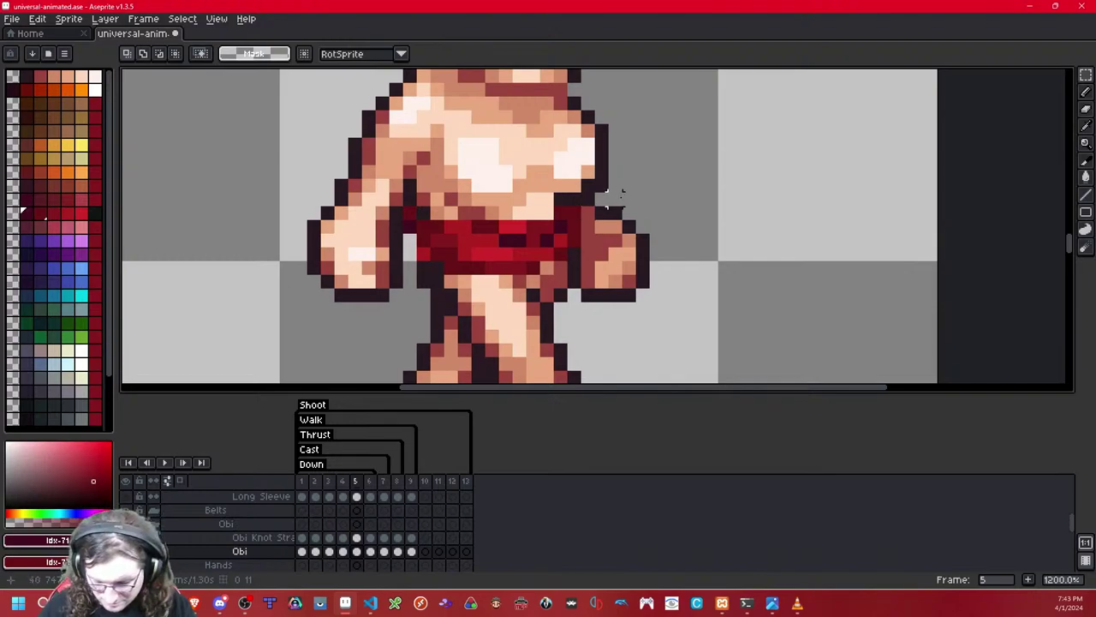
key(e)
drag(410, 213, 410, 253)
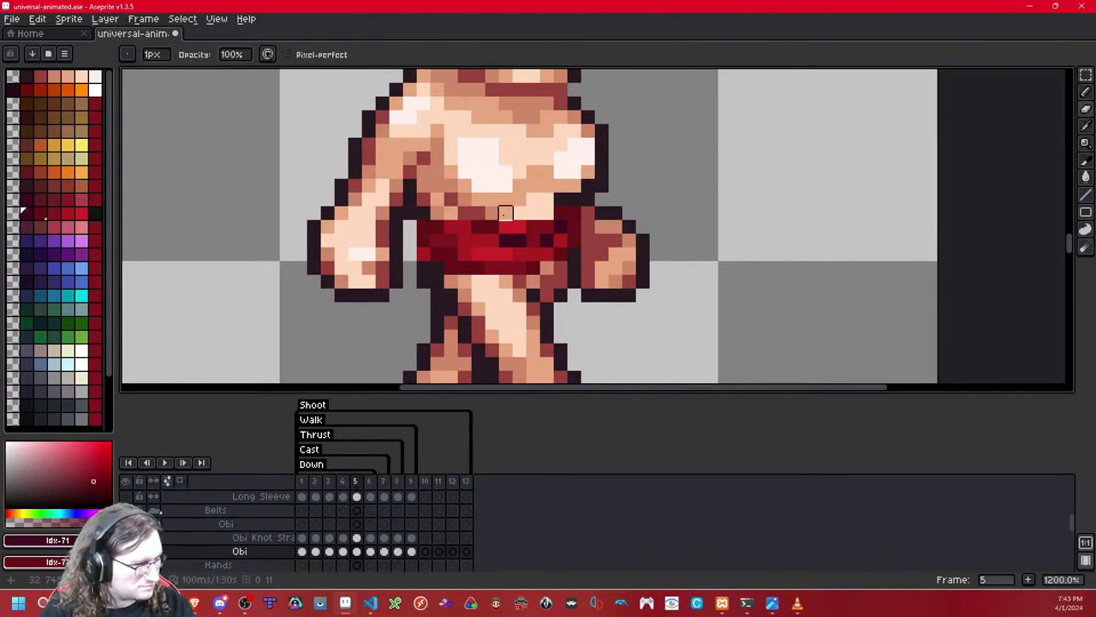
Step: Shift the right-facing walk obi on frame 6 two pixels left and erase the pixels overhanging the rear hip
key(Right)
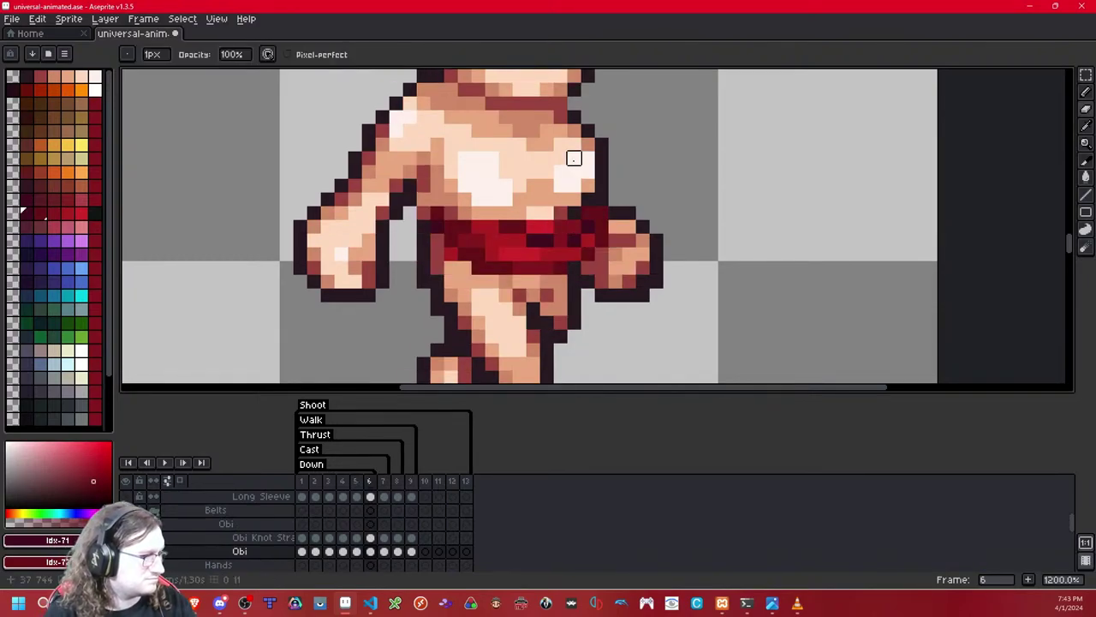
key(m)
double_click(619, 179)
key(Left)
key(Left)
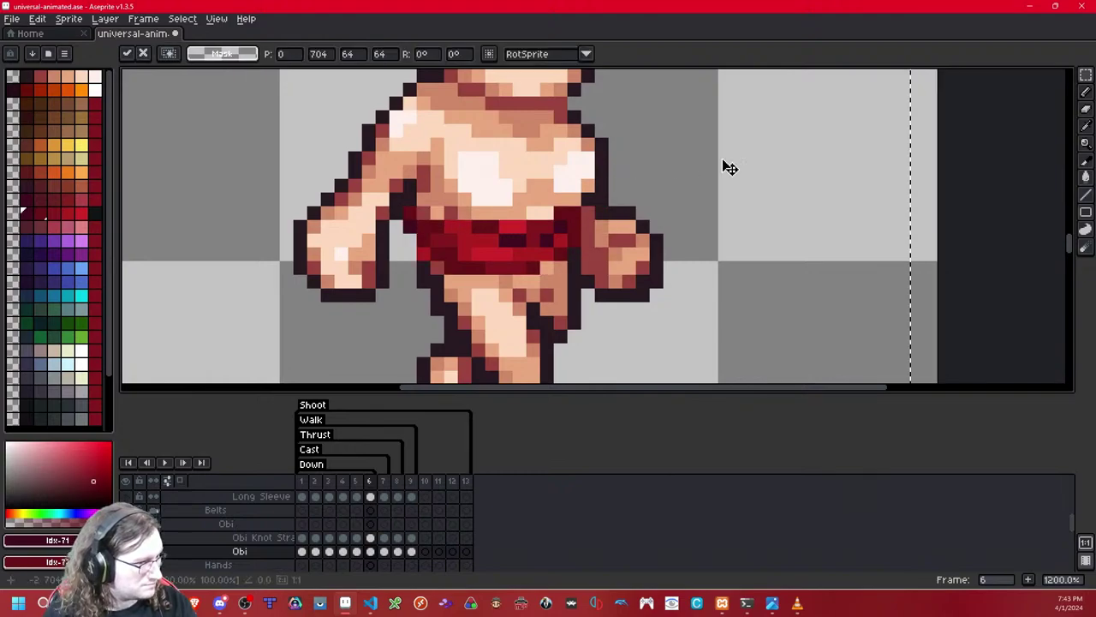
key(Return)
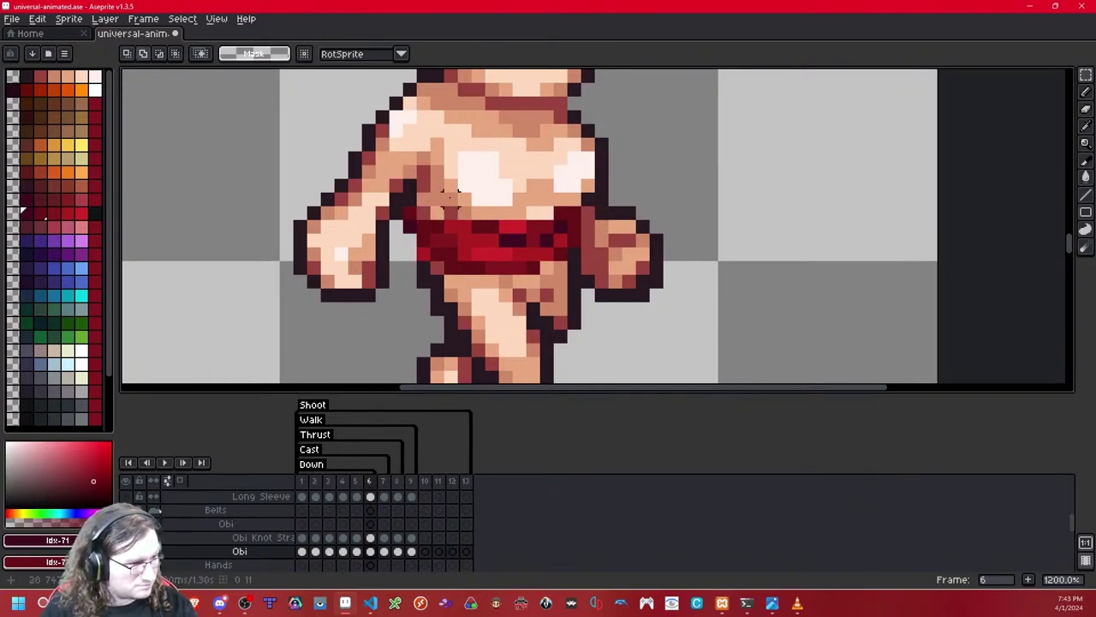
key(b)
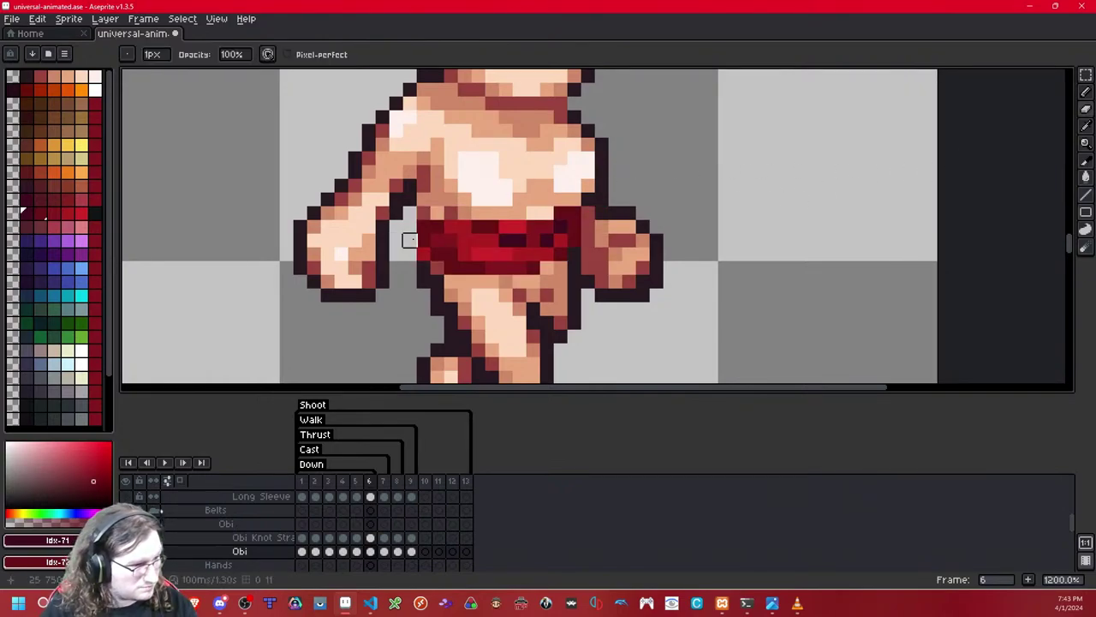
Step: Shift the right-facing walk obi on frame 7 two pixels left and clean its overhanging rear edge
key(Right)
key(ctrl+a)
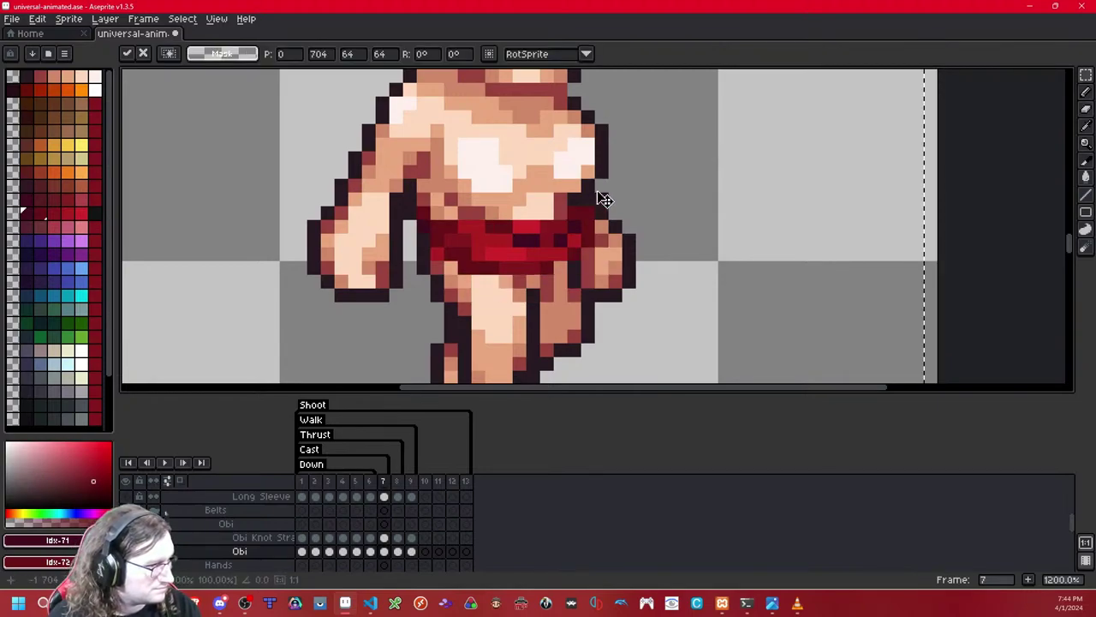
key(Left)
click(958, 199)
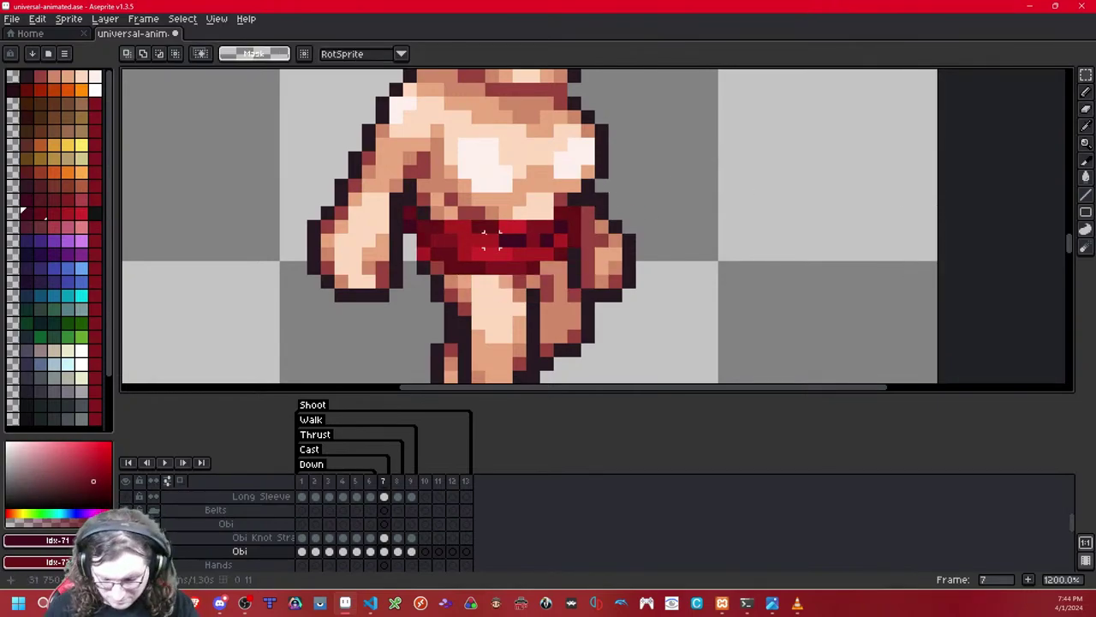
key(e)
Step: Shift the right-facing walk obi on frame 8 two pixels to the left
key(.)
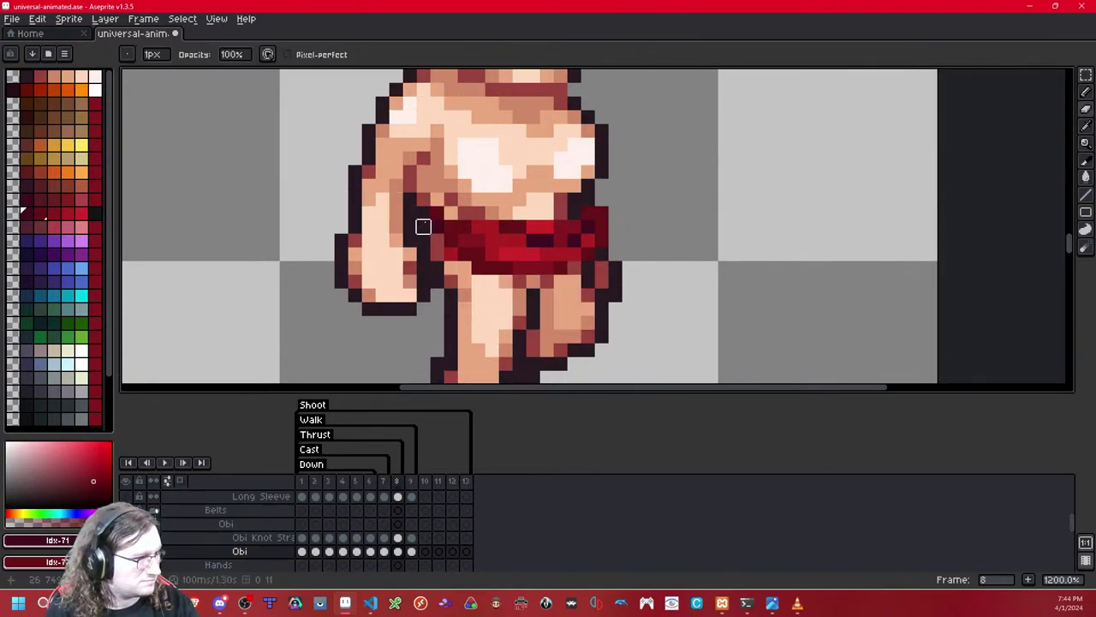
key(m)
double_click(630, 185)
key(Left)
key(Left)
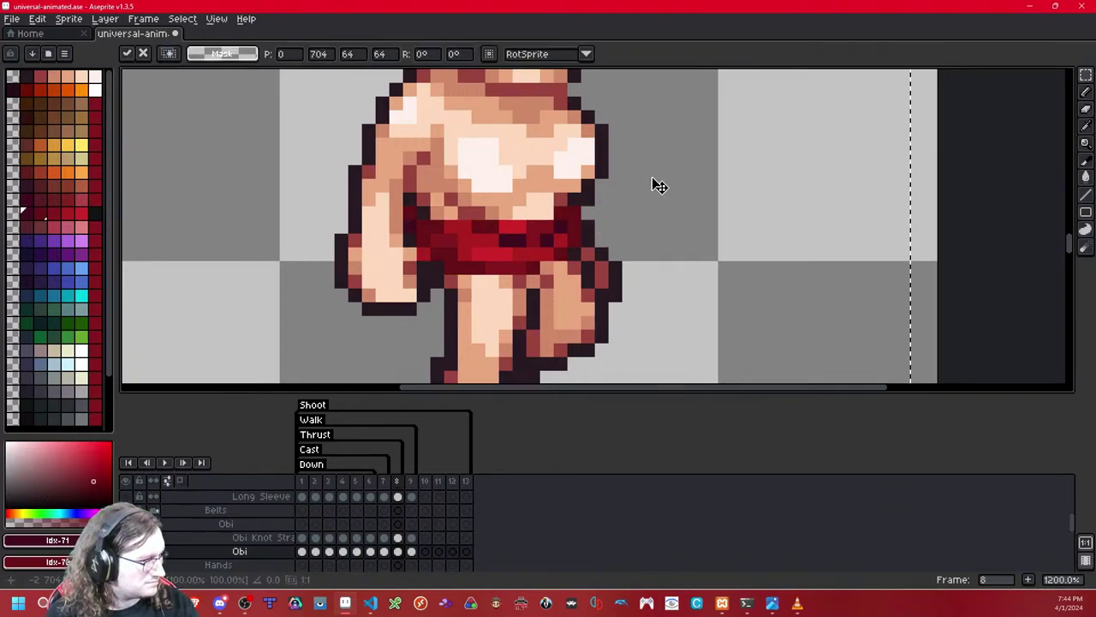
key(Right)
key(Right)
key(Left)
key(Left)
key(ctrl+d)
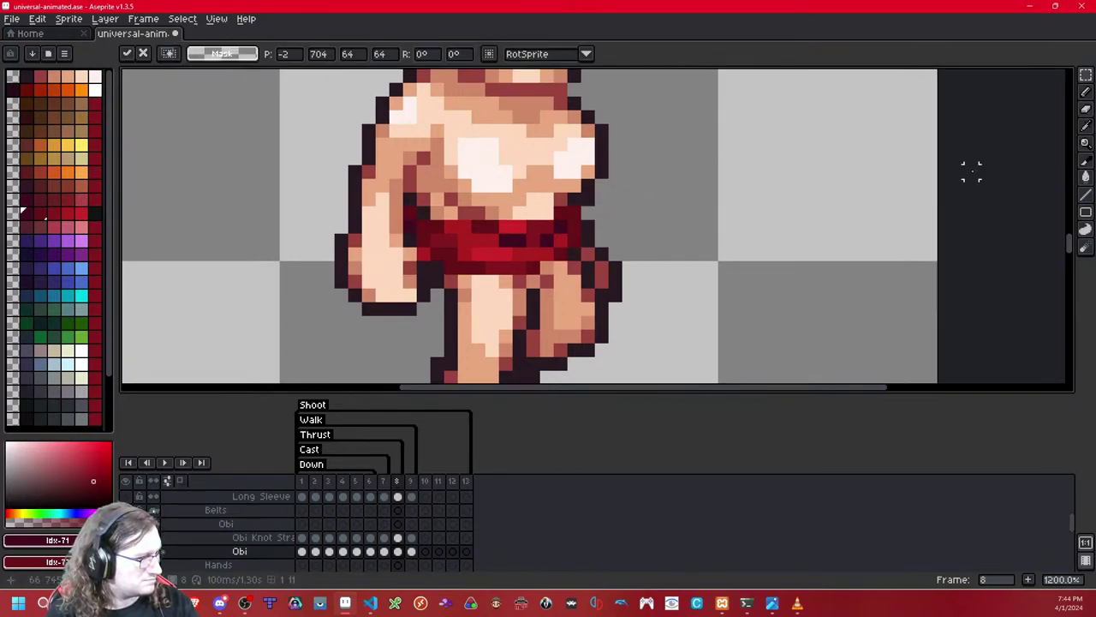
Step: Compare the obi with the body on right-facing walk frame 8 and erase its pixels overlapping the outline beside the arm
key(shift+x)
key(shift+x)
key(shift+x)
key(shift+x)
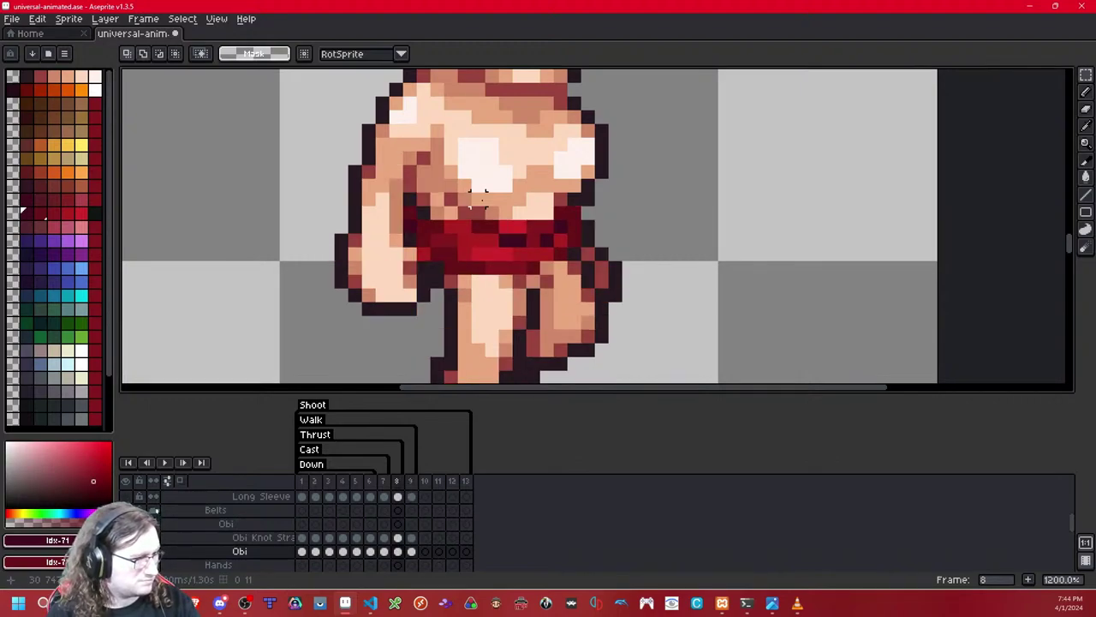
key(shift+x)
key(shift+x)
key(e)
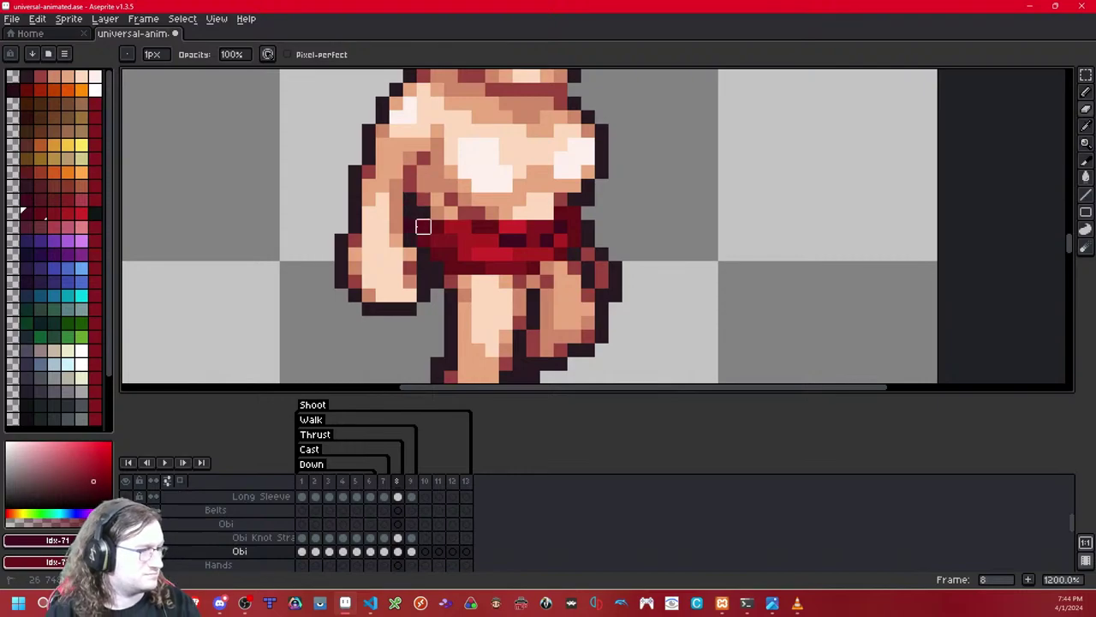
Step: Shift the right-facing walk obi on frame 9 two pixels to the left
key(Right)
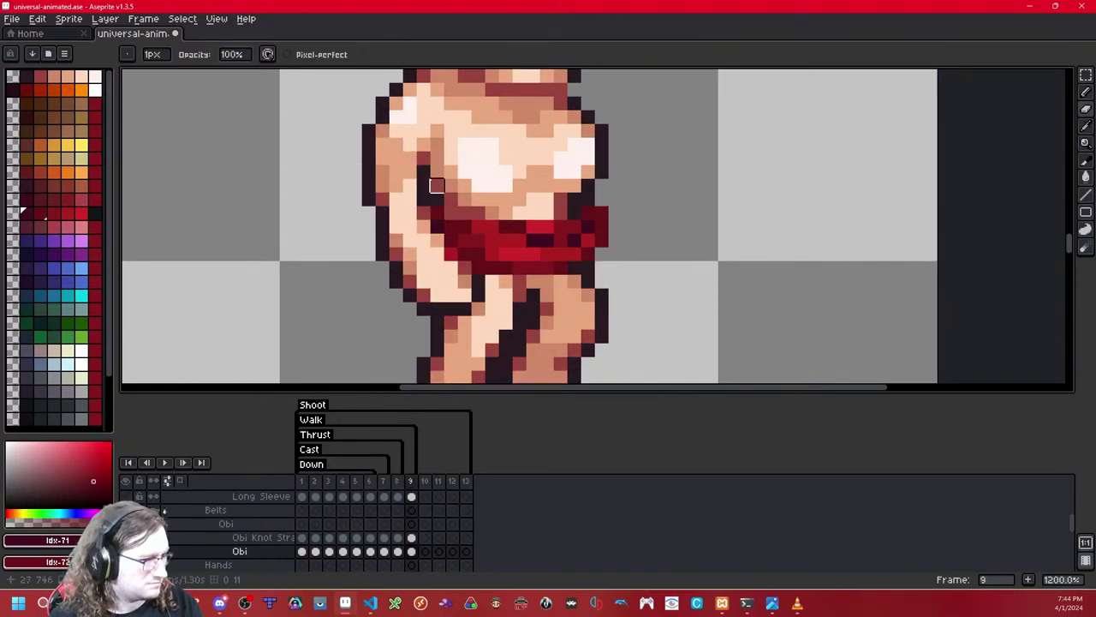
key(m)
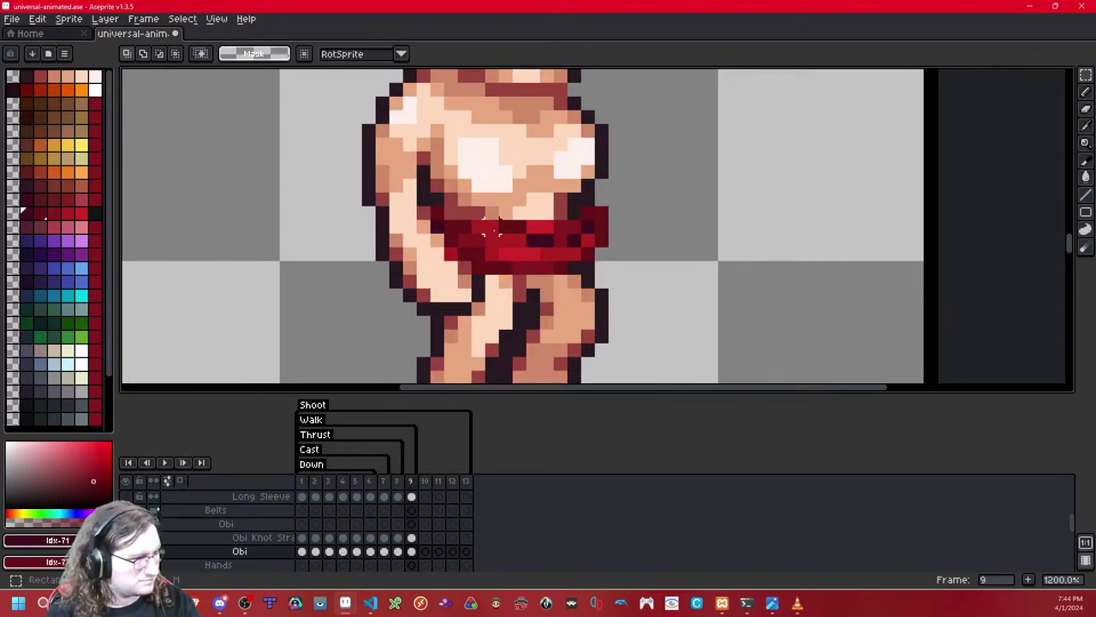
double_click(495, 231)
key(Left)
key(Left)
key(Right)
key(Left)
key(Left)
key(Left)
key(Right)
key(Right)
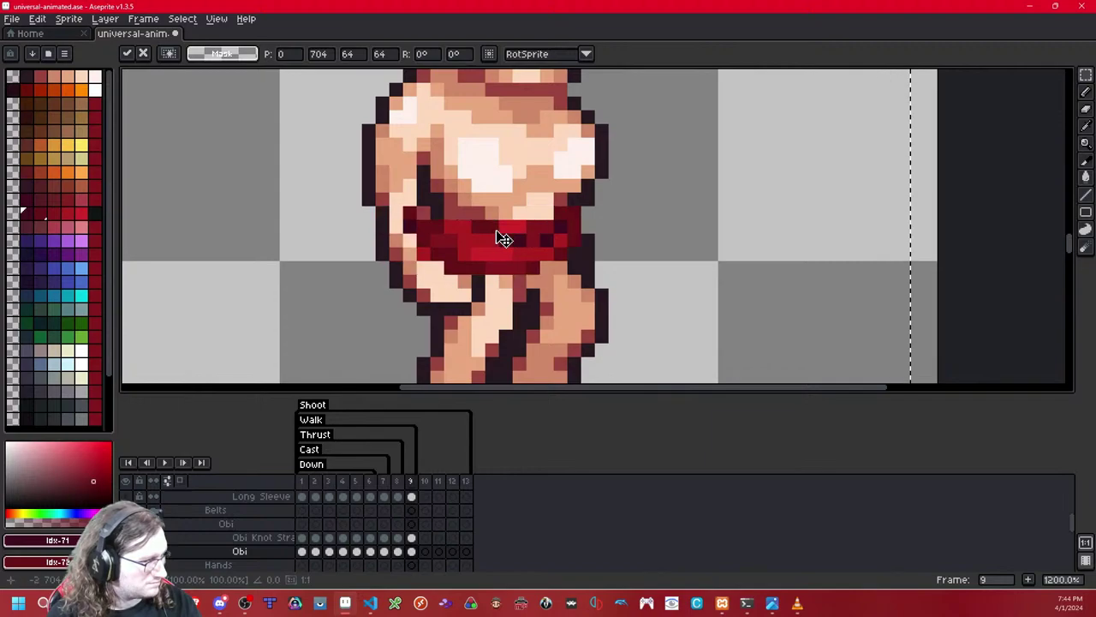
key(ctrl+d)
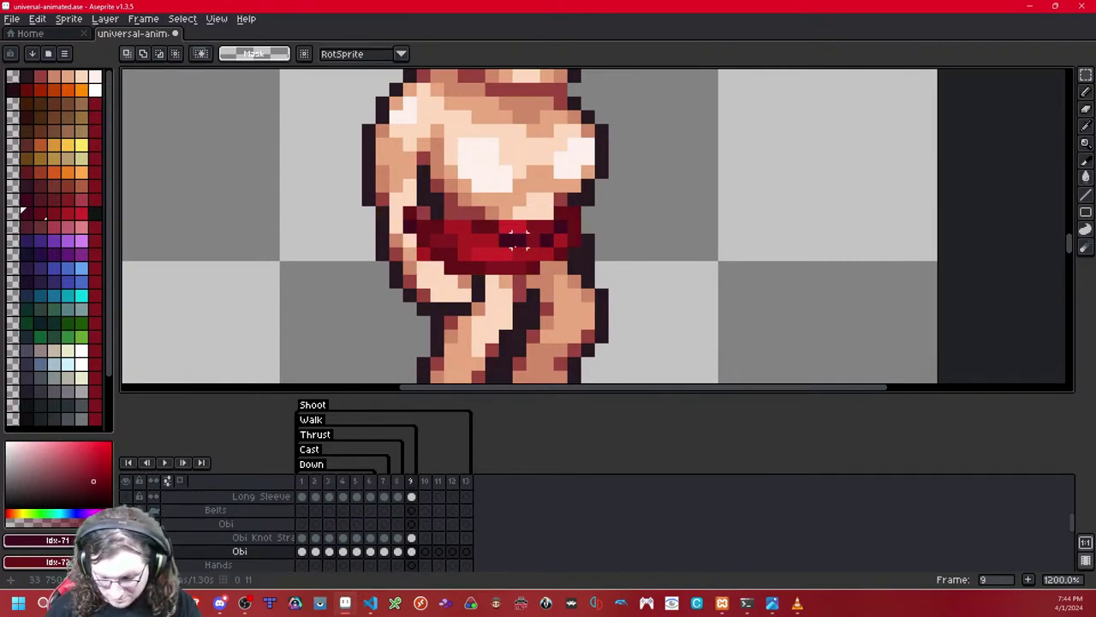
Step: Compare the obi with the body on right-facing walk frame 9 and erase its pixels overlapping the arm
key(e)
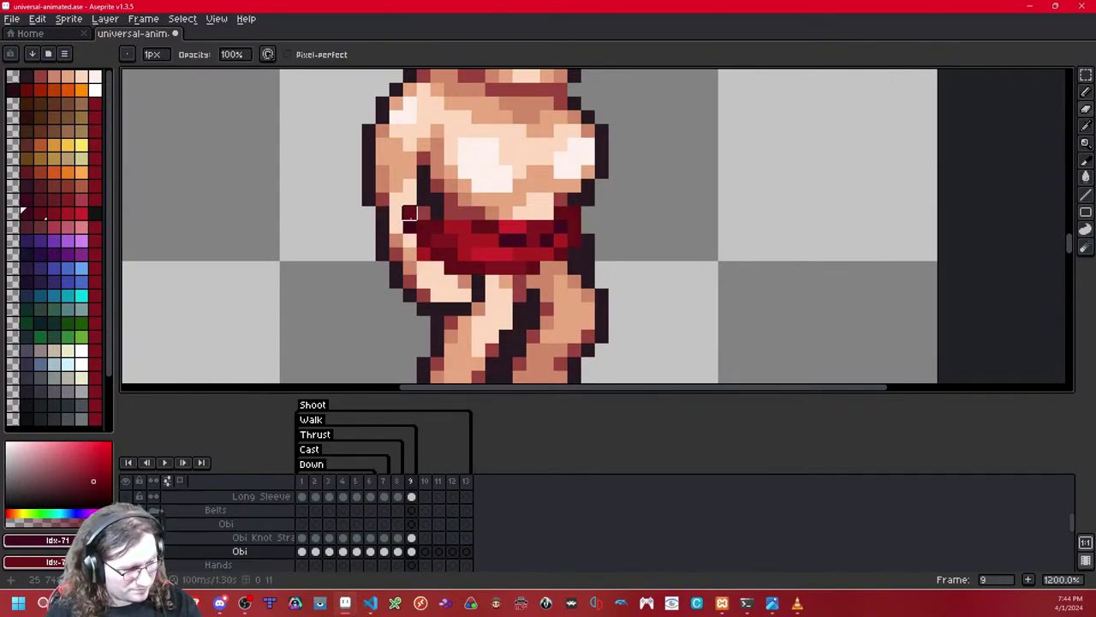
mouse_move(423, 254)
mouse_down()
mouse_move(423, 212)
mouse_move(437, 199)
mouse_move(437, 268)
mouse_up()
key(shift+x)
click(436, 200)
key(shift+x)
key(shift+x)
key(shift+x)
drag(451, 226, 451, 295)
key(shift+x)
key(h)
scroll(463, 309, down, 6)
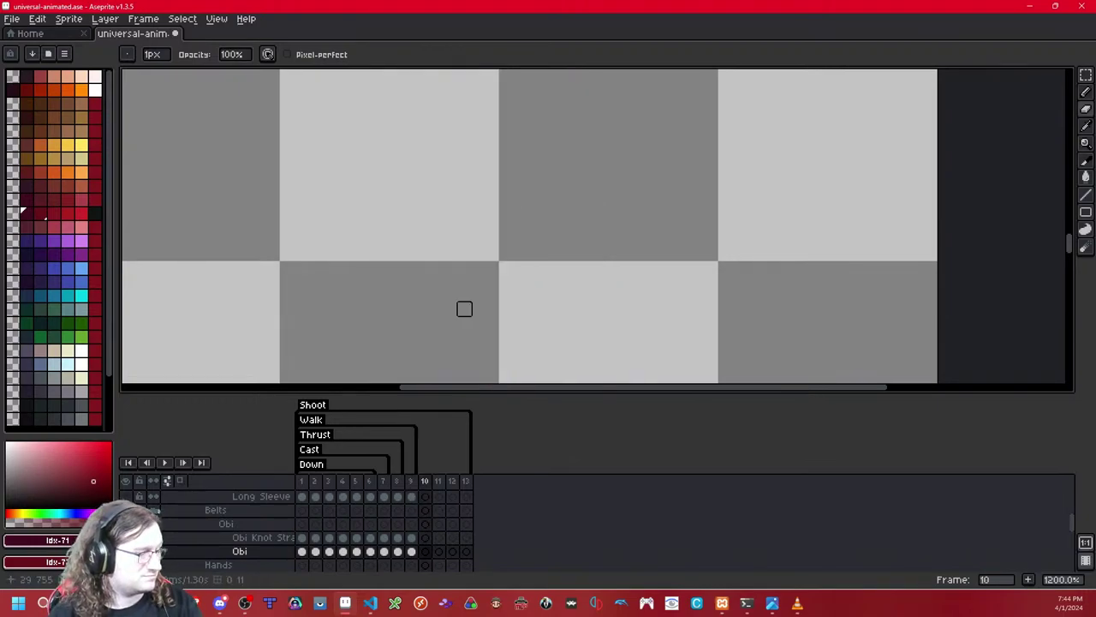
Step: Play back the walk animation to check the right-facing obi across its frames
click(164, 463)
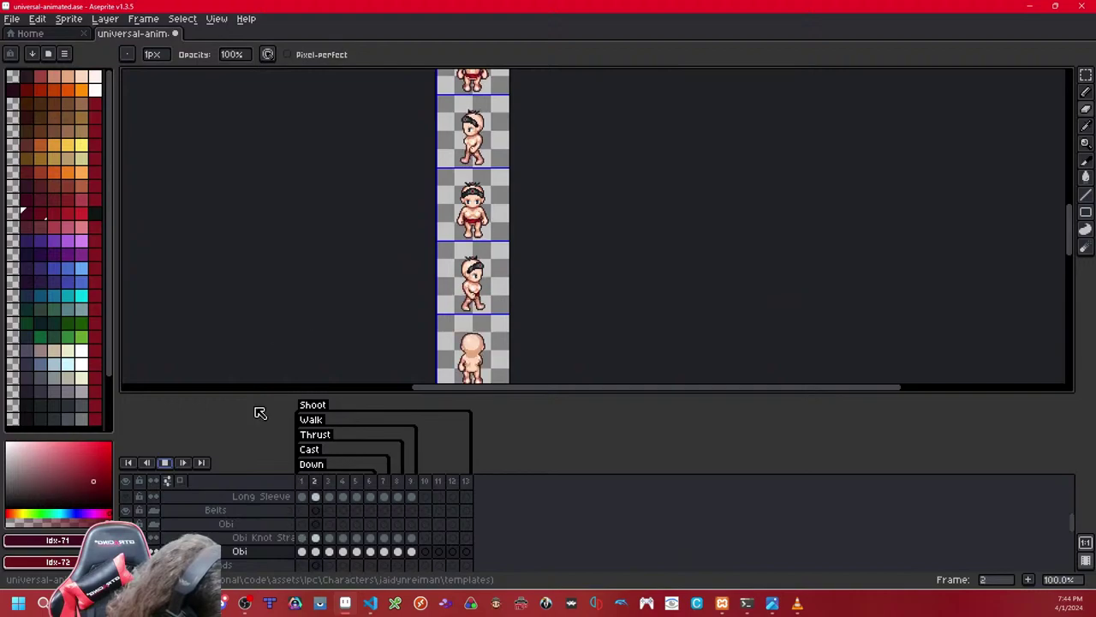
click(159, 466)
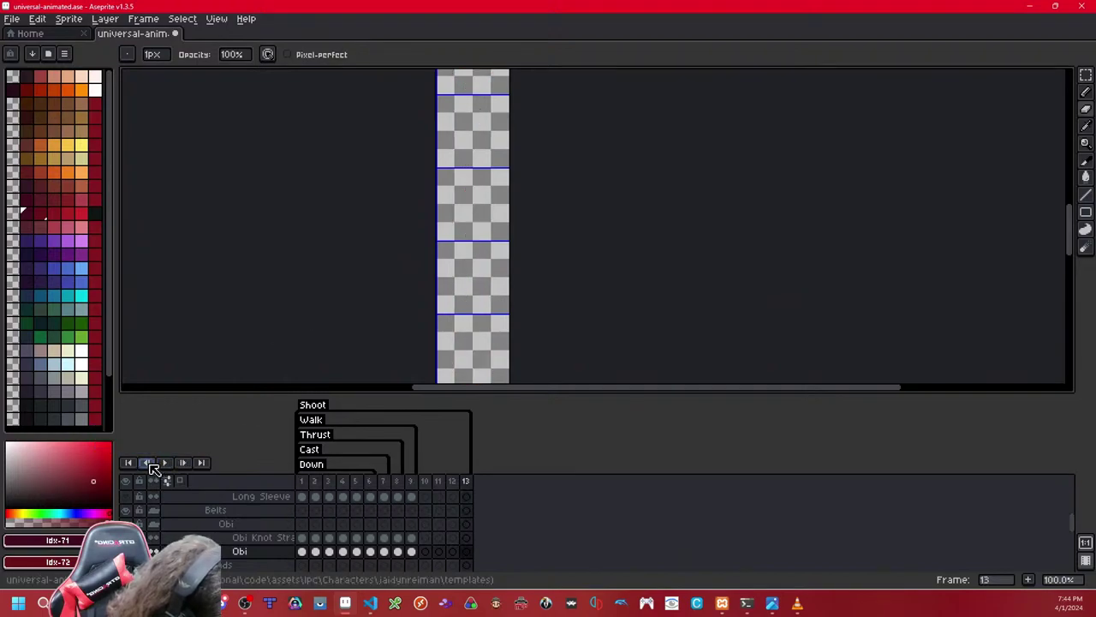
click(154, 467)
click(150, 465)
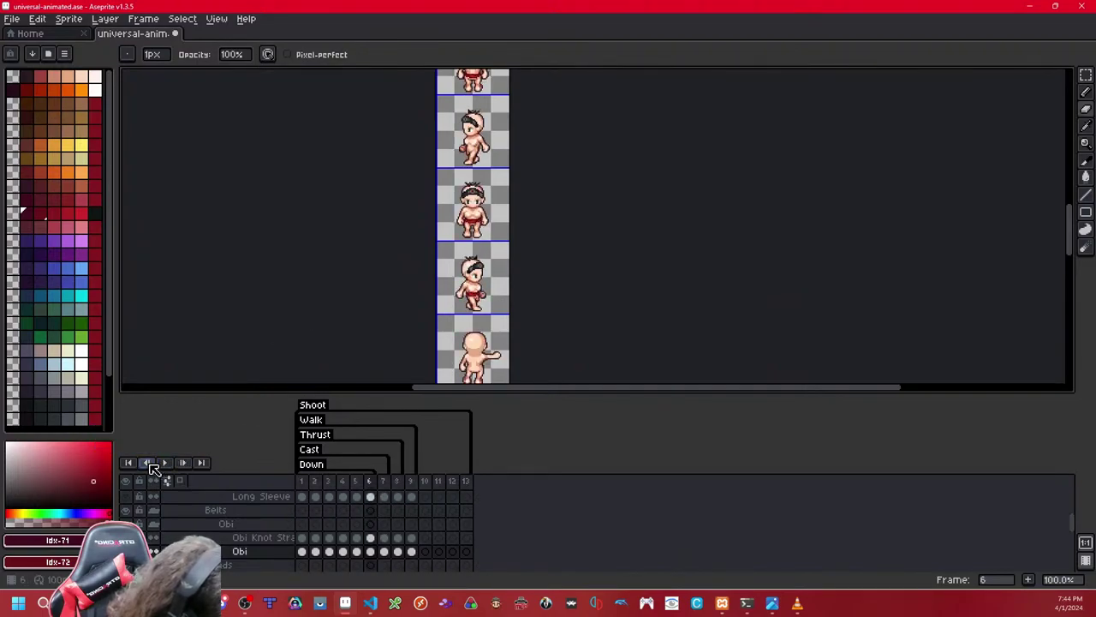
Step: Move the right-facing walk obi on frame 6 down one pixel
scroll(428, 308, up, 5)
scroll(635, 258, up, 1)
key(m)
double_click(672, 223)
key(Down)
click(972, 169)
key(Left)
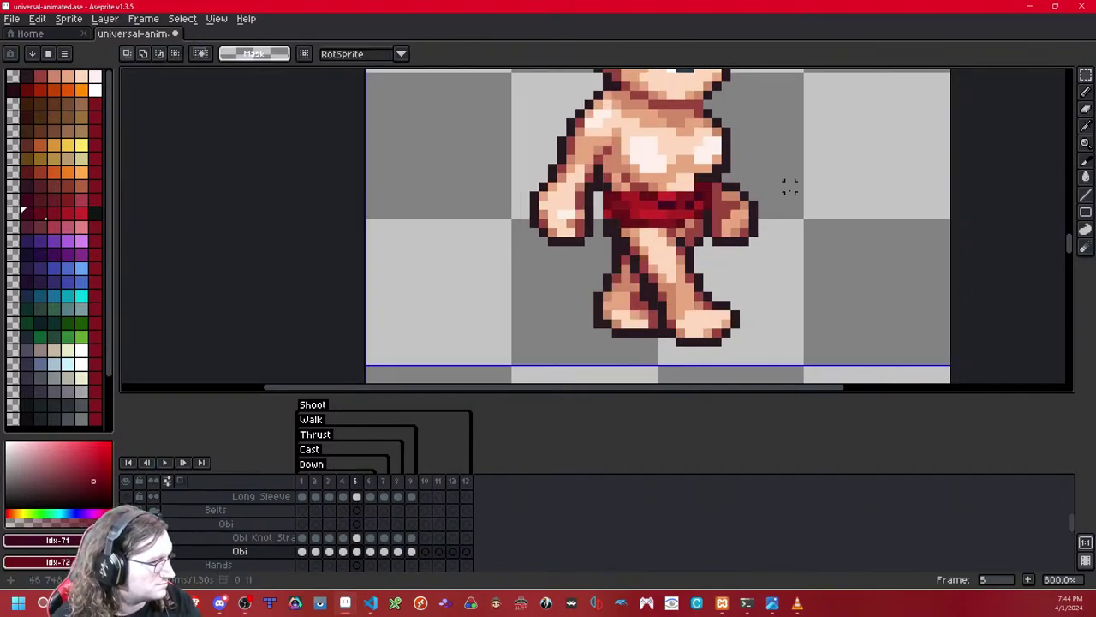
Step: Step through and play the walk animation, examining the obi's alignment in the different directions
key(comma)
key(comma)
key(comma)
key(Left)
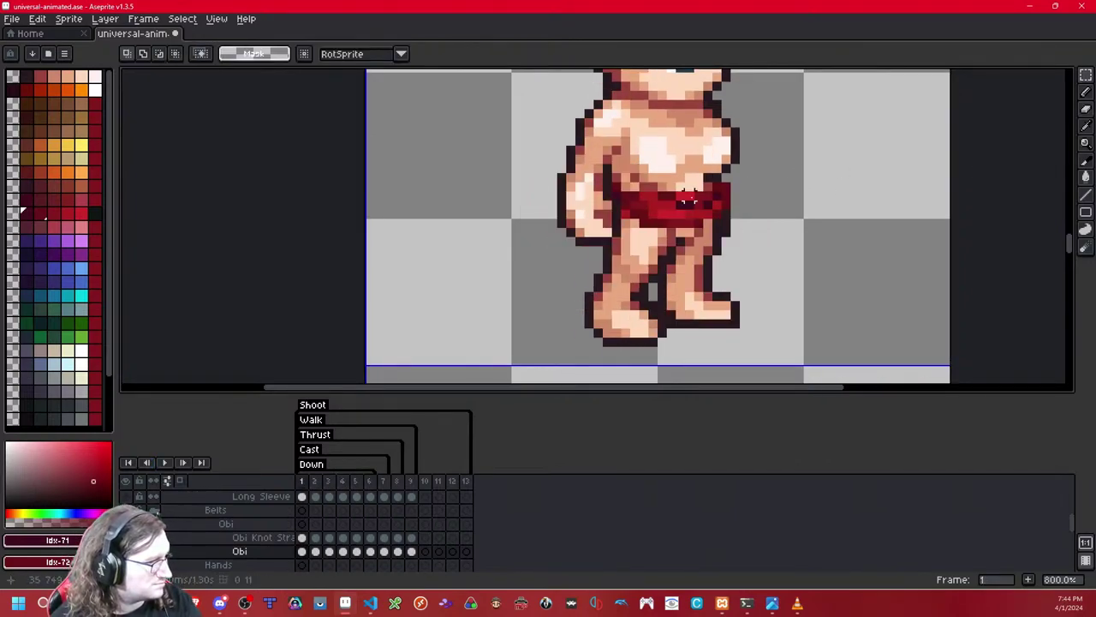
scroll(689, 201, down, 8)
scroll(689, 201, up, 1)
key(Right)
key(Right)
key(Right)
key(Right)
key(Right)
key(Right)
key(Right)
key(Right)
key(Right)
key(Left)
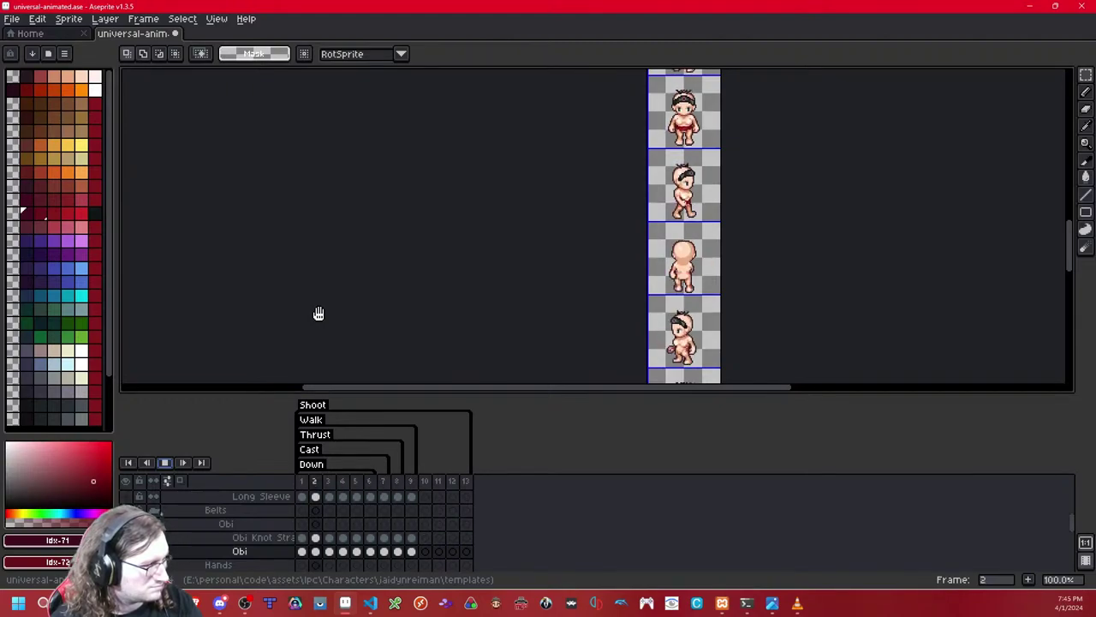
drag(521, 210, 438, 314)
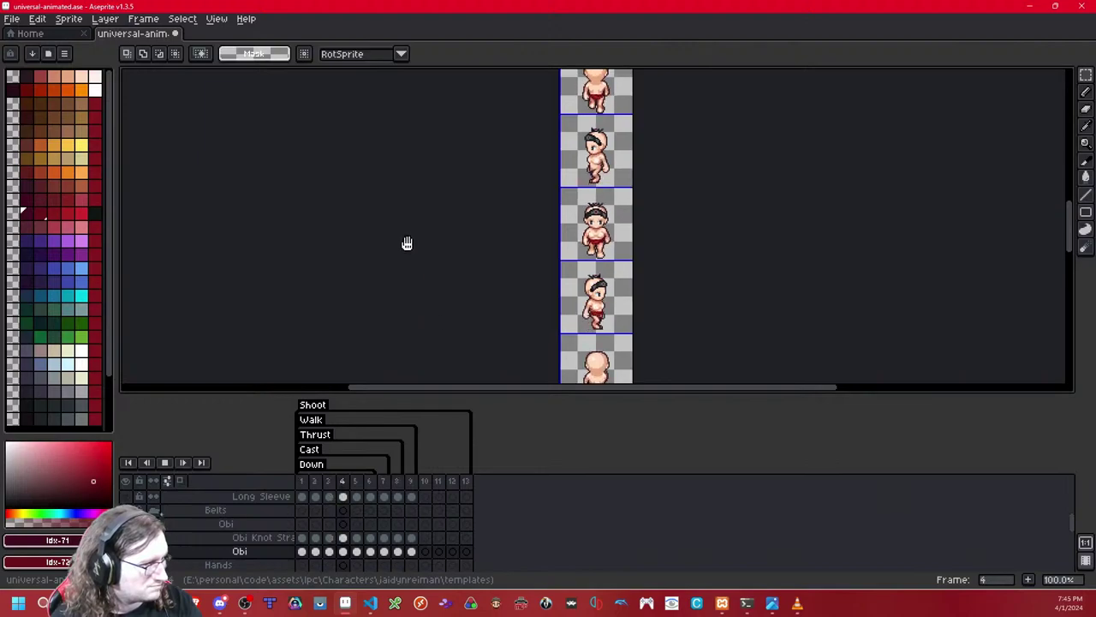
click(165, 462)
Step: Copy the right-facing walk obi on frame 2 into the left-facing cell of the same frame
key(Right)
key(Right)
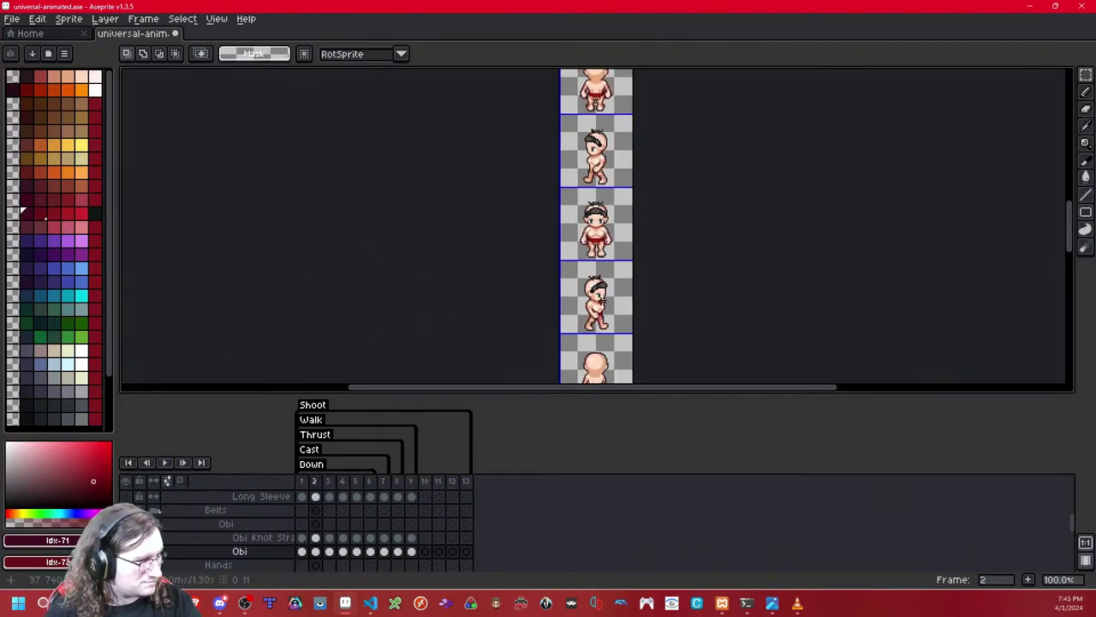
double_click(618, 297)
key(ctrl+c)
key(ctrl+v)
key(shift+Up)
key(shift+Up)
key(shift+Up)
key(shift+Down)
click(688, 296)
Step: Place copies of the right-facing walk obi in the left-facing cells on frames 3 and 4
key(Right)
double_click(617, 319)
key(Up)
key(Up)
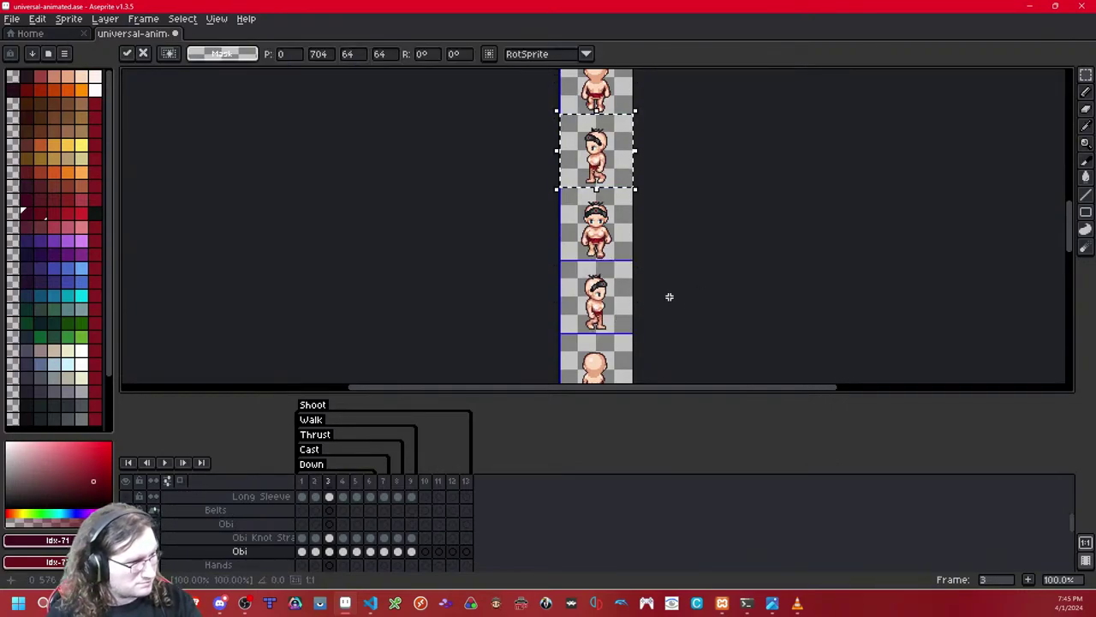
key(Return)
key(Right)
drag(606, 289, 572, 286)
key(Up)
key(Up)
key(Return)
Step: Place copies of the right-facing walk obi in the left-facing cells on frames 5 and 6
key(Right)
key(Up)
key(Up)
key(Return)
key(Right)
key(Up)
key(Up)
key(Return)
Step: Place copies of the right-facing walk obi in the left-facing cells on frames 7 and 8
key(Right)
key(Up)
key(Up)
key(Return)
key(Right)
key(Up)
key(Up)
key(Return)
Step: Place the right-facing walk obi in the left-facing cell on frame 9 and save the sprite
key(Right)
key(Up)
key(Up)
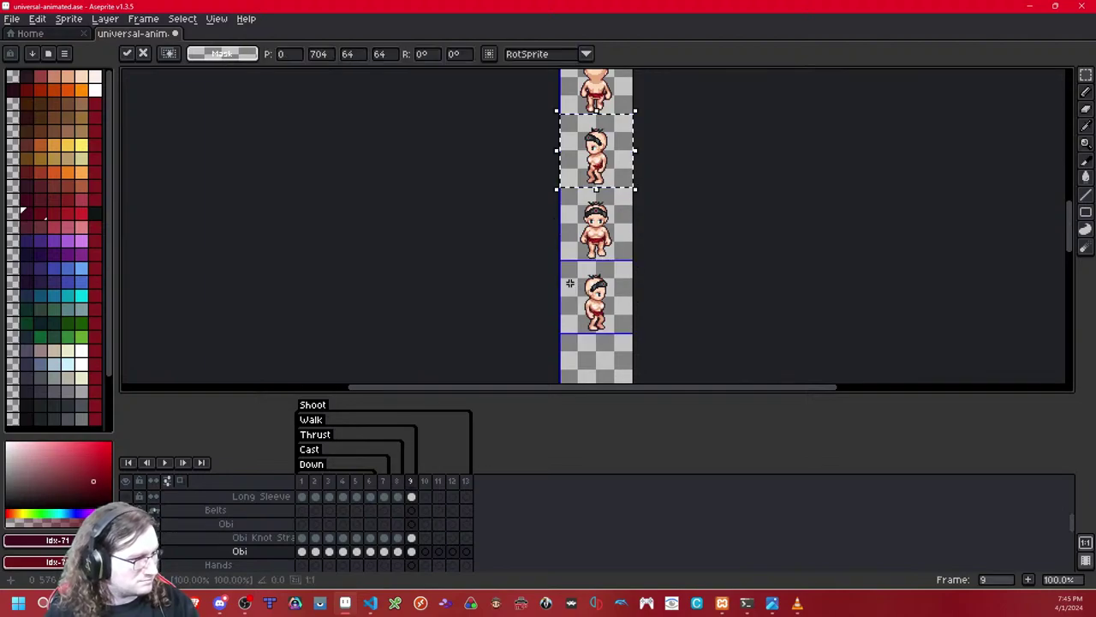
key(Return)
key(Right)
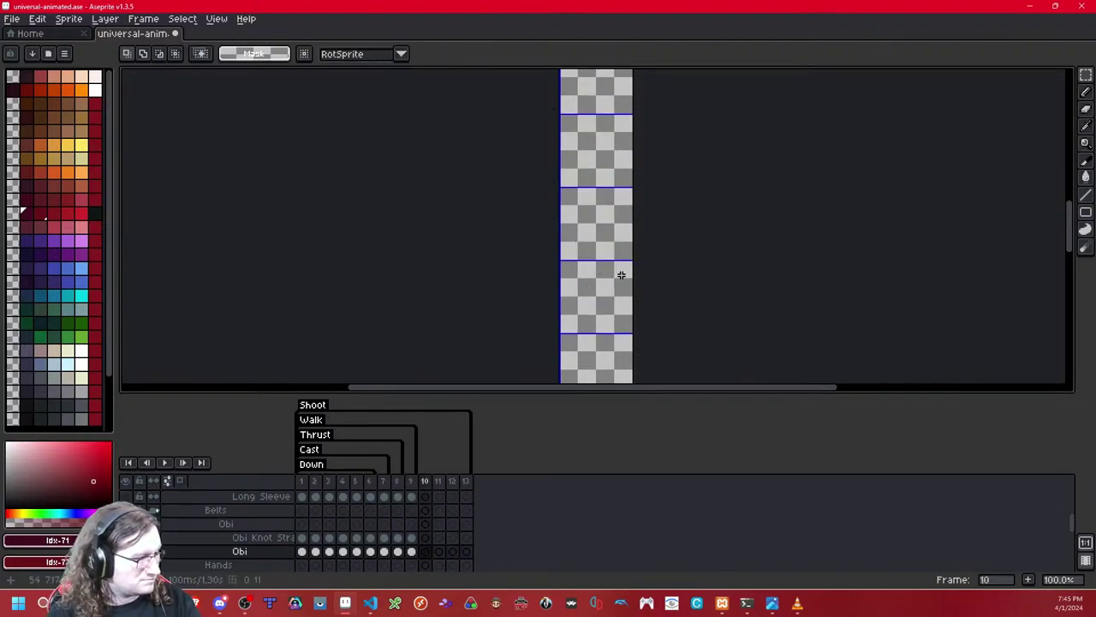
key(Left)
key(ctrl+s)
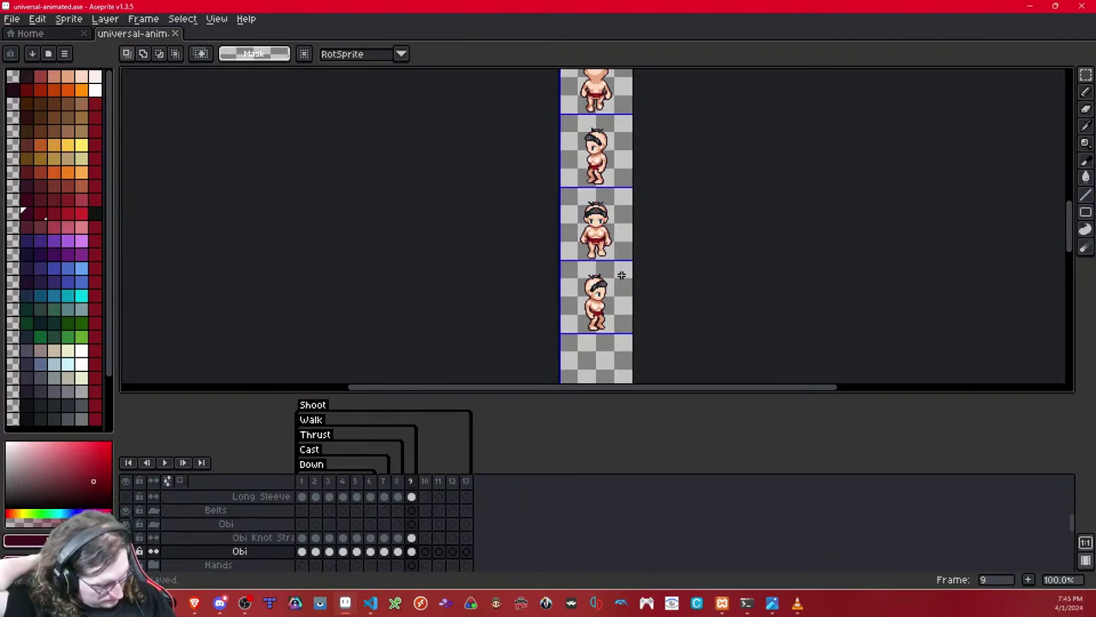
Step: Review the finished walk frames and examine the obi on frames 1 and 2 of the animation rows below the walk
key(Return)
key(Right)
key(Right)
key(Right)
key(Right)
key(Right)
key(Right)
key(Right)
key(Right)
drag(680, 275, 675, 108)
key(Return)
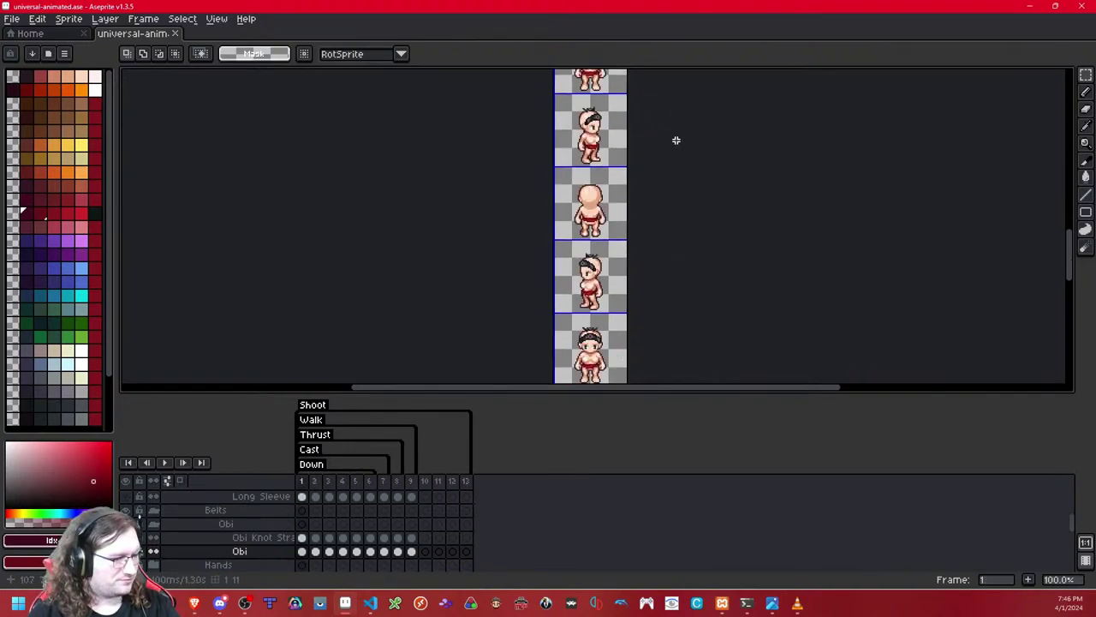
scroll(674, 219, up, 1)
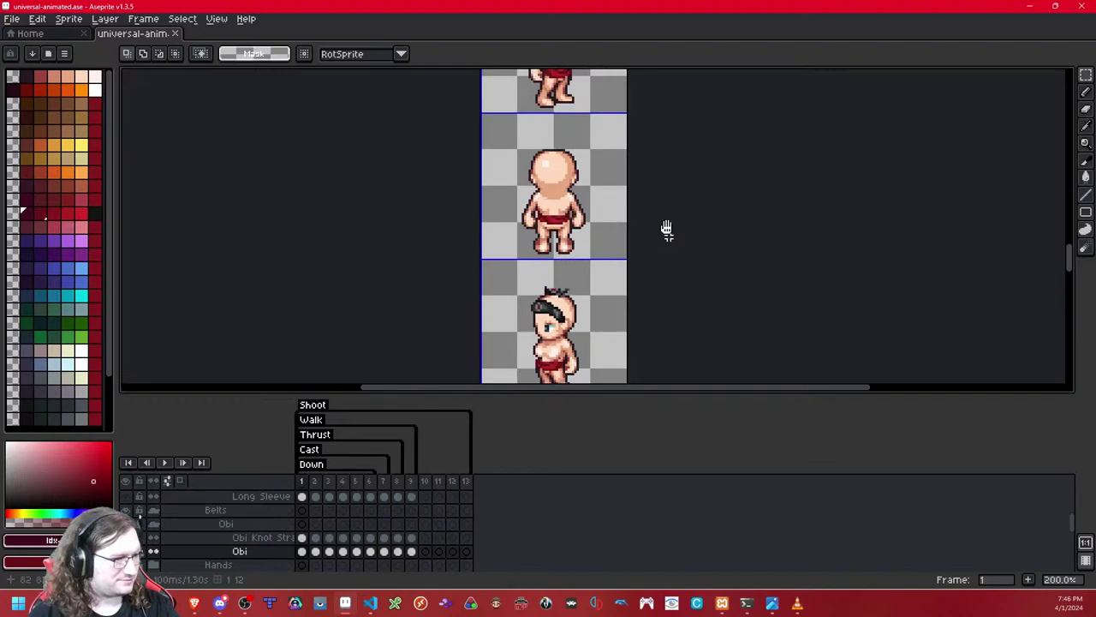
scroll(651, 144, down, 2)
scroll(654, 144, up, 1)
key(Right)
drag(658, 184, 681, 141)
key(Left)
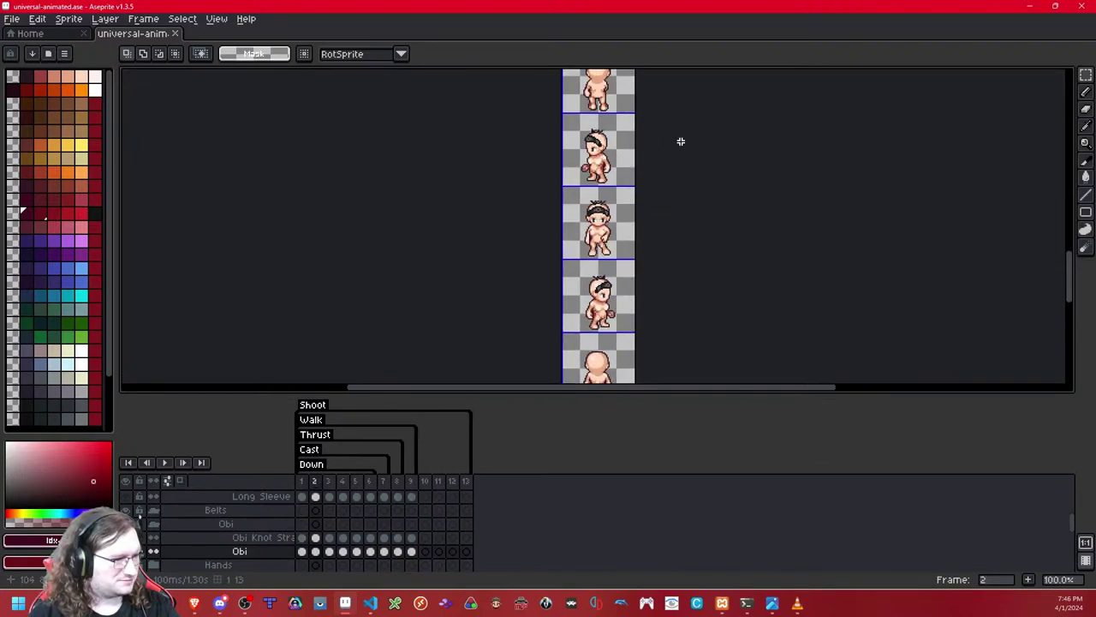
Step: Erase the obi pixel overhanging the front of the right-facing body on frame 1 in the rows below the walk
scroll(642, 301, up, 5)
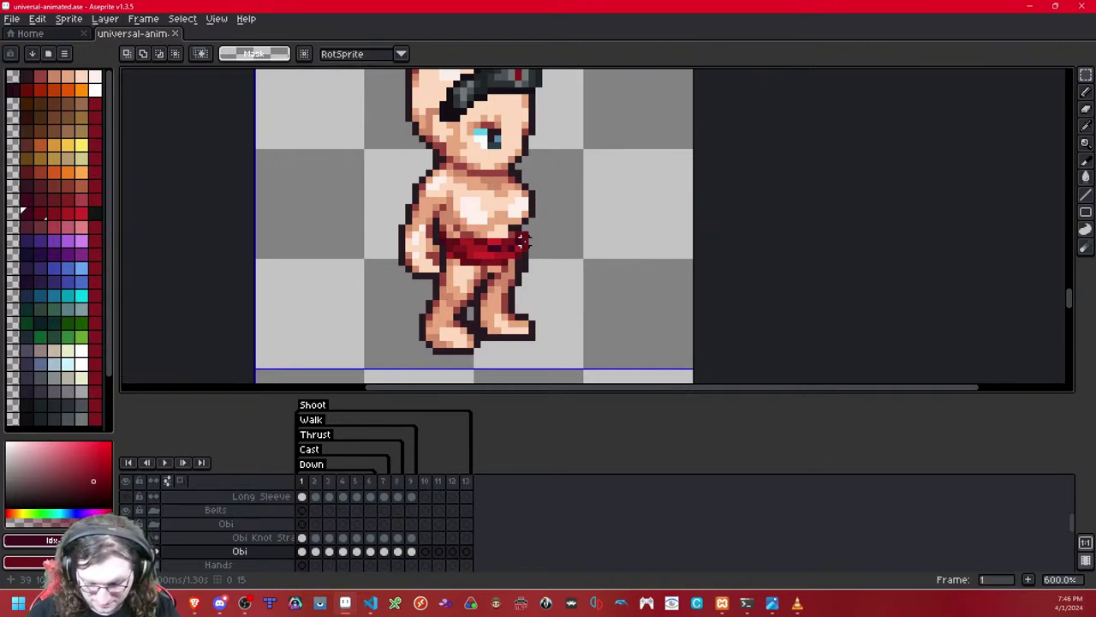
key(e)
click(525, 238)
scroll(587, 176, down, 2)
drag(521, 84, 520, 199)
scroll(521, 199, up, 6)
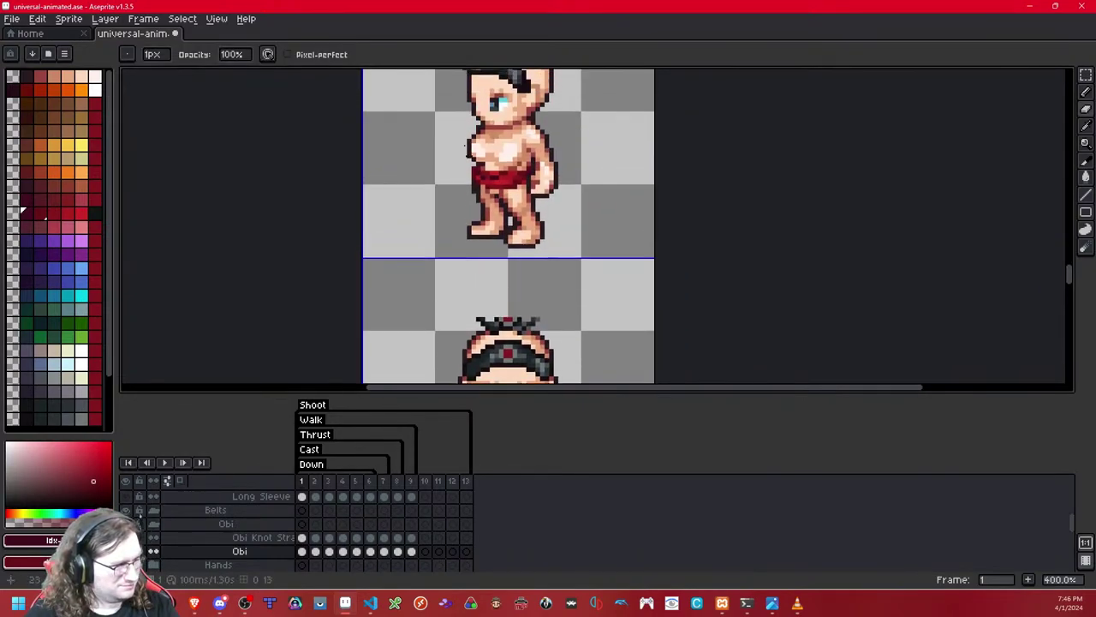
scroll(584, 196, down, 4)
scroll(583, 198, up, 1)
mouse_move(575, 217)
mouse_down()
mouse_move(566, 143)
mouse_move(589, 155)
mouse_move(595, 217)
mouse_up()
Step: Copy frame 1's obi in all four directions in the rows below the walk and paste it into frames 2 to 6
key(Right)
key(Left)
key(Right)
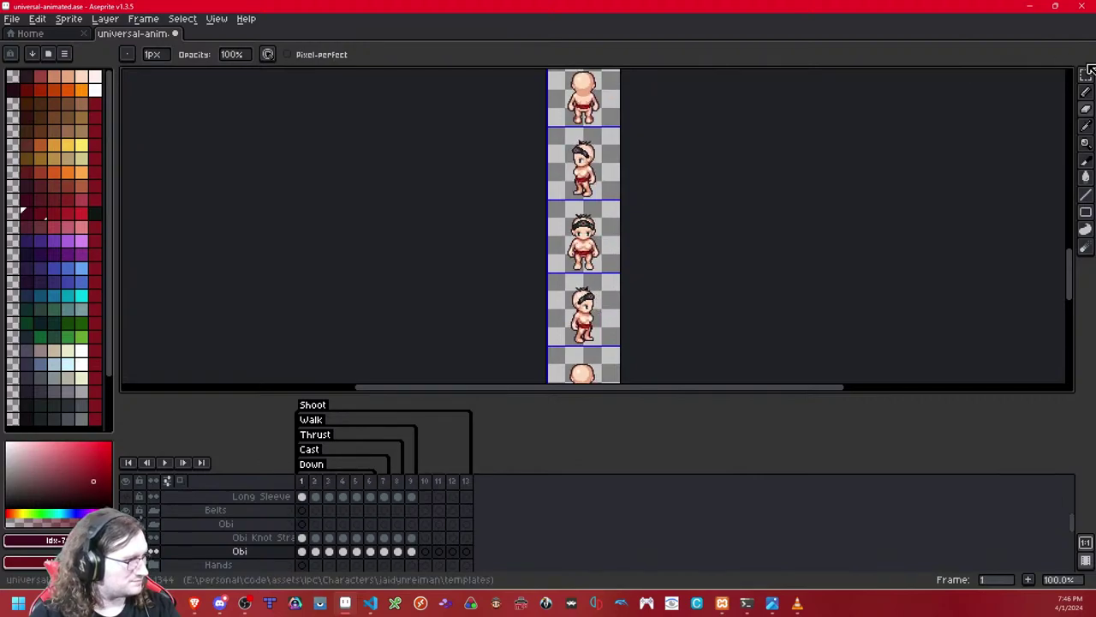
key(q)
drag(618, 91, 479, 339)
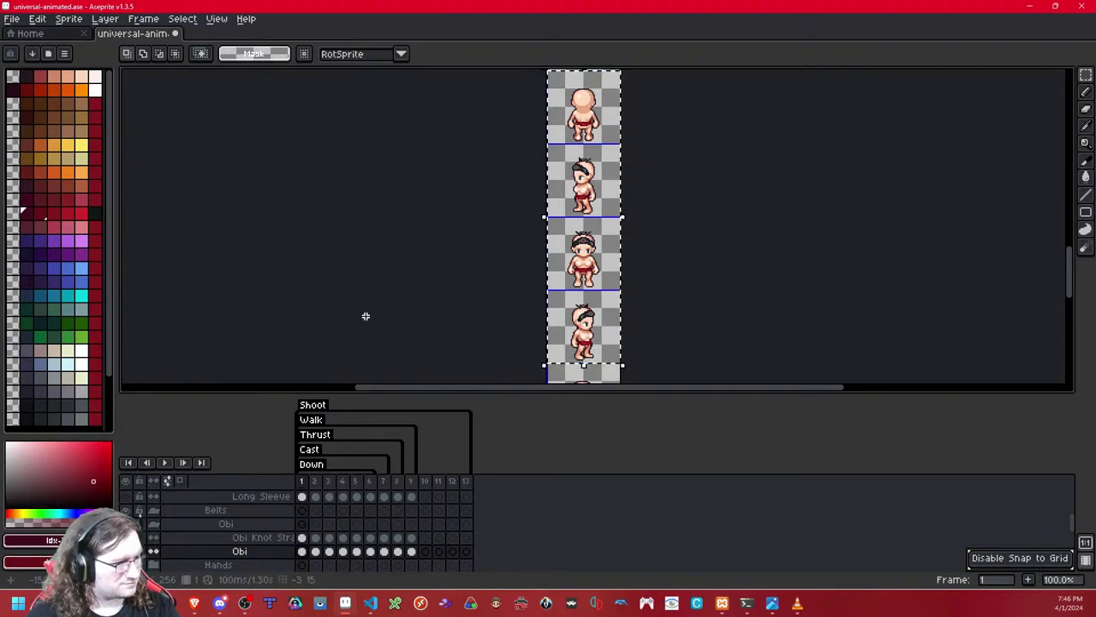
key(ctrl+v)
key(ctrl+d)
key(Right)
key(ctrl+v)
key(ctrl+d)
key(period)
key(period)
key(period)
key(period)
key(period)
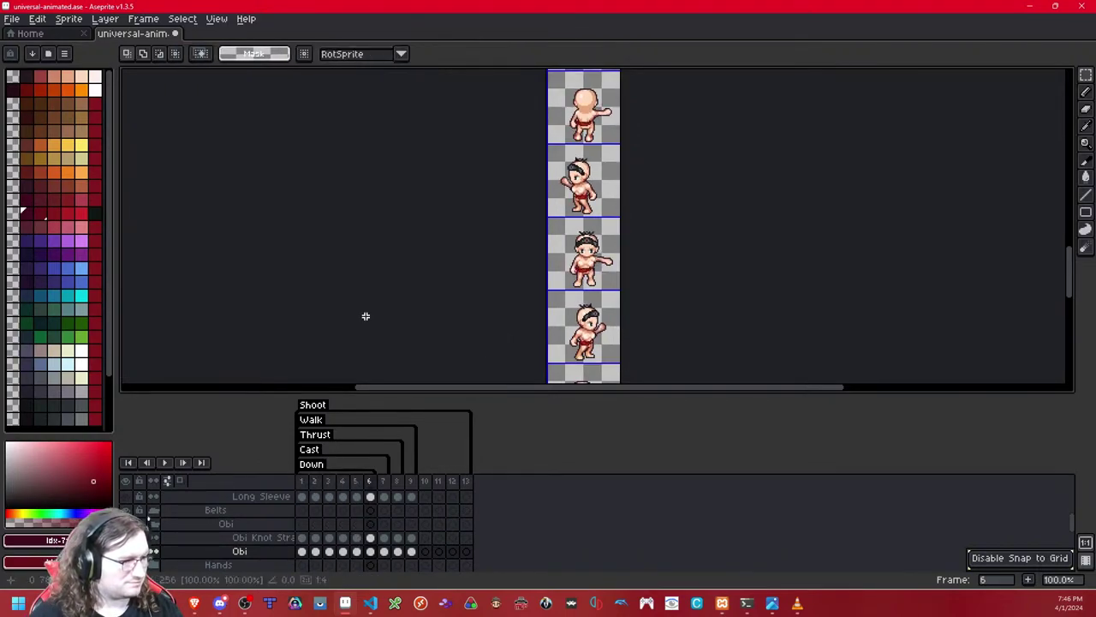
Step: Step back through the pasted frames and compare the front-facing obi between frames 1 and 2
key(comma)
key(comma)
key(comma)
key(comma)
key(comma)
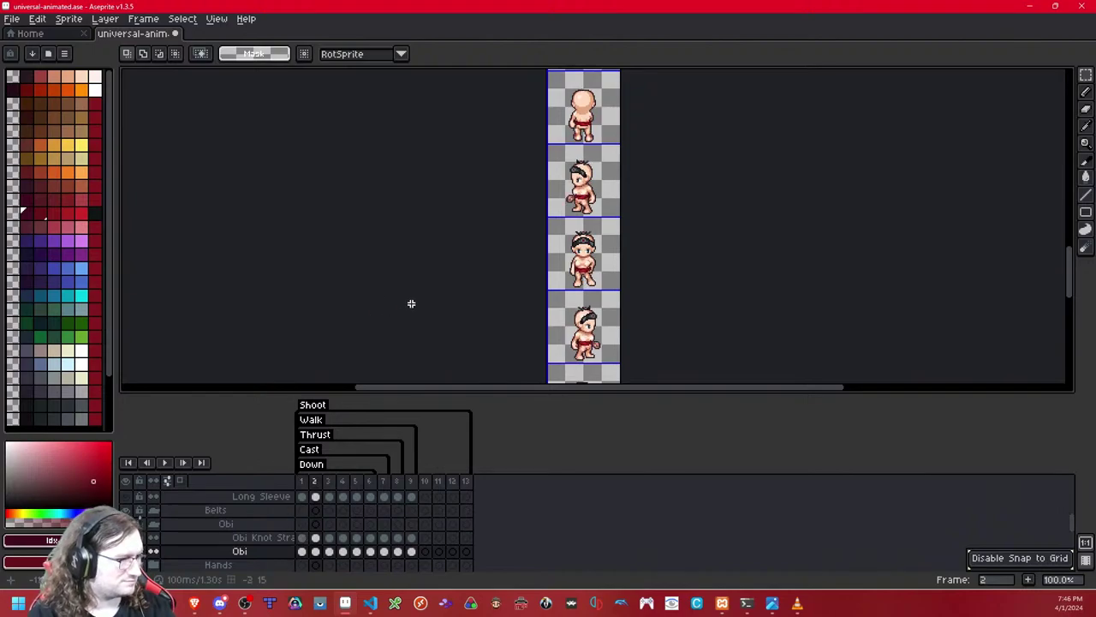
scroll(520, 242, up, 5)
drag(741, 359, 639, 146)
key(comma)
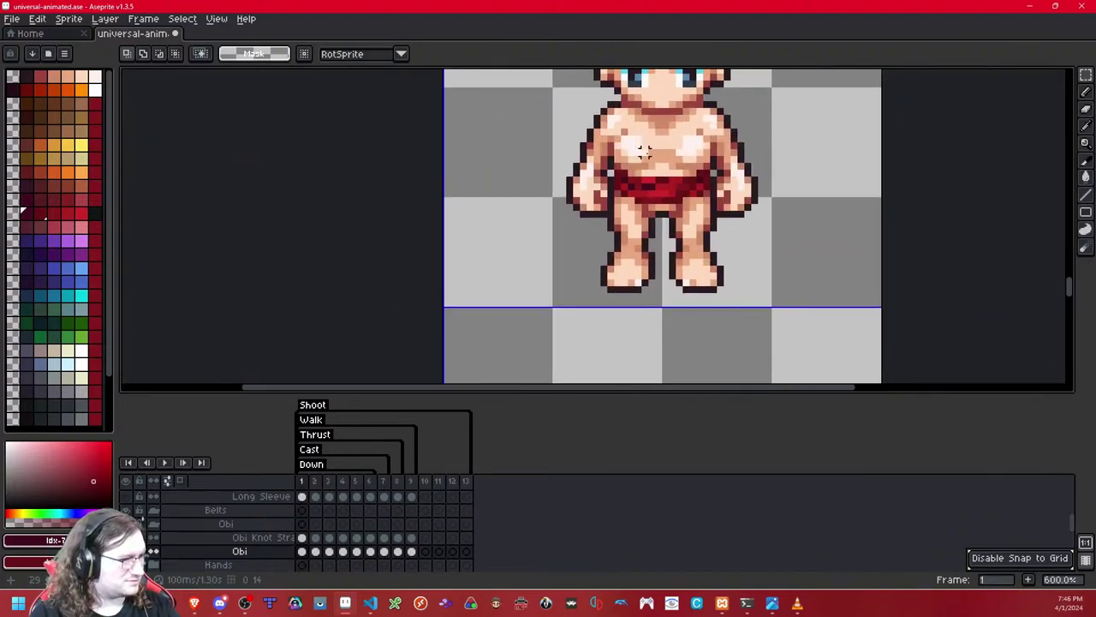
scroll(643, 150, up, 2)
scroll(640, 150, up, 1)
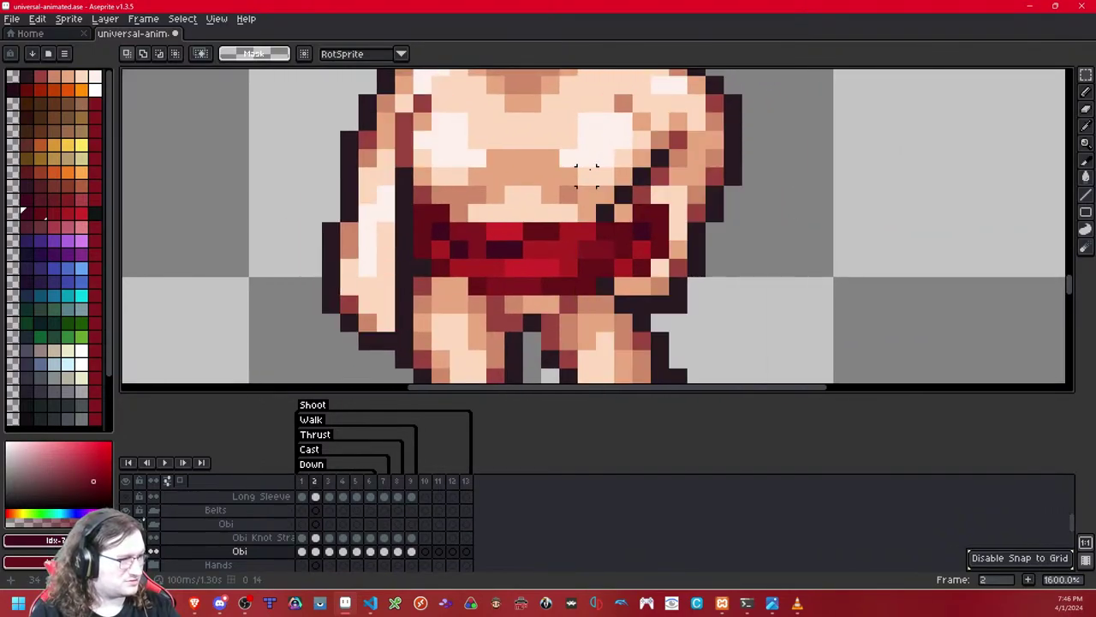
key(period)
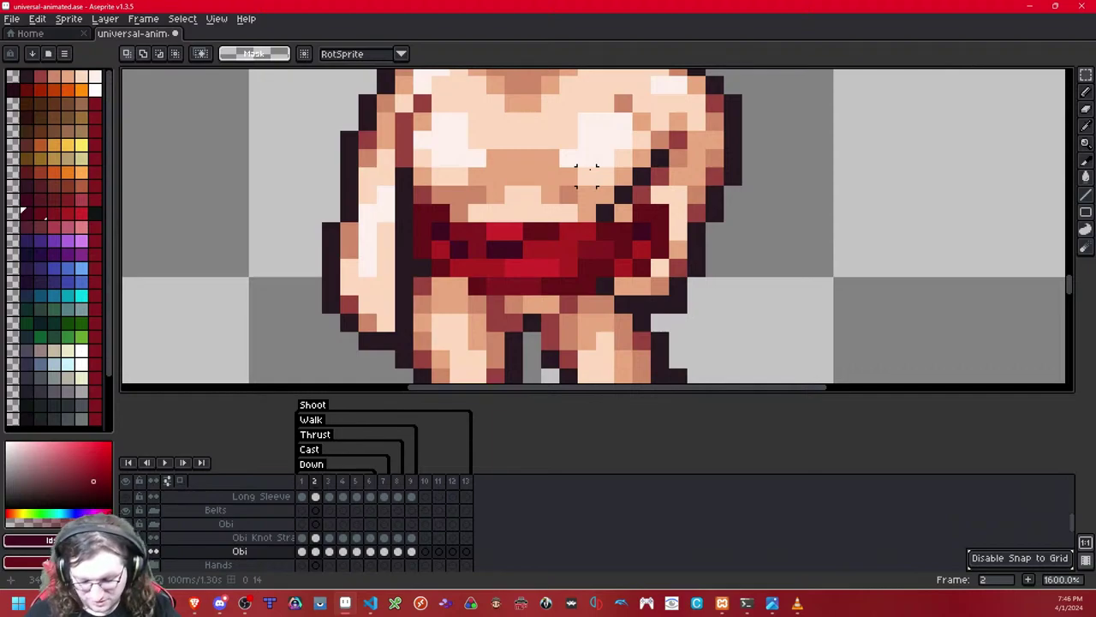
Step: Toggle the obi's visibility on front-facing frame 2 to examine where it overlaps the bent arm
key(shift+x)
key(shift+x)
key(shift+x)
key(shift+x)
key(shift+x)
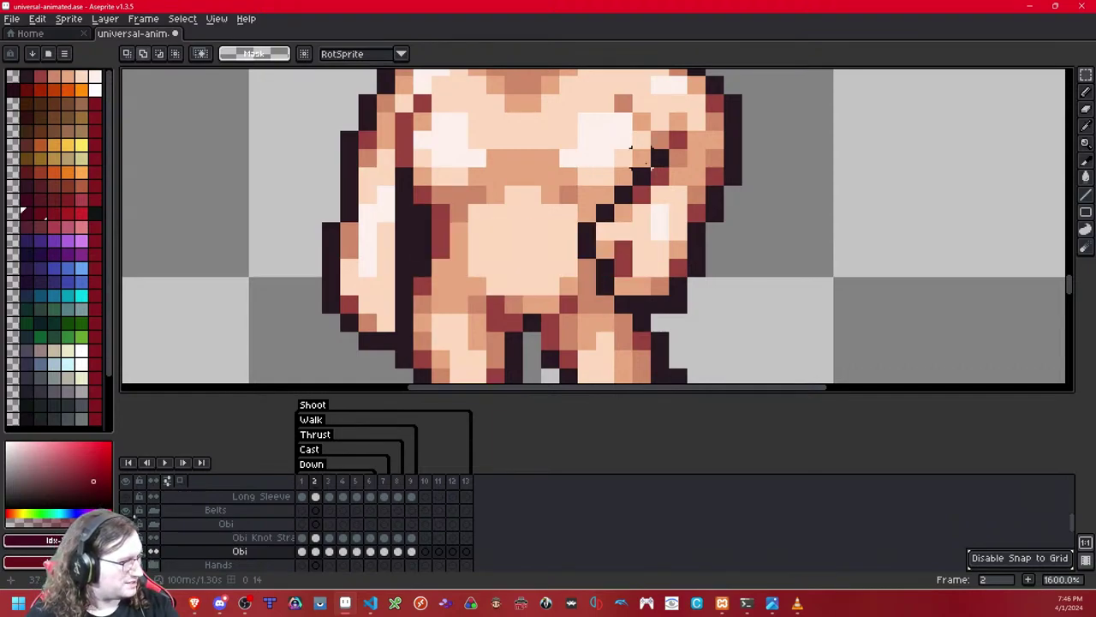
key(shift+x)
key(Left)
key(Right)
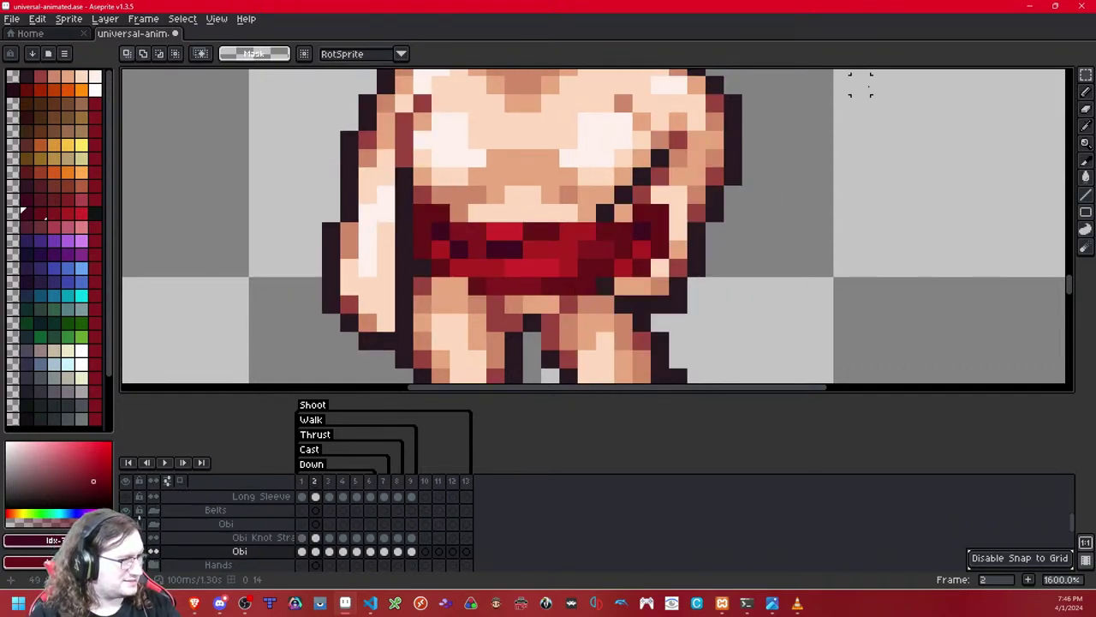
key(shift+q)
key(comma)
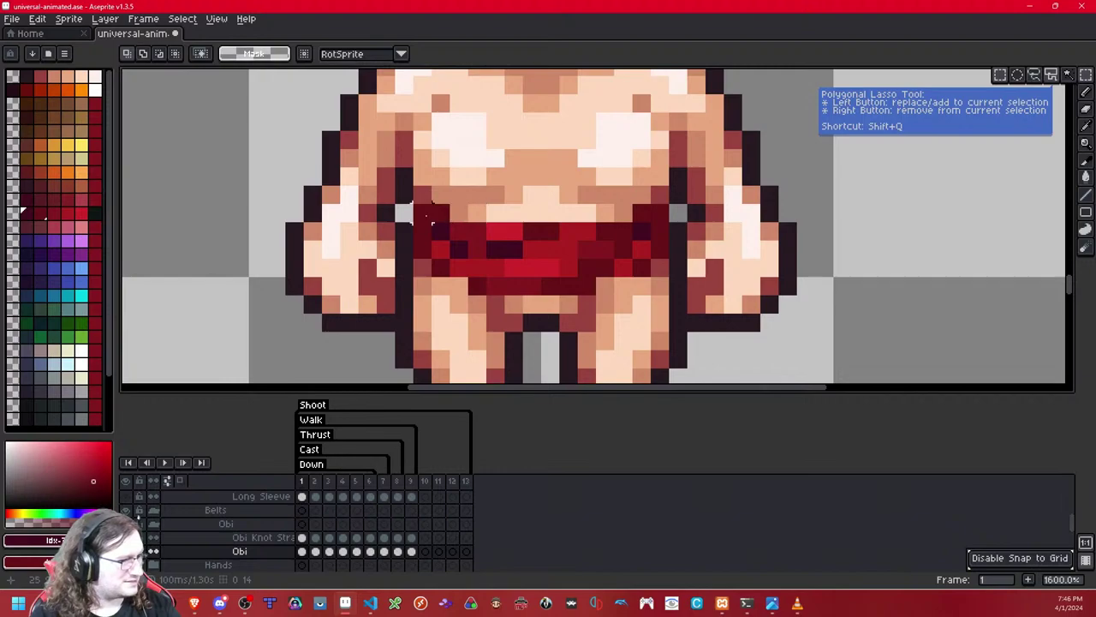
key(period)
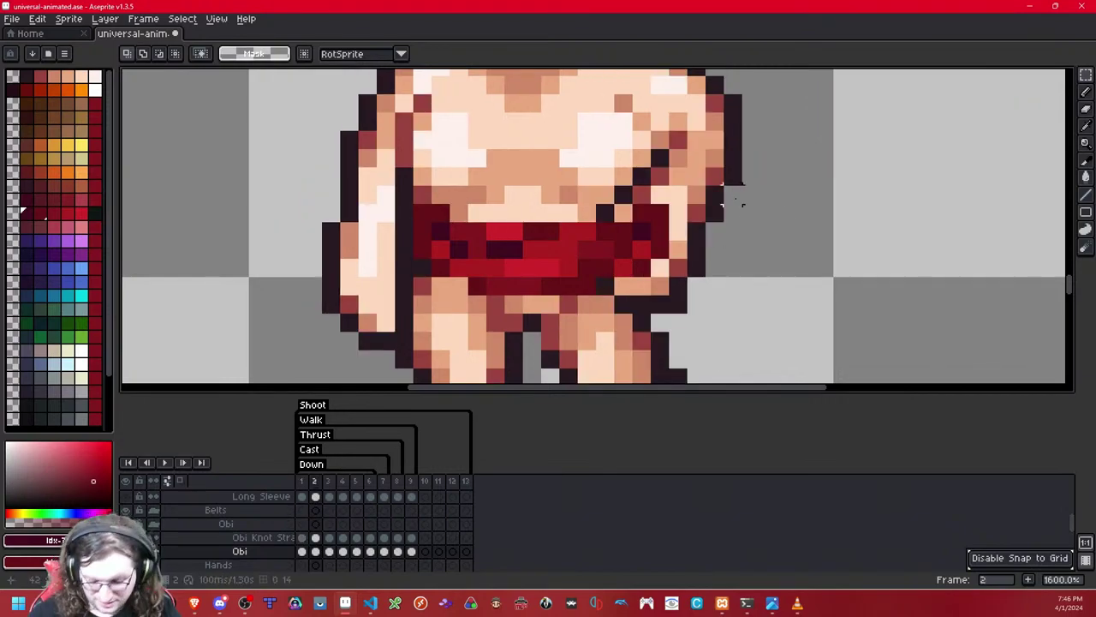
Step: Save the sprite with the pasted obi frames
scroll(711, 206, down, 3)
key(ctrl+s)
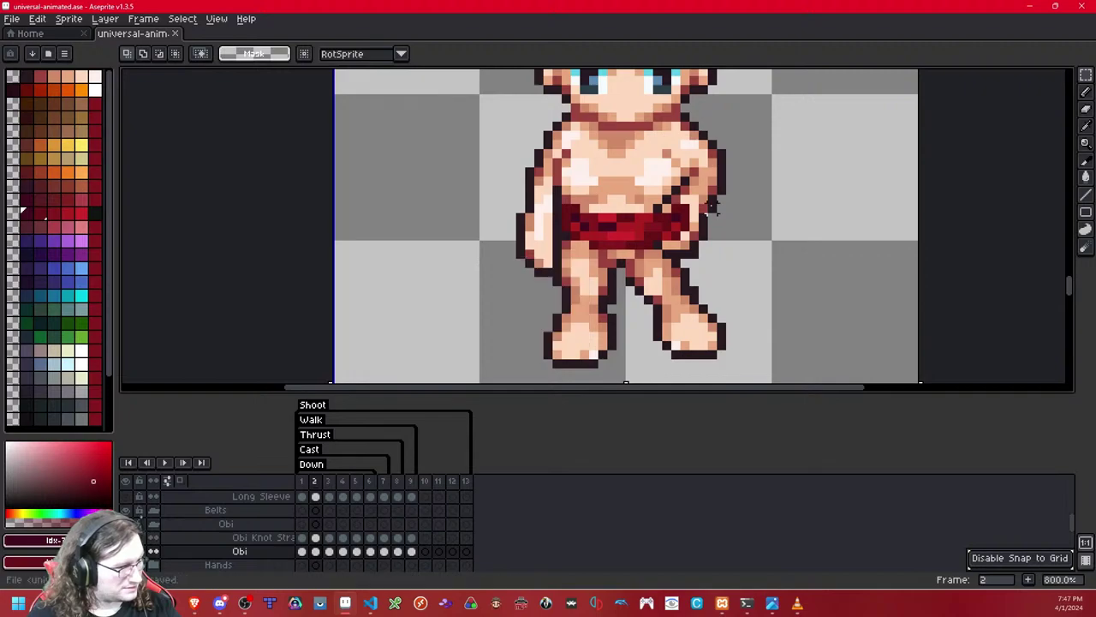
key(ctrl+s)
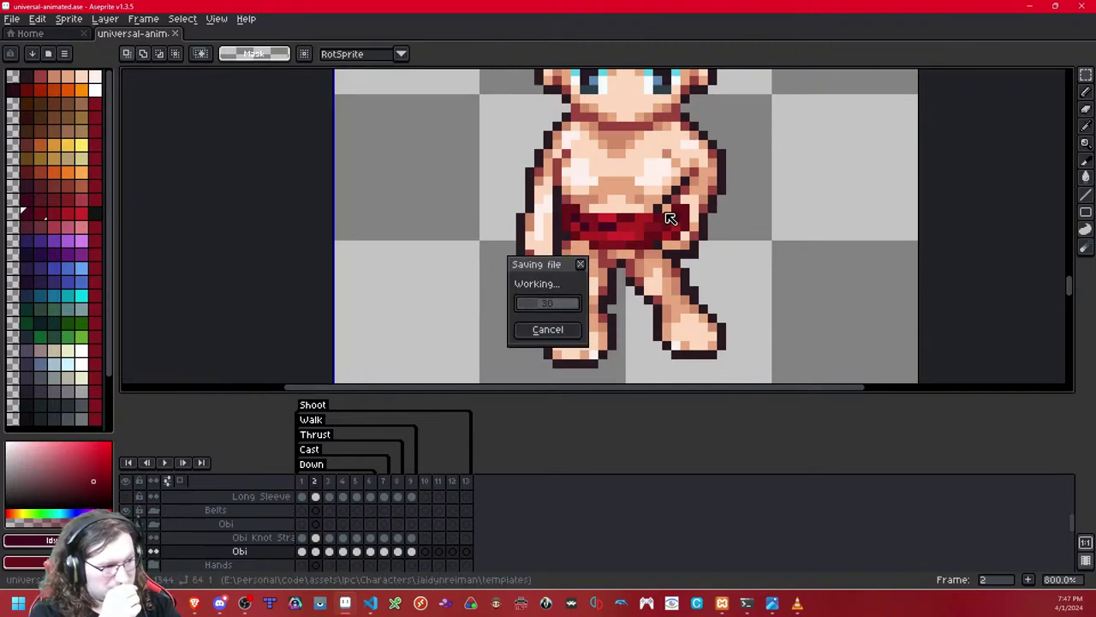
Step: Narrow the front-facing obi on frame 2 by two pixels, shifting its end clear of the bent arm, and compare with frame 1
scroll(573, 212, up, 2)
drag(562, 208, 718, 235)
click(908, 235)
drag(854, 204, 751, 221)
key(Left)
key(Right)
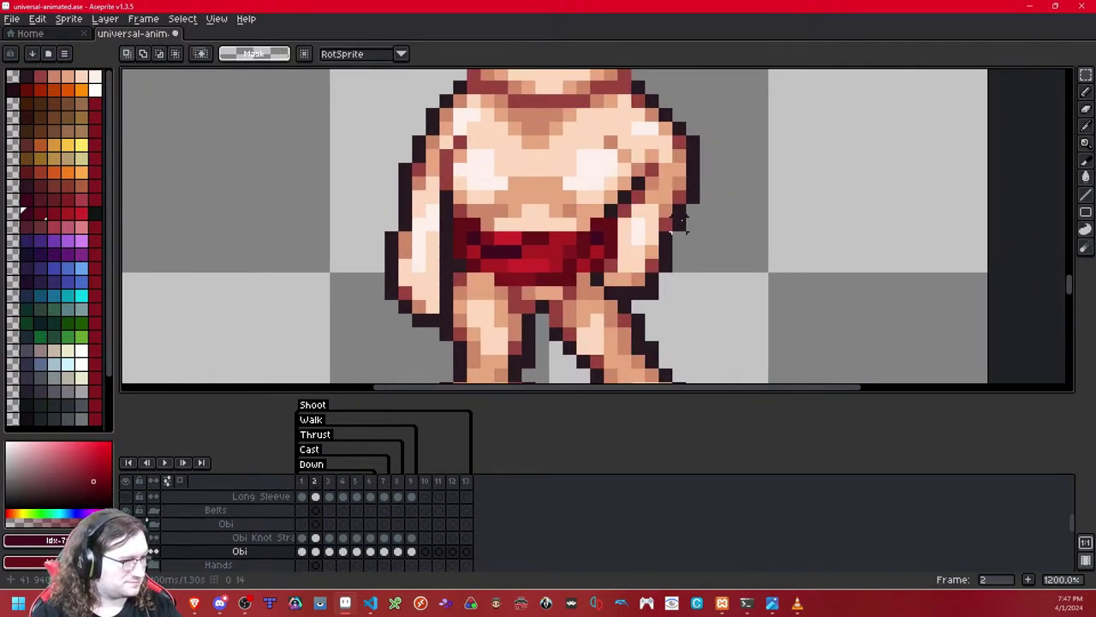
key(Left)
key(Right)
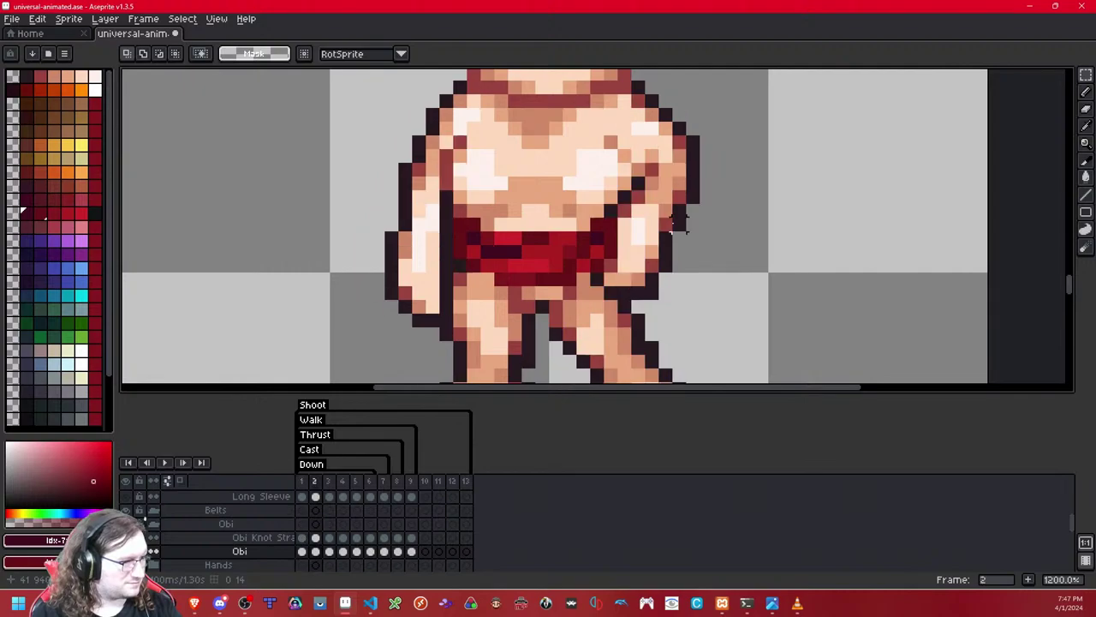
Step: Erase the obi pixels covering the bent arm on front-facing frame 2 and compare it with the adjacent frame
key(b)
key(Left)
key(Right)
key(Left)
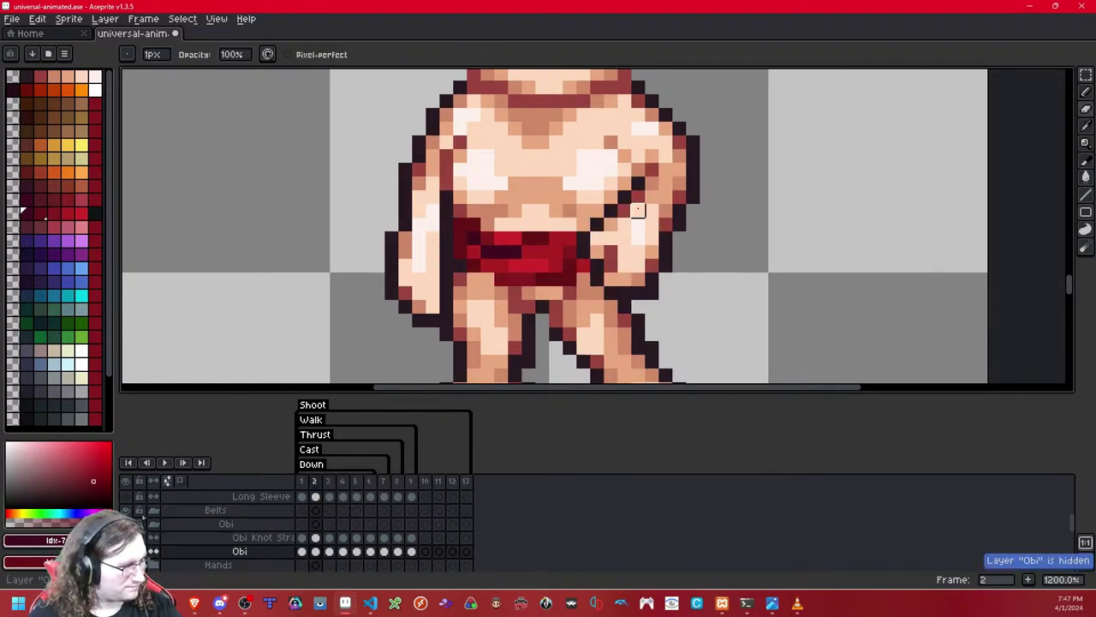
Step: Shift the front-facing obi on frame 3 two pixels left to line it up with the torso
scroll(638, 213, down, 7)
key(Right)
key(Right)
scroll(639, 213, up, 4)
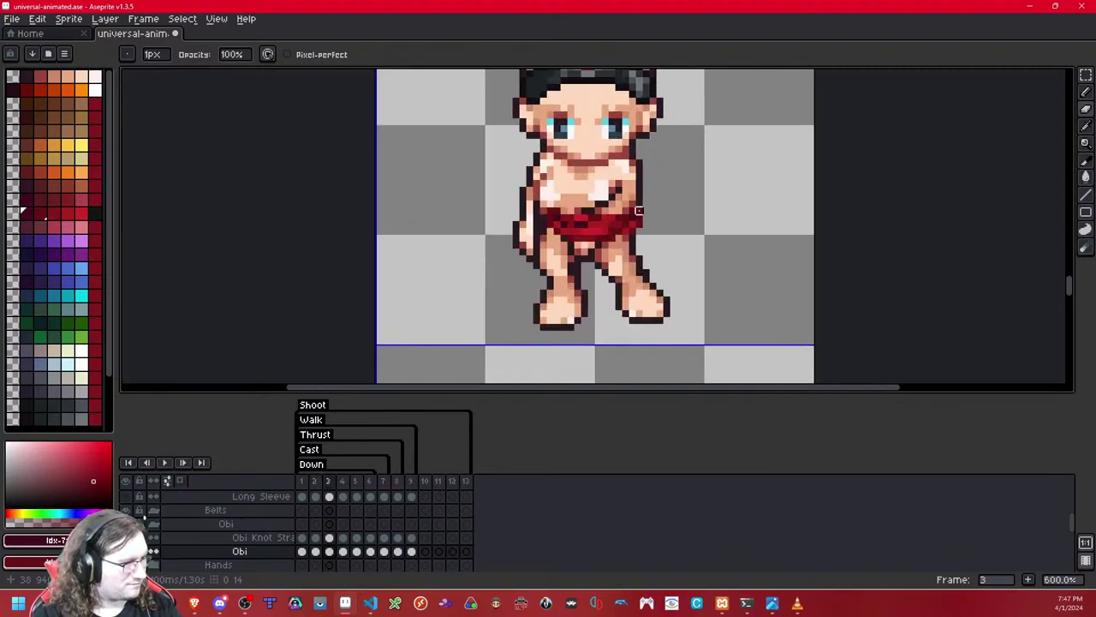
key(Left)
key(Right)
click(1085, 76)
double_click(563, 219)
key(Left)
key(Left)
click(913, 196)
scroll(658, 204, up, 1)
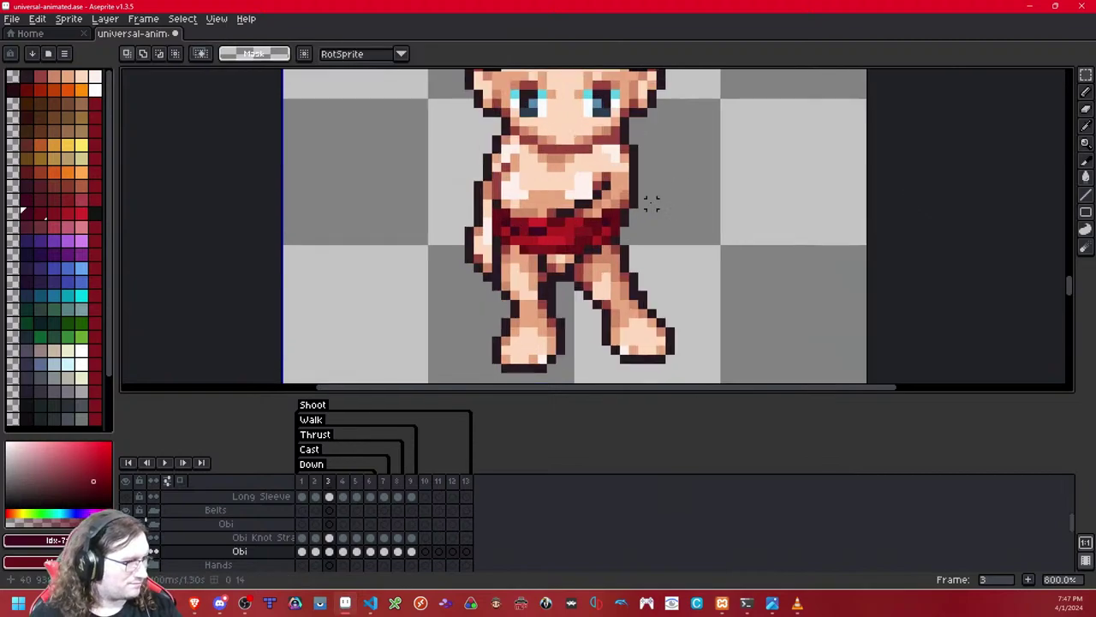
Step: Narrow the front-facing obi on frame 3 by about three pixels, pasting its end back further inward
scroll(652, 202, up, 3)
key(Left)
key(Right)
drag(578, 220, 340, 294)
key(Delete)
key(ctrl+v)
drag(588, 258, 530, 259)
click(655, 239)
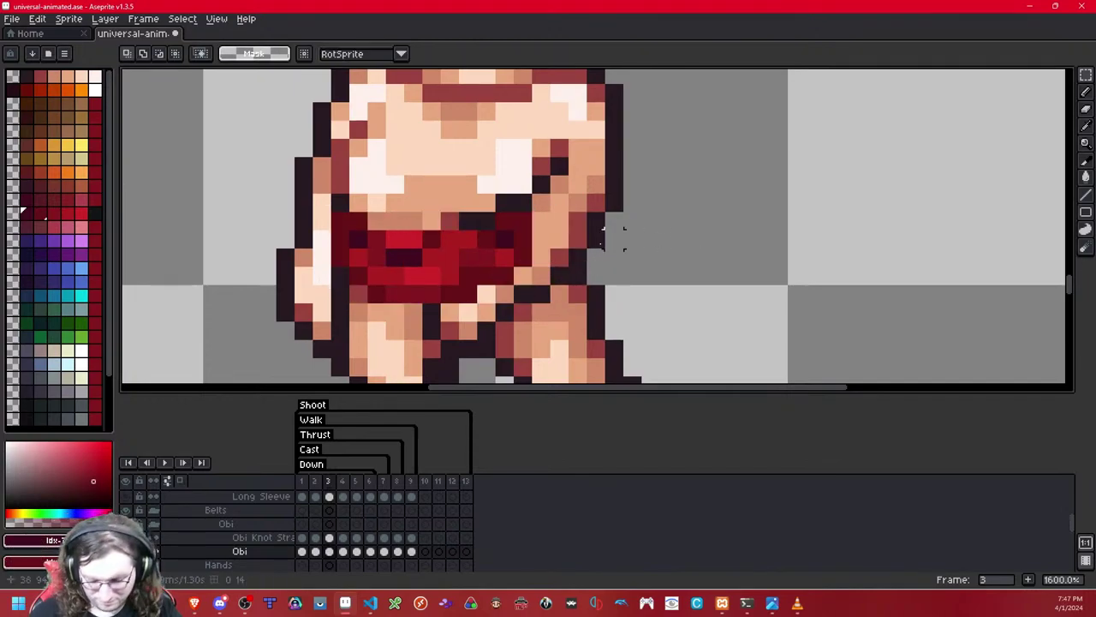
Step: Erase the obi pixels covering the forearm and hand on front-facing frame 3, toggling the obi's visibility to find the arm's outline
key(shift+x)
key(shift+x)
key(e)
key(shift+x)
click(502, 251)
key(shift+x)
mouse_move(430, 240)
mouse_down()
mouse_move(506, 239)
mouse_move(486, 257)
mouse_move(524, 221)
mouse_move(504, 257)
mouse_move(450, 275)
mouse_move(503, 257)
mouse_up()
click(449, 294)
mouse_move(467, 294)
mouse_down()
mouse_move(412, 294)
mouse_move(412, 256)
mouse_up()
key(shift+x)
key(shift+x)
scroll(412, 257, down, 8)
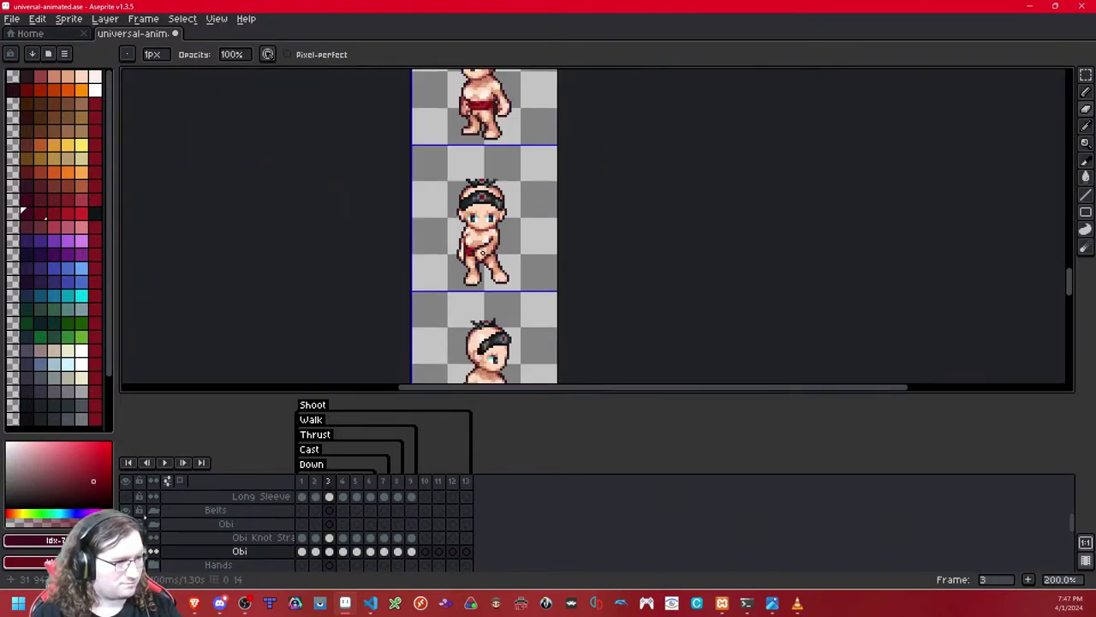
Step: Compare the front-facing obi across frames 2 to 5, checking its fit against the swinging arm
key(Left)
key(Right)
key(Right)
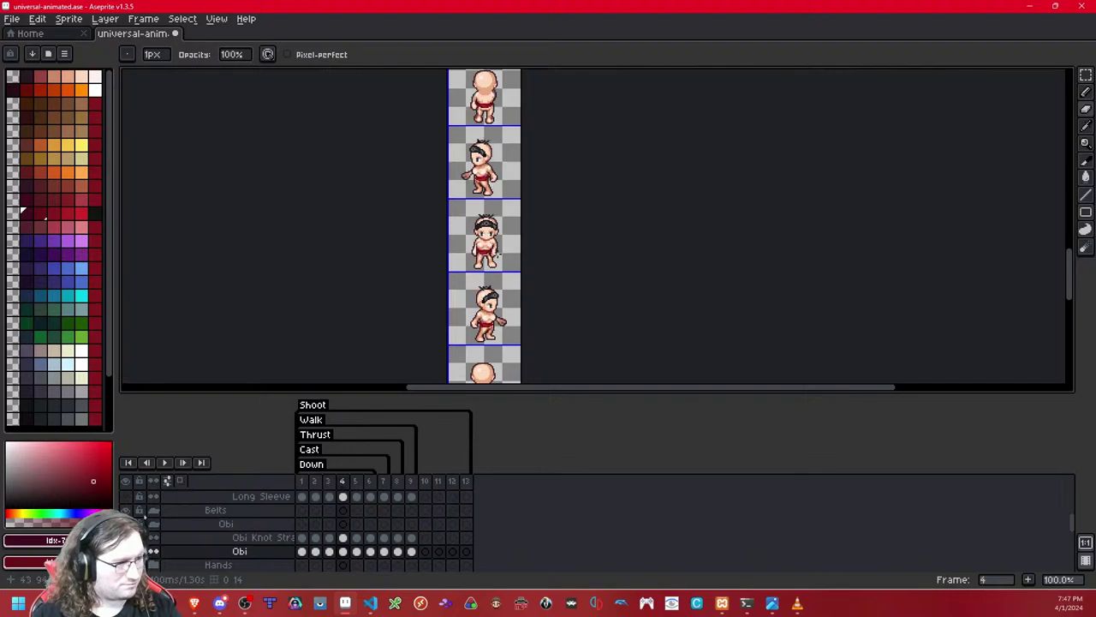
scroll(503, 256, up, 5)
key(Right)
key(Left)
key(Left)
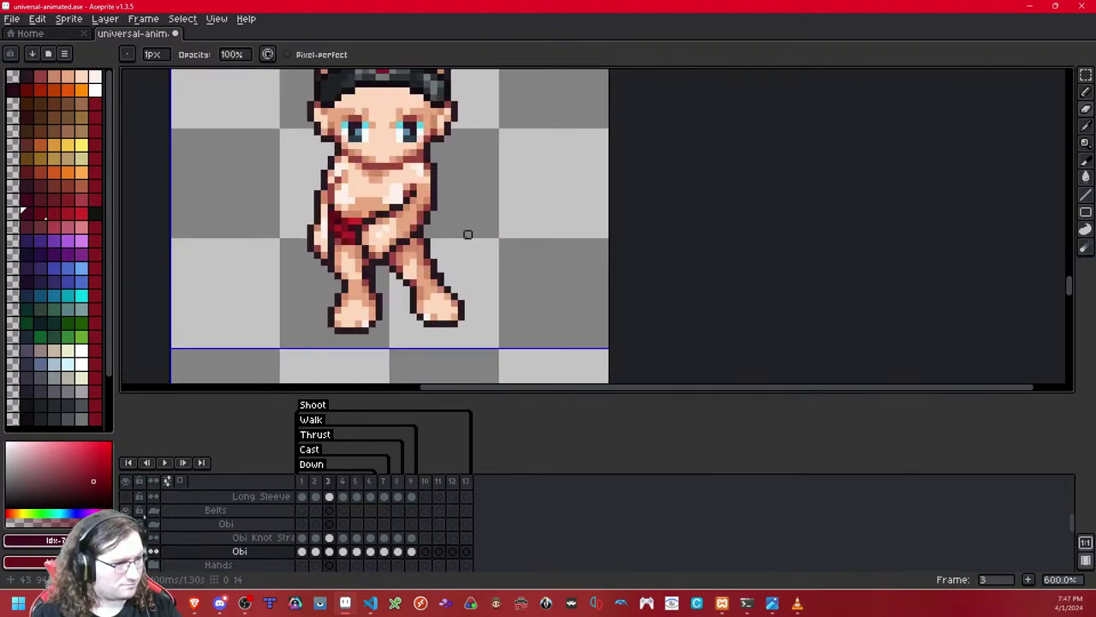
key(Right)
key(Right)
key(Left)
Step: Erase the obi pixels covering the arm and hand on front-facing frame 4, toggling the obi's visibility to find the arm's outline
scroll(467, 234, up, 2)
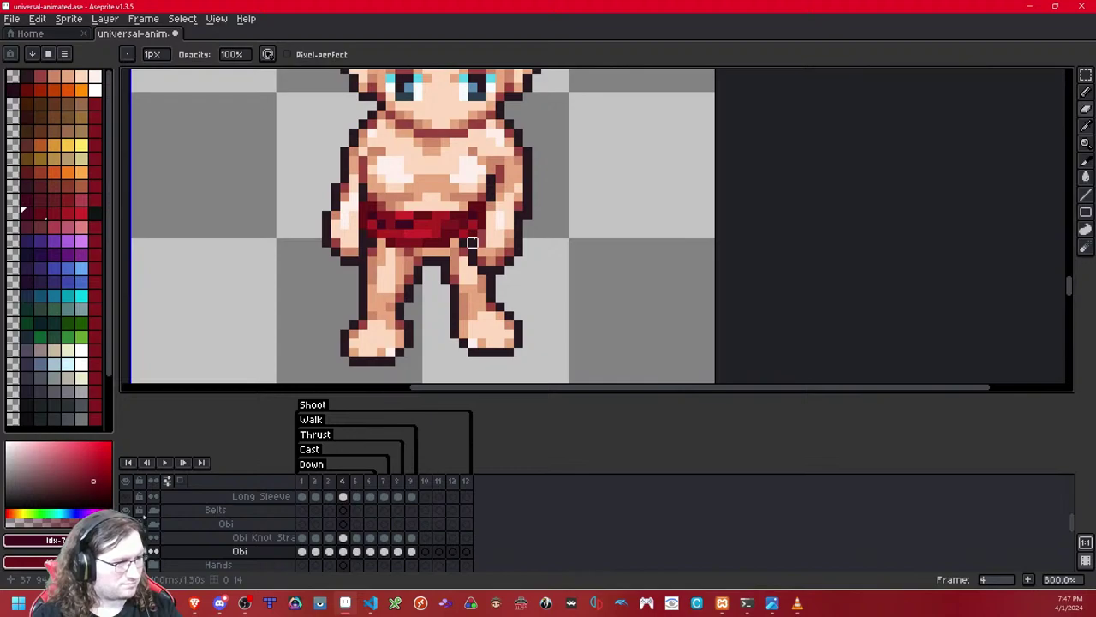
key(Left)
key(Right)
scroll(472, 242, up, 3)
key(shift+x)
key(shift+x)
key(shift+x)
key(shift+x)
drag(476, 252, 529, 270)
key(shift+x)
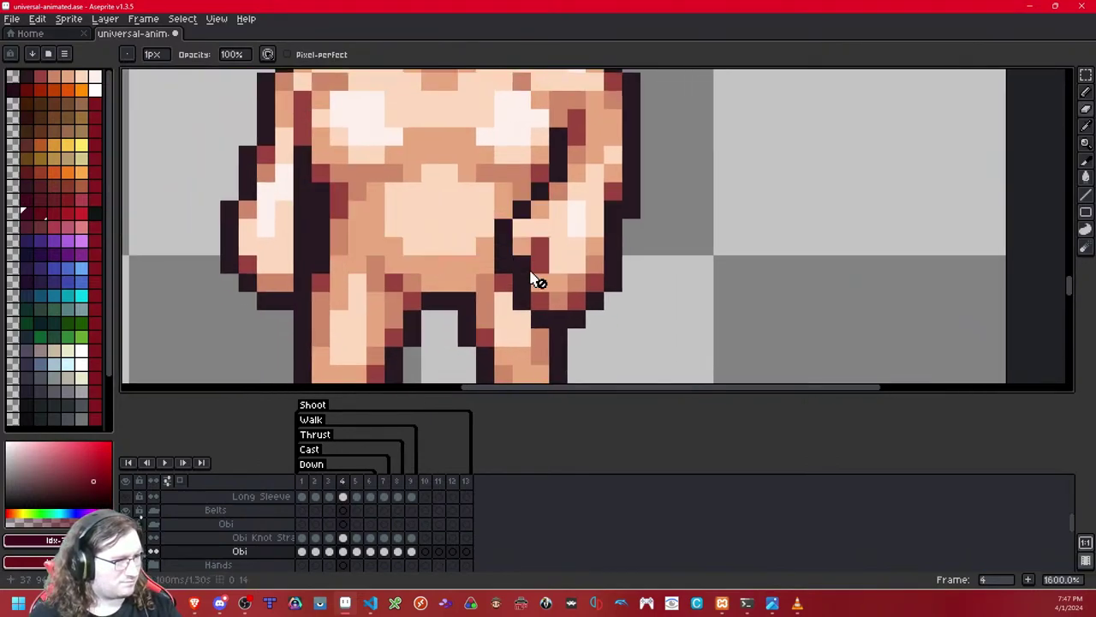
key(shift+x)
mouse_move(504, 227)
mouse_down()
mouse_move(522, 245)
mouse_move(544, 227)
mouse_up()
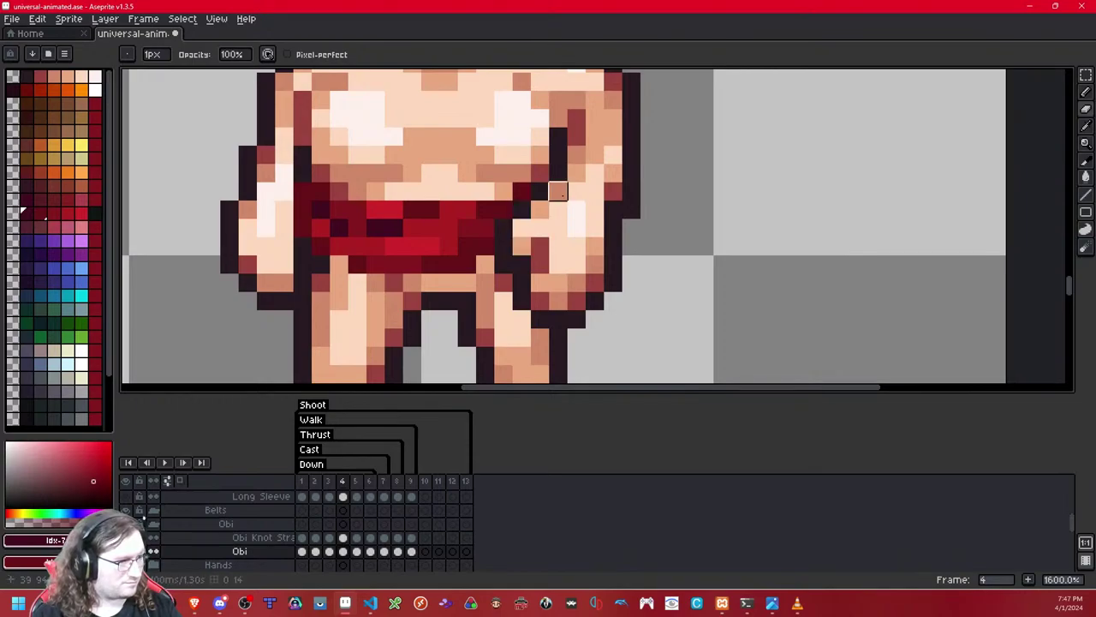
Step: Move the front-facing obi on frame 5 two pixels right to center it on the waist, deselect, and compare with adjacent frames
scroll(558, 192, down, 8)
key(Right)
scroll(574, 193, up, 5)
key(m)
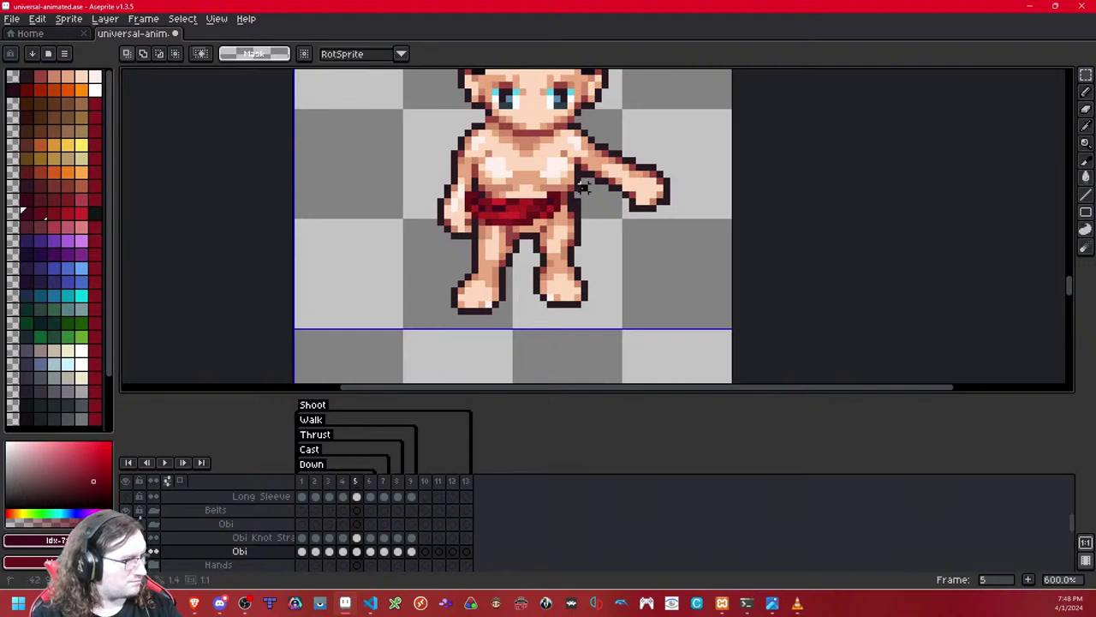
drag(583, 188, 746, 179)
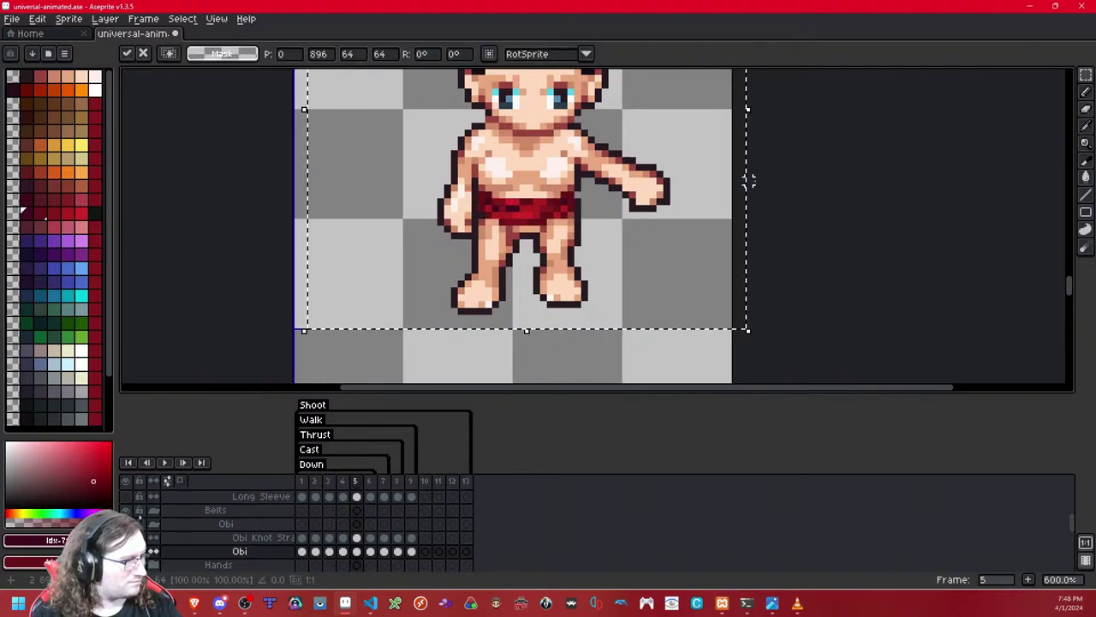
click(1086, 101)
key(ctrl+d)
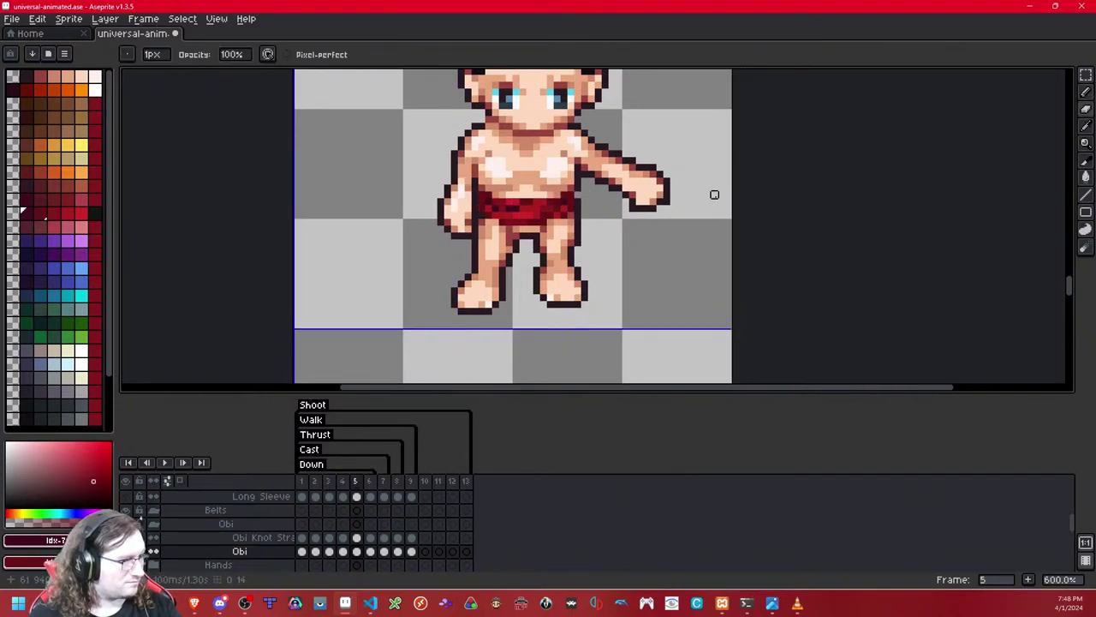
key(Left)
key(Right)
key(Right)
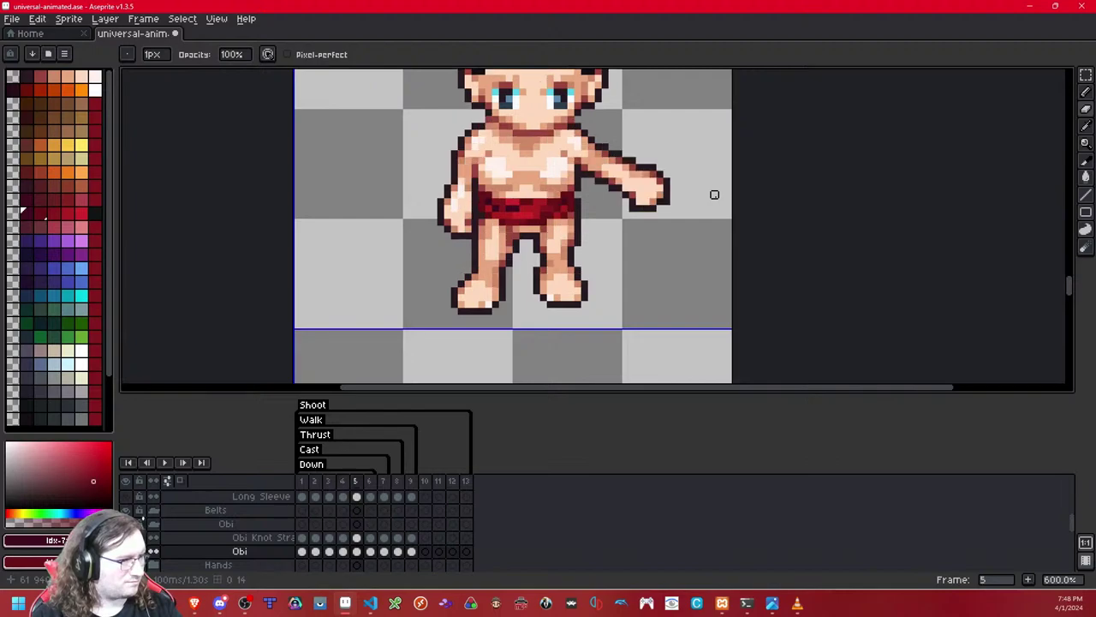
Step: Select the whole front-facing cell on frame 6 and check its obi against the neighbouring frame
key(ctrl+a)
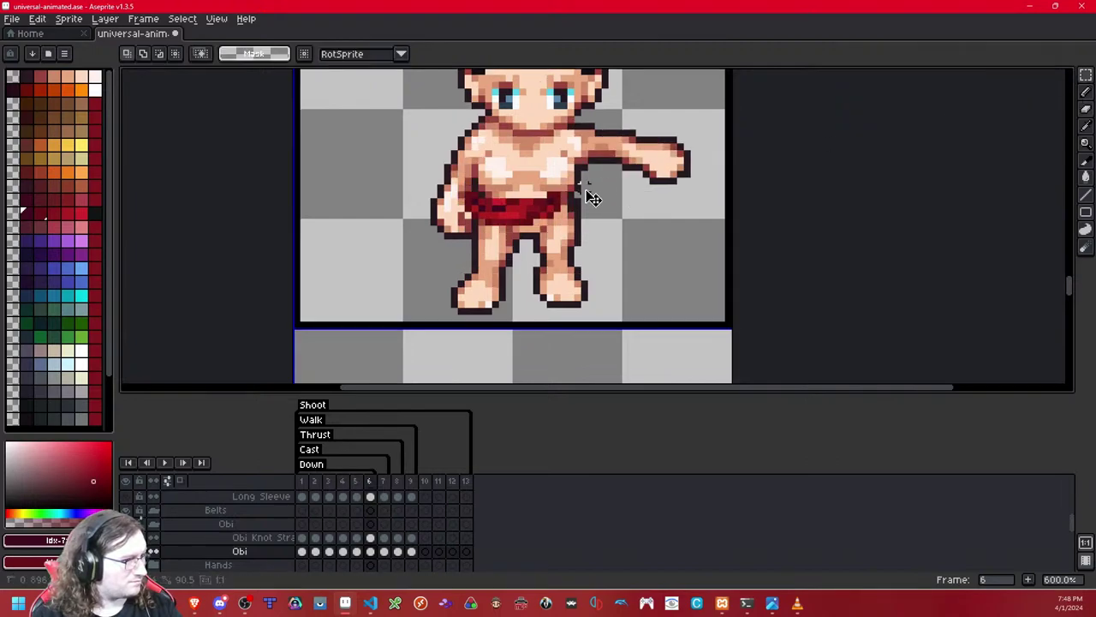
key(Right)
key(Left)
Step: Step back and forth through the animation frames at reduced zoom to examine the obi's alignment in the front-facing row
scroll(652, 188, down, 6)
scroll(650, 190, up, 1)
key(Left)
key(Left)
key(Left)
key(Left)
key(Left)
key(Left)
key(Right)
key(Right)
key(Right)
key(Right)
key(Right)
key(Right)
key(Right)
key(Left)
key(Left)
key(Left)
key(Left)
key(Left)
key(Left)
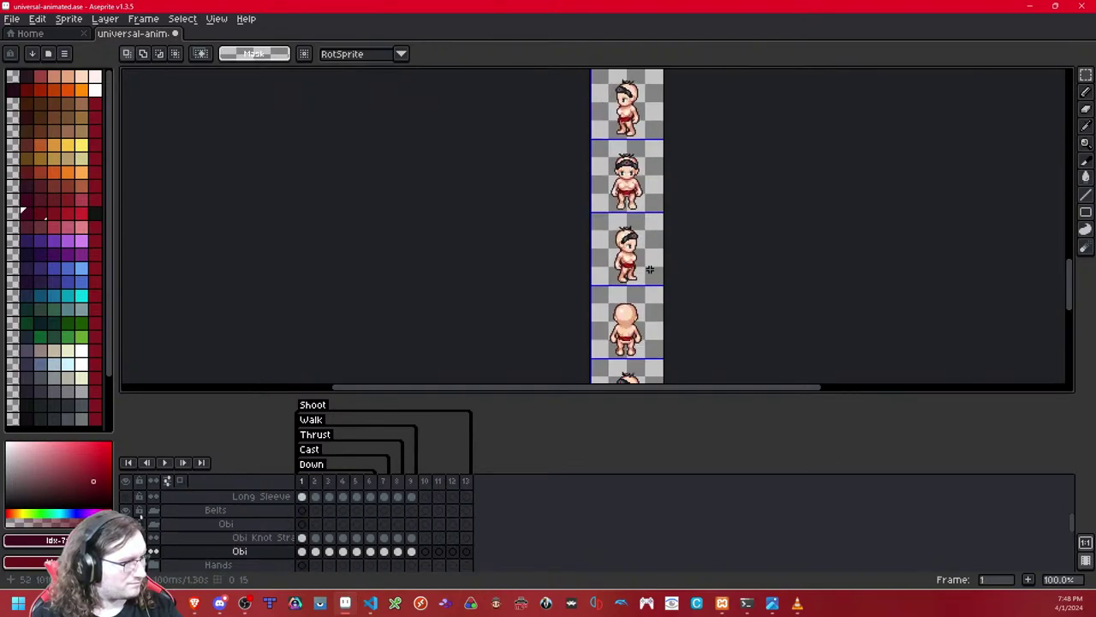
Step: Examine the obi in the right-facing row below, stepping forward from frame 1
scroll(640, 269, up, 3)
scroll(640, 269, down, 3)
key(Right)
key(Right)
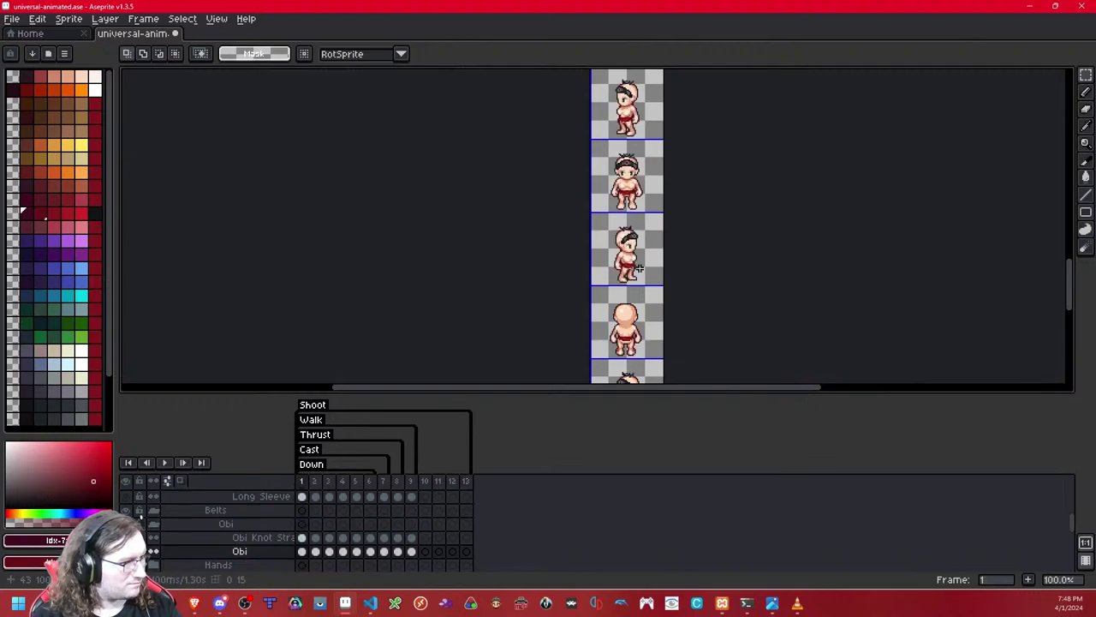
Step: Examine the obi's fit in the different facing poses by stepping through the animation frames
key(Left)
key(Right)
key(Right)
key(Right)
key(Right)
key(Right)
key(Left)
key(Left)
key(Left)
key(Left)
scroll(685, 249, down, 3)
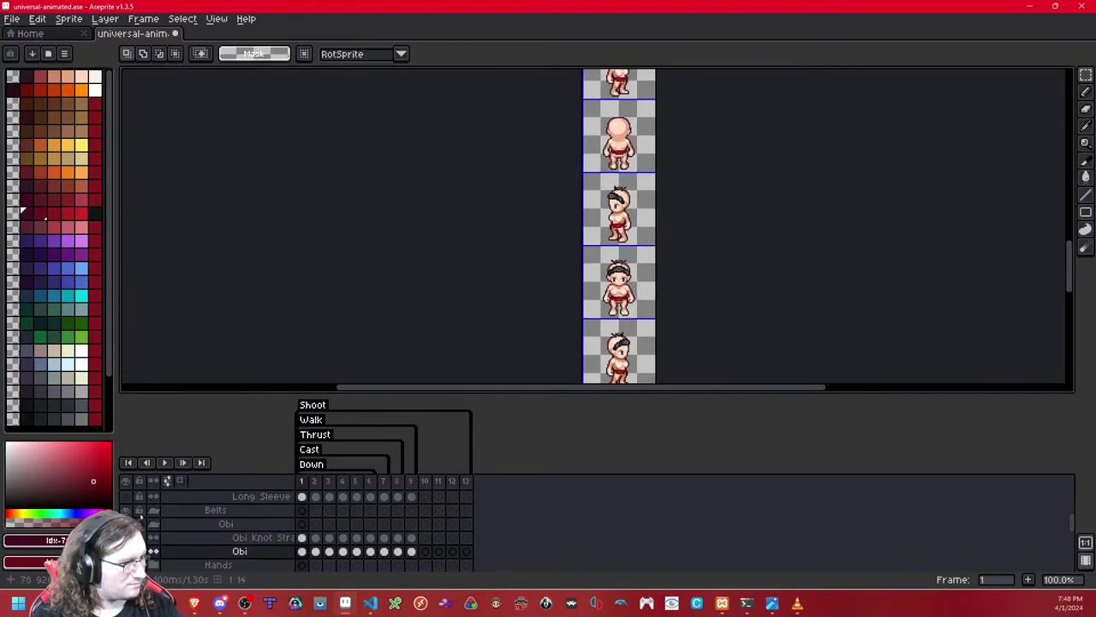
Step: Narrow the back-view obi in frame 2 to 13 pixels wide by pulling in its right edge
key(Left)
scroll(634, 172, up, 10)
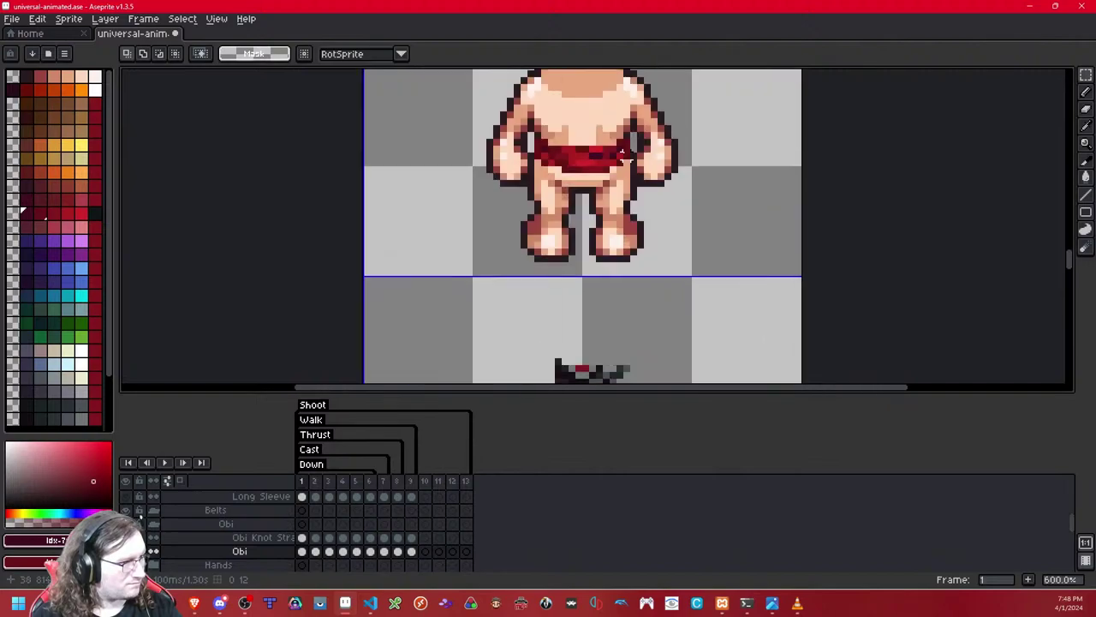
scroll(620, 167, down, 2)
drag(620, 167, 404, 303)
drag(668, 254, 644, 263)
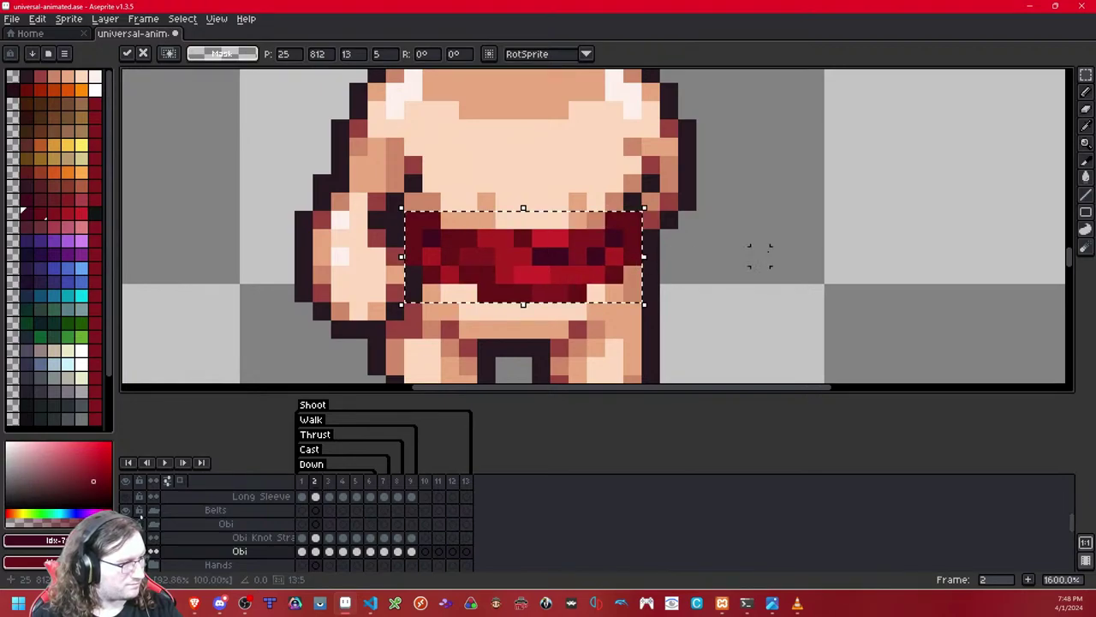
key(ctrl+d)
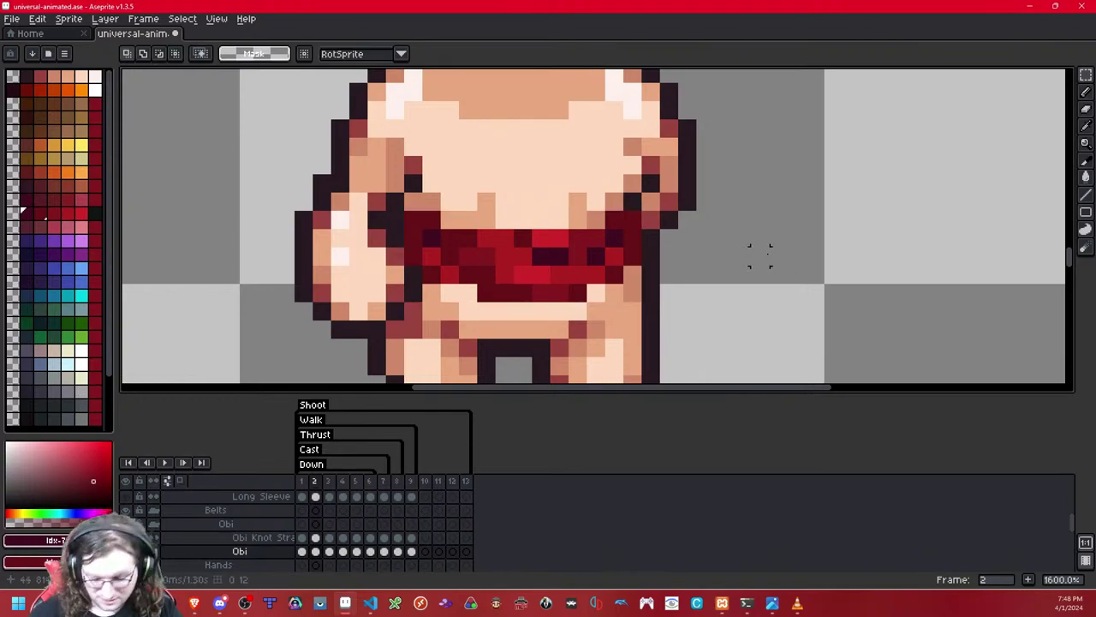
Step: Toggle the Obi layer's visibility to compare the resized belt with the body in frame 2
key(b)
key(shift+x)
key(shift+x)
key(shift+x)
key(shift+x)
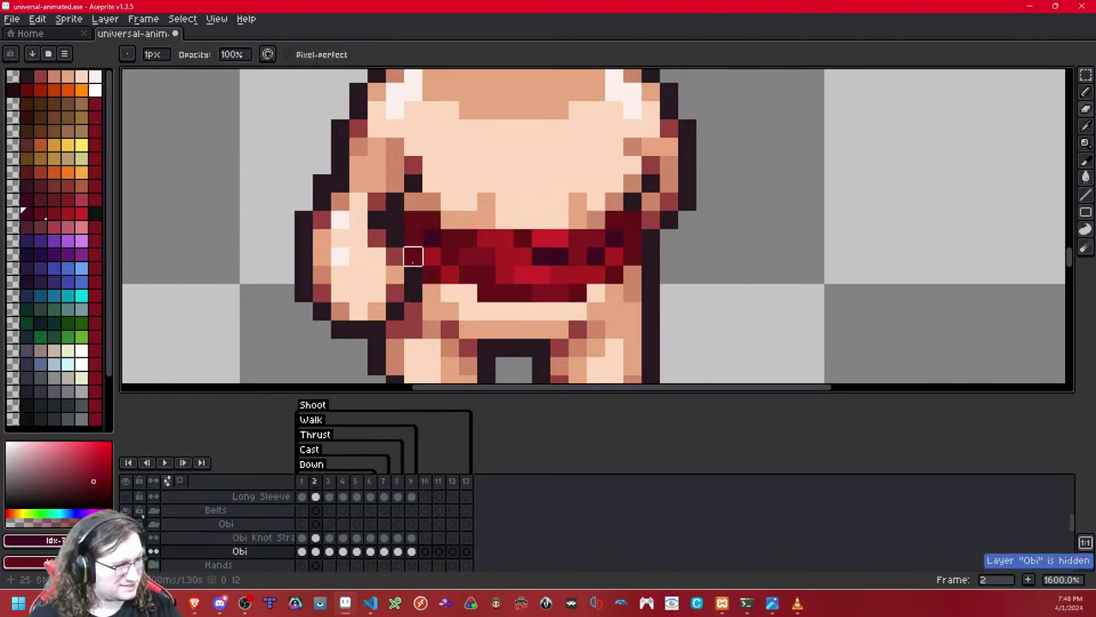
scroll(650, 200, down, 3)
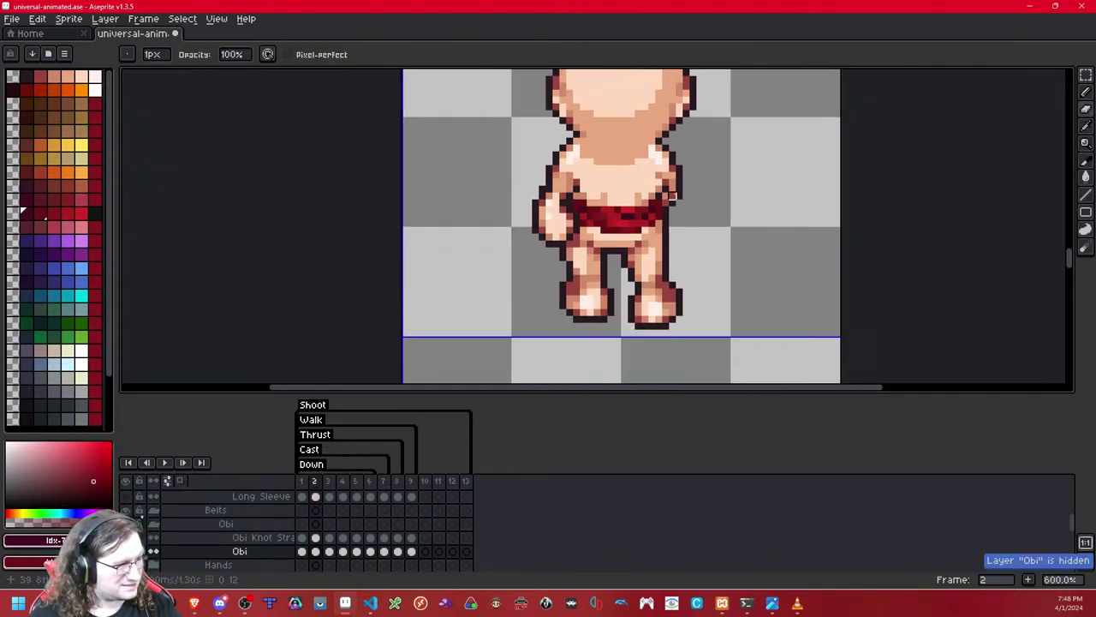
Step: Narrow the back-view obi in frame 3 to 12 pixels wide by pulling in its right edge
key(period)
scroll(672, 195, up, 4)
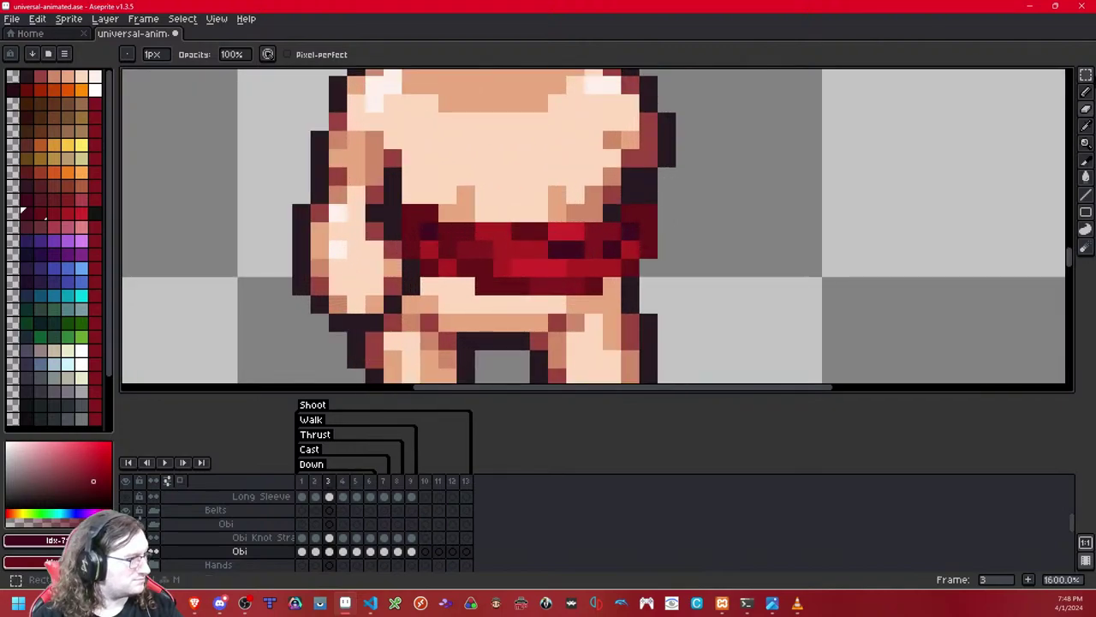
click(1086, 76)
drag(637, 214, 403, 291)
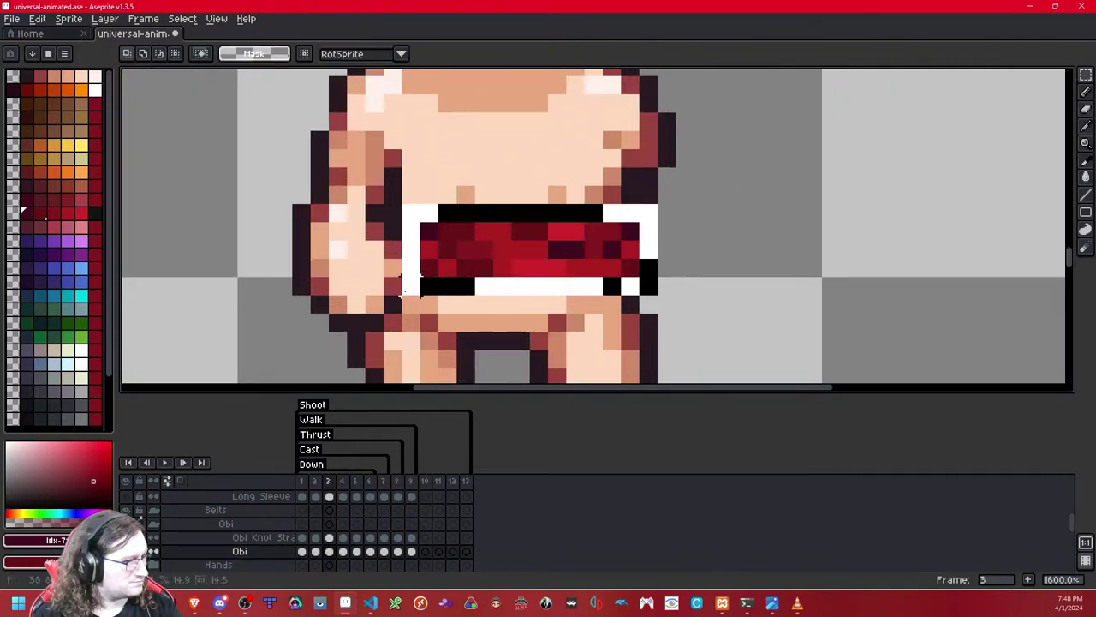
drag(656, 252, 625, 257)
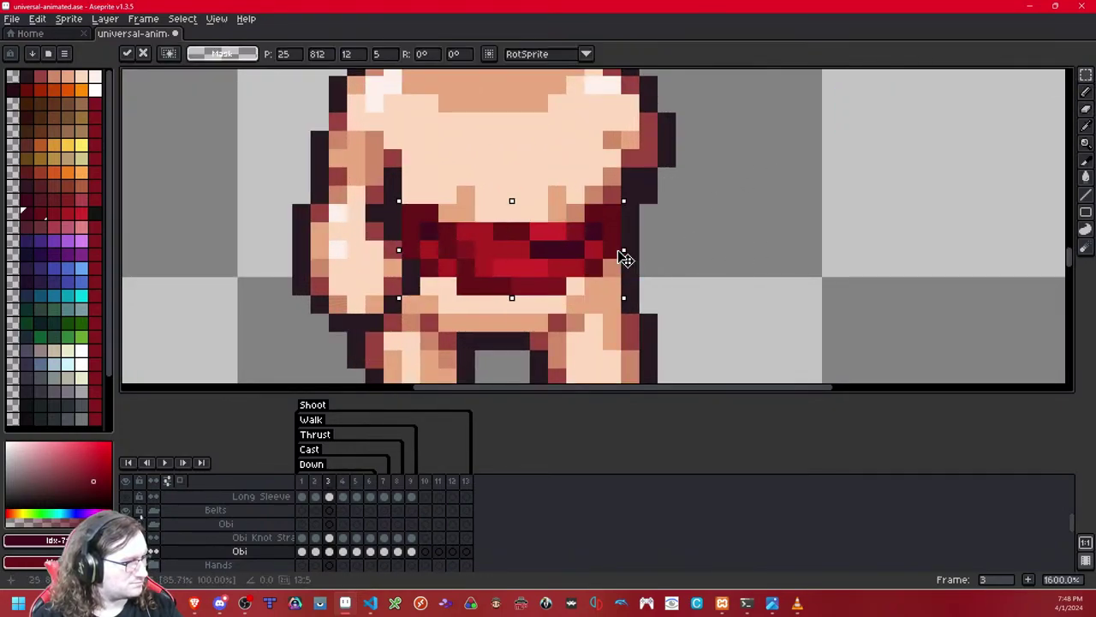
click(777, 231)
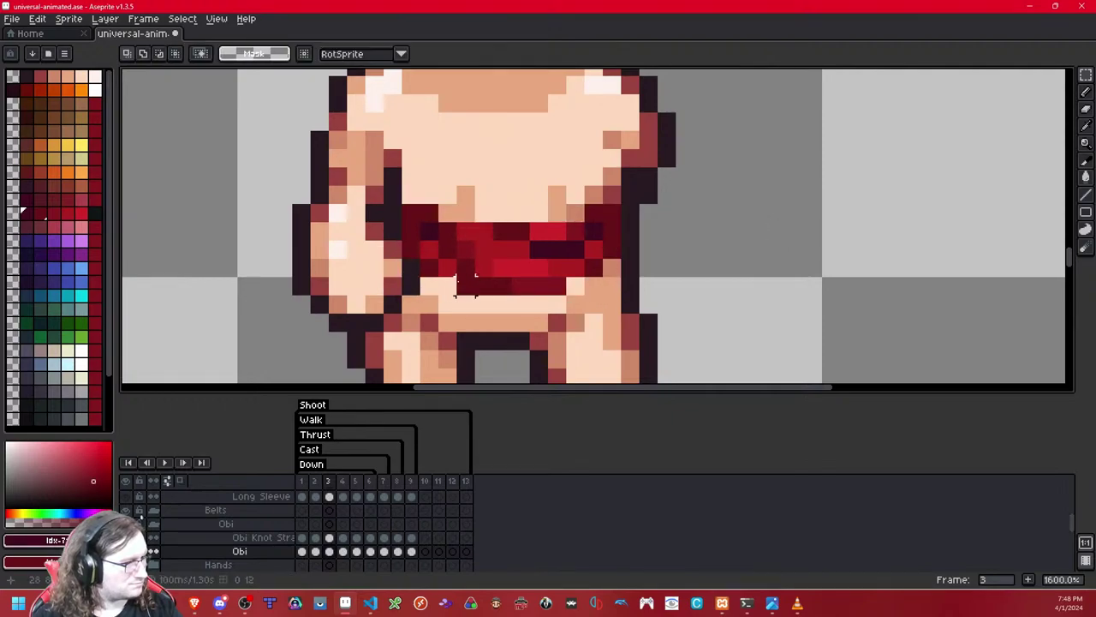
Step: Shift the back-view obi in frame 4 one pixel right to align it with the waist
scroll(498, 277, down, 4)
scroll(496, 276, down, 3)
key(Right)
scroll(540, 270, up, 3)
scroll(489, 279, up, 2)
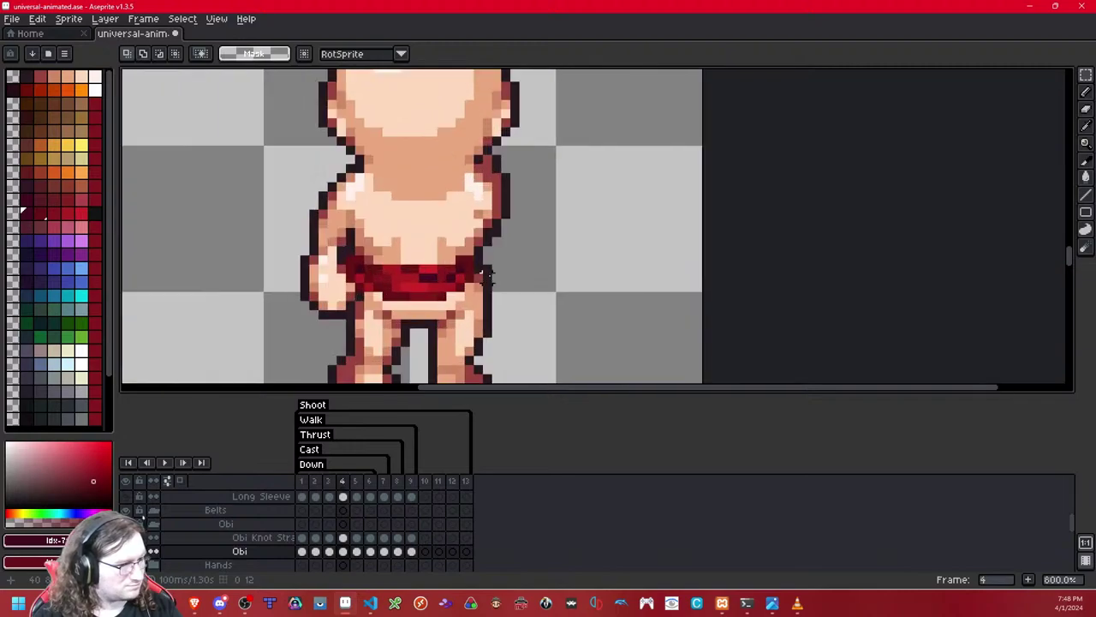
scroll(452, 257, up, 1)
drag(710, 155, 299, 281)
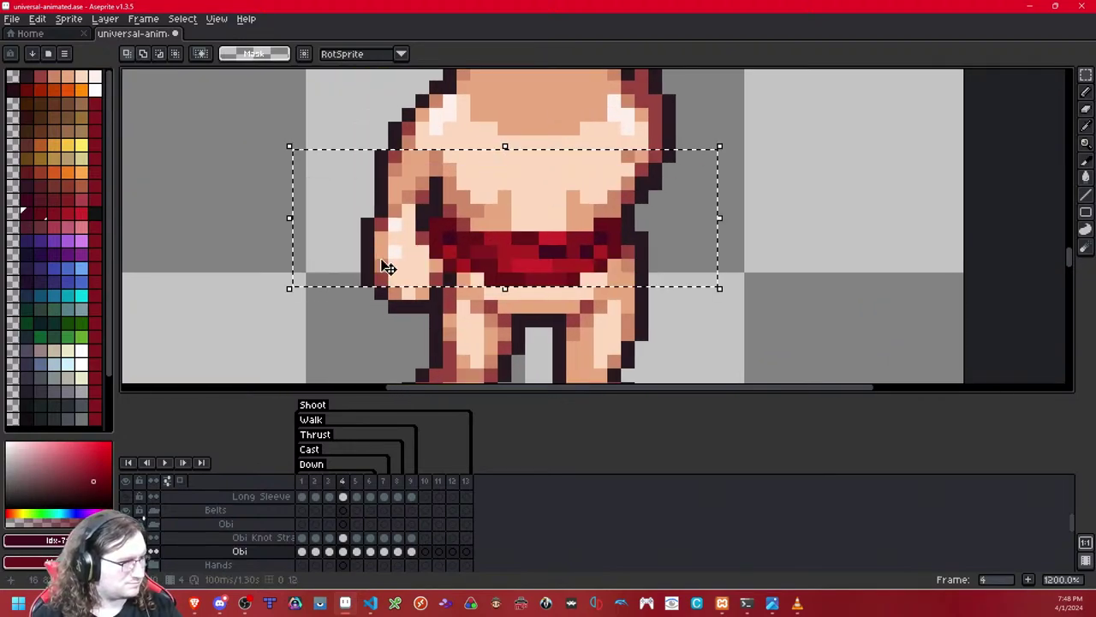
key(Right)
click(777, 182)
key(e)
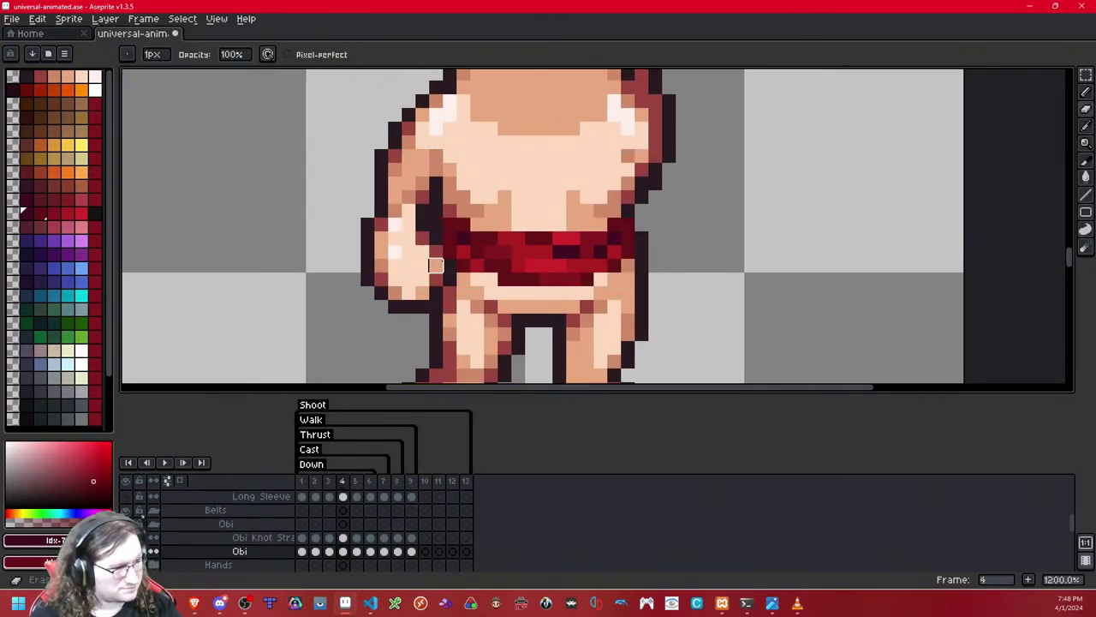
Step: Shift the back-view obi in frame 5 right to align it with the waist
key(period)
key(ctrl+v)
key(ctrl+a)
drag(559, 224, 586, 225)
click(1010, 183)
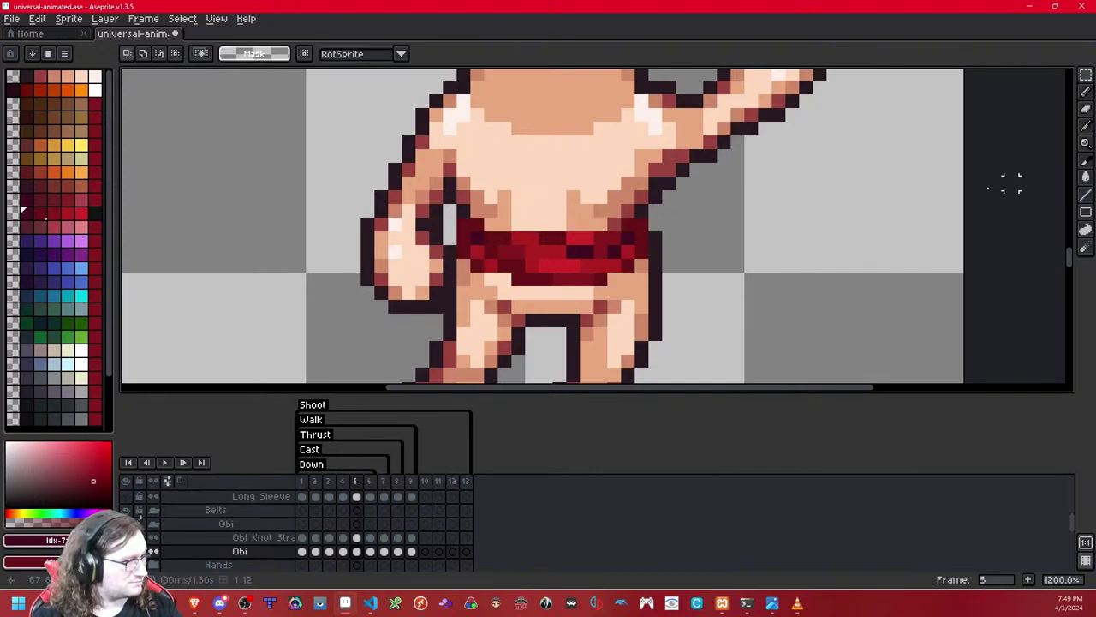
Step: Check the obi in frame 6 and play the animation to review its movement
key(Right)
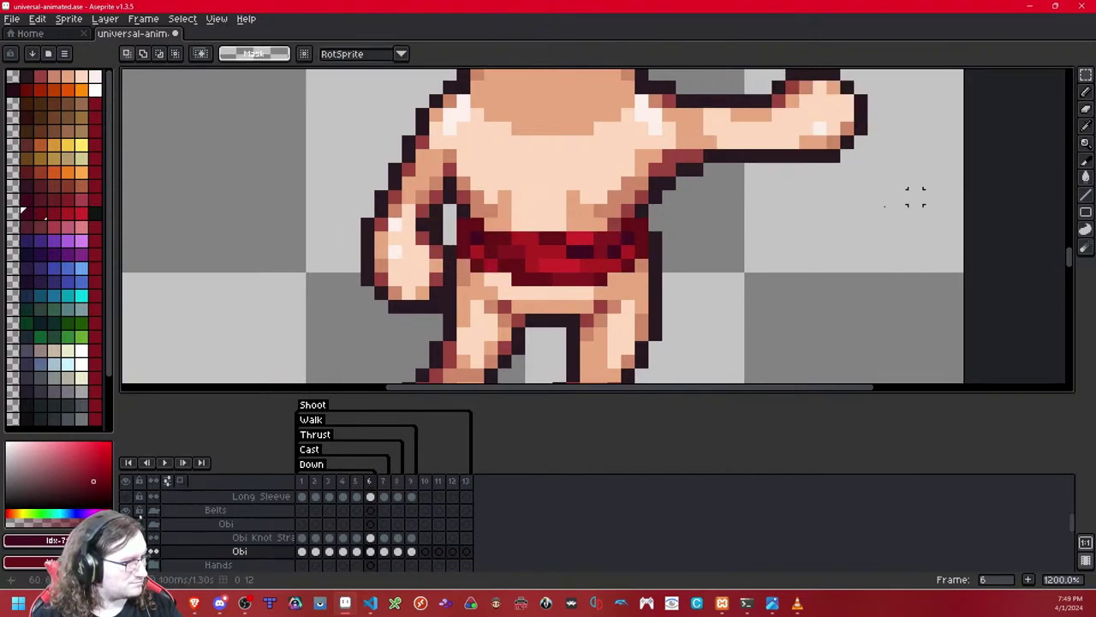
scroll(724, 211, down, 10)
scroll(717, 204, up, 1)
key(Return)
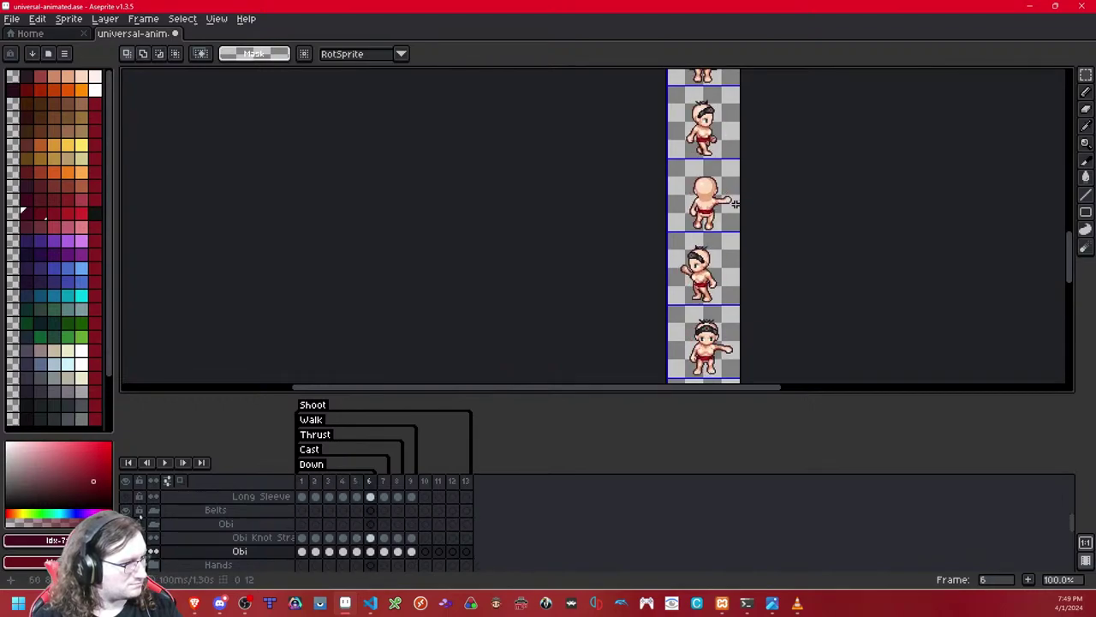
key(Return)
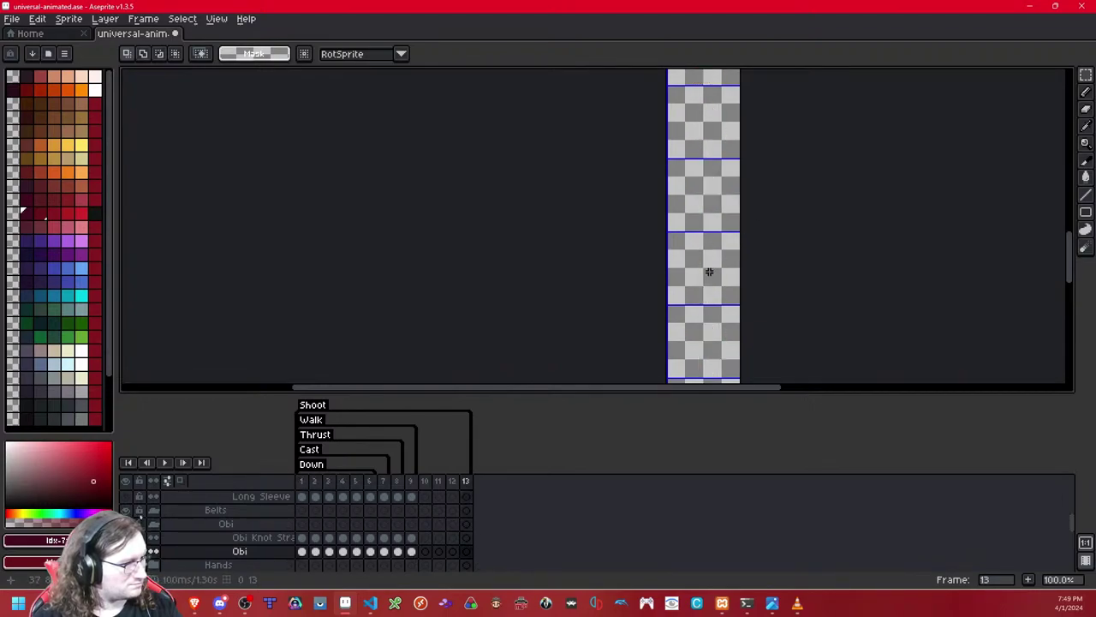
scroll(749, 218, up, 8)
drag(704, 280, 703, 166)
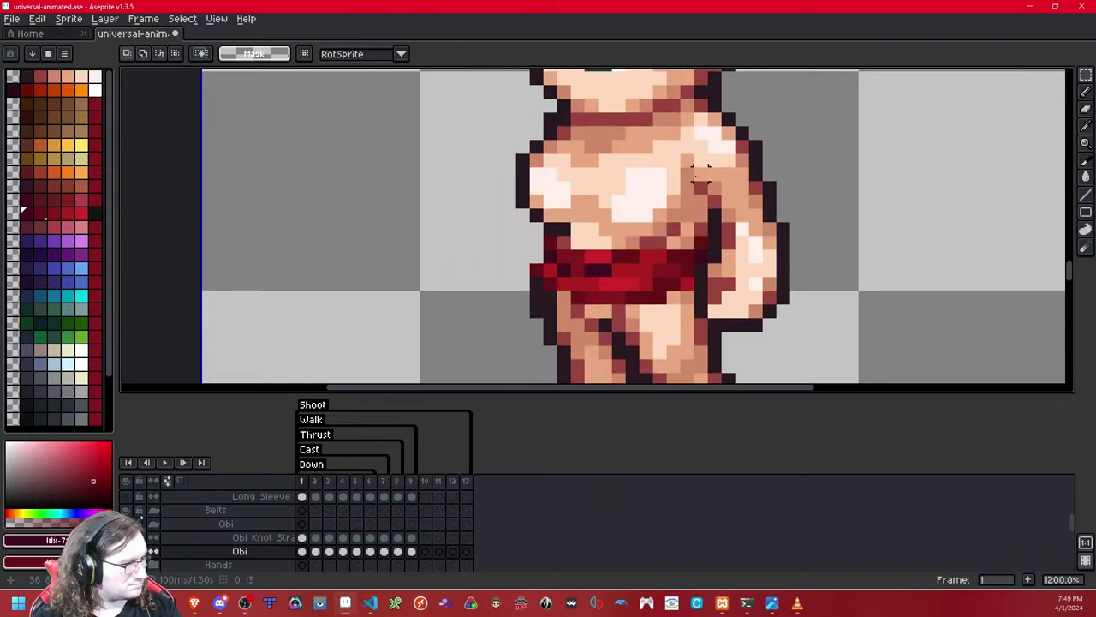
key(ctrl+a)
key(Left)
scroll(698, 182, down, 5)
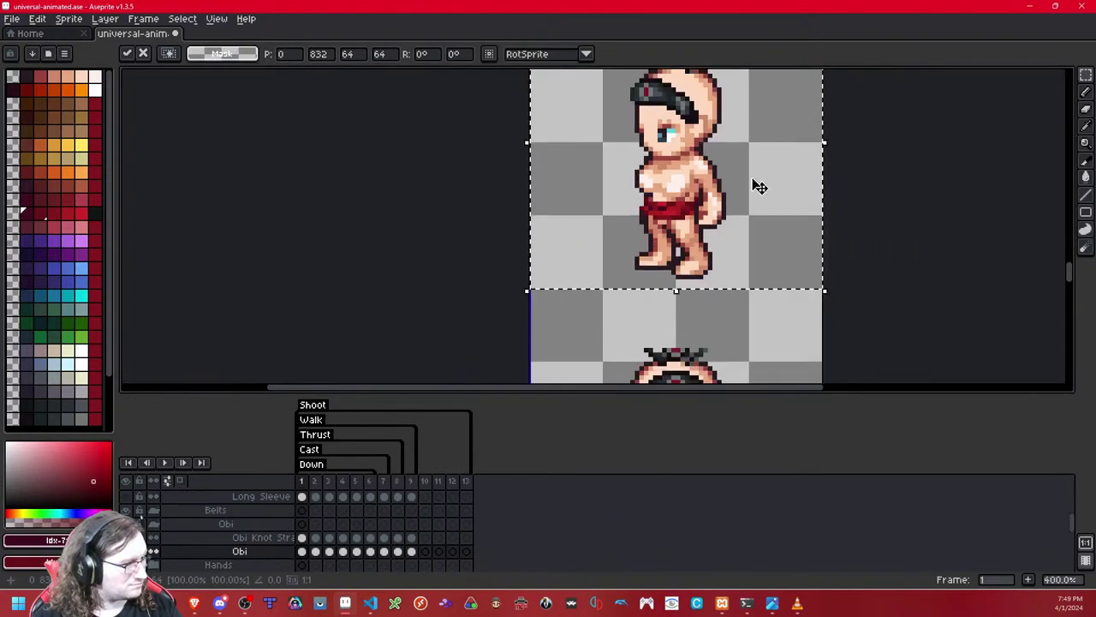
click(832, 194)
Step: Compare the left-facing obi between frames 1 and 2
key(Right)
scroll(738, 198, up, 2)
key(Left)
key(Right)
key(ctrl+a)
key(ctrl+d)
key(Left)
key(Right)
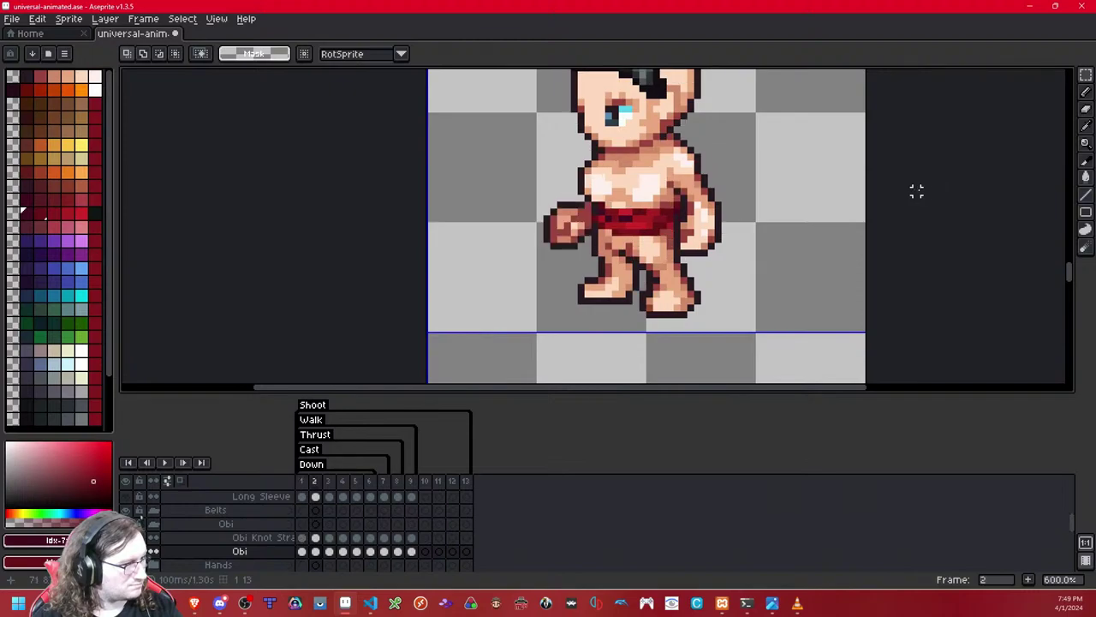
key(Left)
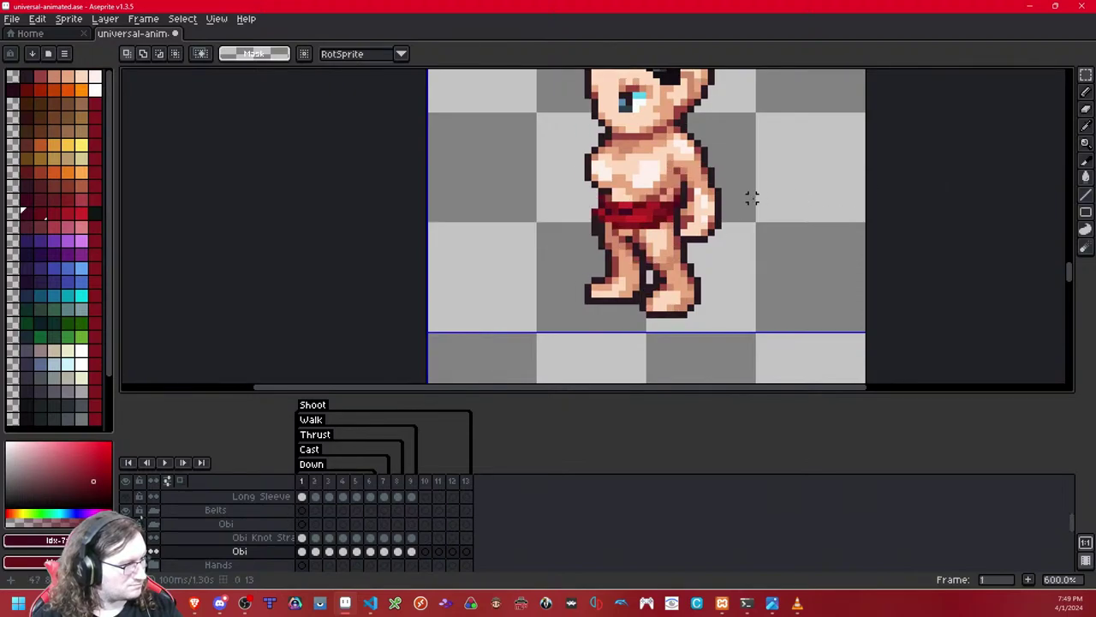
Step: Try to nudge the left-facing obi in frame 2 one pixel left and down
key(Right)
key(ctrl+a)
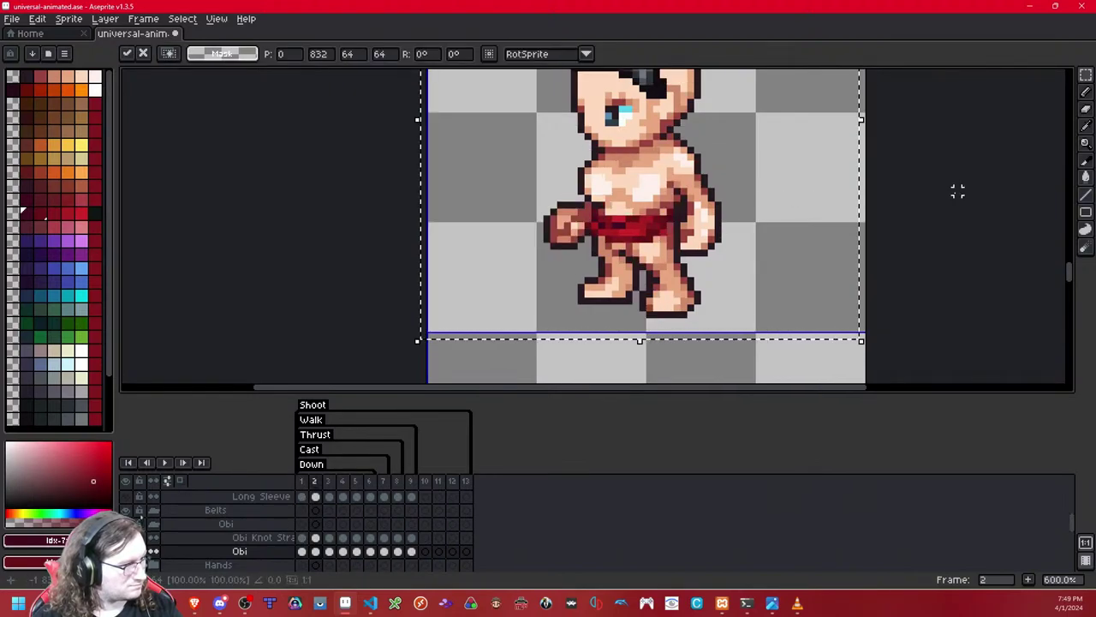
key(Right)
key(Up)
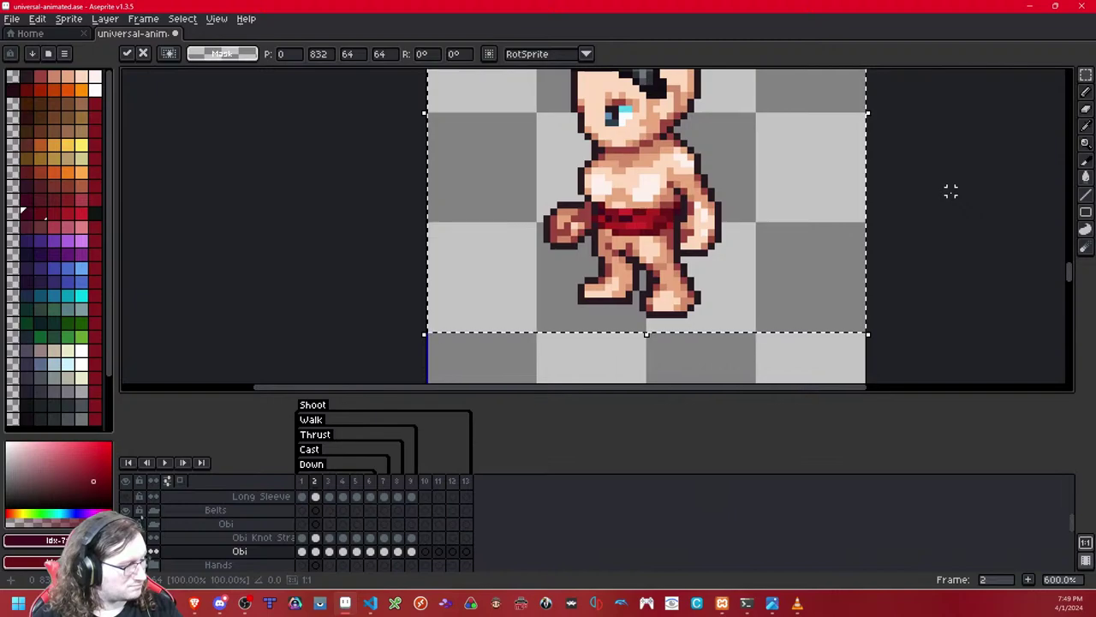
key(Down)
key(ctrl+d)
Step: Examine the left-facing obi's waist alignment up close by alternating between frames 1 and 2
key(Left)
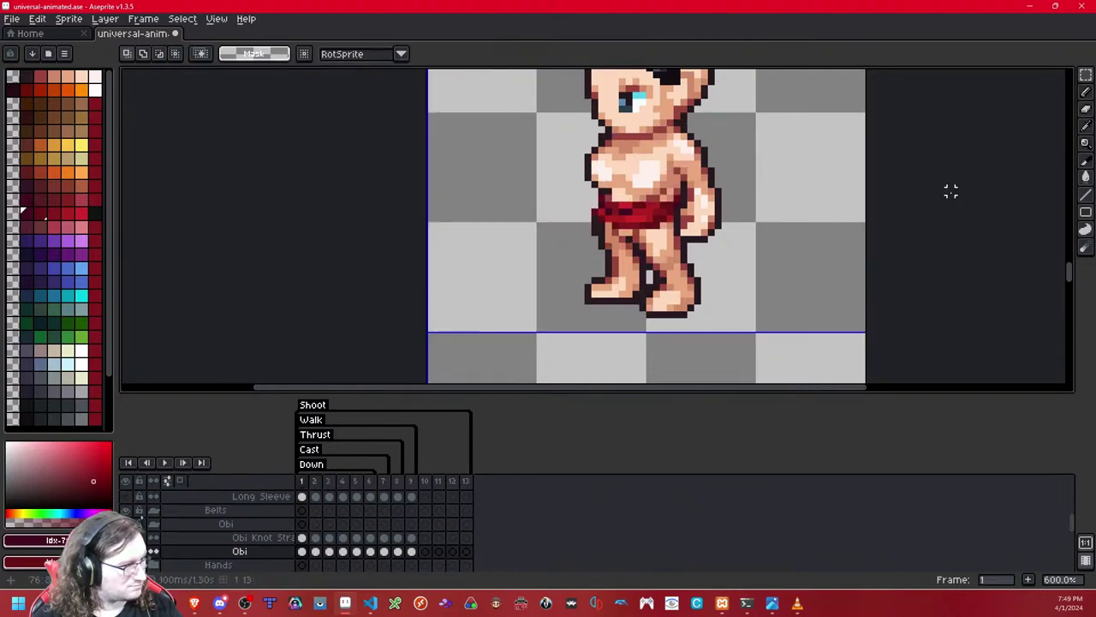
key(Right)
key(Left)
key(Right)
scroll(681, 182, up, 1)
scroll(681, 183, up, 2)
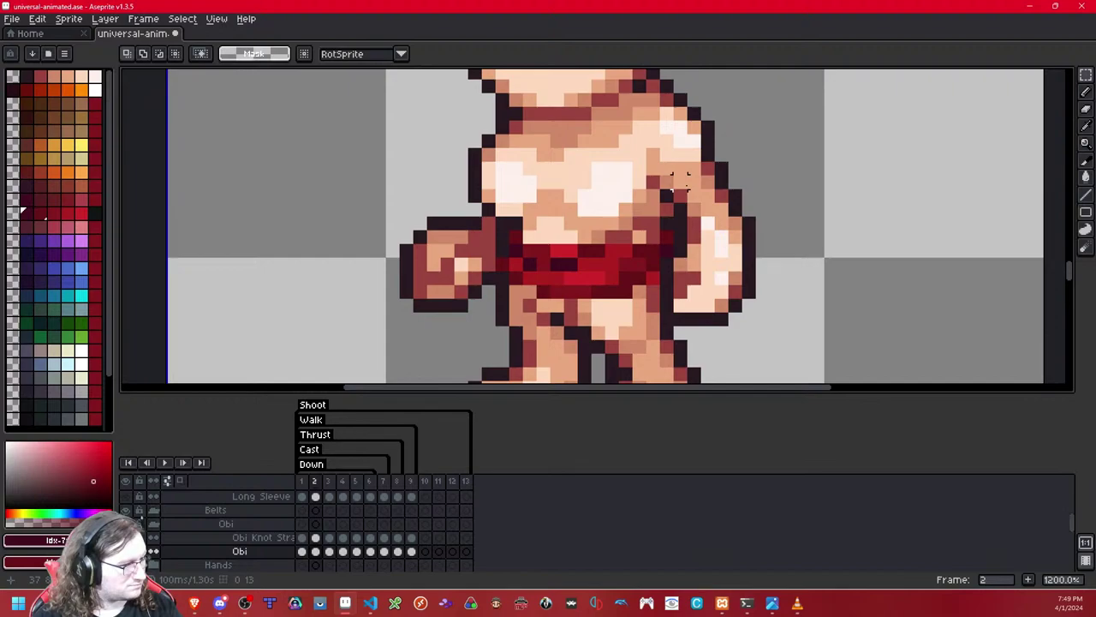
key(Left)
key(Right)
key(Left)
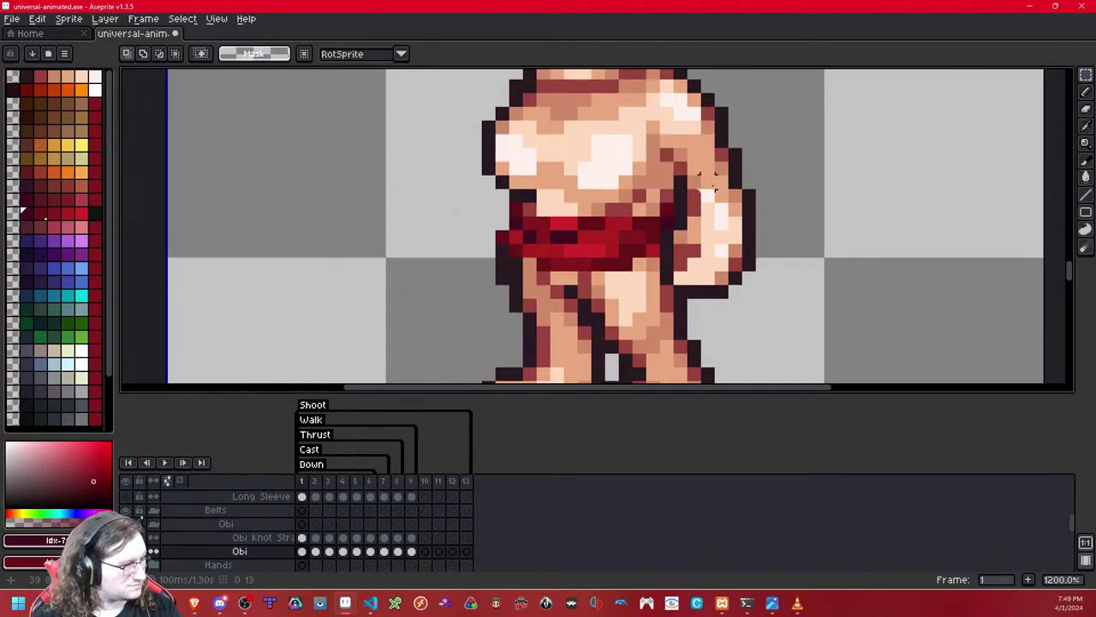
Step: Examine the frame 1 obi across the right-facing, back-view and left-facing poses
scroll(528, 237, down, 6)
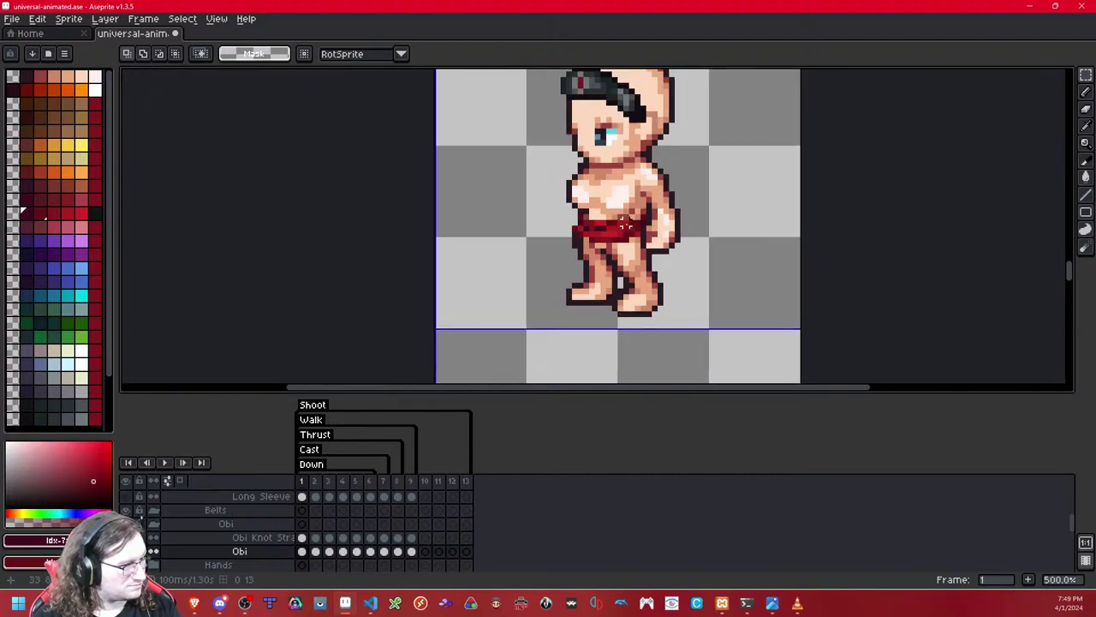
scroll(636, 259, down, 3)
scroll(637, 259, down, 5)
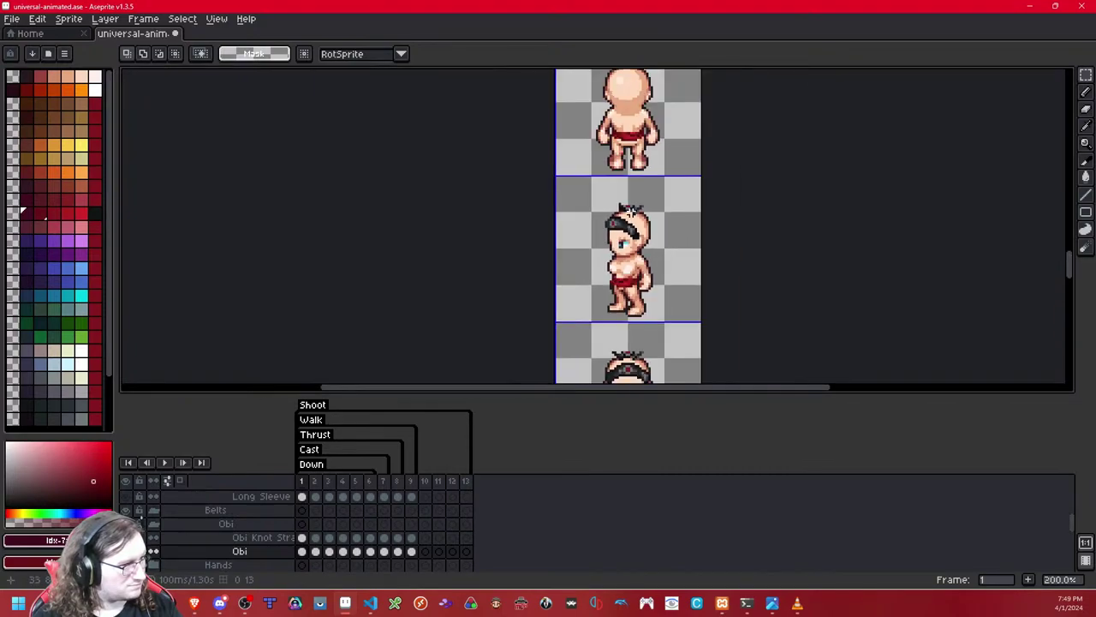
scroll(634, 147, up, 2)
scroll(634, 148, up, 2)
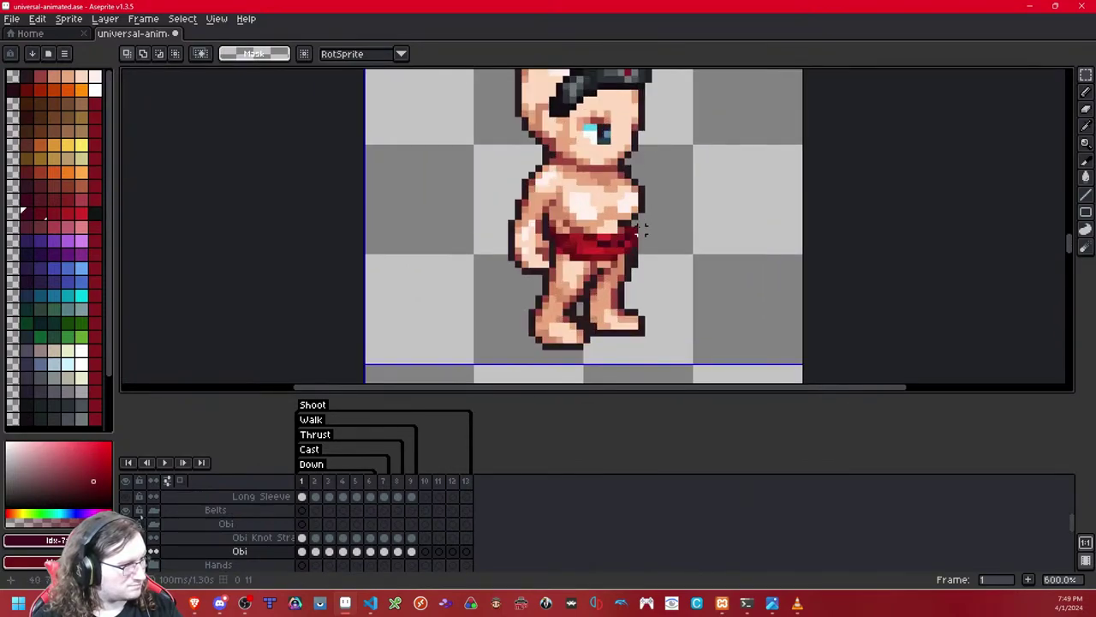
scroll(642, 167, down, 3)
scroll(643, 167, down, 1)
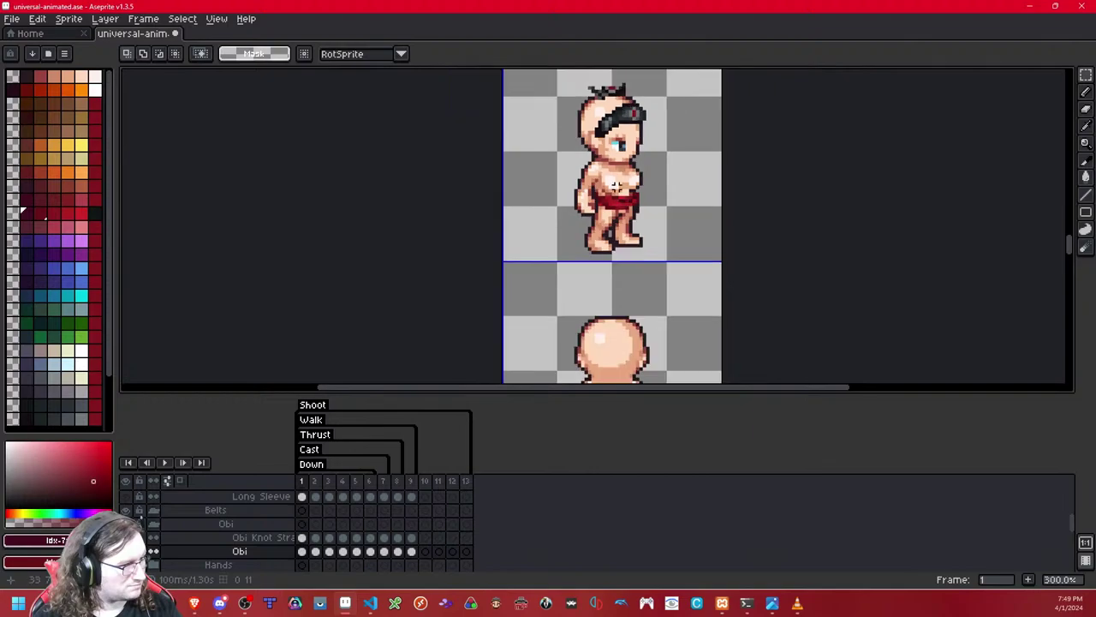
scroll(654, 221, down, 3)
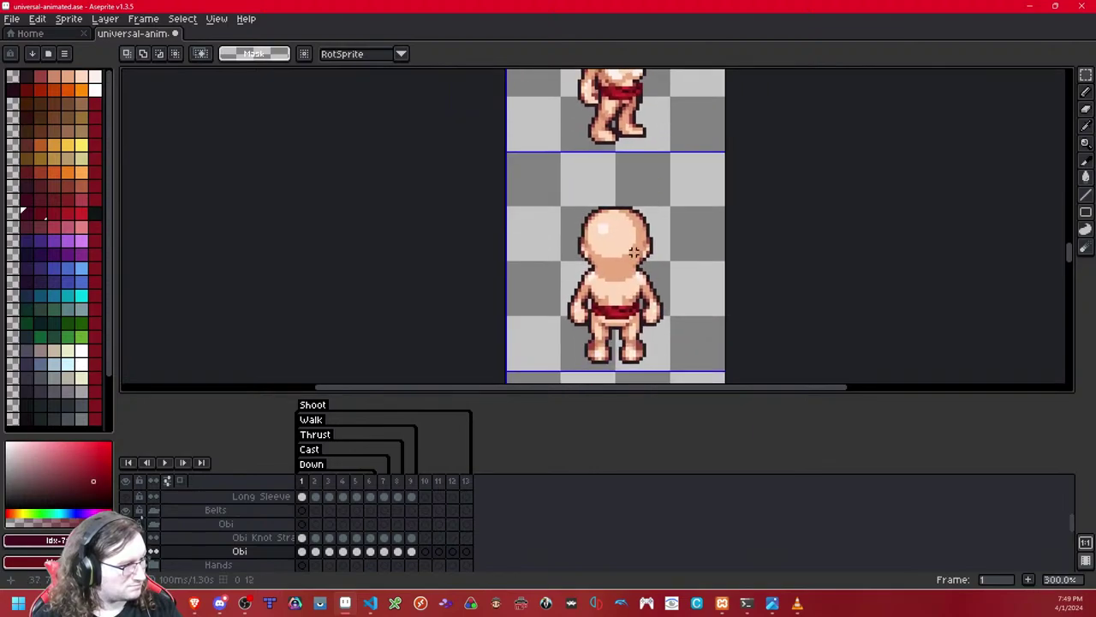
scroll(623, 195, down, 3)
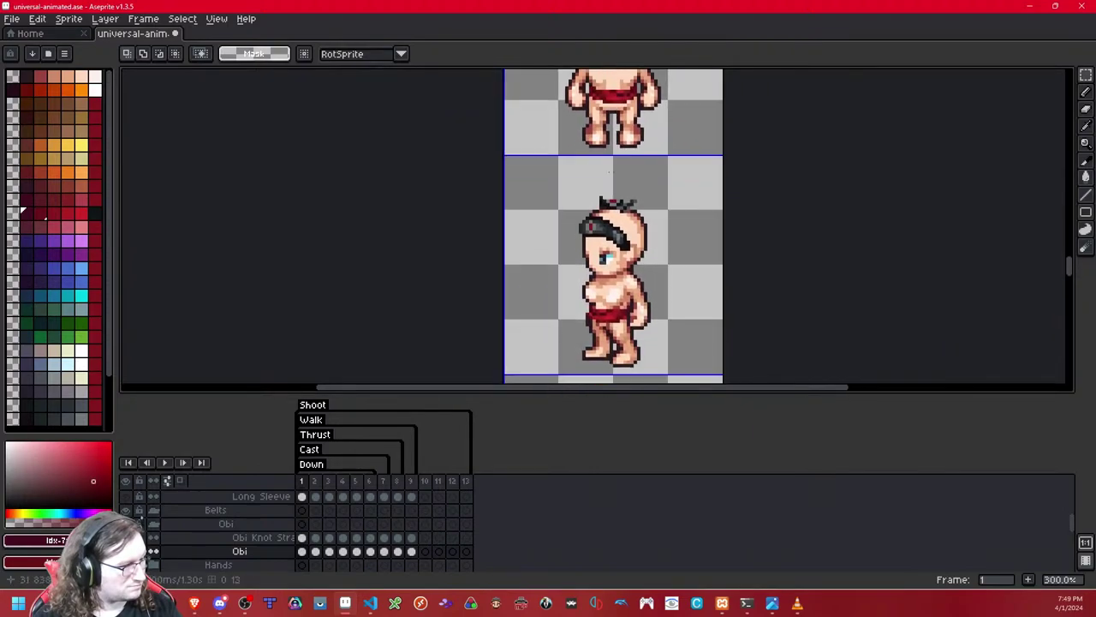
scroll(613, 310, up, 5)
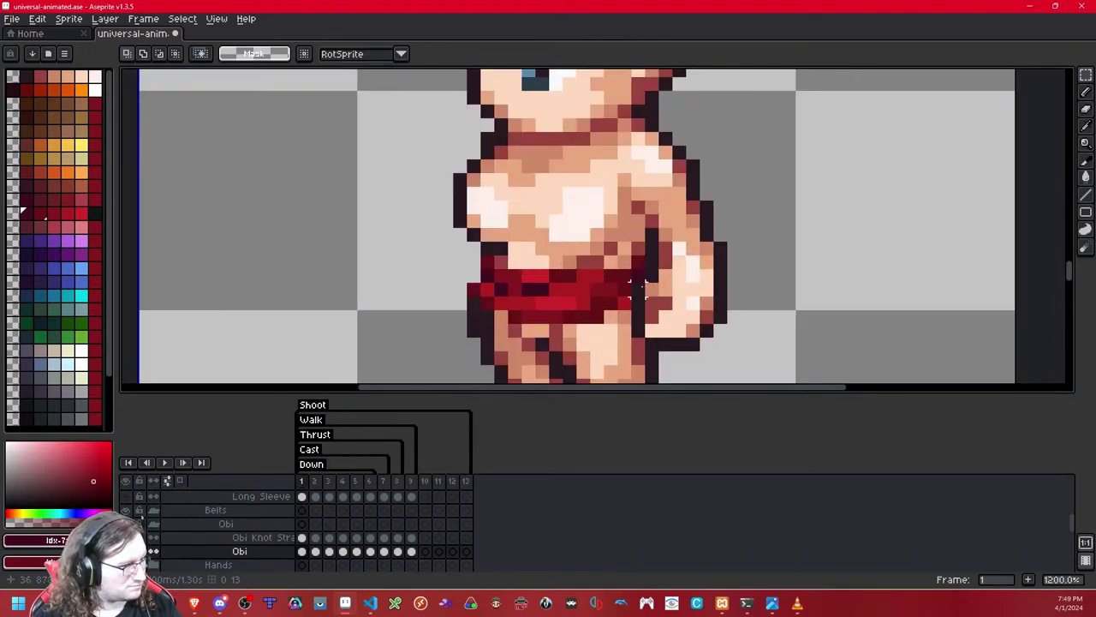
drag(630, 299, 649, 253)
key(ctrl+d)
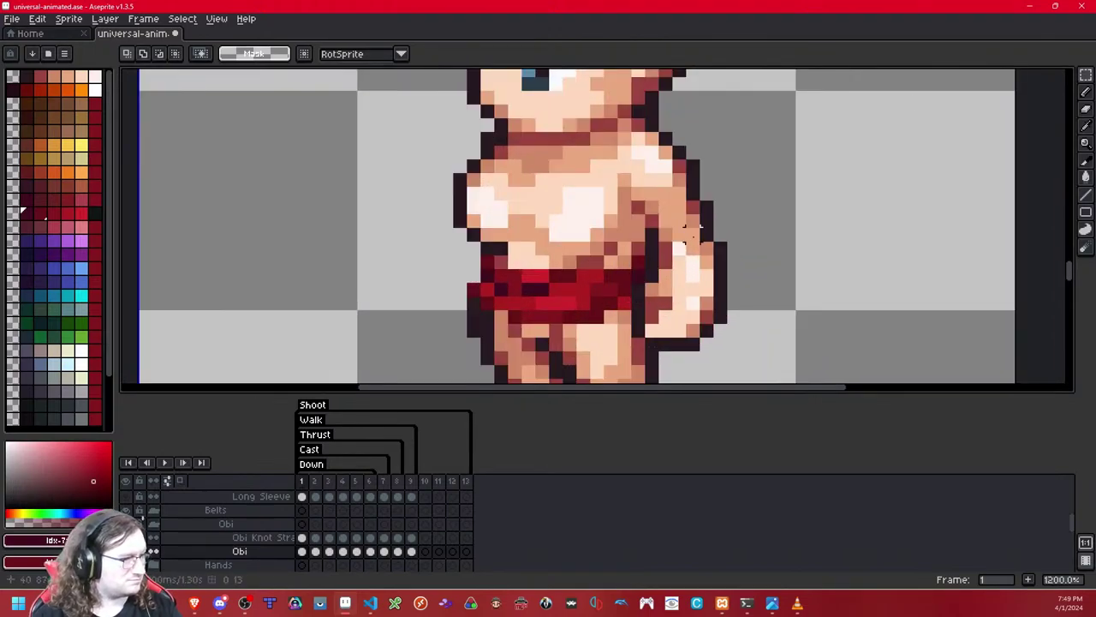
Step: Adjust the left-facing obi in frame 2 to fit the character's waist
key(Right)
key(ctrl+shift+d)
drag(643, 282, 475, 304)
click(597, 289)
scroll(597, 290, down, 7)
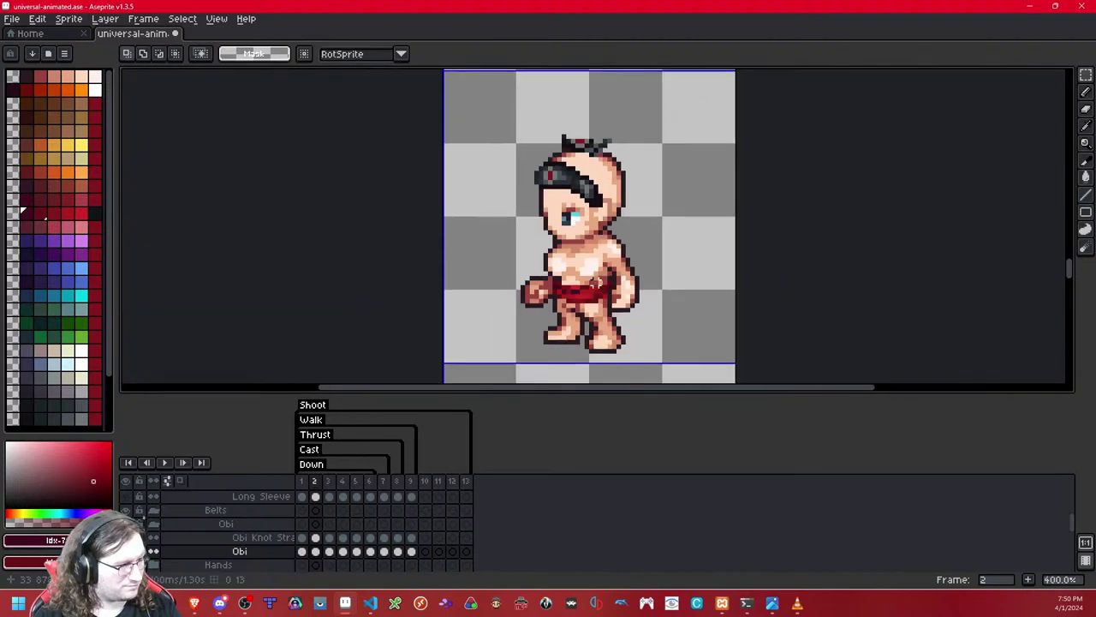
Step: Nudge the pixels at the left end of the left-facing obi in frame 2 up one pixel
scroll(591, 283, up, 6)
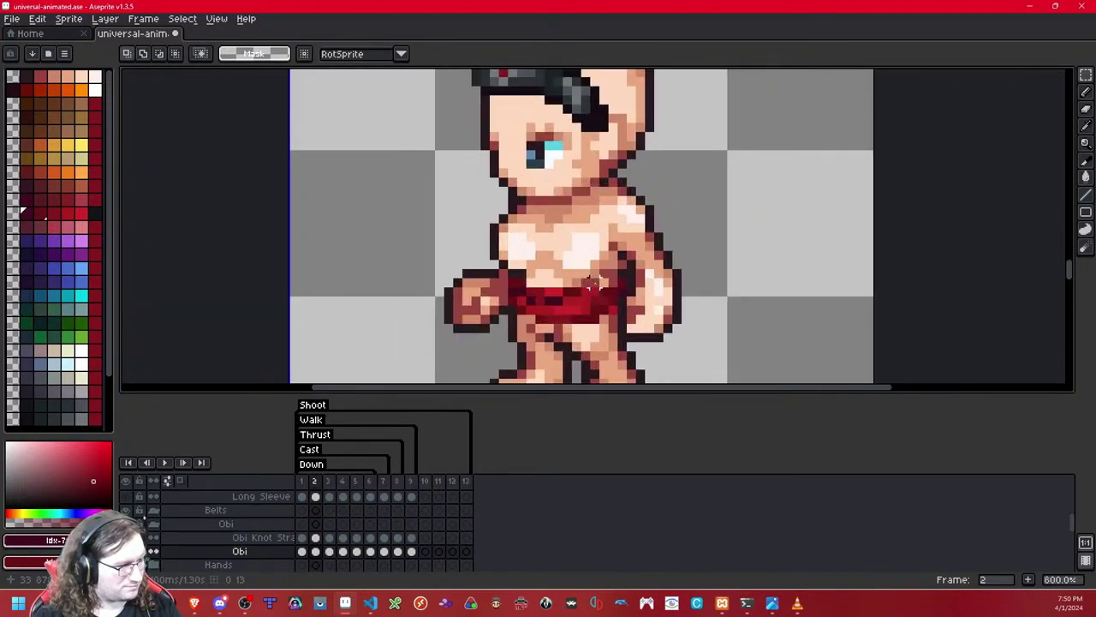
click(513, 288)
key(Up)
click(594, 247)
scroll(753, 279, down, 6)
Step: Compare the left-facing obi with its neighbouring frames and move it down one pixel in frame 3
key(Right)
scroll(736, 271, up, 5)
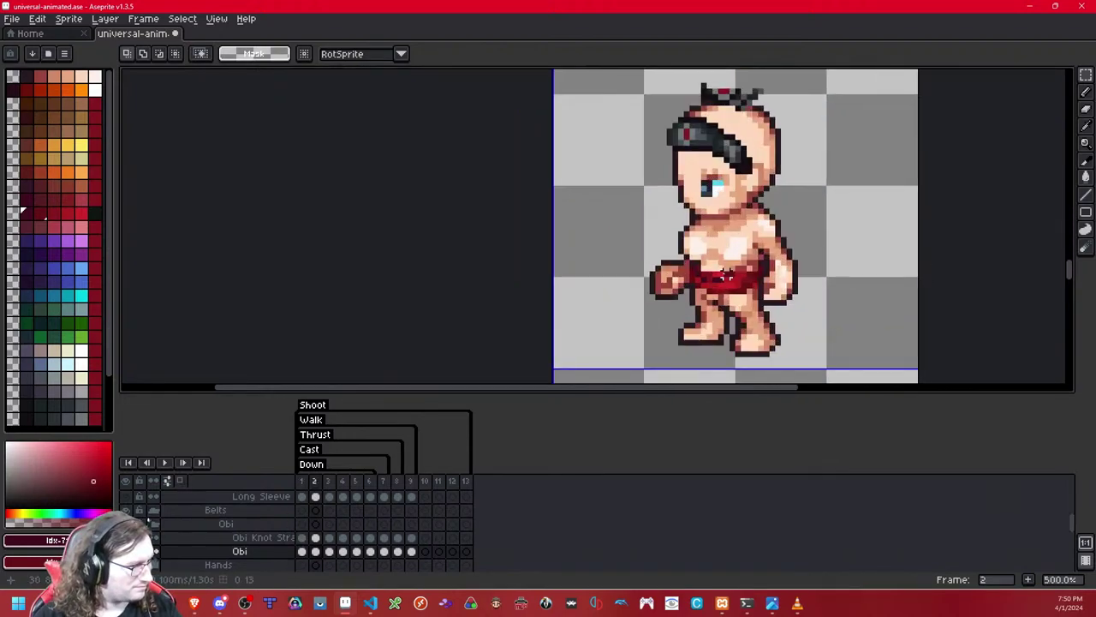
scroll(734, 266, up, 3)
key(Right)
key(Left)
key(Left)
key(Right)
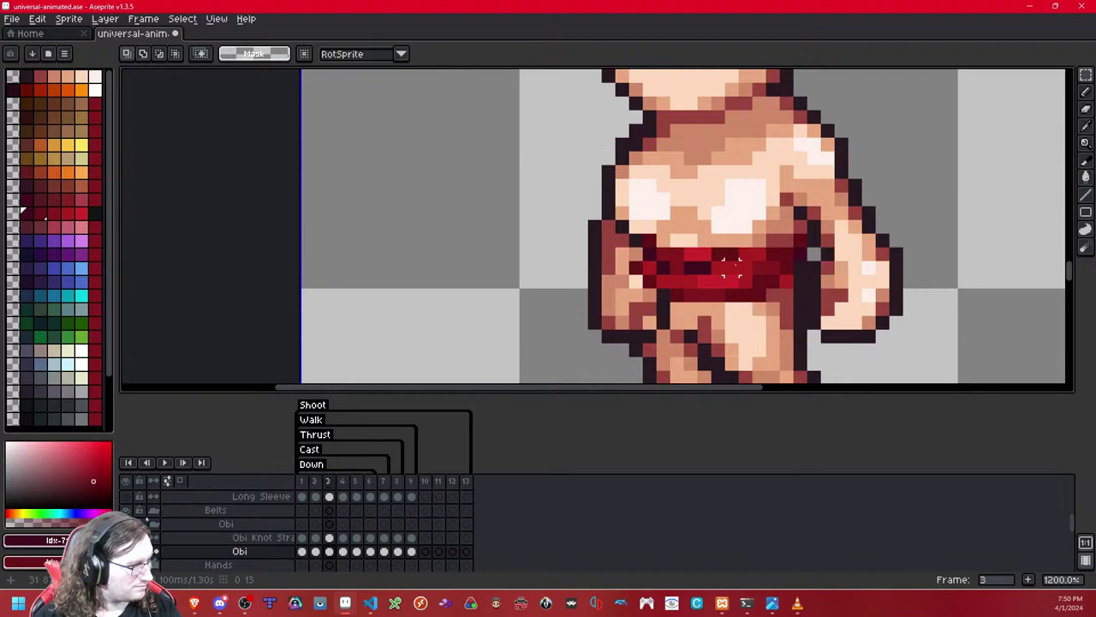
key(Down)
key(Return)
key(Left)
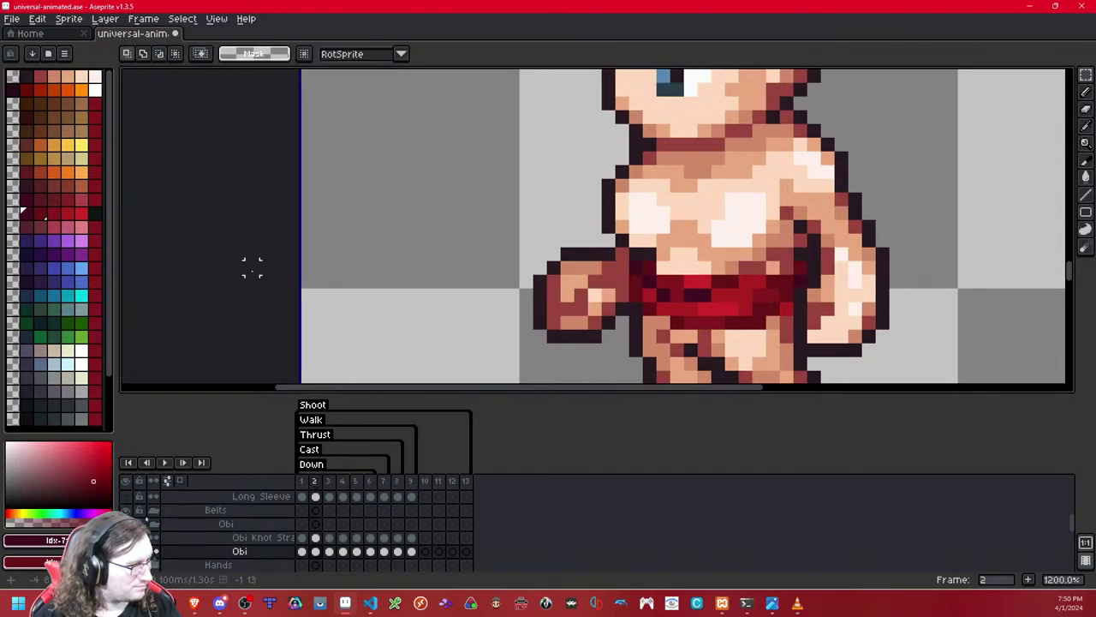
key(Right)
double_click(527, 241)
key(Down)
key(Up)
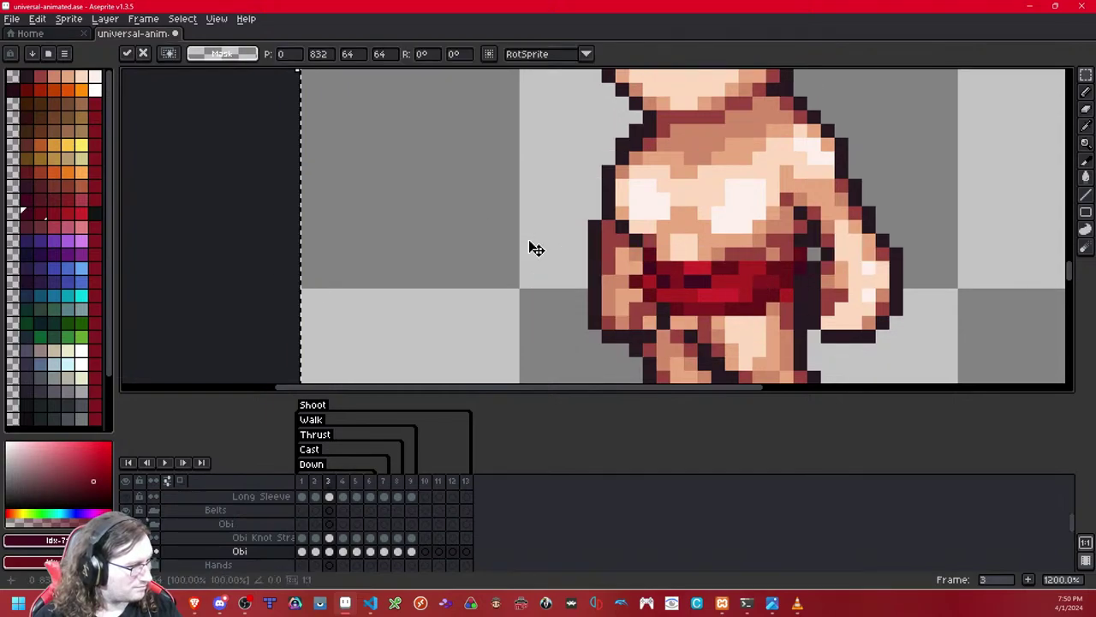
key(Return)
key(Return)
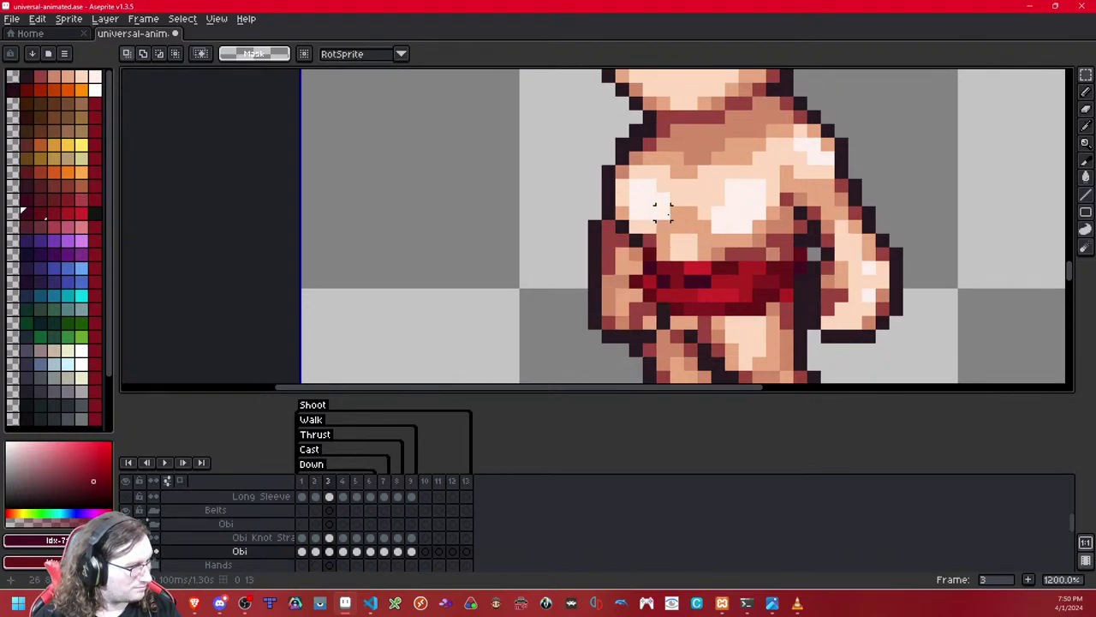
Step: Touch up the pixels at the left end of the left-facing obi in frame 3 with the 1 px pencil
key(Right)
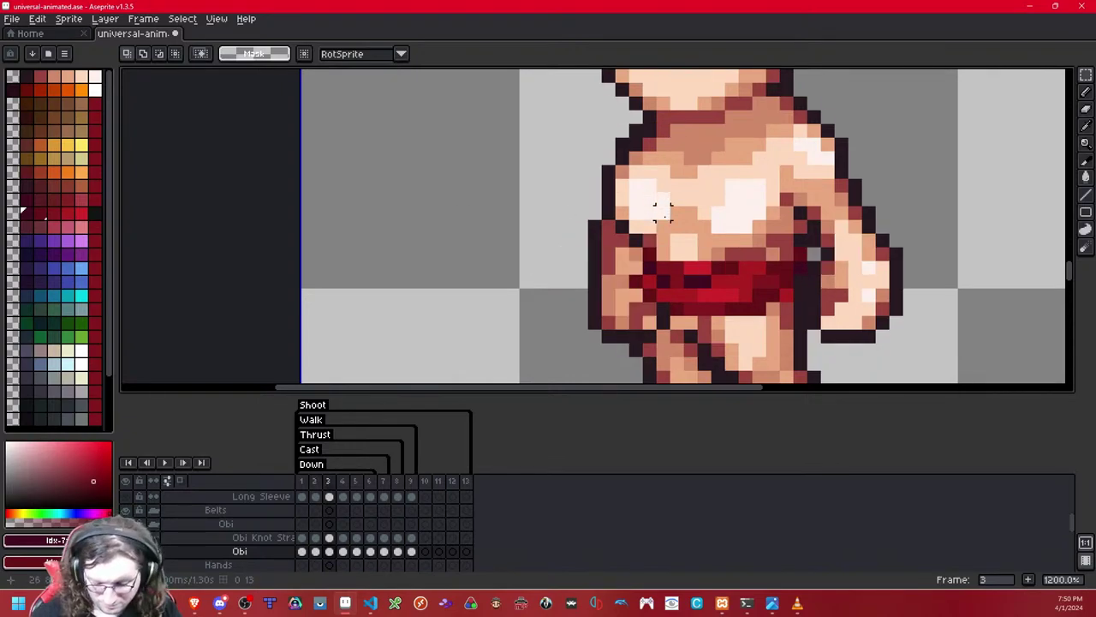
key(b)
key(shift+x)
click(649, 255)
key(shift+x)
mouse_move(649, 255)
mouse_down()
mouse_move(649, 295)
mouse_move(634, 294)
mouse_move(663, 296)
mouse_up()
key(shift+x)
key(shift+x)
Step: Select the left-facing cell in frame 4 and move its obi one pixel left
key(period)
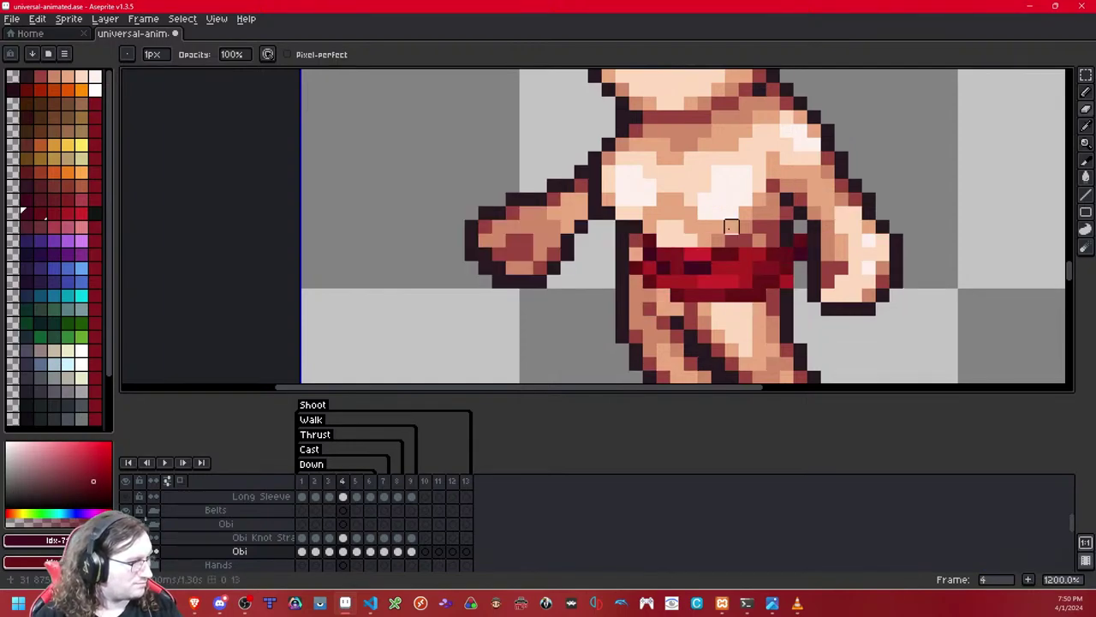
click(1087, 75)
double_click(792, 258)
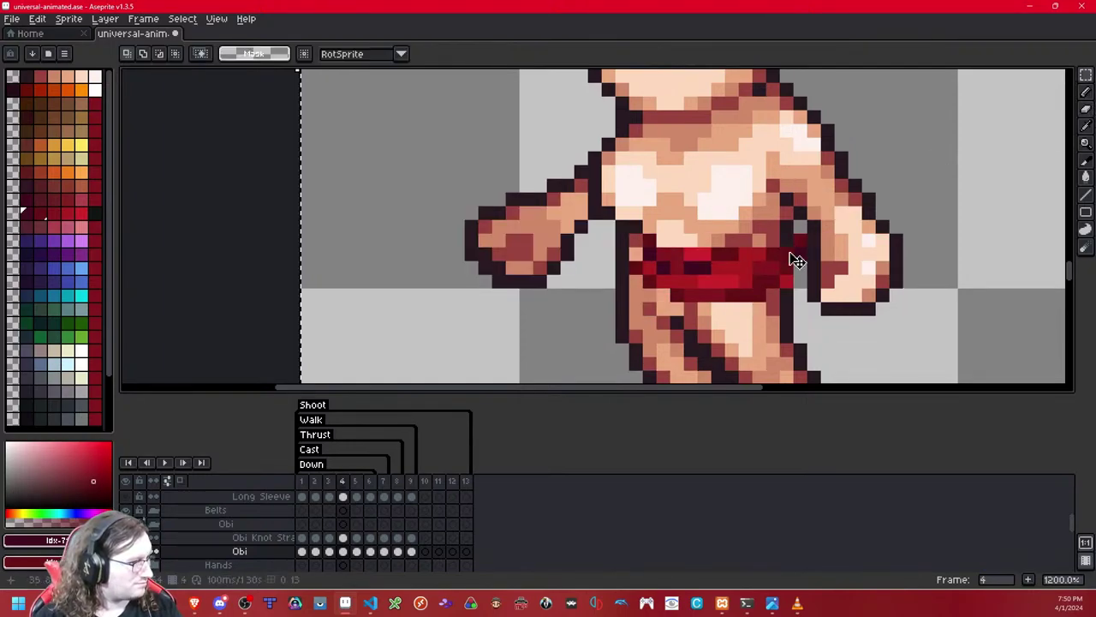
key(Left)
click(264, 282)
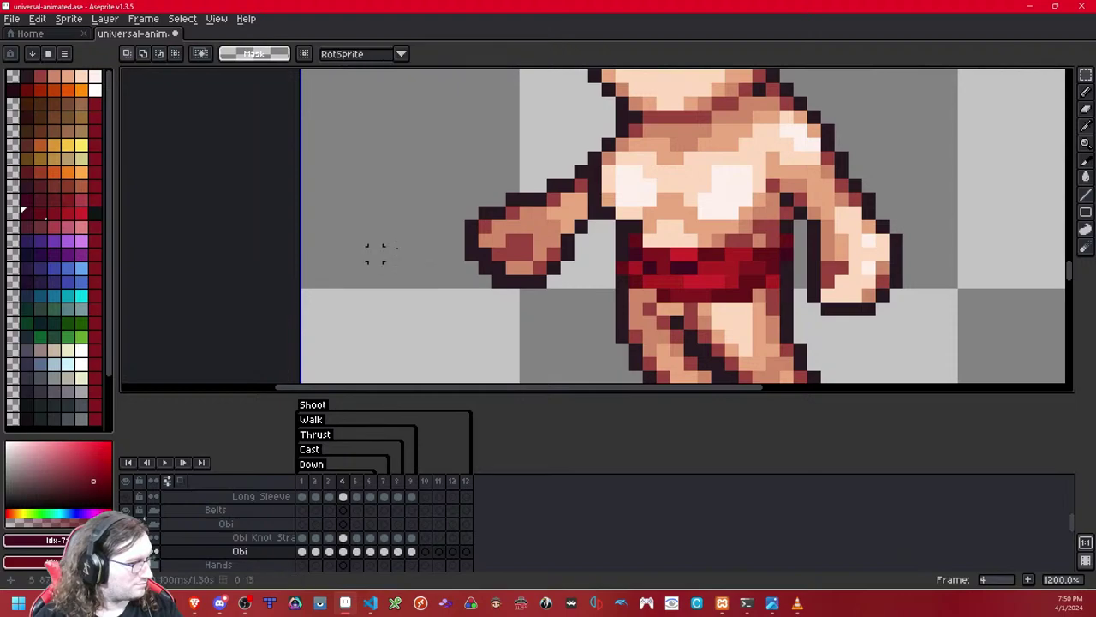
key(ctrl+v)
key(ctrl+z)
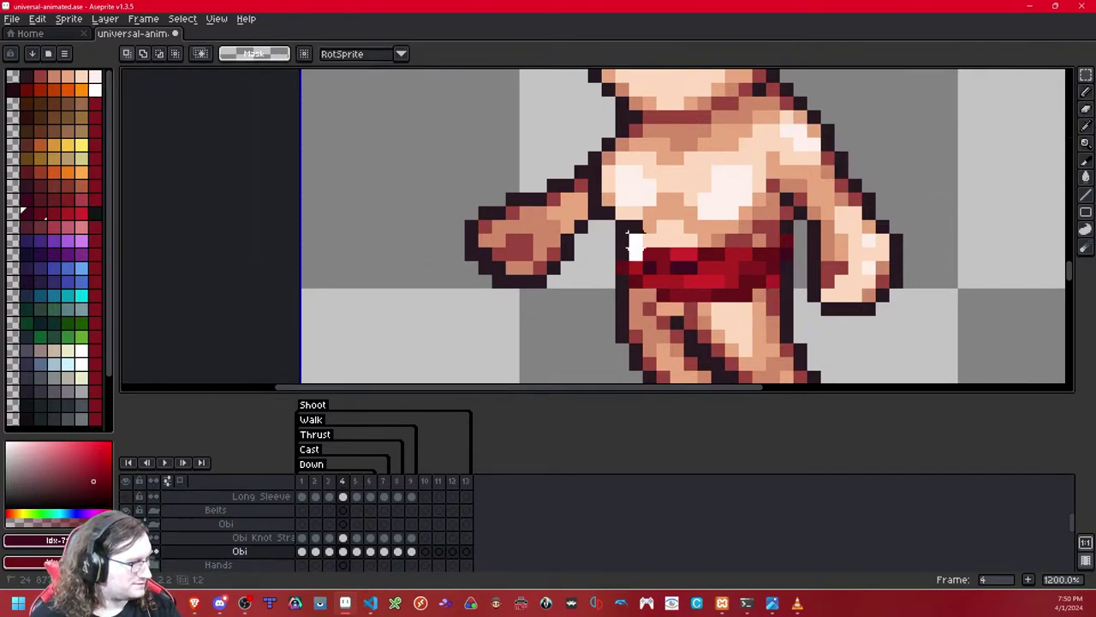
Step: Move the 1 by 2 pixel strip at the left end of the frame 4 obi one pixel left
drag(626, 229, 646, 262)
key(Left)
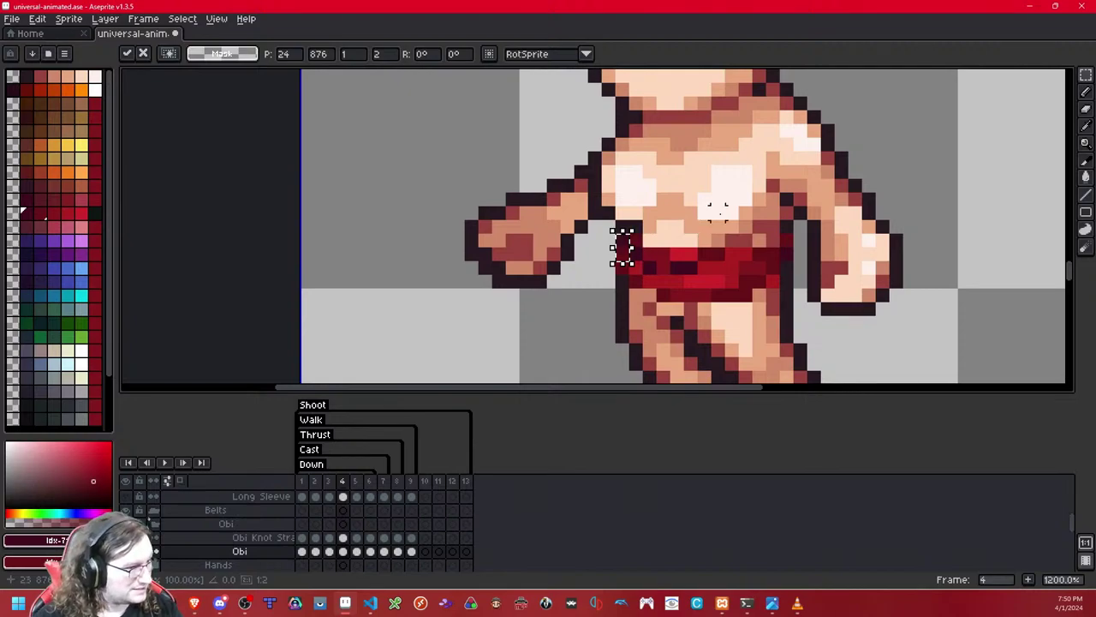
key(ctrl+d)
Step: Select the left-facing cell in frame 5 and move its obi one pixel left
key(Right)
key(Left)
key(Right)
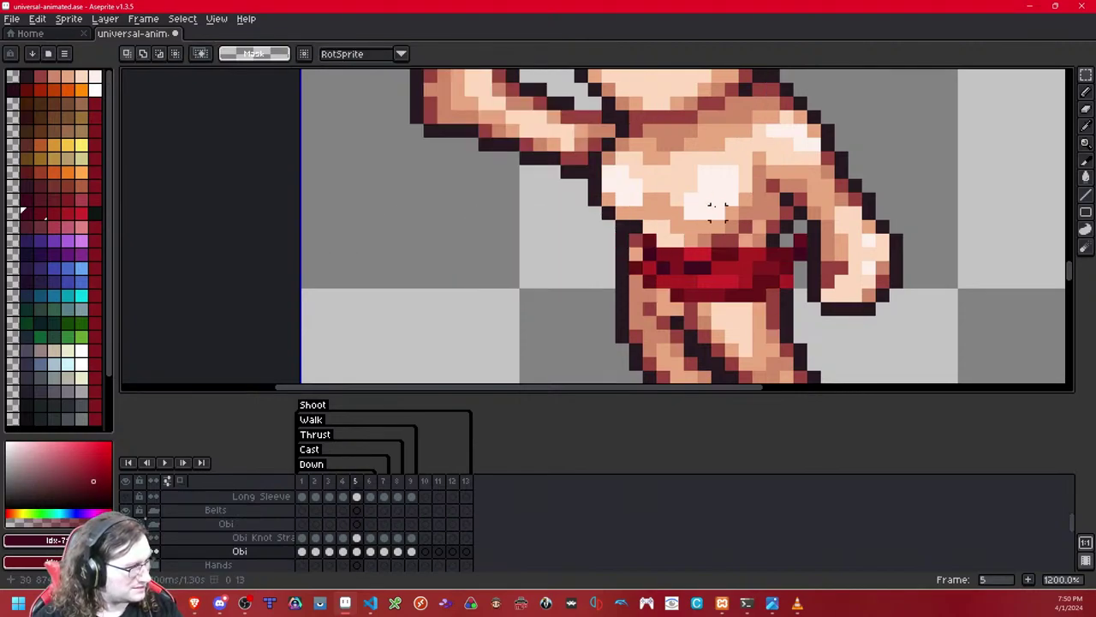
double_click(463, 229)
key(Left)
key(Left)
key(Right)
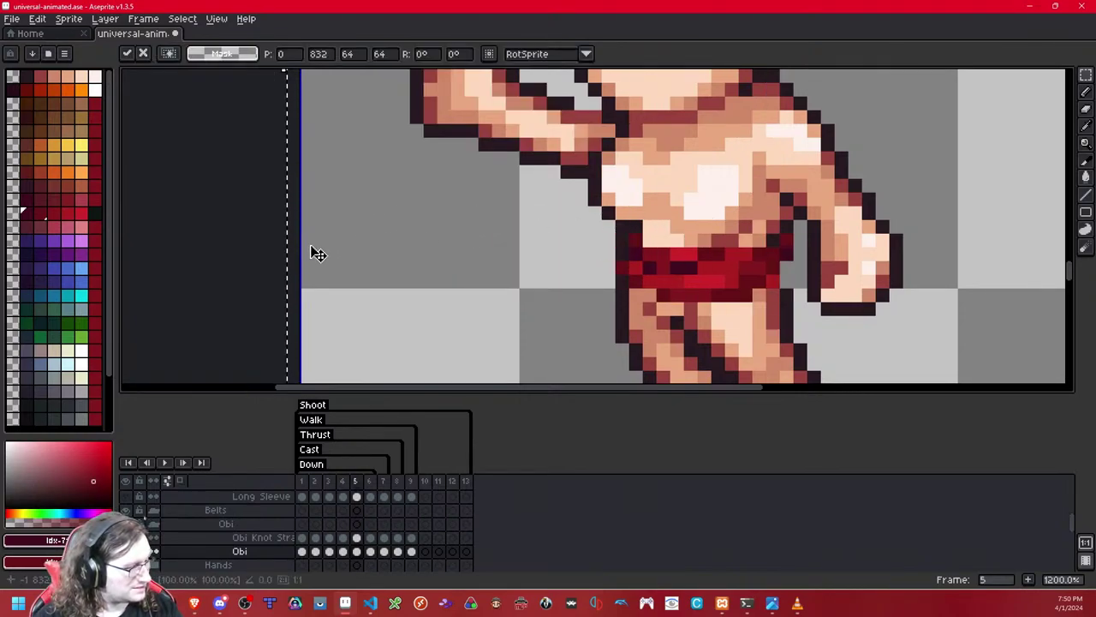
Step: Try the left-facing obi in frame 5 one pixel further left and move it back
key(Left)
key(ctrl+d)
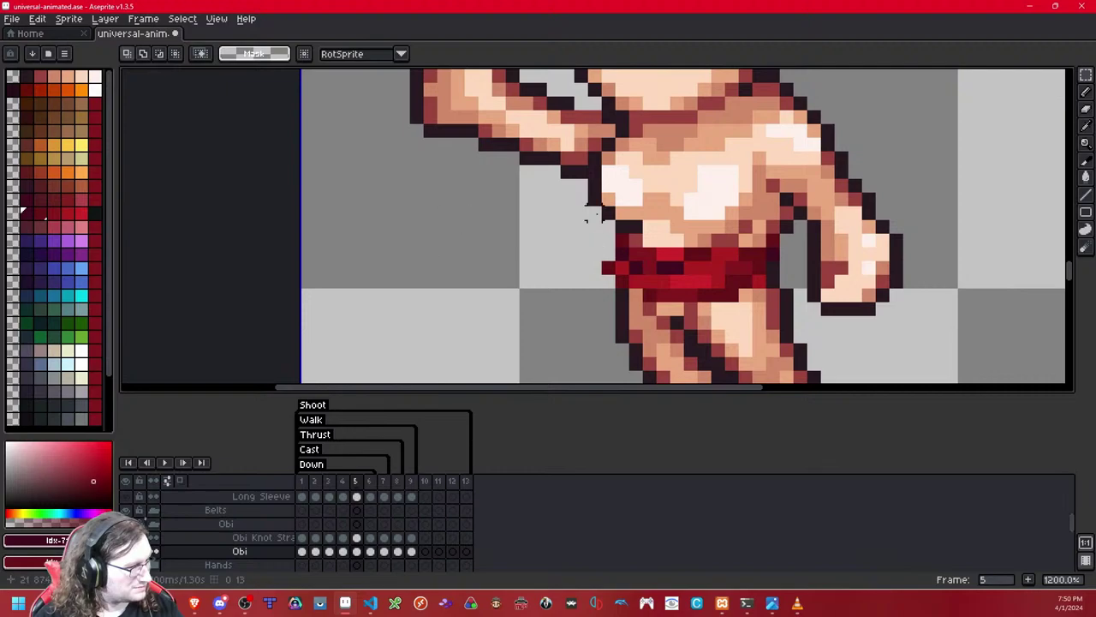
key(comma)
key(period)
key(ctrl+a)
key(Right)
key(ctrl+d)
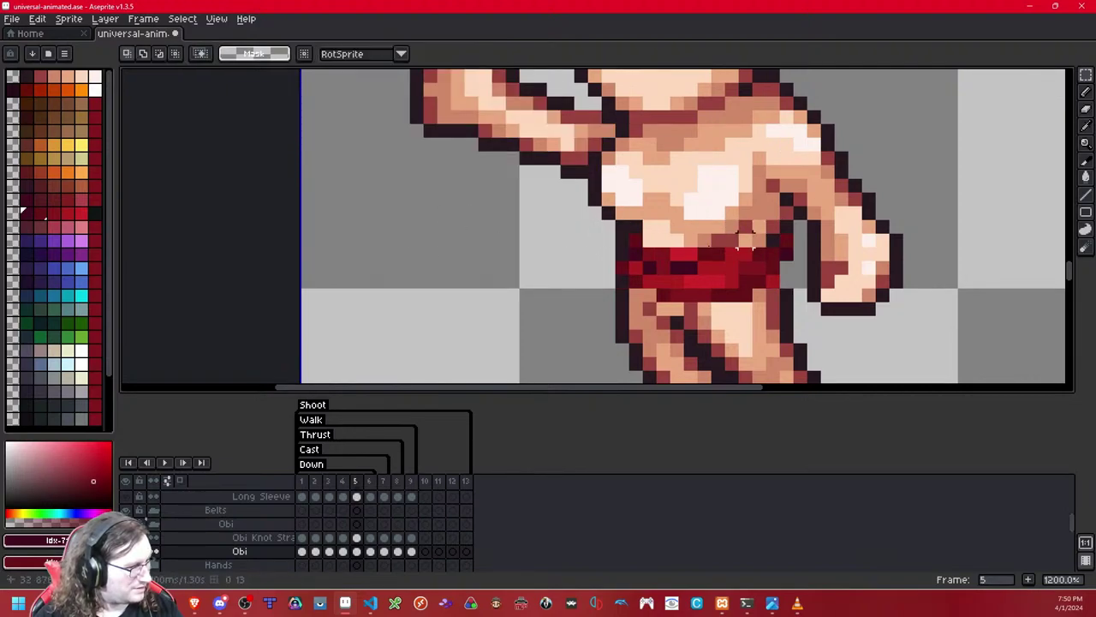
Step: Paste the 1 by 2 pixel strip onto the left end of the frame 5 obi, offset one pixel left
key(ctrl+v)
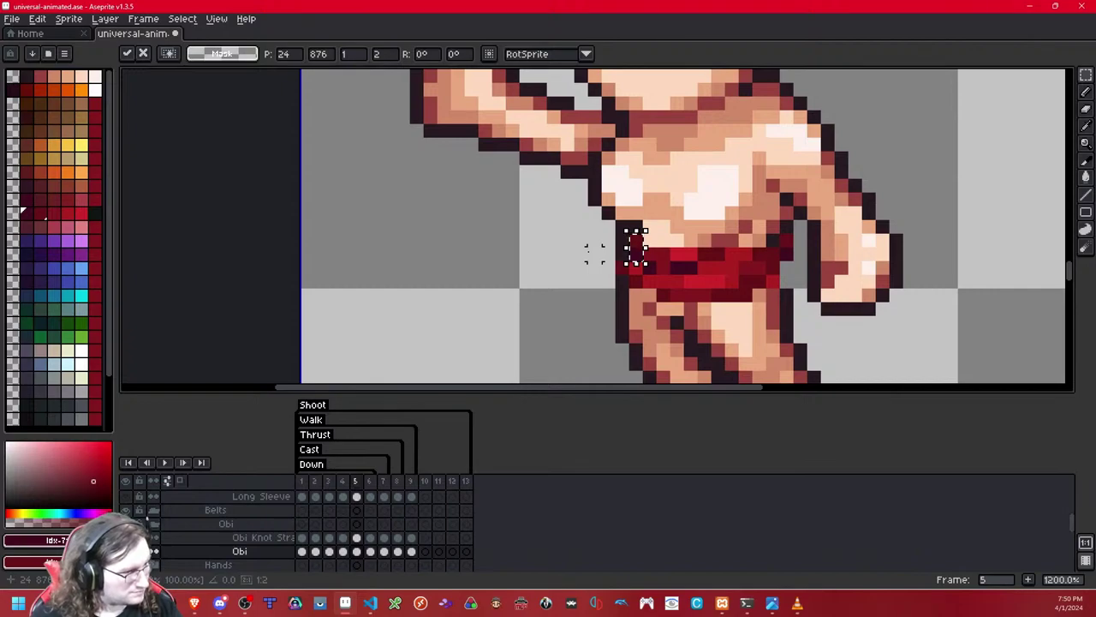
key(ctrl+d)
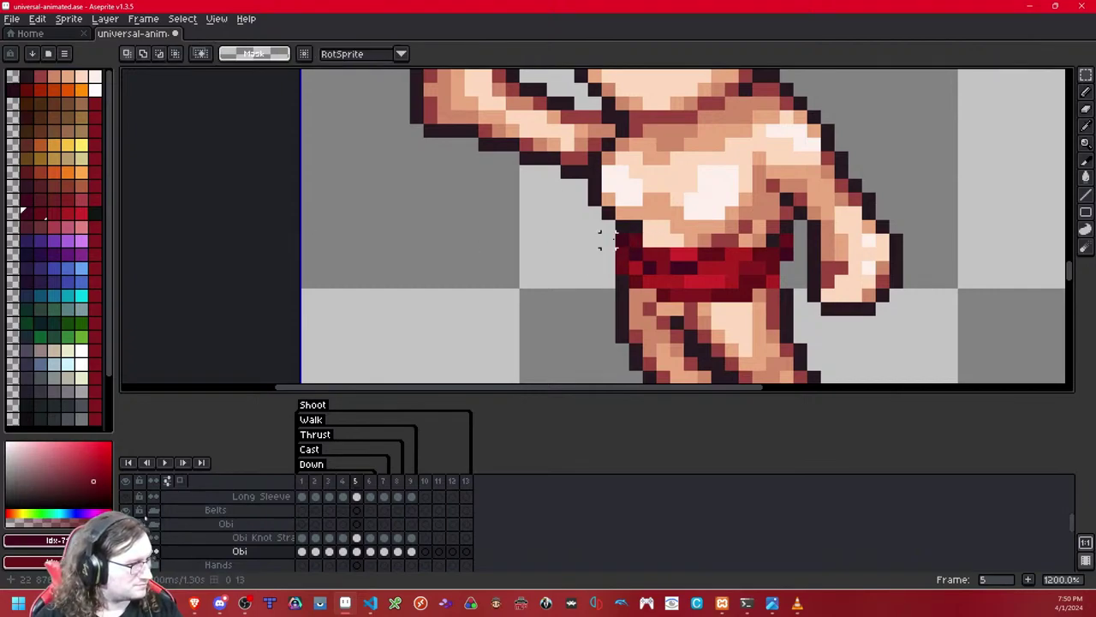
drag(626, 238, 782, 267)
key(Return)
scroll(309, 257, down, 8)
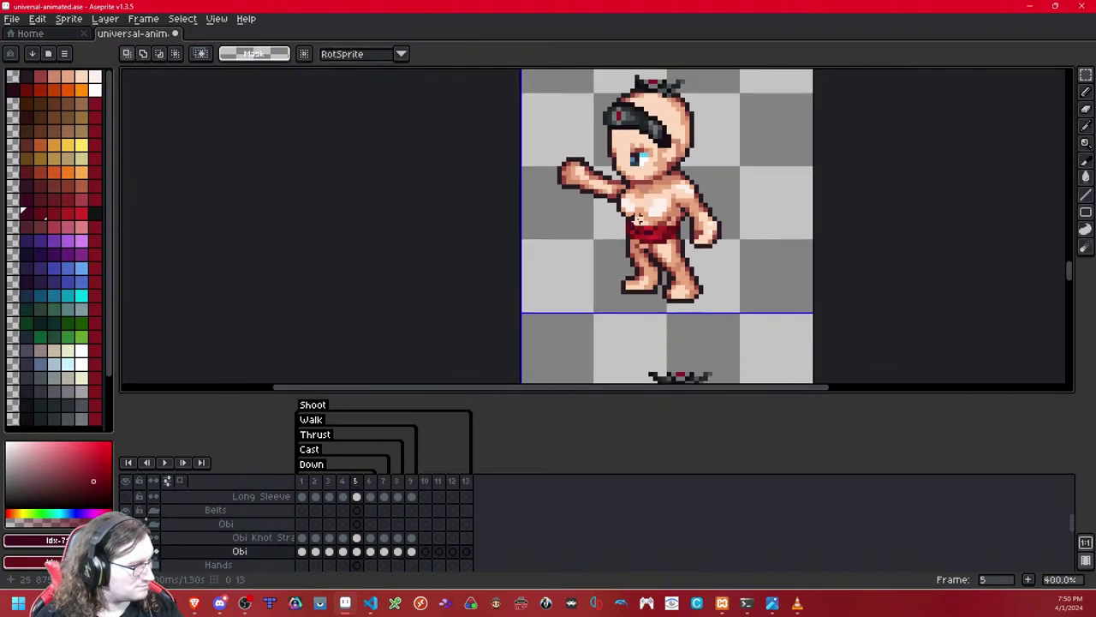
Step: Move the left-facing obi in frame 6 up 14 pixels from the feet to the waist
scroll(641, 218, down, 1)
key(Right)
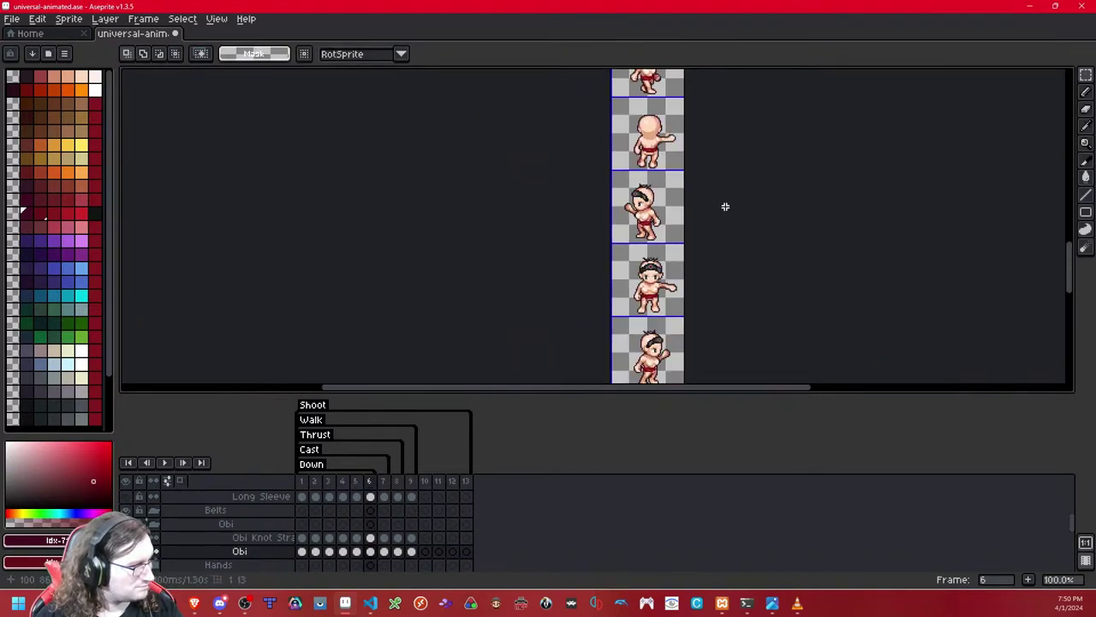
scroll(652, 219, up, 7)
key(comma)
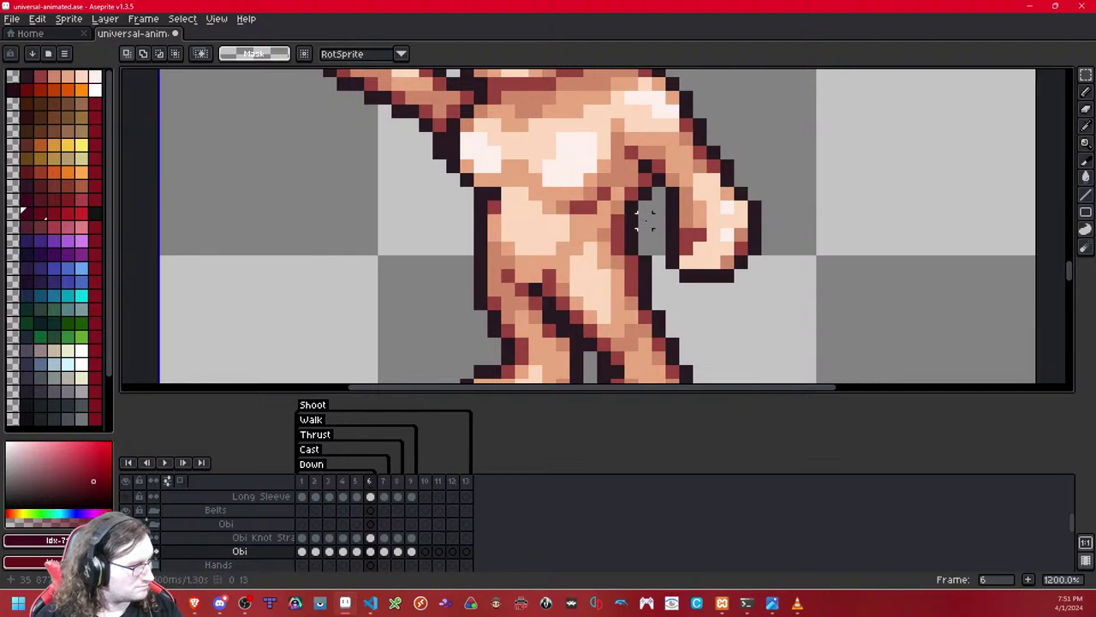
key(period)
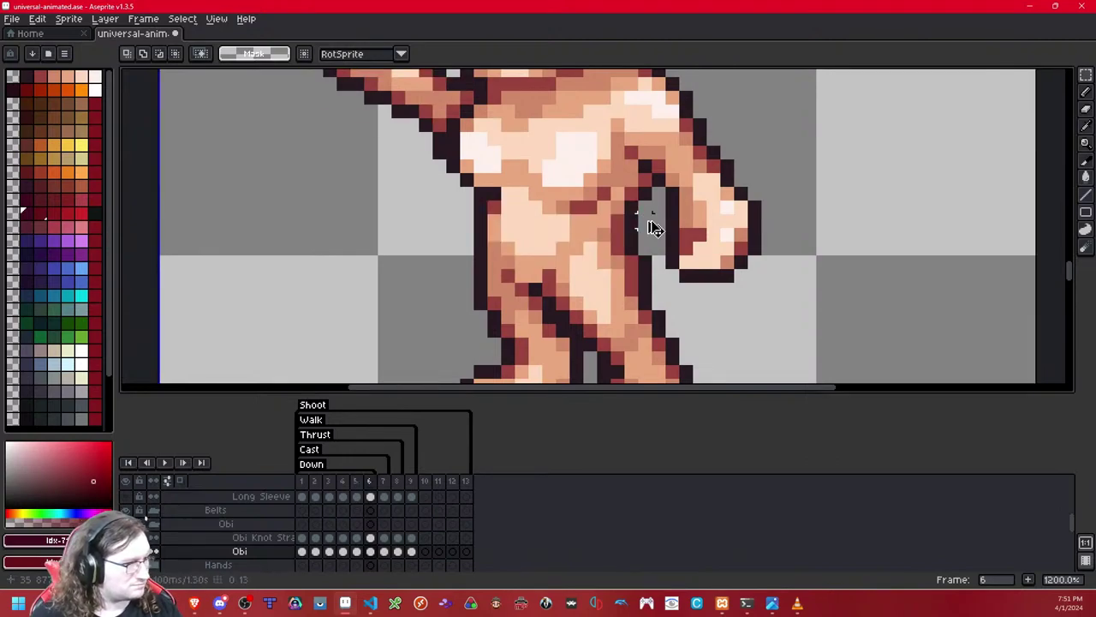
scroll(643, 244, down, 2)
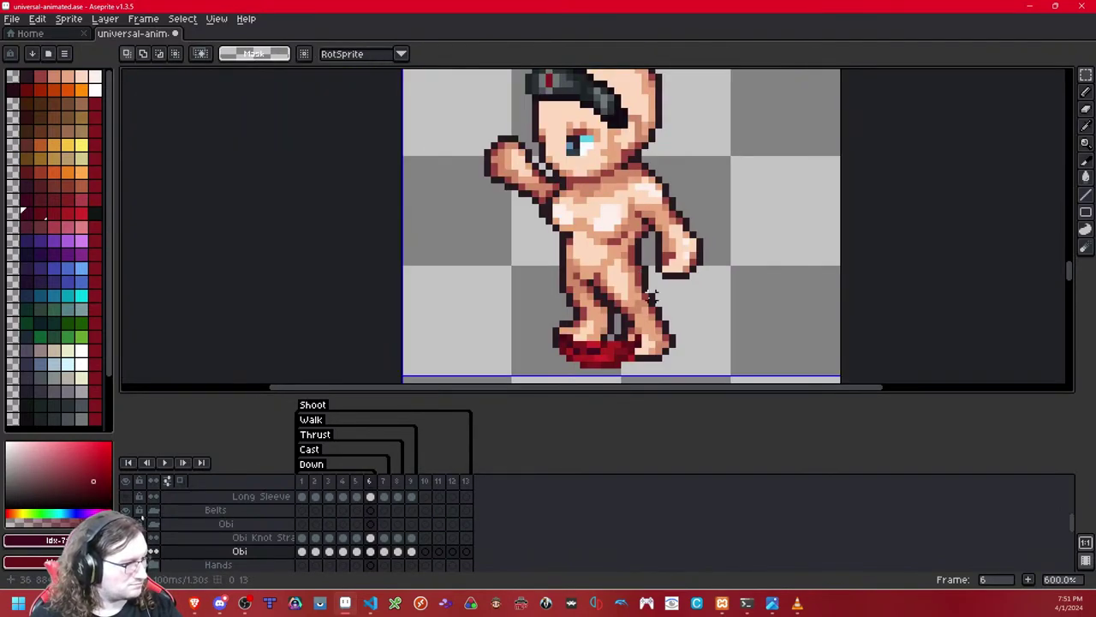
double_click(649, 333)
key(Up)
key(Up)
key(Up)
key(Up)
key(Up)
key(Up)
key(Up)
key(Up)
key(Up)
key(Up)
key(Up)
key(Up)
key(Up)
key(Up)
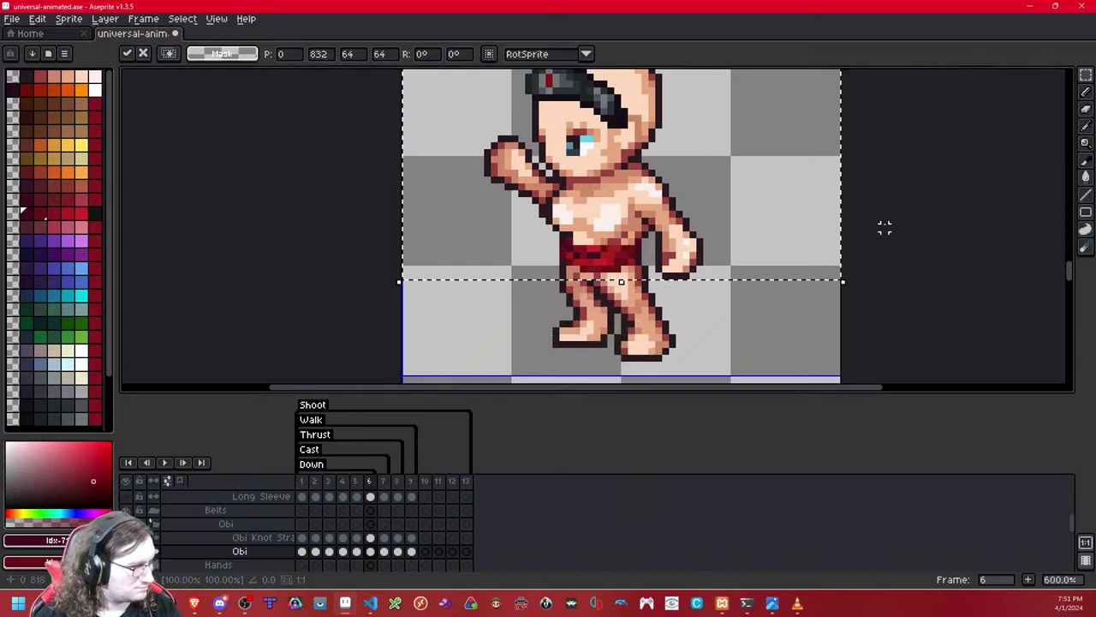
key(Return)
Step: Copy the left-facing obi onto the right-facing character's waist in frames 6 and 5
scroll(690, 201, down, 5)
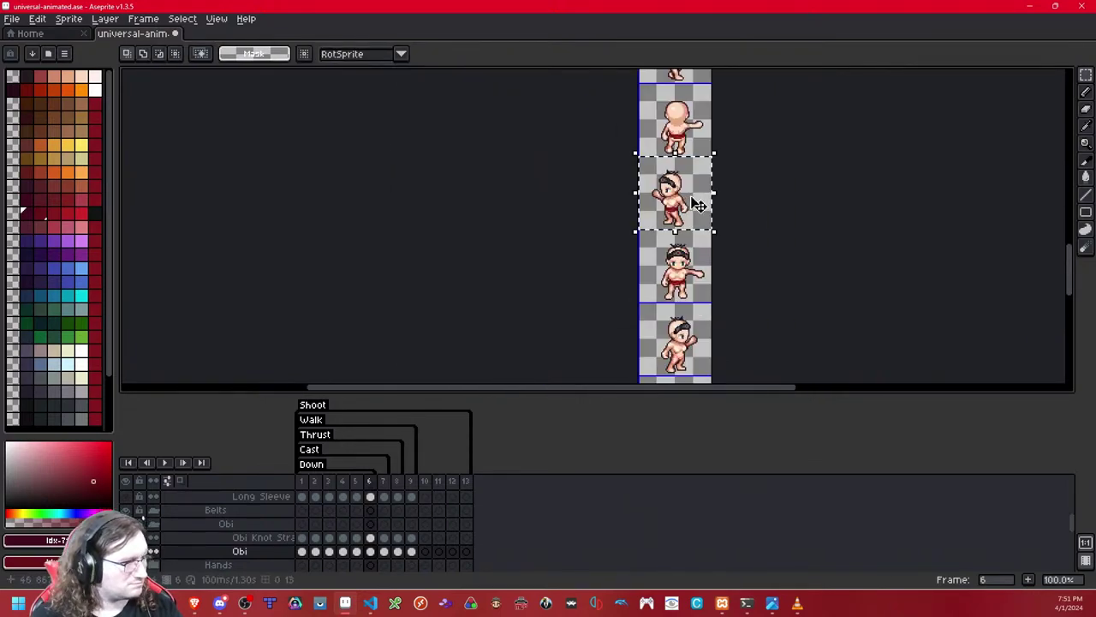
key(ctrl+a)
key(Return)
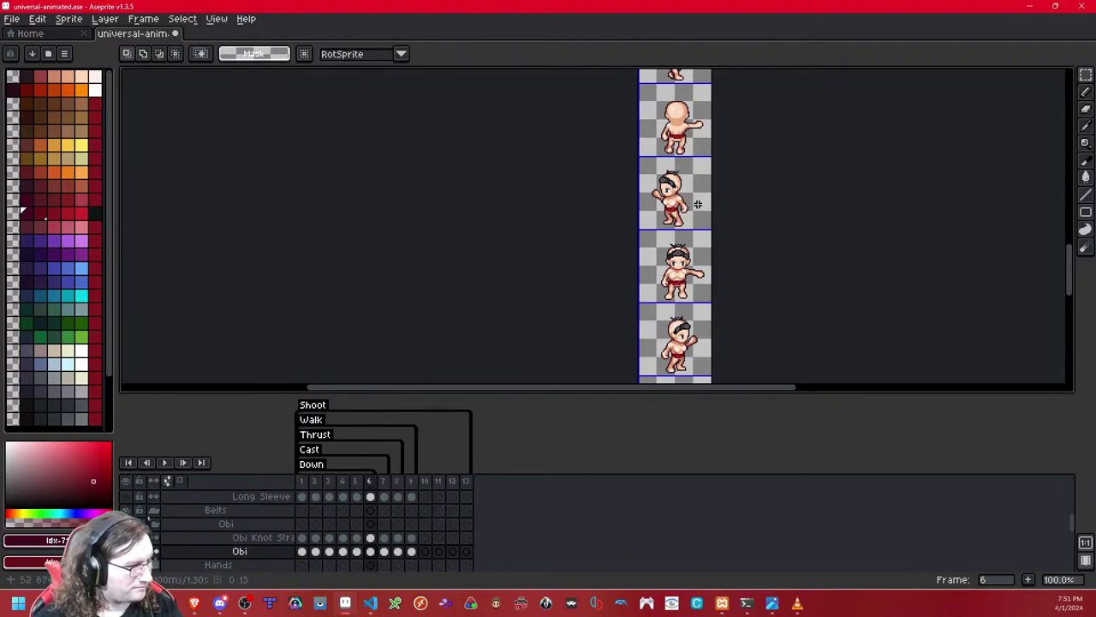
key(Left)
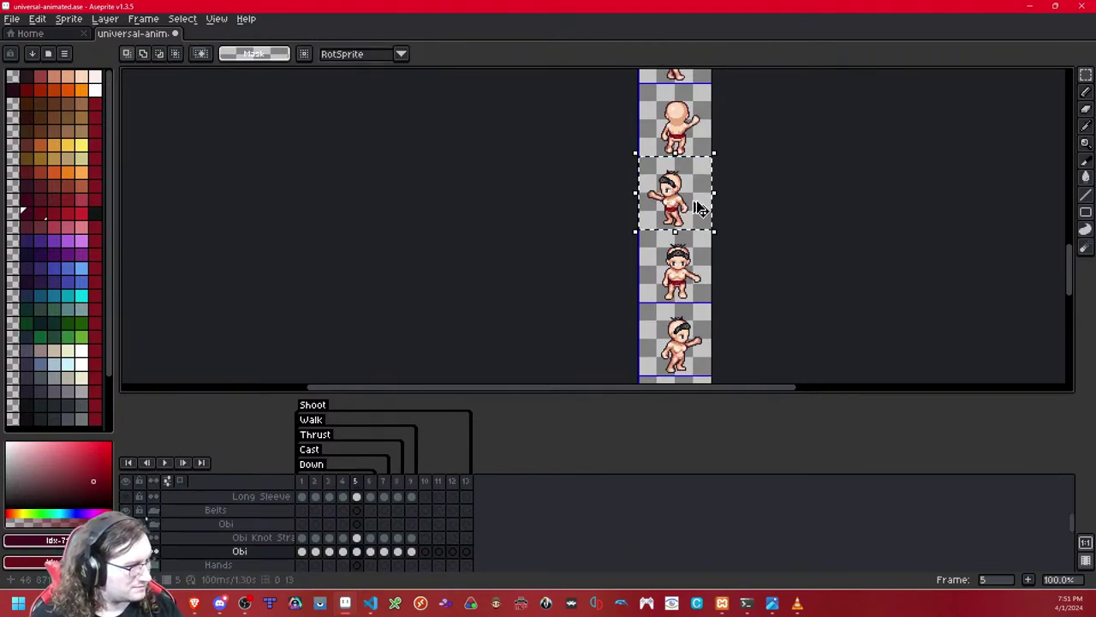
key(ctrl+v)
key(Return)
Step: Copy the left-facing obi onto the right-facing character's waist in frames 4, 3 and 2
key(Left)
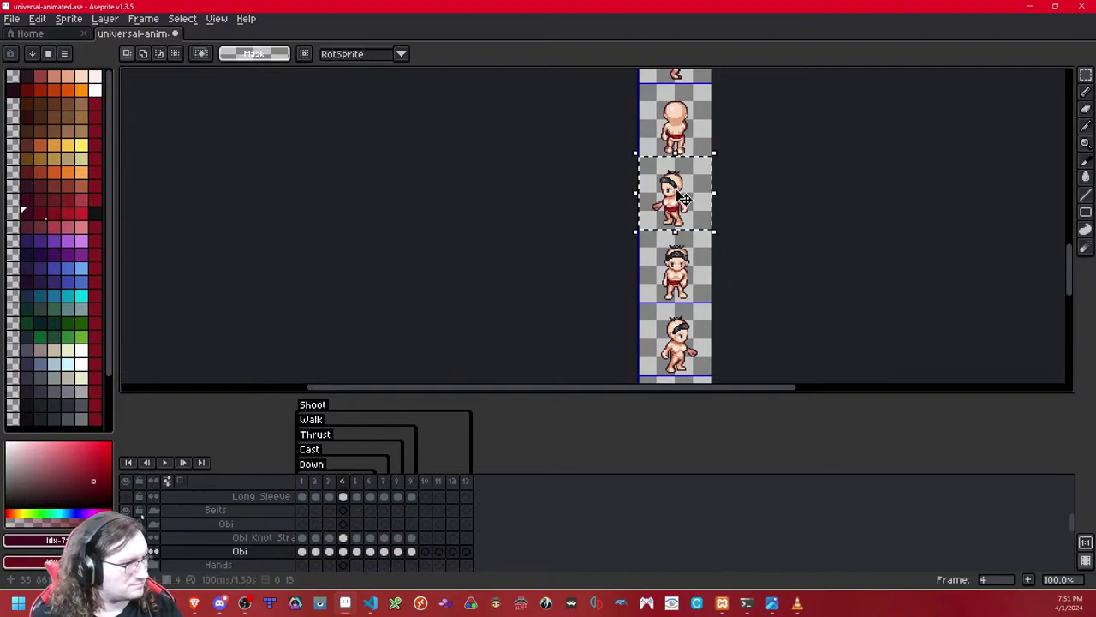
key(ctrl+v)
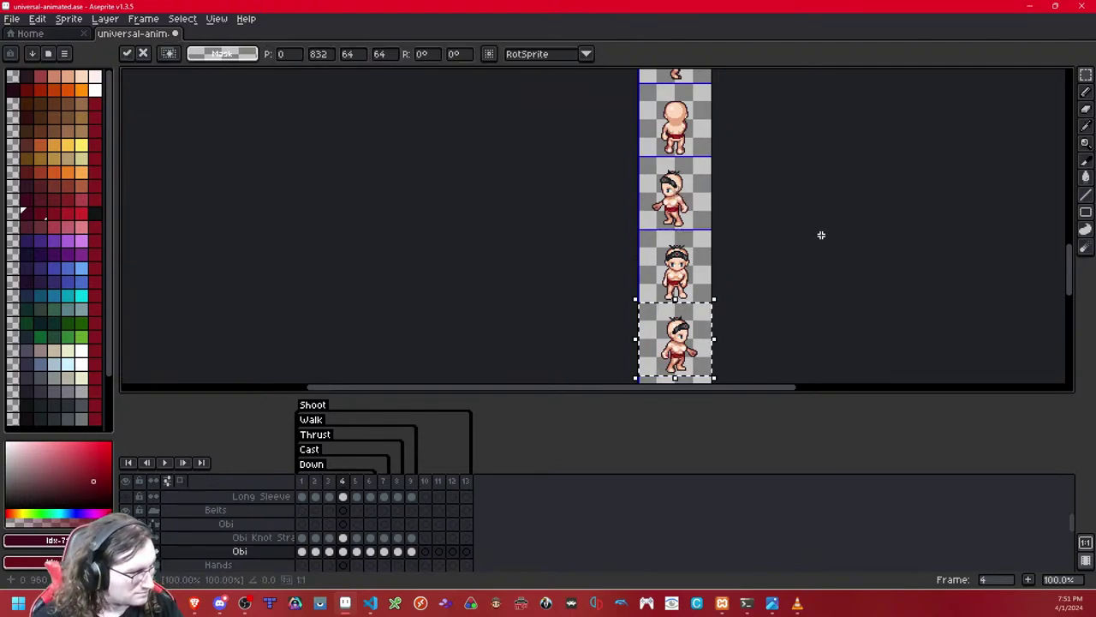
key(Return)
key(Left)
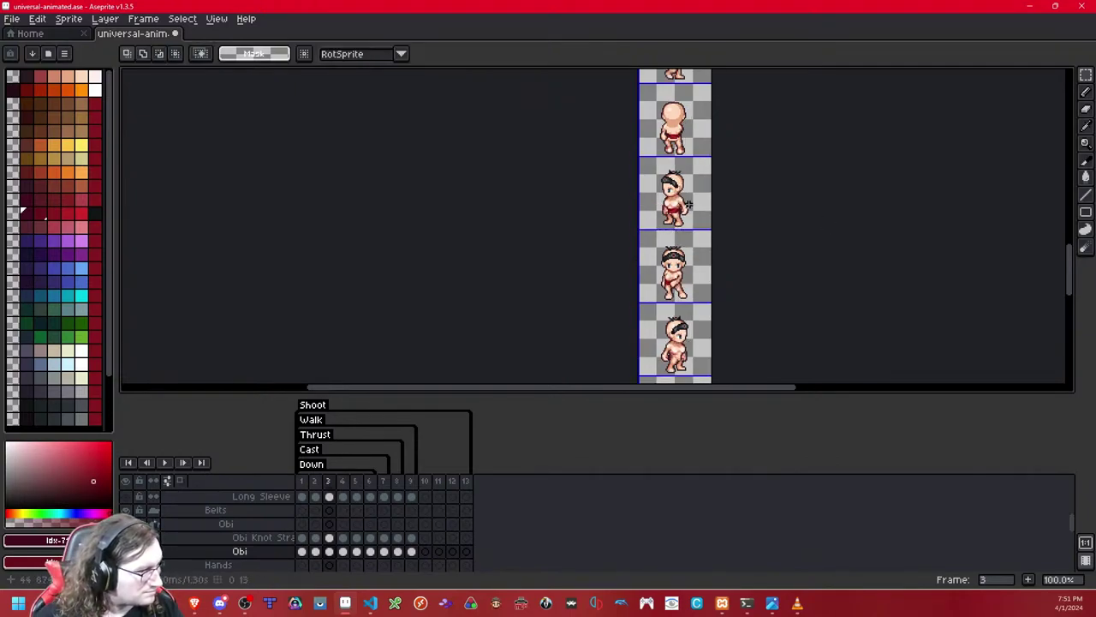
key(ctrl+v)
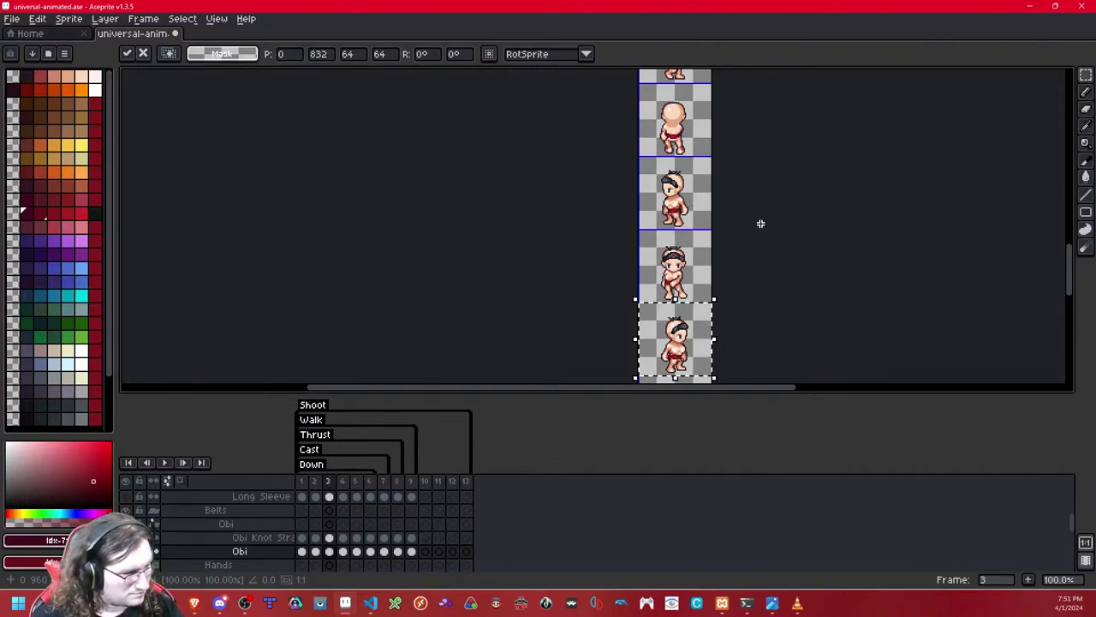
key(Return)
key(Left)
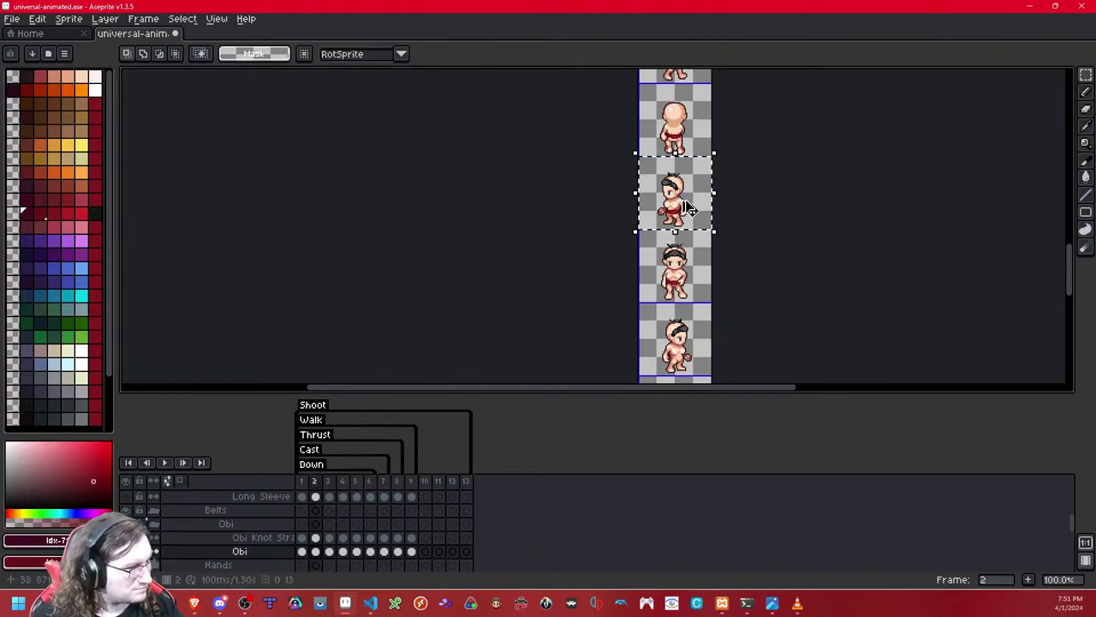
key(ctrl+v)
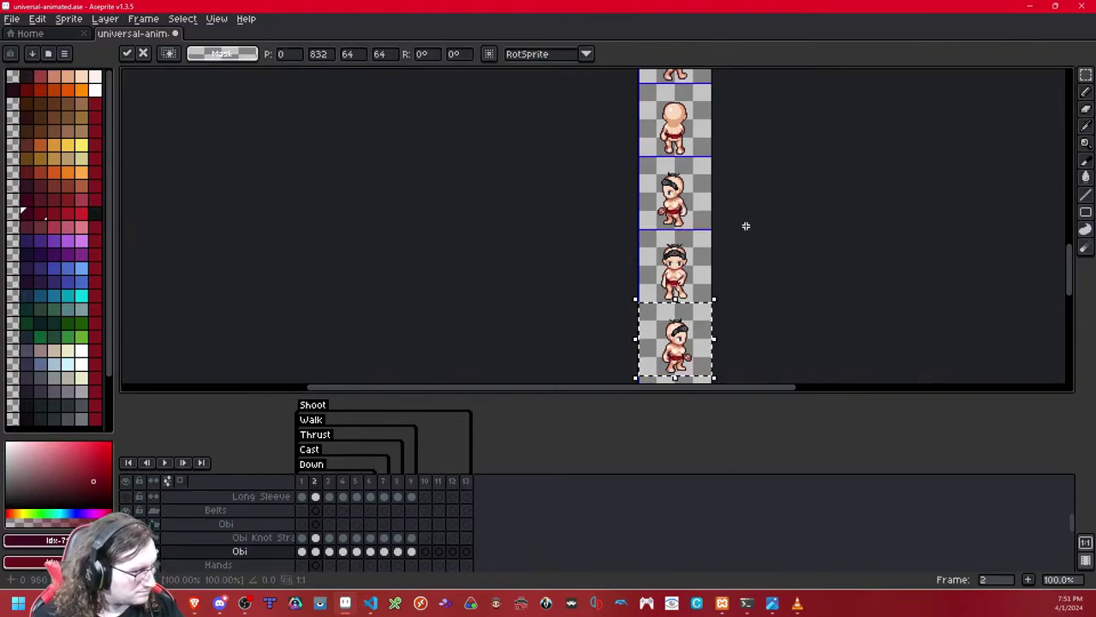
key(Return)
Step: Play the animation to check the obi's fit across all facing directions
key(Left)
key(Return)
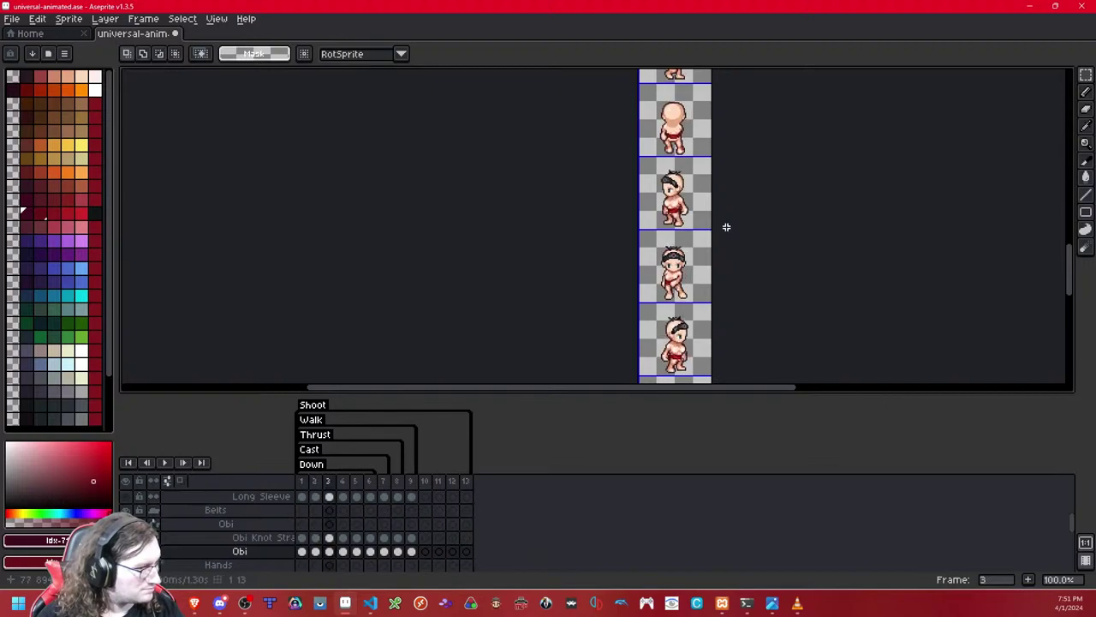
click(165, 463)
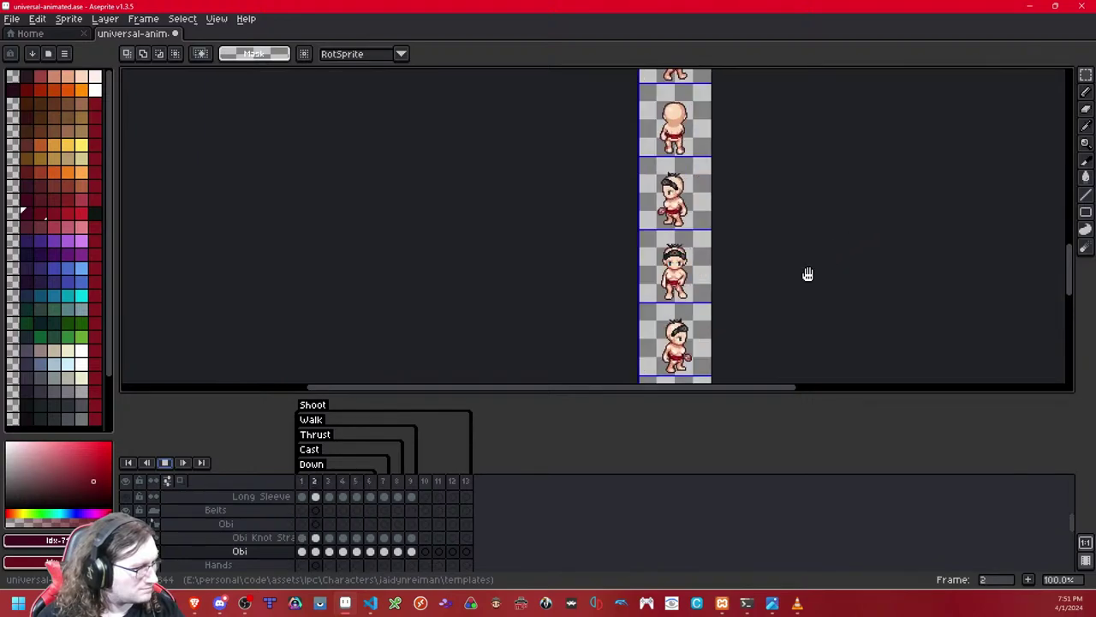
Step: Stop the animation playback and save the sprite file
click(166, 462)
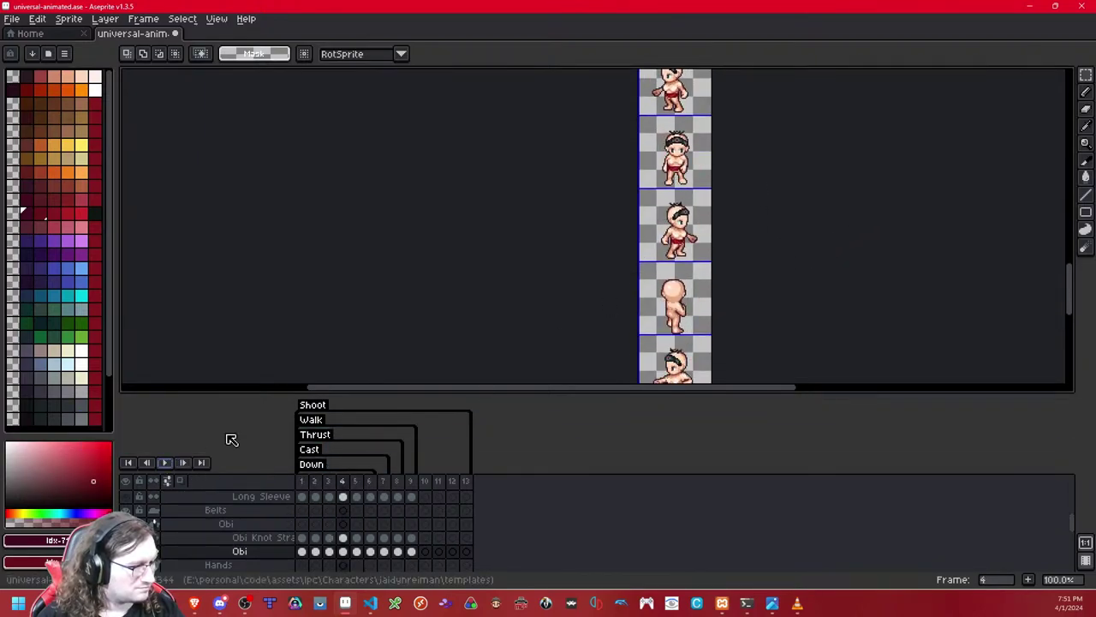
key(ctrl+s)
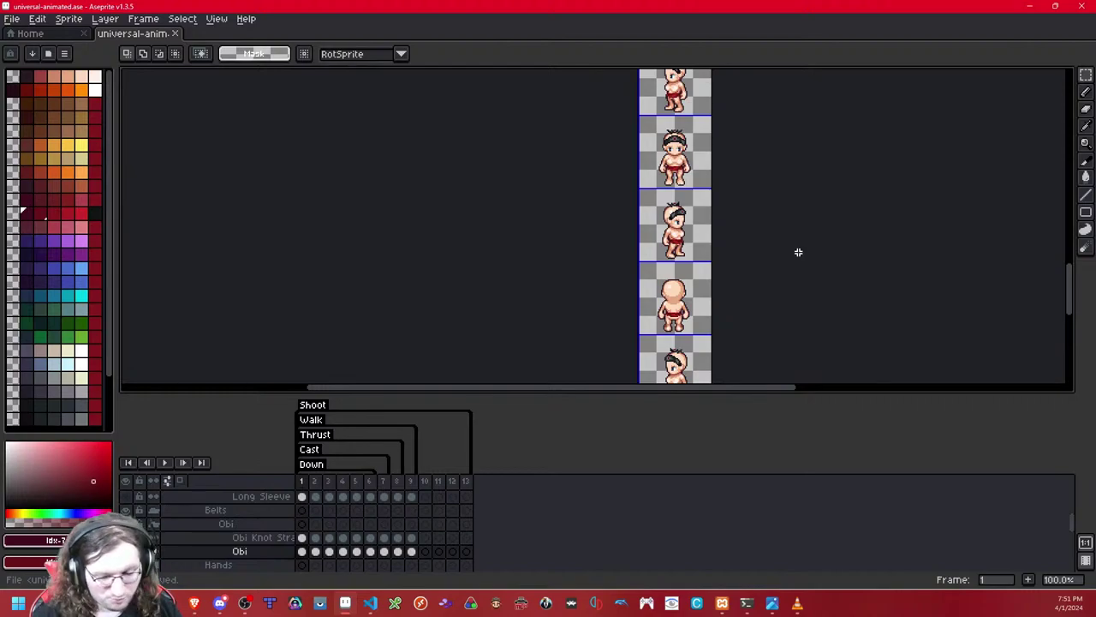
Step: Step through the frames of the lowest four directional rows to examine their poses and obi coverage
drag(814, 251, 792, 80)
drag(725, 272, 726, 180)
key(Right)
key(Left)
key(Return)
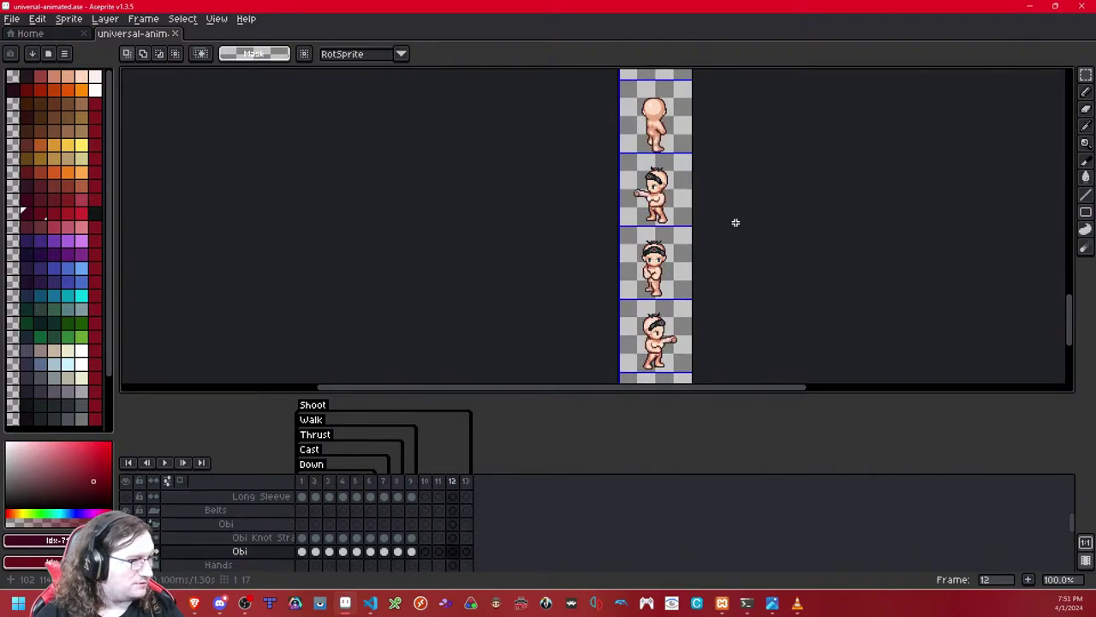
key(Left)
key(Right)
key(Left)
Step: Inspect the obi's fit up close on the left- and right-facing characters in frame 1 of the lowest directional rows
scroll(630, 211, up, 5)
mouse_move(739, 202)
mouse_down()
mouse_move(637, 218)
mouse_move(607, 128)
mouse_up()
key(ctrl+d)
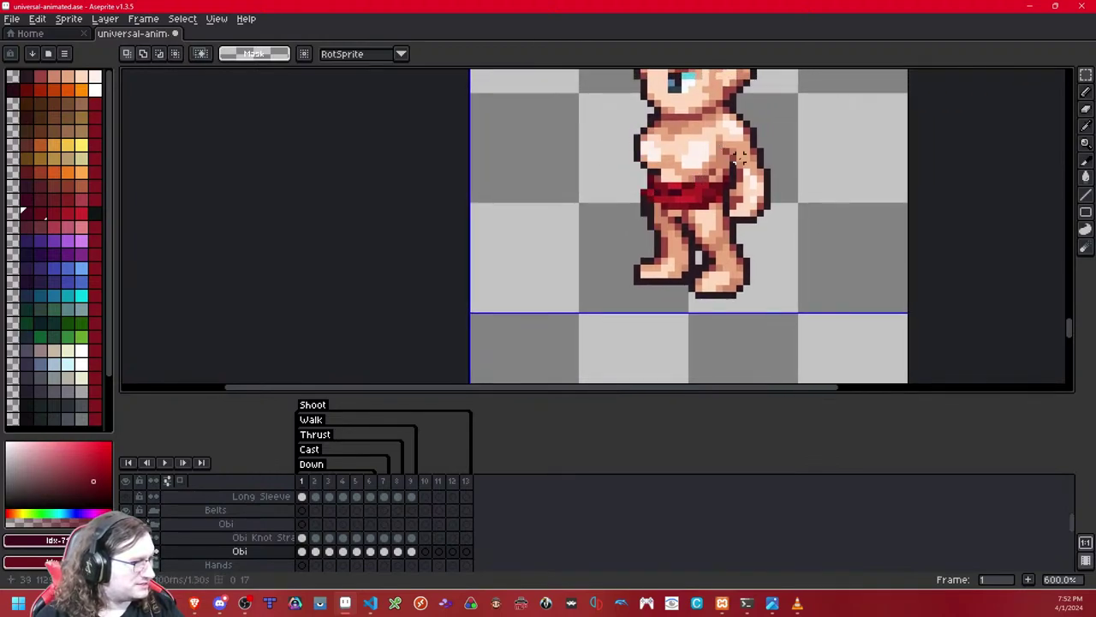
scroll(738, 159, down, 4)
drag(730, 272, 710, 212)
scroll(694, 226, up, 2)
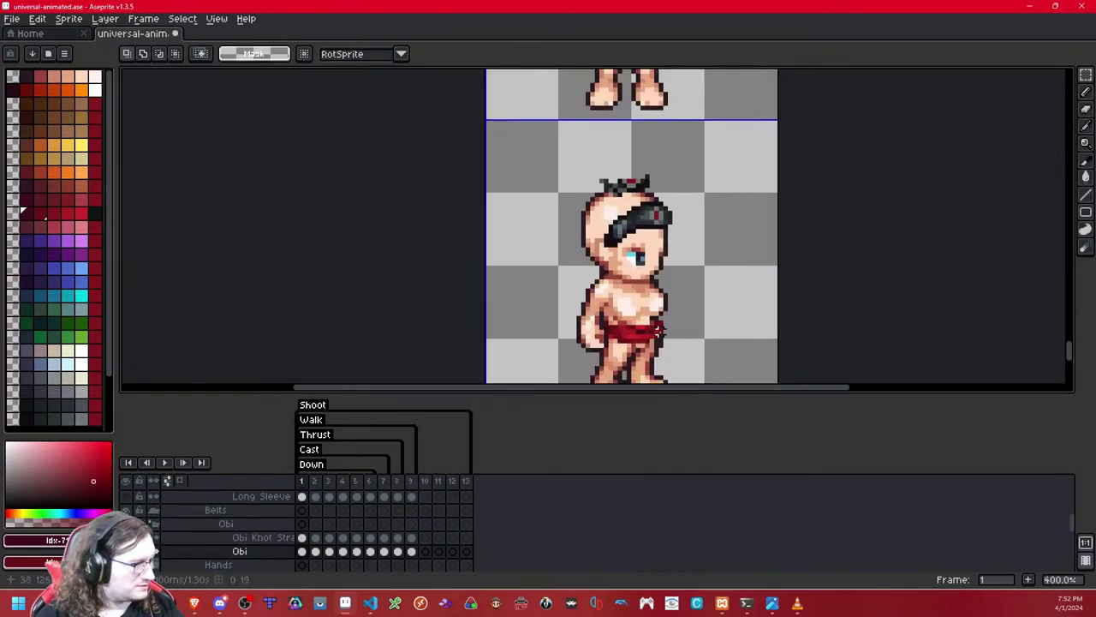
scroll(719, 240, down, 2)
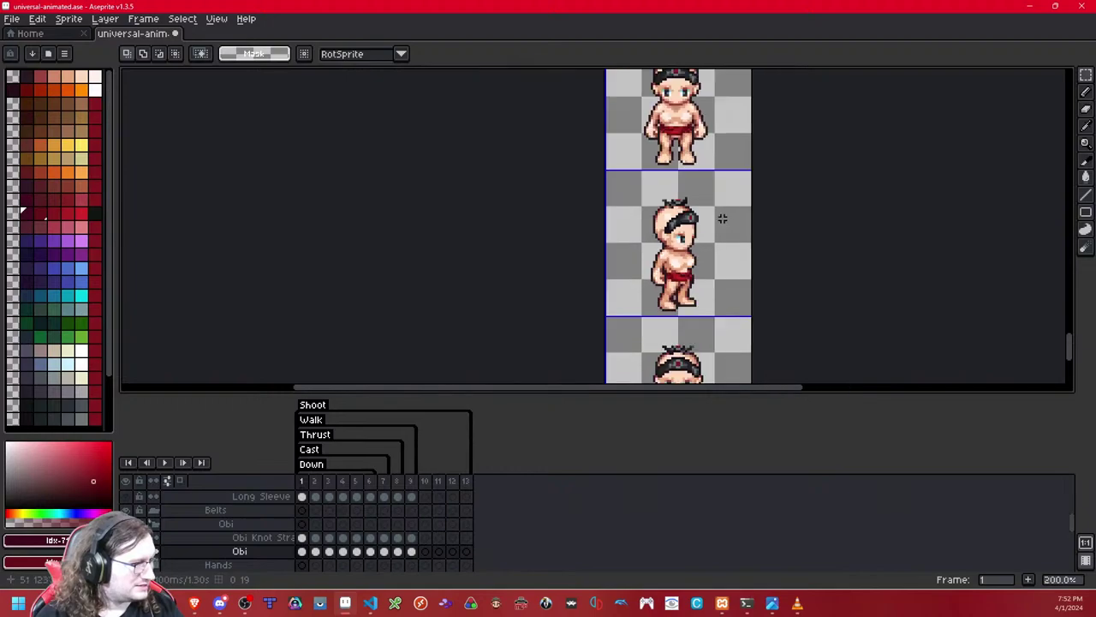
drag(722, 218, 692, 225)
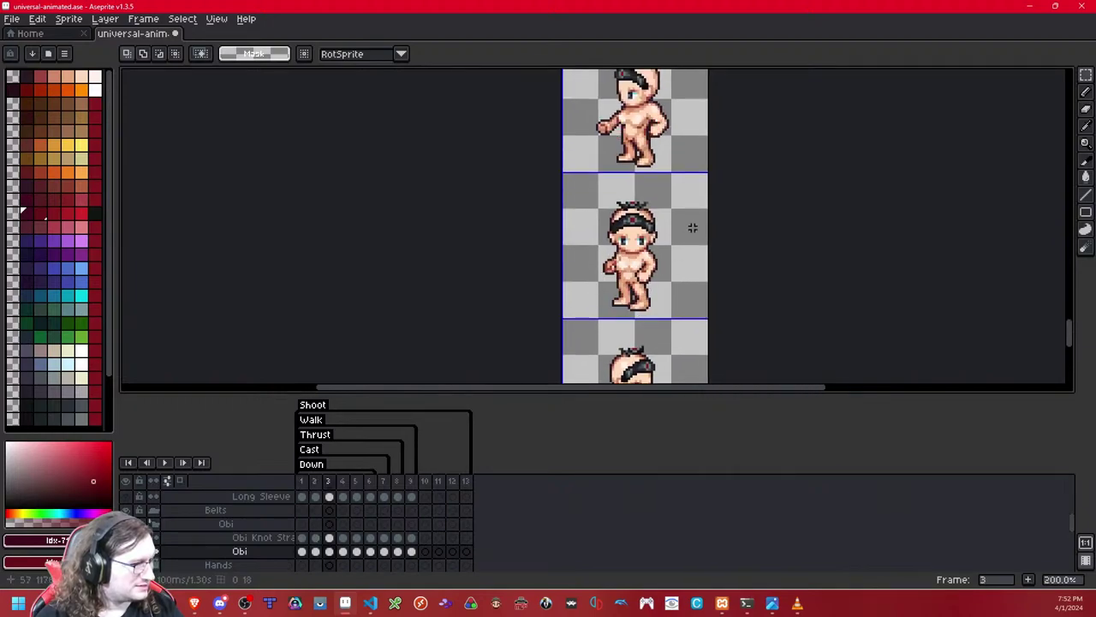
scroll(857, 188, down, 2)
scroll(806, 204, up, 1)
drag(717, 211, 725, 210)
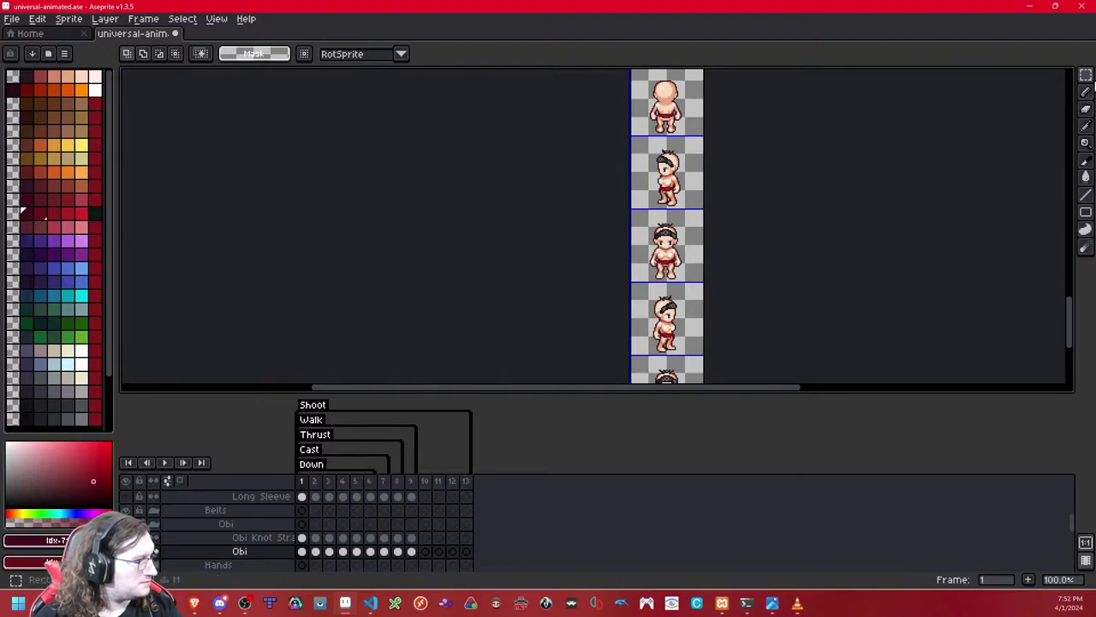
Step: Copy the obis of all four facing directions from frame 1 of the lowest directional rows into frames 2 and 3, using grid-snapped selection
click(1086, 75)
key(shift+s)
drag(699, 87, 622, 338)
click(825, 260)
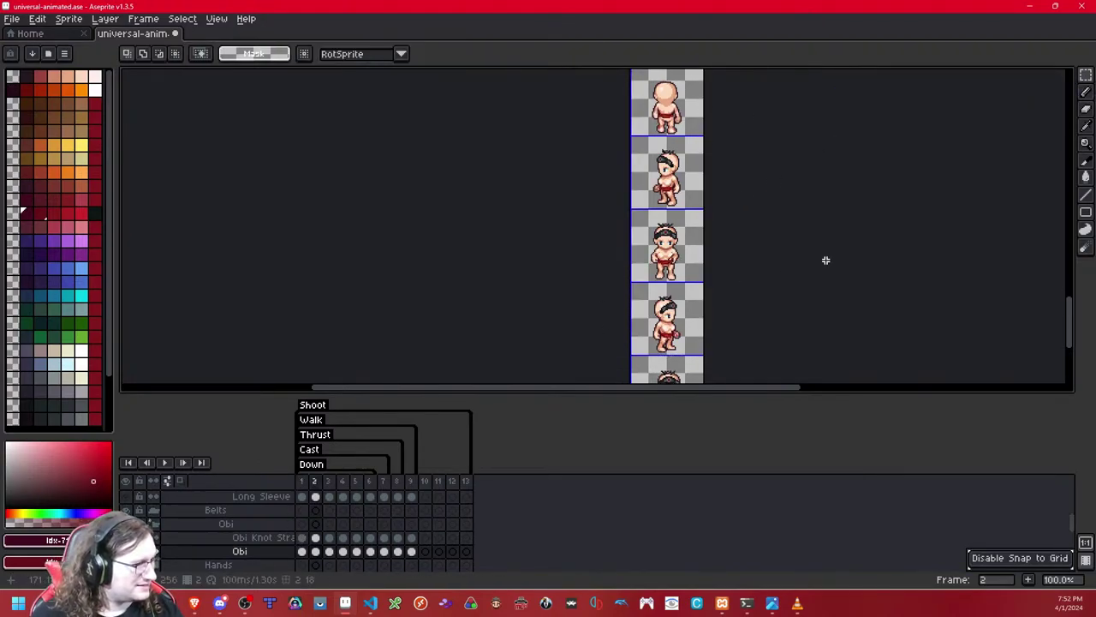
key(Right)
key(ctrl+v)
key(ctrl+d)
key(Right)
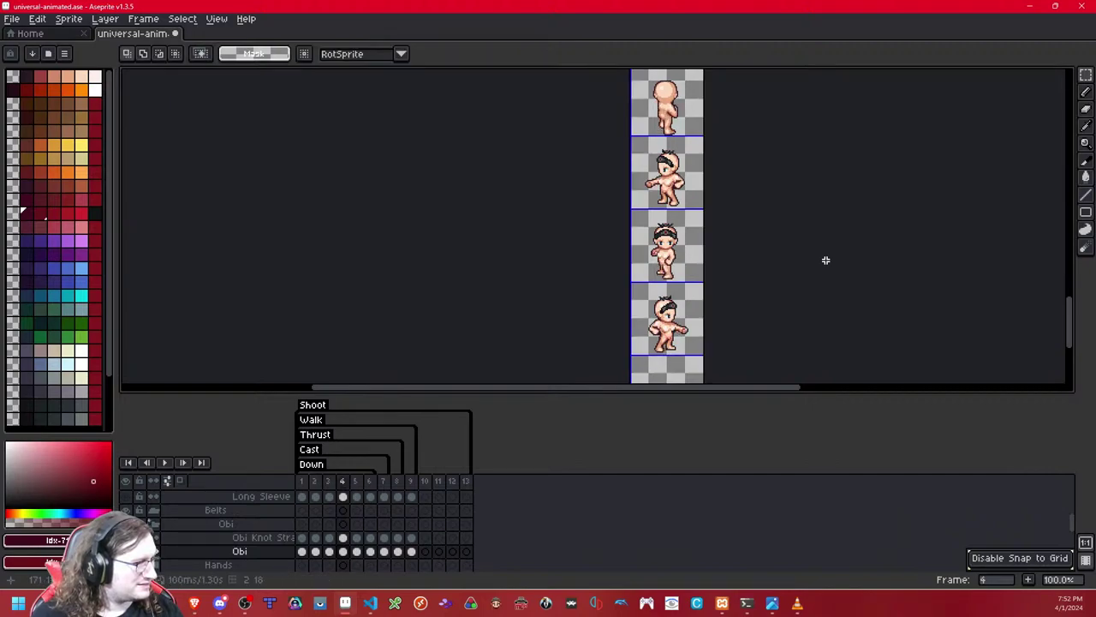
key(Left)
key(Left)
key(Right)
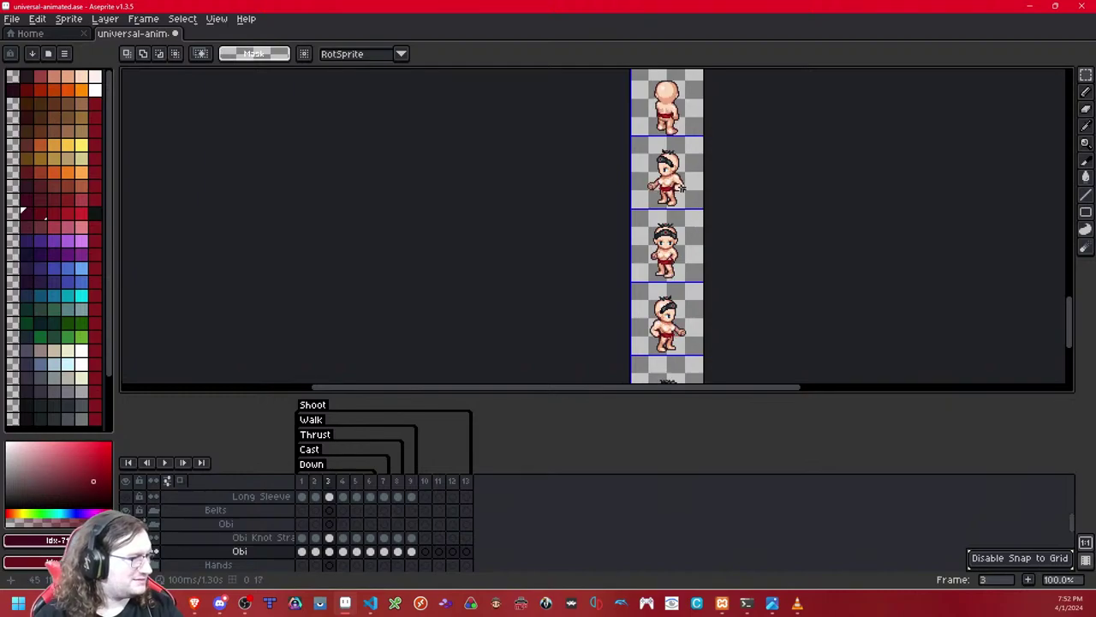
Step: Inspect the pasted obi up close in frame 3 and compare it with the front-facing obi in the rows above
scroll(681, 187, up, 5)
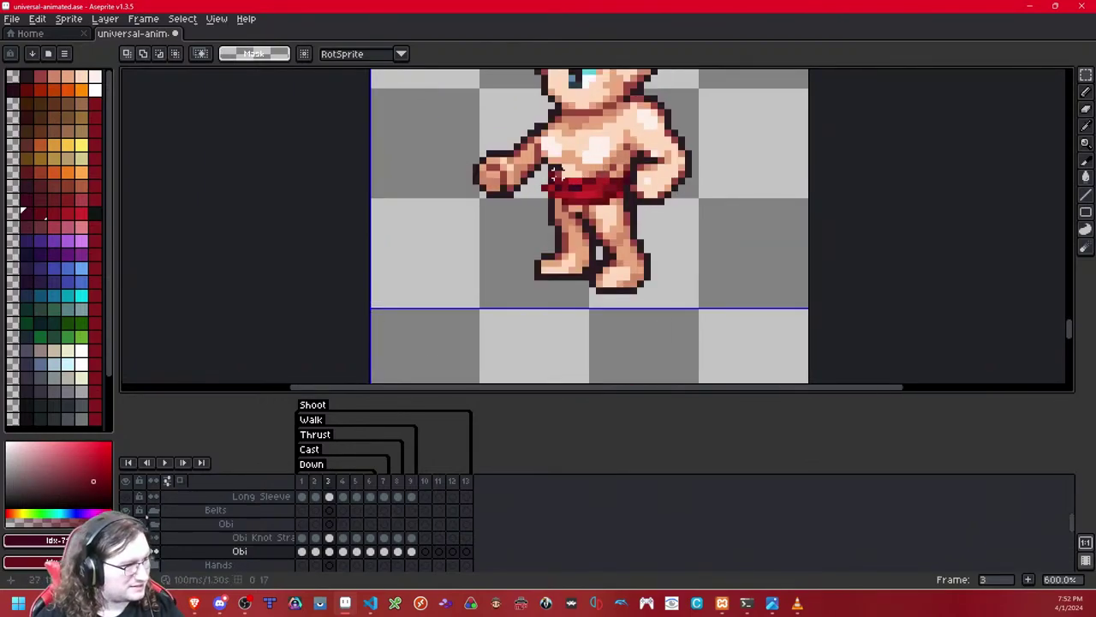
scroll(693, 293, down, 2)
drag(688, 359, 647, 75)
scroll(644, 197, up, 1)
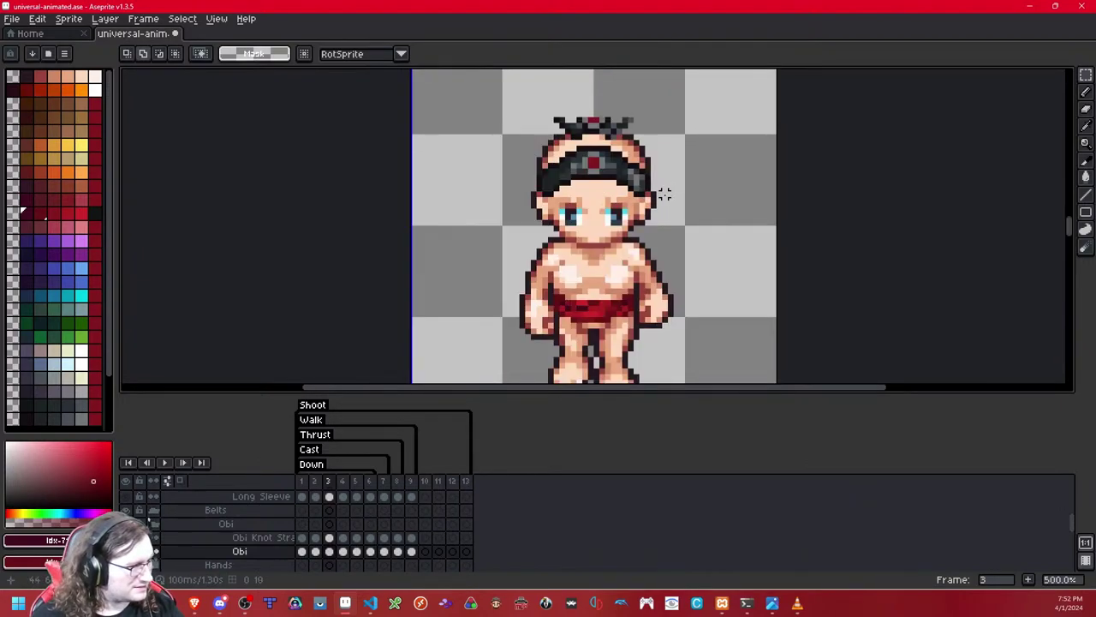
scroll(660, 194, down, 4)
drag(667, 342, 674, 112)
scroll(677, 120, down, 1)
drag(715, 321, 670, 368)
scroll(667, 223, up, 1)
drag(663, 249, 666, 175)
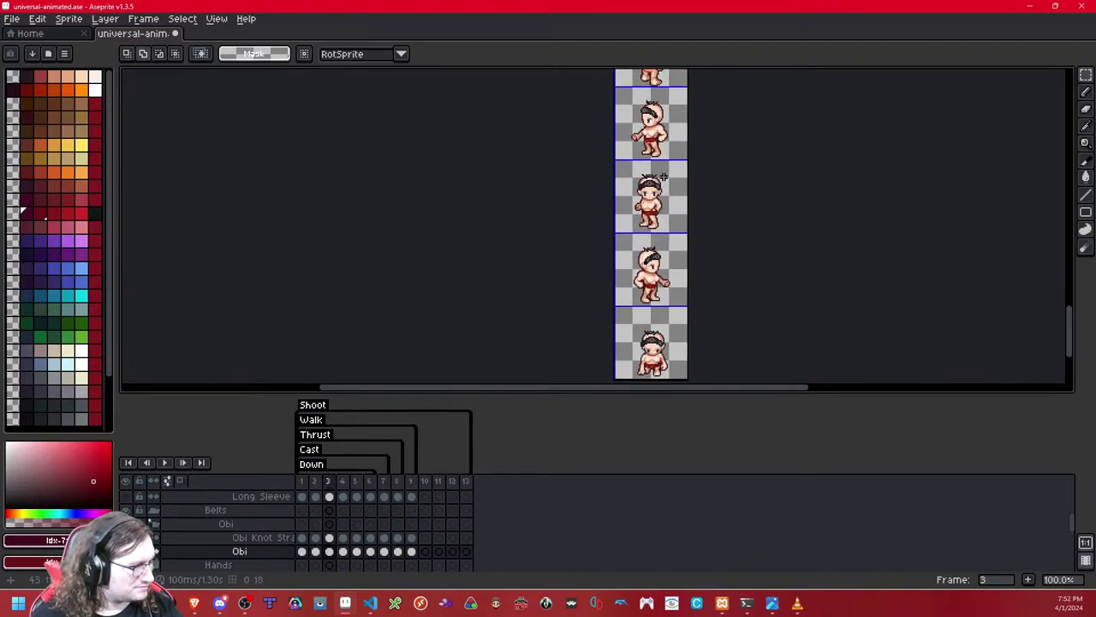
Step: Step through frames 1 to 5 to compare the obi's placement with the changing poses in the lowest rows
key(Left)
key(Left)
key(Right)
key(Right)
key(Right)
key(Right)
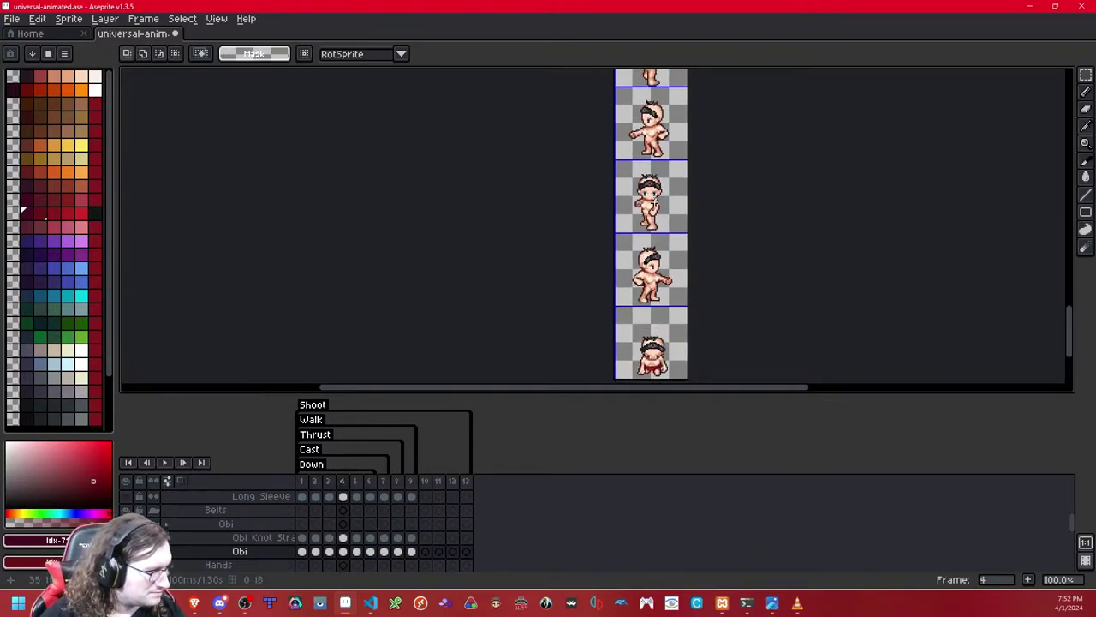
key(Right)
key(Left)
key(Left)
key(Left)
key(Left)
key(Left)
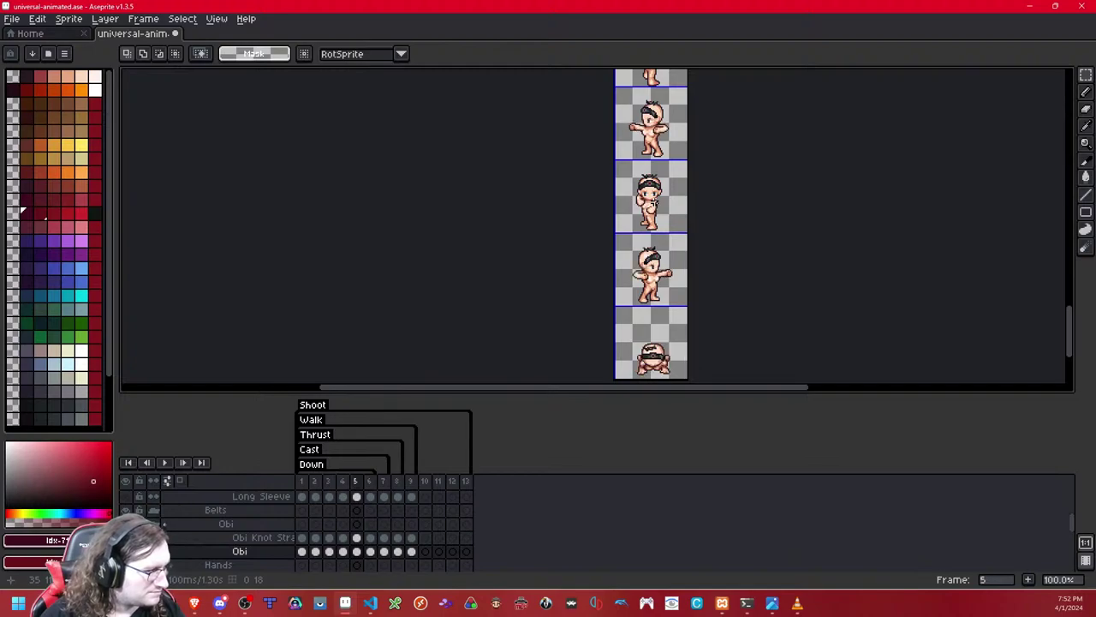
key(Right)
key(Right)
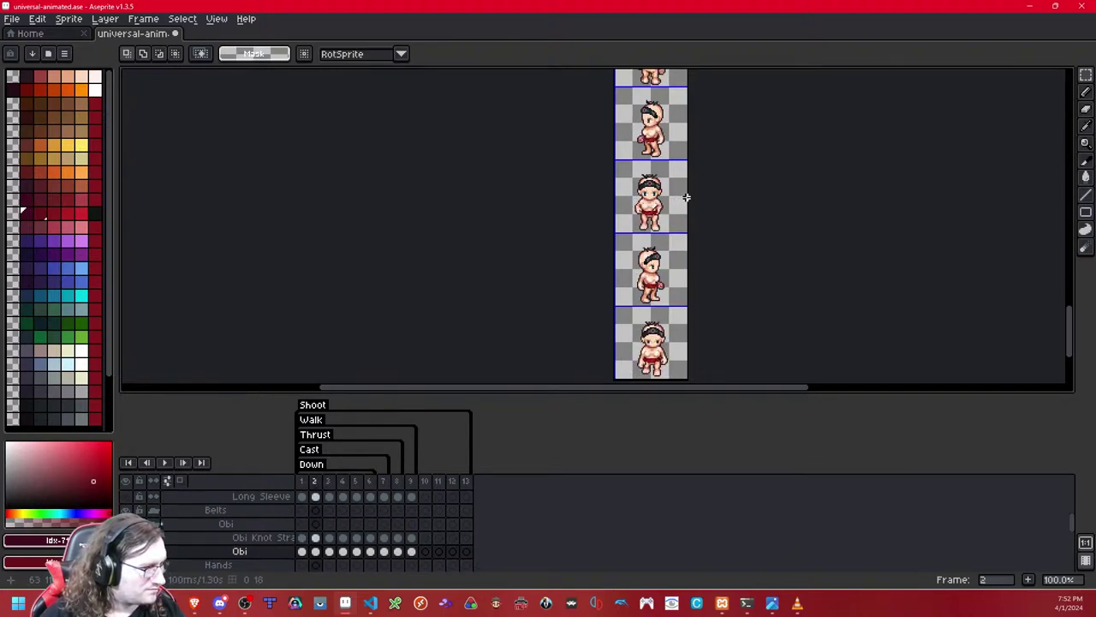
Step: Move the right half of the back-facing obi in frame 2 down 1 pixel and compare it with the adjacent frames
drag(710, 200, 659, 222)
key(Left)
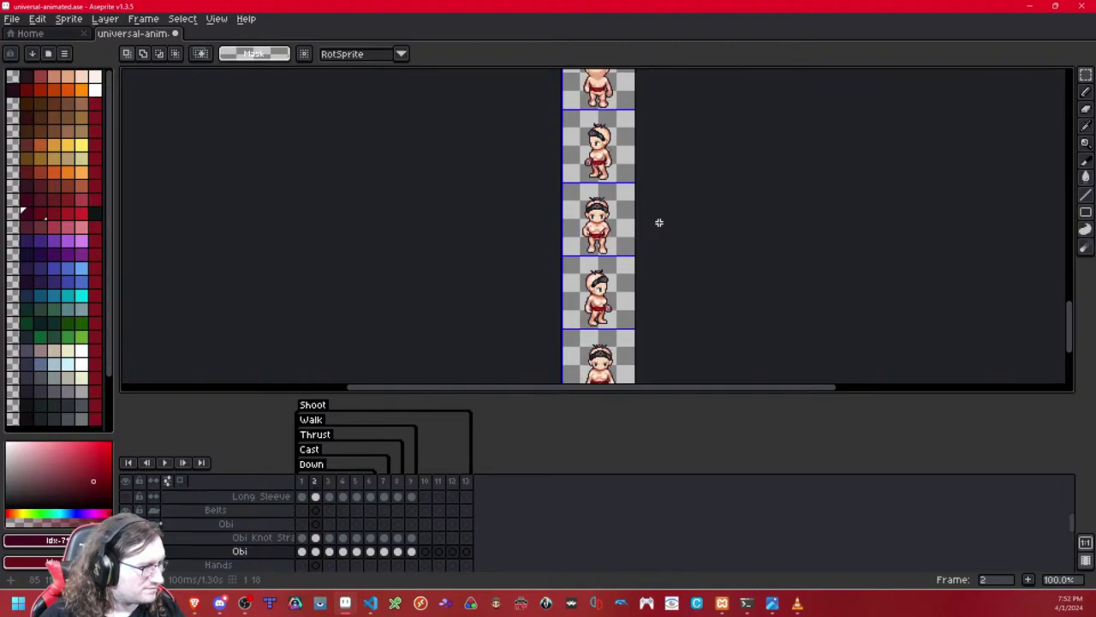
key(Left)
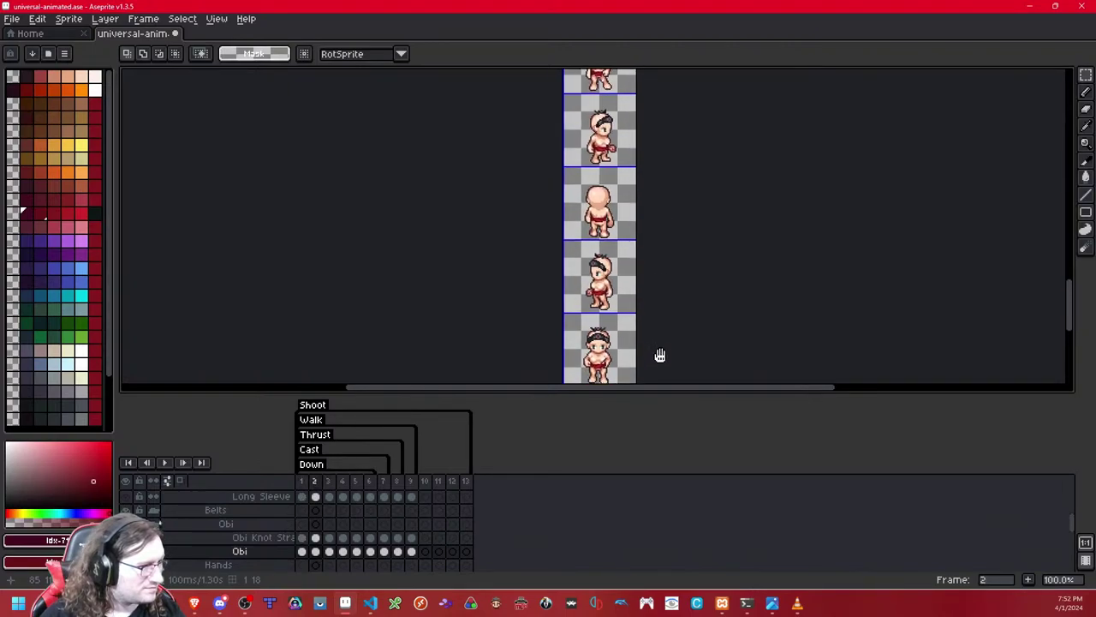
scroll(635, 221, up, 5)
key(Right)
drag(713, 207, 623, 297)
key(Down)
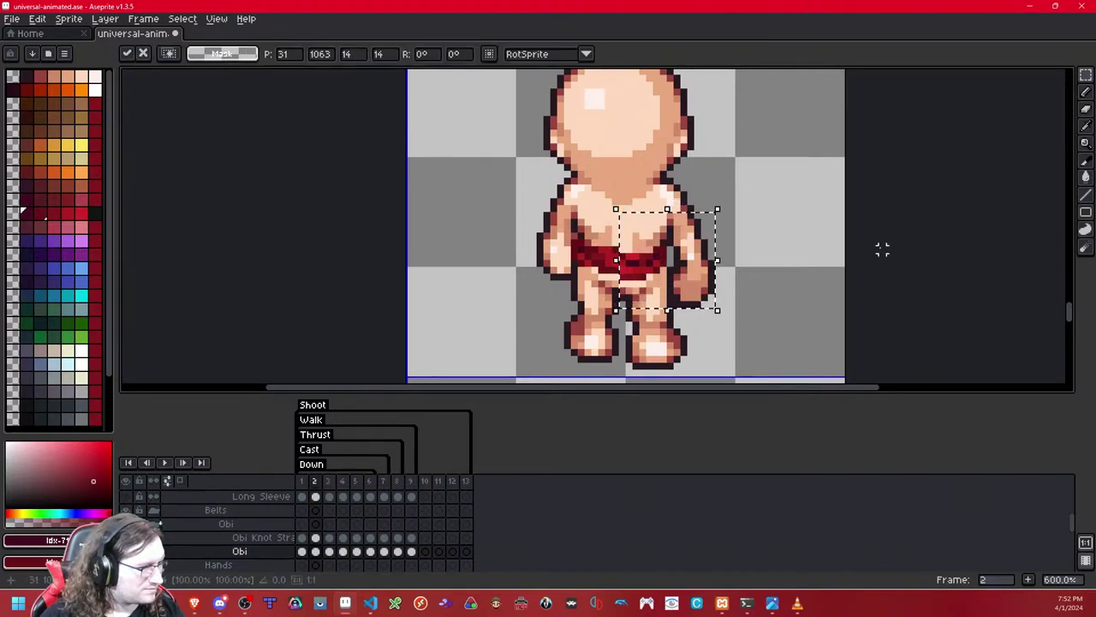
click(882, 249)
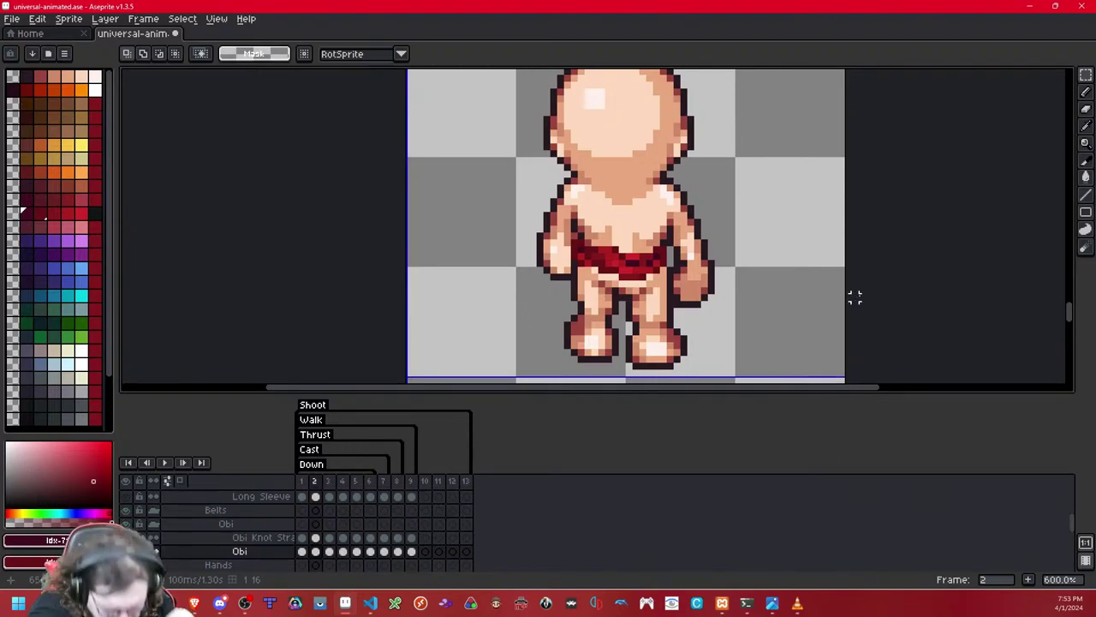
key(Left)
key(Right)
key(Right)
key(Left)
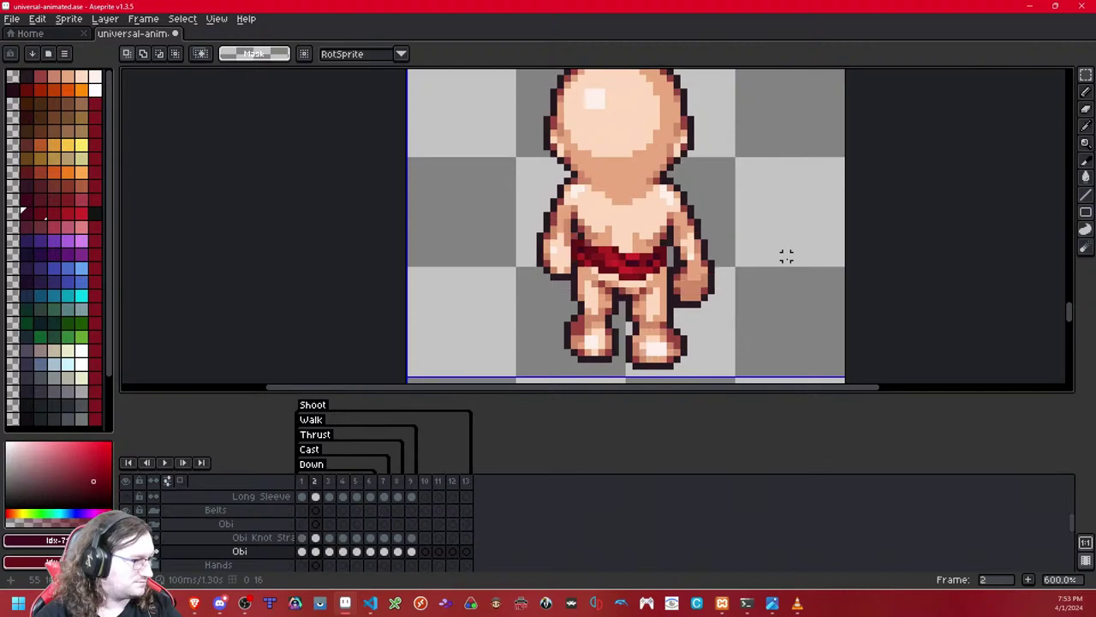
Step: Compare the obi's position across frames 1 to 3 for the different facing directions
scroll(786, 257, down, 6)
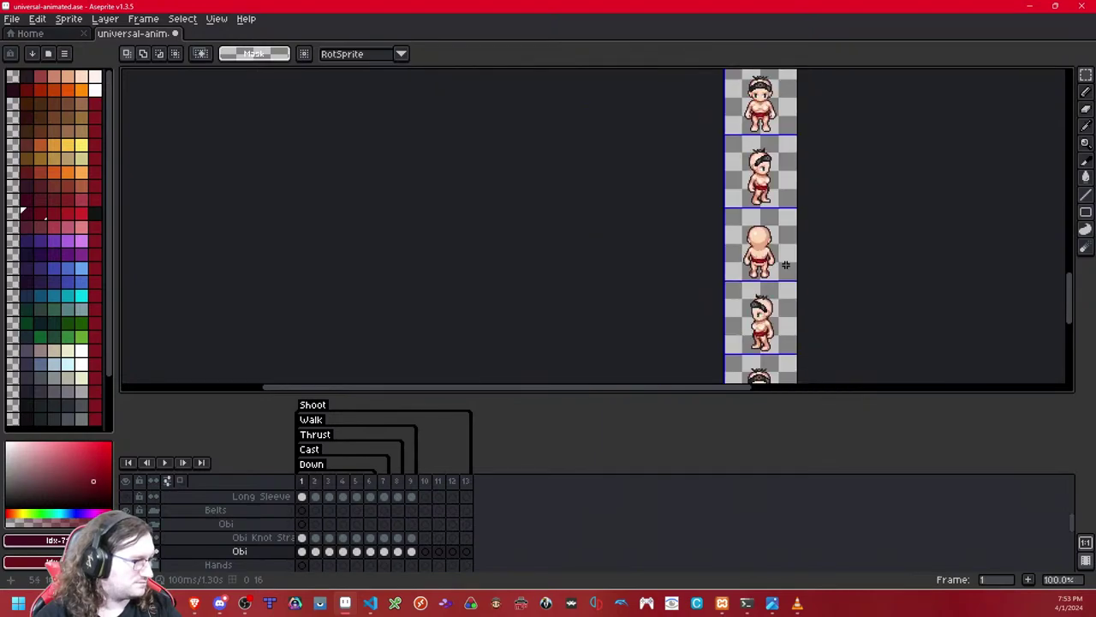
scroll(786, 265, up, 2)
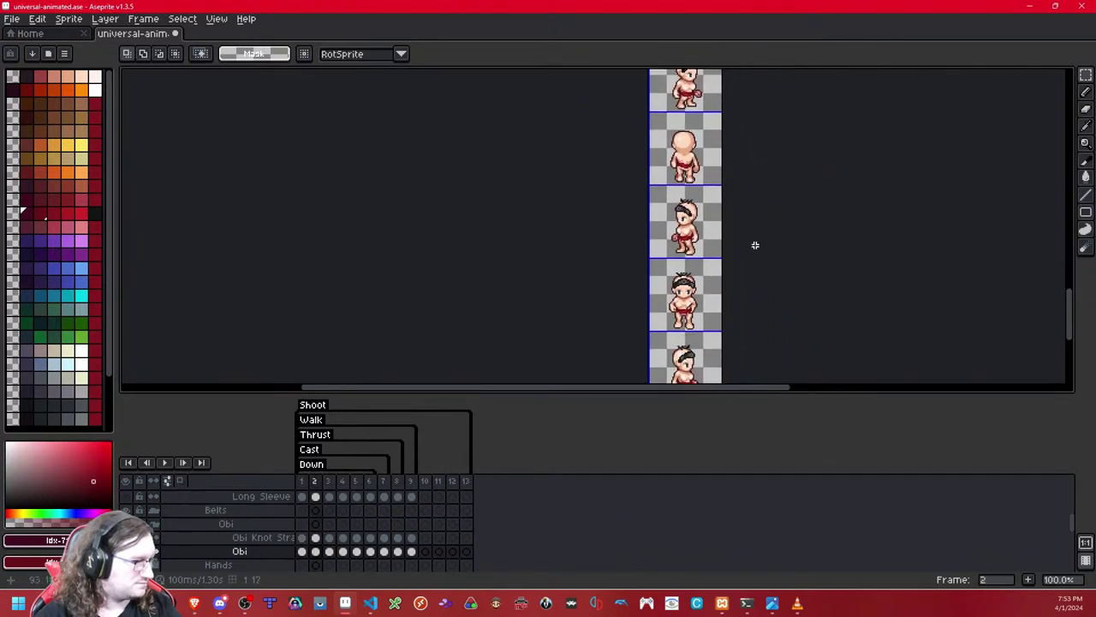
key(Left)
key(Right)
key(Right)
key(Left)
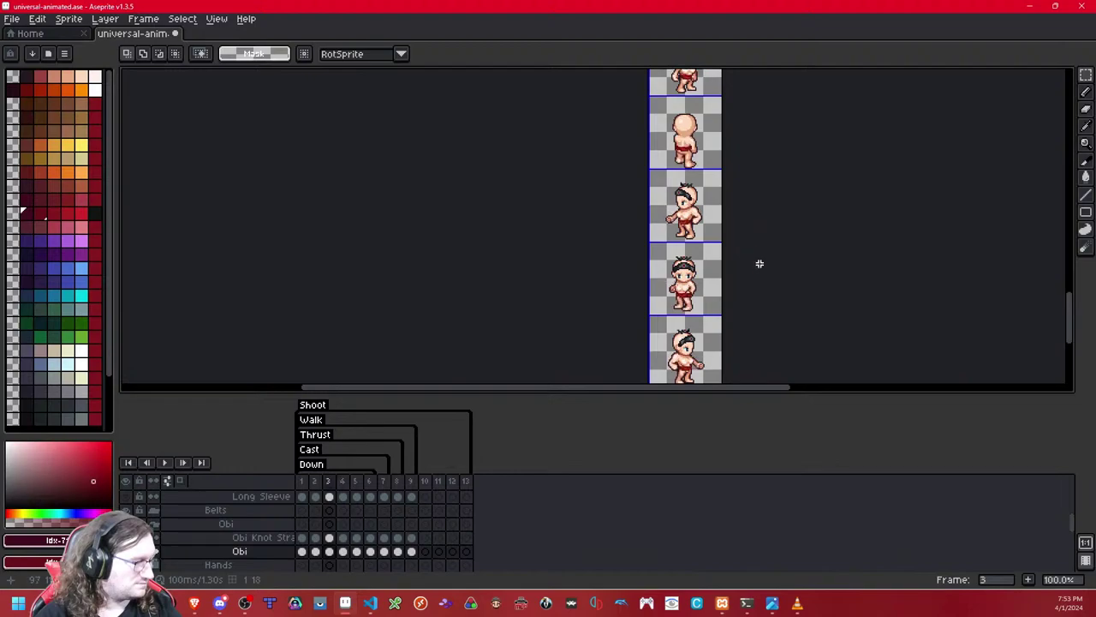
drag(759, 264, 748, 225)
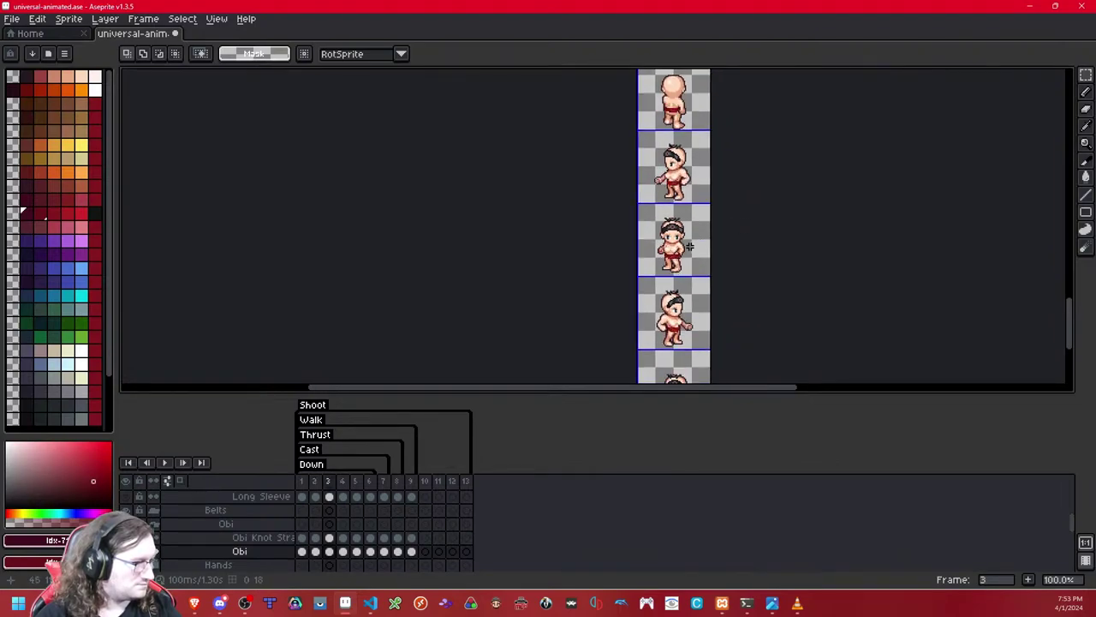
key(Left)
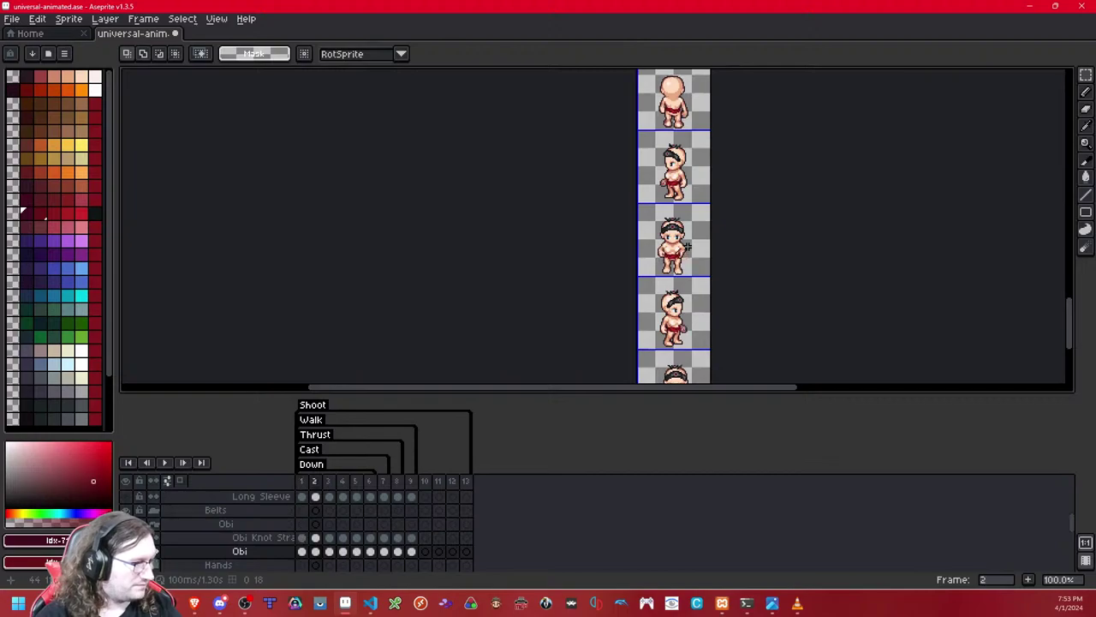
Step: Erase the obi pixels that overlap both hands and forearms of the front-facing character in frame 2
scroll(689, 248, up, 5)
drag(681, 253, 682, 253)
key(Left)
key(Right)
key(Left)
key(Right)
click(1085, 126)
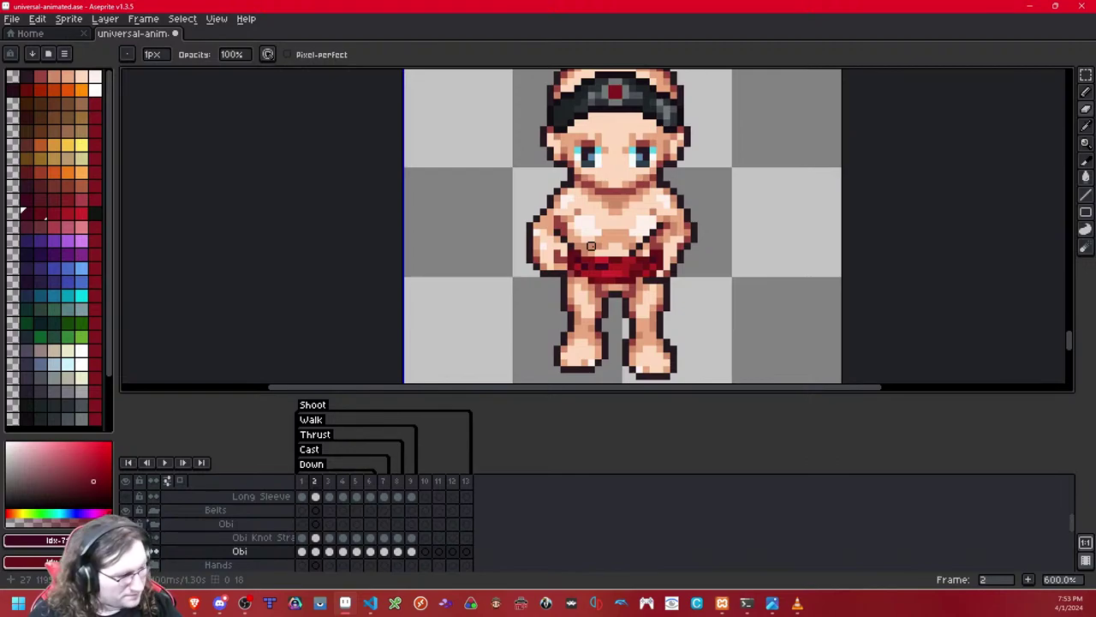
scroll(617, 249, up, 3)
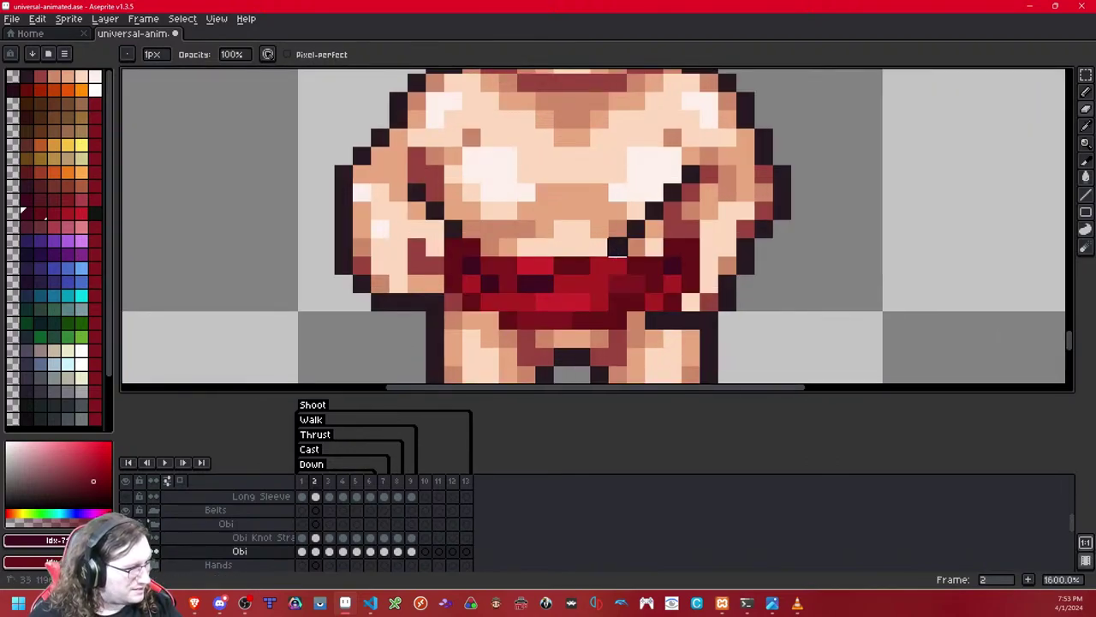
mouse_move(705, 247)
mouse_down()
mouse_move(662, 284)
mouse_move(652, 285)
mouse_move(654, 266)
mouse_move(636, 301)
mouse_move(707, 266)
mouse_up()
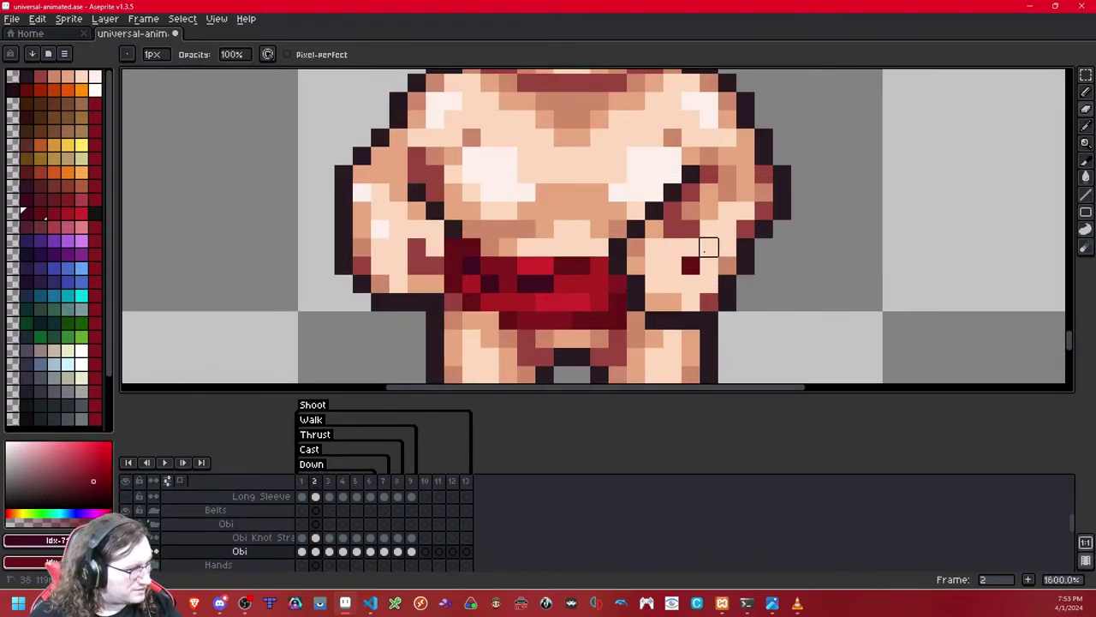
key(shift+x)
key(shift+x)
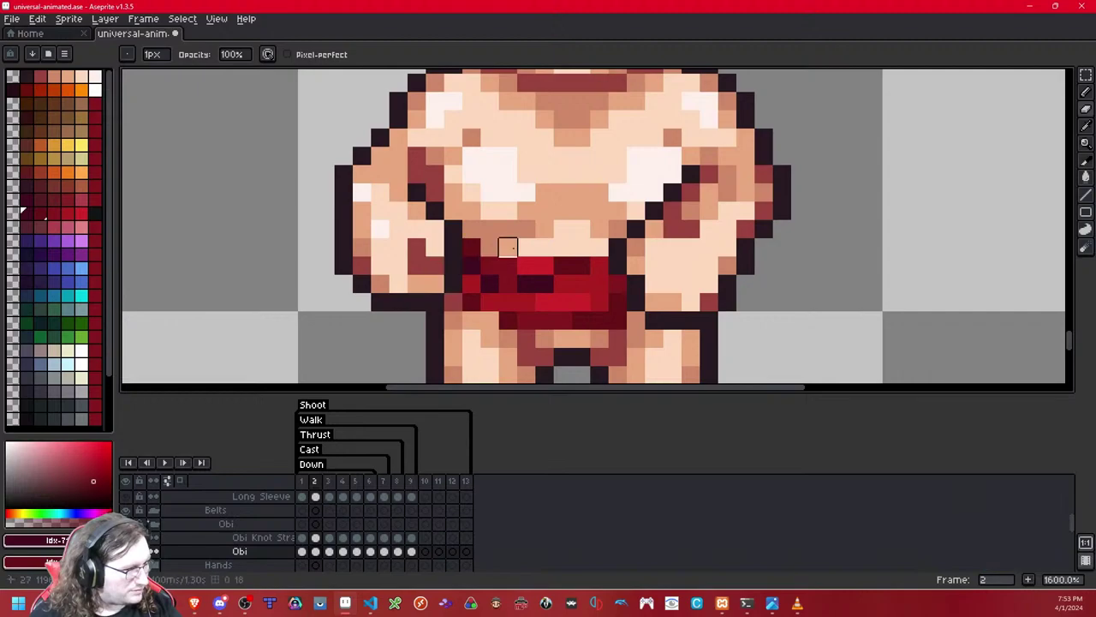
Step: Step back and forth through frames 1 to 3 to check the front-facing obi against the hands
scroll(513, 257, down, 6)
scroll(526, 281, down, 1)
key(Right)
key(Left)
key(Left)
key(Right)
key(Right)
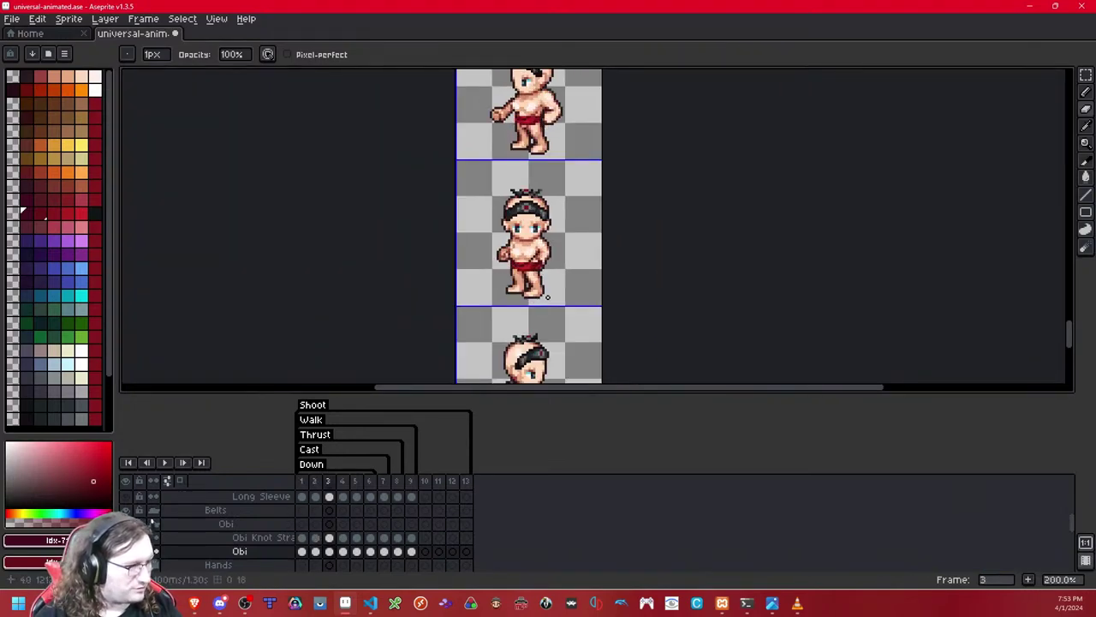
key(Left)
key(Right)
key(Right)
key(Left)
scroll(532, 271, up, 3)
scroll(531, 270, down, 1)
key(Left)
key(Right)
key(Right)
key(Left)
Step: Check the obi on the right-facing character by stepping between neighbouring frames at close range
drag(531, 296, 534, 203)
scroll(537, 312, down, 3)
scroll(534, 277, up, 5)
key(Left)
key(Right)
key(Right)
key(Left)
key(Left)
key(Right)
scroll(841, 166, down, 3)
scroll(840, 166, down, 2)
drag(808, 166, 796, 290)
drag(759, 198, 756, 229)
click(1086, 75)
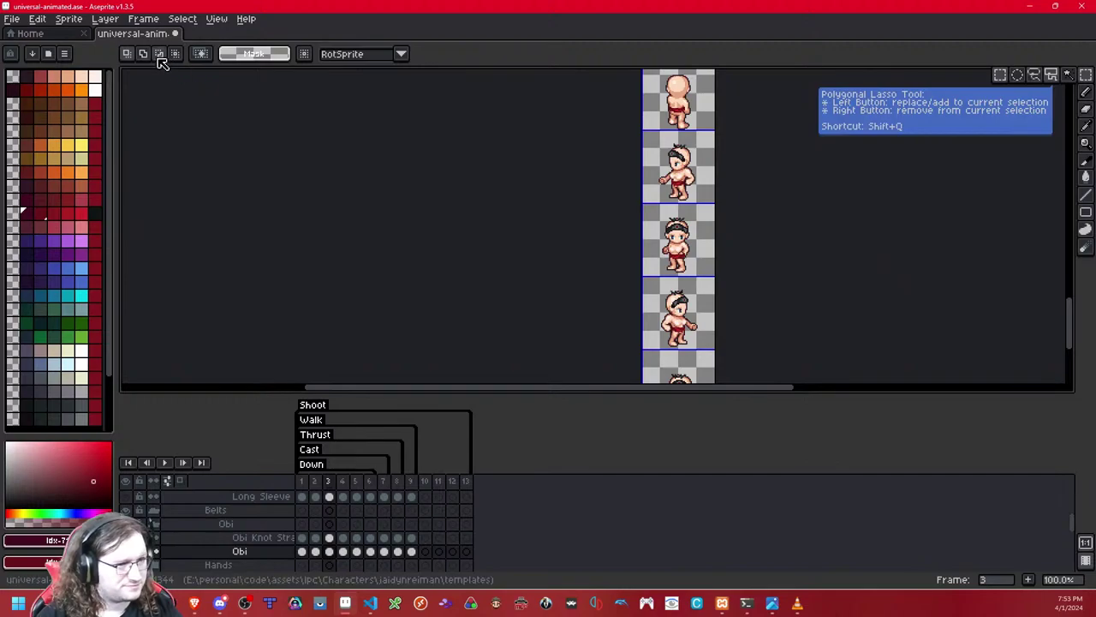
drag(690, 311, 683, 170)
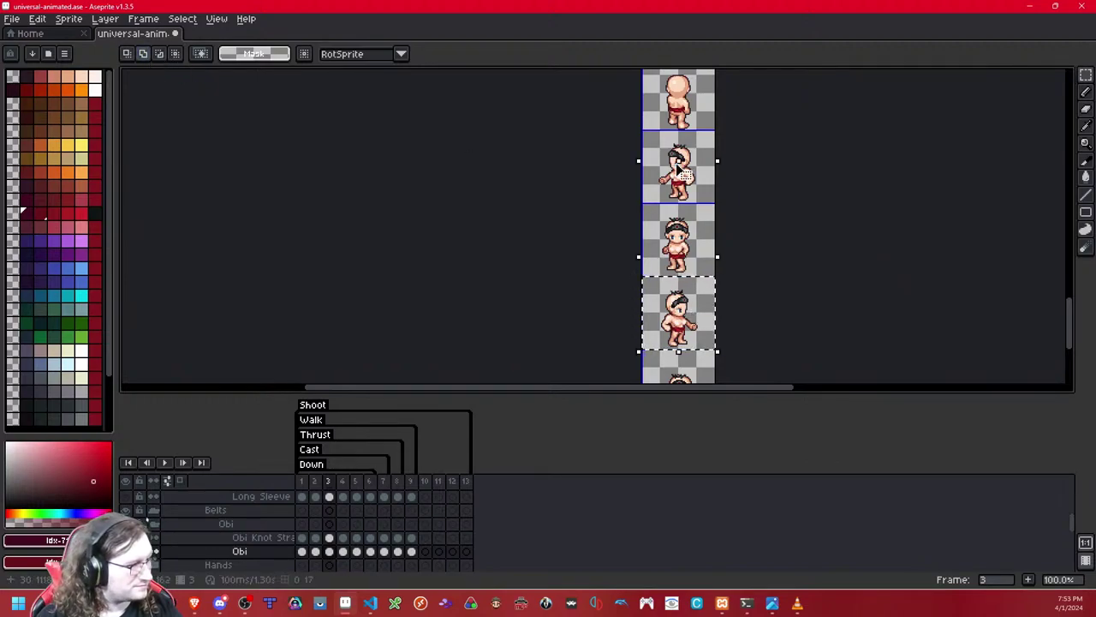
key(ctrl+d)
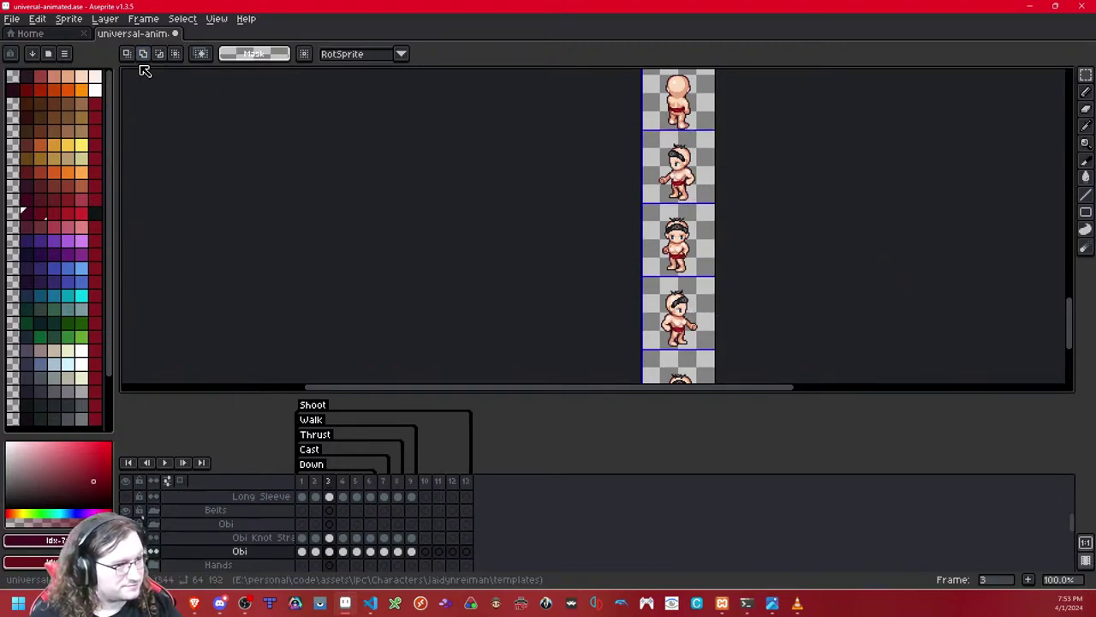
Step: Paste the copied side-facing obis into the remaining frames of the lower rows, through frame 13
key(Right)
key(ctrl+v)
key(ctrl+d)
key(Right)
key(Right)
key(Right)
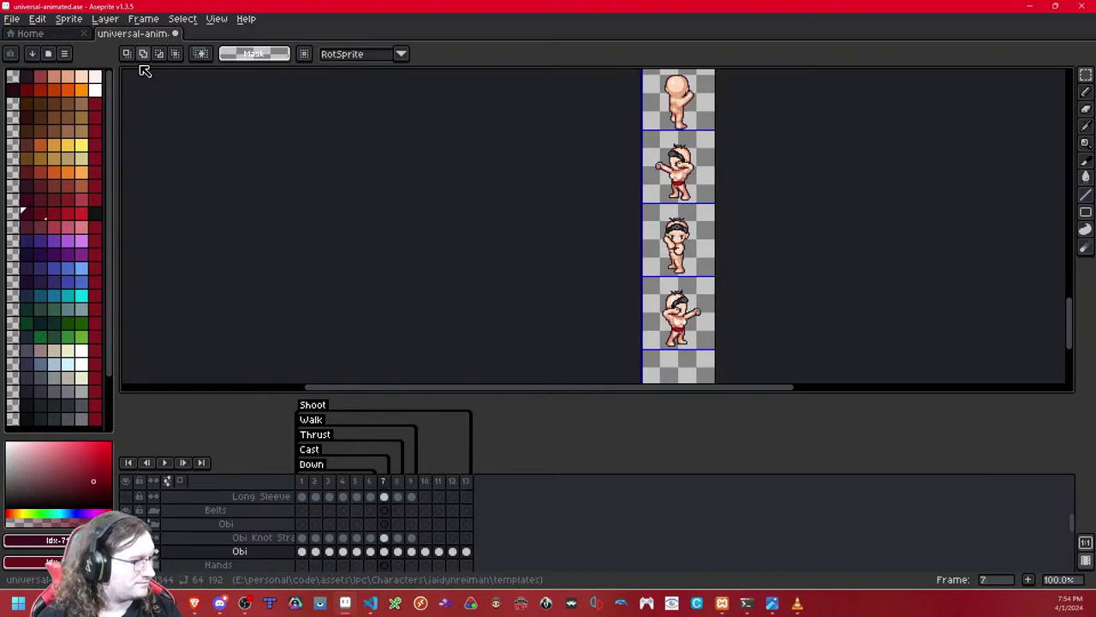
Step: Check how the pasted obi sits on the lower right-facing character through frames 4 to 10
key(Left)
key(Right)
key(Right)
key(Right)
key(Left)
scroll(712, 308, up, 5)
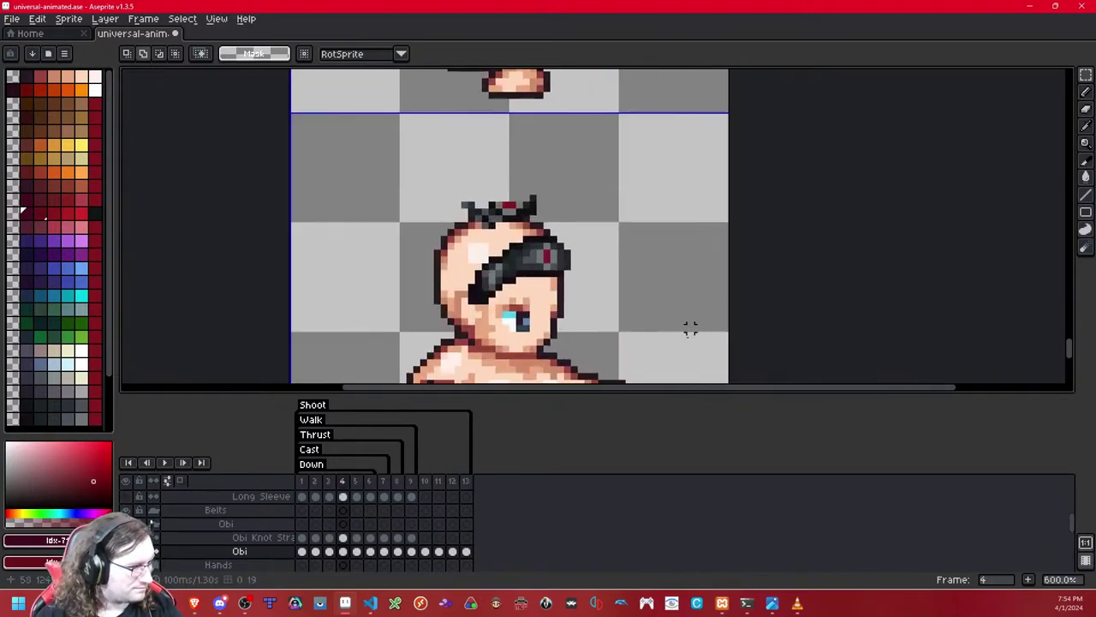
drag(697, 320, 785, 106)
key(Right)
key(Right)
key(Right)
key(Right)
key(Right)
key(Right)
key(Right)
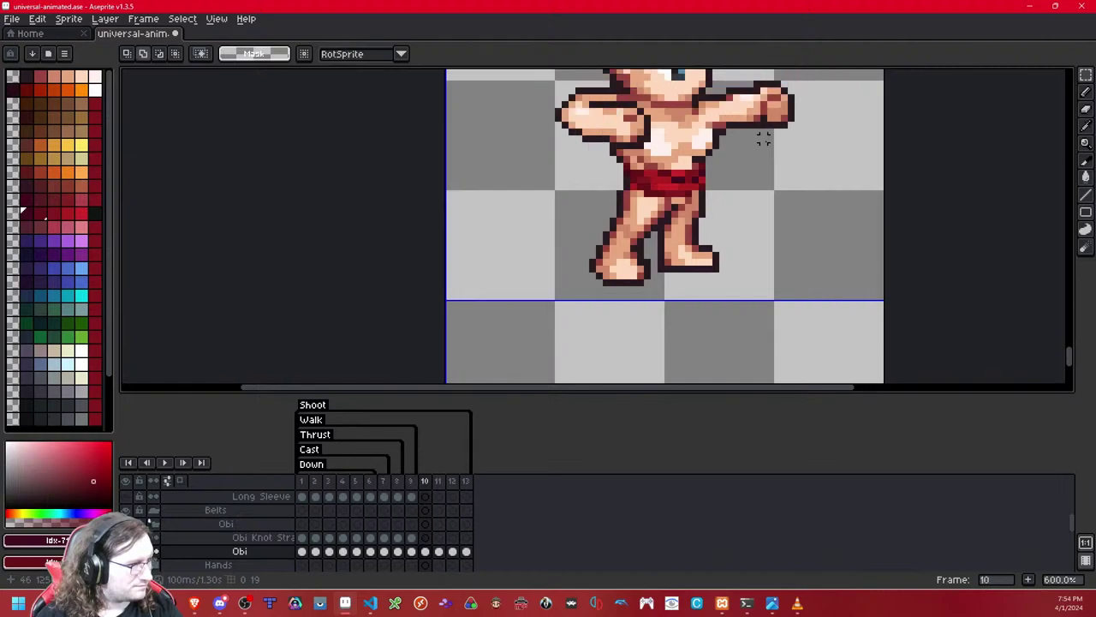
Step: Erase the obi pixels that overlap the forearm and hand of the right-facing character in frame 12
key(b)
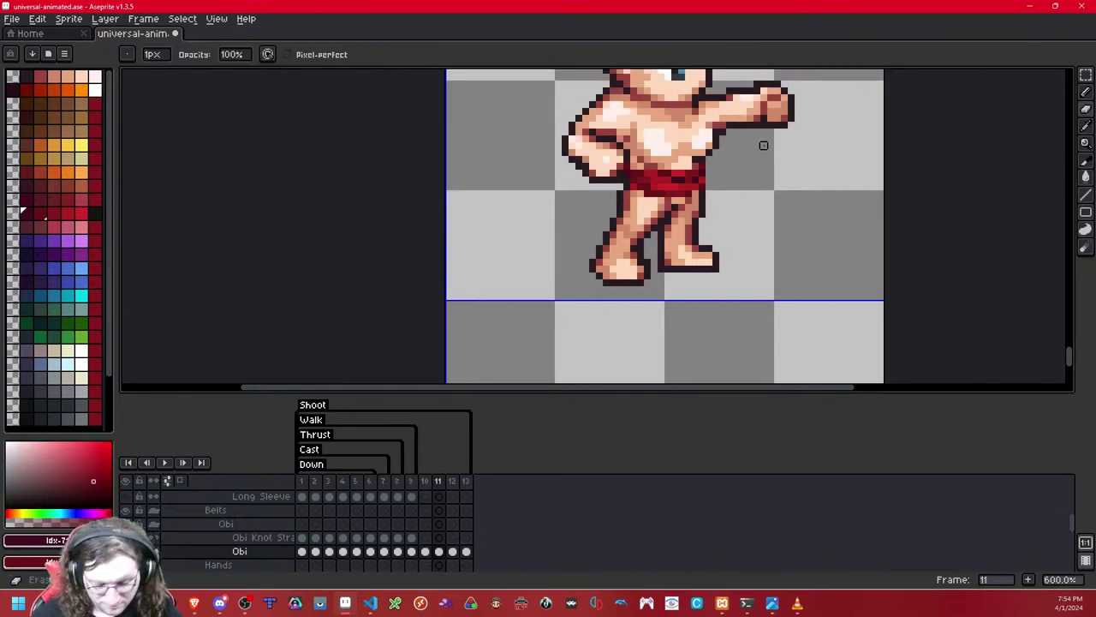
key(Right)
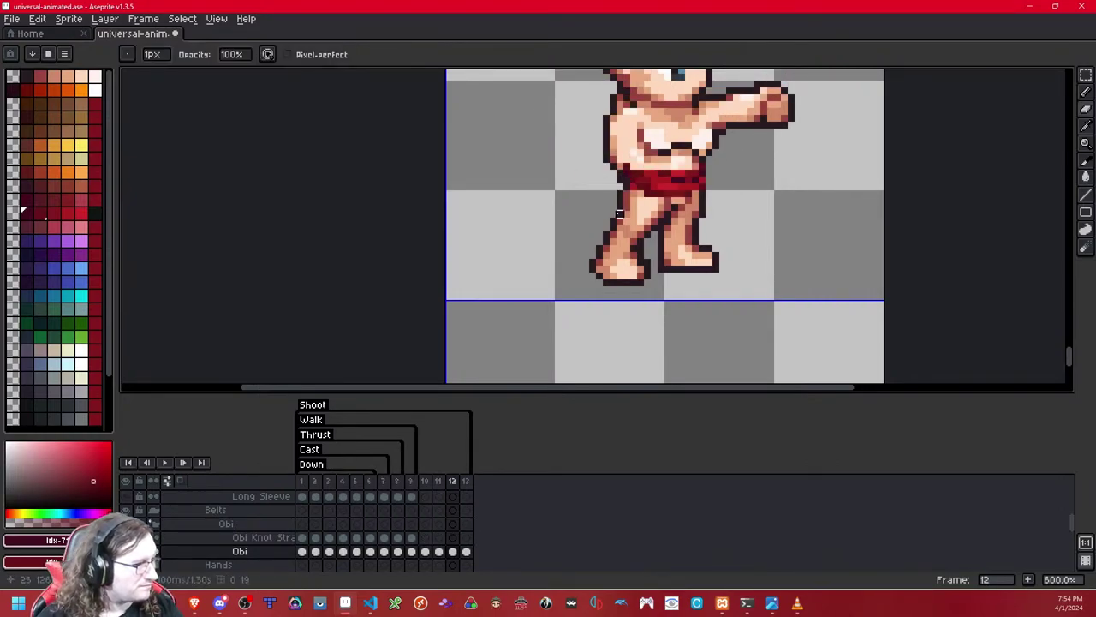
scroll(654, 192, up, 3)
scroll(653, 193, down, 2)
drag(654, 192, 582, 251)
drag(548, 233, 608, 233)
key(shift+x)
key(shift+x)
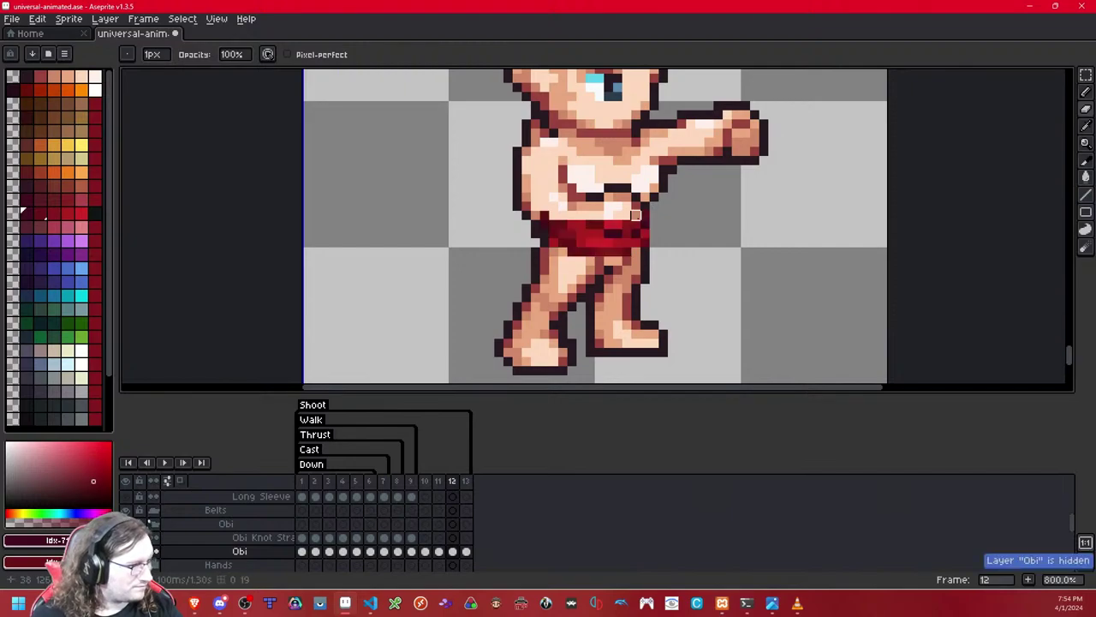
key(shift+x)
key(shift+x)
click(635, 225)
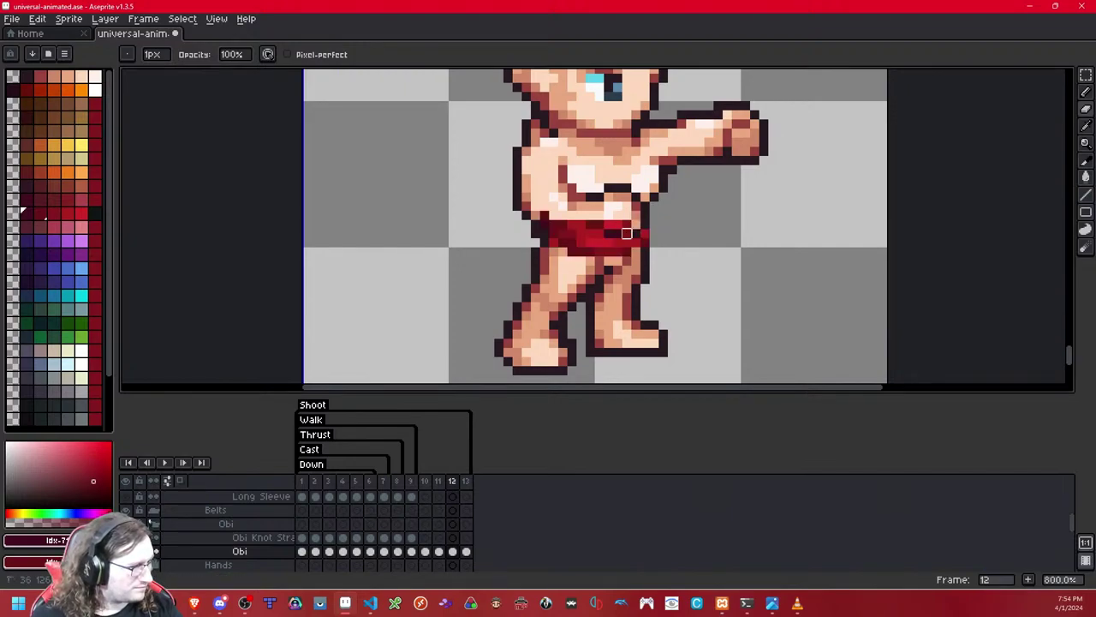
key(shift+x)
key(shift+x)
drag(581, 233, 544, 243)
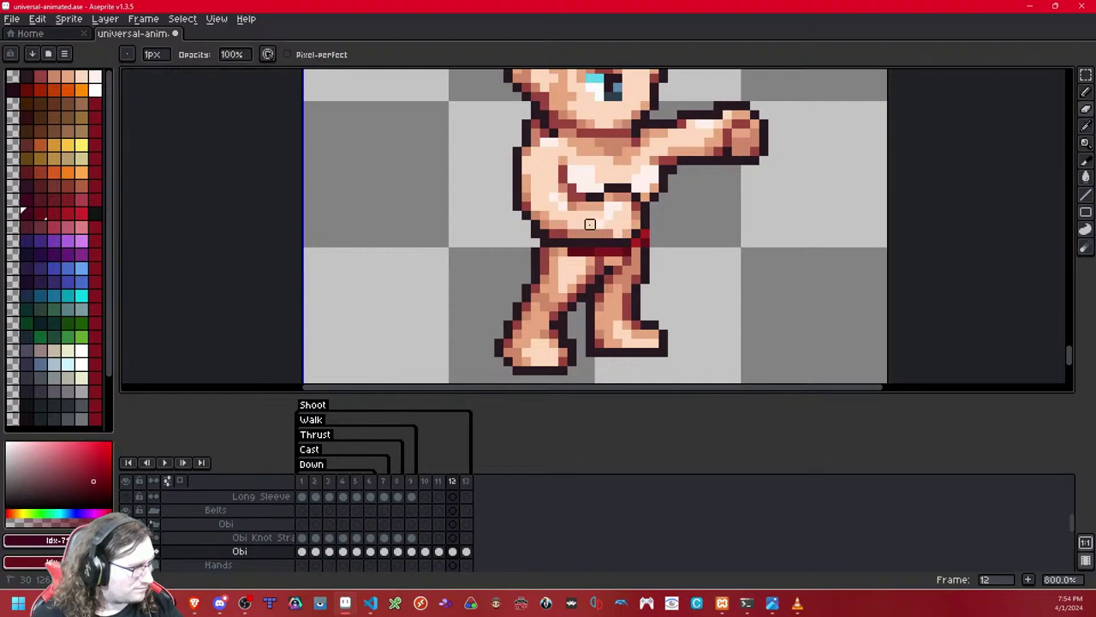
scroll(626, 197, down, 5)
key(Right)
scroll(624, 198, up, 4)
key(Right)
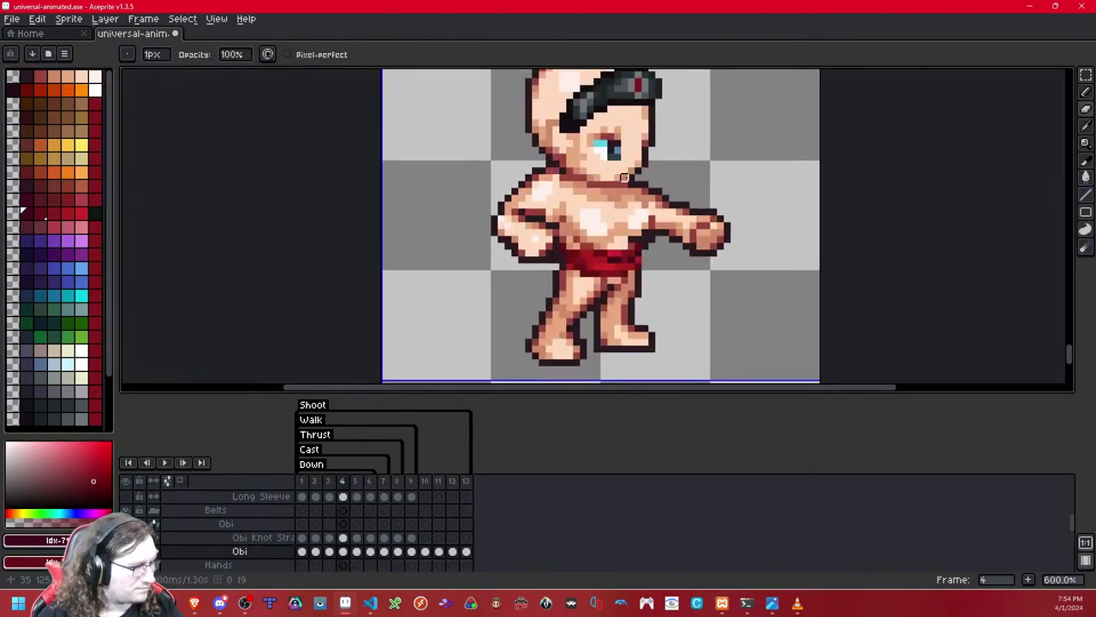
Step: Replace the left-facing character's obi in frame 12 with a copy of the right-facing character's obi
scroll(717, 214, down, 5)
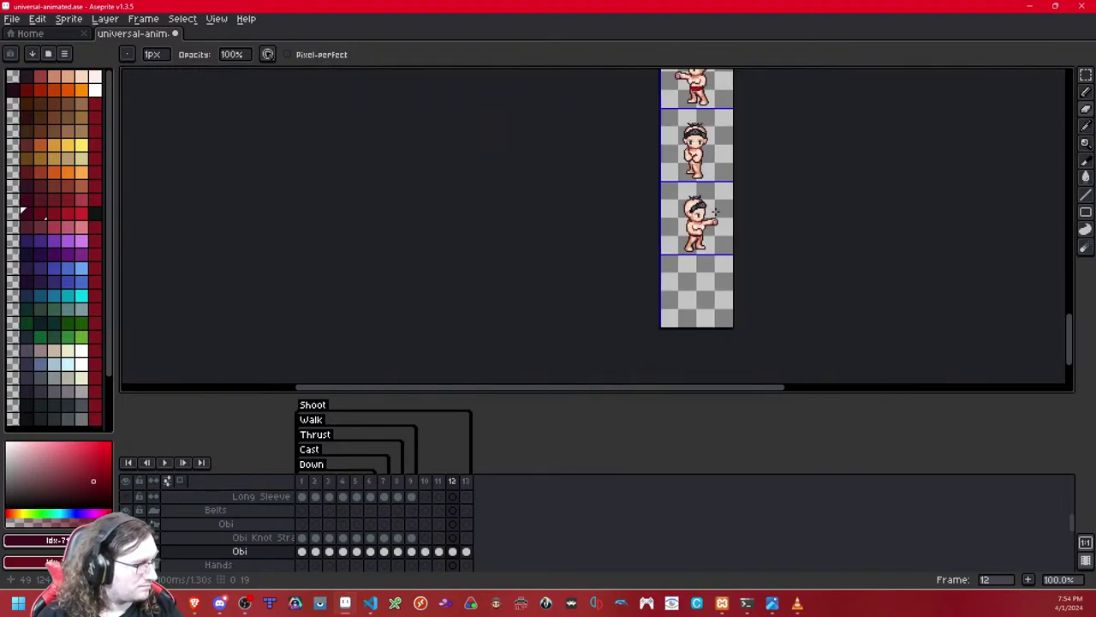
drag(701, 274, 697, 291)
click(1086, 76)
double_click(693, 175)
key(Delete)
double_click(706, 293)
key(shift+Up)
key(shift+Up)
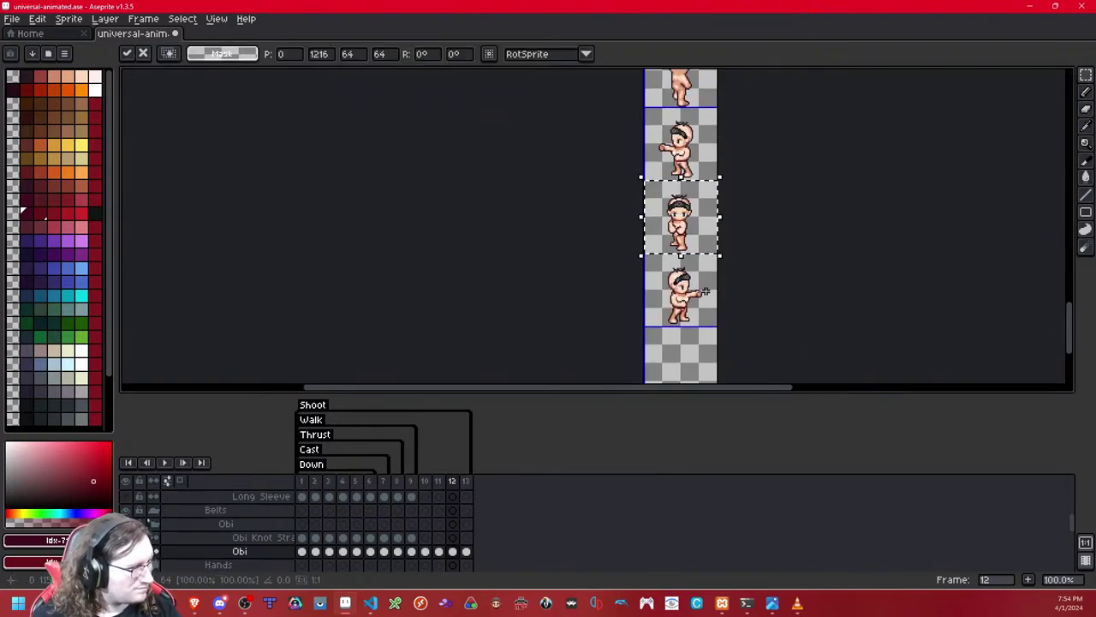
key(Return)
key(Left)
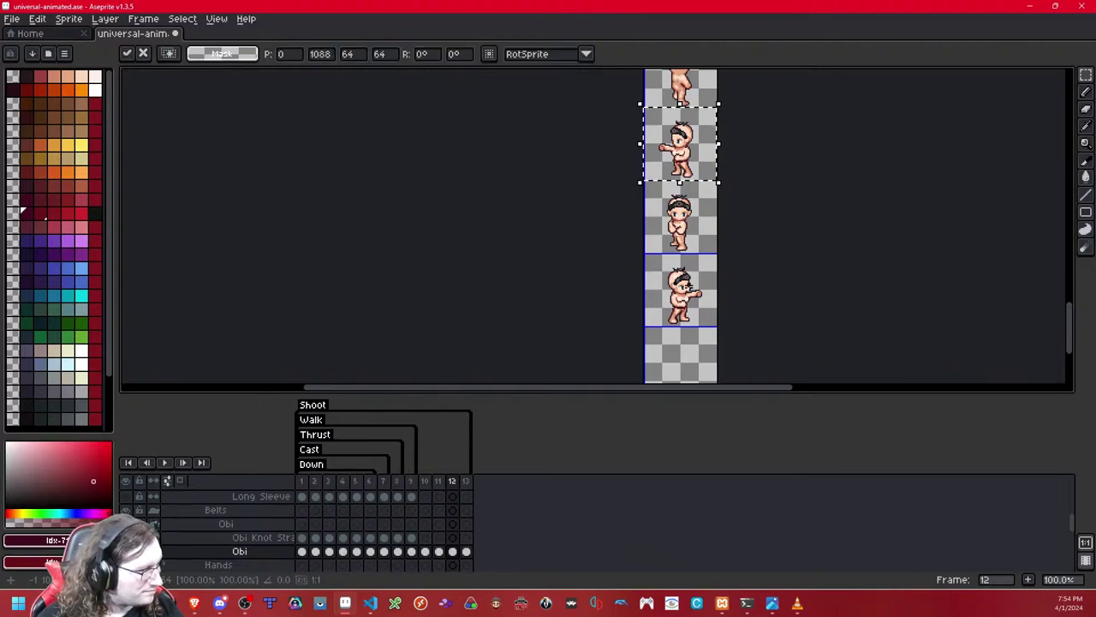
key(Return)
click(770, 224)
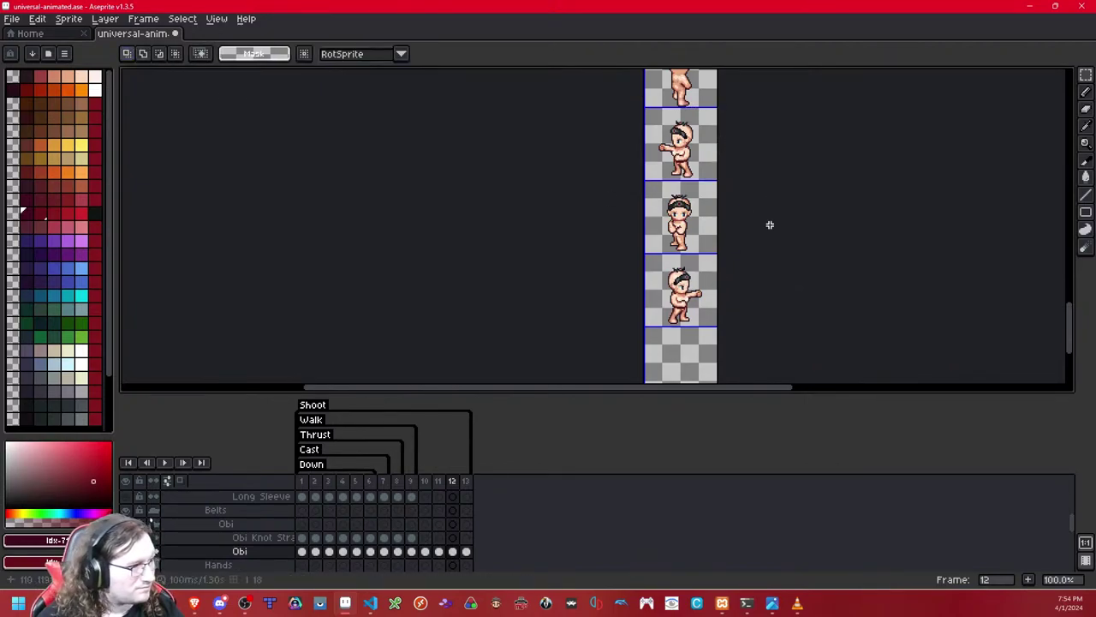
Step: Replace the left-facing character's obi in frame 11 with a copy of the right-facing one and save the sprite file
key(Left)
key(ctrl+shift+d)
key(ctrl+d)
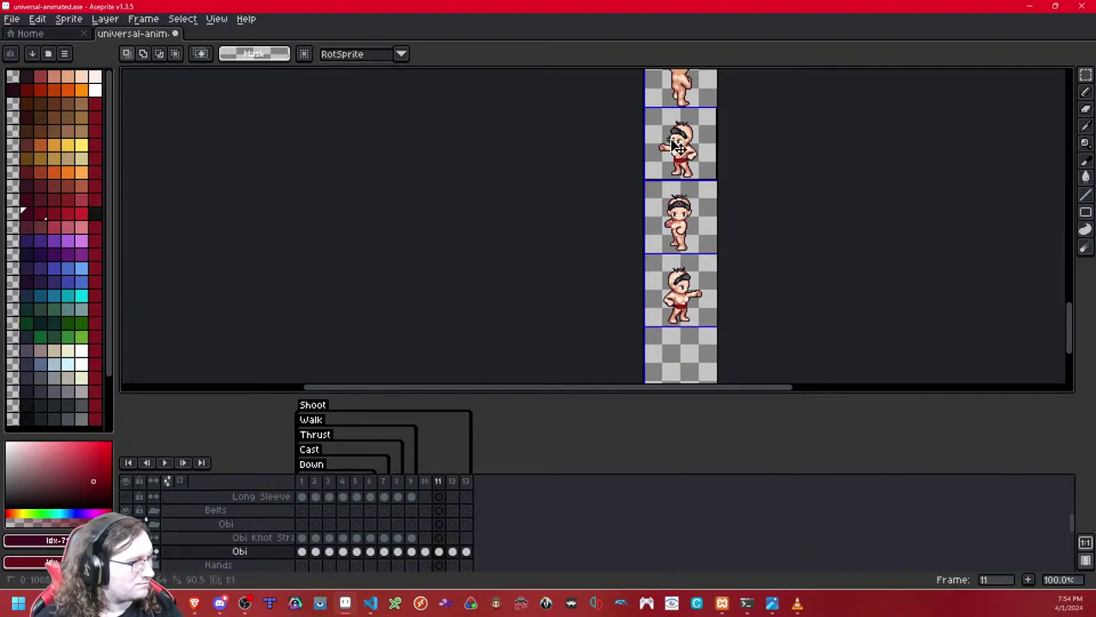
key(ctrl+shift+d)
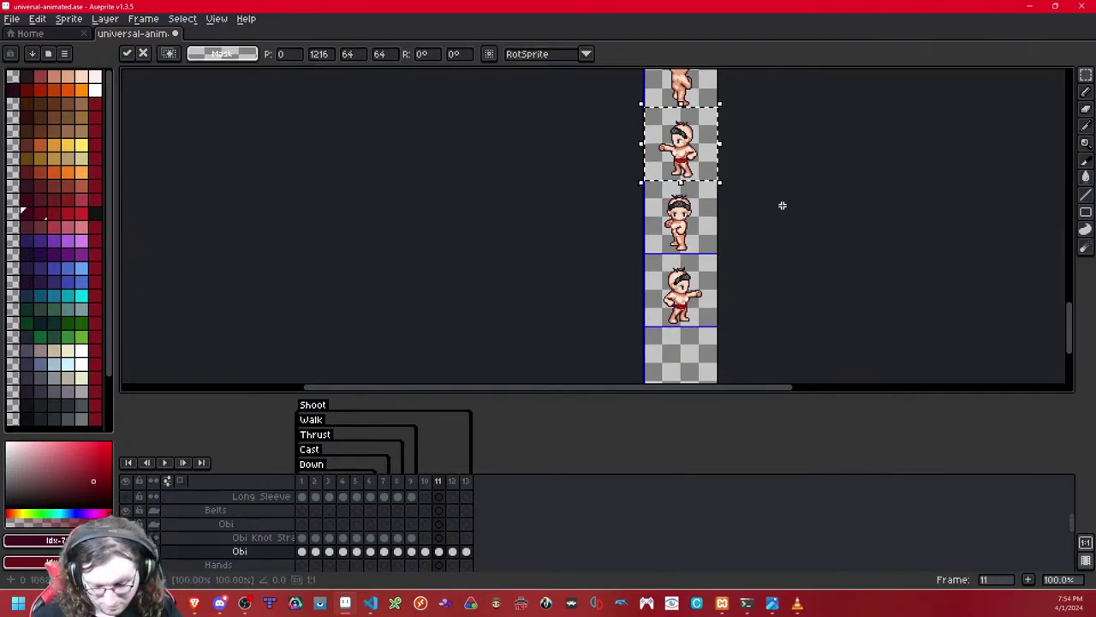
key(Return)
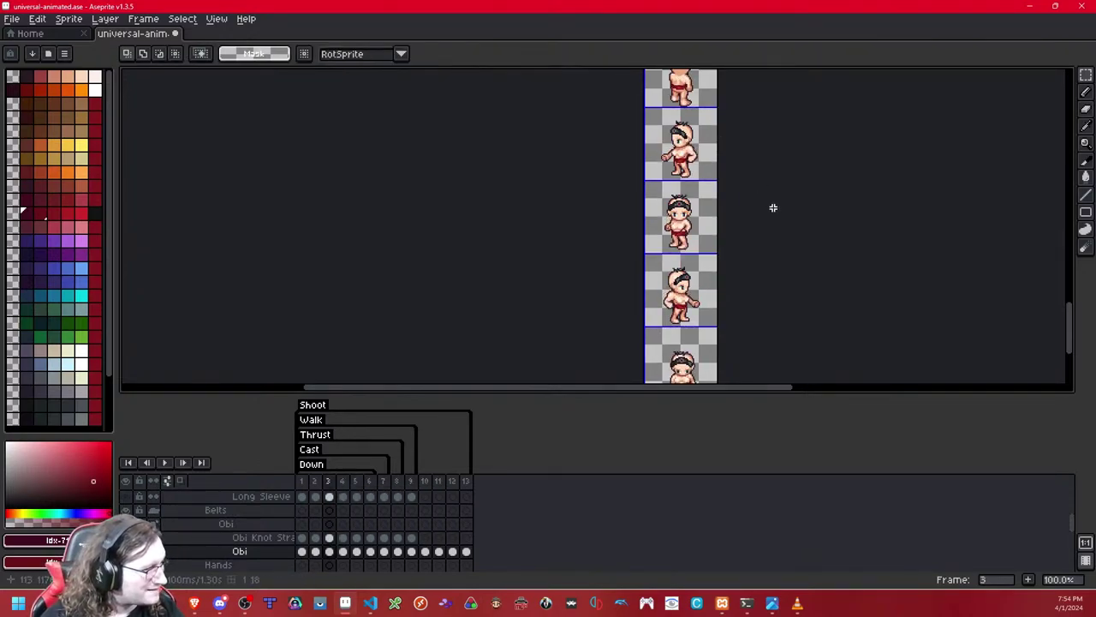
key(ctrl+s)
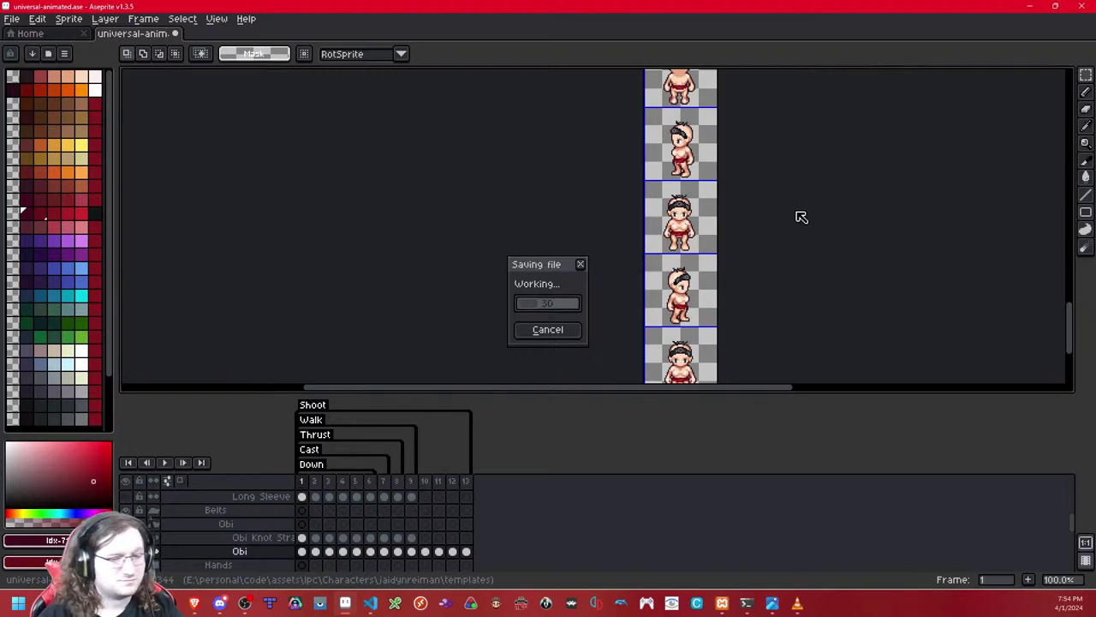
Step: Look through the upper animation rows in frames 1 to 9 for a reusable obi on the back-facing character
drag(724, 106, 698, 285)
key(Right)
key(Right)
key(Left)
drag(712, 177, 699, 377)
drag(728, 111, 711, 351)
key(Right)
key(Right)
key(Right)
key(Right)
drag(708, 209, 706, 234)
key(Right)
key(Right)
key(Right)
key(Right)
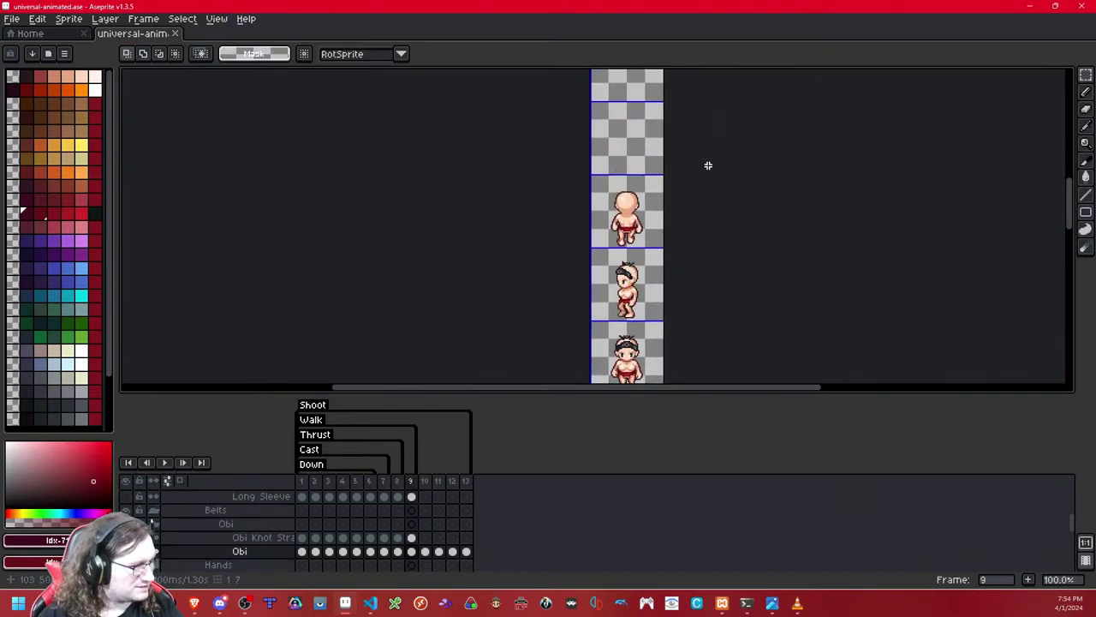
drag(707, 166, 707, 274)
key(Left)
drag(711, 196, 700, 200)
key(comma)
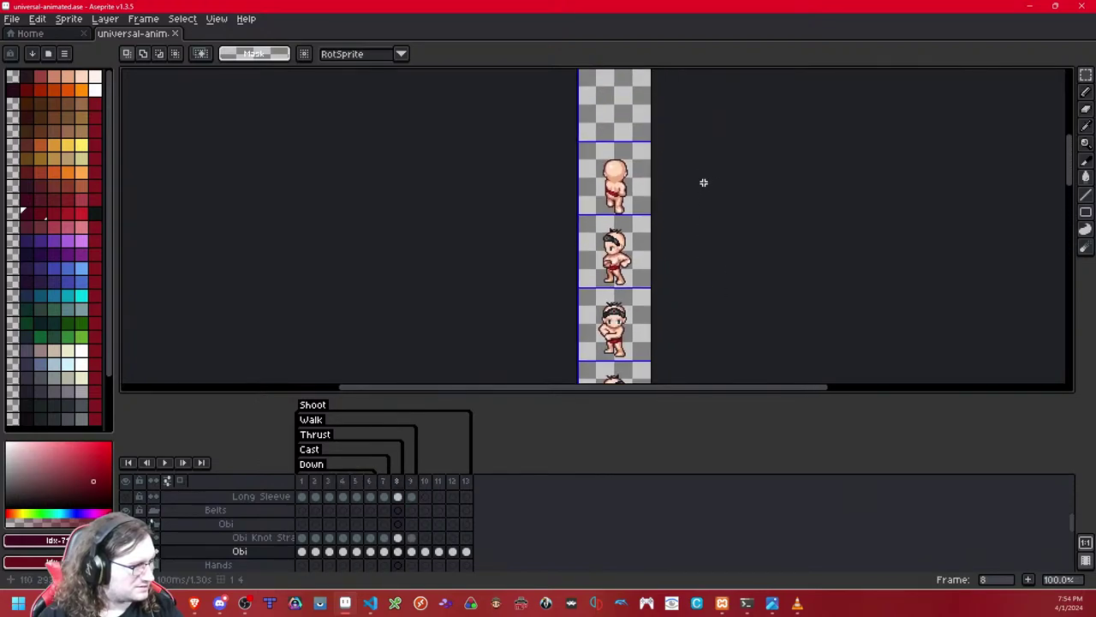
Step: Copy the slanted obi from the upper back-facing character in frame 8 onto the waist of the lower back-facing character
double_click(632, 202)
key(ctrl+d)
drag(710, 291, 706, 67)
drag(740, 259, 735, 94)
drag(734, 328, 734, 198)
drag(733, 291, 728, 101)
drag(718, 267, 716, 257)
scroll(569, 158, up, 4)
drag(782, 180, 749, 207)
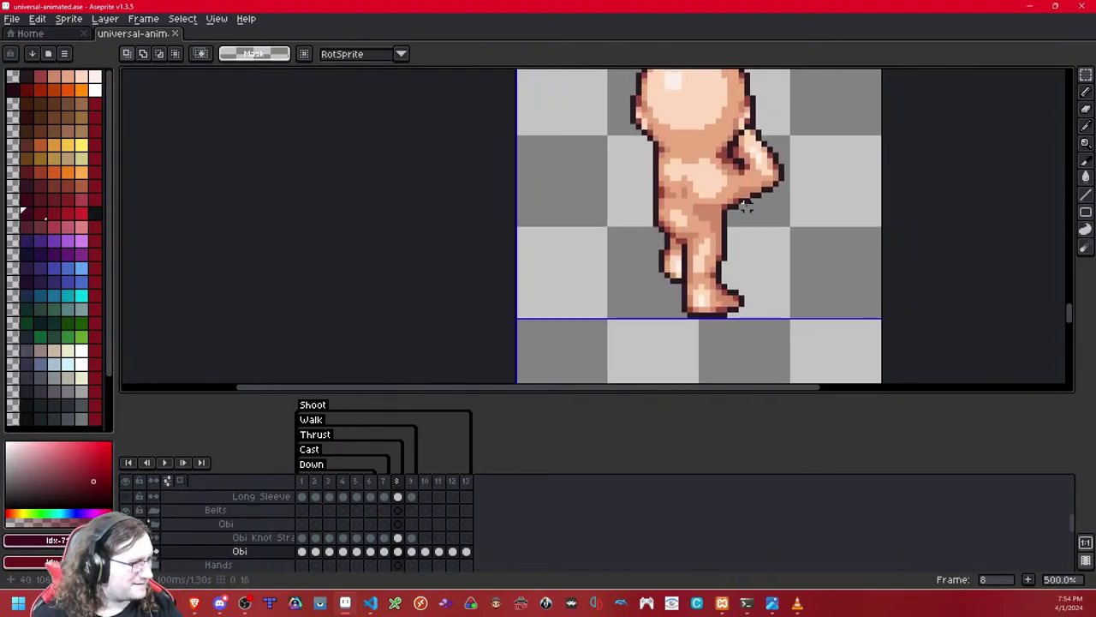
key(ctrl+v)
key(Up)
key(Up)
key(Up)
key(Up)
key(Up)
key(Up)
key(Up)
key(Up)
key(Up)
key(Up)
key(Up)
key(Up)
key(Up)
key(Up)
key(Up)
key(Up)
key(Up)
key(Up)
key(Up)
key(Up)
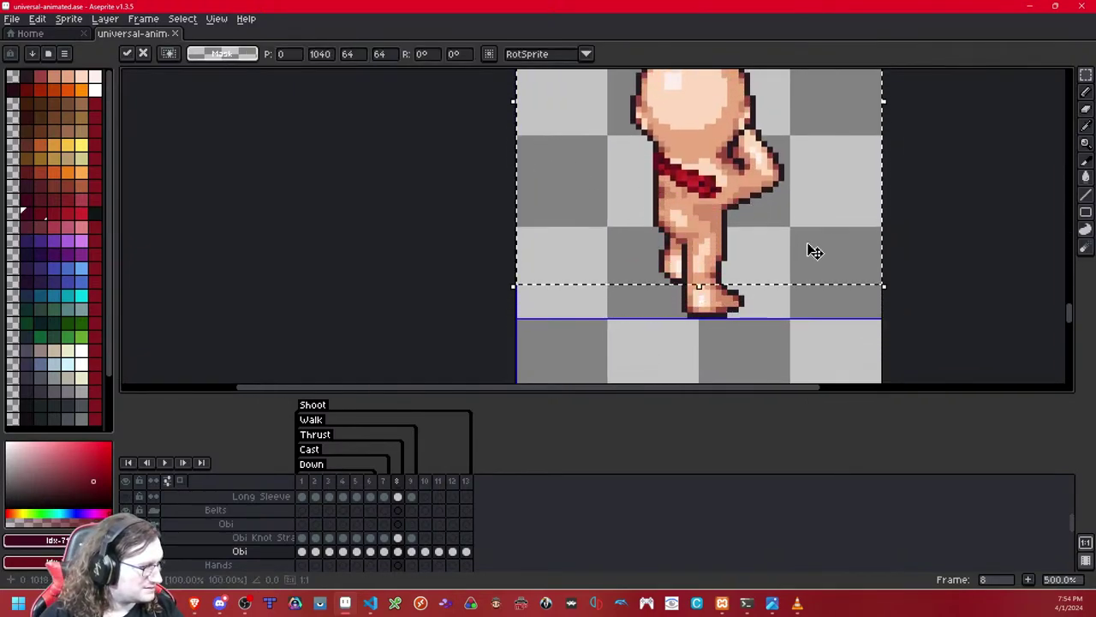
key(Down)
key(Down)
key(Down)
key(Down)
key(Down)
key(Down)
key(Down)
key(Down)
key(Up)
key(Up)
key(Right)
key(Return)
Step: Compare the lower back-facing character's poses and obi in the frames before frame 8
key(Left)
key(Left)
key(Left)
key(Left)
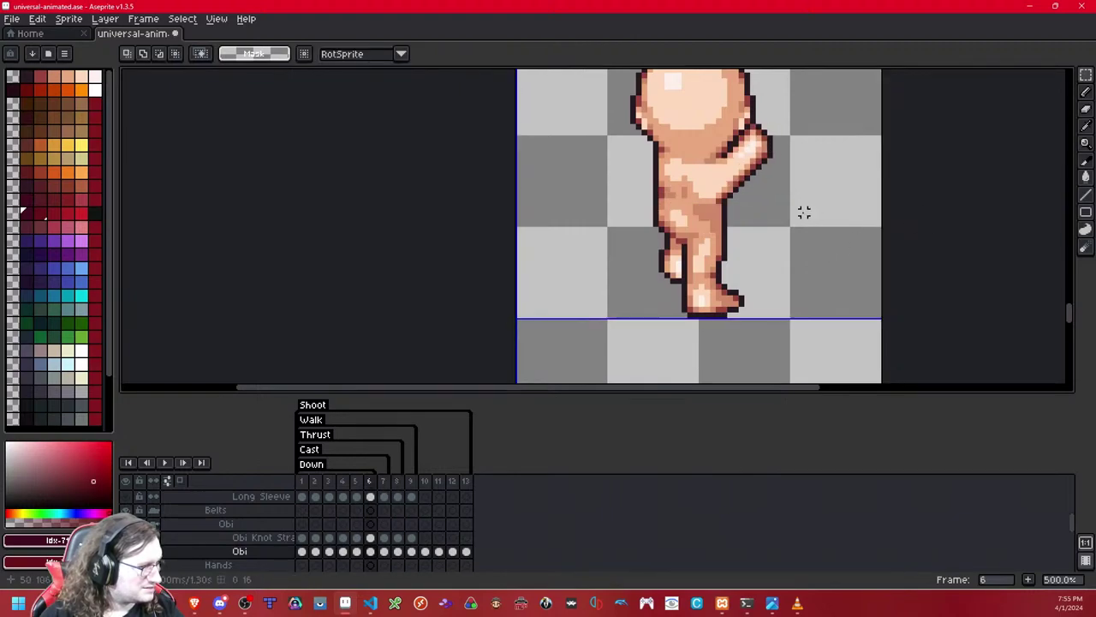
key(Left)
key(Left)
key(Right)
key(Left)
key(Right)
Step: Replace the lower back-facing character's obi in frame 3 with the copied slanted obi, aligned to the waist
key(ctrl+a)
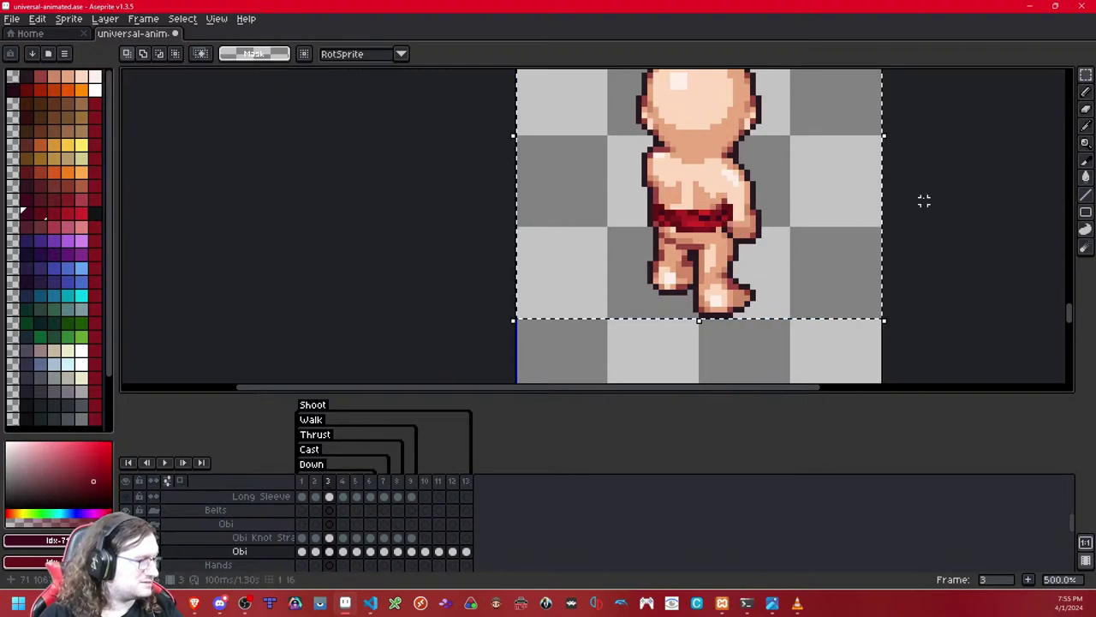
key(Delete)
key(ctrl+v)
key(Up)
key(Up)
key(Up)
key(Up)
key(Up)
key(Up)
key(Up)
key(Up)
key(Up)
key(Up)
key(Up)
key(Up)
key(Up)
key(Up)
key(Up)
key(Up)
key(Up)
key(Up)
key(Up)
key(Up)
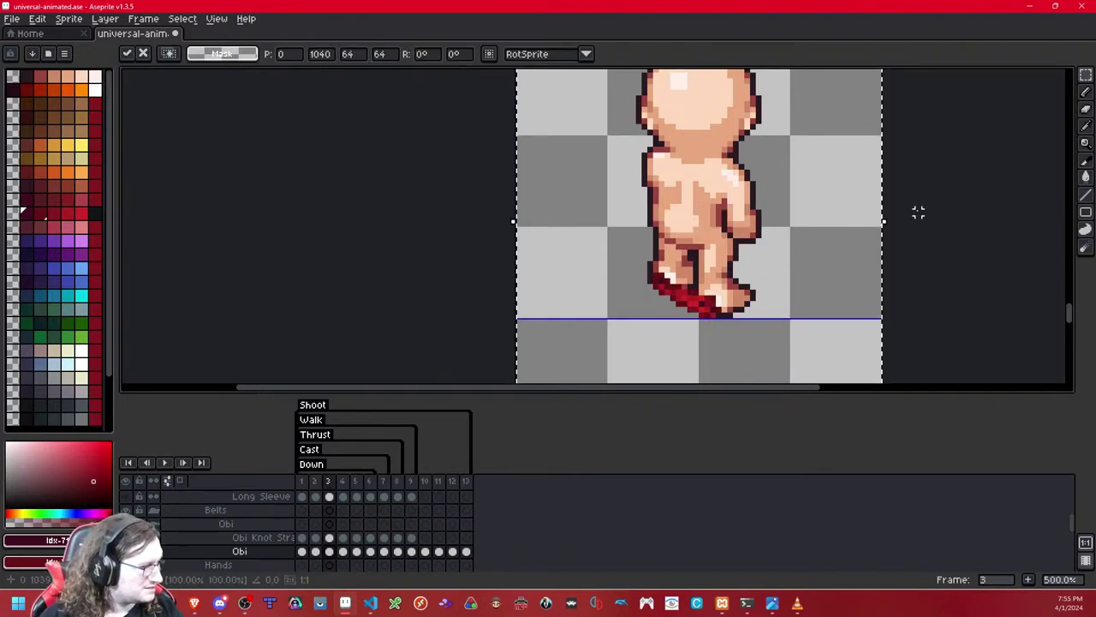
key(Down)
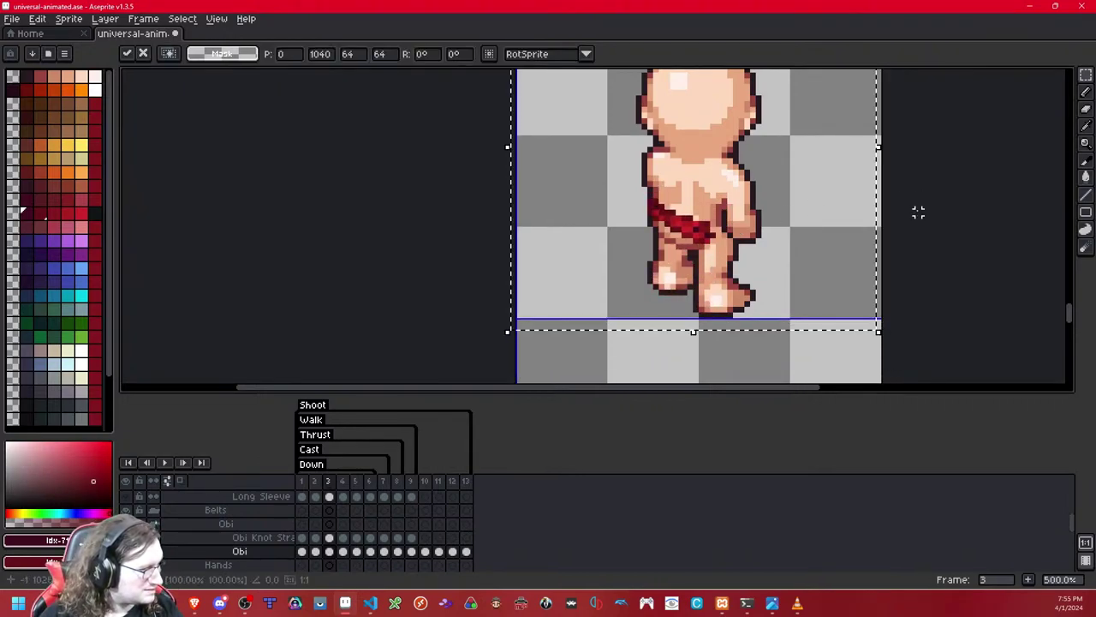
key(Left)
key(Down)
key(Up)
key(ctrl+d)
Step: Replace the back-facing character's slanted obi in frame 3 with the obi from frame 2, nudged one pixel to the left and upward
key(Left)
key(Right)
scroll(741, 213, up, 1)
key(ctrl+a)
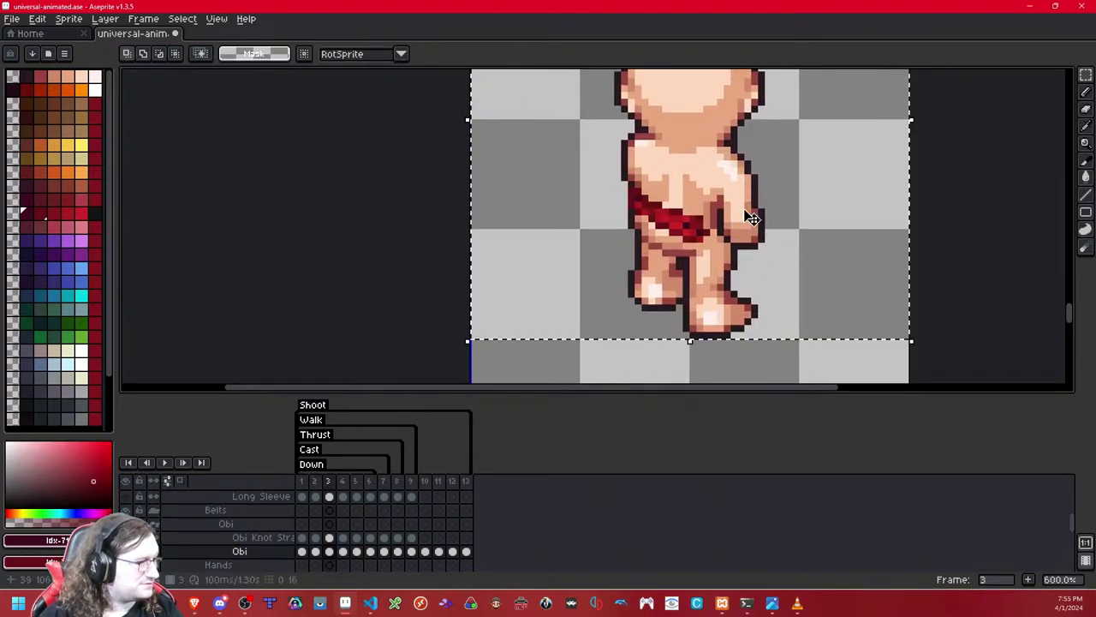
key(Left)
key(ctrl+d)
key(Right)
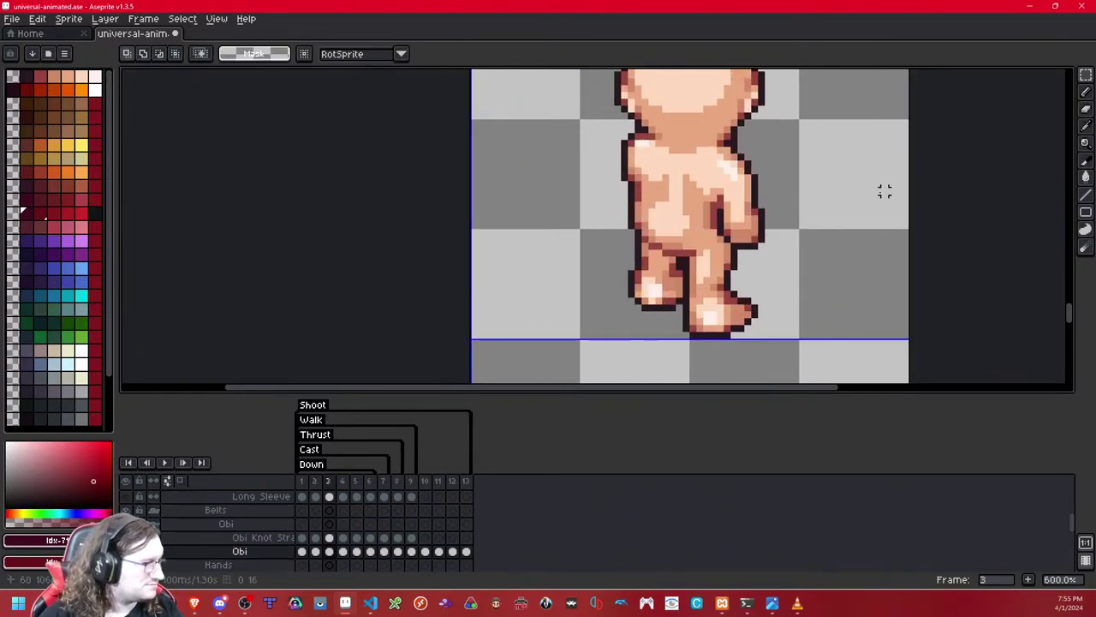
key(ctrl+v)
key(Left)
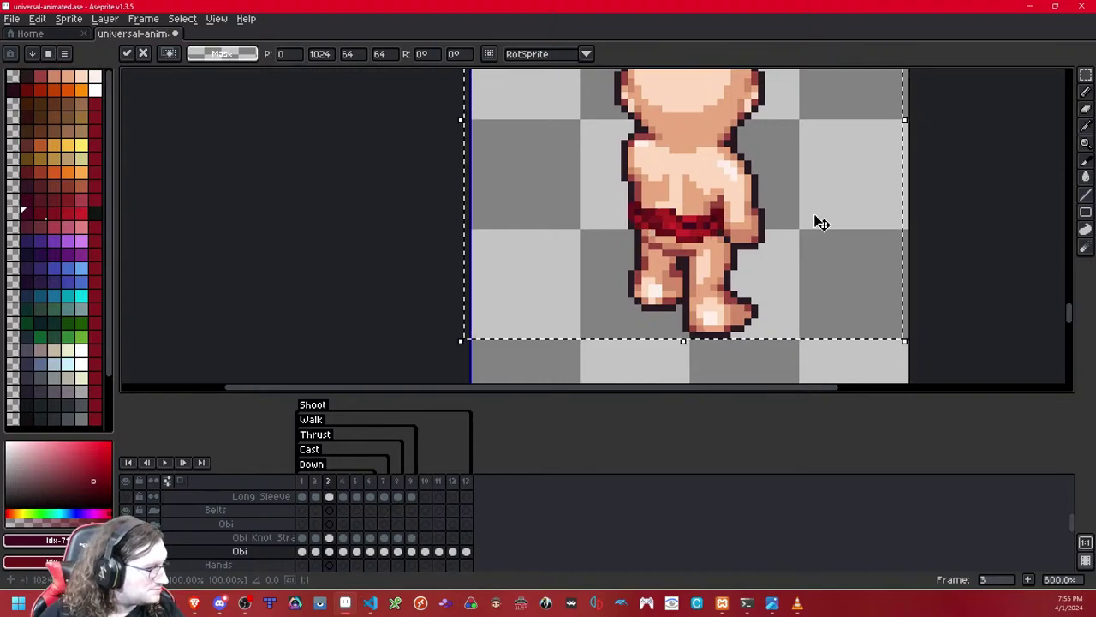
key(Up)
click(925, 197)
key(Left)
key(Right)
Step: Reshape the right part of the back-facing obi in frame 3 to fit the waist and remove its stray lower pixels
drag(790, 150, 658, 255)
drag(872, 158, 665, 282)
drag(887, 176, 677, 281)
drag(833, 182, 701, 287)
click(885, 245)
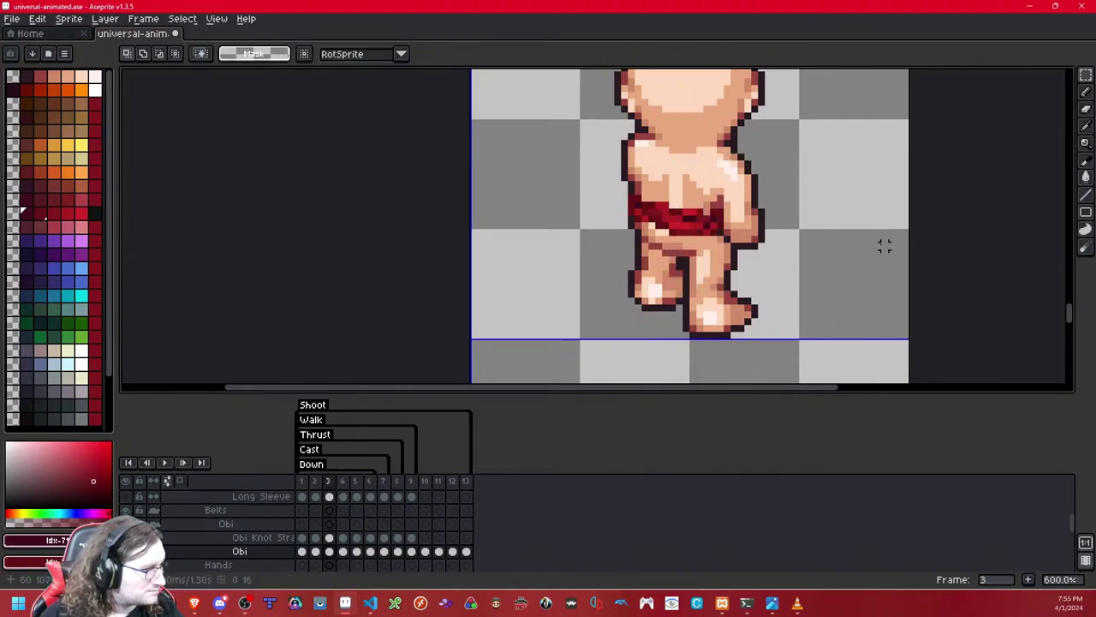
drag(796, 184, 710, 269)
drag(843, 172, 694, 247)
click(701, 242)
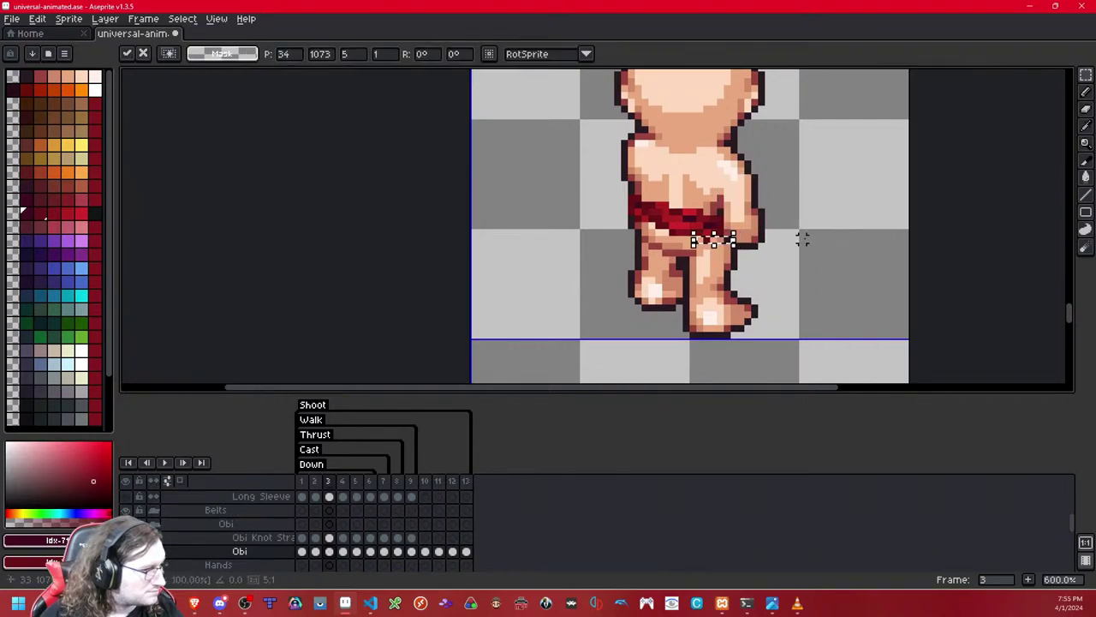
click(814, 223)
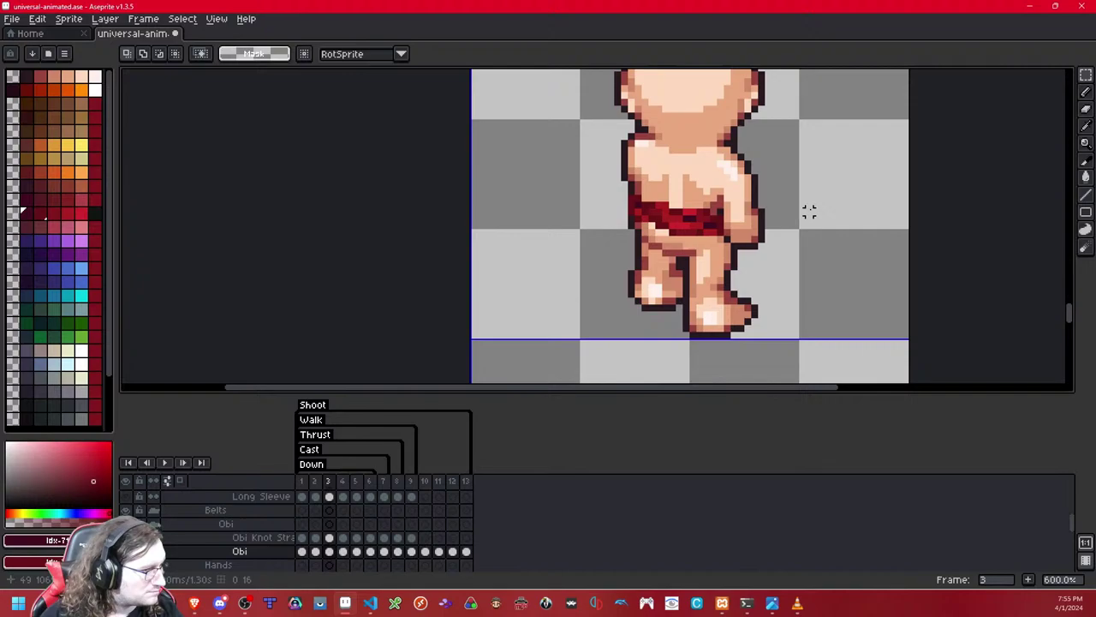
Step: Copy the back-facing character's obi from frame 3 into the same cell of frame 4
scroll(809, 211, down, 5)
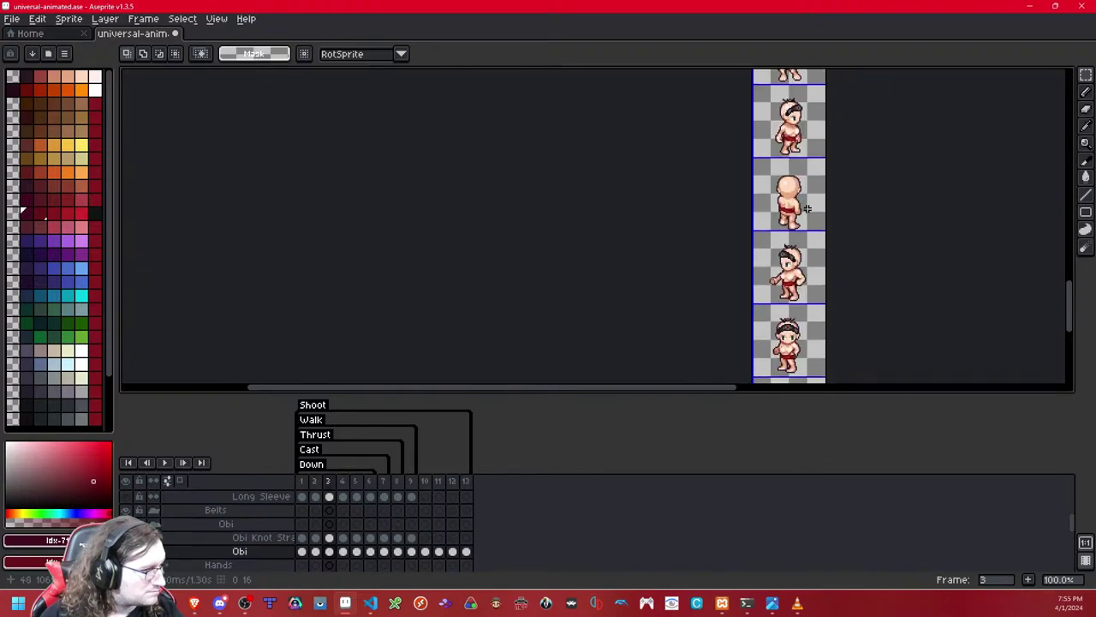
click(812, 214)
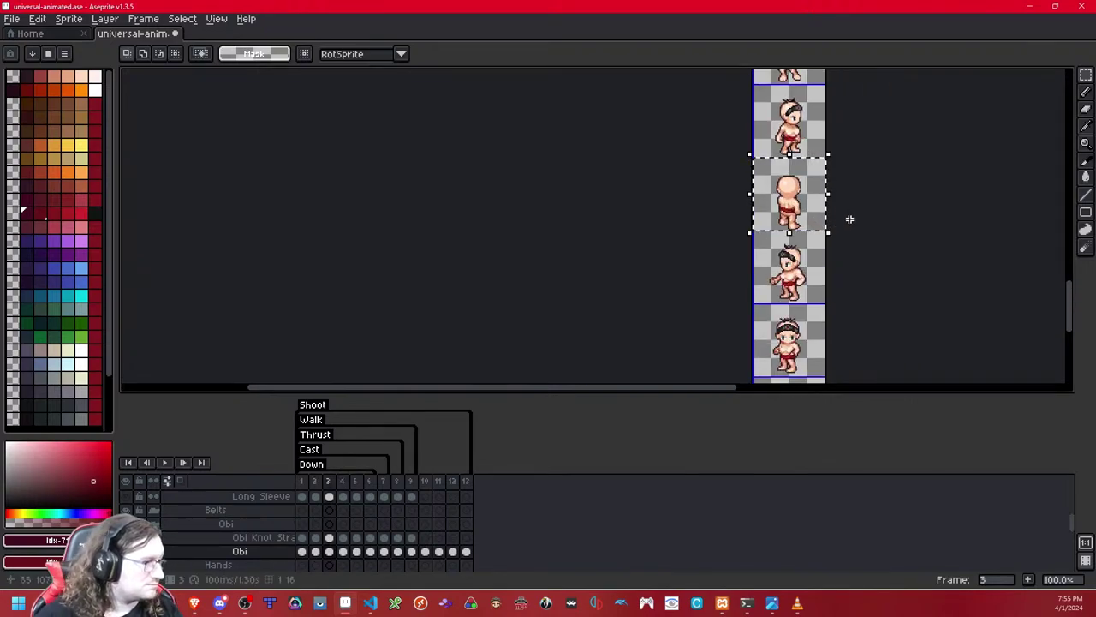
key(ctrl+x)
key(Right)
scroll(847, 202, up, 3)
key(ctrl+v)
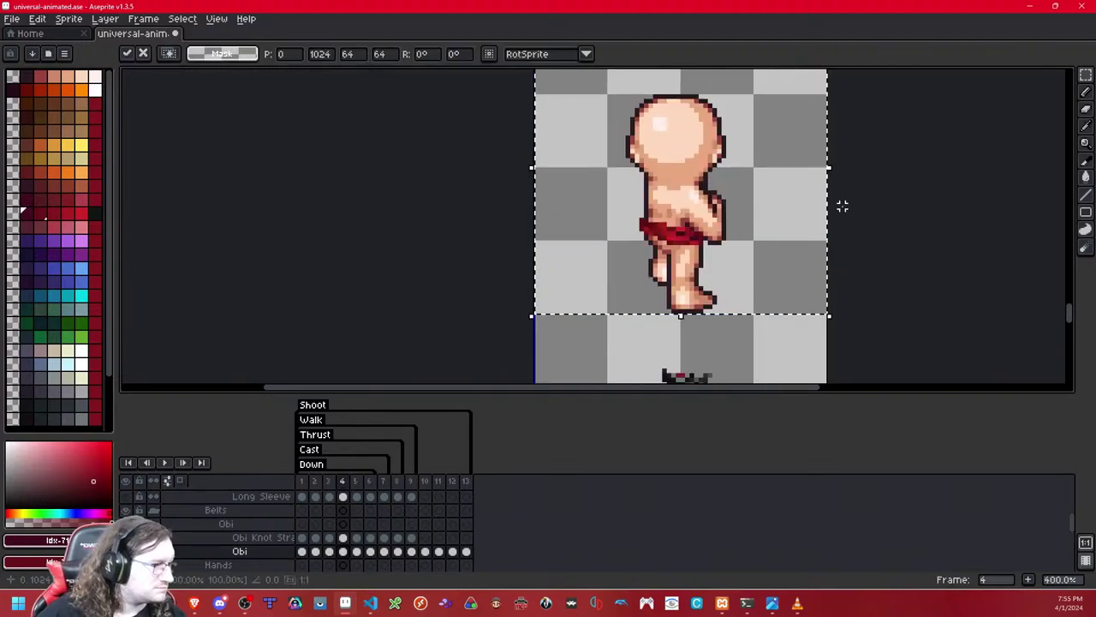
scroll(836, 211, up, 2)
click(911, 213)
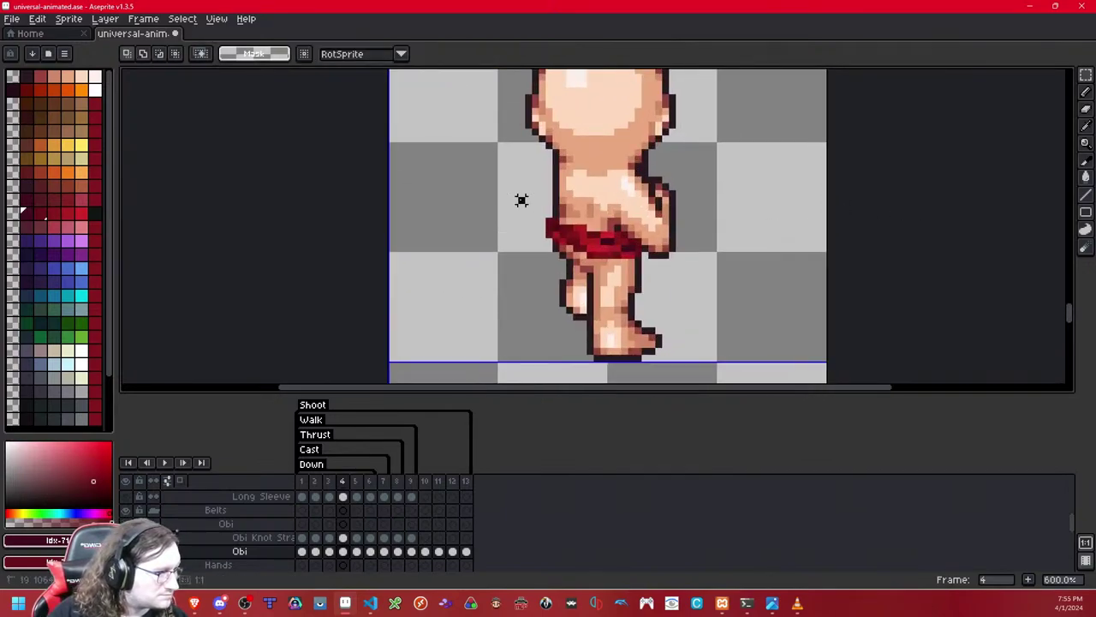
Step: Shift sections of the back-facing obi in frame 4 so it slants down along the turned waist
drag(543, 214, 645, 260)
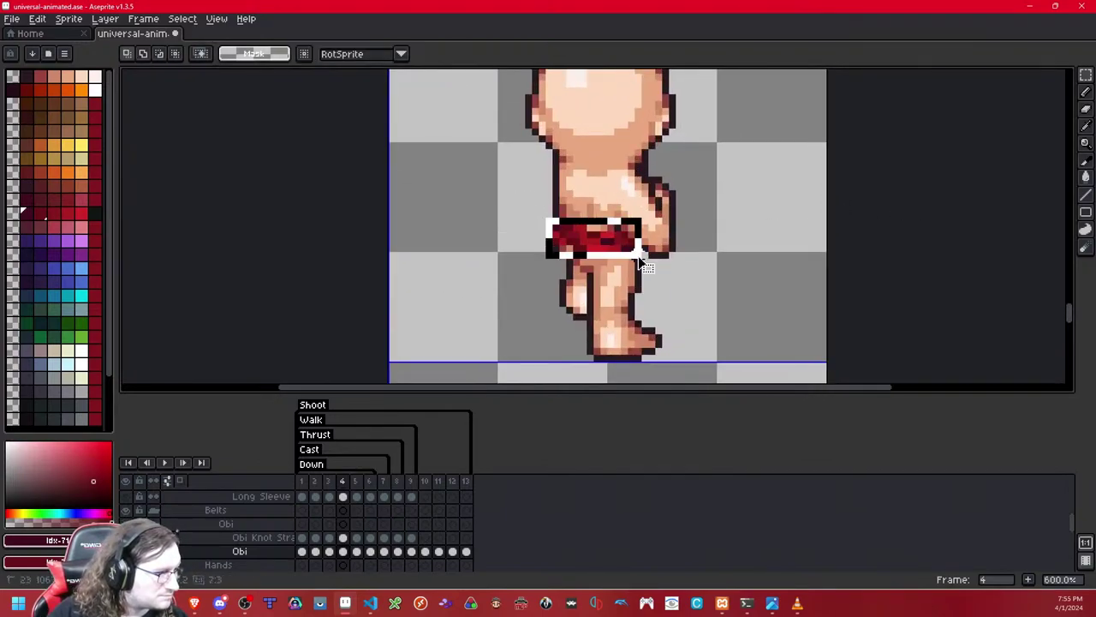
drag(543, 238, 551, 241)
drag(512, 193, 609, 260)
click(692, 239)
drag(513, 185, 512, 255)
click(685, 234)
click(687, 200)
Step: Copy the reshaped back-facing obi from frame 4 into frame 5
scroll(682, 202, down, 3)
scroll(678, 202, down, 2)
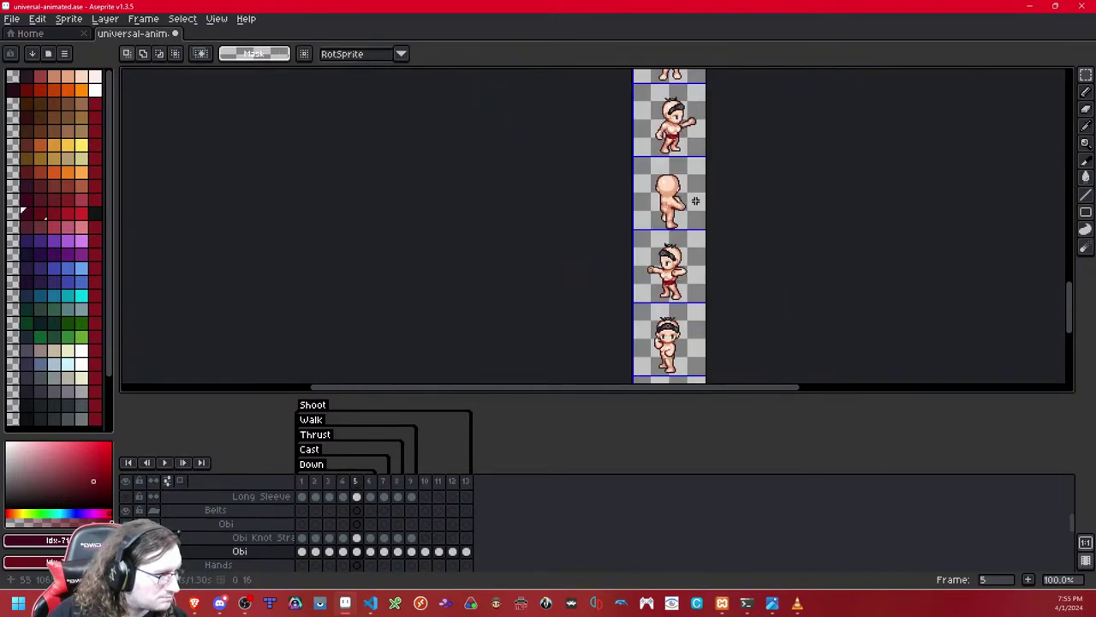
scroll(676, 208, up, 5)
double_click(676, 209)
key(ctrl+c)
key(ctrl+d)
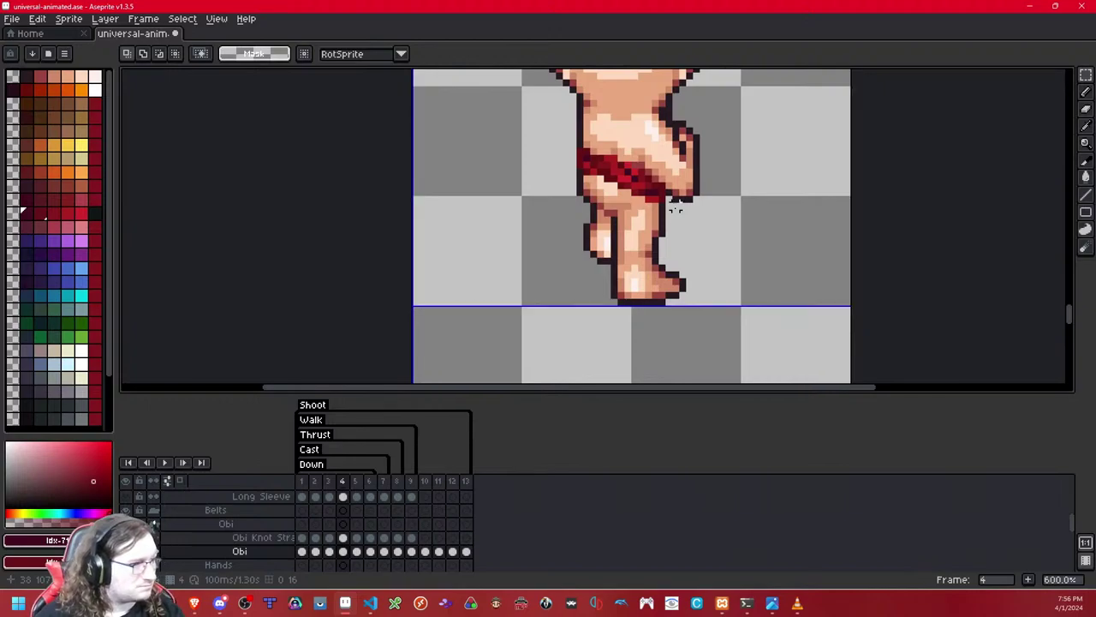
key(Right)
key(ctrl+v)
key(ctrl+d)
key(Right)
key(ctrl+v)
key(ctrl+d)
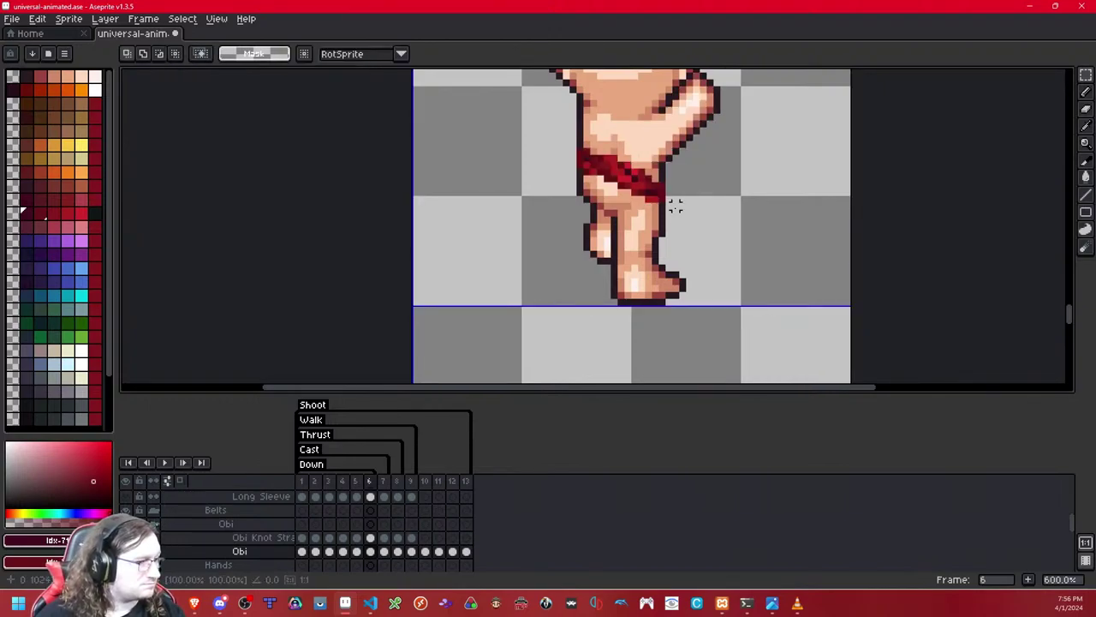
key(ctrl+z)
key(comma)
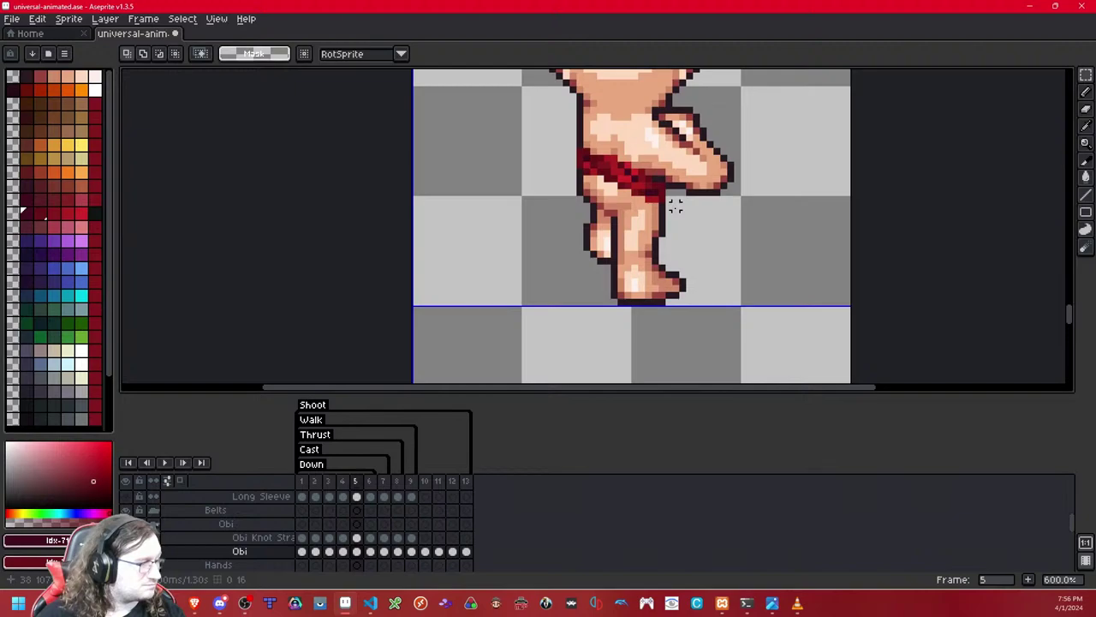
Step: Copy the back-facing obi from frame 5 into frame 6 and raise its right end to follow the waist
key(ctrl+a)
key(ctrl+d)
key(period)
key(ctrl+v)
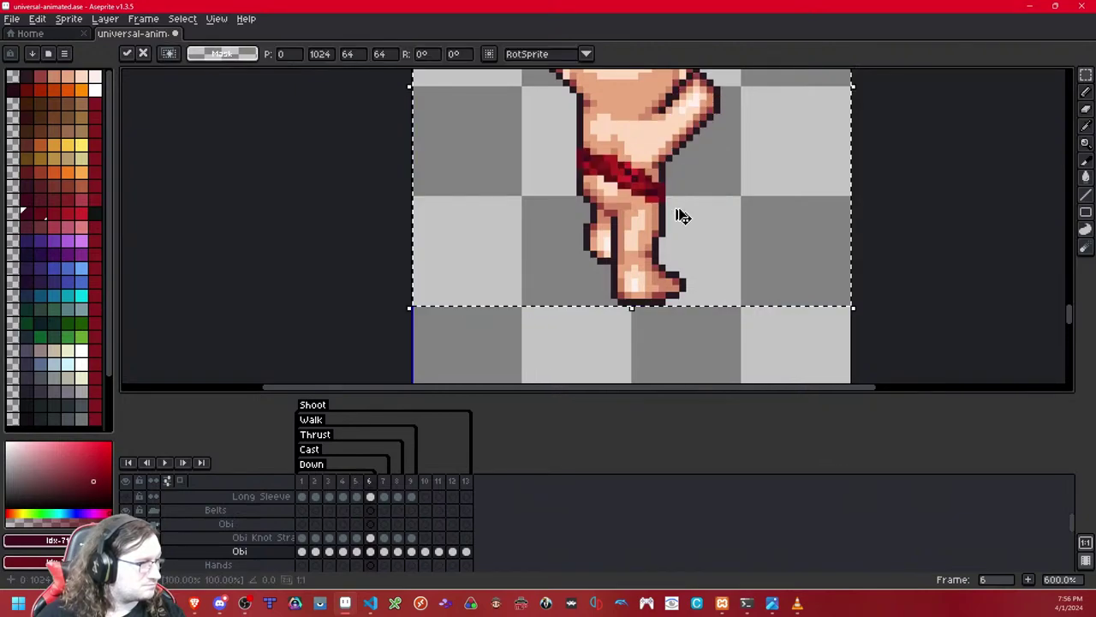
key(Return)
mouse_move(789, 152)
mouse_down()
mouse_move(651, 240)
mouse_move(689, 190)
mouse_move(654, 212)
mouse_up()
key(Up)
key(ctrl+d)
key(Up)
key(ctrl+d)
Step: Copy the adjusted back-facing obi from frame 6 into frame 7
double_click(746, 170)
key(ctrl+c)
key(ctrl+d)
key(period)
key(ctrl+v)
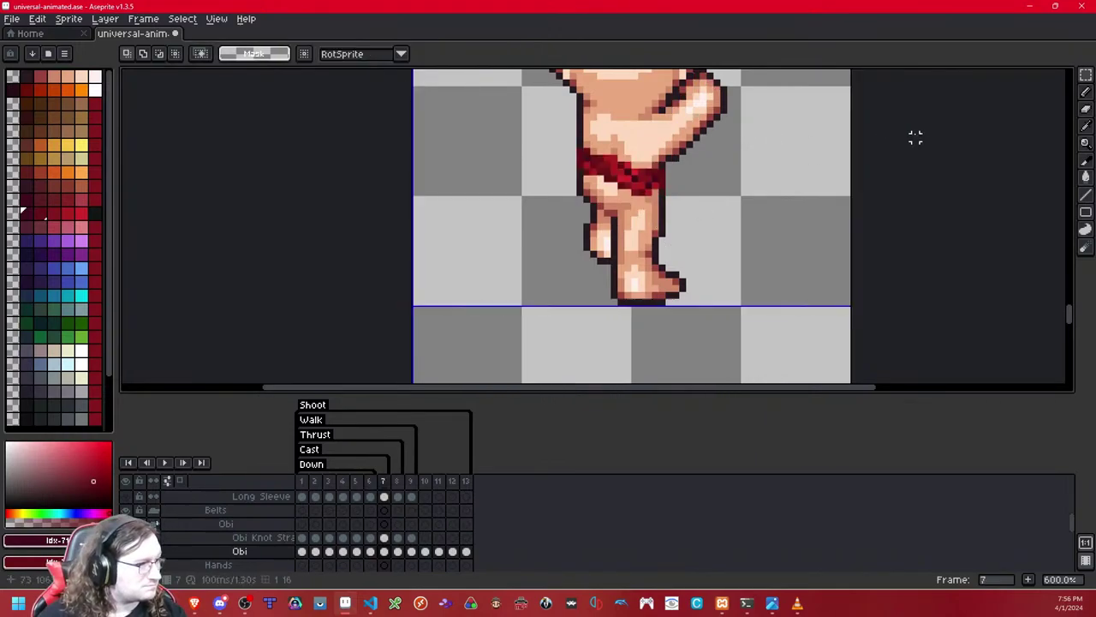
key(Return)
Step: Replace the back-facing character's obi in frame 8 with the copied obi and adjust the height of its right end
key(period)
key(ctrl+z)
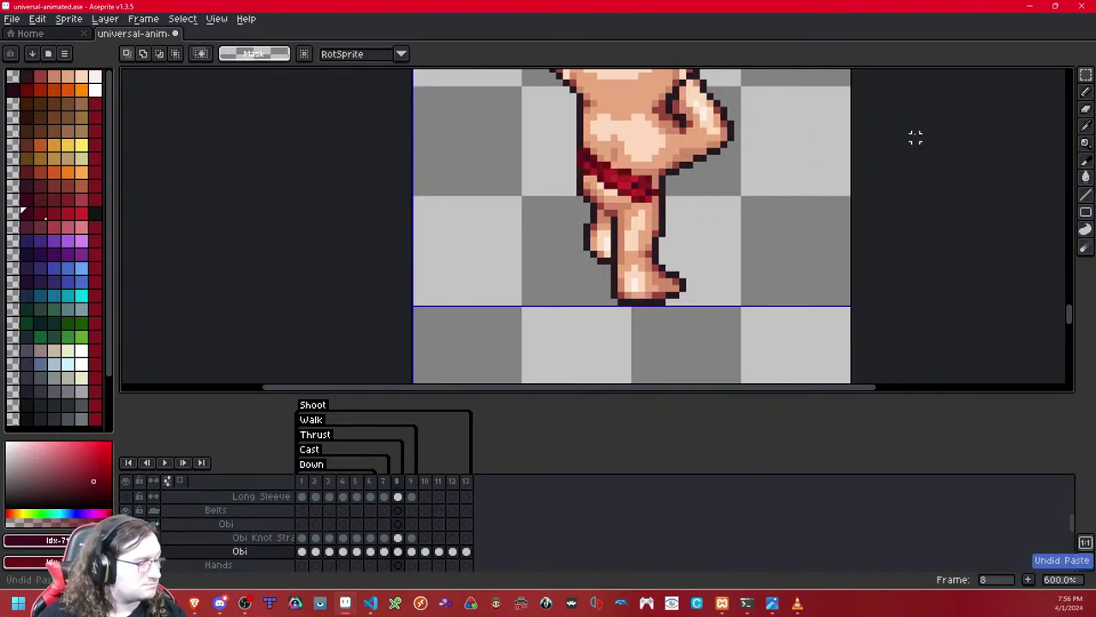
double_click(737, 173)
key(Delete)
key(ctrl+v)
key(Return)
drag(757, 152, 649, 211)
click(662, 222)
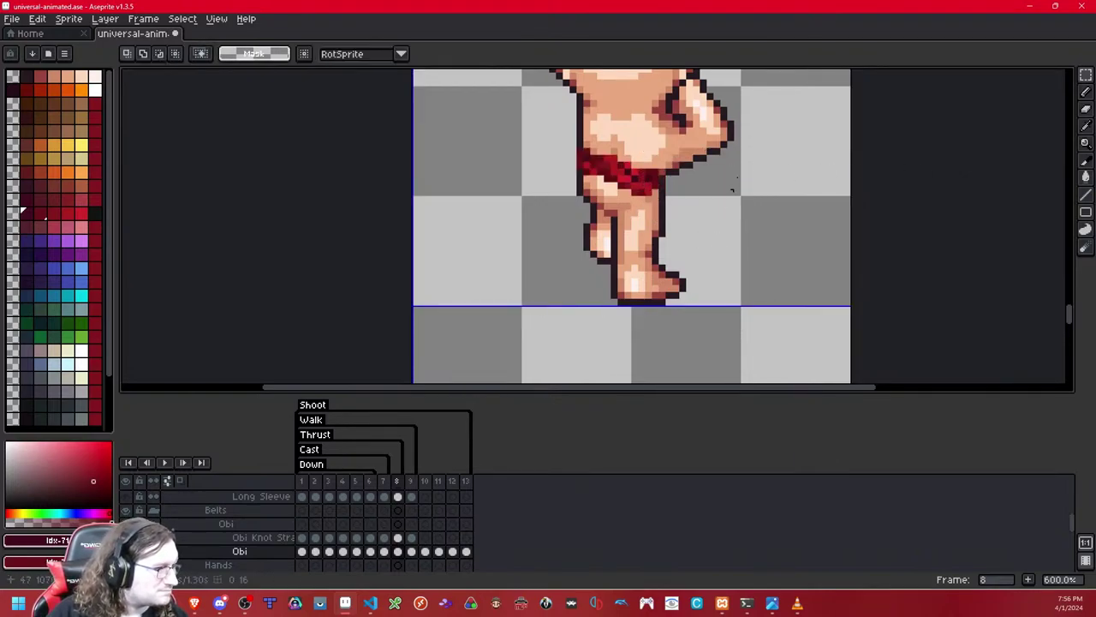
key(ctrl+z)
key(ctrl+z)
key(Down)
click(856, 174)
Step: Copy the back-facing obi from frame 8 into frame 9
key(Right)
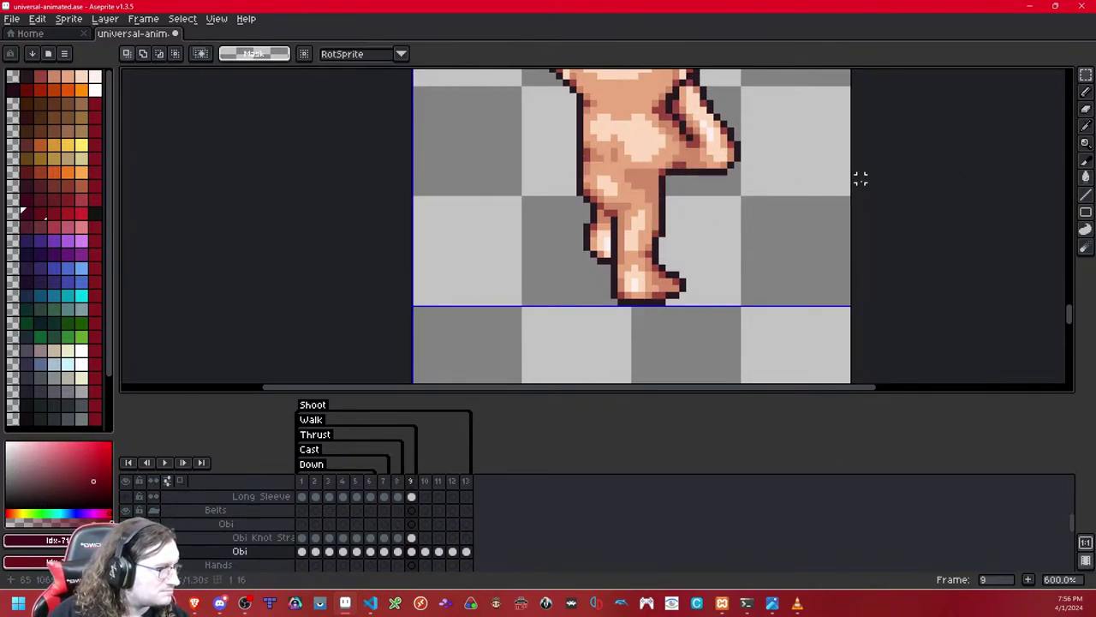
key(Left)
double_click(799, 185)
key(ctrl+c)
key(ctrl+d)
key(Right)
key(ctrl+v)
key(Return)
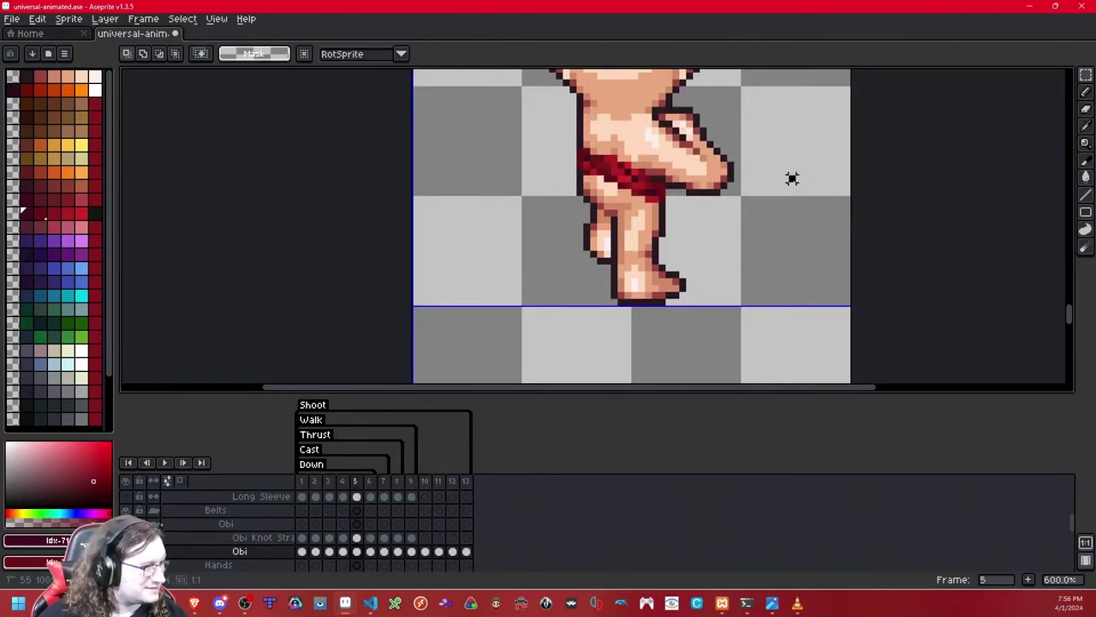
Step: Copy the back-facing obi from frame 5 into frame 10 and erase the belt pixels covering the forearm
key(ctrl+a)
key(ctrl+d)
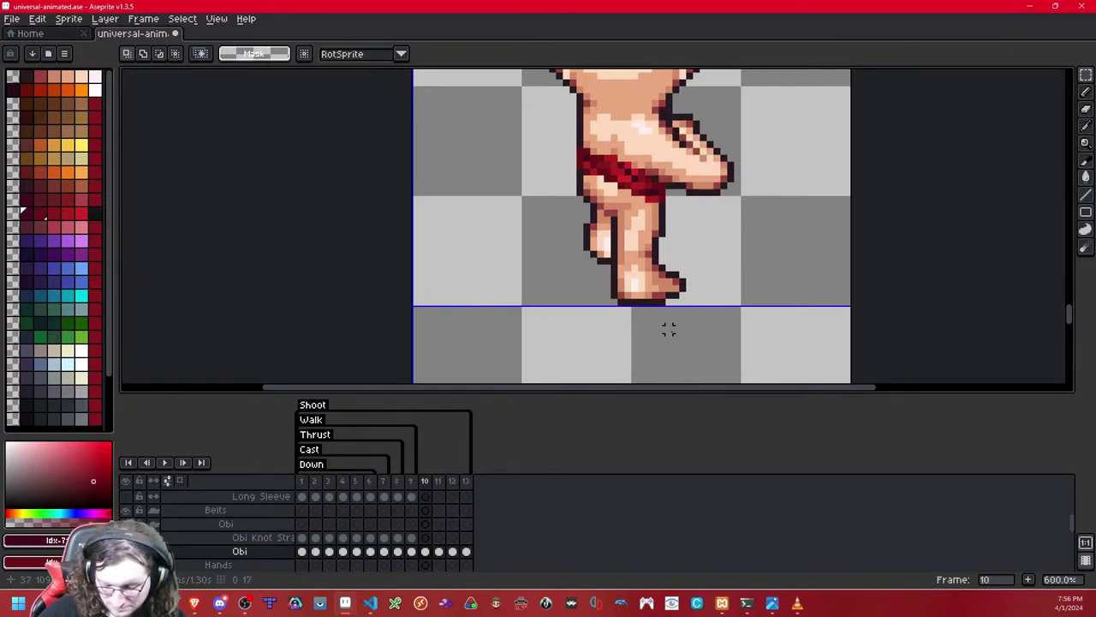
key(e)
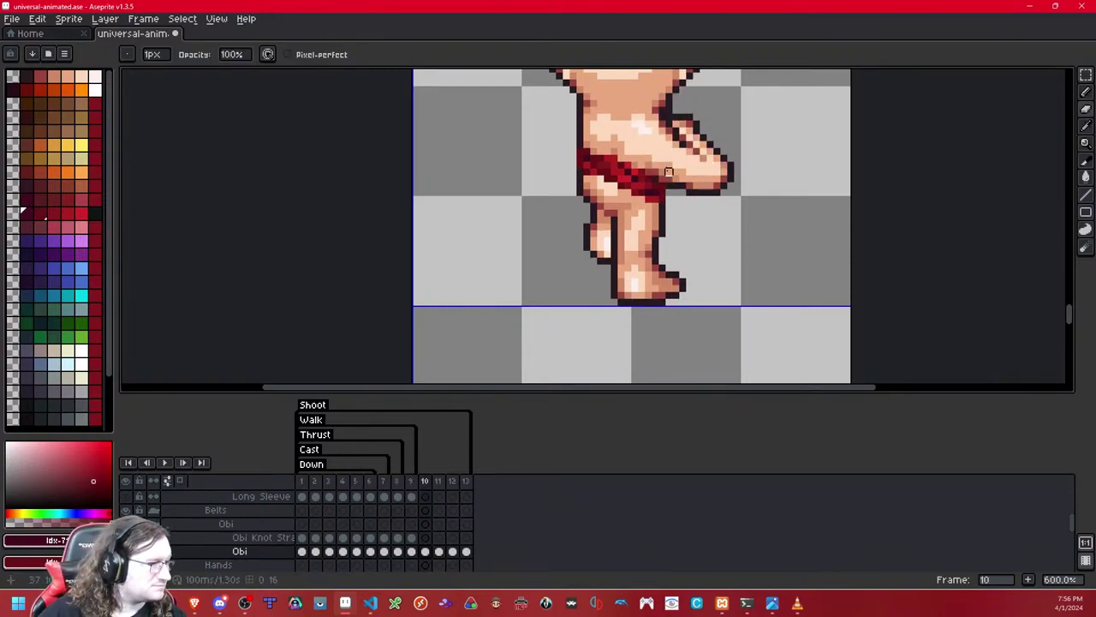
key(shift+x)
key(shift+x)
drag(648, 178, 656, 179)
key(shift+x)
key(shift+x)
click(695, 192)
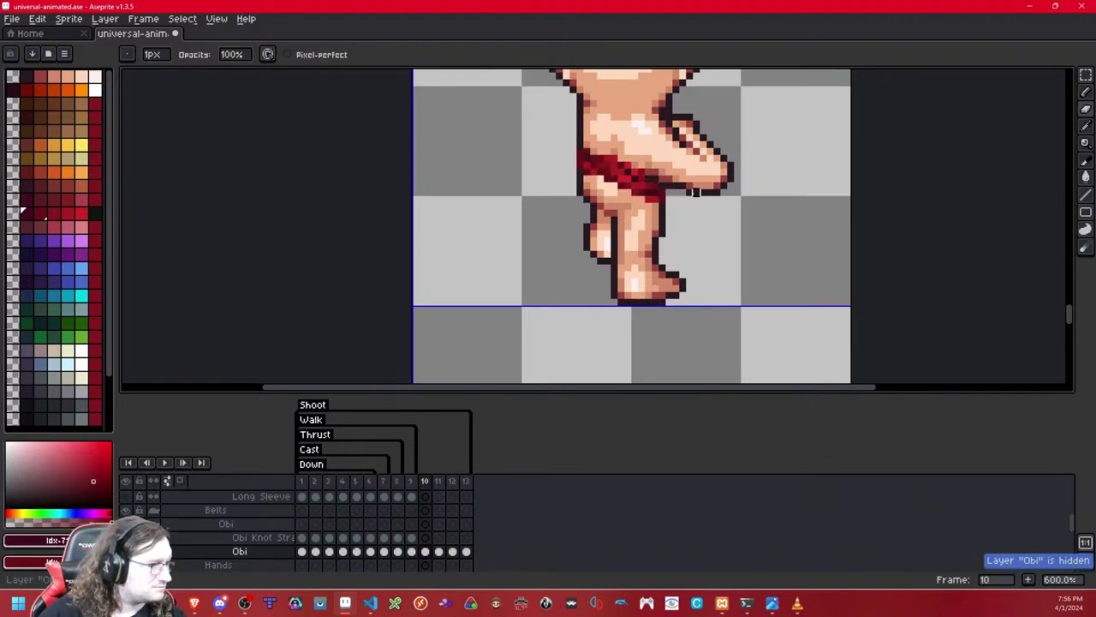
Step: Toggle the Obi layer's visibility to compare it with the body, and erase belt pixels covering the arm in frames 11 to 13
key(Down)
key(Left)
scroll(685, 197, up, 3)
key(Right)
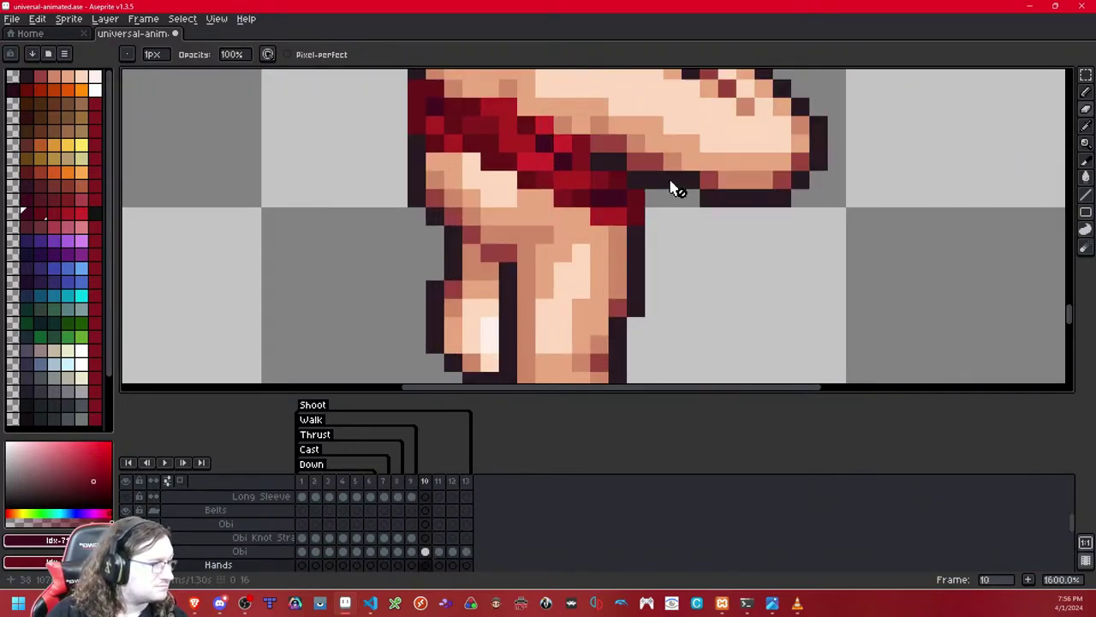
key(Right)
scroll(668, 187, down, 3)
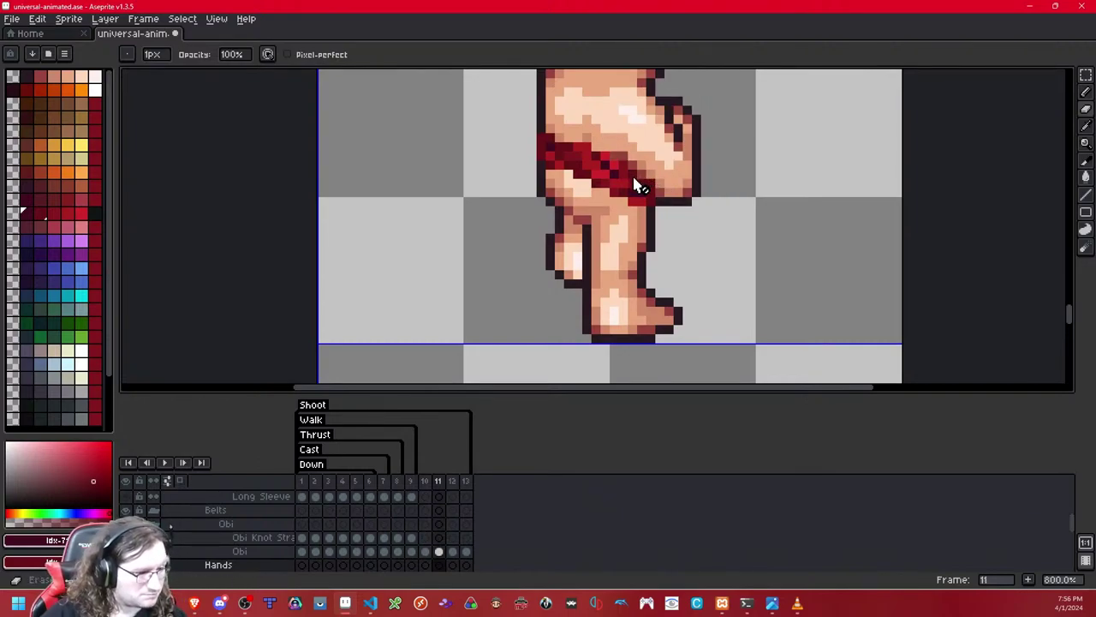
key(Up)
key(shift+x)
key(shift+x)
key(shift+x)
key(shift+x)
key(shift+x)
key(shift+x)
key(Right)
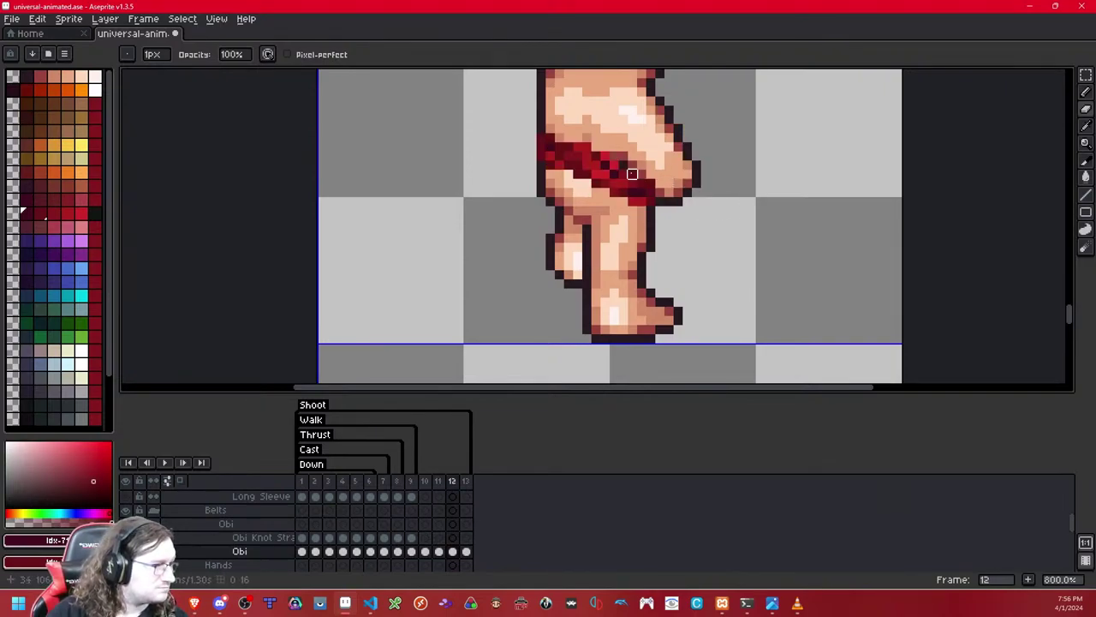
key(Right)
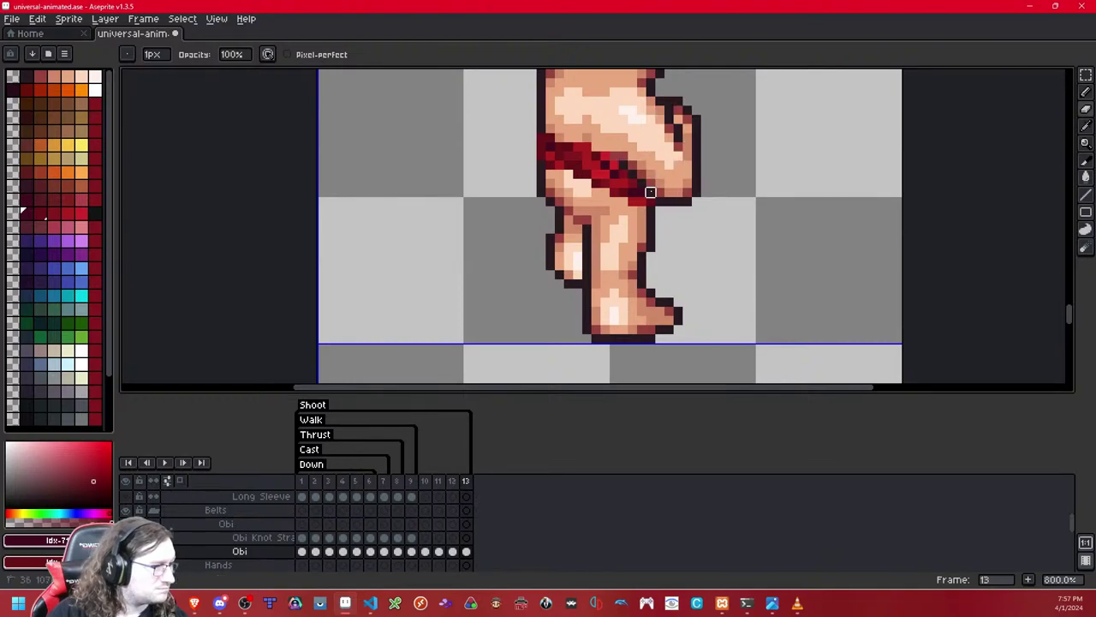
Step: Step back through the frames and examine the obi on the back-facing character and the rows below it
scroll(724, 192, down, 4)
scroll(722, 188, down, 6)
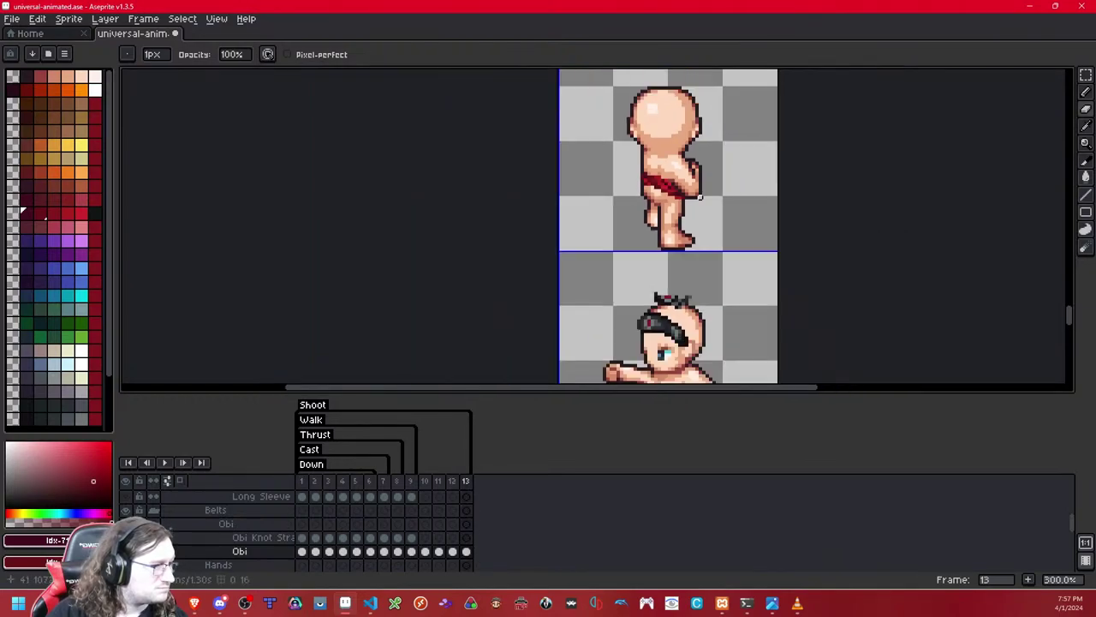
scroll(698, 196, up, 1)
key(Right)
key(Left)
key(Left)
key(Left)
key(Left)
key(Left)
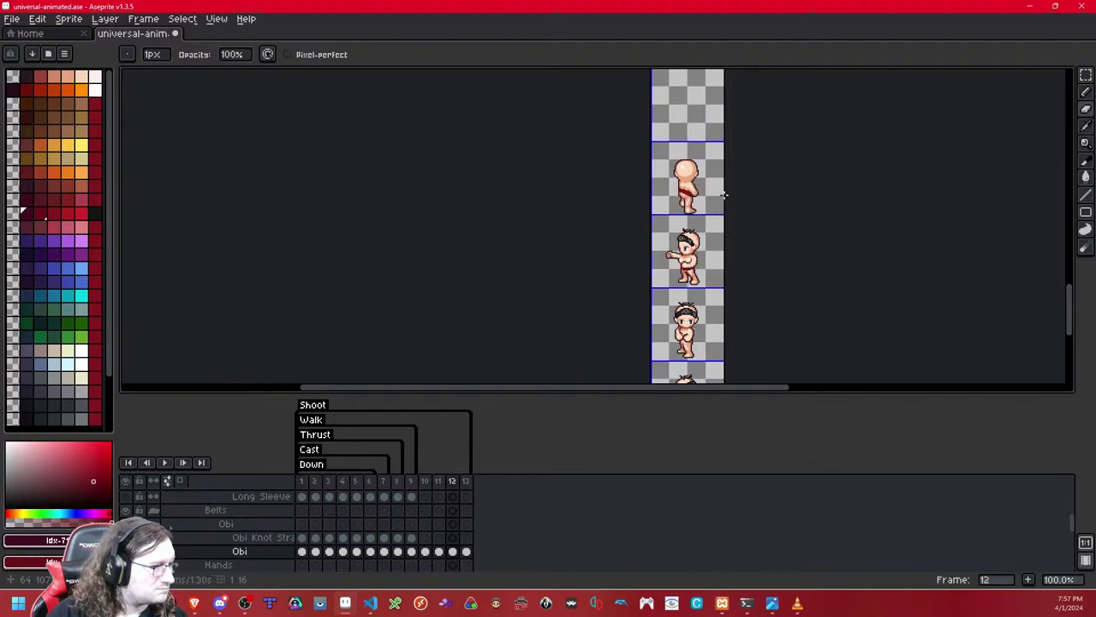
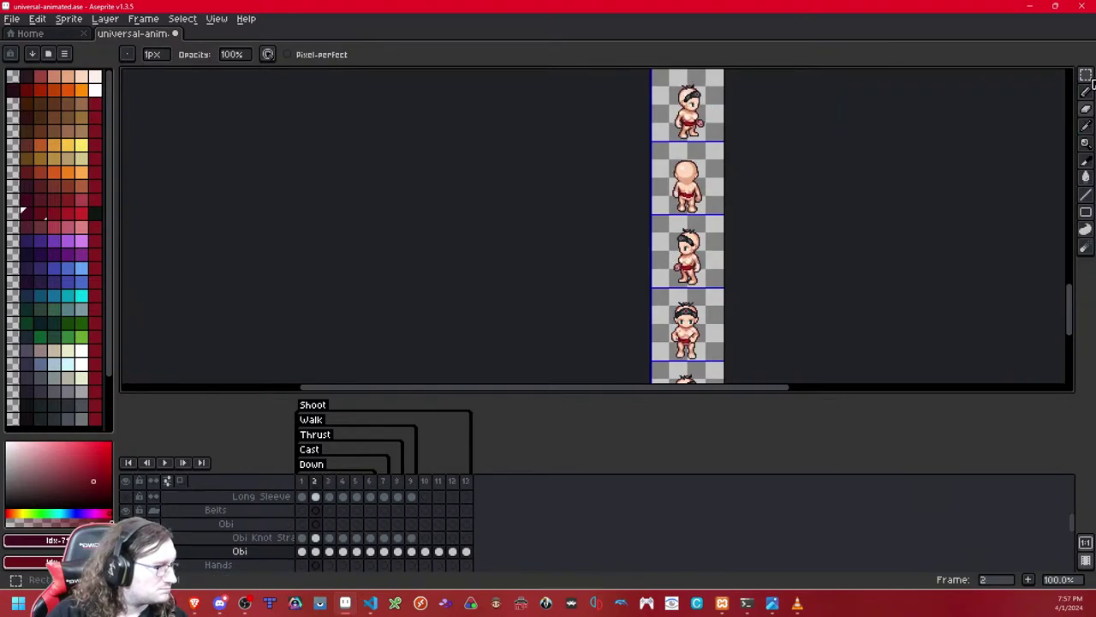
Step: Paste the obi onto the lower front-facing character in frame 3 and shift it one pixel right to fit the waist
key(m)
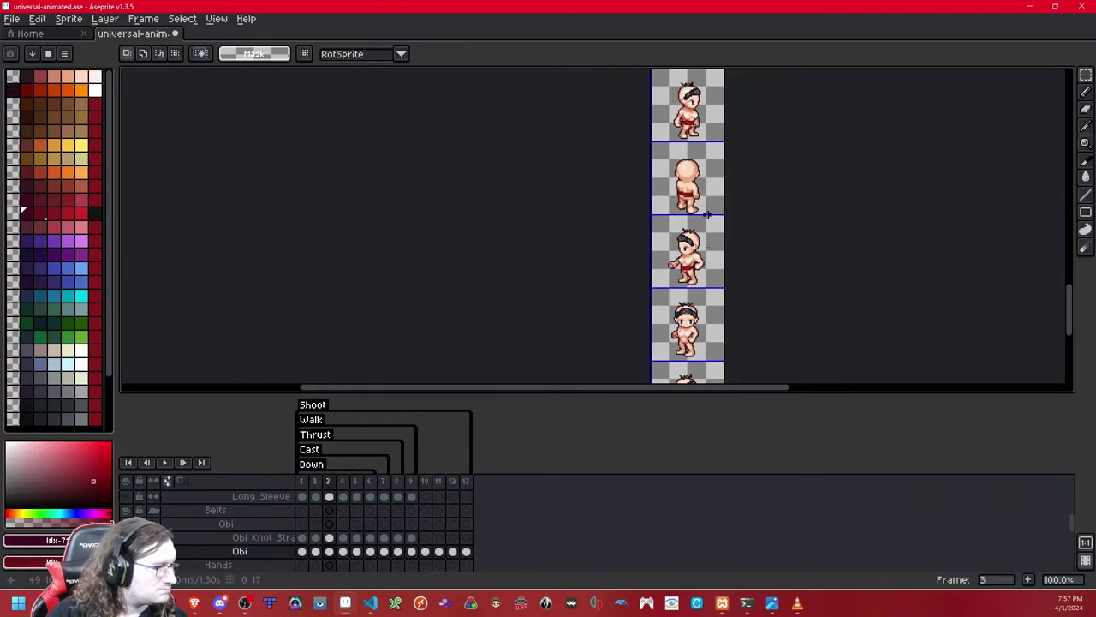
drag(707, 195, 716, 349)
click(747, 222)
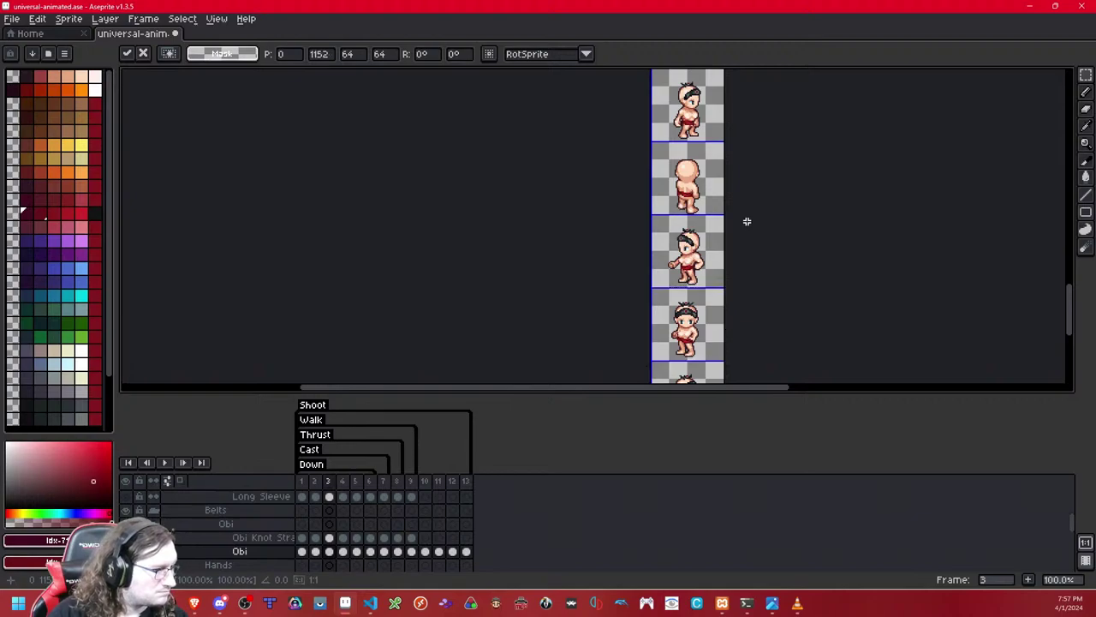
key(Left)
key(.)
scroll(695, 213, up, 8)
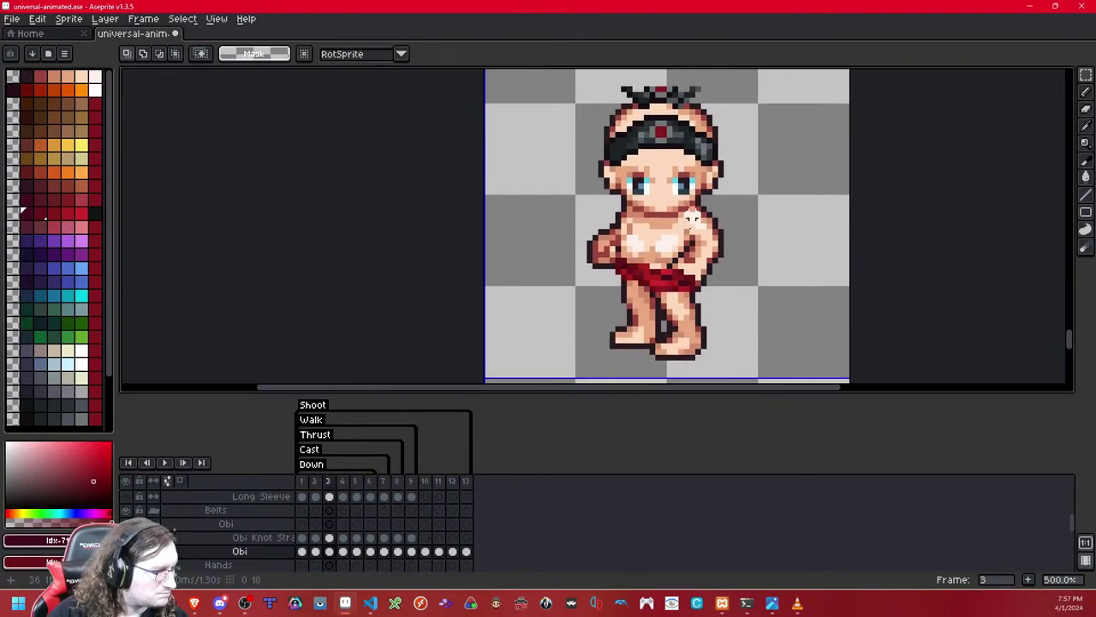
key(b)
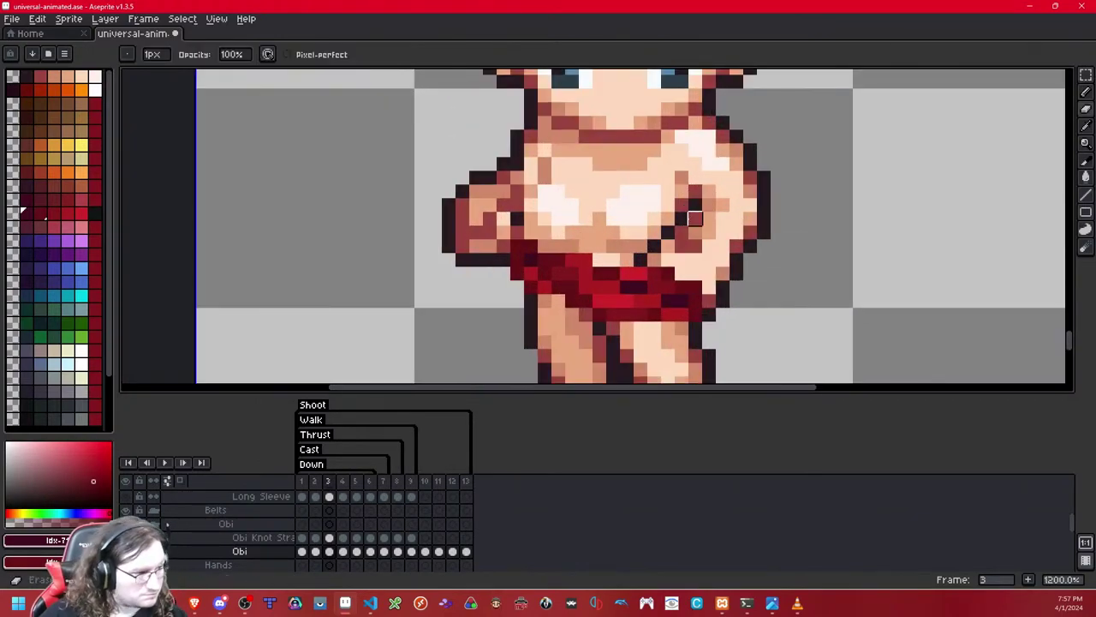
click(695, 217)
key(e)
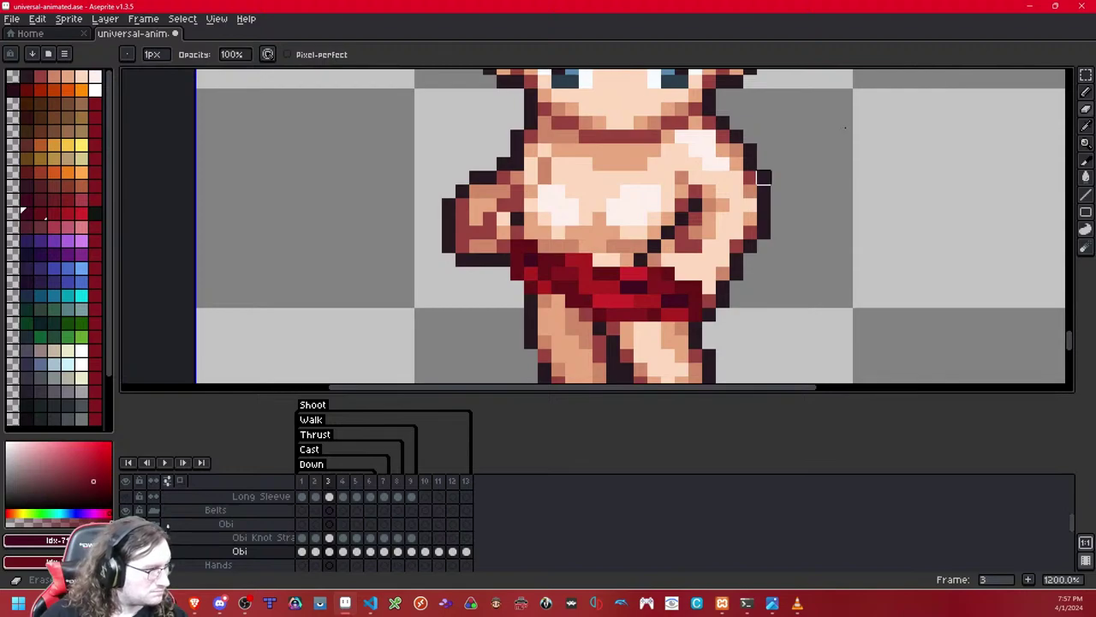
click(1086, 75)
key(Right)
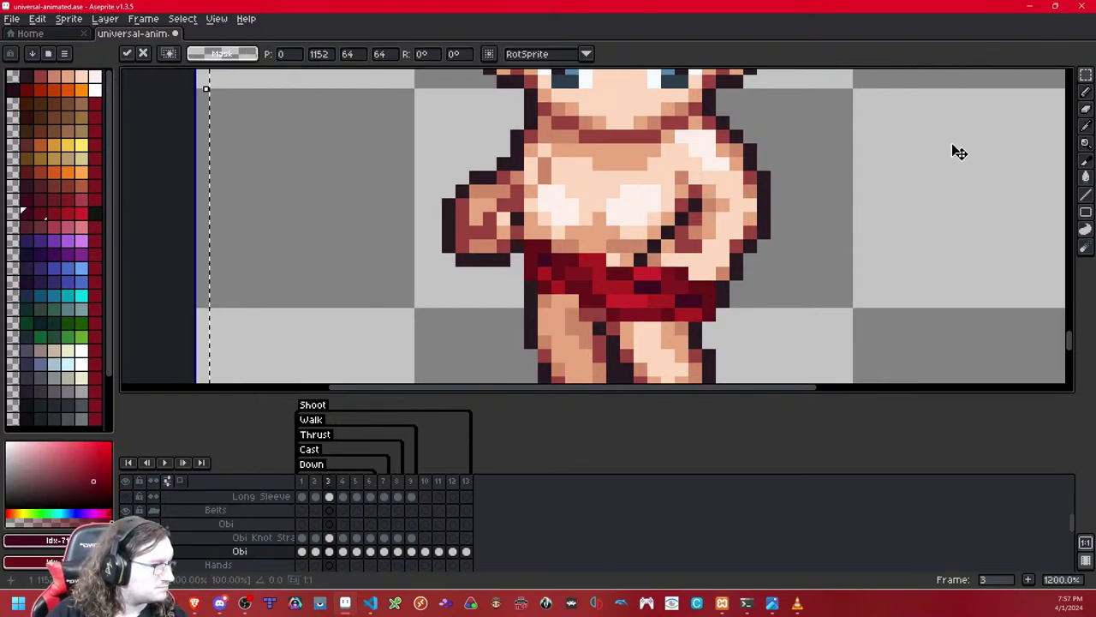
Step: Erase the obi pixels covering the forearm and fist of the front-facing character in frame 3, checking against the hidden Obi layer
click(1088, 104)
key(ctrl+d)
key(shift+x)
click(635, 263)
key(shift+x)
mouse_move(640, 272)
mouse_down()
mouse_move(682, 274)
mouse_move(709, 314)
mouse_up()
key(shift+x)
click(668, 301)
key(shift+x)
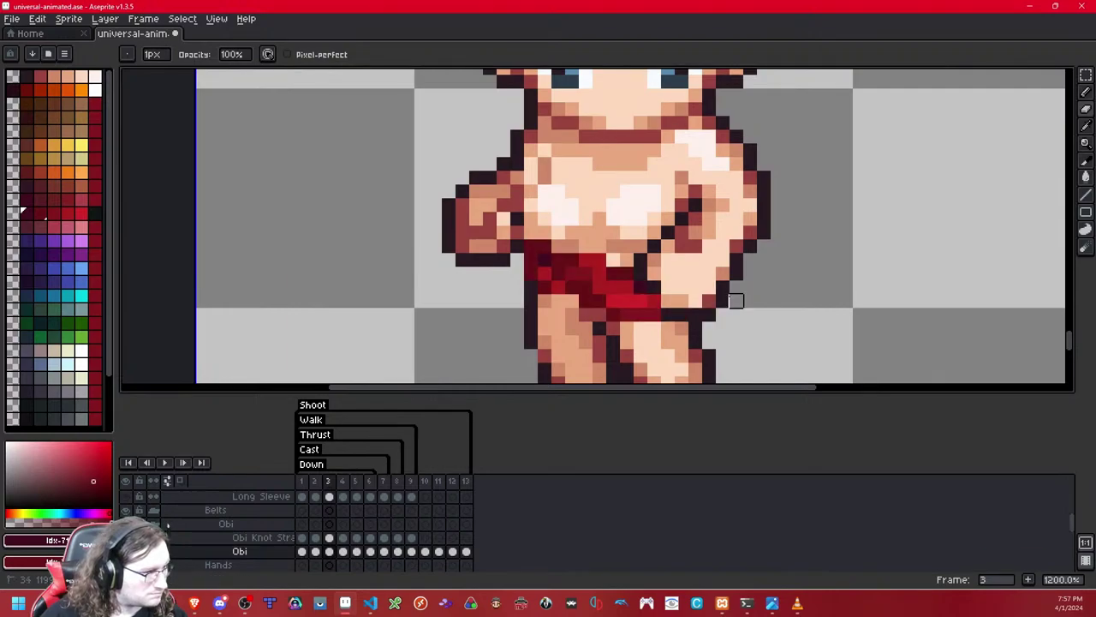
Step: Place the slanted obi on the front-facing character in frame 4, nudge it down to the waist and compare it with the body
scroll(722, 259, down, 8)
key(Right)
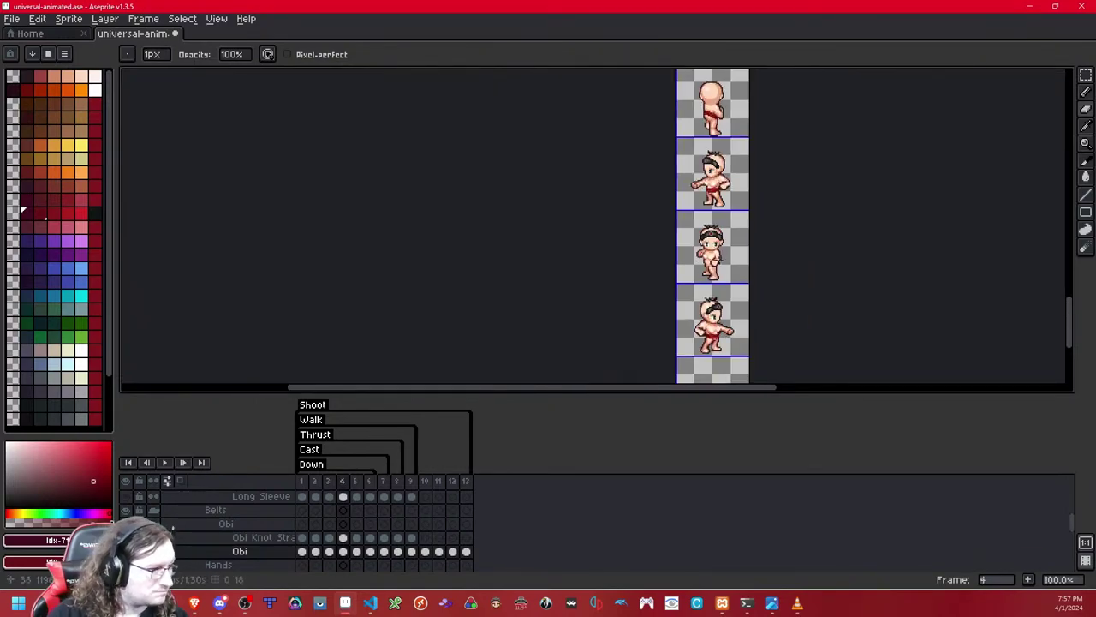
click(1086, 74)
mouse_move(657, 124)
mouse_down()
mouse_move(698, 118)
mouse_move(738, 224)
mouse_up()
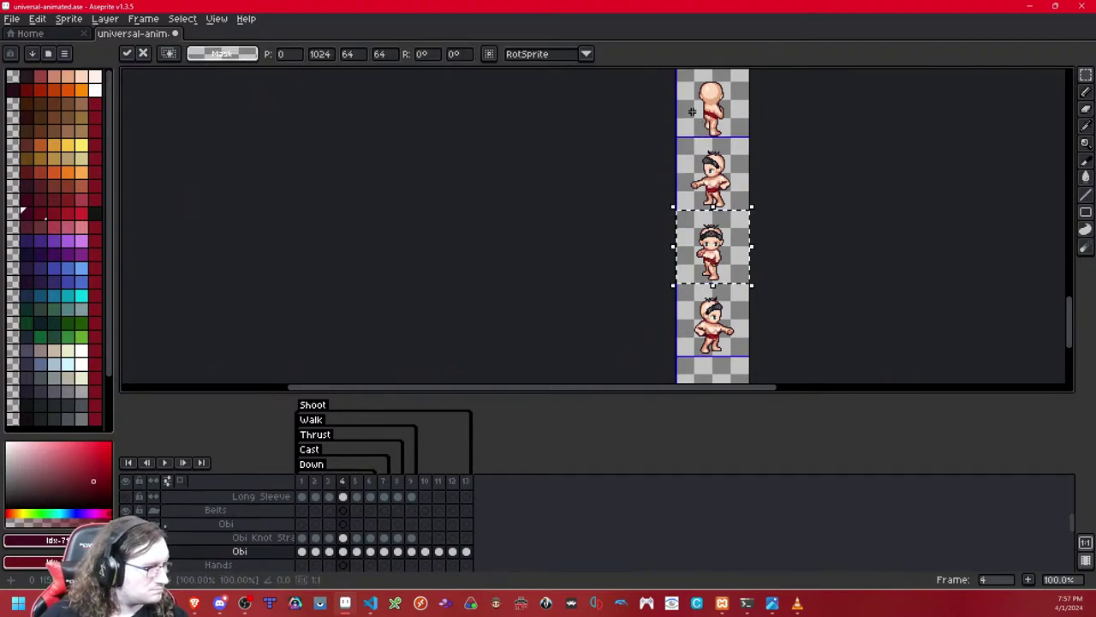
scroll(733, 218, up, 5)
drag(874, 291, 895, 150)
scroll(861, 186, up, 1)
key(Down)
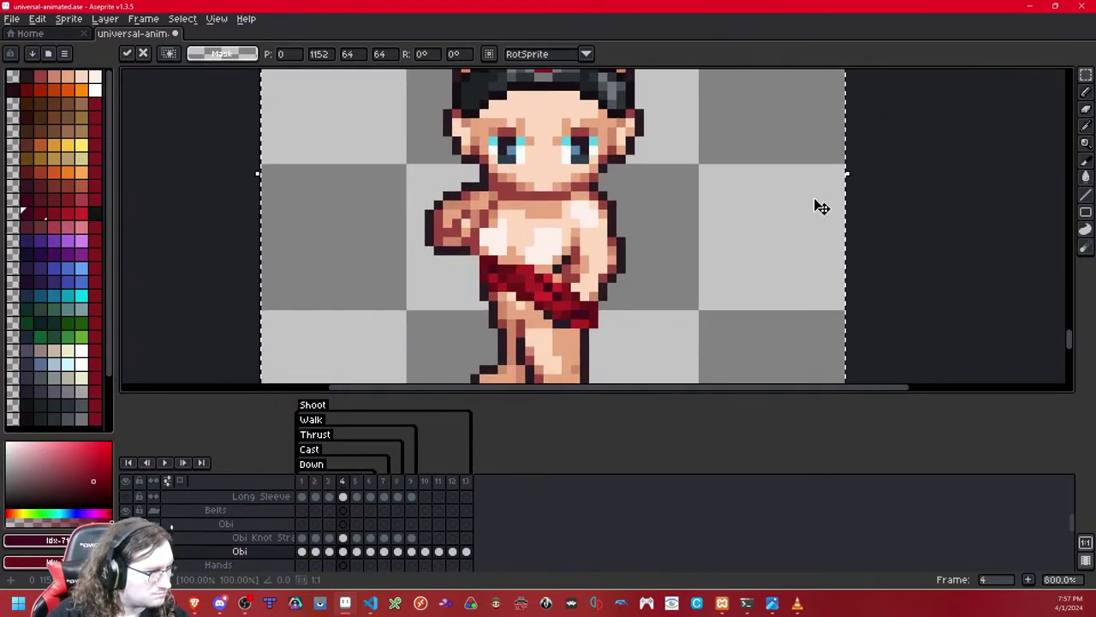
click(902, 196)
key(shift+x)
key(shift+x)
key(shift+x)
key(shift+x)
key(shift+x)
key(shift+x)
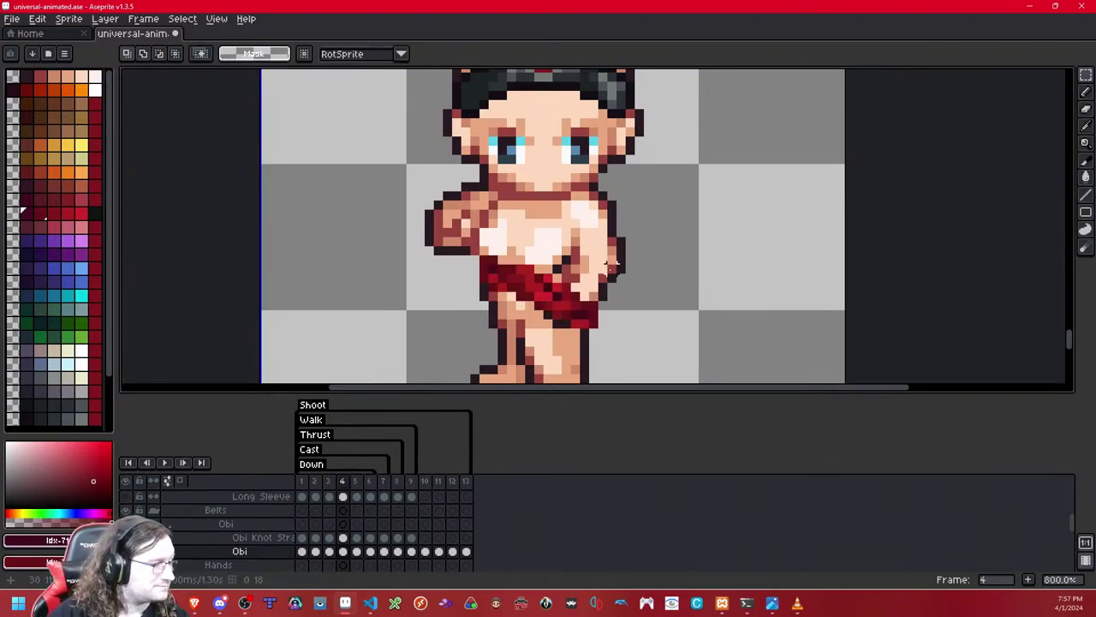
Step: Copy the front-facing obi from frame 4 into the same cell of frame 5
click(1084, 137)
click(1085, 75)
key(ctrl+a)
click(876, 222)
key(Right)
key(ctrl+v)
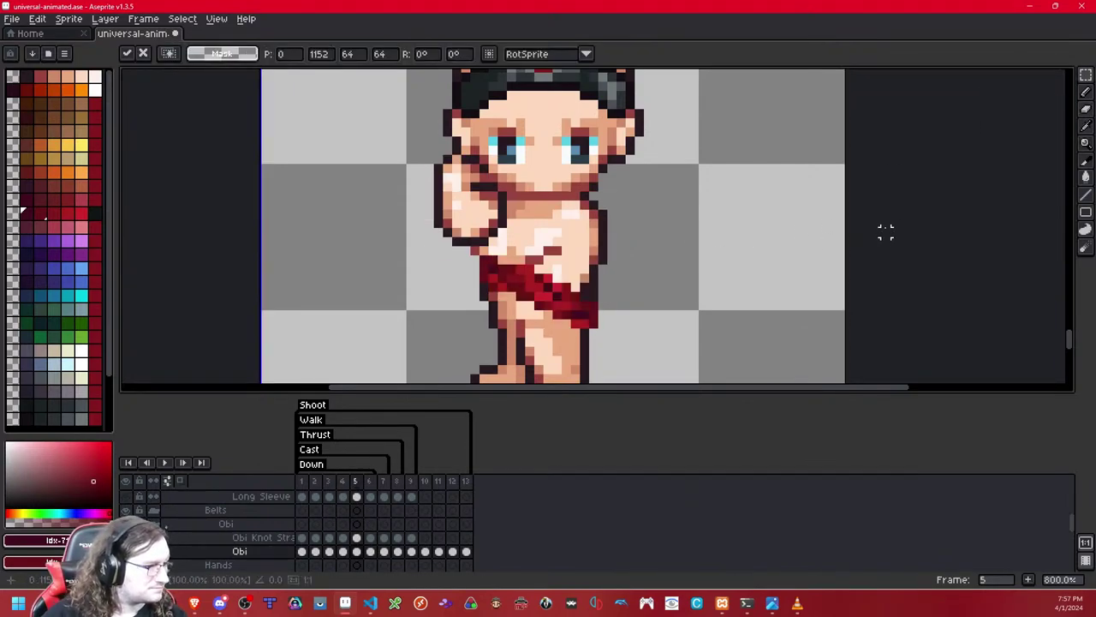
click(885, 232)
Step: Erase the obi pixels covering the lowered forearm of the front-facing character in frame 4
key(Left)
click(1086, 109)
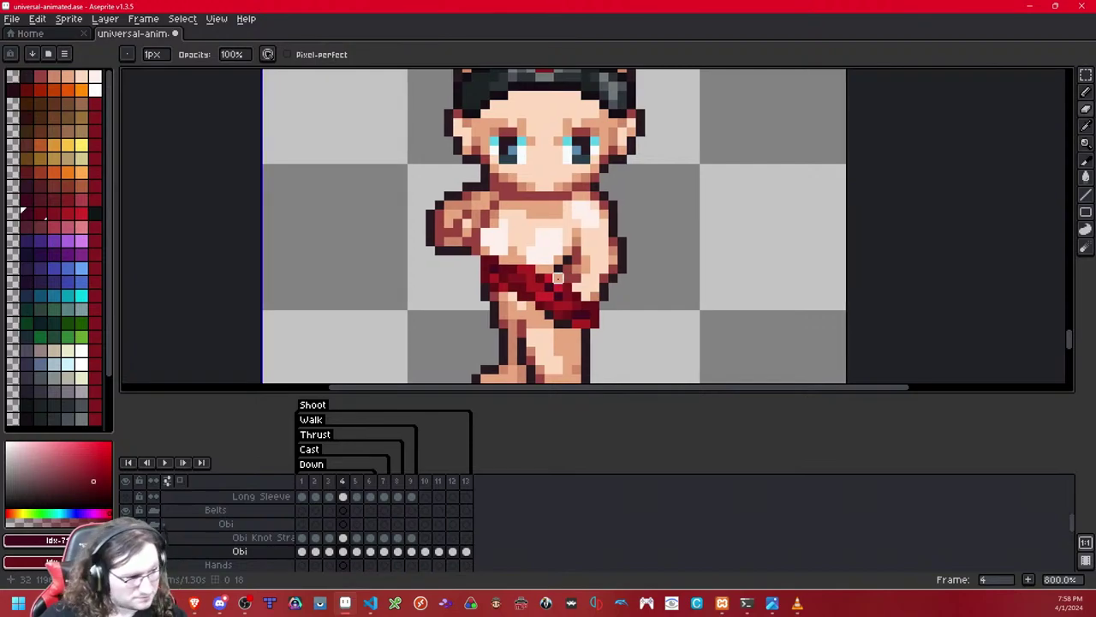
scroll(566, 276, up, 3)
mouse_move(540, 276)
mouse_down()
mouse_move(539, 313)
mouse_move(521, 294)
mouse_move(522, 330)
mouse_move(559, 313)
mouse_move(559, 331)
mouse_move(558, 312)
mouse_move(612, 313)
mouse_move(594, 348)
mouse_move(614, 331)
mouse_up()
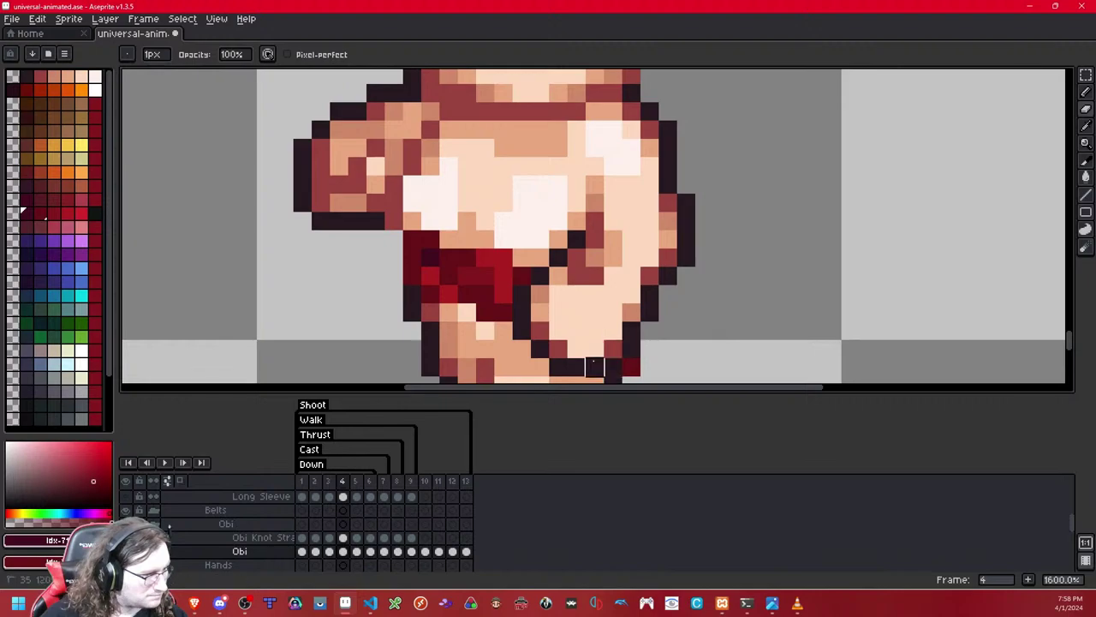
scroll(612, 342, down, 5)
Step: Copy the front-facing obi from frame 5 into the same cell of the remaining frames through frame 13
key(Right)
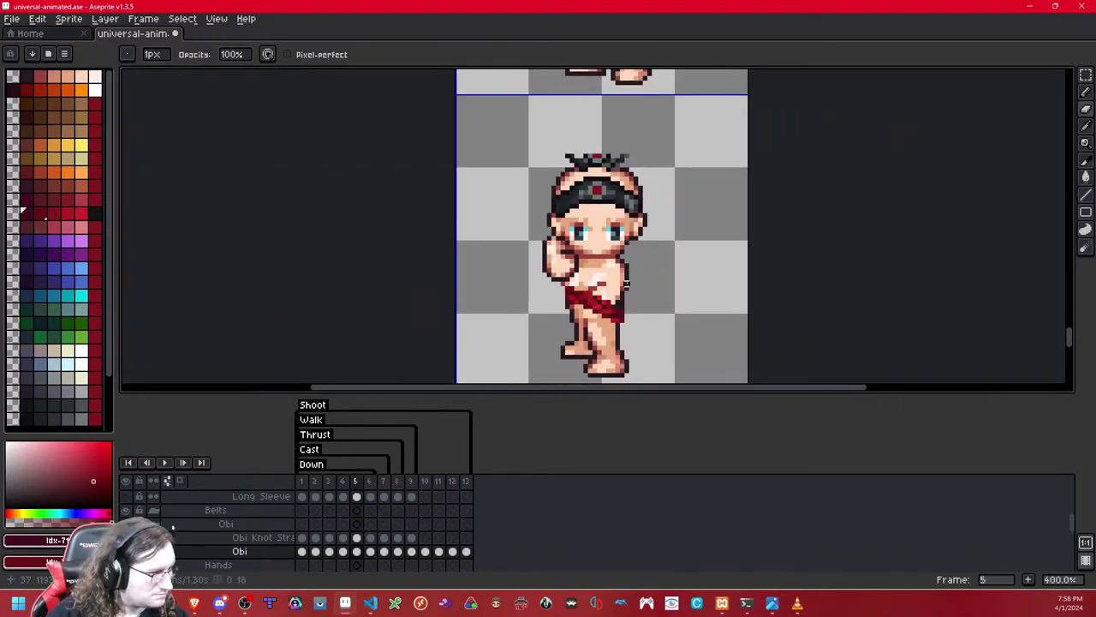
scroll(626, 285, up, 2)
click(1086, 75)
key(ctrl+a)
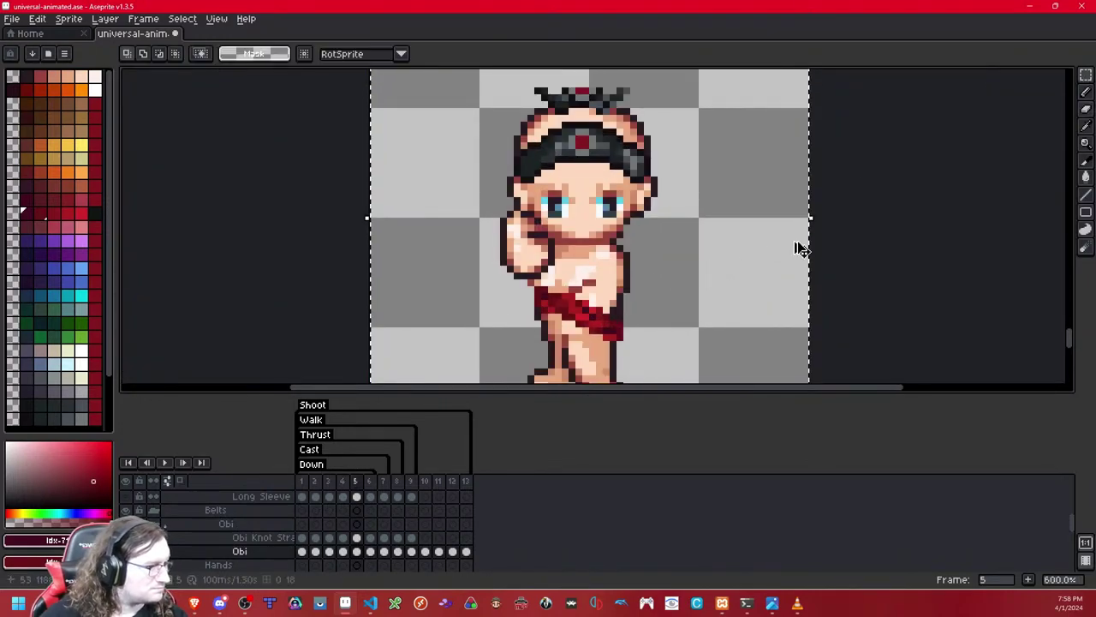
key(Right)
key(Right)
key(Right)
key(Right)
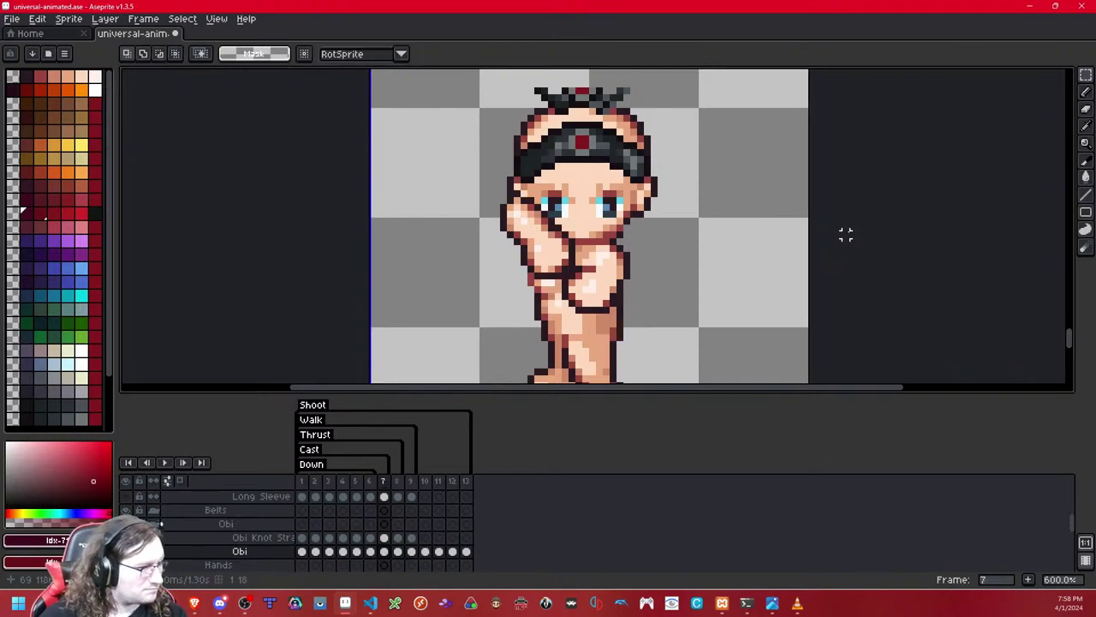
key(Right)
key(Right)
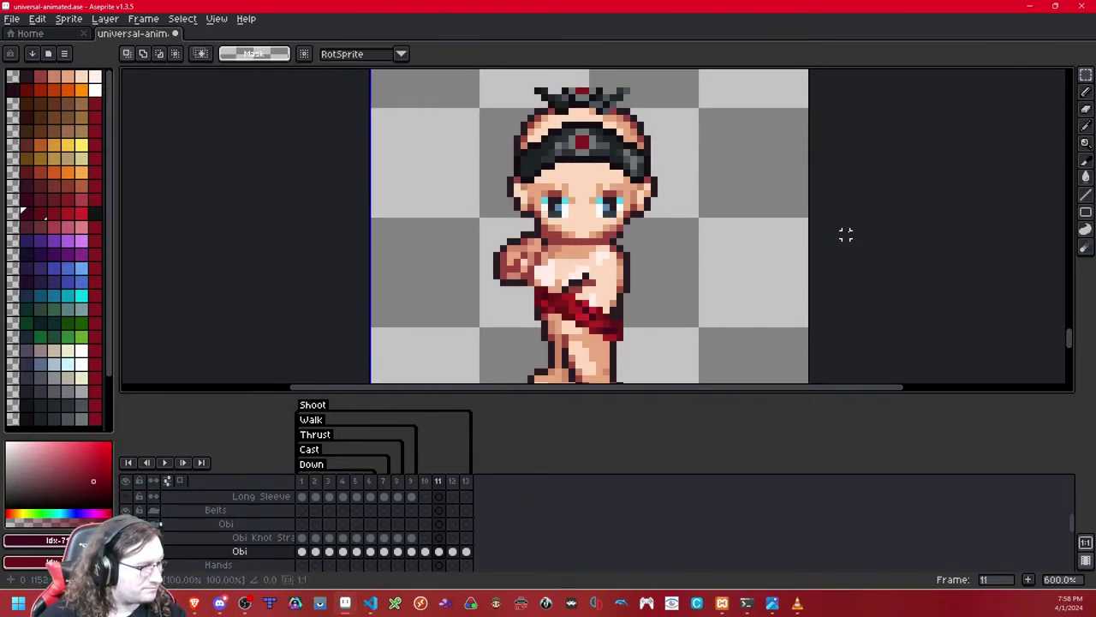
key(Right)
key(Right)
key(Right)
key(Right)
key(Right)
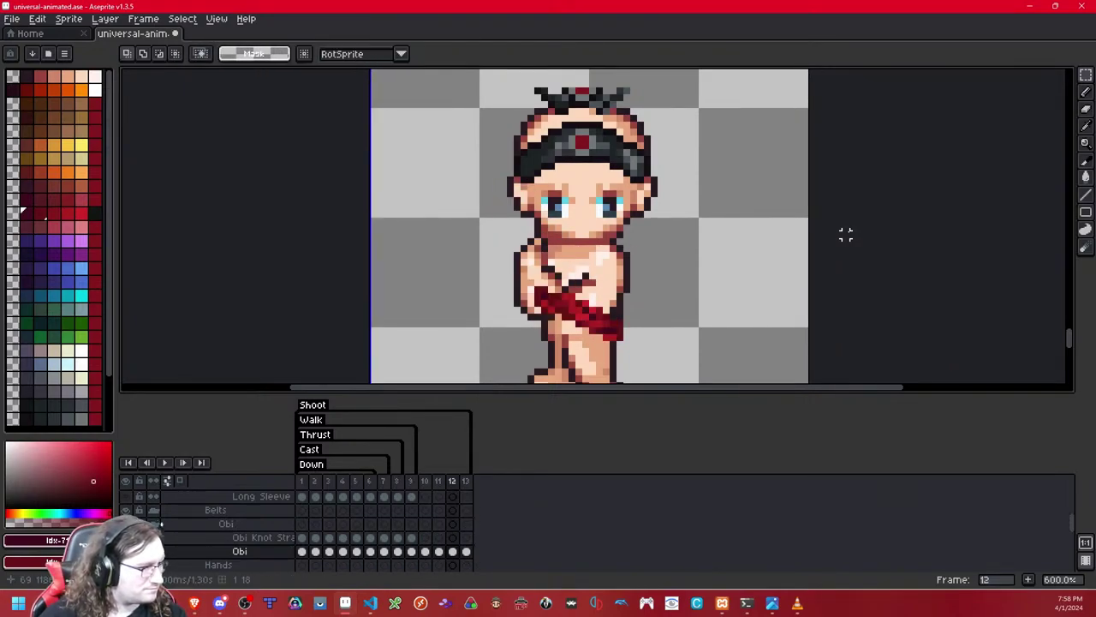
Step: Erase the obi pixels covering the bent forearm in frame 5, toggling the Obi layer's visibility to follow the arm outline
key(Left)
key(Left)
key(Right)
key(Right)
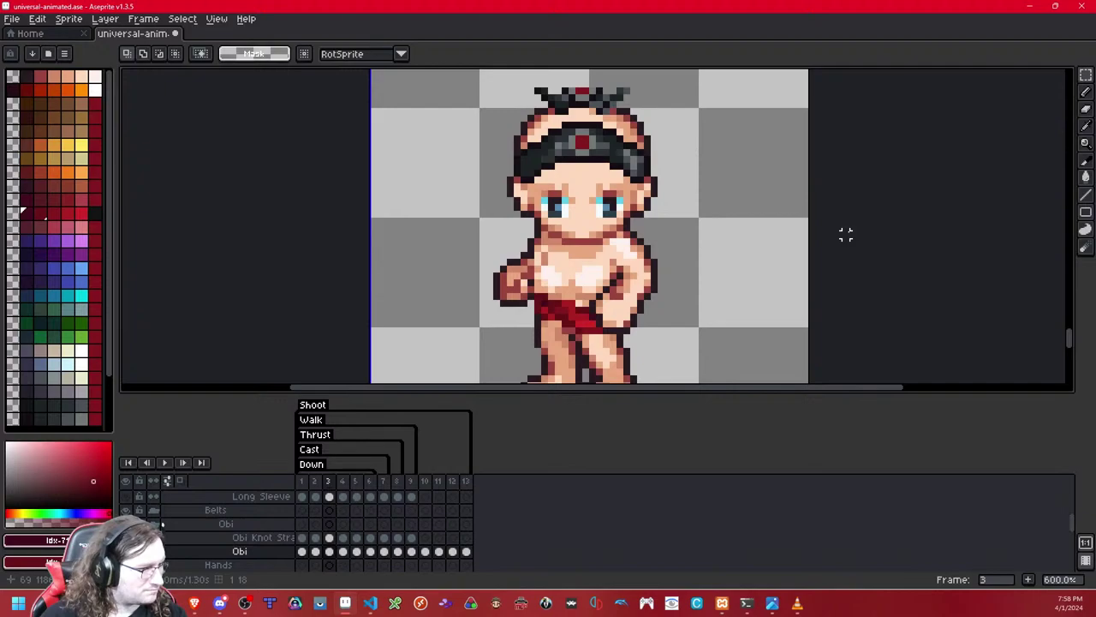
key(Right)
key(e)
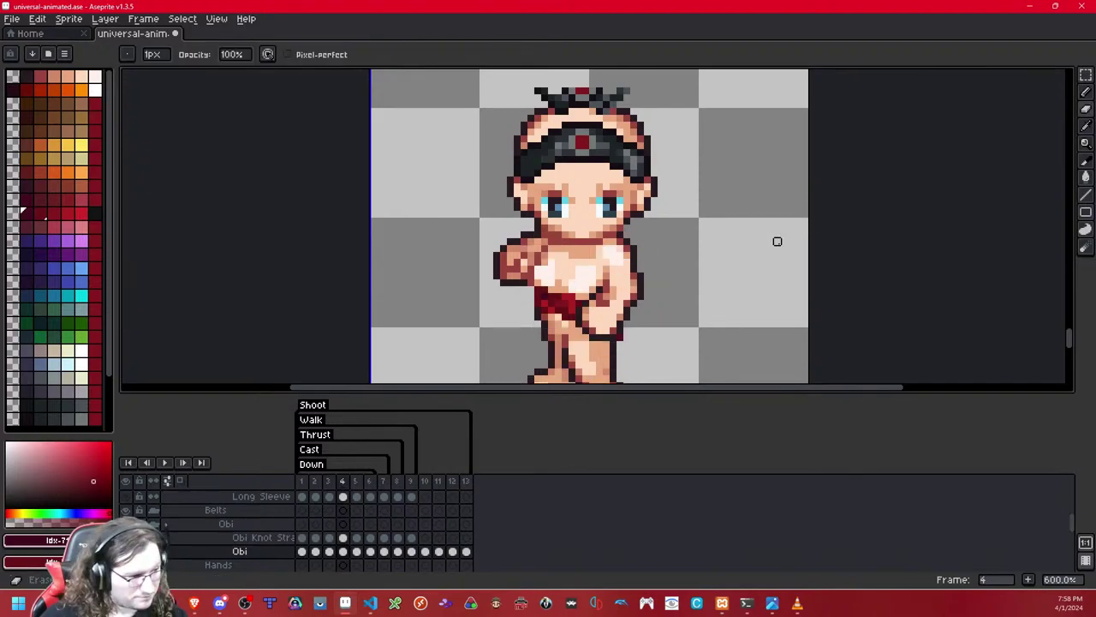
key(Right)
scroll(651, 283, up, 3)
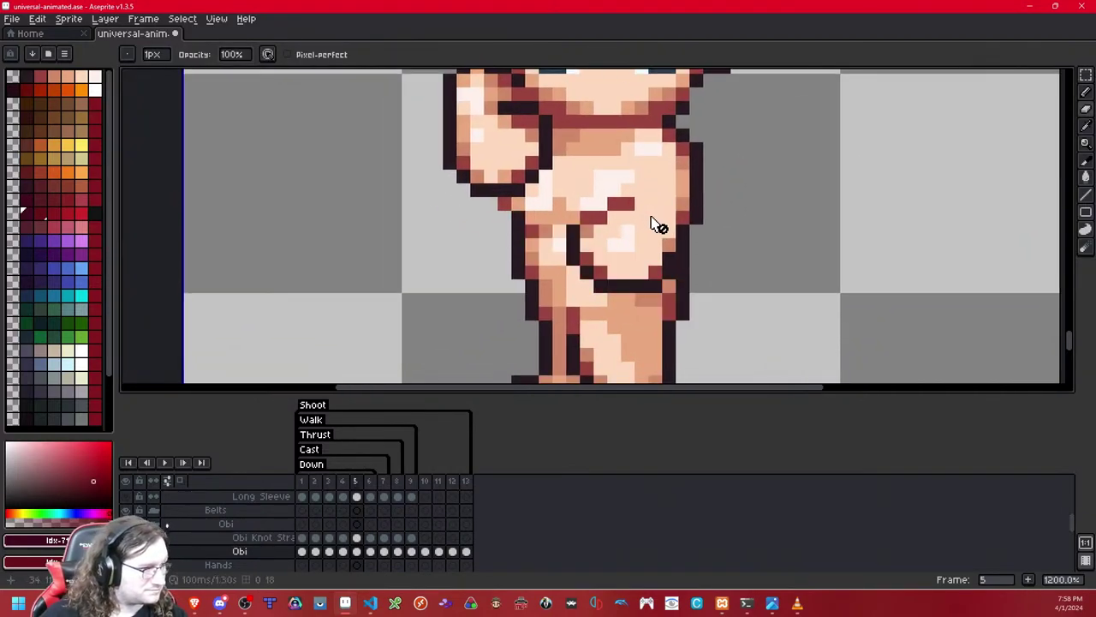
click(586, 231)
mouse_move(586, 231)
mouse_down()
mouse_move(573, 258)
mouse_move(587, 230)
mouse_move(587, 258)
mouse_move(602, 257)
mouse_move(586, 272)
mouse_move(614, 246)
mouse_move(600, 285)
mouse_move(614, 245)
mouse_move(655, 259)
mouse_move(614, 272)
mouse_move(656, 272)
mouse_up()
key(shift+x)
key(shift+x)
click(586, 272)
click(600, 272)
key(shift+x)
key(shift+x)
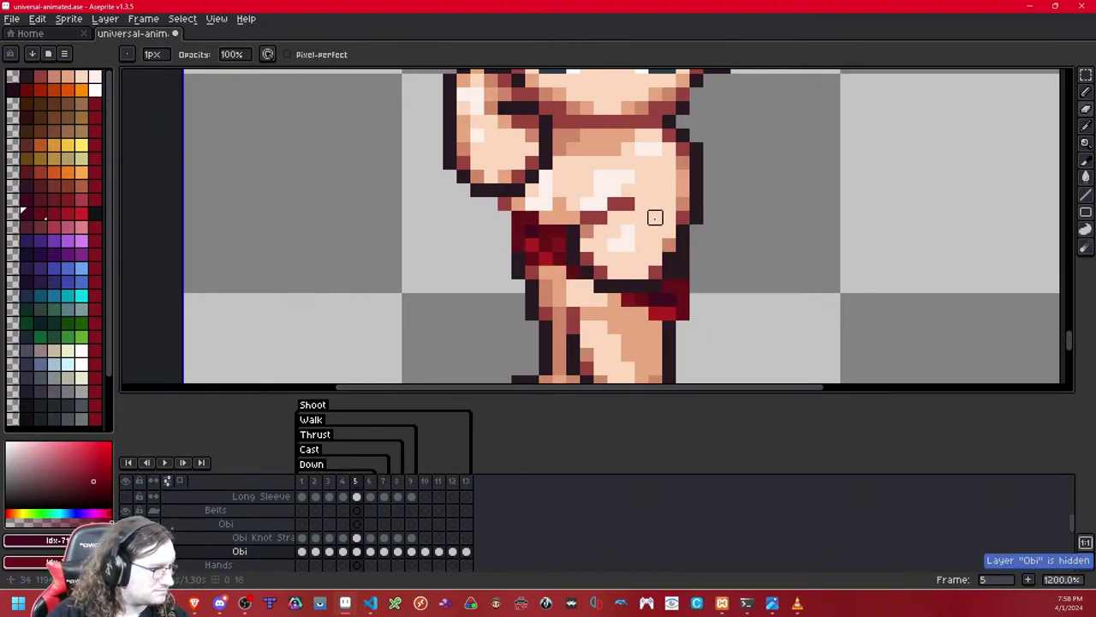
Step: Erase the obi pixels overlapping the front-facing character's bent arm in frames 6 and 7
key(Right)
key(shift+x)
key(shift+x)
mouse_move(573, 231)
mouse_down()
mouse_move(614, 245)
mouse_move(601, 258)
mouse_move(641, 259)
mouse_up()
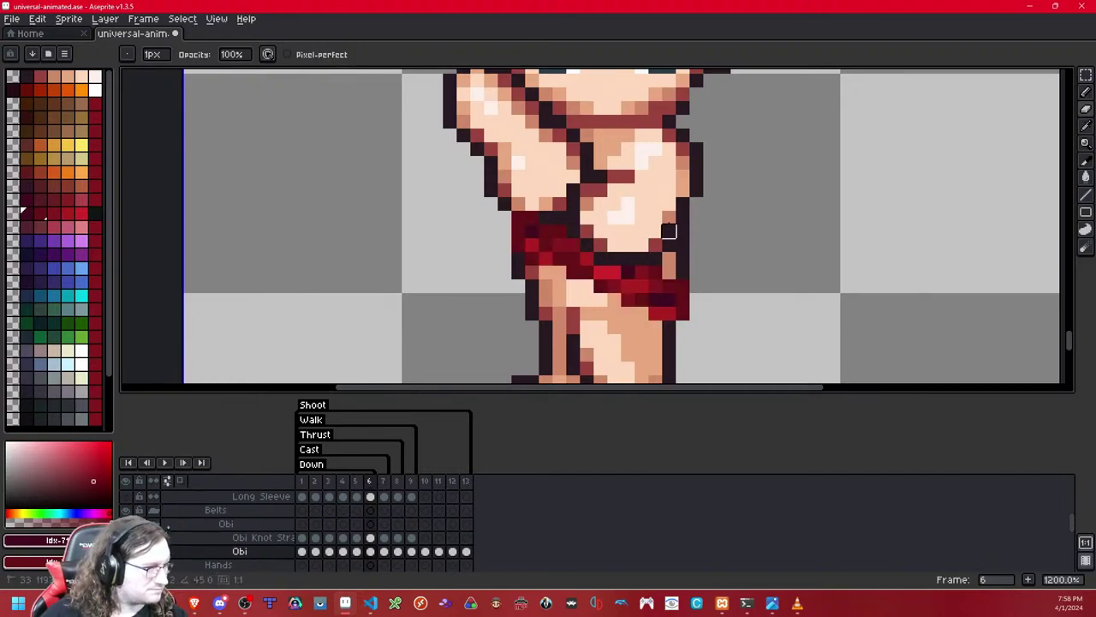
key(Right)
drag(587, 246, 600, 259)
Step: Erase the obi pixels covering the front-facing character's bent forearm in frames 9 and 10
key(Right)
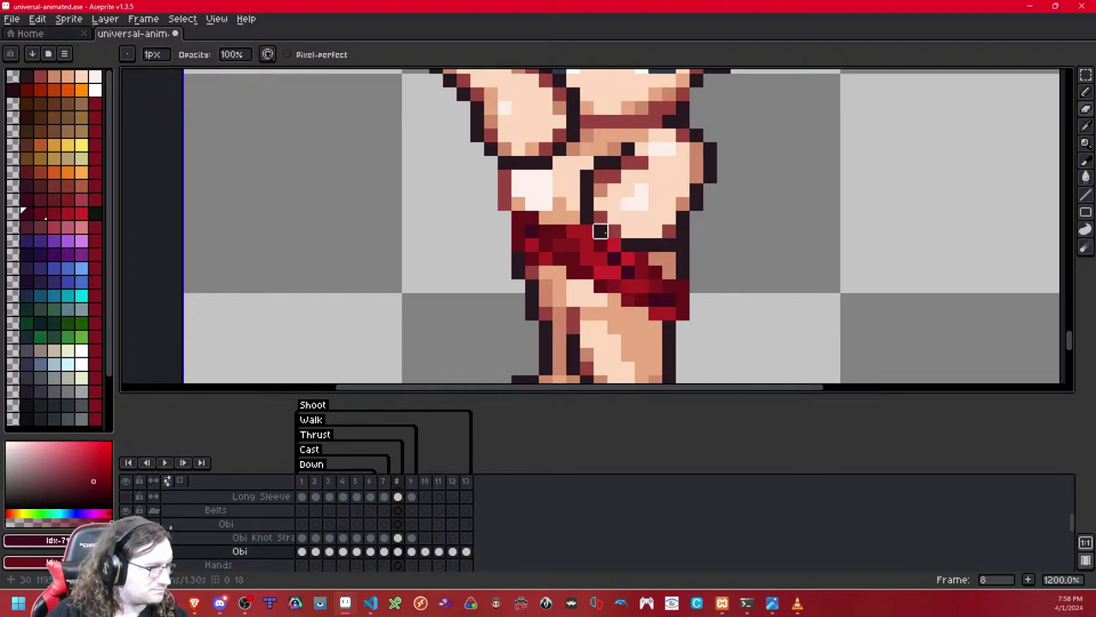
key(Right)
mouse_move(587, 231)
mouse_down()
mouse_move(601, 259)
mouse_move(615, 245)
mouse_move(573, 259)
mouse_move(587, 258)
mouse_move(587, 272)
mouse_move(641, 259)
mouse_move(628, 259)
mouse_move(655, 272)
mouse_move(600, 286)
mouse_move(655, 285)
mouse_up()
key(period)
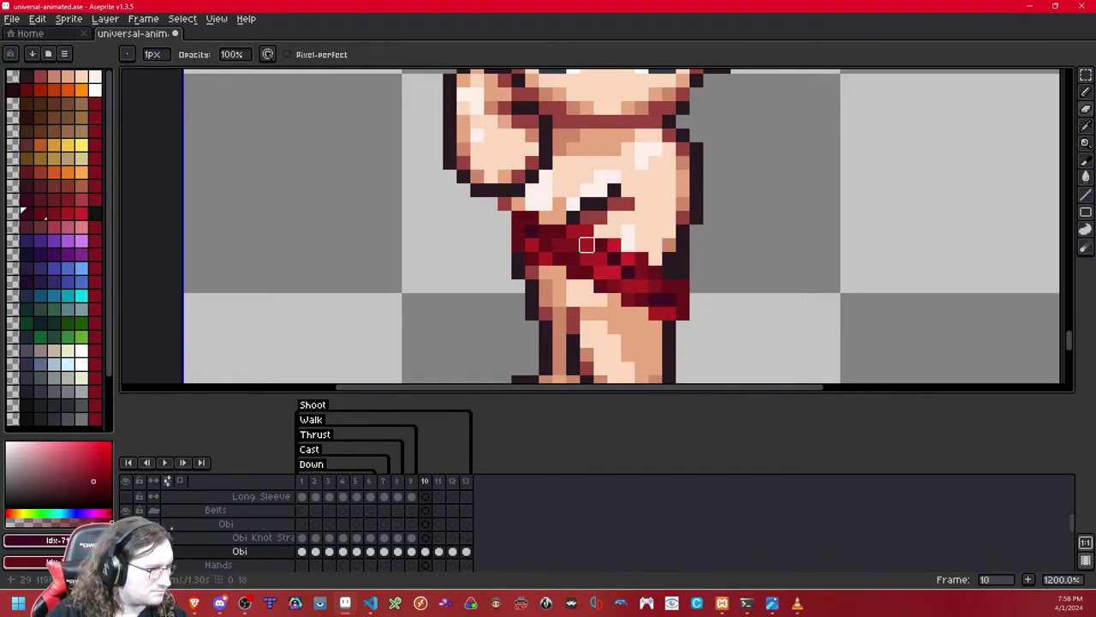
mouse_move(612, 257)
mouse_down()
mouse_move(587, 272)
mouse_move(614, 272)
mouse_move(600, 272)
mouse_move(614, 286)
mouse_move(641, 257)
mouse_move(614, 272)
mouse_move(654, 272)
mouse_up()
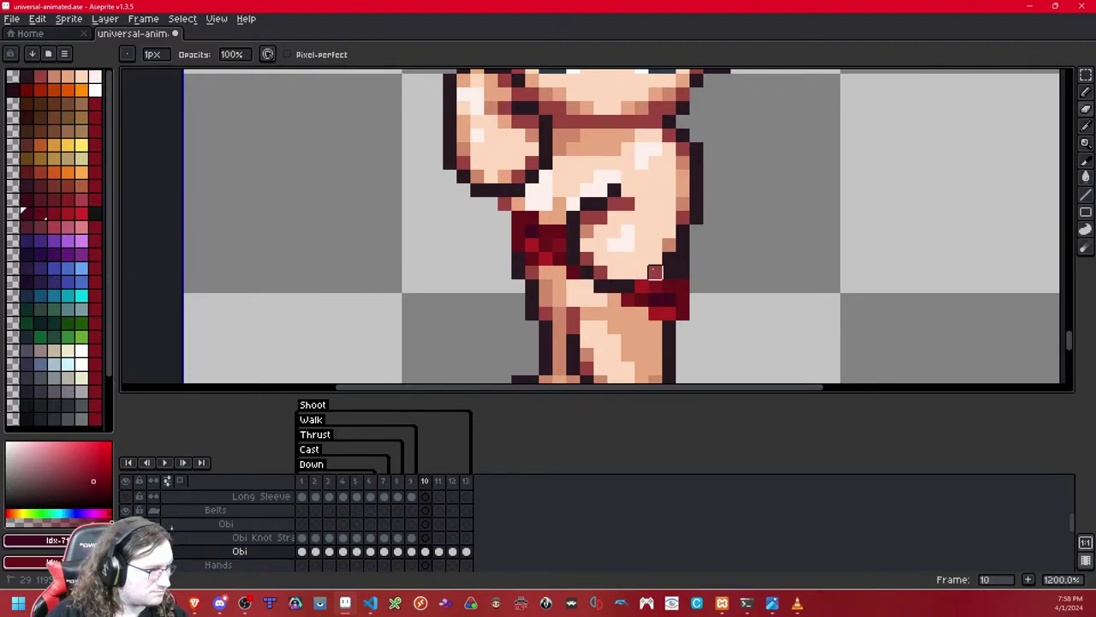
Step: Erase the obi pixels covering the bent forearm in frame 11 and both forearms in frame 12
key(period)
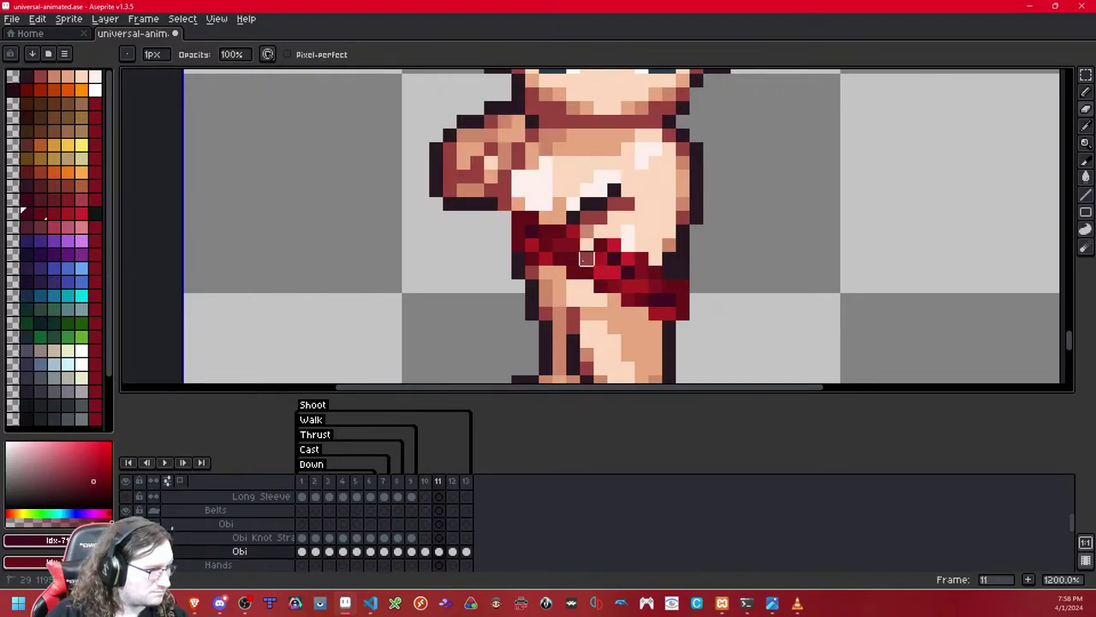
drag(613, 259, 613, 259)
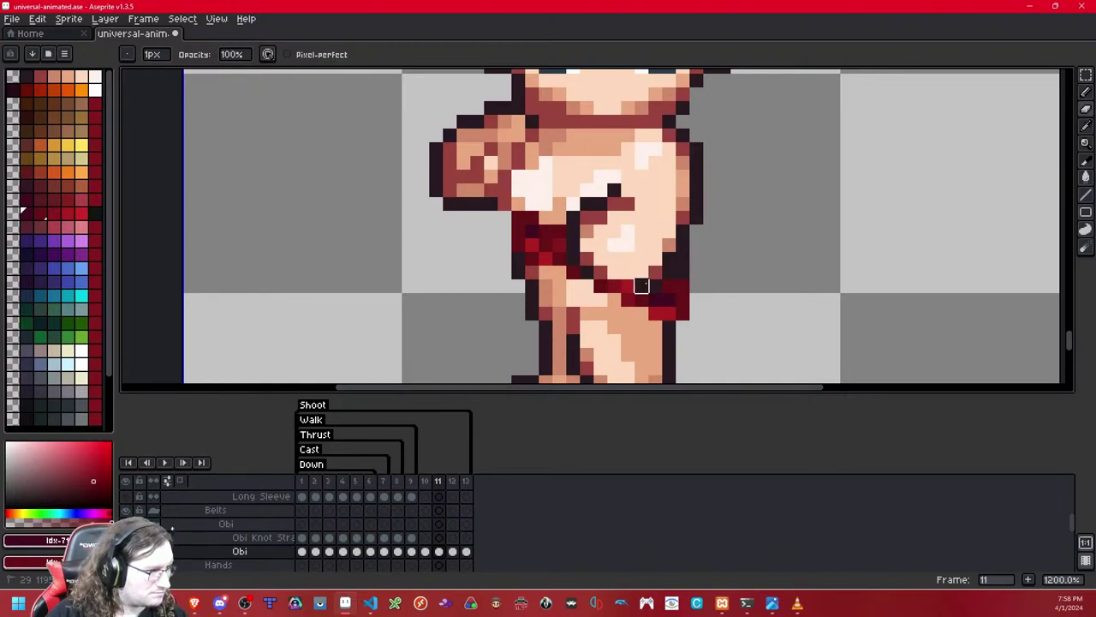
key(period)
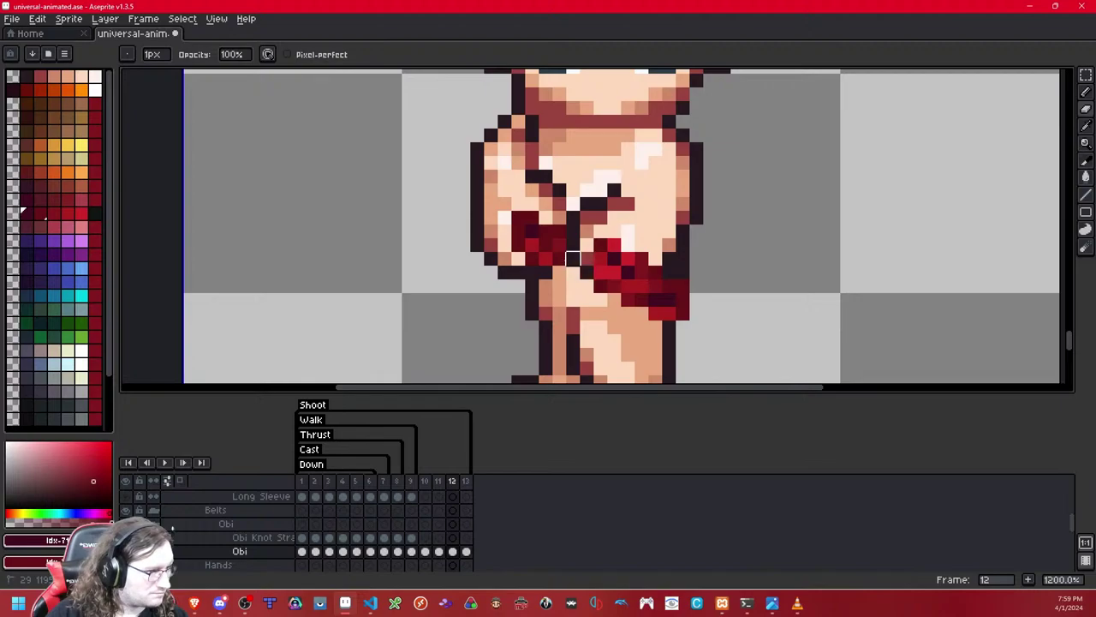
drag(559, 245, 532, 244)
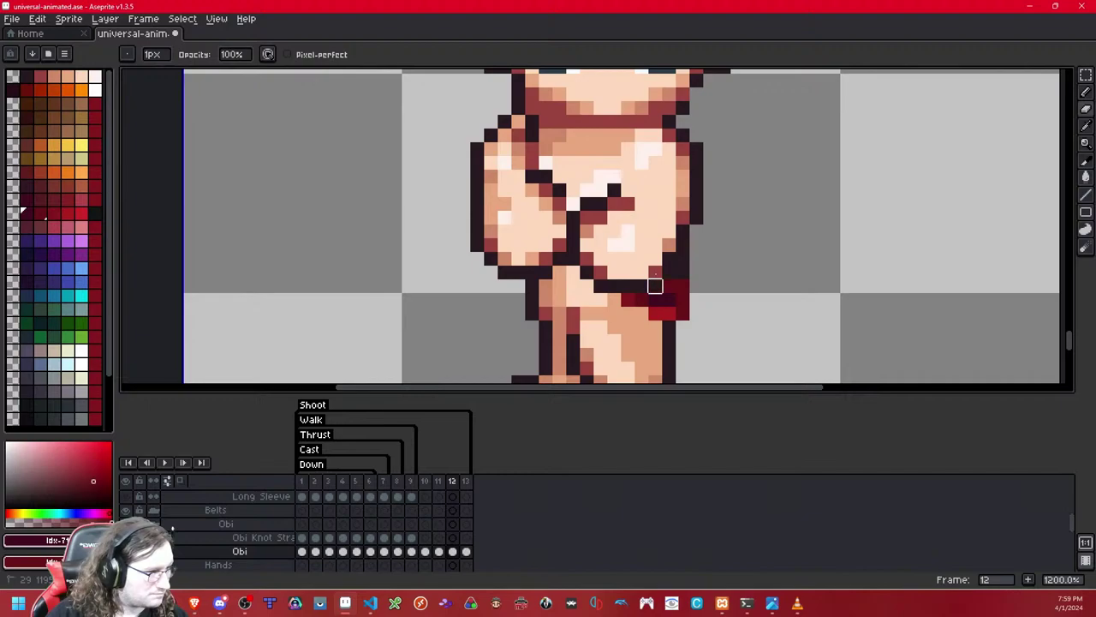
Step: Erase the obi pixels covering the bent forearm in frame 13, undoing and redrawing the misplaced eraser stroke
key(Right)
key(Left)
key(Right)
drag(586, 231, 573, 272)
key(ctrl+z)
mouse_move(573, 218)
mouse_down()
mouse_move(573, 258)
mouse_move(587, 258)
mouse_up()
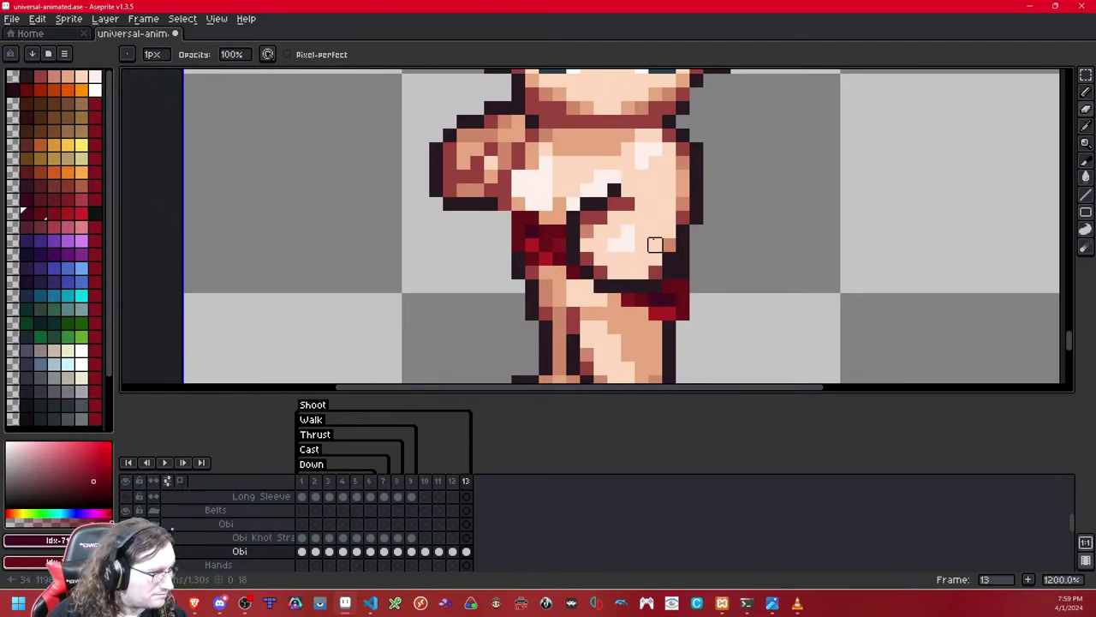
Step: Play the animation from frame 1 and examine the obi across the lower rows down to the end of the sheet
key(Right)
scroll(616, 248, down, 8)
drag(538, 245, 541, 274)
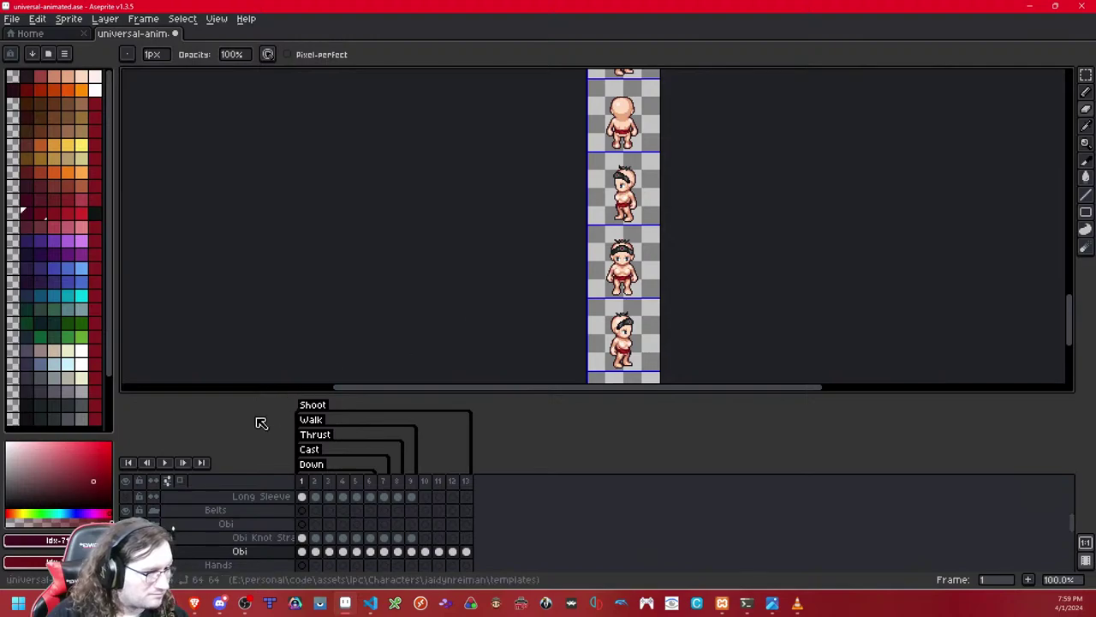
click(168, 463)
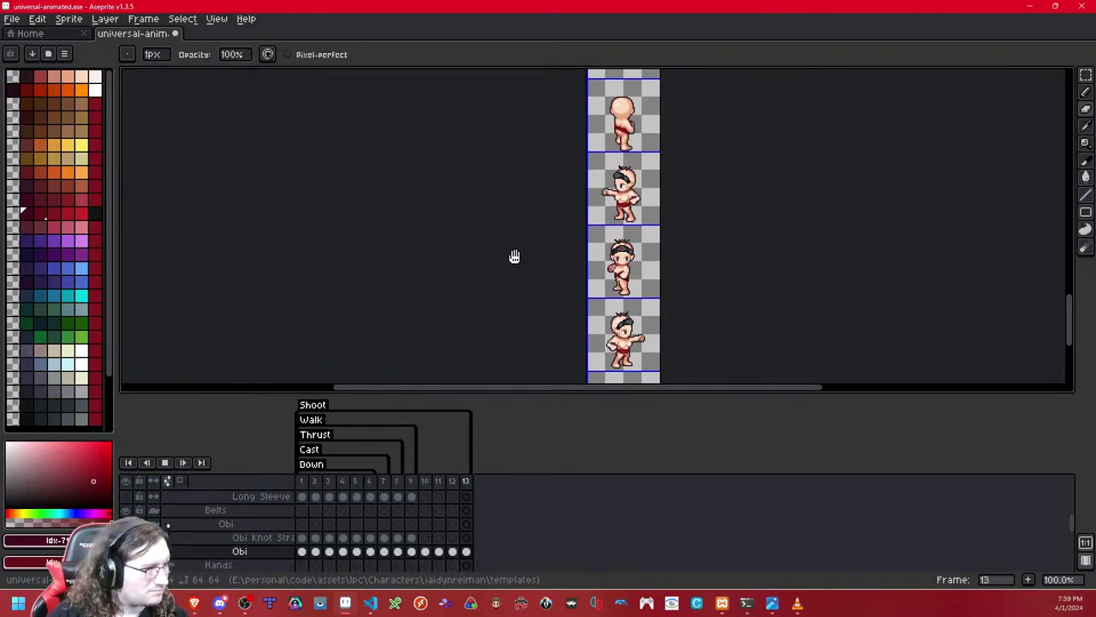
drag(578, 311, 550, 133)
drag(558, 203, 560, 226)
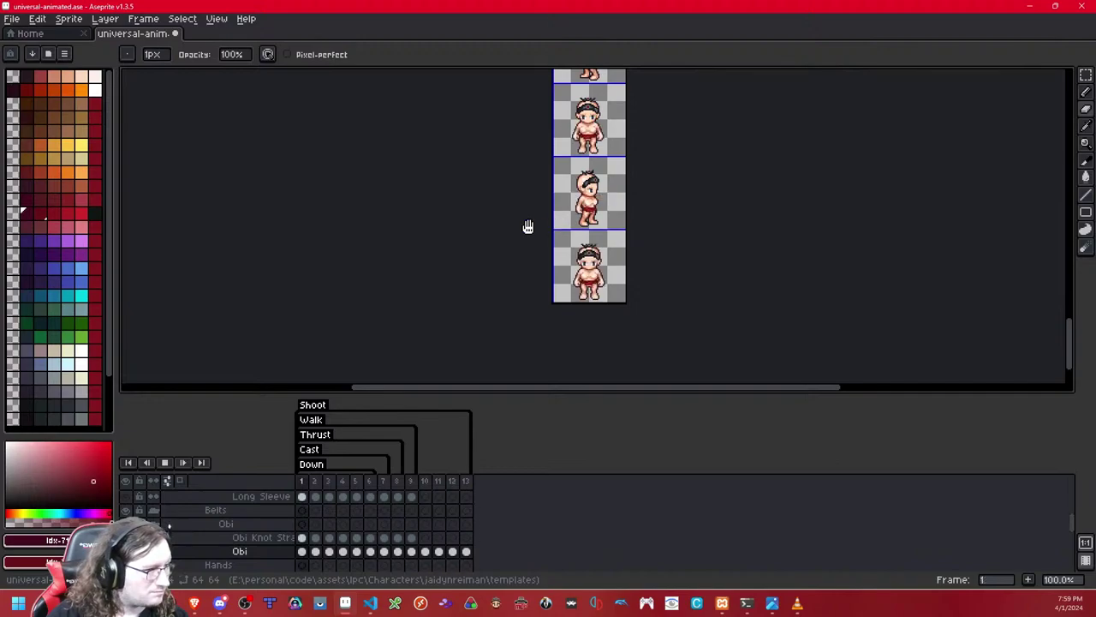
Step: Stop the animation, return to frame 1 and select the front-facing character's cell near the end of the sheet
key(Return)
key(Right)
key(Right)
click(1085, 76)
key(Left)
key(Left)
key(Left)
key(Left)
key(Left)
double_click(607, 140)
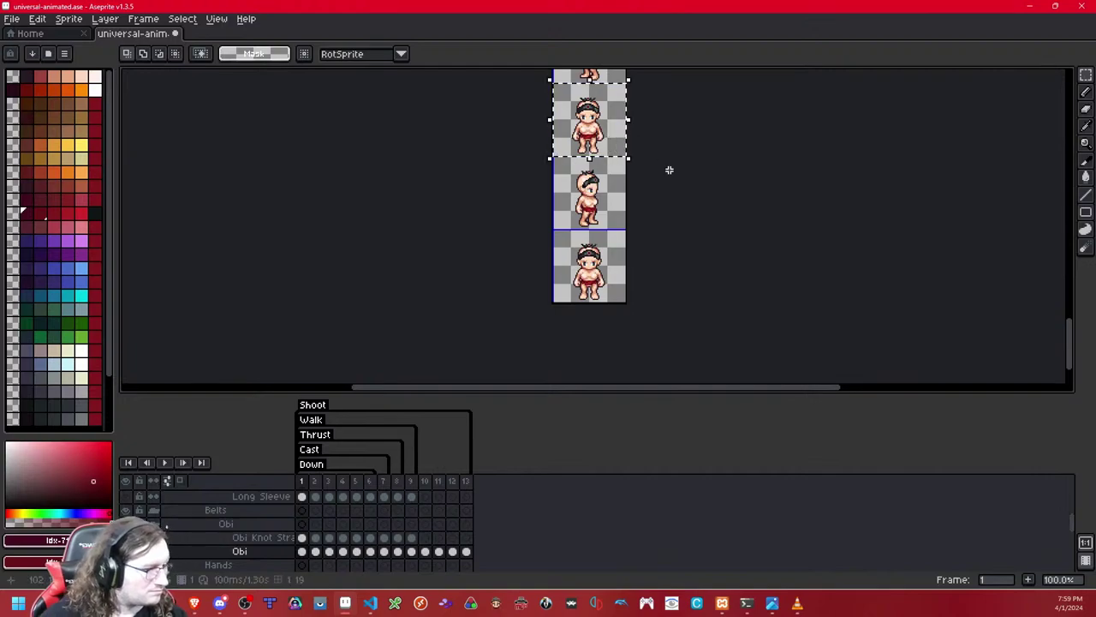
key(ctrl+d)
Step: Copy the obi cell from a row farther up in frame 1 and go to frame 6
drag(669, 169, 673, 311)
double_click(613, 142)
key(ctrl+d)
drag(682, 269, 672, 116)
key(Right)
key(Right)
key(Right)
key(Right)
key(Right)
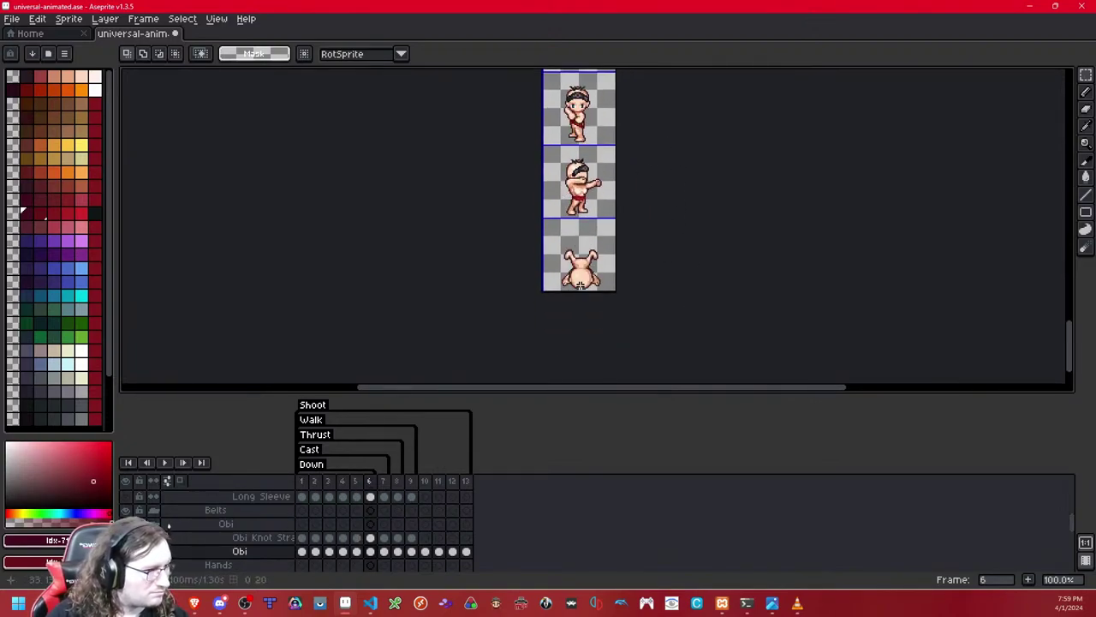
Step: Try to paste the copied obi over the fallen character in frame 6 and reposition it above the body
scroll(582, 286, up, 4)
key(ctrl+v)
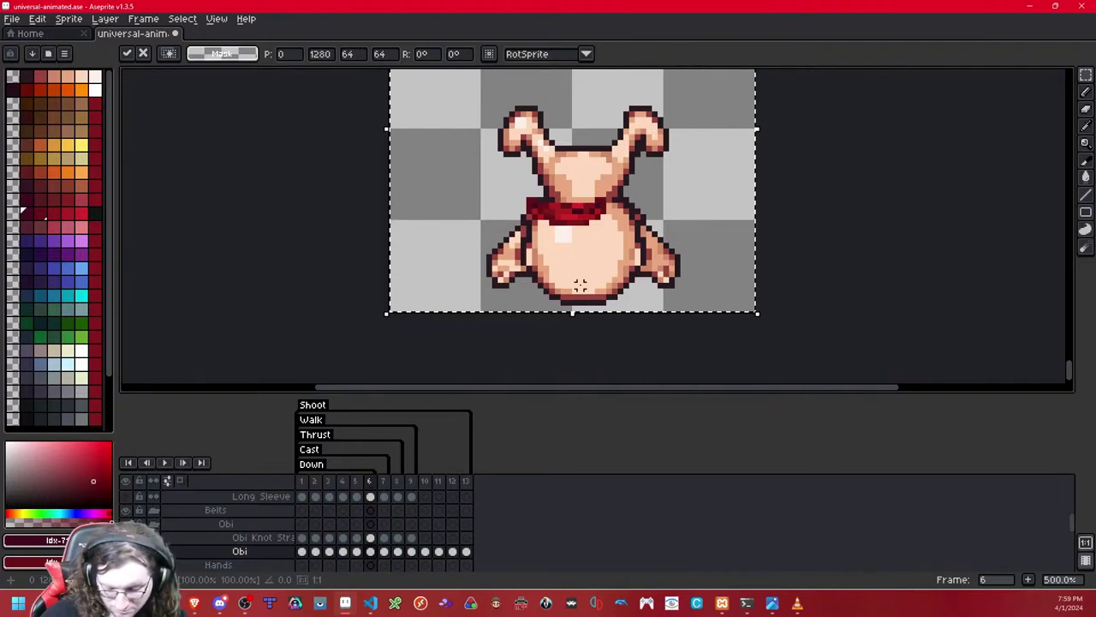
key(Delete)
drag(615, 262, 615, 148)
drag(632, 211, 632, 241)
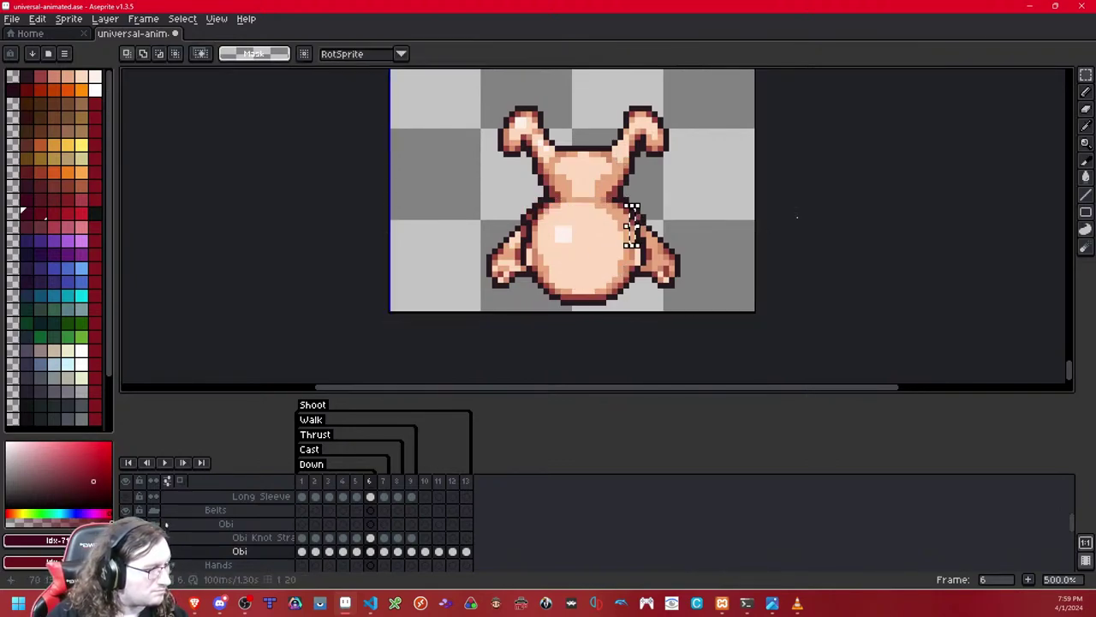
key(ctrl+v)
drag(803, 185, 838, 289)
drag(669, 294, 681, 196)
key(Return)
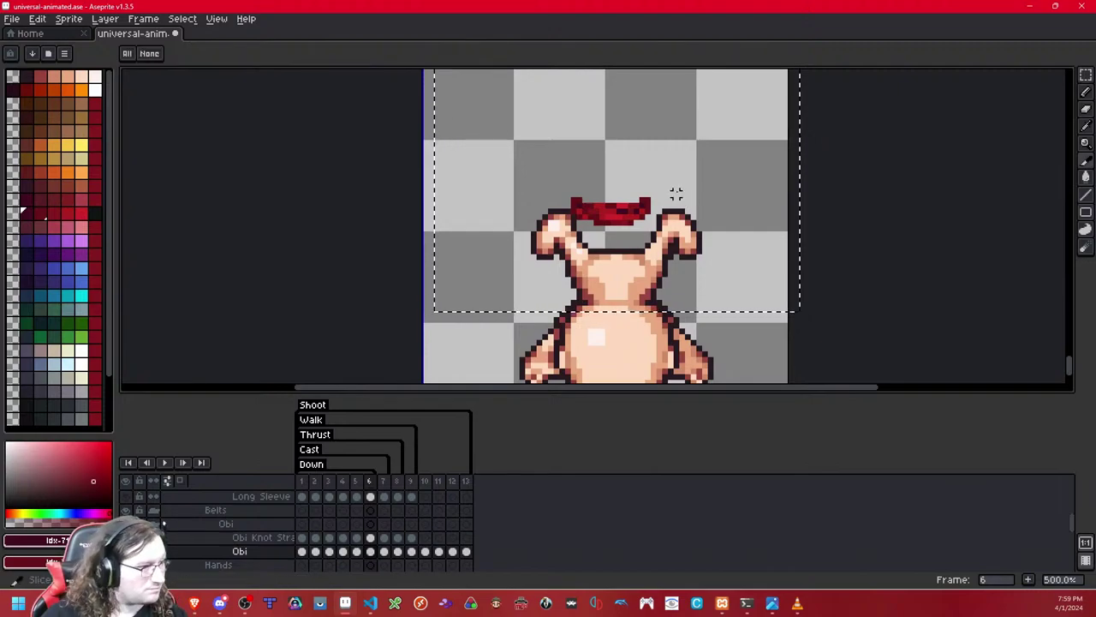
Step: Undo the trial obi pastes and moves in frame 6's last row
key(ctrl+z)
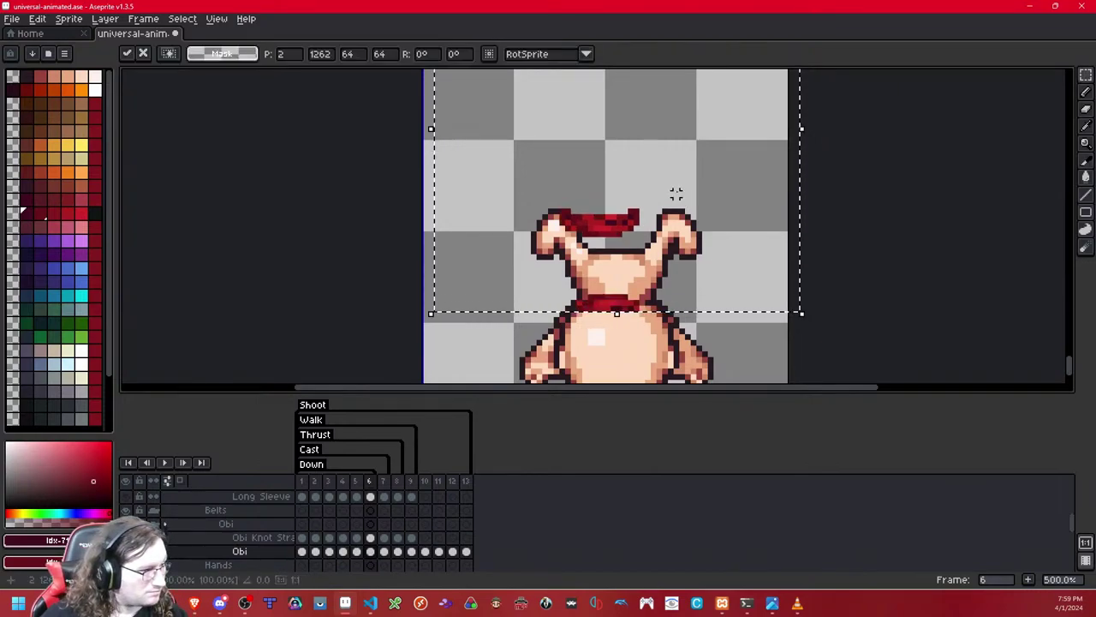
key(ctrl+z)
scroll(853, 185, down, 3)
key(ctrl+z)
key(ctrl+z)
key(ctrl+z)
key(ctrl+z)
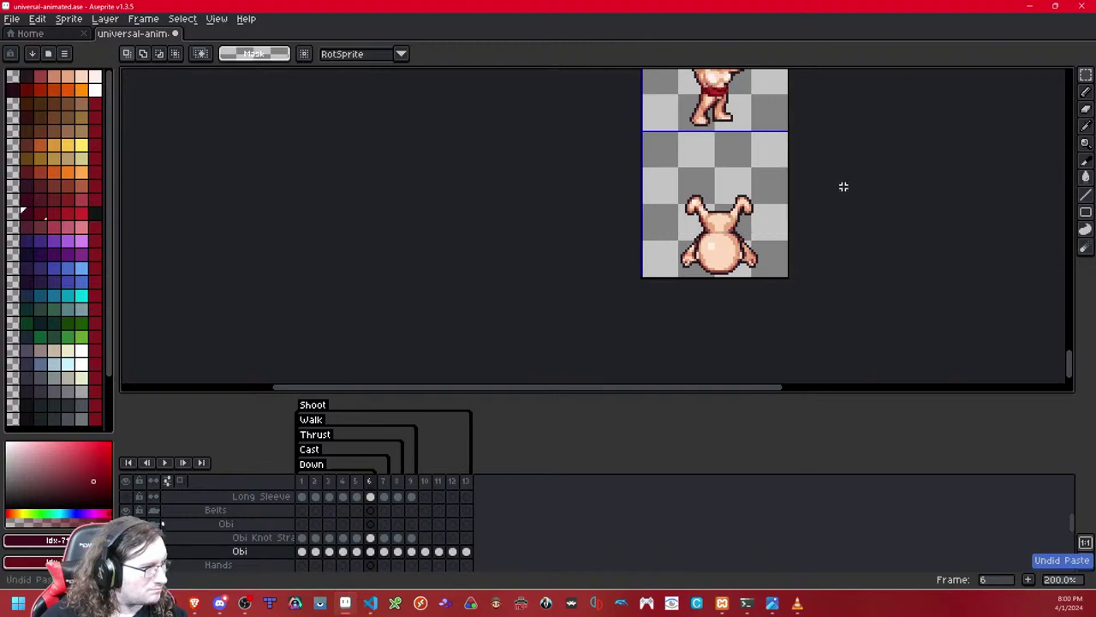
Step: Paste the obi into frame 6's last-row cell and position it across the fallen character's waist
key(ctrl+v)
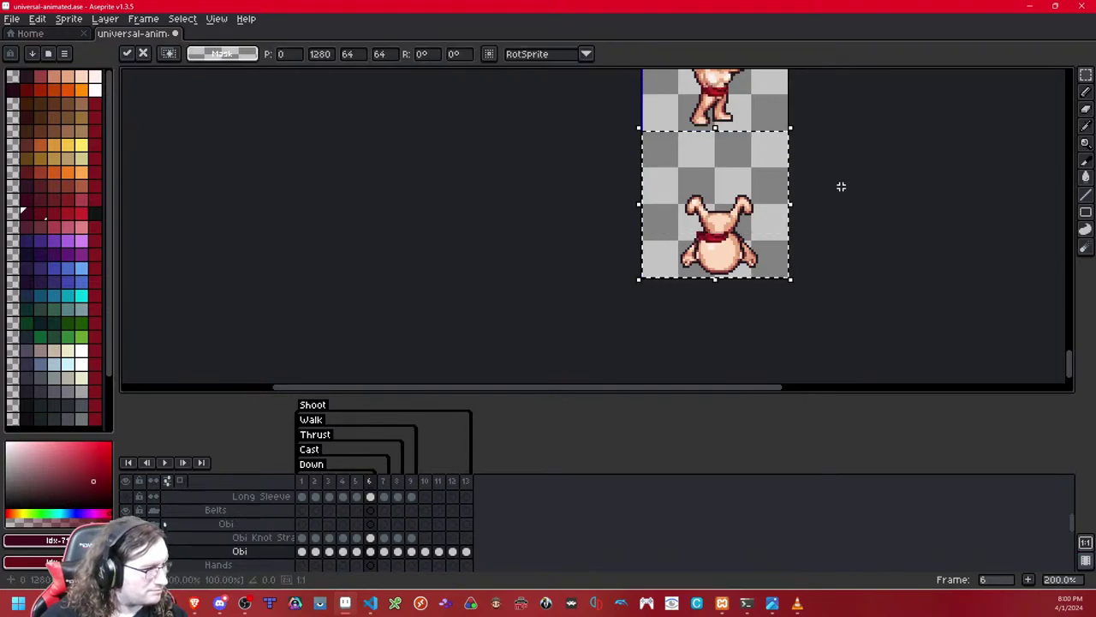
scroll(729, 205, up, 4)
drag(701, 162, 713, 308)
key(Up)
key(Up)
key(Down)
key(Down)
click(935, 204)
key(Return)
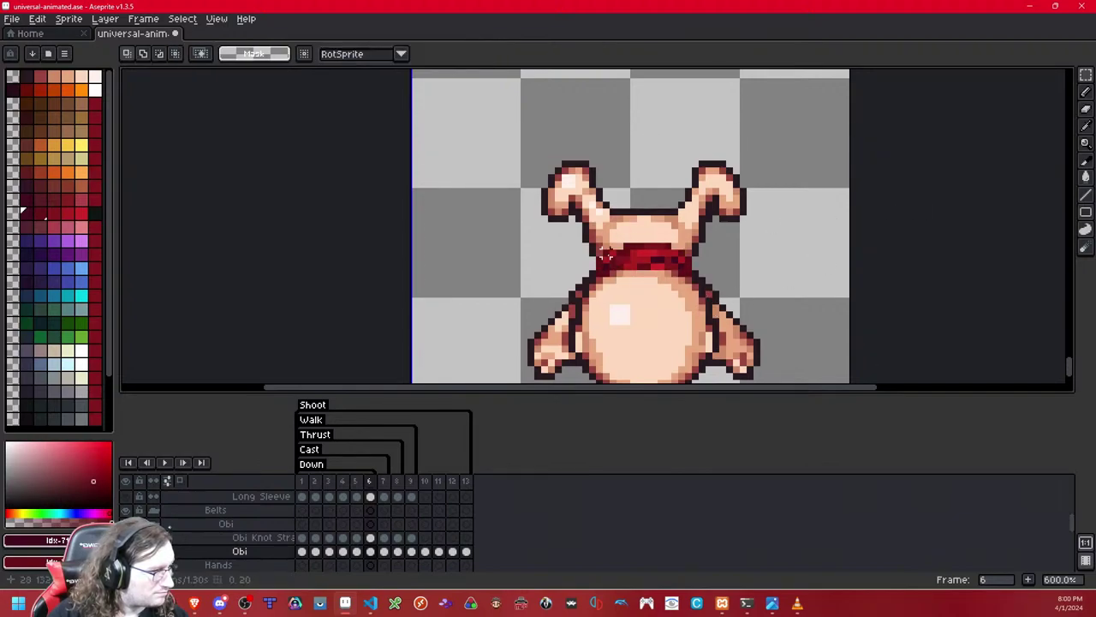
Step: Try to squash the fallen character's obi to a size of 14 by 3 pixels
drag(600, 245, 690, 275)
drag(644, 240, 649, 256)
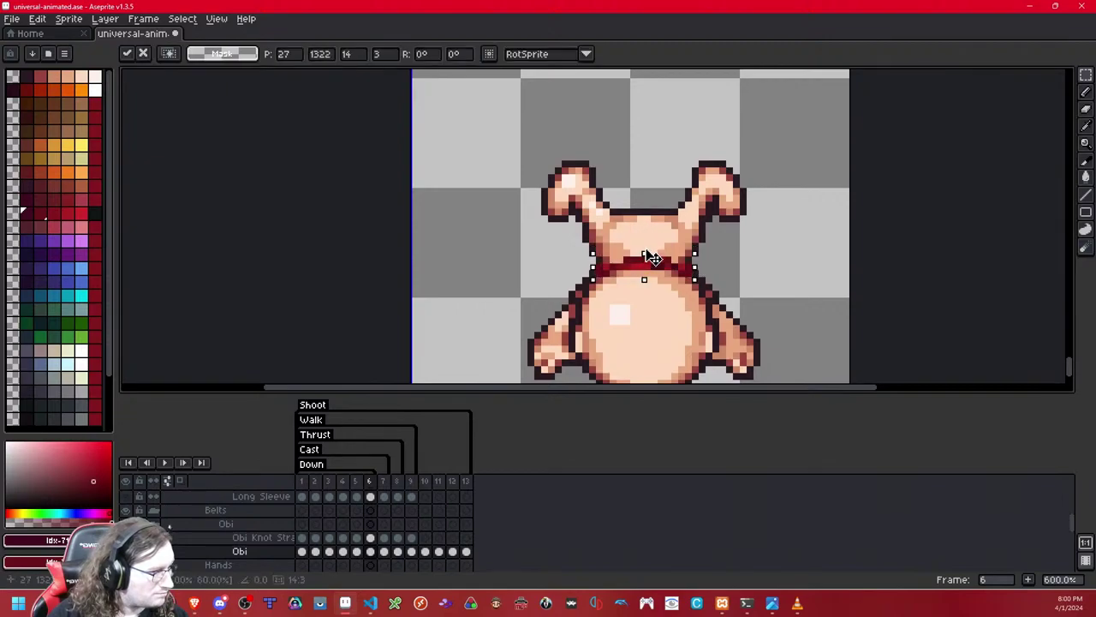
key(Return)
Step: Select the last-row cell in frame 6, shift its obi slightly upward on the fallen character and inspect the placement
scroll(862, 154, down, 5)
drag(862, 155, 767, 245)
key(Left)
key(Right)
double_click(734, 292)
click(739, 298)
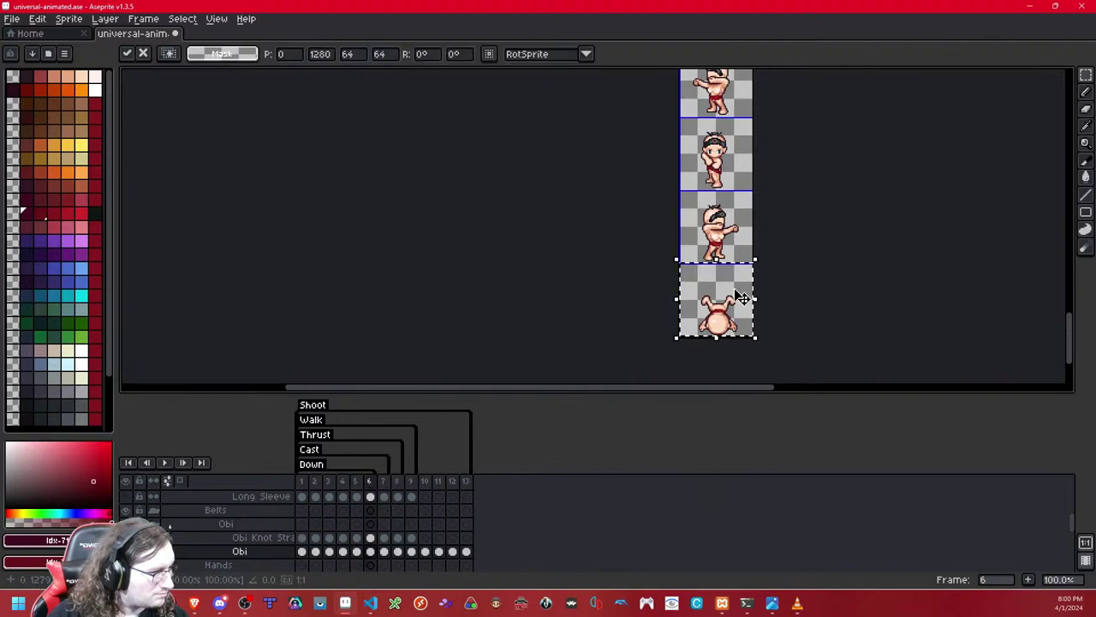
key(Return)
scroll(722, 320, up, 4)
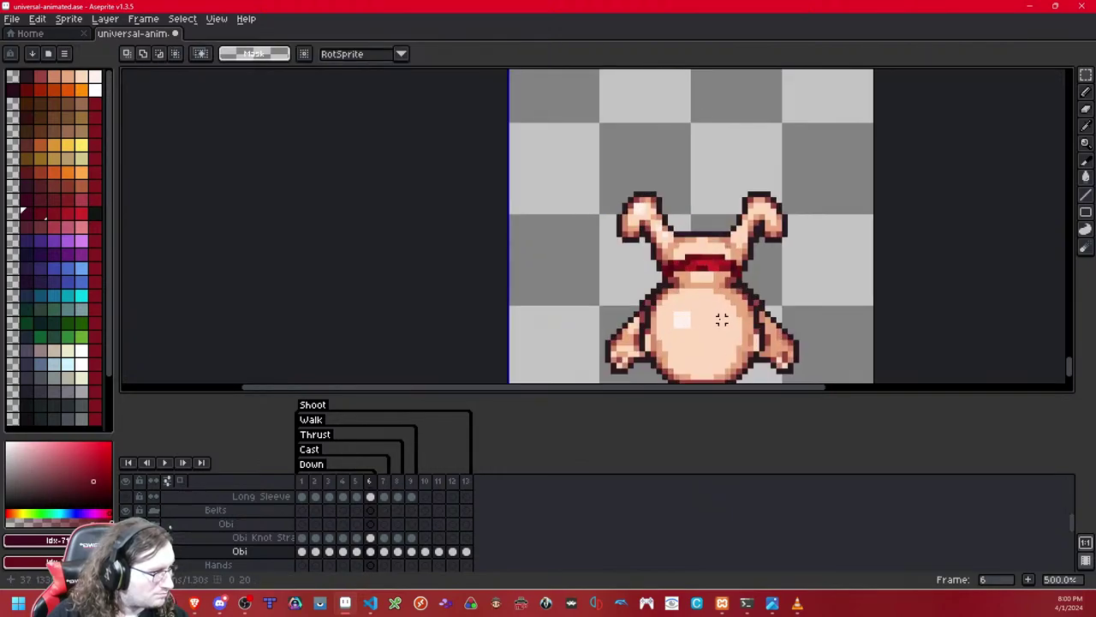
scroll(717, 292, down, 4)
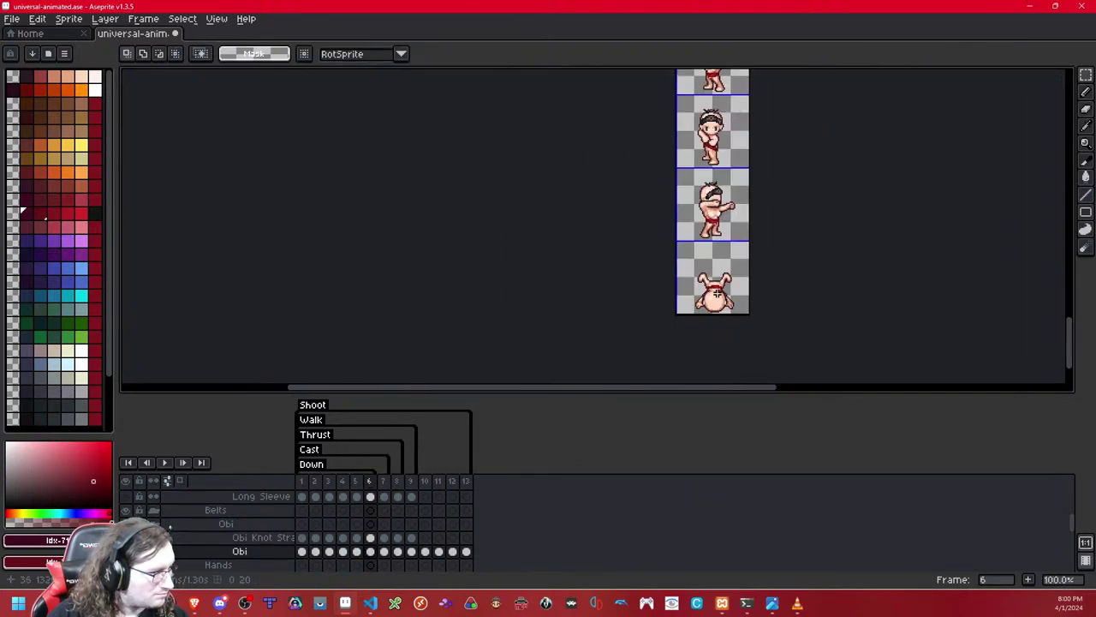
scroll(183, 558, up, 3)
scroll(183, 557, up, 3)
scroll(183, 558, down, 6)
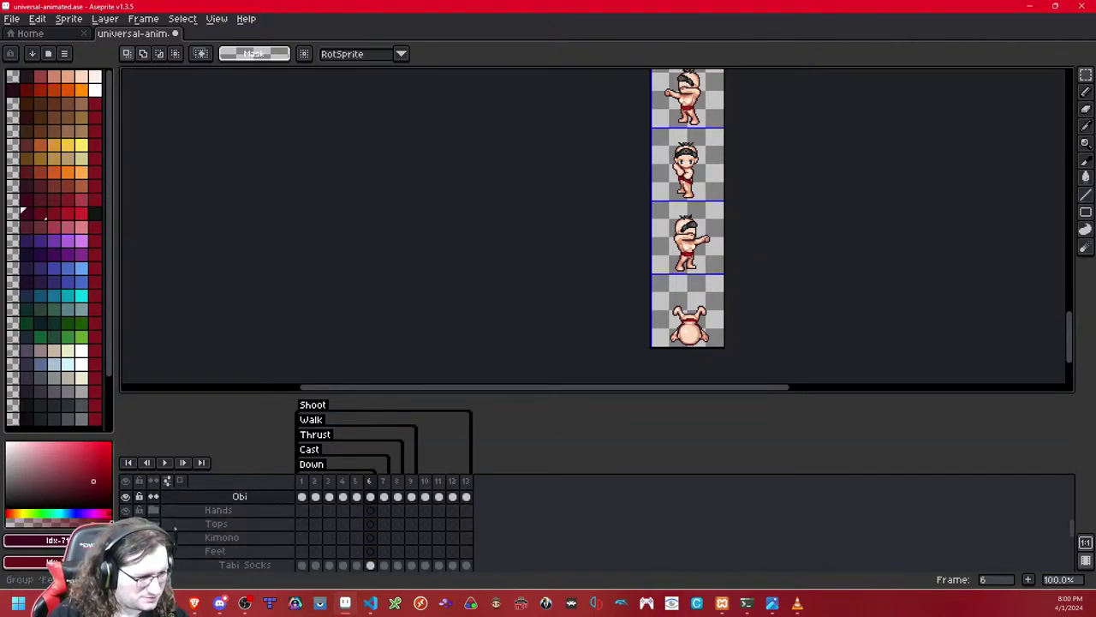
Step: Show the Kimono group and examine how the obi fits over the outfit through the rows and frames of the sheet
click(126, 537)
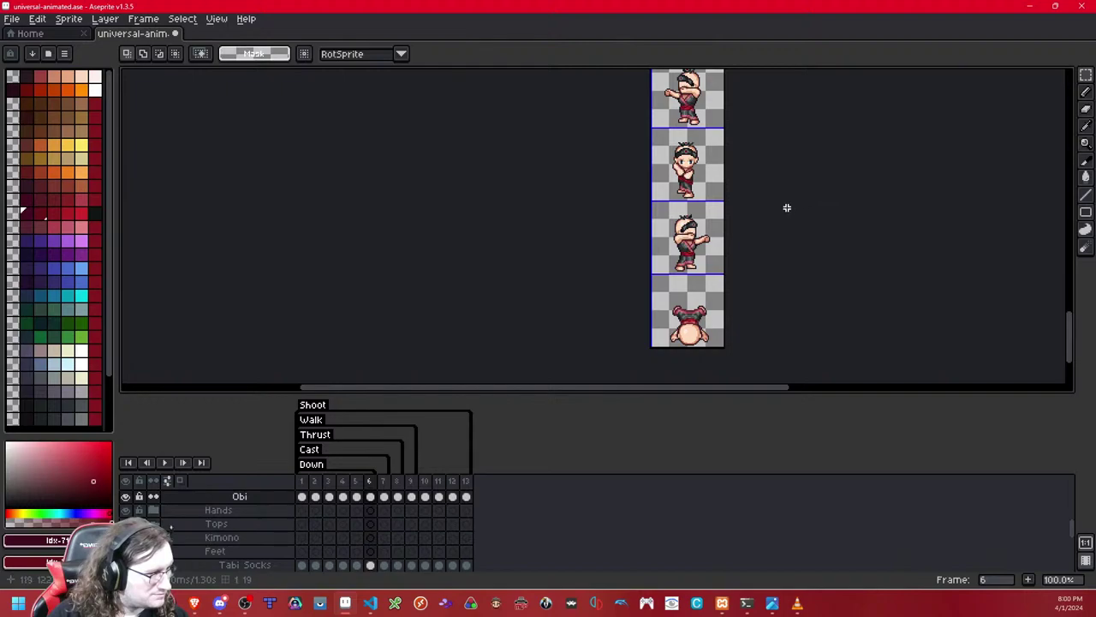
scroll(785, 207, up, 3)
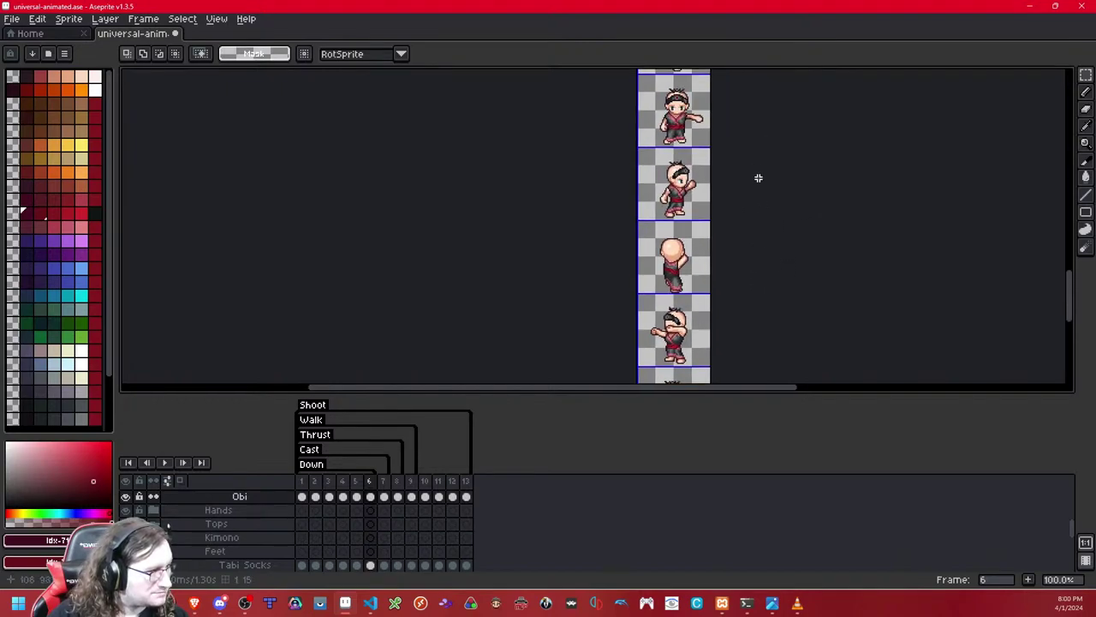
scroll(760, 181, up, 2)
scroll(753, 232, up, 2)
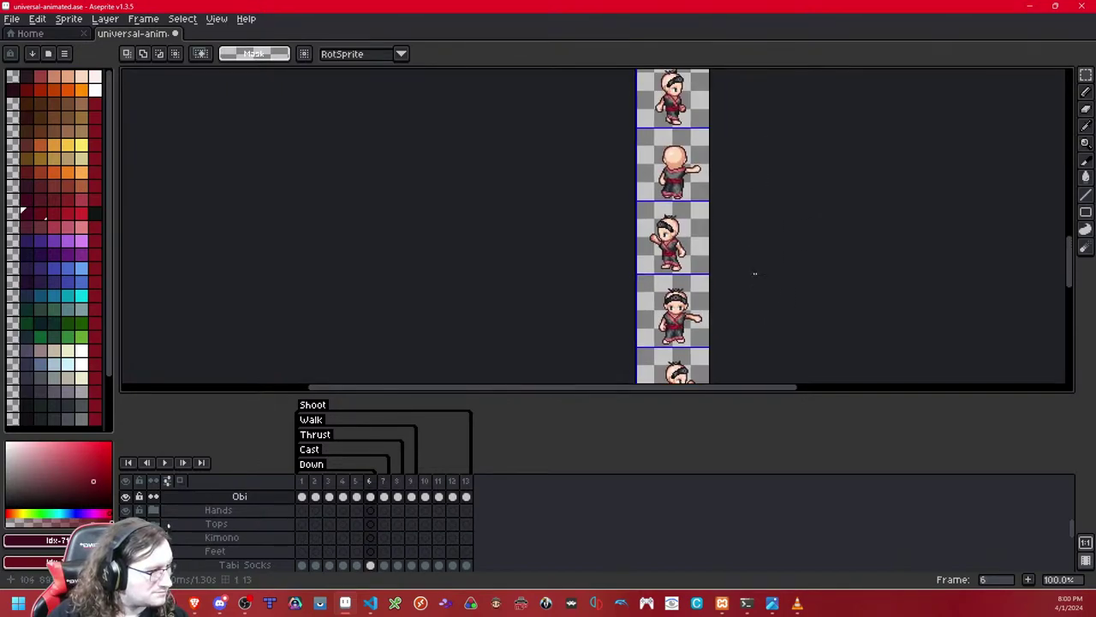
scroll(746, 186, up, 2)
scroll(742, 247, up, 2)
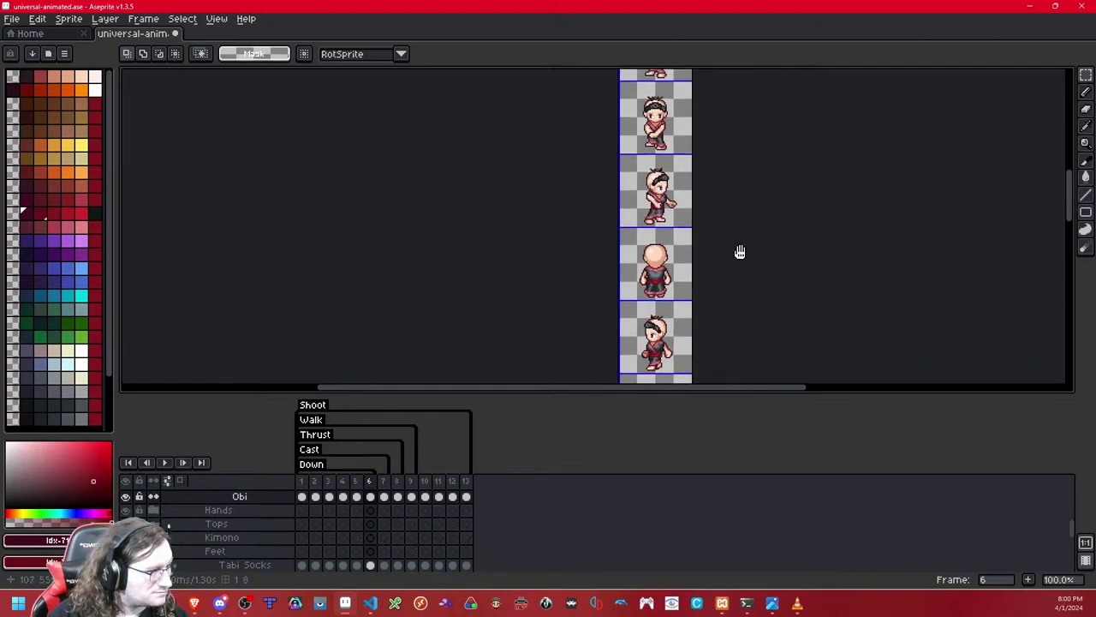
scroll(736, 203, up, 2)
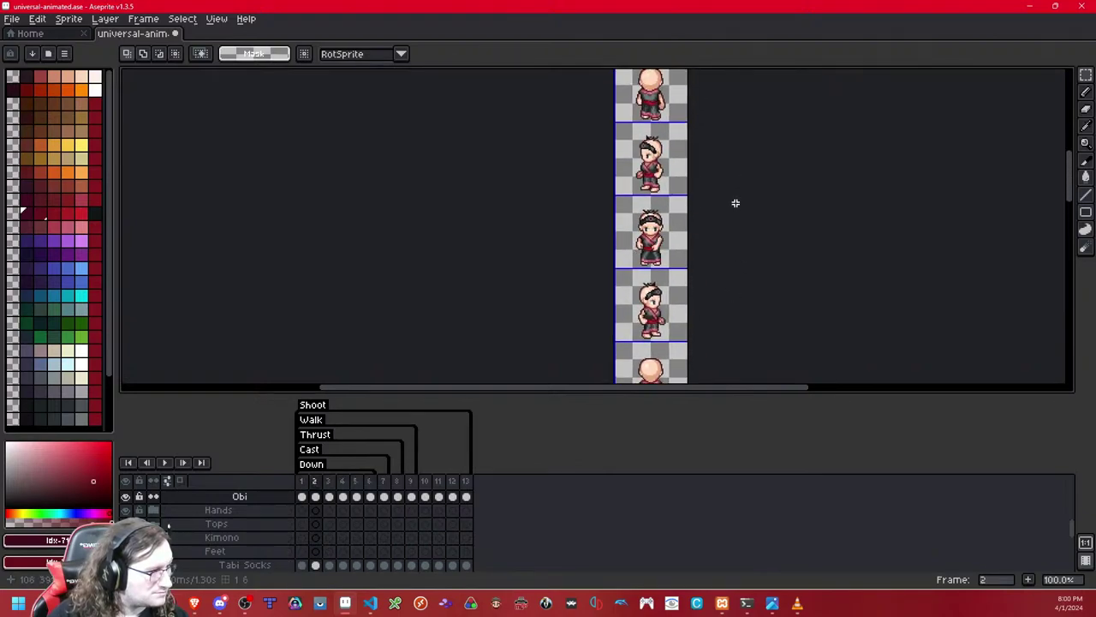
scroll(736, 172, up, 2)
scroll(805, 251, up, 2)
scroll(758, 220, up, 2)
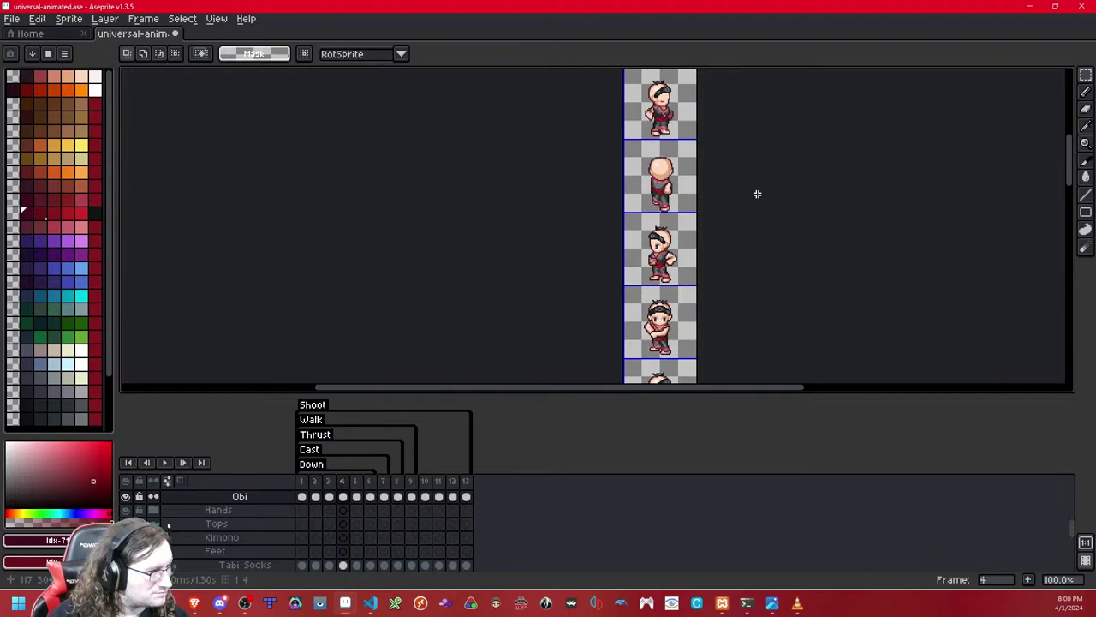
scroll(757, 194, up, 2)
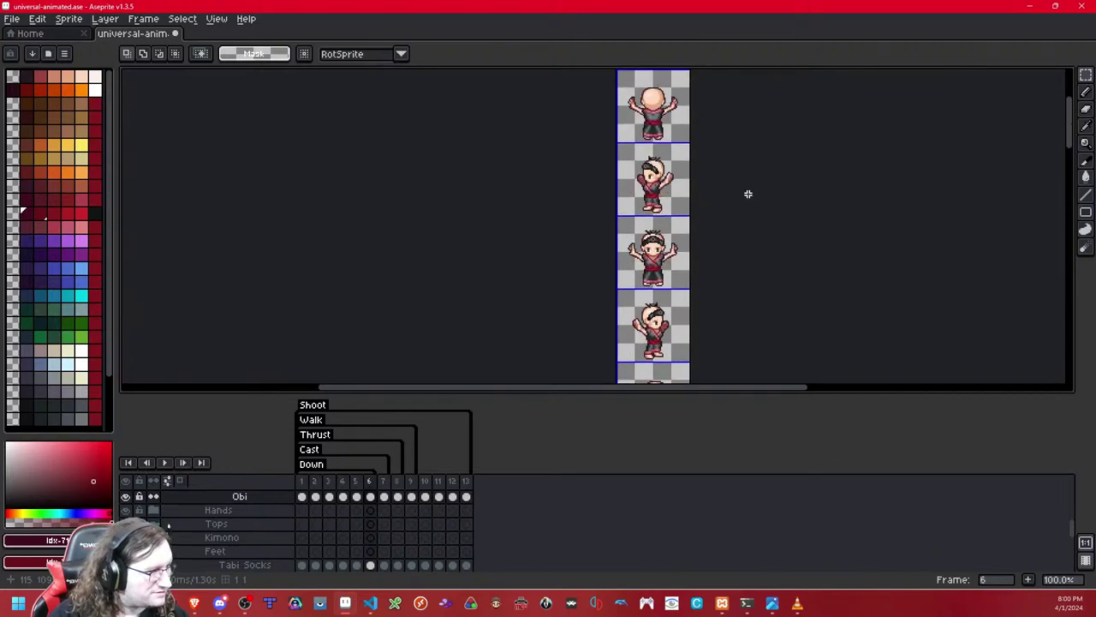
scroll(747, 220, up, 2)
scroll(745, 232, up, 1)
scroll(742, 251, down, 3)
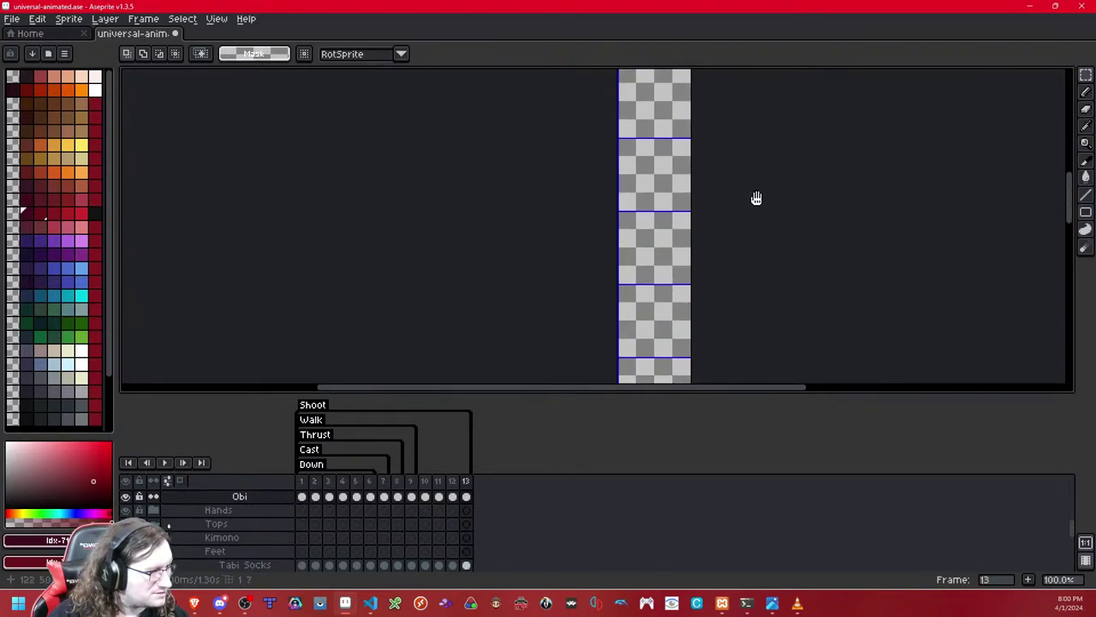
scroll(756, 233, up, 1)
Step: Save the sprite, start a sprite sheet export and browse its output location to the outfit folder
key(ctrl+s)
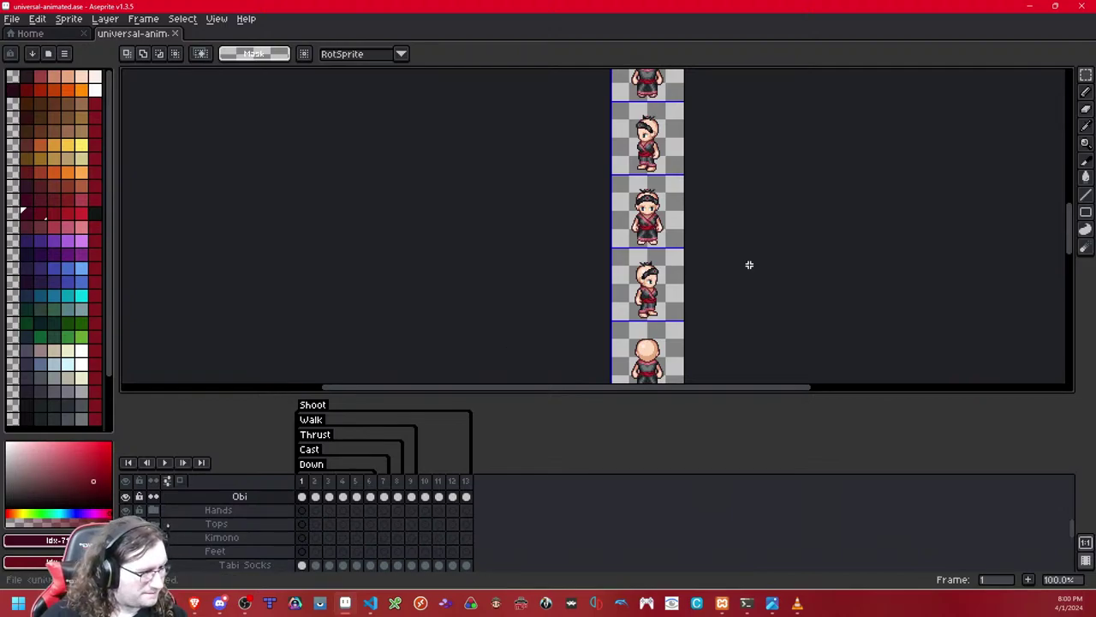
key(ctrl+e)
click(632, 286)
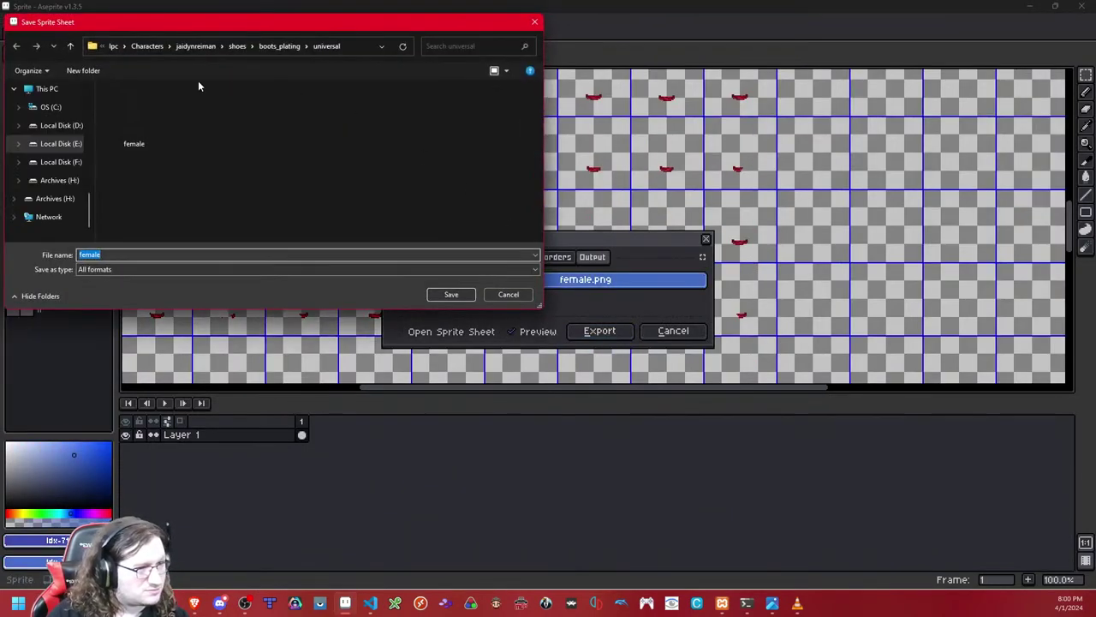
click(203, 49)
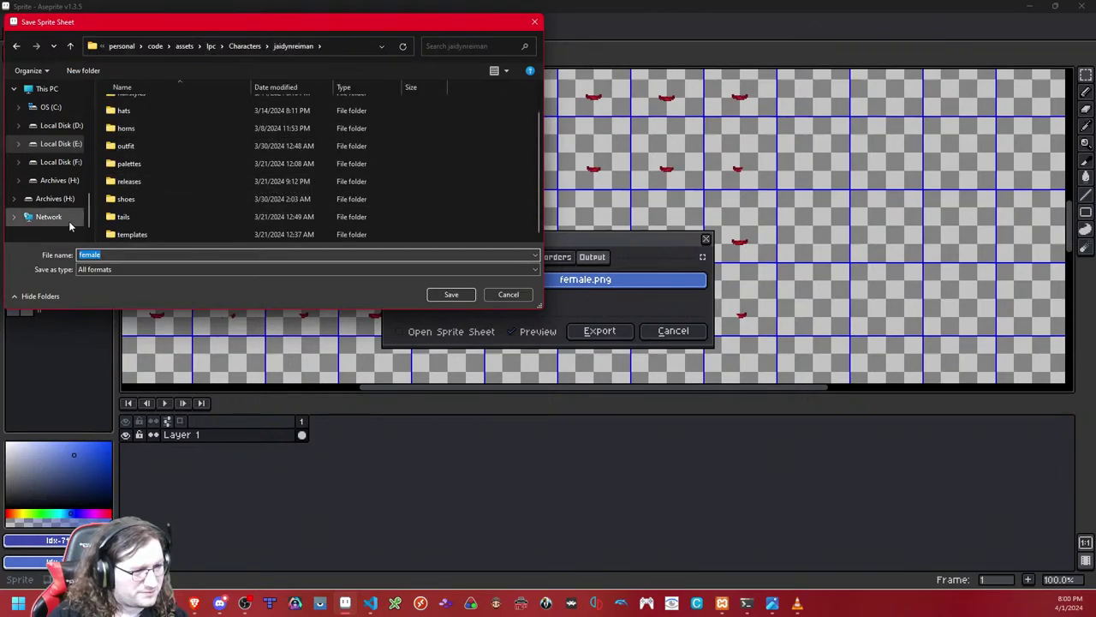
scroll(154, 216, up, 1)
double_click(150, 177)
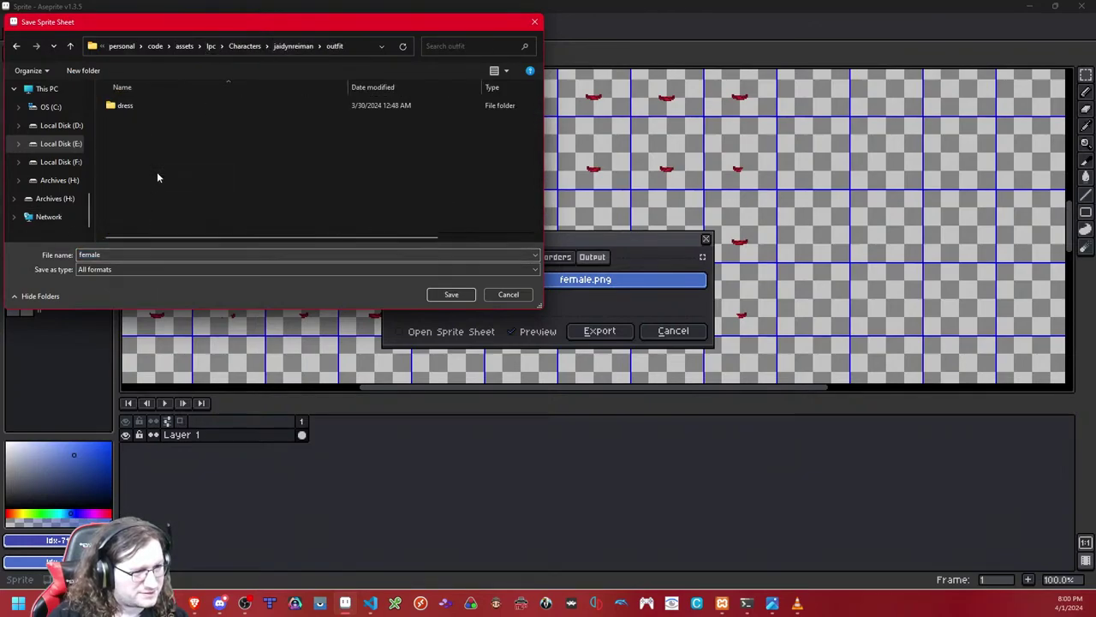
Step: Create a folder named waist inside the outfit folder and open it
right_click(191, 140)
click(234, 300)
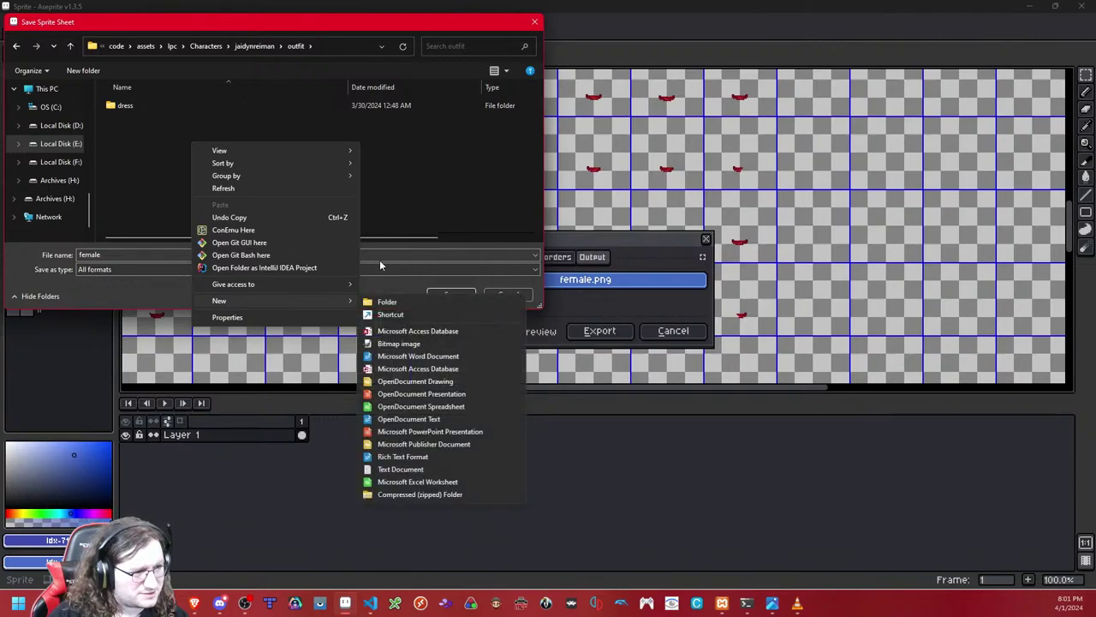
click(384, 303)
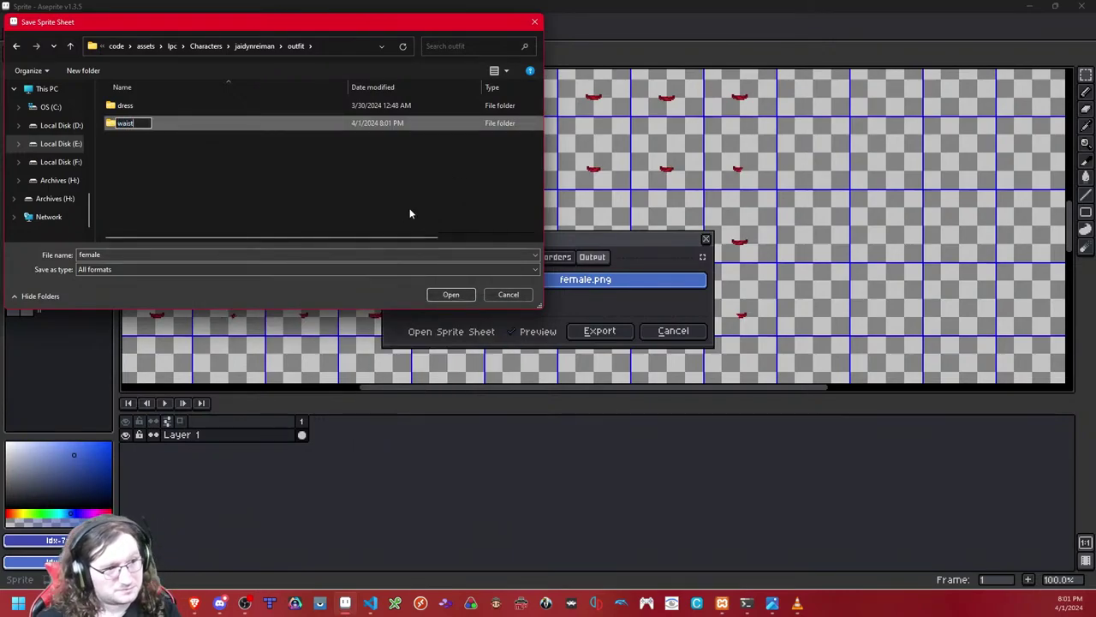
key(Return)
key(Return)
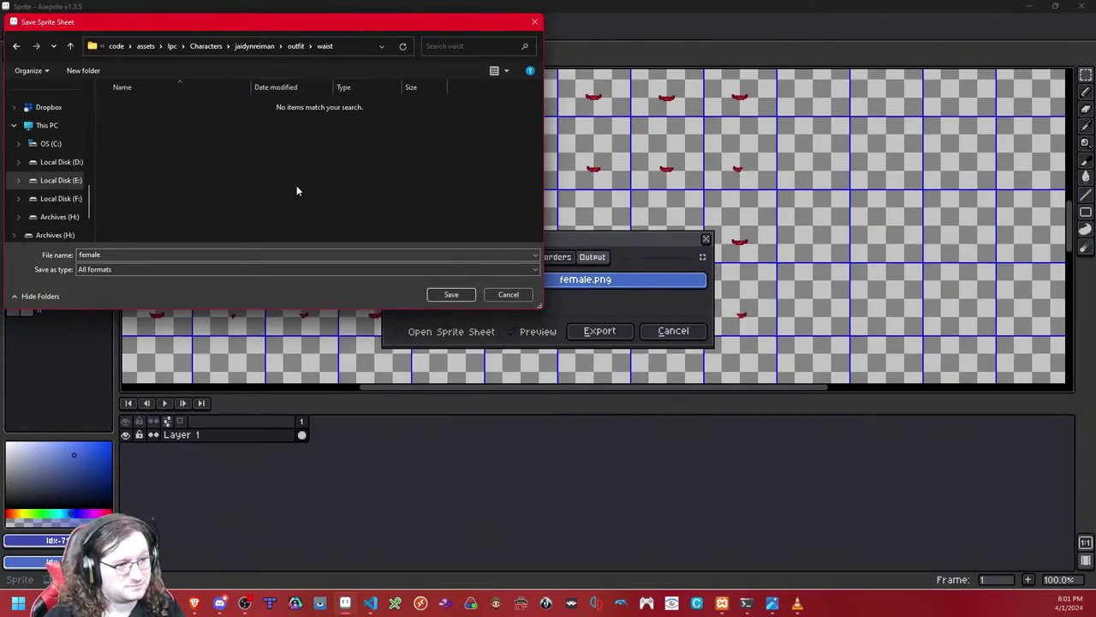
Step: Create a folder named obi inside the waist folder and open it
right_click(297, 185)
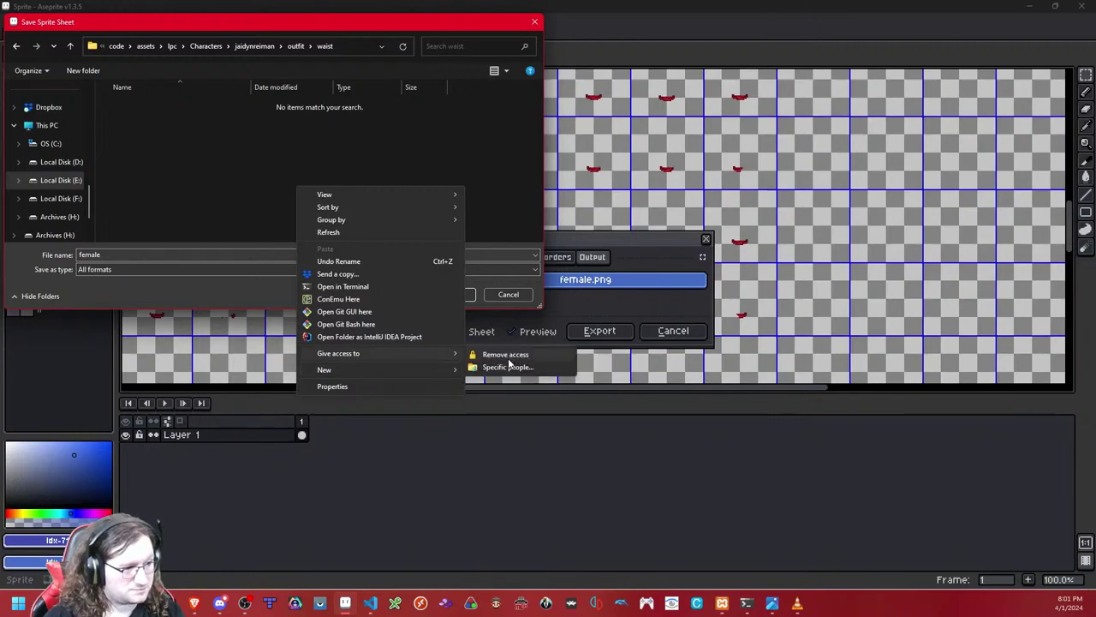
mouse_move(404, 369)
click(495, 370)
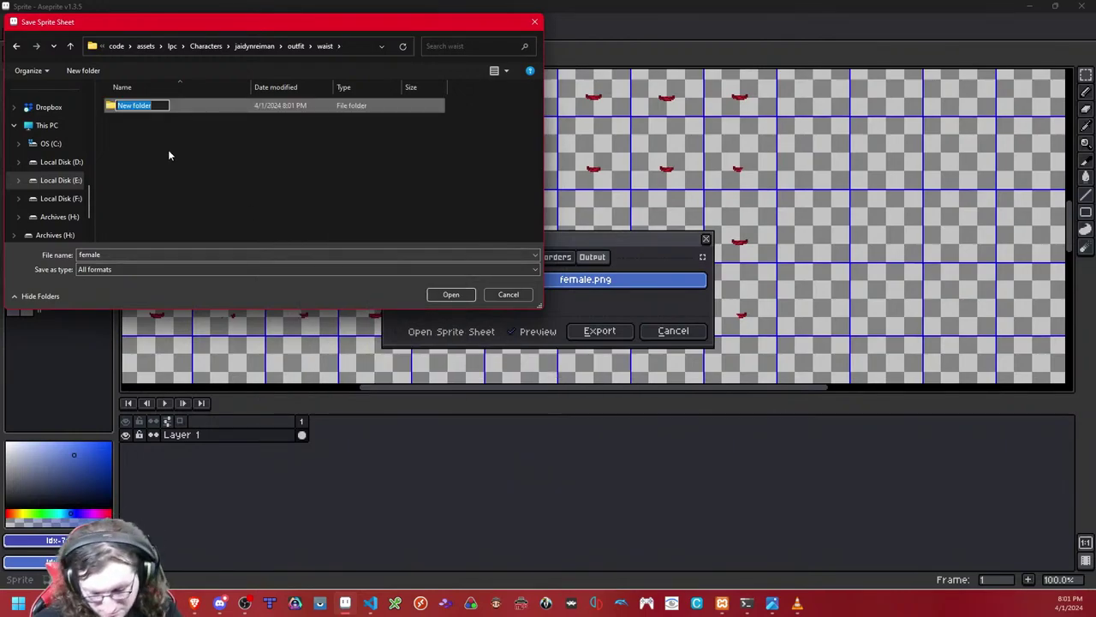
text(obi)
key(Return)
double_click(224, 104)
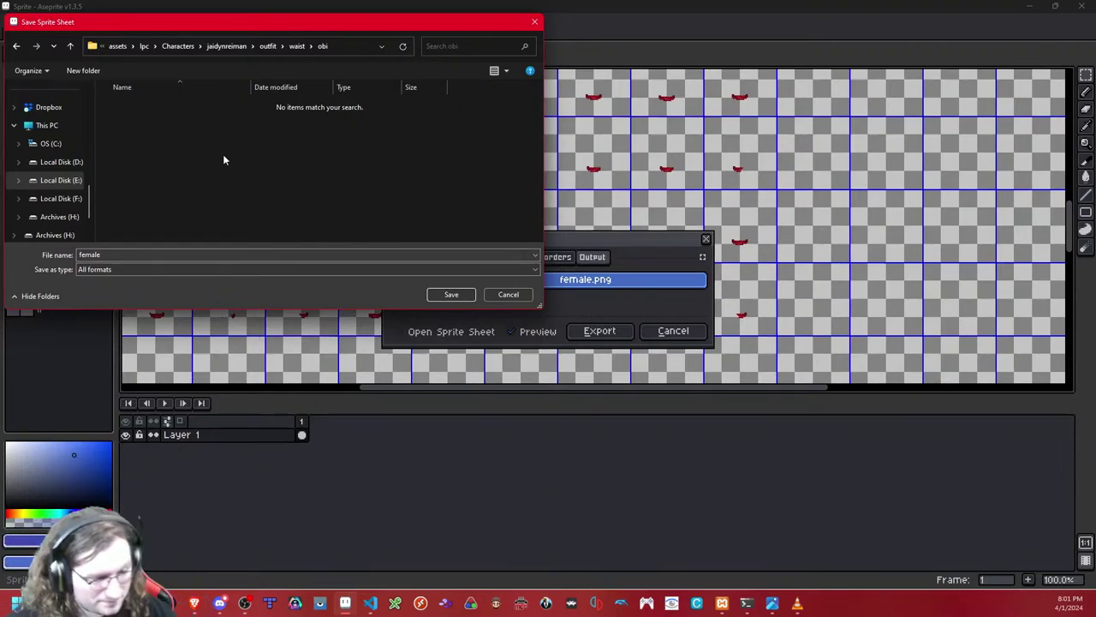
Step: Create a folder named universal inside the obi folder and open it
right_click(224, 159)
mouse_move(381, 340)
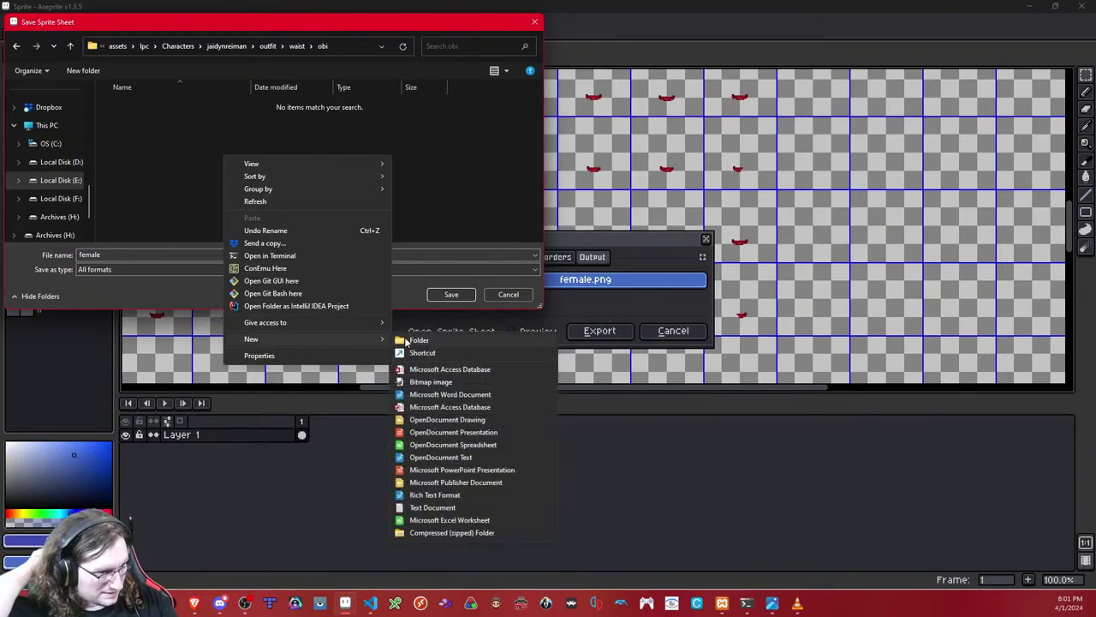
click(418, 340)
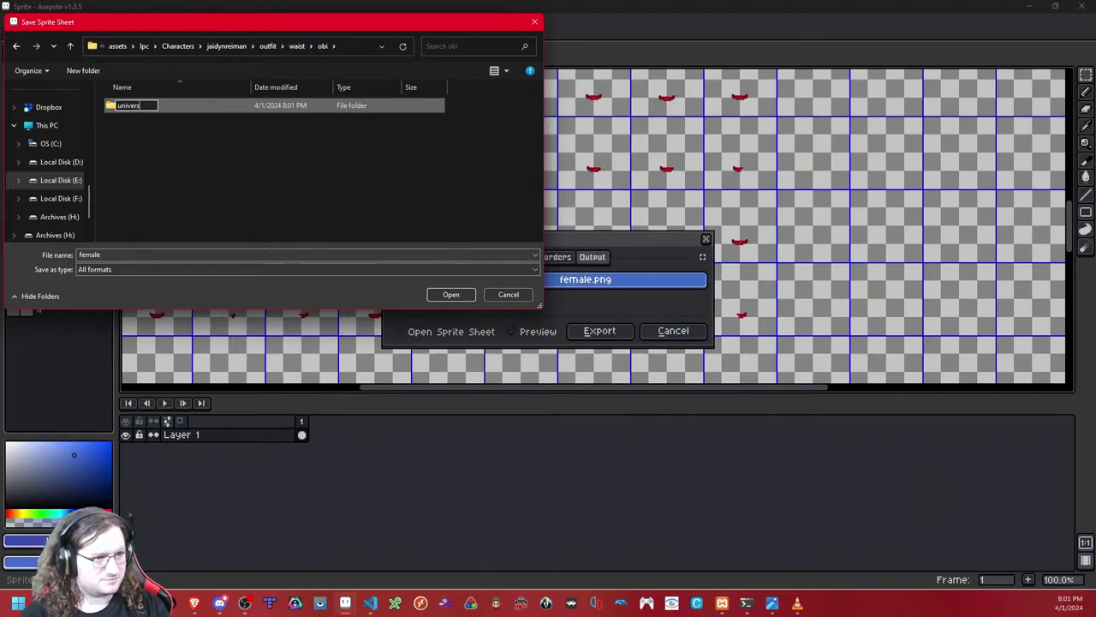
text(universal)
key(Return)
key(Return)
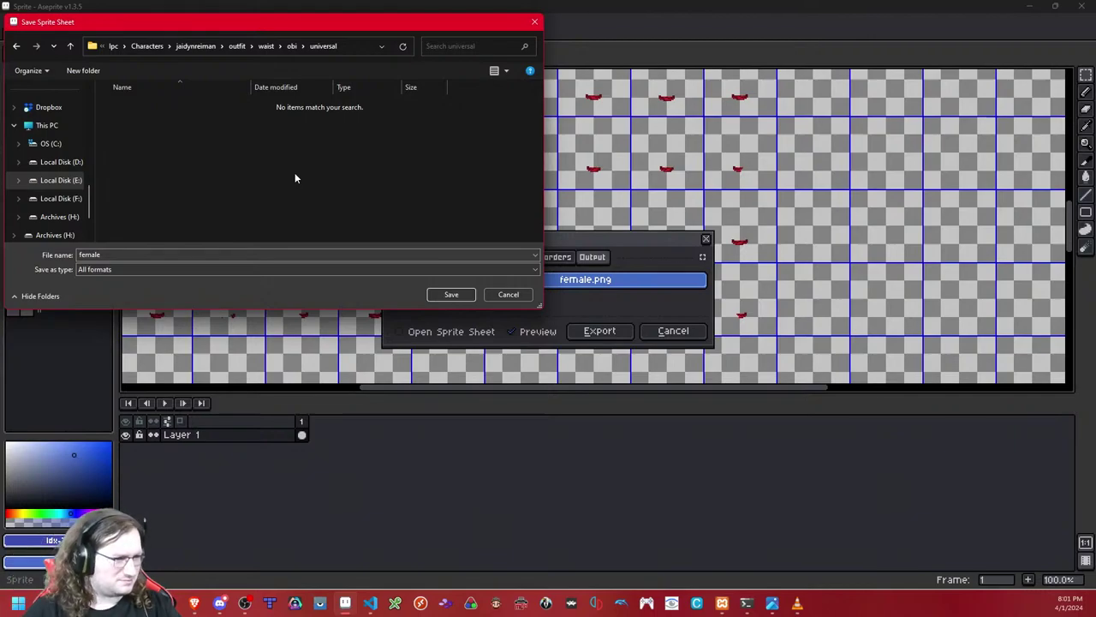
Step: Export the sprite sheet as female.png into the universal folder and save universal-animated.ase
click(454, 296)
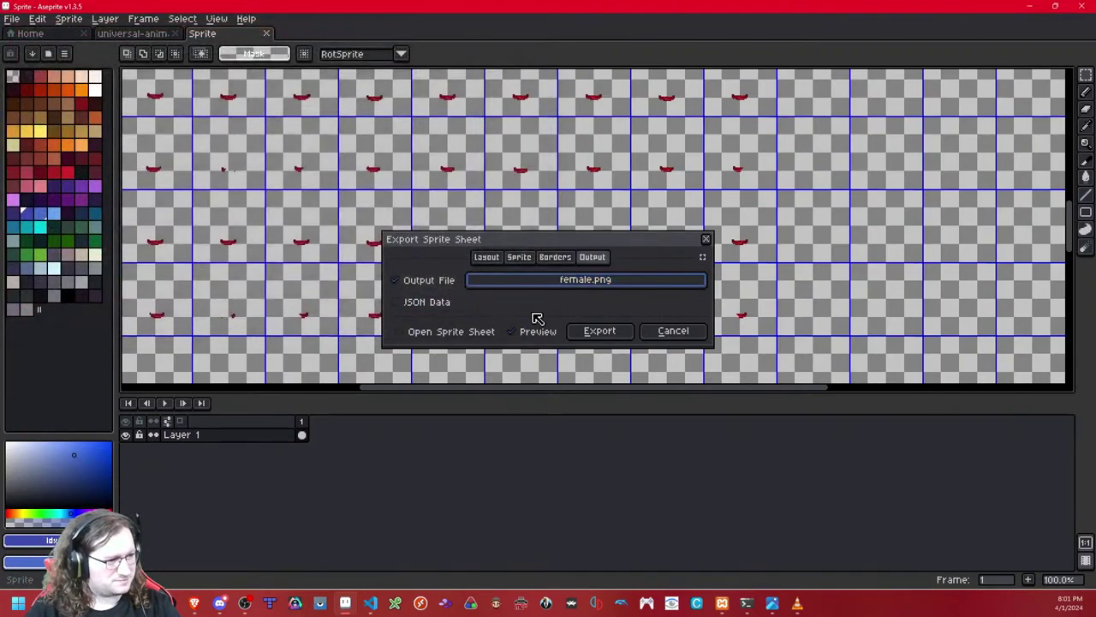
click(582, 331)
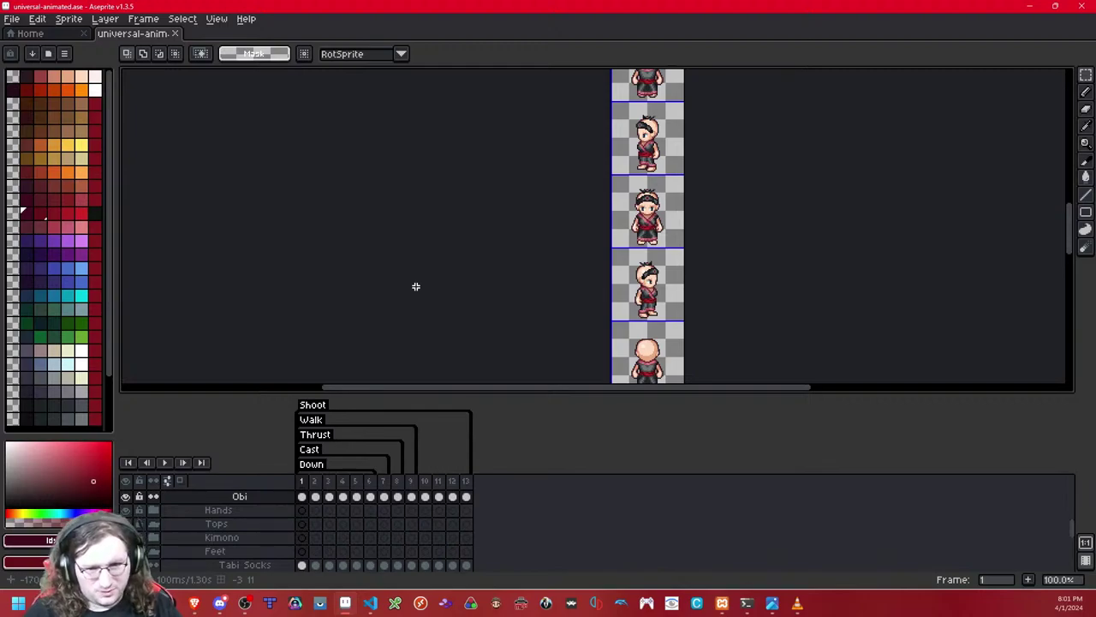
key(ctrl+s)
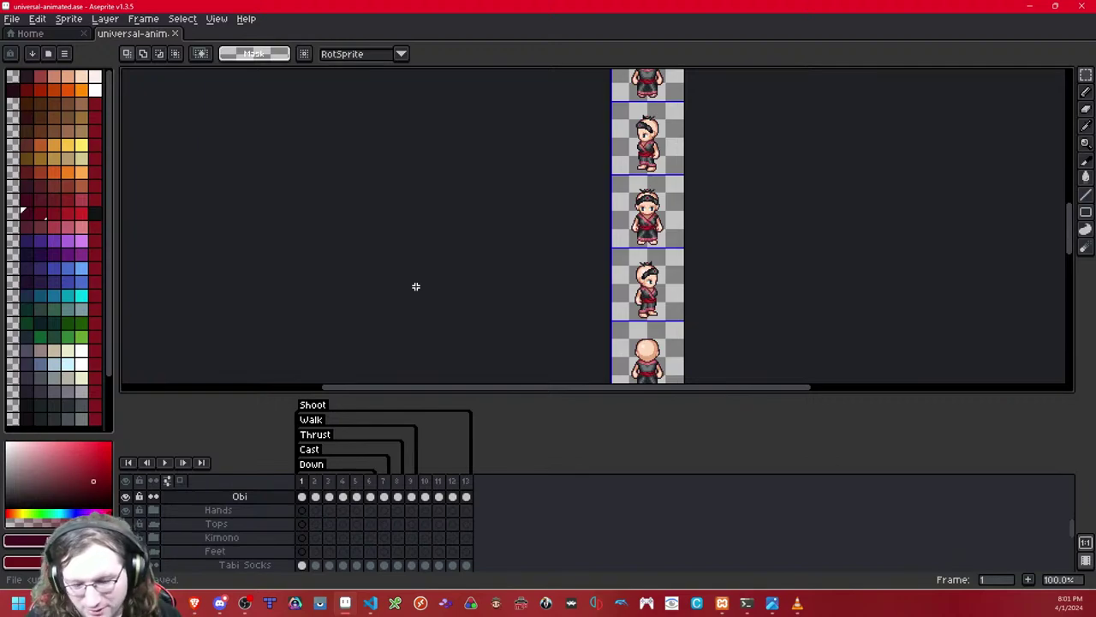
Step: Examine the red obi on the lower character rows across the animation frames, up close on the left-facing figure
scroll(277, 538, up, 4)
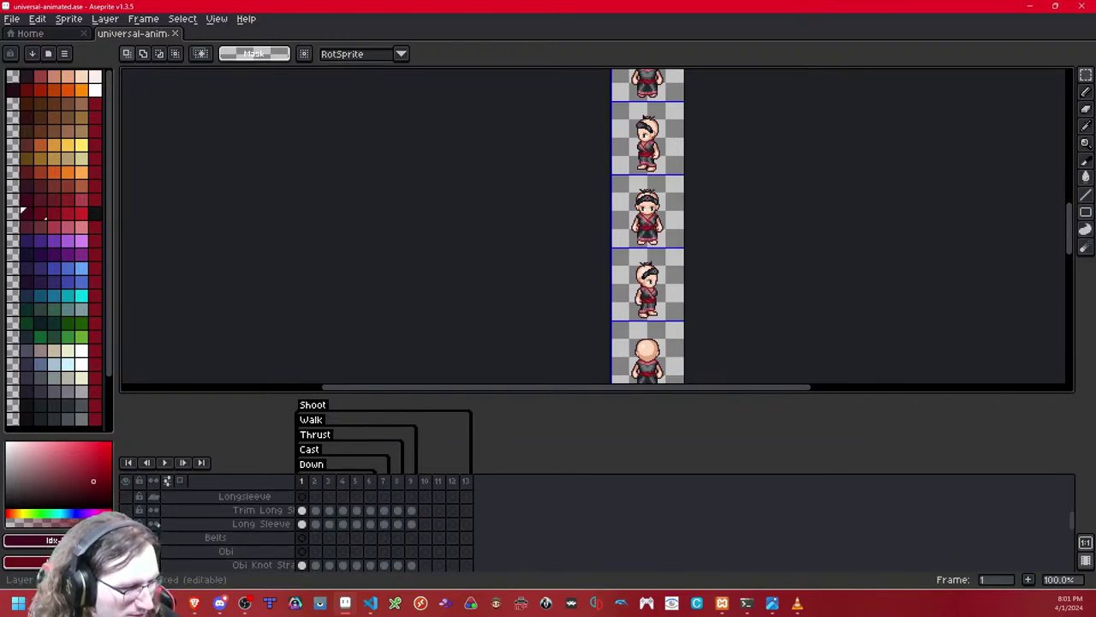
drag(715, 236, 684, 138)
key(Right)
key(Right)
key(Left)
key(Left)
key(Left)
key(Right)
drag(714, 376, 695, 198)
drag(695, 253, 678, 207)
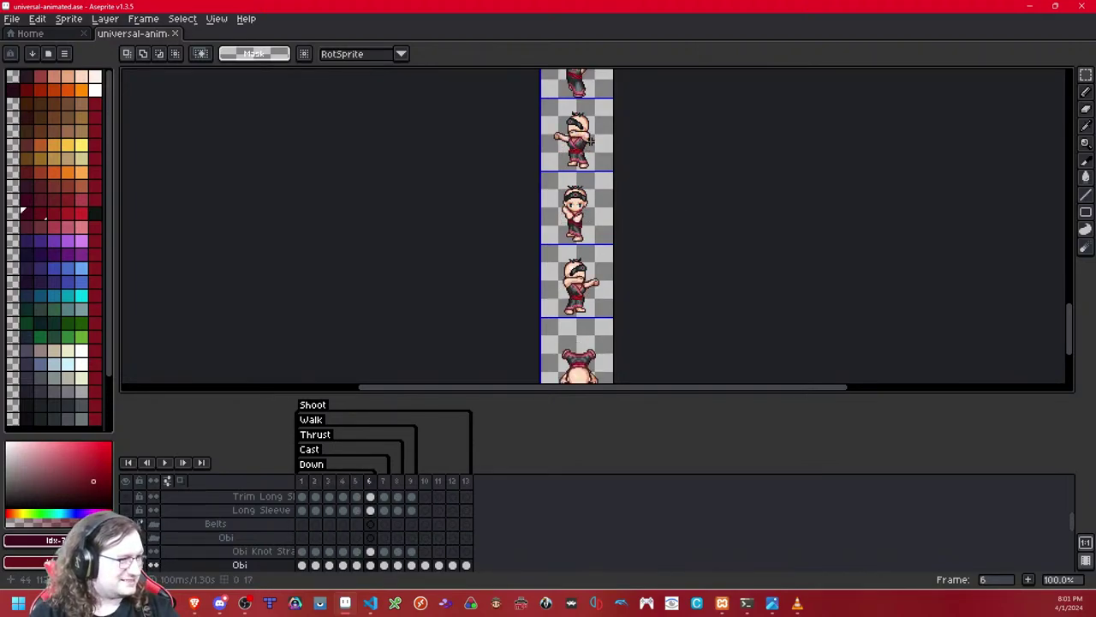
scroll(590, 144, up, 5)
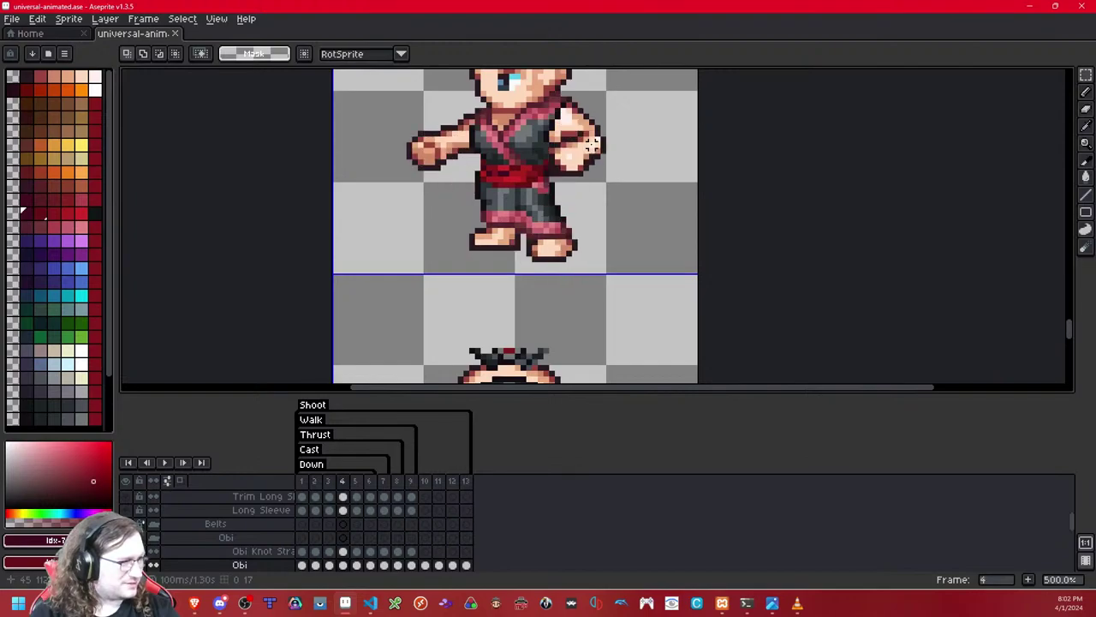
scroll(589, 145, up, 2)
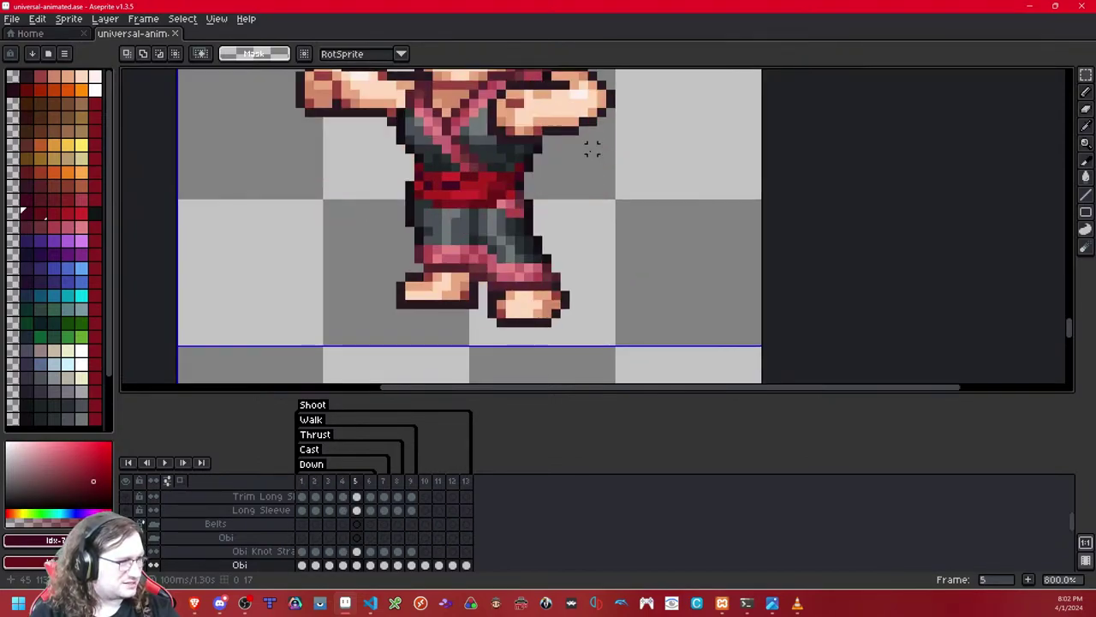
Step: Compare frames 3 and 4 of the left-facing figure while toggling the Clothes and Belts groups off and on
scroll(191, 557, up, 8)
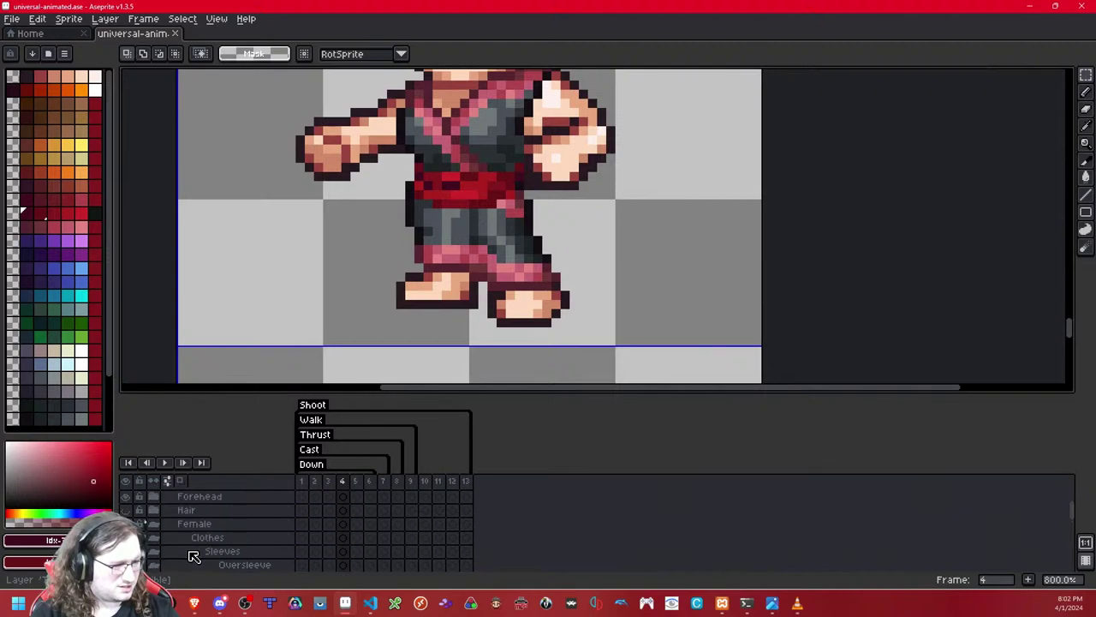
scroll(152, 539, down, 1)
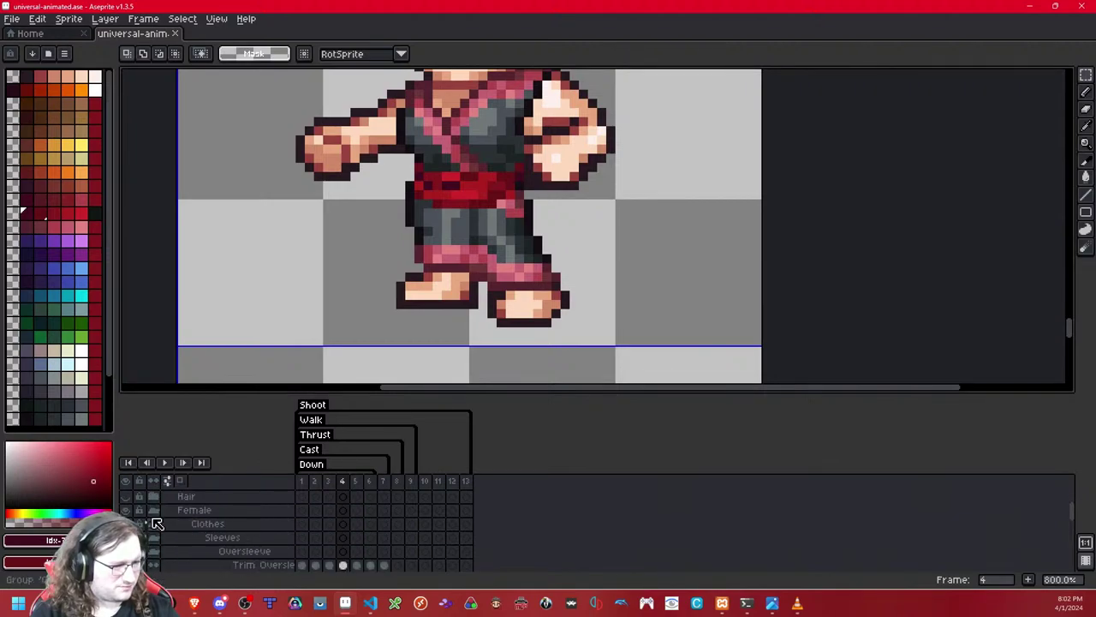
click(126, 524)
click(125, 524)
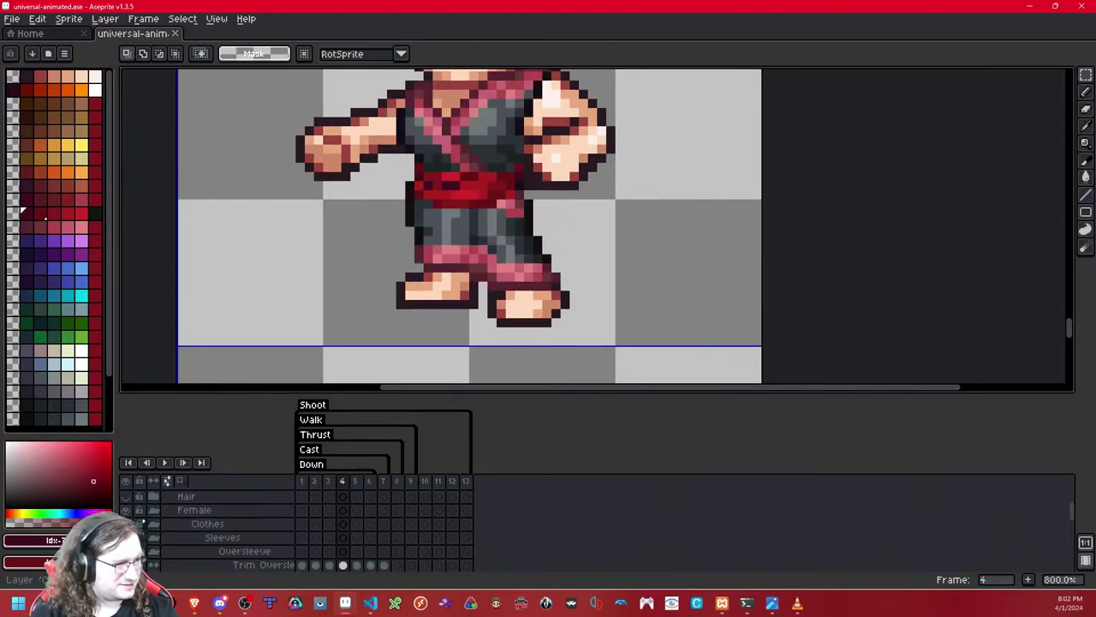
key(Left)
key(Right)
key(Left)
click(126, 523)
click(126, 523)
key(Right)
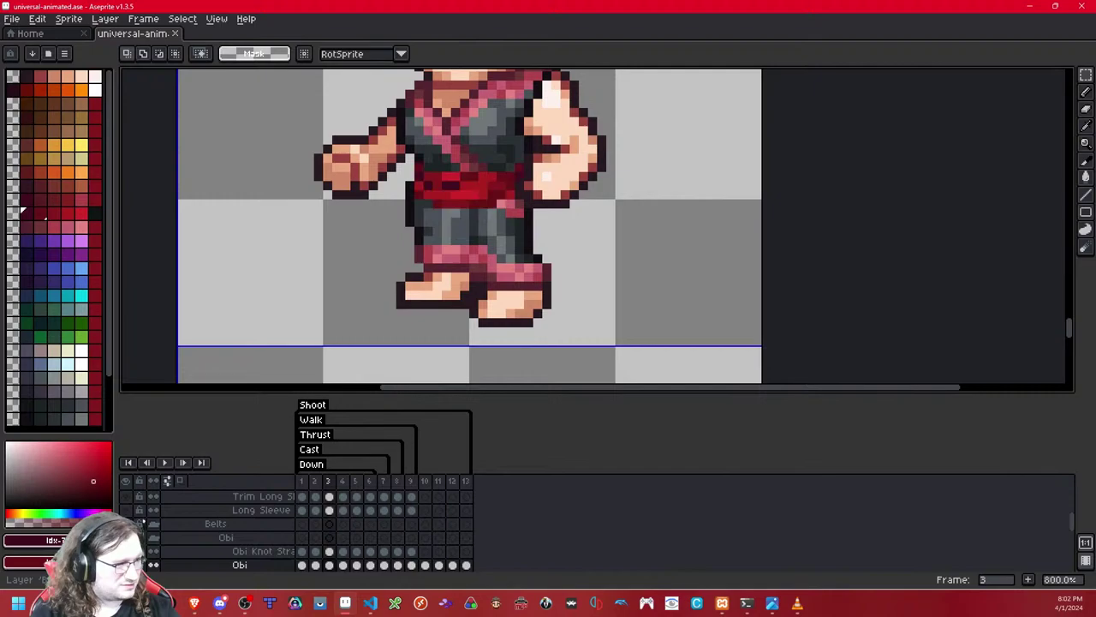
key(Left)
Step: Toggle the Kimono group's visibility off and on to check the clothing under the obi in frames 3 and 4
scroll(143, 521, down, 4)
click(126, 500)
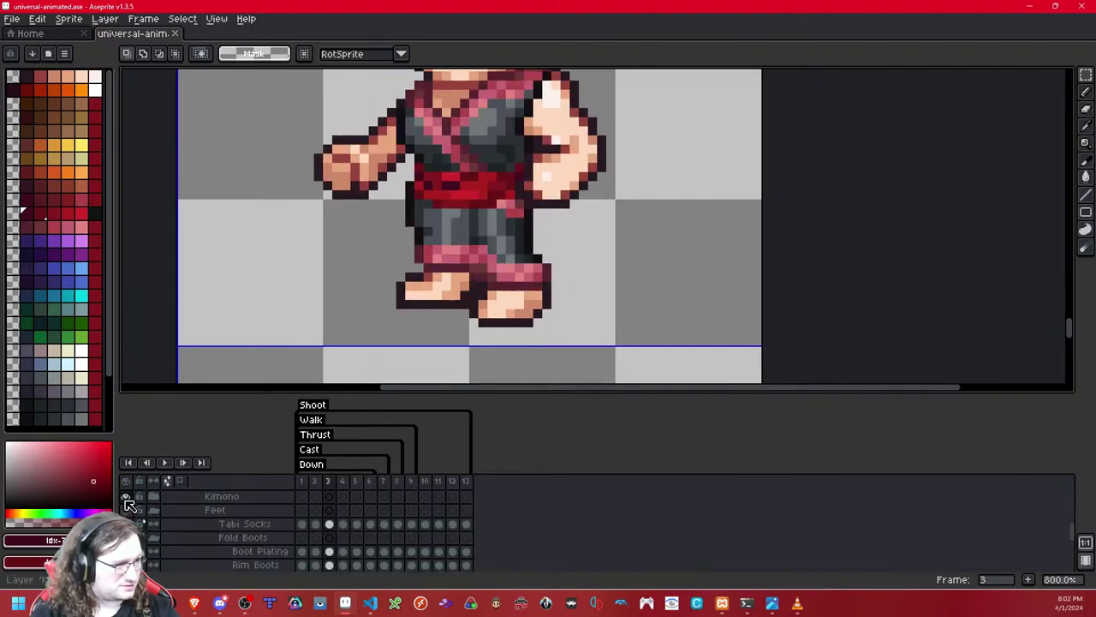
key(Right)
click(126, 501)
click(126, 500)
click(126, 500)
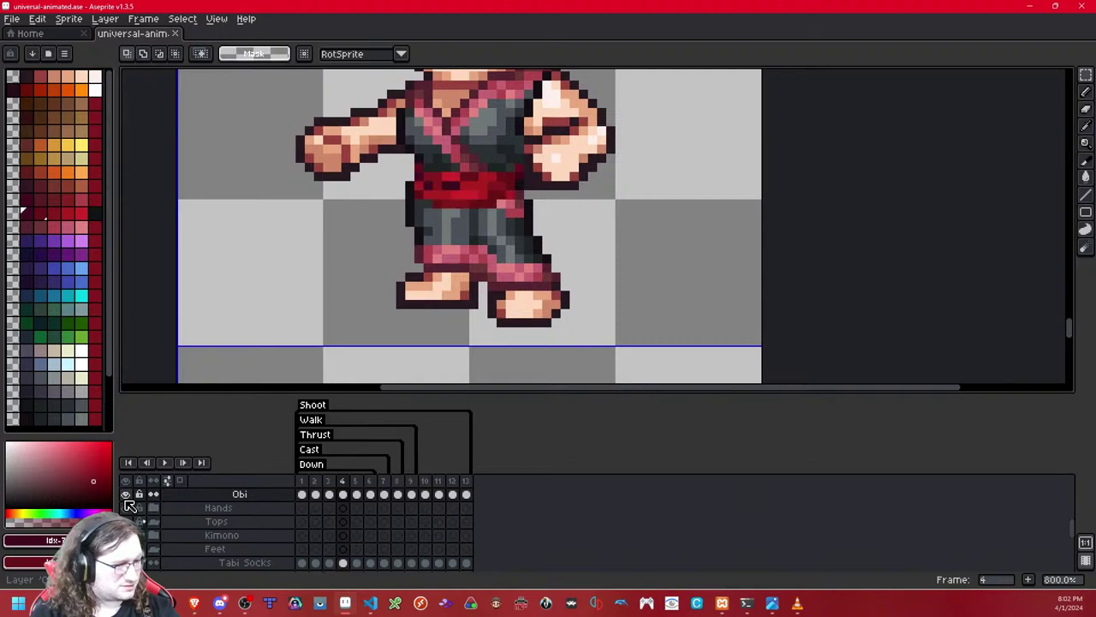
Step: Select the Kimono group and compare its shape between neighbouring frames, hiding and showing it once
scroll(128, 503, down, 1)
click(221, 523)
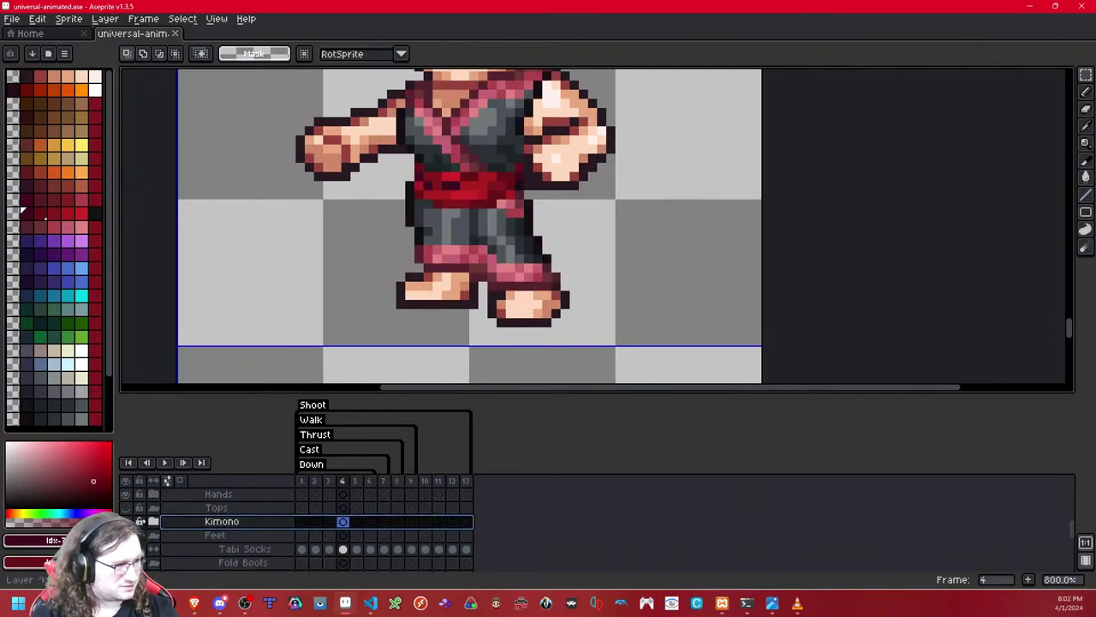
key(Left)
key(Right)
key(Right)
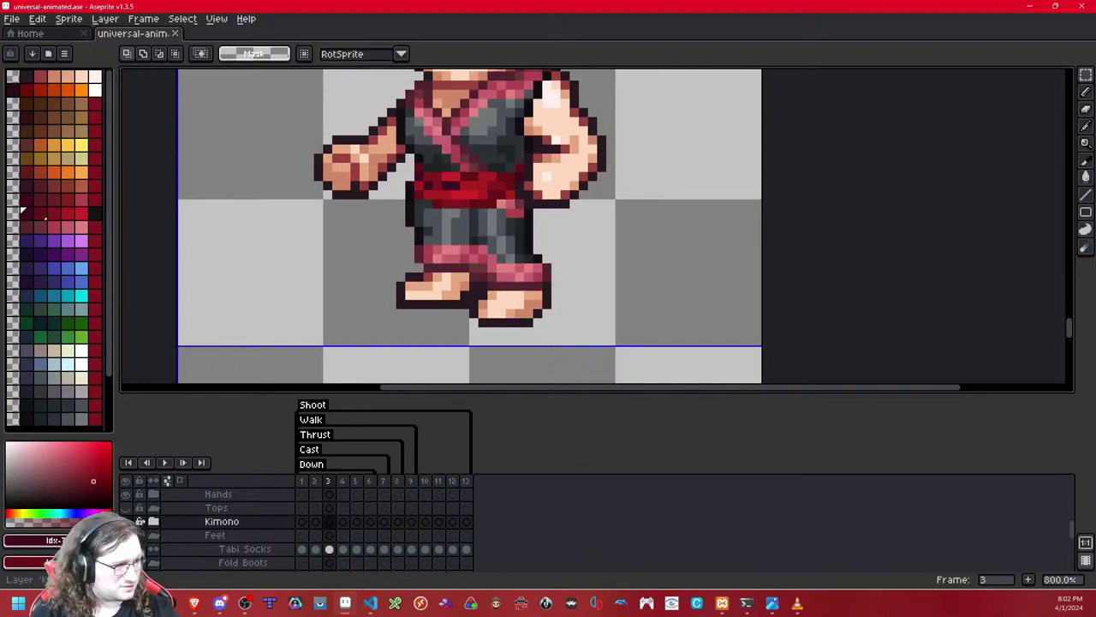
key(Left)
key(Left)
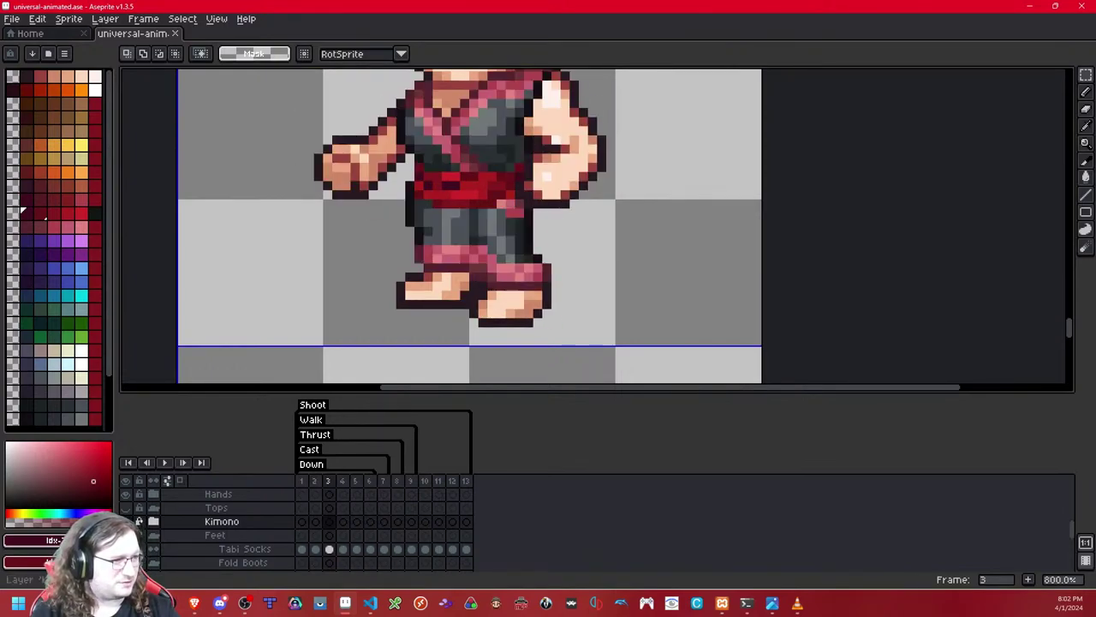
key(Right)
click(126, 521)
click(126, 521)
key(Right)
key(Left)
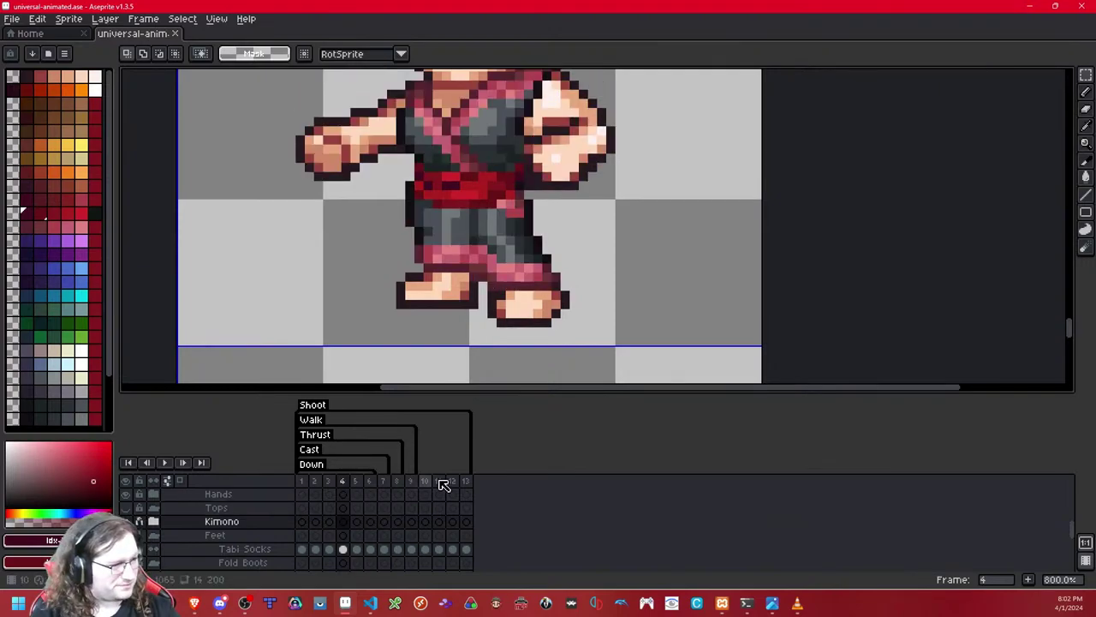
key(Left)
key(Left)
key(Left)
Step: Select the frame 1 cel of the obi knot layer and enable Snap to Grid
scroll(346, 506, up, 2)
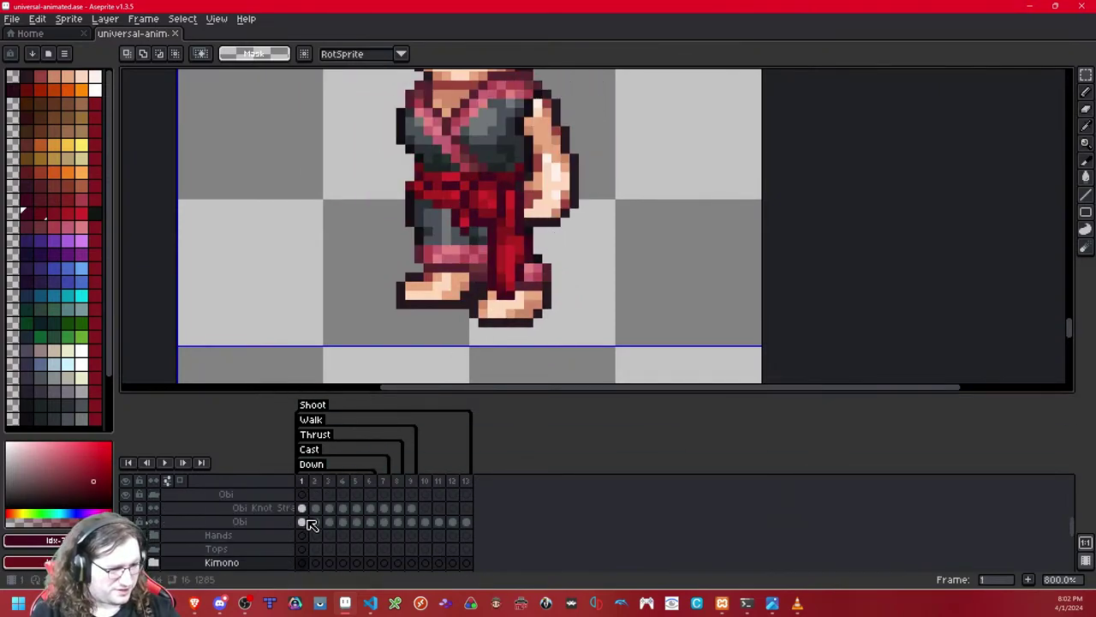
click(307, 522)
scroll(538, 190, down, 6)
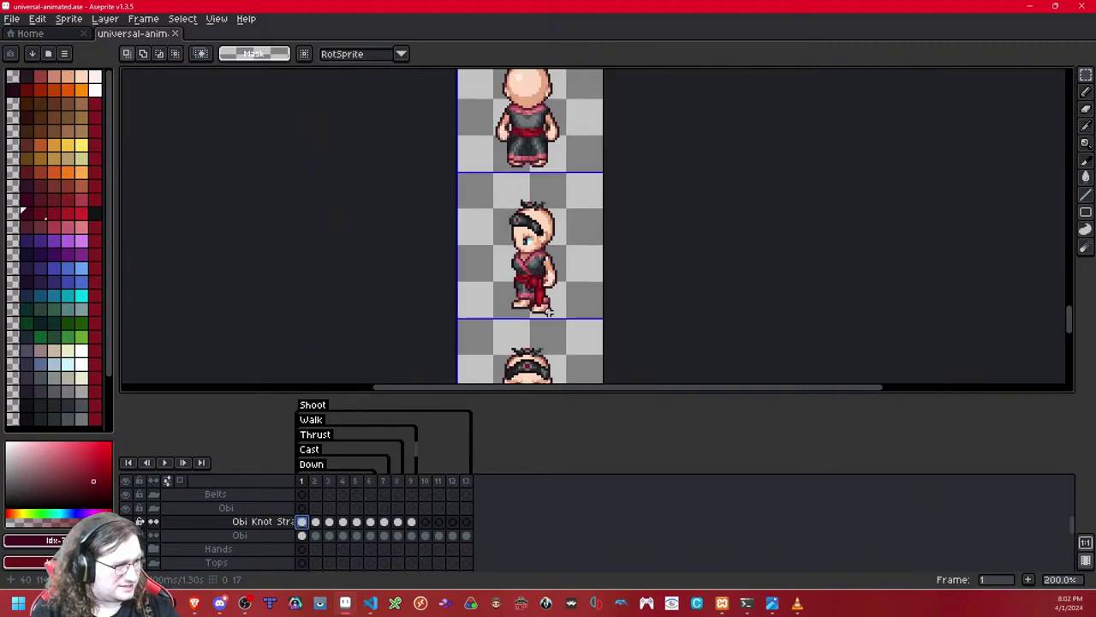
drag(538, 190, 539, 176)
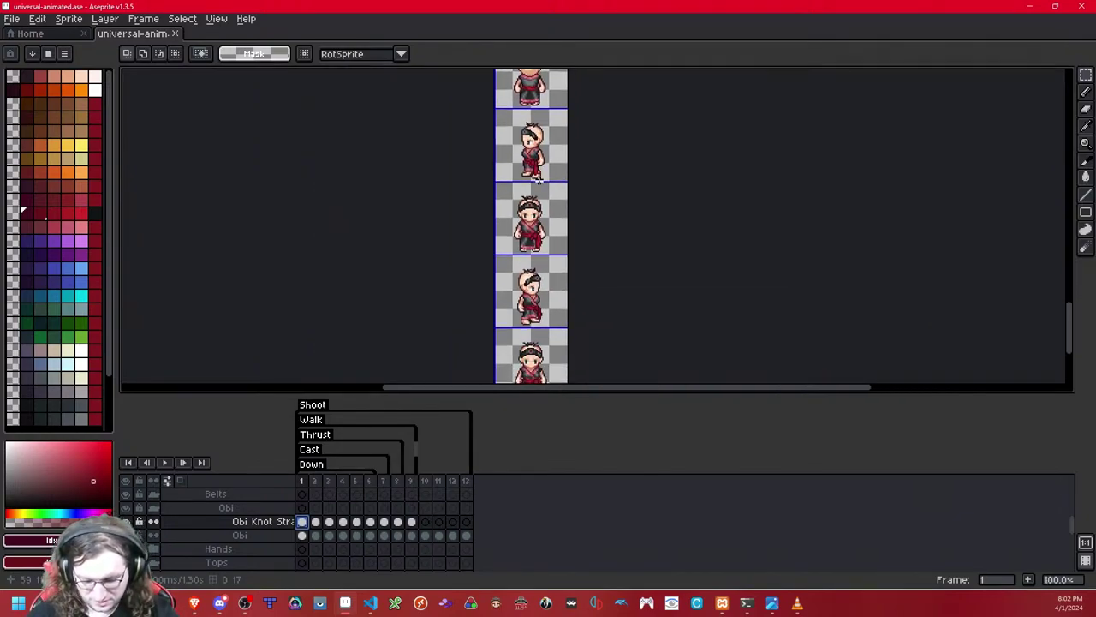
key(shift+s)
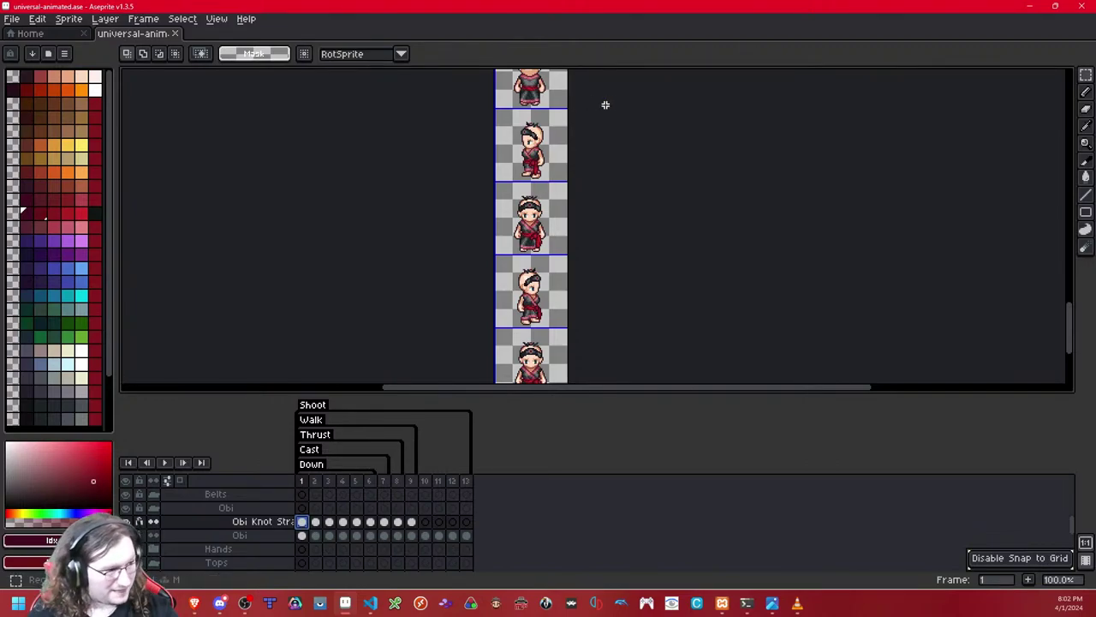
Step: Paste the obi knot from frame 1's side-facing and front-facing cells into the following frames of the obi knot layer
key(alt+n)
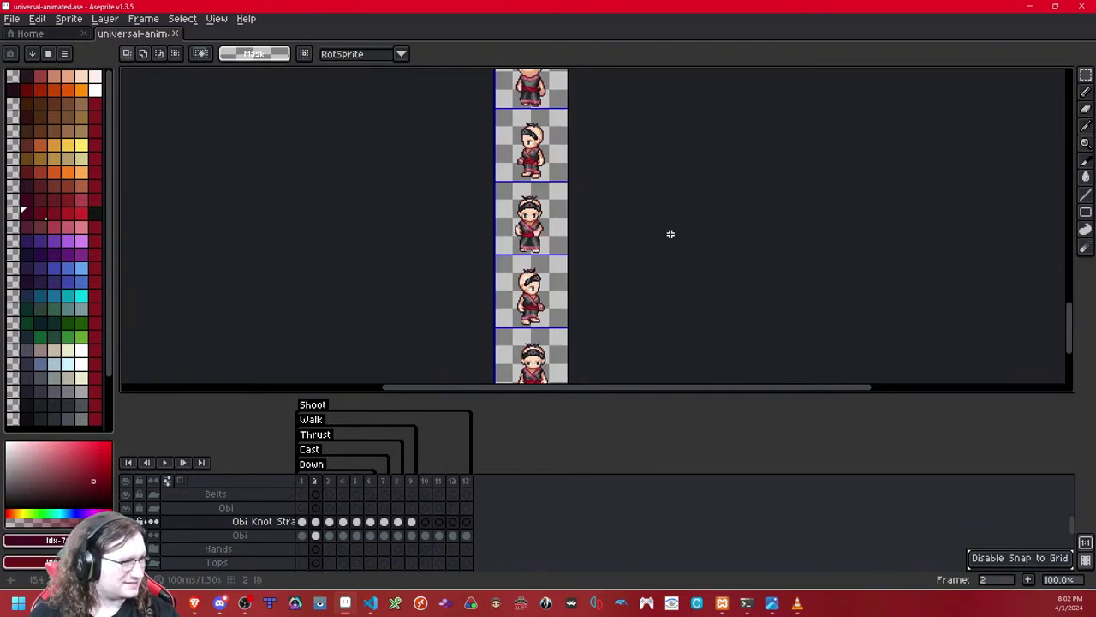
key(Right)
key(Right)
key(Right)
key(Right)
key(Right)
key(Right)
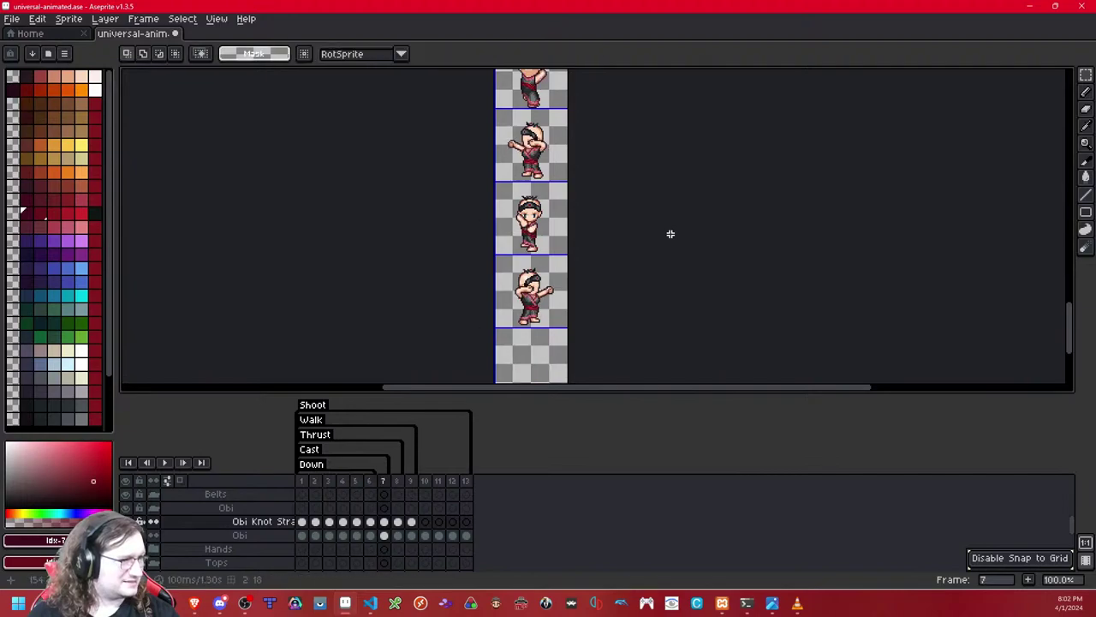
Step: Undo the last obi knot pastes back to frame 2 and return to the rectangular marquee
key(ctrl+z)
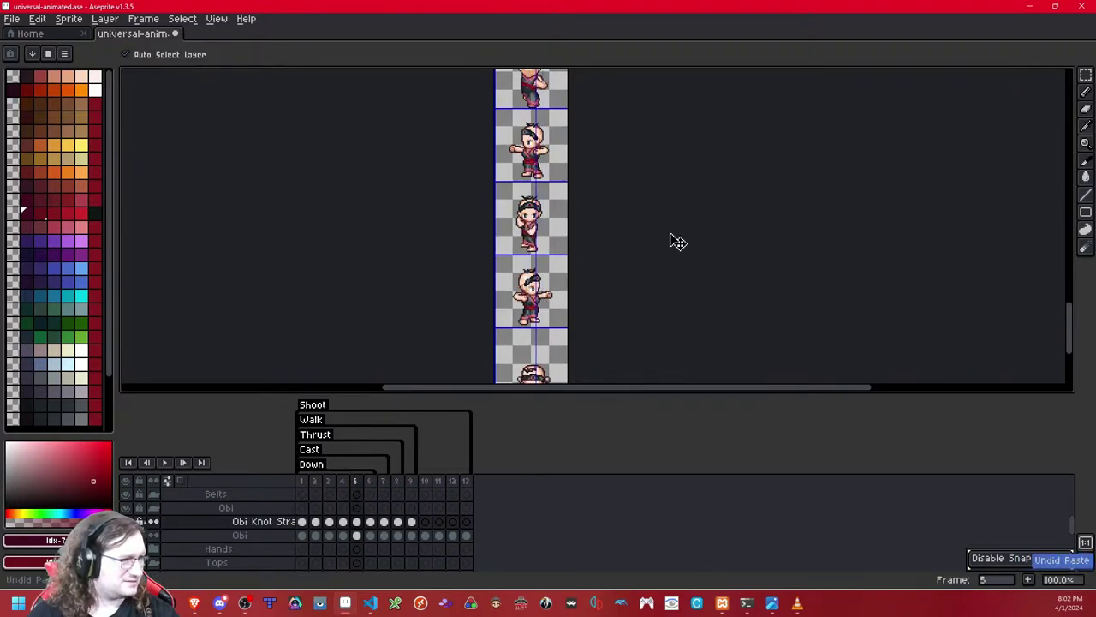
key(ctrl+z)
key(ctrl+y)
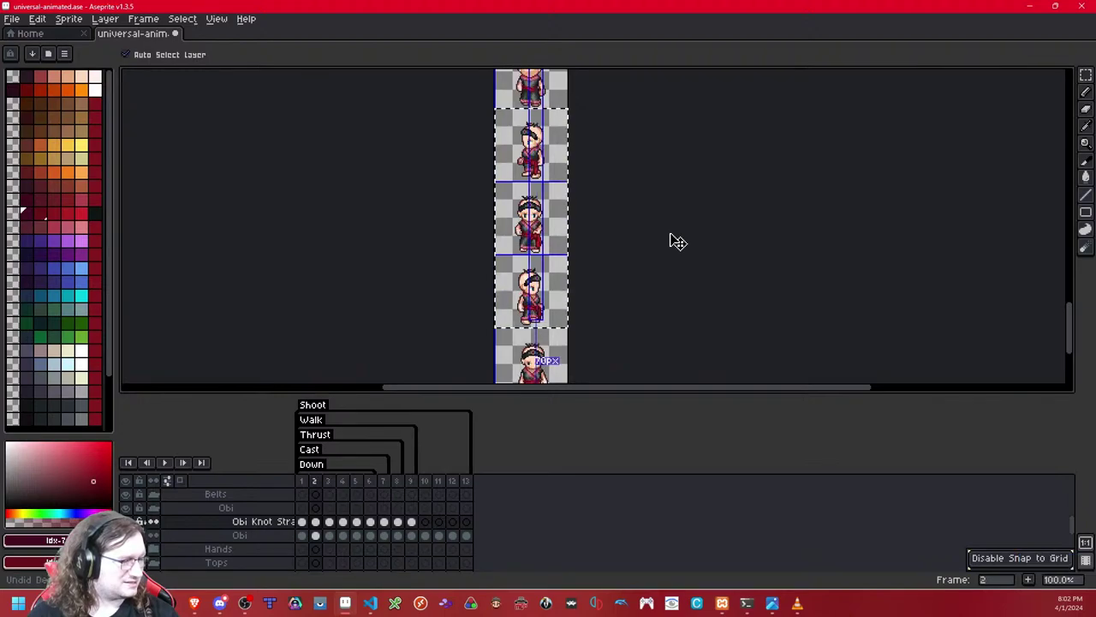
key(m)
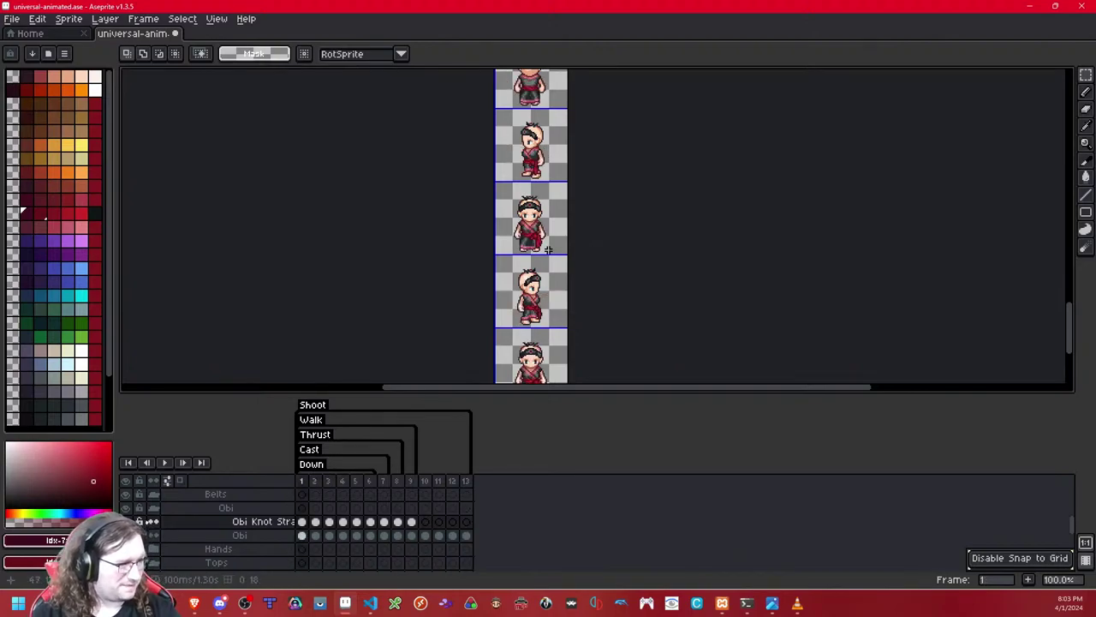
Step: Examine how the pasted obi knot sits on the front-facing figure in frames 1 to 3
scroll(553, 237, up, 1)
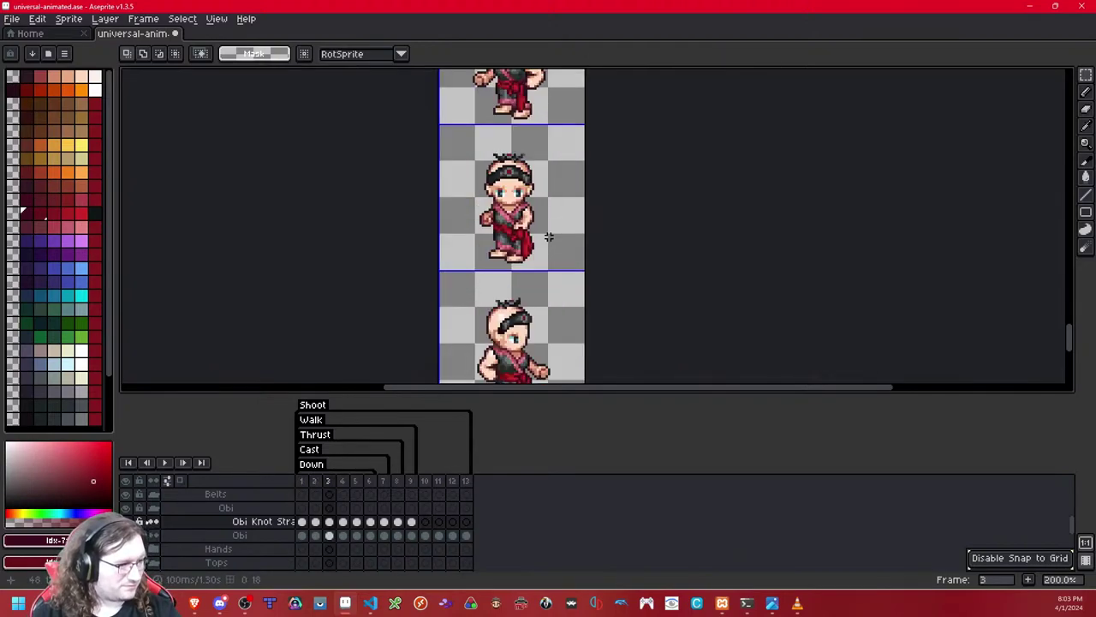
scroll(556, 267, down, 2)
scroll(556, 265, up, 2)
scroll(609, 269, down, 1)
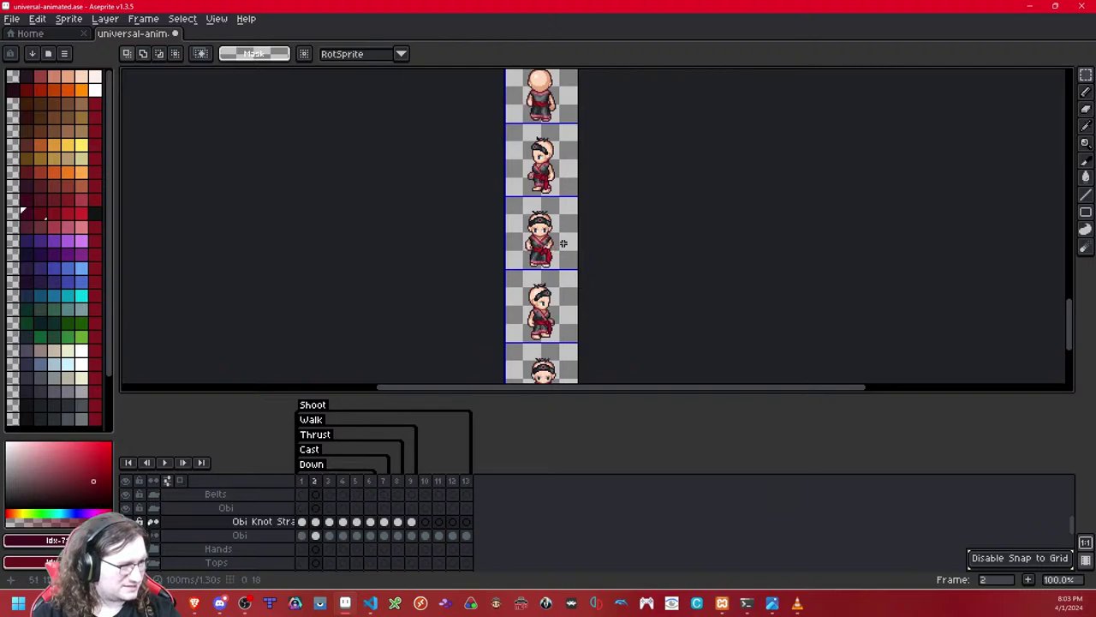
scroll(546, 241, up, 3)
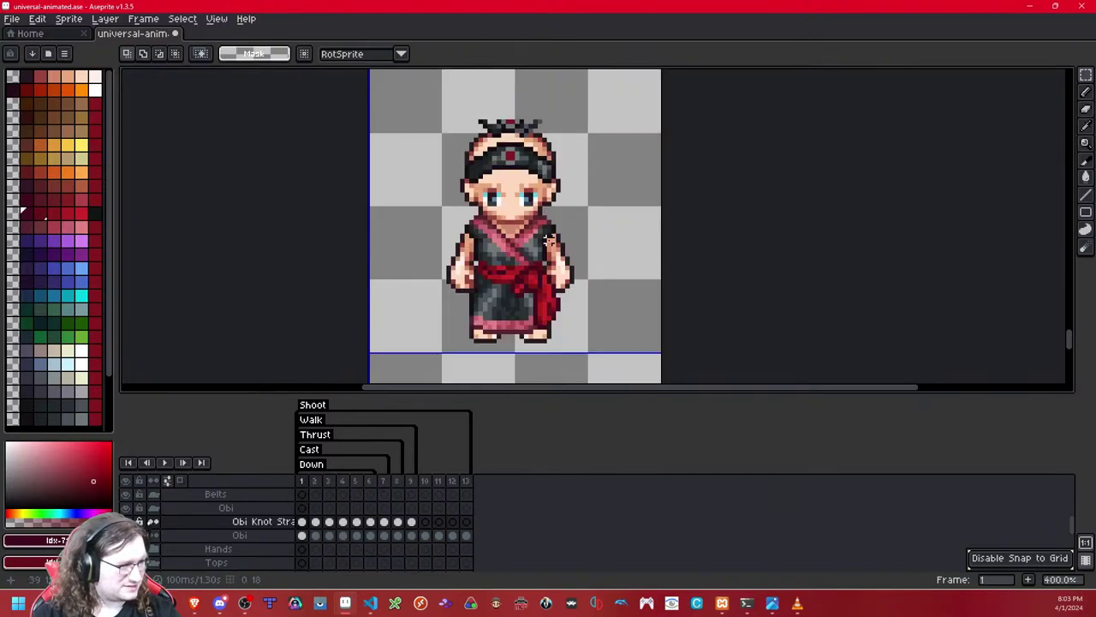
scroll(561, 295, up, 2)
drag(578, 334, 587, 197)
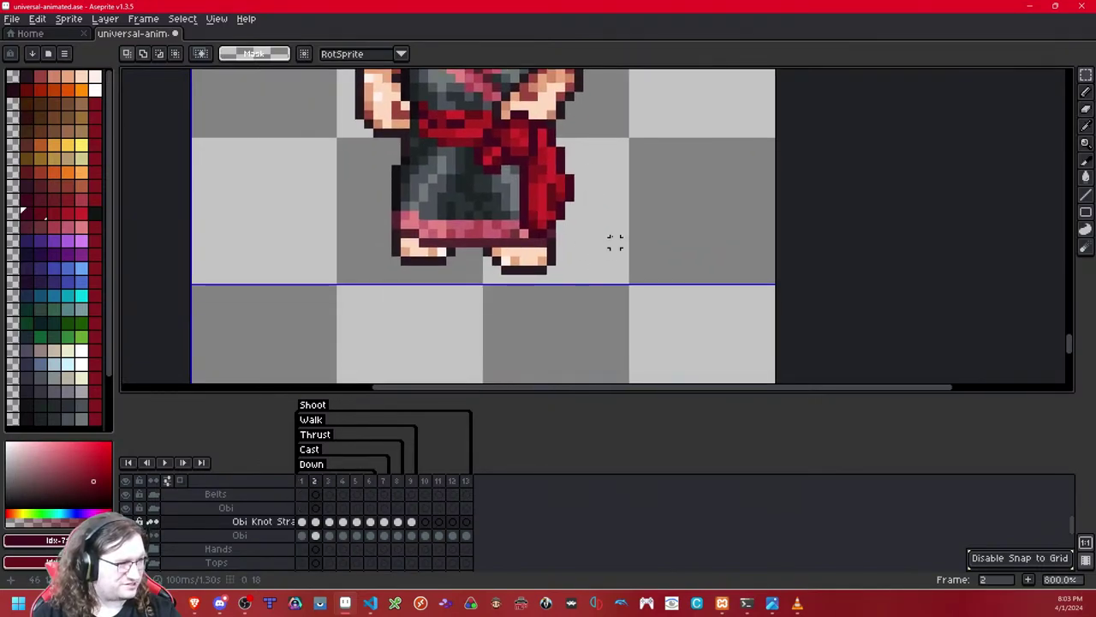
drag(615, 243, 602, 264)
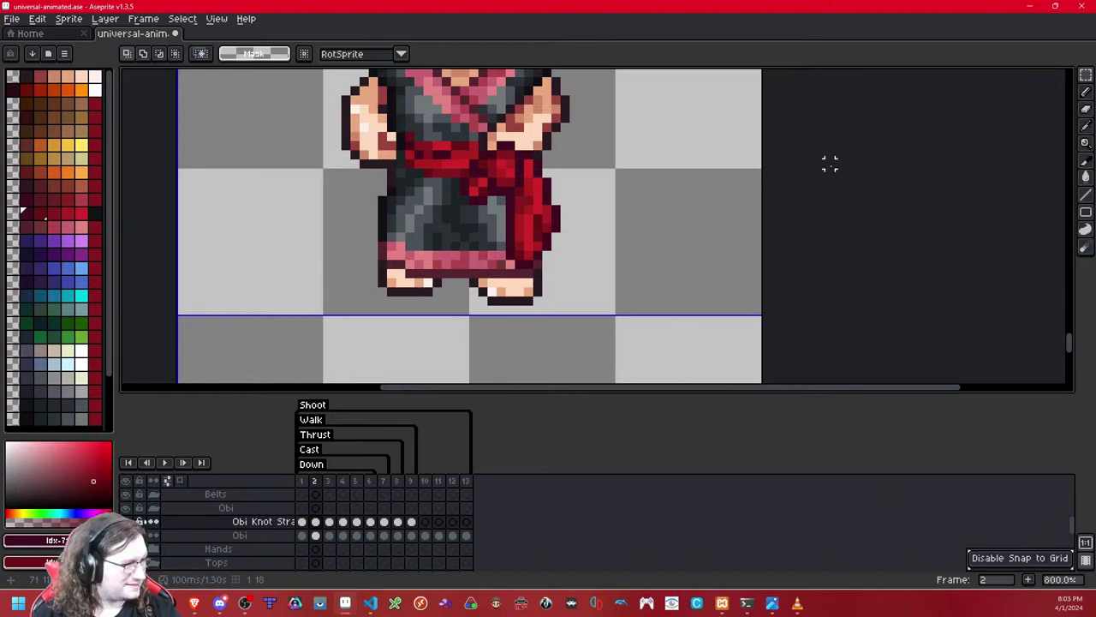
Step: Check the obi knot on the side-facing rows and compare its position on the front-facing figure between frames 2 and 3
scroll(830, 168, down, 5)
drag(775, 146, 746, 228)
drag(710, 109, 674, 190)
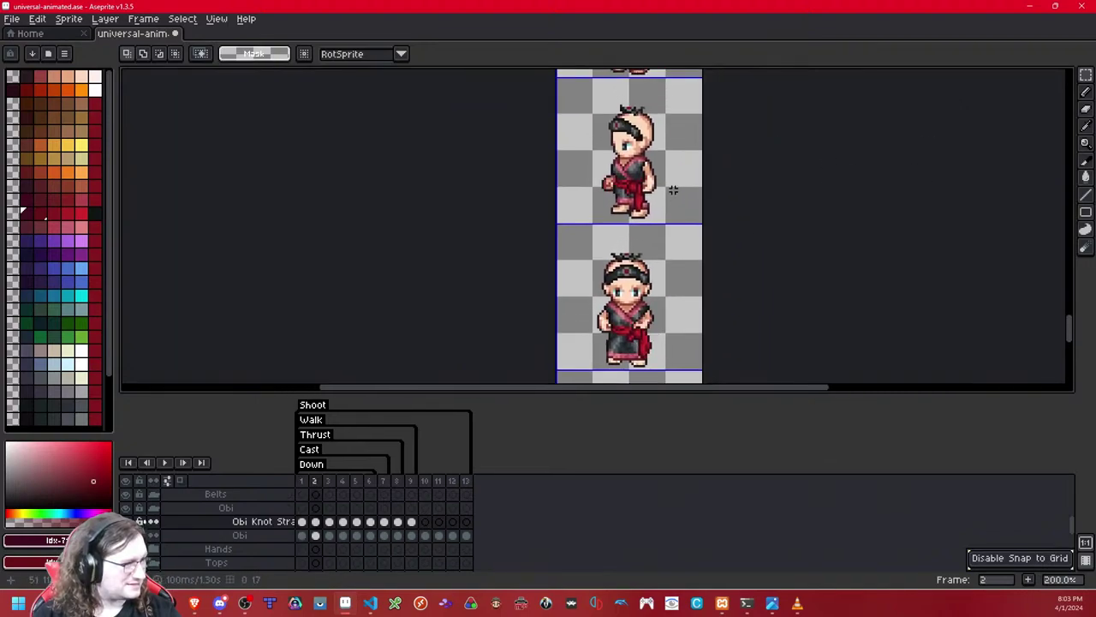
drag(676, 307, 666, 203)
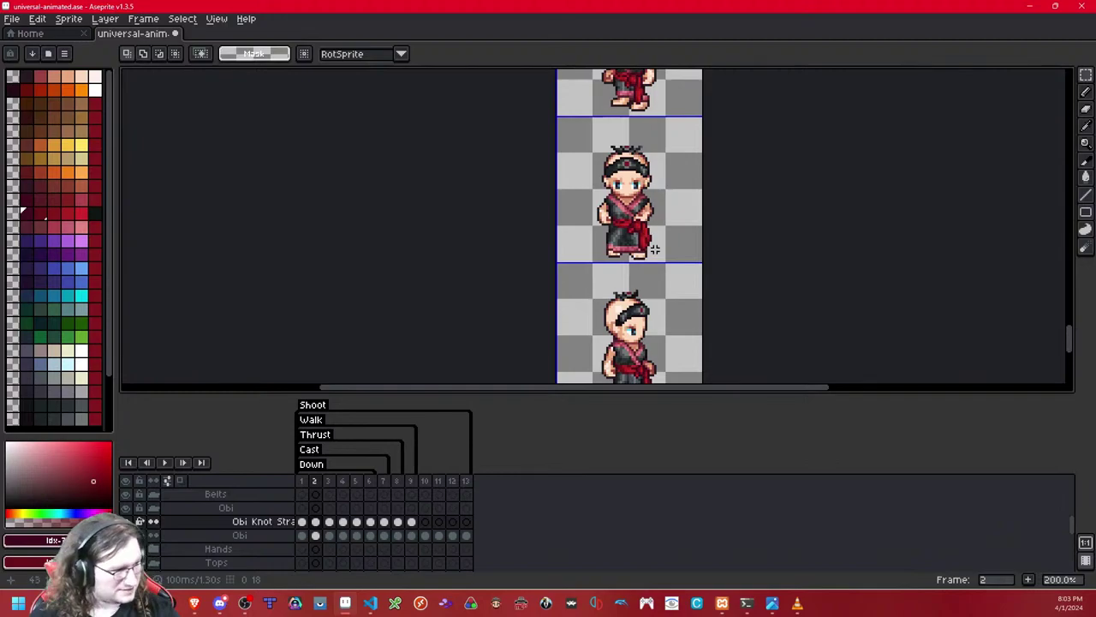
scroll(634, 248, up, 4)
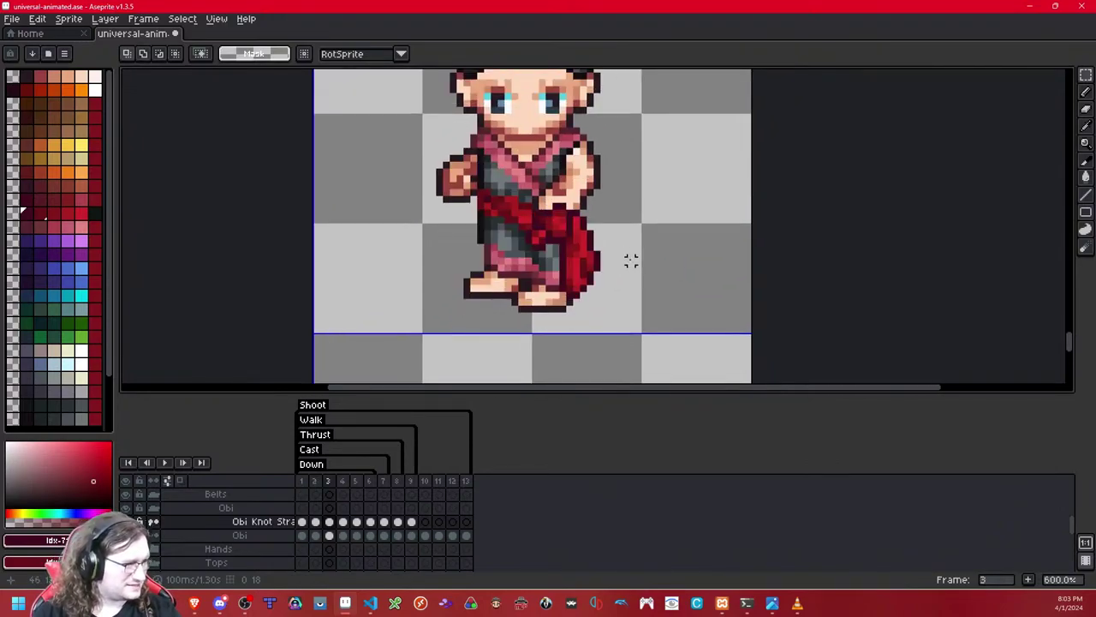
key(Right)
key(Left)
key(Right)
key(Left)
key(Left)
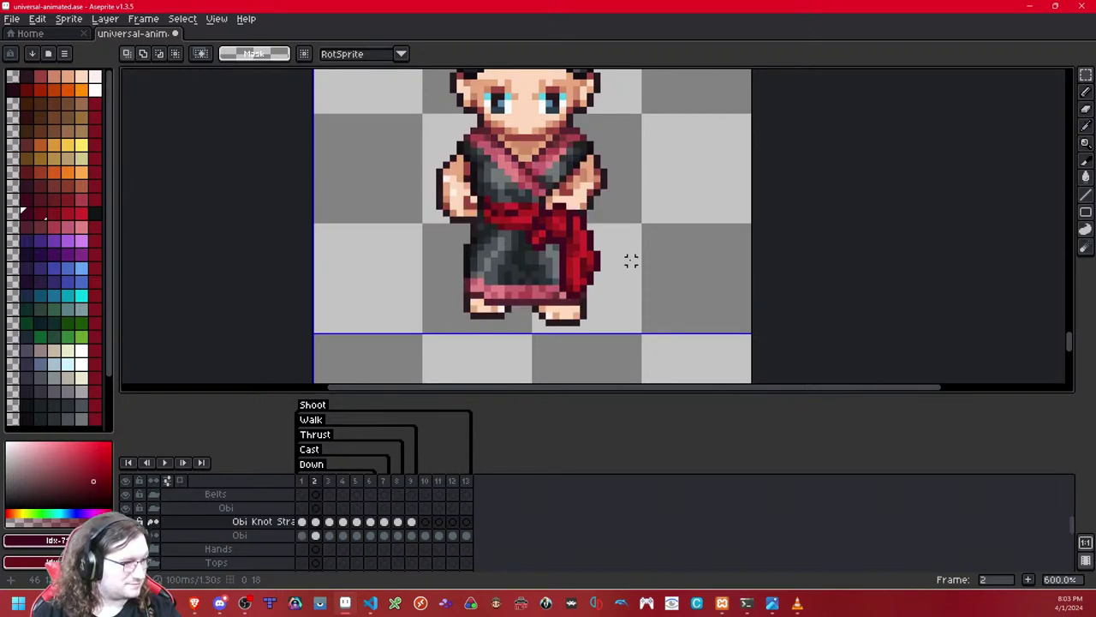
Step: Nudge the lower end of the obi knot one pixel left on the front-facing figure in frame 2
key(Right)
key(Left)
key(Right)
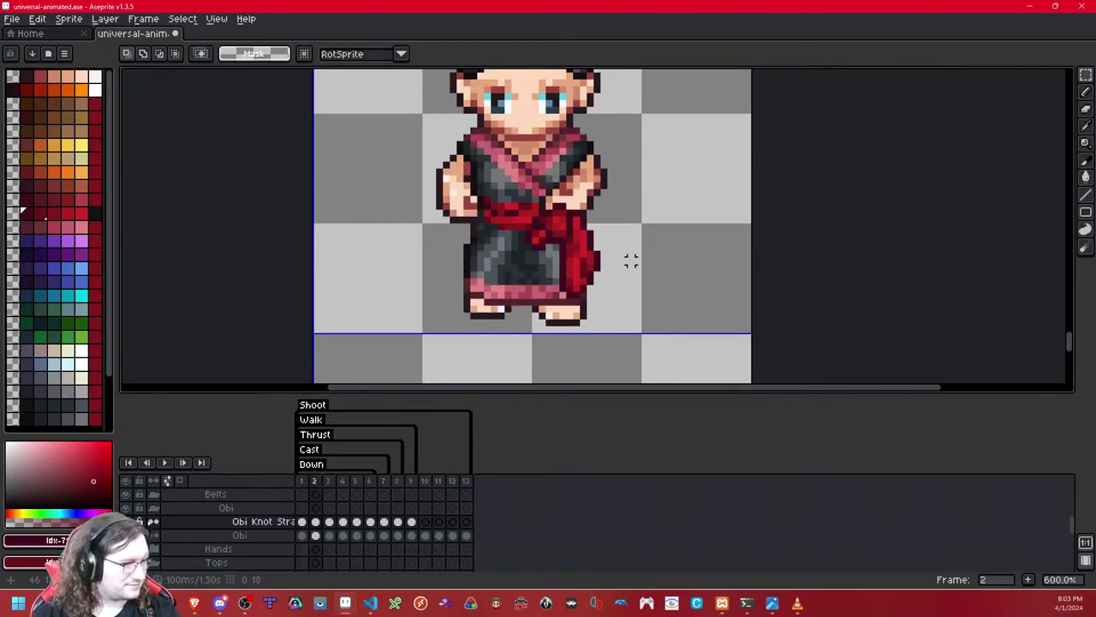
scroll(604, 300, up, 1)
drag(608, 304, 534, 238)
key(Left)
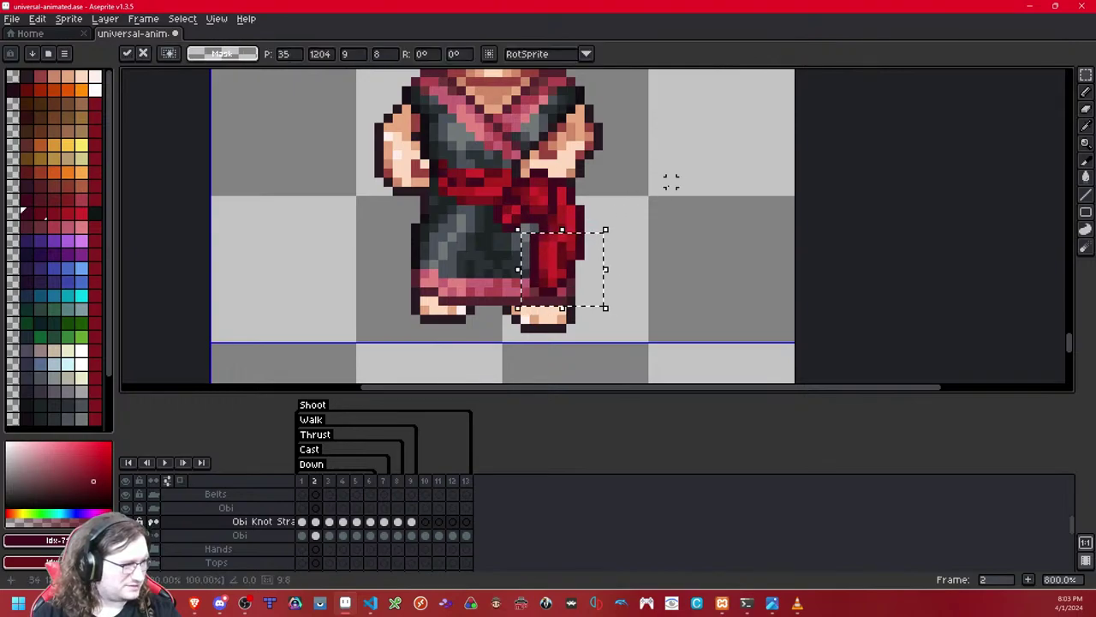
key(ctrl+d)
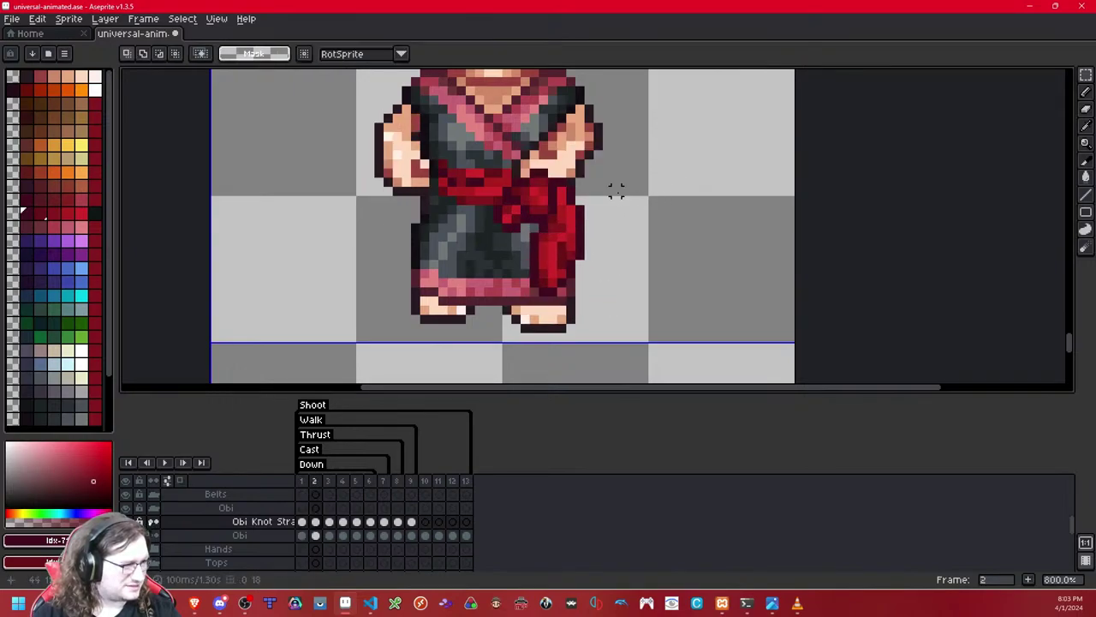
Step: Compare the front-facing obi knot between frames 2 and 3 and move frame 3's whole knot two pixels left
key(Right)
key(Left)
key(Right)
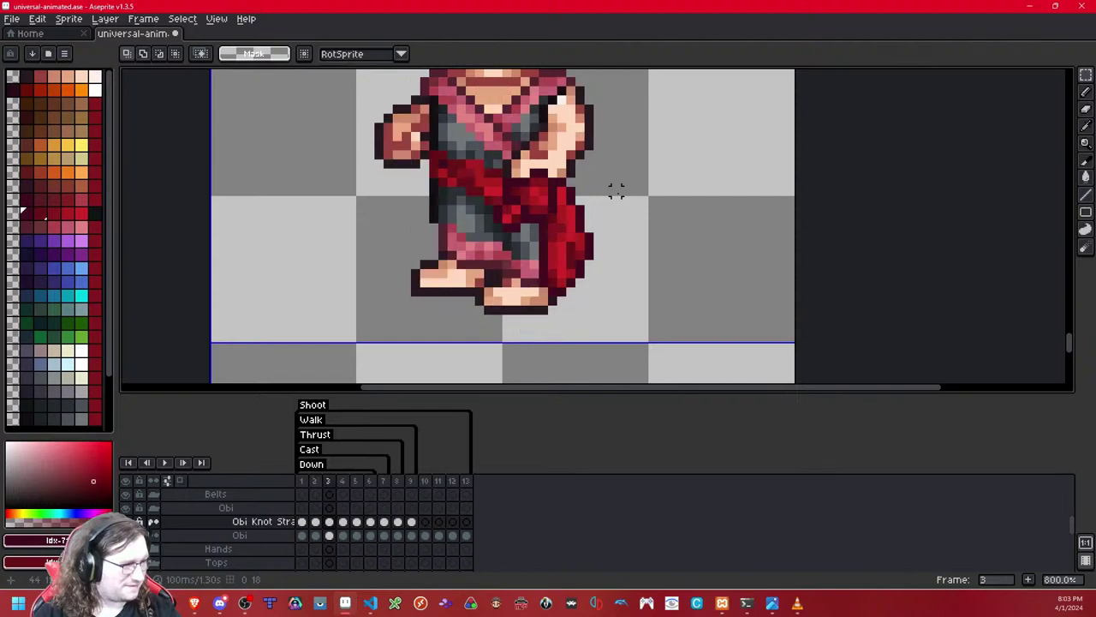
key(Left)
key(Right)
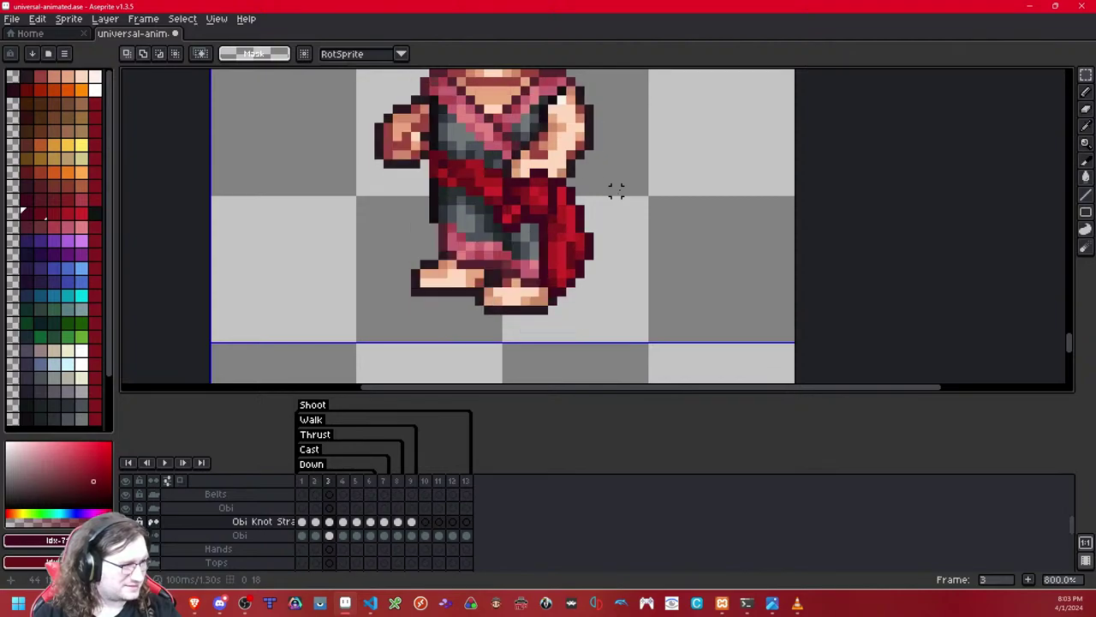
key(Left)
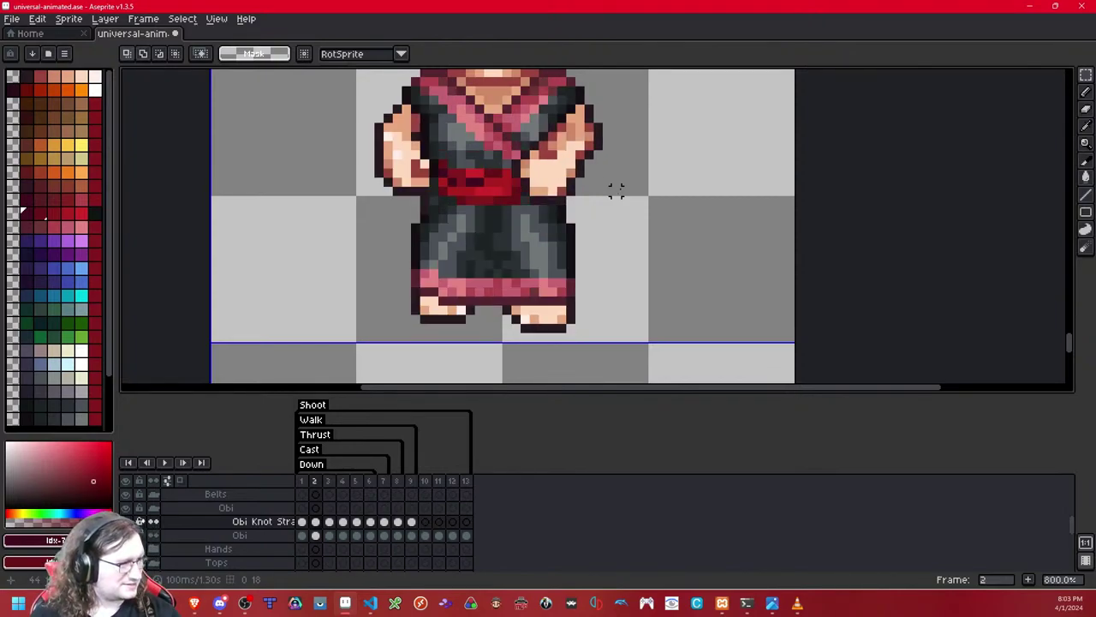
key(Right)
drag(649, 112, 454, 317)
key(Left)
key(Left)
click(580, 356)
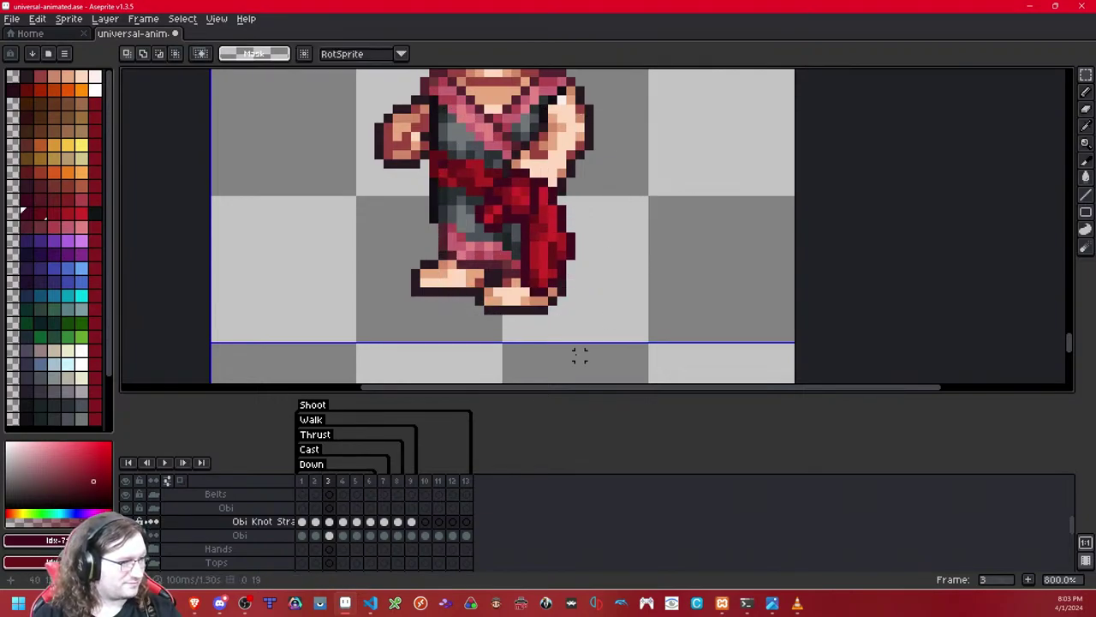
Step: Nudge the bottom rows of the obi knot's tail to the right on the front-facing figure in frame 3
drag(589, 328, 498, 264)
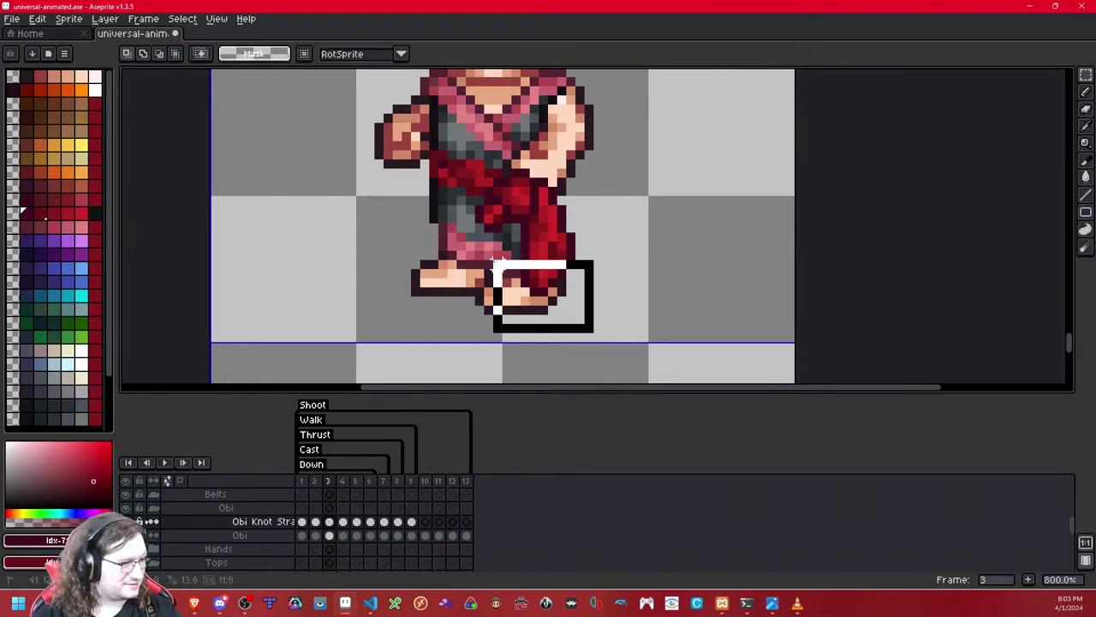
key(Right)
click(607, 210)
drag(610, 318, 490, 269)
click(625, 211)
key(Right)
key(Left)
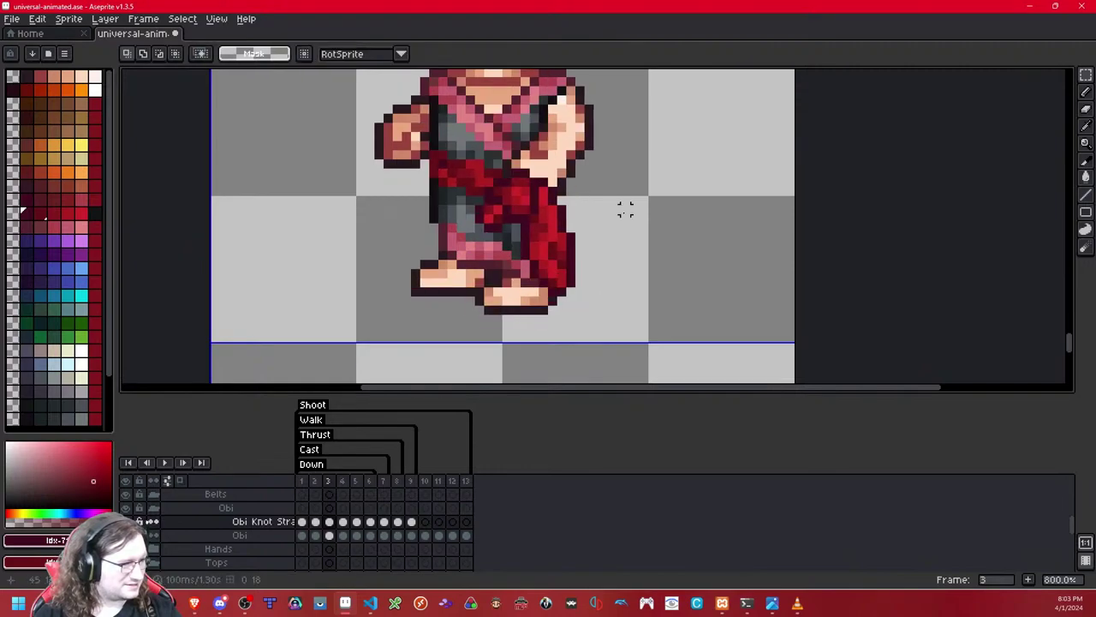
Step: Move the whole obi knot three pixels left on the front-facing figure in frame 4
key(Right)
key(ctrl+a)
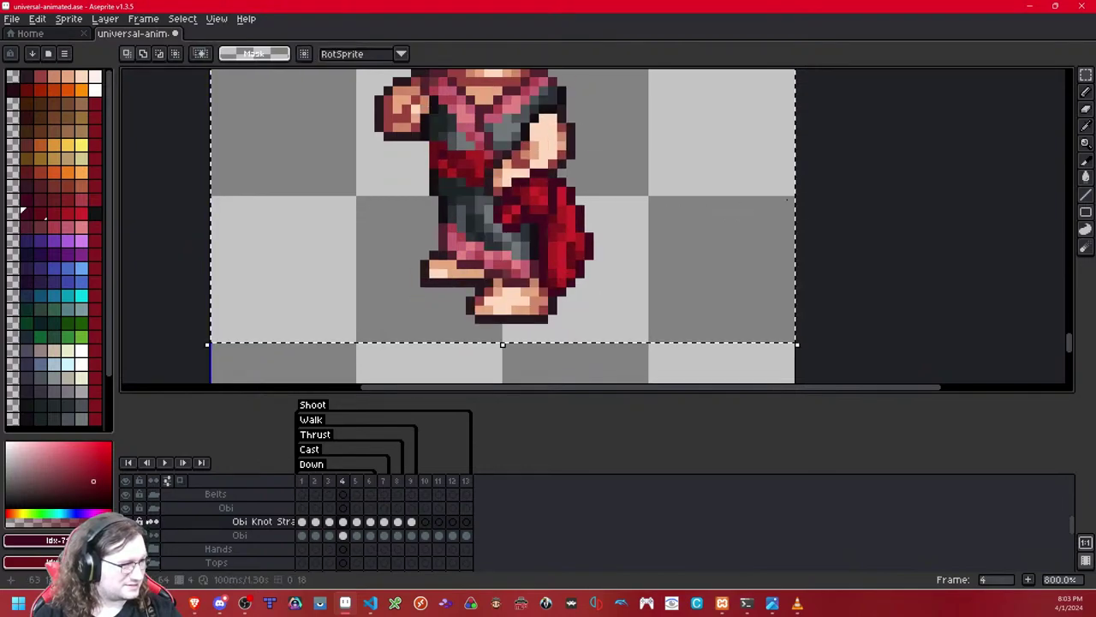
key(Left)
key(Left)
key(Left)
key(ctrl+d)
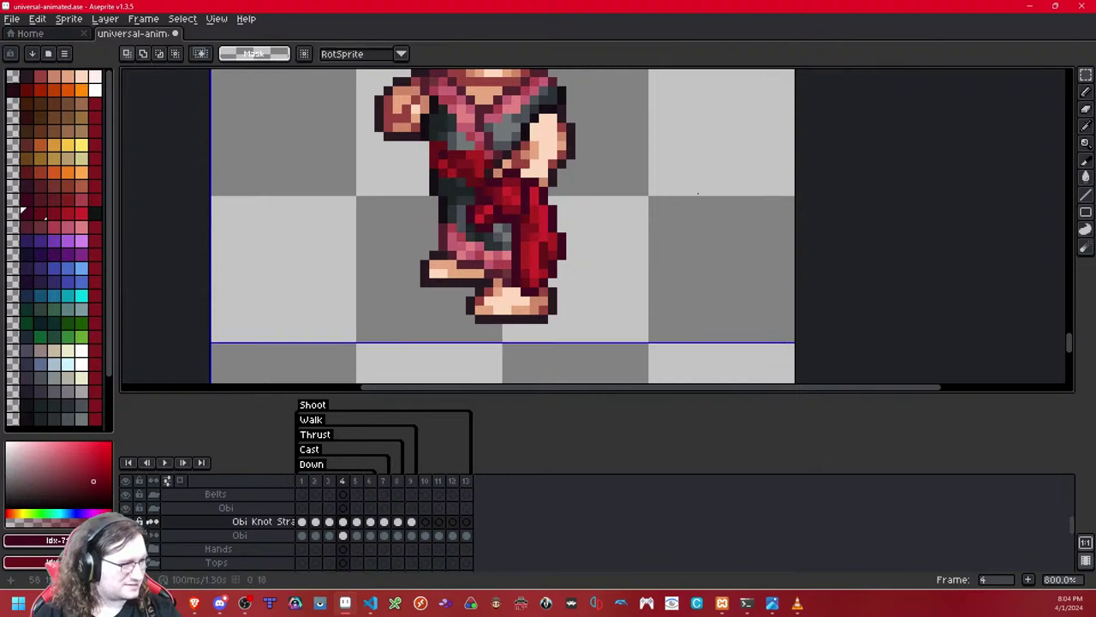
Step: Compare frames 3 and 4 and nudge the lower end of frame 4's front-facing obi knot one pixel right
key(Left)
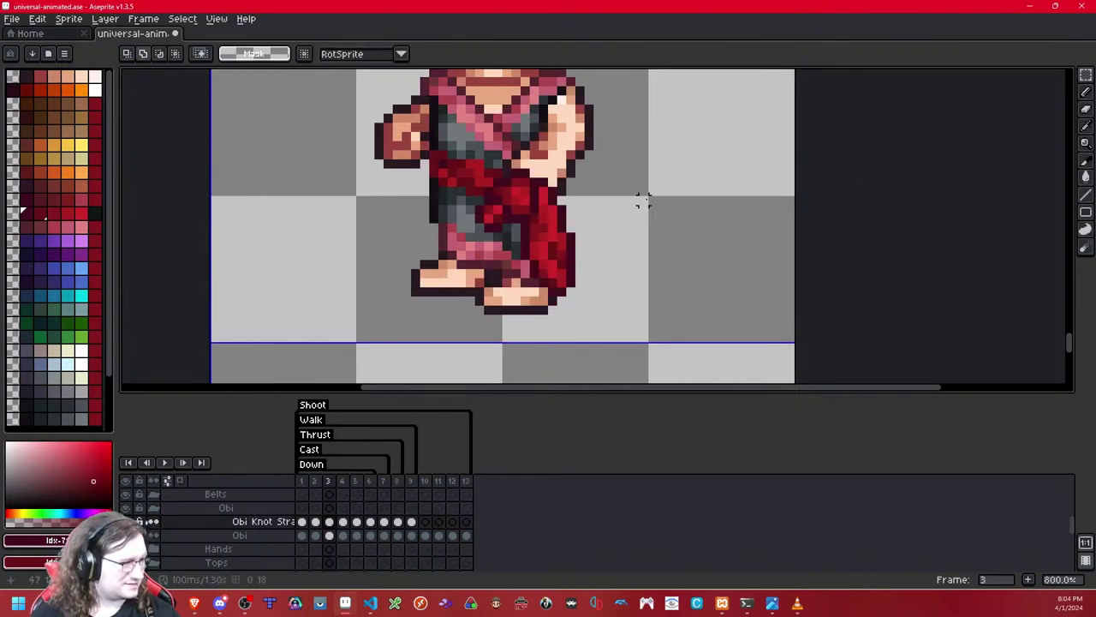
key(Right)
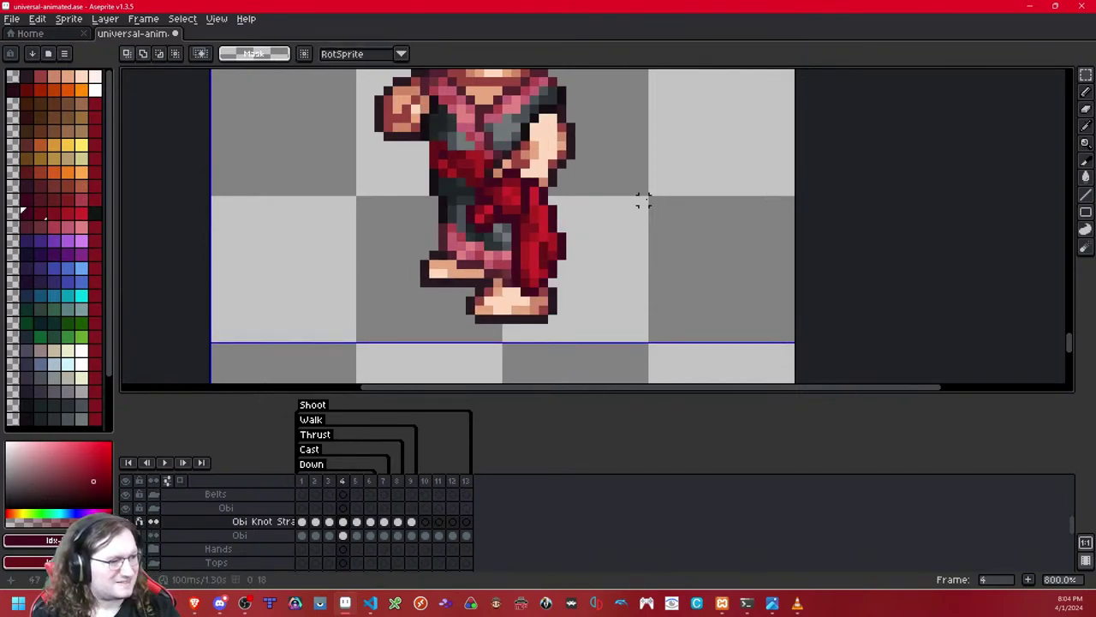
key(Left)
key(Right)
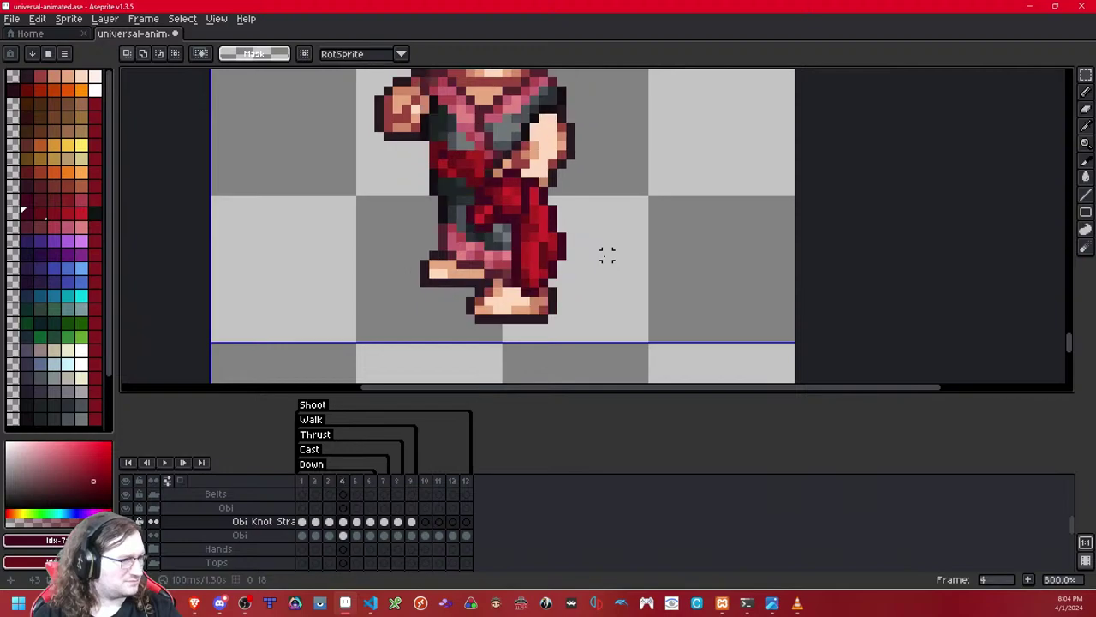
key(Left)
key(Right)
drag(588, 300, 488, 263)
key(Right)
key(ctrl+d)
Step: Shift another part of frame 4's front-facing obi tail one pixel right and compare it with frame 3
scroll(608, 191, down, 6)
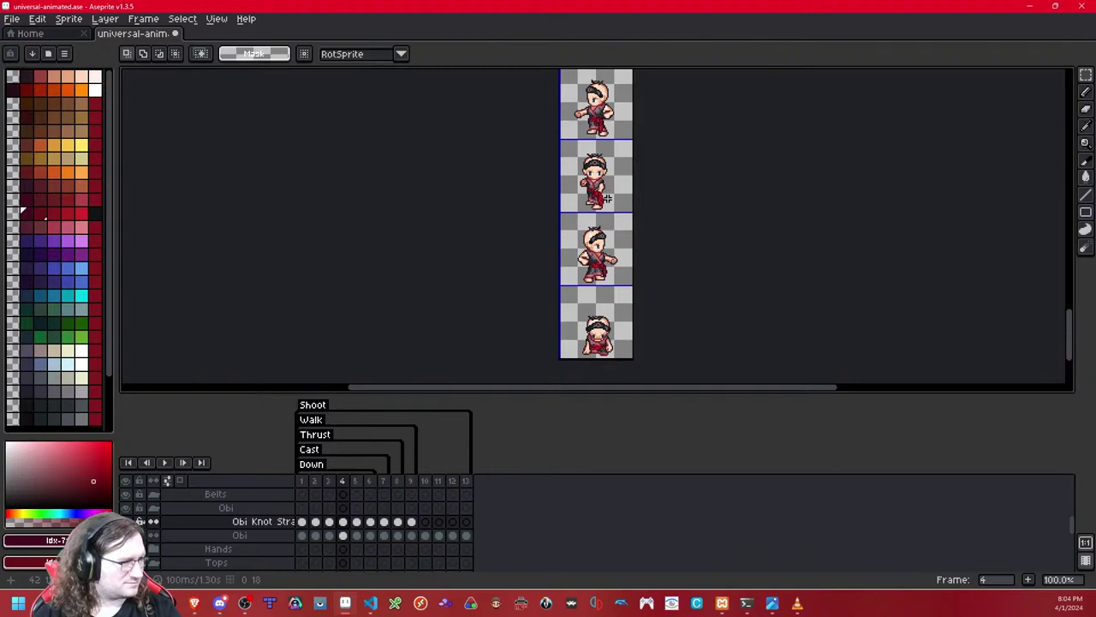
scroll(607, 201, up, 4)
drag(545, 208, 543, 201)
key(Right)
key(ctrl+d)
key(Left)
key(Right)
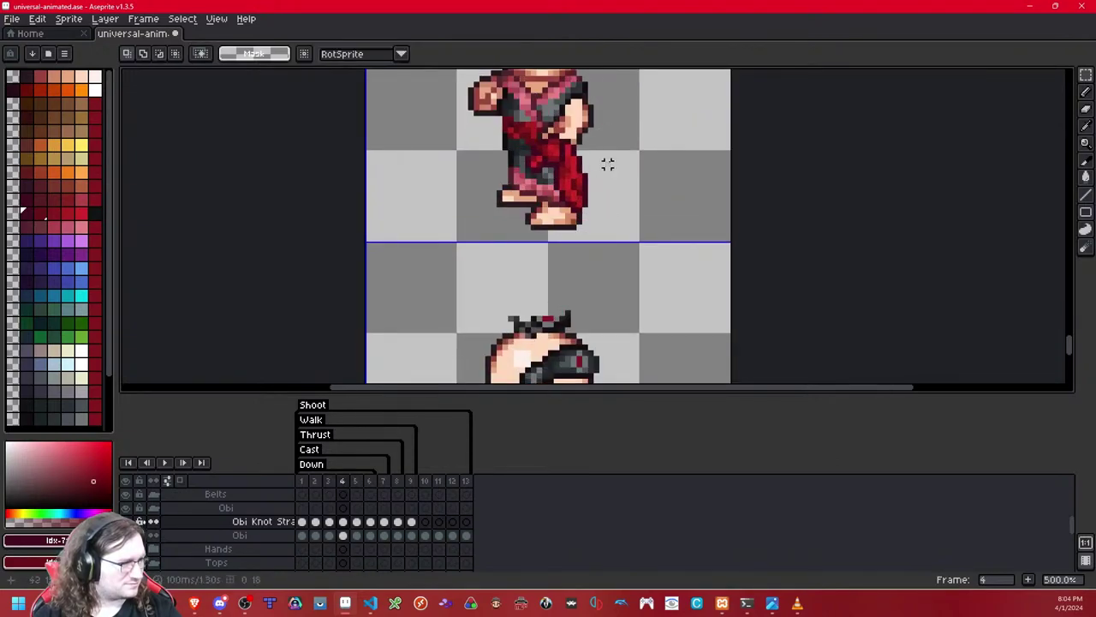
Step: Nudge the lower part of the obi tail one pixel right on the left-facing figure in frame 4
scroll(607, 163, down, 5)
scroll(608, 163, up, 1)
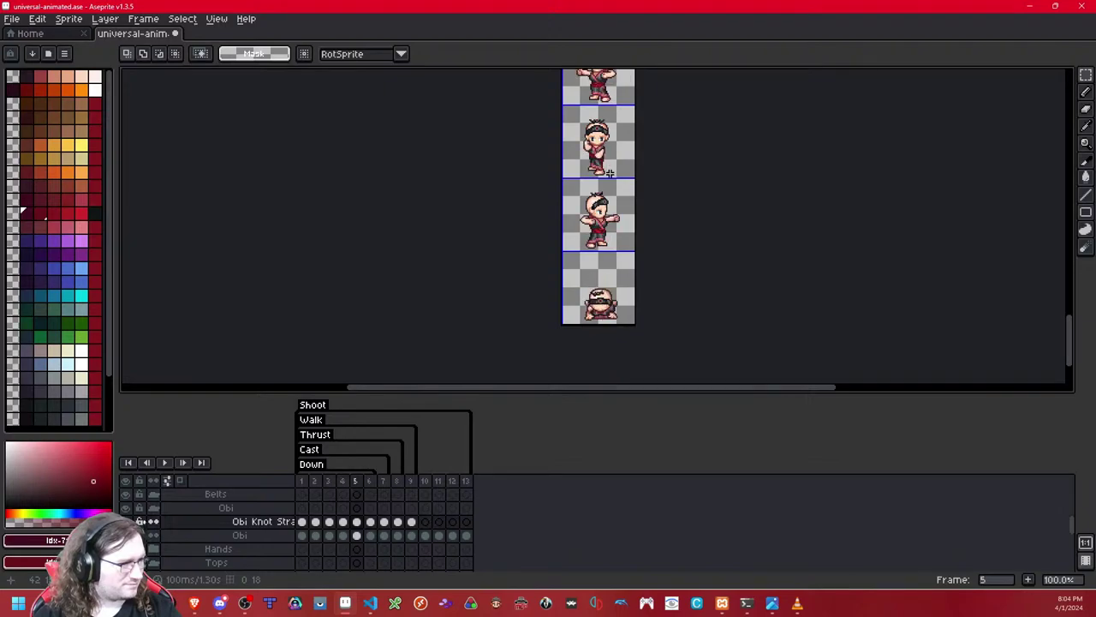
drag(610, 173, 559, 242)
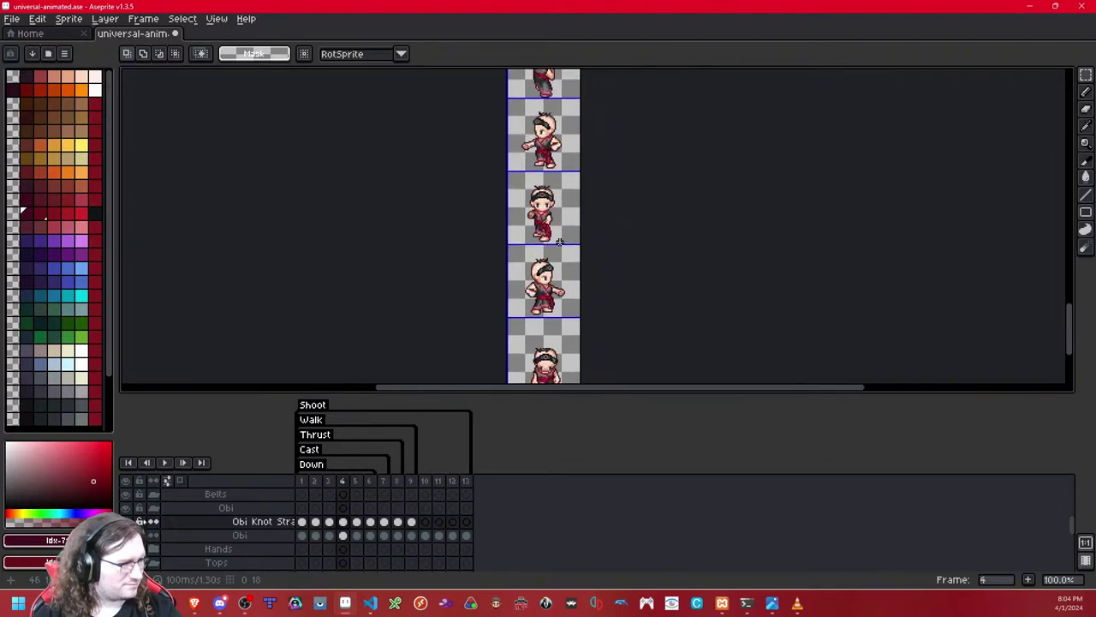
scroll(569, 200, up, 5)
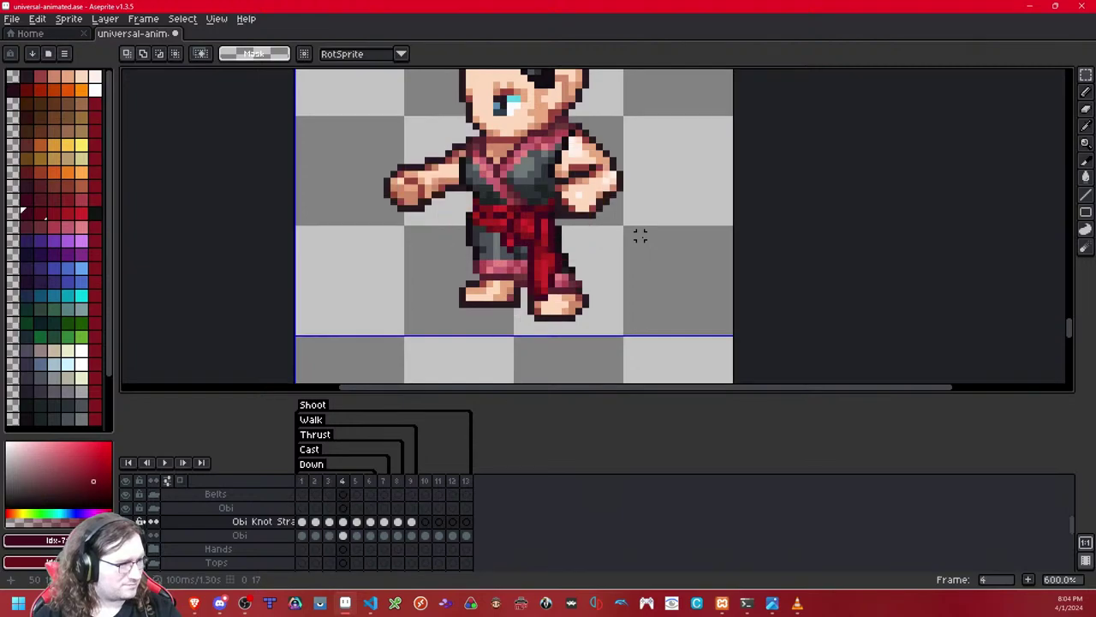
mouse_move(483, 271)
mouse_down()
mouse_move(620, 323)
mouse_move(500, 284)
mouse_up()
click(596, 236)
key(Right)
click(619, 228)
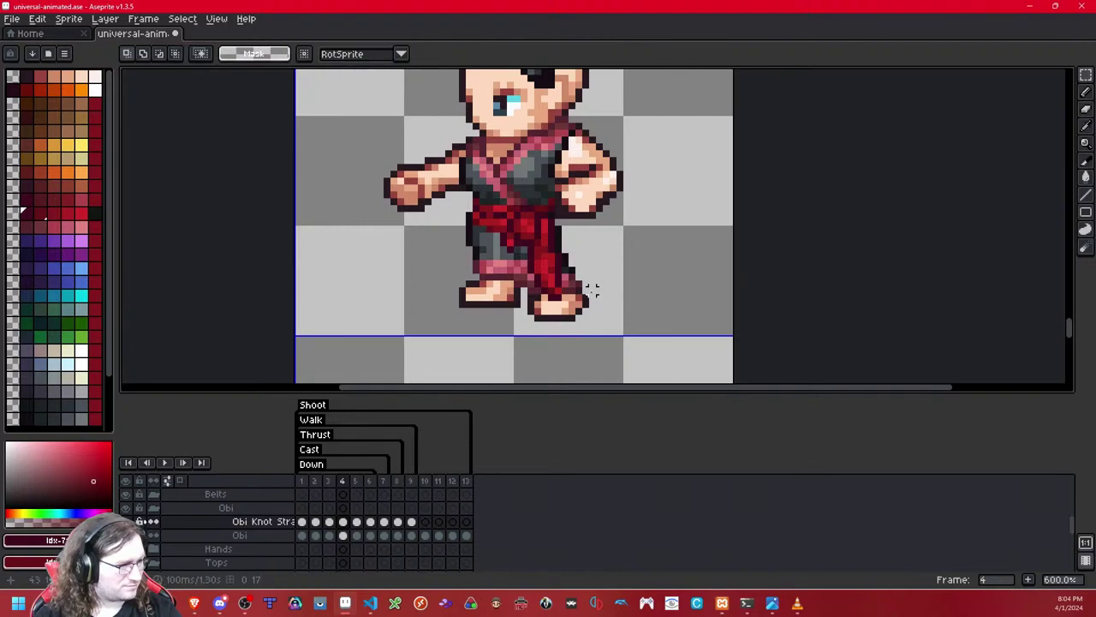
Step: Slant frame 4's left-facing obi tail further by shifting successive lower sections to the right, following the back leg
scroll(584, 300, up, 4)
drag(575, 321, 448, 156)
key(Right)
click(611, 157)
drag(594, 322, 483, 157)
click(721, 102)
scroll(697, 162, down, 7)
scroll(697, 163, down, 1)
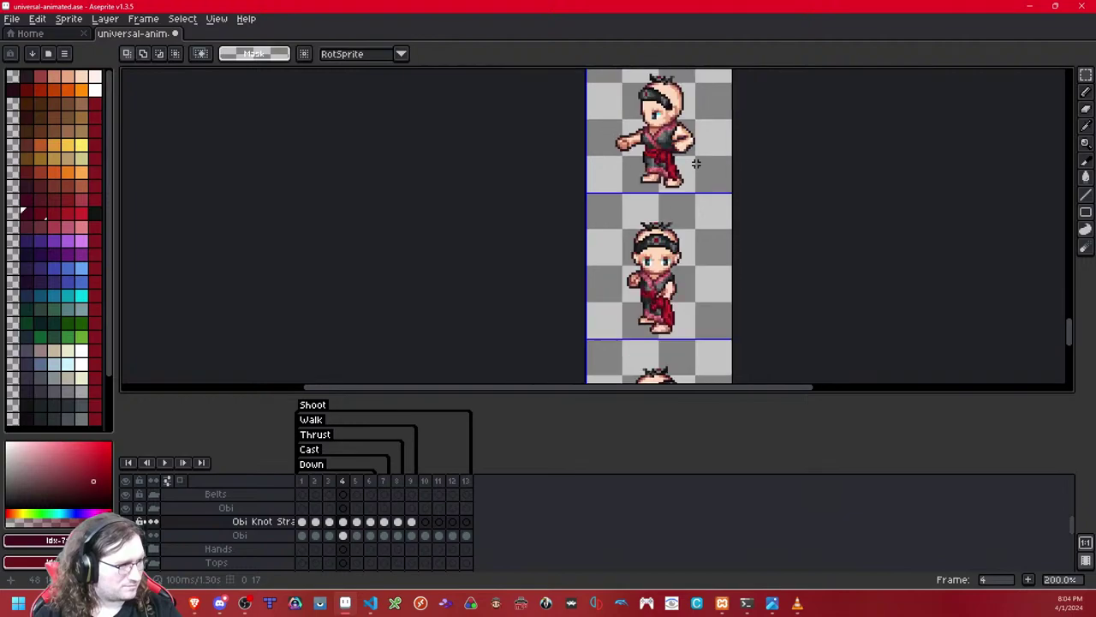
Step: Shift the lower obi tail one more pixel right on frame 4's left-facing figure and review the neighbouring cells
scroll(656, 252, up, 4)
drag(667, 258, 572, 172)
key(Right)
click(708, 143)
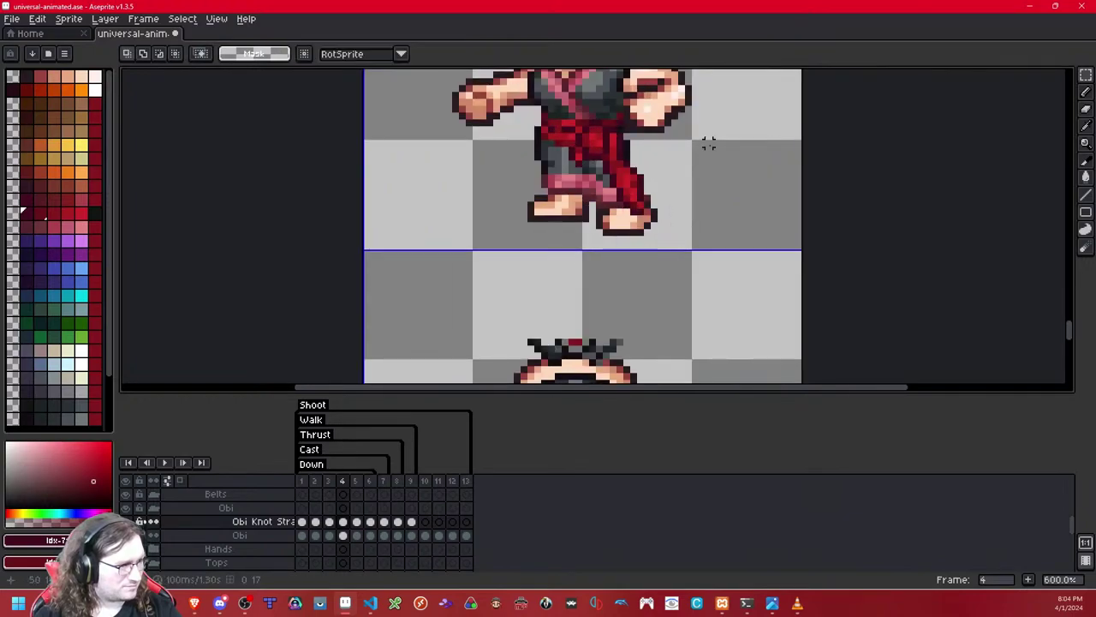
scroll(688, 139, down, 3)
scroll(689, 139, up, 4)
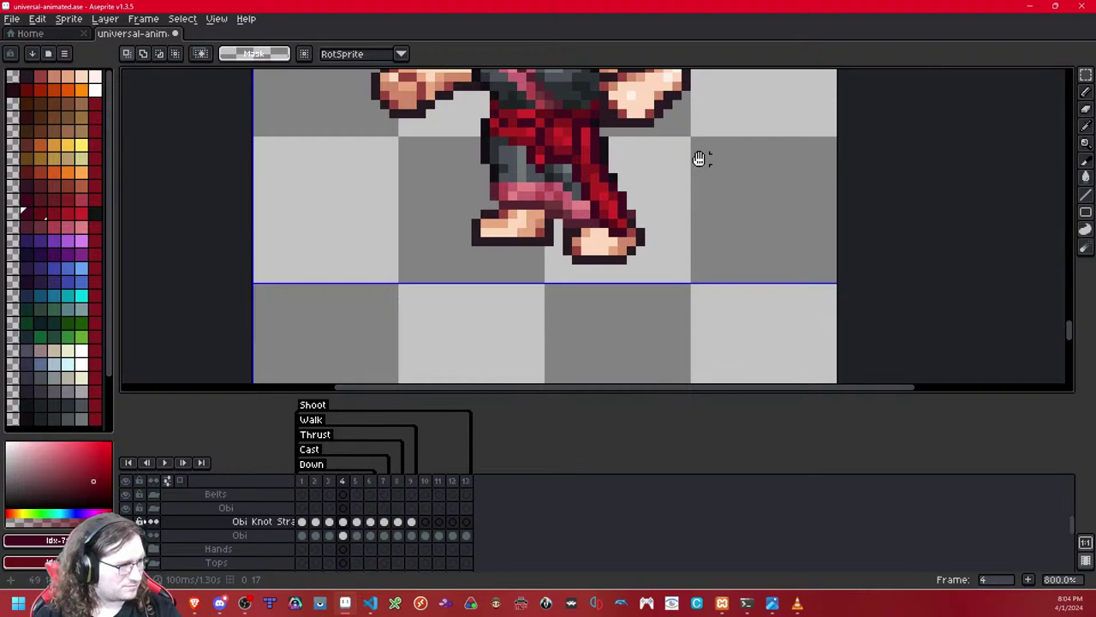
scroll(677, 240, down, 6)
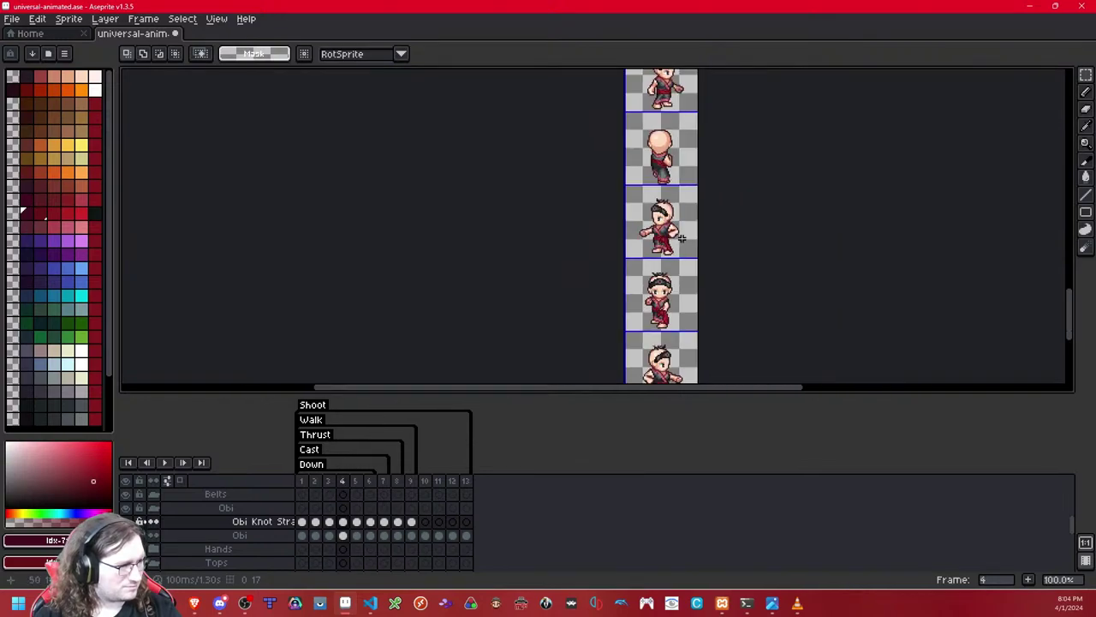
drag(718, 219, 692, 155)
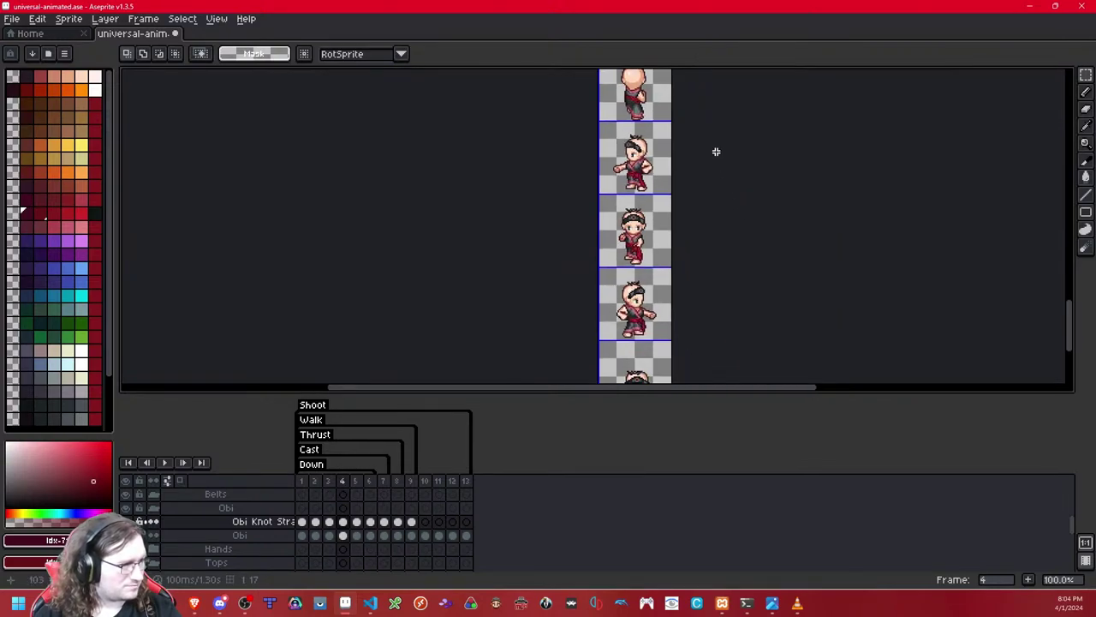
Step: Enable snapping to the grid and paste the adjusted obi knot cells into the following frames of the layer, through frame 13
key(shift+s)
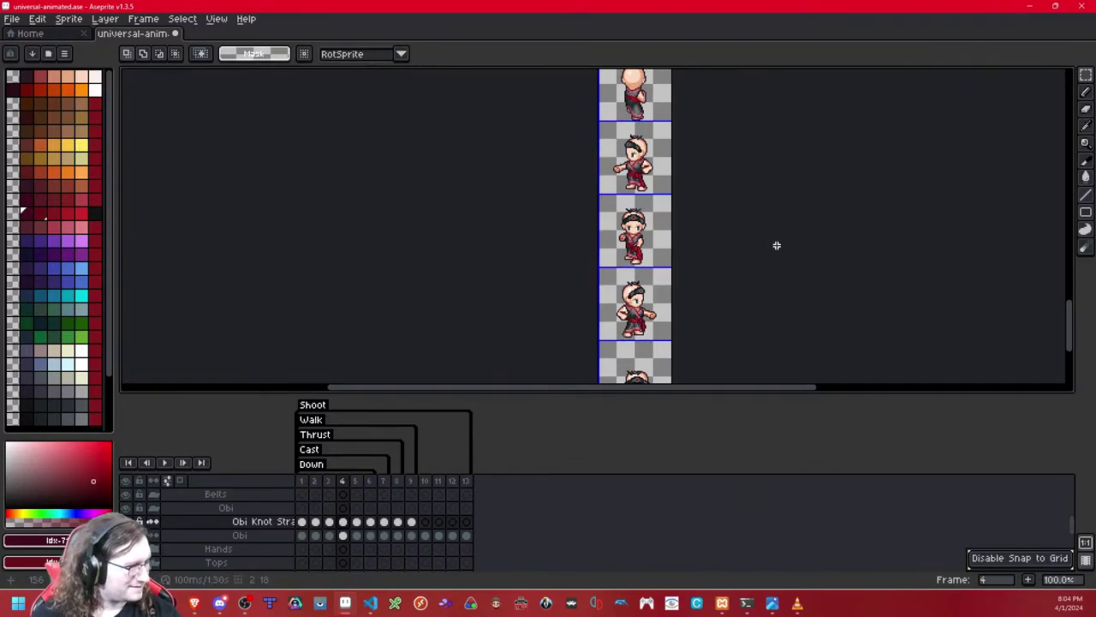
key(Right)
key(ctrl+v)
key(Escape)
key(Right)
key(ctrl+v)
key(Escape)
key(Right)
key(Right)
key(Right)
key(ctrl+v)
key(ctrl+d)
key(Right)
key(ctrl+v)
key(ctrl+d)
key(Right)
key(ctrl+v)
key(ctrl+d)
key(Right)
key(ctrl+v)
key(ctrl+d)
key(Right)
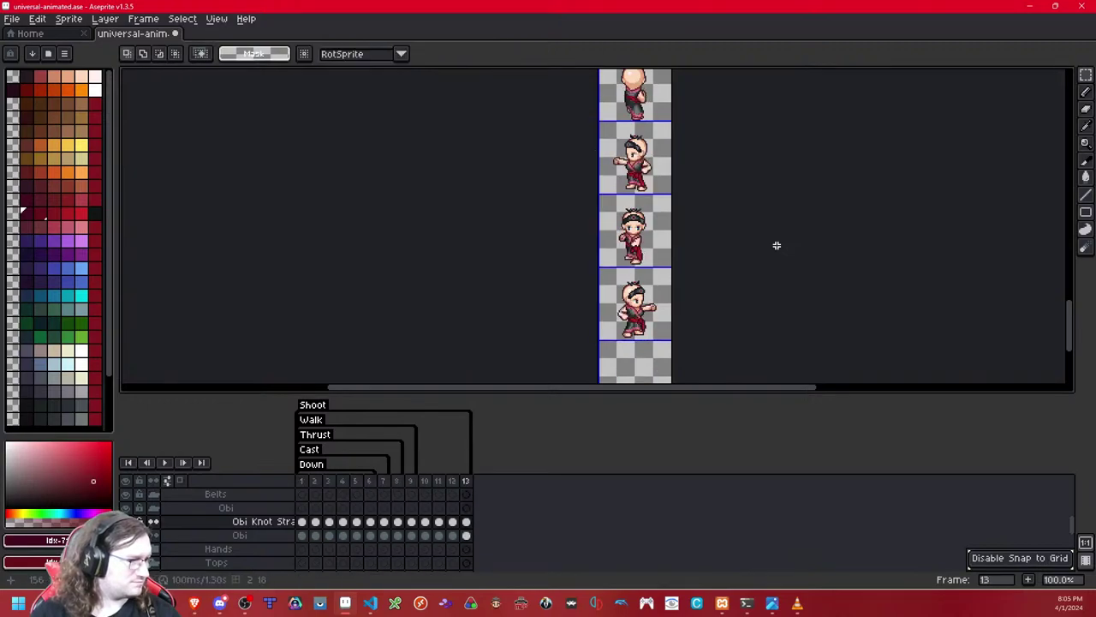
Step: Switch to the Eraser and examine the overlap of obi knot and arm in frame 1 by hiding and showing the layer
key(Right)
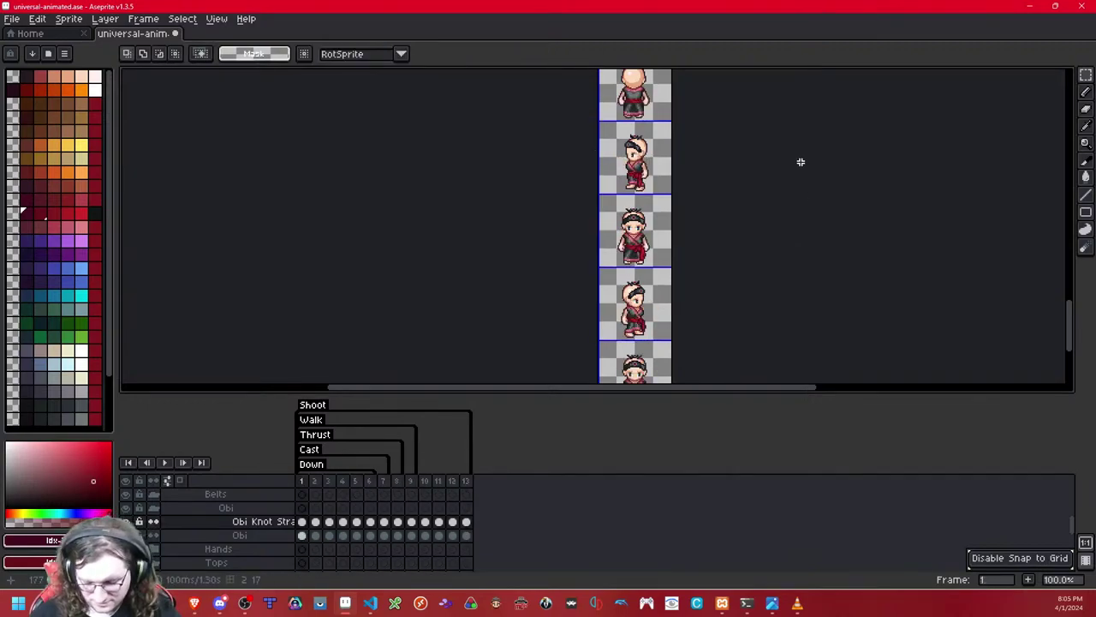
key(e)
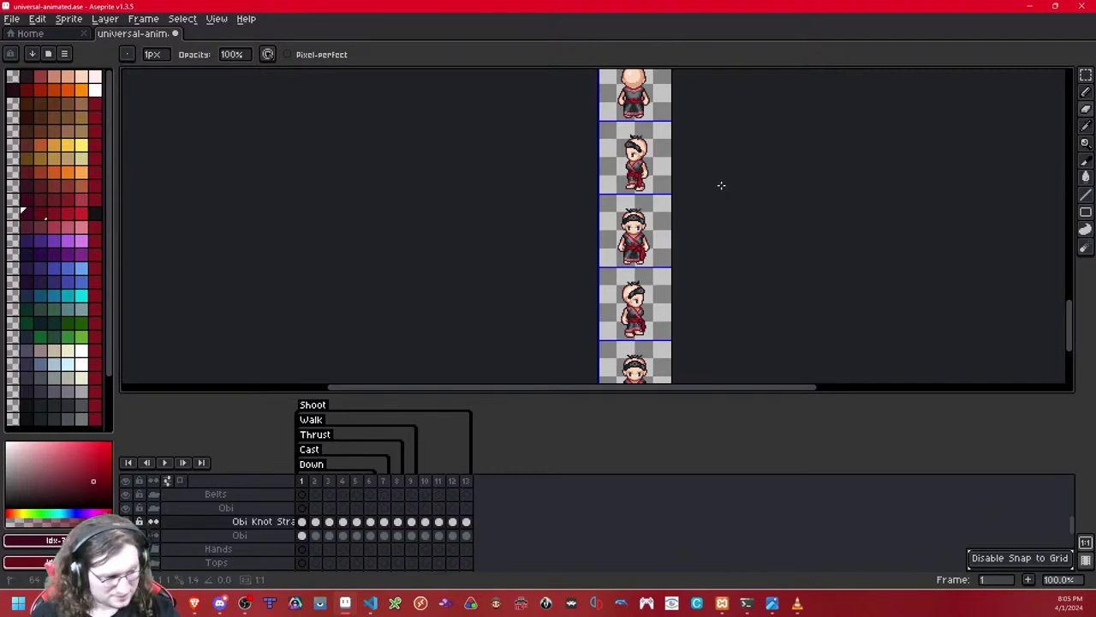
scroll(697, 217, up, 6)
key(shift+x)
key(shift+x)
scroll(468, 205, up, 3)
key(shift+x)
key(shift+x)
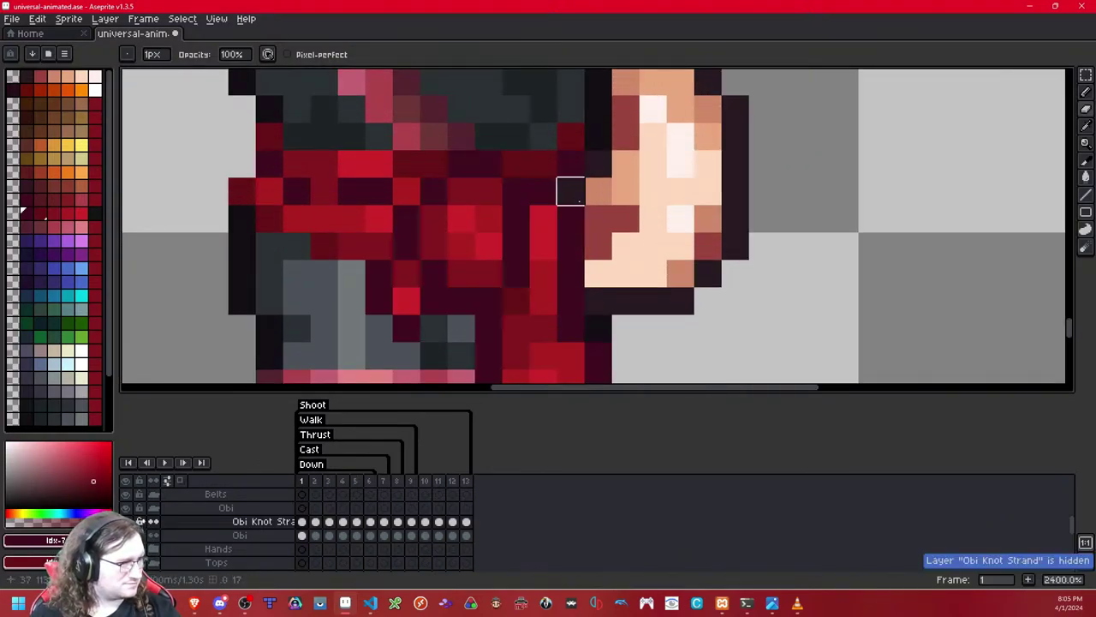
key(shift+x)
key(shift+x)
key(Right)
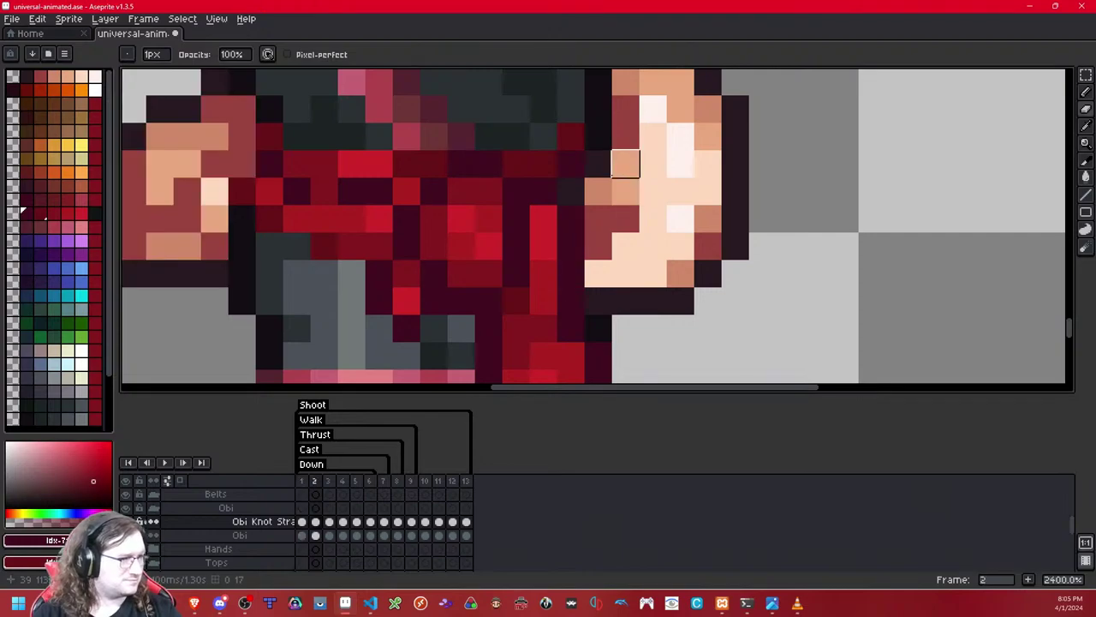
Step: Check how the obi knot meets the arm on the left-facing figure in frames 2 and 3, with the layer hidden and shown
scroll(626, 163, down, 5)
scroll(594, 194, up, 3)
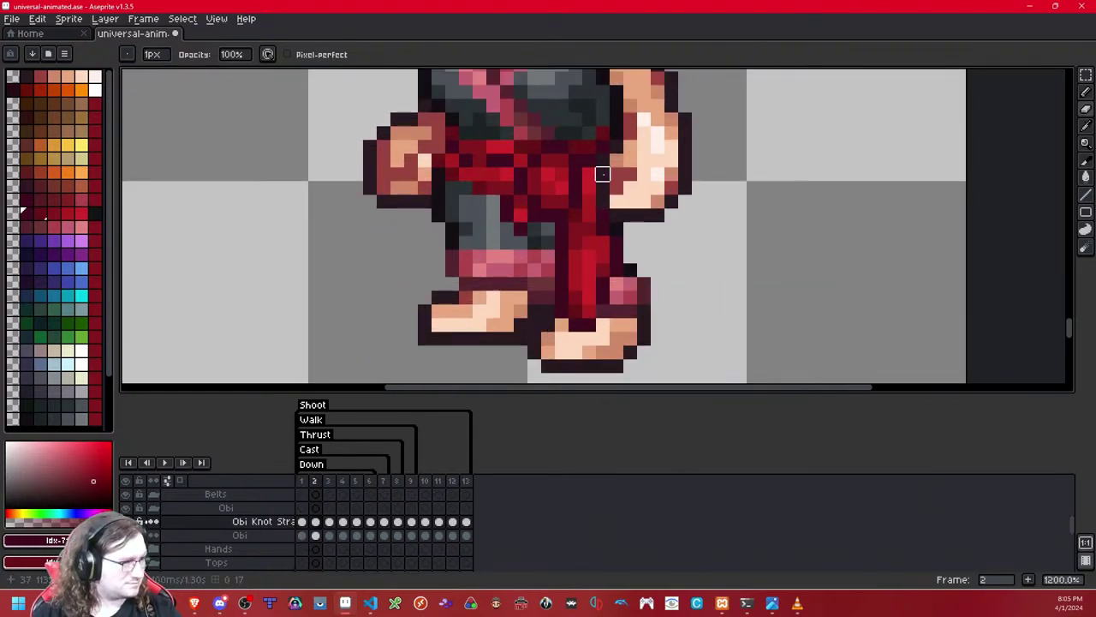
key(Right)
scroll(604, 176, down, 3)
scroll(604, 180, up, 4)
scroll(607, 199, down, 4)
drag(607, 199, 606, 204)
key(shift+x)
key(shift+x)
key(shift+x)
key(shift+x)
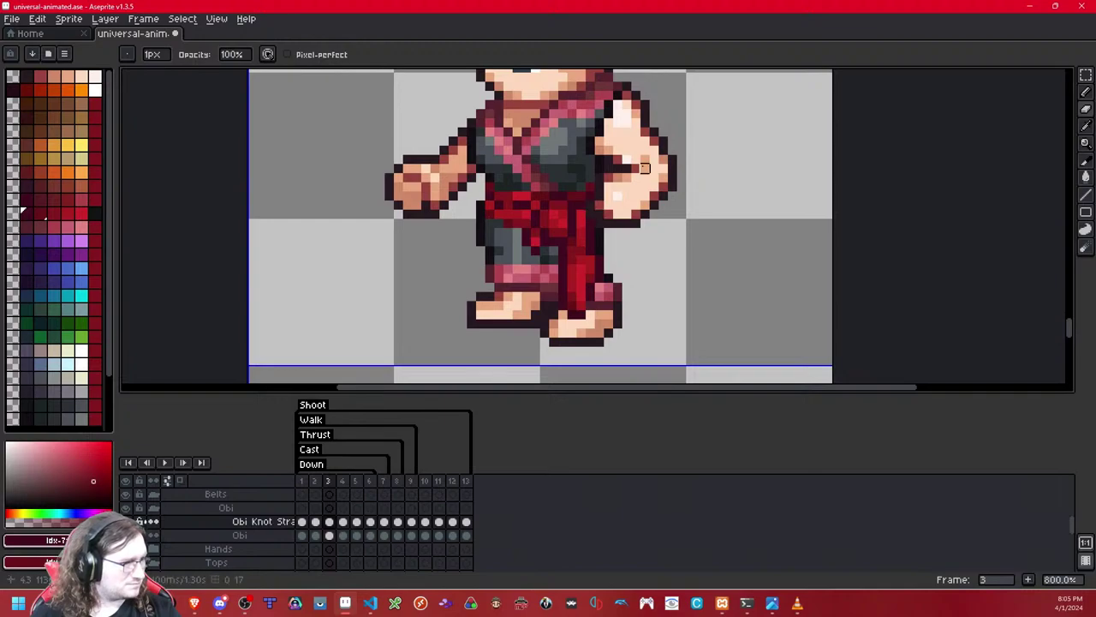
Step: Check how the obi knot meets the arm on the left-facing figure in frames 4 through 11, comparing frame 4 with the layer hidden
key(Right)
scroll(613, 190, up, 3)
scroll(613, 190, down, 2)
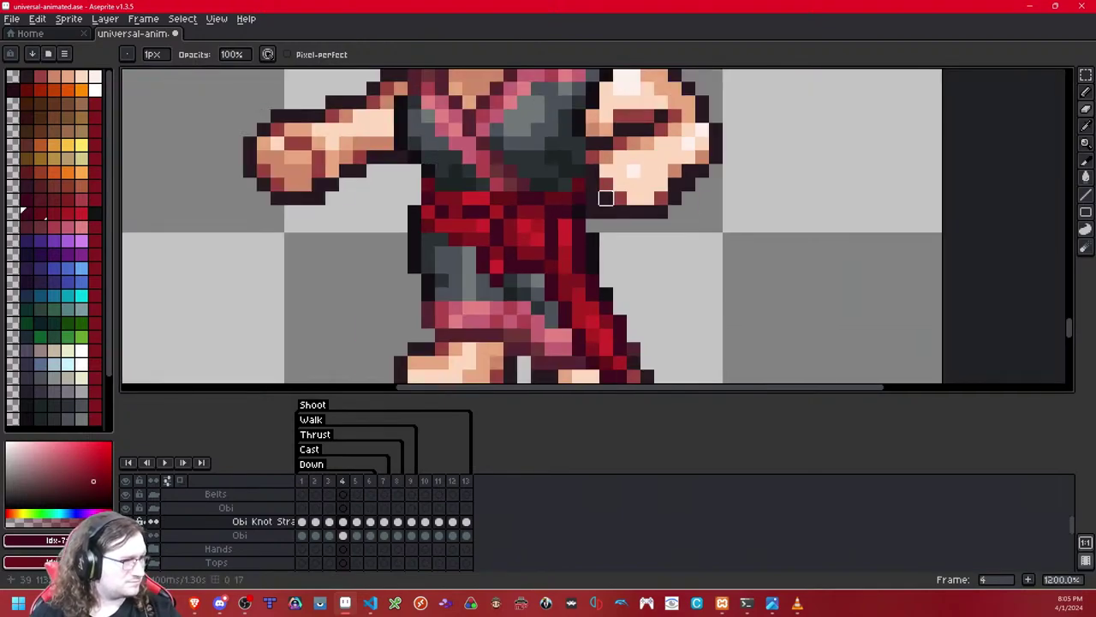
key(shift+x)
key(shift+x)
key(Right)
key(Right)
key(Right)
key(Right)
key(Right)
key(Right)
key(Right)
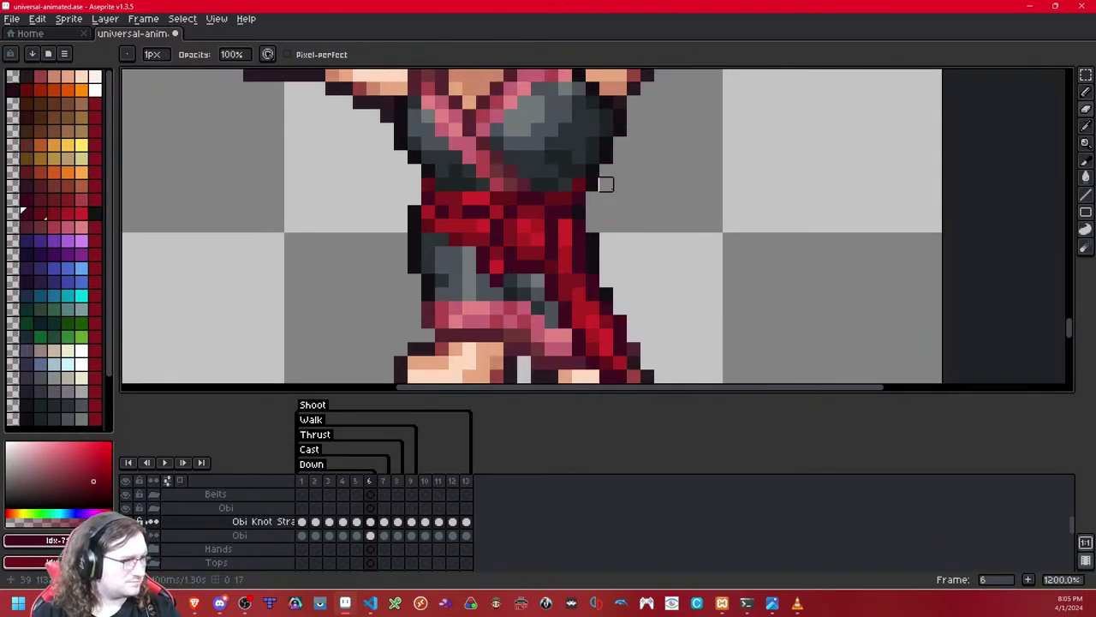
Step: Erase the obi knot pixels covering the forearm of the left-facing figure in frame 12 and check the following frames
key(Right)
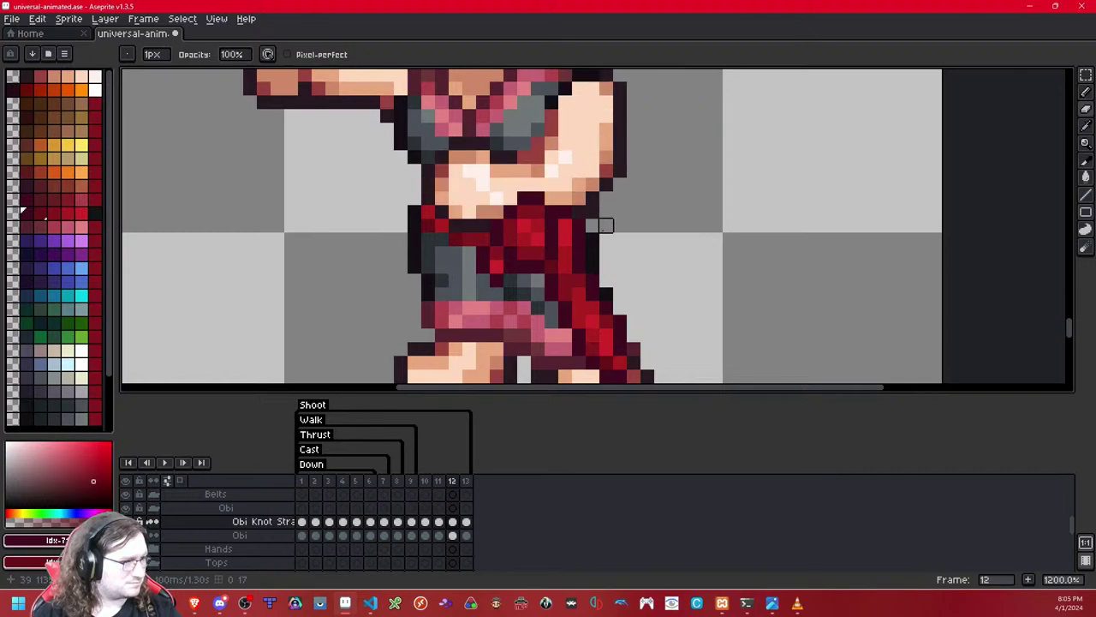
key(shift+x)
key(shift+x)
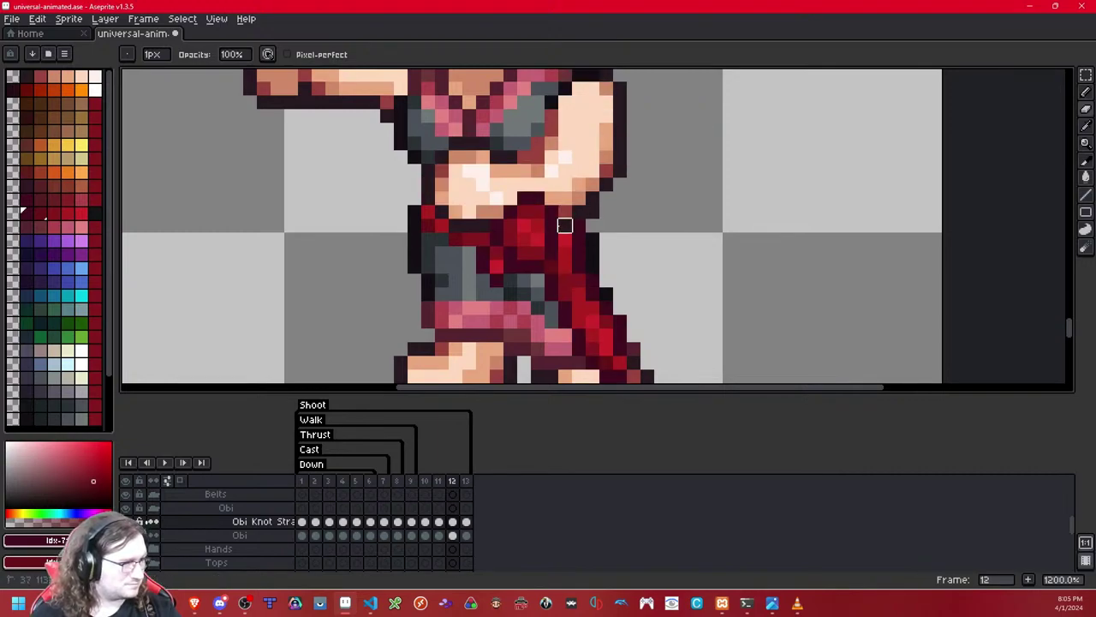
key(Right)
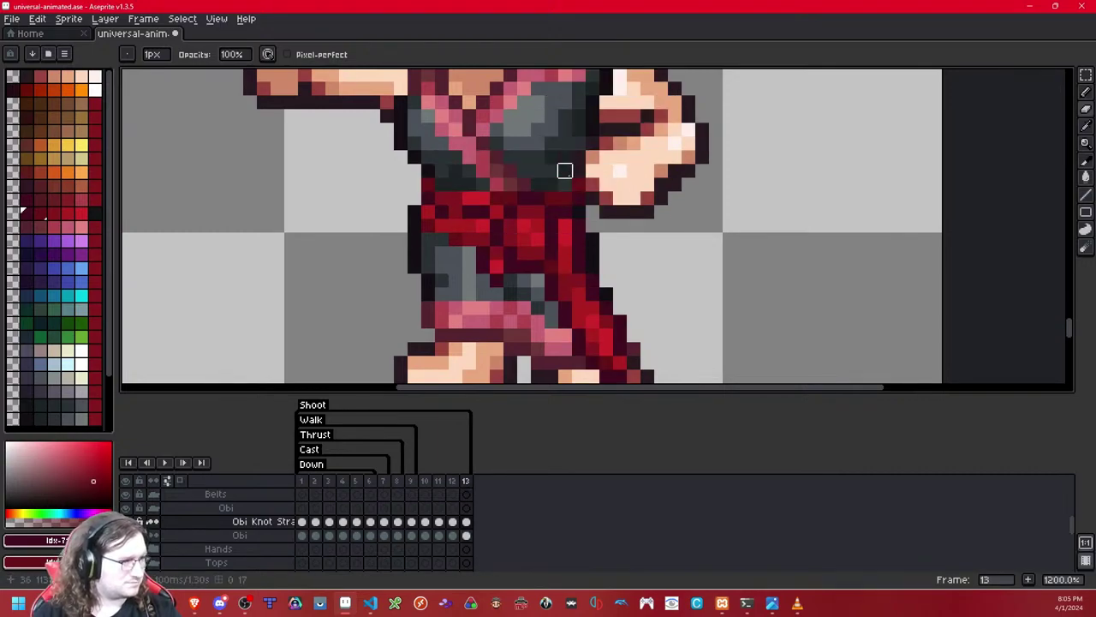
key(Right)
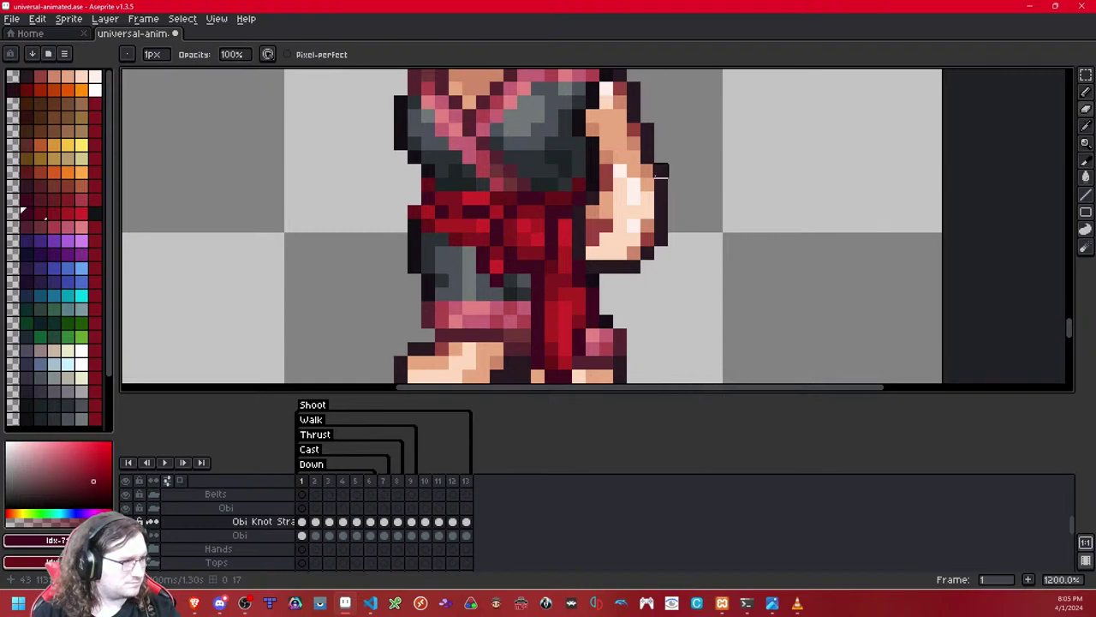
Step: Review the obi knot and arms of the front-facing figure in the row below, going from frame 12 back to frame 1
scroll(649, 259, down, 1)
key(Left)
drag(635, 274, 622, 147)
key(Left)
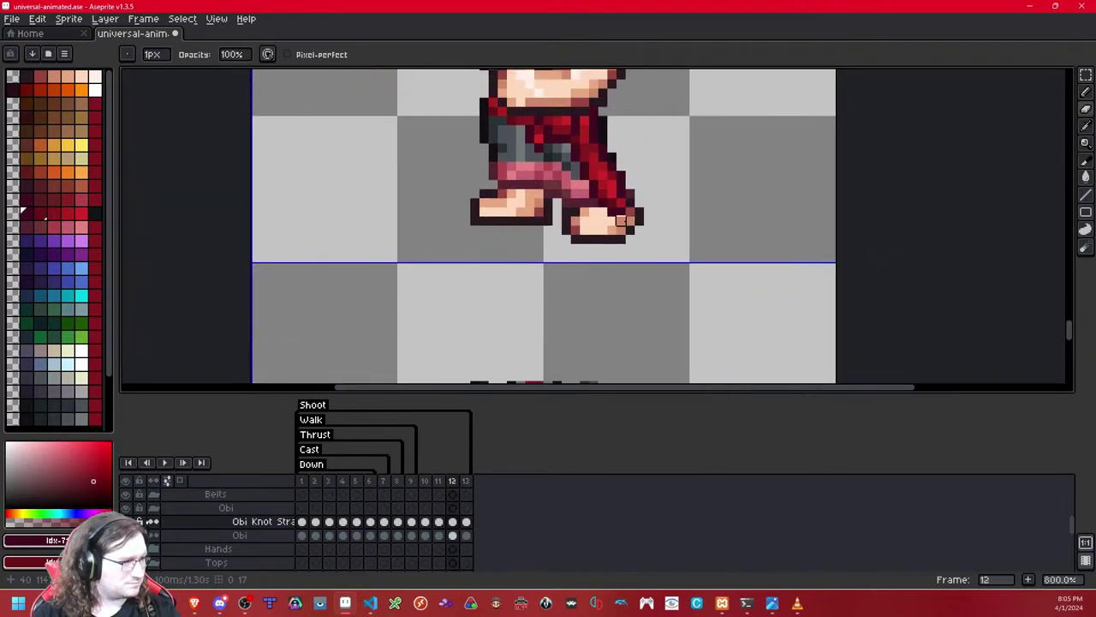
scroll(622, 221, down, 4)
drag(621, 239, 612, 128)
drag(607, 309, 605, 233)
scroll(604, 233, up, 3)
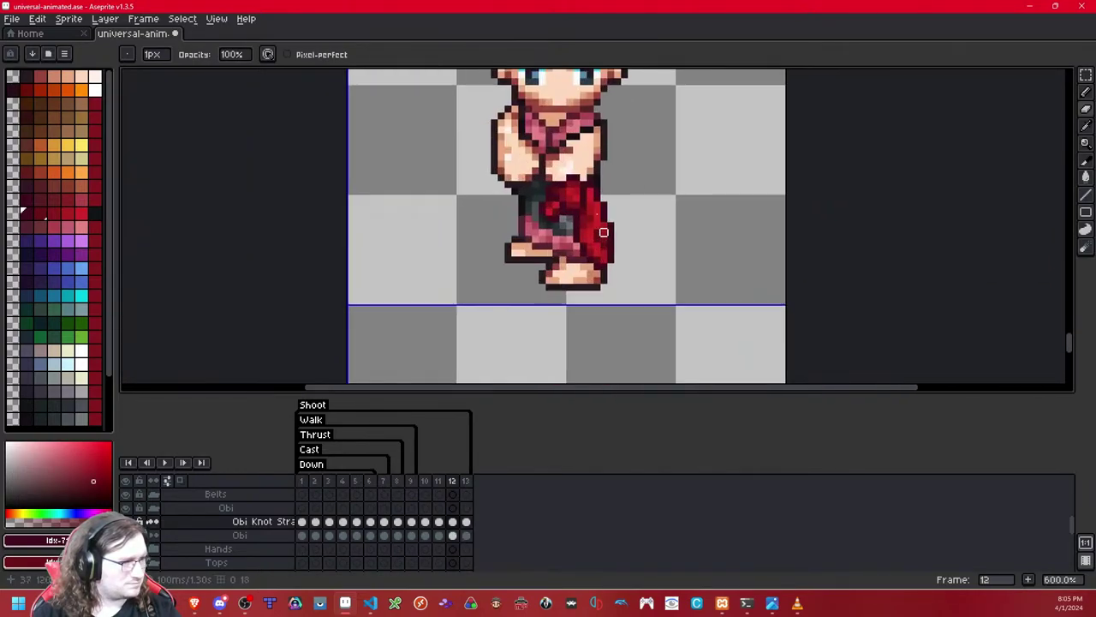
drag(588, 183, 623, 259)
scroll(619, 252, up, 1)
key(Left)
key(Left)
key(Left)
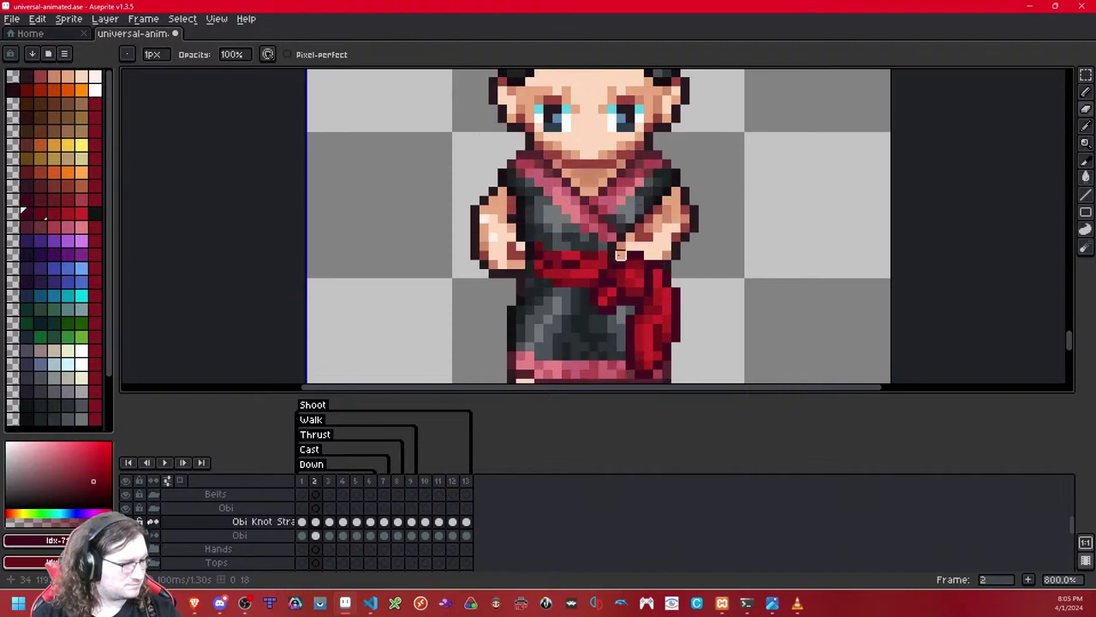
key(Left)
Step: Compare the front-facing figure's obi knot and arm with the layer hidden and shown in frame 1
mouse_move(661, 250)
mouse_down()
mouse_move(587, 220)
mouse_move(561, 294)
mouse_move(583, 310)
mouse_move(597, 294)
mouse_up()
scroll(610, 227, up, 2)
key(shift+x)
key(shift+x)
key(Left)
key(Right)
key(Right)
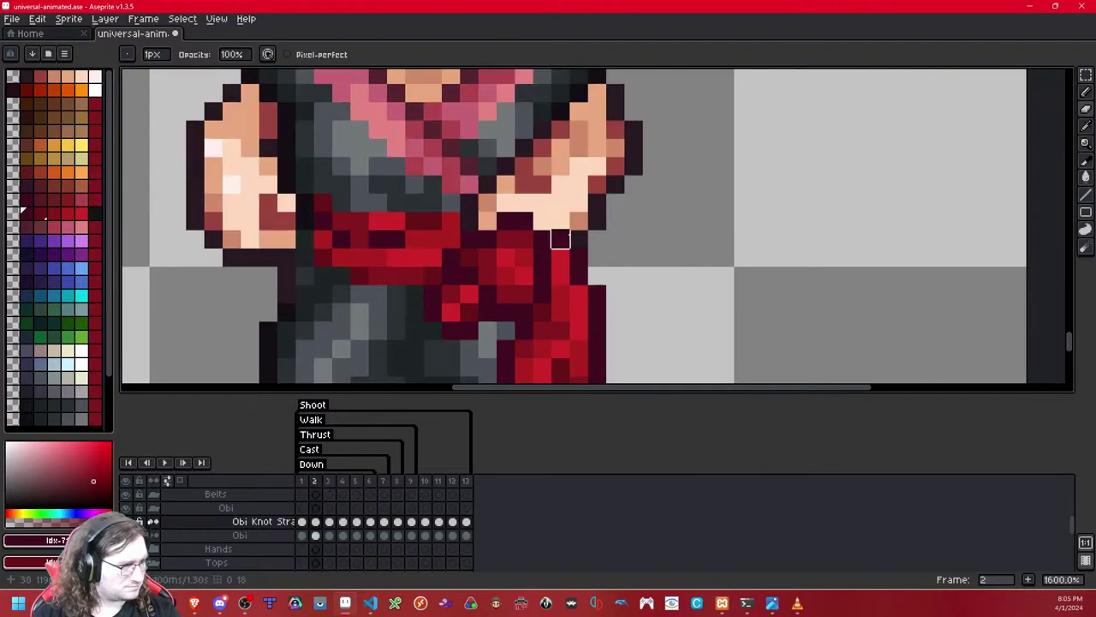
Step: Erase the obi knot pixels that cover the front-facing figure's forearm in frame 2, undoing strokes that remove too much
key(shift+z)
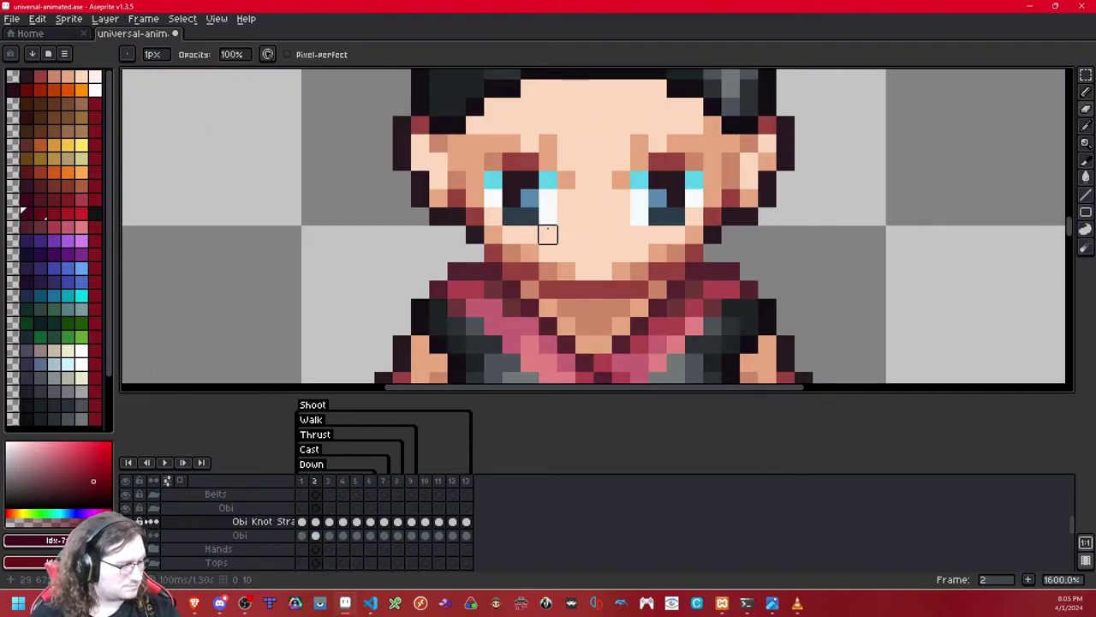
scroll(547, 233, down, 8)
scroll(569, 237, up, 4)
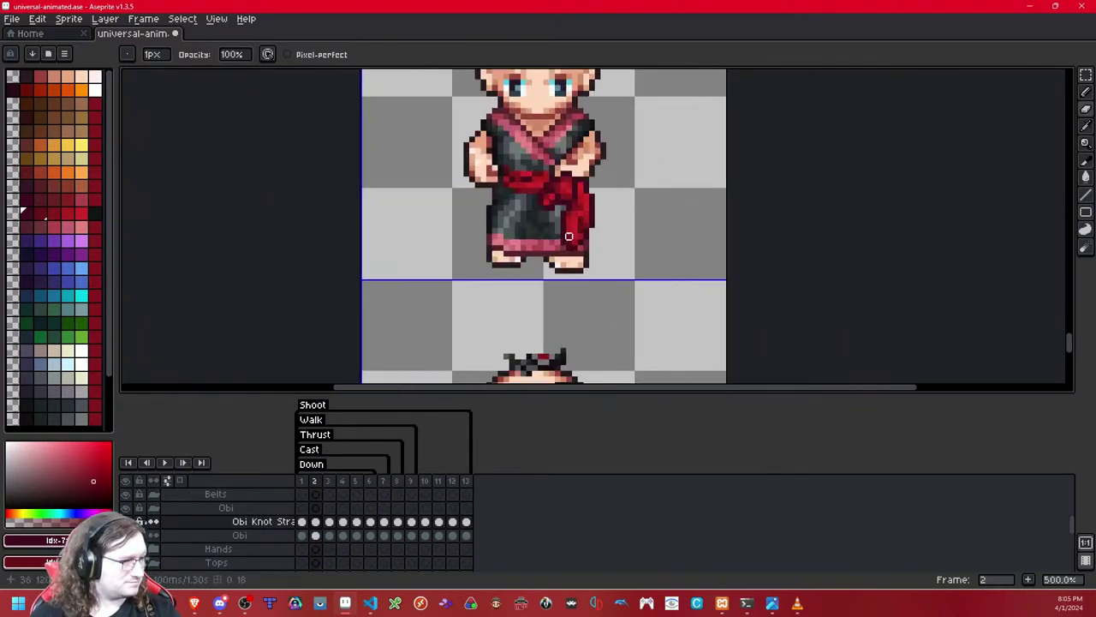
scroll(568, 236, up, 2)
scroll(569, 237, down, 2)
scroll(573, 206, up, 5)
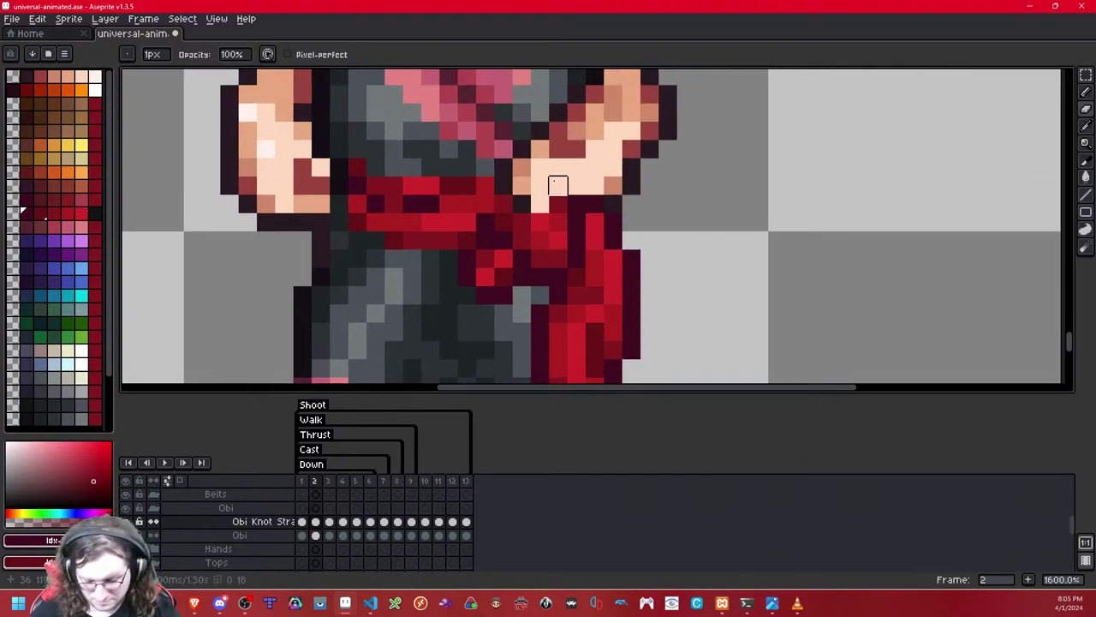
key(shift+x)
key(shift+x)
key(ctrl+z)
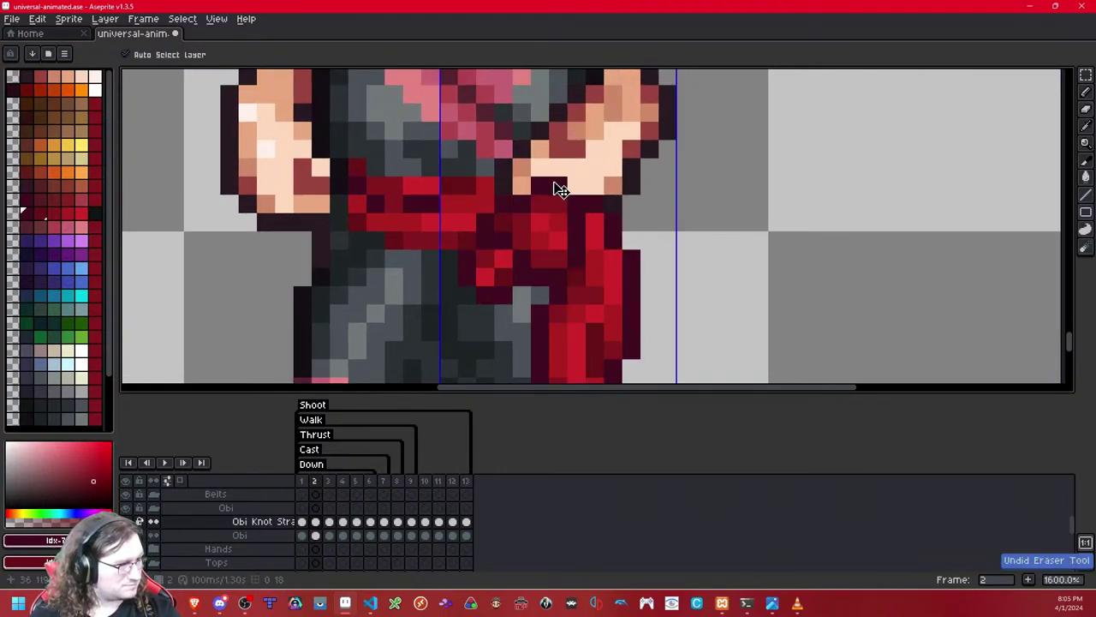
click(539, 185)
key(shift+x)
key(shift+x)
mouse_move(522, 204)
mouse_down()
mouse_move(522, 240)
mouse_move(558, 167)
mouse_move(540, 222)
mouse_move(540, 203)
mouse_move(540, 239)
mouse_move(576, 203)
mouse_move(558, 239)
mouse_move(595, 203)
mouse_move(595, 240)
mouse_up()
key(ctrl+z)
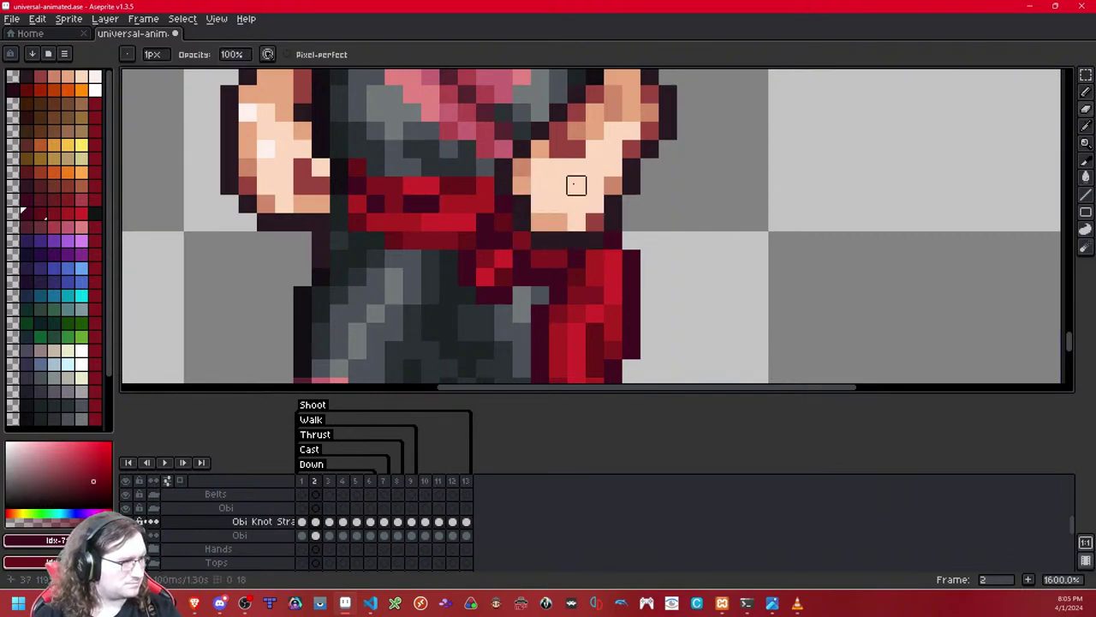
Step: Erase the obi knot where it overlaps the front-facing figure's forearm in frames 3 and 4, checking against the hidden layer
key(period)
key(shift+x)
key(shift+x)
mouse_move(503, 186)
mouse_down()
mouse_move(504, 222)
mouse_move(540, 185)
mouse_move(521, 240)
mouse_move(557, 222)
mouse_move(539, 204)
mouse_move(575, 226)
mouse_up()
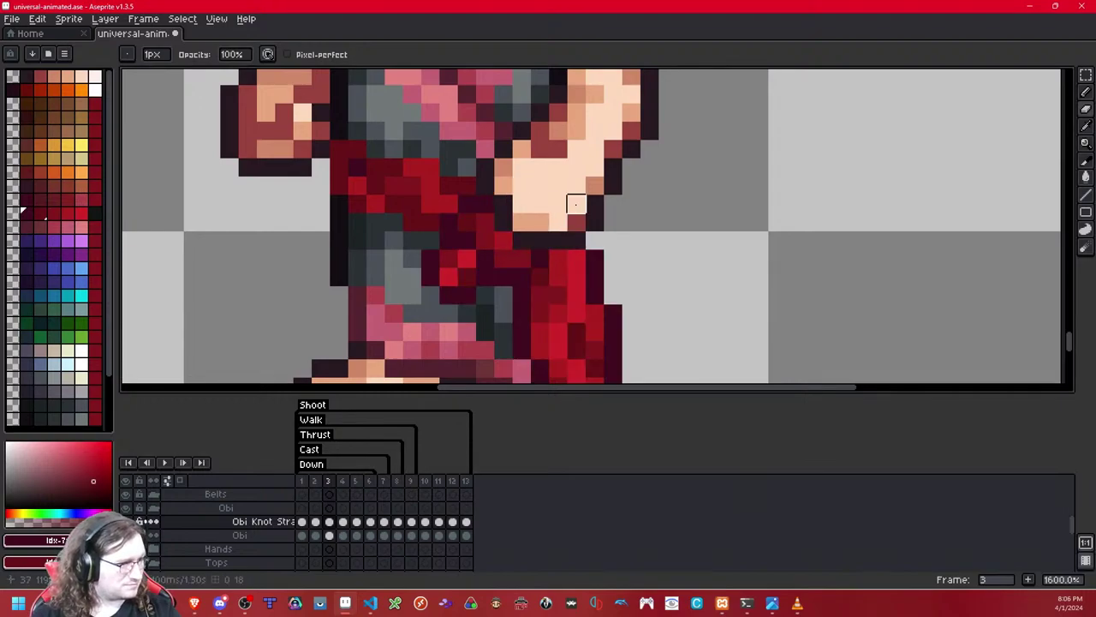
key(period)
key(shift+x)
key(shift+x)
mouse_move(521, 186)
mouse_down()
mouse_move(484, 185)
mouse_move(467, 222)
mouse_move(467, 204)
mouse_move(466, 222)
mouse_move(448, 204)
mouse_move(485, 222)
mouse_move(485, 204)
mouse_move(467, 239)
mouse_move(504, 240)
mouse_move(485, 257)
mouse_move(522, 258)
mouse_move(521, 204)
mouse_move(539, 222)
mouse_up()
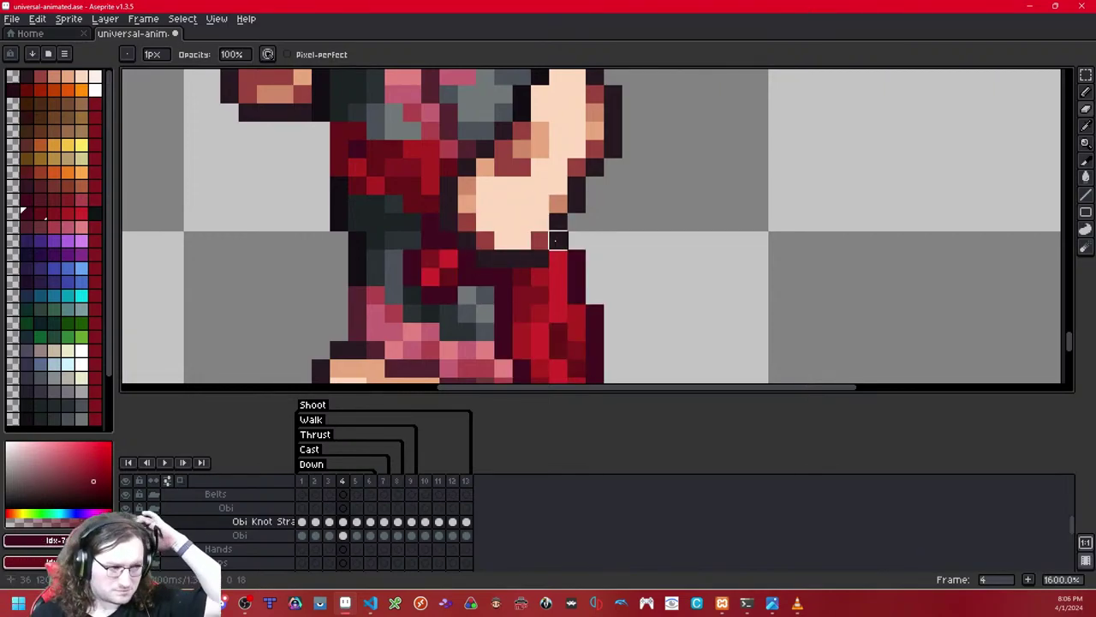
Step: Clear the obi knot pixels overlapping the front-facing figure's forearm in frame 5 and compare with the layer hidden
key(period)
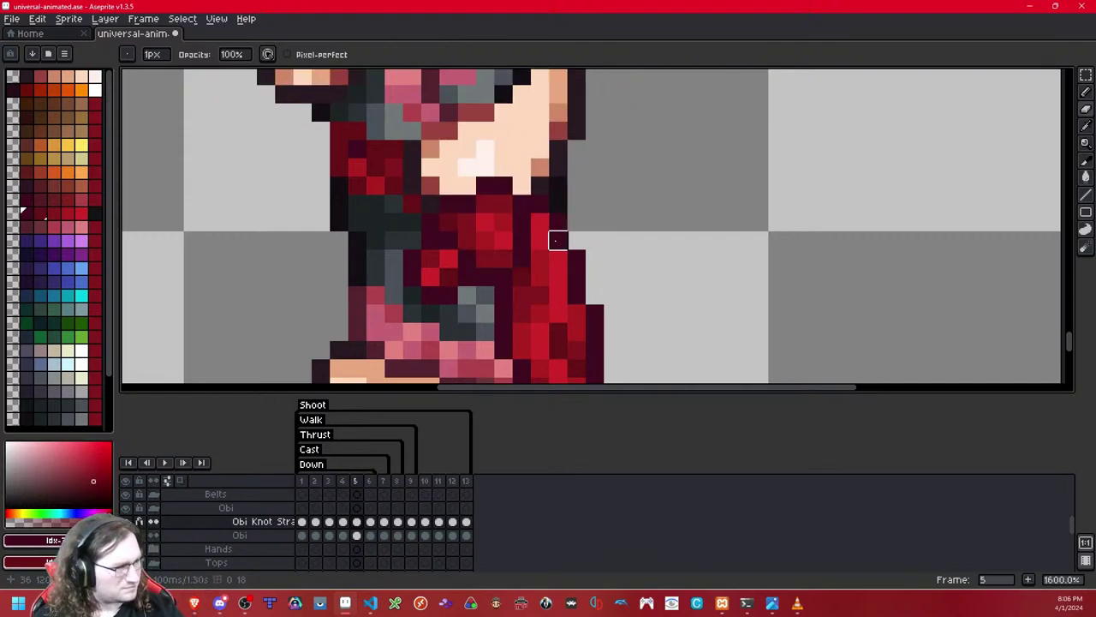
key(shift+x)
key(shift+x)
mouse_move(467, 204)
mouse_down()
mouse_move(504, 204)
mouse_move(503, 222)
mouse_move(540, 204)
mouse_move(467, 185)
mouse_up()
key(shift+x)
key(shift+x)
key(Right)
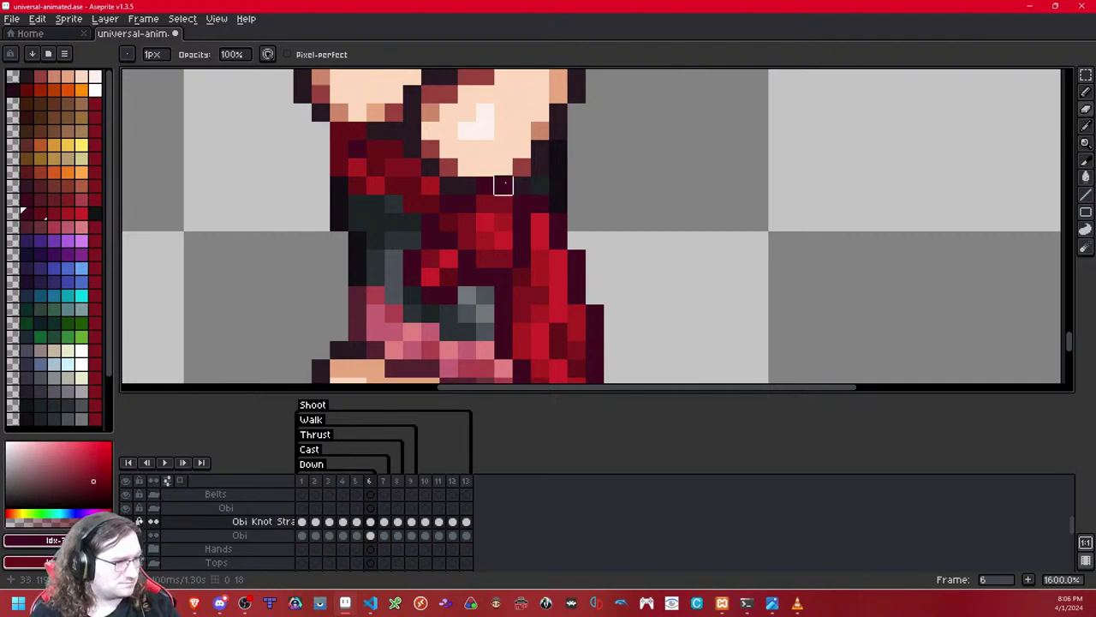
Step: Check the front-facing figure through frame 8 and erase the obi knot pixels over the forearm in frame 9
key(period)
key(period)
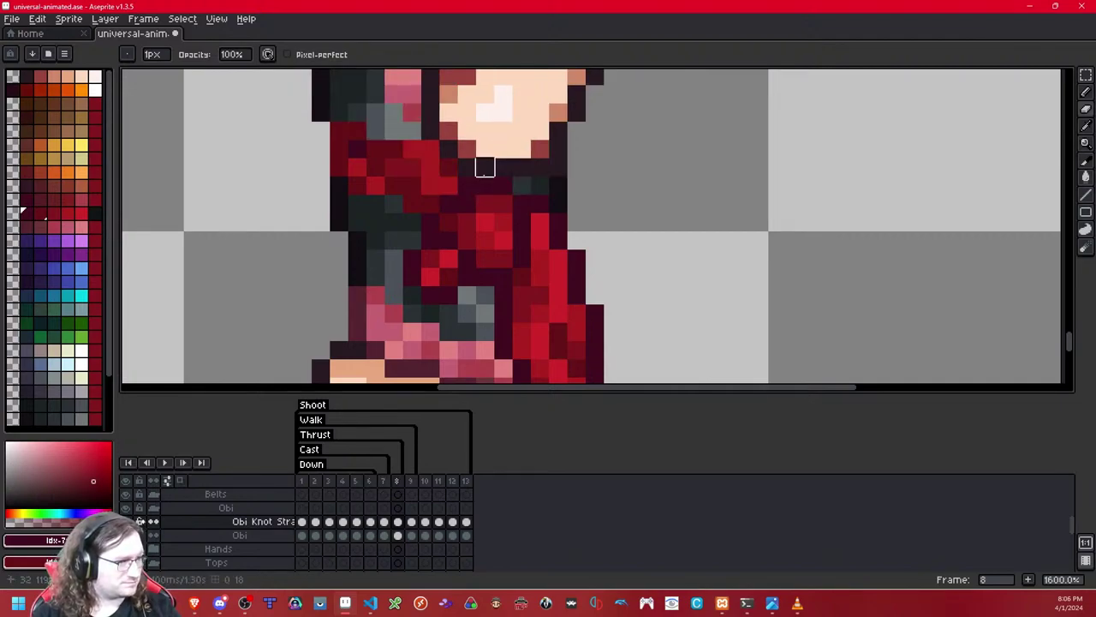
key(period)
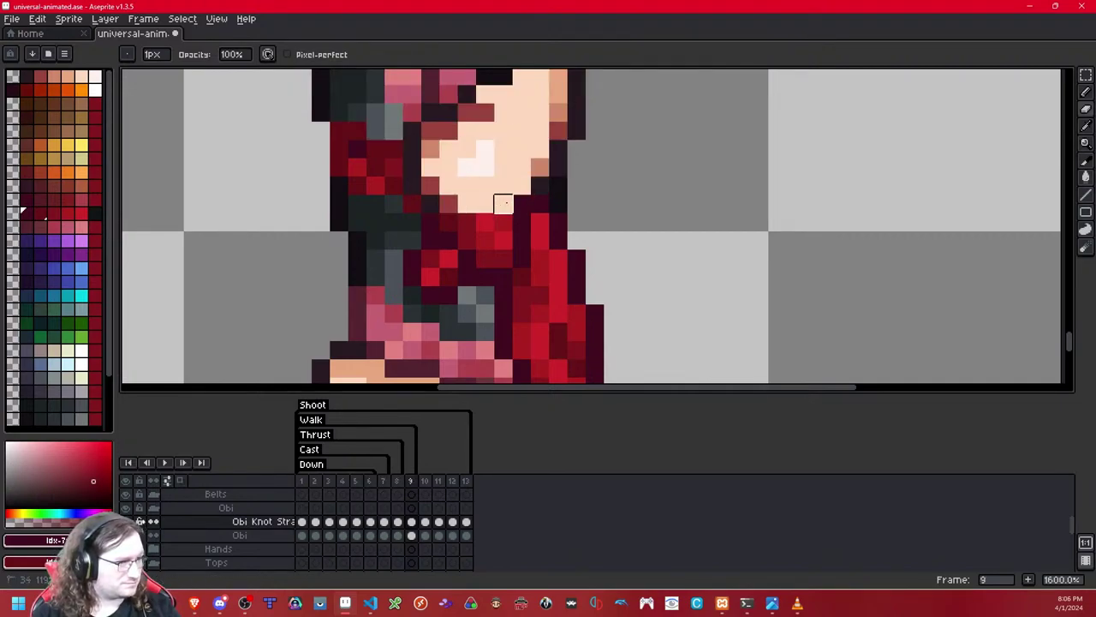
mouse_move(522, 221)
mouse_down()
mouse_move(448, 221)
mouse_move(486, 204)
mouse_move(448, 204)
mouse_move(539, 204)
mouse_move(485, 185)
mouse_up()
Step: Erase the obi knot pixels covering the front-facing figure's forearm in frames 10 through 13
key(period)
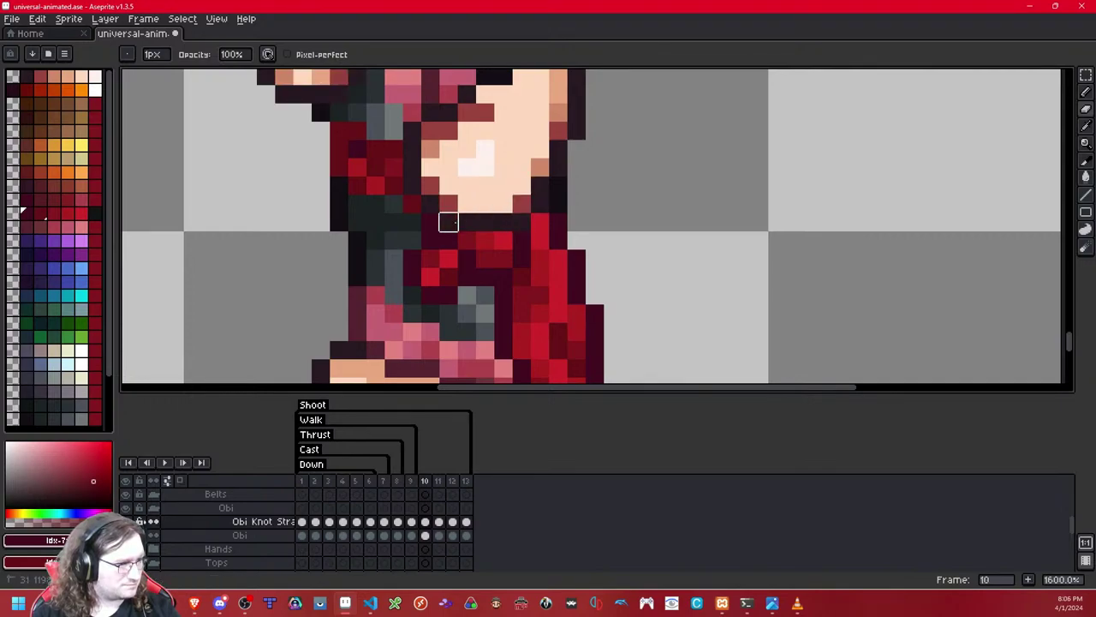
key(period)
drag(540, 203, 467, 203)
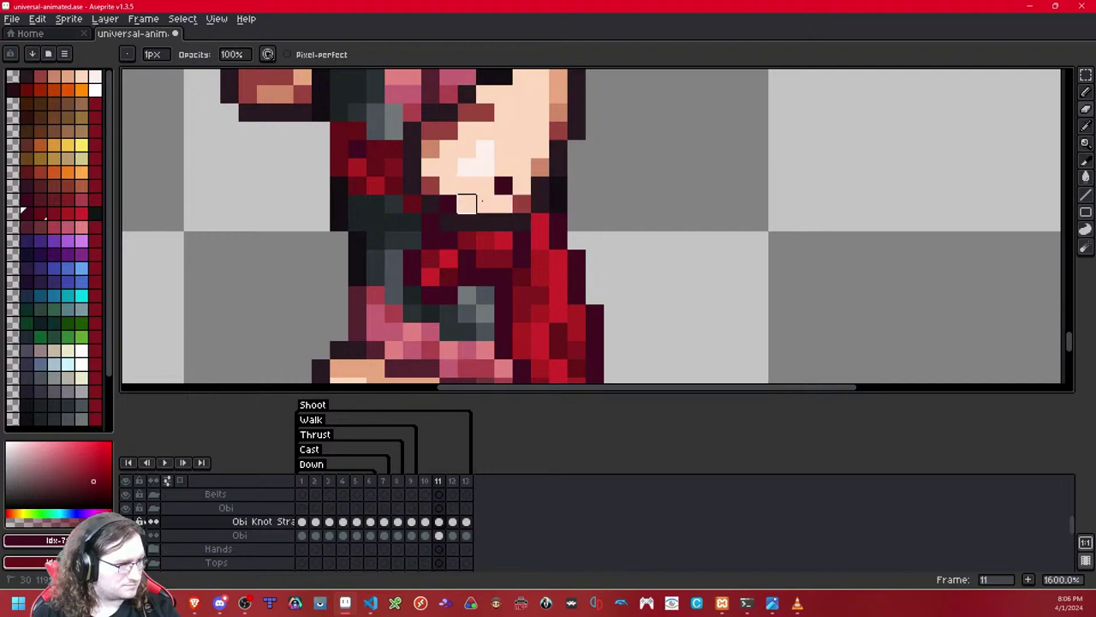
key(period)
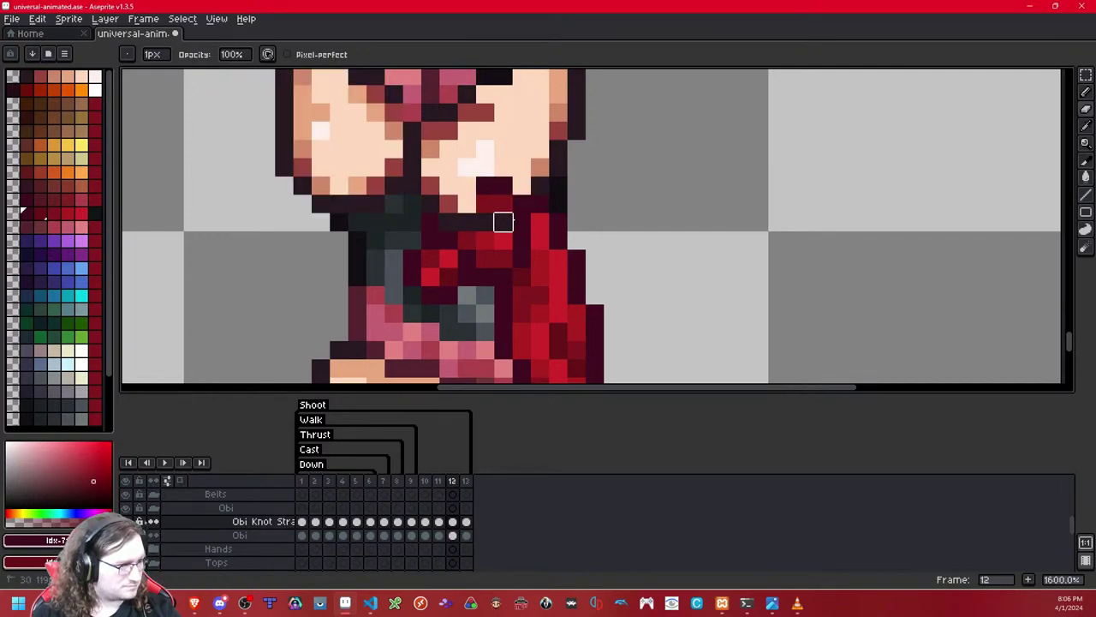
key(period)
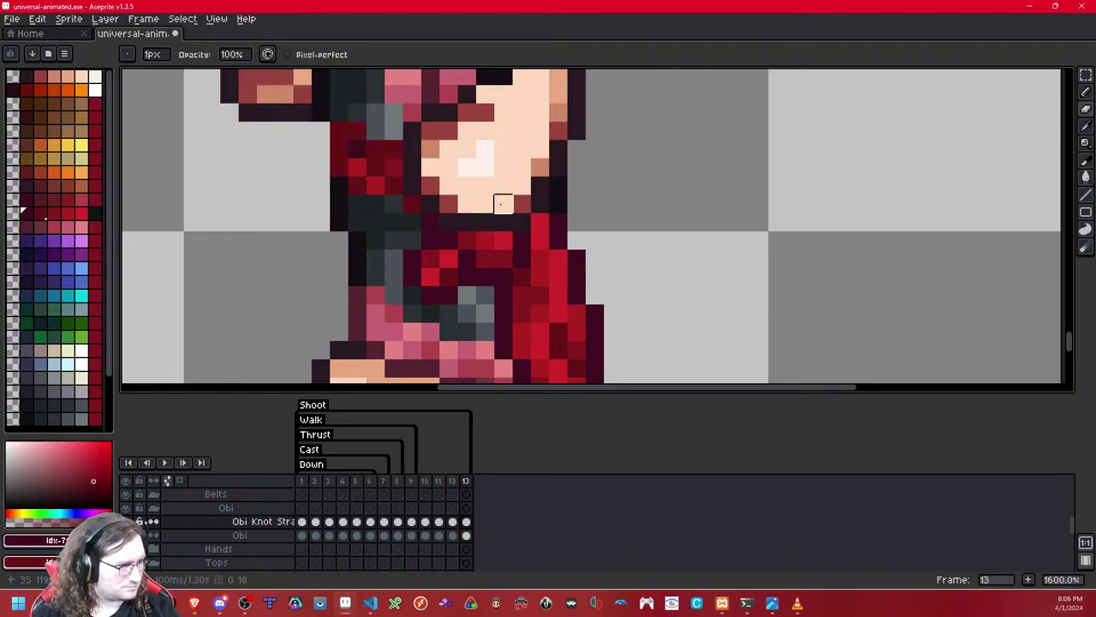
Step: Review the lower rows of the sprite sheet as a whole across the neighbouring frames
scroll(502, 200, down, 6)
key(period)
scroll(559, 184, down, 4)
scroll(562, 185, up, 1)
key(comma)
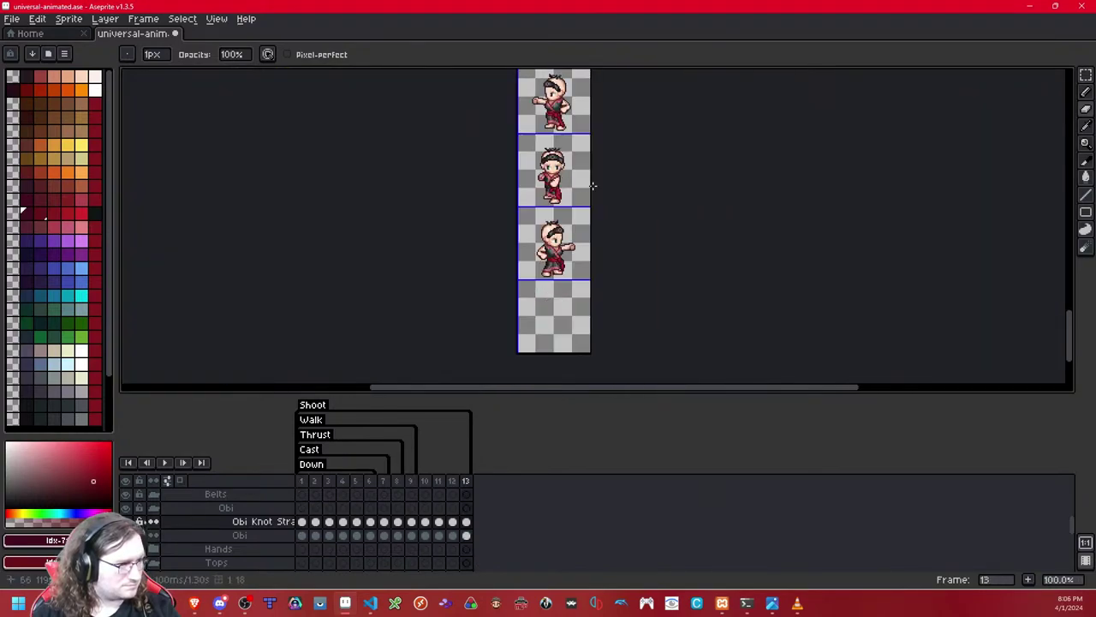
key(period)
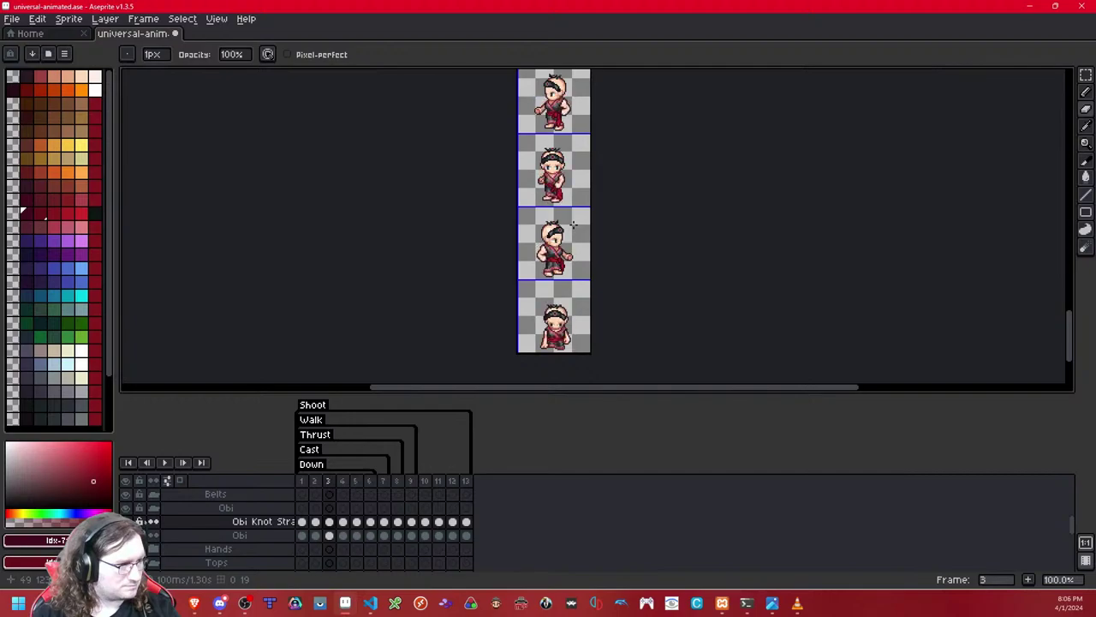
Step: Examine the right-facing figure's obi knot through frame 13, comparing the arm overlap in frame 12 with the layer hidden and shown
scroll(570, 234, up, 4)
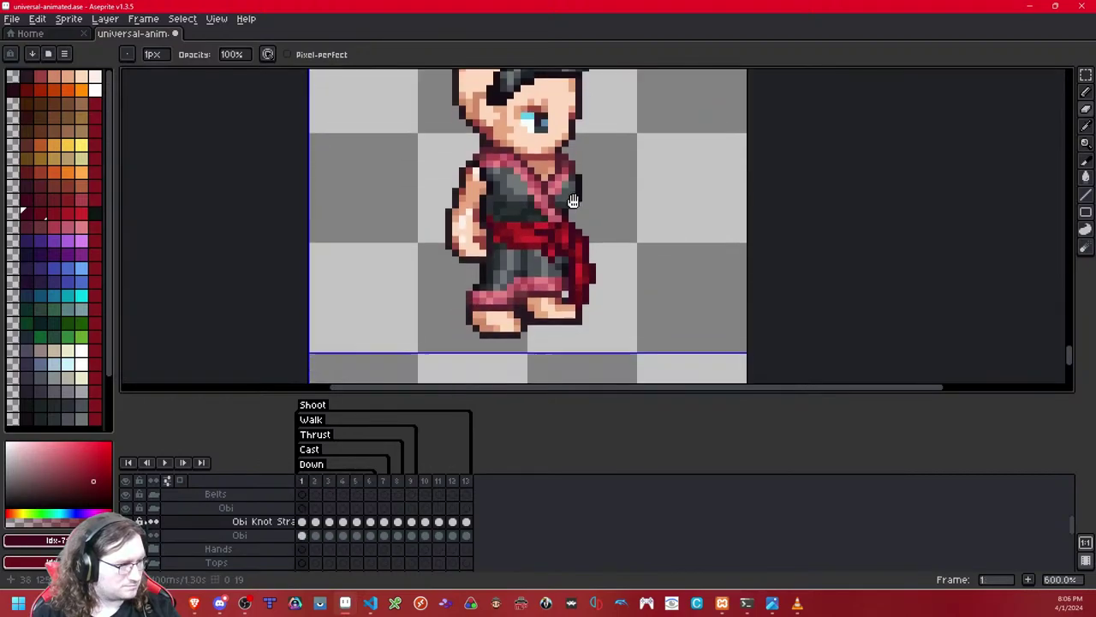
key(period)
key(period)
key(period)
key(period)
key(period)
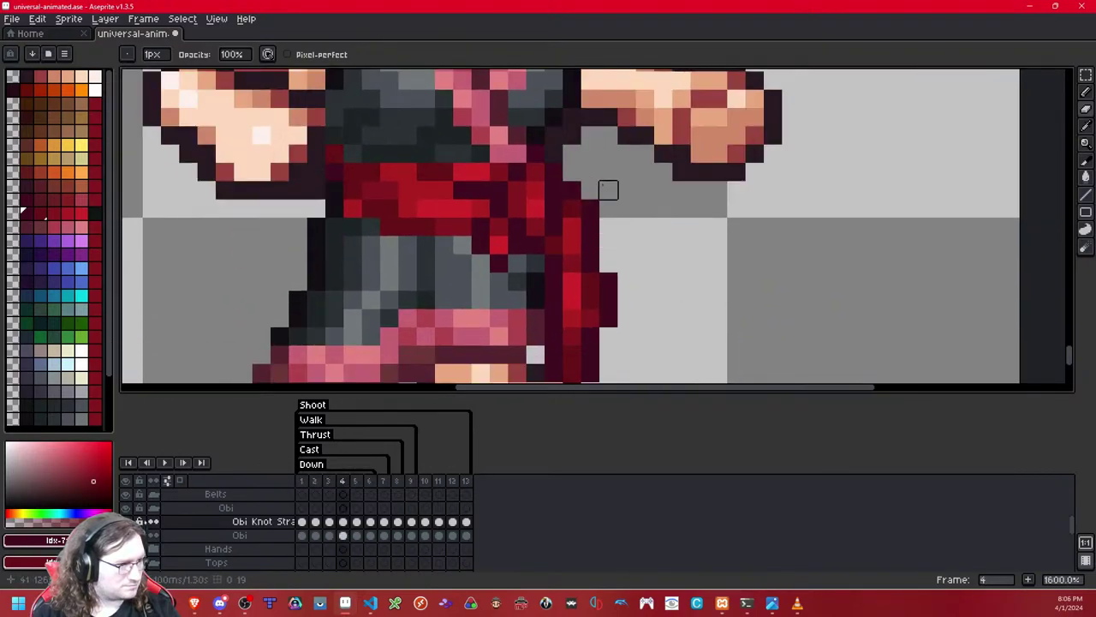
key(period)
key(period)
key(period)
key(period)
key(period)
key(period)
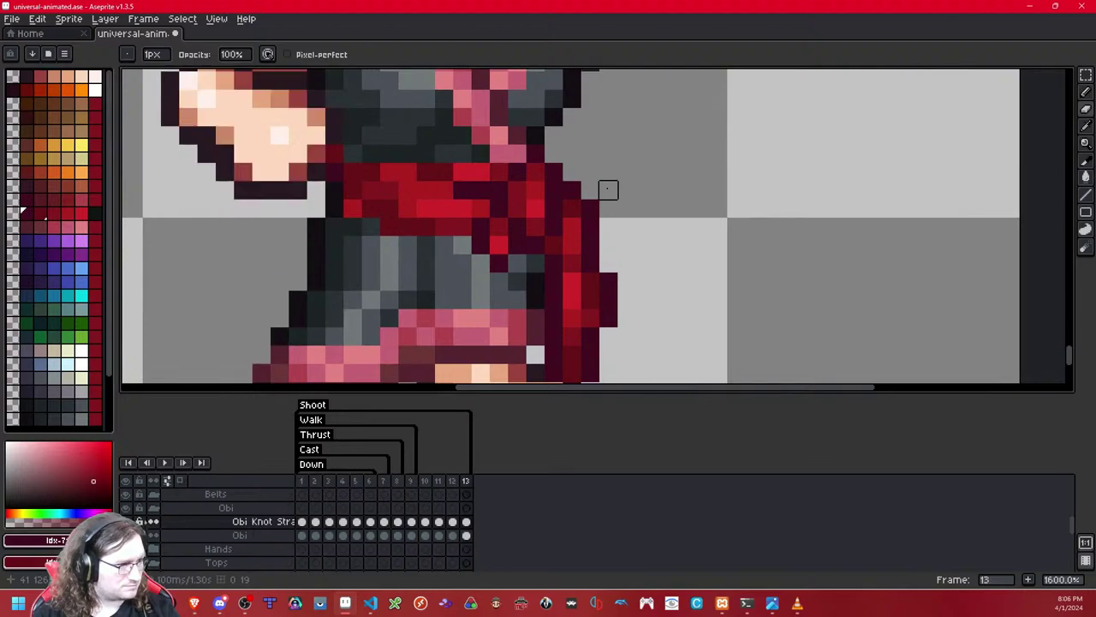
scroll(553, 189, up, 2)
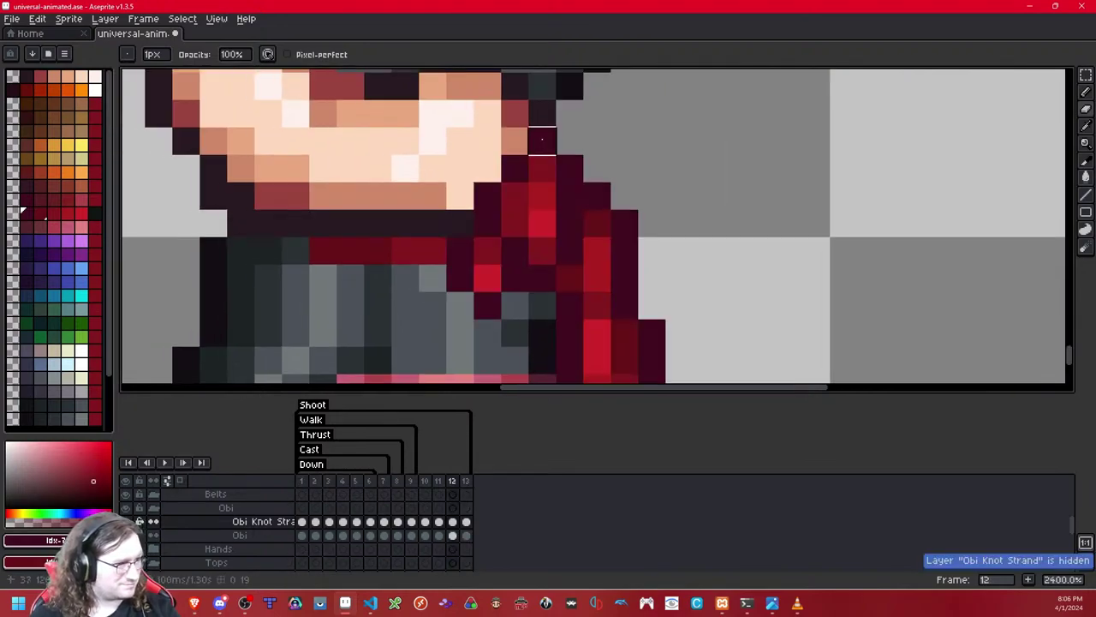
scroll(514, 169, down, 8)
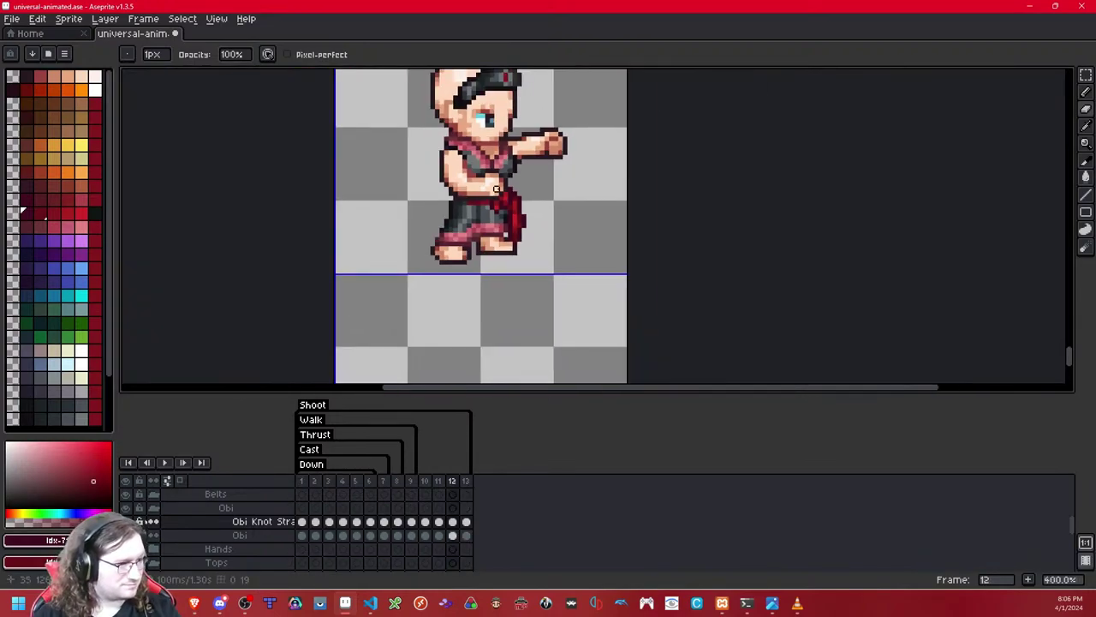
Step: Play the animation to review the obi knot on the lower rows, stop it and inspect the figures closely
key(period)
key(period)
scroll(514, 168, down, 5)
scroll(521, 146, up, 1)
drag(521, 147, 544, 246)
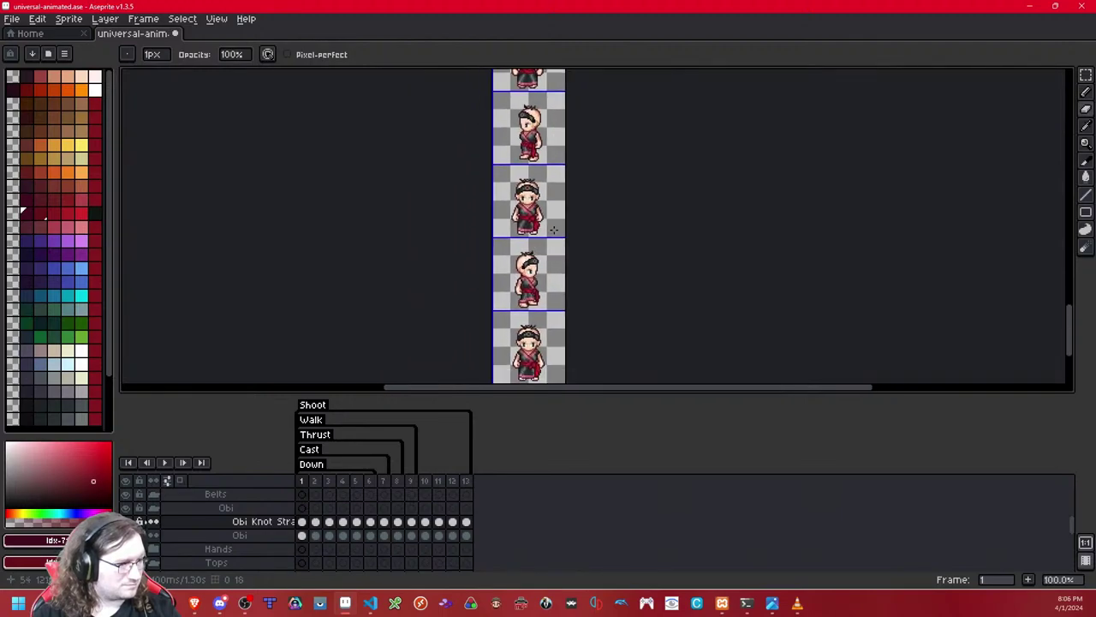
click(166, 463)
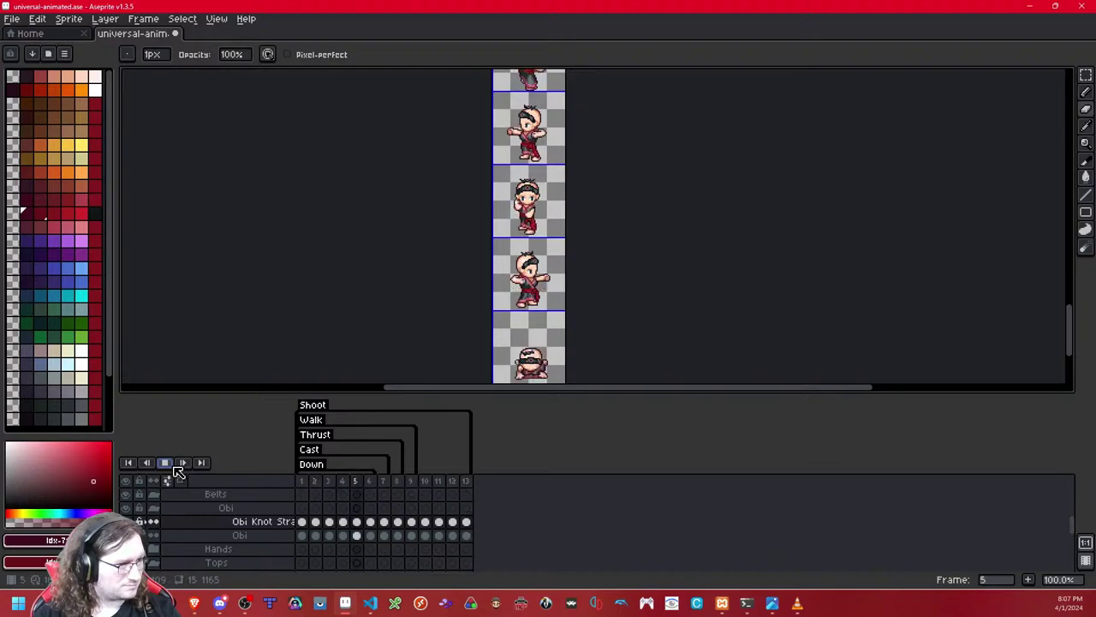
click(172, 464)
scroll(511, 162, up, 5)
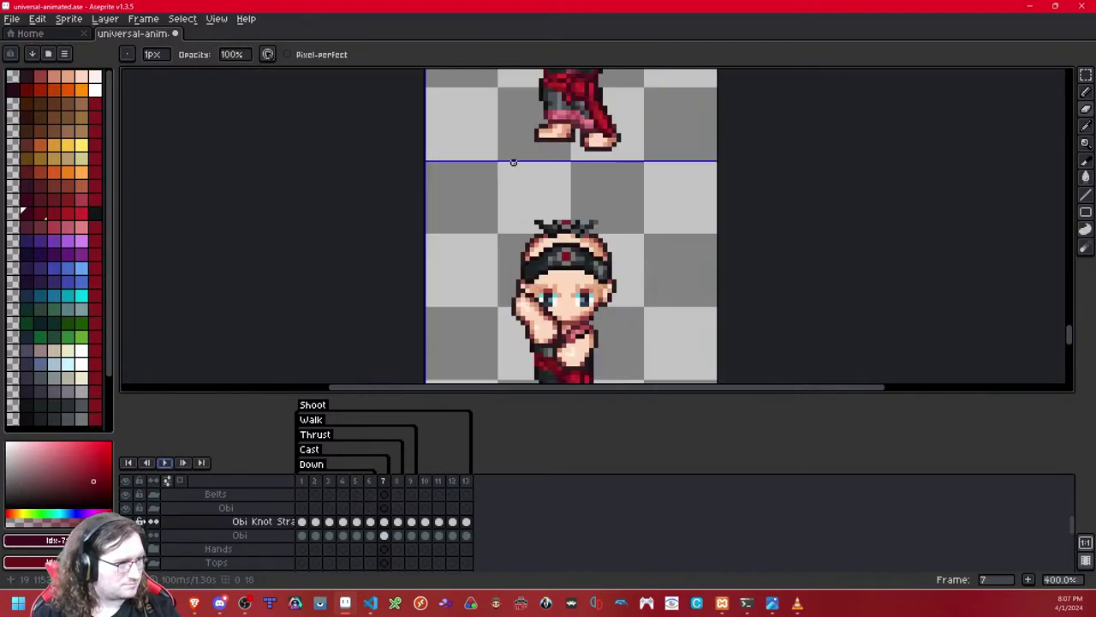
Step: Inspect the right-facing figure's obi knot strand in frame 7, comparing the Obi Knot Strand layer hidden and shown
scroll(488, 305, up, 2)
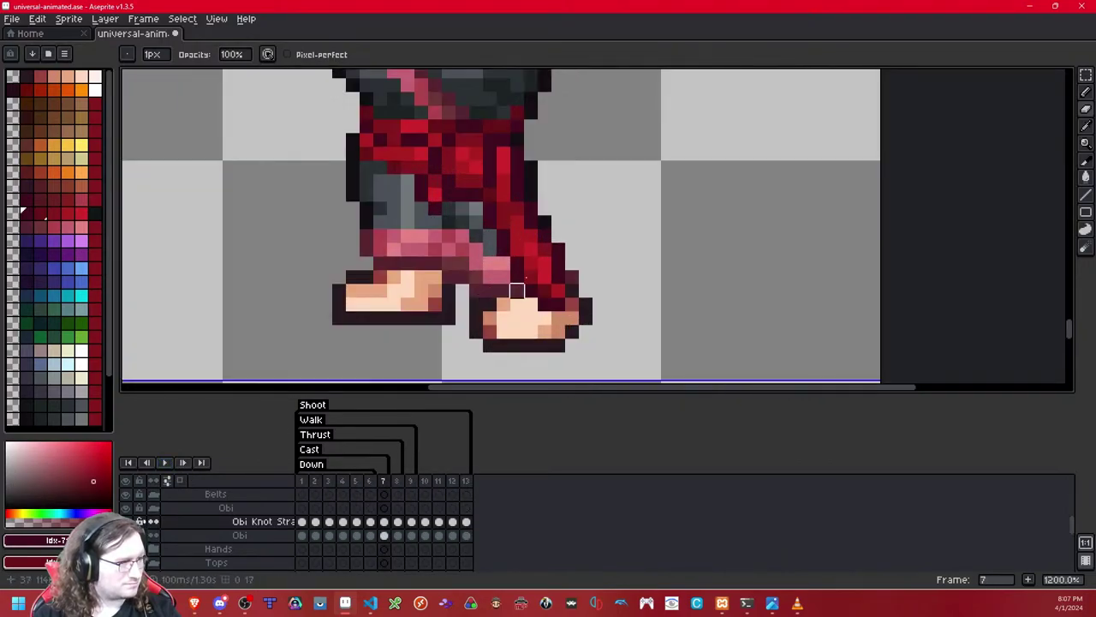
key(shift+x)
key(shift+x)
key(shift+x)
click(554, 255)
click(553, 254)
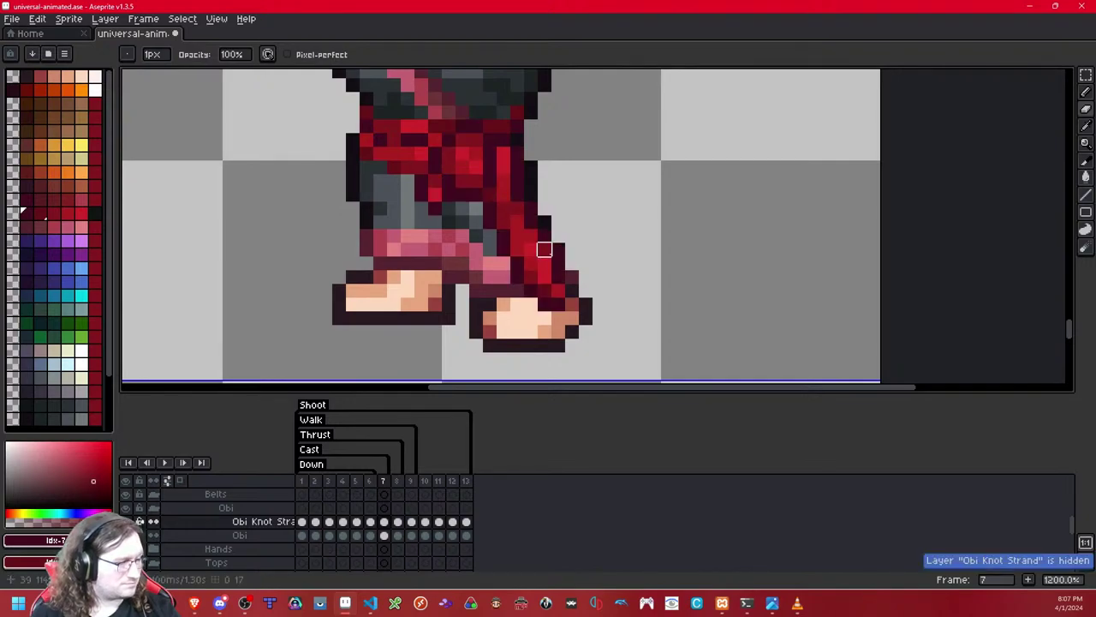
Step: Examine the right-facing figure's obi knot strand across all frames, including the front-facing figure in the bottom row
key(Left)
key(Left)
key(Left)
key(Left)
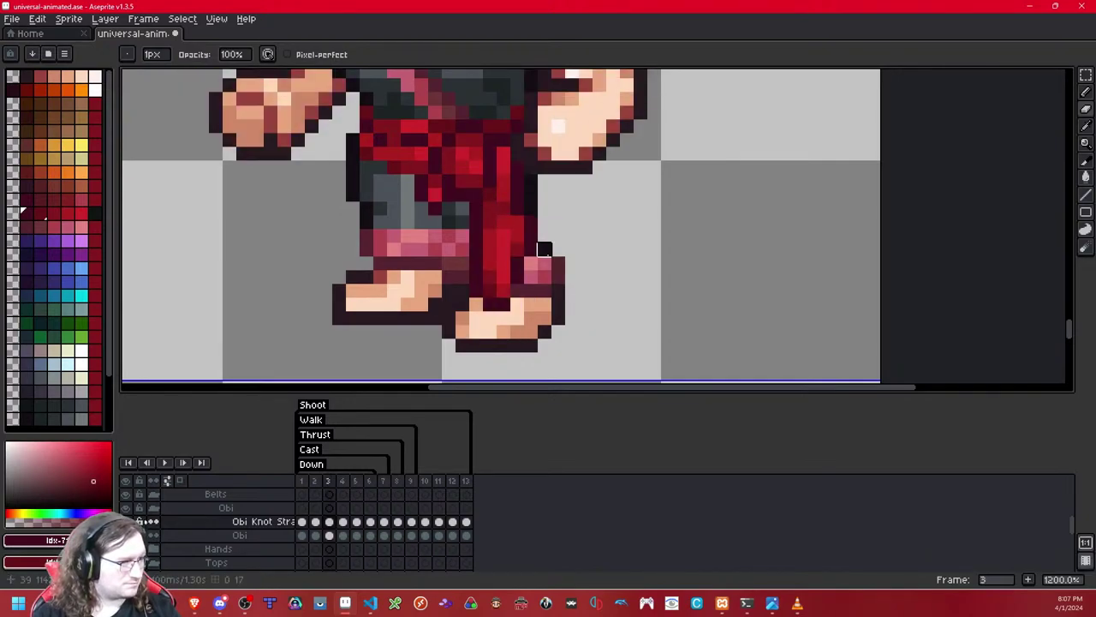
key(Right)
key(Right)
key(Right)
key(Right)
key(Right)
key(Right)
key(Right)
key(Right)
key(Right)
key(Right)
key(Right)
scroll(593, 303, down, 9)
scroll(592, 304, up, 2)
key(Right)
scroll(590, 296, up, 4)
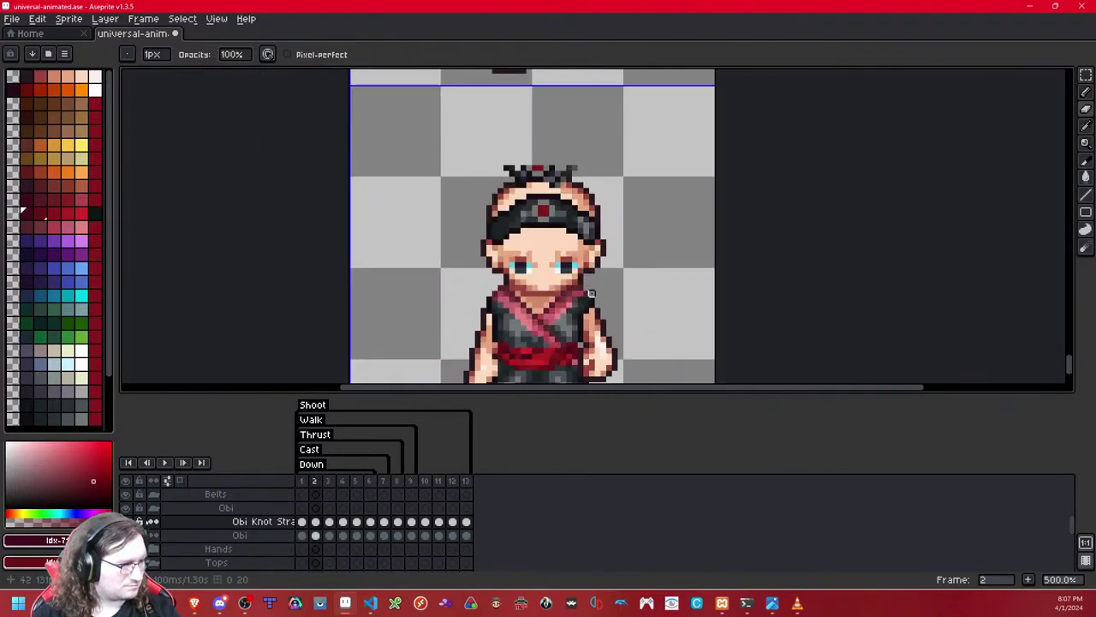
Step: Copy the obi knot from frame 1 of the bottom row into frame 2 and align it with the sash
key(Left)
drag(591, 294, 593, 155)
key(m)
double_click(633, 239)
key(ctrl+a)
key(Right)
scroll(632, 239, up, 2)
drag(629, 232, 675, 218)
key(Left)
key(Right)
key(ctrl+a)
click(847, 206)
key(Left)
key(Right)
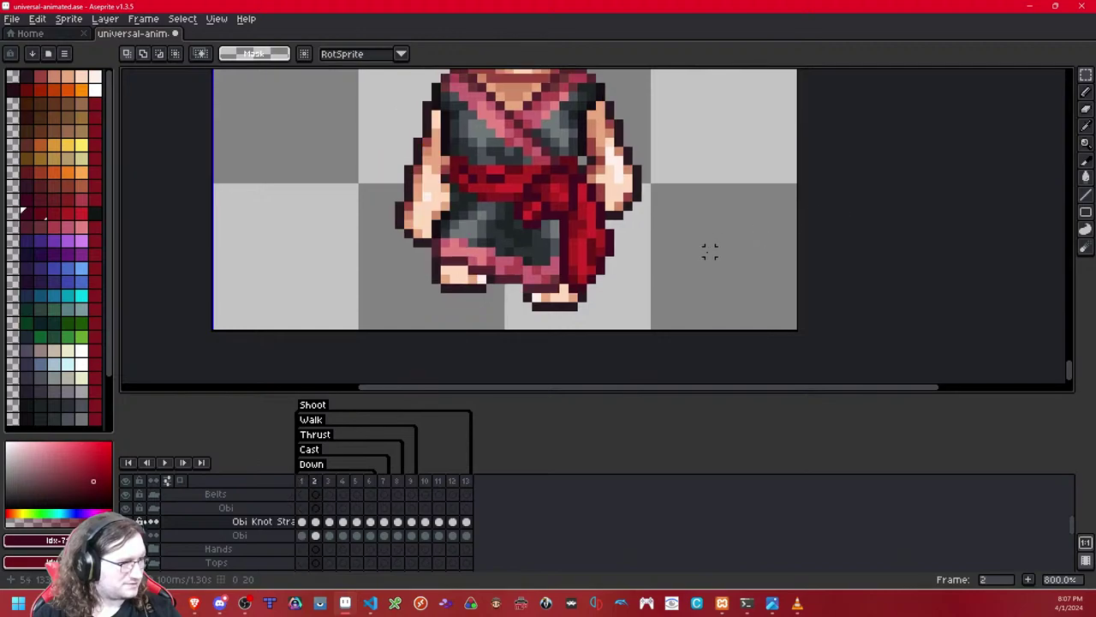
key(Left)
key(Right)
Step: Shift the hanging strand of frame 2's obi knot one pixel left and compare it with frame 1
mouse_move(637, 298)
mouse_down()
mouse_move(536, 232)
mouse_move(576, 244)
mouse_up()
click(701, 206)
key(Left)
key(Right)
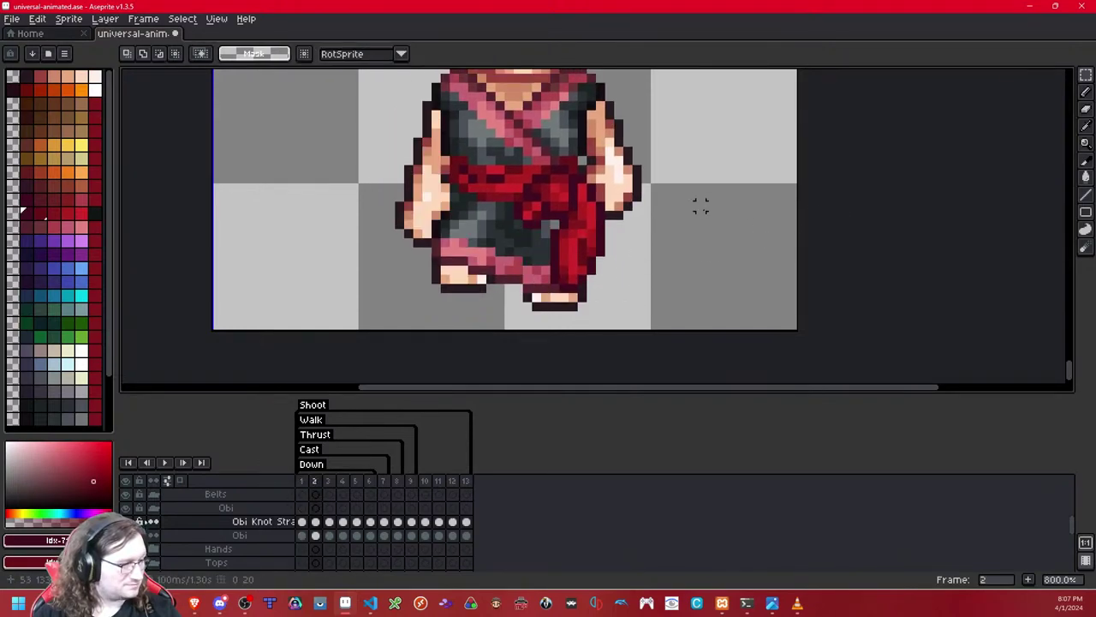
Step: Paste the obi knot into frame 3 of the bottom row and move it down onto the lowered sash
key(Right)
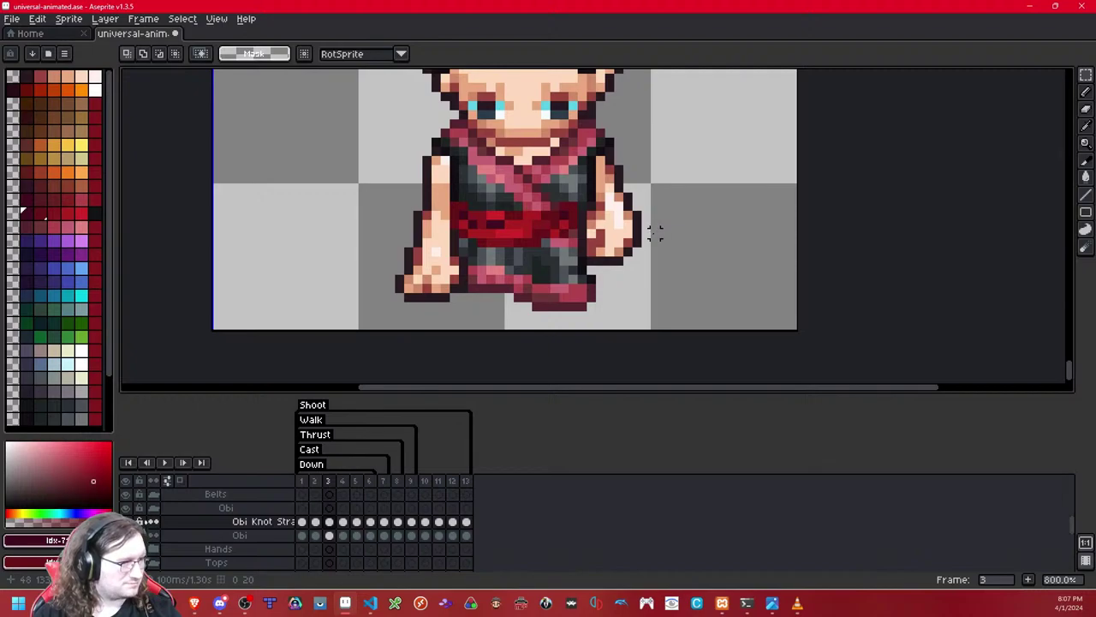
key(ctrl+v)
key(Right)
key(Down)
key(Down)
key(Down)
key(Down)
key(Down)
key(Down)
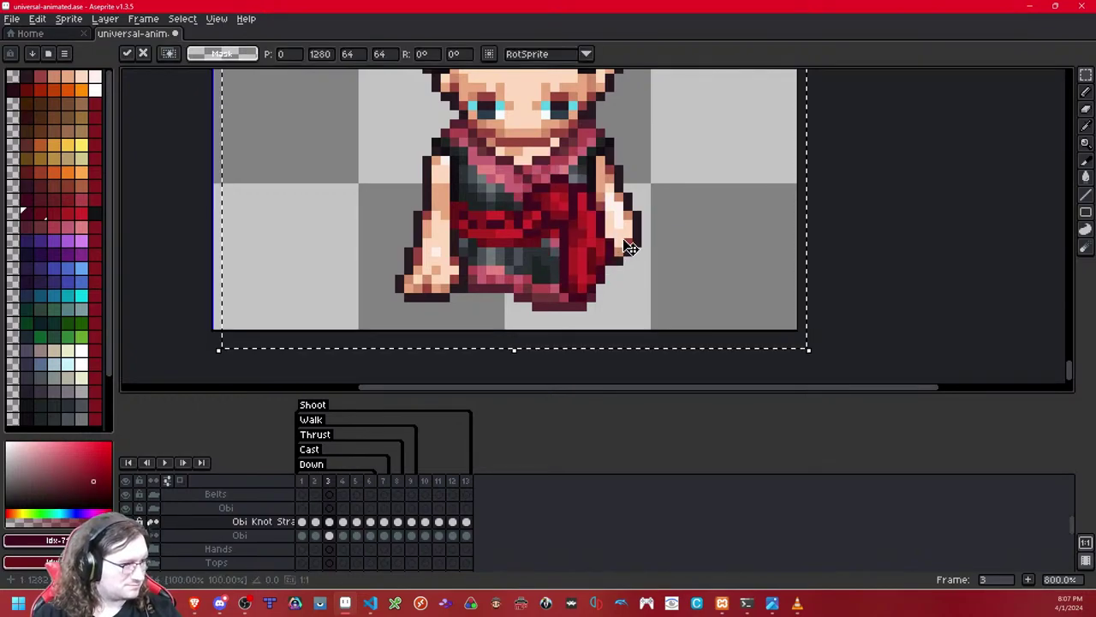
key(Right)
key(Right)
key(Up)
click(856, 215)
key(Left)
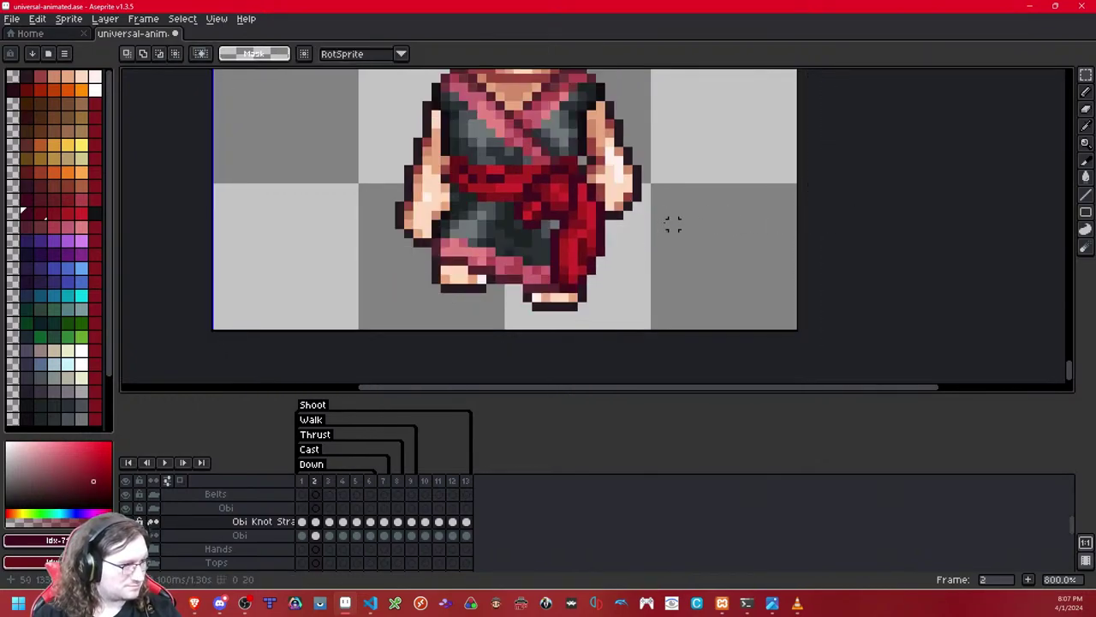
Step: Realign frame 3's whole obi knot down and left on the sash, comparing its position with frame 2
key(Right)
key(ctrl+a)
key(Down)
key(Left)
click(964, 197)
key(Left)
key(Right)
key(ctrl+v)
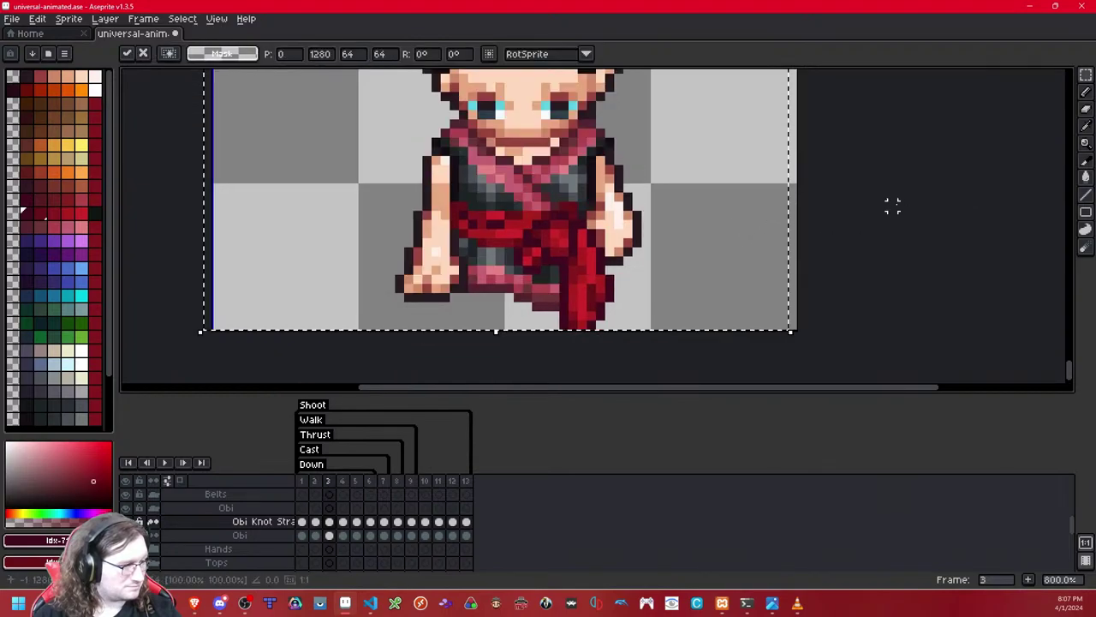
key(Return)
key(Left)
key(Right)
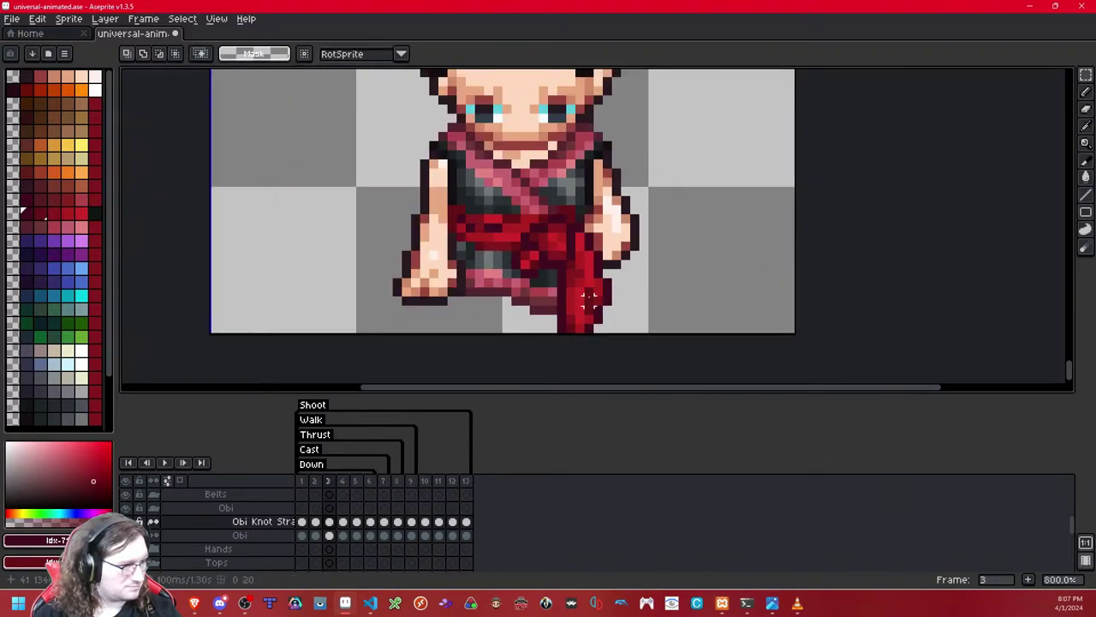
Step: Shorten the hanging strand in frame 3 by moving its lower end up toward the robe's hem
drag(634, 283, 550, 337)
mouse_move(595, 306)
mouse_down()
mouse_move(686, 252)
mouse_move(580, 299)
mouse_move(604, 313)
mouse_move(630, 300)
mouse_move(553, 291)
mouse_up()
click(689, 272)
key(Right)
click(662, 263)
key(Left)
key(Right)
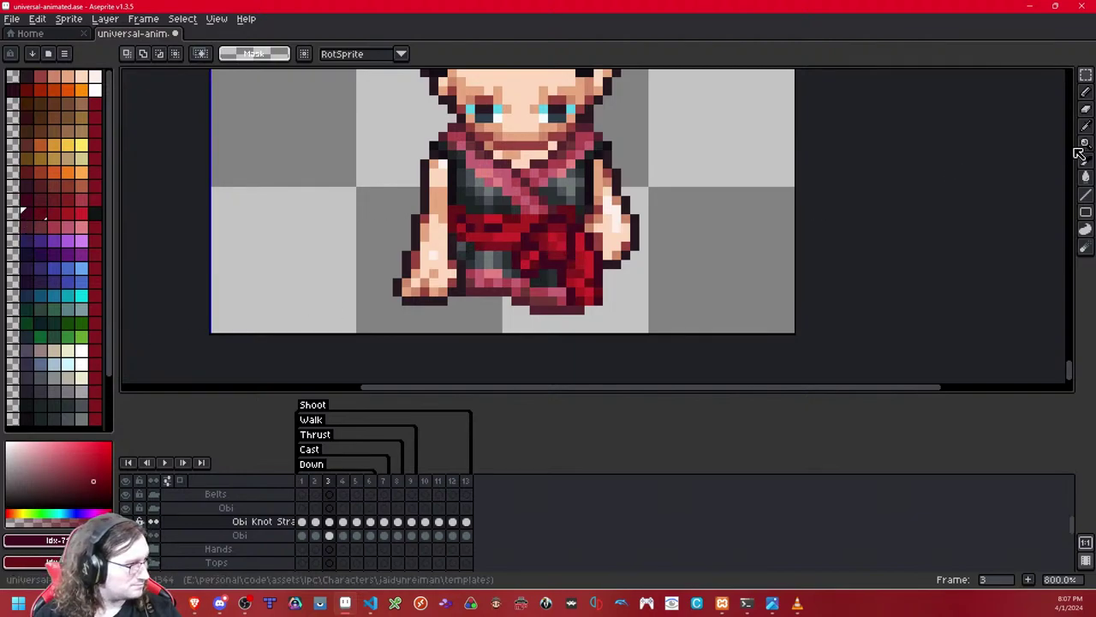
Step: Redraw the strand's lower end in frame 3 with dark red pixels so its tip flares right past the hem
click(1085, 126)
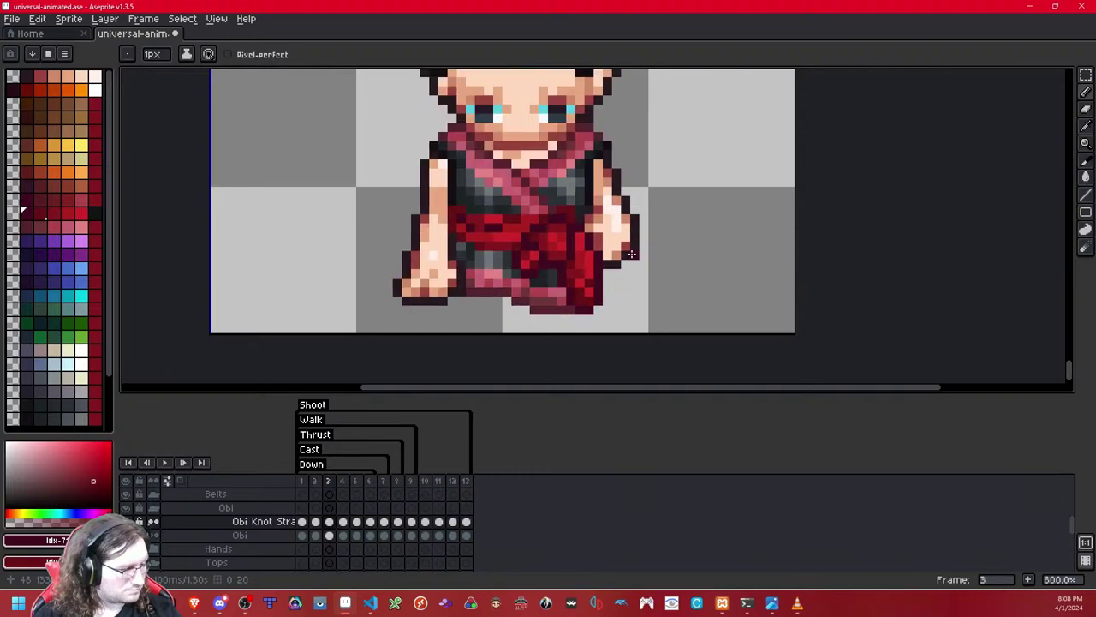
scroll(646, 252, down, 6)
scroll(647, 253, up, 8)
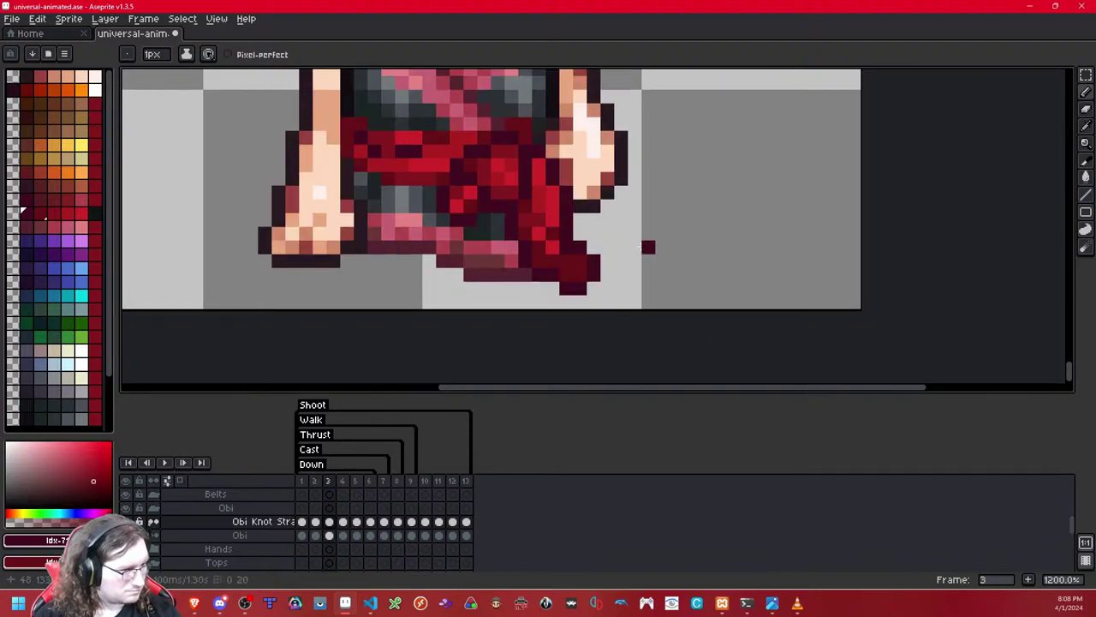
scroll(646, 249, down, 8)
key(comma)
scroll(669, 232, up, 9)
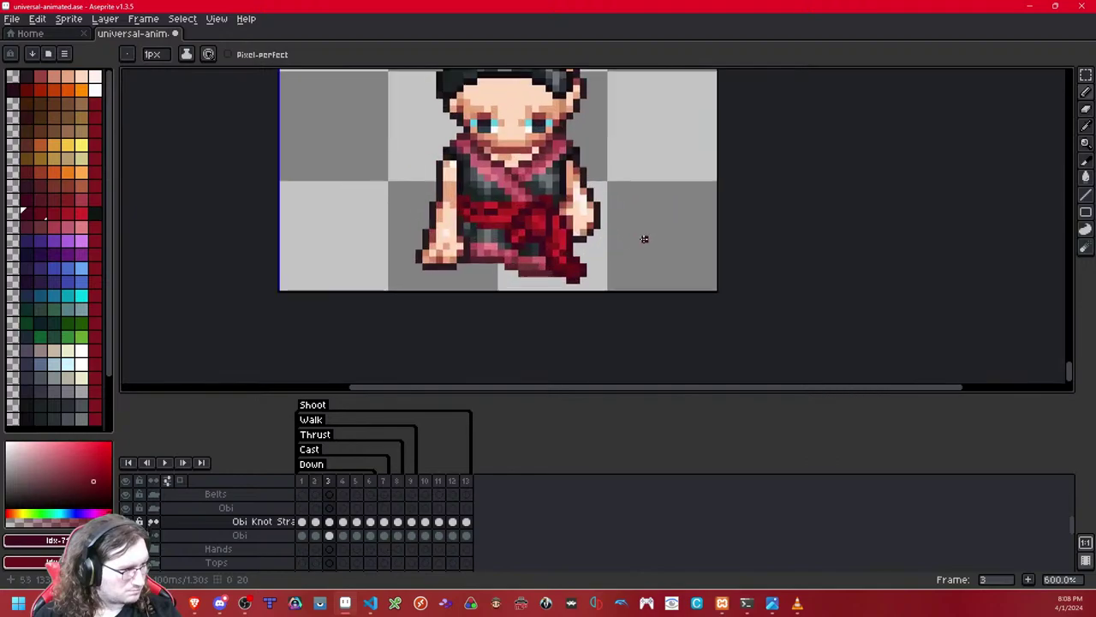
key(period)
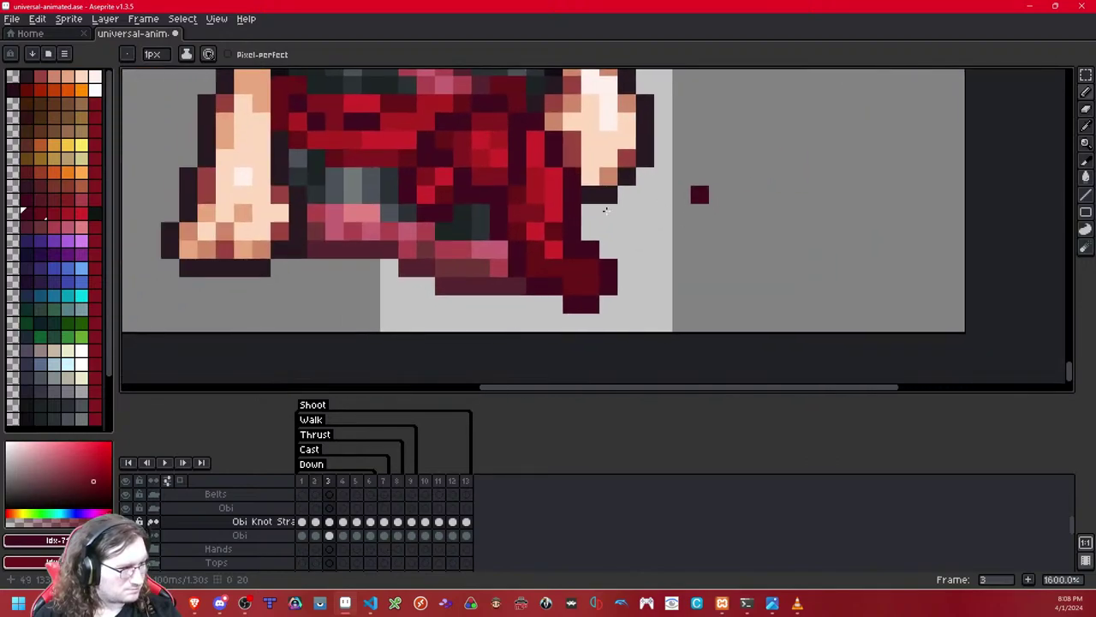
Step: Shade the lower part of frame 3's strand with a darker red, checking it against the earlier frames
click(40, 212)
click(637, 255)
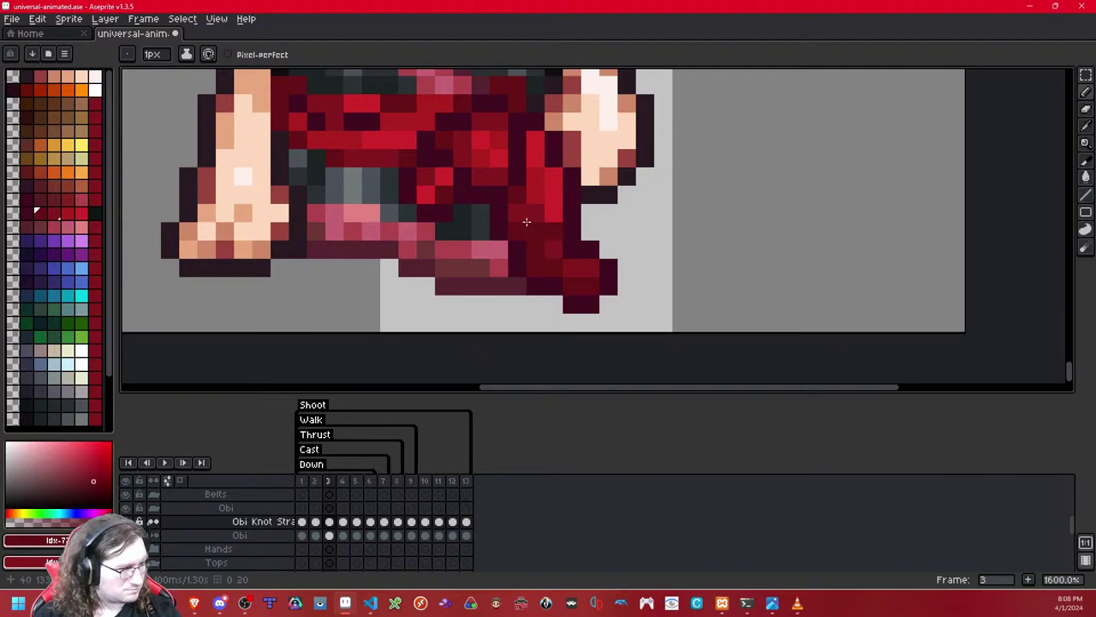
key(Left)
key(Left)
key(Right)
key(Right)
scroll(654, 190, down, 5)
scroll(651, 187, down, 3)
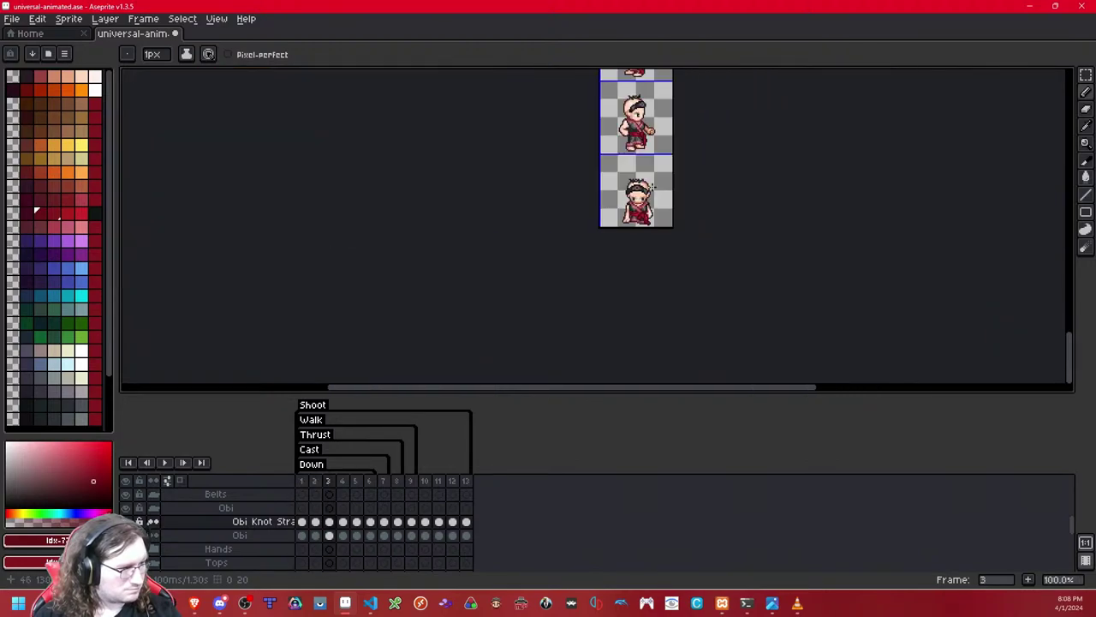
scroll(652, 184, up, 8)
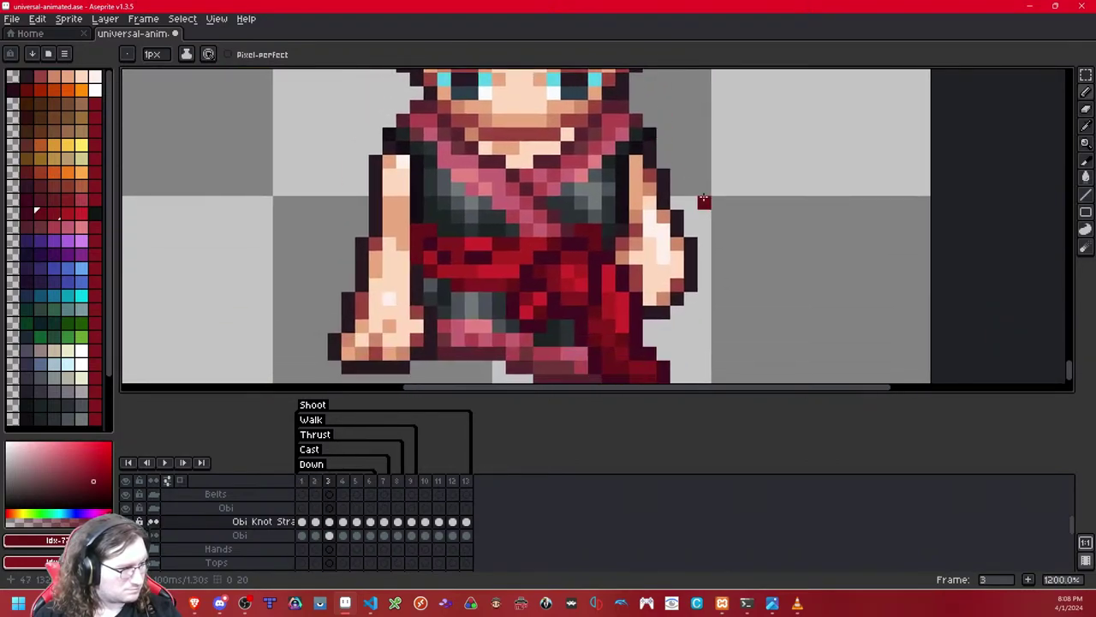
Step: Add brighter and mid-red shading pixels to the lower strand fold in frame 3
drag(701, 147, 700, 94)
click(72, 213)
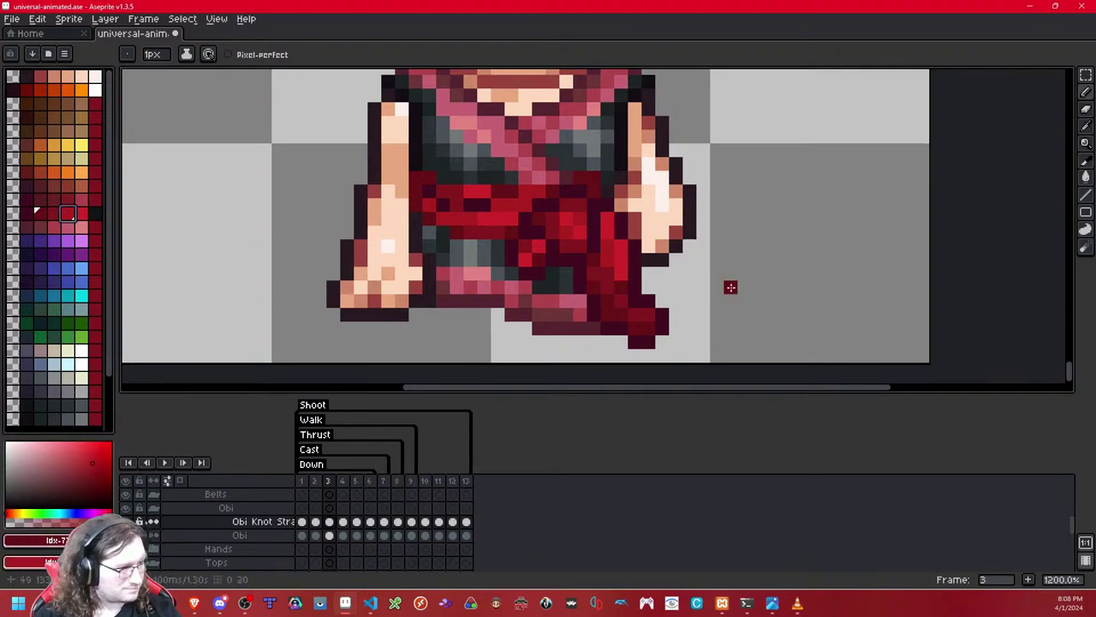
click(609, 287)
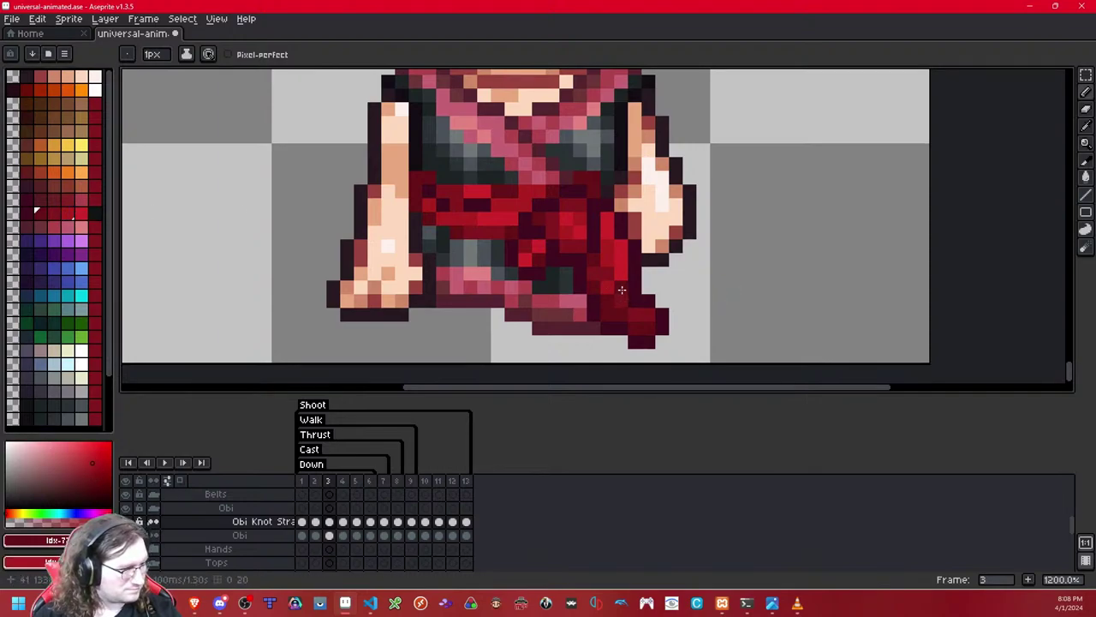
key(Left)
key(Right)
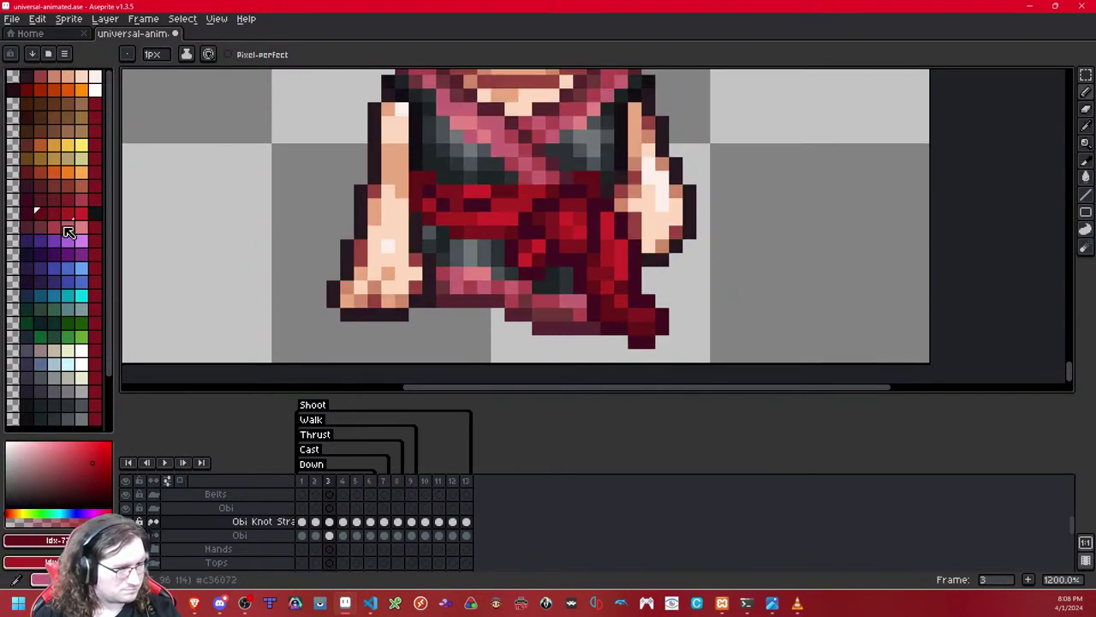
click(59, 214)
click(607, 301)
scroll(687, 261, down, 8)
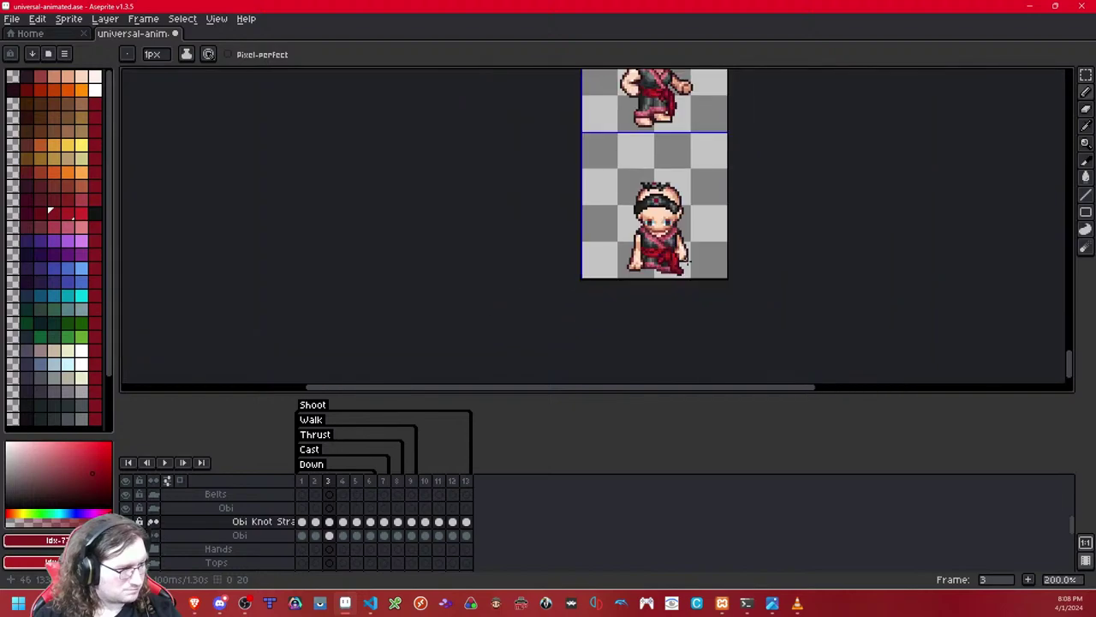
scroll(734, 260, up, 2)
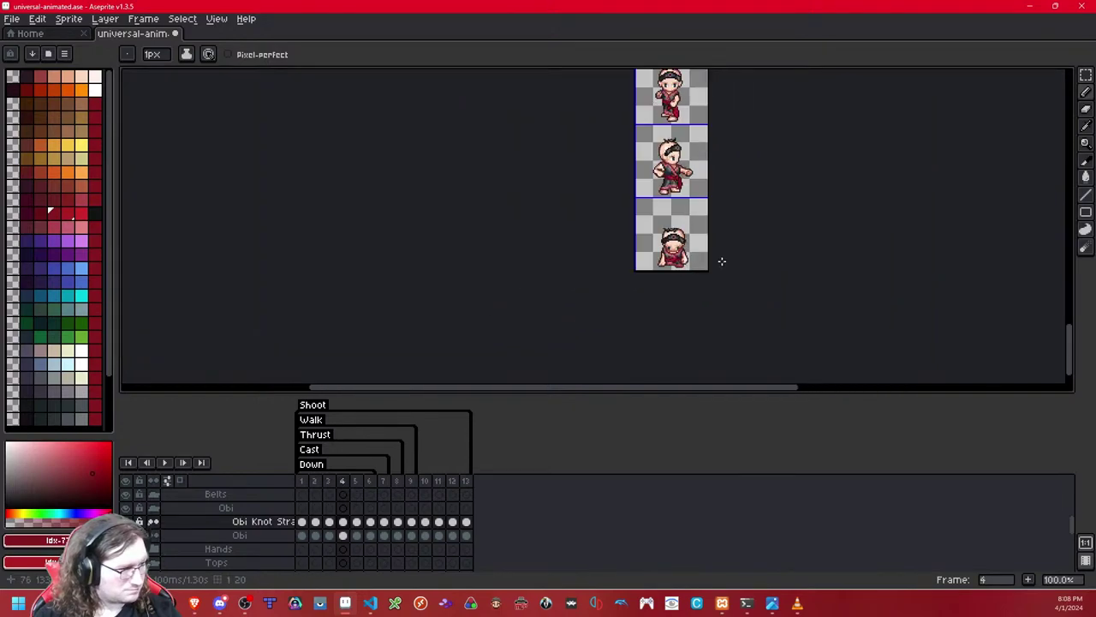
Step: Copy the obi knot from frame 3 into frame 4 and lower it onto the crouching figure's sash
scroll(696, 273, up, 5)
scroll(695, 273, up, 2)
click(1086, 75)
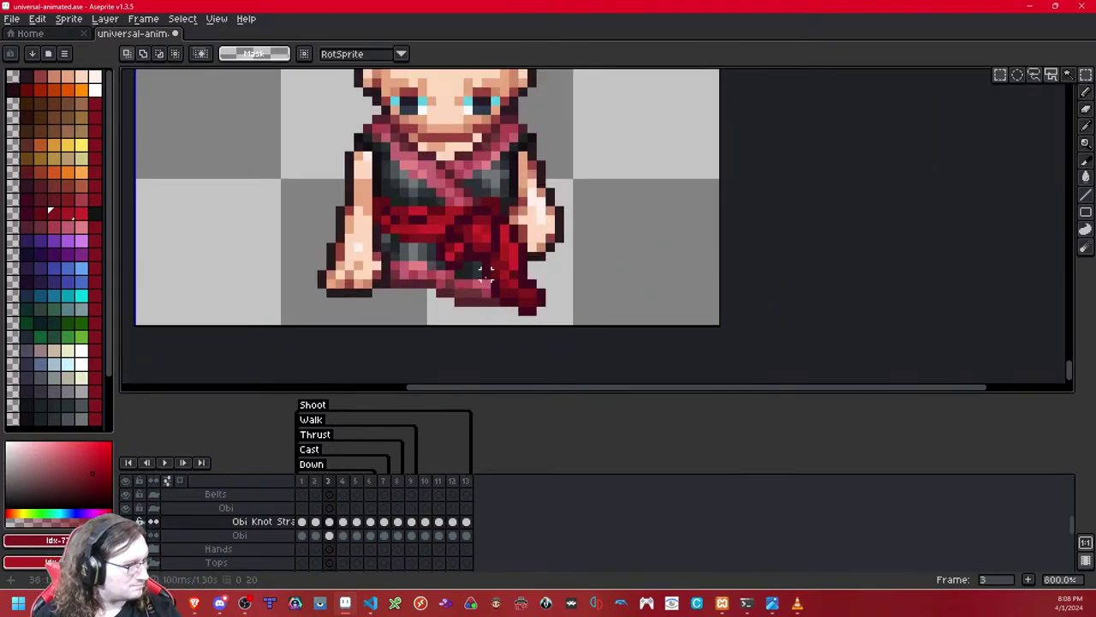
key(ctrl+a)
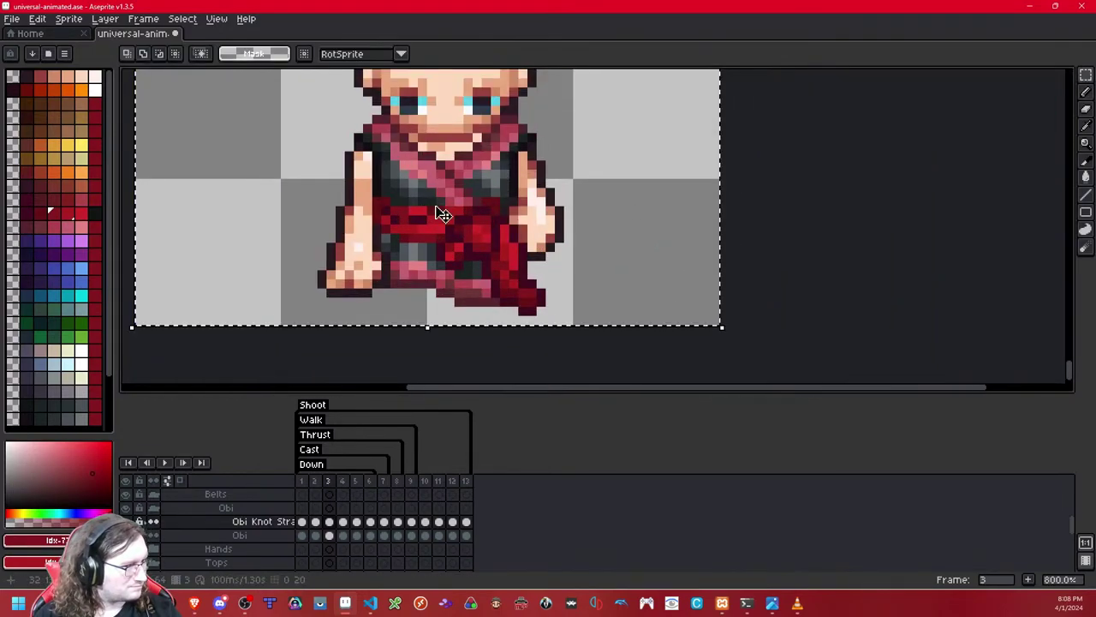
click(759, 211)
key(Right)
key(ctrl+v)
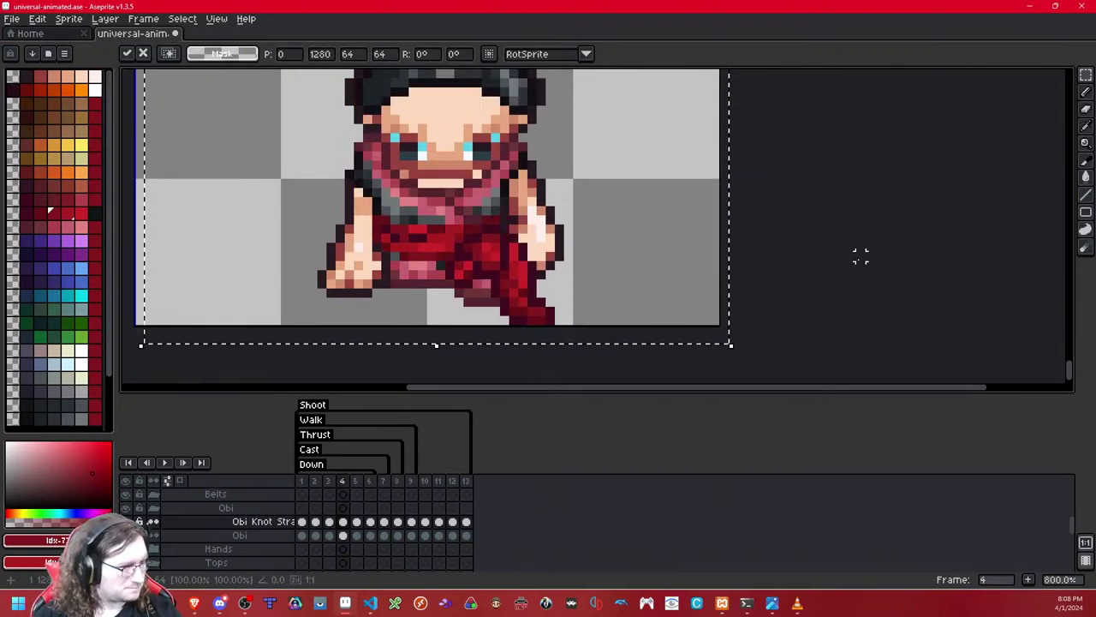
key(Return)
key(comma)
key(Right)
double_click(606, 256)
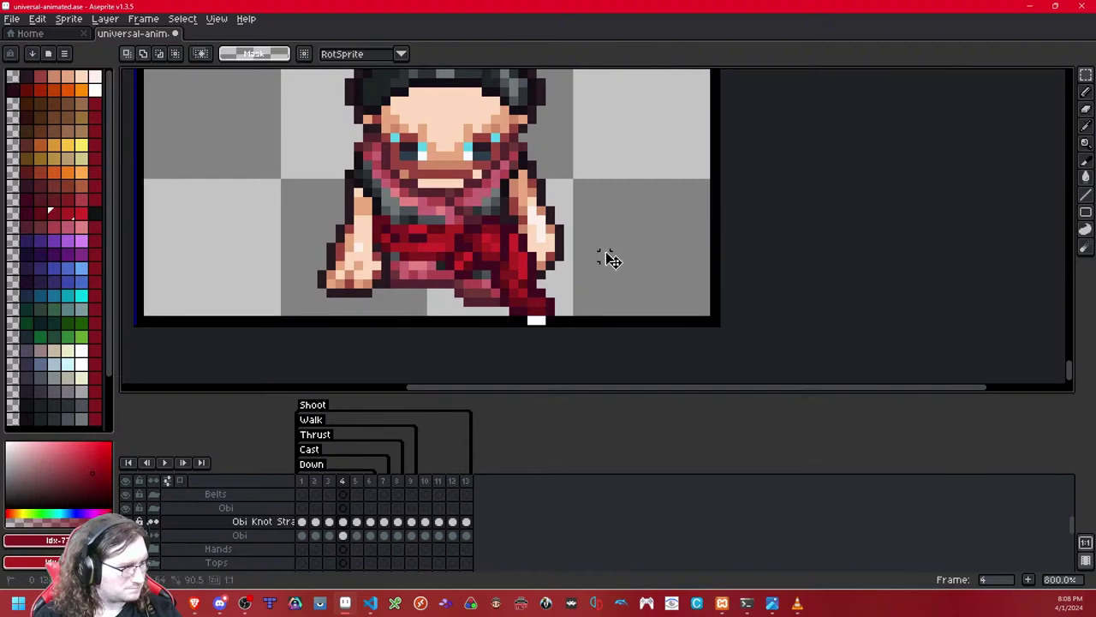
Step: Separate the strand's tail from frame 4's knot and park it in the empty area right of the figure
key(Left)
click(860, 202)
drag(641, 175, 460, 284)
click(540, 329)
key(Right)
key(Up)
key(Right)
key(Right)
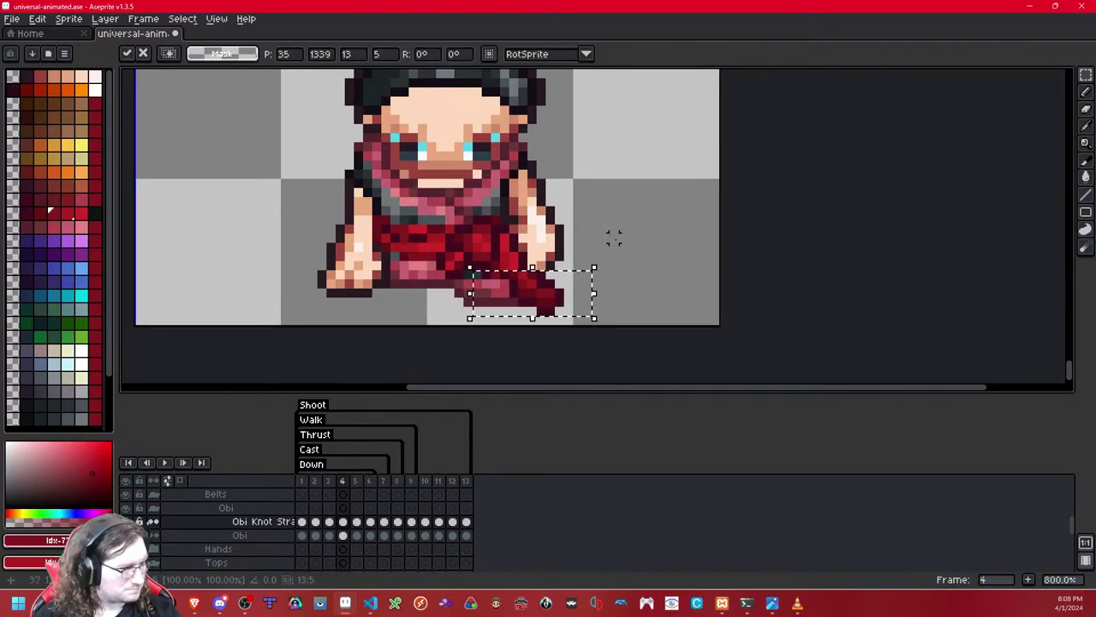
key(Right)
key(Right)
key(Right)
key(Right)
key(Right)
key(Right)
key(Right)
key(Right)
key(Up)
click(605, 239)
Step: Nudge the remaining obi knot in frame 4 down and to the left on the sash
drag(413, 220, 552, 295)
key(Down)
key(Down)
key(Left)
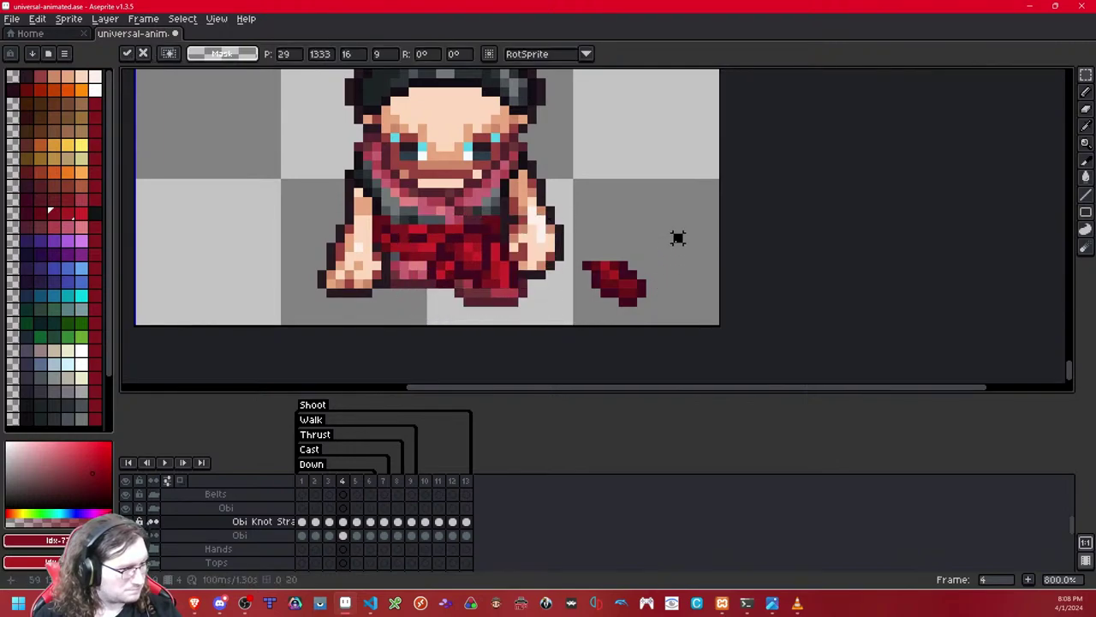
click(678, 237)
key(Left)
key(Right)
drag(585, 180, 406, 326)
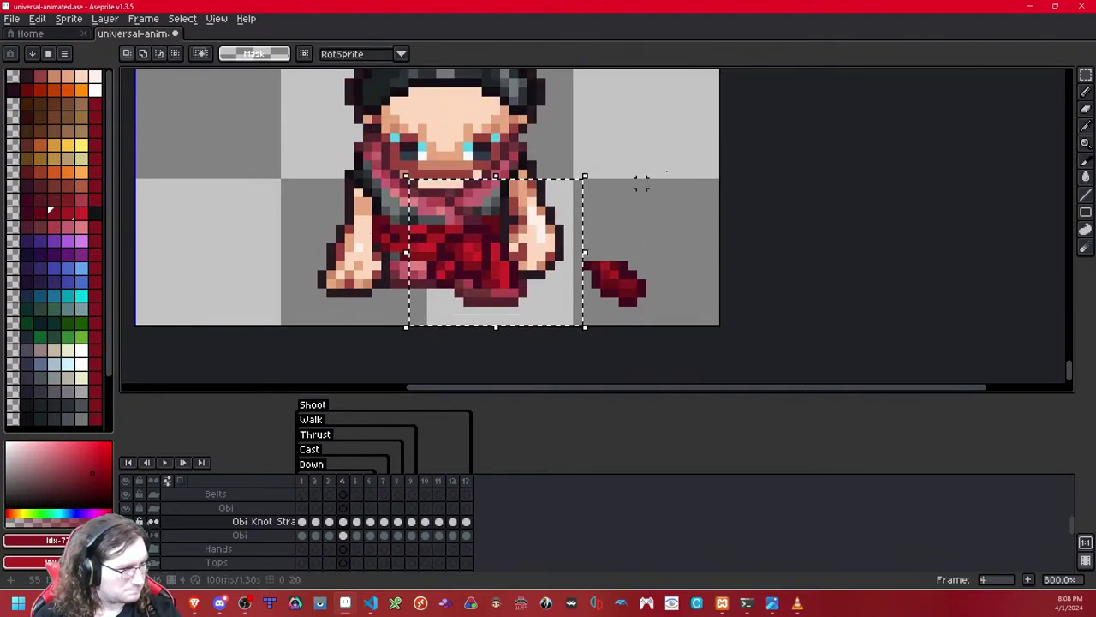
click(681, 182)
Step: Fine-tune the vertical position of frame 4's knot on the sash, comparing it with the two preceding frames
key(Left)
key(Left)
key(Right)
key(Right)
drag(560, 164, 367, 322)
key(Down)
key(Down)
key(Up)
key(Up)
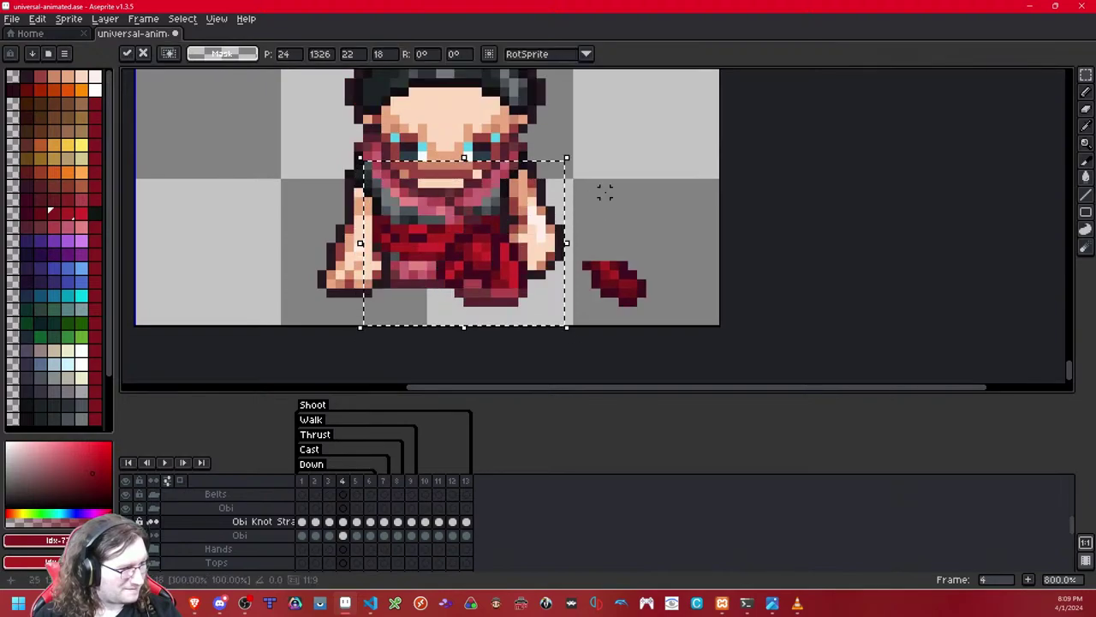
click(612, 192)
key(Left)
key(Left)
key(period)
key(period)
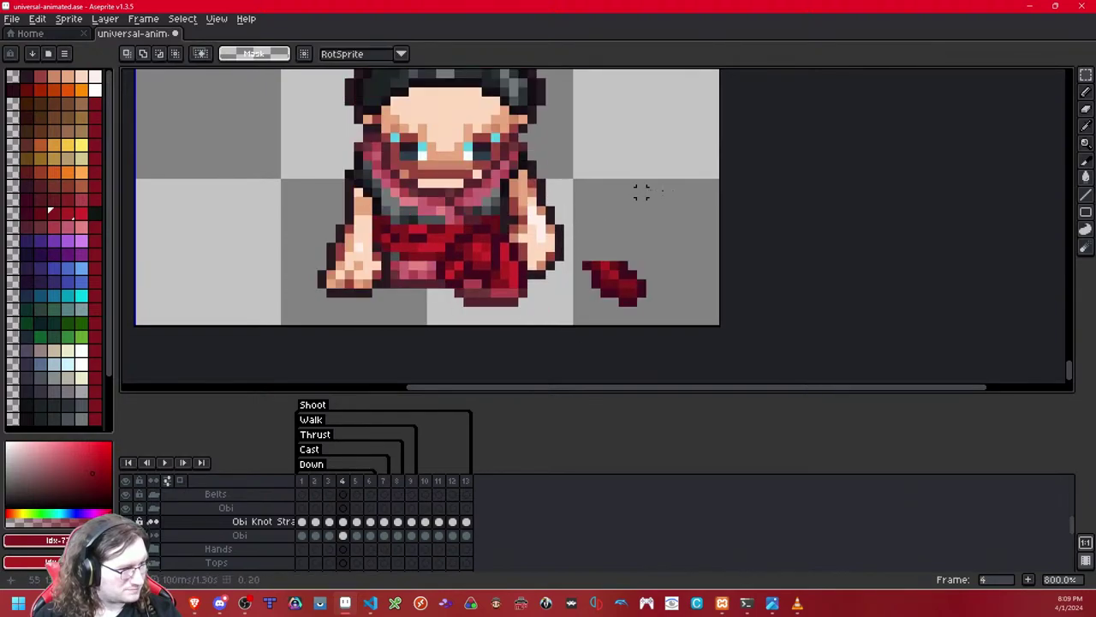
Step: Move the detached strand tail in frame 4 two pixels up and one pixel right
drag(690, 199, 575, 324)
drag(610, 284, 632, 265)
click(595, 165)
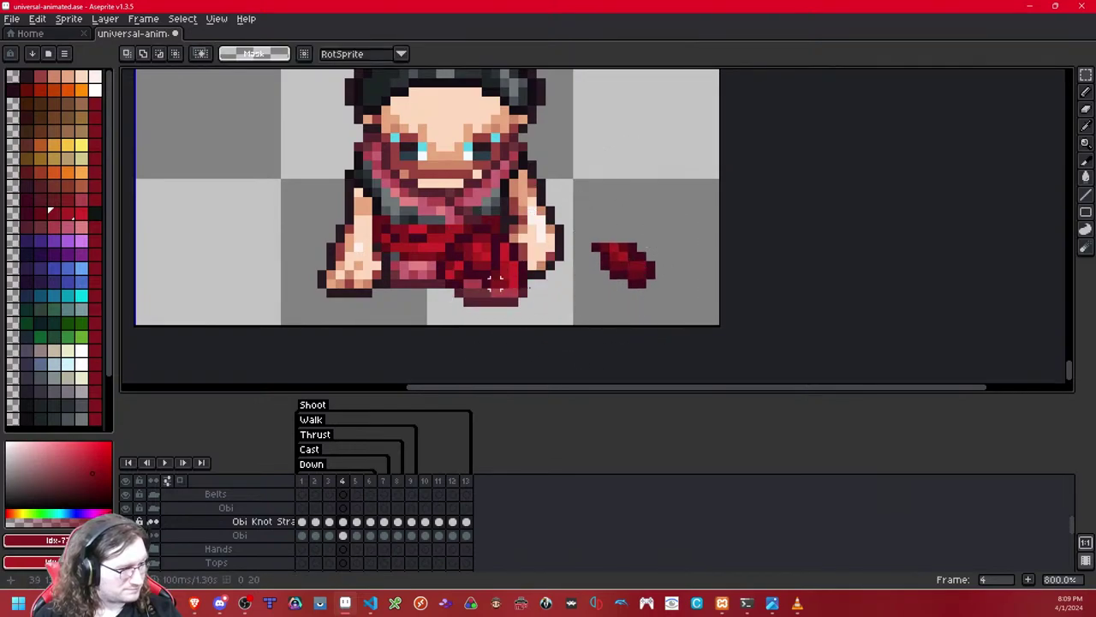
key(comma)
key(period)
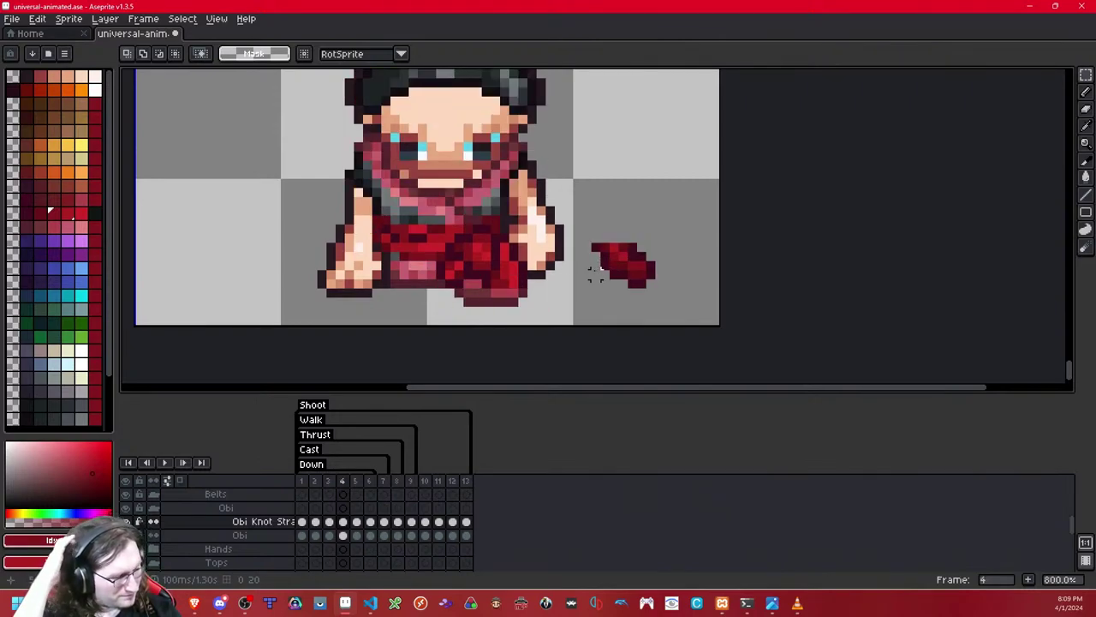
Step: Outline a new strand tail in the darkest maroon, trailing down and right from frame 4's knot below the hand, using a 1 px Pencil
click(26, 213)
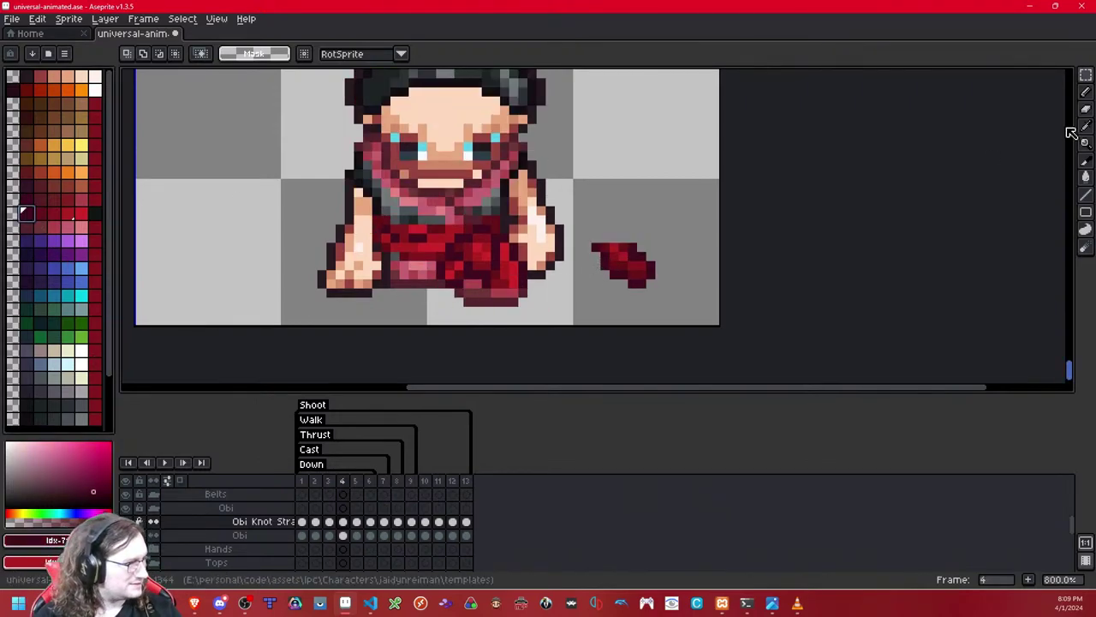
click(1086, 92)
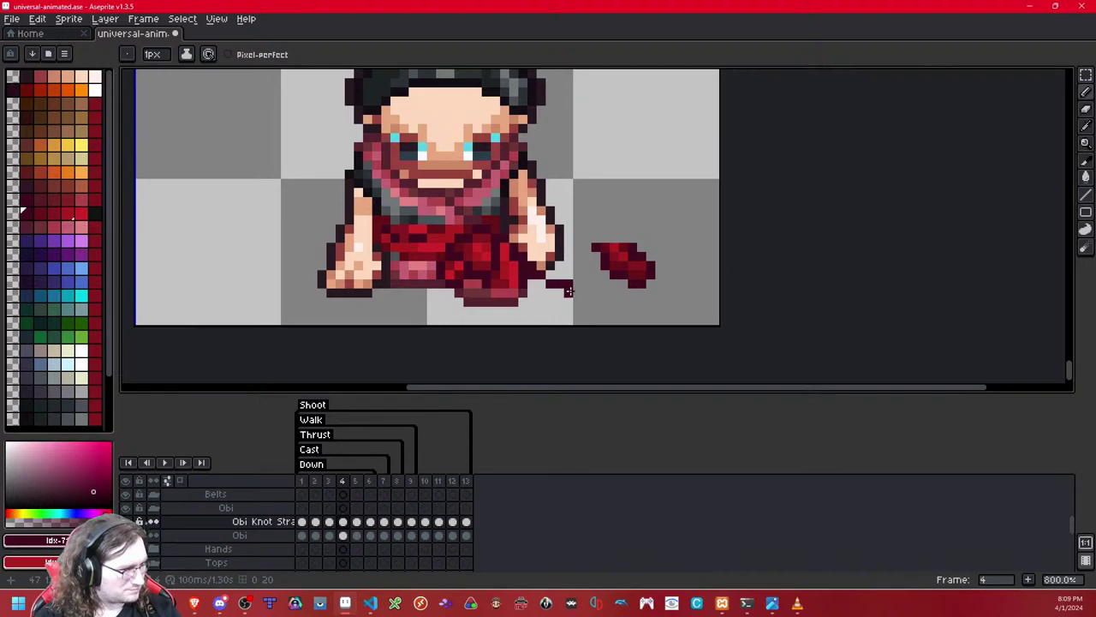
mouse_move(585, 292)
mouse_down()
mouse_move(559, 311)
mouse_move(573, 310)
mouse_move(493, 293)
mouse_up()
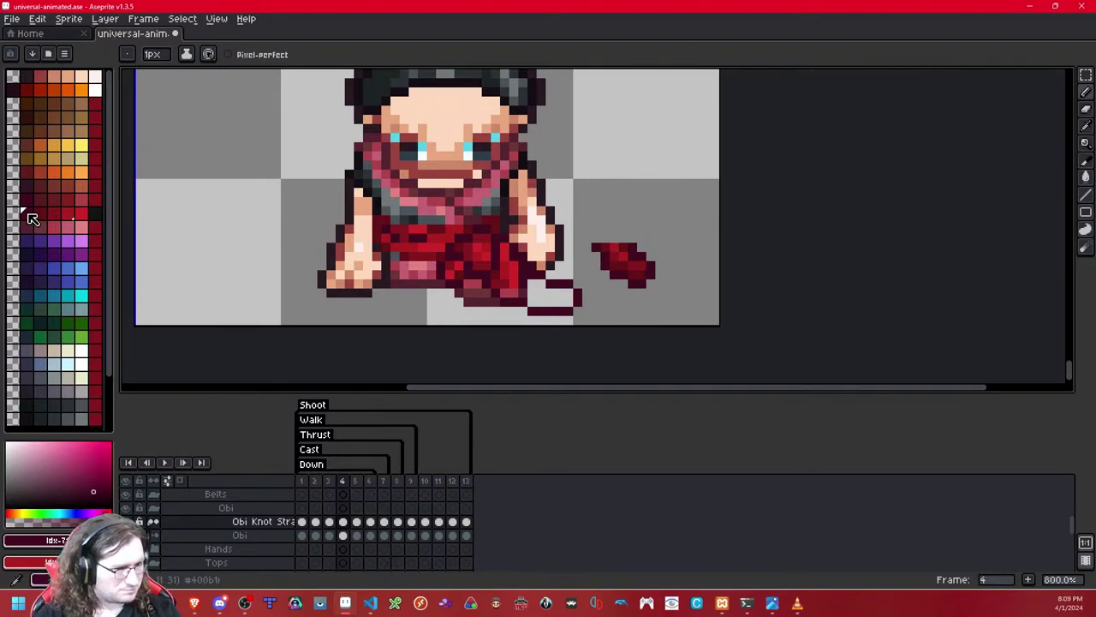
click(1086, 95)
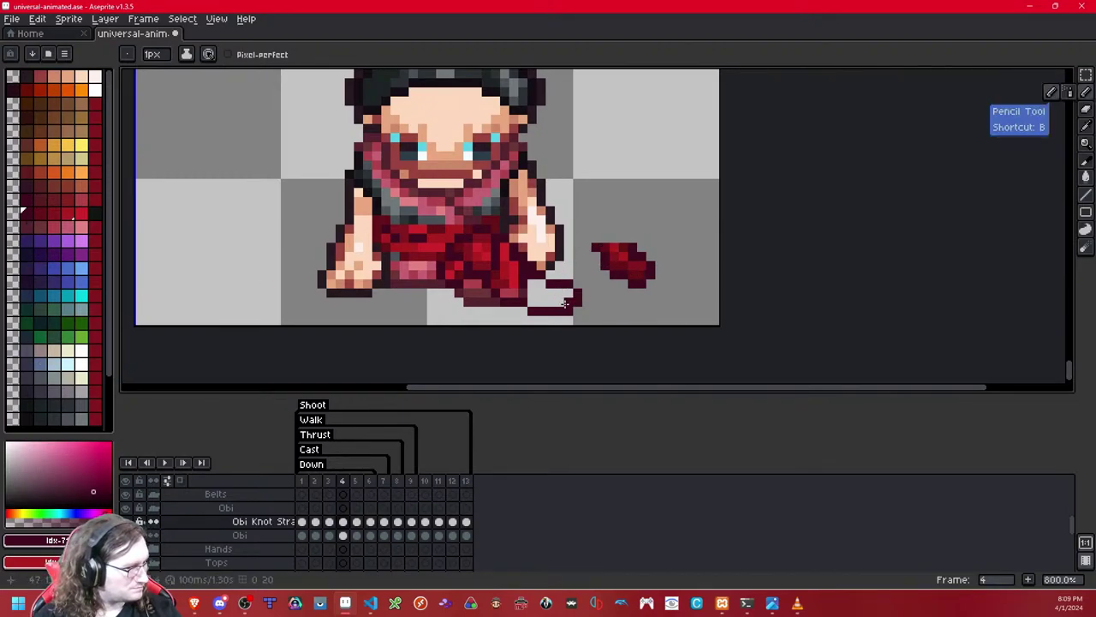
Step: Fill frame 4's new strand tail with dark red and add brighter red shading where it leaves the knot
click(41, 217)
right_click(56, 217)
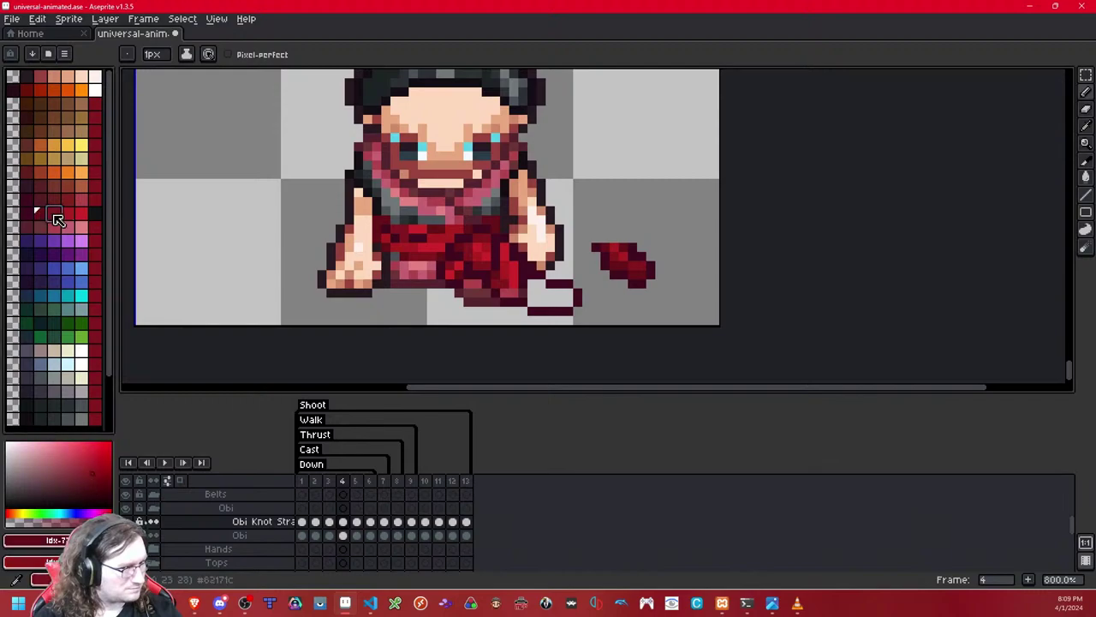
drag(568, 301, 506, 287)
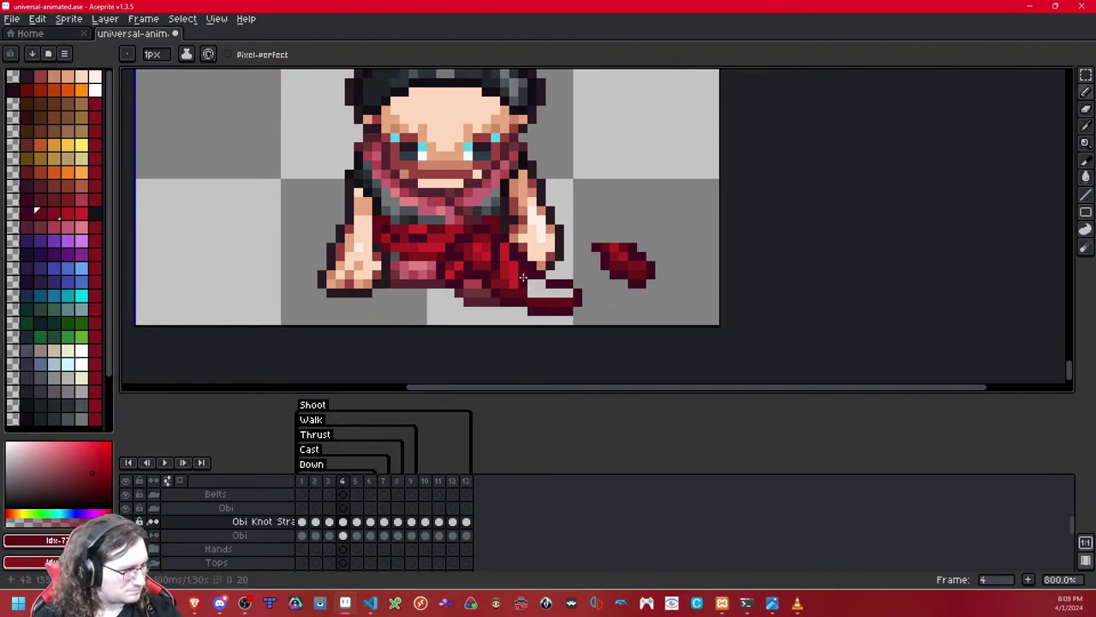
click(541, 284)
click(568, 293)
click(561, 294)
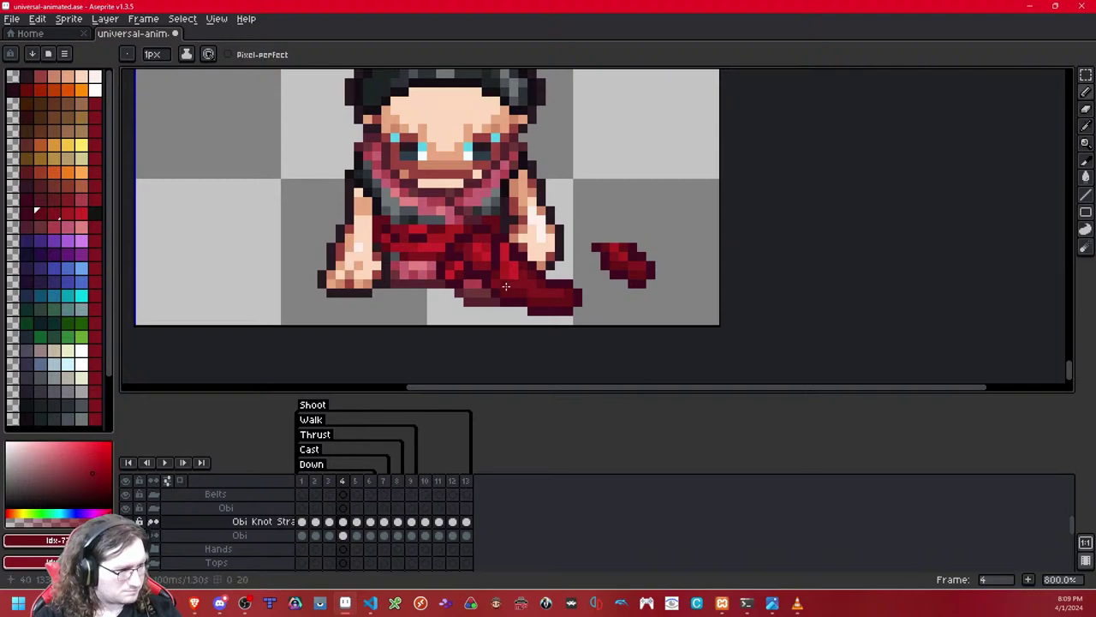
click(67, 213)
drag(522, 284, 543, 292)
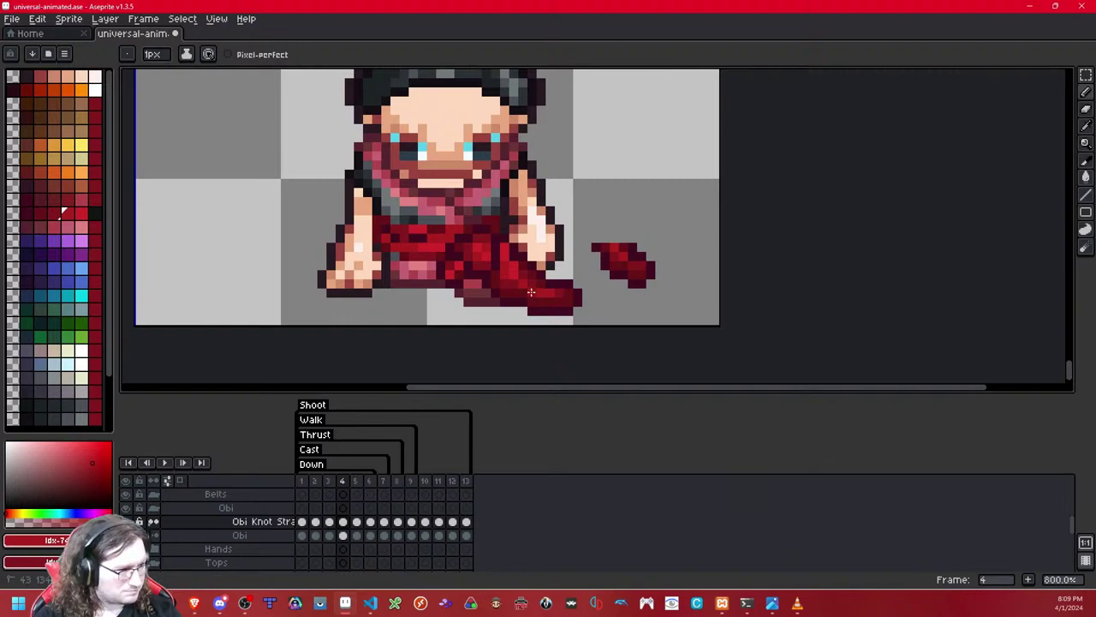
Step: Delete the old detached tail piece from the empty area right of frame 4's figure
click(1085, 75)
drag(579, 212, 716, 302)
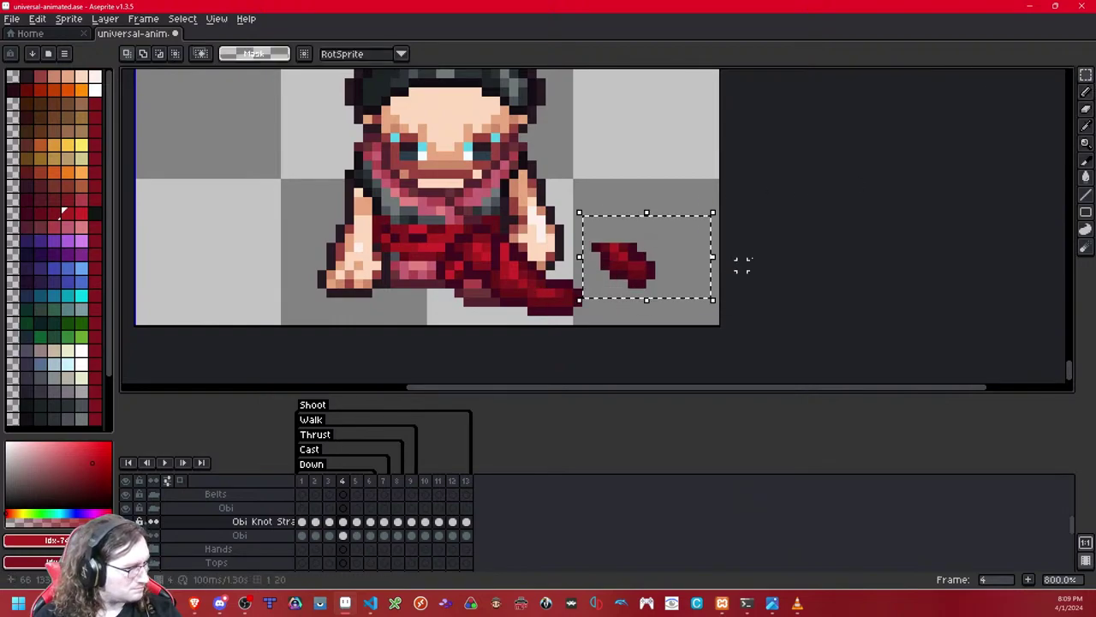
Step: Compare frame 4's redrawn strand tail with frames 3 and 5, zoomed out and up close
scroll(660, 236, down, 6)
key(Left)
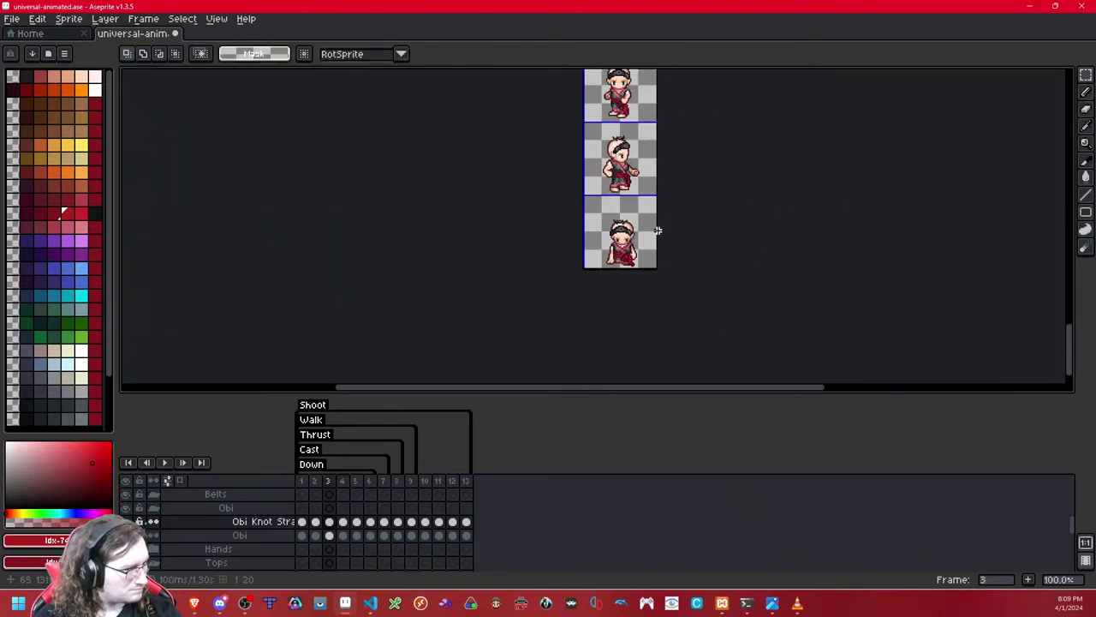
scroll(655, 245, up, 6)
key(Right)
key(Left)
key(Right)
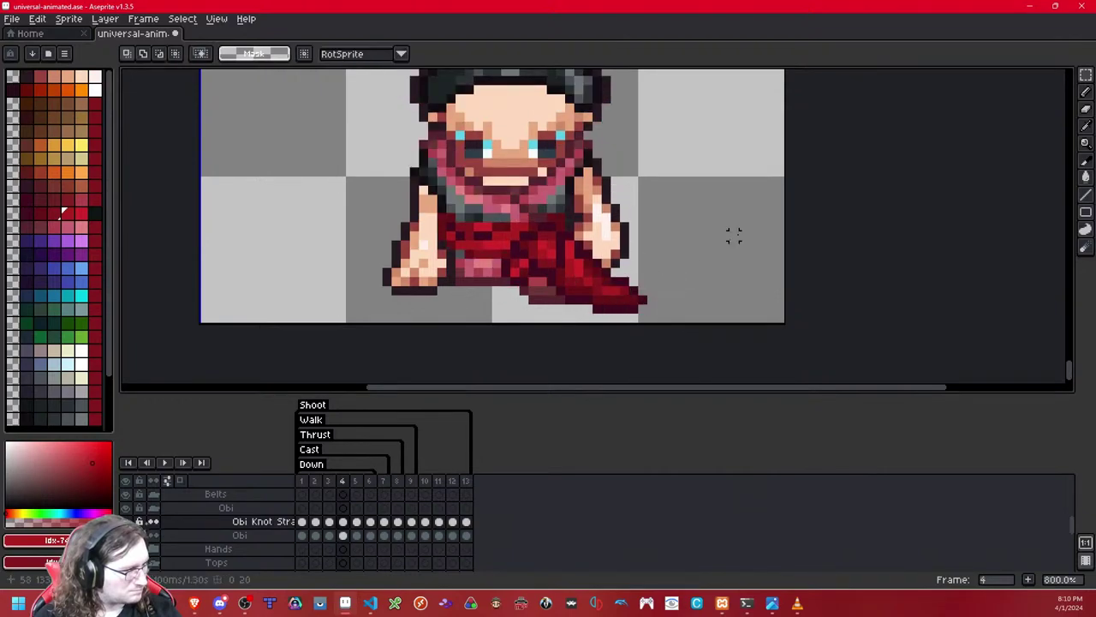
key(Right)
key(Left)
scroll(734, 236, down, 6)
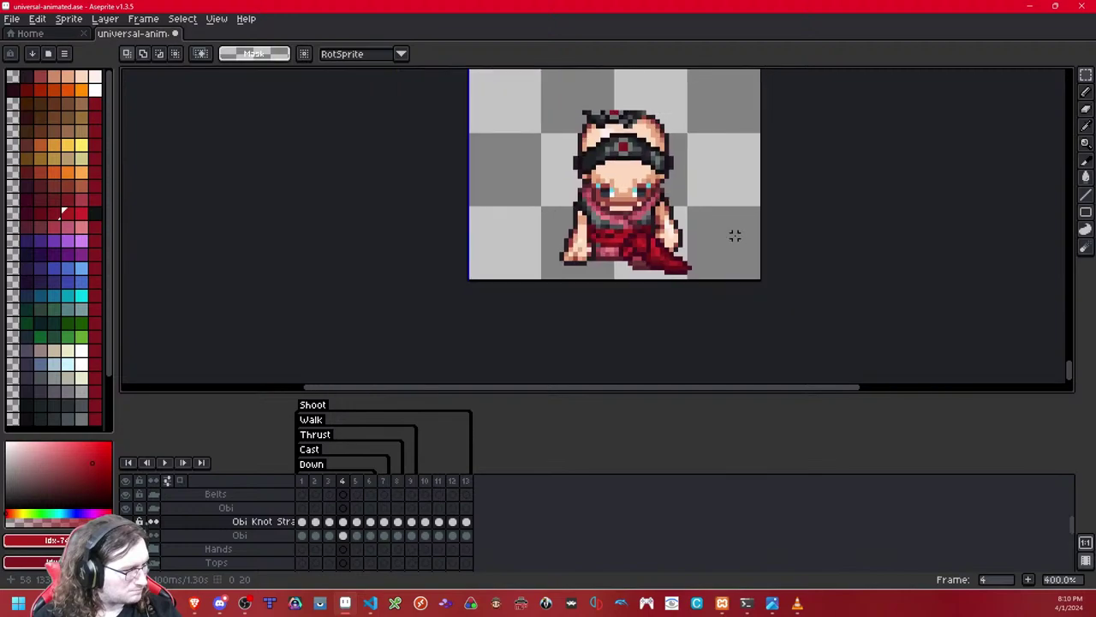
Step: Examine the figure's collapsing pose in frames 5 and 6 to judge where the knot and strand belong
key(Right)
scroll(729, 236, up, 5)
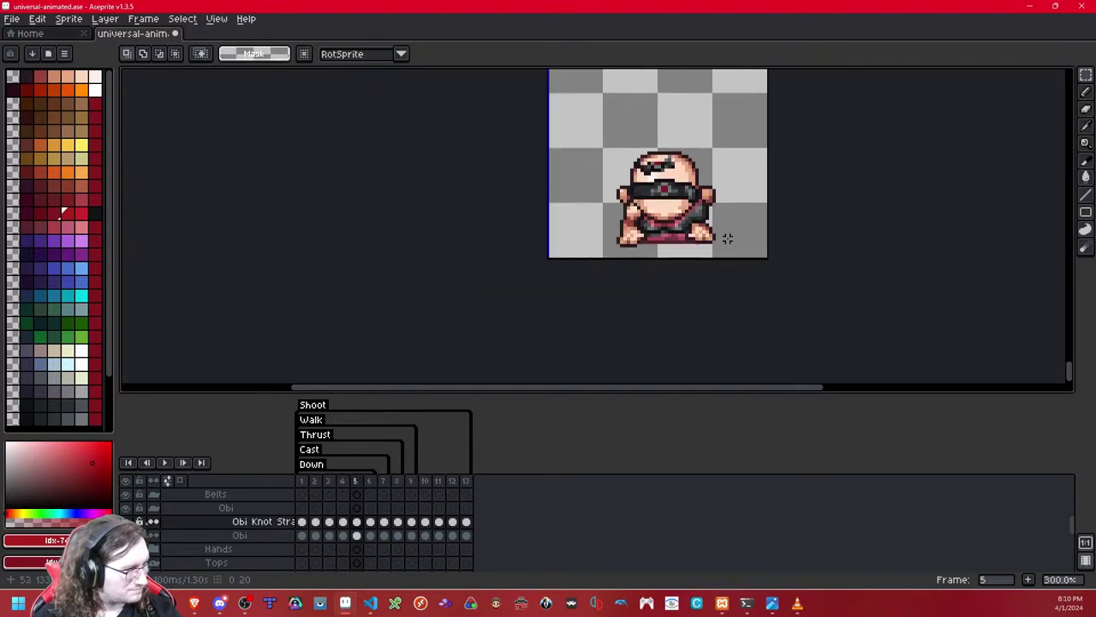
key(Right)
key(Left)
key(Right)
key(Left)
key(Right)
key(Left)
Step: Copy the strand tail area from frame 4 and paste it at the same position in frame 5
drag(765, 175, 644, 268)
key(ctrl+d)
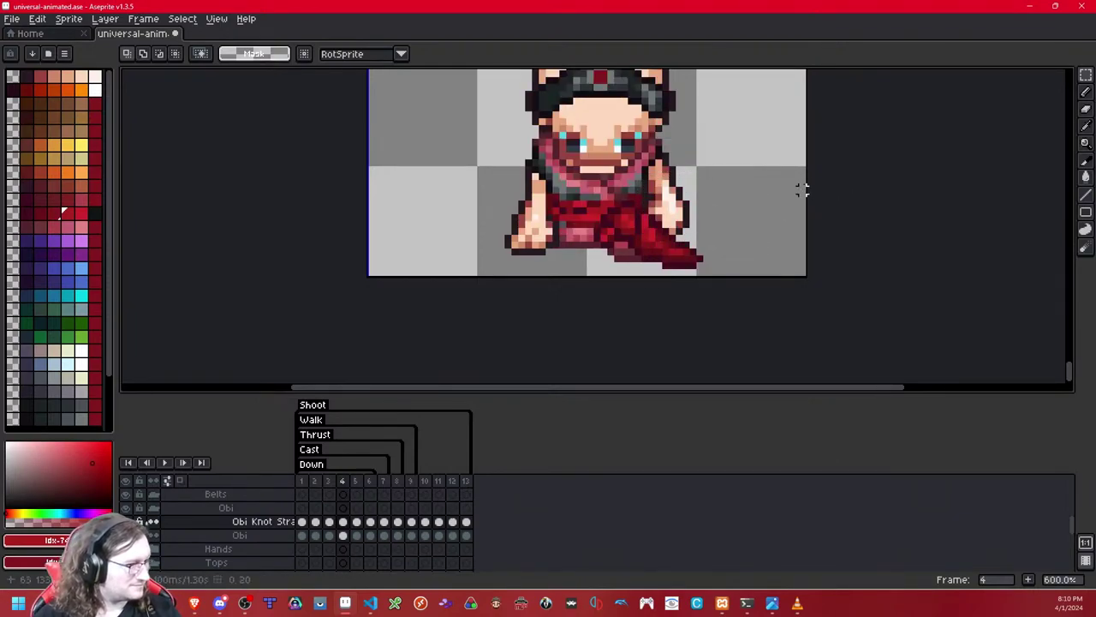
key(Right)
drag(686, 218, 689, 206)
key(ctrl+v)
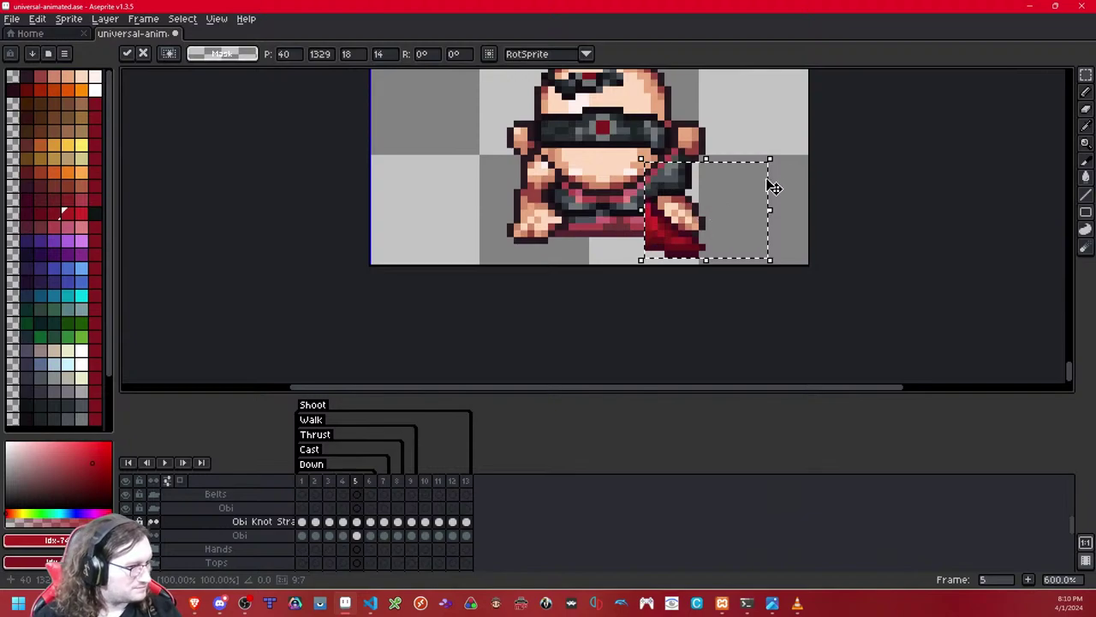
key(ctrl+d)
Step: Move the pasted strand in frame 5 two pixels left, beneath the figure's hand
scroll(771, 188, up, 3)
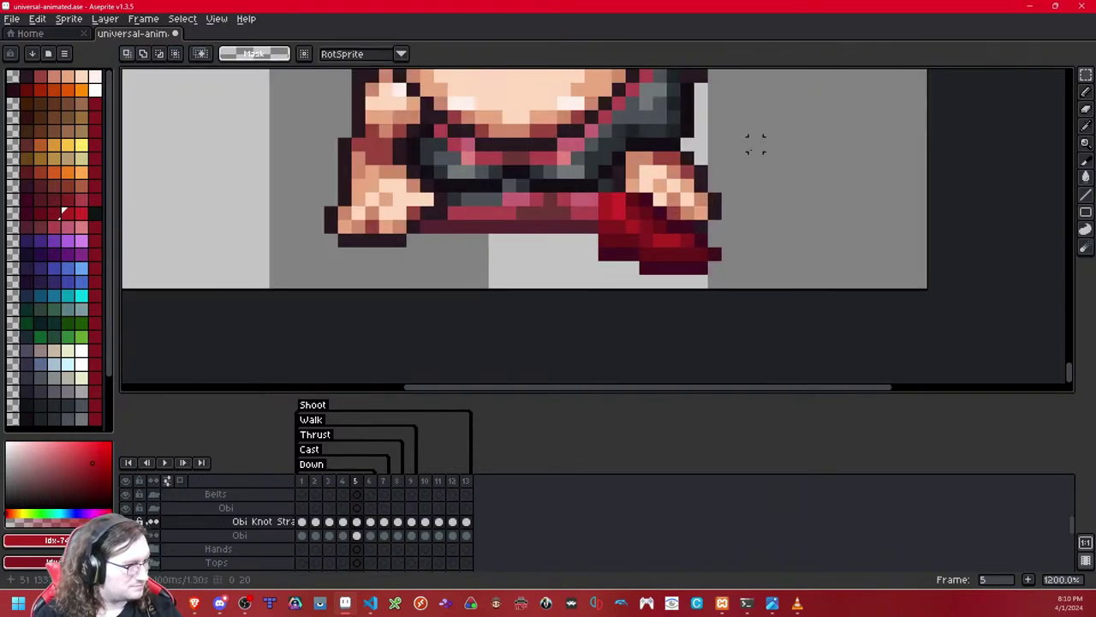
drag(776, 153, 541, 277)
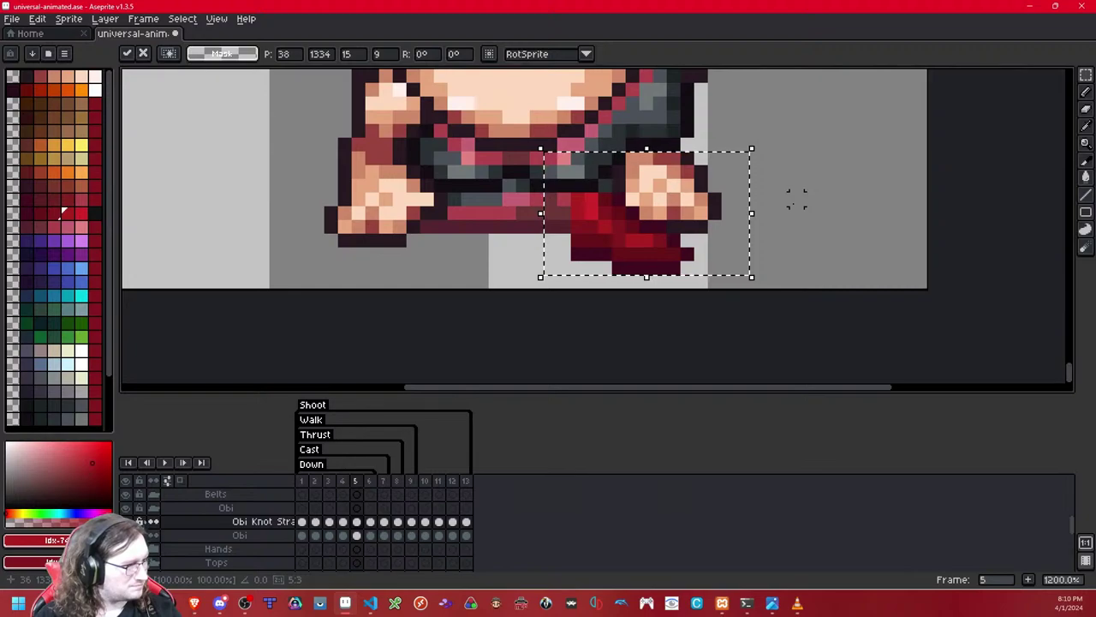
key(ctrl+d)
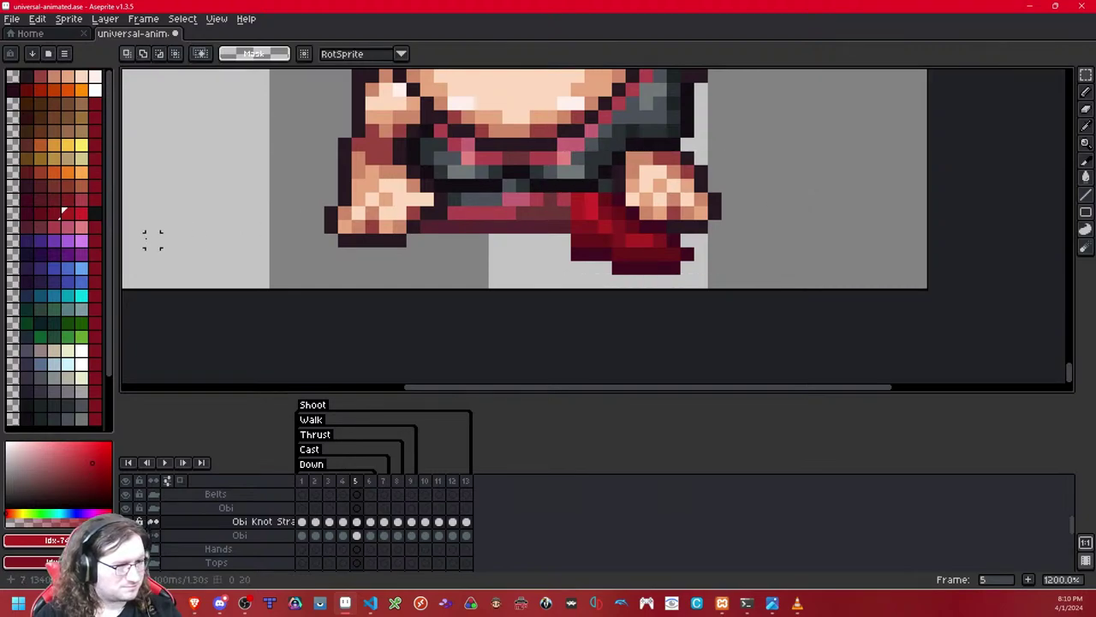
Step: Extend the inner edge of the obi knot strand in frame 5 with a dark maroon outline and dark red fill
click(27, 212)
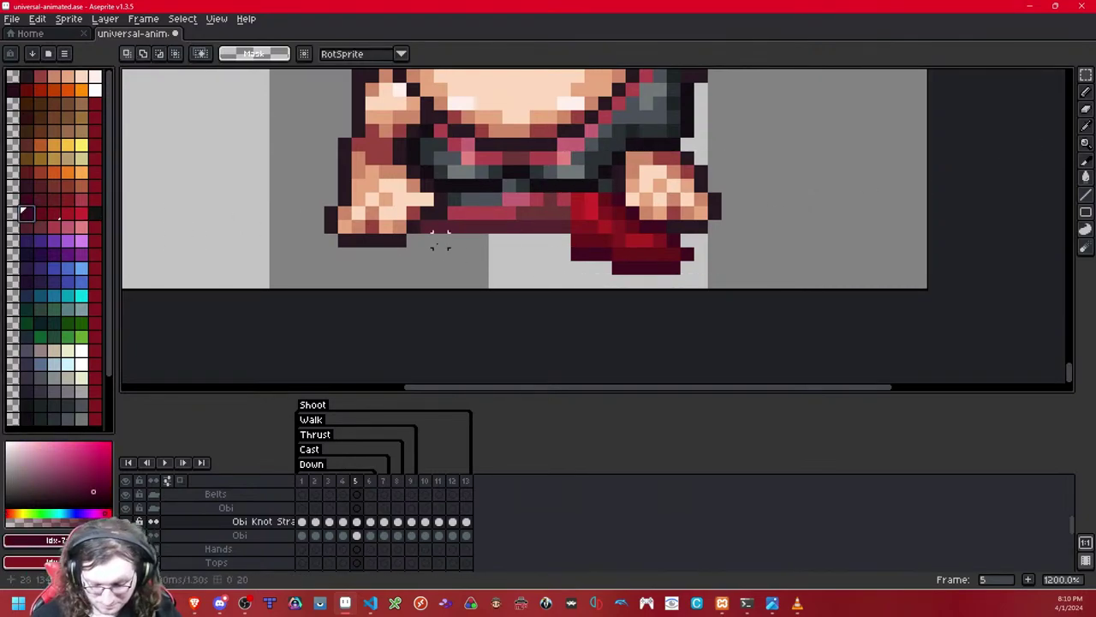
key(b)
drag(564, 242, 550, 200)
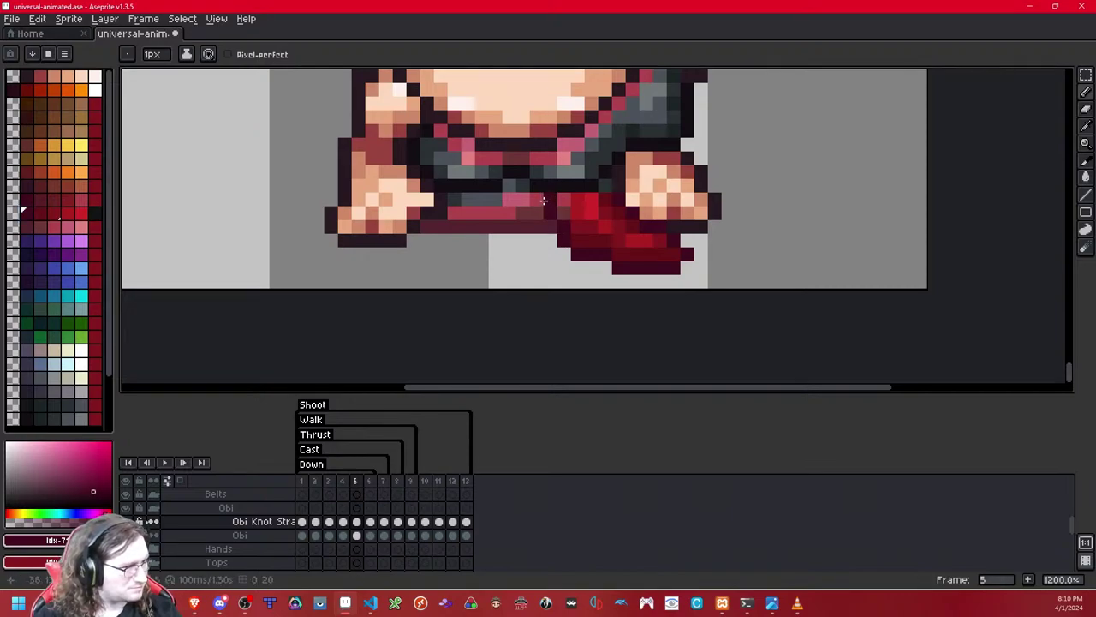
click(40, 212)
click(566, 206)
mouse_move(567, 201)
mouse_down()
mouse_move(564, 214)
mouse_move(576, 213)
mouse_up()
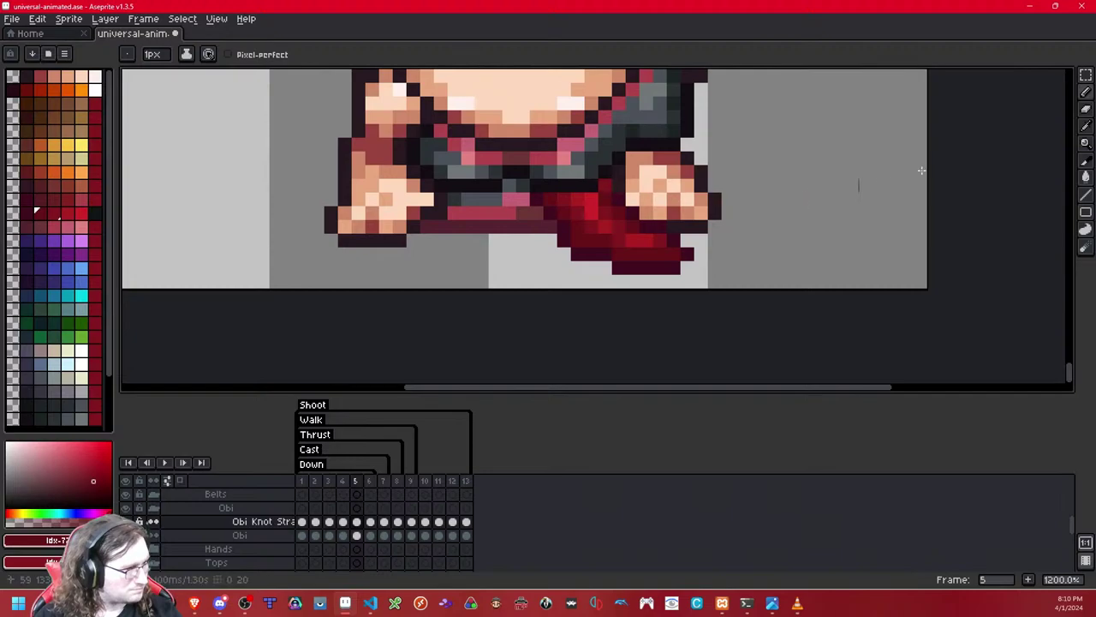
Step: Erase the strand pixels that cover the thumb and fingers of the adjacent hand in frame 5
click(1087, 110)
click(619, 199)
click(633, 212)
click(646, 226)
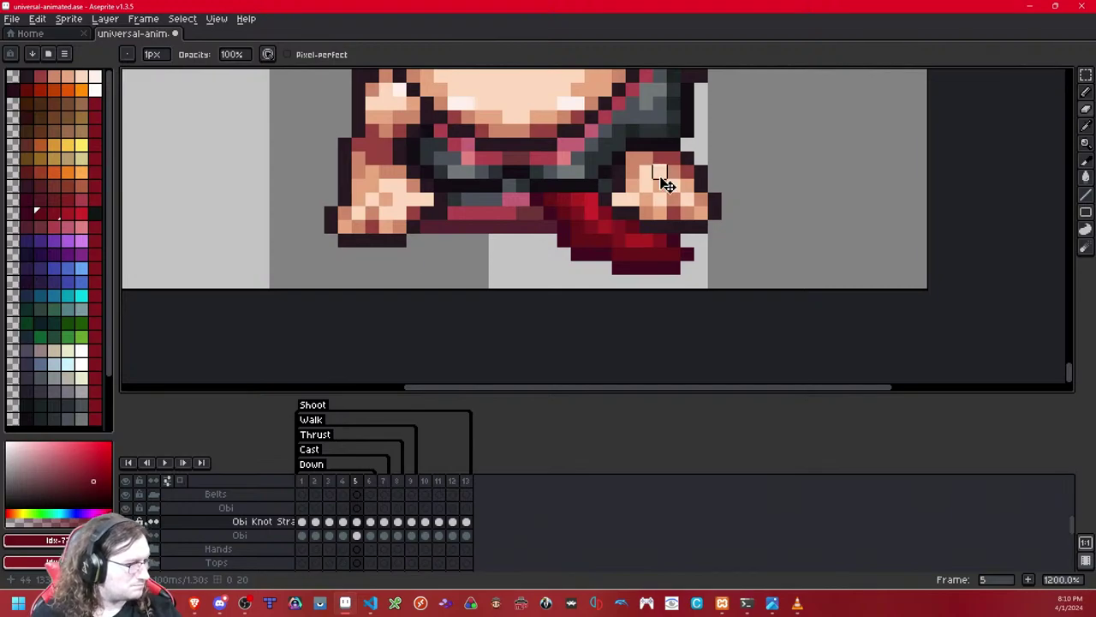
Step: Examine the crouching sprite at a smaller scale and compare frame 5 with its neighbouring frame
scroll(650, 178, down, 4)
scroll(759, 174, down, 6)
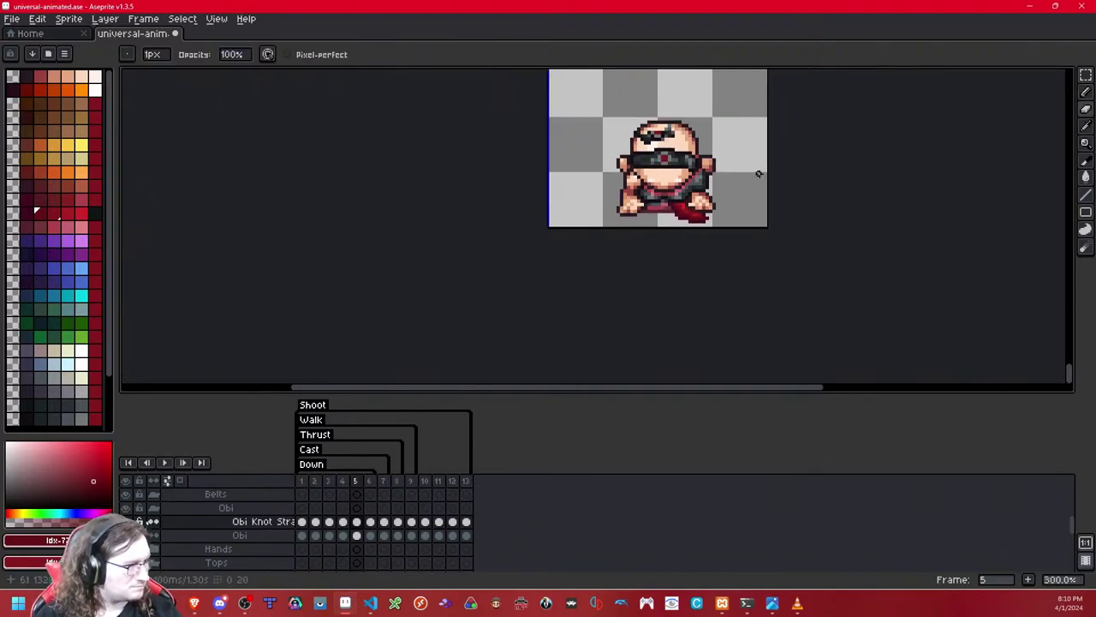
scroll(746, 232, up, 3)
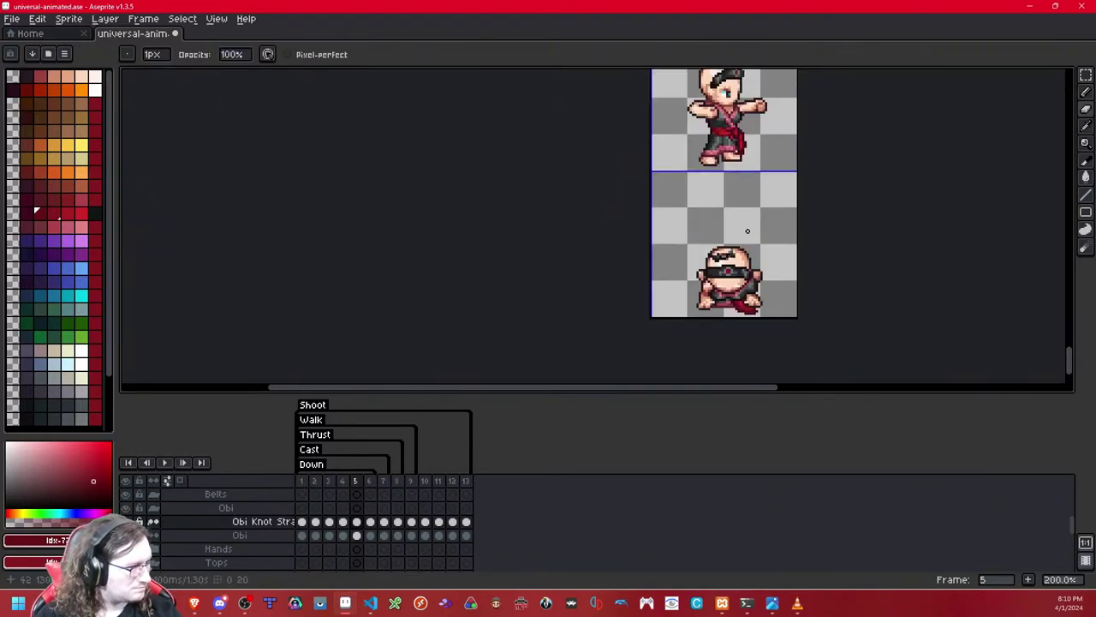
scroll(749, 247, down, 1)
drag(749, 247, 628, 232)
scroll(628, 231, up, 4)
drag(664, 358, 618, 170)
key(Left)
key(period)
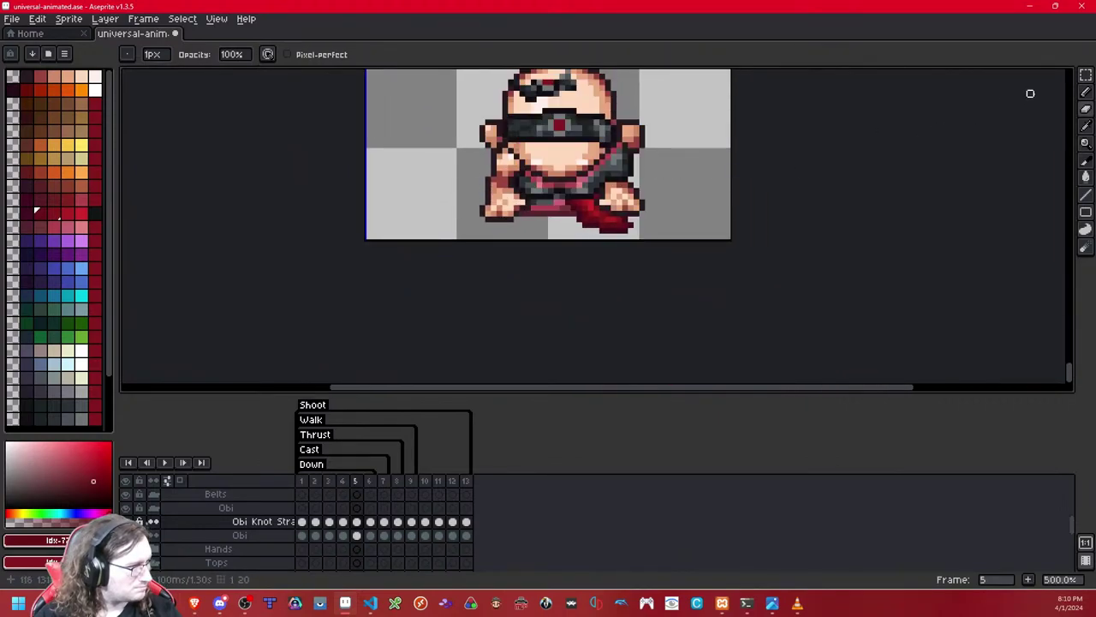
Step: Compare frame 5 with frame 4, select the whole strand in frame 5 and shift it a few pixels to the right
key(m)
scroll(542, 250, up, 2)
scroll(542, 250, up, 2)
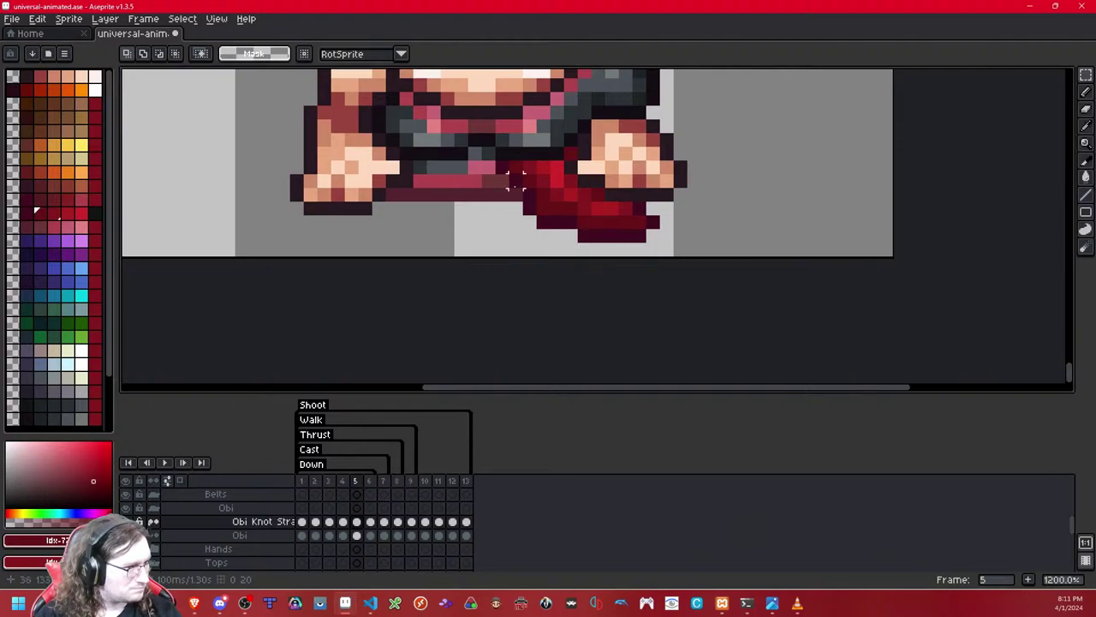
key(comma)
drag(610, 195, 520, 280)
key(Right)
key(Left)
key(period)
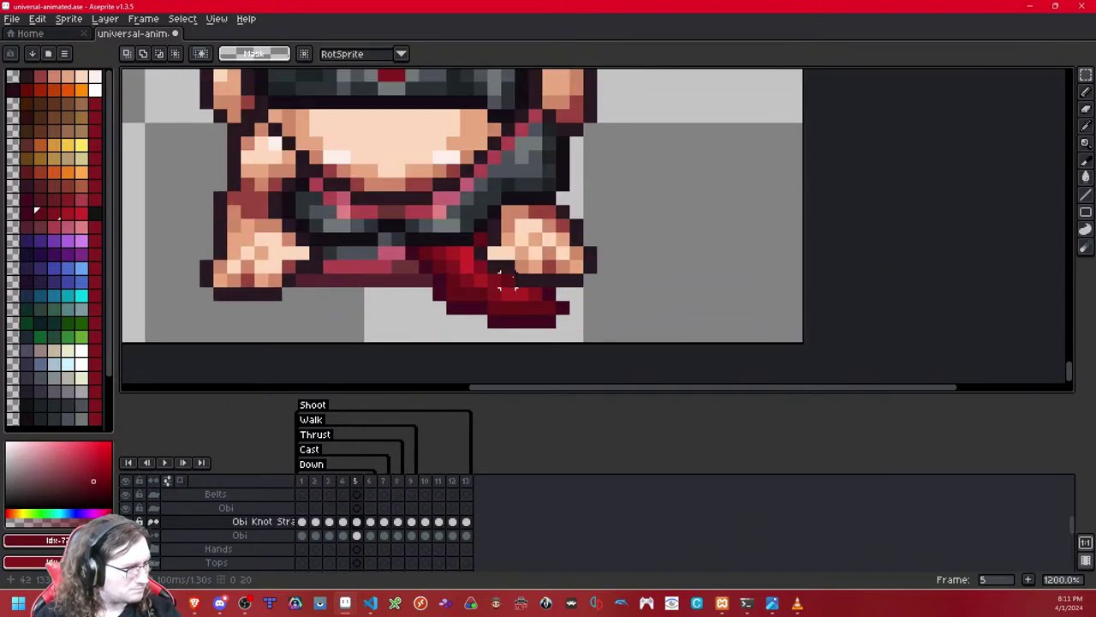
drag(627, 330, 376, 216)
key(Right)
key(Right)
key(Right)
key(Right)
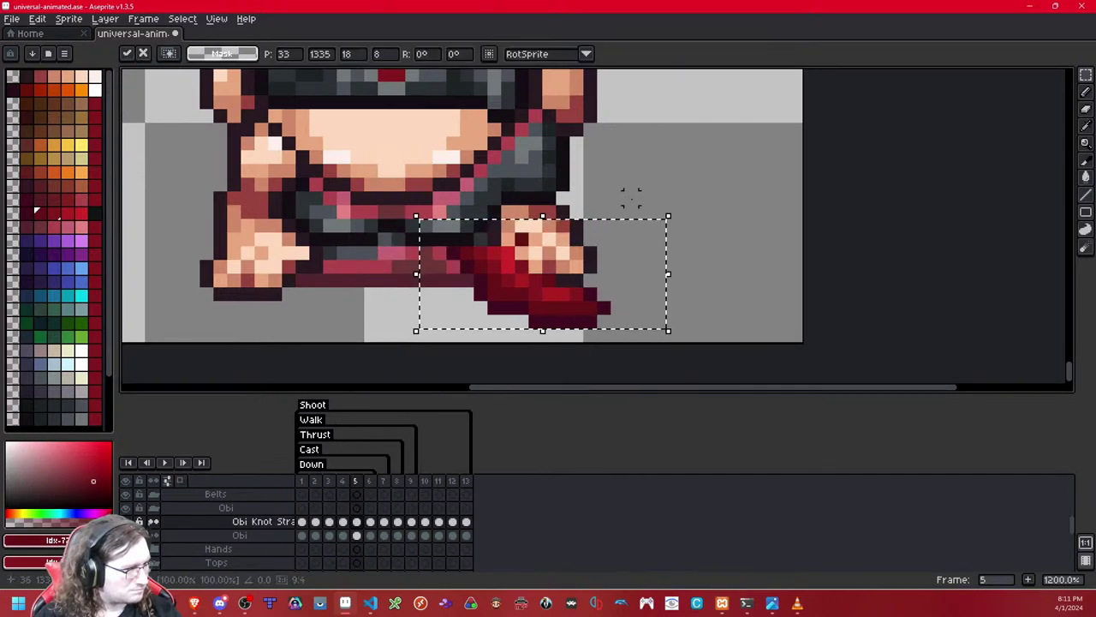
key(Left)
click(616, 198)
Step: Nudge the upper part of the frame 5 strand two pixels left and toggle the strand layer's visibility to check it
drag(536, 240, 481, 226)
key(Left)
key(Left)
key(ctrl+d)
key(shift+x)
key(shift+x)
Step: Nudge the lower rows of the frame 5 strand one pixel left at a time, in progressively lower bands
drag(635, 322, 411, 293)
click(618, 239)
drag(632, 321, 452, 279)
key(Left)
click(590, 211)
drag(627, 343, 428, 253)
key(Left)
key(ctrl+d)
key(ctrl+z)
key(ctrl+y)
key(Left)
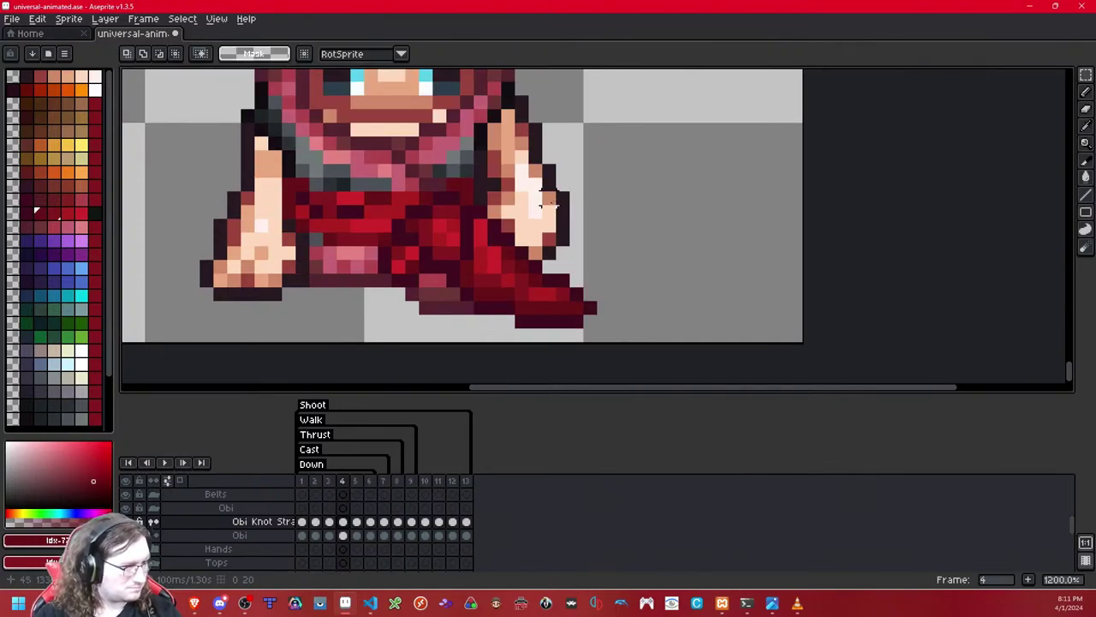
Step: Shift the entire strand in frame 5 two pixels right and compare it with frame 4
key(Right)
drag(398, 185, 638, 337)
key(Right)
key(Right)
key(ctrl+d)
key(Left)
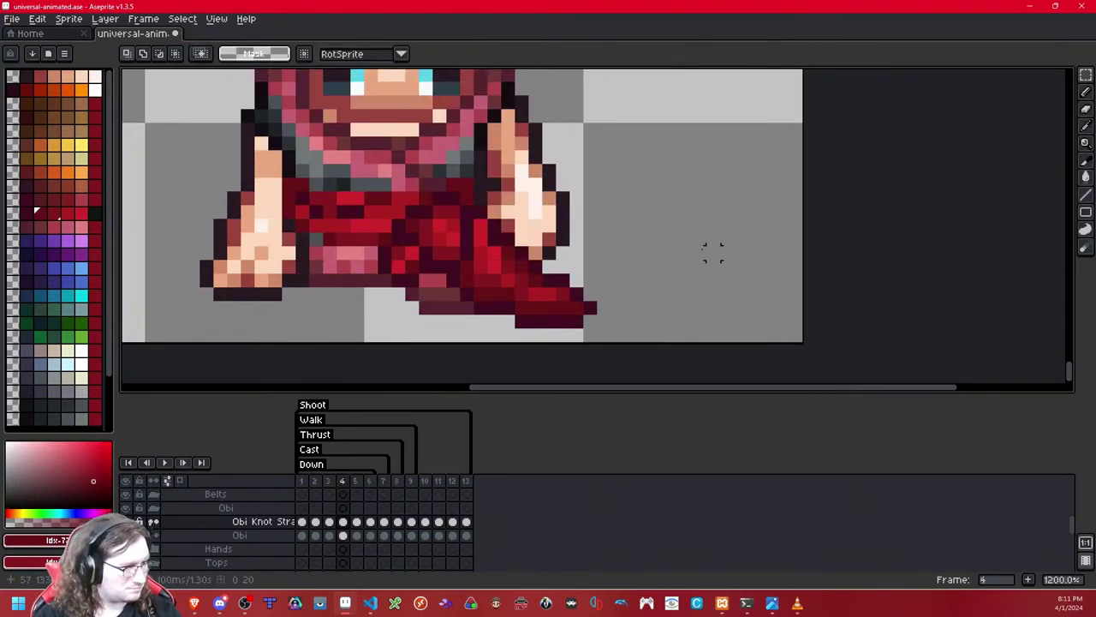
Step: Narrow the frame 5 strand by moving its outer portion and then its upper piece one pixel left each
key(Right)
drag(715, 142, 453, 338)
key(Left)
key(ctrl+d)
drag(480, 239, 550, 212)
key(Left)
key(ctrl+d)
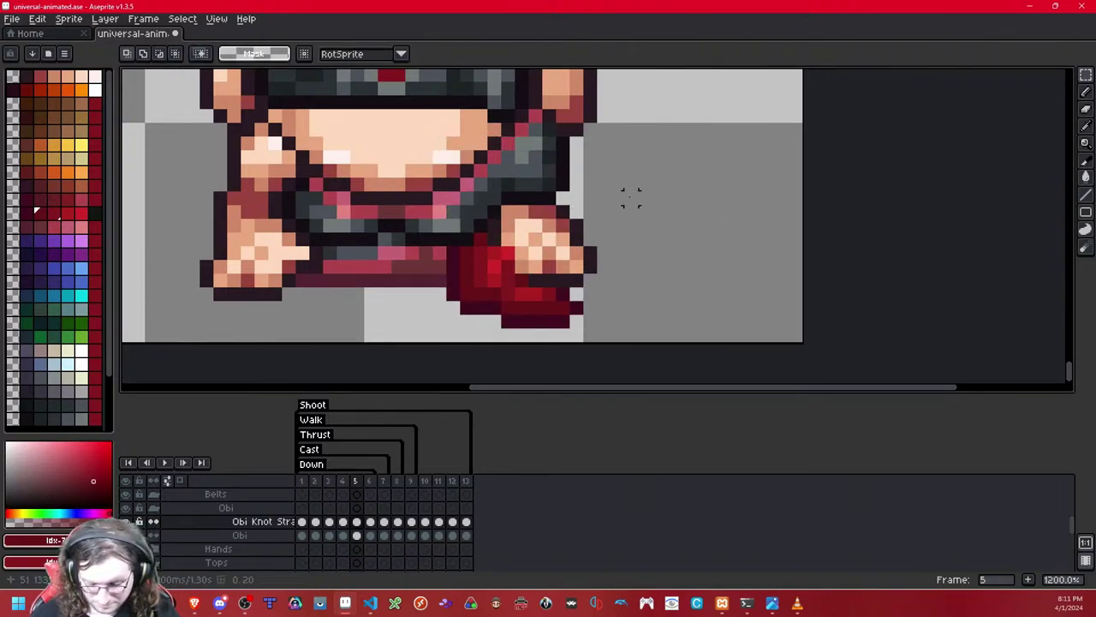
Step: Erase the strand pixels overlapping the thumb in frame 5 and toggle the strand layer's visibility to check the hand
key(b)
key(Left)
key(Right)
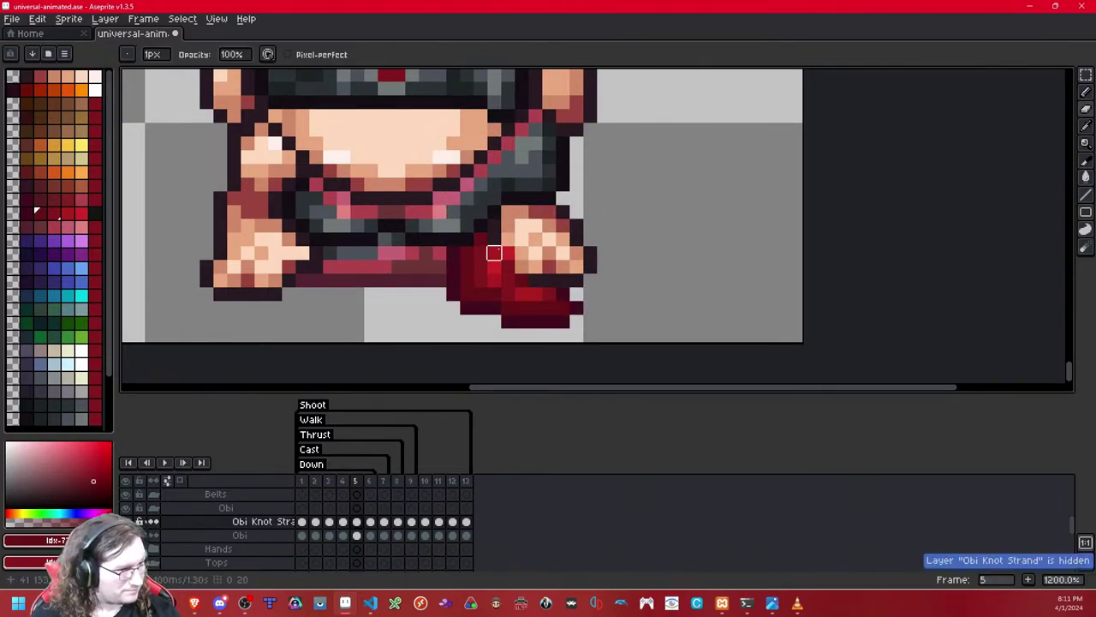
drag(494, 266, 508, 266)
click(507, 253)
click(522, 280)
key(shift+x)
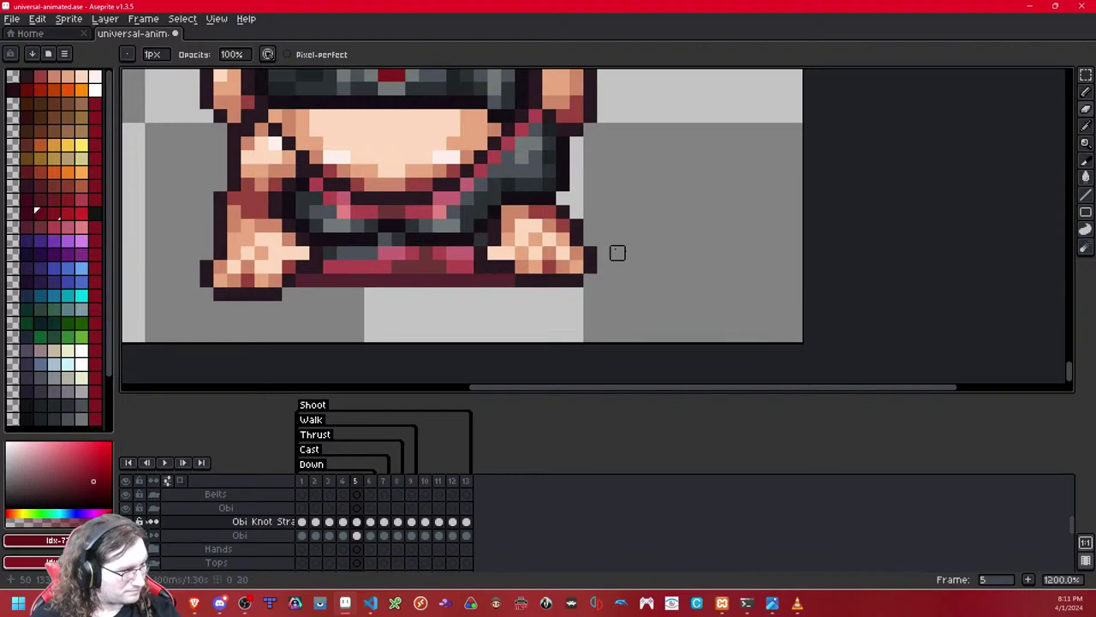
key(shift+x)
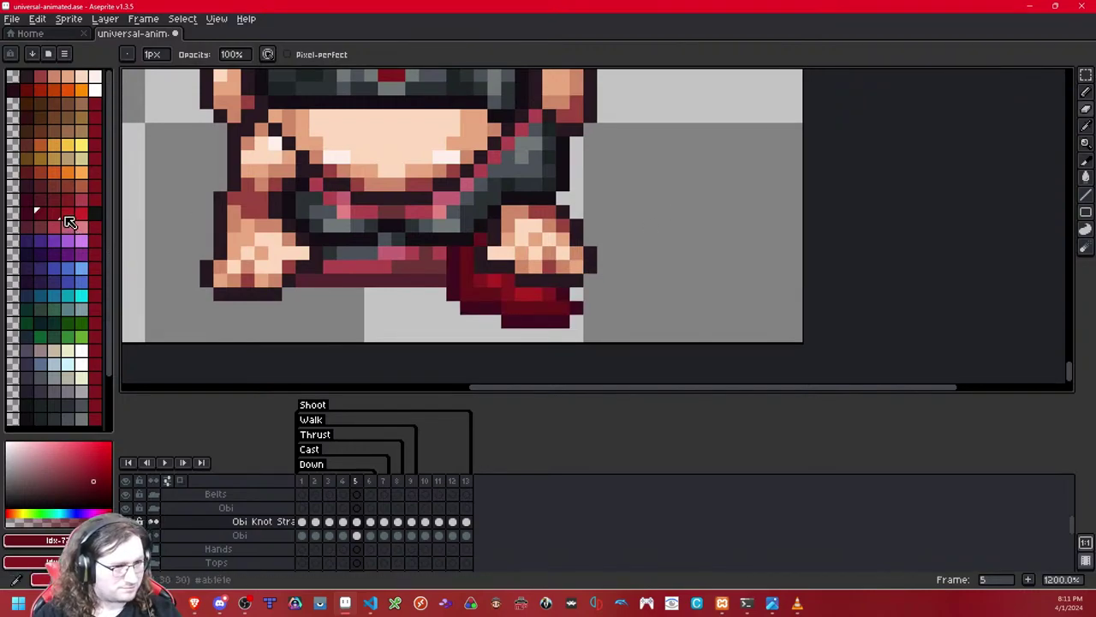
Step: Shade the bend of the frame 5 strand beside and below the thumb with dark red using the Pencil tool
key(shift+b)
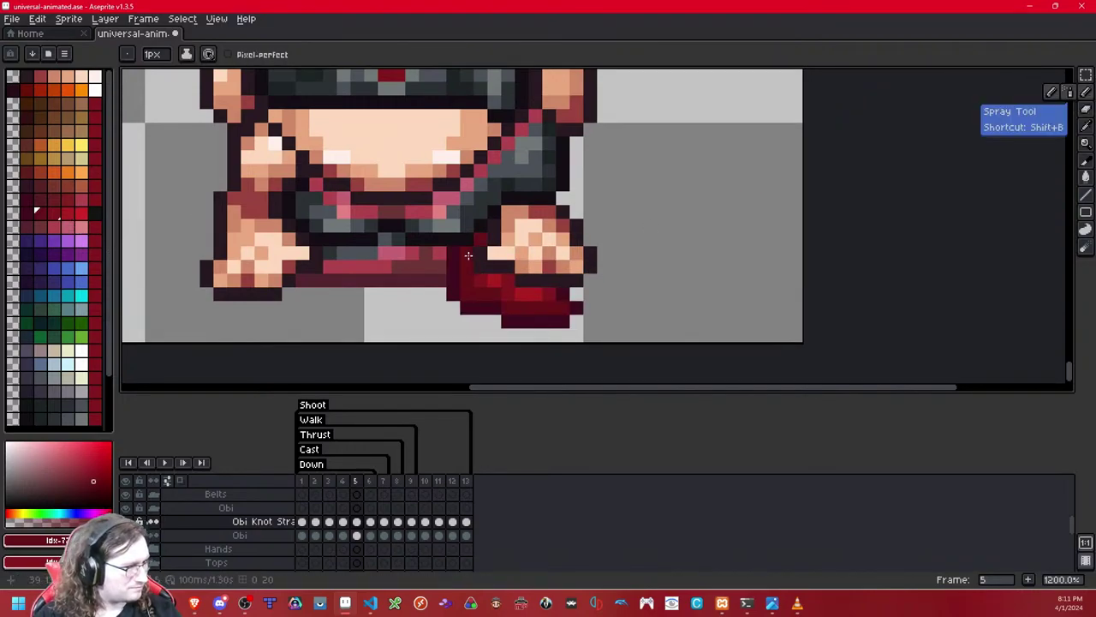
drag(473, 259, 502, 280)
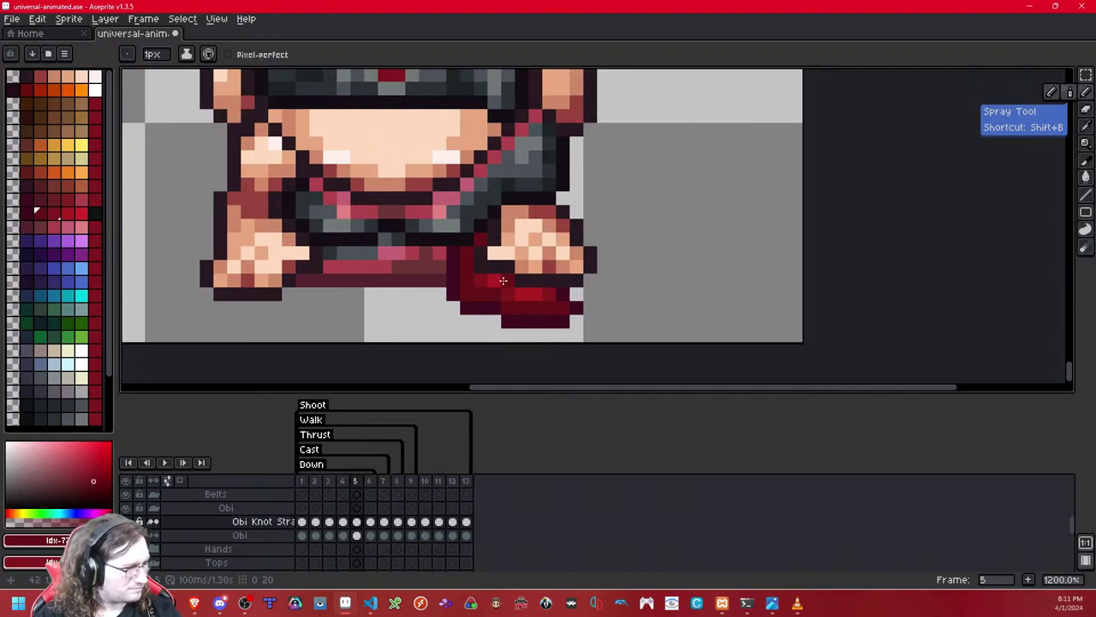
scroll(507, 278, down, 4)
scroll(509, 276, up, 4)
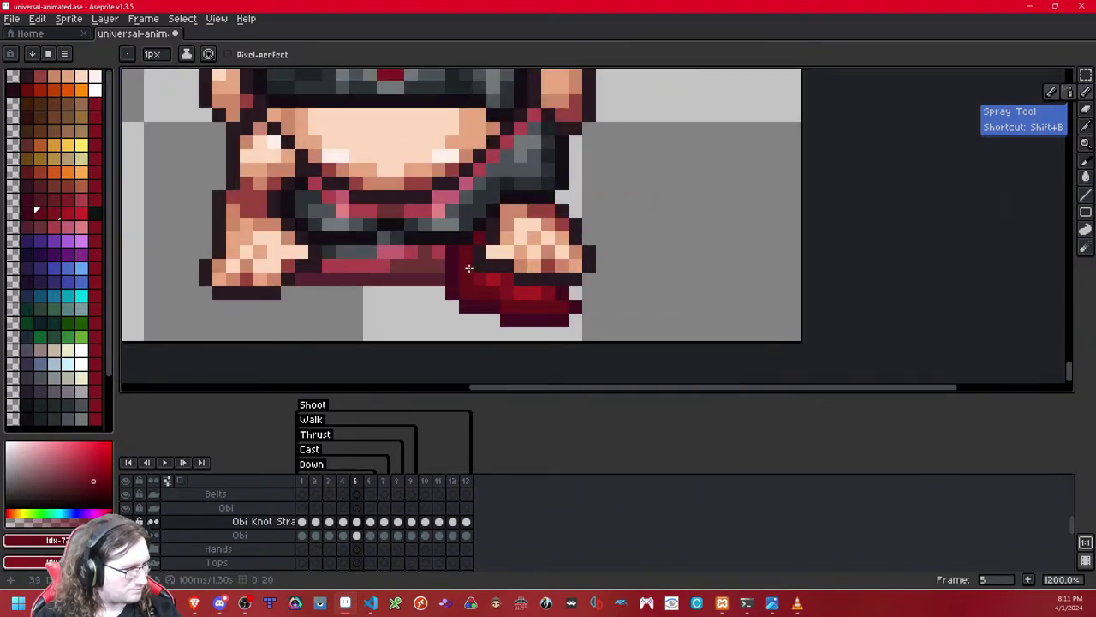
scroll(555, 225, down, 3)
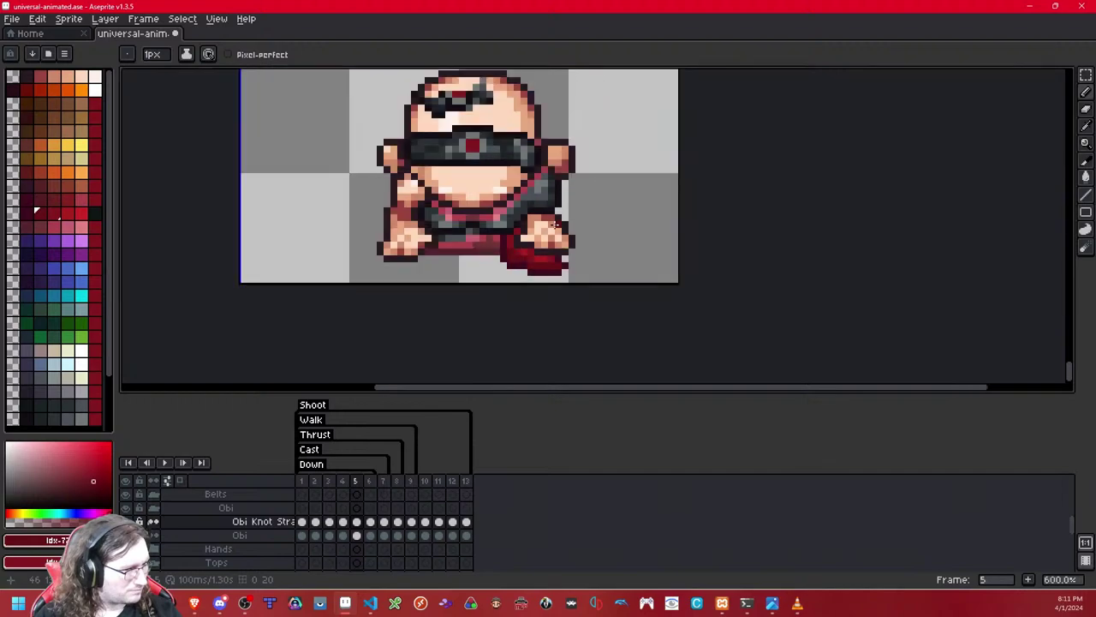
Step: Step back and forth through the frames around frame 5 to examine how the strand moves in the fall
scroll(555, 224, down, 4)
scroll(555, 225, up, 1)
key(Left)
key(Left)
key(Left)
key(Right)
key(Right)
key(Right)
key(Right)
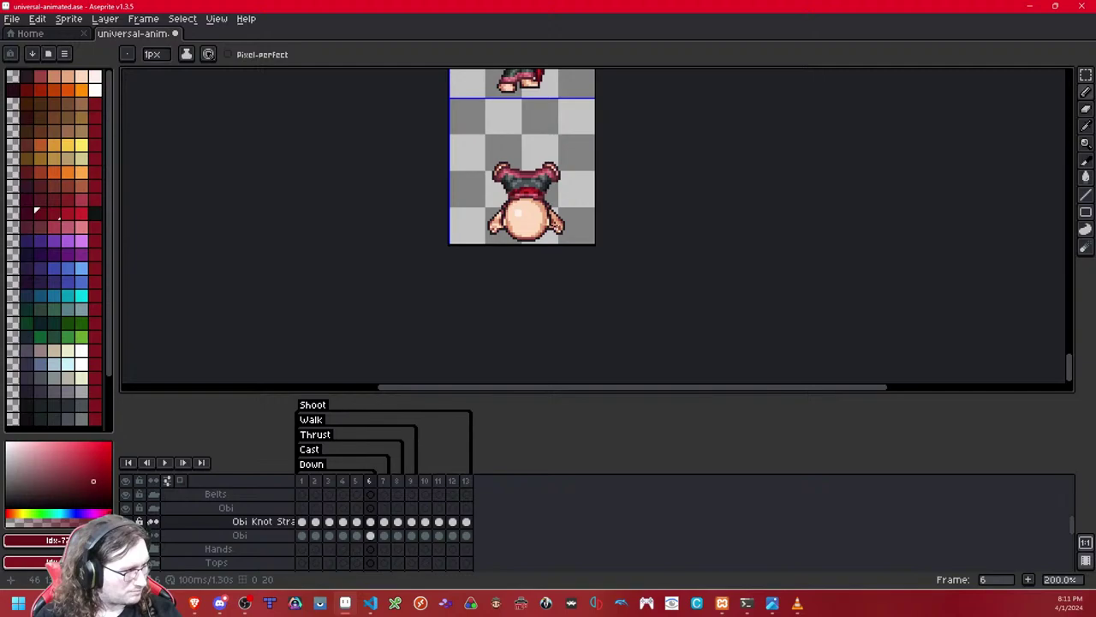
key(Left)
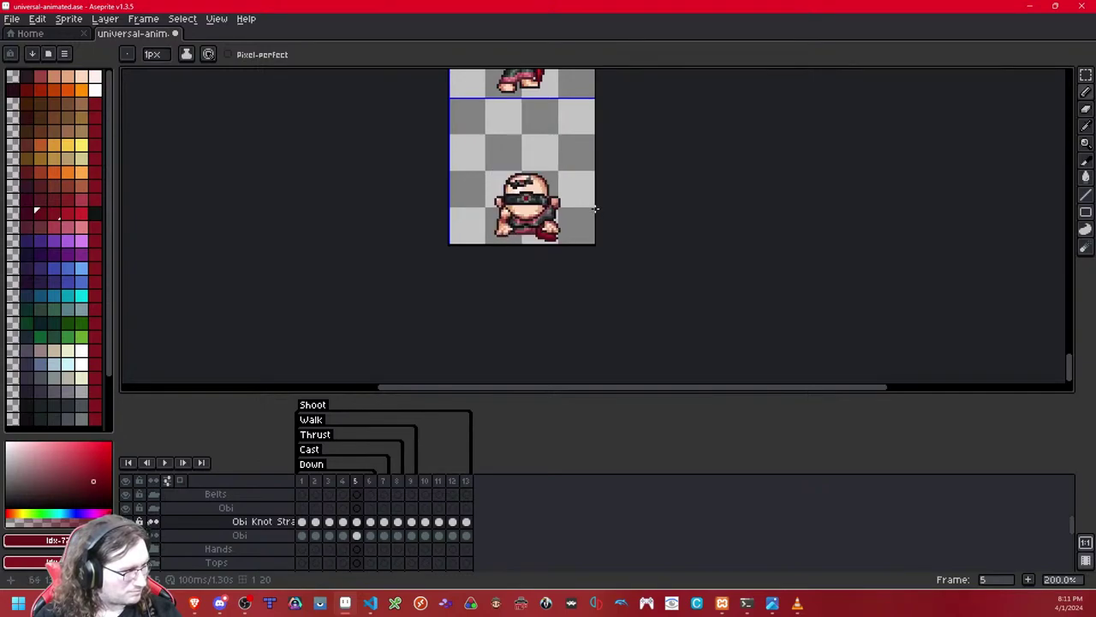
Step: Select the bottom rows of the frame 5 strand and move them one pixel right and one pixel up
scroll(577, 220, up, 7)
key(m)
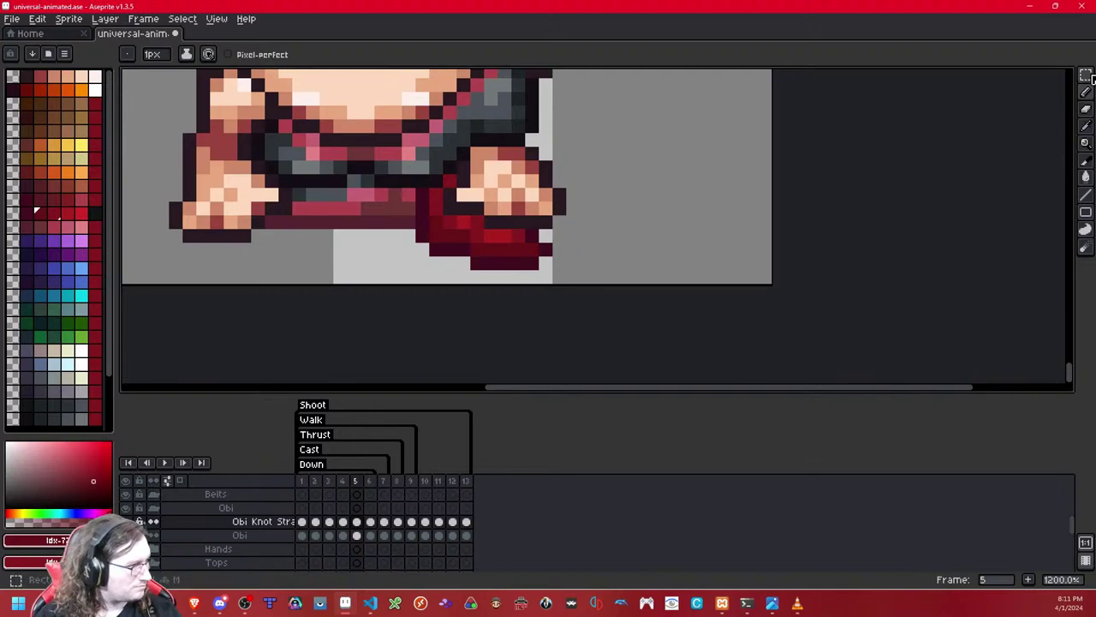
drag(597, 240, 413, 286)
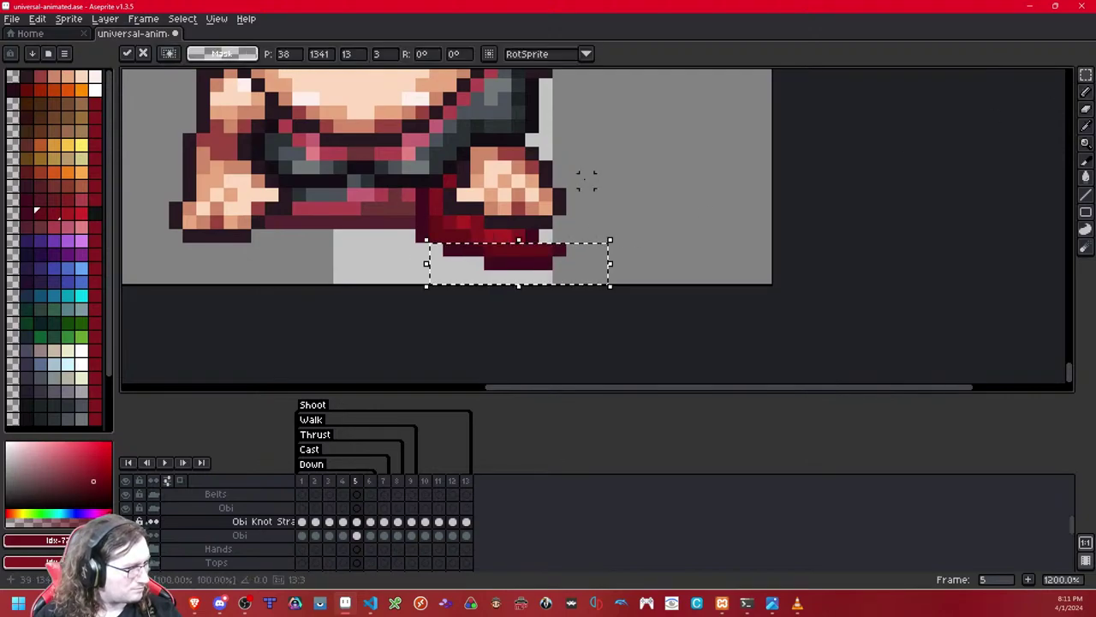
key(Up)
click(599, 167)
Step: Flip between adjacent frames and play the animation at a small scale to review the strand's motion
key(Left)
key(Right)
scroll(599, 171, down, 8)
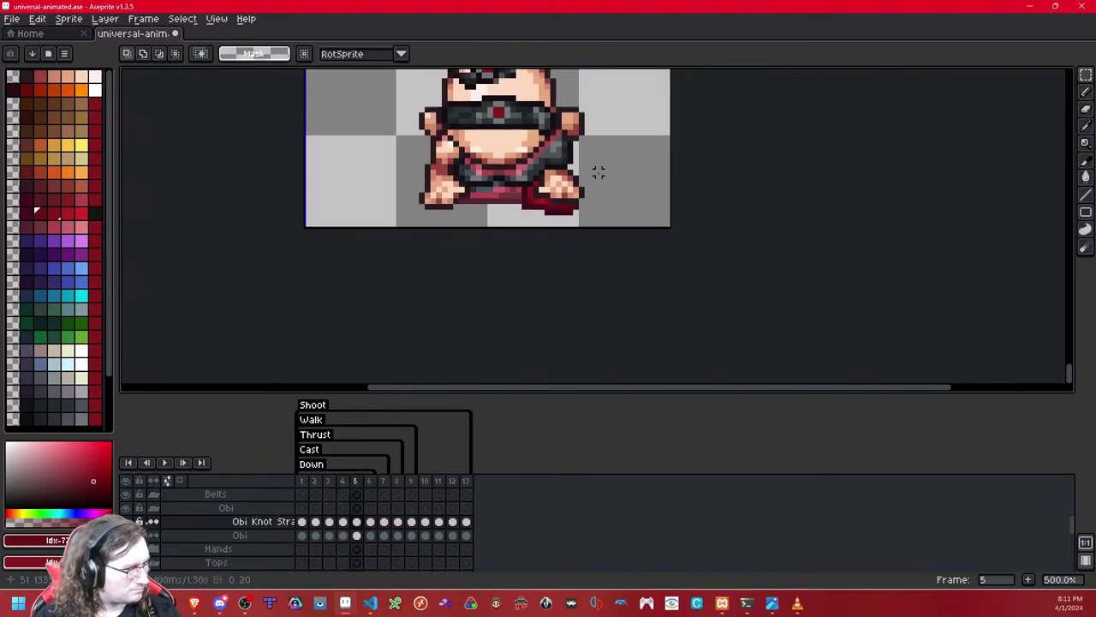
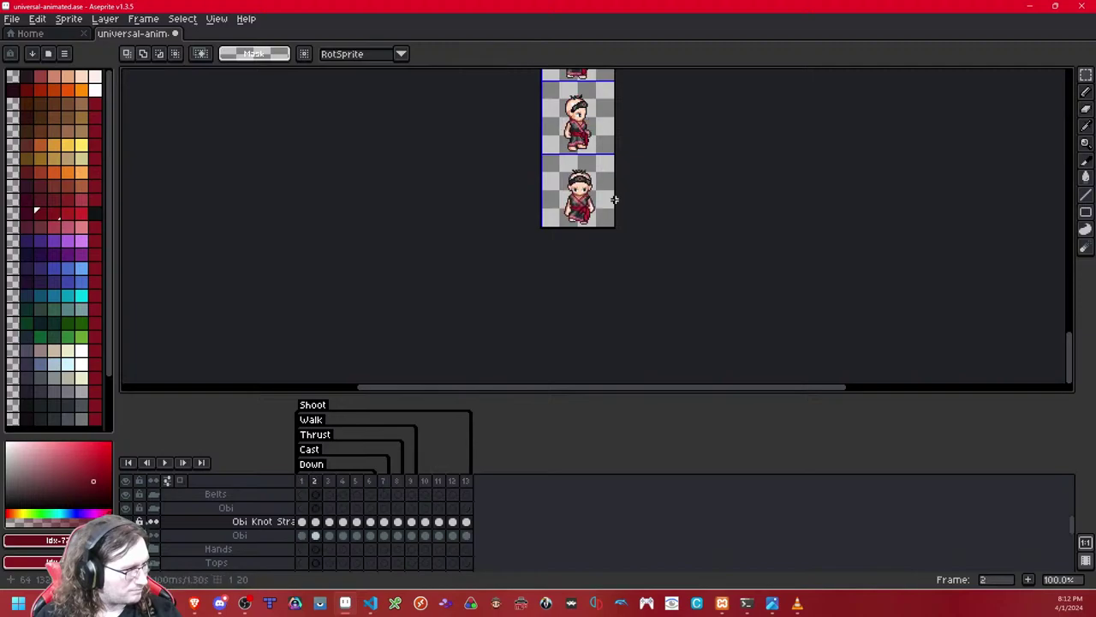
click(170, 465)
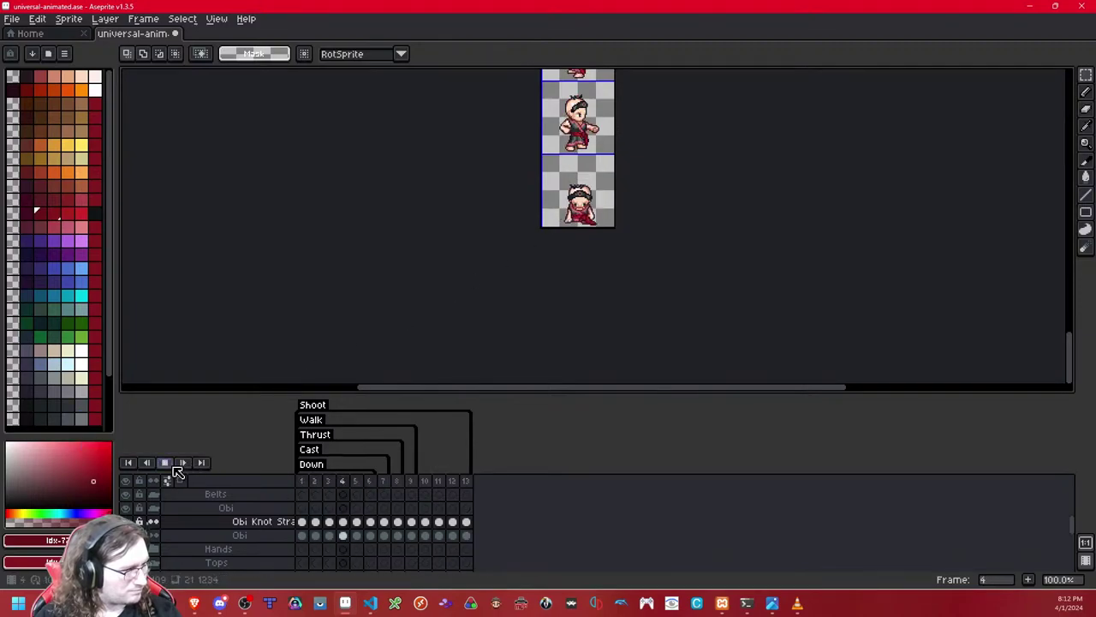
click(171, 465)
Step: Paint the strand showing below the arm beside the head in frame 6, with dark red fill and dark maroon outline
drag(566, 163, 541, 308)
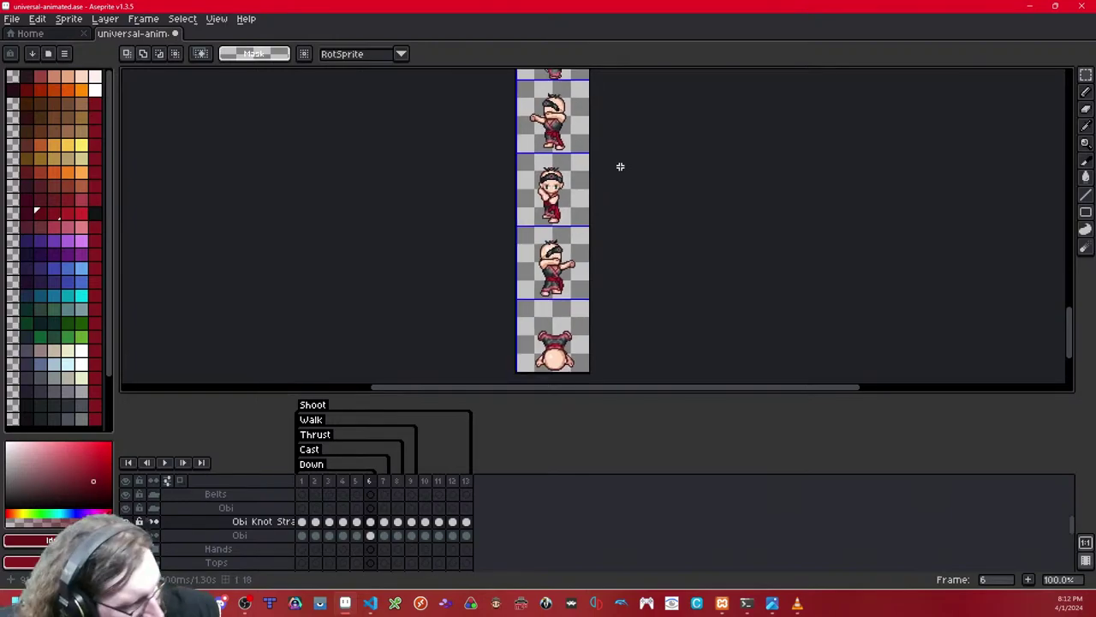
scroll(567, 317, up, 6)
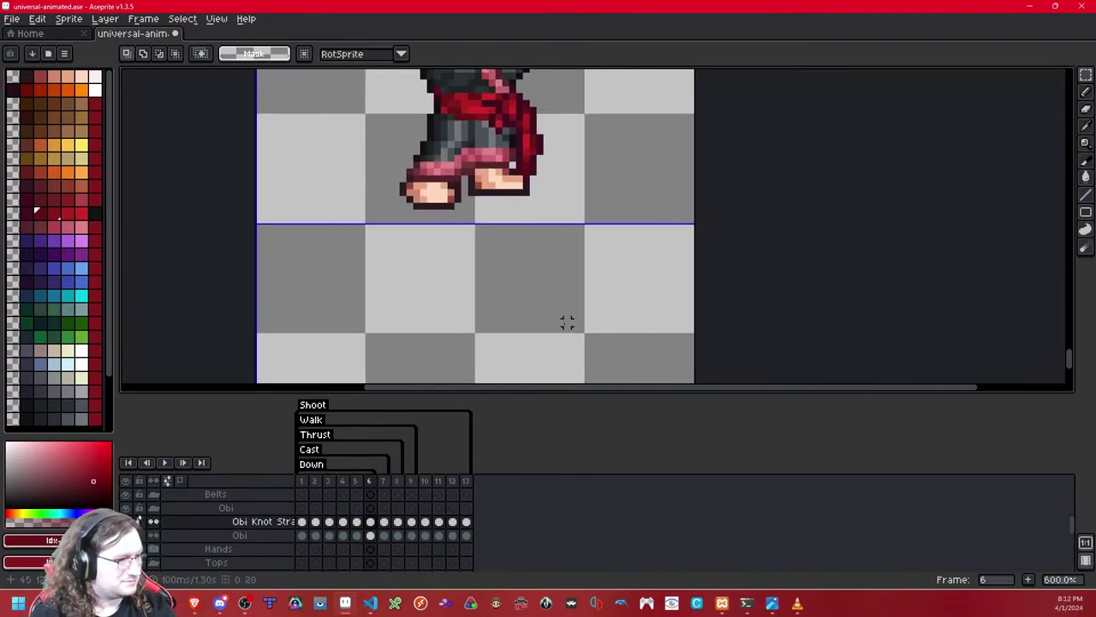
drag(565, 323, 617, 143)
scroll(617, 142, down, 1)
drag(588, 250, 592, 77)
key(Left)
scroll(587, 225, up, 4)
key(period)
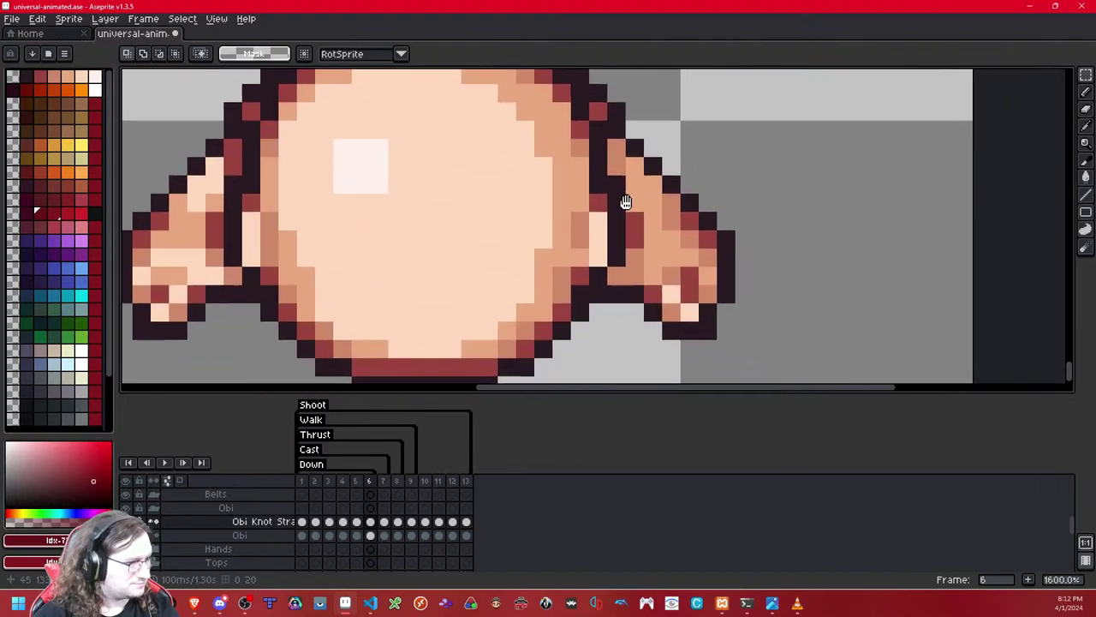
click(40, 215)
key(b)
key(comma)
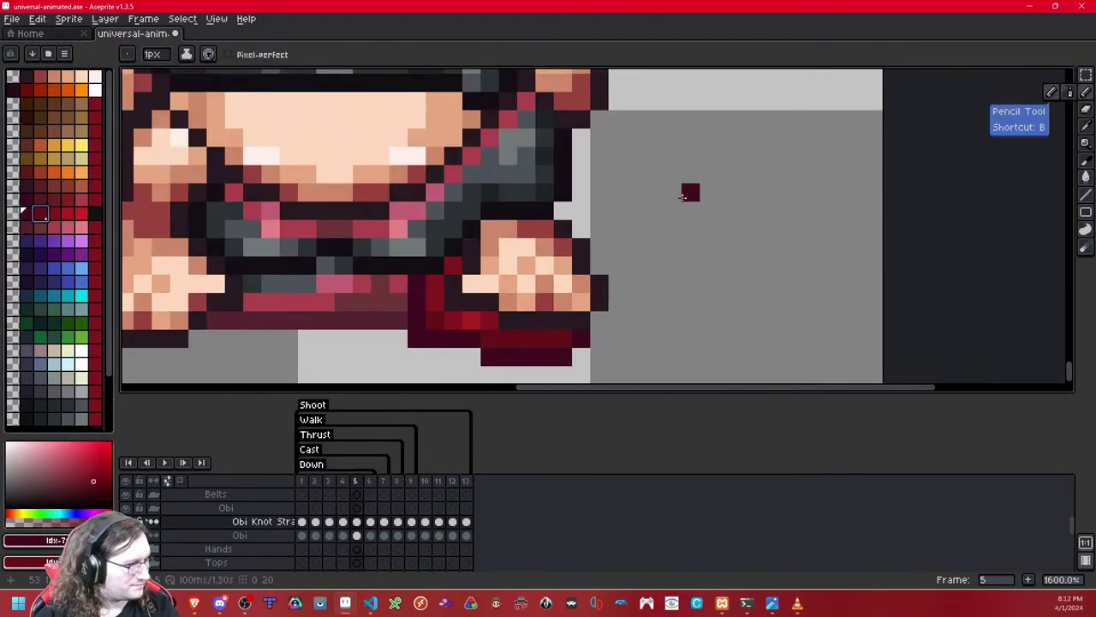
key(Right)
mouse_move(559, 321)
mouse_down()
mouse_move(501, 329)
mouse_move(508, 310)
mouse_move(496, 315)
mouse_move(560, 319)
mouse_move(550, 300)
mouse_move(501, 302)
mouse_move(560, 318)
mouse_move(574, 340)
mouse_move(642, 322)
mouse_up()
key(ctrl+z)
key(ctrl+z)
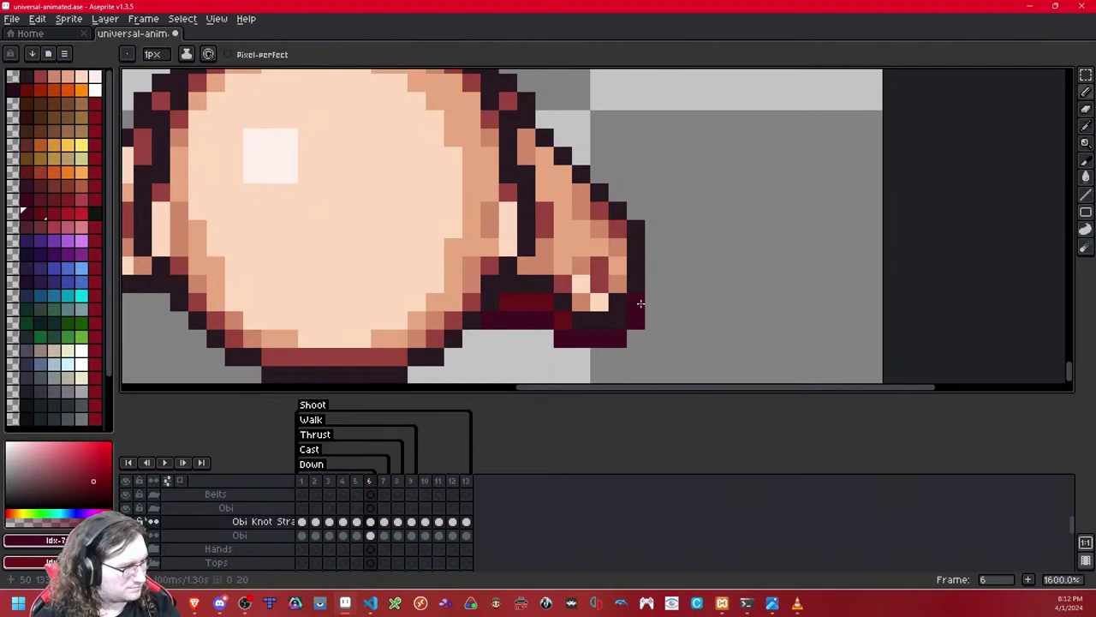
Step: Compare frame 6 with frame 5 at a smaller scale to check the newly painted strand
scroll(632, 318, down, 6)
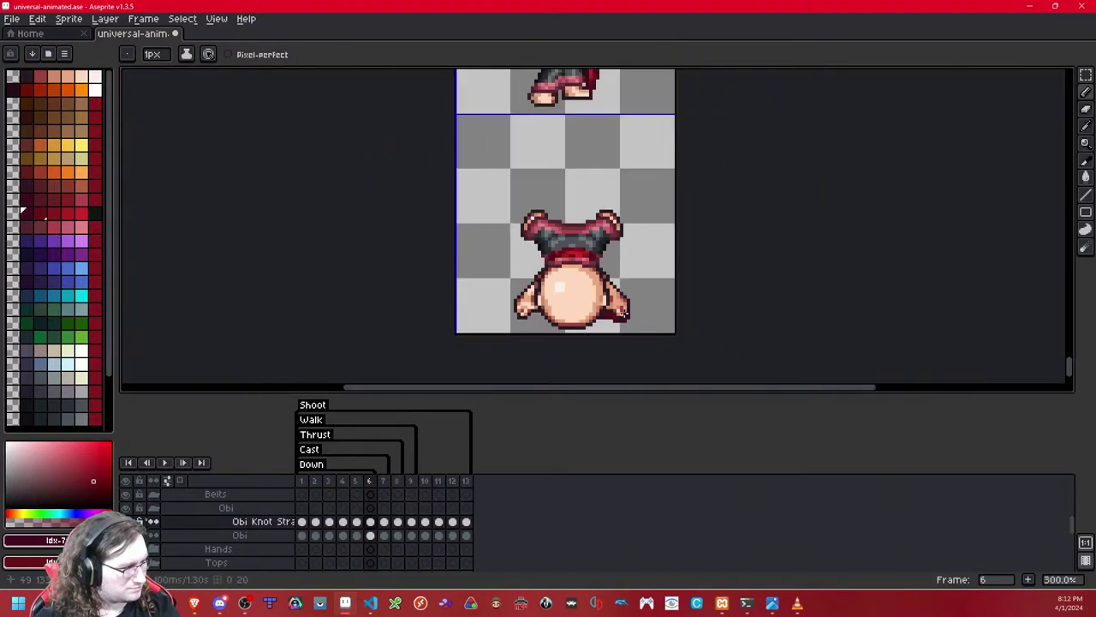
scroll(626, 315, up, 3)
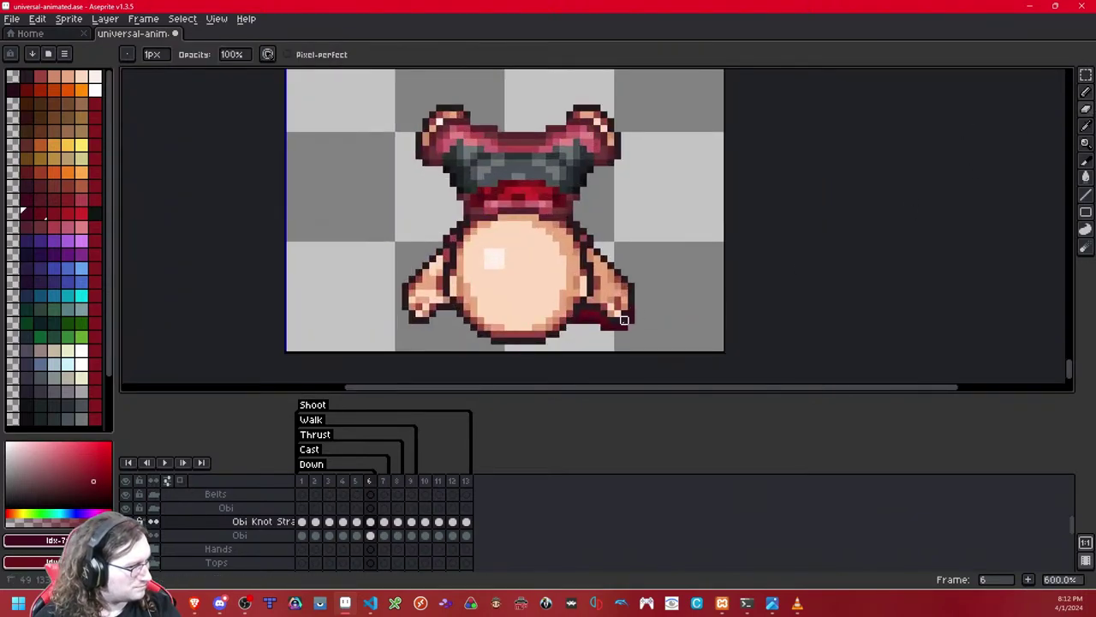
key(comma)
key(period)
scroll(685, 278, down, 3)
scroll(678, 279, up, 2)
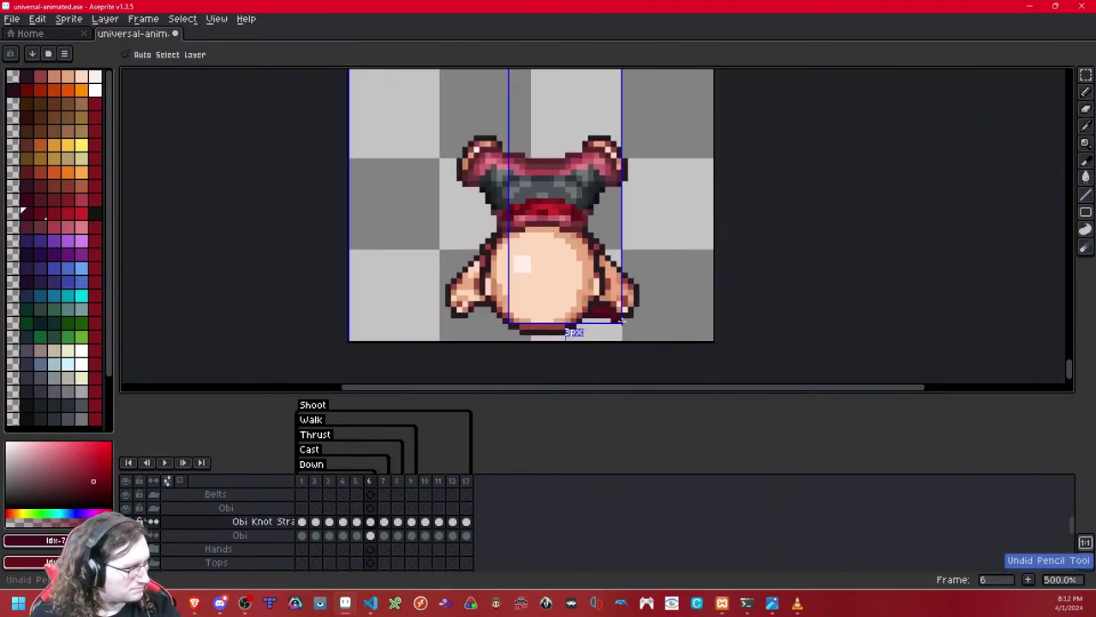
Step: Step through the falling animation's frames at a small scale to check the obi strand's motion
scroll(680, 295, down, 4)
key(comma)
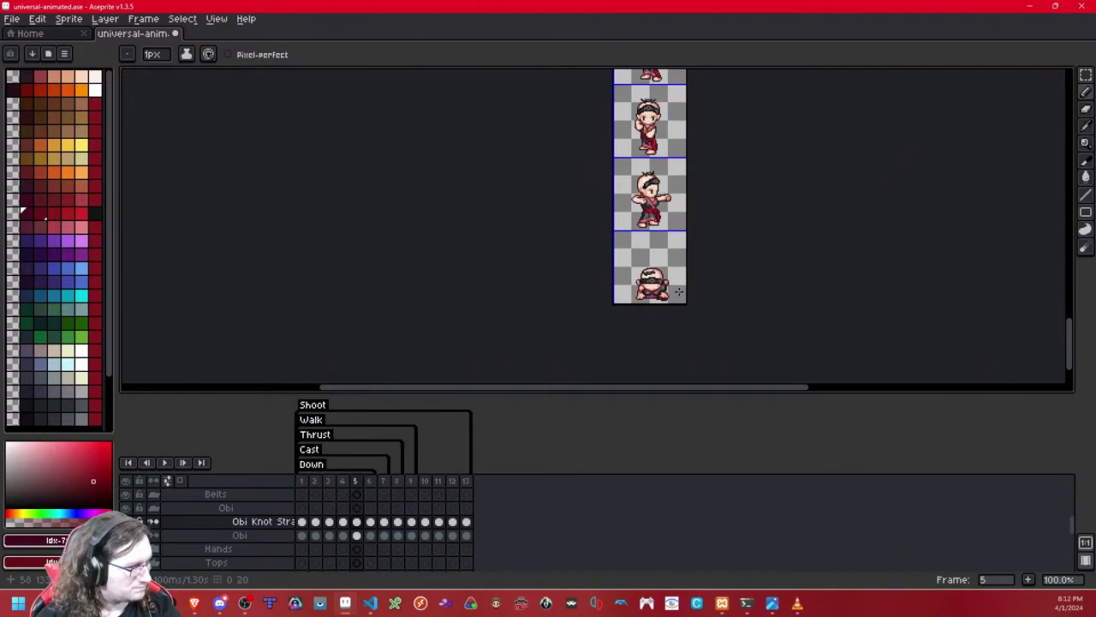
key(period)
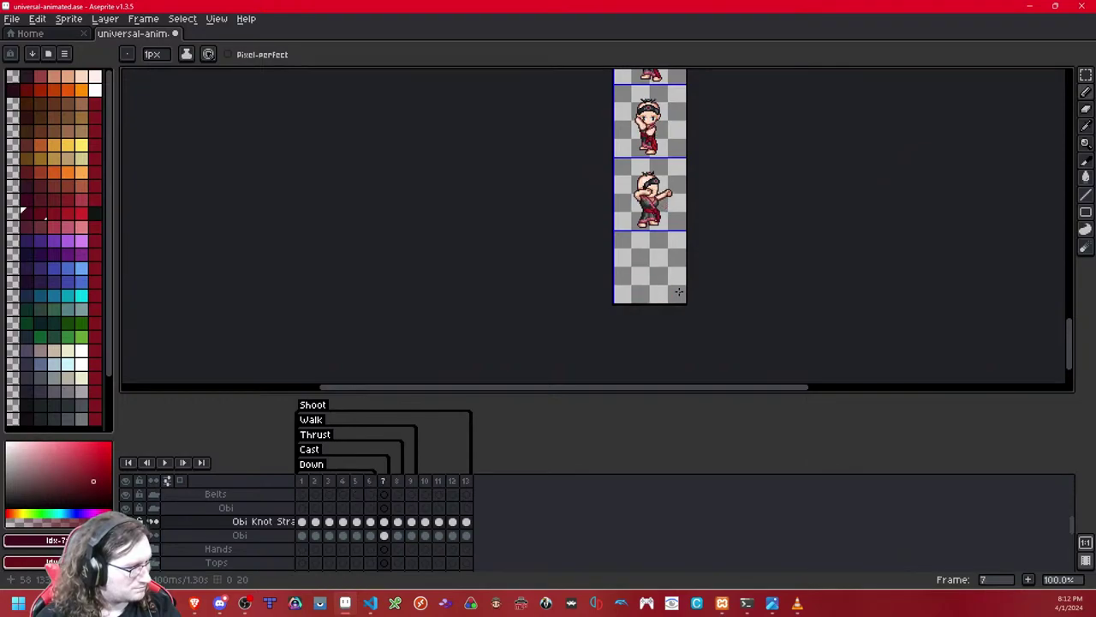
scroll(680, 274, down, 4)
scroll(688, 200, up, 4)
key(Left)
key(Left)
key(Left)
key(Left)
key(Left)
key(Left)
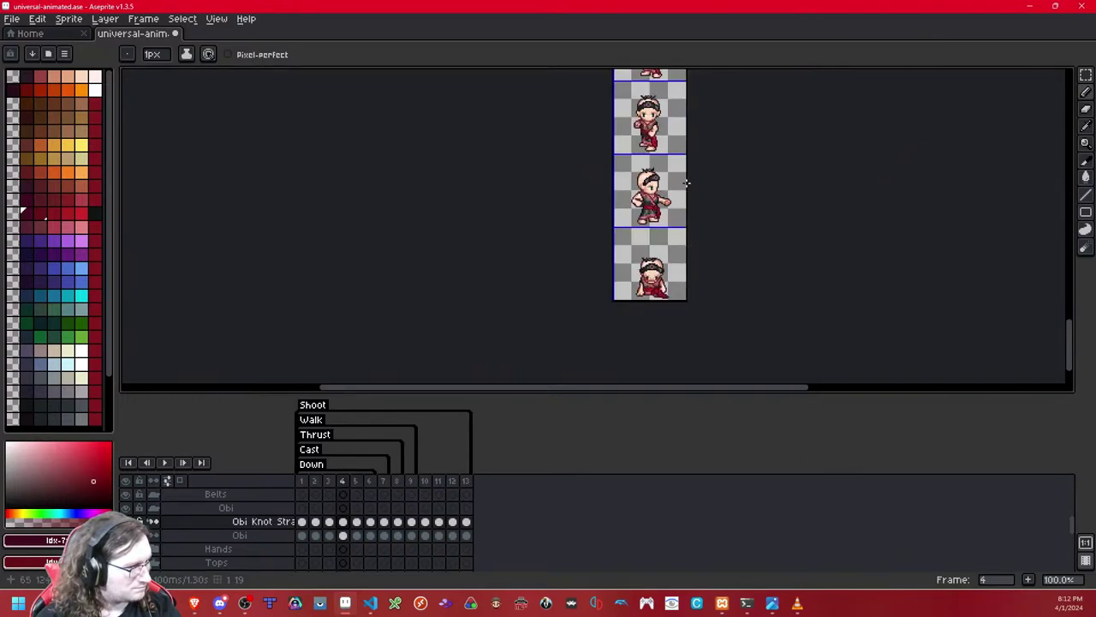
Step: Review the animation rows above frame by frame to examine where the obi strand is drawn
drag(681, 197, 671, 278)
drag(683, 180, 677, 268)
key(Right)
drag(698, 90, 702, 248)
drag(701, 154, 699, 207)
key(Right)
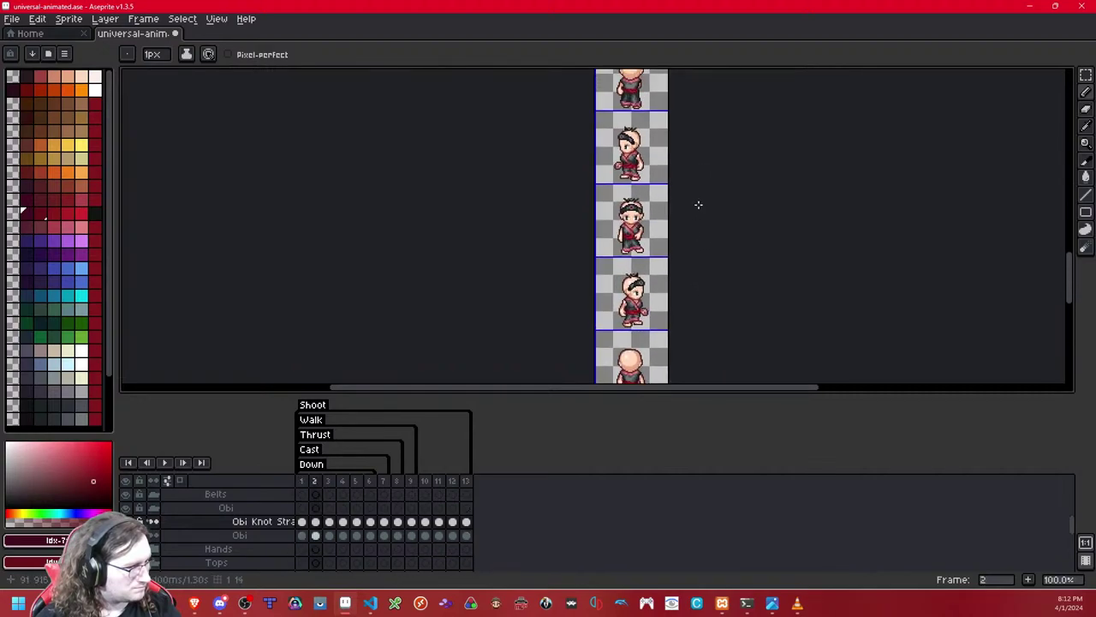
key(Left)
key(Right)
key(Left)
drag(685, 152, 682, 247)
drag(688, 154, 688, 257)
key(Right)
key(Right)
key(Right)
key(Right)
key(Right)
key(Right)
drag(698, 180, 697, 298)
key(Right)
key(Right)
key(Left)
key(Left)
key(Left)
key(Left)
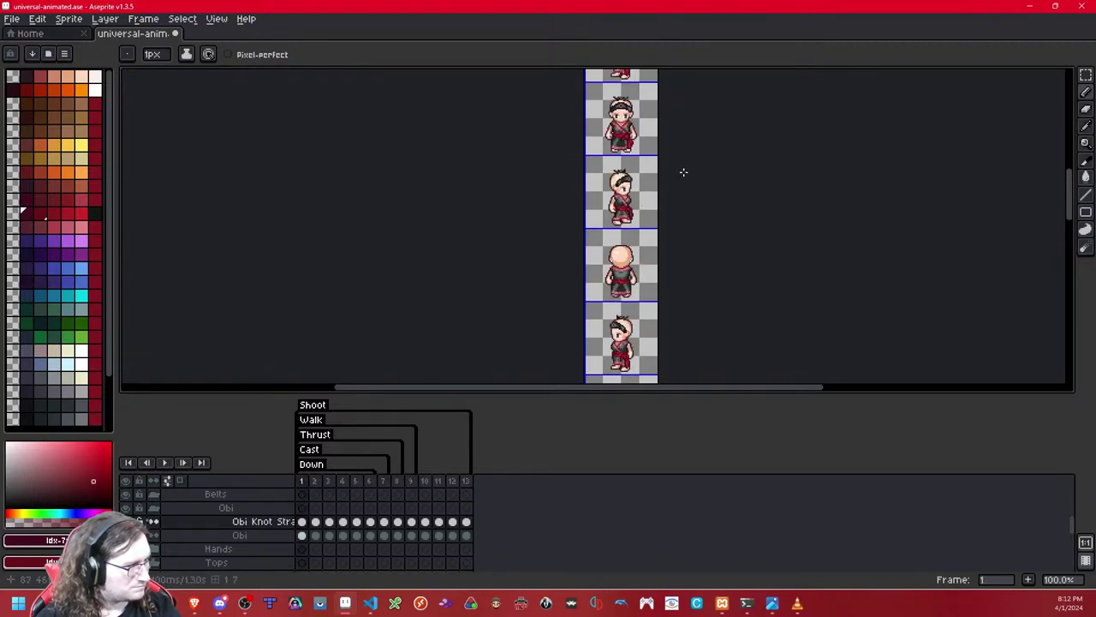
Step: Save the sprite file
key(ctrl+s)
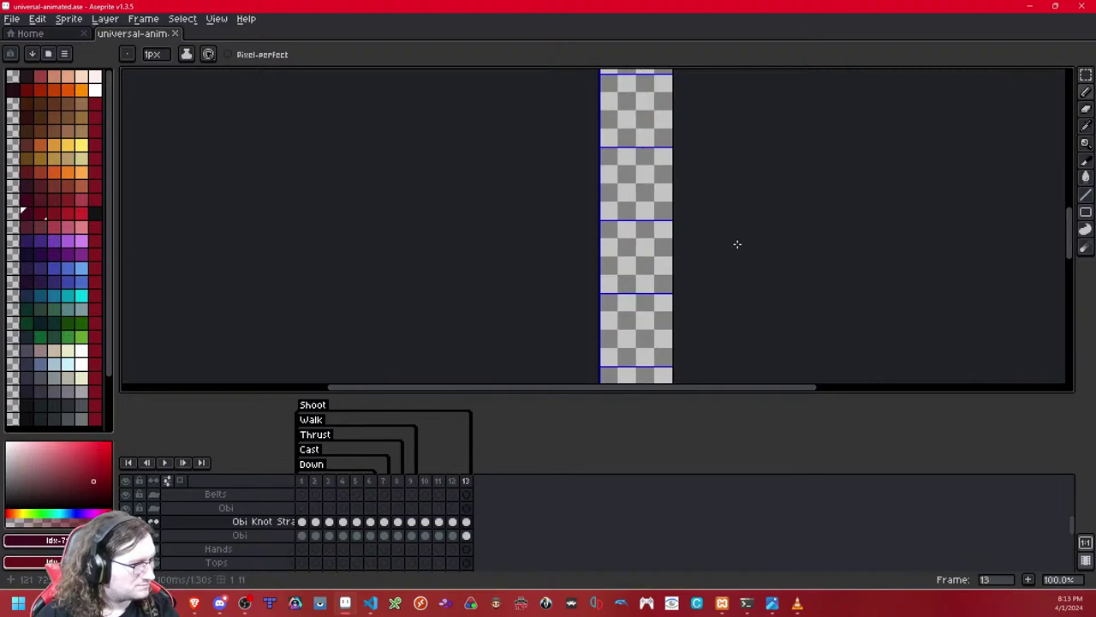
Step: Step through frames 1 to 4 of the four-direction block above the shooting rows to examine the strand
drag(738, 245, 741, 147)
drag(731, 215, 731, 188)
key(Left)
key(Right)
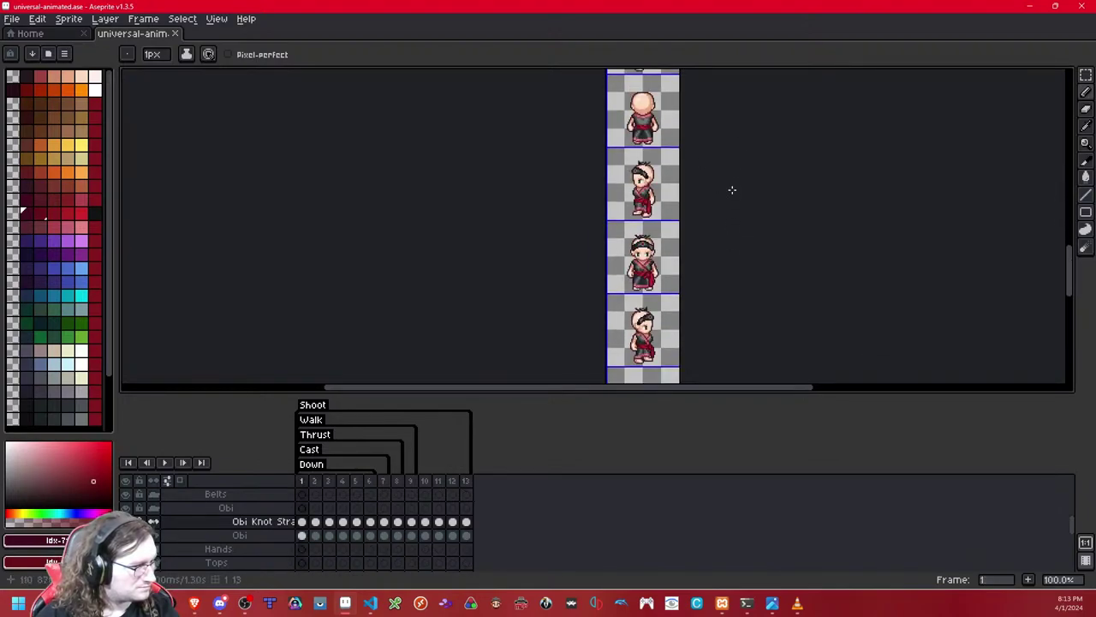
key(Right)
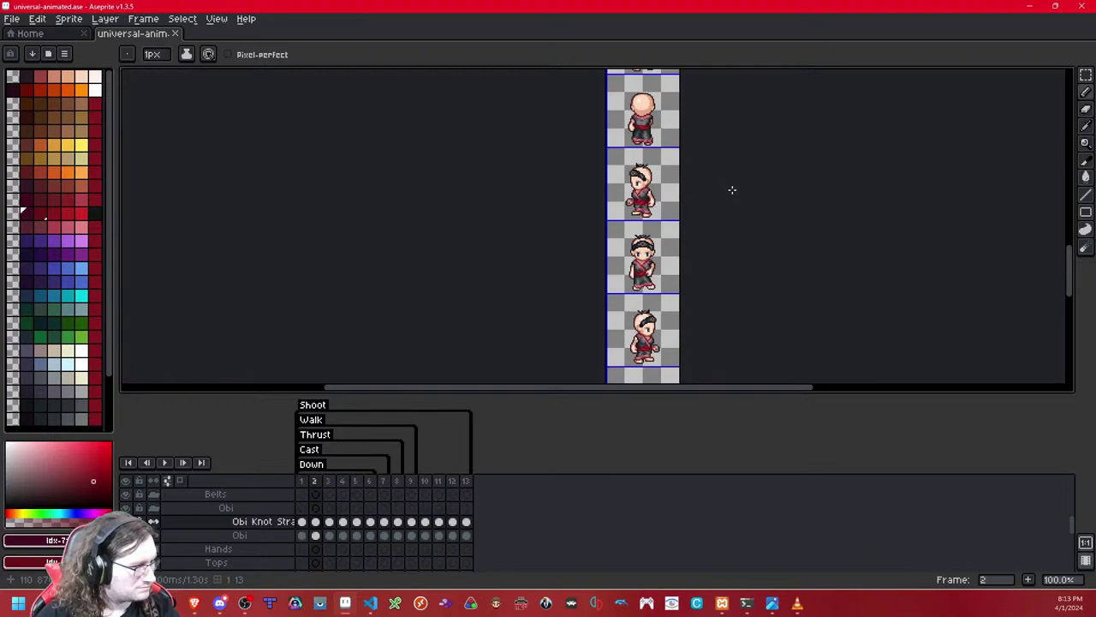
key(Right)
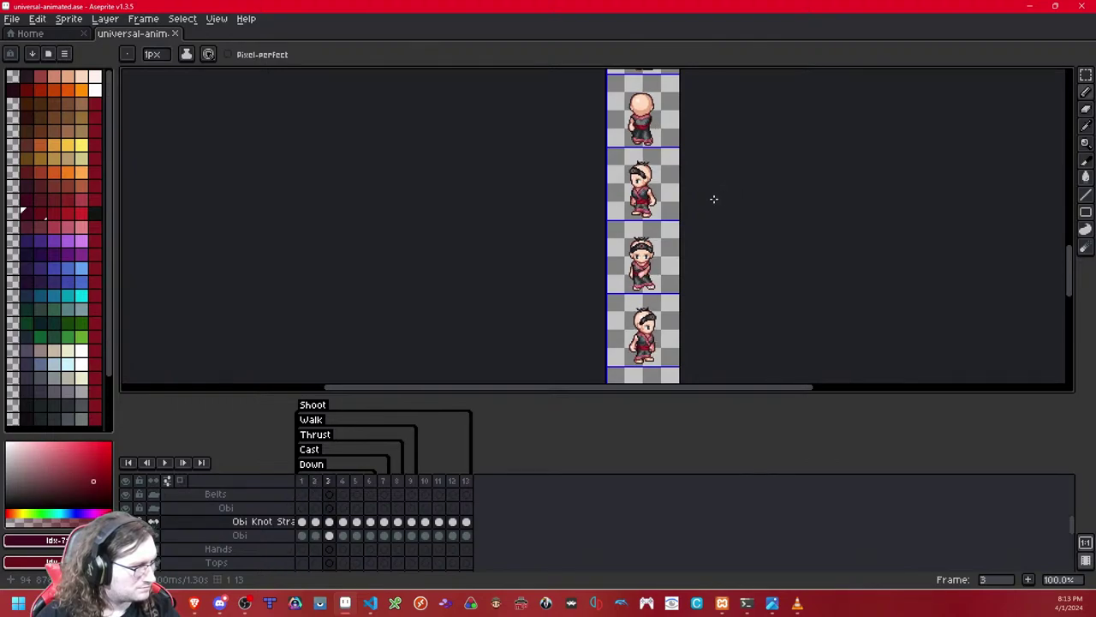
key(Right)
key(Right)
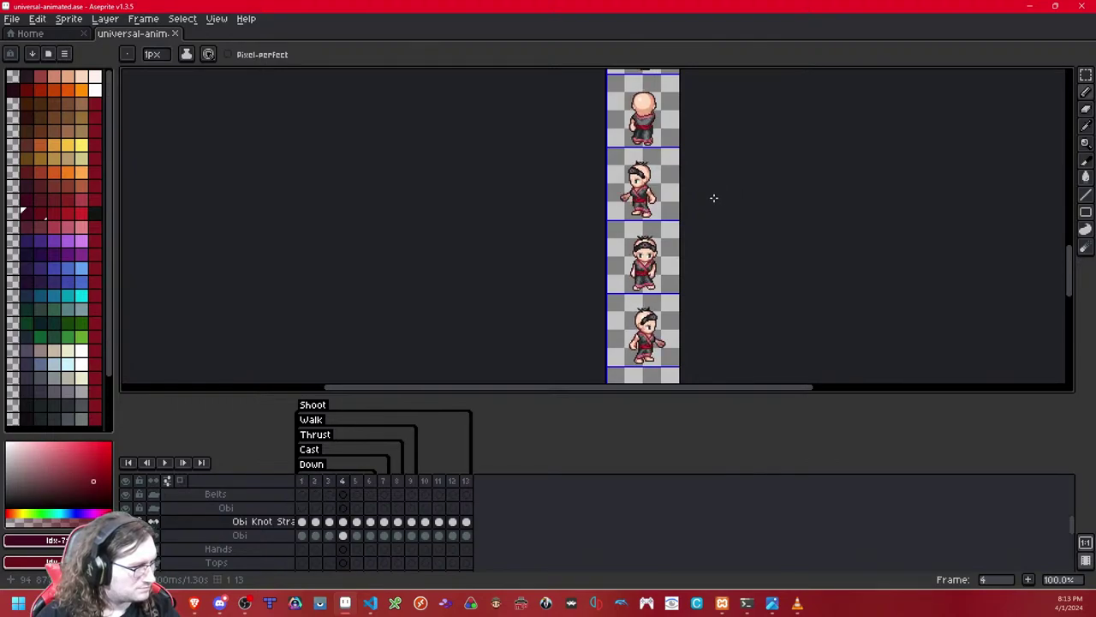
key(Left)
key(Left)
key(Left)
key(Left)
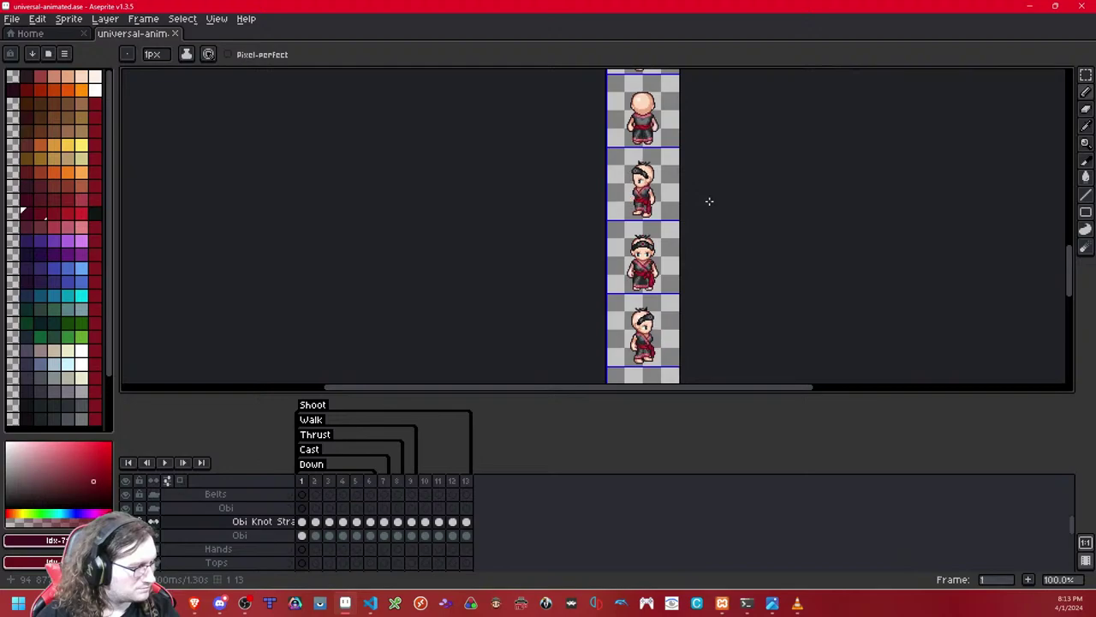
Step: Copy the obi knot strand from frame 1 of the front-facing row and paste it into frame 2
scroll(687, 256, up, 5)
drag(608, 257, 715, 97)
key(Left)
key(Right)
key(Right)
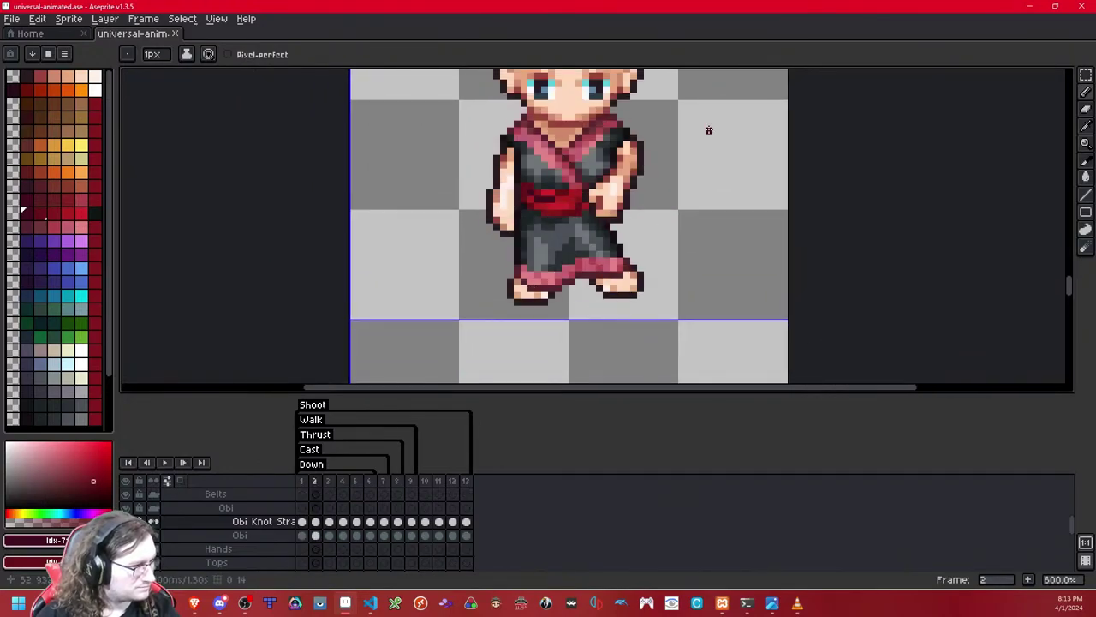
key(Left)
key(ctrl+a)
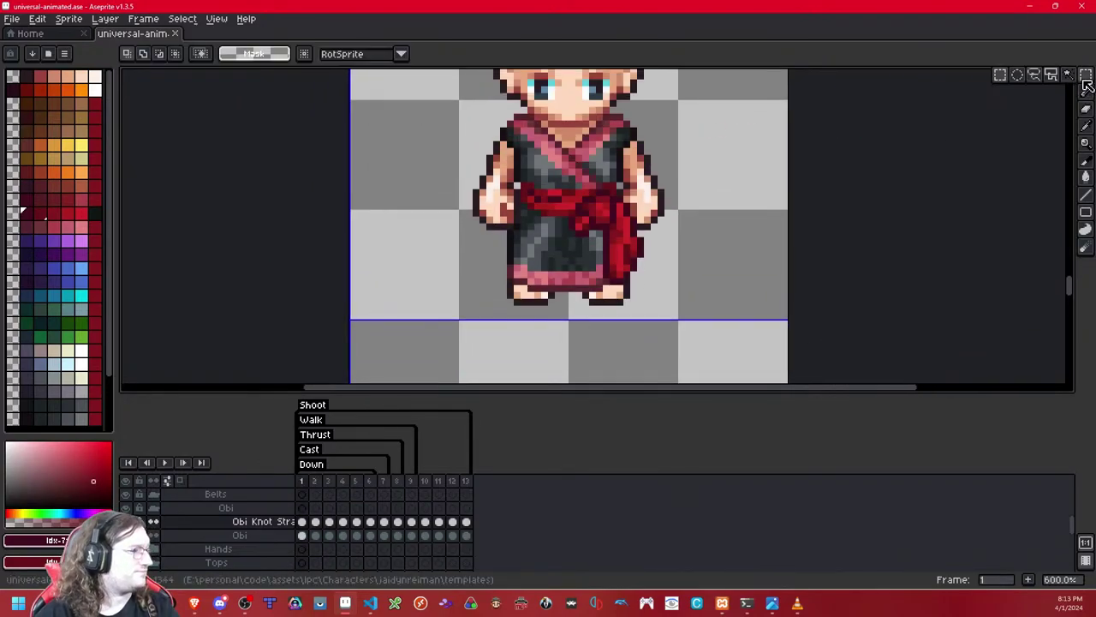
key(ctrl+d)
key(Right)
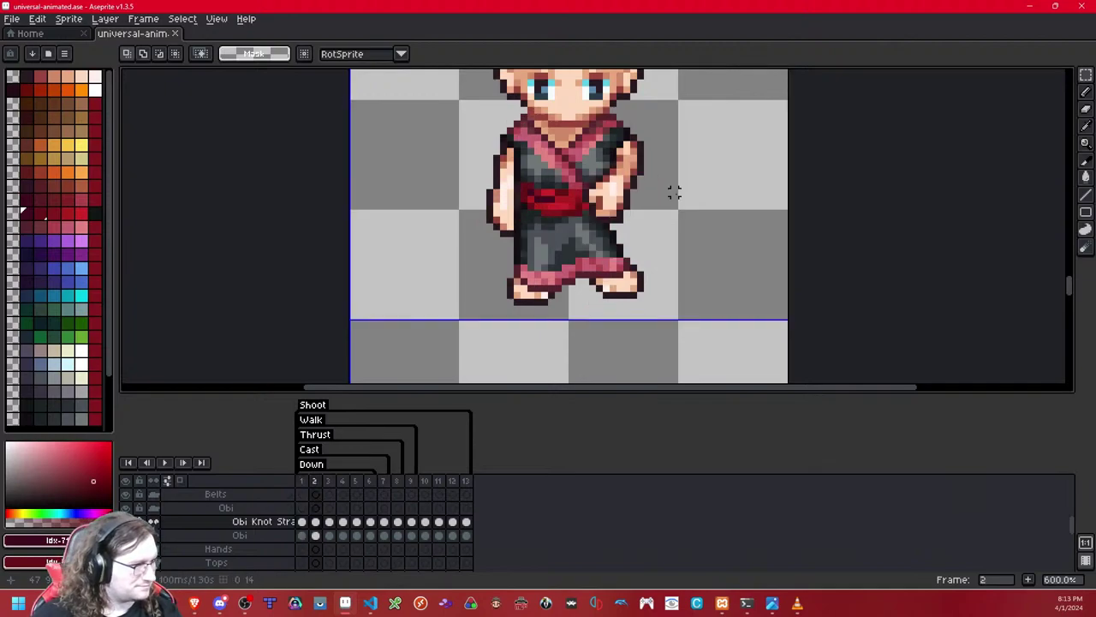
scroll(675, 185, up, 3)
key(Left)
key(Right)
key(ctrl+a)
key(ctrl+d)
key(Left)
key(Right)
scroll(579, 230, up, 1)
scroll(632, 296, down, 1)
Step: Select successively lower portions of the frame 2 strand and shift them left so the strand slants with the leg
drag(634, 326, 480, 220)
key(Left)
key(ctrl+d)
key(Left)
key(Right)
drag(610, 345, 466, 271)
key(Left)
key(ctrl+d)
drag(630, 328, 486, 238)
scroll(634, 196, down, 8)
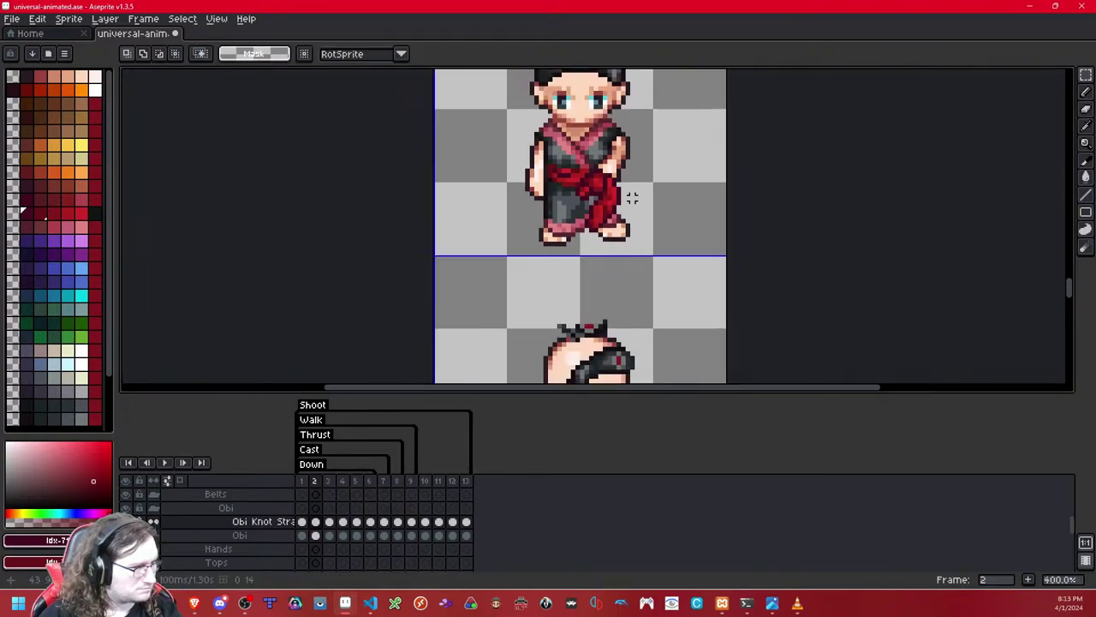
Step: Copy the front-facing strand from frame 2 into frame 3 and move it two pixels left
key(period)
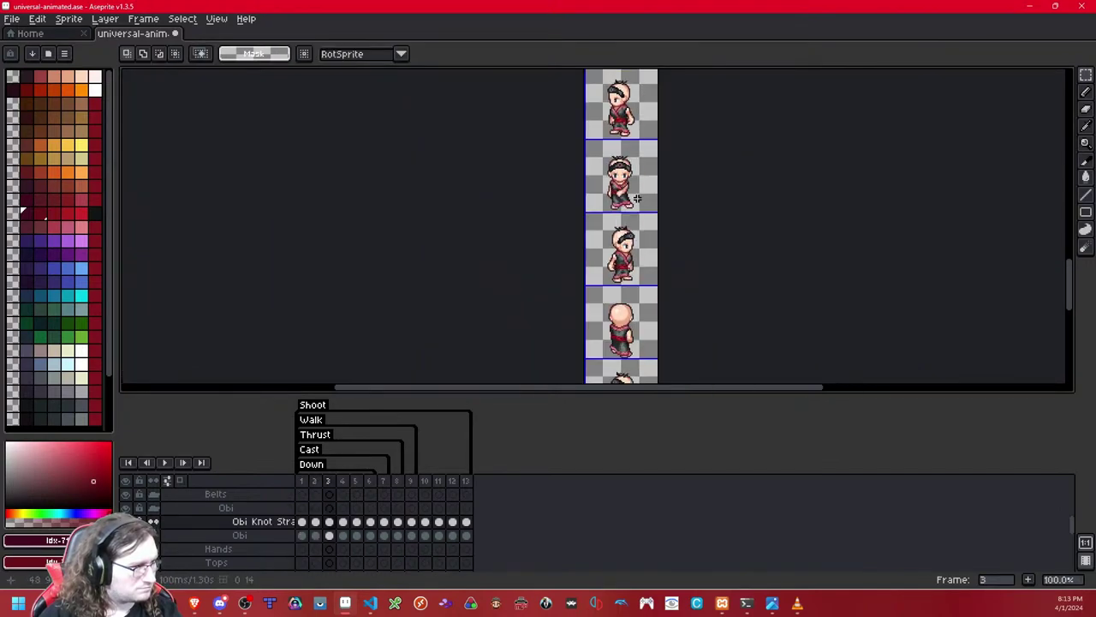
scroll(634, 198, up, 1)
key(comma)
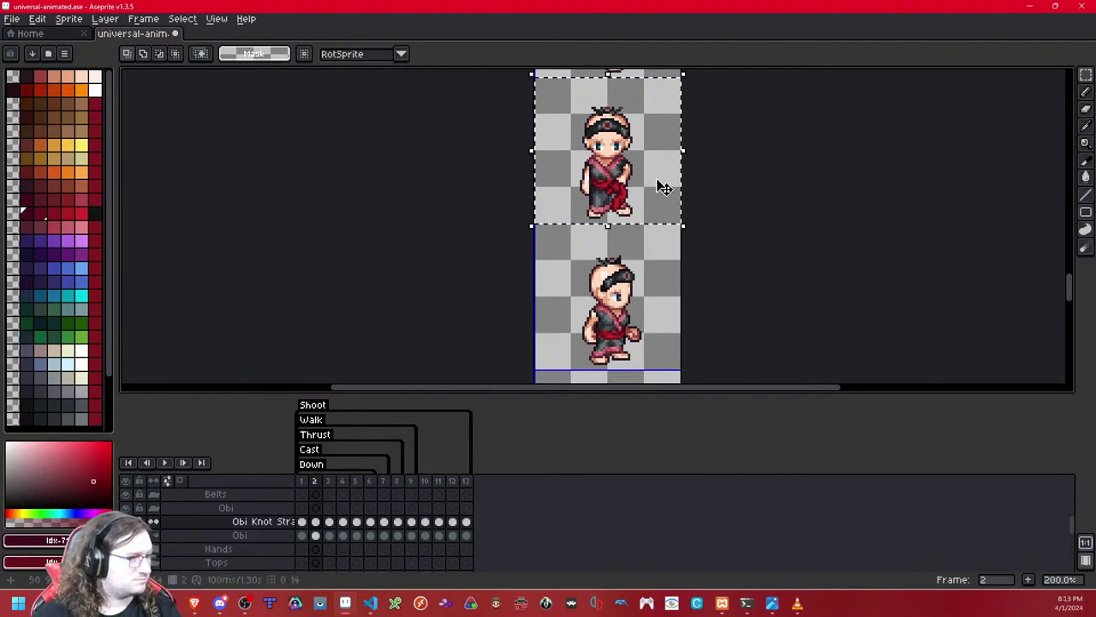
key(period)
click(659, 167)
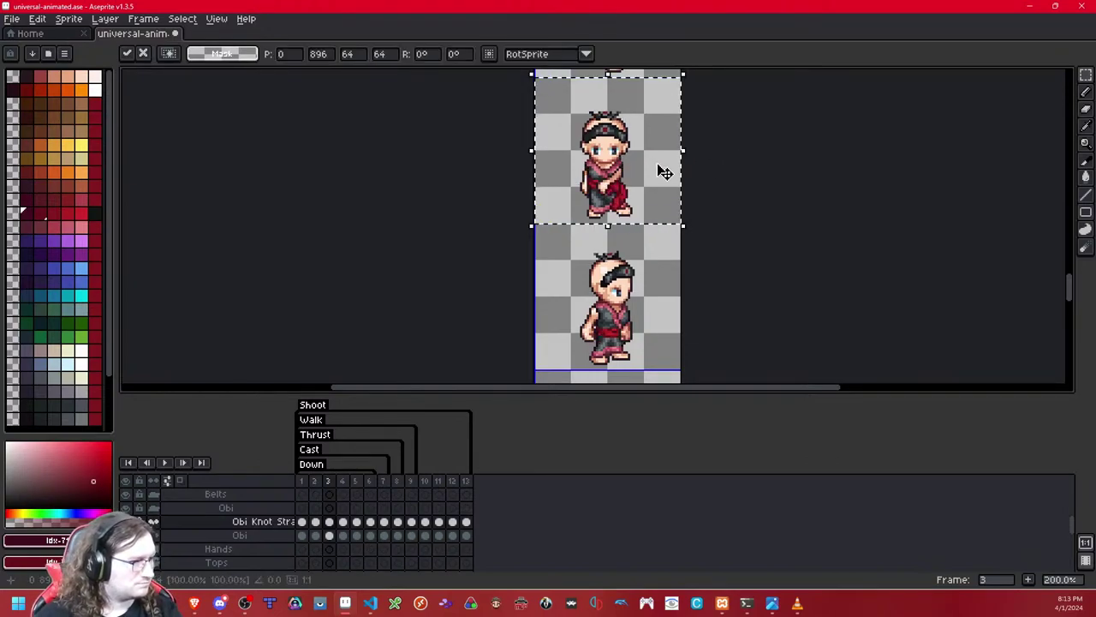
key(Left)
key(Left)
key(ctrl+d)
Step: Compare frame 3 with its neighbouring frames and move the frame 3 strand one pixel down
key(Left)
key(Right)
key(Left)
key(period)
key(comma)
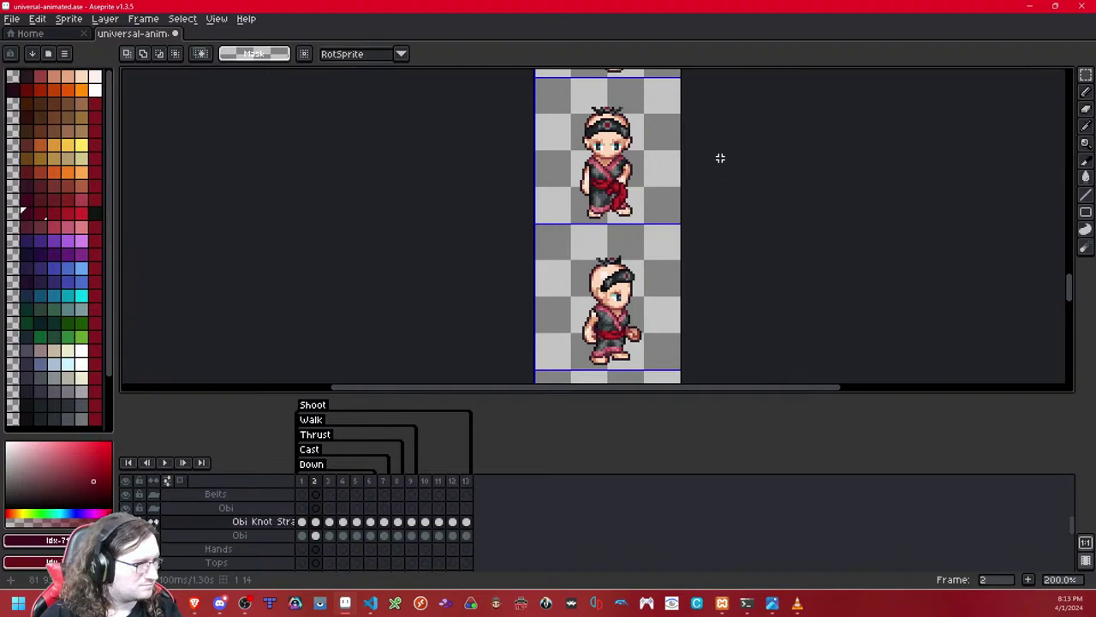
key(period)
key(period)
key(comma)
key(period)
key(comma)
double_click(645, 169)
key(Down)
click(765, 163)
Step: Check the strand against the adjacent frames and move the frame 3 strand one pixel right
key(Left)
key(Right)
key(Left)
key(period)
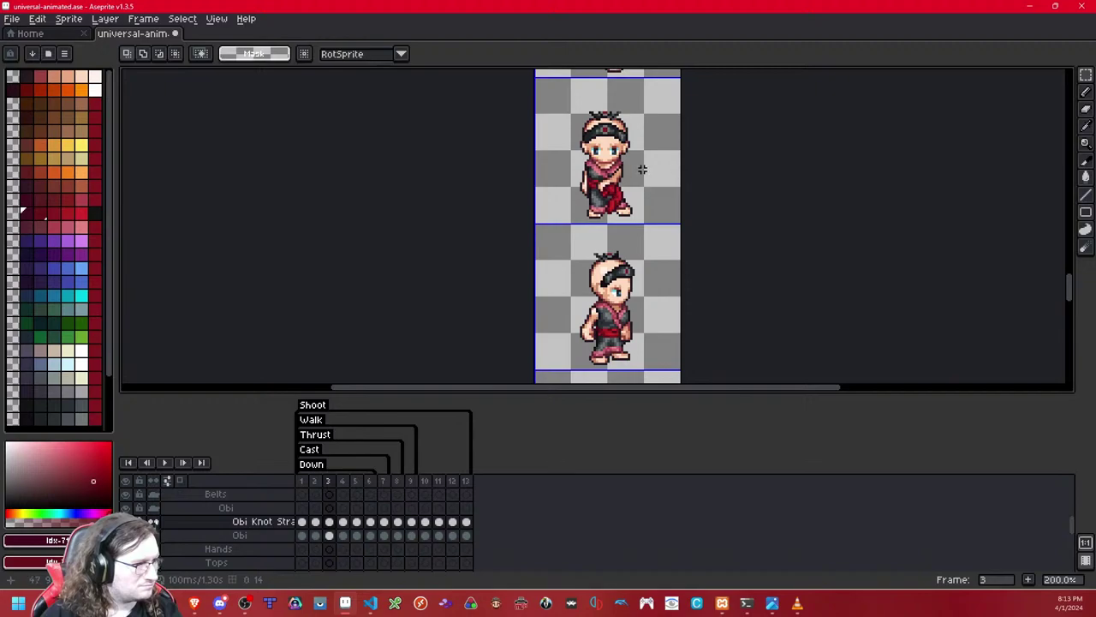
scroll(643, 169, up, 3)
key(period)
key(comma)
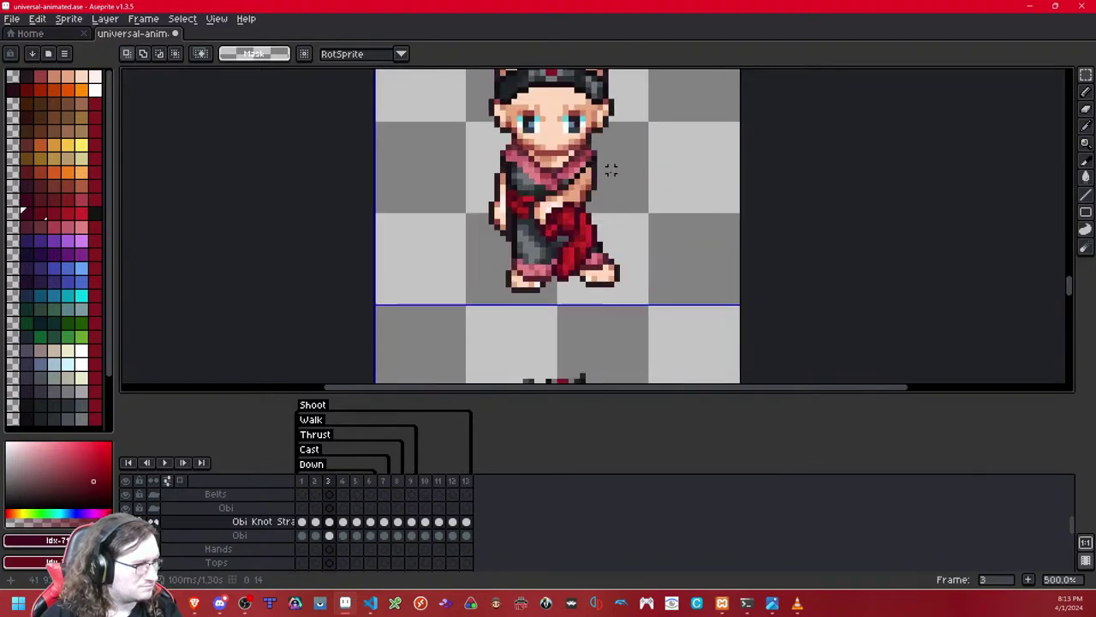
key(comma)
key(period)
double_click(611, 170)
key(Right)
click(794, 170)
Step: Flip repeatedly between frames 2 and 3 to examine how the front-facing strand moves
key(Left)
key(Right)
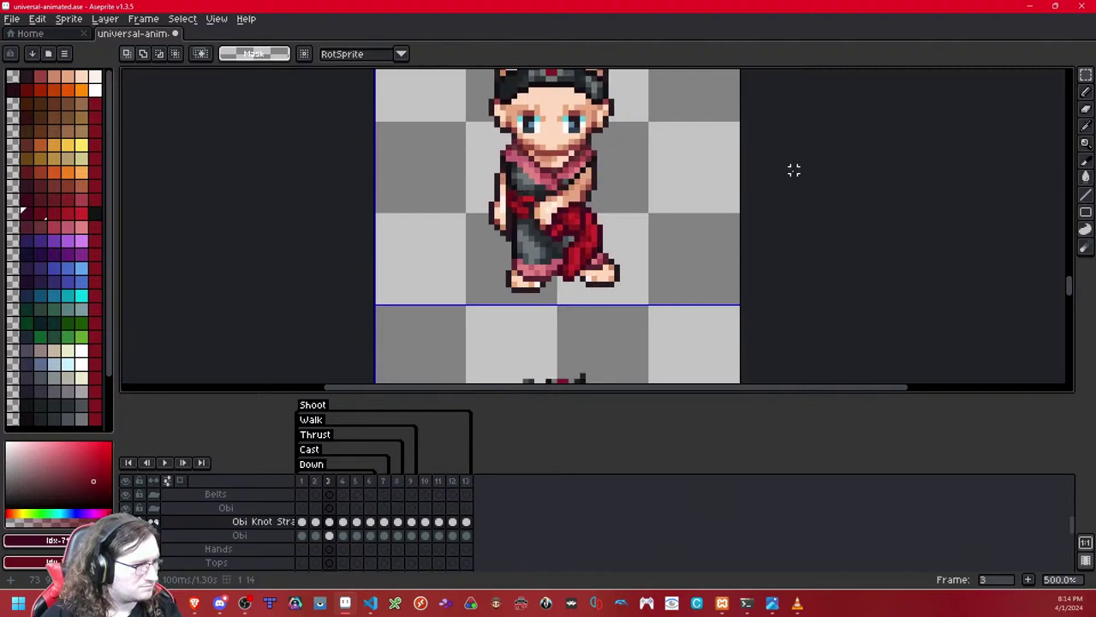
key(period)
key(comma)
key(comma)
key(period)
key(comma)
key(period)
key(comma)
key(period)
key(comma)
key(period)
key(comma)
key(period)
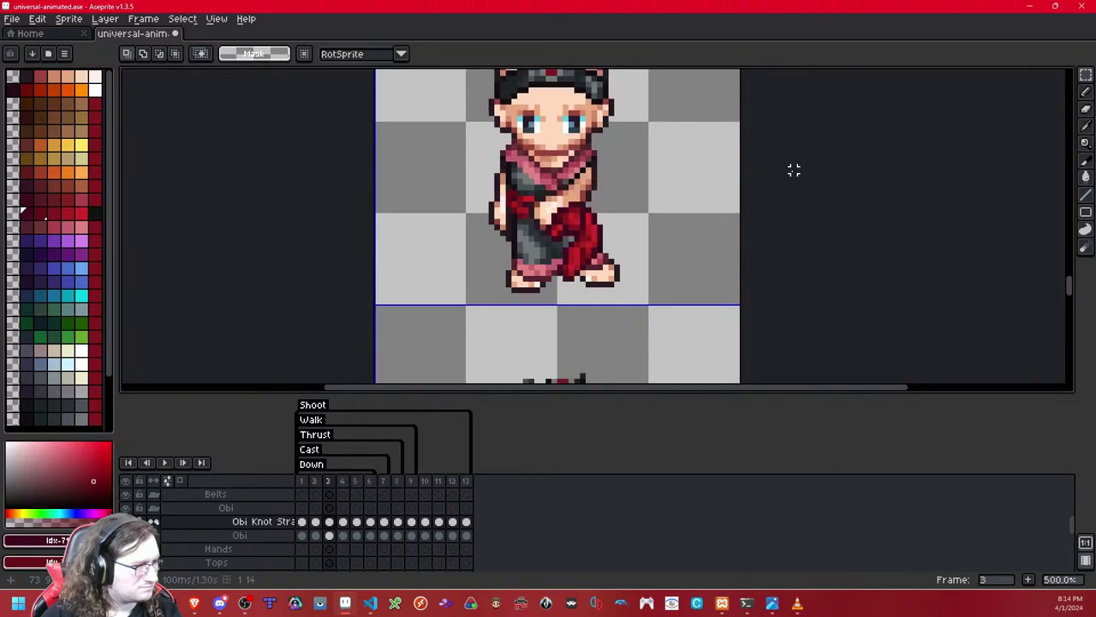
key(comma)
key(period)
key(comma)
key(period)
key(comma)
key(period)
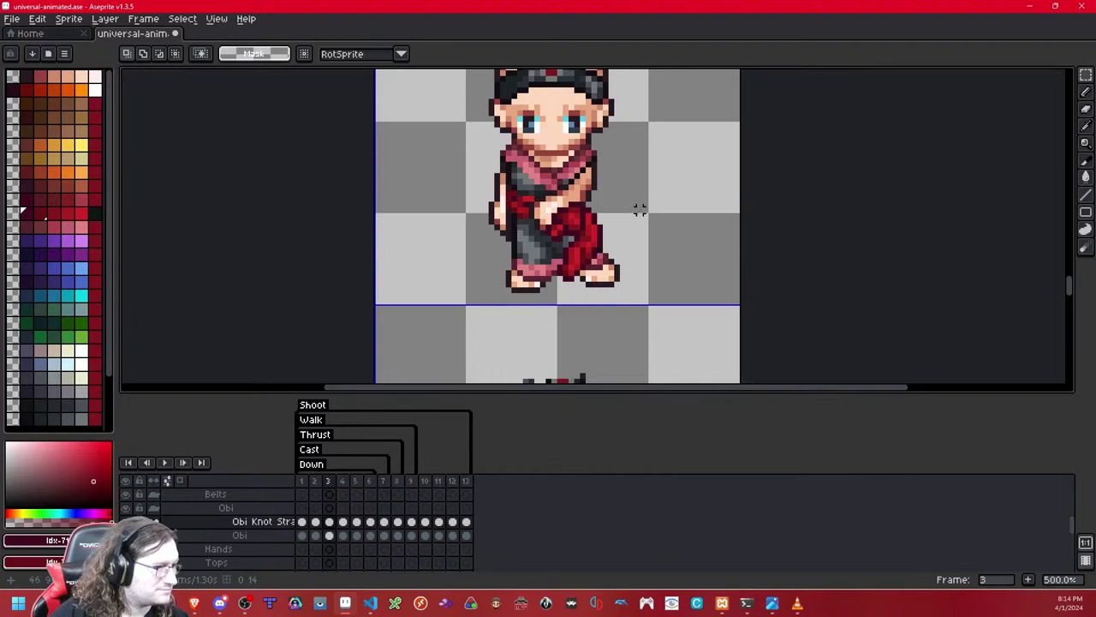
key(comma)
key(period)
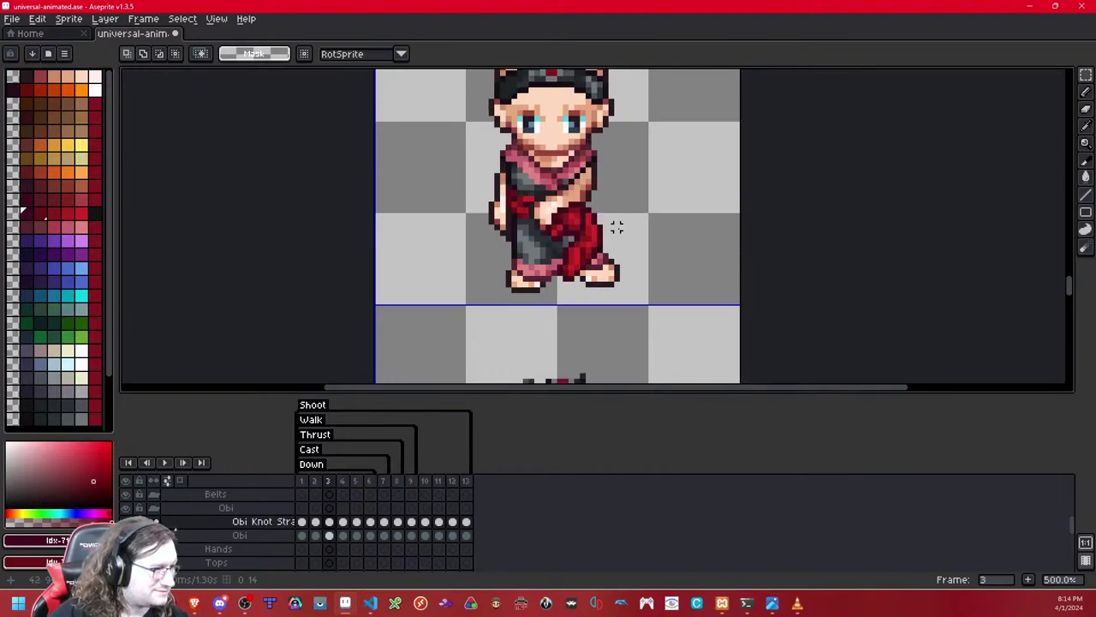
Step: Select the lower part of the frame 3 strand and shift it one pixel left
scroll(615, 232, up, 2)
mouse_move(579, 231)
mouse_down()
mouse_move(612, 288)
mouse_move(599, 297)
mouse_up()
key(Left)
click(668, 252)
key(Left)
click(631, 279)
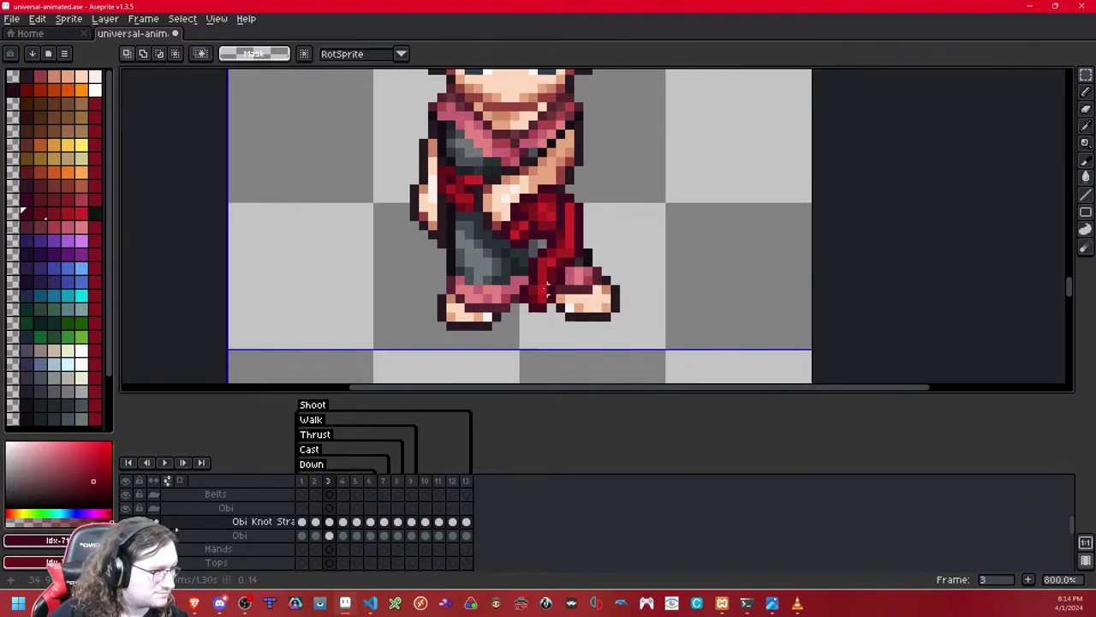
Step: Step through frames 1 to 4 of the front-facing row to check the adjusted strand
scroll(654, 266, down, 6)
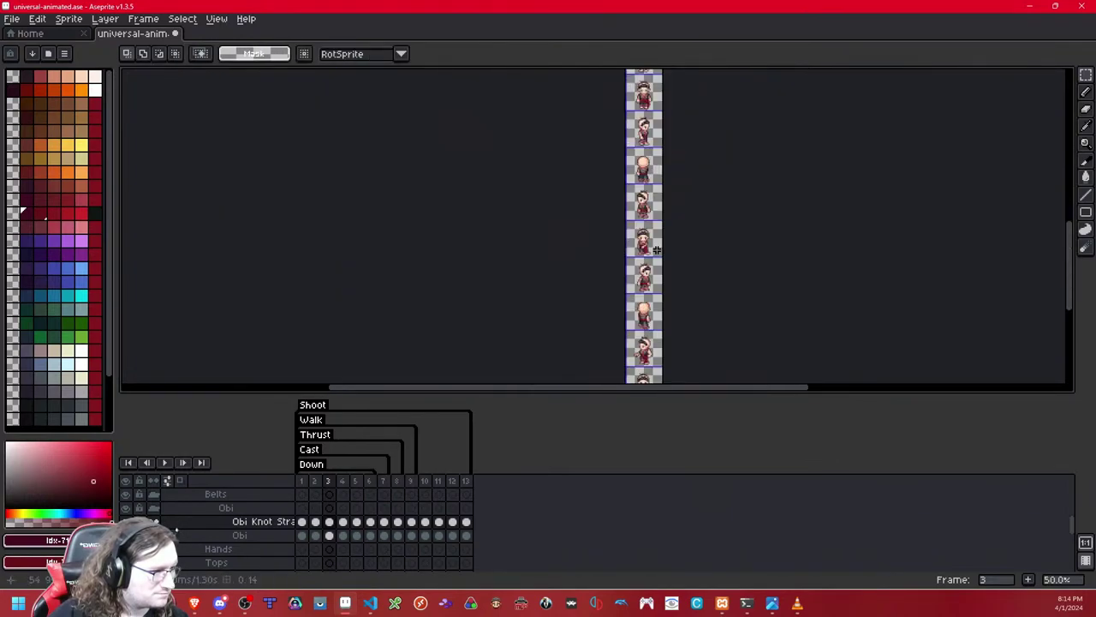
scroll(652, 251, up, 5)
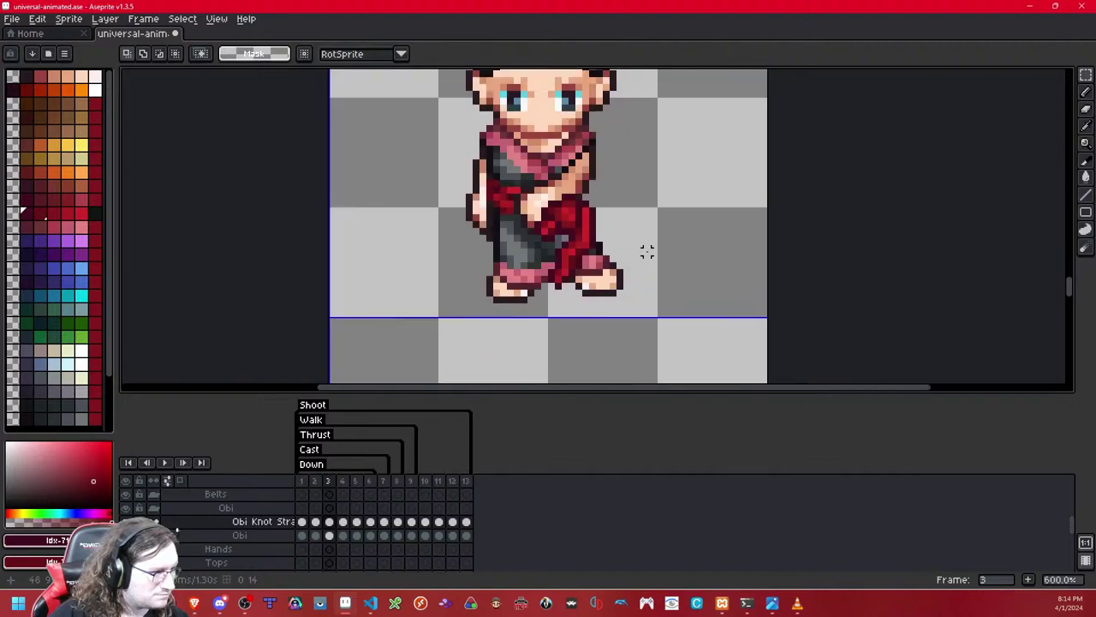
key(Right)
key(Left)
key(Left)
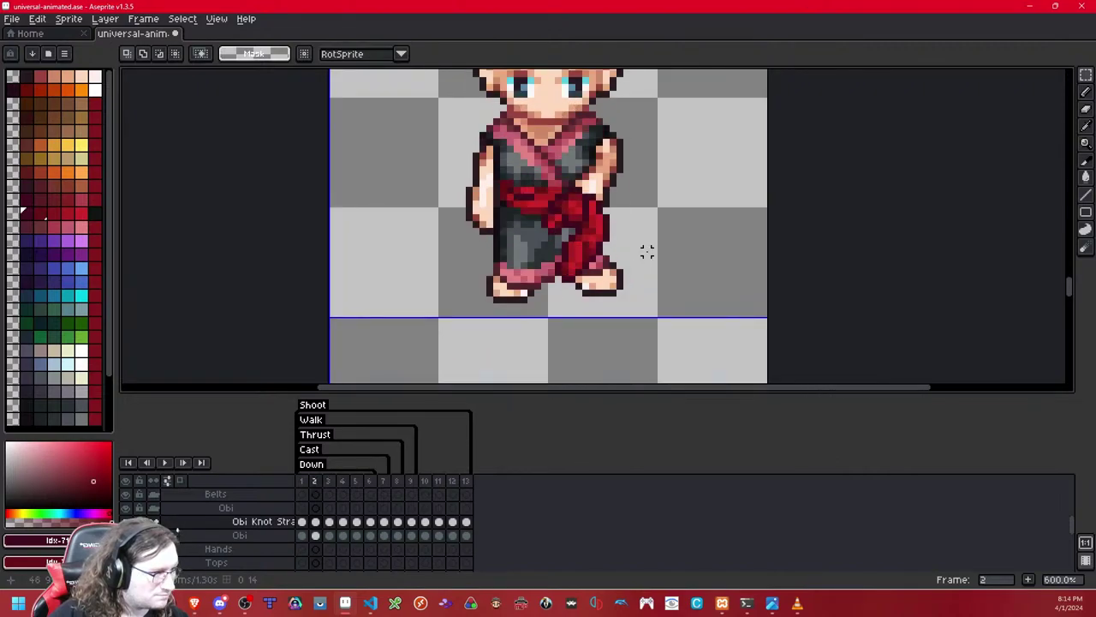
key(Right)
key(Right)
key(Left)
key(Left)
key(Left)
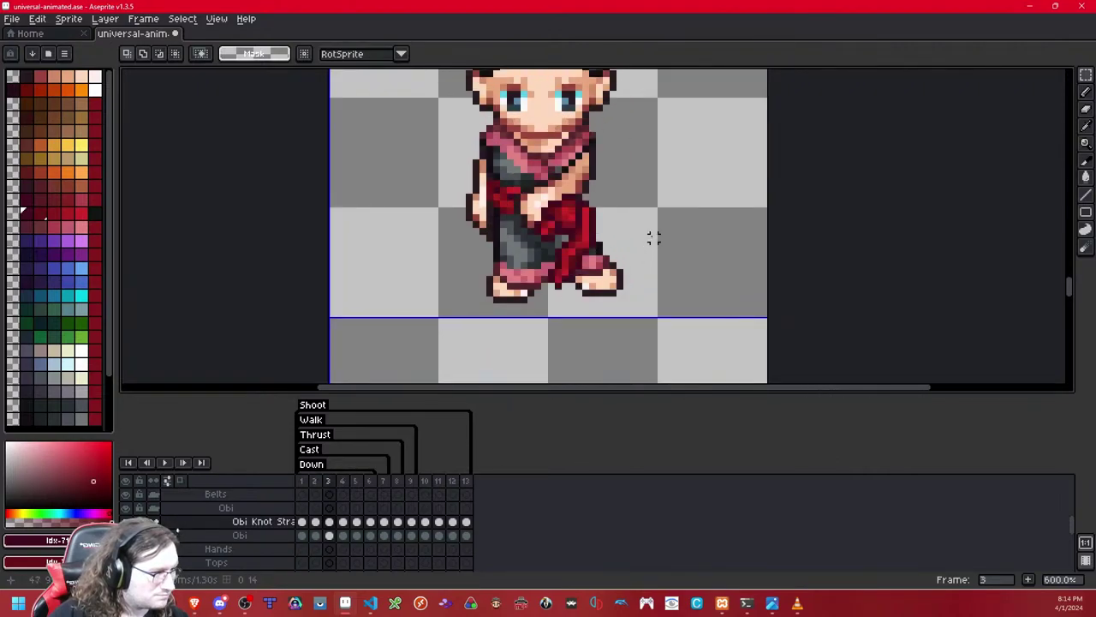
key(Right)
key(Left)
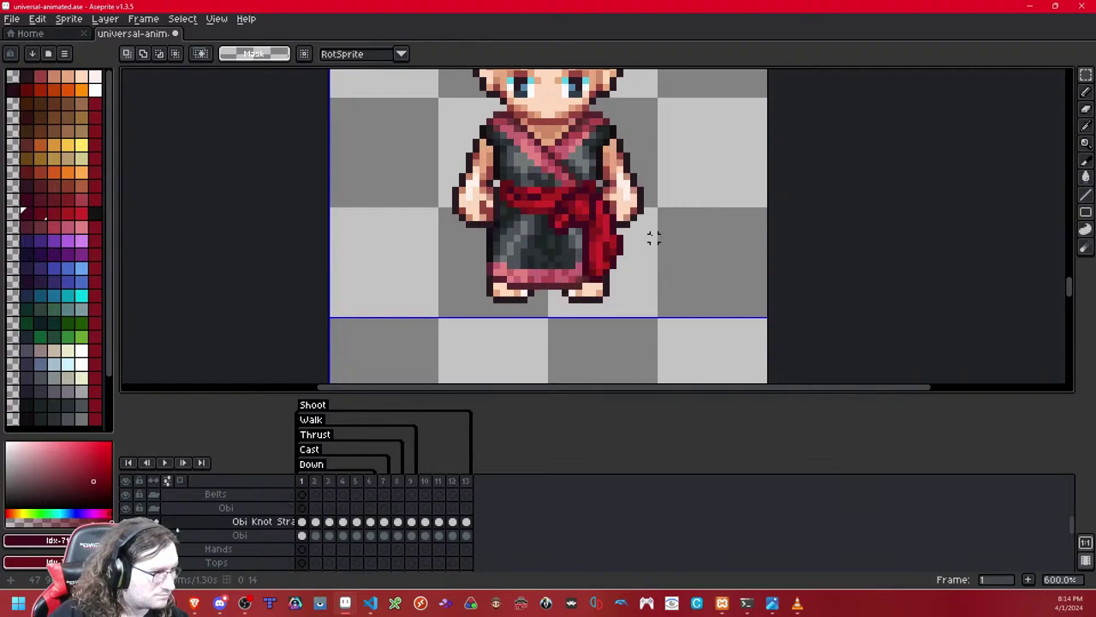
Step: Copy the front-facing strand from frame 1 and paste it into frame 4 at the same position
key(ctrl+a)
key(ctrl+c)
key(Right)
key(Right)
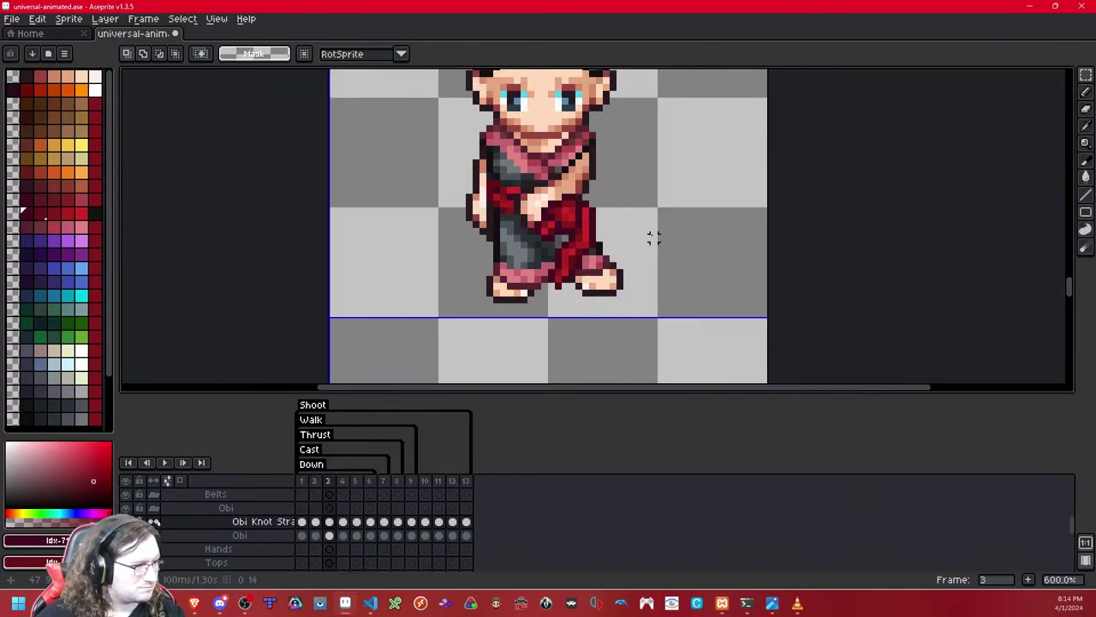
key(Right)
key(ctrl+v)
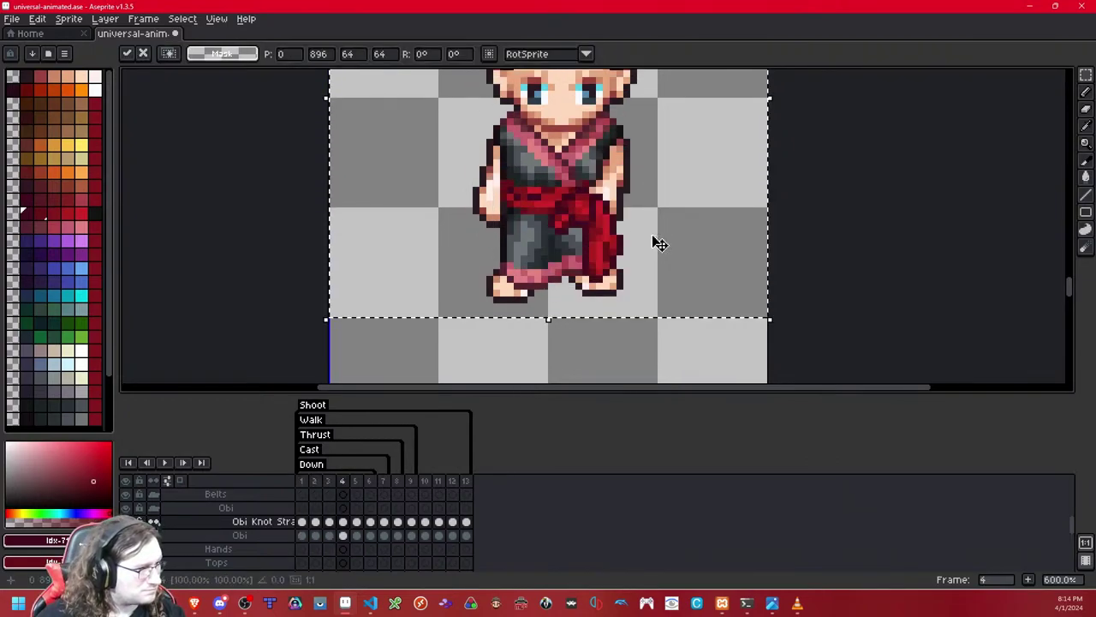
Step: Compare the pasted strand in frame 4 of the front-facing row with frames 1 to 3
key(Return)
key(Left)
key(Left)
key(Left)
key(Right)
key(Right)
key(Right)
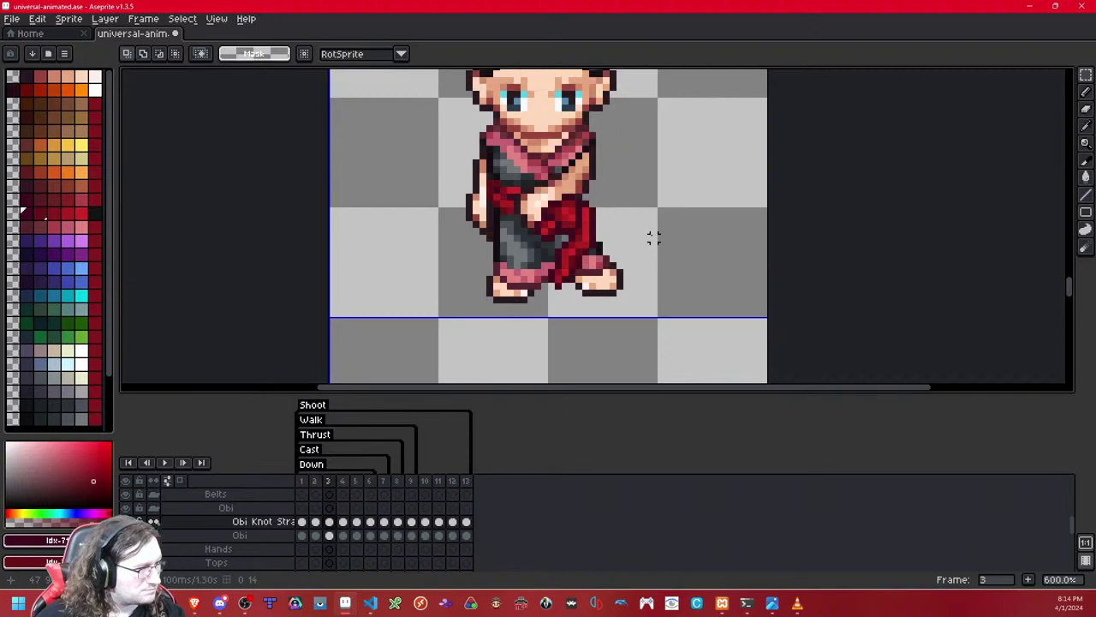
key(Left)
key(Left)
key(Left)
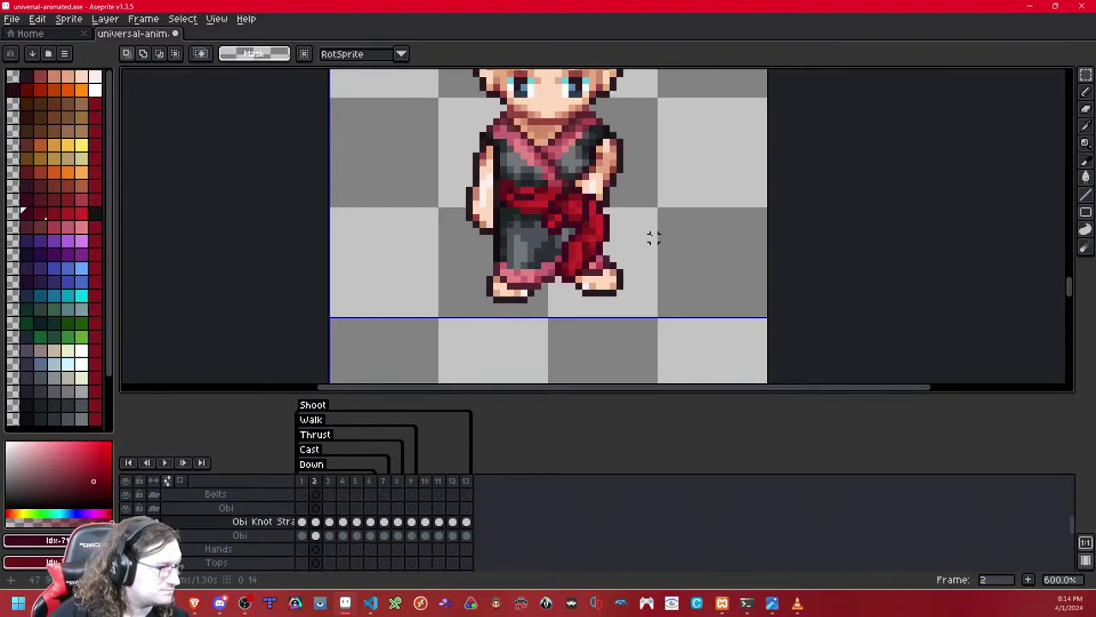
key(Right)
key(Right)
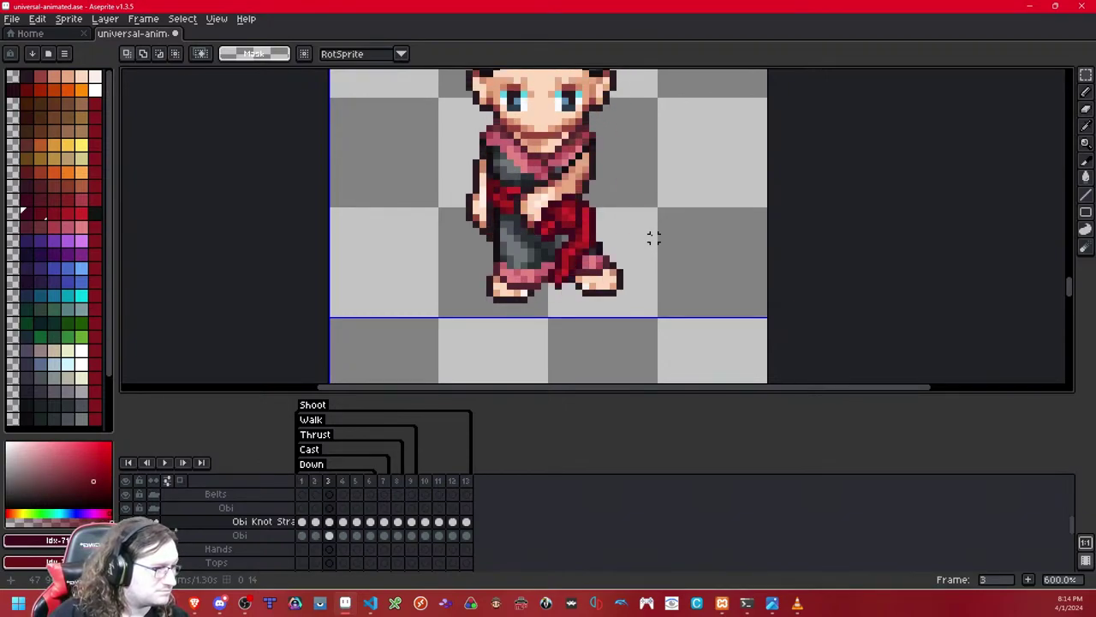
key(Right)
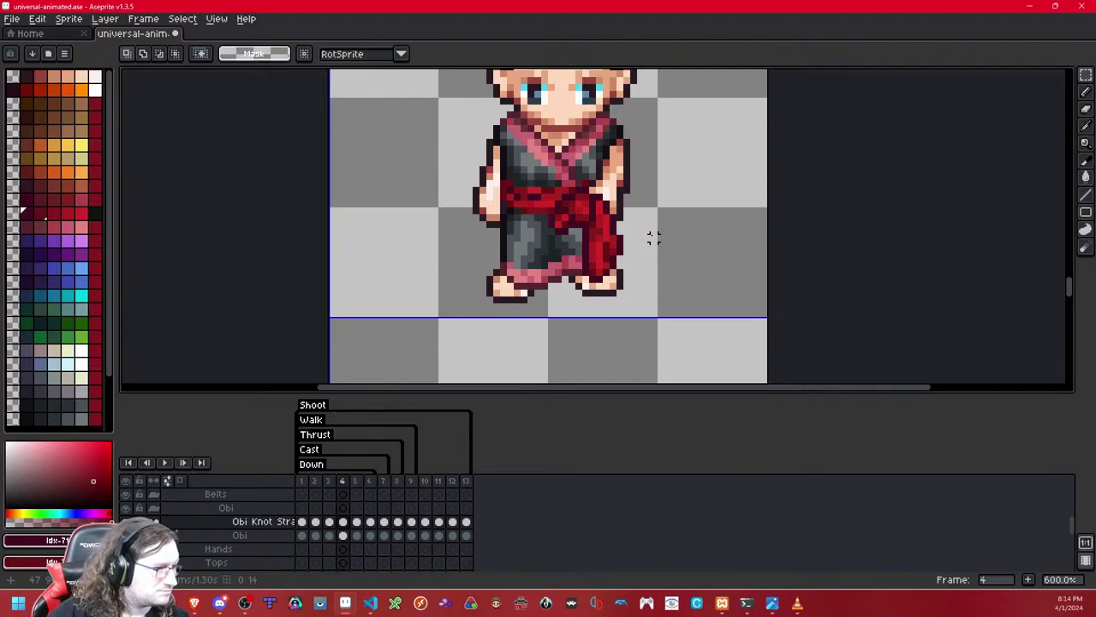
Step: Paste the front-facing strand into frame 5 and shift it two pixels right onto the obi
key(Right)
key(ctrl+v)
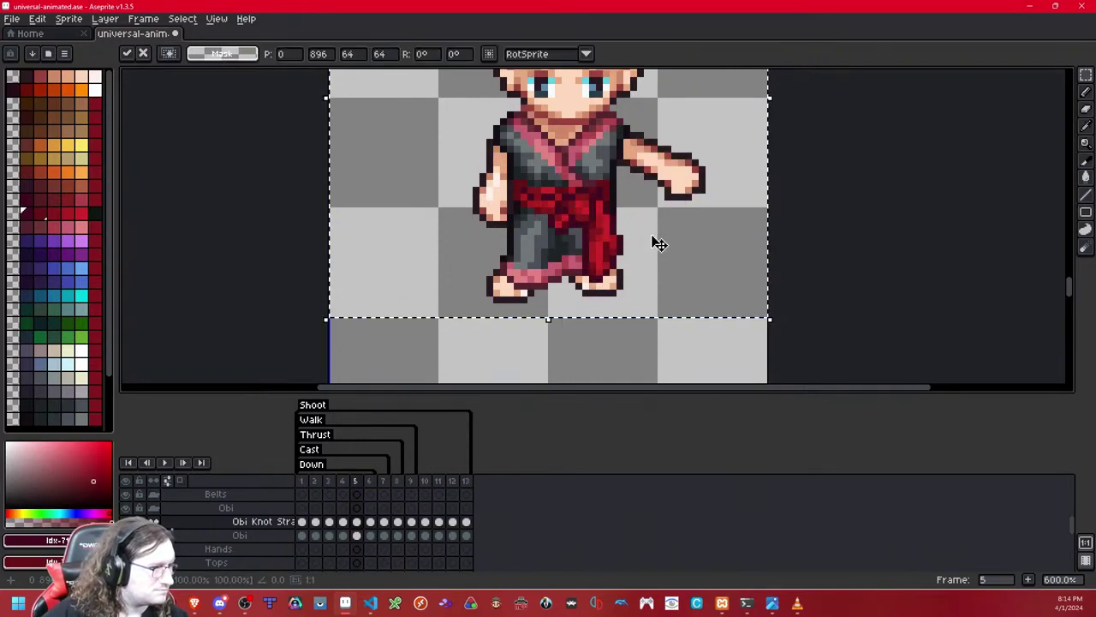
key(Right)
key(Right)
key(Right)
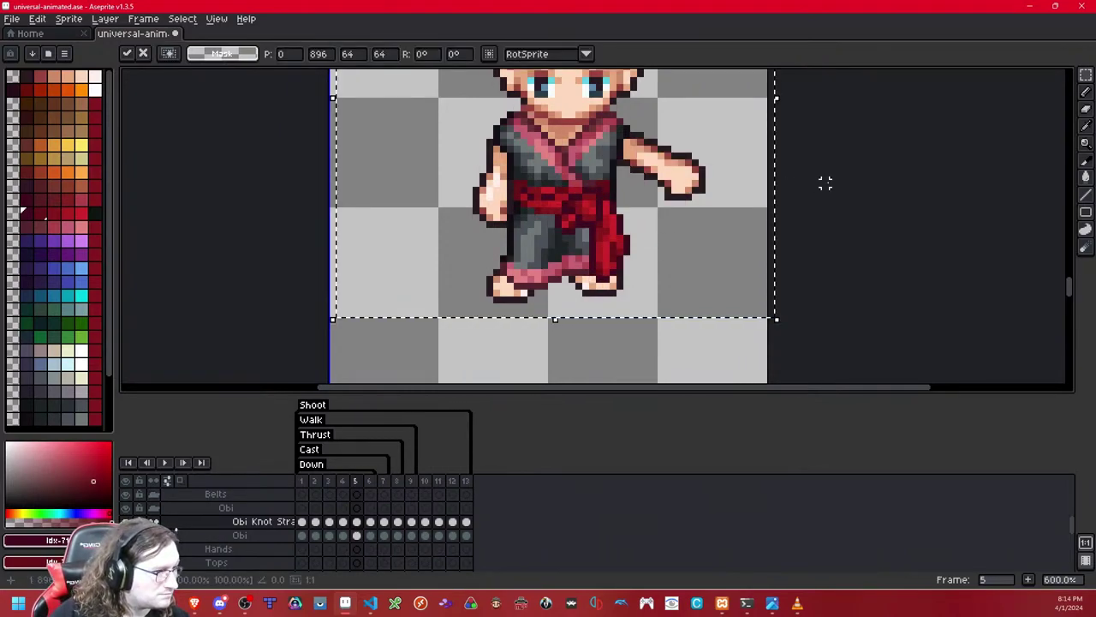
key(Left)
key(ctrl+d)
key(Left)
key(Right)
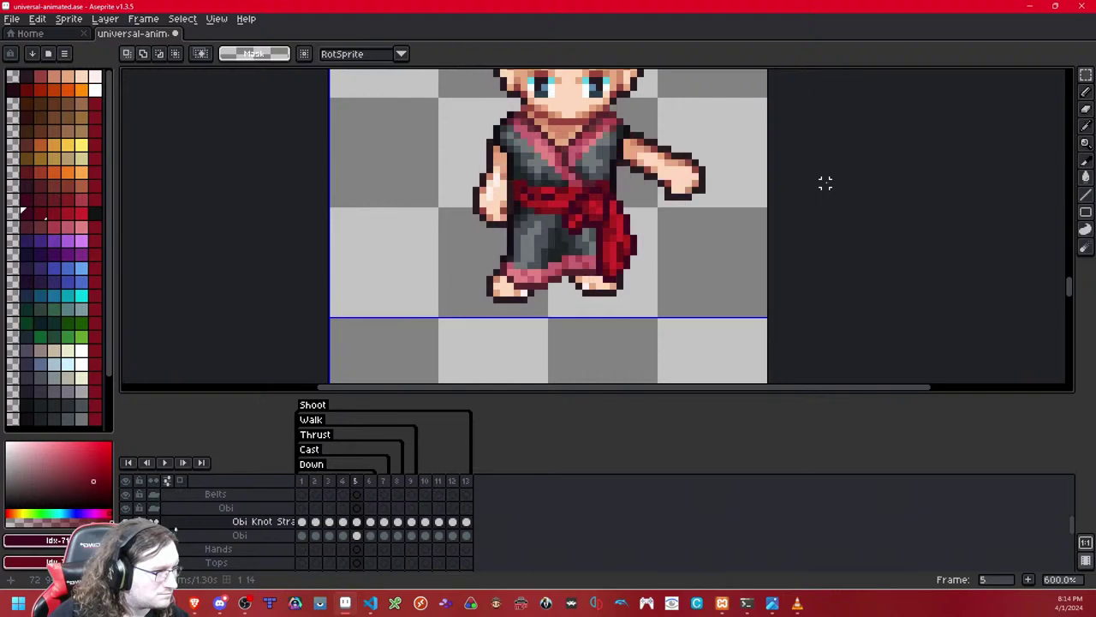
Step: Select the lower part of the frame 5 strand and shift it further to the right
key(Right)
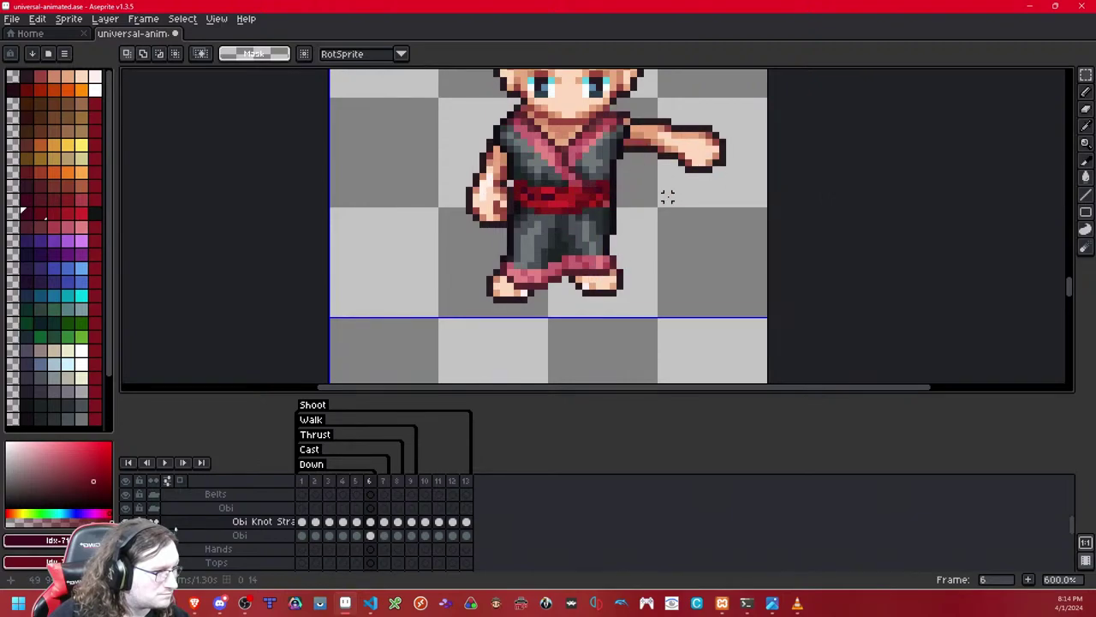
key(Left)
mouse_move(647, 299)
mouse_down()
mouse_move(586, 259)
mouse_move(579, 272)
mouse_up()
key(Right)
key(Right)
key(ctrl+d)
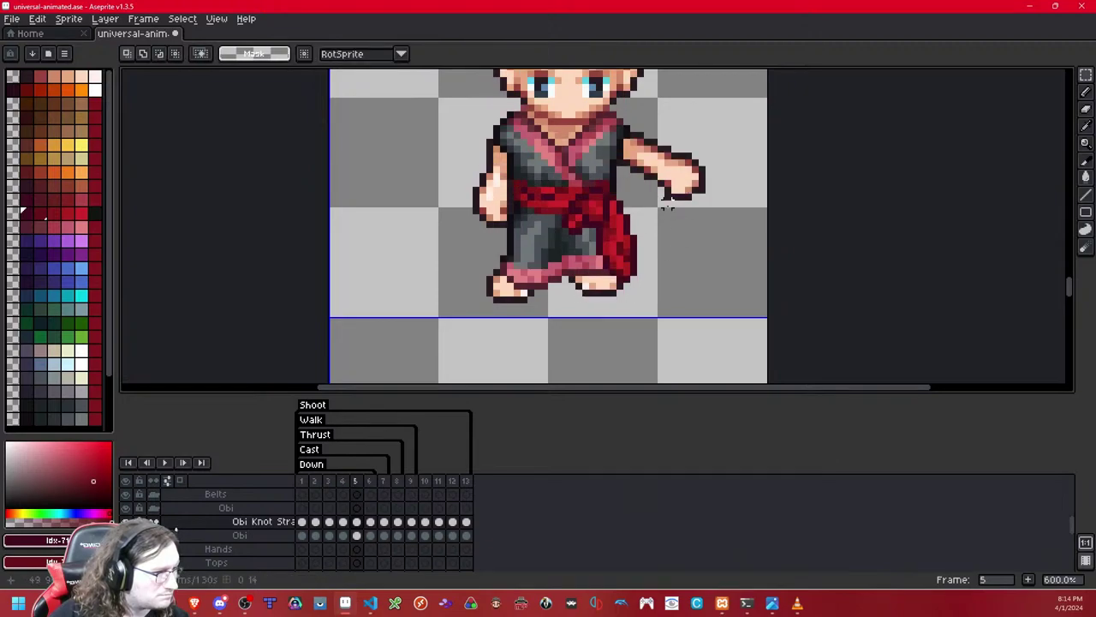
Step: Paste the strand into frame 6 of the front-facing row, align it with the obi, and preview the animation
key(Right)
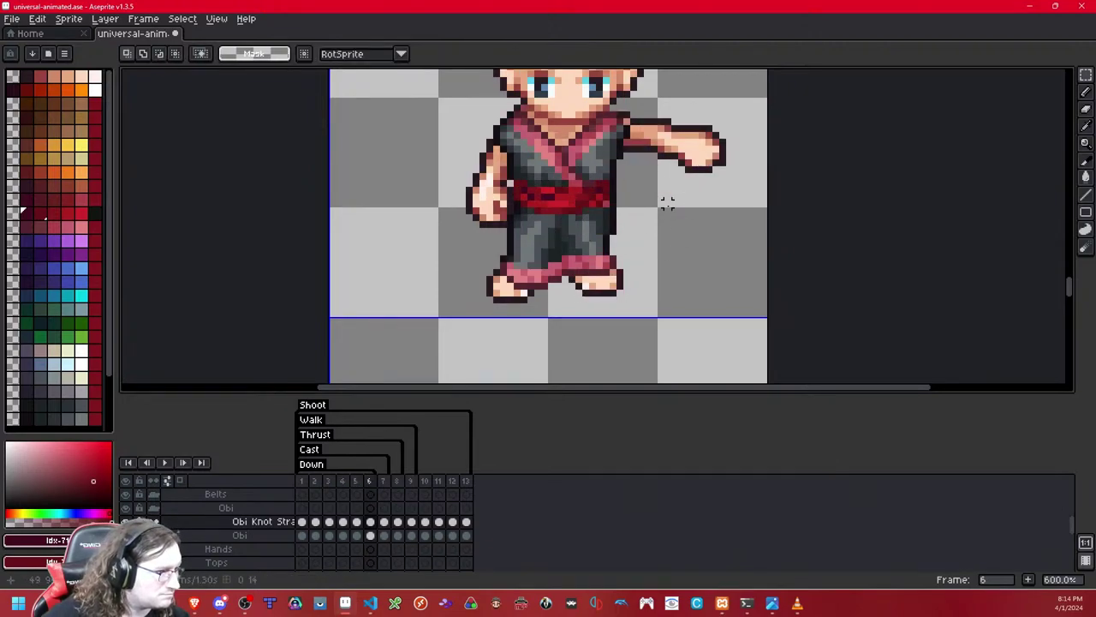
key(ctrl+v)
key(Right)
key(Right)
key(ctrl+d)
key(Left)
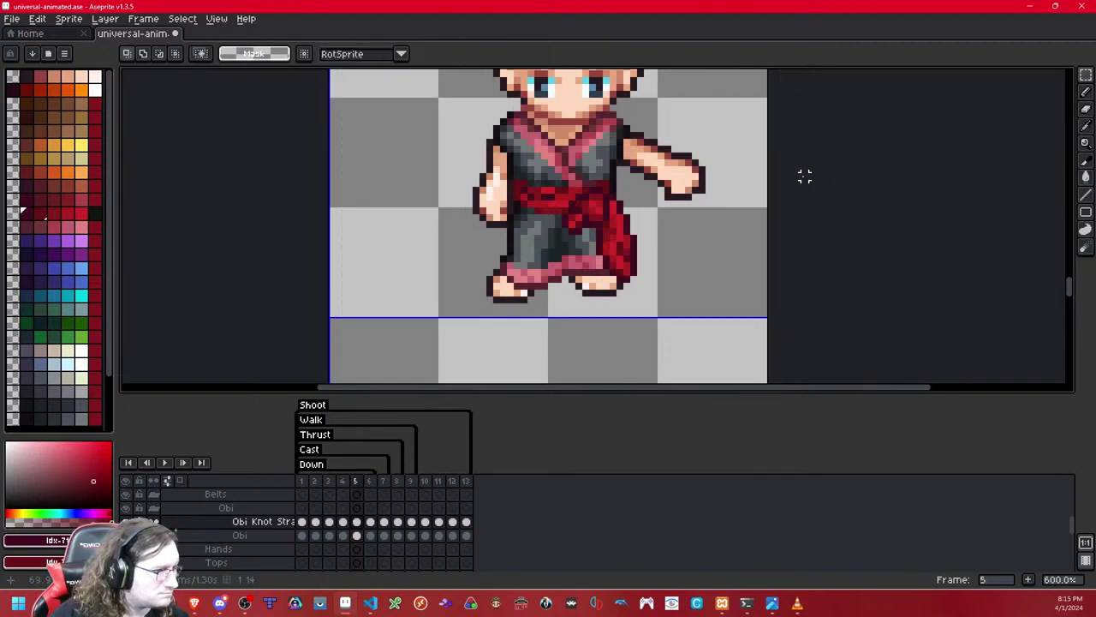
key(Return)
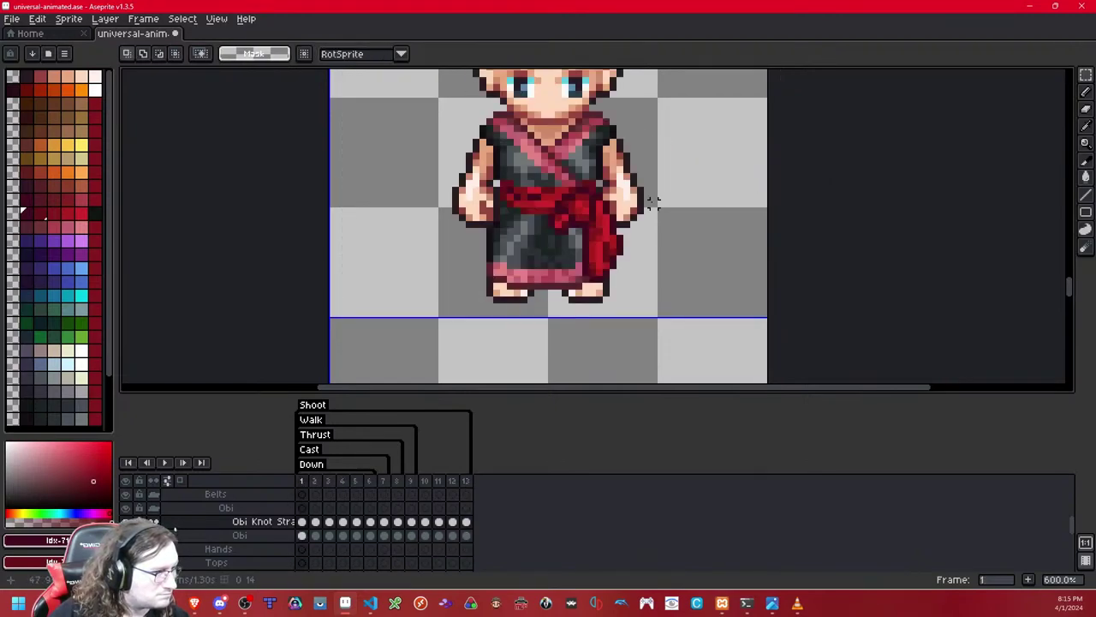
Step: Check the strand against the hand in frame 1 and erase the strand pixels covering the hand in frame 2
scroll(653, 203, up, 4)
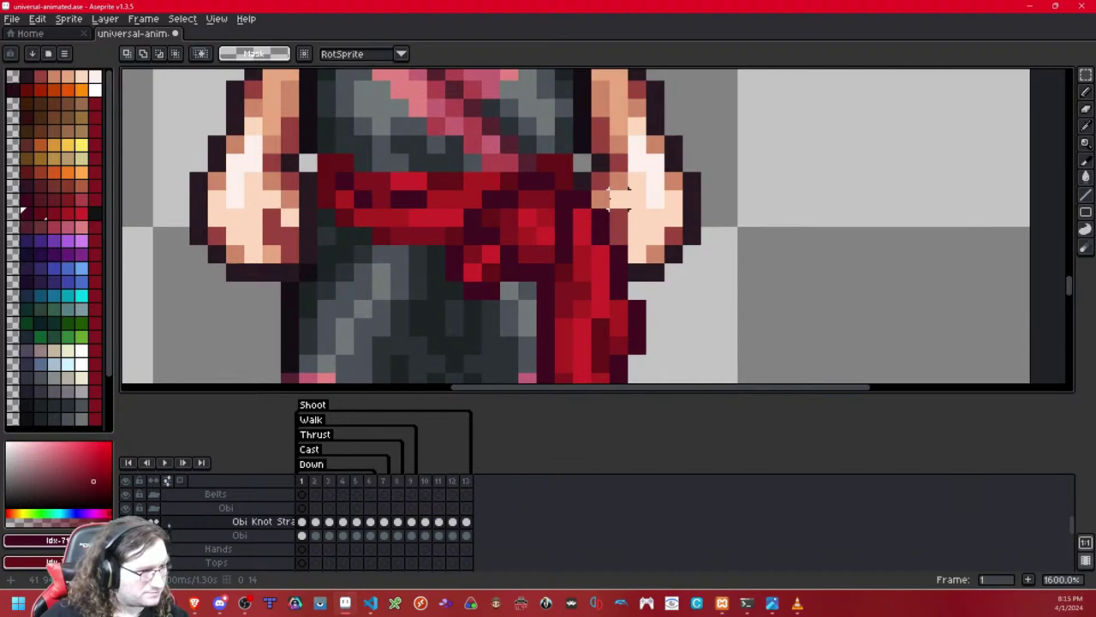
key(e)
scroll(619, 199, down, 4)
key(shift+x)
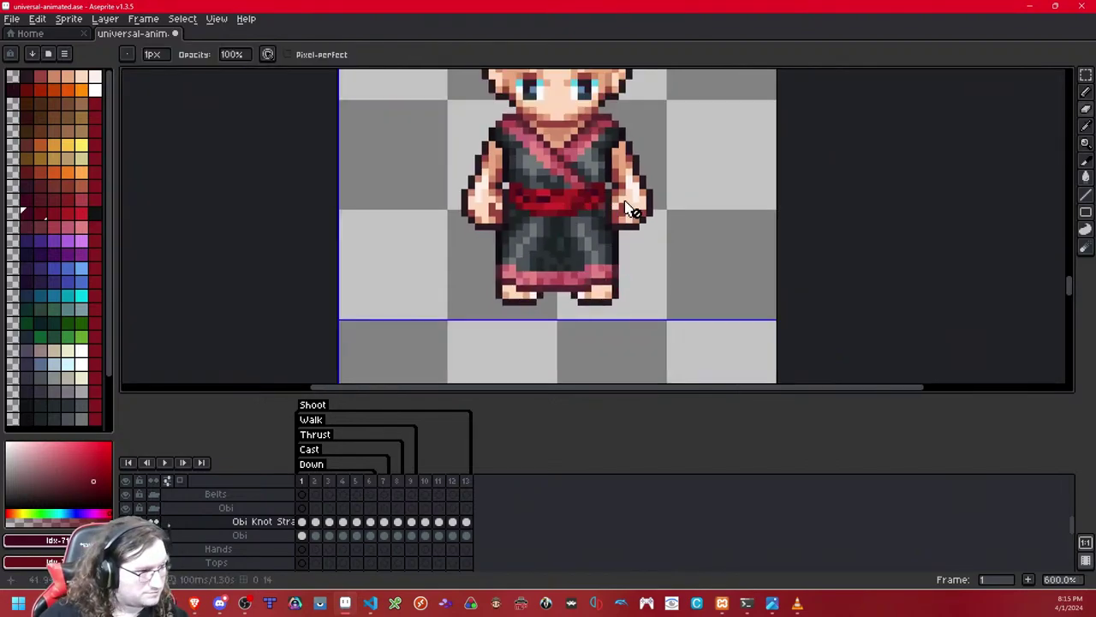
click(629, 199)
key(shift+x)
key(Right)
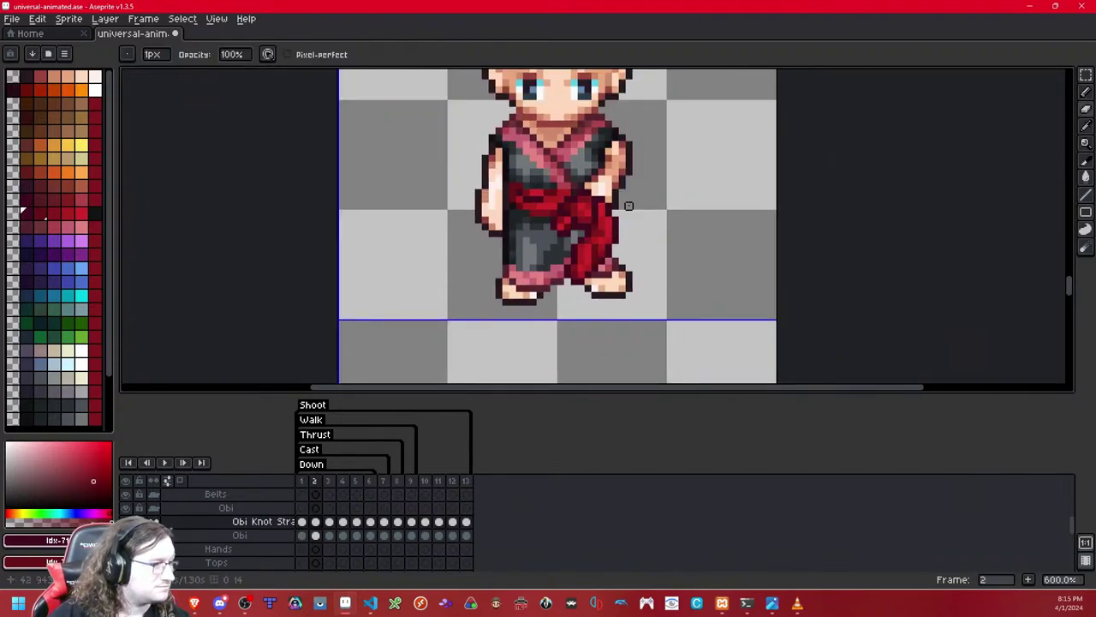
scroll(618, 188, up, 2)
key(shift+x)
key(shift+x)
click(533, 177)
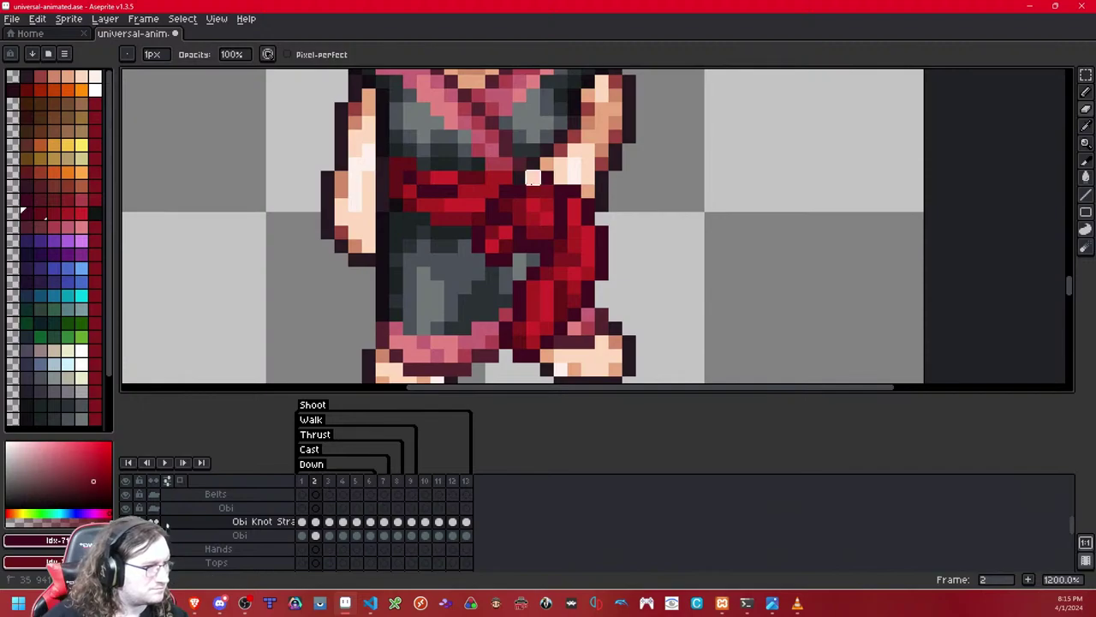
drag(532, 218, 561, 205)
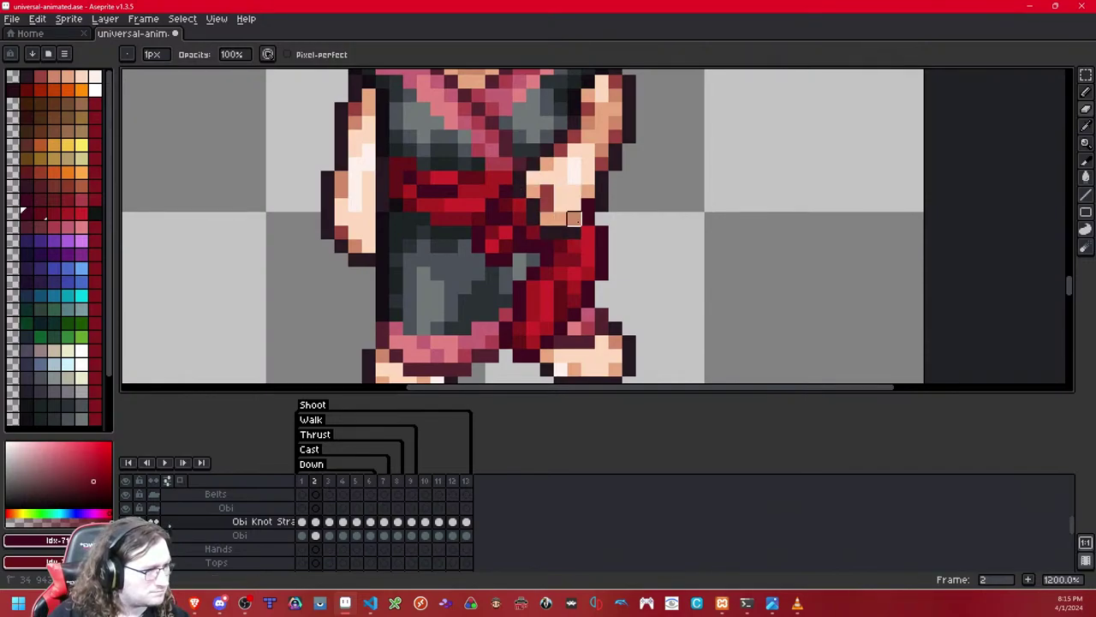
Step: Erase the strand pixels that overlap the hand in frames 3 and 4 of the front-facing row
key(Right)
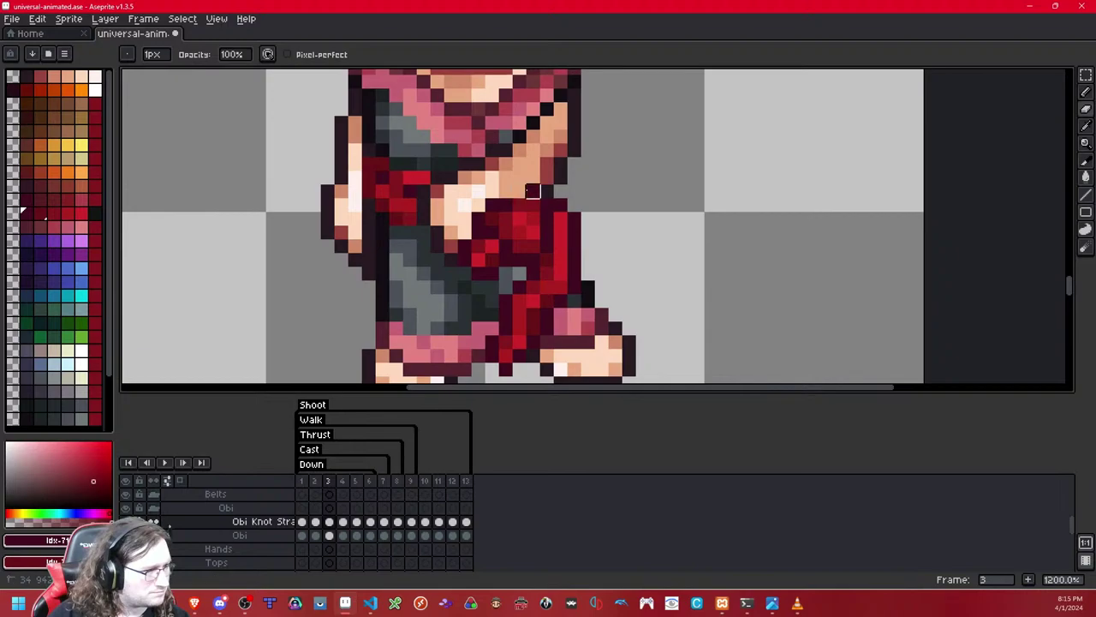
drag(505, 204, 519, 219)
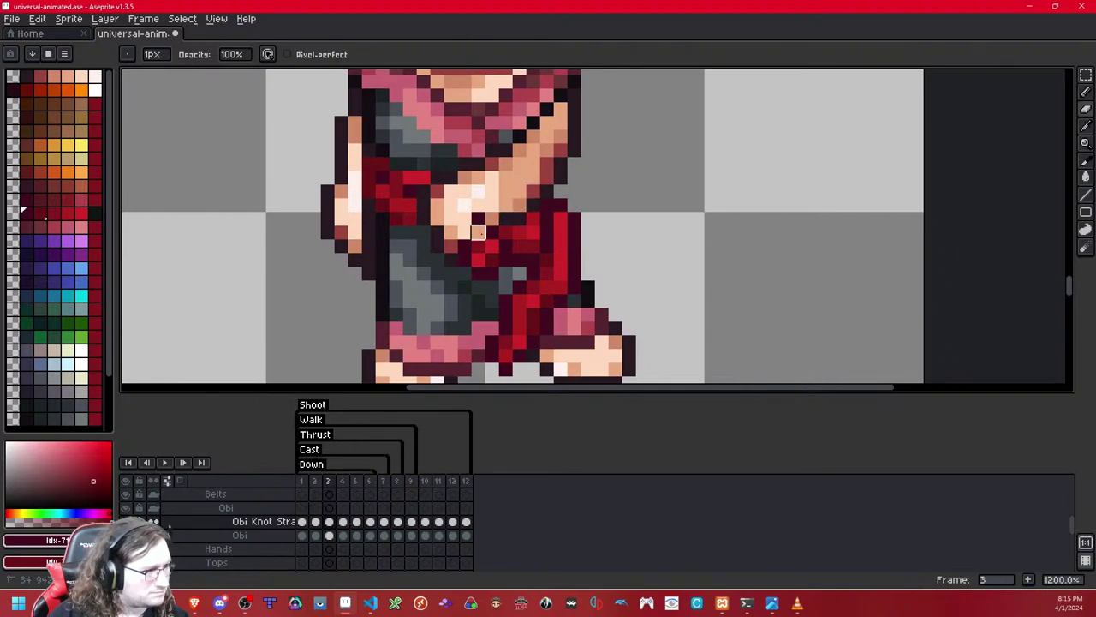
key(Right)
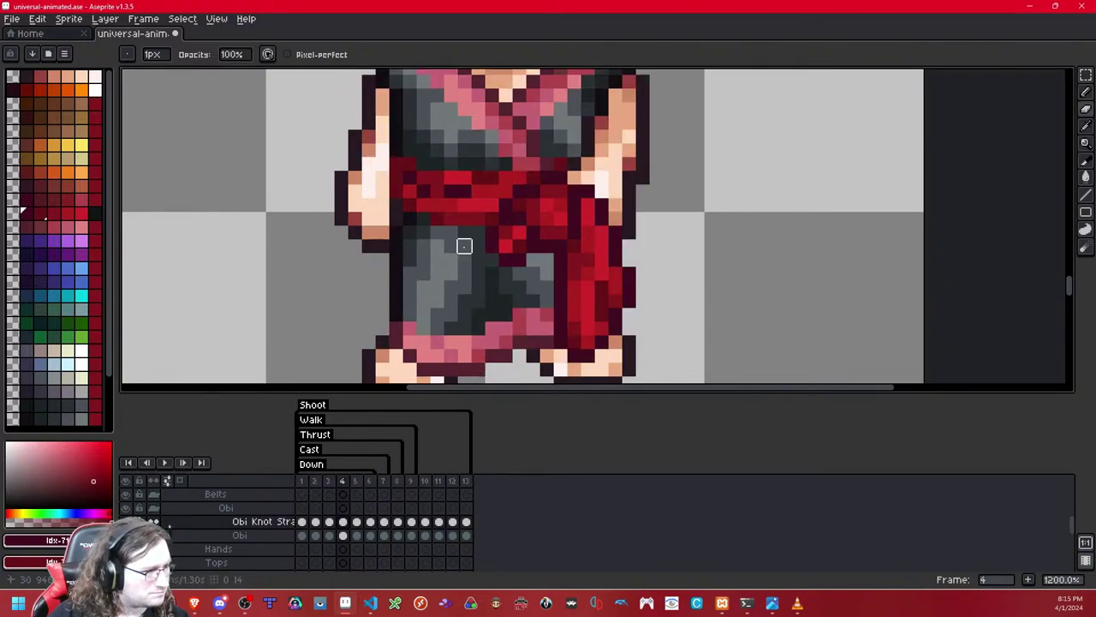
click(560, 190)
click(573, 192)
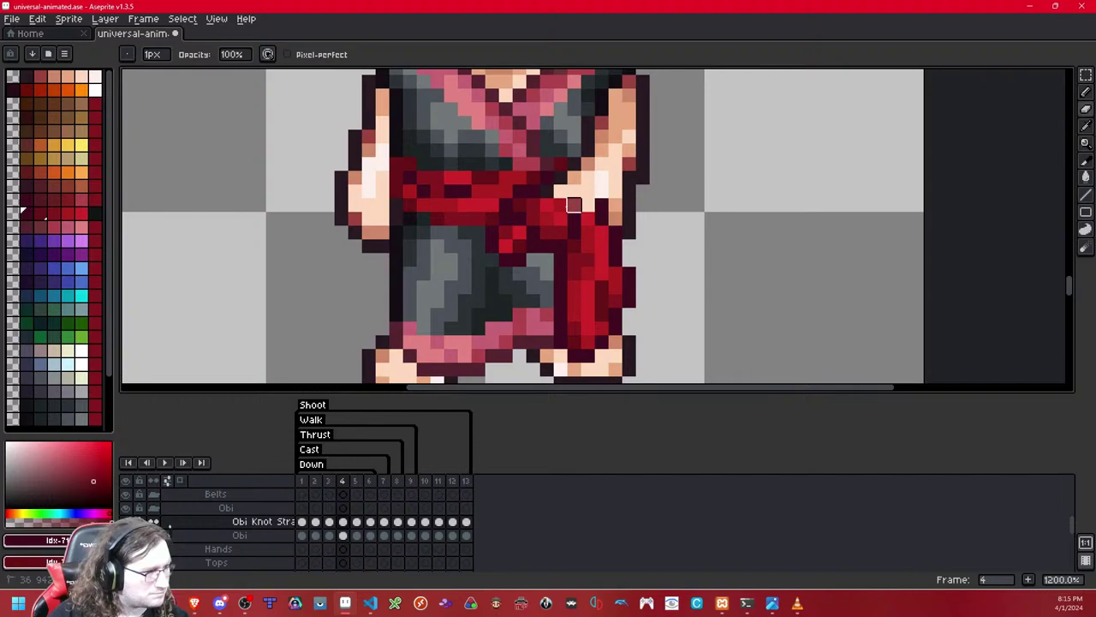
mouse_move(574, 218)
mouse_down()
mouse_move(601, 205)
mouse_move(574, 232)
mouse_move(601, 232)
mouse_up()
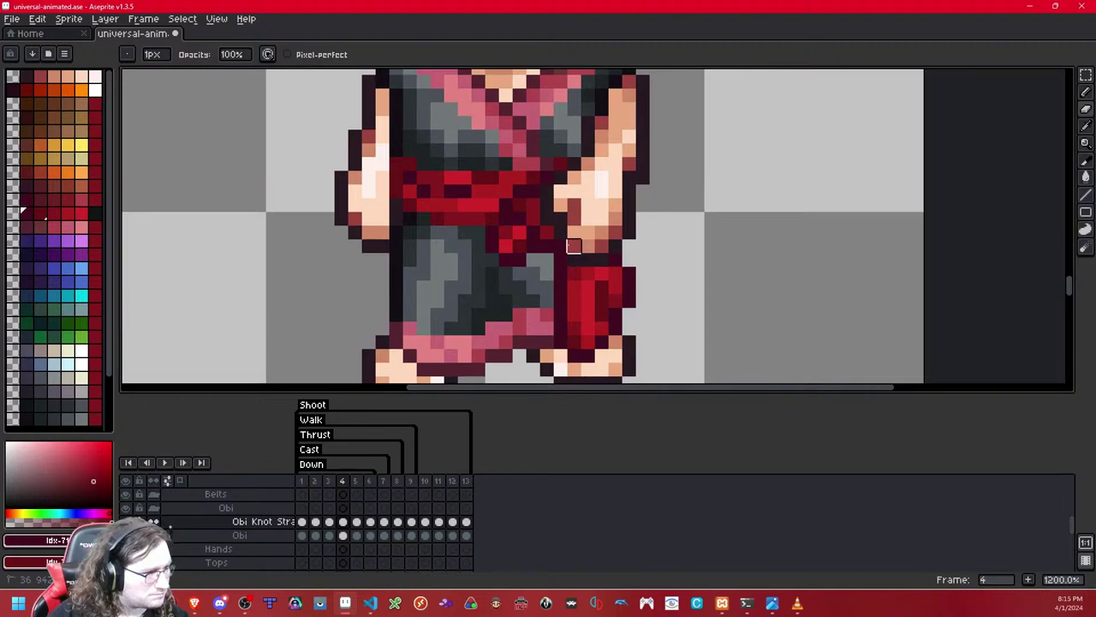
Step: Step back and forth through frames 1 to 6 to examine the strand's motion in the front-facing row
key(period)
key(period)
scroll(599, 188, down, 8)
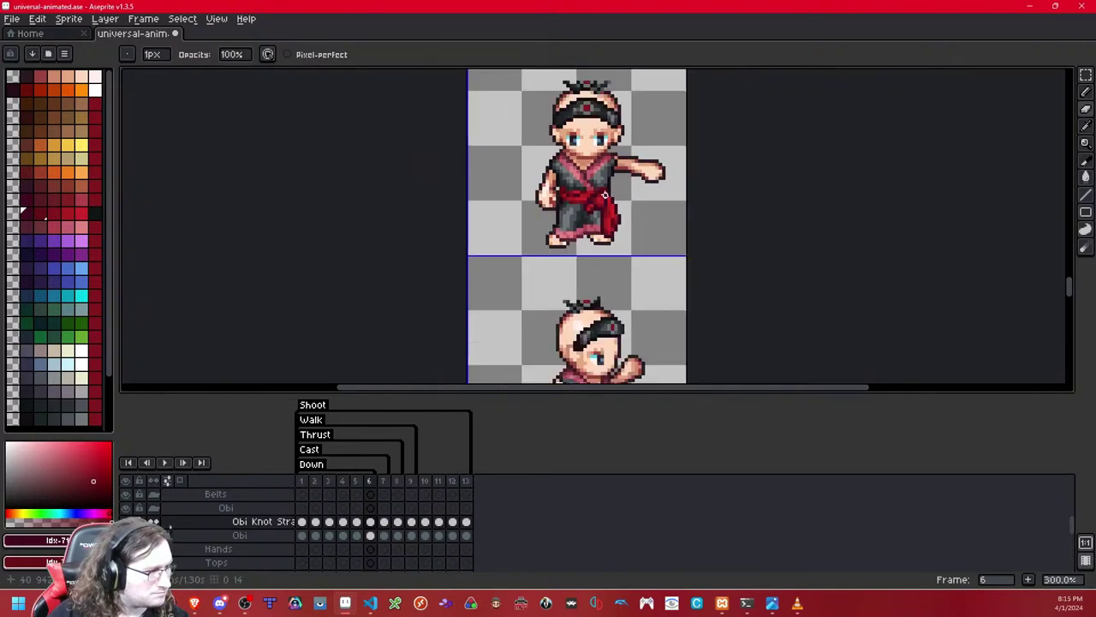
key(Left)
key(Left)
key(Left)
key(Left)
key(Left)
key(Right)
key(Right)
key(Right)
key(Right)
key(period)
key(period)
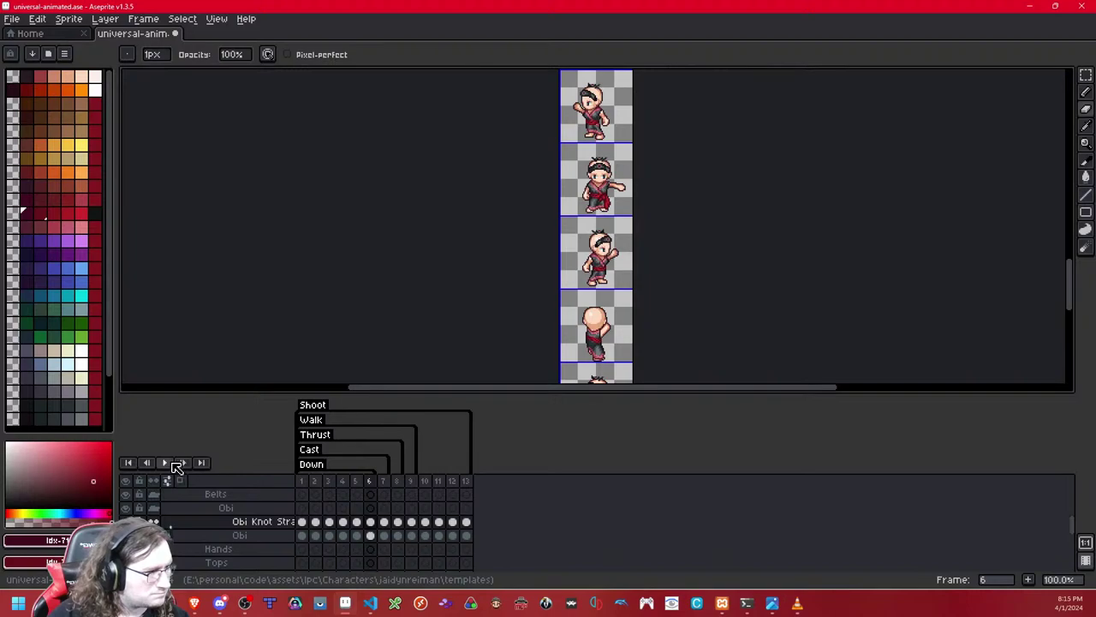
Step: Play the animation at full-sheet view, return to frame 1, and save the sprite file
click(172, 462)
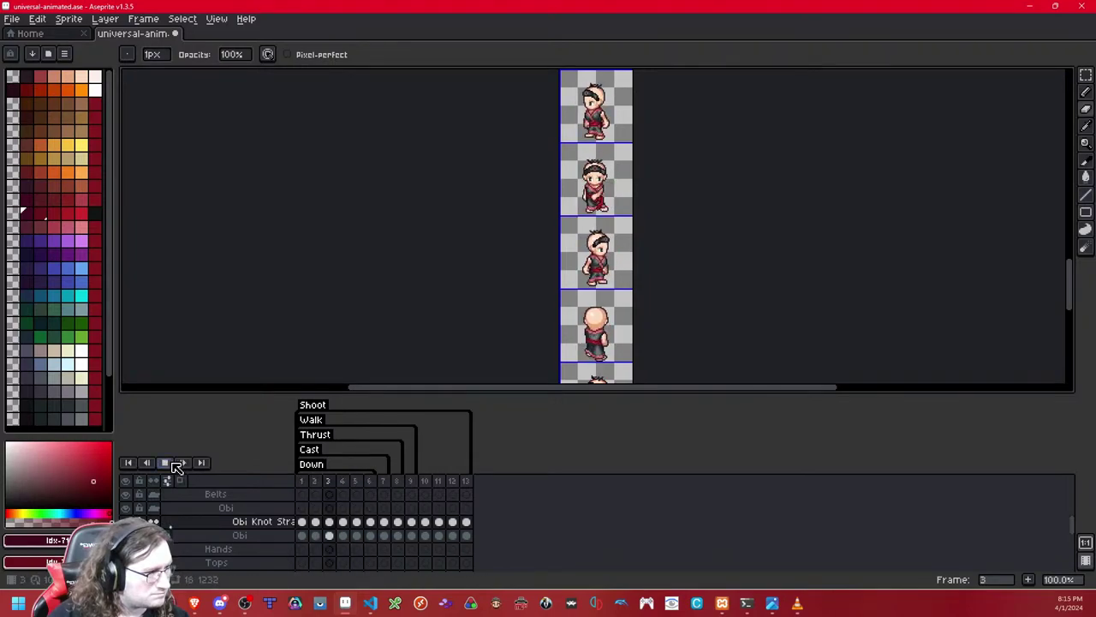
click(171, 463)
click(146, 462)
click(145, 462)
click(146, 463)
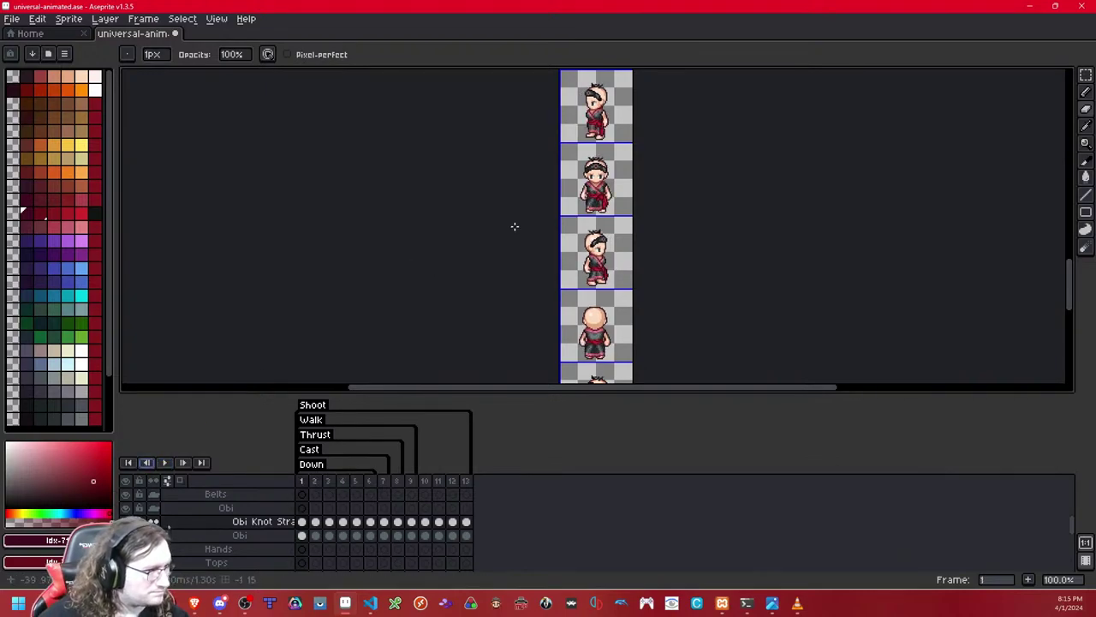
key(ctrl+s)
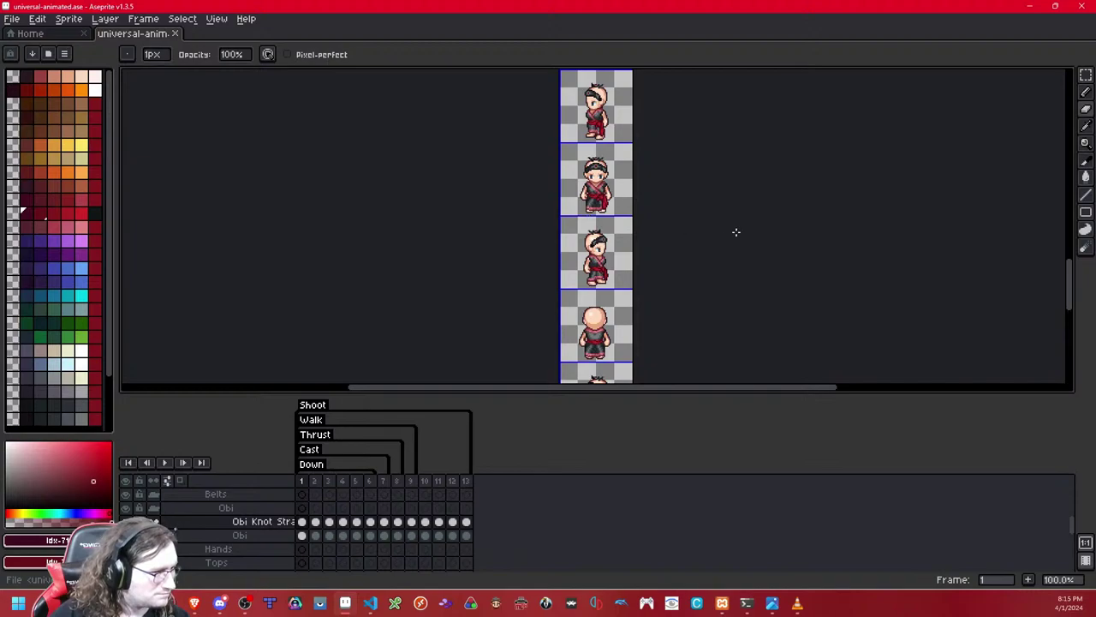
Step: Select the right-facing cell in frame 1 and copy its obi knot strand
key(Right)
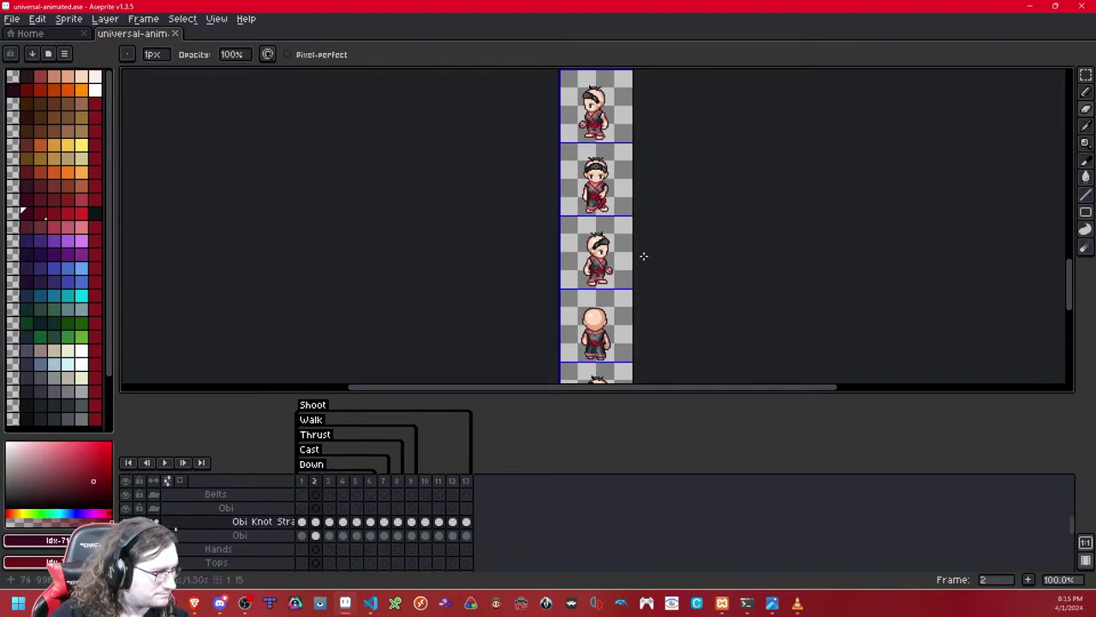
key(Left)
click(1087, 72)
double_click(628, 258)
key(ctrl+c)
key(ctrl+d)
Step: Paste the strand into the right-facing row of frame 2, position it on the obi, and compare with frame 1
key(Right)
scroll(612, 253, up, 5)
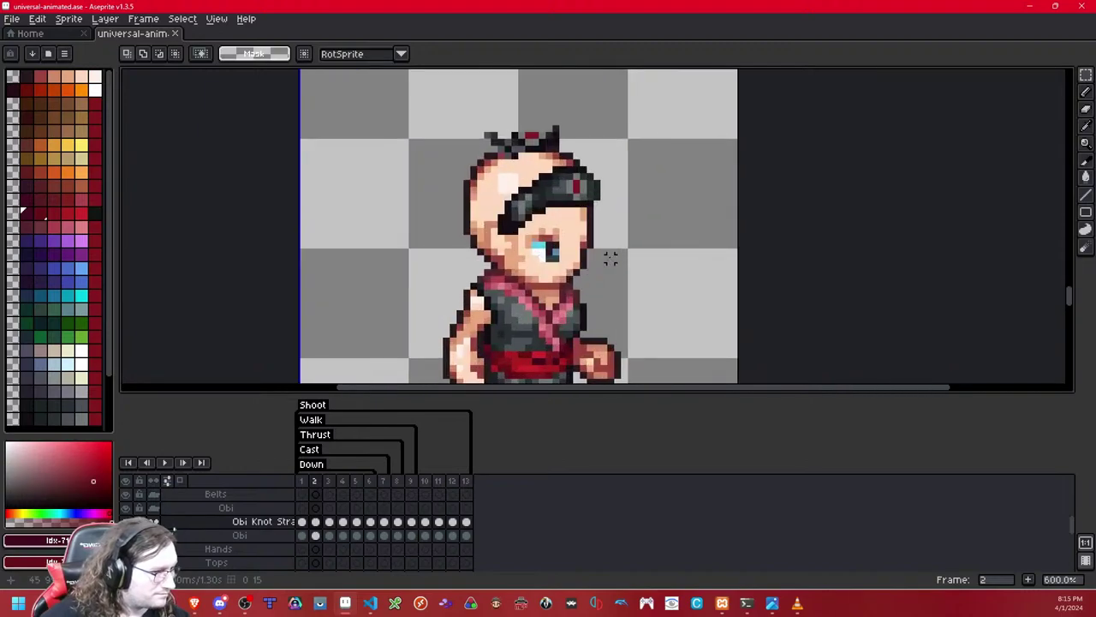
drag(612, 254, 642, 120)
key(ctrl+v)
key(Down)
key(Down)
key(ctrl+d)
key(Left)
key(Right)
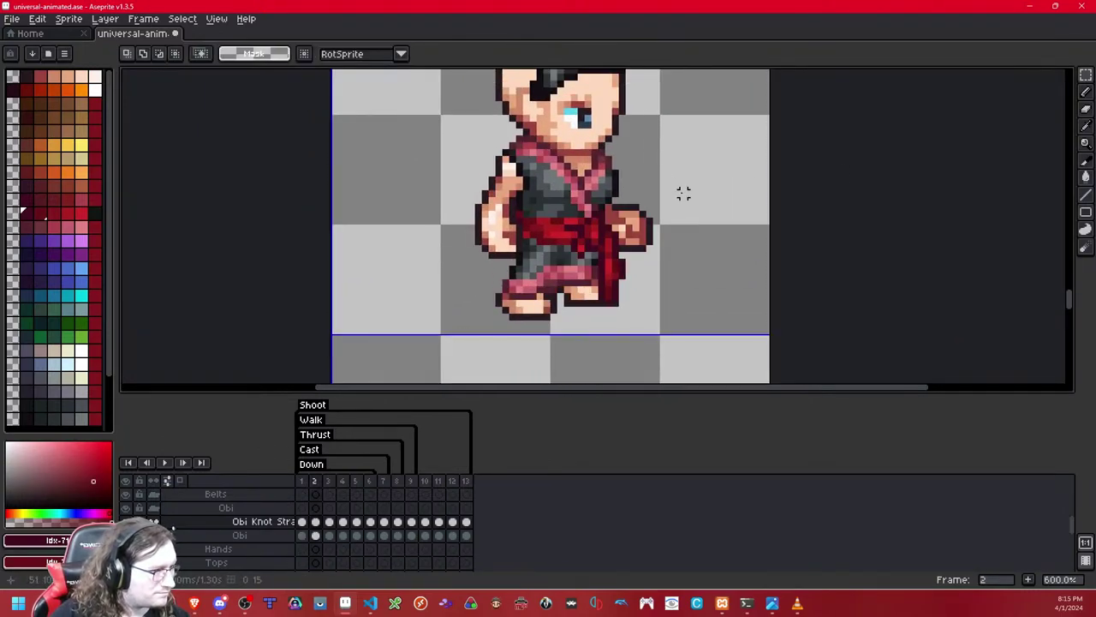
Step: Shift the lower part of the right-facing frame 2 strand one pixel left and its bottom tip another pixel left
scroll(649, 255, up, 3)
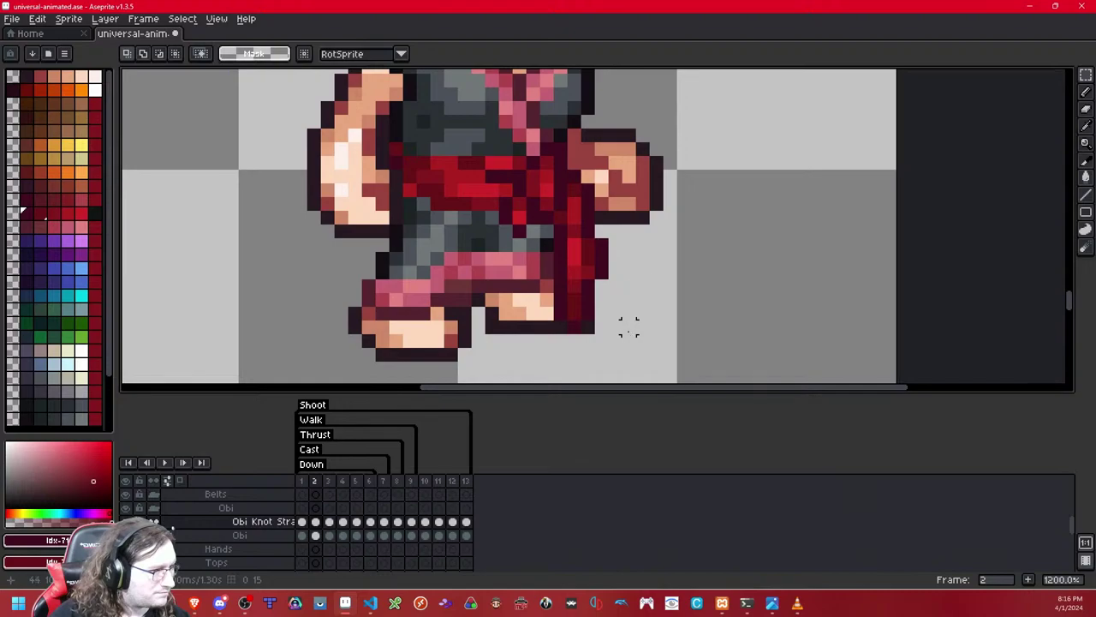
drag(629, 340, 524, 235)
click(588, 368)
drag(588, 368, 484, 290)
scroll(653, 232, down, 8)
Step: Place the strand in frame 3 of the right-facing row and compare it with frame 2
key(Right)
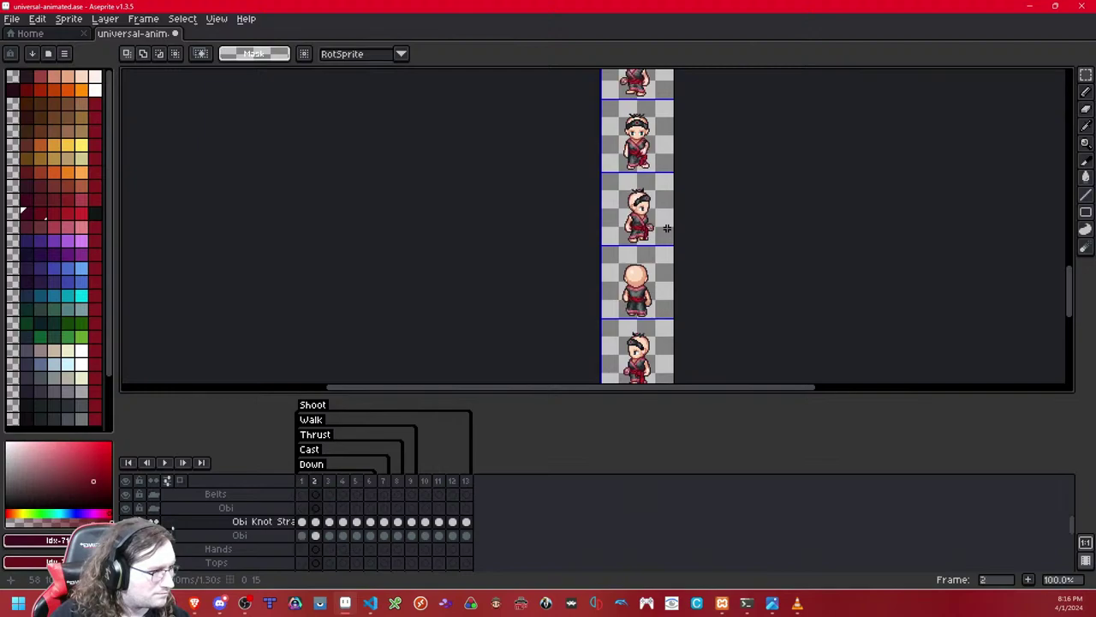
scroll(667, 228, up, 6)
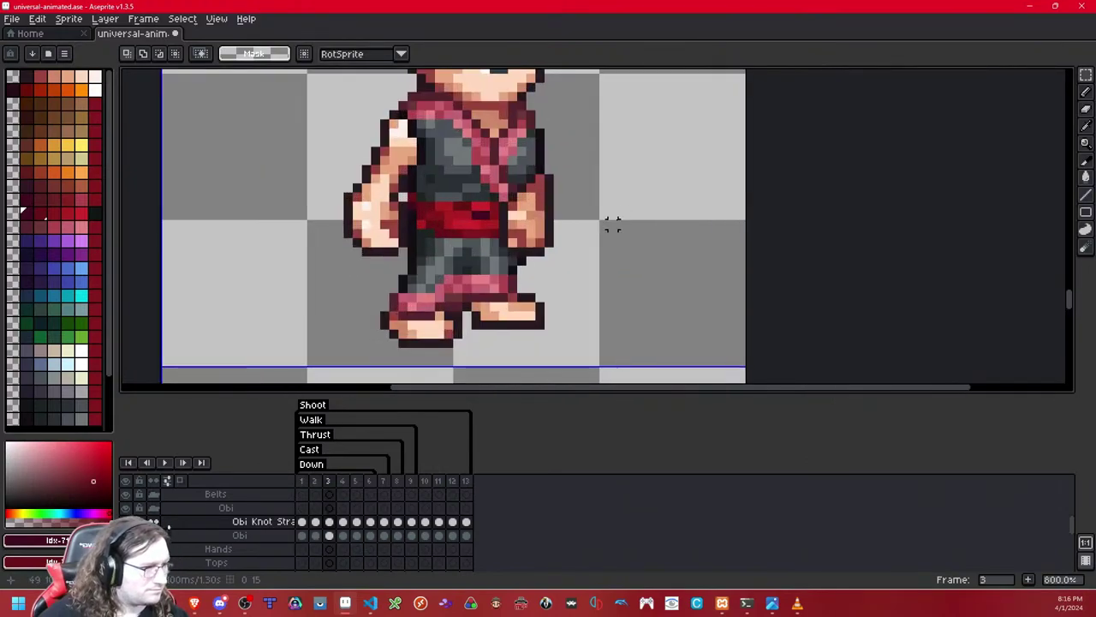
key(Down)
key(Down)
click(789, 161)
key(Left)
key(Right)
key(Left)
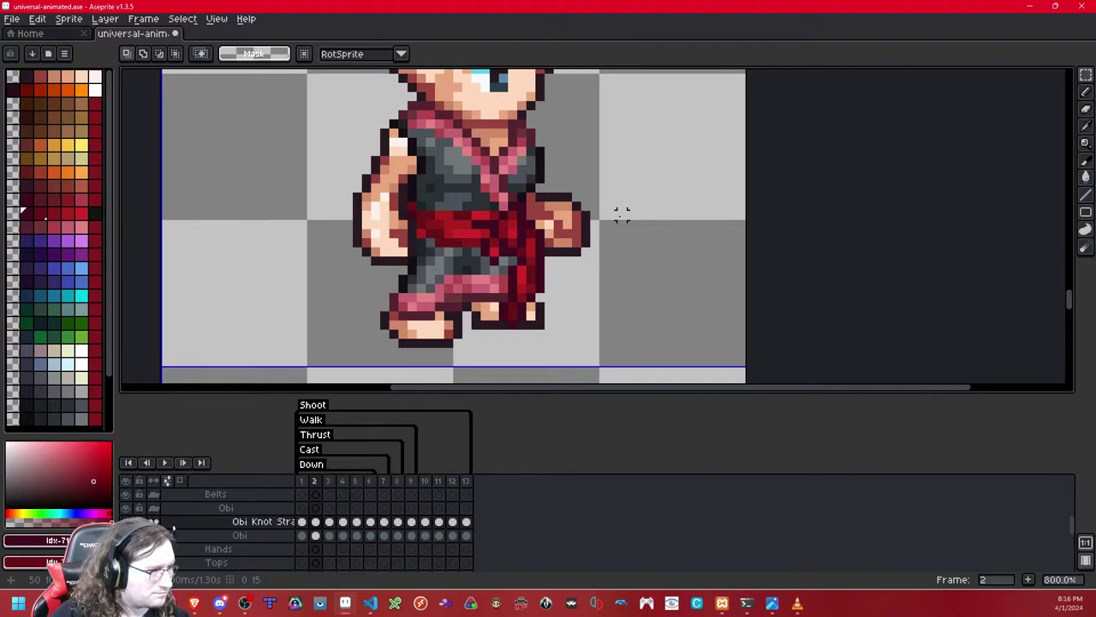
key(ctrl+a)
click(815, 197)
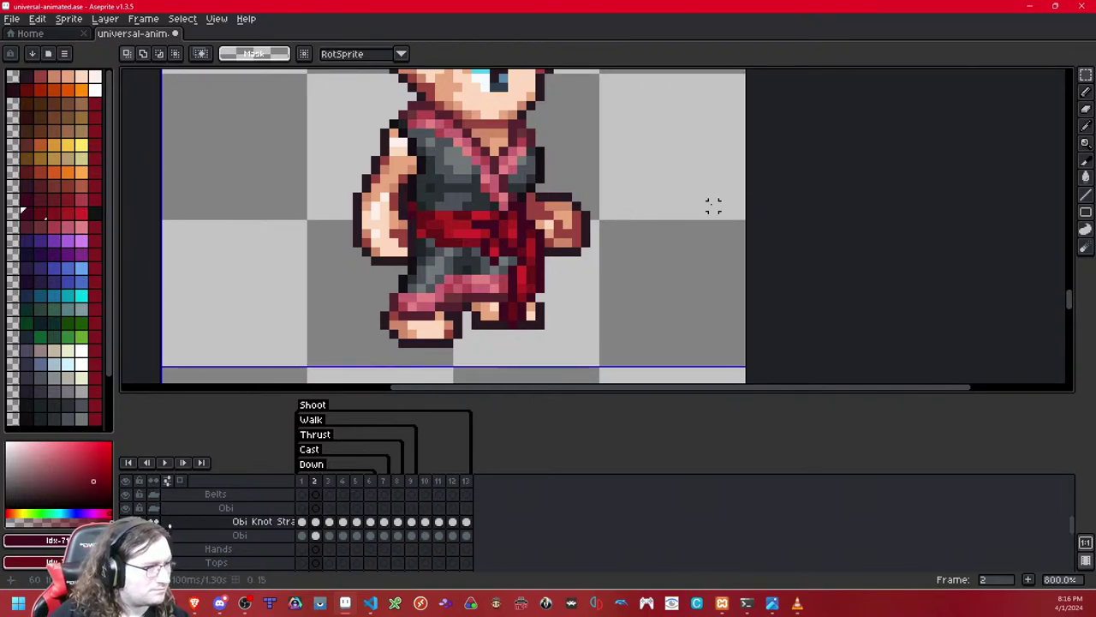
key(Down)
key(Left)
key(Right)
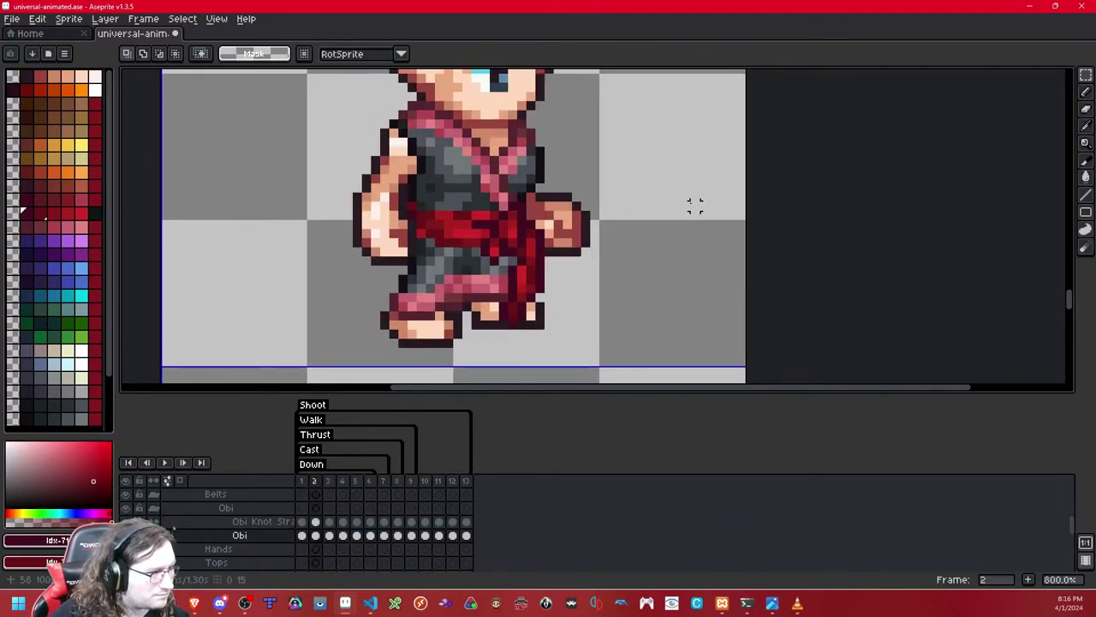
key(Right)
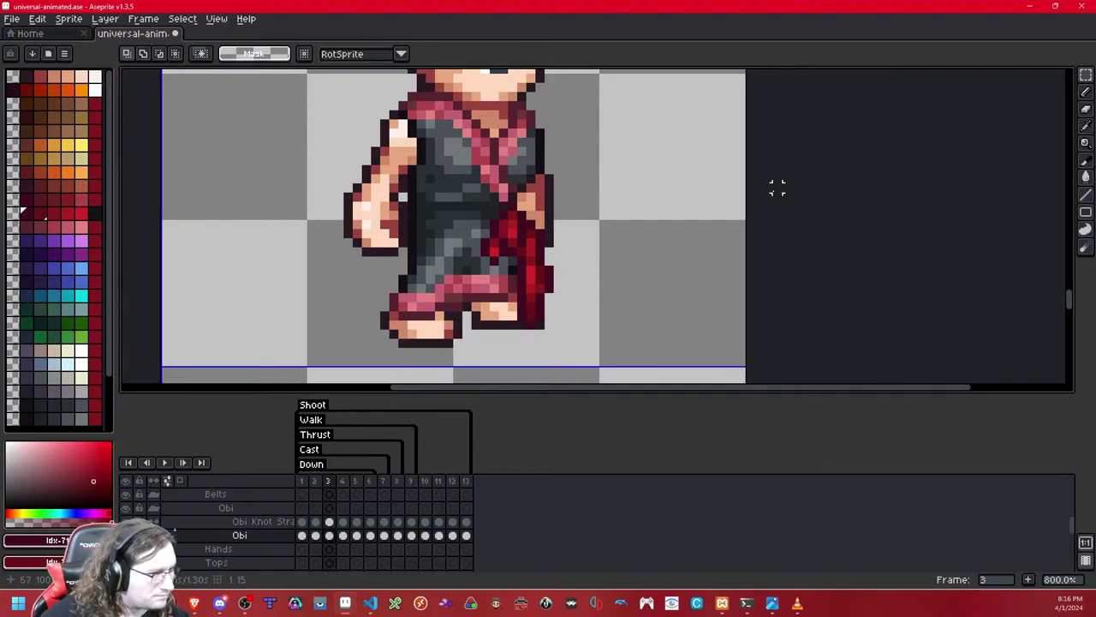
key(ctrl+z)
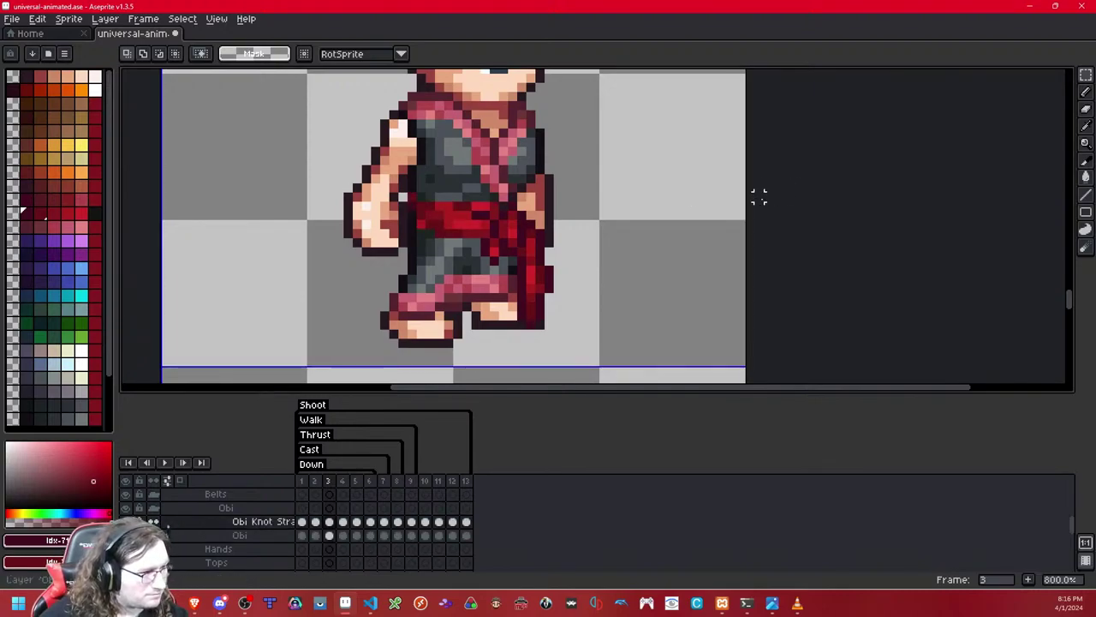
key(Return)
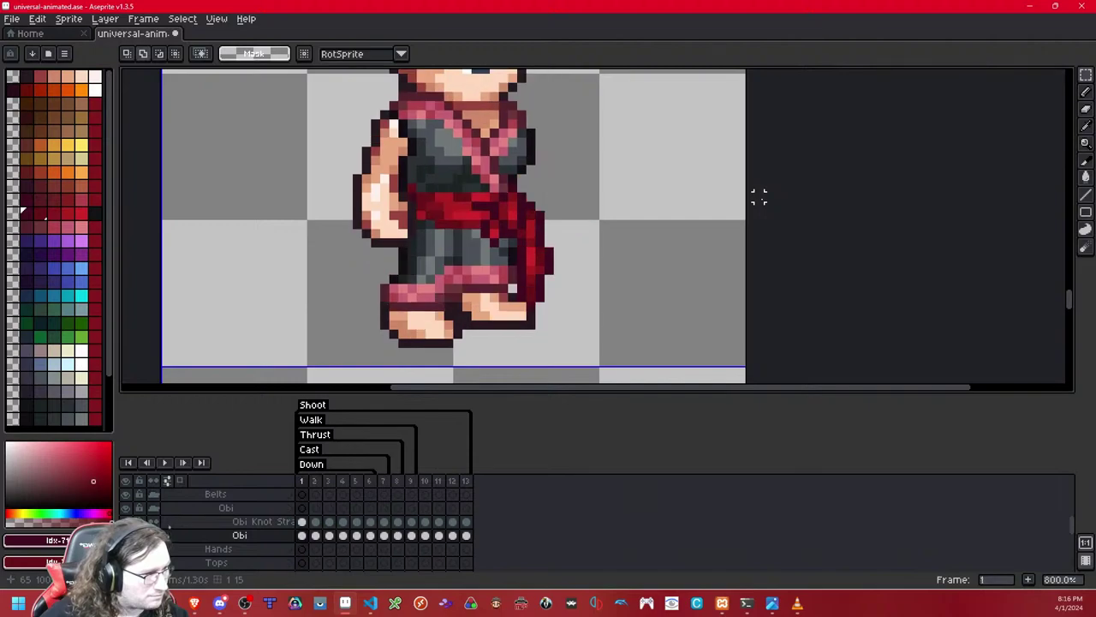
key(Up)
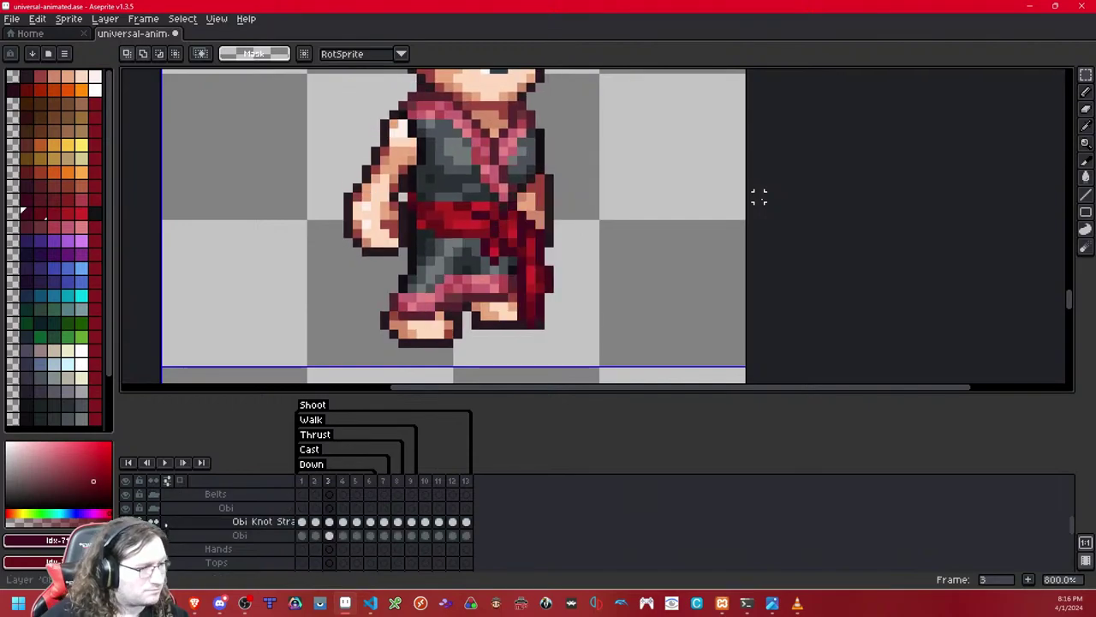
Step: Replace the right-facing frame 3 strand with the copied one, position it on the obi, and shift its bottom end right
key(shift+x)
key(ctrl+v)
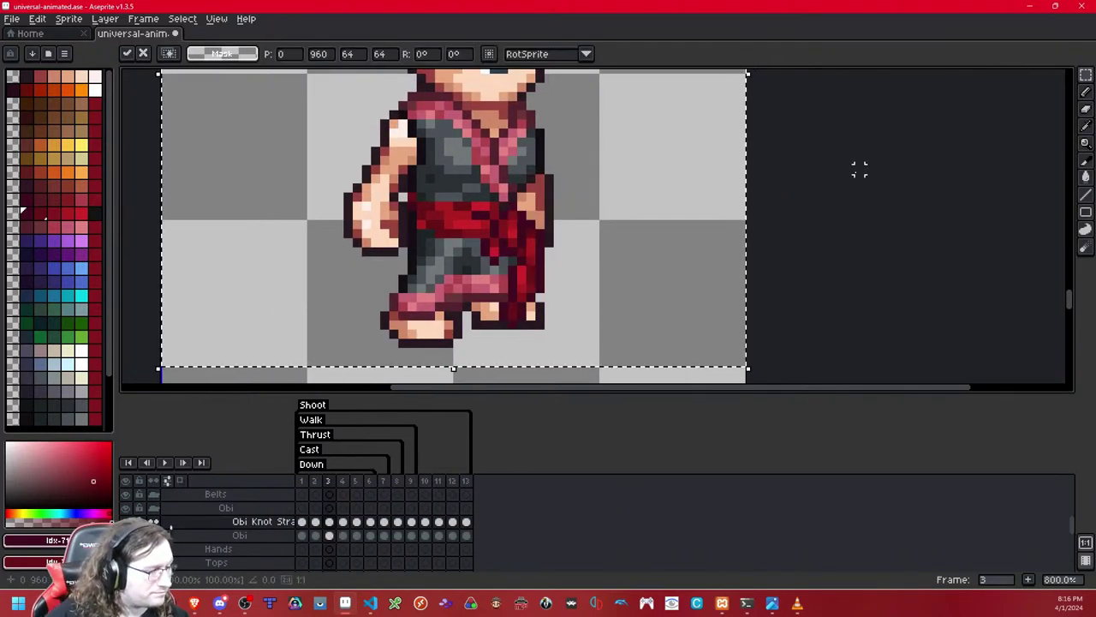
key(ctrl+d)
key(shift+x)
key(ctrl+z)
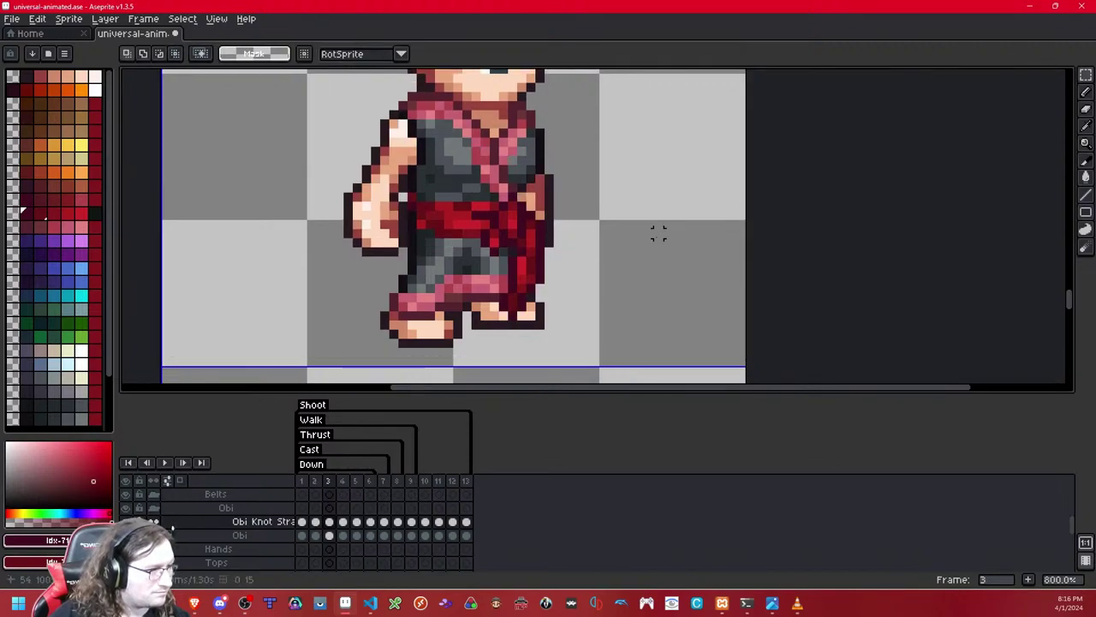
drag(561, 354, 428, 285)
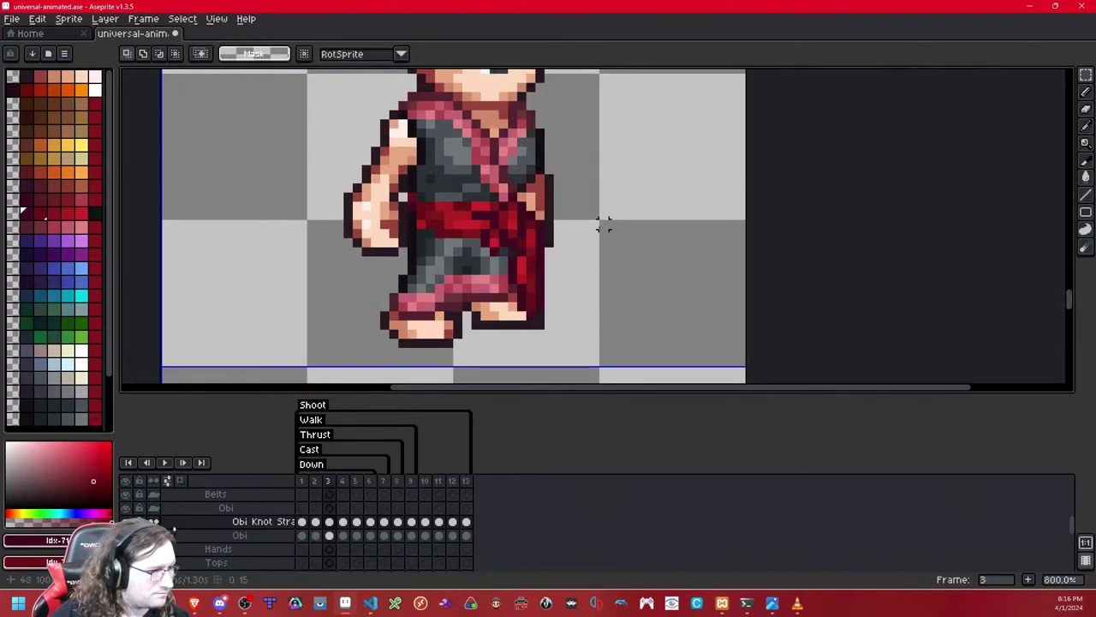
Step: Paste the strand into frame 4 of the right-facing row, moved one pixel right and two pixels up, and compare with frame 3
key(ctrl+a)
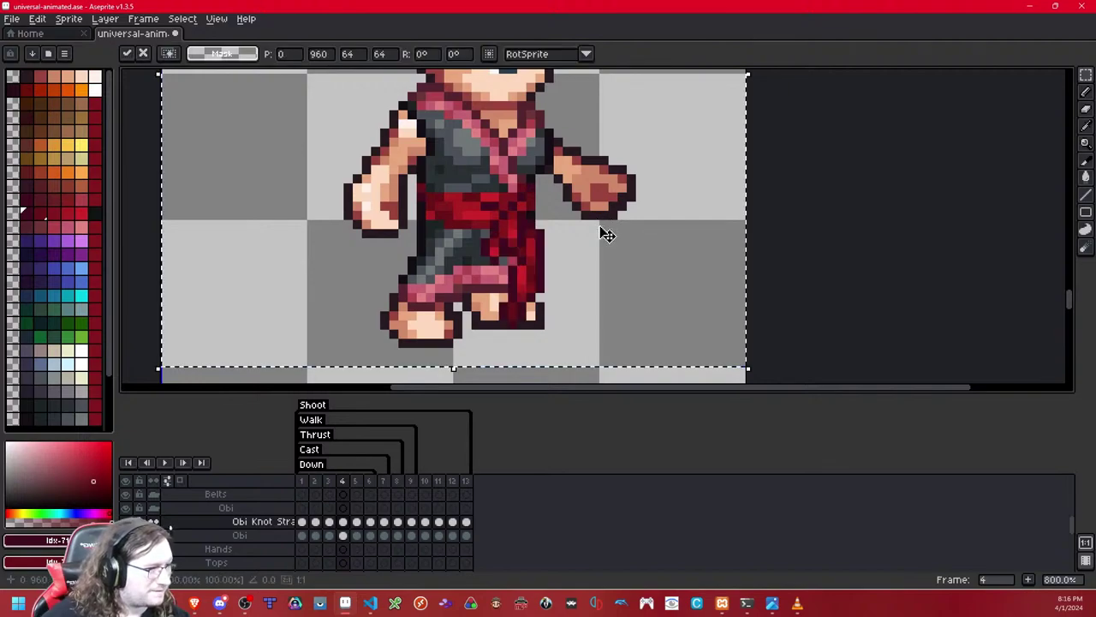
key(Right)
key(Up)
key(Up)
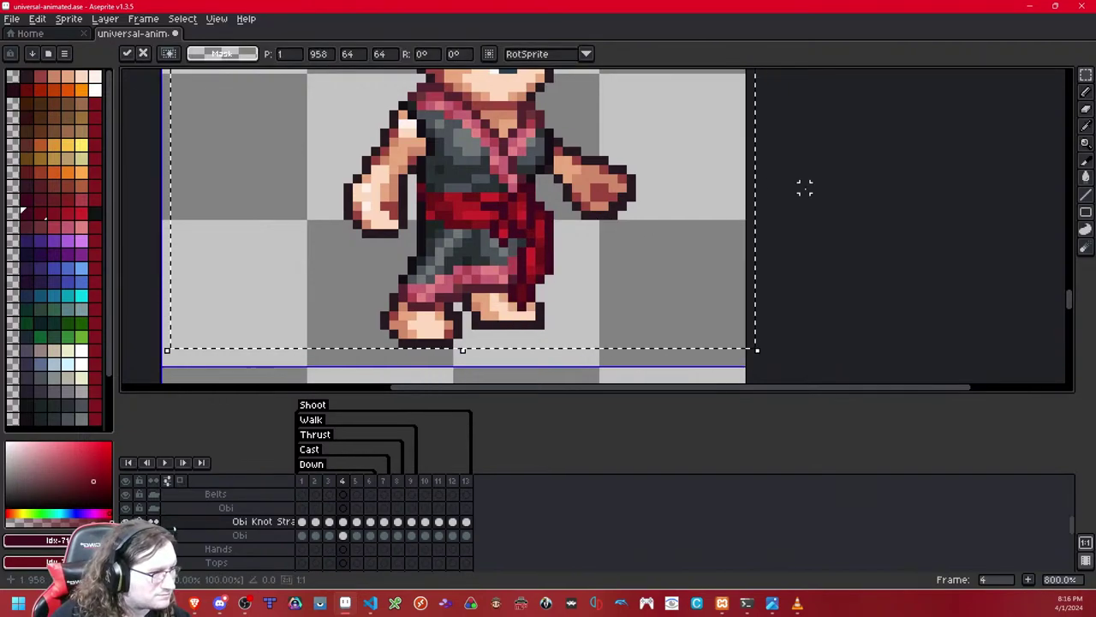
click(805, 187)
key(Left)
Step: Reshape the lower part of the right-facing frame 4 strand by nudging its end sections, and compare with the neighbouring frames
mouse_move(586, 326)
mouse_down()
mouse_move(477, 270)
mouse_move(494, 297)
mouse_move(498, 289)
mouse_up()
key(Up)
click(610, 197)
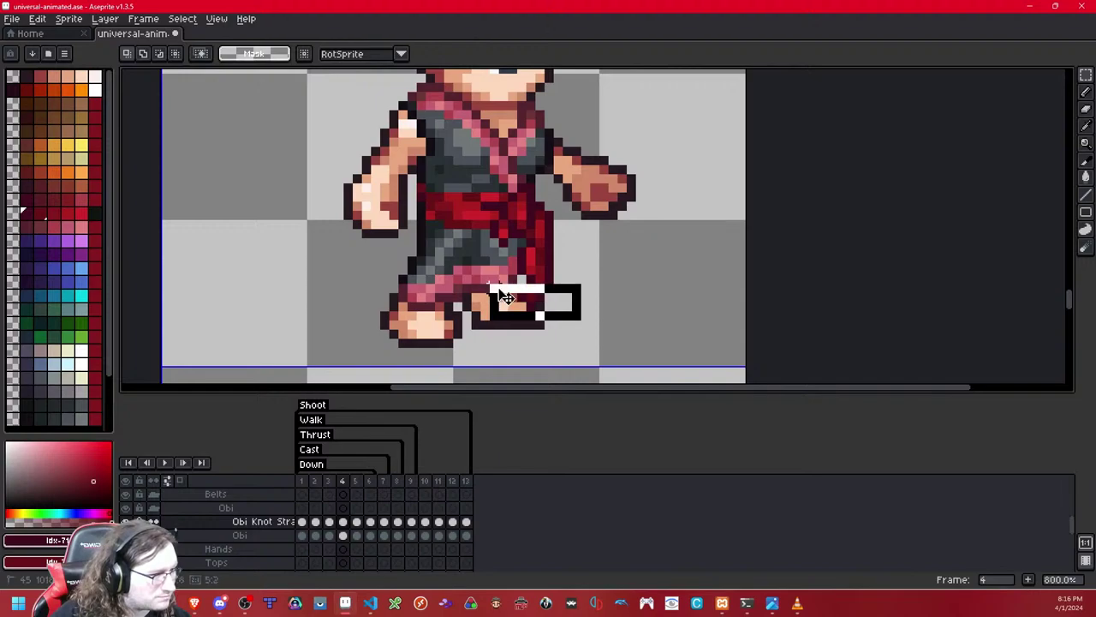
key(Up)
click(632, 223)
key(Left)
key(Right)
drag(605, 334, 503, 252)
key(Right)
click(595, 319)
key(Right)
key(Left)
key(Right)
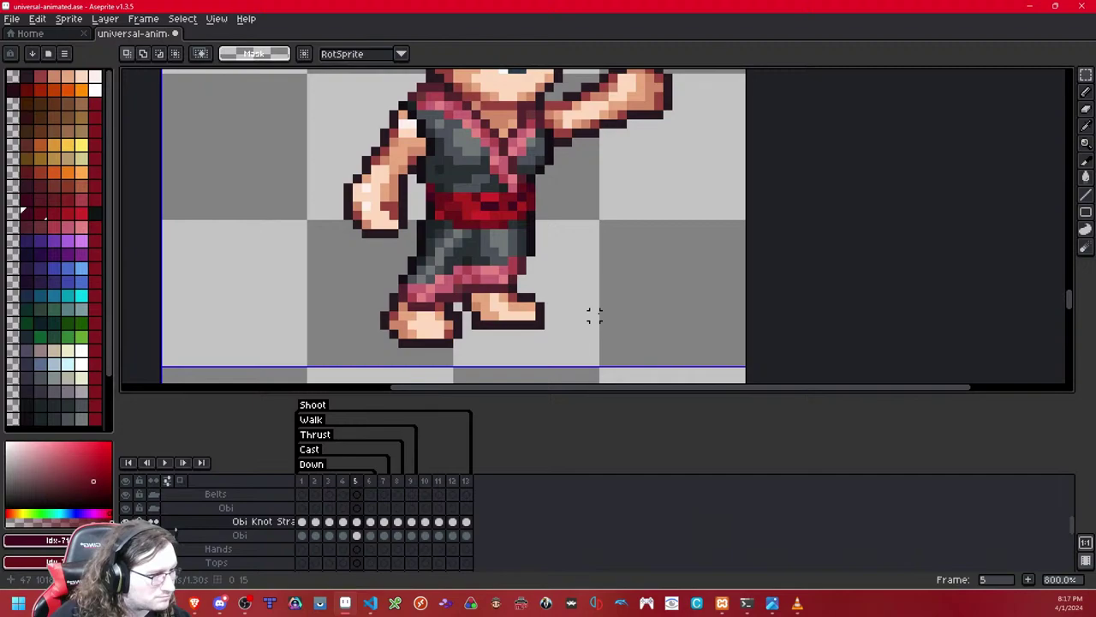
Step: Examine how the right-facing strand moves across frames 3 to 5
key(Left)
key(Left)
key(Right)
key(Right)
key(Right)
key(Left)
key(Left)
key(Right)
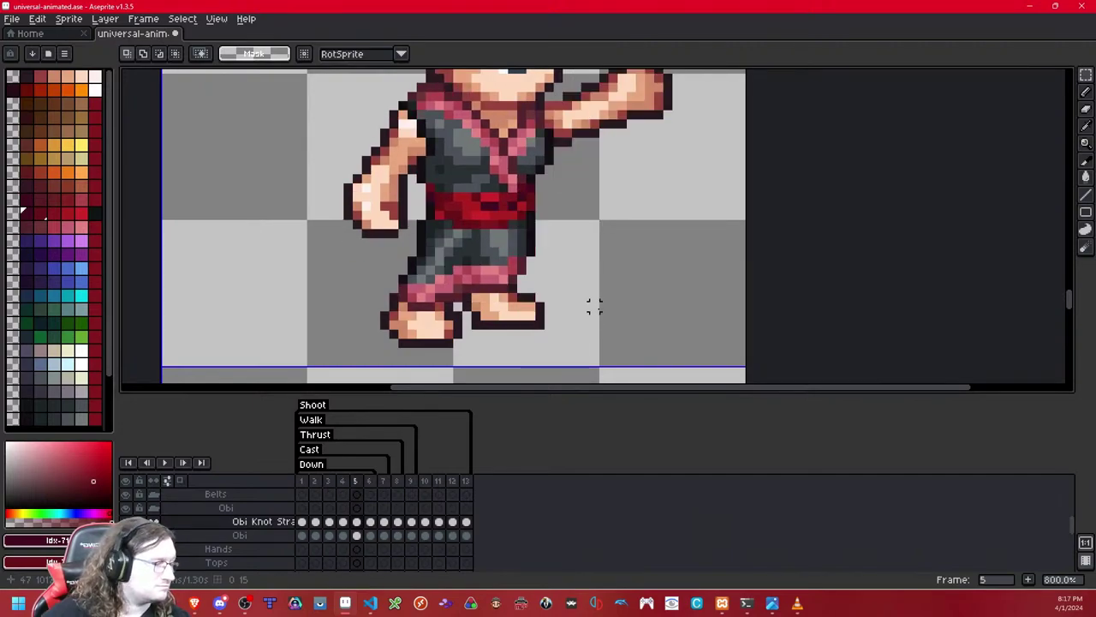
Step: Paste the strand into frame 5 of the right-facing row, place it on the obi, and shift its bottom tip right
key(ctrl+v)
drag(636, 274, 646, 255)
key(ctrl+d)
mouse_move(585, 343)
mouse_down()
mouse_move(448, 279)
mouse_move(495, 288)
mouse_move(502, 307)
mouse_up()
key(Right)
key(ctrl+d)
key(Right)
key(ctrl+d)
key(ctrl+d)
Step: Shift the lower half and the tip of the right-facing frame 5 strand further right, comparing it with frame 4
mouse_move(586, 370)
mouse_down()
mouse_move(504, 289)
mouse_move(484, 252)
mouse_up()
key(Right)
key(ctrl+d)
key(Left)
key(Right)
drag(604, 344, 522, 287)
key(Right)
key(ctrl+d)
key(Right)
key(ctrl+d)
key(Left)
key(Right)
Step: Copy the strand from frame 5 of the right-facing row into frame 6 and compare the two frames
key(Right)
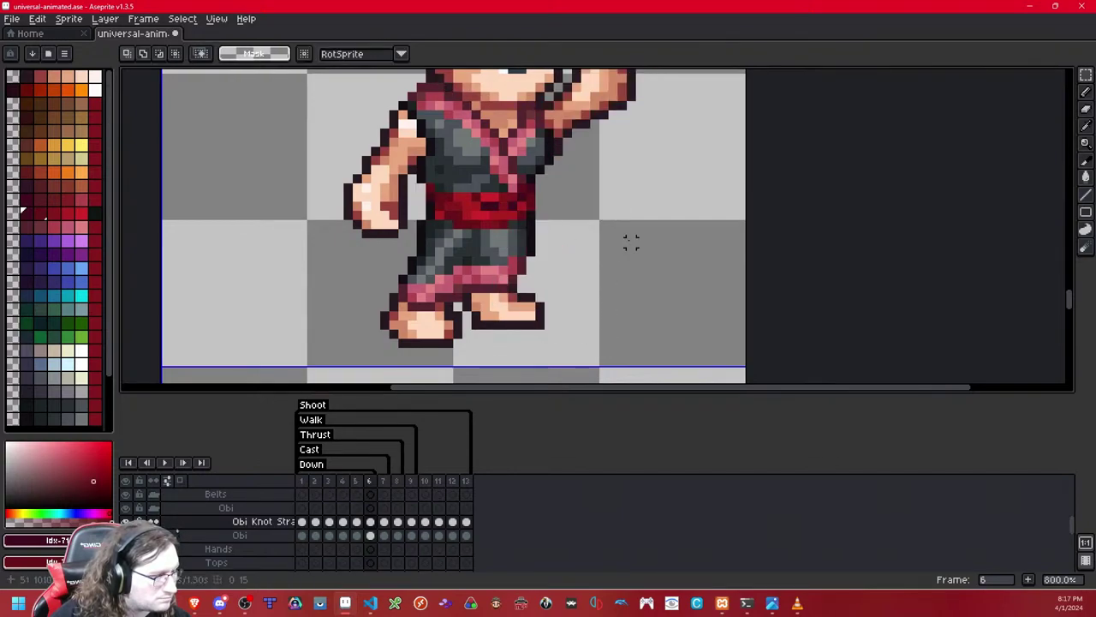
key(Left)
key(Left)
key(Left)
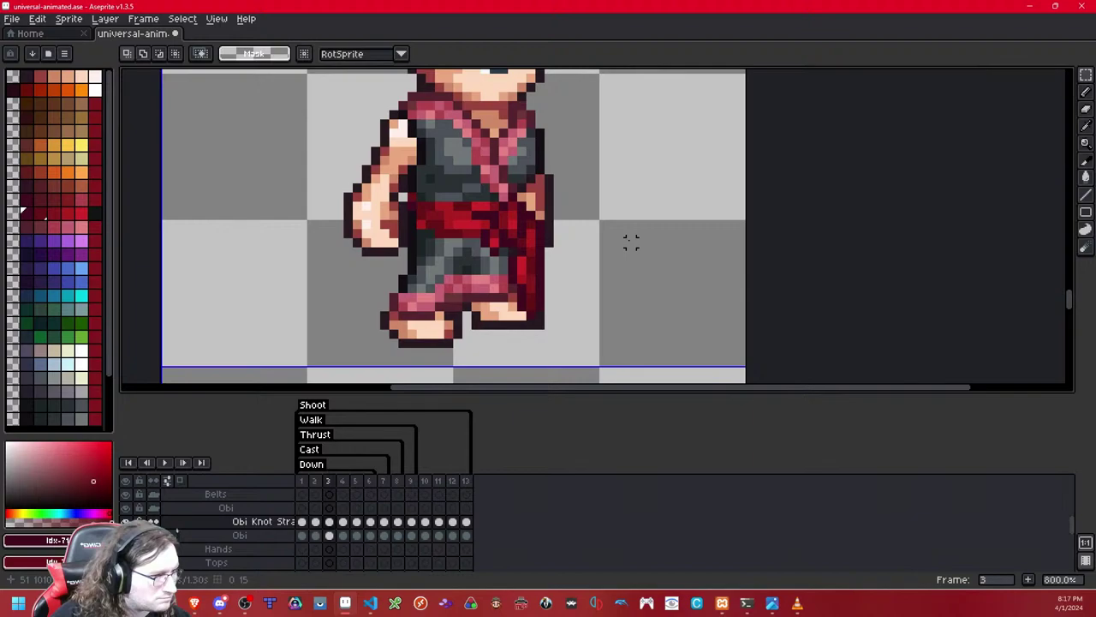
key(Right)
key(Right)
double_click(631, 242)
key(ctrl+d)
key(Right)
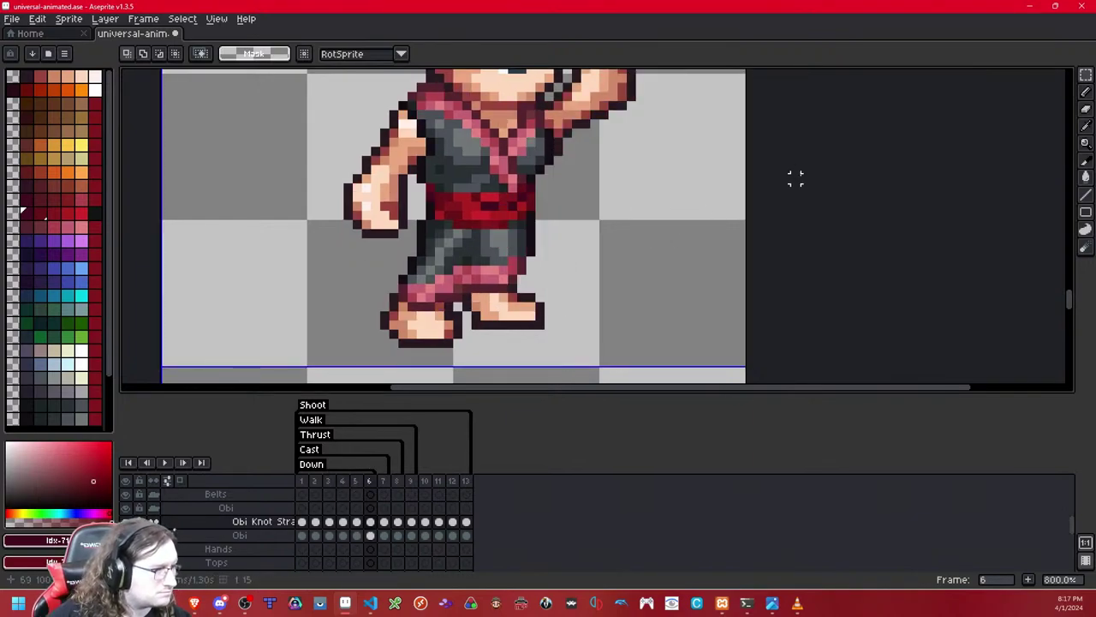
key(ctrl+v)
key(ctrl+d)
key(Right)
key(Left)
Step: Play back the animation to check the strand, return to frame 1, and save the file
scroll(627, 216, down, 9)
scroll(625, 216, up, 2)
click(165, 463)
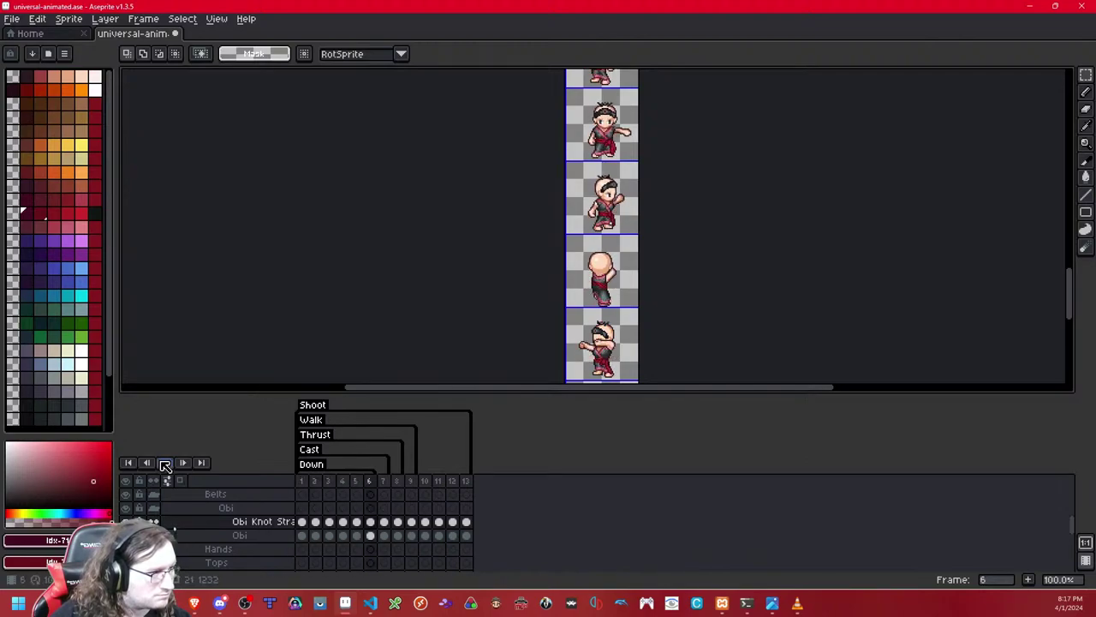
click(147, 463)
click(147, 463)
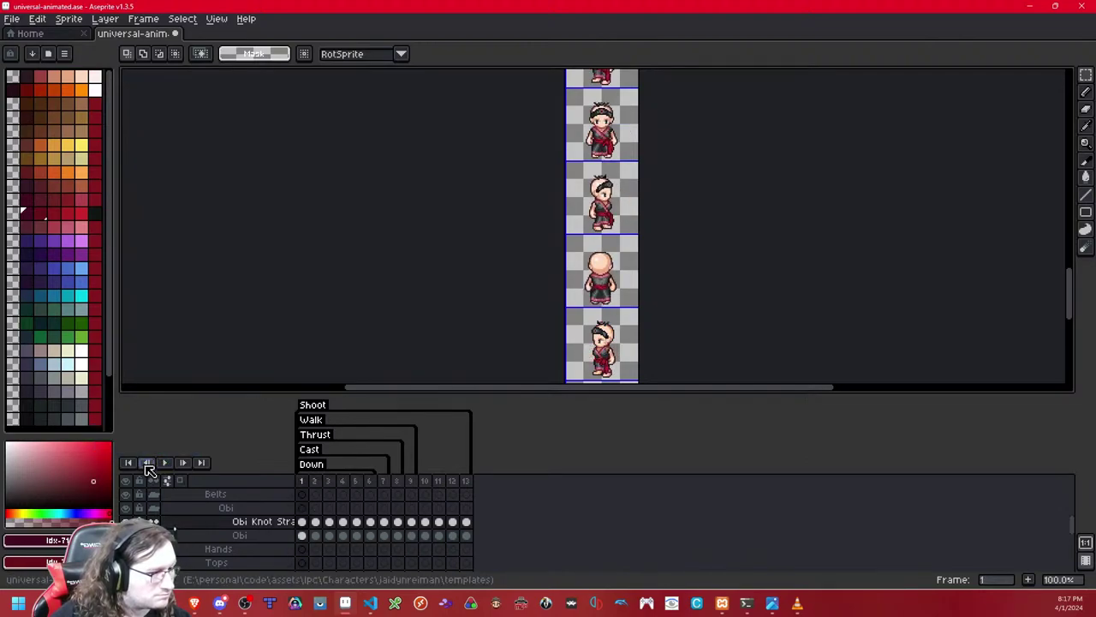
key(ctrl+s)
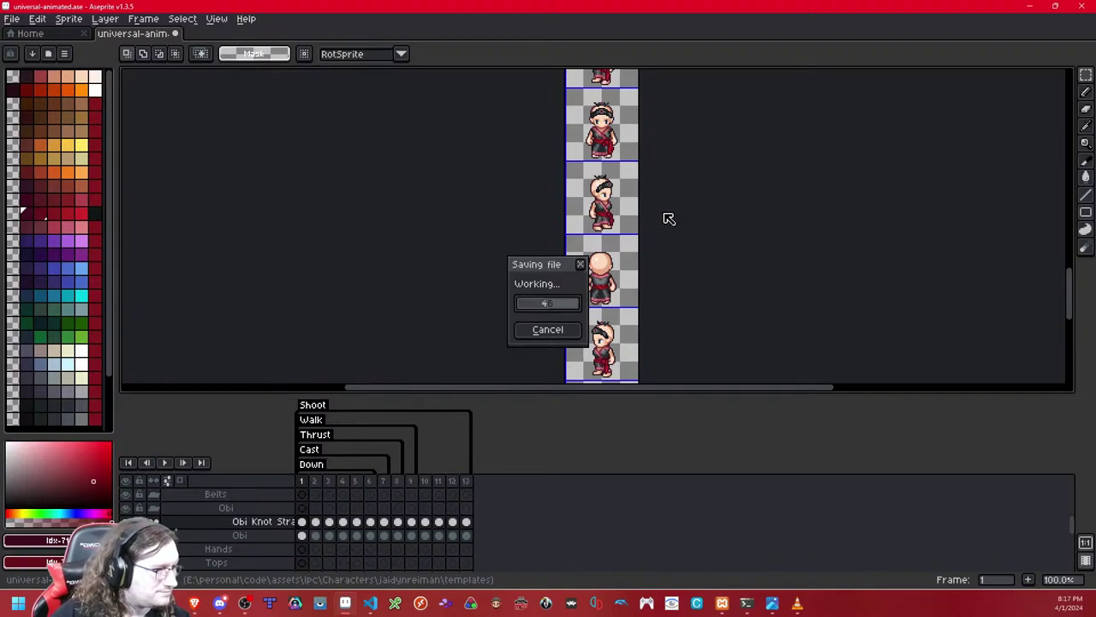
Step: Copy the left-facing row's frame 1 strand into frame 2 and move it one pixel down
drag(649, 86, 633, 304)
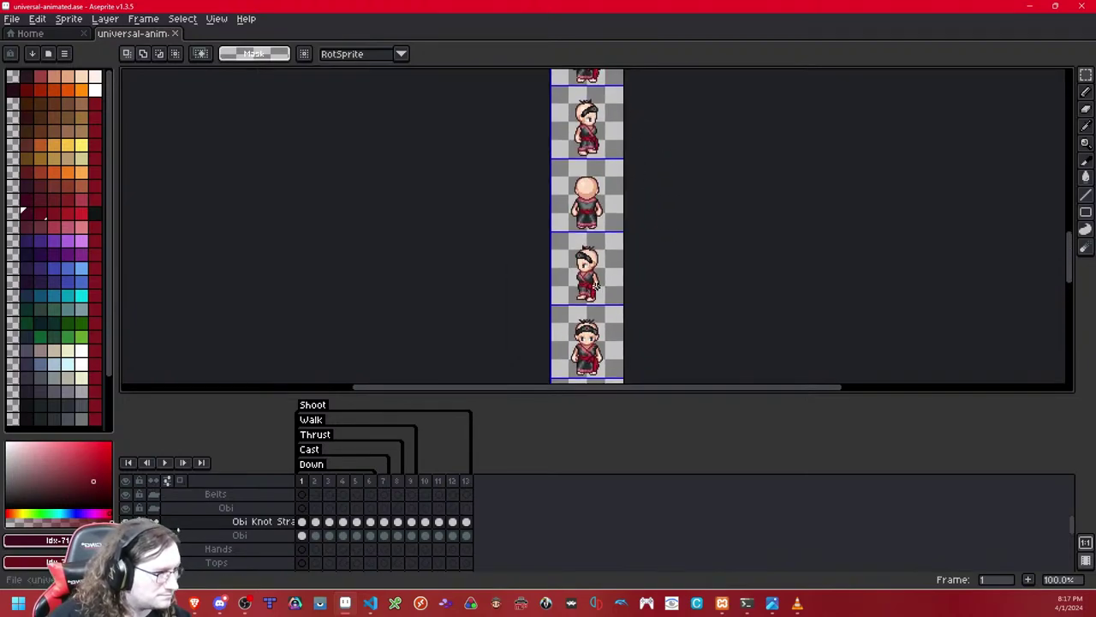
click(668, 274)
scroll(549, 286, up, 5)
drag(827, 259, 559, 245)
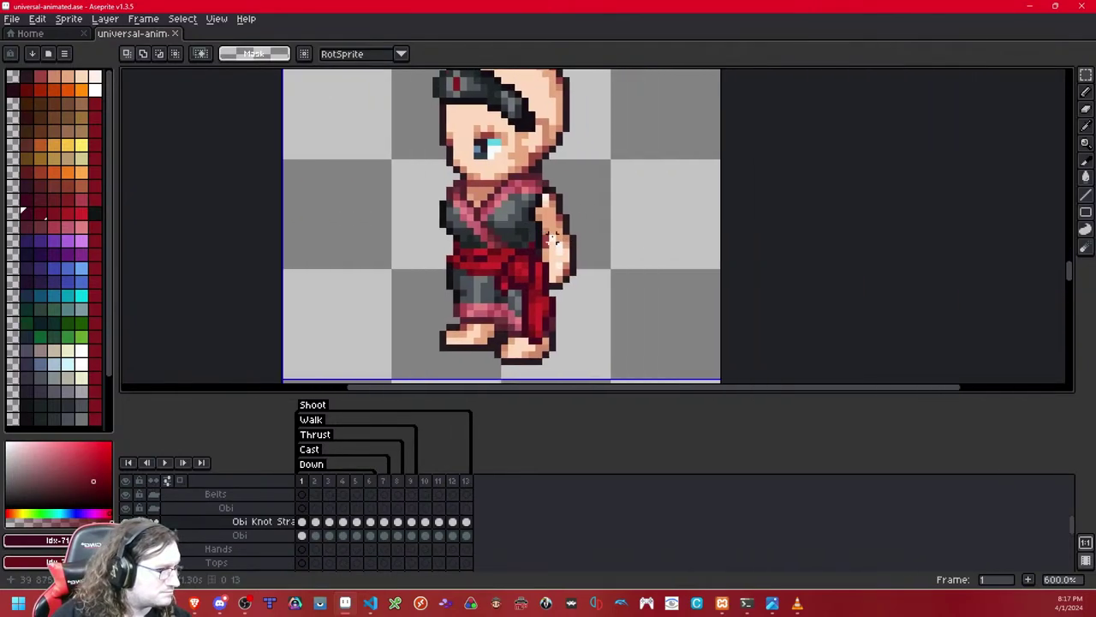
key(Right)
key(ctrl+v)
key(Down)
click(824, 218)
key(Left)
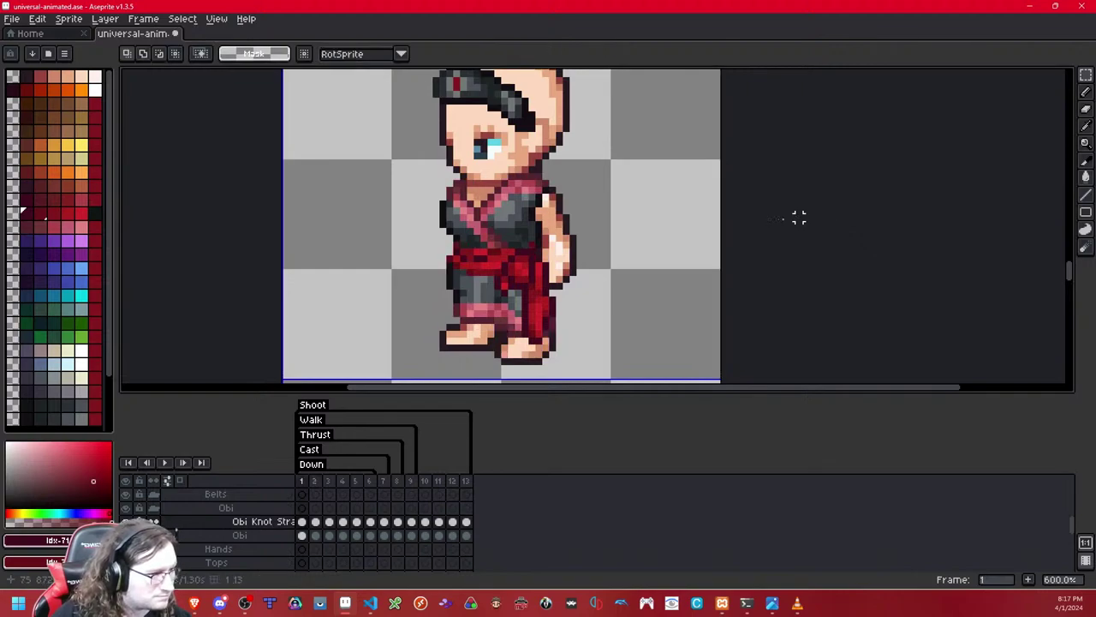
Step: Shift the lower part of the left-facing frame 2 strand left in one-pixel nudges, comparing it with frame 1
scroll(615, 231, up, 3)
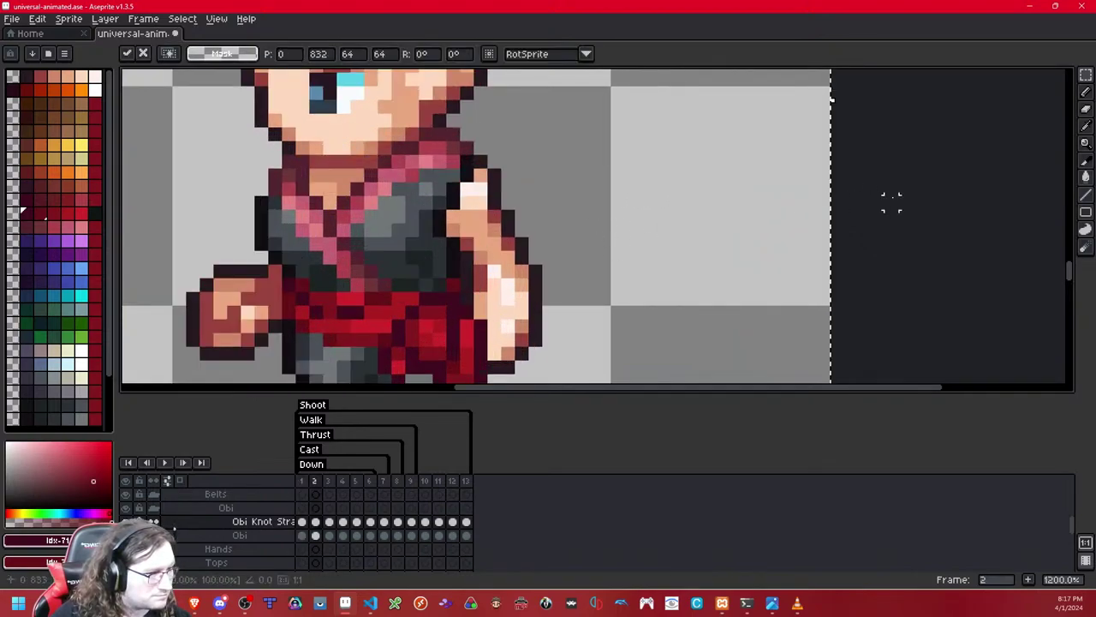
drag(680, 199, 817, 72)
key(Left)
key(Right)
key(Right)
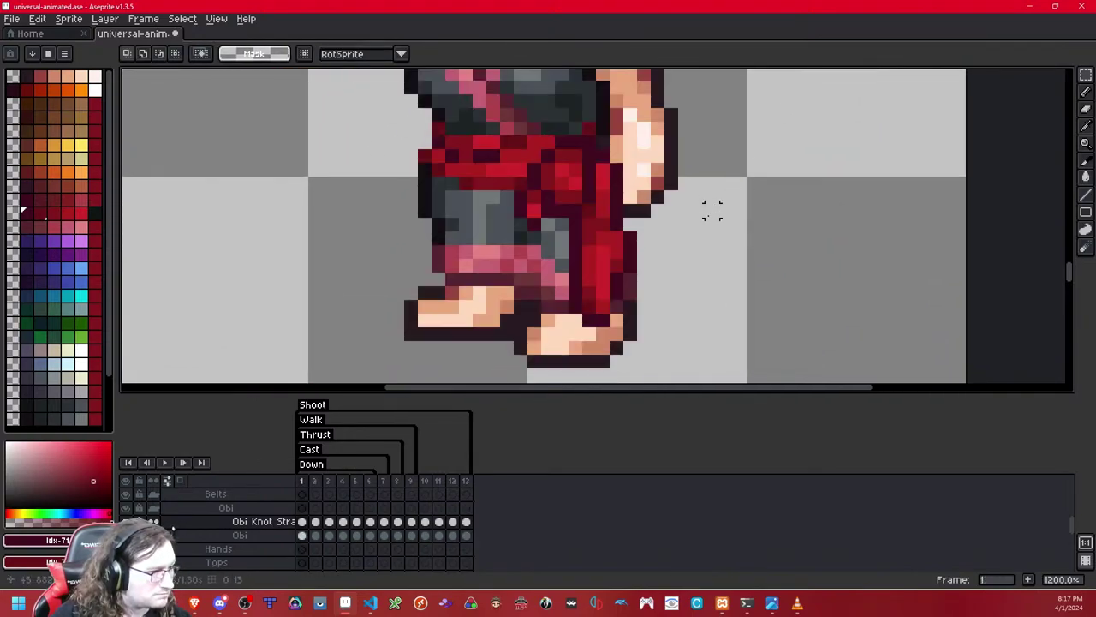
key(period)
key(comma)
drag(658, 360, 557, 260)
key(Left)
click(658, 226)
key(period)
key(comma)
key(Left)
click(685, 292)
key(comma)
key(period)
Step: Paste the strand into frame 3 of the left-facing row, one pixel higher than its copied position
scroll(685, 292, down, 2)
key(period)
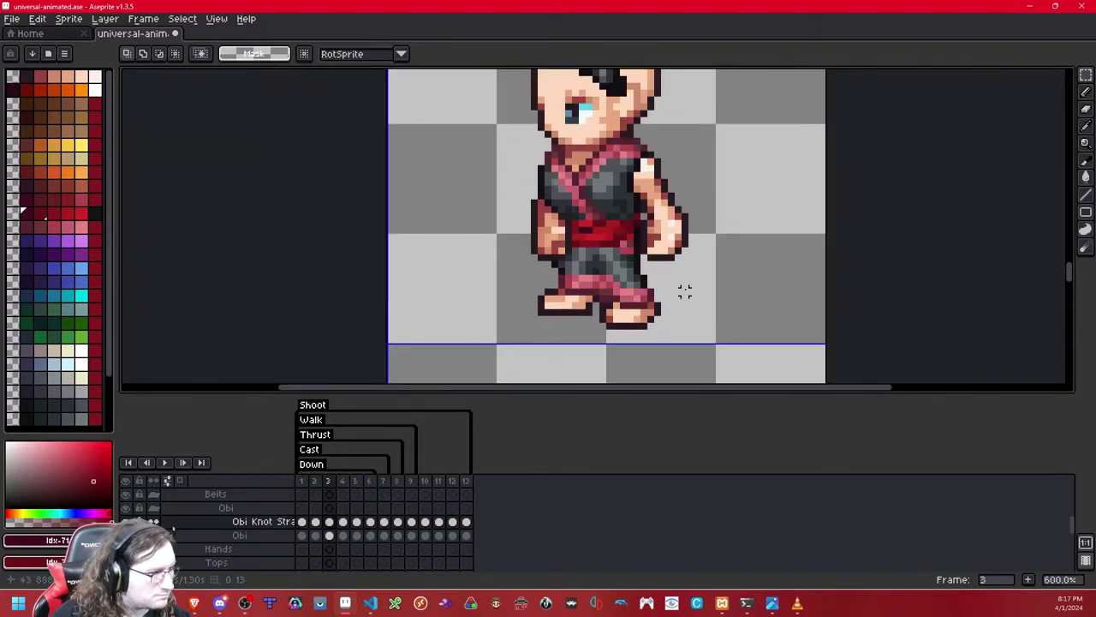
key(period)
key(comma)
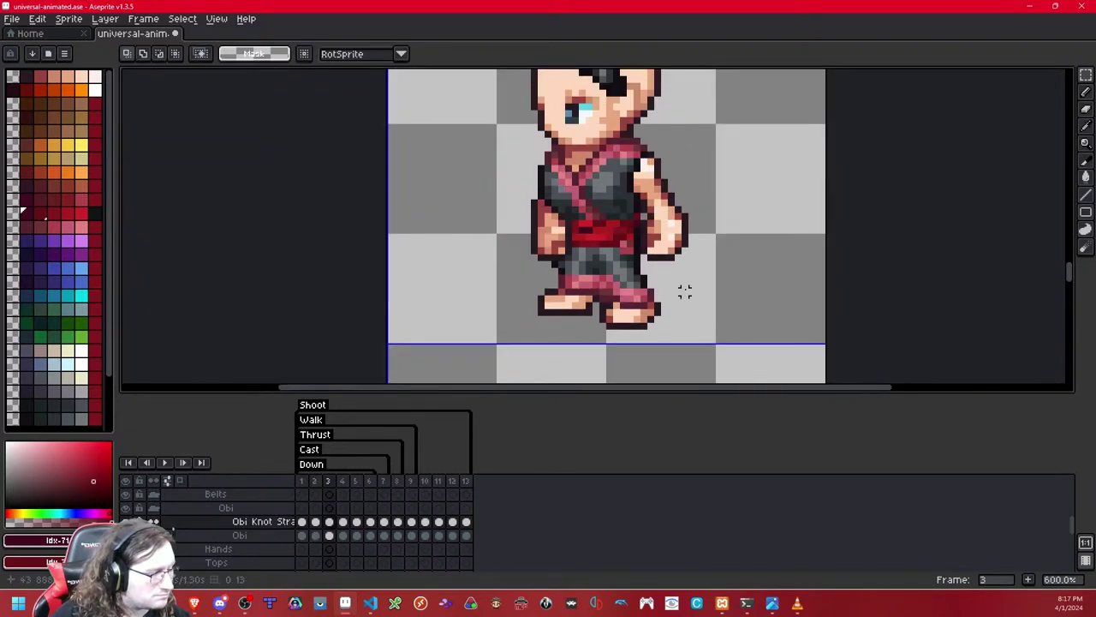
key(comma)
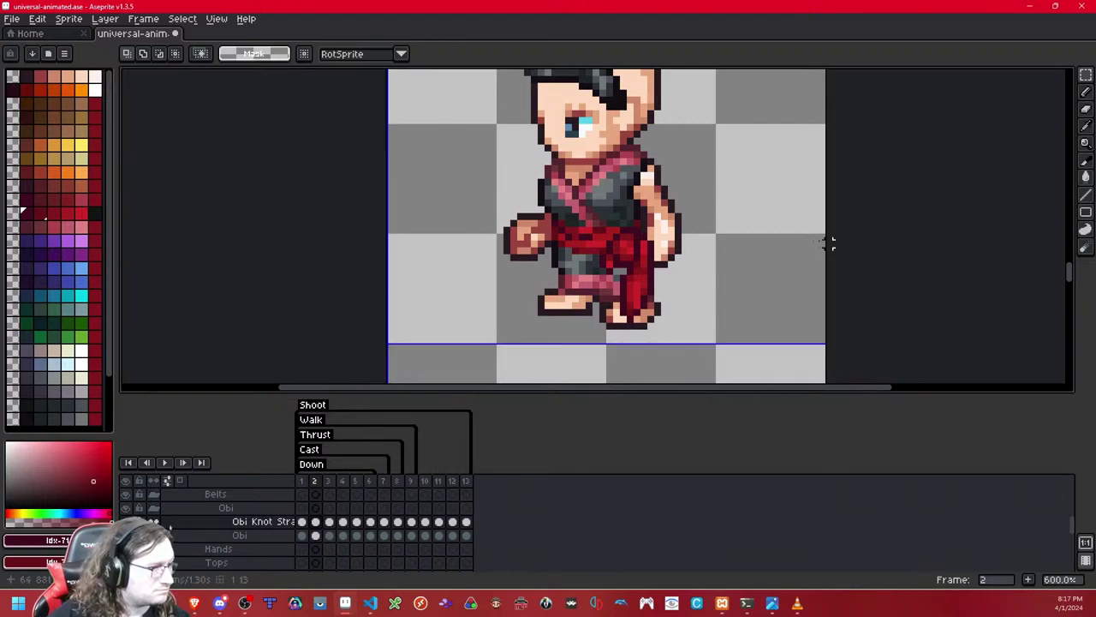
key(period)
key(ctrl+v)
key(Up)
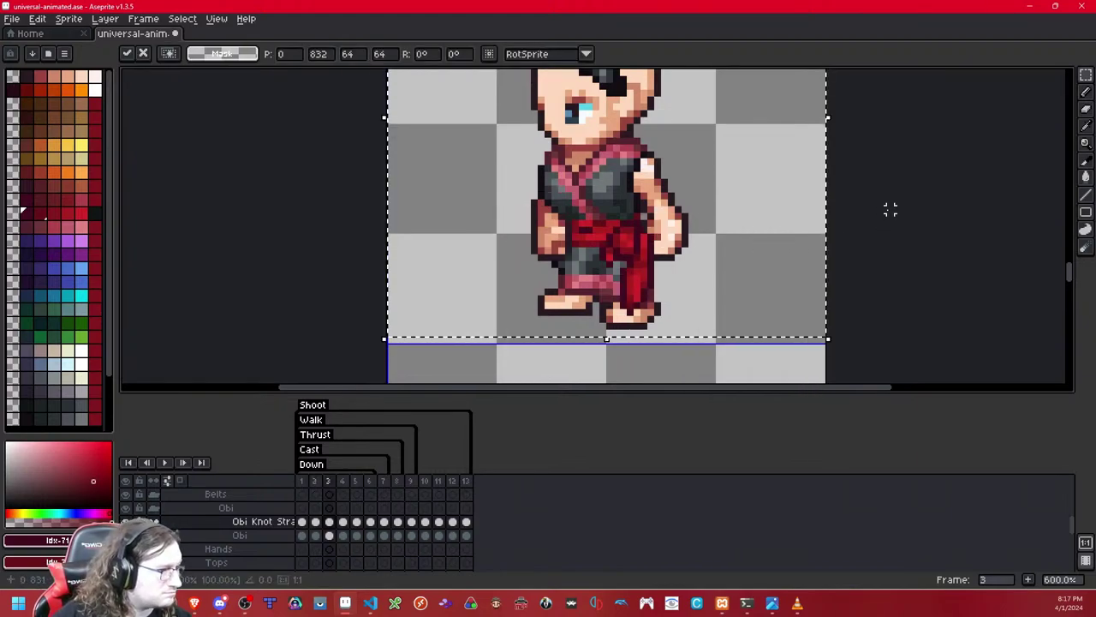
click(891, 211)
Step: Shift the bottom end of the left-facing frame 3 strand one pixel right and compare it with frame 2
key(Left)
key(Right)
key(Right)
key(comma)
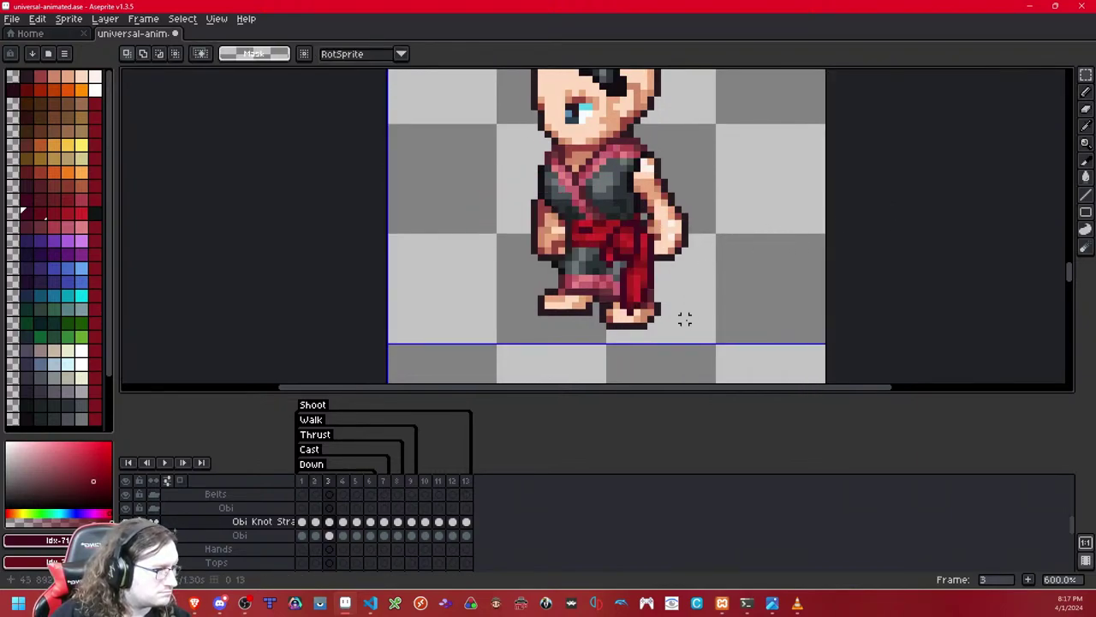
drag(685, 318, 615, 286)
key(Right)
click(697, 230)
key(Left)
key(Right)
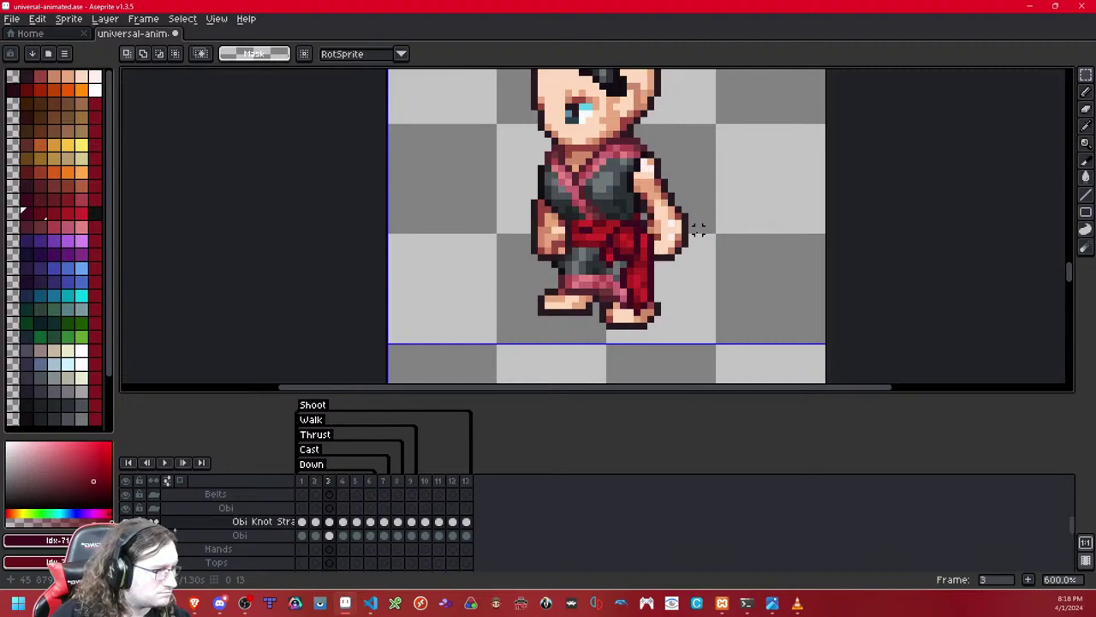
Step: Paste the strand into frame 4 of the left-facing row and position it on the obi
key(period)
key(ctrl+v)
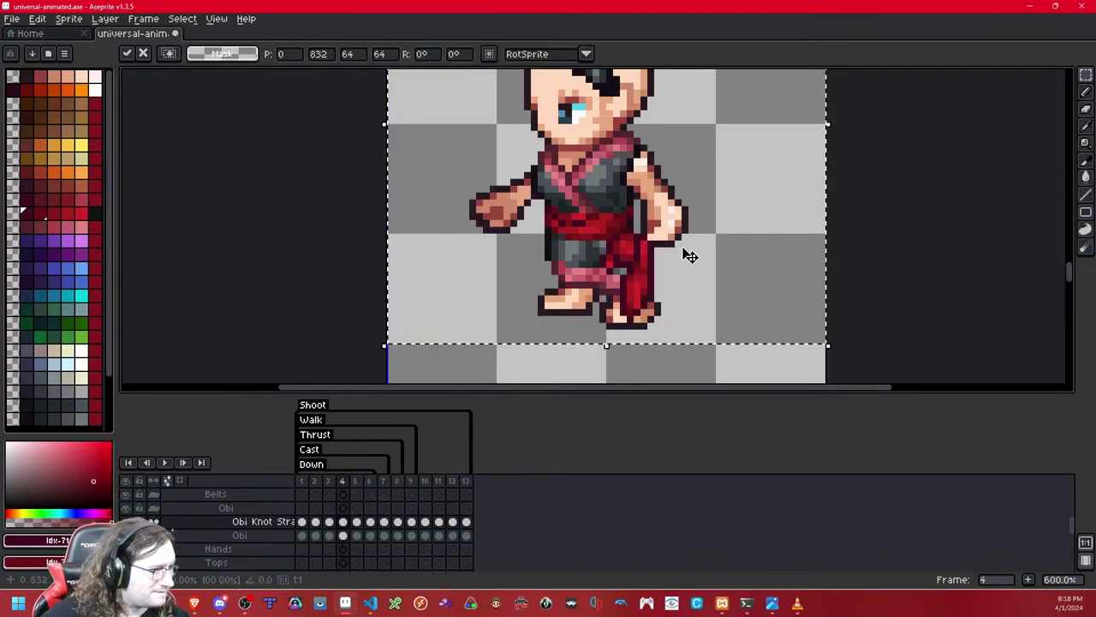
click(869, 222)
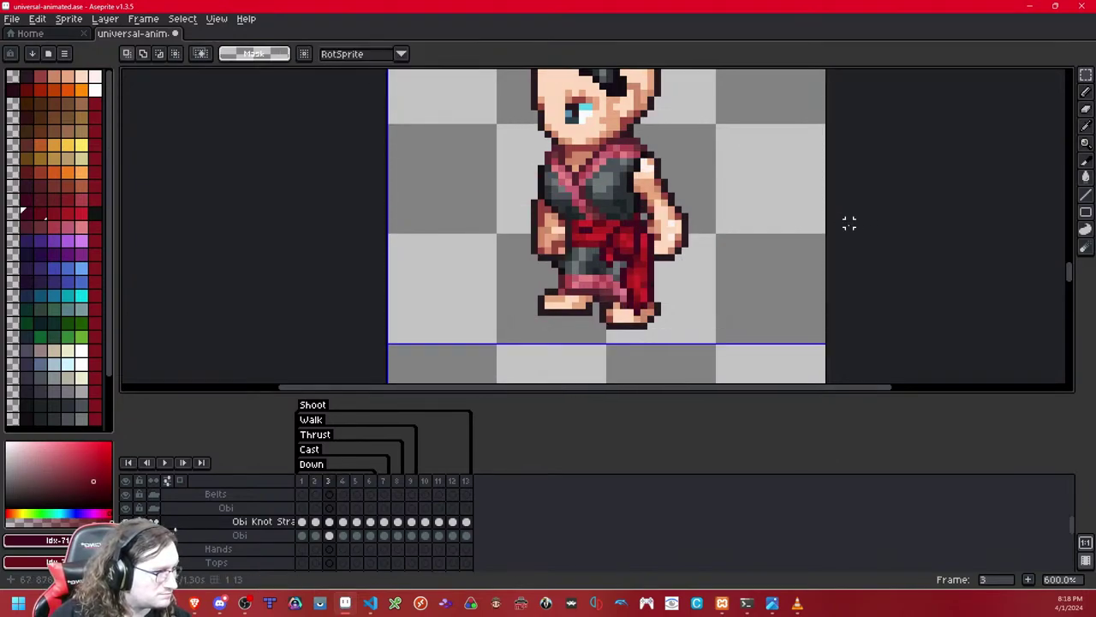
Step: Shift progressively shorter lower sections of the left-facing frame 4 strand one pixel right each, and compare with frame 3
drag(657, 312, 599, 263)
key(Right)
click(766, 306)
drag(713, 340, 604, 285)
key(Right)
click(732, 216)
drag(697, 325, 583, 298)
key(Right)
click(686, 229)
key(Left)
key(Right)
Step: Paste the strand into frame 5 of the left-facing row, position it on the obi, and compare it with frame 4
key(Right)
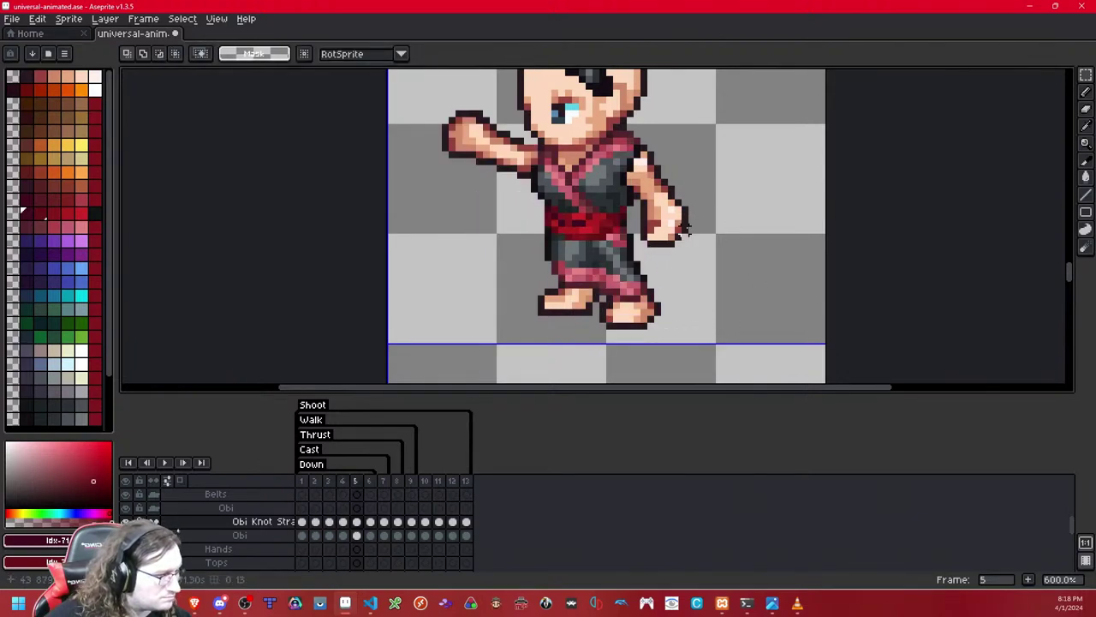
key(ctrl+v)
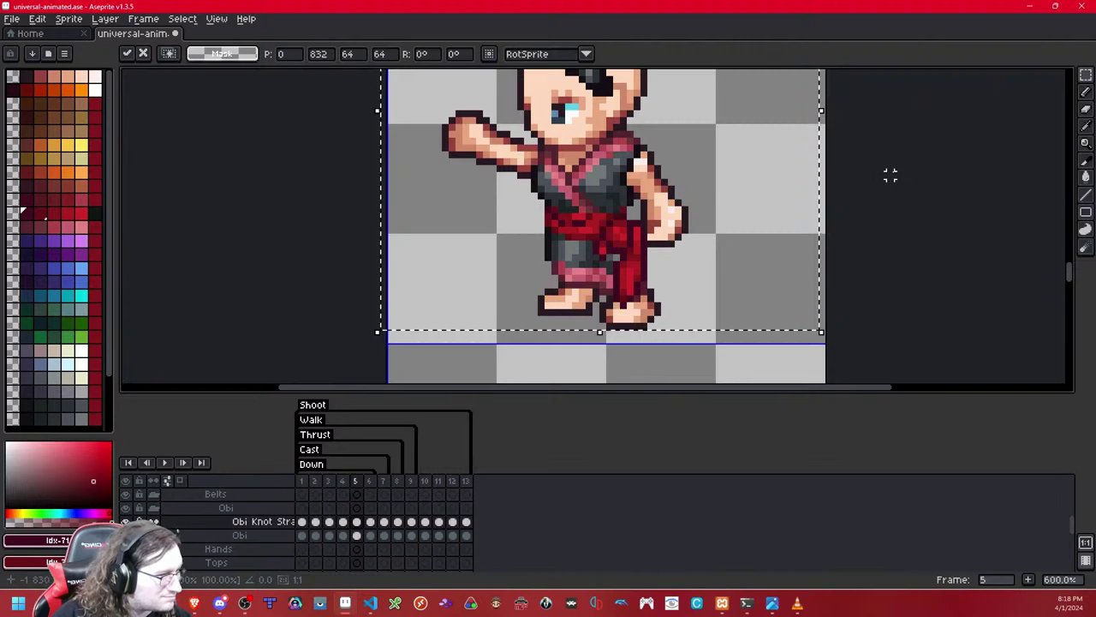
key(Return)
key(Left)
key(Right)
key(Left)
key(Right)
Step: Shift progressively shorter lower sections of the left-facing frame 5 strand right by one pixel each
drag(658, 319, 576, 284)
key(Right)
click(692, 238)
drag(680, 327, 597, 258)
key(Right)
key(Left)
drag(692, 353, 609, 300)
key(Right)
key(Right)
click(698, 223)
Step: Flip back and forth through the left-facing row's frames to examine how the strand moves between frames 1 and 5
key(Left)
key(Right)
key(Right)
key(Left)
key(Right)
key(Right)
key(Left)
key(Left)
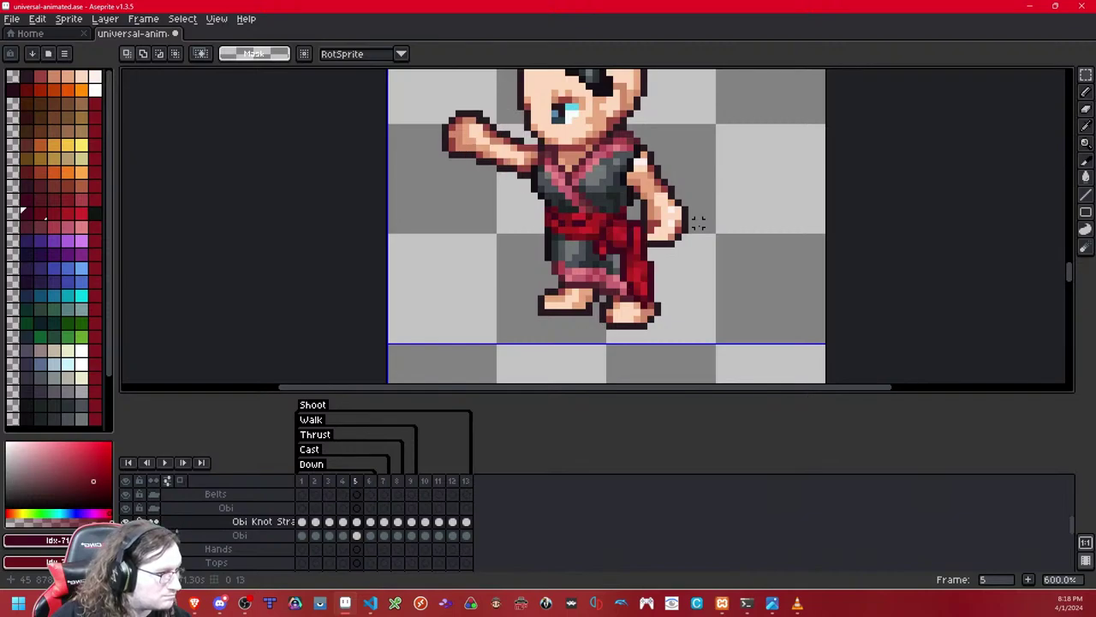
key(Left)
key(Left)
key(Left)
key(Left)
key(Right)
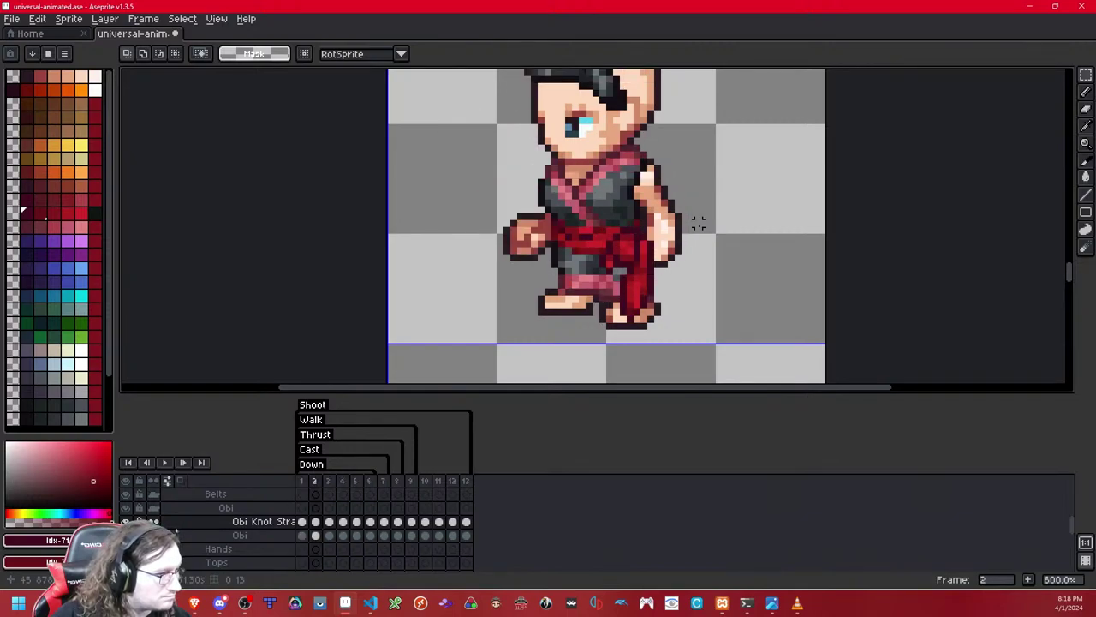
key(Right)
key(Right)
key(Right)
key(Left)
key(Left)
key(Left)
key(Left)
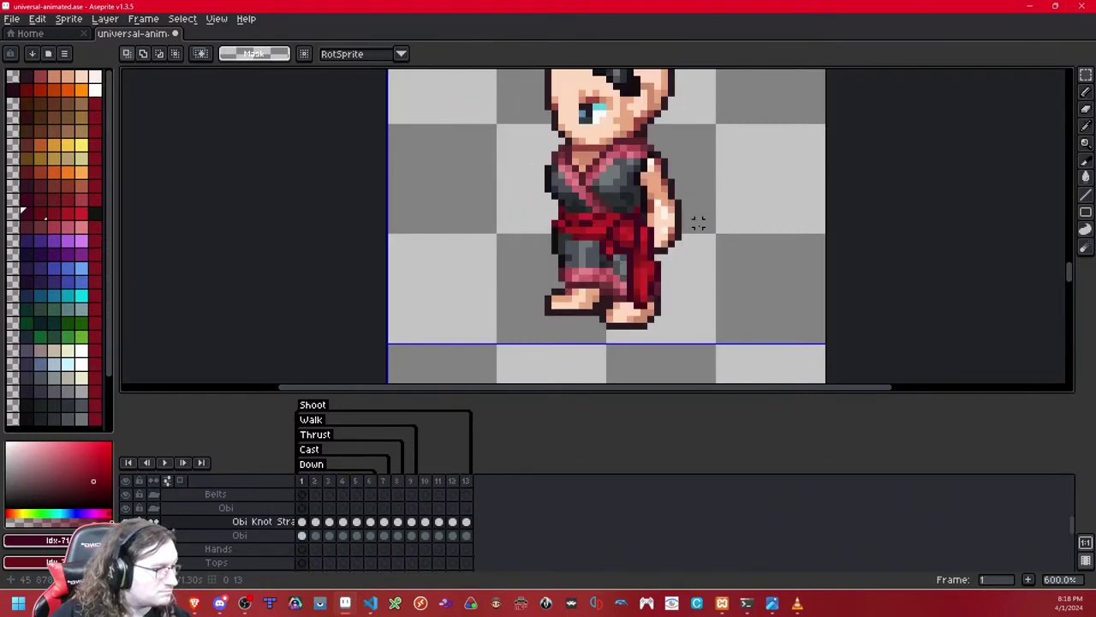
key(Right)
key(Right)
key(Right)
key(Right)
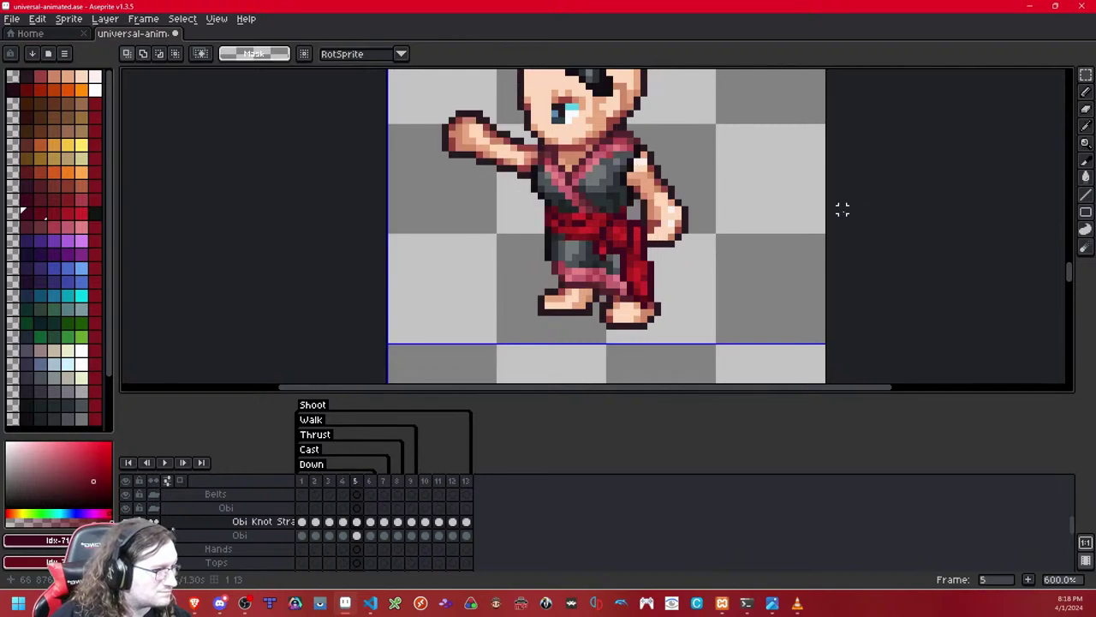
Step: Paste the strand into frame 6 of the left-facing row and compare it with the preceding frames
key(Right)
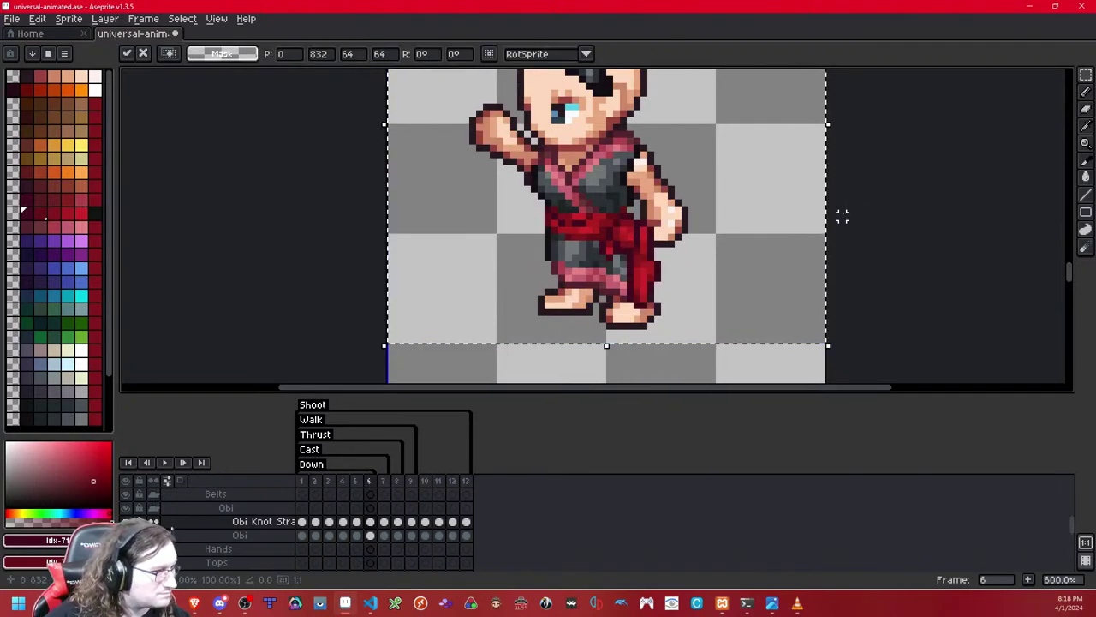
key(Left)
key(Left)
key(Left)
key(Left)
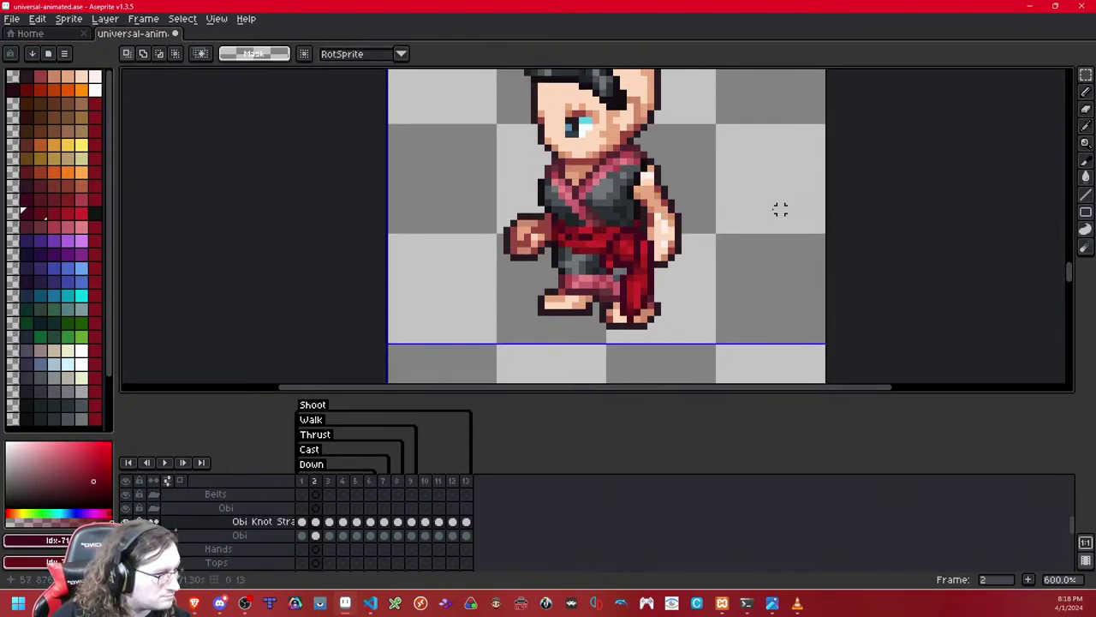
key(Right)
key(Right)
key(Right)
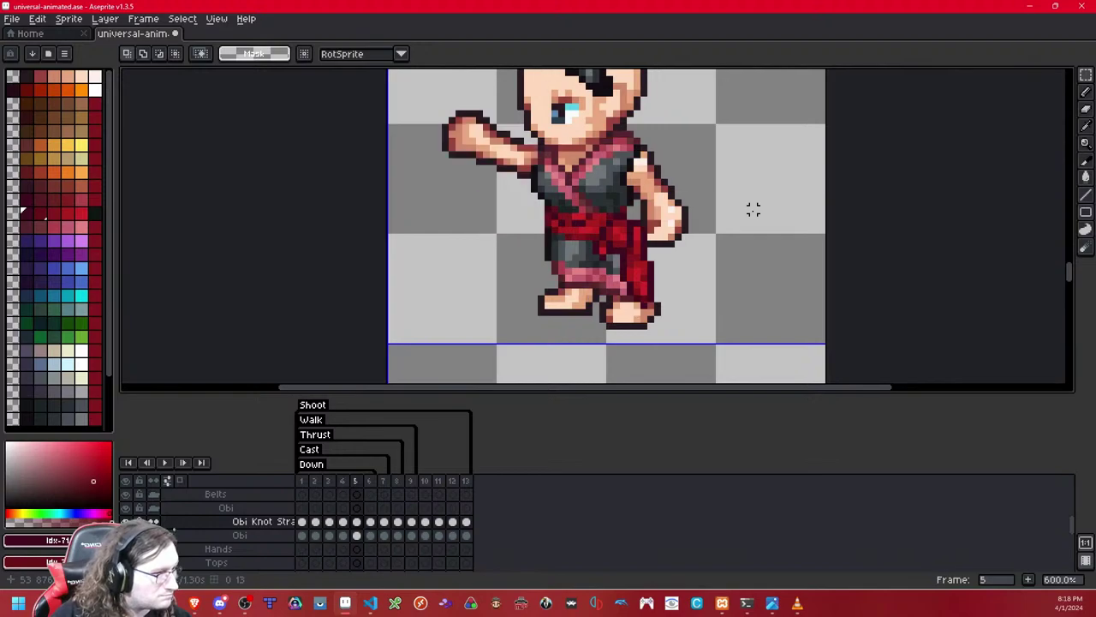
key(Right)
key(ctrl+v)
click(869, 181)
key(Left)
key(Left)
key(Left)
key(Left)
key(Left)
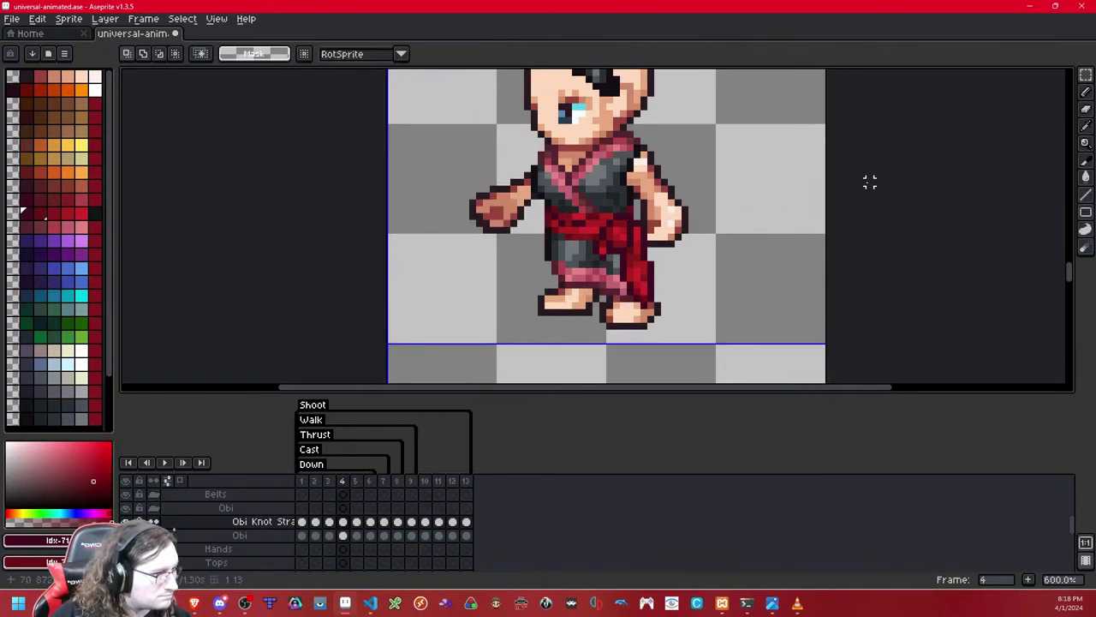
Step: Play back the animation to check the strand's motion across the rows
scroll(710, 234, down, 3)
key(Right)
scroll(710, 236, down, 2)
key(Right)
key(Right)
key(Right)
key(Right)
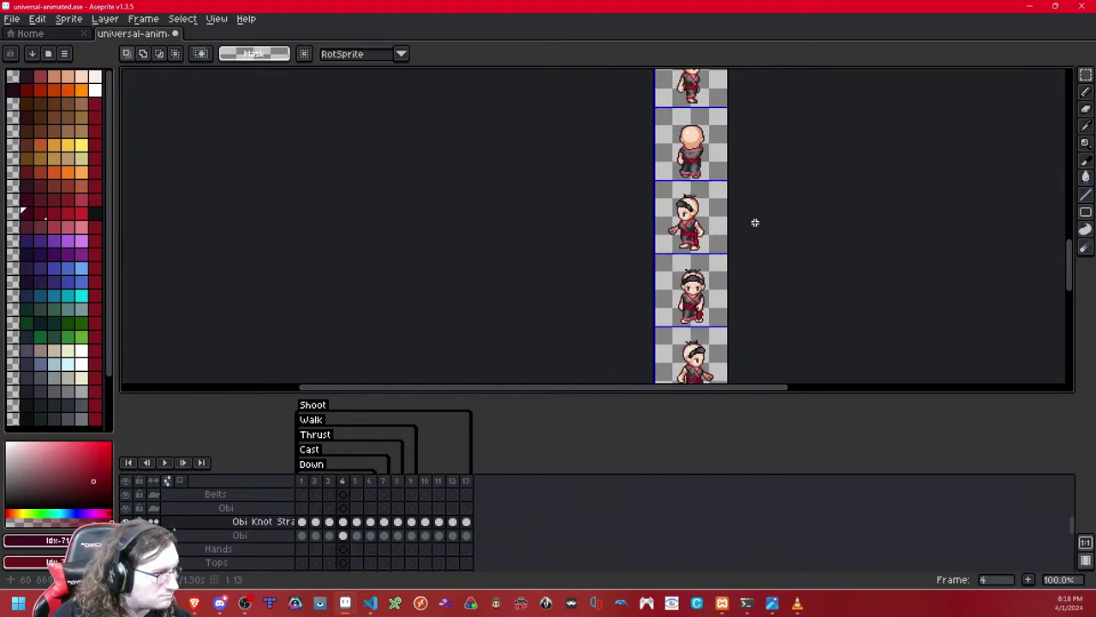
click(167, 464)
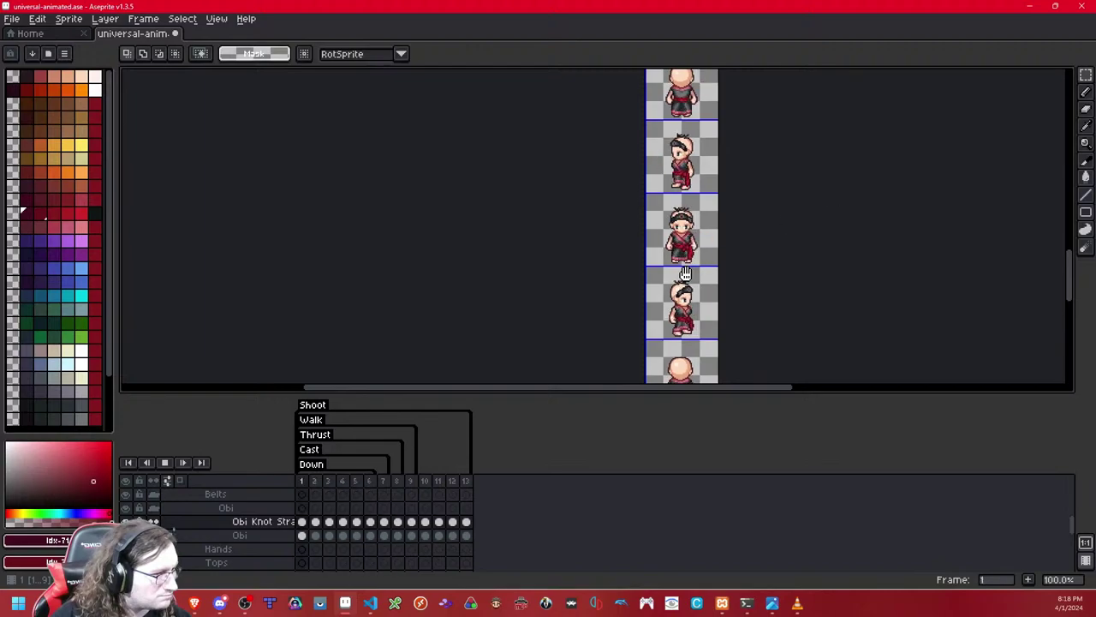
scroll(685, 274, up, 3)
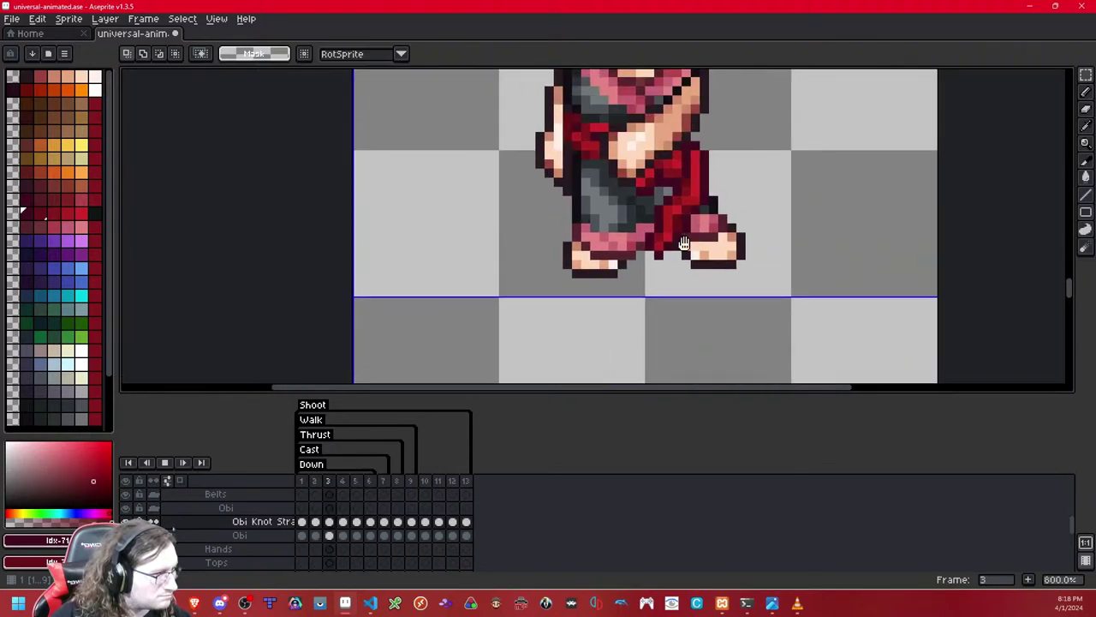
Step: Stop the playback, check the front-facing row's strand frame by frame, and save the file
click(167, 465)
key(Left)
key(Left)
key(Left)
key(Left)
key(Left)
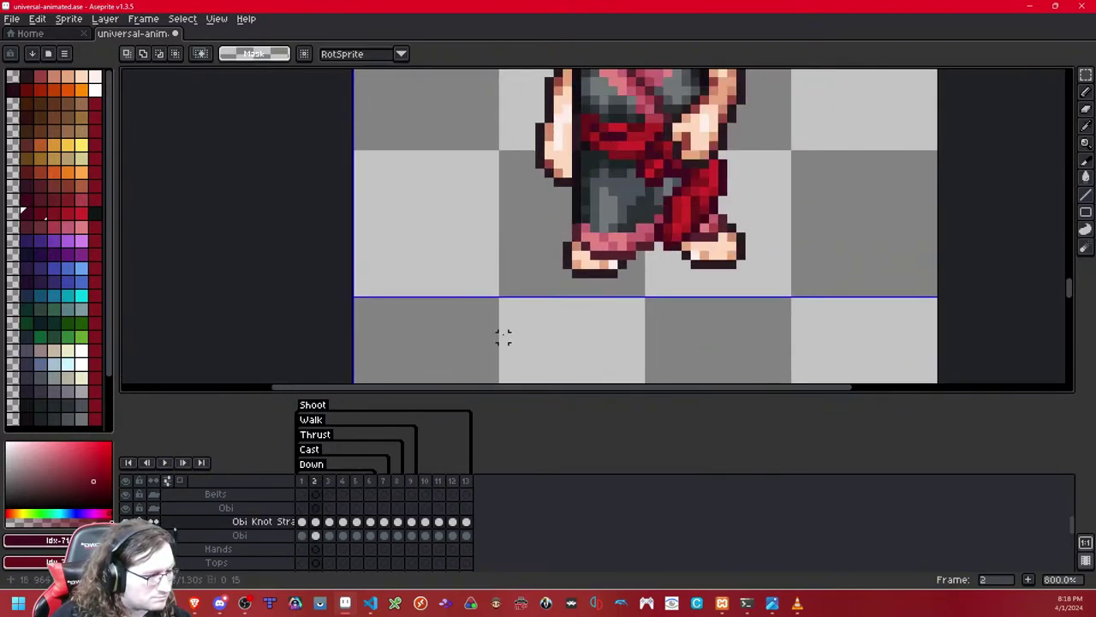
drag(677, 227, 653, 302)
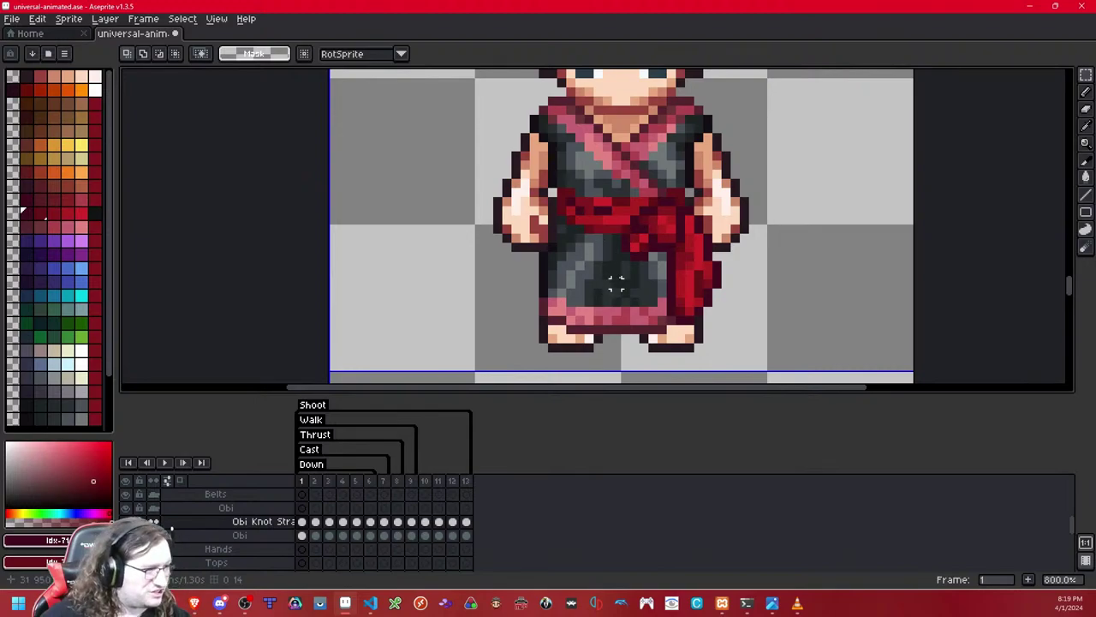
key(ctrl+s)
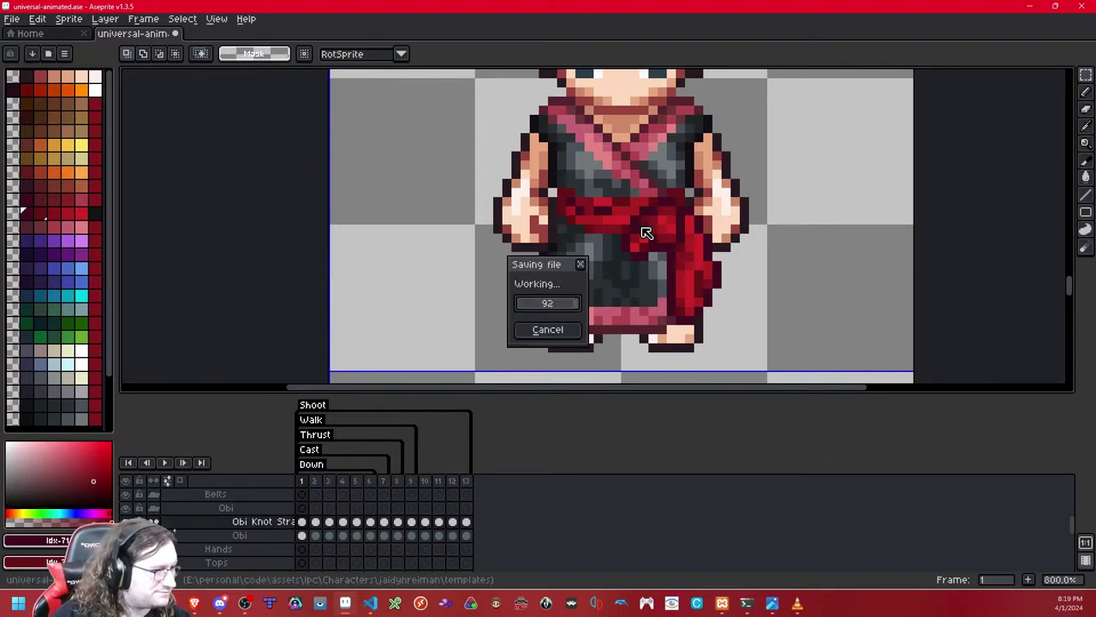
Step: Examine the walk and thrust rows farther up the sheet, frame by frame, for their strand coverage
scroll(647, 233, down, 5)
scroll(629, 193, up, 1)
key(Right)
key(Left)
drag(656, 161, 648, 275)
key(Right)
key(Left)
key(Left)
key(Return)
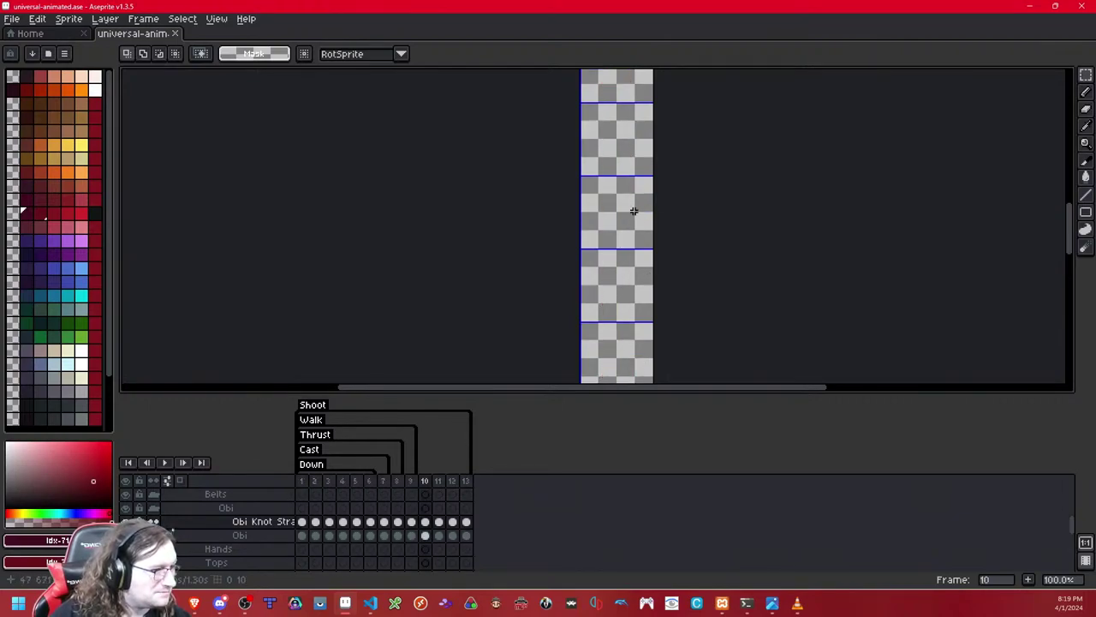
key(Right)
key(Right)
key(Left)
key(Left)
drag(623, 184, 620, 304)
scroll(624, 295, down, 1)
scroll(625, 282, up, 1)
drag(625, 231, 625, 291)
drag(633, 85, 614, 290)
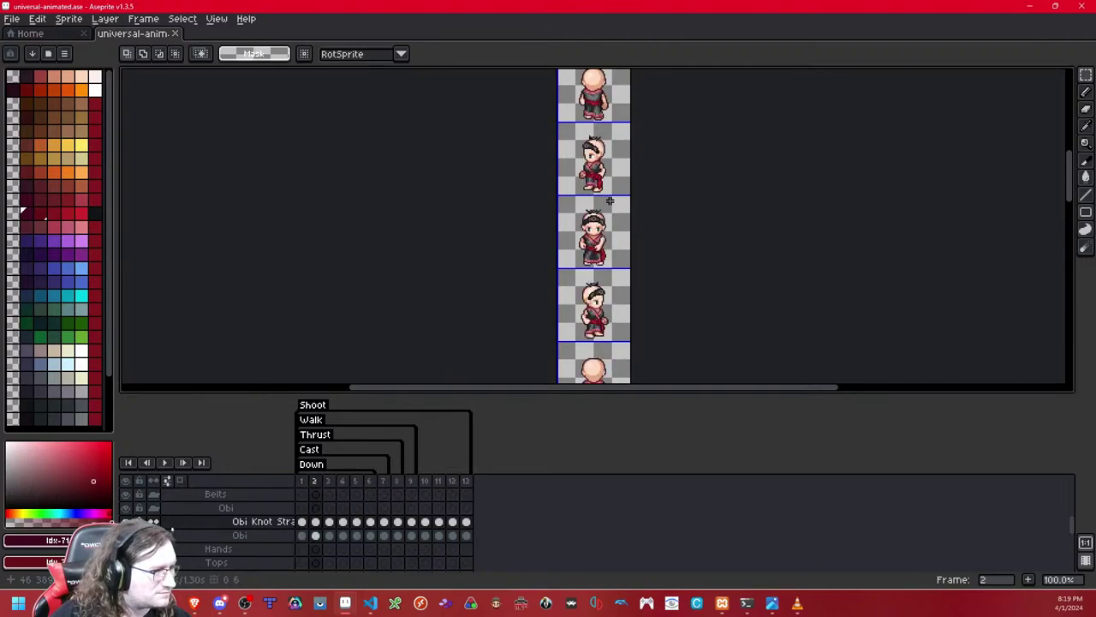
scroll(609, 201, up, 1)
scroll(608, 180, down, 1)
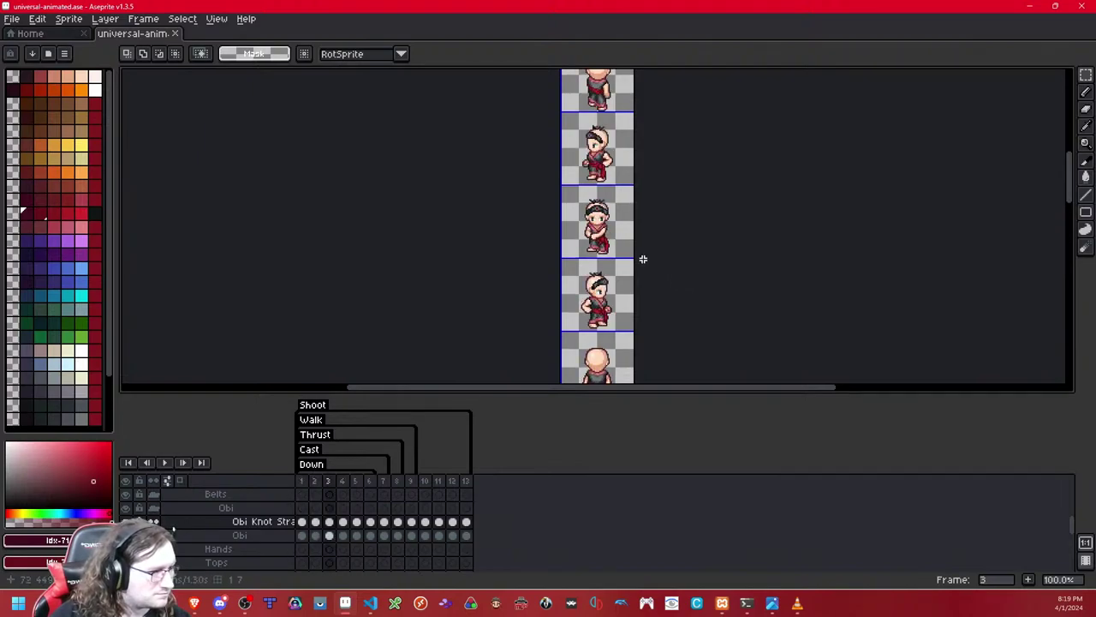
Step: Copy the strand from the left- and right-facing thrust cells in frame 4 and paste it within the same frame
click(143, 54)
double_click(605, 294)
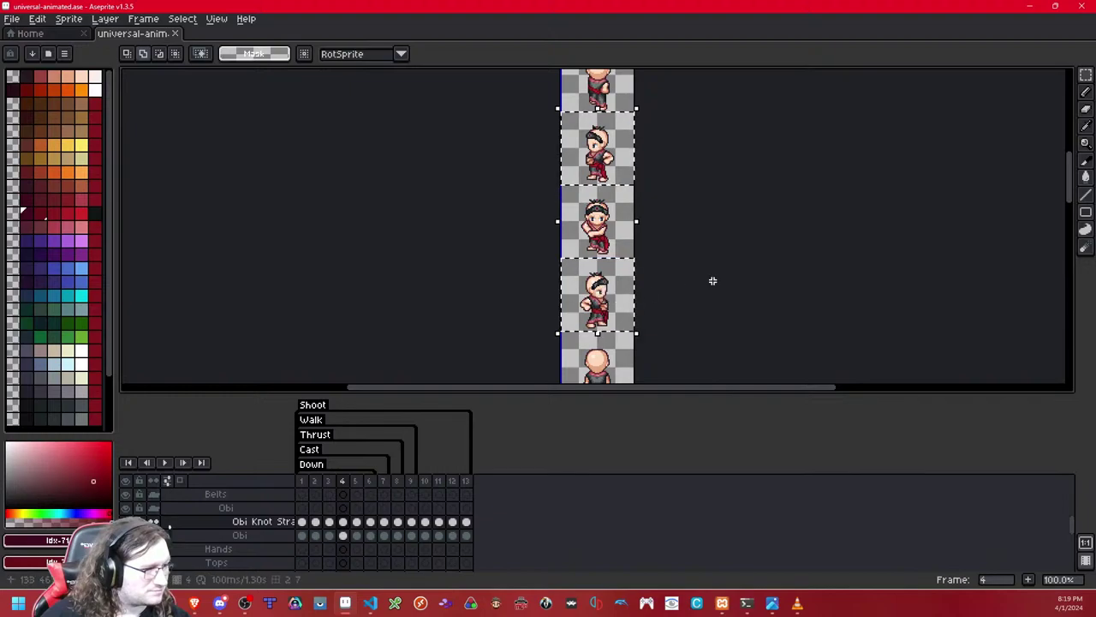
mouse_move(702, 338)
mouse_down()
mouse_move(699, 272)
mouse_move(701, 325)
mouse_up()
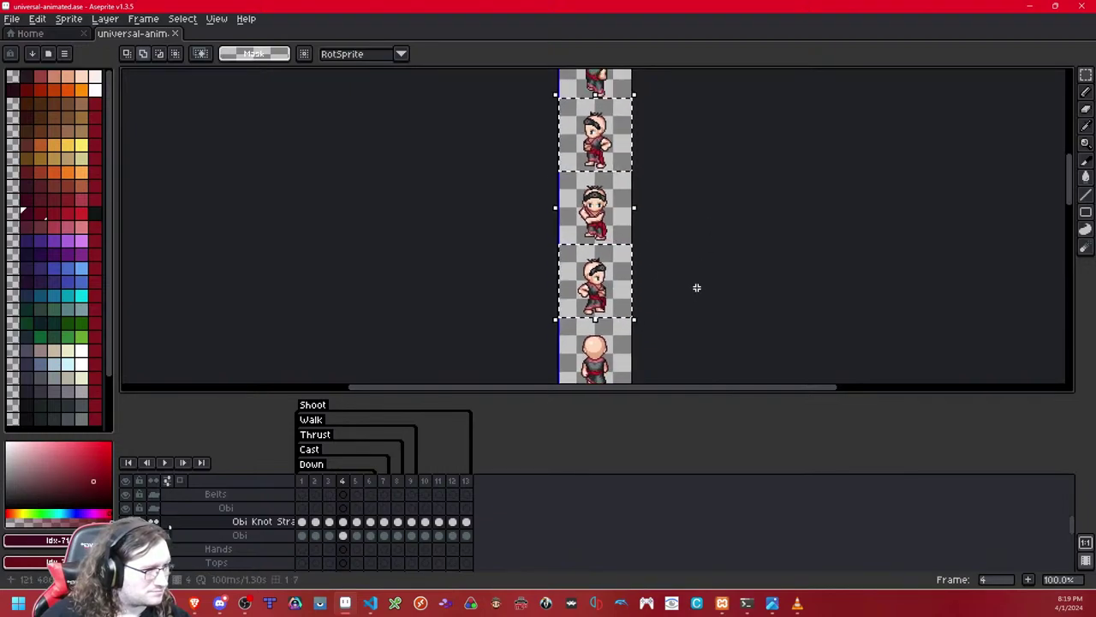
key(ctrl+t)
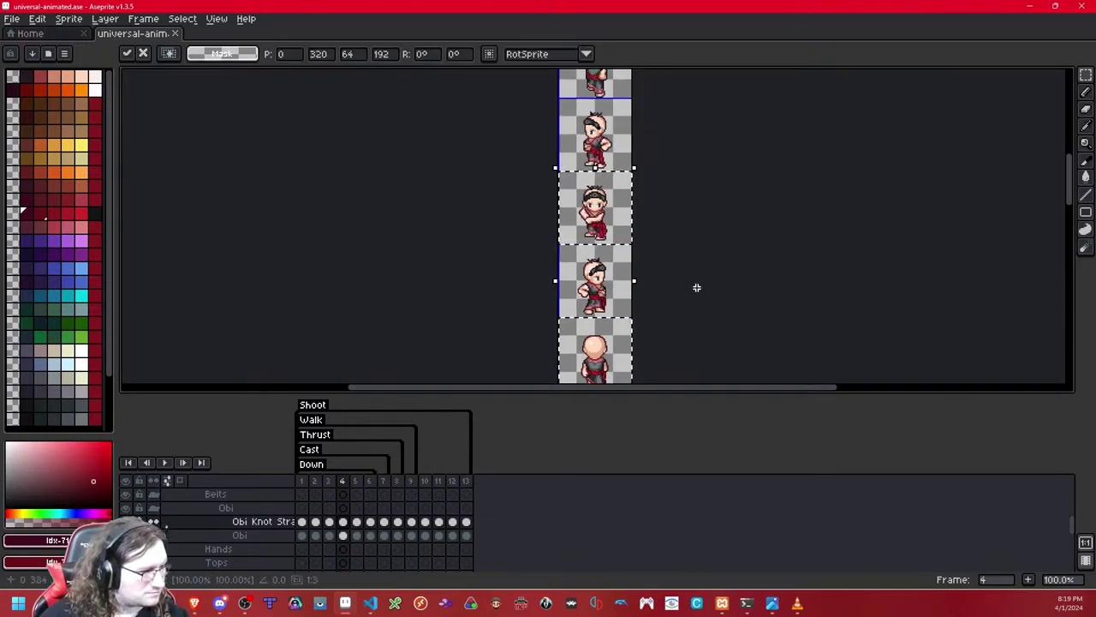
Step: Move the pasted strand cells onto the left- and right-facing walk rows of frame 4, at Y position 576
drag(697, 372, 690, 214)
drag(689, 314, 675, 190)
drag(687, 329, 690, 190)
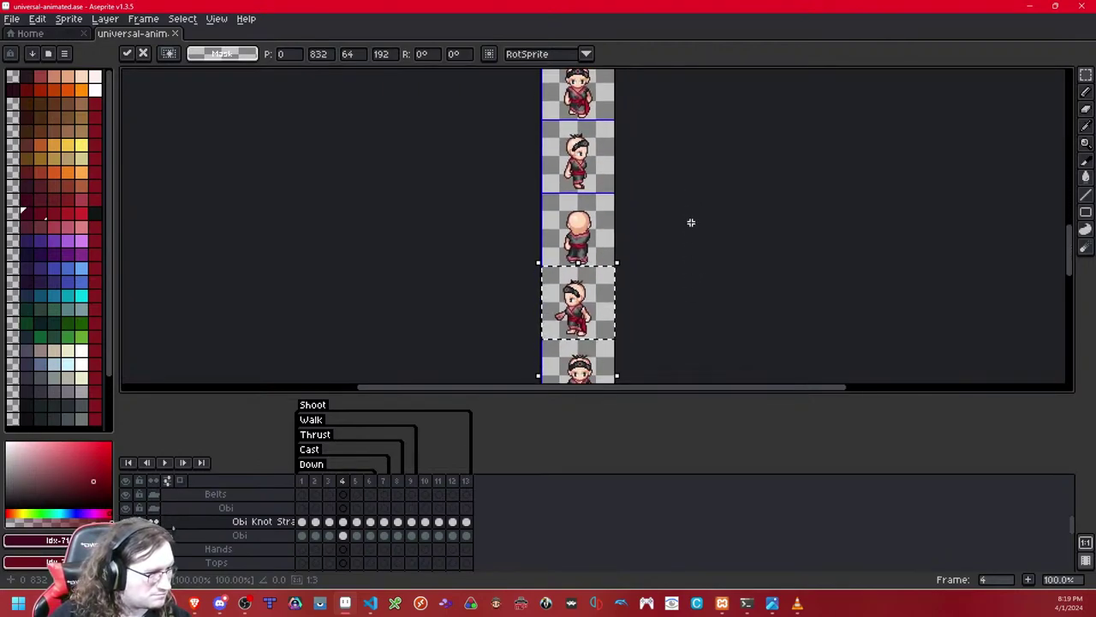
key(shift+Up)
key(shift+Up)
key(shift+Up)
key(shift+Up)
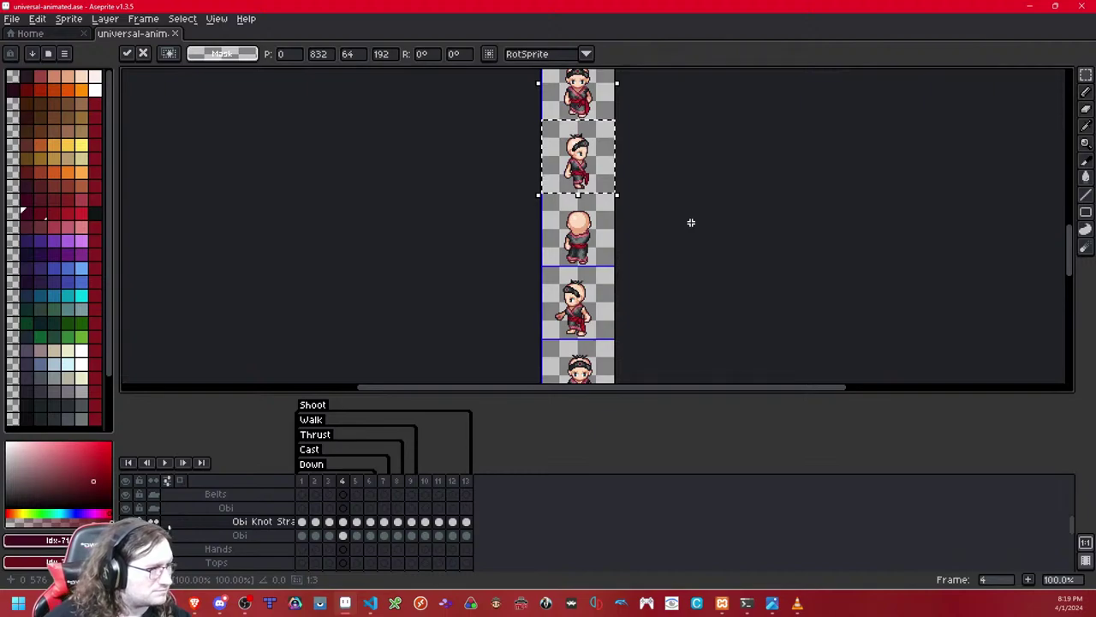
key(shift+Up)
key(shift+Up)
key(shift+Up)
key(shift+Up)
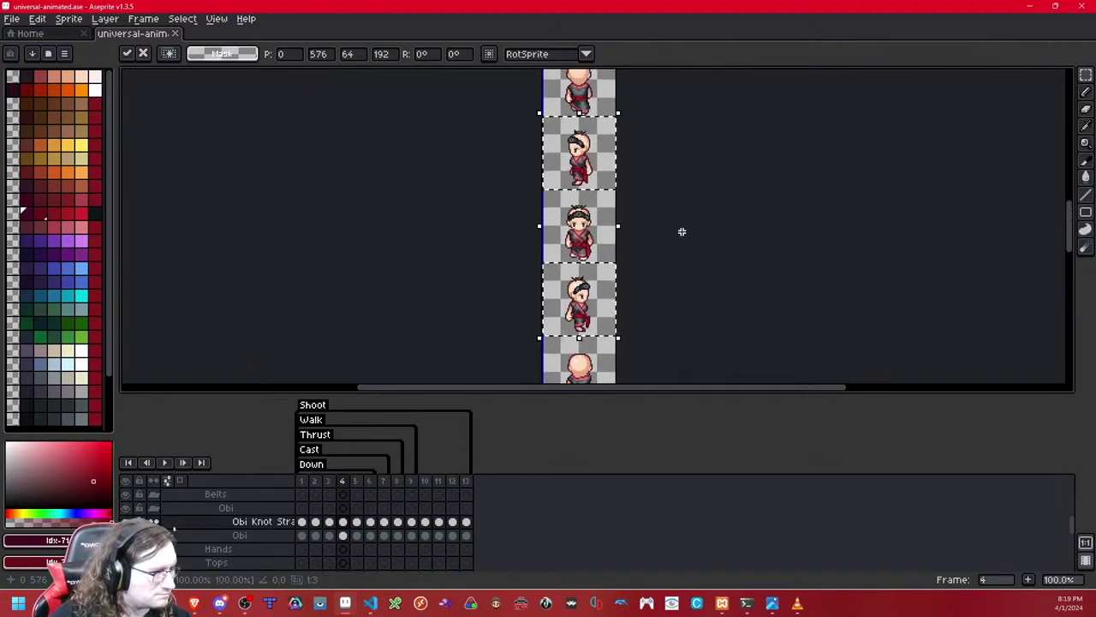
key(Return)
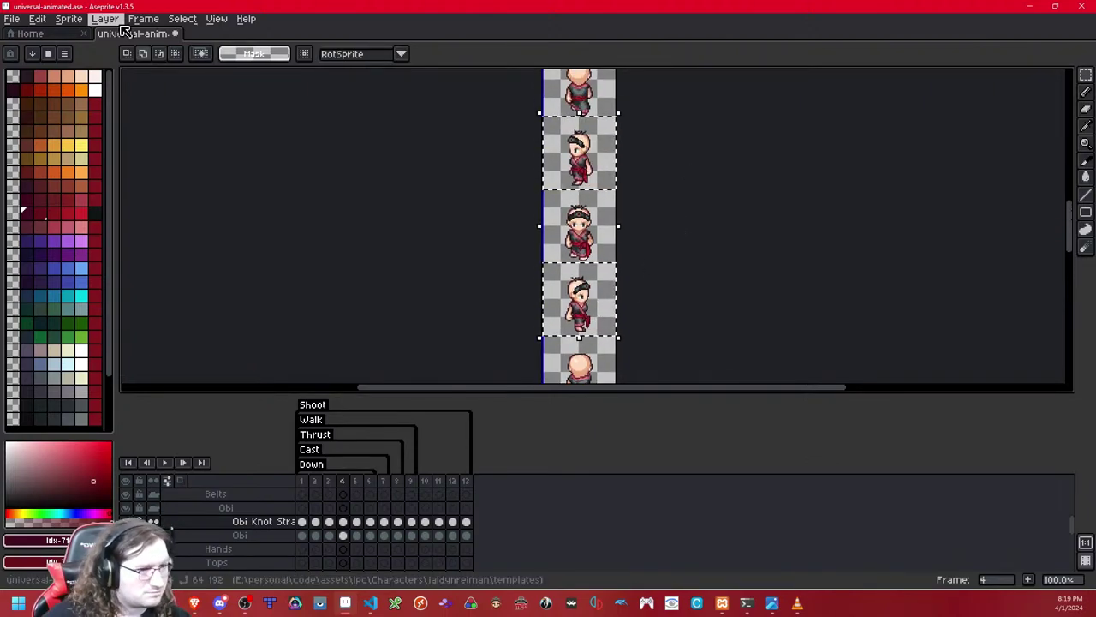
scroll(558, 314, up, 5)
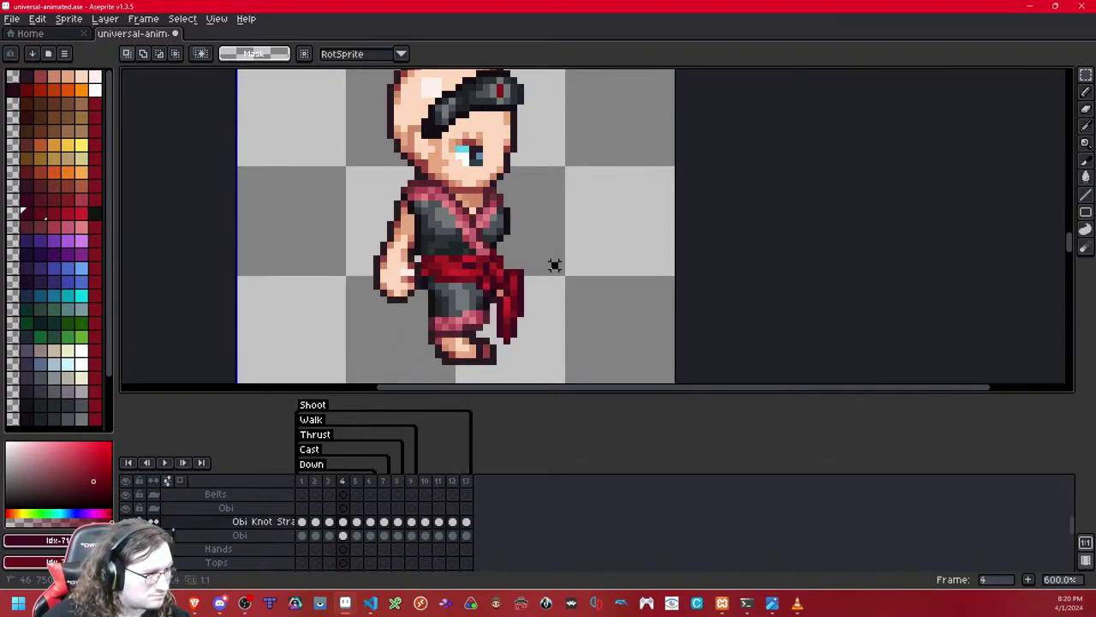
drag(577, 288, 649, 269)
key(ctrl+z)
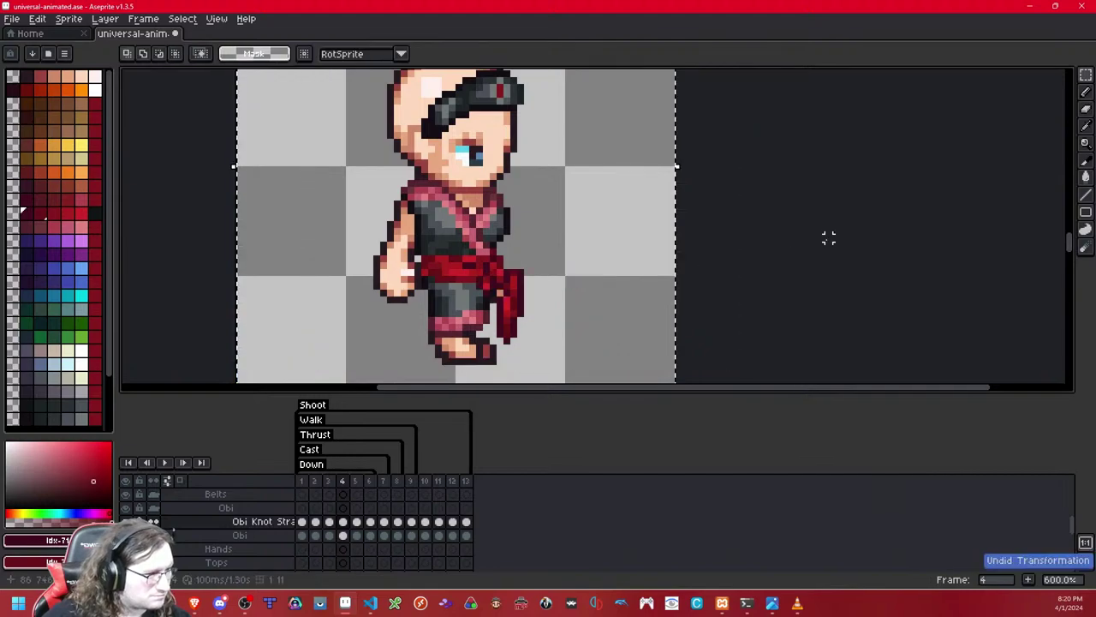
Step: Copy the strand cells from the left- and right-facing walk rows in frame 4, and clear the selection
scroll(676, 224, down, 5)
drag(676, 218, 659, 349)
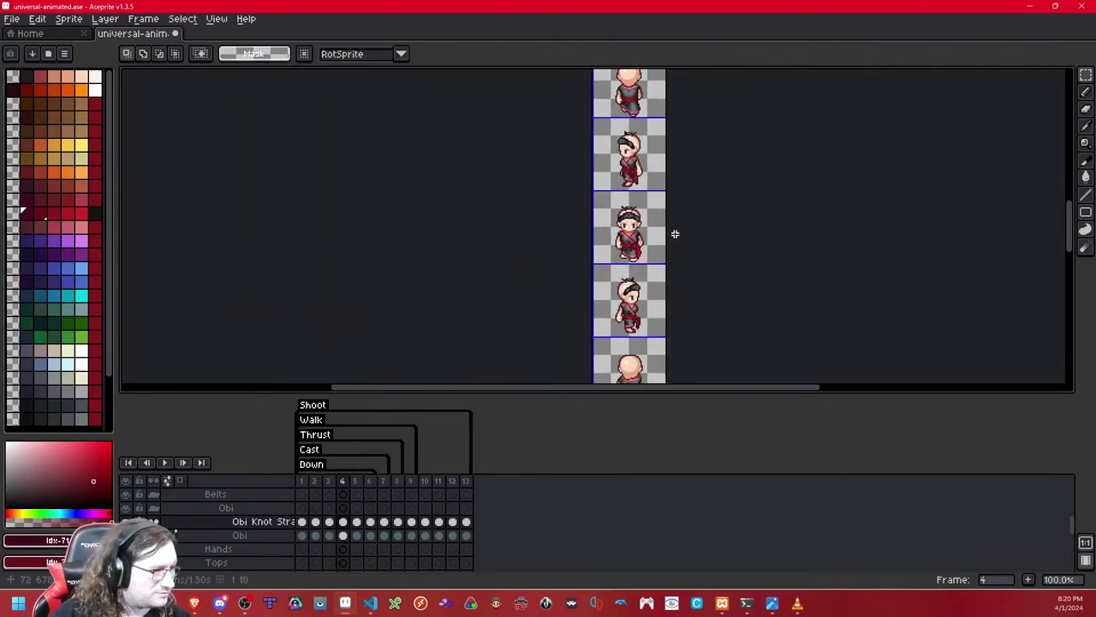
scroll(676, 240, up, 5)
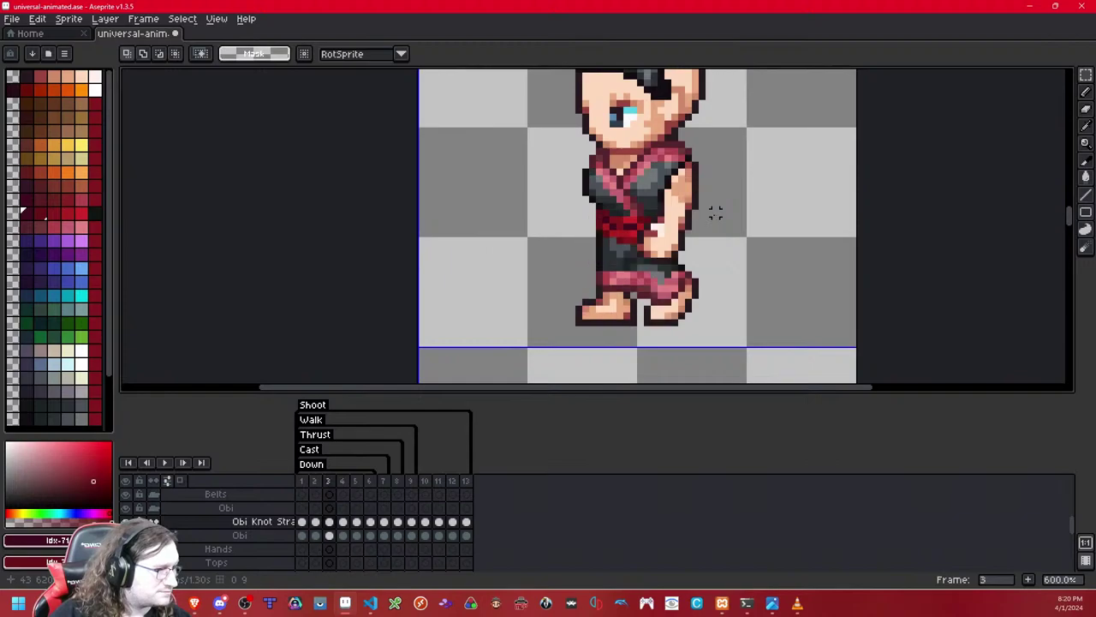
scroll(711, 218, down, 5)
drag(695, 274, 684, 211)
double_click(710, 312)
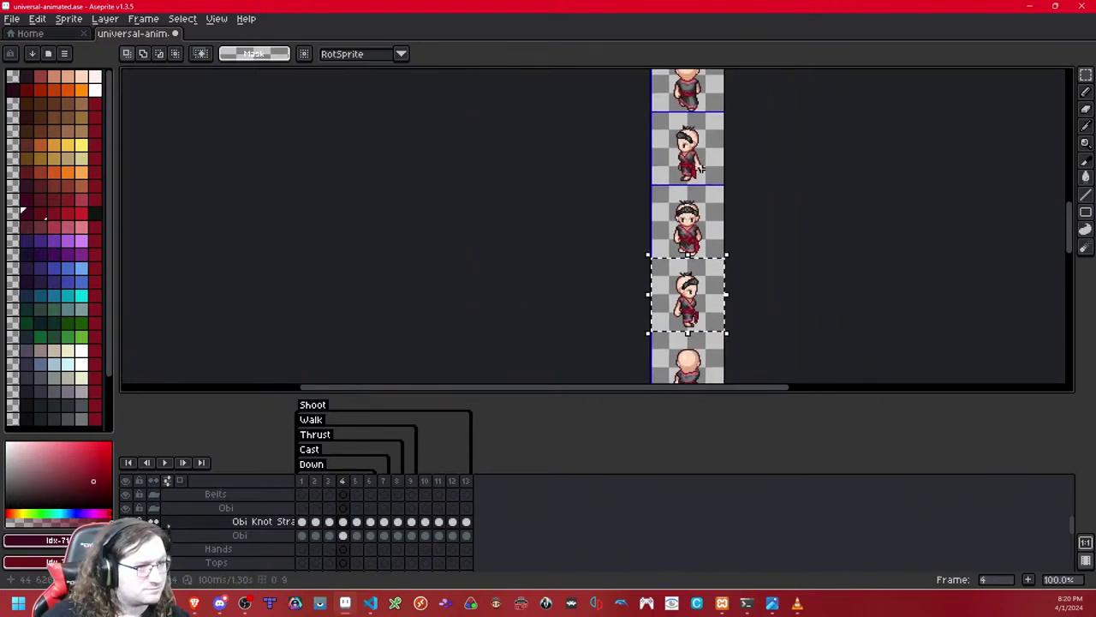
click(143, 53)
double_click(703, 145)
key(ctrl+d)
Step: Paste the copied strand cells into the left- and right-facing walk rows of frame 2 and deselect them
key(Return)
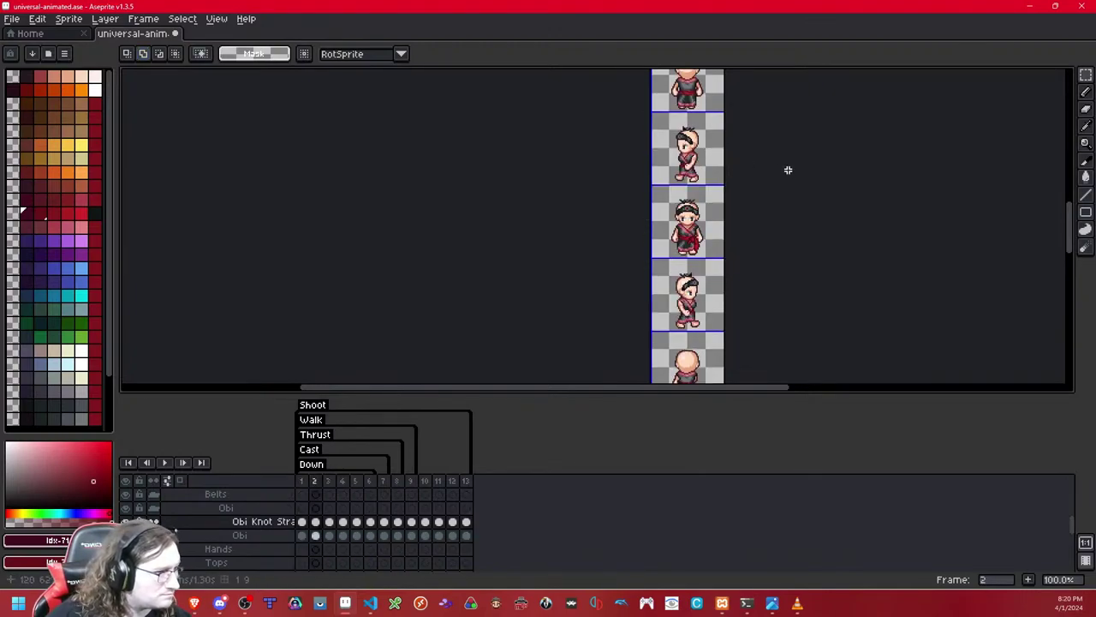
key(ctrl+v)
key(Return)
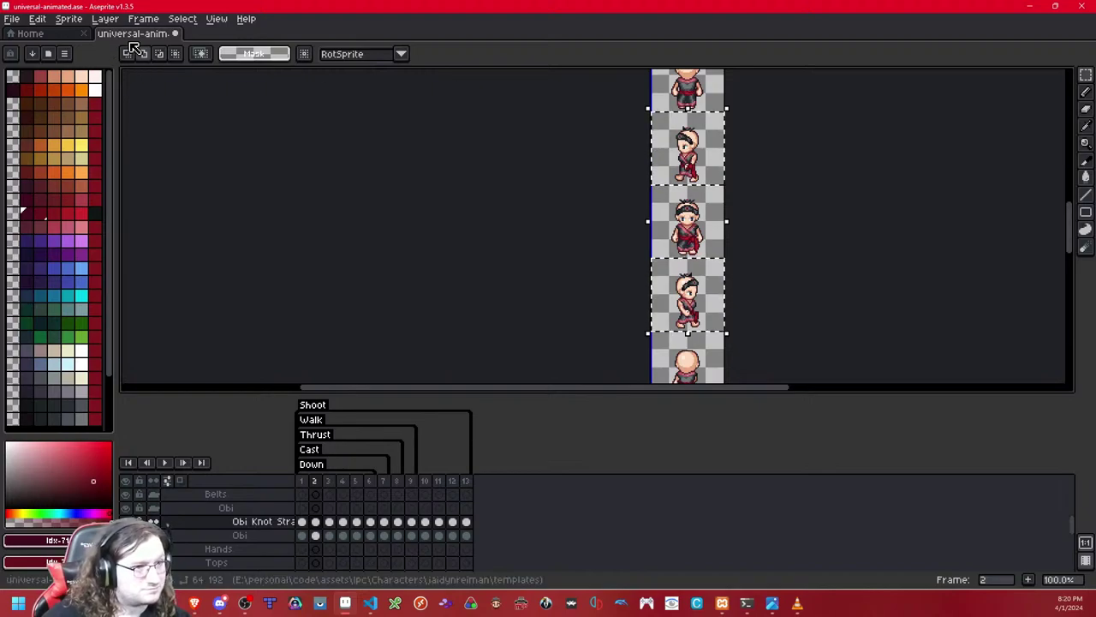
click(710, 158)
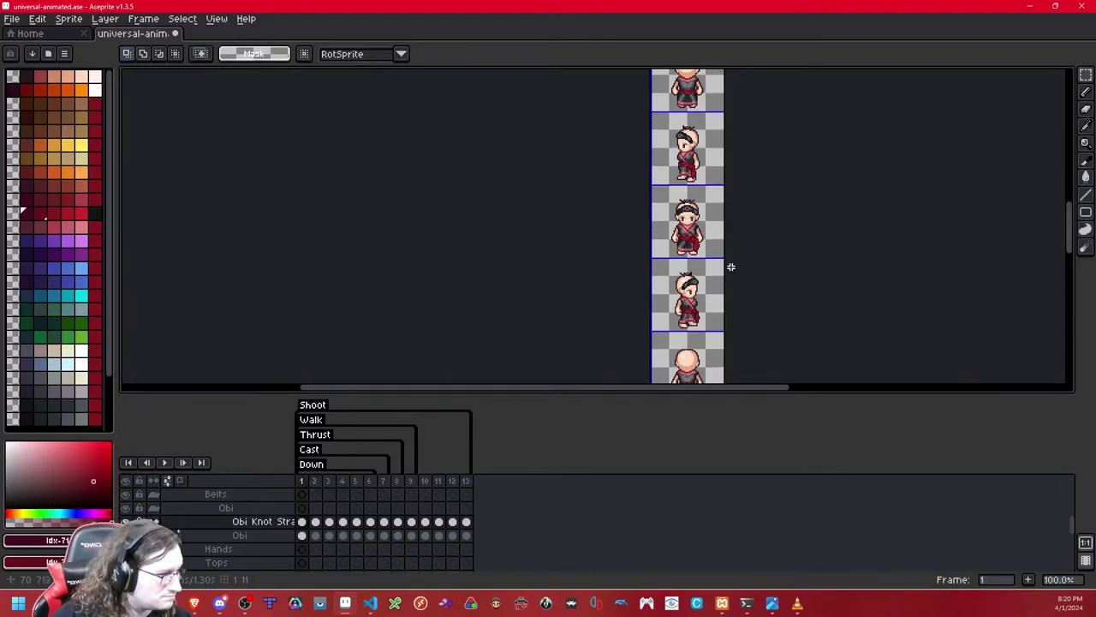
Step: Compare the strand in the right-facing walk row between frames 1 and 2
scroll(720, 318, up, 5)
mouse_move(542, 230)
mouse_down()
mouse_move(639, 286)
mouse_move(514, 197)
mouse_up()
click(726, 291)
key(Right)
key(Left)
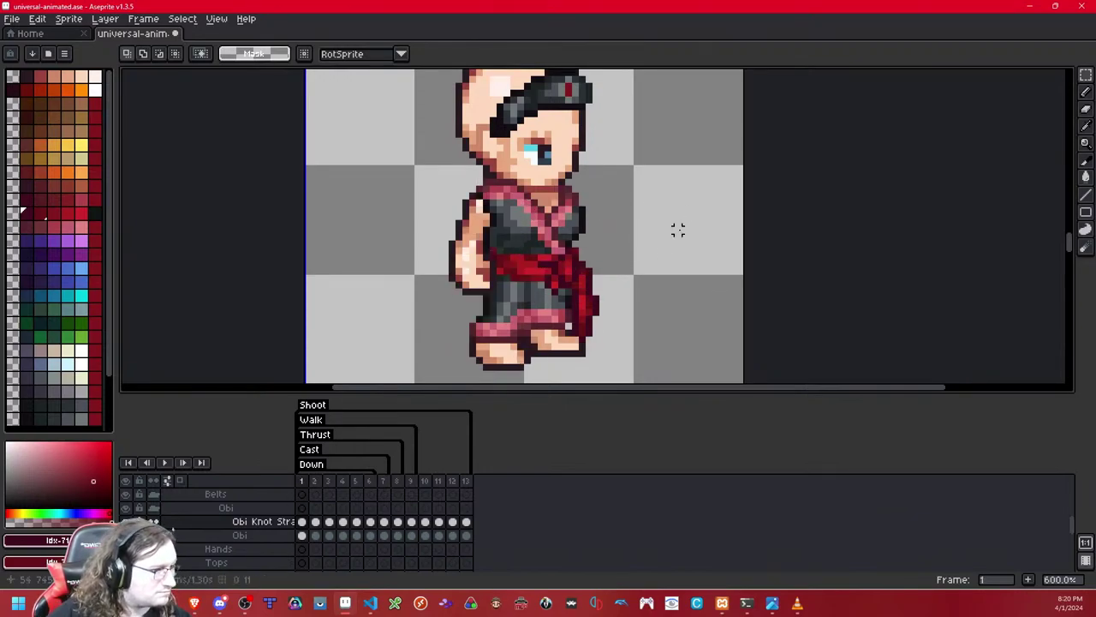
Step: Check how the right-facing walk strand shifts from frame 1 to frame 2, both up close and at actual size
key(Right)
key(Left)
key(Right)
key(Left)
key(ctrl+a)
key(Right)
key(ctrl+d)
key(Left)
key(Right)
key(Left)
key(Right)
scroll(801, 181, down, 4)
scroll(771, 189, down, 1)
key(Left)
key(Right)
Step: Review the walk rows frame by frame and play the animation to examine the strand across the whole cycle
key(Right)
key(Left)
key(Right)
key(Right)
key(Right)
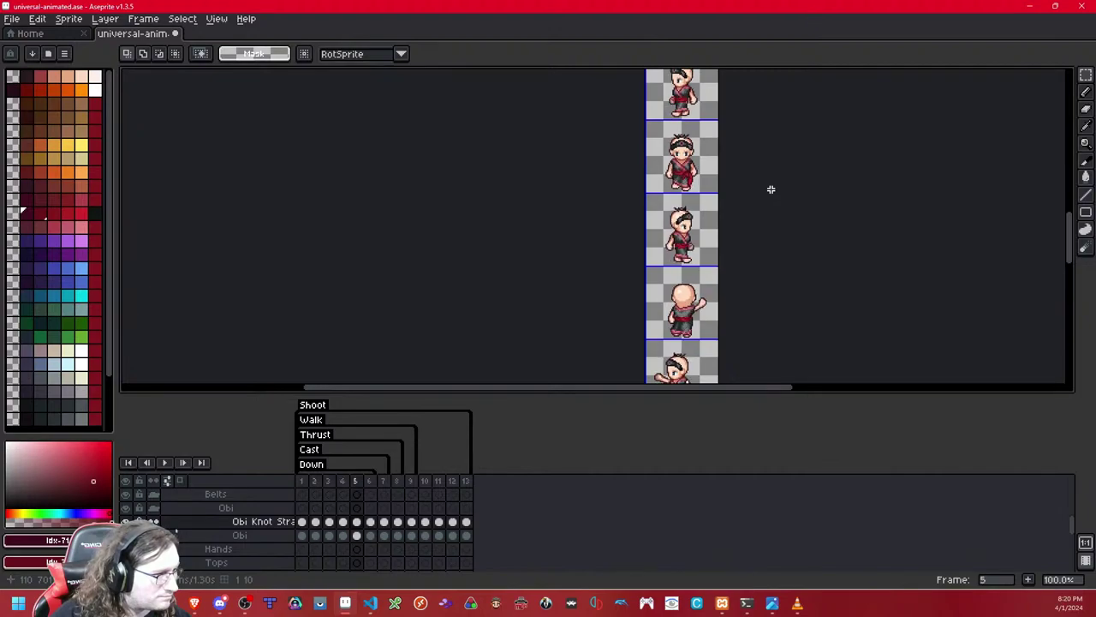
key(Right)
key(Right)
key(Right)
key(Right)
key(Right)
key(Right)
key(Right)
key(Right)
key(Right)
key(Right)
key(Left)
key(Right)
key(Left)
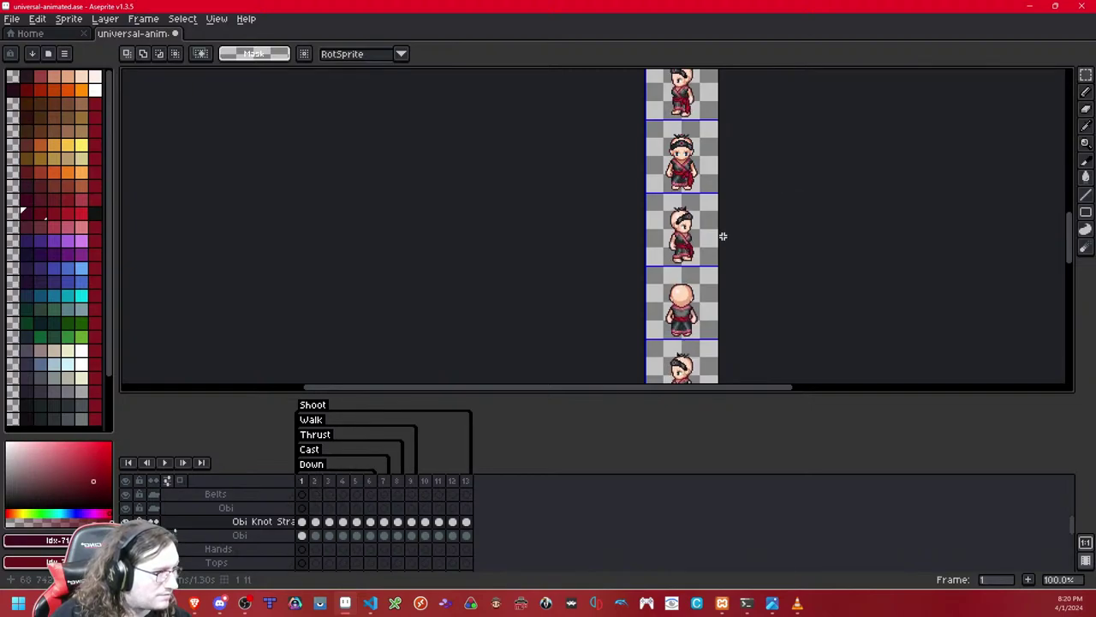
key(Right)
key(Right)
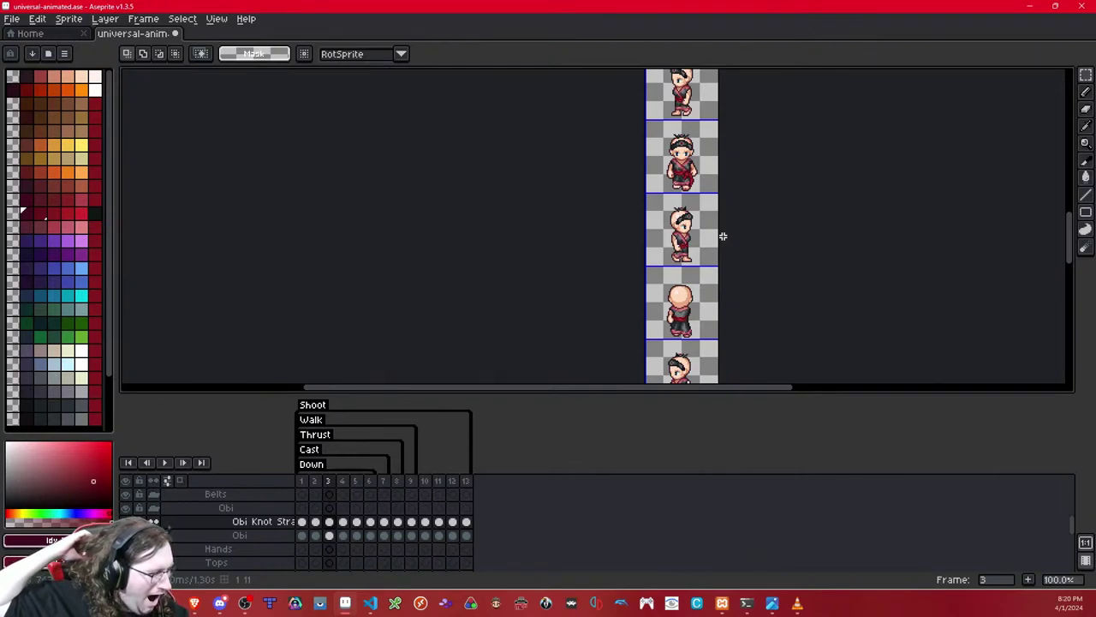
key(Left)
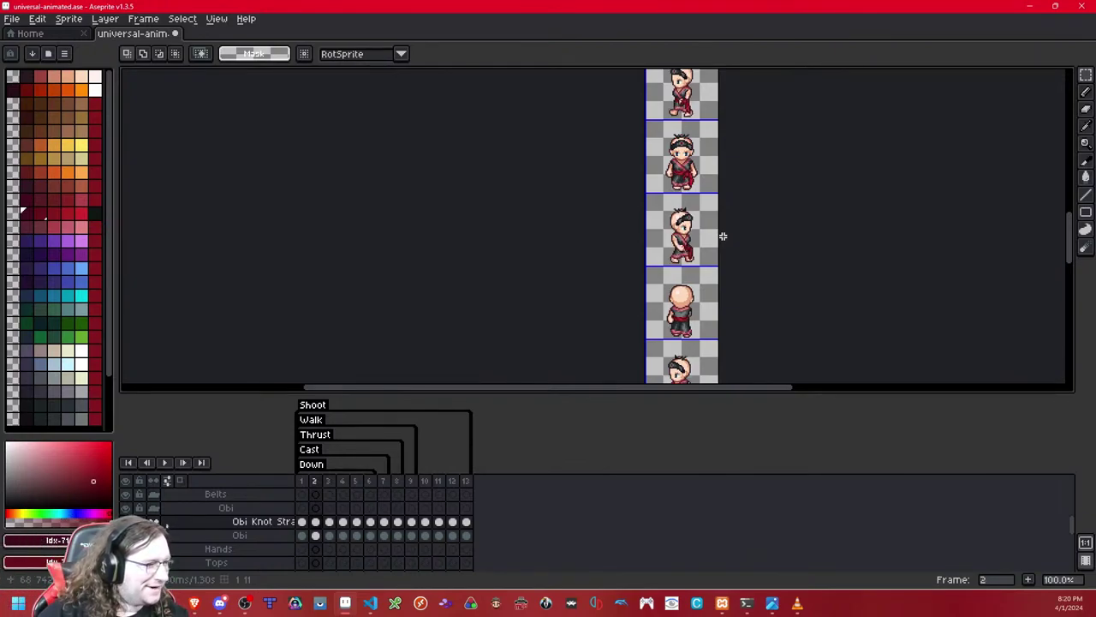
key(Return)
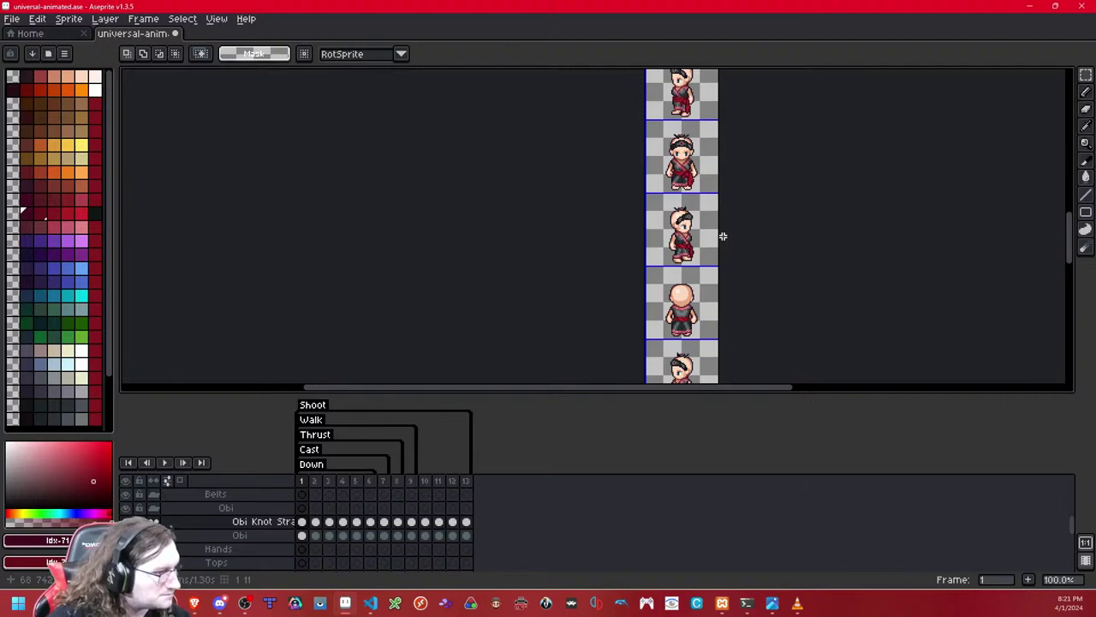
double_click(702, 232)
key(ctrl+d)
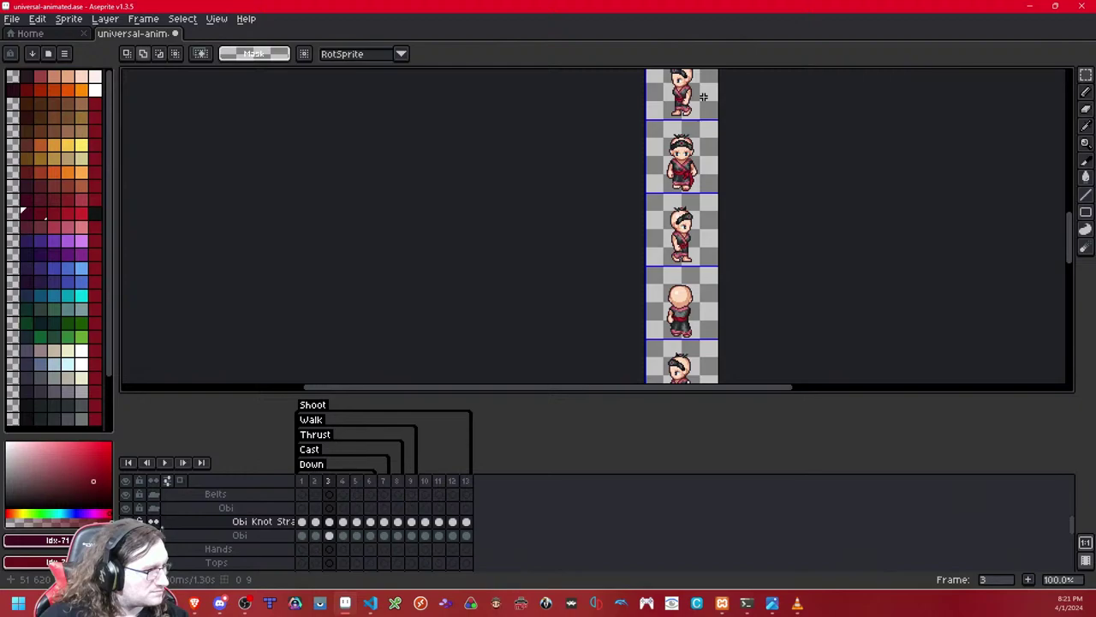
key(ctrl+z)
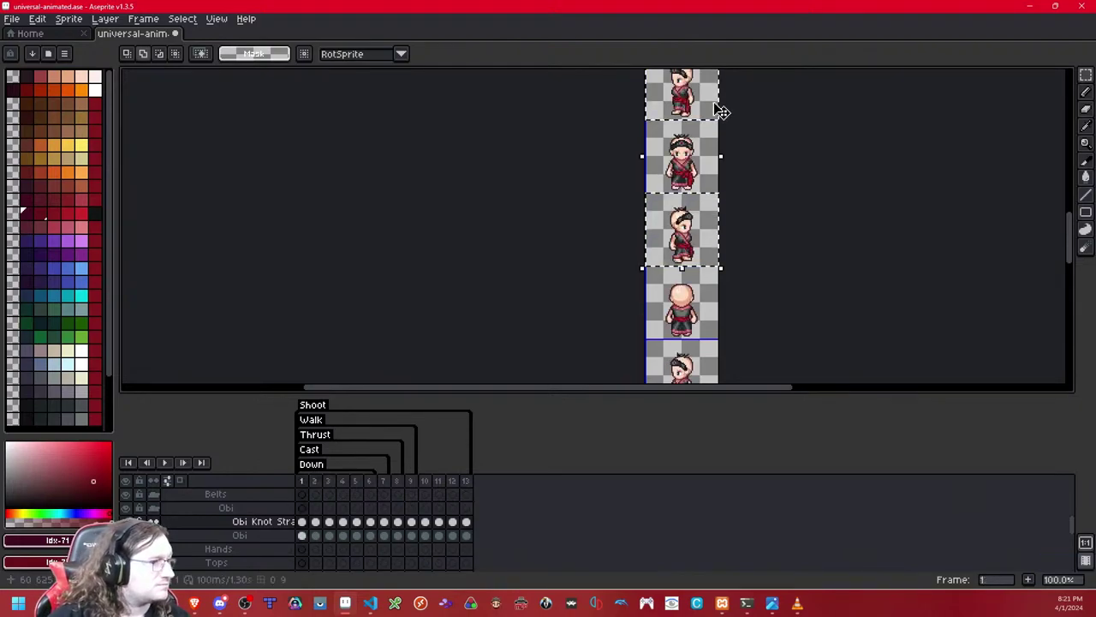
click(722, 111)
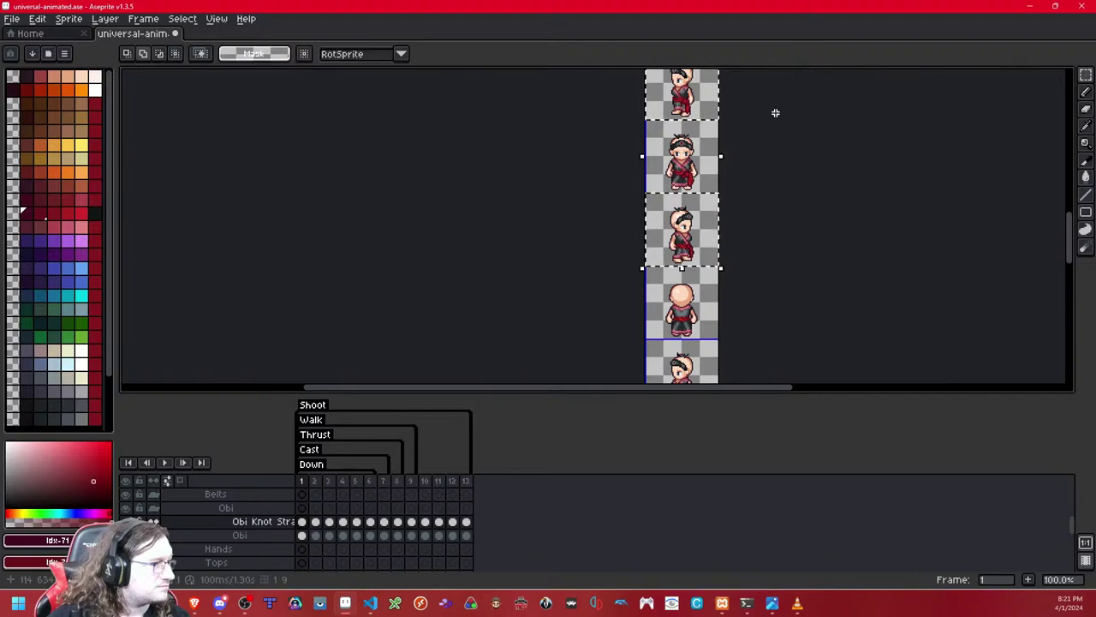
key(ctrl+d)
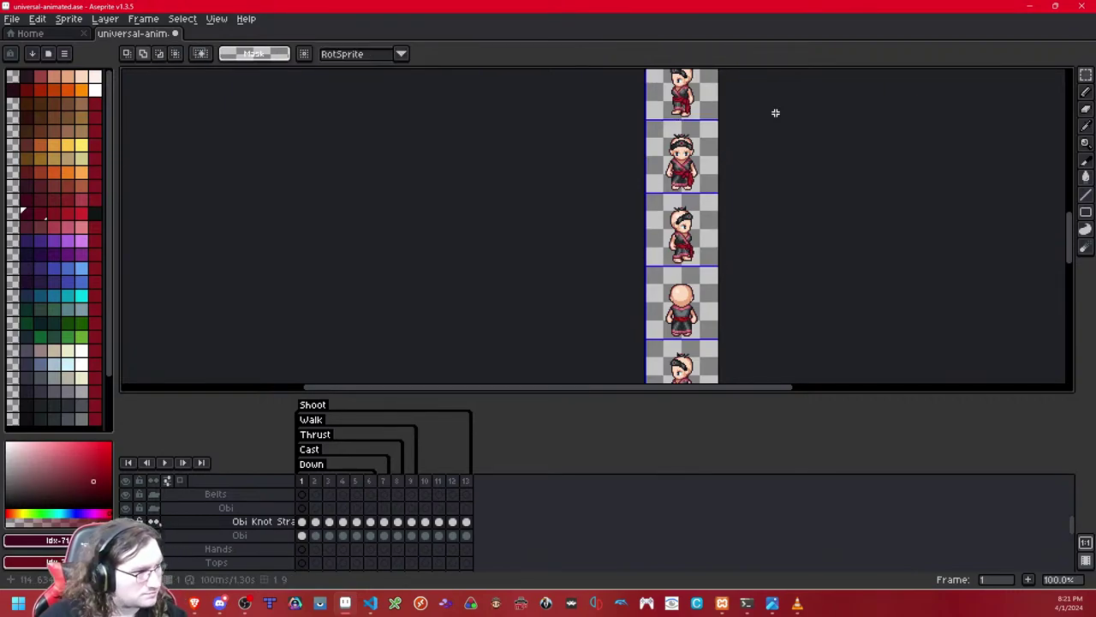
Step: Remove the strand cells from the left- and right-facing walk rows in frame 2 and paste strand cells into the same rows of frame 4
key(Right)
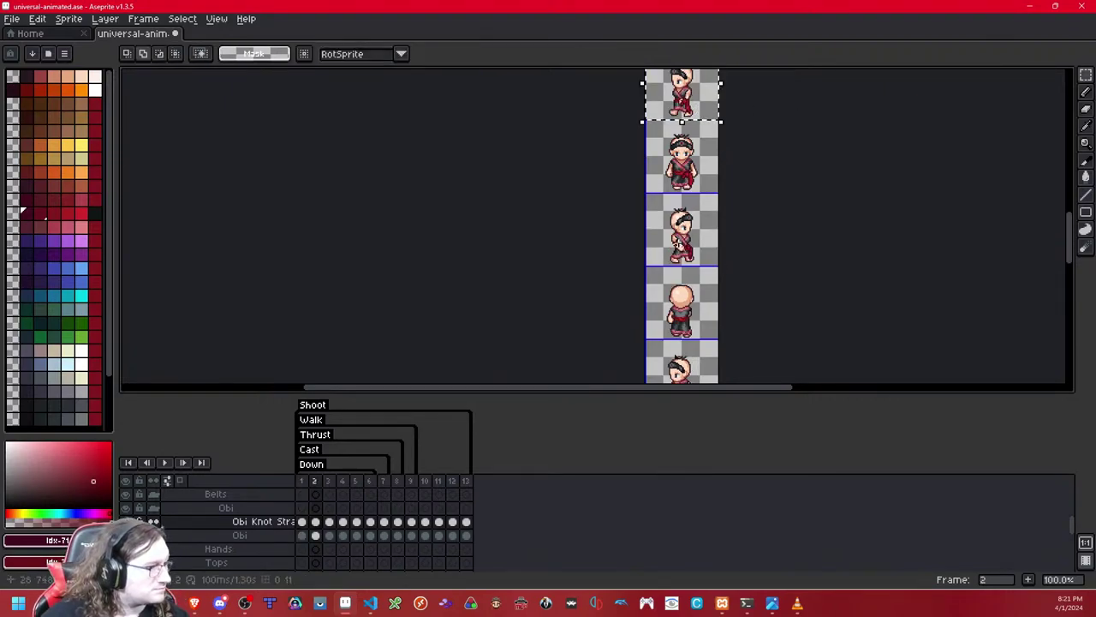
key(Right)
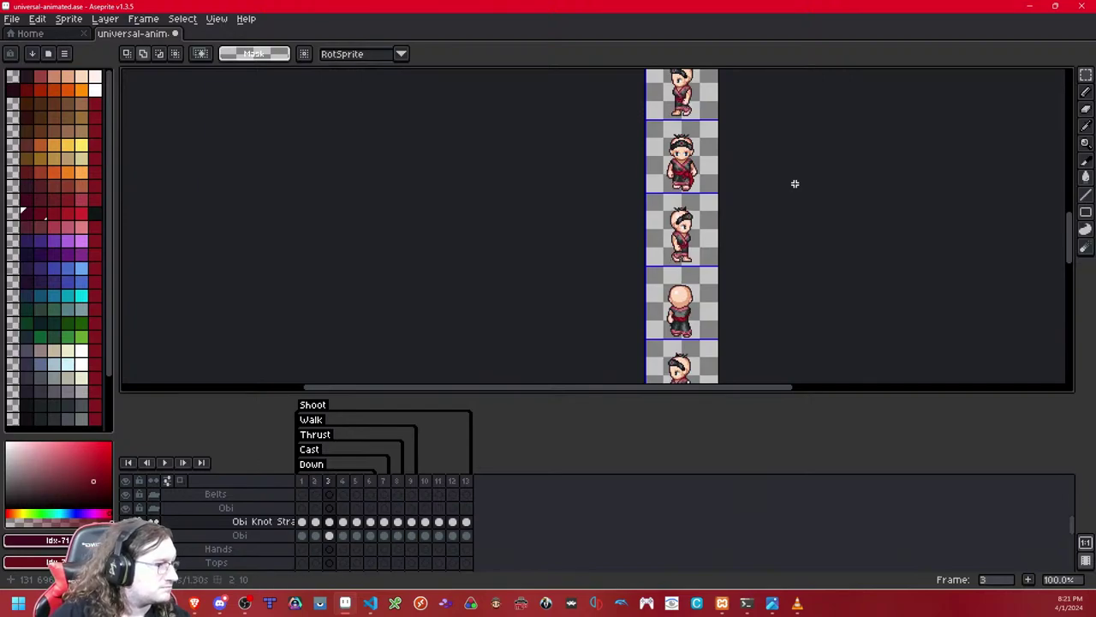
key(Left)
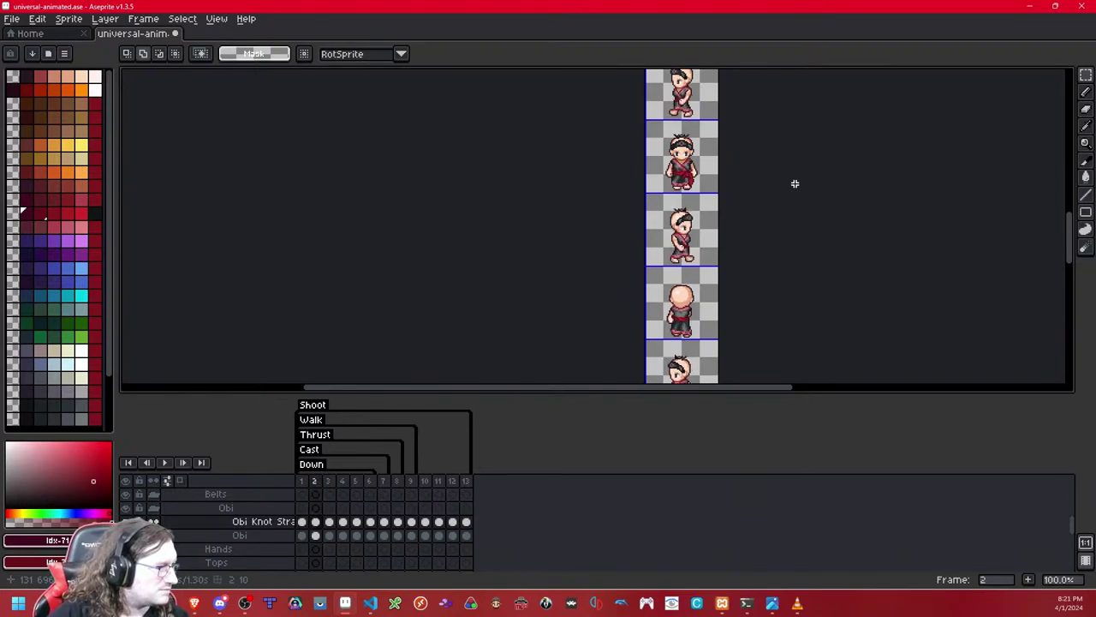
key(Right)
key(Right)
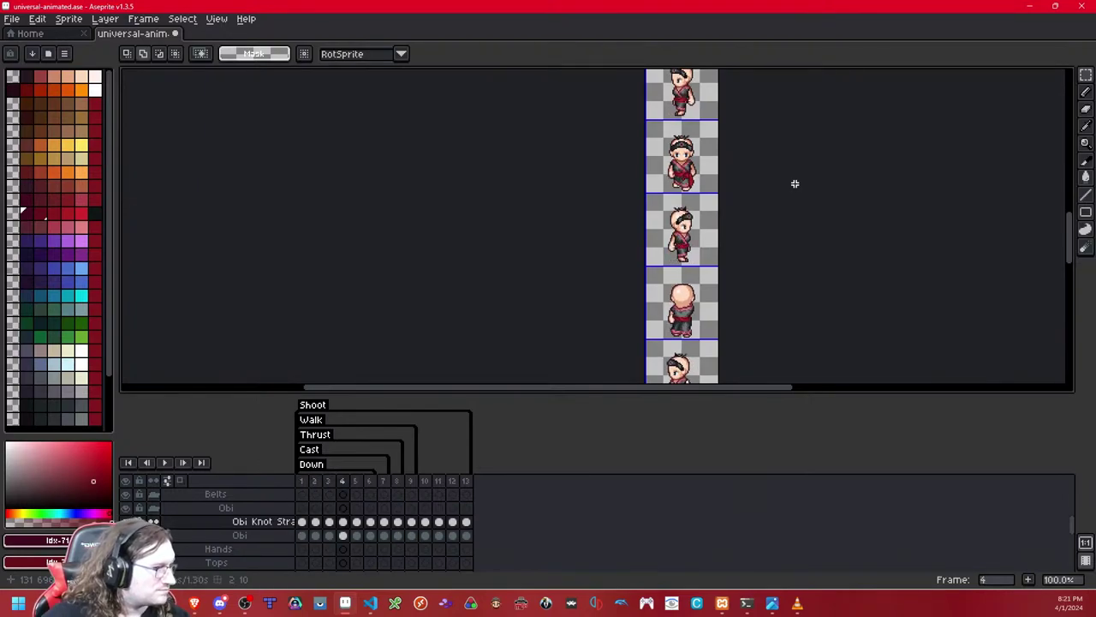
key(ctrl+v)
key(Return)
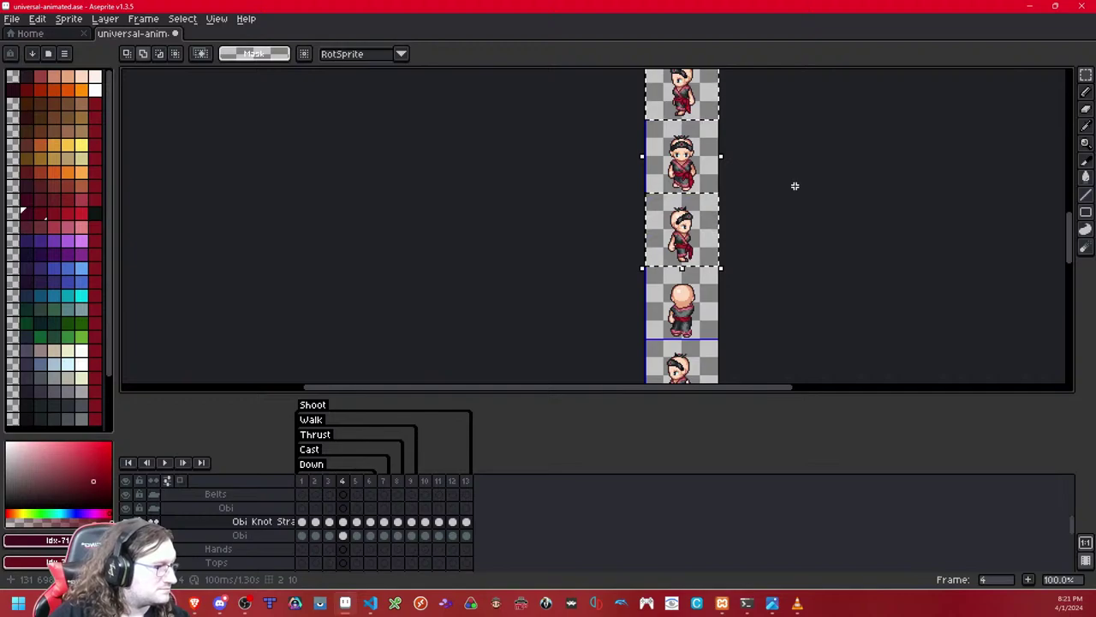
Step: Examine the strand poses in the left- and right-facing thrust rows from frame to frame as a source for the walk
key(Left)
key(Left)
key(Left)
drag(788, 117, 771, 254)
drag(773, 171, 776, 320)
drag(785, 140, 786, 263)
key(Right)
key(Right)
key(Right)
key(Right)
key(Right)
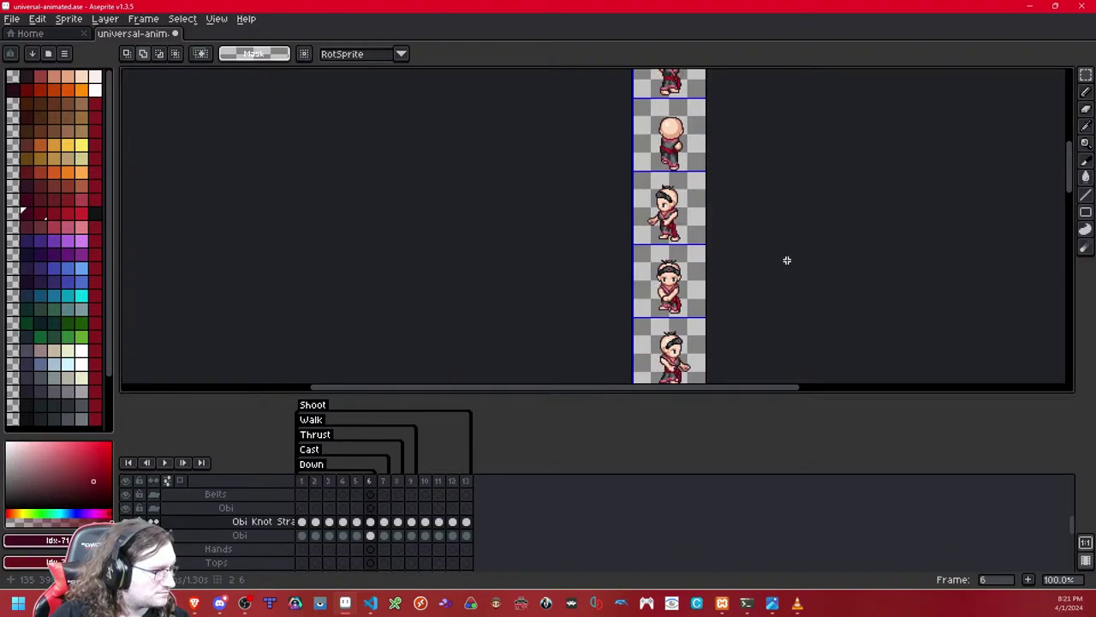
key(Right)
key(Left)
key(Right)
key(Right)
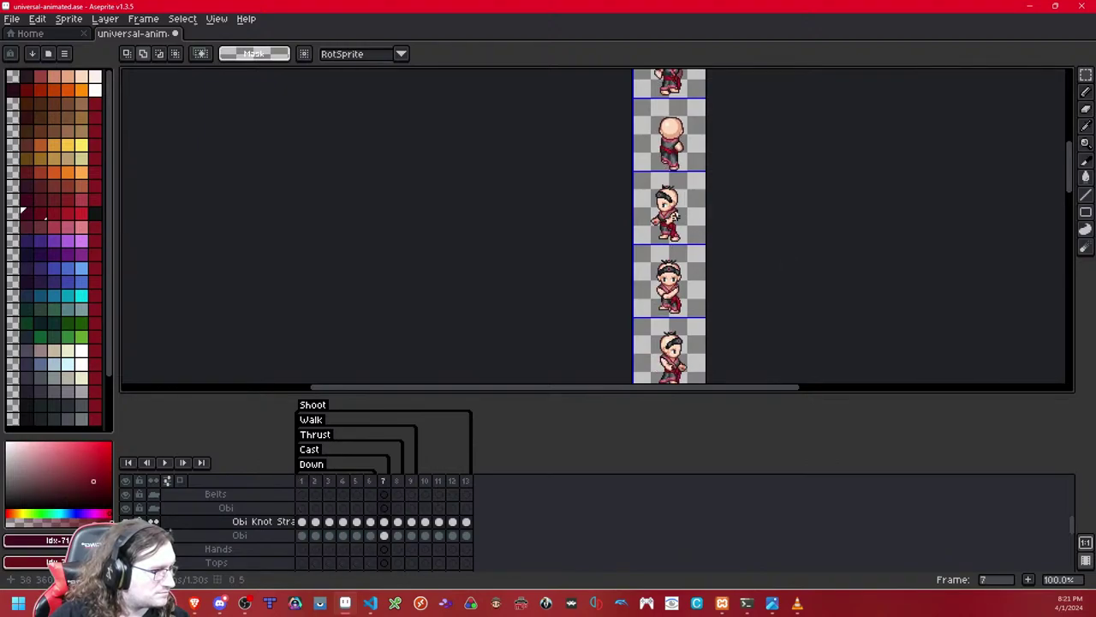
key(Left)
Step: Copy the strand cells from the left- and right-facing thrust rows for reuse in the walk rows
scroll(726, 239, up, 3)
shift+double_click(695, 255)
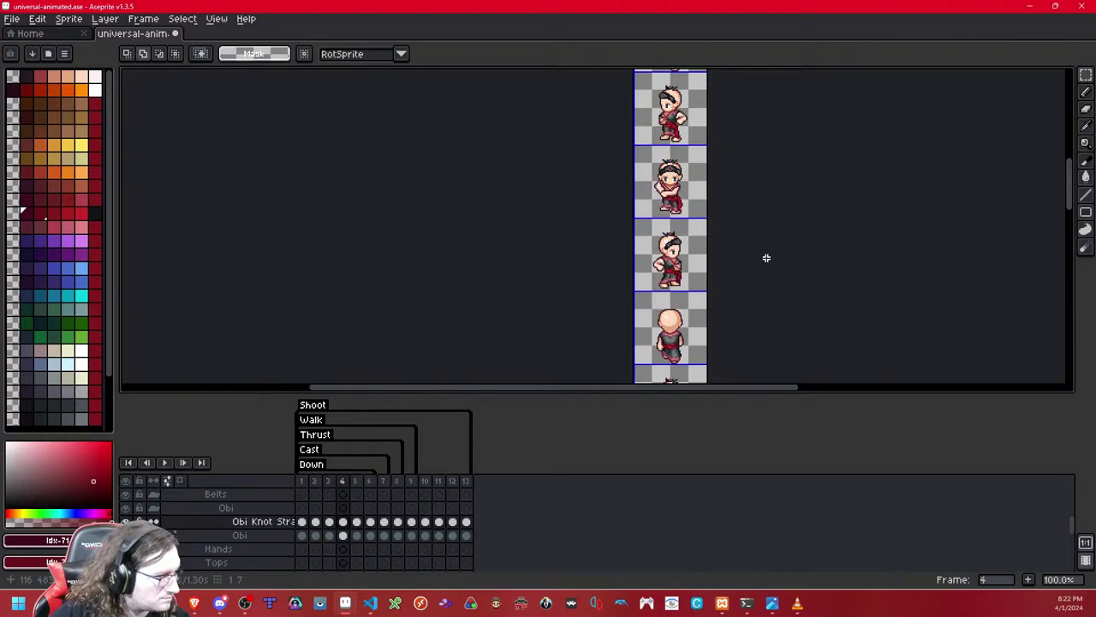
drag(742, 284, 748, 171)
mouse_move(746, 285)
mouse_down()
mouse_move(749, 185)
mouse_move(738, 278)
mouse_up()
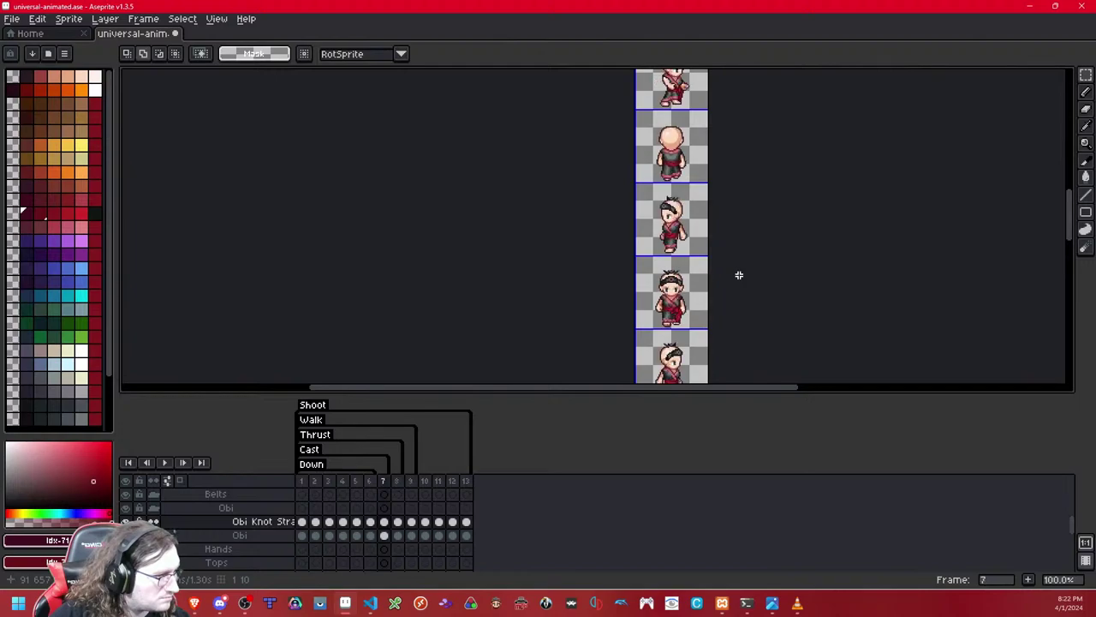
Step: Paste the copied thrust strand cells into frame 2 and align them with the left- and right-facing walk rows at Y position 576
key(Right)
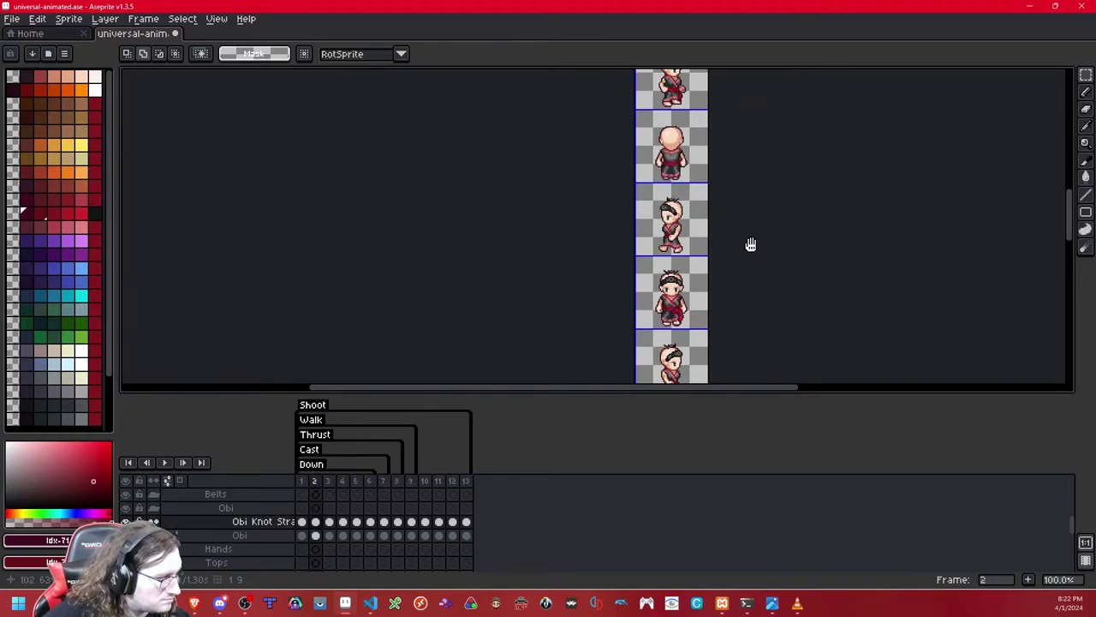
drag(752, 241, 764, 155)
key(ctrl+v)
key(Up)
key(Up)
key(Up)
key(Up)
key(Up)
key(Up)
key(Up)
key(Up)
key(Up)
key(Up)
key(Up)
key(Up)
key(Up)
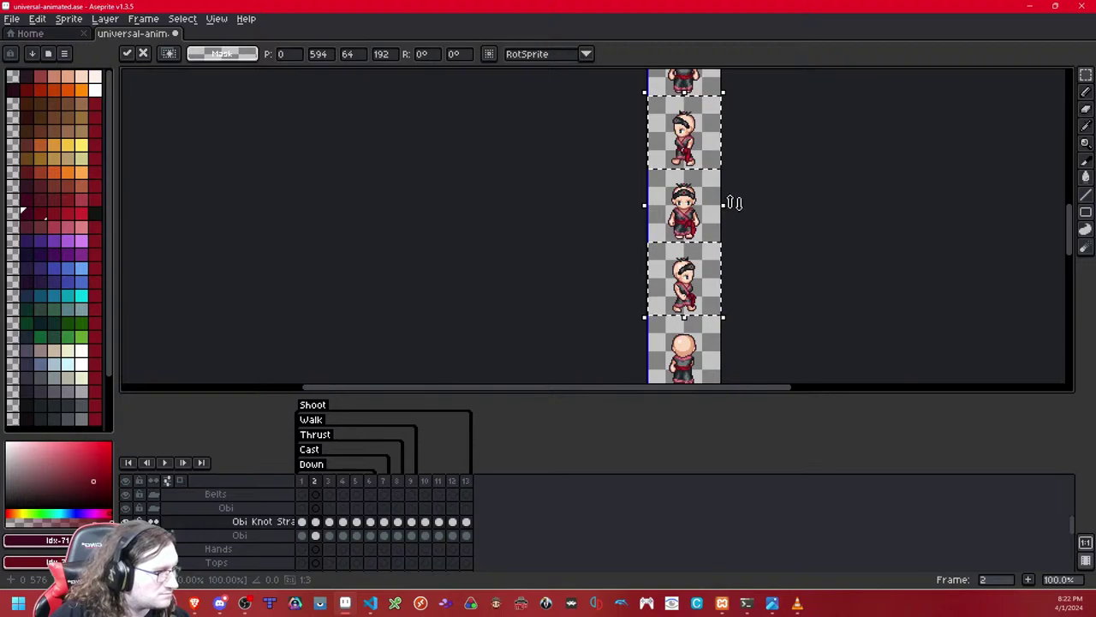
scroll(688, 147, up, 5)
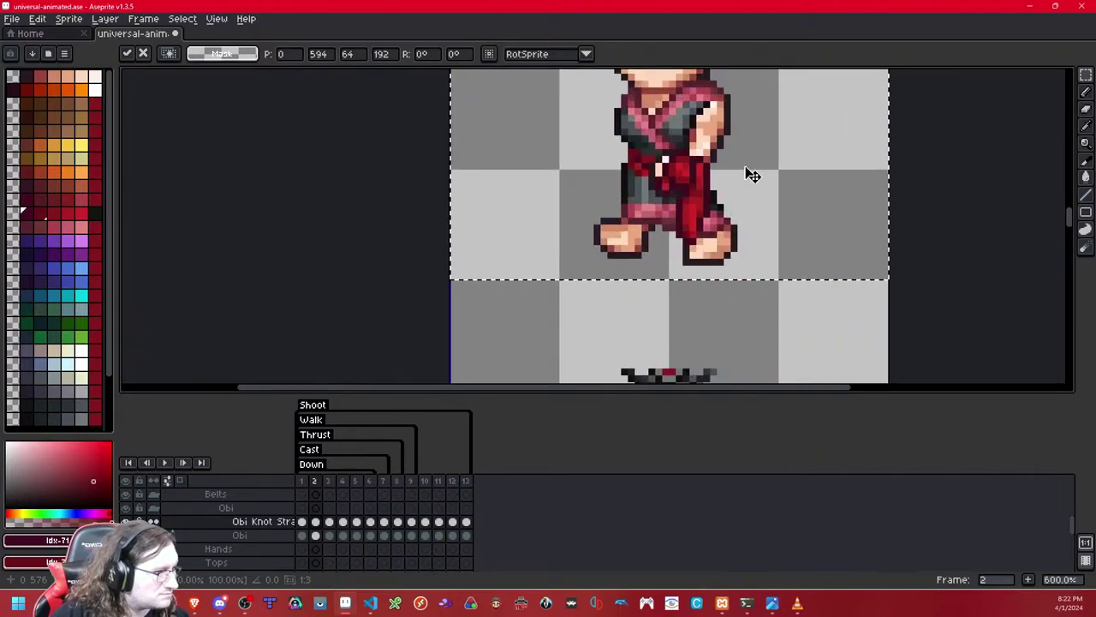
scroll(750, 174, down, 4)
drag(735, 234, 733, 90)
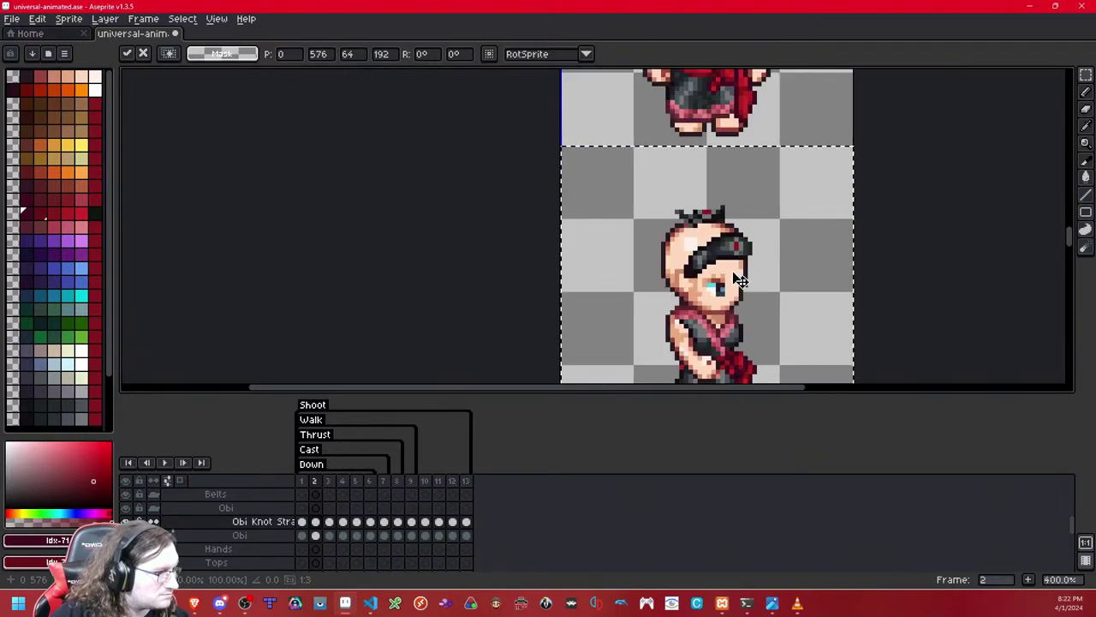
key(ctrl+d)
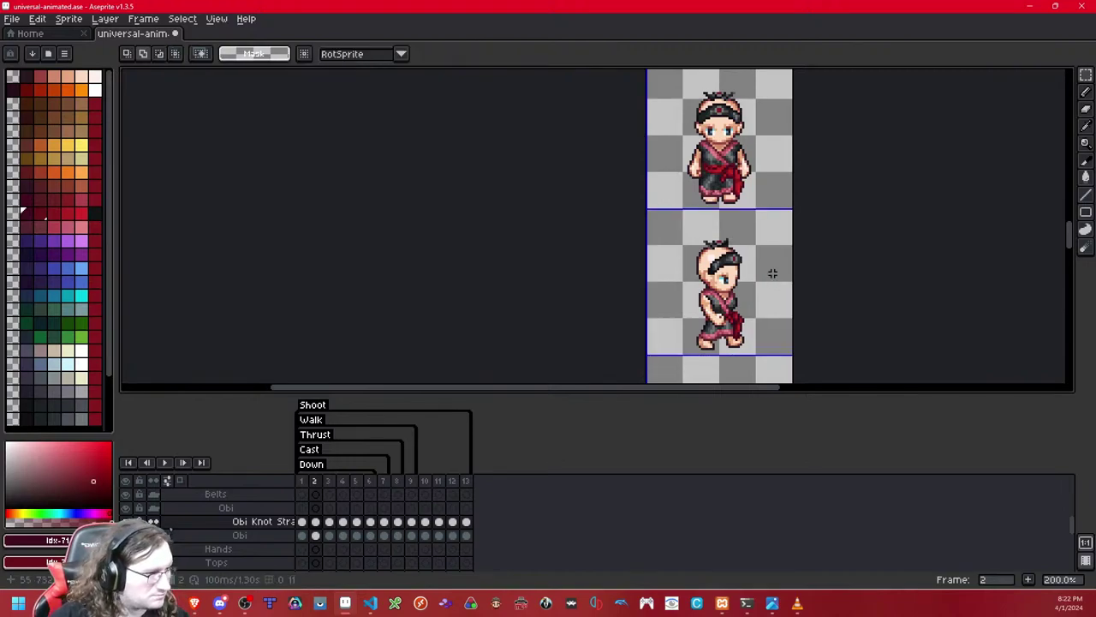
Step: Shift the strand in the right-facing walk cell of frame 2 left by 2 pixels and deselect it
key(Down)
key(Down)
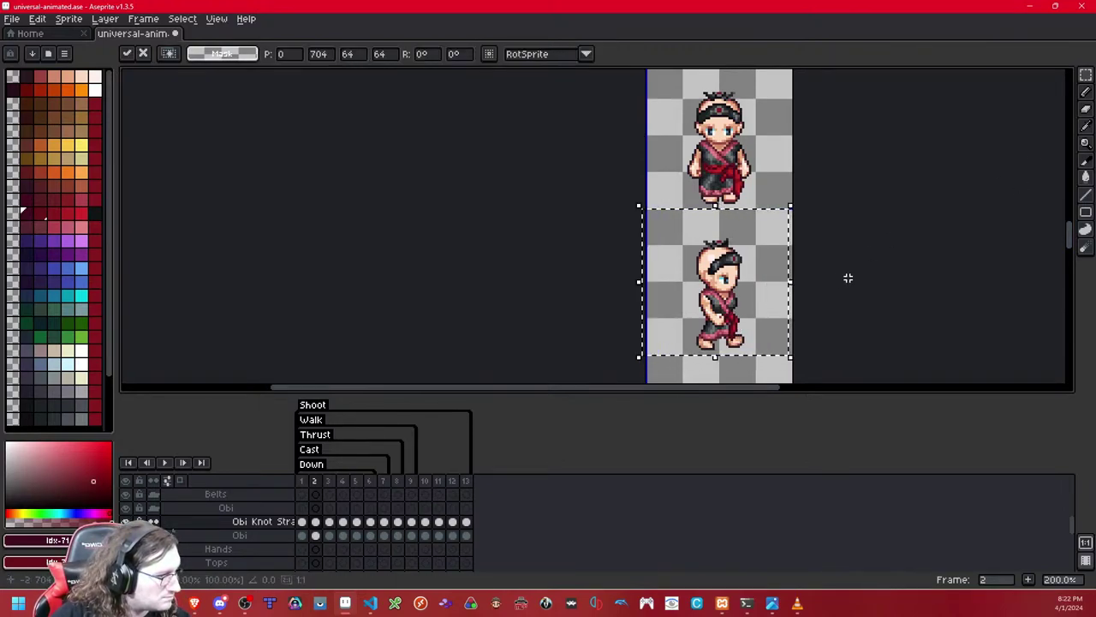
key(ctrl+d)
scroll(800, 305, up, 4)
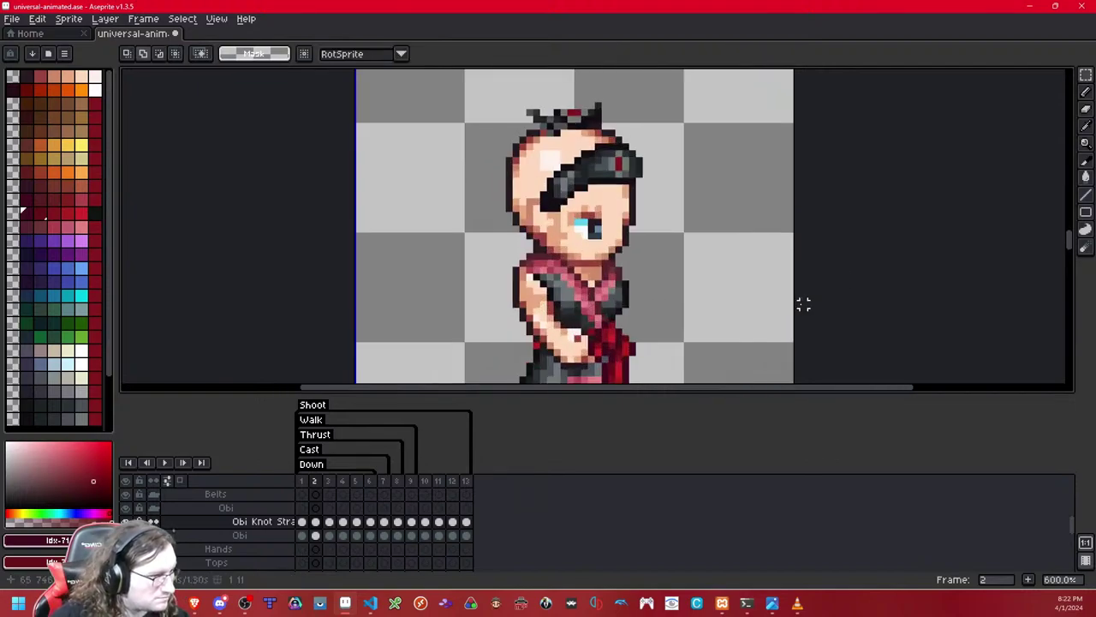
drag(770, 291, 808, 166)
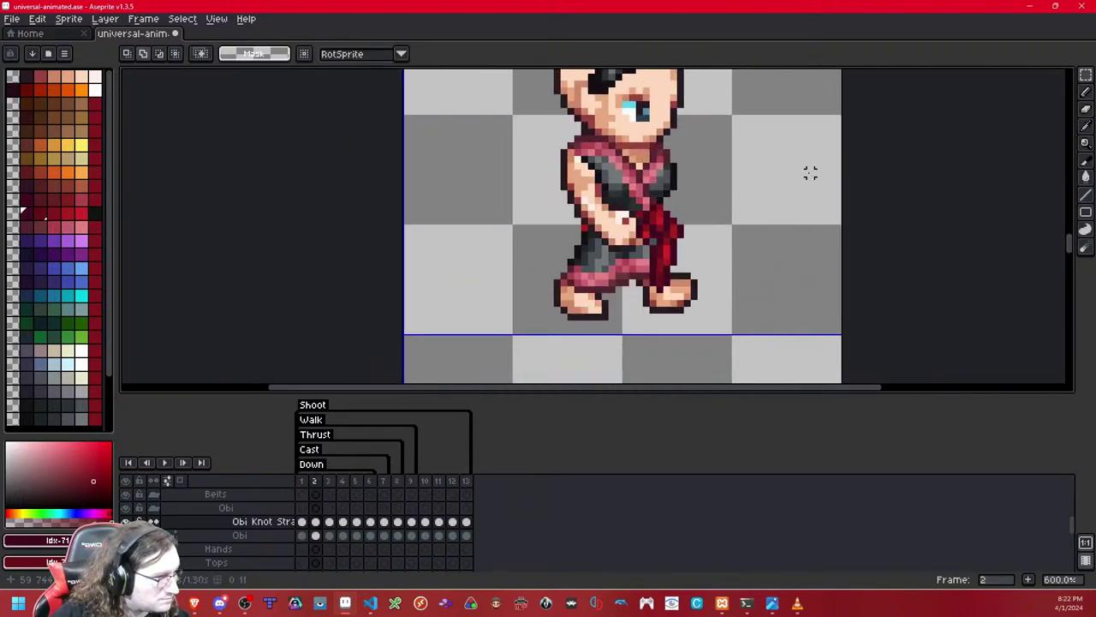
Step: Try one- and two-pixel nudges of the right-facing walk strand in frame 2 in several directions
key(Left)
key(Right)
double_click(756, 194)
key(Right)
key(Down)
key(Down)
key(Left)
key(Left)
key(Up)
key(Up)
key(Right)
key(Down)
key(Up)
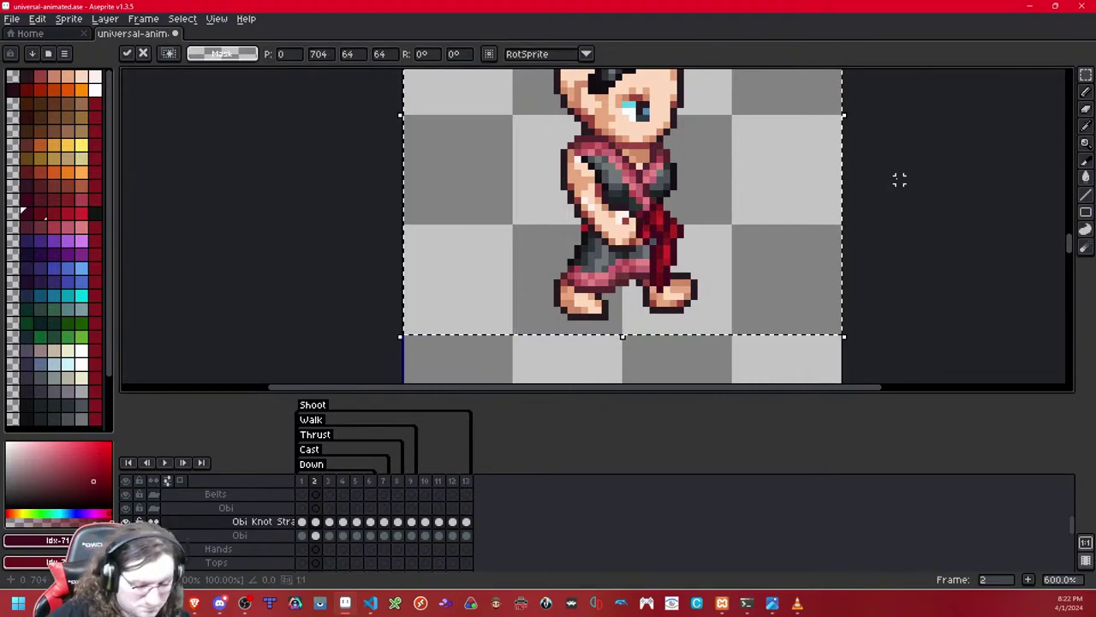
key(ctrl+d)
Step: Compare the side-facing walk strands in frame 2 with neighbouring frames, first facing right and then facing left
key(Right)
key(Left)
key(Left)
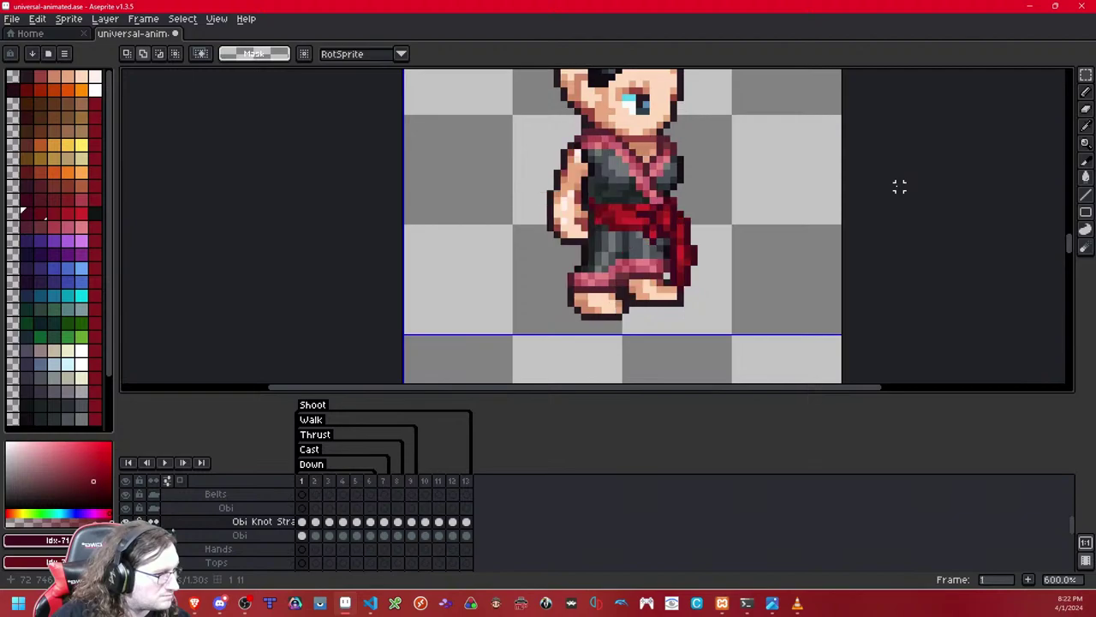
scroll(898, 257, down, 3)
drag(873, 74, 837, 297)
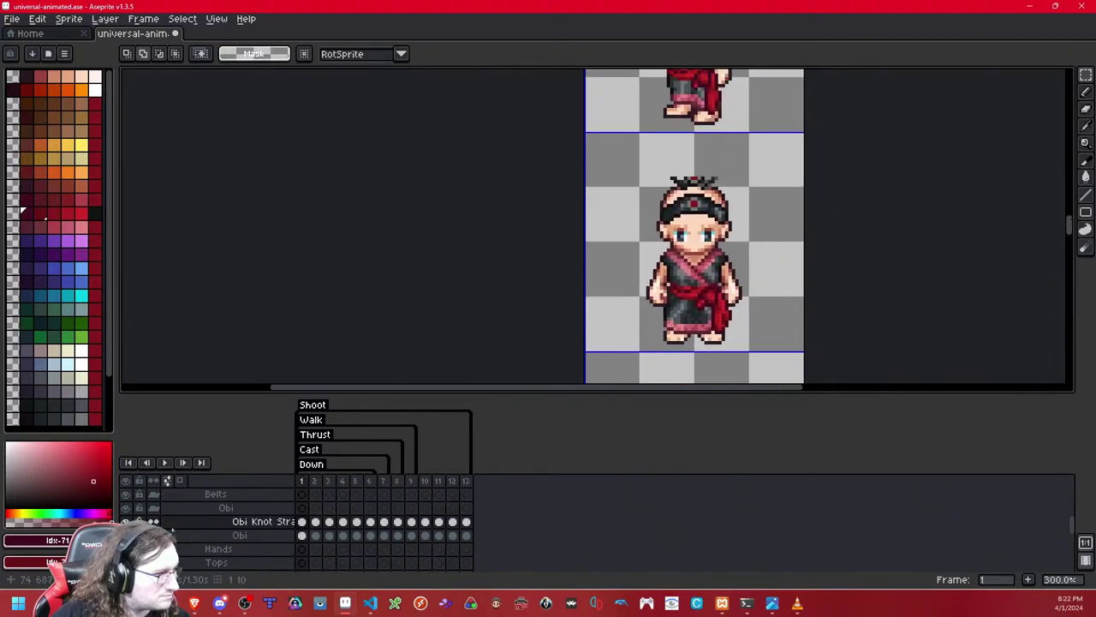
drag(845, 185, 837, 312)
key(Left)
key(Right)
key(Right)
key(Right)
key(Left)
key(Left)
key(Right)
key(Left)
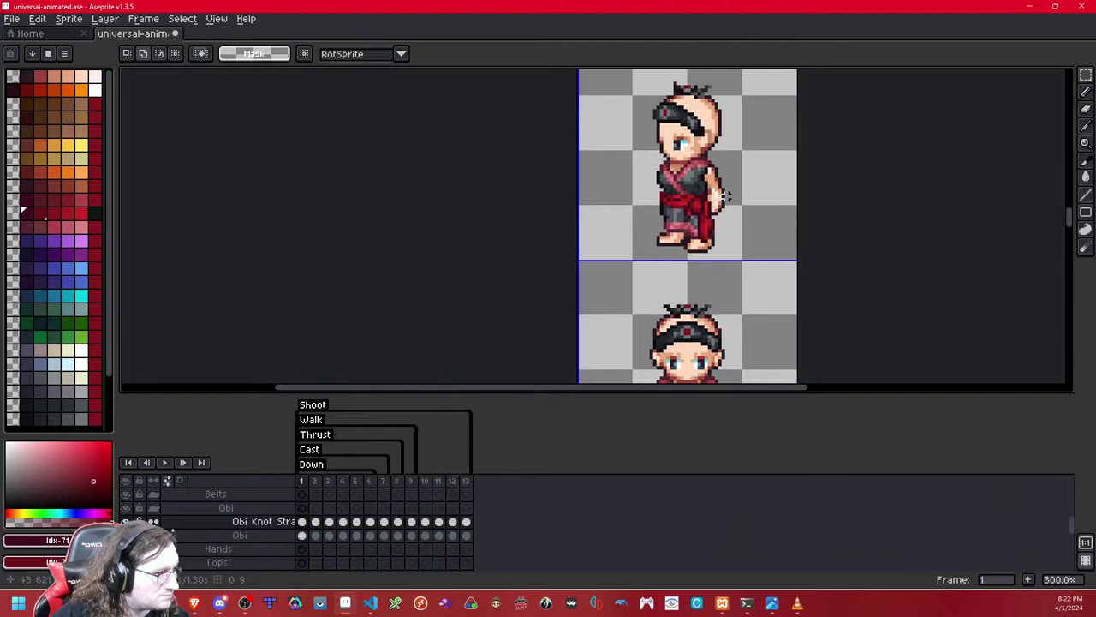
Step: Shift the strand in the left-facing walk cell of frame 2 right by 2 pixels and deselect it
key(Right)
key(Right)
key(Right)
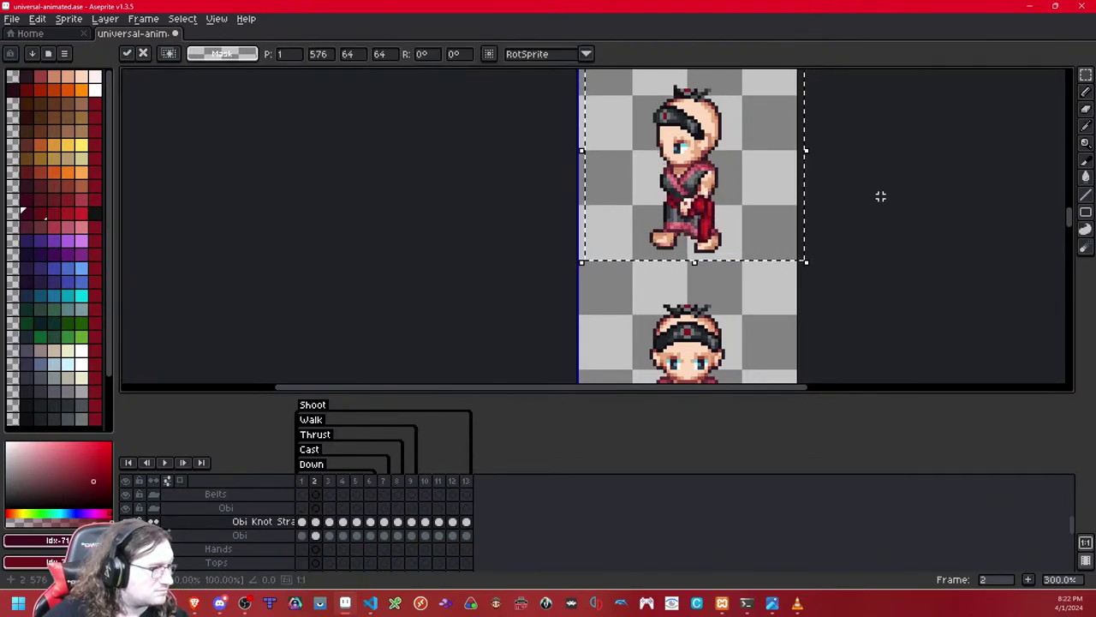
key(ctrl+d)
key(Left)
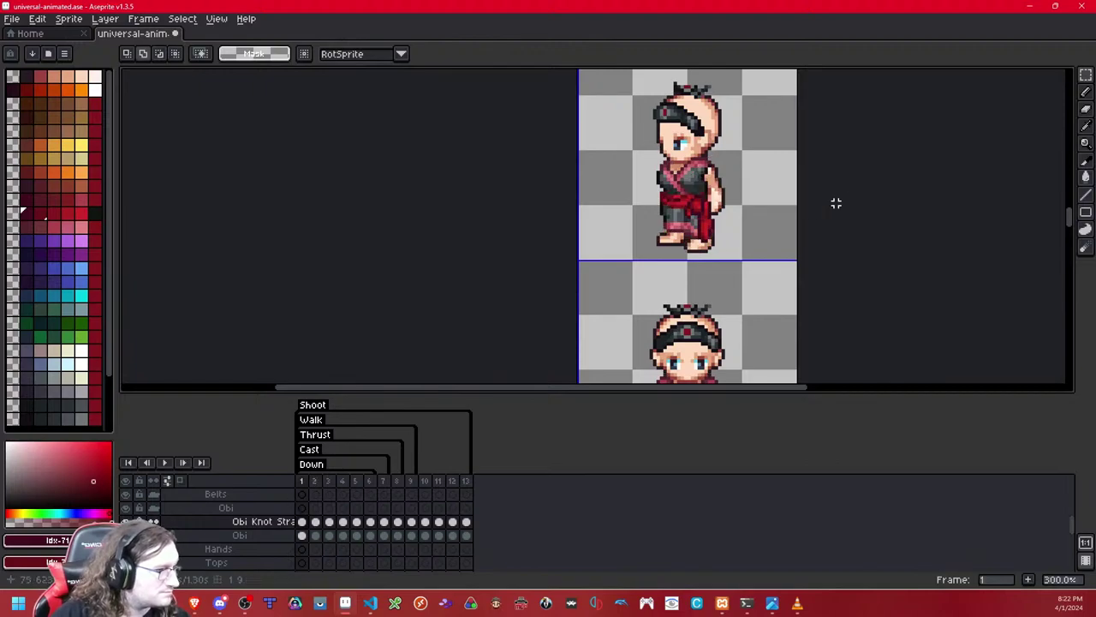
Step: Move the left-facing walk strand in frame 2 back left by 1 pixel and deselect it
scroll(798, 212, up, 3)
key(Right)
double_click(736, 184)
key(Left)
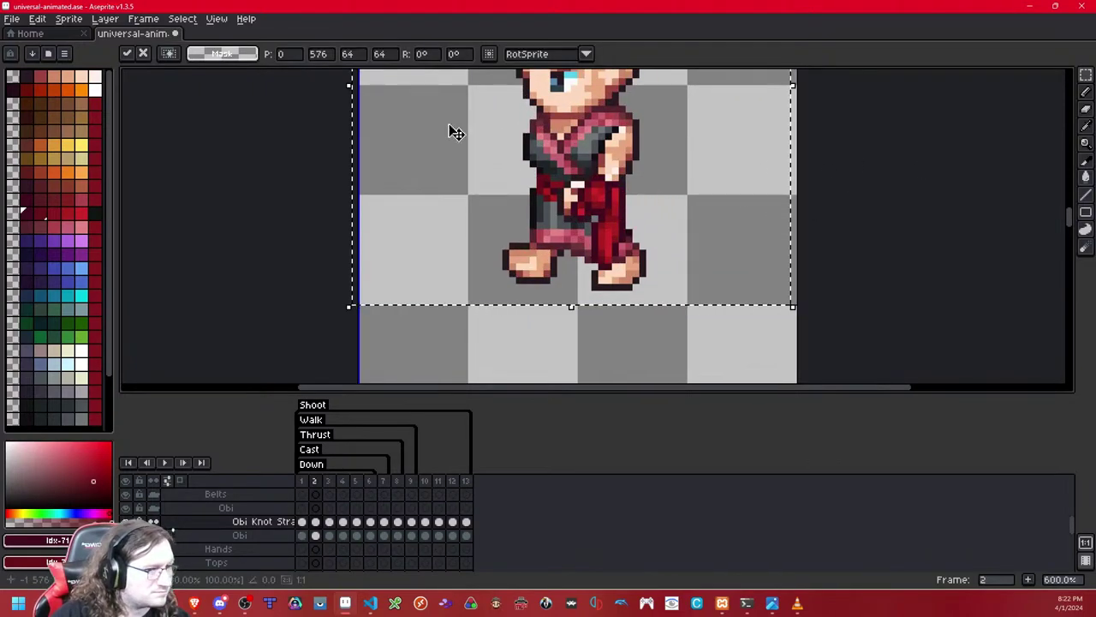
key(ctrl+d)
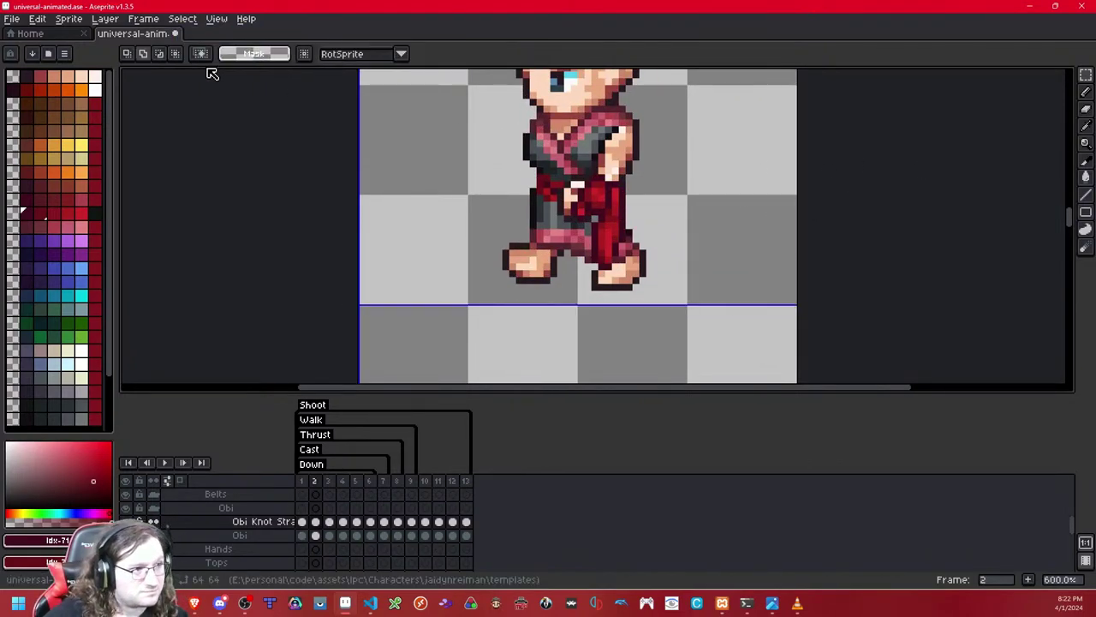
Step: Compare the position of the left-facing walk strand between frames 1 and 2
key(Left)
key(Right)
key(Left)
key(Right)
key(ctrl+shift+d)
key(ctrl+d)
key(Left)
key(Right)
key(Left)
key(Right)
key(Left)
key(Right)
key(Left)
key(Right)
key(Left)
key(Right)
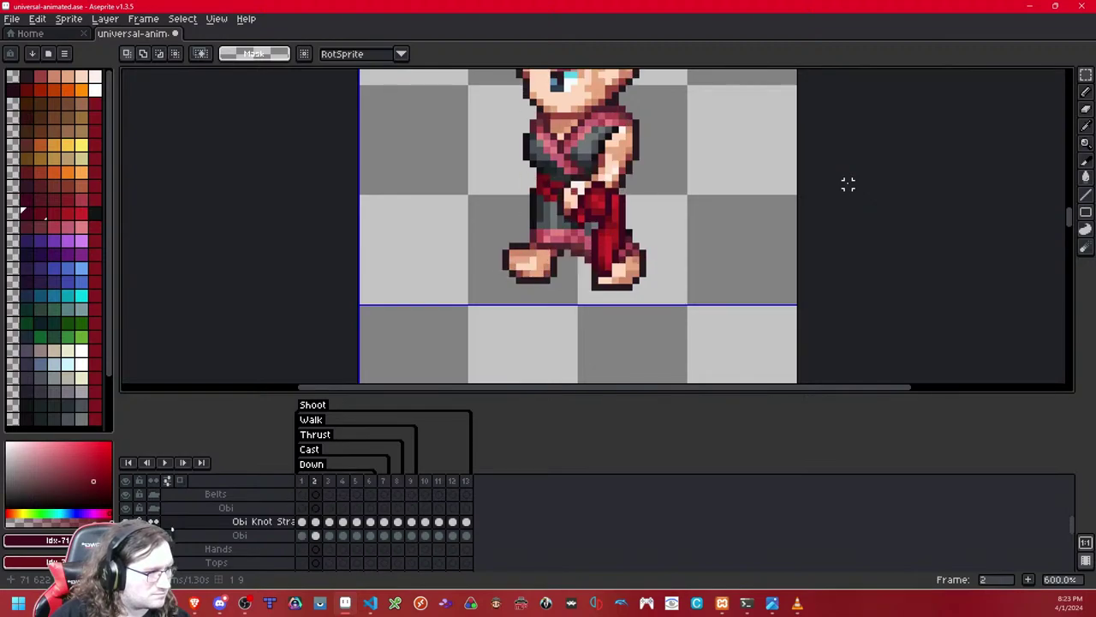
Step: Compare the strand in the thrust and walk rows across the first frames of the animation
key(Right)
key(Left)
key(Left)
scroll(848, 183, down, 6)
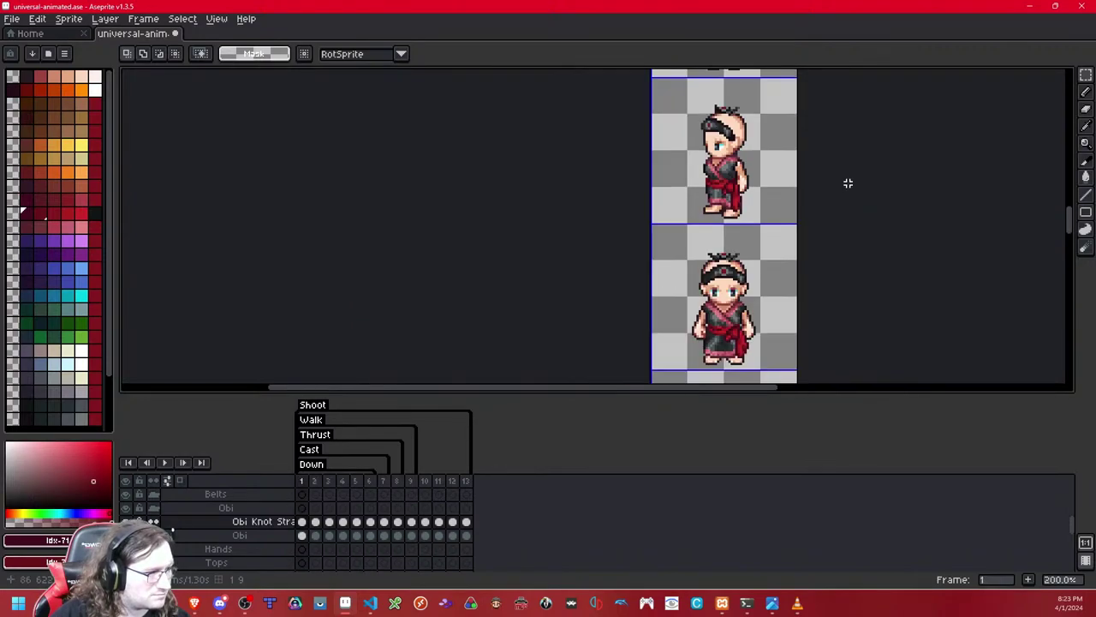
scroll(848, 183, up, 1)
drag(844, 185, 759, 284)
drag(776, 211, 775, 266)
key(Right)
key(Right)
key(Right)
key(Right)
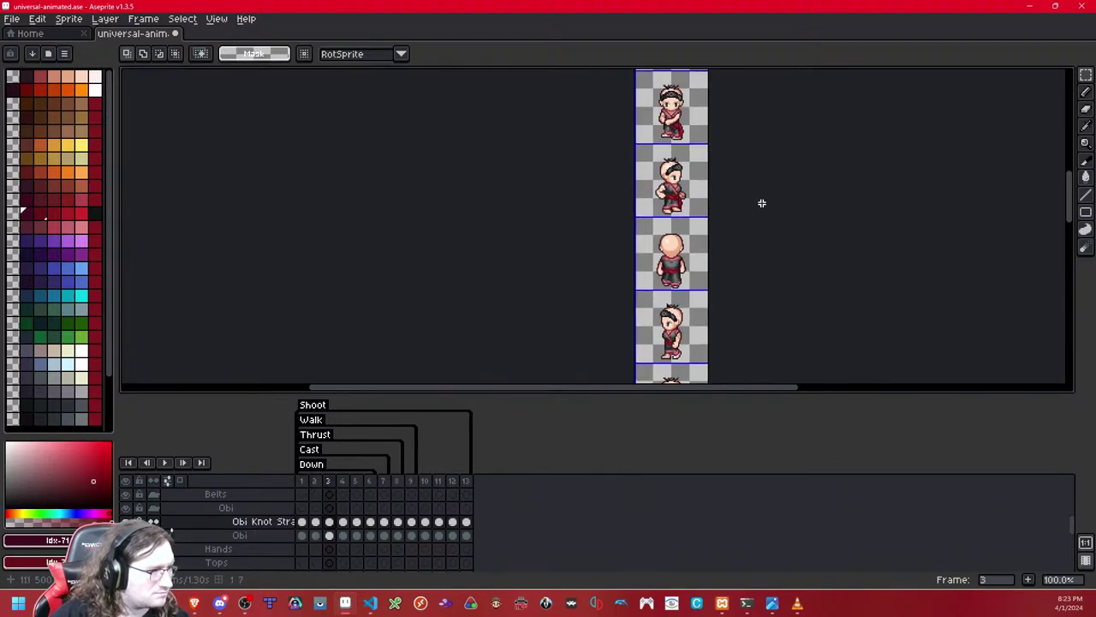
key(Left)
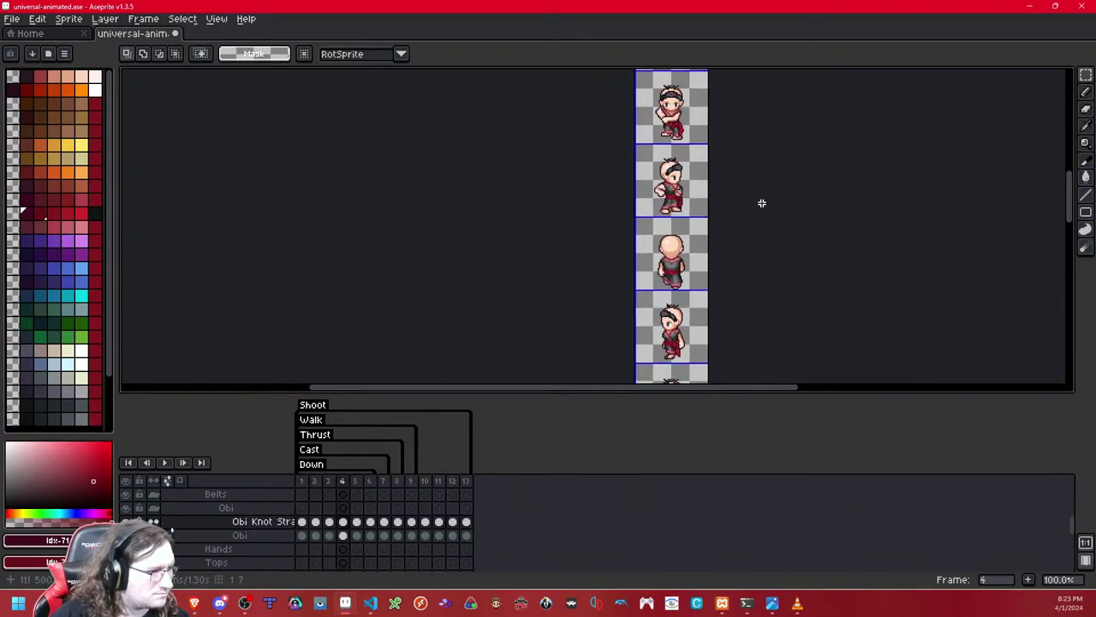
key(Left)
key(Right)
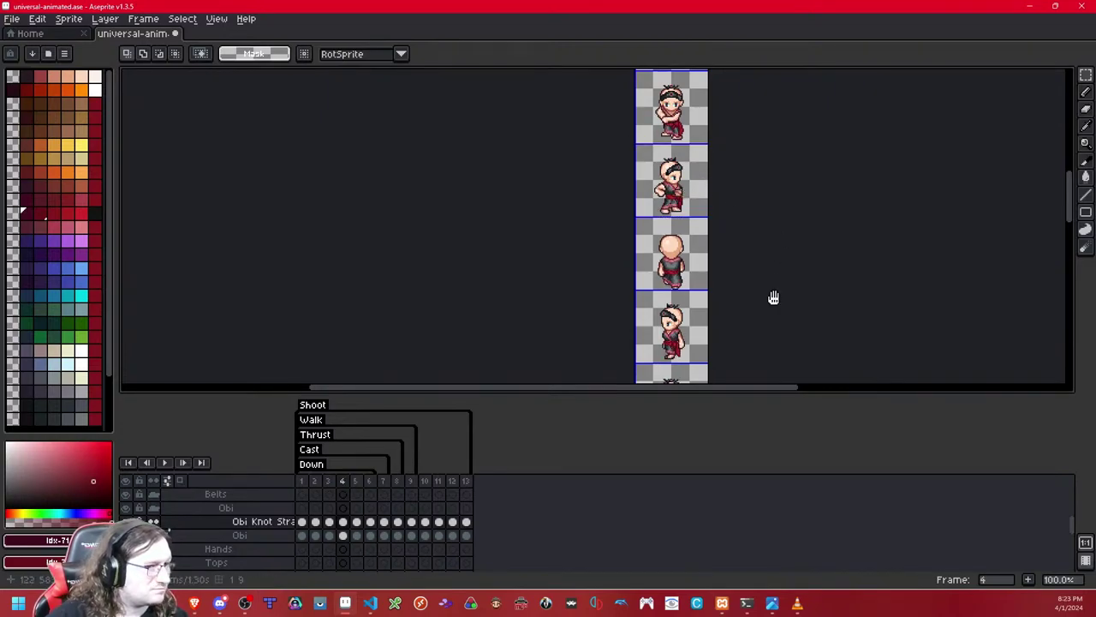
Step: Paste the strand into the right-facing walk cell of frame 3 and position it at the character's hip
drag(773, 297, 771, 215)
drag(761, 269, 761, 170)
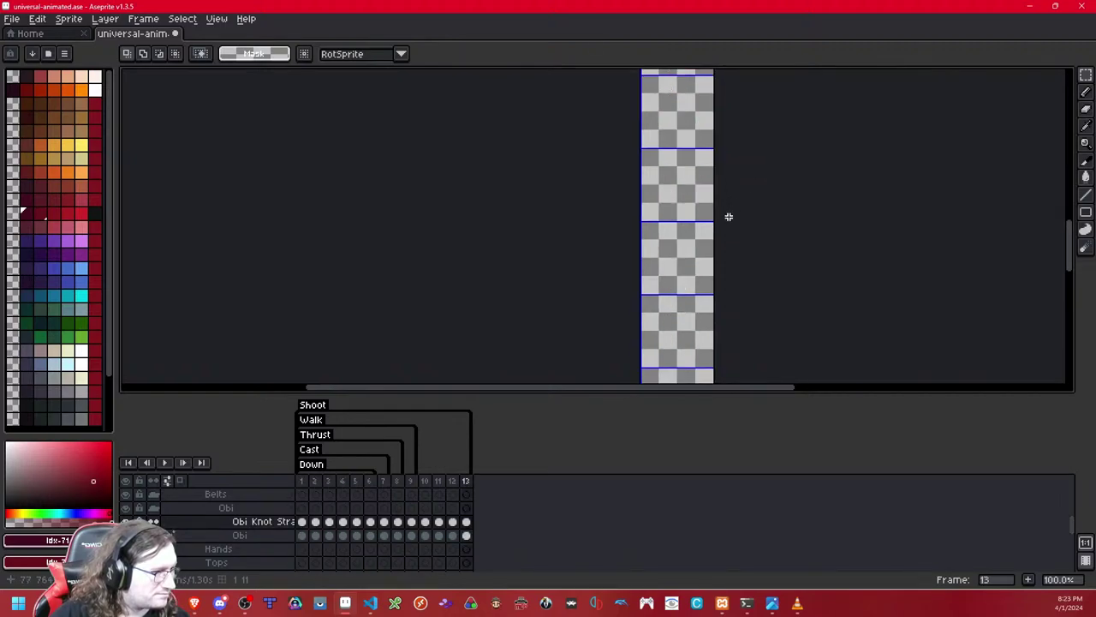
key(Right)
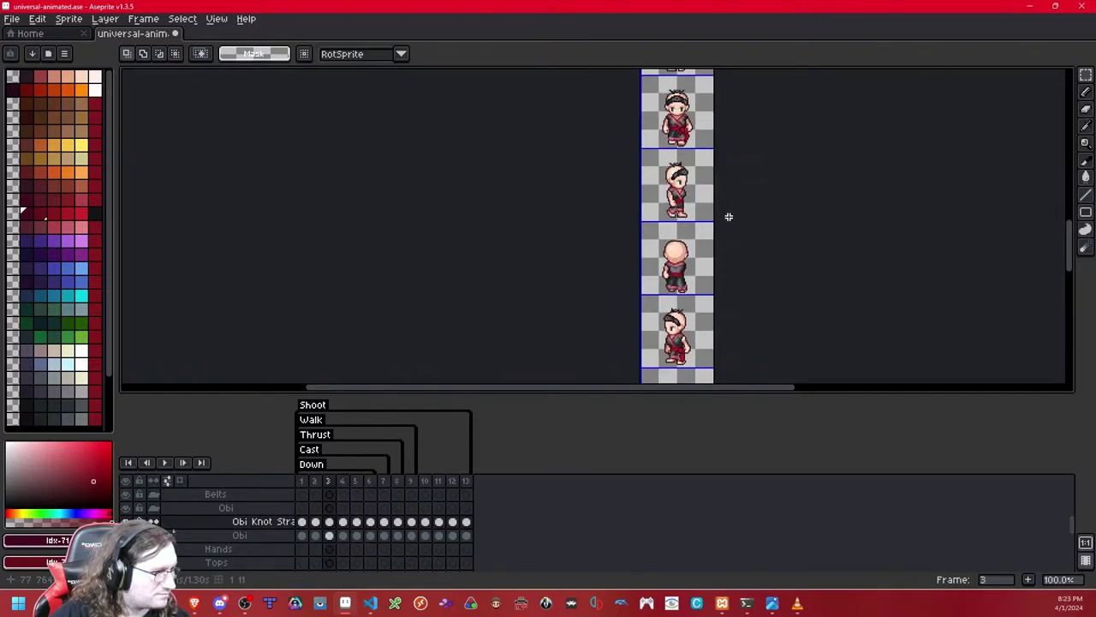
scroll(713, 214, up, 4)
drag(659, 187, 708, 267)
key(ctrl+v)
drag(648, 313, 642, 239)
click(888, 226)
key(Return)
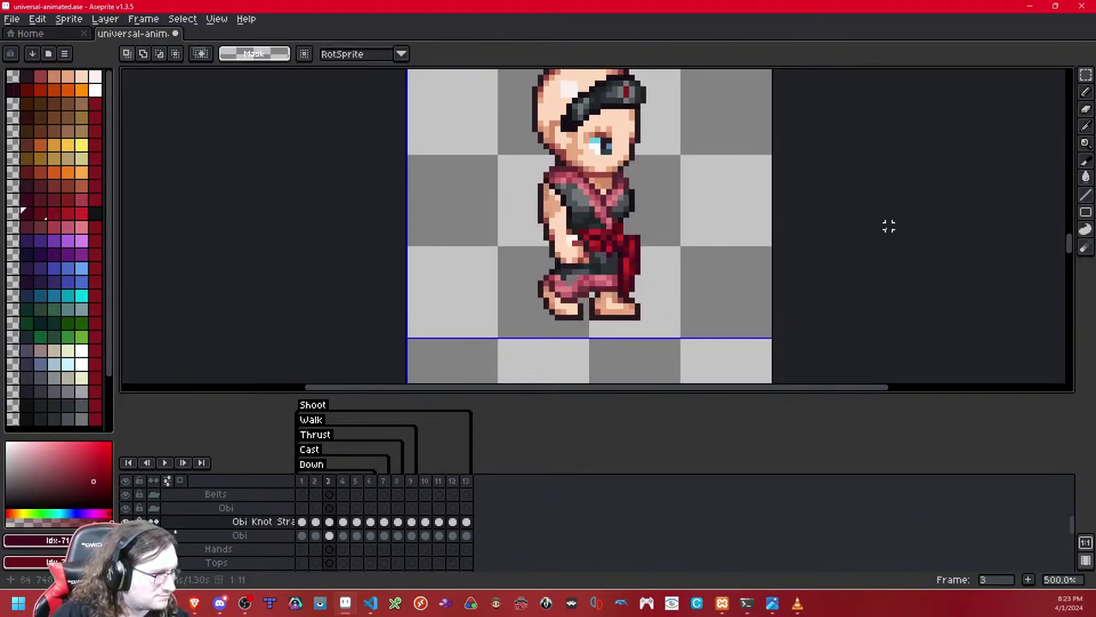
Step: Delete the strand from the right-facing walk cell of frame 4
key(Right)
key(Right)
key(Left)
key(Delete)
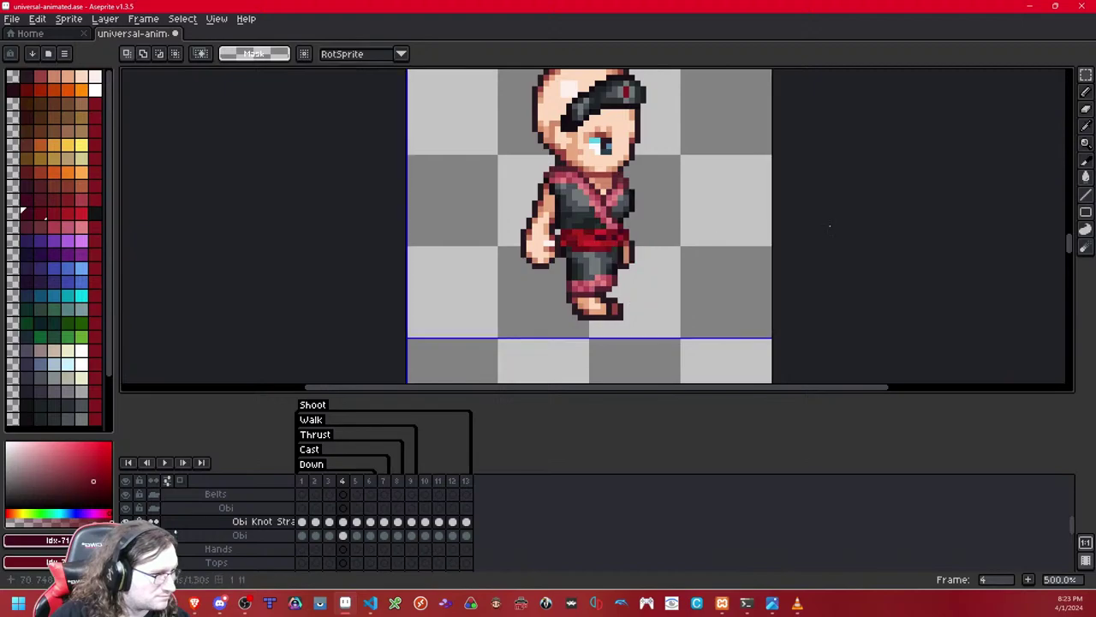
Step: Compare the position and shape of the right-facing walk strand across frames 1 to 5
key(Left)
key(Left)
key(Left)
key(Right)
key(Right)
key(Right)
key(Right)
key(Left)
key(Left)
key(Left)
key(Left)
key(Left)
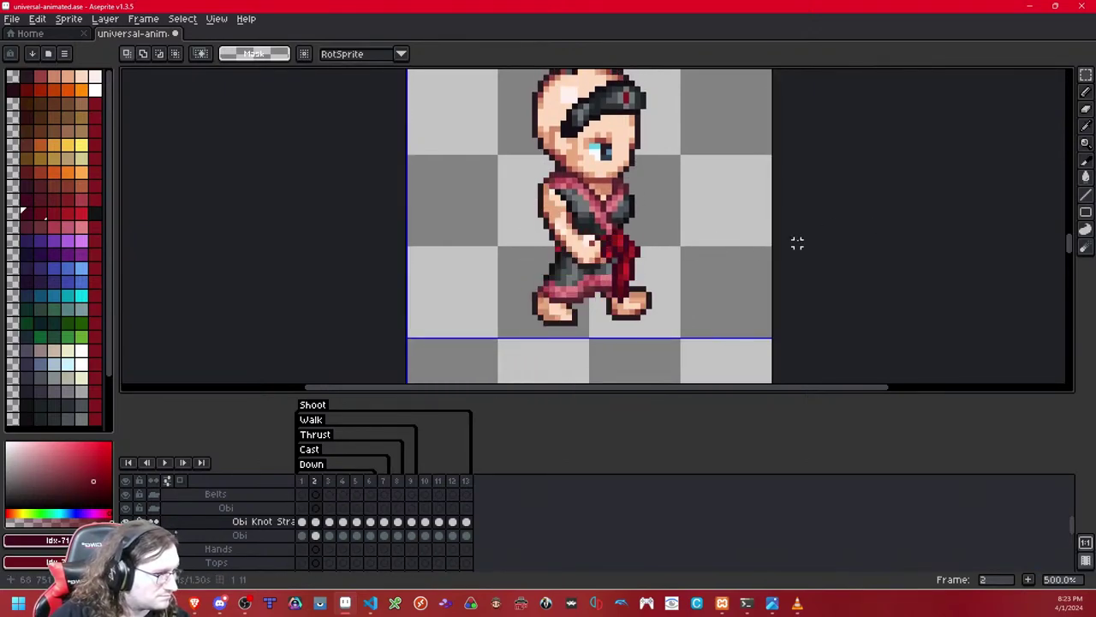
key(Right)
key(Right)
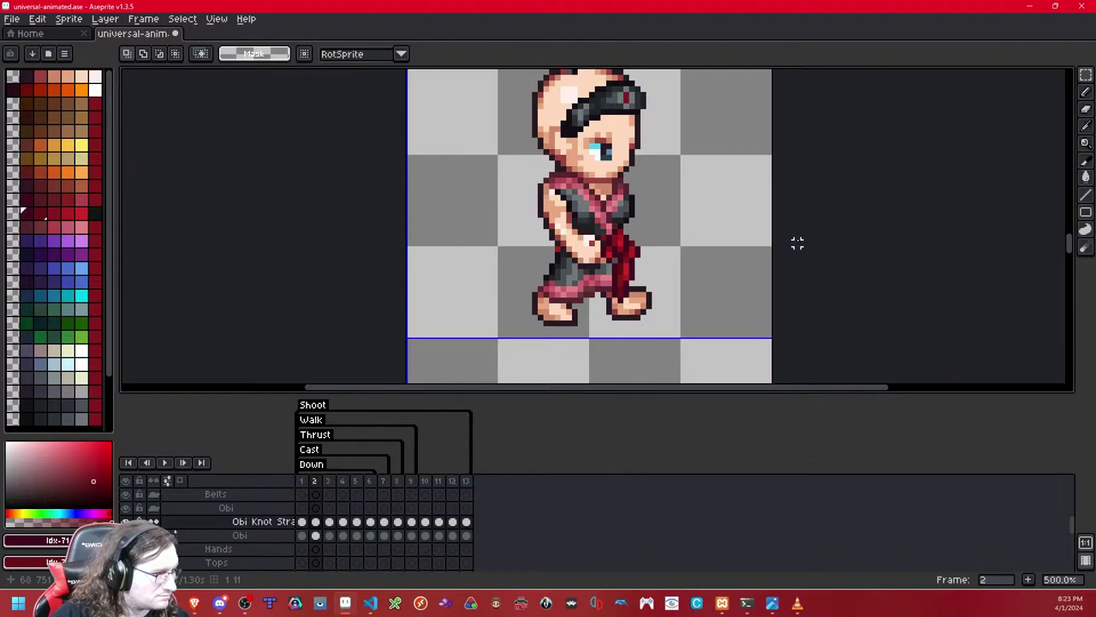
scroll(796, 243, down, 1)
drag(810, 224, 816, 135)
scroll(813, 208, down, 1)
drag(805, 245, 806, 182)
key(Right)
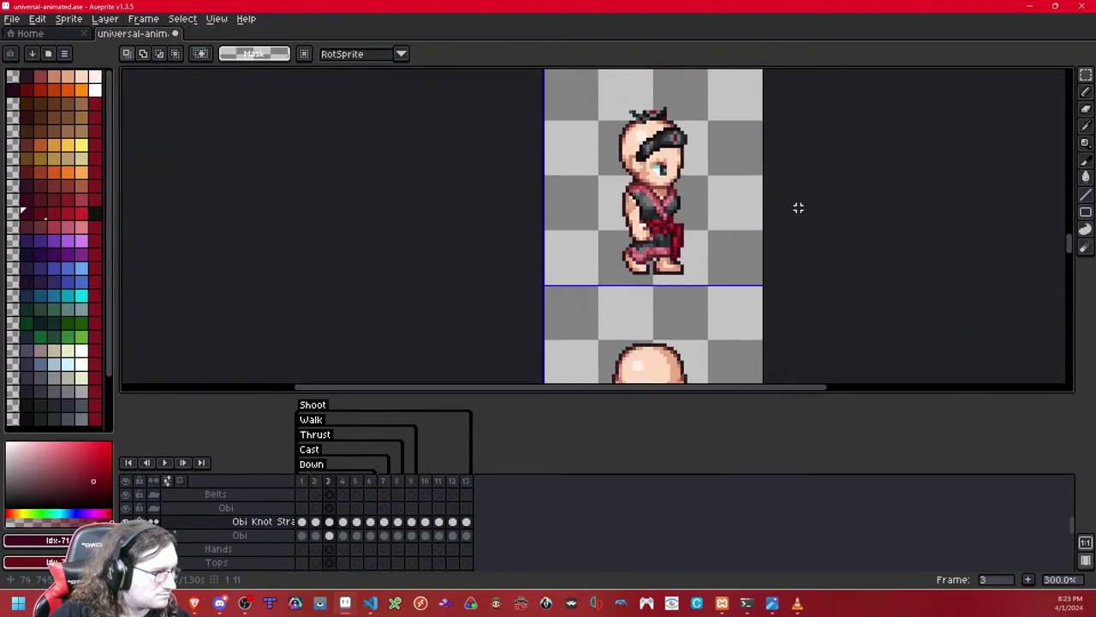
key(Right)
key(Right)
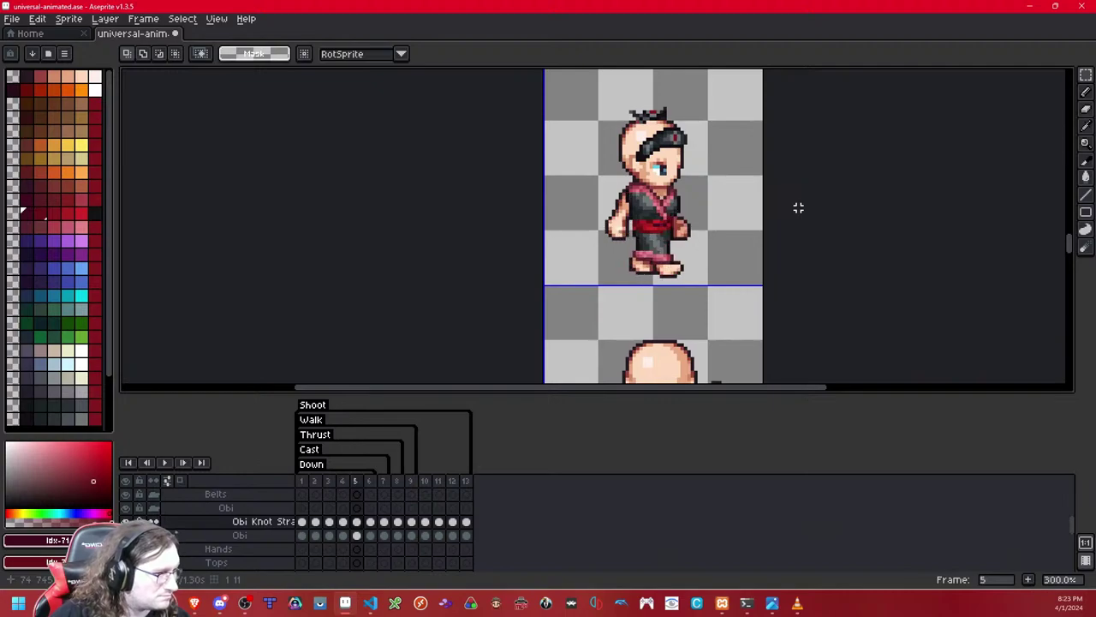
Step: Undo the last strand edit and check the right-facing walk cells in the first four frames
key(ctrl+z)
click(798, 214)
key(Left)
key(Left)
key(Left)
key(Right)
key(Left)
key(Left)
key(Right)
key(Right)
Step: Copy the right-facing walk strand from frame 2 into the same cell of frame 5
key(ctrl+a)
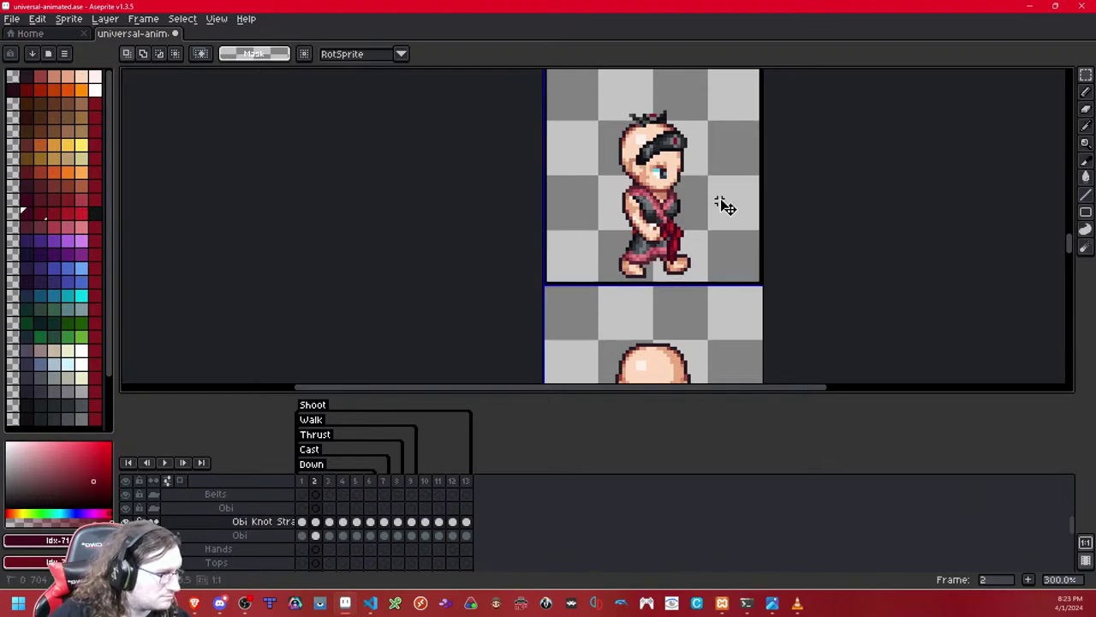
key(Right)
key(Right)
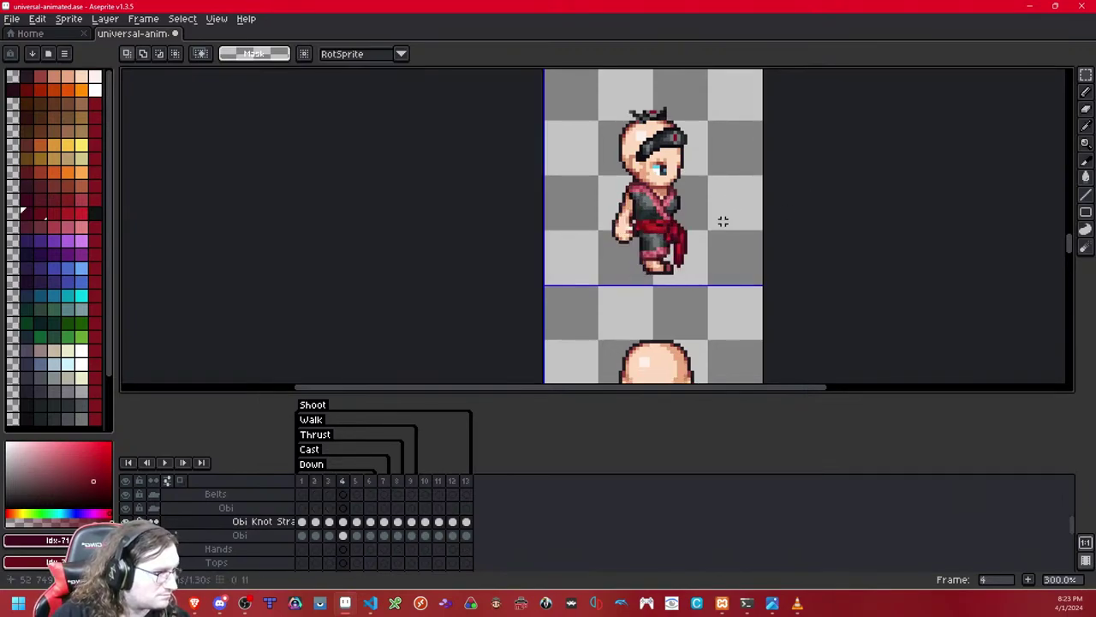
key(Right)
key(ctrl+t)
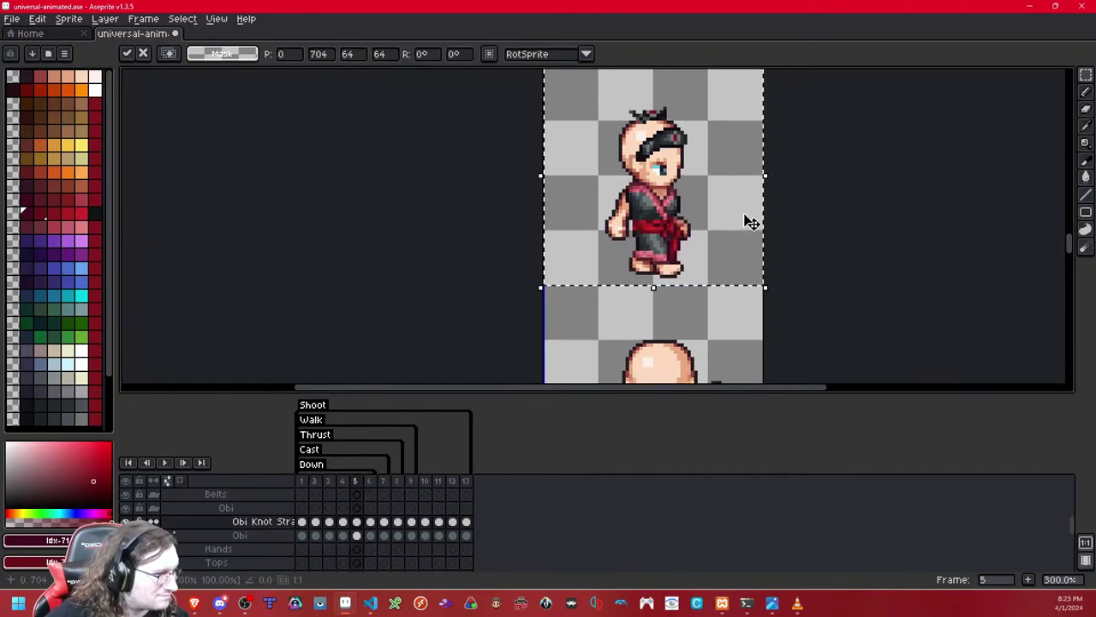
click(819, 208)
Step: Nudge the right-facing walk strand in frame 5 right and up by 1 pixel each and deselect it
double_click(685, 219)
key(Right)
key(Up)
click(839, 221)
key(Left)
key(Right)
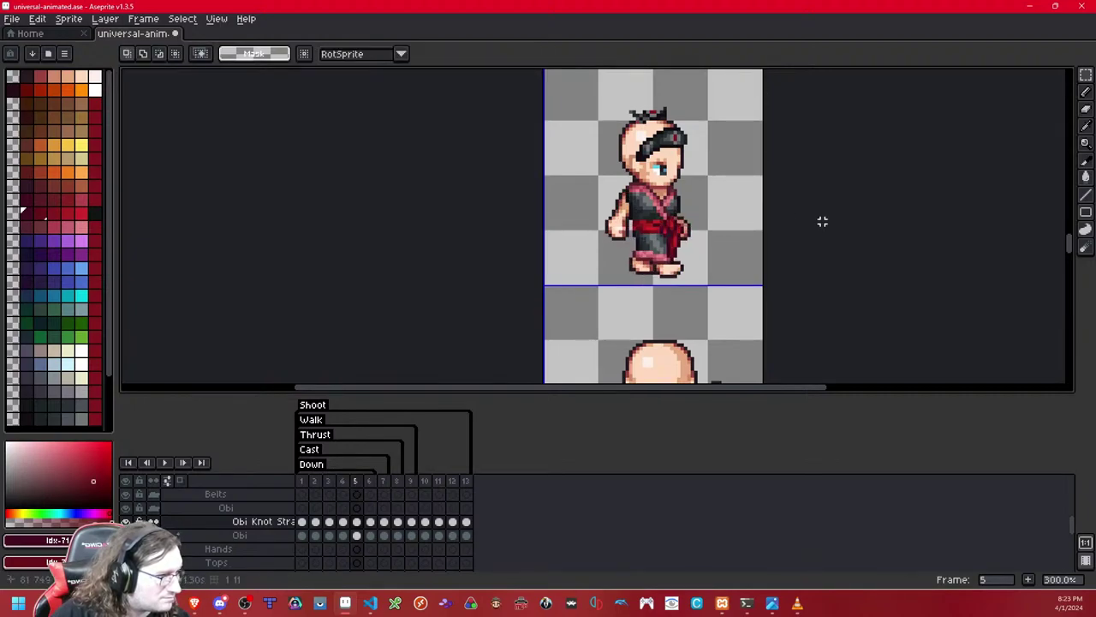
Step: Step through frames 1 to 5 of the right-facing walk row to examine how the strand moves
key(Left)
key(Left)
key(Left)
key(Left)
key(Right)
key(Right)
double_click(726, 227)
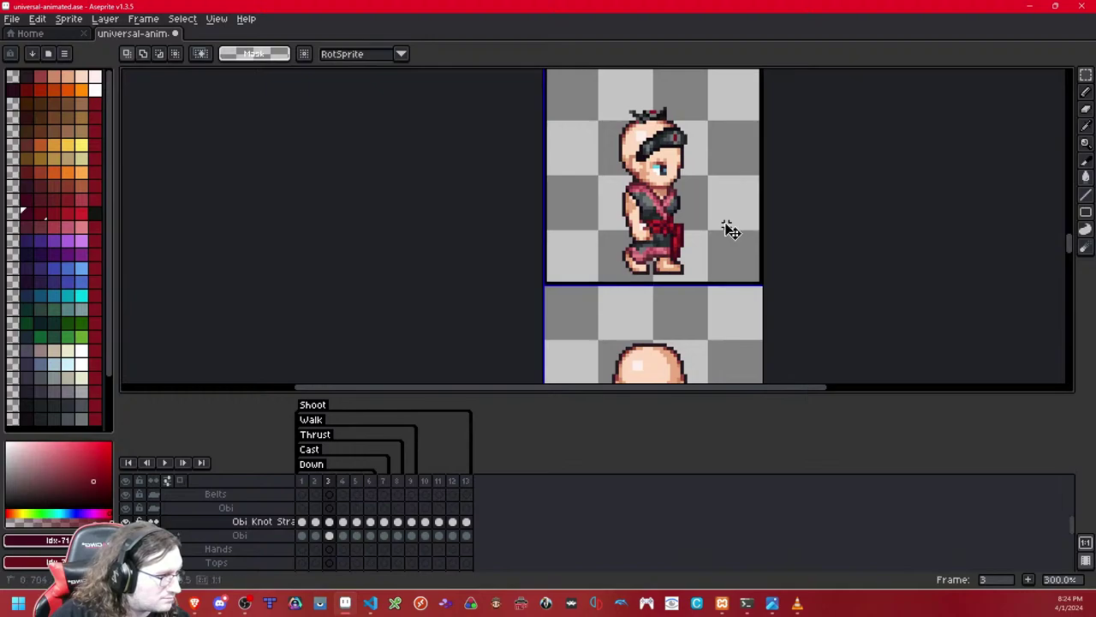
key(Right)
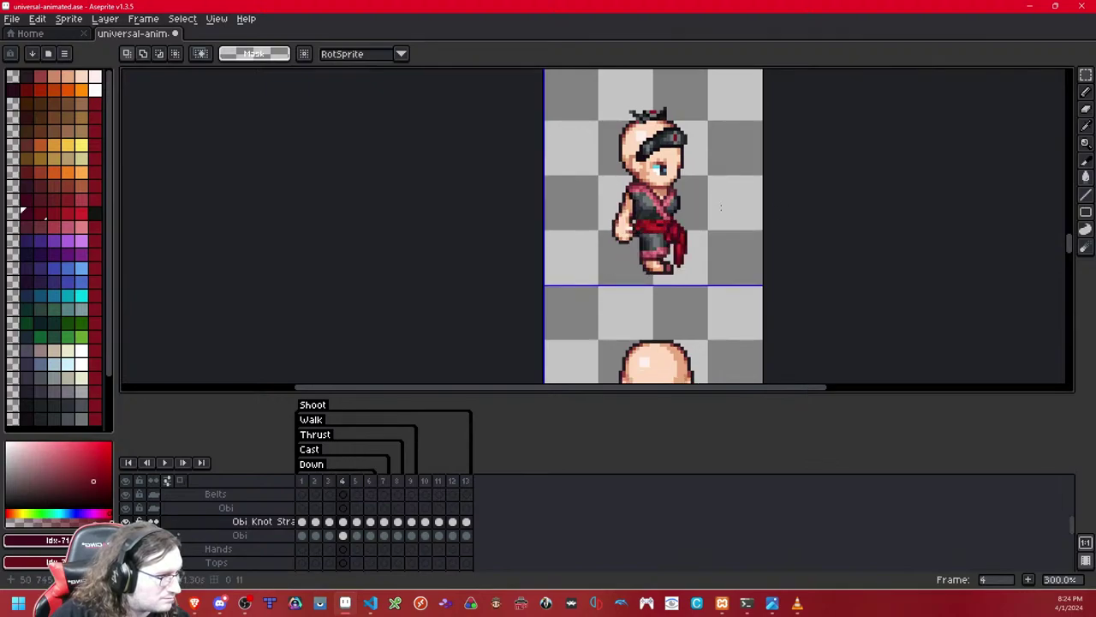
key(Left)
key(Left)
key(Left)
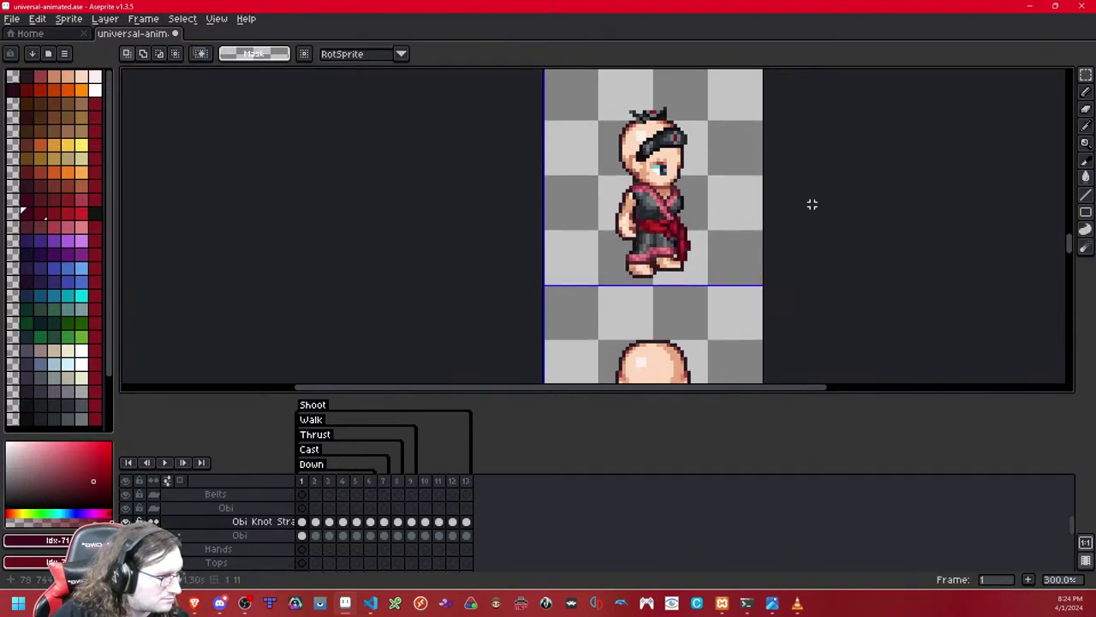
scroll(812, 178, down, 2)
scroll(810, 176, up, 5)
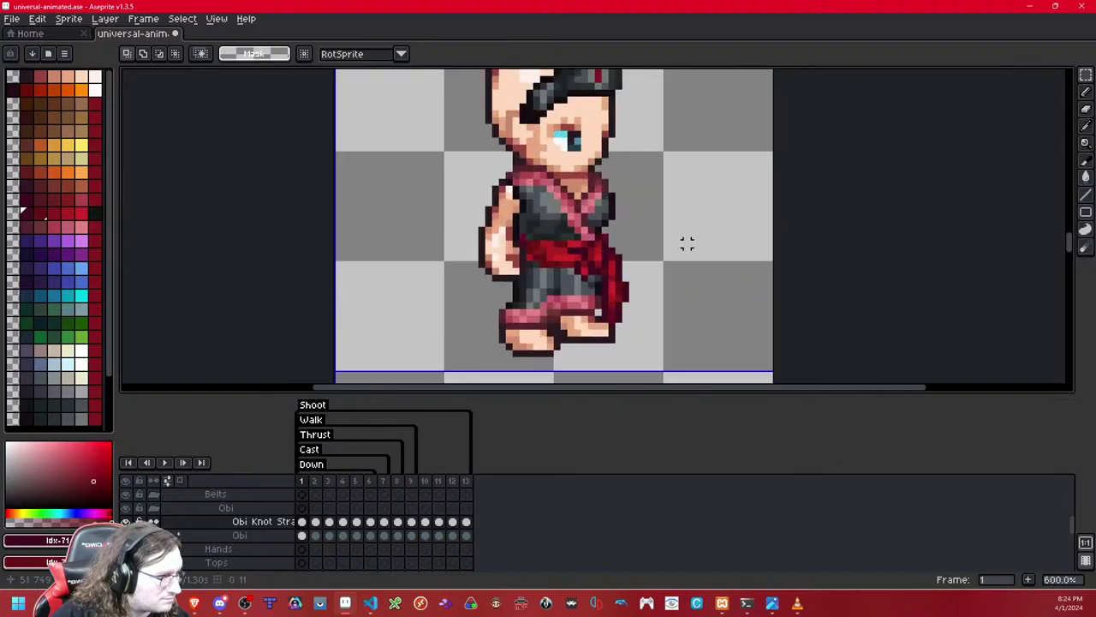
key(Right)
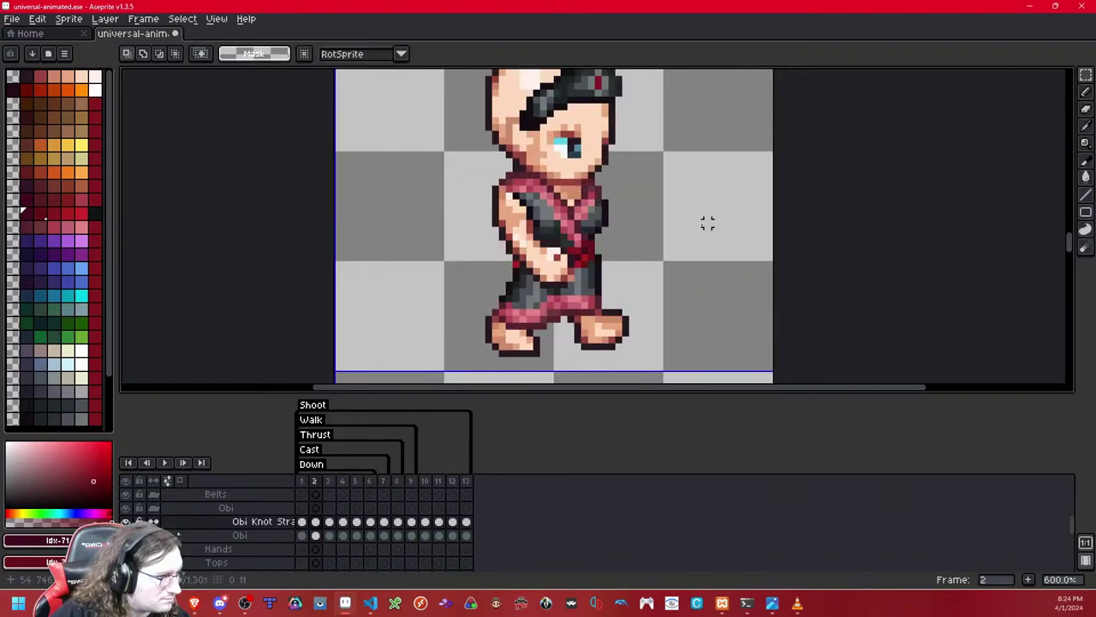
key(Right)
key(Right)
key(Left)
key(Left)
key(Left)
Step: Compare the left-facing walk strand with the neighbouring rows in frames 1 to 3
scroll(811, 189, down, 2)
scroll(812, 189, down, 3)
drag(811, 192, 806, 276)
drag(808, 223, 783, 281)
key(Right)
key(Right)
key(Left)
key(Left)
key(Left)
key(Right)
key(Right)
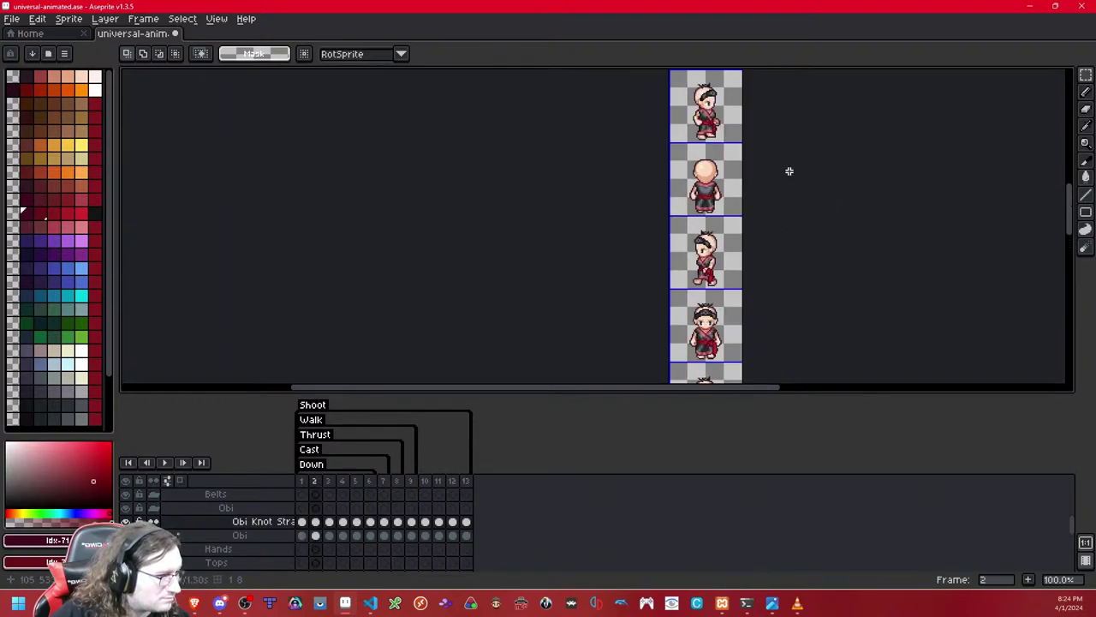
key(Right)
key(Left)
key(Left)
Step: Copy the strand from the left-facing thrust cell of frame 8
drag(785, 188, 780, 231)
key(Right)
key(Right)
key(Right)
key(Right)
key(Right)
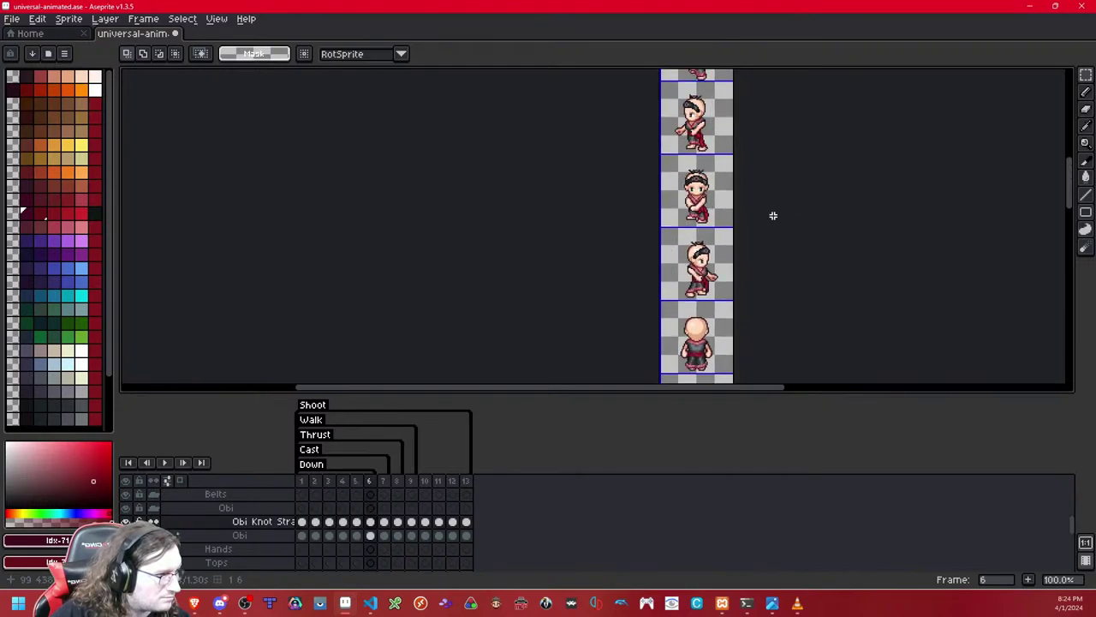
key(Right)
key(Right)
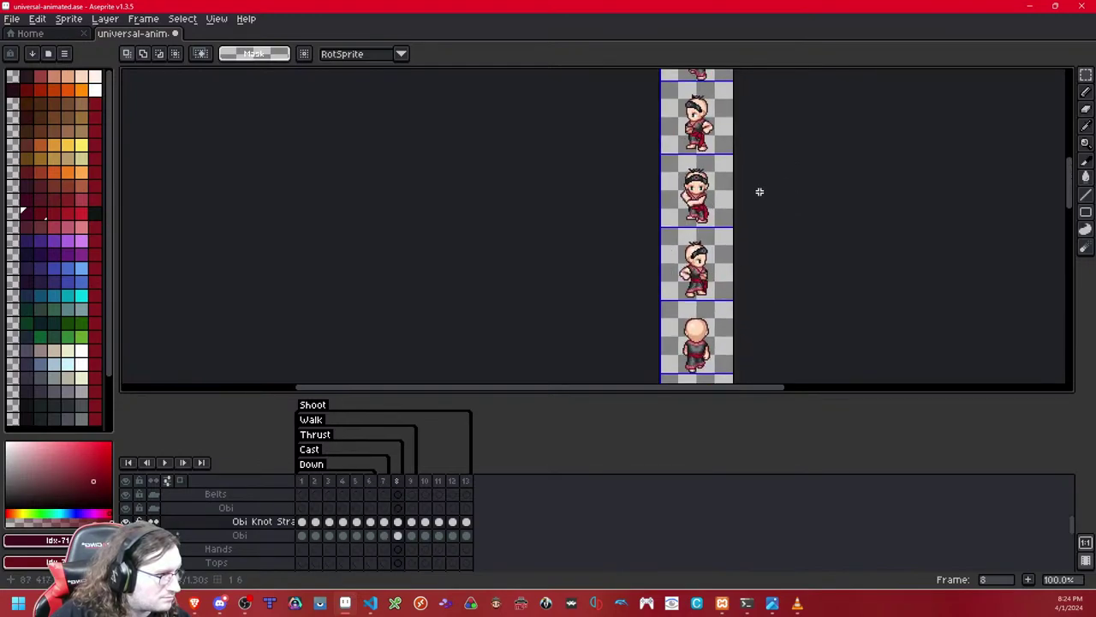
double_click(713, 137)
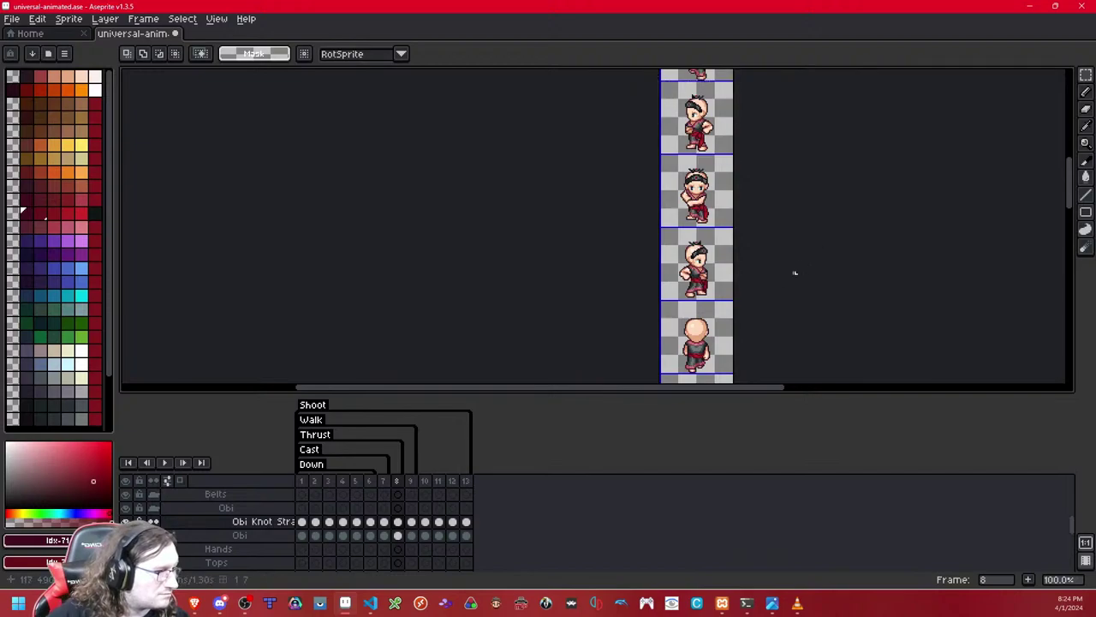
Step: Paste the copied thrust strand into the left-facing walk cell of frame 3 and place it at the hip
drag(785, 280, 755, 126)
mouse_move(746, 233)
mouse_down()
mouse_move(753, 128)
mouse_move(750, 274)
mouse_up()
key(Left)
key(Left)
key(Left)
key(Left)
key(Left)
key(Left)
key(Left)
key(Left)
key(Right)
scroll(669, 265, up, 4)
drag(822, 323, 743, 179)
key(Right)
key(Right)
key(ctrl+v)
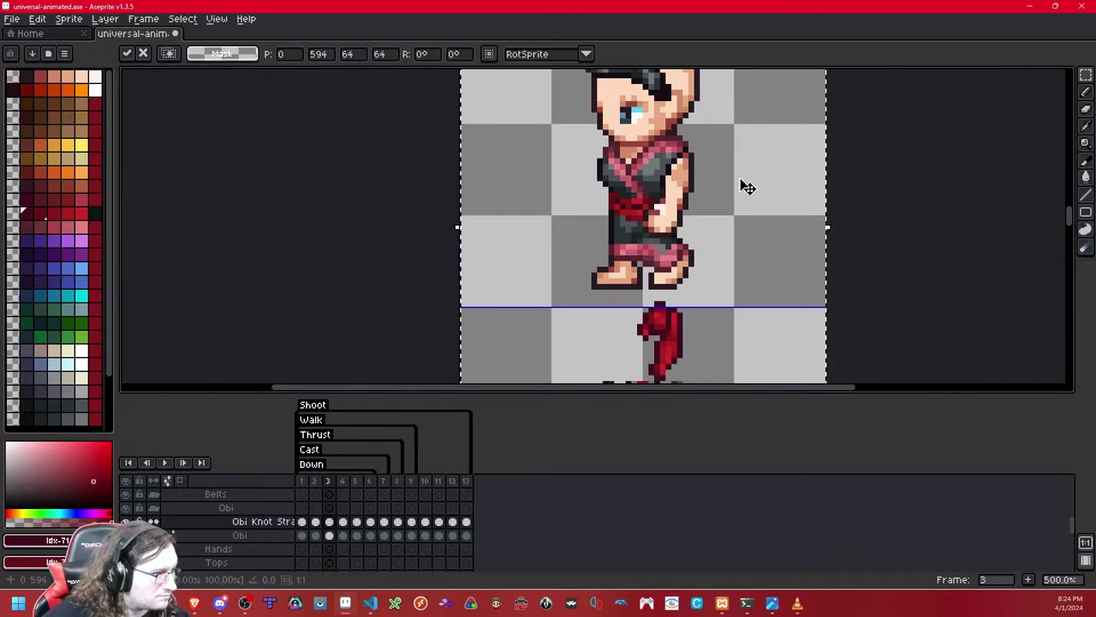
drag(745, 273, 748, 161)
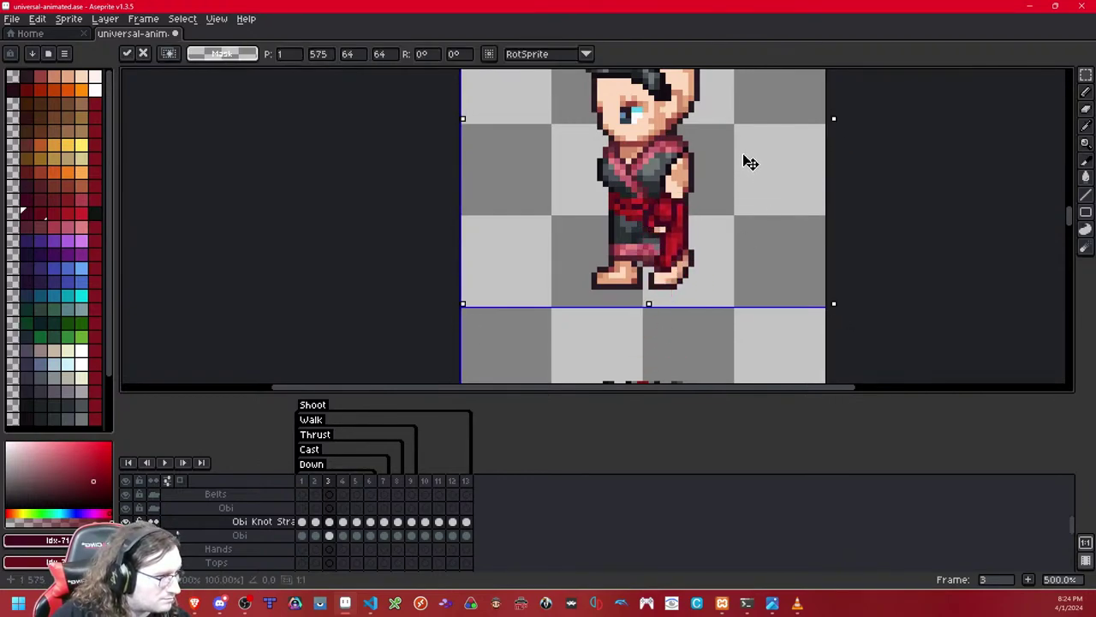
click(901, 176)
Step: Nudge the pasted left-facing walk strand in frame 3 slightly left and deselect it
key(Left)
key(Right)
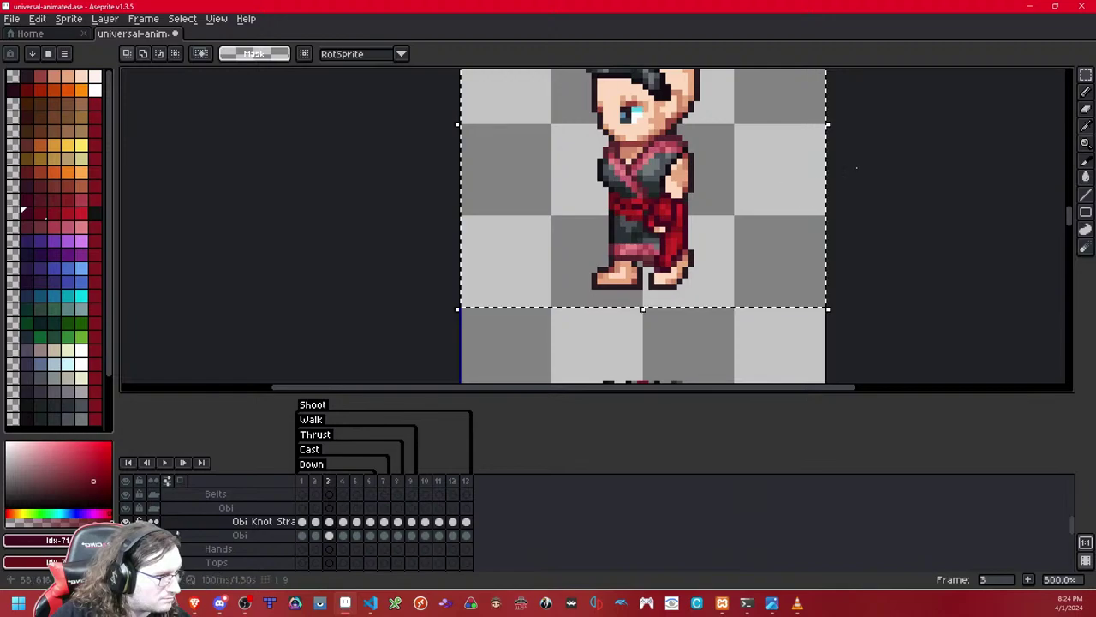
key(ctrl+d)
key(Left)
key(Right)
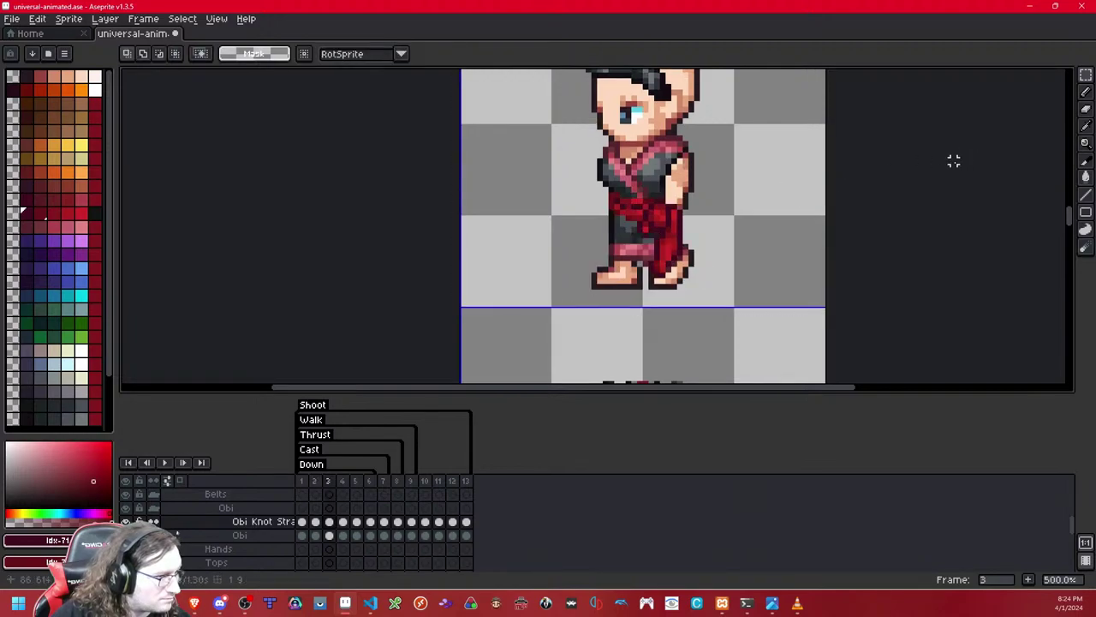
Step: Compare the left-facing walk strand across frames 1 to 5
key(Left)
key(Left)
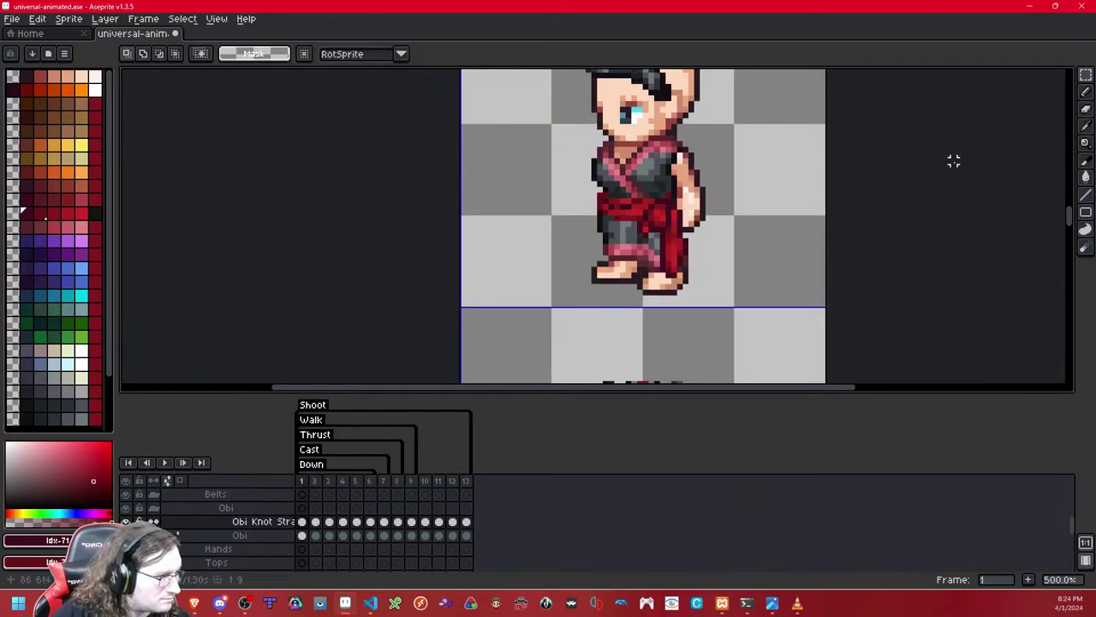
key(Right)
key(Right)
key(Right)
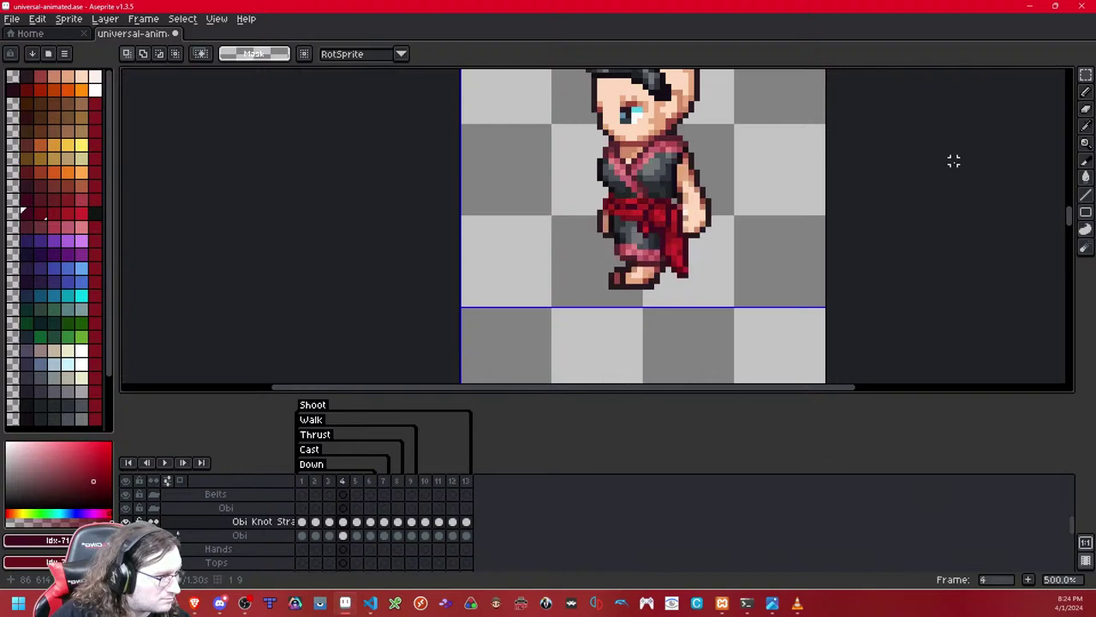
key(Right)
key(Left)
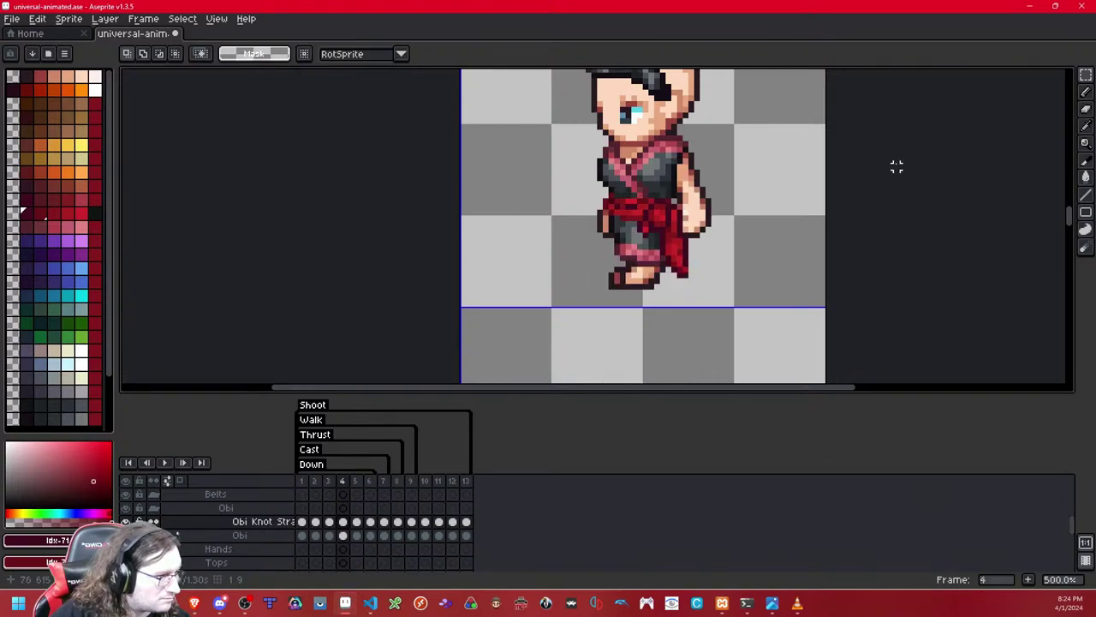
scroll(897, 165, down, 3)
key(Right)
key(Left)
Step: Copy the left-facing walk strand from frame 4 into the same cell of frame 5
double_click(796, 167)
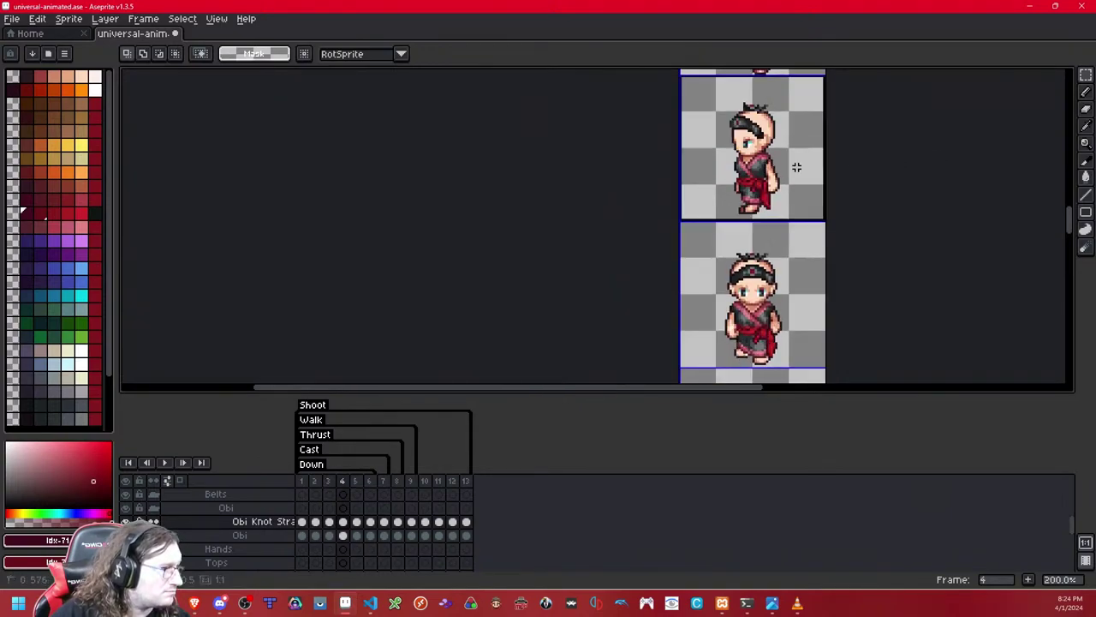
key(Right)
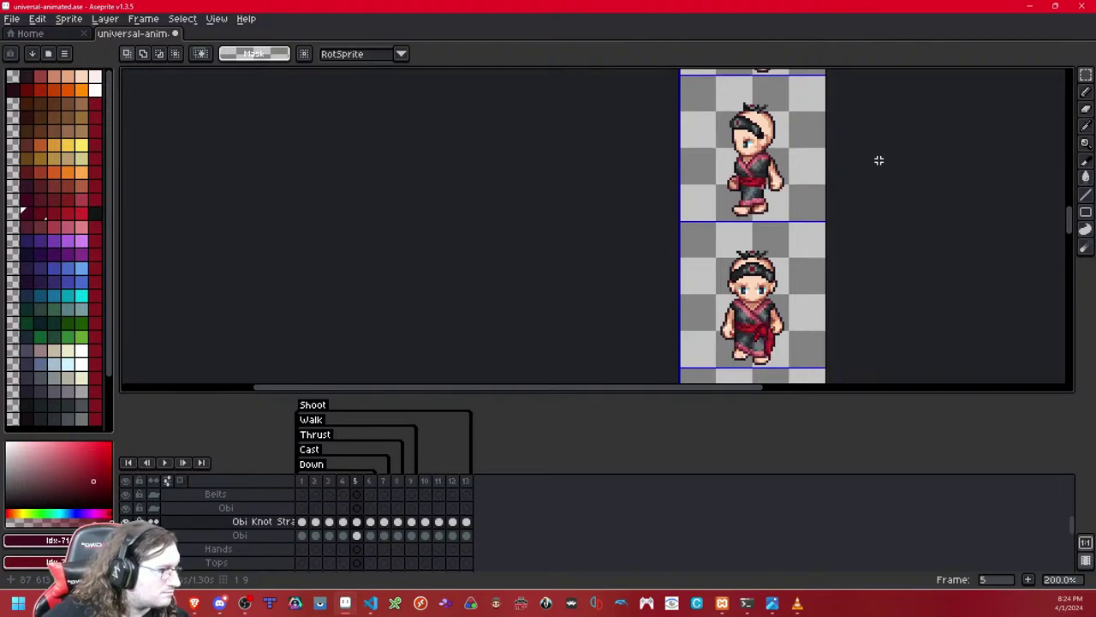
key(ctrl+v)
key(Return)
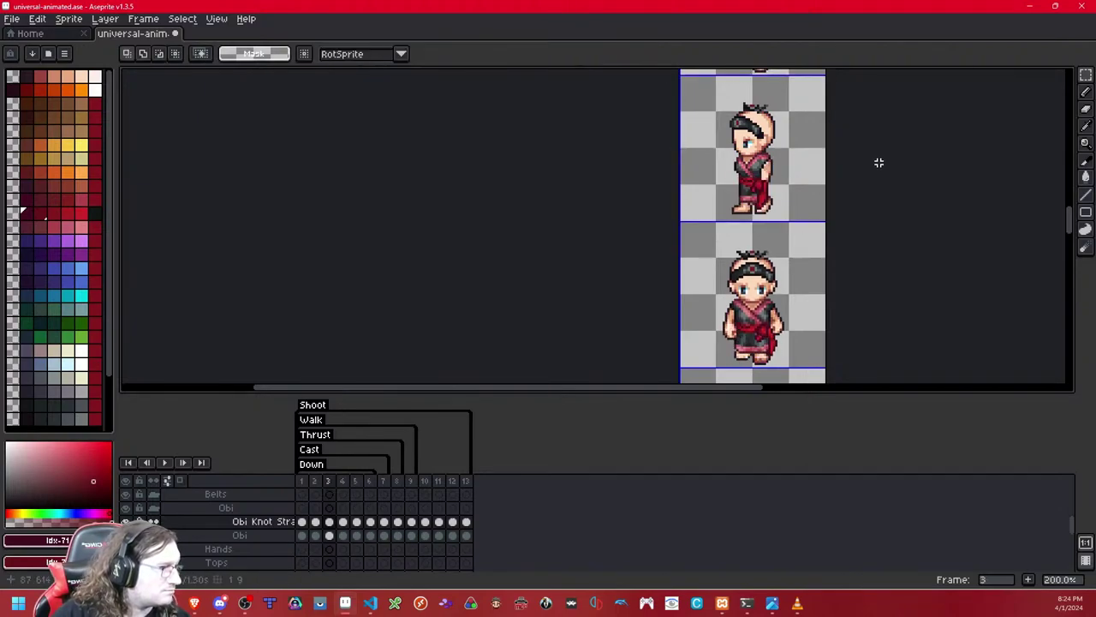
Step: Preview the left-facing walk and examine how the strand sits in the thrust and walk cells across frames 4 to 7
key(Return)
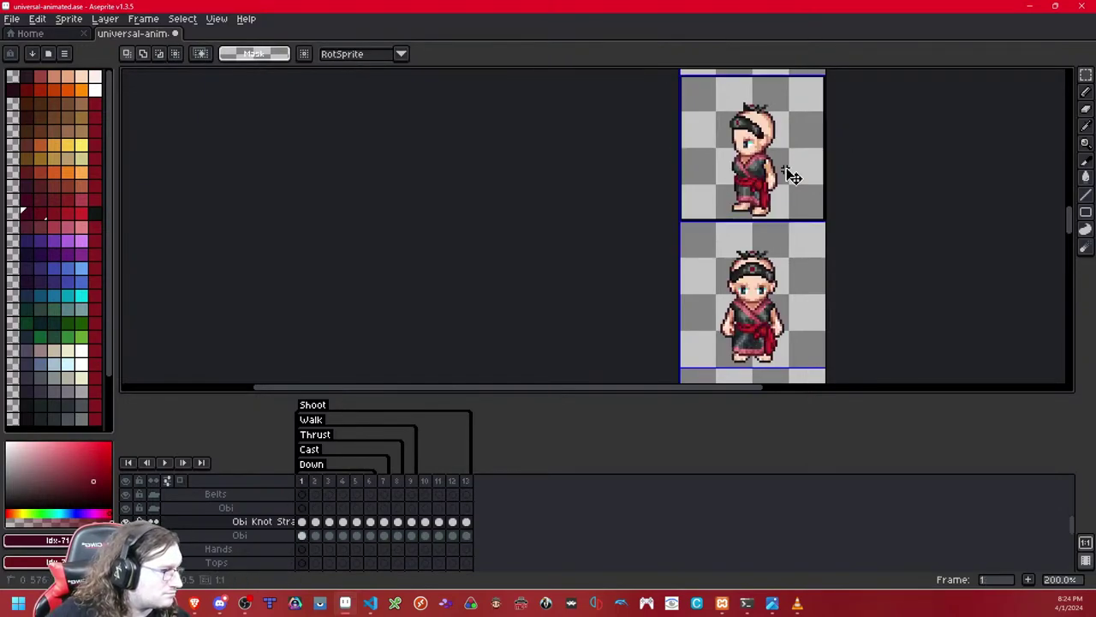
key(Return)
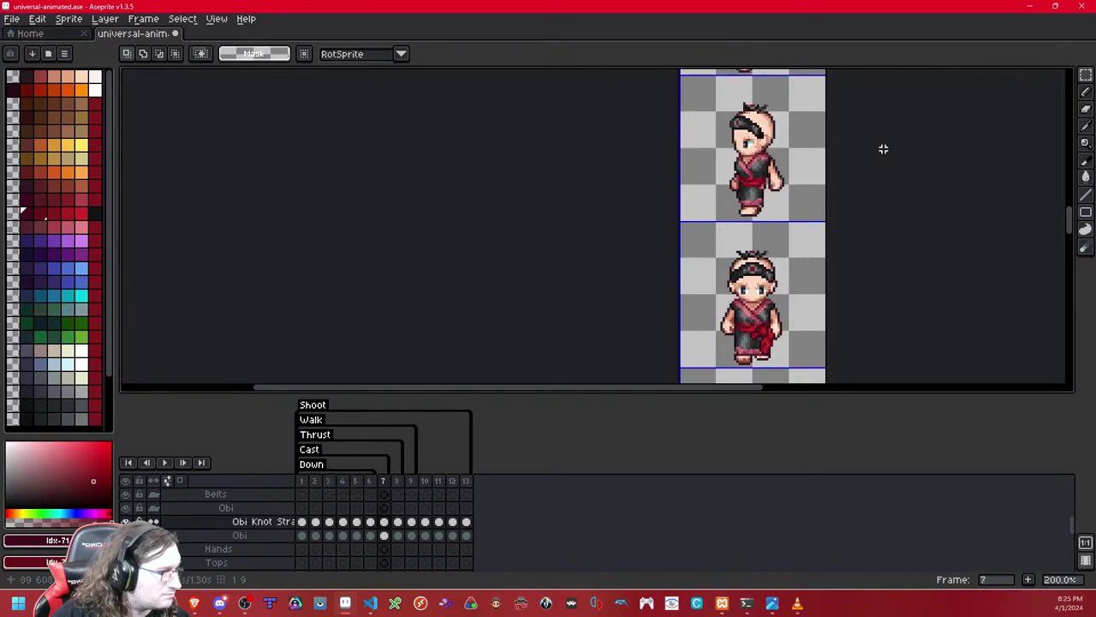
scroll(884, 148, down, 3)
scroll(883, 148, up, 3)
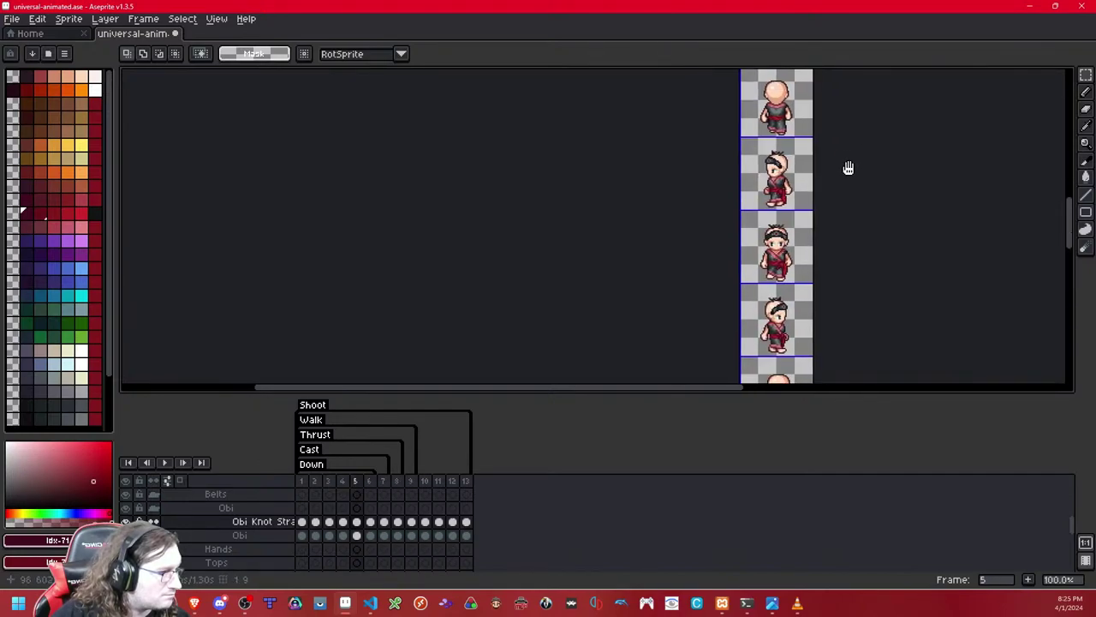
drag(842, 169, 829, 206)
drag(825, 96, 809, 194)
drag(810, 146, 806, 119)
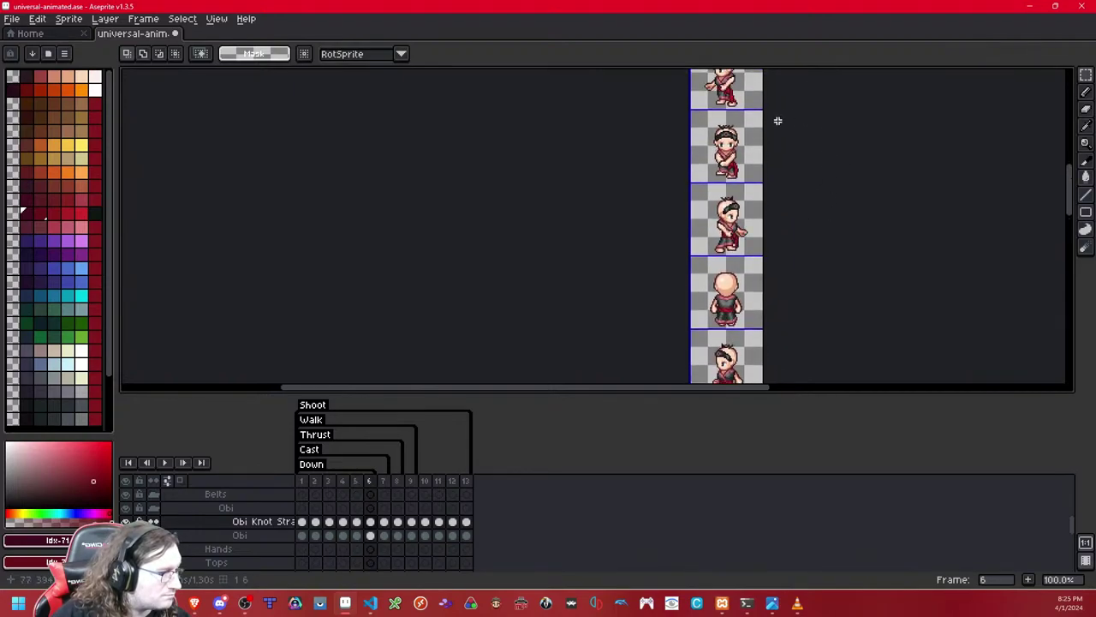
drag(783, 169, 783, 120)
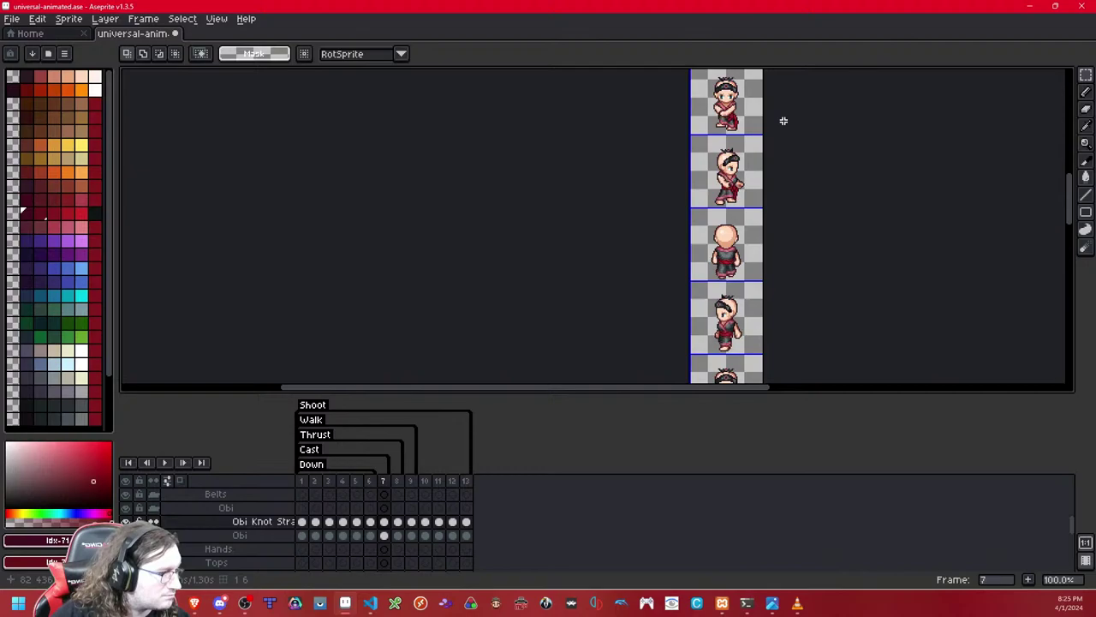
drag(784, 120, 781, 182)
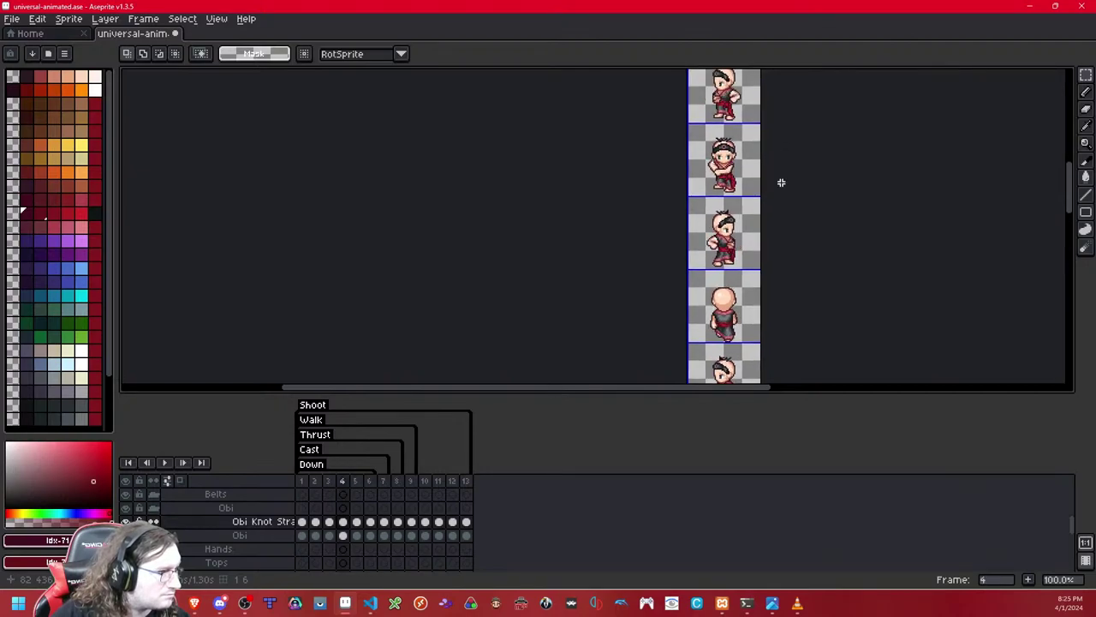
scroll(820, 230, down, 5)
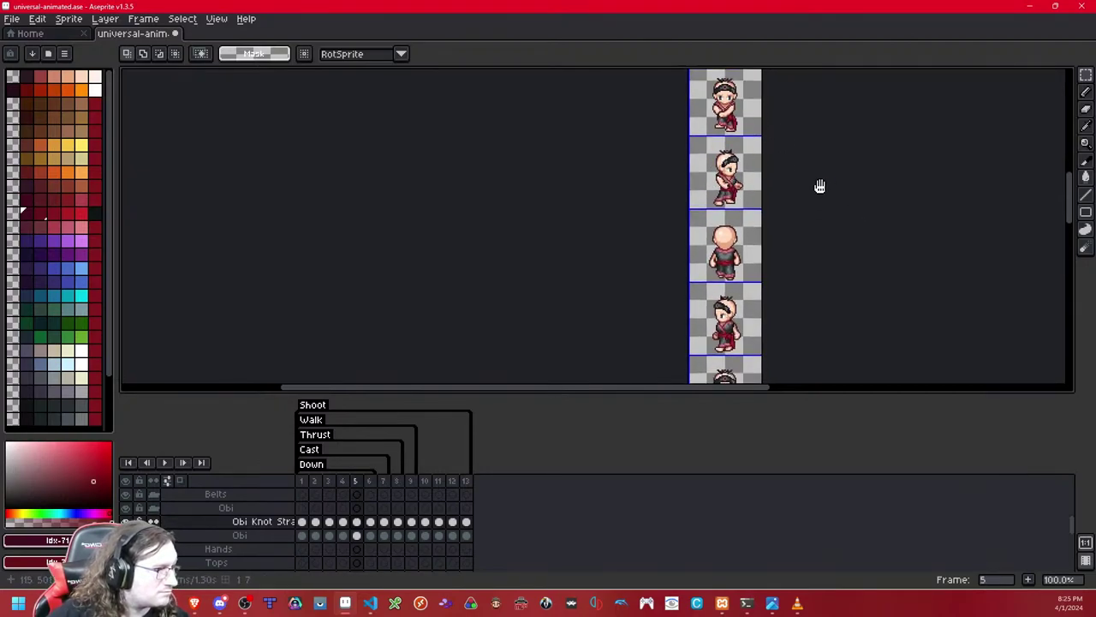
Step: Paste the copied strand into the left-facing walk cell of frame 6, place it at position 2, 577 and deselect it
key(Right)
scroll(754, 215, up, 4)
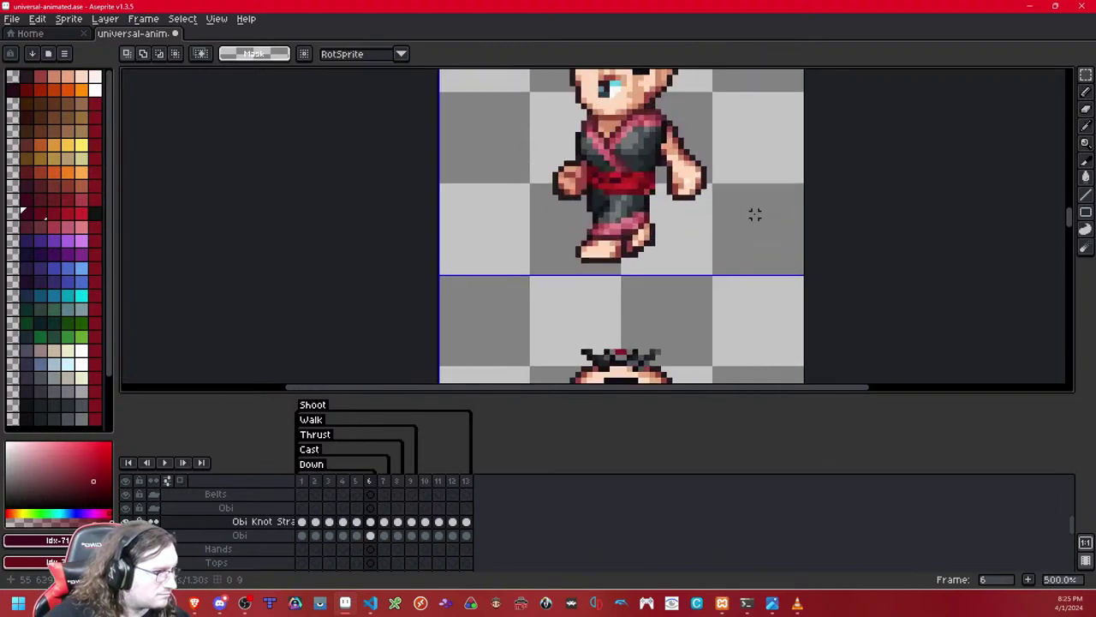
key(ctrl+v)
drag(753, 216, 763, 126)
drag(744, 178, 744, 142)
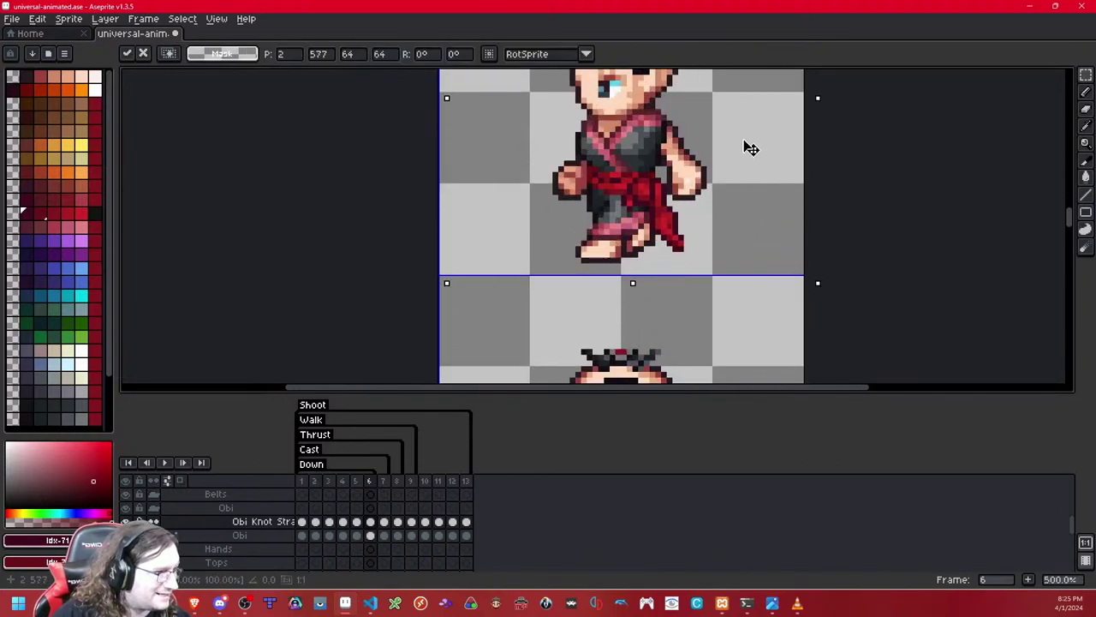
click(869, 152)
Step: Check the pasted left-facing walk strand in frame 6 against the neighbouring frames
key(Left)
key(Left)
key(Right)
key(Right)
key(Right)
key(Left)
scroll(869, 151, down, 5)
scroll(871, 154, up, 1)
drag(824, 172, 826, 108)
key(Left)
key(Right)
key(Left)
key(Left)
key(Left)
key(Left)
Step: Examine the left-facing walk strand frame by frame from frame 2 to frame 6
scroll(801, 155, up, 4)
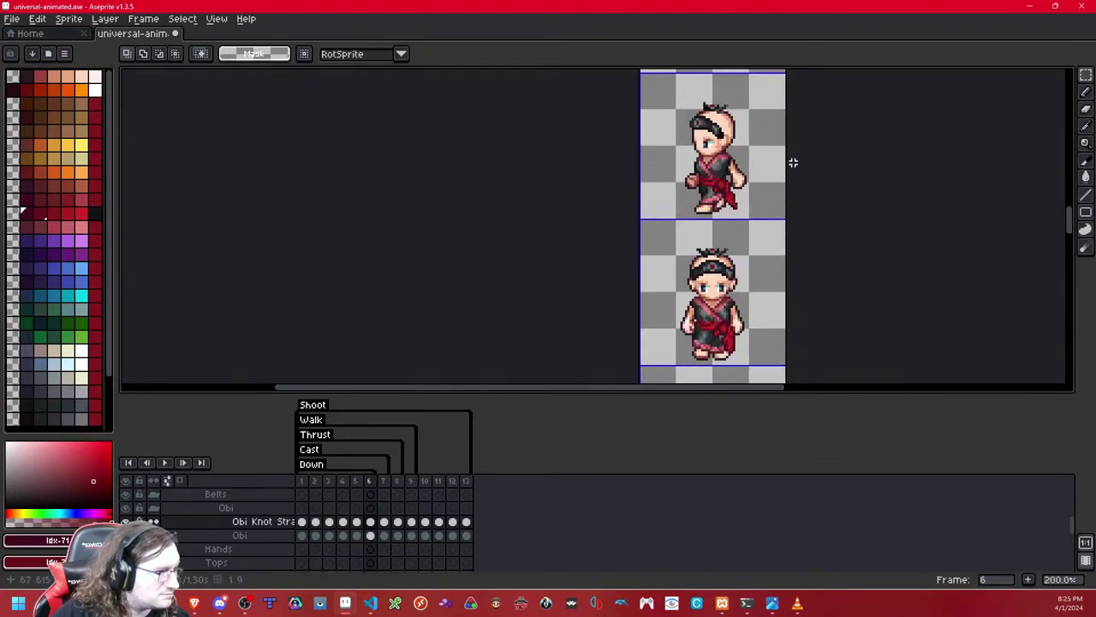
key(Left)
key(Left)
key(Right)
key(Right)
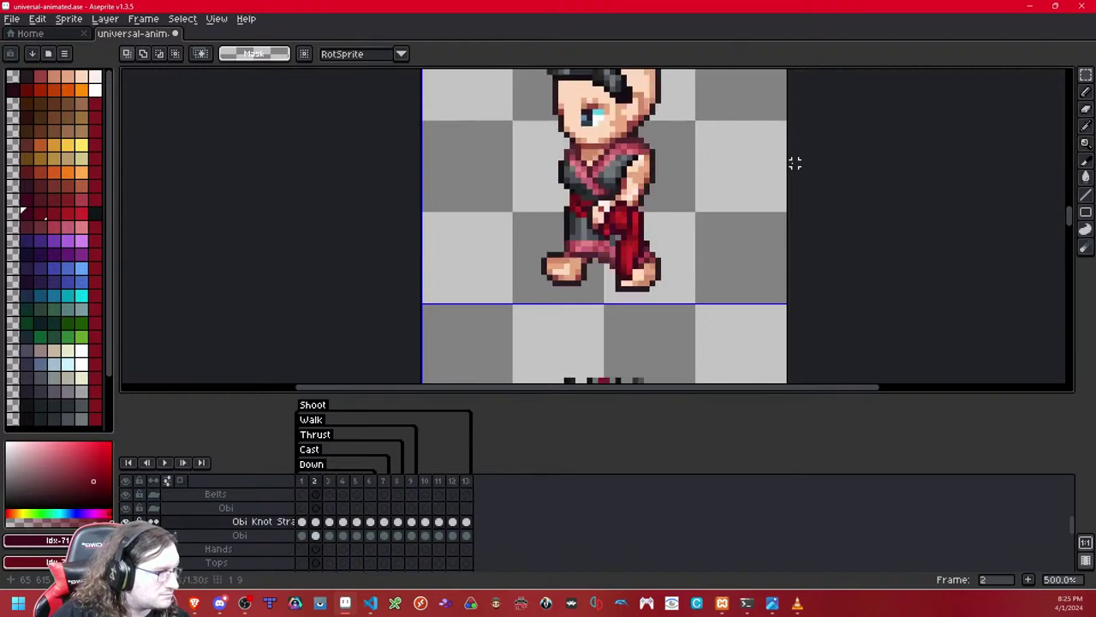
key(Right)
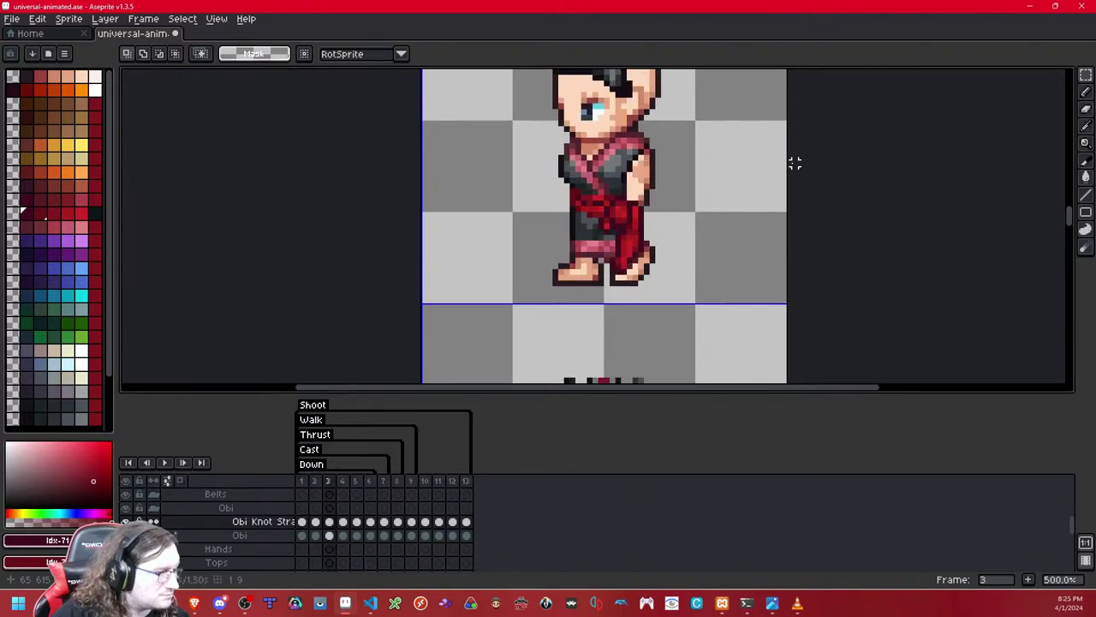
key(Right)
key(Right)
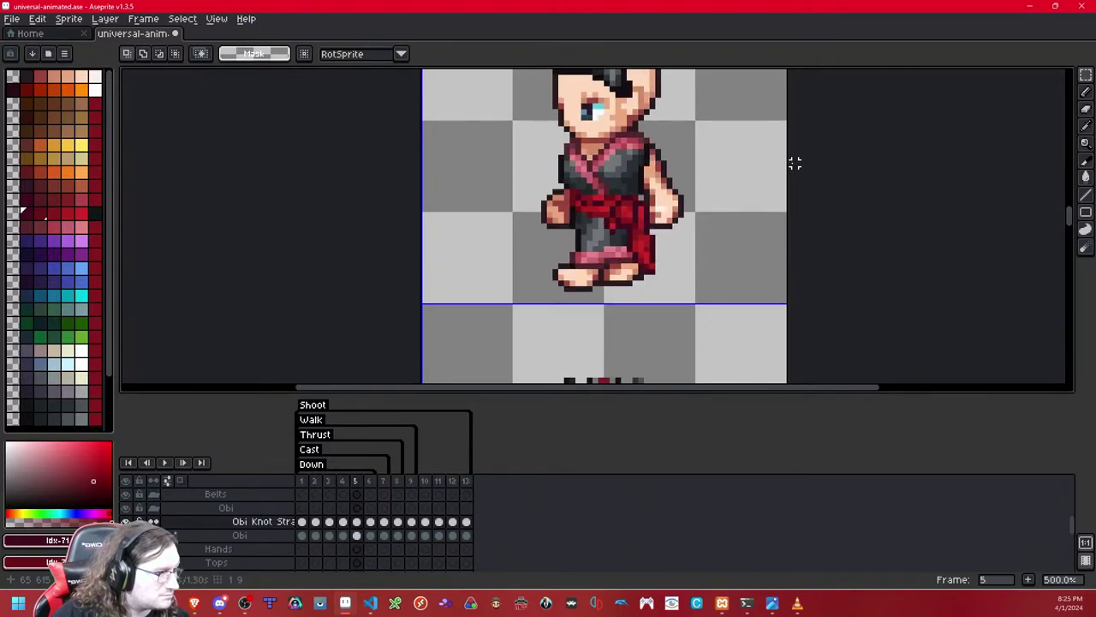
key(Right)
key(Left)
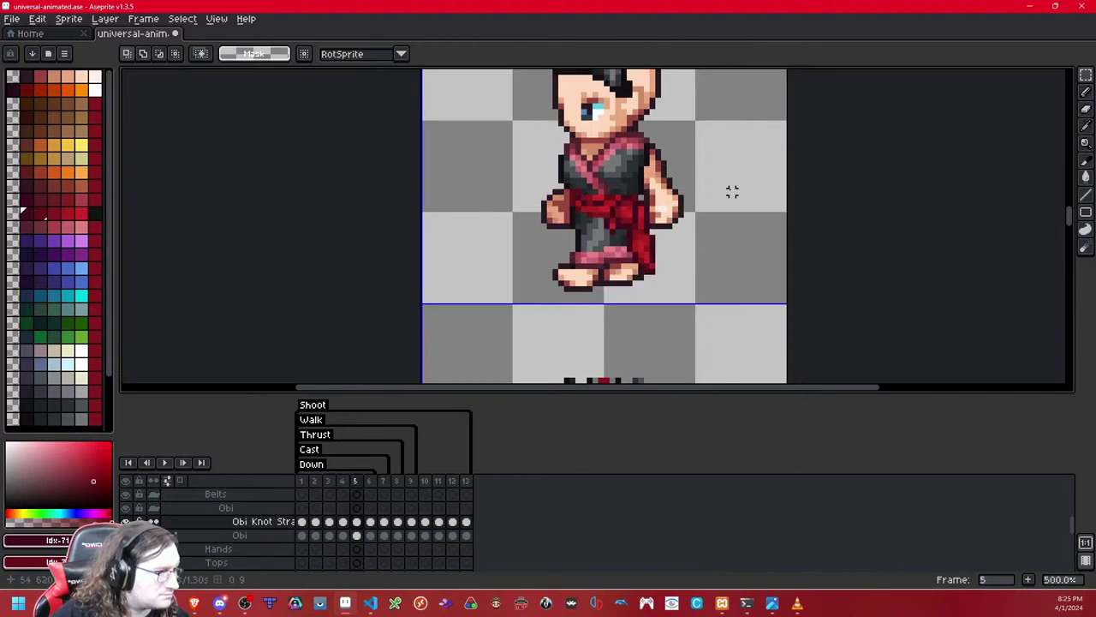
Step: Paste the copied strand into the left-facing walk cell of frame 7 at its original position and deselect it
key(Right)
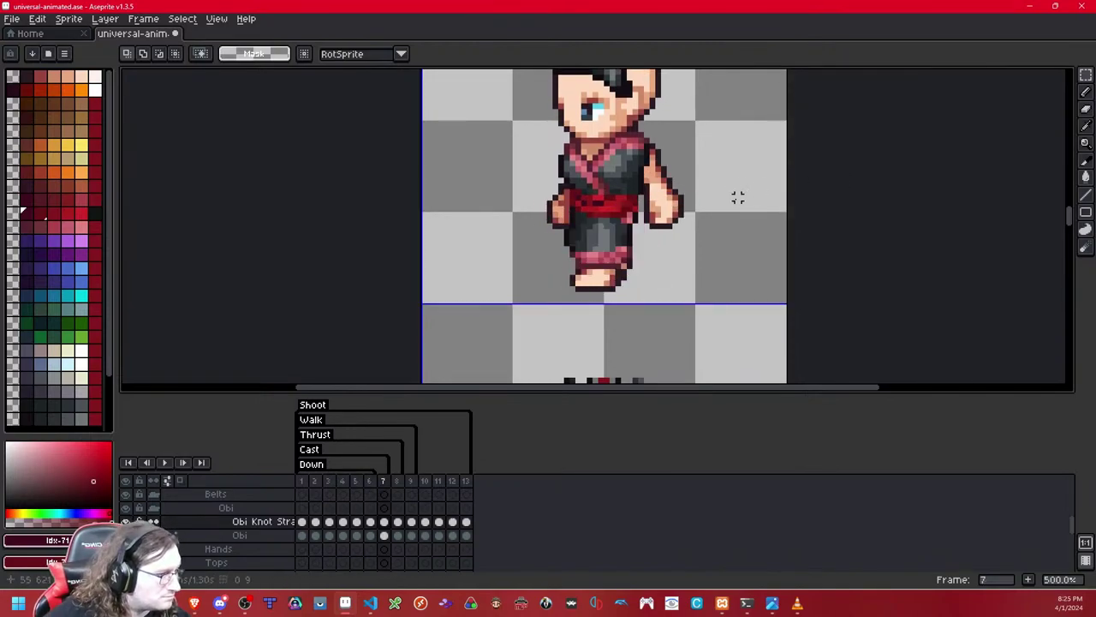
key(ctrl+v)
key(ctrl+d)
Step: Compare the pasted left-facing walk strand in frame 7 with frames 6 and 8
key(Left)
key(Right)
key(Right)
key(Right)
key(Right)
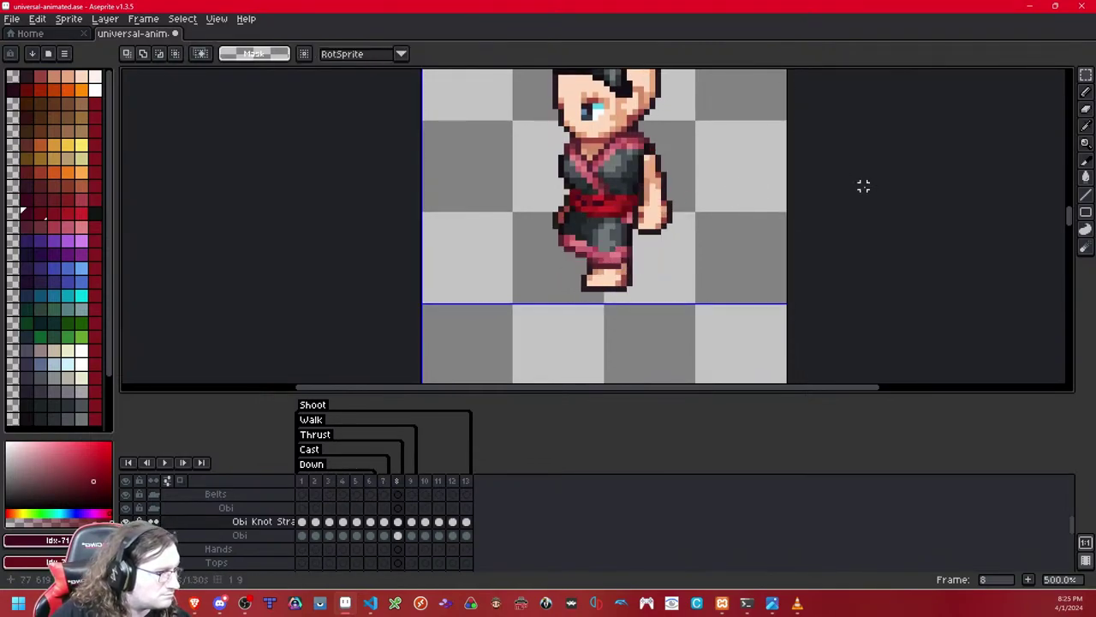
key(Left)
key(Left)
key(Left)
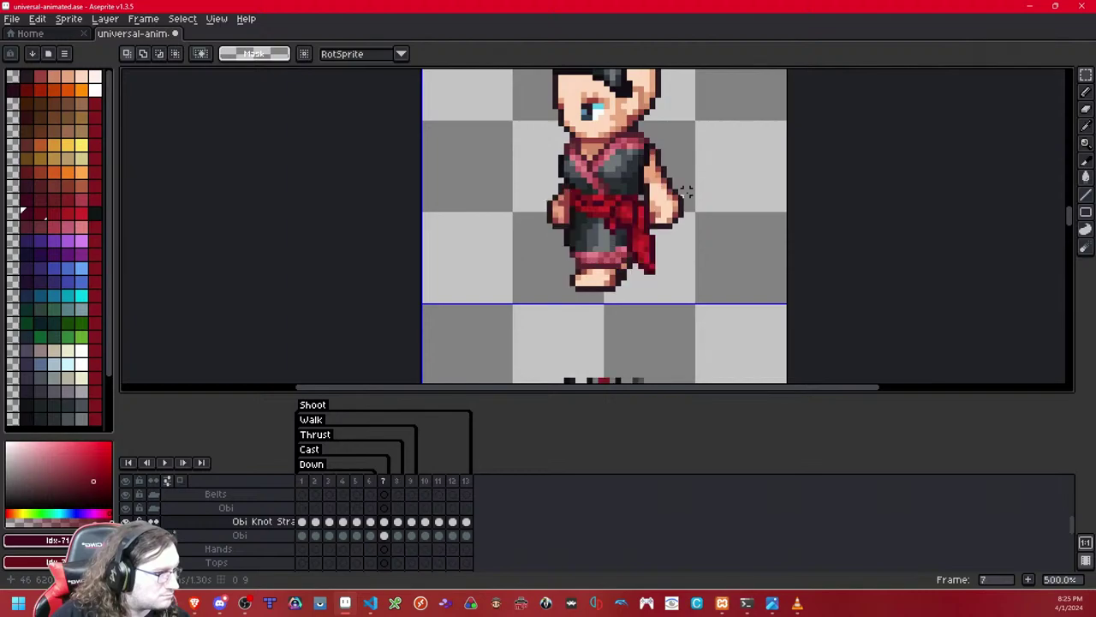
Step: Compare the left-facing walk strand in the earlier frames to find one that suits frame 8
key(Left)
key(Left)
key(Left)
key(Left)
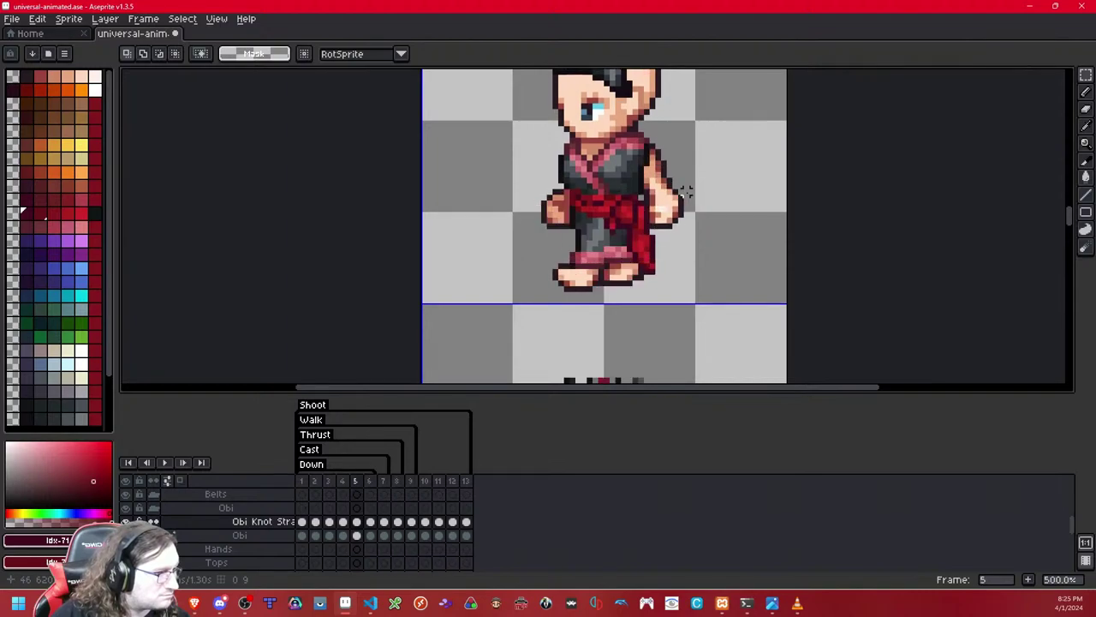
key(Left)
key(Right)
key(Left)
key(Left)
key(Left)
key(Right)
key(Right)
key(Right)
Step: Copy the left-facing walk strand from frame 3 into frame 8, shift it one pixel right and deselect it
key(ctrl+a)
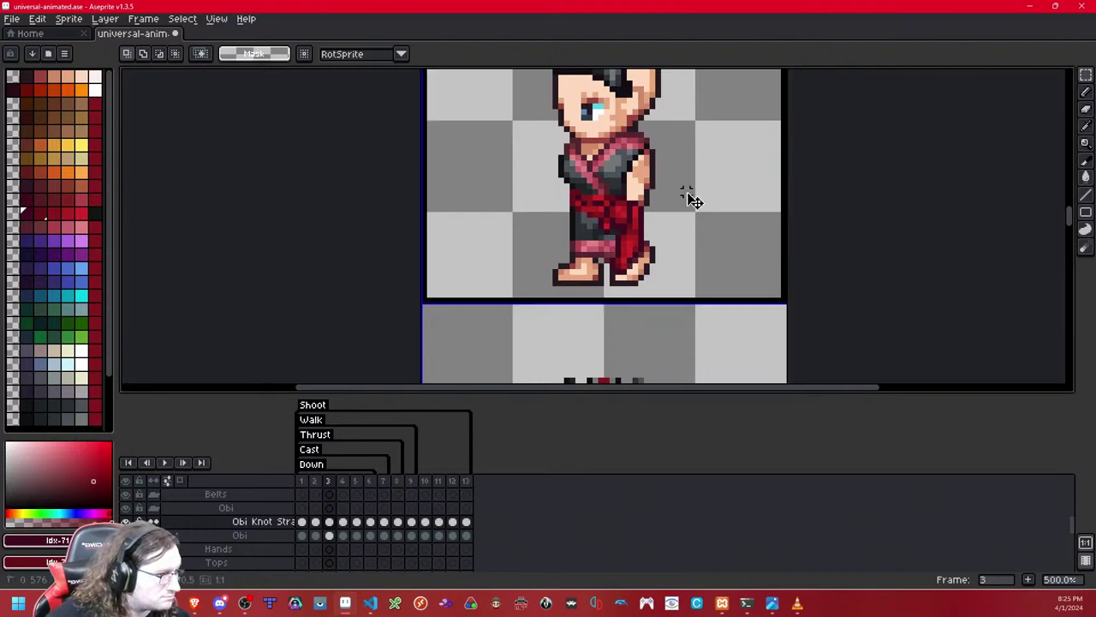
key(Right)
key(ctrl+d)
key(Right)
key(Right)
key(Right)
key(Right)
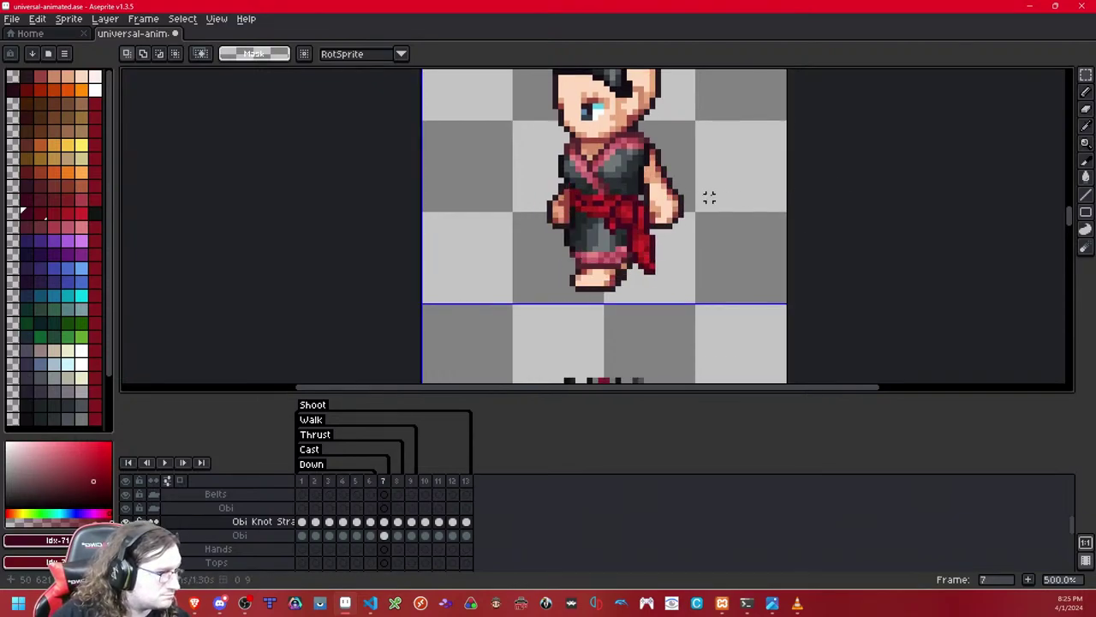
key(Left)
key(Right)
key(ctrl+v)
key(Right)
key(ctrl+d)
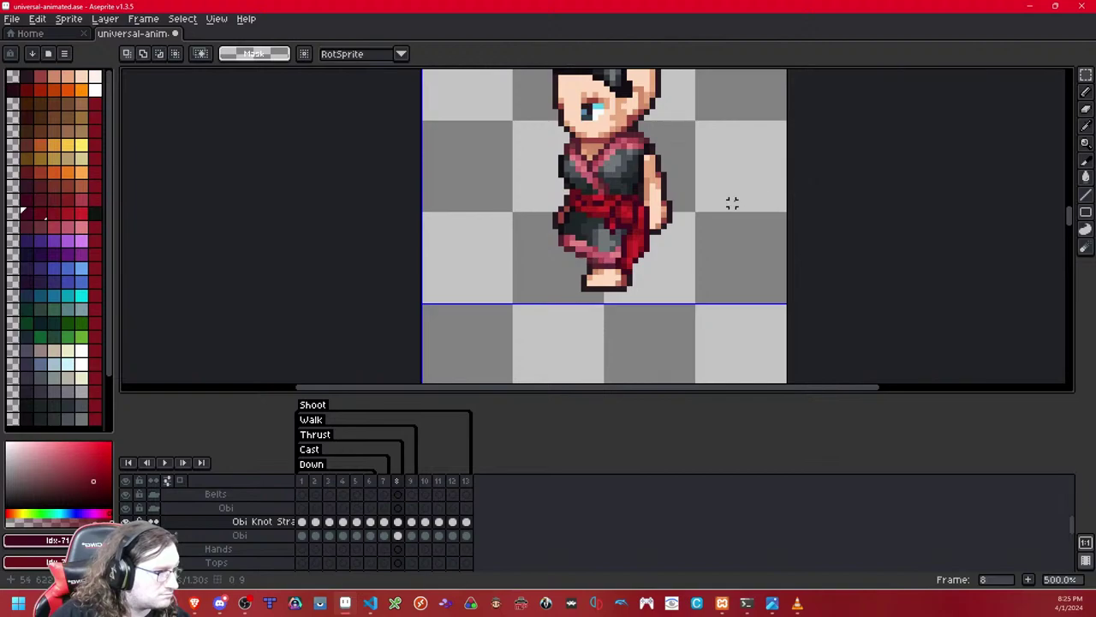
Step: Preview the walk, and replace frame 8's left-facing strand with a copy of frame 2's strand shifted one pixel right
key(Right)
key(Return)
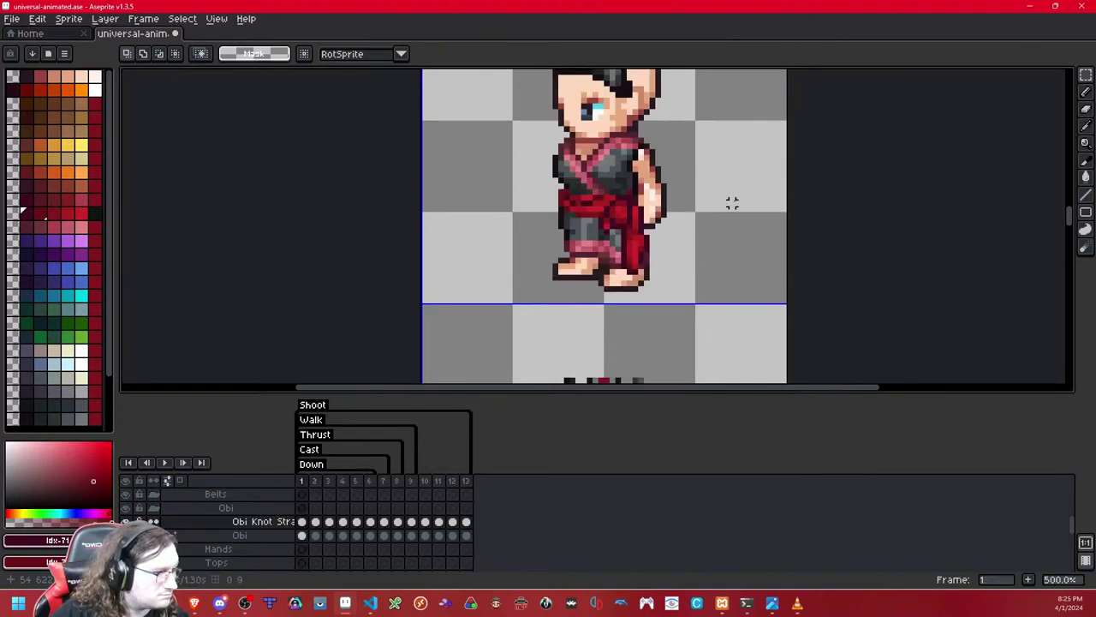
key(Return)
key(ctrl+a)
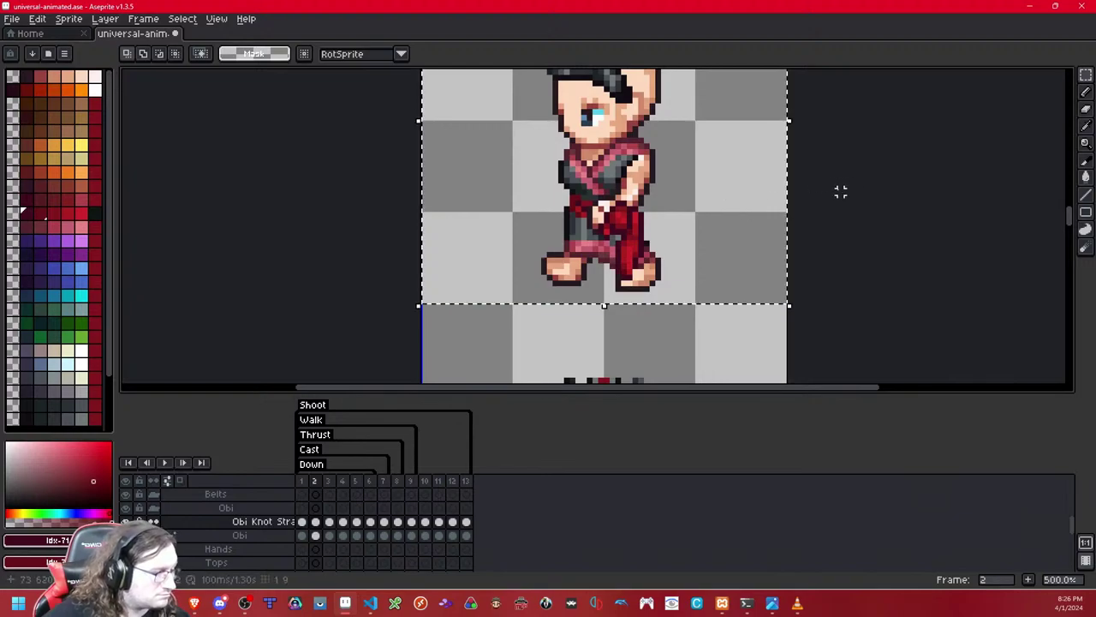
key(Right)
key(Right)
key(Right)
key(Right)
key(Right)
key(Right)
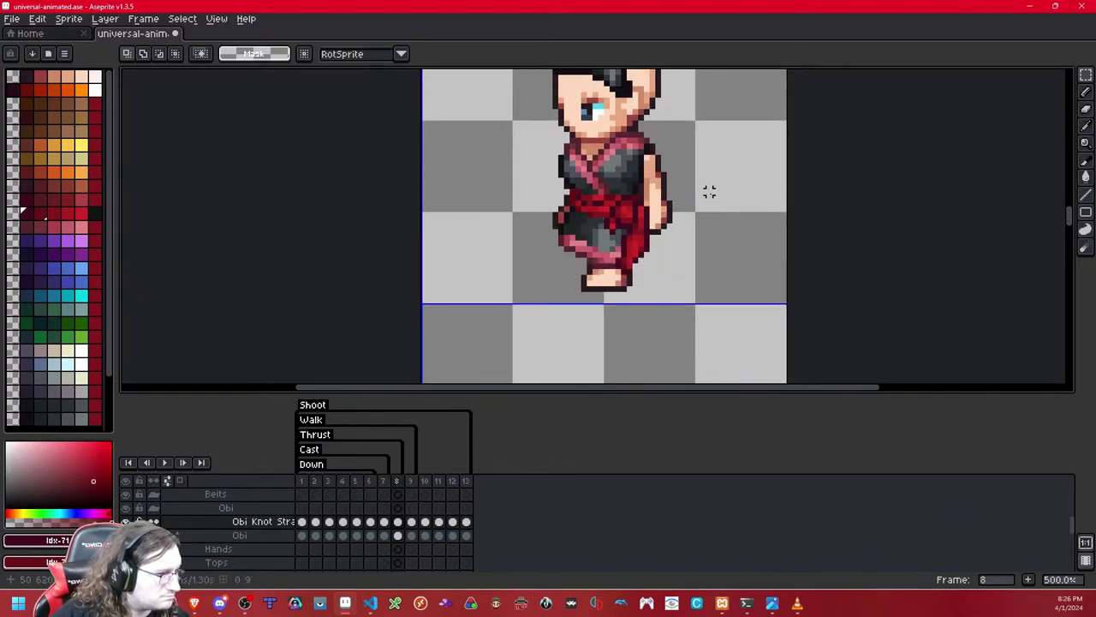
key(ctrl+t)
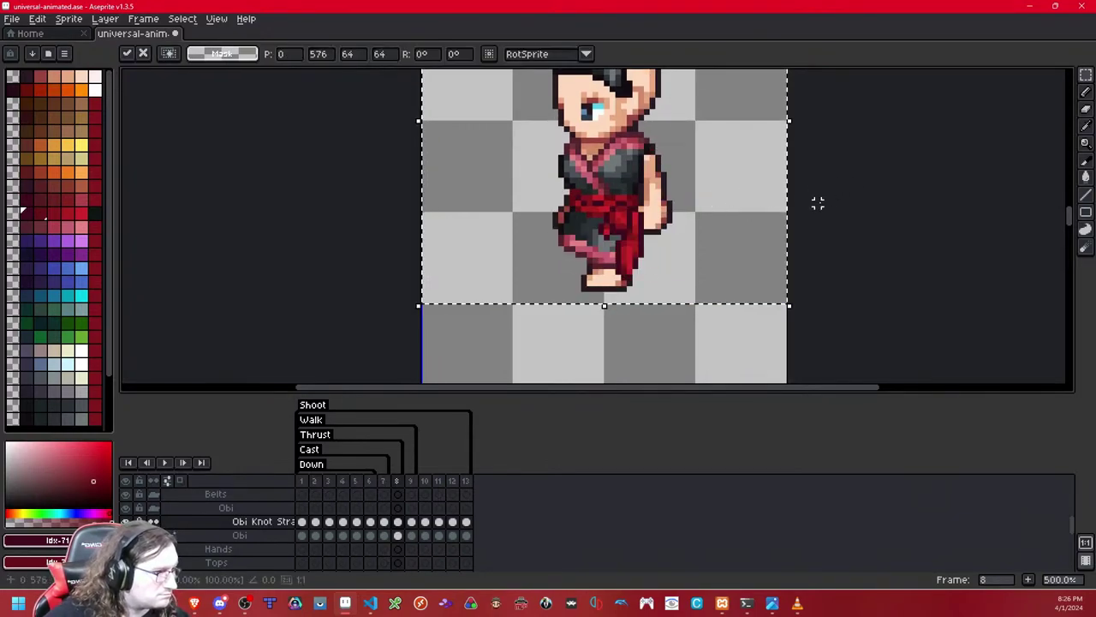
key(Return)
key(Return)
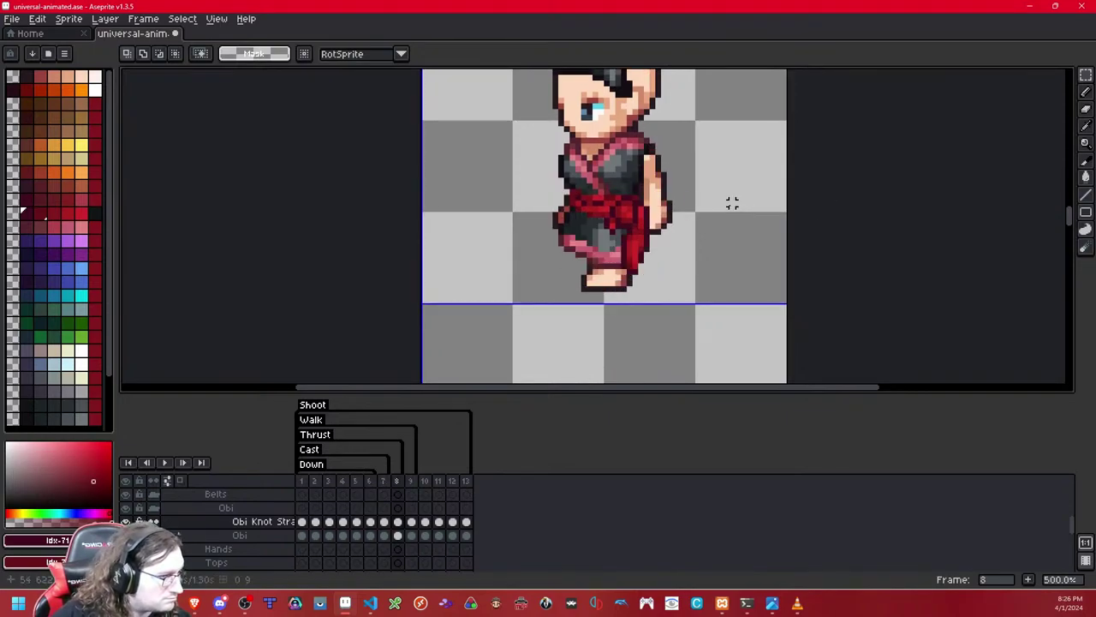
Step: Paste the frame 2 strand into the left-facing walk cell of frame 9, shift it one pixel right and compare it with frame 8
key(ctrl+v)
key(Right)
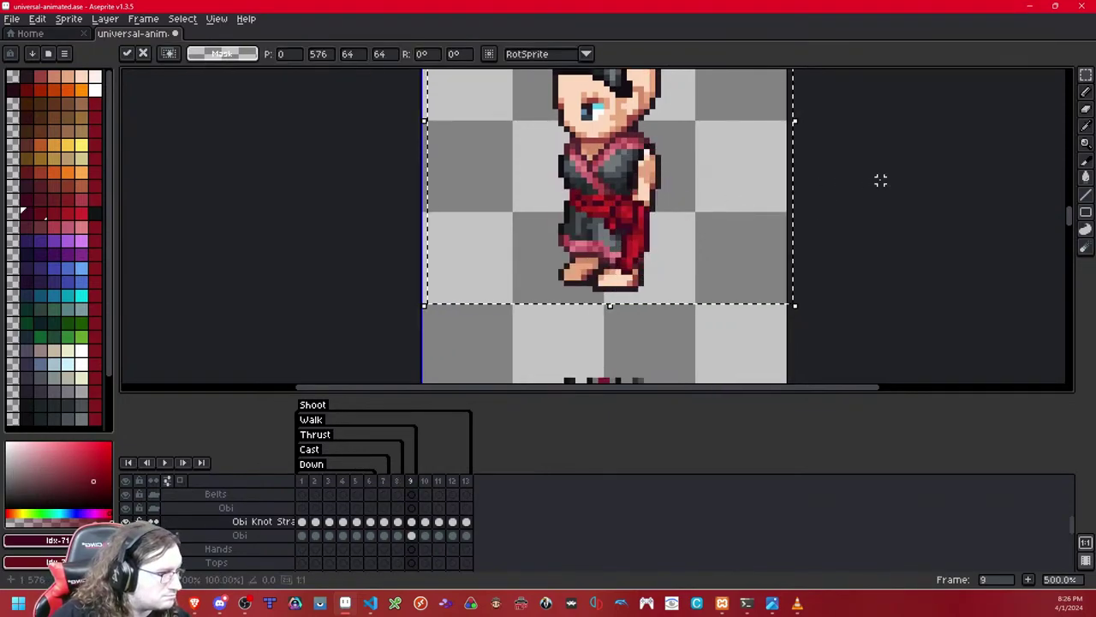
key(ctrl+d)
key(Left)
key(Right)
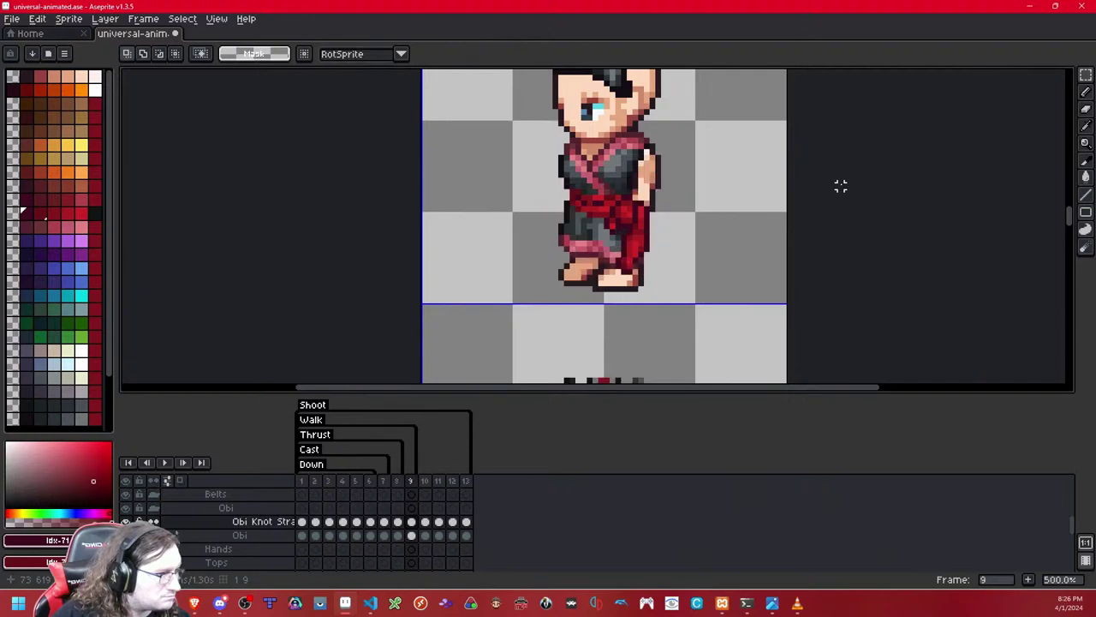
Step: Play the animation to review the strand through the left-facing walk, and inspect the strand in frame 3 up close
scroll(857, 183, down, 5)
scroll(842, 184, up, 1)
drag(841, 184, 723, 198)
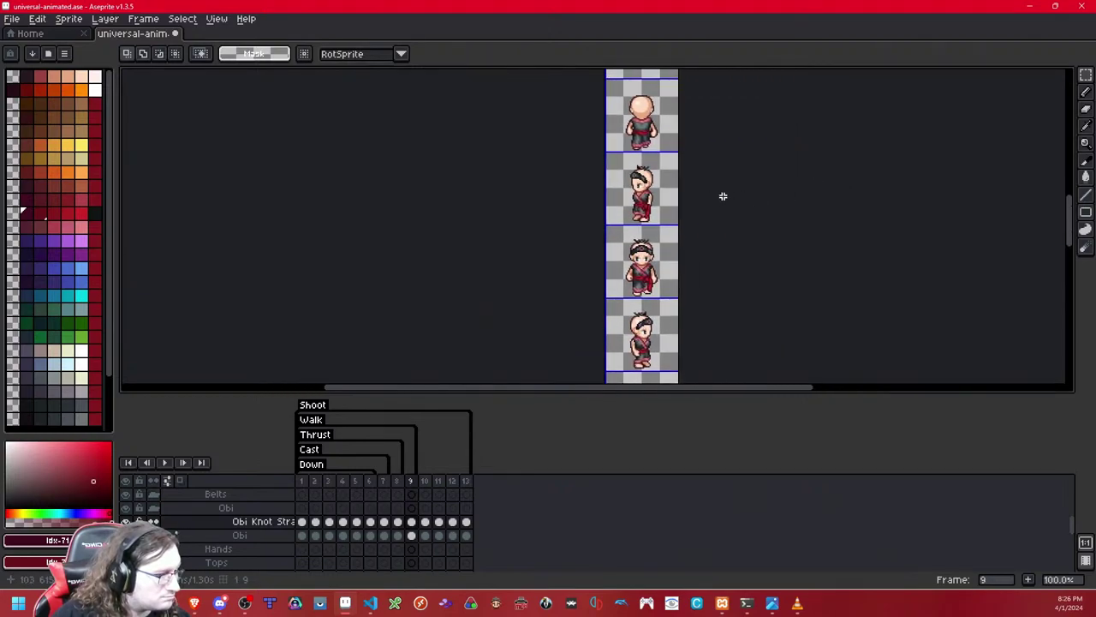
click(165, 462)
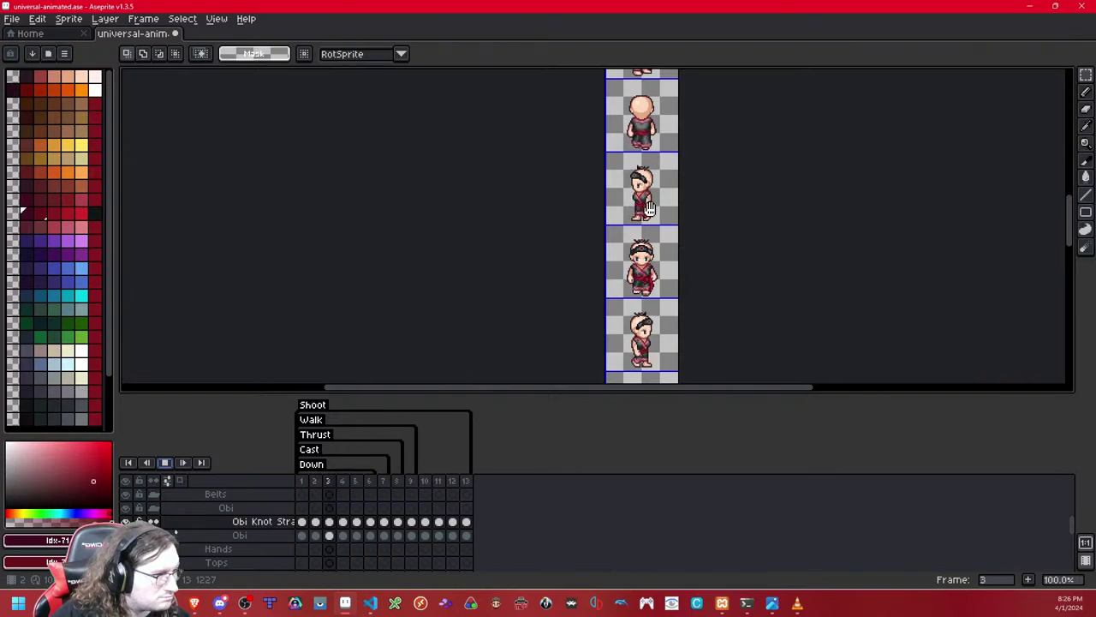
scroll(651, 227, up, 3)
drag(657, 173, 653, 234)
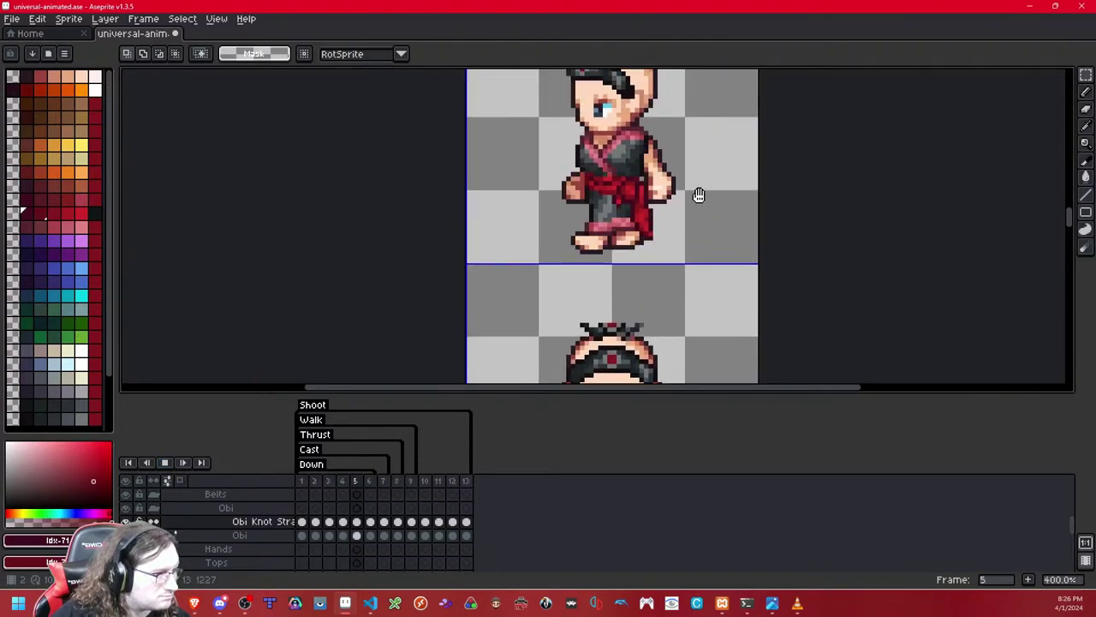
scroll(701, 193, down, 3)
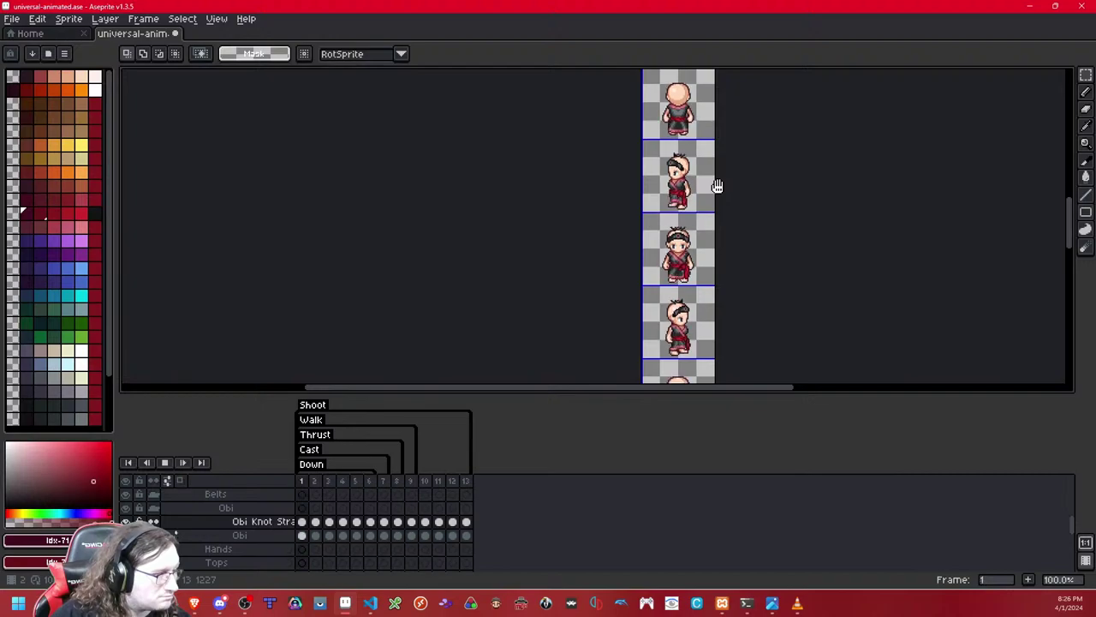
click(170, 464)
click(170, 464)
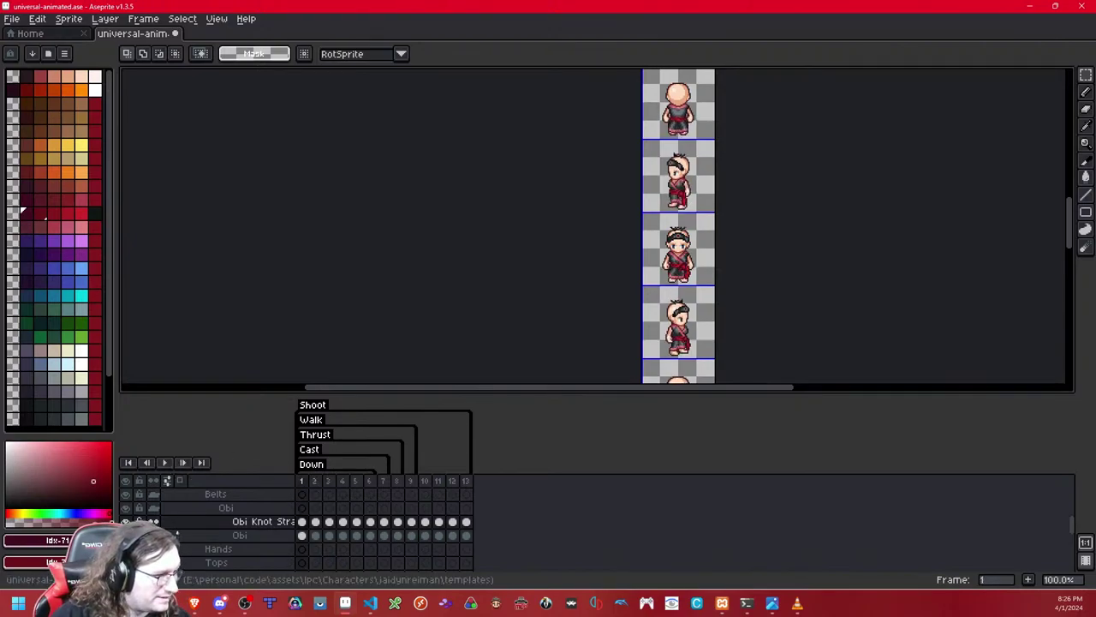
scroll(702, 248, up, 4)
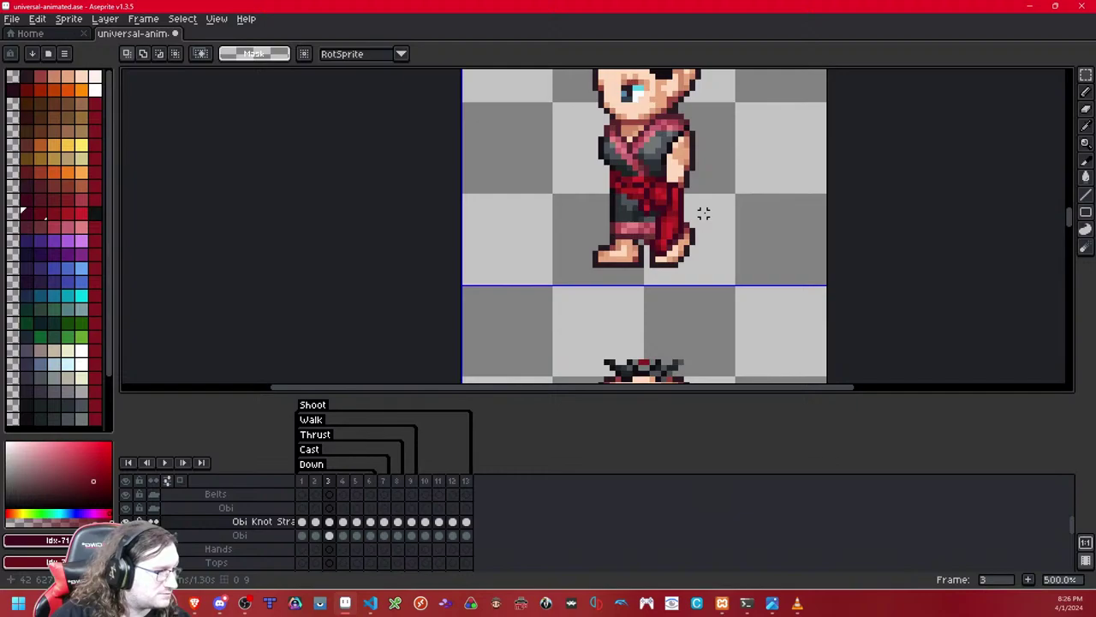
scroll(702, 214, up, 1)
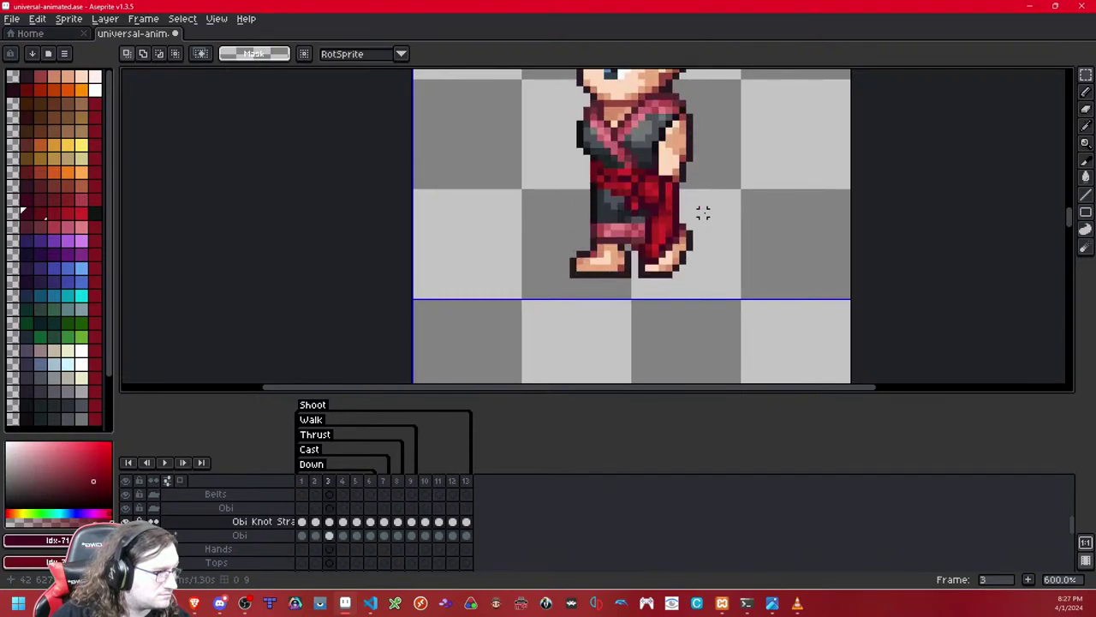
Step: Clear the obi knot strand from the left-facing walk cell of frame 4
key(Right)
double_click(751, 219)
key(ctrl+x)
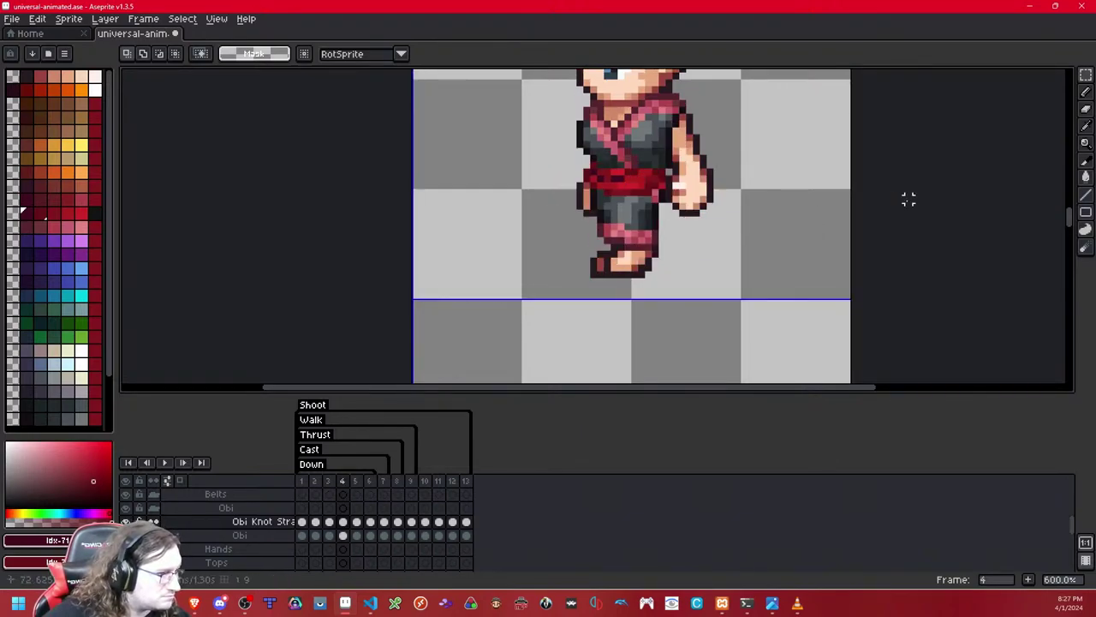
Step: Copy frame 3's left-facing walk strand into frame 4 and compare it with the neighbouring frames
key(ctrl+v)
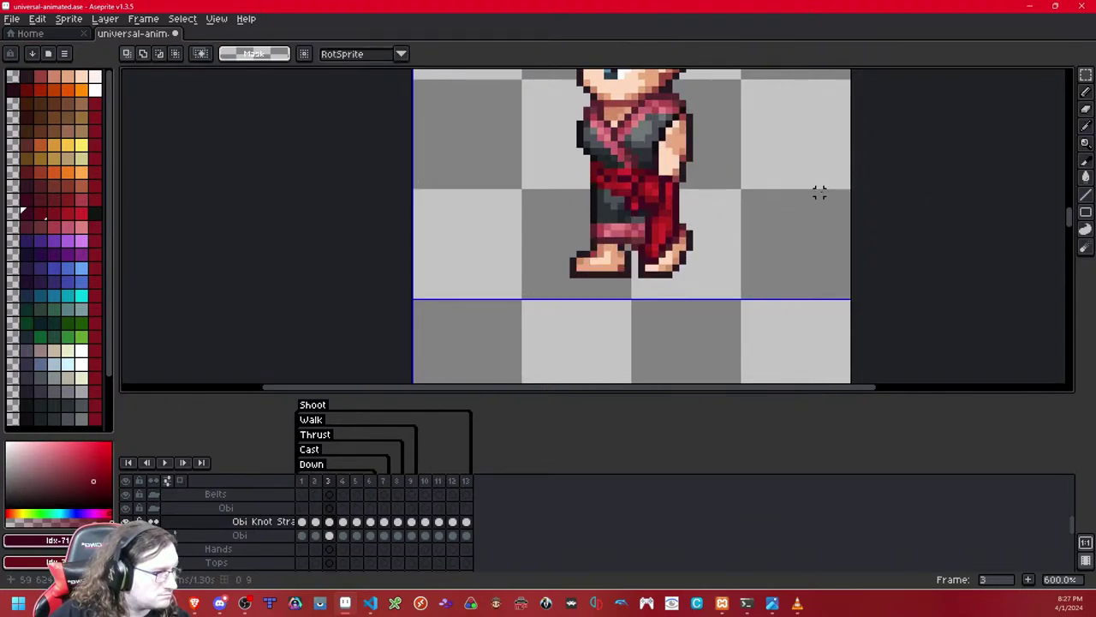
double_click(758, 200)
key(Right)
key(Right)
key(Right)
key(Left)
key(Left)
key(Left)
key(Left)
key(Right)
key(Return)
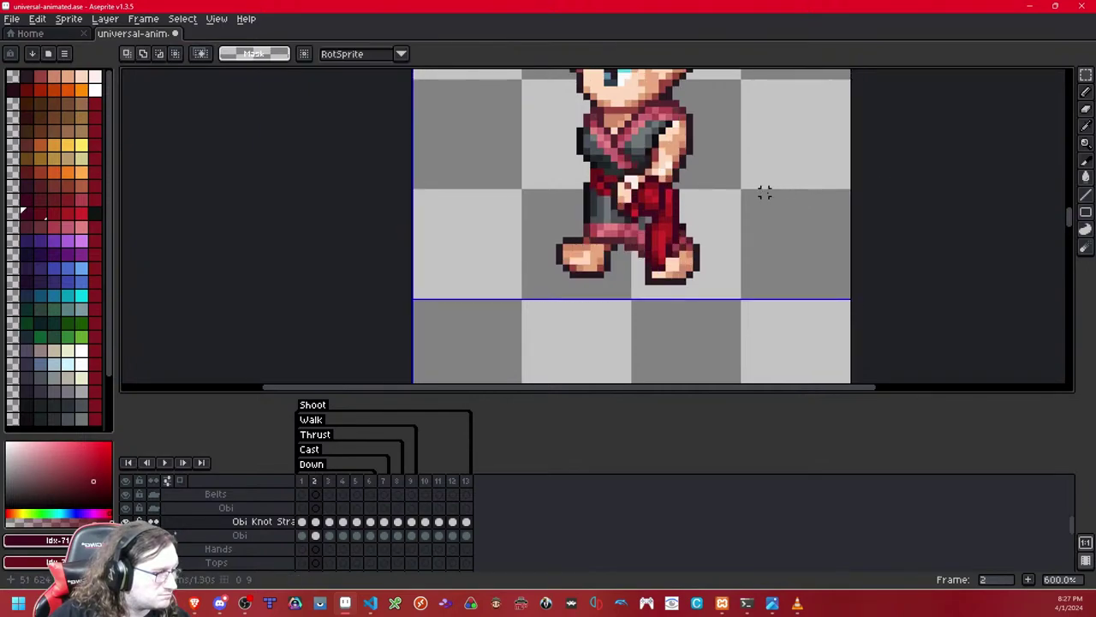
Step: Compare the left-facing strand in frames 2 and 3, and shift frame 3's strand to the right
key(Left)
key(Right)
key(Right)
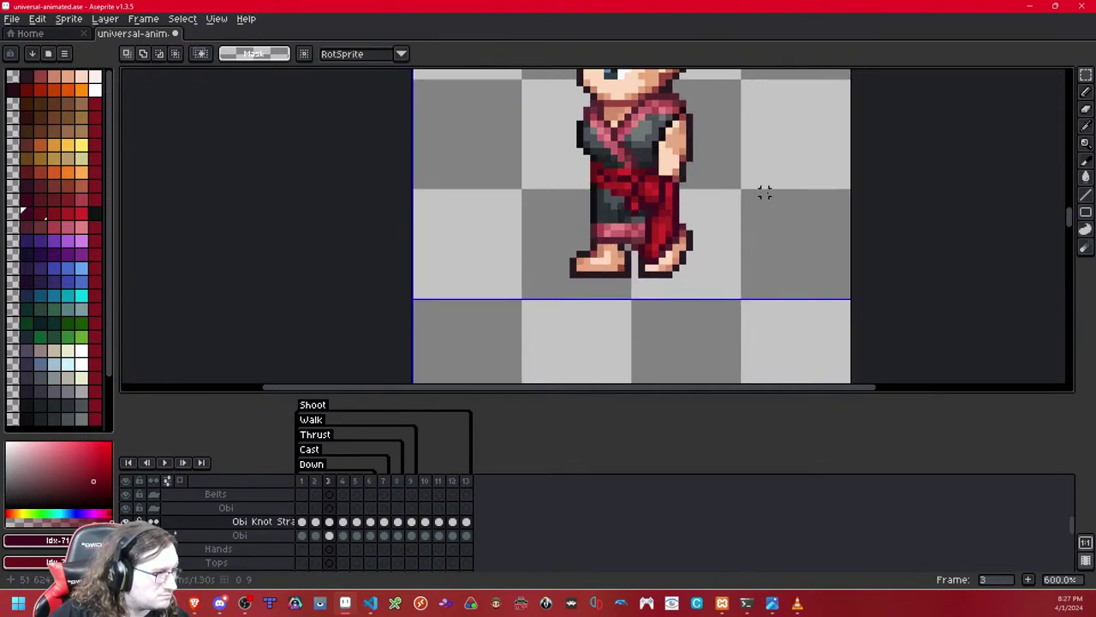
key(Left)
key(Right)
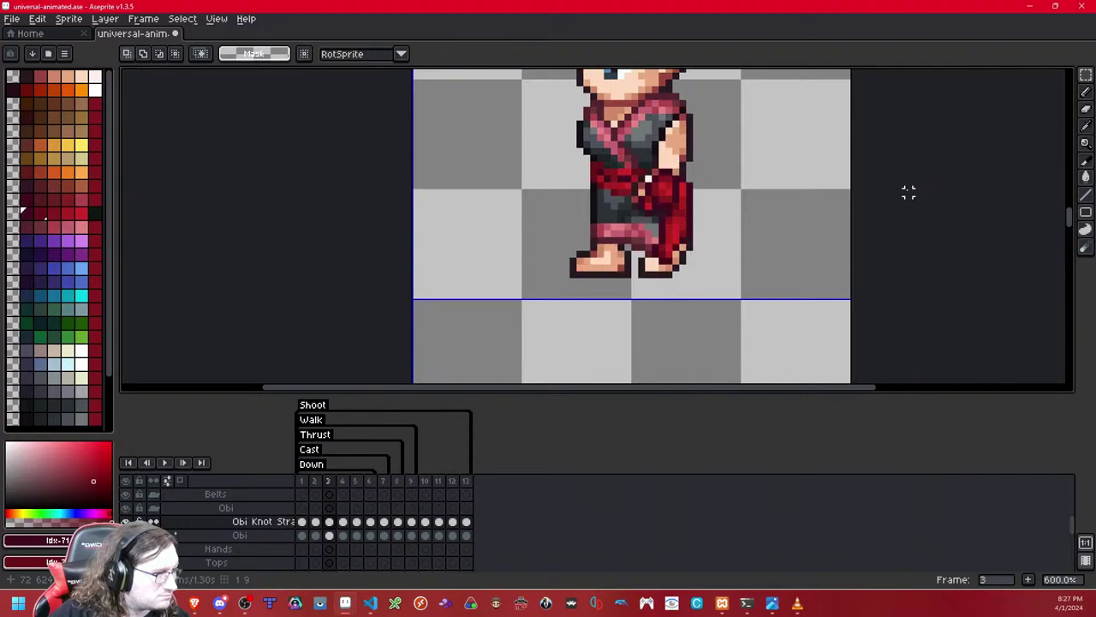
Step: Compare the strand in frames 3 and 4, and play the left-facing walk
key(Right)
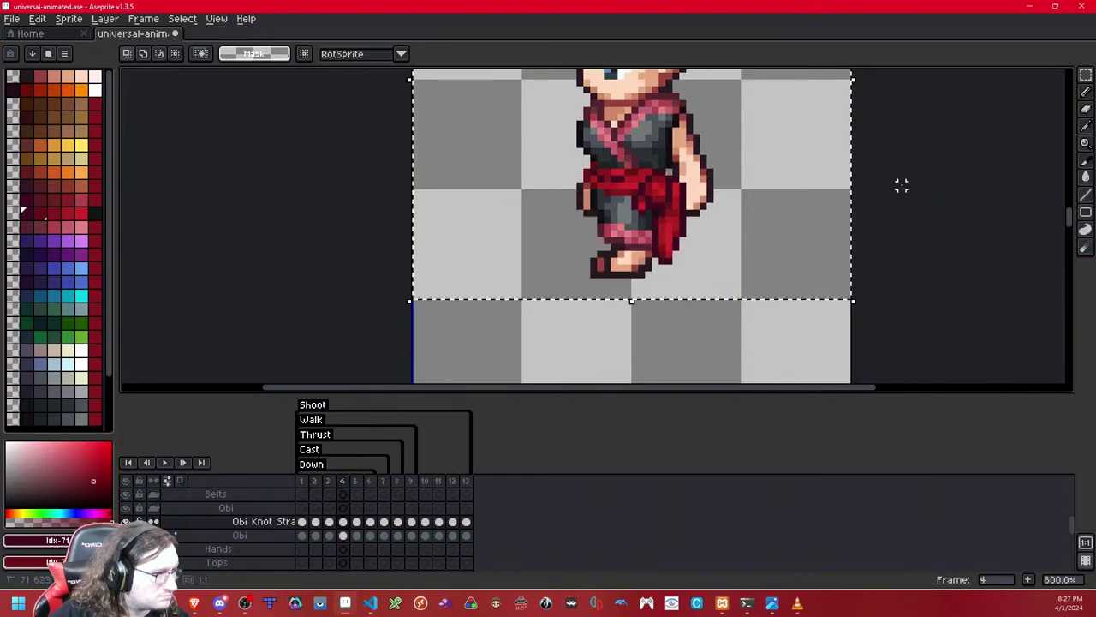
key(Left)
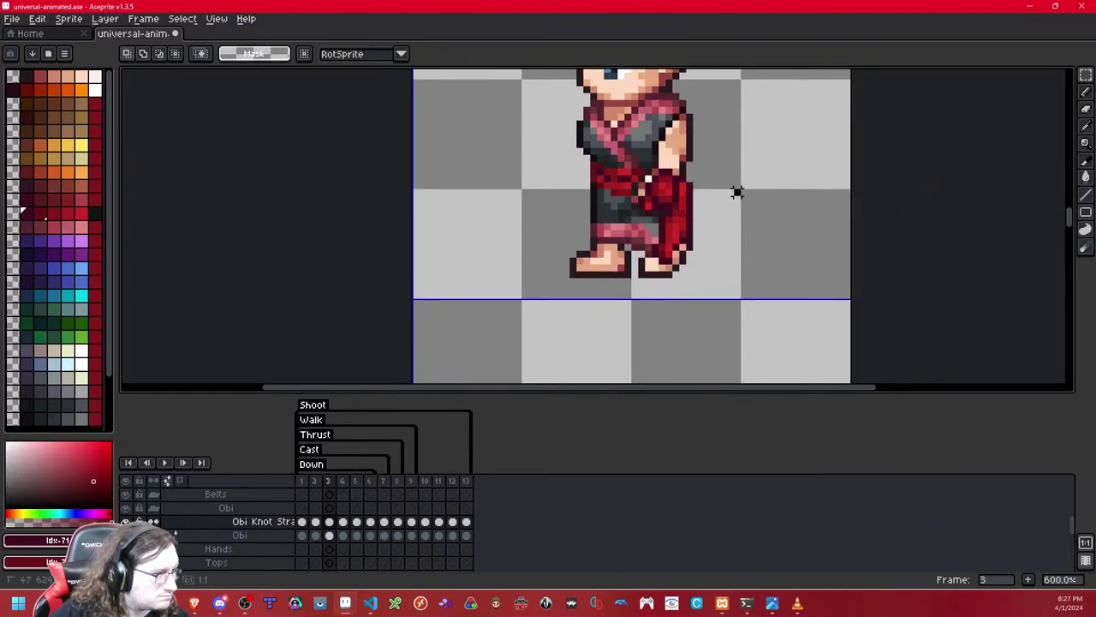
key(Right)
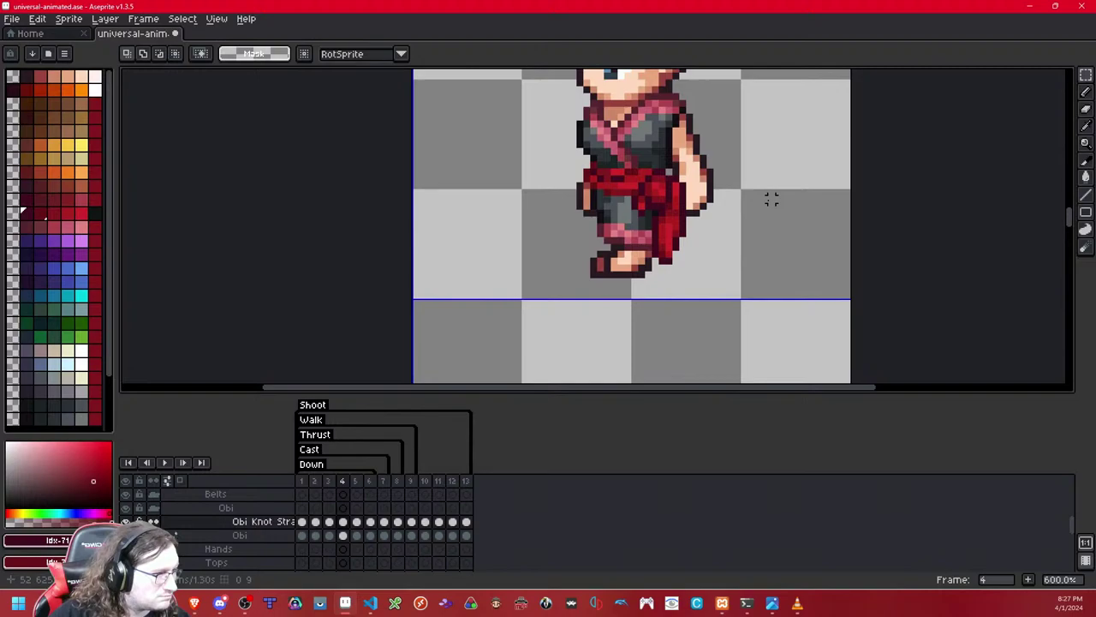
key(Return)
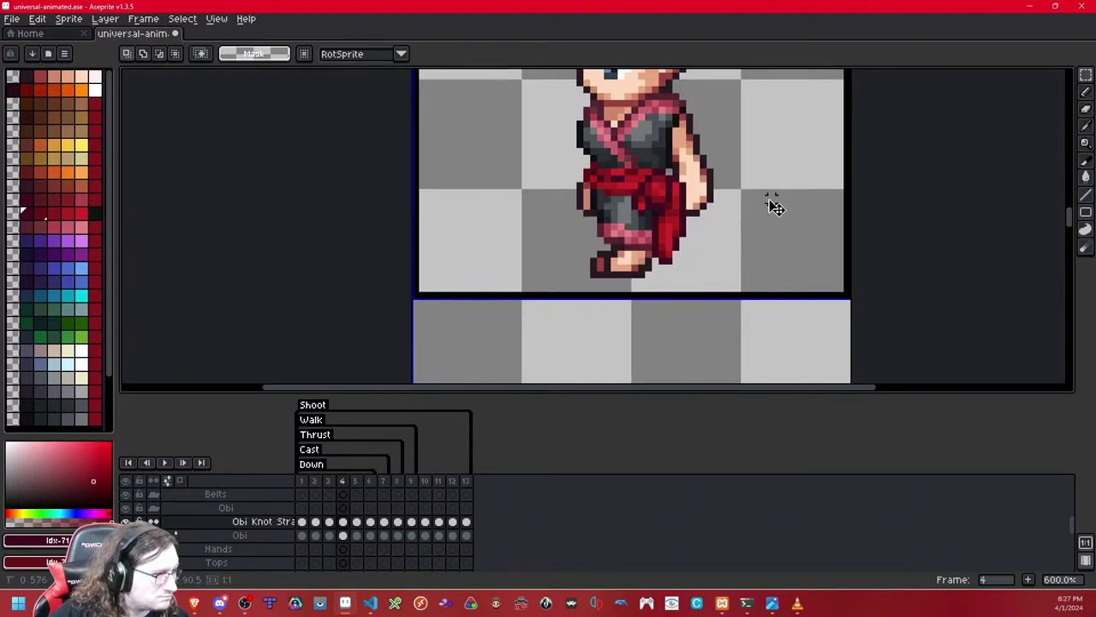
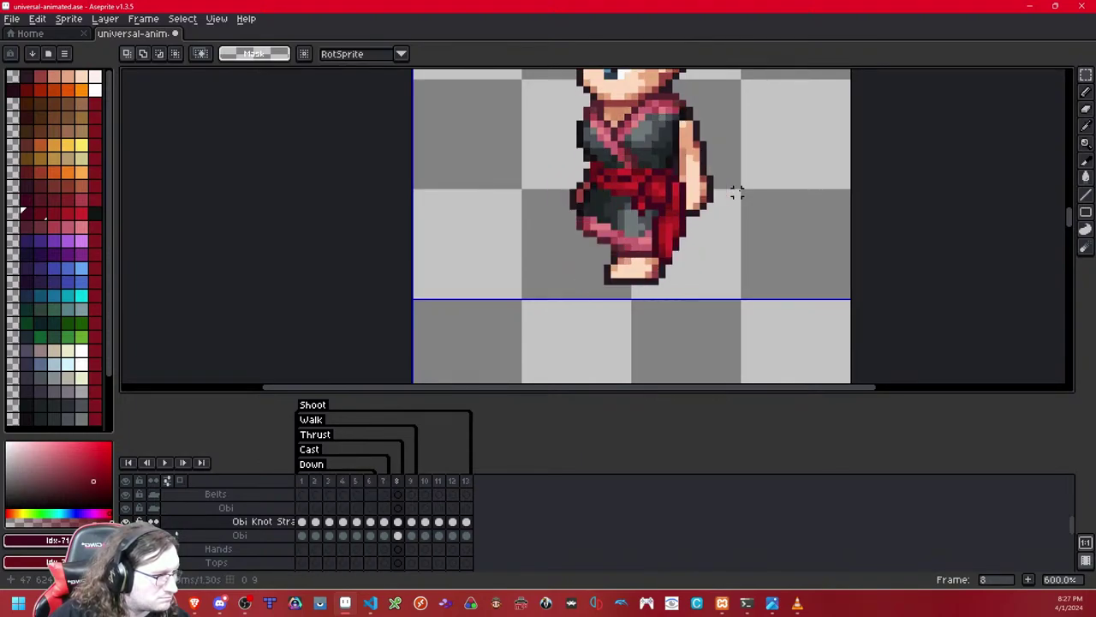
Step: Delete the strands from the left-facing walk cells of frames 7 and 8
key(Left)
double_click(740, 194)
key(Delete)
key(Left)
key(ctrl+a)
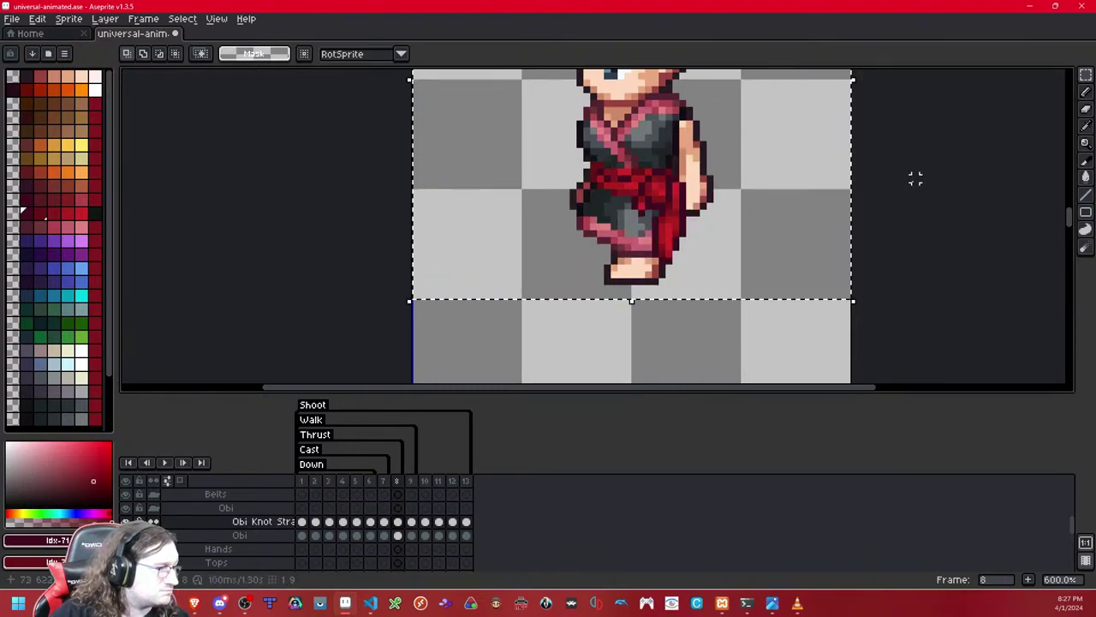
key(Delete)
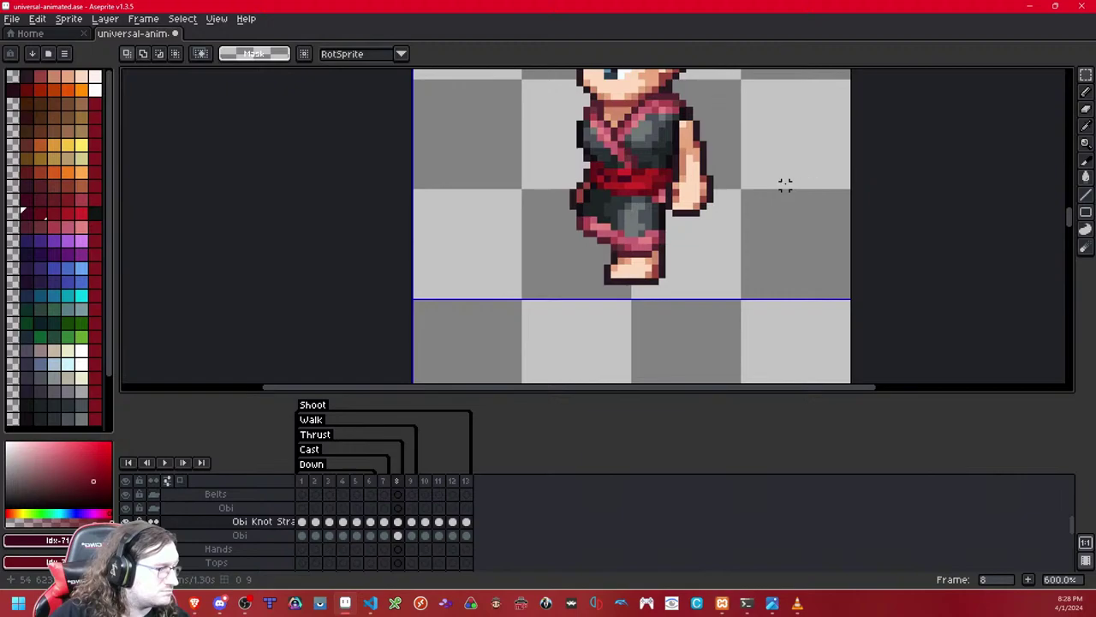
key(Left)
key(ctrl+a)
key(Delete)
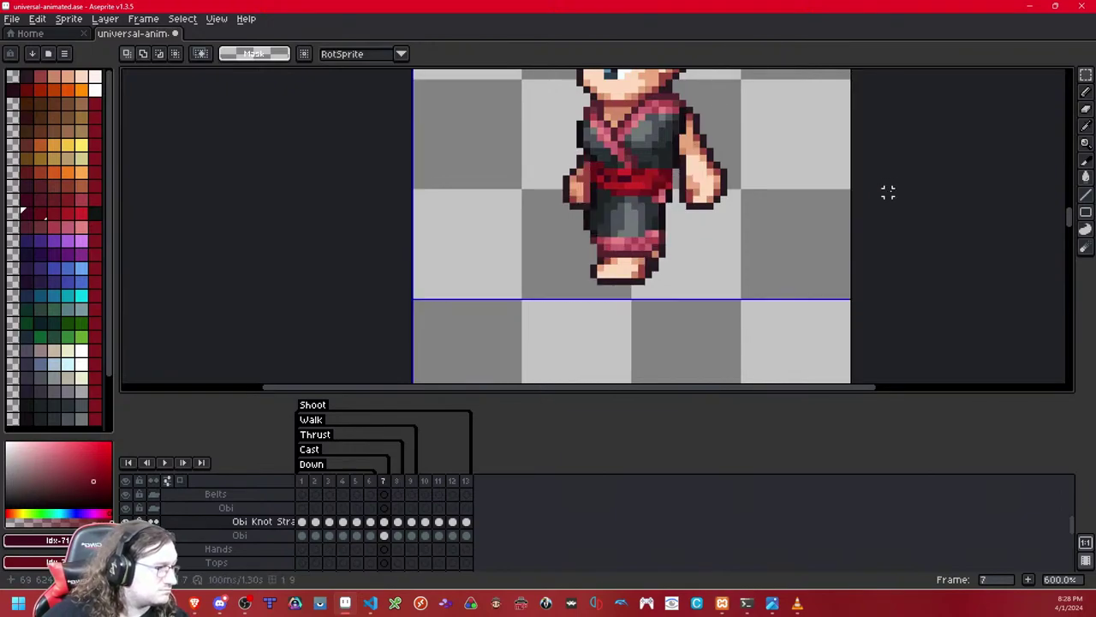
key(Right)
key(ctrl+a)
key(Delete)
Step: Copy frame 6's left-facing walk strand into frame 8, shift it one pixel right and one pixel up, and deselect it
key(Left)
key(Left)
key(Left)
key(Right)
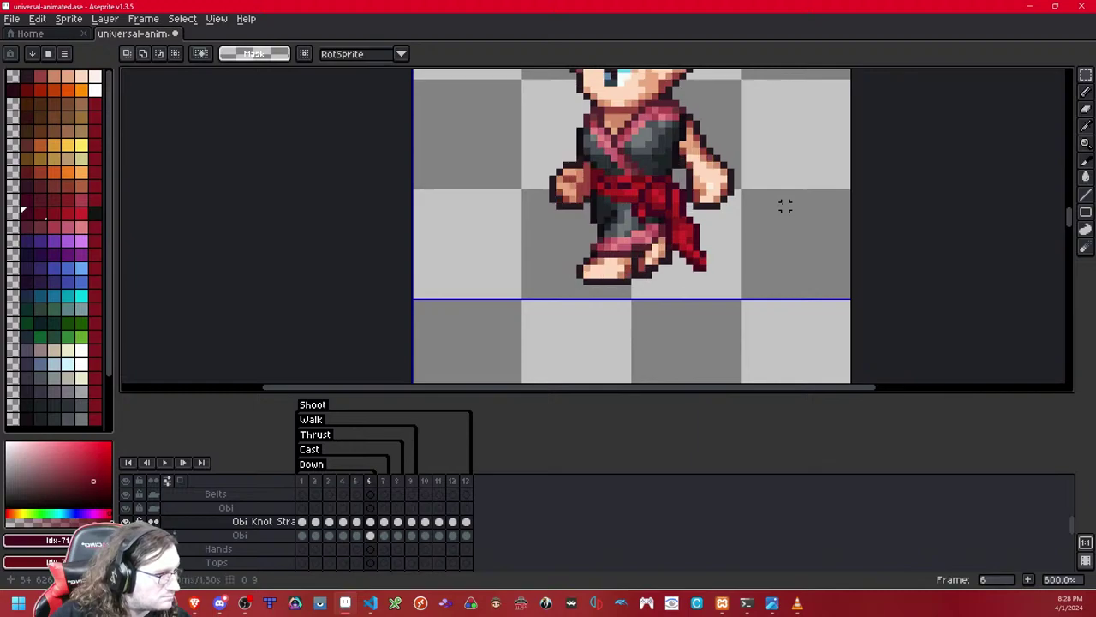
double_click(785, 205)
key(Delete)
key(Right)
key(Right)
key(Right)
key(Right)
key(Left)
key(Left)
key(ctrl+v)
key(Right)
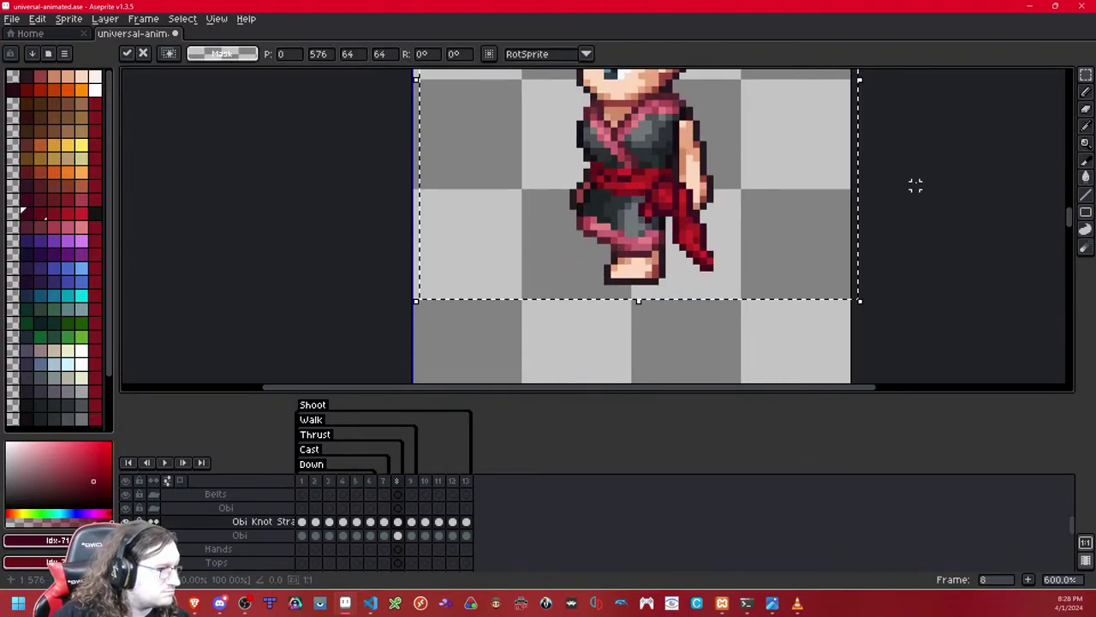
key(Up)
click(916, 181)
Step: Select the left-facing walk strand in frame 6 again and check the walk cells up to frame 10
key(Left)
key(Right)
key(ctrl+a)
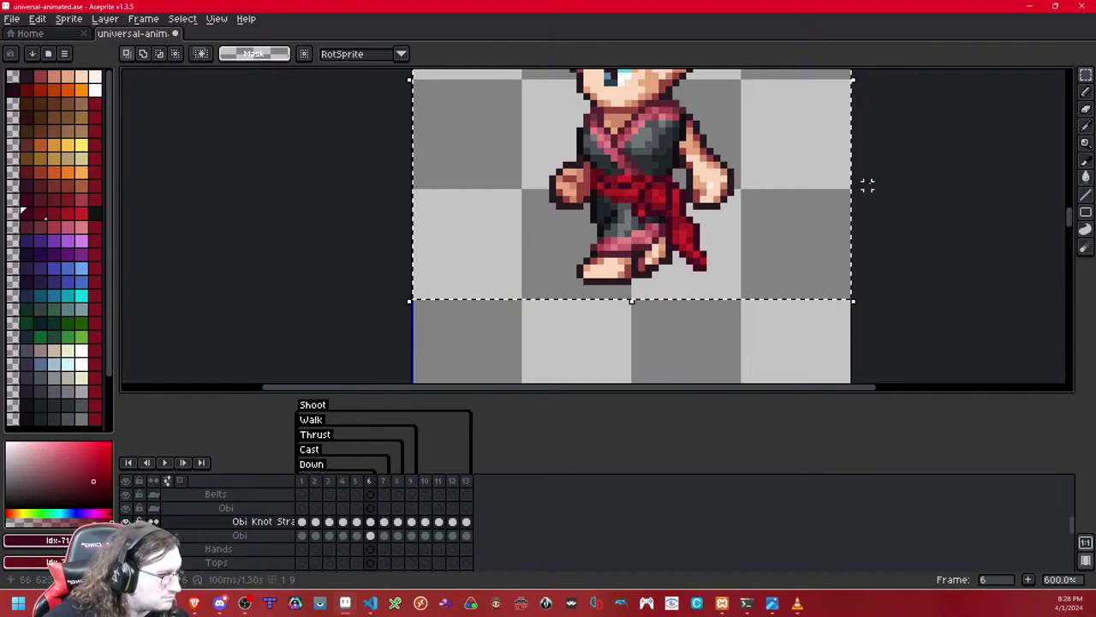
key(Delete)
key(Left)
key(Right)
key(Right)
key(Right)
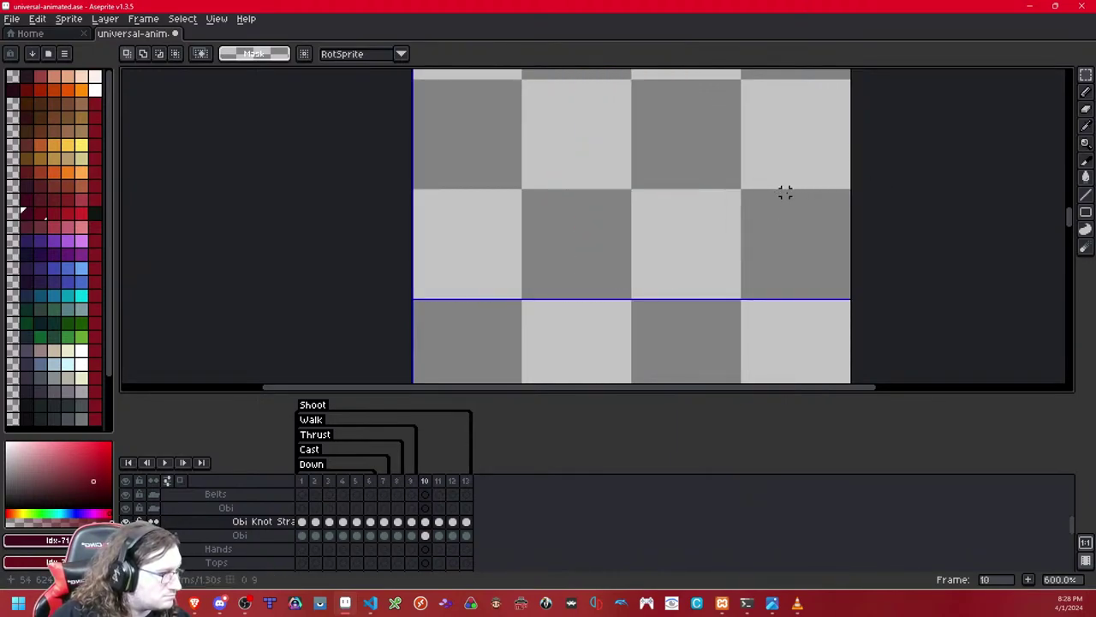
Step: Try clearing the left-facing walk strand from frame 9, and undo the deletion
key(Left)
key(ctrl+a)
key(Delete)
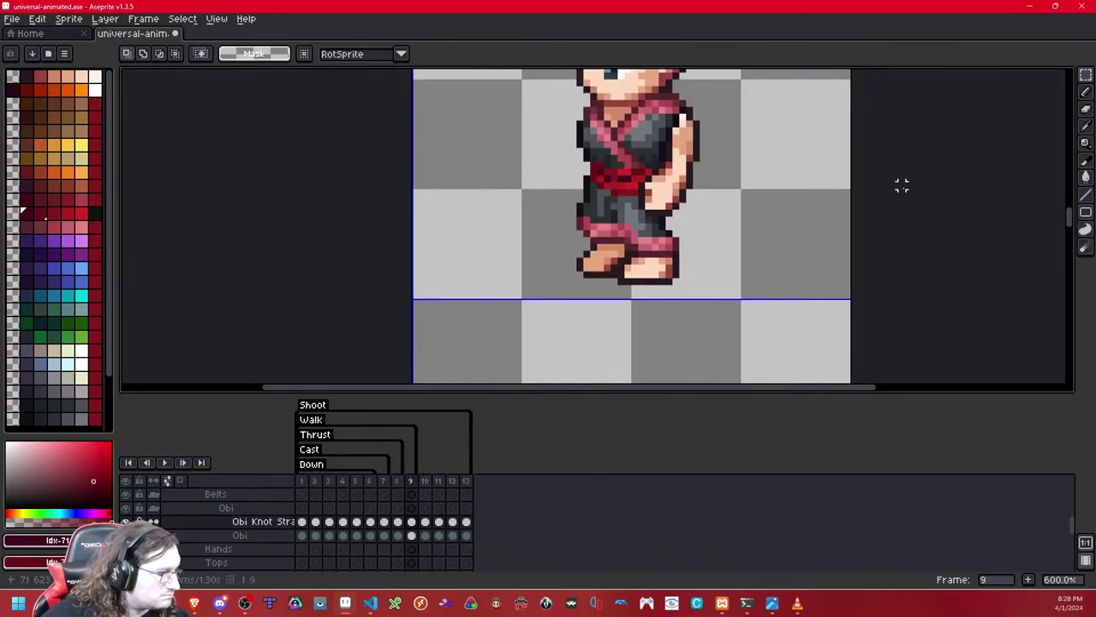
key(ctrl+z)
key(ctrl+z)
Step: Shift frame 8's left-facing walk strand one pixel left and compare it with frame 9
key(Left)
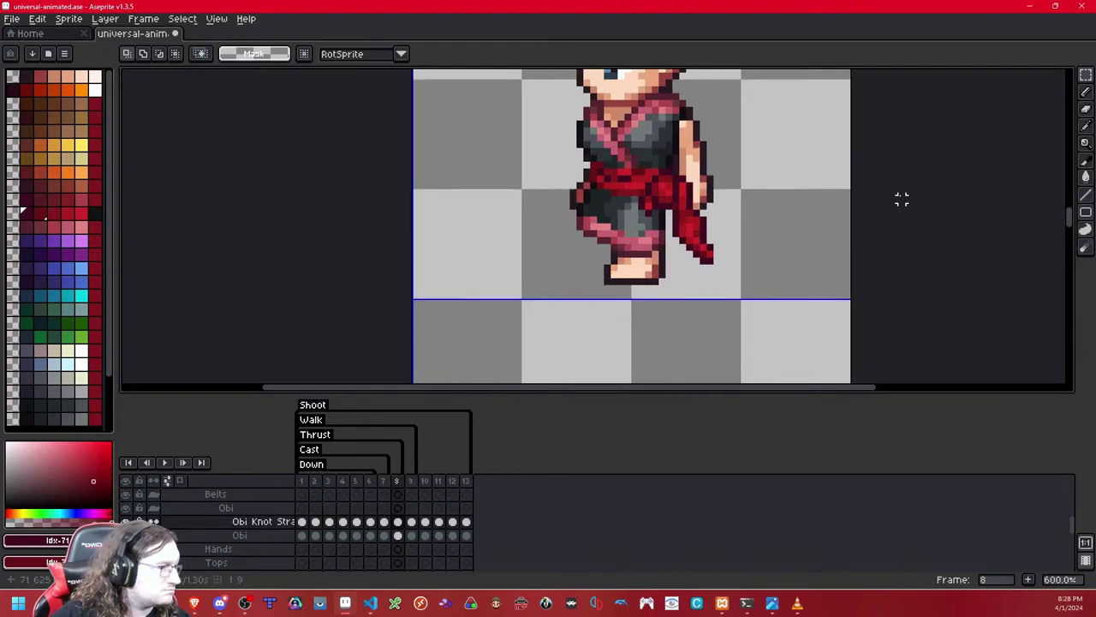
key(Right)
key(ctrl+v)
key(ctrl+d)
key(Left)
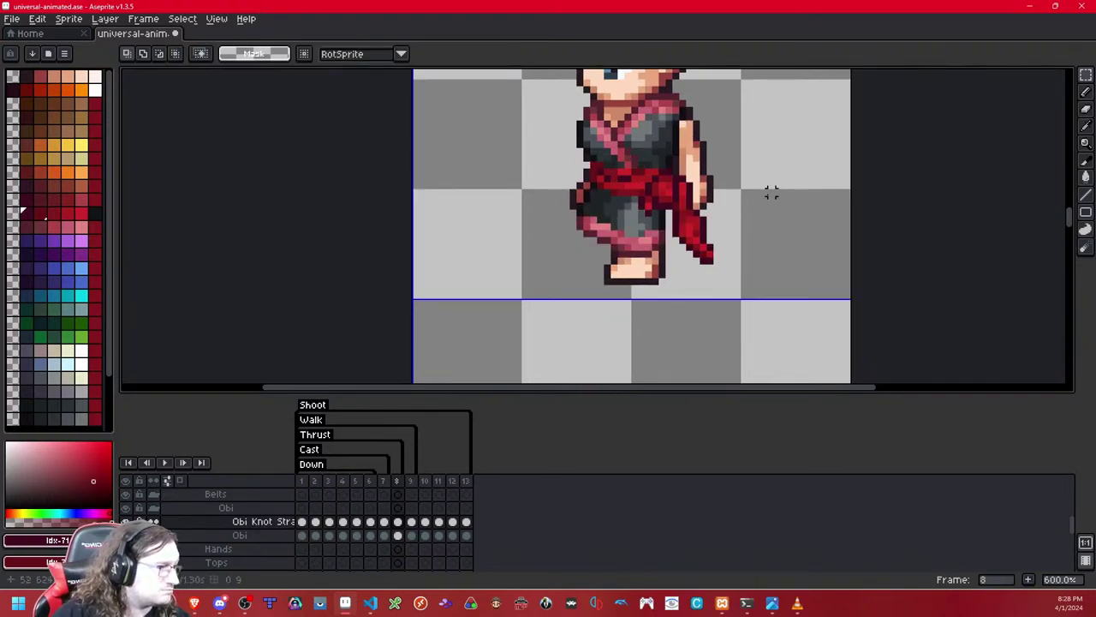
drag(765, 193, 758, 192)
key(Right)
key(Right)
key(Left)
key(Left)
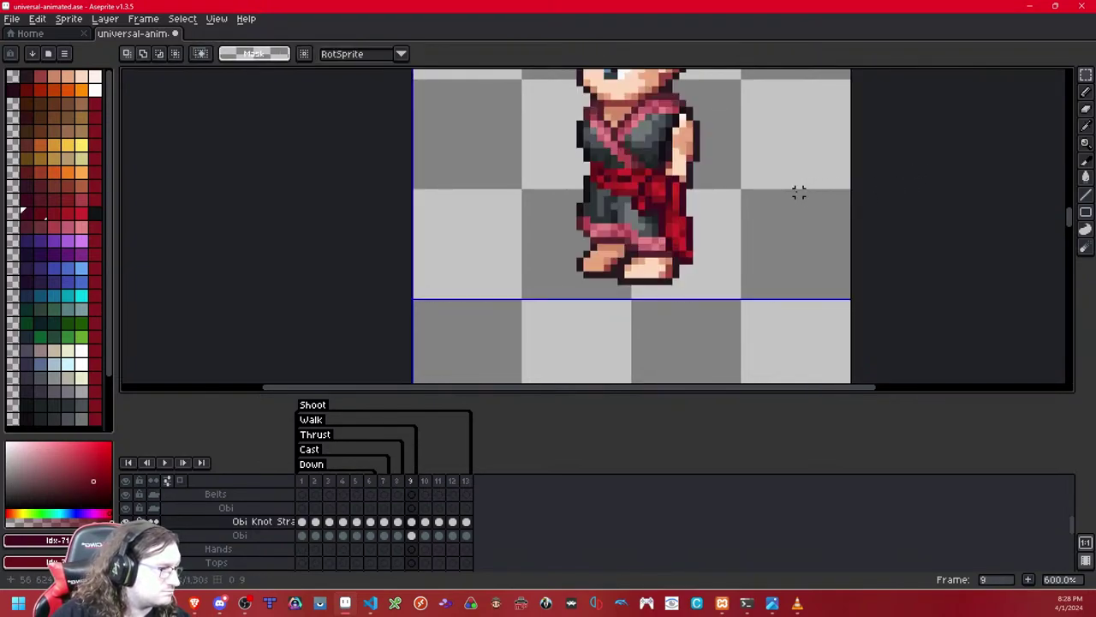
Step: Copy frame 6's left-facing walk strand into frame 7, shift it one pixel down and deselect it
key(Left)
key(Left)
key(Left)
double_click(801, 196)
key(ctrl+x)
key(Right)
key(ctrl+v)
key(Down)
click(915, 191)
Step: Step back through the frames to check the left-facing strand, and play the walk from frame 2
key(Left)
key(Left)
key(Left)
key(Left)
key(Left)
key(Left)
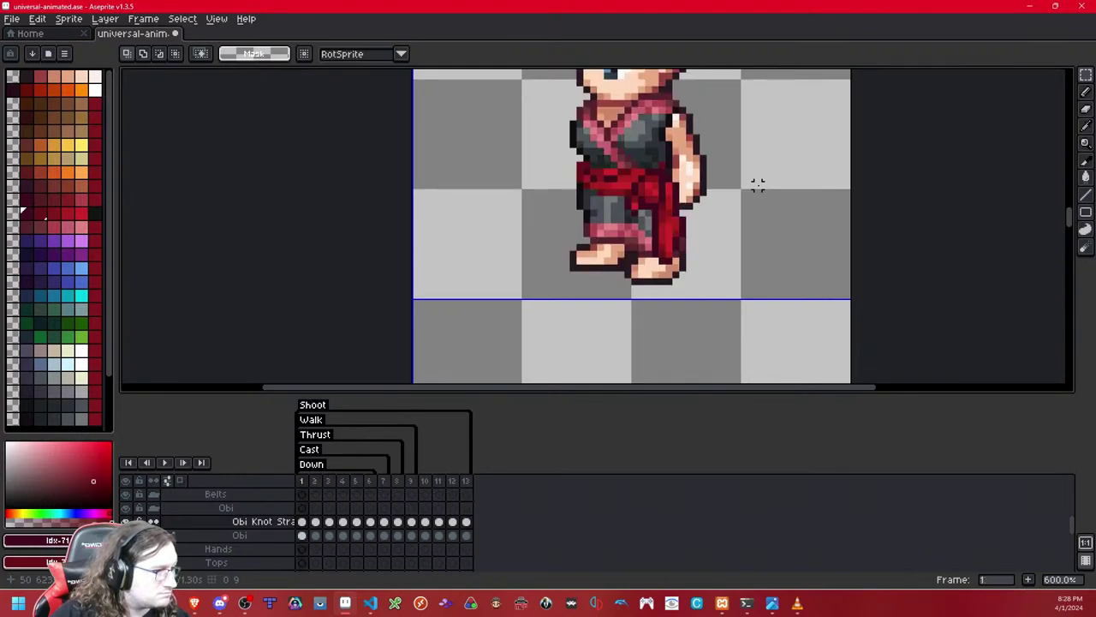
key(Left)
key(Left)
key(Left)
key(Left)
key(Left)
key(Left)
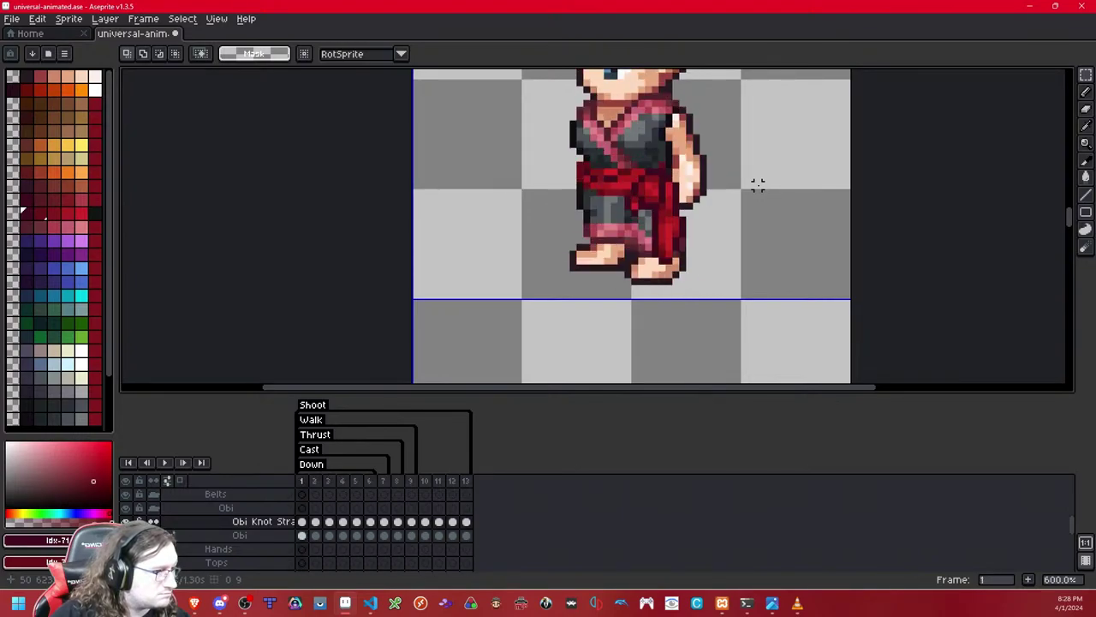
key(Right)
double_click(762, 186)
key(Return)
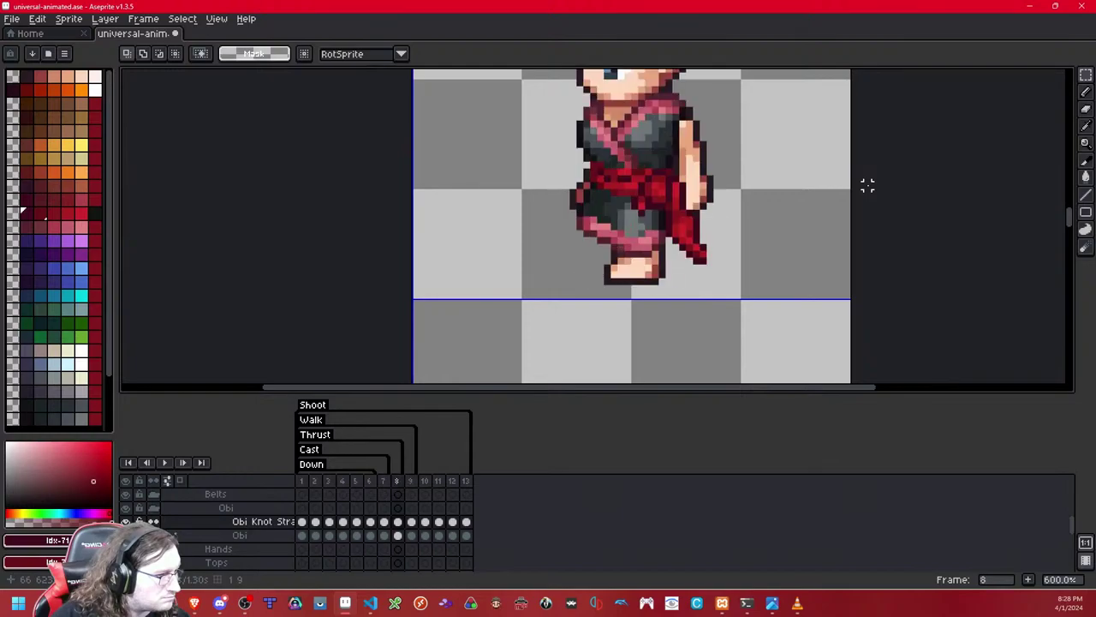
Step: Play the animation with all four walk directions in view, and examine the left-facing walk up close
scroll(867, 186, down, 5)
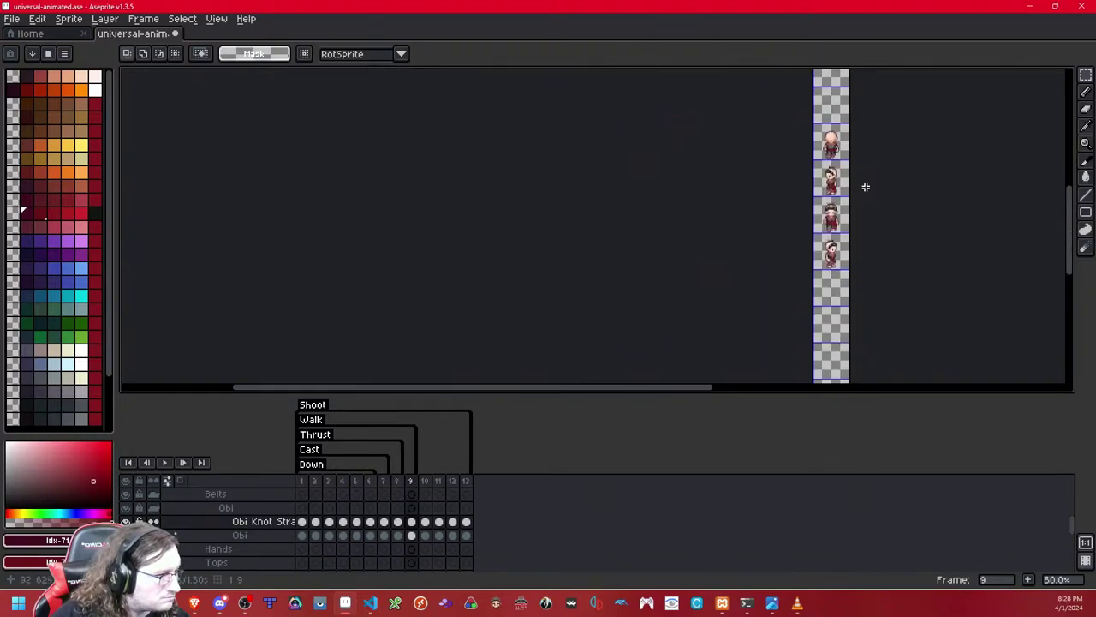
drag(835, 191, 725, 229)
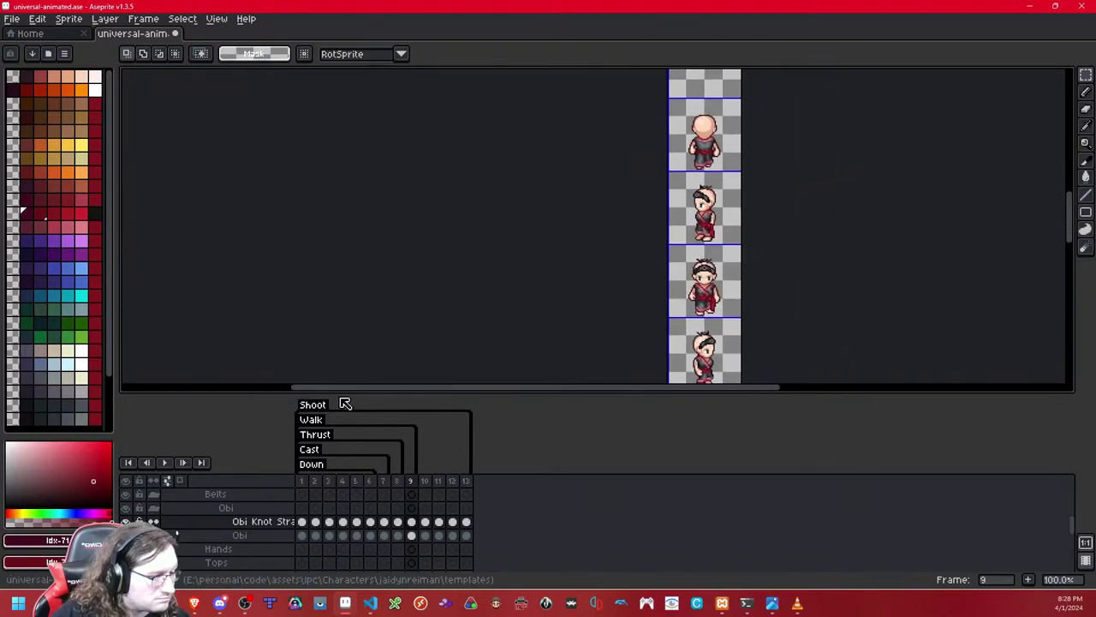
click(166, 463)
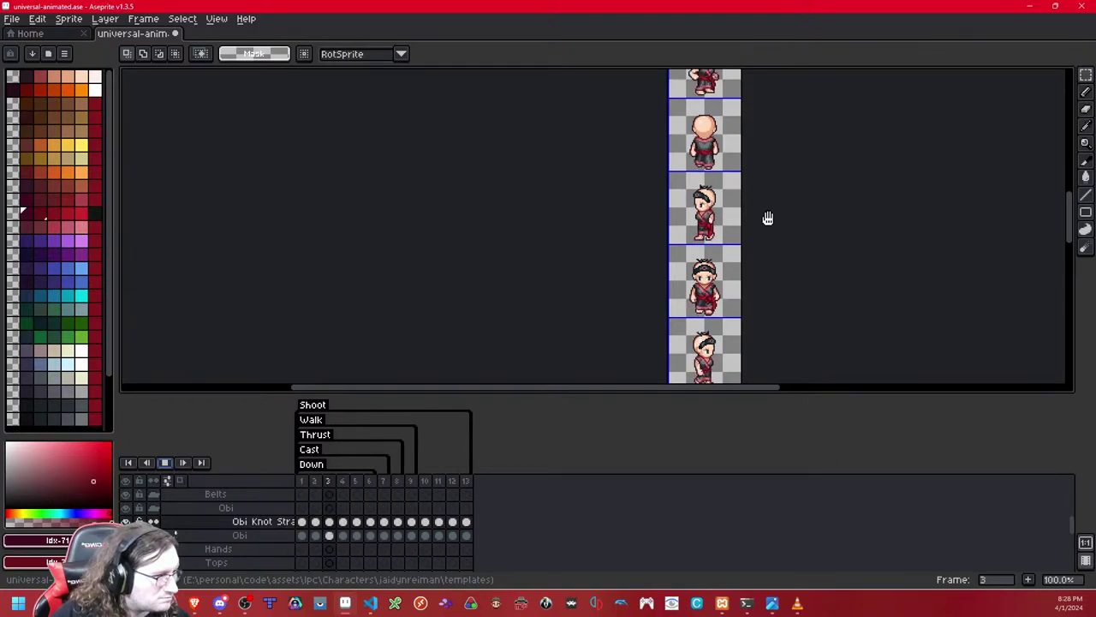
scroll(695, 219, up, 4)
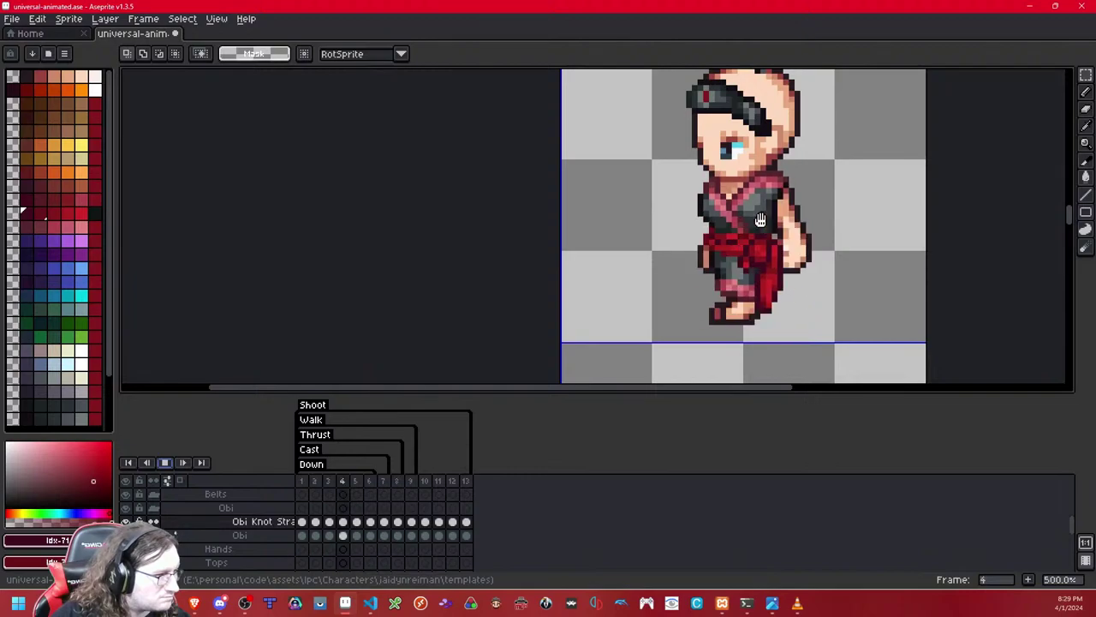
scroll(335, 350, up, 1)
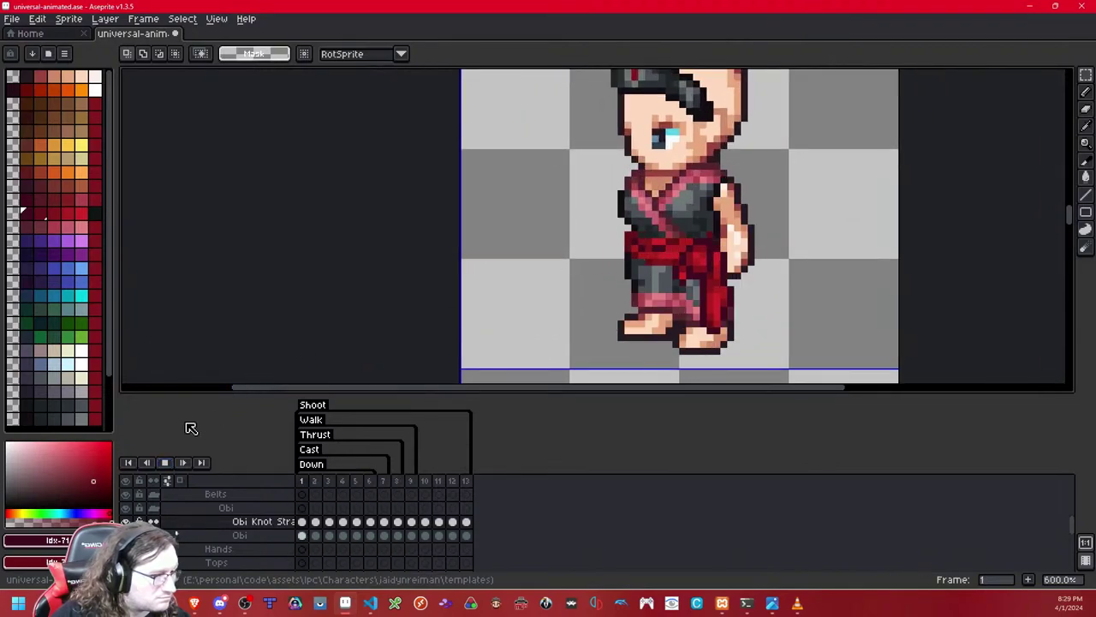
click(164, 463)
Step: Compare the left-facing knot and strand in frames 1 and 2 at high magnification
scroll(654, 274, up, 4)
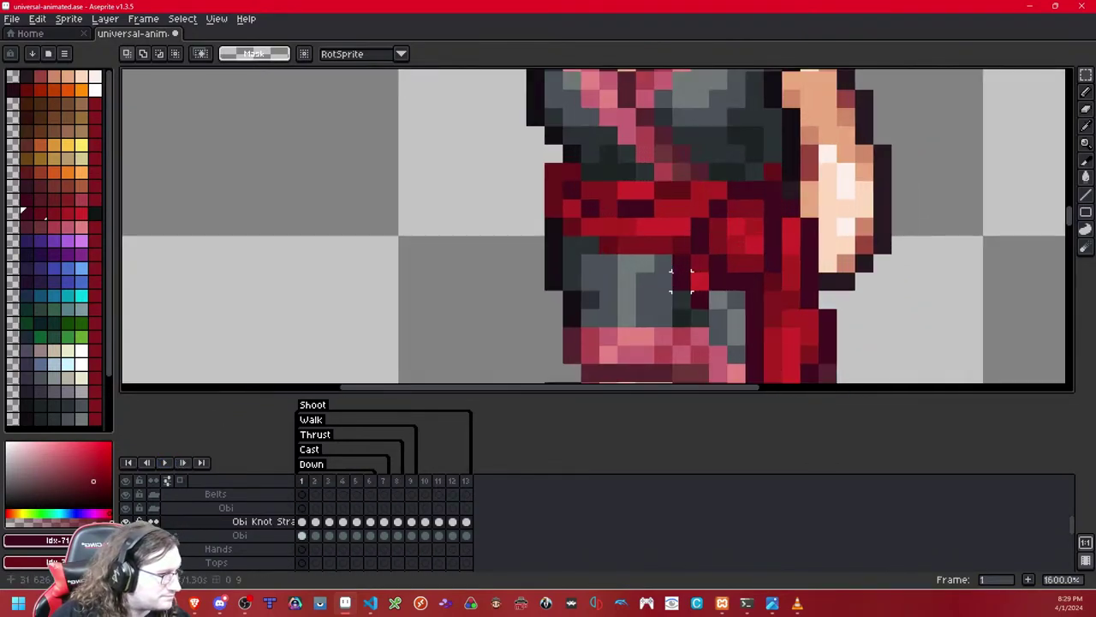
scroll(739, 232, down, 1)
key(Right)
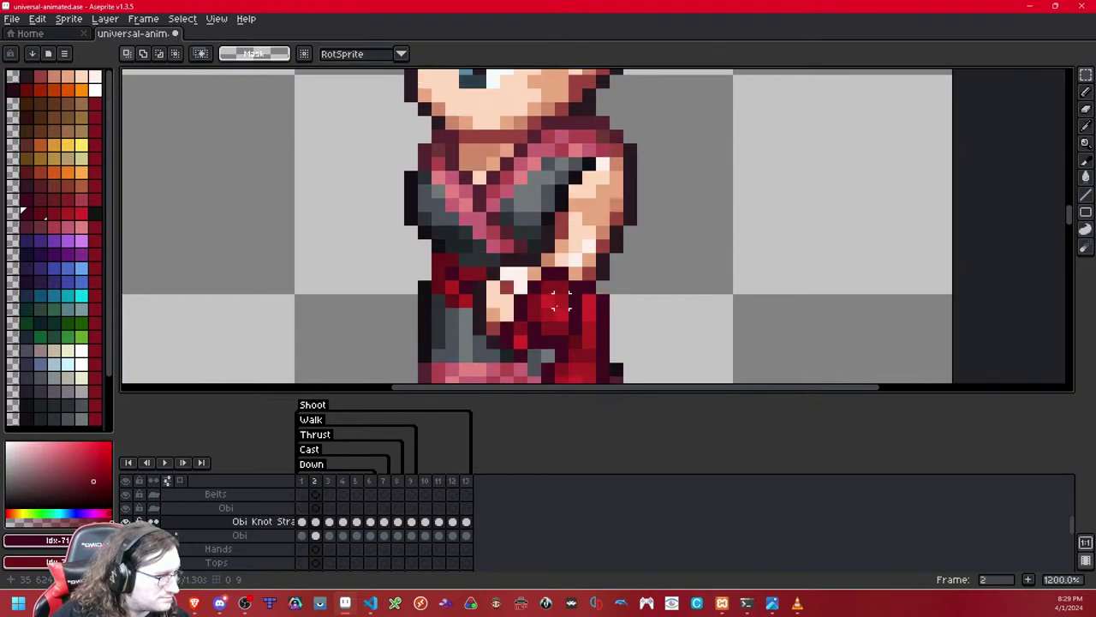
drag(564, 300, 647, 241)
key(Left)
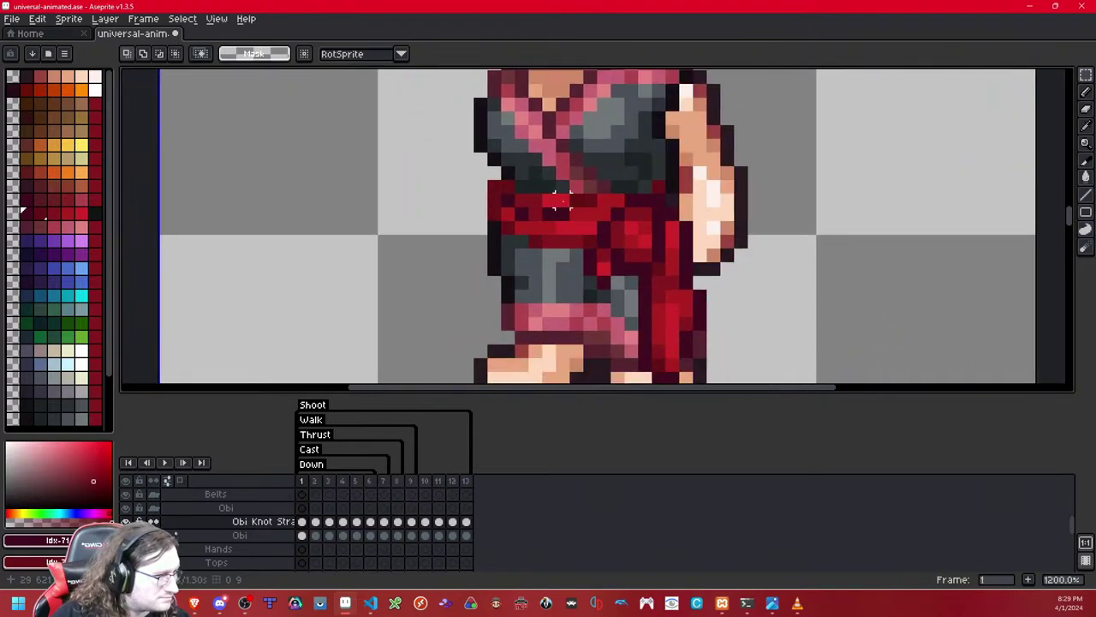
key(Right)
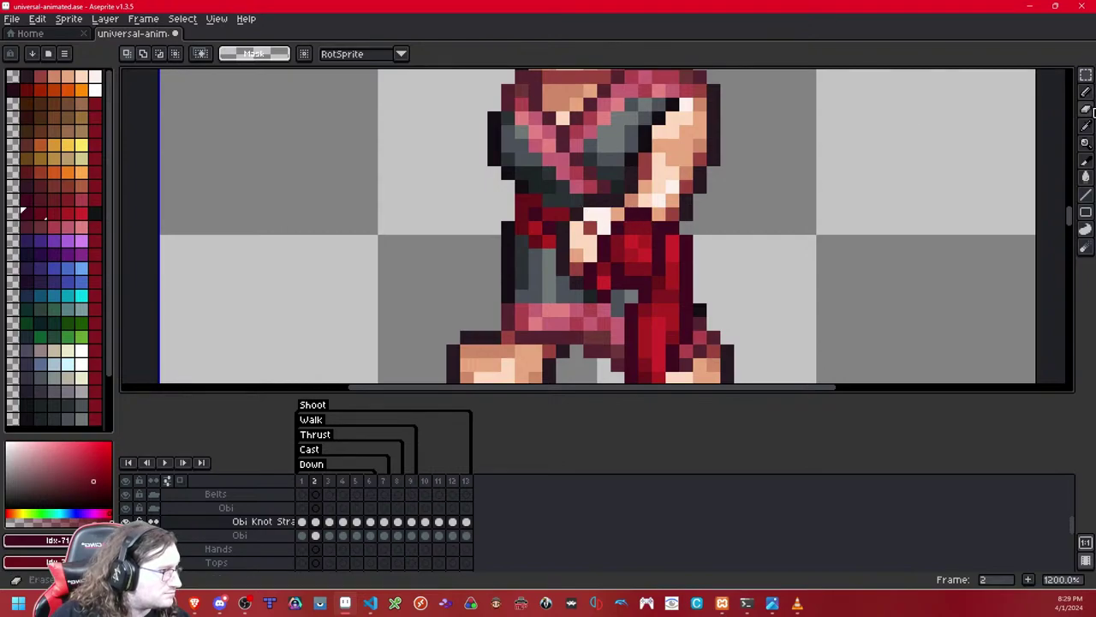
Step: Shift the left-facing walk strand in frame 2 one pixel to the right and deselect it
key(m)
scroll(670, 232, down, 3)
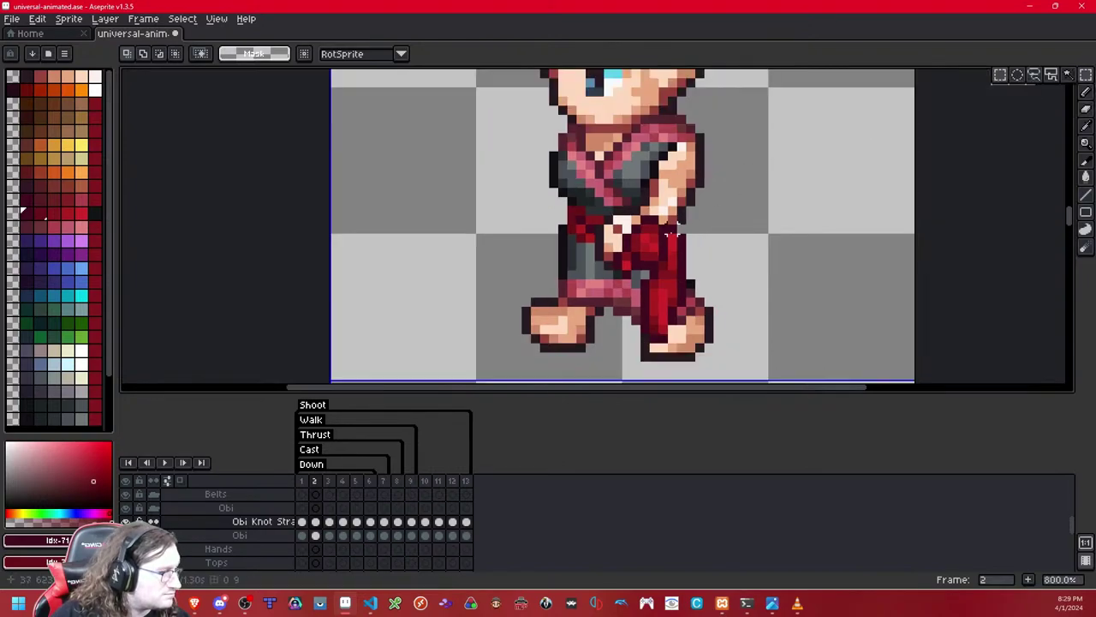
key(Left)
key(Right)
key(ctrl+a)
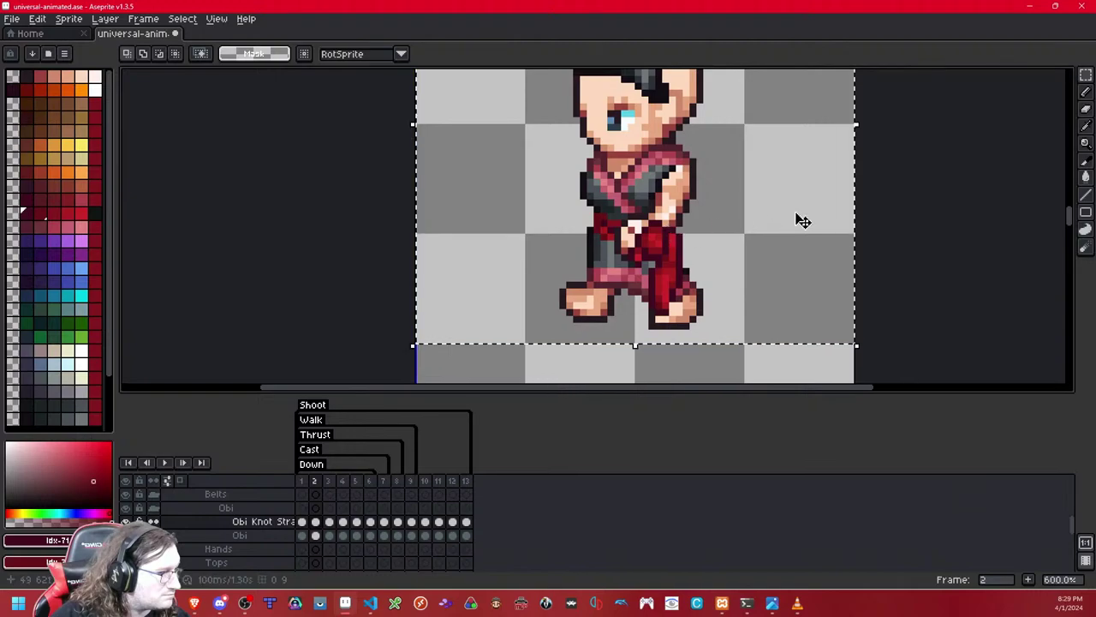
key(ctrl+t)
key(ctrl+d)
Step: Compare the left-facing strand's position across frames 1, 2 and 3
key(Left)
key(Right)
key(Left)
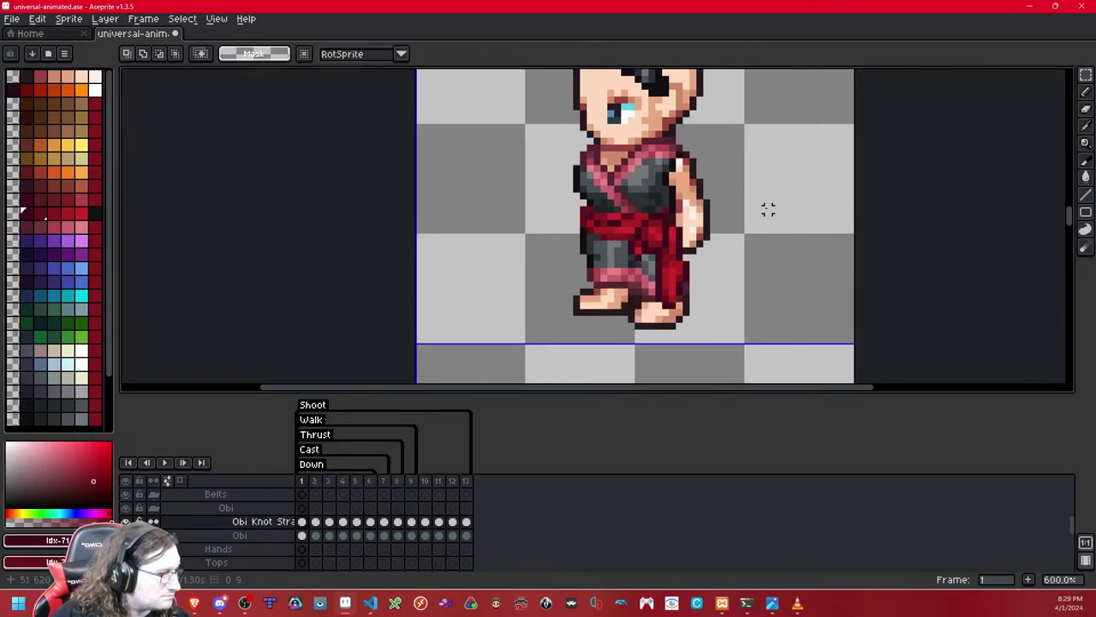
key(Right)
key(Right)
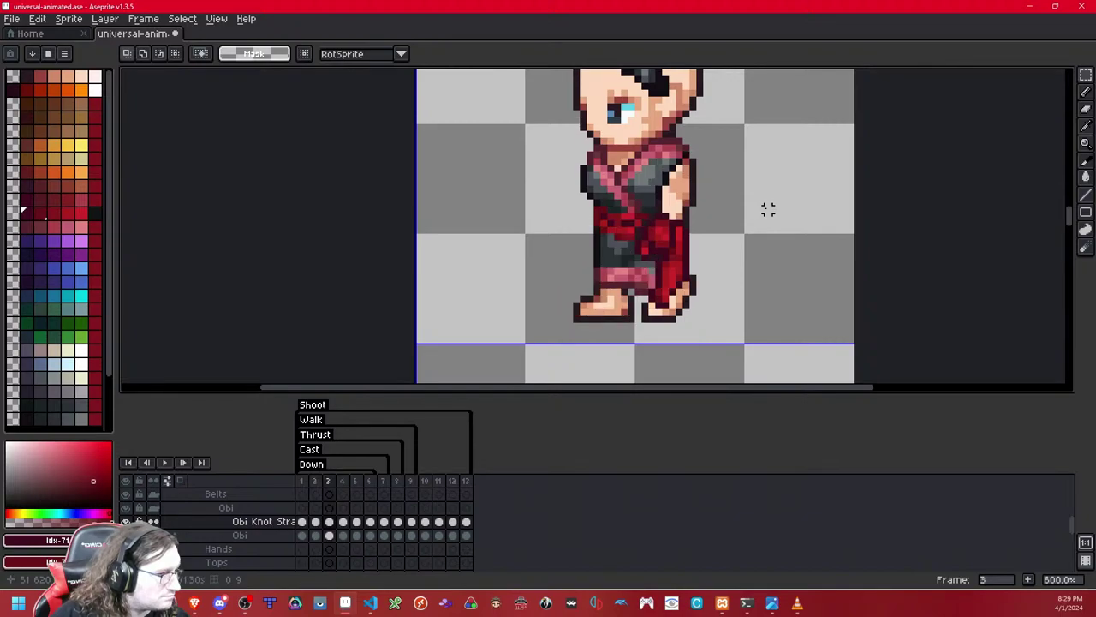
key(Left)
key(Right)
key(Left)
key(Left)
key(Right)
key(Right)
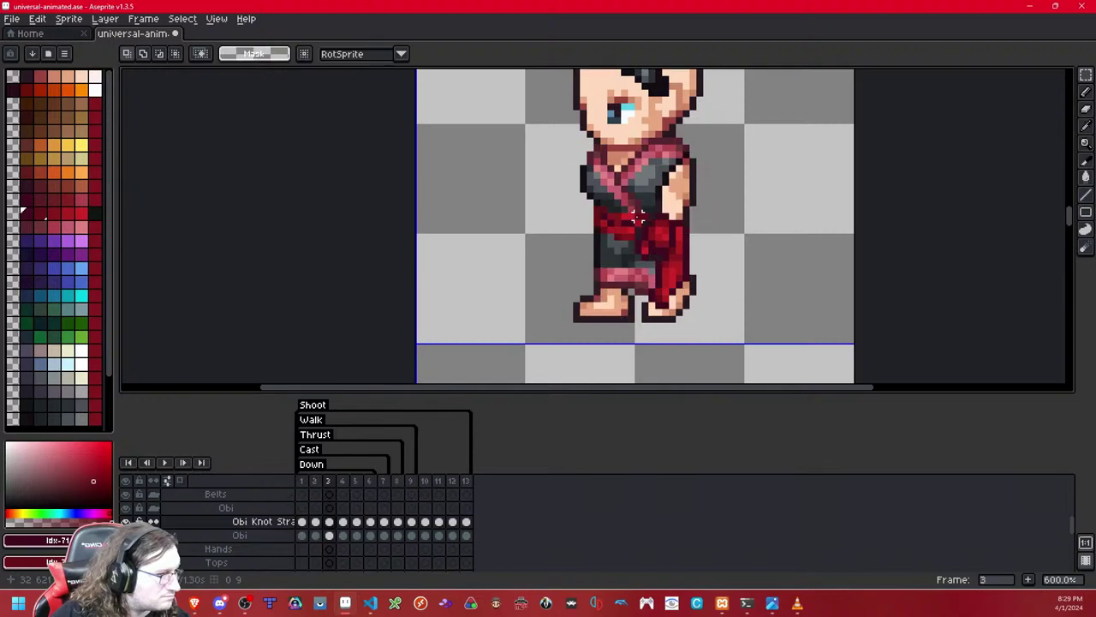
Step: Shift frame 3's left-facing strand one pixel to the right, deselect it and compare it with frame 2
double_click(816, 208)
key(Right)
click(913, 203)
key(Left)
key(Right)
Step: Shift frame 4's left-facing strand one pixel to the right, deselect it and compare it with frame 3
key(Right)
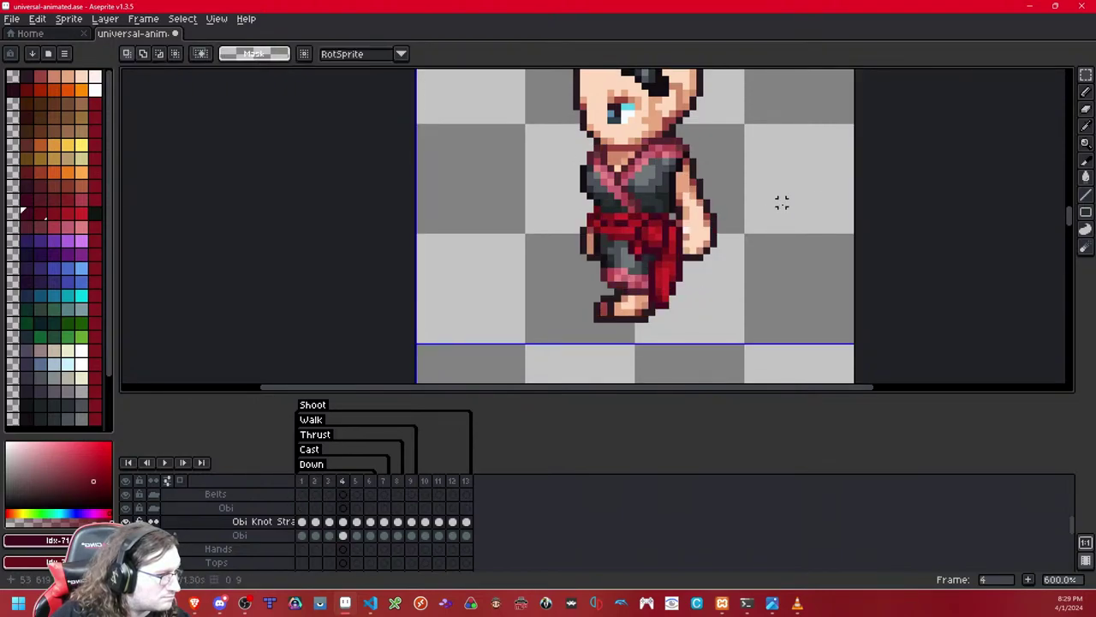
double_click(809, 208)
key(Right)
click(870, 197)
key(Left)
key(Right)
Step: Step through frames 5 to 9 to check the left-facing strand, and play the walk
key(Right)
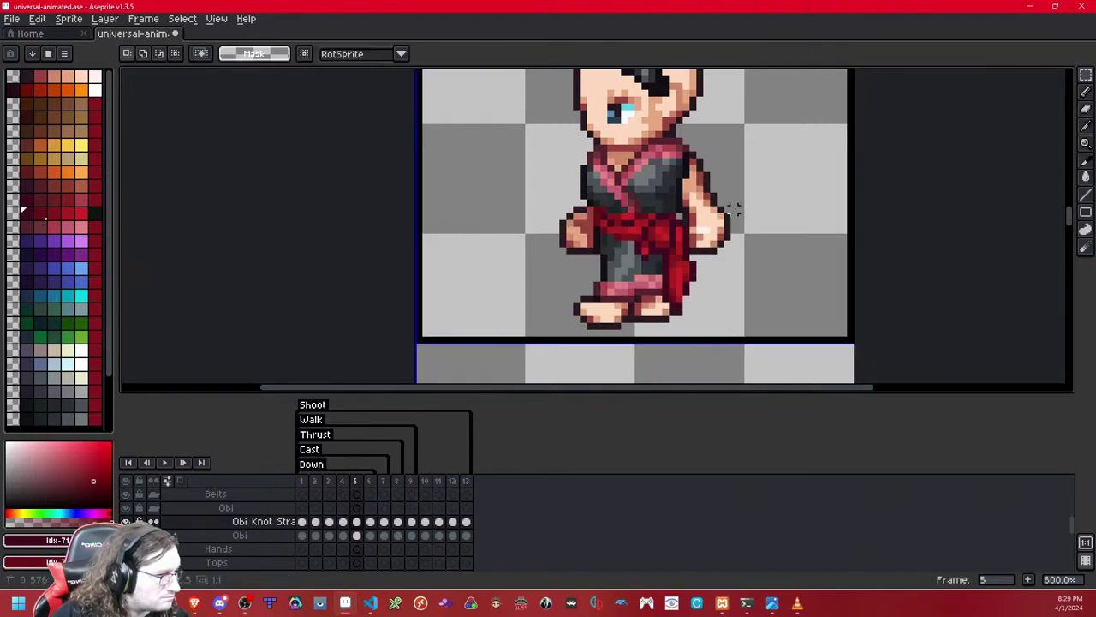
key(Right)
key(Right)
key(Right)
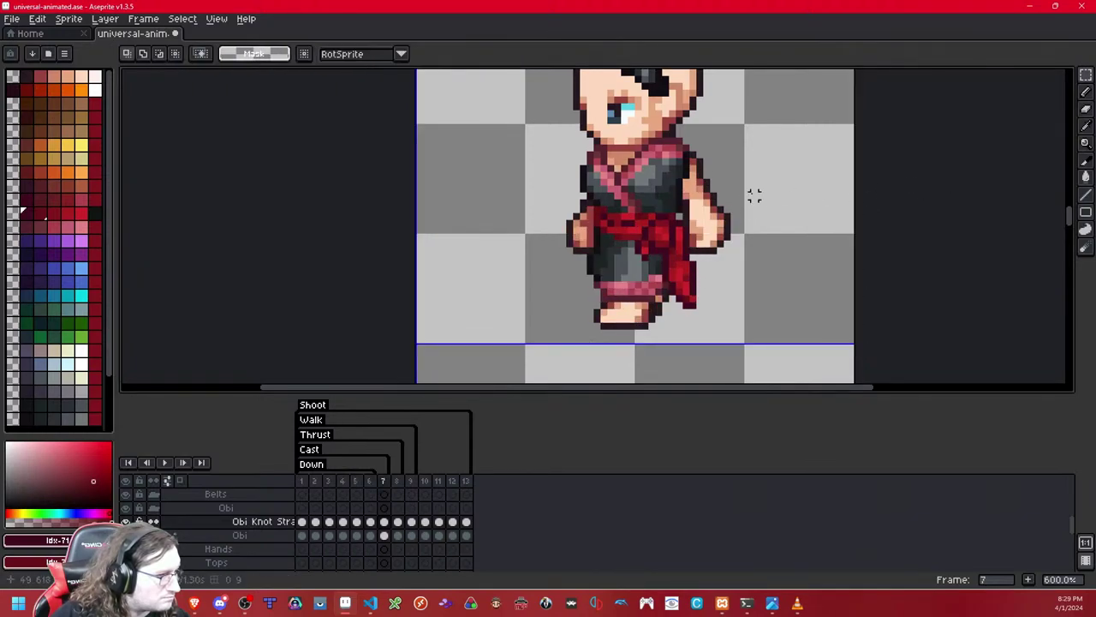
key(Right)
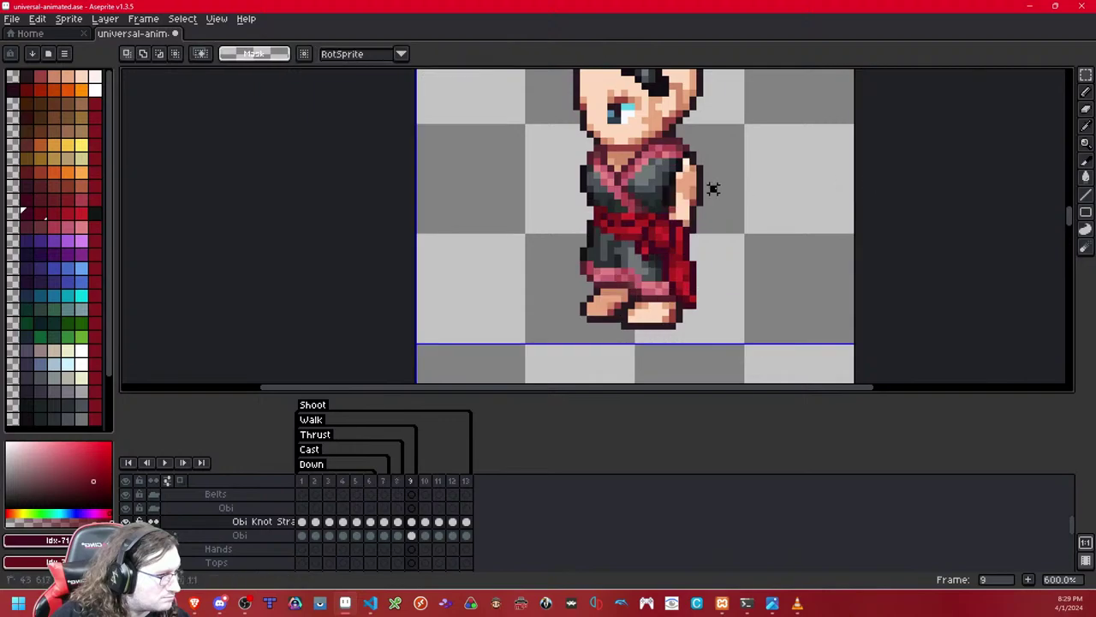
key(Right)
key(Return)
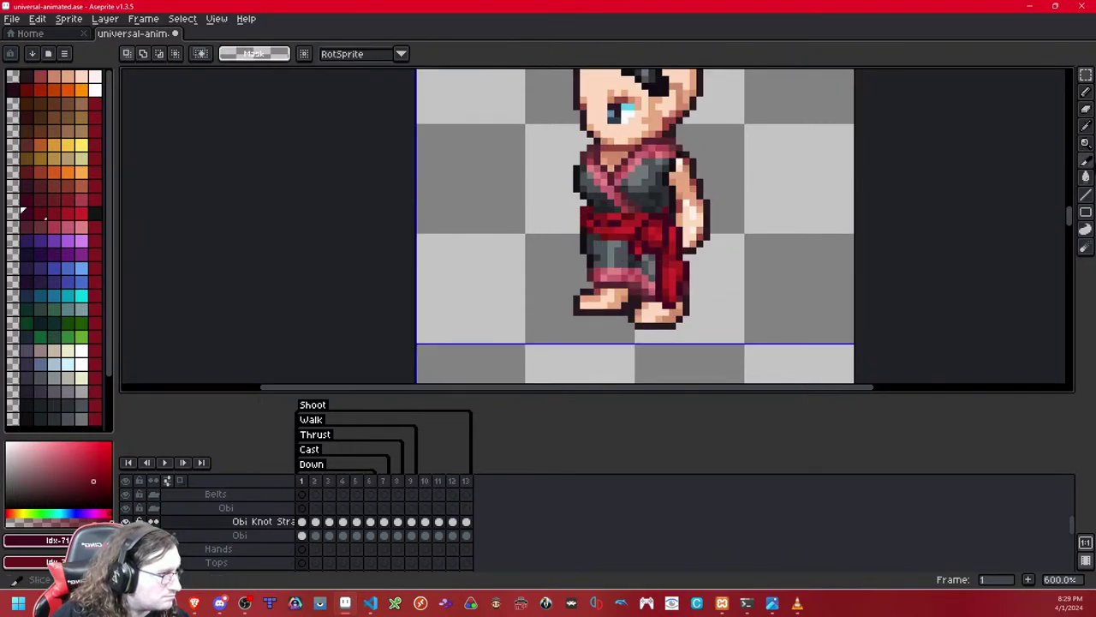
Step: Erase the strand pixels overlapping the hand in frame 1 of the left-facing walk, toggling the strand layer as a guide
click(1086, 110)
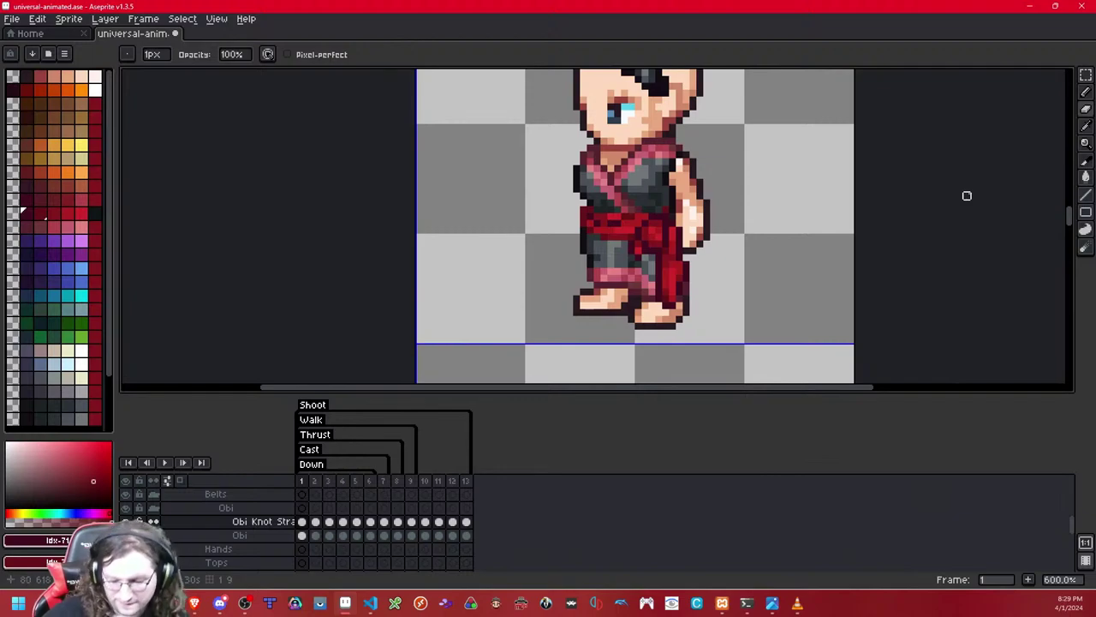
scroll(680, 196, up, 4)
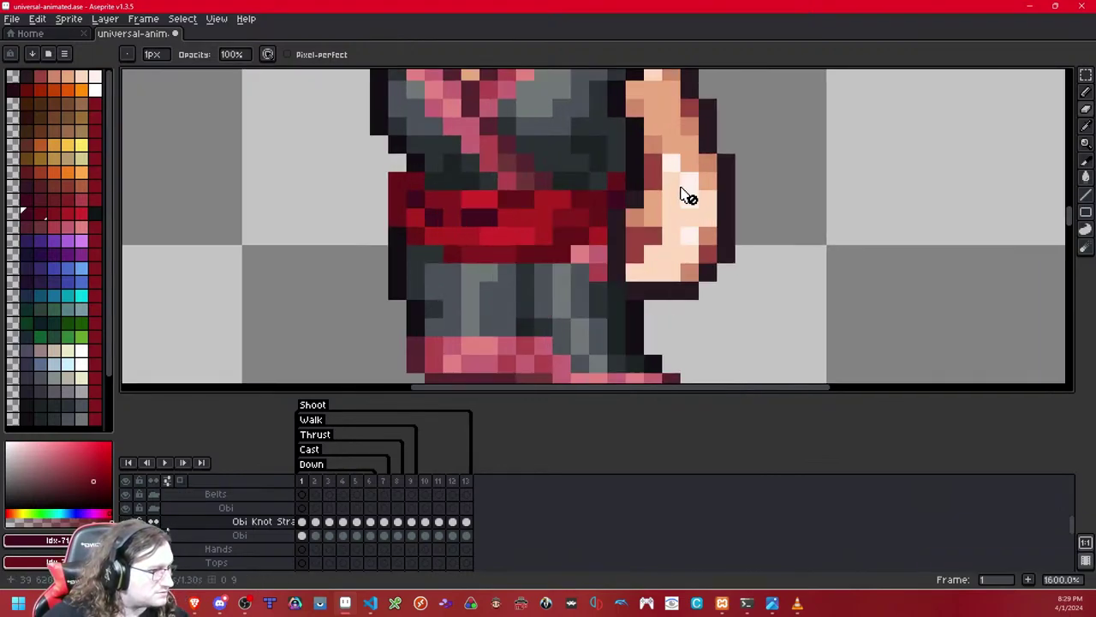
key(shift+x)
mouse_move(617, 273)
mouse_down()
mouse_move(635, 290)
mouse_move(654, 254)
mouse_move(653, 291)
mouse_up()
key(shift+x)
key(shift+x)
key(shift+x)
Step: Erase the knot and strand pixels covering the forearm and hand in frame 2 of the left-facing walk
key(Right)
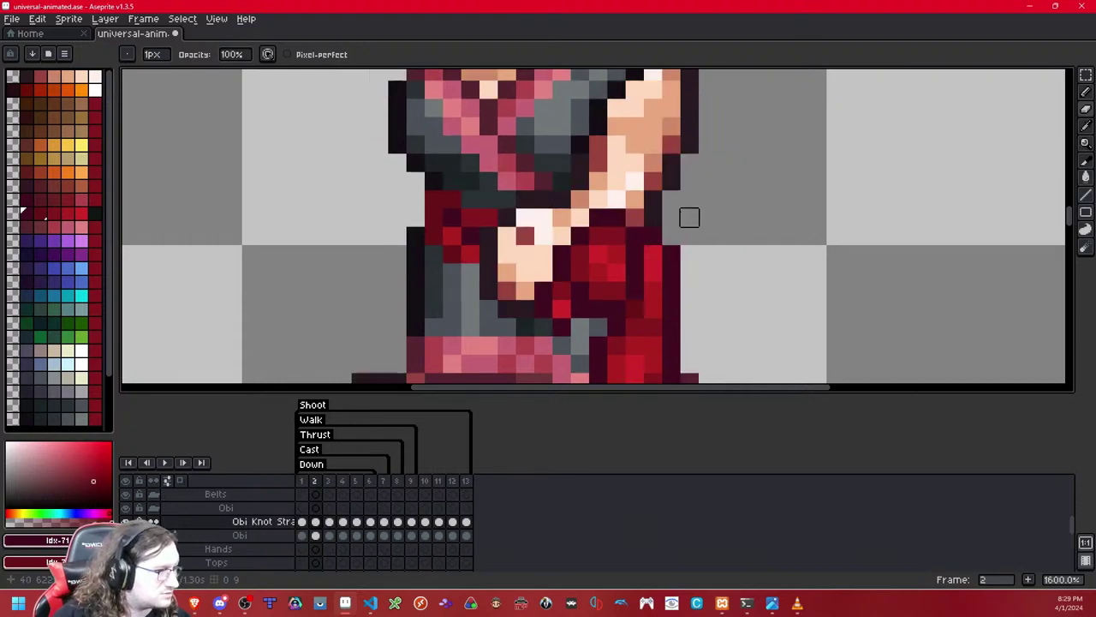
key(shift+x)
key(shift+x)
mouse_move(617, 200)
mouse_down()
mouse_move(635, 235)
mouse_move(616, 218)
mouse_move(597, 231)
mouse_move(598, 255)
mouse_move(561, 272)
mouse_move(598, 272)
mouse_move(580, 255)
mouse_move(561, 308)
mouse_up()
key(shift+x)
Step: Erase the knot pixels covering the hand in frame 3 of the left-facing walk, comparing with the strand layer hidden
key(period)
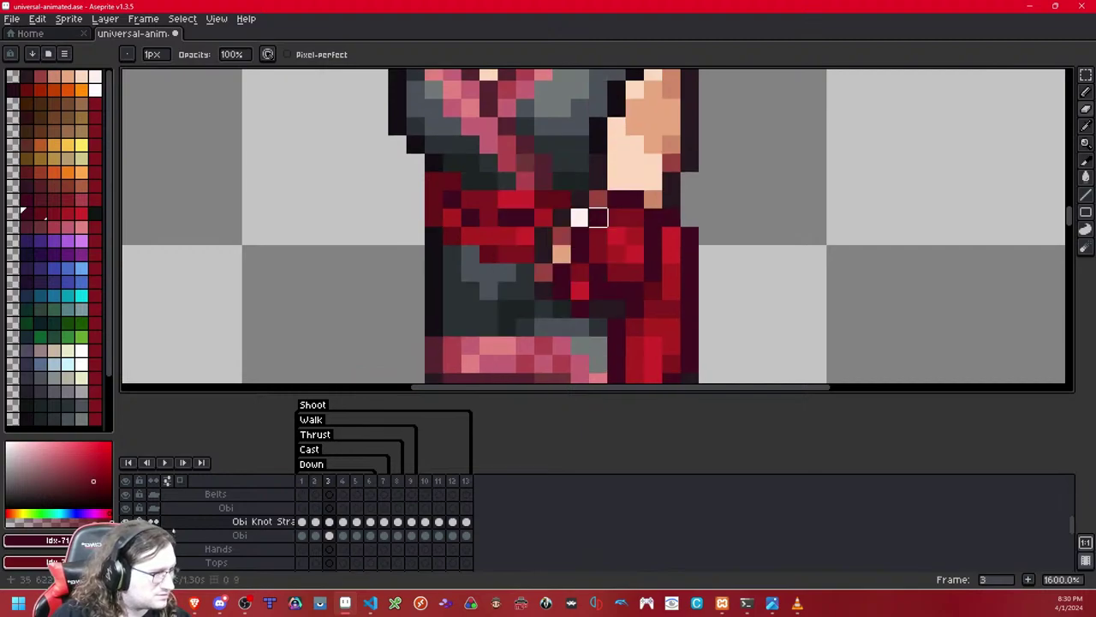
key(shift+x)
key(shift+x)
mouse_move(561, 273)
mouse_down()
mouse_move(562, 307)
mouse_move(580, 291)
mouse_move(580, 307)
mouse_move(599, 273)
mouse_move(598, 237)
mouse_move(598, 271)
mouse_move(635, 199)
mouse_move(617, 272)
mouse_move(637, 200)
mouse_move(653, 254)
mouse_move(616, 236)
mouse_move(616, 273)
mouse_move(653, 272)
mouse_move(616, 291)
mouse_up()
key(shift+x)
key(shift+x)
Step: Erase the strand pixels covering the hand in frame 4 of the left-facing walk, and recheck with the strand layer toggled
key(Right)
key(shift+x)
key(shift+x)
mouse_move(634, 217)
mouse_down()
mouse_move(635, 272)
mouse_move(652, 218)
mouse_move(653, 290)
mouse_move(670, 291)
mouse_move(671, 254)
mouse_up()
key(shift+x)
key(shift+x)
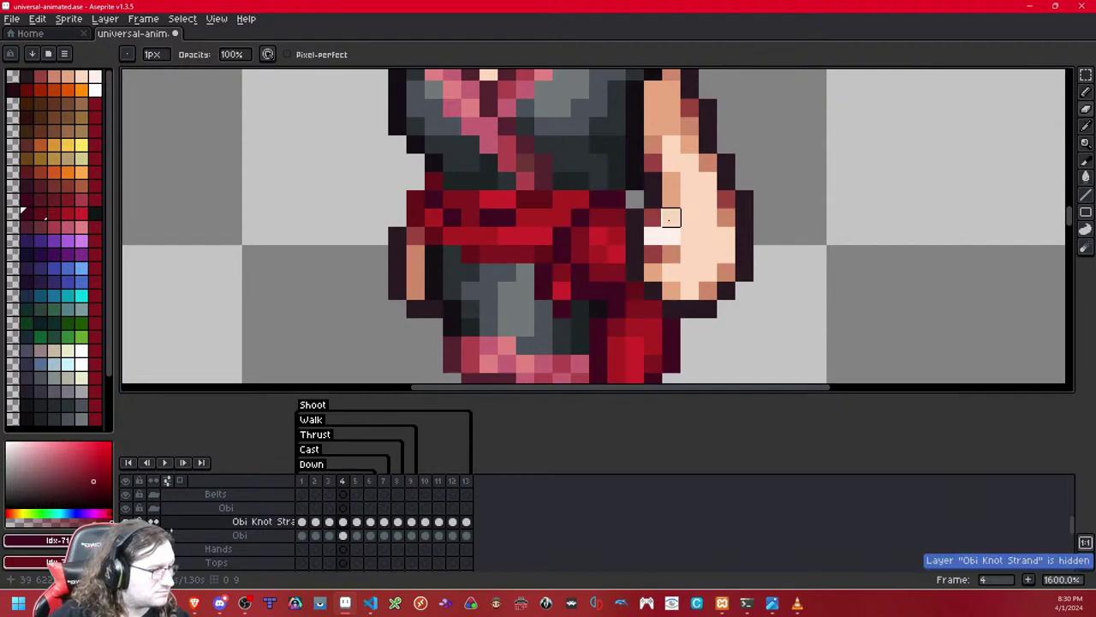
Step: Clear the strand pixels overlapping the arm in frames 5 and 6 of the left-facing walk
key(Right)
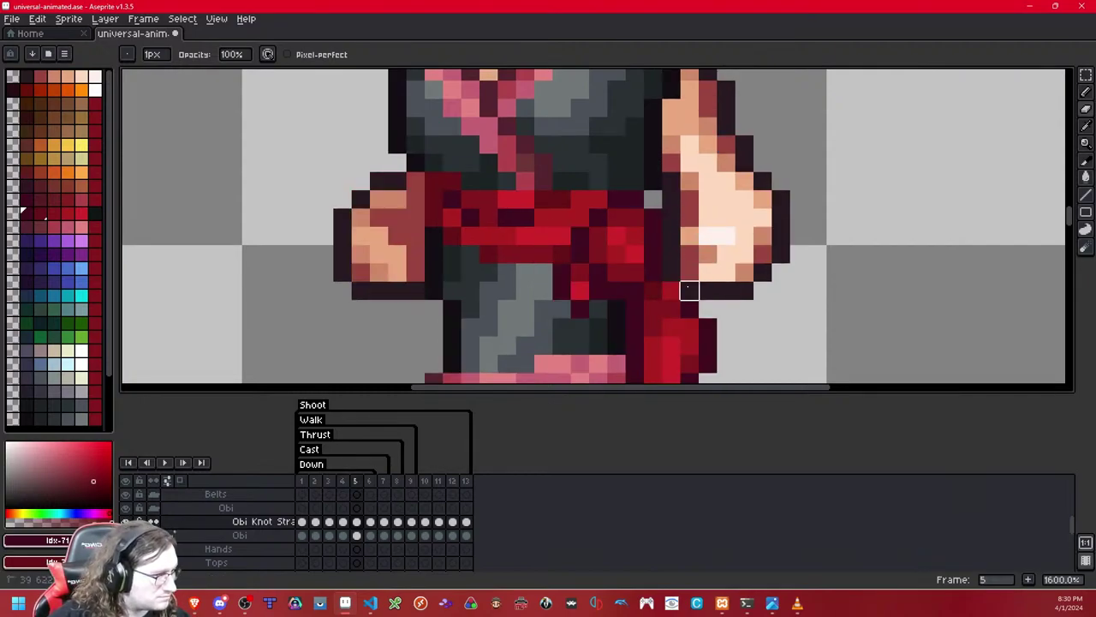
key(Right)
click(711, 234)
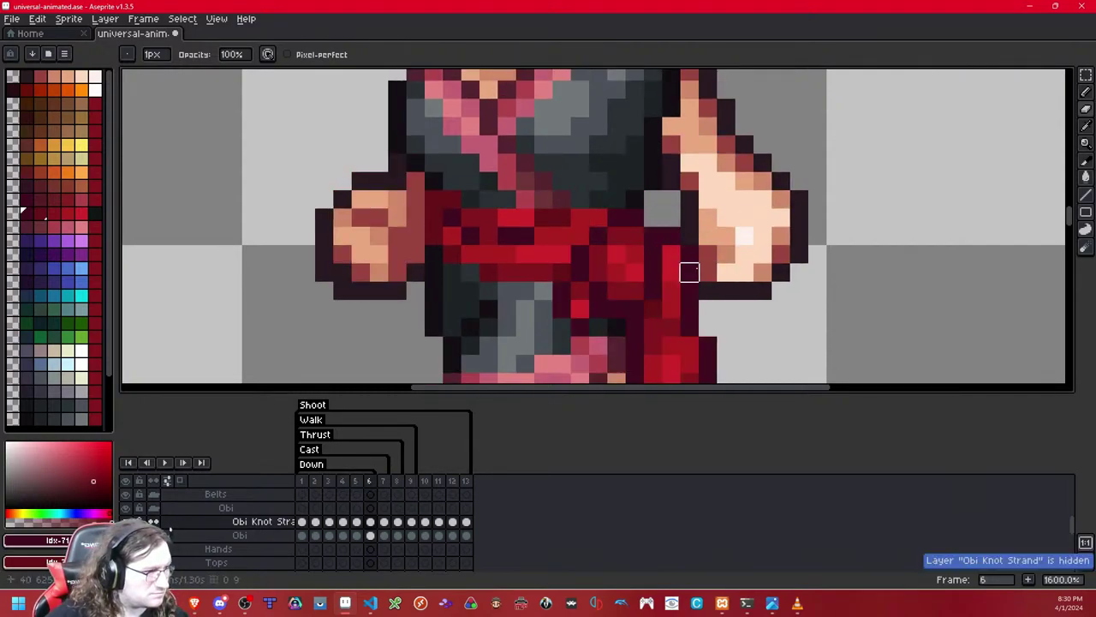
Step: Erase the strand's upper pixels overlapping the arm and hand outline in frame 7 of the left-facing walk
key(Right)
key(shift+x)
click(671, 217)
key(shift+x)
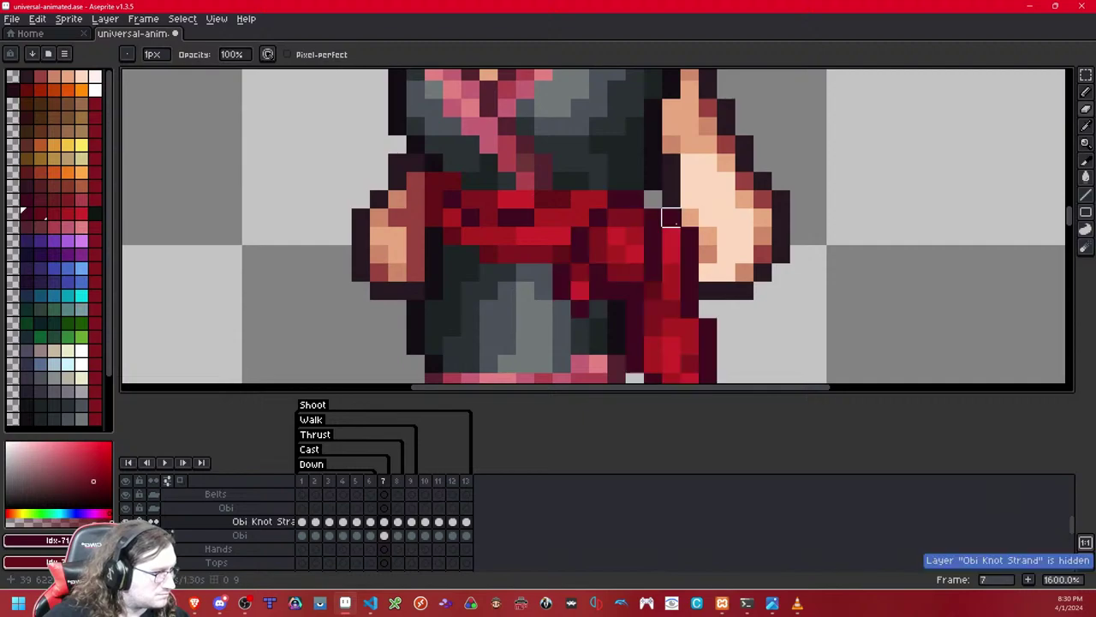
drag(672, 218, 672, 273)
drag(690, 236, 690, 290)
key(shift+x)
click(722, 252)
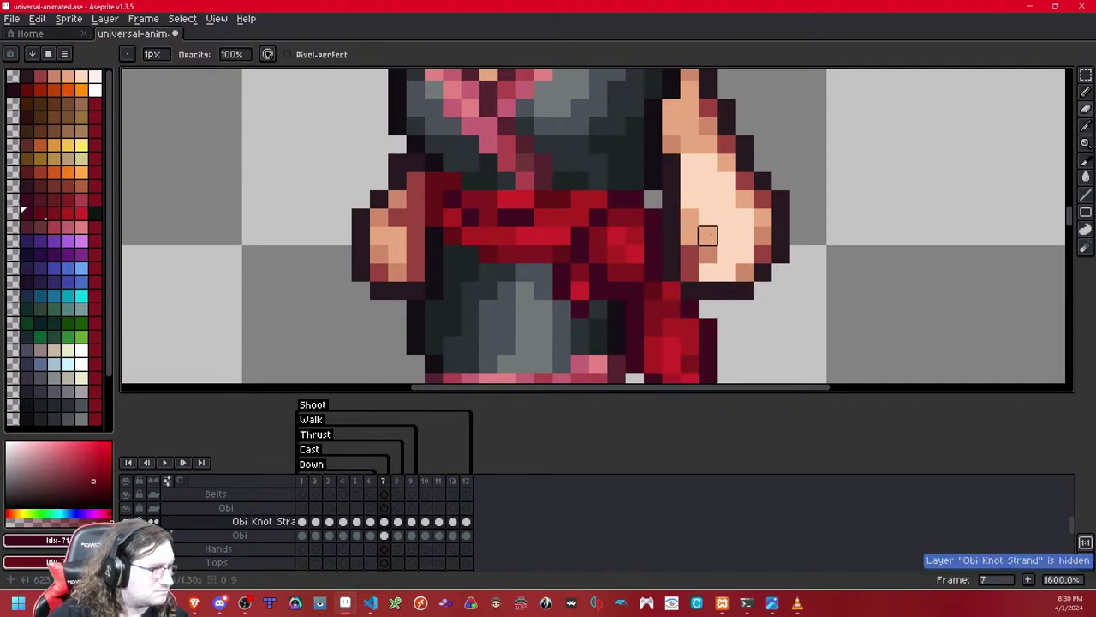
Step: Erase the upper strand pixels covering the forearm and hand in frame 8 of the left-facing walk, and review the frame
key(Right)
click(672, 221)
mouse_move(653, 218)
mouse_down()
mouse_move(653, 255)
mouse_move(635, 218)
mouse_move(635, 273)
mouse_move(653, 308)
mouse_move(708, 309)
mouse_up()
drag(690, 272, 690, 236)
drag(672, 218, 672, 273)
click(689, 290)
click(672, 290)
key(shift+x)
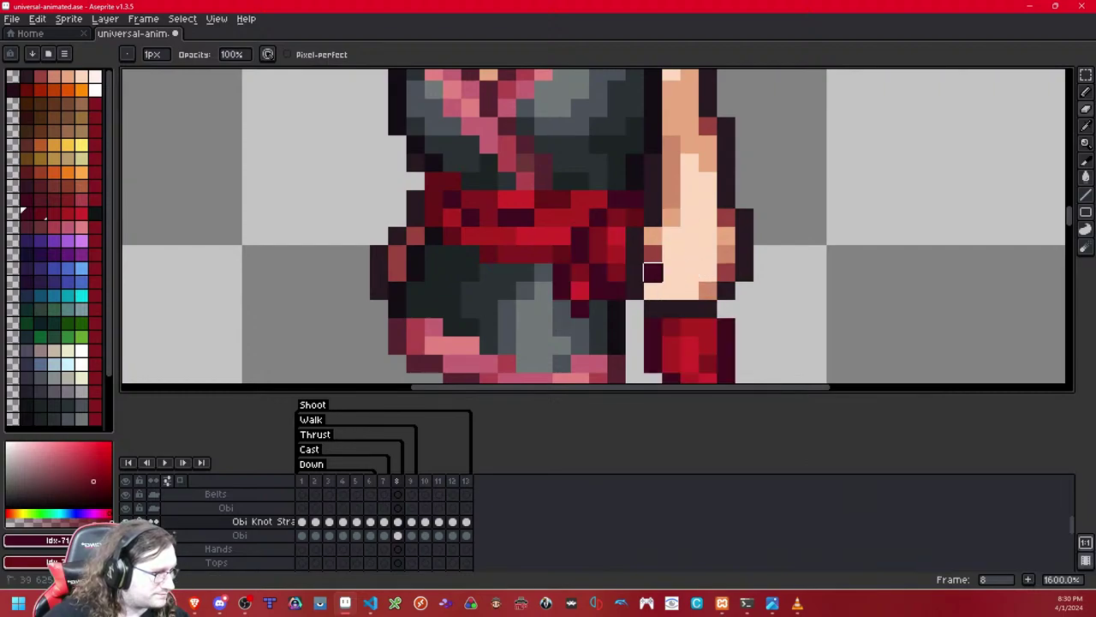
click(691, 254)
key(Right)
key(Left)
scroll(690, 236, down, 5)
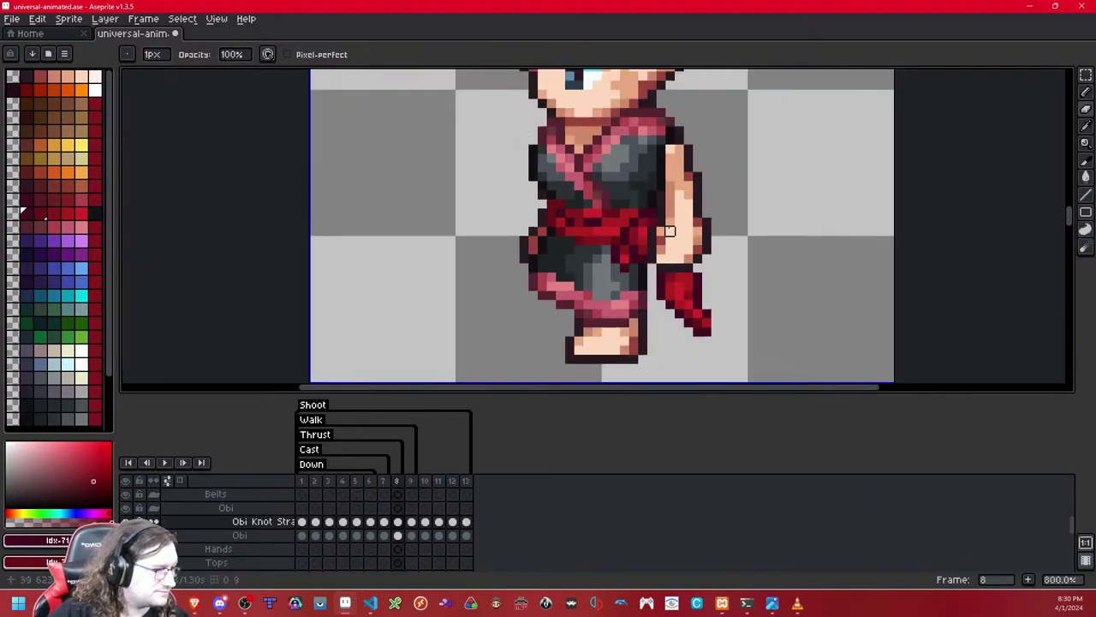
scroll(667, 228, down, 3)
scroll(667, 229, up, 6)
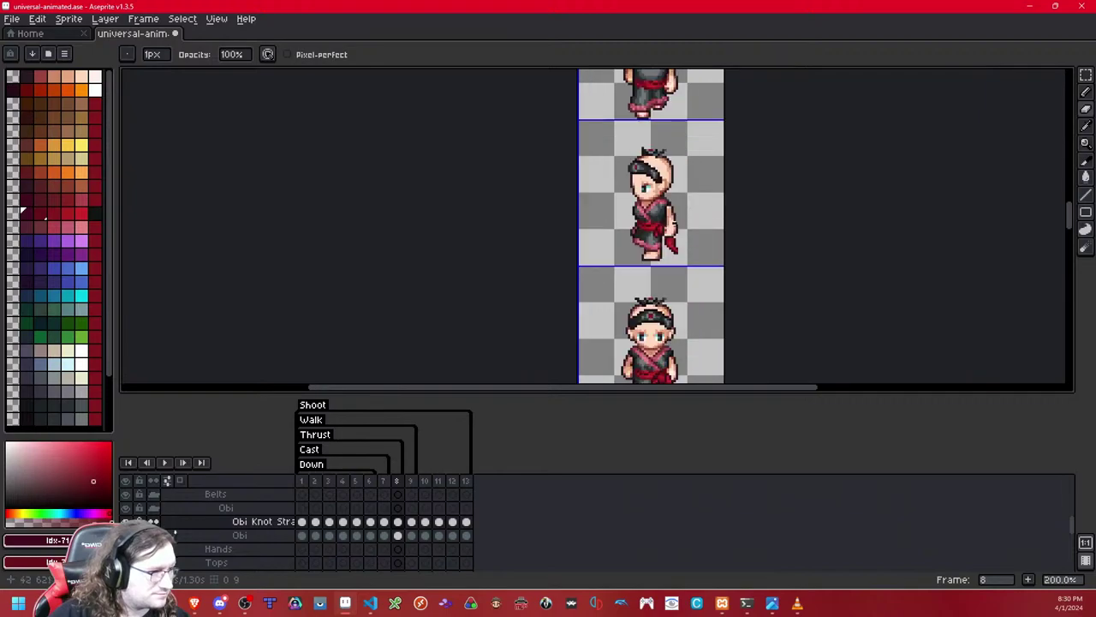
Step: Erase the knot and strand pixels covering the forearm and hand in frame 9 of the left-facing walk
key(Right)
scroll(656, 229, up, 2)
drag(643, 227, 625, 262)
key(ctrl+z)
key(shift+x)
click(645, 231)
key(shift+x)
mouse_move(607, 225)
mouse_down()
mouse_move(588, 245)
mouse_move(606, 206)
mouse_move(552, 299)
mouse_up()
mouse_move(570, 244)
mouse_down()
mouse_move(551, 279)
mouse_move(551, 262)
mouse_move(533, 262)
mouse_move(569, 279)
mouse_move(569, 255)
mouse_move(574, 299)
mouse_move(605, 243)
mouse_move(646, 224)
mouse_move(643, 243)
mouse_move(661, 243)
mouse_move(624, 225)
mouse_move(642, 279)
mouse_move(606, 280)
mouse_move(623, 298)
mouse_move(588, 262)
mouse_up()
click(552, 262)
key(shift+x)
key(shift+x)
click(570, 298)
drag(589, 262, 603, 306)
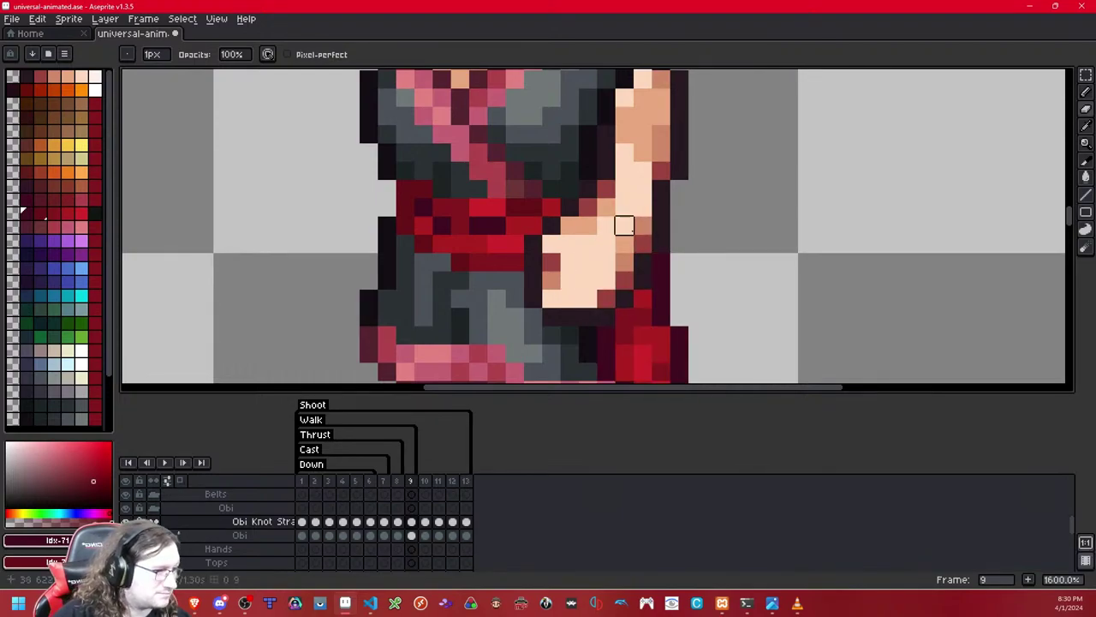
Step: Play the walk animation with several directions in view to check the trimmed left-facing strand
scroll(624, 225, down, 6)
scroll(668, 209, down, 2)
key(Return)
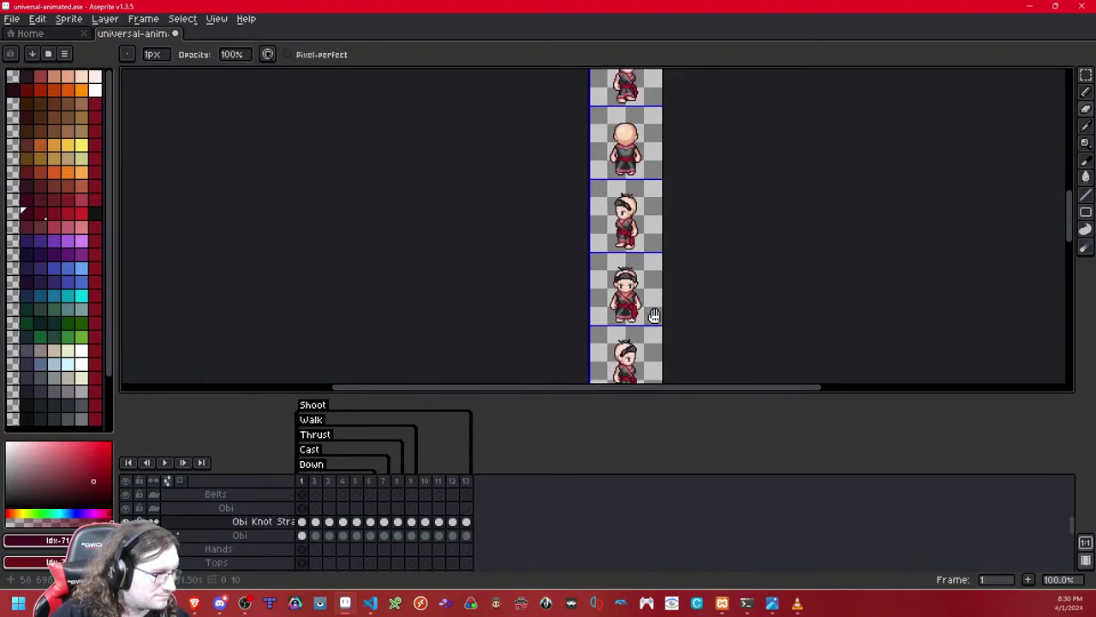
Step: Erase the strand pixels covering the hand in frame 7 of the front-facing walk
scroll(653, 203, up, 8)
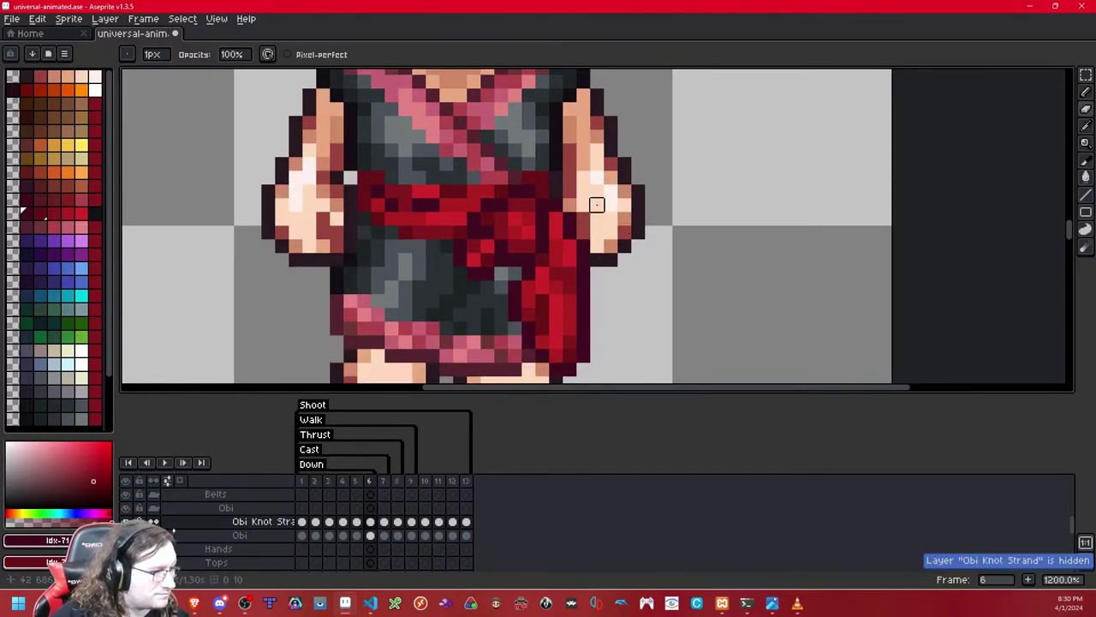
key(shift+x)
mouse_move(556, 219)
mouse_down()
mouse_move(542, 259)
mouse_move(570, 273)
mouse_up()
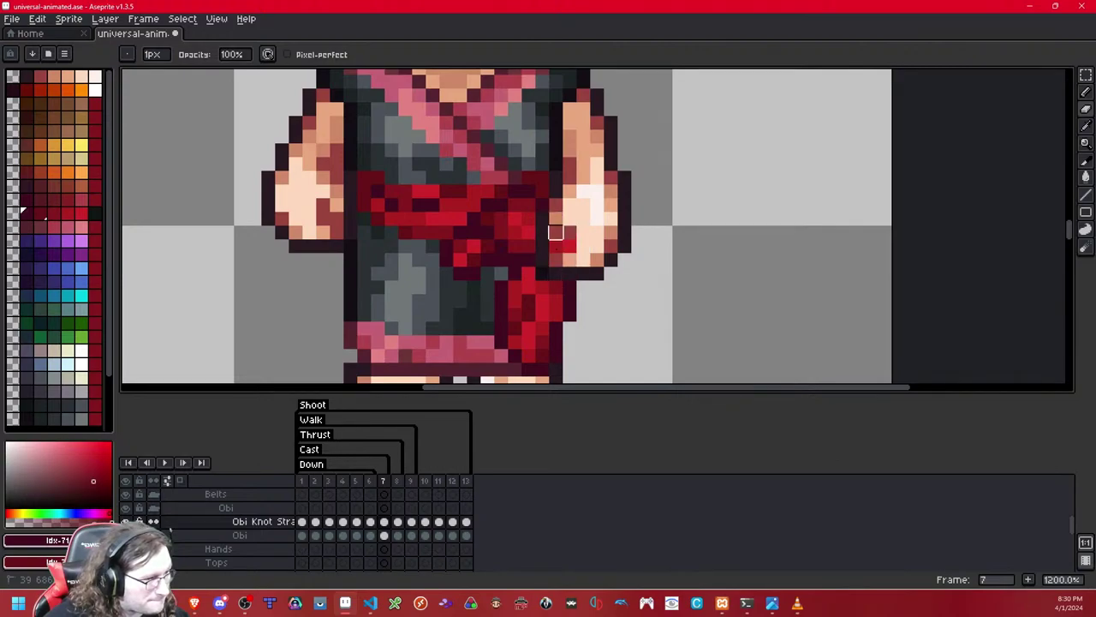
Step: Preview the front-facing walk and erase the strand pixels covering the hand in frame 8
key(Right)
scroll(597, 219, down, 5)
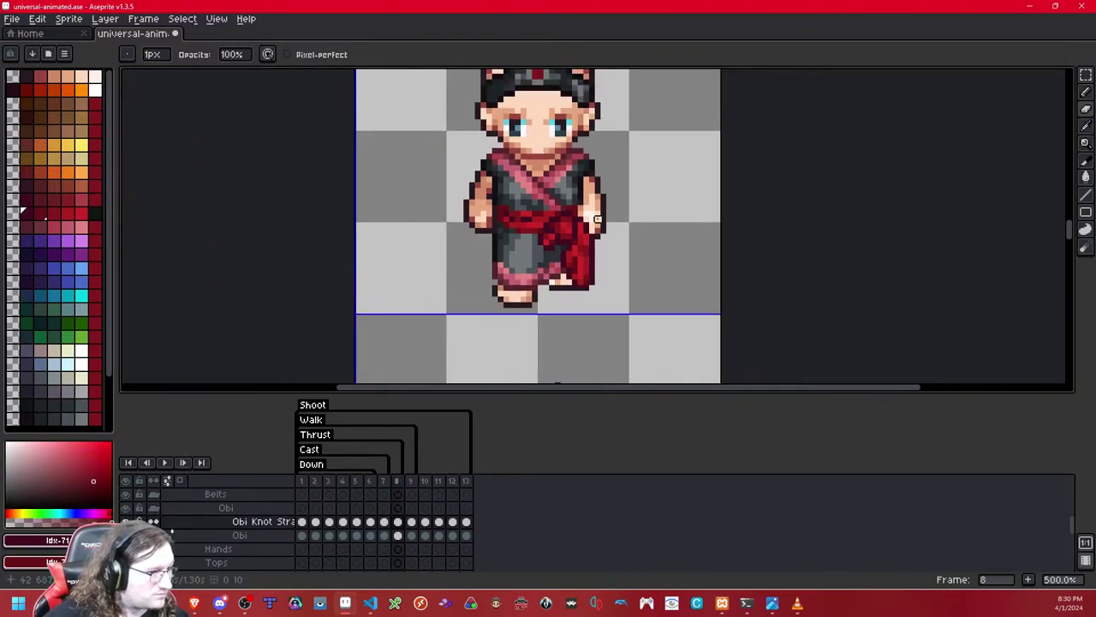
key(Return)
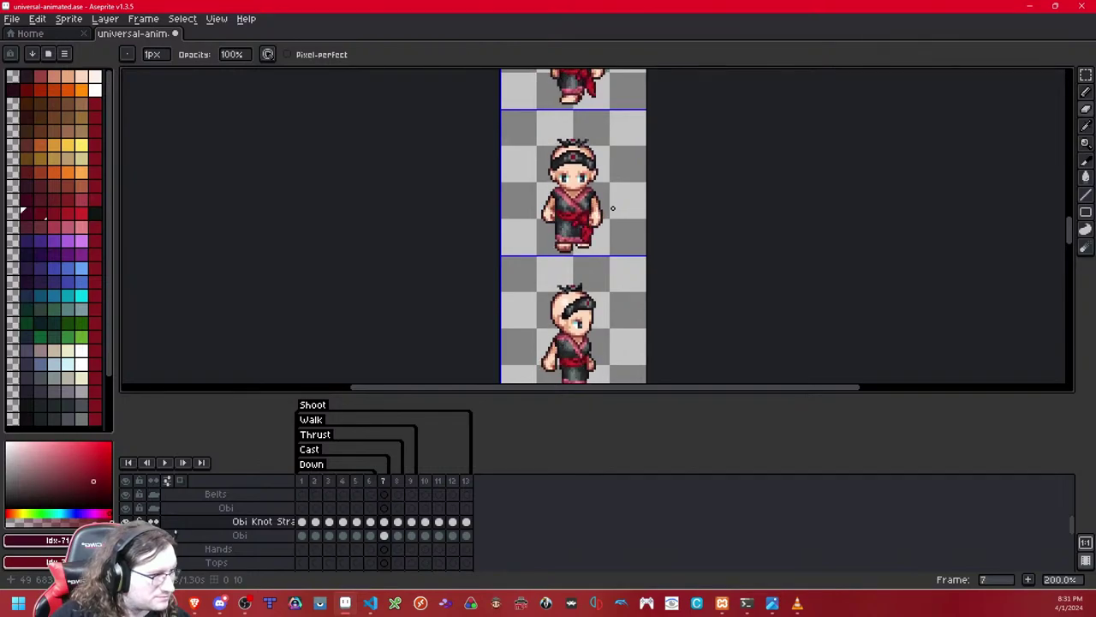
scroll(603, 209, up, 2)
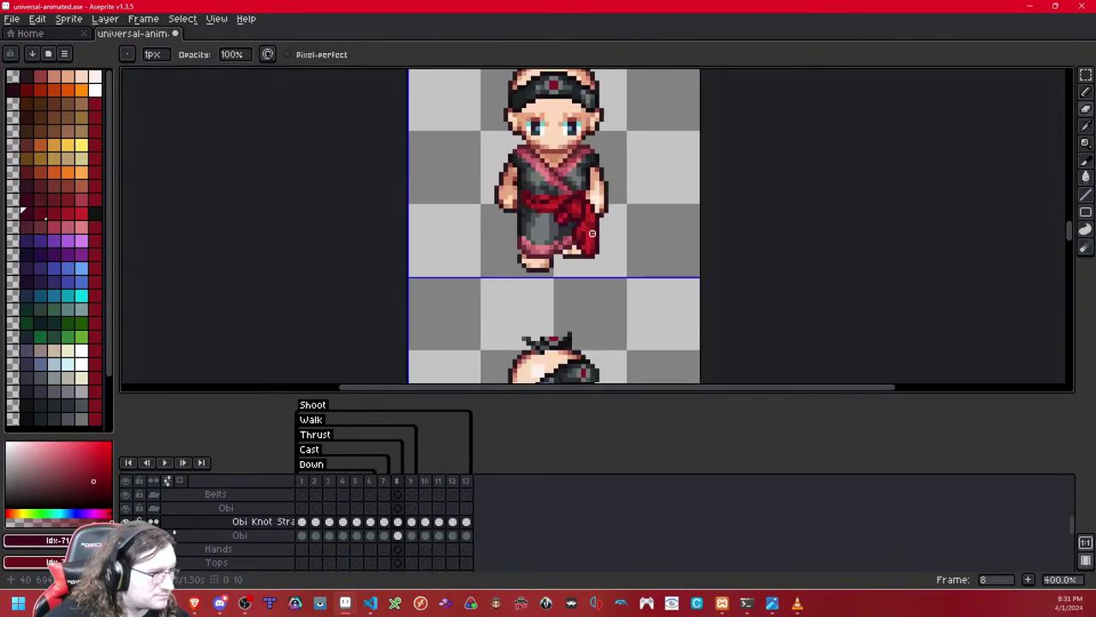
scroll(597, 235, up, 5)
click(583, 179)
key(shift+x)
drag(557, 168, 571, 196)
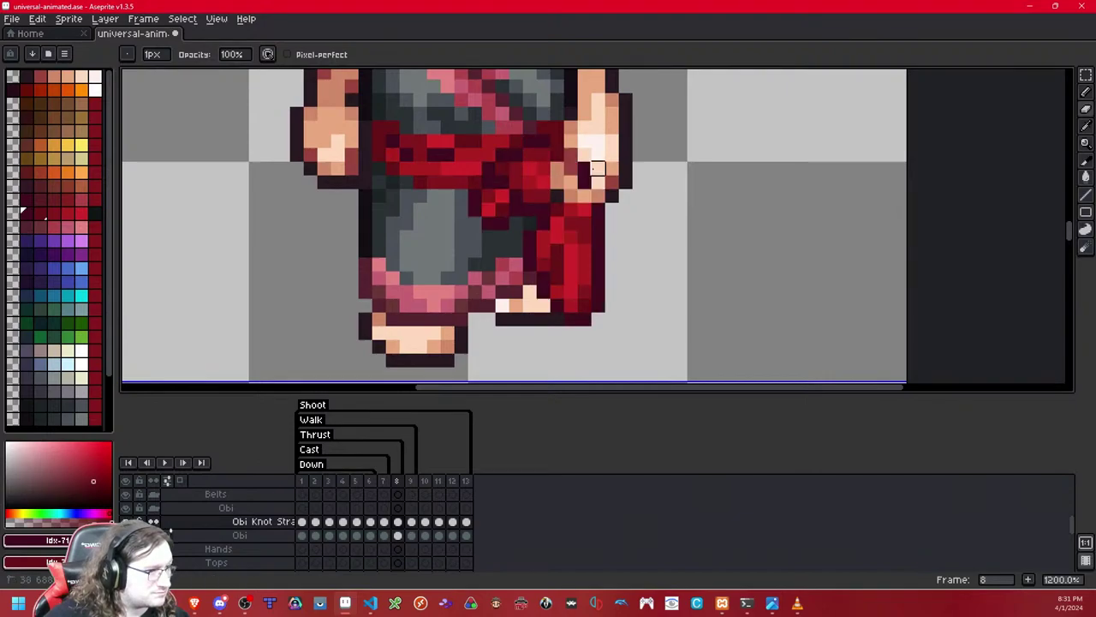
Step: Erase the strand pixels overlapping the hand in frame 9 of the front-facing walk, using the hidden strand layer as reference
scroll(628, 175, down, 5)
scroll(628, 175, down, 1)
key(period)
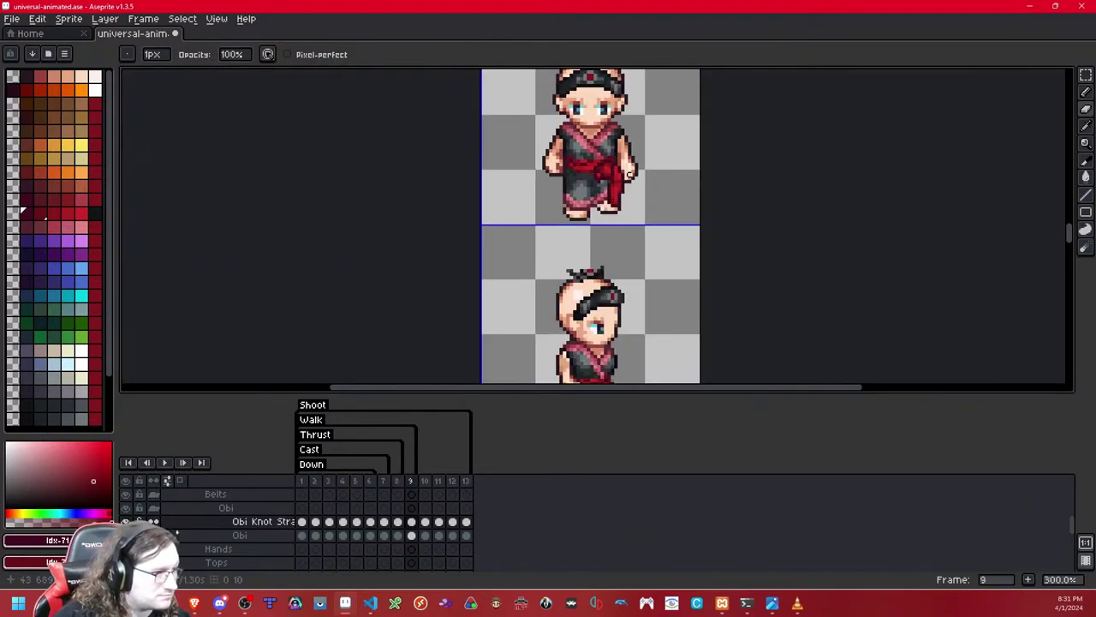
scroll(629, 173, up, 4)
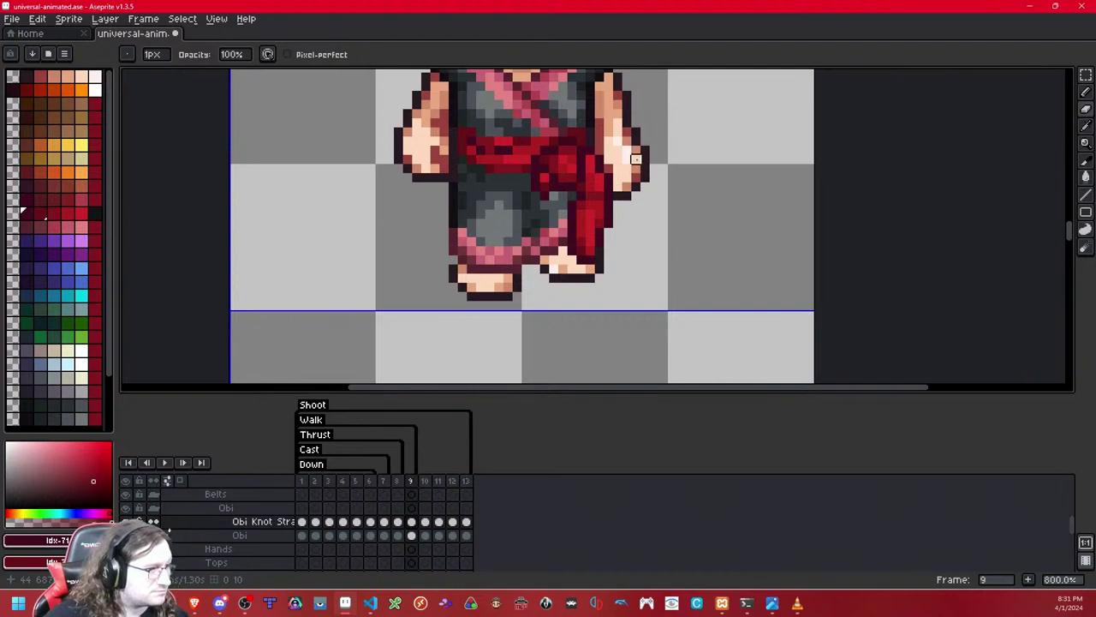
key(shift+x)
key(shift+x)
key(shift+x)
key(shift+x)
key(shift+x)
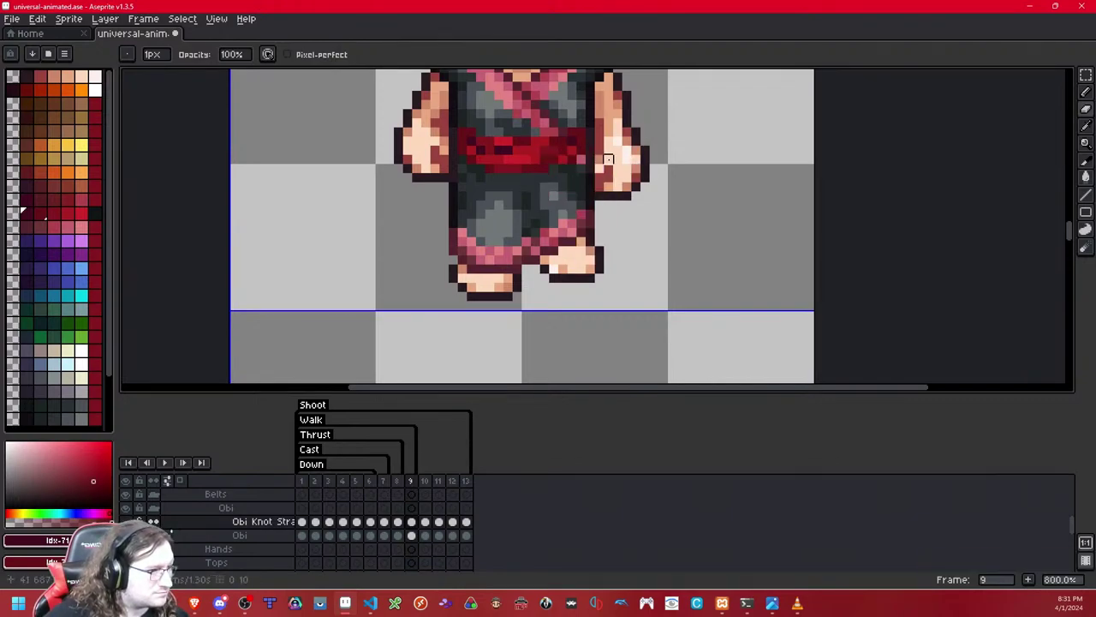
scroll(598, 168, up, 5)
click(587, 162)
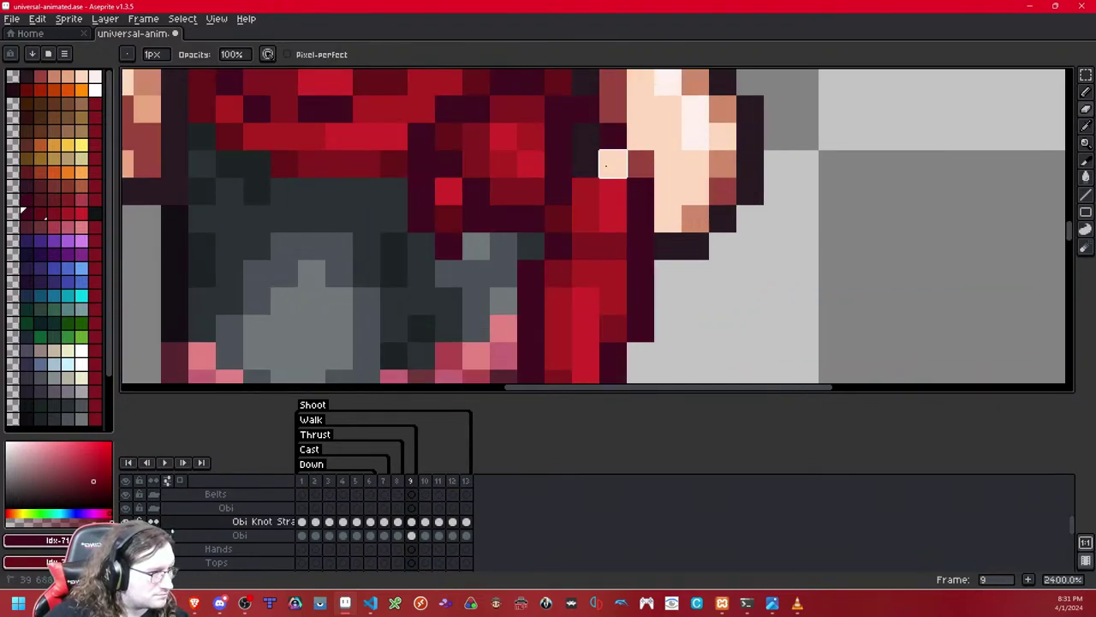
scroll(665, 162, down, 7)
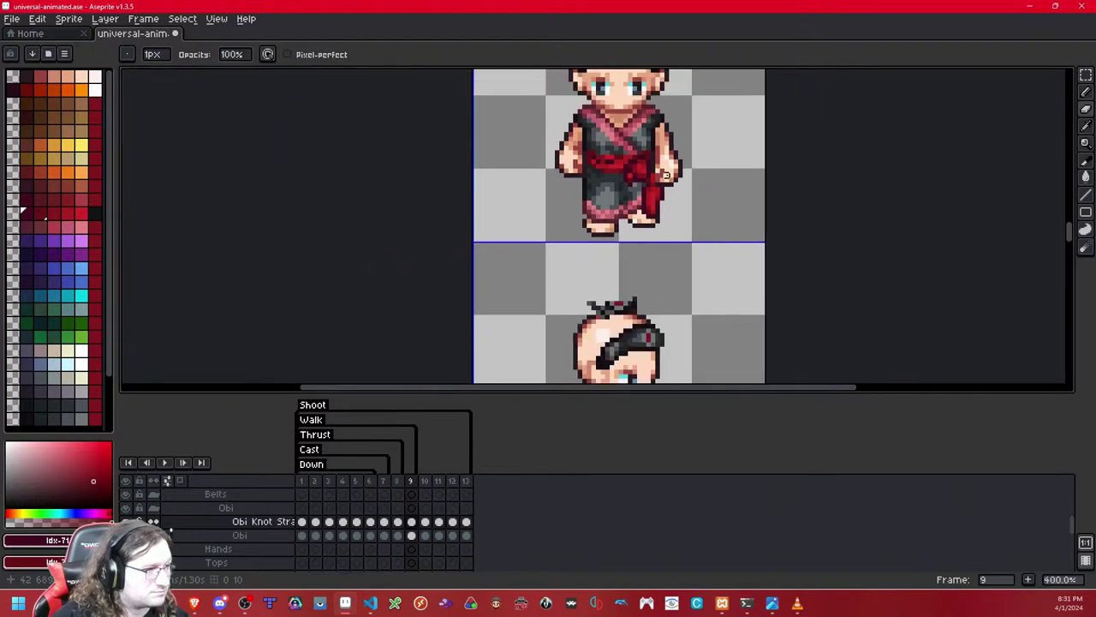
Step: Play the walk animation with the front-facing and right-facing directions in view to check the strand
scroll(668, 173, down, 1)
key(Return)
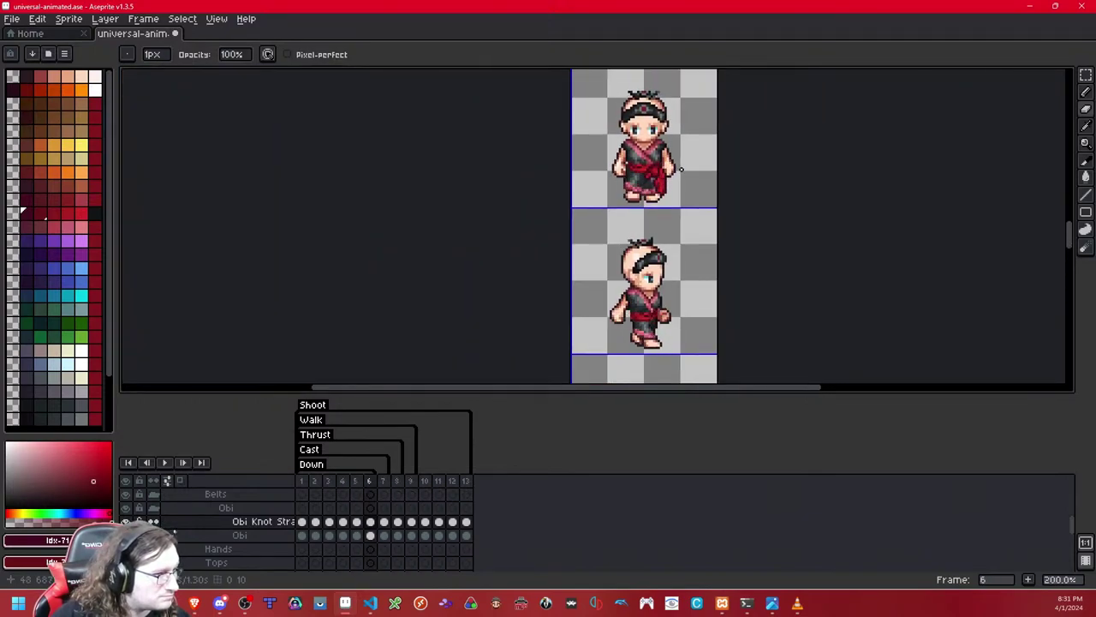
scroll(673, 313, up, 2)
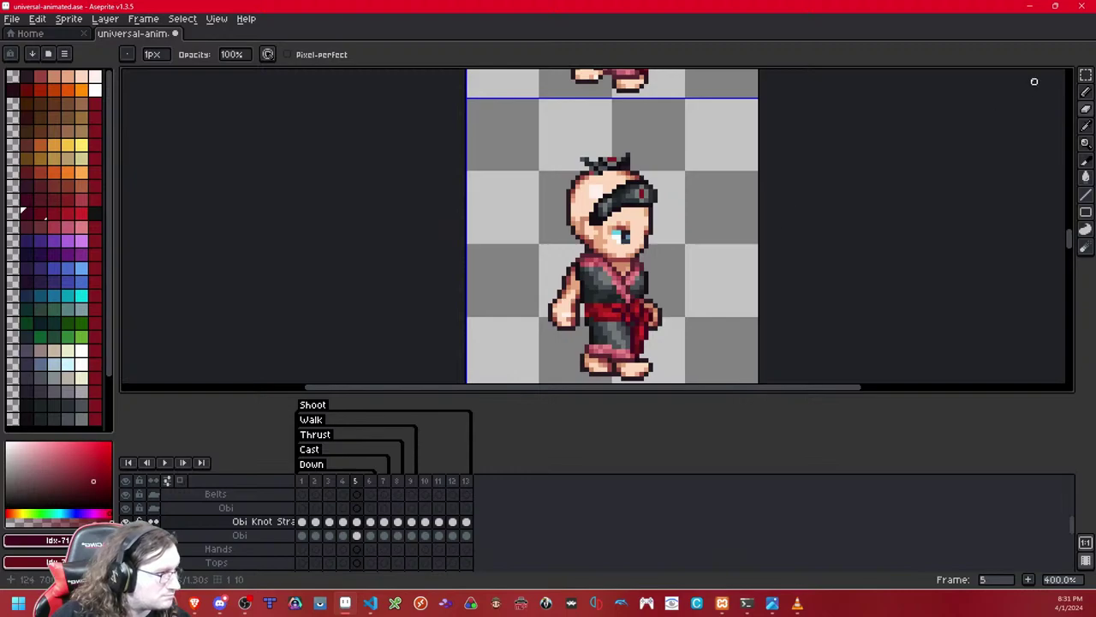
Step: Try nudging the selected knot strand cell by one pixel in frames 4 and 5 of the right-facing walk
click(1086, 76)
key(Left)
double_click(732, 260)
key(Down)
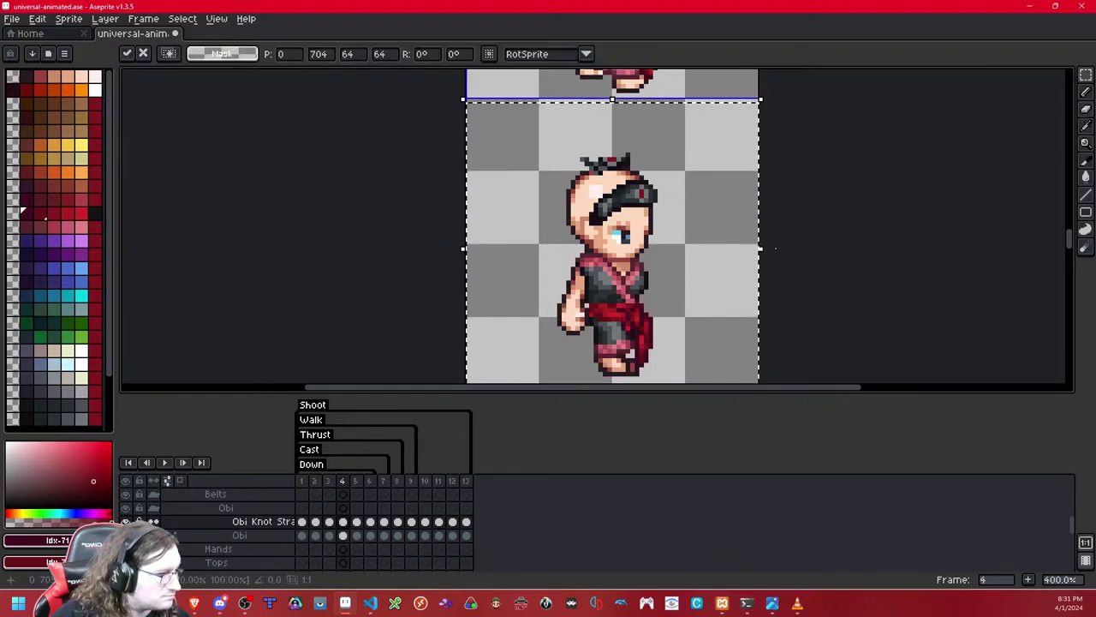
key(Up)
click(842, 237)
key(Right)
double_click(682, 269)
key(Down)
key(Up)
click(820, 237)
key(Left)
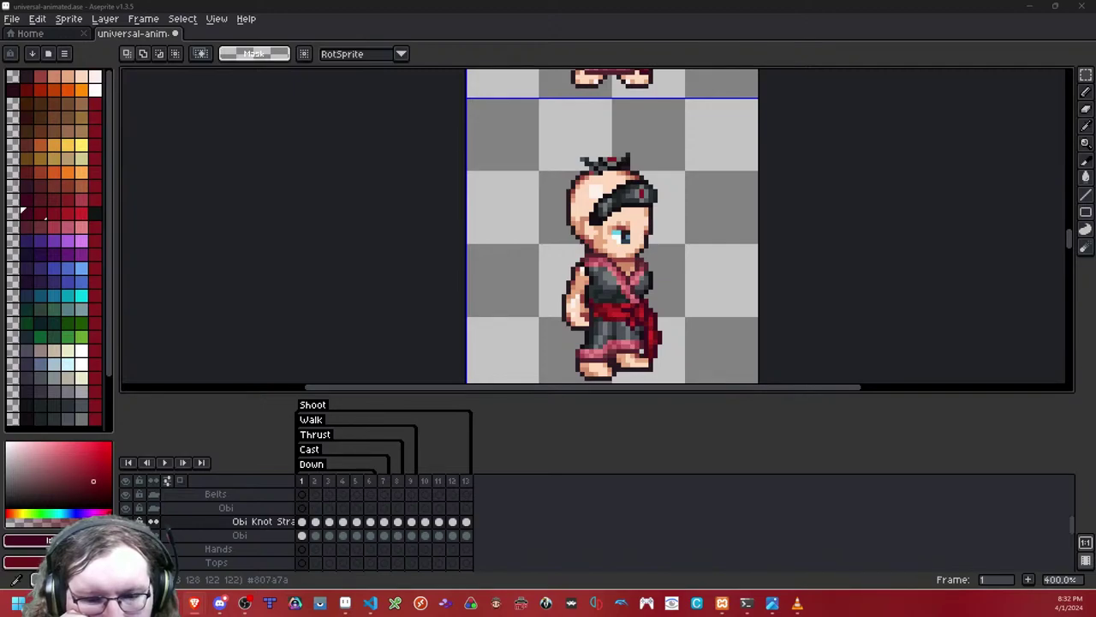
Step: Save the sprite file with the trimmed walk frames
key(alt+Tab)
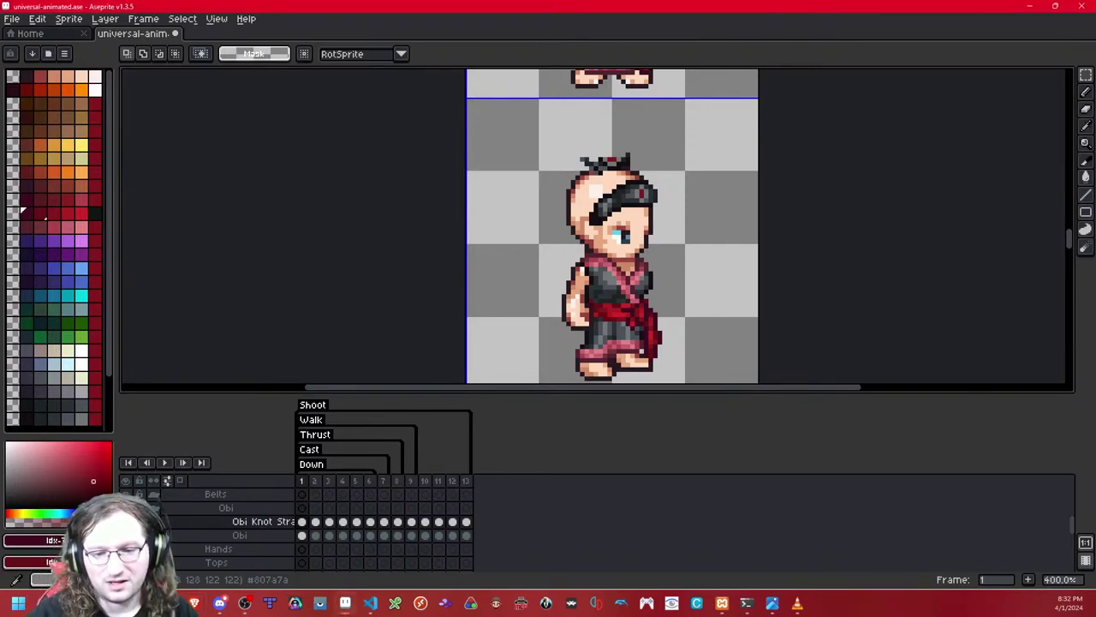
key(alt+Tab)
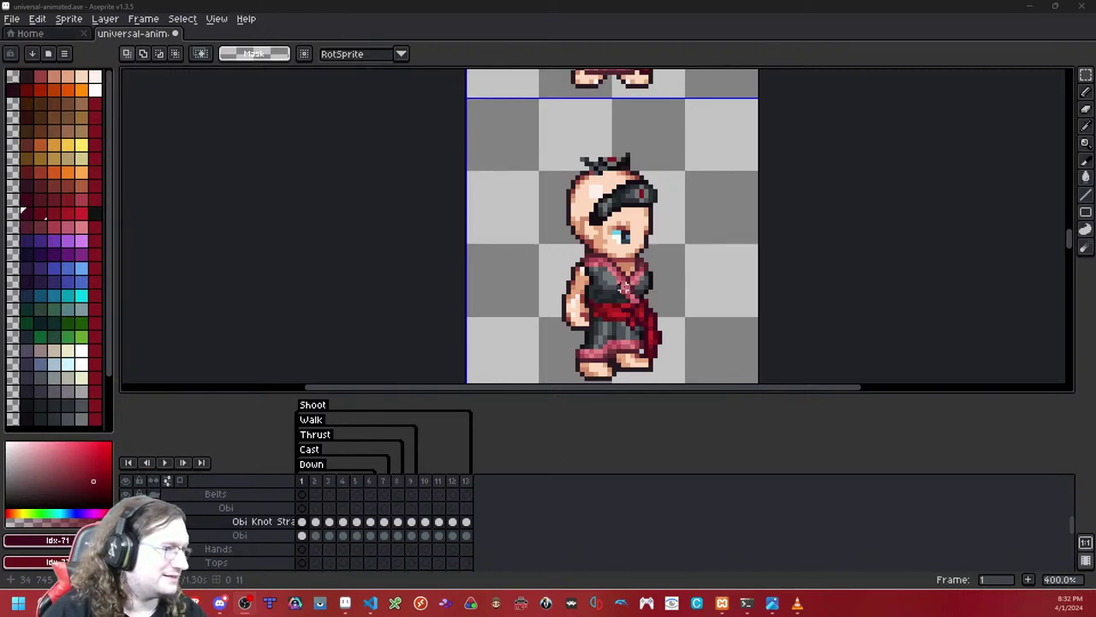
click(550, 20)
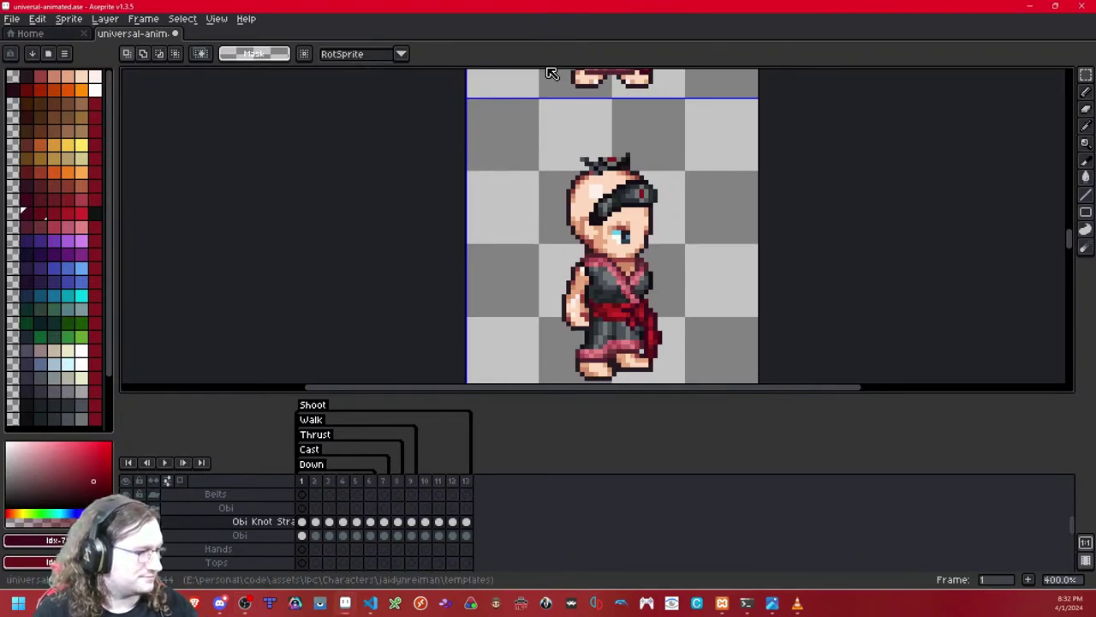
key(ctrl+s)
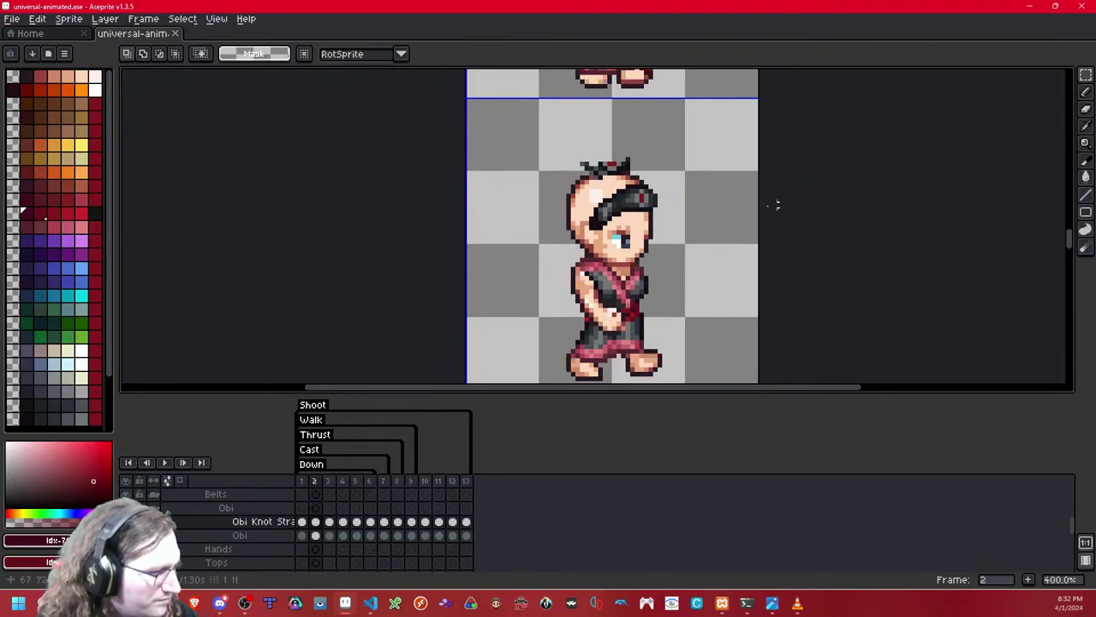
Step: Go through the walk frames one by one with several directions in view to examine the strand placement
key(Right)
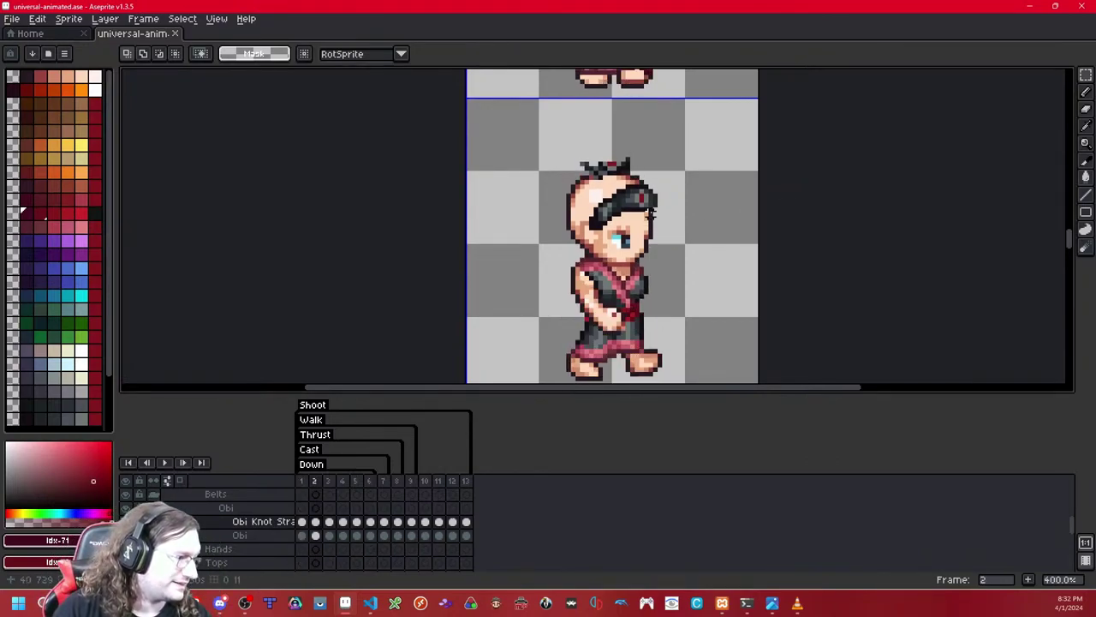
scroll(651, 214, down, 2)
scroll(651, 215, up, 1)
drag(651, 214, 651, 294)
scroll(652, 156, down, 1)
drag(652, 157, 643, 211)
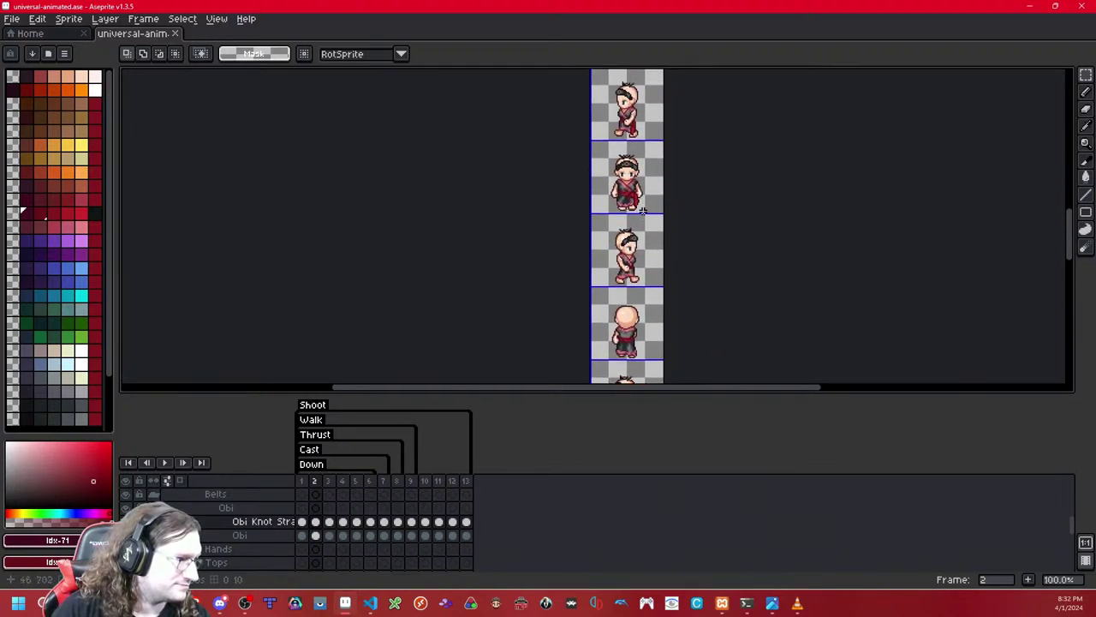
key(Right)
key(Right)
key(Right)
key(Right)
key(Right)
key(Right)
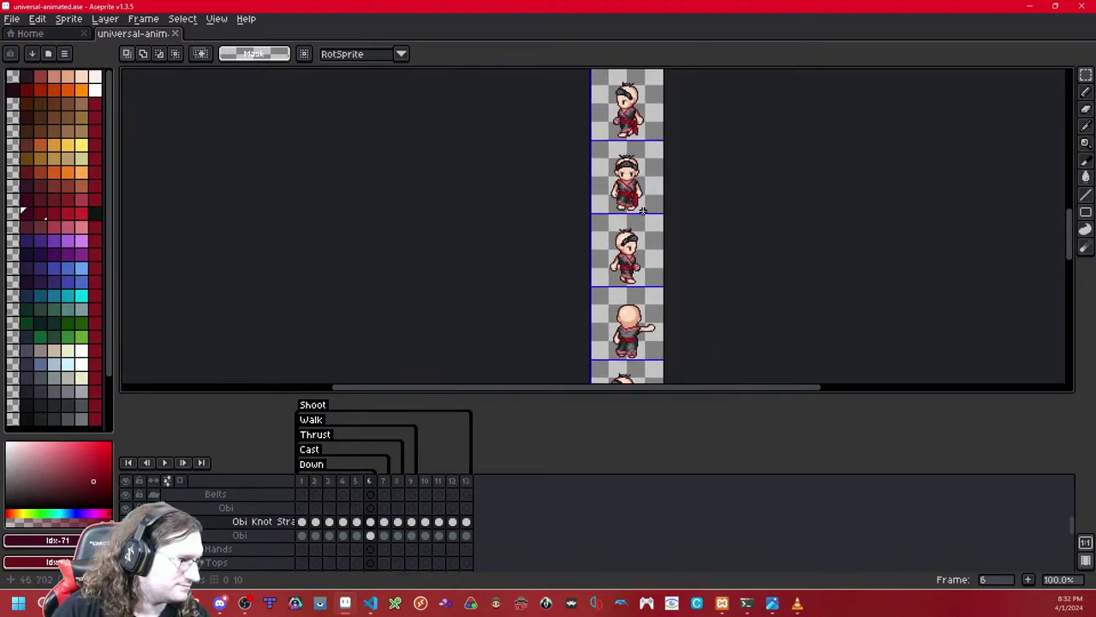
key(Right)
key(Left)
key(Left)
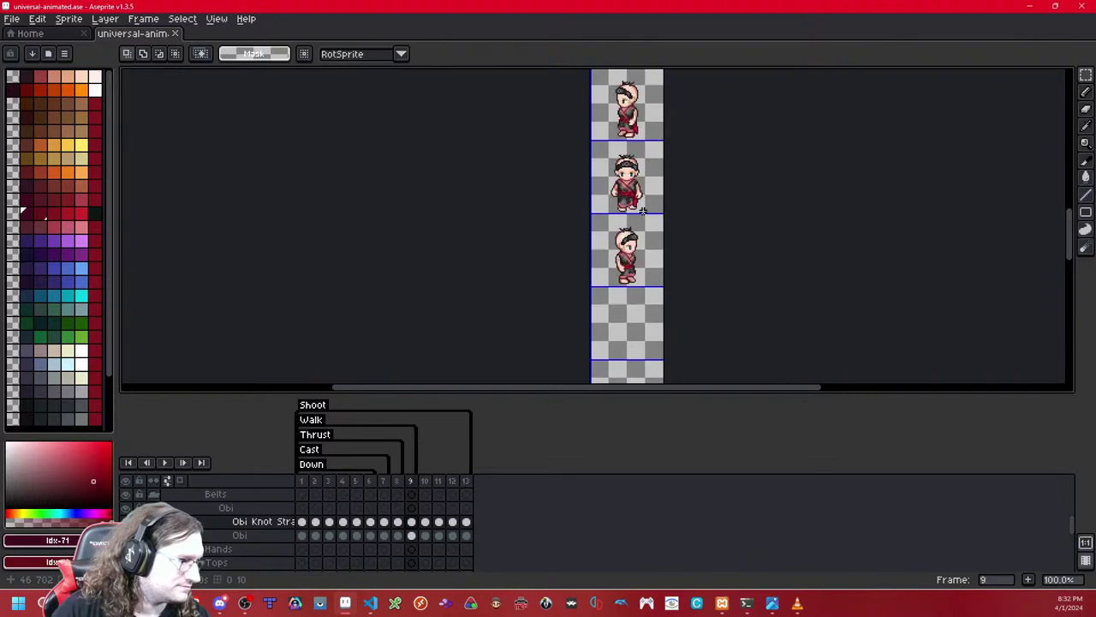
key(Right)
key(Right)
key(Right)
key(Right)
key(Right)
key(Right)
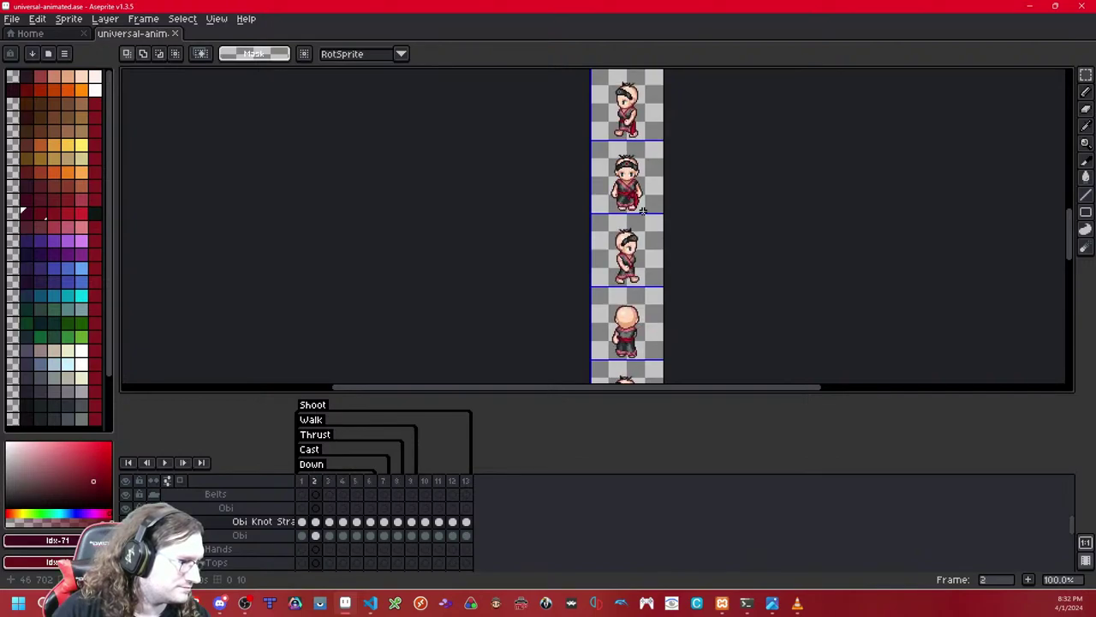
key(Right)
Step: Examine the right-facing thrust frames up close for strand pixels covering the hands
drag(642, 167, 639, 370)
key(Right)
key(Left)
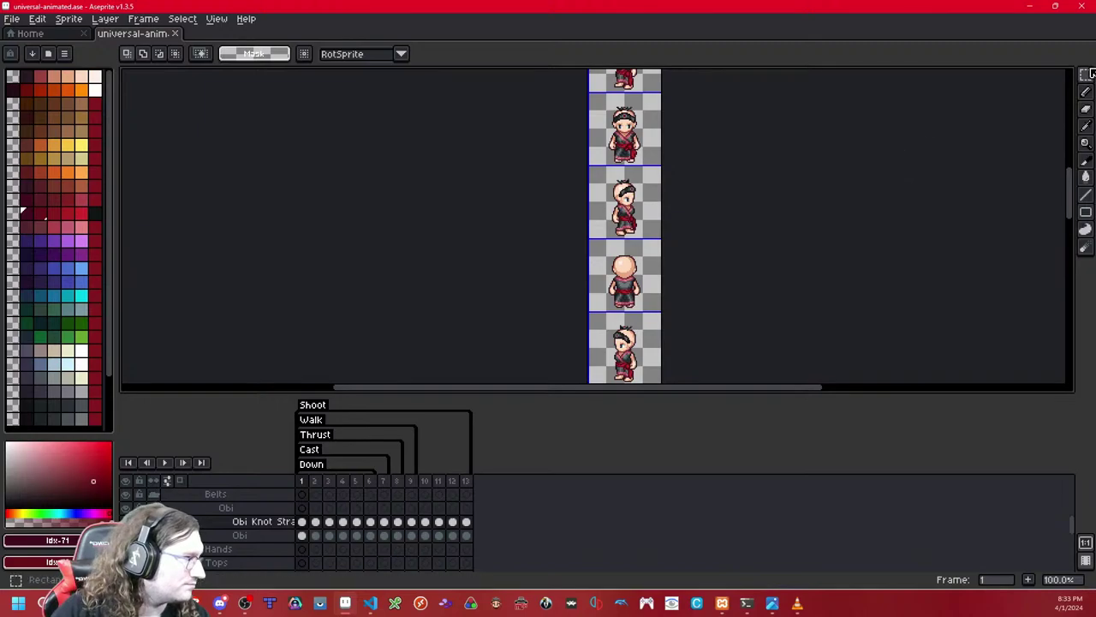
click(1086, 75)
key(Right)
scroll(644, 209, up, 5)
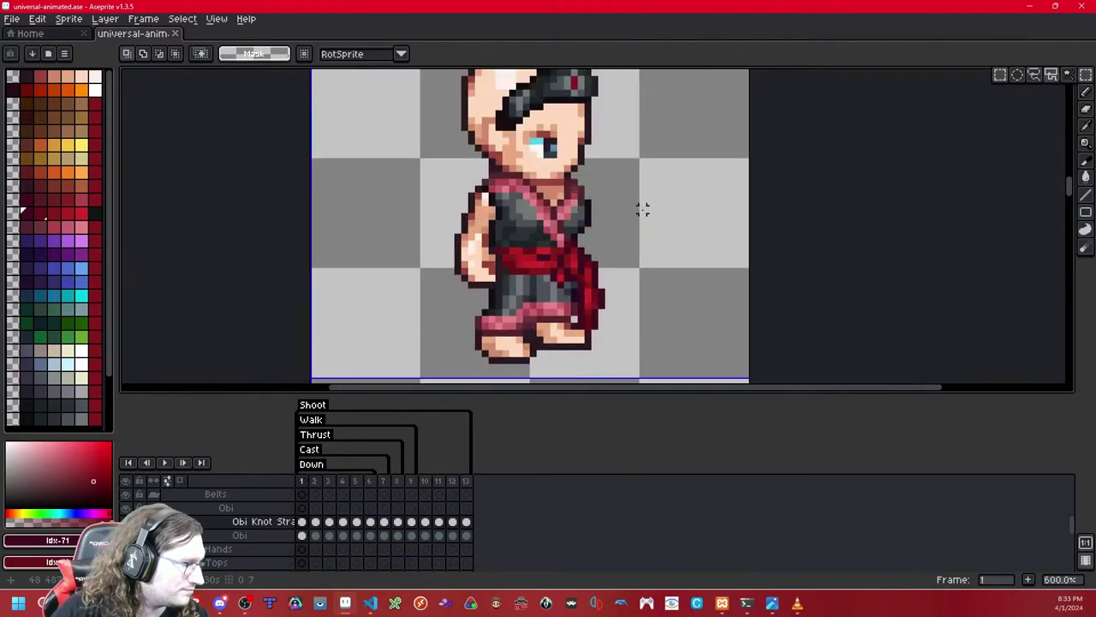
key(Right)
key(Right)
key(Right)
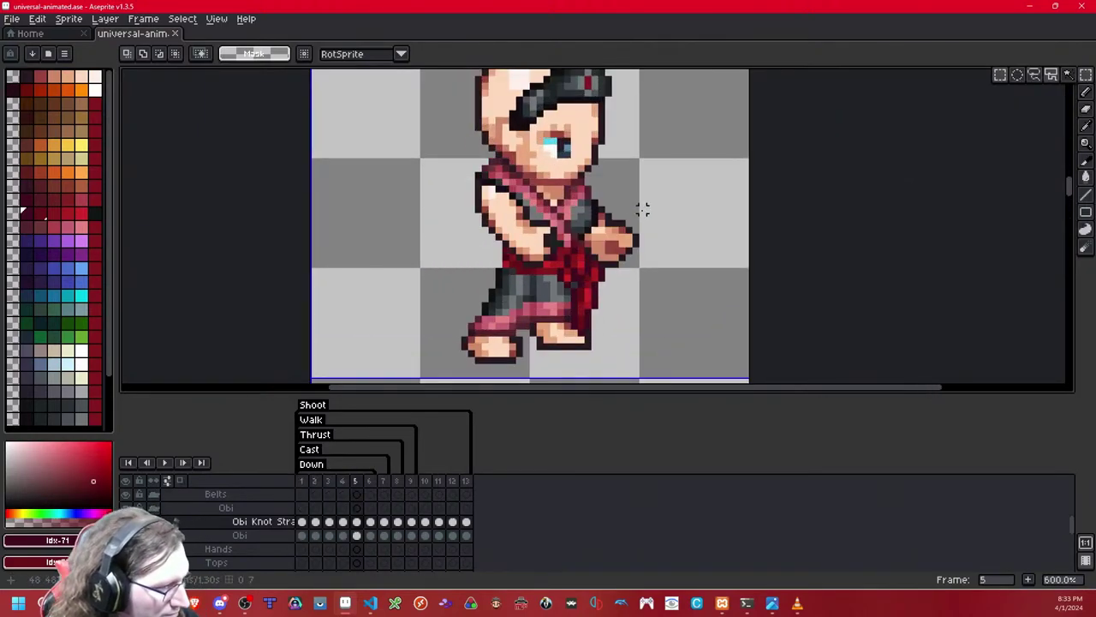
key(Left)
Step: Examine the front-facing thrust frames one by one for strand pixels overlapping the arms or hands
drag(625, 175, 621, 288)
drag(615, 135, 610, 269)
drag(620, 141, 623, 248)
key(Left)
key(Left)
key(Left)
key(Right)
key(Right)
key(Right)
key(Right)
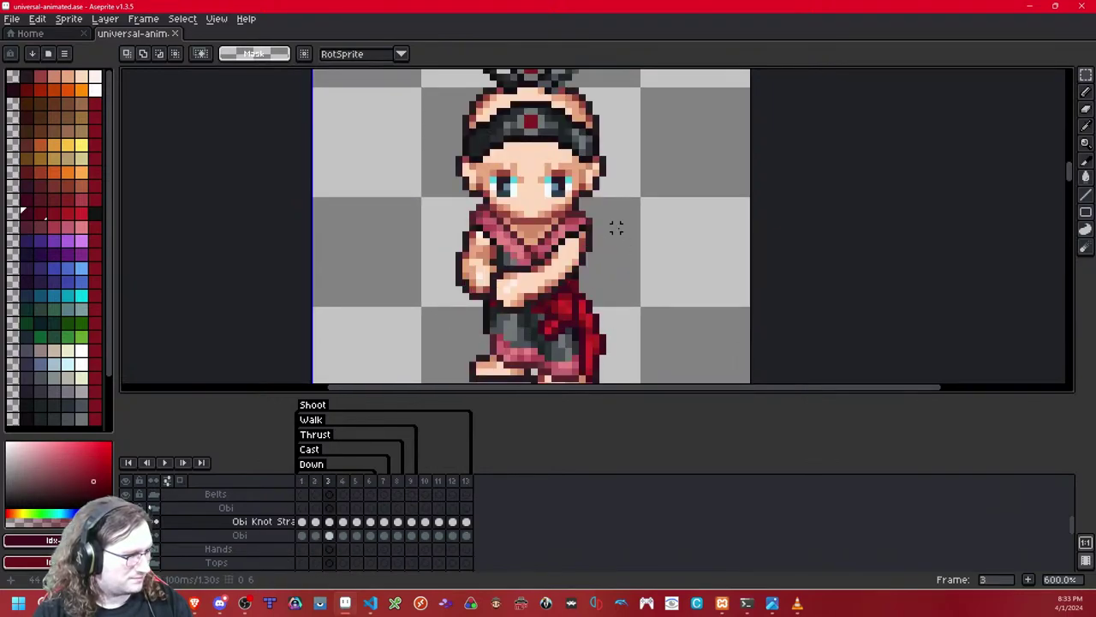
key(Right)
key(Right)
key(Right)
Step: Examine the left-facing thrust frames one by one for strand pixels overlapping the near arm and hand
drag(616, 228, 622, 280)
drag(635, 167, 624, 285)
mouse_move(634, 156)
mouse_down()
mouse_move(630, 289)
mouse_move(637, 257)
mouse_up()
key(Right)
key(Left)
key(Left)
key(Left)
key(Left)
key(Left)
key(Left)
key(Left)
key(Left)
key(Left)
key(Right)
Step: Erase the strand and knot pixels covering the near hand in frame 2 of the left-facing thrust
scroll(527, 255, up, 3)
drag(523, 258, 528, 221)
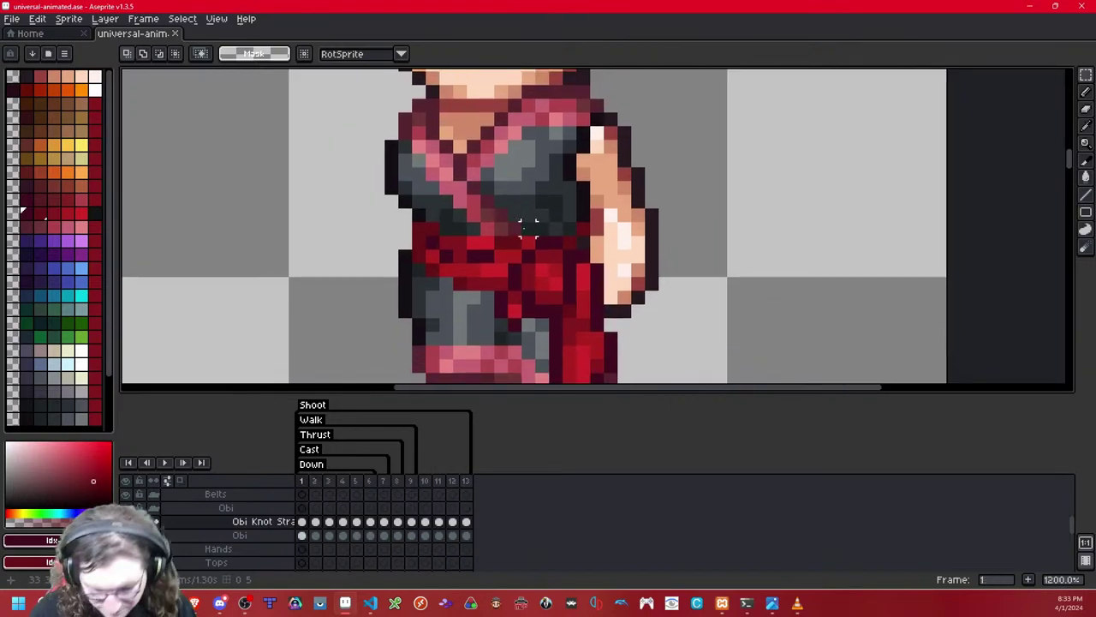
key(b)
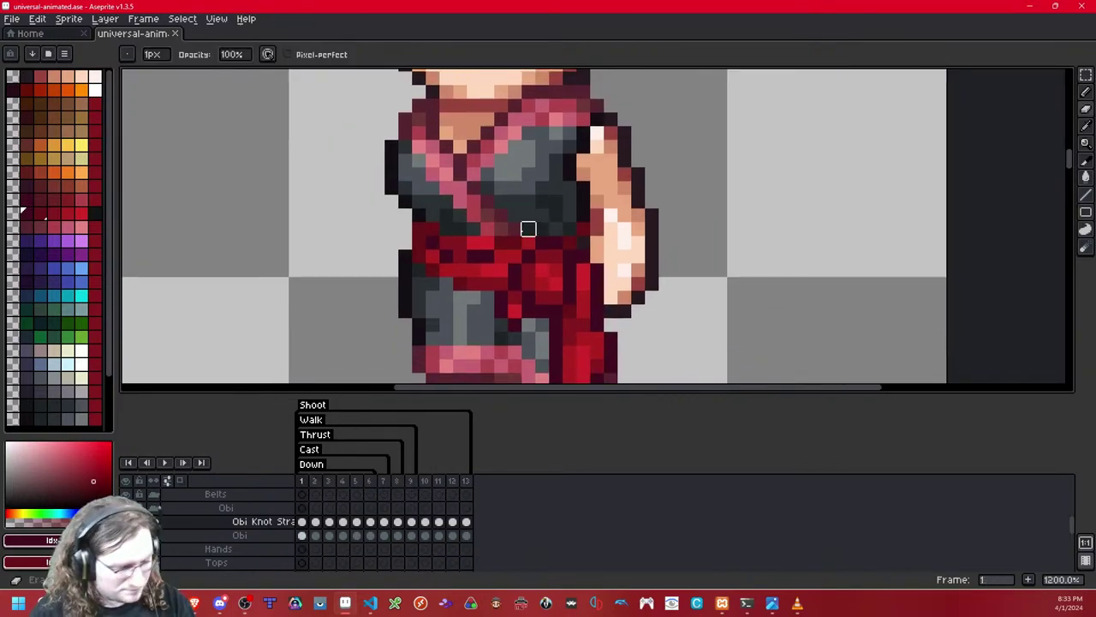
click(519, 227)
key(Right)
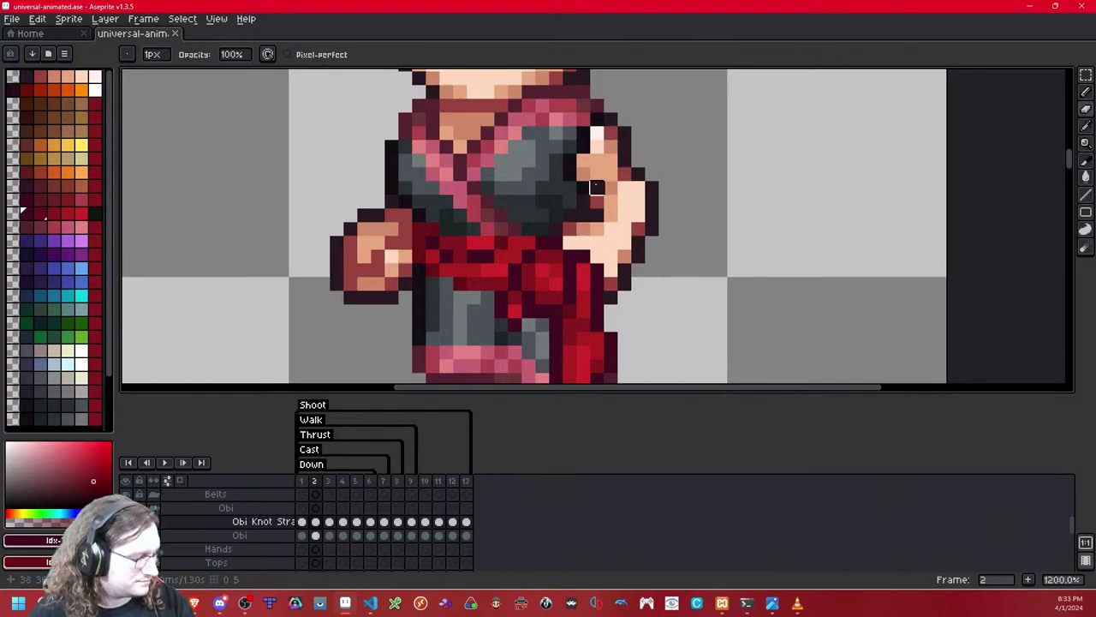
key(shift+x)
key(shift+x)
mouse_move(556, 241)
mouse_down()
mouse_move(556, 298)
mouse_move(597, 297)
mouse_move(611, 257)
mouse_up()
key(ctrl+z)
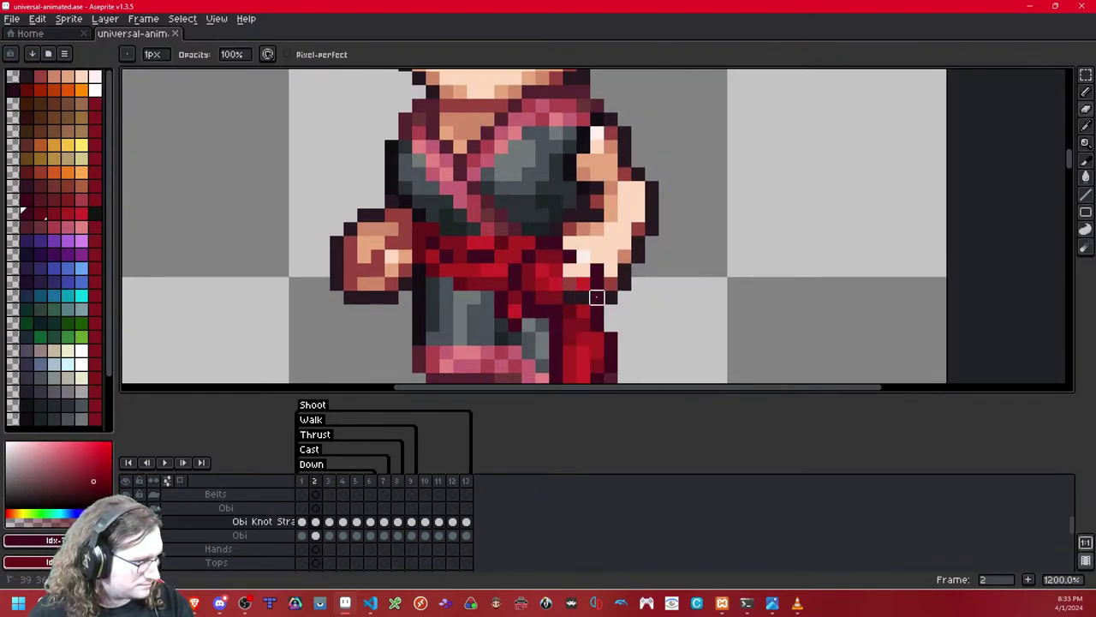
drag(542, 284, 569, 284)
drag(556, 242, 542, 256)
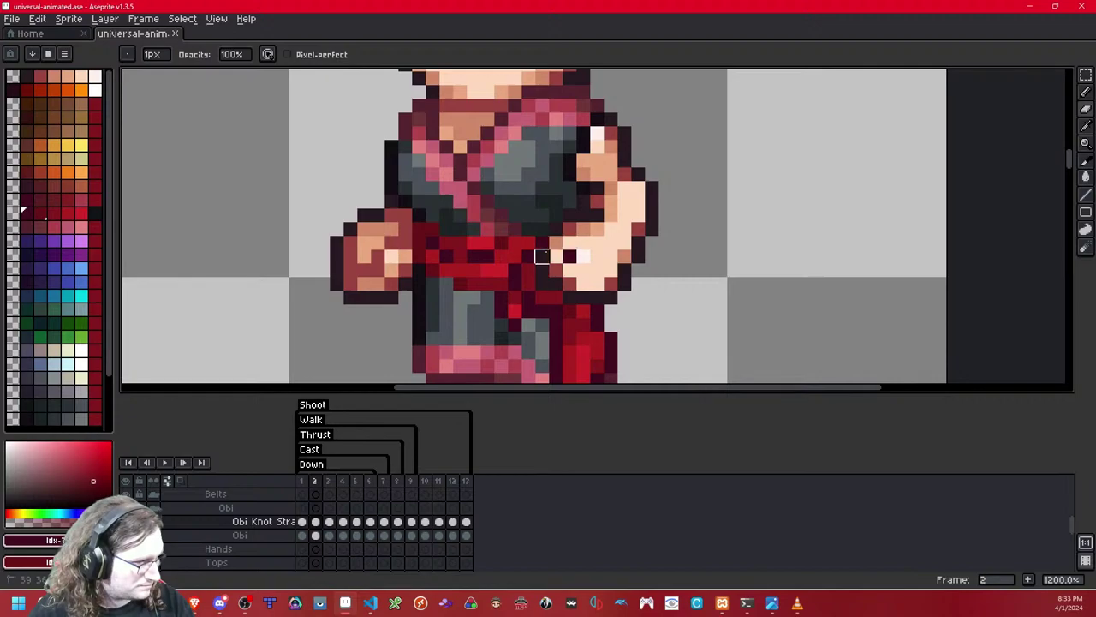
Step: Erase the strand pixels overlapping the near arm and hand in frames 3 to 5 of the left-facing thrust
key(Right)
key(shift+x)
key(shift+x)
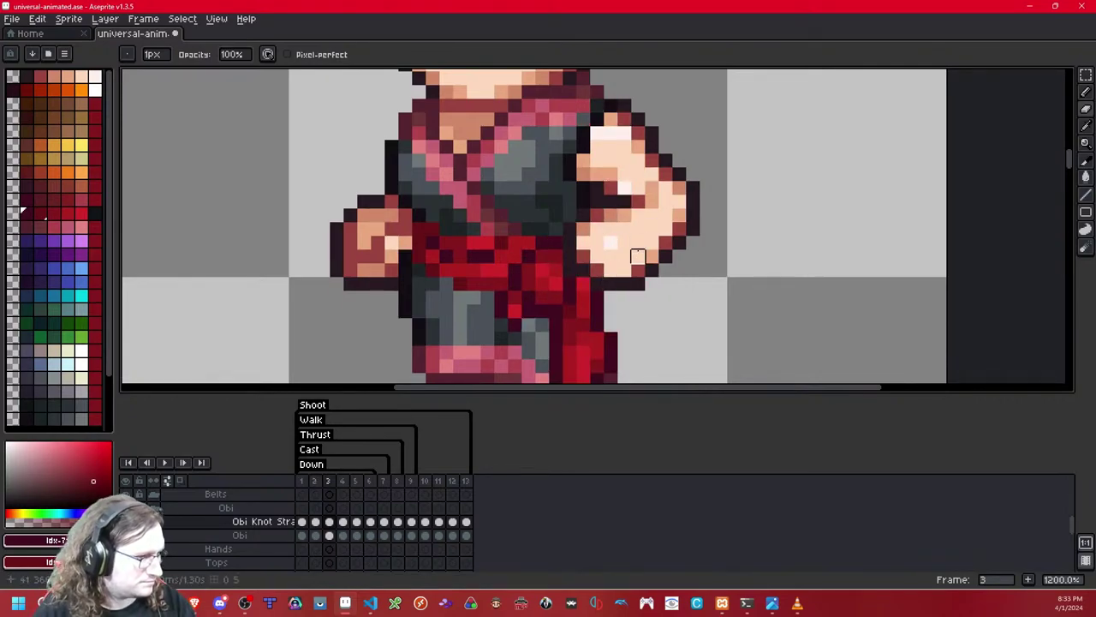
key(period)
key(period)
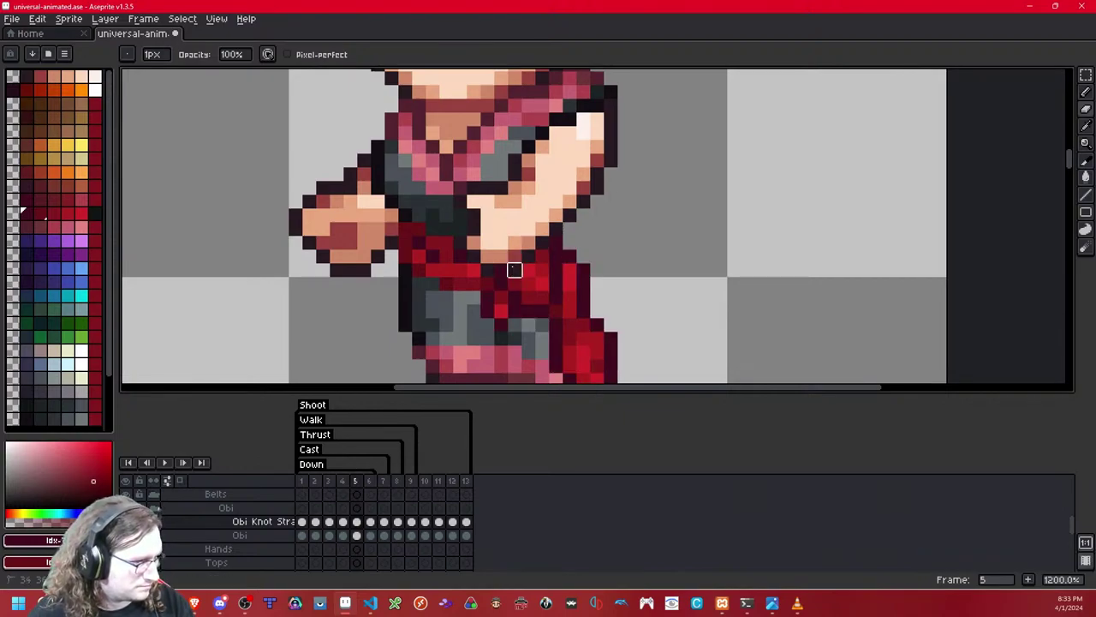
key(period)
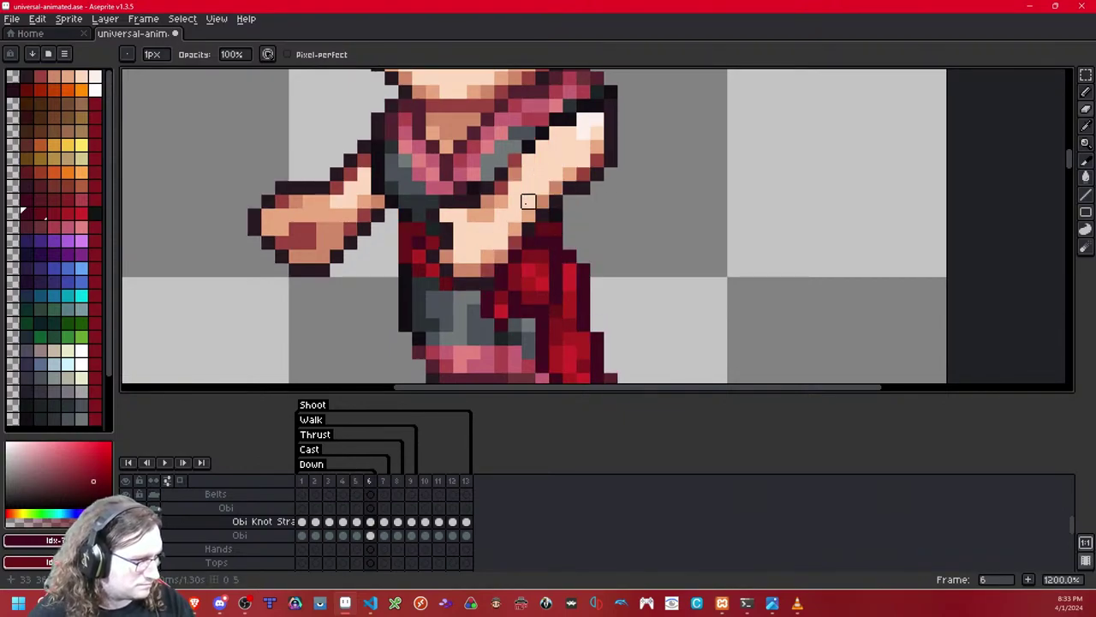
Step: Erase the knot pixels overlapping the forearm in frames 6 and 7 of the left-facing thrust, comparing with the strand layer hidden
key(shift+x)
key(shift+x)
key(shift+x)
key(shift+x)
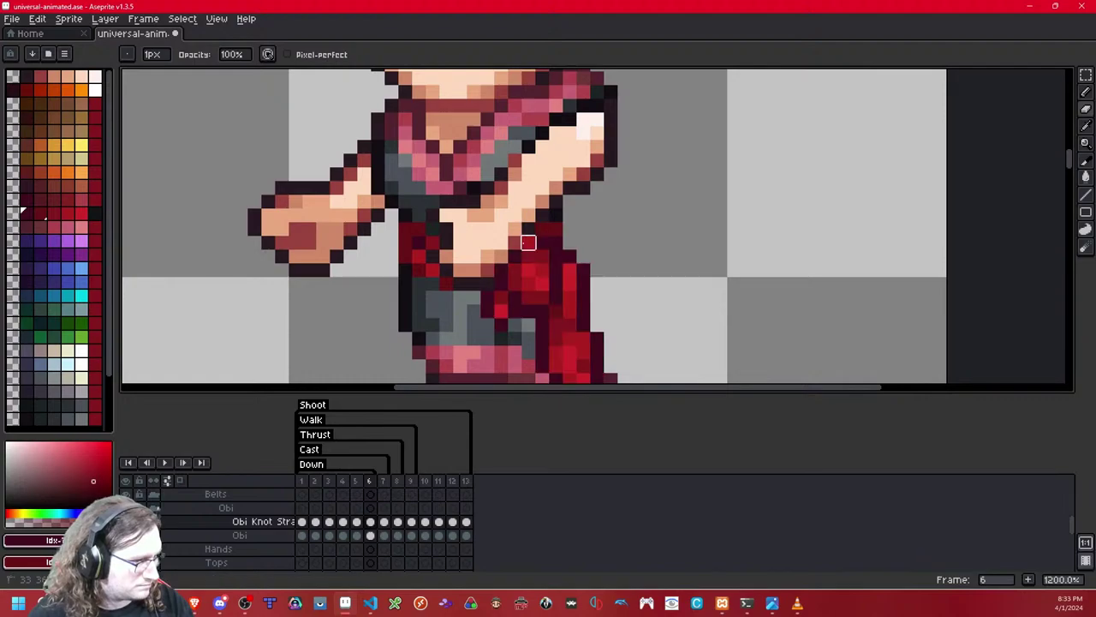
key(period)
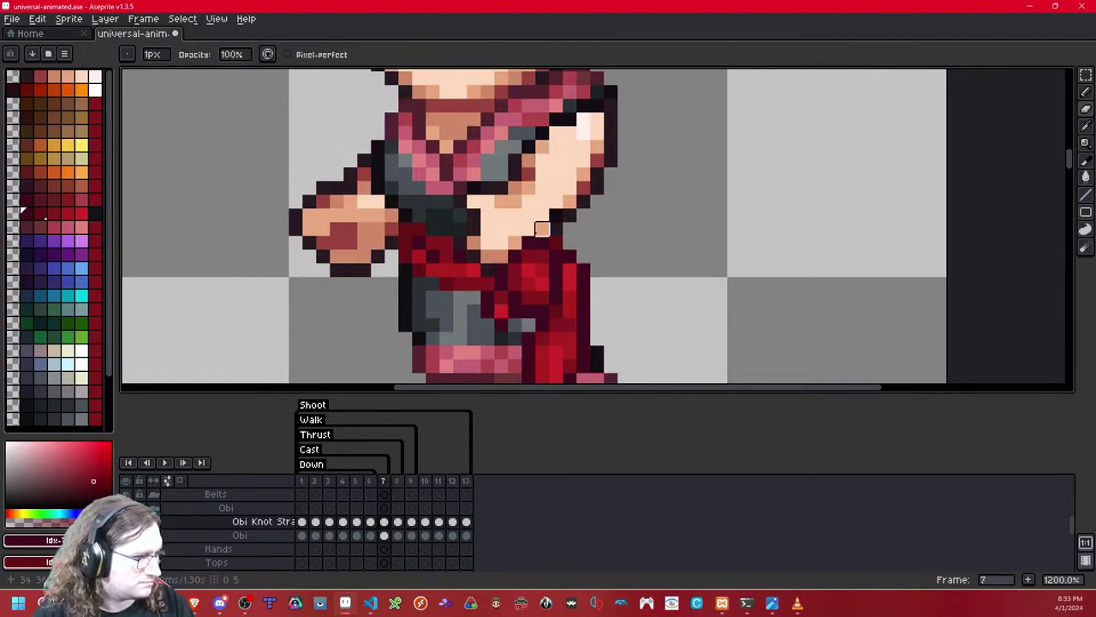
key(shift+x)
key(shift+x)
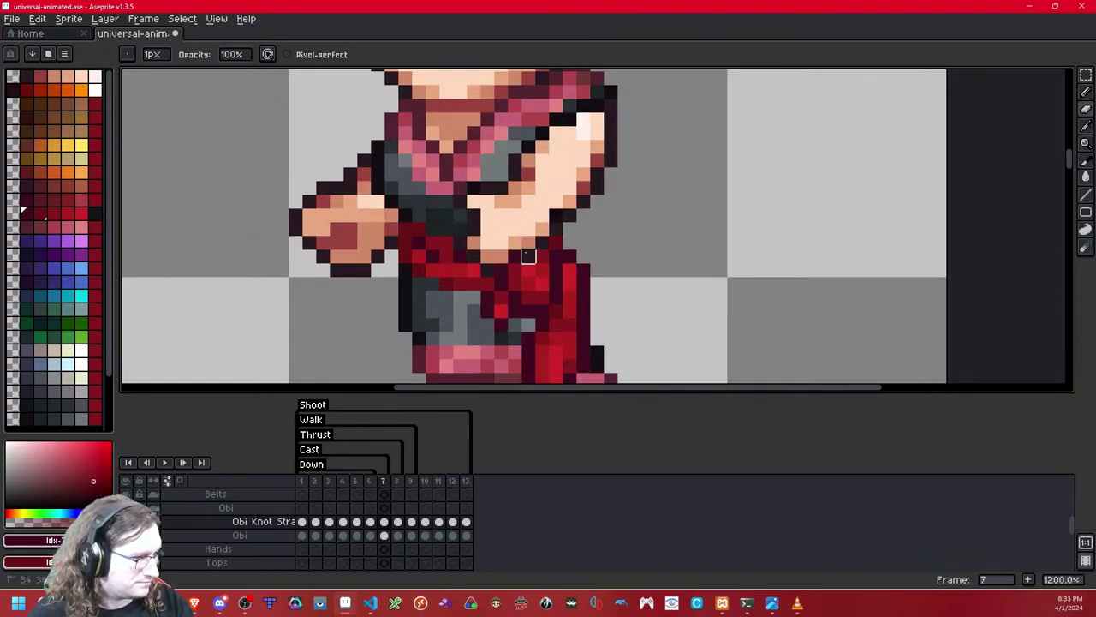
key(period)
Step: Go back through the left-facing thrust frames at a smaller zoom to check the trimmed strand
scroll(604, 190, down, 8)
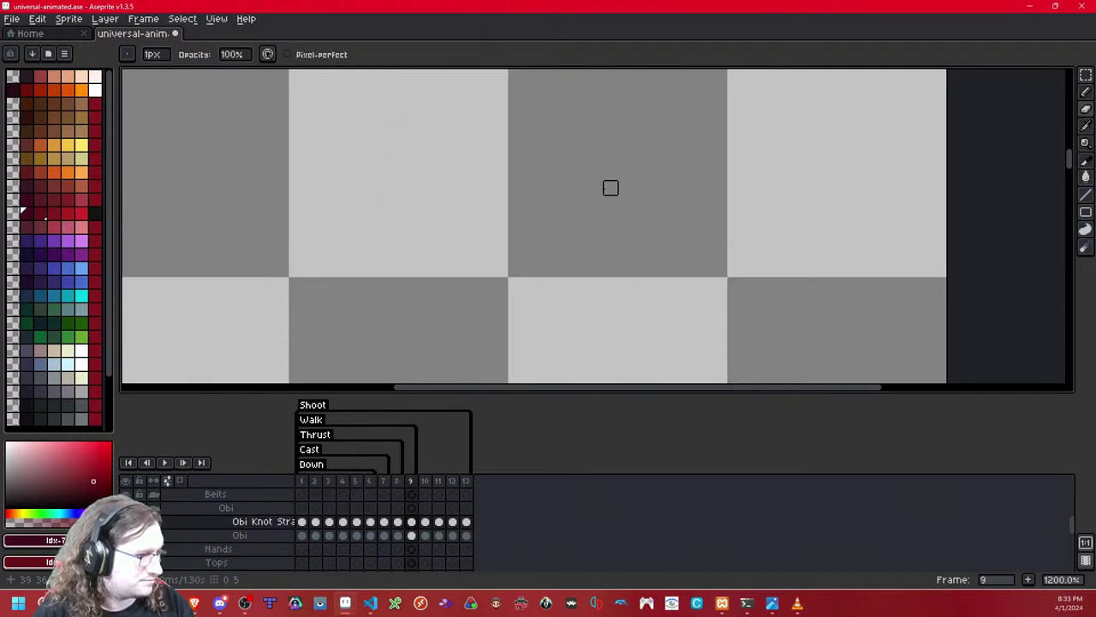
scroll(604, 191, up, 2)
scroll(609, 179, down, 1)
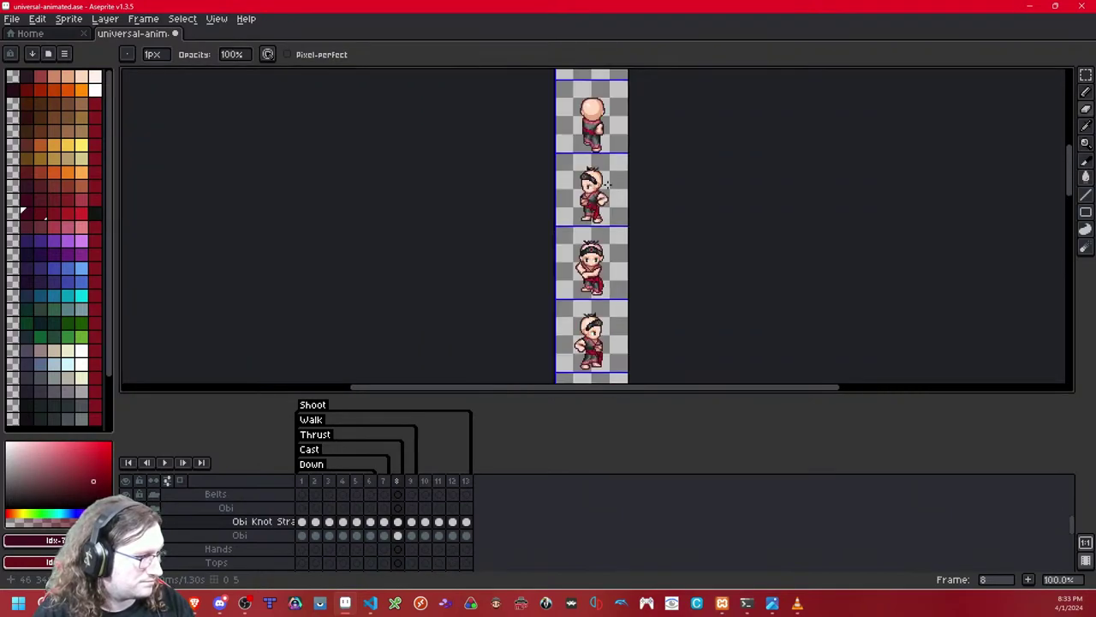
scroll(606, 186, up, 2)
key(comma)
key(comma)
key(comma)
key(comma)
key(comma)
key(comma)
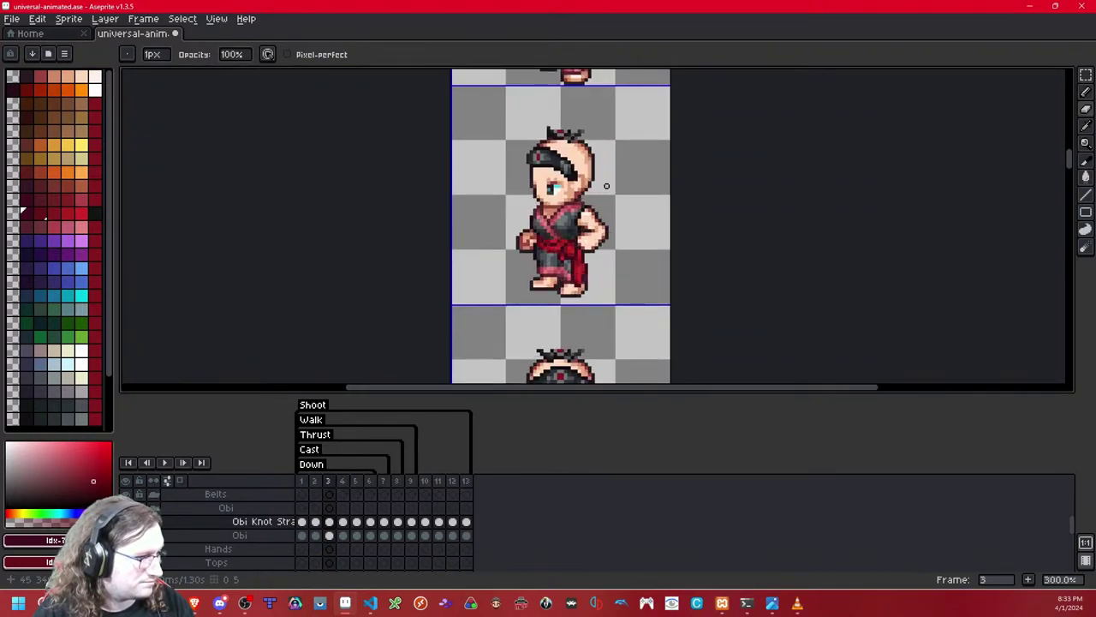
drag(607, 186, 595, 319)
key(period)
key(period)
key(comma)
key(comma)
Step: Go through the right-facing and front-facing cast frames to check the strand against the hands
scroll(602, 196, up, 3)
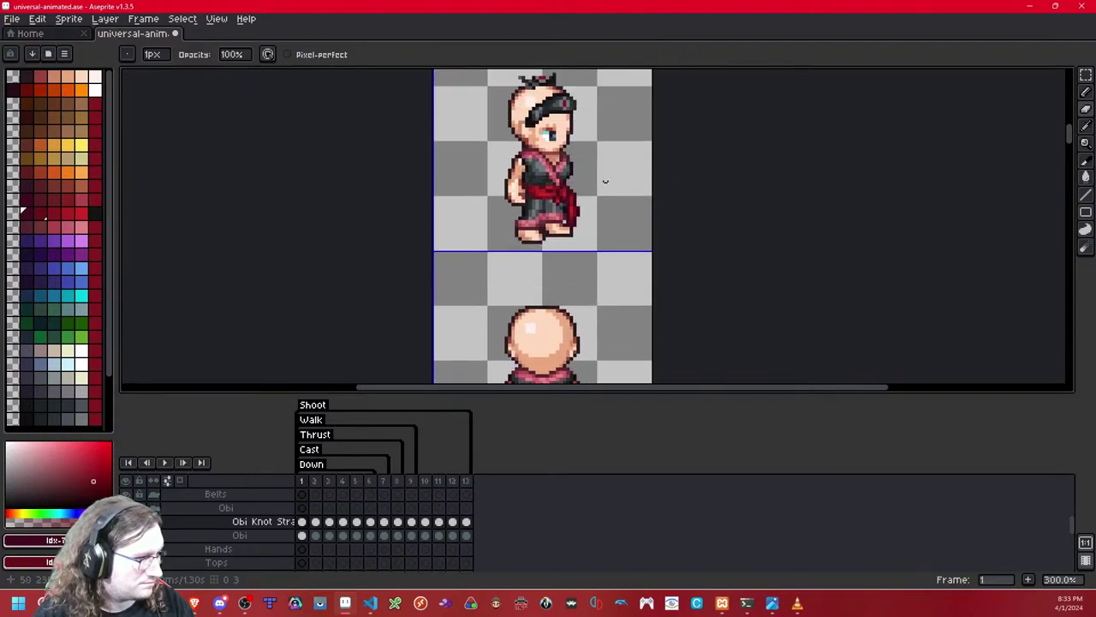
key(period)
key(period)
key(period)
key(period)
key(period)
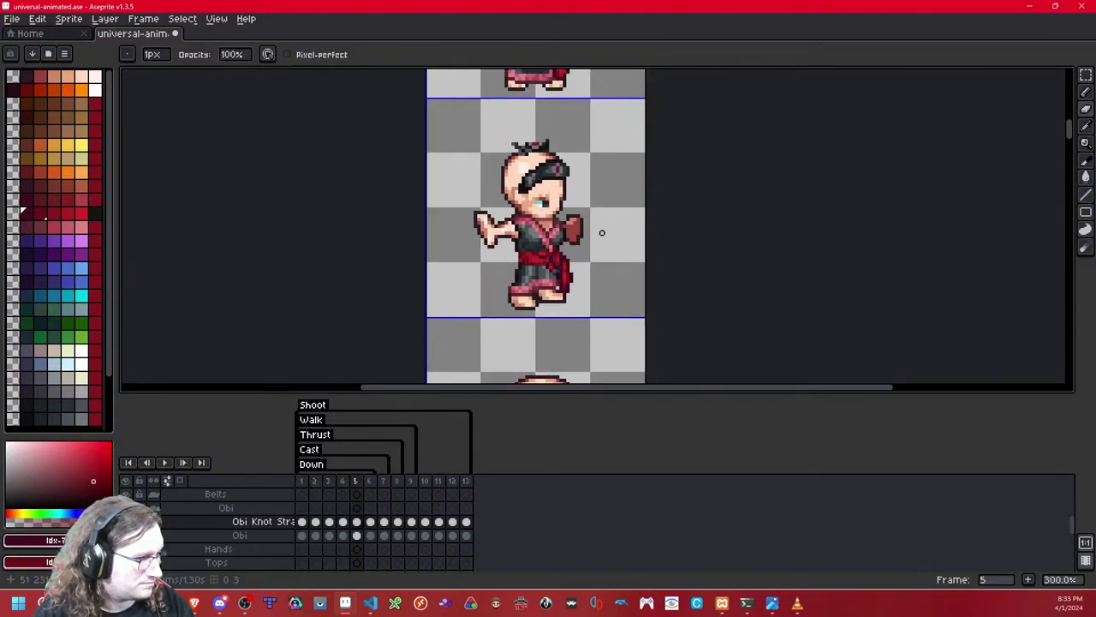
scroll(605, 237, up, 1)
scroll(607, 241, up, 1)
key(comma)
key(comma)
key(comma)
key(comma)
key(comma)
key(comma)
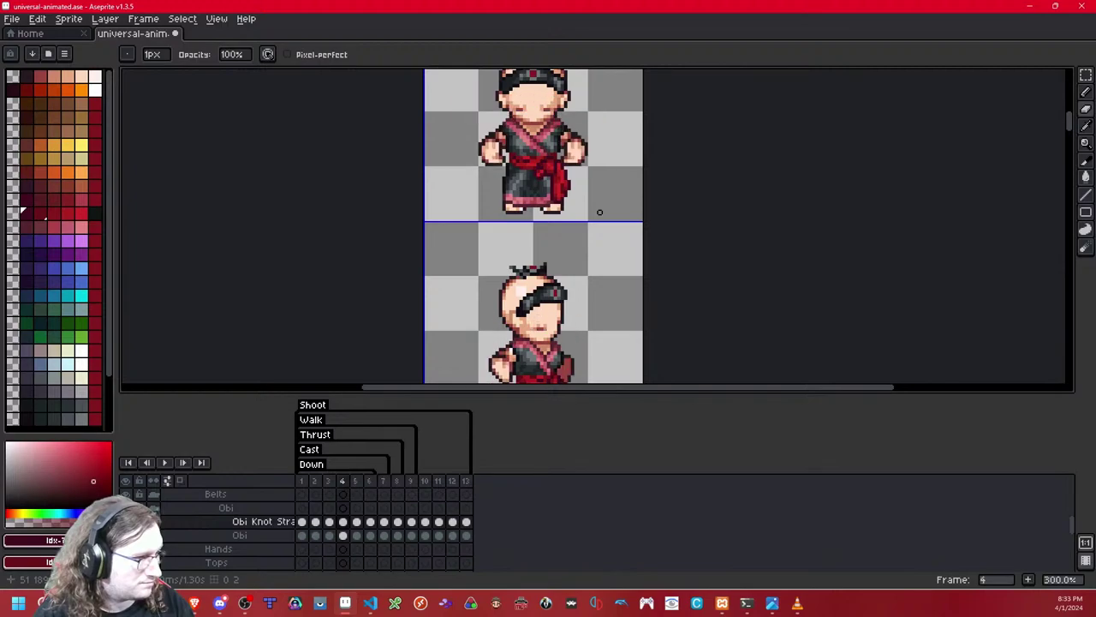
Step: Return to the lower animation rows and save the sprite file with the trimmed thrust frames
drag(603, 288, 598, 81)
drag(533, 368, 543, 94)
drag(521, 342, 528, 86)
drag(544, 321, 549, 202)
key(ctrl+s)
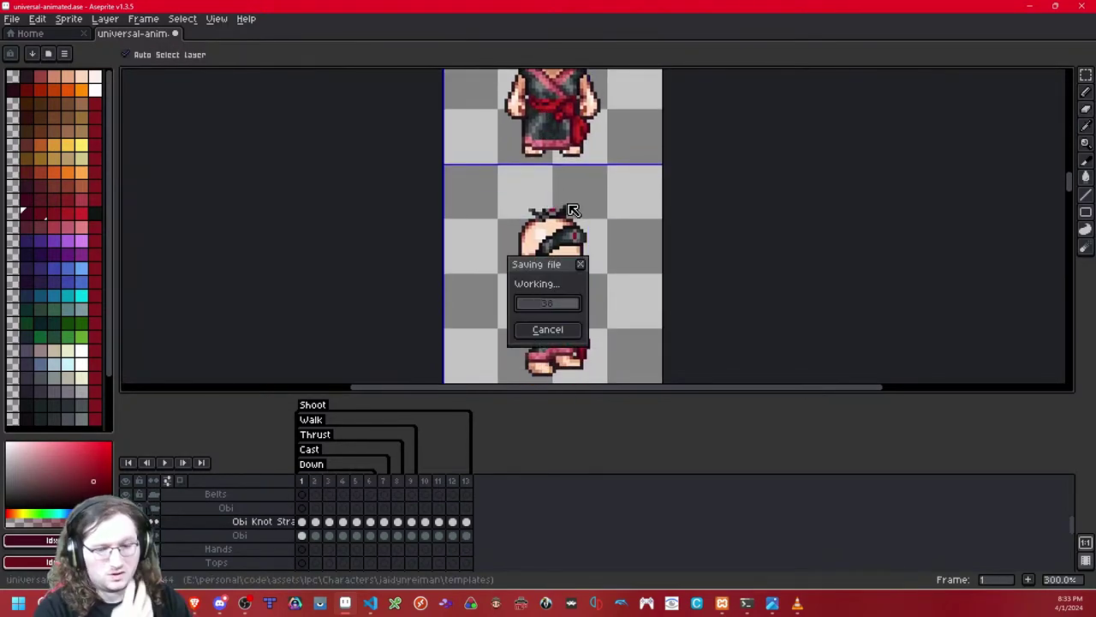
Step: Step through the opening frames of the right-facing thrust to check how the knot strand follows the body
key(b)
scroll(582, 254, down, 2)
key(period)
key(period)
key(period)
key(period)
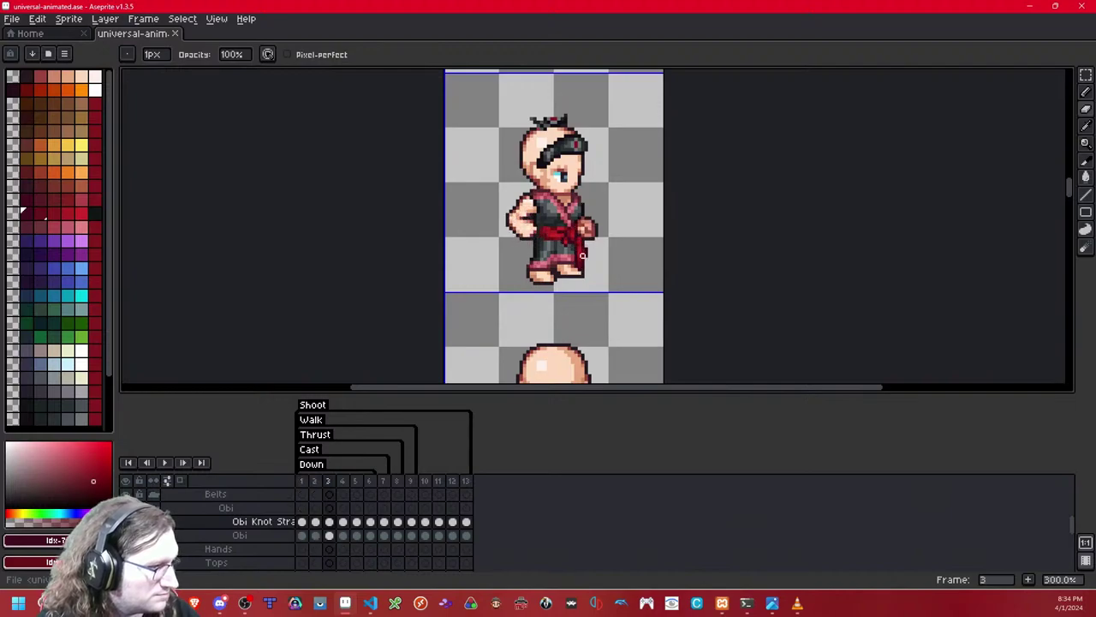
key(comma)
key(comma)
key(comma)
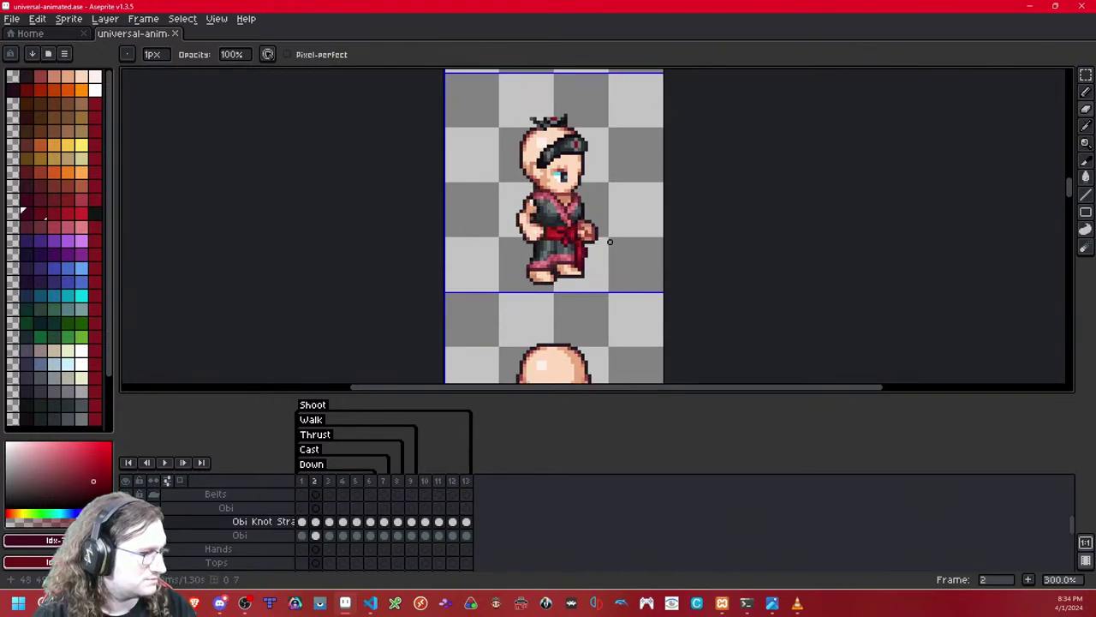
Step: Compare the knot strand's position beside the hand across frames 1 to 3 of the right-facing thrust in close-up
click(1086, 76)
scroll(563, 253, up, 3)
key(Right)
key(Right)
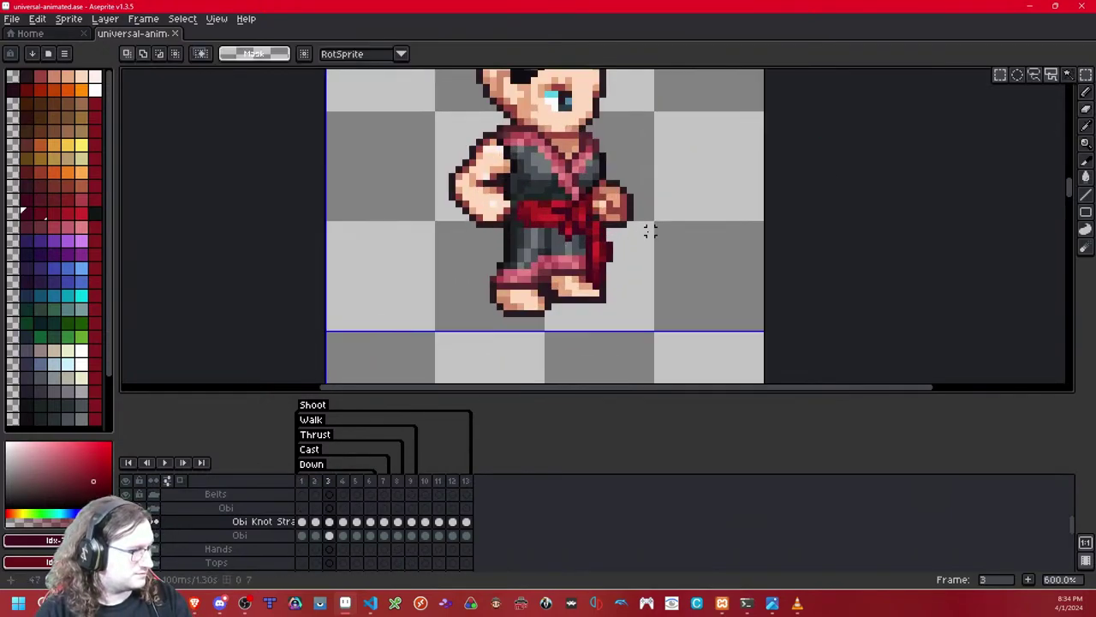
drag(650, 231, 591, 215)
key(comma)
key(comma)
key(comma)
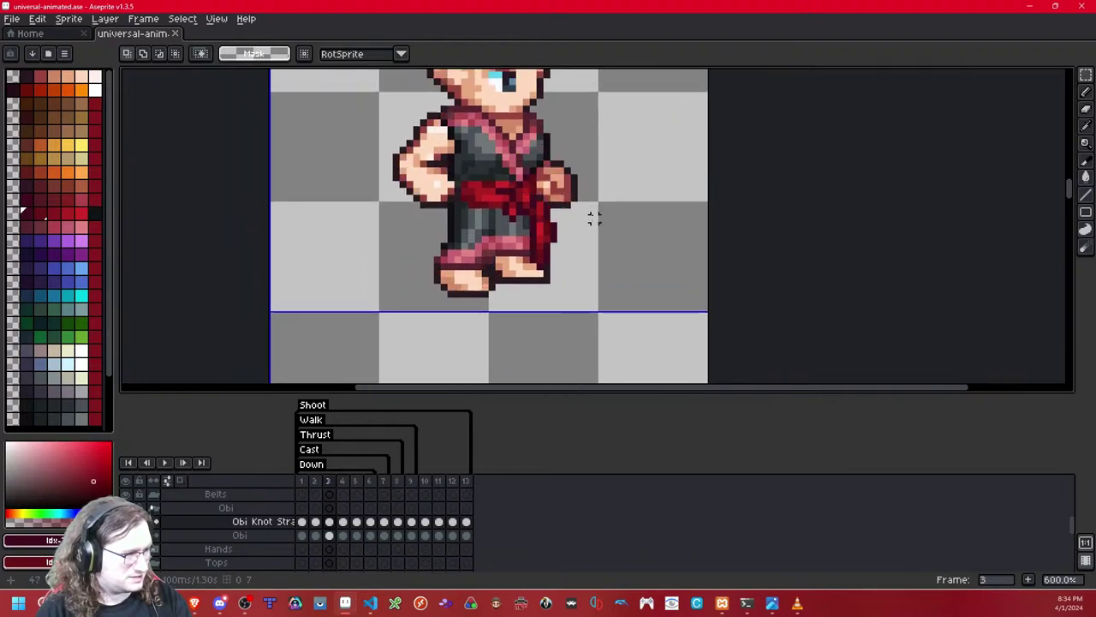
key(Right)
key(Right)
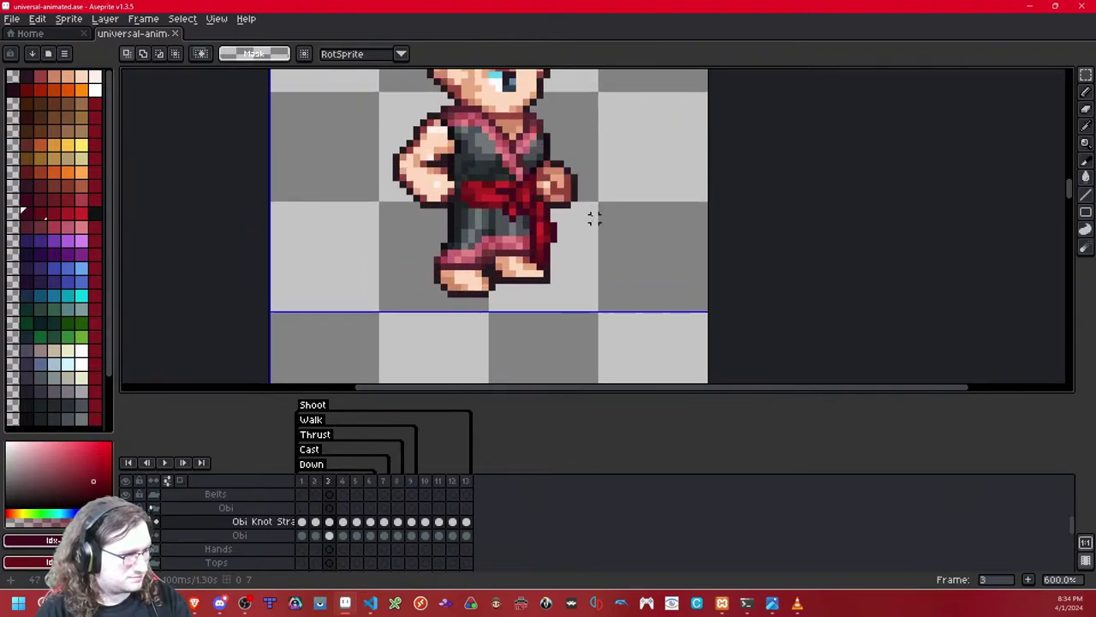
key(Left)
key(Left)
key(Right)
key(Left)
key(Right)
key(Left)
key(period)
key(comma)
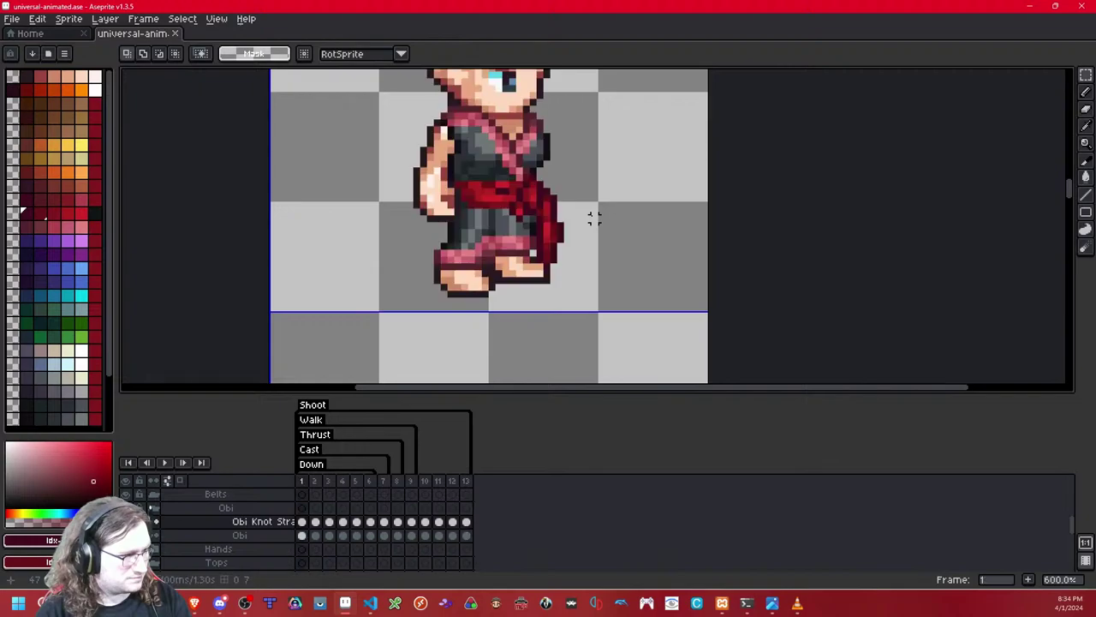
Step: Shift the whole knot strand in frame 2 of the right-facing thrust one pixel right and compare it with frame 1
key(period)
key(ctrl+a)
key(Right)
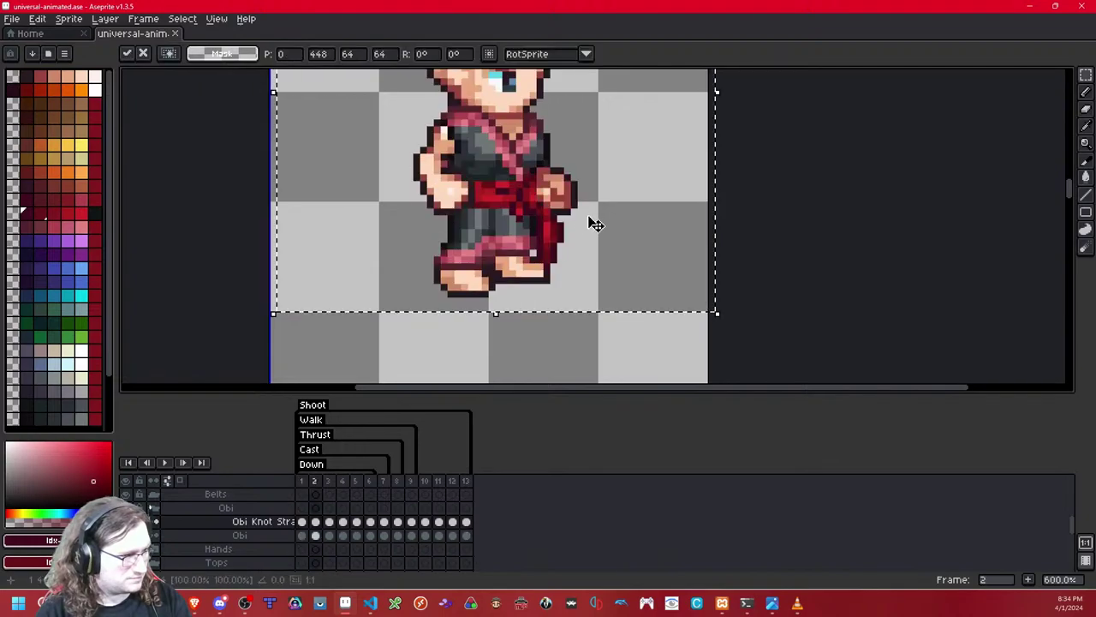
click(731, 177)
scroll(550, 186, up, 2)
key(comma)
key(period)
key(comma)
key(period)
key(b)
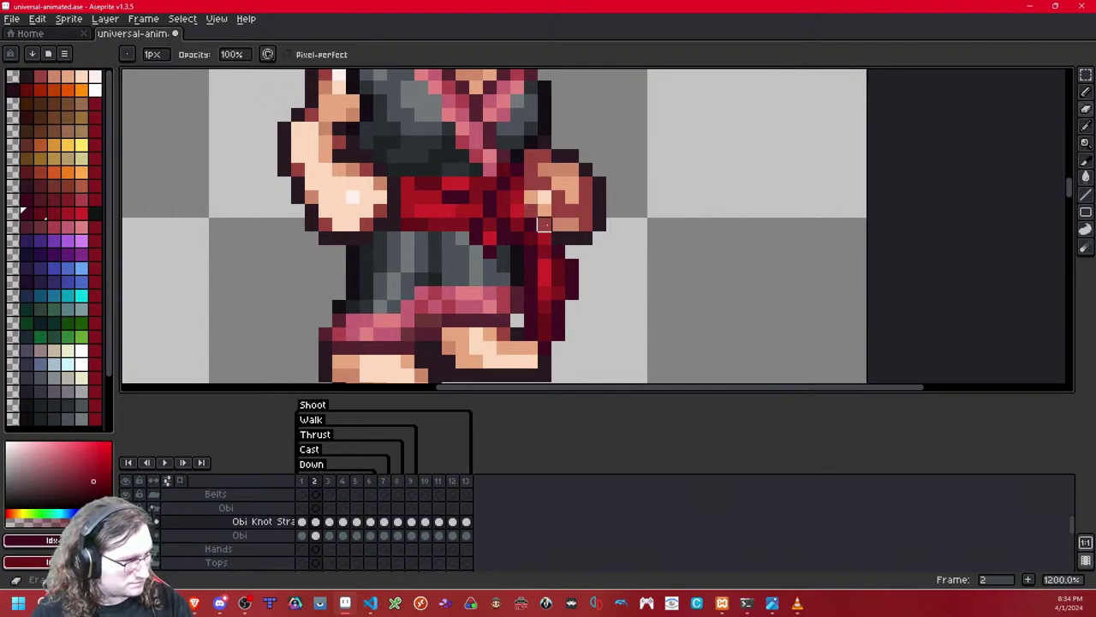
Step: Replace the obi knot strap on frame 3 of the right-facing sprite with the strap shape used on frame 2
key(shift+x)
key(shift+x)
key(comma)
key(period)
key(period)
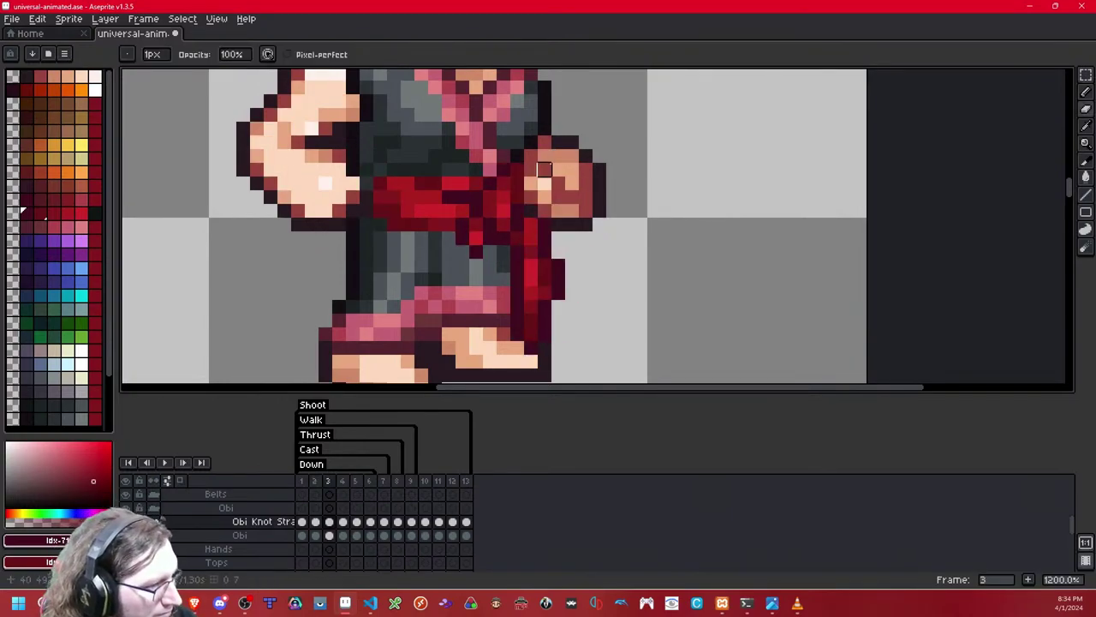
click(1086, 76)
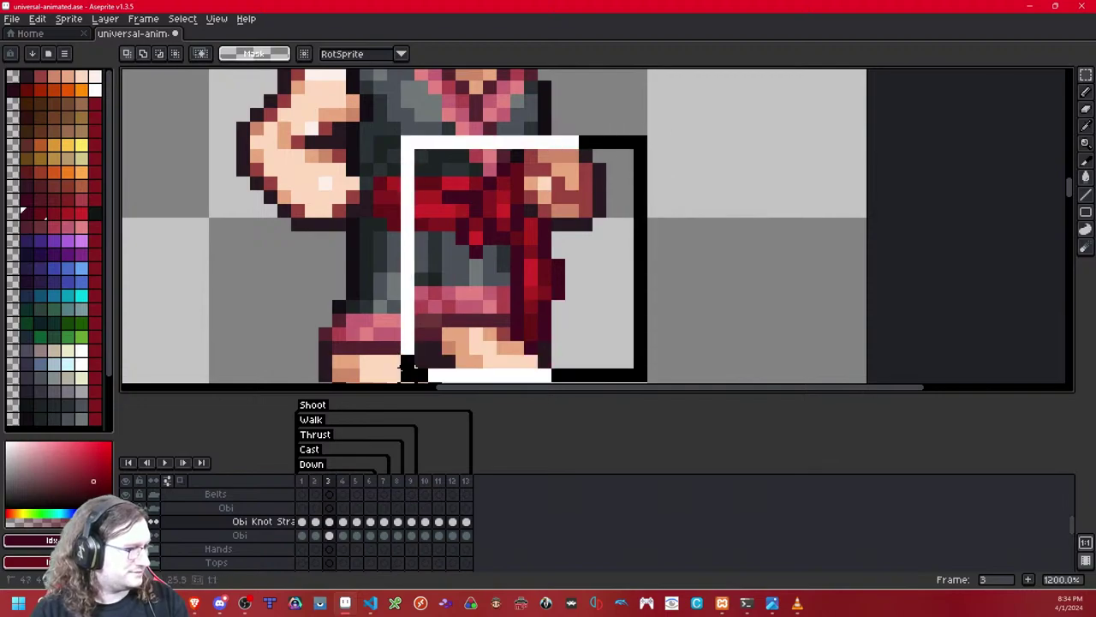
key(Left)
key(Right)
drag(681, 128, 448, 361)
key(Right)
click(743, 202)
Step: Compare the replaced strap on frame 3 with the straps on the preceding frames
key(shift+x)
key(shift+x)
key(shift+x)
key(shift+x)
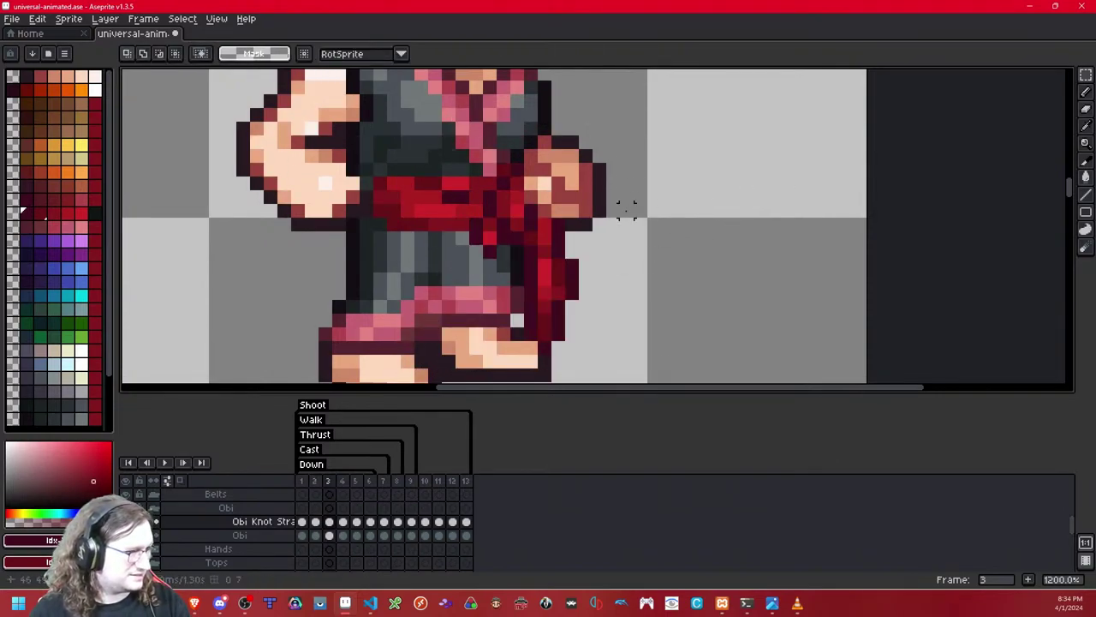
key(Left)
key(comma)
key(comma)
key(period)
key(period)
key(comma)
key(period)
key(period)
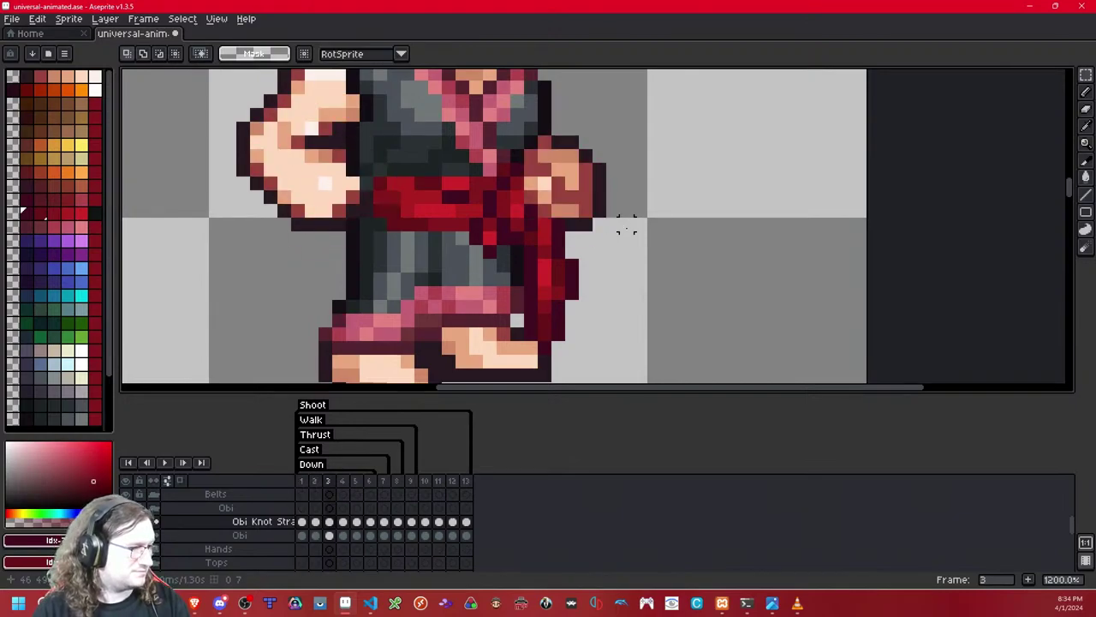
key(shift+x)
key(shift+x)
key(shift+x)
key(shift+x)
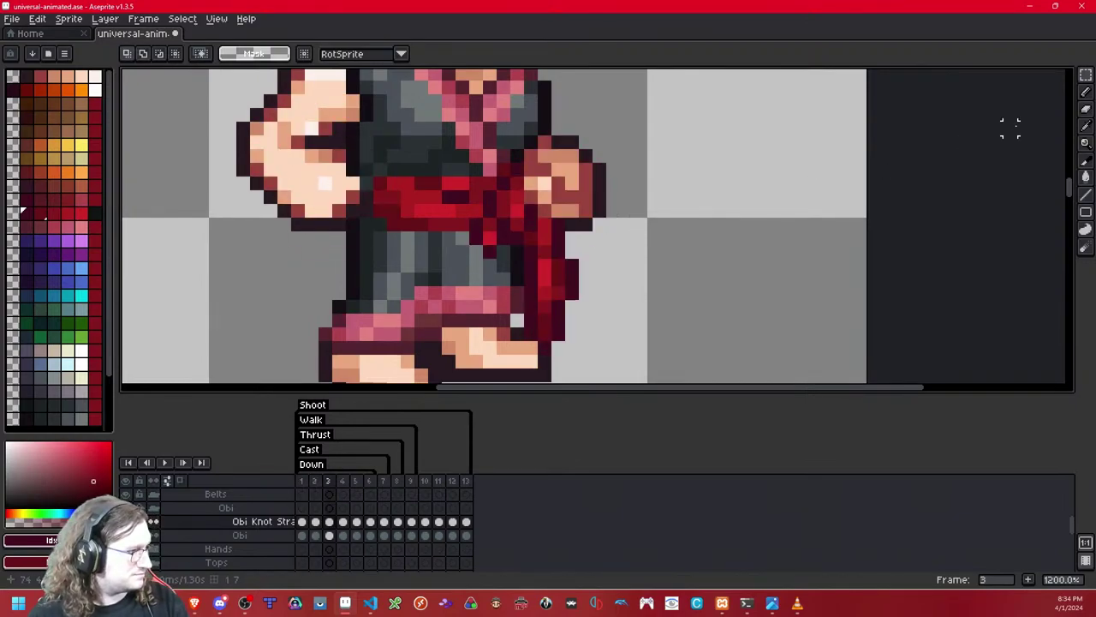
Step: Review the strap's movement across frames 1 to 6 of the right-facing sprite
click(1088, 112)
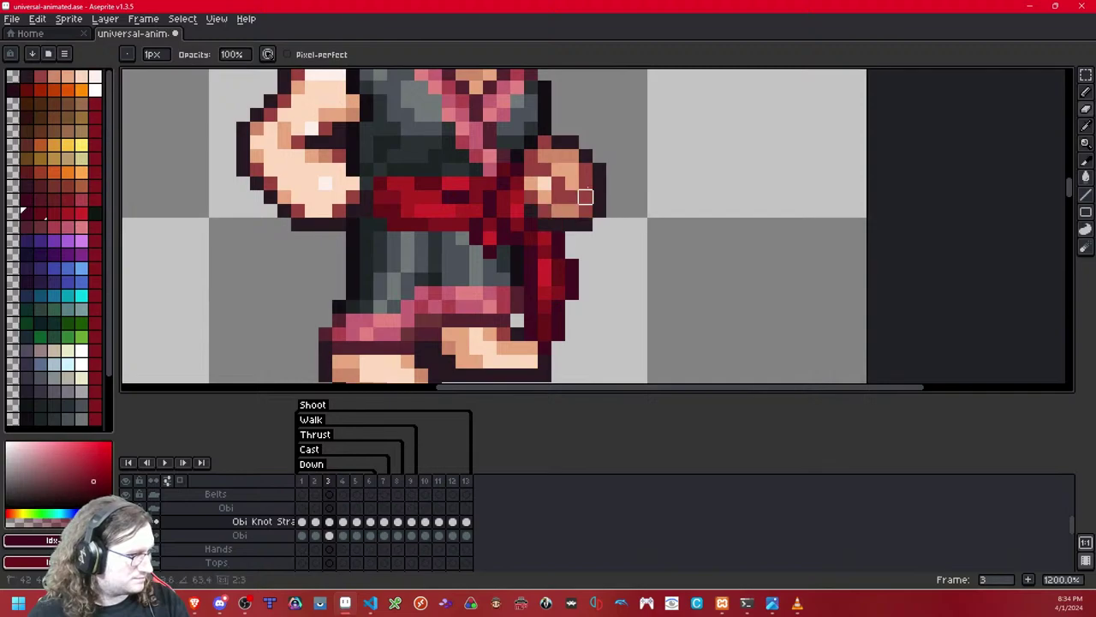
key(shift+x)
key(shift+x)
key(period)
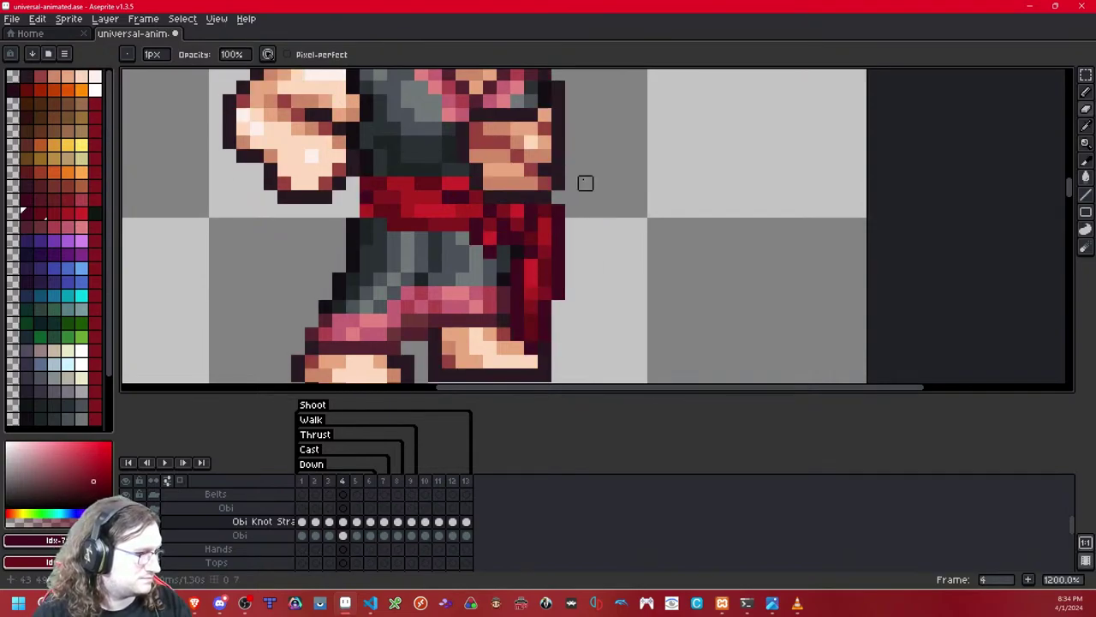
key(Left)
key(Right)
key(Right)
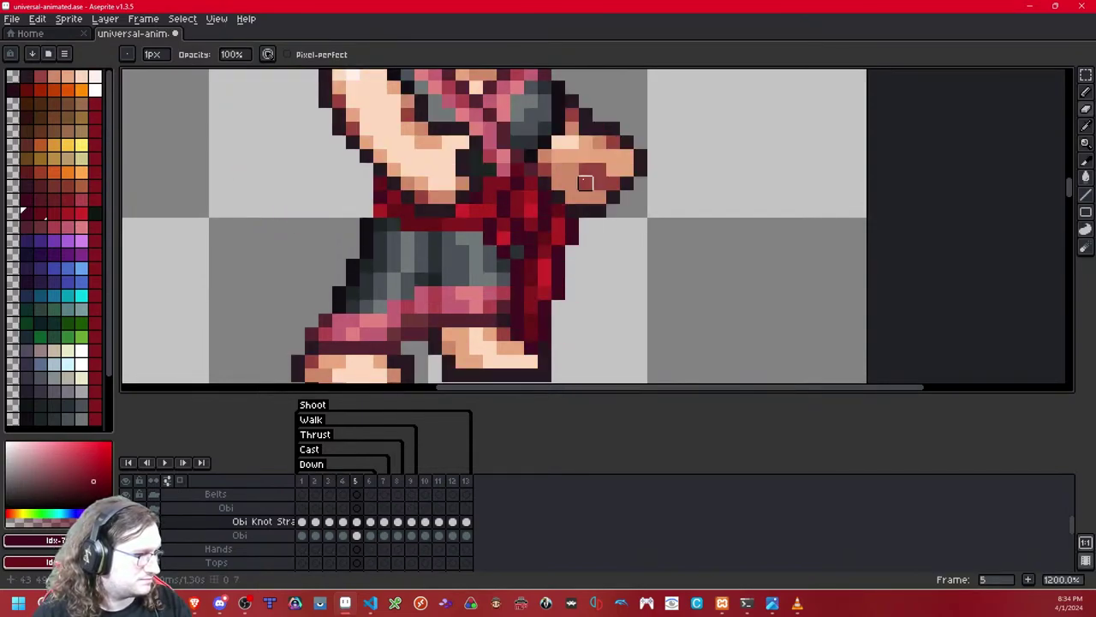
key(period)
key(Left)
key(Right)
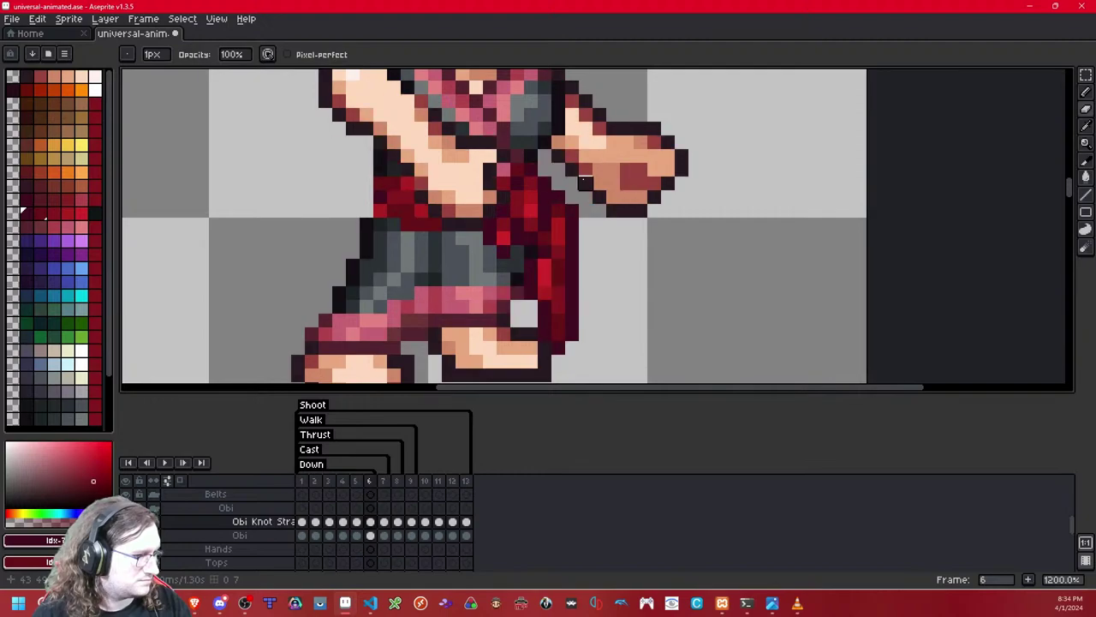
key(Left)
key(Left)
key(Left)
key(Left)
key(Left)
key(Left)
key(Right)
key(Right)
key(Right)
key(Right)
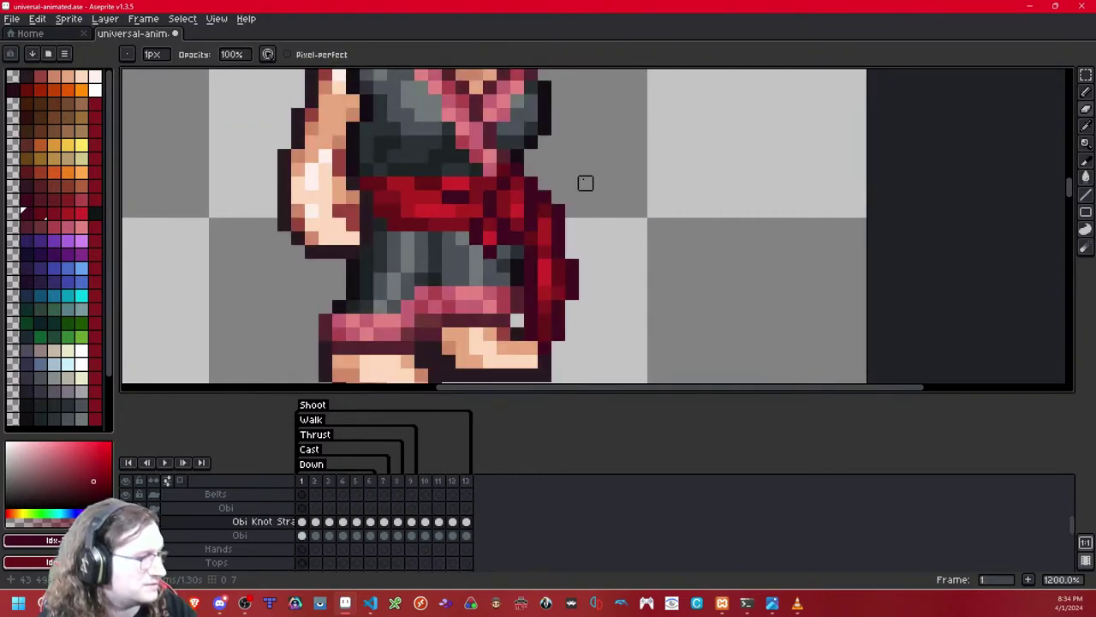
Step: Examine the strap's position again through frame 7 and back to frame 1
click(1085, 91)
key(period)
key(period)
key(period)
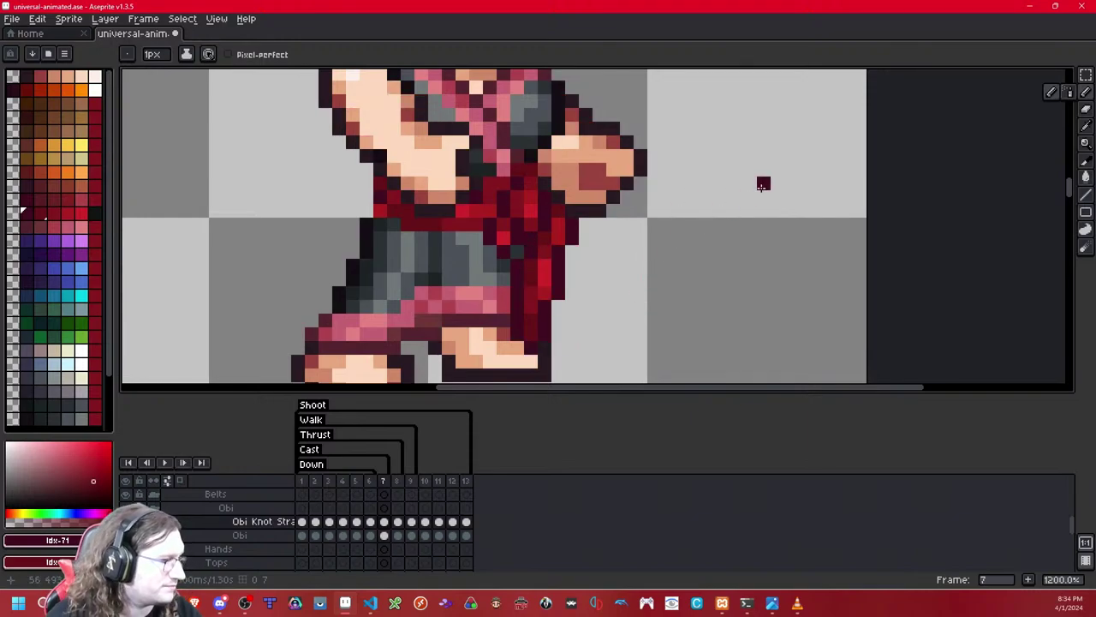
key(period)
key(period)
key(comma)
key(Left)
key(Left)
key(Left)
key(Left)
key(Left)
key(Left)
key(Left)
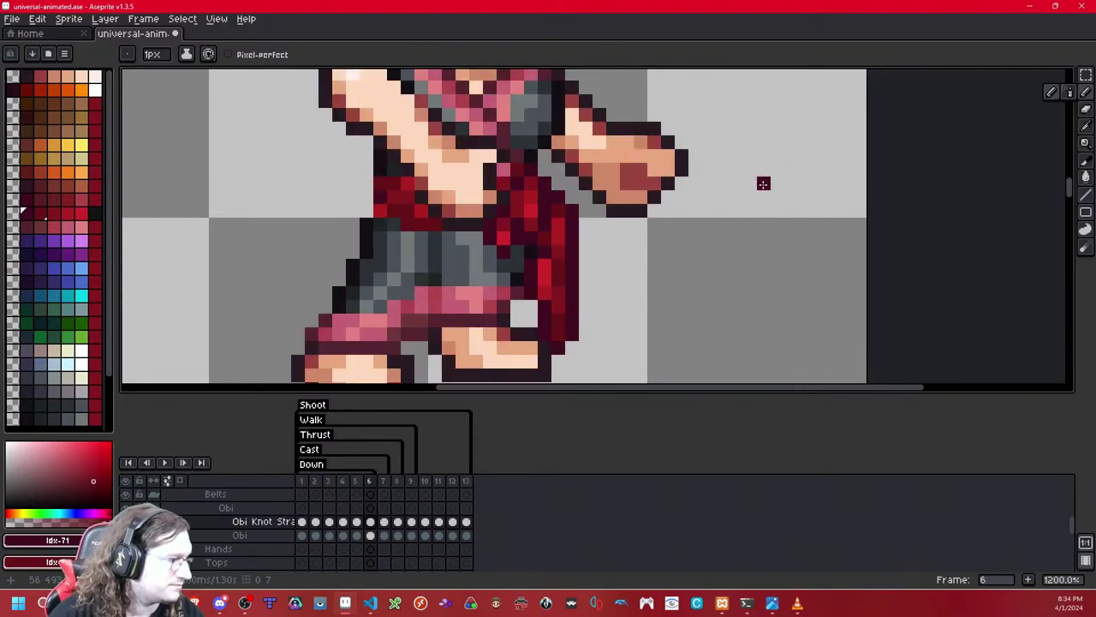
Step: Examine the obi and strap in the other directional rows of the sheet on frames 1 to 5
scroll(763, 183, down, 8)
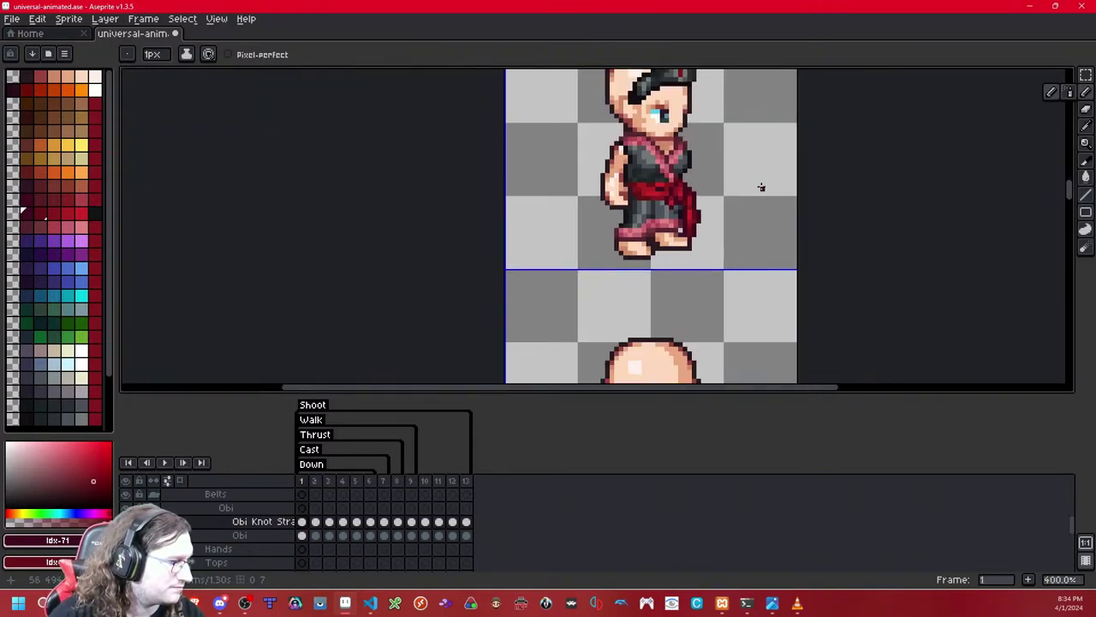
drag(718, 233, 703, 129)
key(Right)
key(Right)
key(Left)
key(Left)
key(Left)
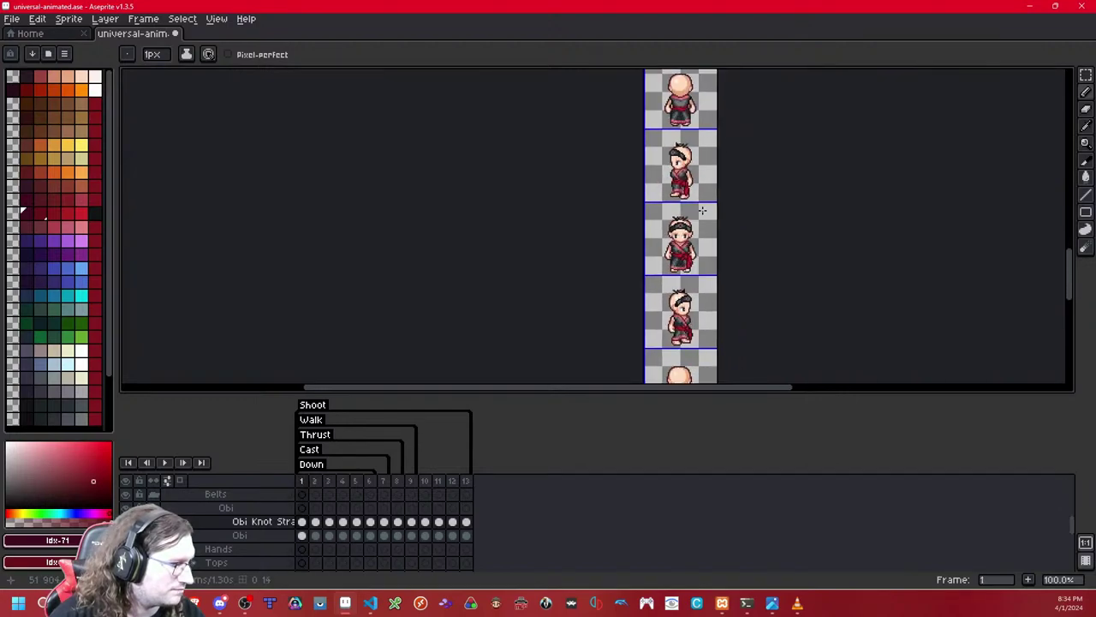
key(Right)
key(Right)
key(Right)
key(Right)
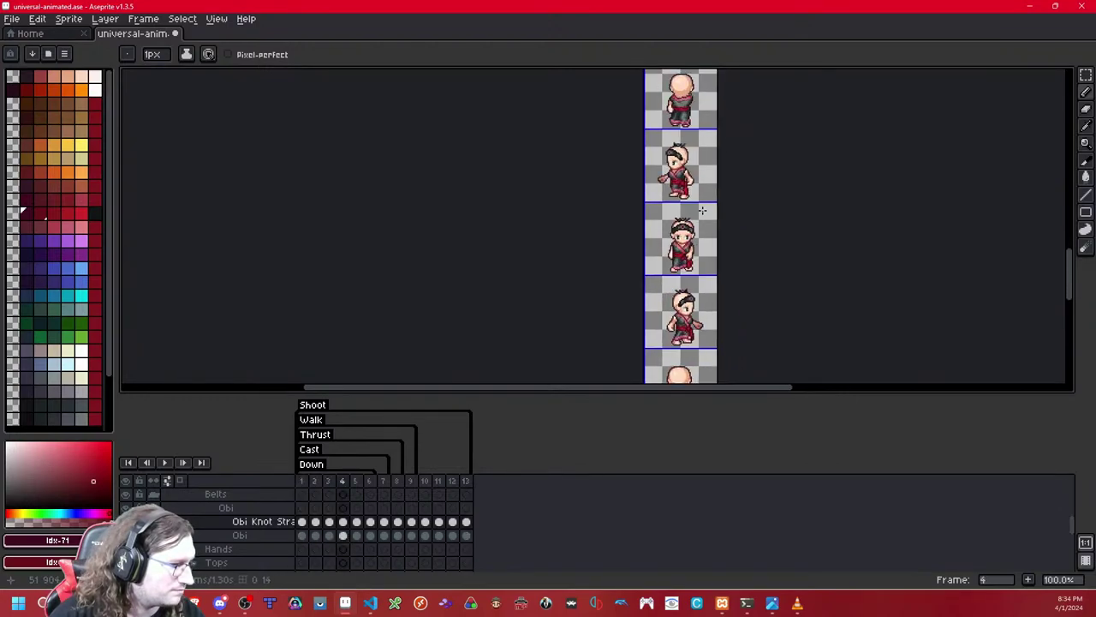
key(Right)
drag(704, 280, 700, 179)
key(Left)
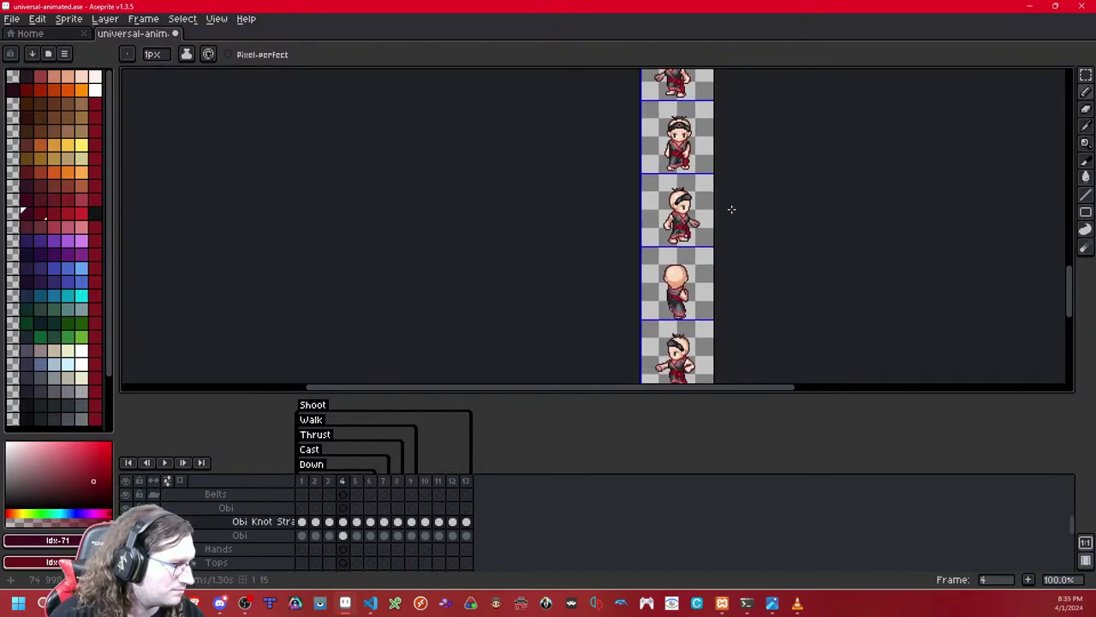
Step: Copy the right-facing strap from frame 4 of a lower row and place it on frame 2 of row 11 at position -2, 705
click(1086, 77)
drag(676, 223, 644, 251)
double_click(676, 250)
click(713, 160)
drag(708, 144, 698, 334)
key(Left)
key(Left)
key(Left)
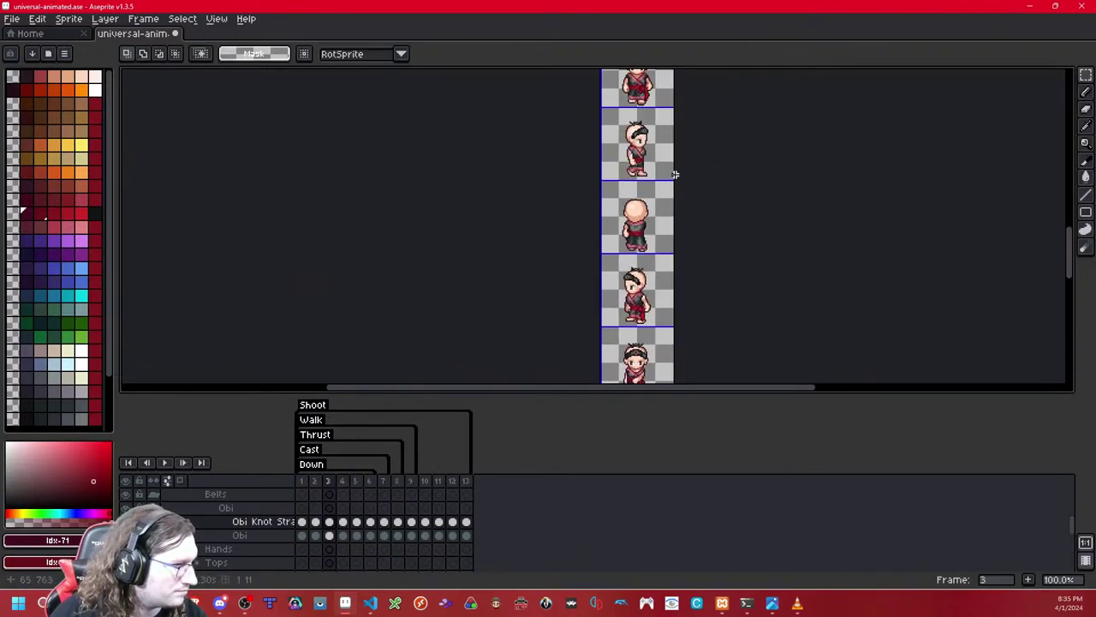
scroll(676, 155, up, 6)
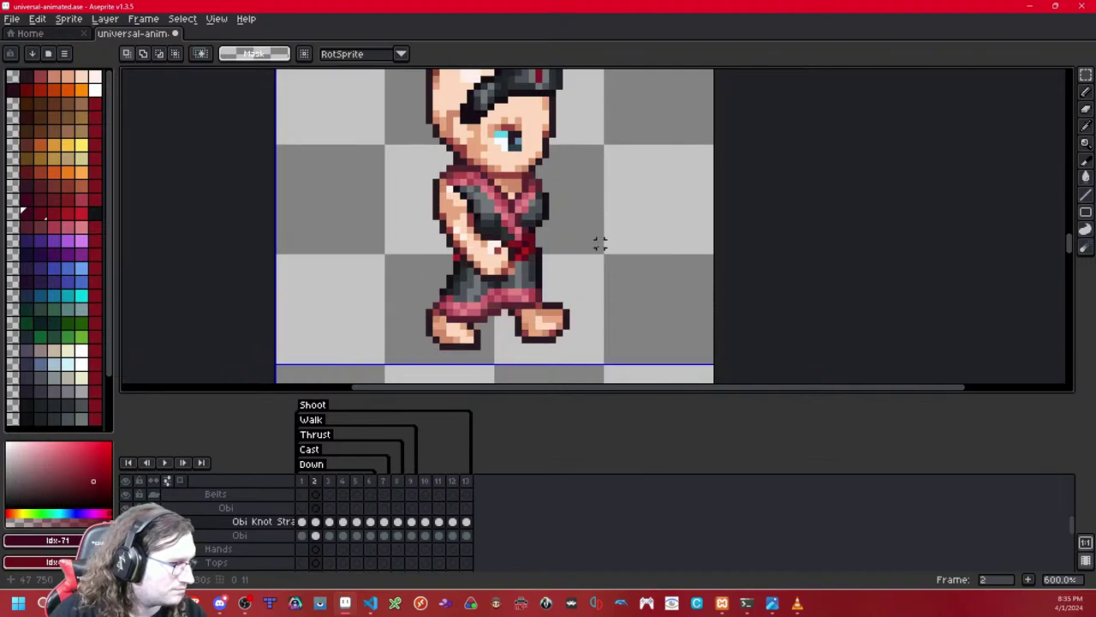
key(ctrl+v)
drag(584, 296, 571, 232)
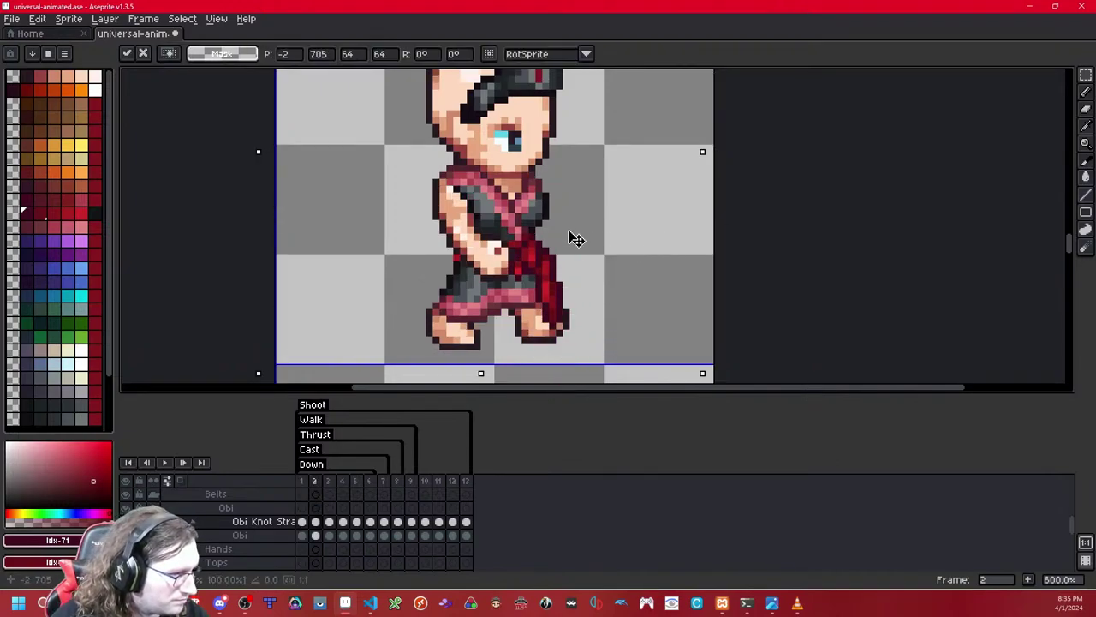
key(Return)
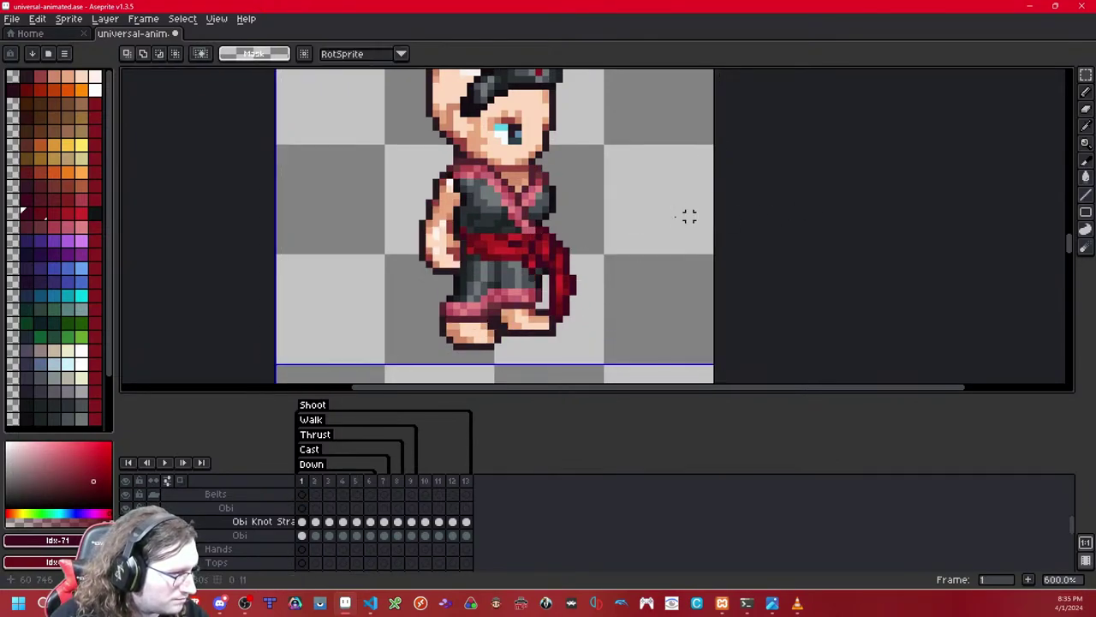
Step: Copy an outward-swinging strap from another animation row and place it on frame 3 of row 11 at position -2, 704
scroll(656, 216, down, 5)
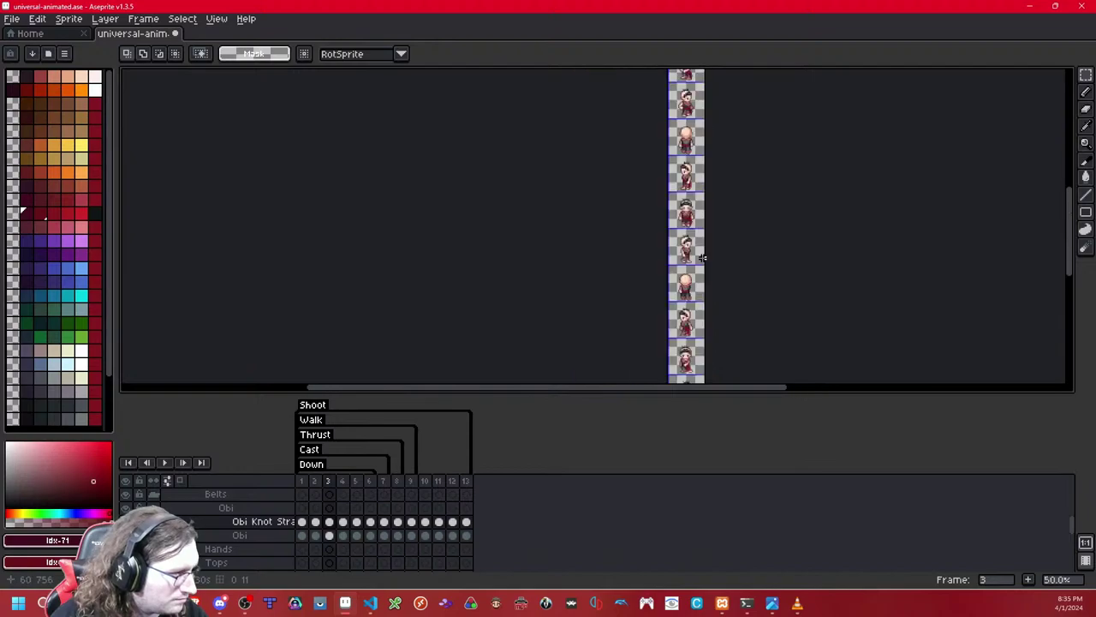
mouse_move(690, 274)
mouse_down()
mouse_move(689, 215)
mouse_move(720, 382)
mouse_up()
key(Right)
key(Right)
double_click(695, 287)
drag(695, 154, 692, 272)
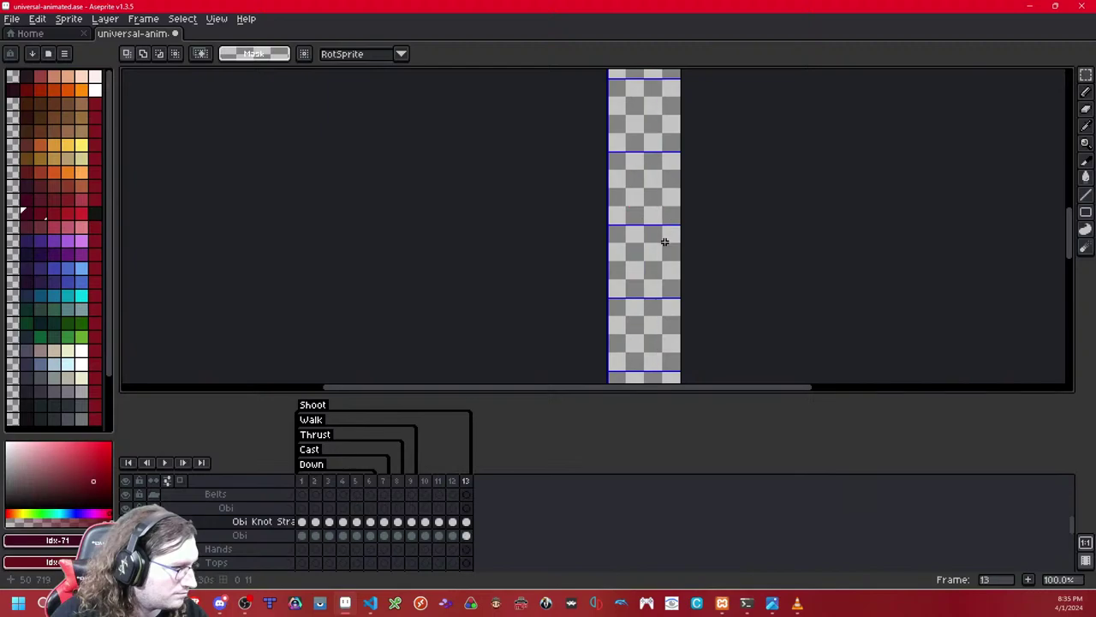
scroll(669, 275, up, 5)
drag(663, 318, 662, 184)
key(Right)
key(Right)
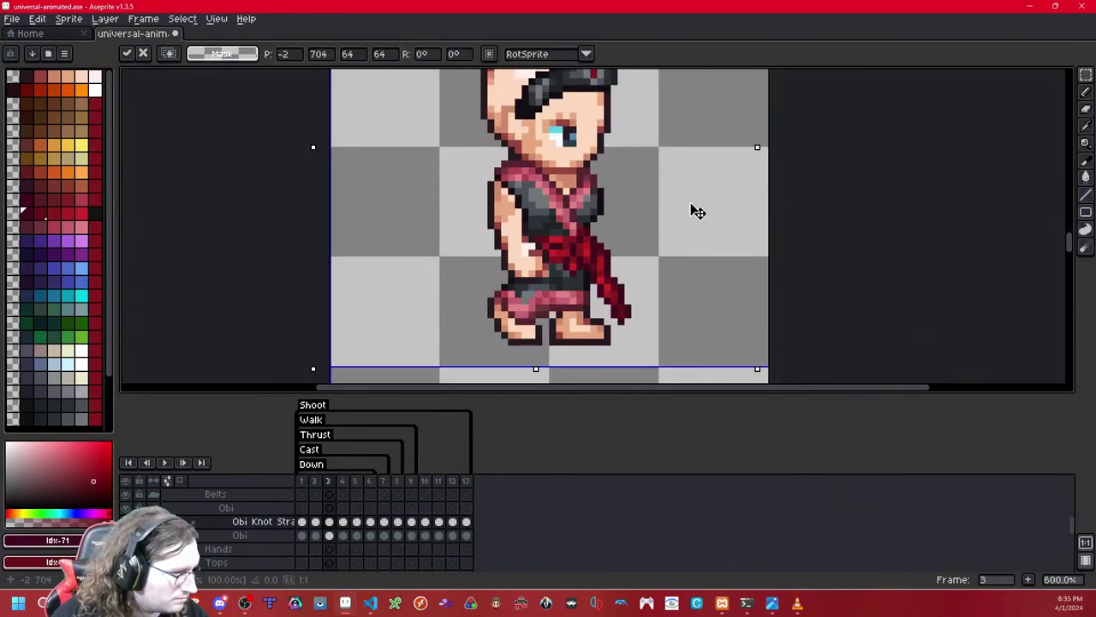
Step: Replace the strap on frame 4 of row 11 with a pasted strap placed at position 0, 703
double_click(655, 232)
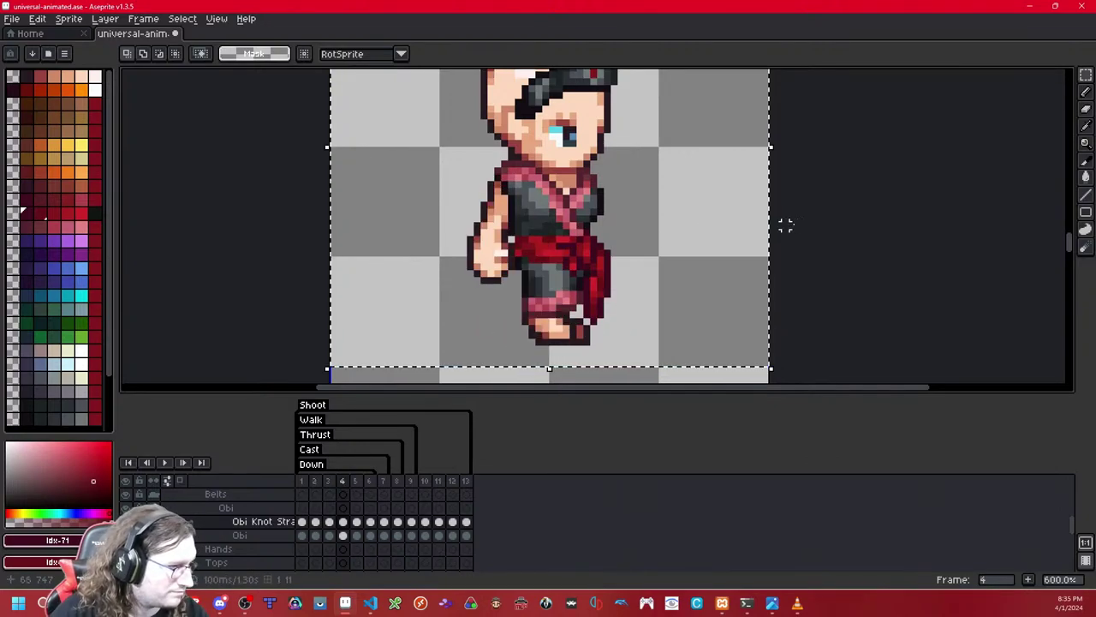
key(Delete)
key(ctrl+v)
drag(708, 256, 710, 245)
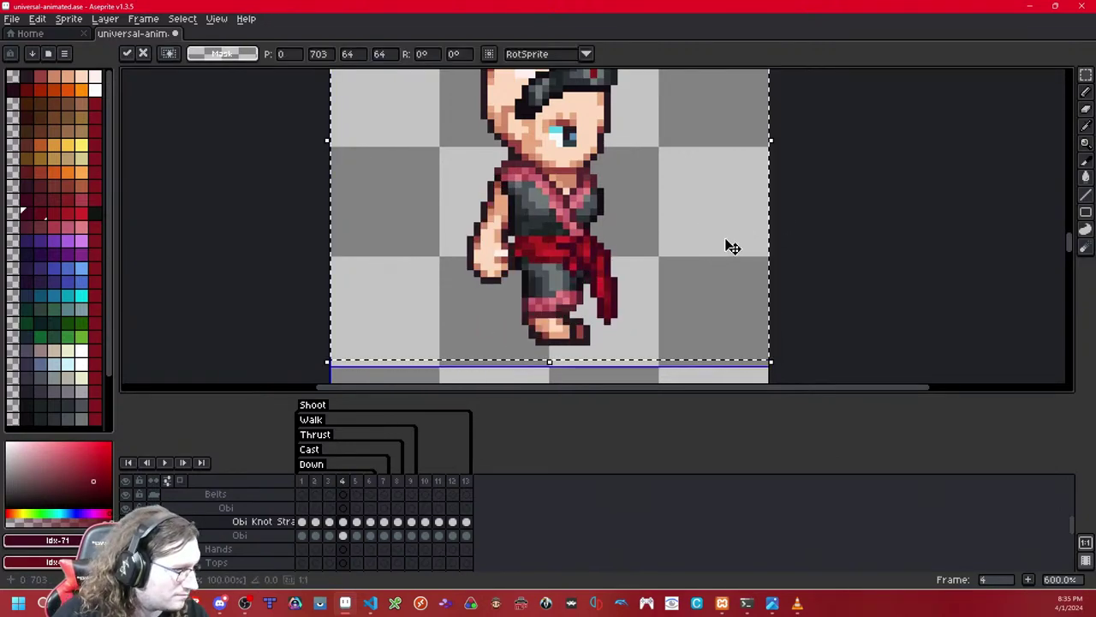
key(ctrl+d)
Step: Cut the obi knot strap out of frame 5 of the right-facing sprite
key(Left)
key(Left)
key(Left)
key(Left)
key(Right)
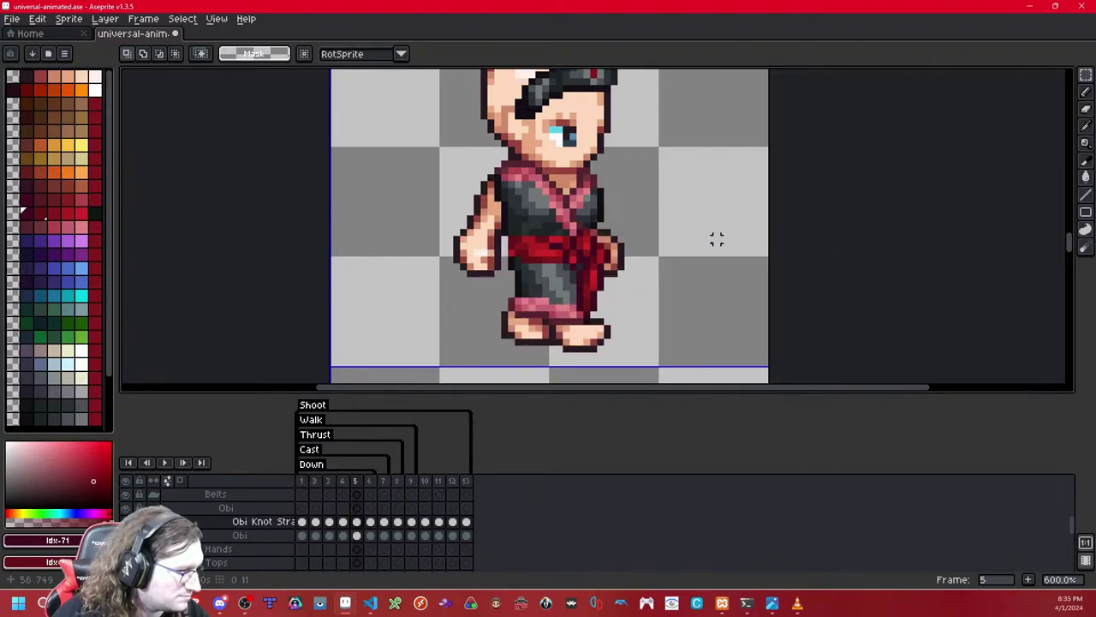
key(ctrl+x)
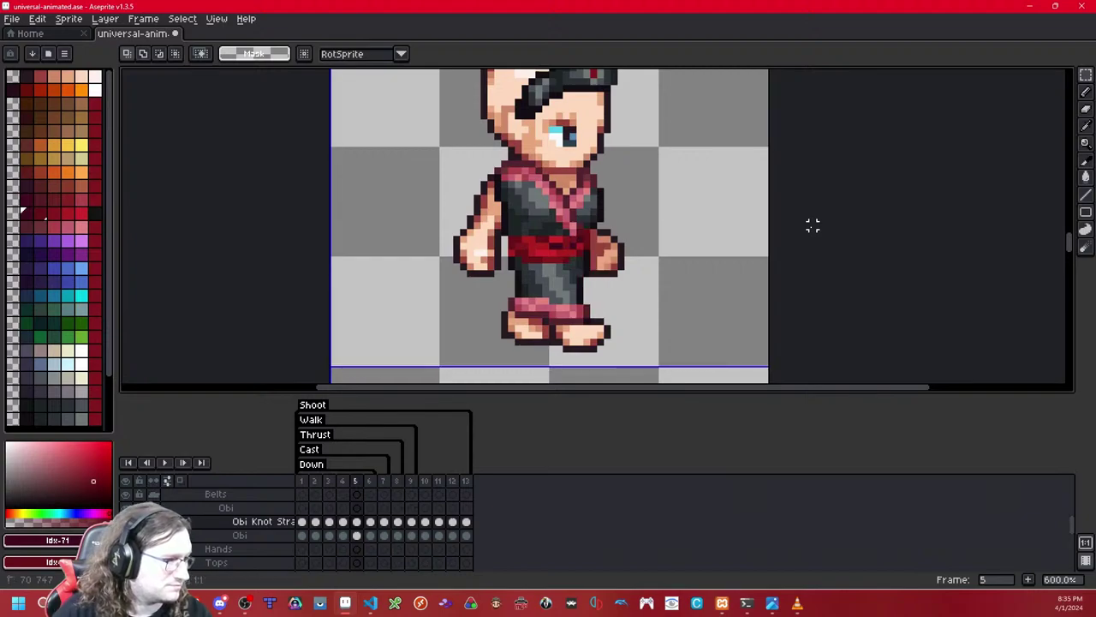
Step: Paste the obi knot strap onto frame 6 and move it down by two pixels
key(Right)
key(ctrl+v)
key(Down)
key(Down)
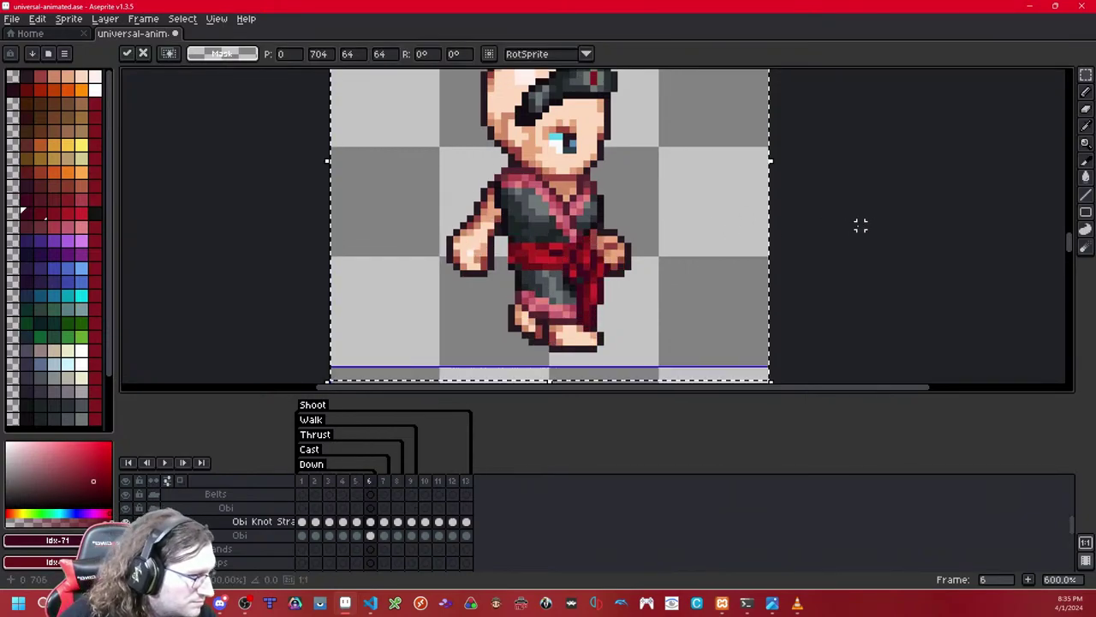
click(854, 226)
double_click(655, 246)
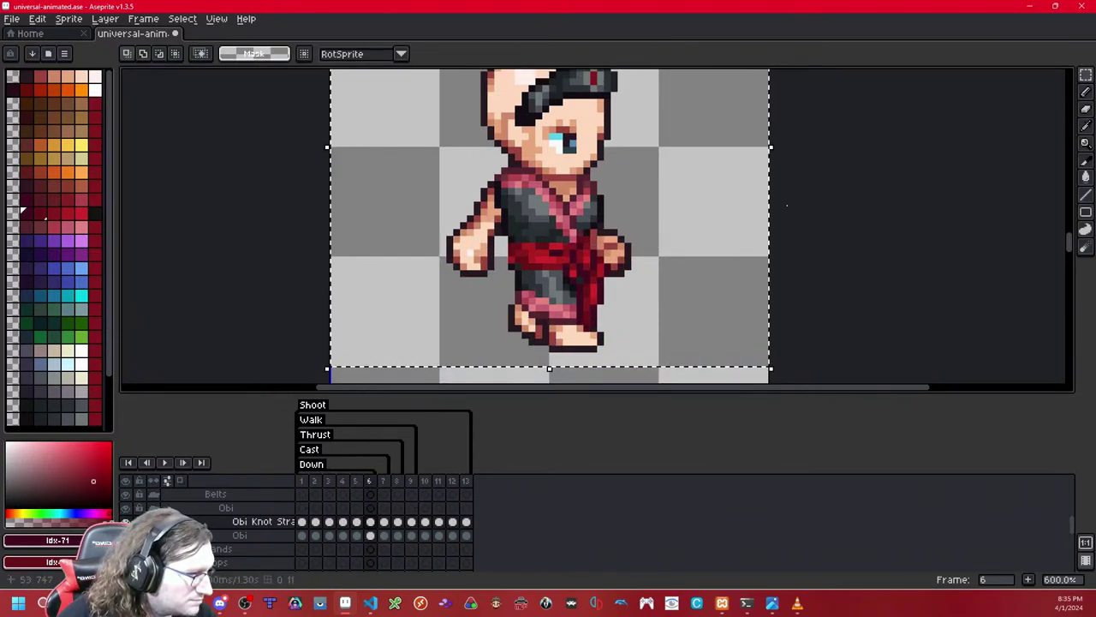
key(Up)
key(Down)
click(861, 198)
Step: Review the straps on frames 1 to 6 of the right-facing sprite in row 11
key(Left)
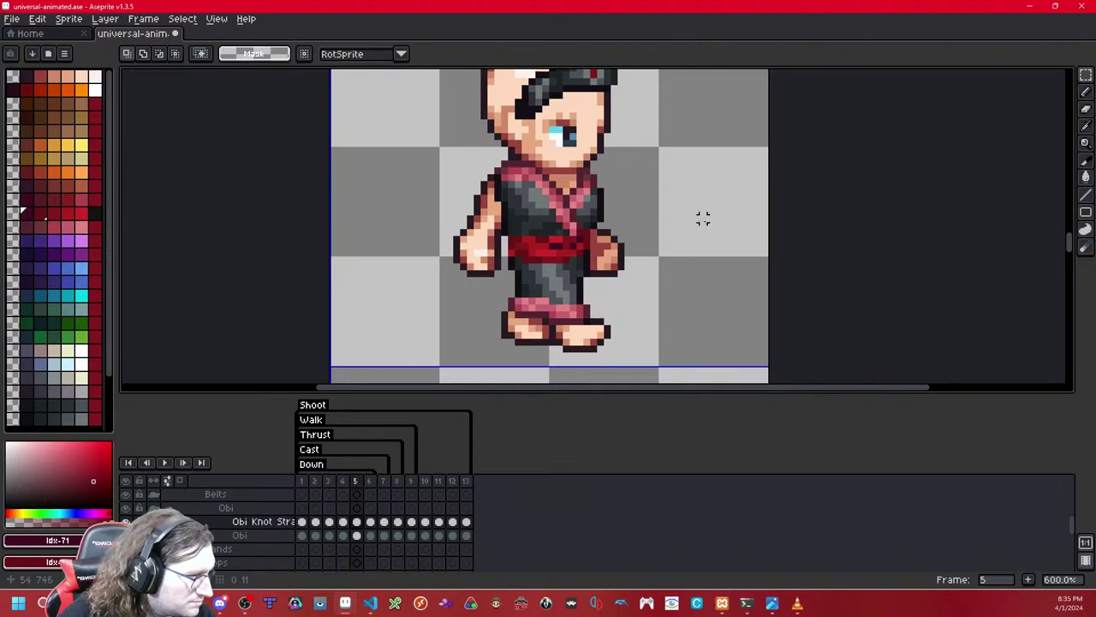
key(Left)
key(Left)
key(Right)
key(Right)
key(Right)
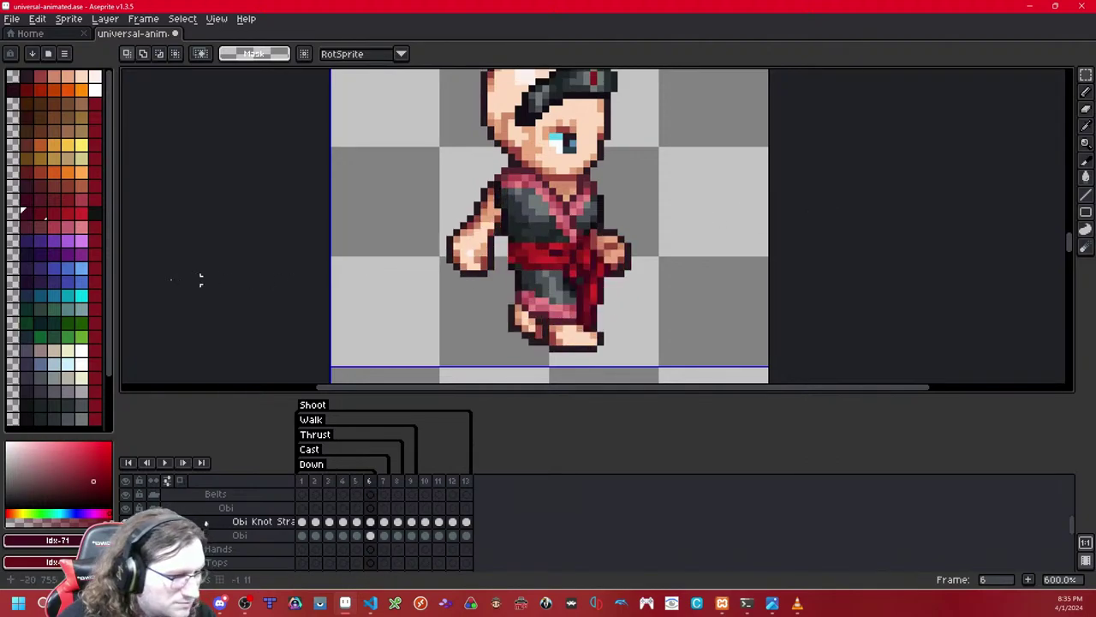
click(1086, 91)
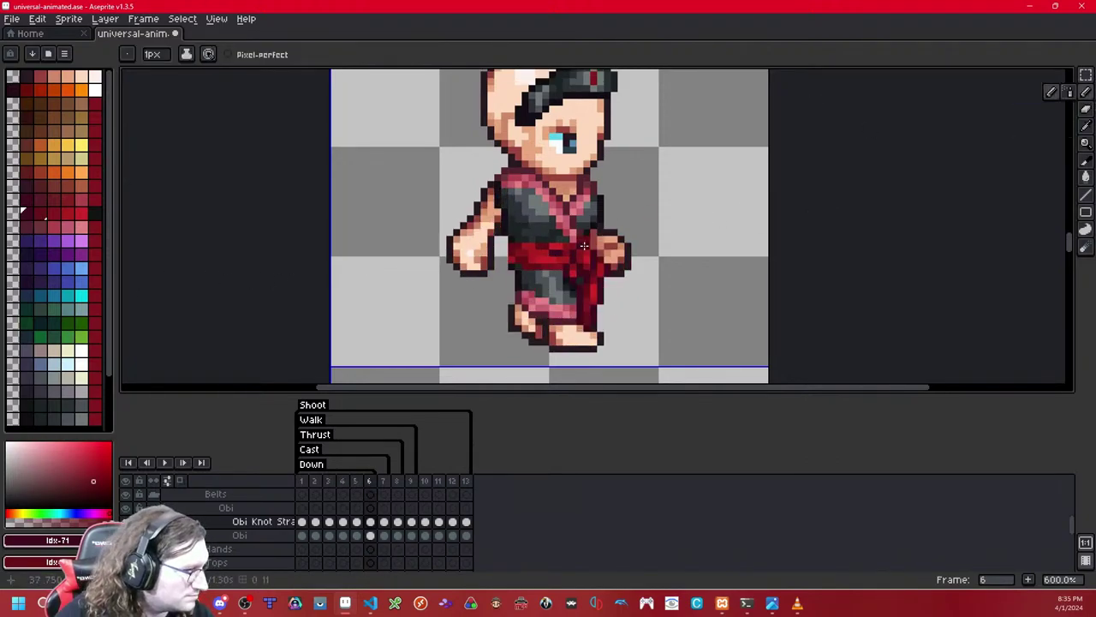
key(Left)
key(Left)
key(Left)
key(Left)
key(Left)
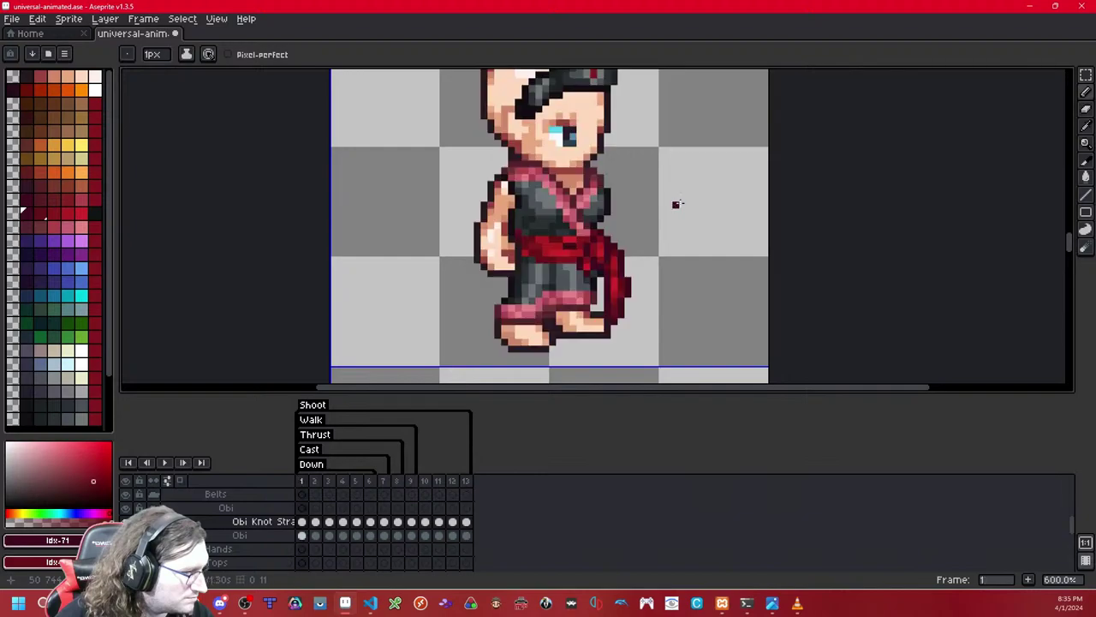
Step: Copy the obi knot strap from frame 1 of the right-facing sprite and paste it onto frame 5 at position -2, 704
click(1086, 75)
key(Right)
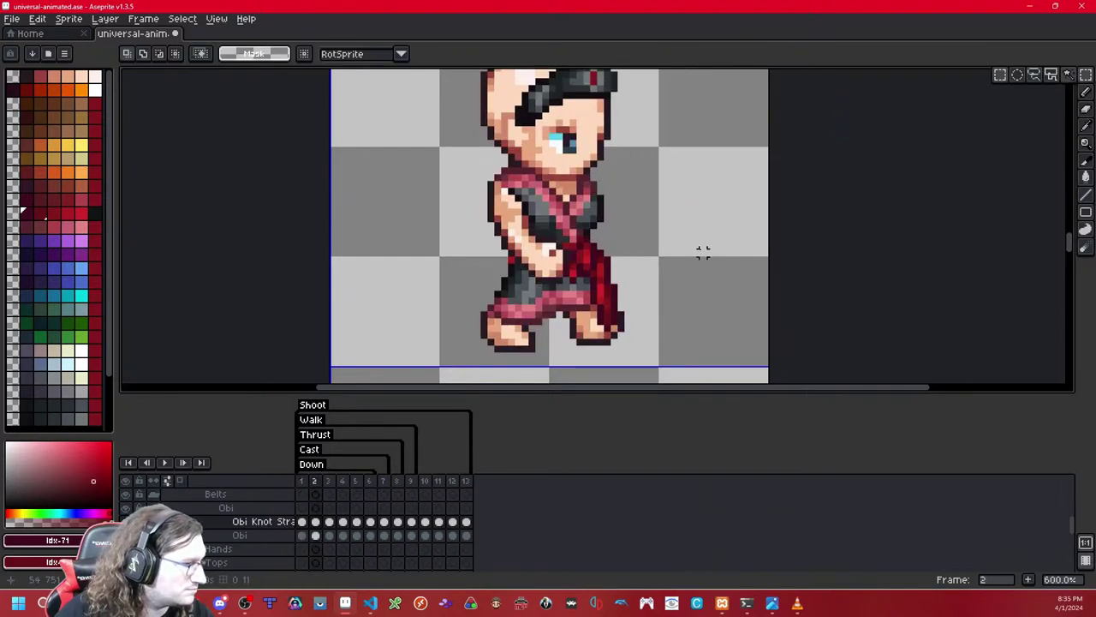
key(Left)
key(ctrl+d)
key(Right)
key(Right)
key(Right)
key(Right)
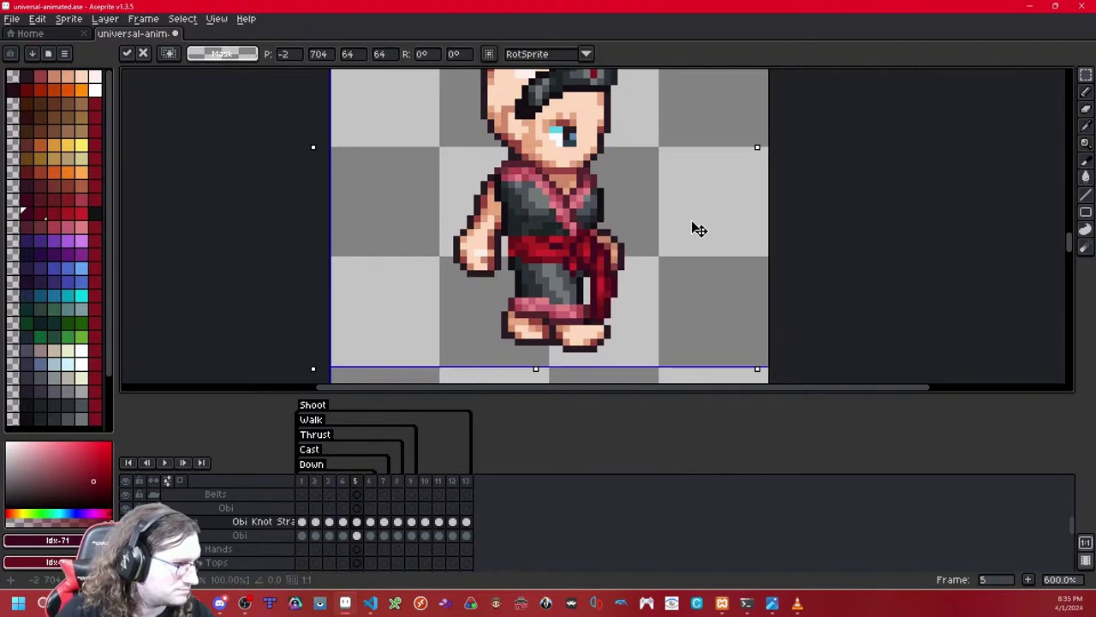
scroll(694, 228, down, 3)
scroll(751, 230, down, 2)
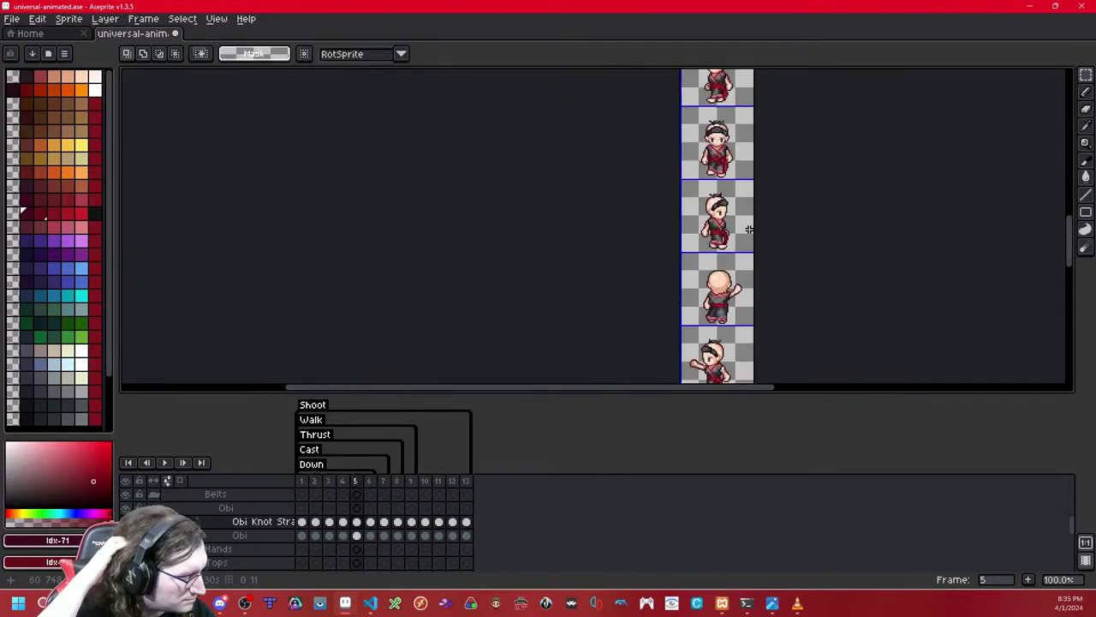
Step: Paste the obi knot strap onto frame 8 of the right-facing sprite at position 0, 703
scroll(746, 233, up, 1)
scroll(741, 235, down, 1)
key(Right)
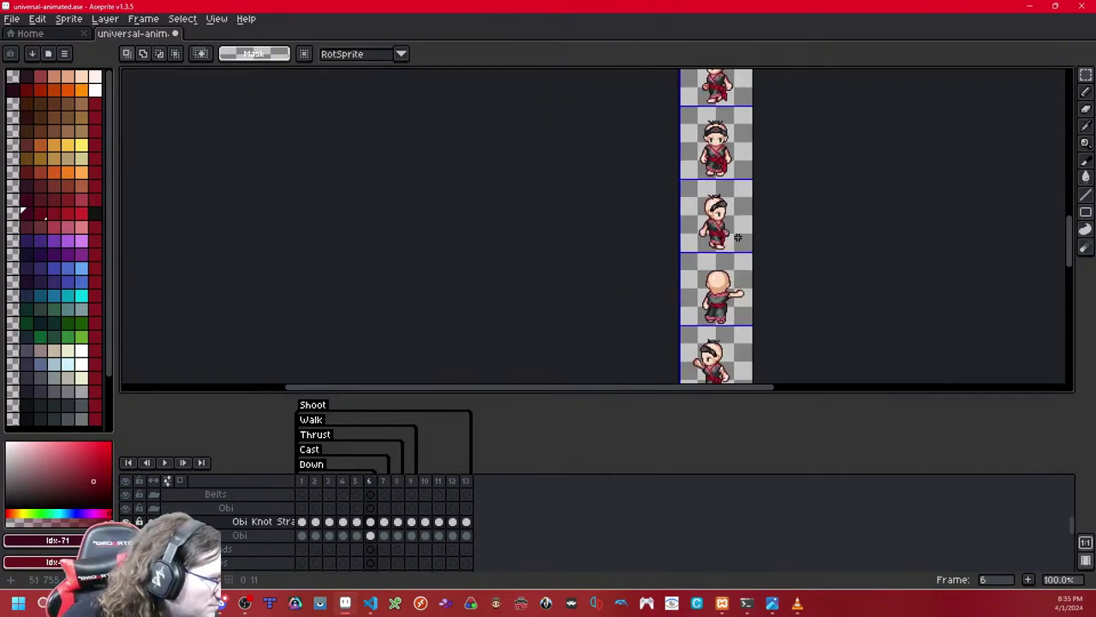
scroll(737, 237, up, 4)
key(Right)
key(Right)
key(Return)
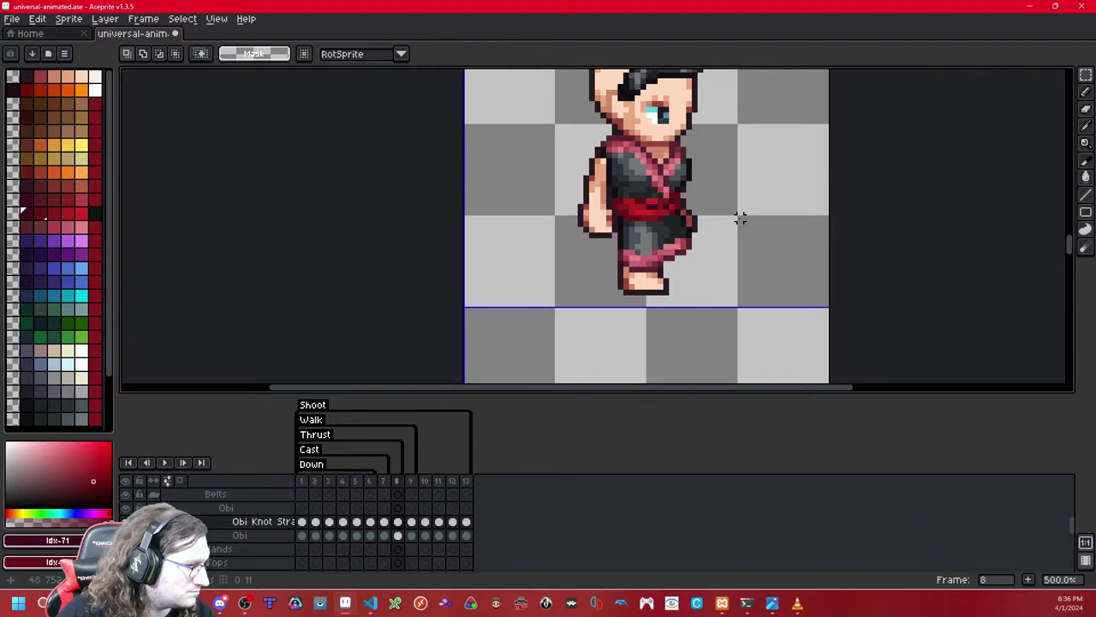
key(ctrl+a)
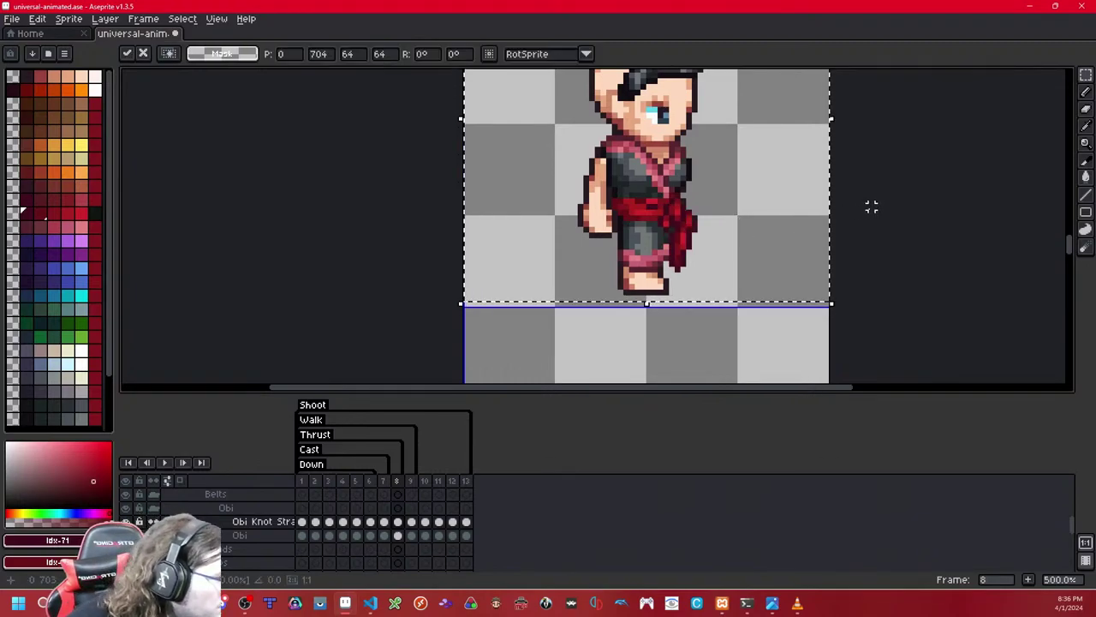
key(ctrl+d)
Step: Paste the obi knot strap onto frame 7 of the right-facing sprite and move it up by one pixel
scroll(734, 220, up, 1)
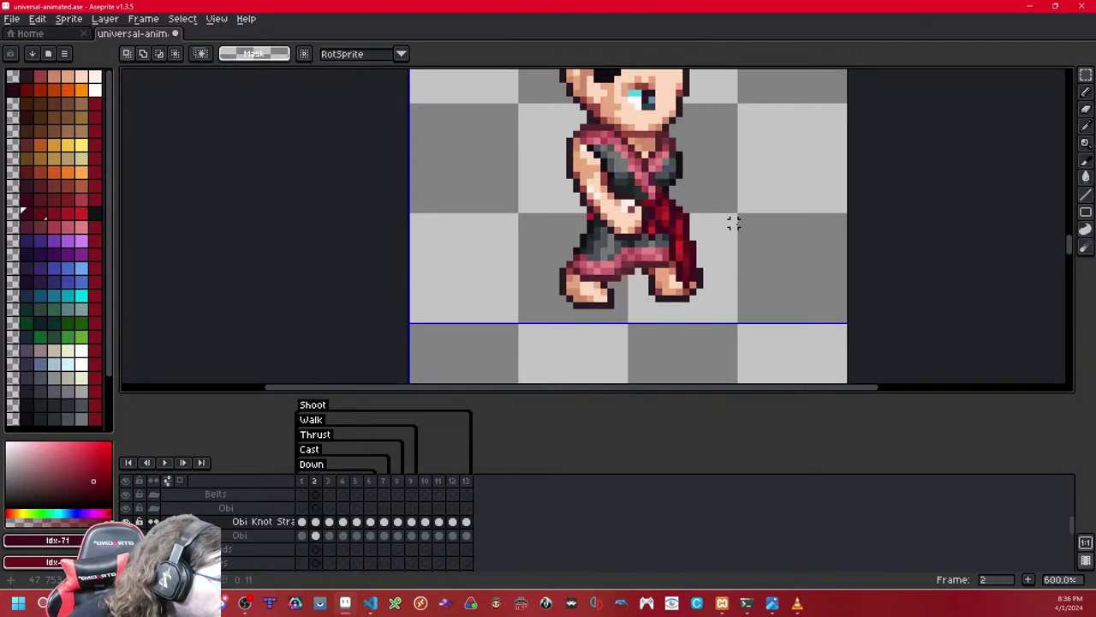
scroll(734, 221, up, 3)
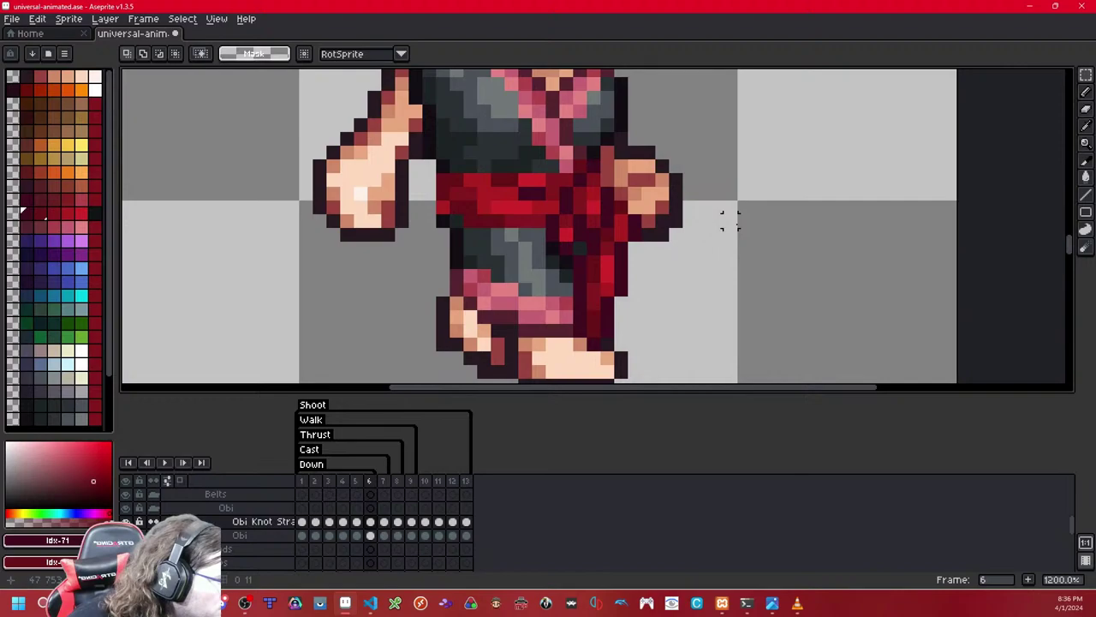
scroll(733, 222, down, 3)
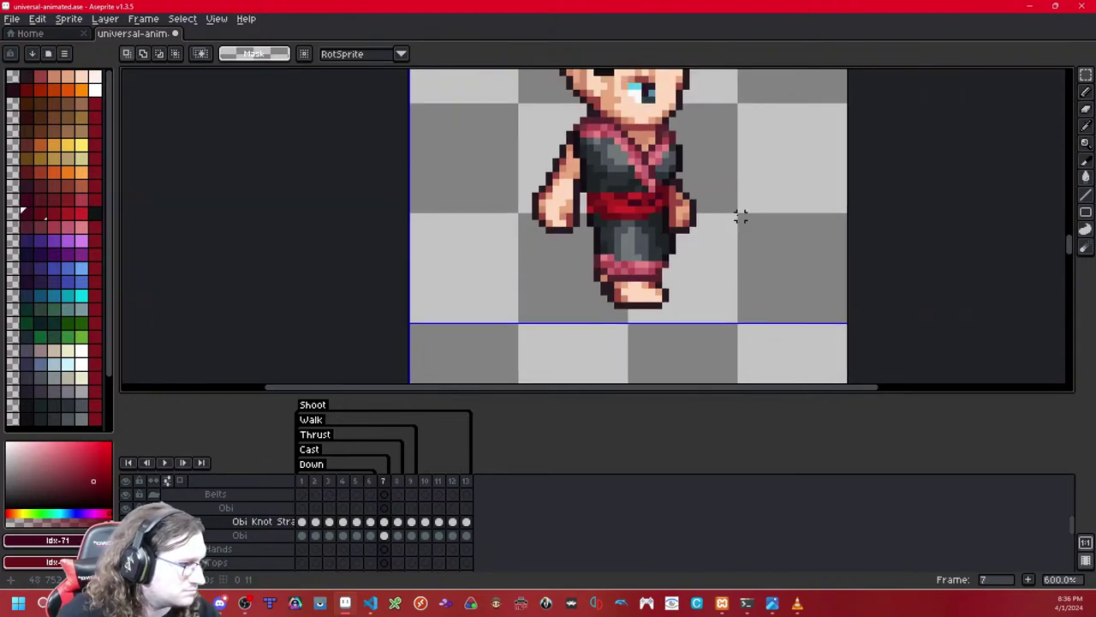
key(ctrl+v)
drag(741, 218, 741, 212)
click(937, 174)
scroll(798, 236, up, 1)
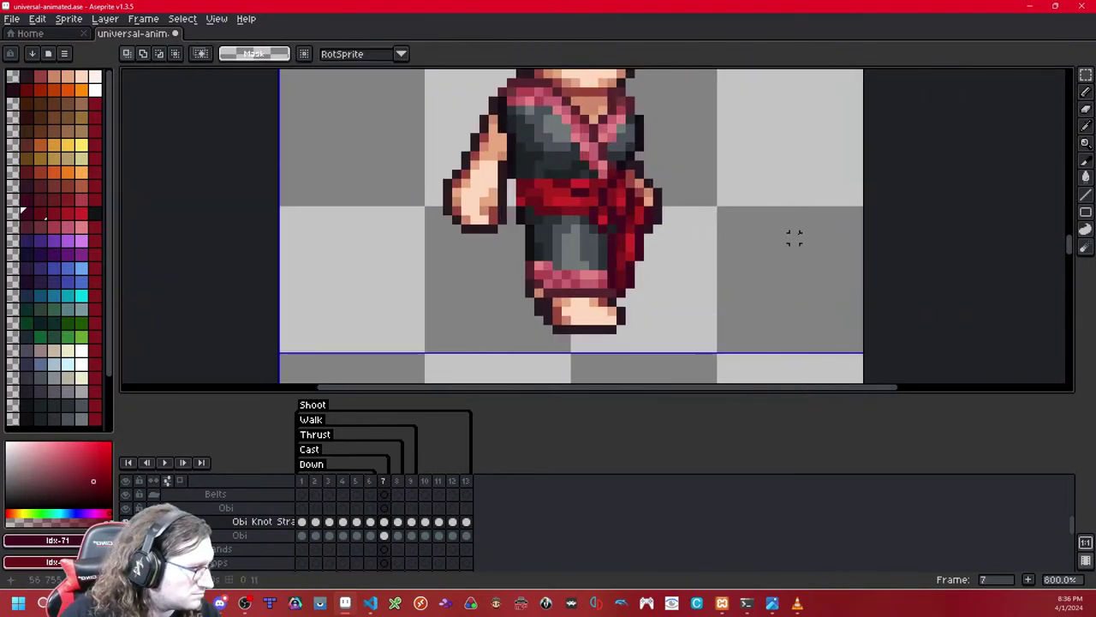
Step: Try to slant the strap's tail on frame 7 by shifting successively lower segments one pixel left
key(Left)
key(Right)
drag(675, 321, 612, 228)
key(Left)
click(712, 200)
drag(656, 311, 550, 238)
click(656, 293)
drag(633, 324, 575, 280)
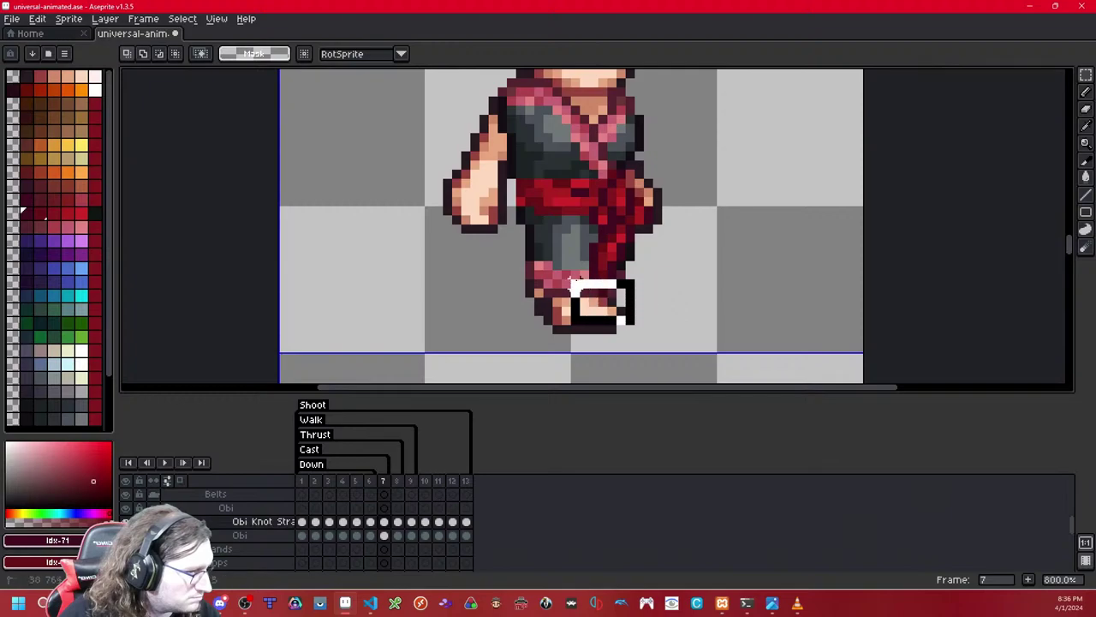
key(Left)
click(728, 200)
scroll(728, 202, down, 6)
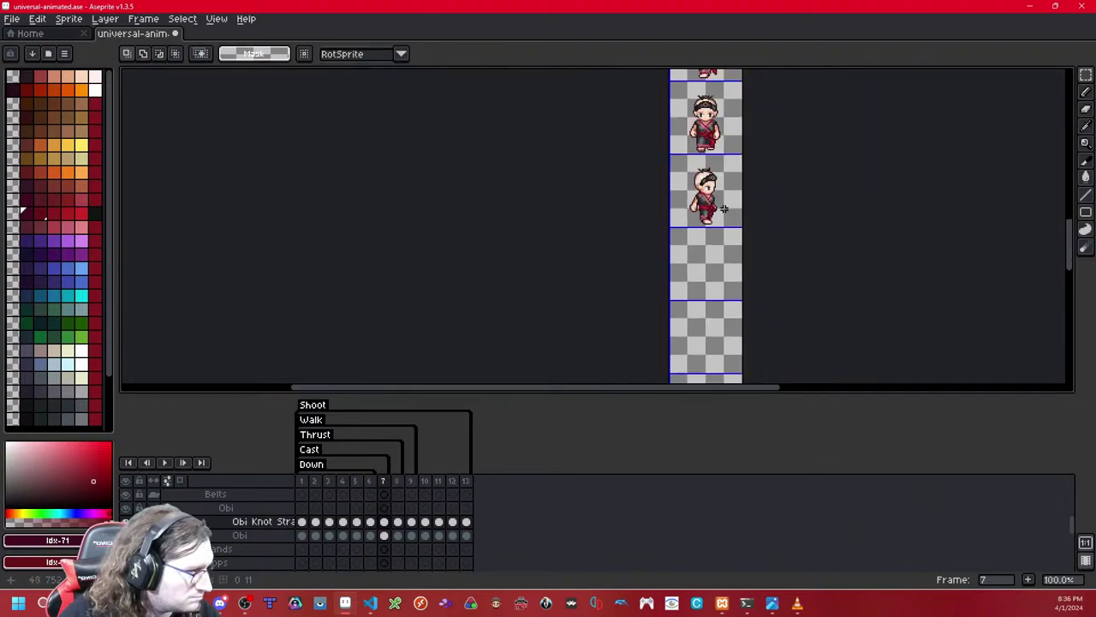
scroll(718, 209, up, 3)
scroll(718, 210, up, 4)
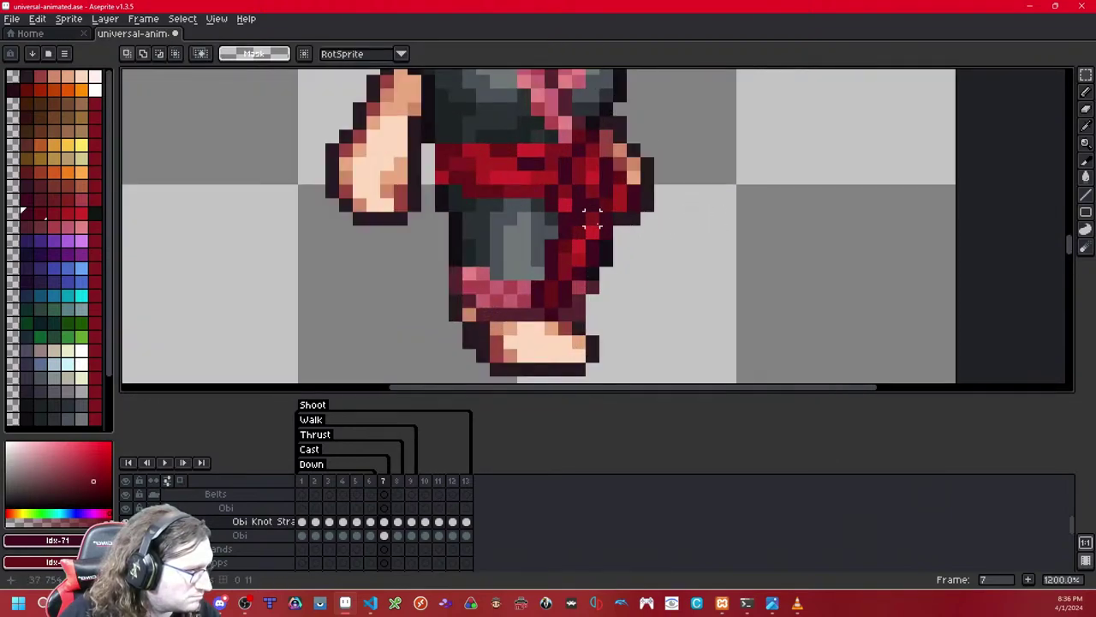
Step: Undo the segment shifts of the strap's tail on frame 7 and clear the selection
key(ctrl+z)
key(ctrl+z)
key(ctrl+z)
key(ctrl+z)
key(ctrl+z)
key(ctrl+z)
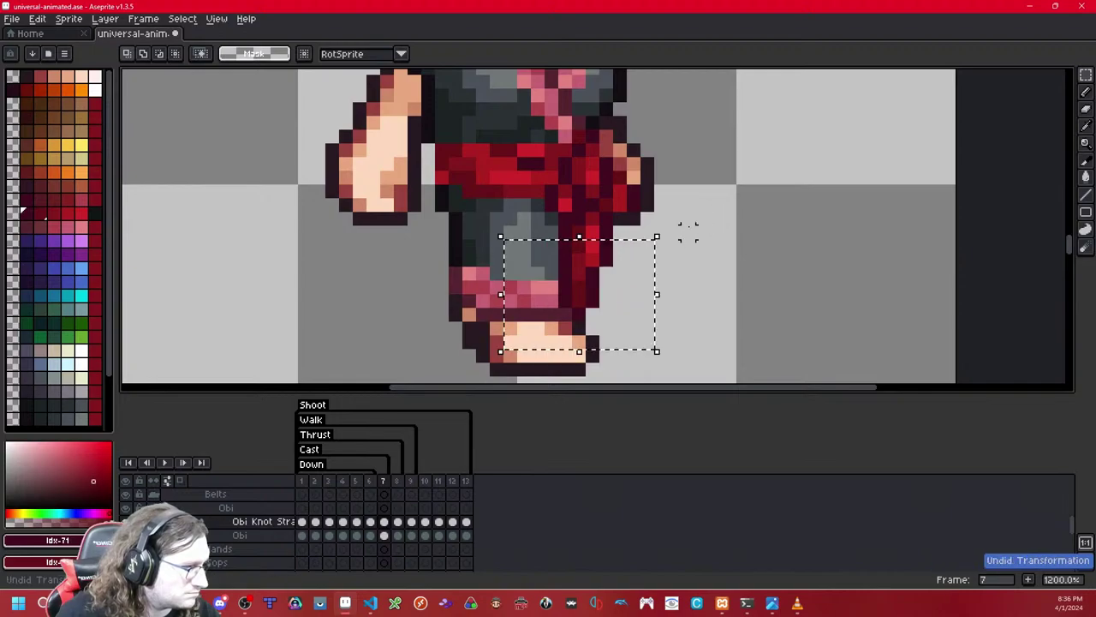
click(728, 245)
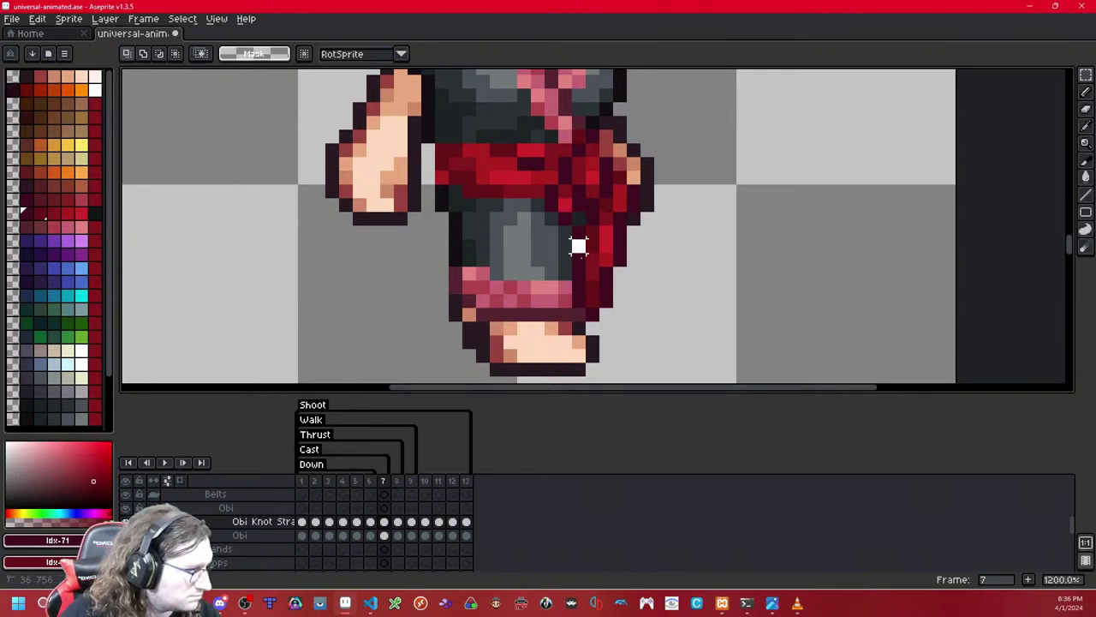
Step: Shift the lower end of the strap's tail on frame 7 one pixel to the left
key(ctrl+v)
drag(535, 286, 688, 327)
key(Left)
click(719, 251)
scroll(719, 252, down, 7)
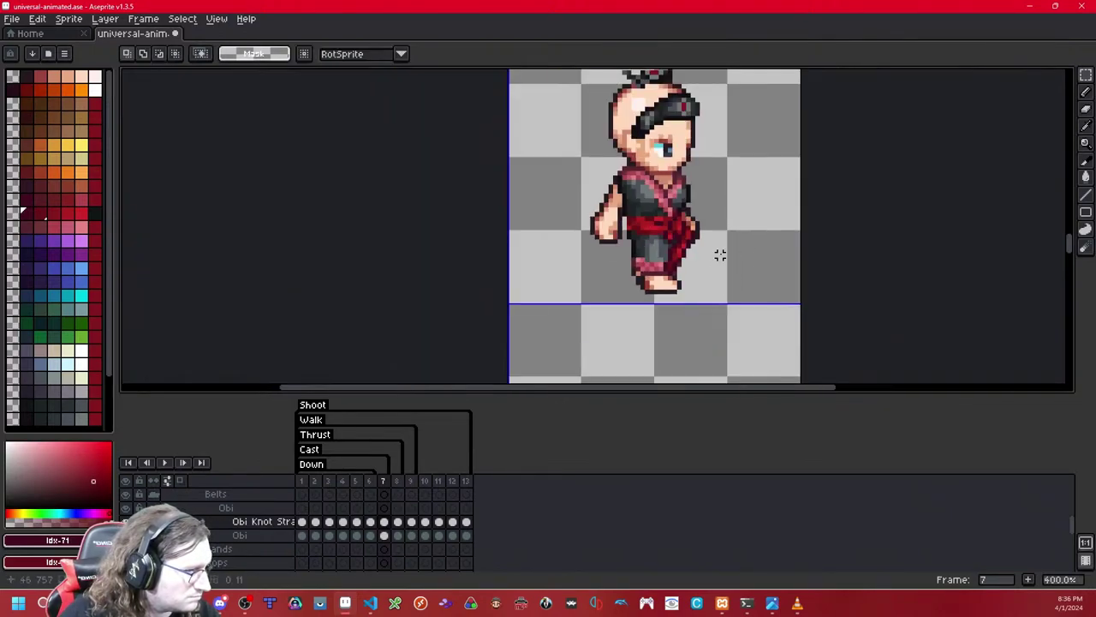
Step: Copy the obi knot strap from frame 5 and paste it onto frame 9 of the right-facing sprite at position 0, 704
key(Right)
key(Right)
key(Left)
key(Left)
key(Left)
key(Left)
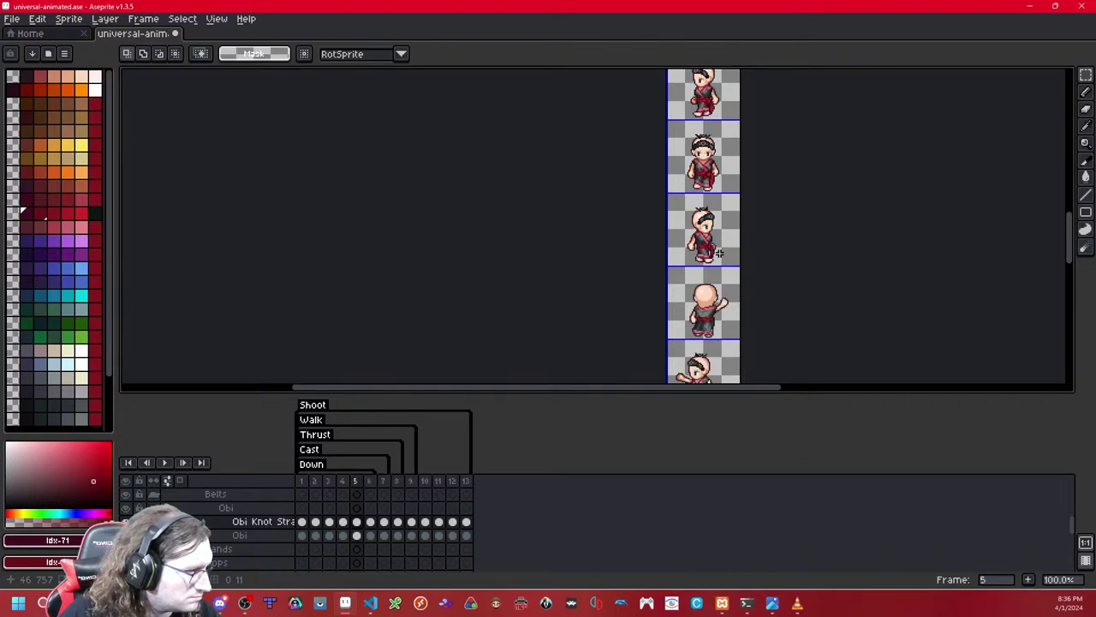
scroll(732, 257, up, 5)
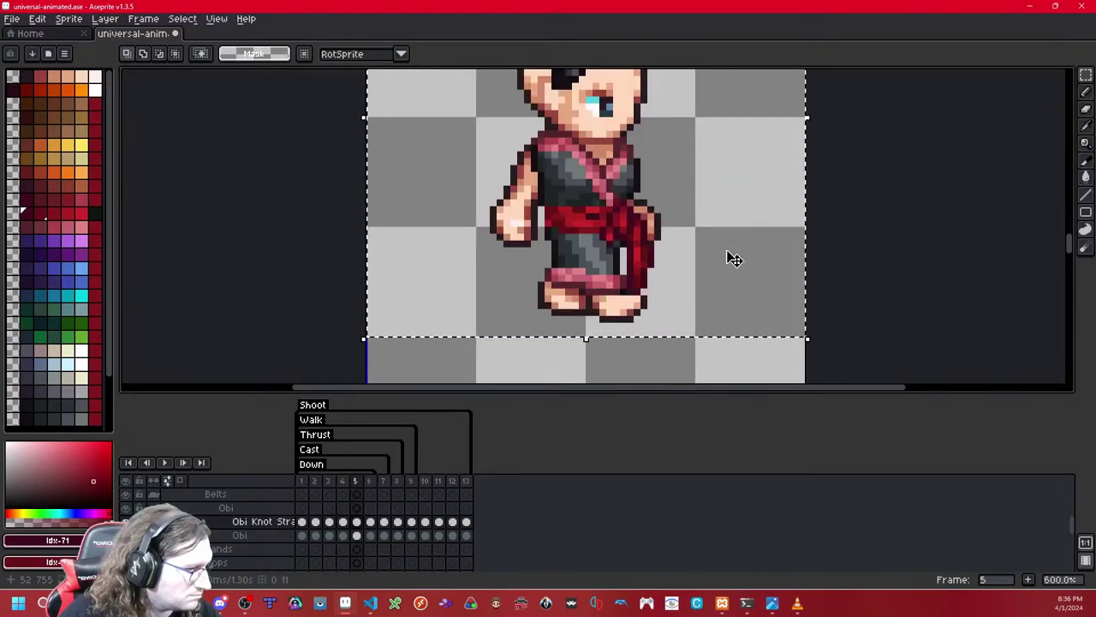
key(Right)
key(Right)
key(Right)
key(Right)
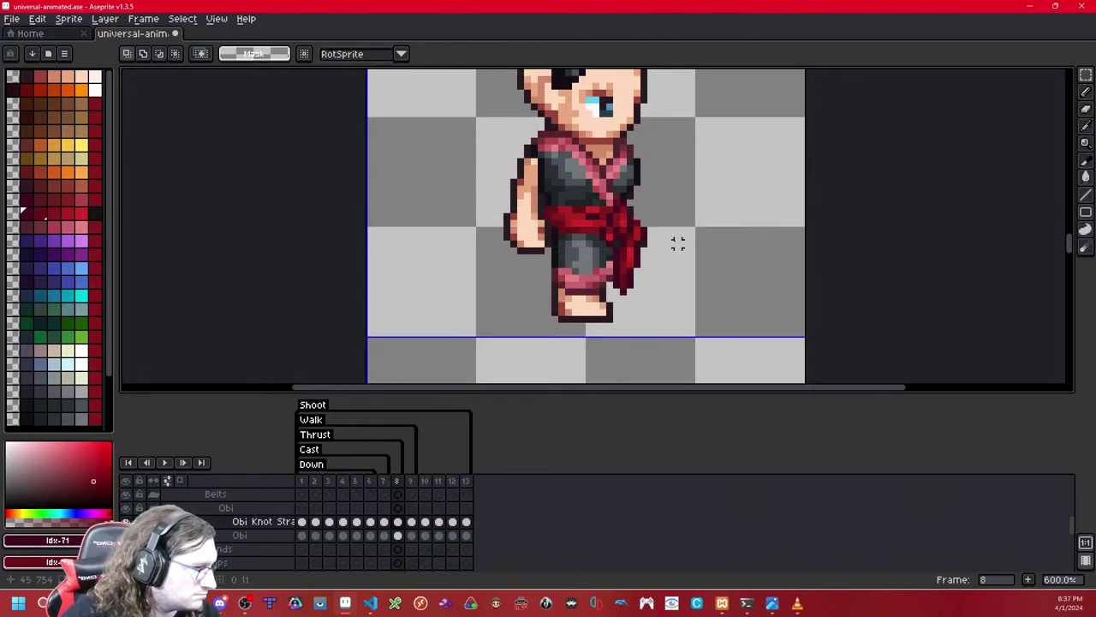
key(Left)
key(Left)
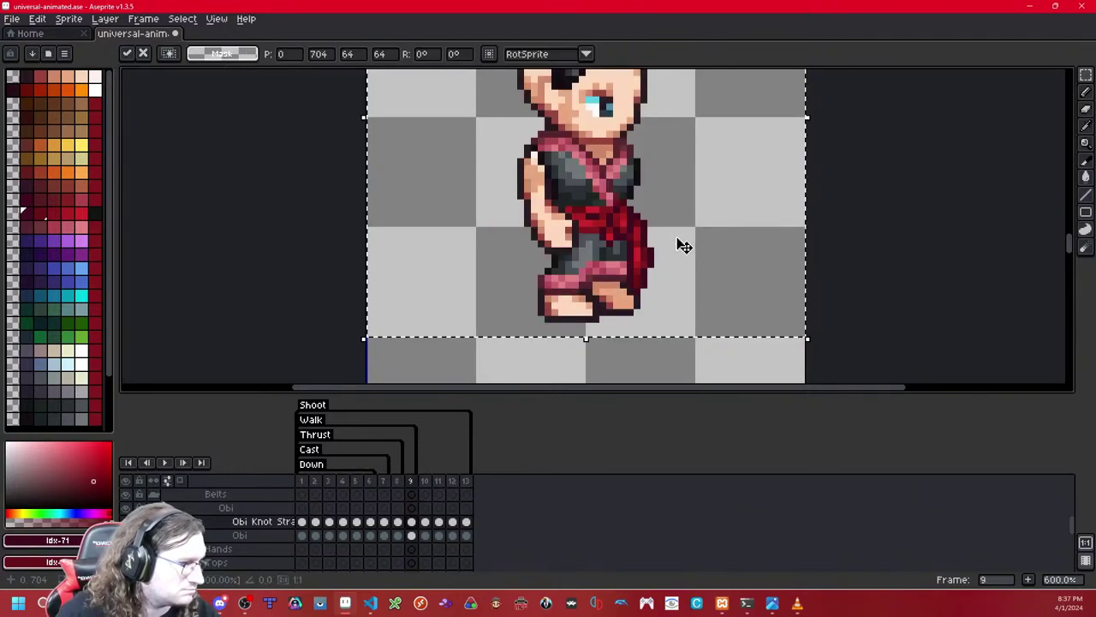
key(Return)
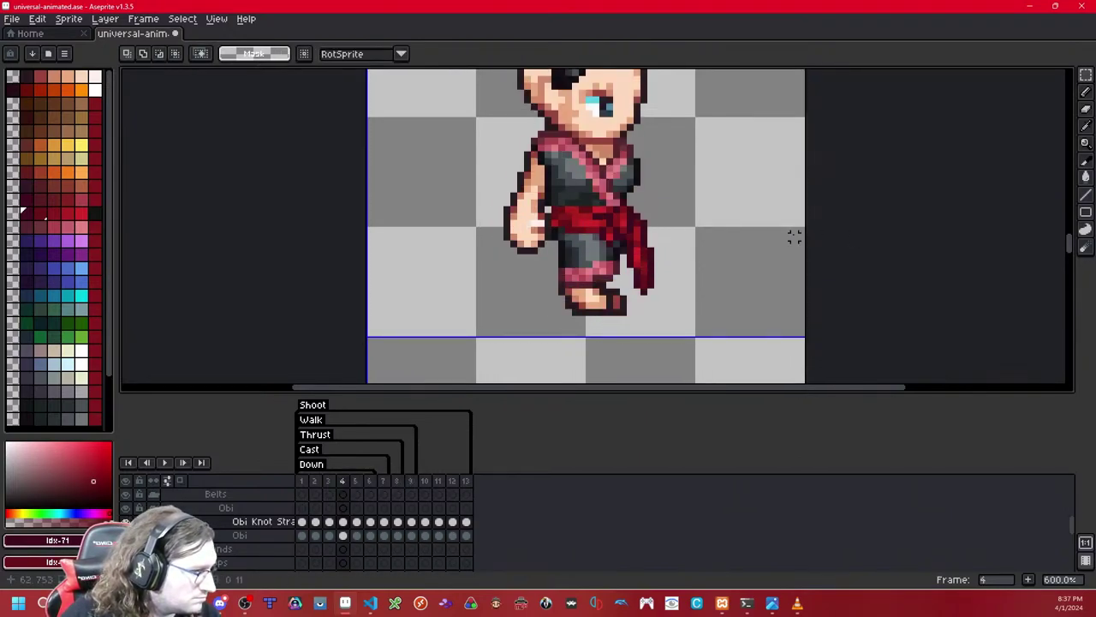
Step: Play the animation and check the strap's motion from the walk rows down to the last rows of the sheet
scroll(782, 241, down, 5)
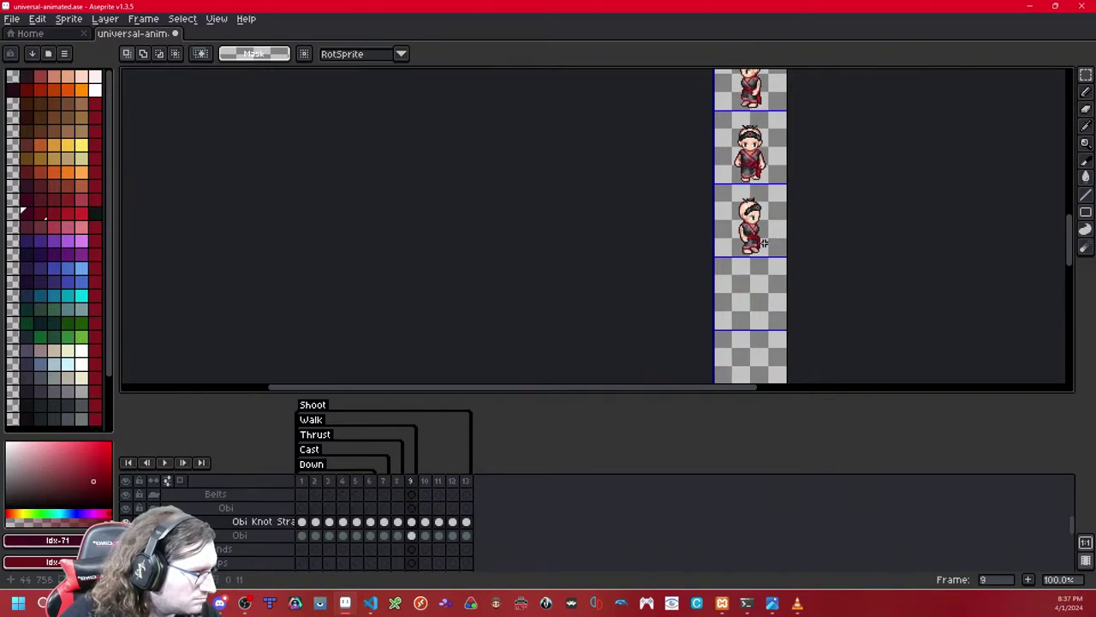
drag(825, 172, 776, 275)
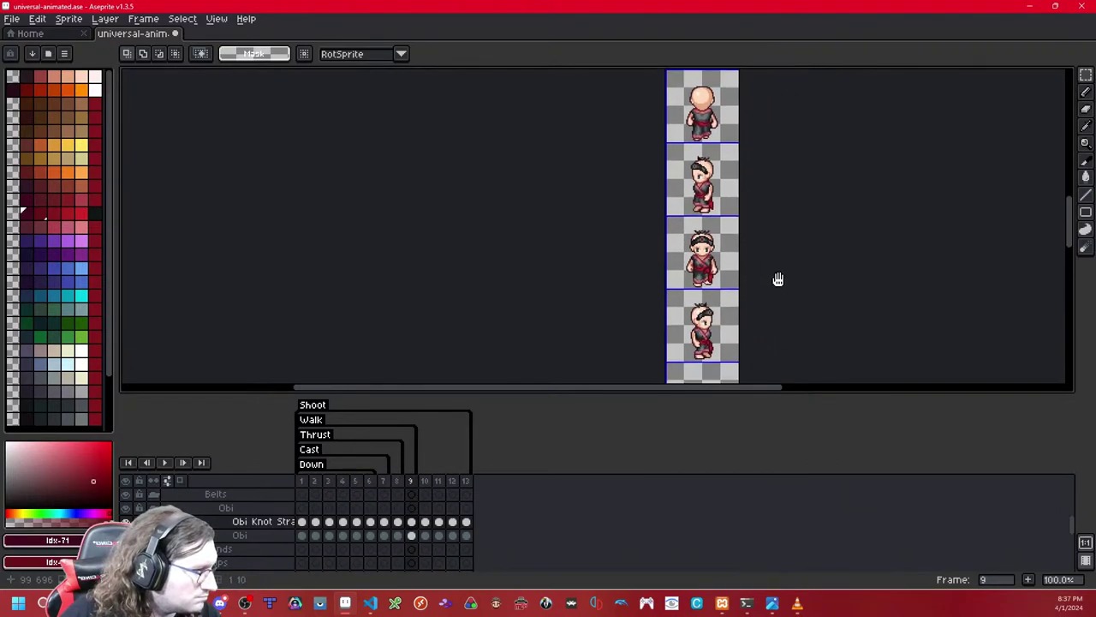
click(169, 463)
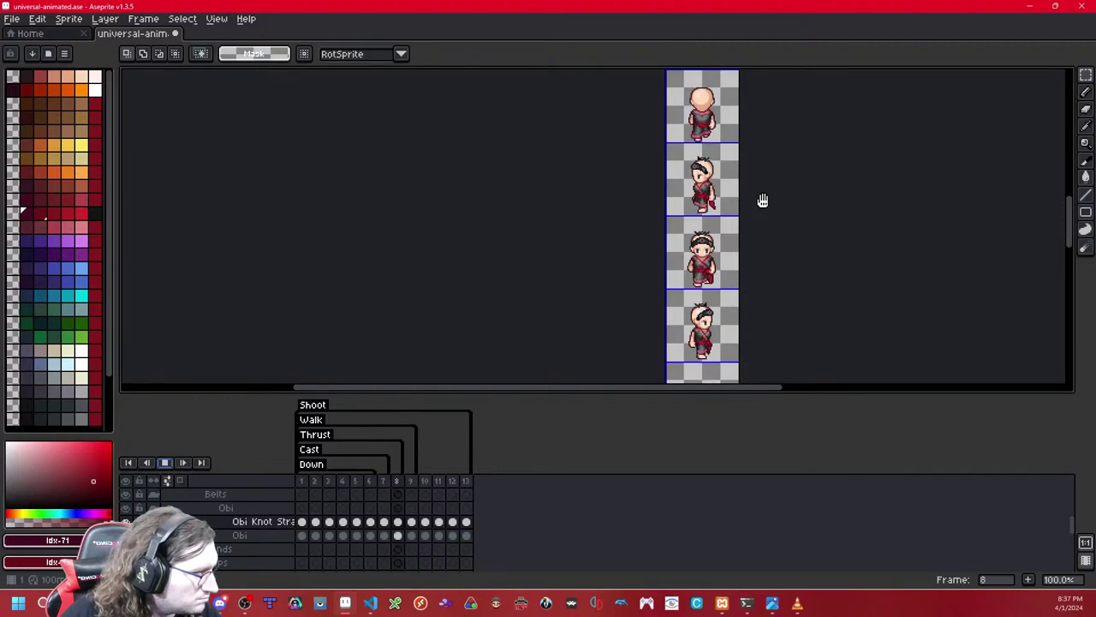
drag(792, 303, 771, 184)
drag(770, 300, 762, 165)
drag(765, 271, 766, 200)
scroll(765, 257, down, 2)
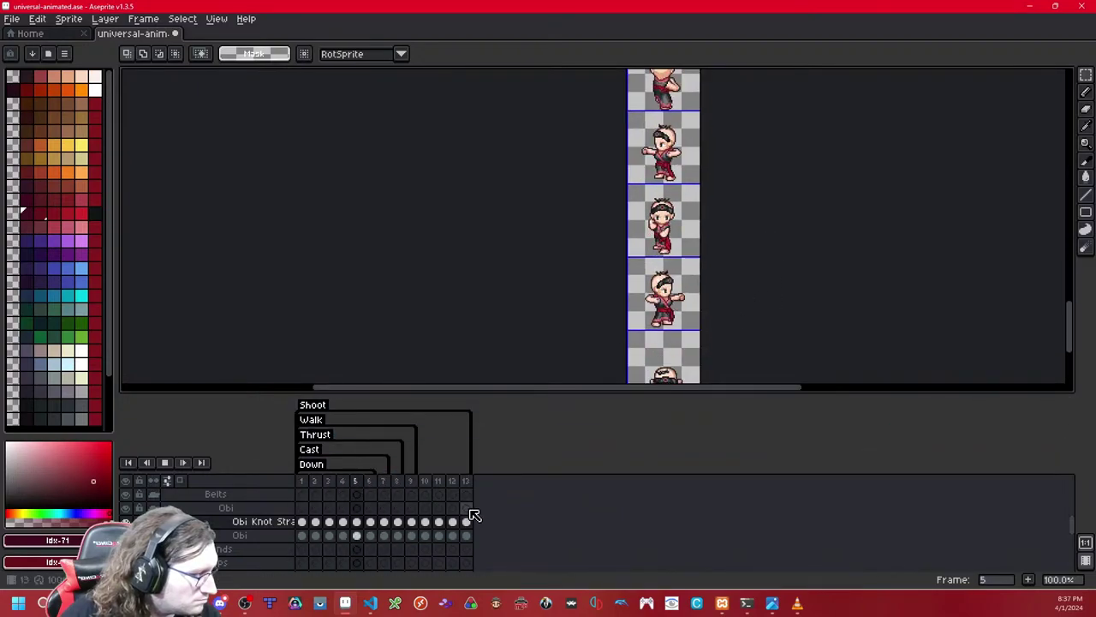
scroll(803, 249, down, 1)
scroll(802, 249, down, 1)
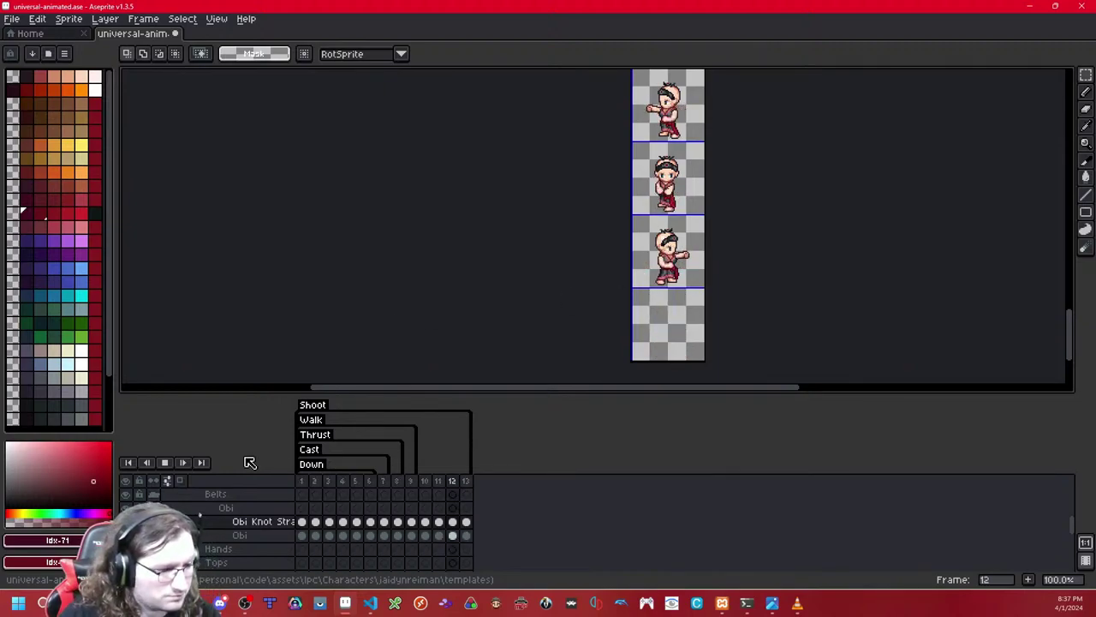
click(165, 463)
Step: Step through frames 1 to 9 and examine the obi knot strap on the walk rows
drag(632, 297, 617, 502)
key(Right)
key(Right)
key(Right)
key(Right)
drag(685, 169, 687, 237)
key(Right)
drag(688, 129, 688, 229)
key(Right)
key(Right)
key(Right)
key(Right)
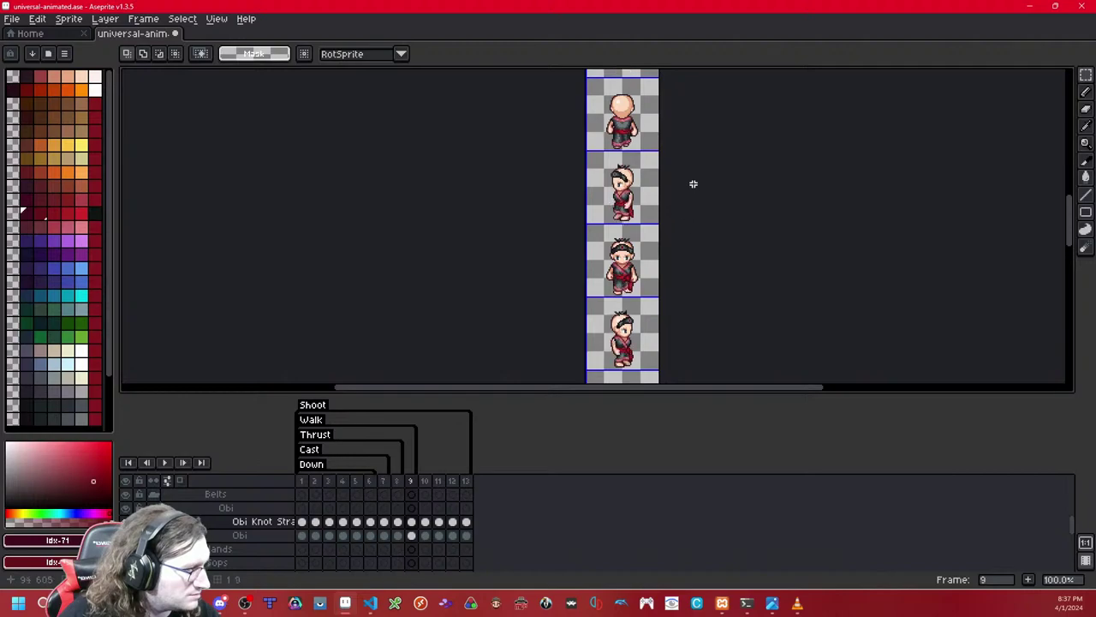
drag(695, 181, 703, 274)
key(Left)
key(Left)
key(Left)
key(Left)
key(Left)
key(Left)
key(Left)
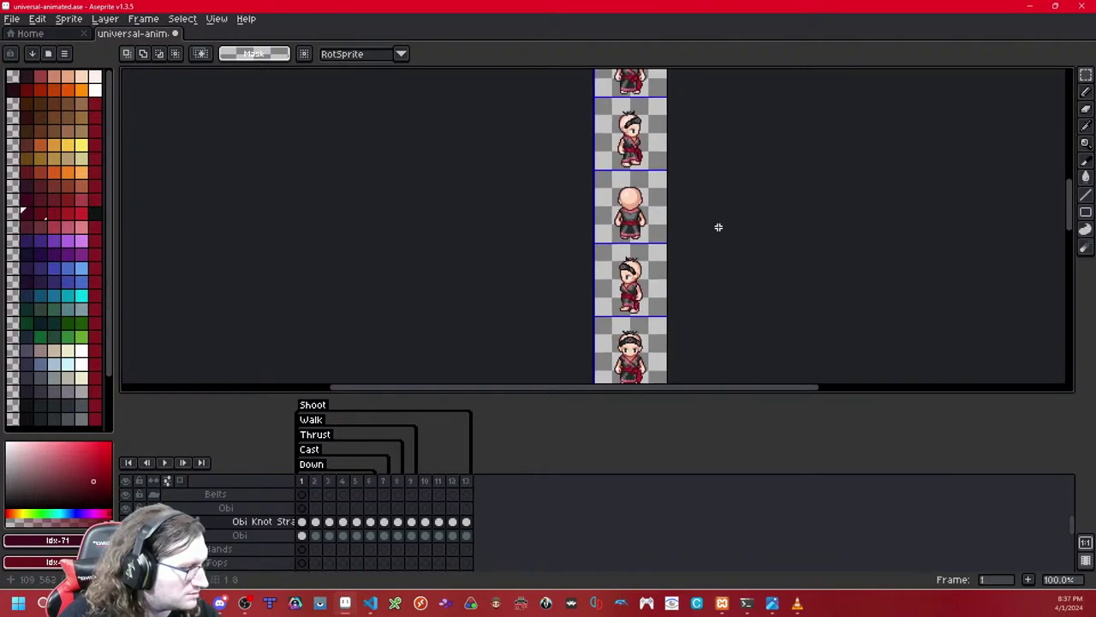
Step: Save the sprite file and open the output file selection for the sprite sheet export
key(ctrl+s)
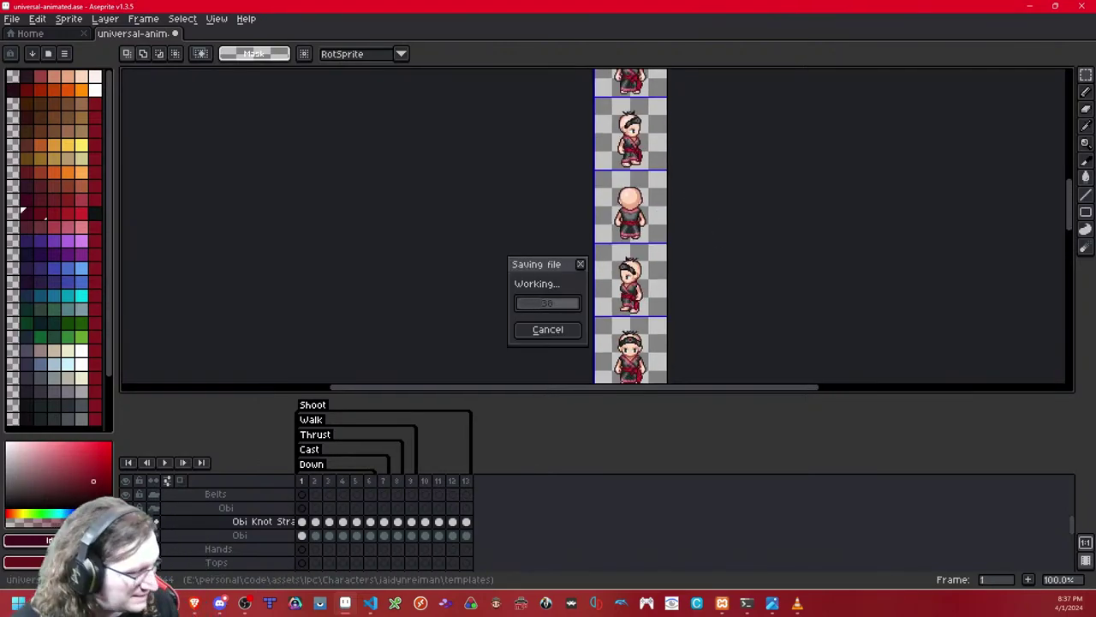
key(ctrl+e)
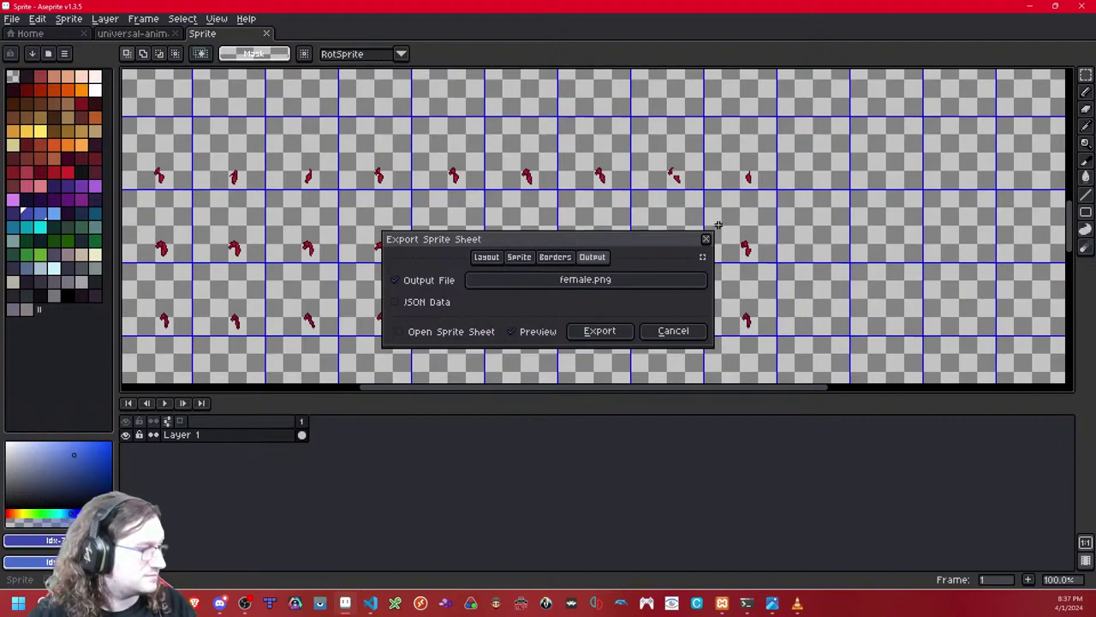
click(633, 283)
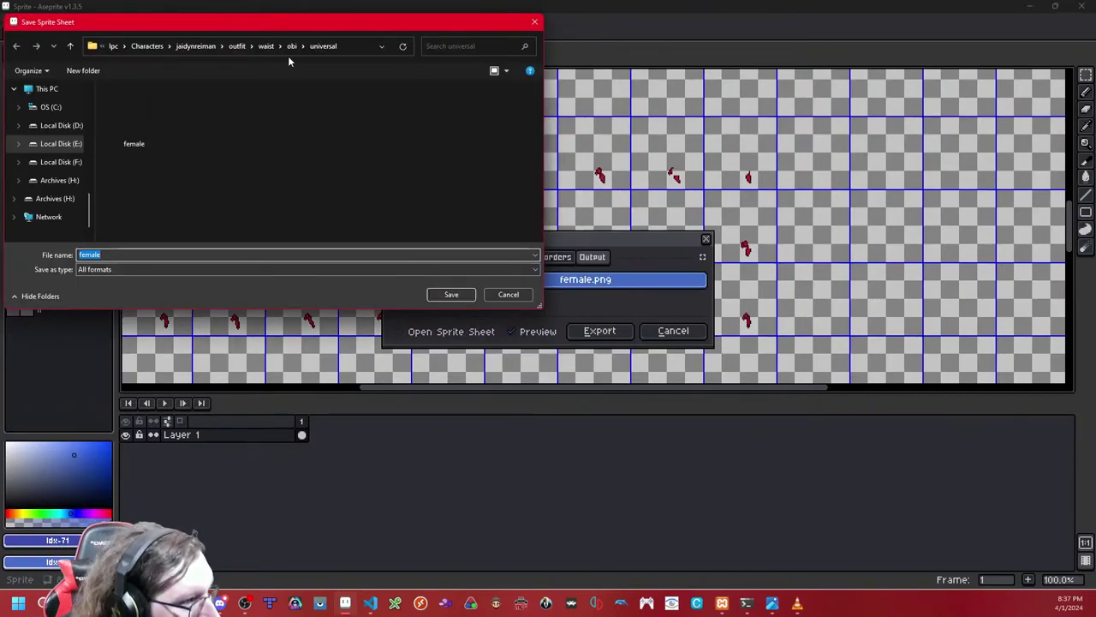
Step: Create a new folder named obi_knot inside the waist folder
click(291, 46)
right_click(204, 168)
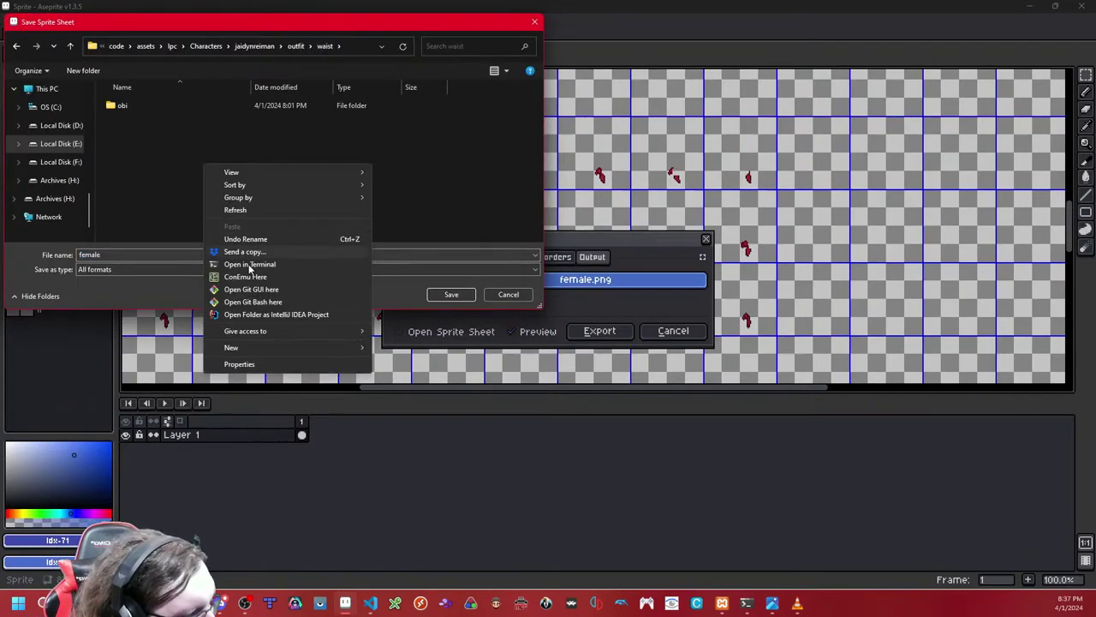
mouse_move(257, 347)
click(462, 347)
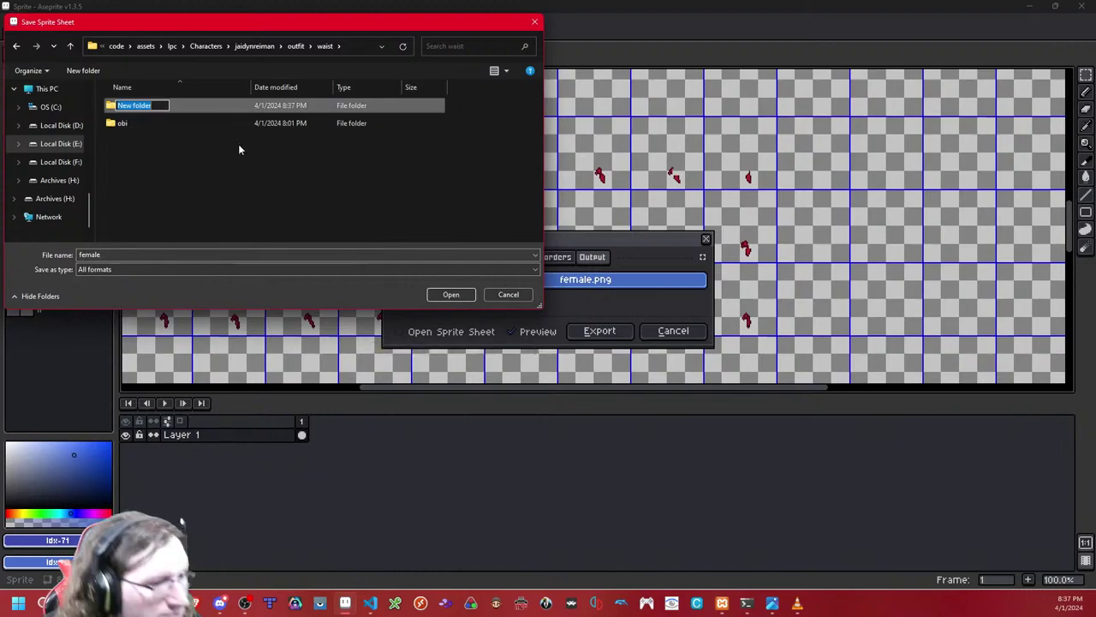
text(obi_k)
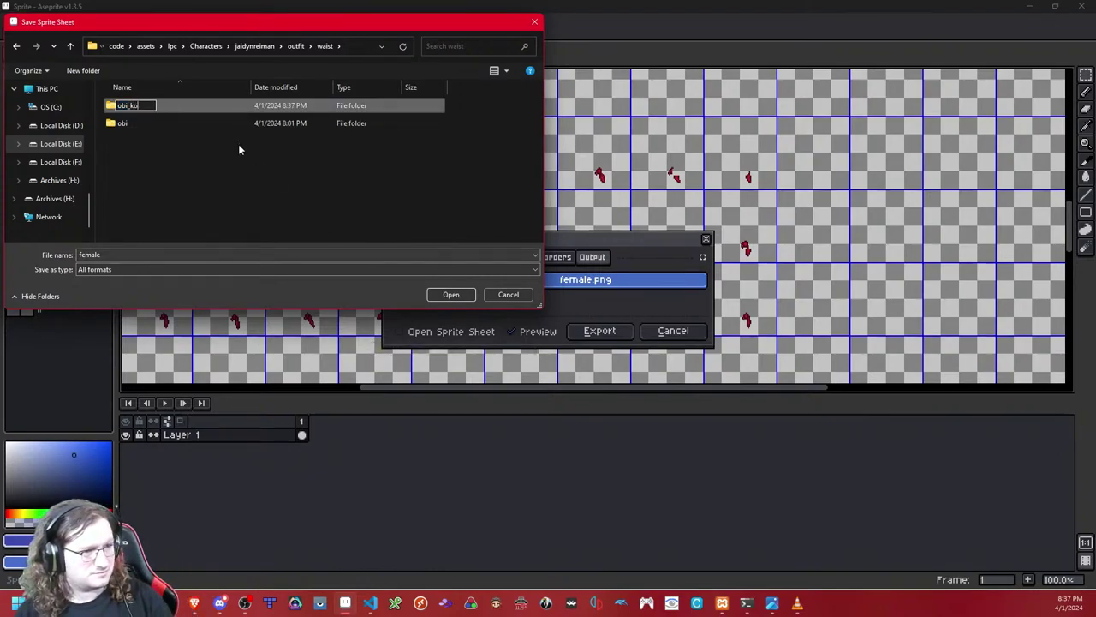
text(not)
key(Return)
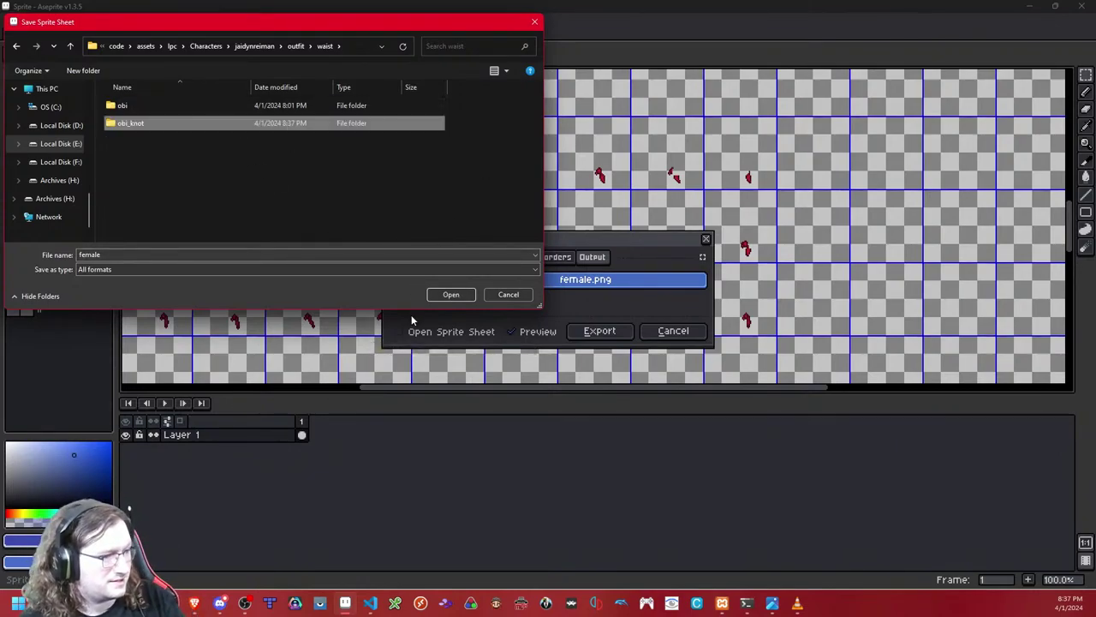
Step: Export the sprite sheet as female.png into the obi_knot folder, and save the universal-animated file
click(446, 293)
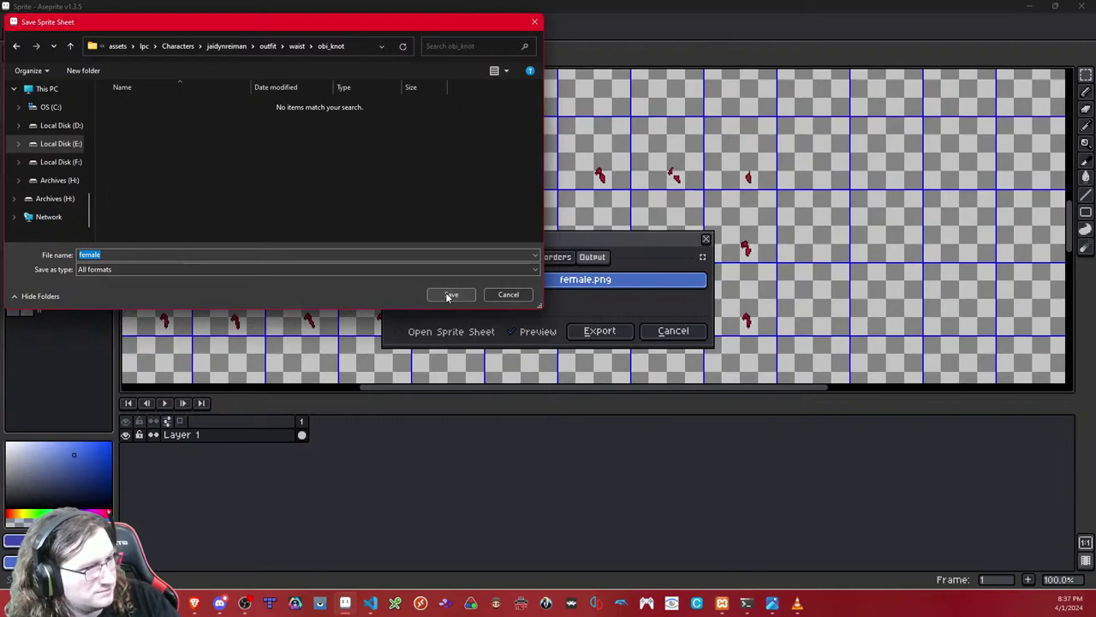
click(449, 295)
click(595, 330)
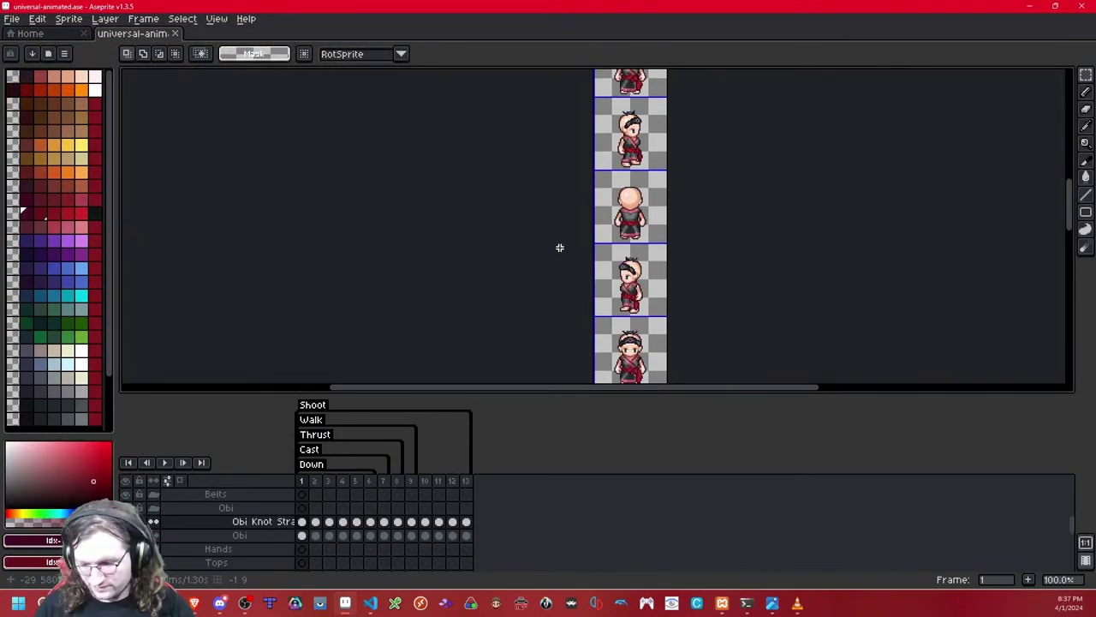
key(ctrl+s)
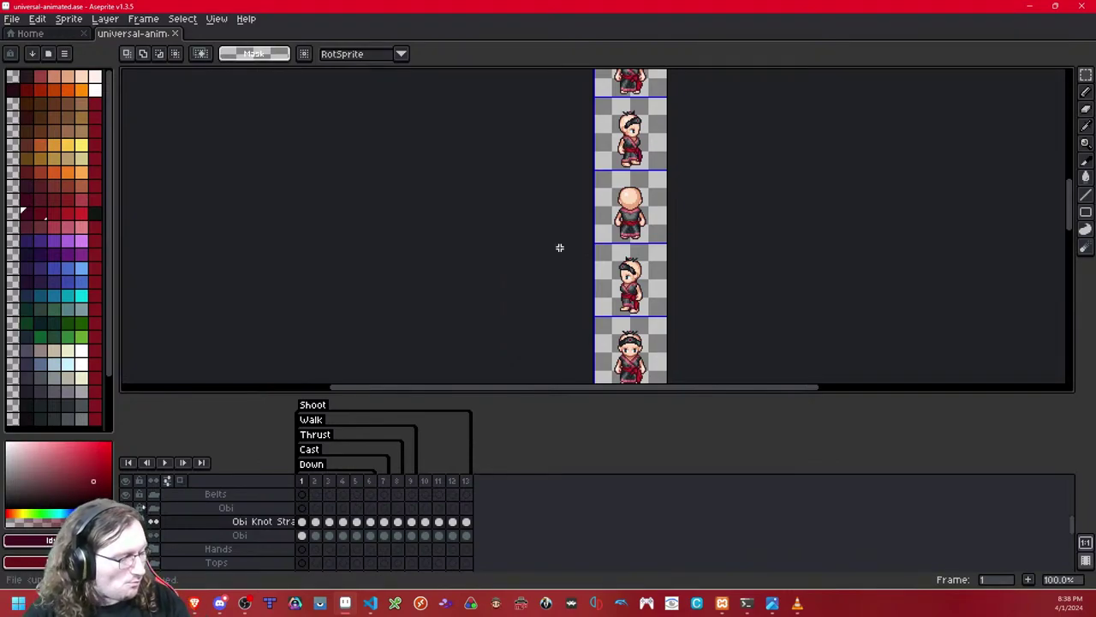
Step: Display the male body with tabi socks instead of the female body, and hide the Kimono group so only the obi covers it
scroll(243, 539, up, 10)
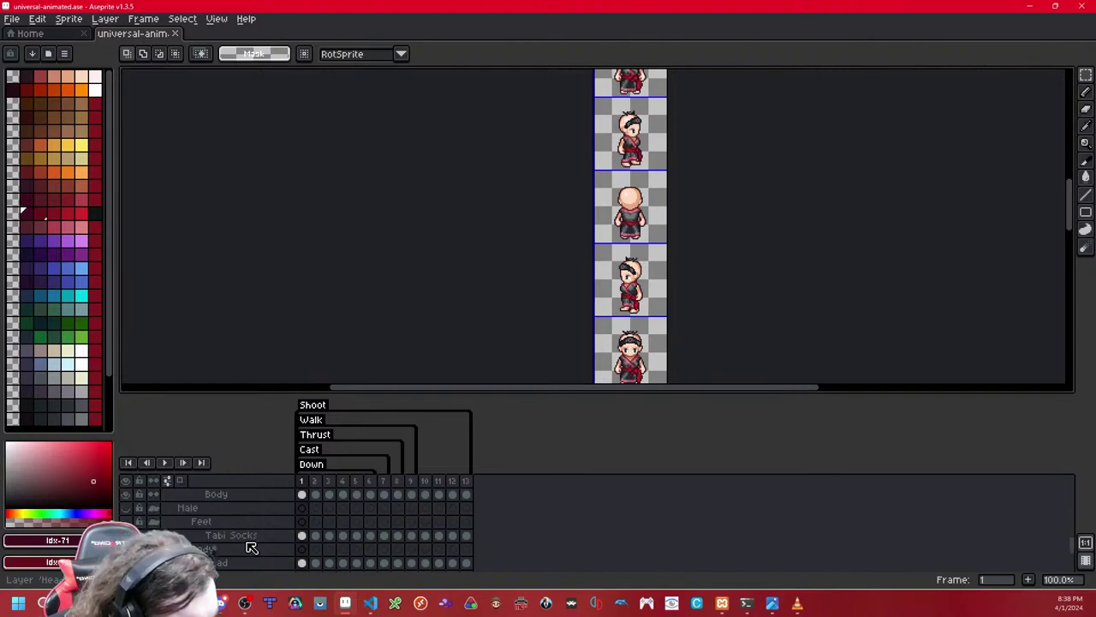
scroll(189, 536, up, 4)
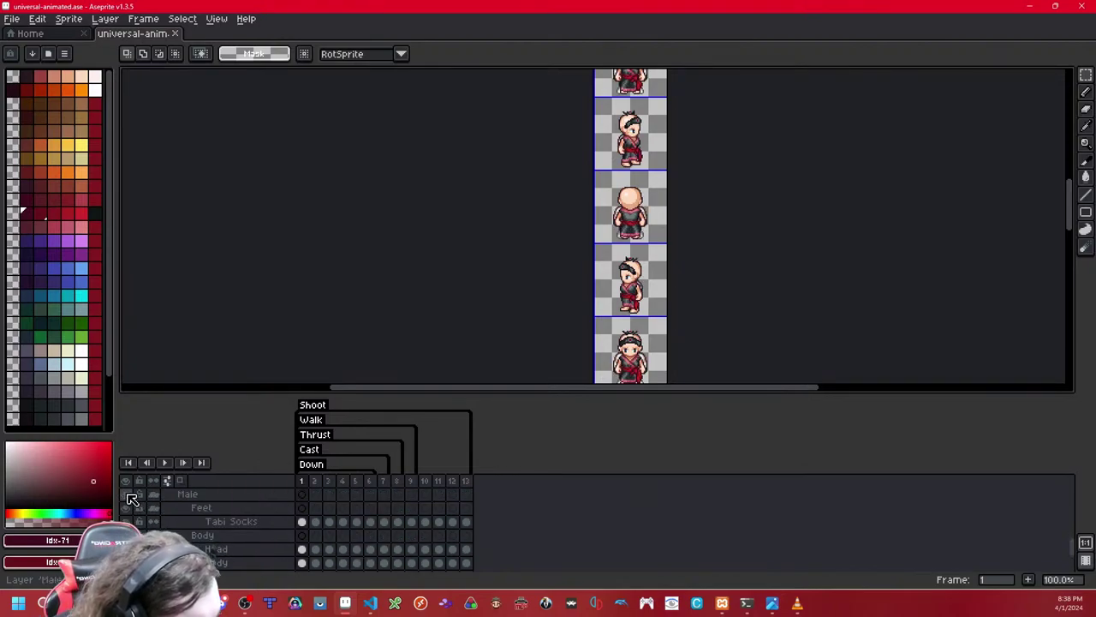
scroll(202, 513, up, 4)
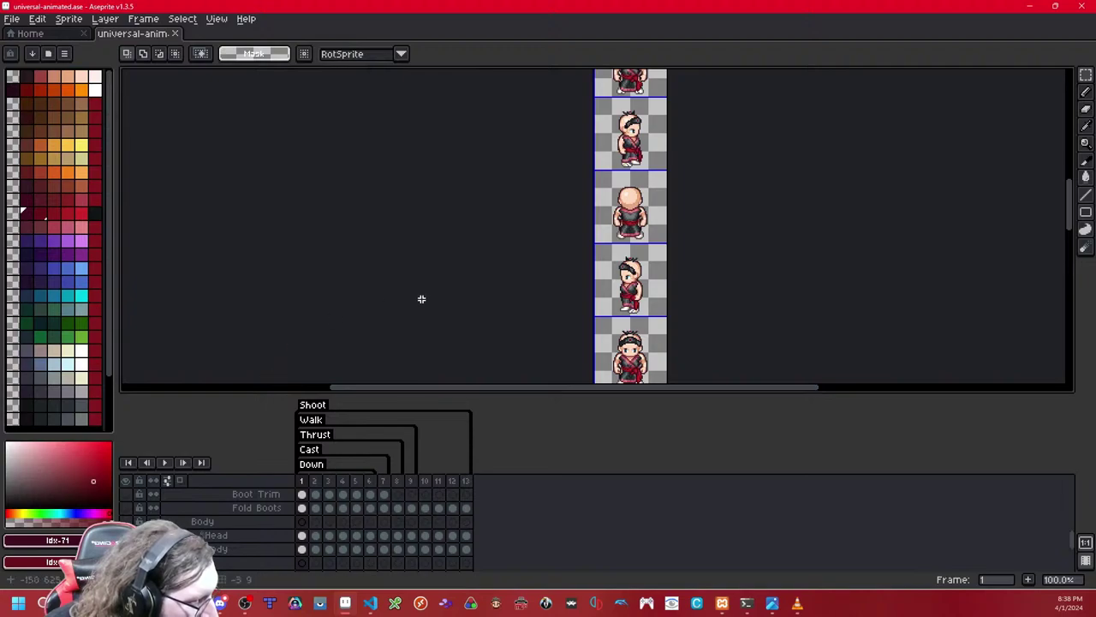
scroll(208, 535, up, 2)
scroll(209, 535, up, 5)
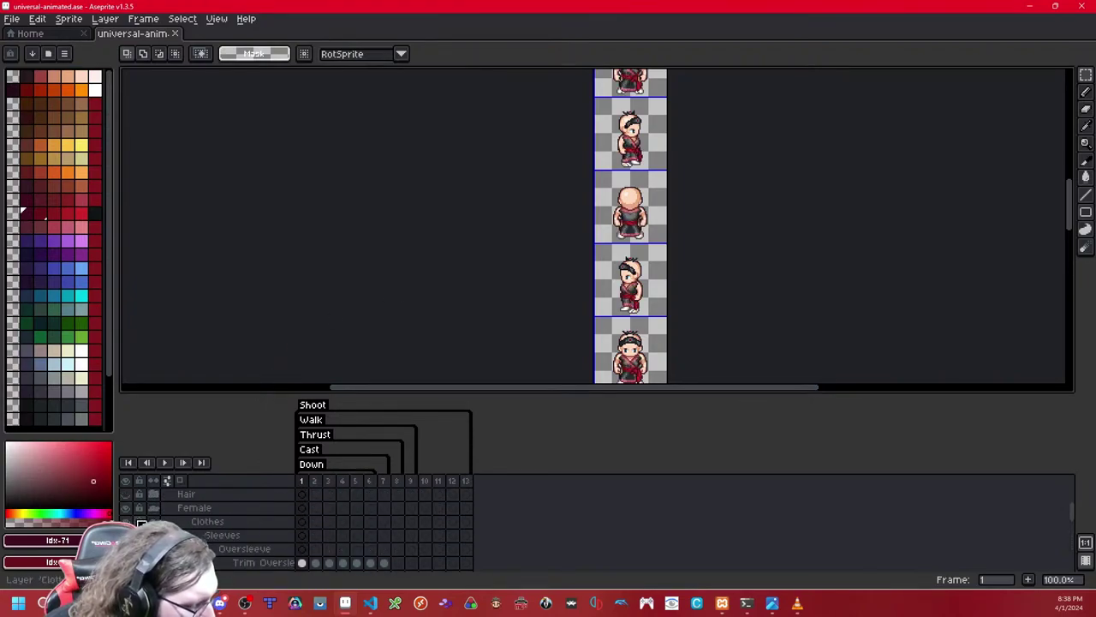
scroll(210, 536, down, 3)
scroll(126, 536, down, 3)
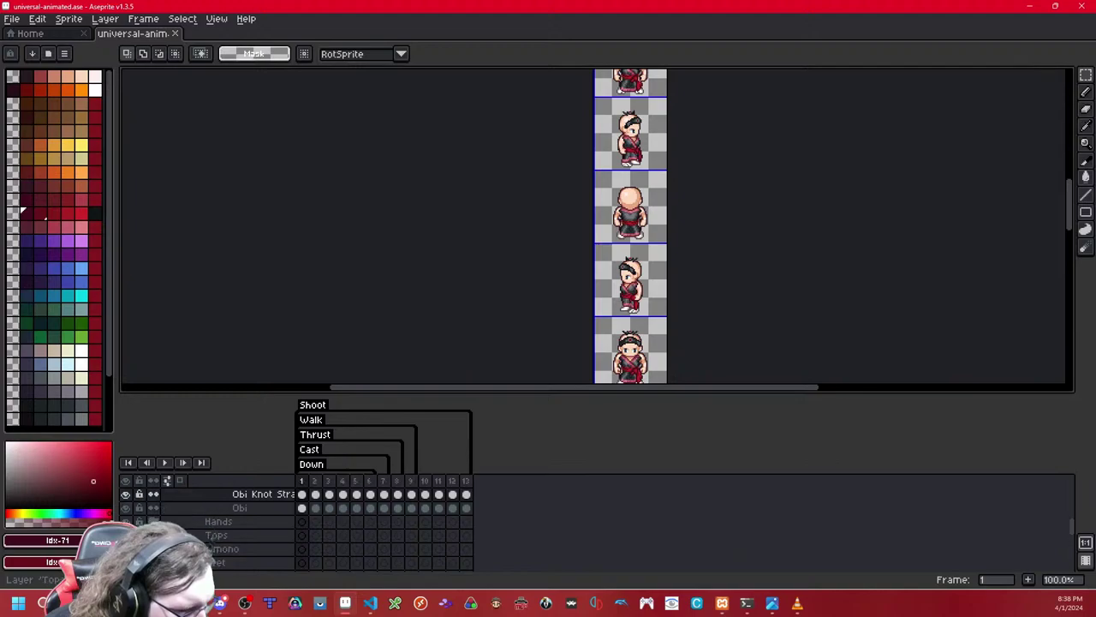
click(126, 548)
drag(507, 290, 433, 237)
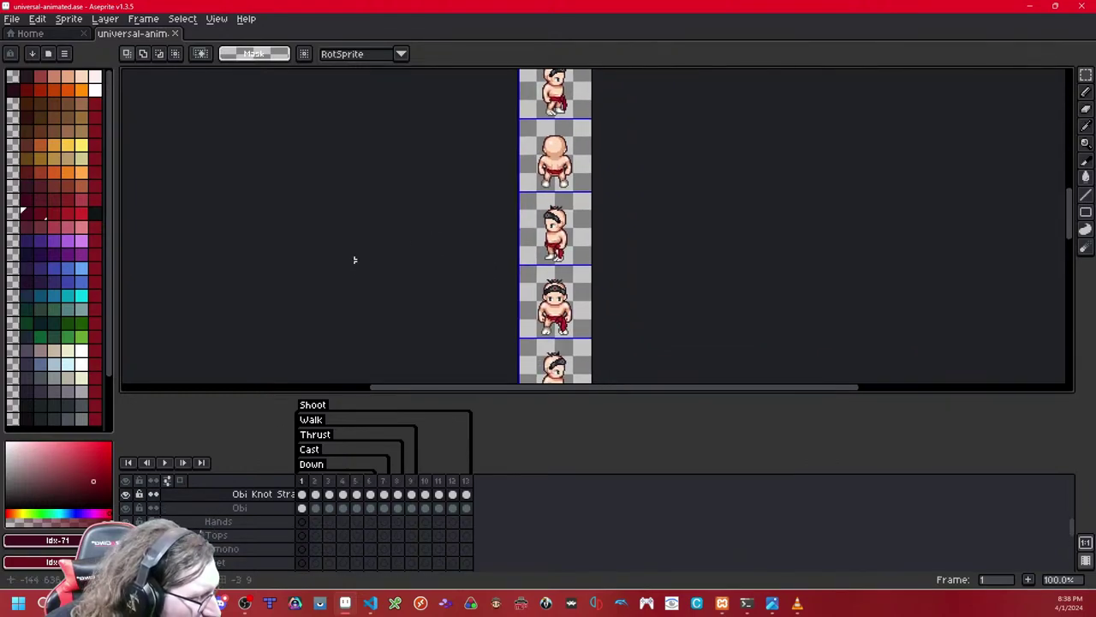
Step: Play the animation and check how the obi knot strap fits the male body across the sheet's rows
click(166, 464)
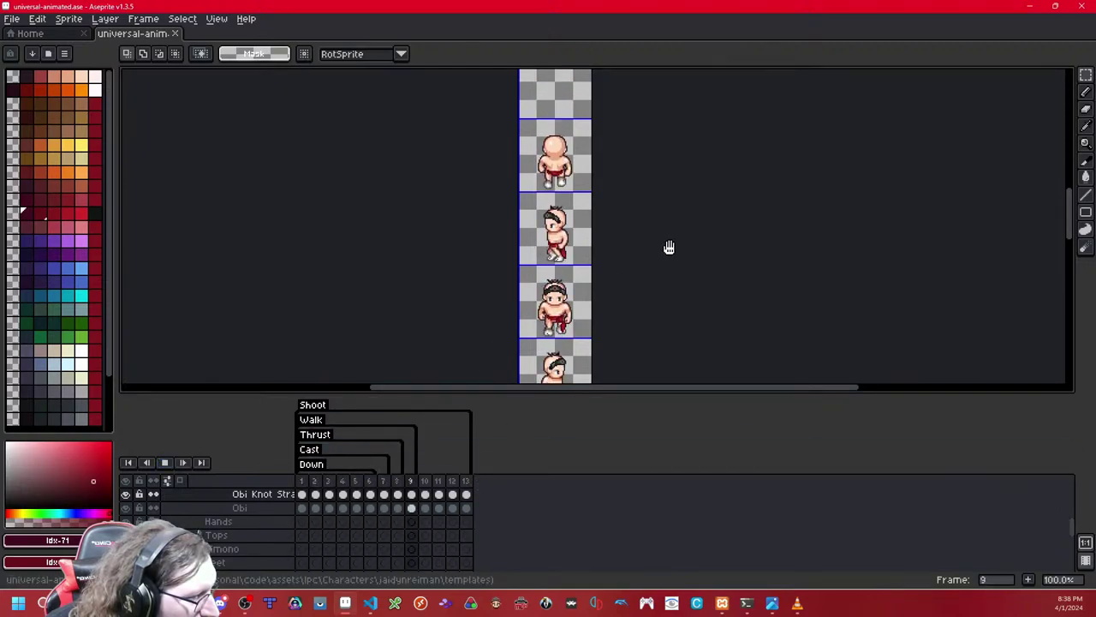
drag(635, 275, 654, 148)
drag(702, 277, 691, 102)
drag(665, 230, 664, 218)
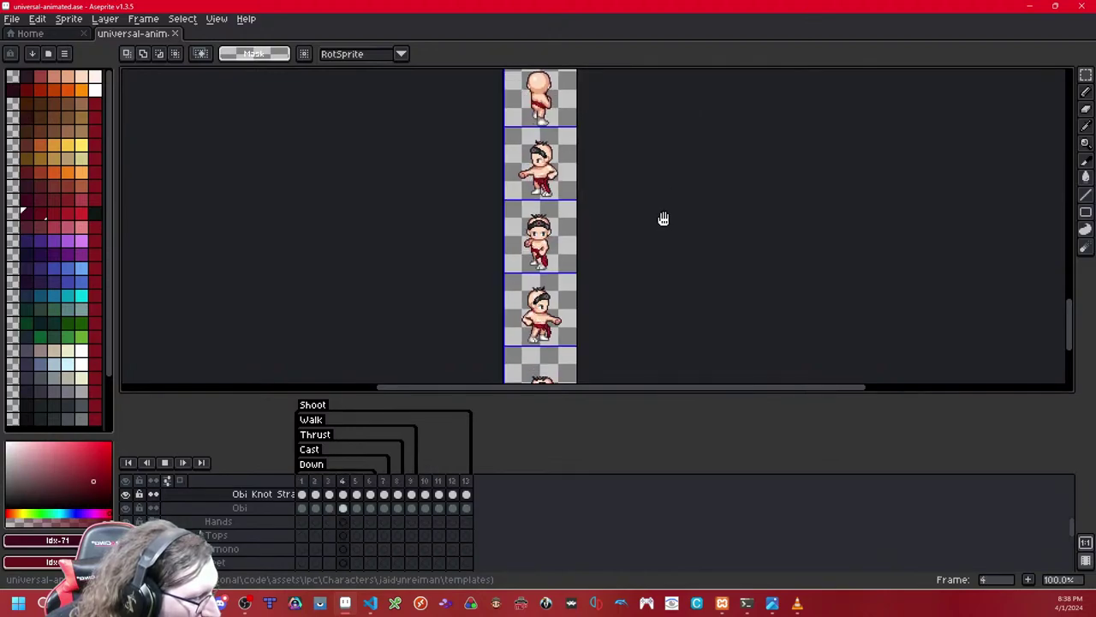
drag(610, 161, 617, 299)
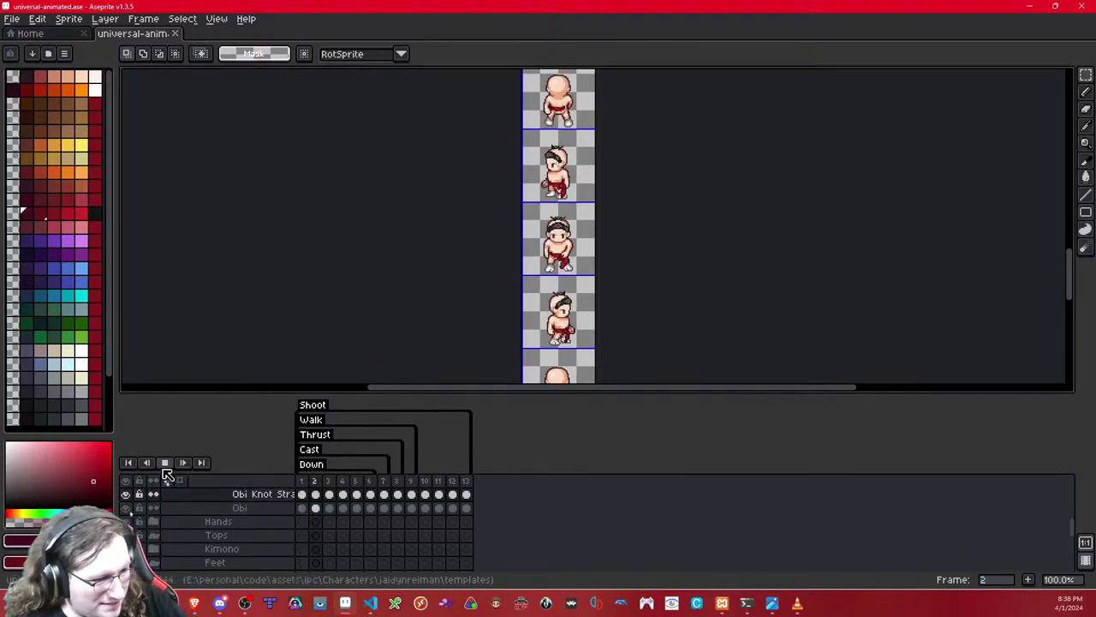
drag(648, 239, 643, 284)
drag(636, 152, 623, 176)
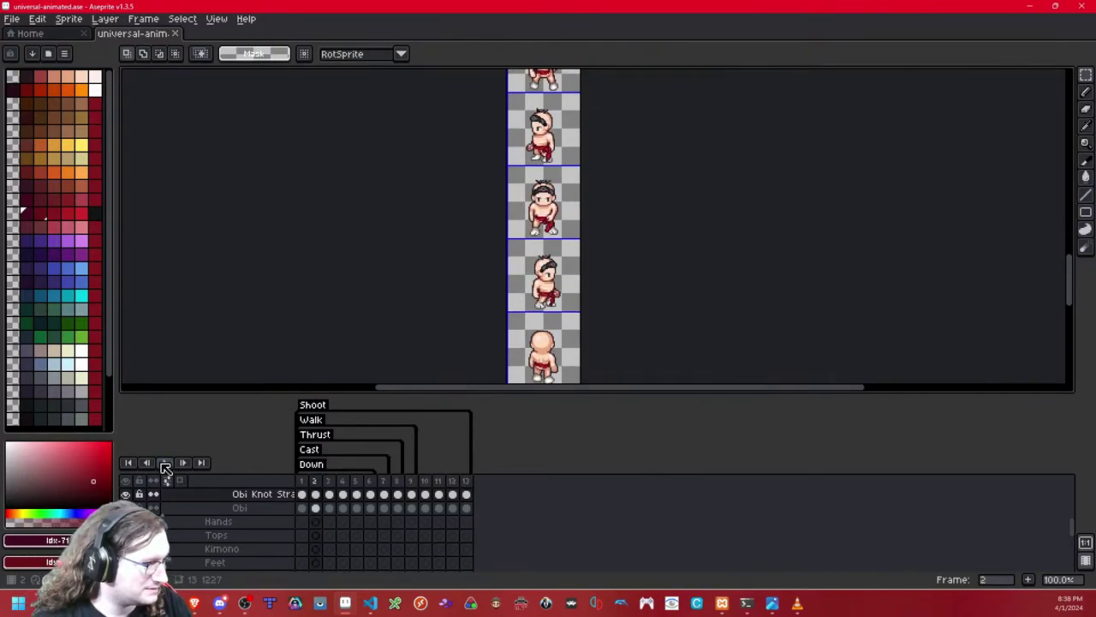
click(165, 464)
Step: Compare the first frames of the front-facing male row up close, examining the obi knot strap around the hand
scroll(561, 231, up, 5)
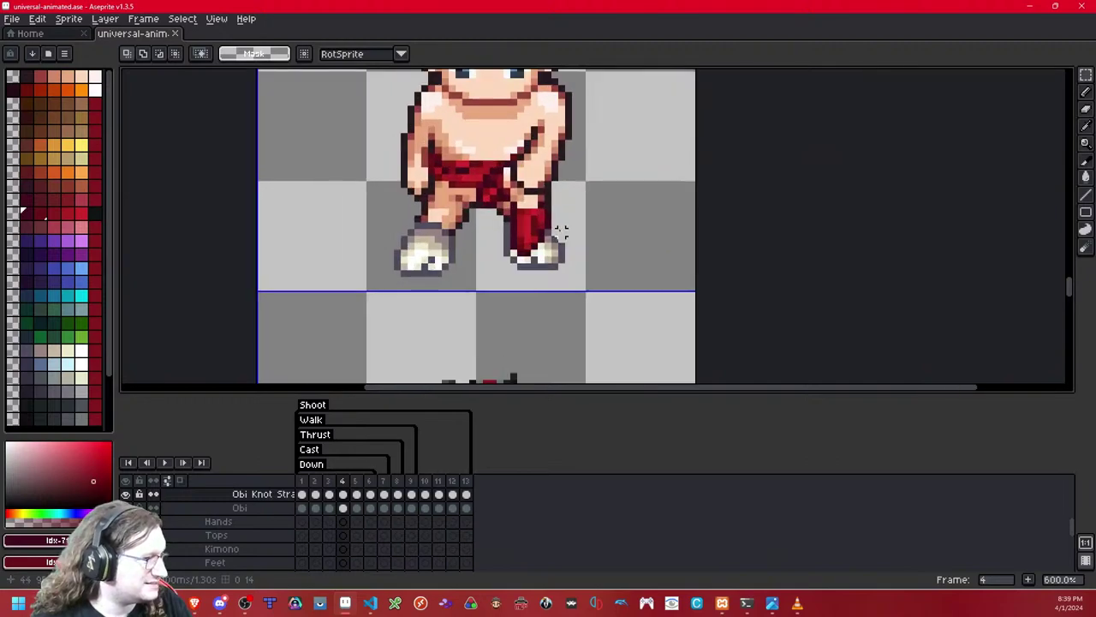
key(Right)
key(Left)
scroll(534, 187, up, 2)
key(Left)
key(Right)
scroll(511, 192, down, 5)
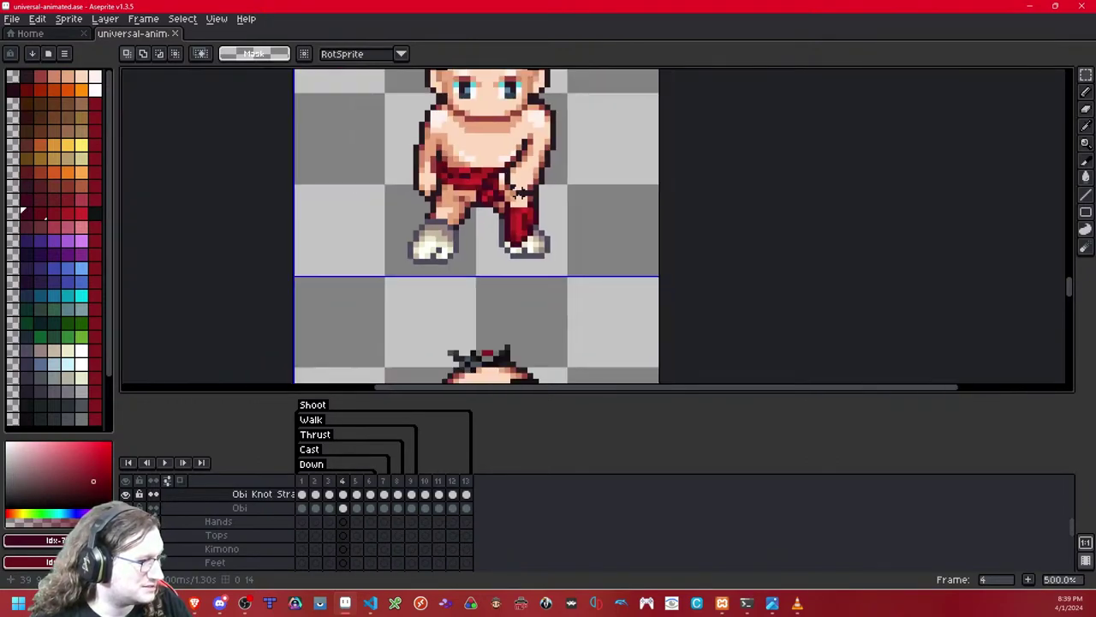
key(Right)
key(Left)
key(Right)
key(Left)
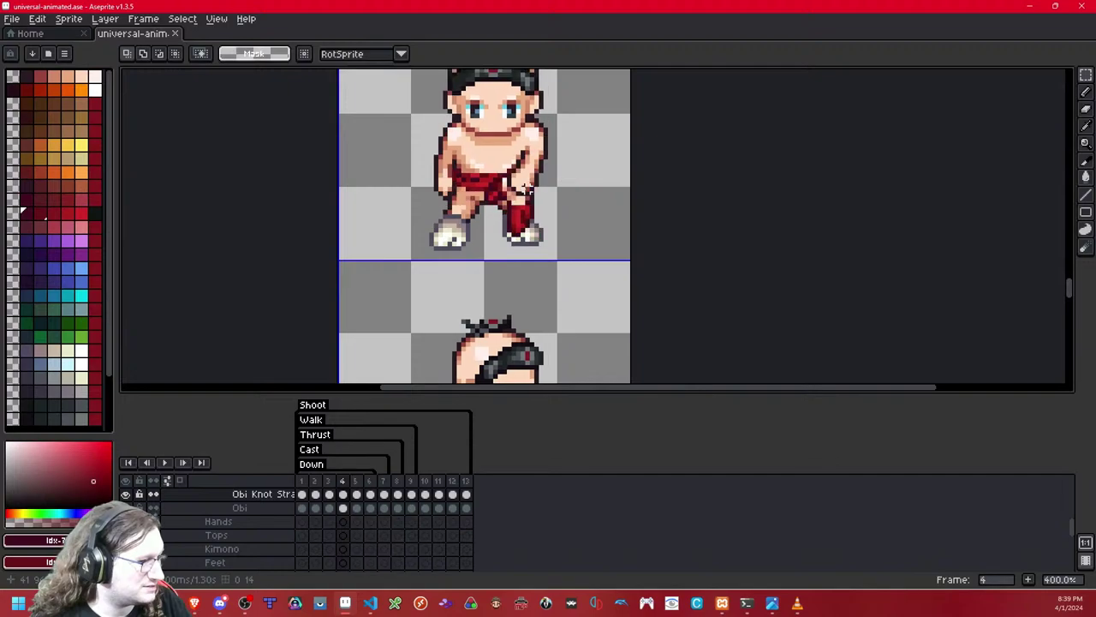
key(Left)
key(Left)
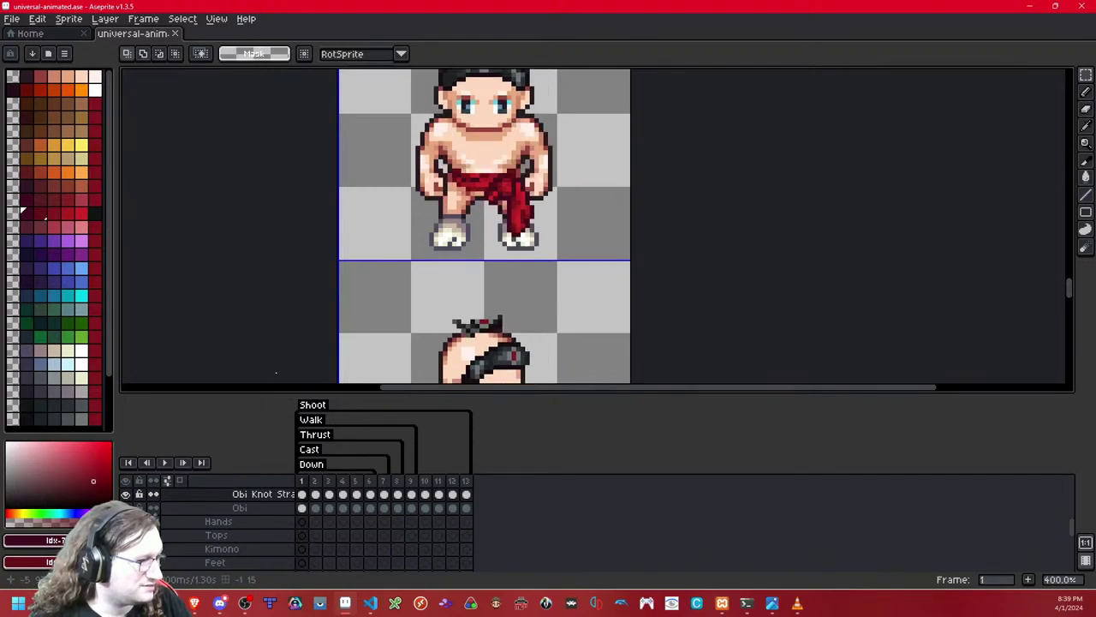
key(Right)
key(Right)
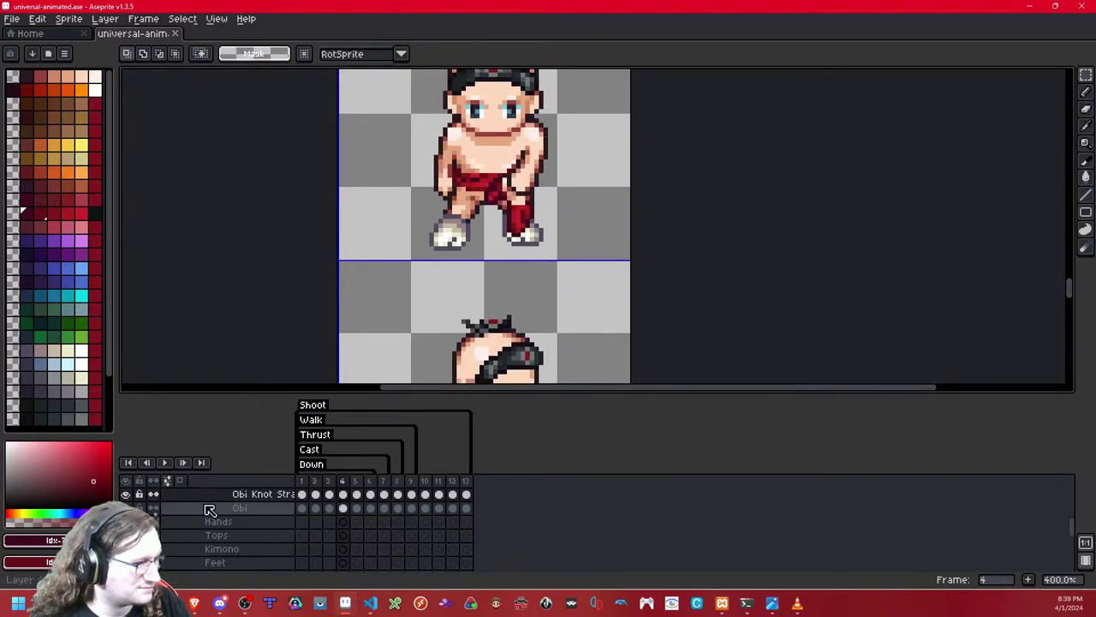
Step: Hide the Male group and show the female body again
scroll(208, 527, up, 2)
scroll(207, 526, up, 3)
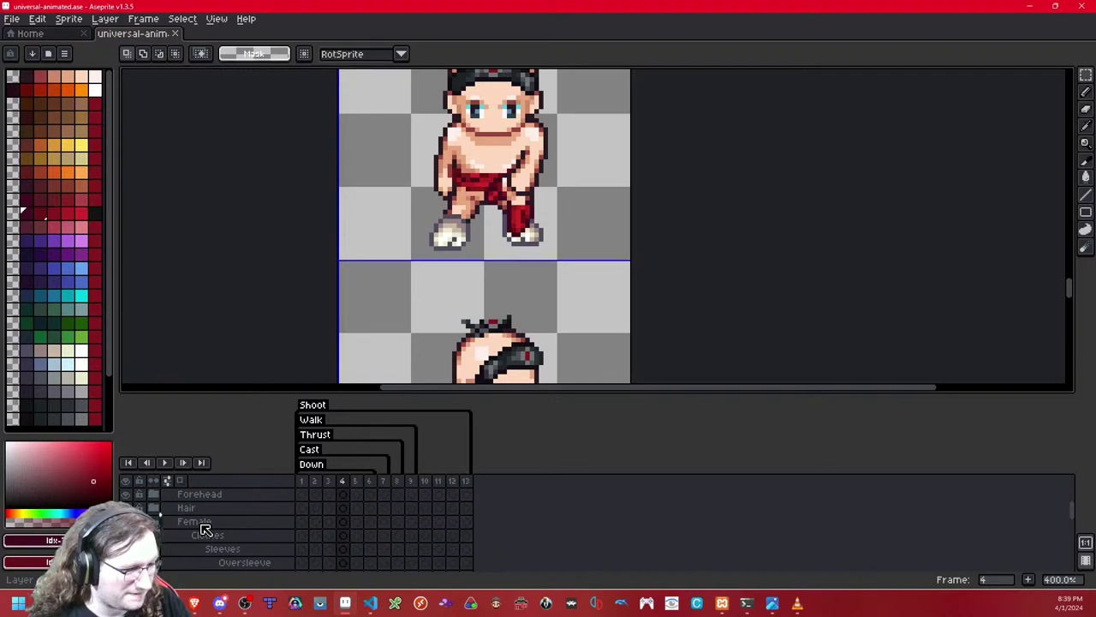
scroll(206, 529, down, 3)
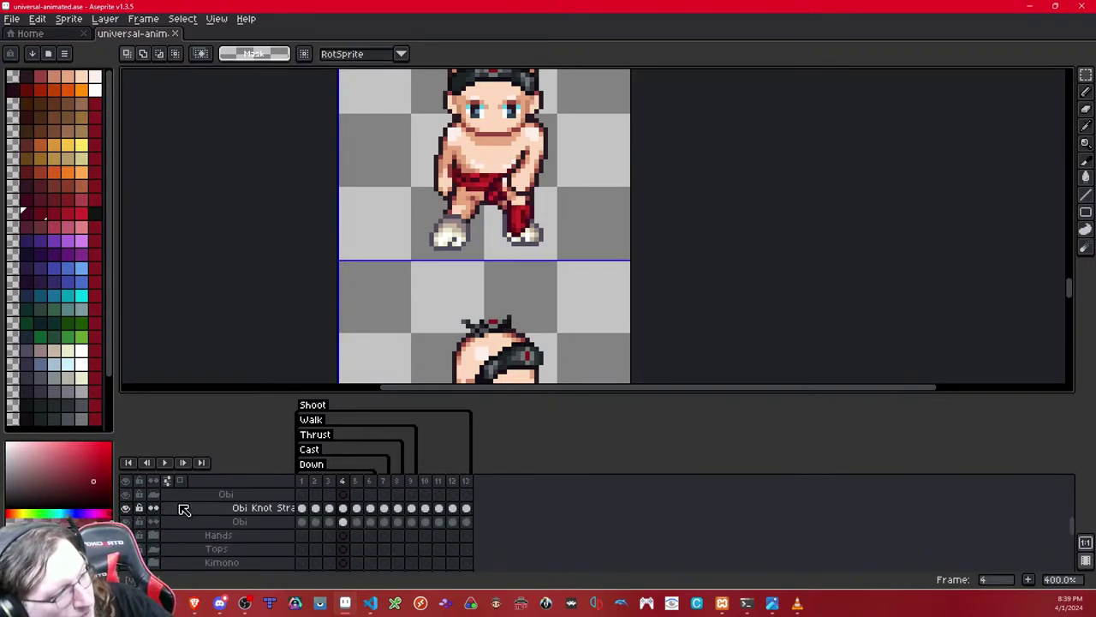
scroll(154, 509, up, 2)
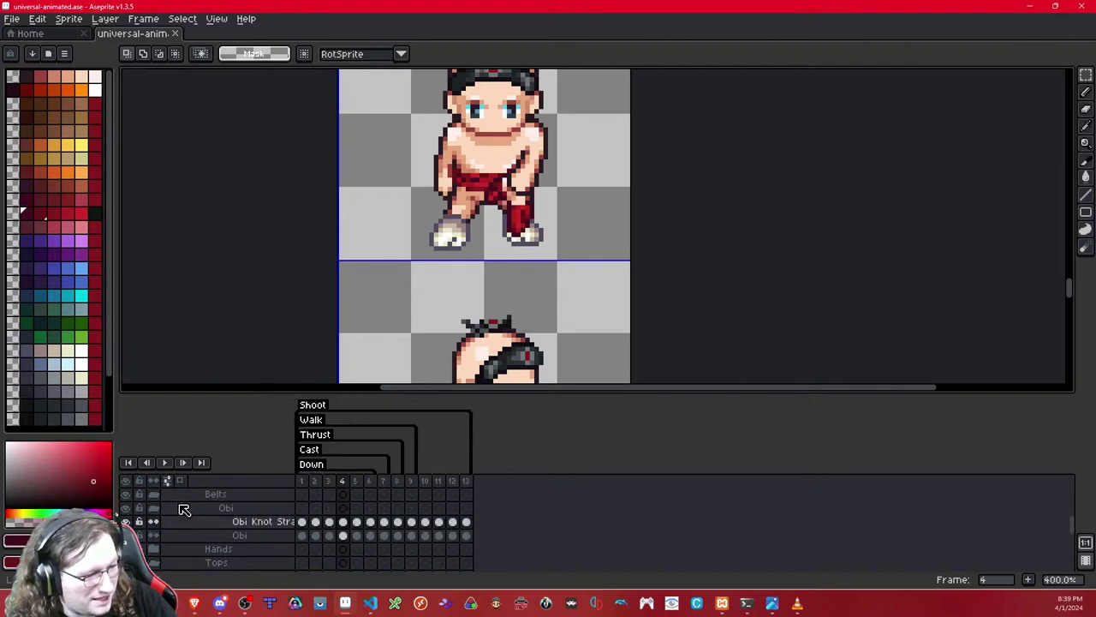
scroll(155, 522, down, 4)
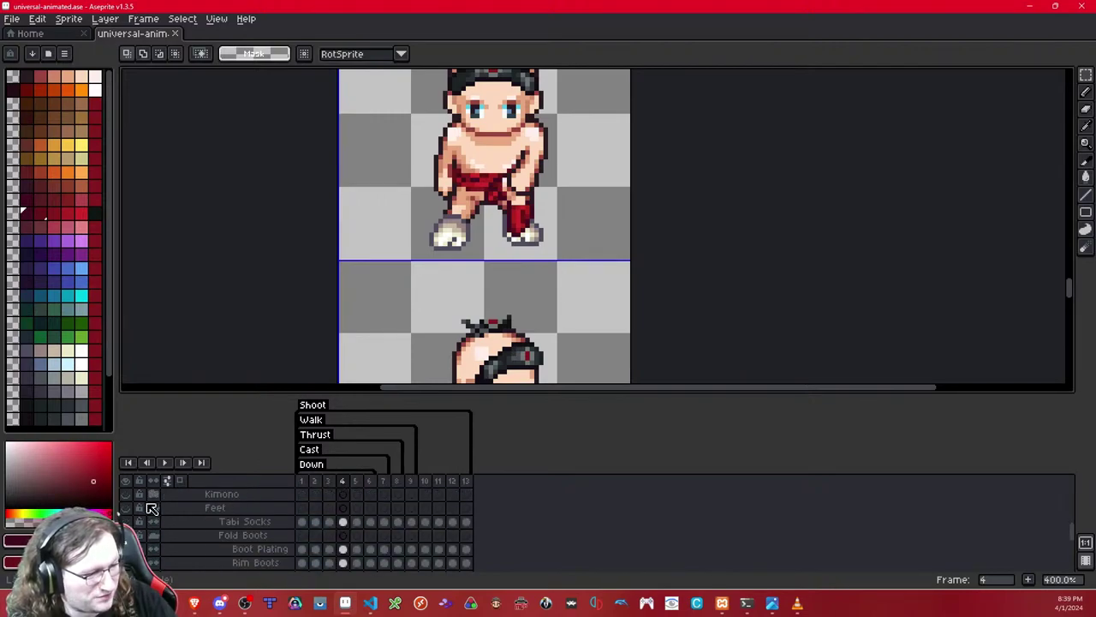
scroll(158, 525, down, 5)
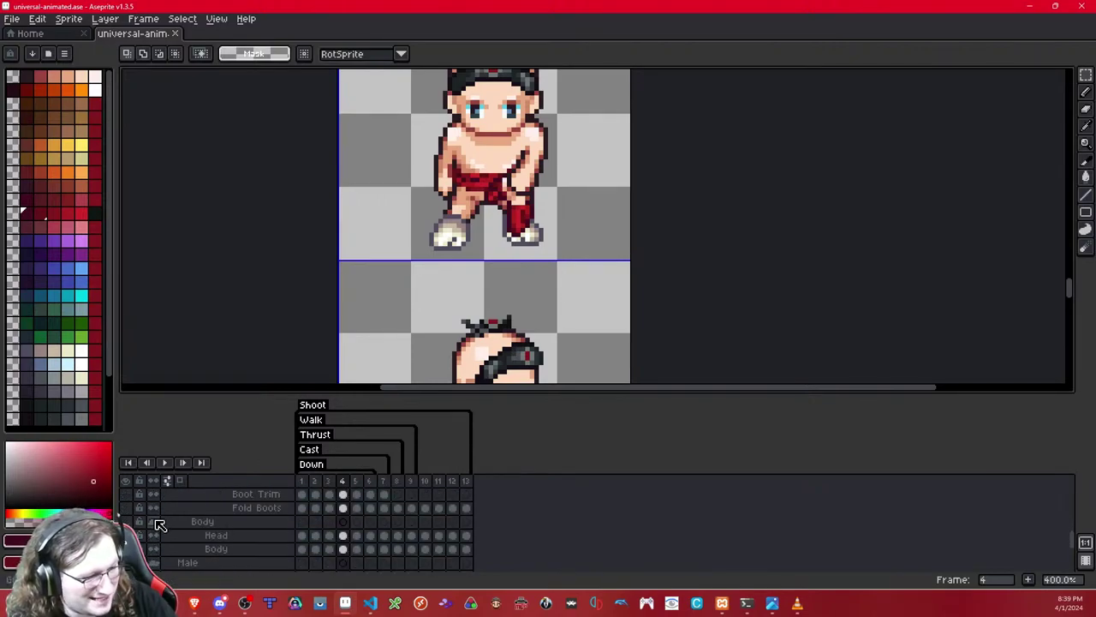
scroll(133, 527, down, 4)
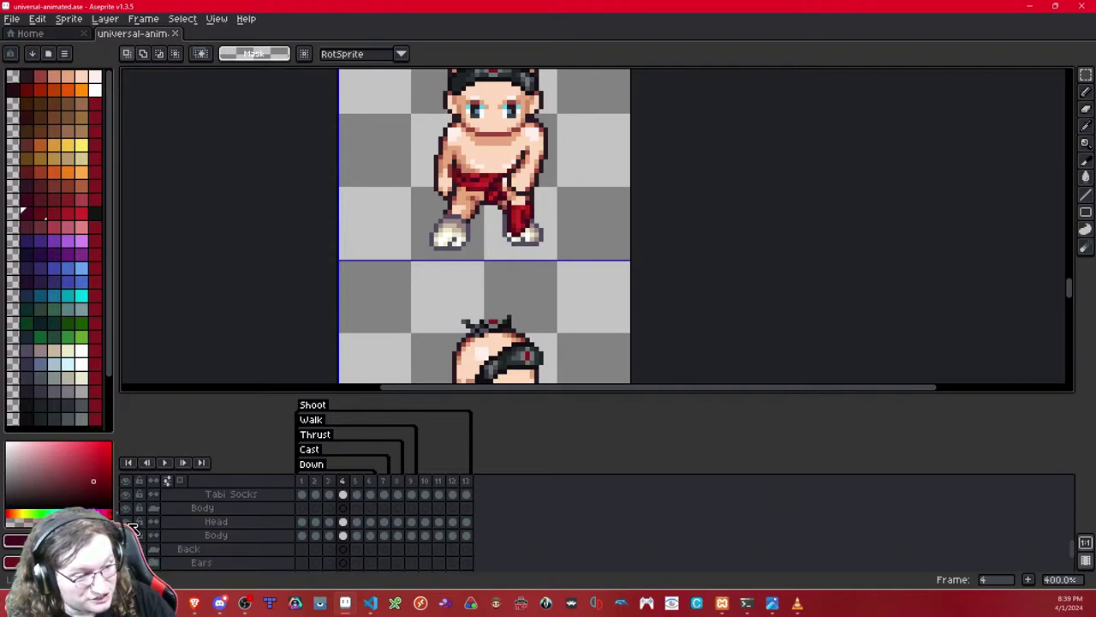
scroll(133, 528, up, 5)
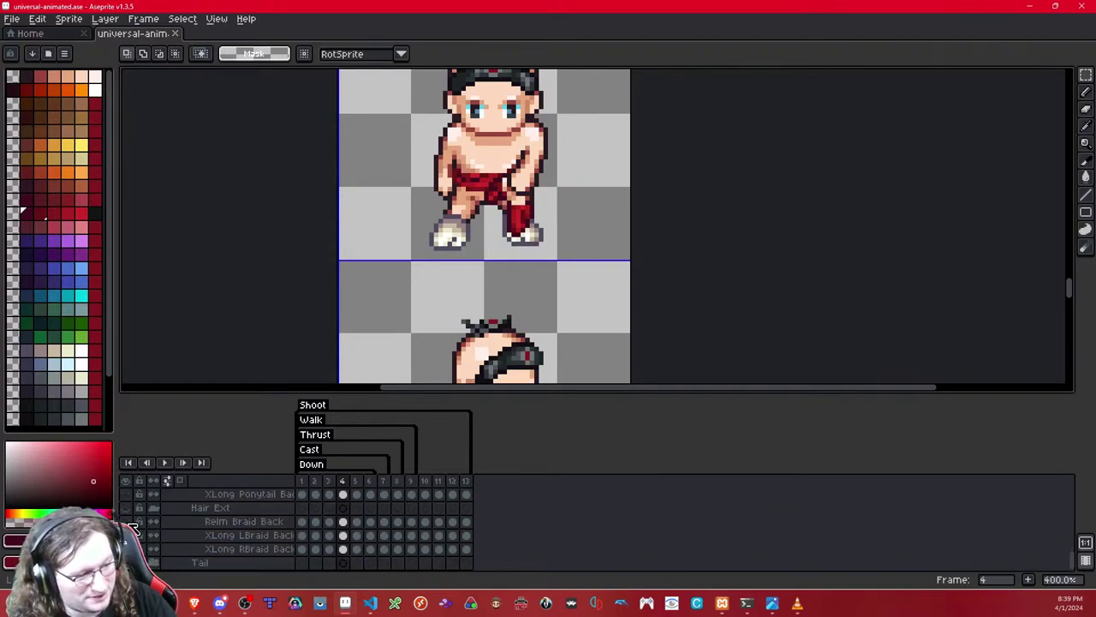
scroll(133, 528, up, 2)
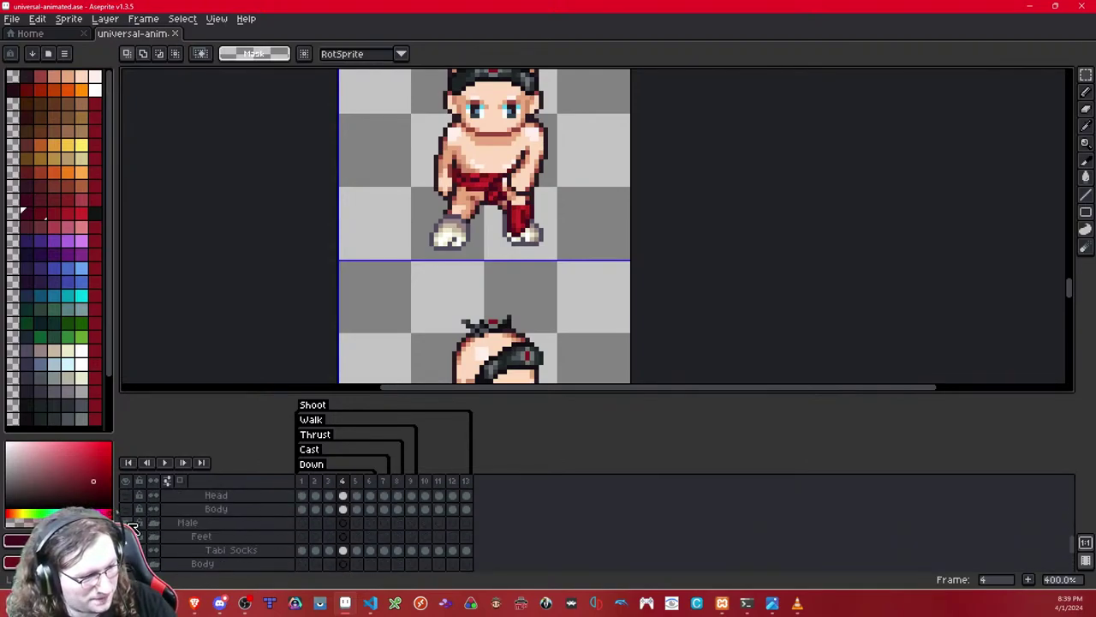
click(127, 524)
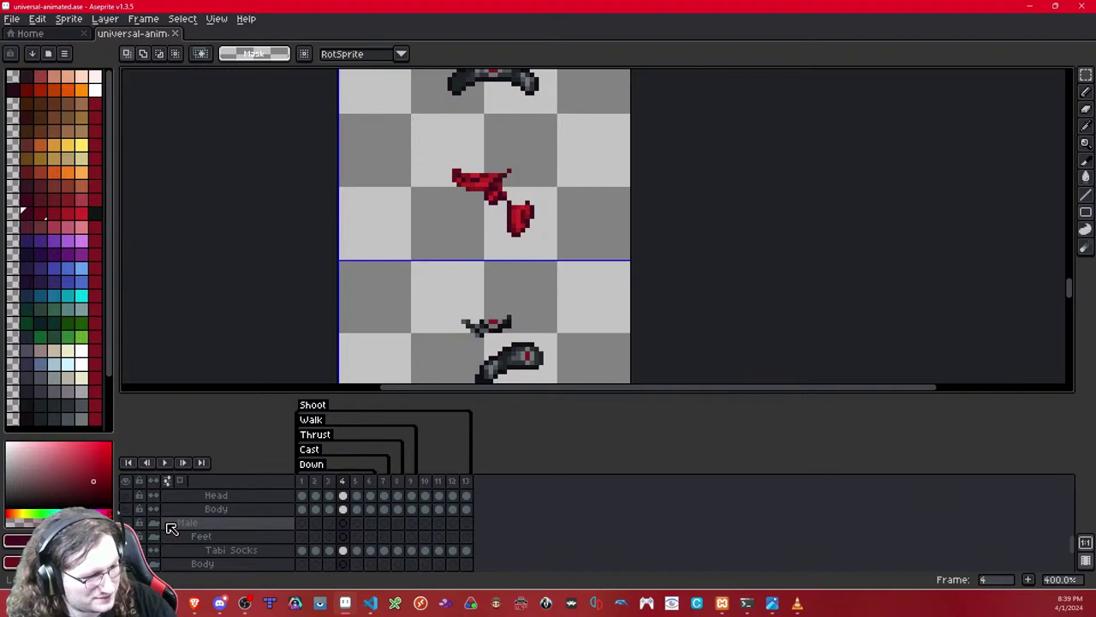
scroll(165, 525, up, 5)
click(126, 550)
Step: Show the female long sleeves and kimono with the obi belt hidden, and save the file
scroll(188, 531, up, 4)
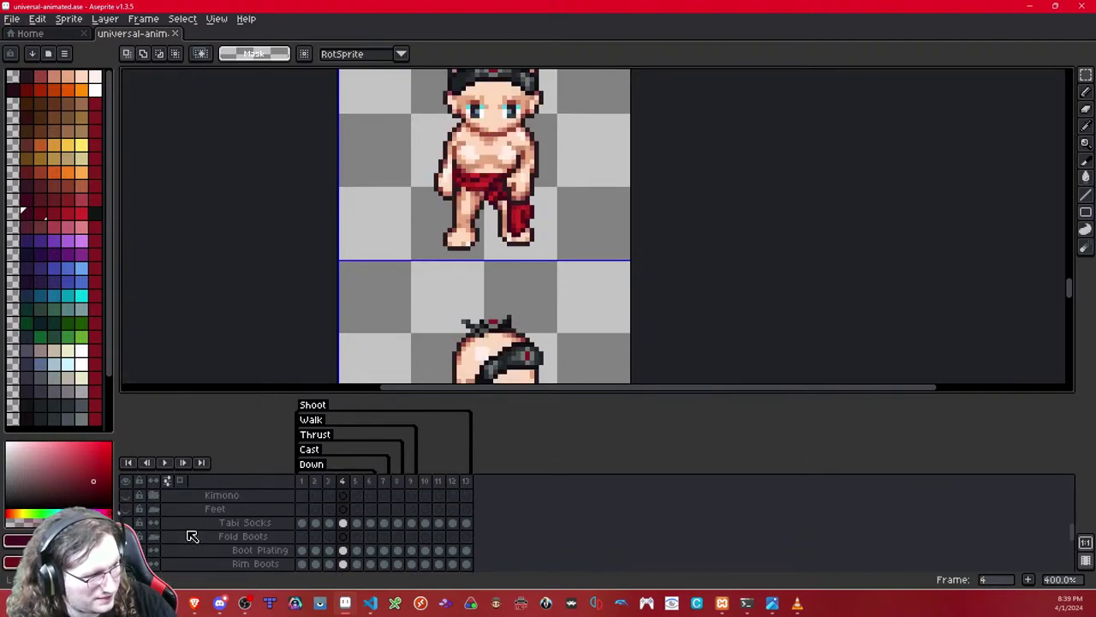
scroll(192, 536, up, 6)
scroll(469, 210, down, 3)
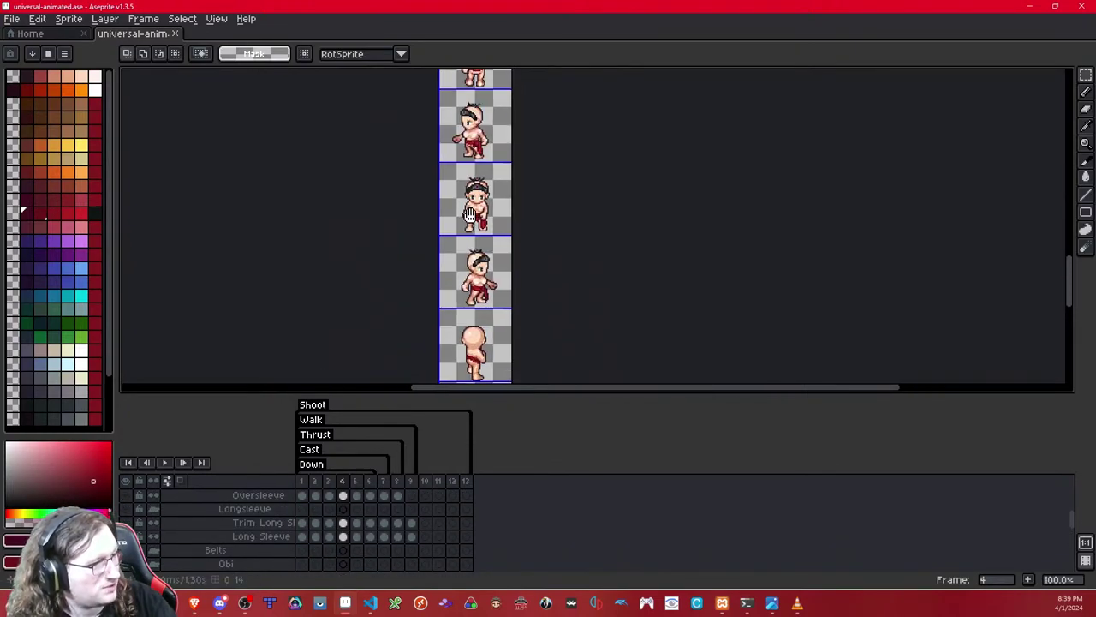
scroll(257, 535, up, 3)
scroll(257, 539, down, 1)
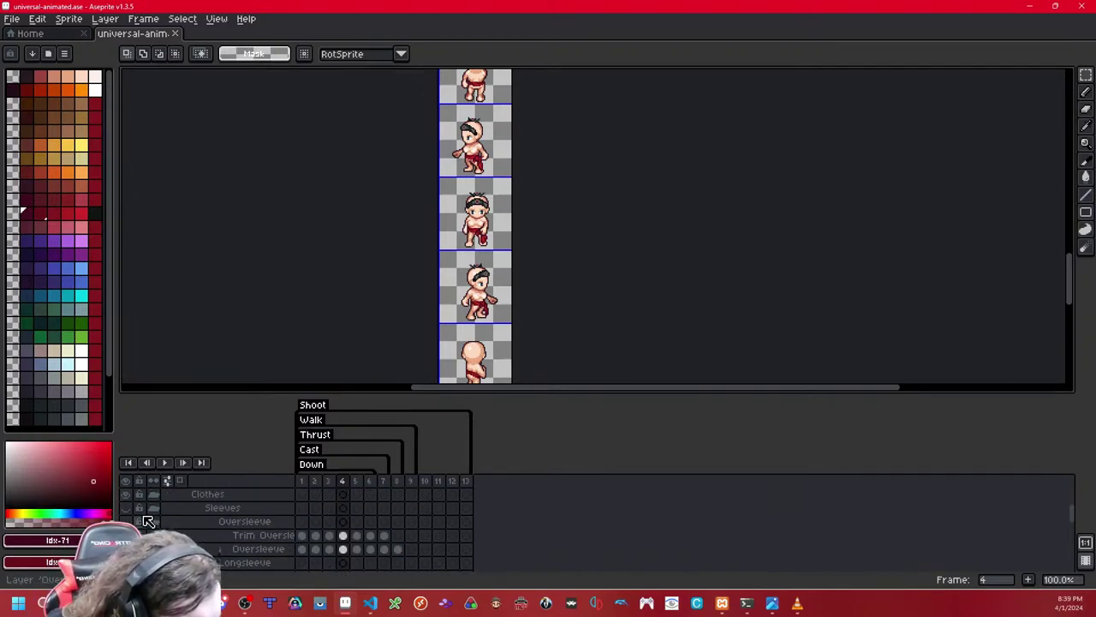
scroll(133, 511, down, 4)
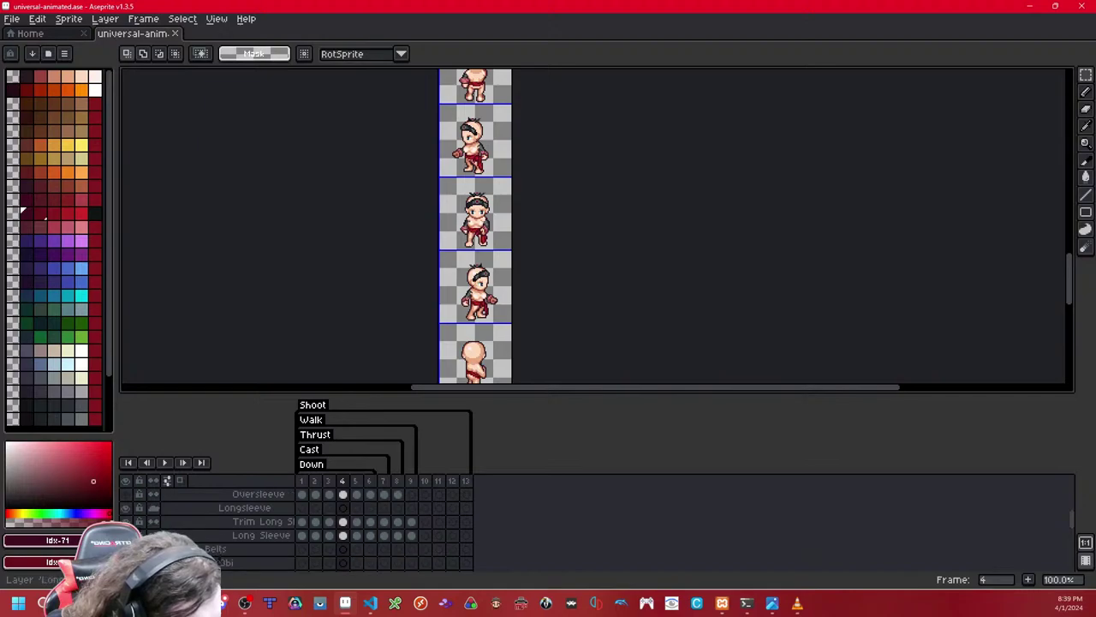
scroll(223, 514, down, 5)
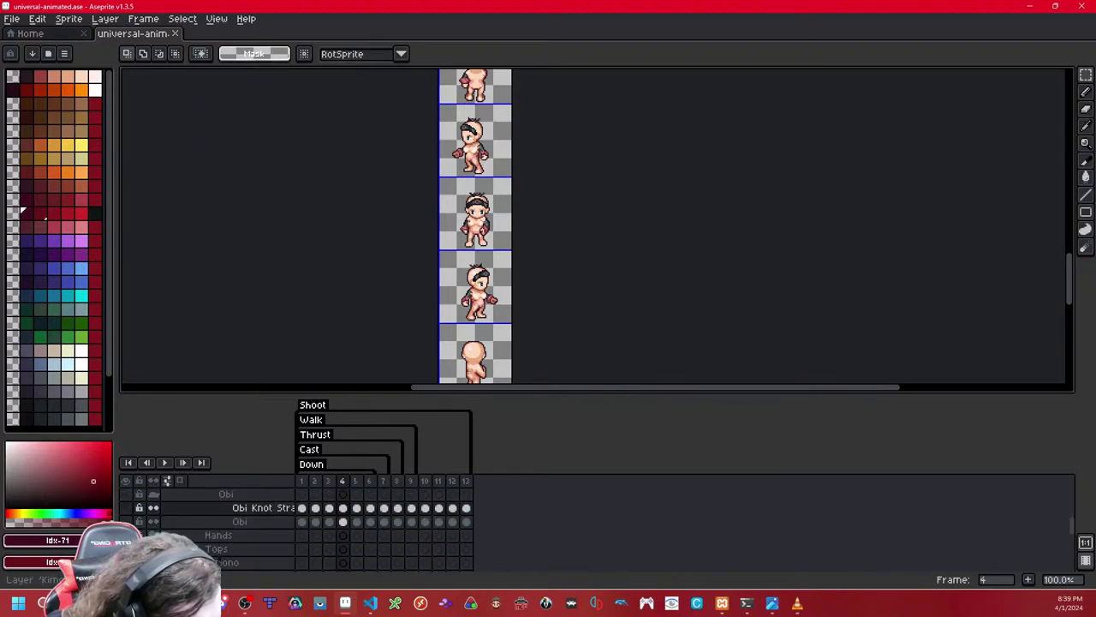
click(126, 562)
key(ctrl+s)
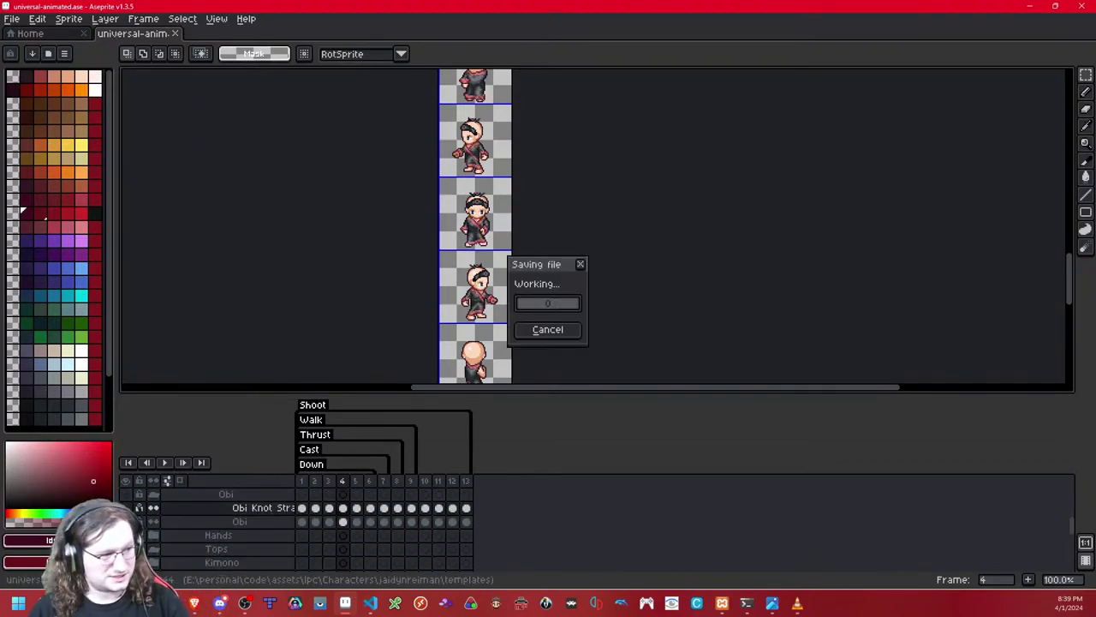
Step: Step through the frames and examine the kimono without the obi down to the last rows of the sheet
key(Right)
key(Right)
key(Right)
key(Right)
key(Right)
key(Right)
key(Right)
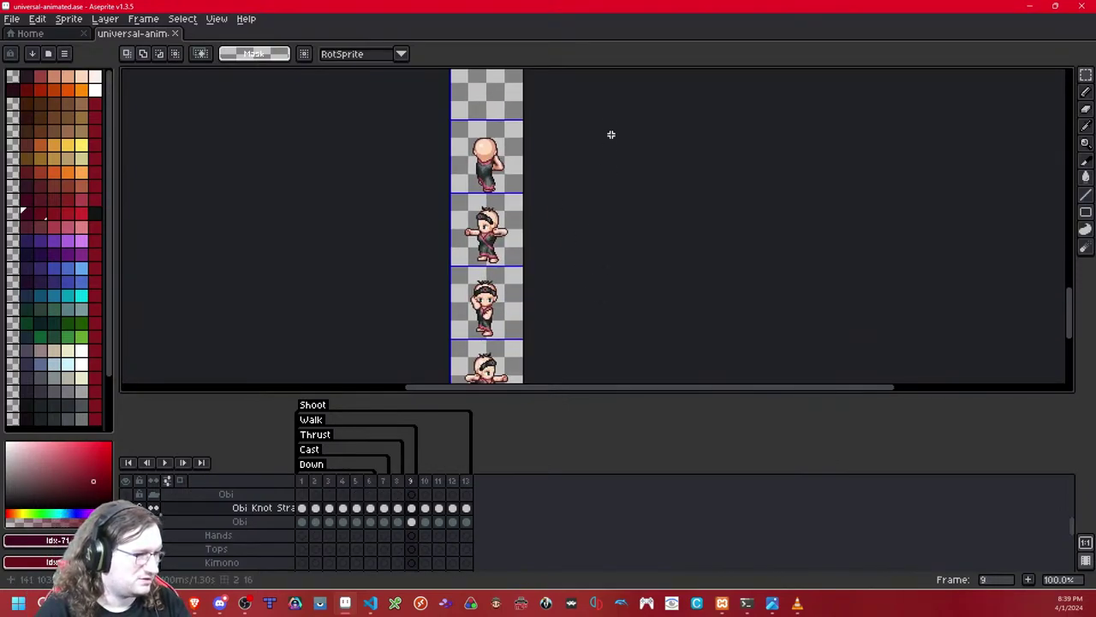
scroll(576, 197, down, 3)
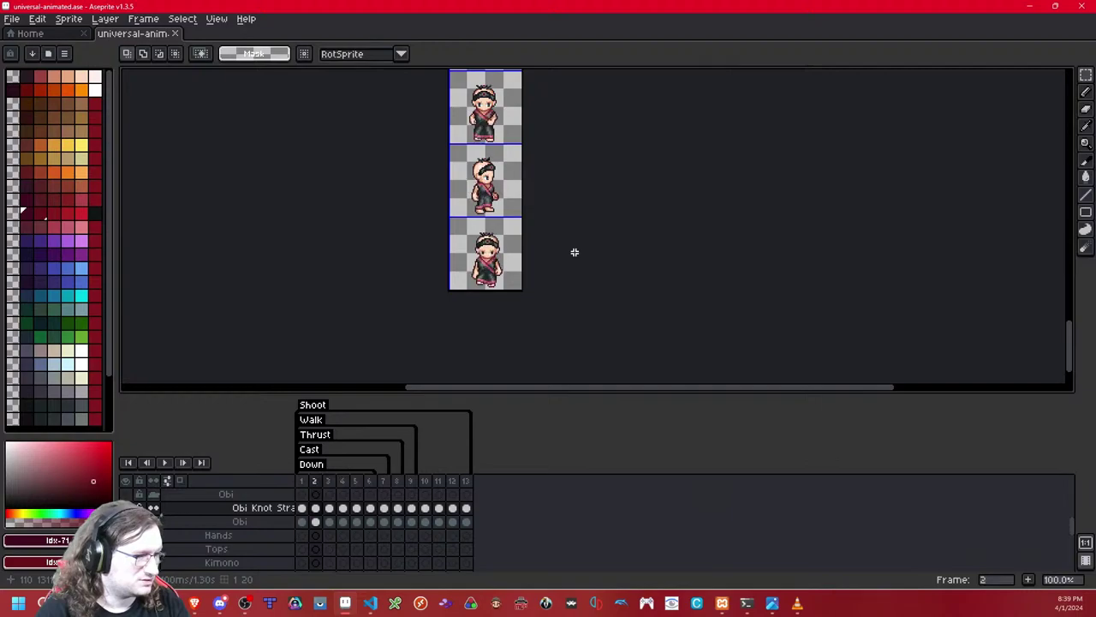
Step: Examine the kimono without the obi in the upper rows of the sheet on the first frame
scroll(575, 256, up, 3)
drag(561, 137, 563, 344)
scroll(573, 183, down, 1)
scroll(582, 300, up, 1)
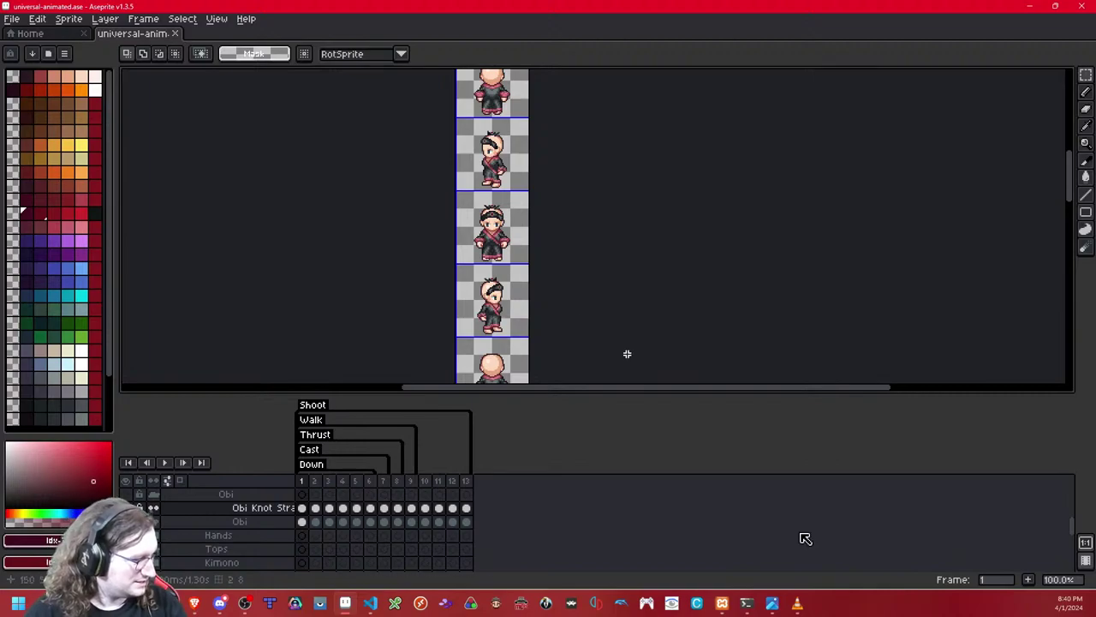
Step: Switch to the Anaconda Powershell Prompt and recall the lpctools recolor command for outfit/kimono/normal/trim/universal/female.png
click(749, 602)
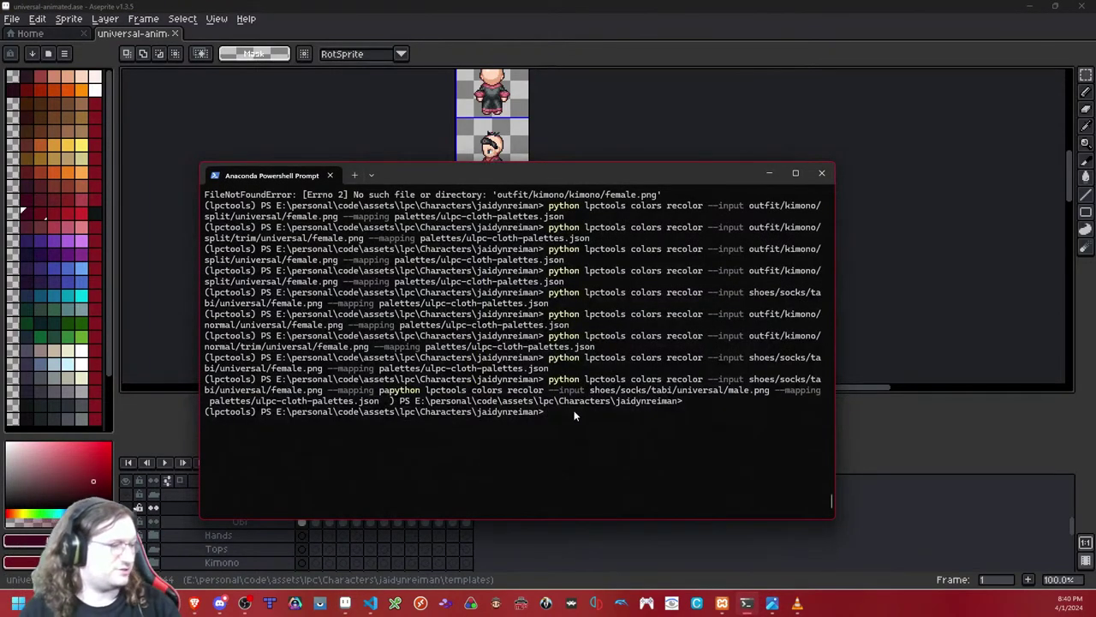
key(Up)
key(Up)
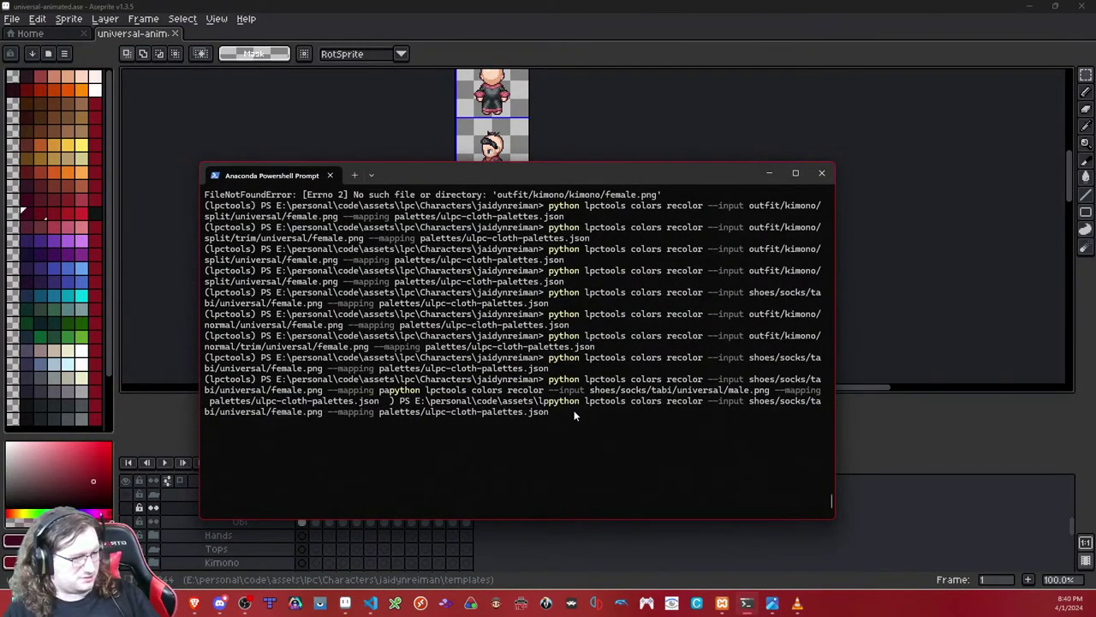
key(Up)
key(Up)
key(Up)
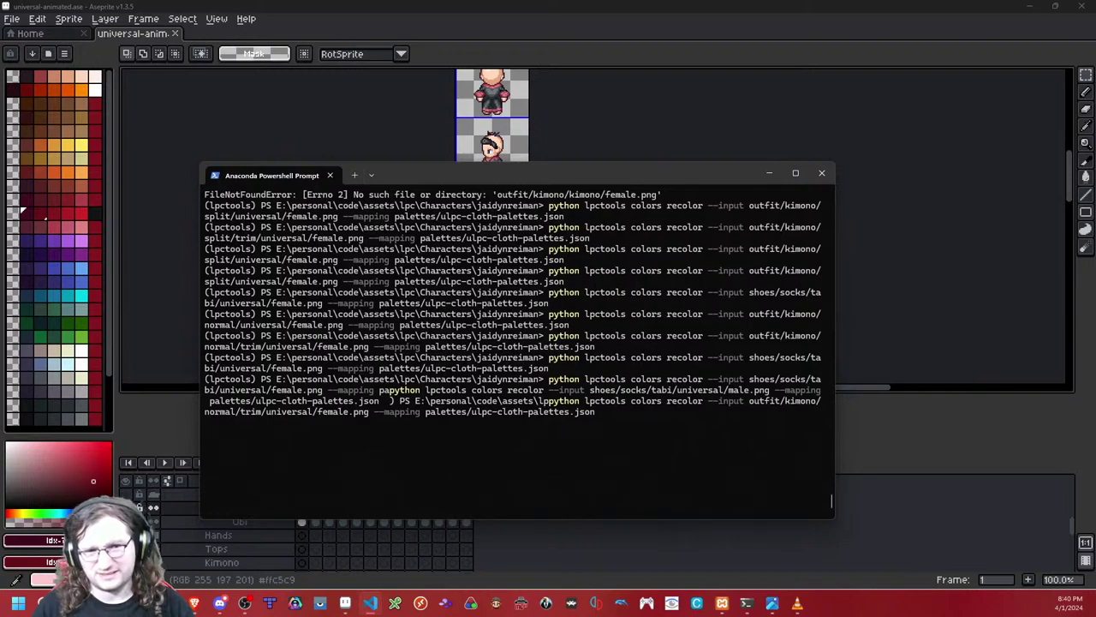
click(665, 351)
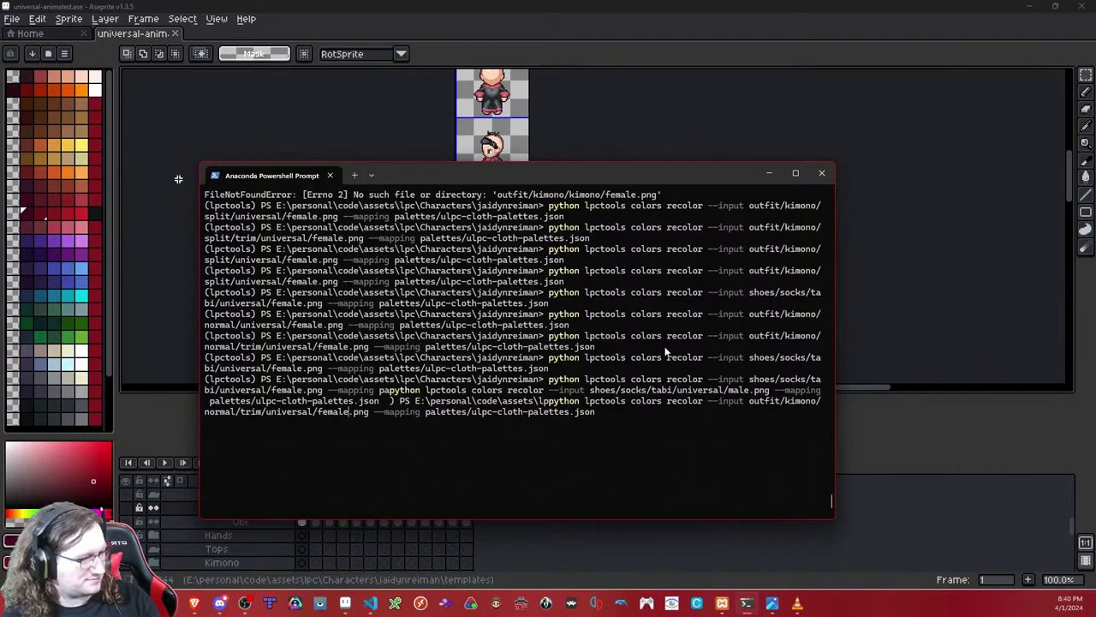
Step: Replace the kimono folders in the command's input path with waist
key(BackSpace)
key(BackSpace)
key(BackSpace)
key(BackSpace)
key(BackSpace)
key(BackSpace)
key(BackSpace)
key(BackSpace)
key(BackSpace)
key(BackSpace)
key(BackSpace)
key(BackSpace)
key(BackSpace)
text(wait)
key(BackSpace)
text(st)
key(Right)
key(Delete)
key(Delete)
key(Delete)
key(Delete)
key(Delete)
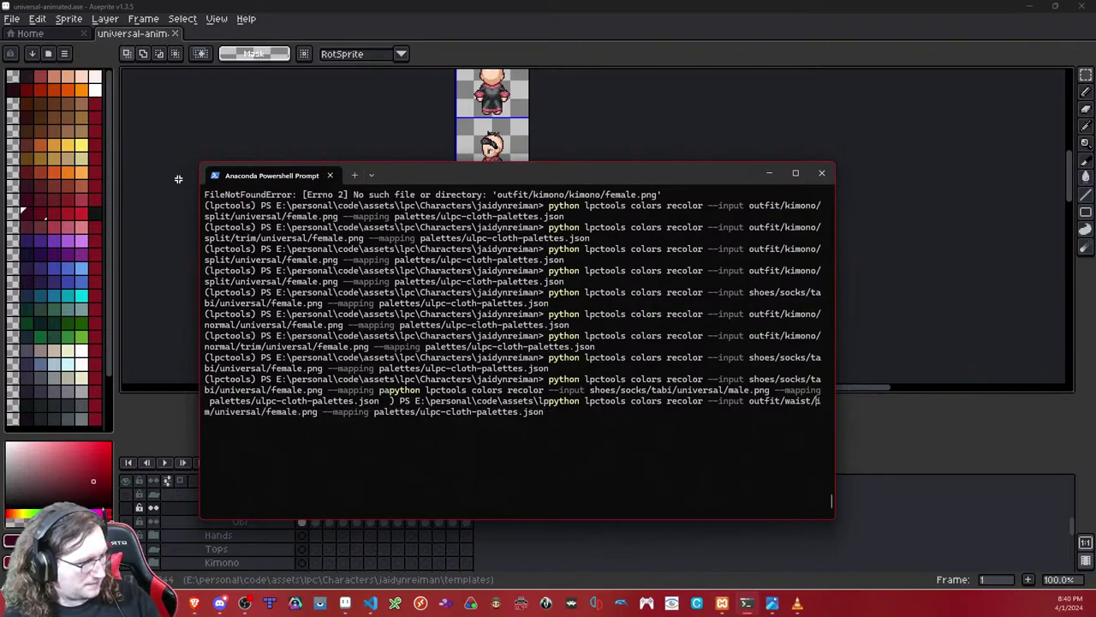
Step: Complete the input path as outfit/waist/obi/universal/female.png and run the recolor with the palettes/ulpc-cloth-palettes.json mapping
text(io)
key(BackSpace)
text(obi)
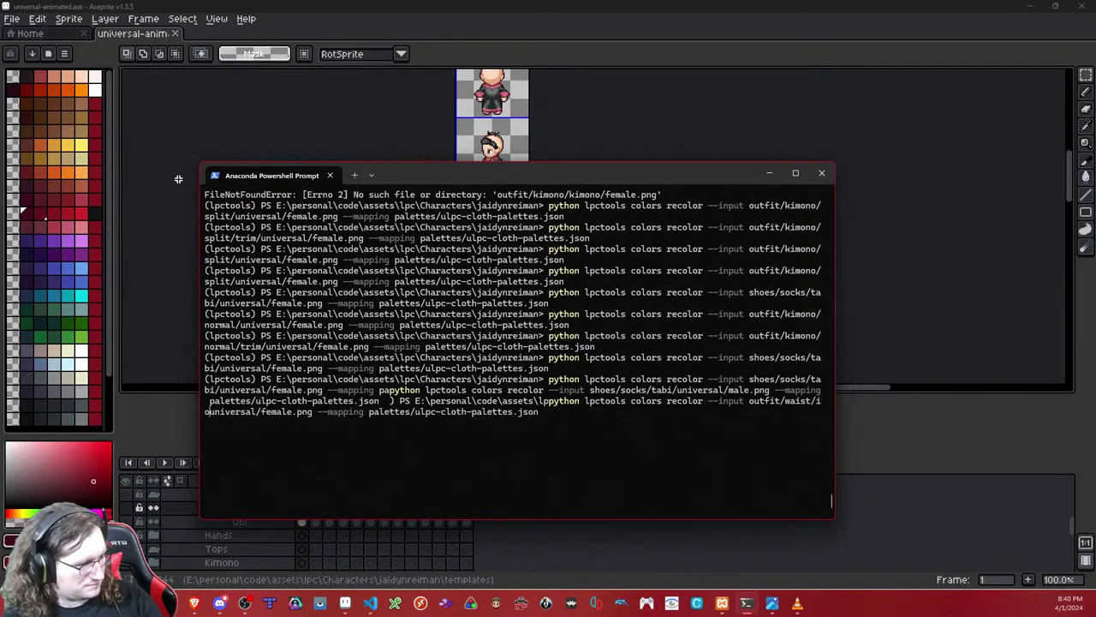
key(BackSpace)
key(BackSpace)
key(BackSpace)
text(obi/)
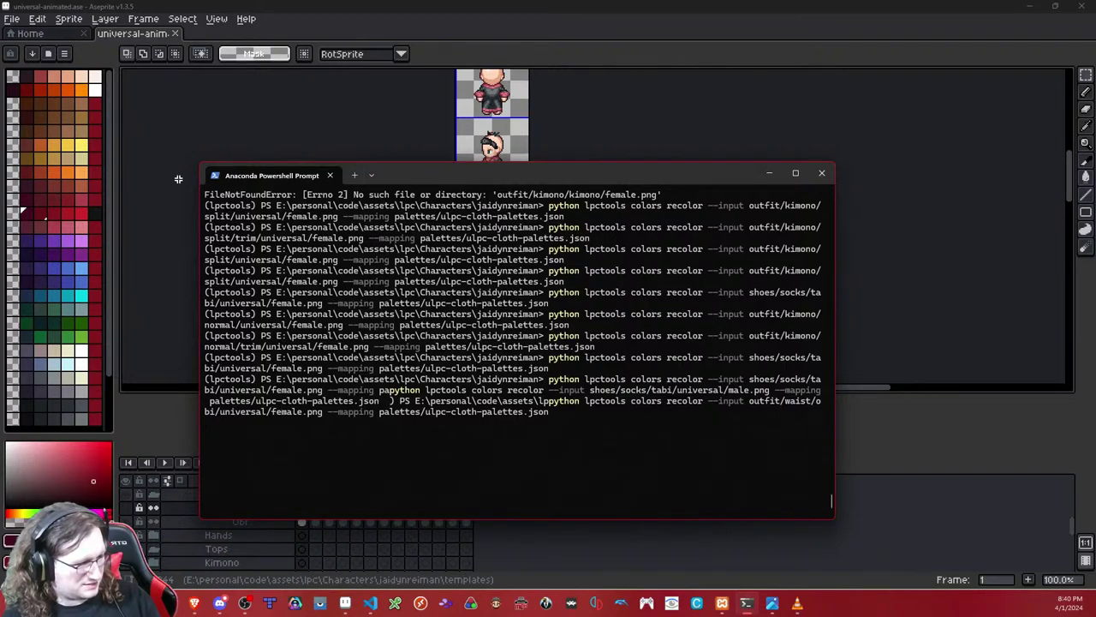
key(Return)
Step: Try to recolor outfit/waist/obi_knot/universal/female.png with the same cloth palette mapping
key(Up)
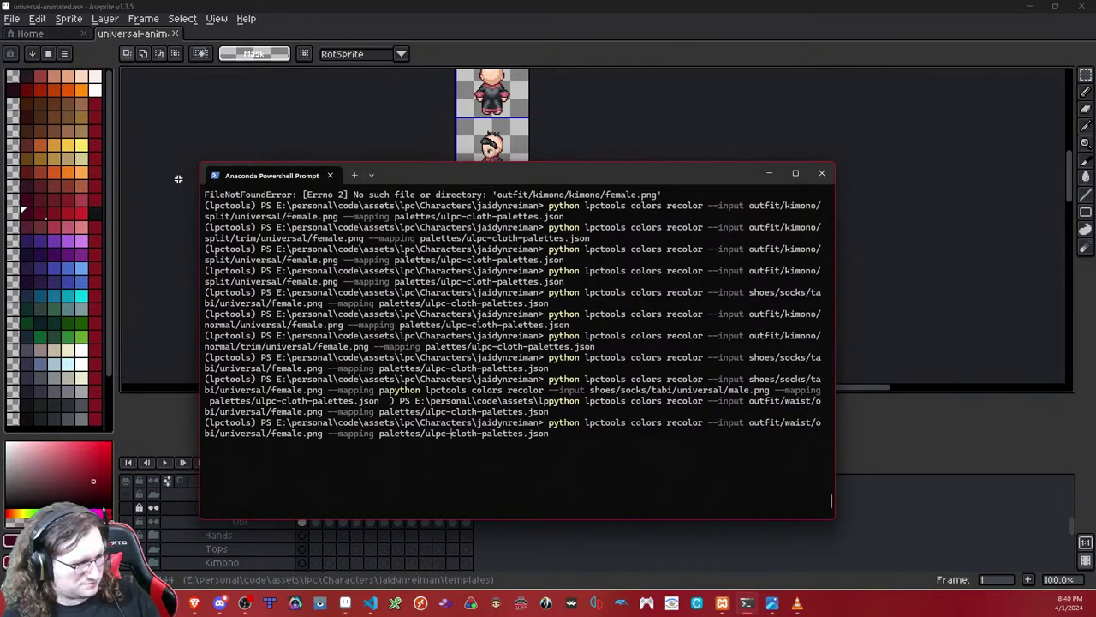
text(_knot)
key(Return)
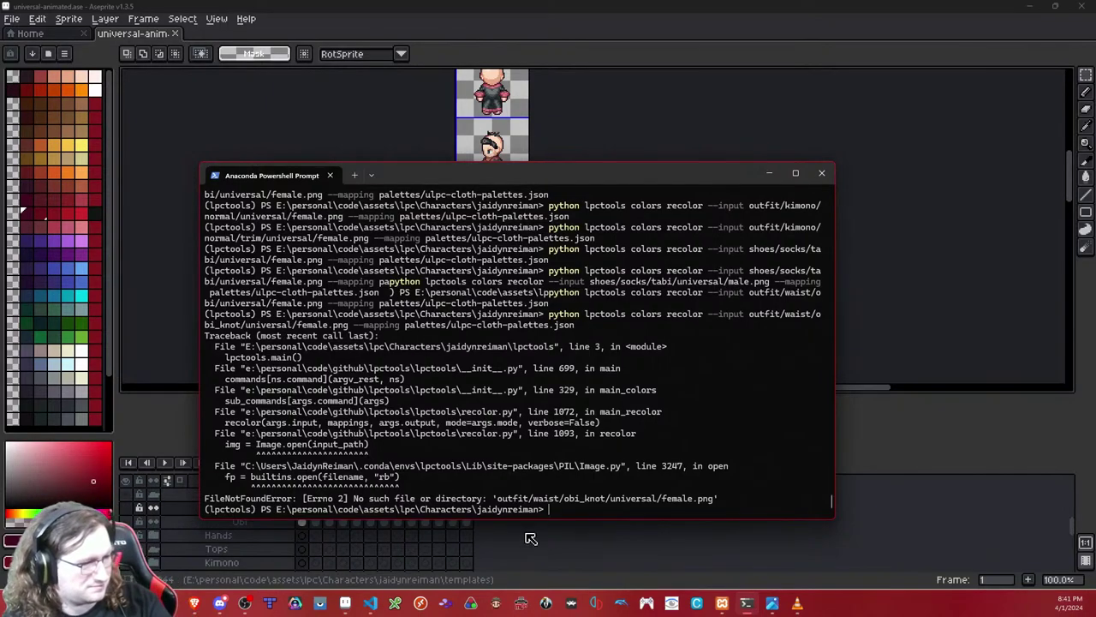
Step: Run the recolor command for the female obi_knot sheet again in the Anaconda Powershell Prompt
click(466, 535)
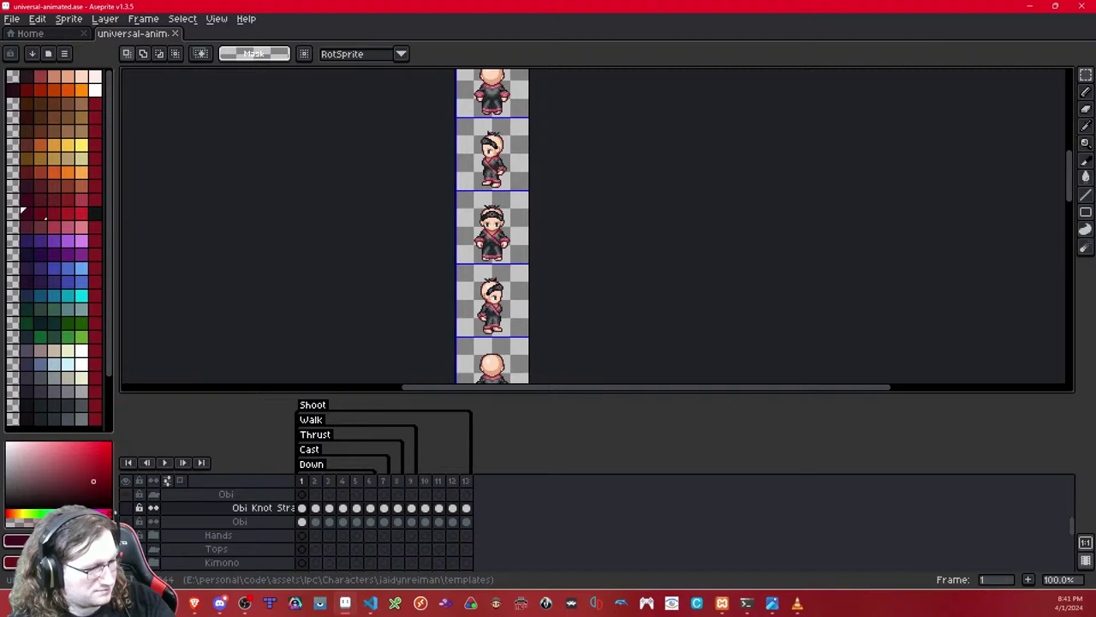
mouse_move(168, 603)
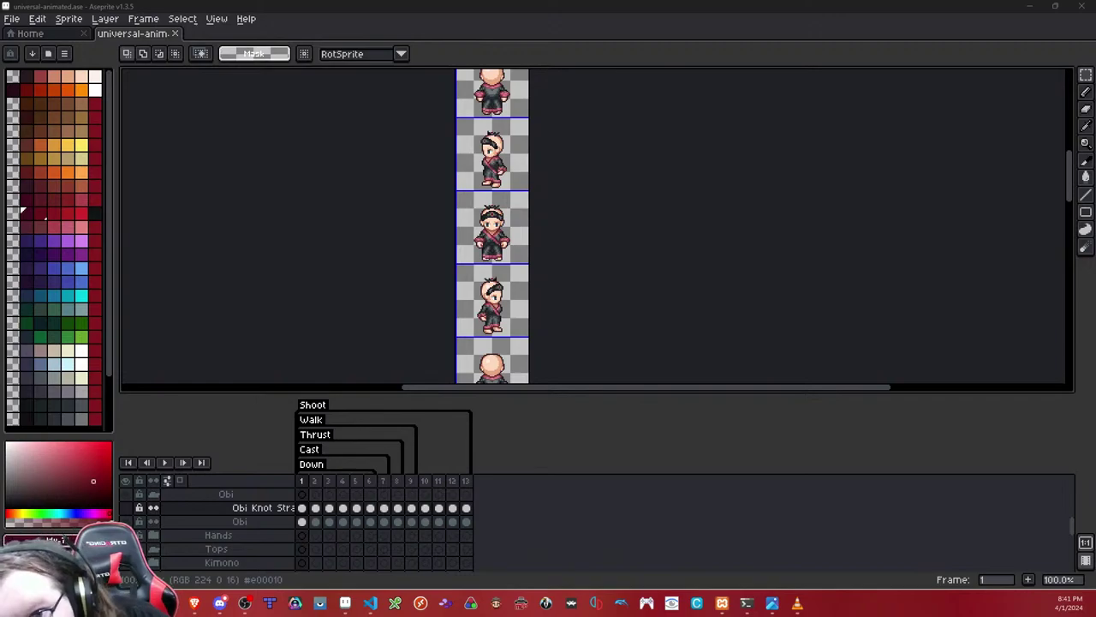
click(771, 603)
key(Return)
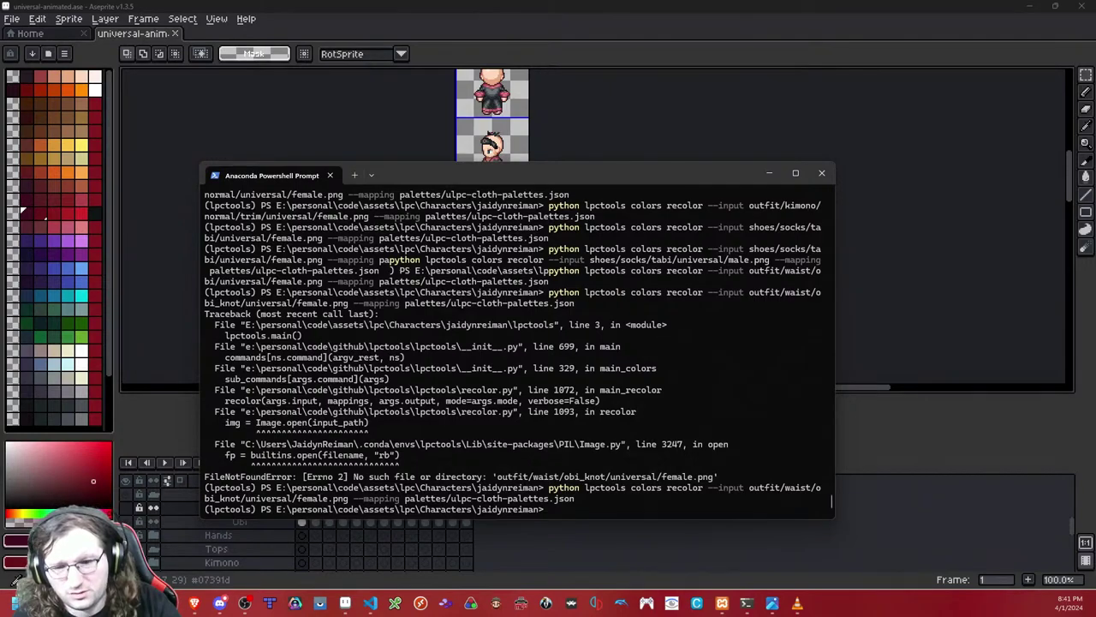
Step: Switch to the browser and open the local Universal LPC Spritesheet Generator page, proceeding past the certificate warning
key(super+d)
key(super+d)
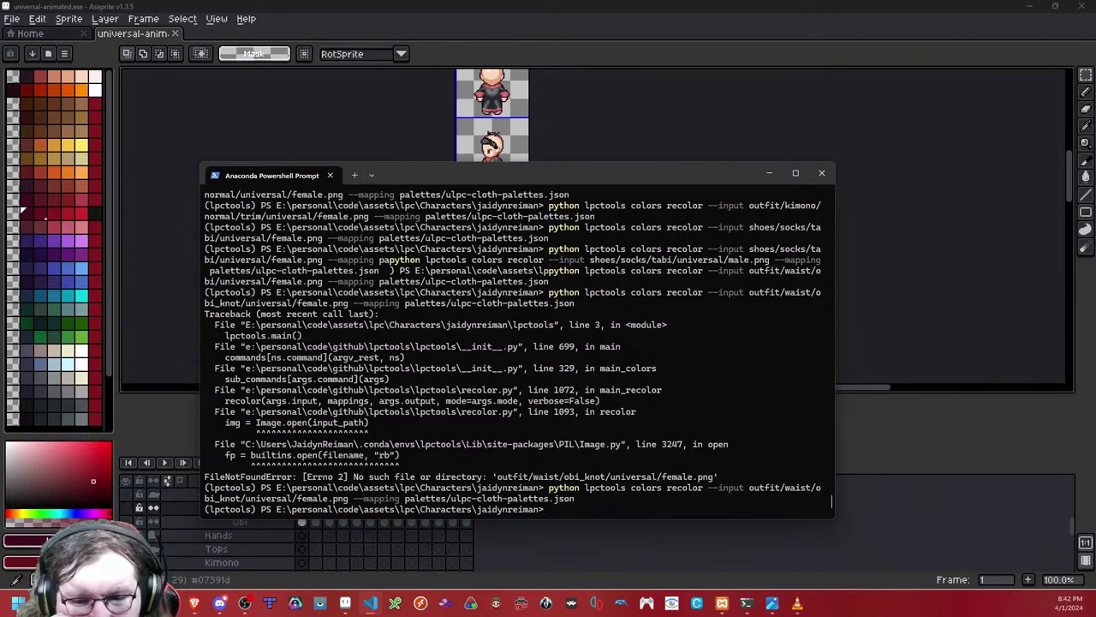
key(alt+Tab)
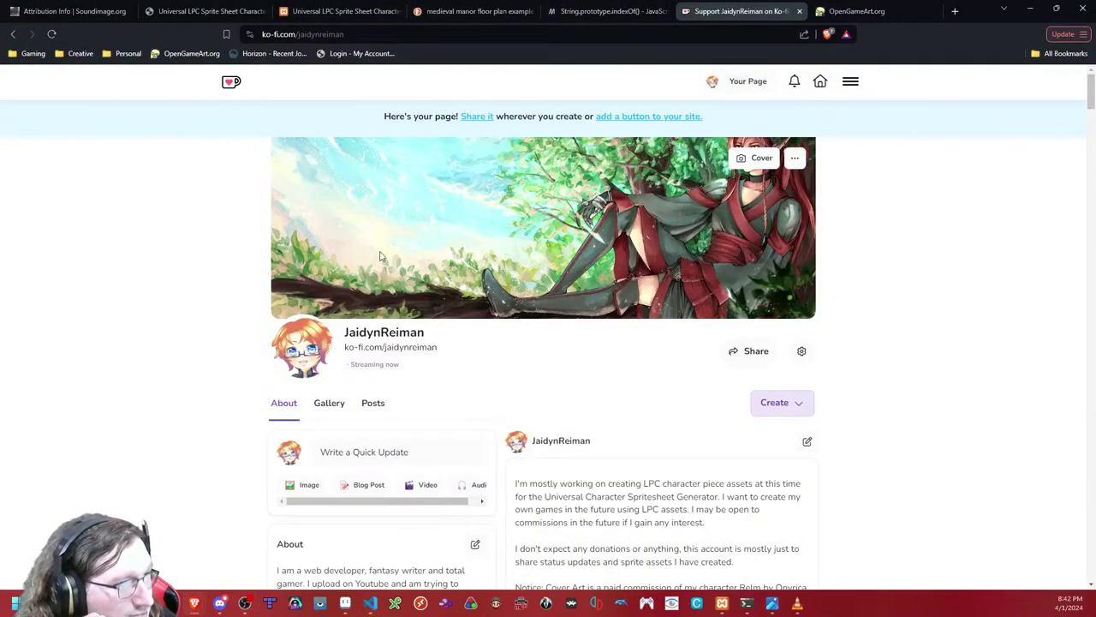
click(361, 12)
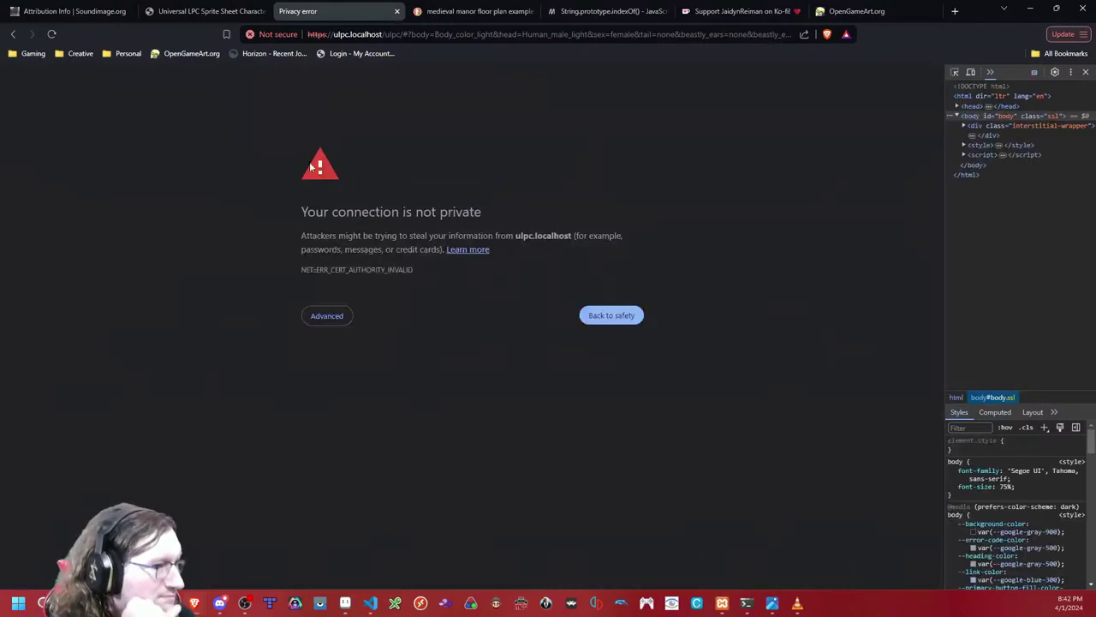
click(325, 316)
click(400, 404)
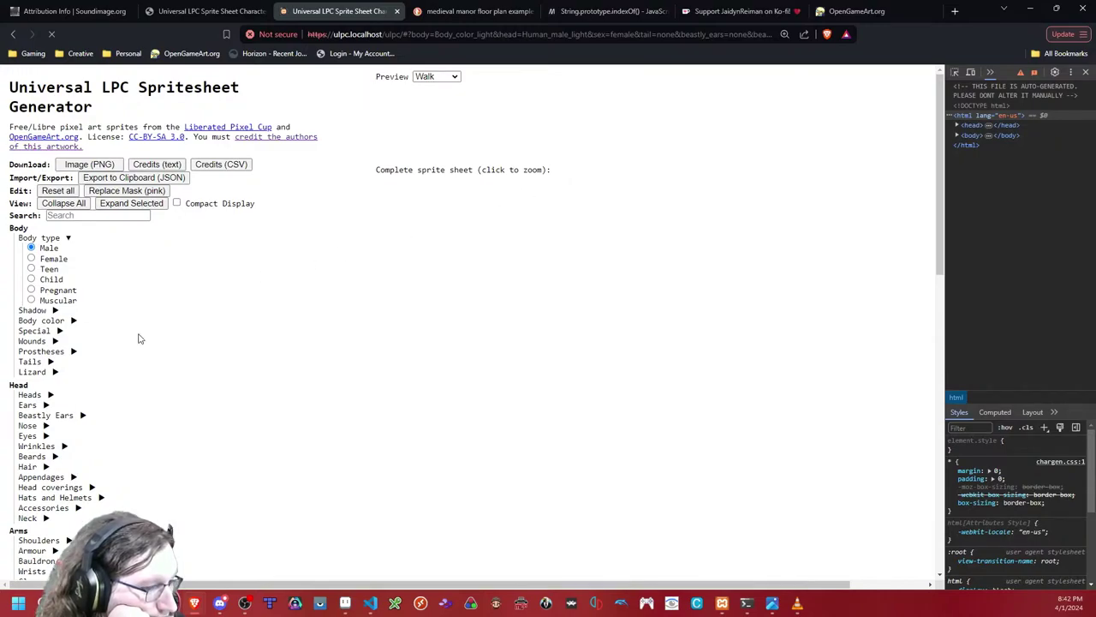
Step: Choose the black obi from the Torso waist options for the character
scroll(222, 319, down, 2)
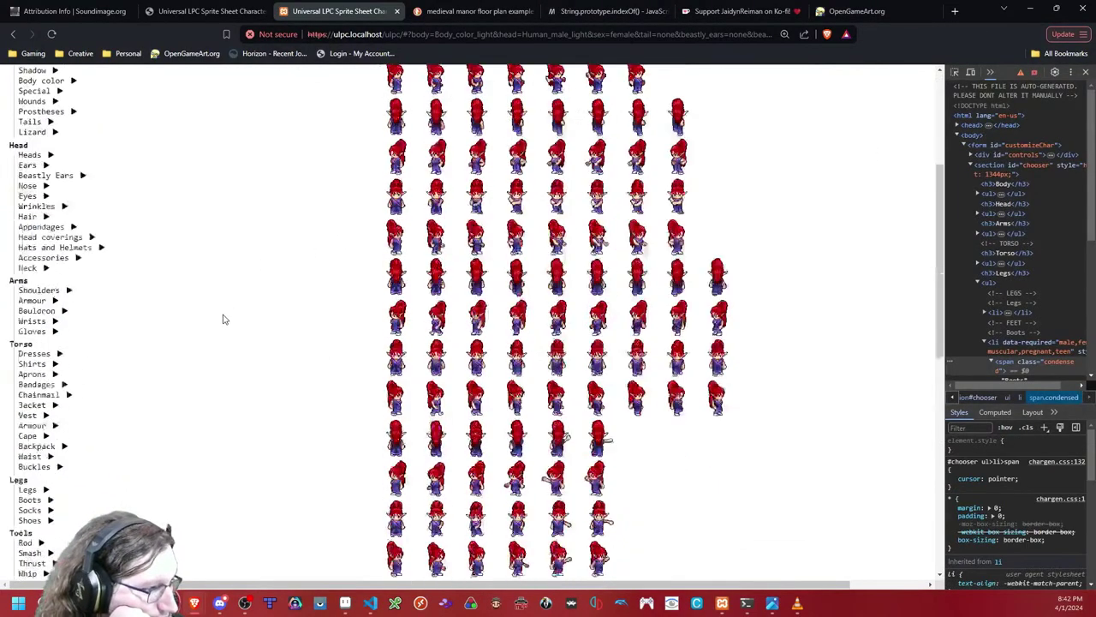
scroll(55, 329, down, 2)
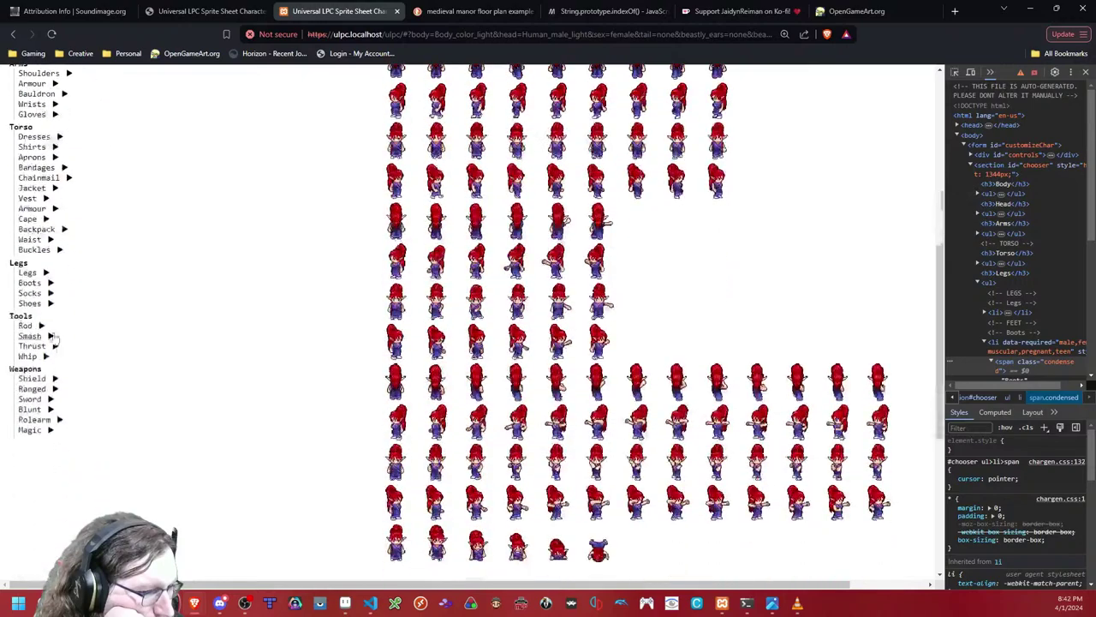
click(33, 240)
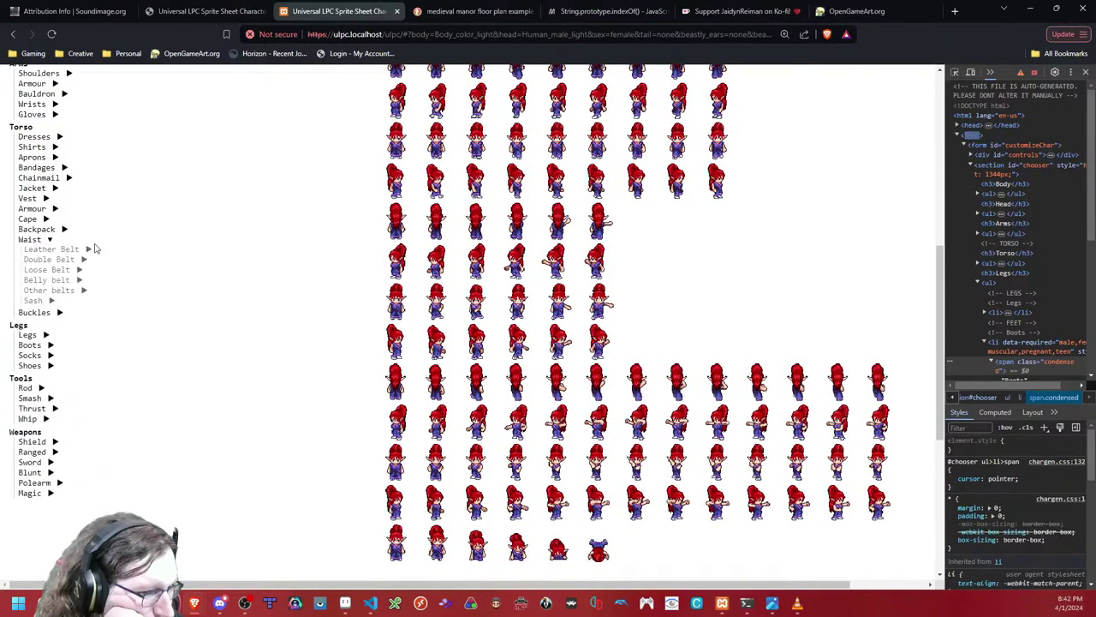
click(34, 331)
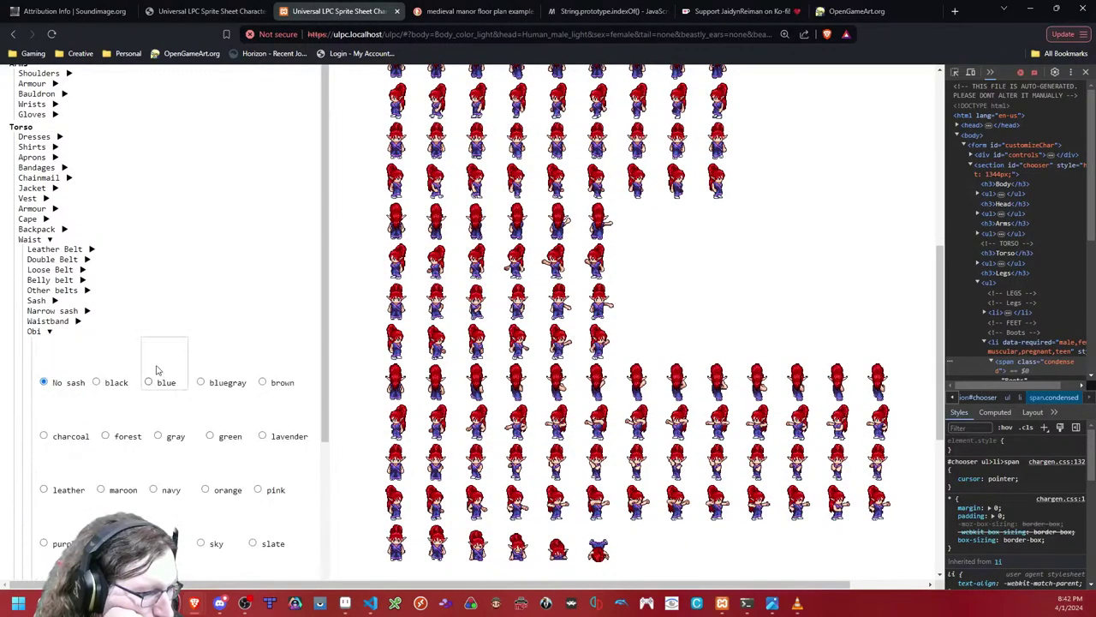
click(119, 386)
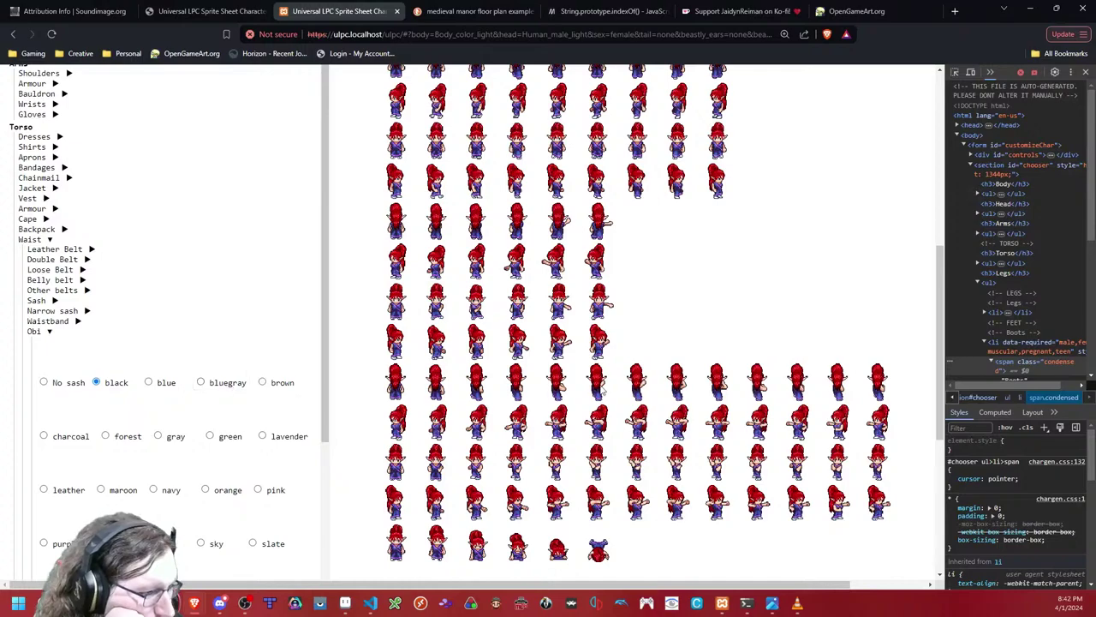
Step: Show the console drawer in the developer tools and examine the errors for the obi sprite
scroll(1030, 377, down, 5)
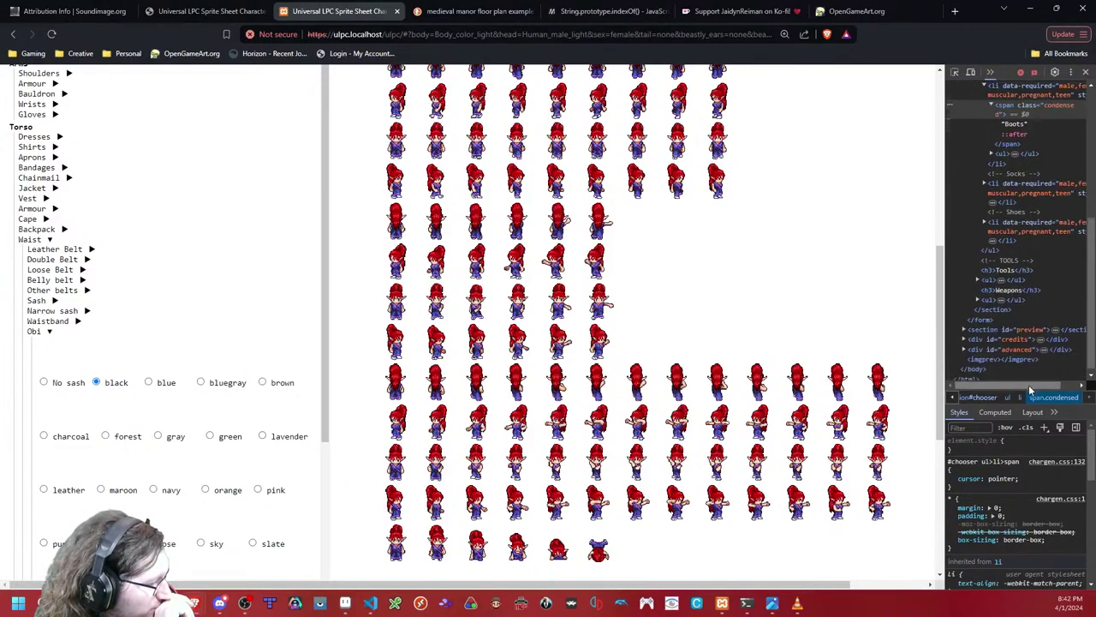
click(1070, 73)
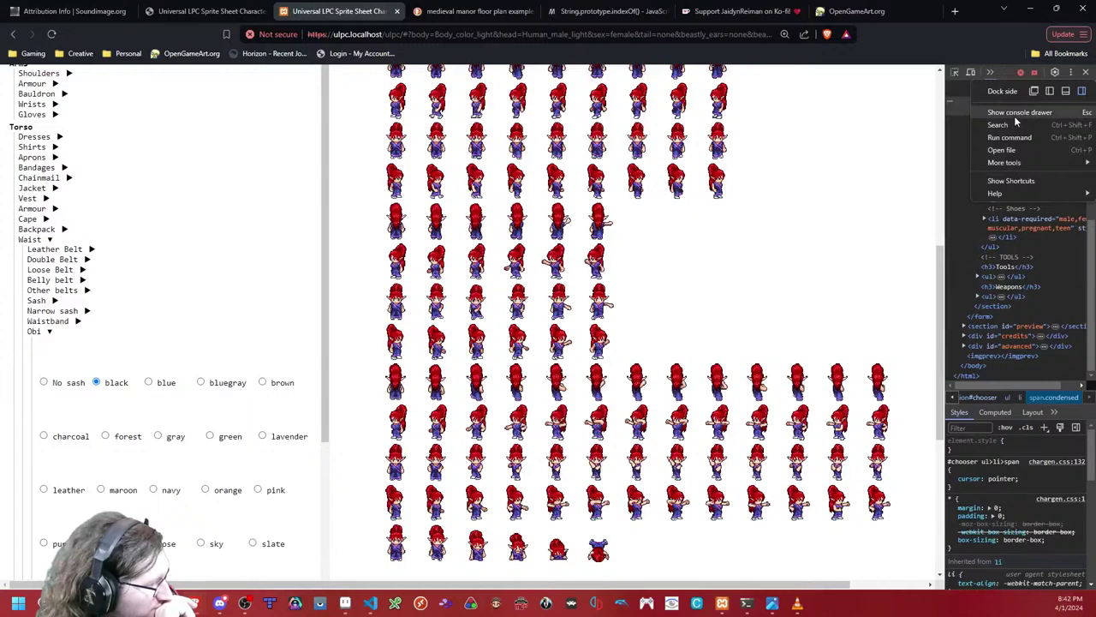
click(990, 114)
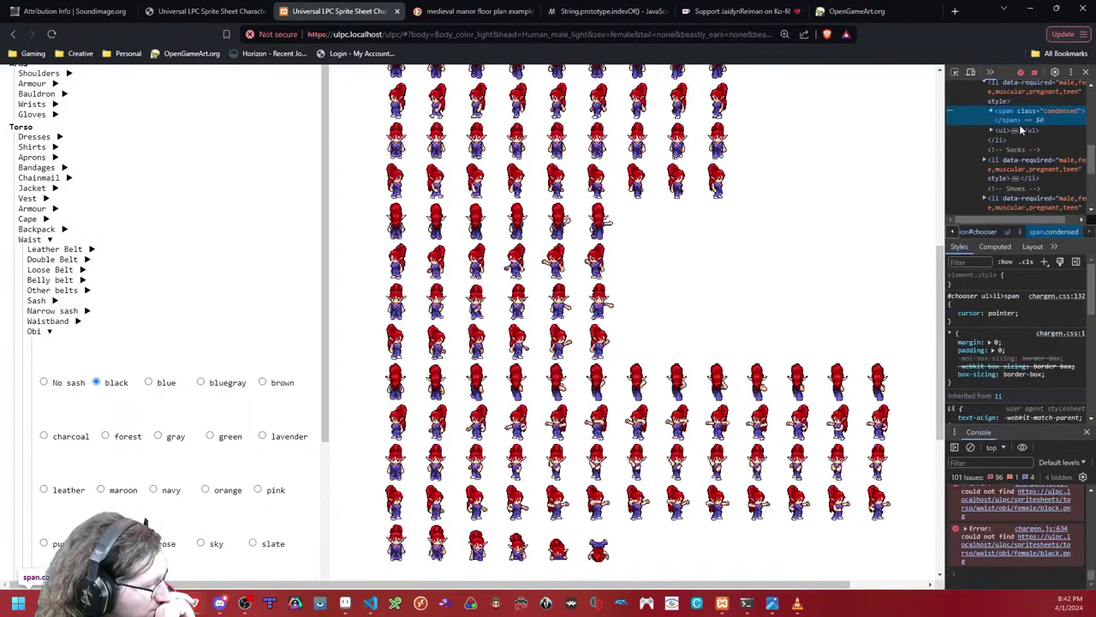
click(1071, 72)
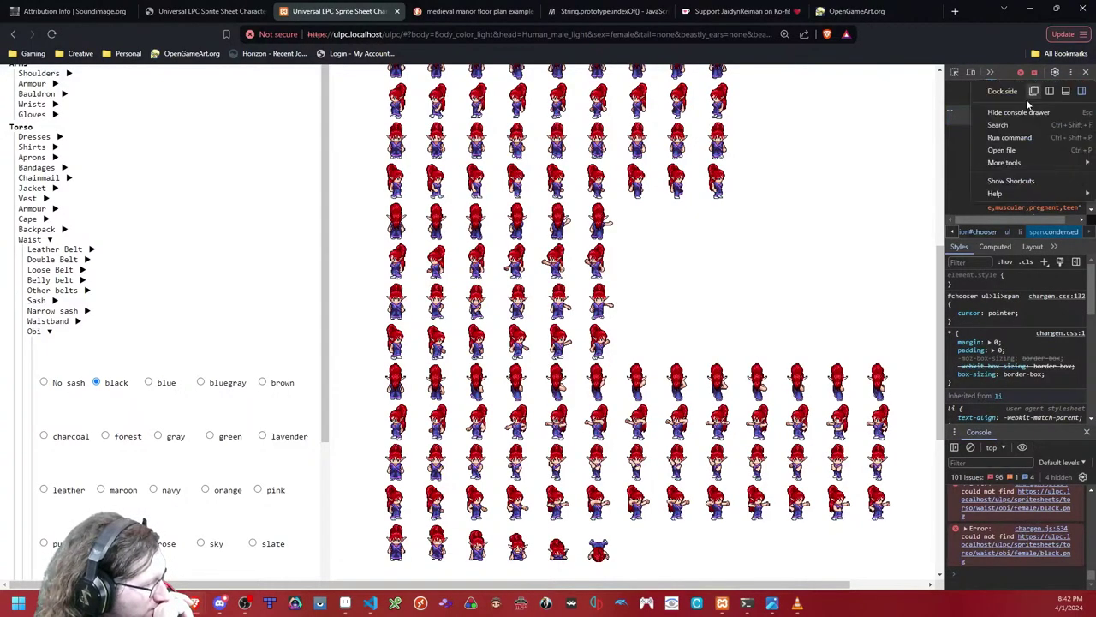
click(1019, 112)
click(1070, 73)
click(1030, 113)
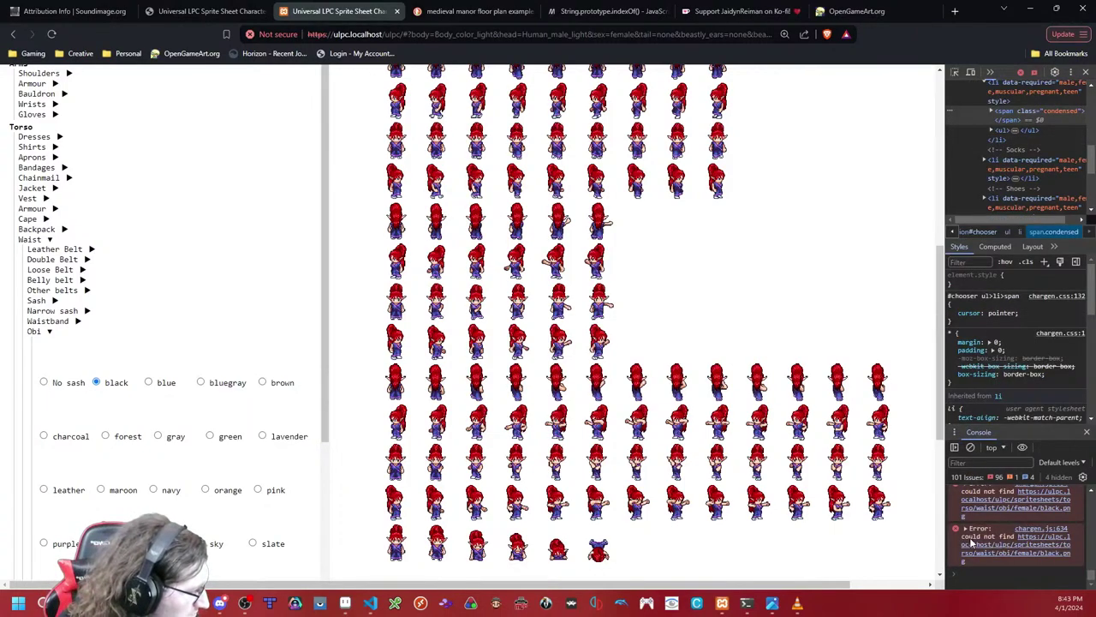
Step: Reload the local spritesheet generator page and choose the red obi from the Torso waist options
click(375, 606)
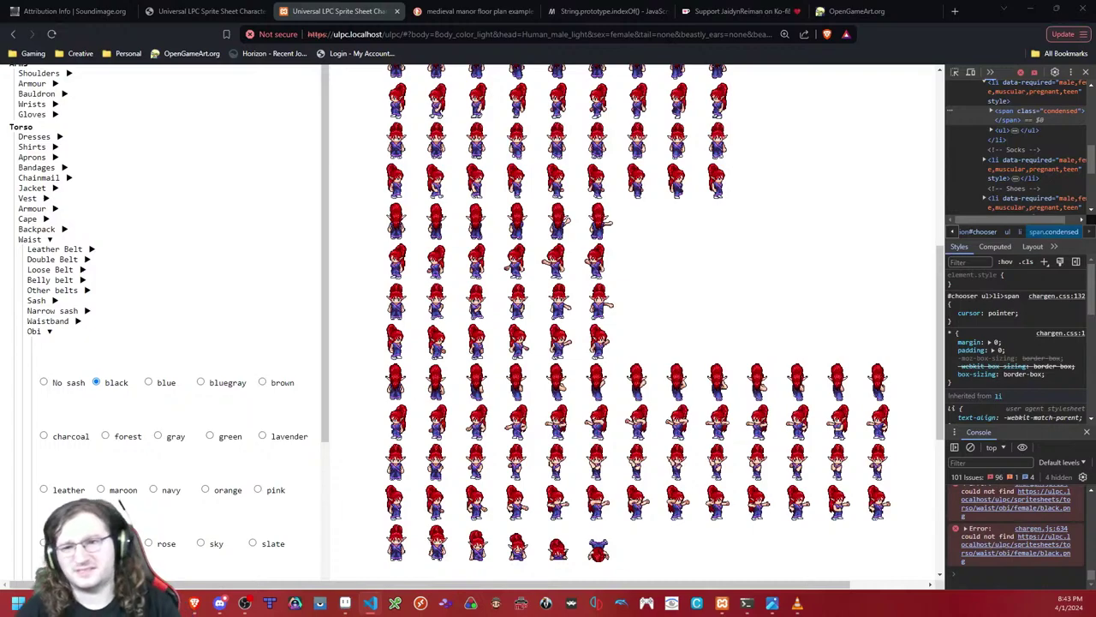
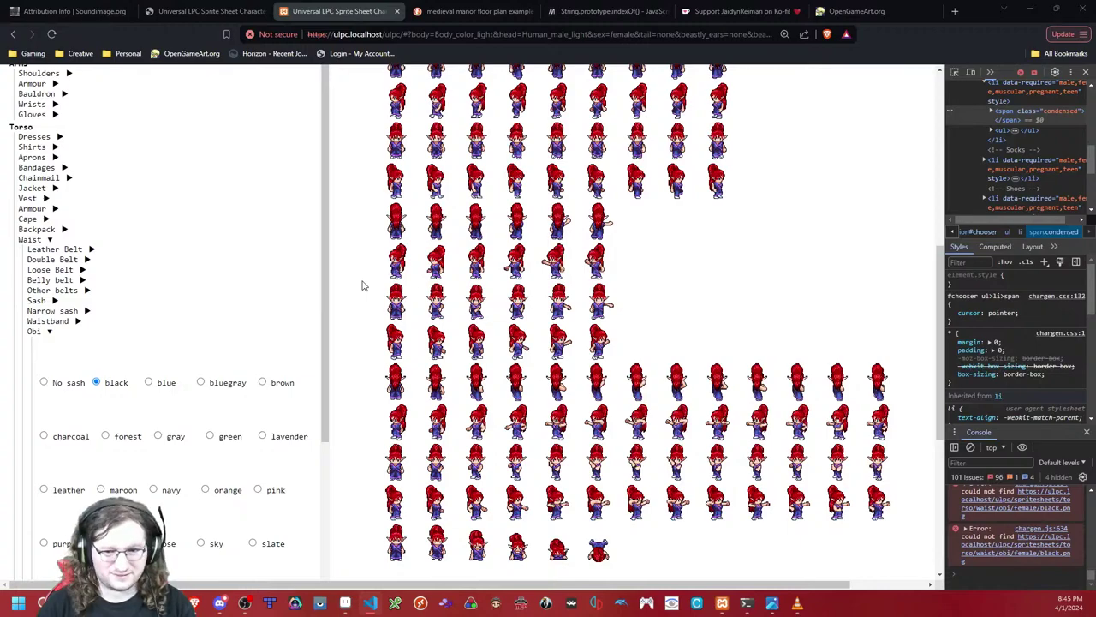
key(F5)
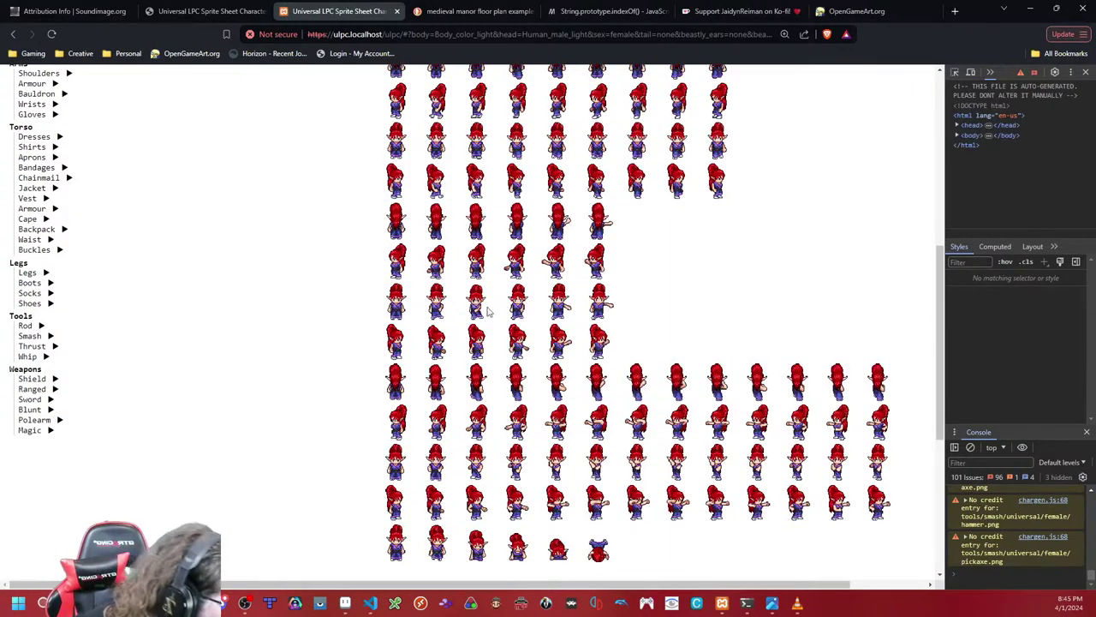
scroll(220, 348, up, 5)
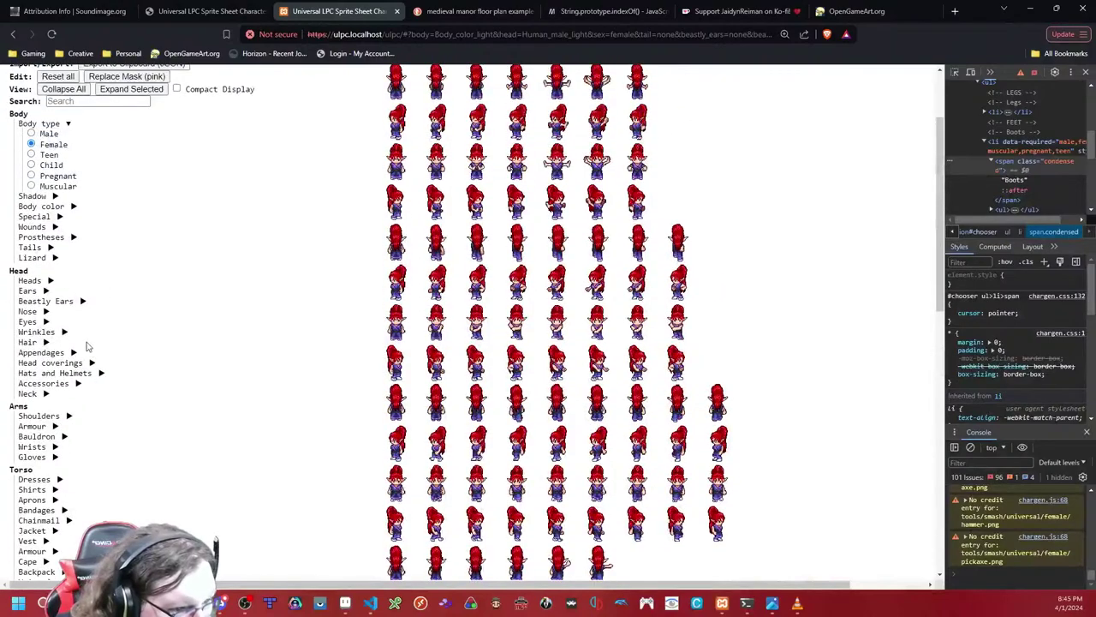
click(49, 426)
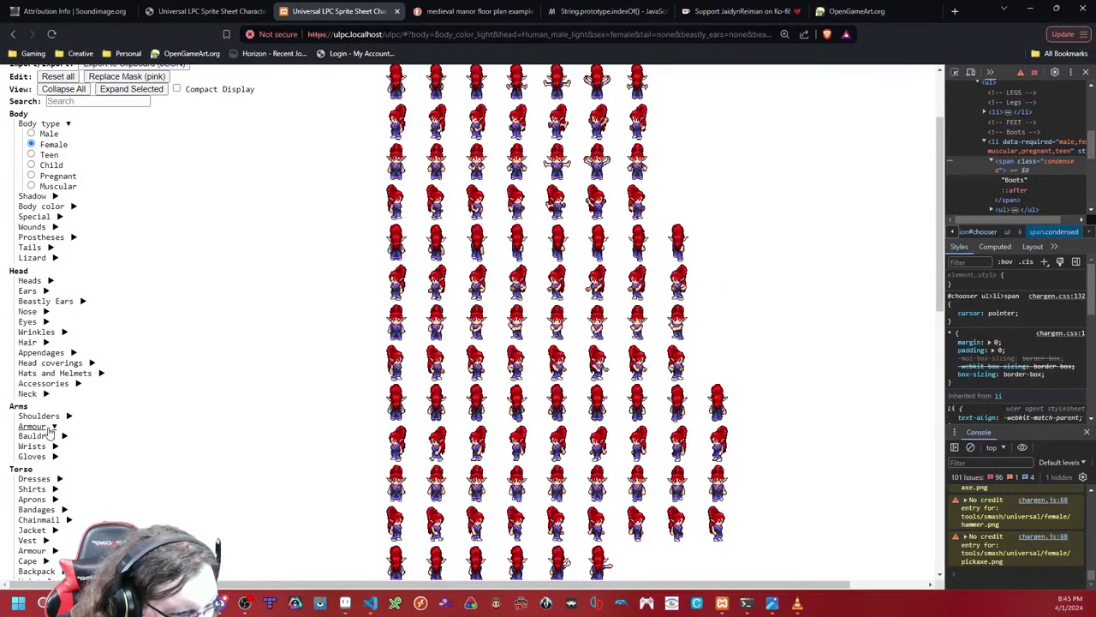
scroll(103, 277, down, 1)
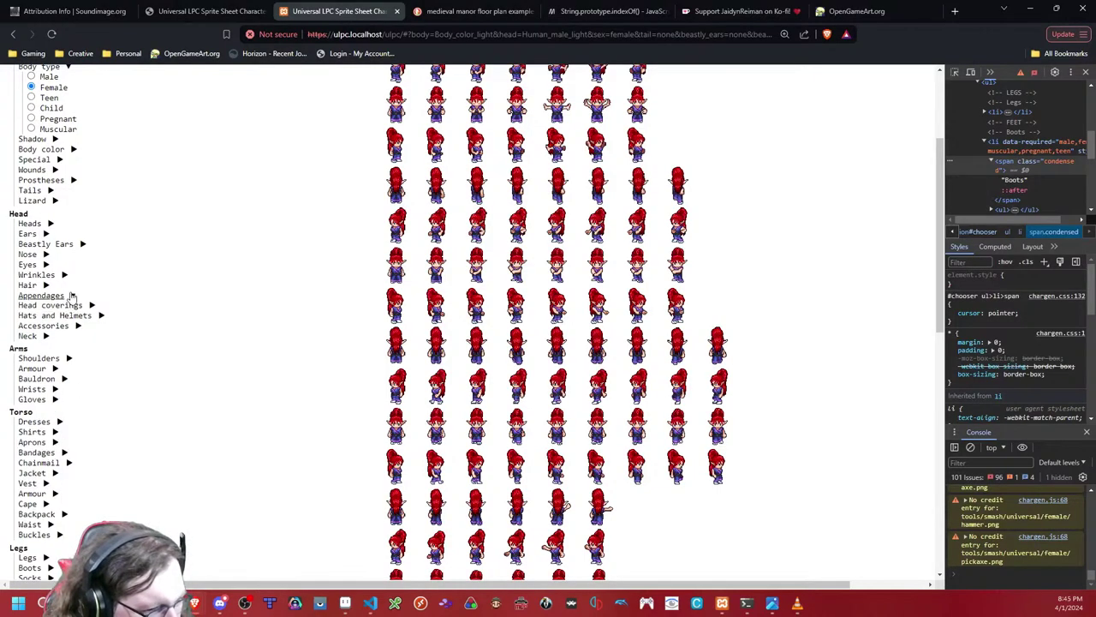
scroll(60, 172, down, 2)
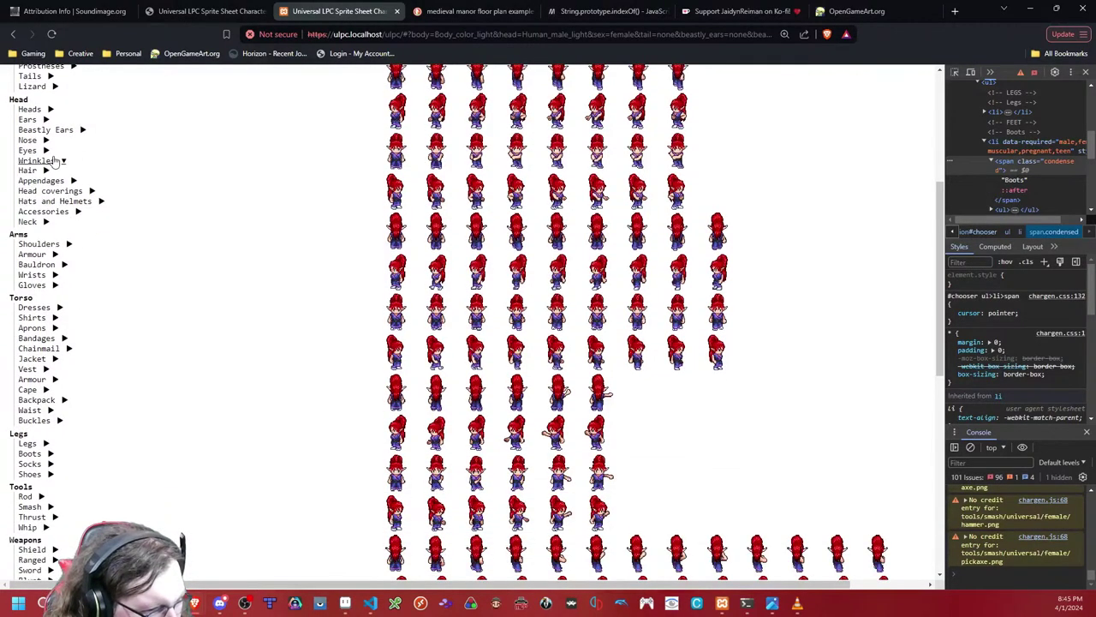
click(32, 412)
scroll(58, 418, down, 2)
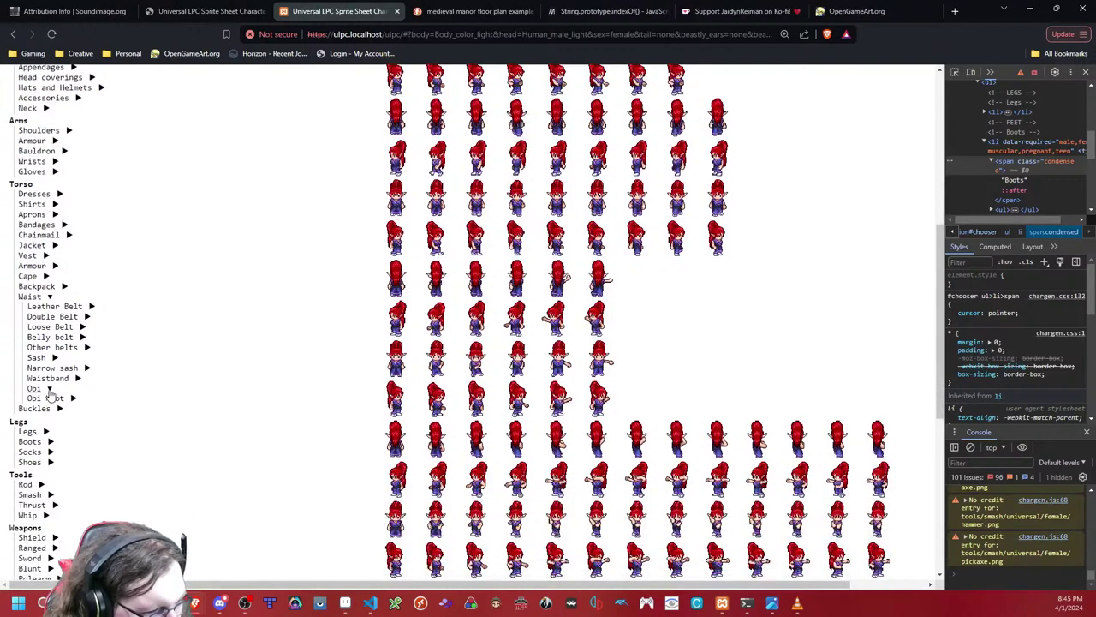
click(34, 390)
scroll(122, 400, down, 3)
click(101, 428)
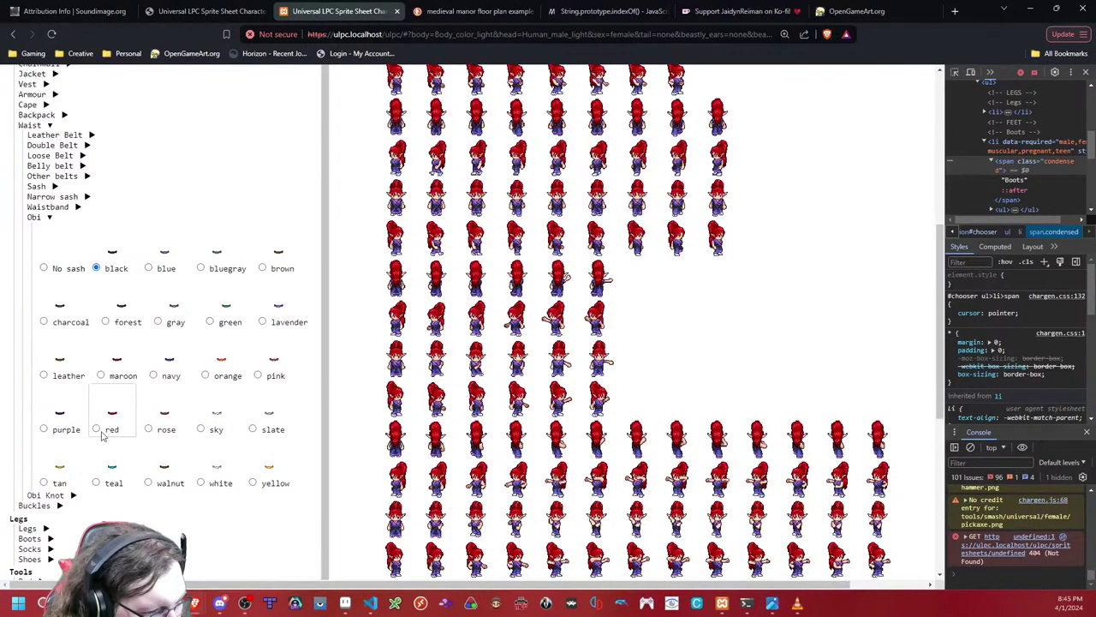
Step: Choose the red obi knot for the character and return to the walk preview
click(39, 495)
scroll(110, 447, down, 4)
click(155, 479)
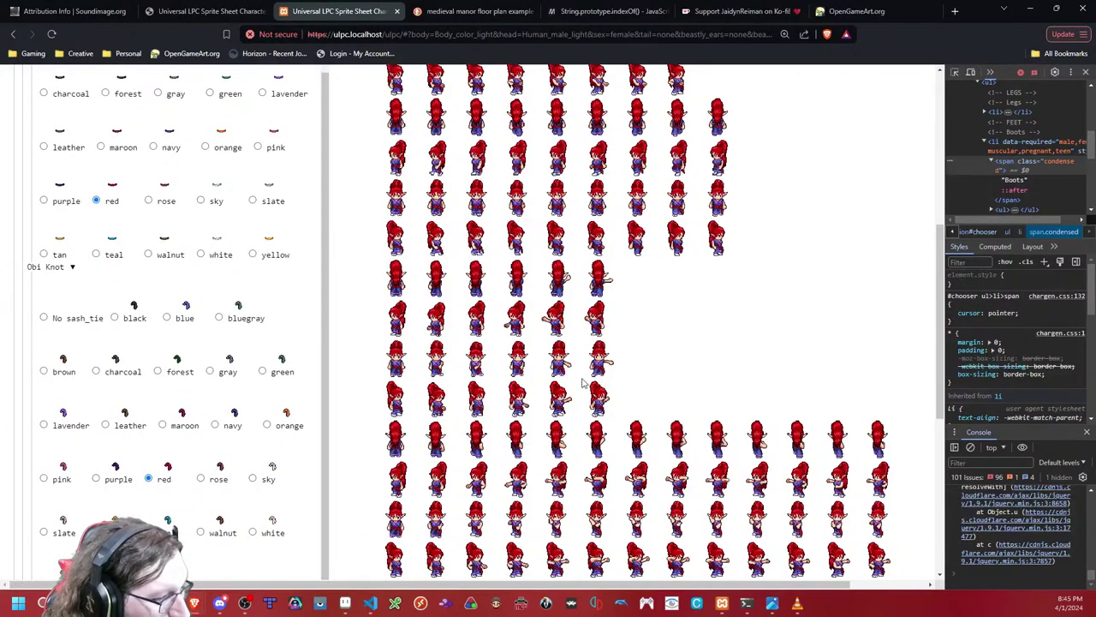
scroll(445, 342, up, 10)
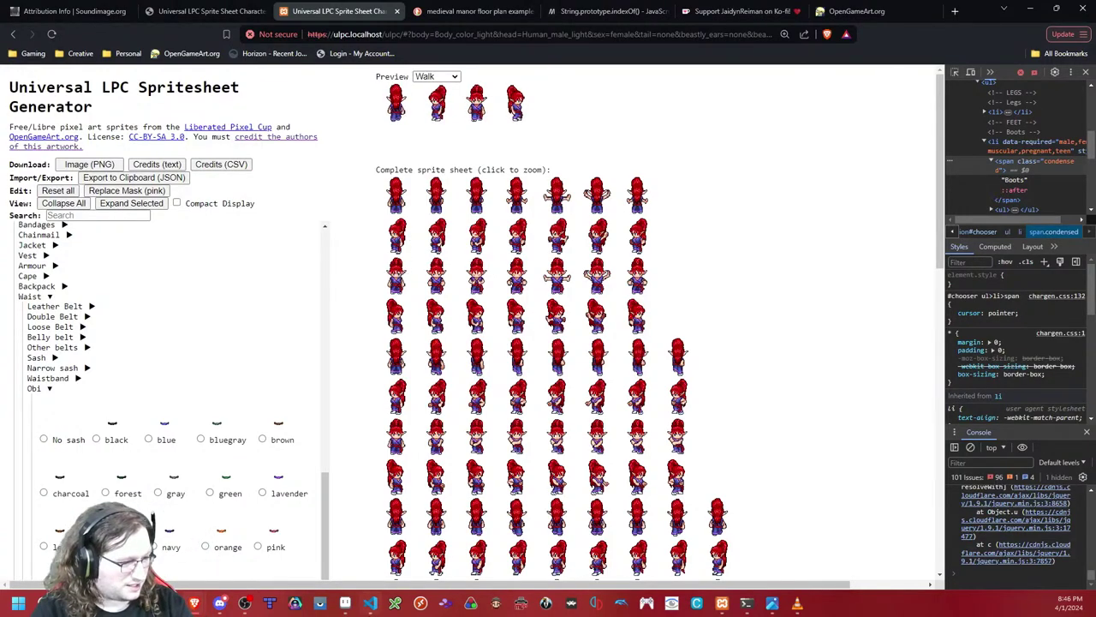
Step: Switch to Aseprite and bring up the dialog for opening a sprite file
click(346, 604)
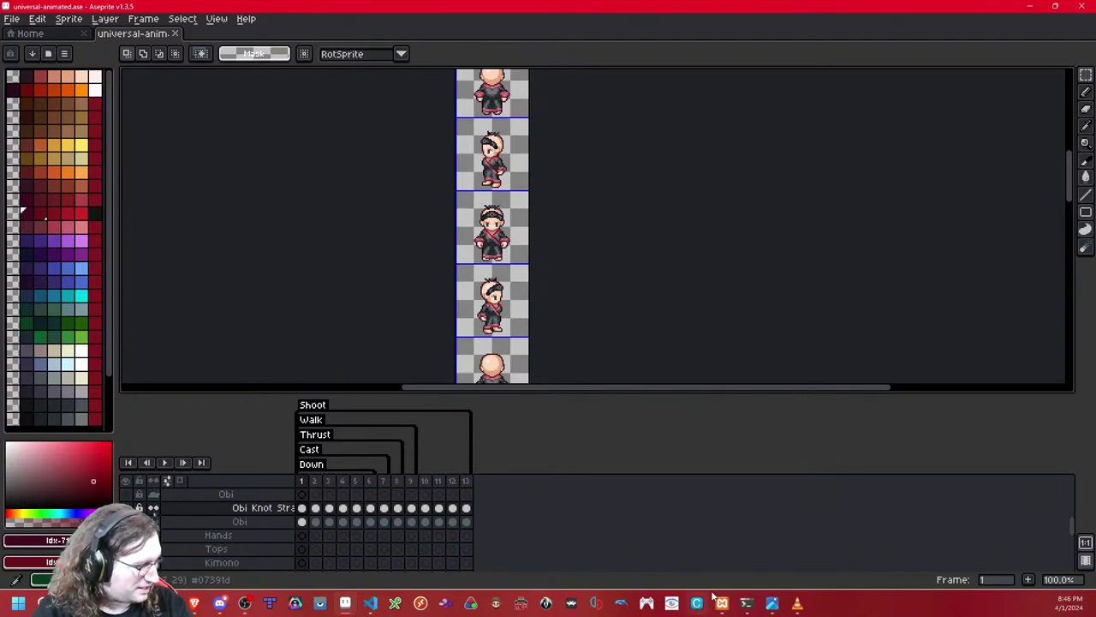
click(372, 604)
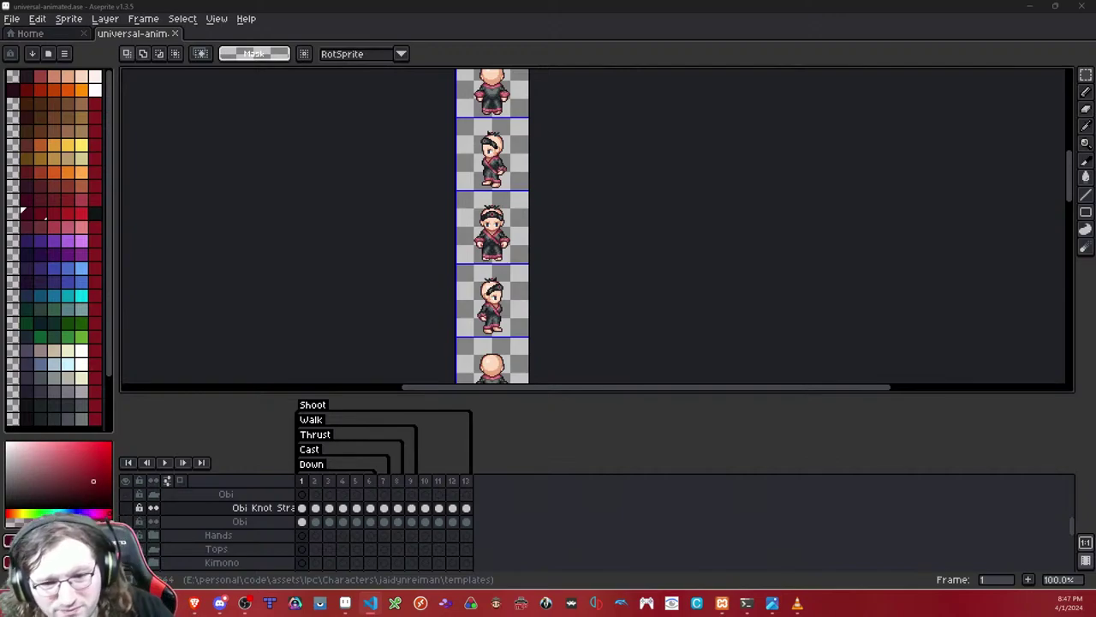
click(283, 152)
click(12, 18)
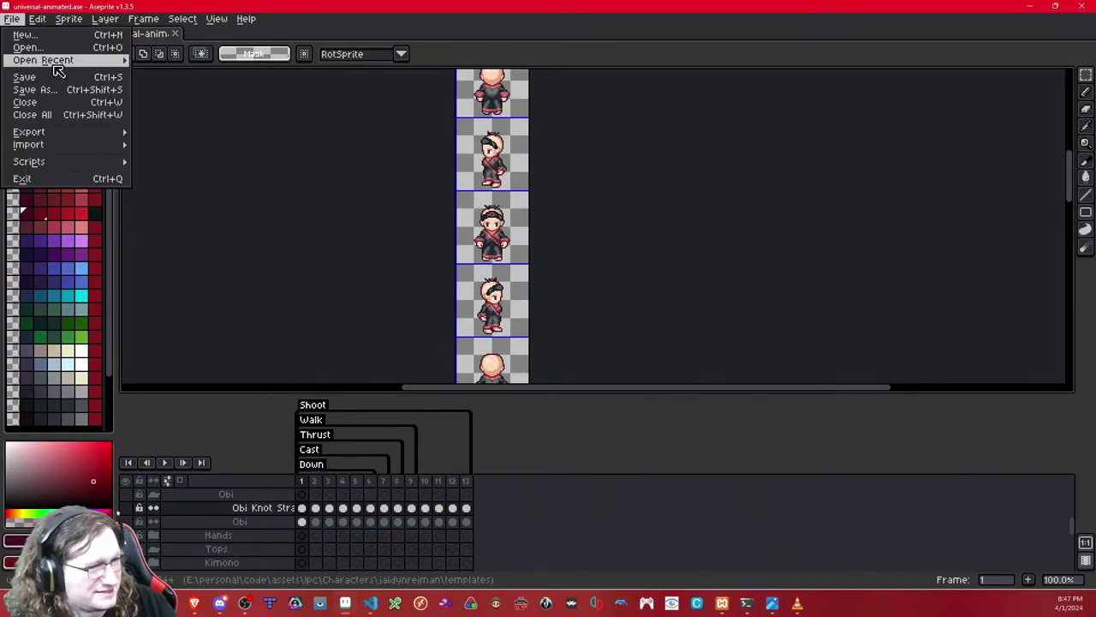
click(25, 44)
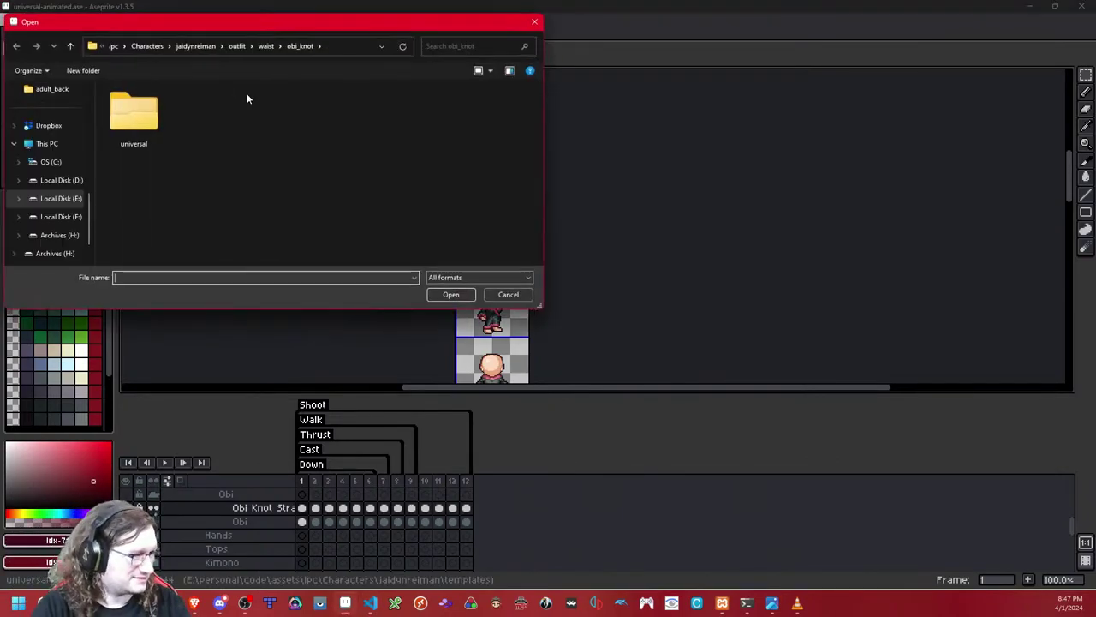
Step: Browse from the obi_knot folder to the spritesheets folder of the Universal-LPC-Spritesheet-Character-Generator repository under code/github
click(249, 48)
click(240, 45)
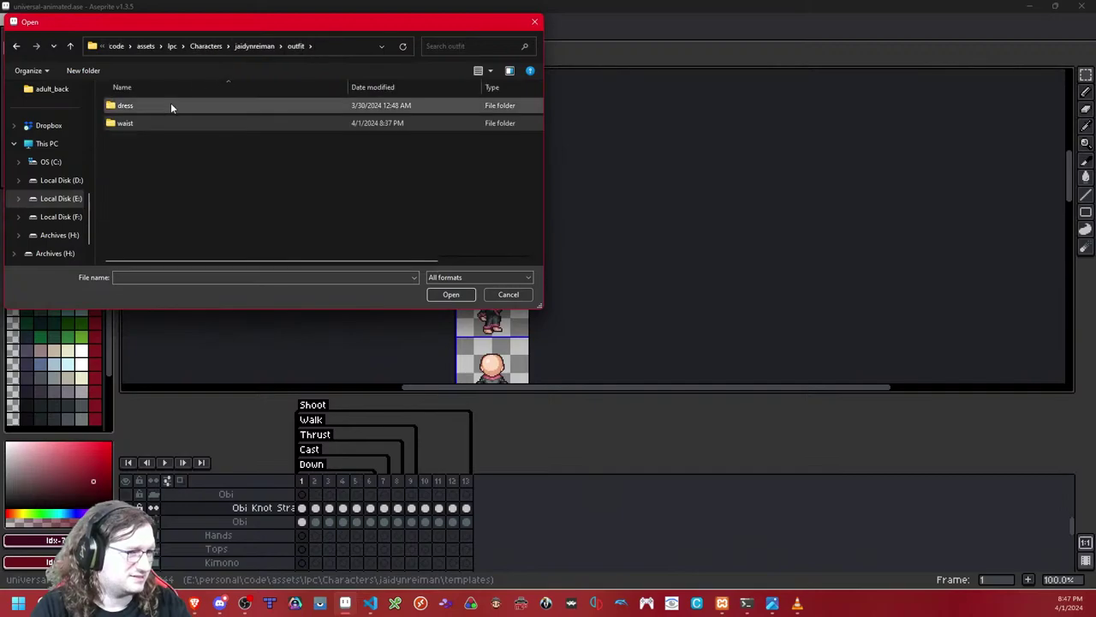
click(266, 46)
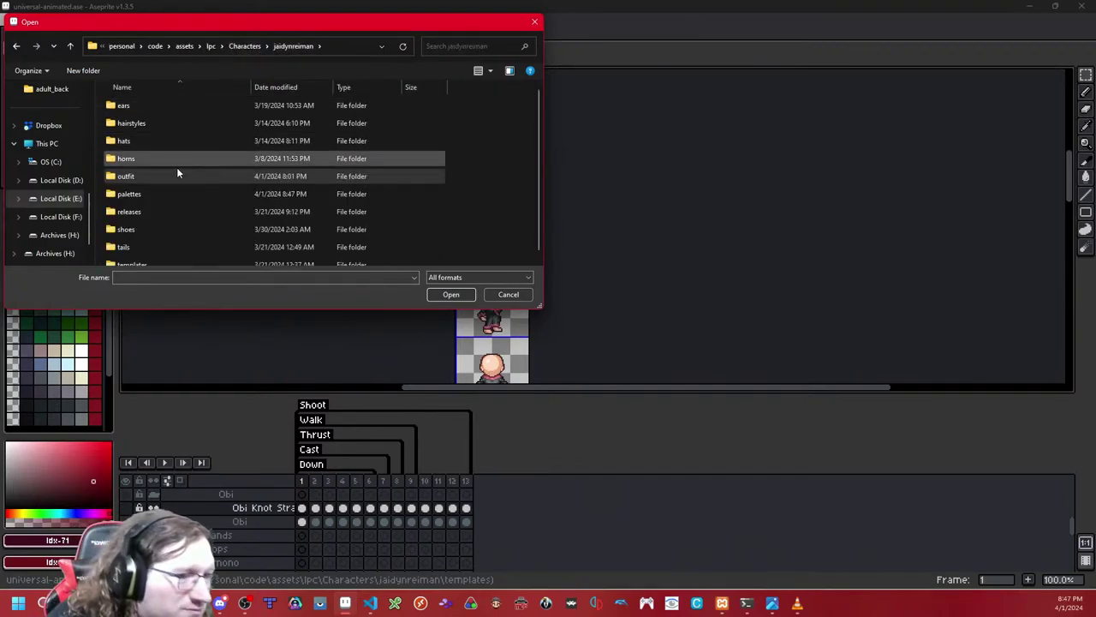
click(163, 194)
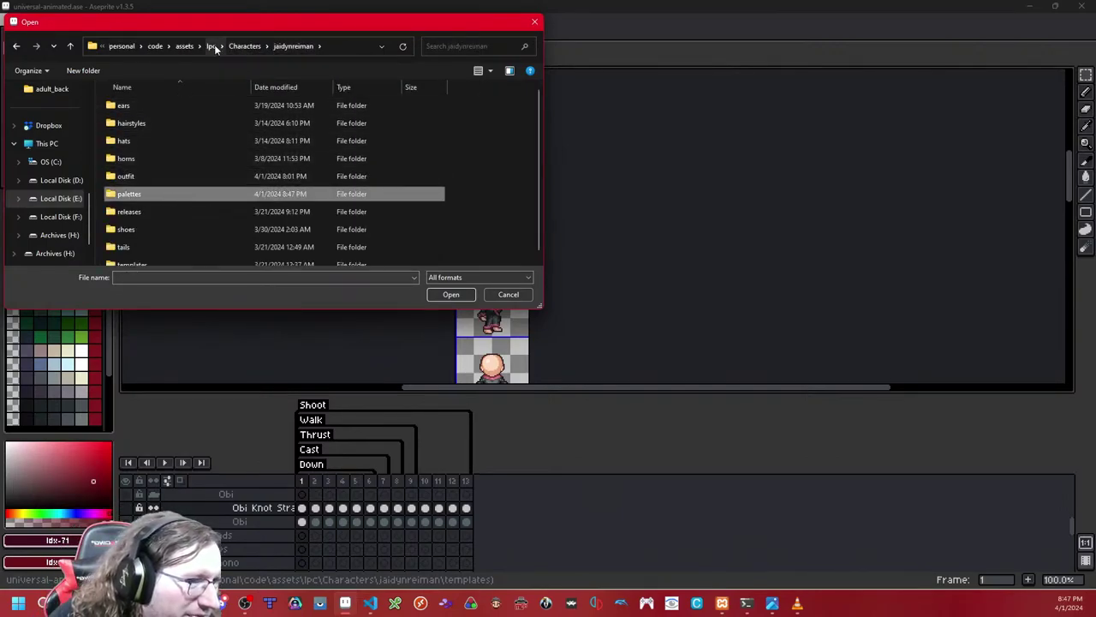
click(154, 46)
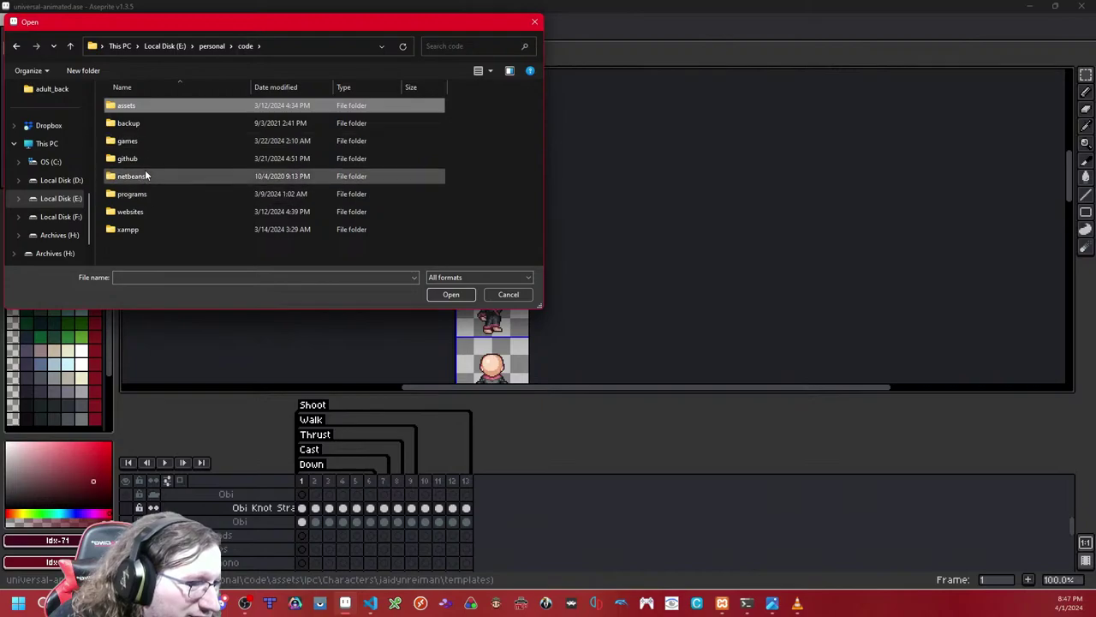
click(145, 162)
double_click(145, 162)
double_click(156, 231)
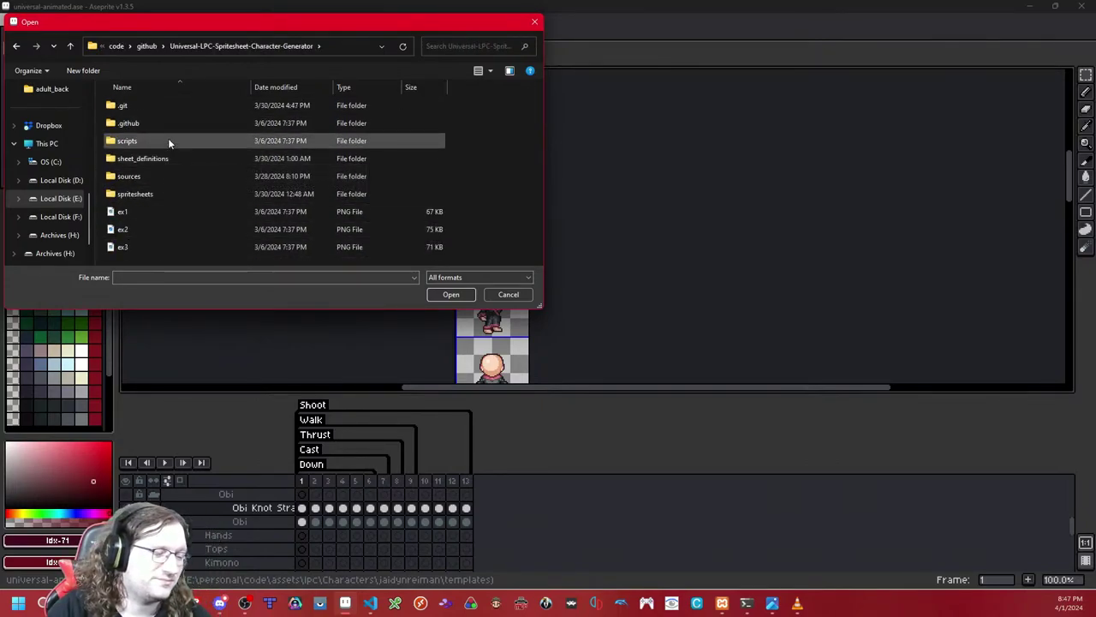
double_click(165, 194)
Step: Look through the spritesheets folders and examine the female bauldron color files, returning to the spritesheets folder
scroll(175, 154, down, 5)
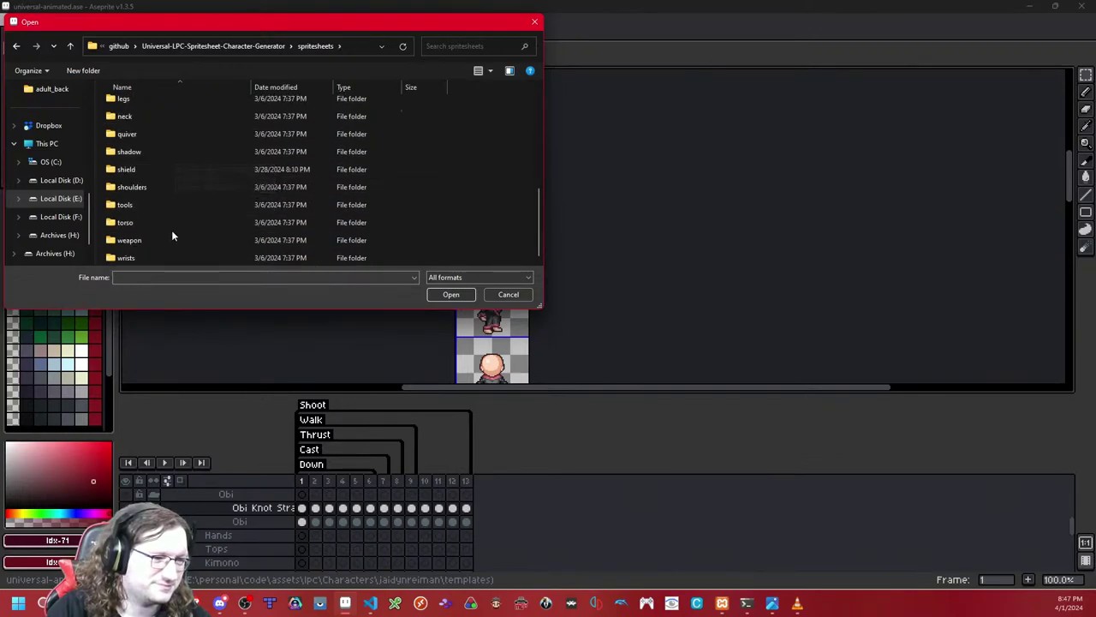
scroll(172, 230, up, 3)
scroll(171, 230, up, 3)
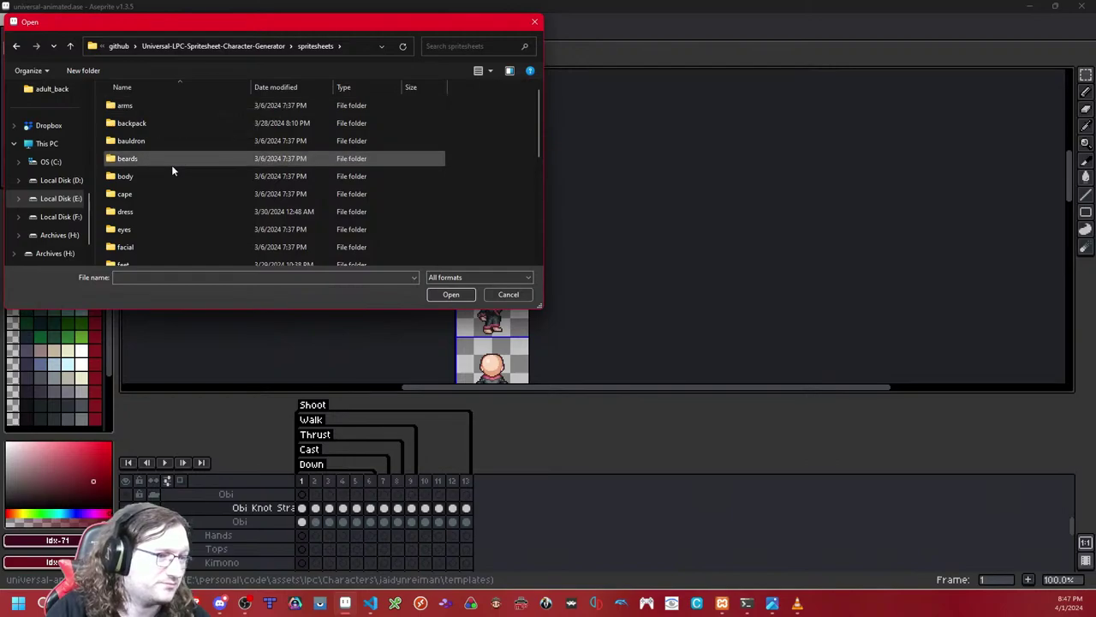
scroll(171, 167, down, 5)
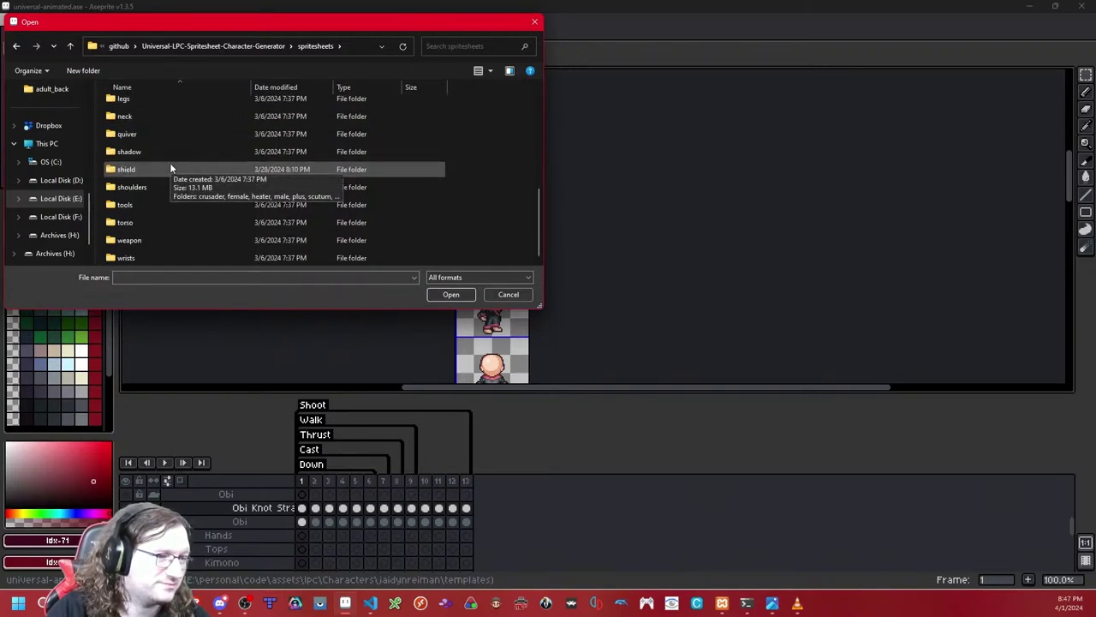
scroll(163, 204, up, 5)
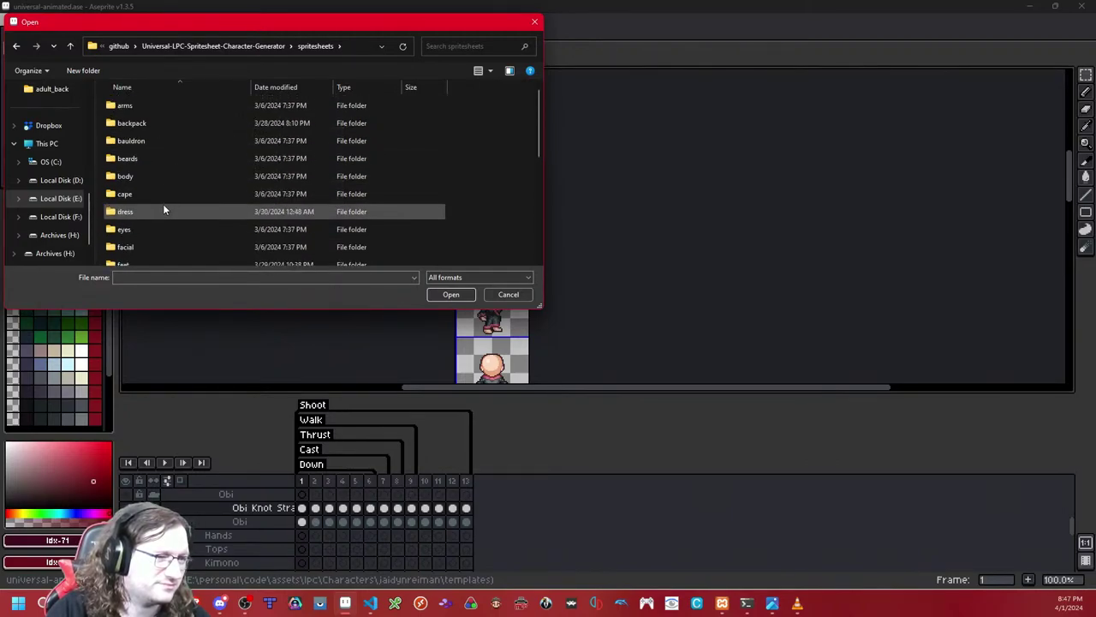
double_click(161, 141)
double_click(168, 109)
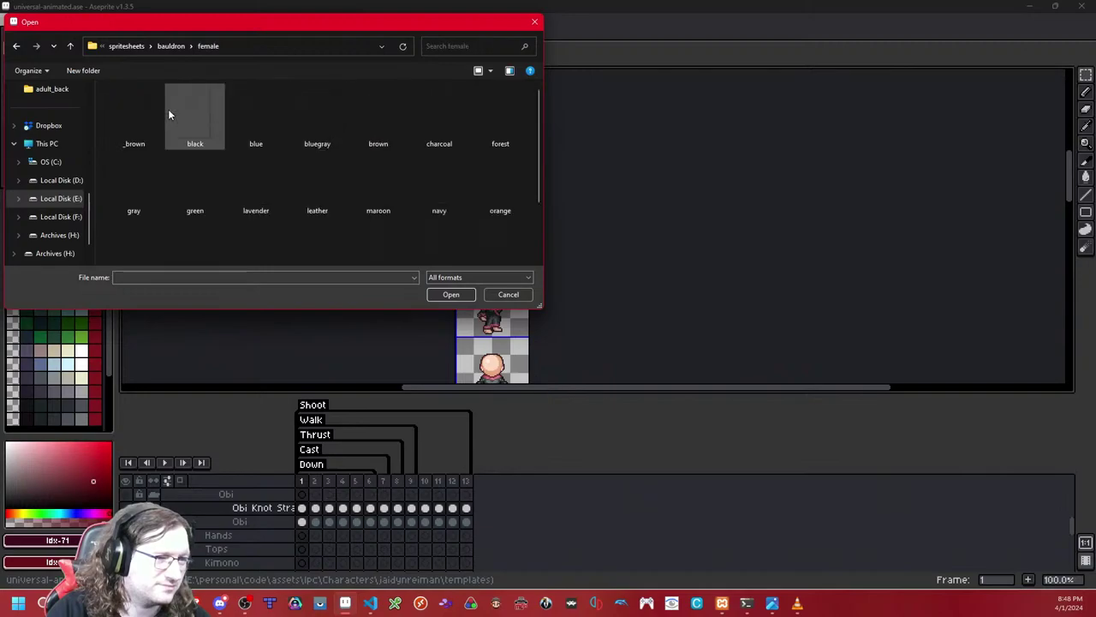
scroll(168, 109, down, 2)
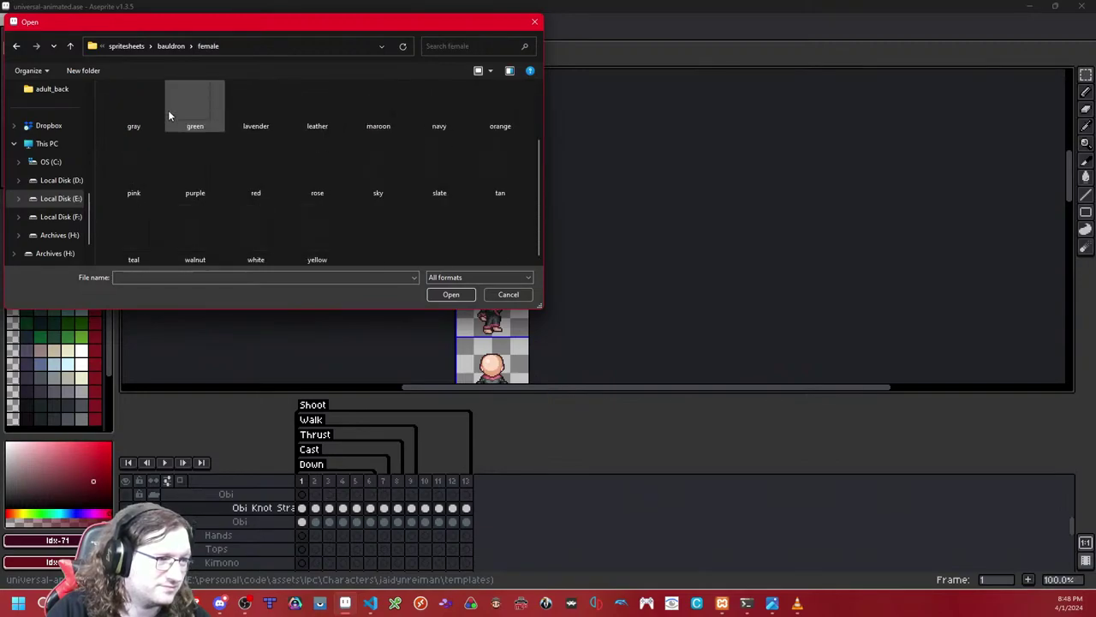
scroll(168, 109, up, 2)
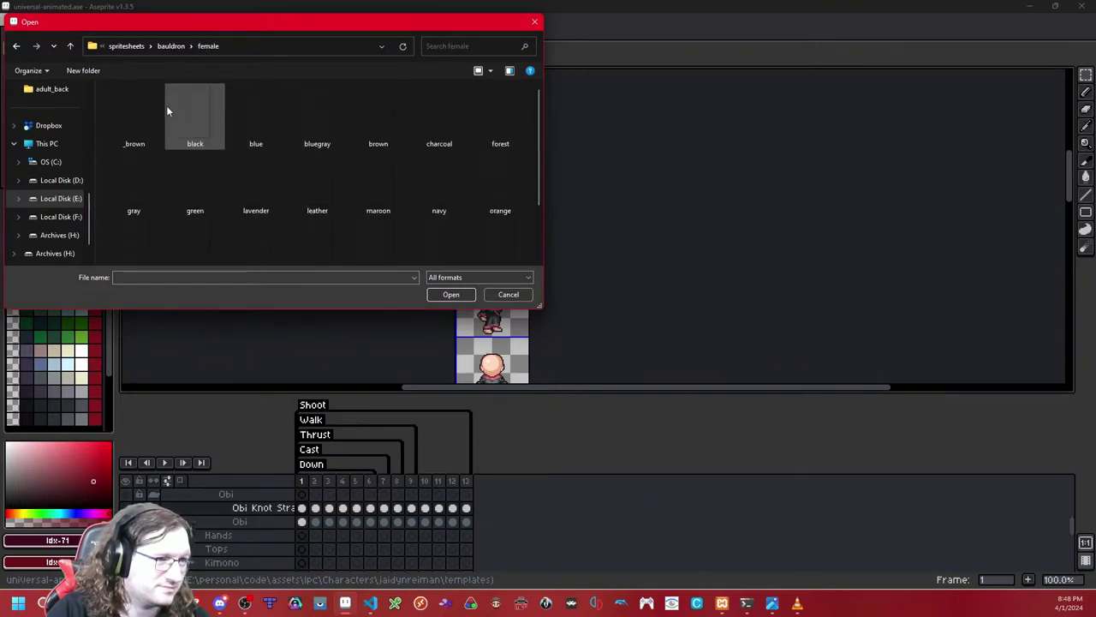
click(135, 49)
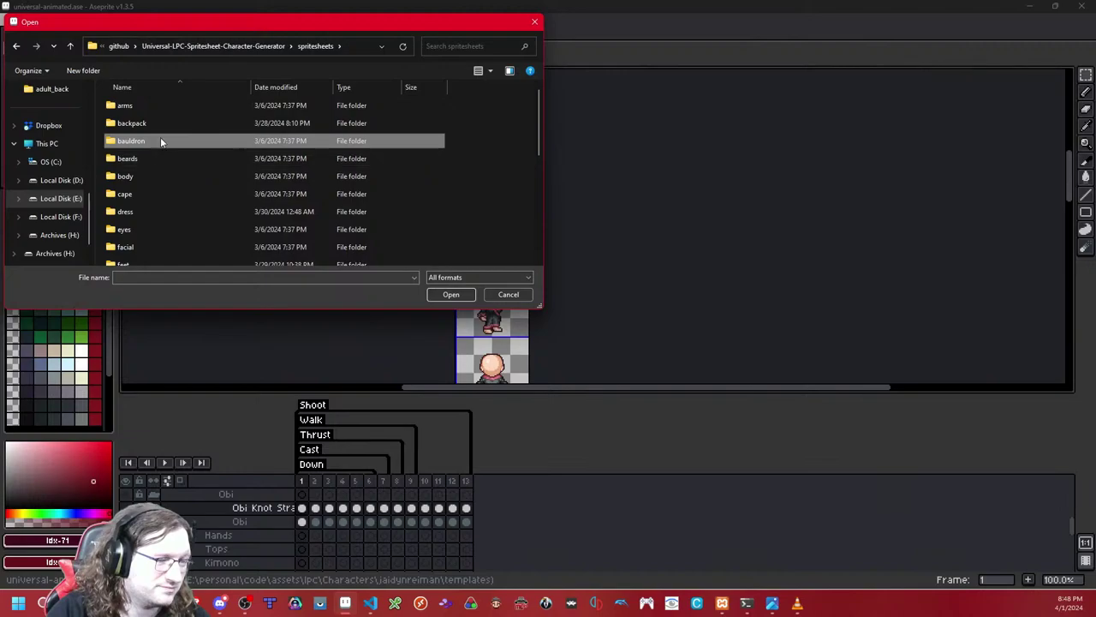
Step: Open all the metal color sheets, brass through steel, from the legs/armour/plate/female folder
scroll(157, 117, down, 1)
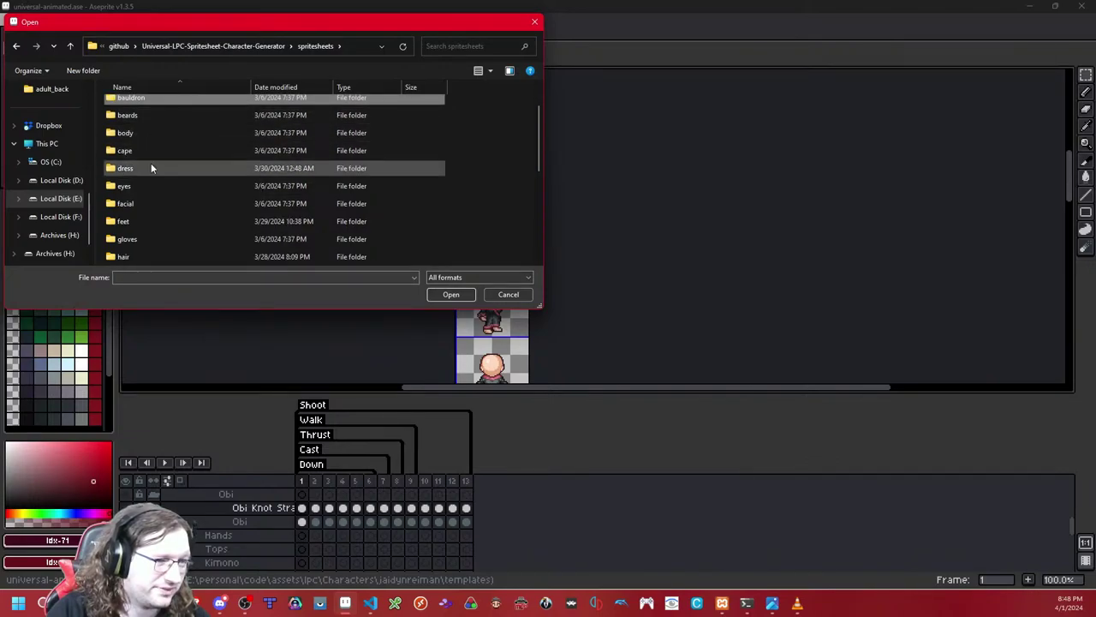
scroll(150, 166, down, 3)
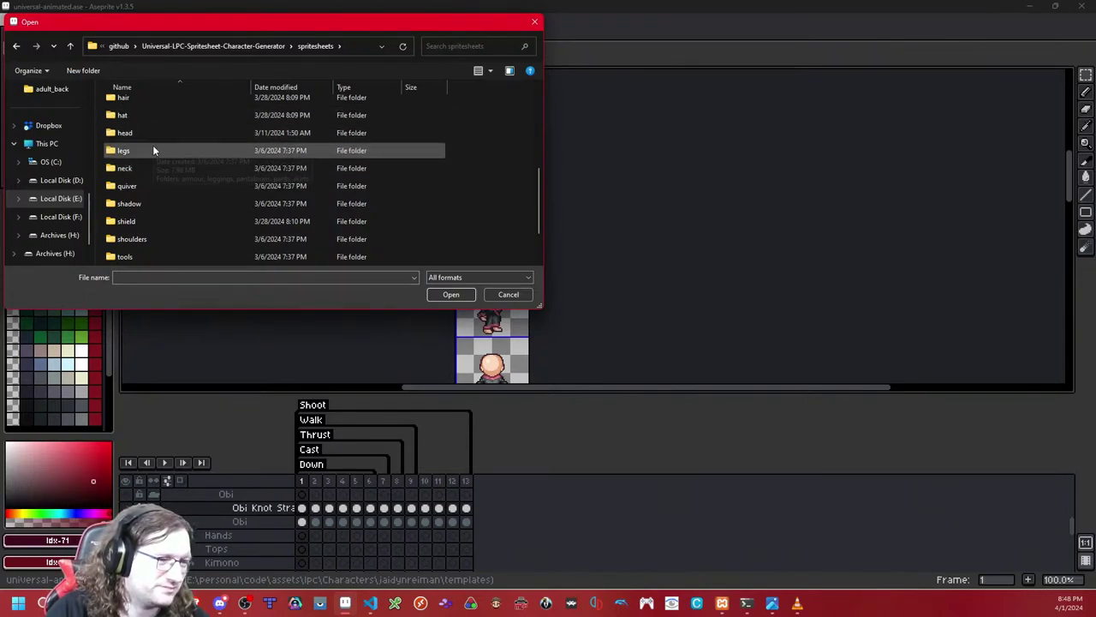
double_click(153, 150)
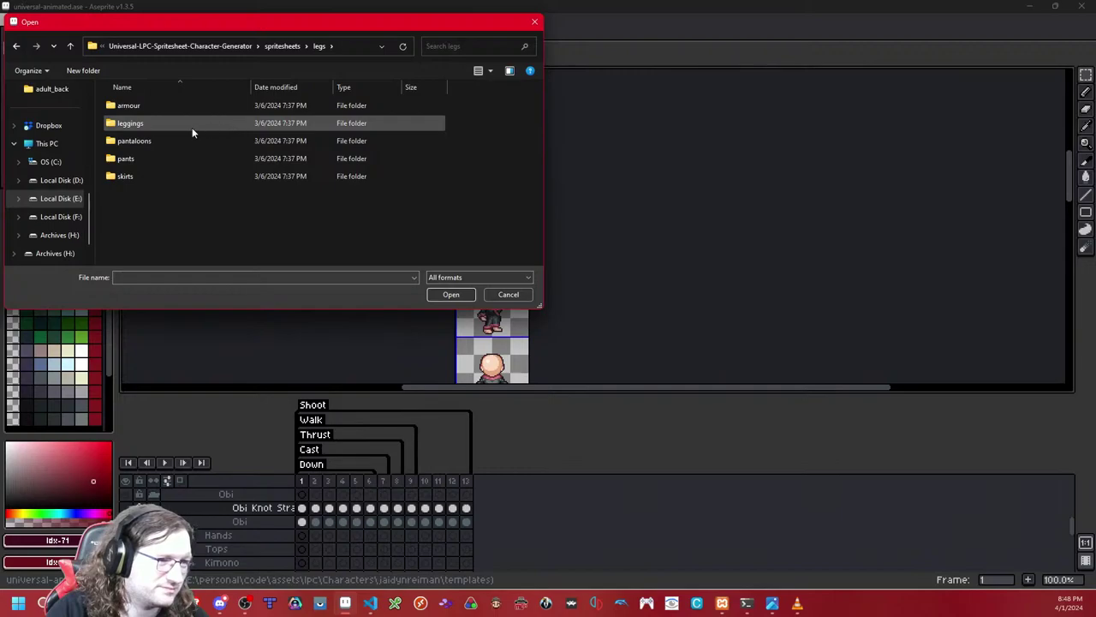
double_click(185, 107)
double_click(185, 107)
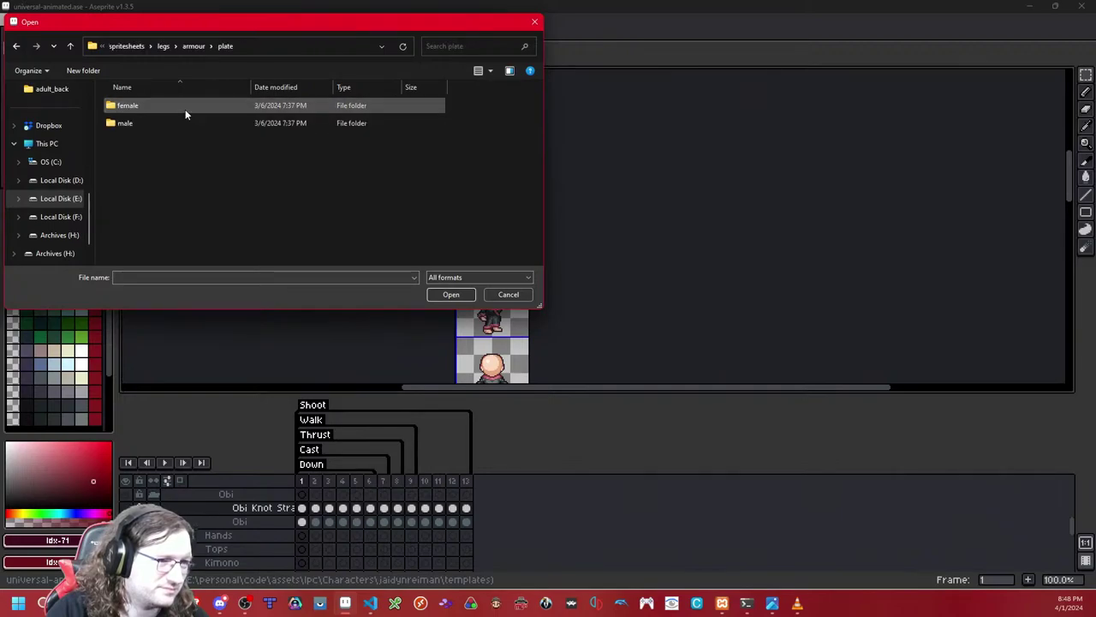
double_click(184, 106)
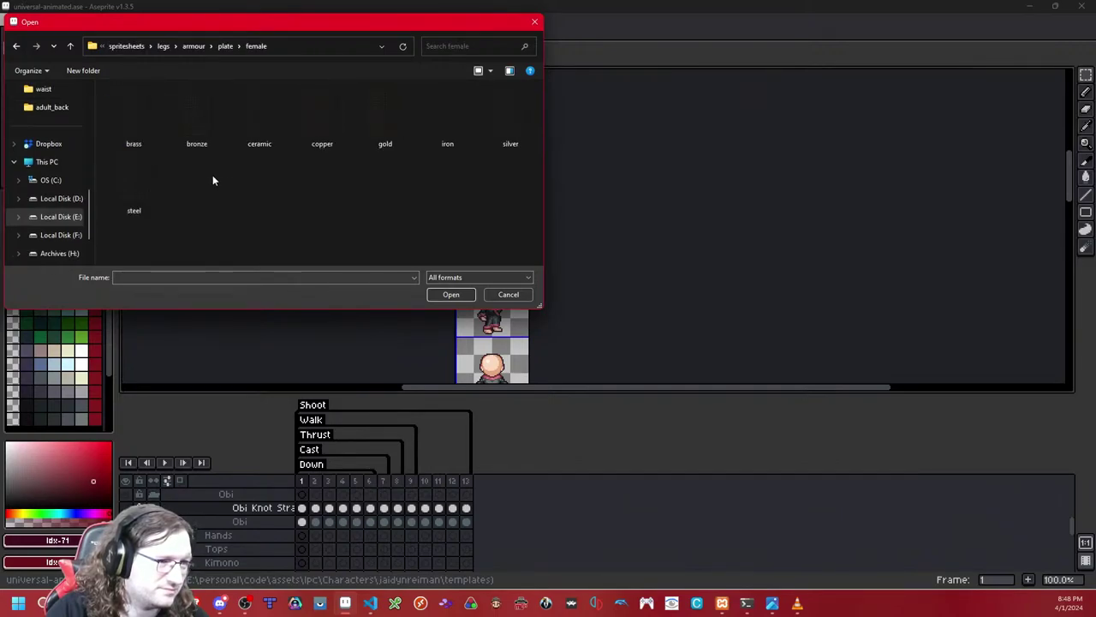
click(162, 124)
shift+click(144, 185)
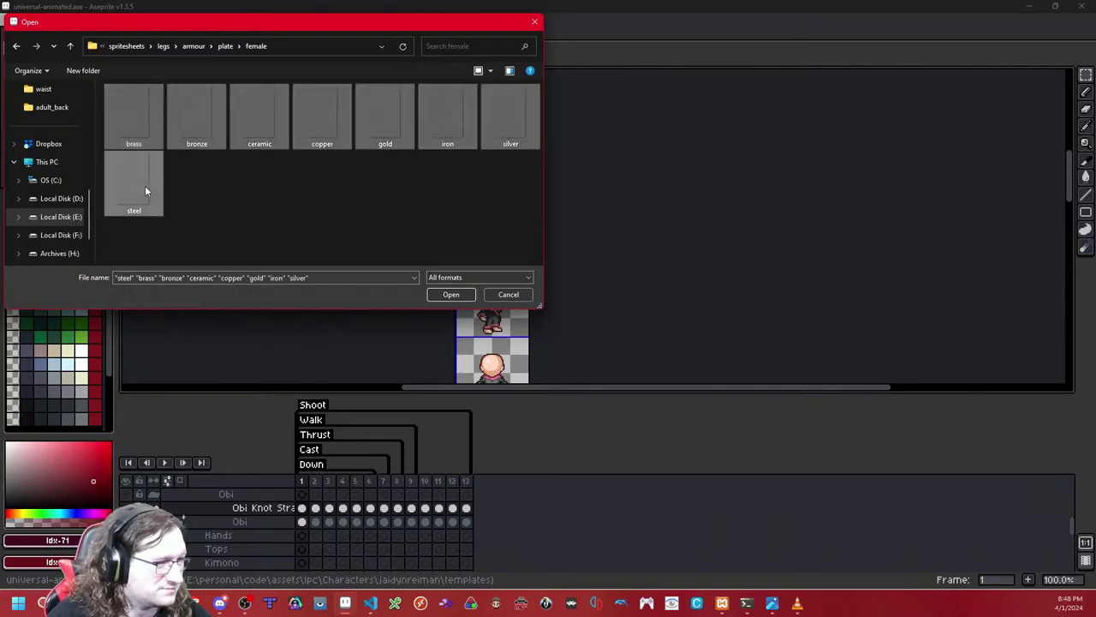
click(450, 294)
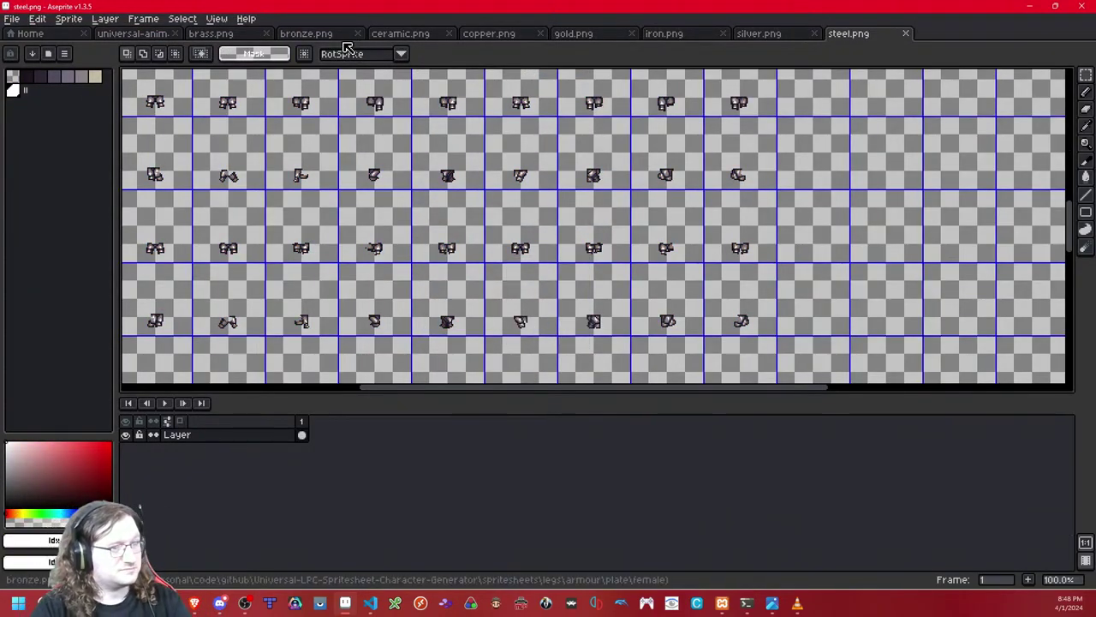
Step: Look at the iron.png sheet and check which folders the legs/armour/plate directory contains
drag(118, 102, 134, 104)
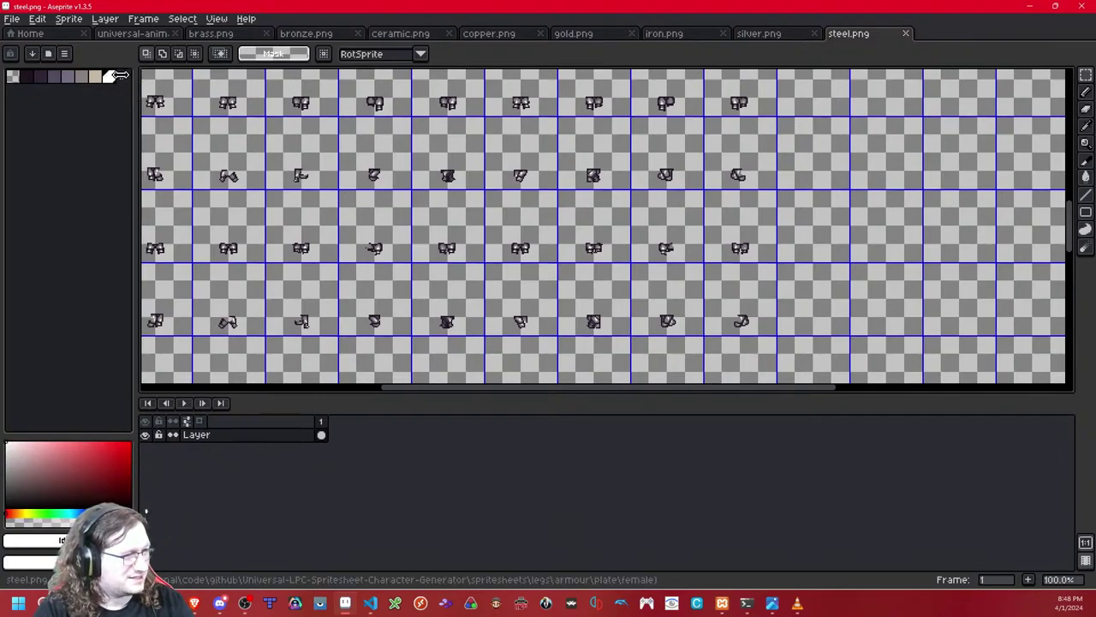
click(672, 36)
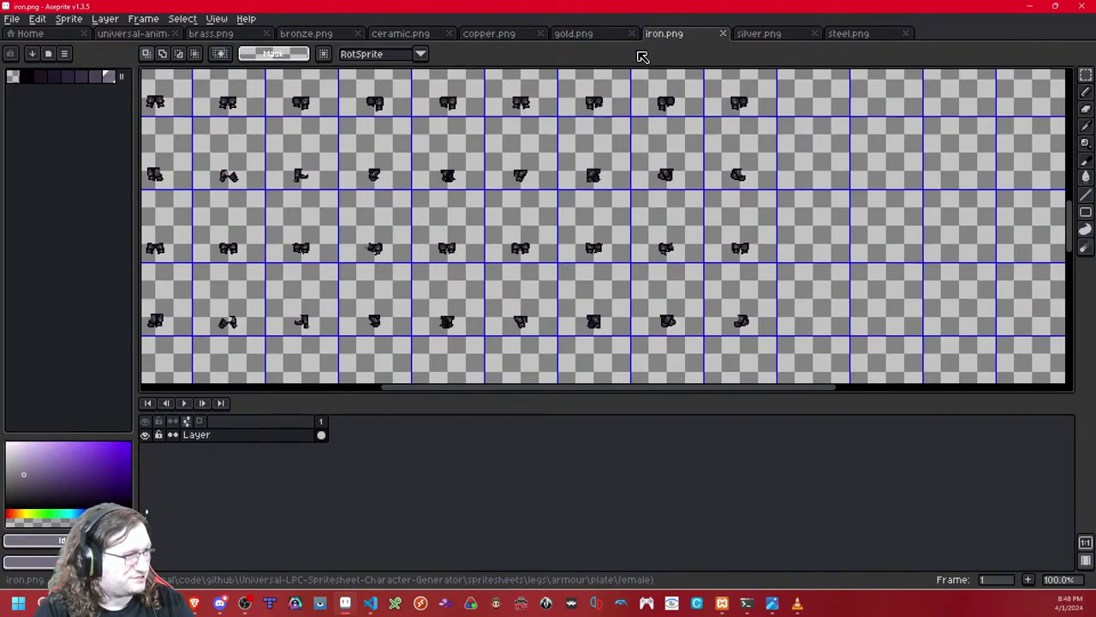
click(12, 18)
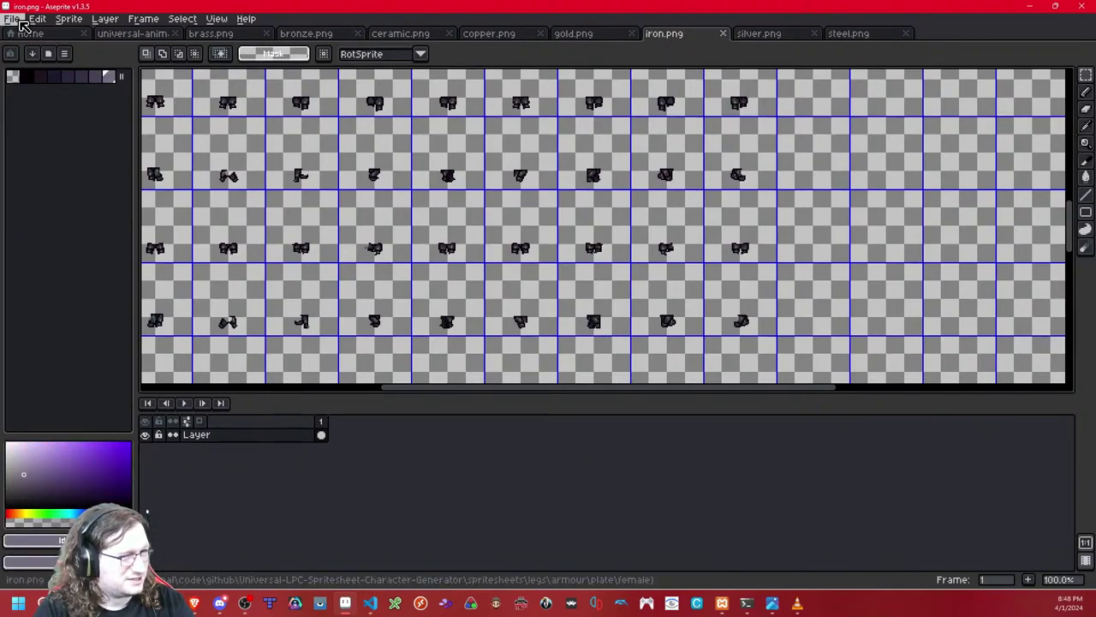
click(26, 45)
click(224, 47)
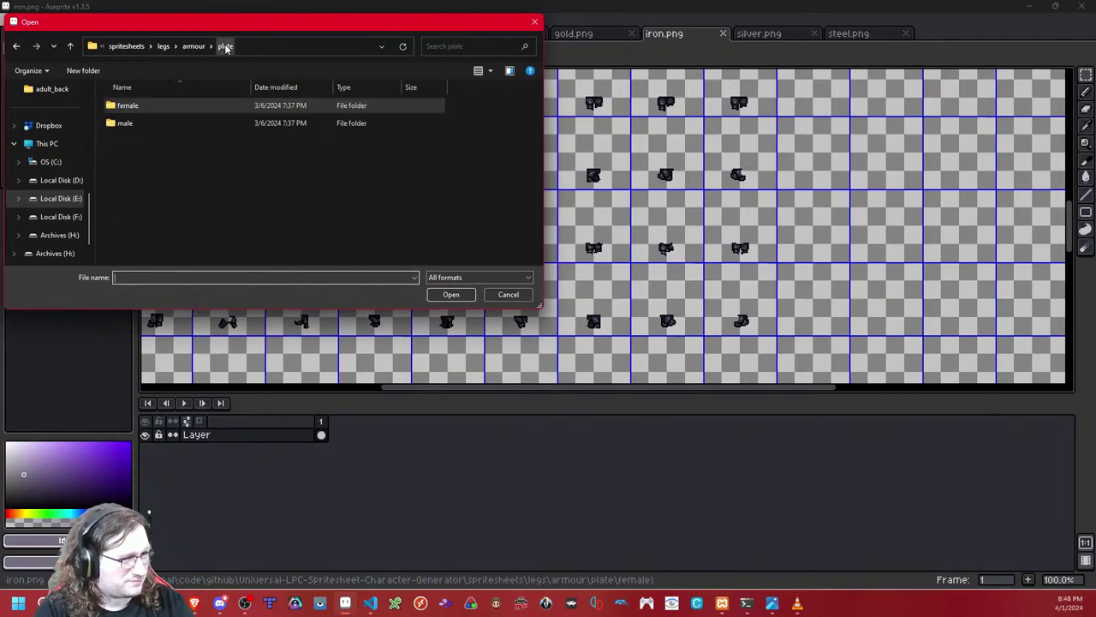
click(516, 298)
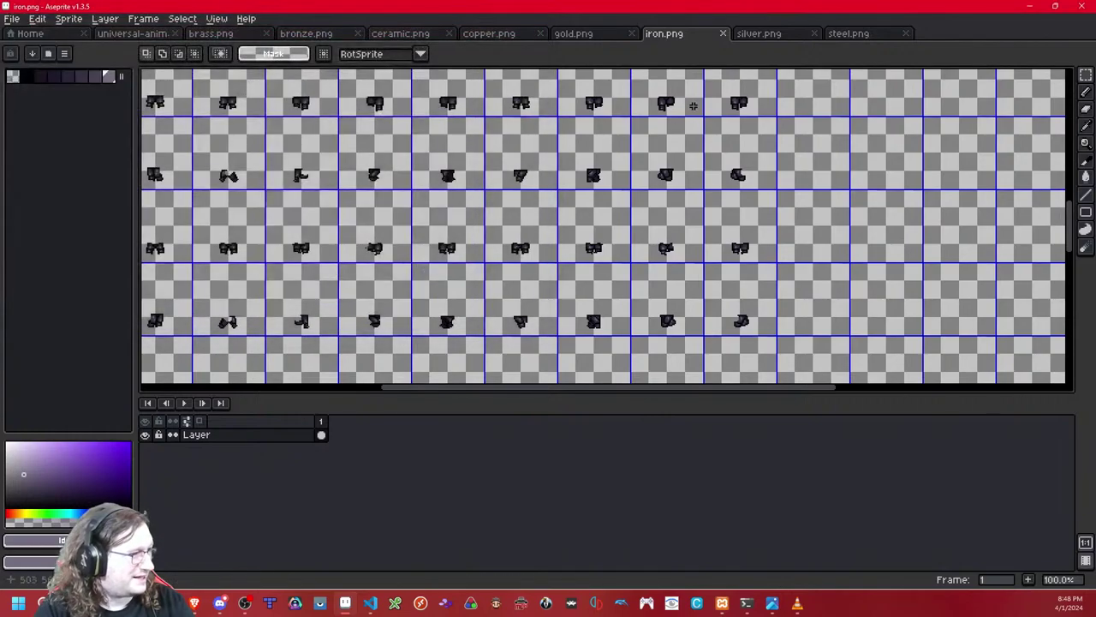
Step: Extend the steel.png palette with extra black rows and compare it with the palette of the universal-animated file
click(857, 36)
drag(122, 77, 114, 246)
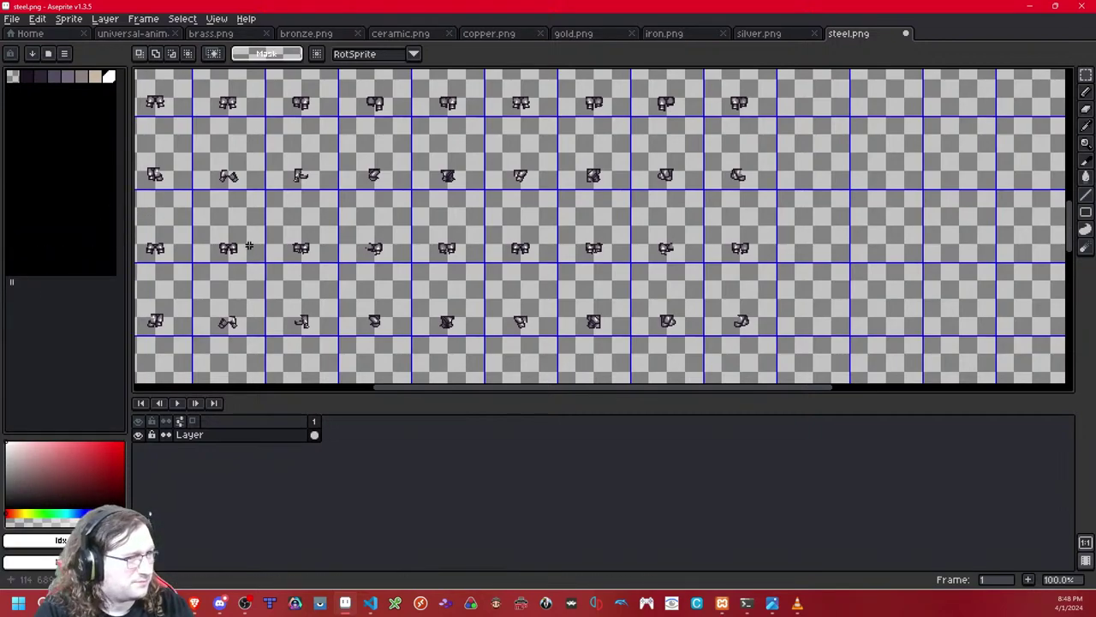
click(122, 36)
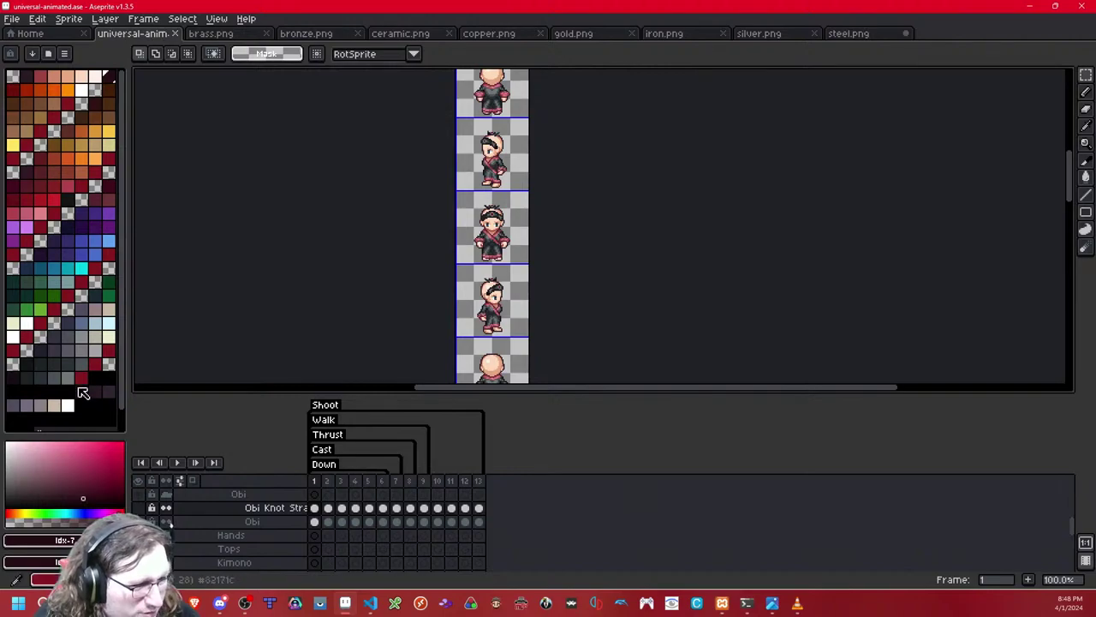
drag(114, 317, 114, 319)
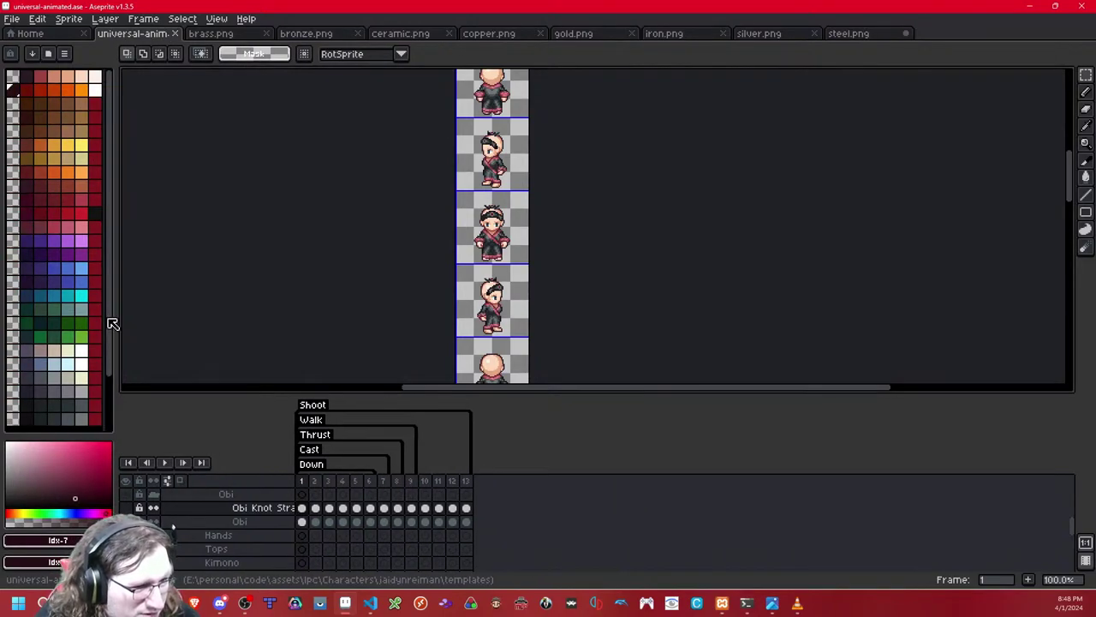
scroll(97, 313, down, 3)
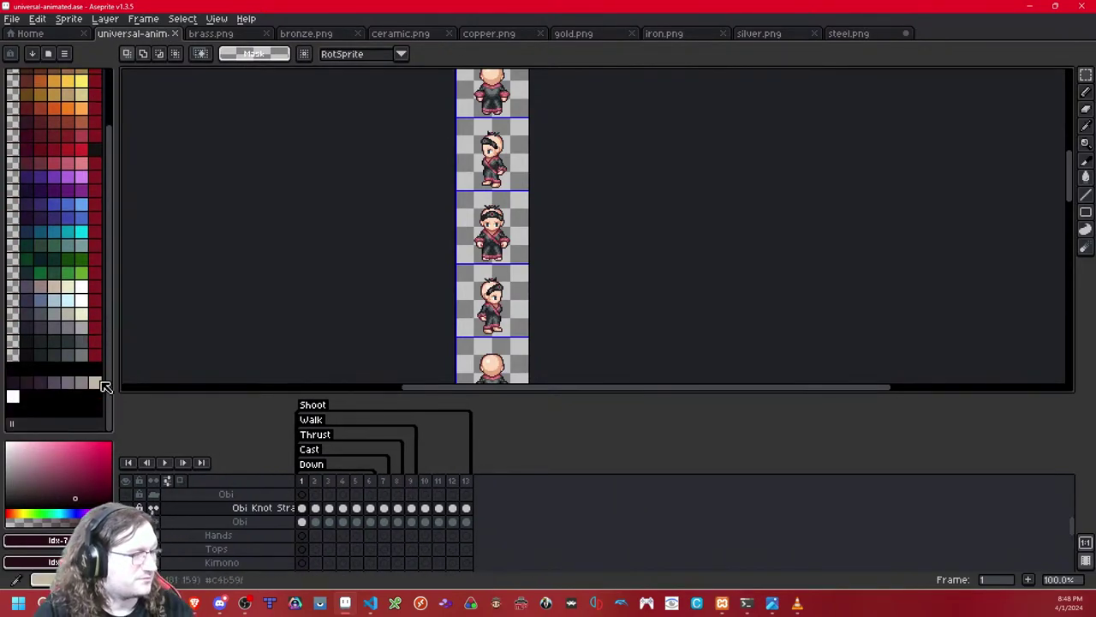
click(857, 34)
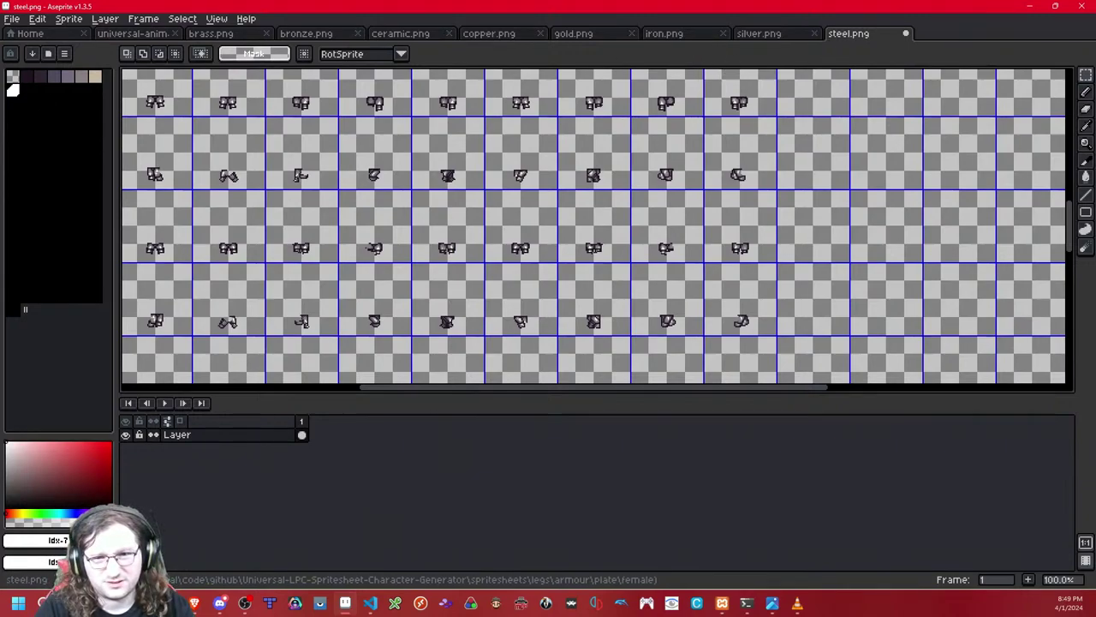
Step: Move the steel colors lower in the steel.png palette and place the ceramic.png colors in its first row of eight swatches
key(alt+Tab)
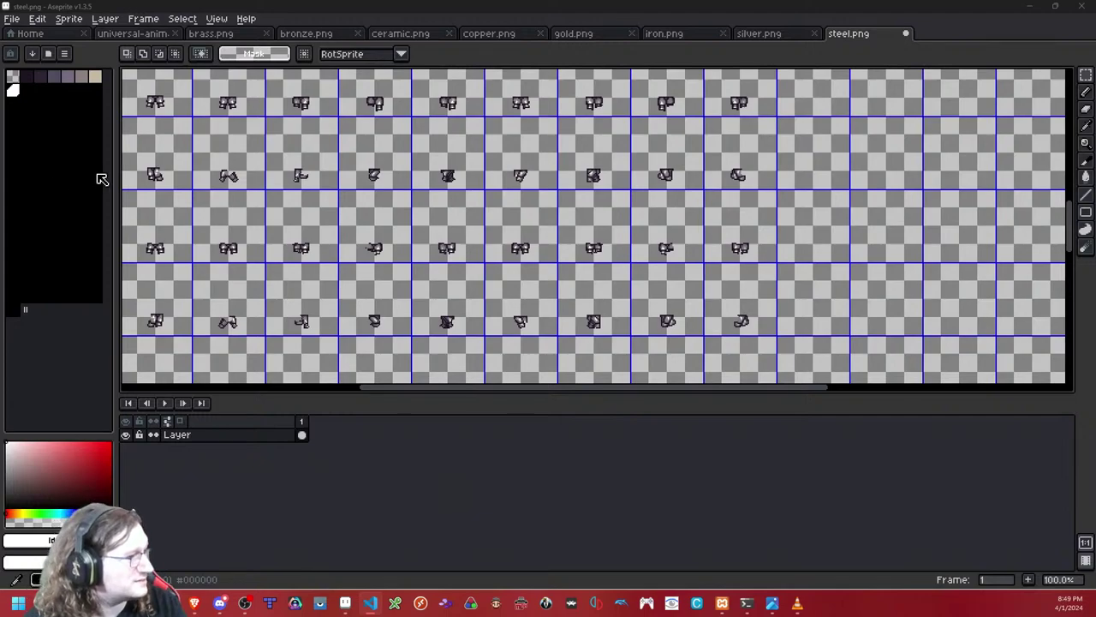
click(416, 33)
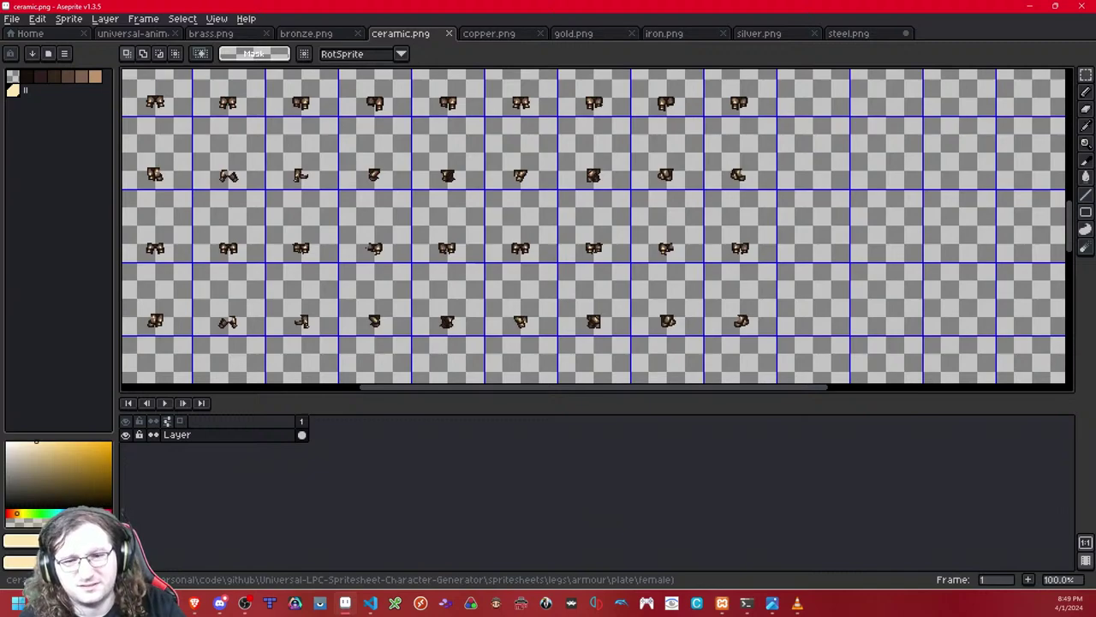
key(alt+Tab)
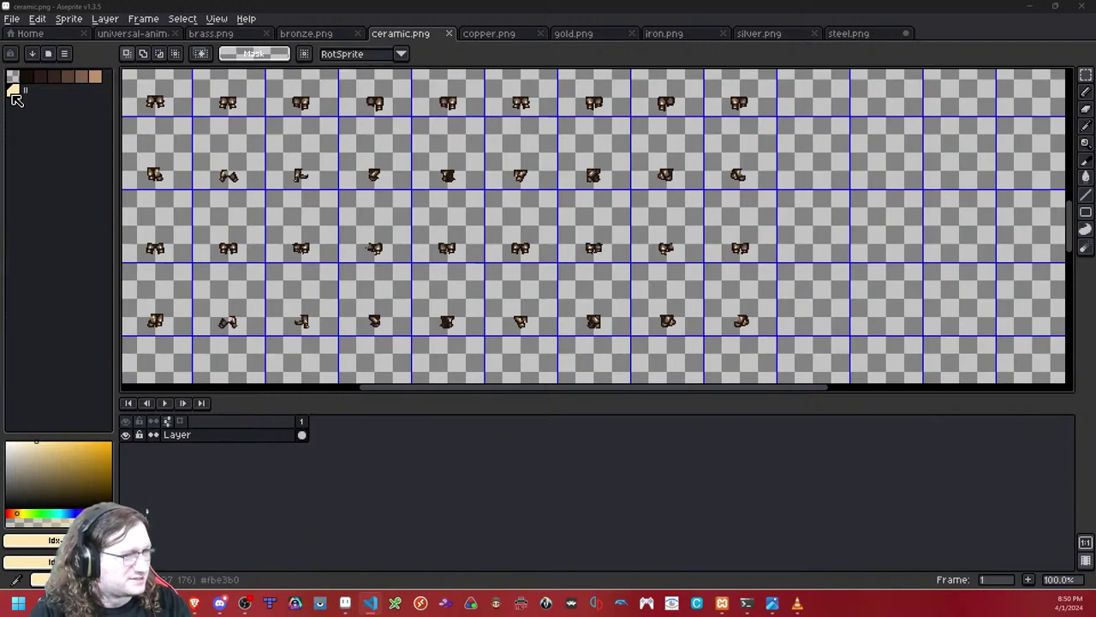
drag(25, 78, 13, 90)
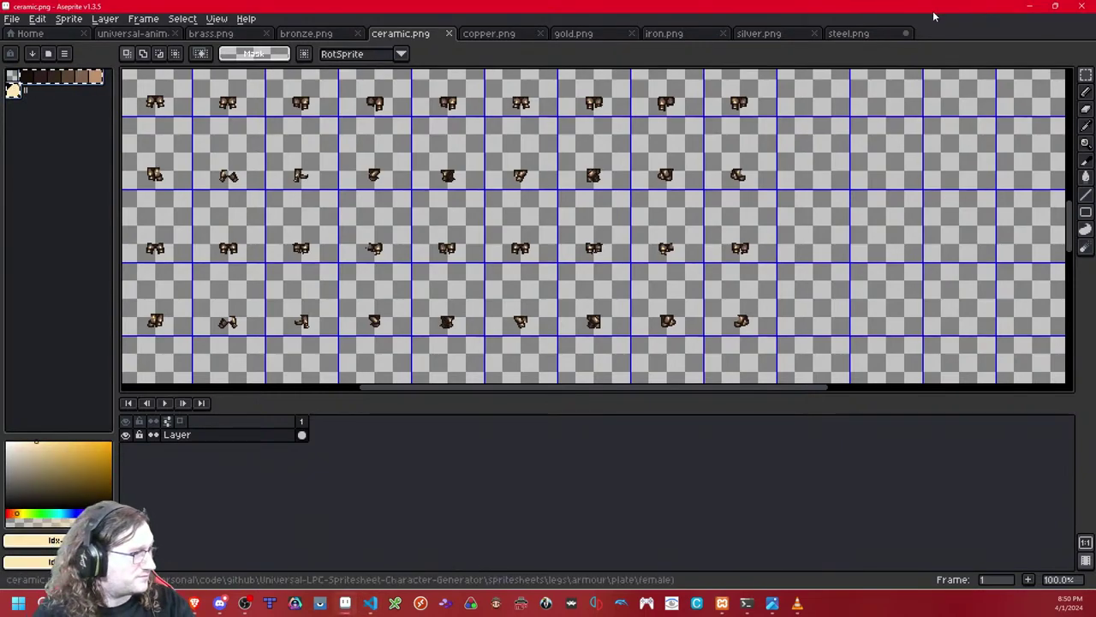
click(850, 32)
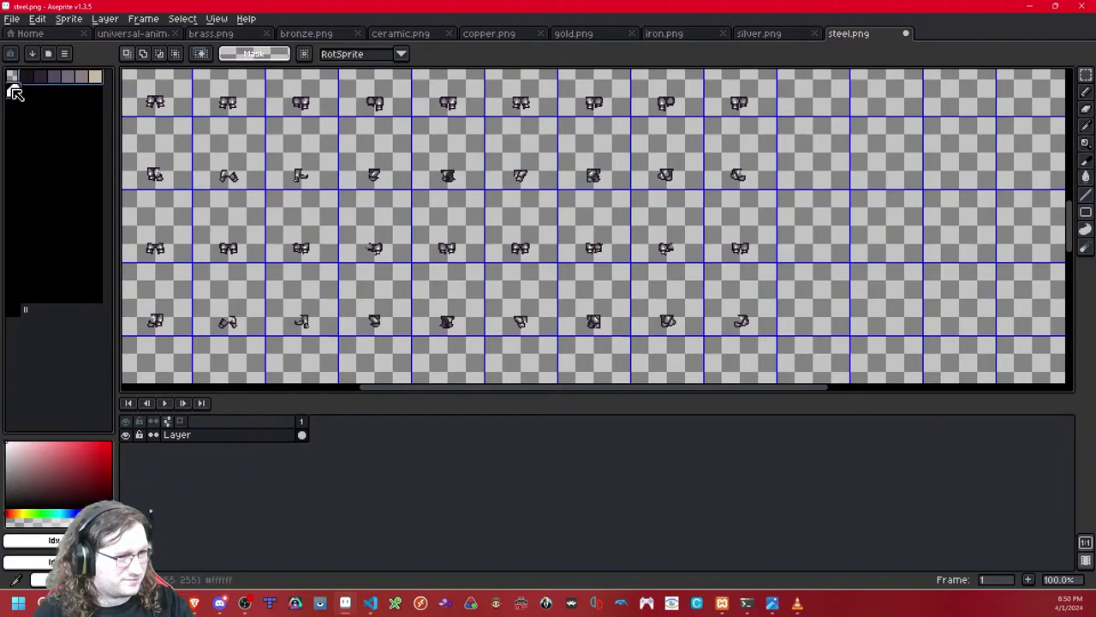
mouse_move(21, 81)
mouse_down()
mouse_move(12, 80)
mouse_move(8, 154)
mouse_move(19, 94)
mouse_up()
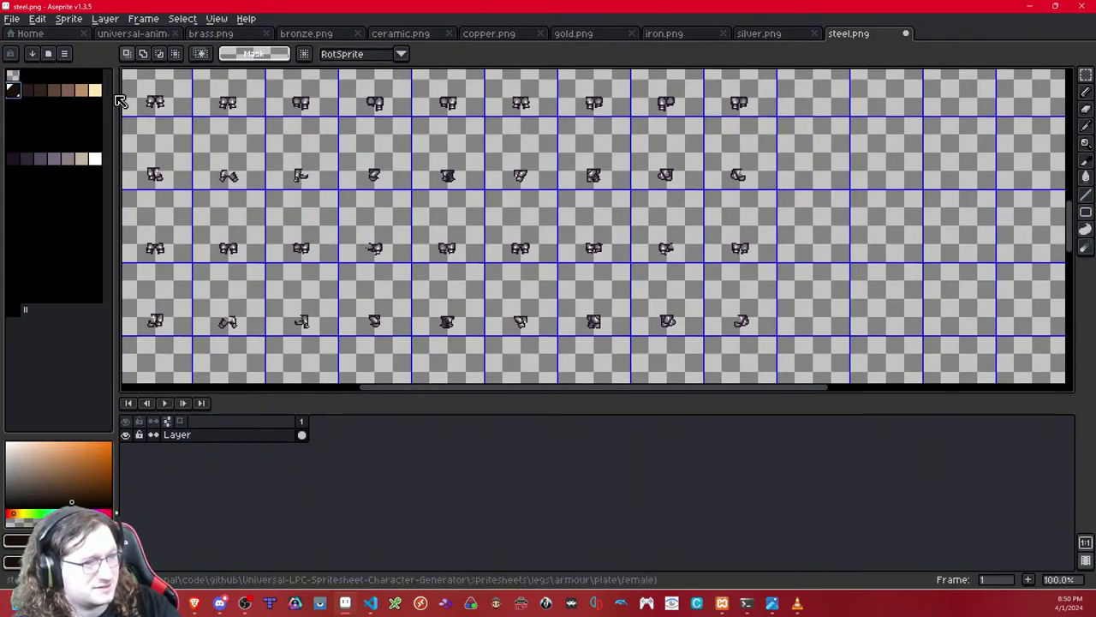
drag(117, 96, 26, 76)
click(82, 90)
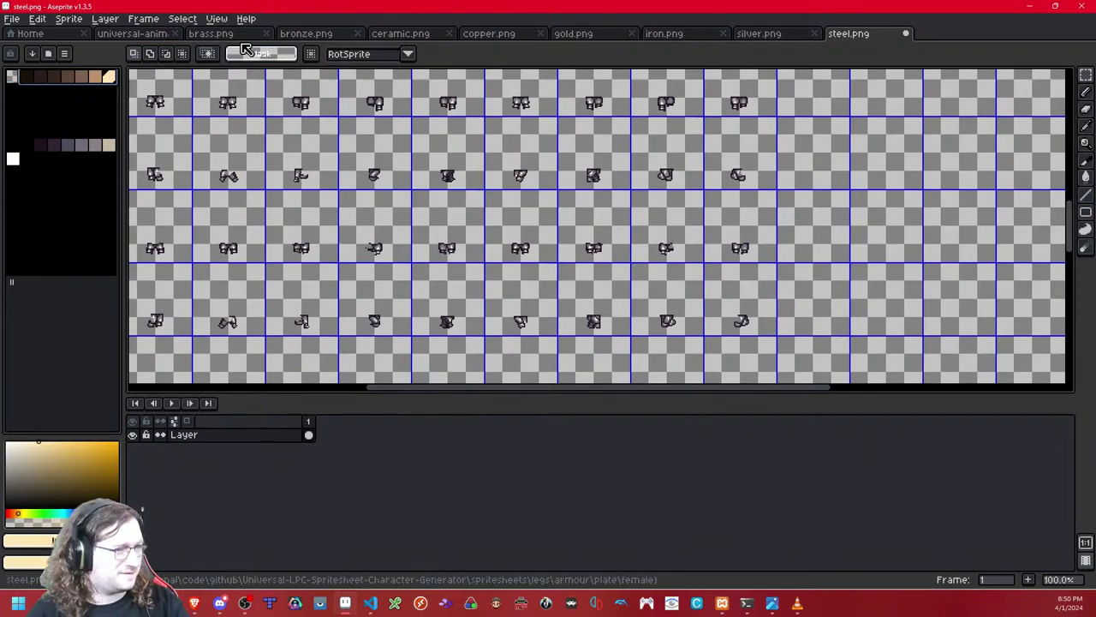
Step: Reorder ceramic.png ahead of brass.png and copy the brass colors into the second row of the steel.png palette
drag(404, 36, 221, 34)
click(310, 35)
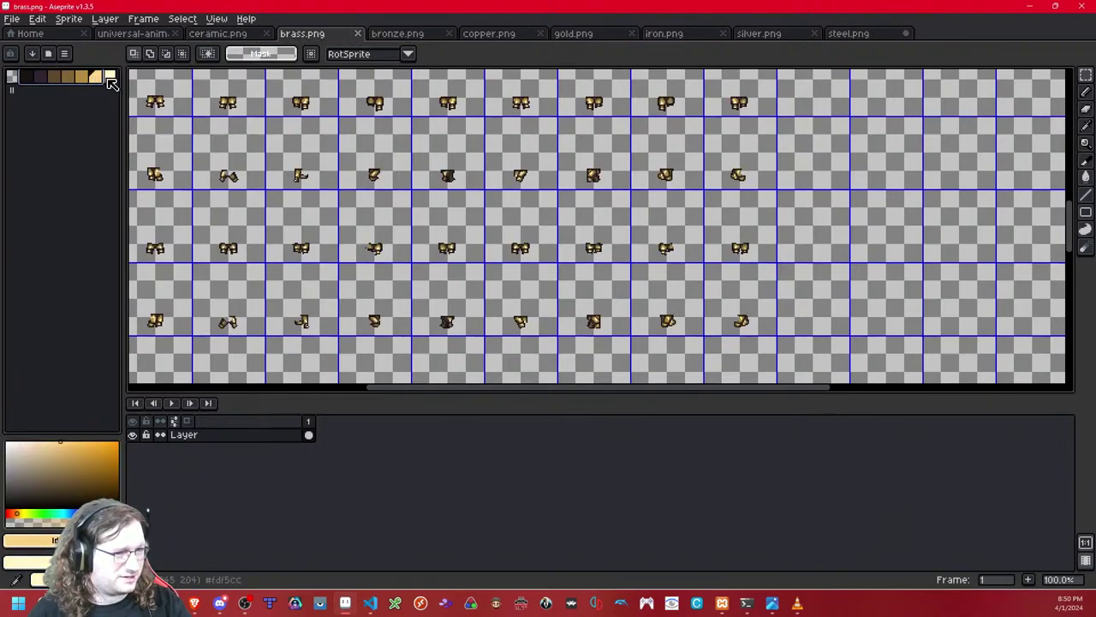
click(853, 34)
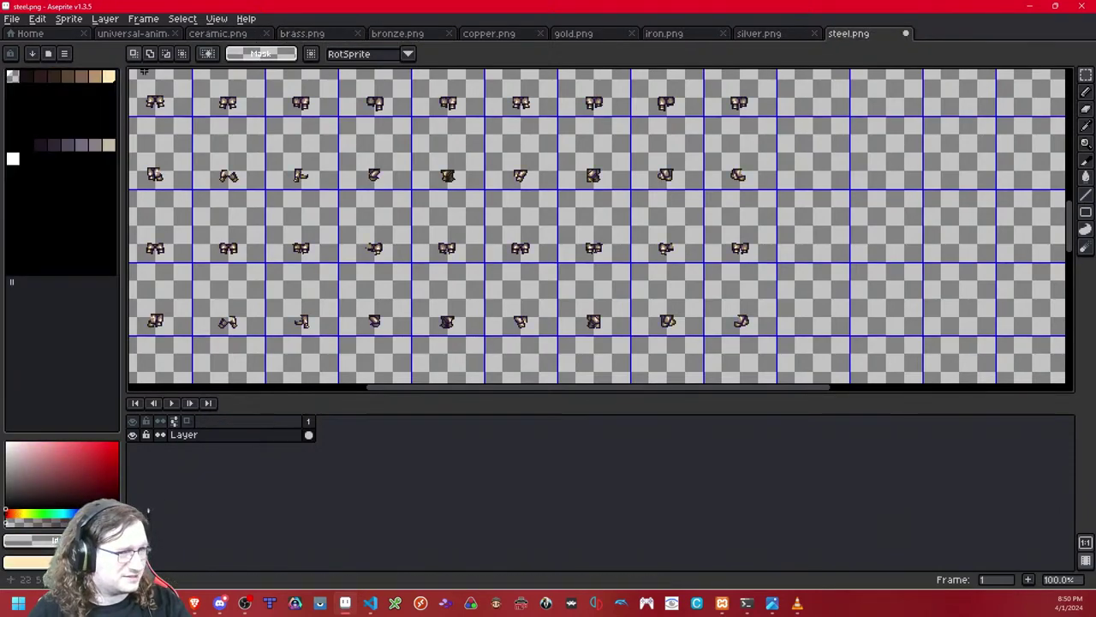
click(17, 92)
key(ctrl+v)
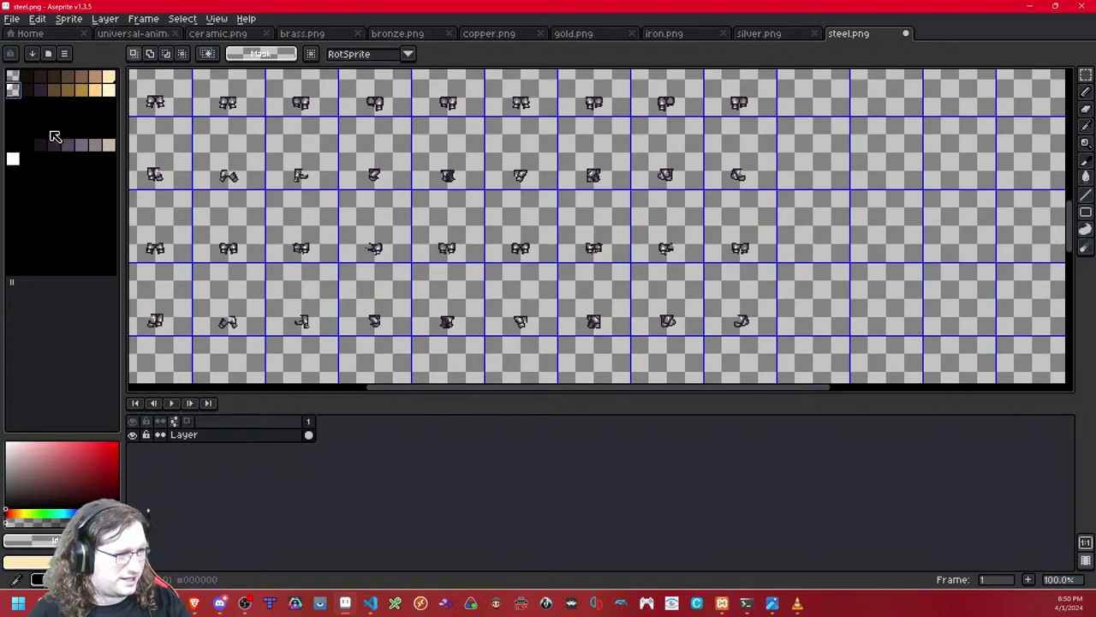
Step: Begin the steel color row with a transparent swatch and shift the steel colors to fill the rest of that row
click(15, 145)
key(ctrl+v)
mouse_move(42, 149)
mouse_down()
mouse_move(17, 161)
mouse_move(24, 148)
mouse_up()
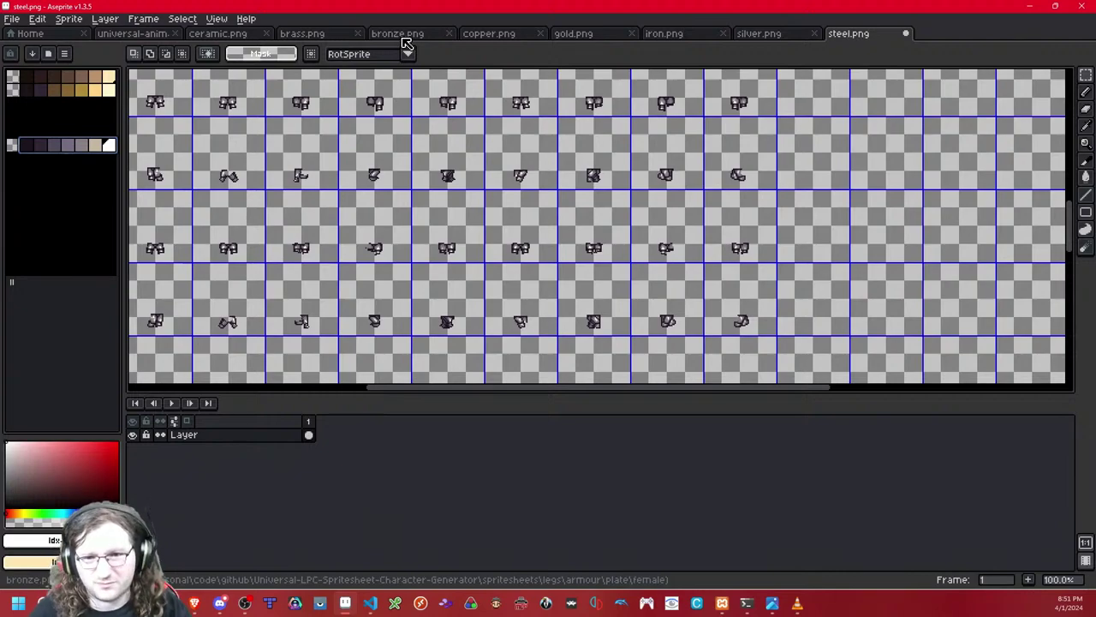
Step: Reorder copper.png ahead of bronze.png and copy the copper colors into the third steel.png palette row, preceded by a transparent swatch
drag(489, 34, 403, 34)
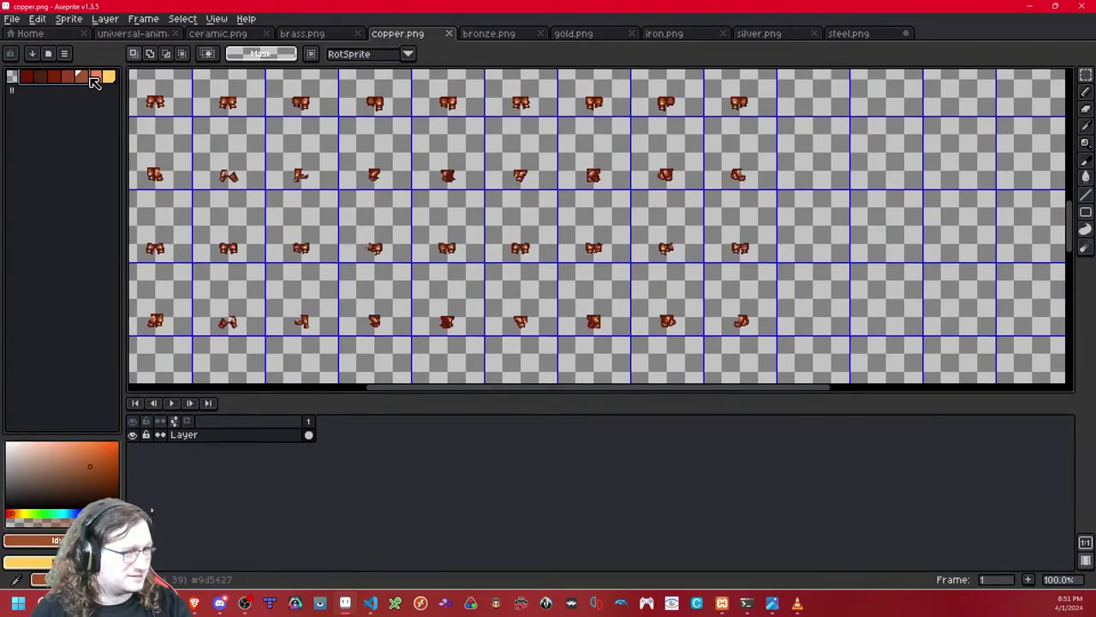
click(843, 39)
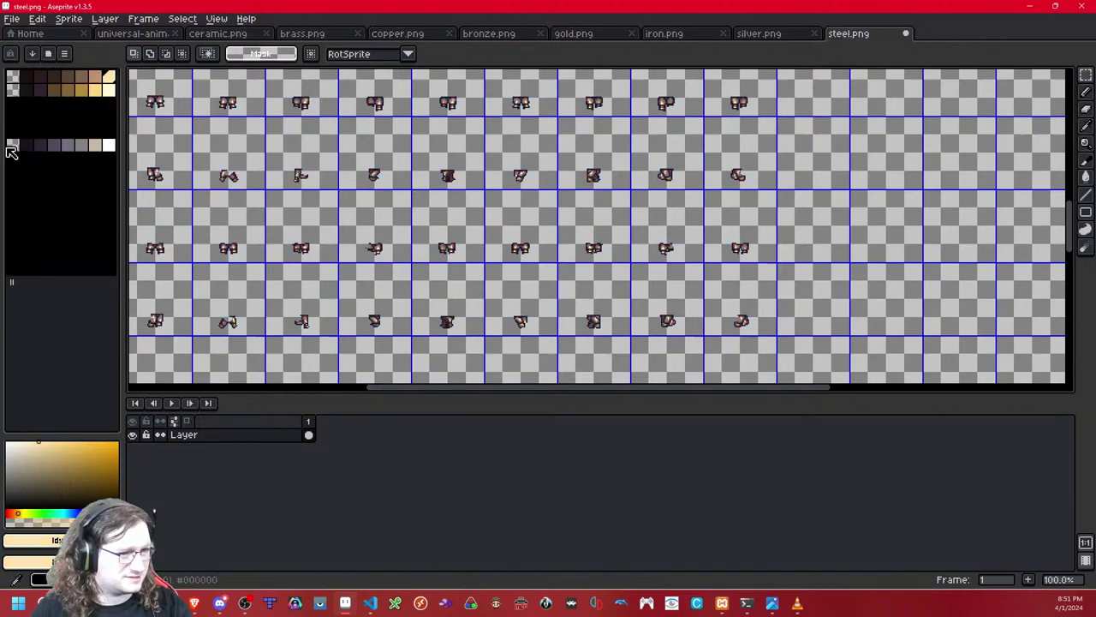
click(16, 106)
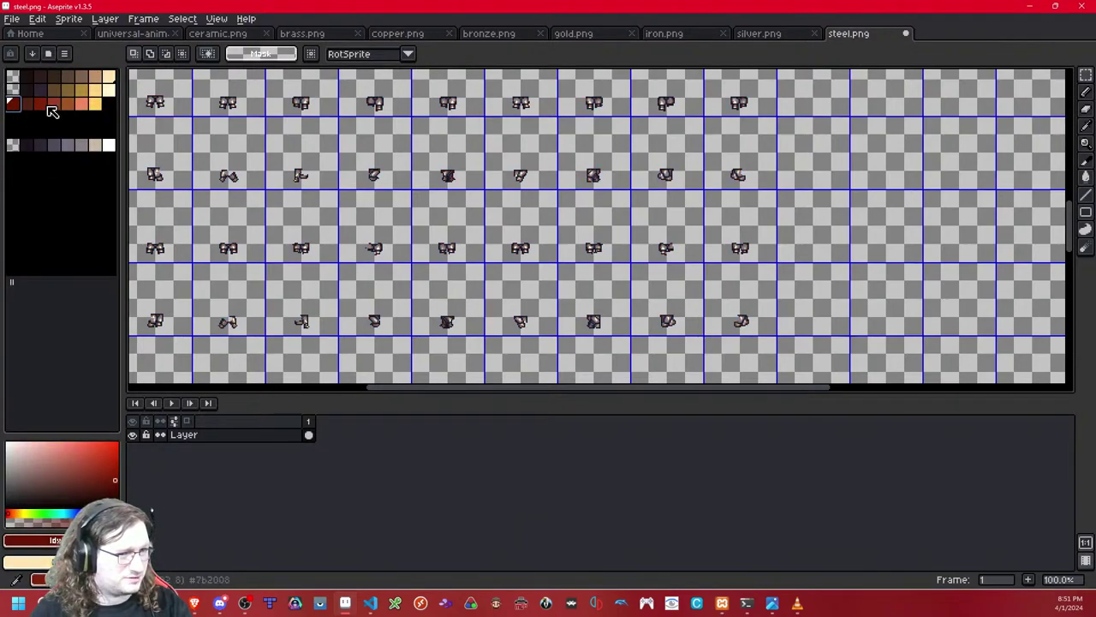
key(ctrl+z)
click(28, 107)
key(ctrl+v)
click(14, 92)
key(ctrl+c)
click(14, 102)
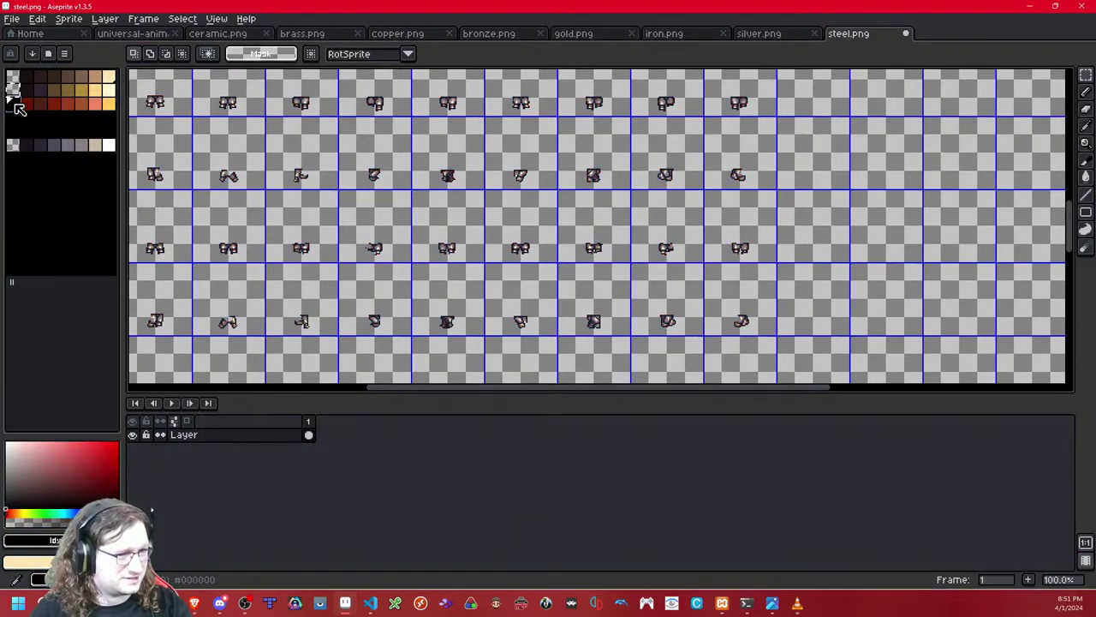
key(ctrl+v)
Step: Copy the bronze.png colors into the fourth row of the steel.png palette
click(493, 35)
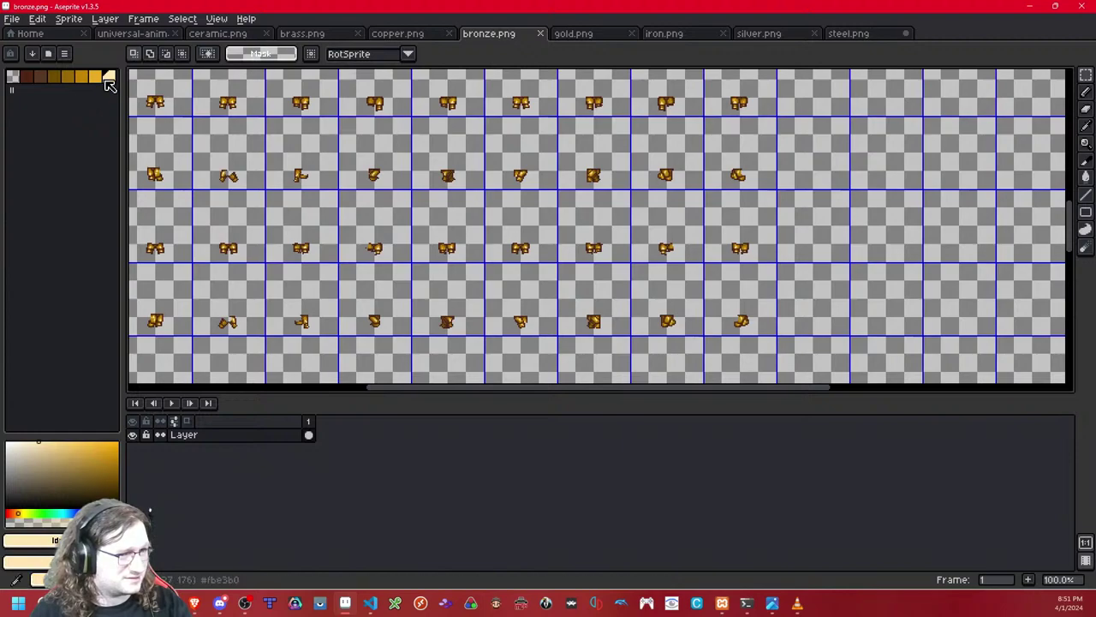
click(835, 34)
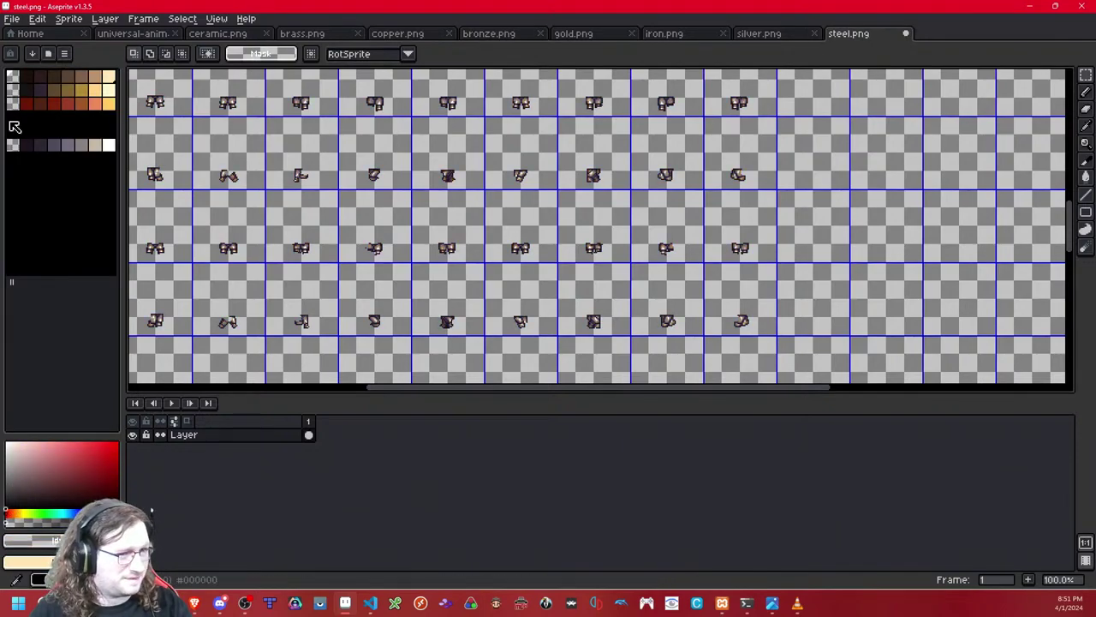
Step: Reorder the remaining sheets as iron, steel, silver, gold and copy the iron.png colors into the palette row above the steel colors
click(660, 36)
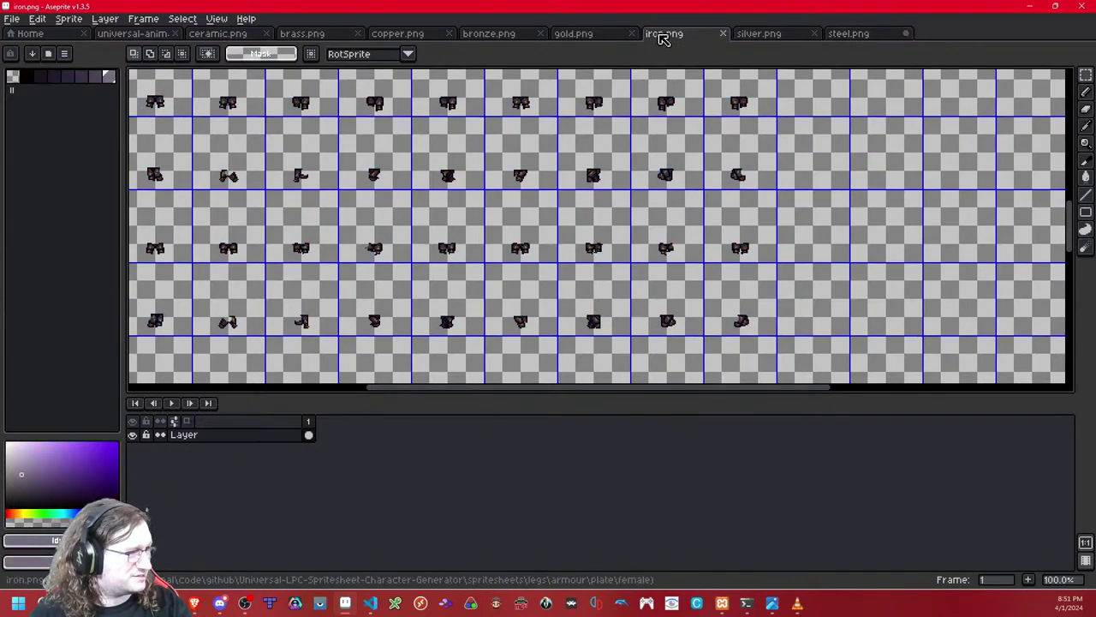
drag(681, 36, 591, 37)
drag(835, 36, 677, 38)
drag(771, 35, 873, 36)
click(617, 38)
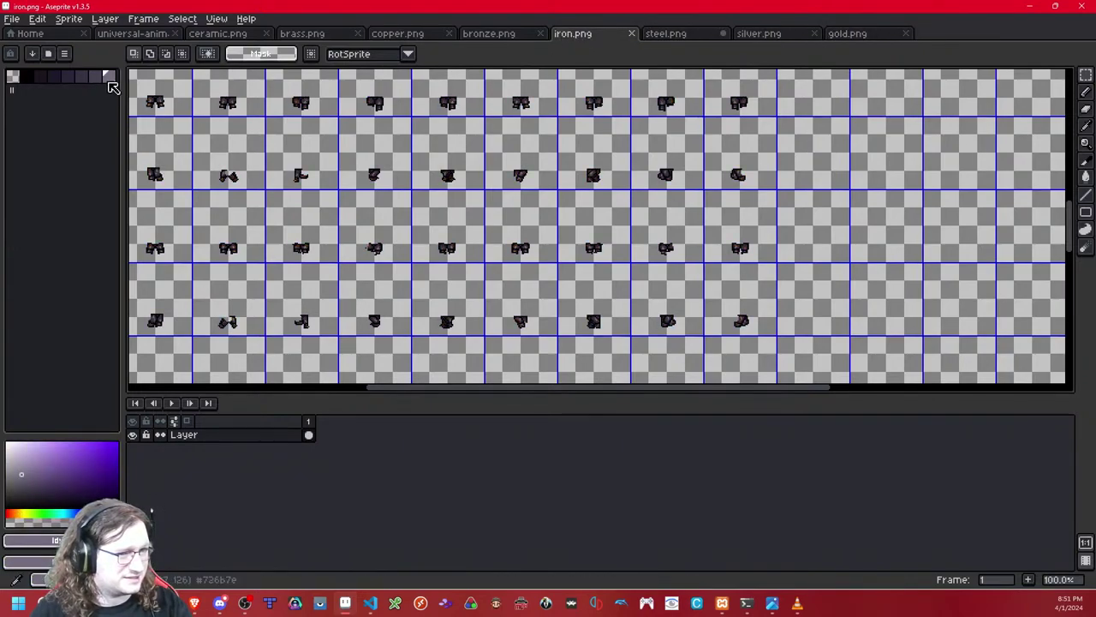
key(ctrl+c)
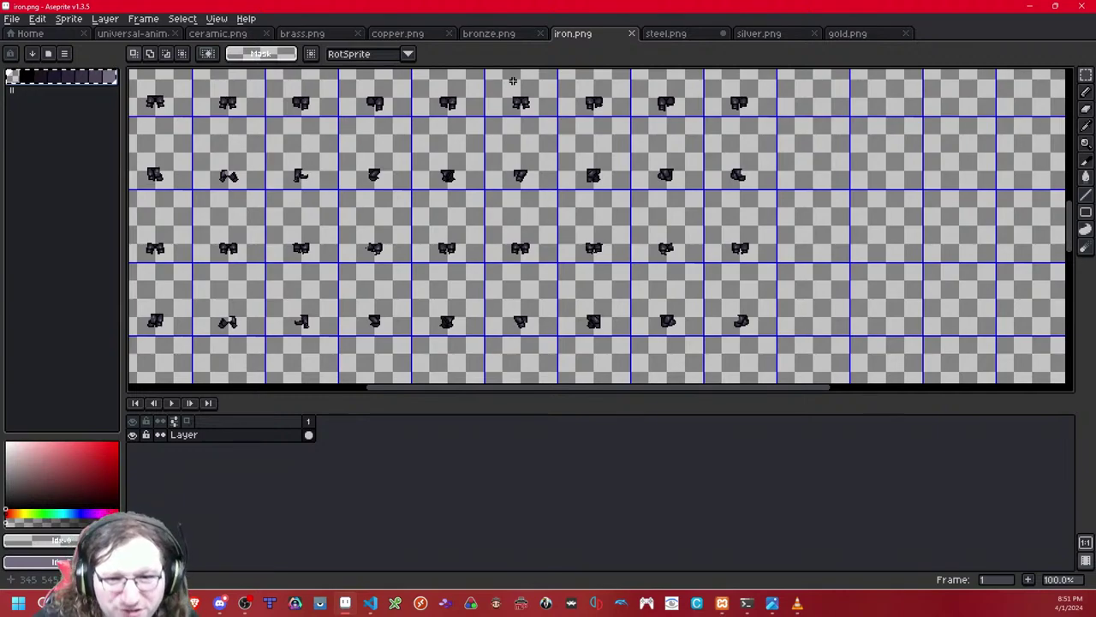
click(685, 35)
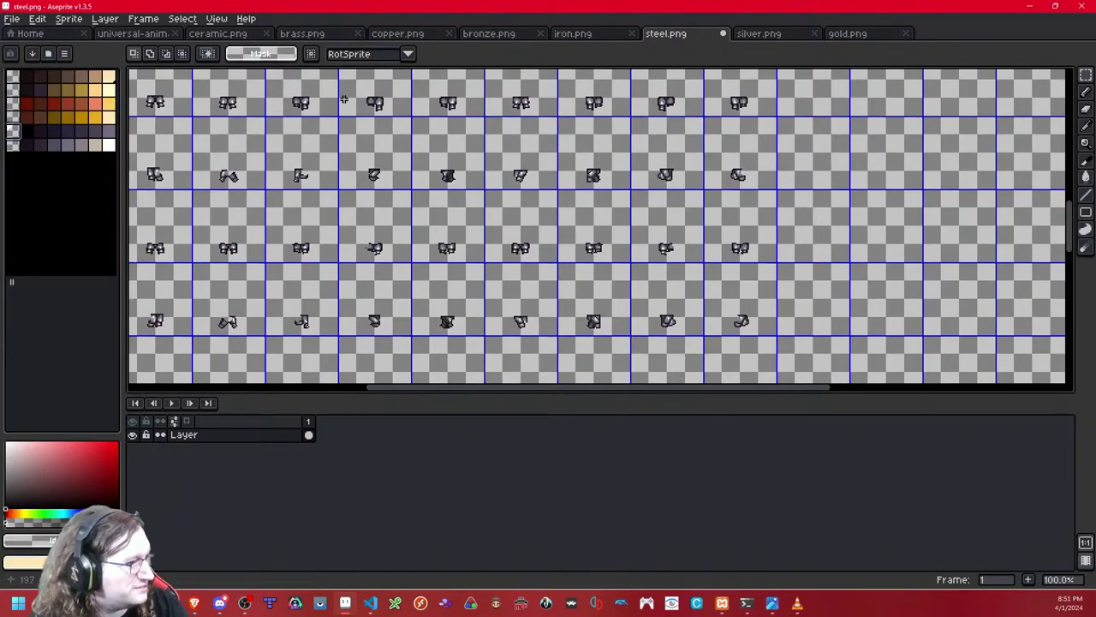
Step: Copy the silver.png colors into the row below the steel colors in the steel.png palette
click(758, 35)
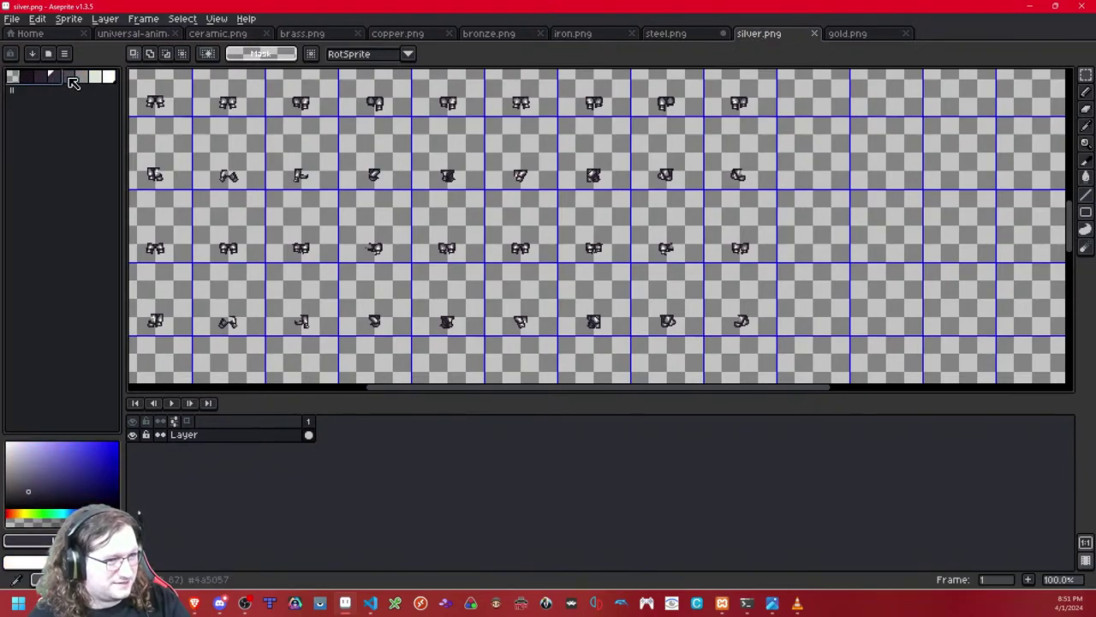
click(668, 35)
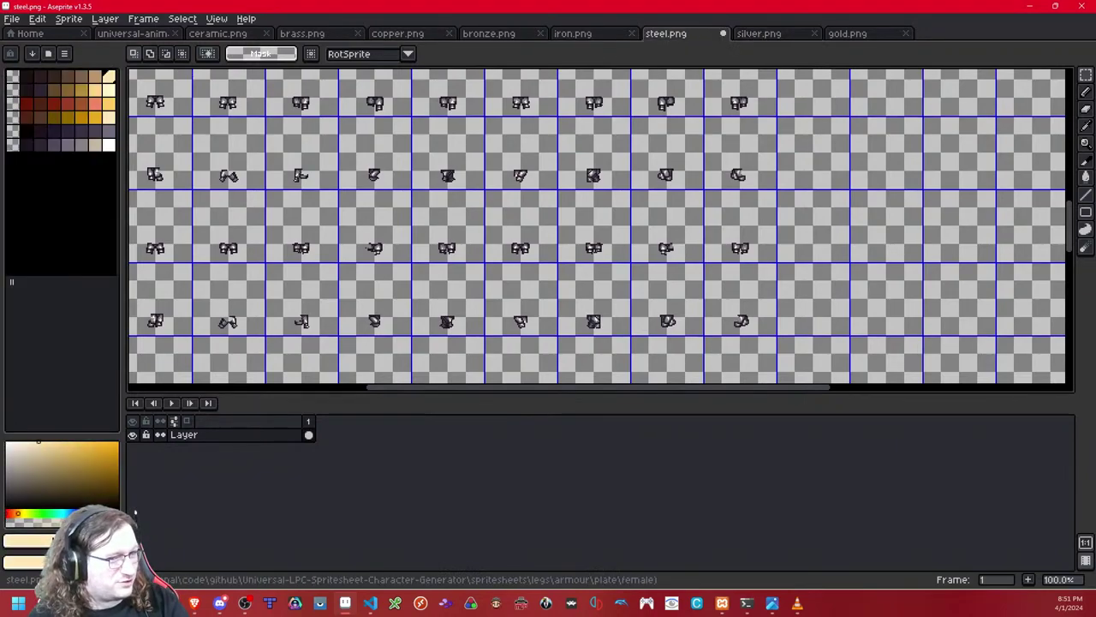
click(14, 160)
key(ctrl+v)
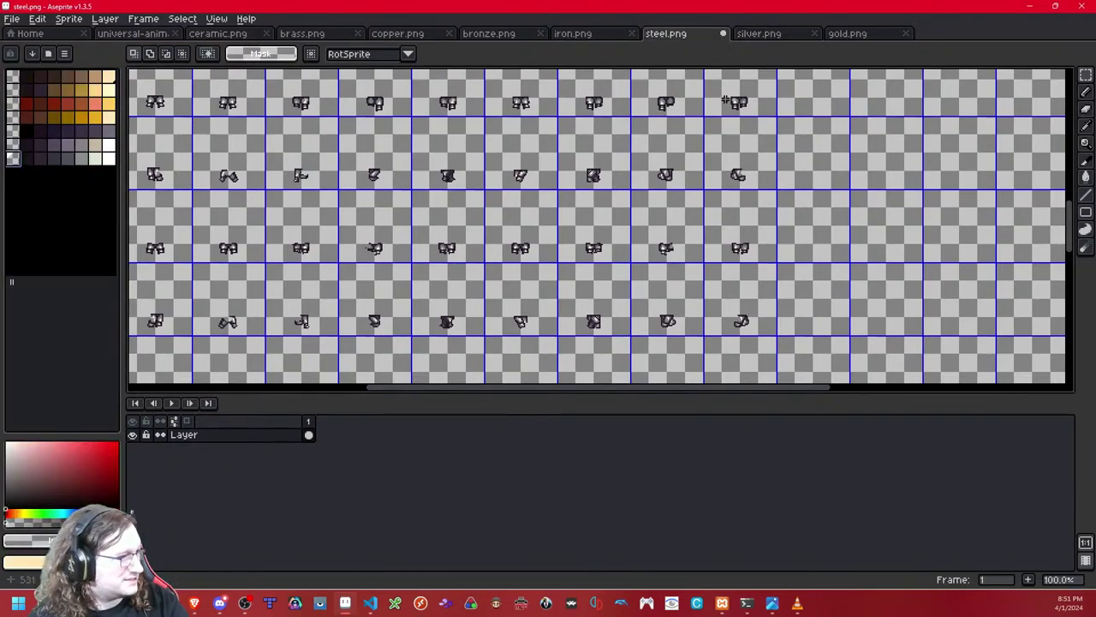
Step: Copy the gold.png colors into the row below the silver colors in the steel.png palette and trim the unused black entries
click(849, 35)
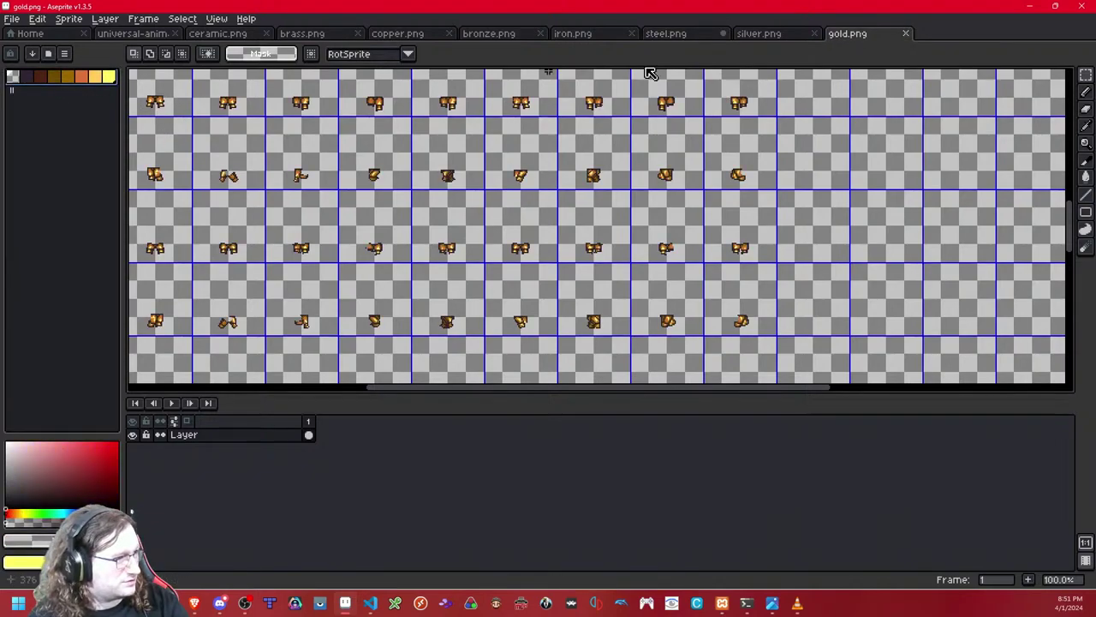
click(686, 34)
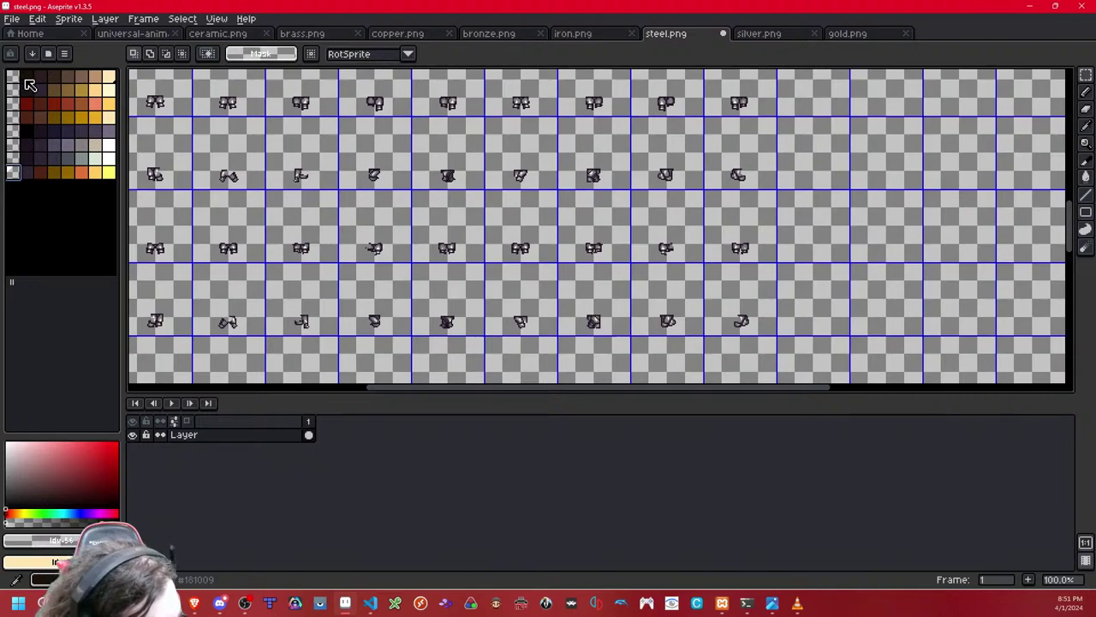
drag(14, 276, 12, 183)
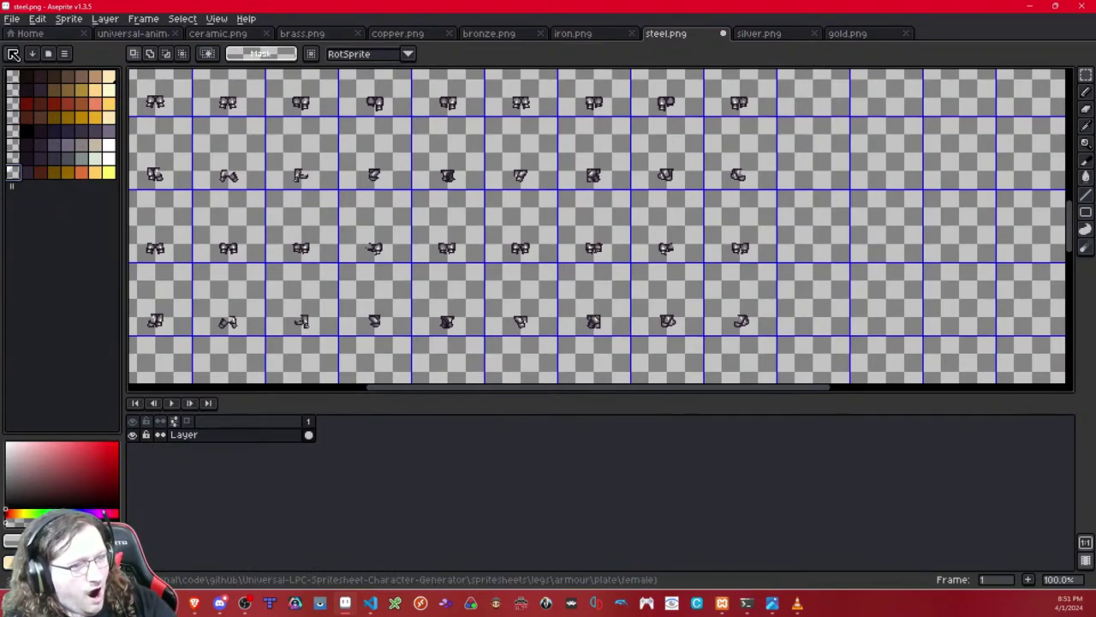
click(63, 53)
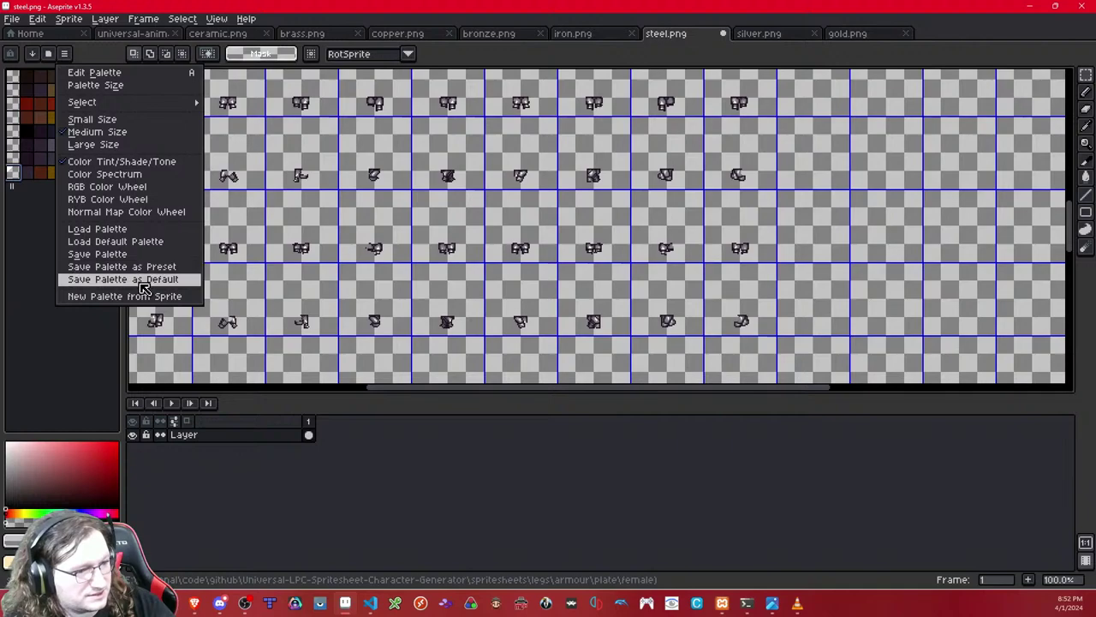
click(14, 20)
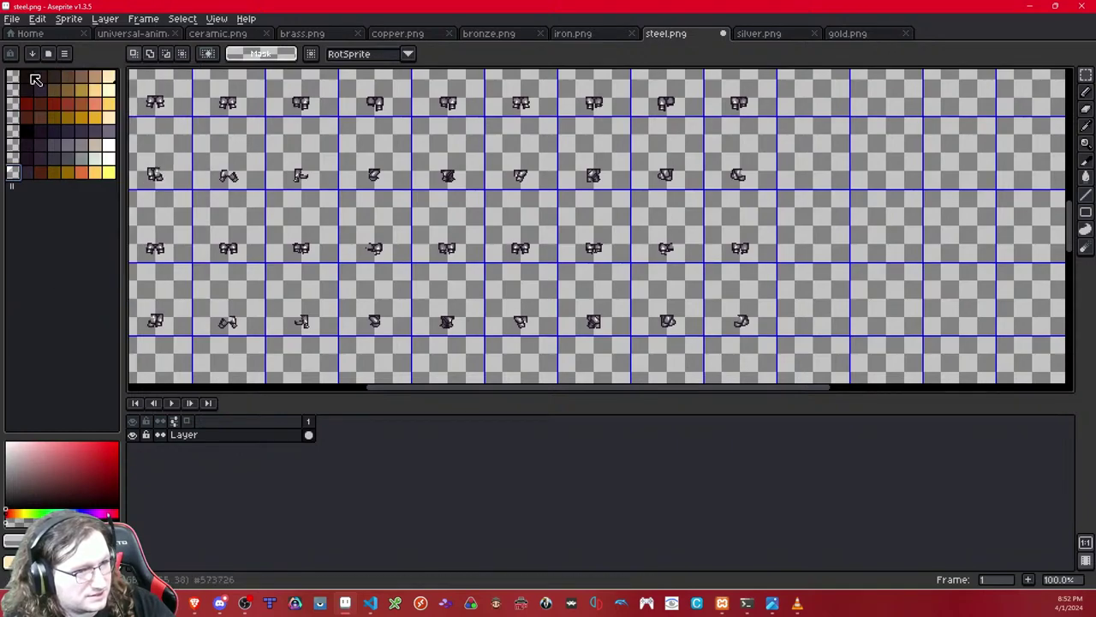
click(15, 23)
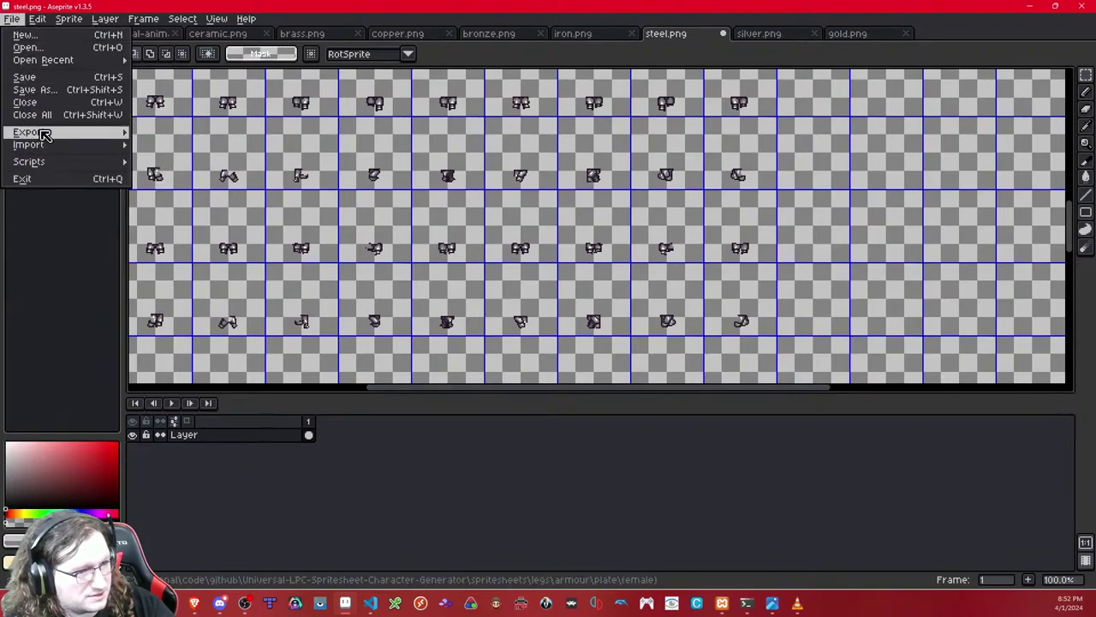
mouse_move(47, 134)
click(57, 230)
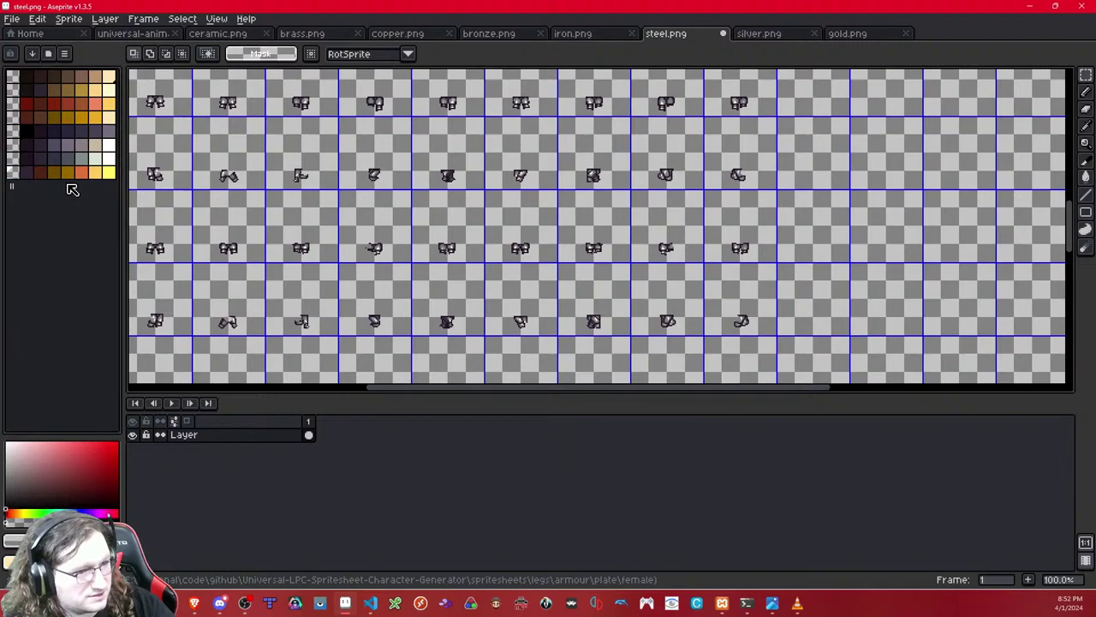
Step: Start saving the steel.png palette to a file with css files (*.css) as the format
click(65, 54)
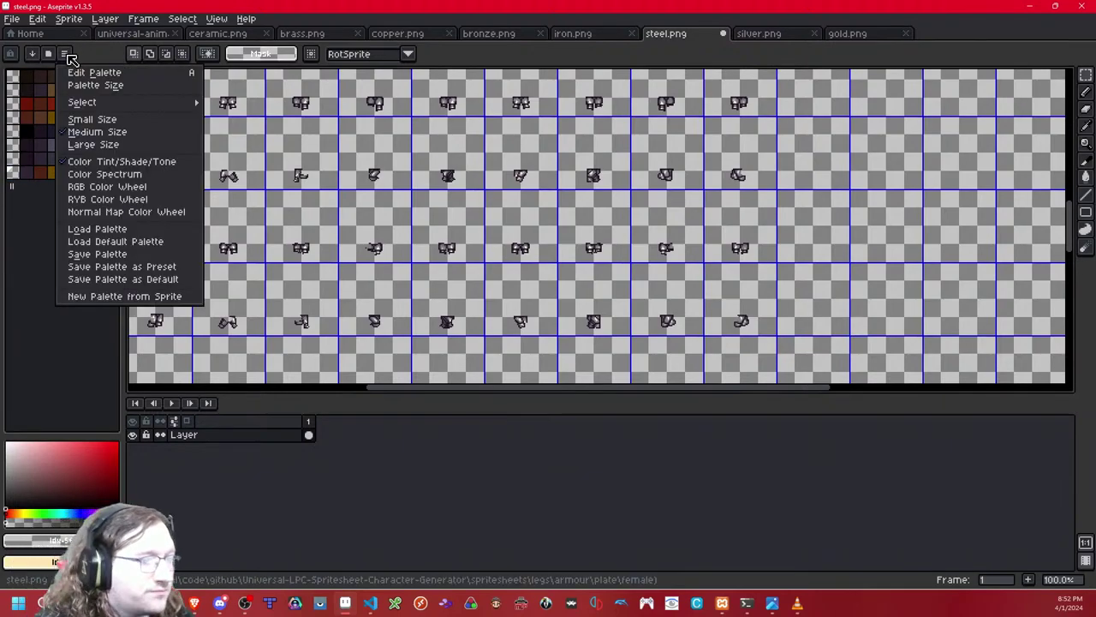
click(129, 257)
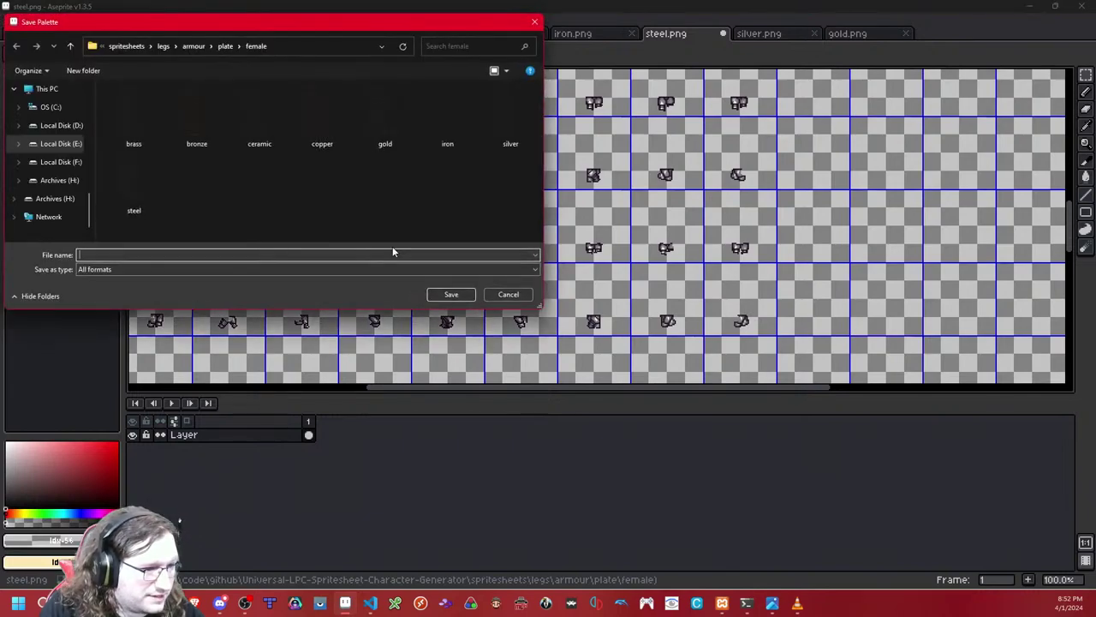
click(264, 269)
click(176, 316)
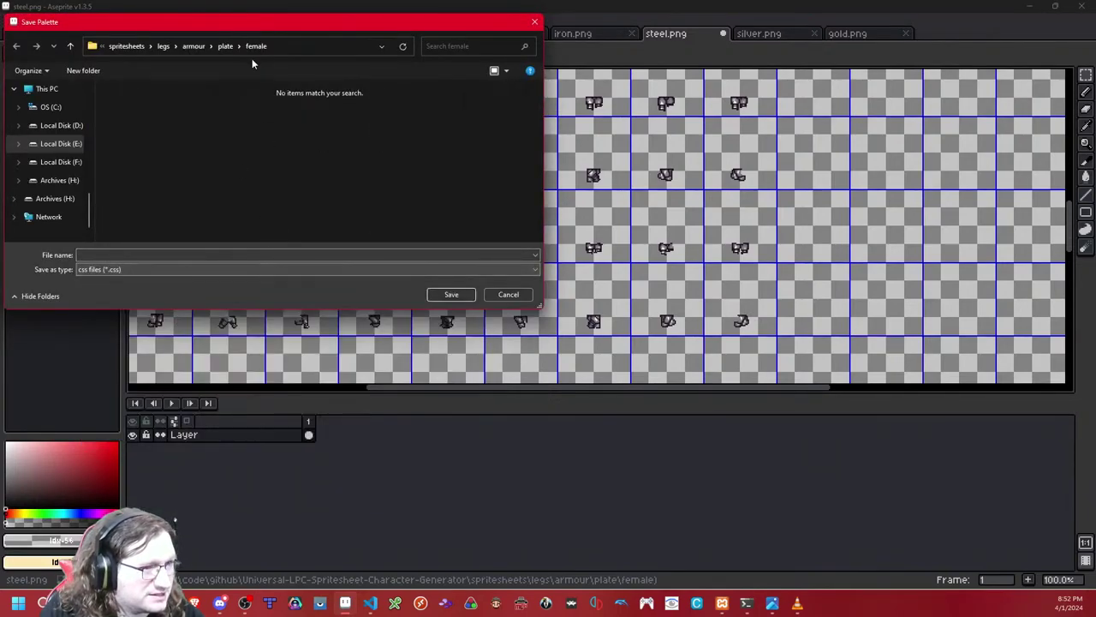
Step: Set the save location to the palettes folder within the LPC Characters assets on drive E
click(130, 46)
click(117, 46)
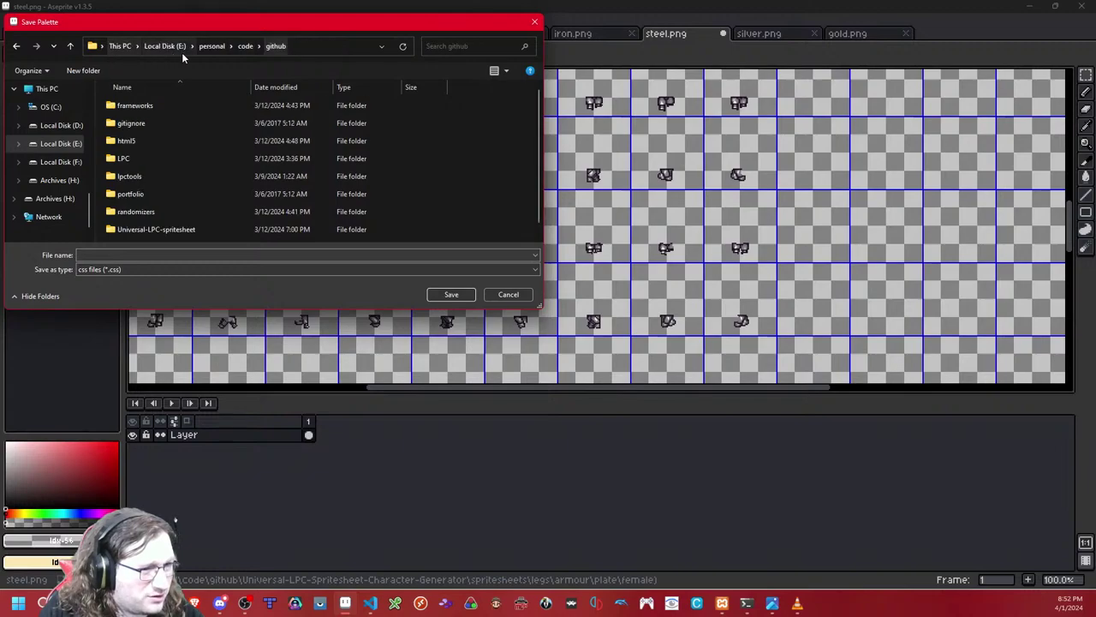
click(213, 46)
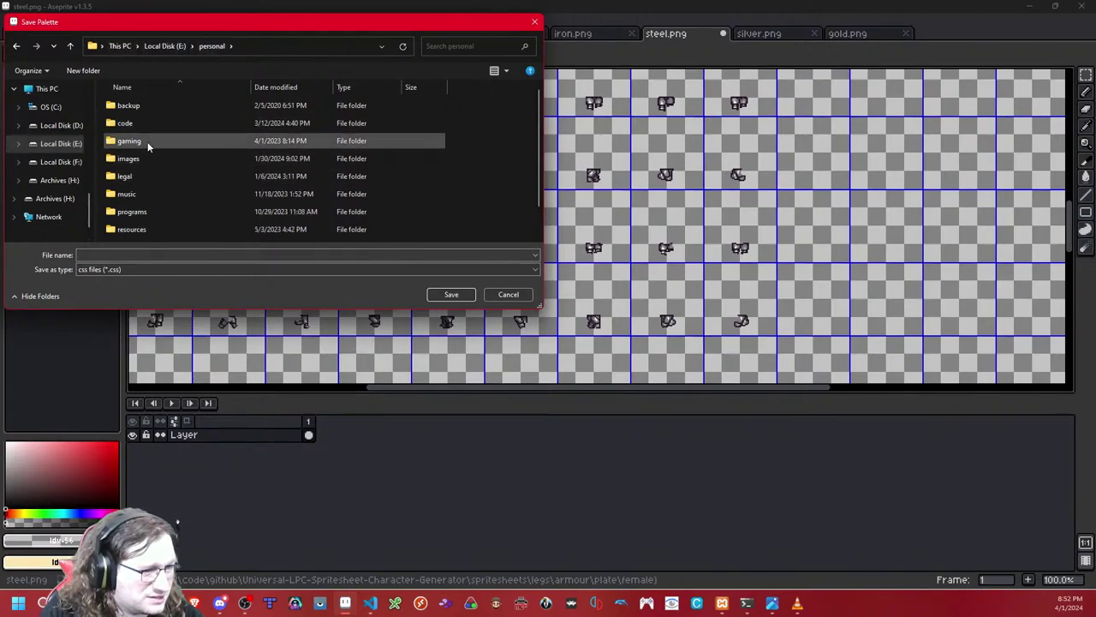
double_click(151, 122)
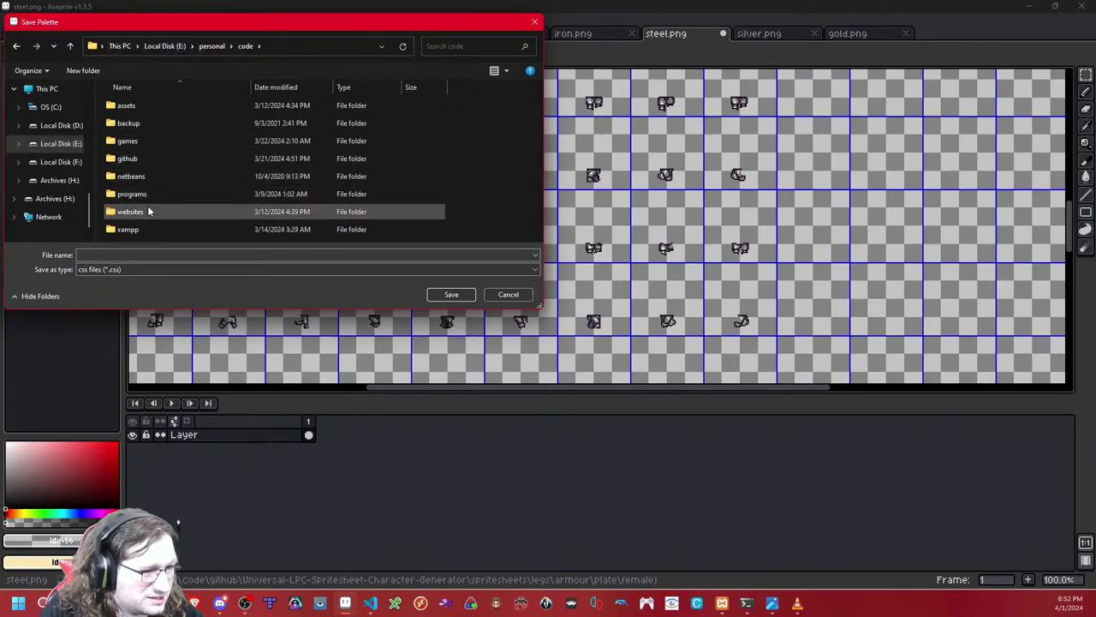
double_click(142, 108)
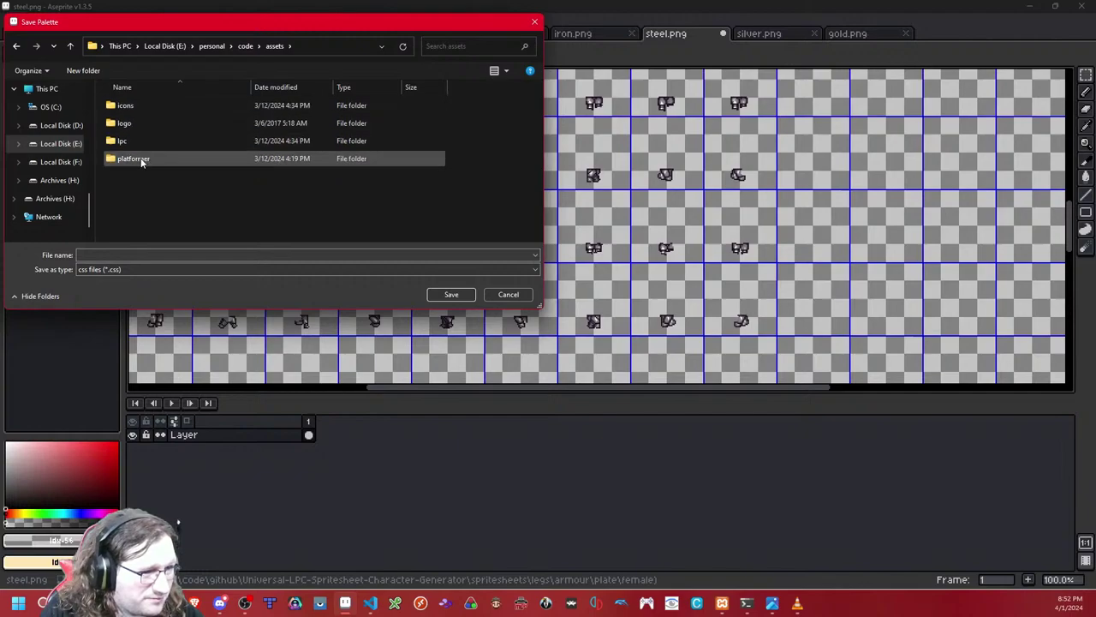
double_click(151, 141)
double_click(152, 122)
double_click(155, 176)
scroll(160, 168, down, 2)
double_click(157, 167)
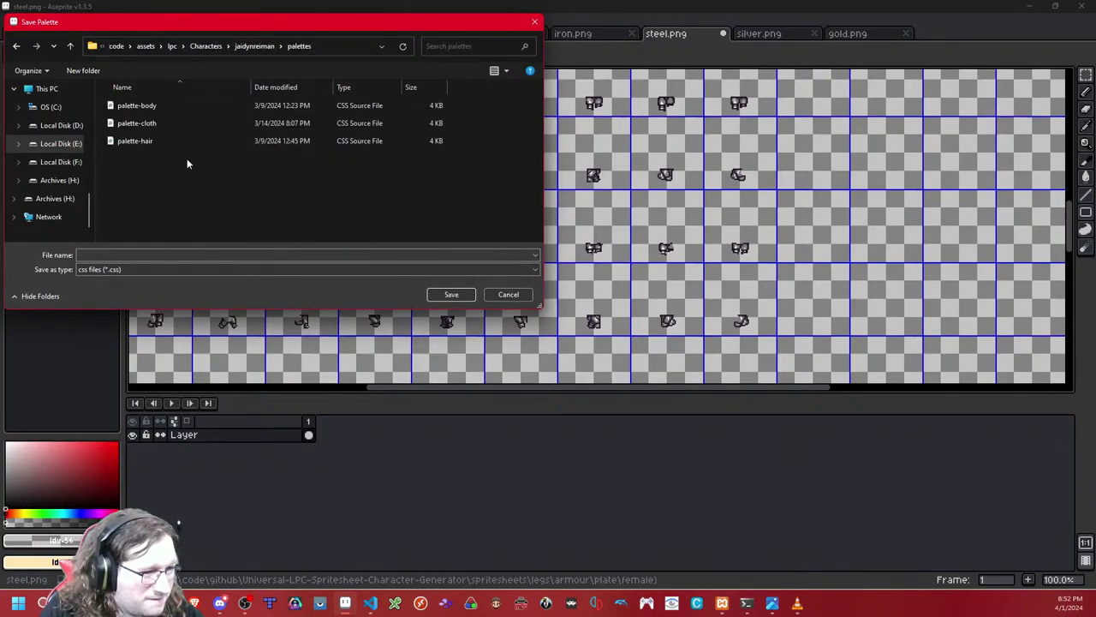
Step: Name the CSS palette file palette-metal and save it
click(117, 255)
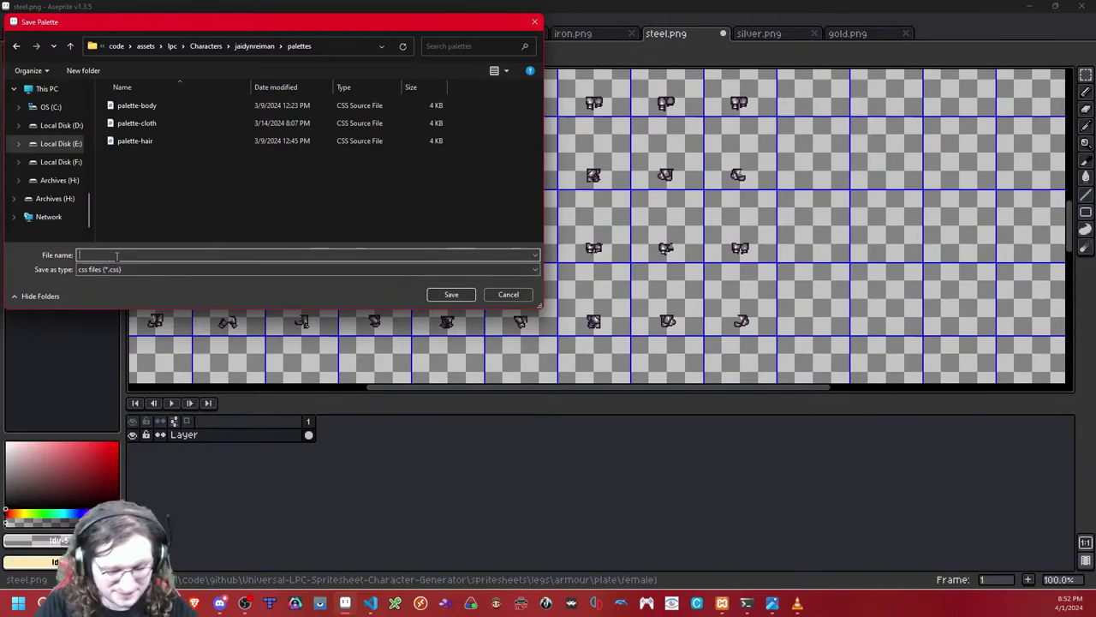
text(palette-)
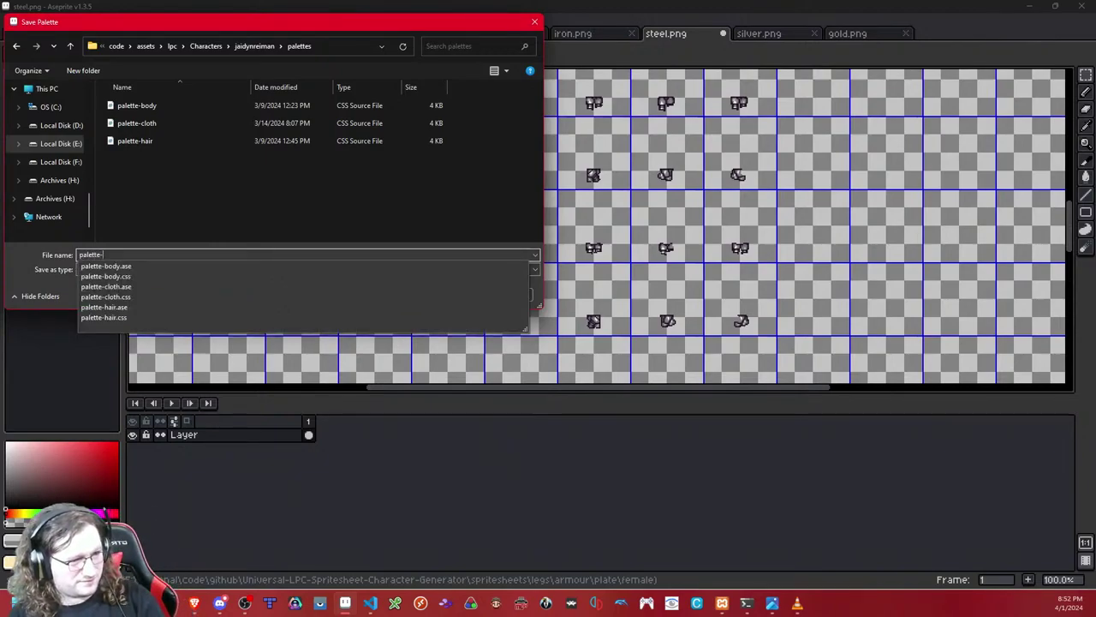
text(metal)
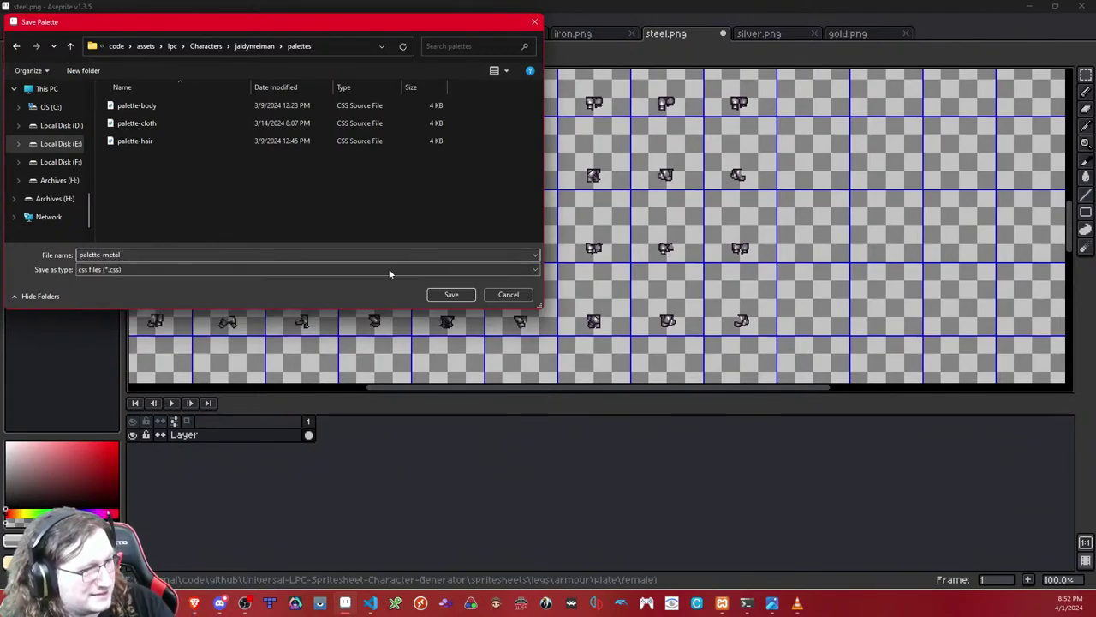
click(452, 294)
Step: Save the same palette again in the palettes folder as palette-metal in the ase format
click(63, 53)
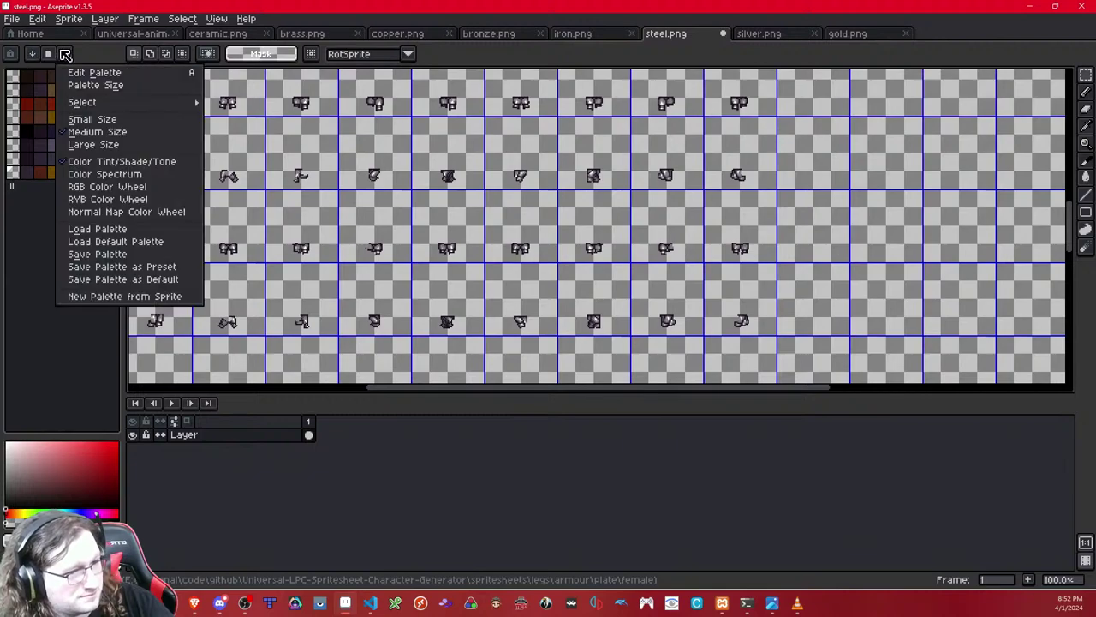
click(111, 255)
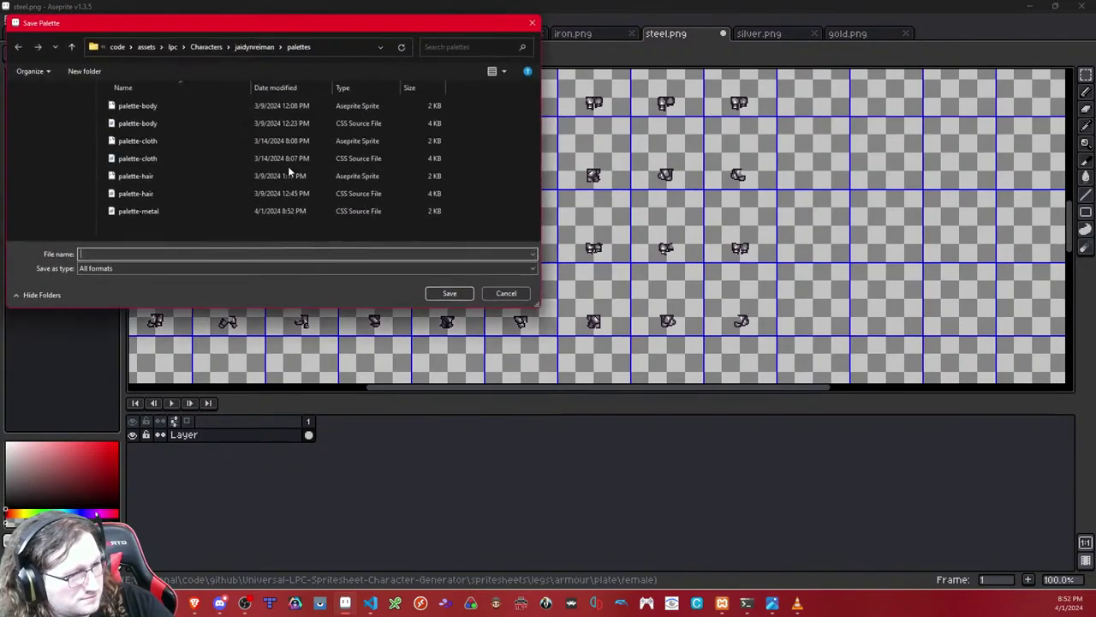
click(142, 269)
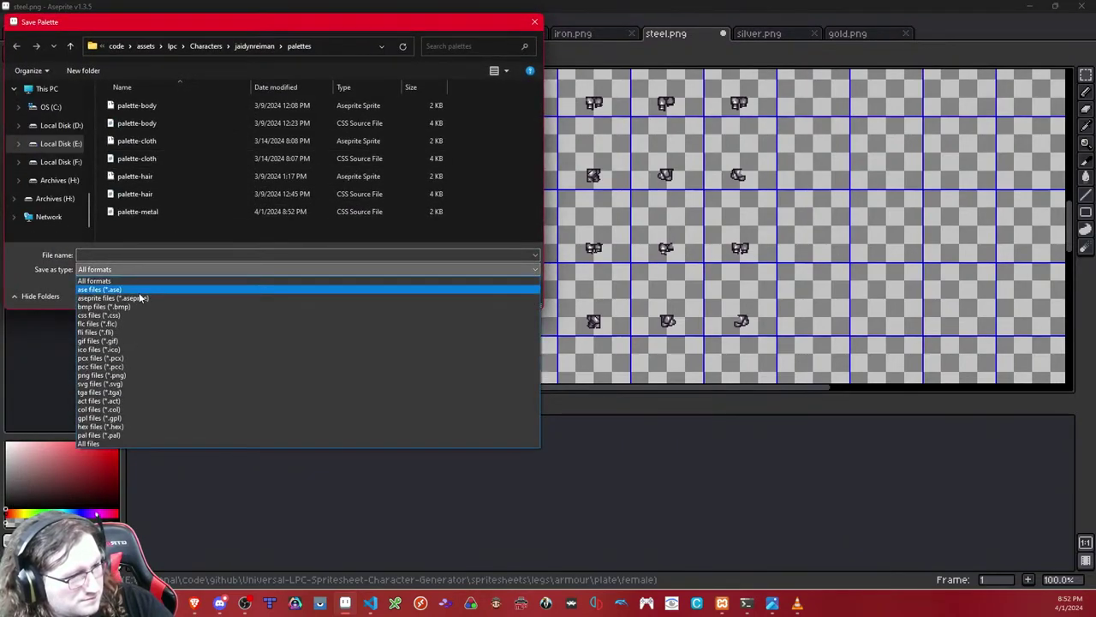
click(138, 292)
click(153, 255)
text(palette-metal)
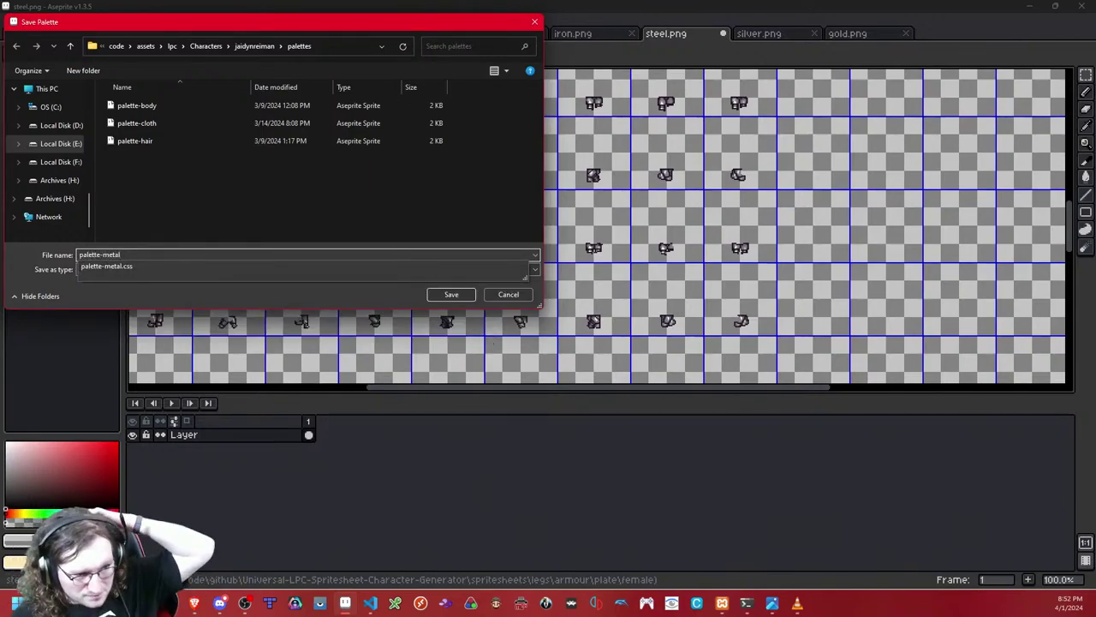
click(244, 190)
click(451, 294)
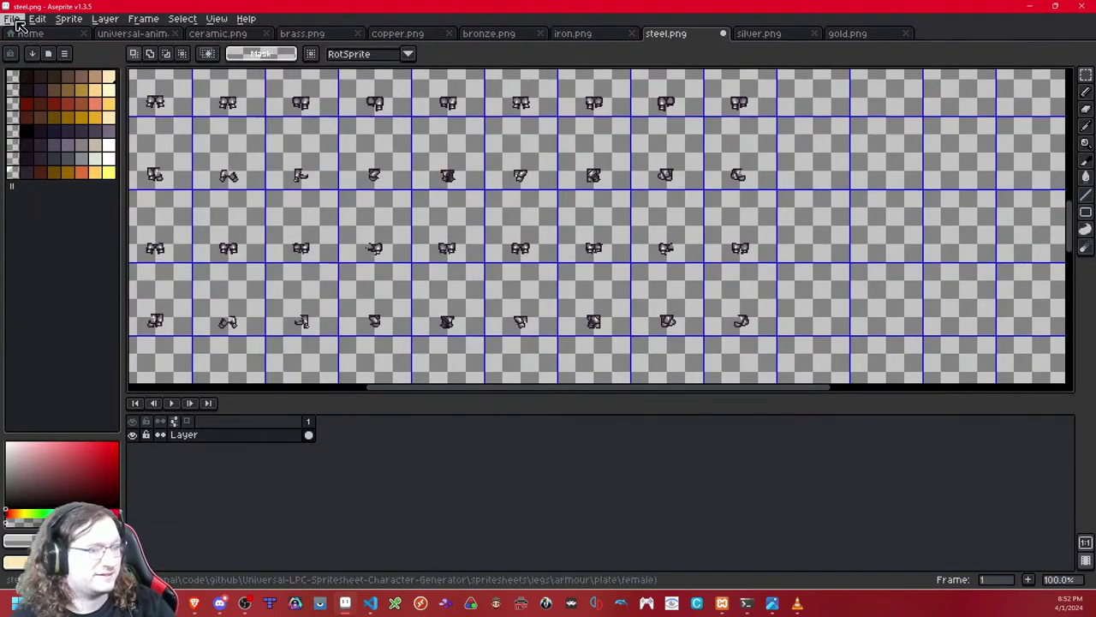
Step: Open palette-metal.ase from the palettes folder as a sprite
click(21, 33)
click(12, 18)
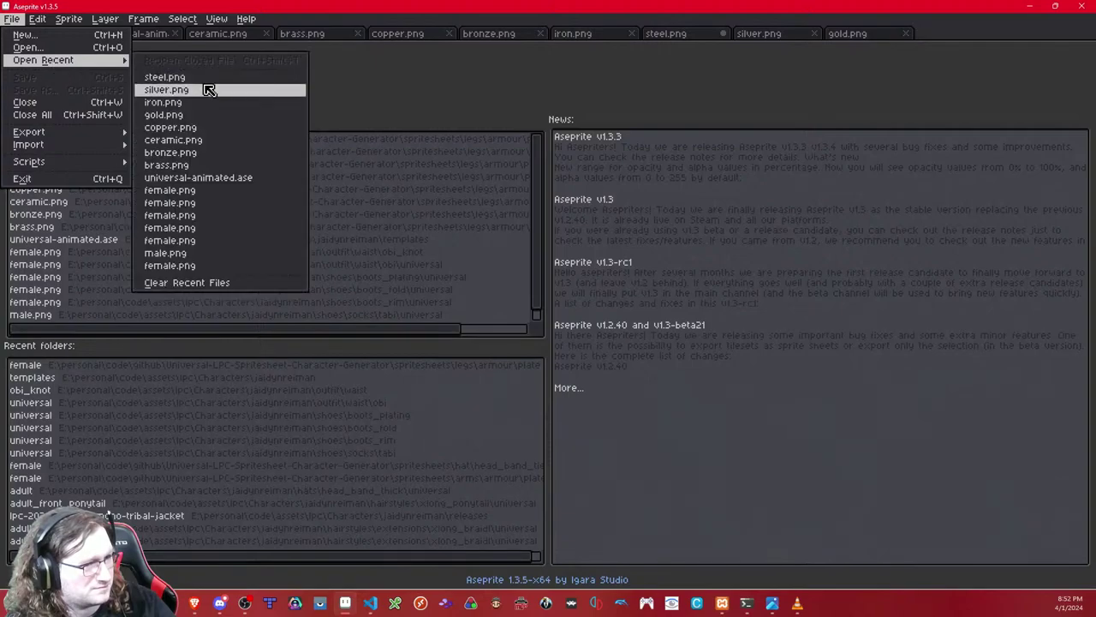
click(30, 48)
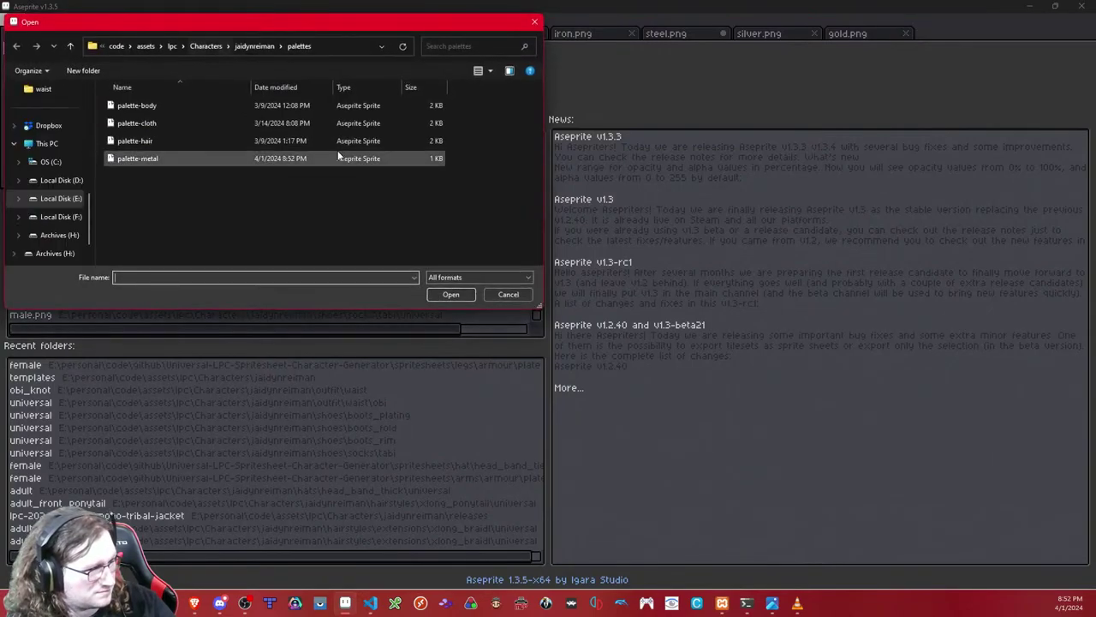
double_click(163, 158)
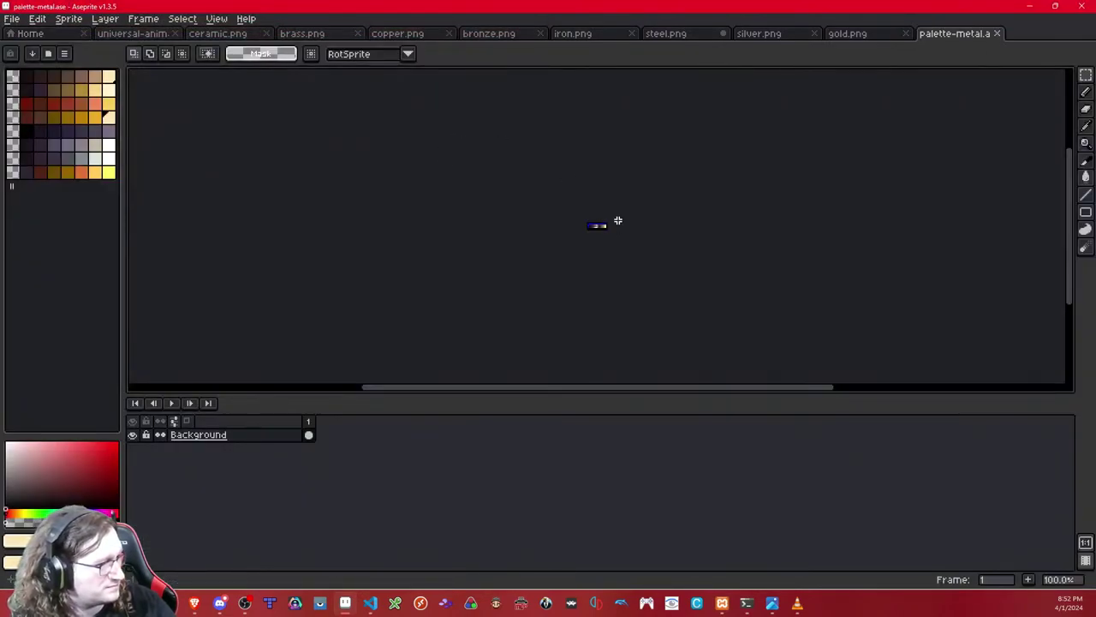
scroll(617, 217, up, 9)
scroll(489, 221, down, 1)
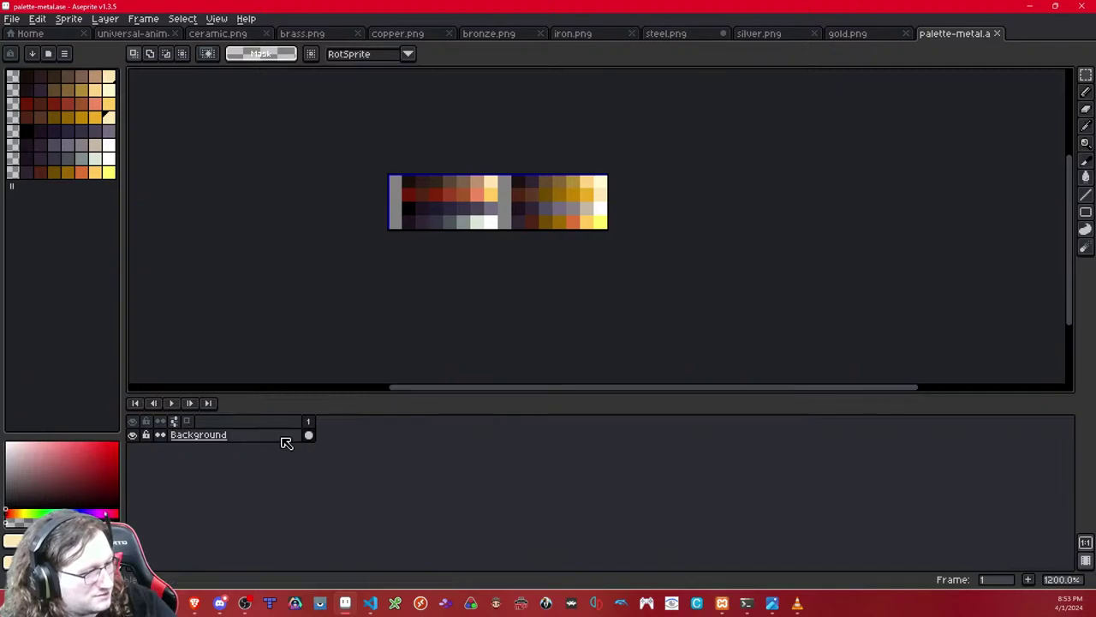
Step: Convert the Background layer of palette-metal.ase to a normal layer and rename it Palettes
right_click(244, 440)
mouse_move(302, 468)
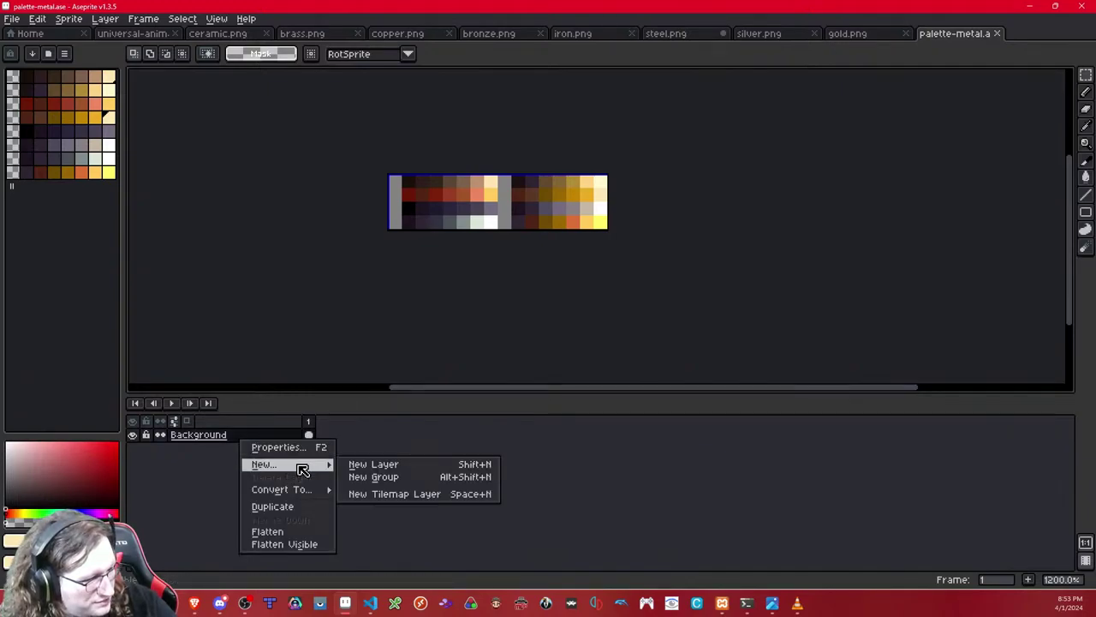
mouse_move(301, 487)
click(367, 503)
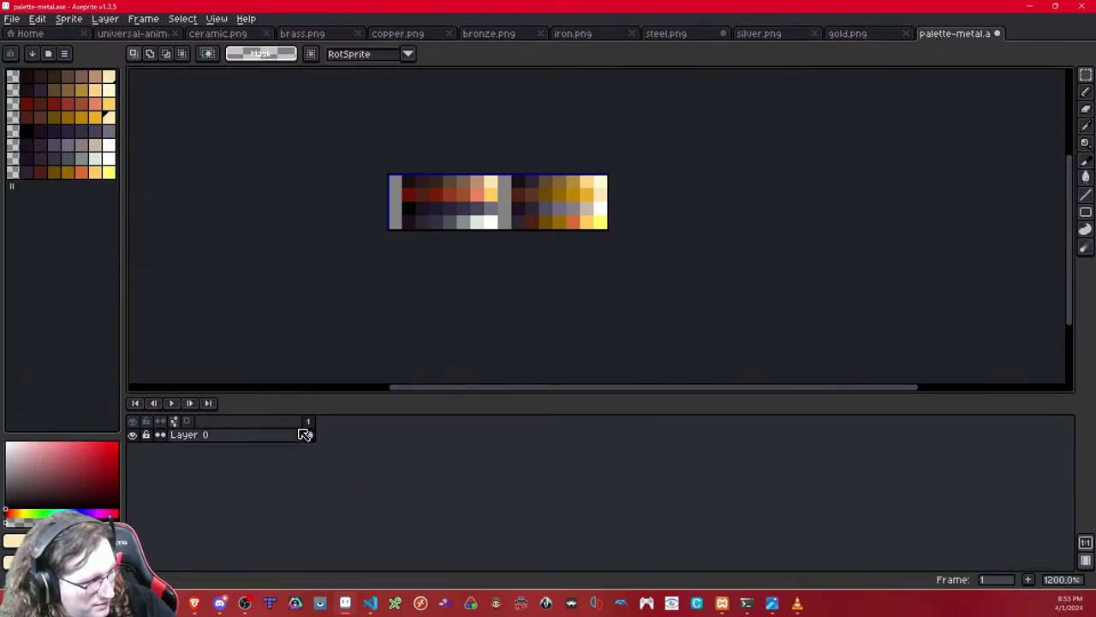
click(262, 439)
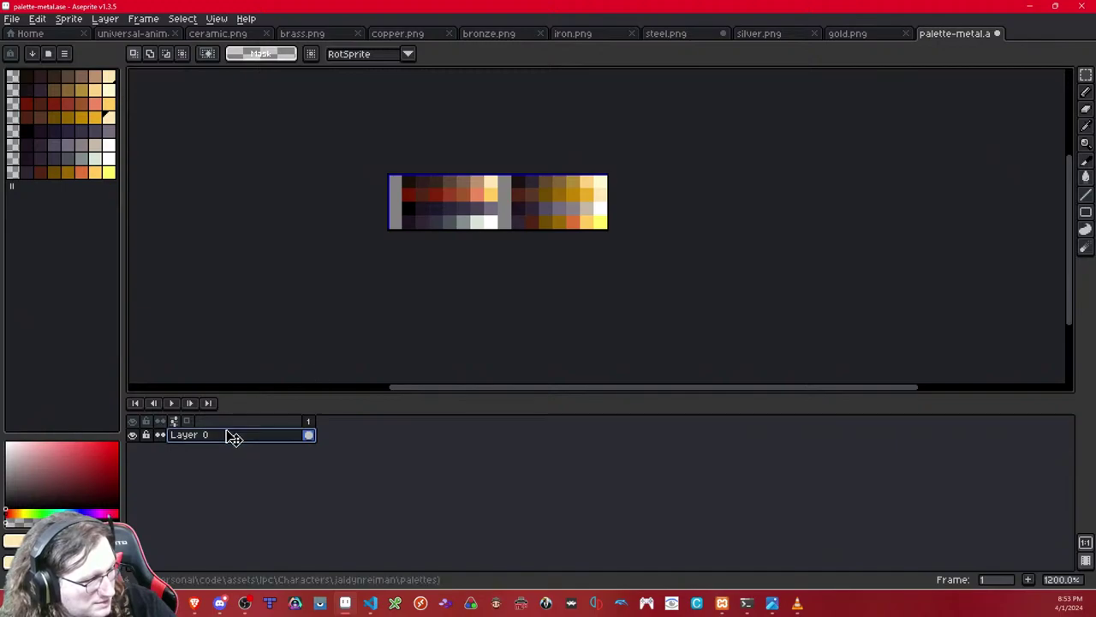
double_click(231, 436)
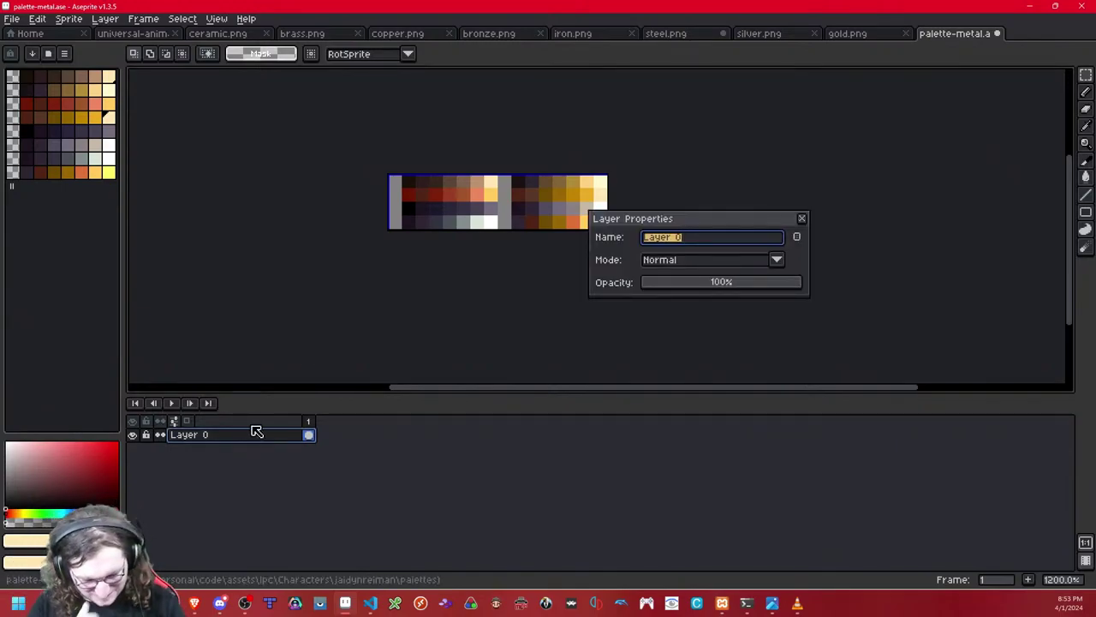
text(Palettes)
key(Return)
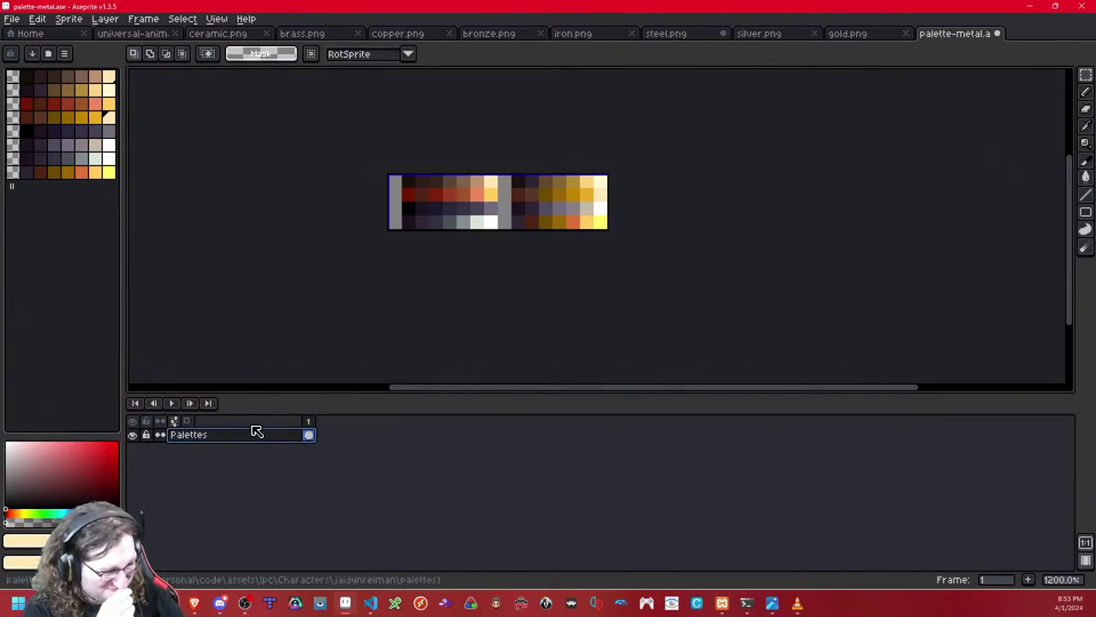
Step: Set the canvas height of palette-metal.ase to 8 pixels
click(79, 24)
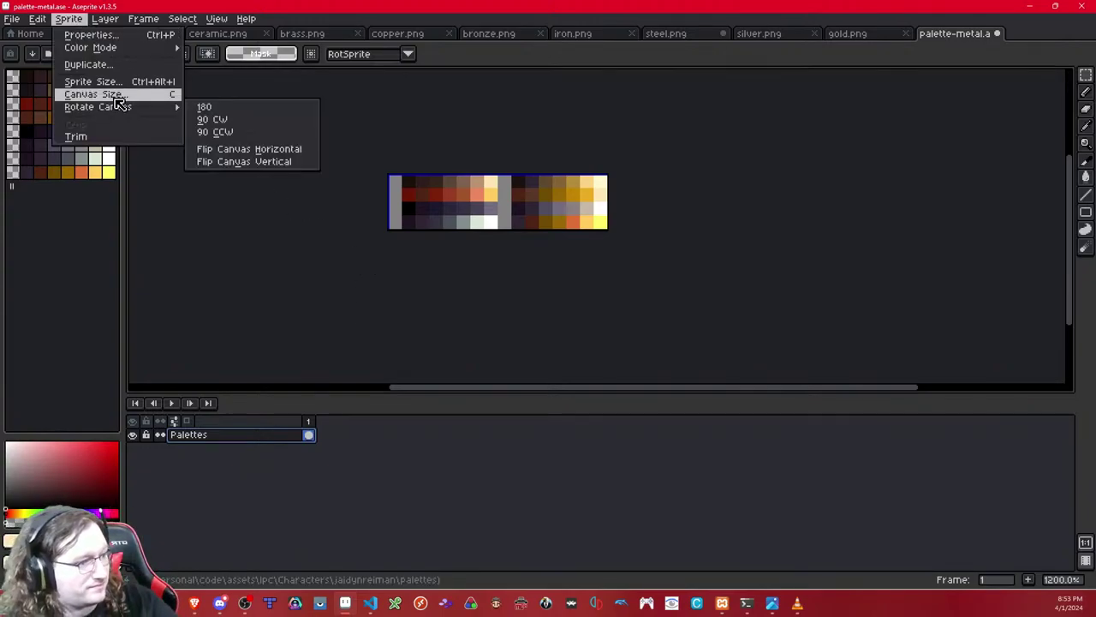
click(92, 94)
click(757, 141)
text(8)
key(Return)
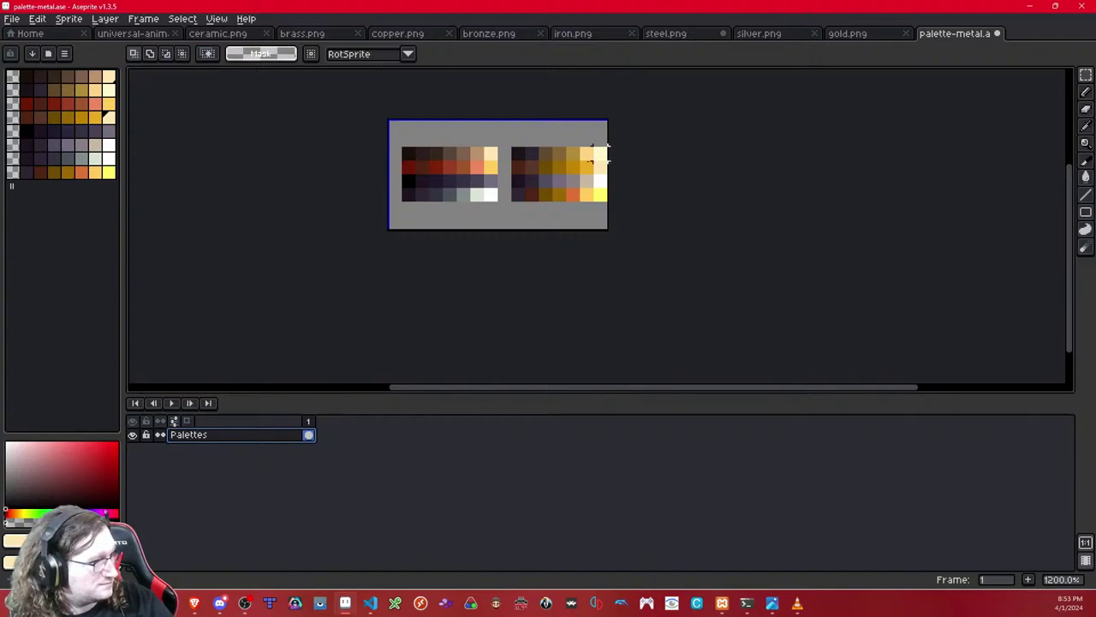
Step: Rearrange the two side-by-side swatch blocks into one left-aligned block of eight rows, ordered ceramic, brass, copper, bronze, iron, steel, silver, gold
drag(615, 140, 395, 113)
drag(394, 155, 395, 236)
key(ctrl+z)
drag(505, 154, 504, 223)
drag(622, 208, 382, 209)
mouse_move(408, 148)
mouse_down()
mouse_move(495, 153)
mouse_move(476, 130)
mouse_move(495, 150)
mouse_move(404, 171)
mouse_move(409, 152)
mouse_up()
key(Up)
key(Left)
key(Up)
drag(519, 153, 477, 140)
drag(497, 161, 399, 180)
click(489, 181)
drag(409, 195, 395, 126)
click(518, 171)
click(534, 213)
drag(448, 157, 468, 161)
click(573, 139)
Step: Reduce the canvas width of palette-metal.ase to 8 pixels, anchored to the left so the swatch block is kept
click(69, 18)
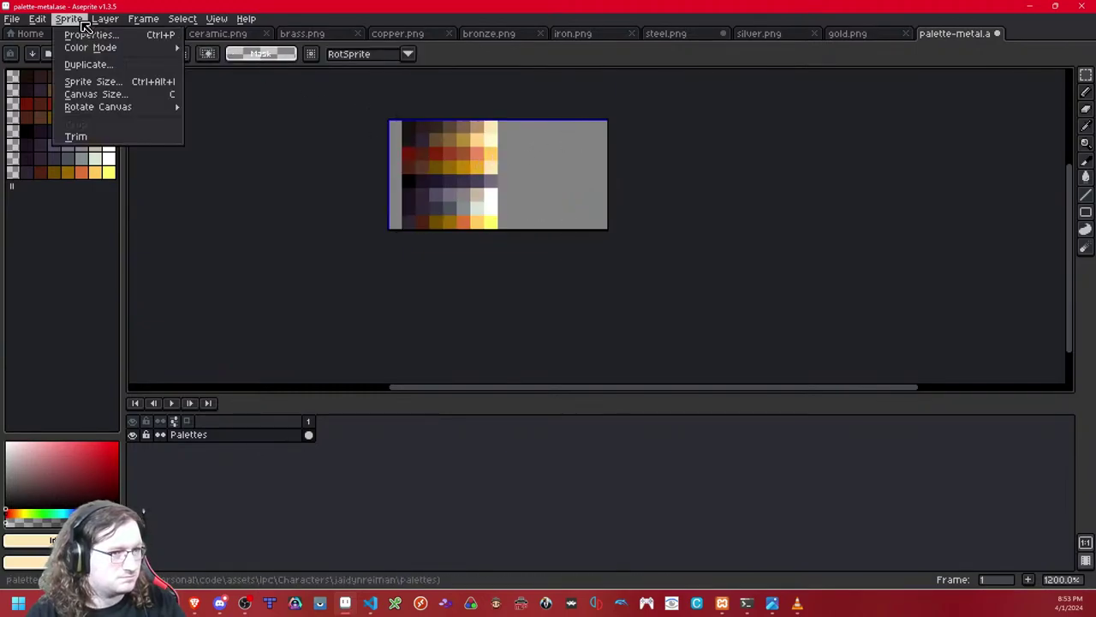
click(86, 92)
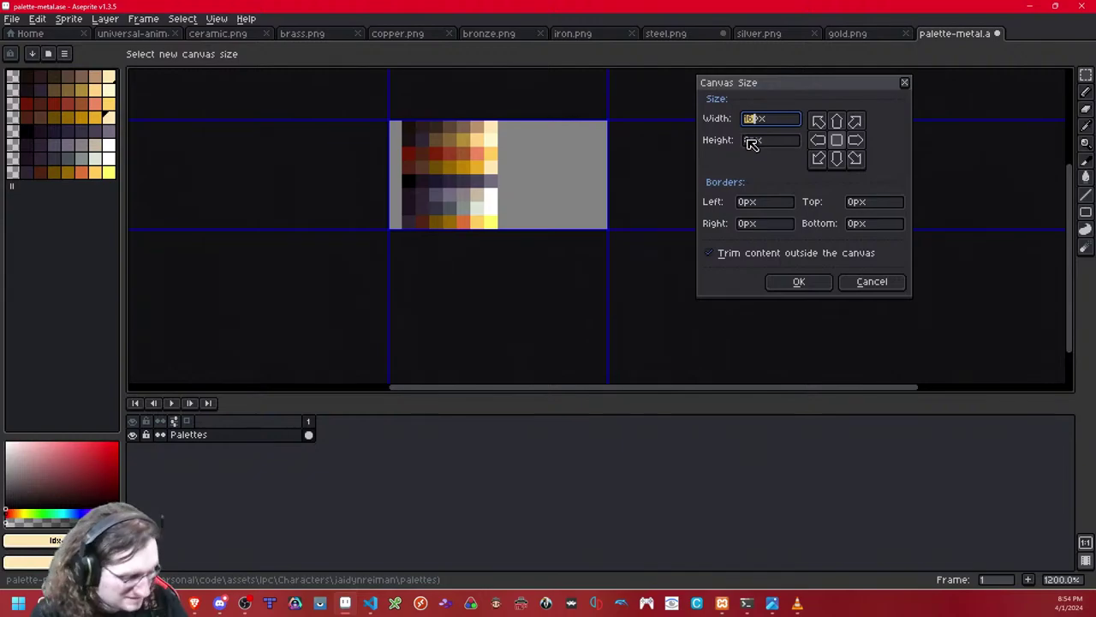
text(8)
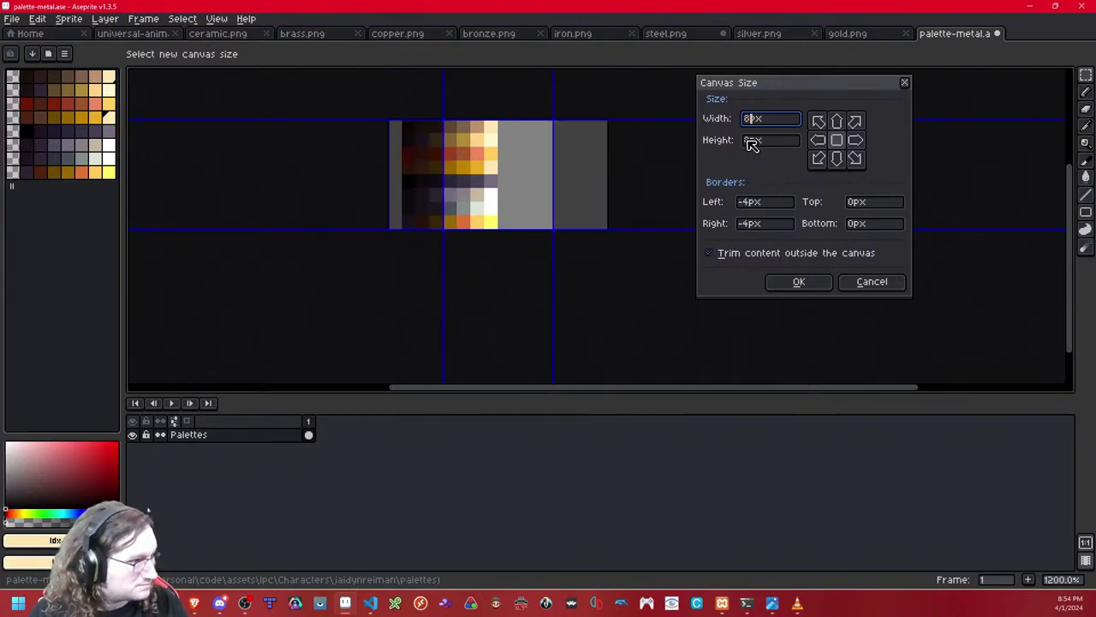
click(818, 140)
click(798, 281)
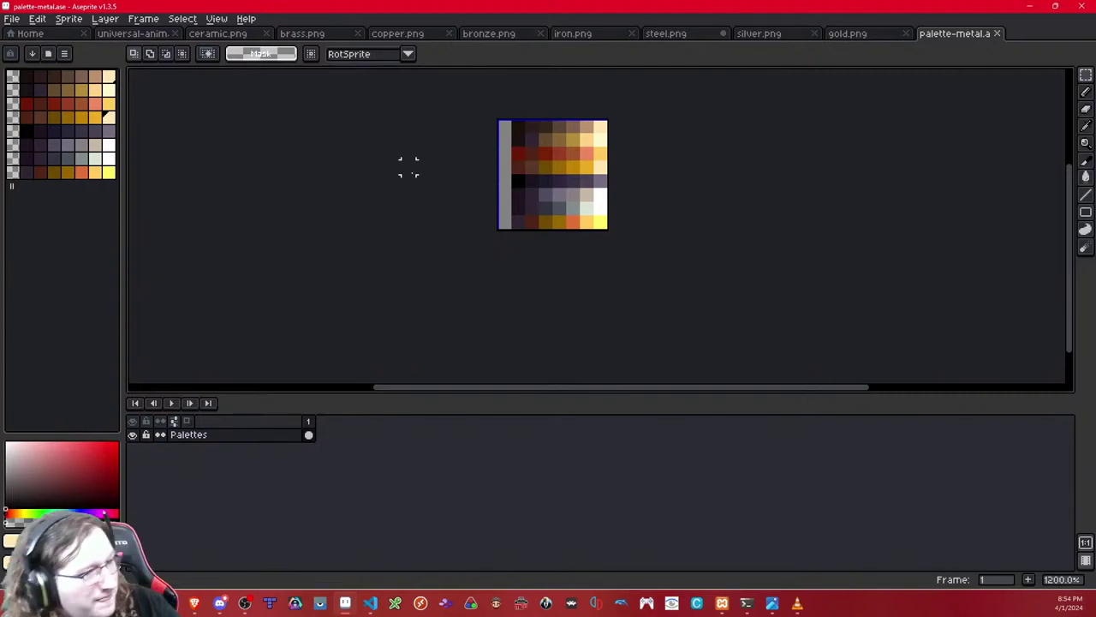
Step: Close palette-metal.ase and all the metal armour PNG files, discarding the changes to steel.png
click(1006, 36)
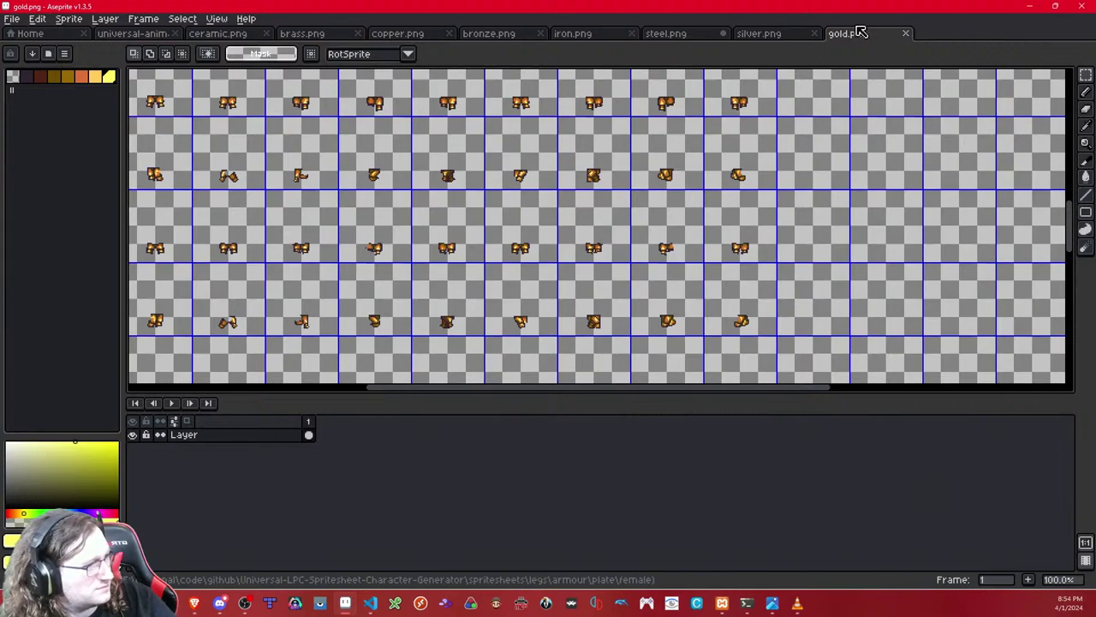
click(905, 33)
click(813, 33)
click(723, 33)
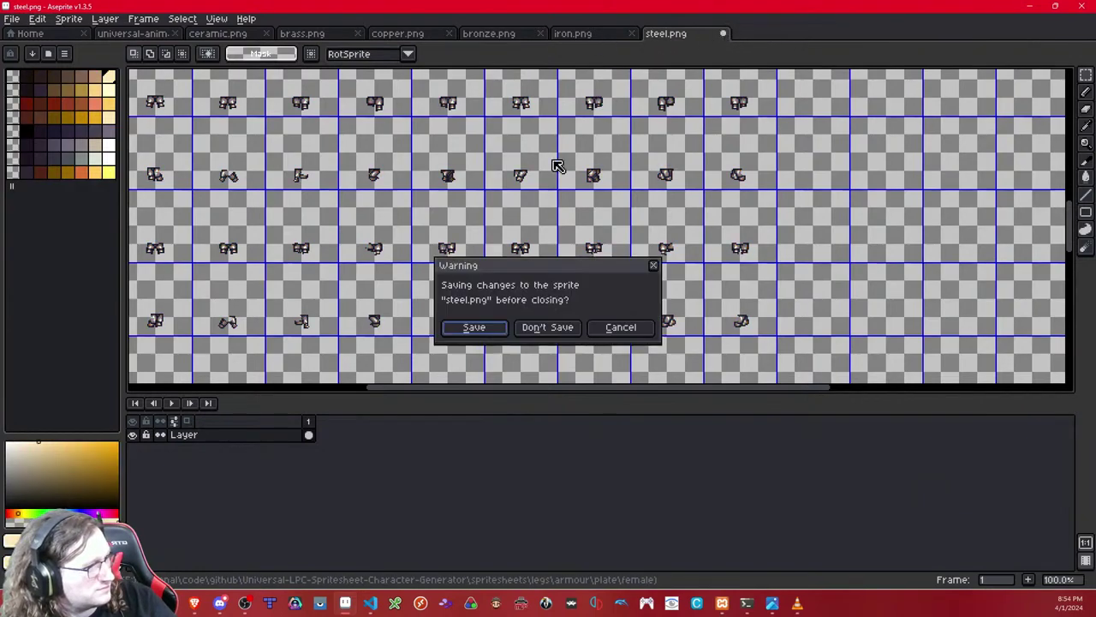
click(553, 327)
click(634, 35)
click(541, 34)
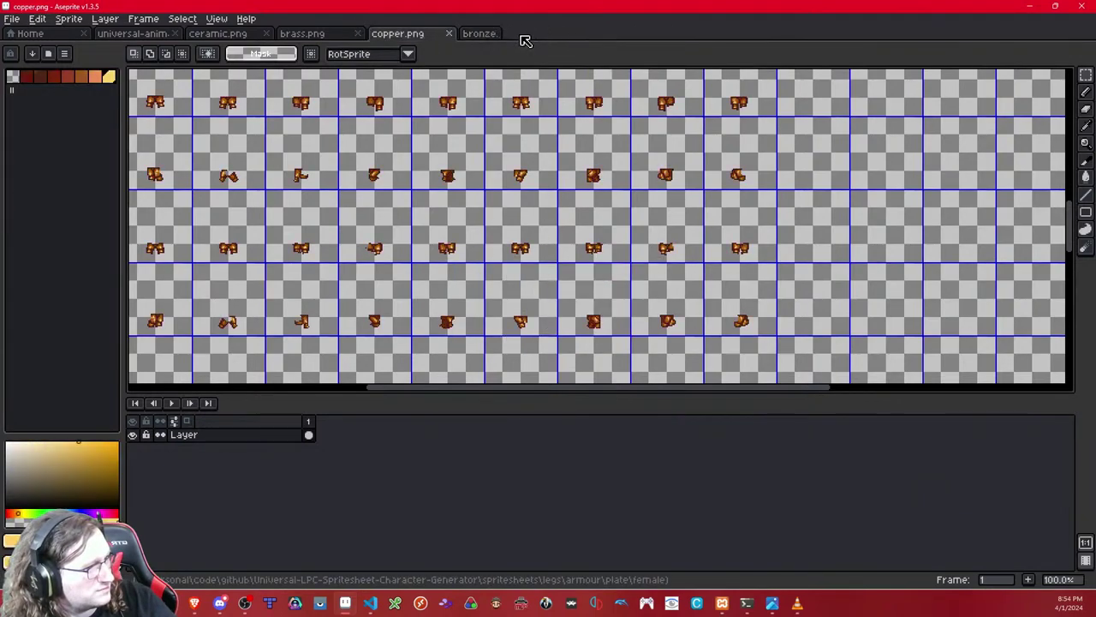
click(448, 34)
click(357, 34)
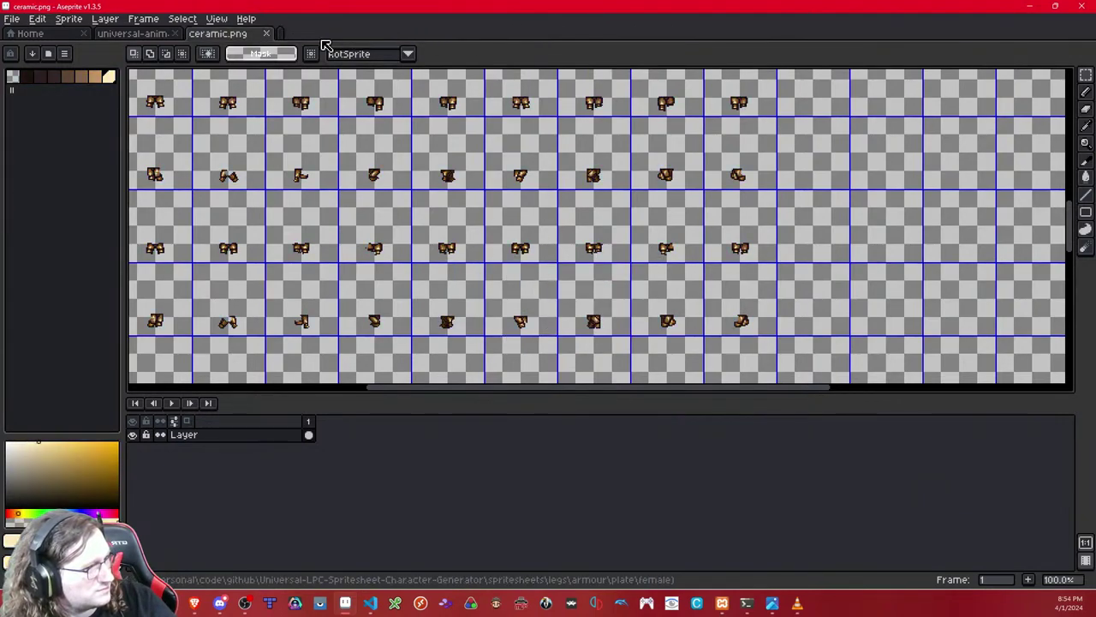
click(265, 34)
Step: Switch to Visual Studio Code and open palette-metal.css from the palettes folder
click(12, 18)
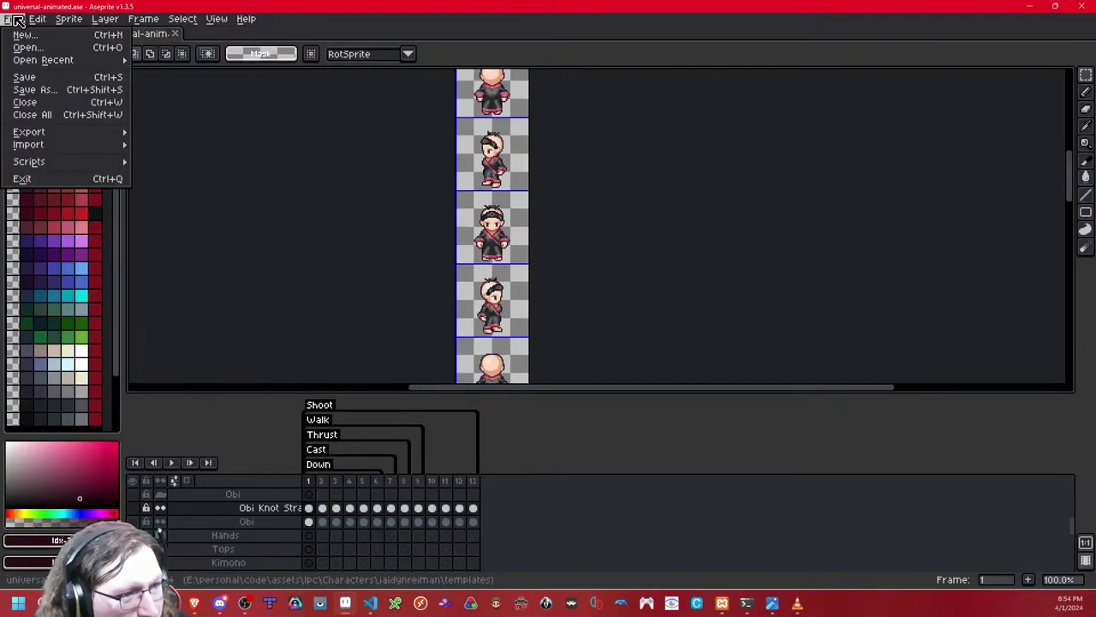
mouse_move(36, 17)
drag(929, 2, 926, 75)
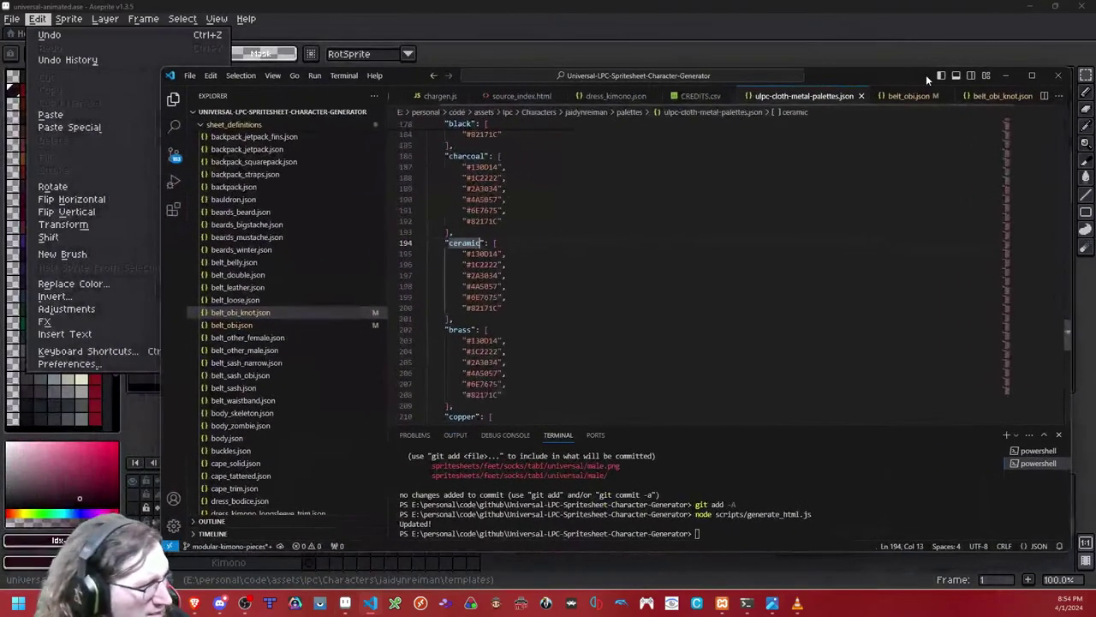
double_click(901, 83)
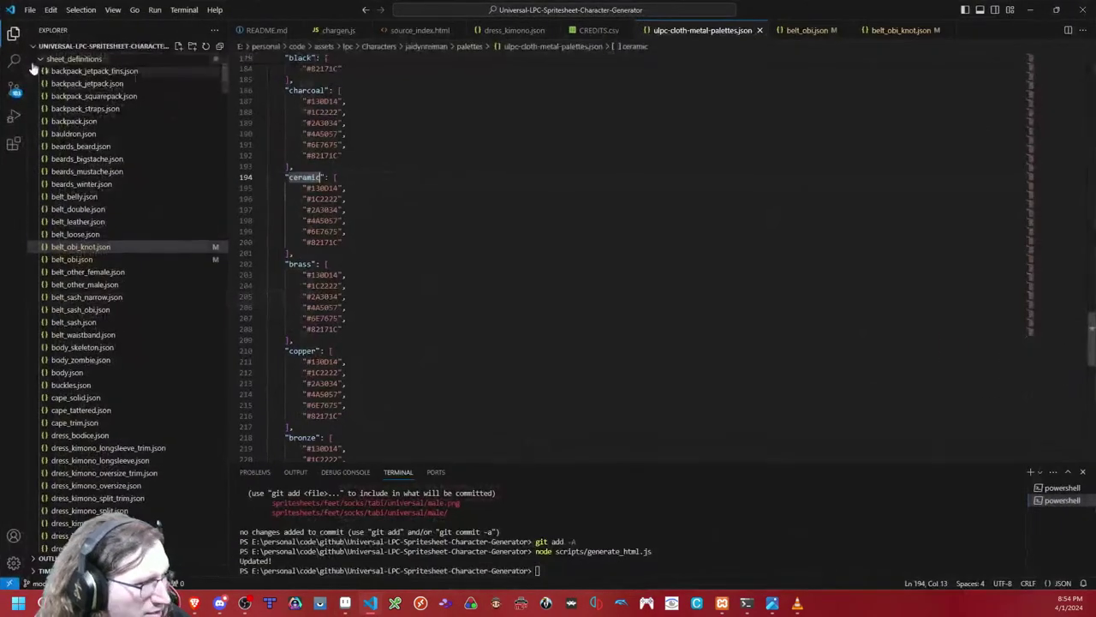
click(29, 9)
mouse_move(96, 127)
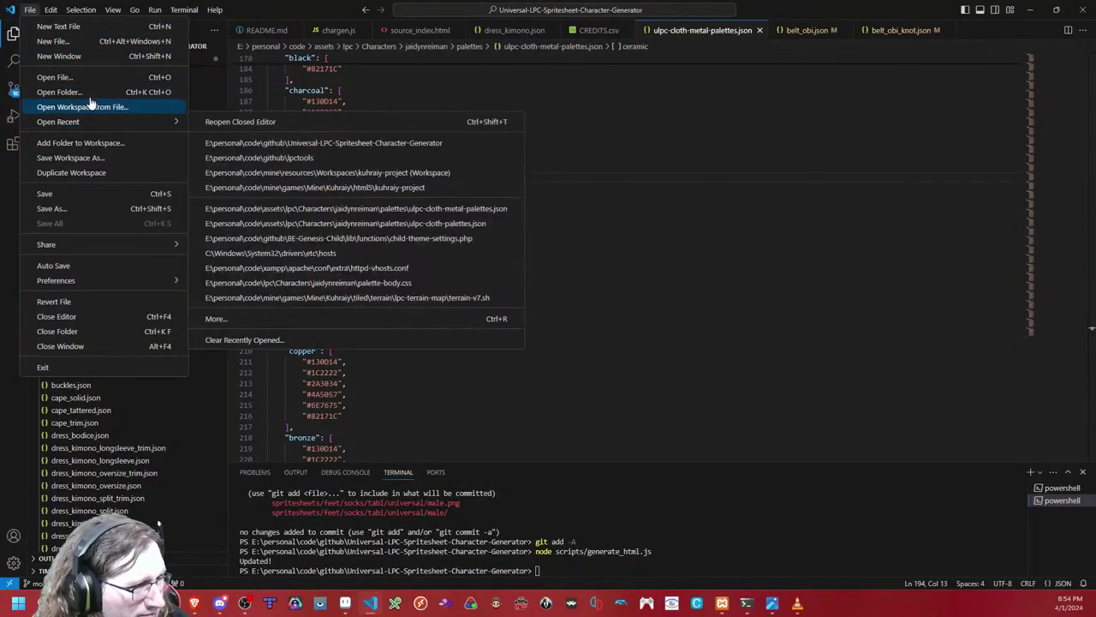
click(291, 131)
key(ctrl+o)
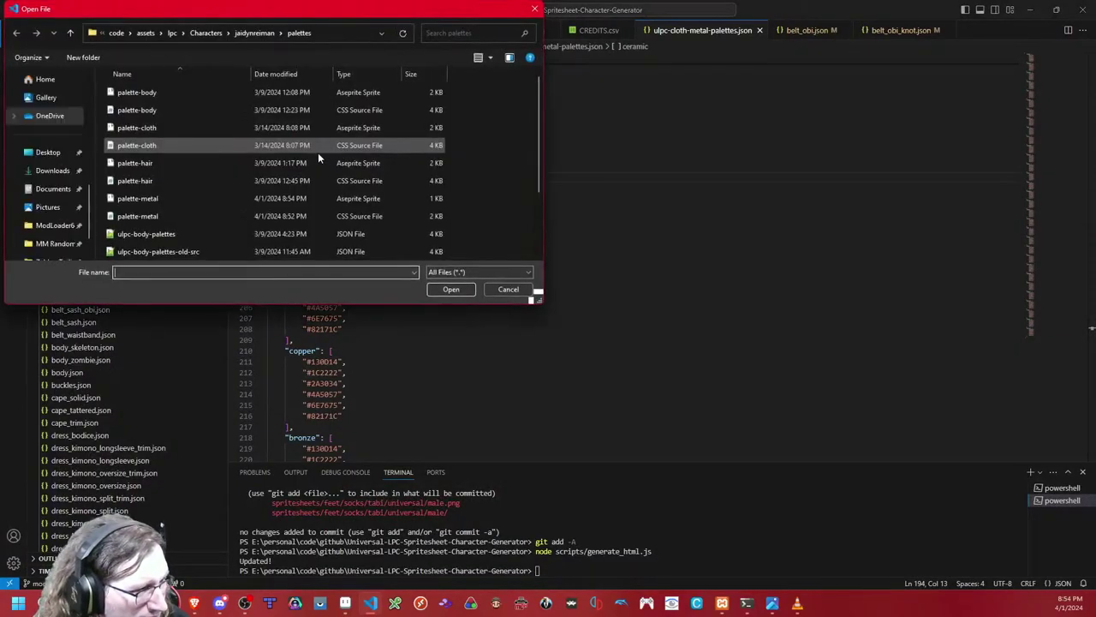
scroll(202, 167, down, 3)
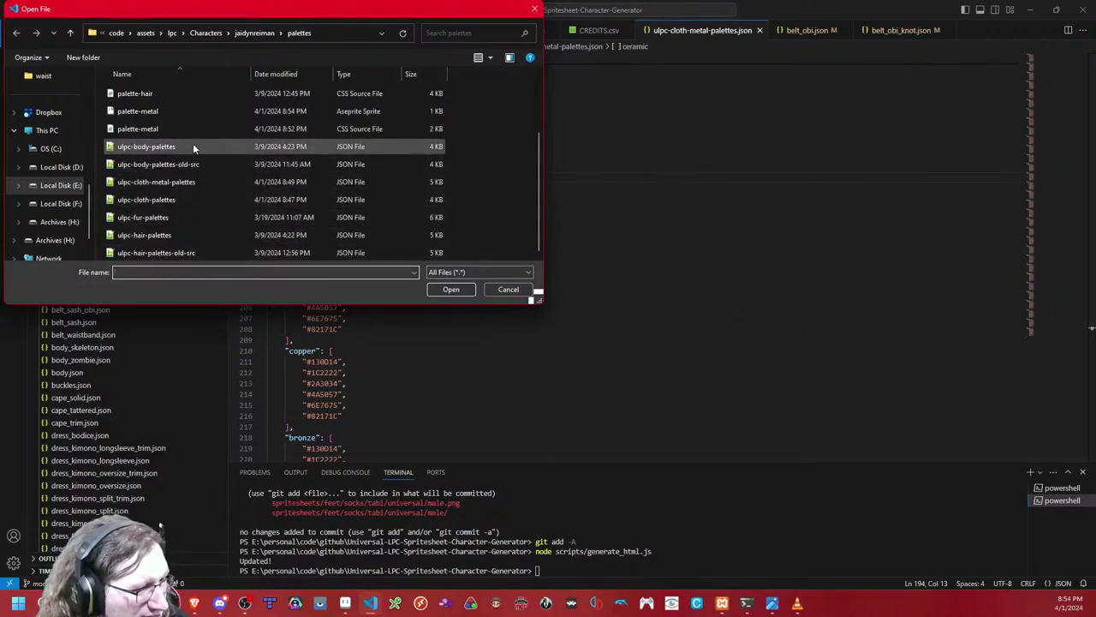
scroll(188, 250, up, 2)
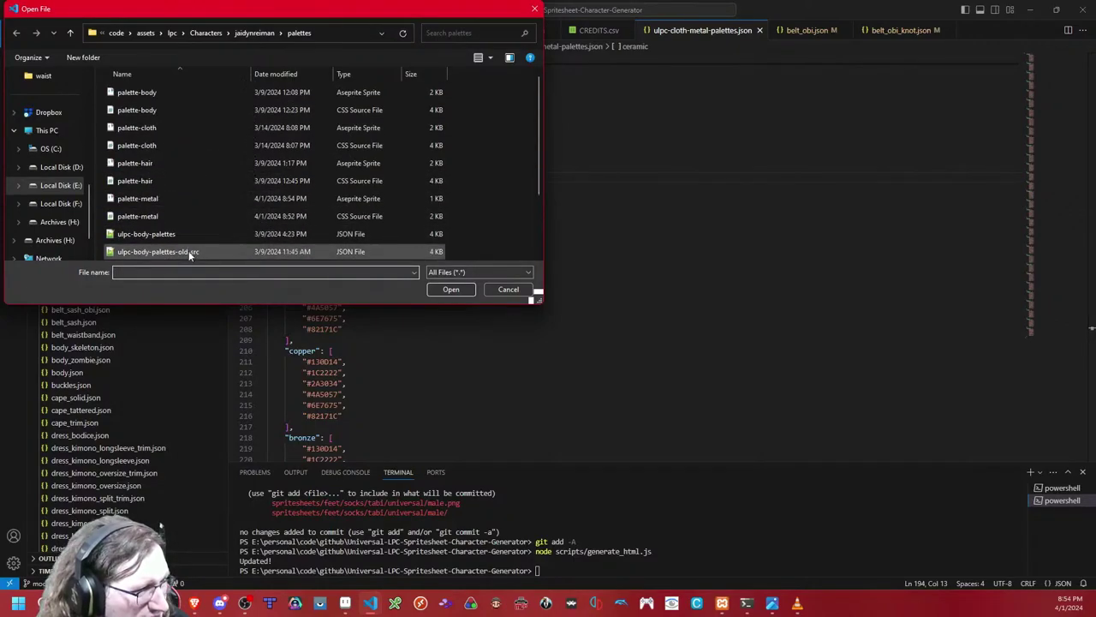
double_click(160, 218)
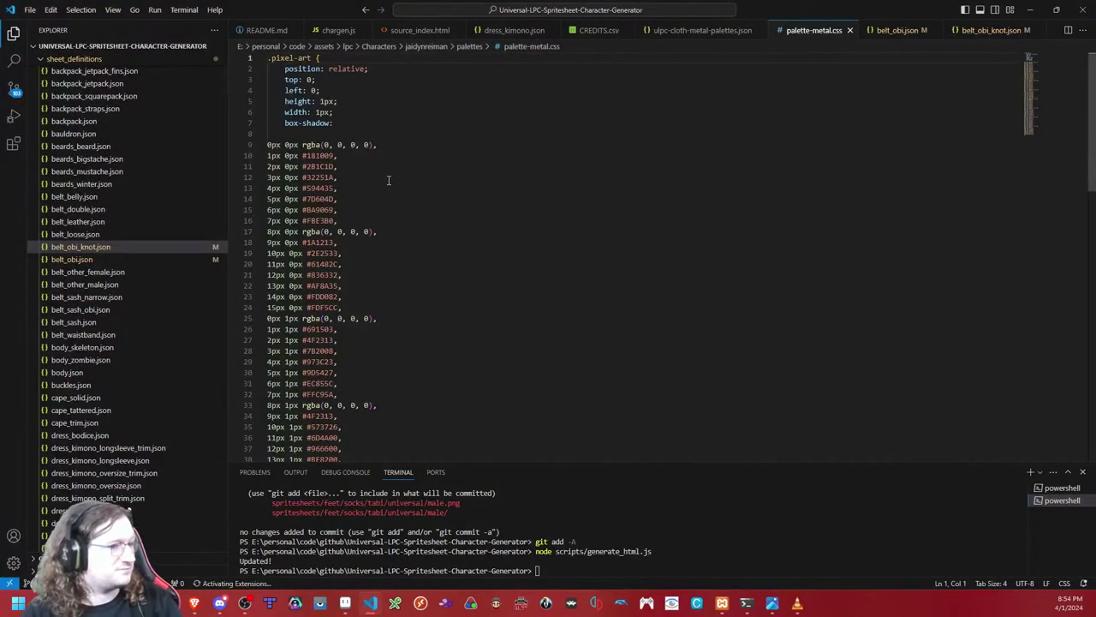
Step: Copy the first seven hex color lines, #181009 to #FBE3B0, from palette-metal.css to the start of the ceramic list in ulpc-cloth-metal-palettes.json
drag(348, 220, 199, 159)
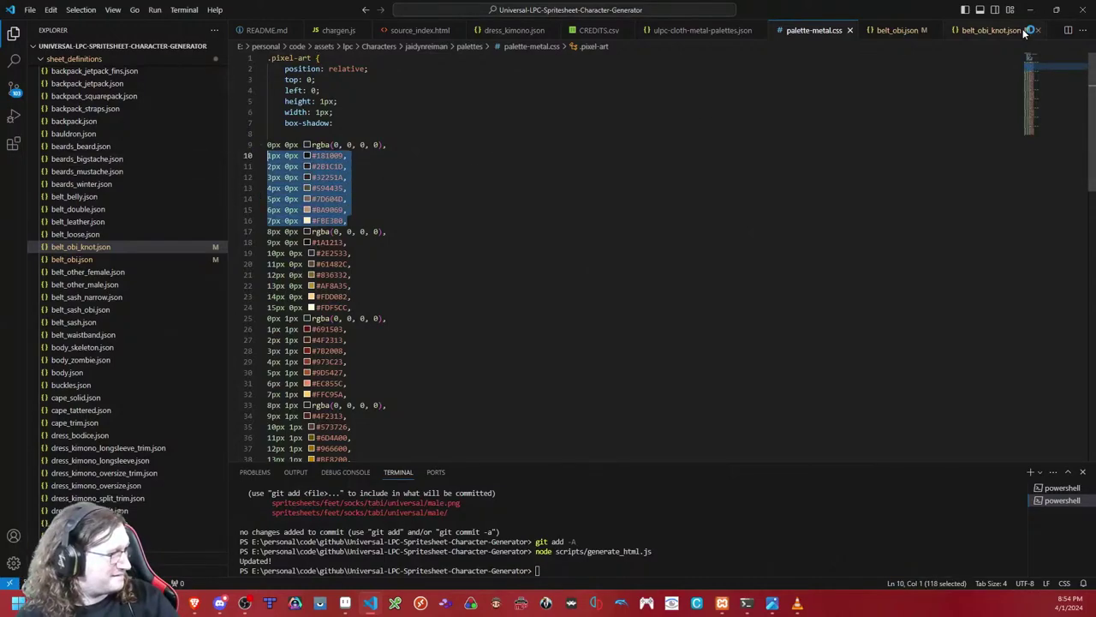
key(ctrl+c)
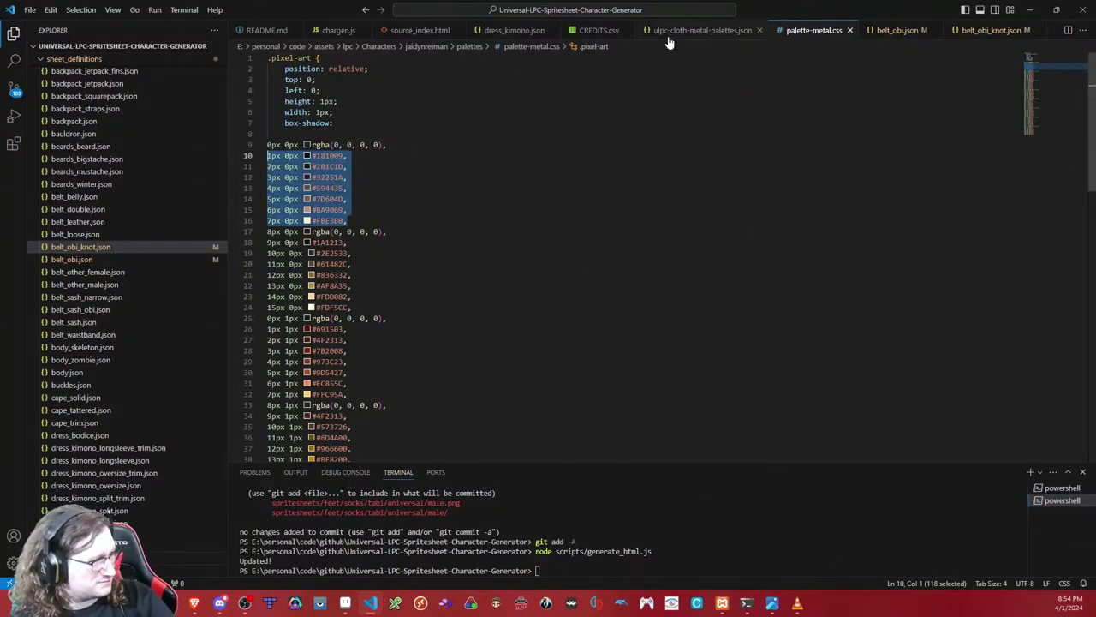
click(708, 30)
drag(360, 240, 213, 196)
key(ctrl+v)
key(ctrl+z)
click(372, 180)
key(ctrl+z)
click(373, 180)
key(ctrl+v)
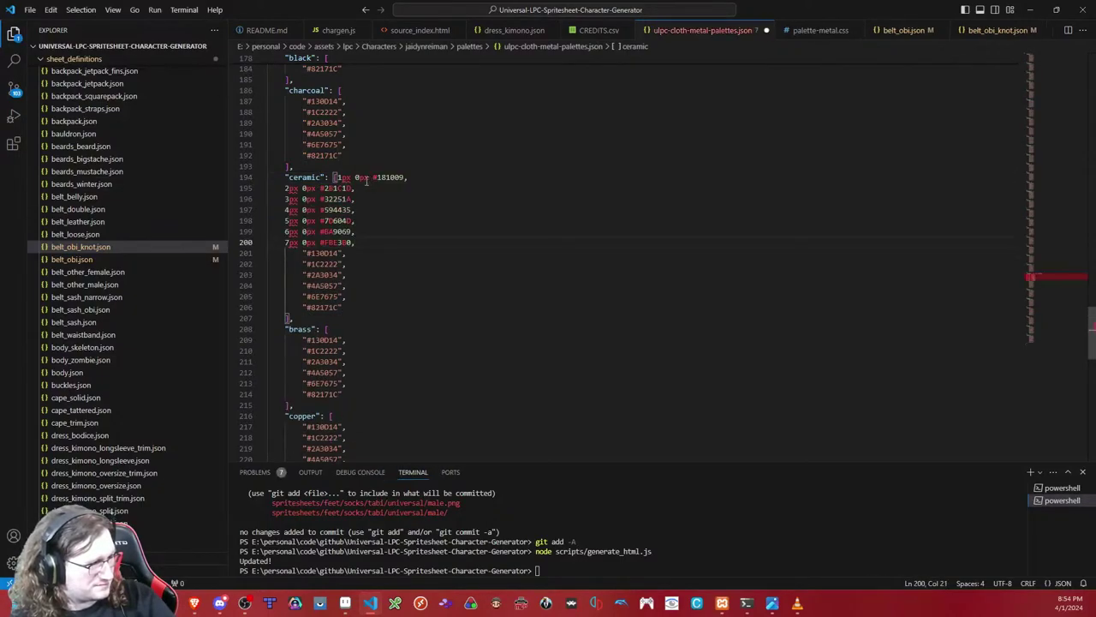
key(ctrl+z)
key(Return)
key(ctrl+v)
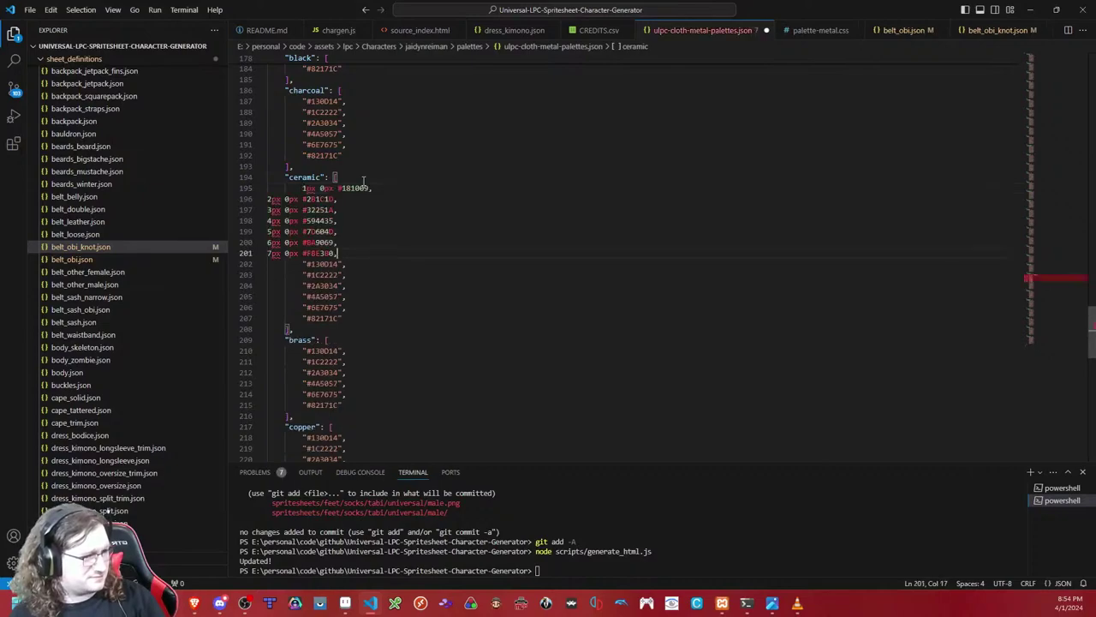
Step: Strip the pixel offsets from the first pasted ceramic line and quote its color as "#181009"
key(Up)
key(Up)
key(Up)
key(Up)
key(Up)
key(Up)
key(shift+Home)
key(BackSpace)
text(")
text(")
Step: Add a closing quotation mark after each of the six remaining pasted ceramic colors, before the comma
text(")
text(")
key(Down)
key(Left)
text(")
key(Down)
key(Left)
text(")
key(Down)
key(Left)
text(")
key(Down)
key(Left)
key(Up)
key(Up)
key(Up)
key(Up)
key(Left)
key(Left)
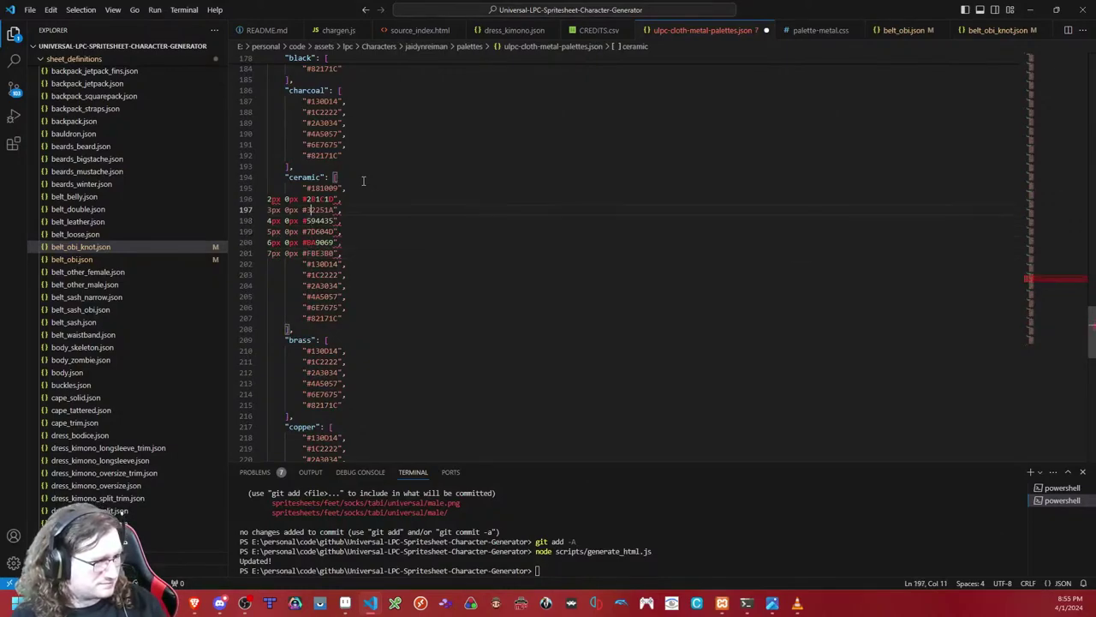
Step: Replace the pixel offsets before #2B1C1D and #32251A with list indentation and an opening quotation mark
key(shift+Home)
key(Tab)
key(Tab)
text(")
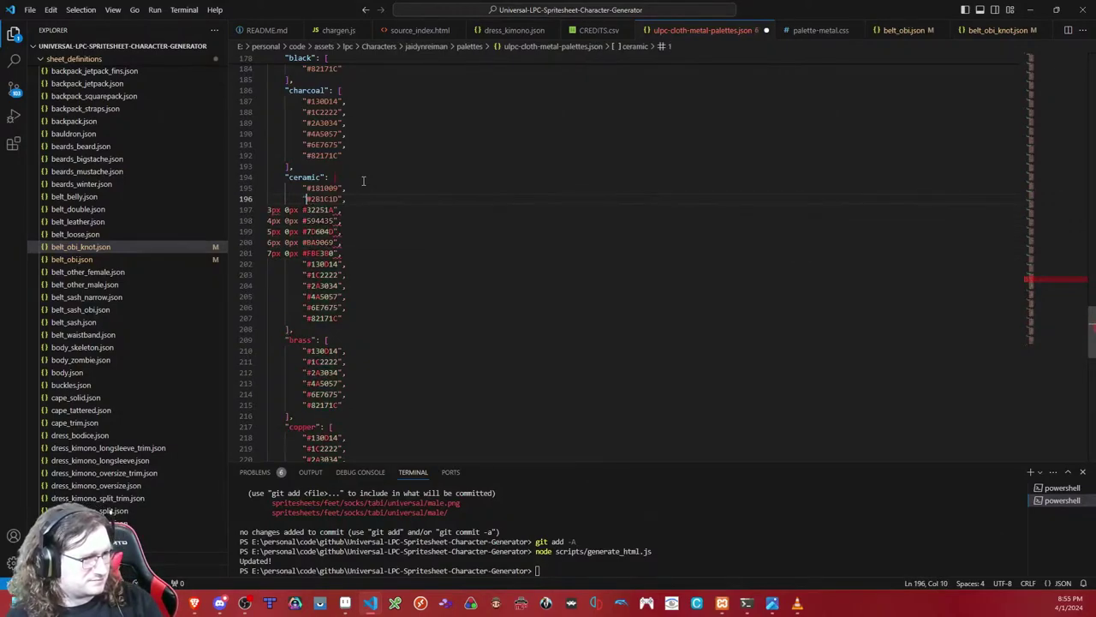
key(shift+Home)
text(")
key(ctrl+z)
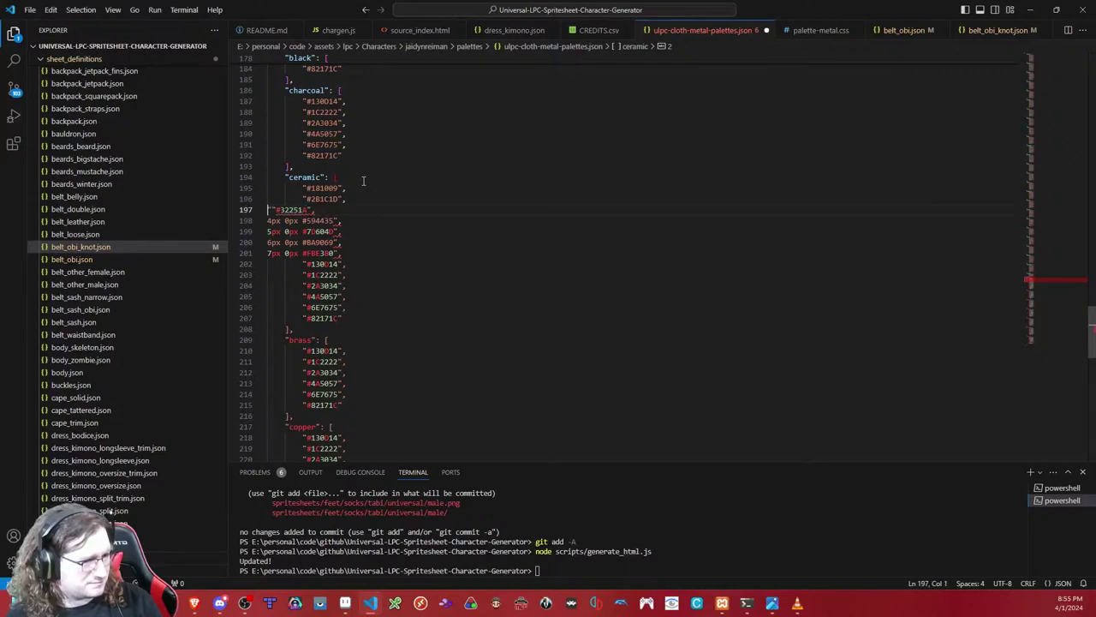
key(Tab)
key(Tab)
text(")
Step: Replace the pixel offsets before #594435 and #7D604D with list indentation and an opening quotation mark
key(Down)
key(shift+Home)
key(Tab)
key(Tab)
text(")
key(shift+Home)
key(Tab)
key(Tab)
text(")
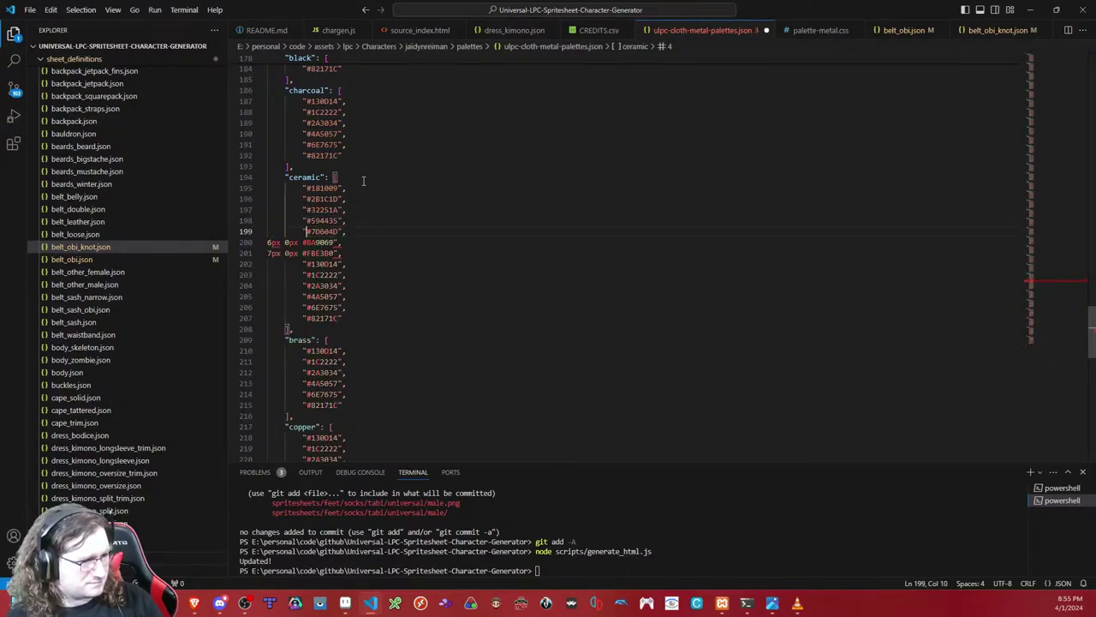
Step: Replace the pixel offsets before #BA9069 and #FBE3B0 with list indentation and an opening quotation mark
key(shift+Home)
key(Tab)
key(Tab)
text(")
key(Down)
key(shift+Home)
key(Tab)
key(Tab)
text(")
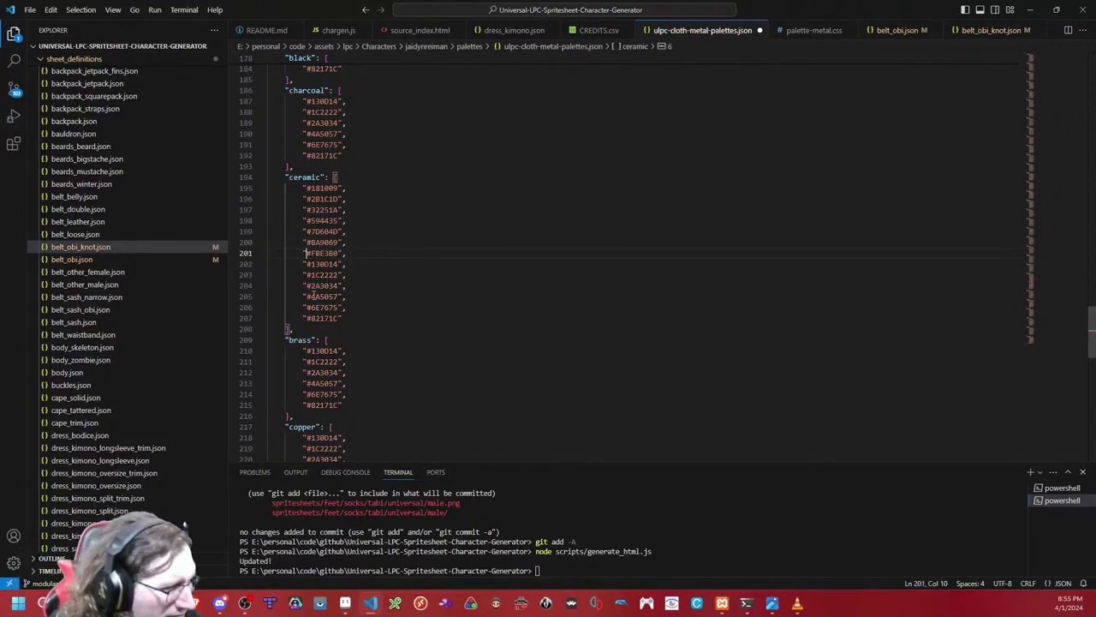
Step: Delete the six old placeholder colors from the ceramic list, along with the comma after #FBE3B0
key(Return)
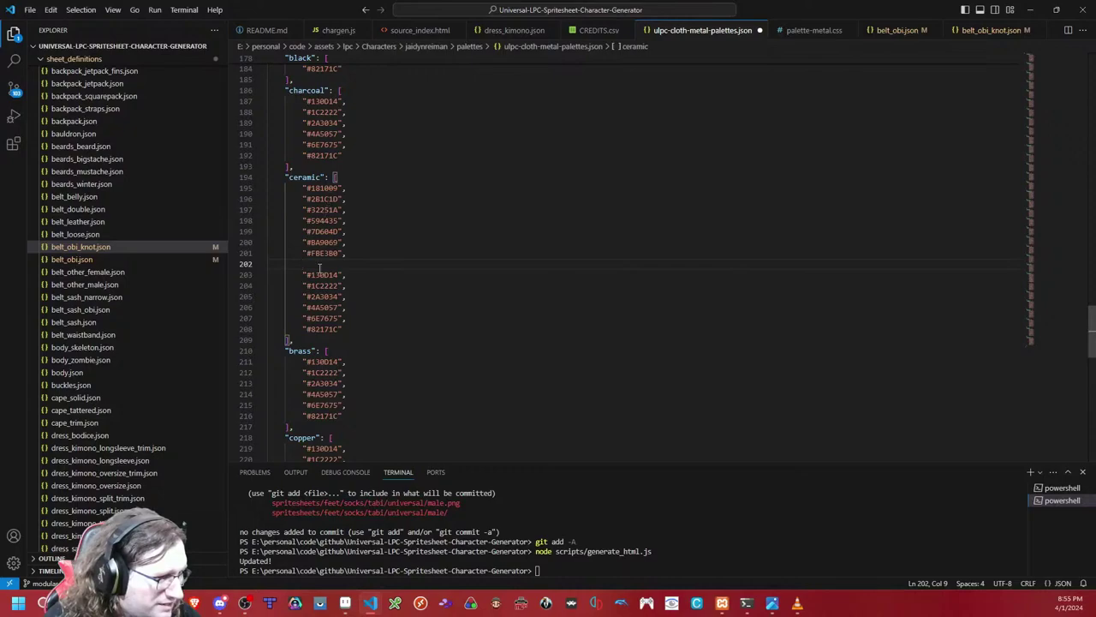
drag(349, 326, 341, 253)
key(BackSpace)
Step: Duplicate the final "#82171C" entry of the charcoal list as a seventh color
click(347, 145)
key(shift+Up)
key(ctrl+c)
key(Right)
key(ctrl+v)
Step: Duplicate the final "#82171C" entry in the black and gray lists as their seventh color
scroll(348, 144, up, 2)
scroll(347, 145, up, 2)
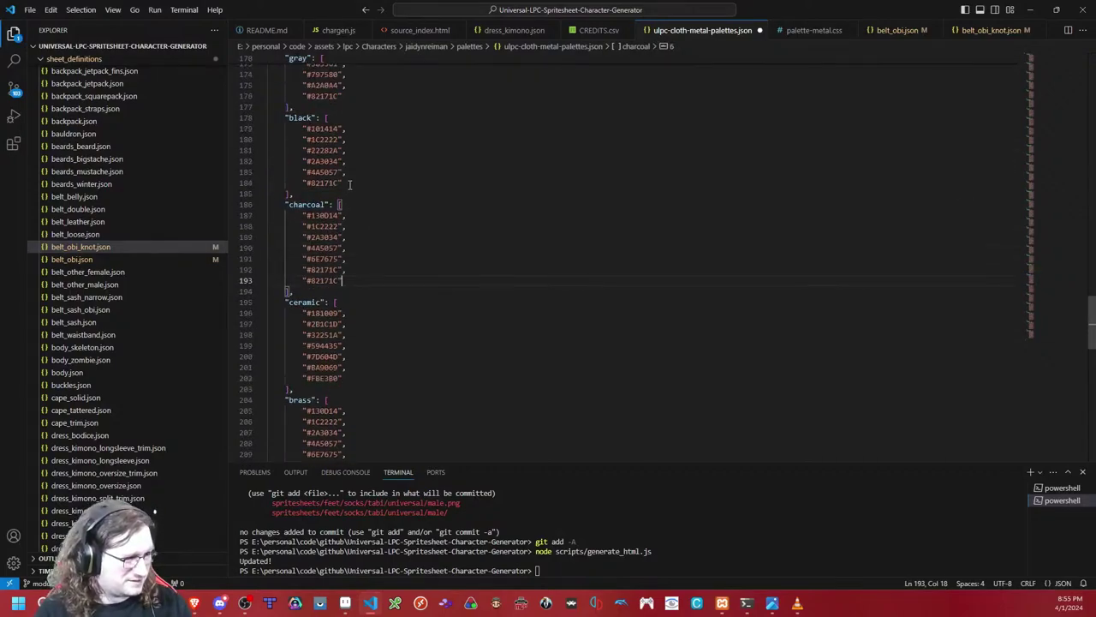
drag(343, 184, 338, 173)
key(ctrl+c)
key(ctrl+v)
key(ctrl+v)
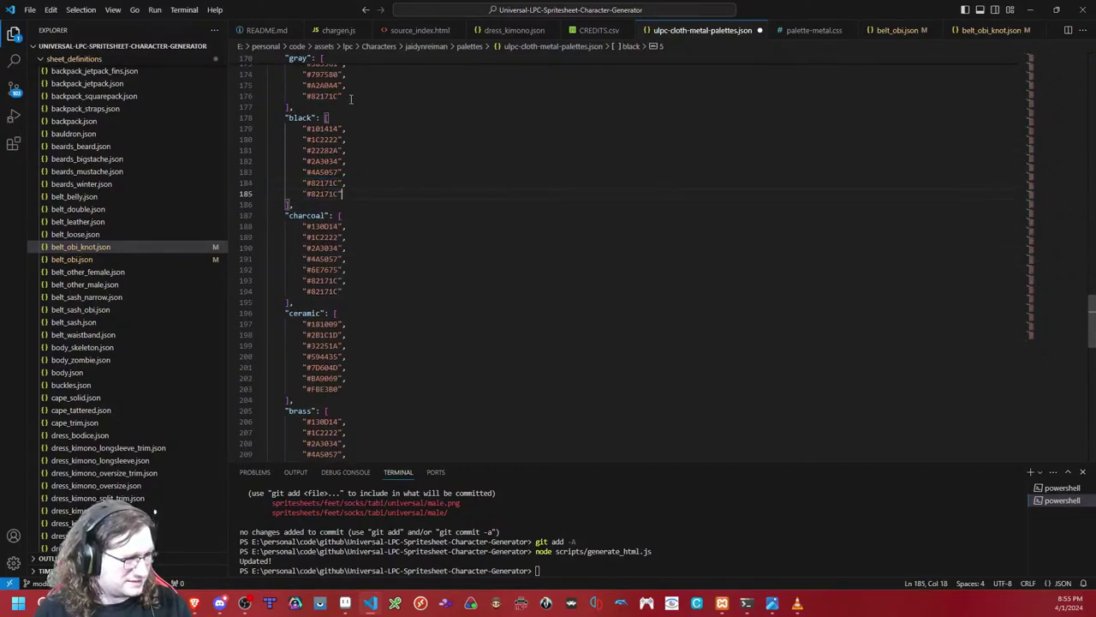
drag(343, 96, 343, 85)
key(ctrl+v)
key(ctrl+v)
Step: Duplicate the final "#82171C" entry in the slate, sky and white lists as their seventh color
scroll(350, 95, up, 6)
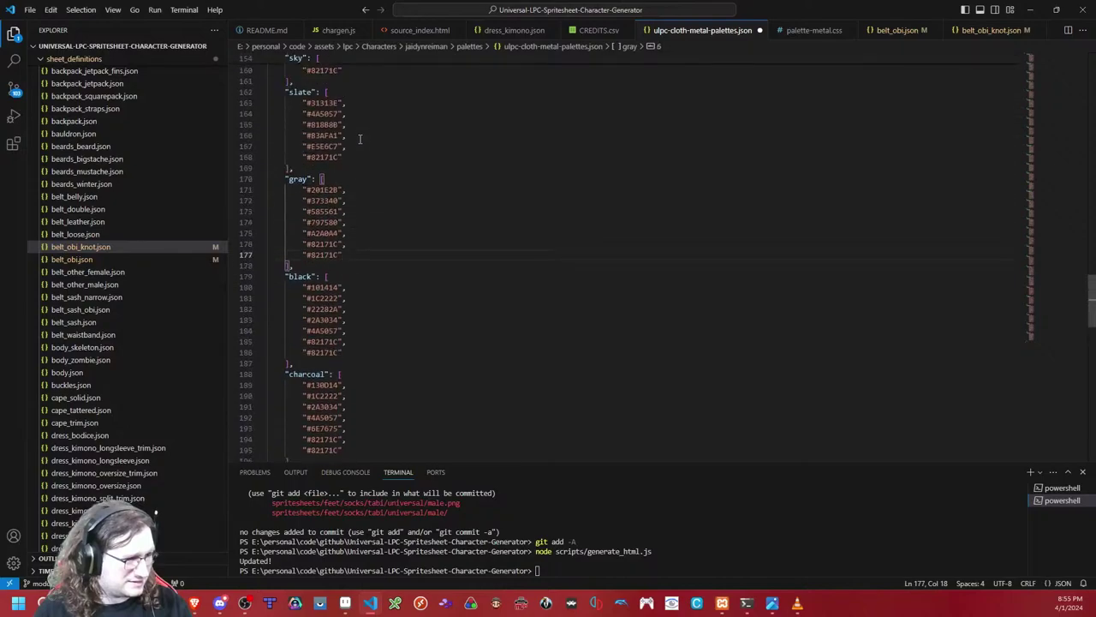
click(347, 211)
key(ctrl+v)
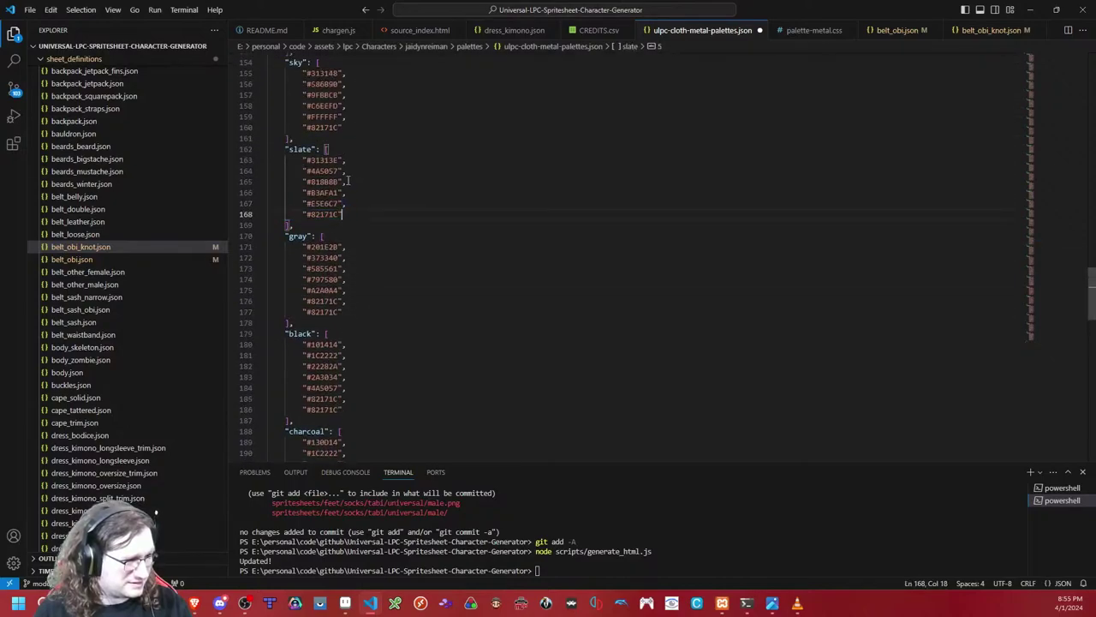
drag(342, 127, 346, 117)
key(ctrl+v)
key(ctrl+v)
scroll(346, 128, up, 4)
drag(343, 183, 346, 172)
scroll(352, 191, up, 3)
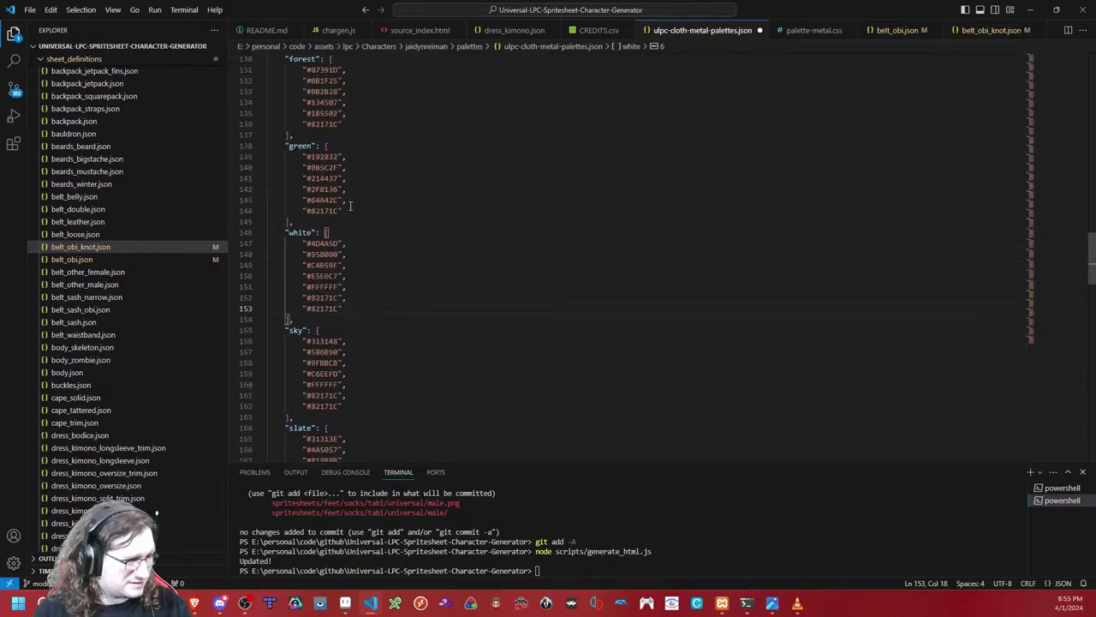
Step: Duplicate the final "#82171C" entry in the green and forest lists as their seventh color
drag(342, 211, 343, 199)
key(ctrl+c)
key(Right)
key(ctrl+v)
drag(342, 124, 344, 113)
key(ctrl+c)
key(Right)
key(ctrl+v)
Step: Duplicate the final "#82171C" entry in the bluegray and teal lists as their seventh color
scroll(351, 124, up, 6)
click(346, 208)
key(shift+Up)
key(ctrl+c)
key(Right)
key(ctrl+v)
click(345, 122)
key(shift+Up)
key(ctrl+c)
key(Right)
key(ctrl+v)
Step: Duplicate the final "#82171C" entry in the navy list and the list directly above it as their seventh color
scroll(353, 149, up, 3)
scroll(353, 149, up, 3)
key(Up)
key(Up)
key(Up)
key(Up)
key(Up)
key(Up)
key(Up)
key(Up)
key(Up)
key(shift+Up)
key(ctrl+c)
key(Right)
key(ctrl+v)
click(343, 150)
key(shift+Up)
key(ctrl+c)
key(Right)
key(ctrl+v)
Step: Duplicate the final "#82171C" entry in the second and third lists above navy as their seventh color
scroll(351, 167, up, 6)
click(346, 231)
key(shift+Up)
key(ctrl+c)
key(Right)
key(ctrl+v)
scroll(346, 248, up, 5)
click(345, 289)
key(shift+Up)
key(ctrl+c)
key(Right)
key(ctrl+v)
Step: Duplicate the final "#82171C" entry in the two lists directly below maroon as their seventh color
click(344, 202)
key(shift+Up)
key(ctrl+c)
key(Right)
key(ctrl+v)
click(344, 115)
key(shift+Up)
key(ctrl+c)
key(Right)
key(ctrl+v)
Step: Duplicate the final "#82171C" entry in the maroon and rose lists as their seventh color
scroll(365, 199, up, 4)
scroll(364, 199, up, 2)
click(345, 228)
key(shift+Up)
key(ctrl+c)
key(Right)
key(ctrl+v)
click(344, 141)
key(shift+Up)
key(ctrl+c)
key(Right)
key(ctrl+v)
Step: Duplicate the final "#82171C" entry in the orange and tan lists as their seventh color
scroll(347, 197, up, 6)
click(345, 254)
key(shift+Up)
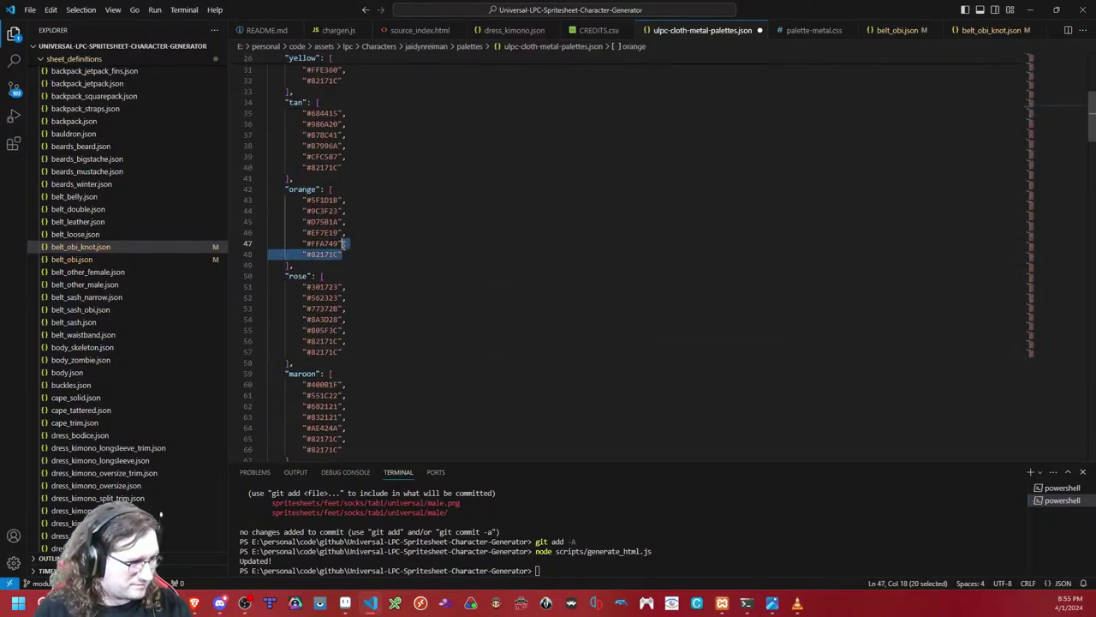
key(ctrl+c)
key(Right)
key(ctrl+v)
drag(344, 168, 346, 157)
key(ctrl+c)
key(Right)
key(ctrl+v)
Step: Duplicate the final "#82171C" entry in the yellow and walnut lists as their seventh color
scroll(355, 168, up, 5)
drag(344, 253, 343, 241)
key(ctrl+v)
scroll(348, 254, up, 5)
drag(344, 307, 343, 296)
key(ctrl+c)
click(346, 307)
key(ctrl+v)
Step: Duplicate the final "#82171C" entry in the leather and brown lists as their seventh color and save the file
mouse_move(344, 220)
mouse_down()
mouse_move(342, 210)
mouse_move(345, 220)
mouse_up()
key(ctrl+v)
drag(344, 134, 343, 123)
key(ctrl+c)
key(Right)
key(ctrl+v)
key(ctrl+s)
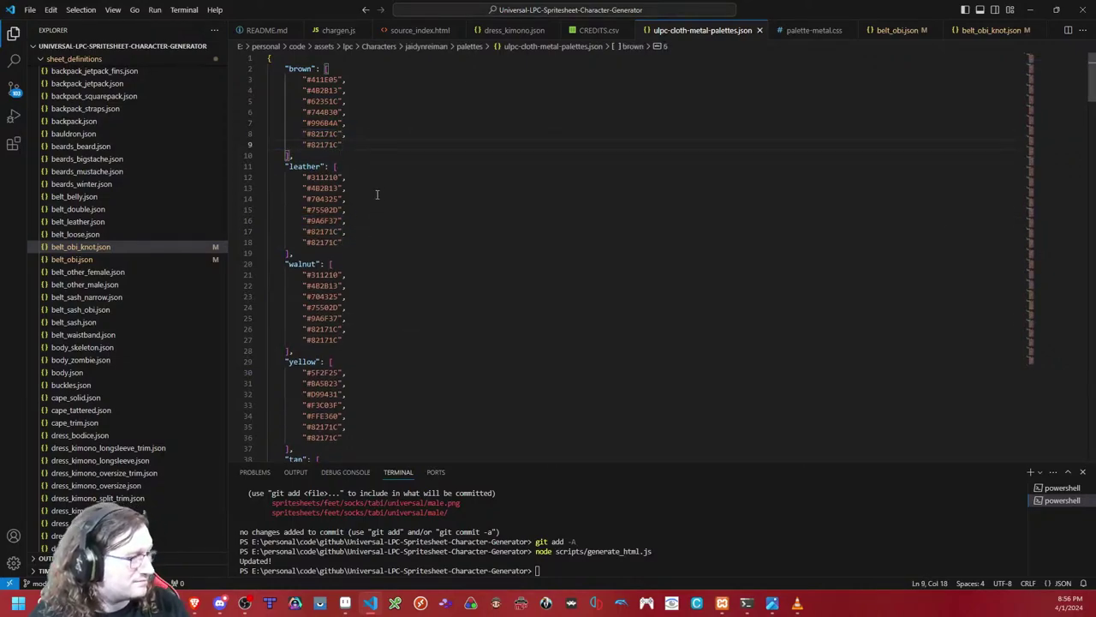
Step: Review the color lists from brown to source and check which metal lists still hold placeholder colors
scroll(369, 197, down, 15)
scroll(380, 209, down, 20)
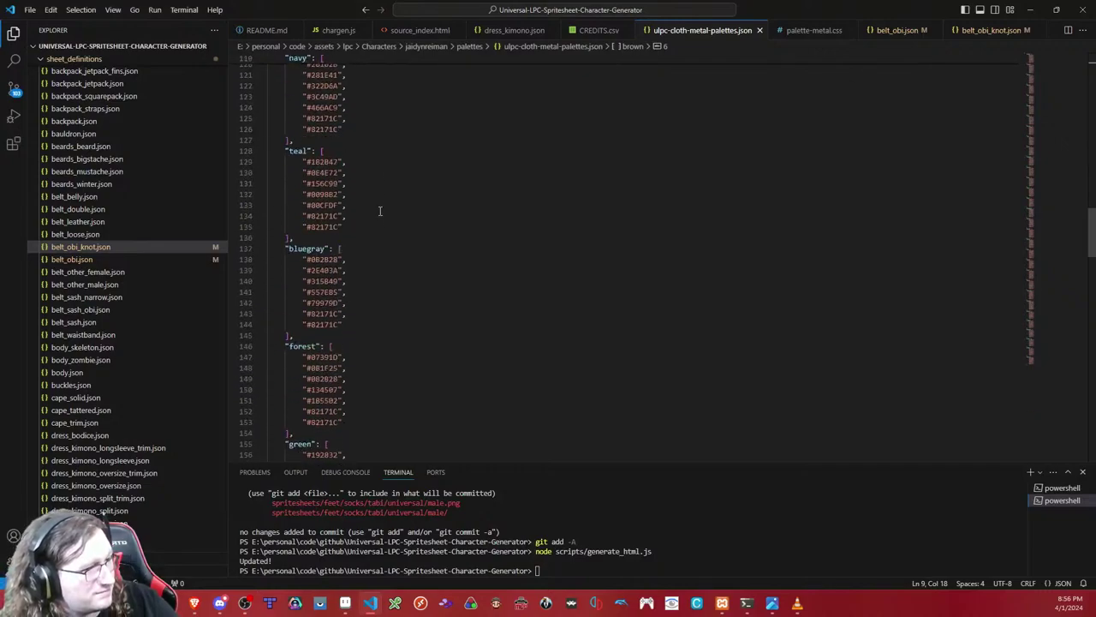
scroll(382, 213, down, 15)
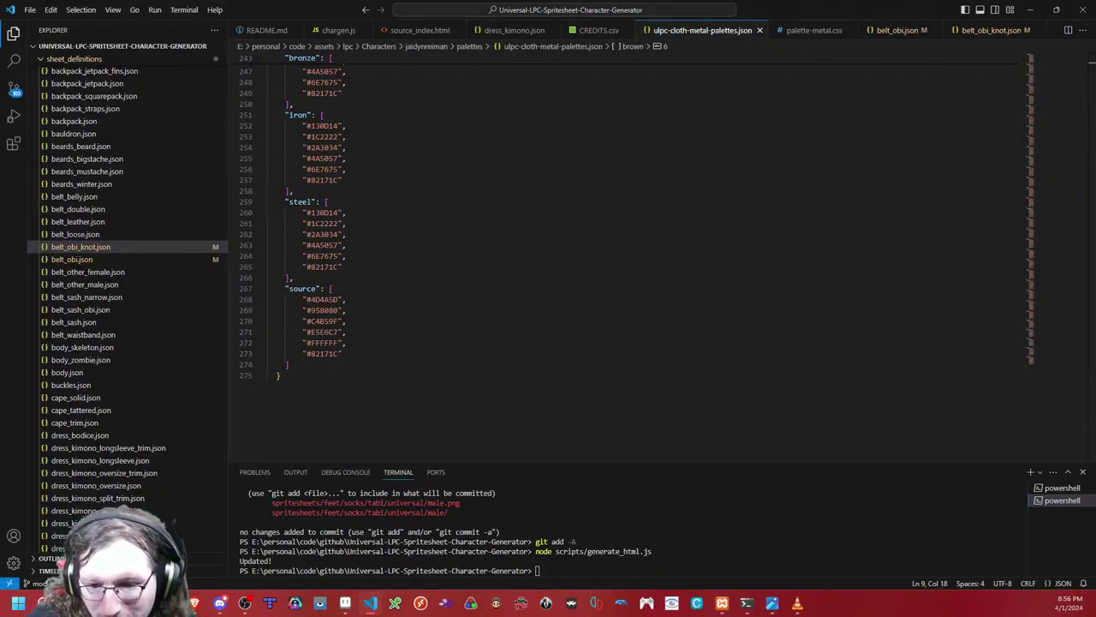
key(super+d)
key(super+d)
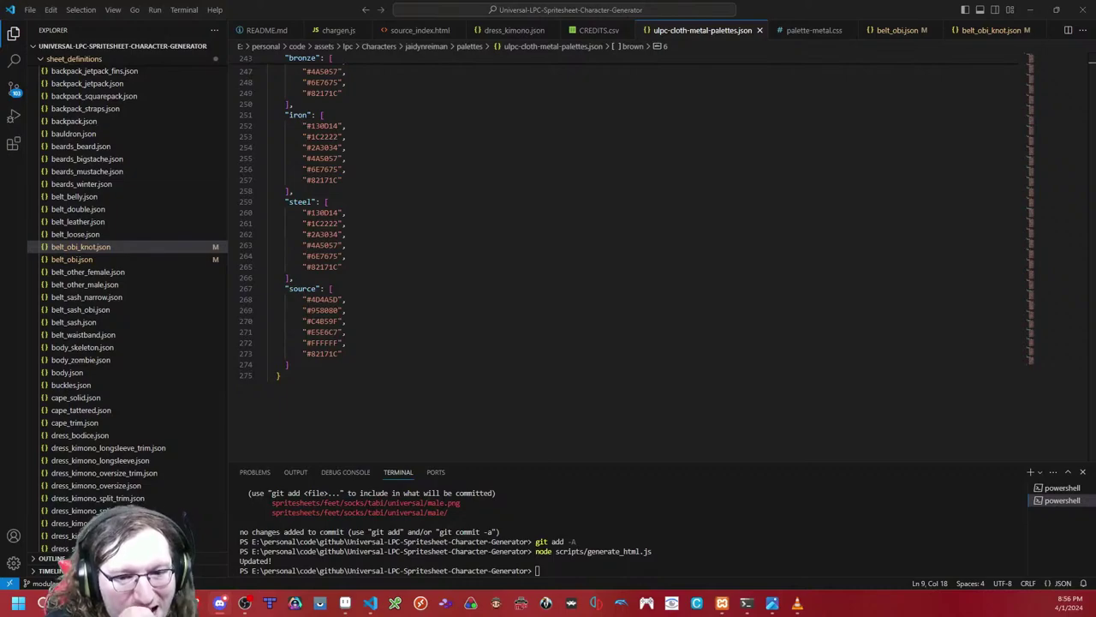
scroll(475, 295, up, 10)
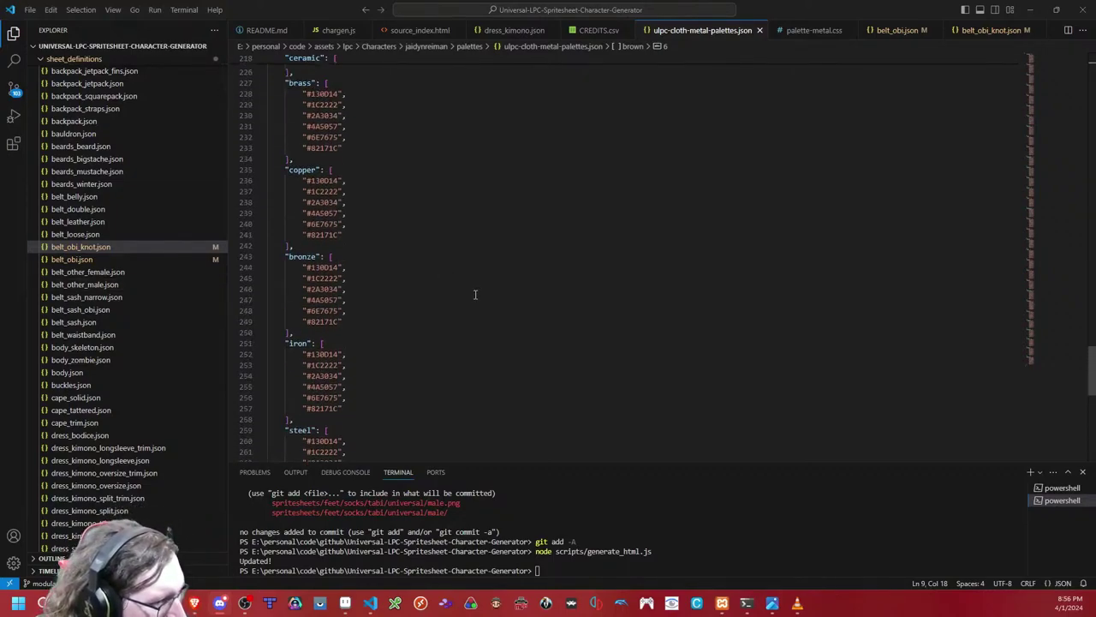
scroll(368, 273, up, 6)
scroll(366, 274, down, 6)
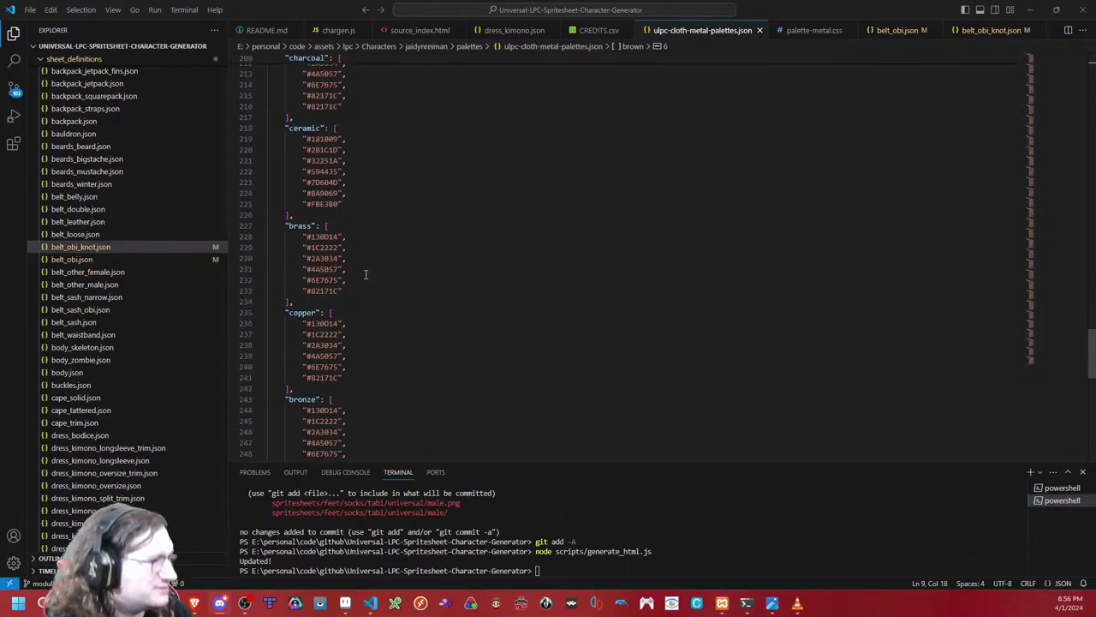
Step: Delete everything above the "#1A1213" line in palette-metal.css, including the already used ceramic colors
click(812, 30)
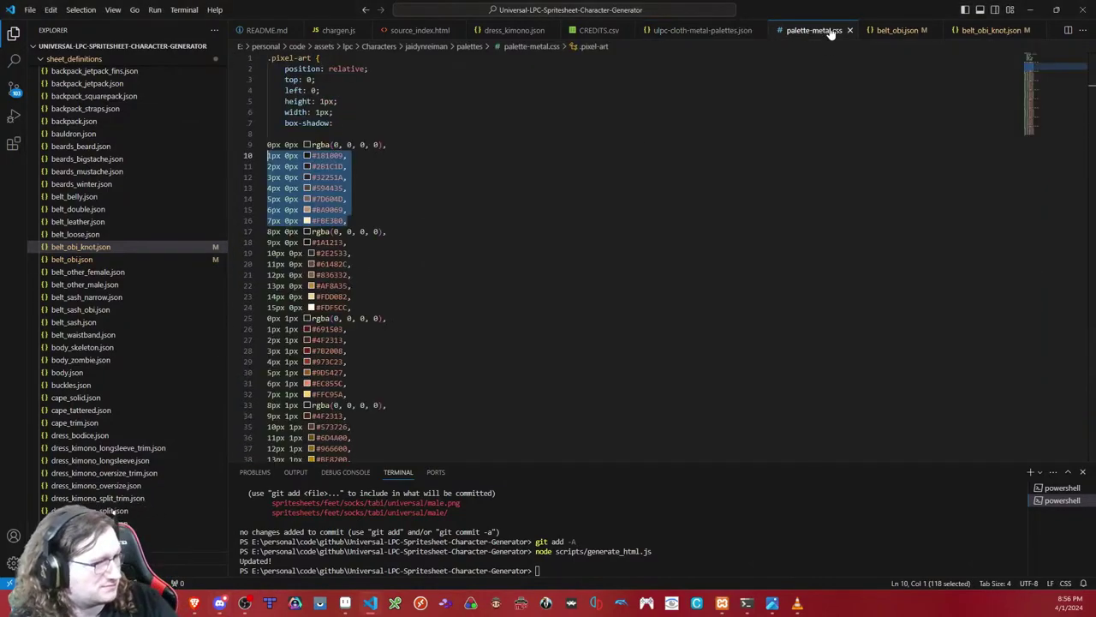
click(400, 220)
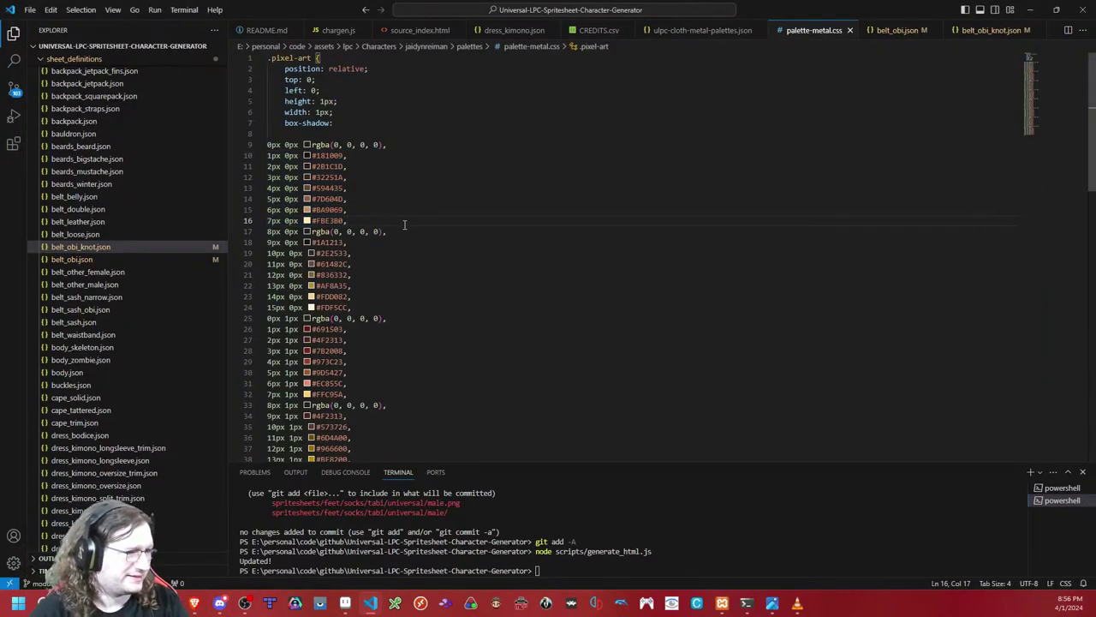
drag(404, 228, 101, 3)
key(Delete)
key(Delete)
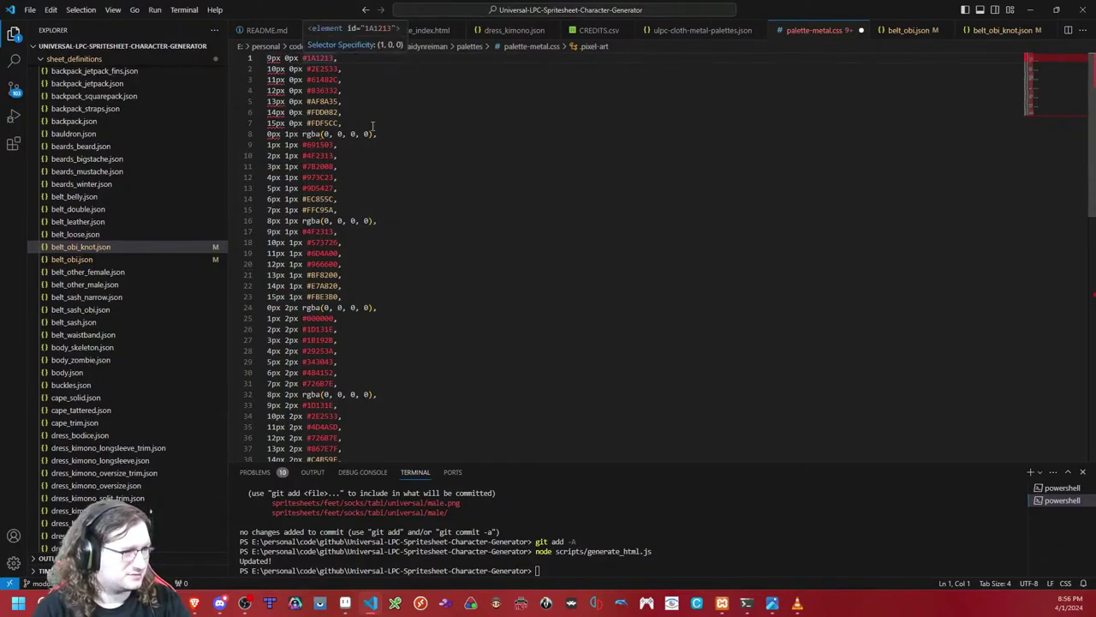
Step: Replace every match of the regular expression ".*?#" in palette-metal.css with a double quote followed by #
drag(300, 58, 267, 58)
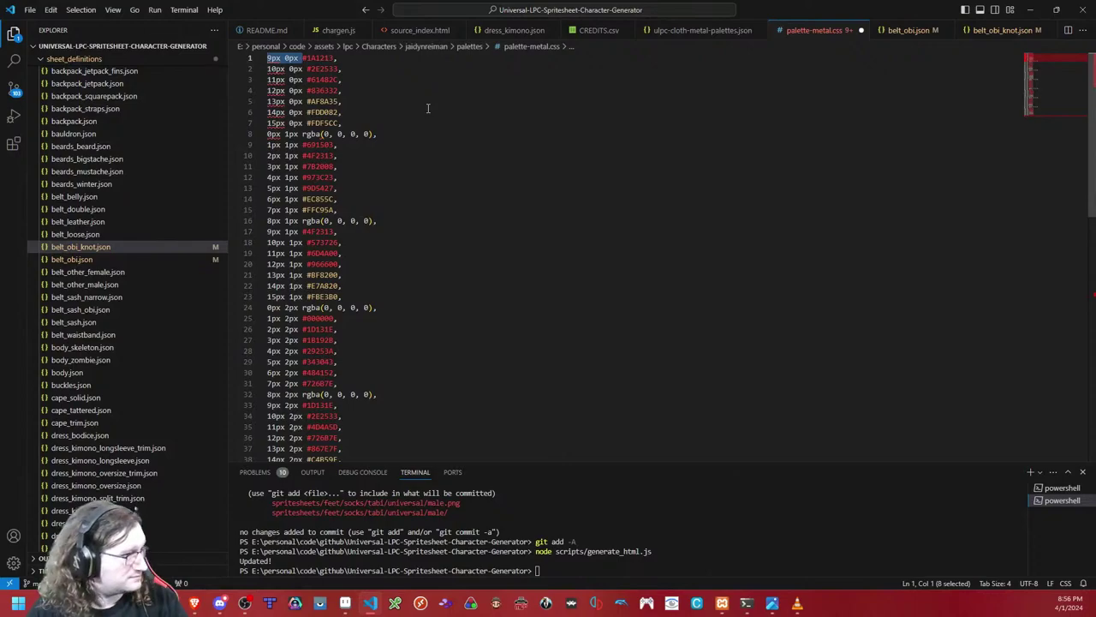
key(ctrl+h)
click(824, 61)
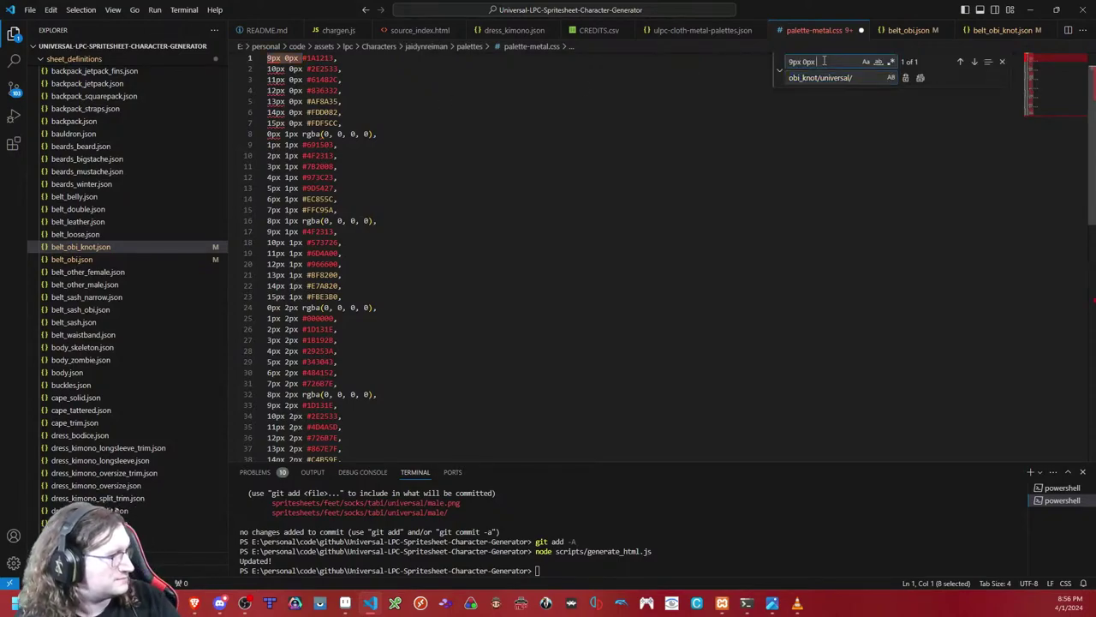
key(ctrl+a)
key(BackSpace)
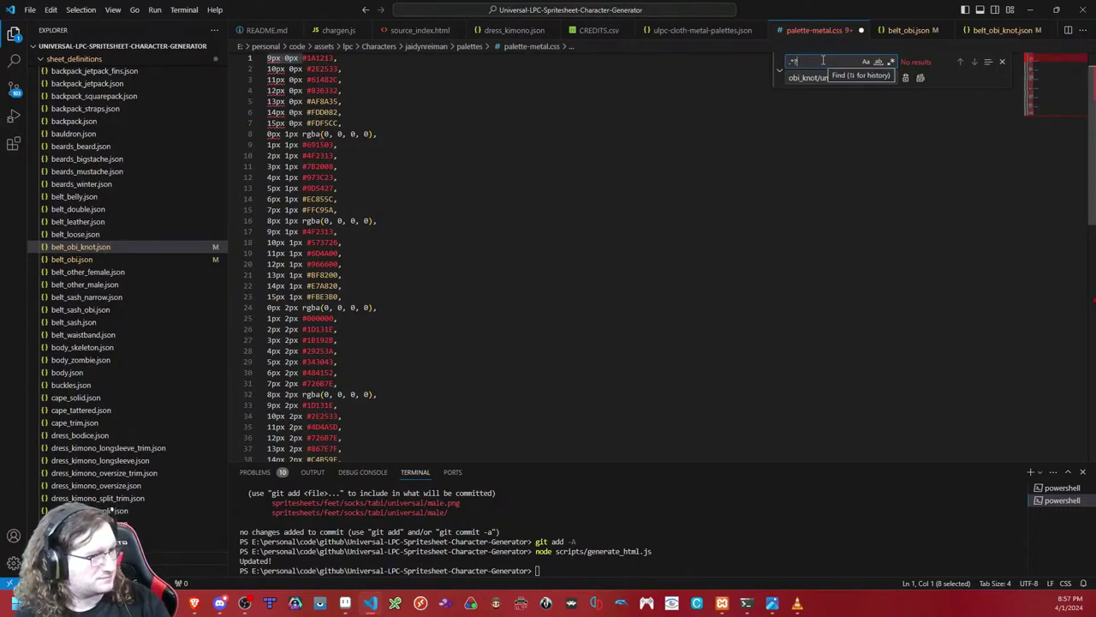
click(891, 62)
drag(868, 78, 612, 82)
key(ctrl+a)
text(#)
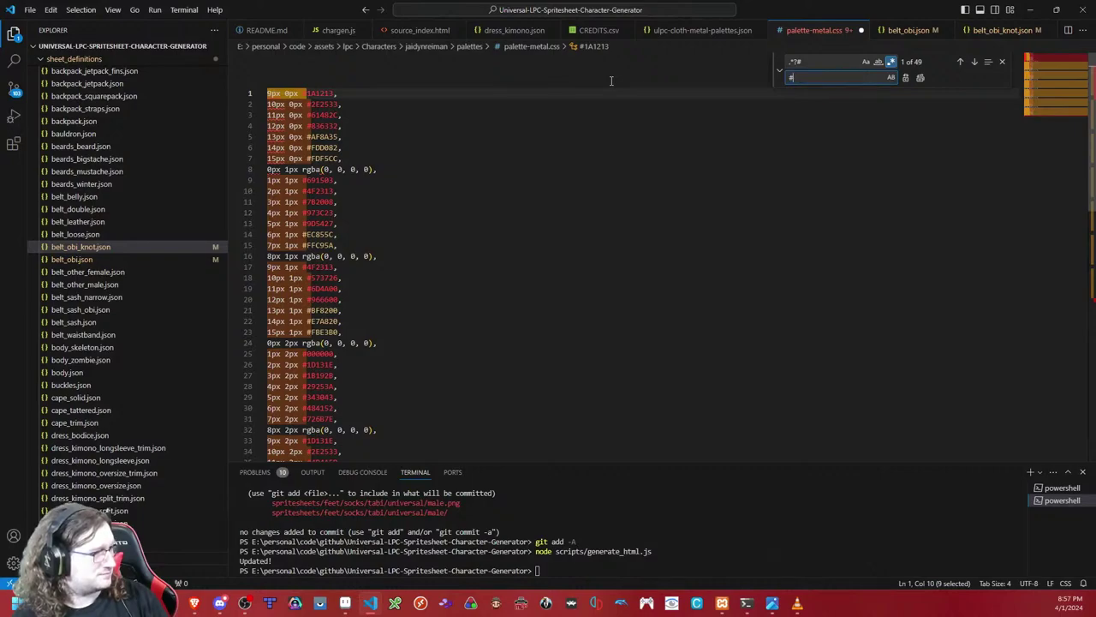
click(919, 78)
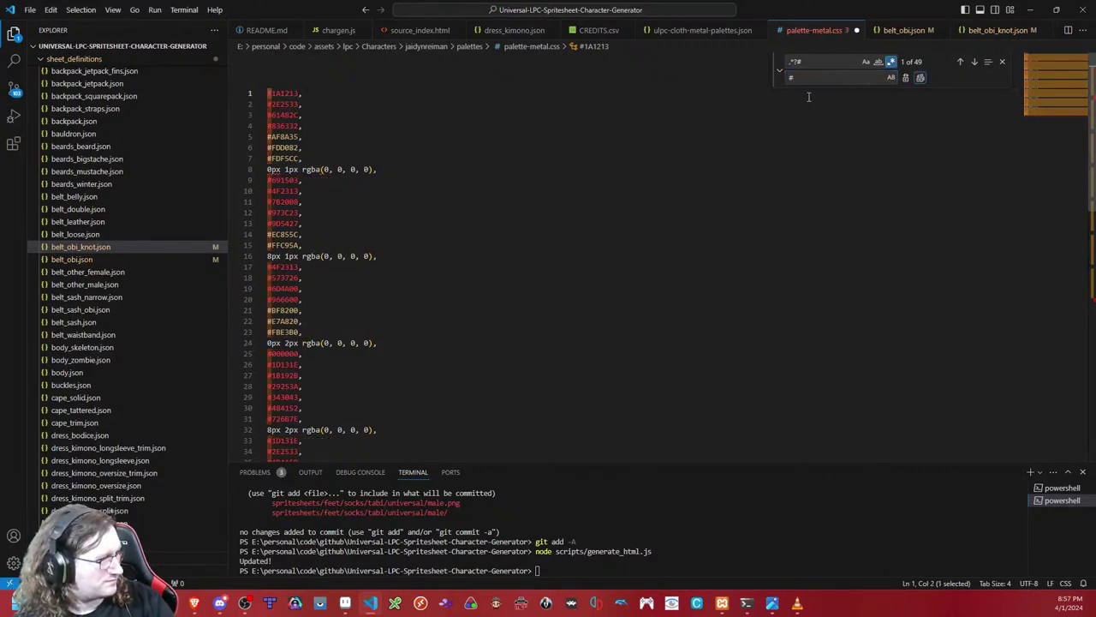
key(ctrl+z)
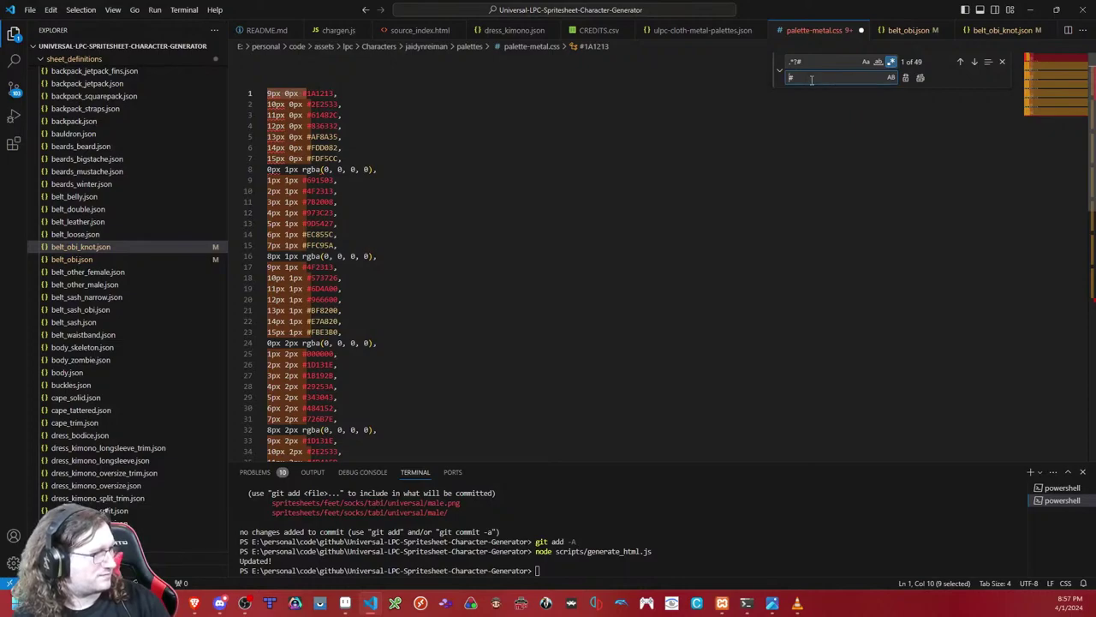
click(919, 78)
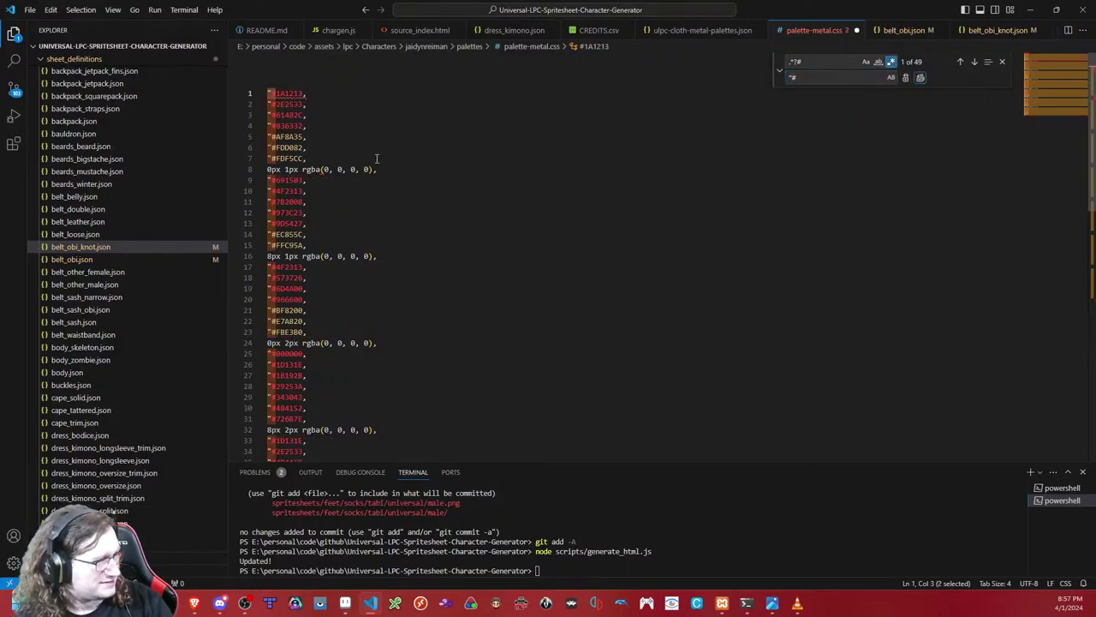
key(Escape)
Step: Replace every comma in palette-metal.css with a double quote followed by a comma
click(386, 122)
key(ctrl+h)
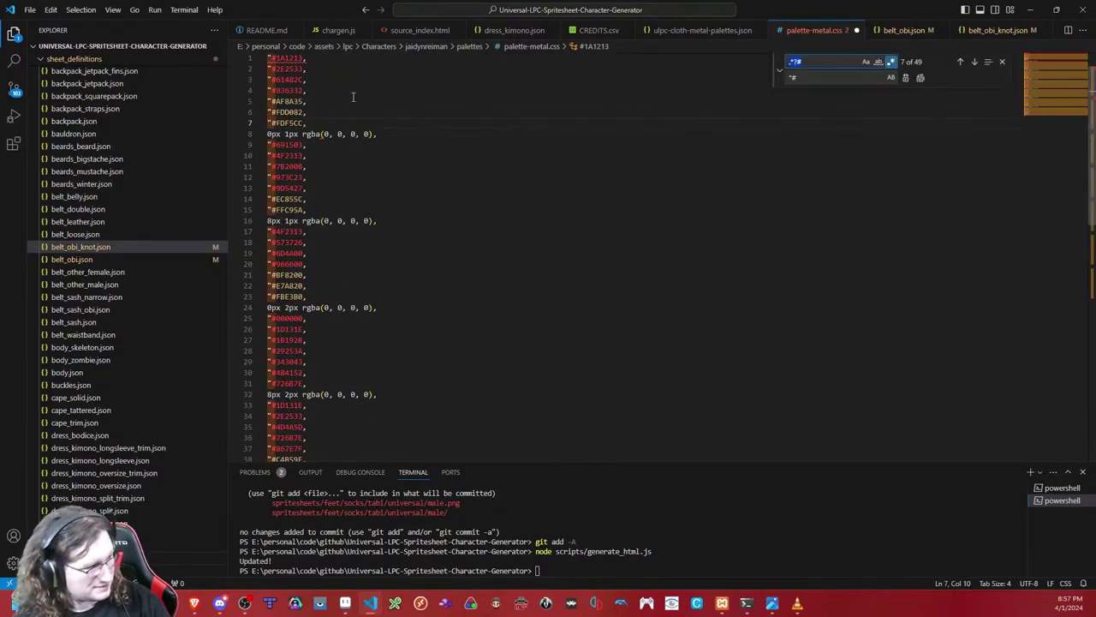
text(,)
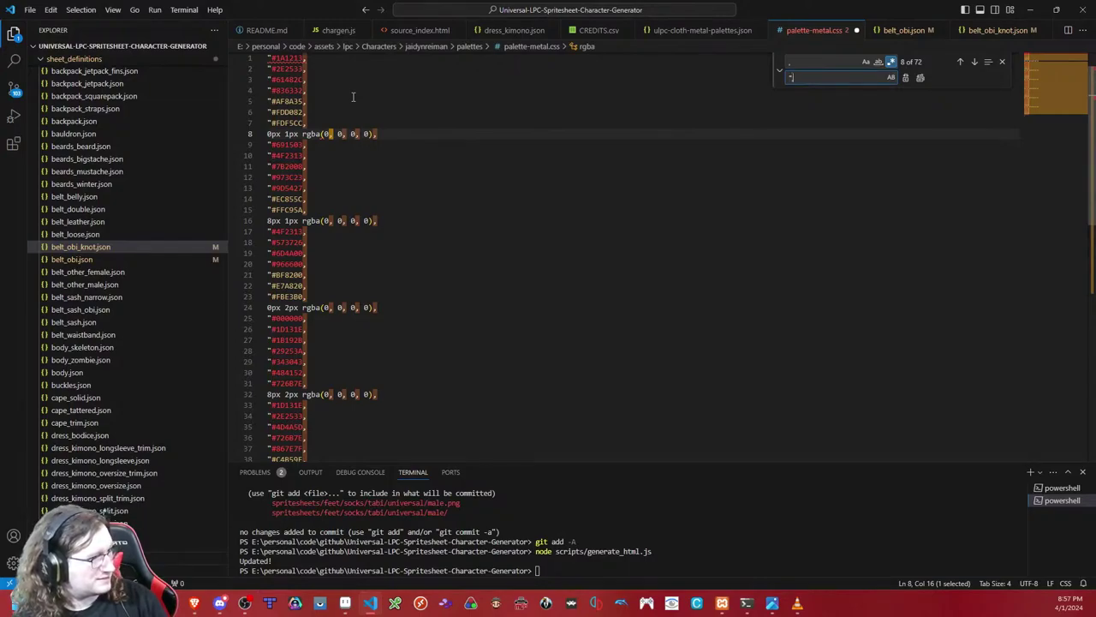
click(920, 78)
key(Escape)
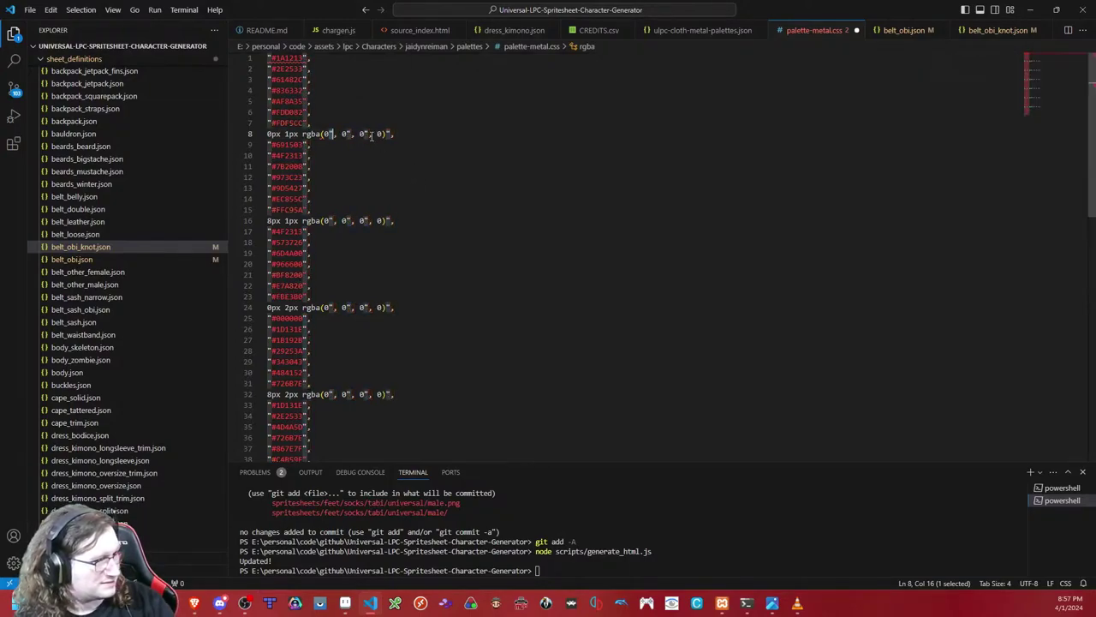
Step: Replace the brass placeholders with the seven colors "#1A1213" through "#FDF5CC" from palette-metal.css, indent them and remove the trailing comma
key(ctrl+shift+Home)
click(694, 31)
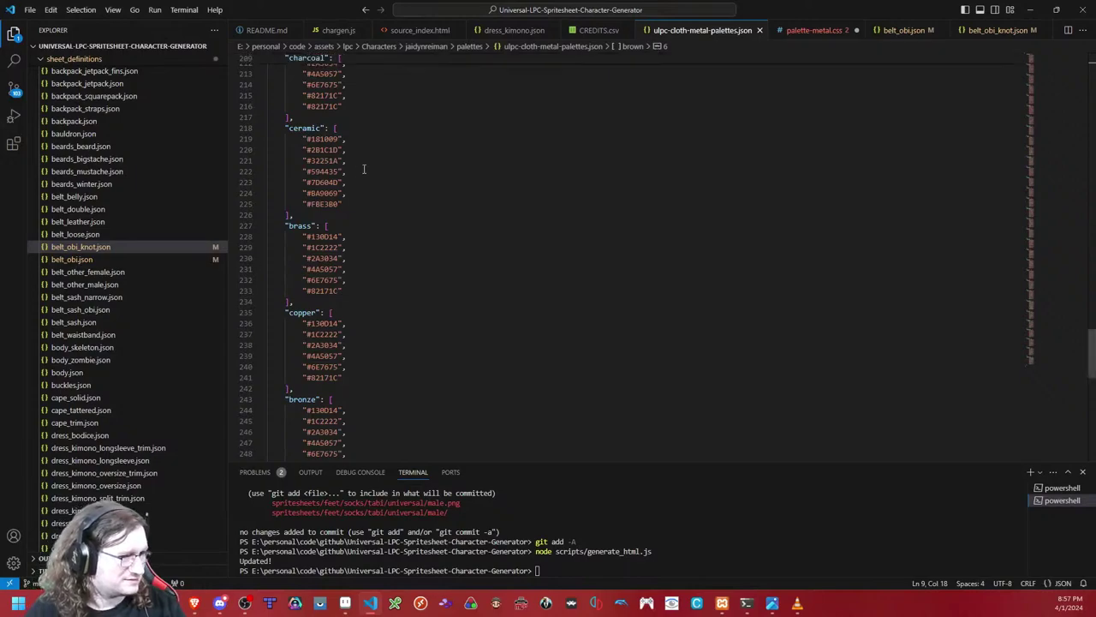
drag(355, 286, 302, 237)
key(ctrl+v)
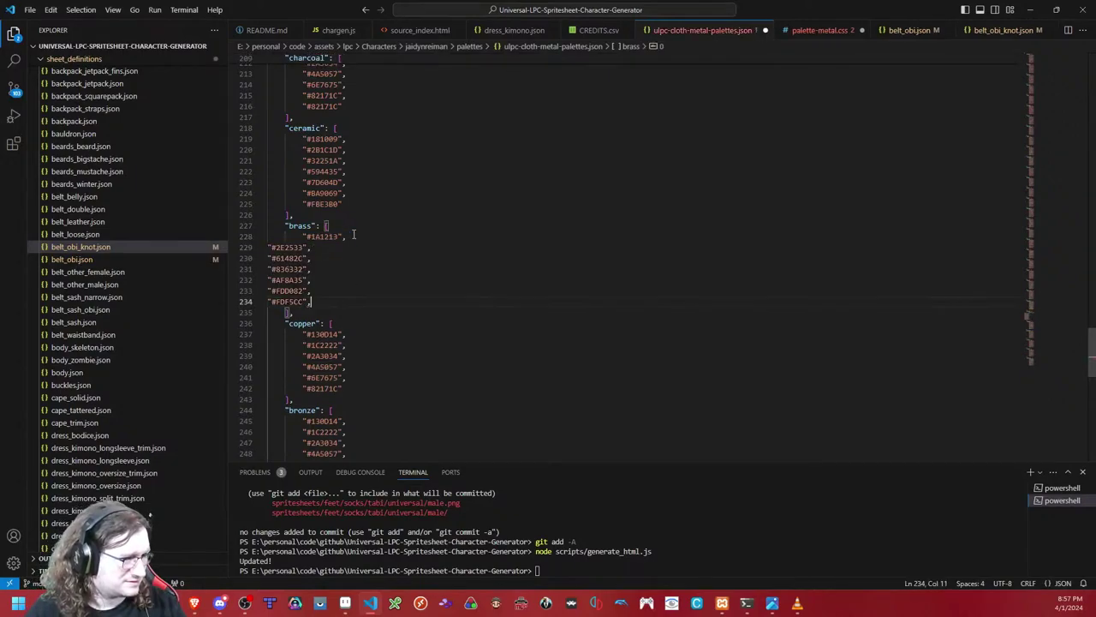
shift+click(295, 248)
key(Tab)
key(Tab)
click(382, 301)
key(BackSpace)
Step: Copy the seven colors "#691503" through "#FFC95A" from palette-metal.css and return to ulpc-cloth-metal-palettes.json
click(819, 31)
drag(346, 213, 180, 145)
key(ctrl+c)
click(702, 30)
key(shift+Up)
key(shift+Up)
key(shift+Up)
key(shift+Up)
key(shift+Up)
key(shift+Up)
key(ctrl+v)
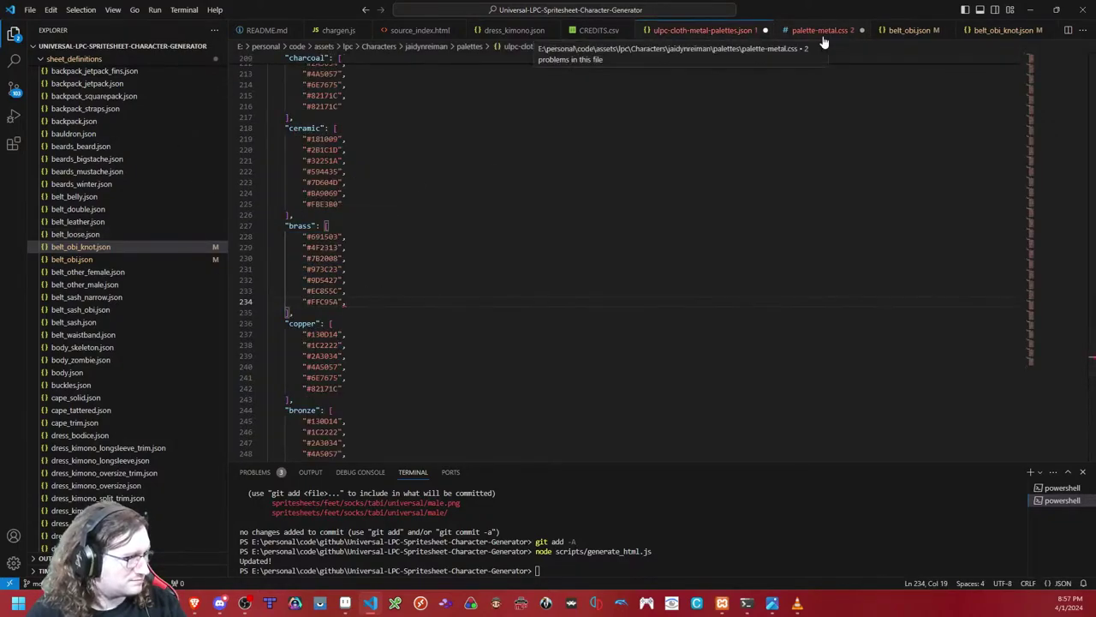
key(ctrl+z)
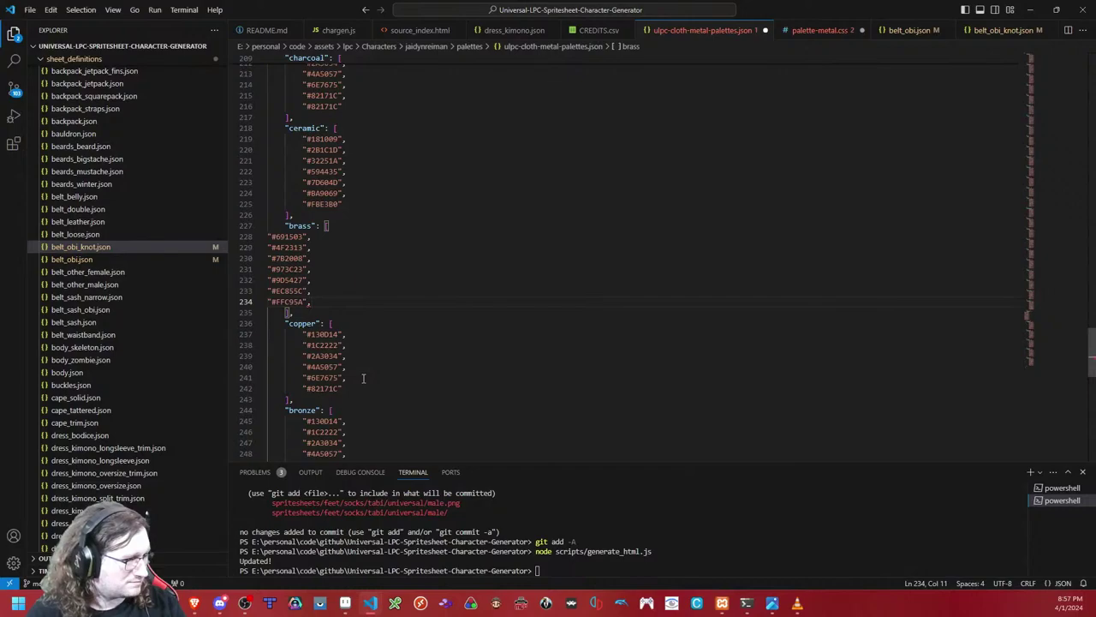
key(ctrl+z)
Step: Replace the copper placeholder colors with the copied colors "#691503" through "#FFC95A"
drag(358, 384, 269, 334)
key(ctrl+v)
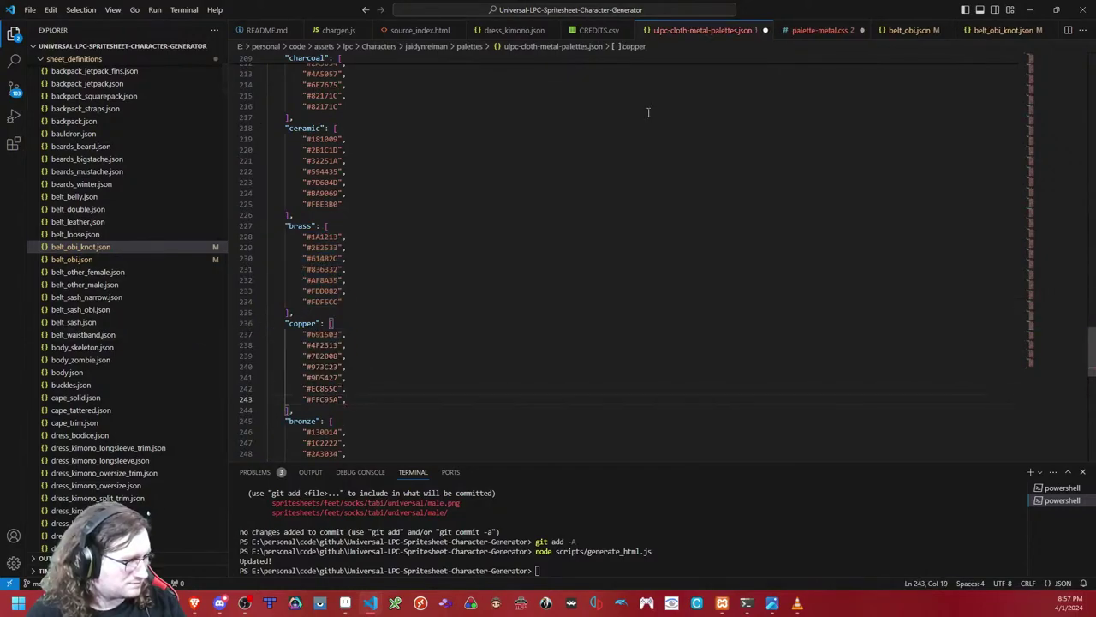
Step: Replace the bronze placeholder colors with the seven colors "#4F2313" through "#FBE3B0" copied from palette-metal.css
click(820, 30)
drag(312, 285, 234, 234)
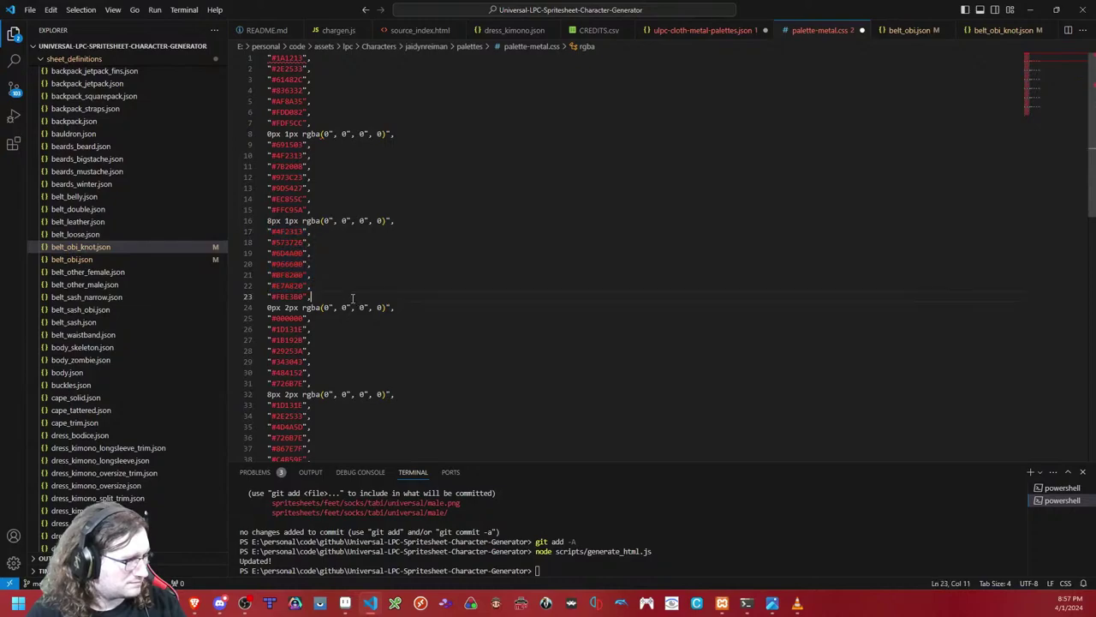
click(704, 30)
scroll(415, 244, down, 5)
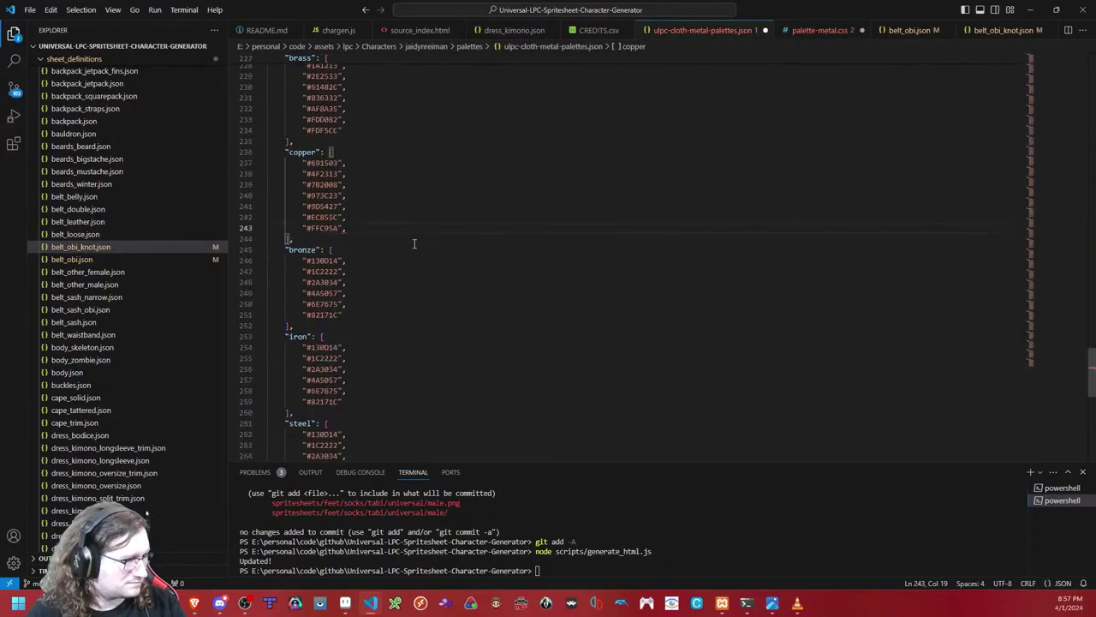
drag(355, 318, 269, 260)
key(ctrl+v)
Step: Replace the iron placeholder colors with the seven colors "#000000" through "#726B7E" copied from palette-metal.css
scroll(572, 177, down, 5)
click(814, 31)
scroll(457, 252, down, 5)
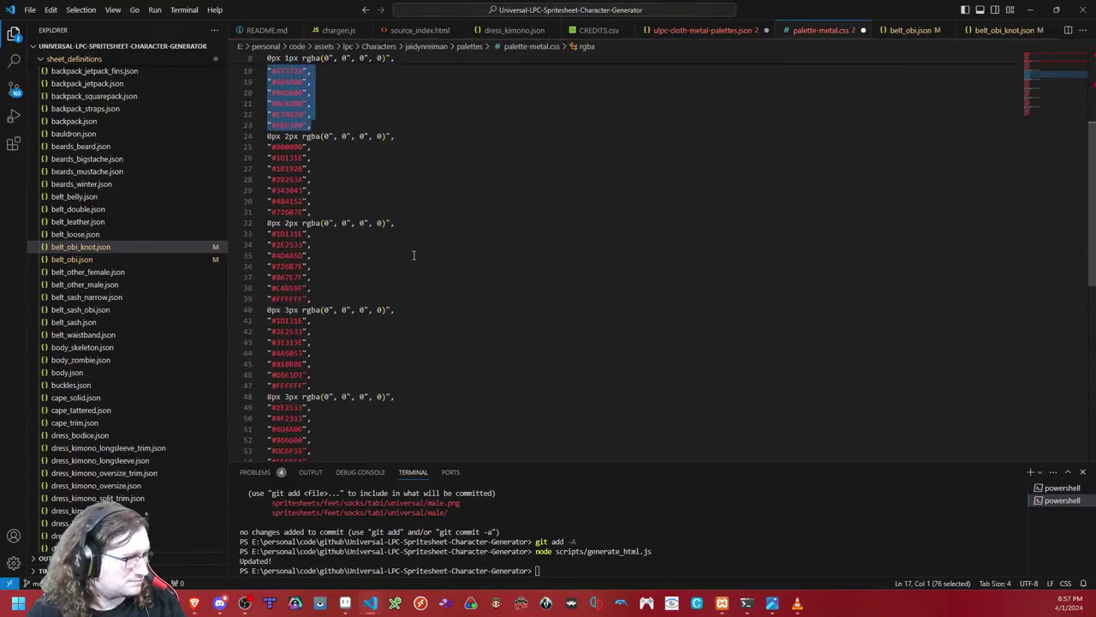
drag(327, 211, 267, 146)
scroll(382, 237, down, 3)
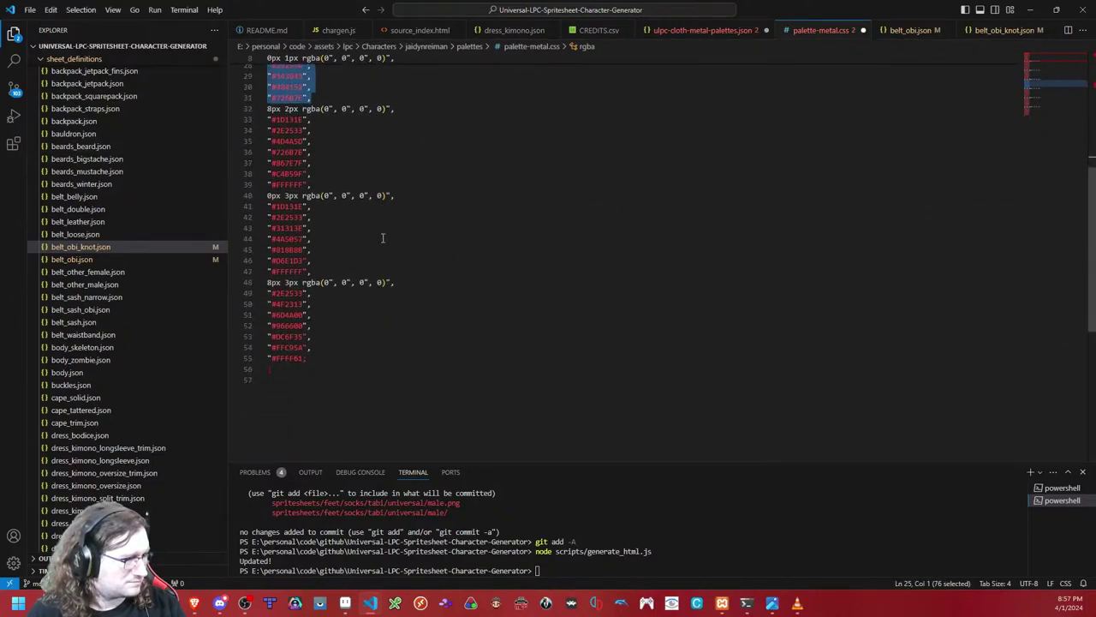
click(725, 31)
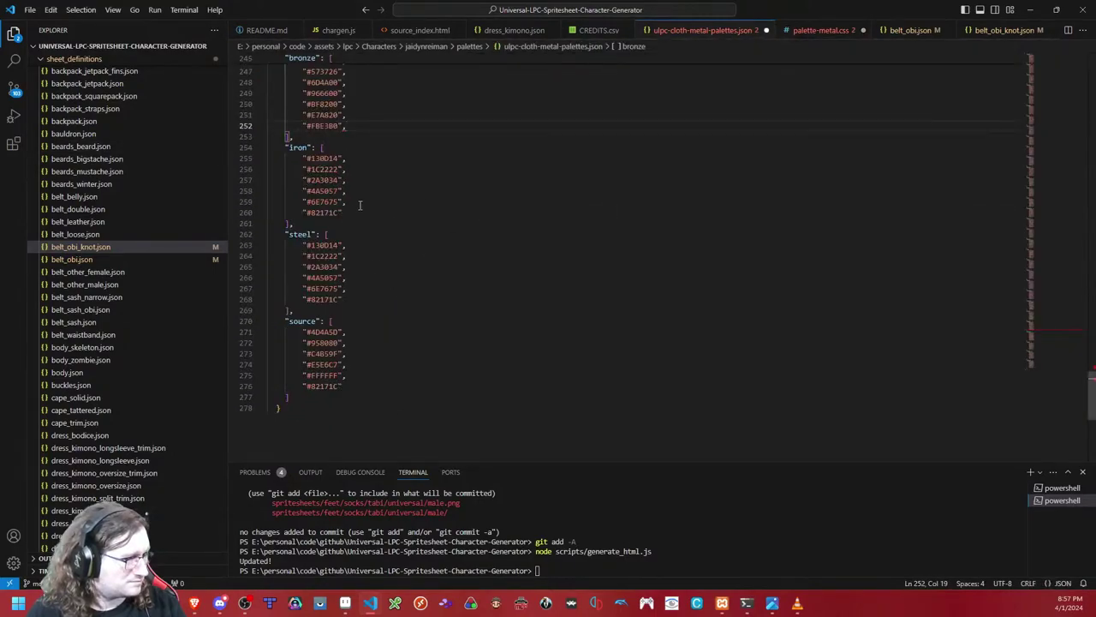
drag(364, 214, 197, 161)
key(ctrl+v)
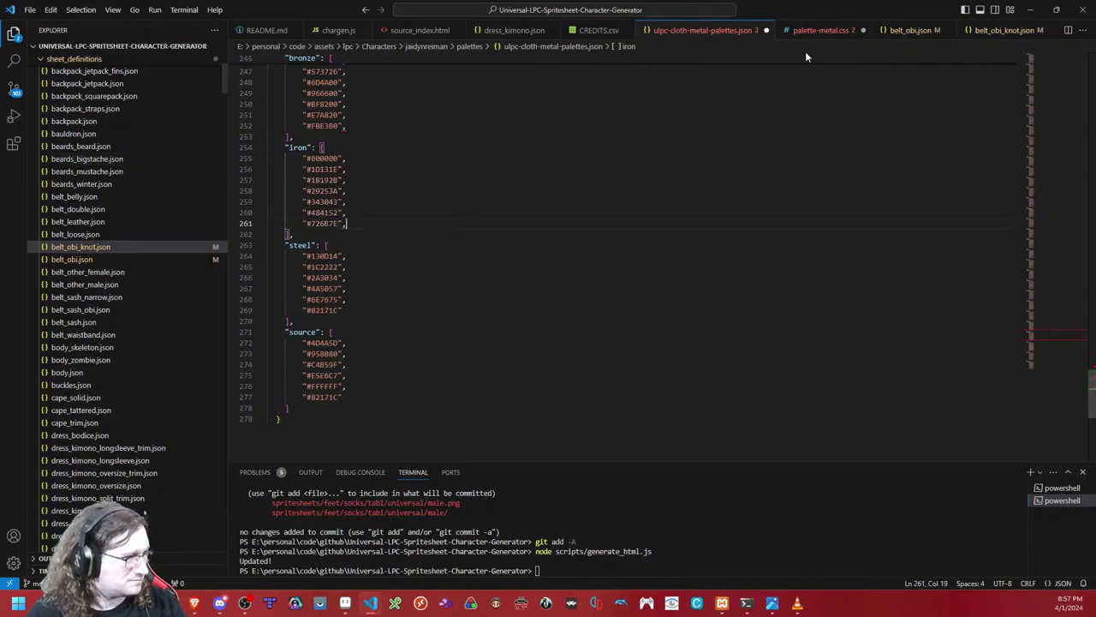
Step: Replace the steel placeholder colors with the seven colors "#1D131E" through "#FFFFFF" of the "8px 2px" group in palette-metal.css
click(812, 31)
drag(310, 243, 268, 176)
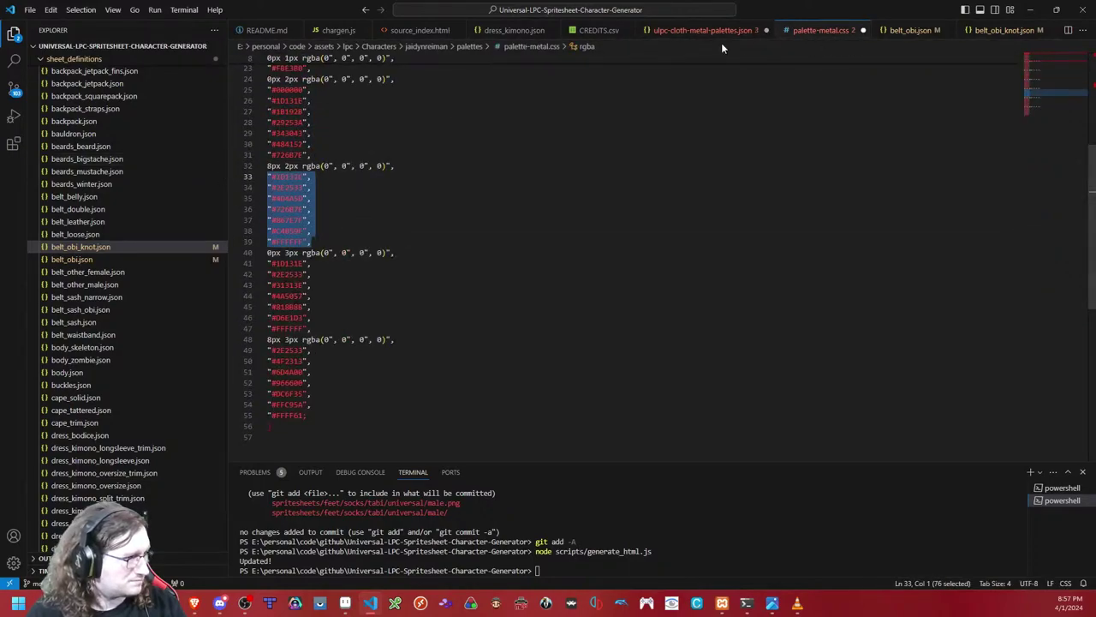
click(702, 31)
drag(344, 311, 304, 256)
key(ctrl+v)
Step: Duplicate the steel list twice below itself and rename the last copy to "gold"
drag(294, 332, 294, 234)
key(ctrl+c)
key(ctrl+v)
key(ctrl+v)
key(ctrl+v)
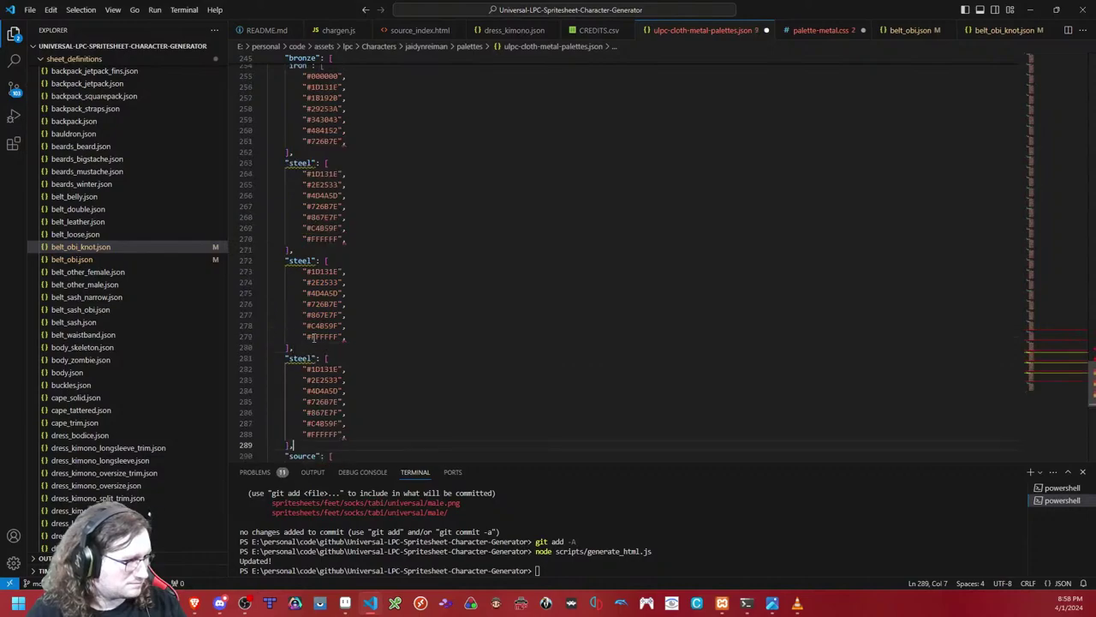
double_click(300, 358)
text(gold)
Step: Fill the second steel list with the seven colors of the "0px 3px" group in palette-metal.css and rename it "silver"
click(818, 30)
drag(316, 331, 226, 266)
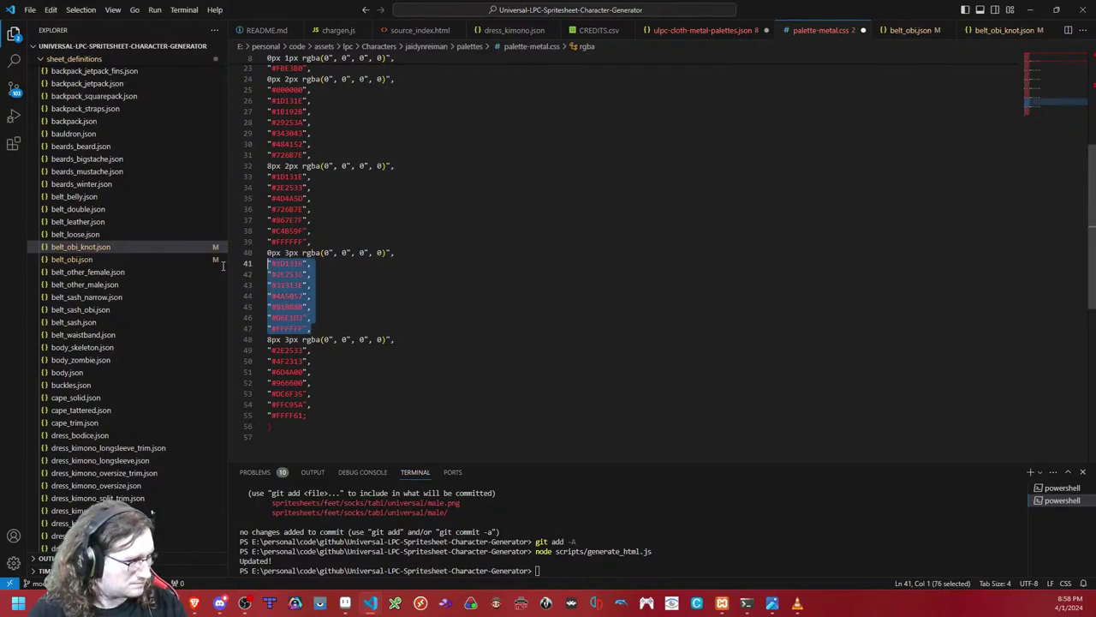
click(704, 30)
drag(346, 337, 105, 272)
key(ctrl+v)
drag(293, 261, 314, 261)
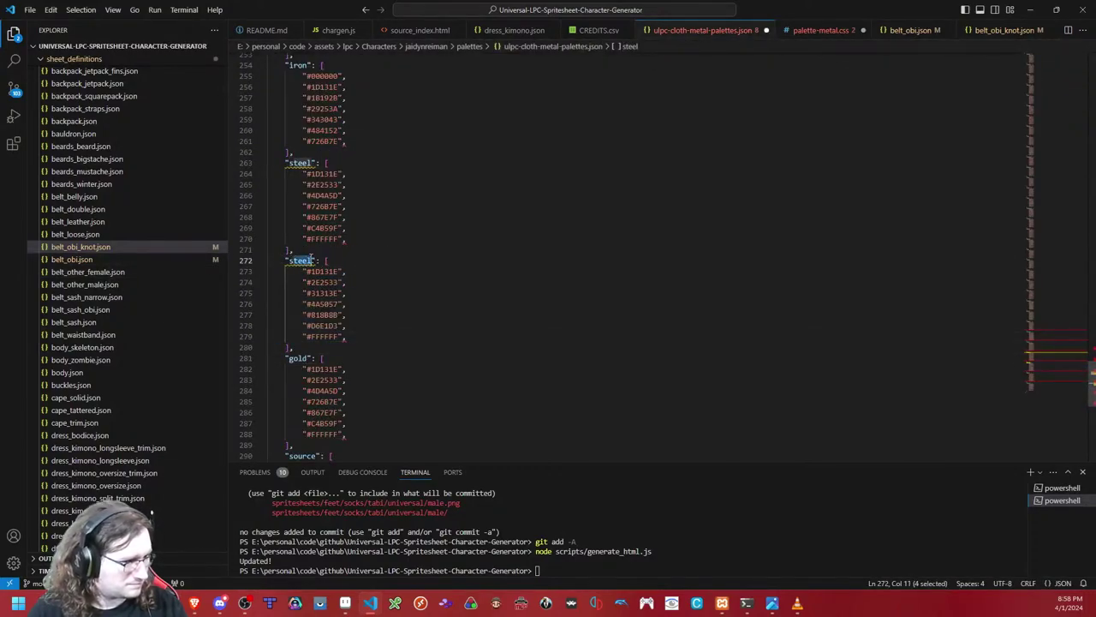
text(ilver)
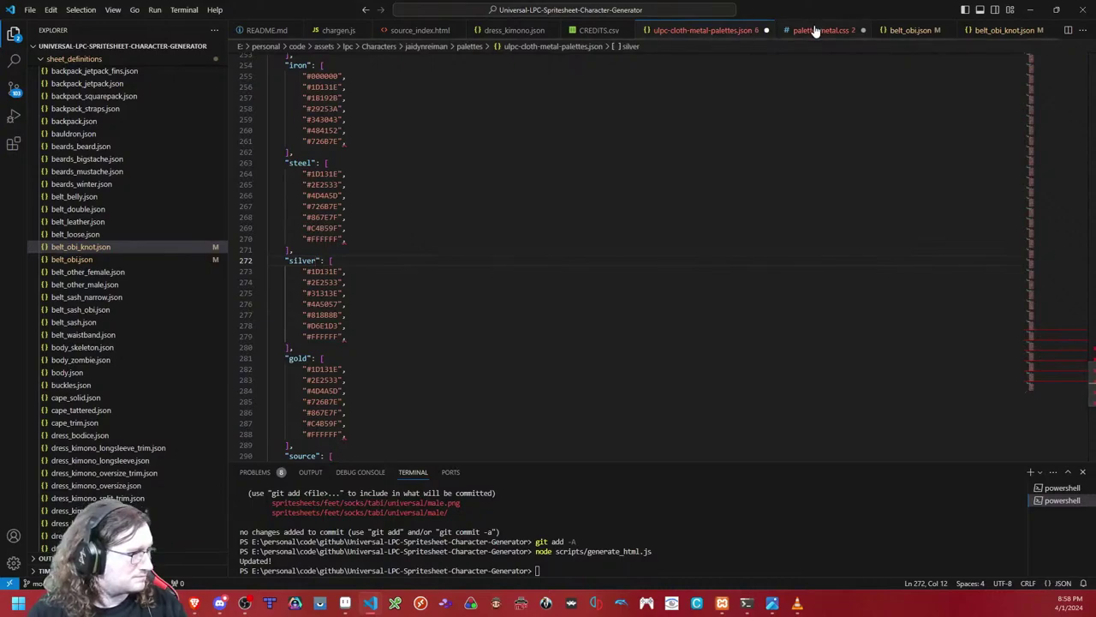
Step: Replace the gold list's colors with "#2E2533" through "#FFFF61" from palette-metal.css, ending the last entry with a double quote
click(819, 30)
drag(309, 416, 268, 351)
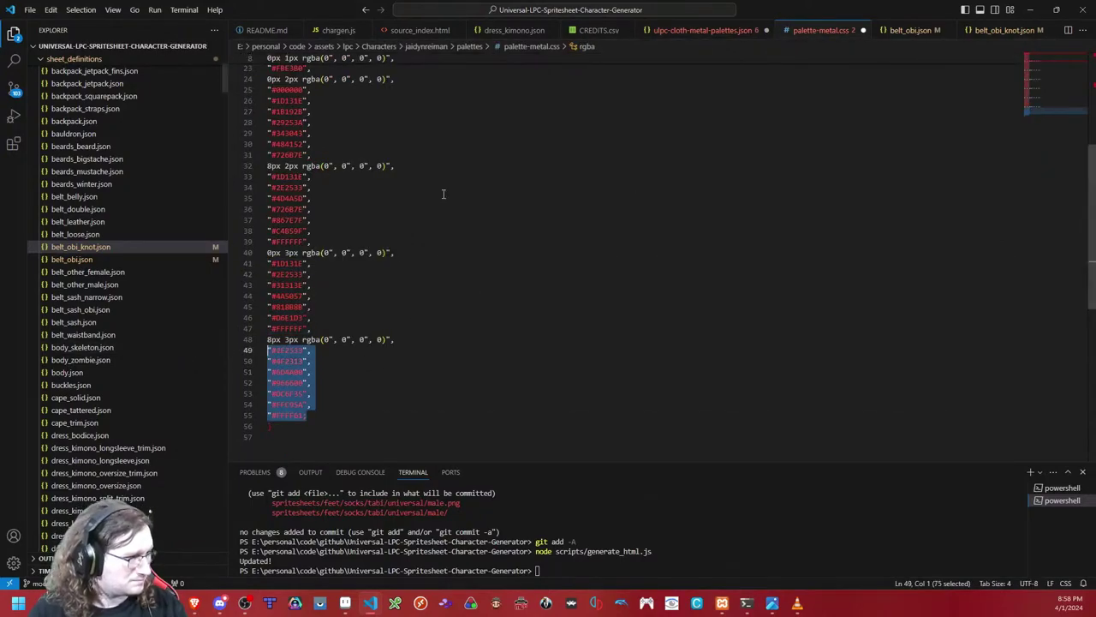
click(719, 31)
drag(344, 434, 304, 369)
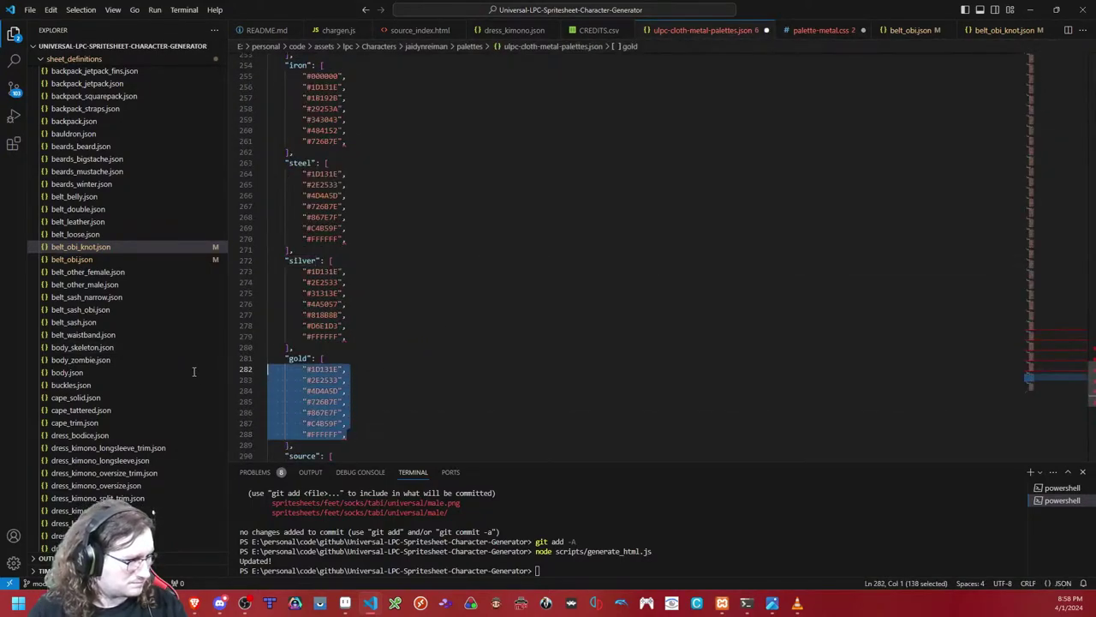
key(ctrl+v)
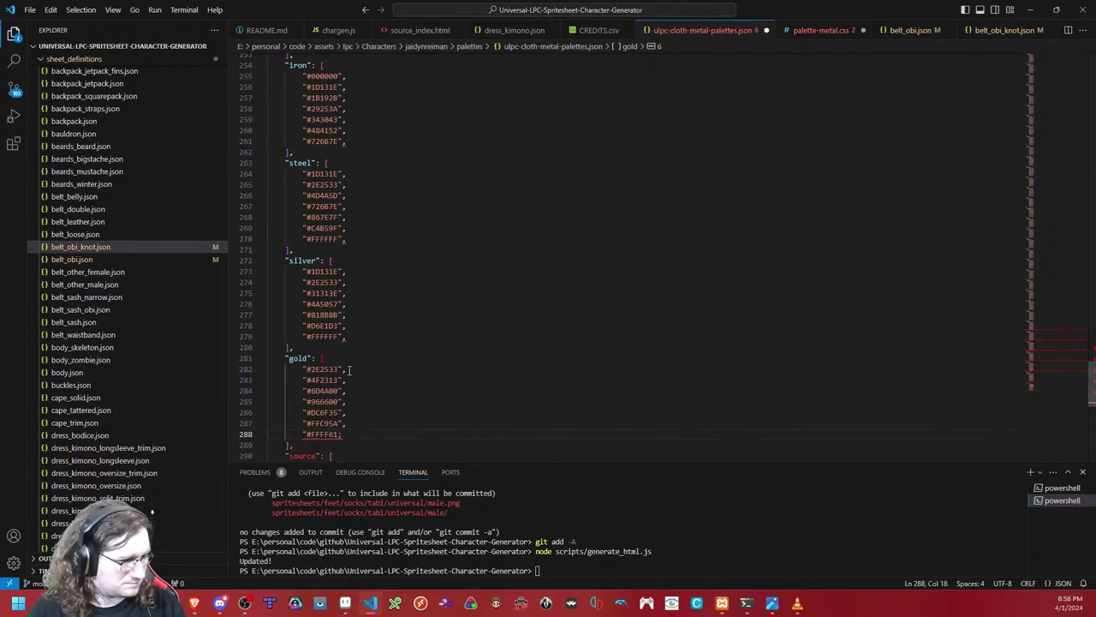
text(")
Step: Remove the trailing comma after the last color of the silver, steel, iron, bronze and copper lists, and save the file
click(360, 346)
click(365, 335)
key(BackSpace)
click(367, 242)
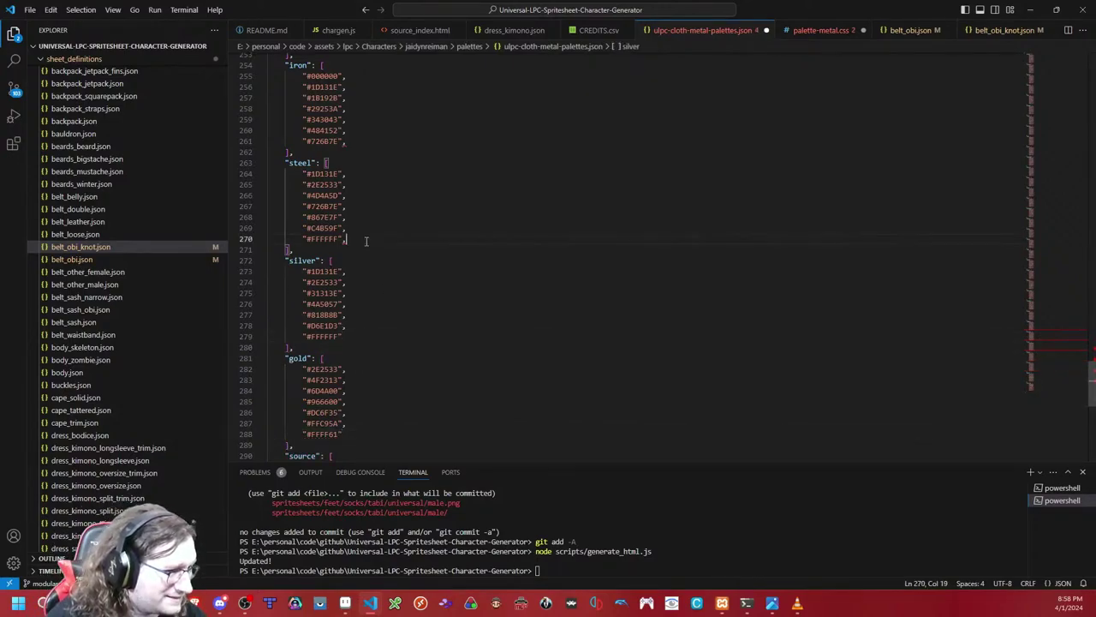
key(BackSpace)
click(363, 141)
key(BackSpace)
scroll(371, 185, up, 5)
click(369, 186)
key(BackSpace)
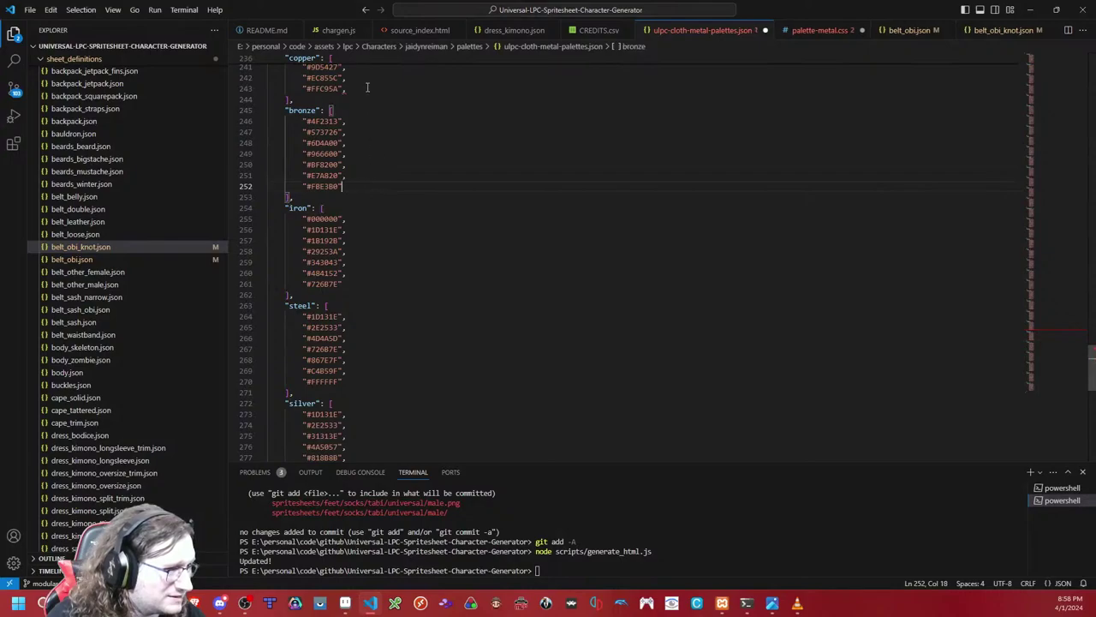
click(367, 89)
key(BackSpace)
scroll(371, 128, up, 6)
key(ctrl+s)
Step: Replace the source list's colors with the seven charcoal colors "#130D14" through "#82171C"
scroll(375, 188, down, 16)
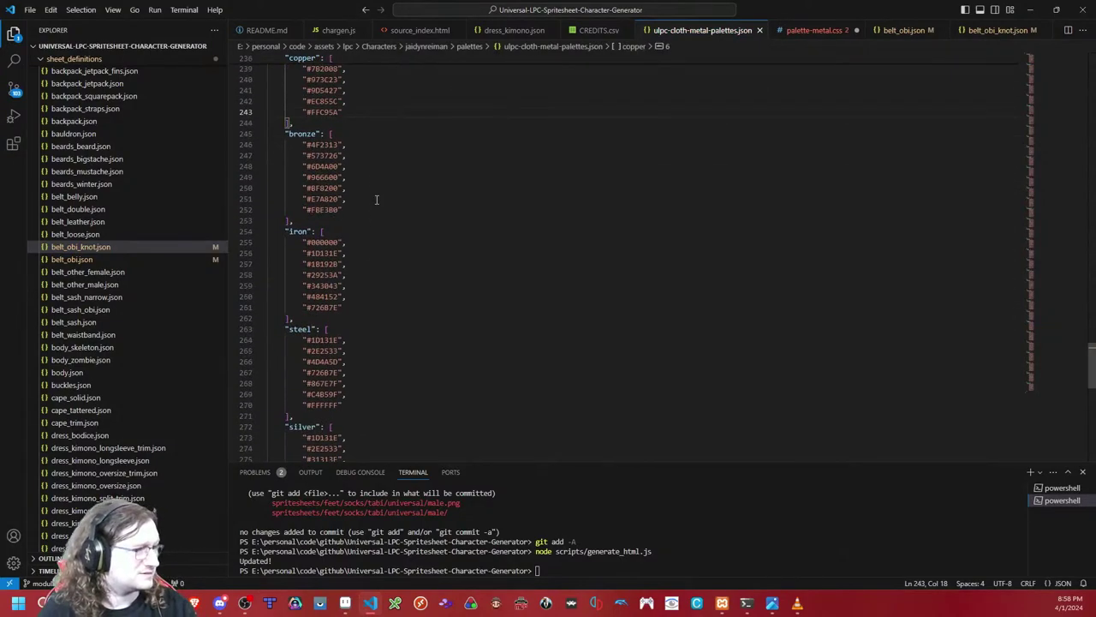
click(386, 286)
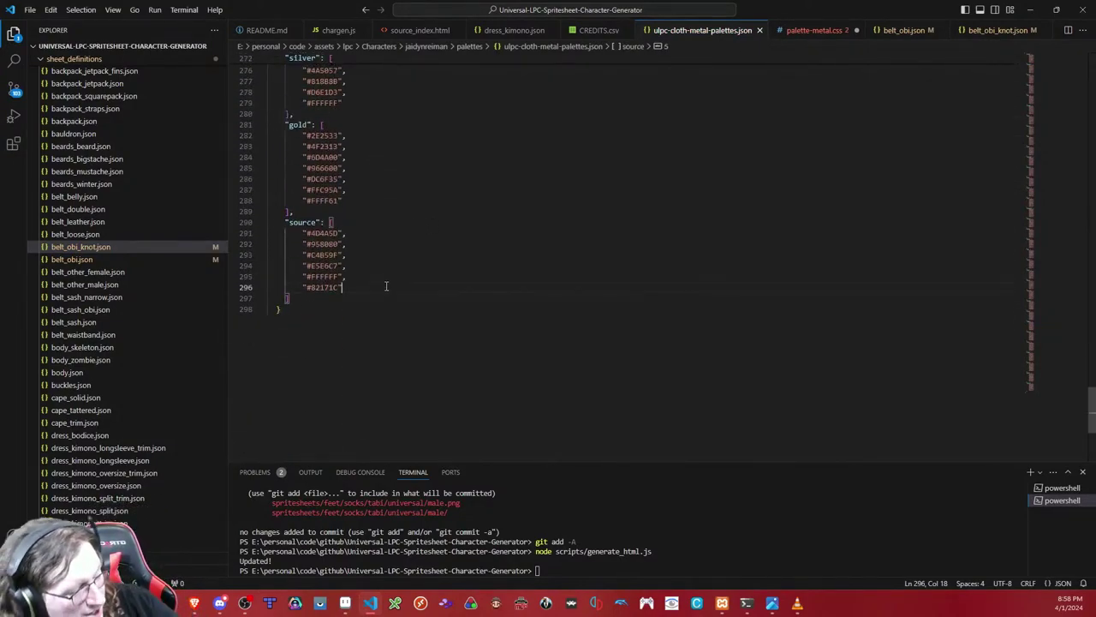
scroll(352, 309, up, 7)
scroll(388, 292, up, 18)
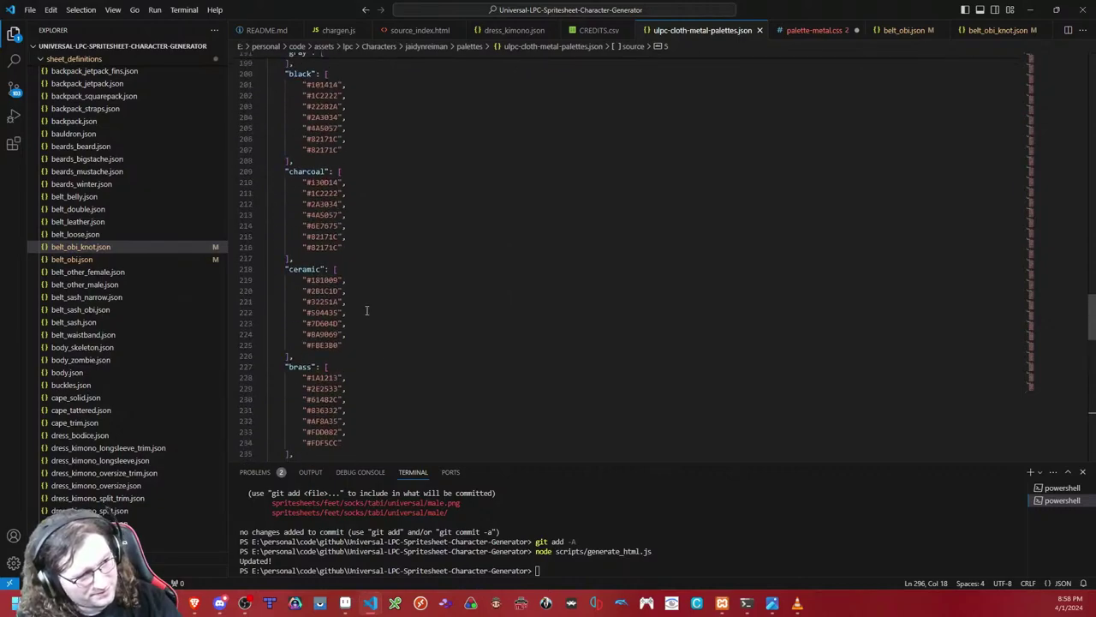
scroll(362, 312, down, 20)
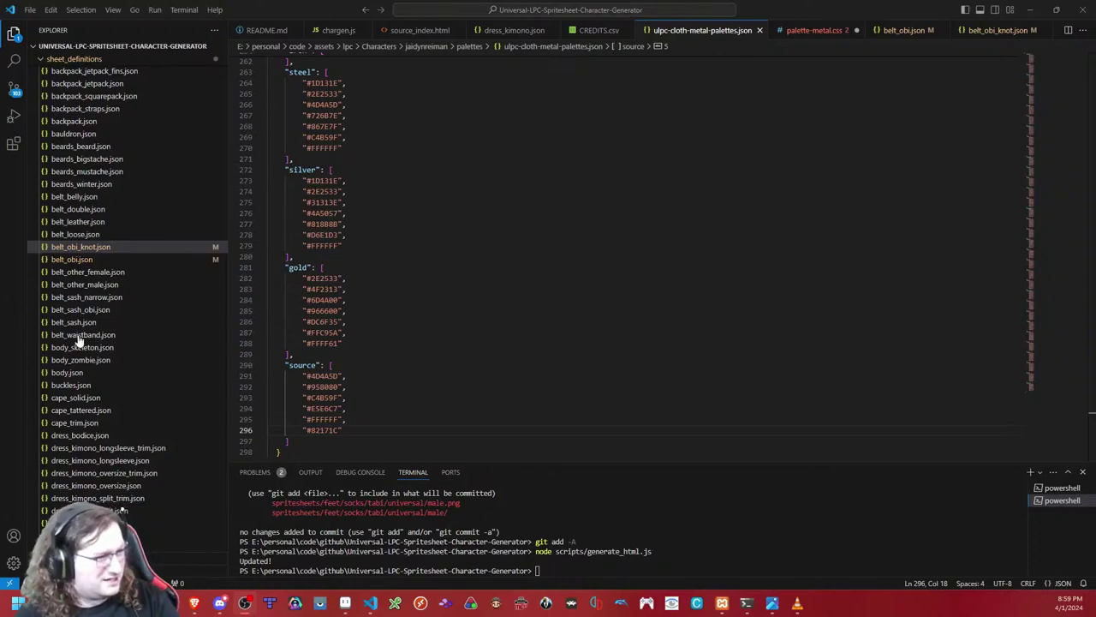
scroll(521, 303, up, 10)
scroll(522, 303, up, 10)
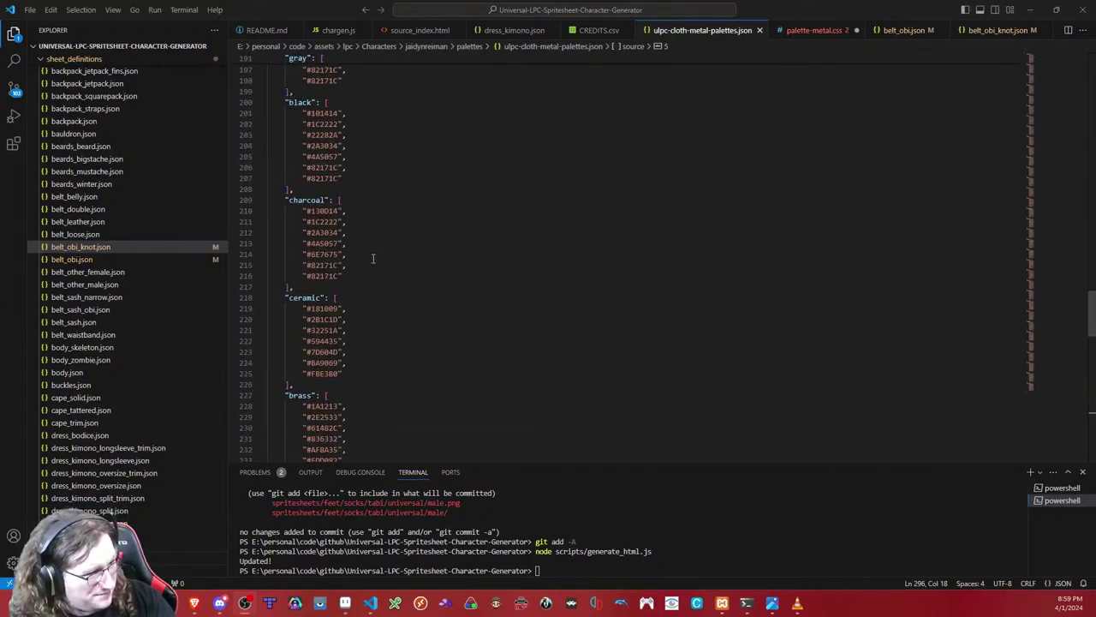
drag(347, 277, 343, 201)
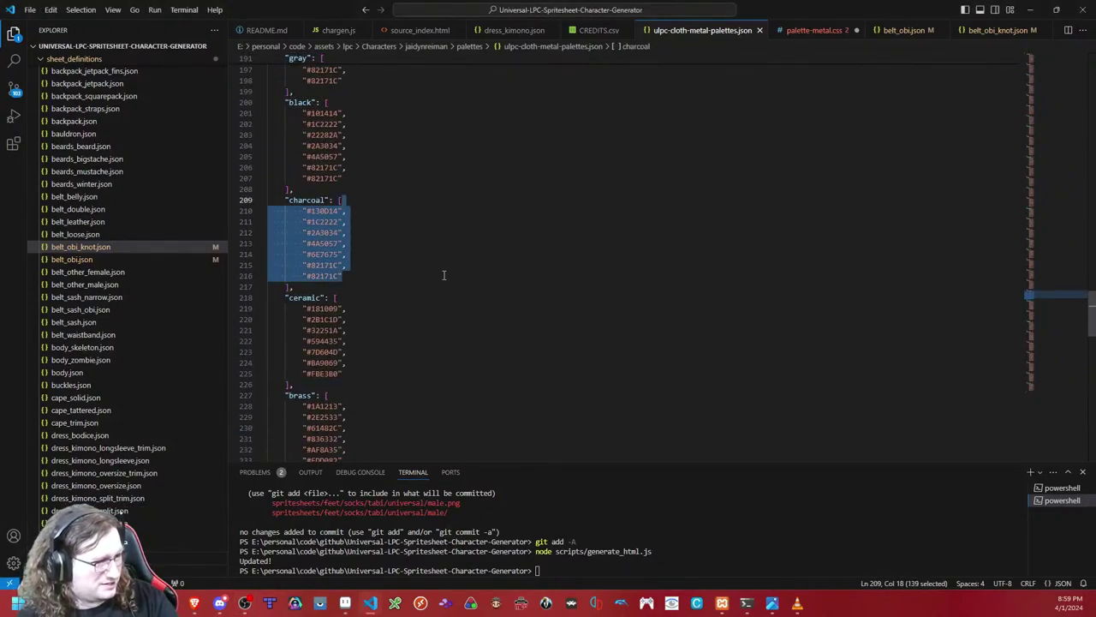
scroll(442, 274, down, 18)
scroll(443, 274, down, 8)
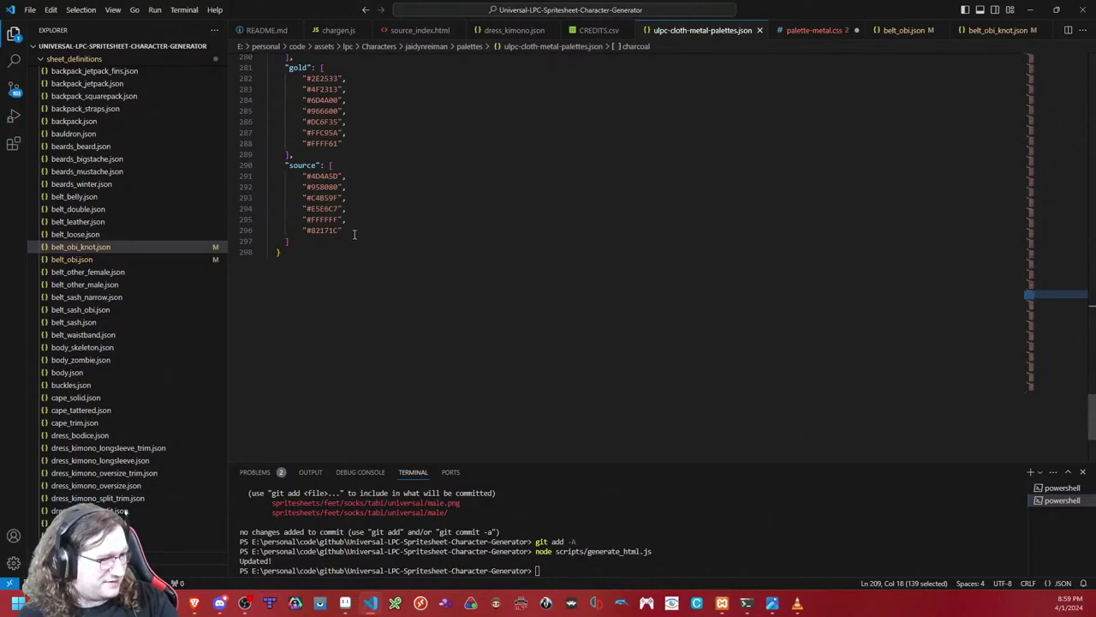
drag(347, 231, 307, 186)
key(ctrl+v)
Step: Move the first "#82171C" entry of the source list up to second place, directly below "#130D14"
click(338, 187)
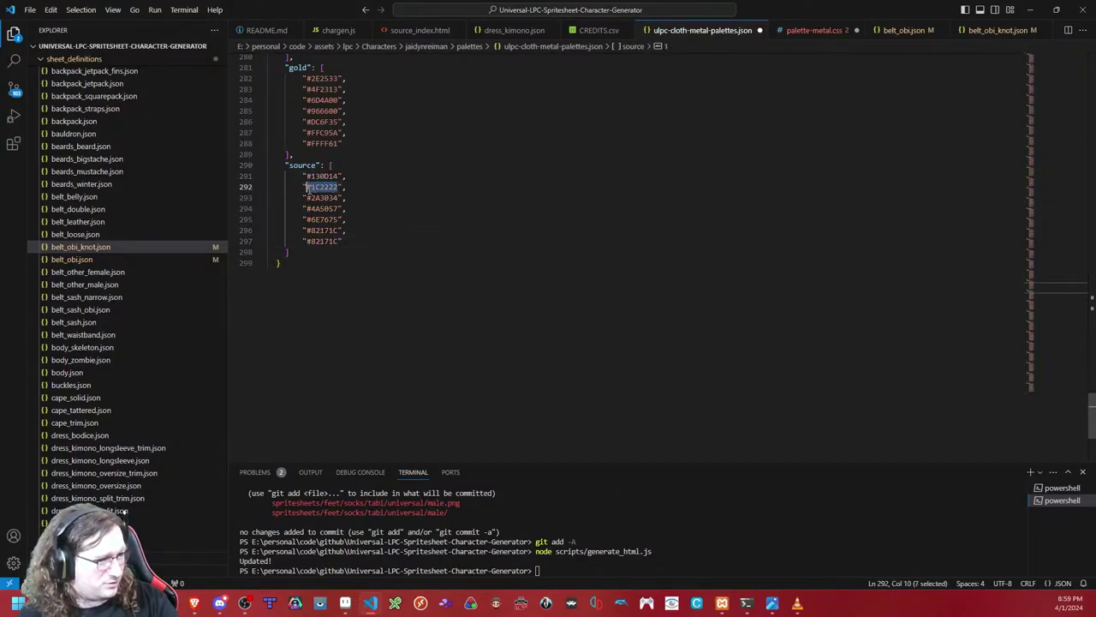
click(376, 231)
key(alt+Up)
key(alt+Up)
key(alt+Up)
key(alt+Up)
key(alt+Up)
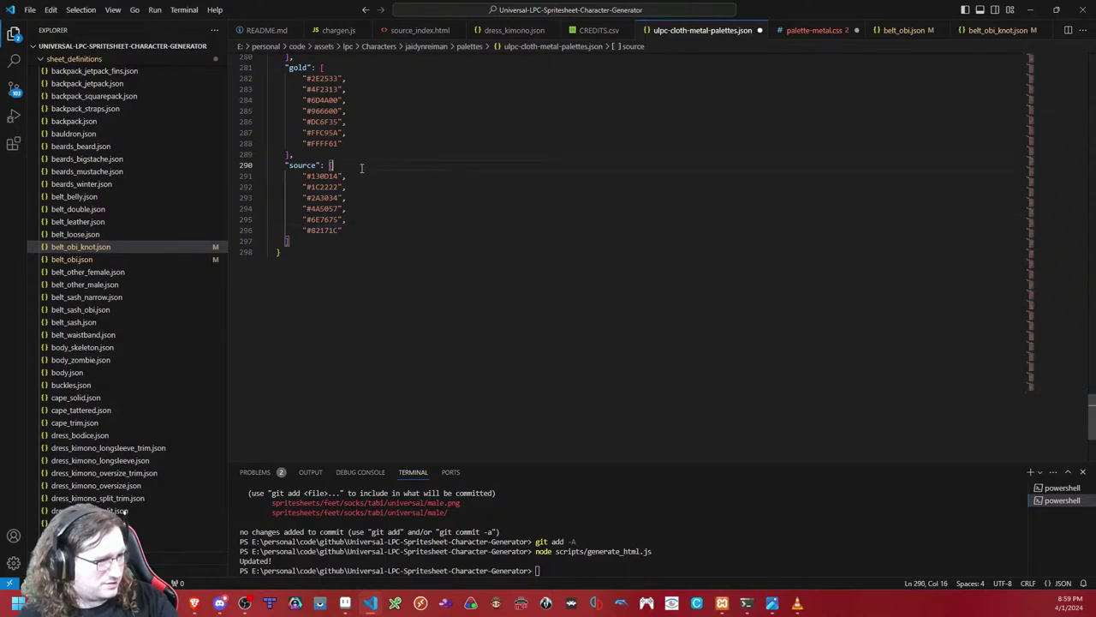
key(alt+Down)
Step: Set the second source color to "#FFFFFFC0" and save ulpc-cloth-metal-palettes.json
double_click(324, 187)
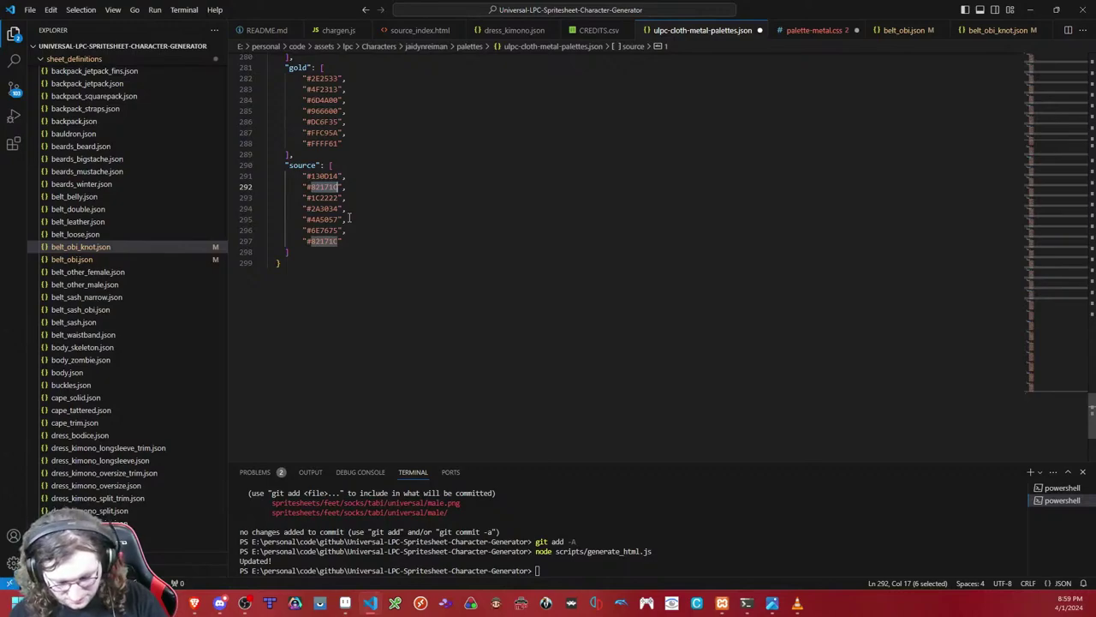
text(FFFFFF)
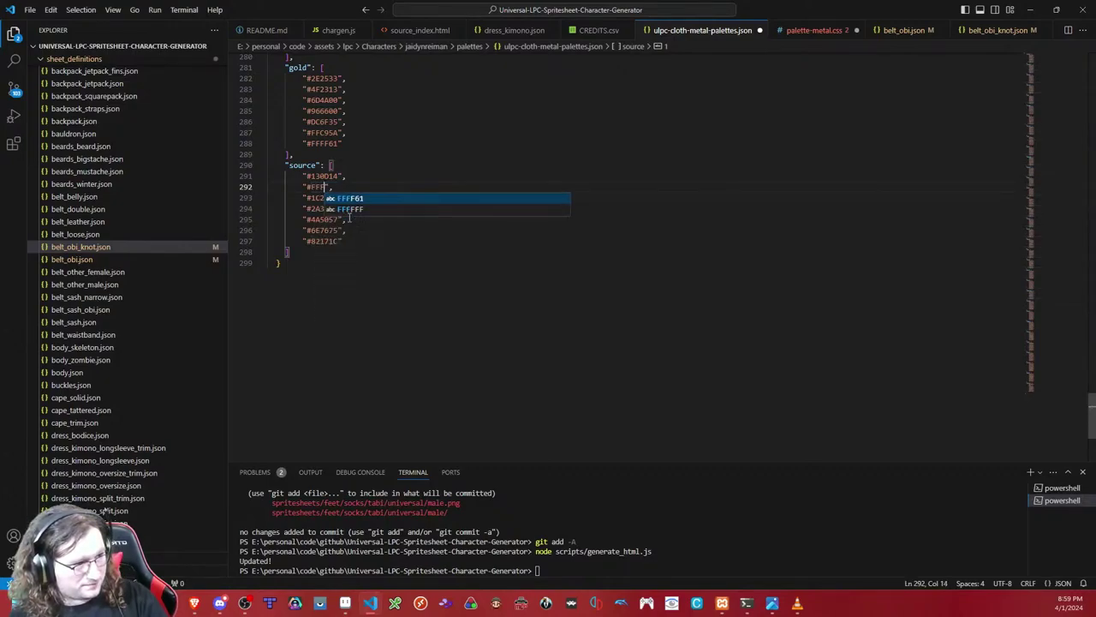
text(00)
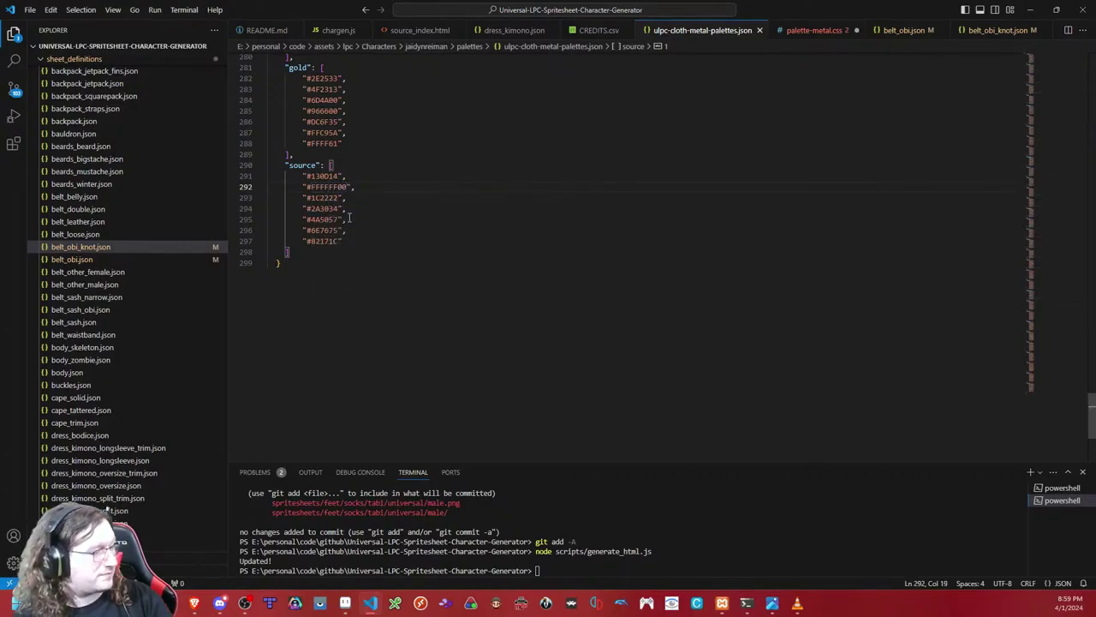
key(BackSpace)
key(BackSpace)
text(C0)
key(ctrl+s)
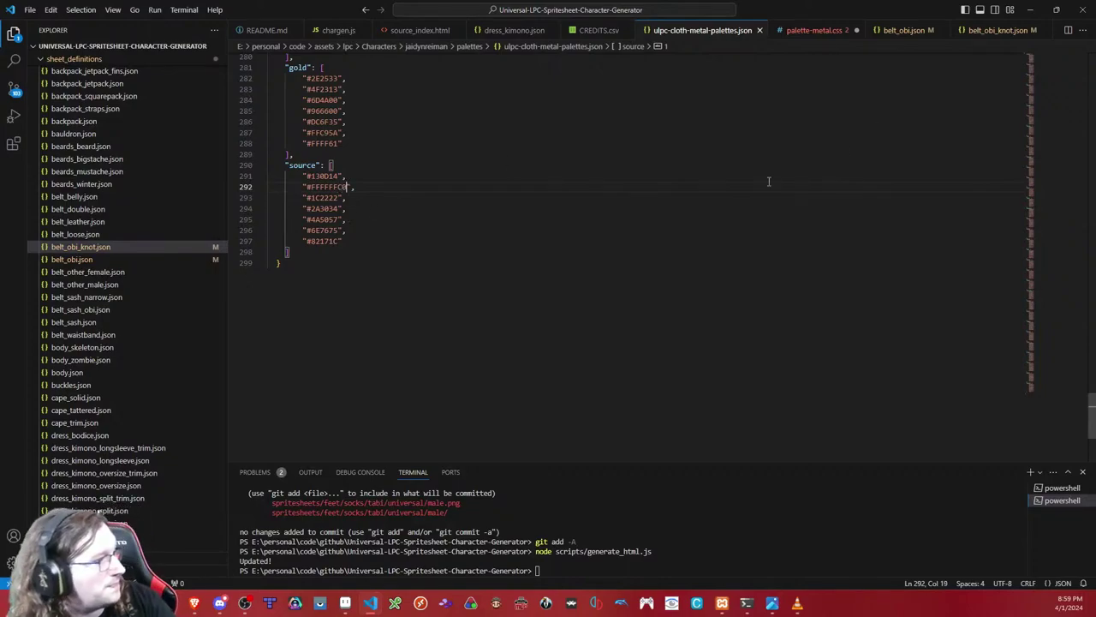
Step: Close palette-metal.css and return to ulpc-cloth-metal-palettes.json
click(821, 39)
click(668, 306)
click(647, 361)
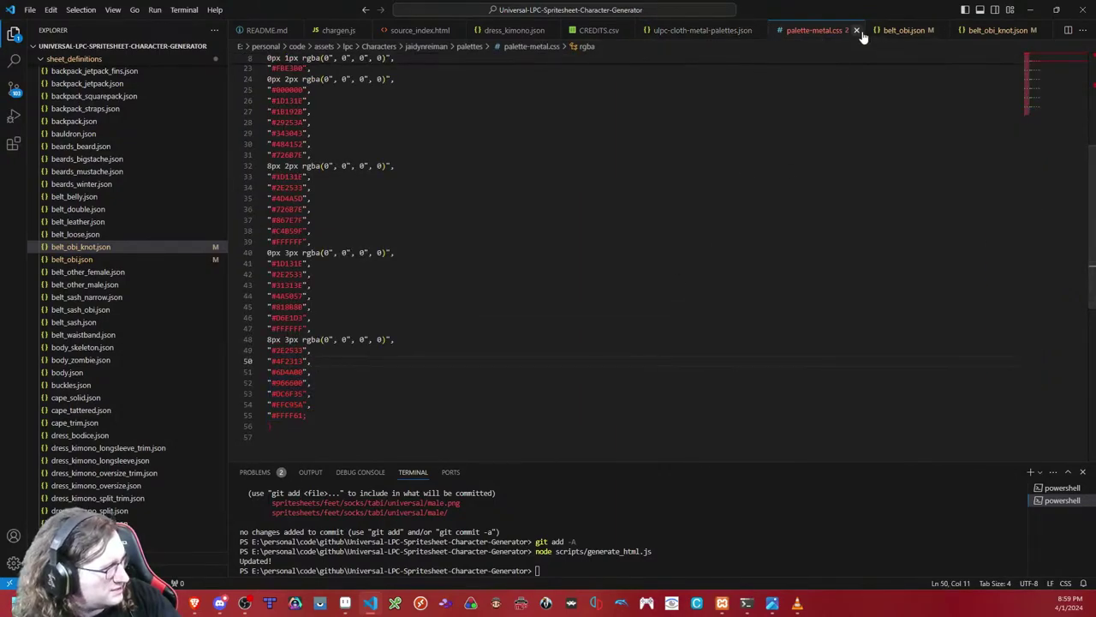
click(858, 31)
click(571, 314)
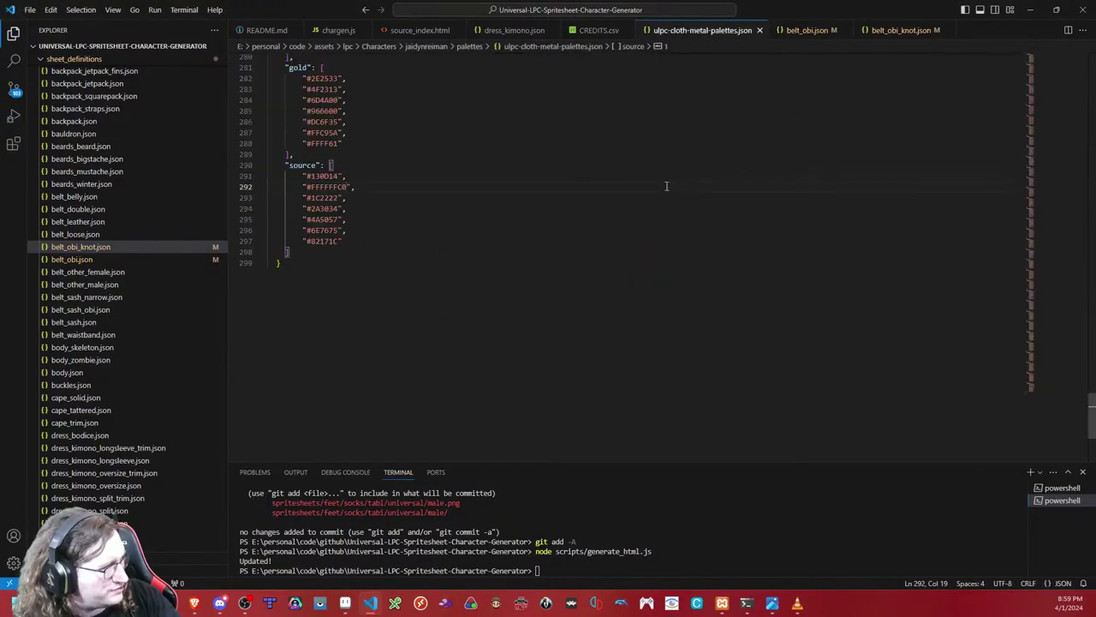
Step: Switch to the Anaconda PowerShell prompt and recall the earlier recolor command for shoes/tabi_socks/universal/female.png
click(623, 546)
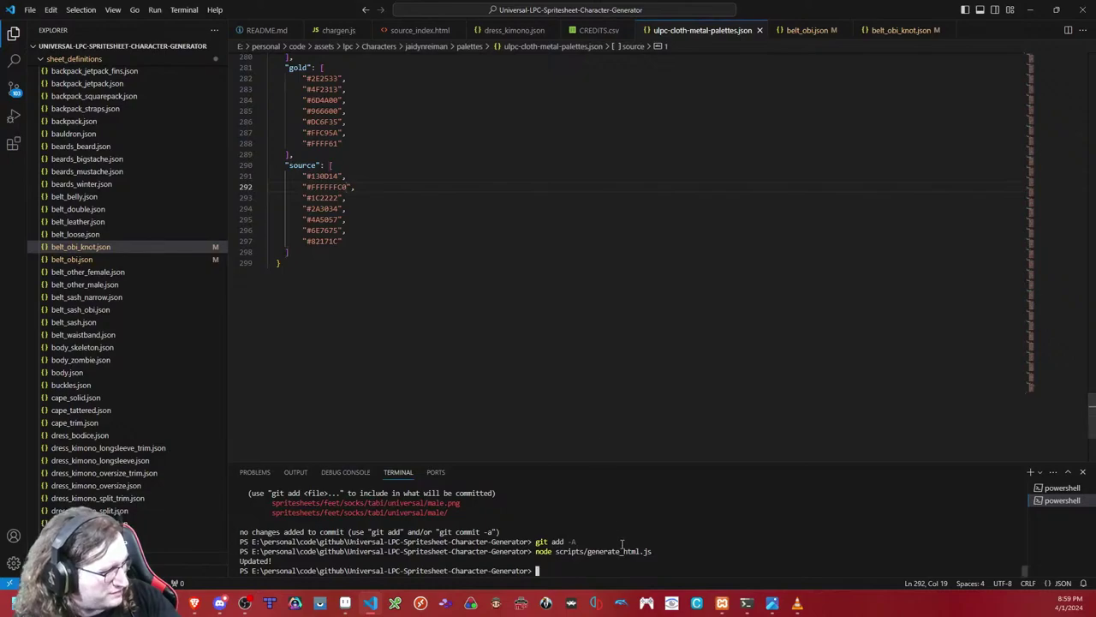
click(746, 603)
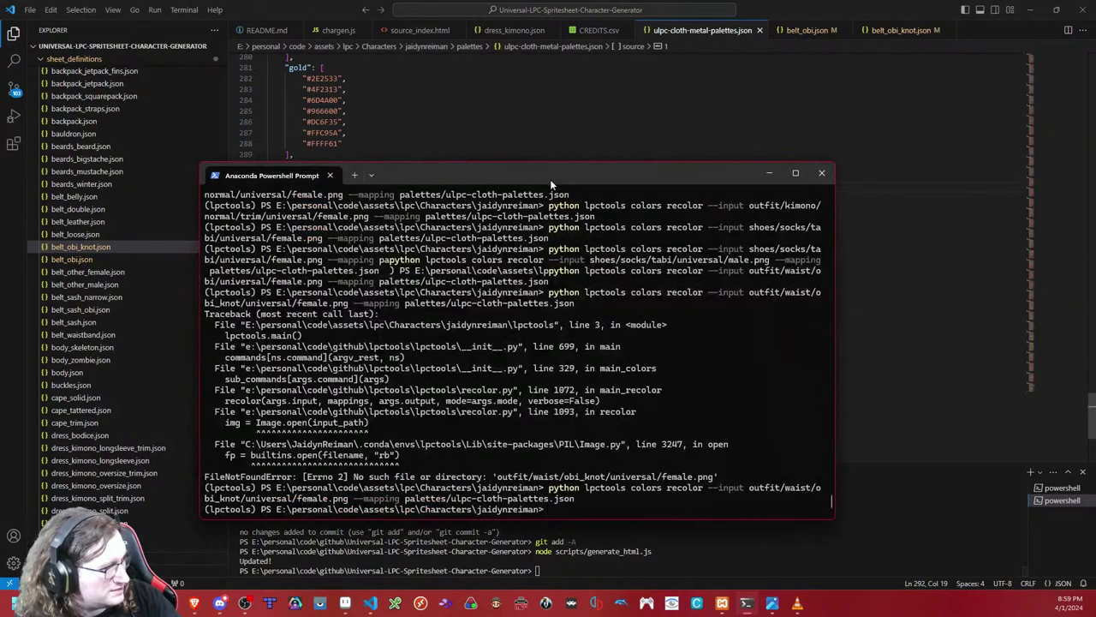
drag(550, 179, 571, 158)
key(Up)
key(Up)
key(Up)
key(Up)
key(Up)
key(Up)
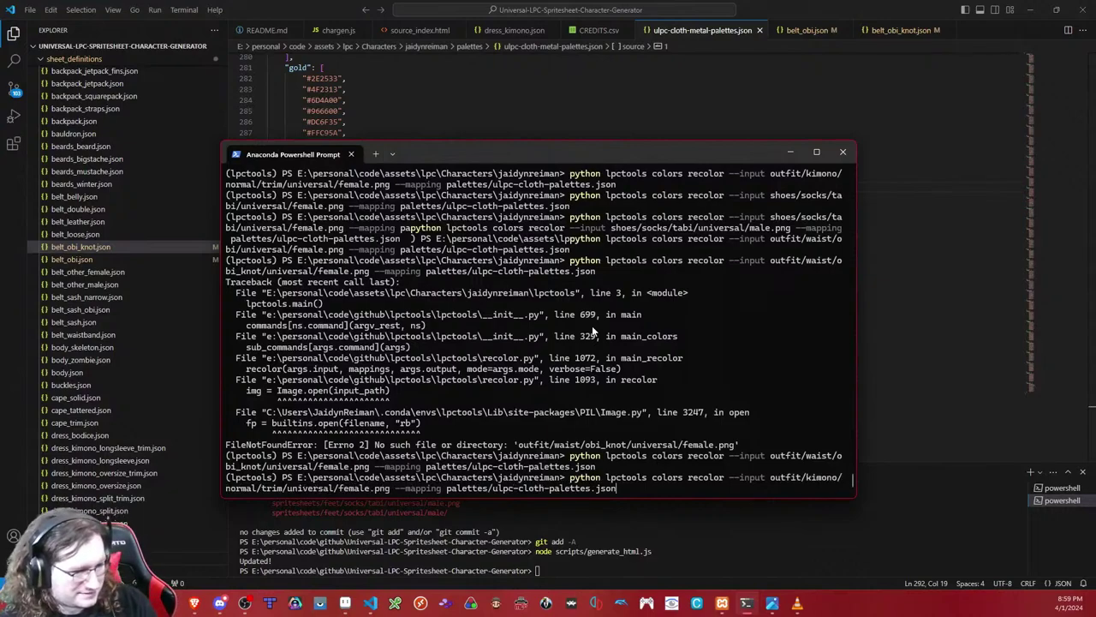
key(Up)
key(Up)
key(Up)
key(Up)
key(Up)
key(Up)
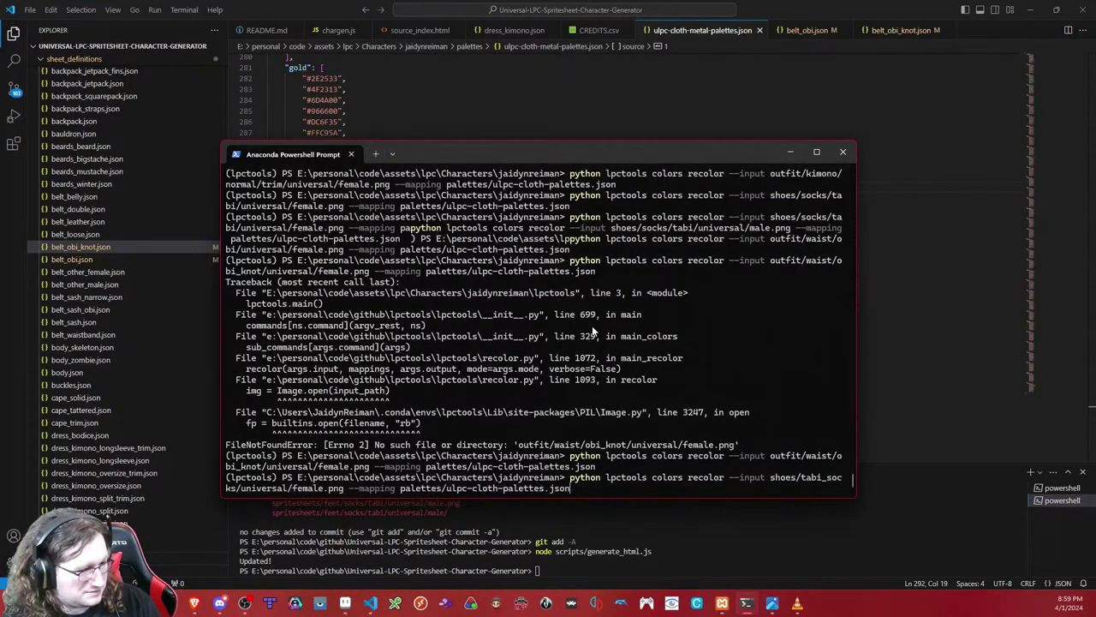
key(Up)
key(Down)
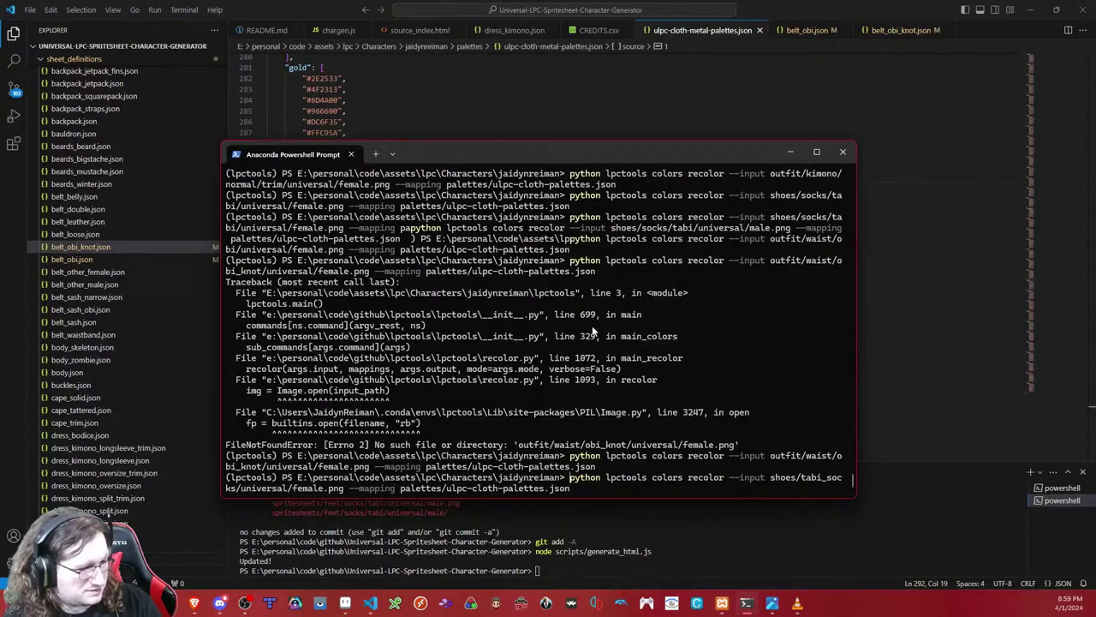
Step: Replace the tabi_socks folder in the recalled command's input path with boot_fold
key(Home)
key(ctrl+Right)
key(ctrl+Right)
key(ctrl+Right)
key(ctrl+Right)
key(ctrl+Right)
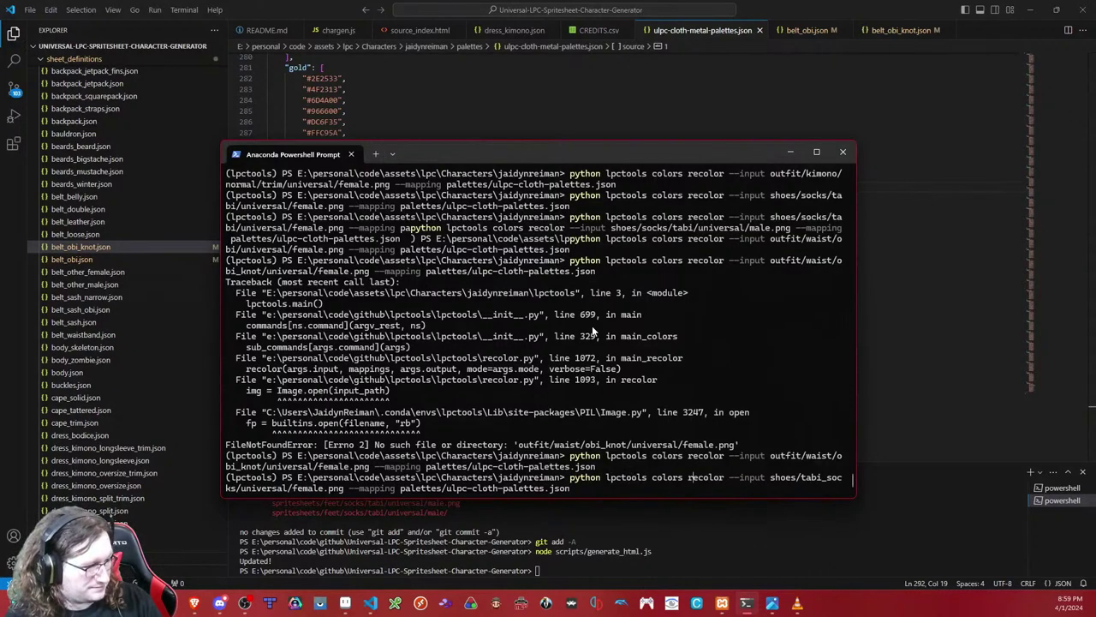
key(ctrl+Right)
key(ctrl+Right)
text(voot)
key(BackSpace)
key(BackSpace)
key(BackSpace)
key(BackSpace)
text(boot_fold)
key(Delete)
key(Delete)
key(Delete)
key(Delete)
key(Delete)
key(Delete)
key(Delete)
key(Delete)
key(Delete)
key(Delete)
Step: Change the command's mapping file to palettes/ulpc-cloth-metal-palettes.json and run the recolor on shoes/boot_fold/universal/female.png
key(Right)
key(Right)
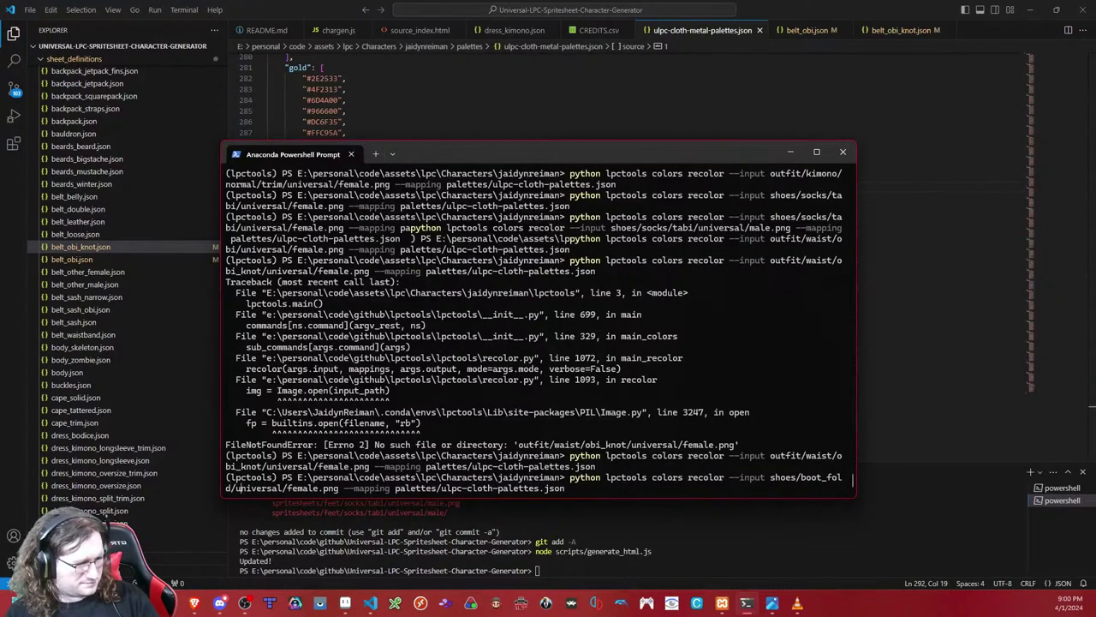
key(Right)
key(Right)
key(Right)
key(Right)
key(Right)
key(Right)
key(Right)
key(Right)
key(Right)
key(Right)
key(Right)
key(Right)
text(metal-)
key(Return)
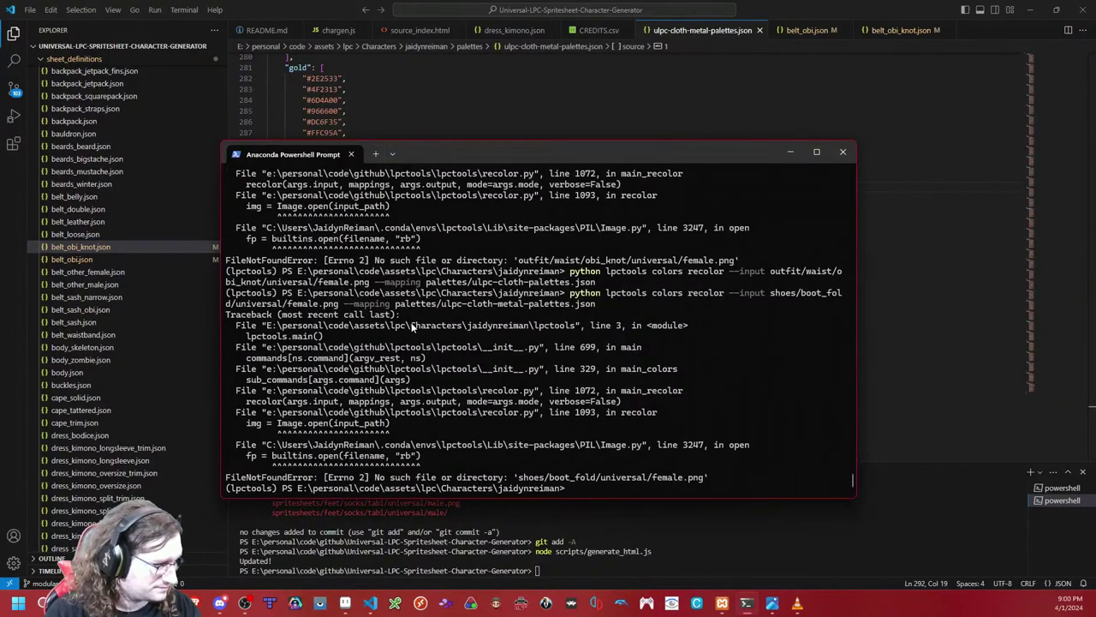
Step: Correct the input folder to boots_fold and run the metal-palette recolor on shoes/boots_fold/universal/female.png
key(Up)
key(Left)
key(Left)
key(Left)
key(Left)
key(Left)
key(Left)
key(Left)
key(Left)
key(Left)
key(Left)
key(Left)
key(Left)
key(Left)
key(Left)
key(Left)
key(Left)
key(Left)
key(Left)
key(Left)
key(Left)
key(Left)
key(Left)
key(Left)
key(Left)
key(Left)
key(Left)
key(Left)
key(Left)
key(Left)
key(Left)
key(Left)
key(Left)
key(Left)
key(Left)
key(Left)
key(Left)
key(Right)
key(Right)
key(Right)
key(Right)
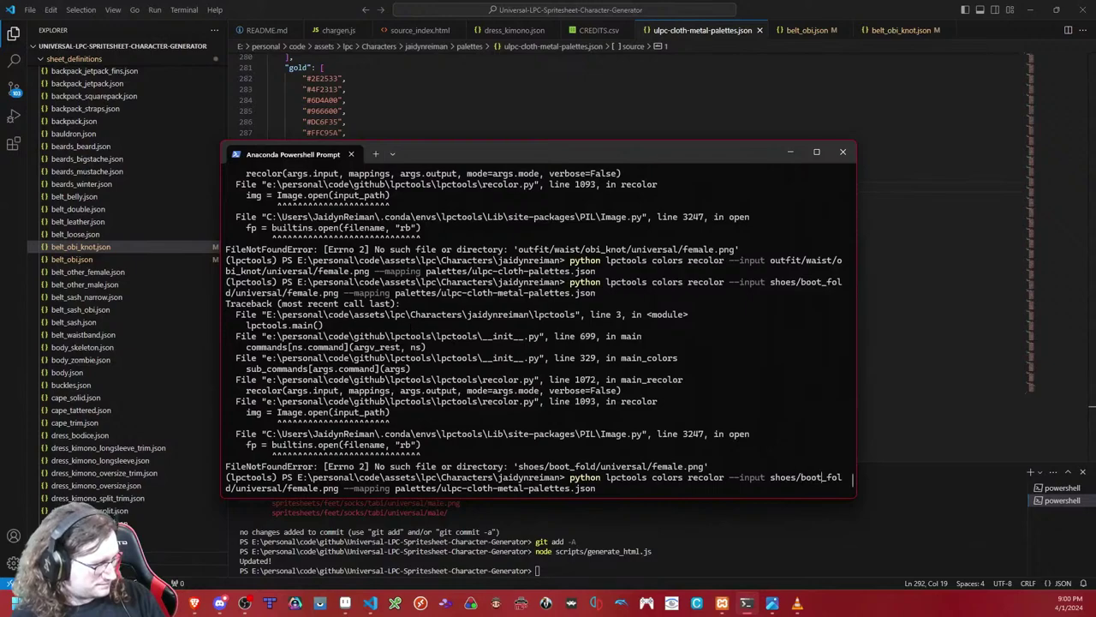
text(s)
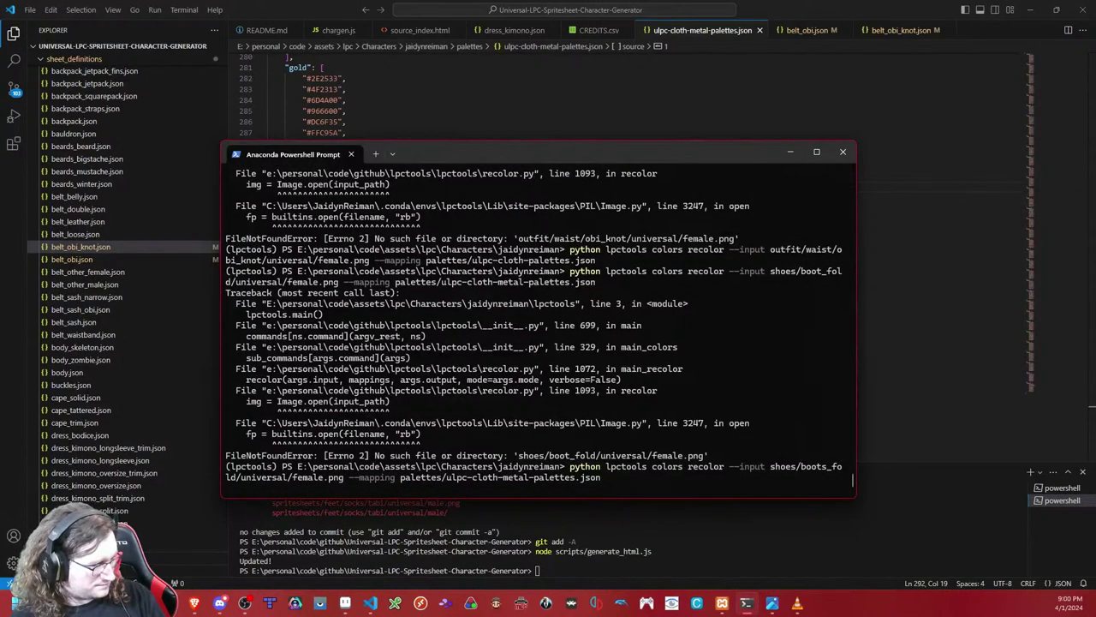
Step: Run the same metal-palette recolor with the input set to shoes/boots_rim/universal/female.png
key(Up)
key(Left)
key(Left)
key(Left)
key(Left)
key(Left)
key(Left)
key(Left)
key(Left)
key(Left)
key(Left)
key(Left)
key(Left)
key(Left)
key(Left)
key(Left)
key(Left)
key(Left)
key(Left)
key(Left)
key(Left)
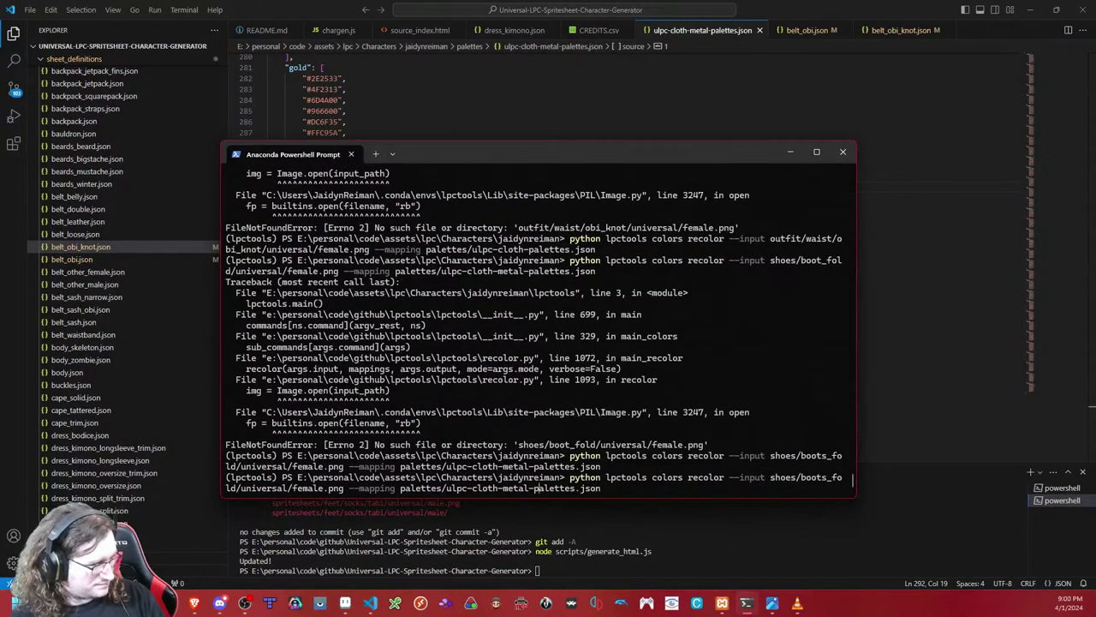
key(Left)
key(Left)
key(Left)
key(Left)
key(Left)
key(Left)
key(Left)
key(Left)
key(Left)
key(Left)
key(Left)
key(Left)
key(Left)
key(Left)
key(Left)
key(Left)
key(Left)
key(Left)
key(Left)
key(Left)
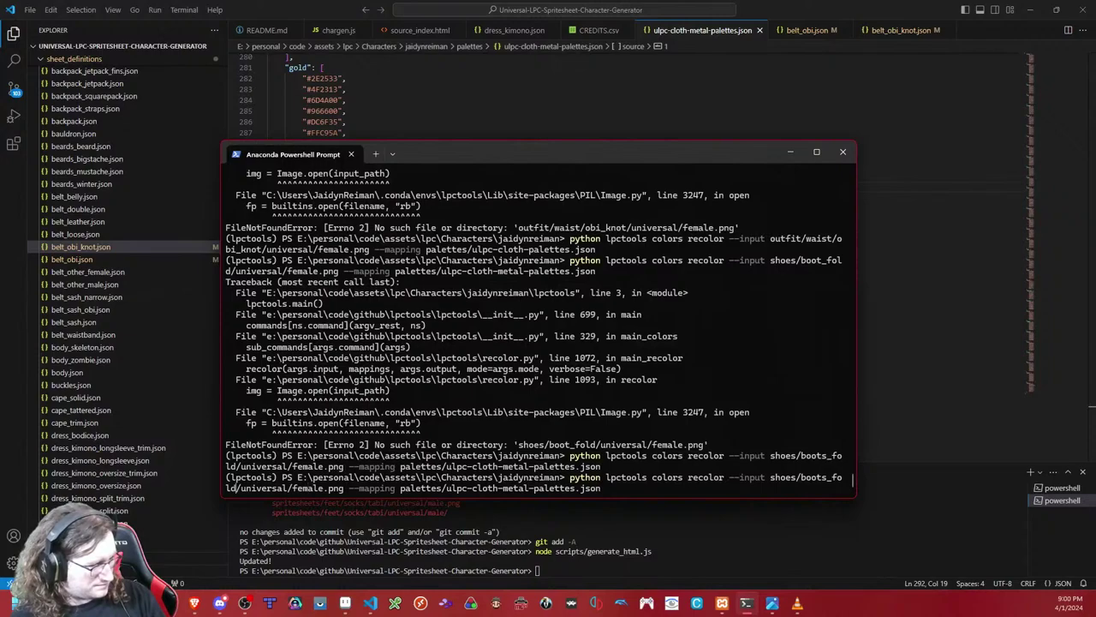
key(BackSpace)
key(BackSpace)
key(BackSpace)
key(BackSpace)
text(rim)
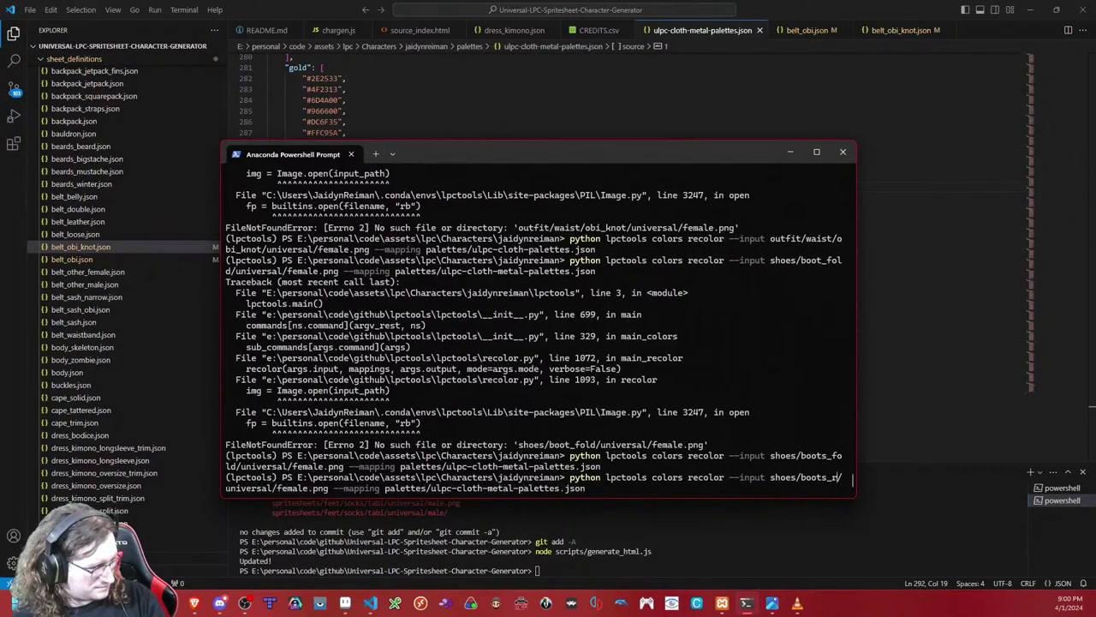
key(Return)
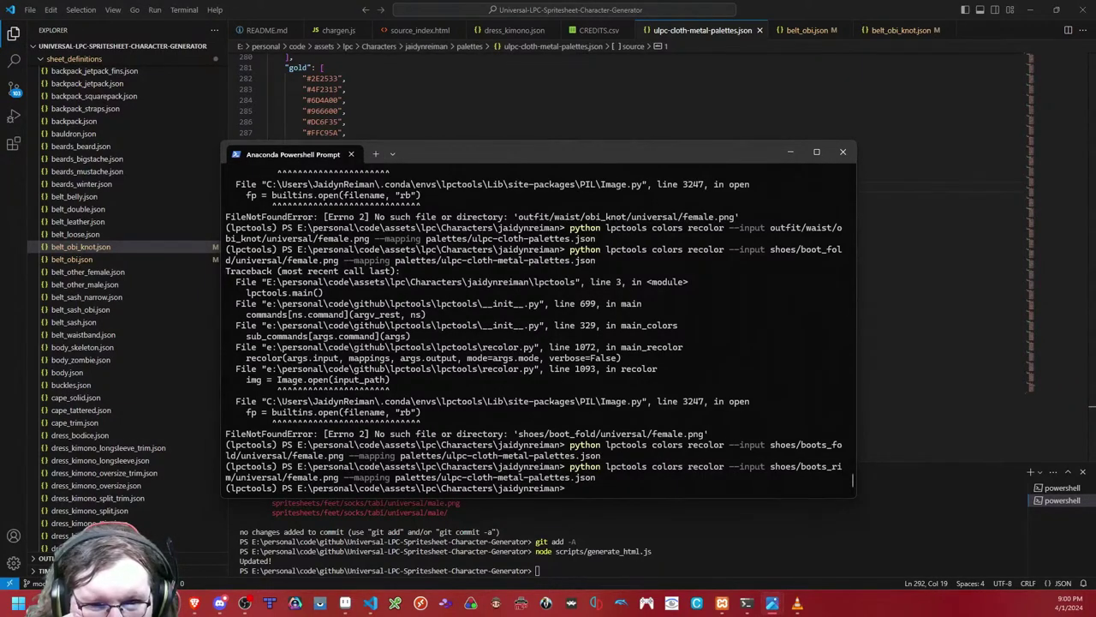
Step: Examine the recolored boots sprites in slate.png up close and close the image
drag(0, 135, 555, 177)
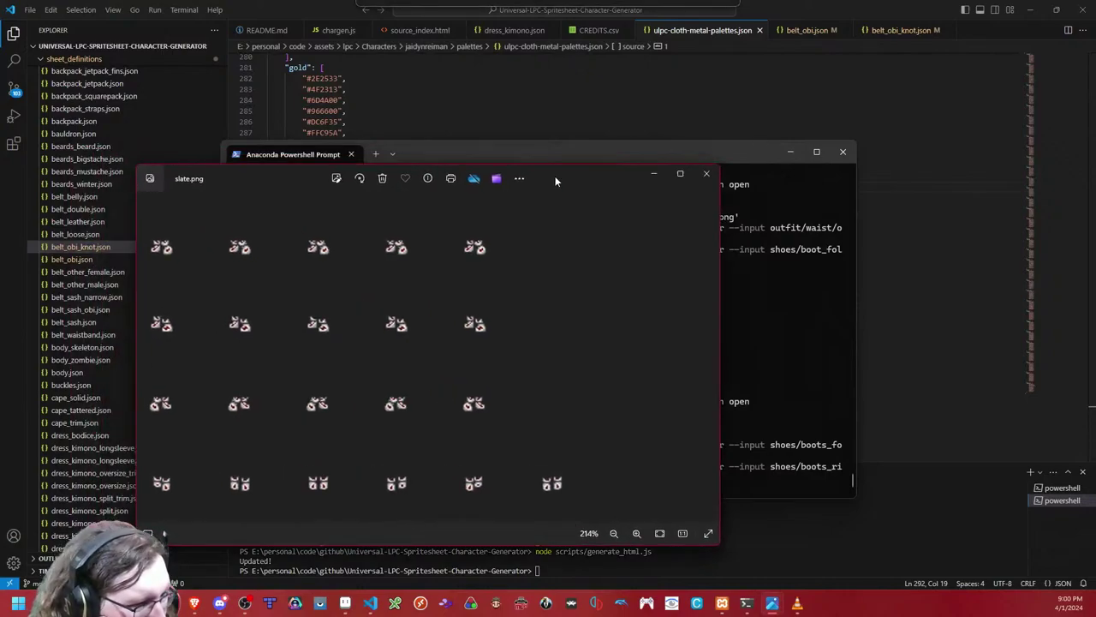
scroll(276, 296, up, 3)
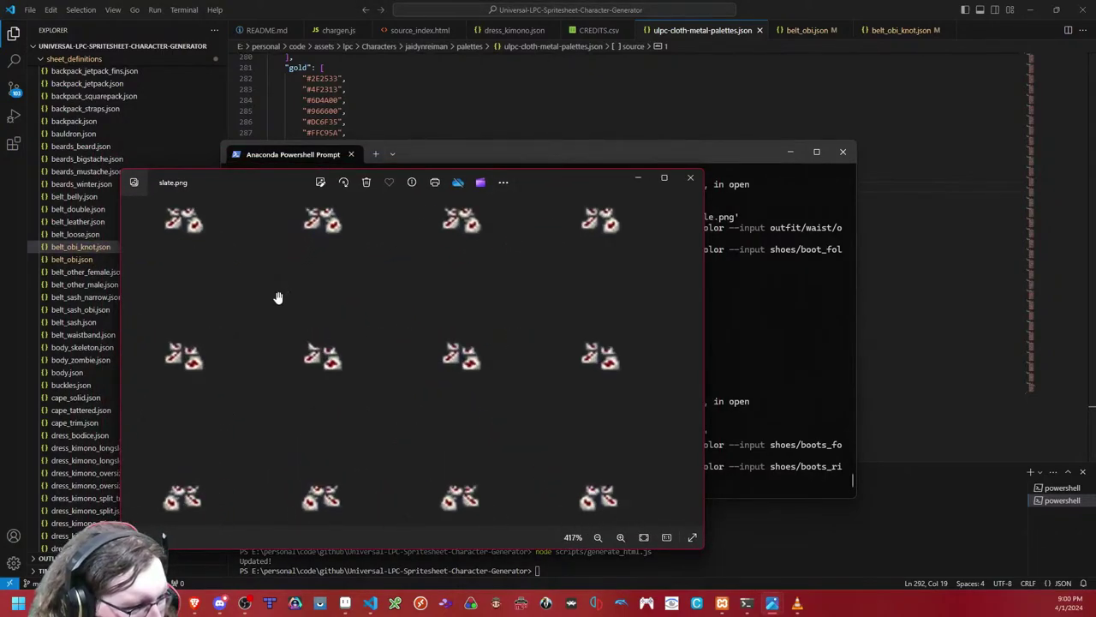
click(690, 178)
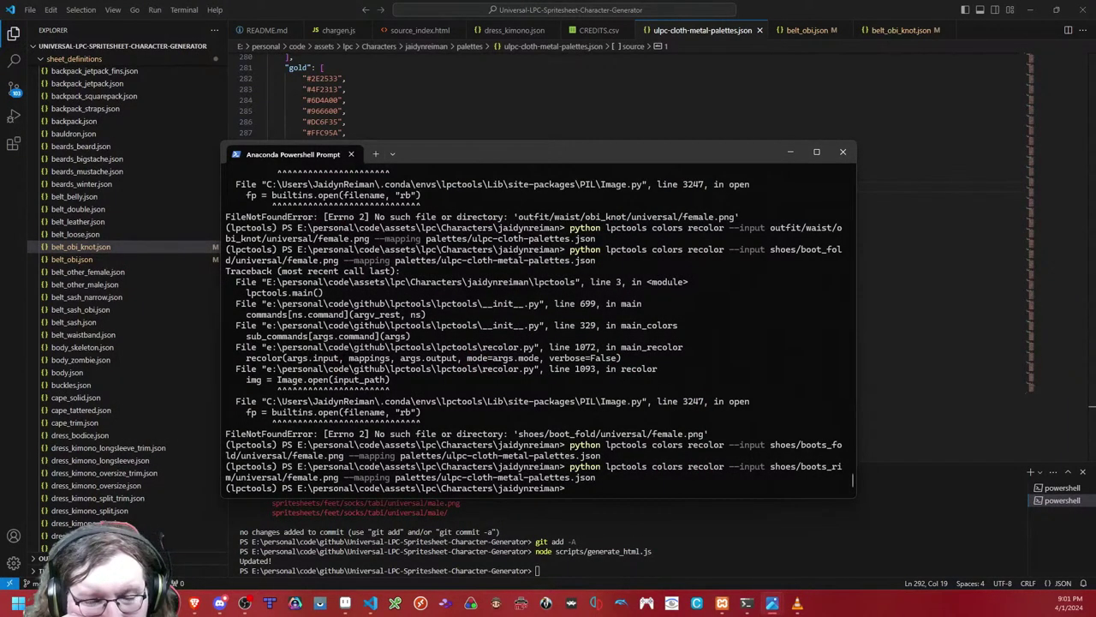
Step: Move the #FFFFFFC0 entry to the end of the source palette, fix the separating commas and save the file
click(377, 121)
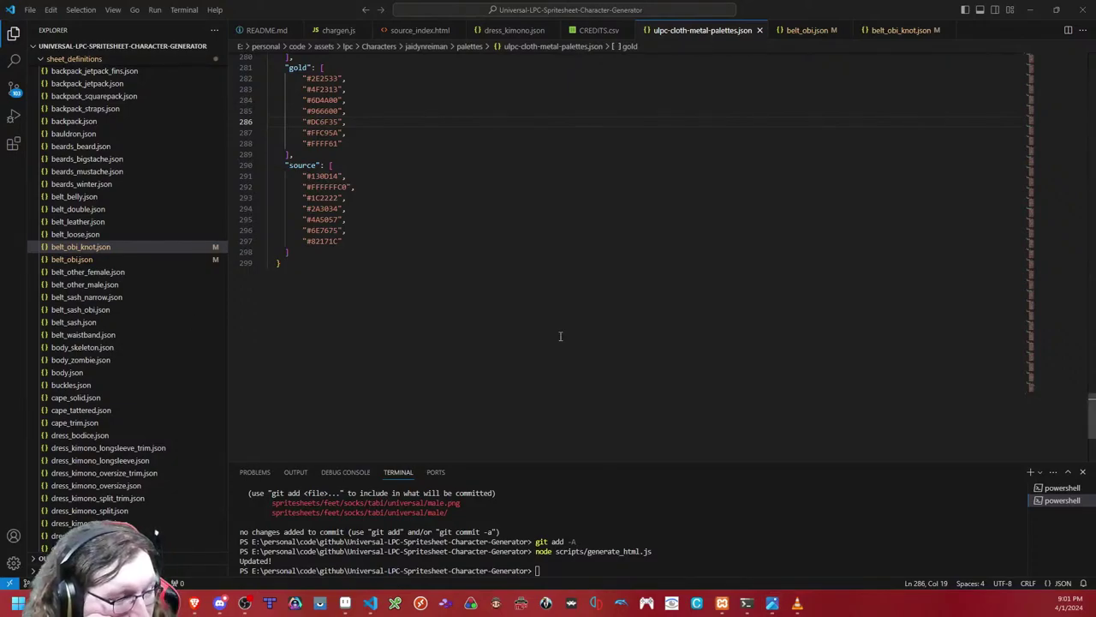
scroll(434, 283, up, 1)
scroll(433, 282, up, 20)
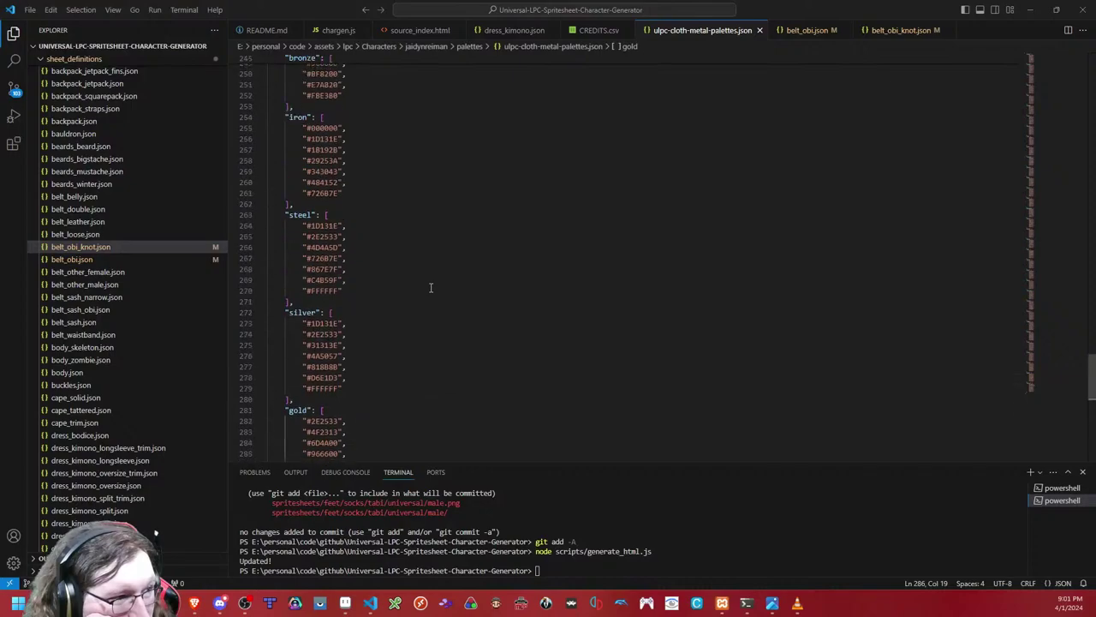
scroll(427, 293, up, 6)
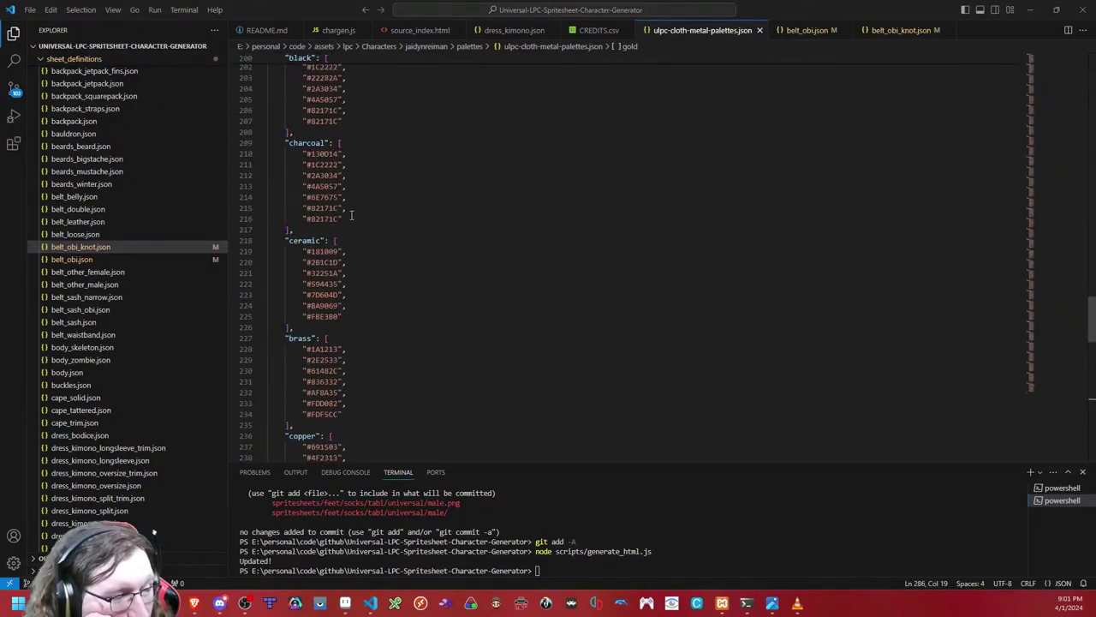
scroll(352, 214, down, 20)
scroll(354, 224, down, 3)
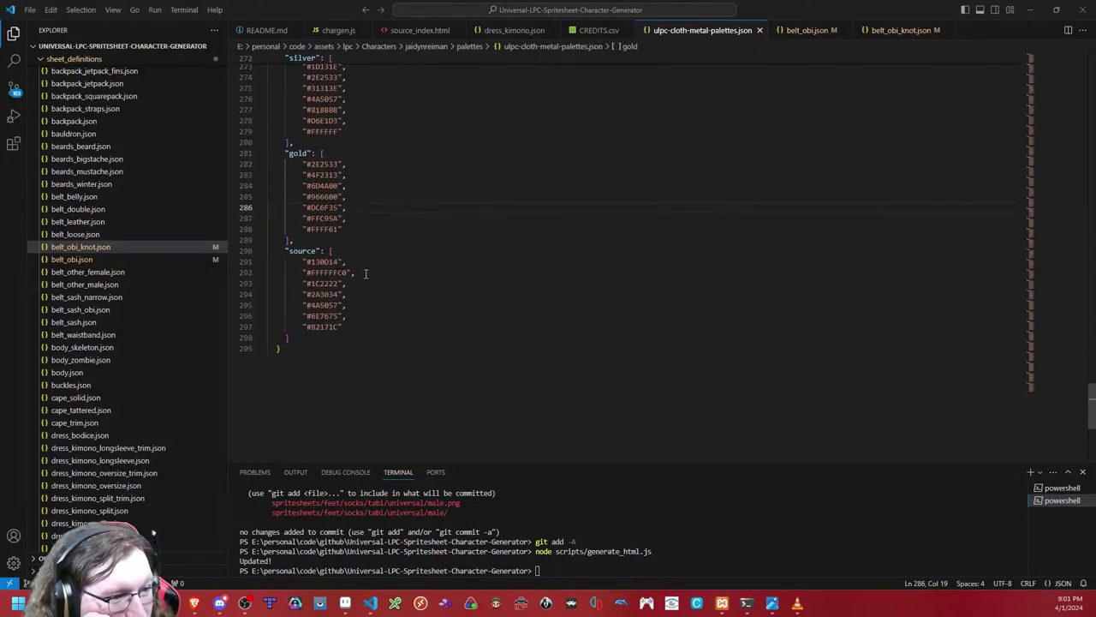
drag(365, 273, 370, 262)
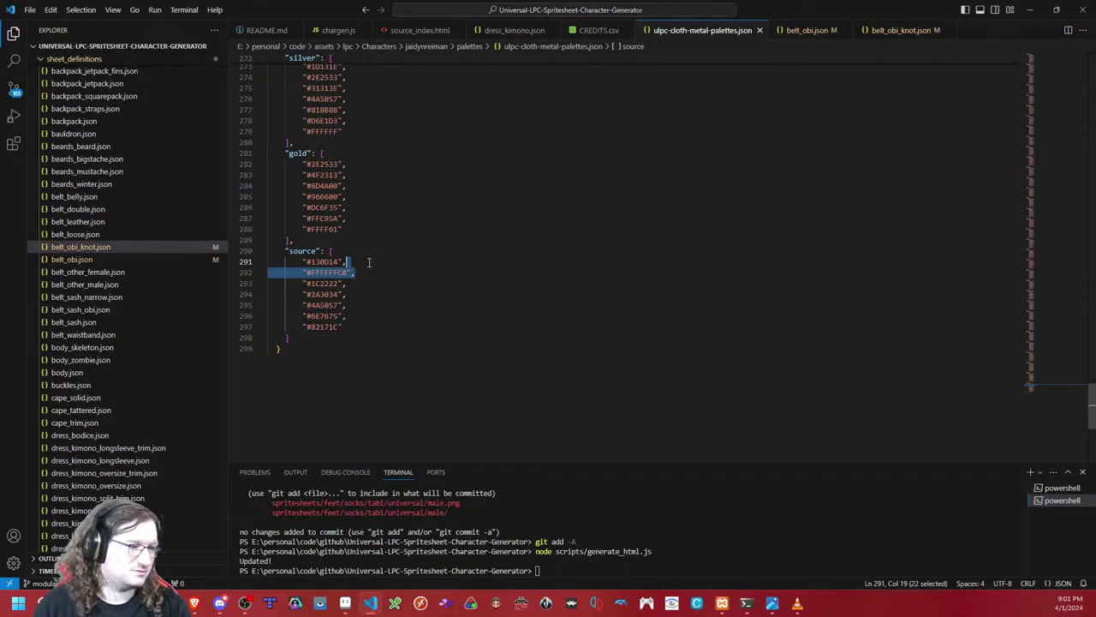
key(ctrl+x)
click(362, 317)
key(ctrl+v)
key(ctrl+z)
text(,)
key(ctrl+v)
key(ctrl+s)
key(BackSpace)
key(ctrl+s)
Step: Compare the charcoal palette's color entries with those of the source palette
scroll(435, 253, up, 12)
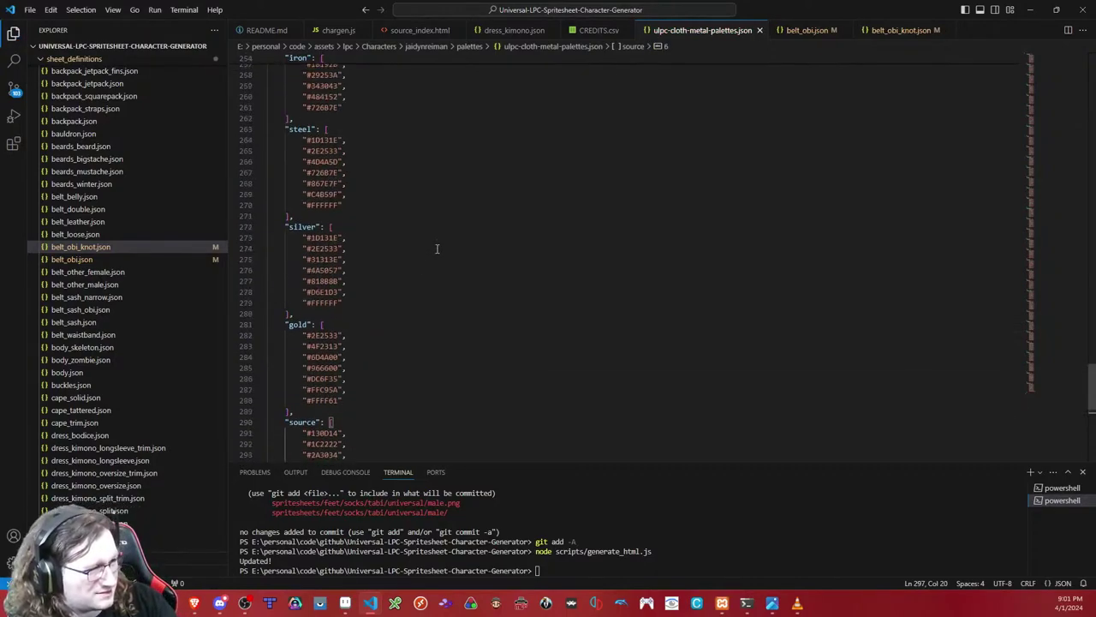
scroll(434, 252, up, 8)
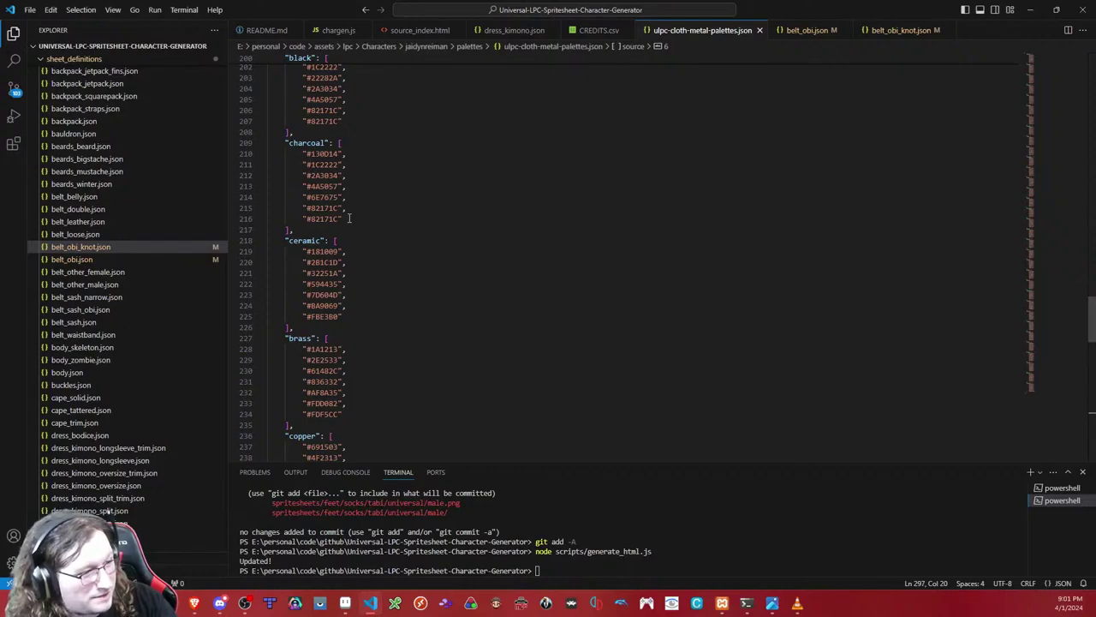
click(329, 198)
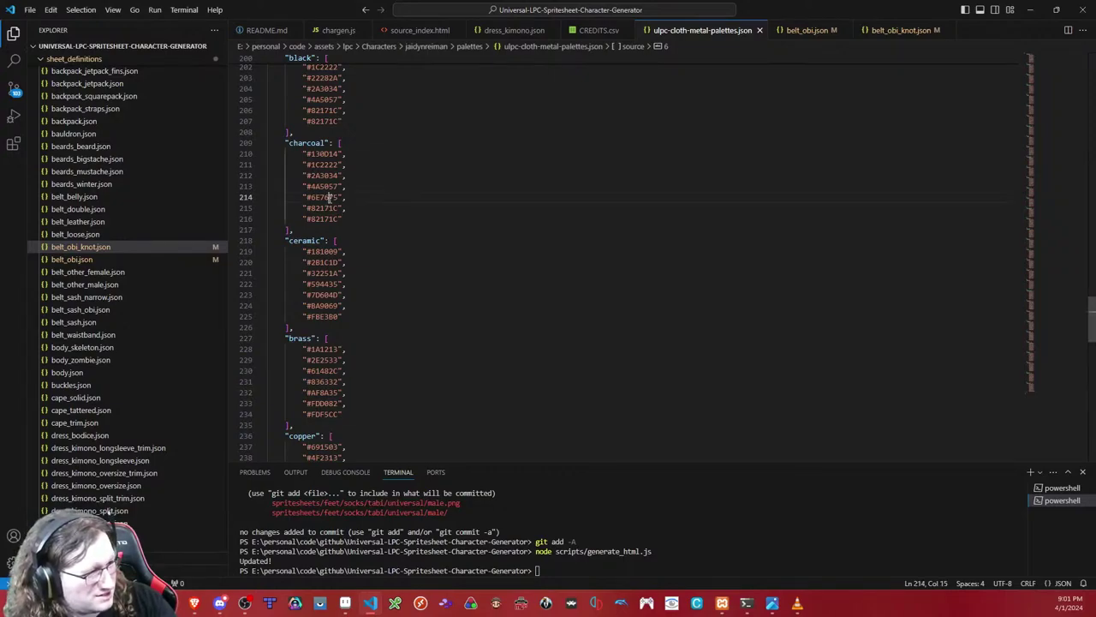
click(332, 184)
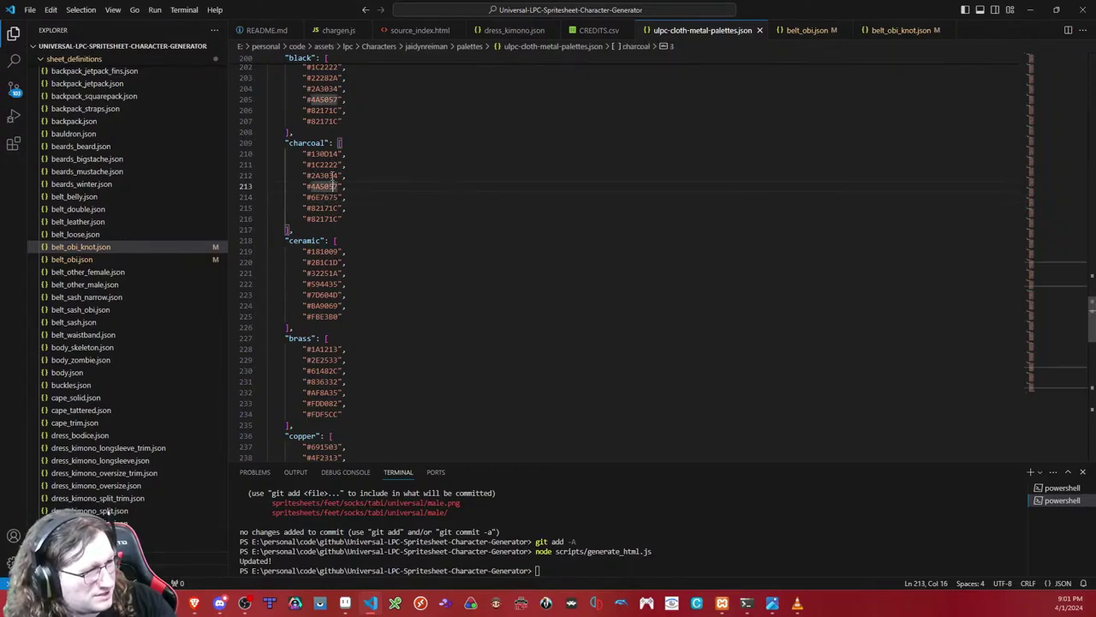
click(324, 195)
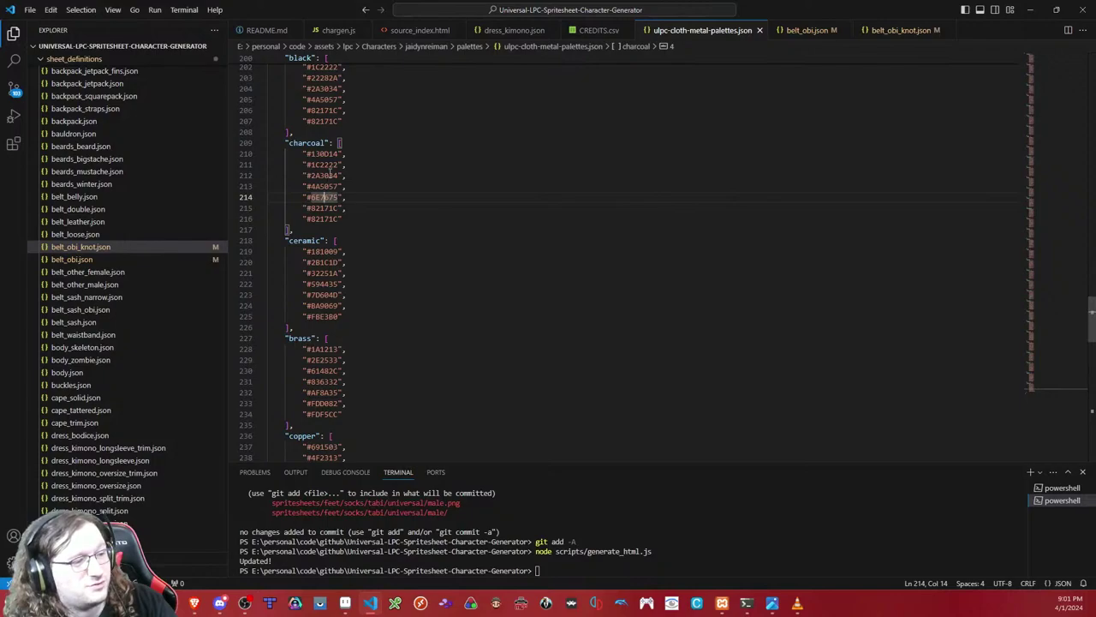
scroll(426, 172, down, 20)
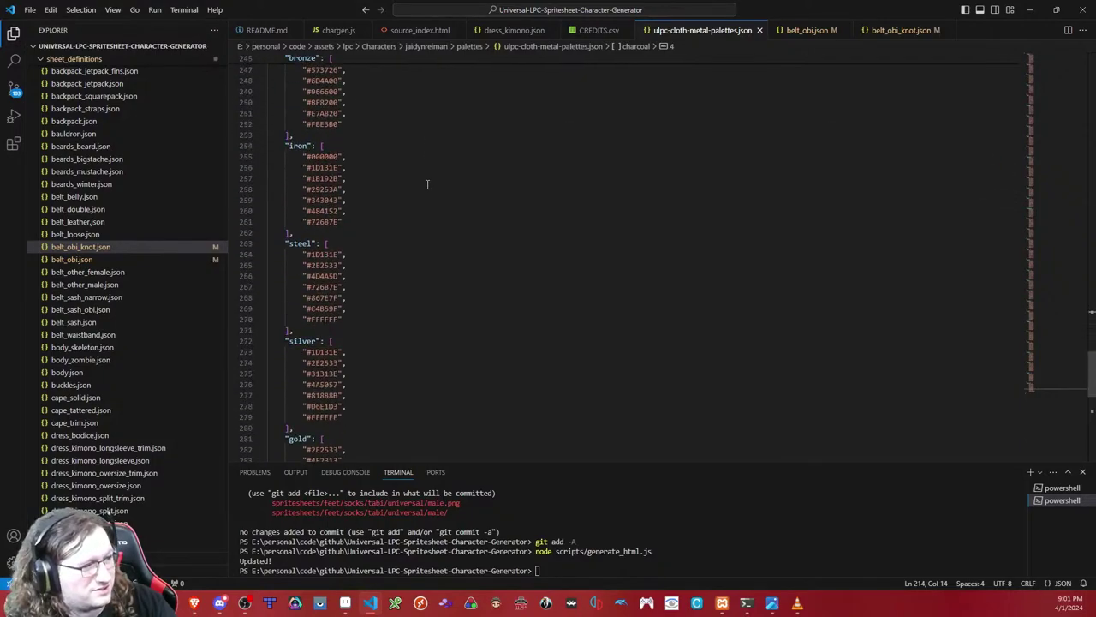
mouse_move(361, 299)
mouse_down()
mouse_move(364, 286)
mouse_move(272, 288)
mouse_move(349, 287)
mouse_up()
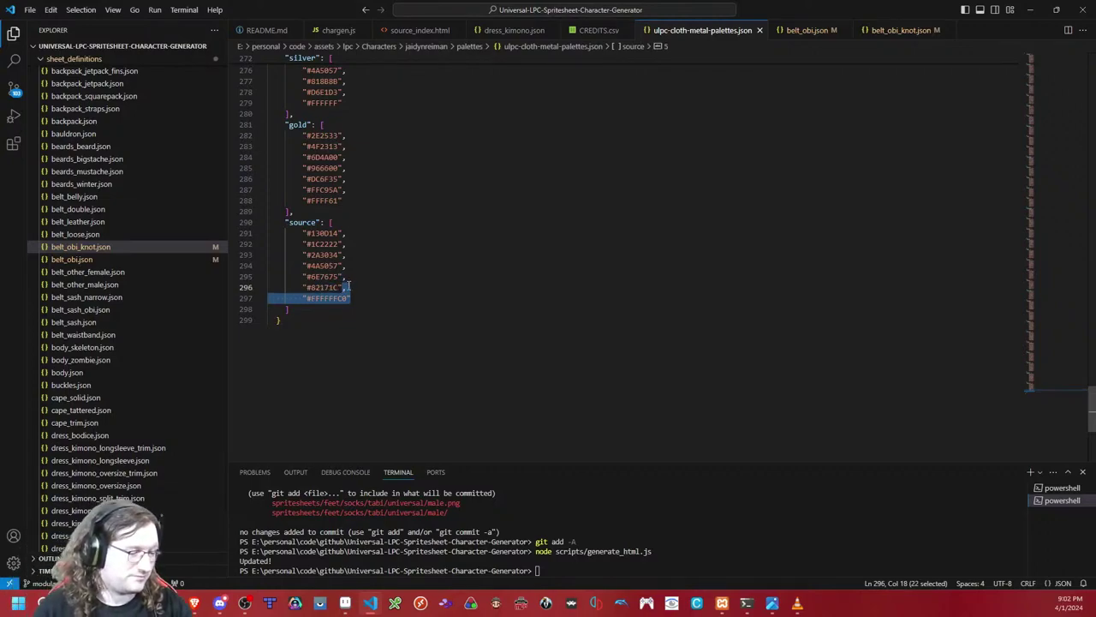
key(Escape)
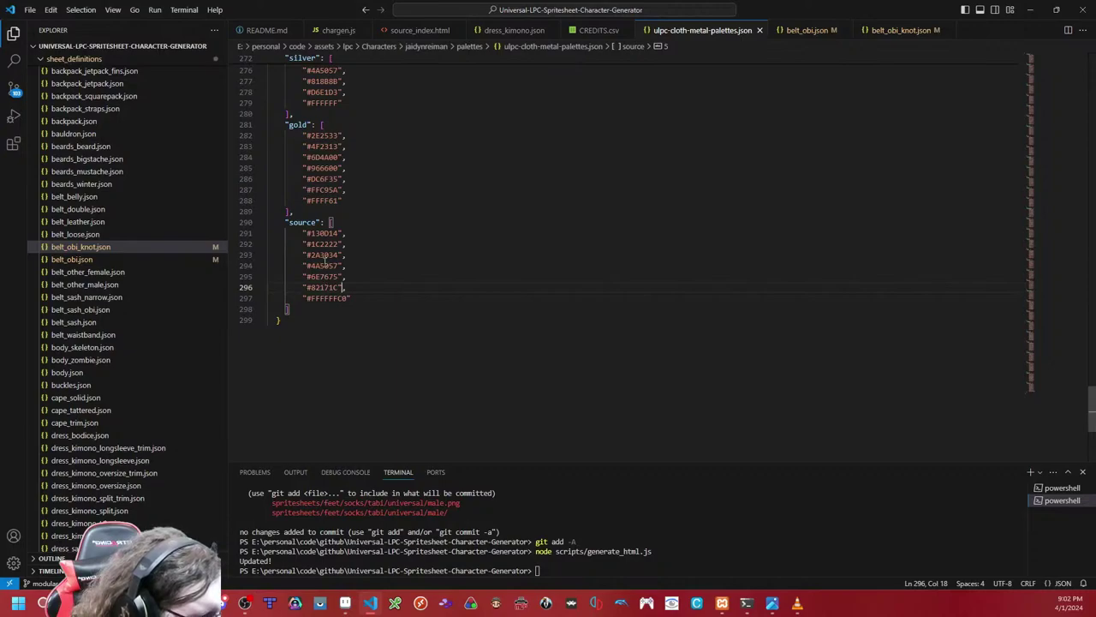
Step: Check the source palette's color order entry by entry against the other metal palettes
scroll(355, 284, up, 10)
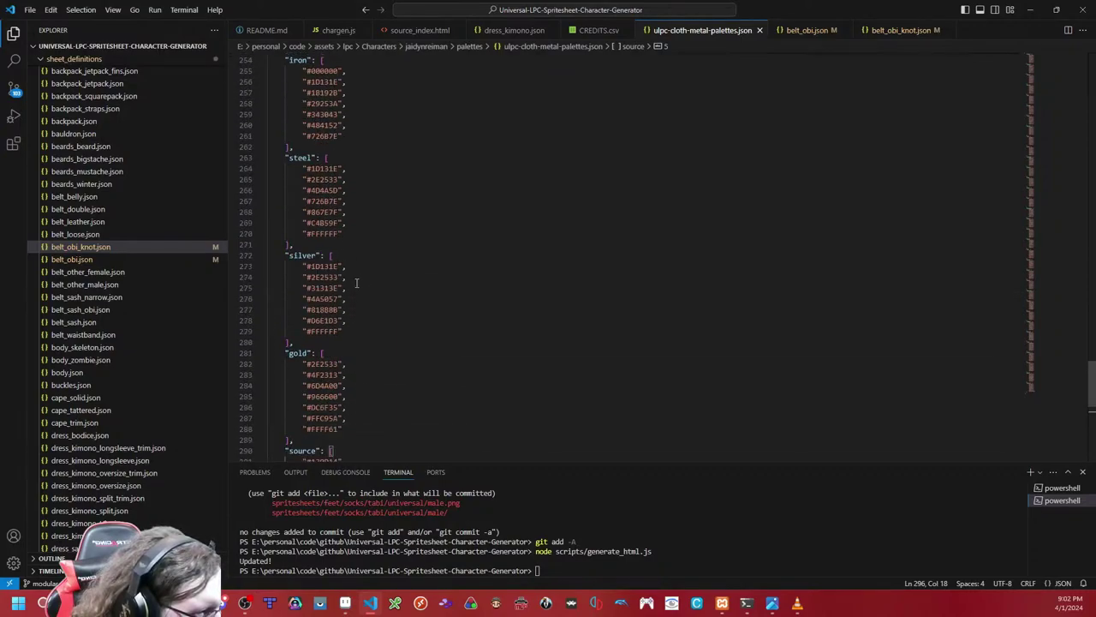
scroll(356, 284, down, 10)
scroll(356, 286, up, 20)
scroll(356, 291, up, 4)
scroll(356, 293, down, 5)
scroll(356, 294, down, 20)
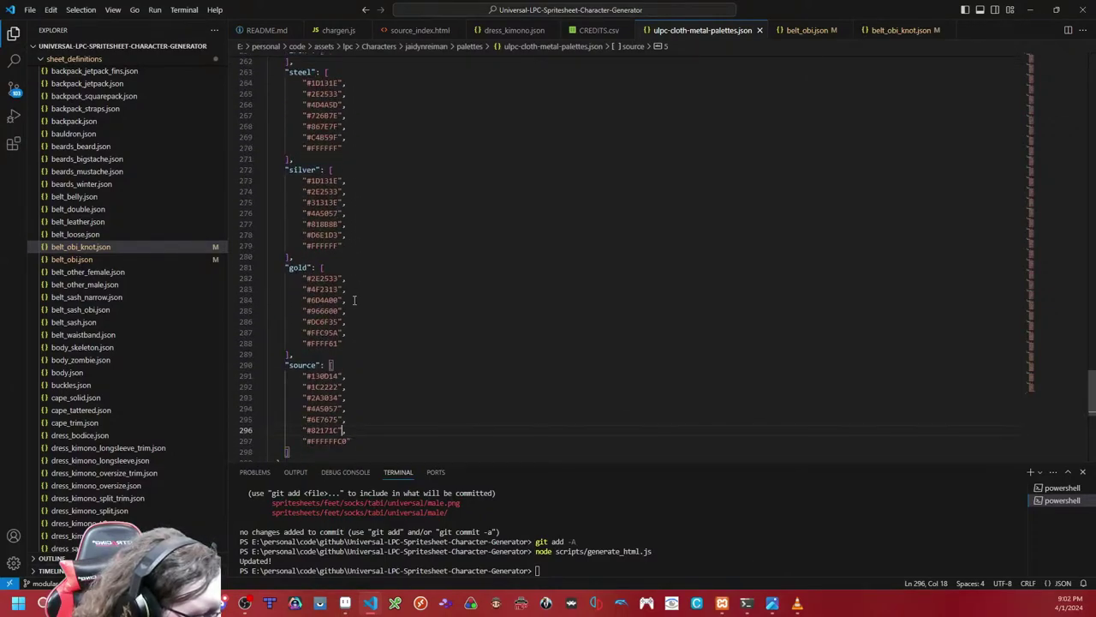
scroll(354, 299, down, 3)
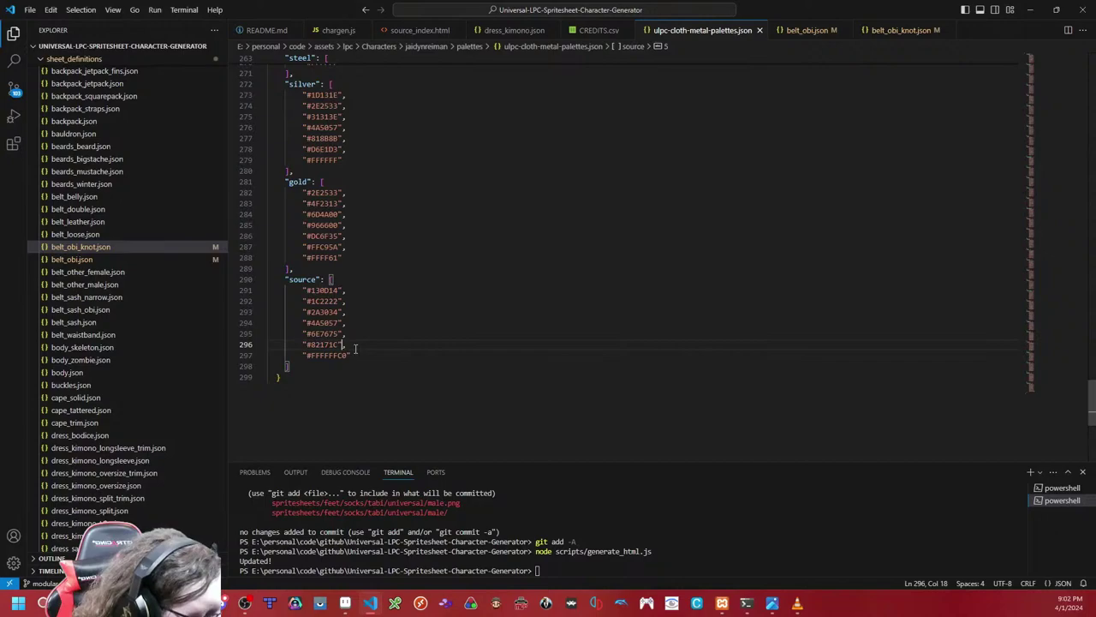
double_click(331, 335)
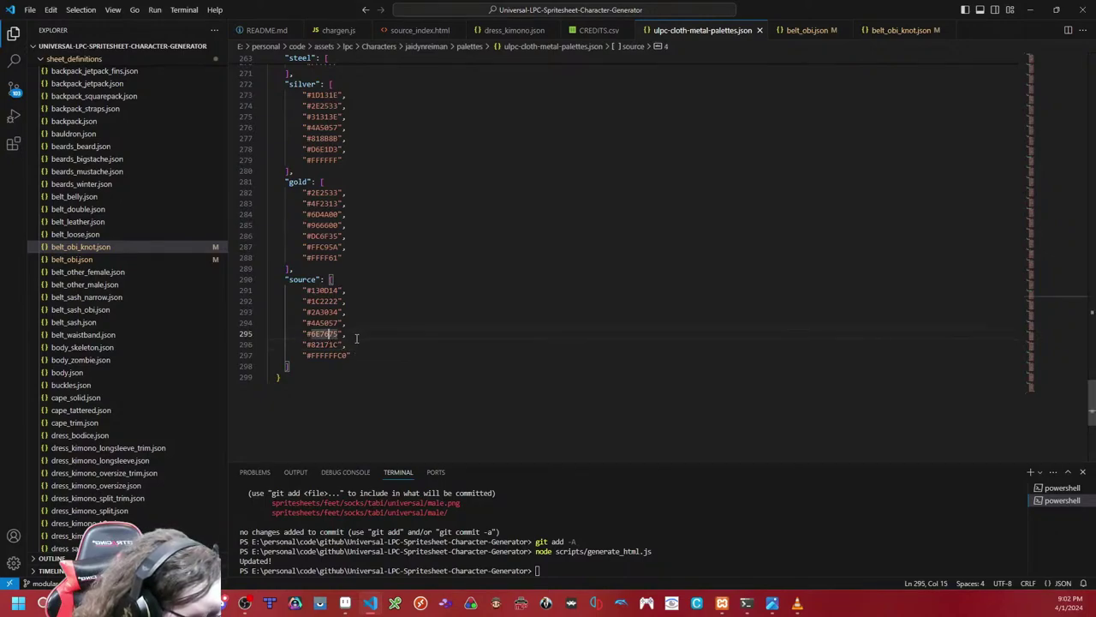
click(364, 353)
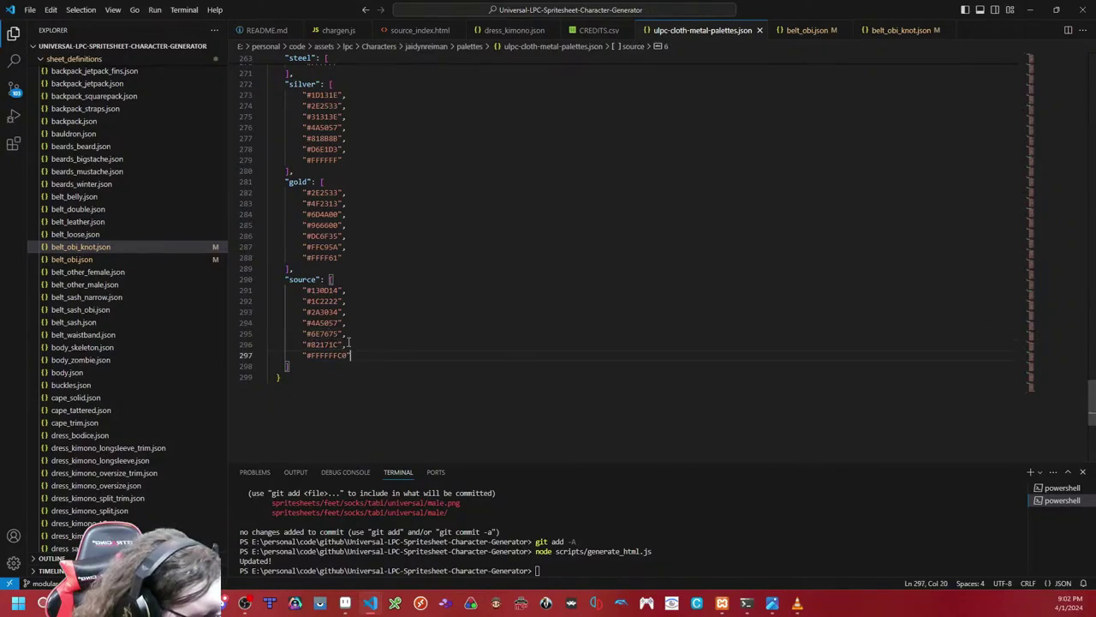
click(315, 301)
key(Down)
key(Down)
key(Down)
key(Down)
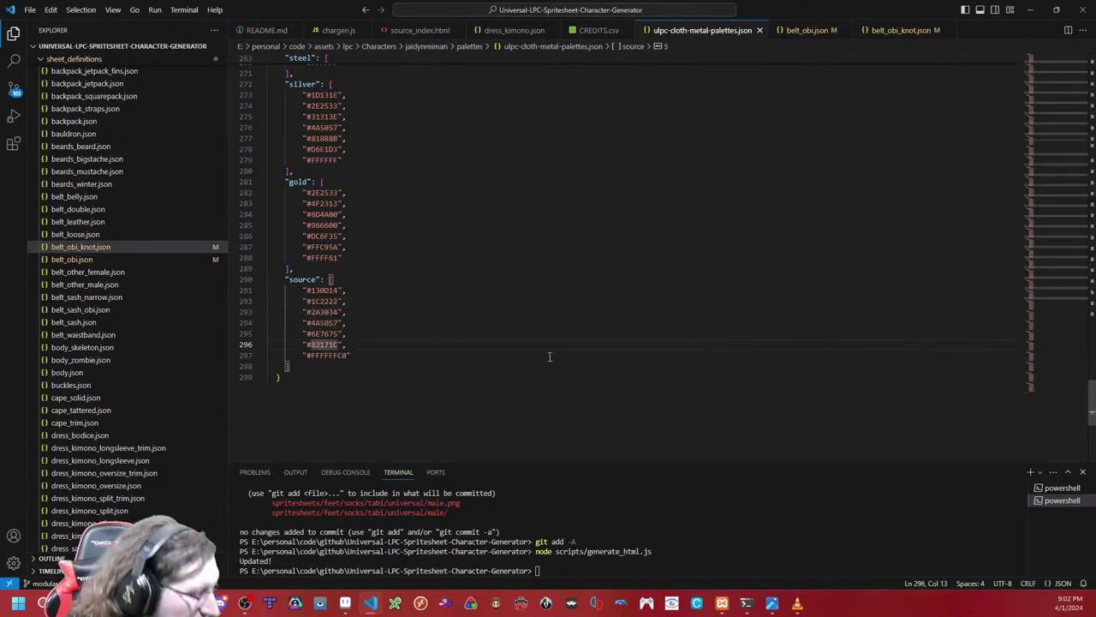
Step: Rerun the metal-palette recolor on female.png for shoes/boots_rim/universal and then shoes/boots_fold/universal in the Anaconda prompt
key(alt+Tab)
key(Return)
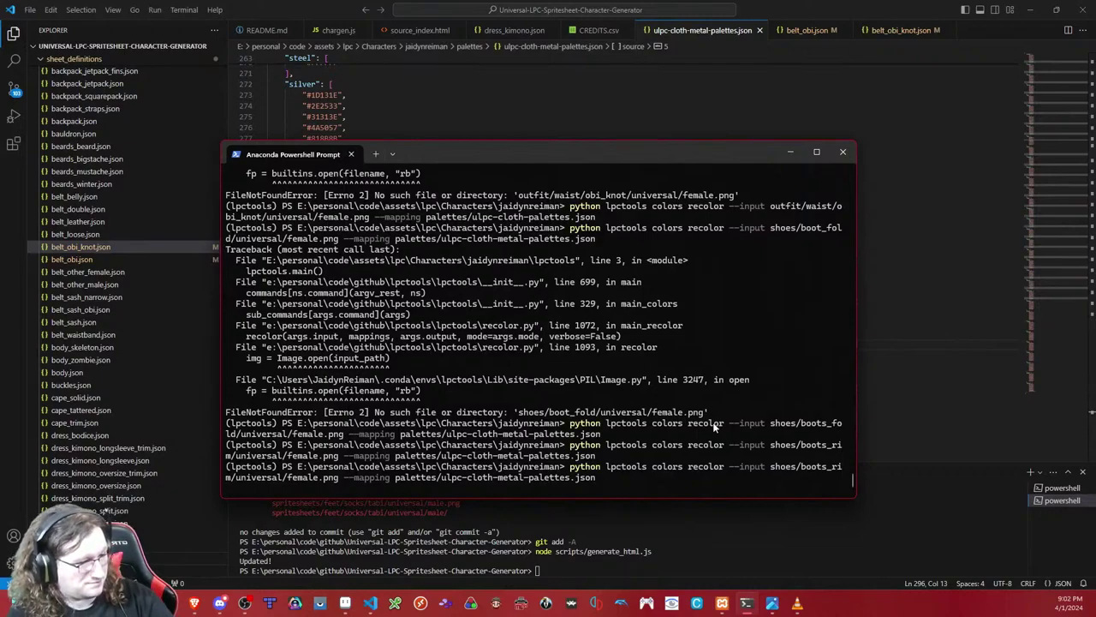
key(Up)
key(Up)
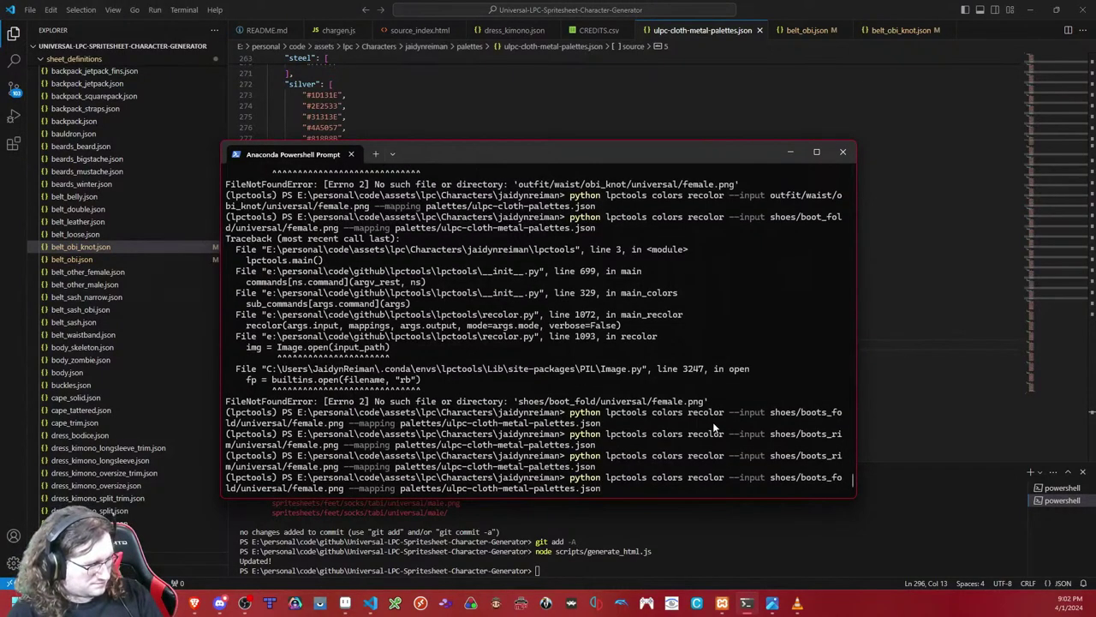
key(Return)
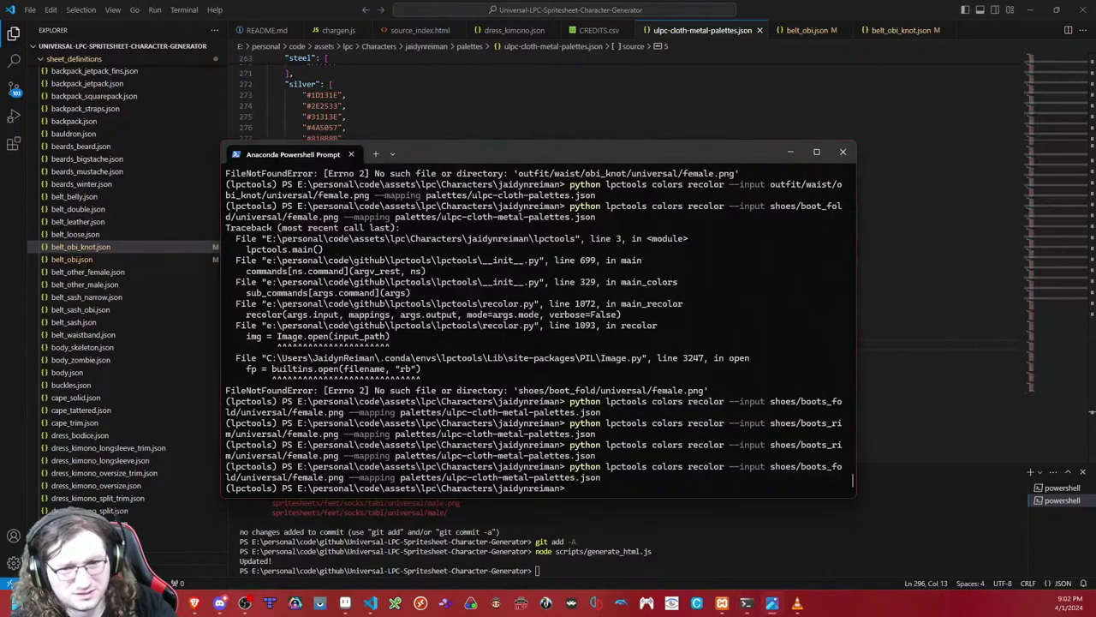
Step: Inspect the recolored boots sprites in lavender.png and silver.png up close, closing each image after viewing
scroll(795, 288, up, 6)
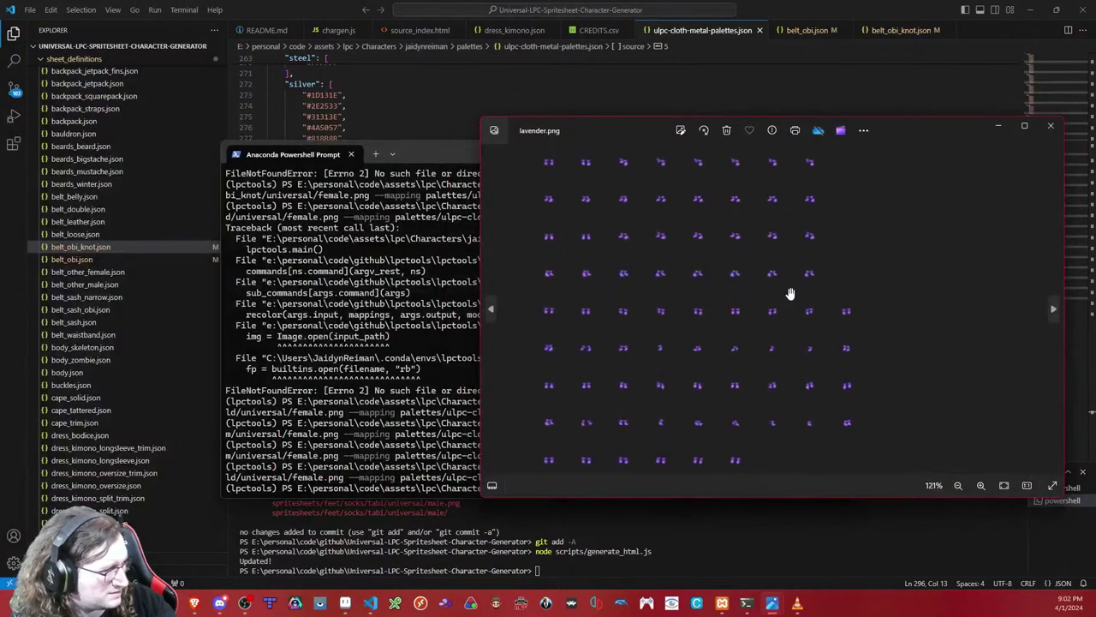
click(1051, 128)
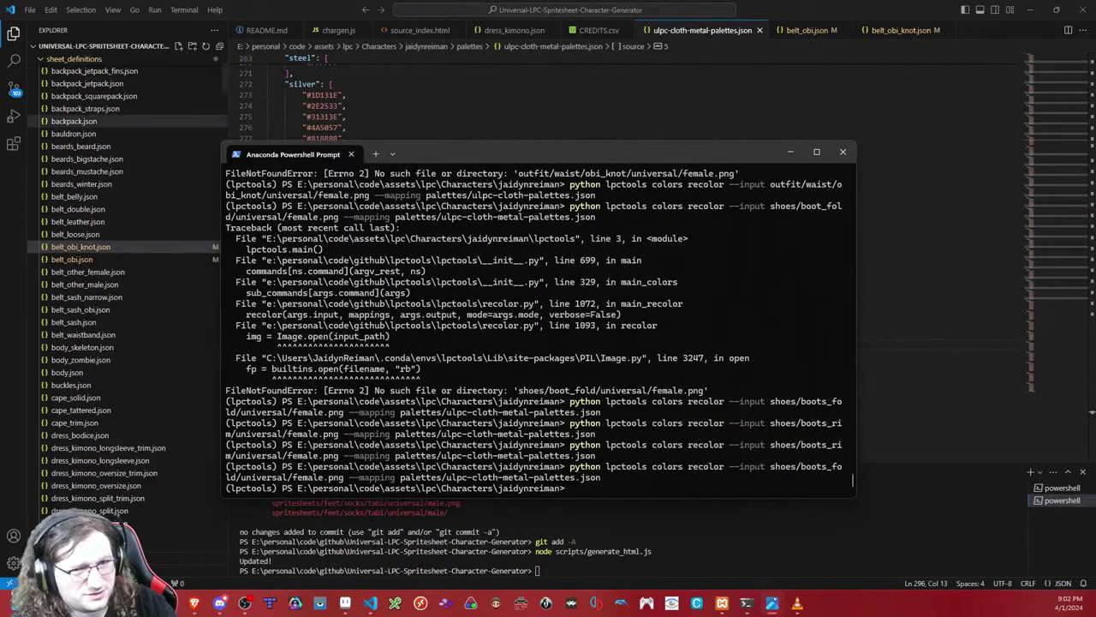
drag(0, 121, 877, 156)
scroll(669, 339, up, 5)
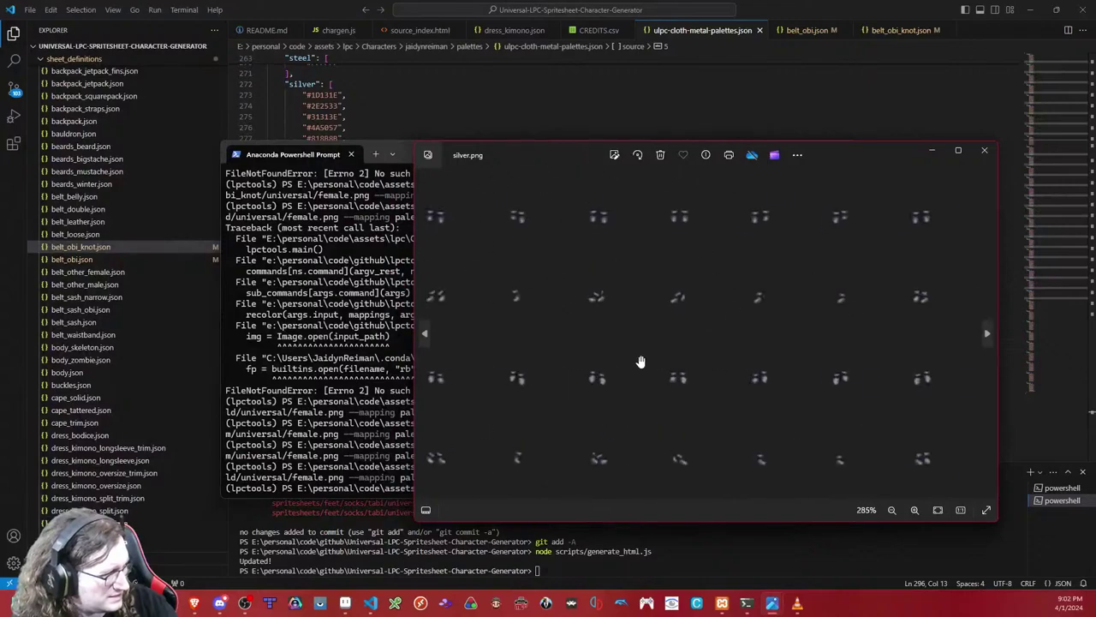
scroll(636, 299, down, 5)
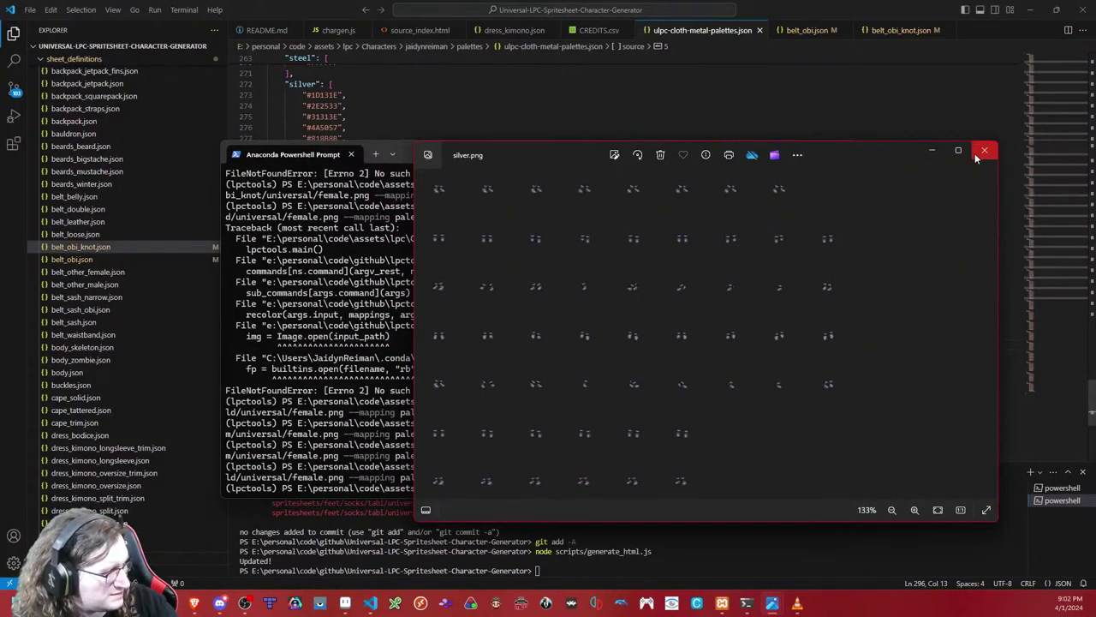
click(974, 153)
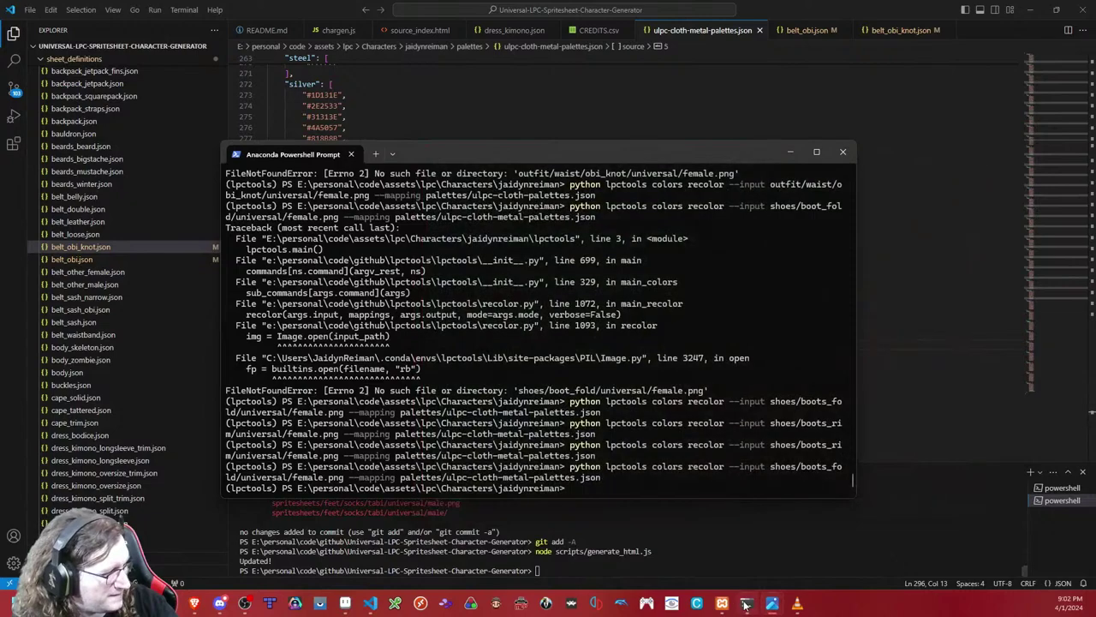
click(341, 605)
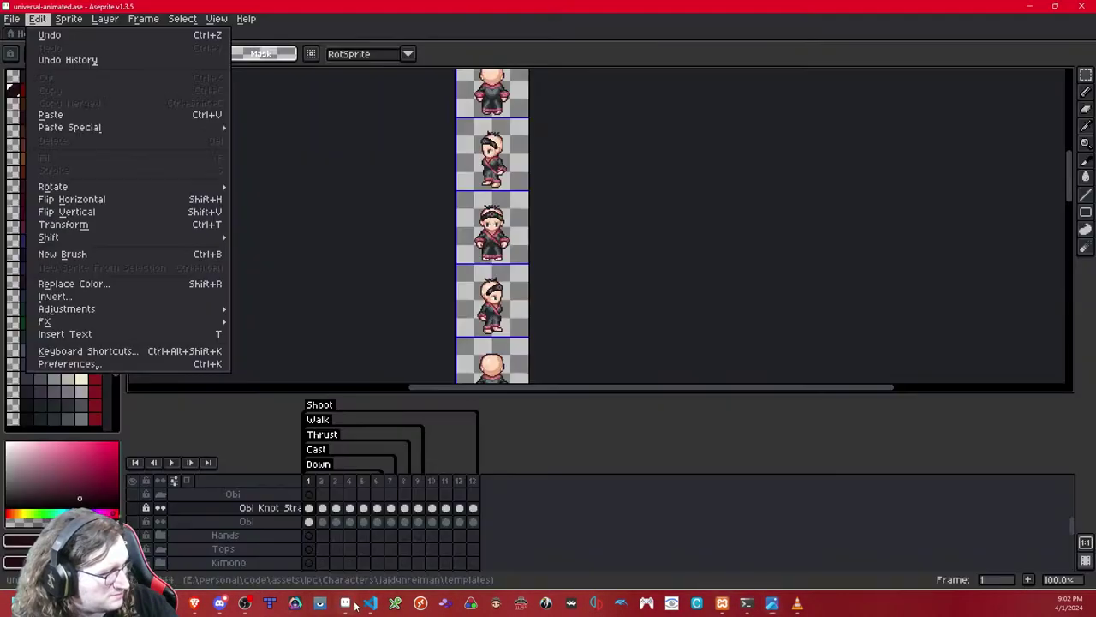
click(300, 31)
click(12, 18)
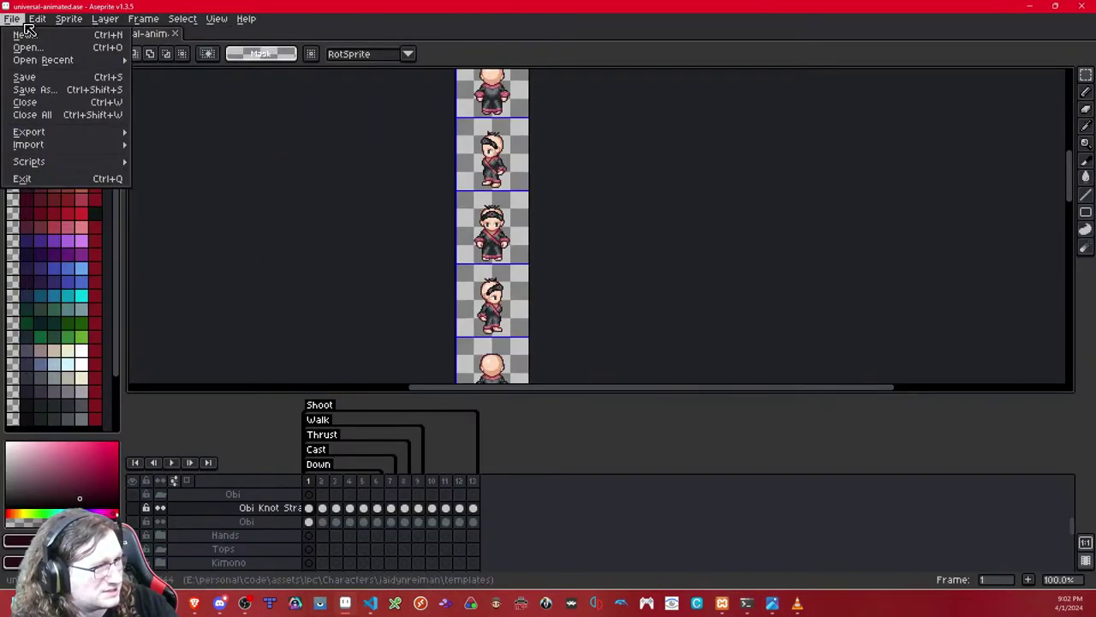
click(26, 47)
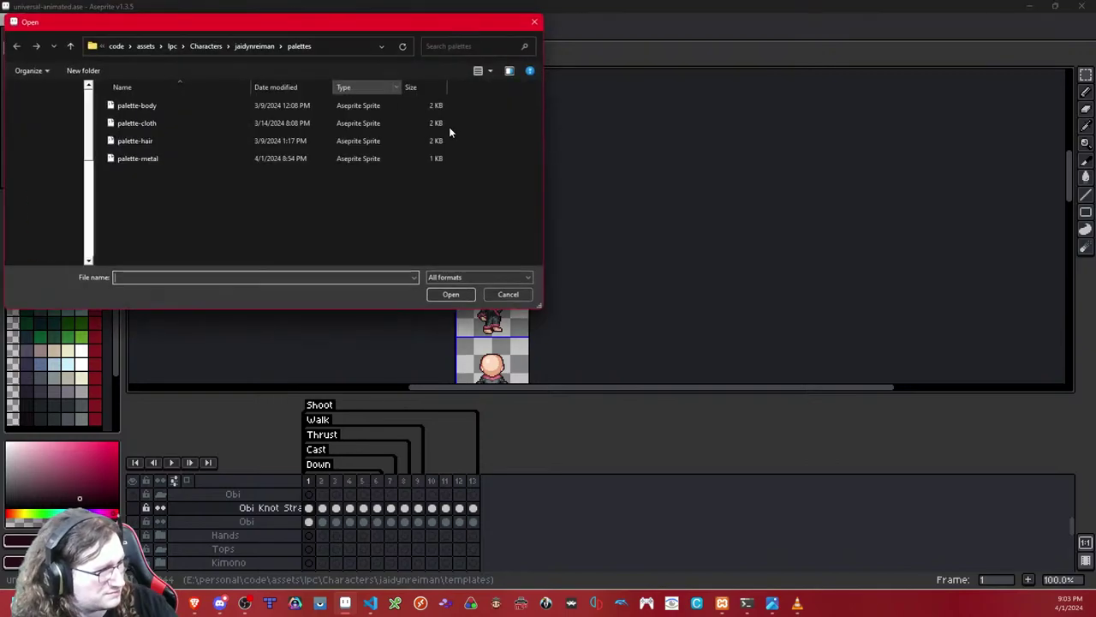
click(514, 298)
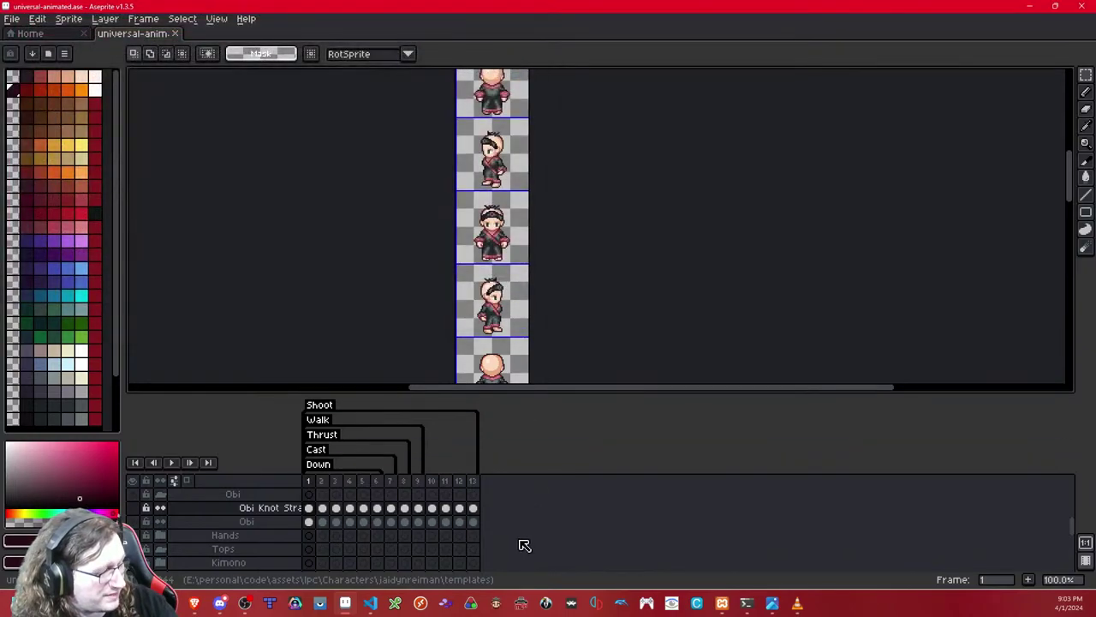
mouse_move(343, 612)
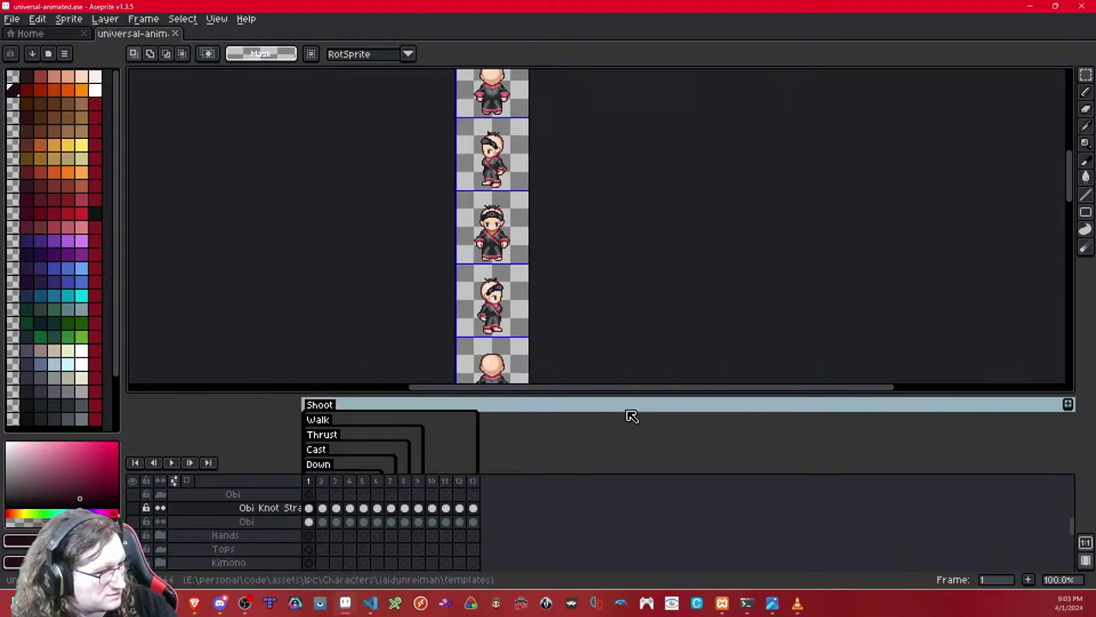
click(346, 603)
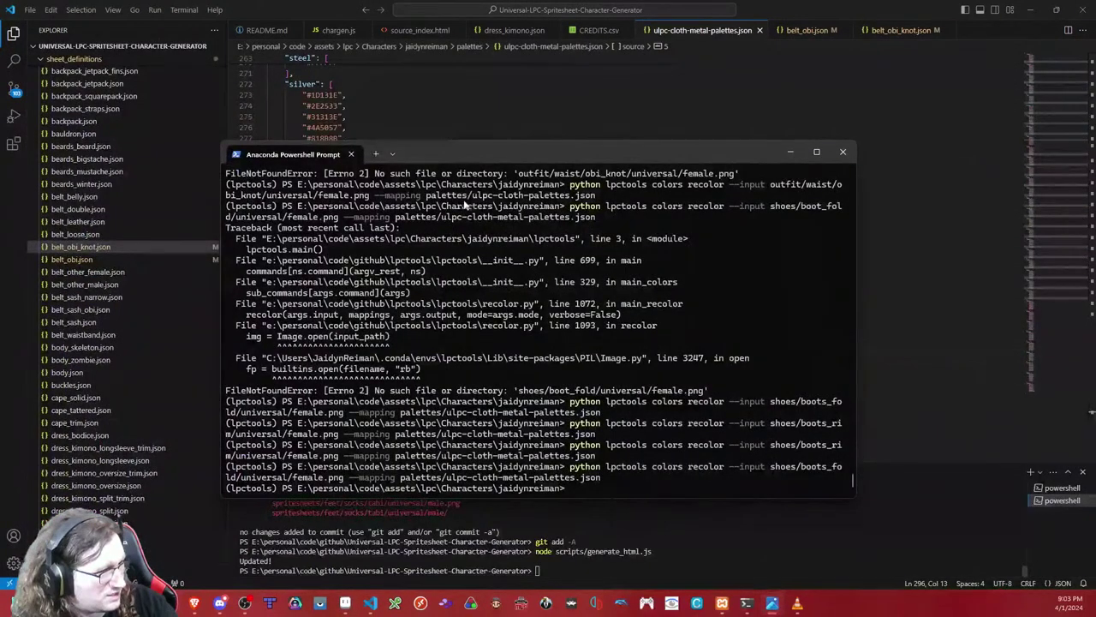
Step: Replace the sixth color of the charcoal palette in ulpc-cloth-metal-palettes.json with "#6E7675"
click(509, 95)
scroll(408, 266, up, 10)
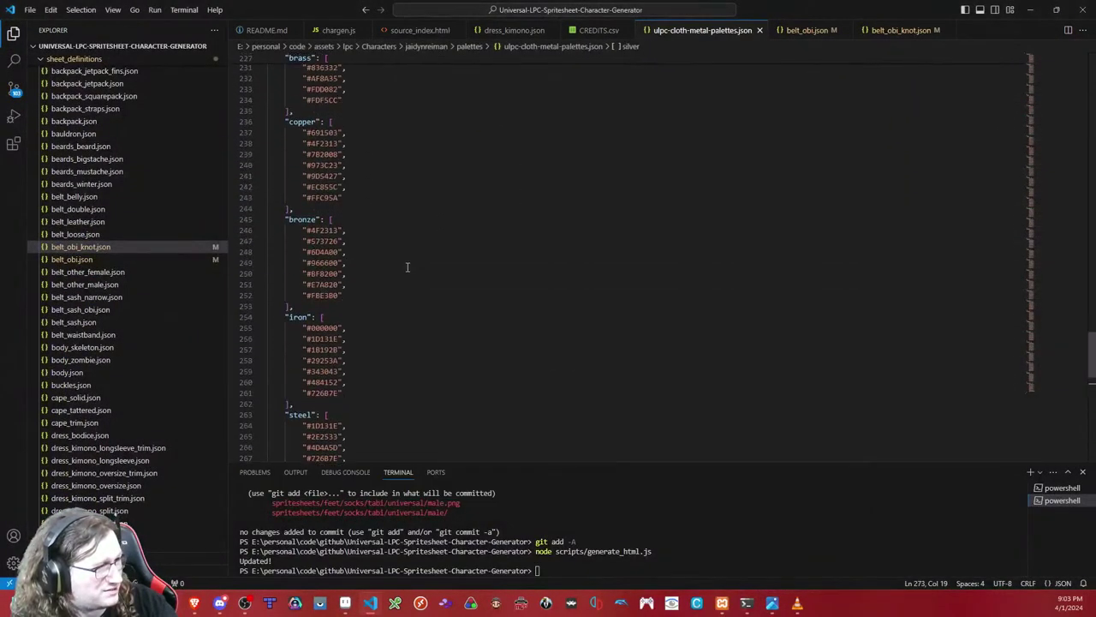
scroll(407, 267, up, 7)
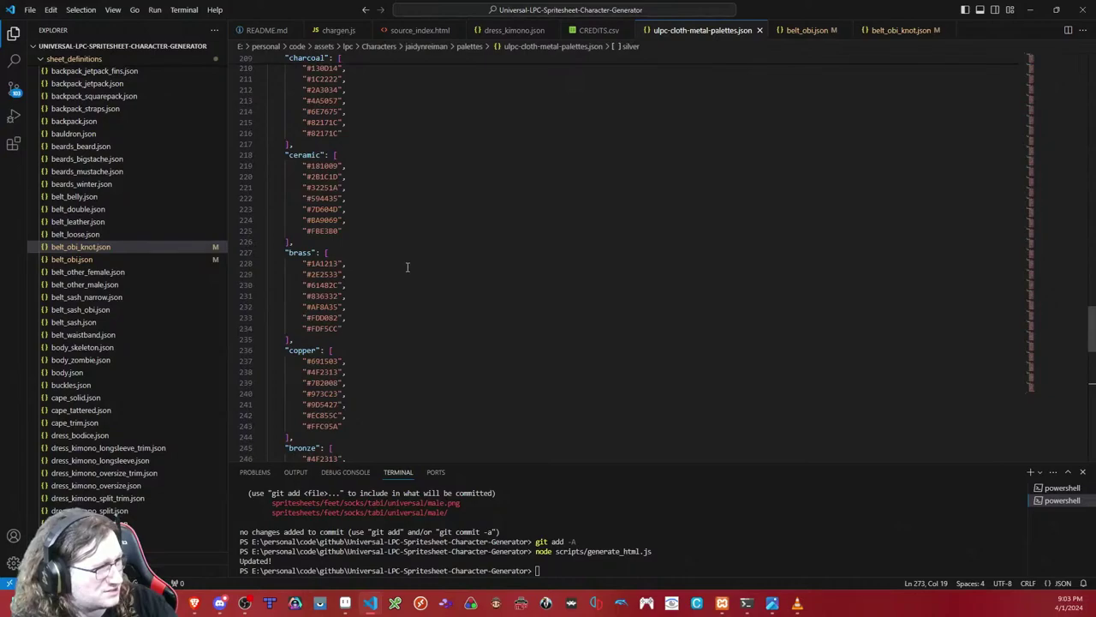
mouse_move(363, 166)
mouse_down()
mouse_move(358, 154)
mouse_move(362, 170)
mouse_up()
key(ctrl+c)
key(ctrl+v)
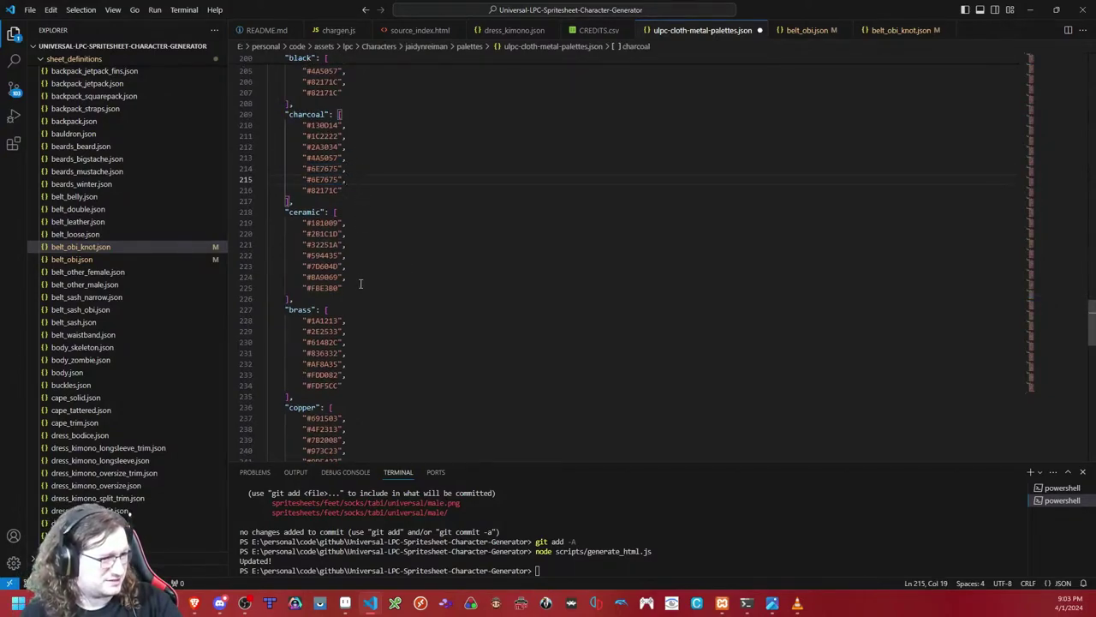
Step: Replace the sixth color of the black palette with "#6E7675" and save the file
scroll(366, 218, up, 4)
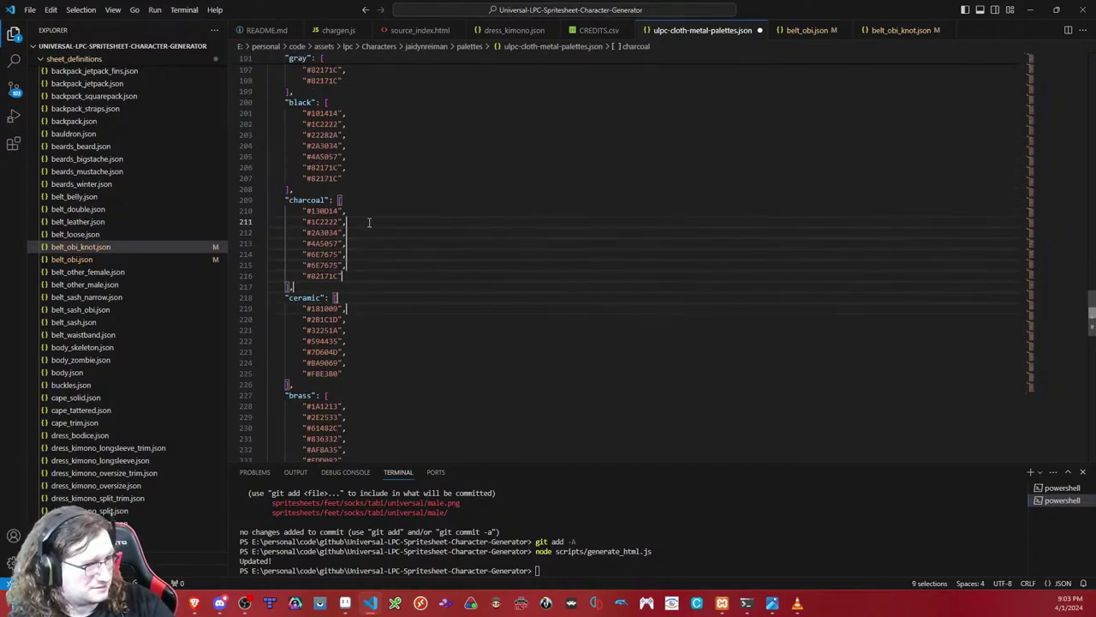
click(367, 195)
drag(367, 195, 369, 186)
key(ctrl+v)
key(ctrl+s)
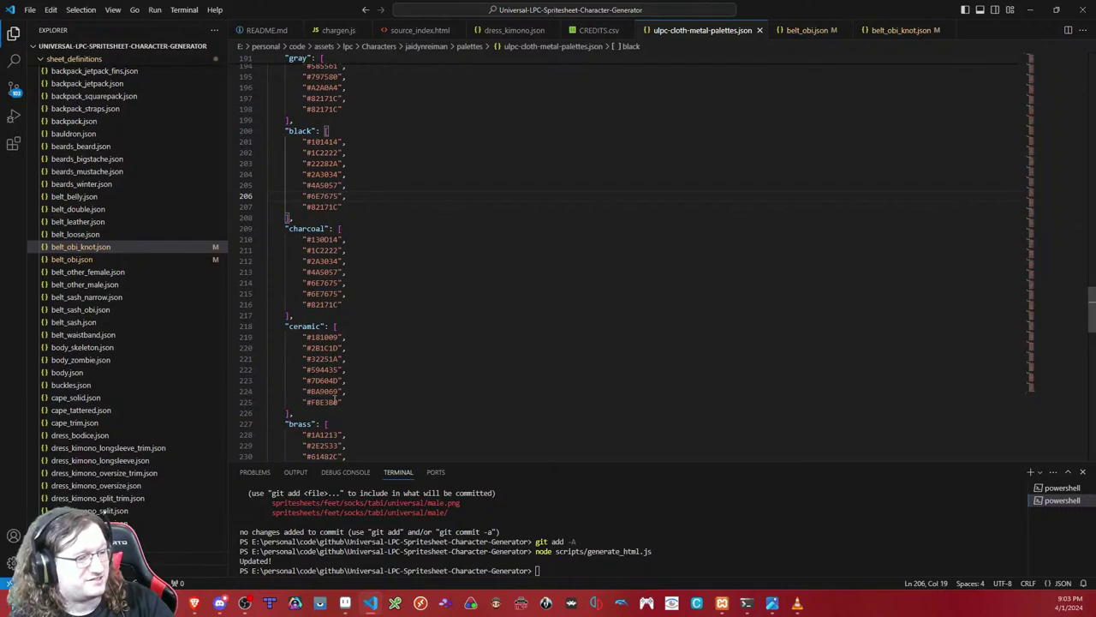
Step: Undo the last black and charcoal palette edits and redo them
key(ctrl+z)
key(ctrl+z)
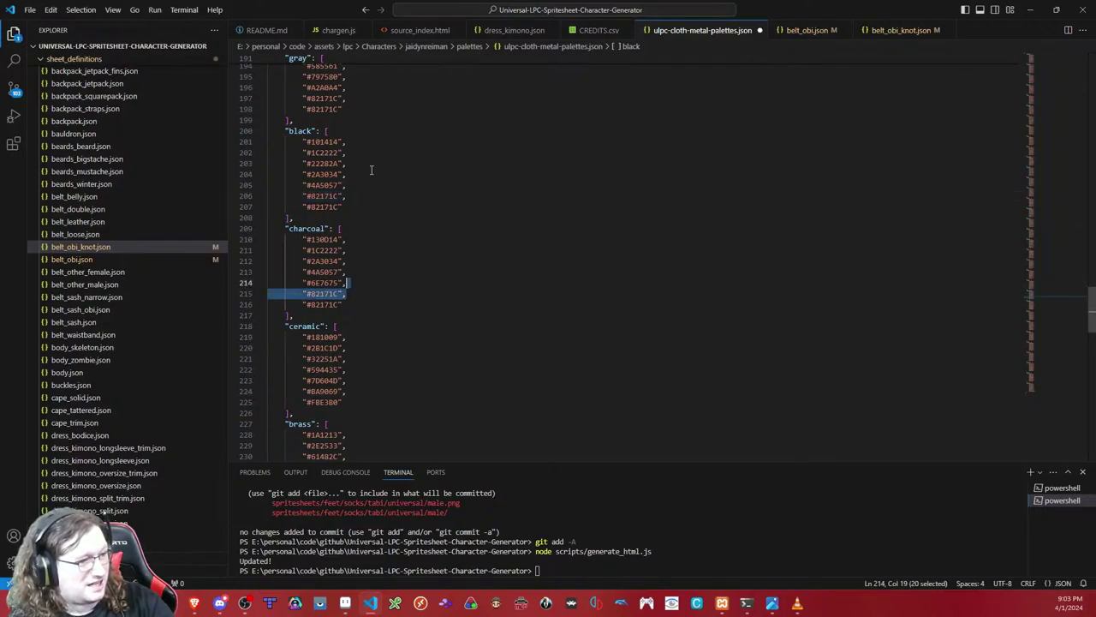
key(ctrl+y)
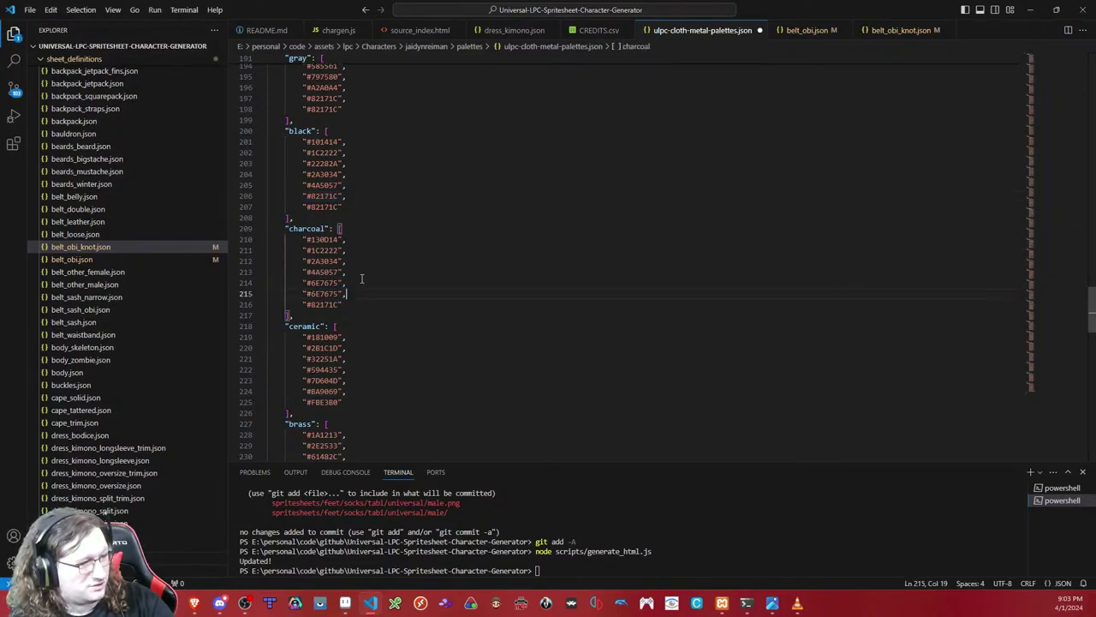
mouse_move(358, 197)
mouse_down()
mouse_move(359, 188)
mouse_move(343, 196)
mouse_up()
key(ctrl+y)
Step: Move "#82171C" from the end of the black palette to its second entry, correct the commas, and save the file
key(BackSpace)
click(340, 132)
click(359, 143)
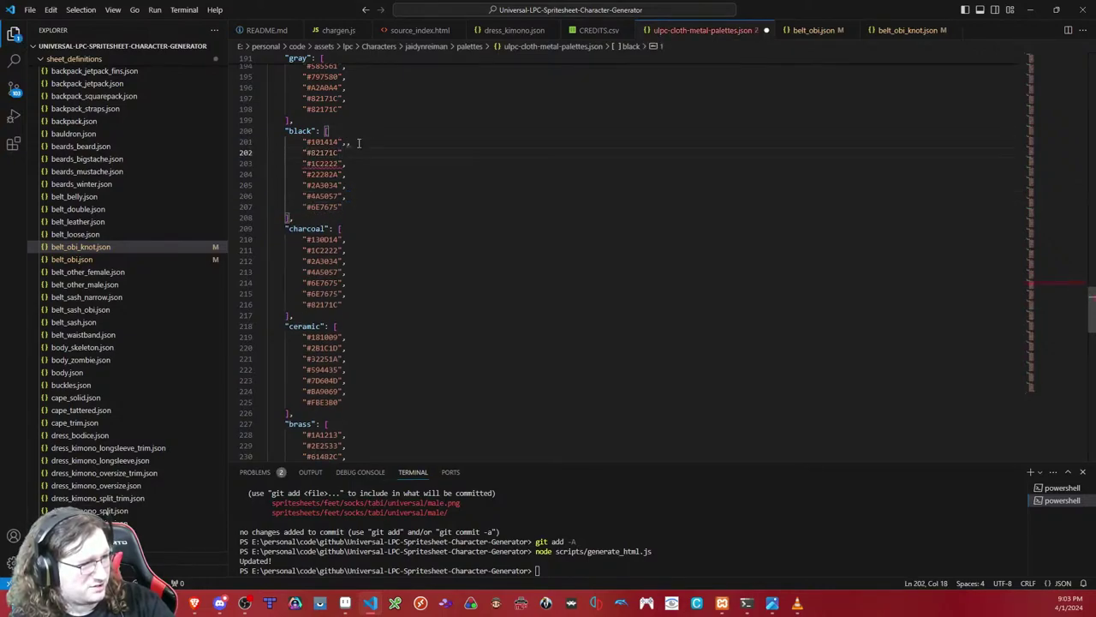
click(339, 142)
key(ctrl+v)
key(ctrl+s)
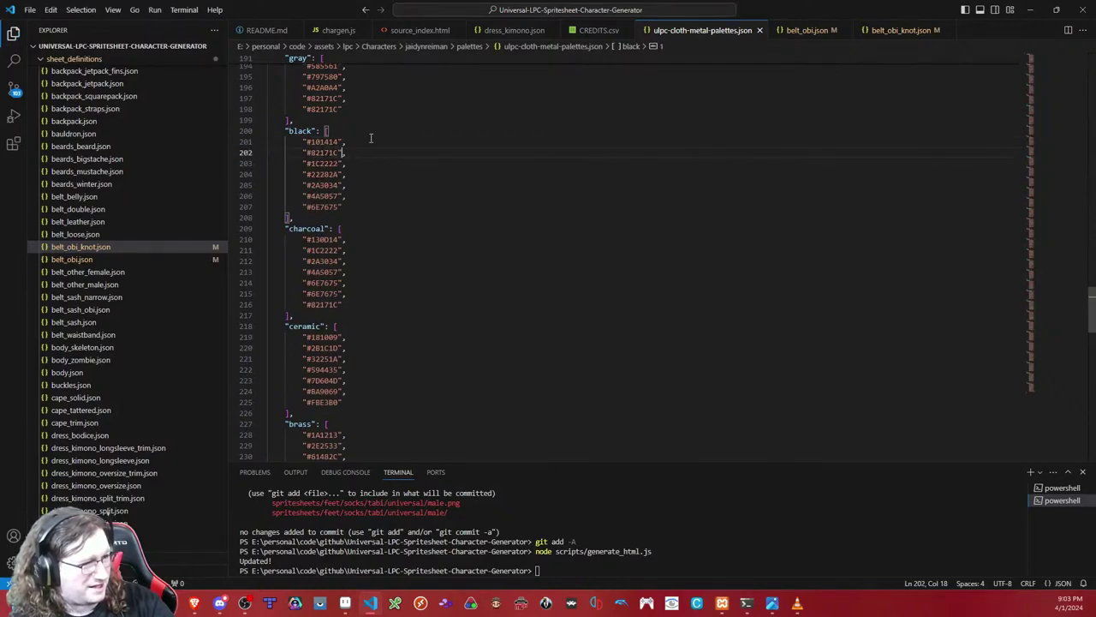
Step: Move one "#82171C" entry of the gray palette up to the second position
scroll(364, 145, up, 3)
click(356, 182)
key(alt+Up)
key(alt+Up)
key(alt+Up)
key(alt+Up)
text(,)
key(BackSpace)
Step: Replace the gray palette's last color with a duplicate of "#A2A0A4" and separate the two entries with a comma
mouse_move(347, 183)
mouse_down()
mouse_move(365, 176)
mouse_move(359, 195)
mouse_up()
key(ctrl+c)
key(ctrl+v)
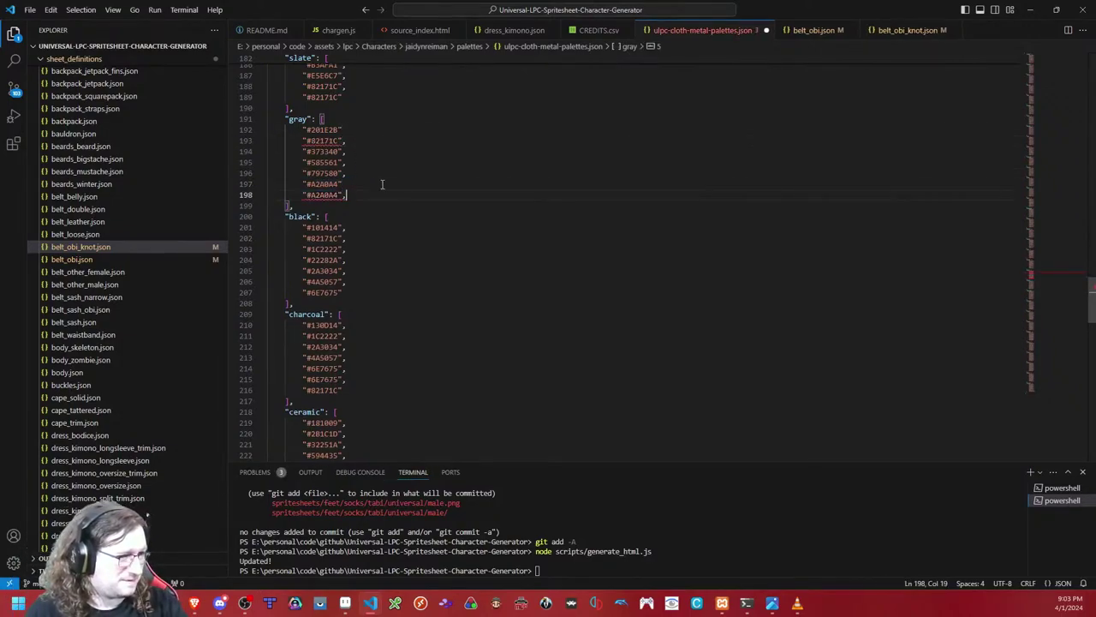
key(ctrl+v)
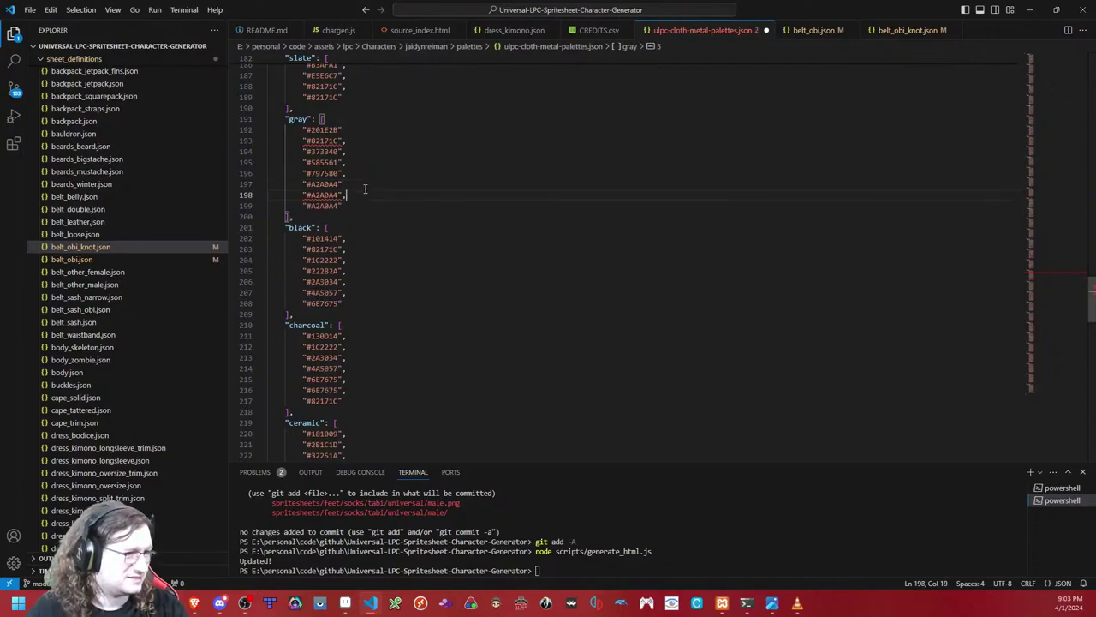
key(ctrl+z)
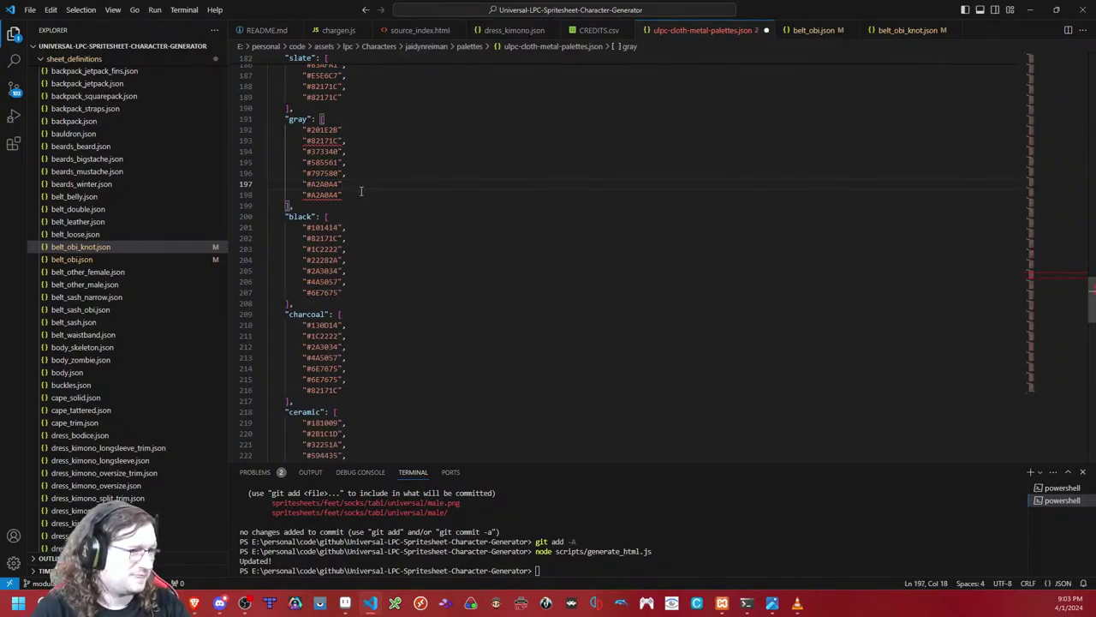
text(,)
click(349, 192)
drag(350, 192, 342, 183)
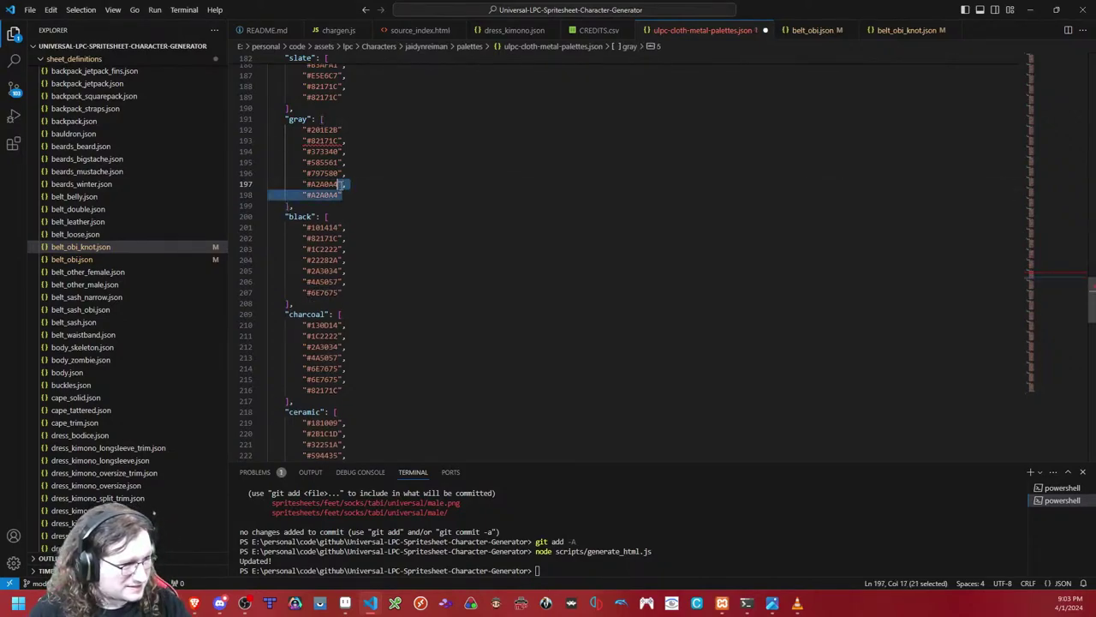
Step: End the slate palette with a duplicate "#E5E6C7", insert "#82171C" as its second color, and save the file
scroll(349, 175, up, 3)
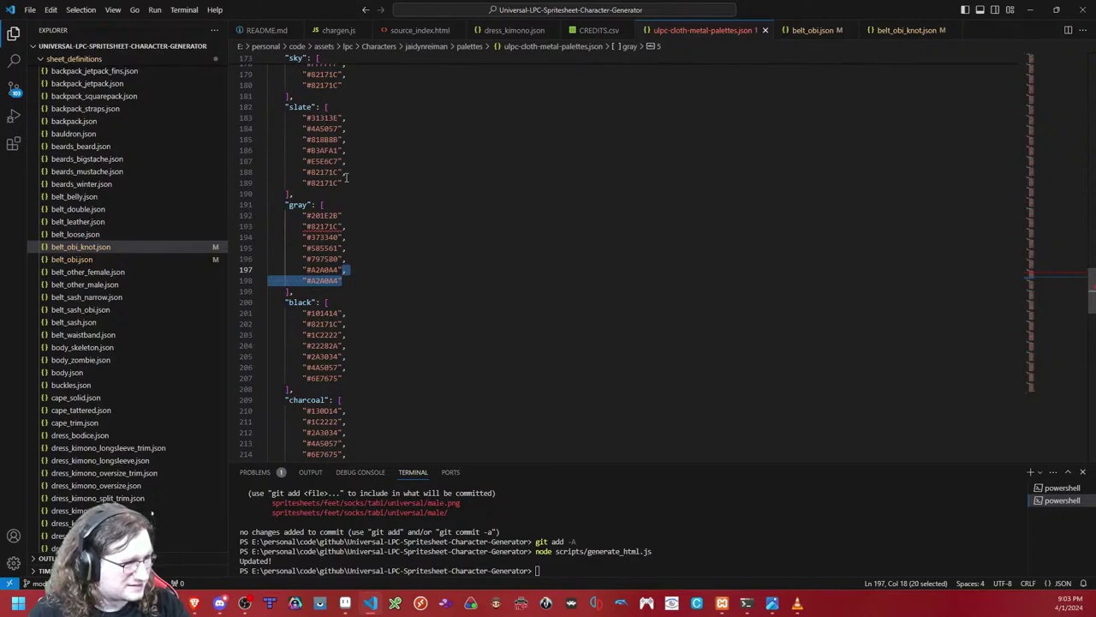
mouse_move(345, 164)
mouse_down()
mouse_move(343, 154)
mouse_move(345, 162)
mouse_up()
click(345, 180)
key(ctrl+v)
drag(349, 216, 352, 205)
key(ctrl+c)
click(364, 118)
key(ctrl+v)
key(ctrl+s)
Step: Insert "#82171C" as the second color of the white palette and of the palette just before it
scroll(361, 153, up, 3)
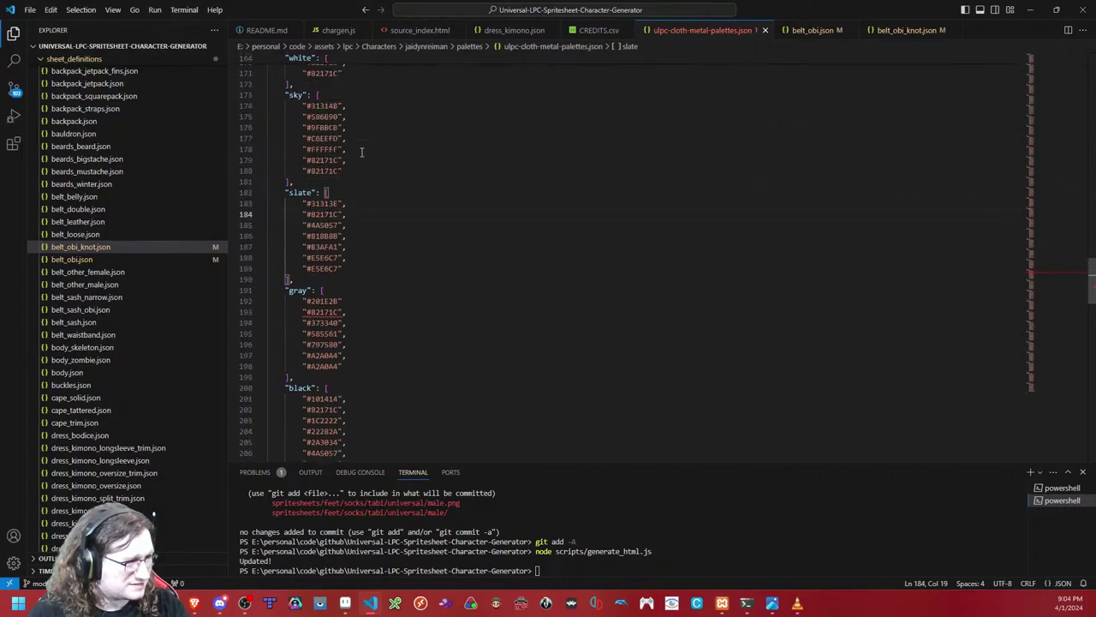
scroll(361, 152, up, 6)
click(361, 208)
key(ctrl+v)
click(362, 110)
key(ctrl+v)
Step: Insert "#82171C" as the second color of the forest, bluegray and teal palettes
scroll(362, 120, up, 6)
click(360, 212)
key(ctrl+v)
click(359, 118)
key(ctrl+v)
scroll(359, 129, up, 4)
click(362, 160)
key(ctrl+v)
scroll(358, 160, up, 5)
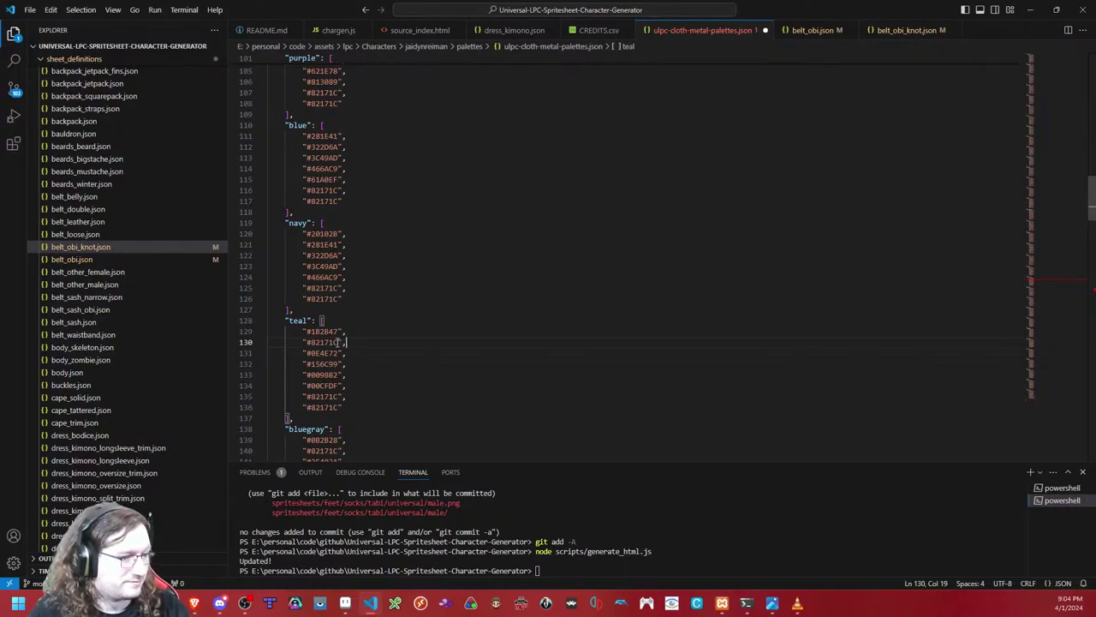
scroll(360, 334, down, 4)
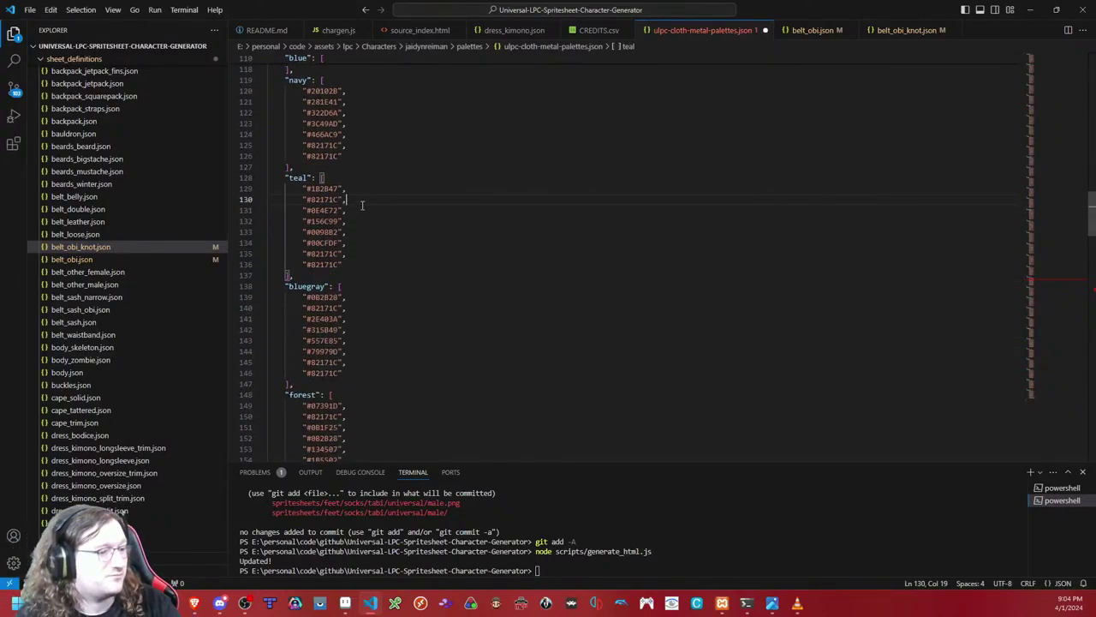
Step: Review the color lists of the palettes from teal down to source in the cloth-metal palette file
click(354, 243)
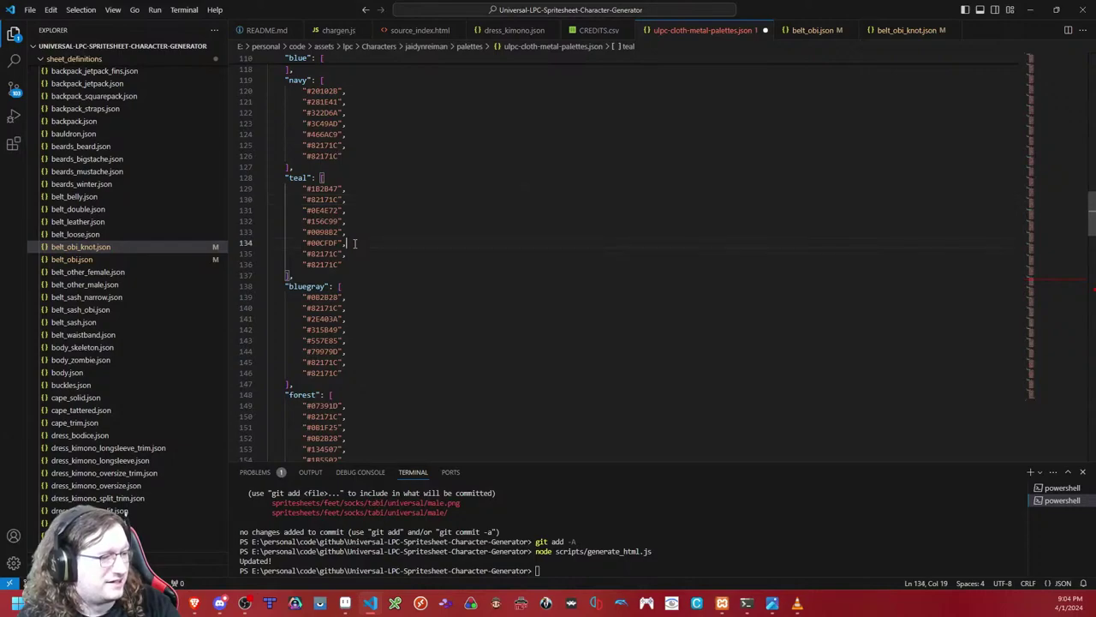
drag(358, 206, 361, 185)
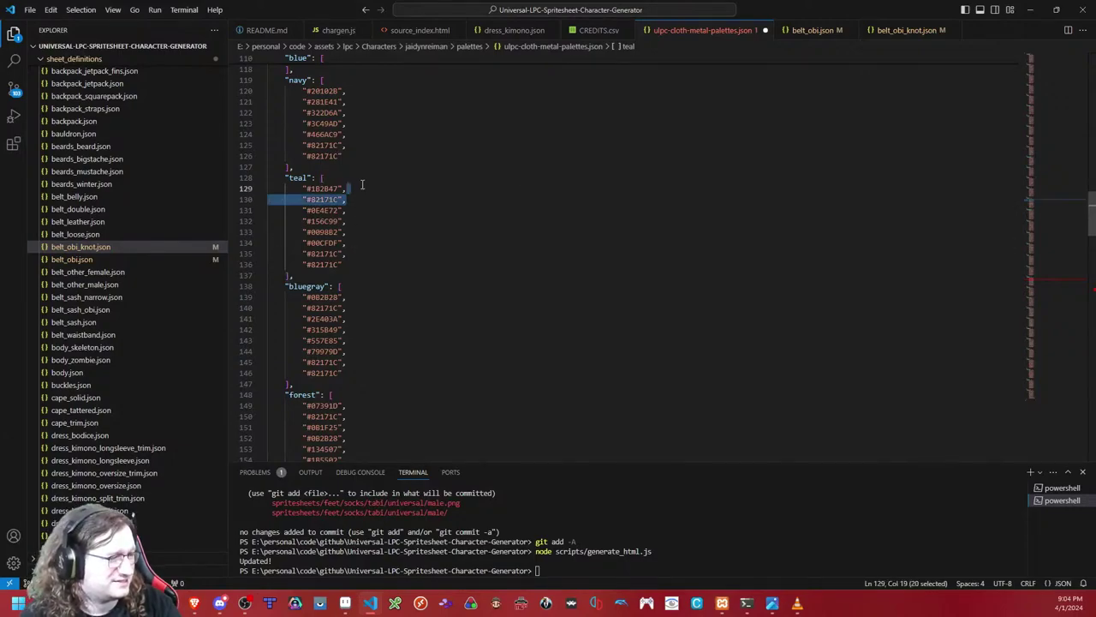
scroll(364, 202, down, 20)
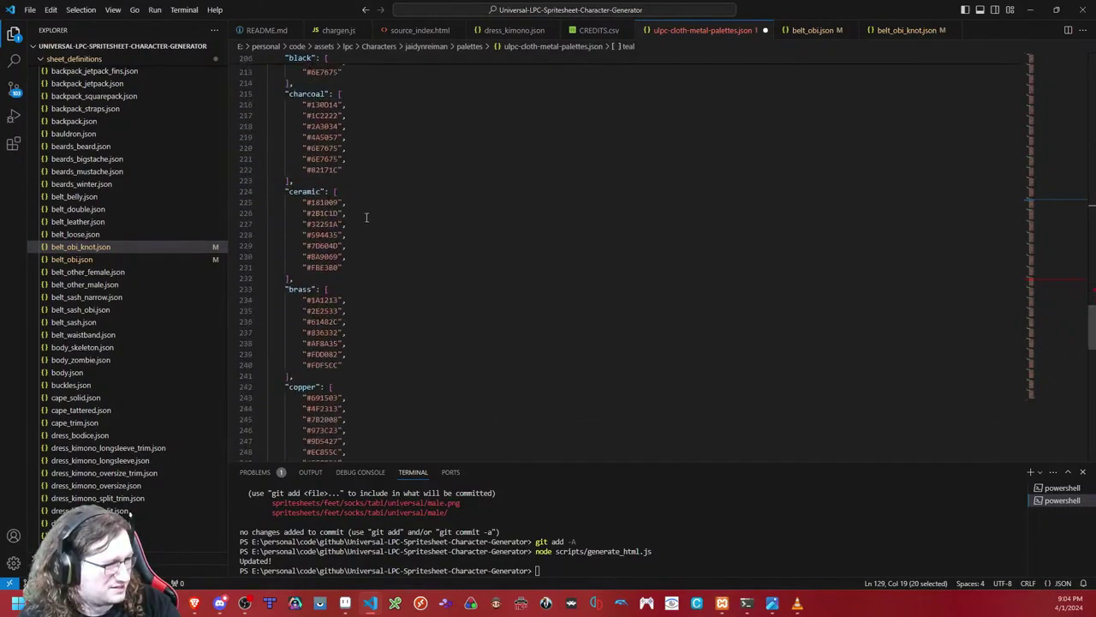
scroll(366, 217, down, 10)
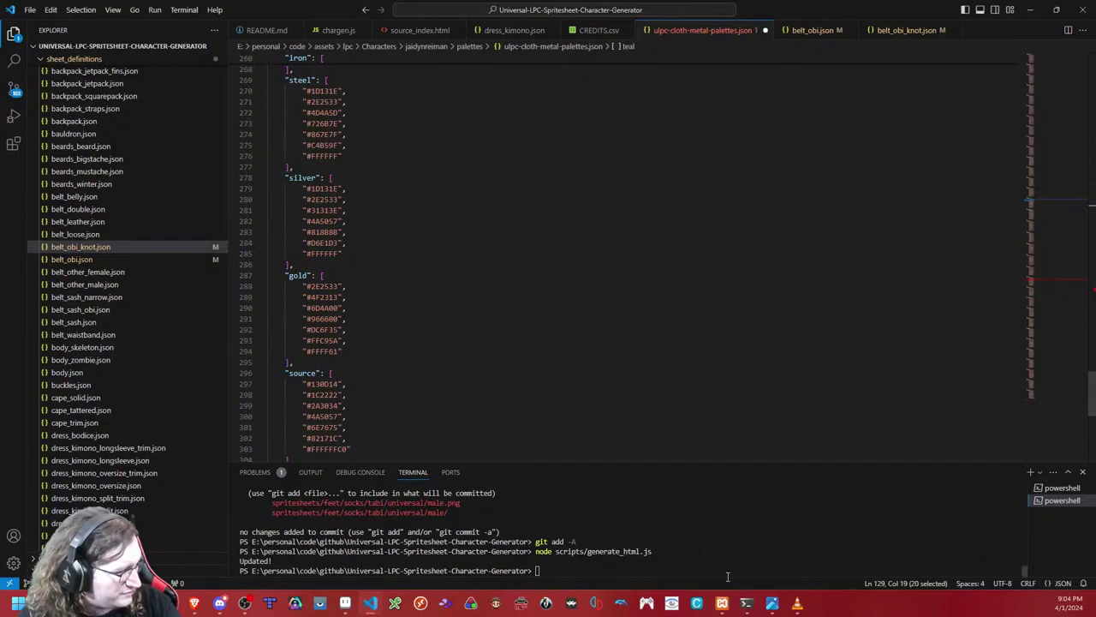
Step: Switch to Aseprite and open the palette-metal sprite to inspect all its color rows
click(345, 603)
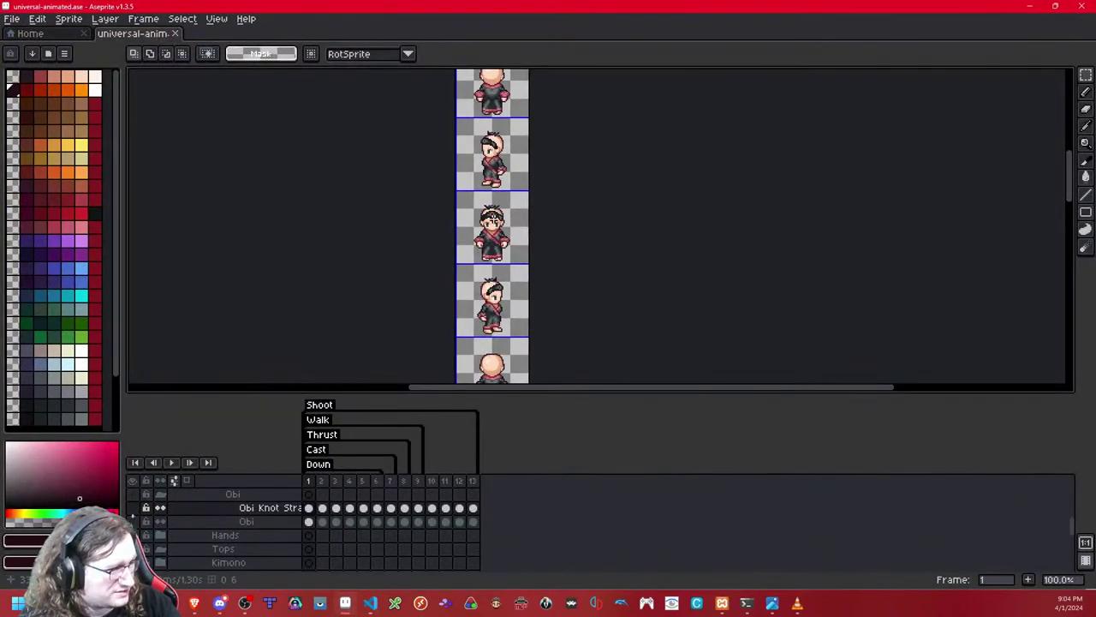
scroll(213, 541, down, 3)
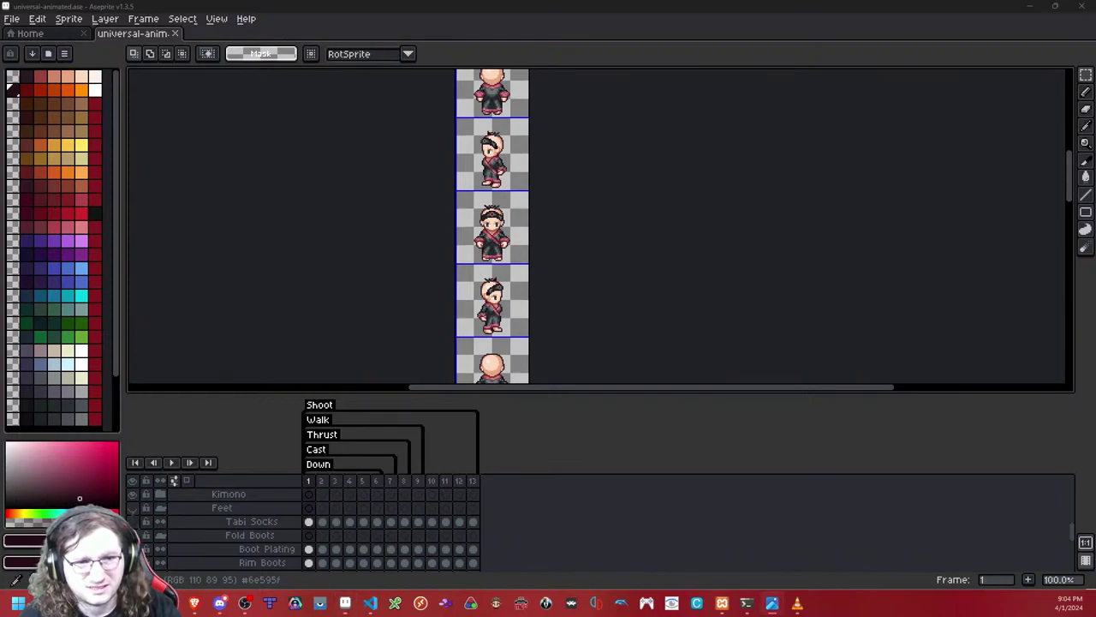
click(248, 7)
click(12, 18)
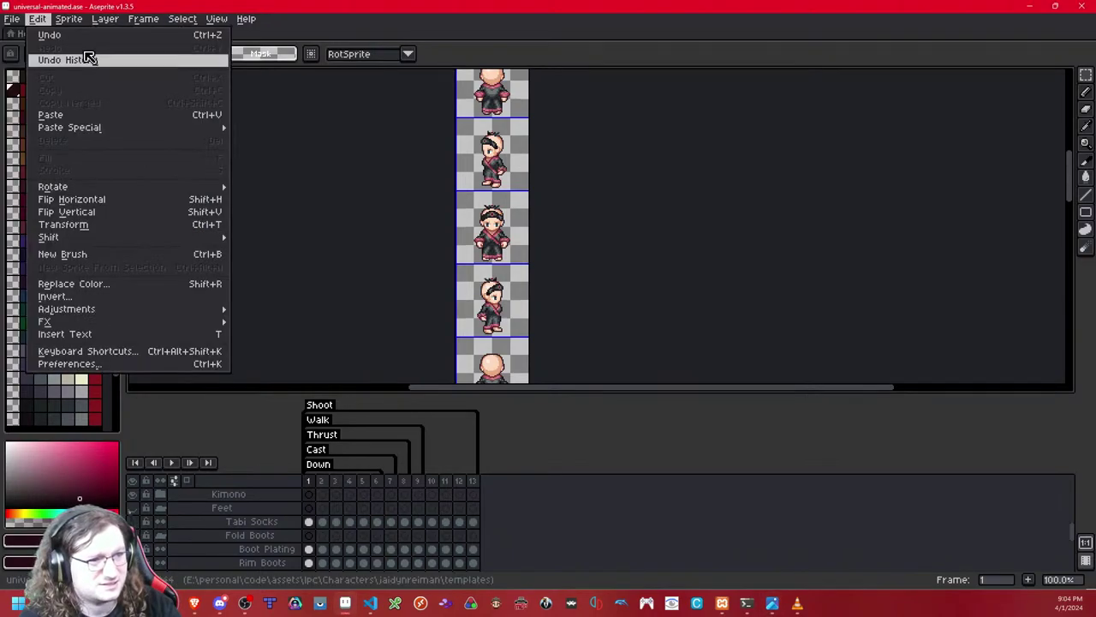
click(28, 48)
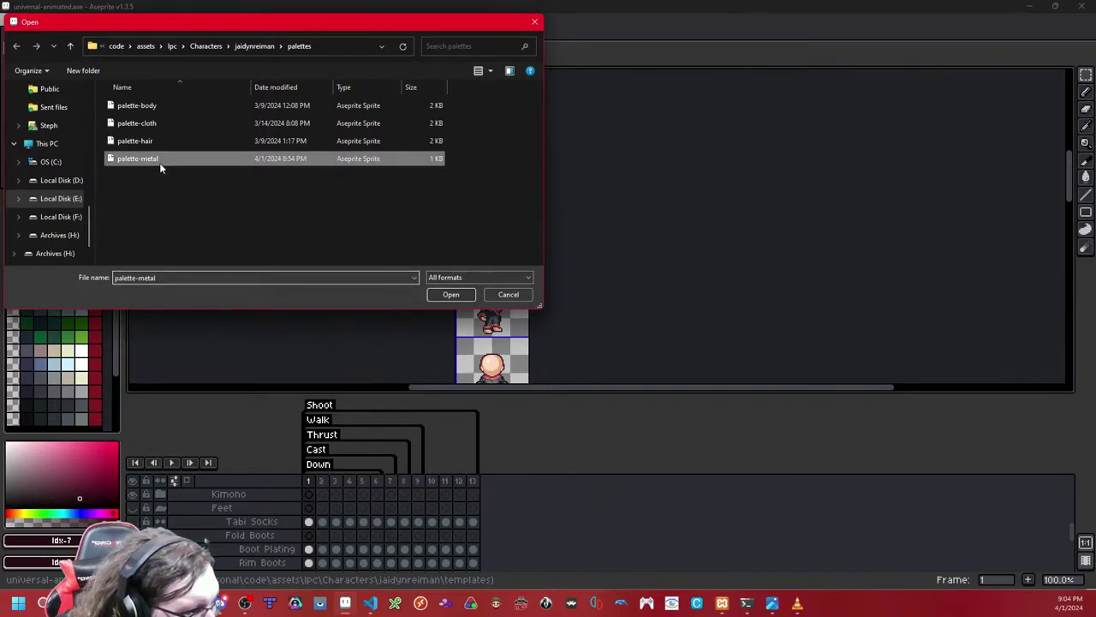
double_click(160, 162)
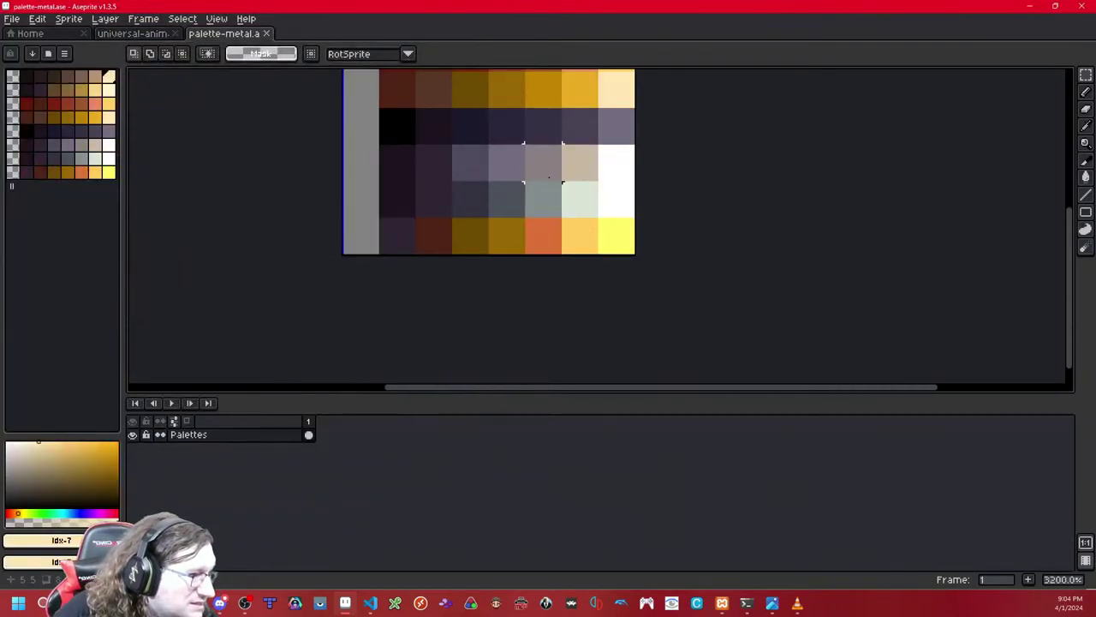
scroll(543, 163, down, 3)
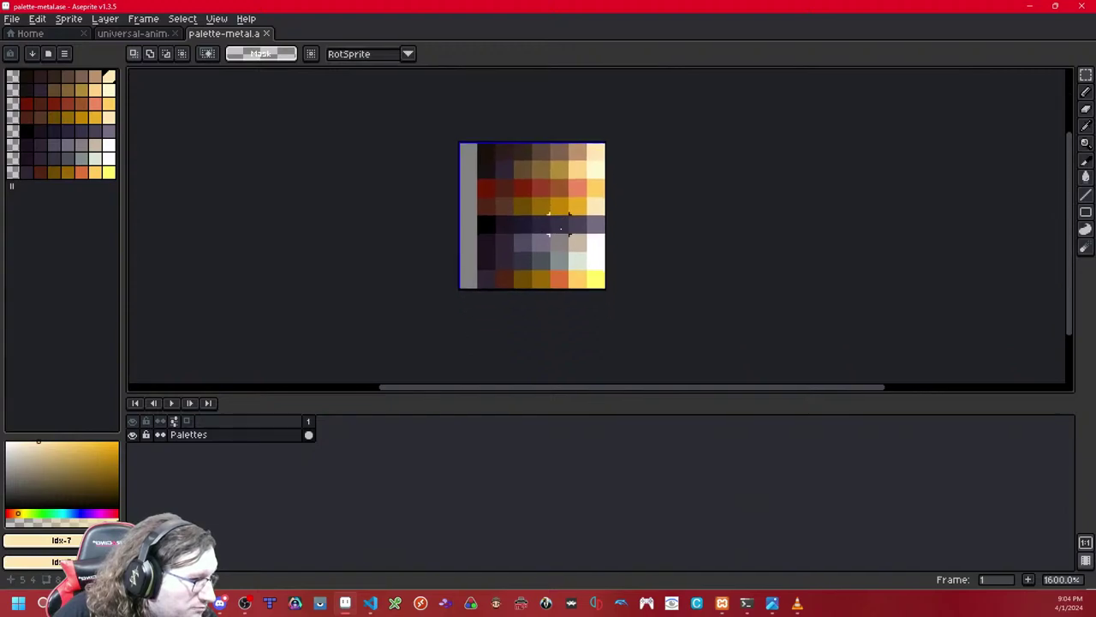
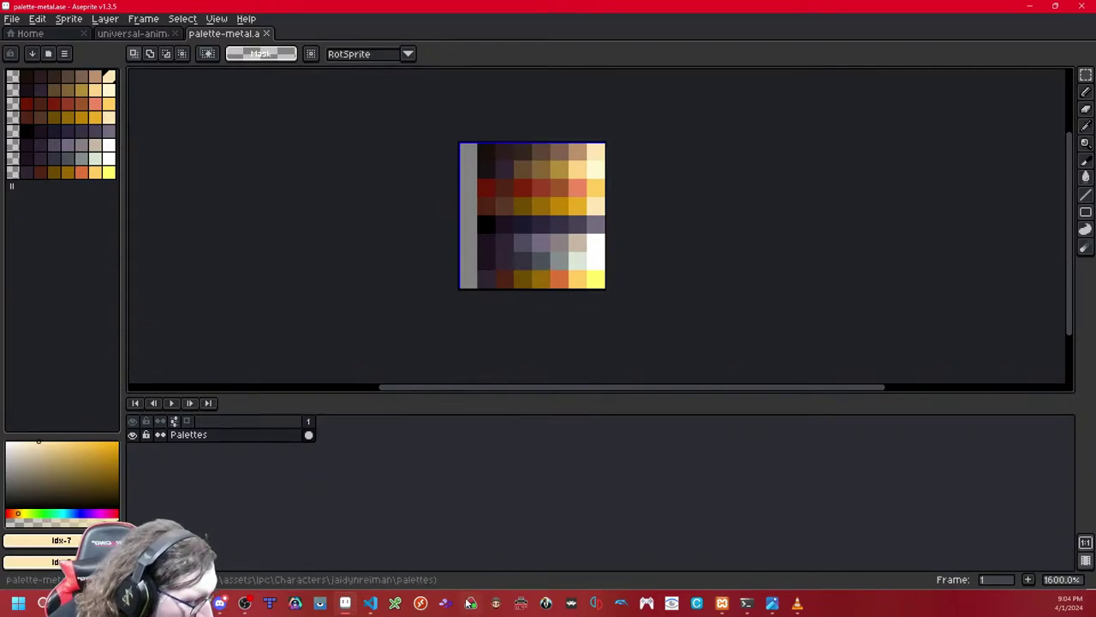
Step: Switch back to Visual Studio Code and review the metal palettes' color lists from source up to charcoal
click(350, 604)
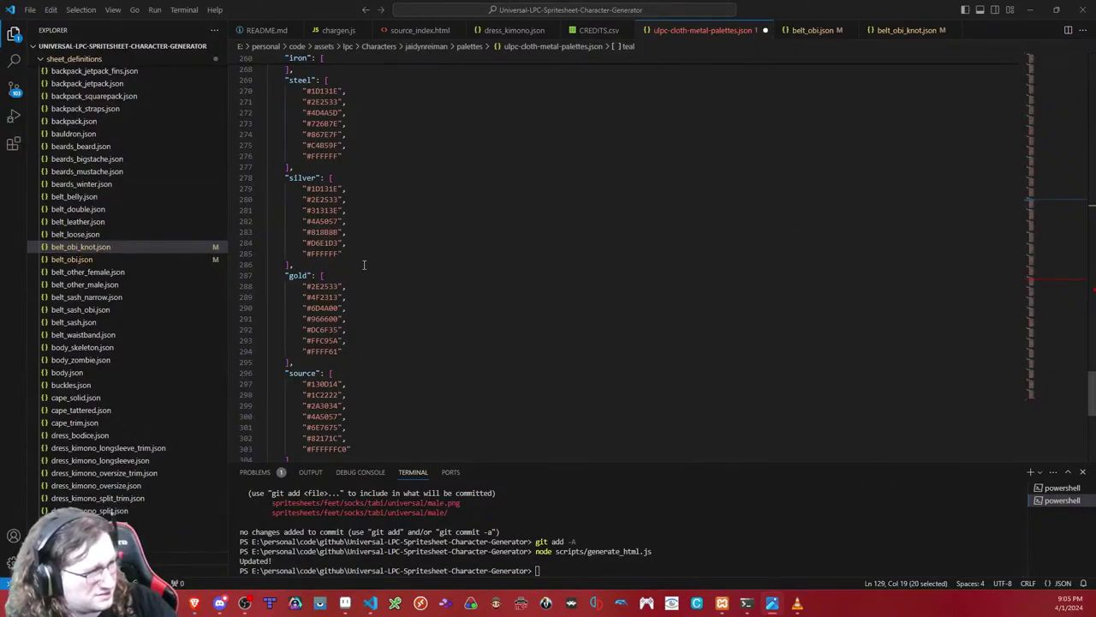
scroll(363, 264, up, 1)
click(339, 233)
key(Down)
key(Down)
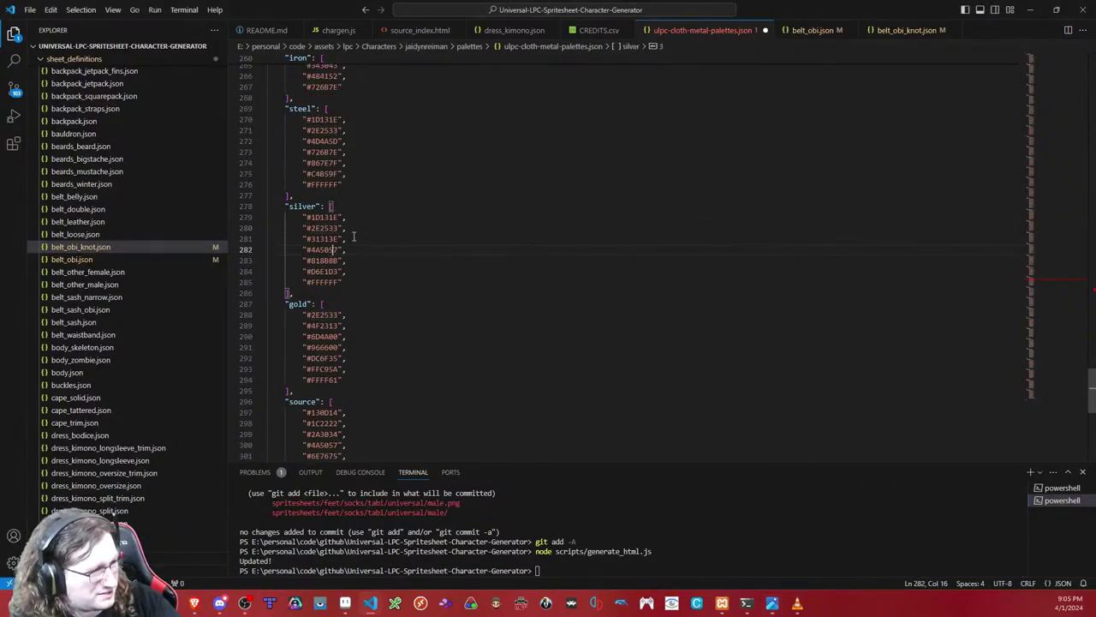
scroll(373, 222, up, 12)
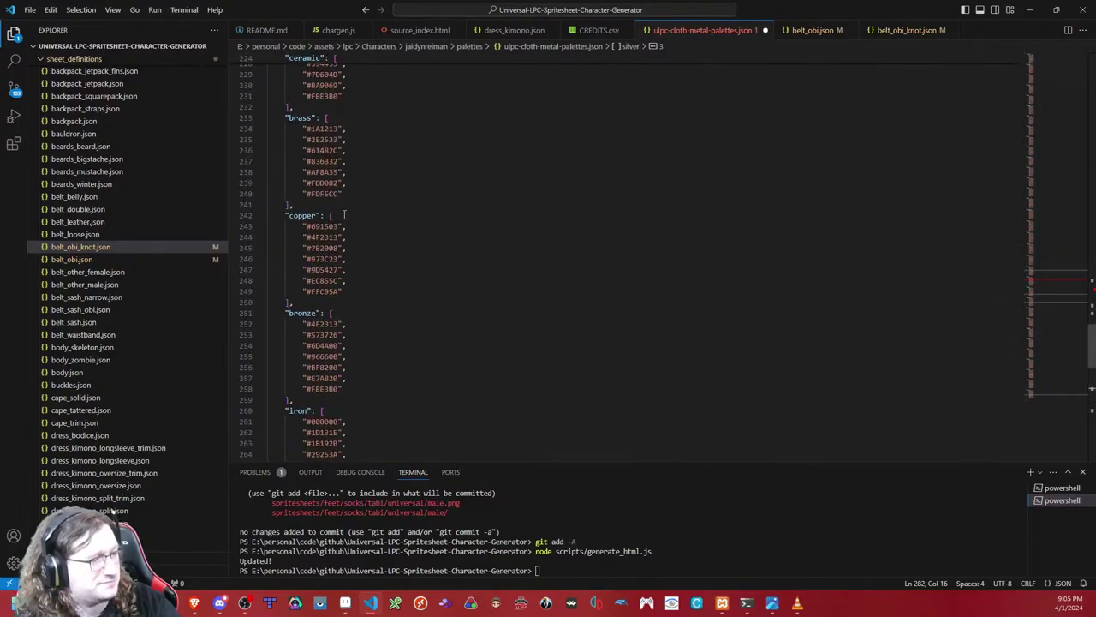
scroll(345, 214, up, 3)
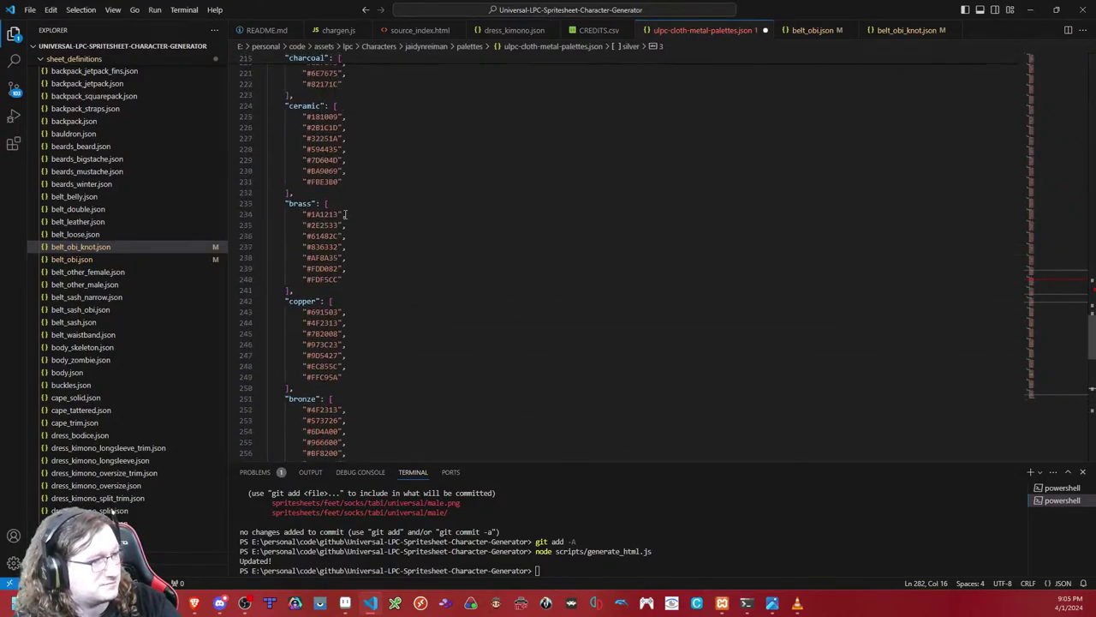
scroll(345, 215, up, 6)
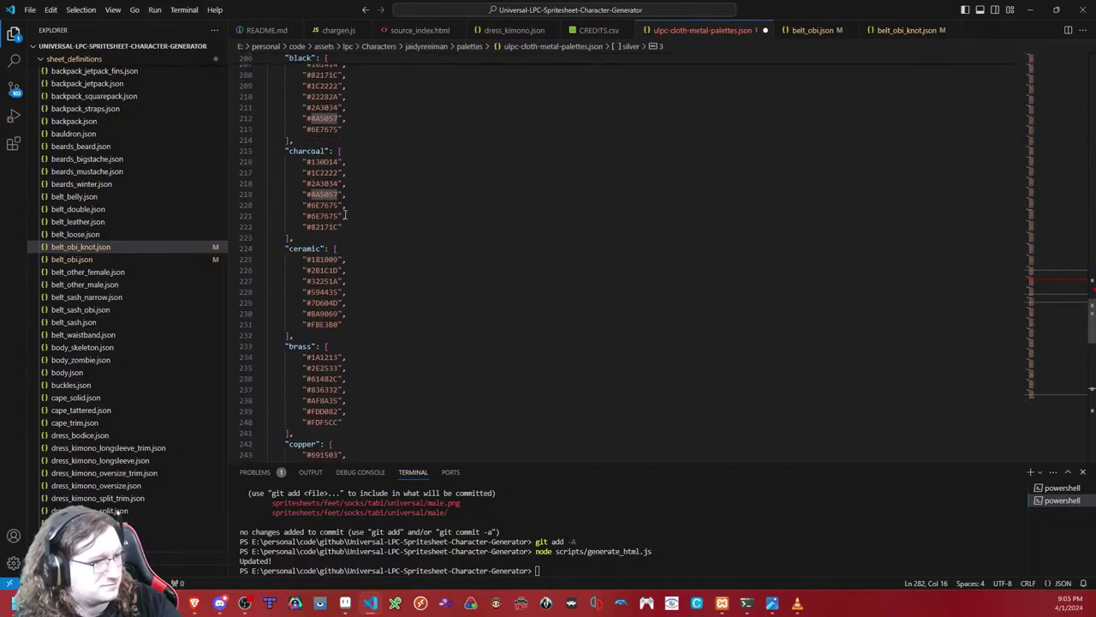
Step: Duplicate the #1C2222 line in the charcoal palette
drag(359, 221, 347, 210)
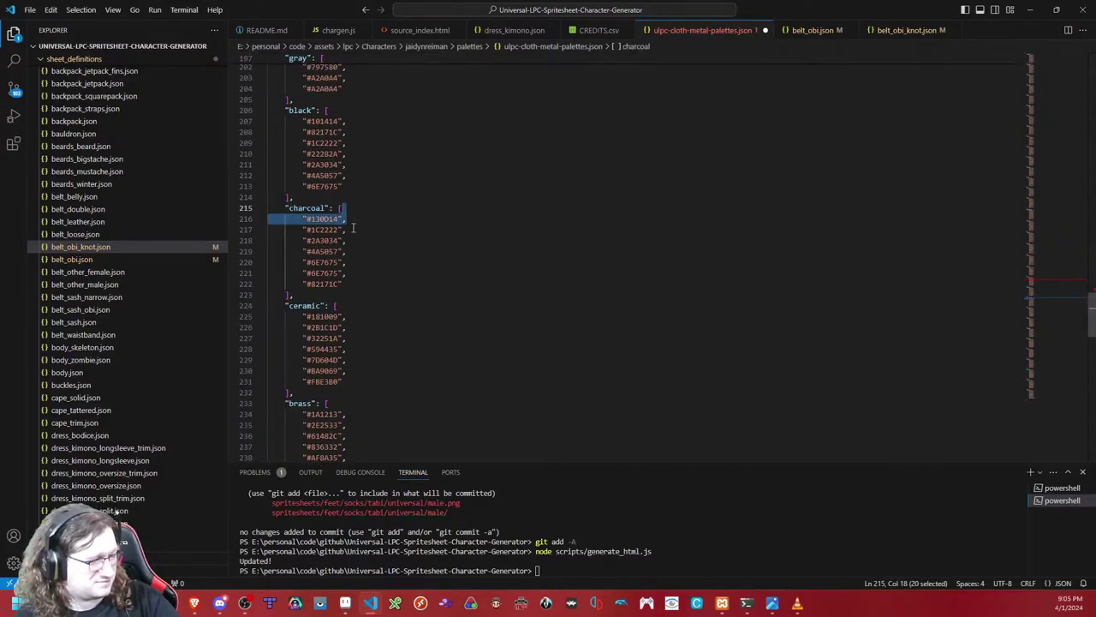
click(352, 228)
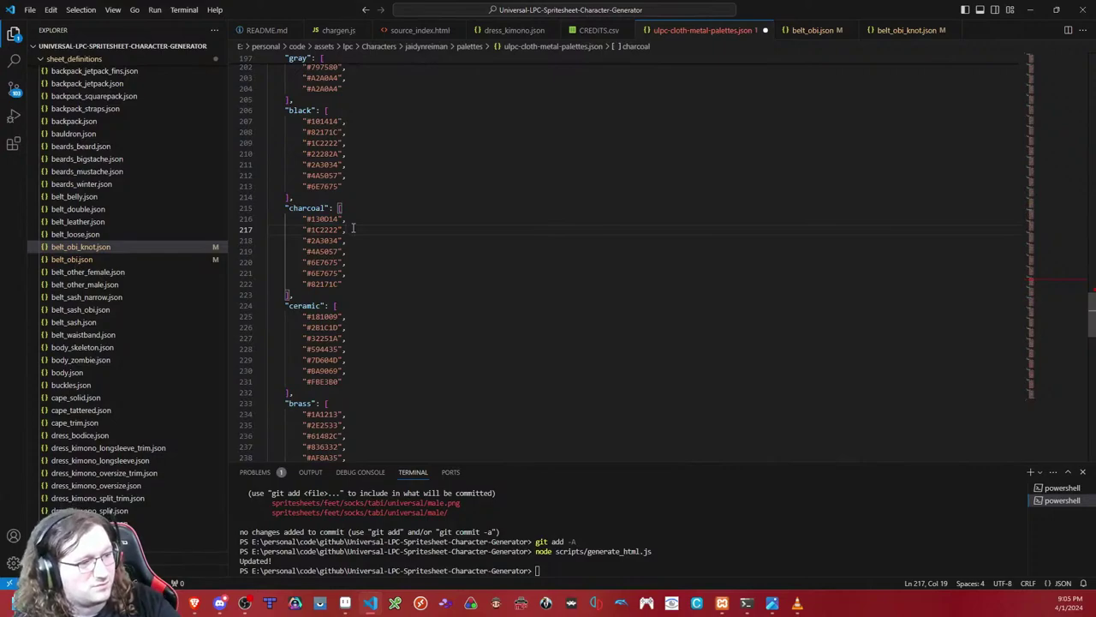
drag(353, 240, 390, 219)
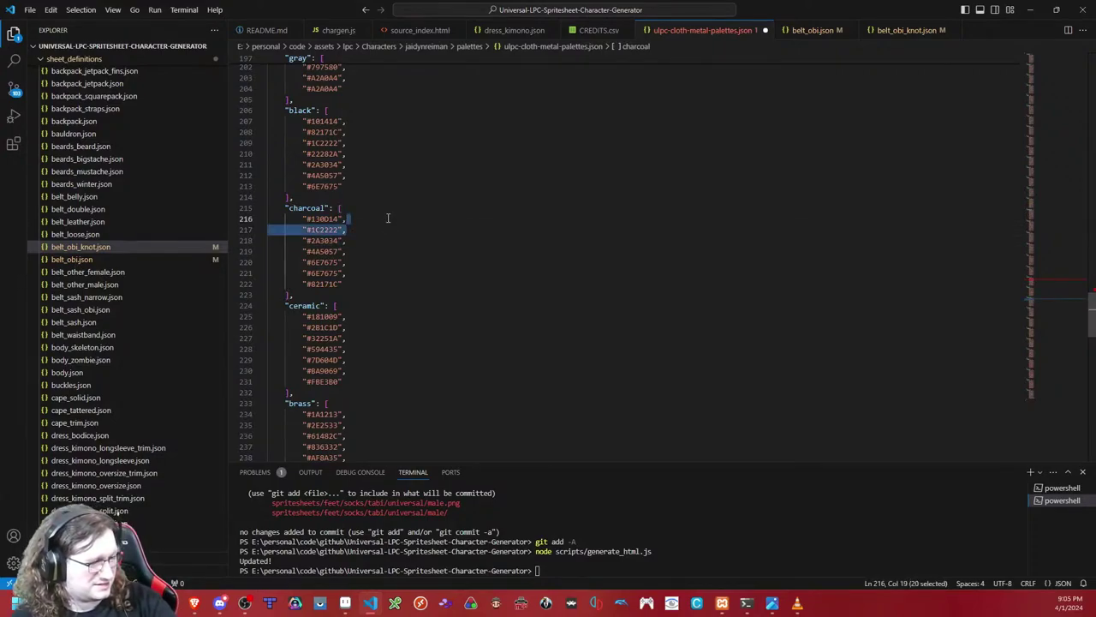
key(ctrl+c)
click(387, 218)
key(ctrl+v)
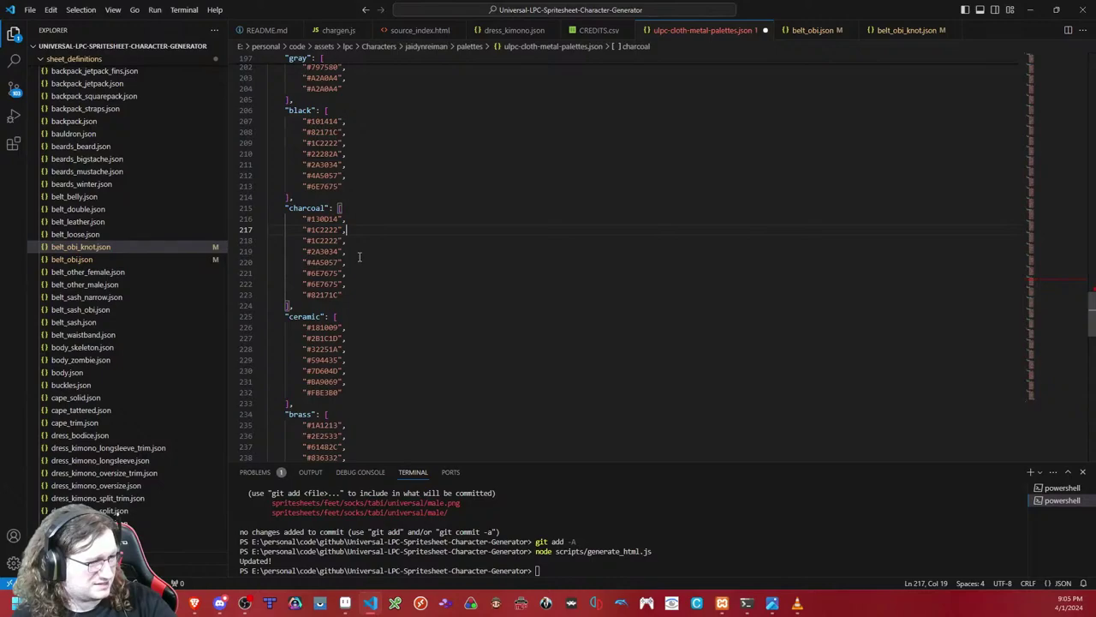
Step: Duplicate the #2A3034 line in the charcoal palette
mouse_move(360, 253)
mouse_down()
mouse_move(365, 218)
mouse_move(361, 243)
mouse_up()
key(ctrl+z)
key(ctrl+c)
click(365, 219)
key(ctrl+v)
click(360, 243)
key(ctrl+v)
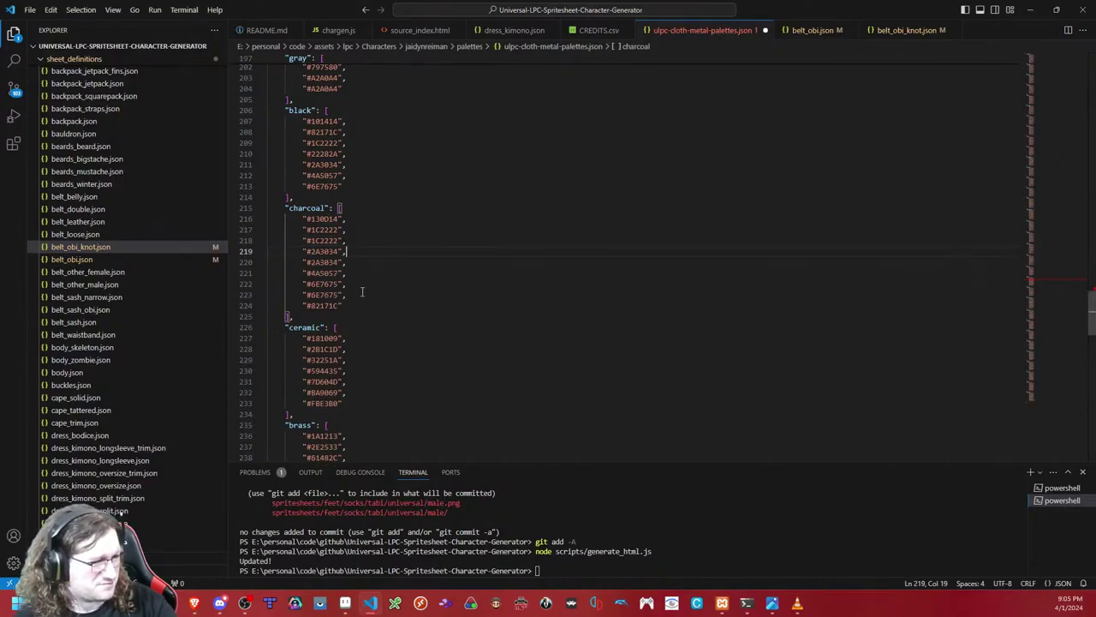
Step: Remove the repeated #6E7675 line from the charcoal palette
drag(363, 292, 363, 283)
key(BackSpace)
key(BackSpace)
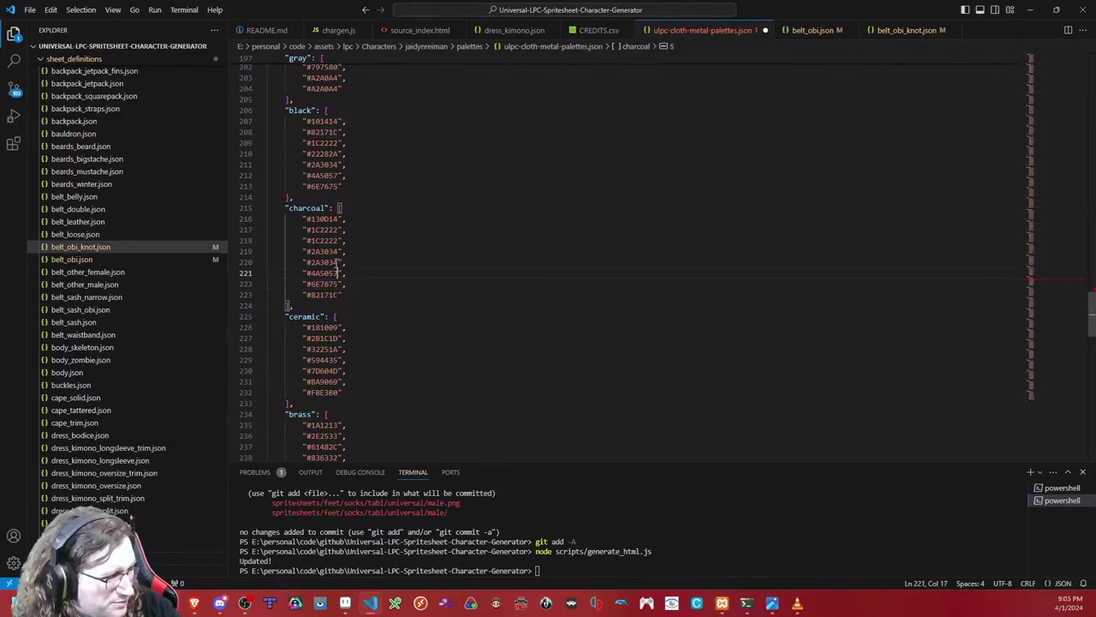
click(334, 241)
key(Up)
key(Up)
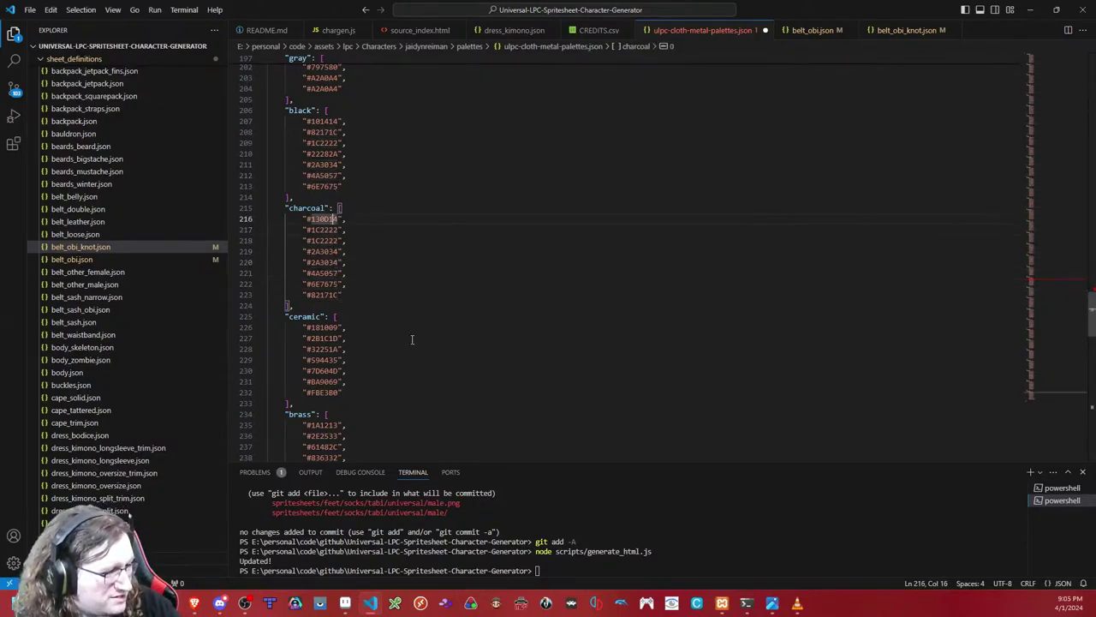
Step: Delete the final #82171C entry and the comma preceding it from the charcoal palette, and save the file
scroll(310, 334, down, 7)
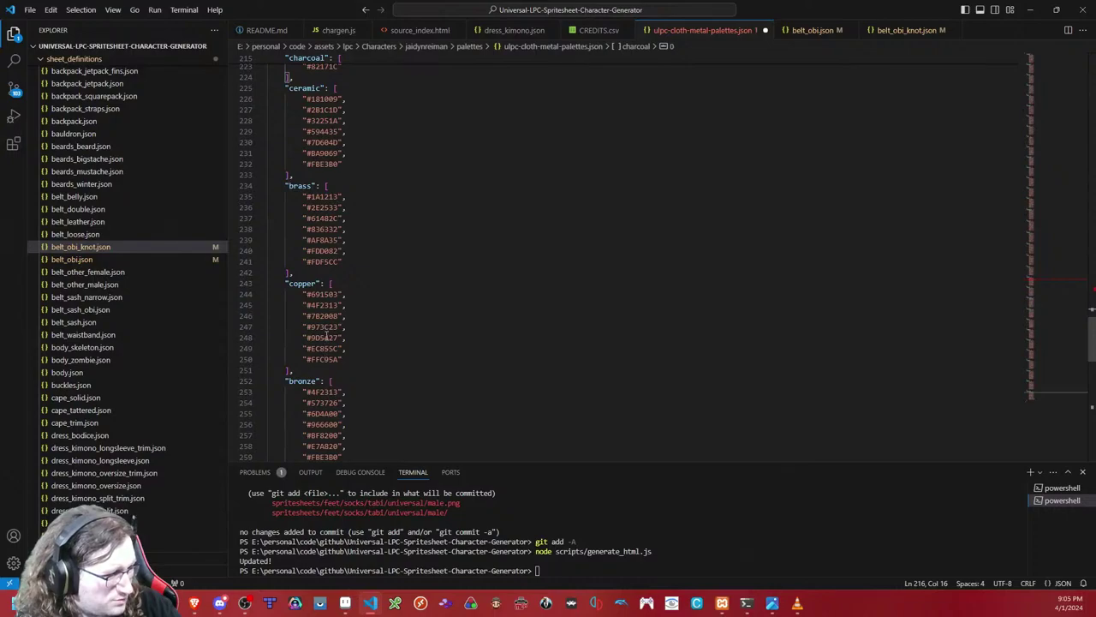
scroll(325, 298, up, 6)
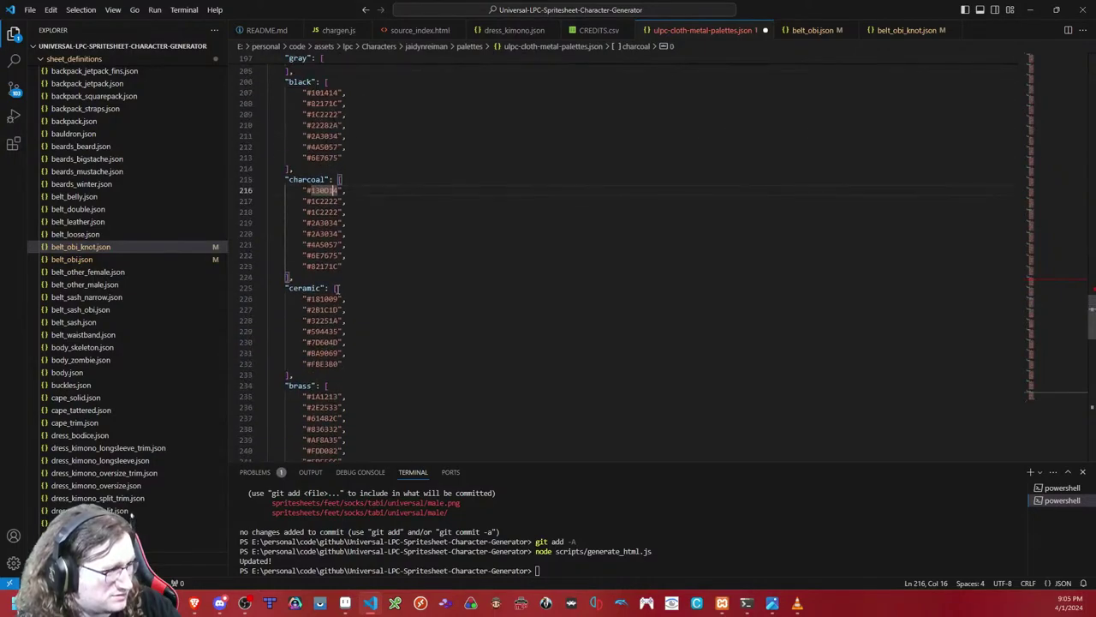
drag(376, 266, 379, 249)
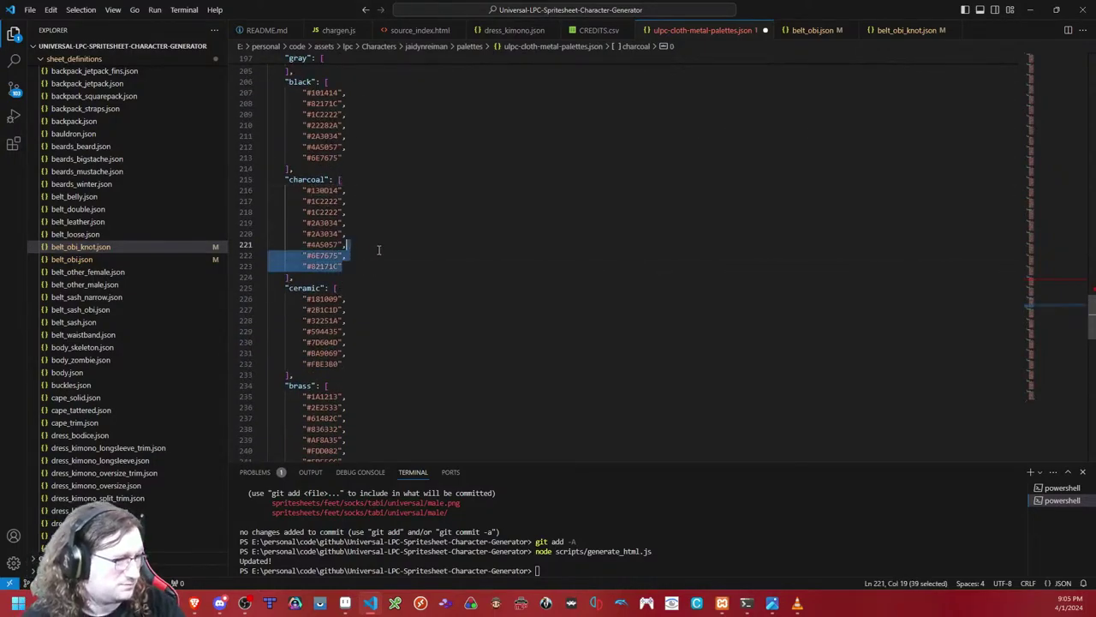
click(378, 256)
key(shift+Down)
key(Delete)
key(BackSpace)
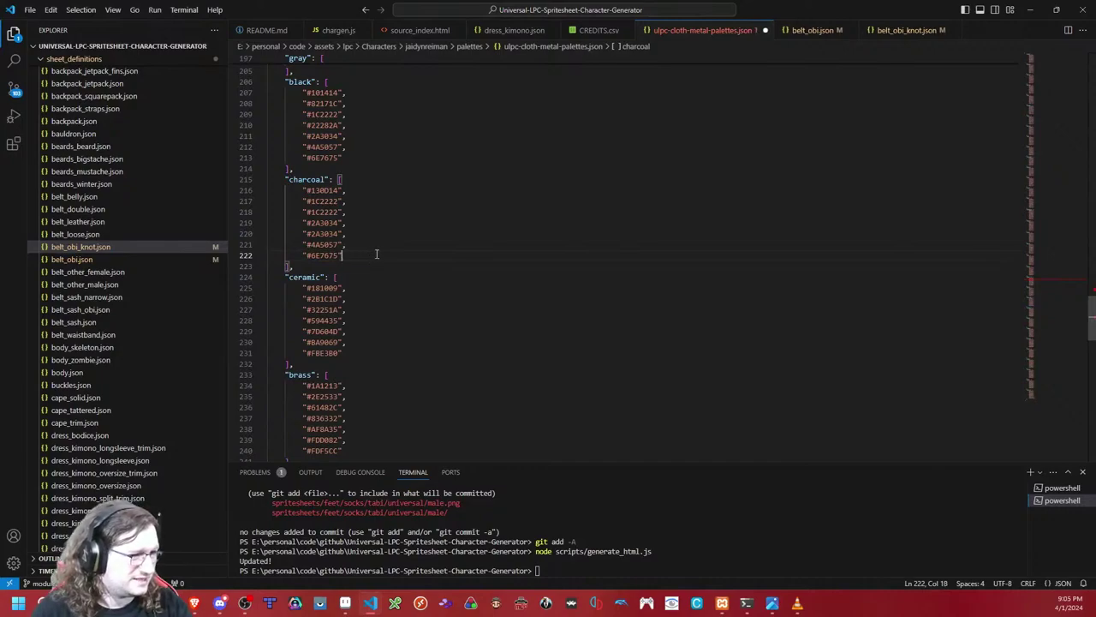
scroll(372, 257, up, 1)
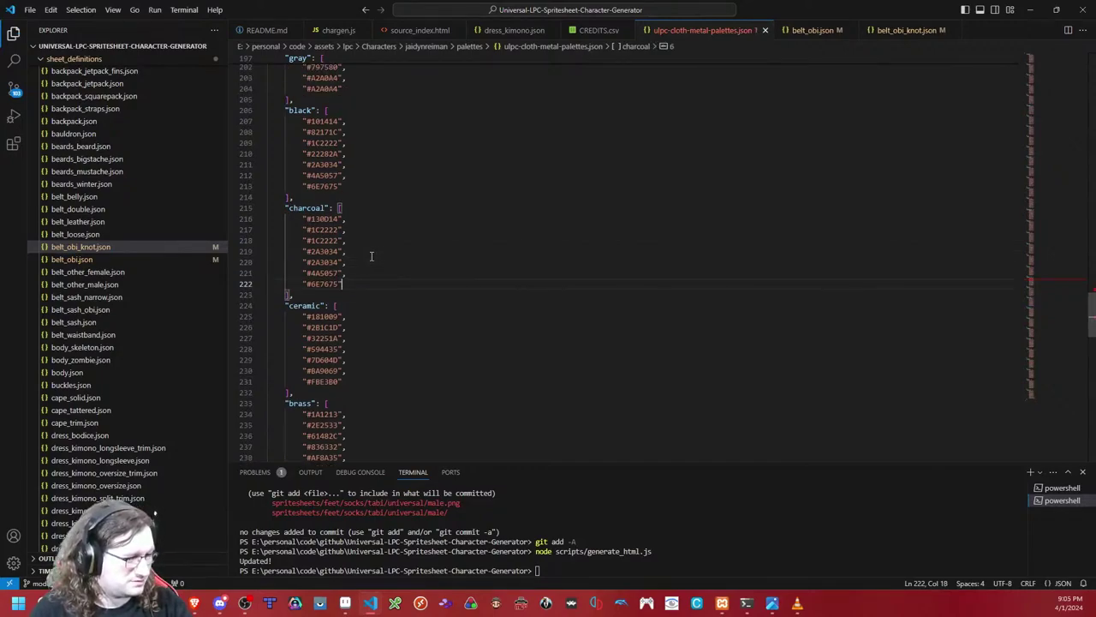
scroll(369, 337, down, 2)
scroll(366, 335, up, 4)
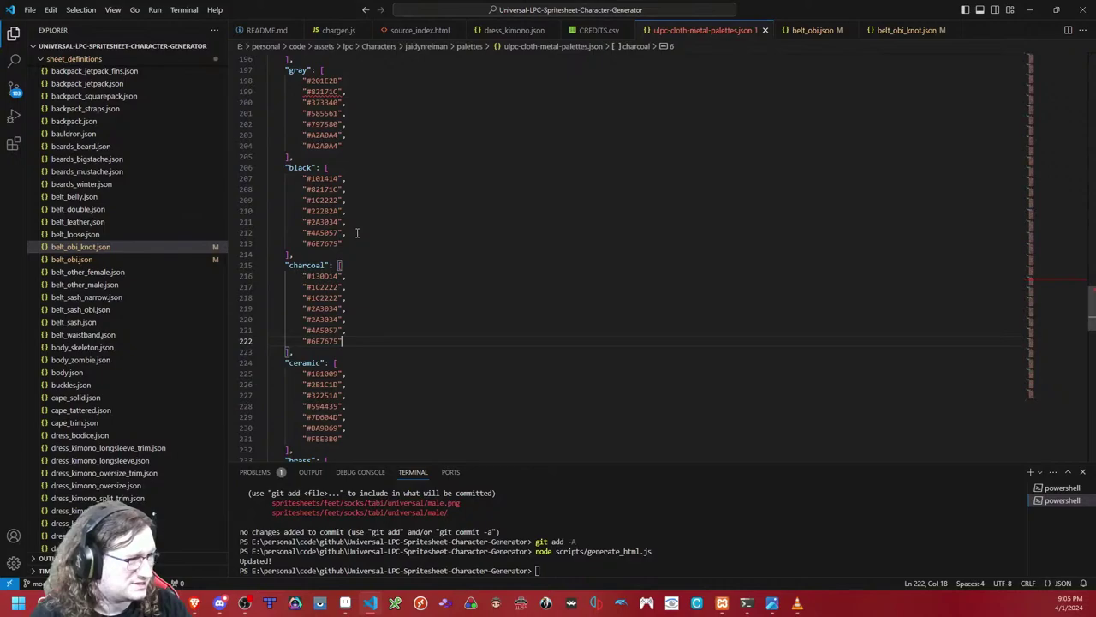
Step: In the gray palette, remove #82171C and the repeated #A2A0A4, and add the missing comma after #201E2B
drag(362, 92, 359, 82)
key(BackSpace)
text(,)
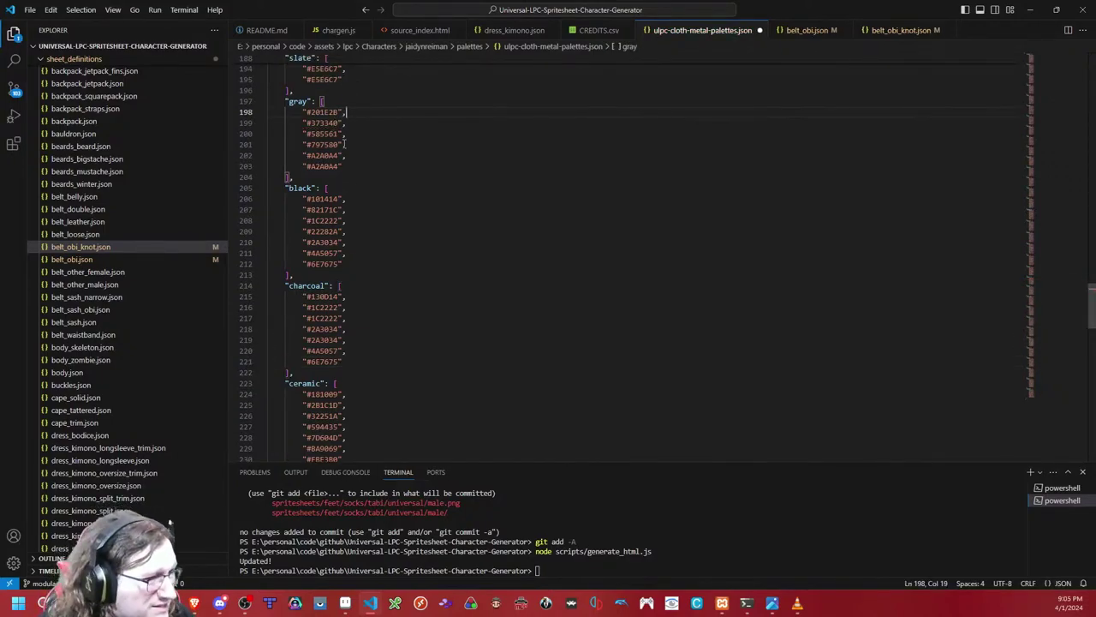
mouse_move(343, 166)
mouse_down()
mouse_move(354, 145)
mouse_move(341, 155)
mouse_up()
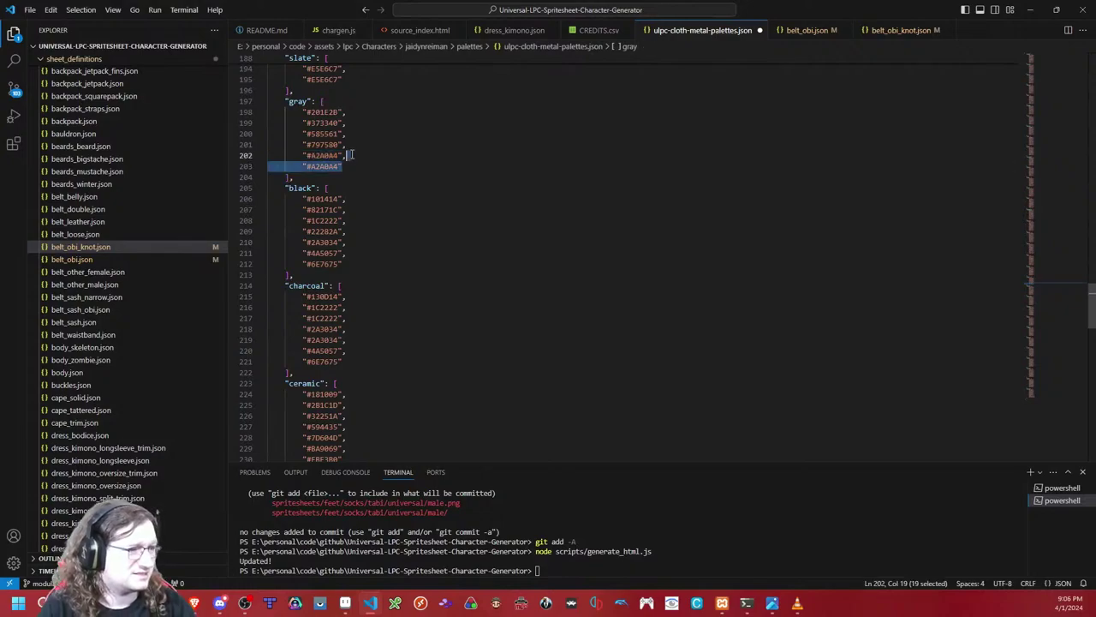
key(BackSpace)
Step: Remove the #82171C line from the black palette
click(351, 248)
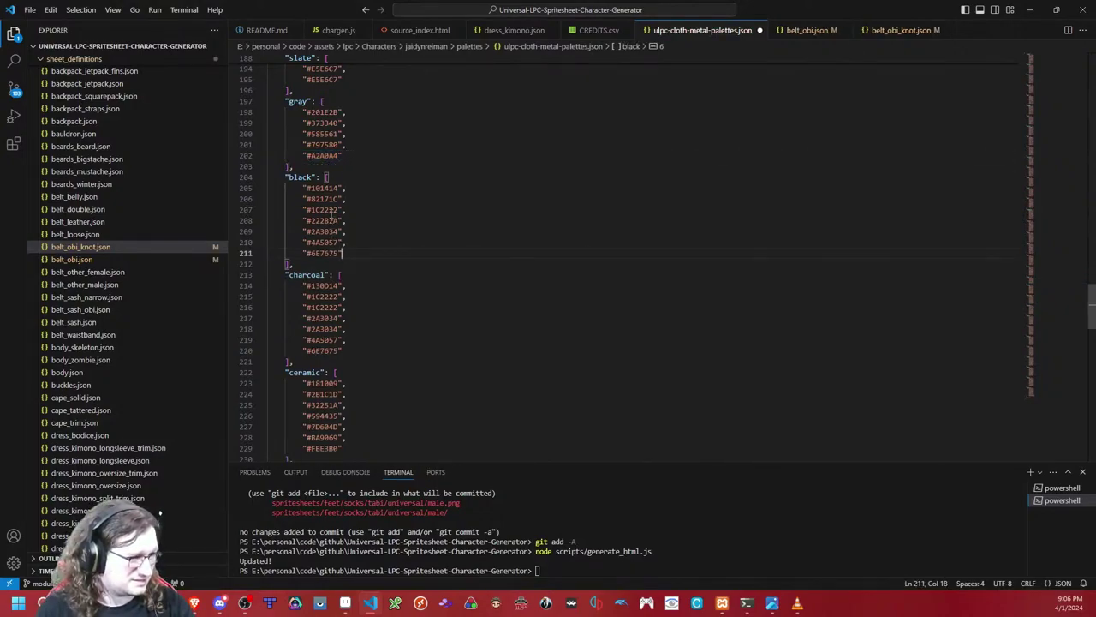
drag(352, 199, 350, 188)
key(BackSpace)
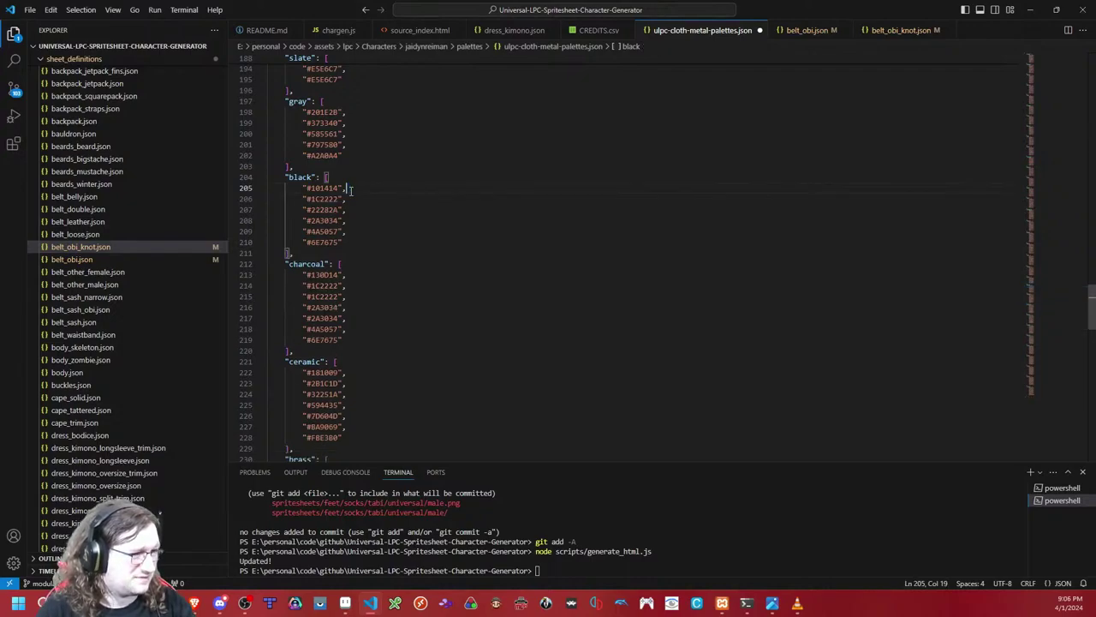
Step: Remove the second color and the repeated final #E5E6C7 from the slate palette
scroll(350, 191, up, 2)
drag(359, 112, 355, 101)
key(BackSpace)
drag(354, 165, 350, 134)
key(BackSpace)
key(BackSpace)
Step: Duplicate the #4A5057 and #818B8B lines in the slate palette
key(ctrl+c)
click(355, 113)
key(ctrl+v)
key(ctrl+c)
key(Left)
key(ctrl+v)
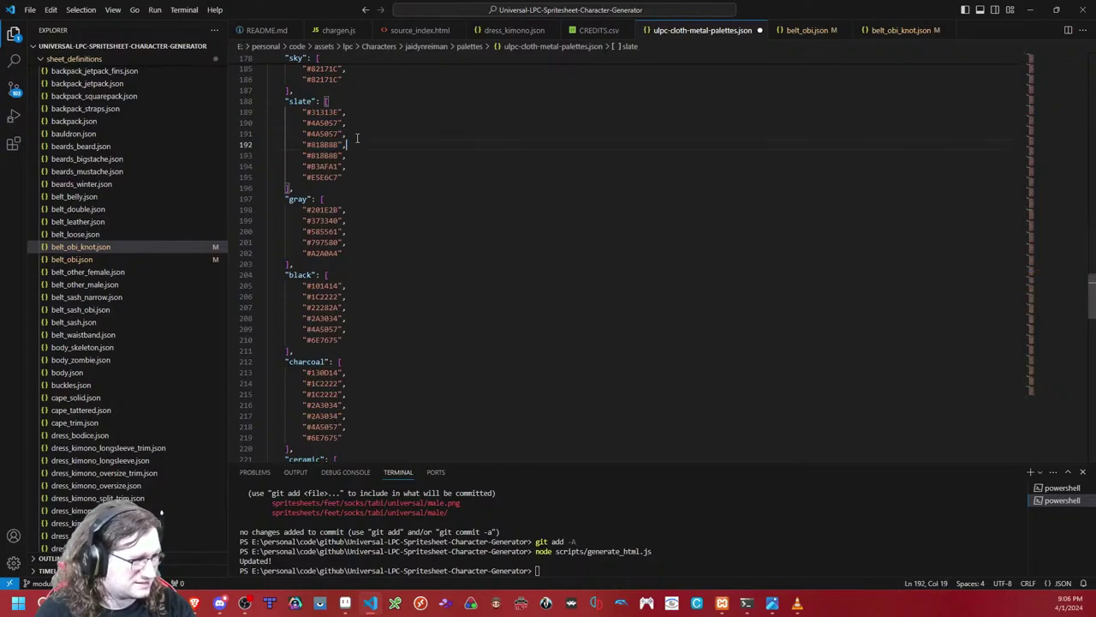
Step: Duplicate the #373340 and #585561 lines in the gray palette
mouse_move(351, 220)
mouse_down()
mouse_move(363, 211)
mouse_move(352, 231)
mouse_up()
key(ctrl+c)
key(Left)
key(ctrl+v)
key(ctrl+c)
key(Left)
key(ctrl+v)
Step: Duplicate the #1C2222 and #22282A lines in the black palette
mouse_move(348, 318)
mouse_down()
mouse_move(347, 308)
mouse_move(351, 331)
mouse_up()
key(ctrl+c)
key(Left)
key(ctrl+v)
key(ctrl+c)
click(352, 331)
key(ctrl+v)
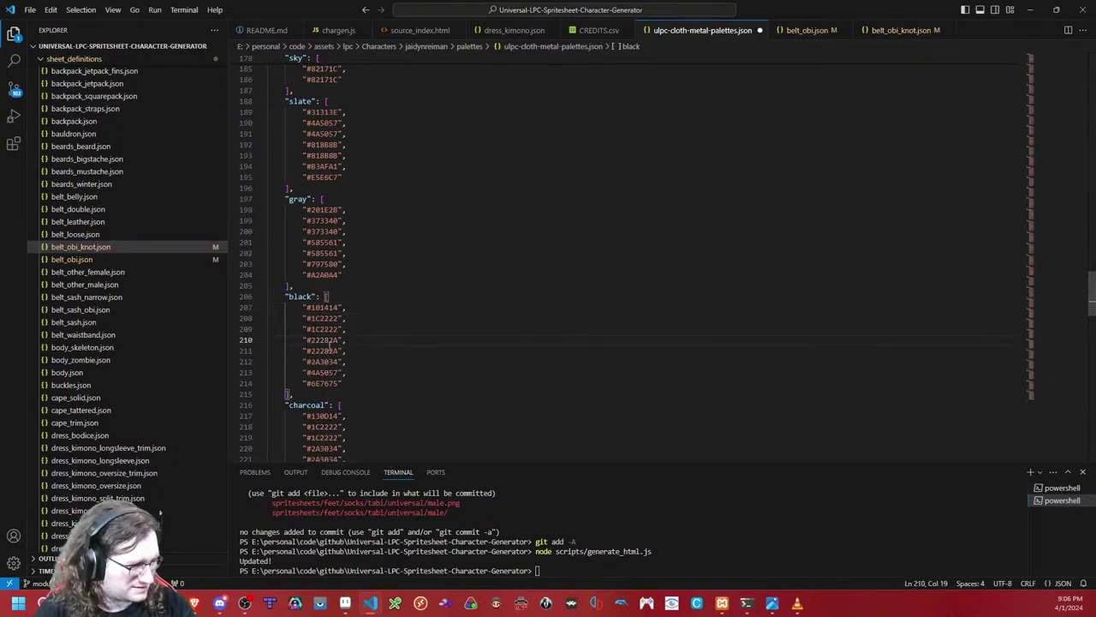
Step: Remove the final #6E7675 color from the black palette and save the file
scroll(331, 308, down, 3)
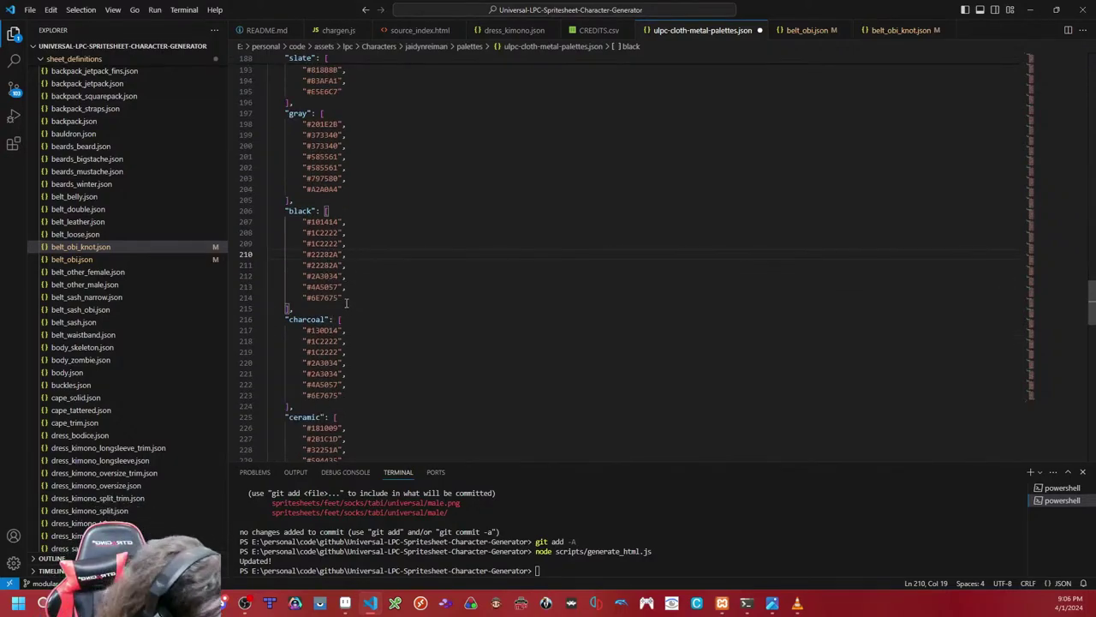
click(348, 288)
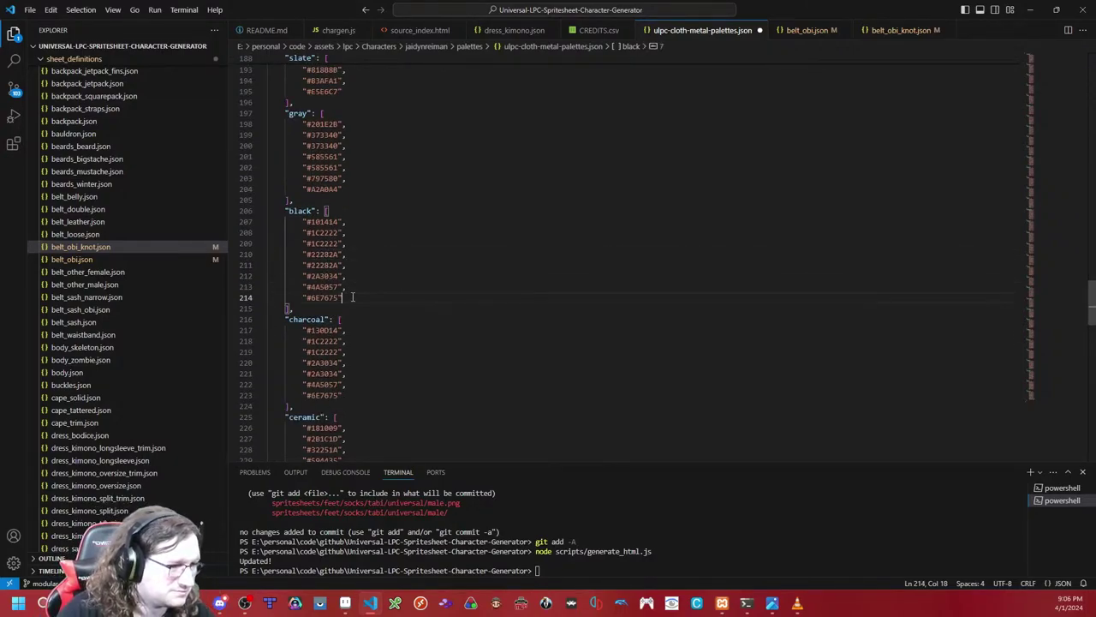
drag(351, 299, 354, 291)
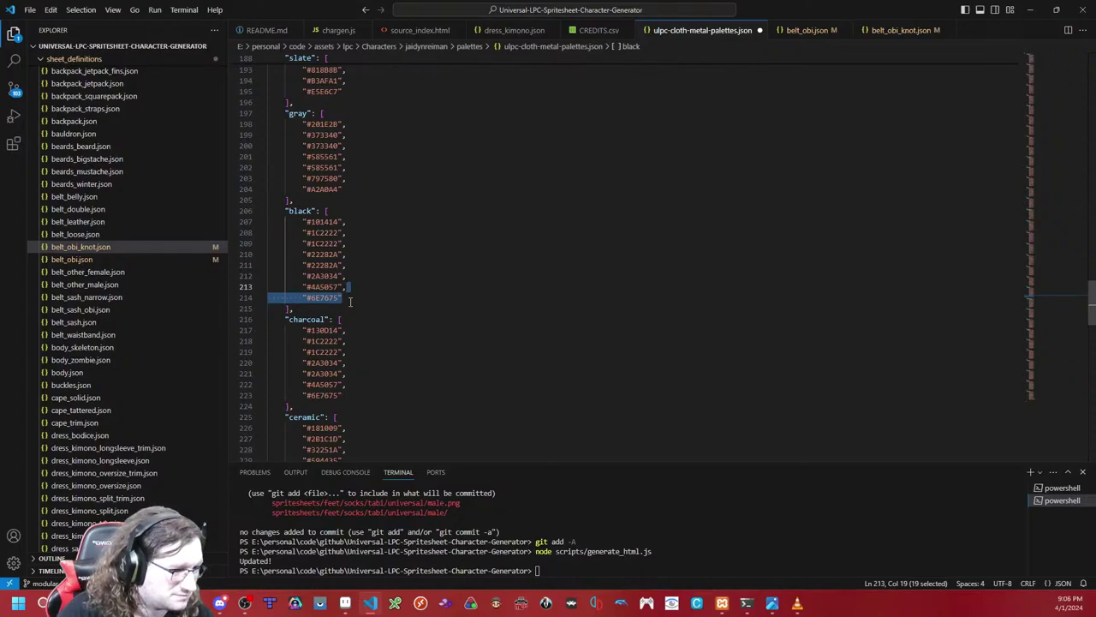
key(BackSpace)
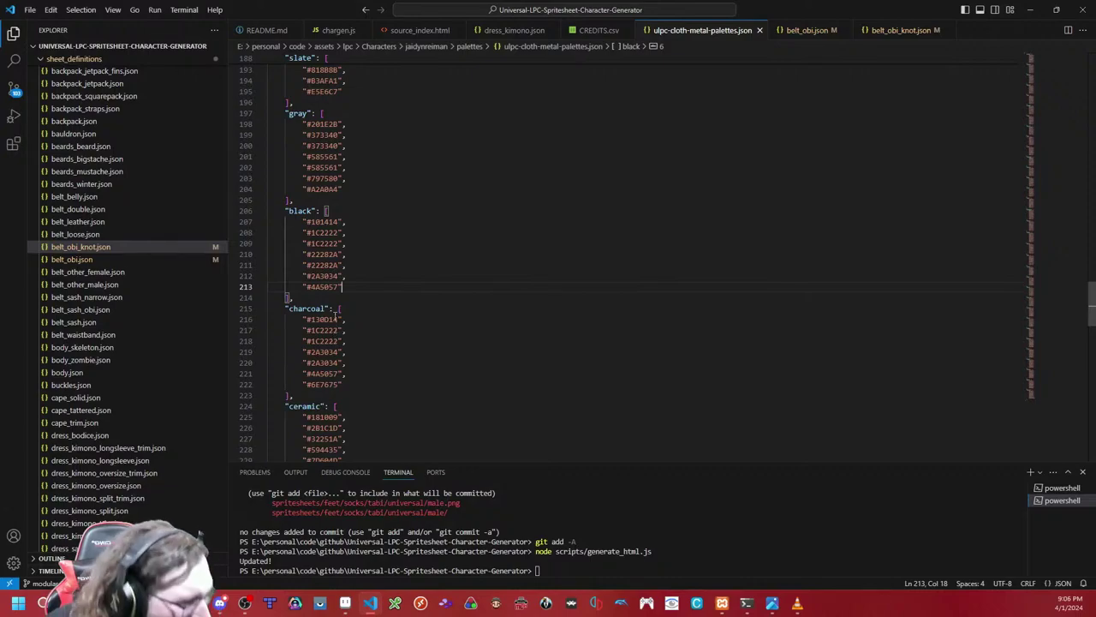
key(ctrl+z)
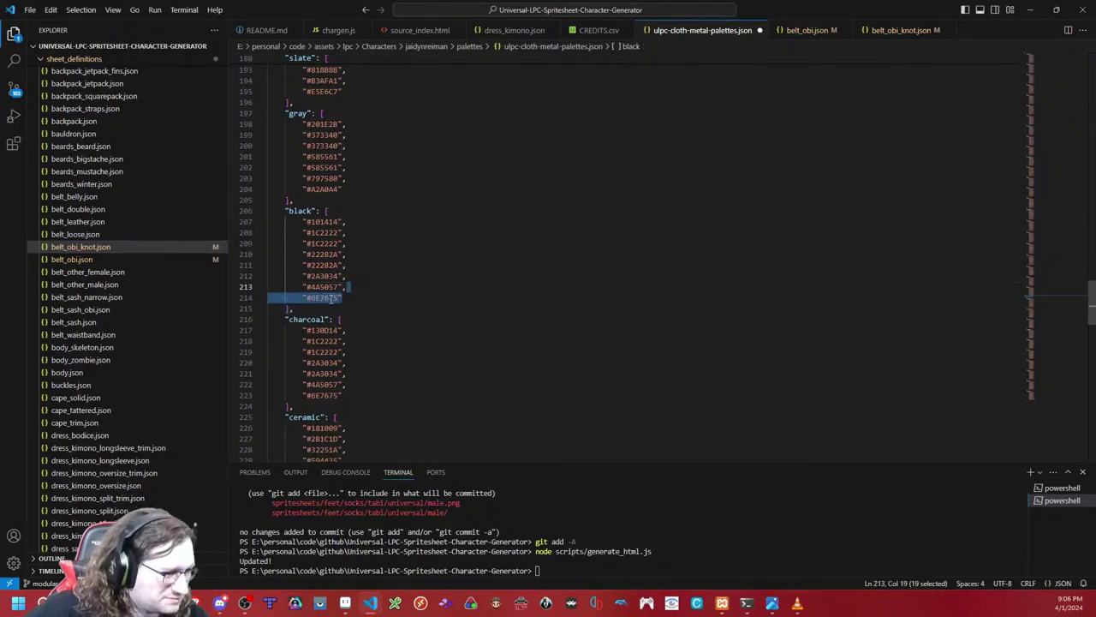
click(353, 232)
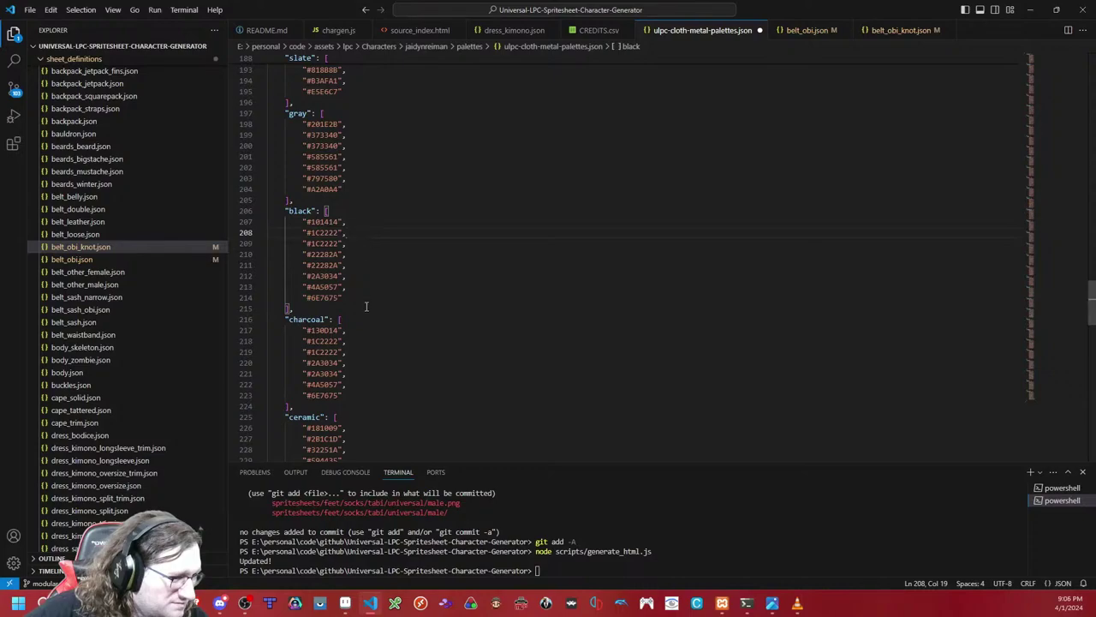
drag(347, 297, 359, 288)
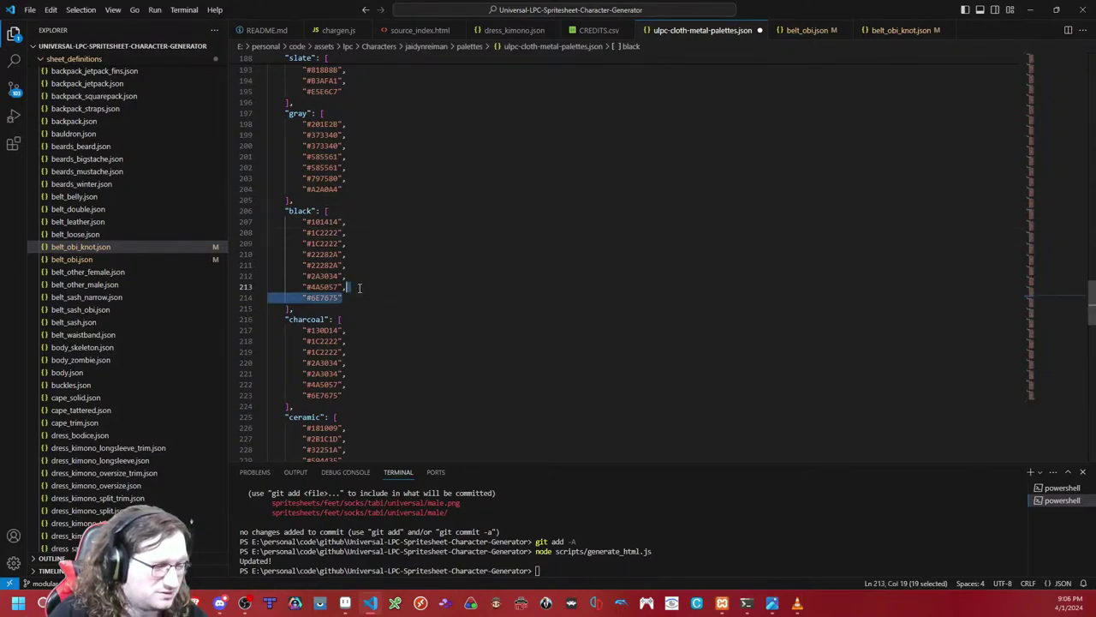
key(BackSpace)
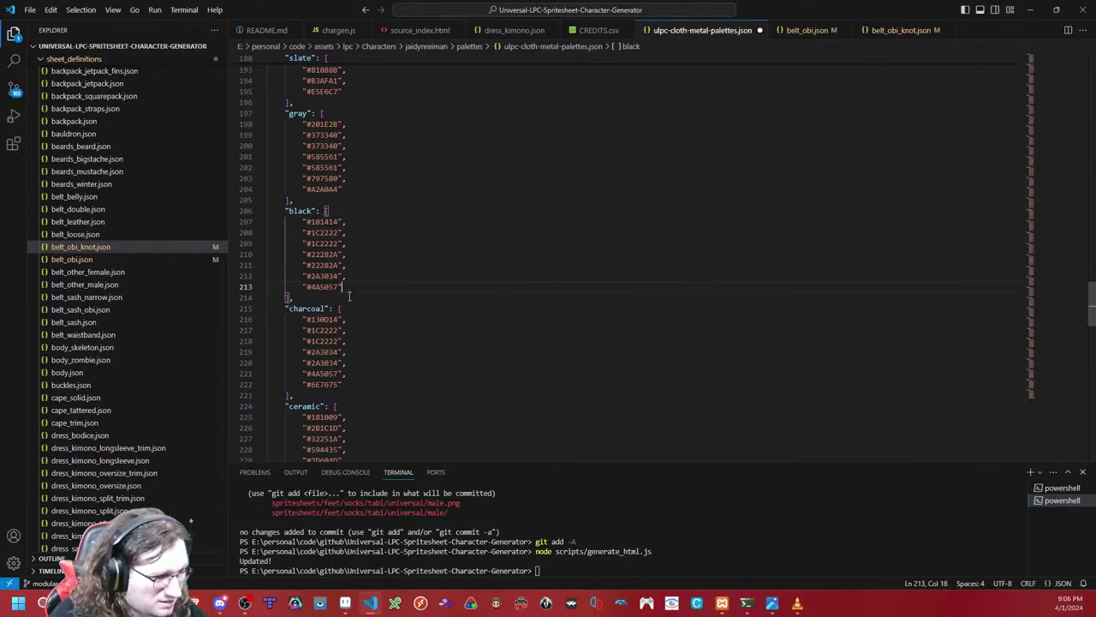
key(ctrl+s)
scroll(347, 316, down, 2)
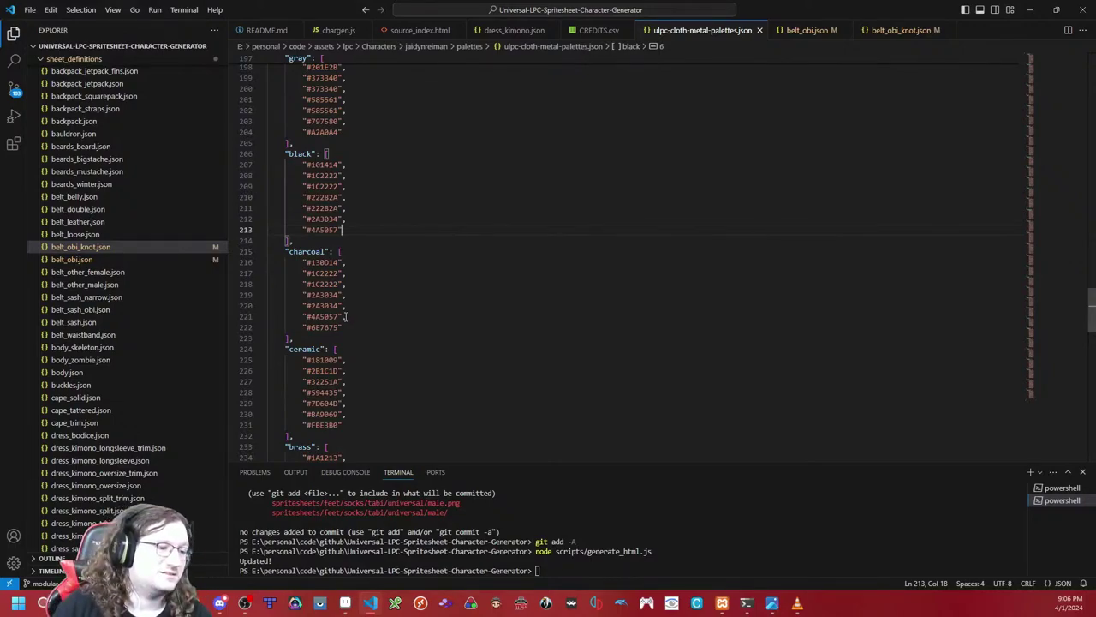
Step: Undo the recent palette edits back to the charcoal list that still ends in two #82171C placeholders
key(ctrl+z)
key(ctrl+z)
key(ctrl+z)
key(ctrl+z)
key(ctrl+z)
key(ctrl+z)
key(ctrl+z)
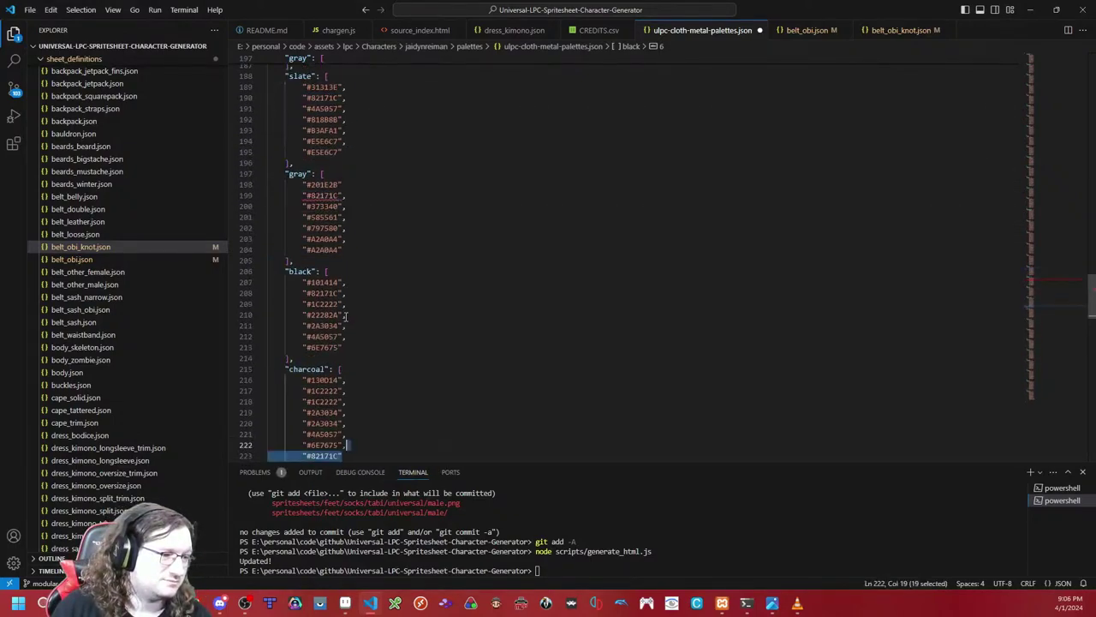
key(ctrl+z)
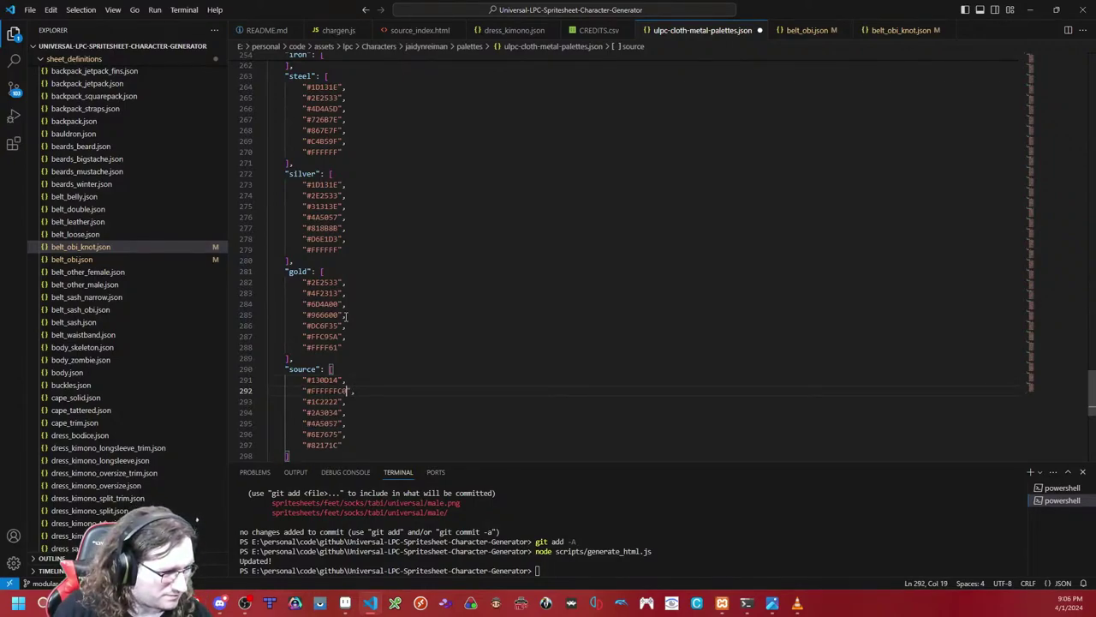
key(ctrl+z)
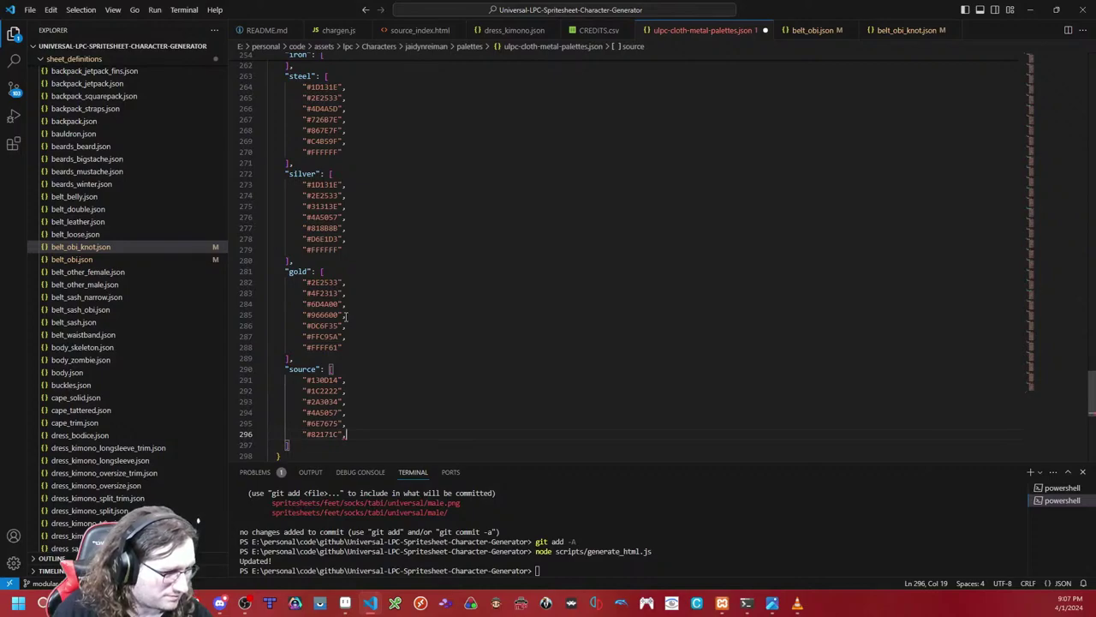
key(Return)
text("#FFFFFFC0",)
key(ctrl+z)
key(ctrl+z)
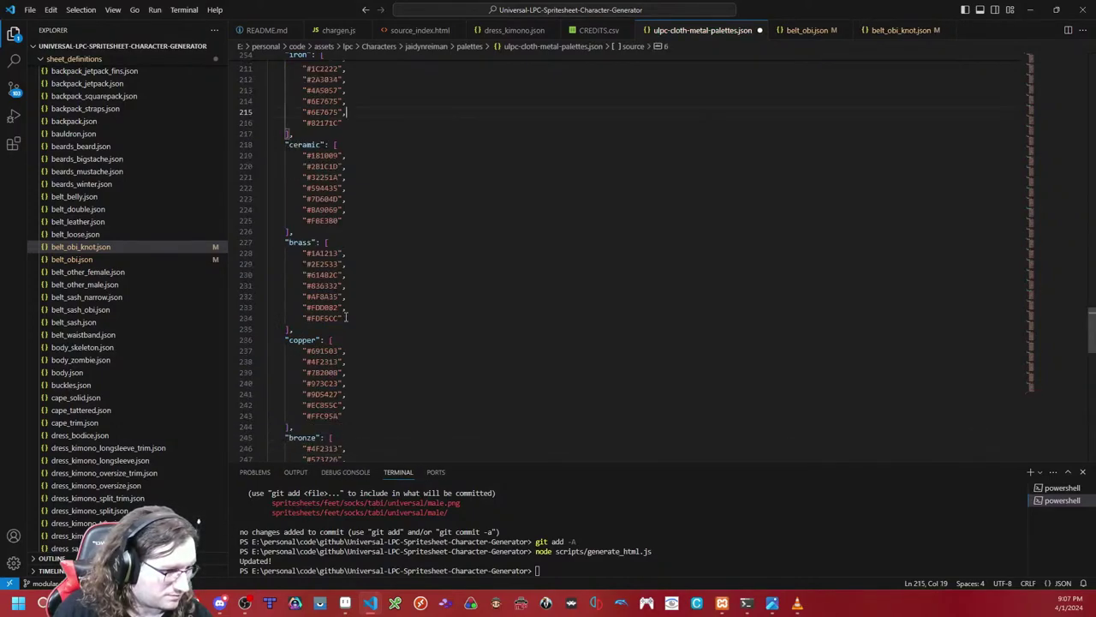
key(ctrl+z)
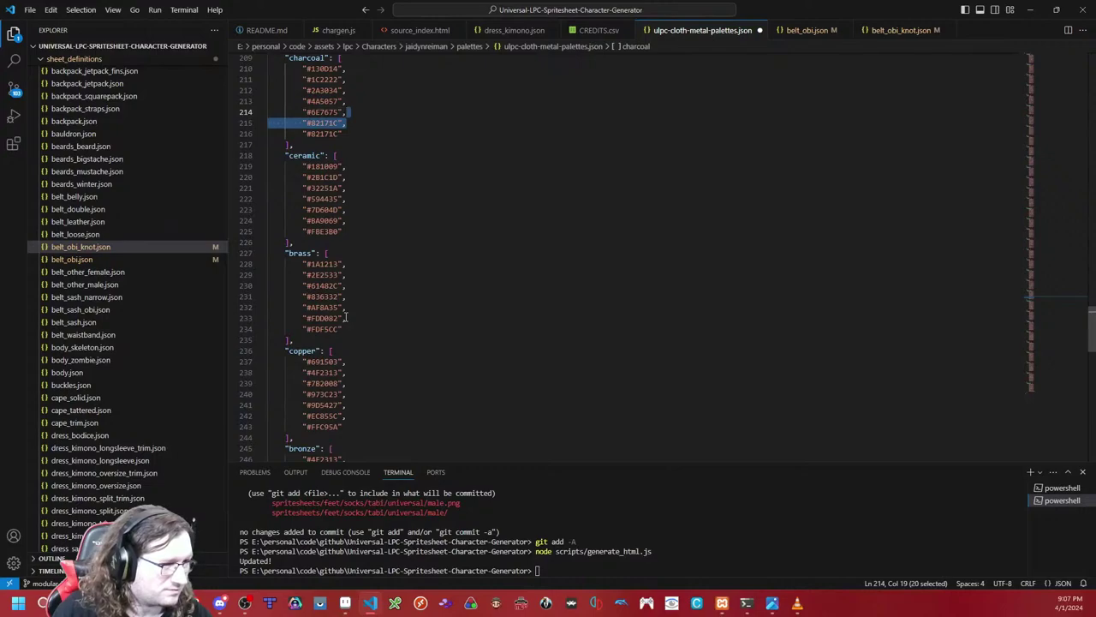
Step: Remove the two trailing #82171C placeholders from the charcoal palette
scroll(345, 318, up, 4)
click(363, 236)
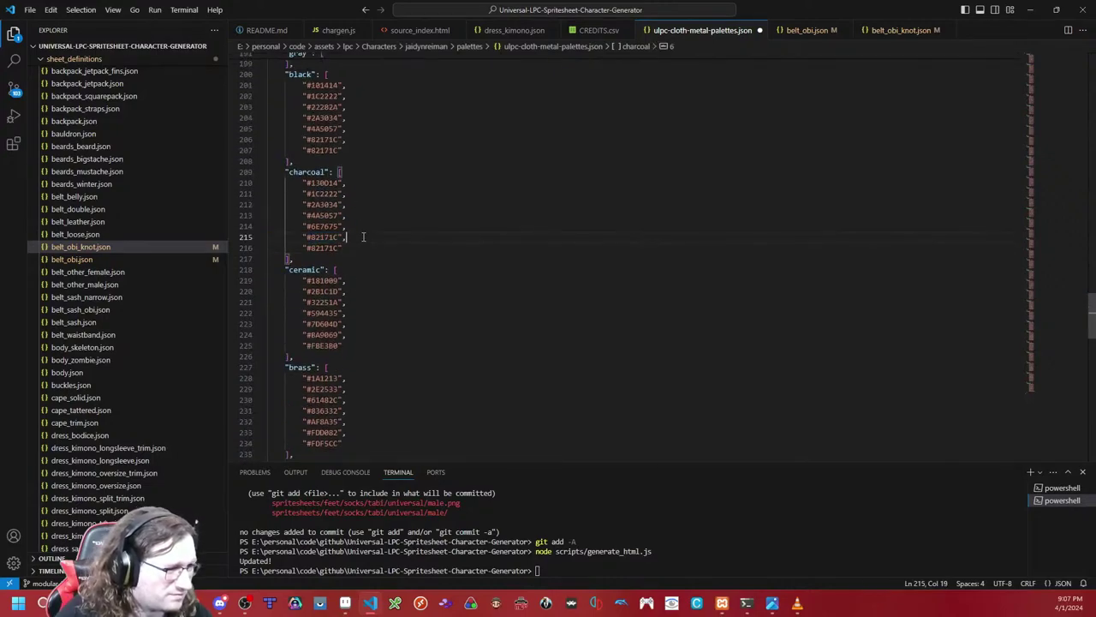
drag(363, 247, 365, 228)
key(BackSpace)
key(BackSpace)
Step: Duplicate the #1C2222 and #2A3034 lines in the charcoal palette
click(357, 191)
drag(357, 190, 358, 208)
key(ctrl+c)
click(355, 182)
key(ctrl+v)
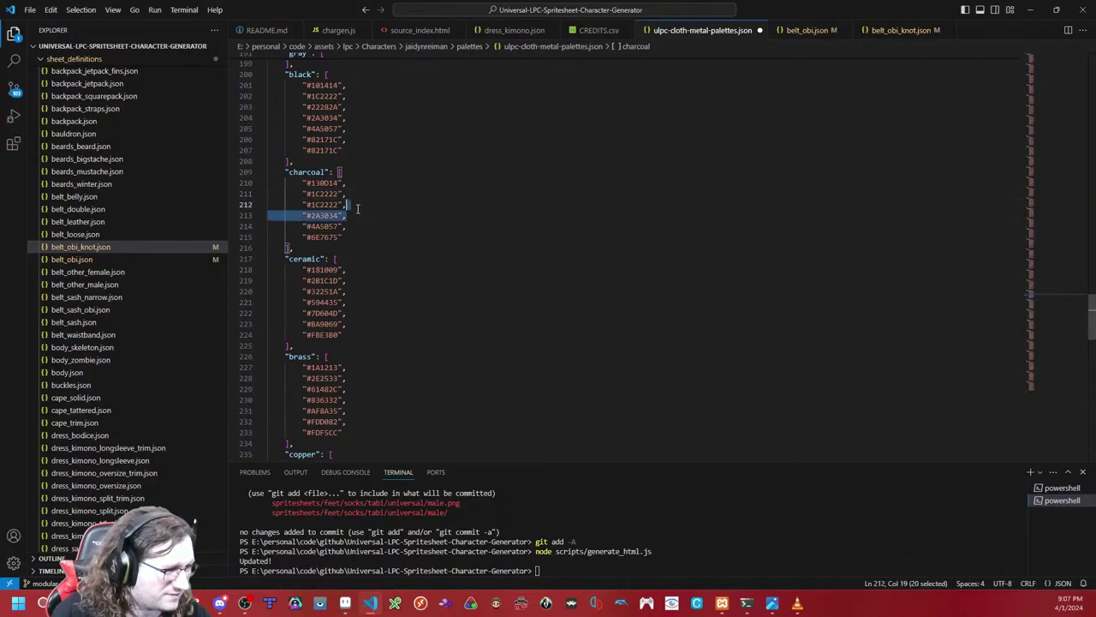
key(ctrl+c)
key(Left)
key(ctrl+v)
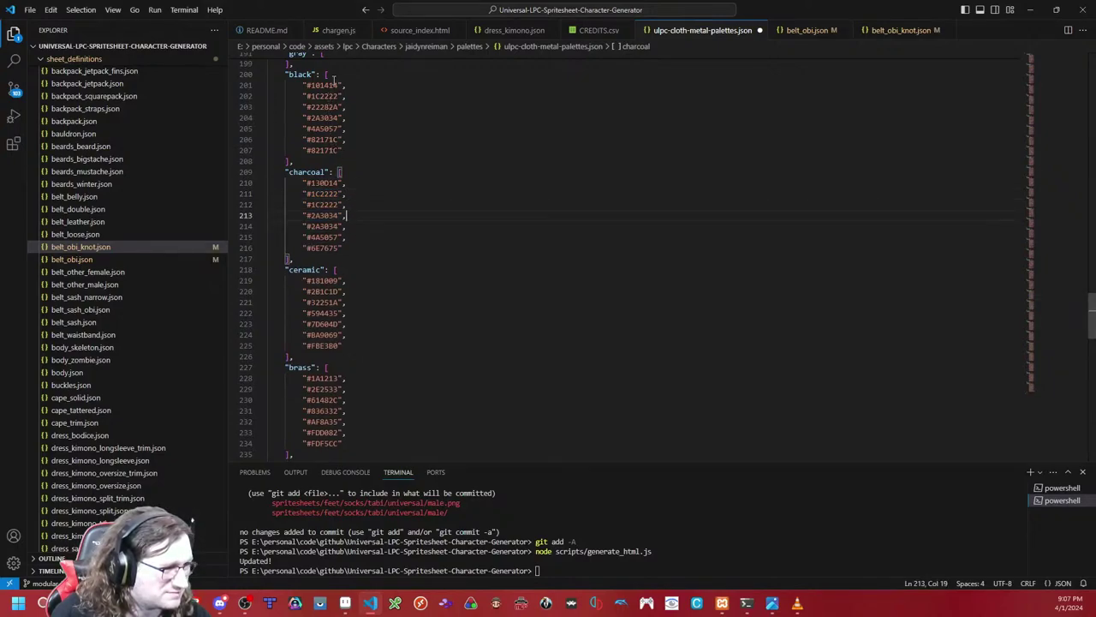
Step: Remove the black palette's two trailing #82171C placeholders and duplicate its #1C2222 and #22282A lines
drag(344, 151, 347, 110)
key(BackSpace)
key(ctrl+c)
click(357, 96)
key(ctrl+v)
click(357, 121)
key(ctrl+c)
click(357, 120)
key(ctrl+v)
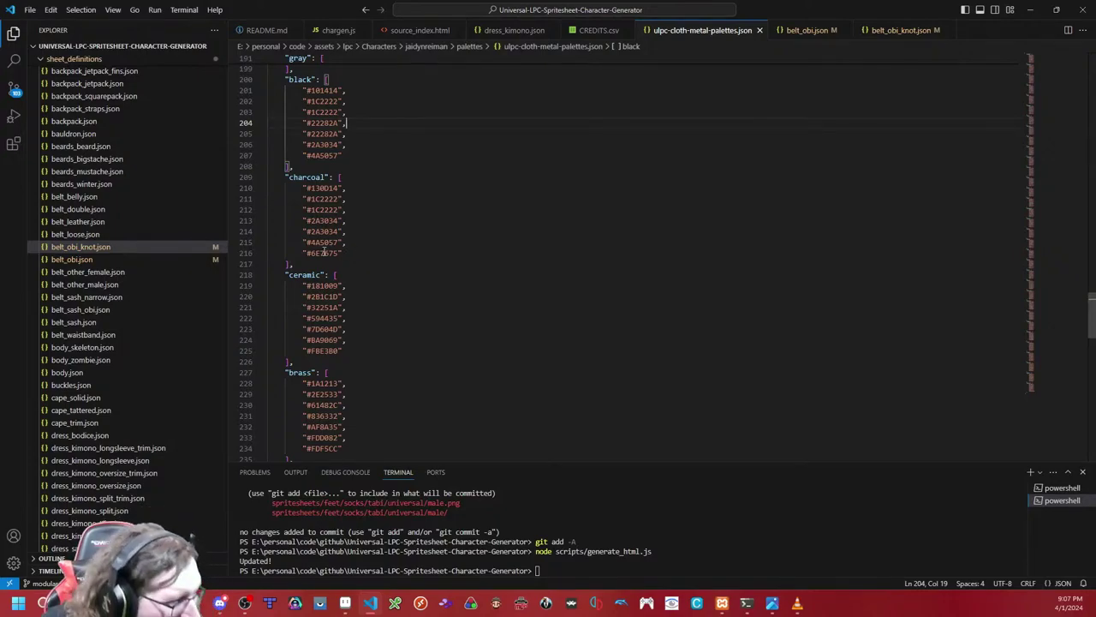
Step: Move #FFFFFFC0 from the end of the source palette to directly after #130D14
scroll(404, 235, down, 15)
scroll(387, 273, down, 7)
drag(360, 277, 359, 270)
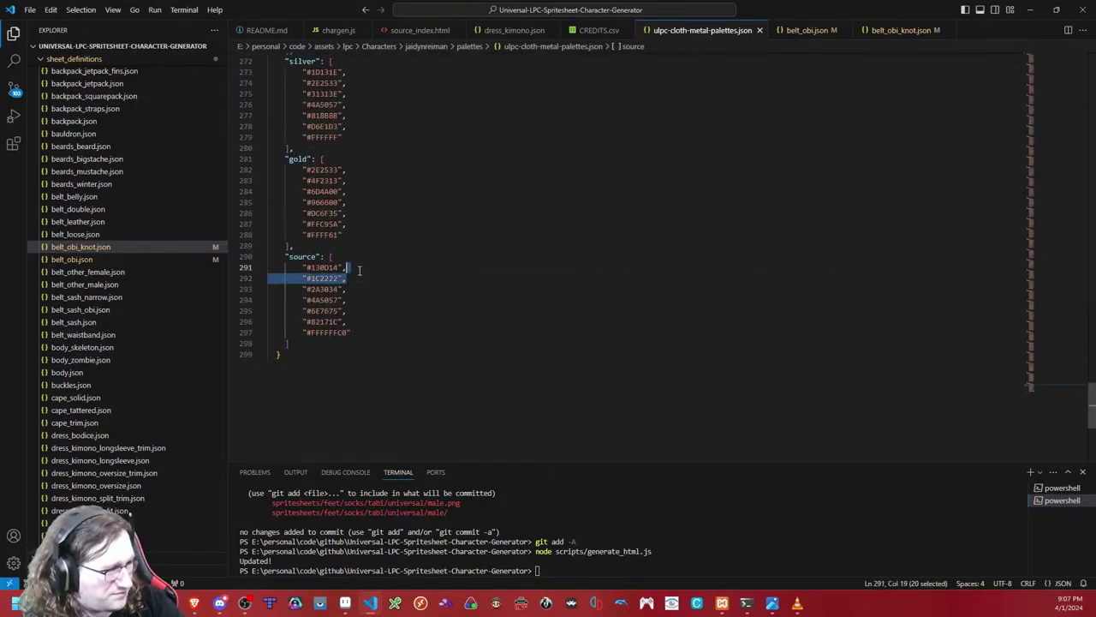
click(359, 268)
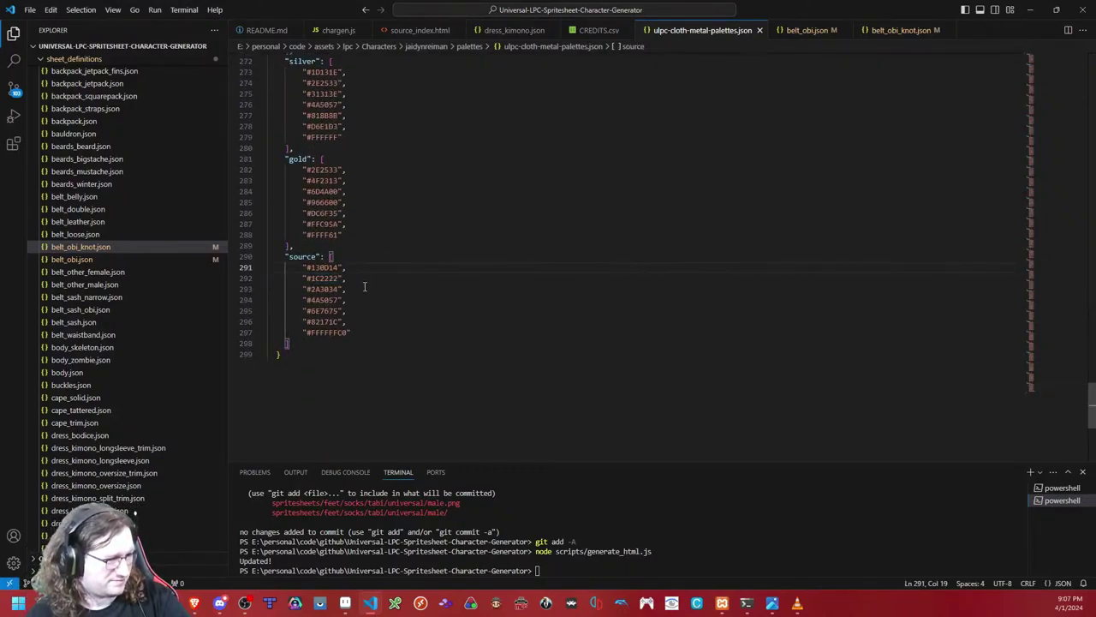
drag(362, 335, 340, 321)
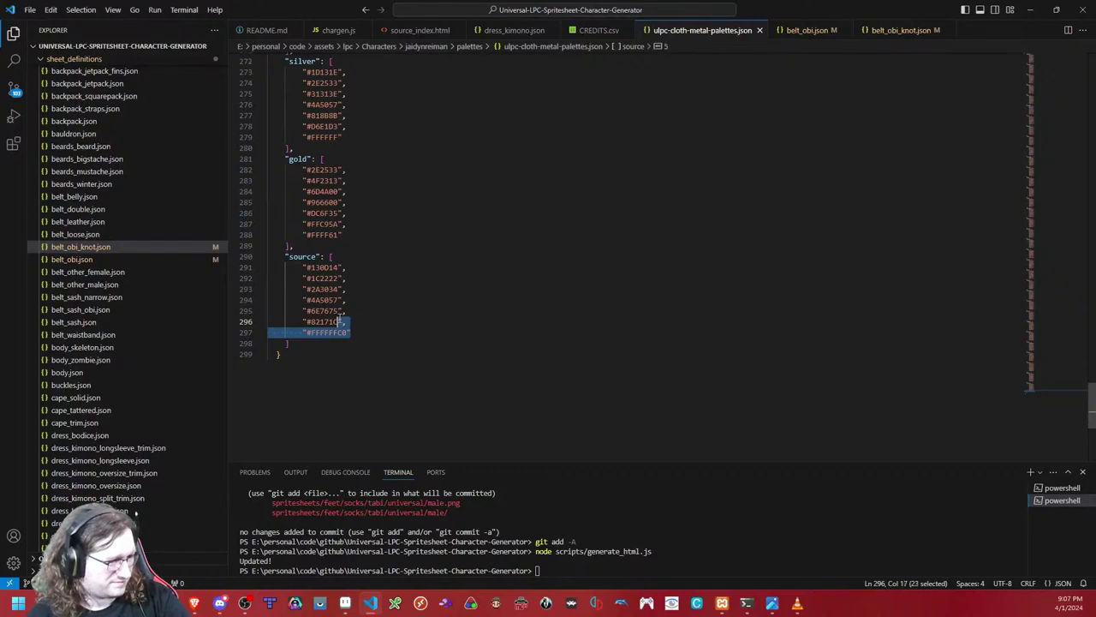
key(BackSpace)
click(358, 270)
key(ctrl+v)
key(ctrl+z)
click(343, 269)
key(ctrl+v)
Step: Insert #000000C0 directly after #1C2222 in the source palette
click(341, 290)
key(ctrl+v)
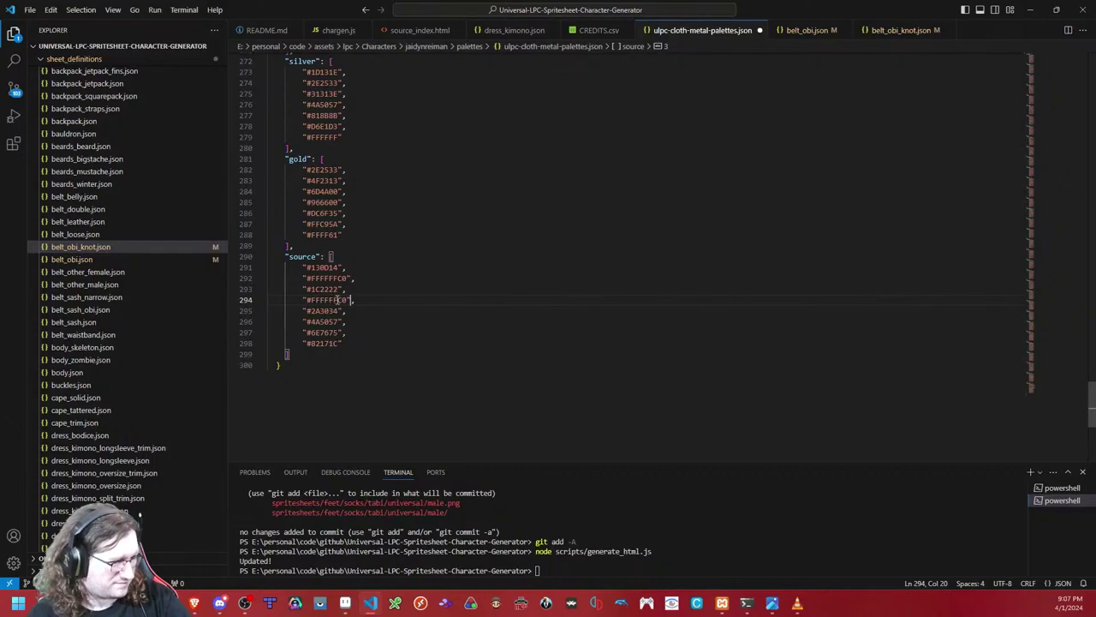
drag(340, 299, 311, 300)
text(000000)
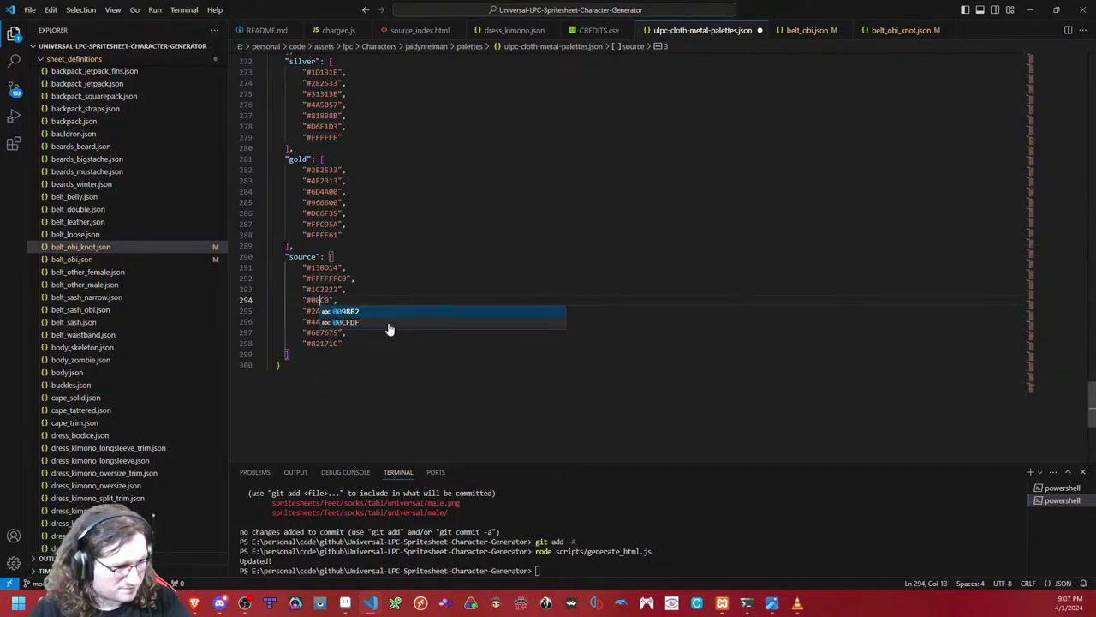
click(393, 281)
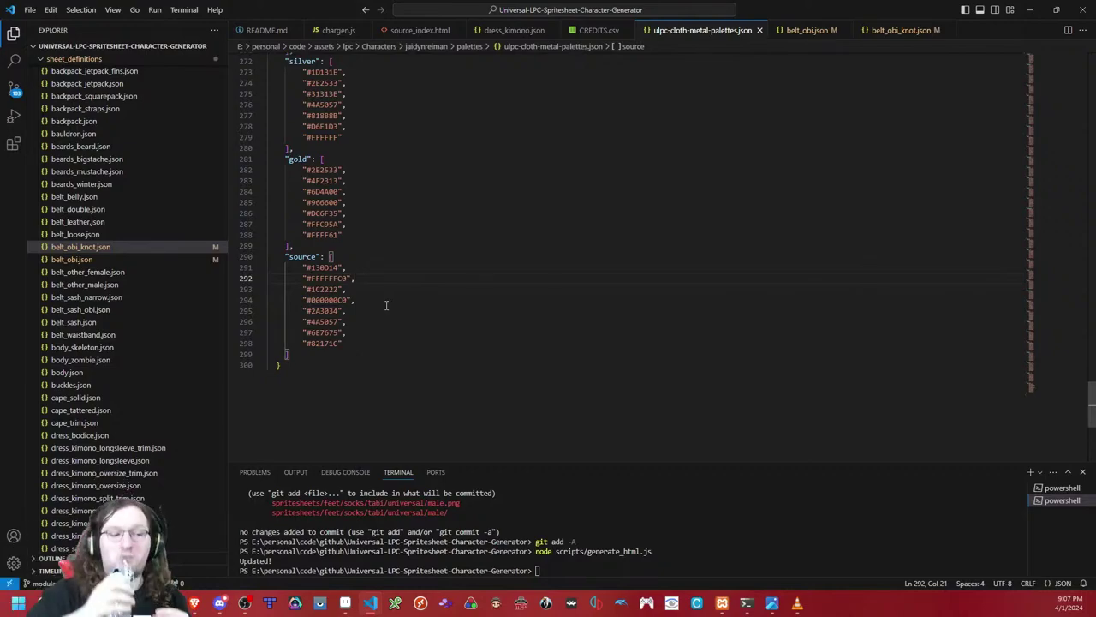
Step: Remove the two trailing #82171C placeholders from the gray palette
scroll(386, 305, up, 15)
scroll(386, 305, up, 7)
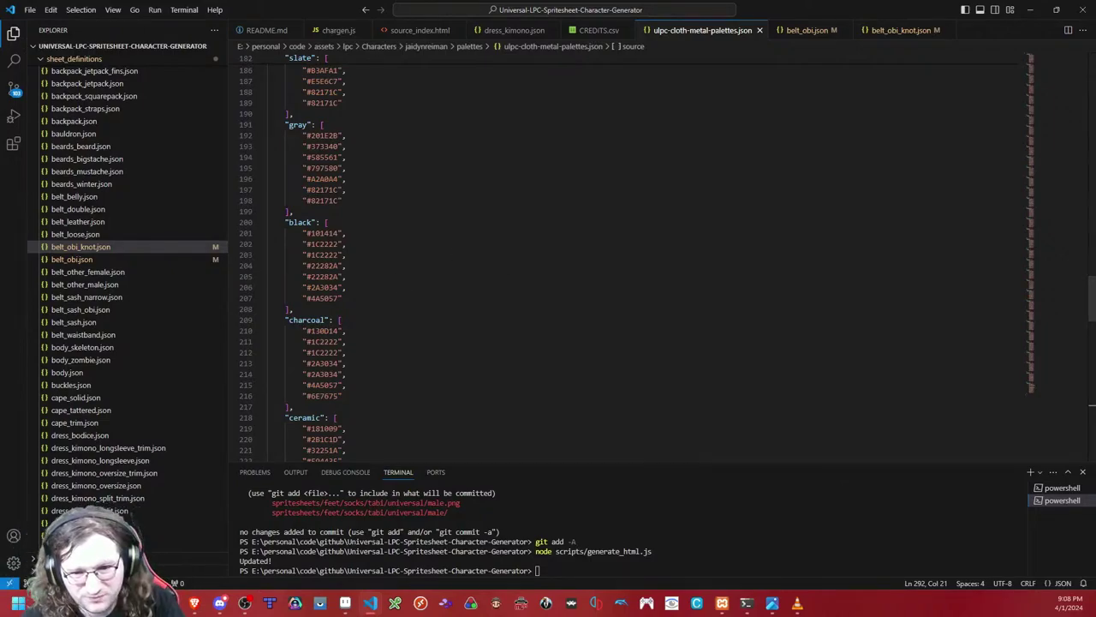
click(339, 265)
scroll(377, 277, up, 1)
scroll(377, 276, up, 1)
click(357, 283)
key(shift+Up)
key(shift+Up)
key(BackSpace)
Step: Duplicate the #373340 and #585561 lines in the gray palette and save the file
drag(356, 243, 361, 229)
key(ctrl+c)
click(360, 225)
key(ctrl+v)
key(ctrl+x)
key(Up)
key(ctrl+v)
key(ctrl+s)
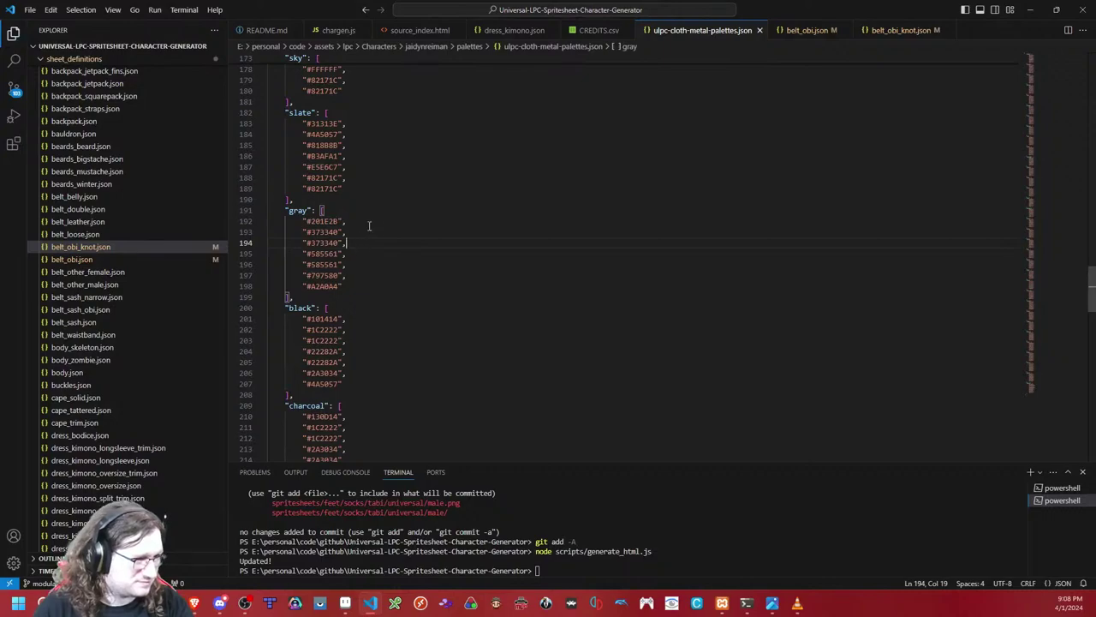
Step: Duplicate the slate palette's #4A5057 and #818B8B lines and remove its two trailing #82171C placeholders
click(360, 145)
key(shift+Up)
key(shift+Up)
key(ctrl+c)
key(Right)
key(ctrl+v)
drag(359, 144, 358, 137)
key(ctrl+x)
key(Down)
key(ctrl+v)
drag(351, 211, 358, 180)
key(BackSpace)
Step: Duplicate the #586B90 and #9FBBCB lines in the sky palette
scroll(355, 186, up, 3)
key(ctrl+c)
click(357, 171)
key(ctrl+v)
key(ctrl+x)
click(358, 186)
key(ctrl+v)
Step: Remove the two trailing #82171C placeholders from the sky palette
key(Down)
key(Down)
key(Down)
key(Down)
key(Down)
key(shift+Up)
key(shift+Up)
key(BackSpace)
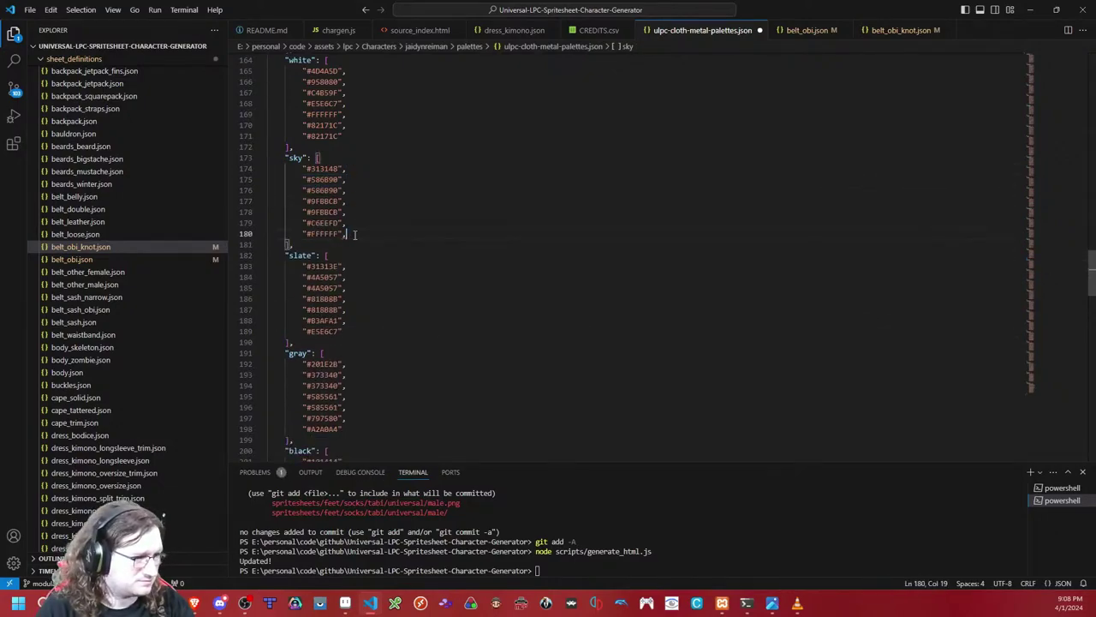
Step: Remove the two trailing #82171C placeholders from both the white and green palettes
scroll(356, 234, up, 3)
drag(356, 233, 353, 252)
key(BackSpace)
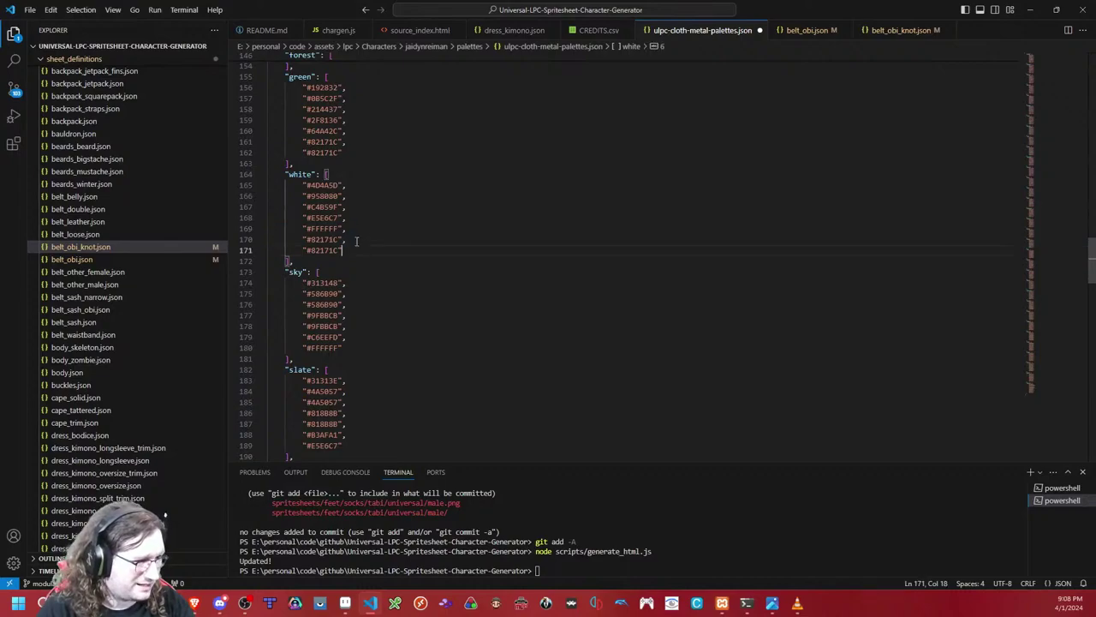
key(BackSpace)
drag(359, 153, 343, 131)
key(BackSpace)
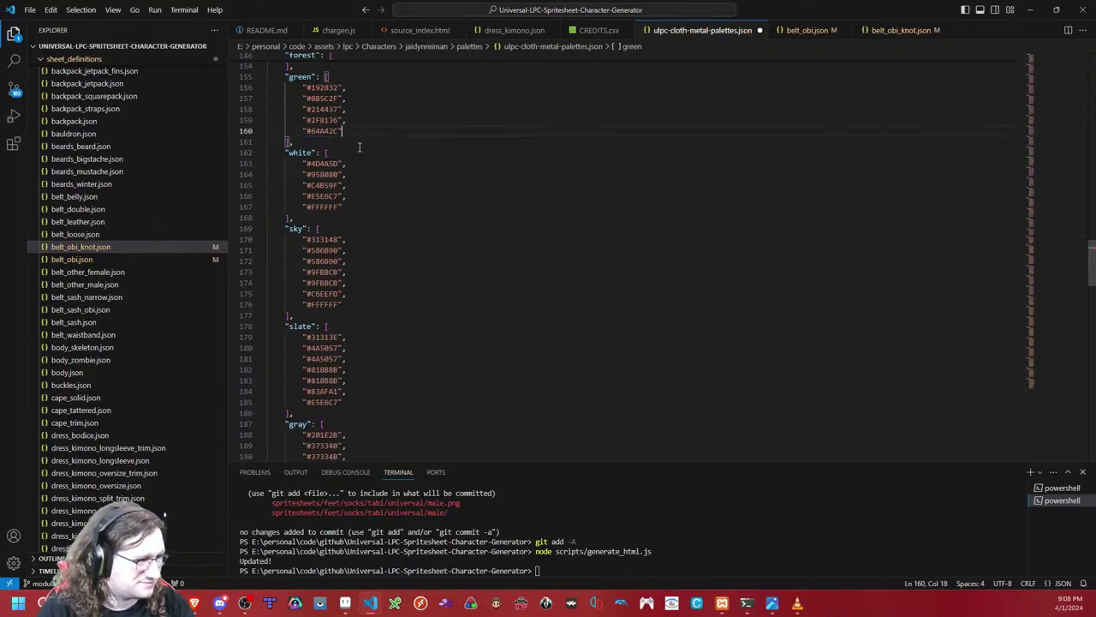
Step: Duplicate the #958080 and #C4B59F lines in the white palette
drag(356, 186, 359, 166)
key(ctrl+c)
click(357, 174)
key(ctrl+v)
click(359, 165)
key(ctrl+v)
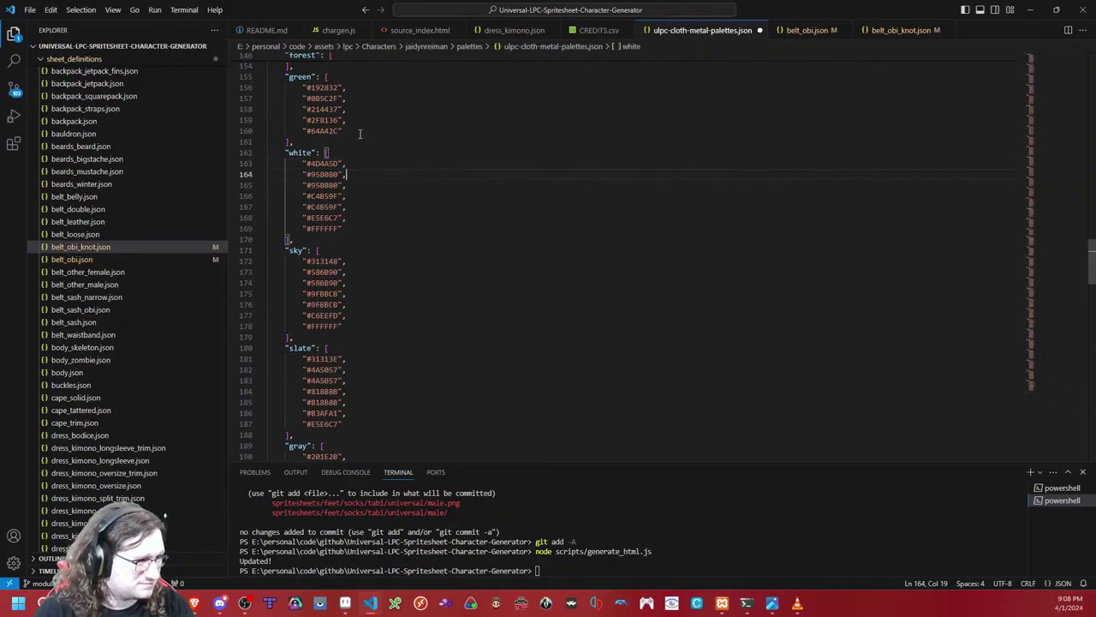
Step: Duplicate the #0B5C2F and #214437 lines in the green palette
key(ctrl+c)
drag(358, 107, 358, 94)
click(357, 100)
key(ctrl+v)
key(ctrl+c)
click(358, 94)
key(ctrl+v)
Step: Duplicate the forest palette's #0B1F25 and #0B2B28 lines and remove its two trailing #82171C placeholders
scroll(358, 112, up, 5)
click(352, 190)
key(ctrl+c)
key(ctrl+v)
drag(363, 206, 361, 196)
key(ctrl+c)
click(362, 195)
key(ctrl+v)
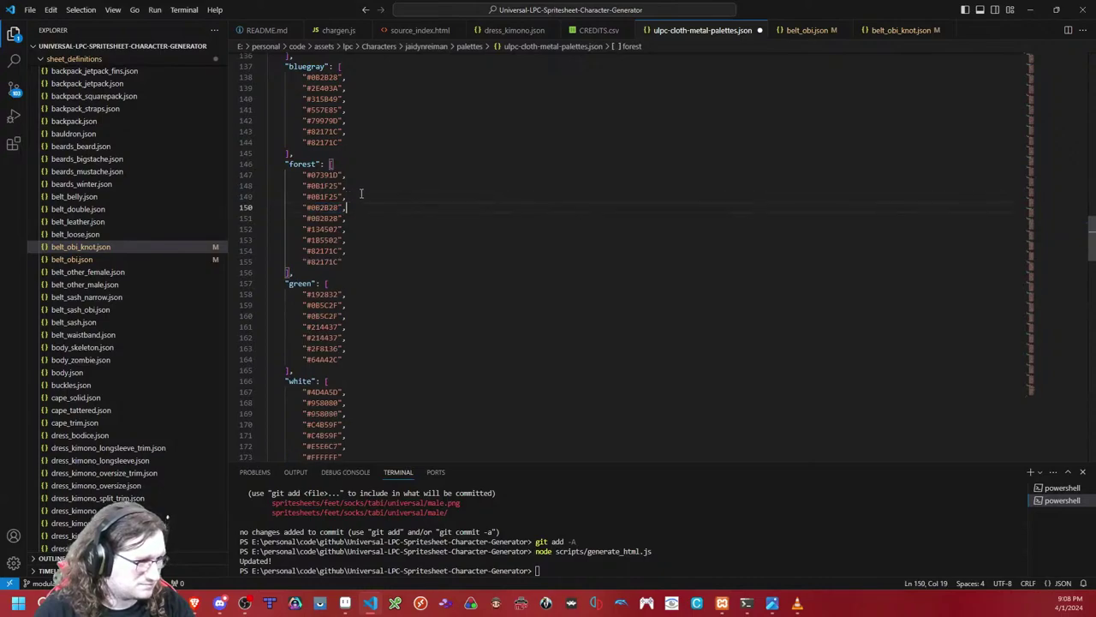
drag(355, 260, 352, 236)
key(BackSpace)
Step: Remove the two trailing #82171C placeholders from both the bluegray and teal palettes
scroll(359, 241, up, 3)
scroll(359, 242, up, 1)
key(BackSpace)
key(BackSpace)
drag(360, 158, 359, 138)
key(BackSpace)
key(BackSpace)
Step: Duplicate the #2E403A and #315B49 lines in the bluegray palette
drag(357, 182, 360, 179)
click(359, 179)
key(ctrl+v)
shift+click(358, 202)
key(ctrl+c)
click(356, 191)
key(ctrl+v)
Step: Duplicate the #0E4E72 and #156C99 lines in the teal palette
drag(354, 116, 357, 95)
key(ctrl+c)
click(352, 103)
key(ctrl+v)
key(ctrl+c)
click(358, 104)
key(ctrl+z)
key(ctrl+z)
key(ctrl+z)
key(ctrl+z)
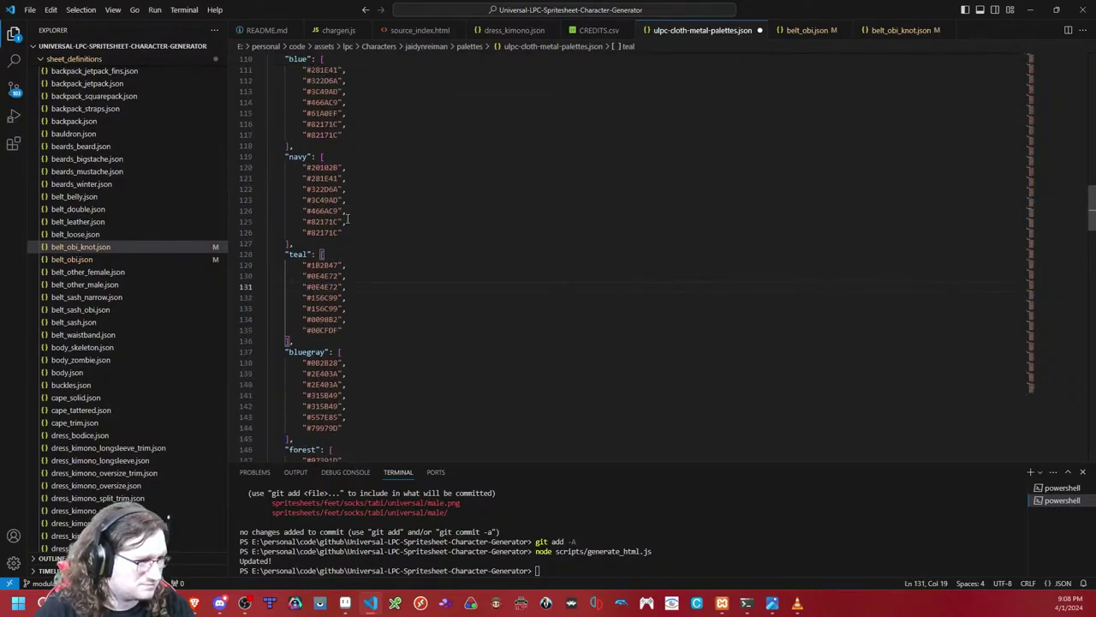
Step: Remove the two trailing #82171C placeholders from each of the navy, blue, purple and lavender palettes
click(362, 122)
mouse_move(361, 119)
mouse_down()
mouse_move(357, 134)
mouse_move(364, 114)
mouse_up()
key(BackSpace)
key(BackSpace)
scroll(348, 183, up, 3)
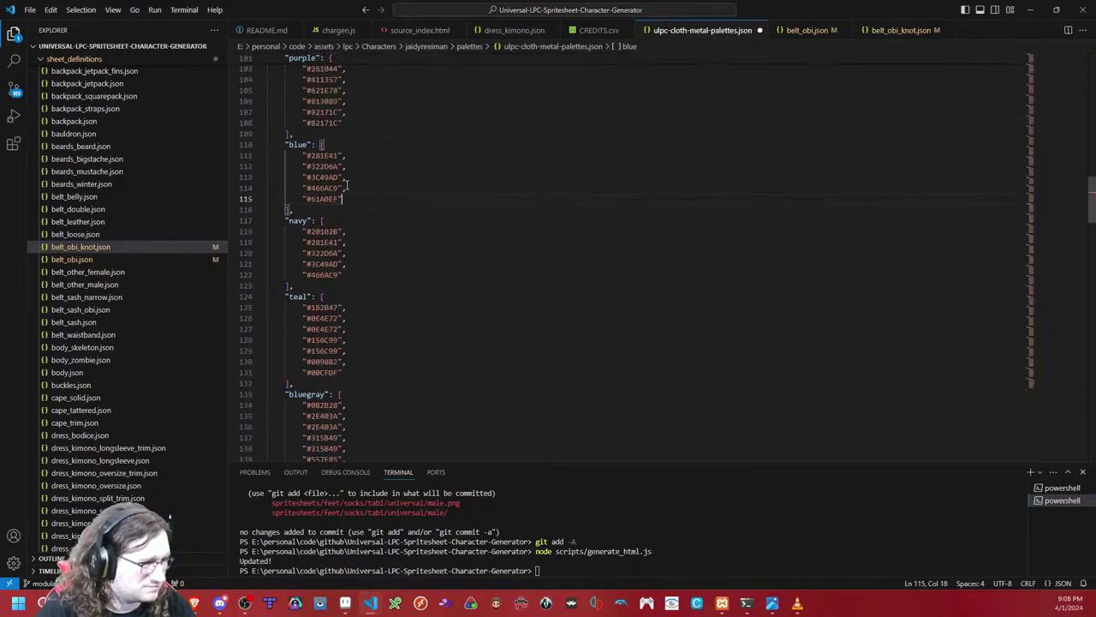
scroll(347, 184, up, 2)
key(BackSpace)
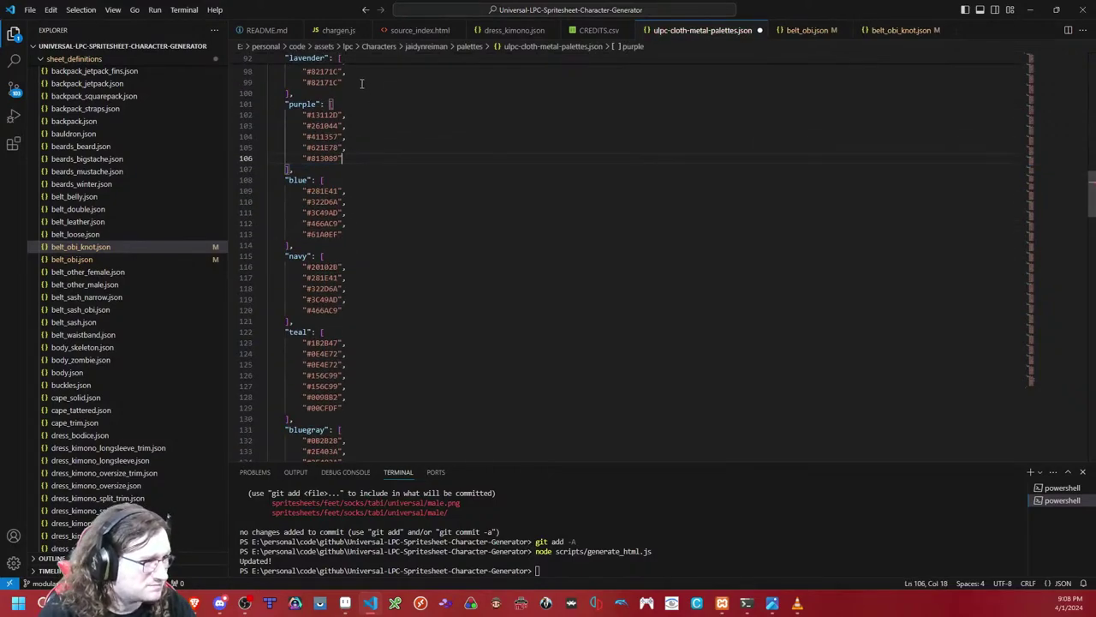
drag(364, 83, 362, 74)
key(shift+Up)
key(BackSpace)
key(BackSpace)
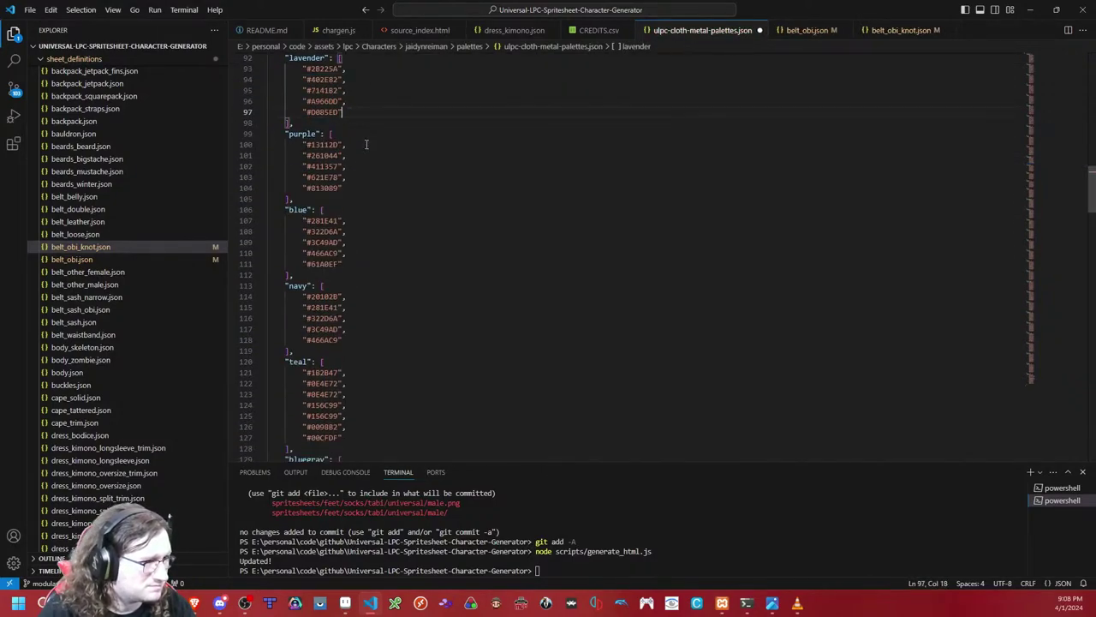
Step: Duplicate the #261044 and #411357 lines in the purple palette
click(361, 156)
key(shift+Up)
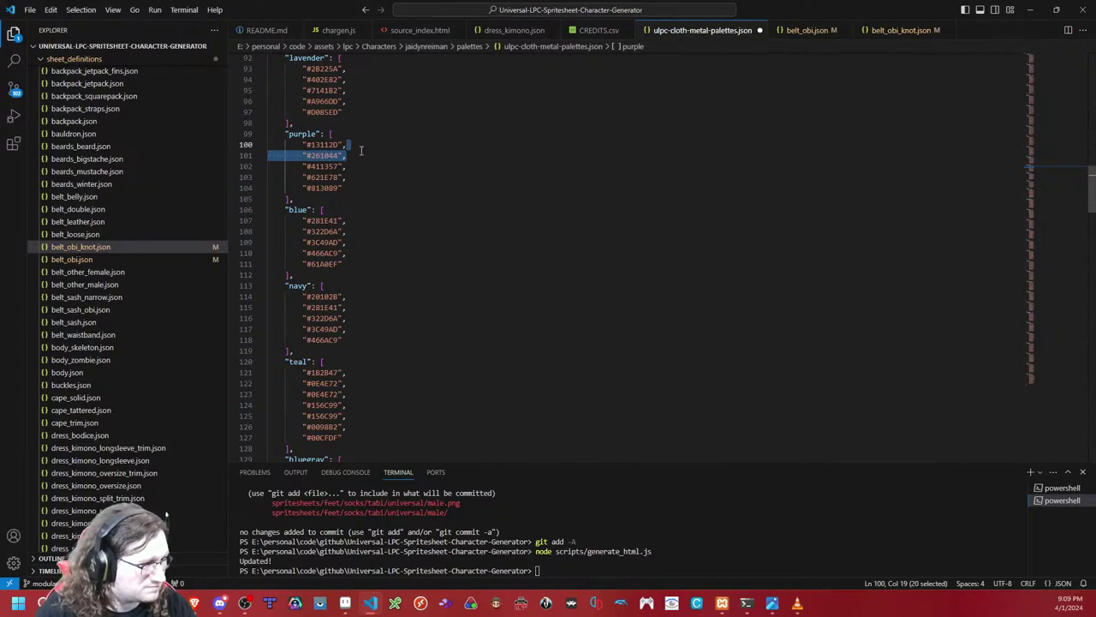
key(ctrl+c)
click(361, 155)
key(ctrl+v)
drag(360, 185, 359, 169)
click(361, 168)
key(shift+Down)
key(ctrl+c)
key(Left)
key(ctrl+v)
Step: Duplicate the #322D6A and #3C49AD lines in the blue palette
mouse_move(360, 253)
mouse_down()
mouse_move(361, 242)
mouse_move(357, 269)
mouse_up()
key(ctrl+c)
click(361, 242)
key(ctrl+v)
key(ctrl+c)
key(Left)
key(ctrl+v)
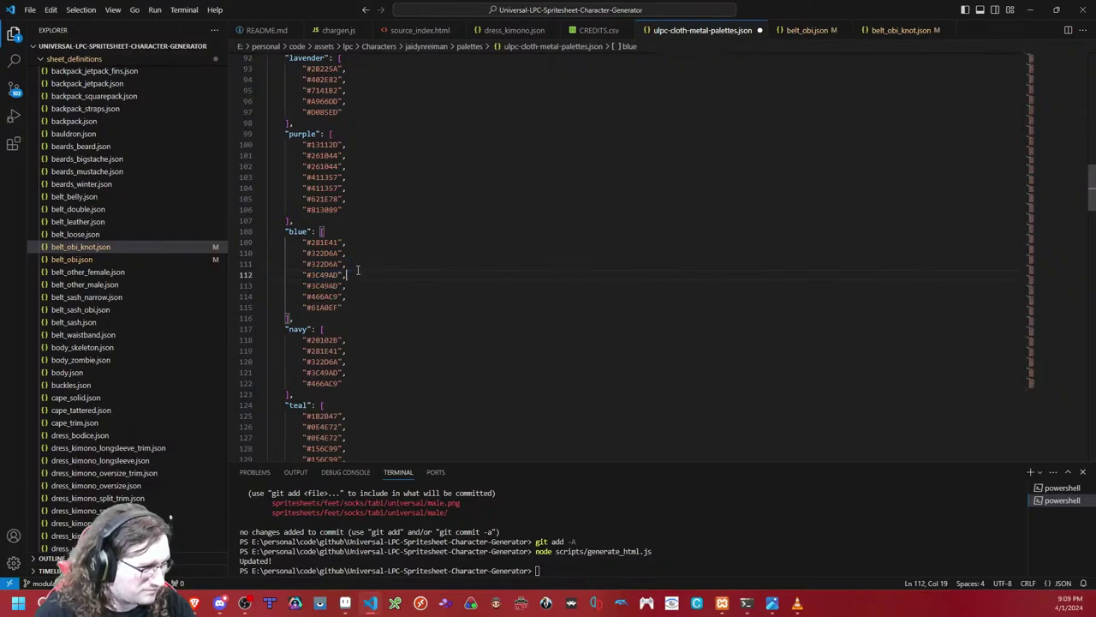
Step: Duplicate the #281E41 and #322D6A lines in the navy palette
mouse_move(351, 352)
mouse_down()
mouse_move(353, 342)
mouse_move(359, 363)
mouse_up()
key(ctrl+c)
key(Left)
key(ctrl+v)
key(ctrl+c)
key(Left)
key(ctrl+v)
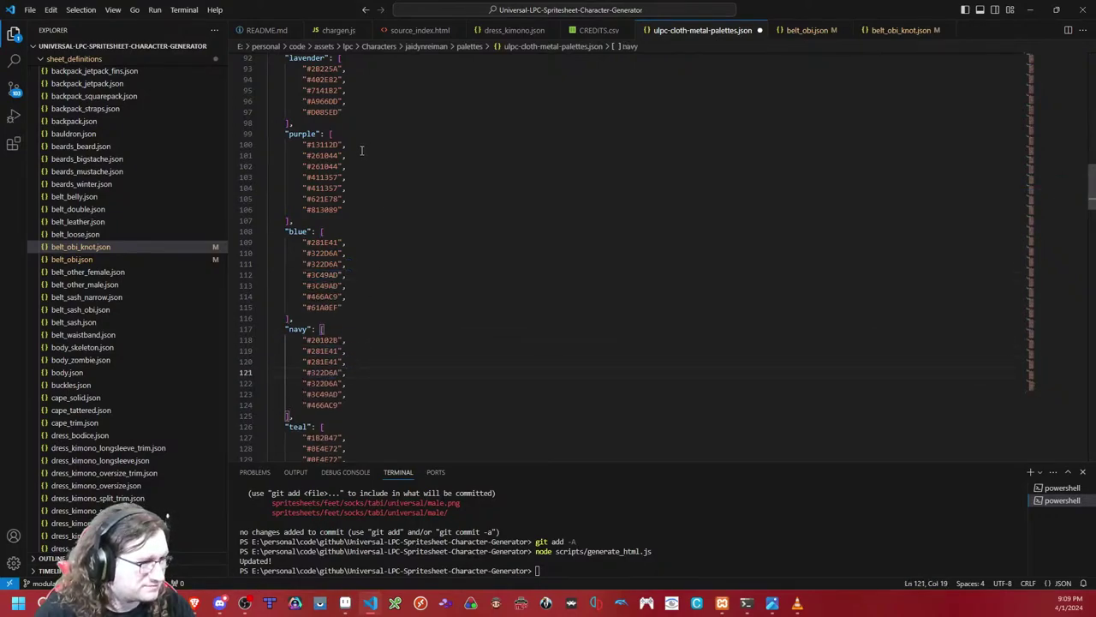
Step: Duplicate the #402E82 and #7141B2 lines in the lavender palette
click(355, 75)
drag(355, 71, 358, 81)
key(ctrl+c)
key(Left)
key(ctrl+v)
scroll(356, 103, up, 1)
drag(351, 134, 347, 122)
key(ctrl+c)
key(Left)
key(ctrl+v)
Step: Duplicate the pink palette's #6C3536 and #AE424A lines and remove its two trailing #82171C placeholders
scroll(358, 176, up, 3)
drag(360, 184, 362, 174)
key(ctrl+c)
key(Left)
key(ctrl+v)
drag(363, 215, 347, 197)
key(ctrl+c)
key(Left)
key(ctrl+c)
key(Left)
key(ctrl+v)
drag(350, 259, 343, 241)
key(BackSpace)
Step: Remove the two trailing #82171C placeholders from each of the red, maroon and rose palettes
scroll(350, 248, up, 4)
click(347, 285)
drag(347, 284, 343, 263)
key(BackSpace)
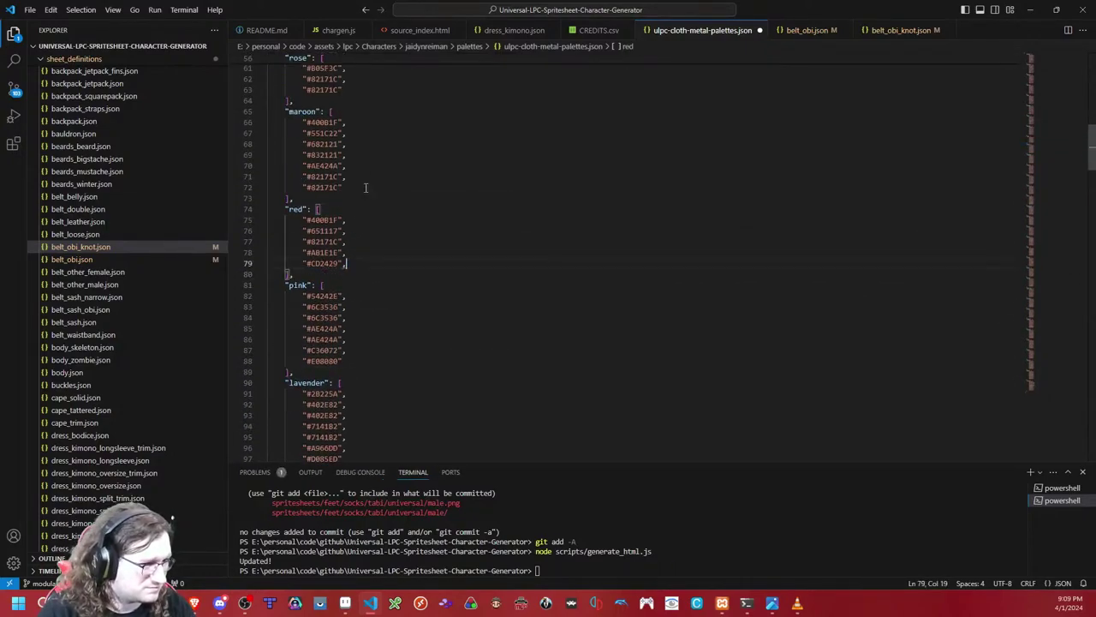
drag(354, 187, 343, 165)
key(BackSpace)
drag(362, 92, 362, 71)
key(BackSpace)
key(BackSpace)
Step: Duplicate the #651117 and #82171C lines in the red palette
drag(358, 229, 356, 284)
key(ctrl+c)
click(359, 224)
key(ctrl+v)
key(ctrl+c)
click(360, 246)
key(ctrl+v)
Step: Duplicate the #551C22 and #682121 lines in the maroon palette
scroll(360, 246, up, 4)
key(ctrl+c)
click(354, 261)
key(ctrl+v)
key(ctrl+c)
click(358, 284)
key(ctrl+v)
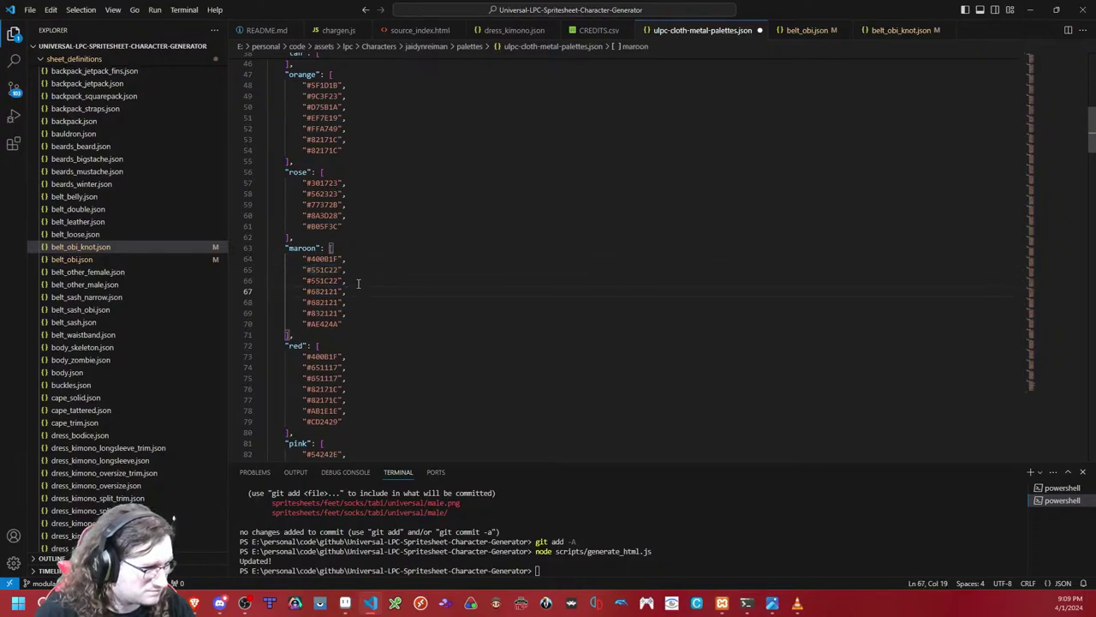
Step: Duplicate the #562323 and #77372B lines in the rose palette
mouse_move(361, 194)
mouse_down()
mouse_move(362, 183)
mouse_move(353, 211)
mouse_up()
key(ctrl+c)
click(361, 183)
key(ctrl+v)
key(ctrl+c)
click(364, 207)
key(ctrl+v)
Step: Remove the two trailing #82171C placeholders from each of the orange, tan and yellow palettes
scroll(362, 231, up, 4)
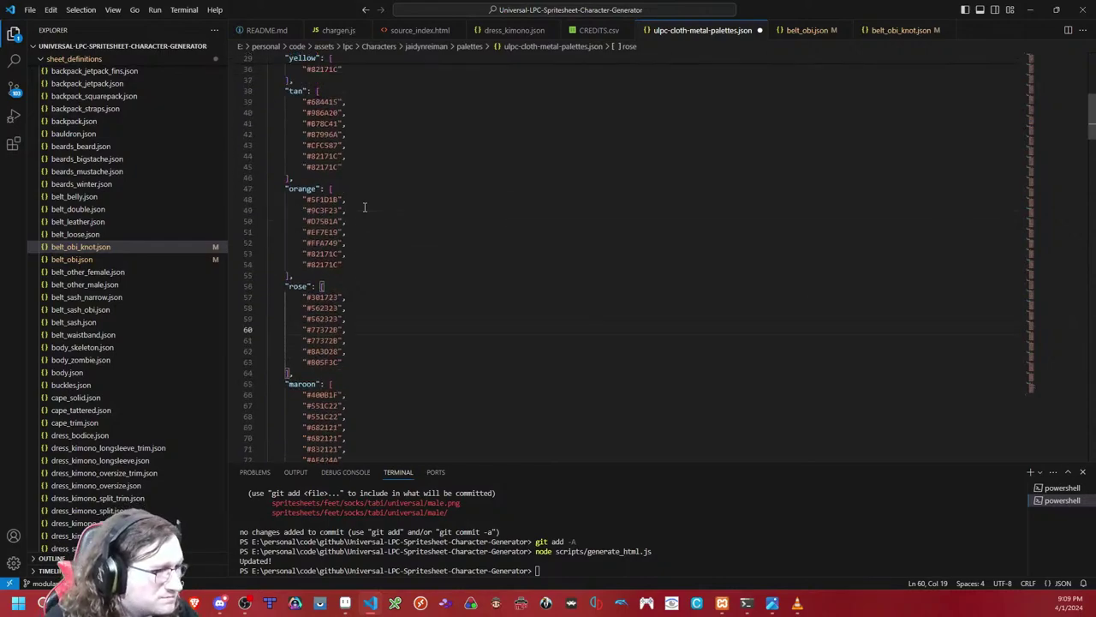
drag(357, 295, 340, 271)
key(BackSpace)
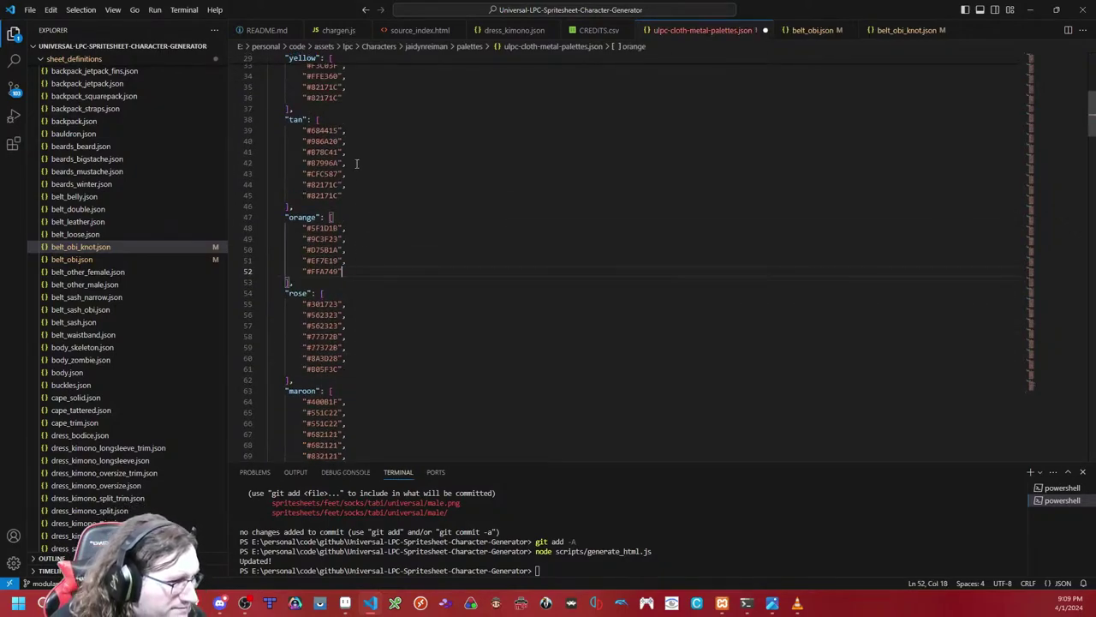
drag(352, 196, 351, 174)
key(BackSpace)
drag(360, 99, 342, 77)
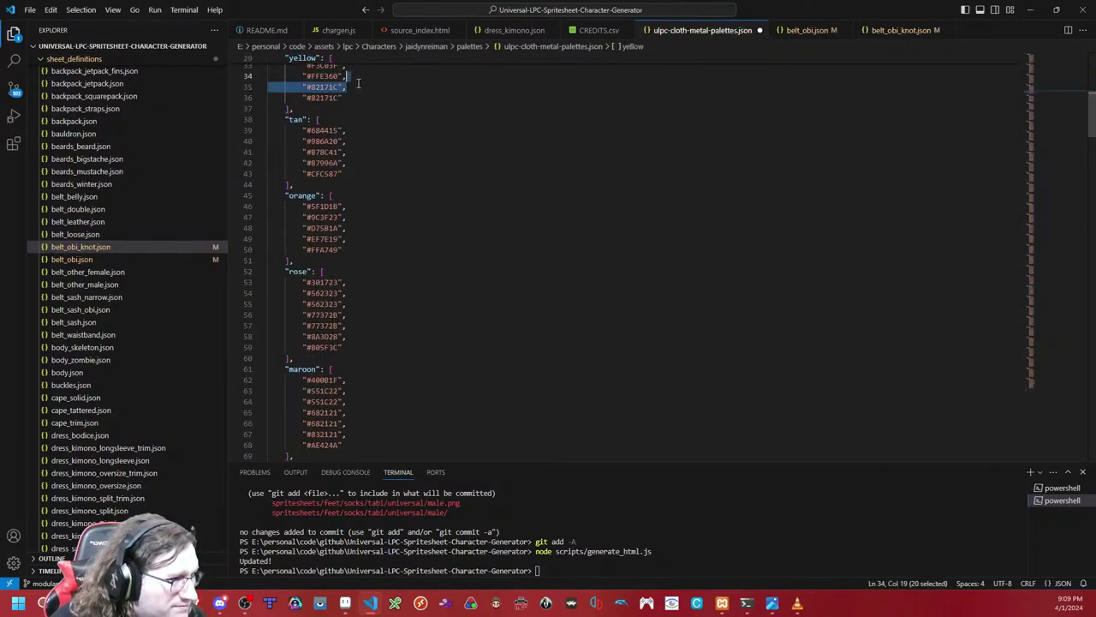
key(BackSpace)
Step: Duplicate the #986A20 and #B78C41 lines in the tan palette
scroll(357, 129, up, 1)
key(ctrl+c)
mouse_move(362, 155)
mouse_down()
mouse_move(349, 144)
mouse_move(362, 168)
mouse_up()
click(358, 156)
key(ctrl+v)
key(ctrl+c)
click(362, 177)
key(ctrl+v)
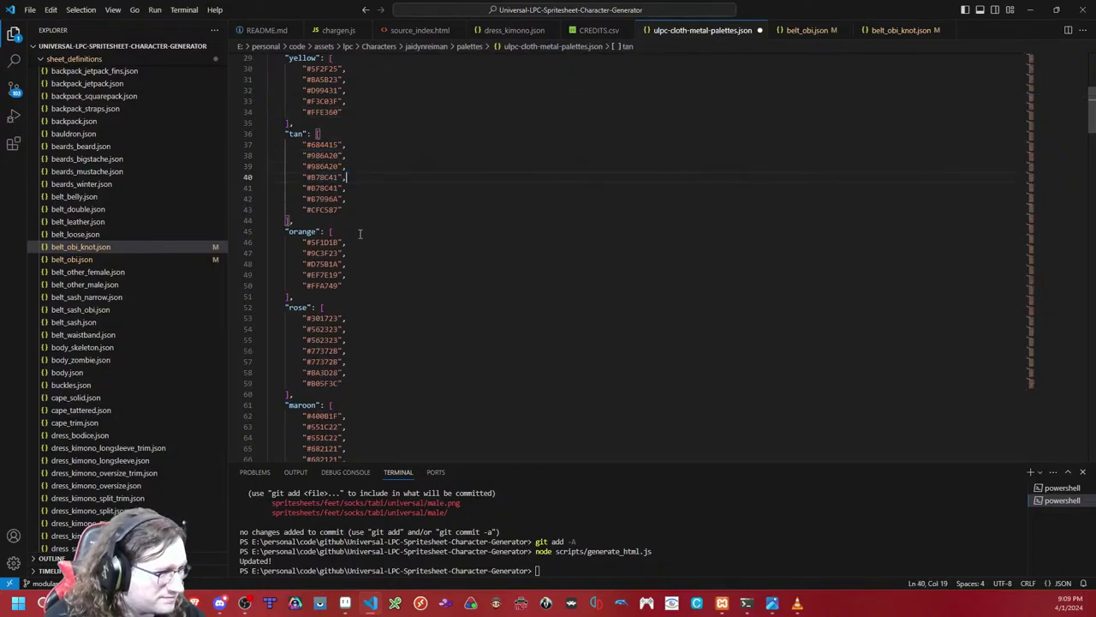
Step: Duplicate the #9C3F23 and #D75B1A lines in the orange palette
mouse_move(360, 255)
mouse_down()
mouse_move(360, 245)
mouse_move(361, 263)
mouse_up()
key(ctrl+c)
click(360, 246)
key(ctrl+v)
key(ctrl+c)
click(360, 263)
key(ctrl+v)
Step: Duplicate the #BA5B23 and #D99431 lines in the yellow palette
scroll(360, 261, up, 3)
scroll(361, 261, up, 1)
key(ctrl+c)
mouse_move(359, 222)
mouse_down()
mouse_move(350, 211)
mouse_move(358, 233)
mouse_up()
click(360, 222)
key(ctrl+v)
key(ctrl+c)
click(358, 233)
key(ctrl+v)
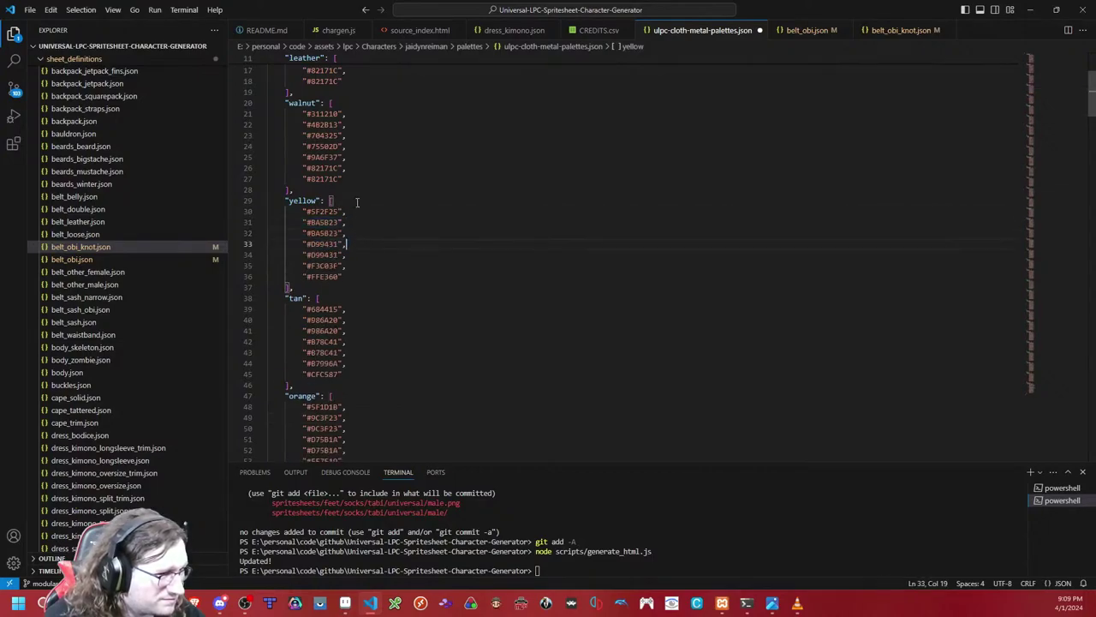
Step: Duplicate the walnut palette's #4B2B13 and #704325 lines and remove its two trailing #82171C placeholders
mouse_move(356, 126)
mouse_down()
mouse_move(353, 114)
mouse_move(355, 137)
mouse_up()
key(ctrl+c)
click(353, 114)
key(ctrl+v)
key(ctrl+c)
click(356, 137)
key(ctrl+v)
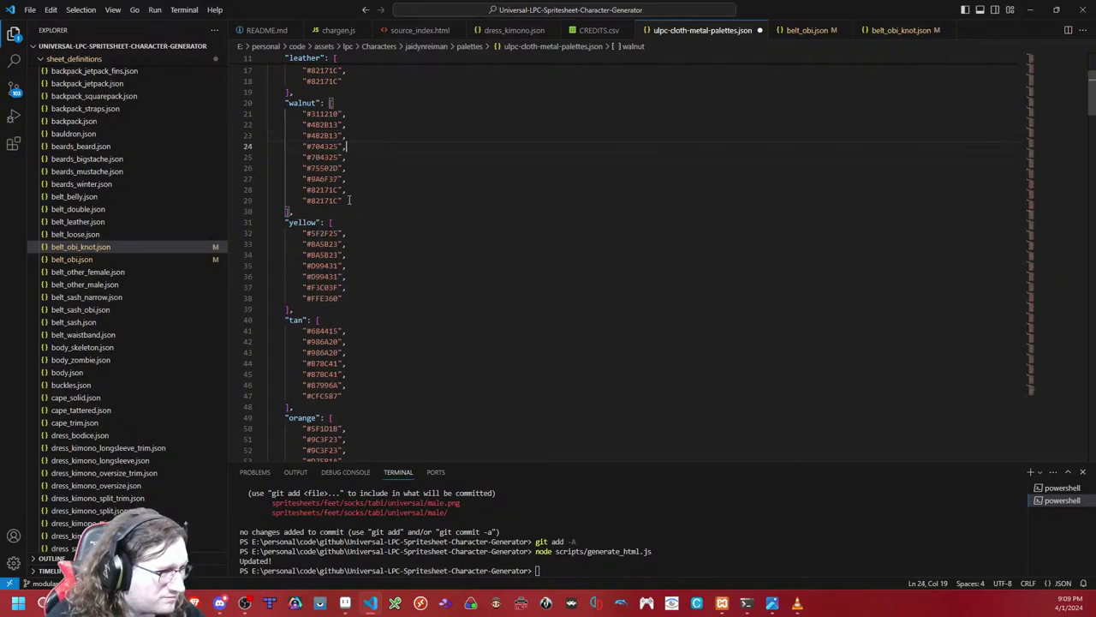
drag(349, 202, 350, 182)
key(BackSpace)
key(BackSpace)
Step: Remove the leather palette's two trailing #82171C placeholders and duplicate its #4B2B13 and #704325 lines
scroll(369, 248, up, 5)
drag(359, 243, 359, 200)
key(BackSpace)
key(BackSpace)
key(ctrl+c)
click(358, 189)
key(ctrl+v)
key(ctrl+c)
click(358, 201)
key(ctrl+v)
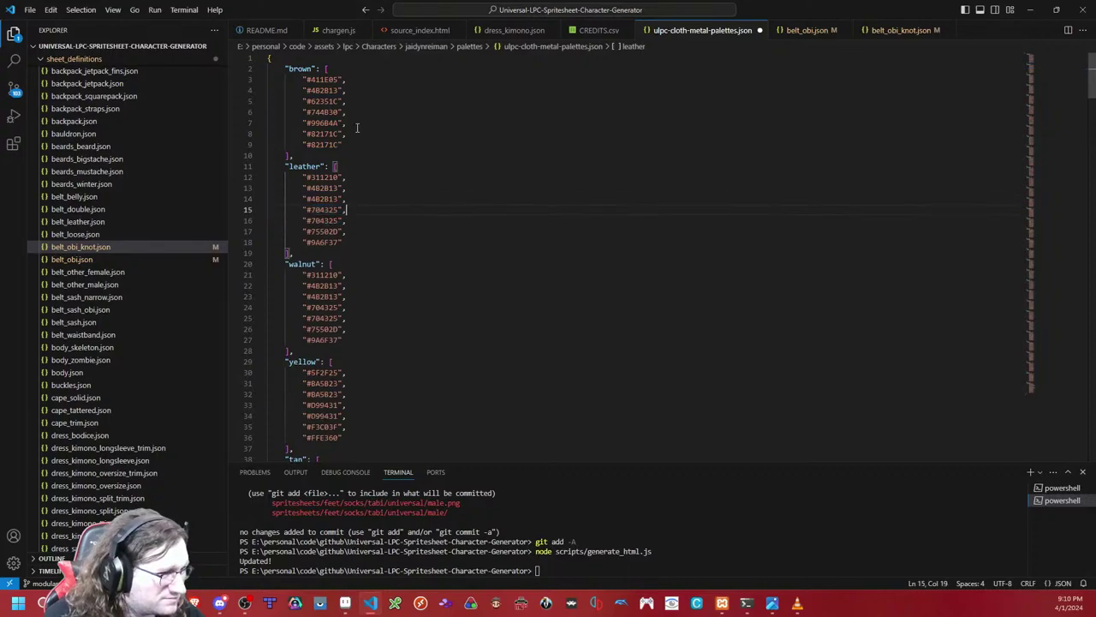
Step: Duplicate the brown palette's #4B2B13 and #62351C lines and remove its two trailing #82171C placeholders
mouse_move(359, 91)
mouse_down()
mouse_move(358, 81)
mouse_move(355, 101)
mouse_up()
key(ctrl+c)
click(358, 80)
key(ctrl+v)
key(ctrl+c)
click(355, 101)
key(ctrl+v)
mouse_move(361, 166)
mouse_down()
mouse_move(362, 137)
mouse_move(360, 160)
mouse_move(362, 146)
mouse_up()
key(BackSpace)
key(BackSpace)
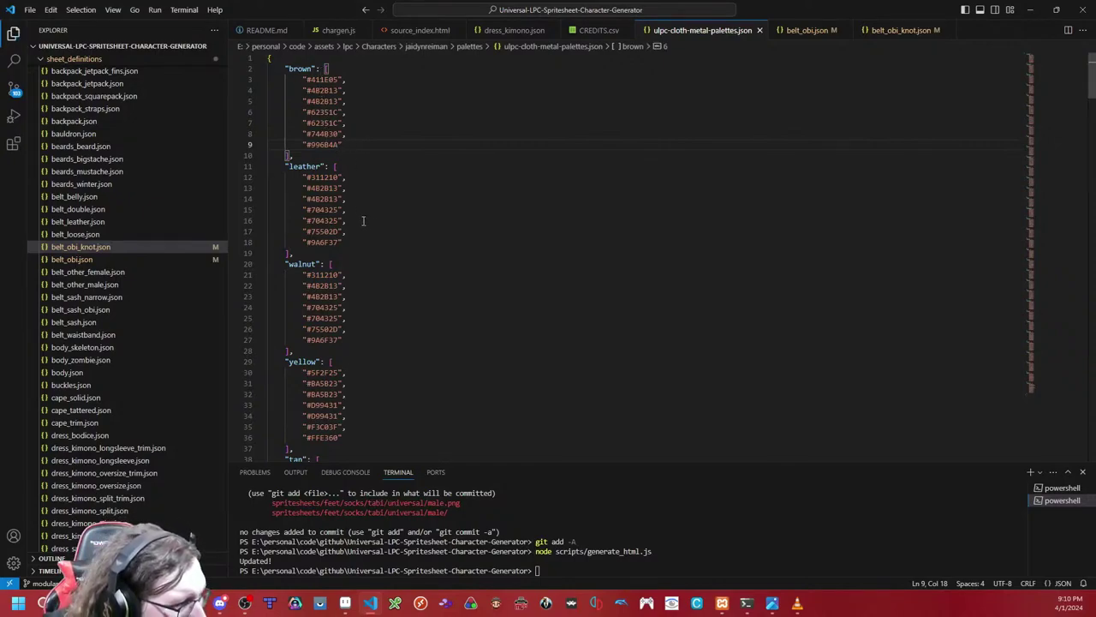
Step: Delete the surplus content after #6E7675 at the end of the source palette and save the file
scroll(362, 217, down, 20)
scroll(373, 265, down, 20)
scroll(376, 291, down, 9)
click(416, 224)
key(shift+Up)
key(BackSpace)
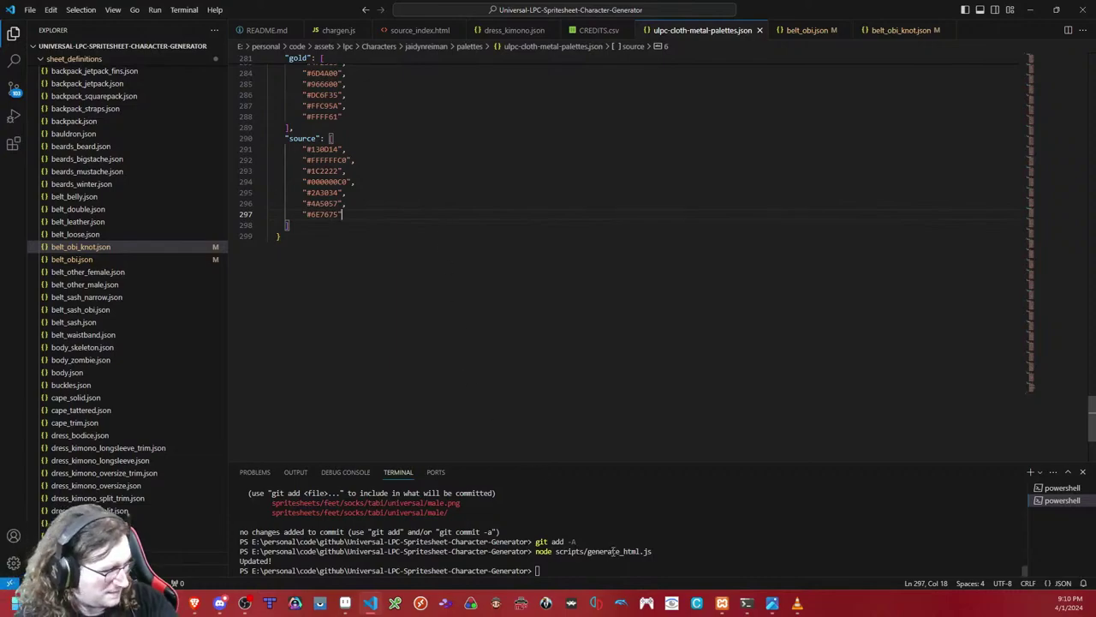
Step: In the Anaconda PowerShell prompt, rerun the lpctools recolor command on shoes/boots_fold/universal/female.png with the palettes/ulpc-cloth-metal-palettes.json mapping
key(alt+Tab)
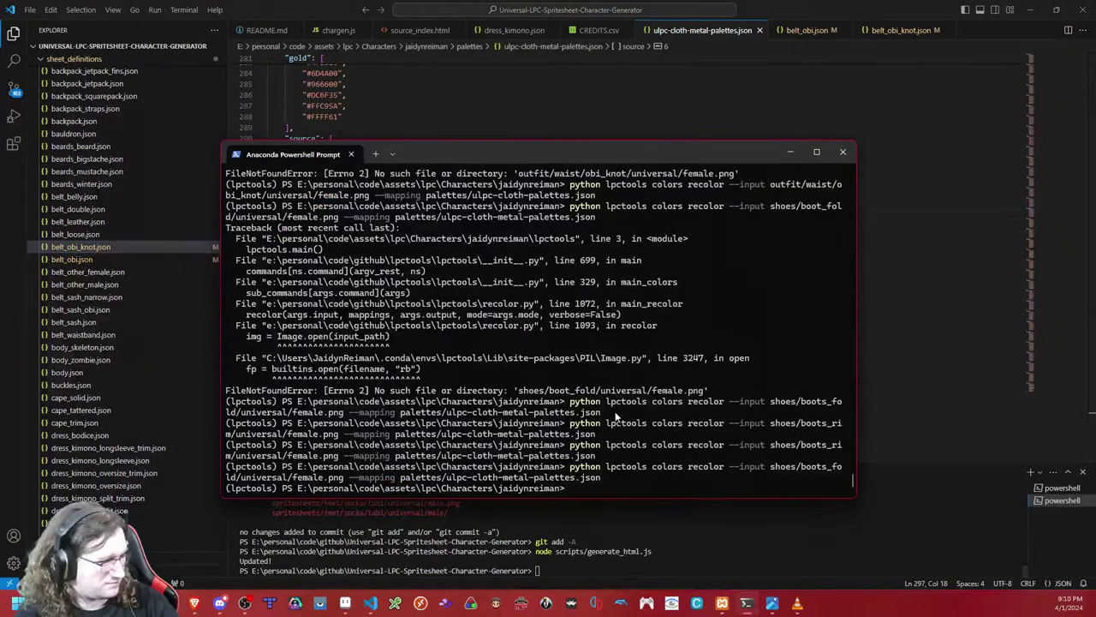
key(Up)
key(Return)
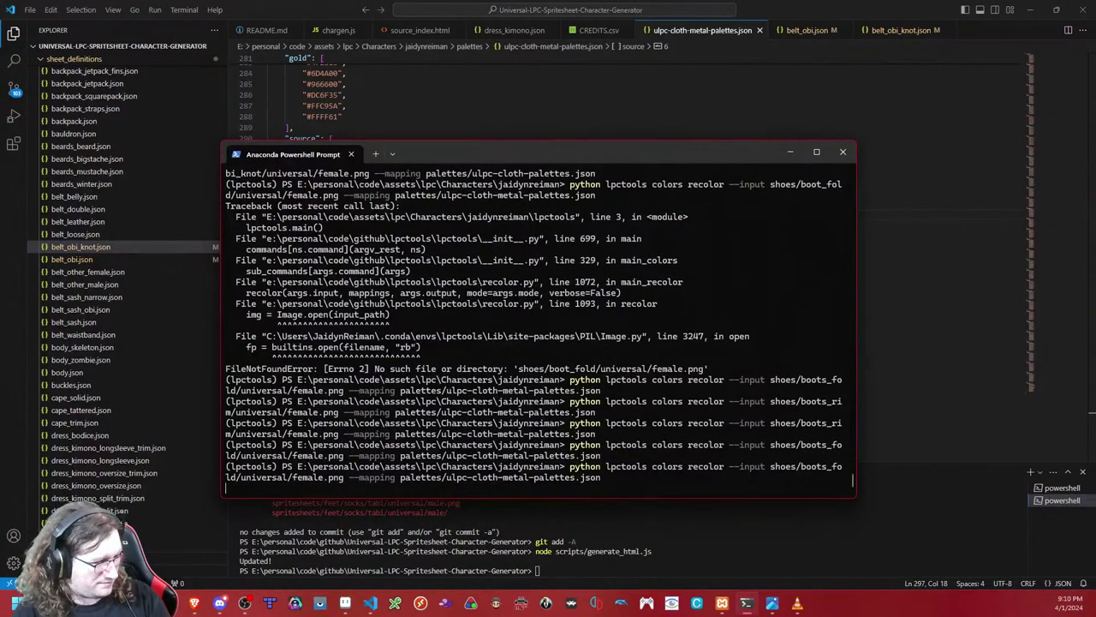
Step: Rerun the lpctools recolor command on shoes/boots_rim/universal/female.png with the palettes/ulpc-cloth-metal-palettes.json mapping
key(Up)
key(Up)
key(Return)
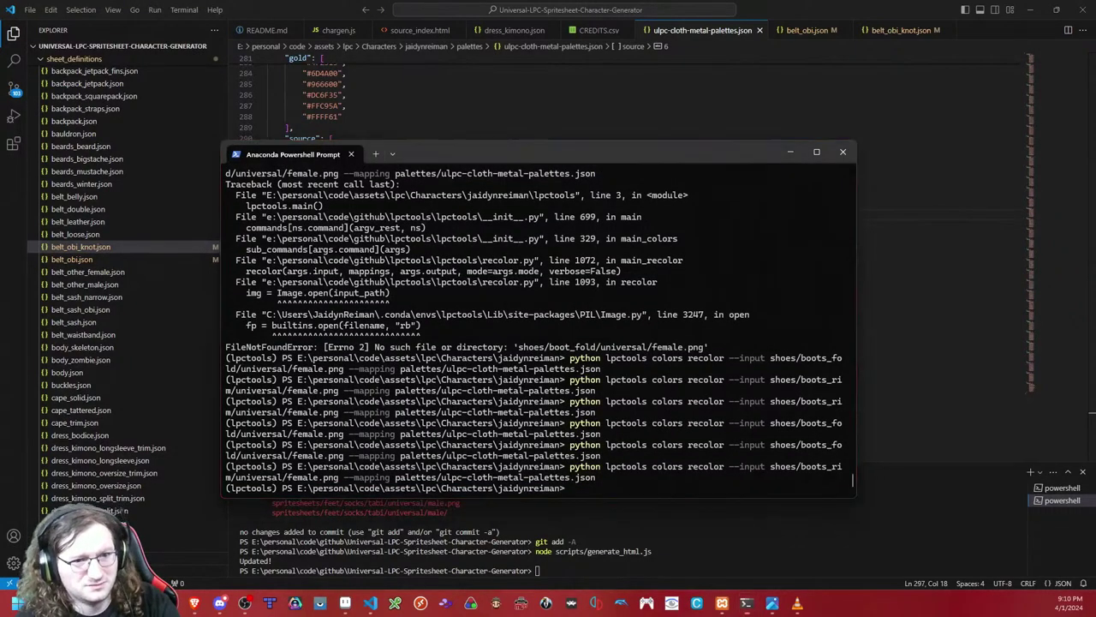
Step: Inspect the recolored slate.png and silver.png spritesheets up close and close the image viewer
drag(2, 154, 728, 230)
scroll(607, 335, up, 5)
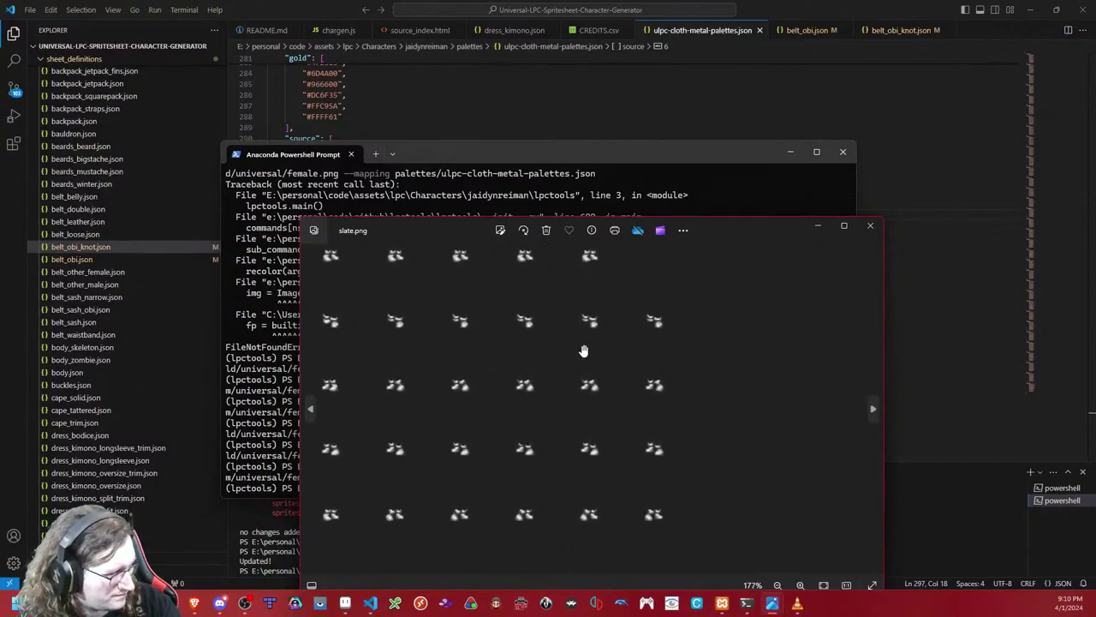
click(871, 225)
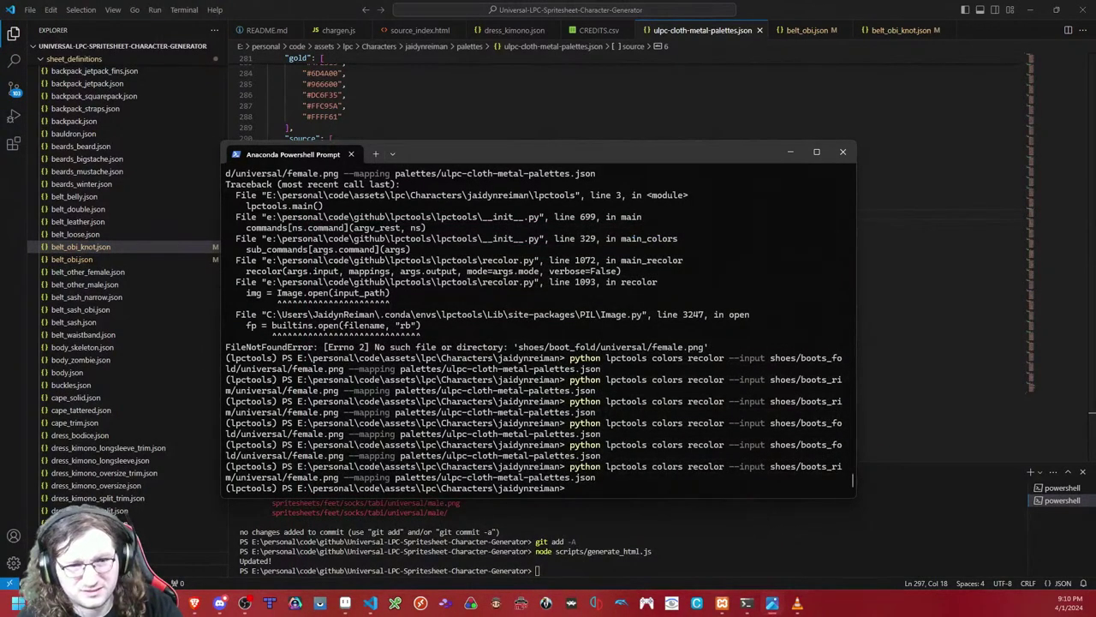
scroll(543, 323, up, 5)
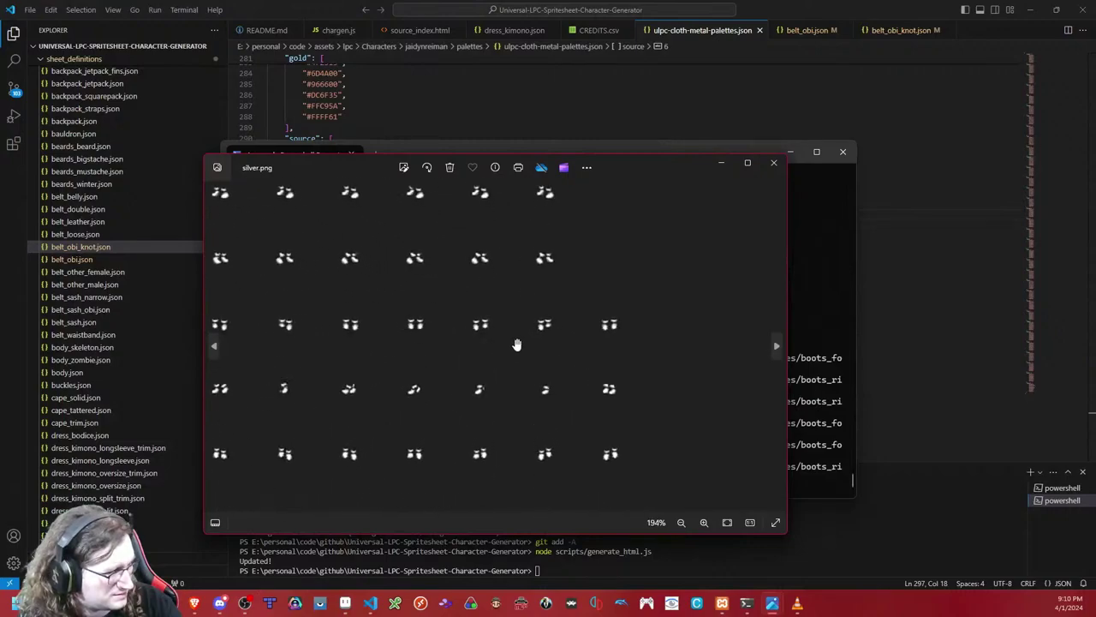
scroll(523, 319, down, 6)
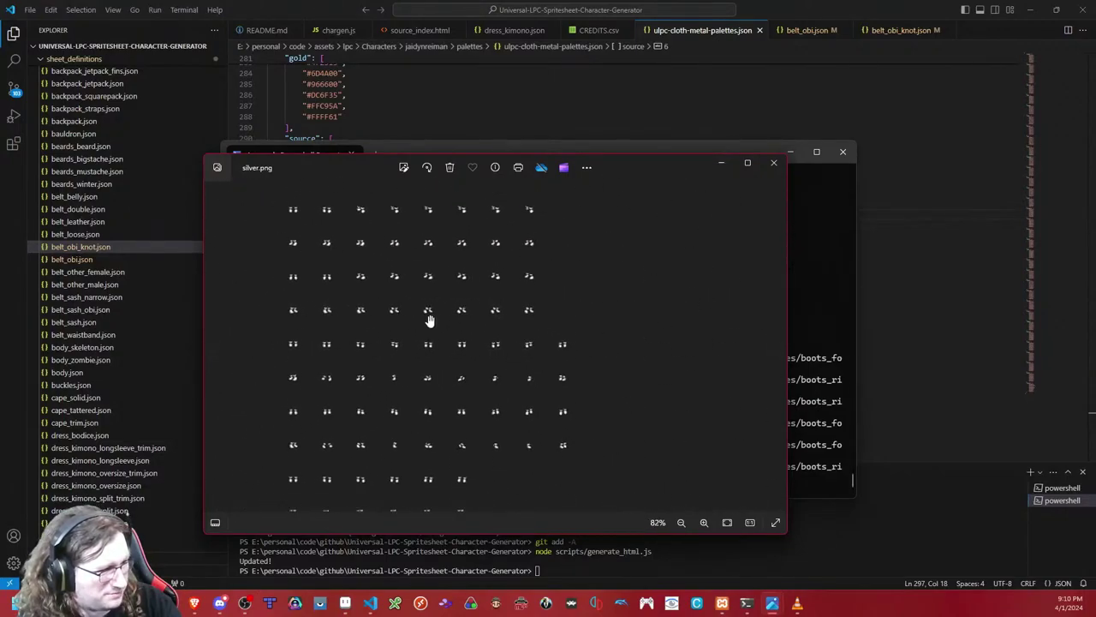
click(773, 162)
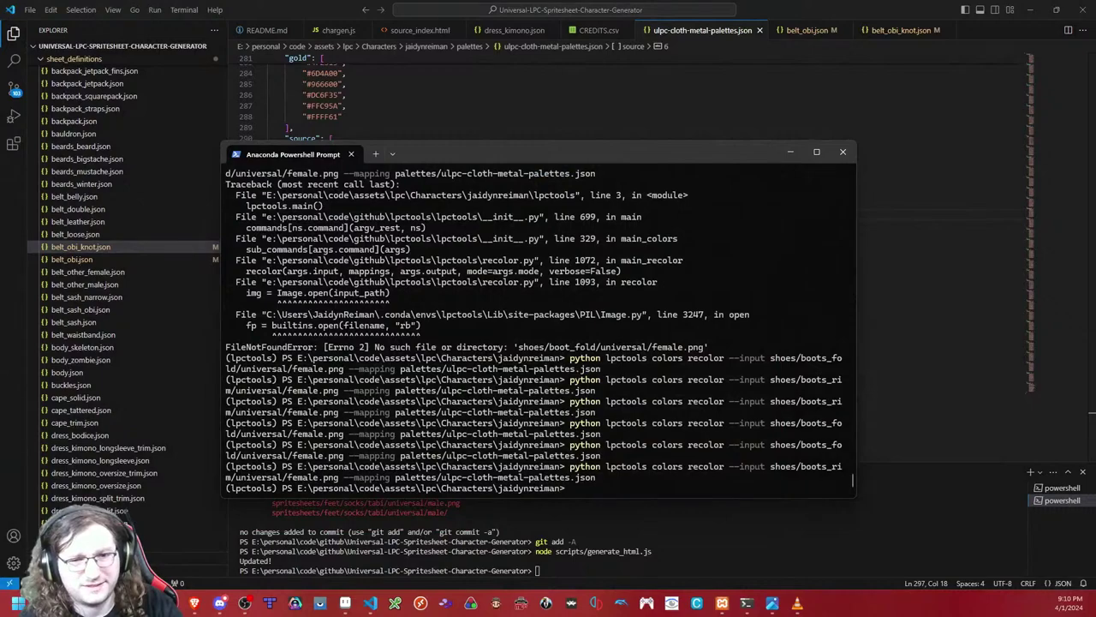
Step: In Visual Studio Code, save a copy of the cloth-metal palette file as ulpc-metal-palettes in the palettes folder
click(632, 92)
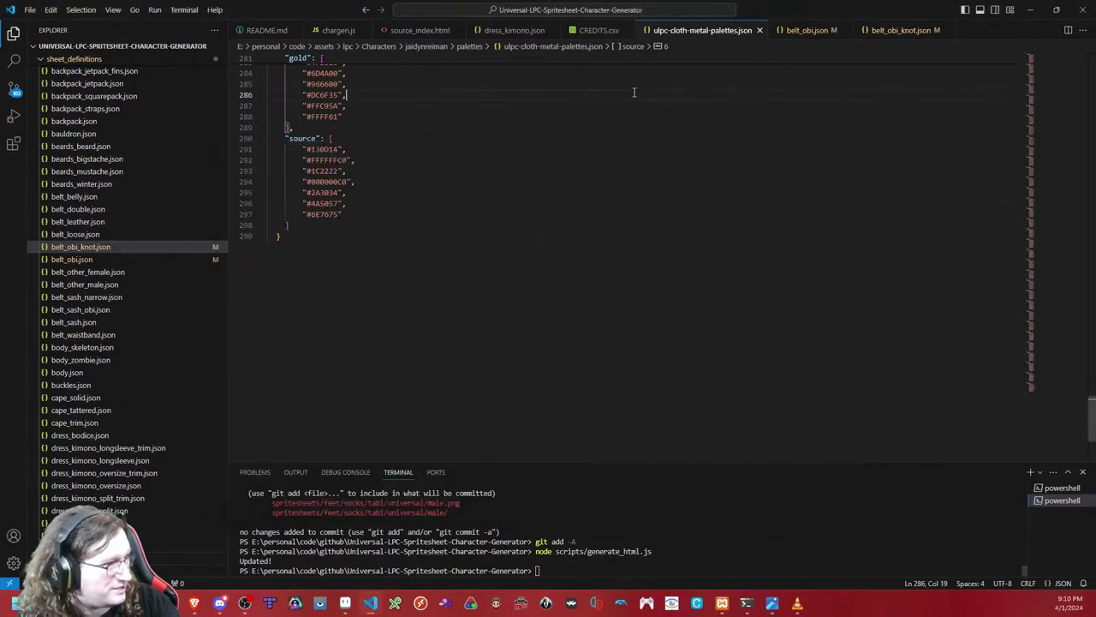
click(28, 12)
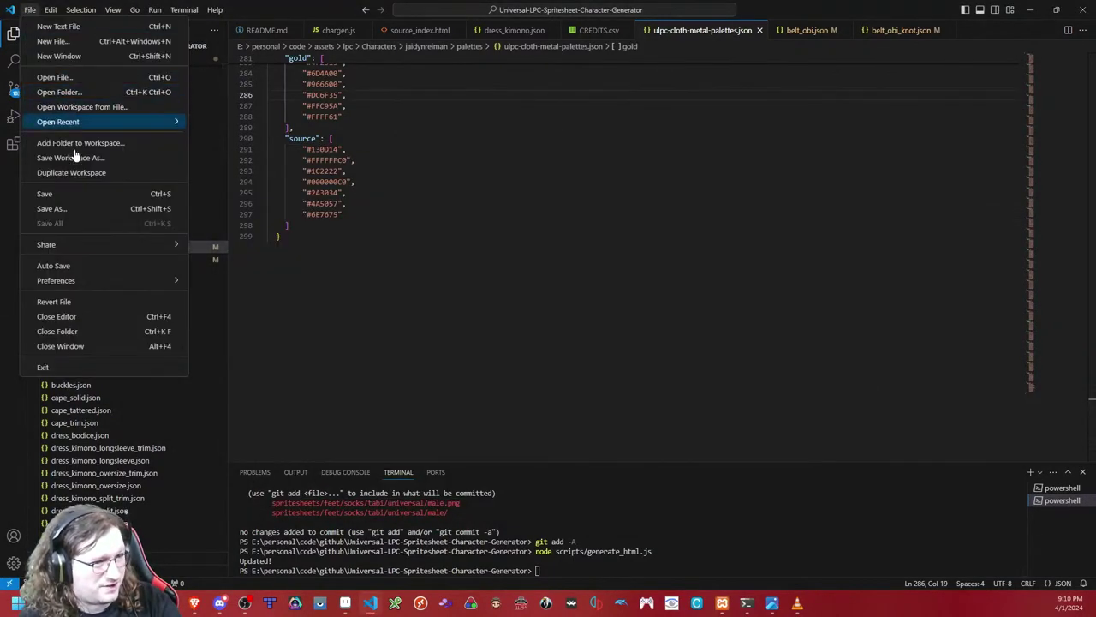
click(71, 212)
click(114, 249)
key(BackSpace)
key(BackSpace)
key(BackSpace)
key(BackSpace)
key(BackSpace)
key(BackSpace)
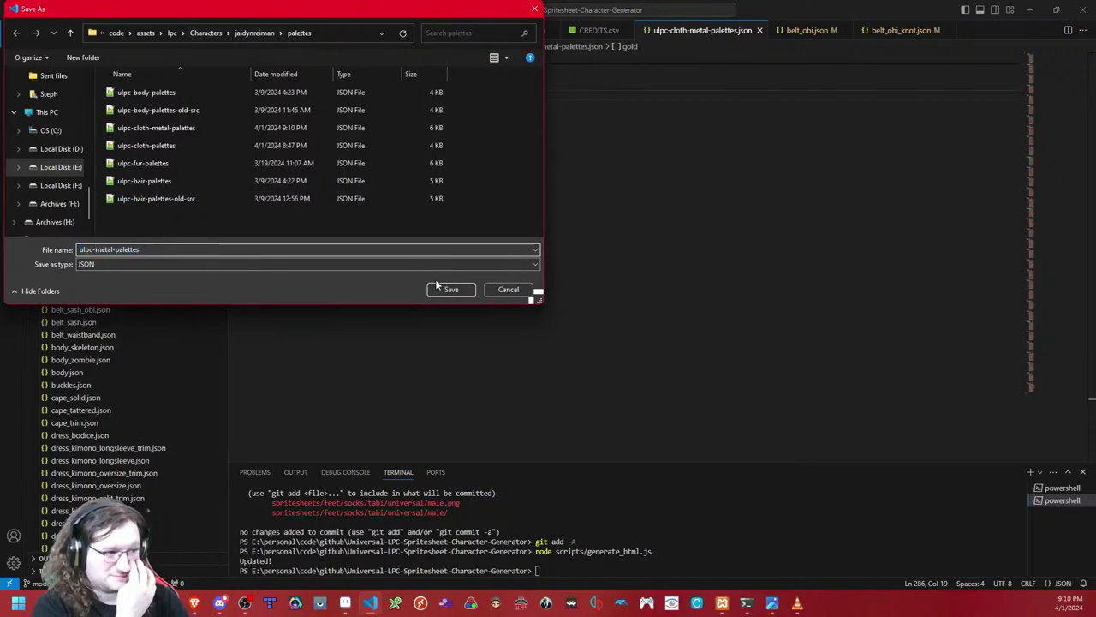
click(451, 289)
Step: Remove every cloth palette above ceramic from ulpc-metal-palettes.json, keeping the opening brace
scroll(439, 287, up, 20)
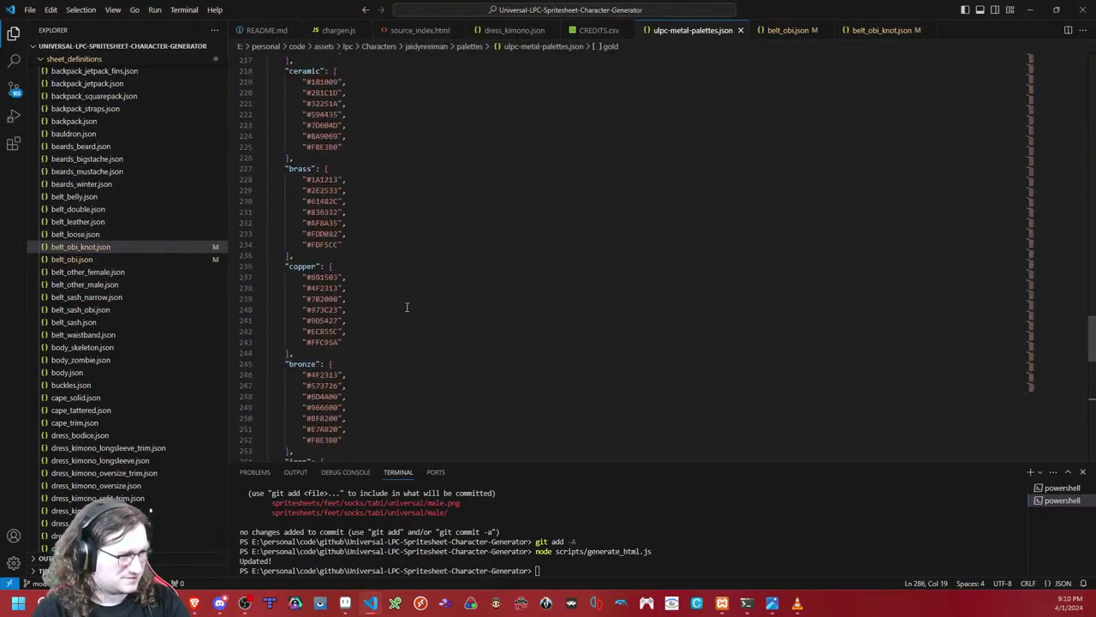
click(328, 260)
key(shift+Page_Up)
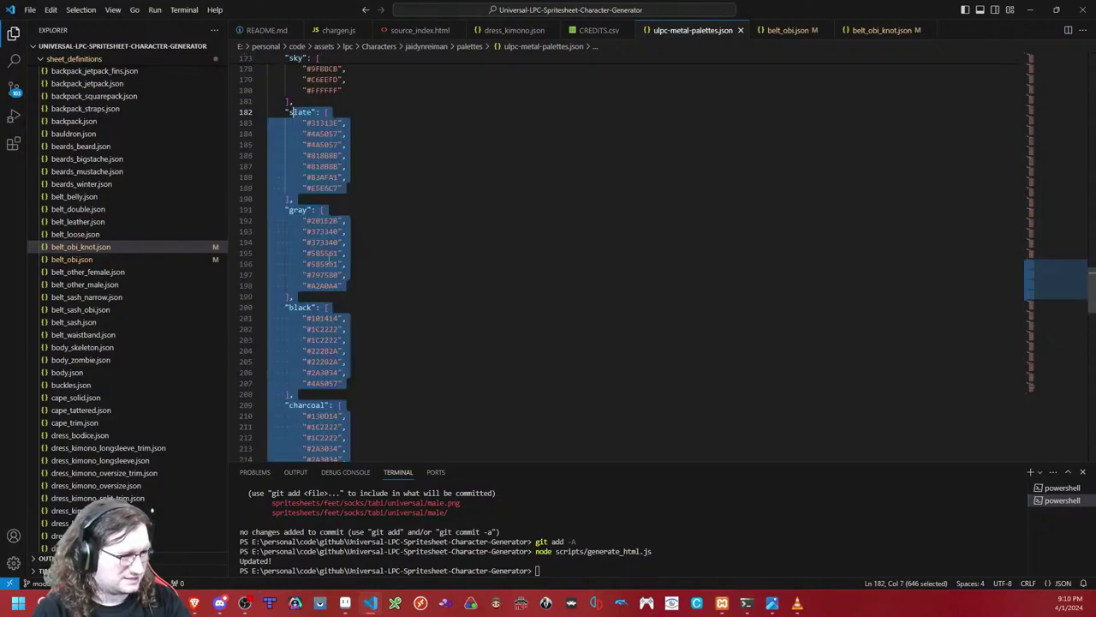
key(ctrl+shift+Home)
key(ctrl+v)
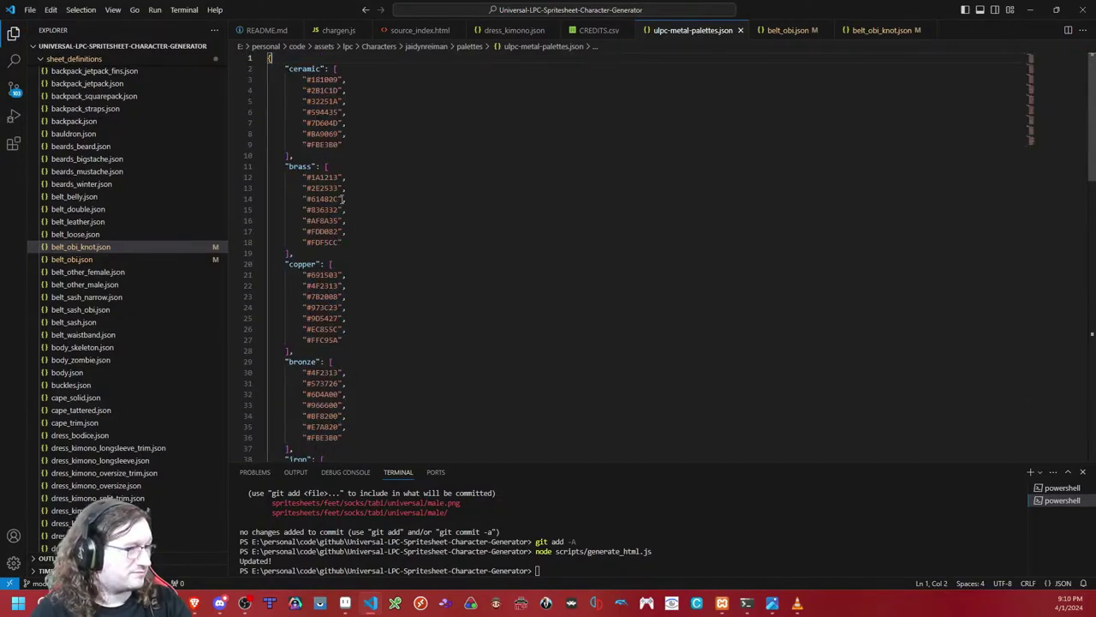
Step: Replace the source palette's colors with the steel palette's seven colors, #1D131E through #FFFFFF
scroll(342, 198, down, 18)
scroll(324, 250, up, 3)
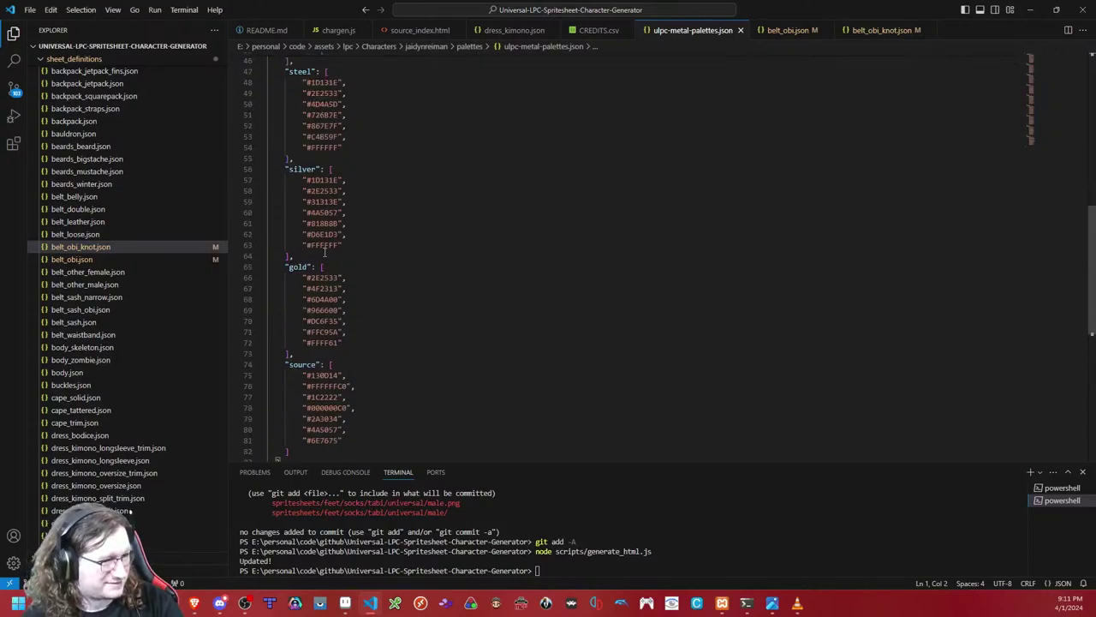
scroll(364, 248, up, 3)
drag(364, 237, 363, 157)
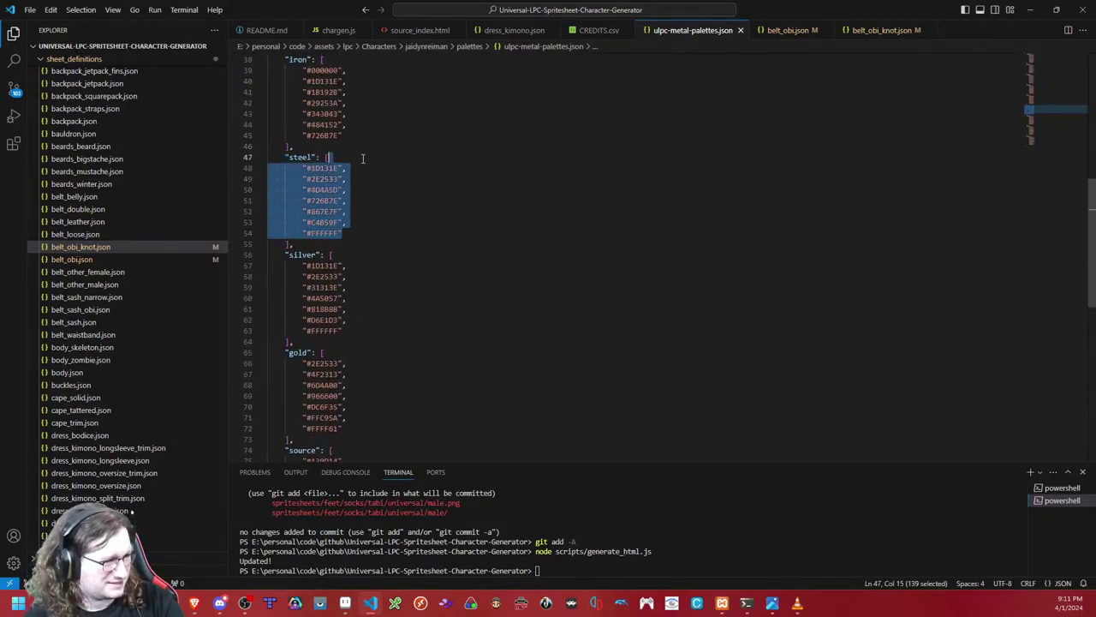
scroll(370, 253, down, 9)
drag(355, 211, 368, 134)
key(ctrl+v)
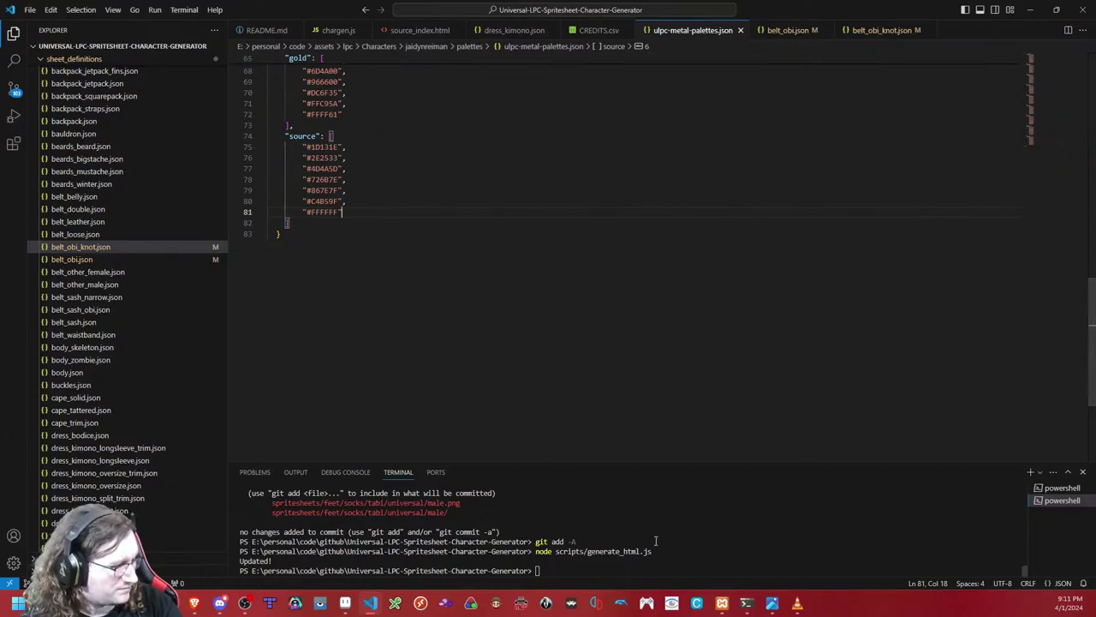
Step: In the Anaconda PowerShell prompt, run the recolor command on shoes/boots_plating/universal/female.png with the palettes/ulpc-cloth-metal-palettes.json mapping
click(747, 603)
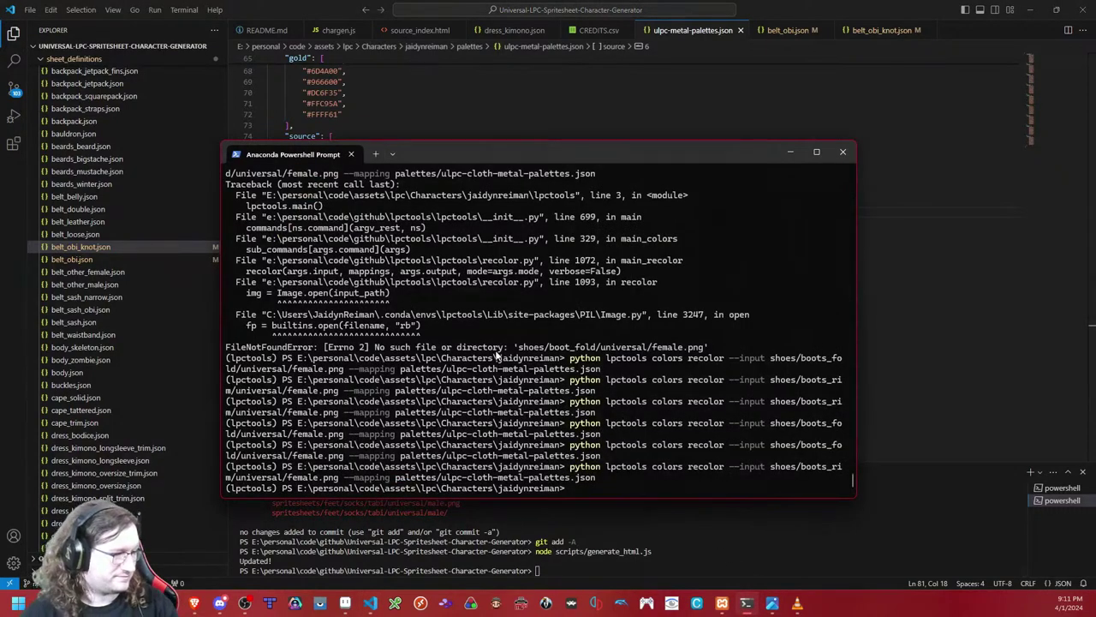
key(Up)
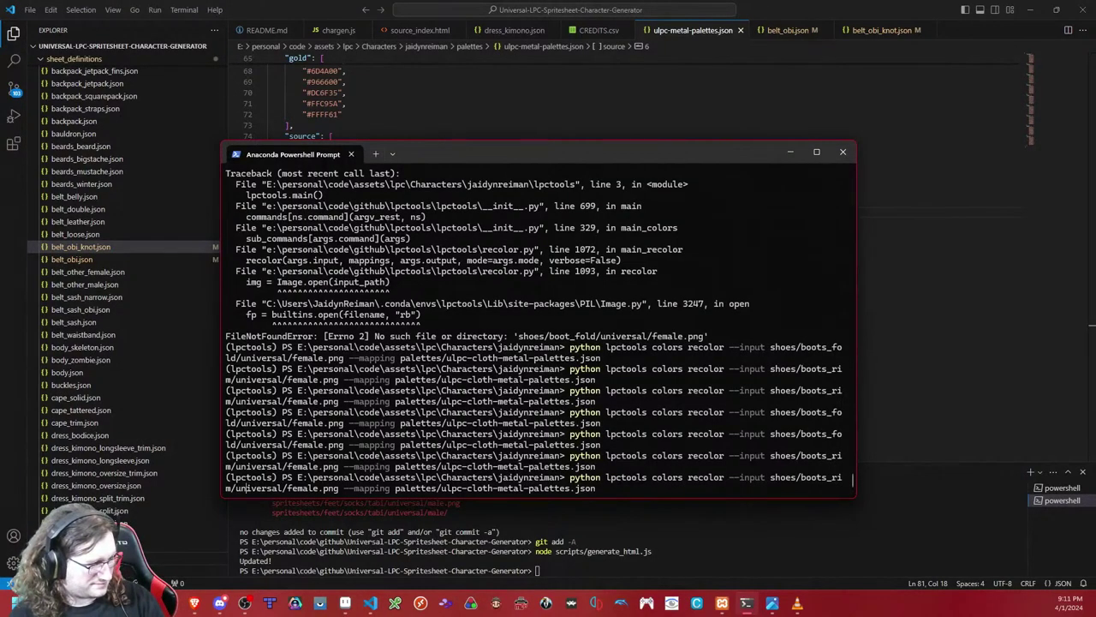
key(BackSpace)
key(BackSpace)
key(BackSpace)
text(plating)
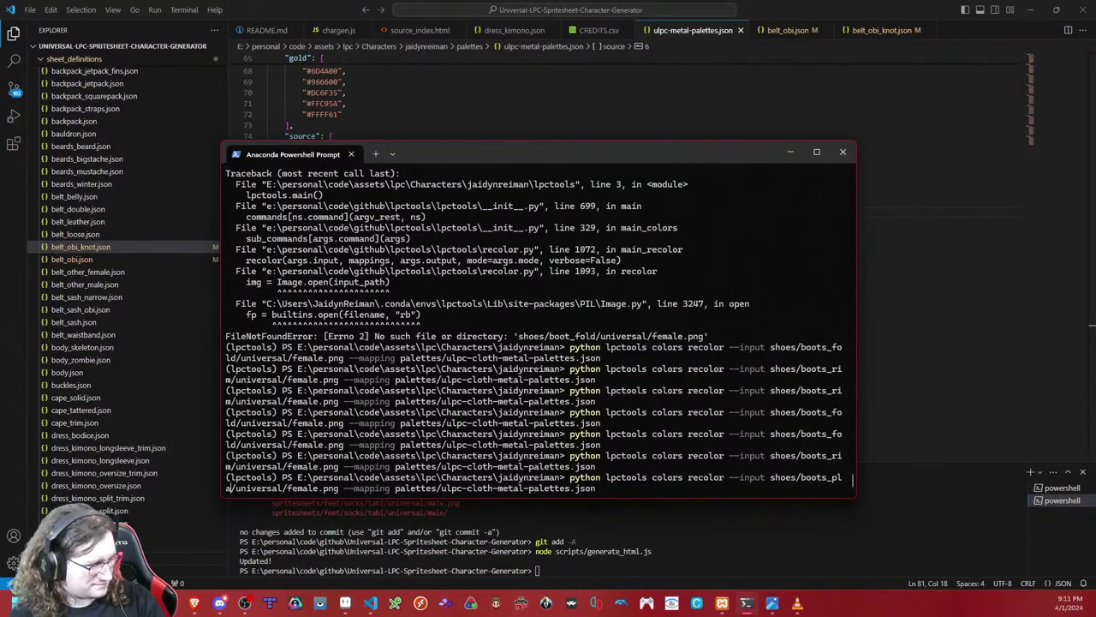
key(Return)
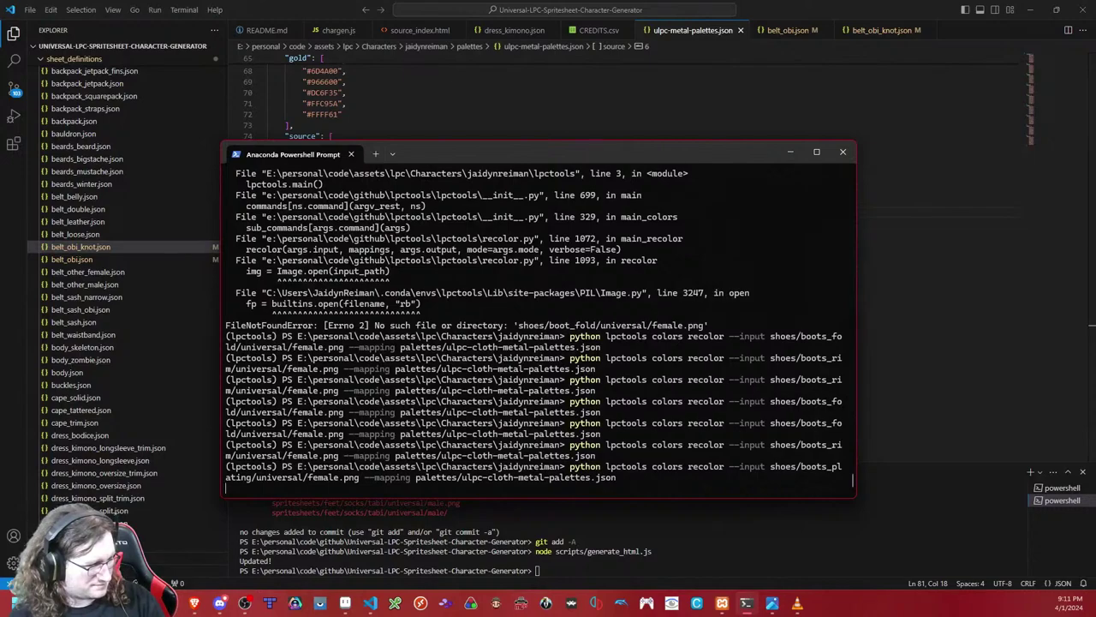
Step: Change the boots_plating recolor command's mapping to palettes/ulpc-metal-palettes.json and run it twice
key(Up)
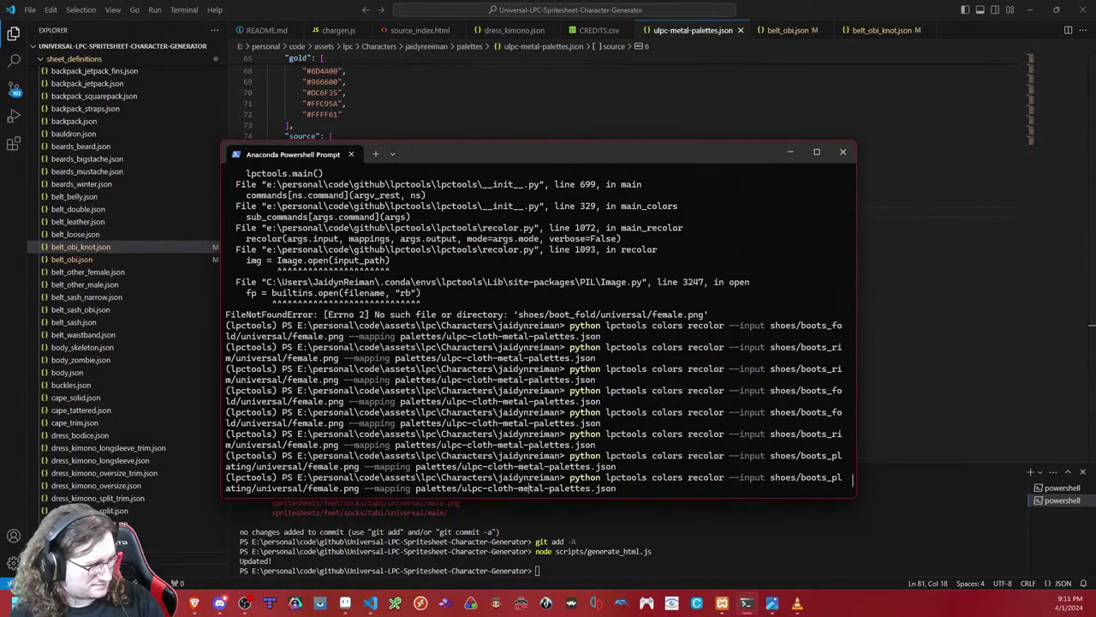
key(BackSpace)
key(BackSpace)
key(BackSpace)
key(BackSpace)
key(BackSpace)
key(BackSpace)
key(Return)
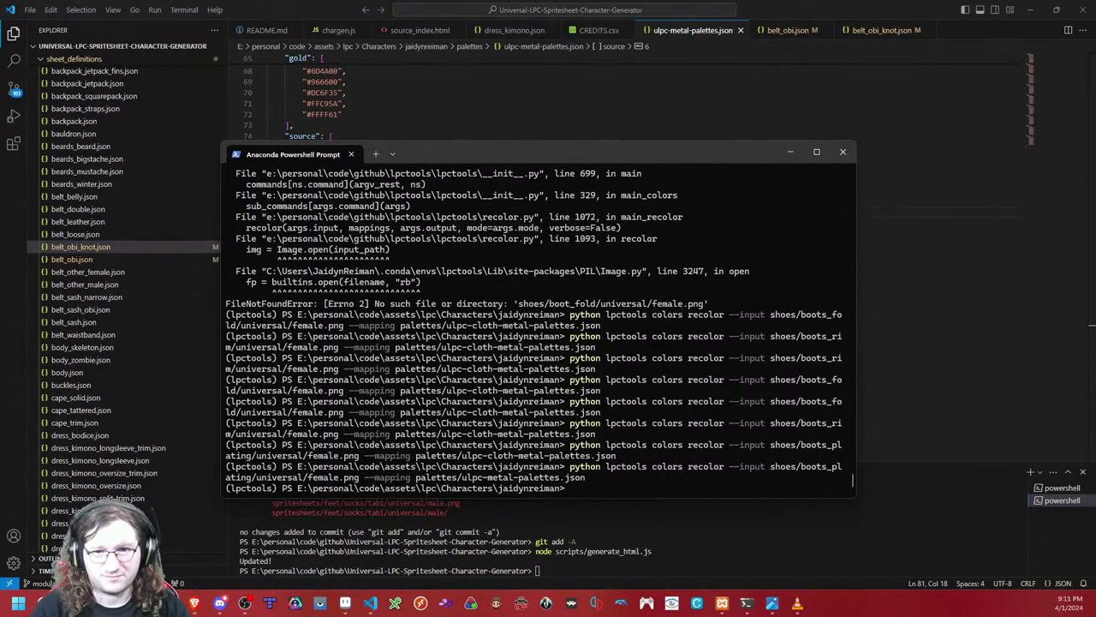
key(Up)
key(Return)
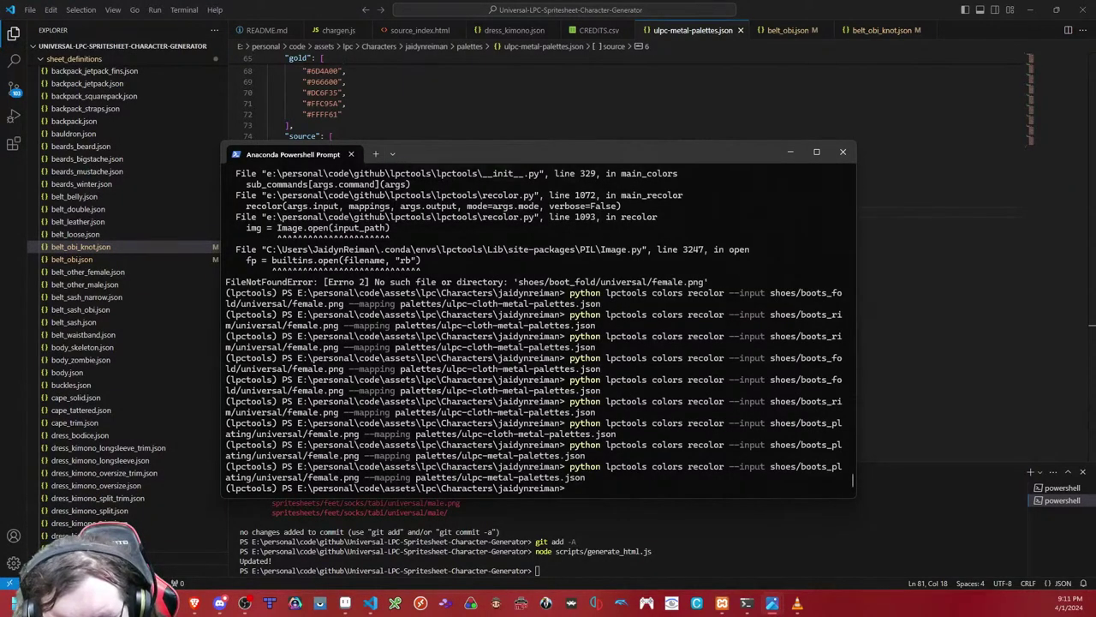
Step: Examine the boot plating sprites in ceramic.png up close for recoloring problems, then close the image
drag(0, 124, 701, 153)
scroll(585, 384, up, 7)
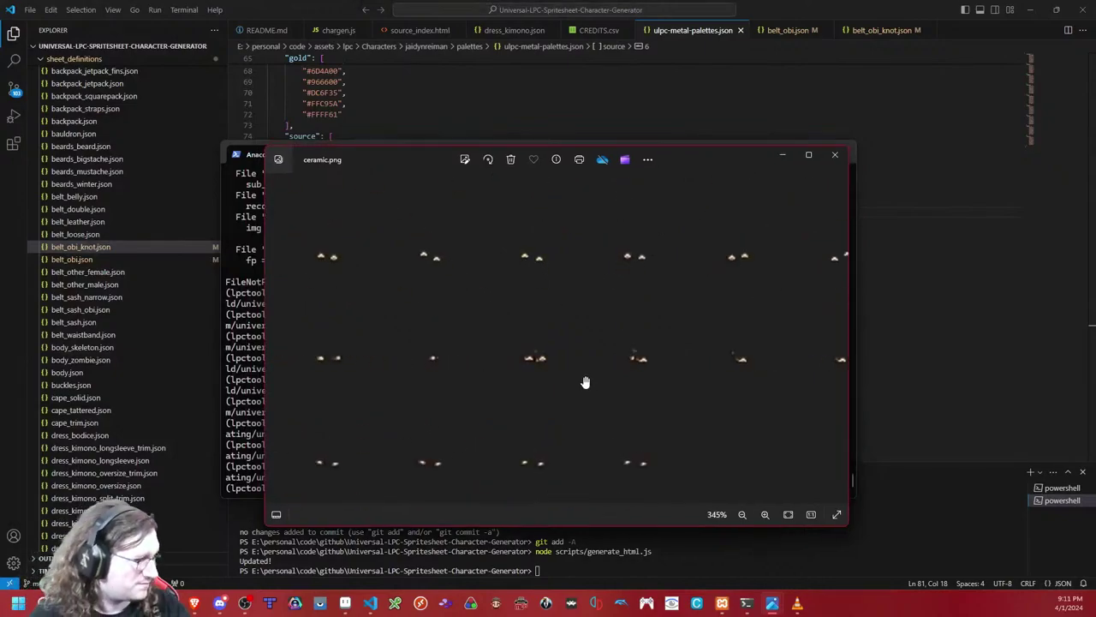
drag(488, 374, 842, 358)
drag(549, 313, 389, 279)
drag(600, 326, 426, 313)
scroll(511, 301, down, 6)
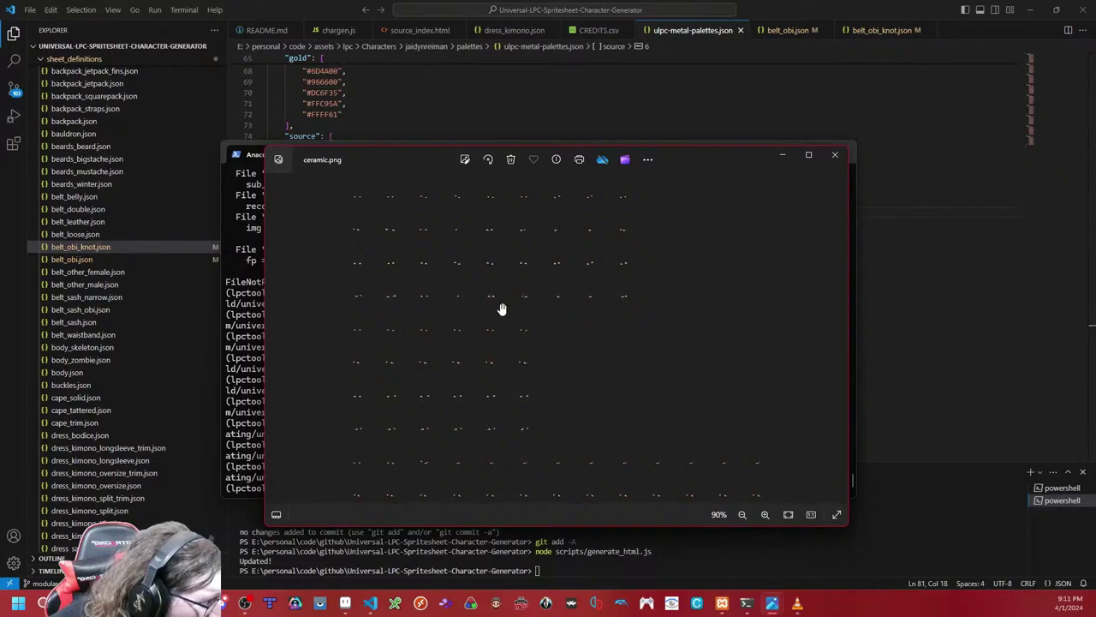
scroll(492, 329, up, 6)
scroll(542, 341, up, 3)
drag(626, 324, 591, 326)
scroll(467, 335, up, 5)
scroll(532, 335, down, 5)
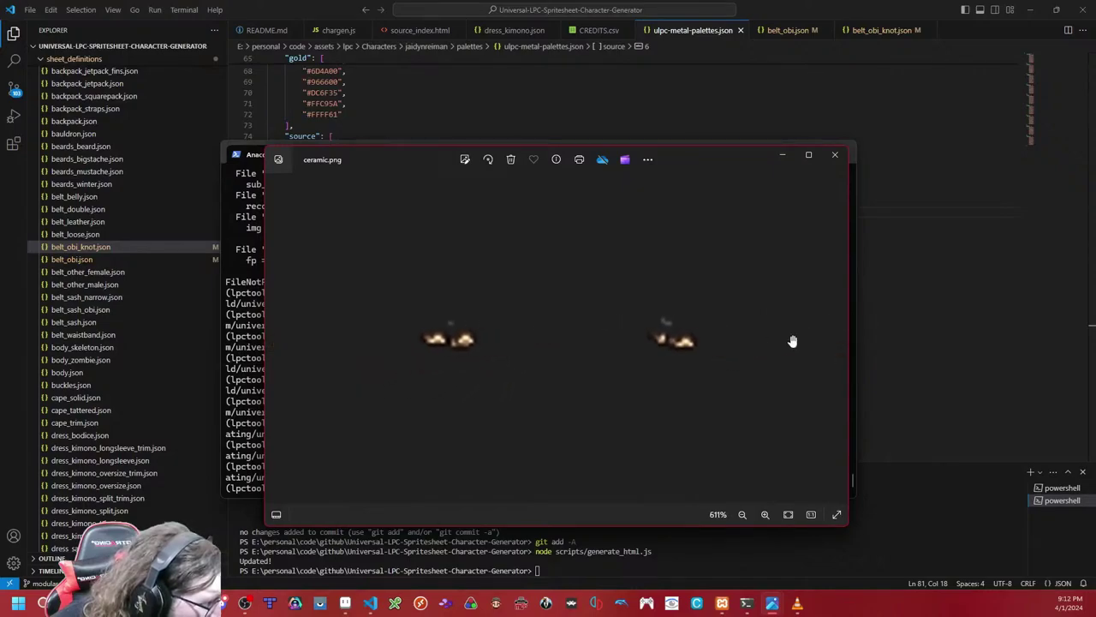
scroll(585, 314, down, 4)
drag(584, 314, 545, 308)
drag(576, 354, 573, 257)
drag(575, 503, 553, 377)
click(835, 158)
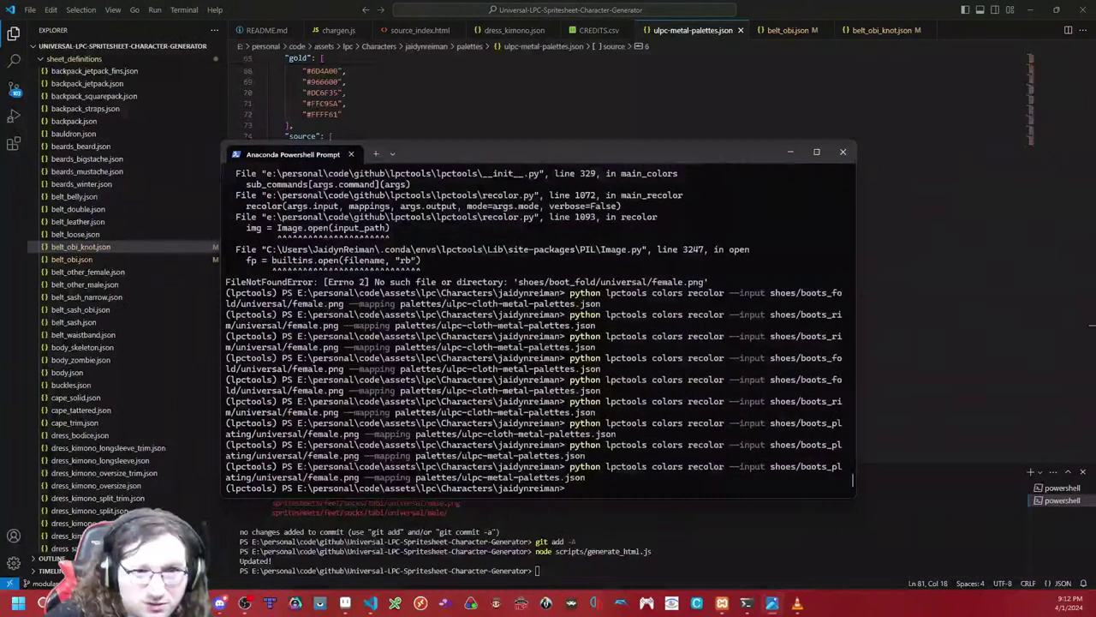
Step: Put away the terminal window, switch to Aseprite and bring up the universal-animated sprite
click(844, 148)
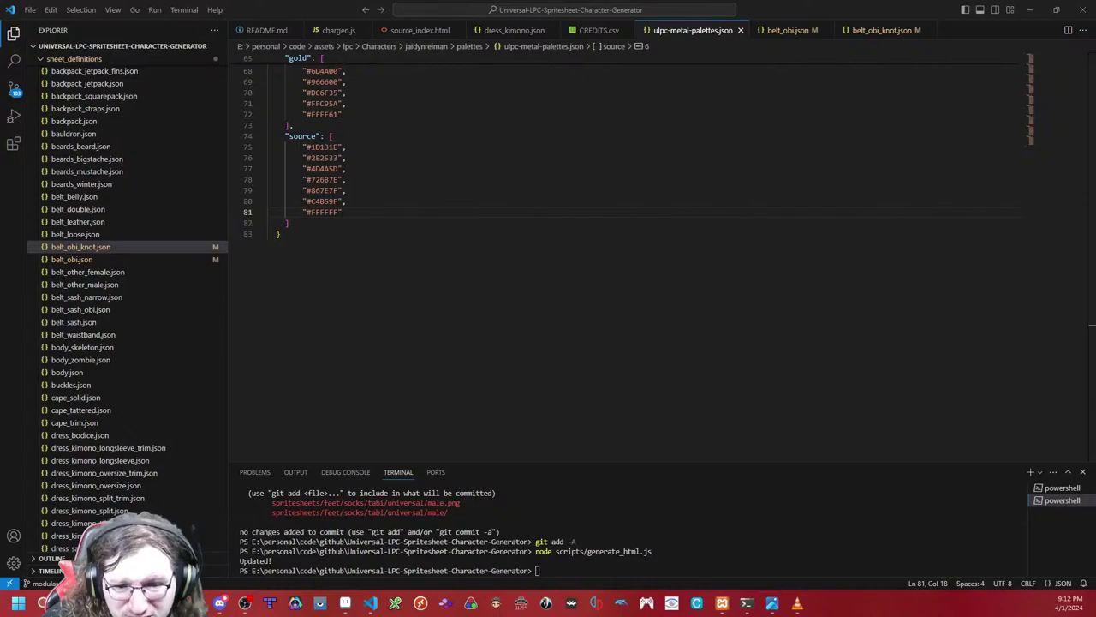
click(345, 603)
click(12, 18)
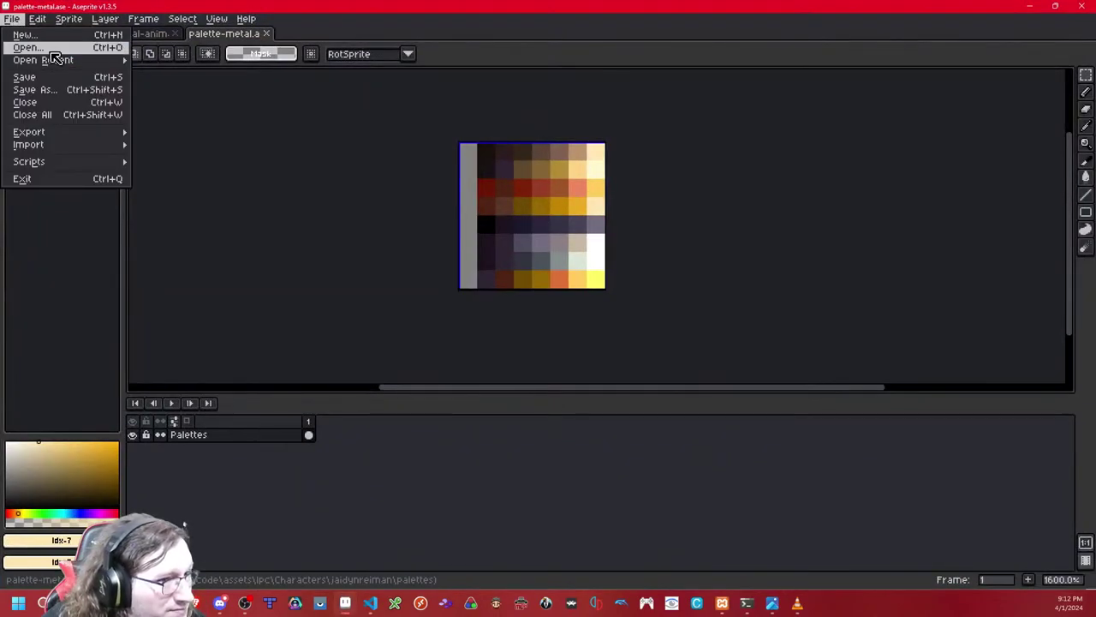
click(52, 52)
click(511, 294)
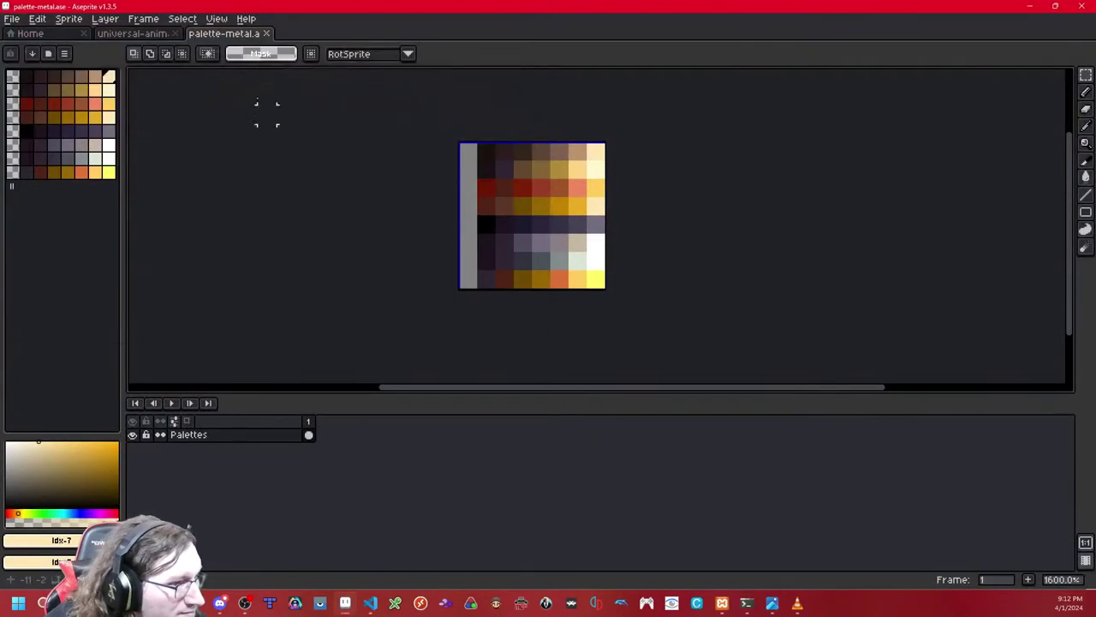
click(137, 35)
Step: Find the clothing groups in the universal-animated layer list and hide the Kimono group
scroll(175, 522, down, 5)
scroll(166, 526, up, 3)
scroll(163, 528, up, 8)
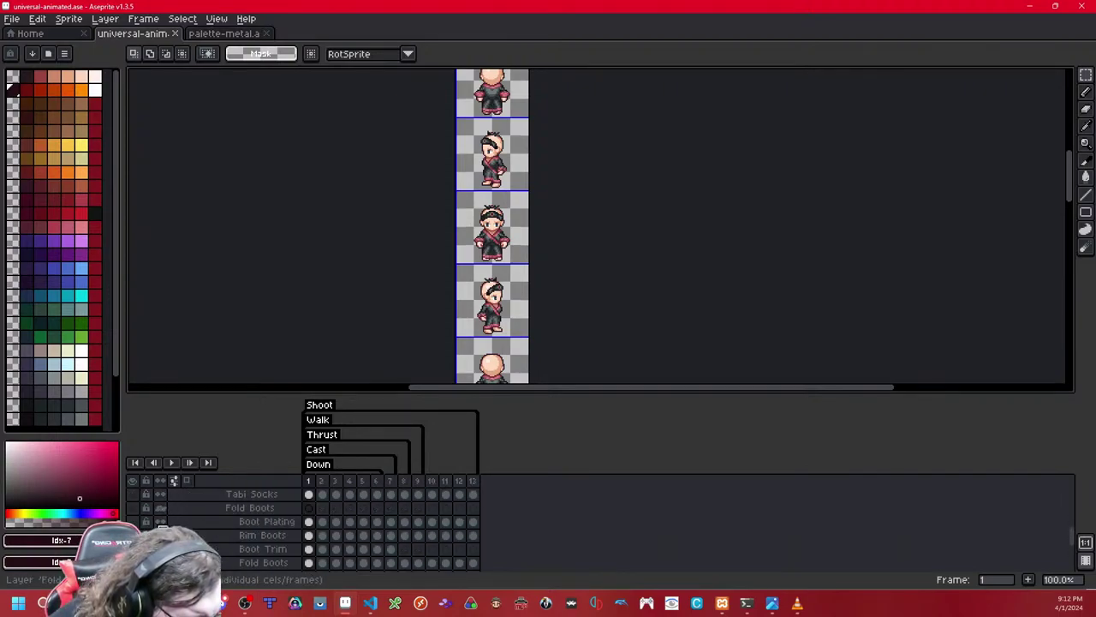
scroll(163, 525, up, 2)
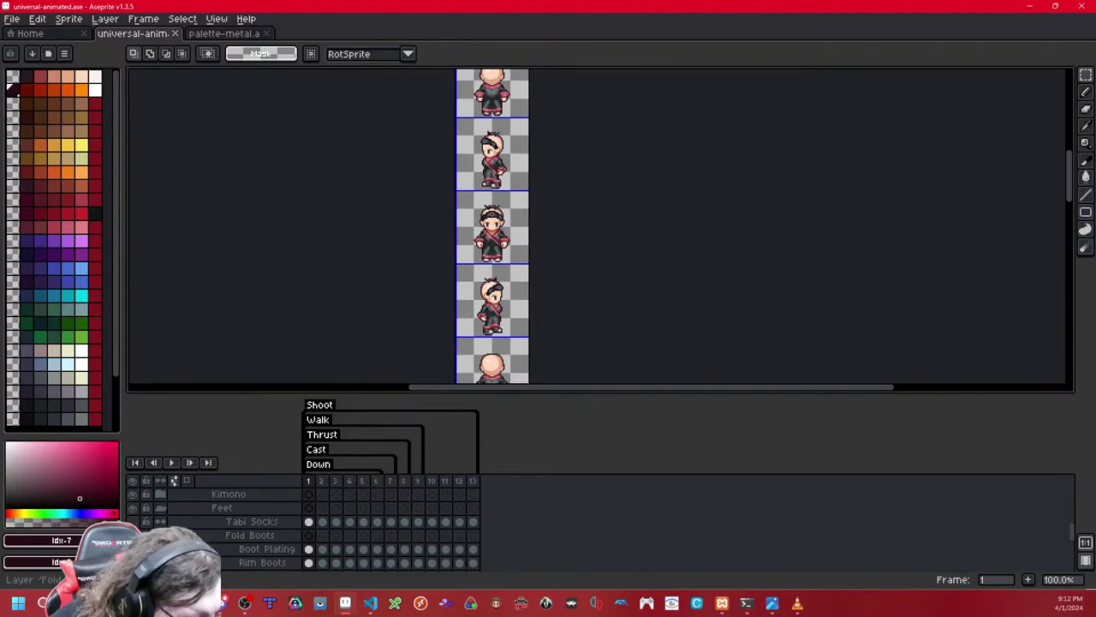
scroll(196, 522, up, 5)
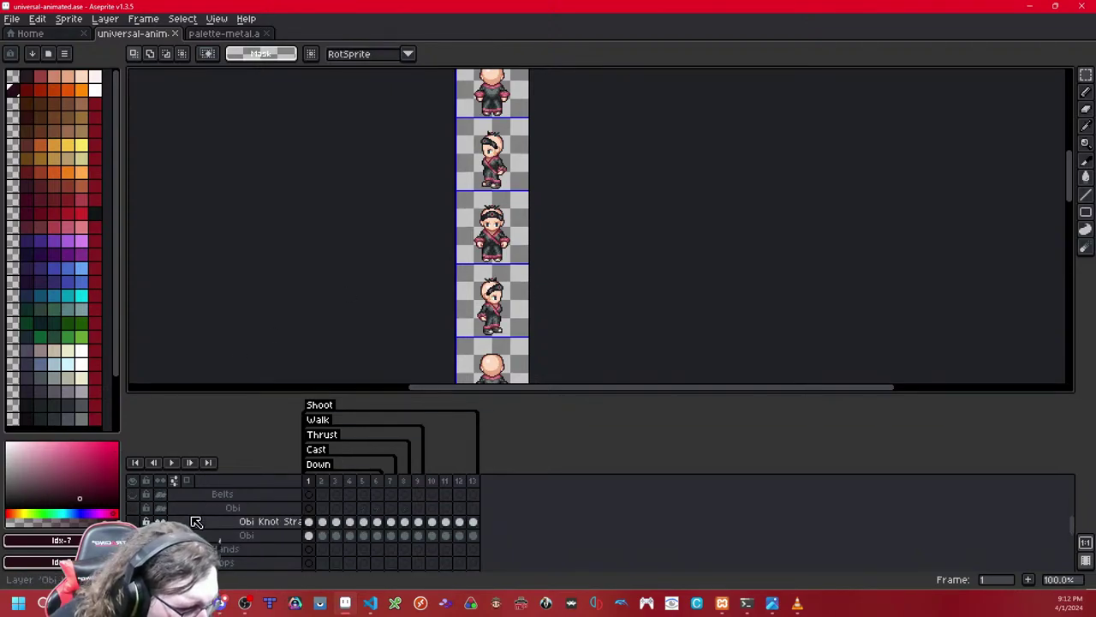
scroll(197, 522, down, 4)
scroll(203, 516, up, 4)
scroll(188, 519, down, 5)
scroll(160, 520, down, 6)
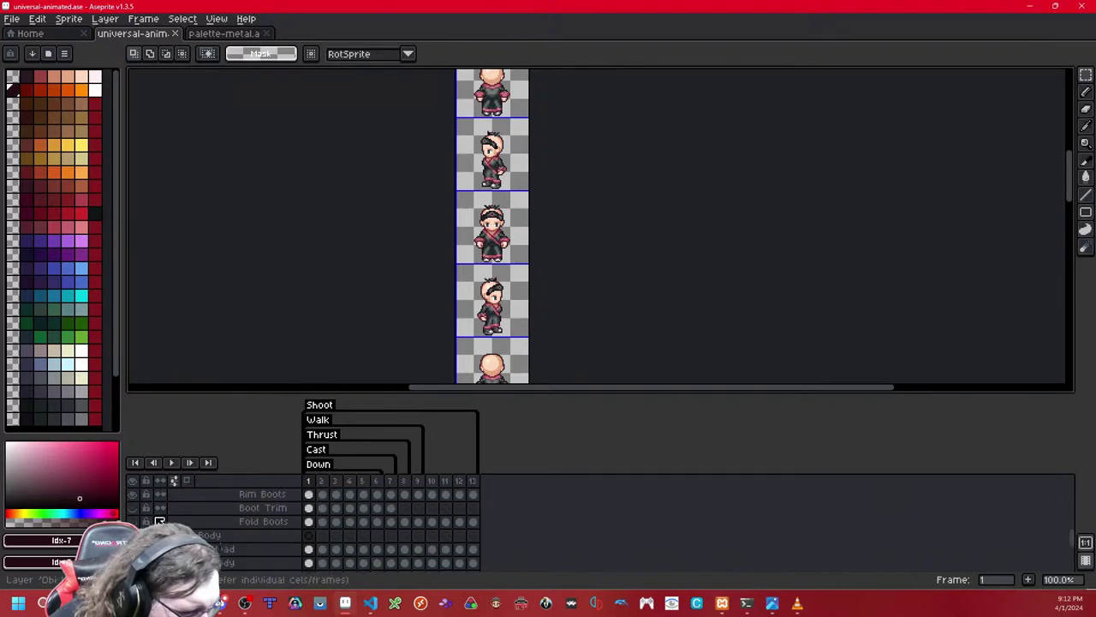
scroll(151, 524, up, 3)
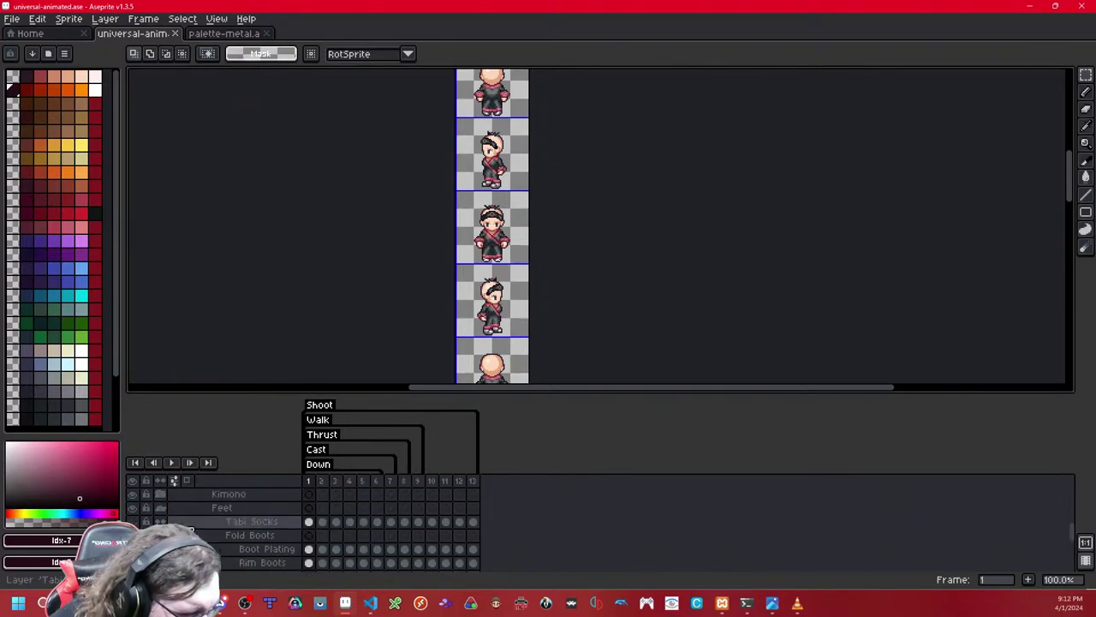
click(133, 508)
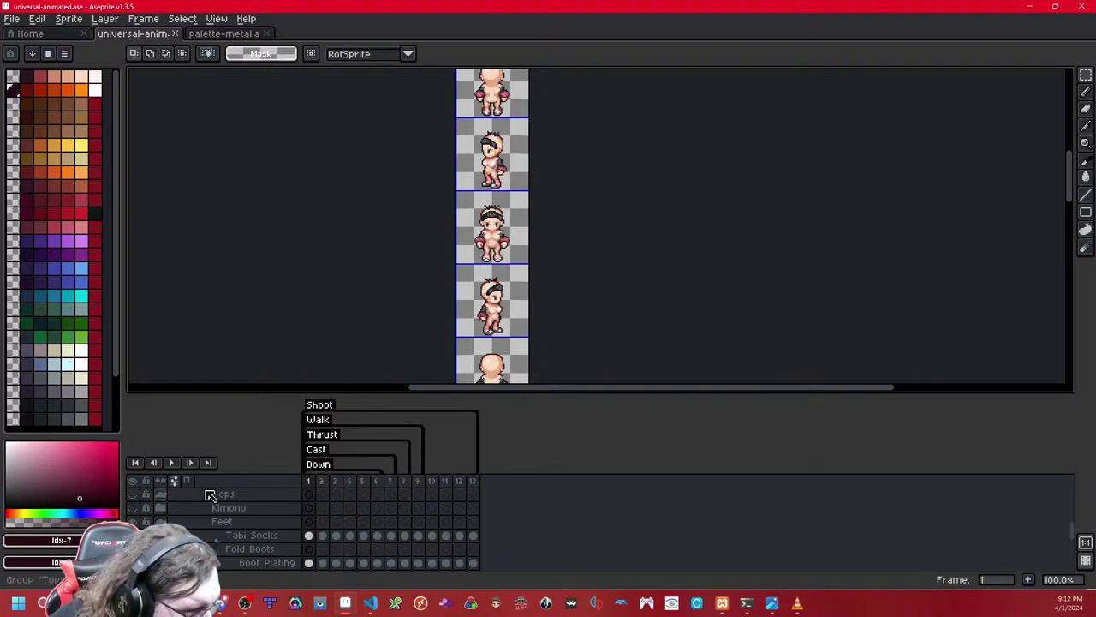
Step: Step through the early animation frames of the bootless character, examining the feet for stray boot pixels
drag(507, 302, 504, 200)
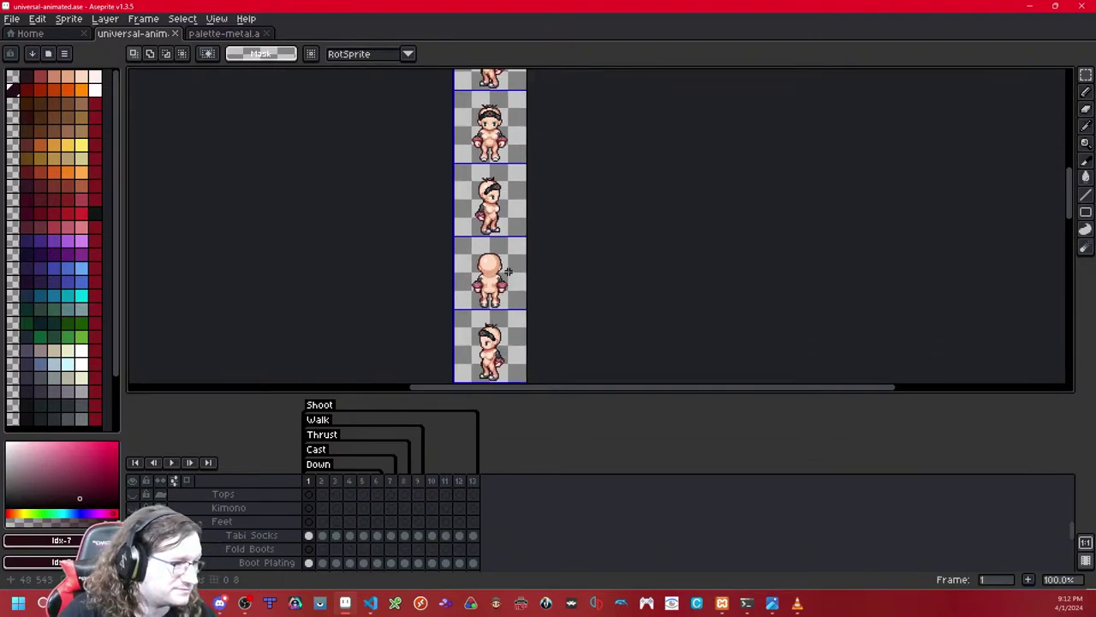
scroll(504, 272, up, 1)
key(Right)
key(Left)
key(Left)
key(Right)
key(Right)
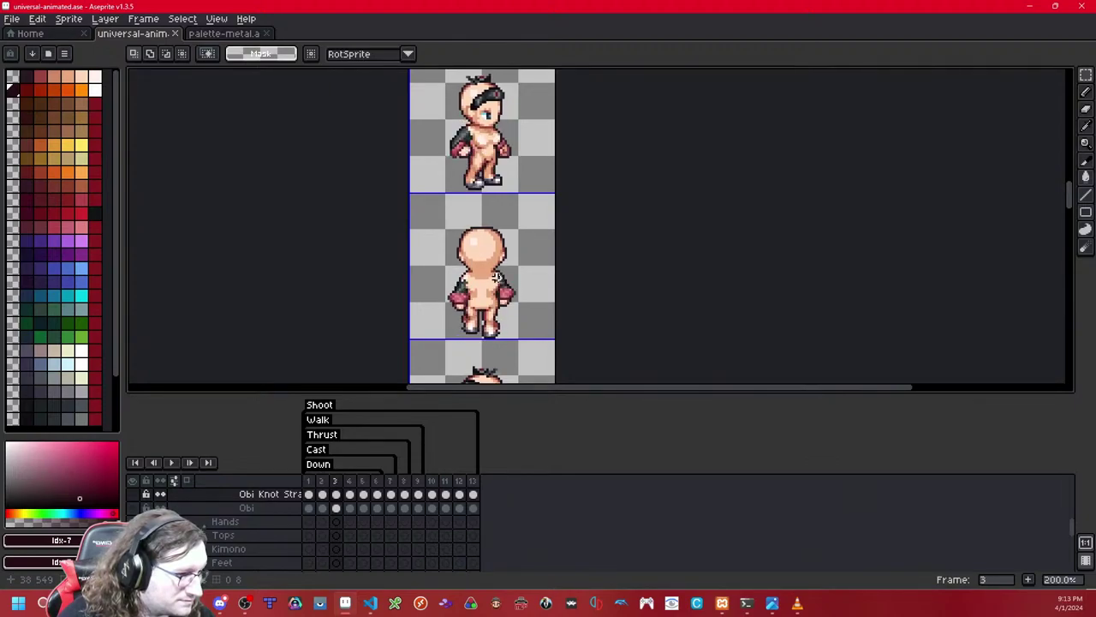
scroll(495, 276, up, 1)
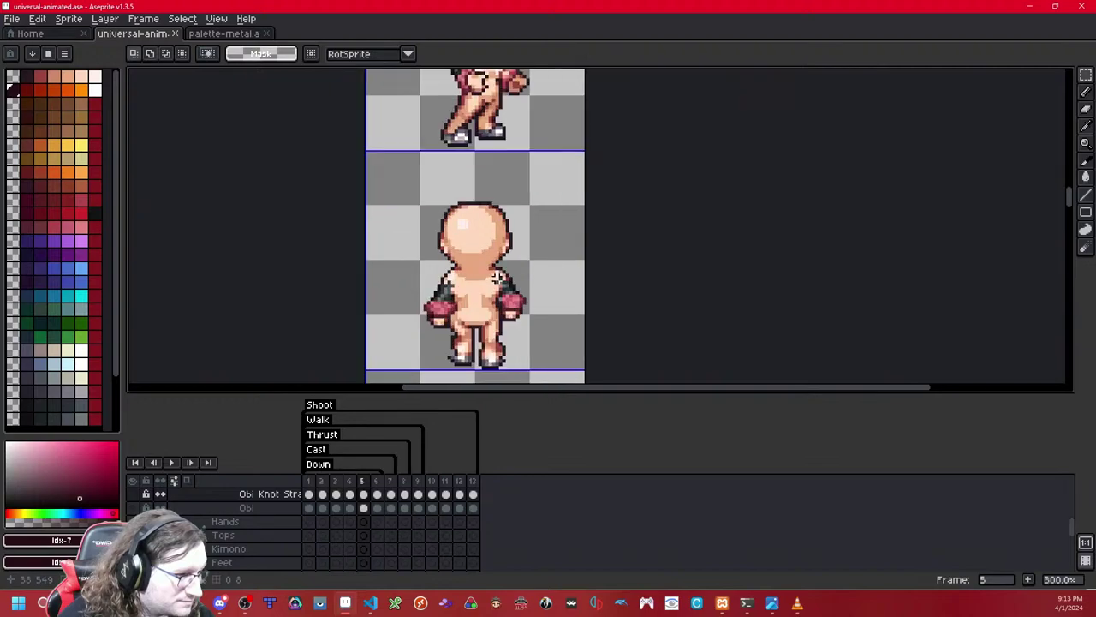
scroll(495, 276, down, 1)
scroll(242, 497, down, 3)
scroll(257, 518, down, 1)
Step: Select frame 1 of the Fold Boots layer and step through to frame 6, examining the back-facing character's feet
click(309, 521)
click(133, 522)
click(133, 521)
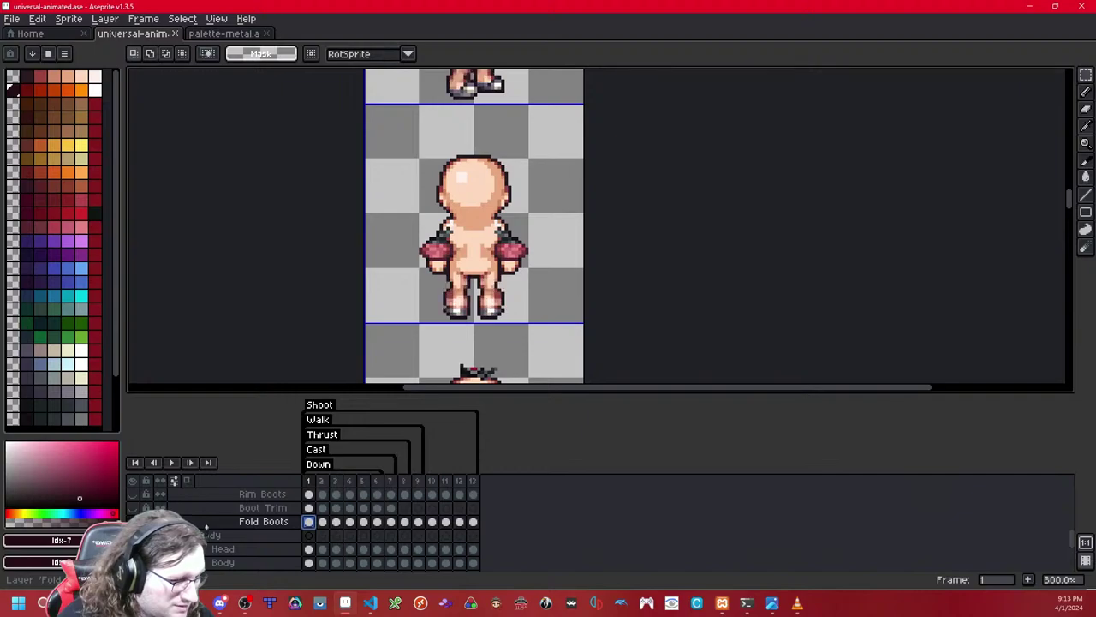
key(Right)
key(Right)
key(Right)
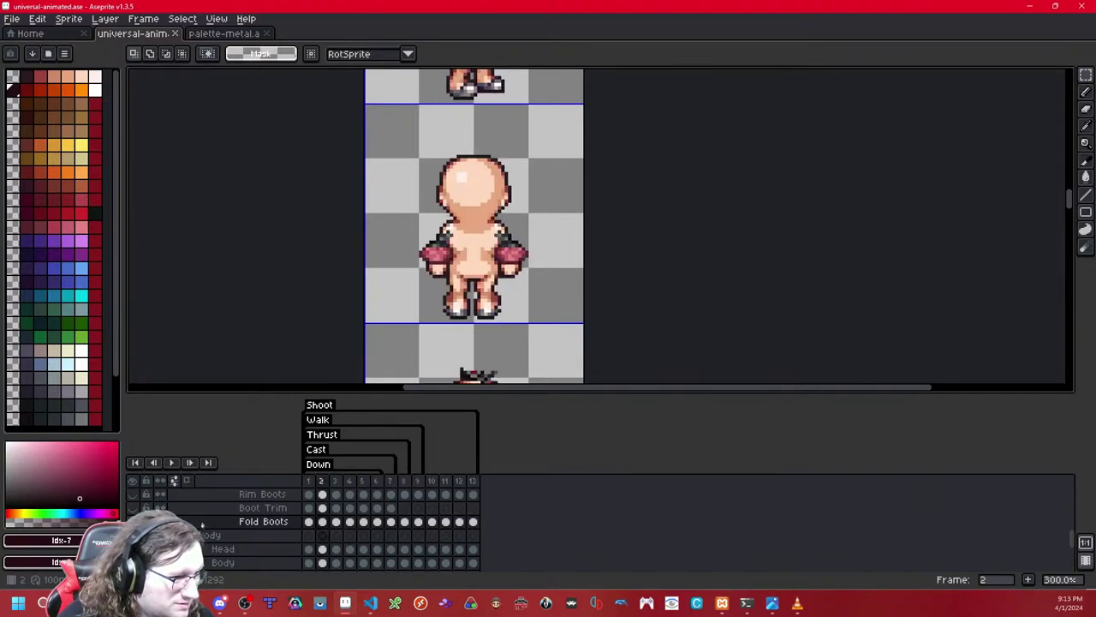
key(Right)
key(Right)
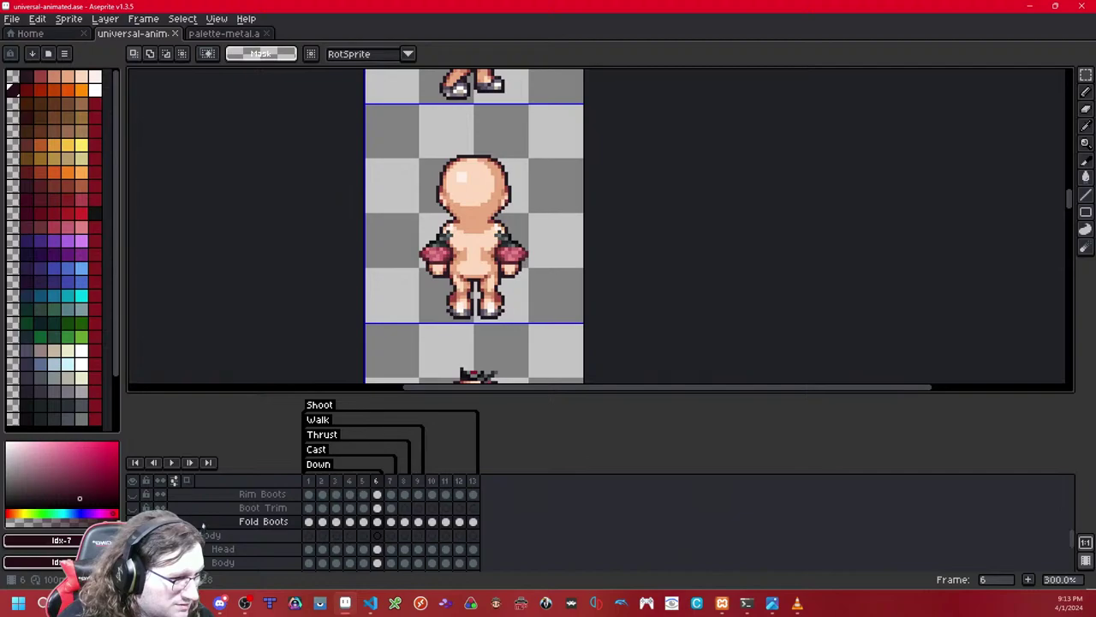
key(Left)
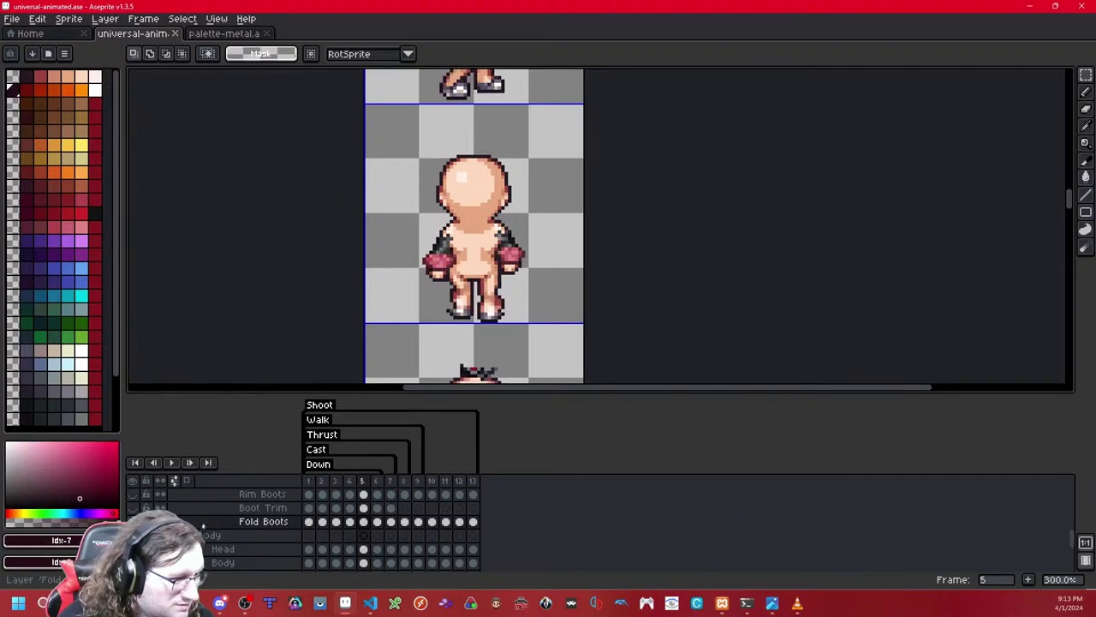
Step: Toggle the boots' visibility repeatedly around frame 5 to compare the back-facing feet with and without them
key(Left)
key(shift+x)
key(shift+x)
key(Right)
key(shift+x)
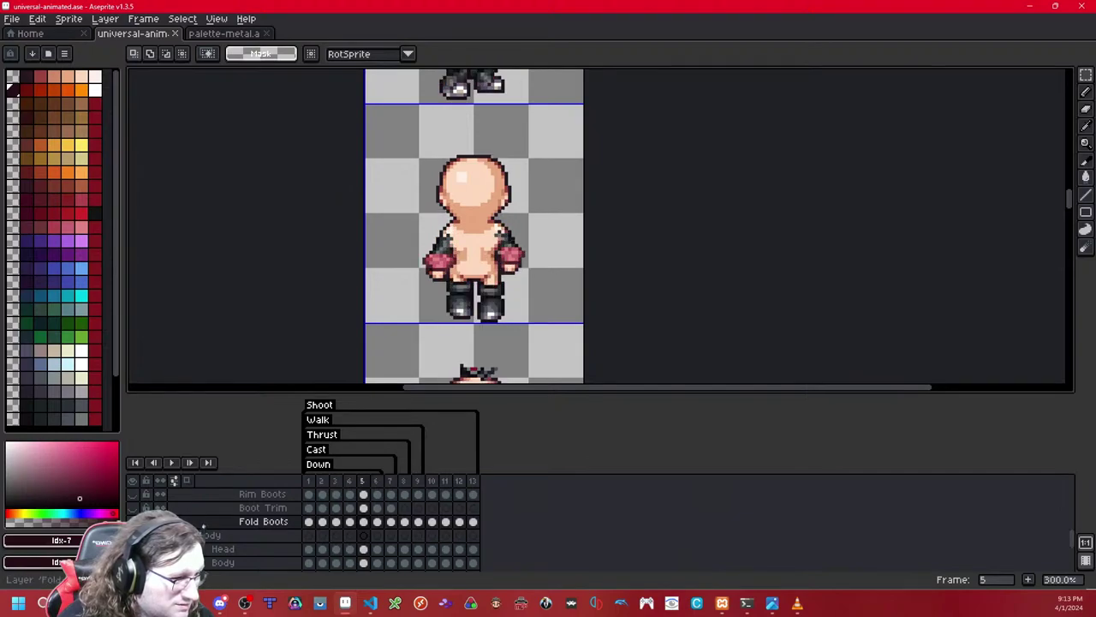
key(ctrl+y)
key(ctrl+z)
key(ctrl+y)
key(ctrl+z)
key(ctrl+y)
key(ctrl+z)
key(ctrl+y)
key(ctrl+z)
key(ctrl+y)
Step: Advance the back-facing row to frame 10 and return to frame 1, examining the legs for leftover boot pixels
key(period)
key(period)
key(period)
key(period)
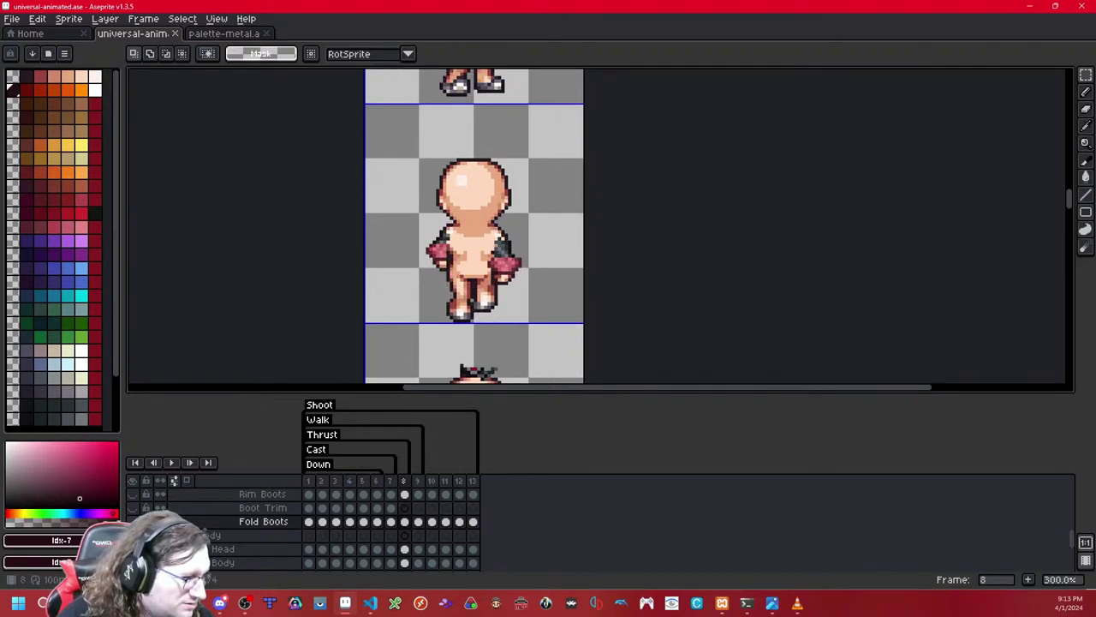
key(period)
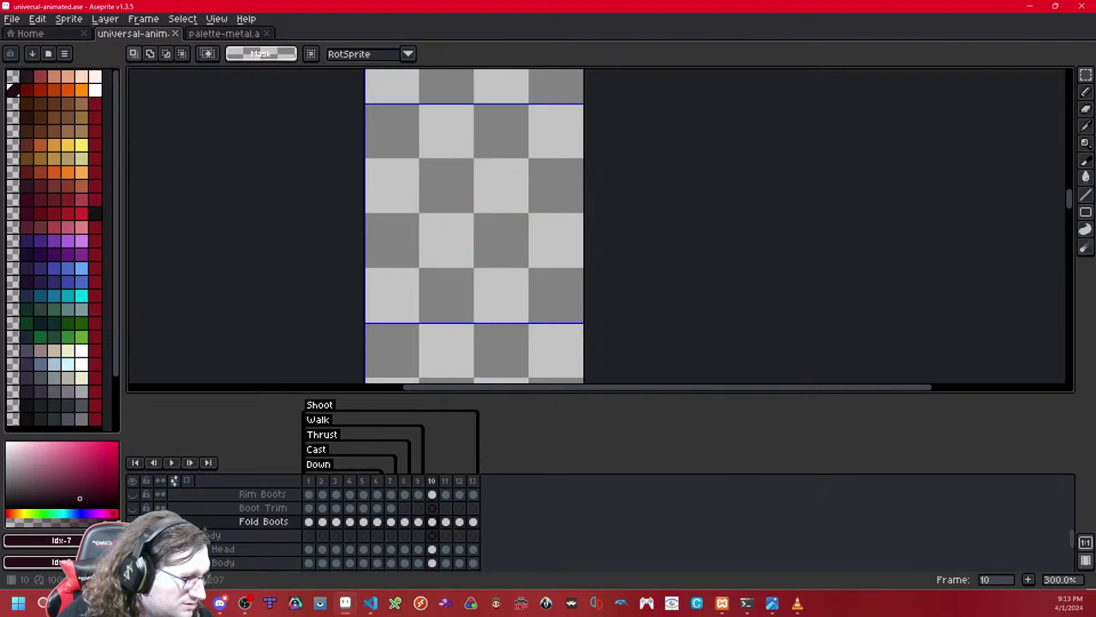
key(comma)
key(comma)
key(comma)
key(comma)
key(comma)
key(Left)
key(Left)
key(Left)
key(Left)
key(Left)
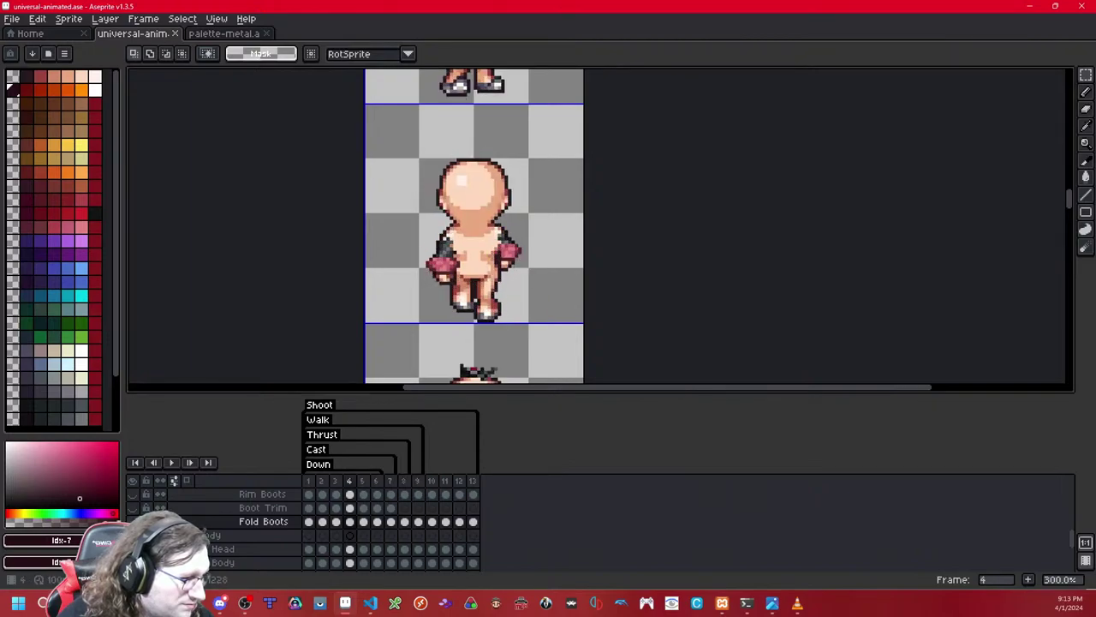
key(Right)
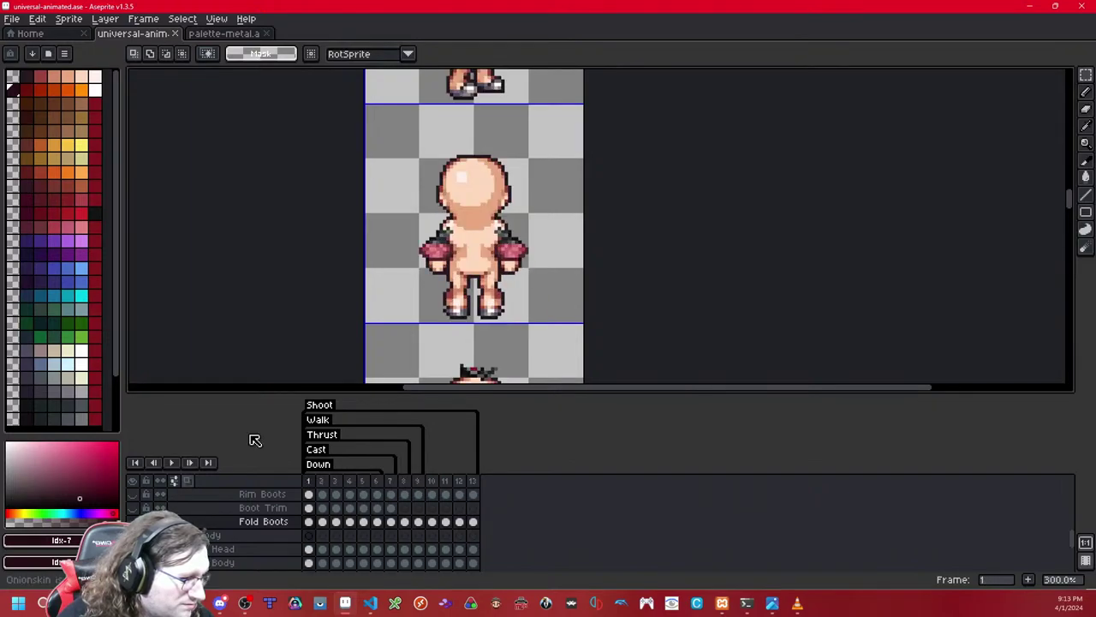
Step: Step through the frames of the side- and front-facing rows below, examining the legs for leftover boot pixels
scroll(461, 271, down, 3)
scroll(462, 271, up, 2)
drag(474, 339, 484, 177)
key(Right)
key(Right)
key(Right)
key(Right)
key(Right)
key(Right)
key(Right)
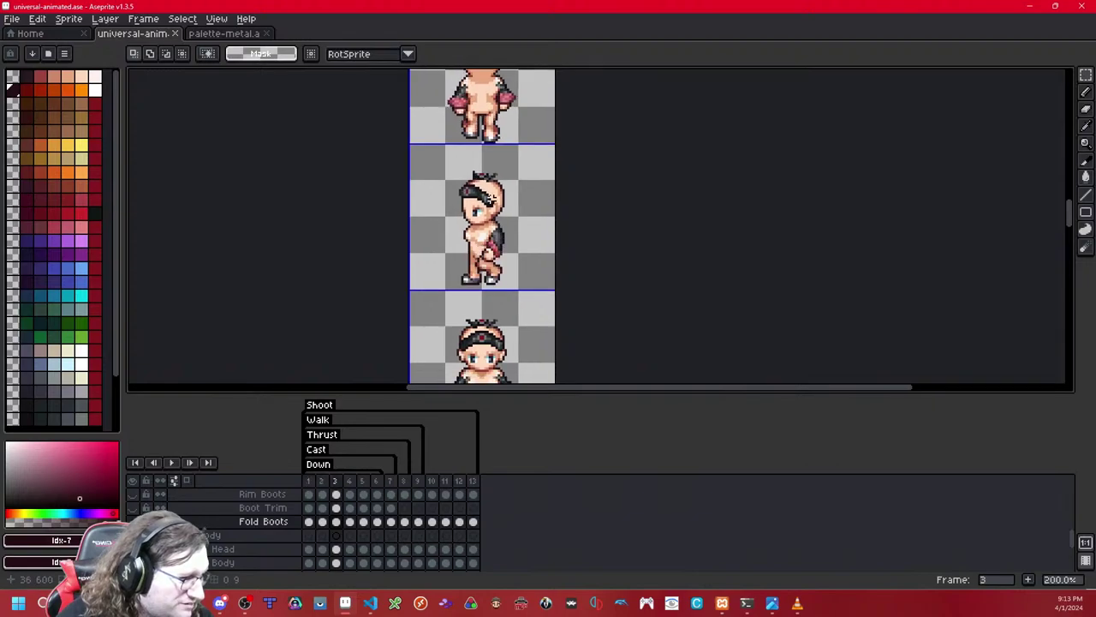
drag(499, 343, 501, 96)
key(Left)
key(Left)
key(Left)
key(Right)
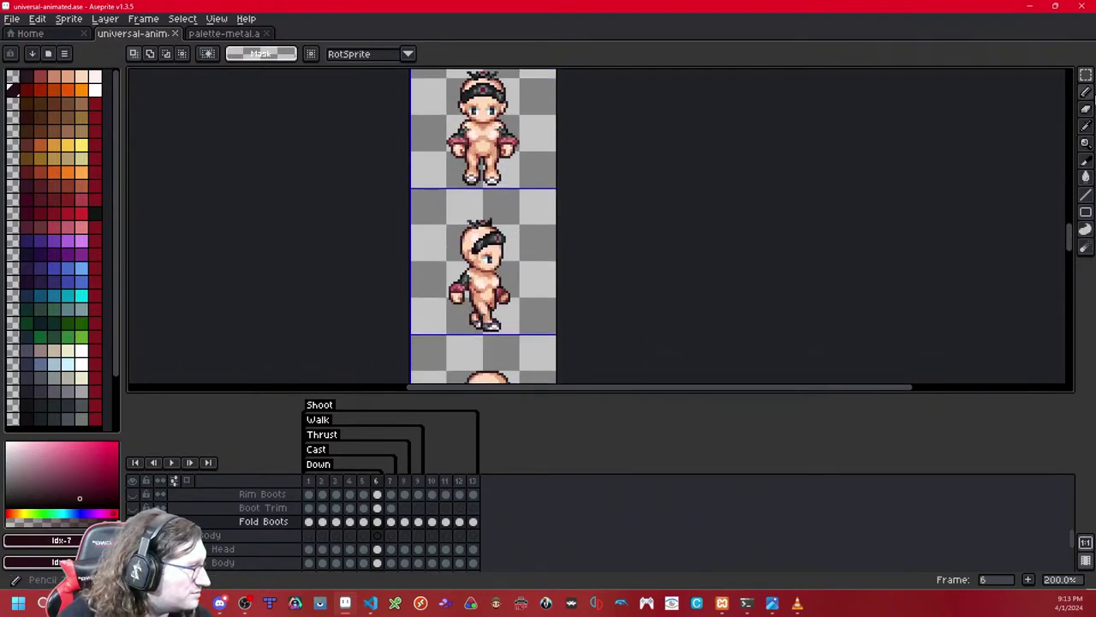
Step: Magnify the side-facing legs in frame 6 and toggle the Rim Boots layer to inspect the stray grey pixels
click(1087, 79)
scroll(488, 282, up, 4)
drag(508, 377, 512, 211)
scroll(512, 211, up, 3)
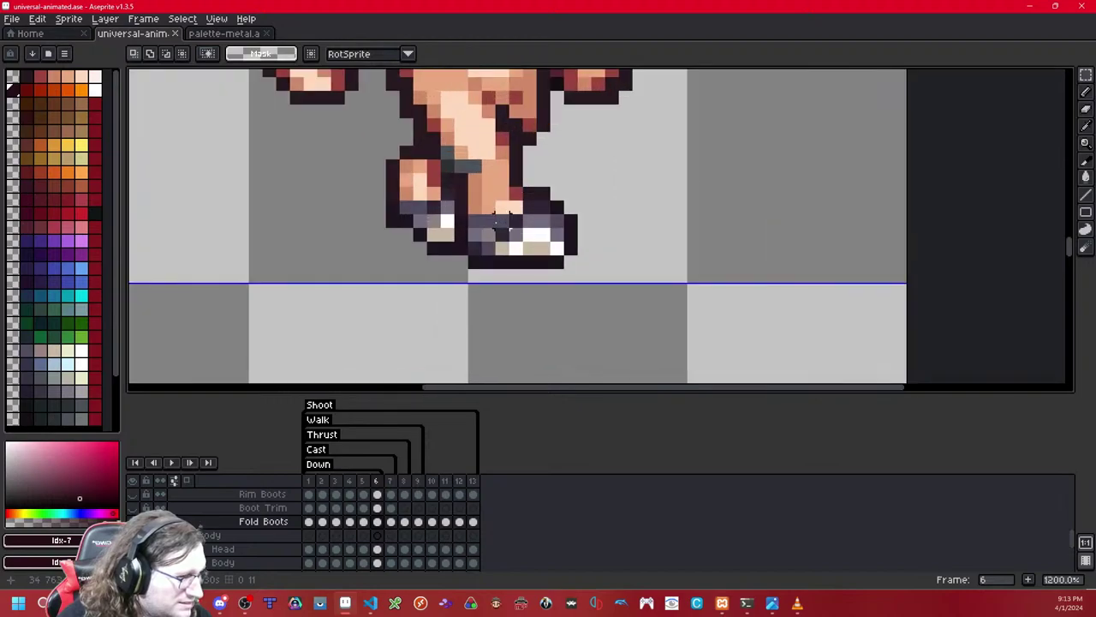
scroll(205, 529, up, 1)
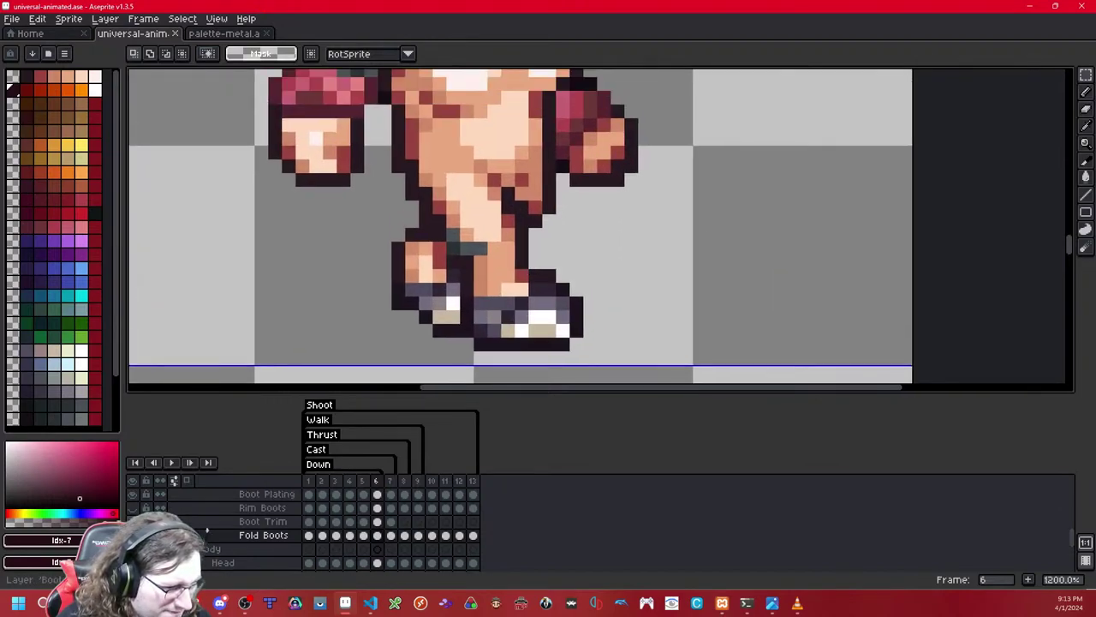
click(133, 508)
click(133, 508)
click(132, 508)
click(133, 508)
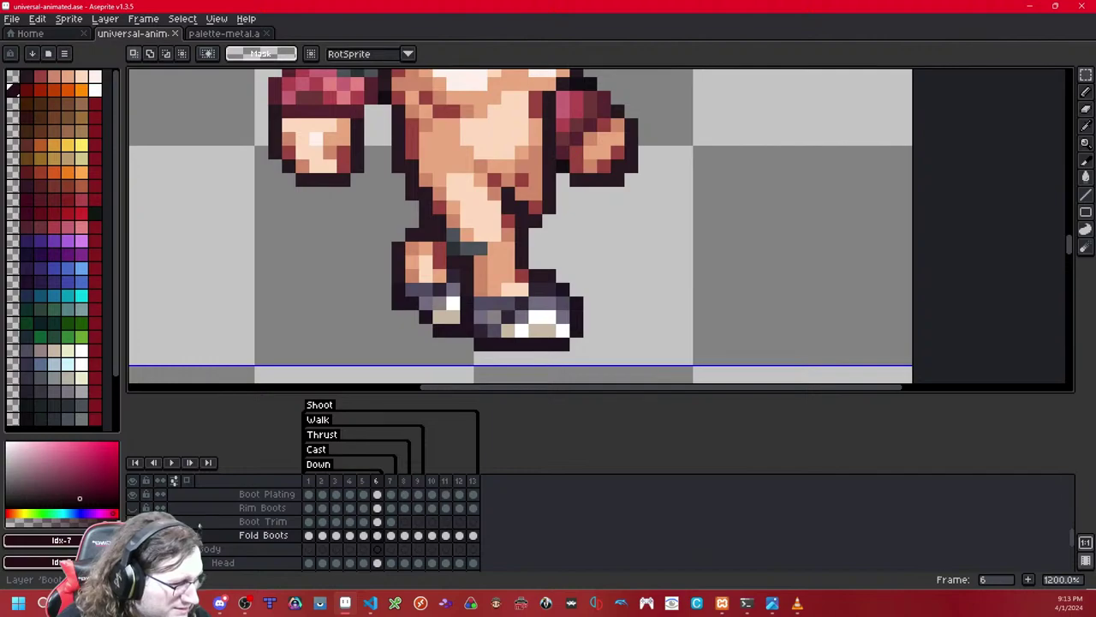
click(133, 508)
click(133, 508)
click(133, 508)
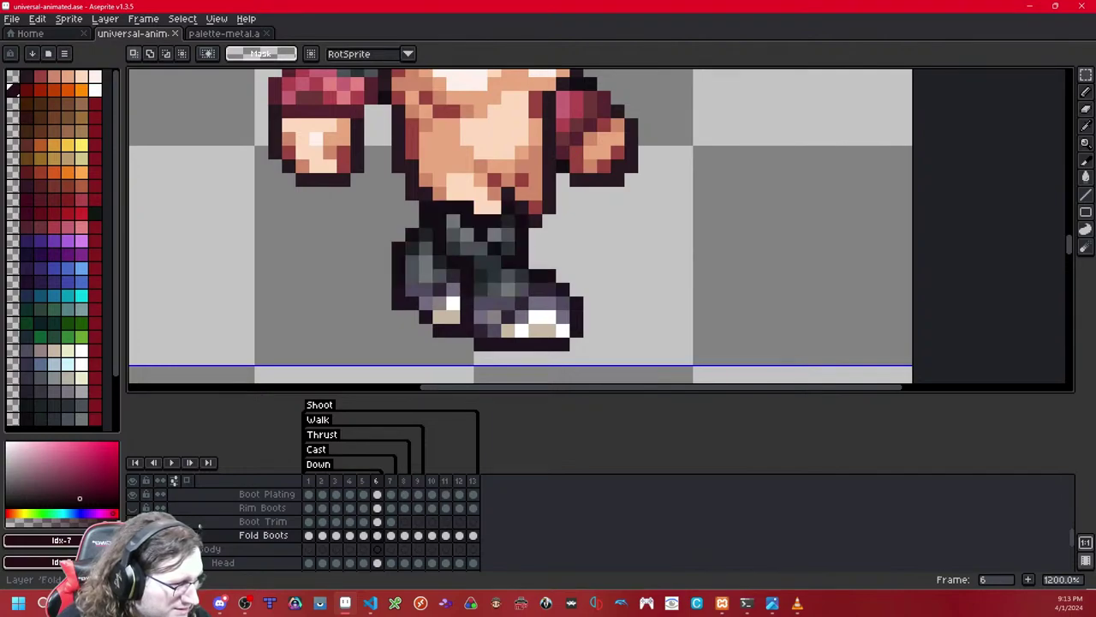
click(133, 508)
click(133, 508)
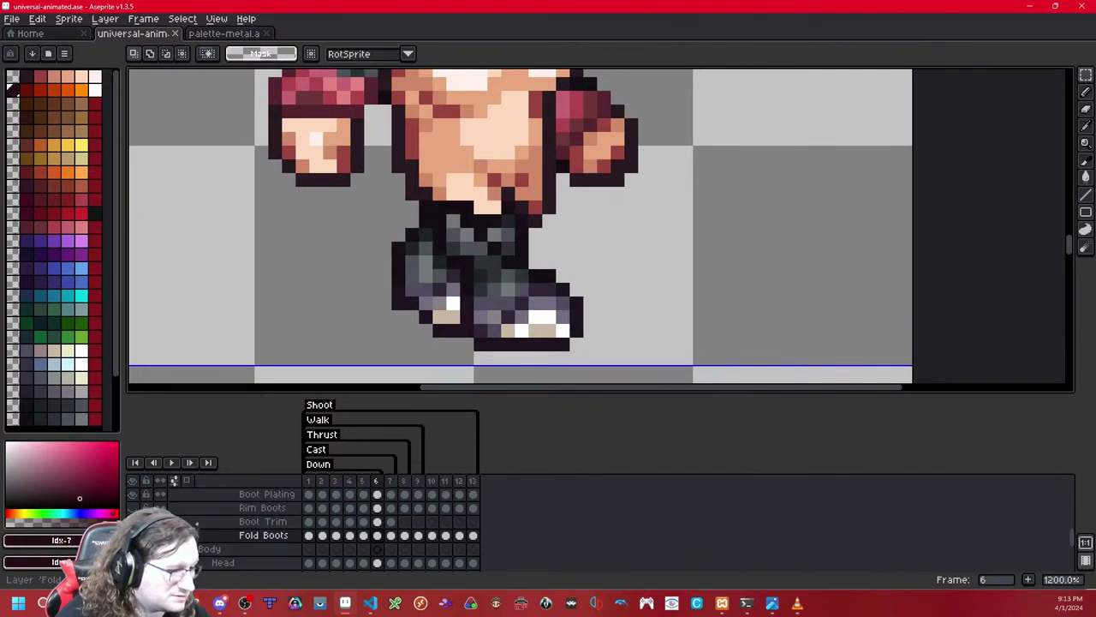
Step: Toggle the Boot Plating layer in frame 6 to check whether it holds the stray rim pixels
scroll(133, 522, up, 1)
click(133, 509)
click(133, 509)
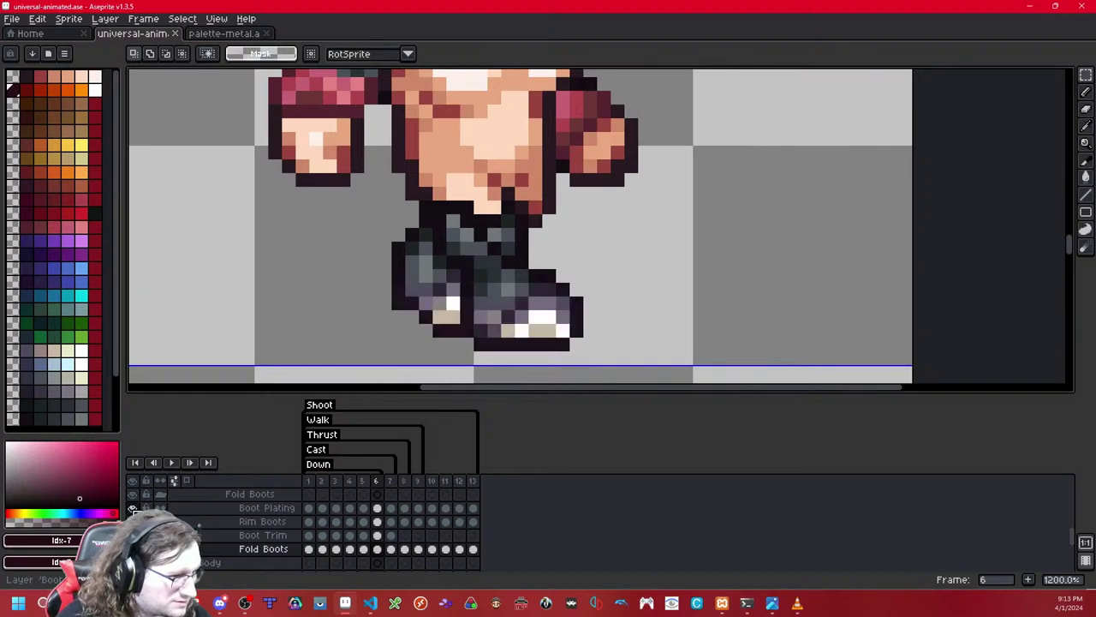
click(133, 508)
click(132, 508)
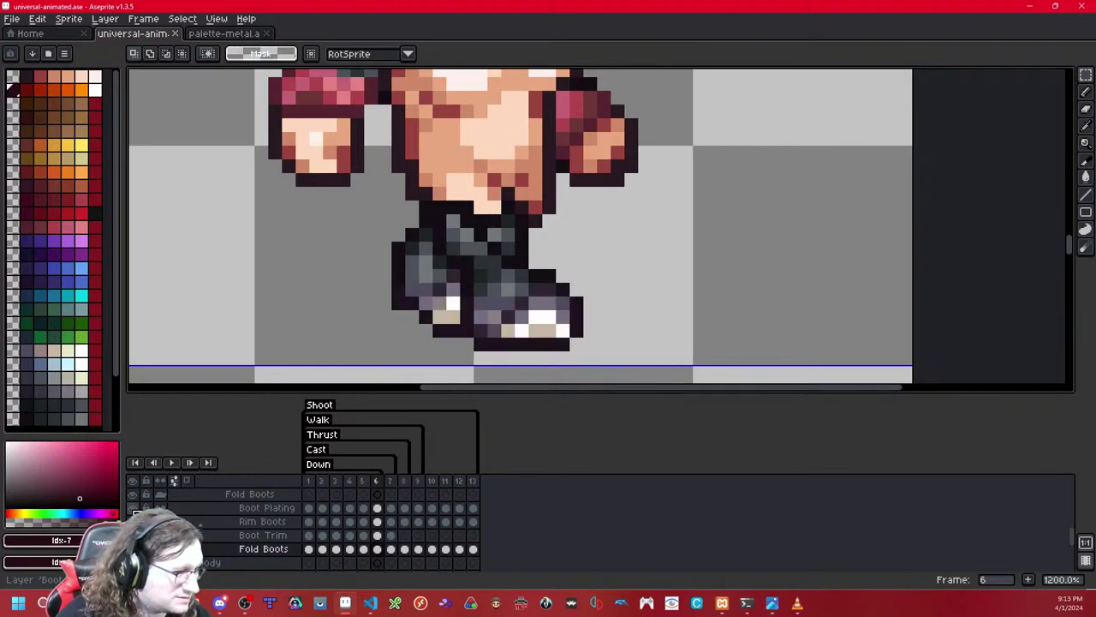
Step: Move the stray rim pixels in frame 6's side-facing legs from the Boot Plating layer to the Rim Boots layer
click(377, 508)
click(133, 549)
click(133, 522)
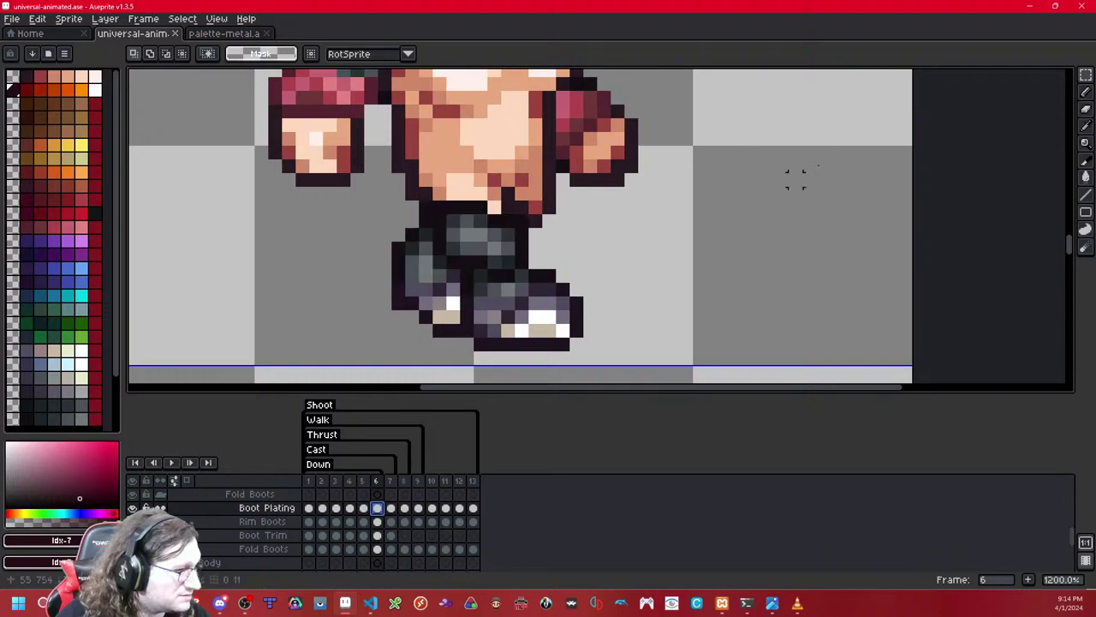
drag(377, 185, 572, 270)
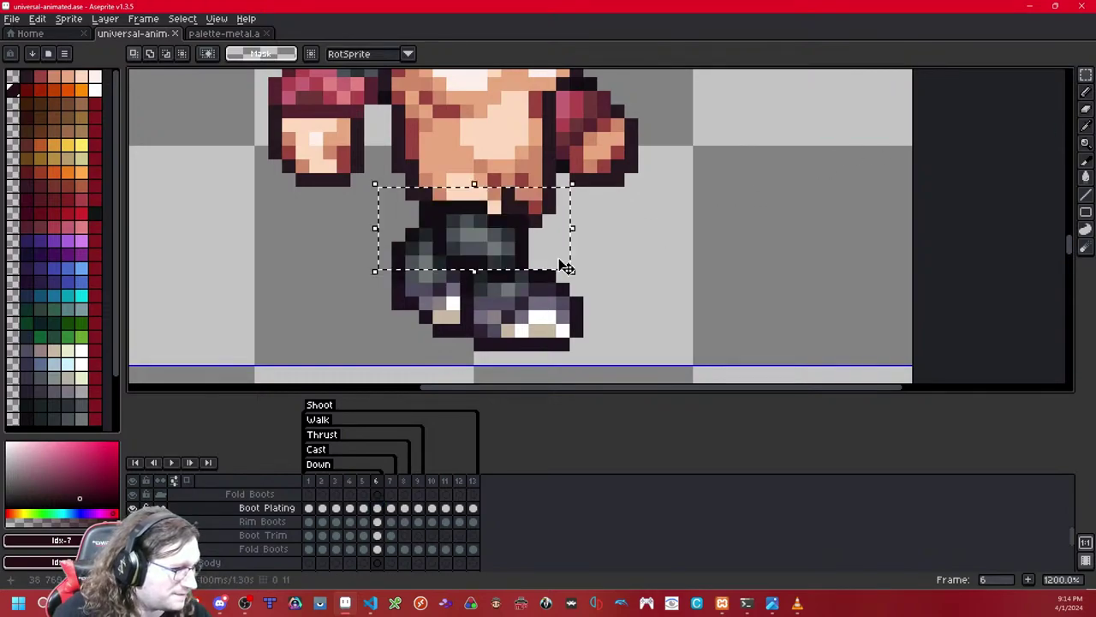
click(377, 521)
key(ctrl+t)
click(605, 250)
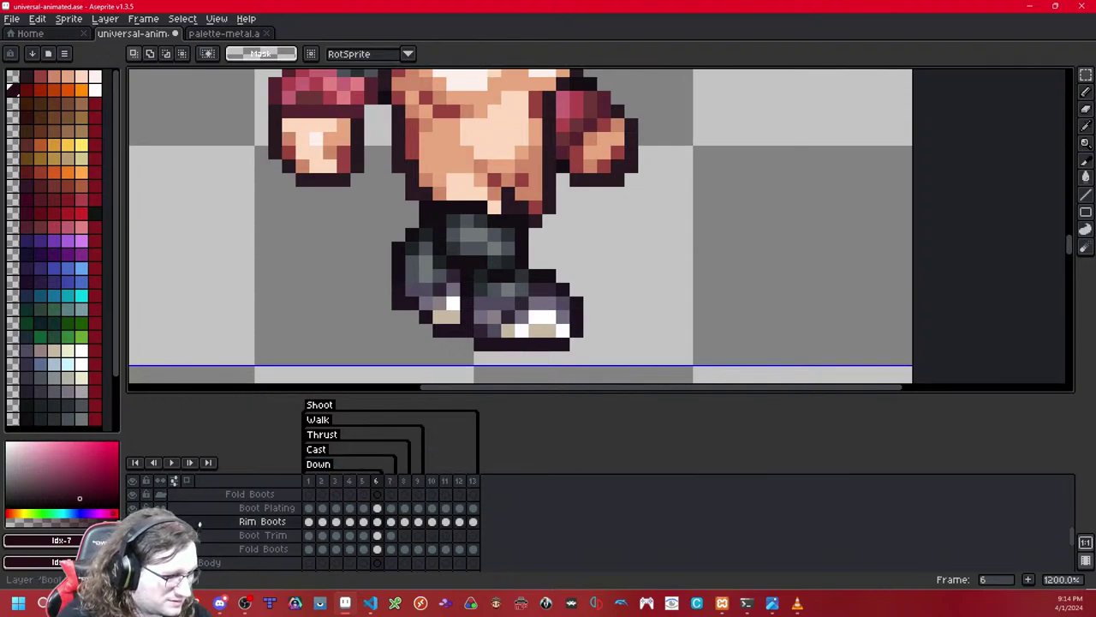
Step: Transfer frame 5's stray rim pixels on the front leg from Boot Plating to Rim Boots, undoing any mistaken deletion
click(363, 522)
click(133, 522)
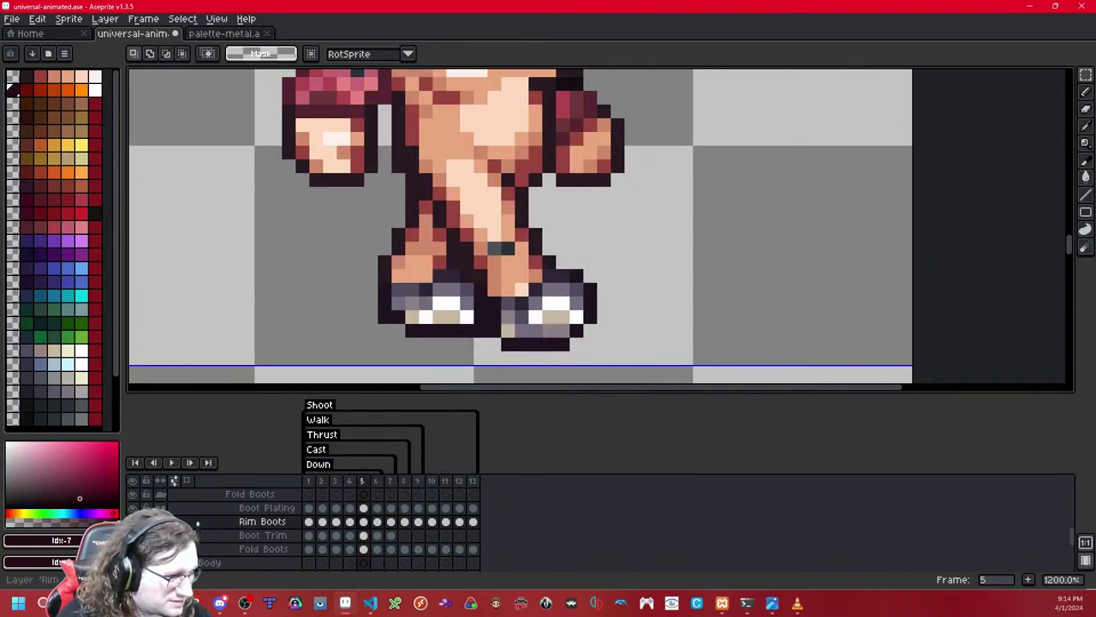
click(133, 521)
drag(536, 262, 480, 207)
key(Delete)
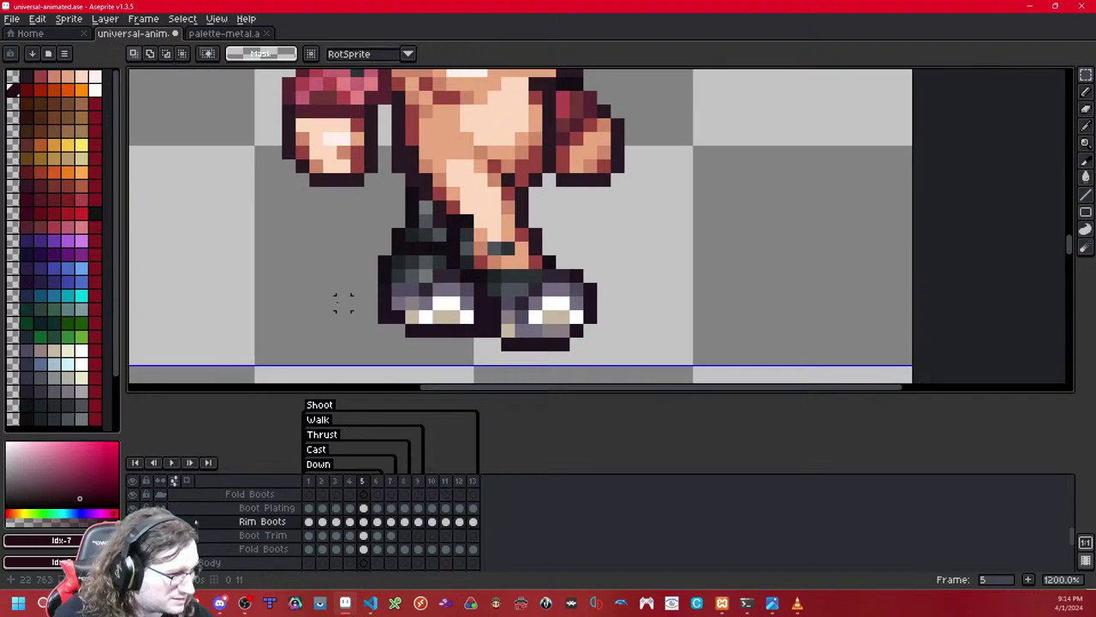
key(ctrl+z)
click(363, 508)
click(537, 212)
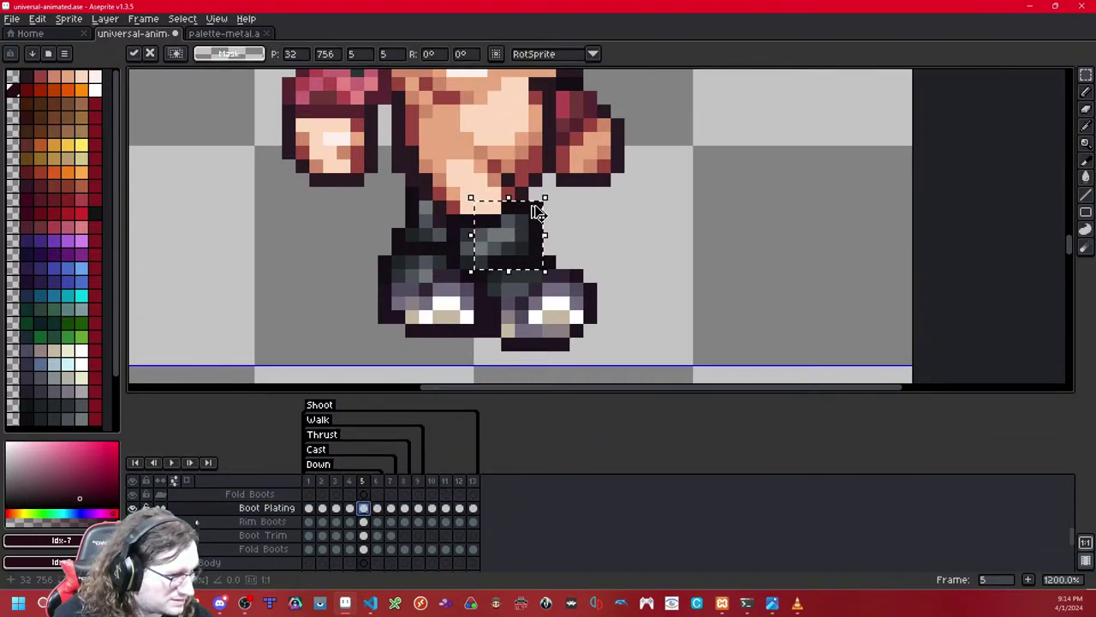
click(363, 521)
click(592, 247)
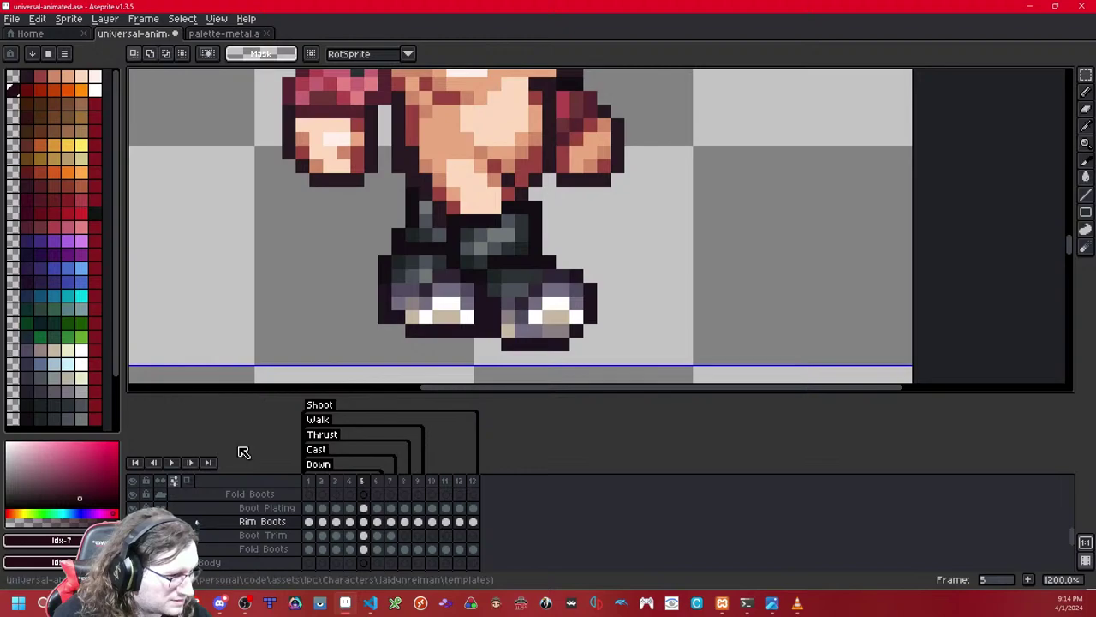
Step: Save the sprite and export the Rim Boots layer as a sprite sheet, overwriting female.png in shoes/boots_rim/universal
key(2)
key(ctrl+s)
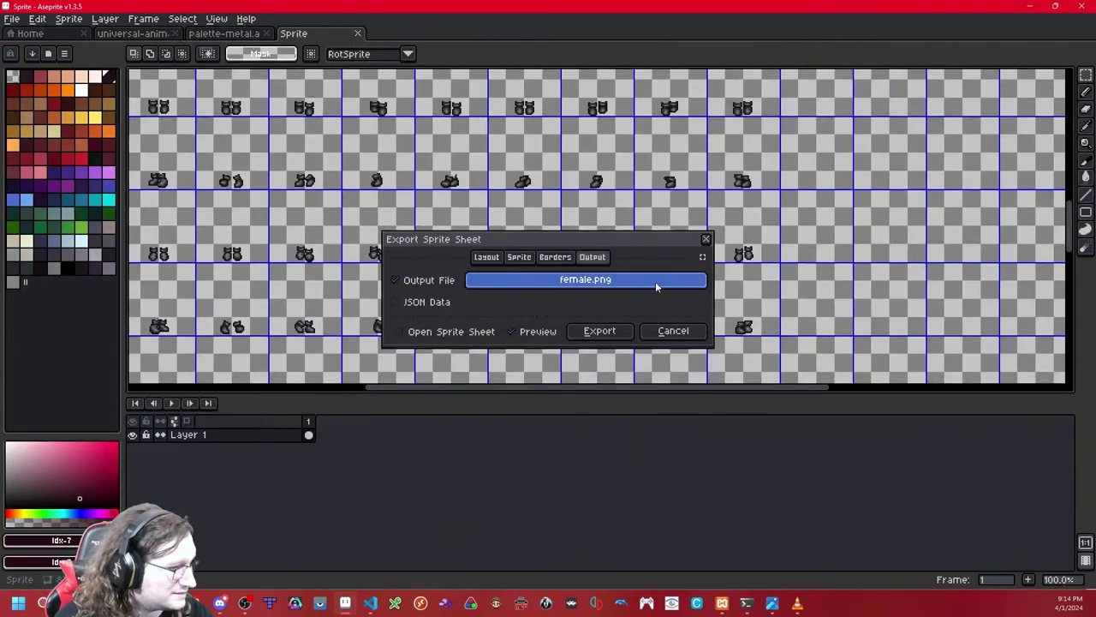
click(655, 281)
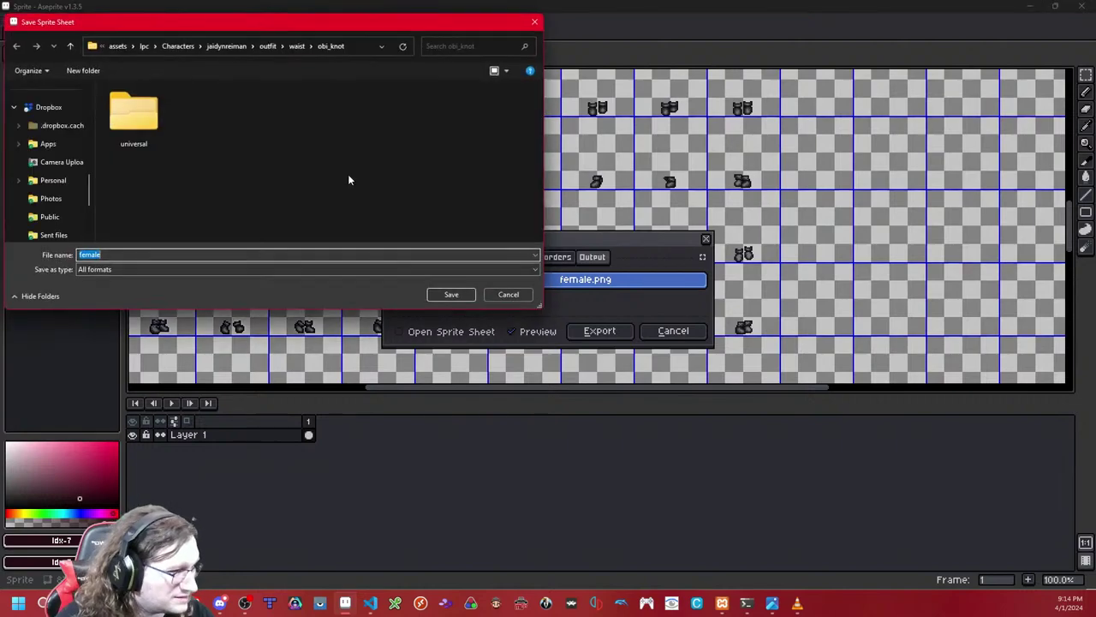
click(209, 47)
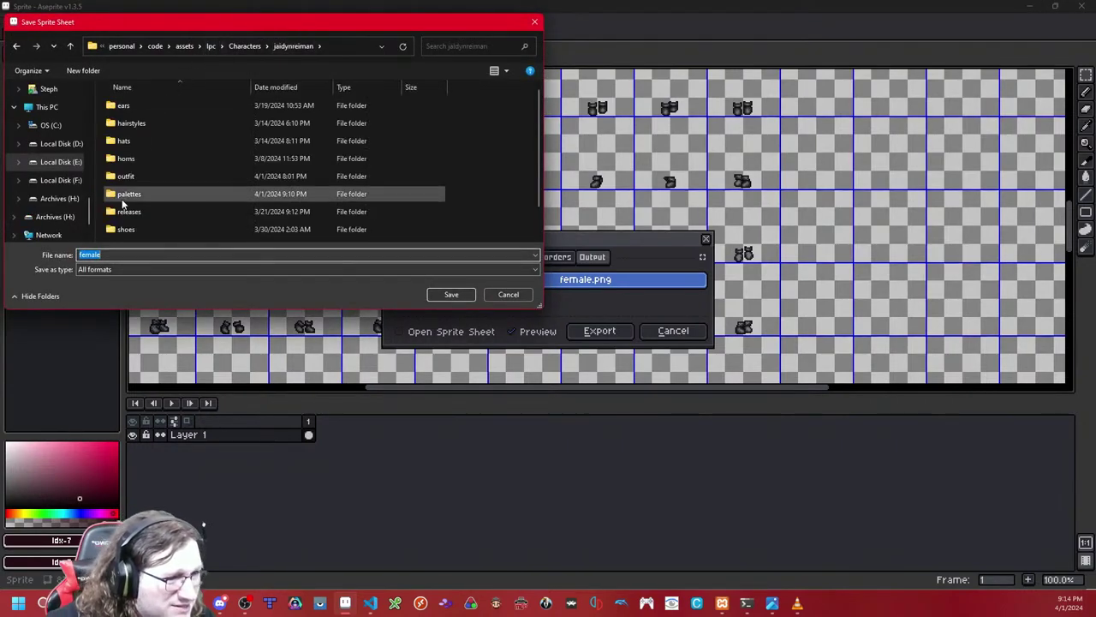
double_click(126, 200)
double_click(141, 137)
double_click(169, 125)
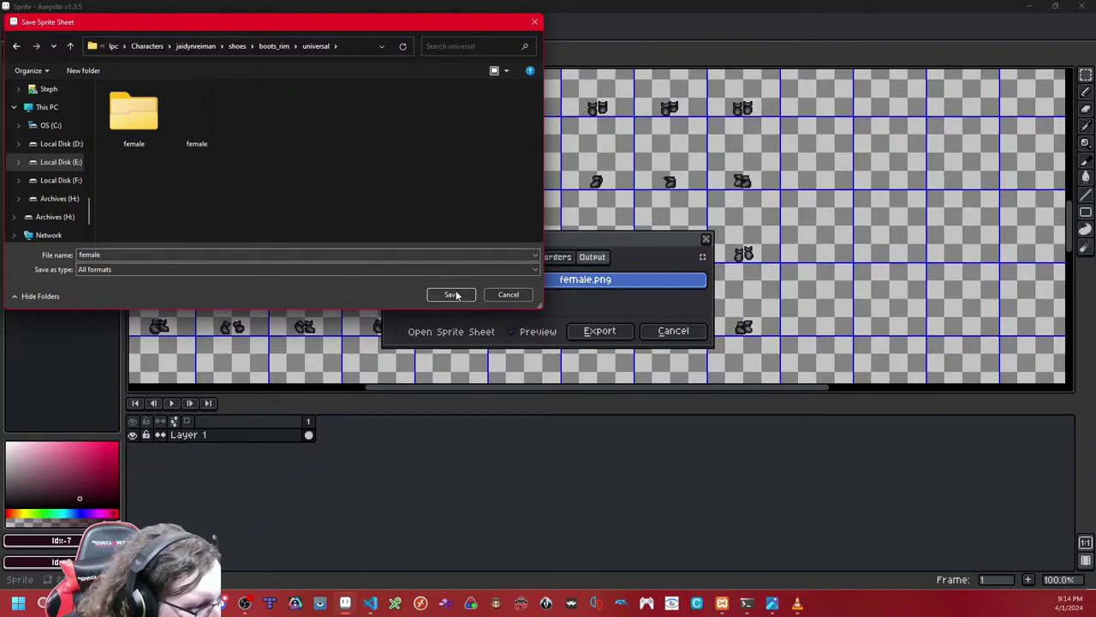
click(454, 294)
click(579, 301)
click(606, 336)
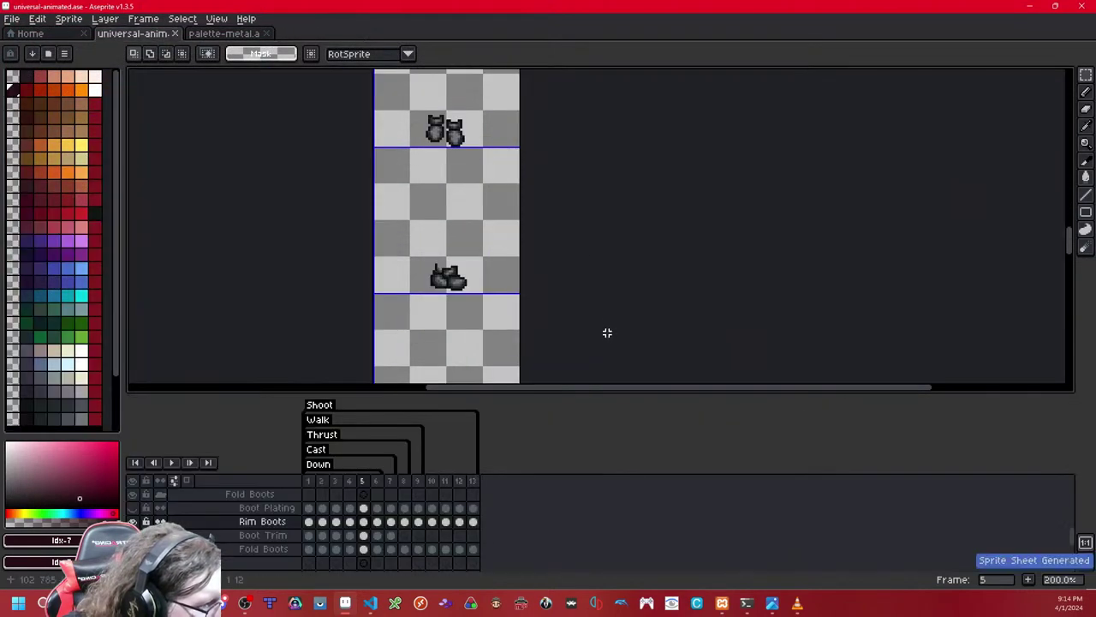
Step: Export the Boot Plating layer as a sprite sheet, overwriting female.png in shoes/boots_plating/universal
click(215, 509)
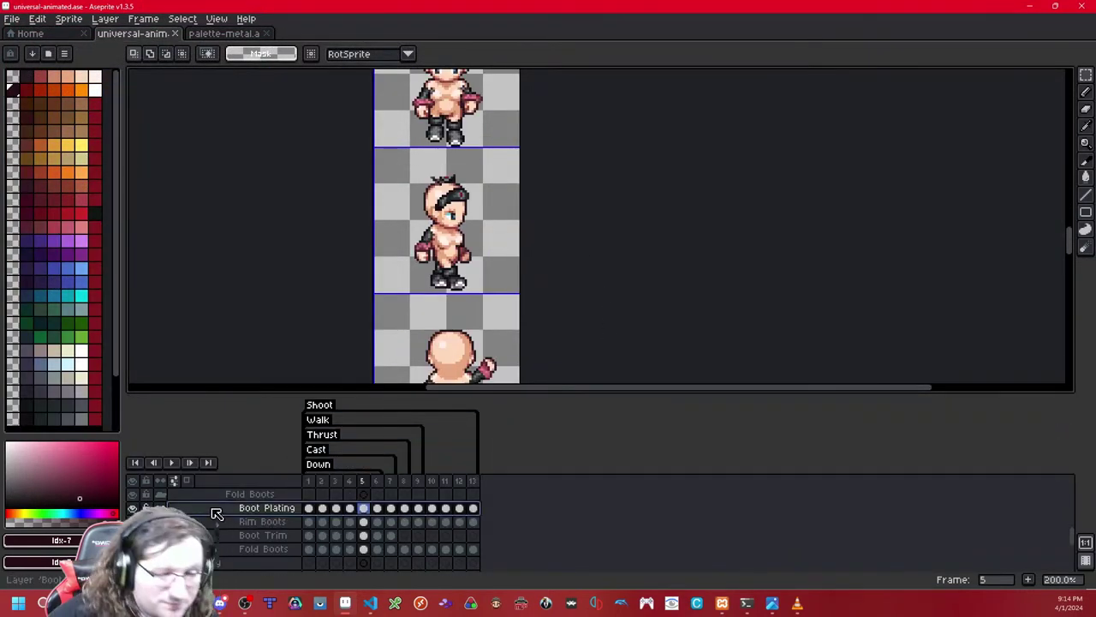
key(ctrl+e)
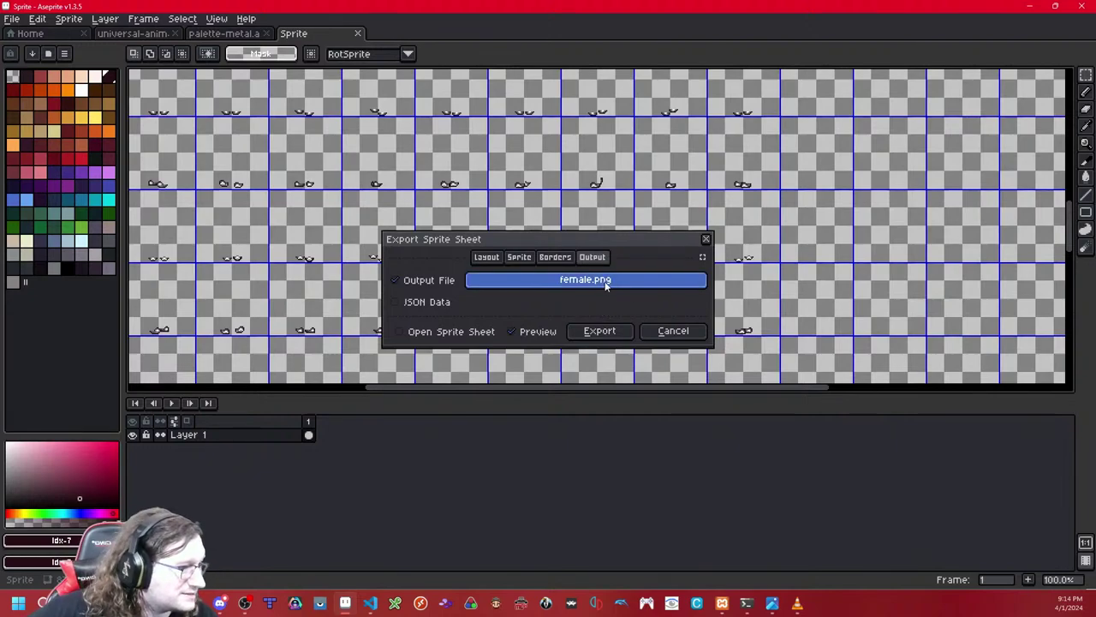
click(585, 280)
click(237, 45)
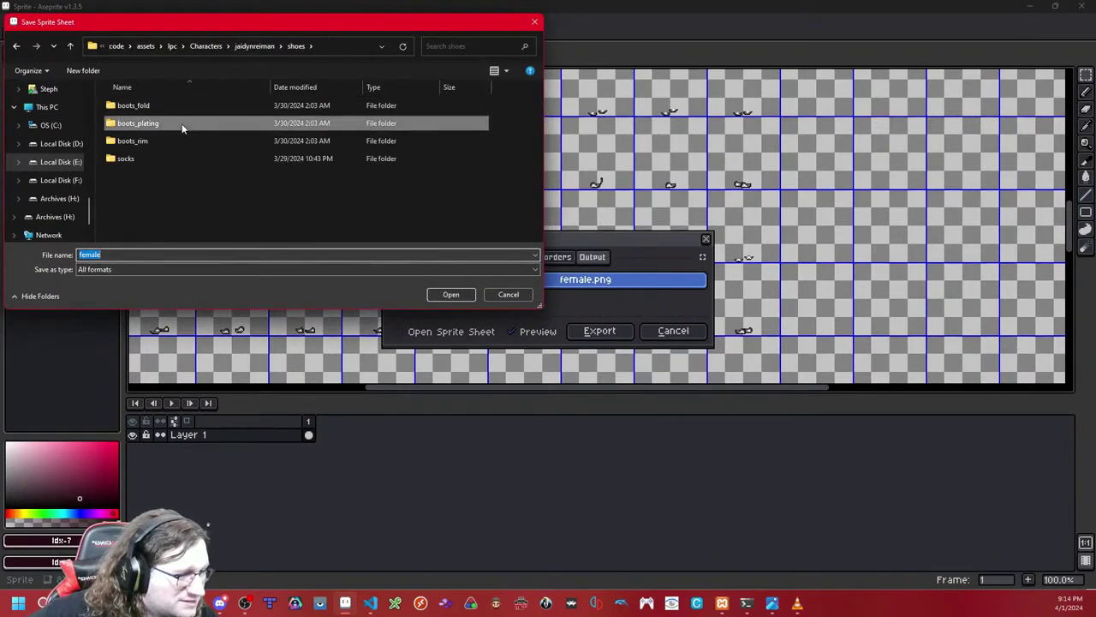
double_click(180, 123)
double_click(181, 107)
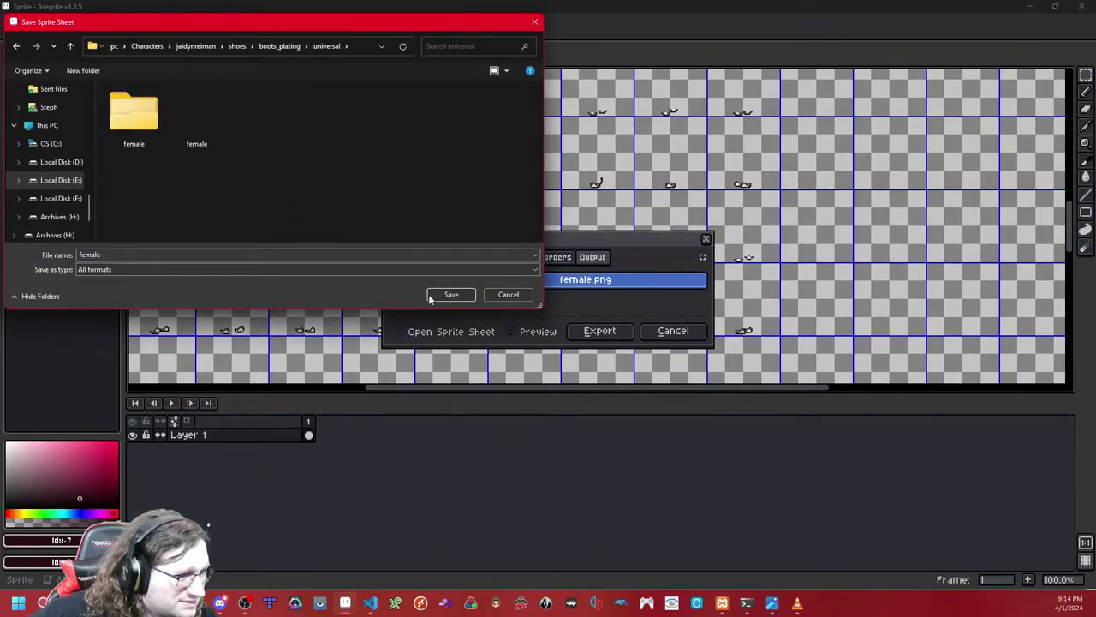
key(Return)
click(577, 300)
click(600, 331)
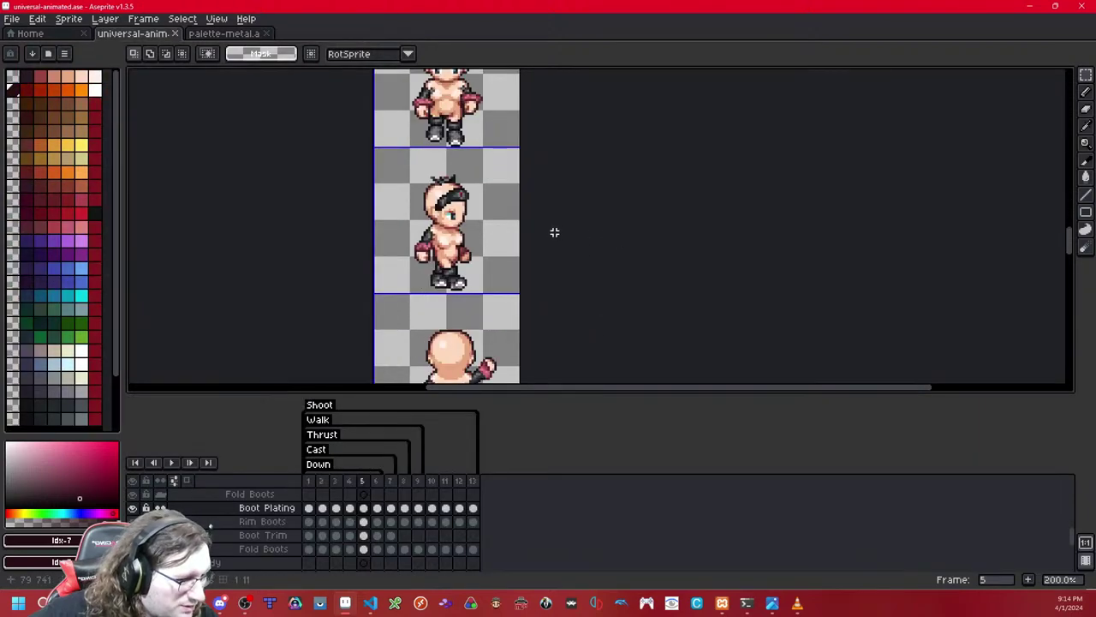
Step: In the Anaconda prompt, rerun lpctools recolor for boots_plating with ulpc-metal-palettes.json and for boots_rim with ulpc-cloth-metal-palettes.json
click(746, 602)
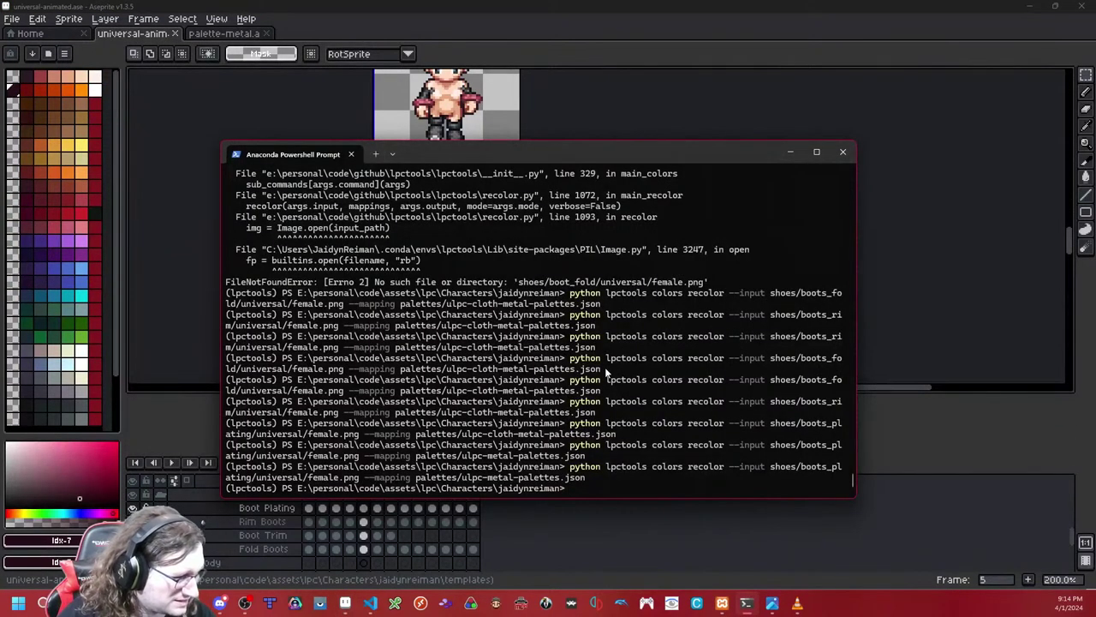
key(Up)
key(Return)
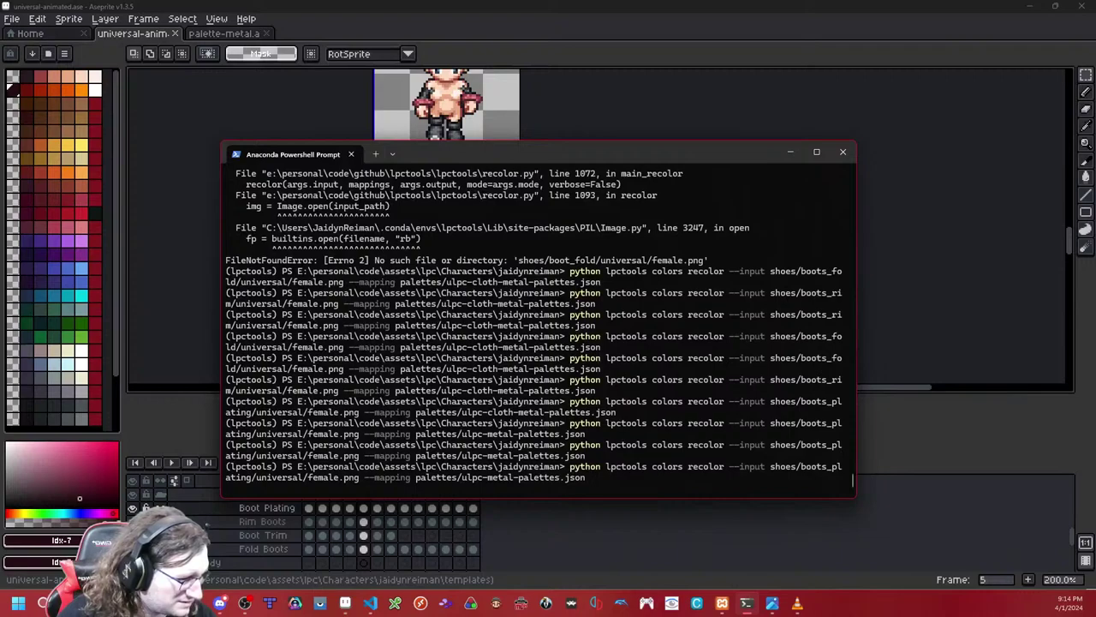
key(Up)
key(Up)
key(Up)
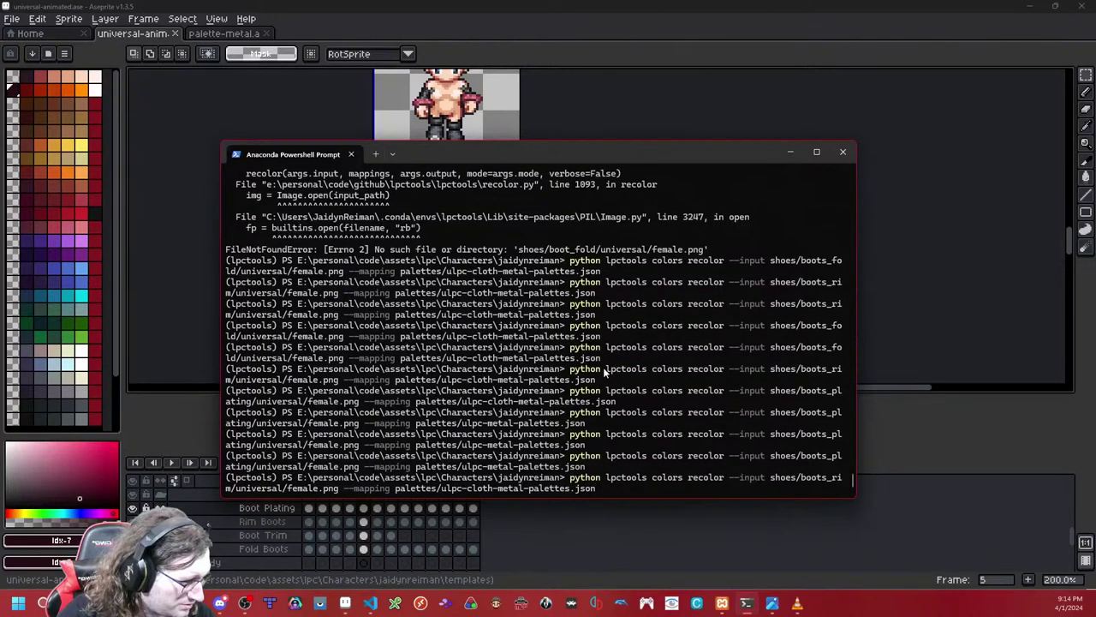
key(Return)
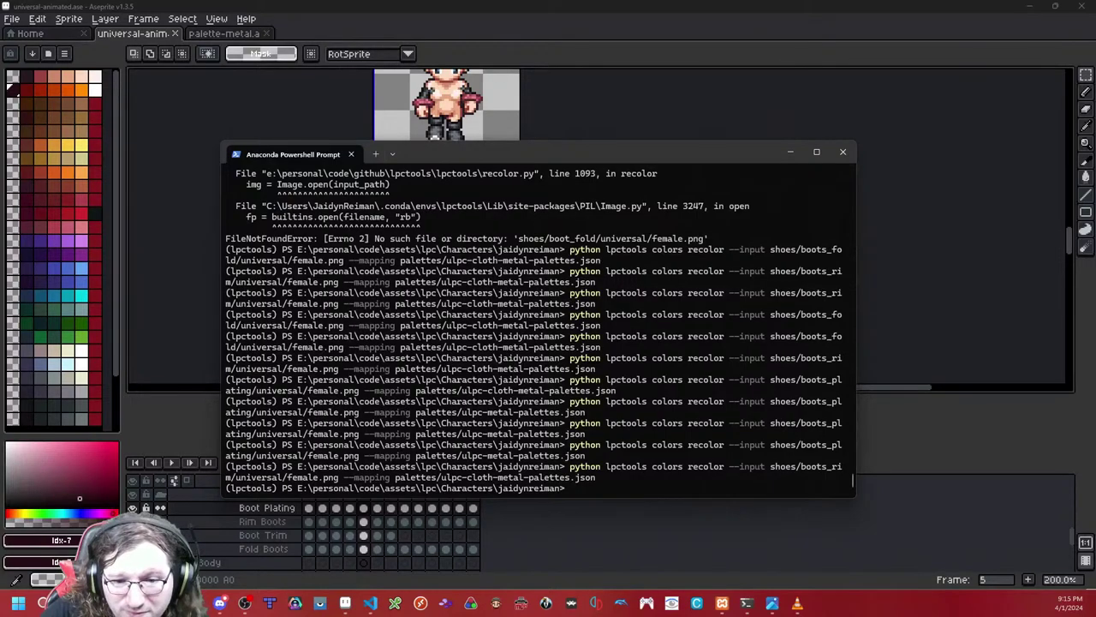
Step: Switch to VS Code, close ulpc-metal-palettes.json and review the Legs section of source_index.html
key(alt+Tab)
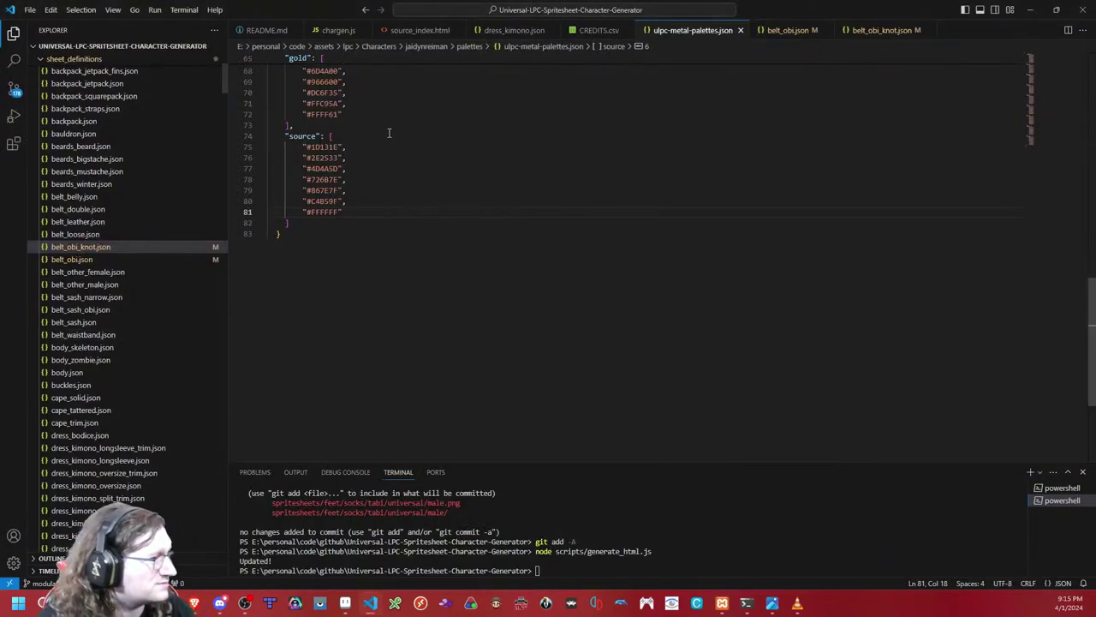
click(740, 31)
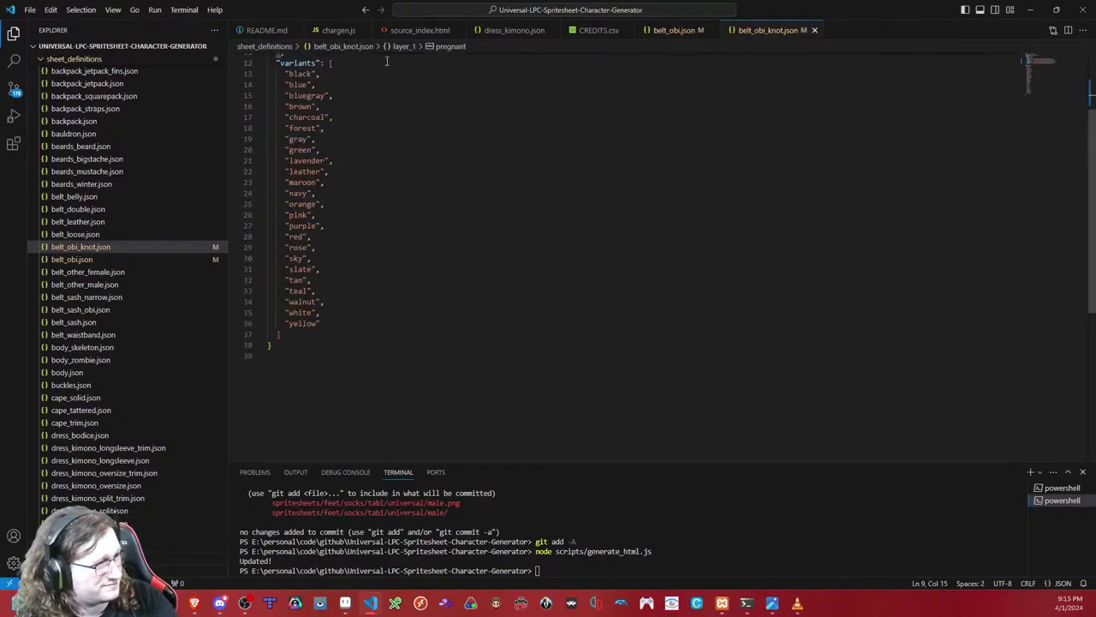
click(417, 30)
click(470, 247)
scroll(480, 291, down, 10)
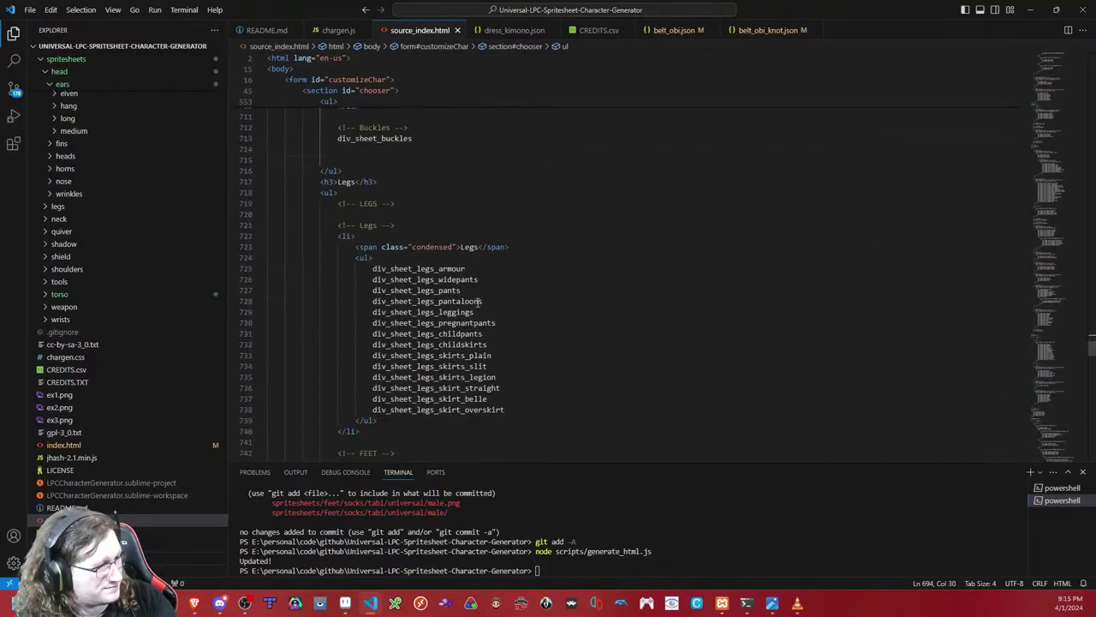
Step: Switch to the local spritesheet generator in the browser, check the Shoes category under Legs, and expand Boots
key(alt+Tab)
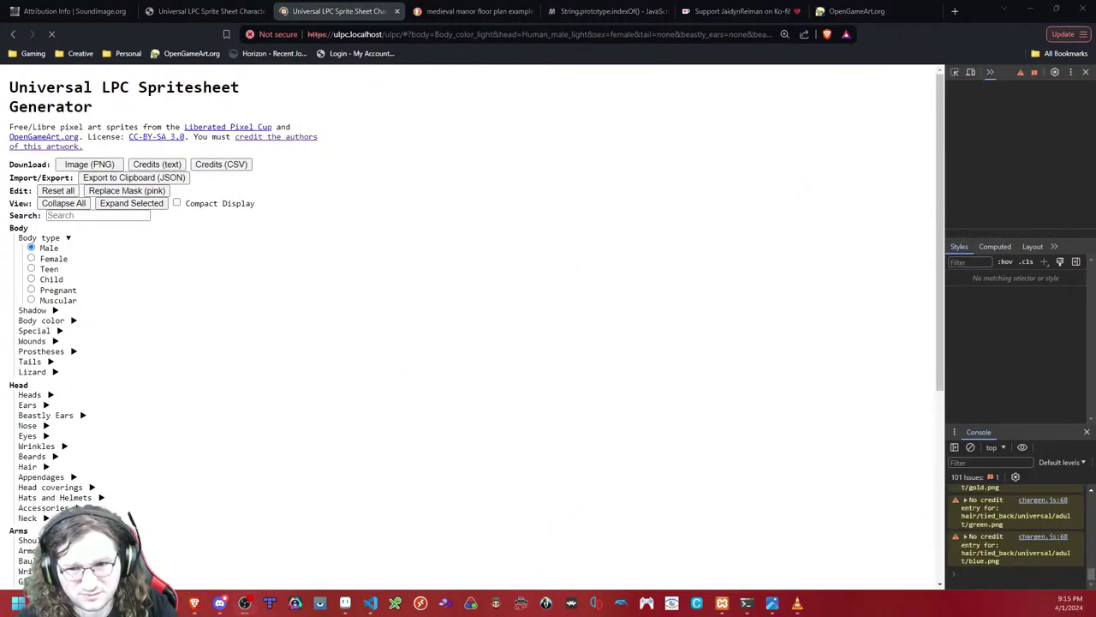
scroll(154, 407, down, 4)
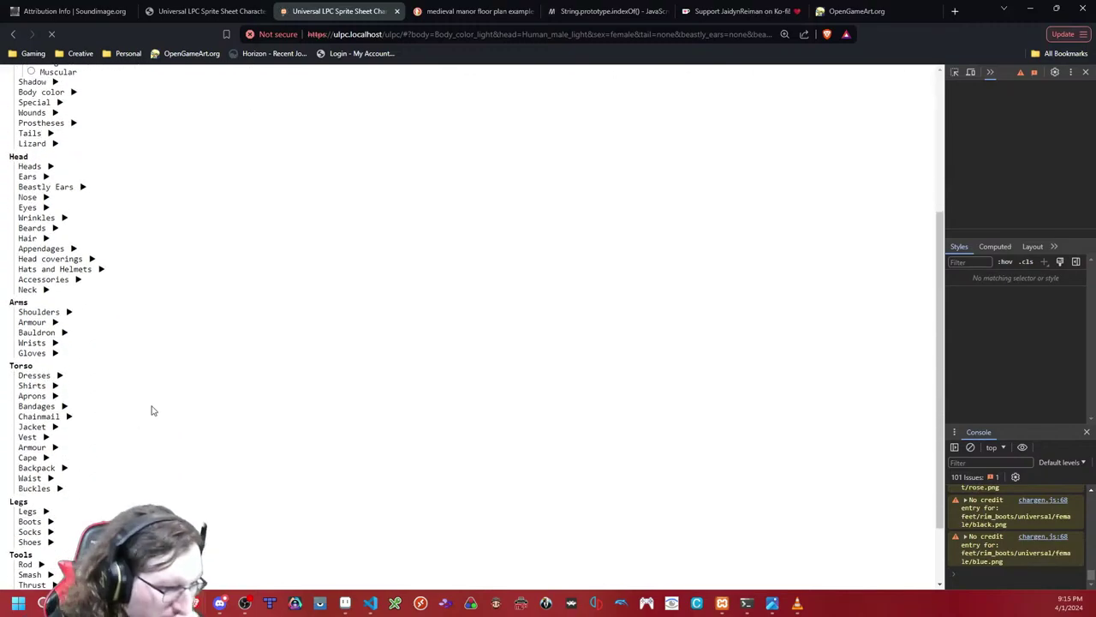
scroll(68, 359, down, 3)
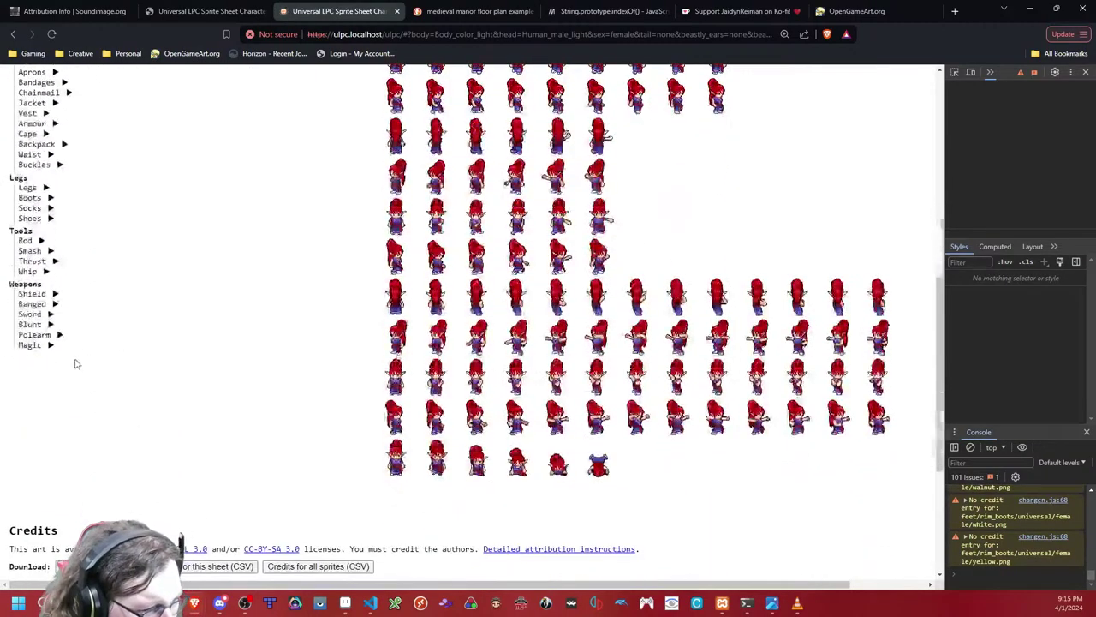
click(33, 217)
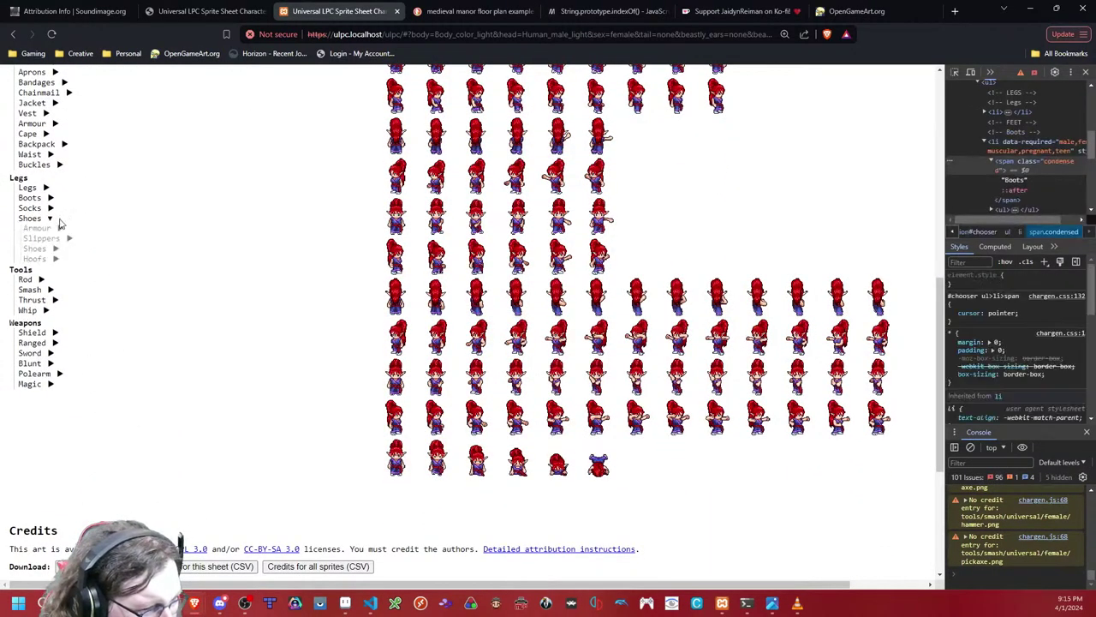
click(47, 240)
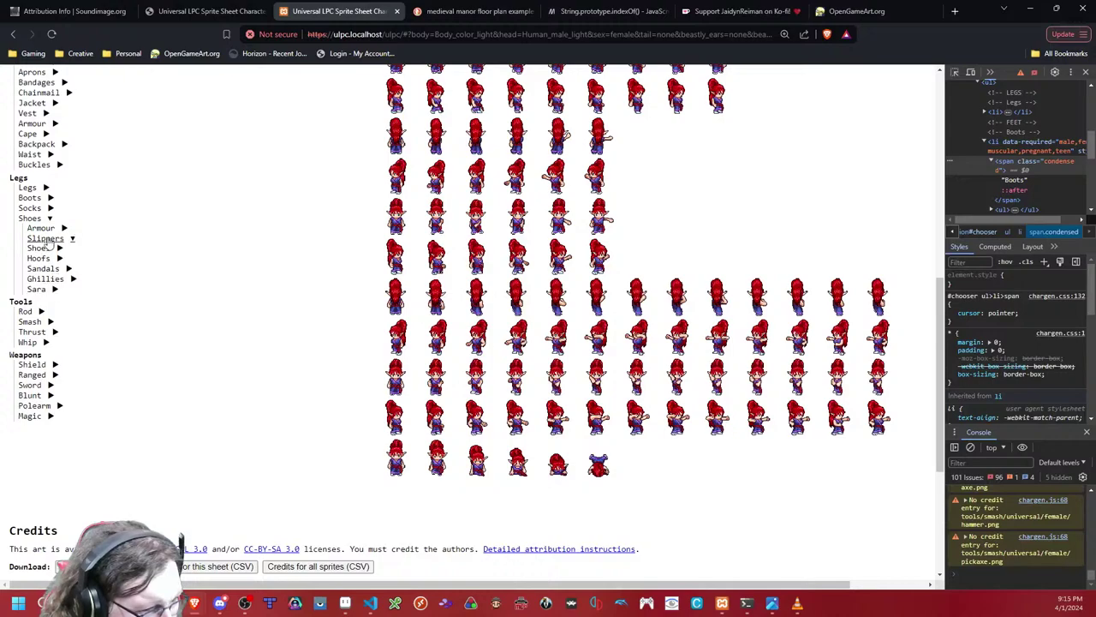
click(30, 218)
click(29, 198)
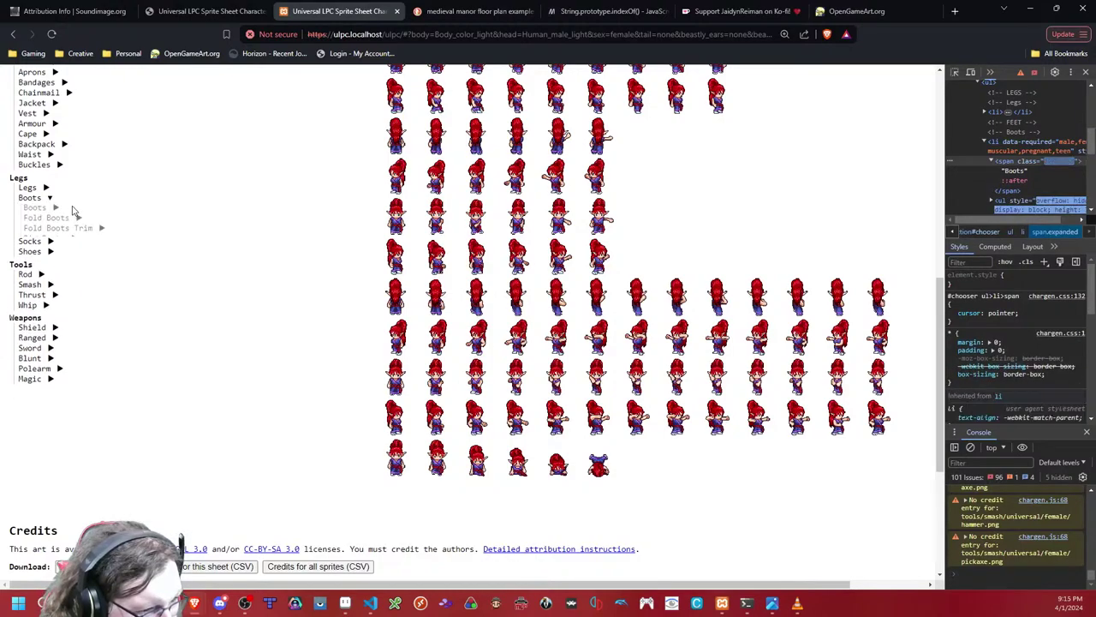
Step: Show the Fold Boots variants and select charcoal for the character
scroll(111, 297, up, 2)
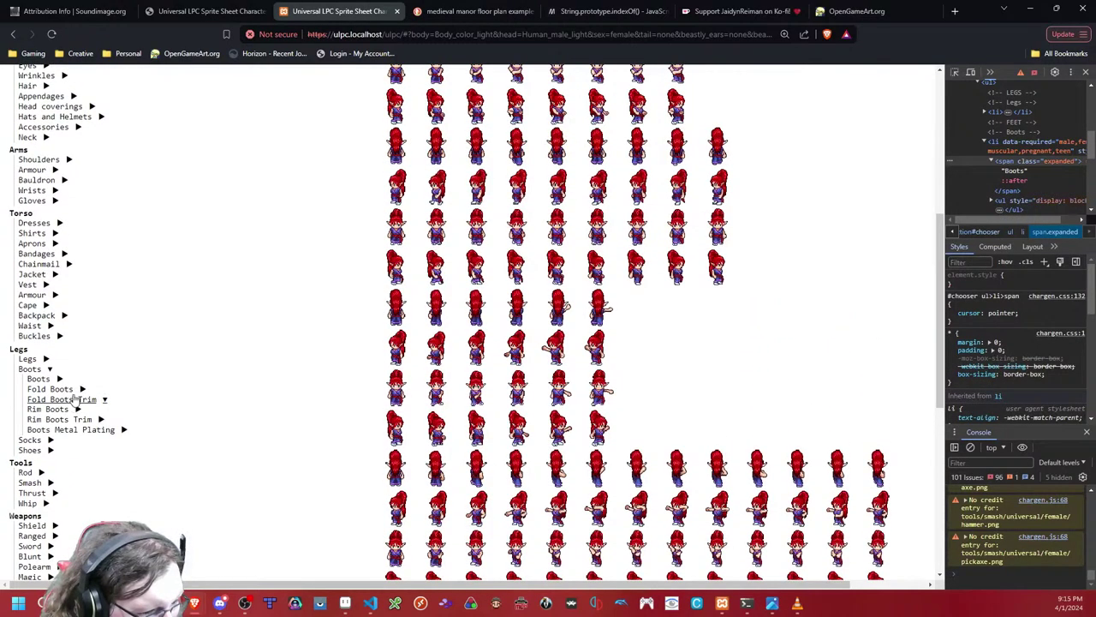
click(48, 369)
click(49, 369)
click(58, 388)
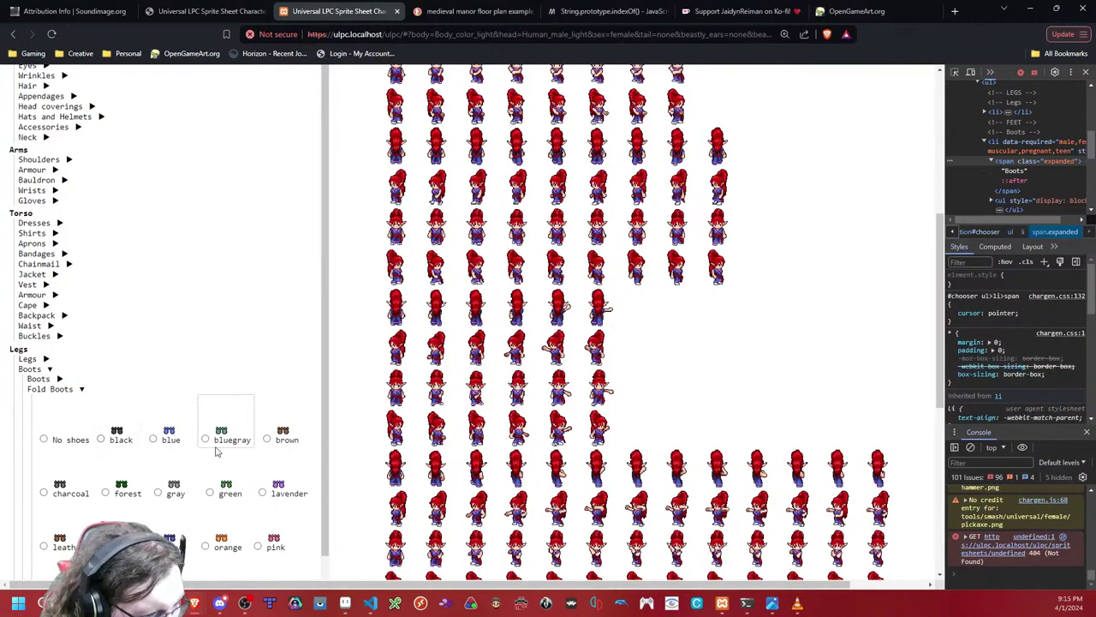
scroll(214, 450, down, 2)
click(76, 342)
scroll(302, 340, down, 2)
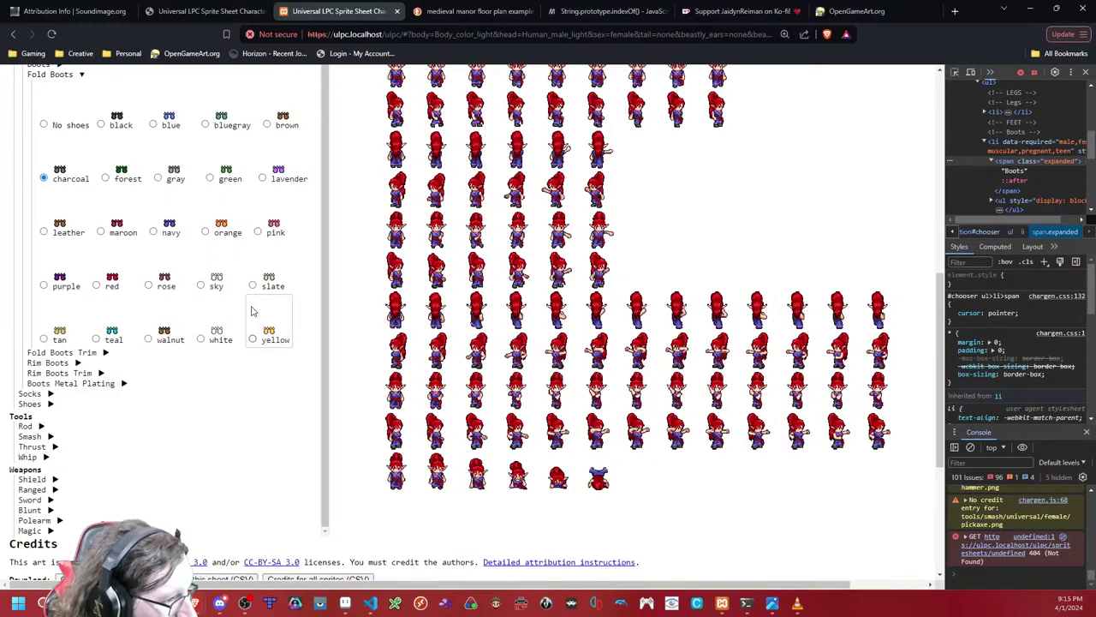
scroll(74, 296, up, 1)
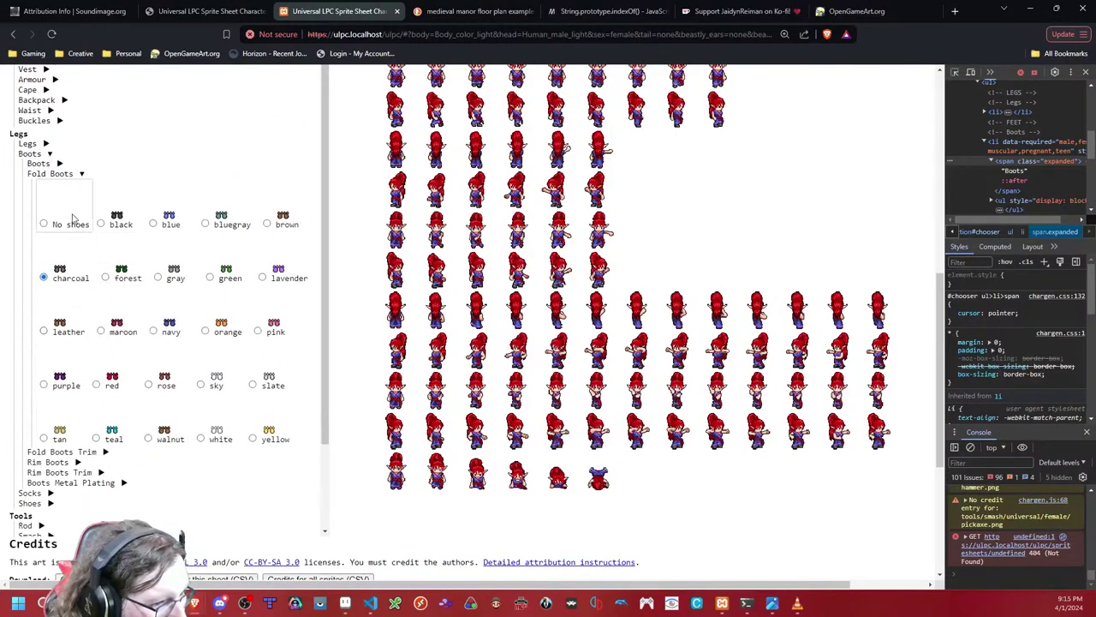
Step: Expand Boots Metal Plating and examine which variants it offers and whether their previews load
click(70, 483)
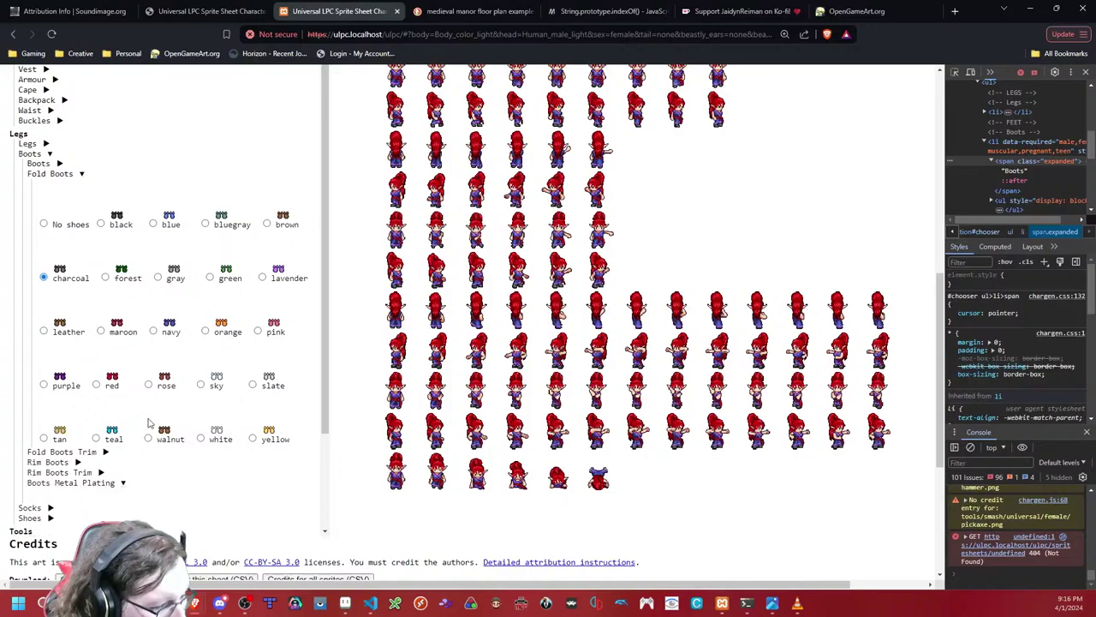
scroll(147, 409, down, 2)
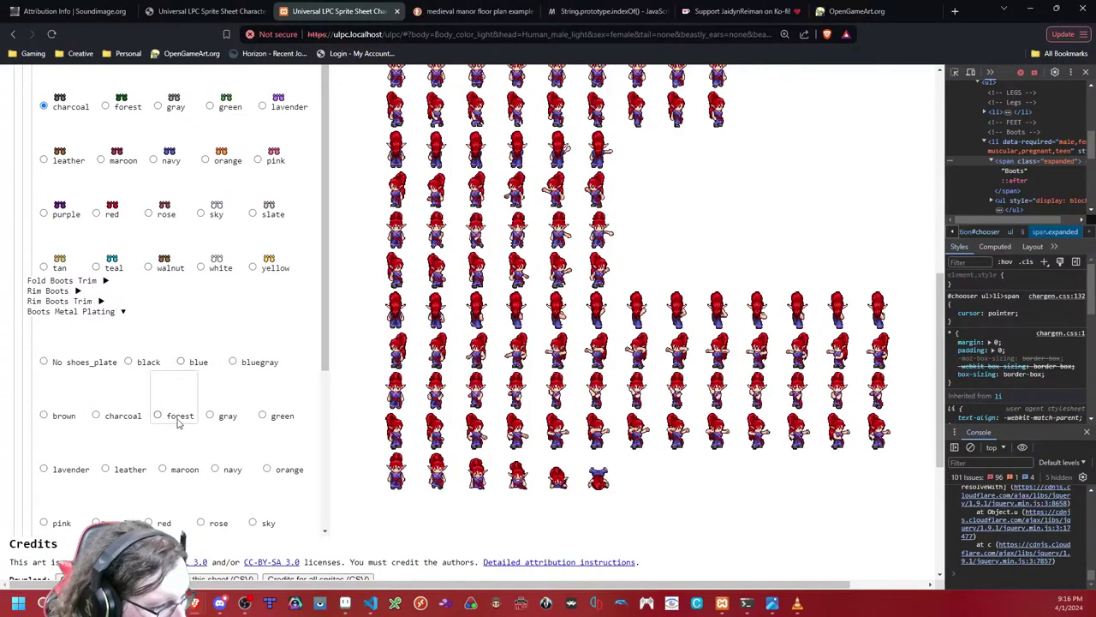
scroll(178, 422, down, 1)
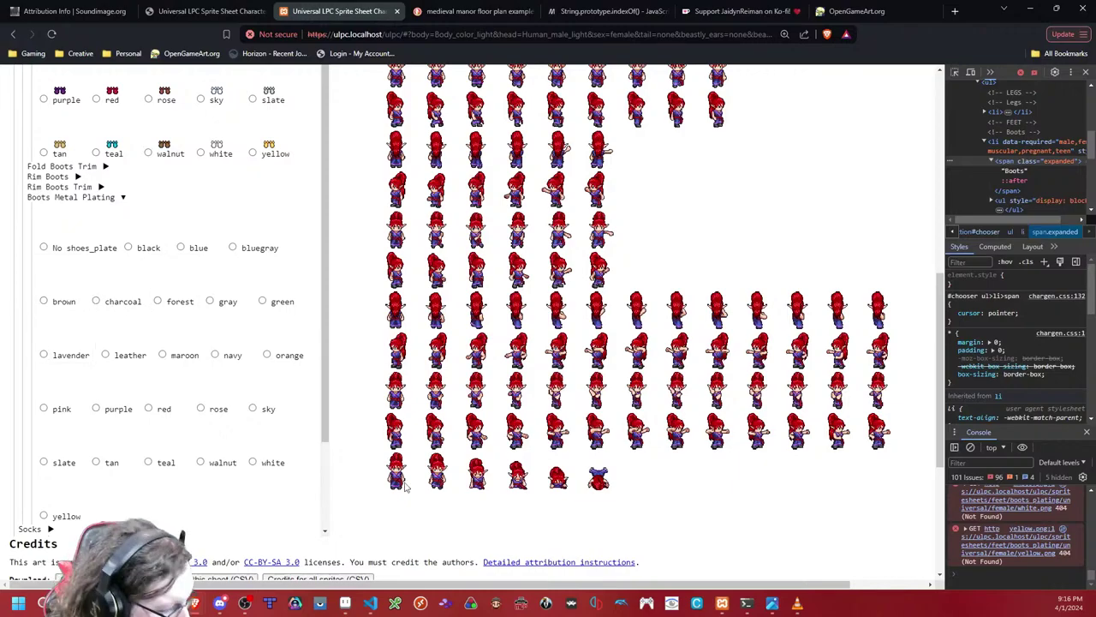
Step: Switch to VS Code and open feet_boots_plate.json from the sheet_definitions folder
click(347, 603)
click(347, 603)
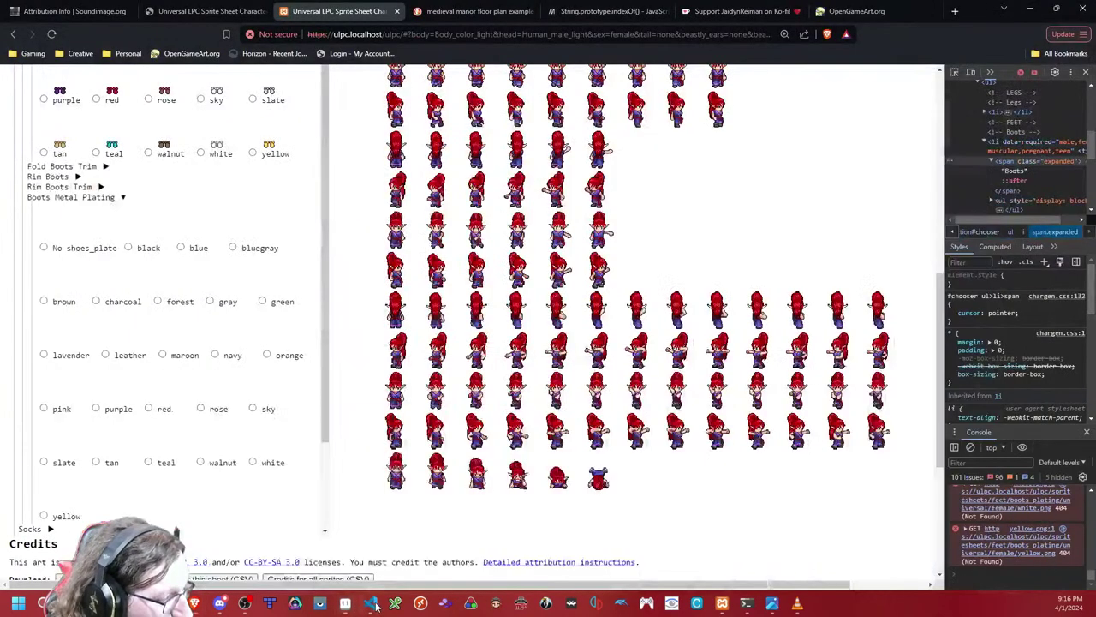
click(369, 603)
scroll(86, 291, up, 10)
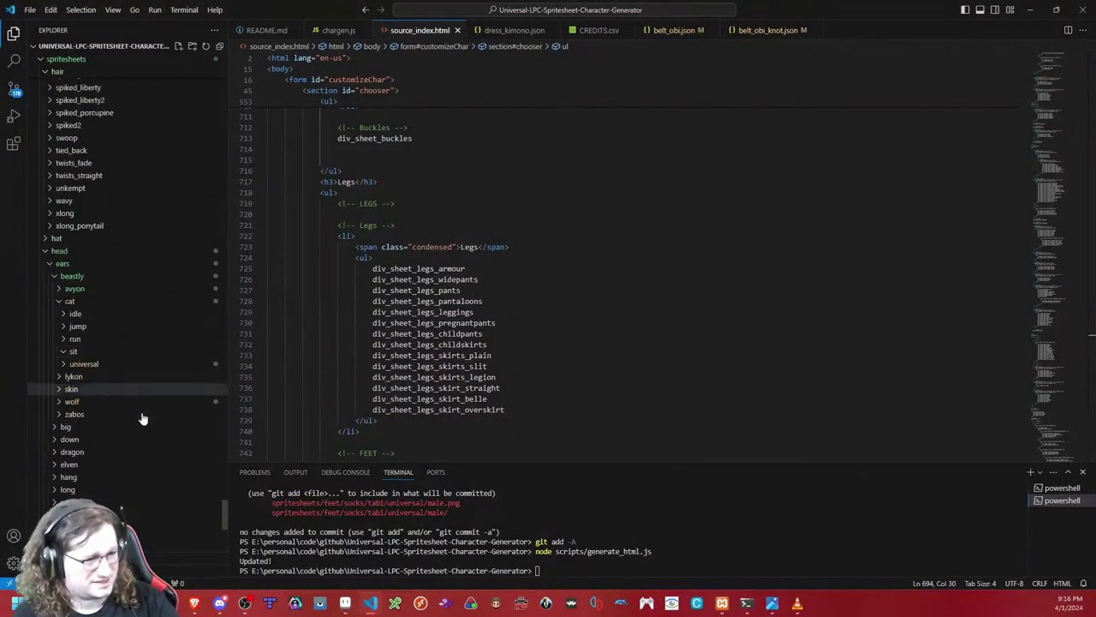
drag(222, 512, 193, 96)
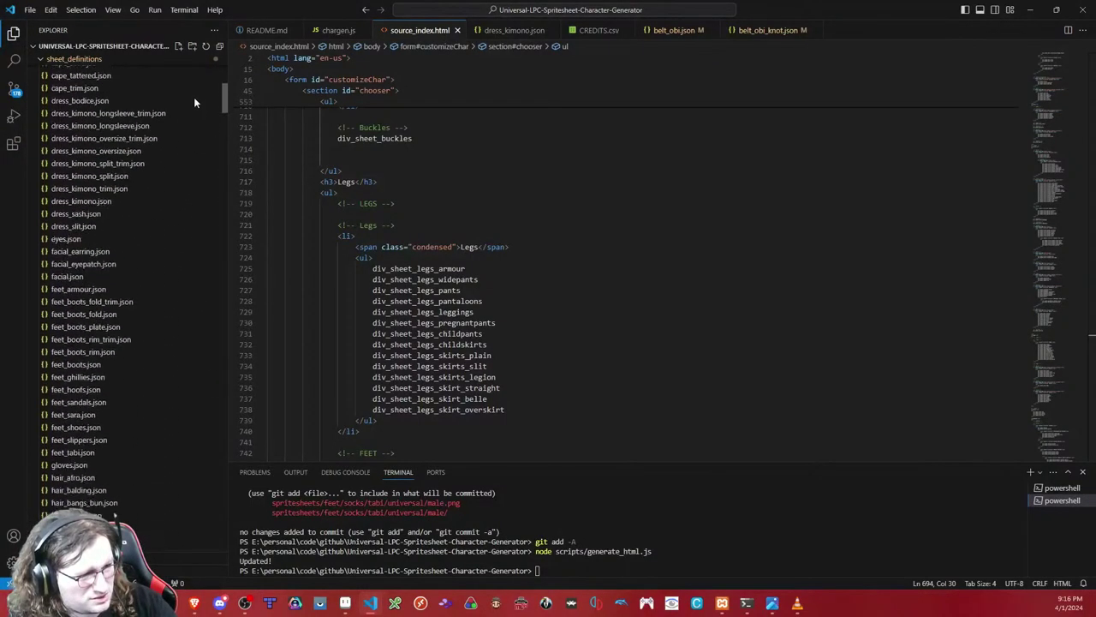
click(96, 260)
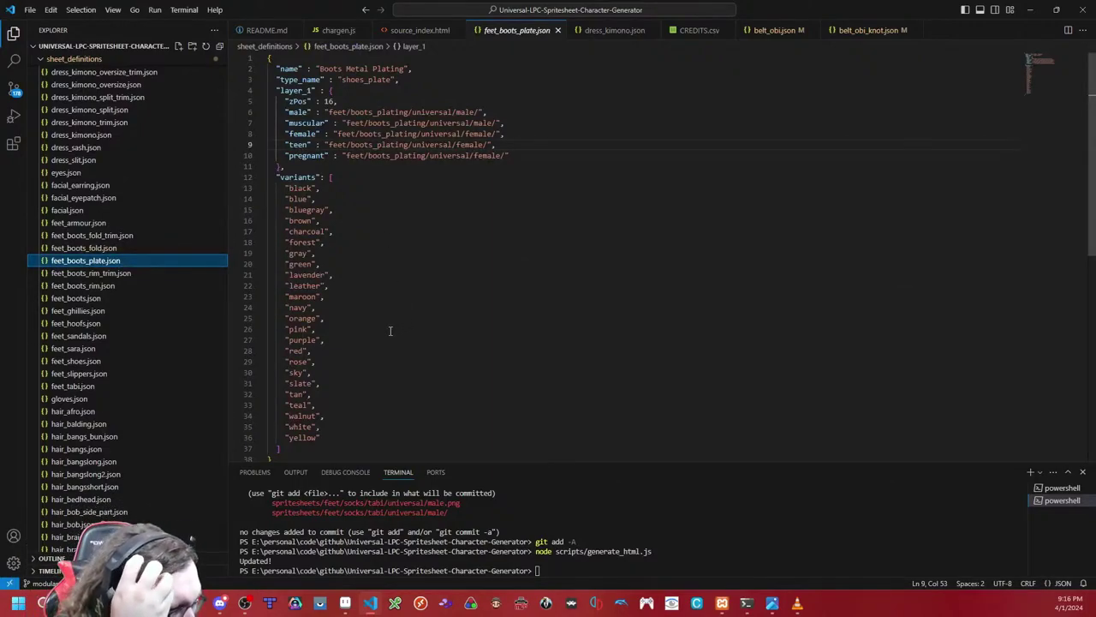
Step: Replace the variants in feet_boots_plate.json with the steel-to-gold metal list copied from feet_armour.json, and save the file
click(79, 222)
drag(337, 265, 343, 177)
key(ctrl+c)
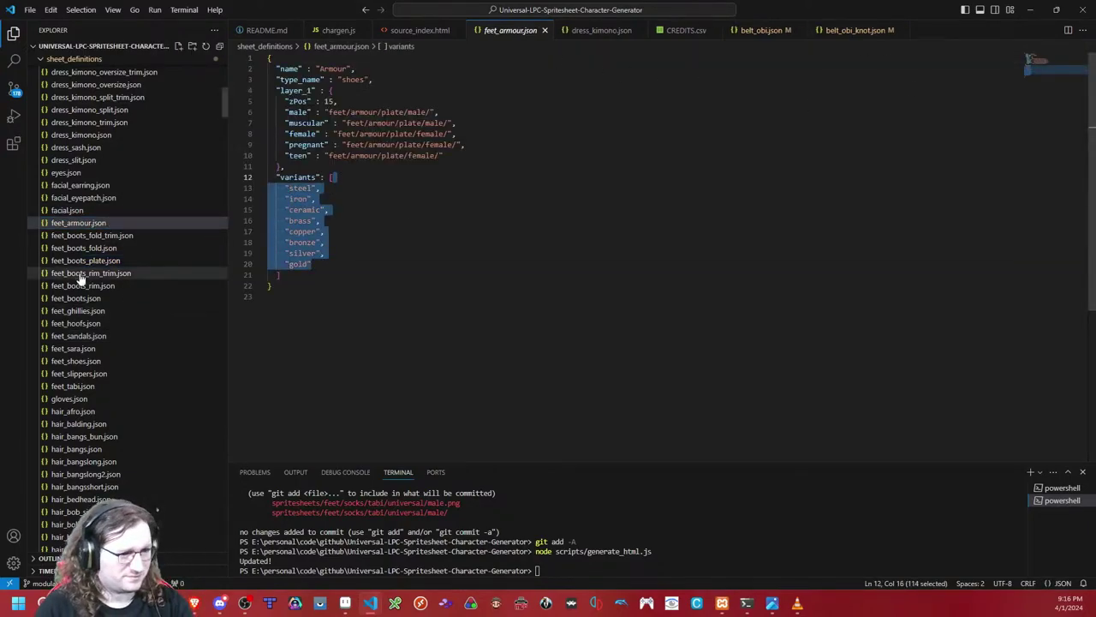
click(111, 261)
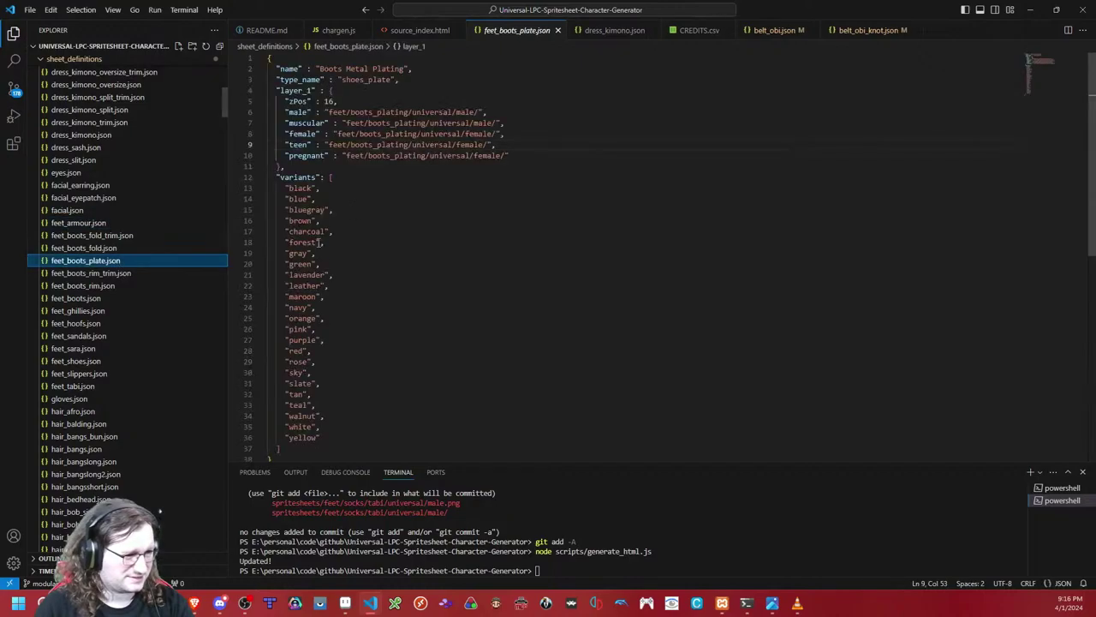
drag(330, 436, 363, 174)
key(ctrl+v)
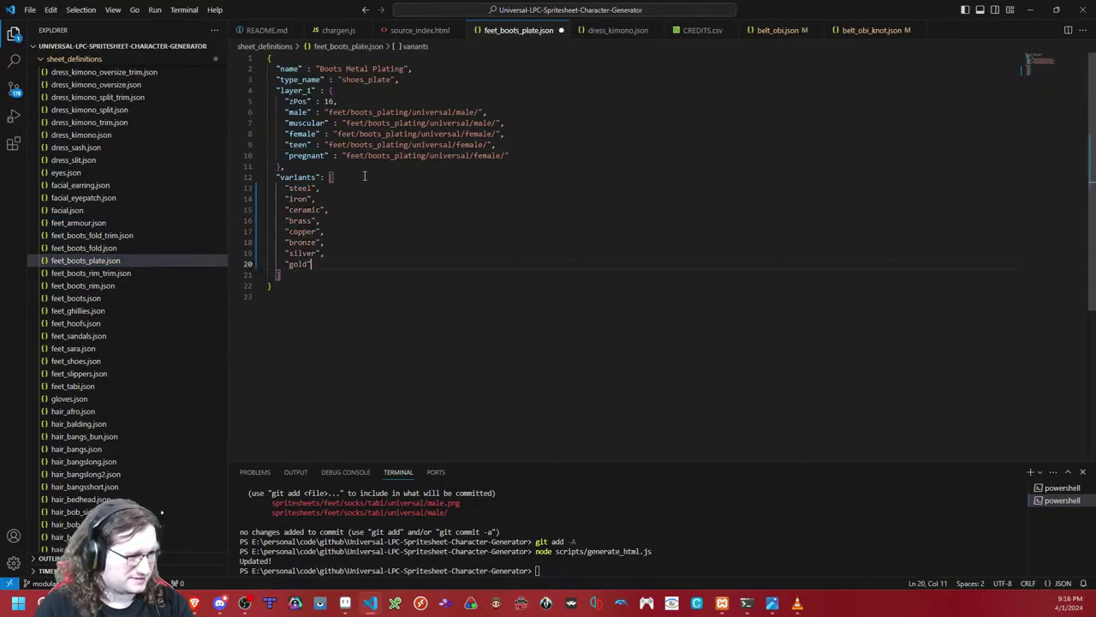
key(ctrl+s)
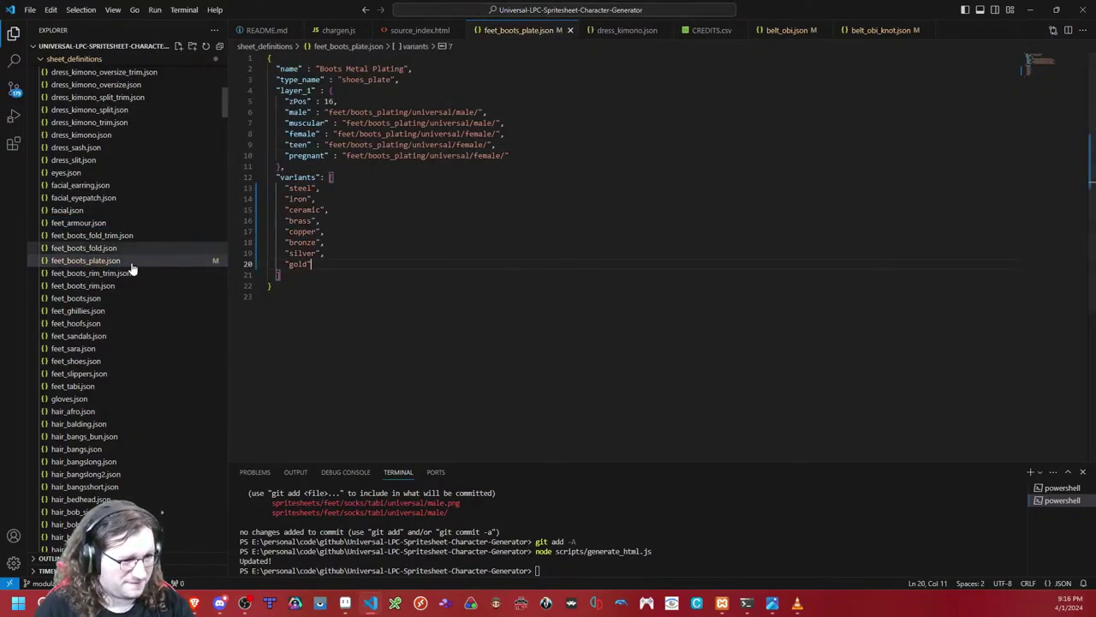
Step: Append the metal variants steel, iron, ceramic, brass, copper, bronze, silver and gold after "yellow" in feet_boots_rim.json, separated by a comma
click(113, 275)
click(162, 285)
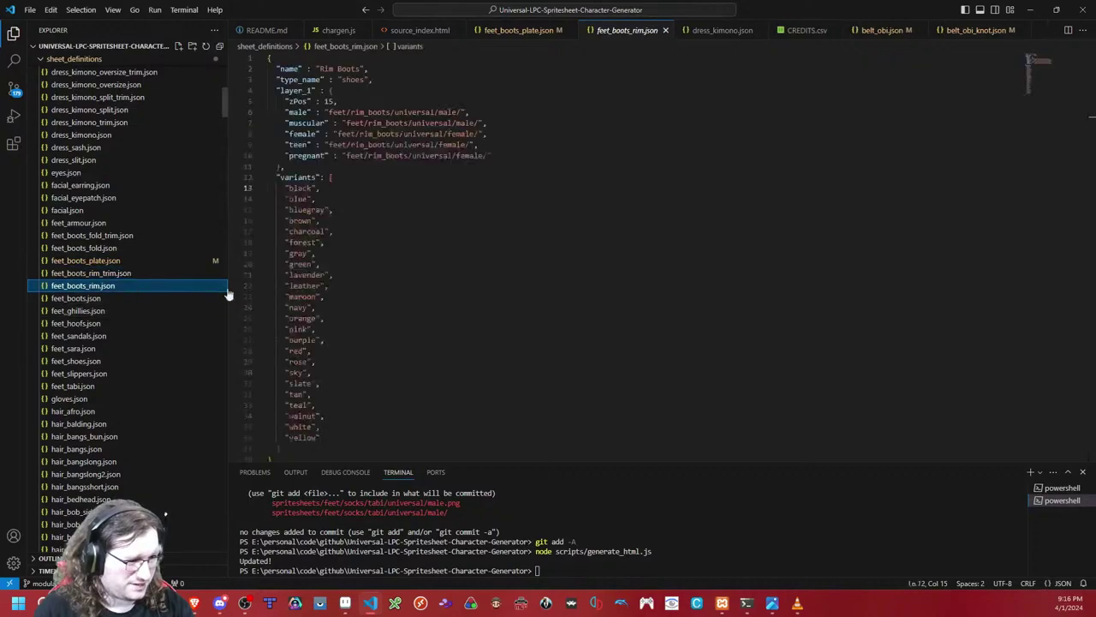
click(341, 437)
key(ctrl+v)
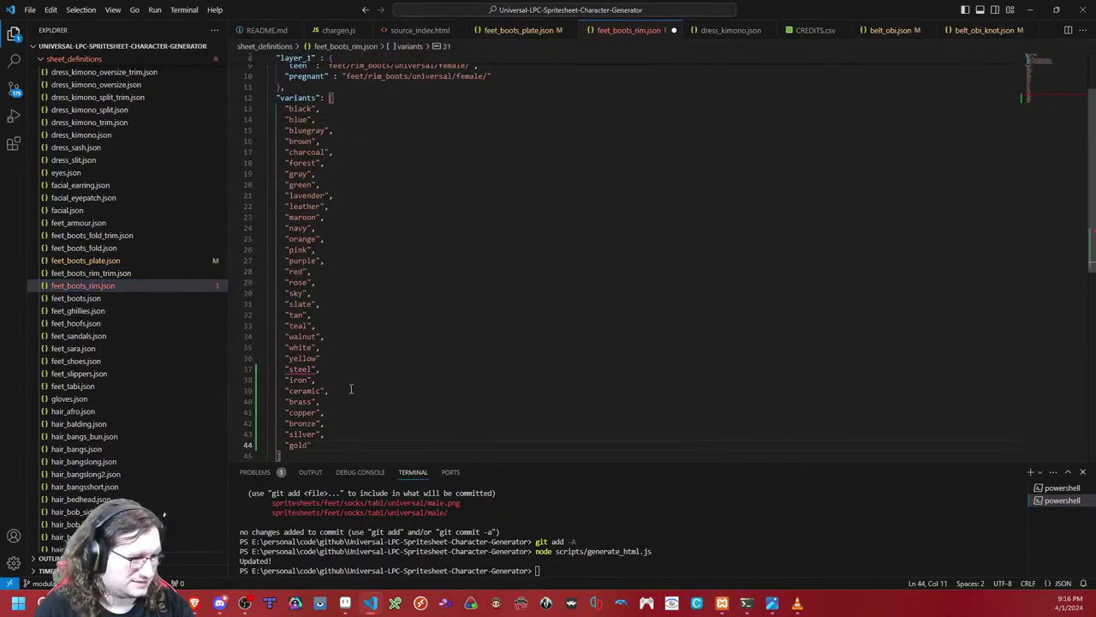
key(ctrl+z)
text(, "steel", "iron", "ceramic", "brass", "copper", "bronze", "silver", "gold")
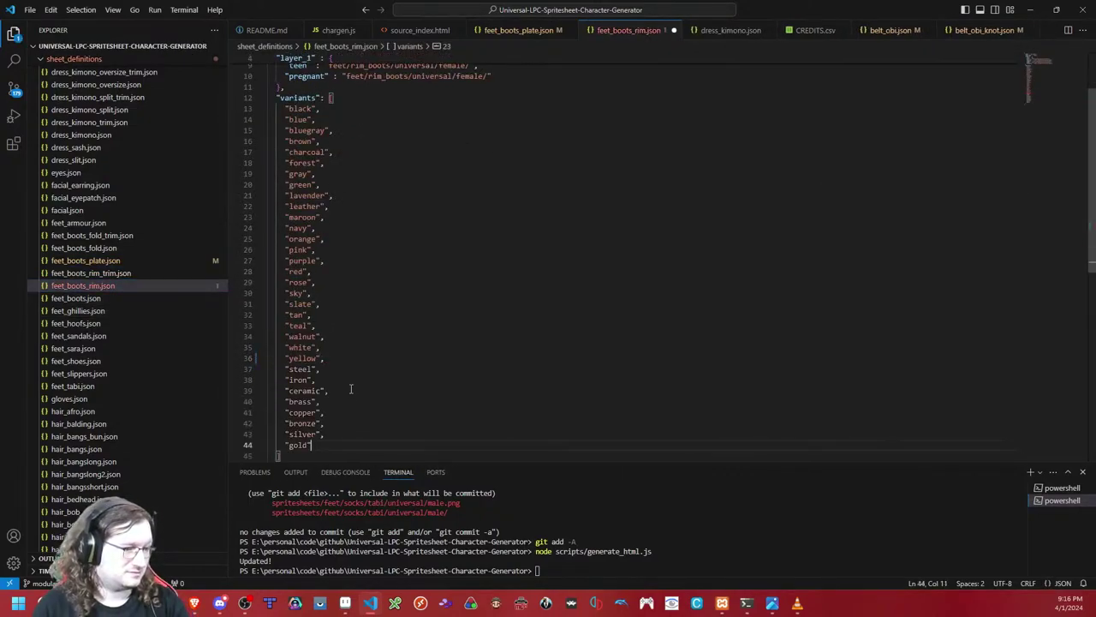
Step: Copy the steel-to-gold variants from feet_boots_rim.json and paste them at the end of the variants in feet_boots_rim_trim.json
drag(332, 446, 333, 353)
key(ctrl+c)
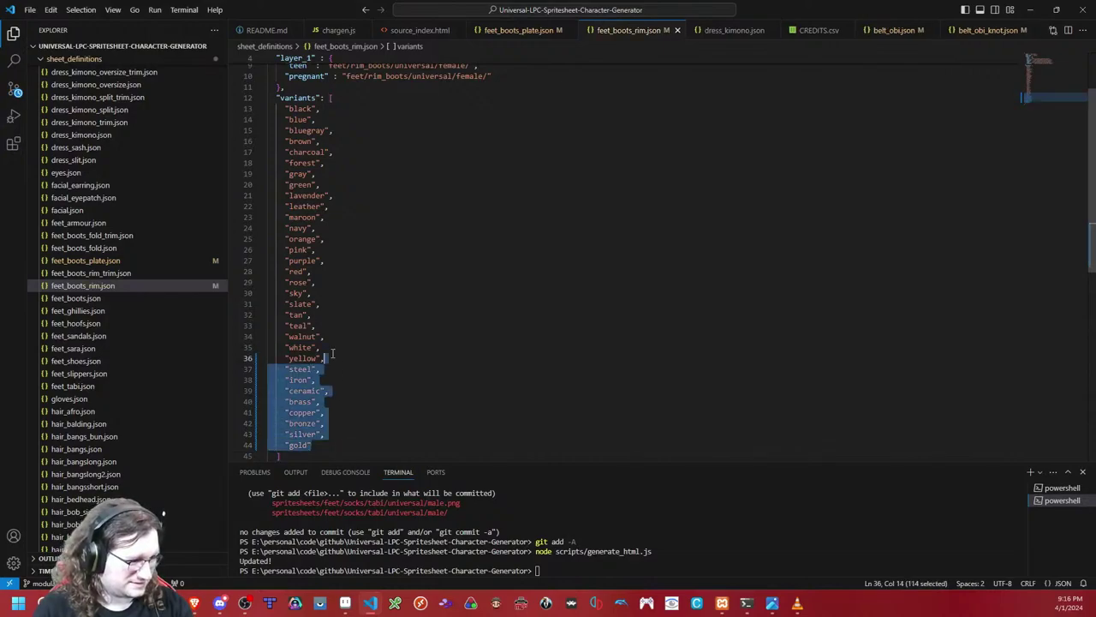
click(110, 273)
click(347, 439)
key(ctrl+v)
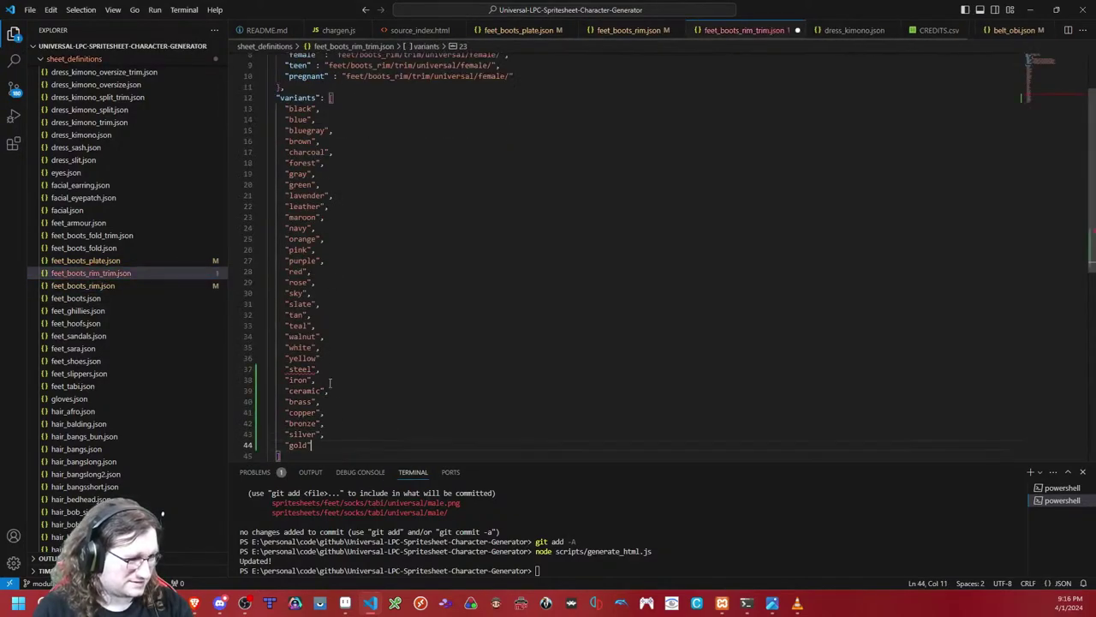
Step: Paste the steel-to-gold variants after "yellow" in feet_boots_fold.json and save the file
click(108, 249)
click(339, 434)
key(ctrl+v)
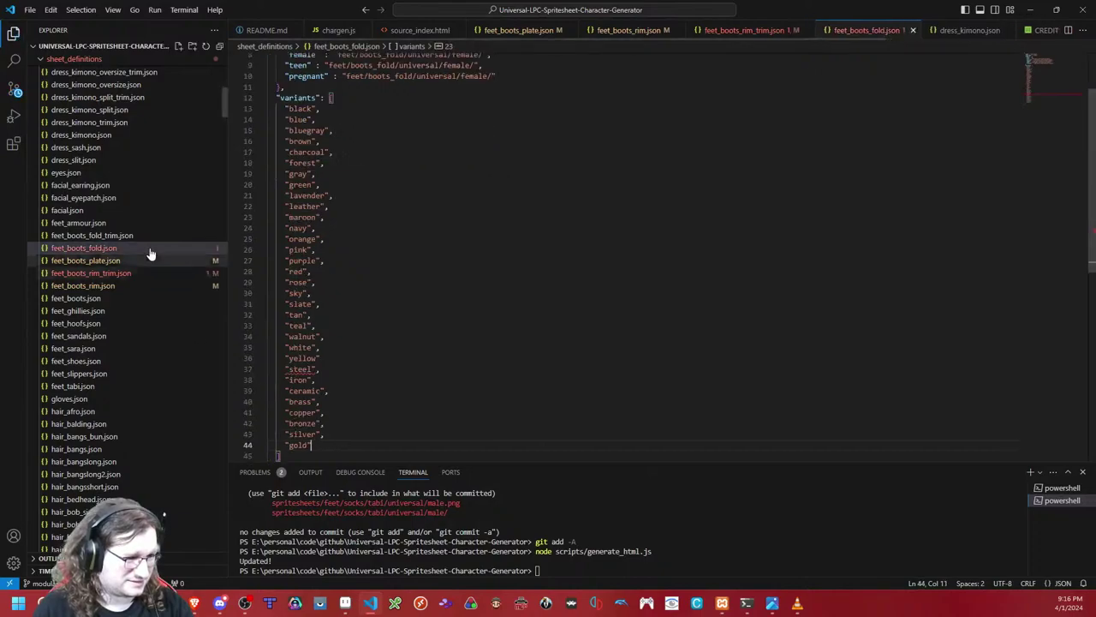
key(ctrl+s)
Step: Add the steel-to-gold metal variants at the end of the variants list in feet_boots_fold_trim.json
click(141, 224)
click(135, 236)
click(334, 437)
text(,     "steel",     "iron",     "ceramic",     "brass",     "copper",     "bronze",     "silver",     "gold")
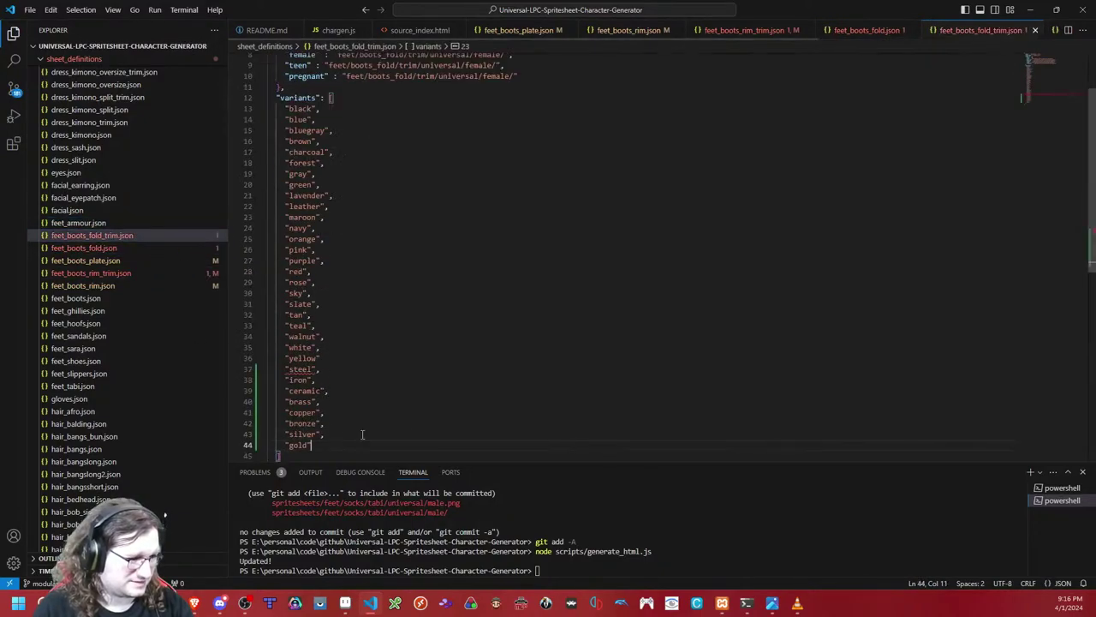
Step: Add the missing comma after "yellow" in feet_boots_fold.json and feet_boots_rim_trim.json
click(84, 248)
click(339, 359)
text(m)
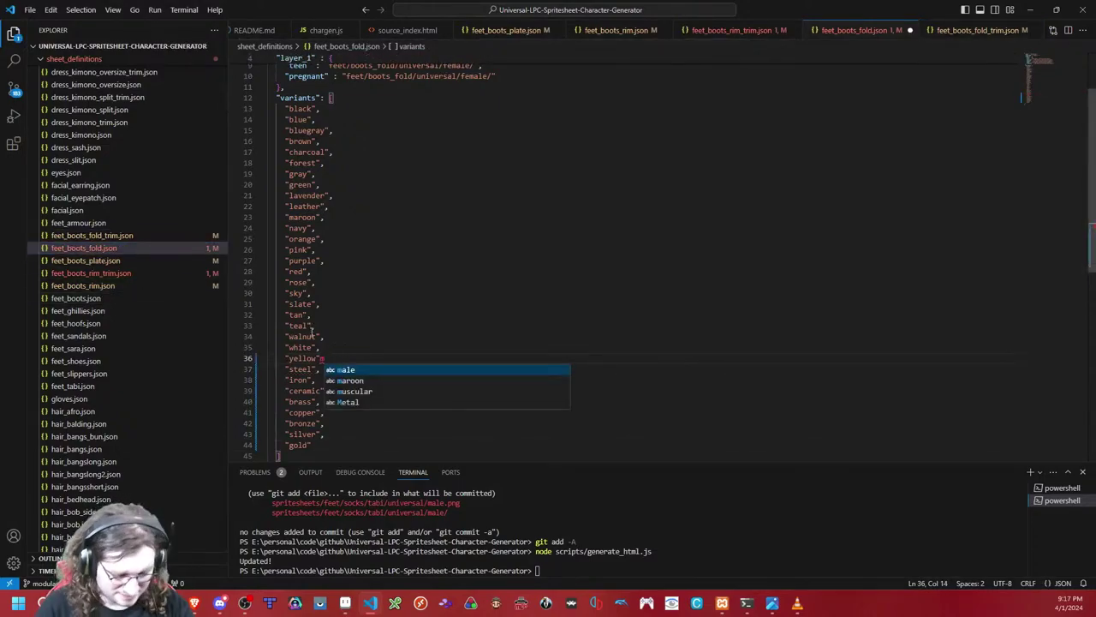
key(BackSpace)
click(118, 272)
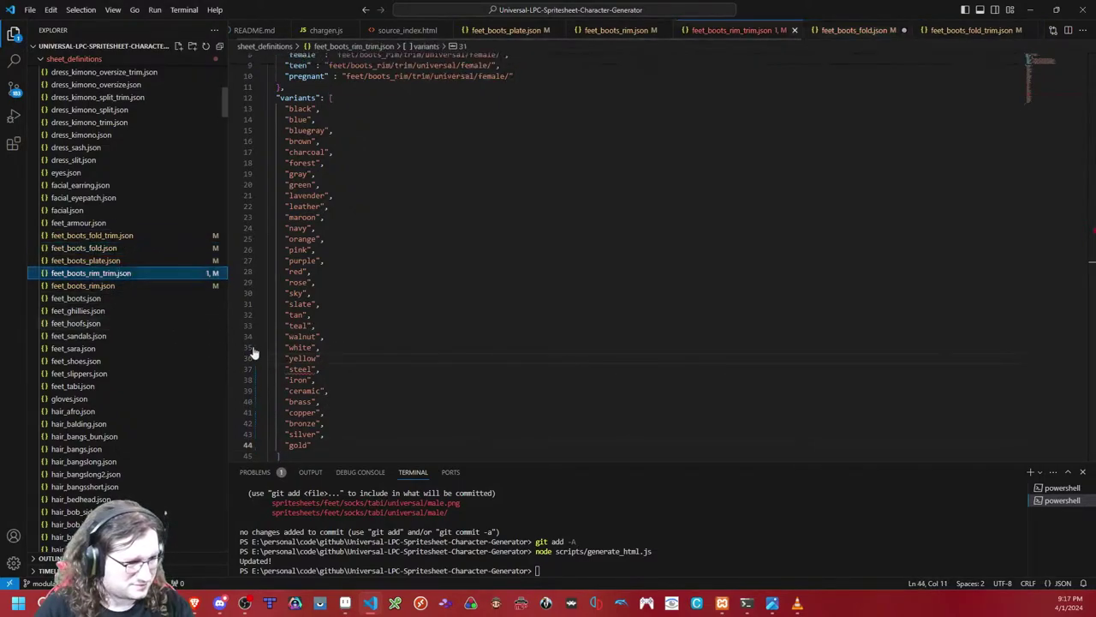
click(337, 368)
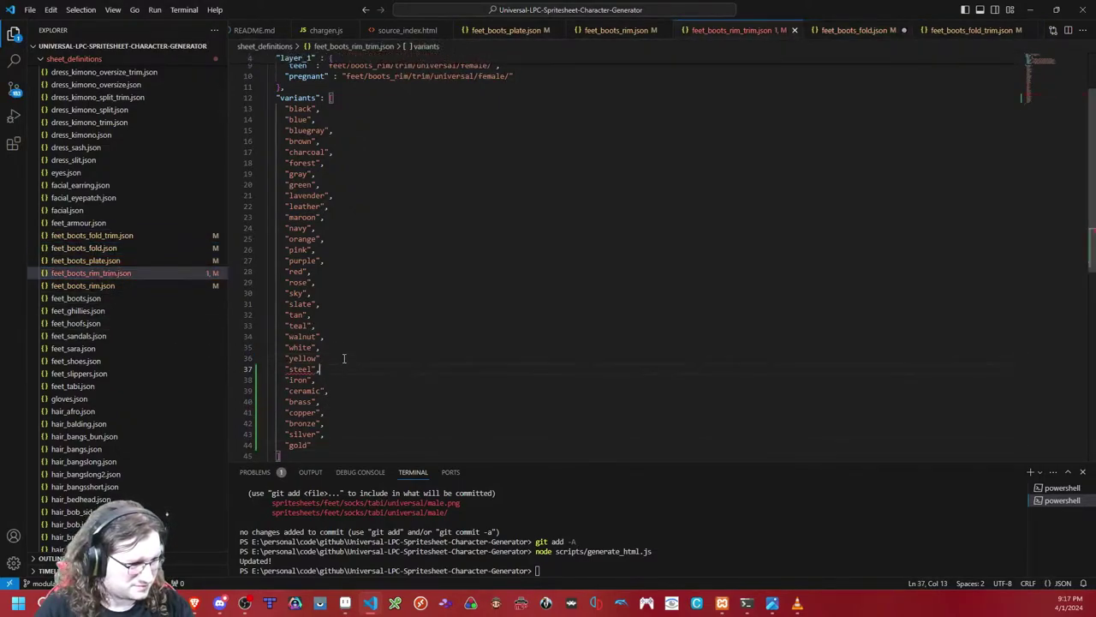
Step: Try to regenerate the HTML by running node scripts/generate_html.js in the terminal
click(117, 262)
click(578, 514)
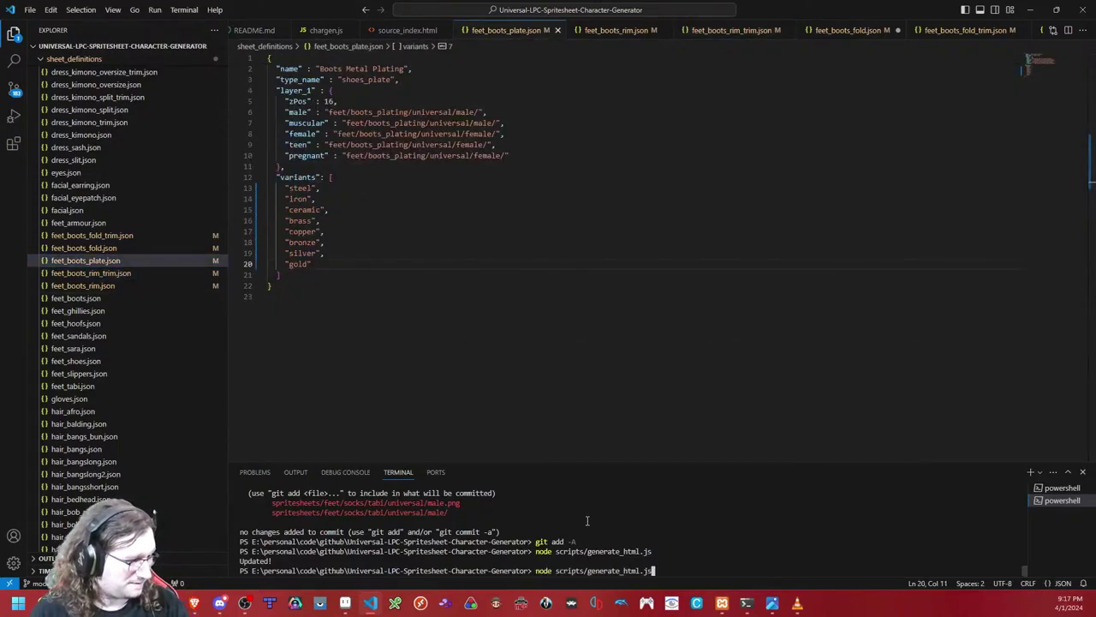
key(Return)
scroll(403, 543, up, 5)
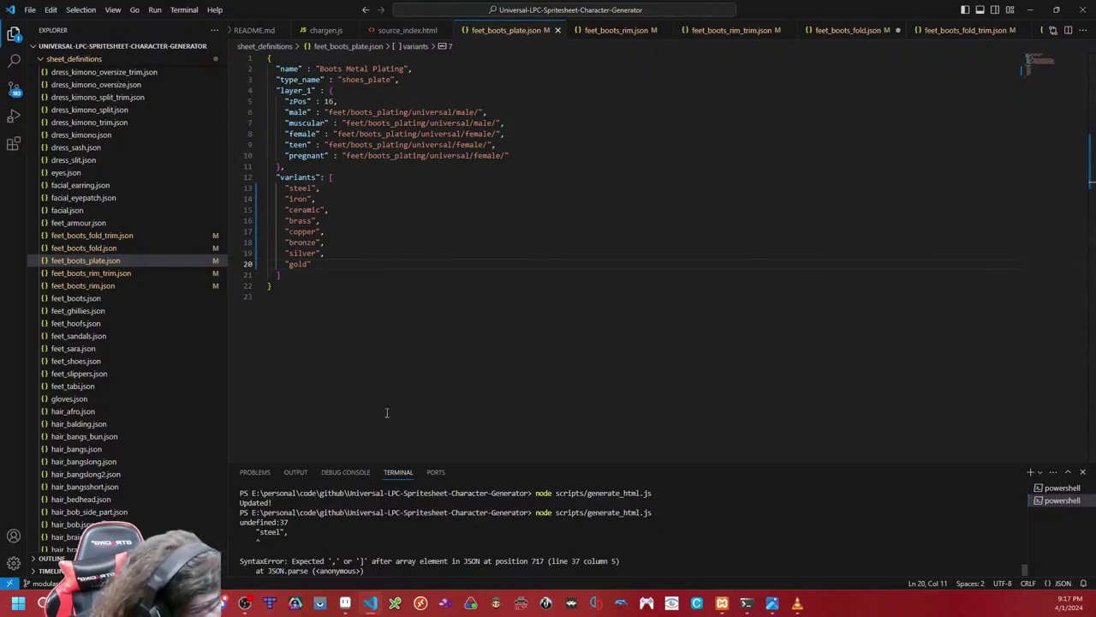
Step: Check the variants in the rim, plate and fold boot definitions for a missing comma, and save feet_boots_fold.json
click(97, 287)
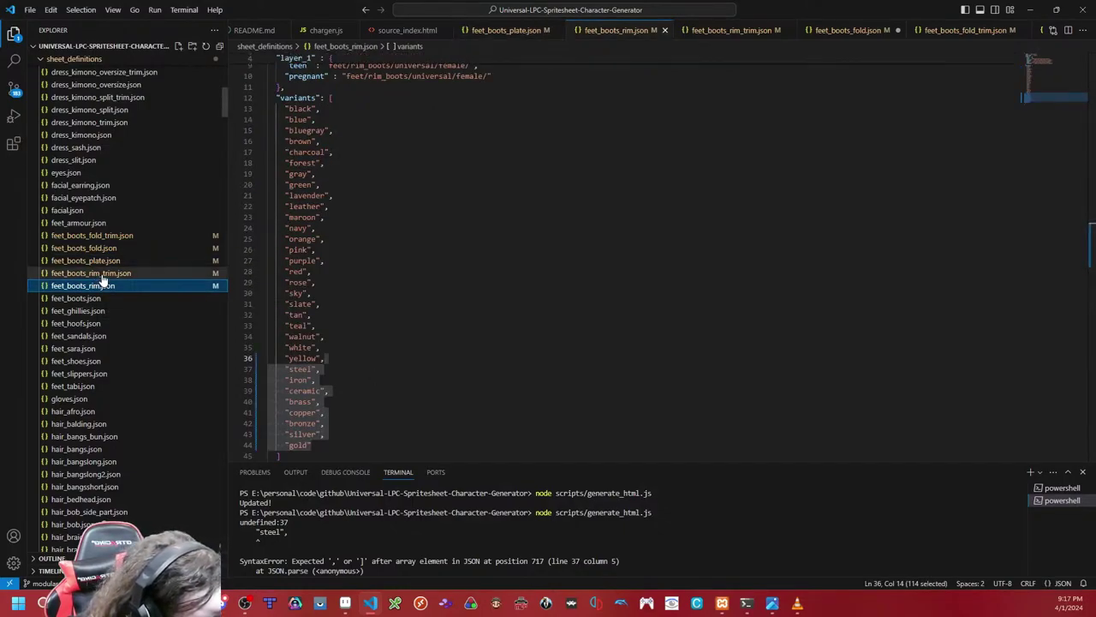
click(103, 262)
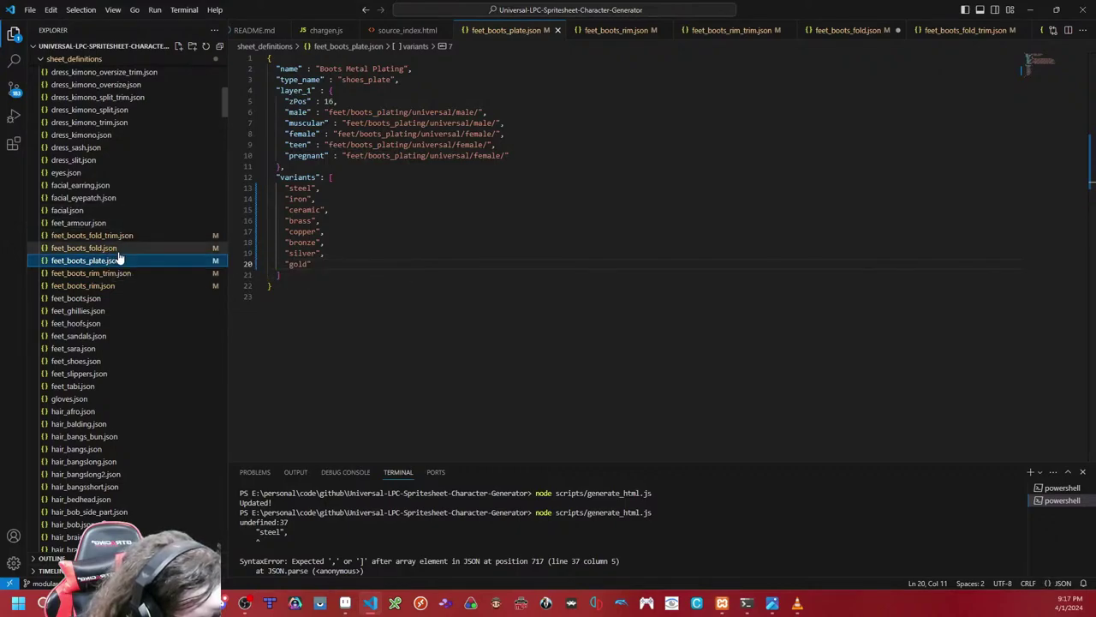
click(137, 248)
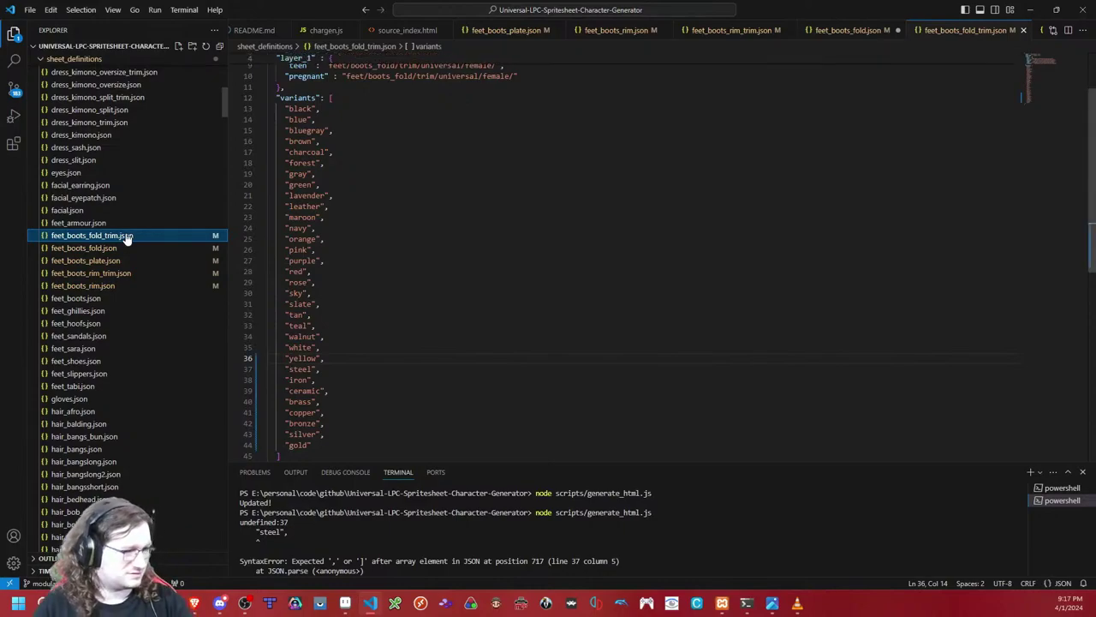
click(109, 261)
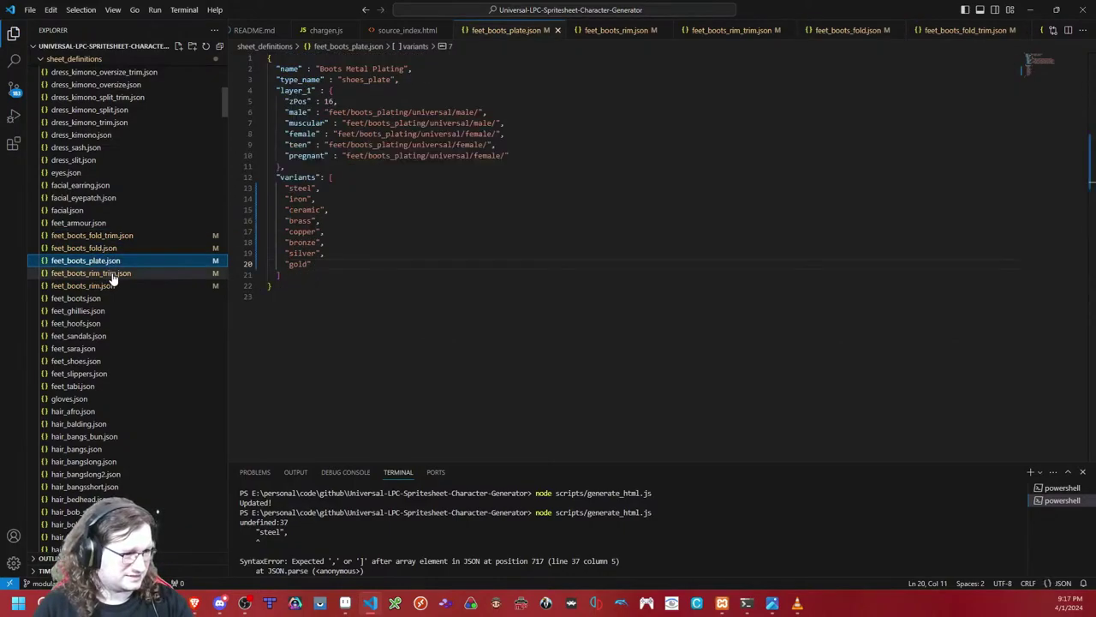
click(109, 273)
click(109, 285)
Step: Rerun node scripts/generate_html.js, switch to Brave and reload the spritesheet generator page
click(513, 525)
key(Up)
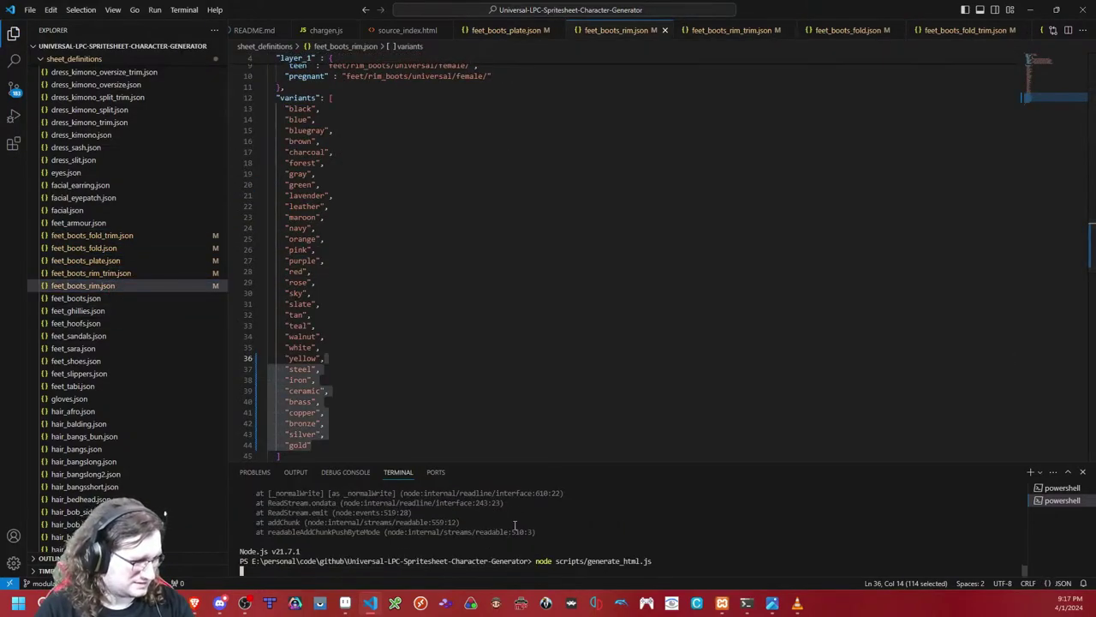
key(Return)
mouse_move(244, 603)
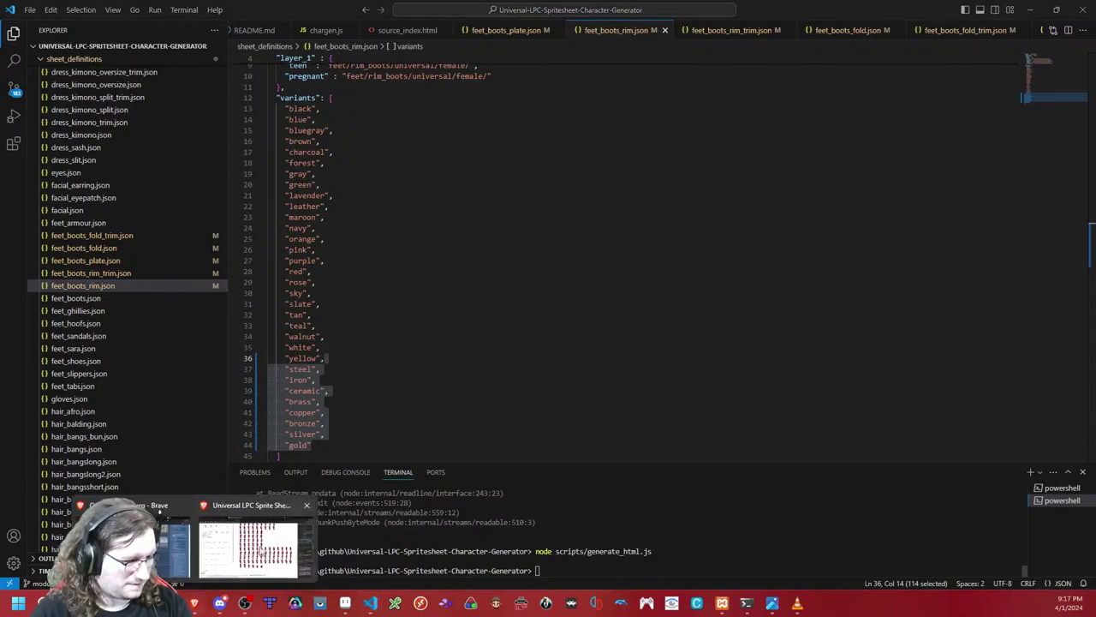
click(257, 548)
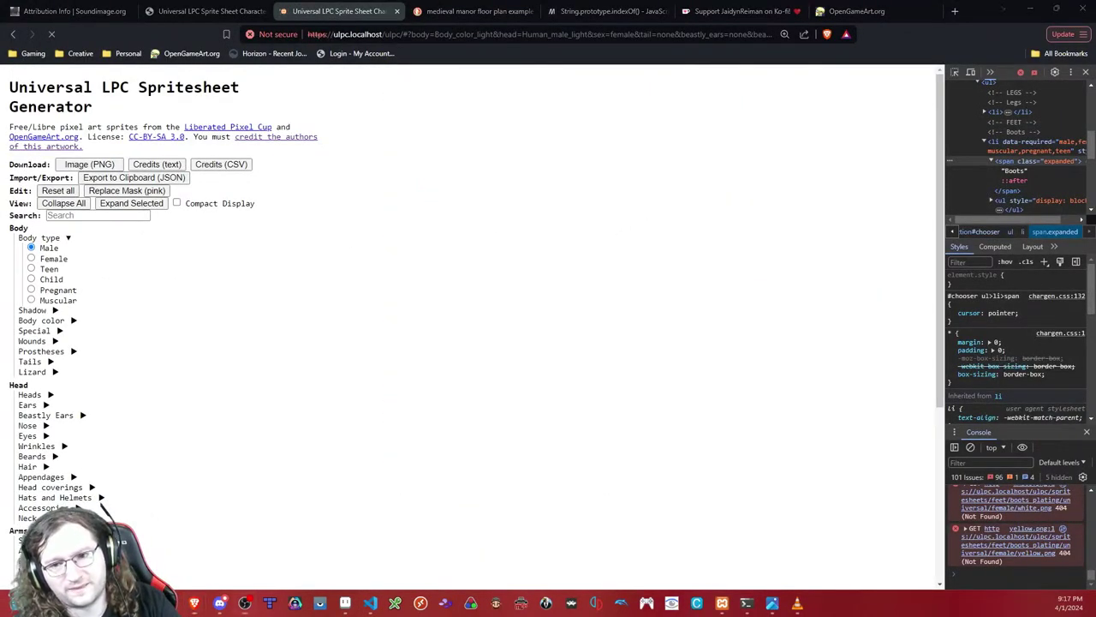
Step: Expand Boots and Fold Boots under Legs and examine whether the metal variants and their previews are listed
scroll(231, 312, down, 3)
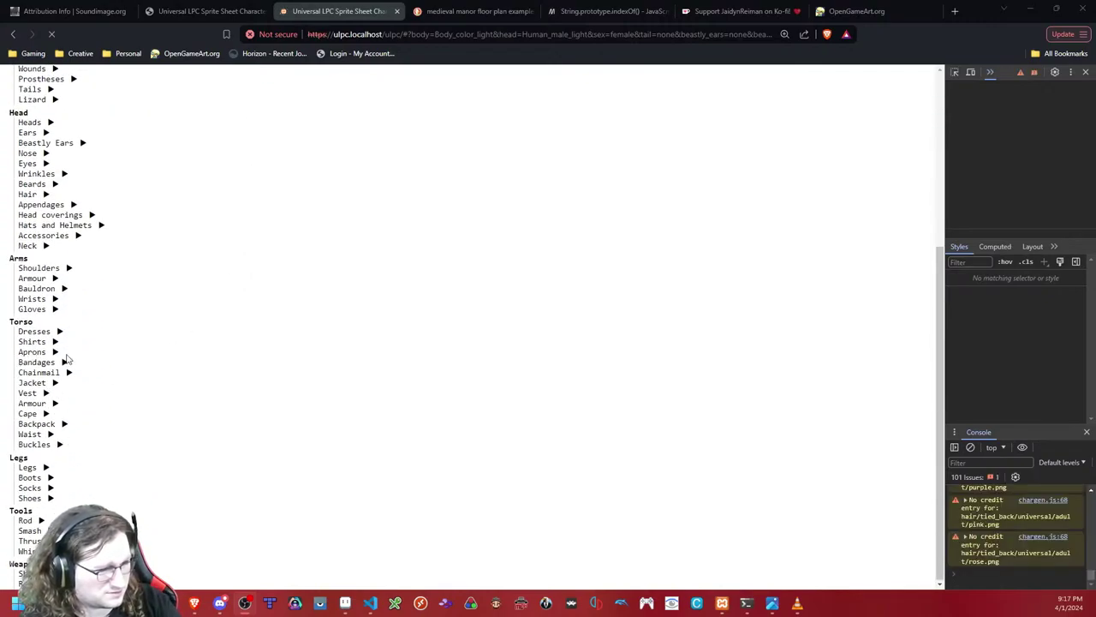
scroll(49, 506, down, 5)
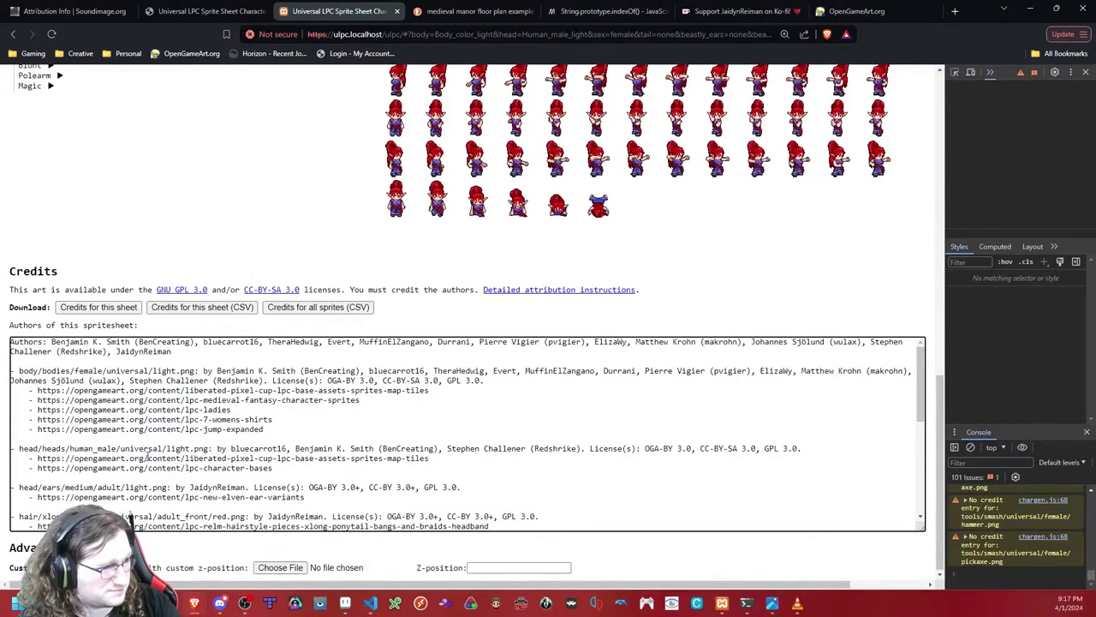
scroll(140, 458, down, 5)
scroll(180, 248, up, 3)
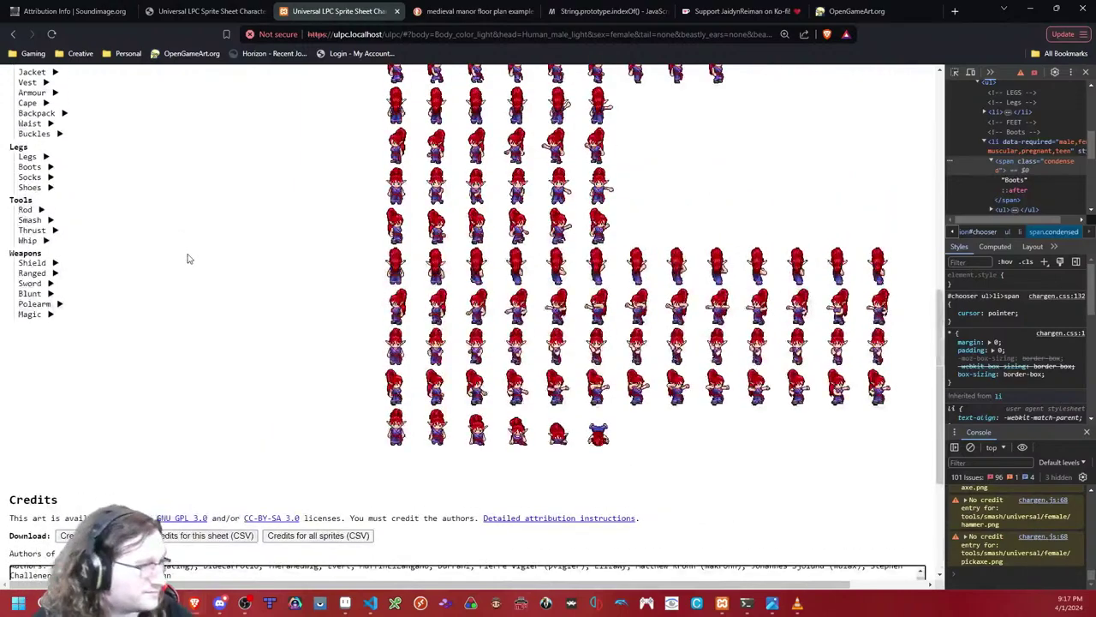
scroll(187, 258, up, 4)
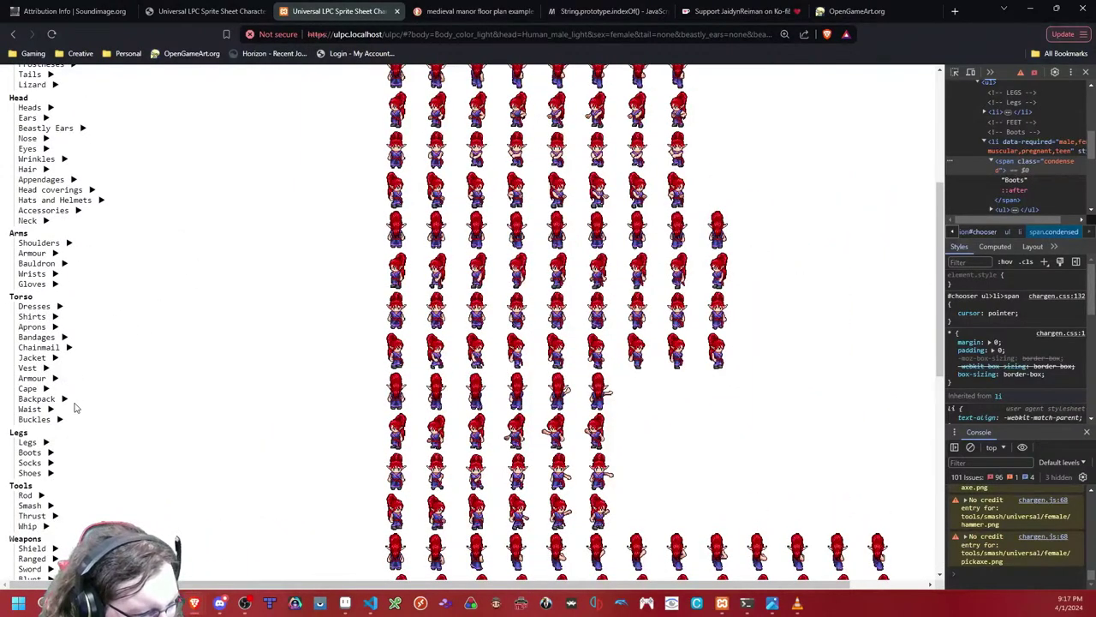
scroll(74, 408, down, 3)
click(34, 224)
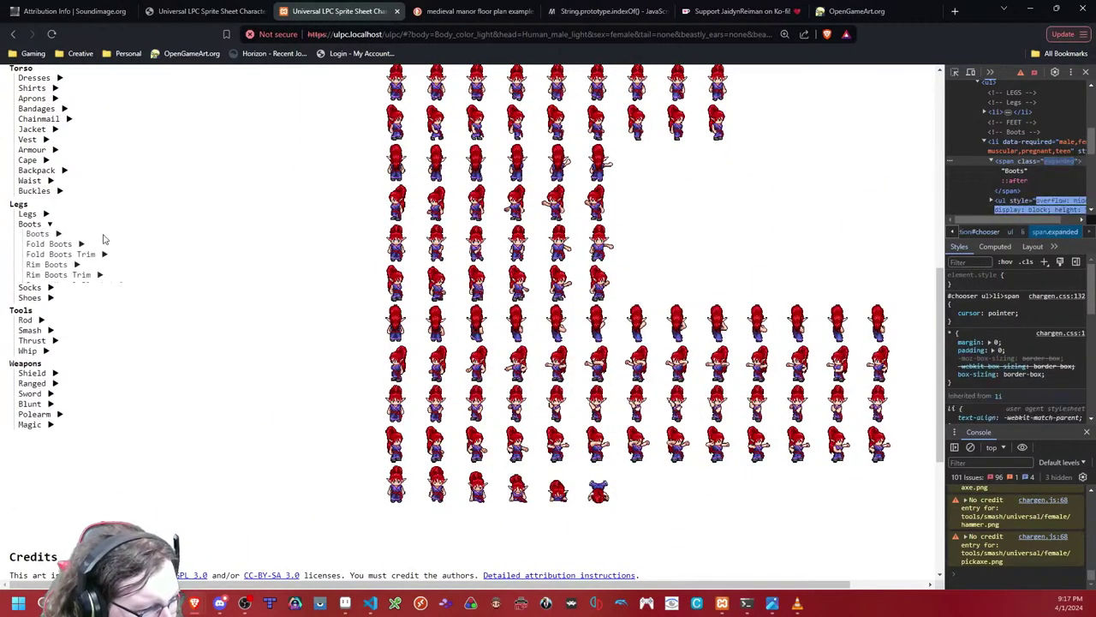
click(60, 244)
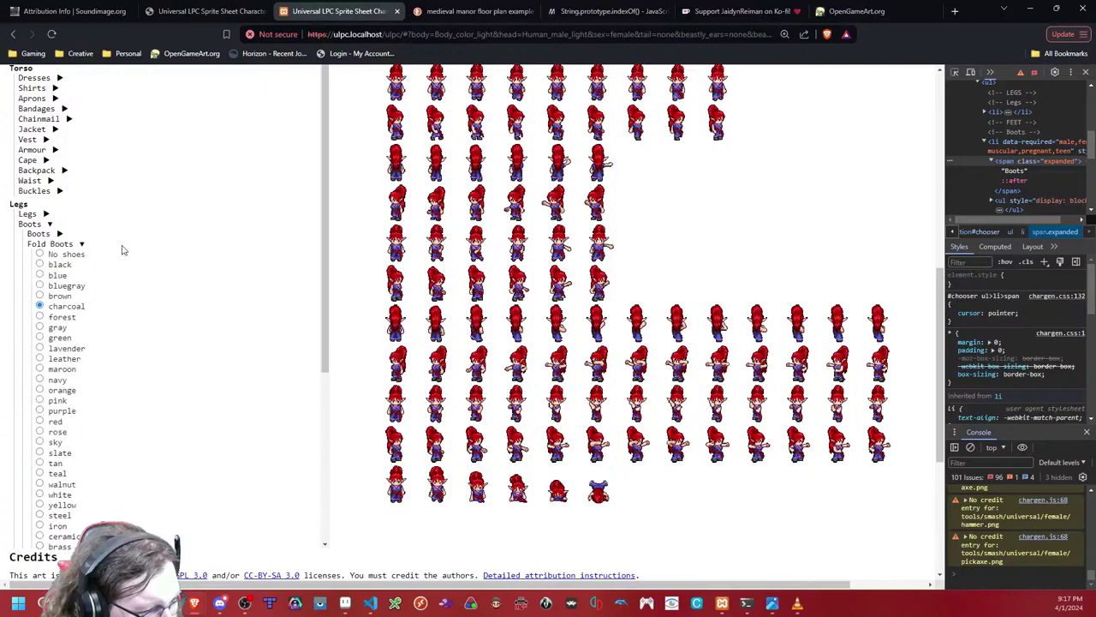
scroll(152, 305, down, 3)
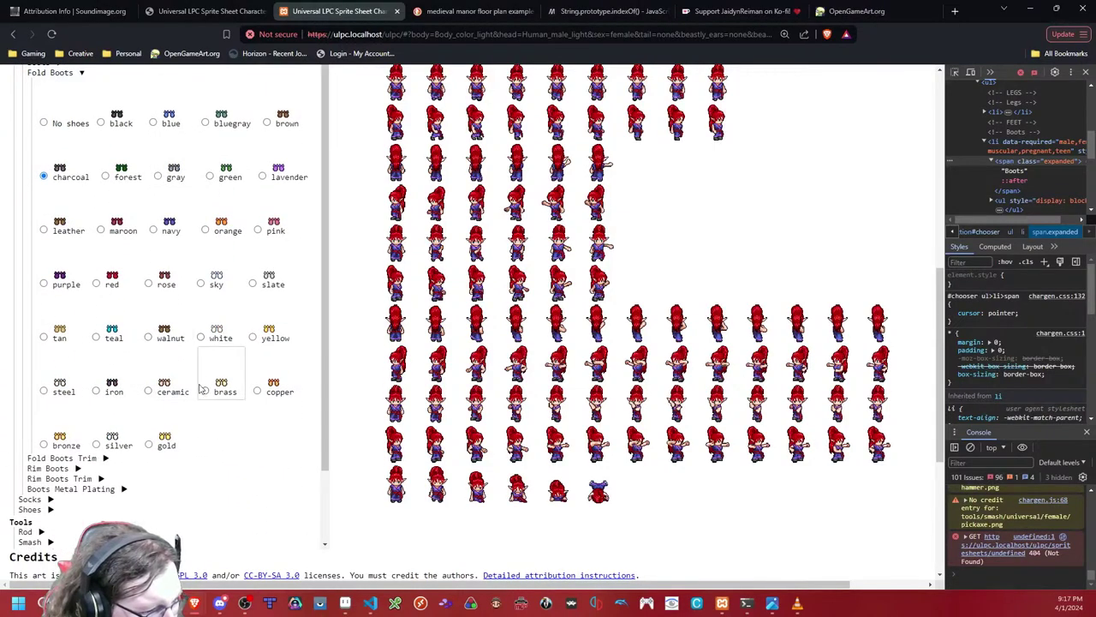
Step: Expand Boots Metal Plating and select the steel variant for the character
scroll(126, 418, down, 1)
click(81, 397)
click(144, 451)
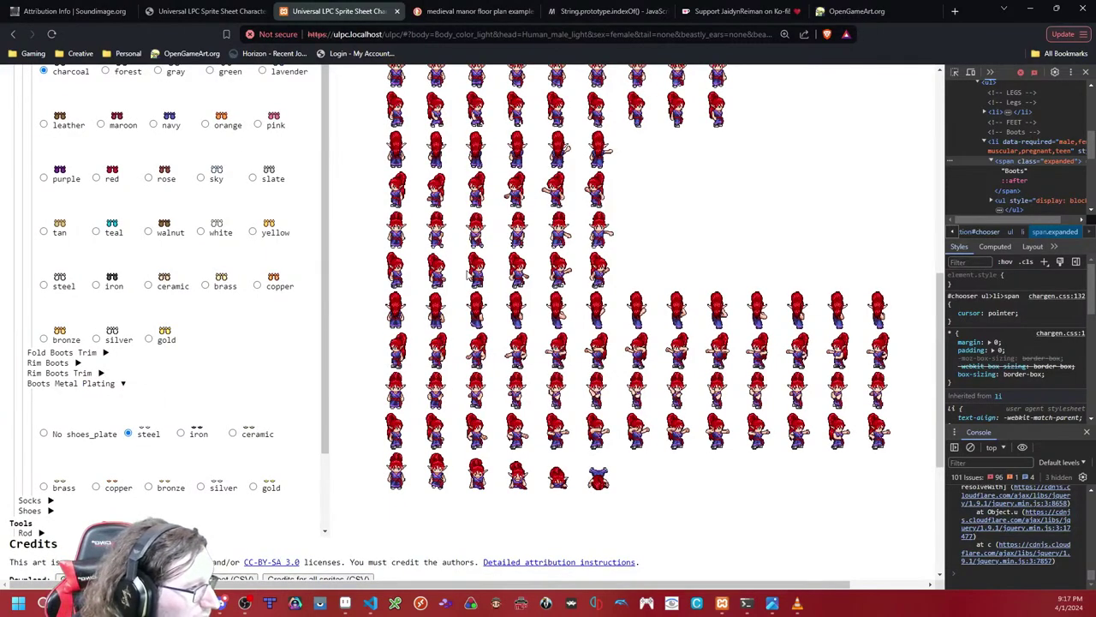
Step: Examine the walk preview and full sprite sheet for the charcoal fold boots with steel plating, and collapse the Fold Boots variants
scroll(446, 272, up, 3)
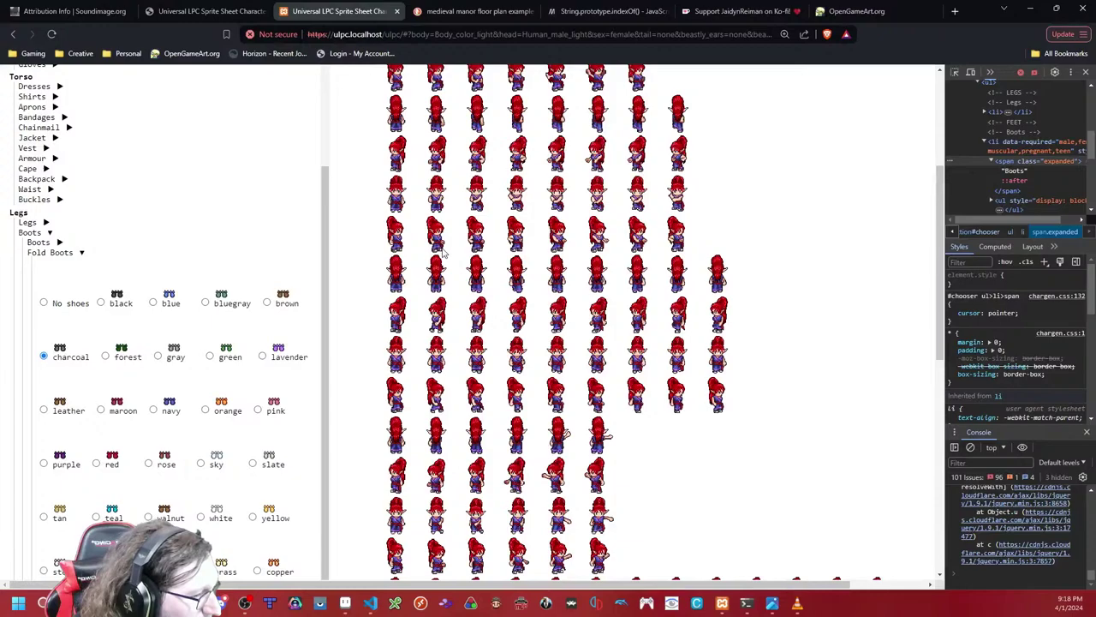
scroll(444, 250, up, 3)
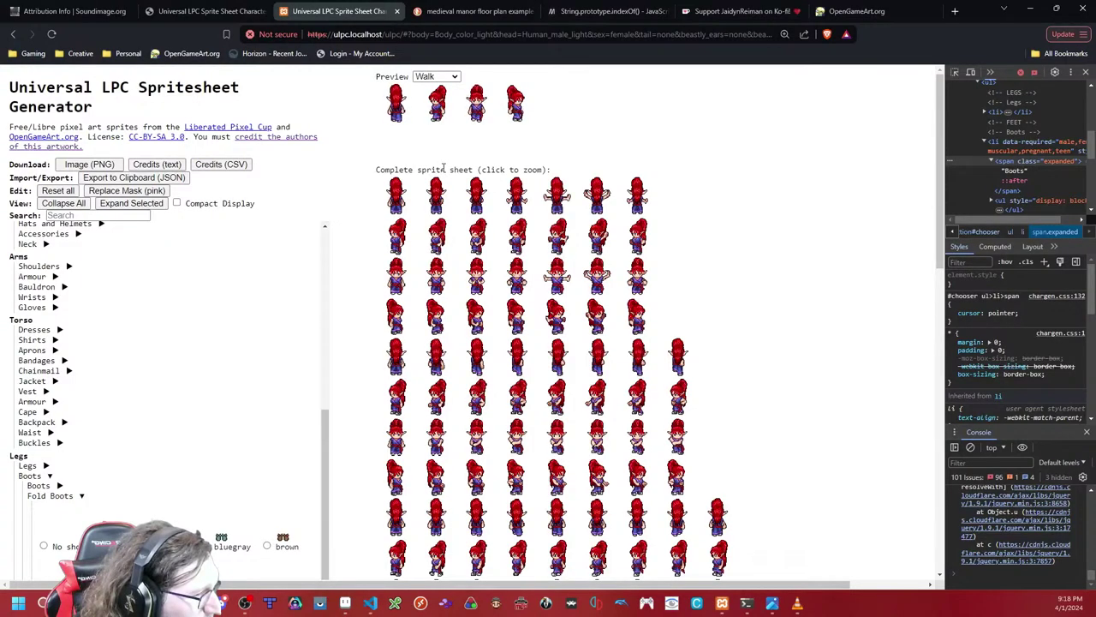
scroll(444, 168, down, 10)
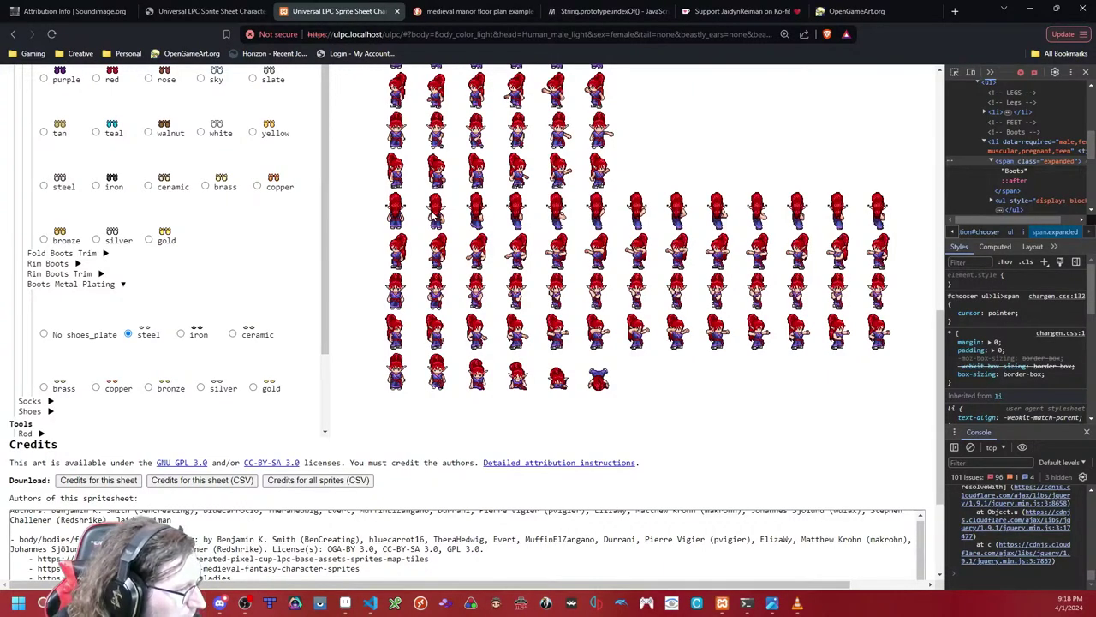
scroll(433, 216, up, 15)
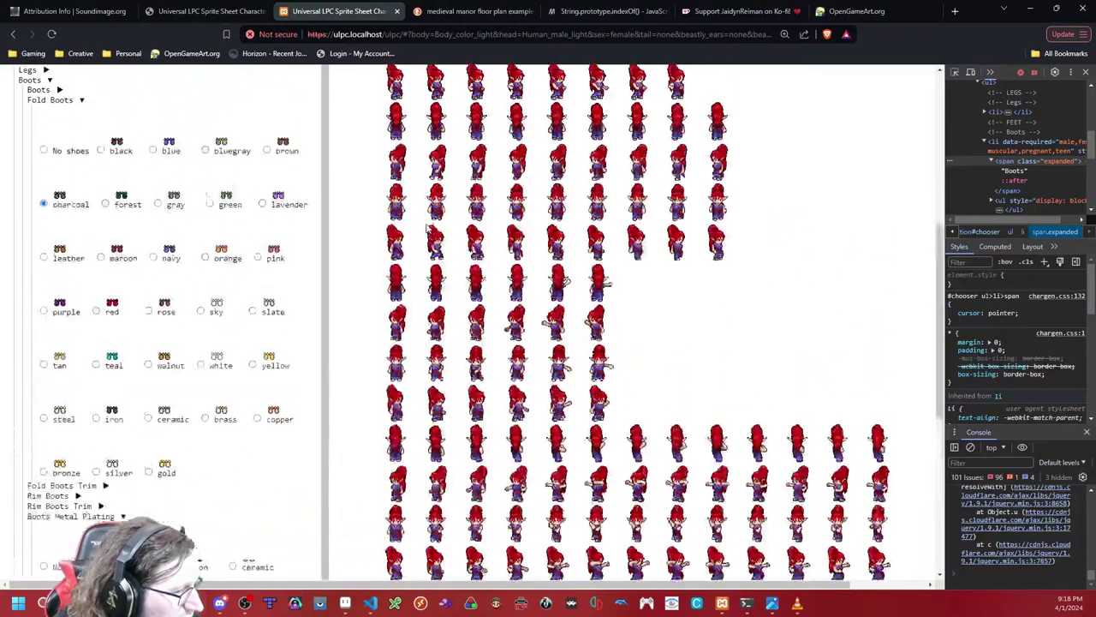
scroll(404, 243, down, 12)
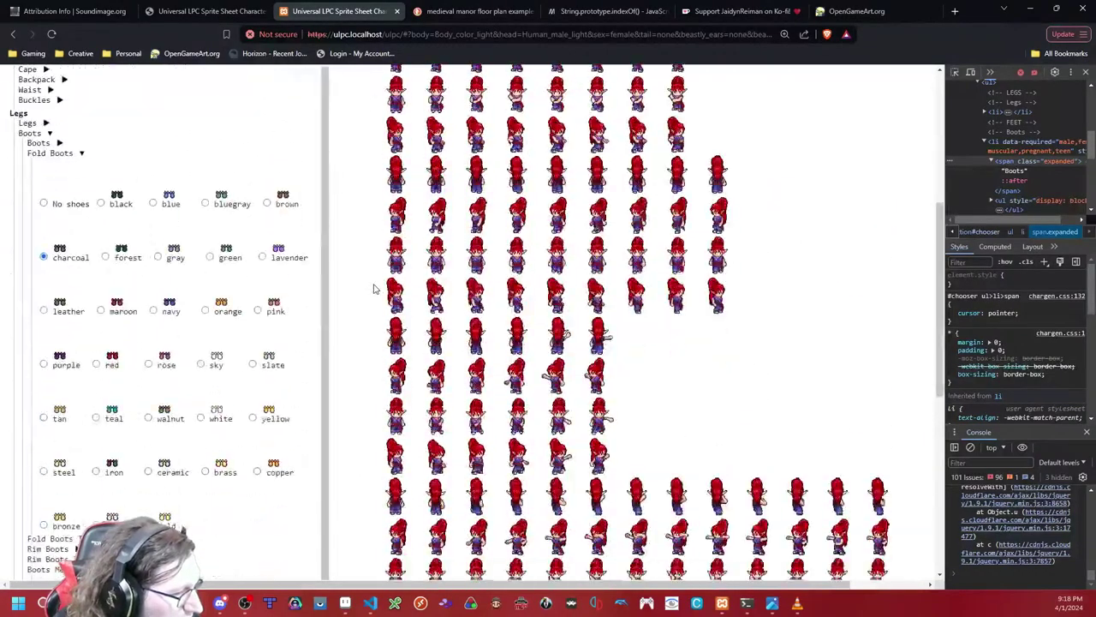
scroll(276, 267, up, 5)
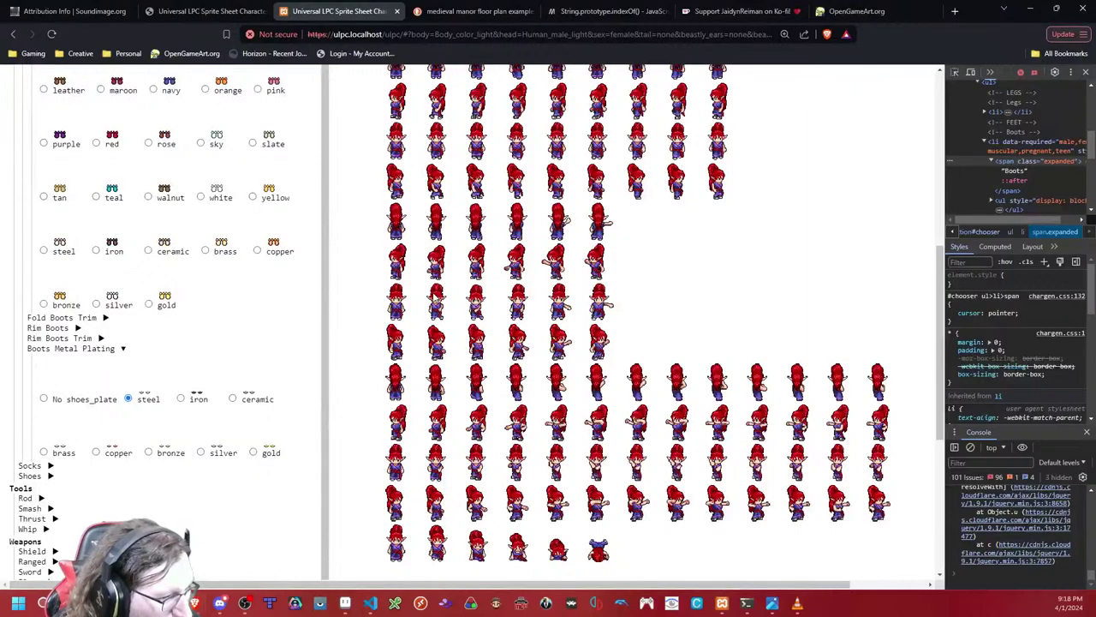
scroll(252, 341, up, 4)
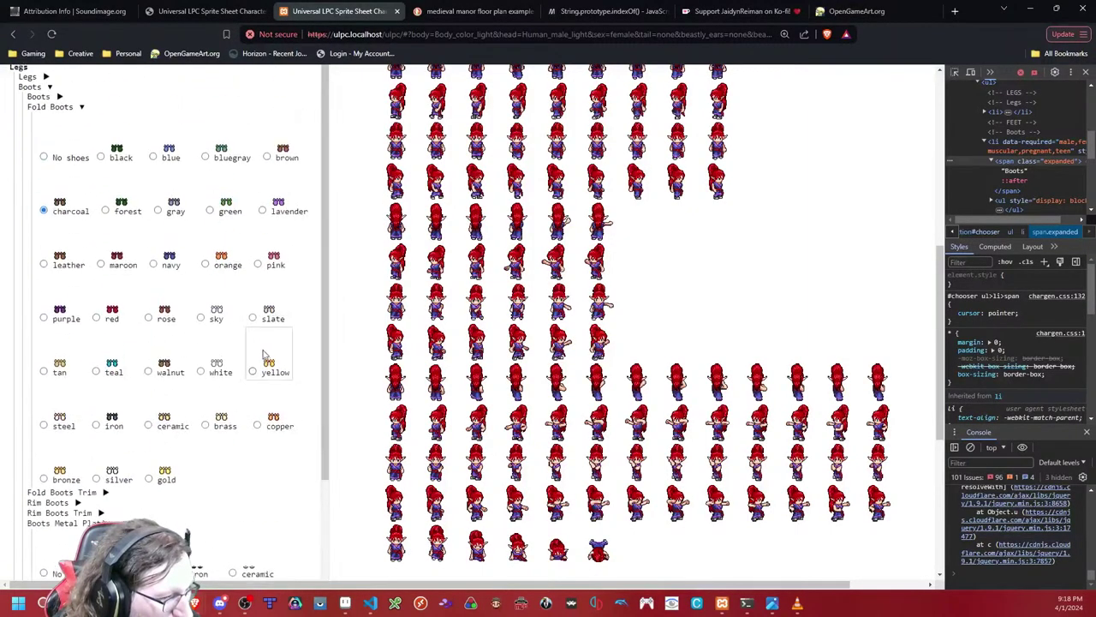
click(80, 304)
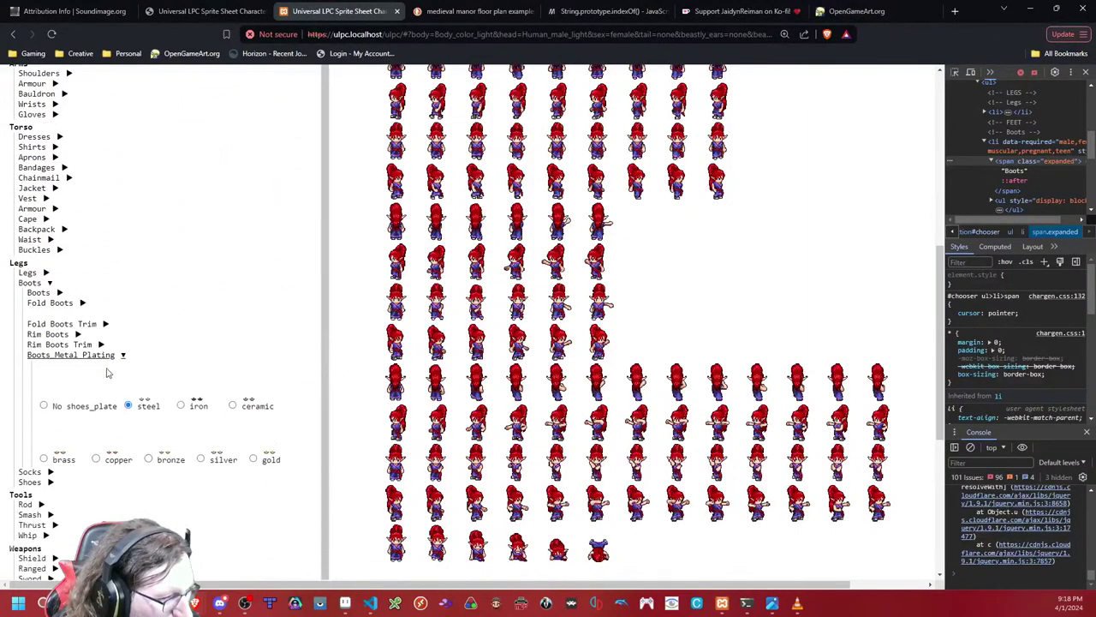
Step: Examine the Fold Boots Trim variants in the generator, collapse them and switch to universal-animated.ase in Aseprite
click(62, 312)
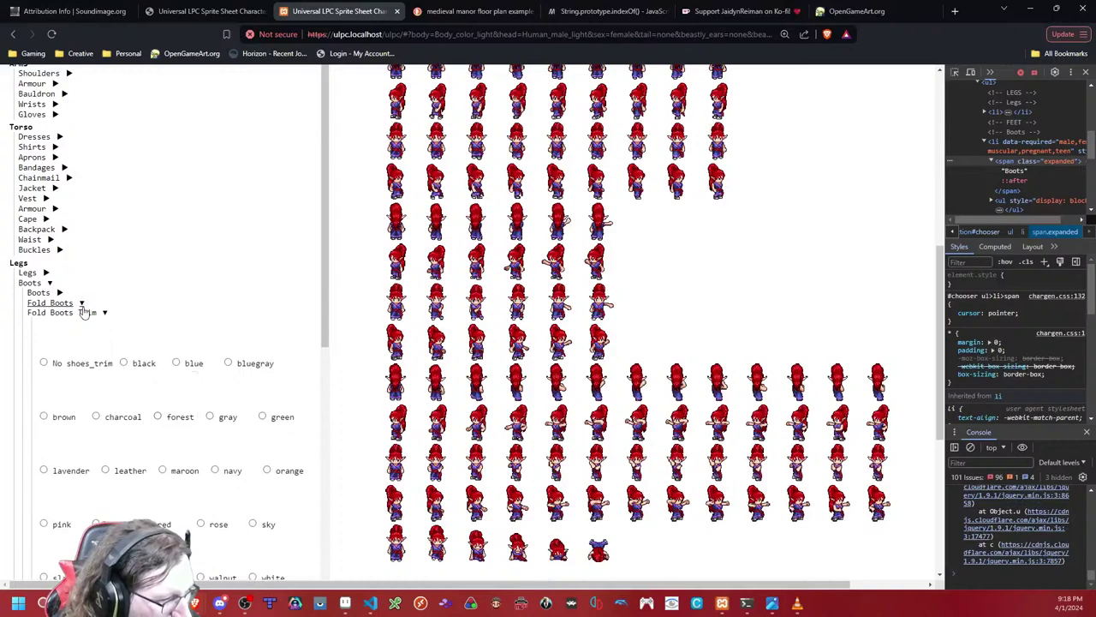
click(163, 308)
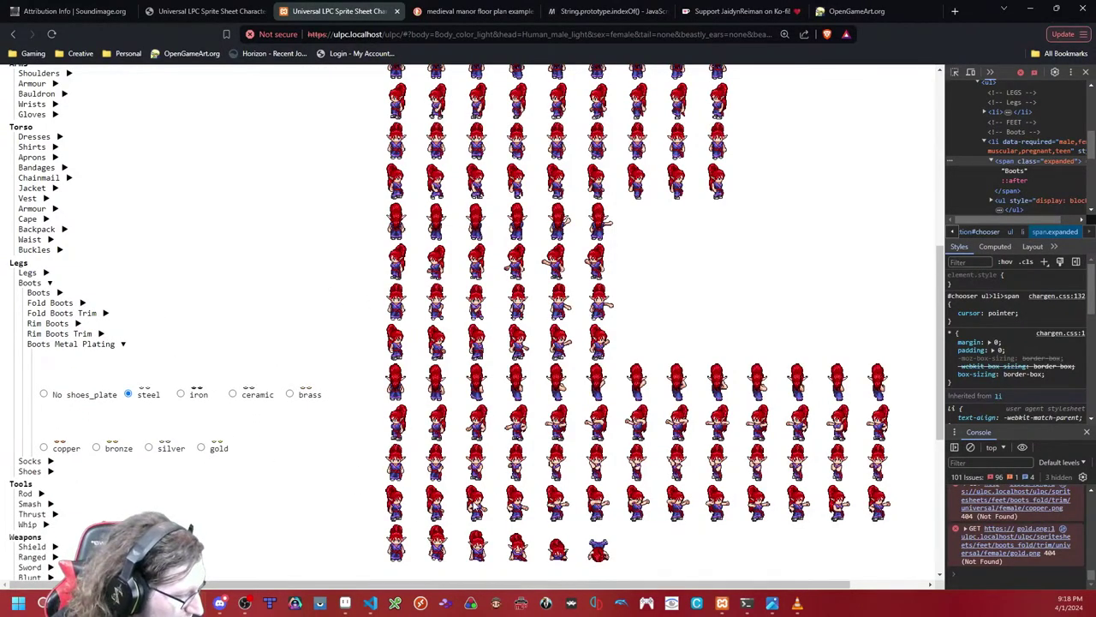
click(344, 603)
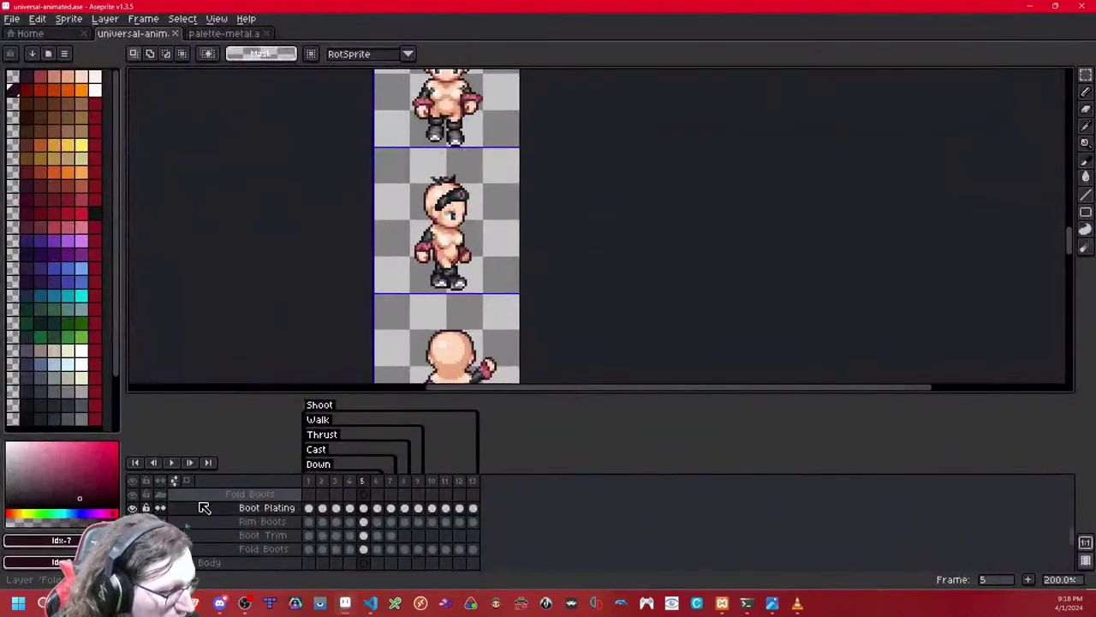
Step: Hide the Fold Boots artwork, make the Kimono group visible on the character and save the sprite file
scroll(186, 518, up, 1)
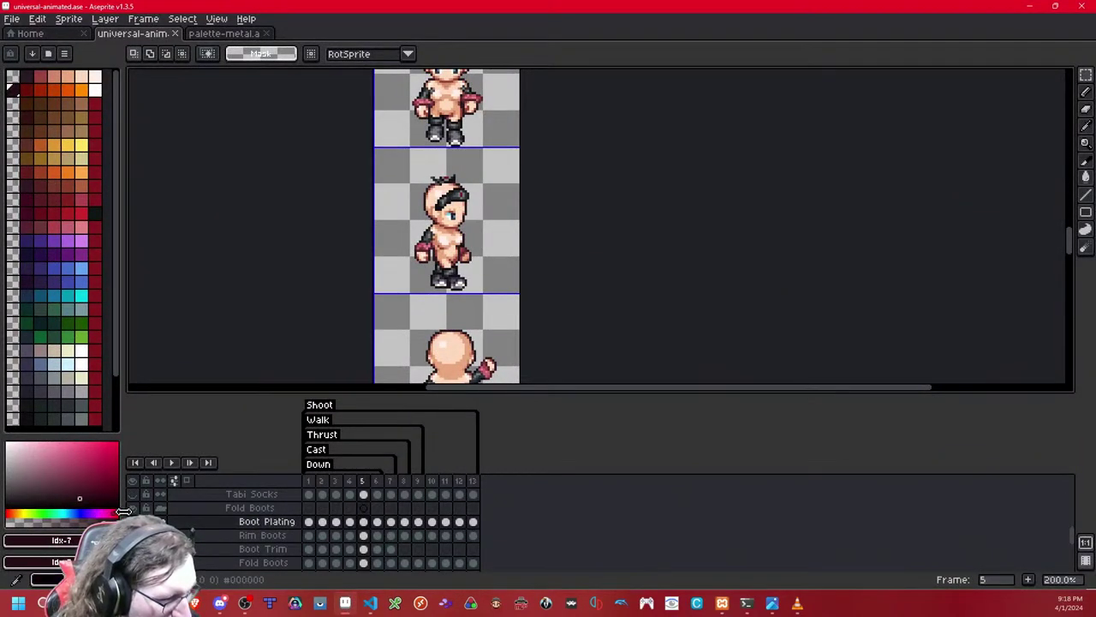
scroll(255, 527, up, 4)
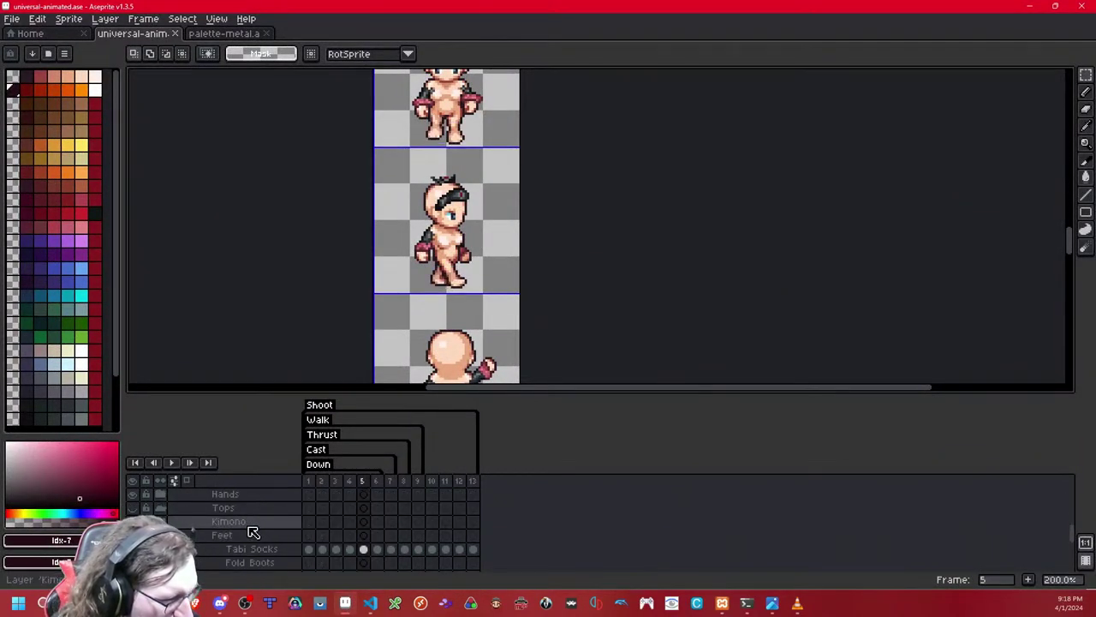
scroll(252, 532, up, 10)
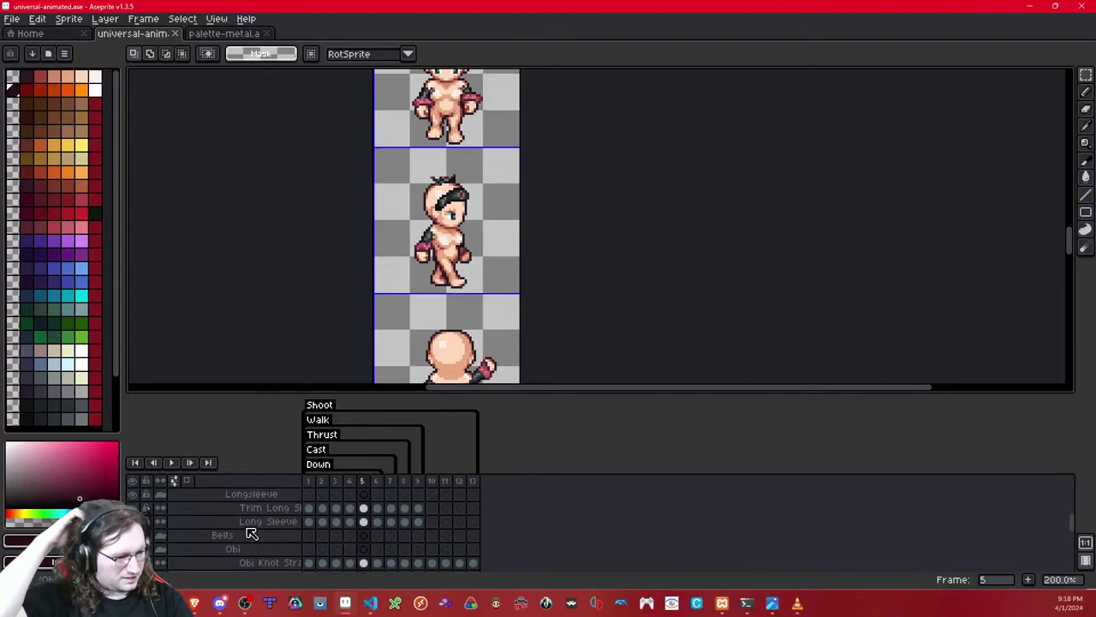
scroll(193, 539, down, 6)
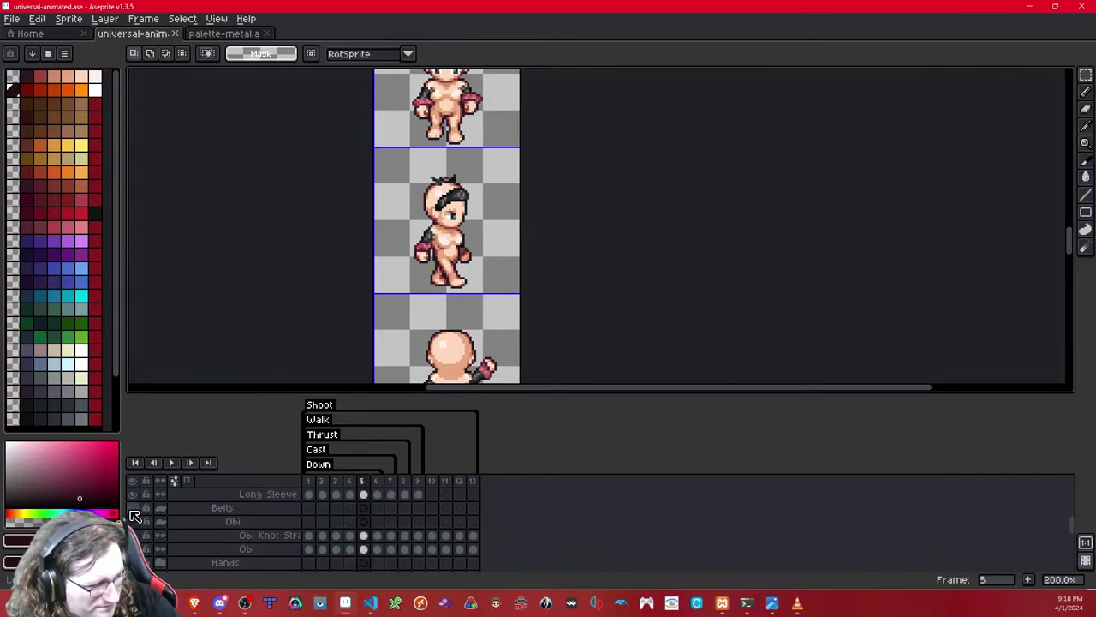
scroll(135, 516, down, 6)
click(132, 508)
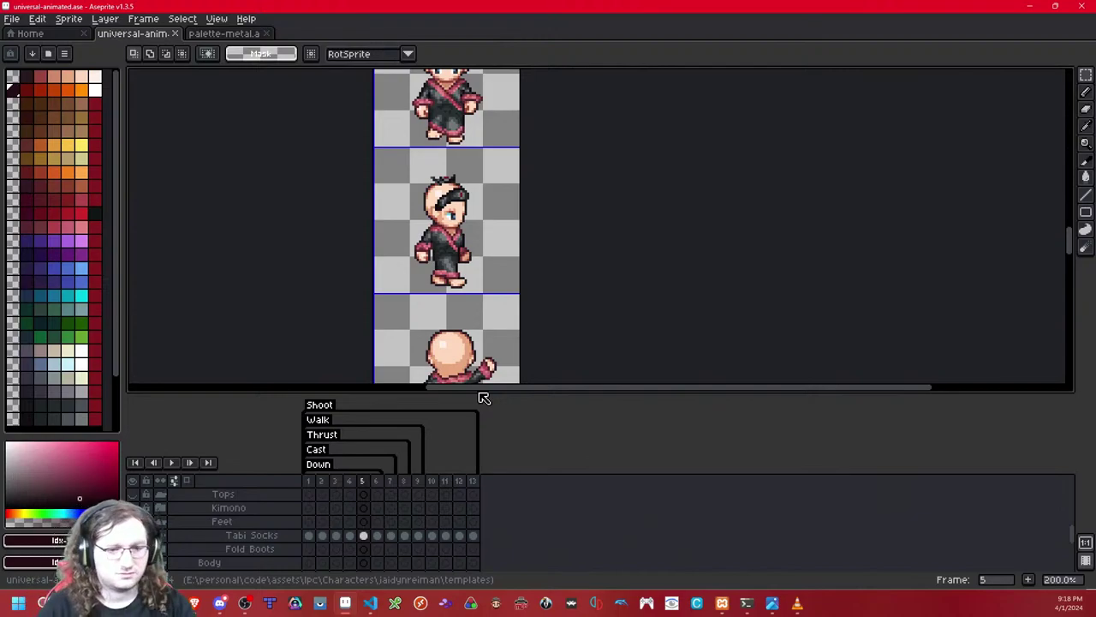
key(ctrl+s)
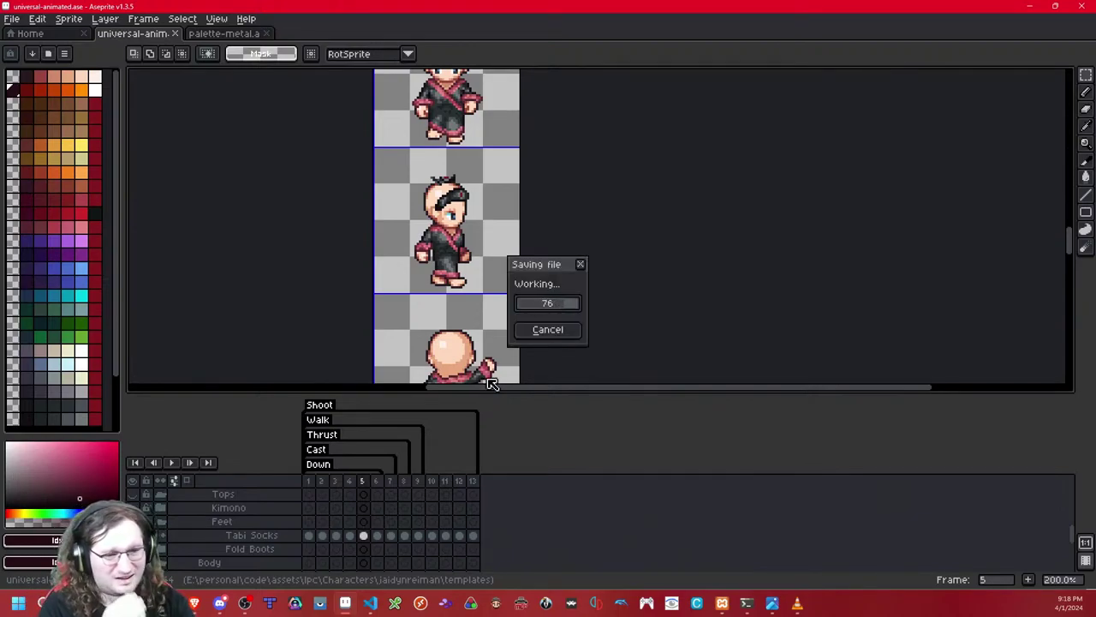
Step: Compare the kimono and its sleeves across the first frames of the front-facing sprite in the lowest row
scroll(571, 263, down, 4)
scroll(572, 264, up, 3)
drag(562, 273, 722, 335)
scroll(462, 289, up, 8)
key(Left)
key(Left)
key(Left)
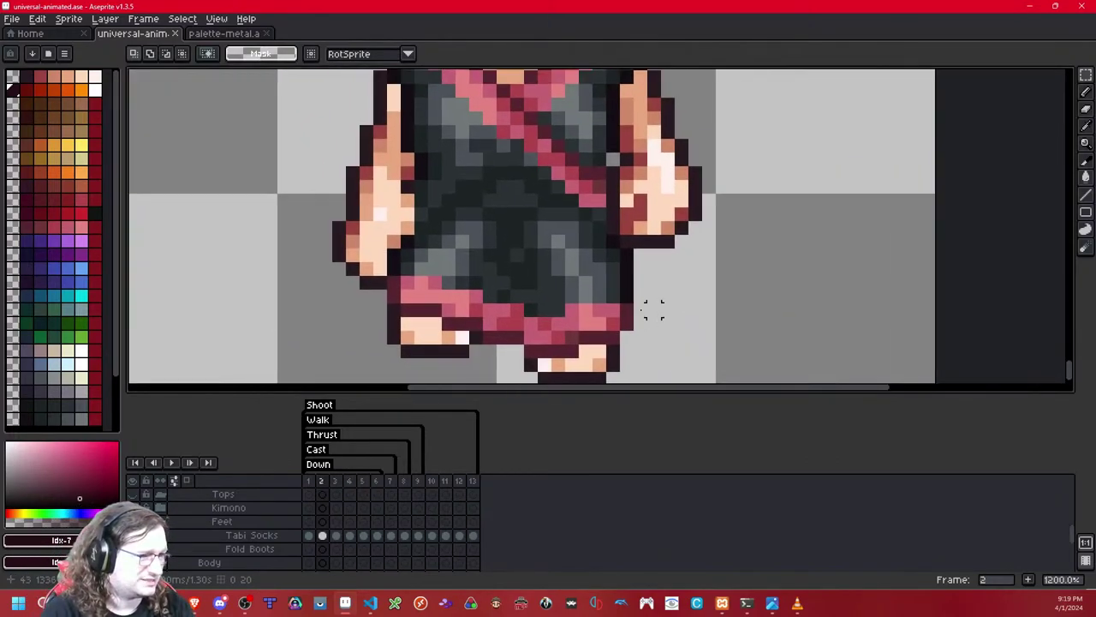
scroll(607, 292, down, 3)
key(Left)
key(Left)
key(Right)
key(Right)
scroll(606, 292, down, 2)
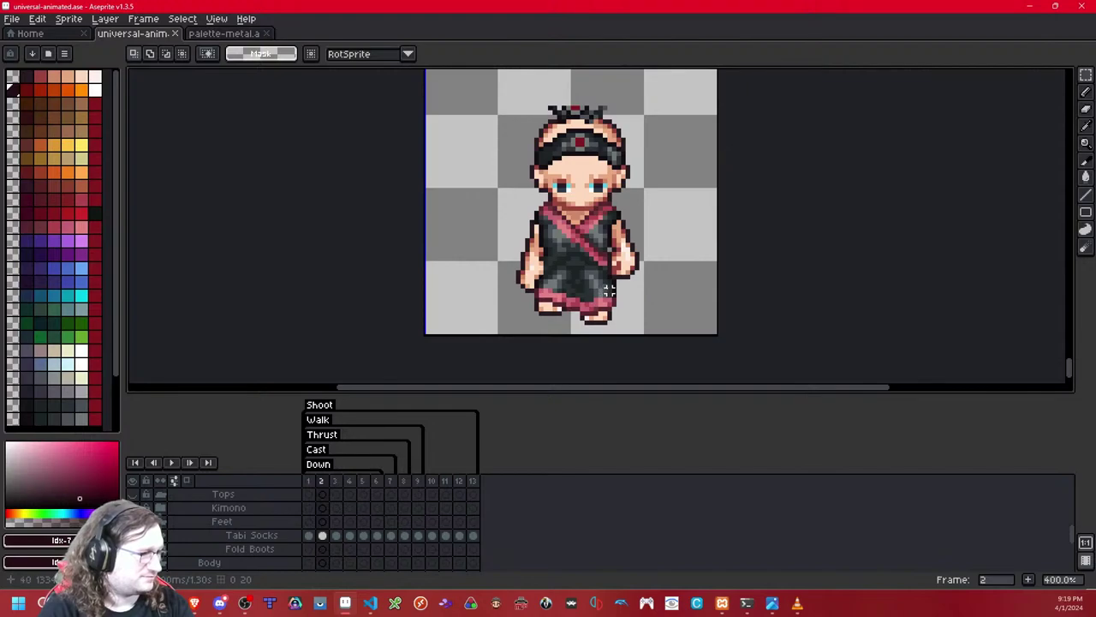
key(Left)
Step: Try to copy the Trim Long Sleeve cuffs from frame 1 into frame 2 of the lowest front-facing sprite
click(1085, 77)
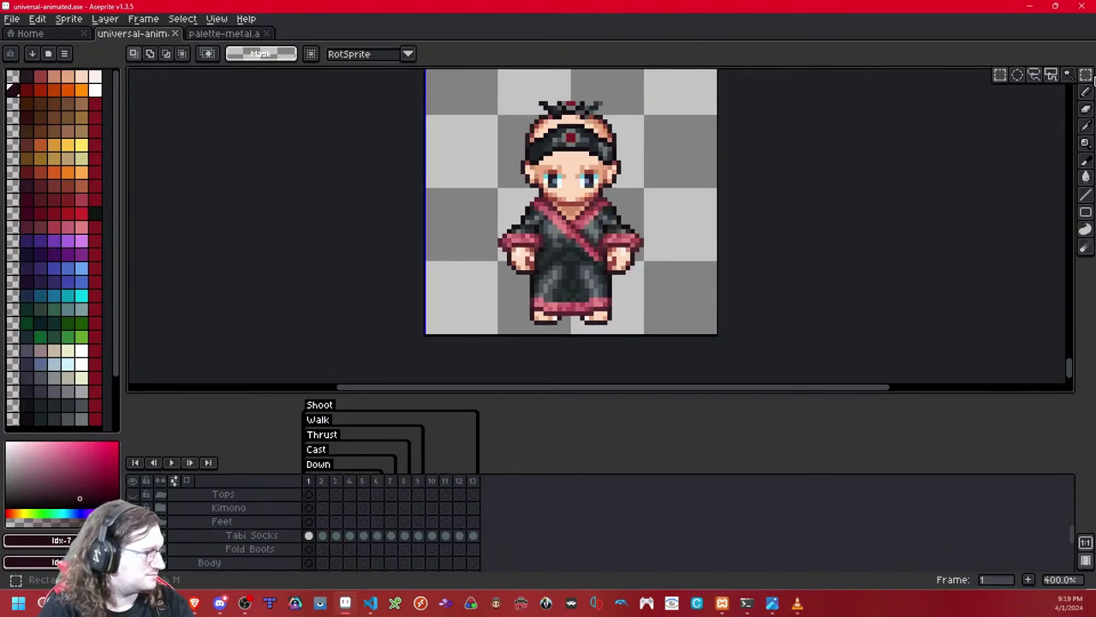
scroll(292, 525, up, 3)
scroll(287, 525, up, 3)
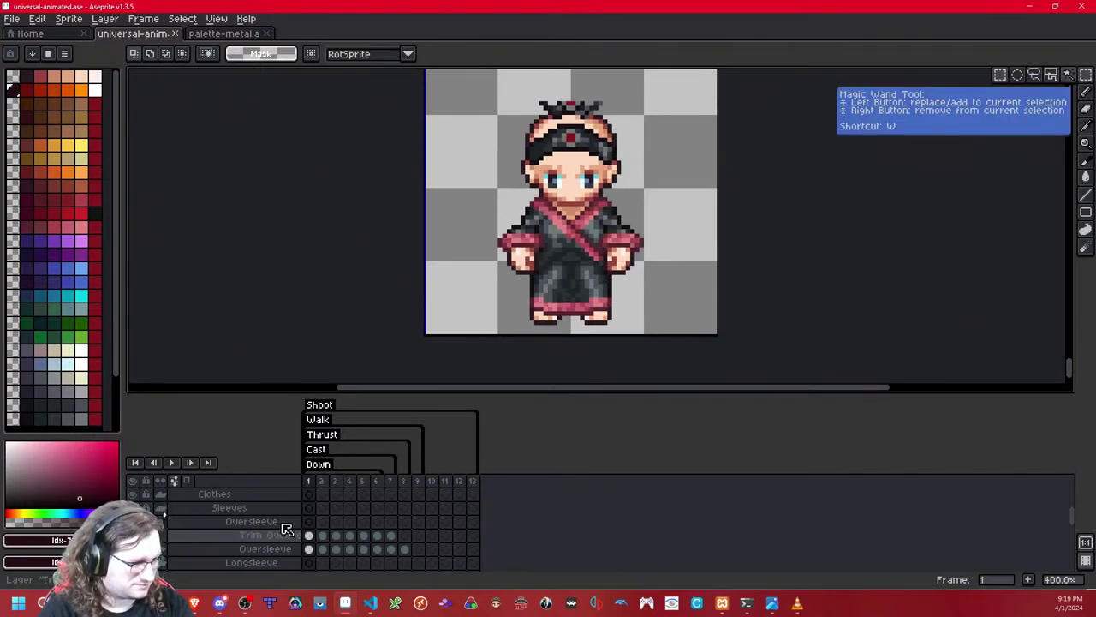
click(313, 551)
drag(691, 150, 467, 295)
click(746, 263)
scroll(597, 246, up, 3)
key(Right)
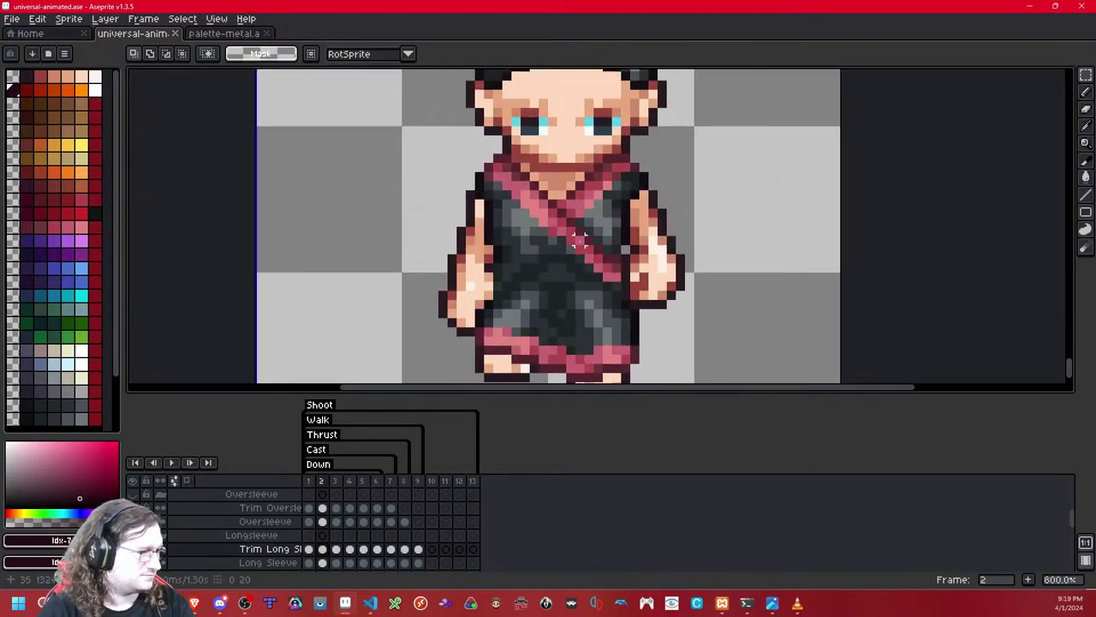
key(ctrl+v)
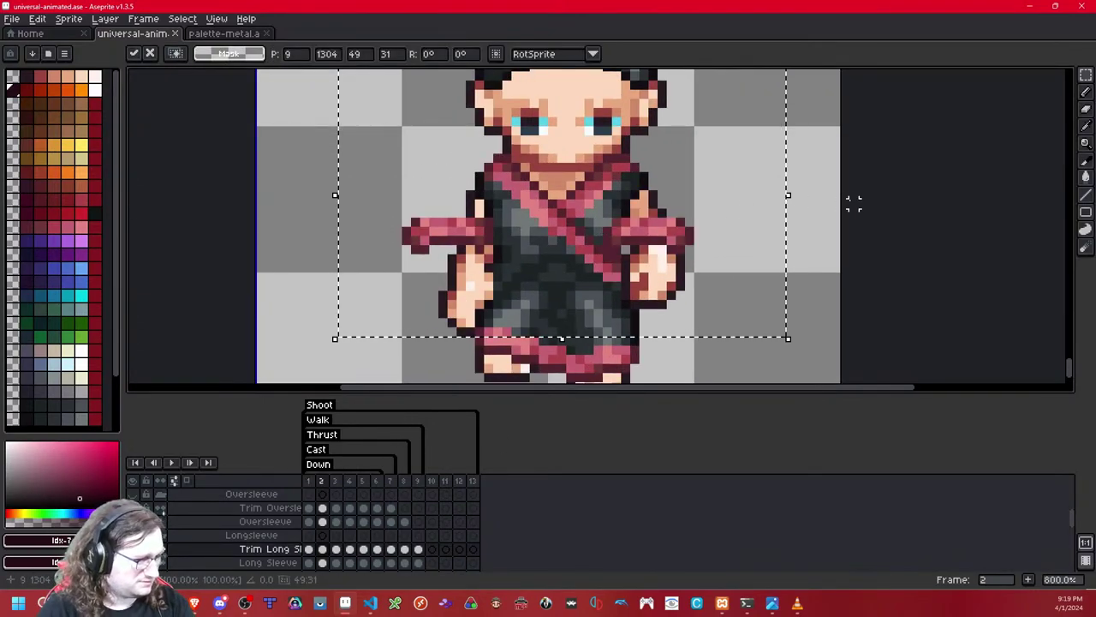
key(ctrl+z)
Step: Copy the Long Sleeve artwork from frame 1 into frame 2 and shift it one pixel right and one pixel down
click(310, 563)
drag(797, 104, 325, 293)
click(883, 251)
key(Right)
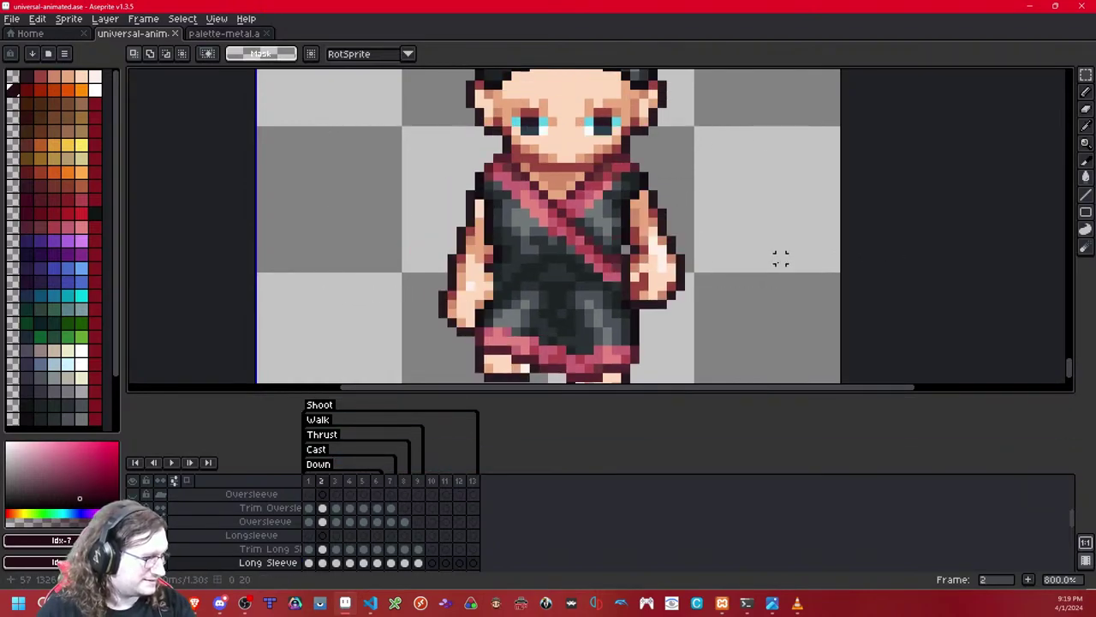
key(ctrl+v)
key(Right)
key(Down)
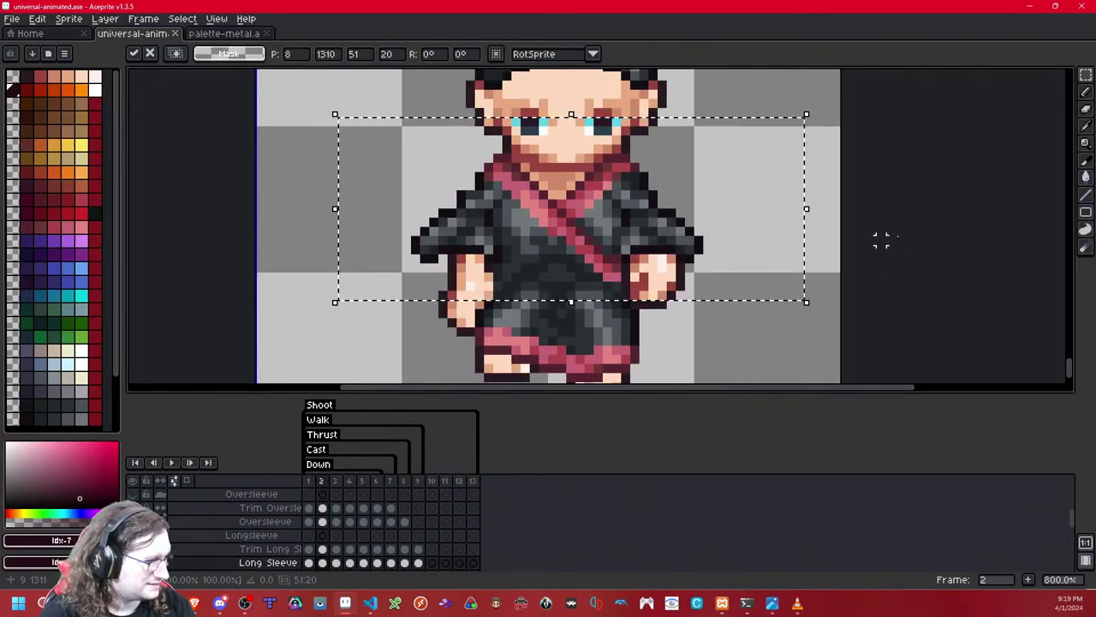
key(Return)
Step: Move the sleeve on the character's right arm down in frame 2 so it follows the lowered arm
drag(579, 151, 390, 302)
drag(528, 289, 529, 308)
click(649, 304)
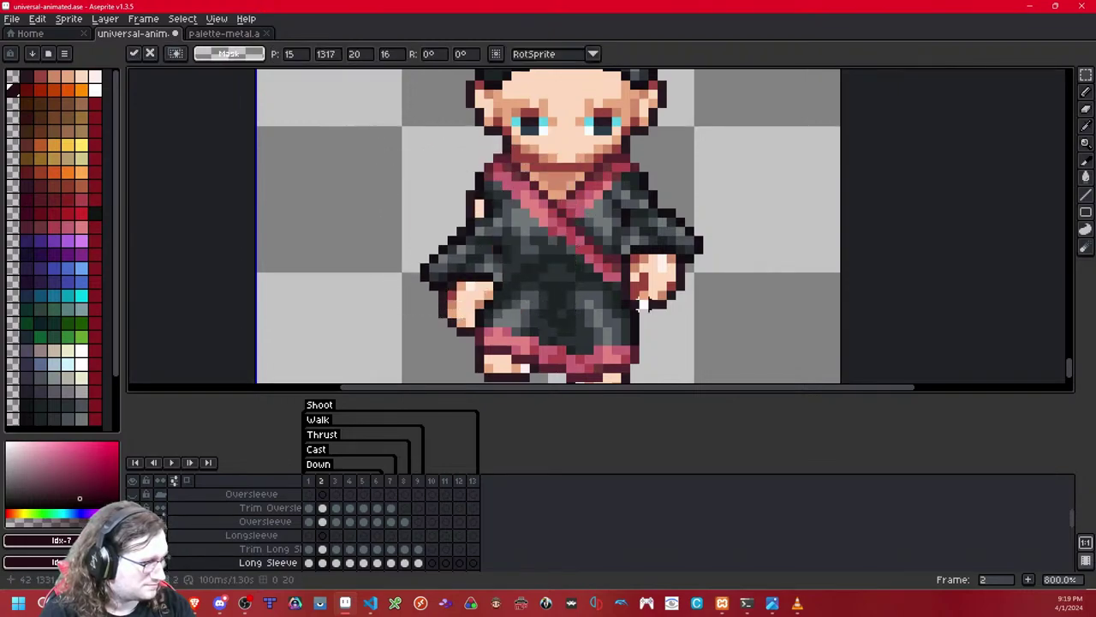
key(Left)
key(Right)
drag(555, 138, 377, 315)
key(Down)
click(644, 241)
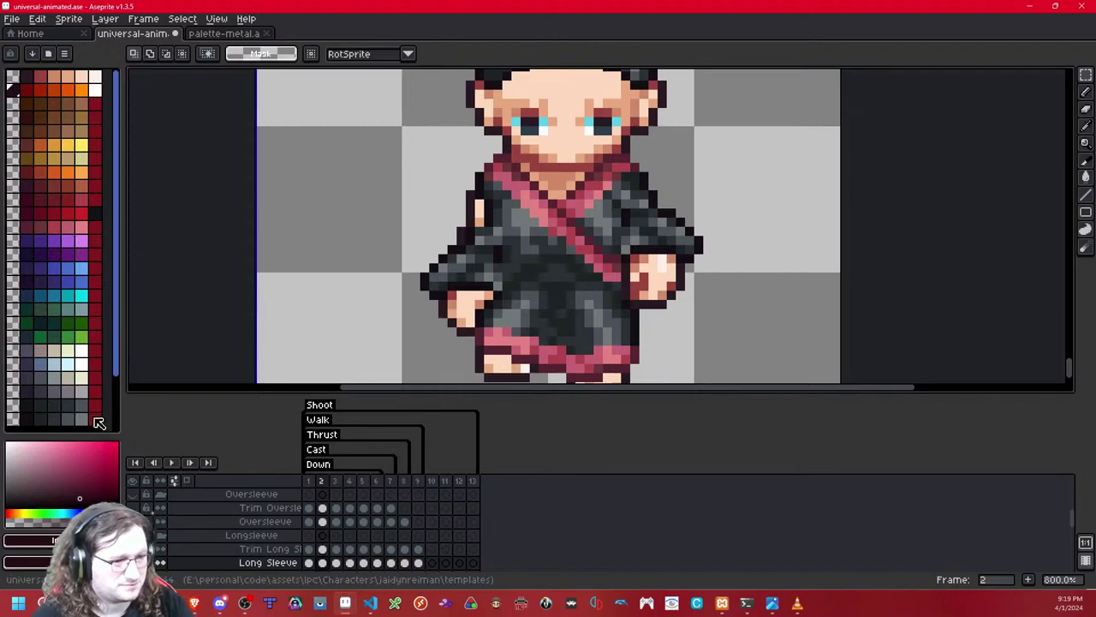
Step: Use the Pencil tool with a dark palette colour to outline the upper part of the lowered sleeve from the shoulder
click(41, 92)
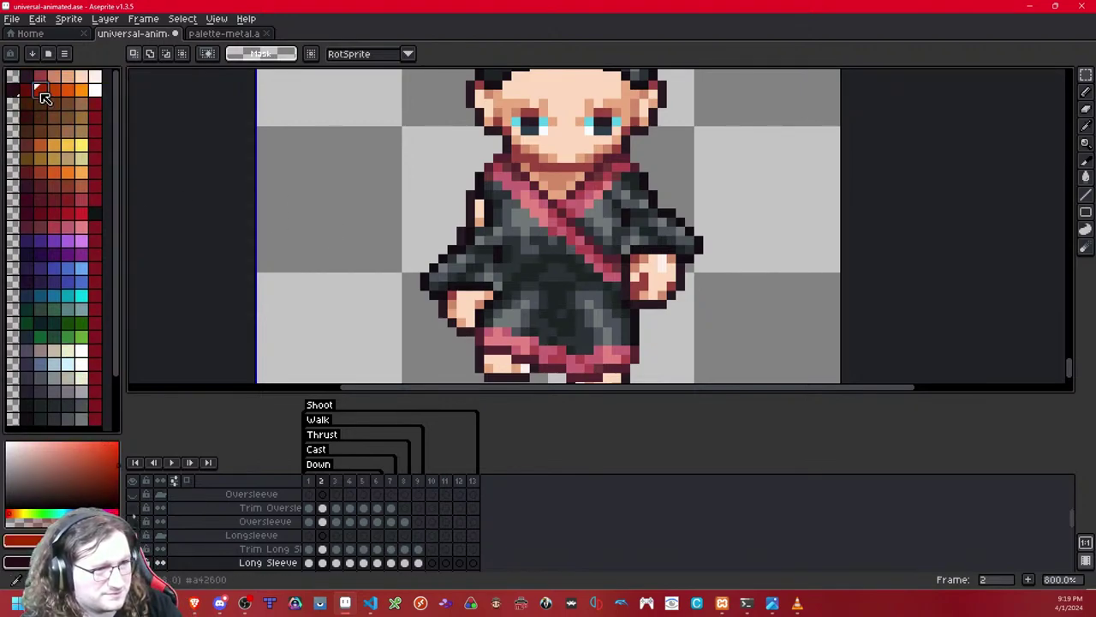
click(24, 95)
scroll(34, 301, down, 3)
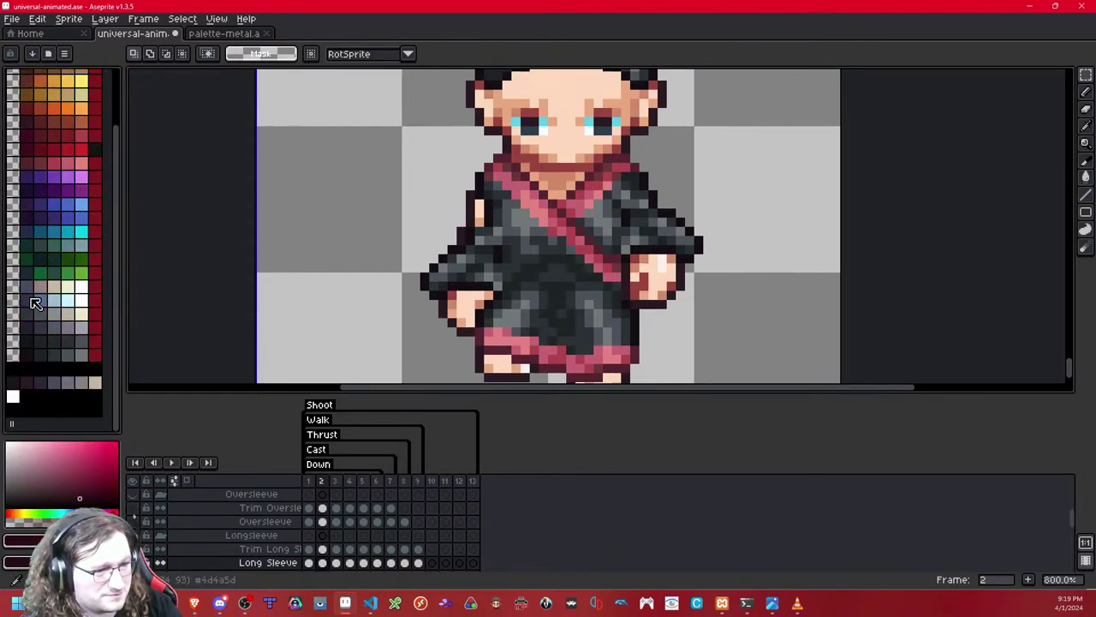
click(42, 355)
click(1086, 92)
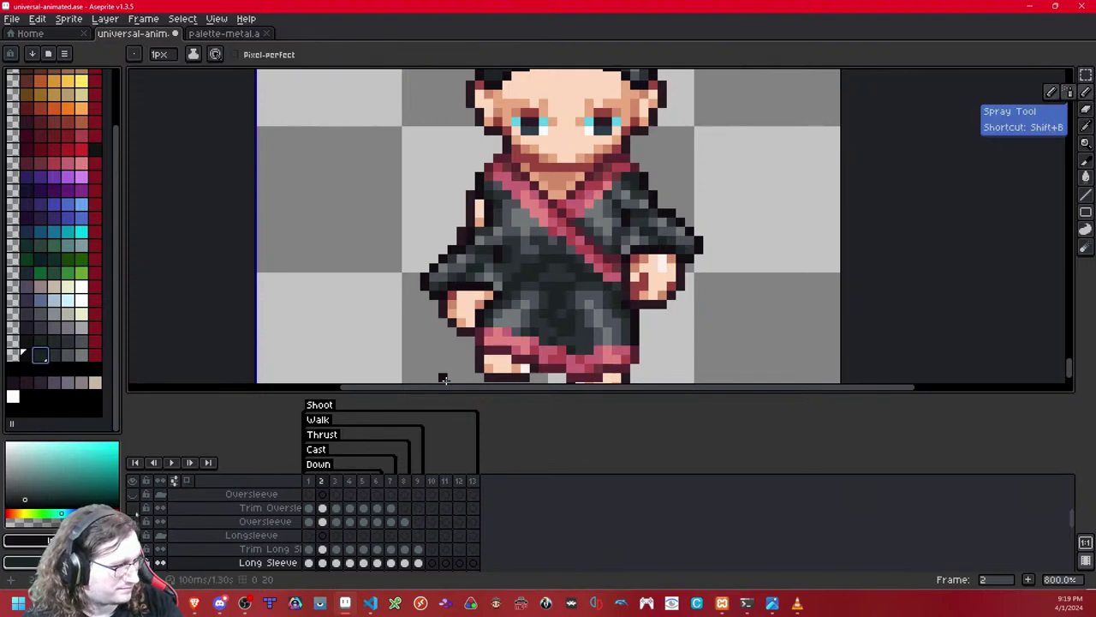
scroll(479, 215, up, 1)
mouse_move(439, 135)
mouse_down()
mouse_move(419, 224)
mouse_move(431, 229)
mouse_up()
click(450, 159)
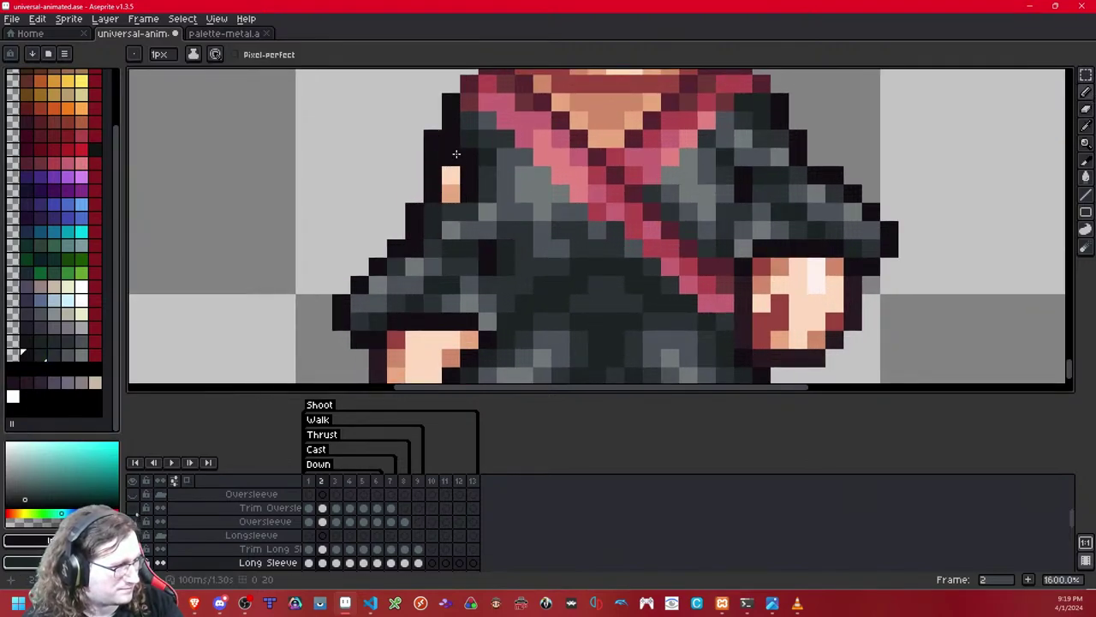
Step: Paint dark grey sleeve pixels over the exposed skin and inner outline of the character's right upper arm
click(69, 355)
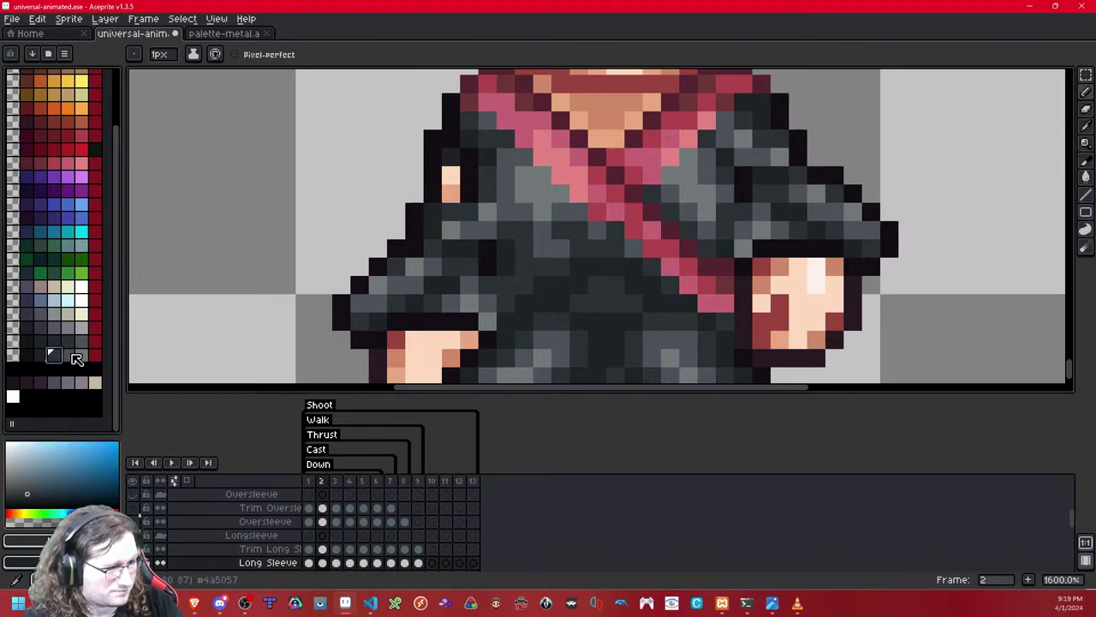
click(454, 175)
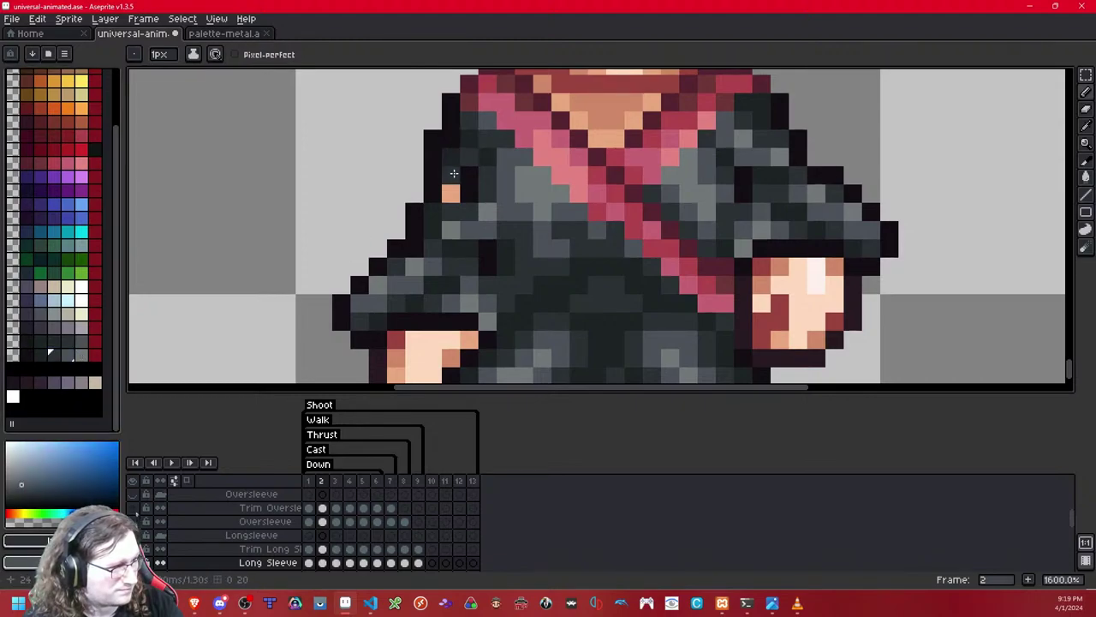
click(459, 175)
click(452, 179)
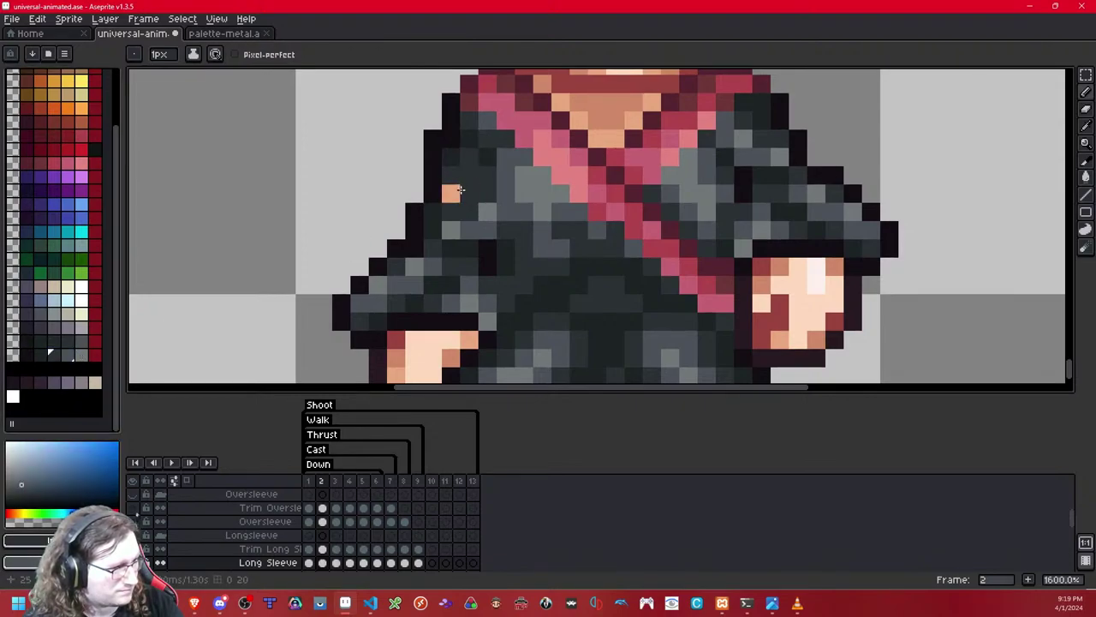
click(453, 193)
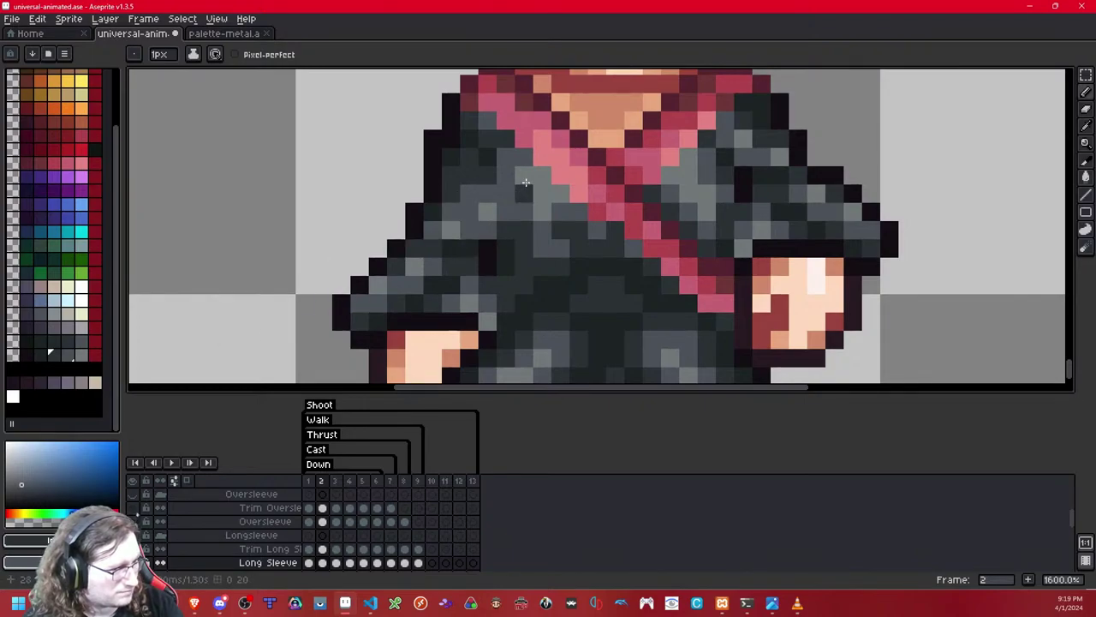
Step: Compare frame 2 with and without the Long Sleeve layer and paint a lighter grey highlight on the right upper sleeve
scroll(524, 189, down, 8)
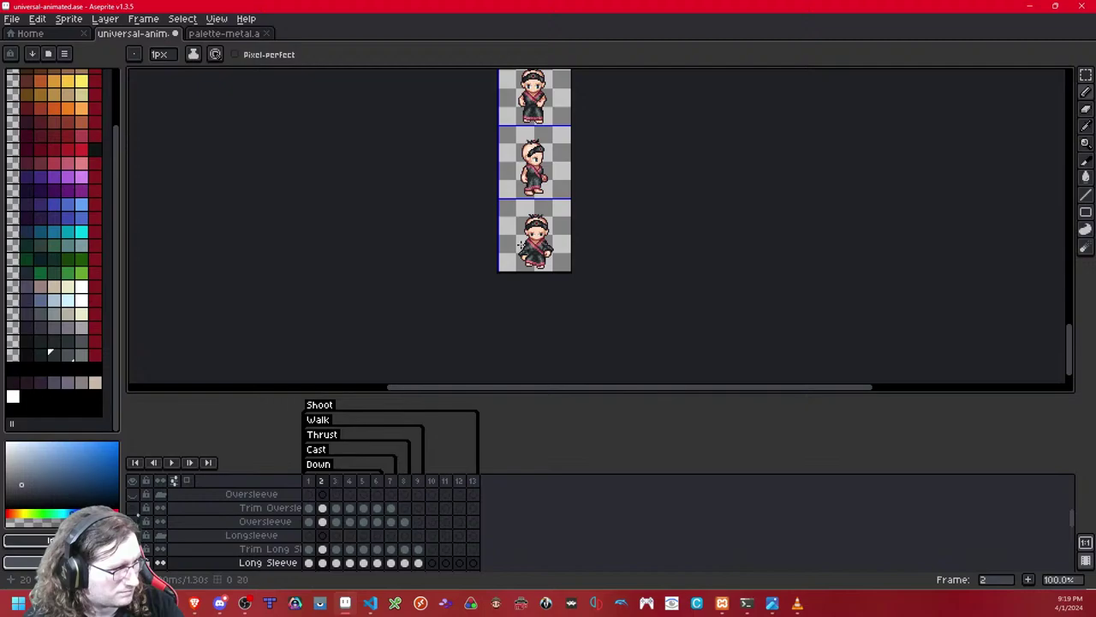
scroll(520, 242, up, 8)
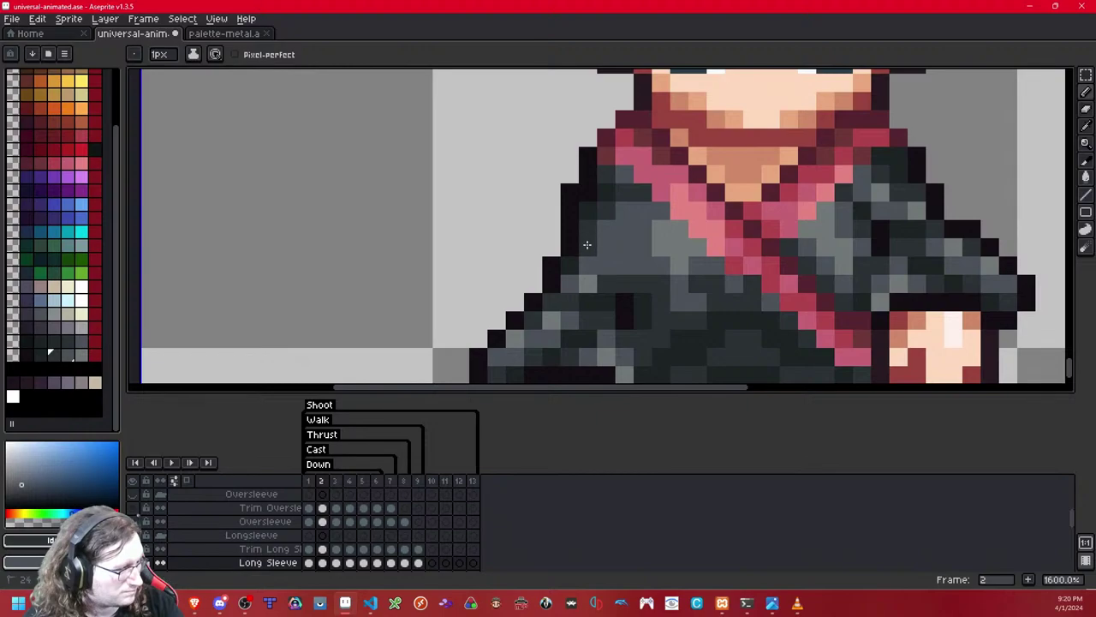
scroll(664, 228, down, 4)
scroll(664, 229, down, 3)
scroll(664, 229, up, 7)
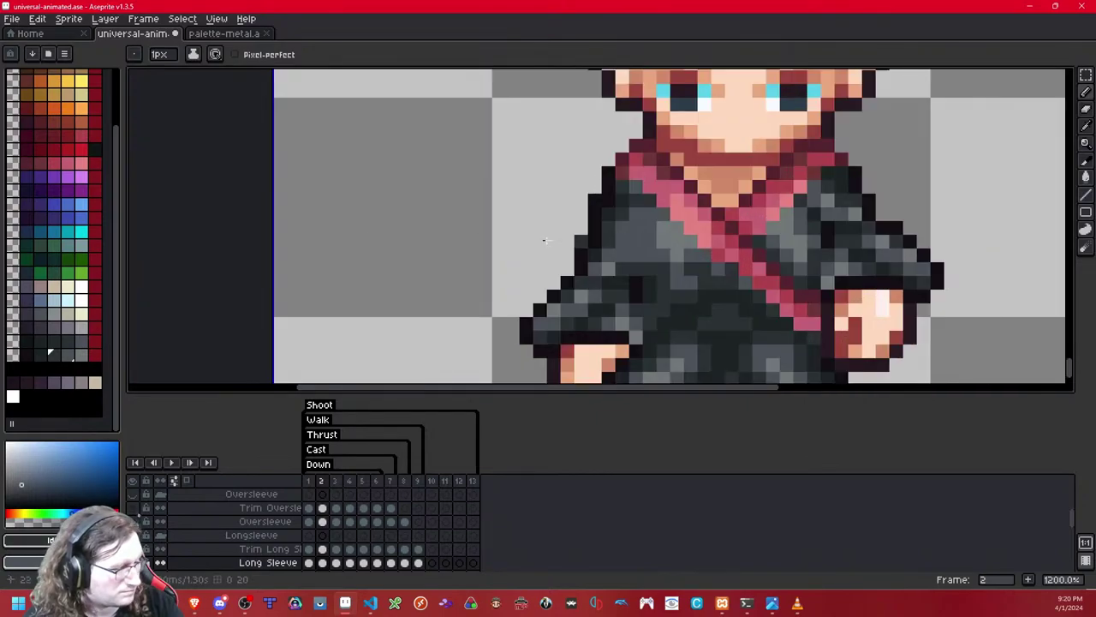
click(81, 355)
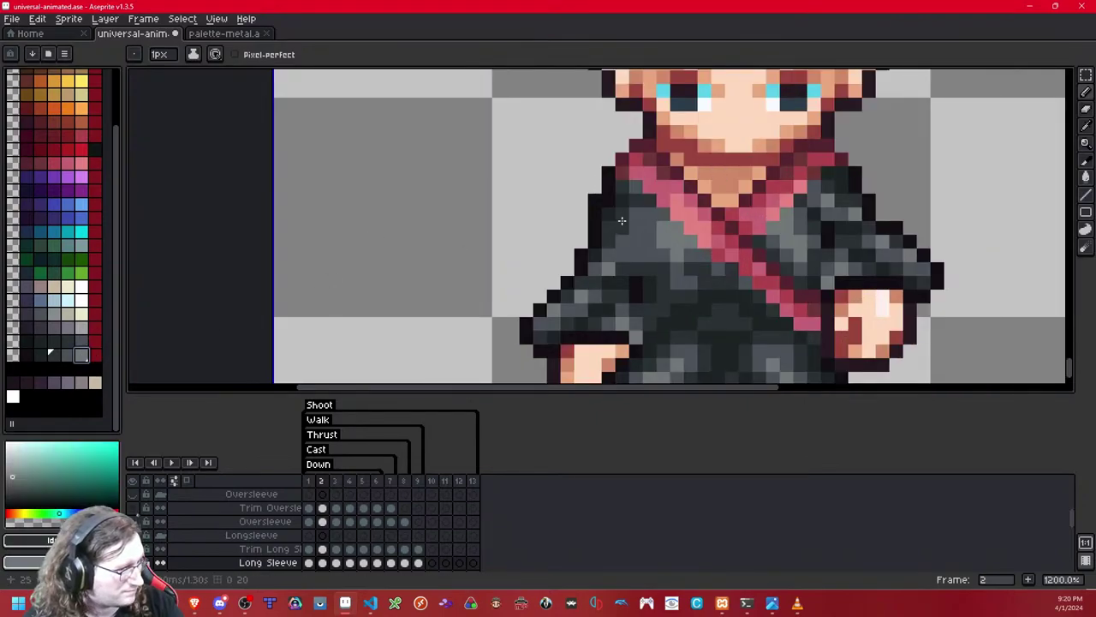
key(shift+x)
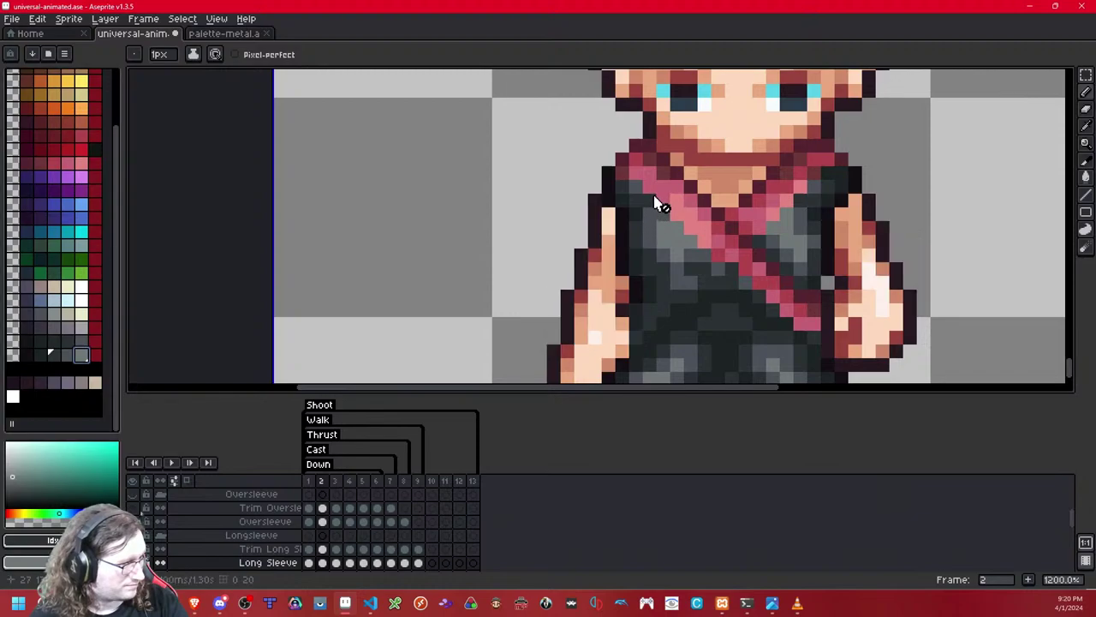
key(shift+x)
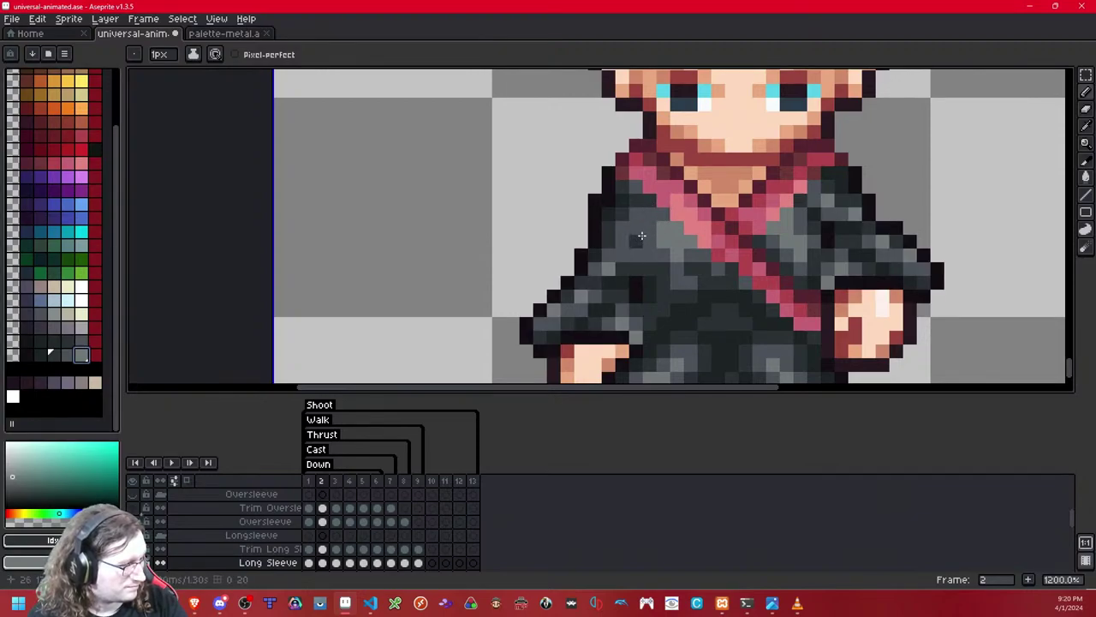
drag(637, 236, 638, 227)
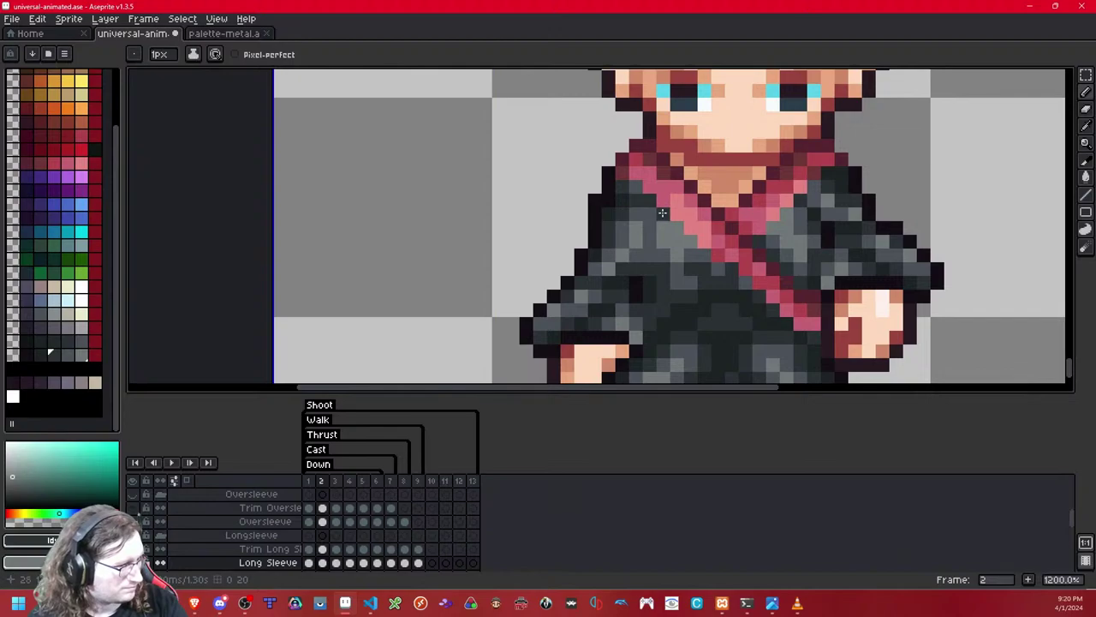
scroll(658, 216, down, 6)
scroll(658, 216, up, 2)
scroll(659, 215, down, 5)
scroll(659, 215, up, 1)
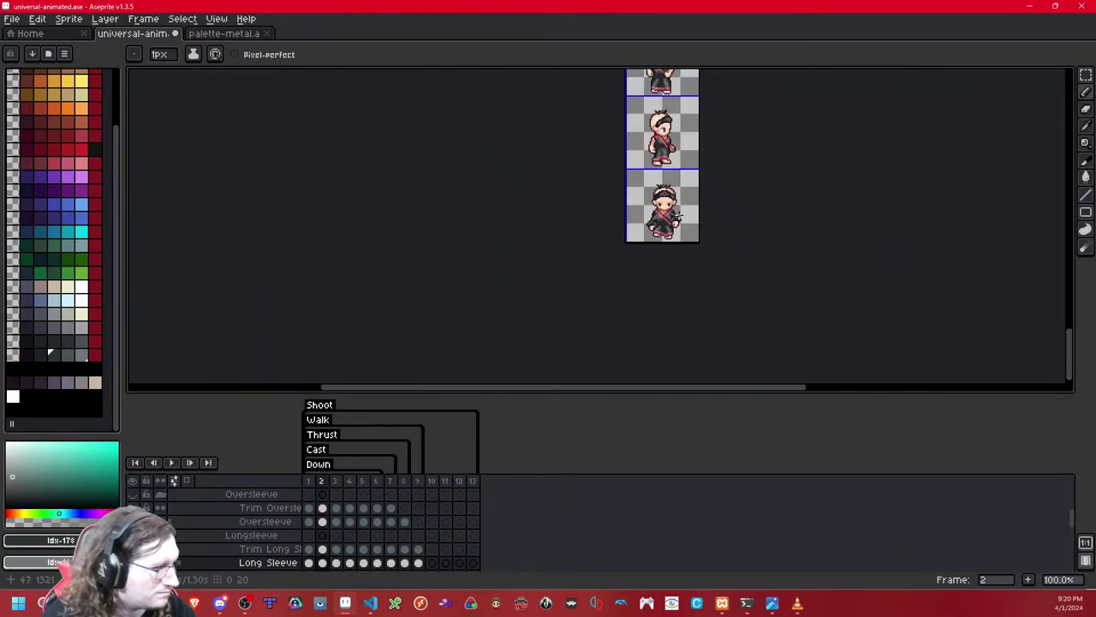
Step: Compare frame 2 with frames 1 and 3 and paint lighter grey pixels on the sleeve at the character's right shoulder in frame 2
scroll(669, 216, up, 5)
scroll(669, 216, up, 4)
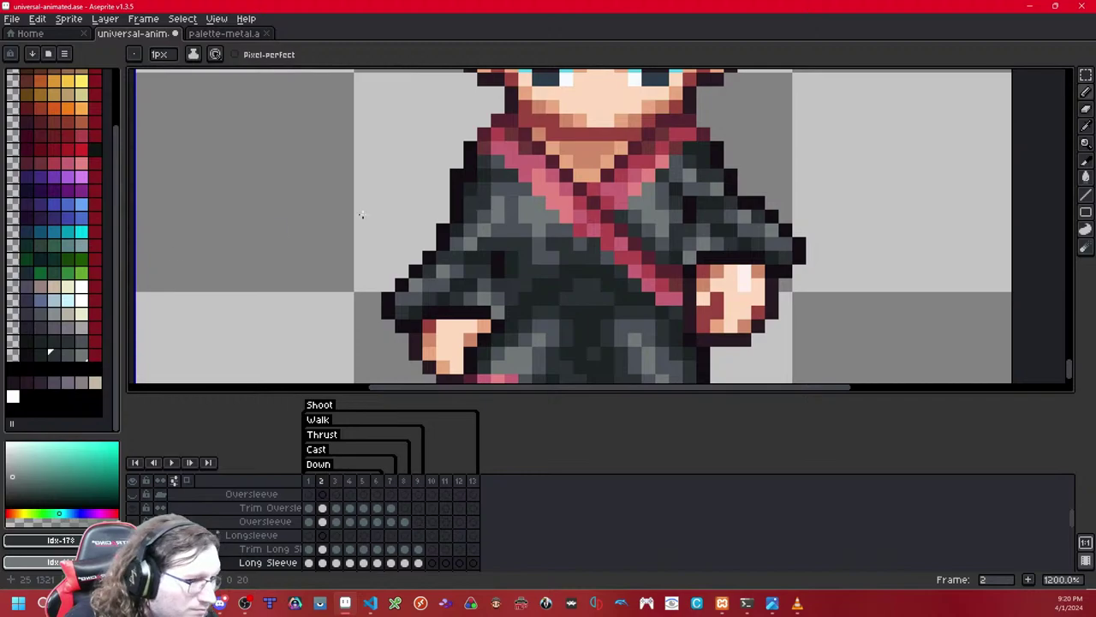
click(68, 352)
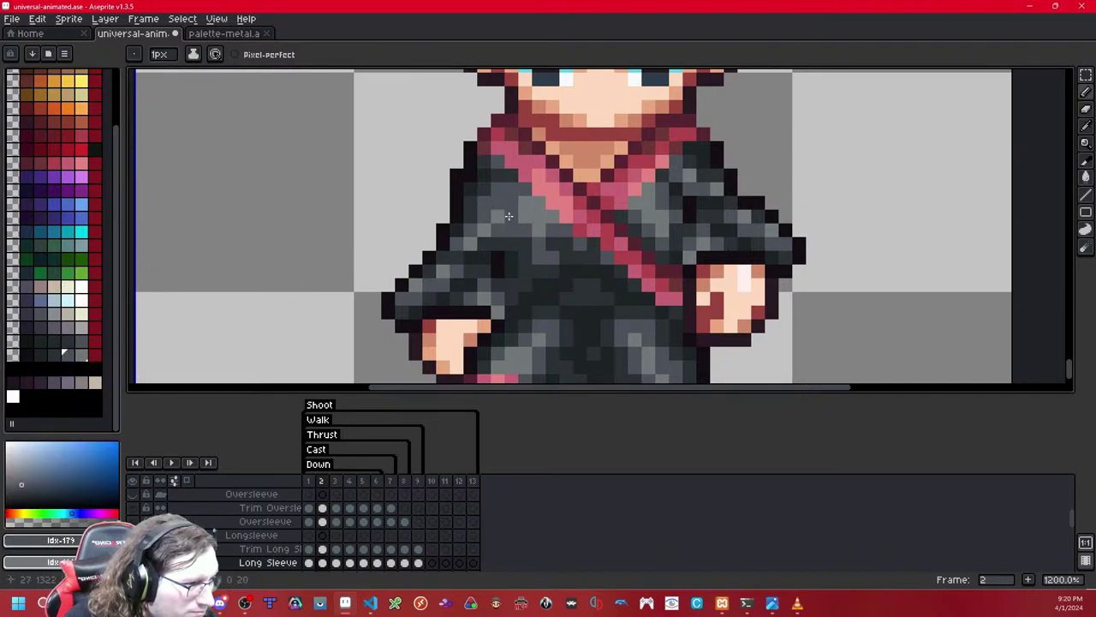
key(Left)
key(Right)
scroll(578, 205, down, 7)
scroll(578, 206, up, 1)
scroll(578, 205, down, 1)
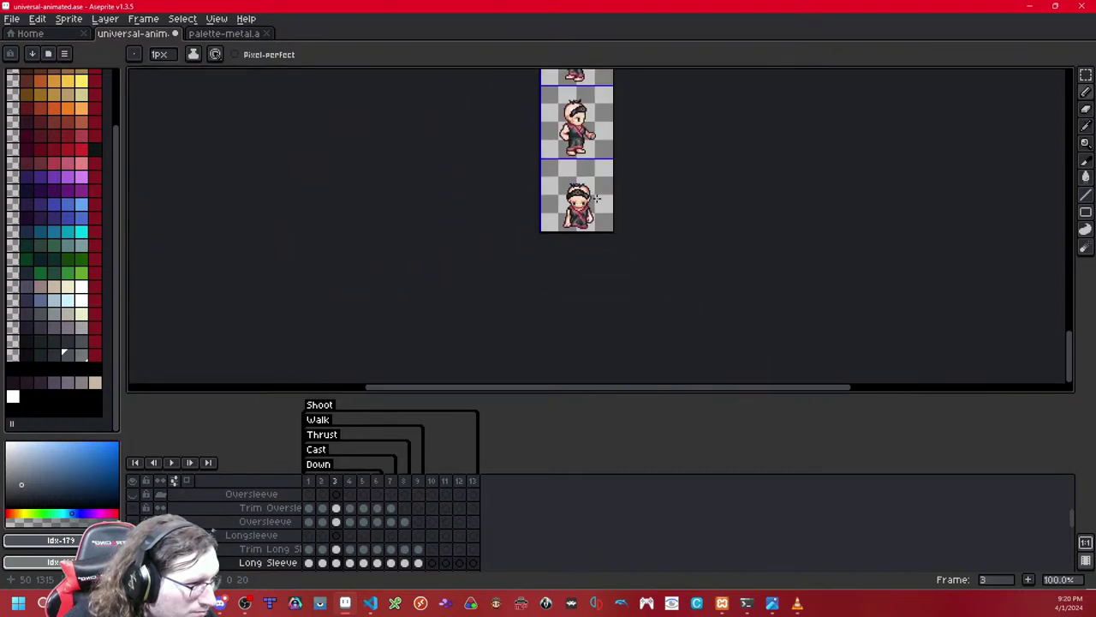
scroll(591, 199, up, 6)
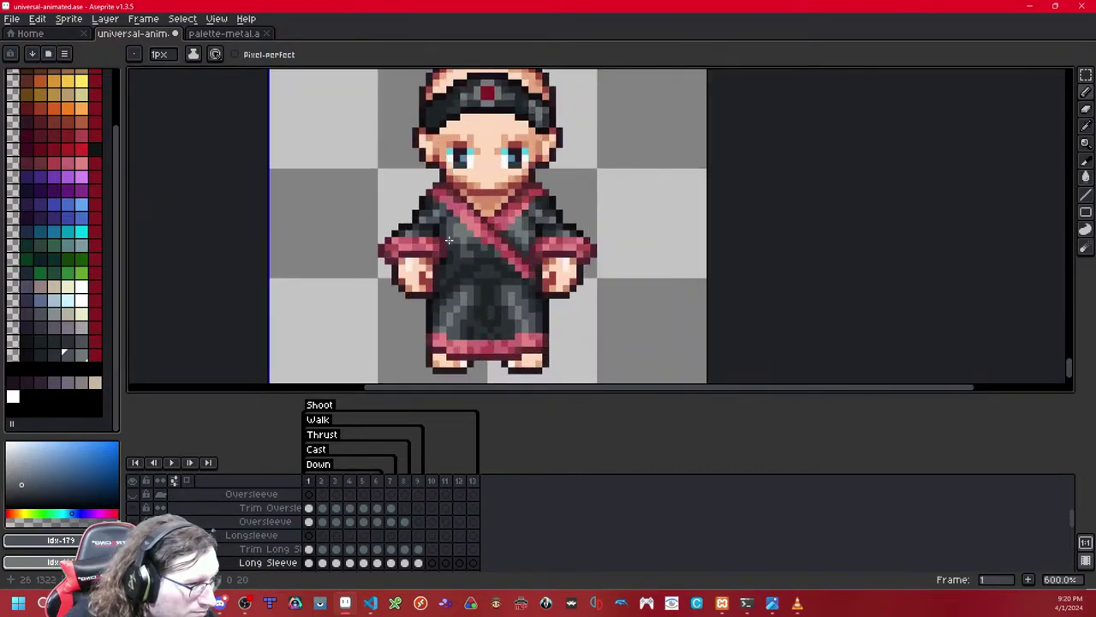
scroll(448, 240, up, 1)
scroll(480, 232, down, 7)
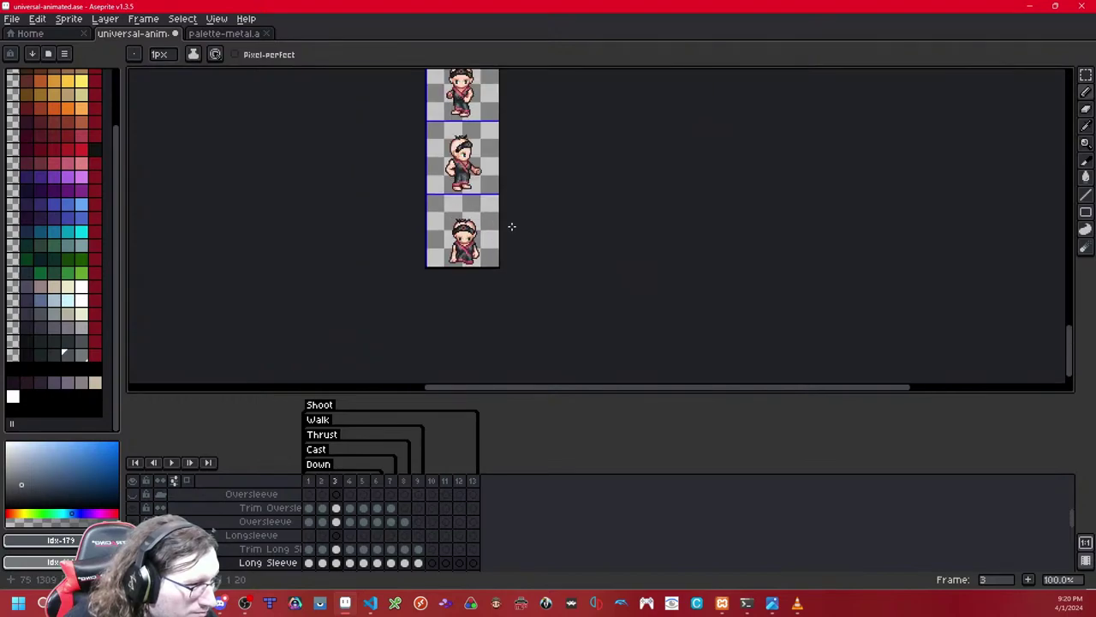
scroll(513, 227, up, 12)
drag(424, 182, 475, 163)
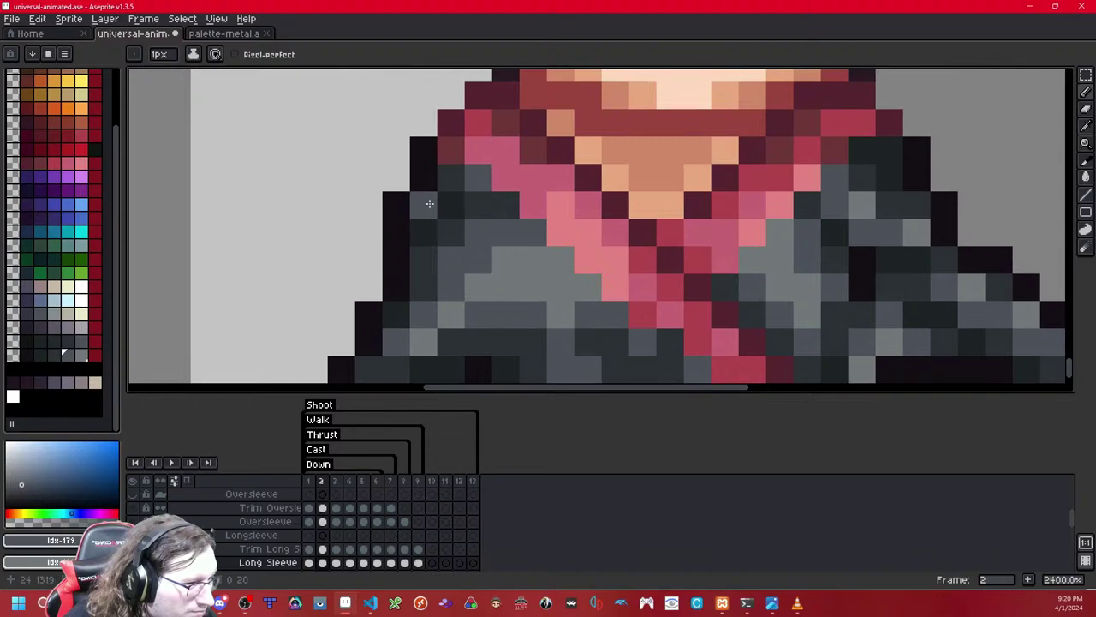
Step: Flip between frames 1 to 3 and toggle the Long Sleeve layer to examine the sleeve shading in frame 2
click(67, 359)
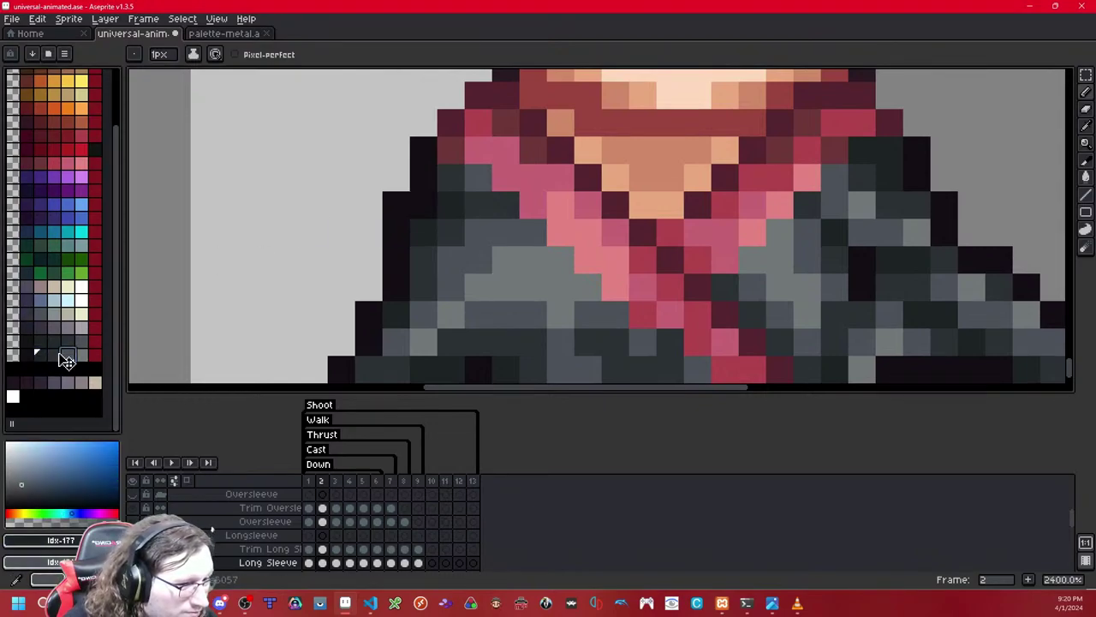
key(Left)
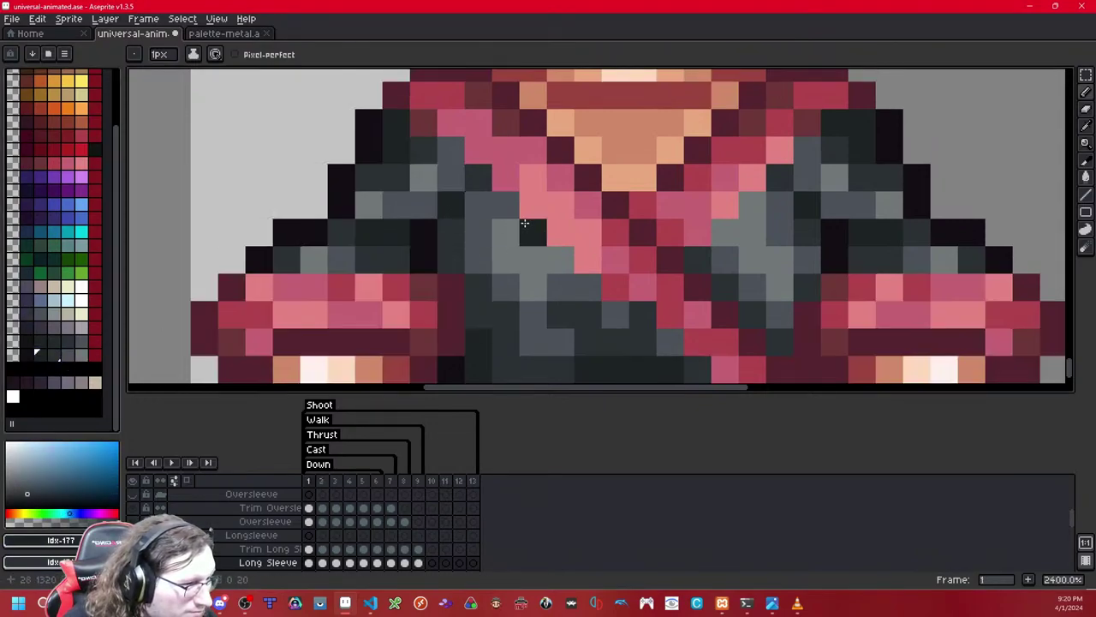
scroll(514, 223, down, 8)
key(Right)
scroll(570, 220, up, 9)
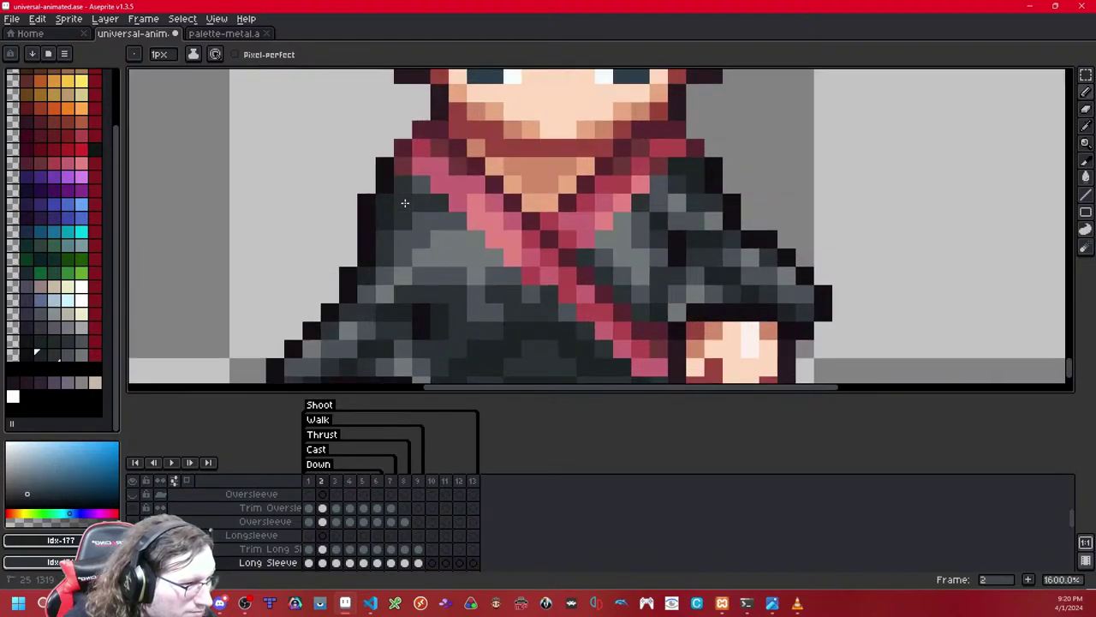
scroll(404, 203, down, 9)
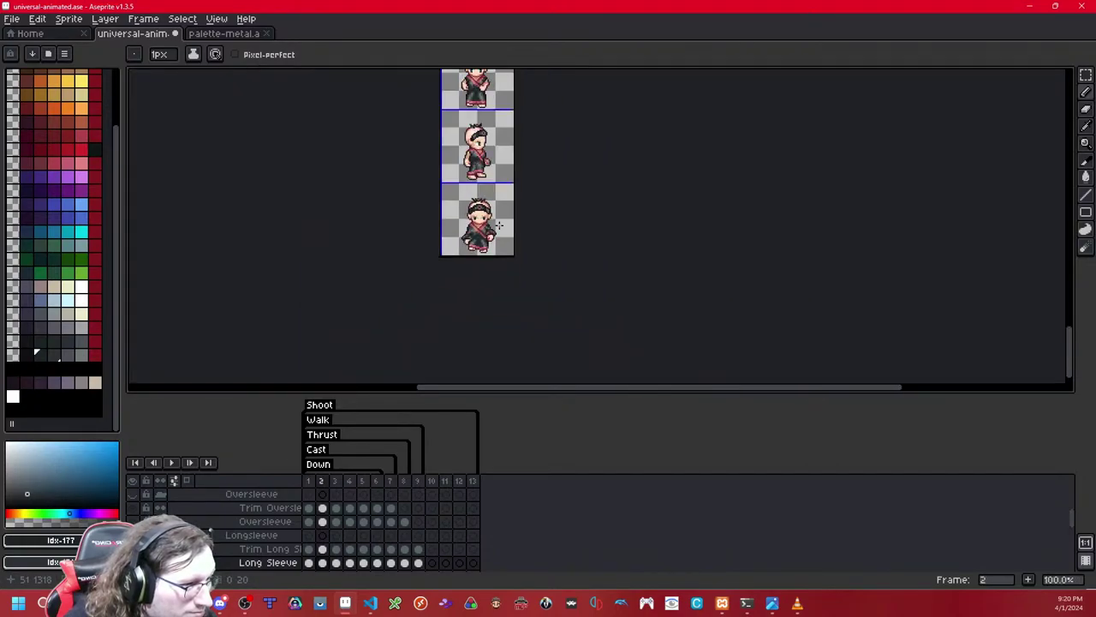
key(Right)
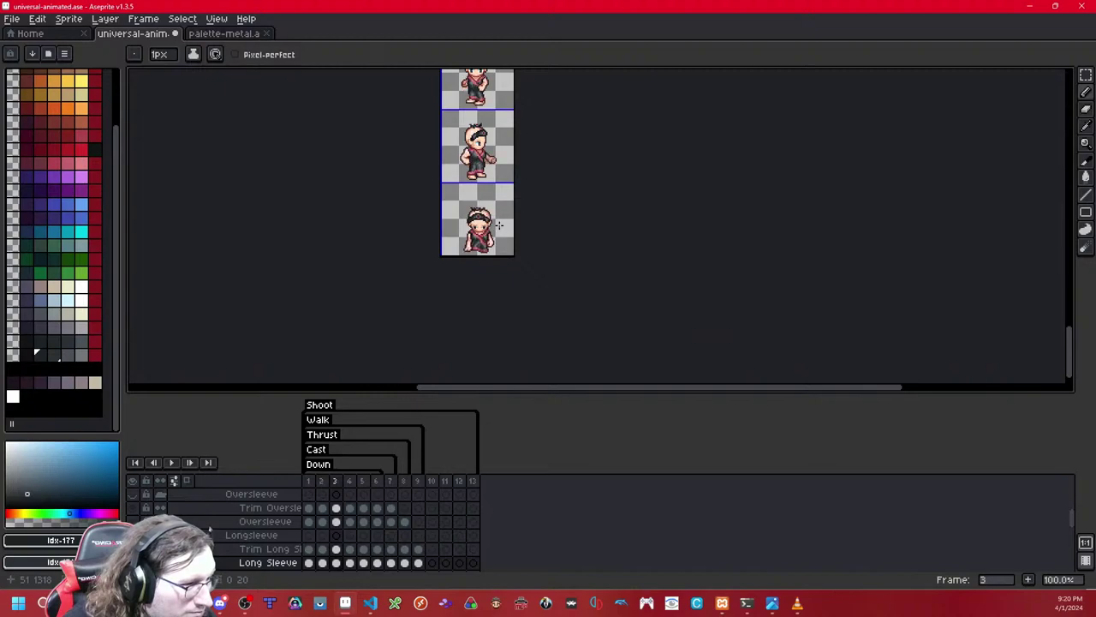
scroll(499, 225, up, 2)
key(Left)
key(Left)
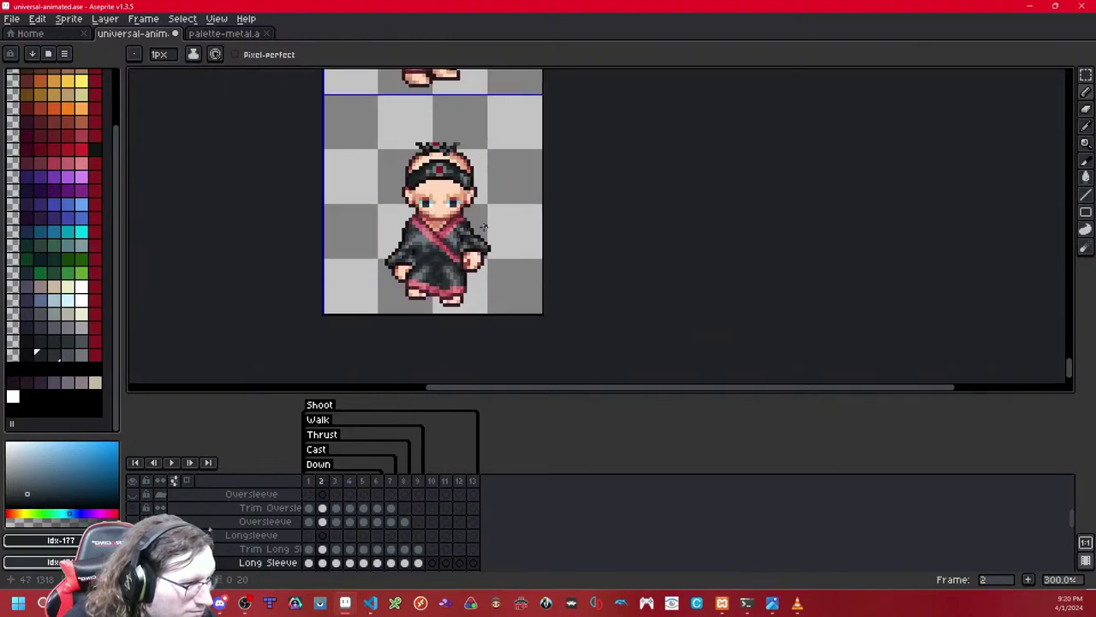
key(Right)
scroll(483, 228, up, 1)
key(shift+x)
key(shift+x)
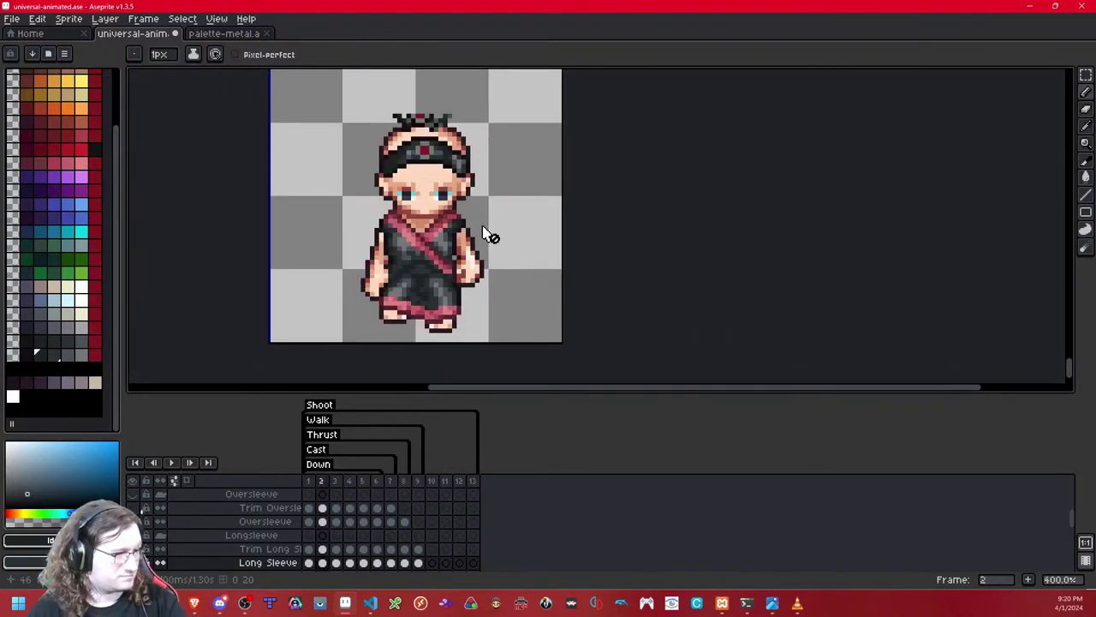
Step: Copy the sleeve on the character's left arm from frame 2 and paste it into frame 3 of the Long Sleeve layer
click(1087, 75)
drag(317, 171, 528, 294)
drag(325, 184, 431, 294)
click(609, 248)
key(Right)
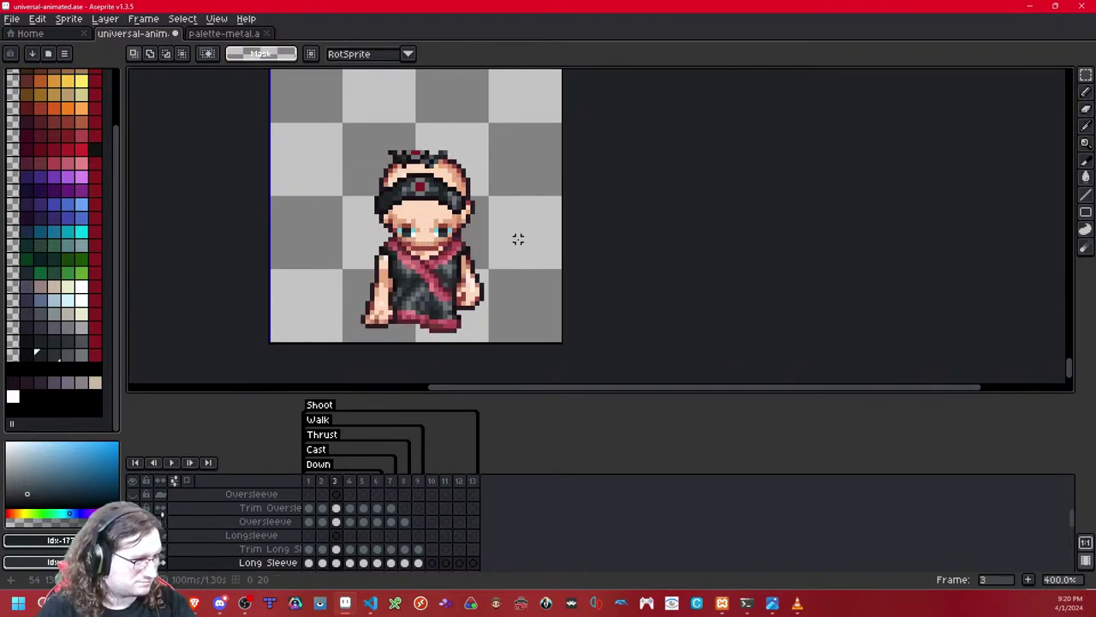
key(ctrl+v)
drag(416, 275, 501, 294)
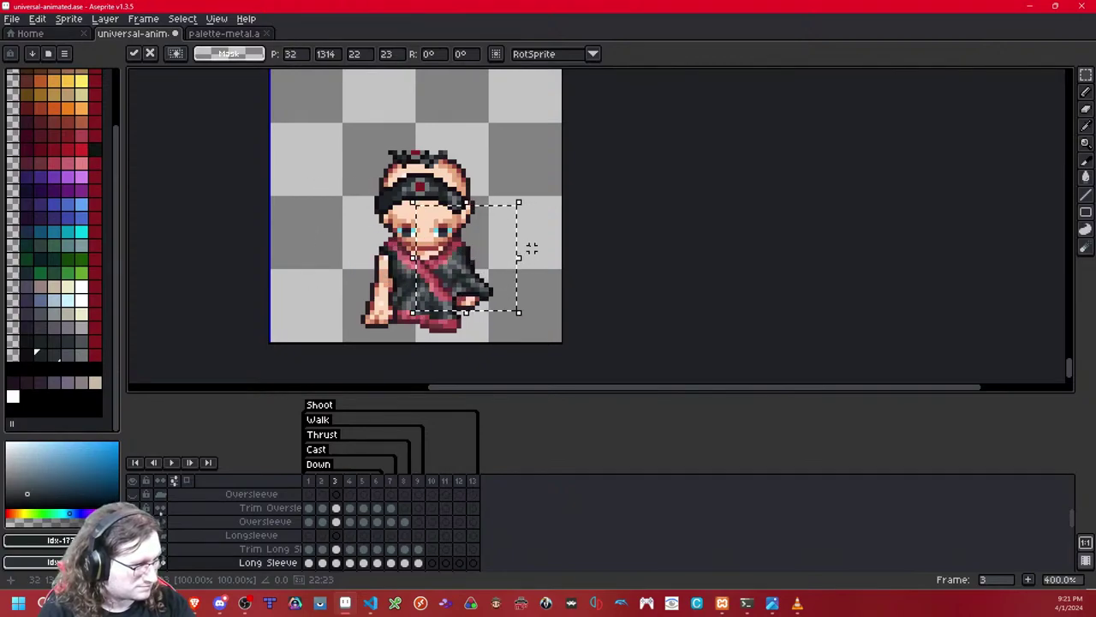
Step: Nudge the pasted sleeve vertically to line up with the character's left shoulder in frame 3 and apply its position
scroll(531, 247, up, 2)
key(Down)
key(Down)
key(Down)
key(Up)
key(Up)
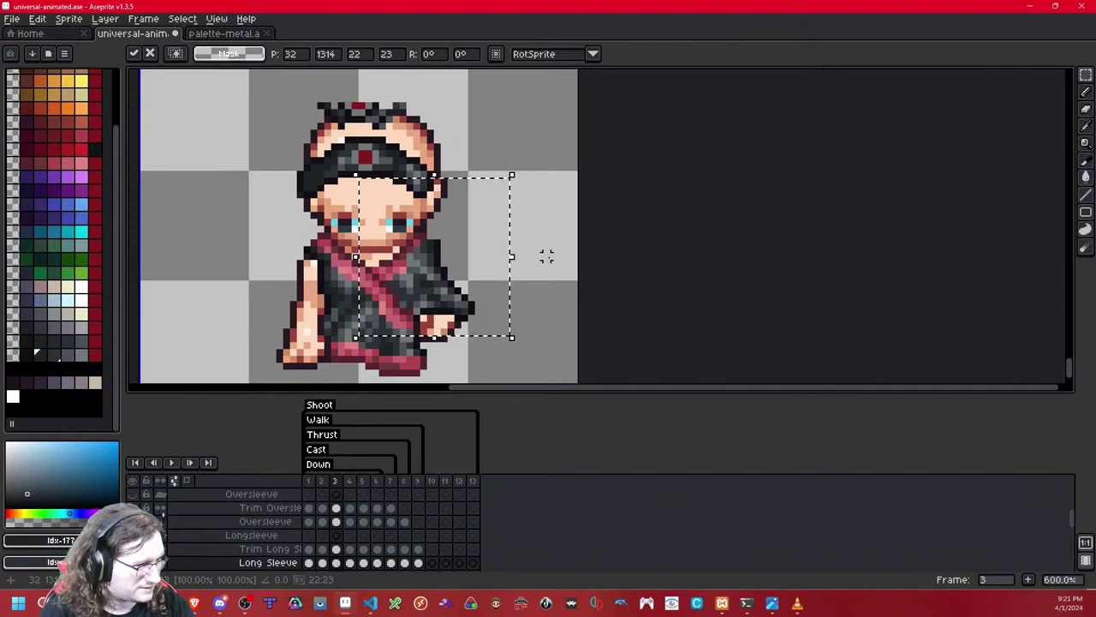
click(519, 243)
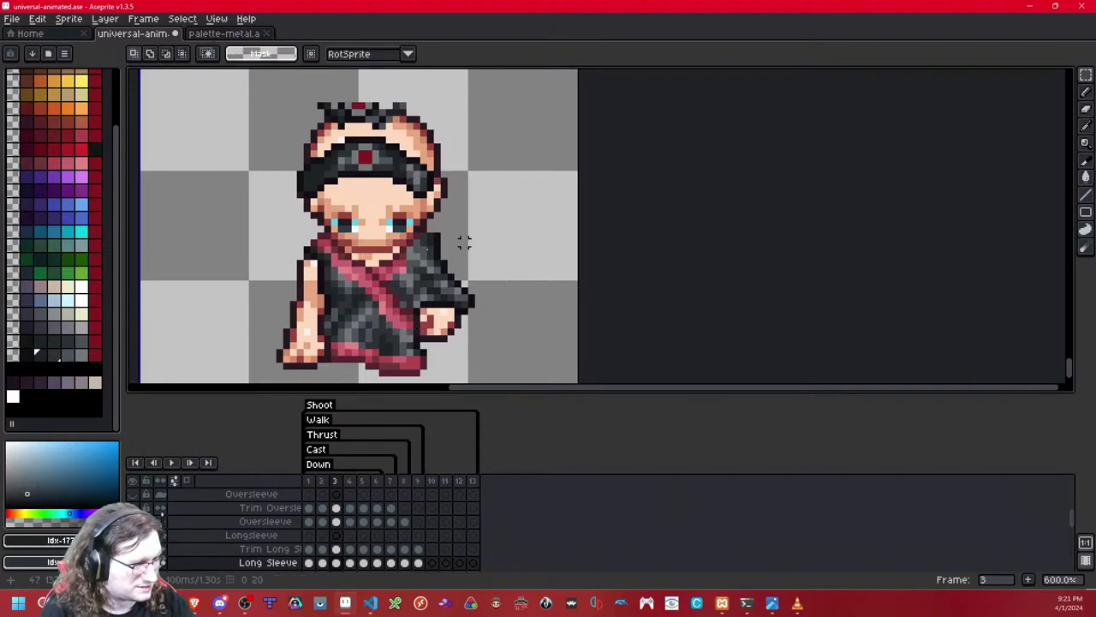
Step: Erase the excess sleeve pixels over the neck and collar at the character's left shoulder in frame 3, comparing with the layer hidden
key(b)
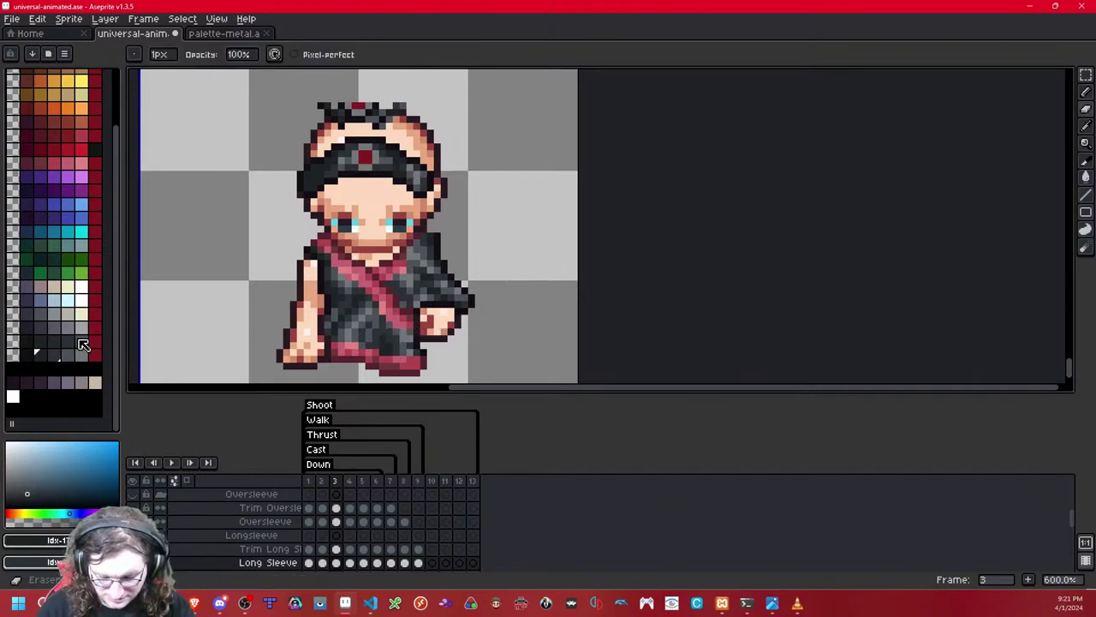
click(420, 243)
scroll(442, 240, up, 3)
mouse_move(420, 233)
mouse_down()
mouse_move(393, 233)
mouse_move(420, 247)
mouse_move(420, 233)
mouse_move(366, 260)
mouse_up()
key(shift+x)
key(shift+x)
key(shift+x)
key(shift+x)
click(381, 275)
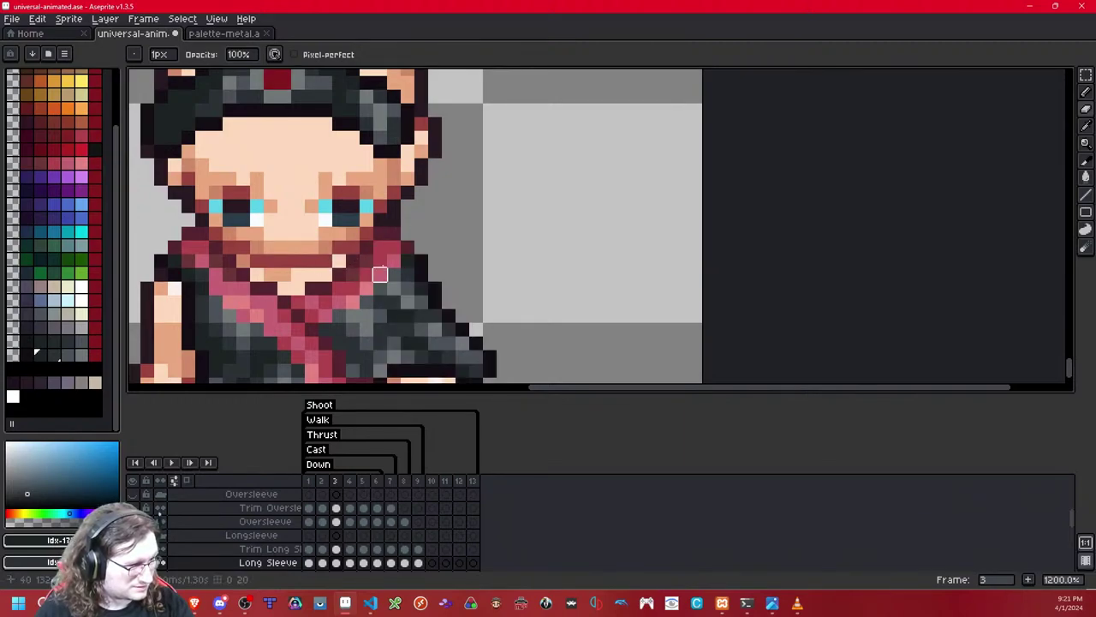
click(366, 274)
Step: Paste the sleeve for the character's right arm into frame 3 and place it over the arm at 13, 1315
scroll(365, 274, down, 6)
scroll(403, 240, down, 1)
scroll(403, 240, up, 1)
key(ctrl+t)
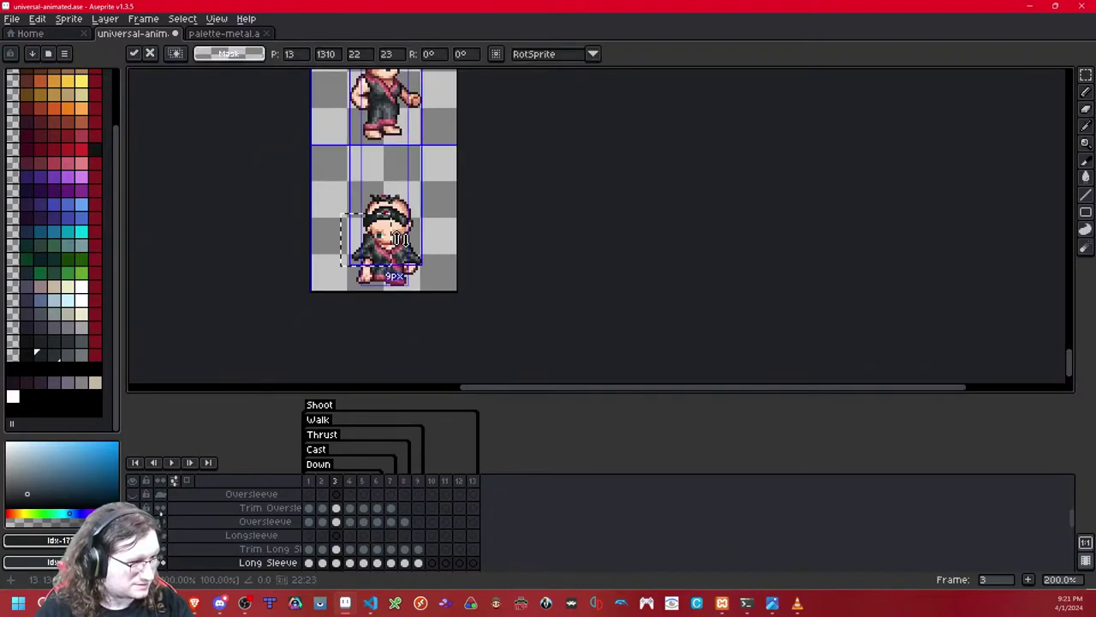
scroll(473, 231, up, 3)
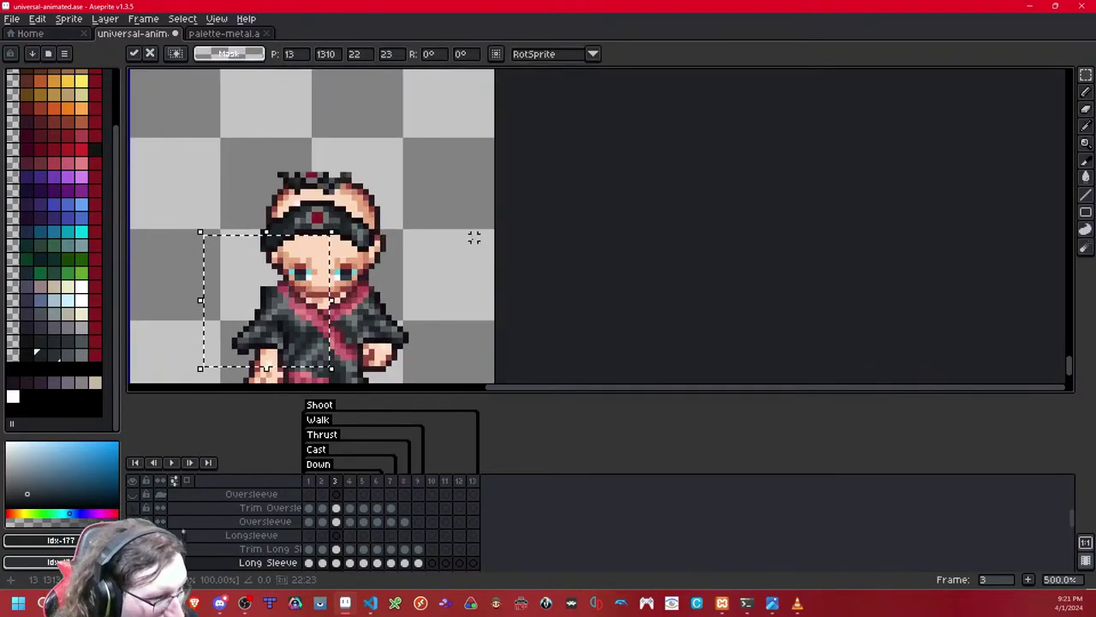
key(Up)
drag(455, 233, 567, 121)
scroll(510, 163, up, 2)
scroll(445, 208, down, 1)
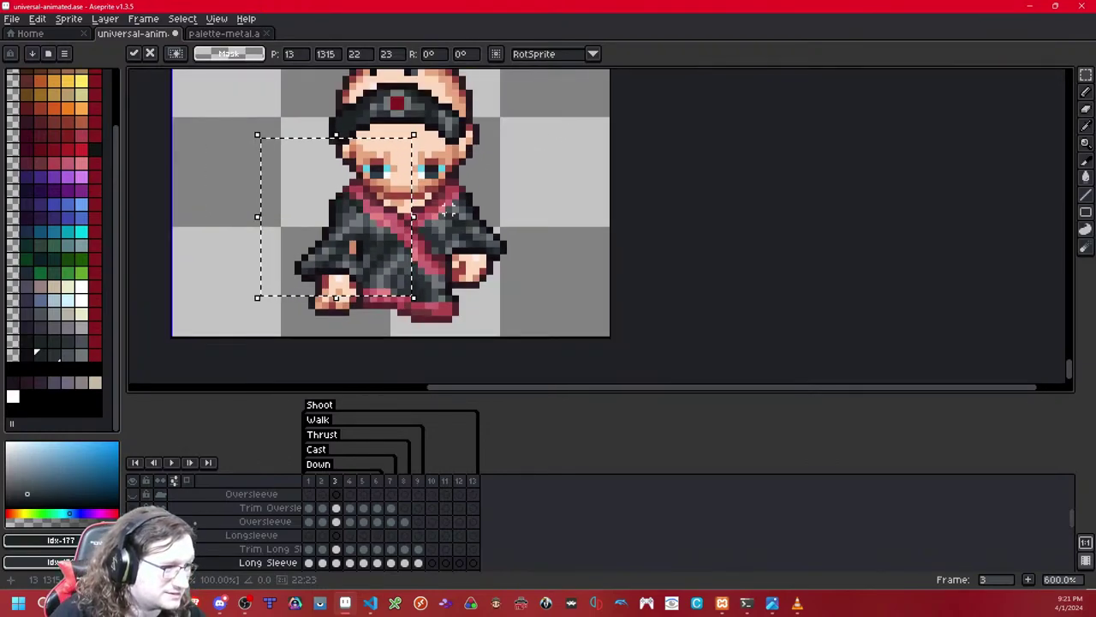
key(ctrl+d)
Step: Move the cuff part of the right sleeve down toward the hand in frame 3 and check it against the hidden layer
drag(377, 308, 257, 252)
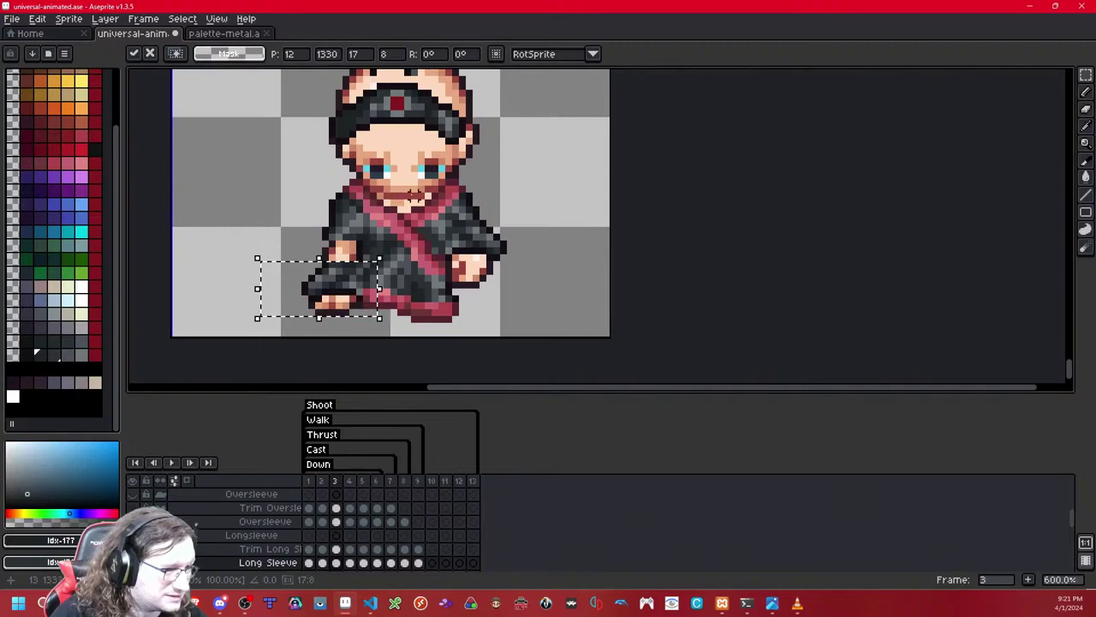
key(ctrl+d)
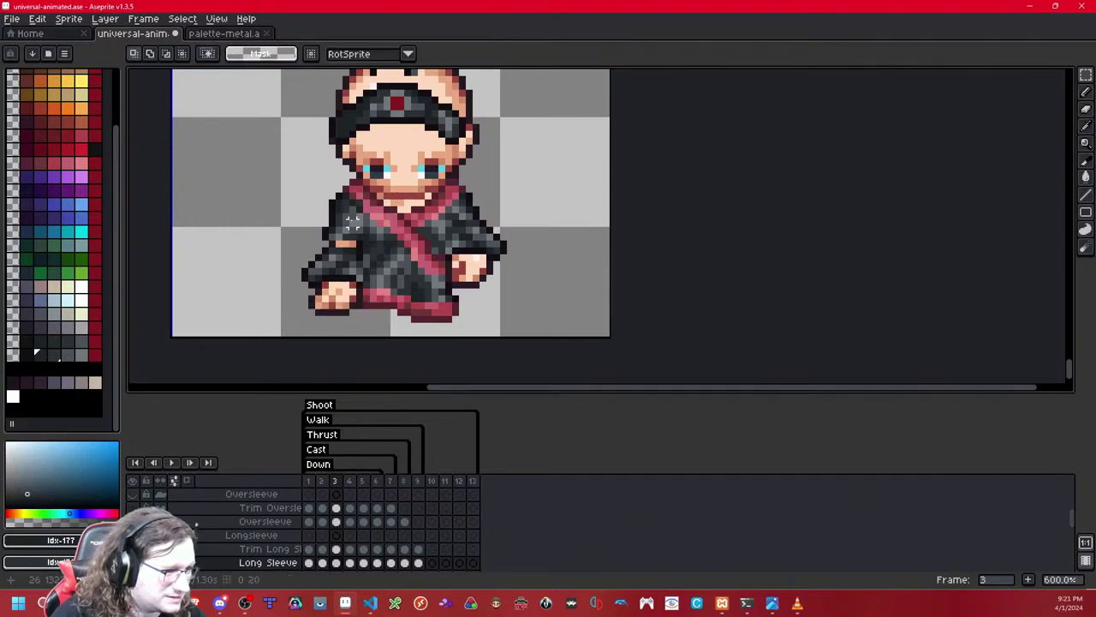
scroll(357, 218, up, 1)
key(shift+x)
key(shift+x)
key(shift+x)
key(shift+x)
key(shift+x)
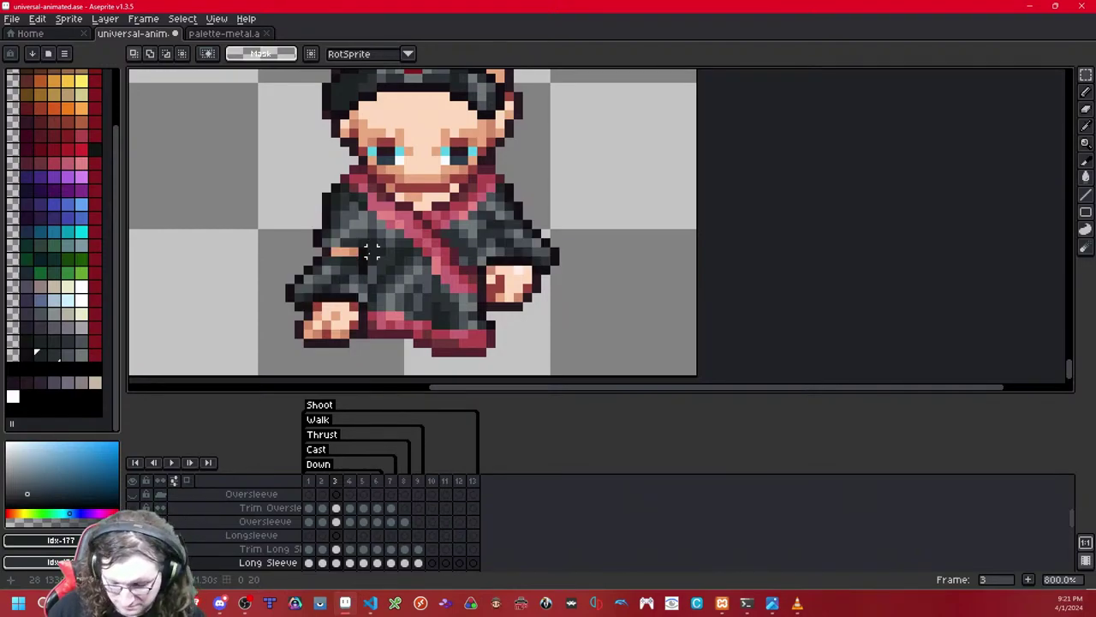
Step: Draw the inner outline of both sleeves in frame 3 with the near-black palette colour Idx-176, toggling the Long Sleeve layer to check
click(26, 355)
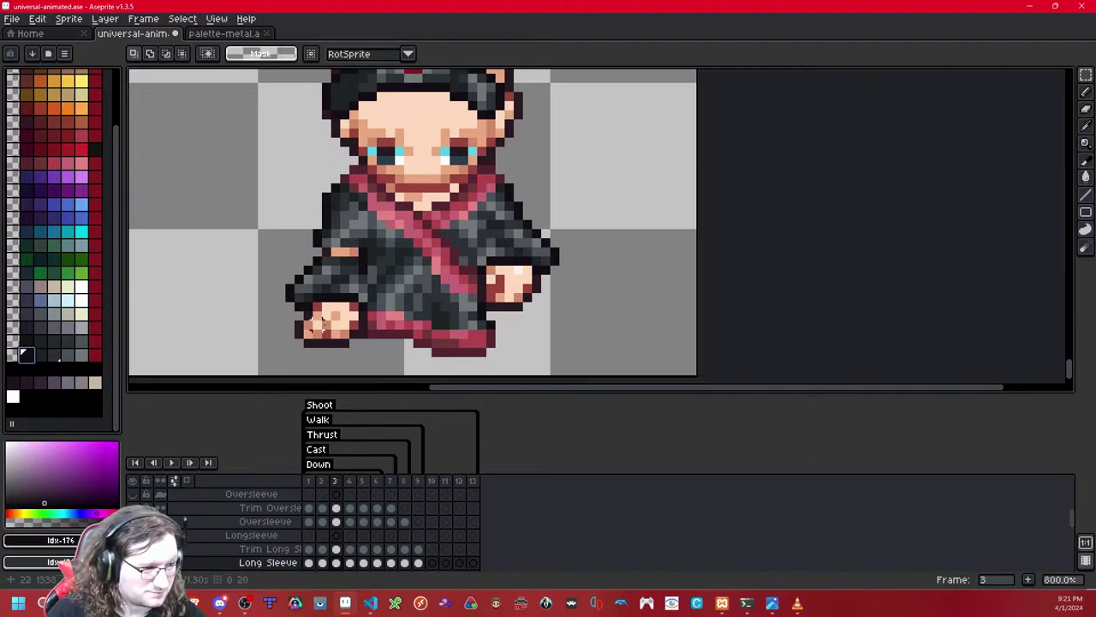
key(b)
drag(372, 291, 372, 280)
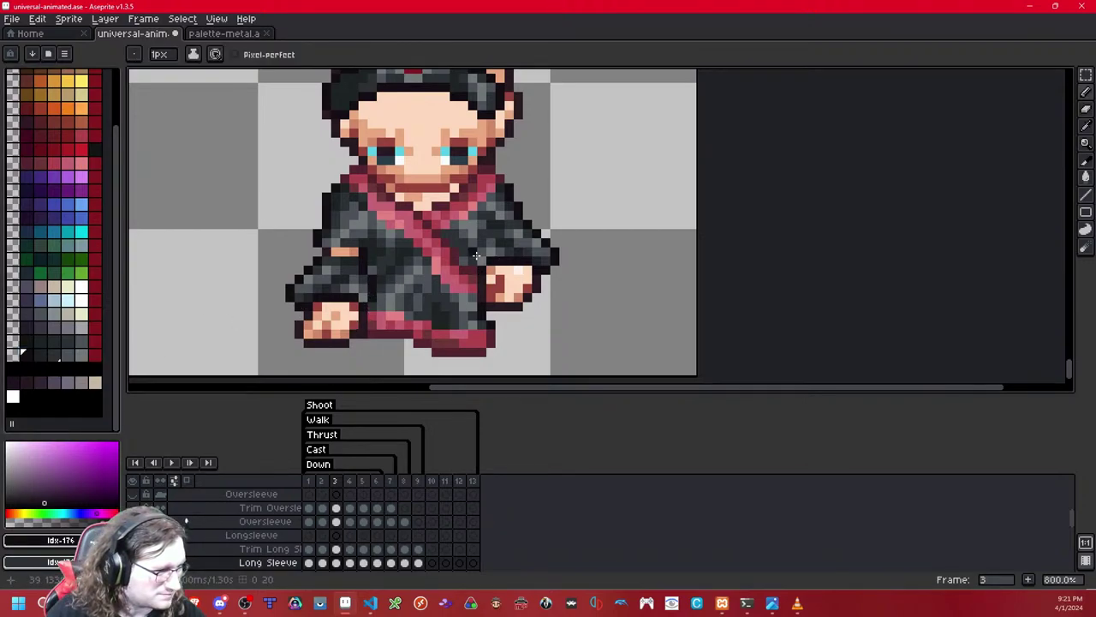
key(shift+x)
key(shift+x)
scroll(477, 235, up, 3)
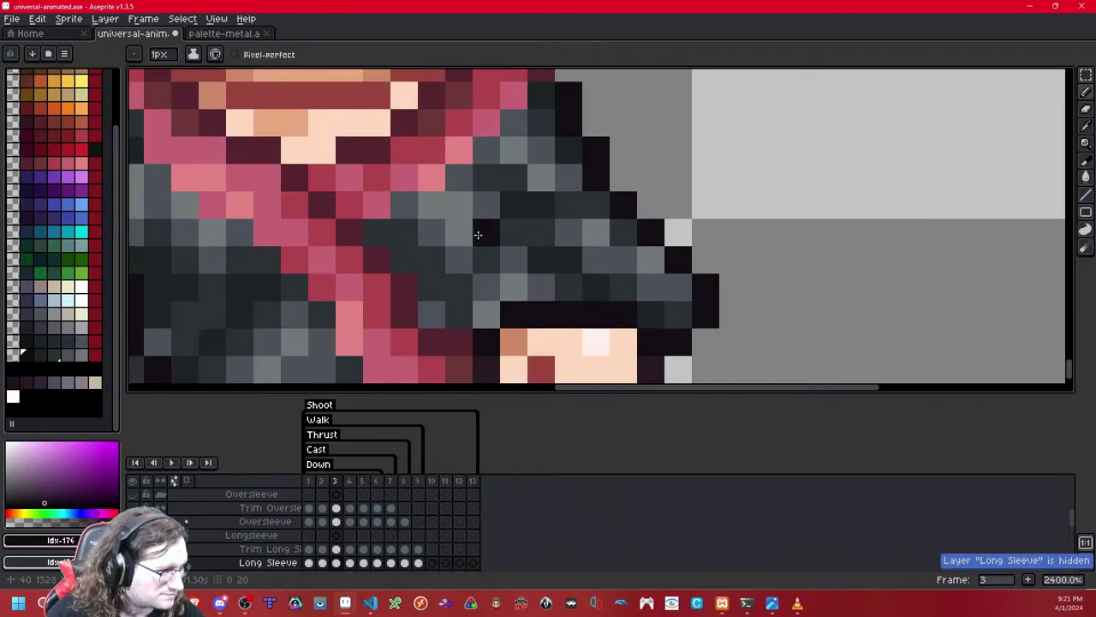
scroll(477, 235, down, 4)
click(475, 240)
scroll(470, 253, up, 1)
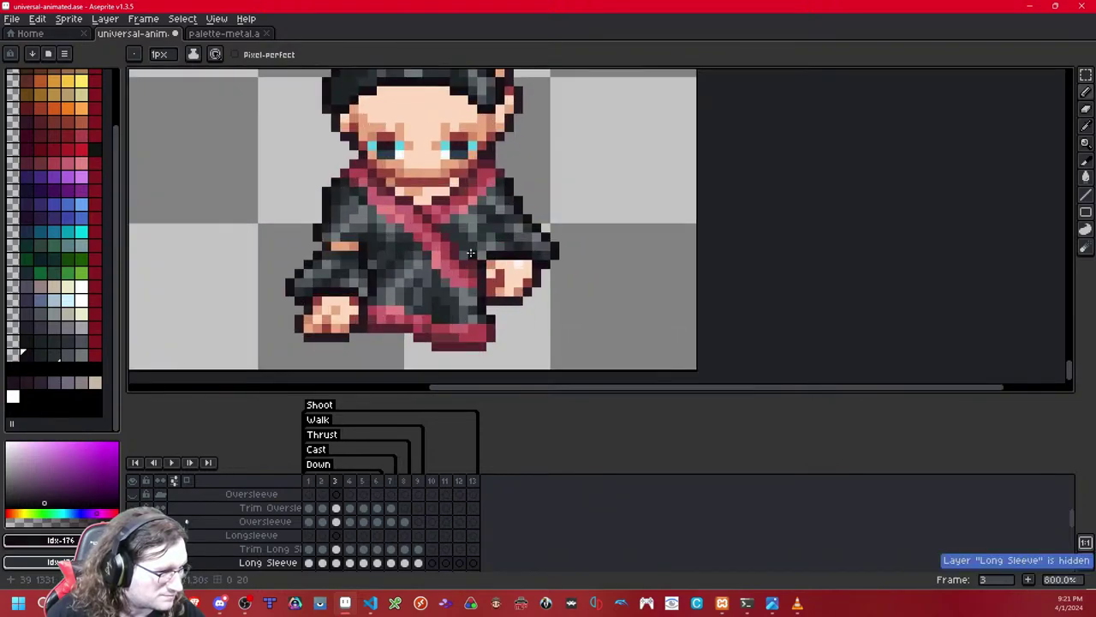
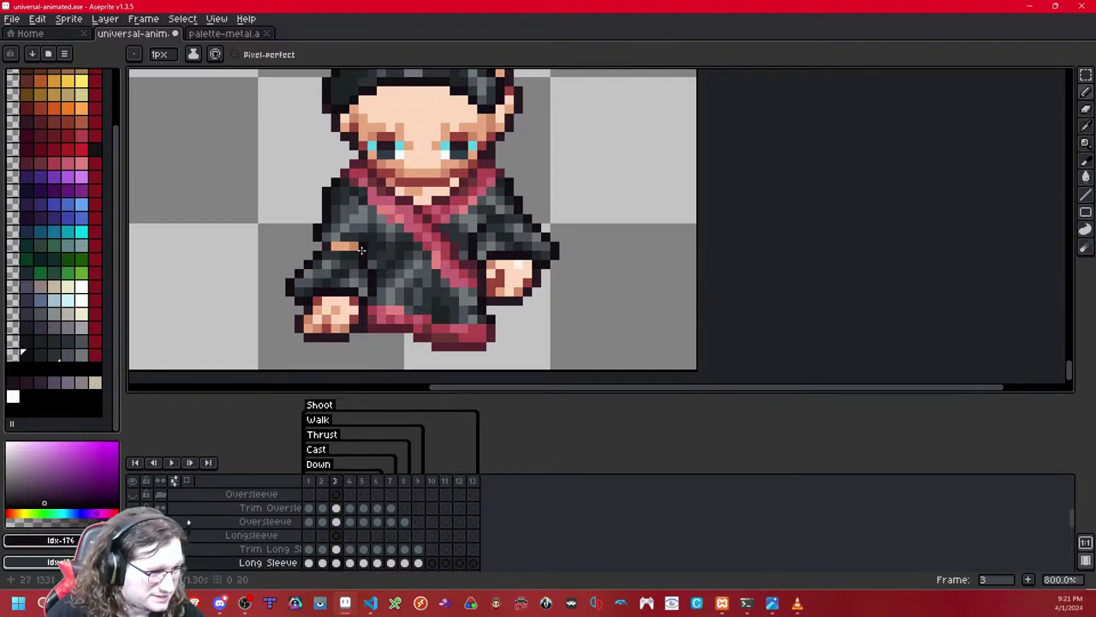
Step: Fill the skin gap on the right sleeve in frame 3 with dark grey Idx-177 and compare the sleeves across frames 1 to 3
click(54, 354)
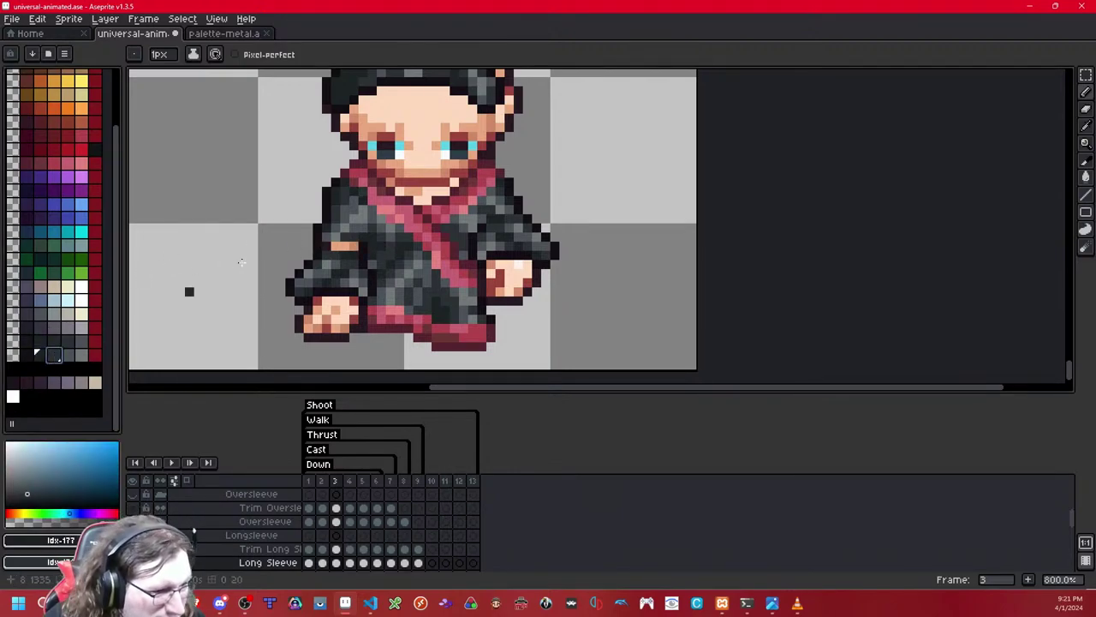
click(328, 245)
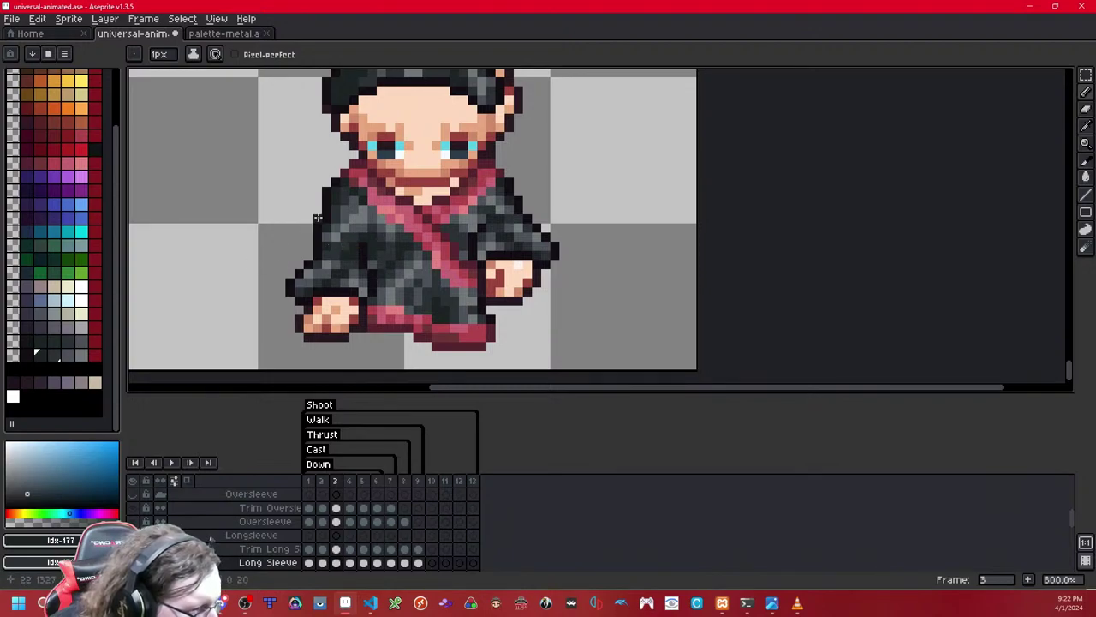
scroll(317, 218, down, 8)
scroll(321, 216, up, 2)
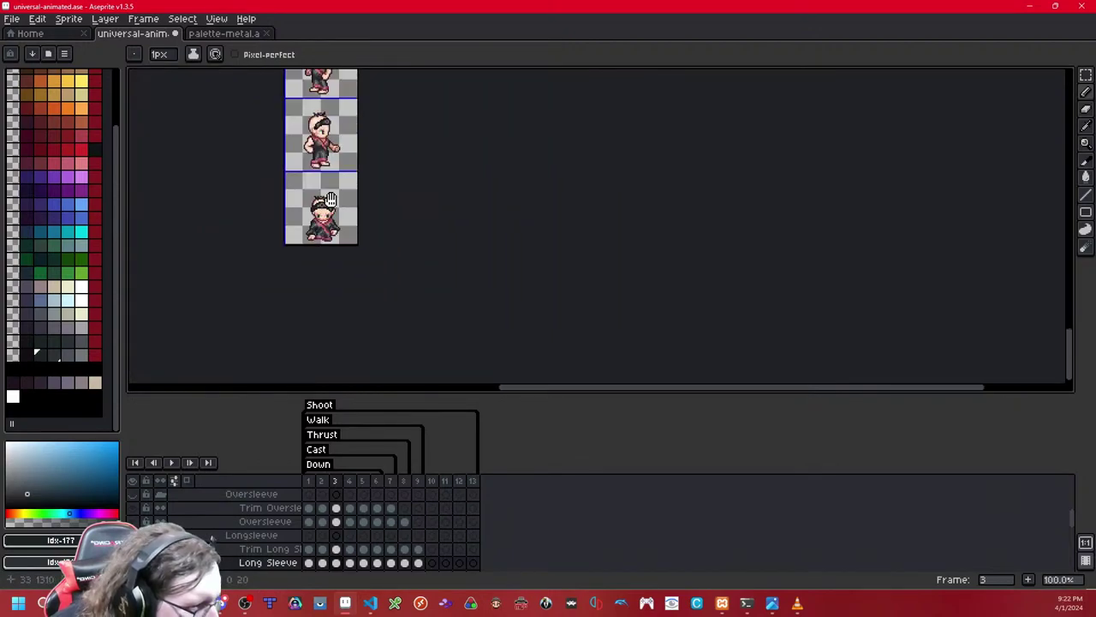
drag(324, 203, 400, 186)
key(Left)
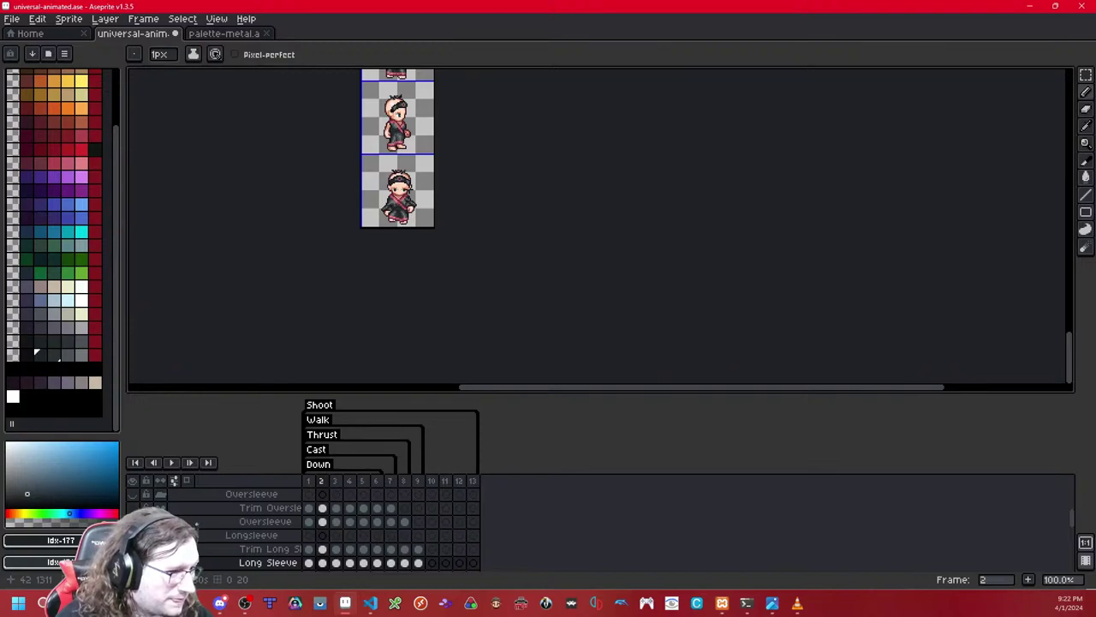
key(Left)
key(Right)
key(Right)
key(Right)
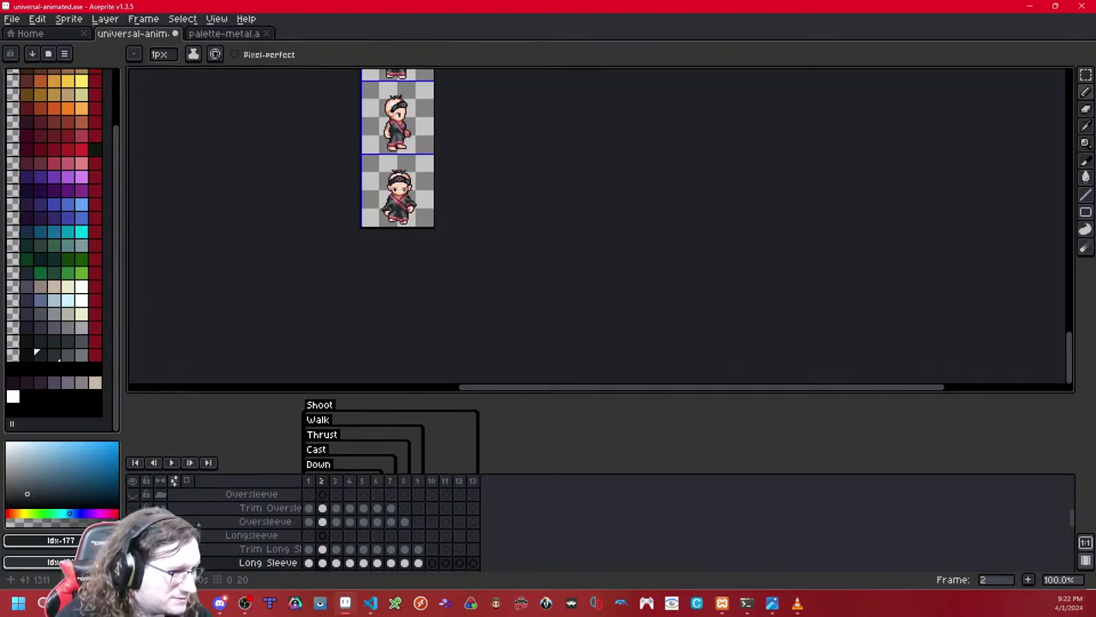
Step: Copy the sleeve of the character's right arm from frame 3 of the Long Sleeve layer
scroll(390, 224, up, 5)
key(Left)
drag(397, 141, 445, 226)
key(Left)
key(Right)
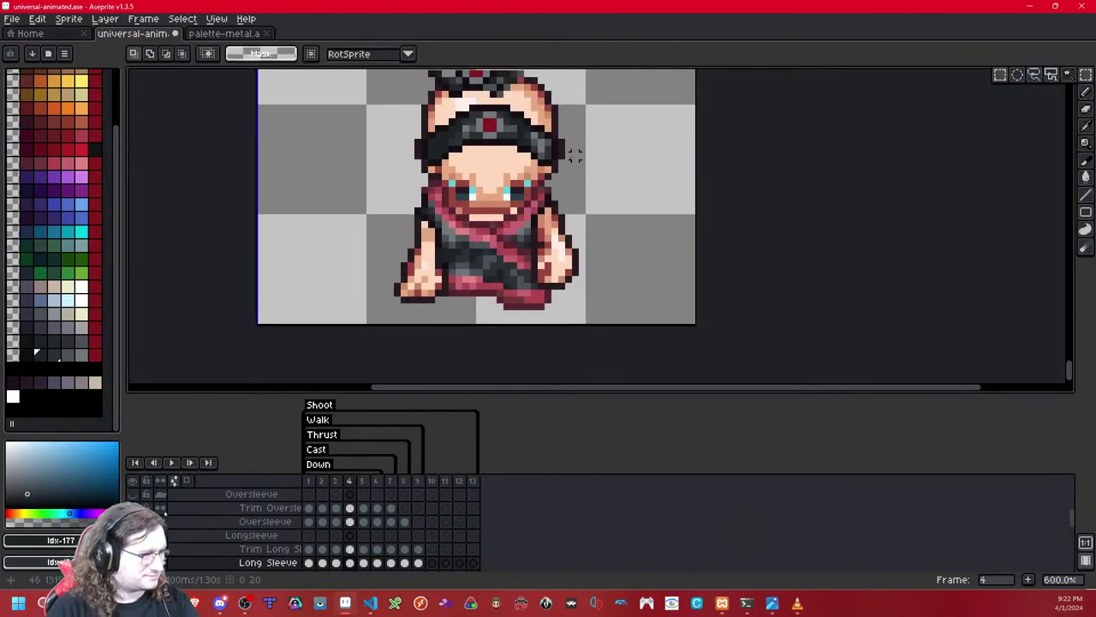
drag(493, 151, 349, 305)
key(ctrl+c)
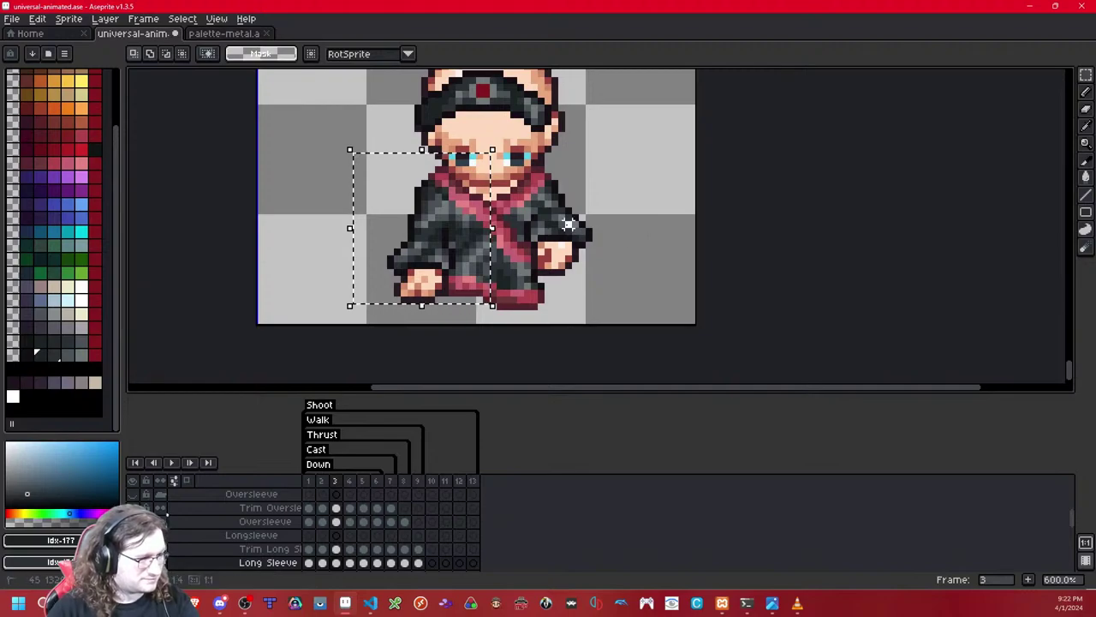
Step: Paste the copied sleeve into frame 4, lower it over the character's right arm and compare it with frame 3
key(ctrl+d)
key(Right)
key(ctrl+v)
key(Down)
key(Down)
key(Down)
key(Down)
key(Down)
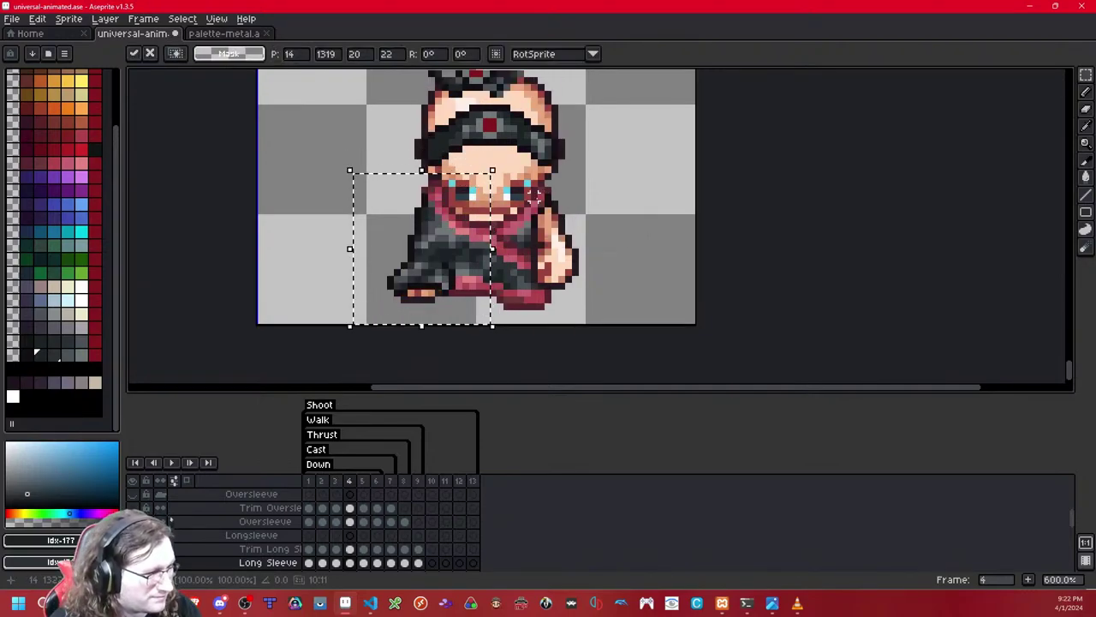
key(Left)
key(Right)
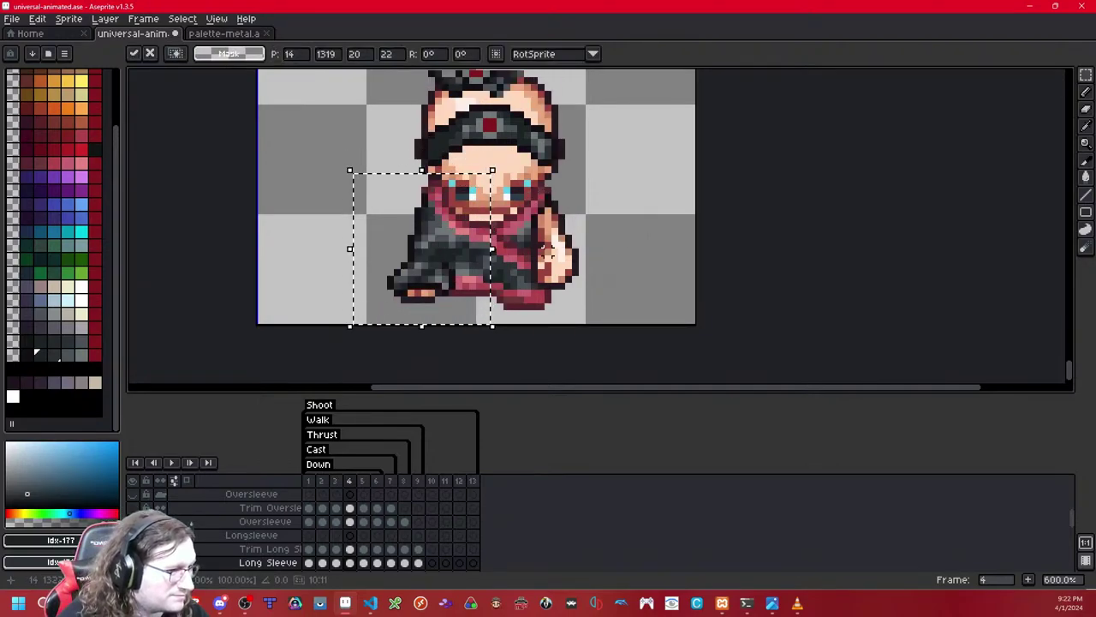
key(ctrl+d)
key(comma)
key(period)
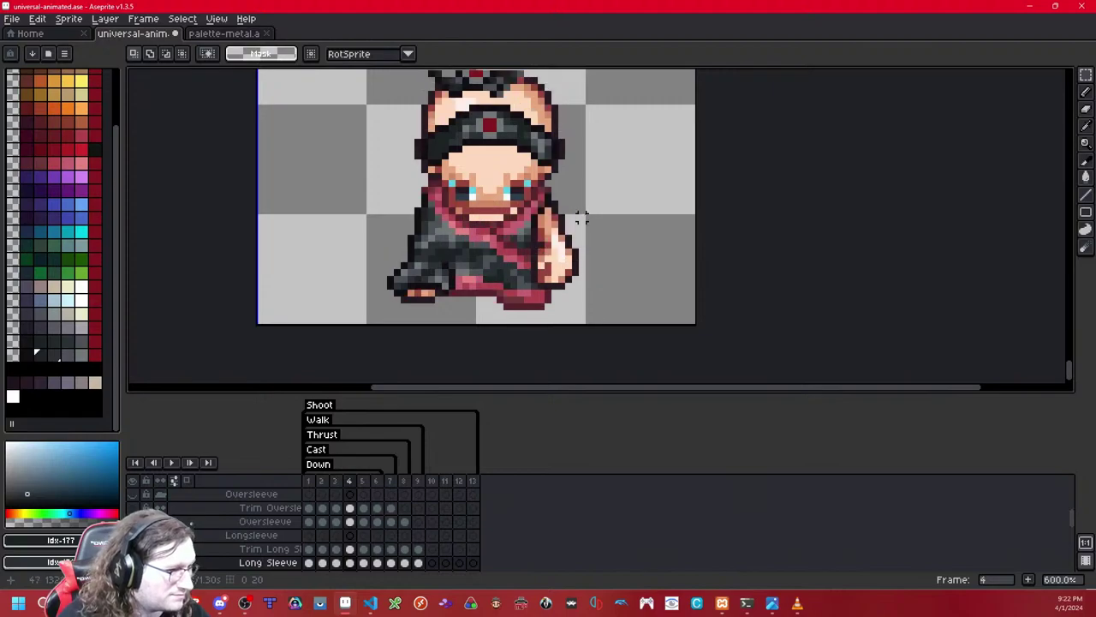
Step: Paste a sleeve into frame 4 for the character's left arm and place it over that arm, slightly higher than the right sleeve
key(ctrl+shift+d)
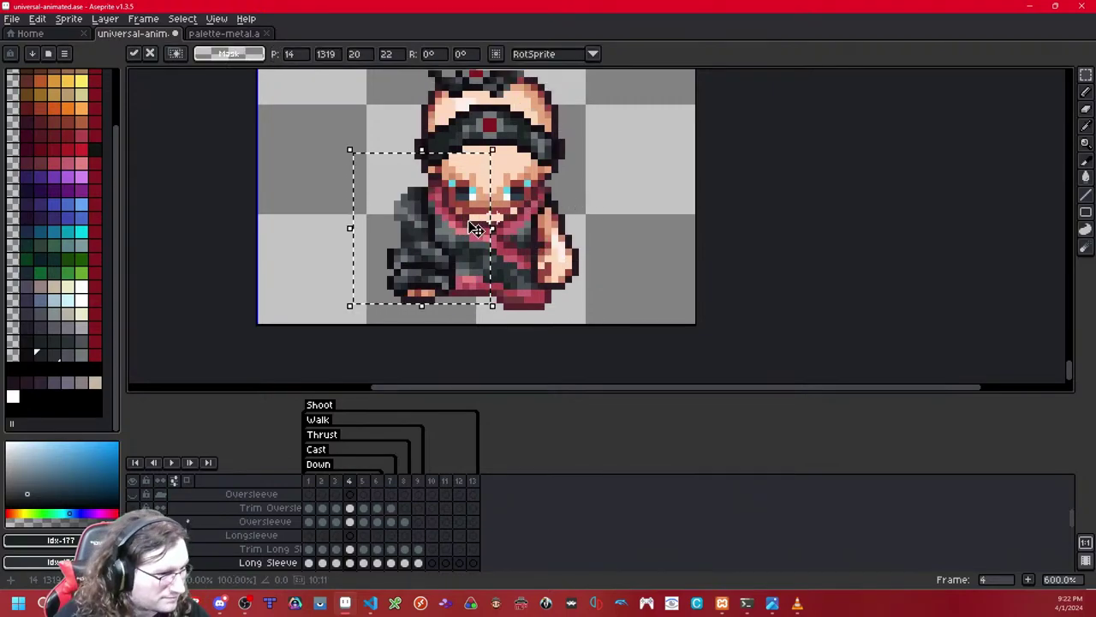
drag(430, 238, 568, 253)
key(Up)
key(Up)
key(Up)
key(Up)
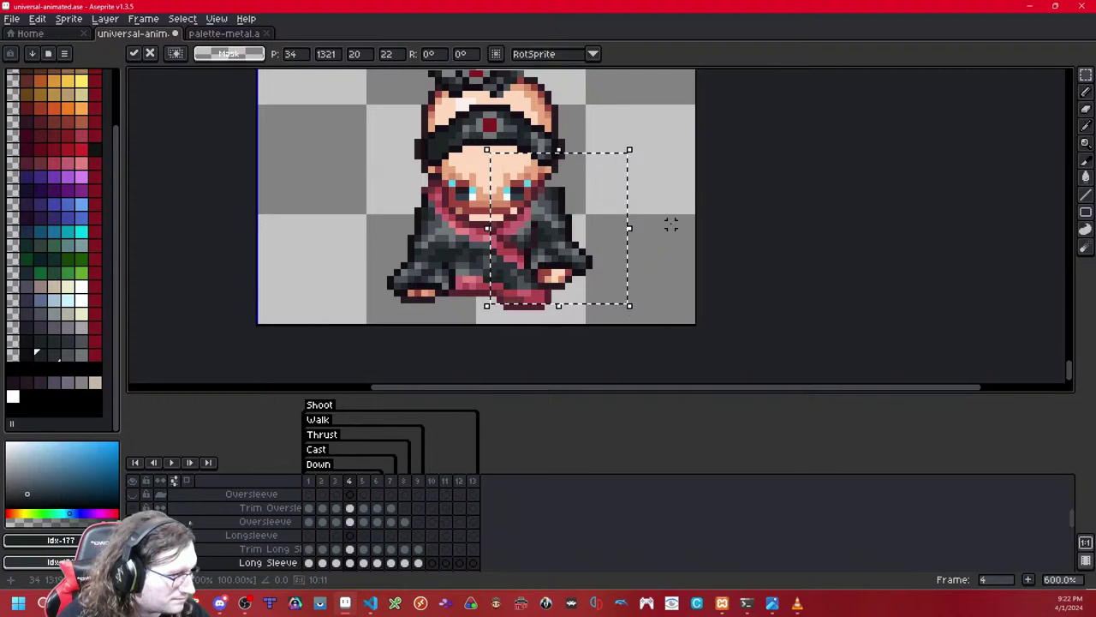
key(ctrl+d)
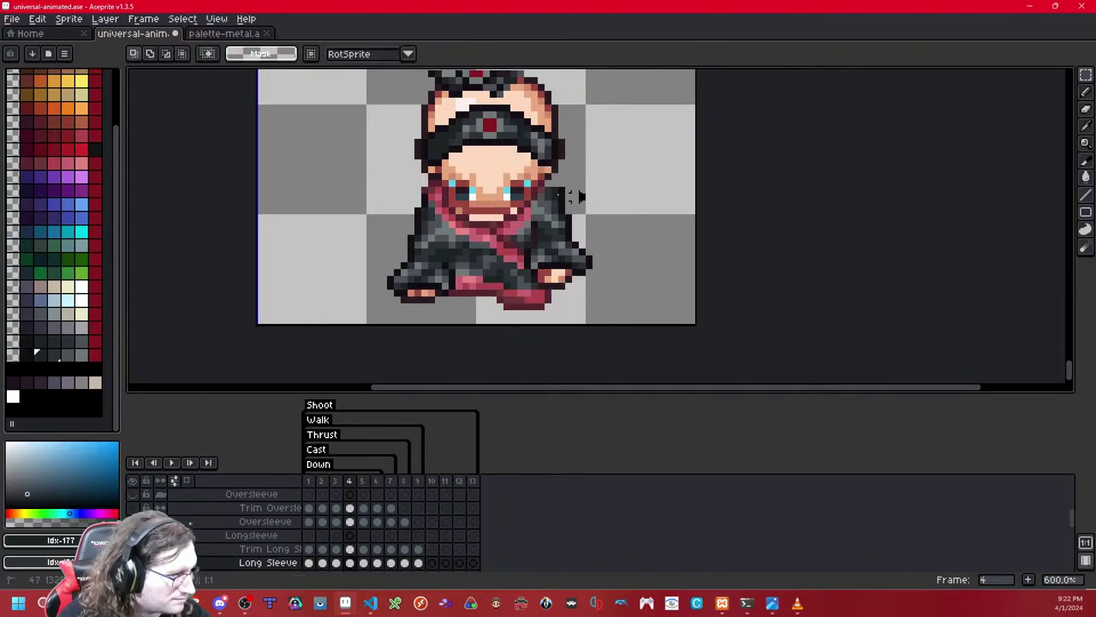
Step: Shift the sleeve on the character's left arm in frame 4 one pixel toward the body
drag(452, 178, 649, 325)
key(ctrl+d)
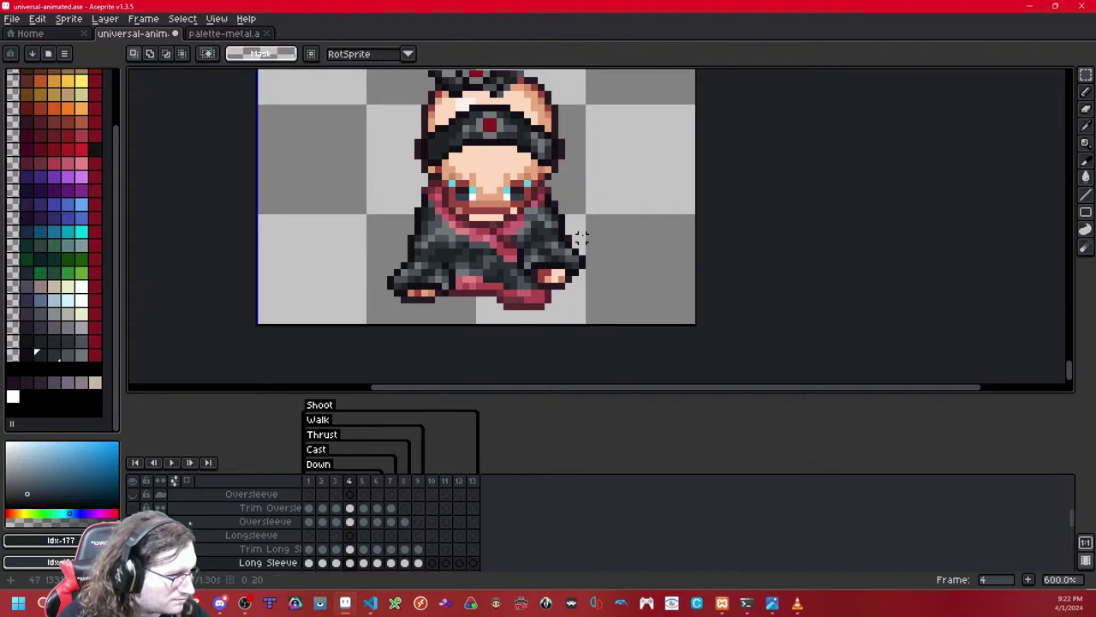
scroll(580, 231, up, 1)
key(shift+x)
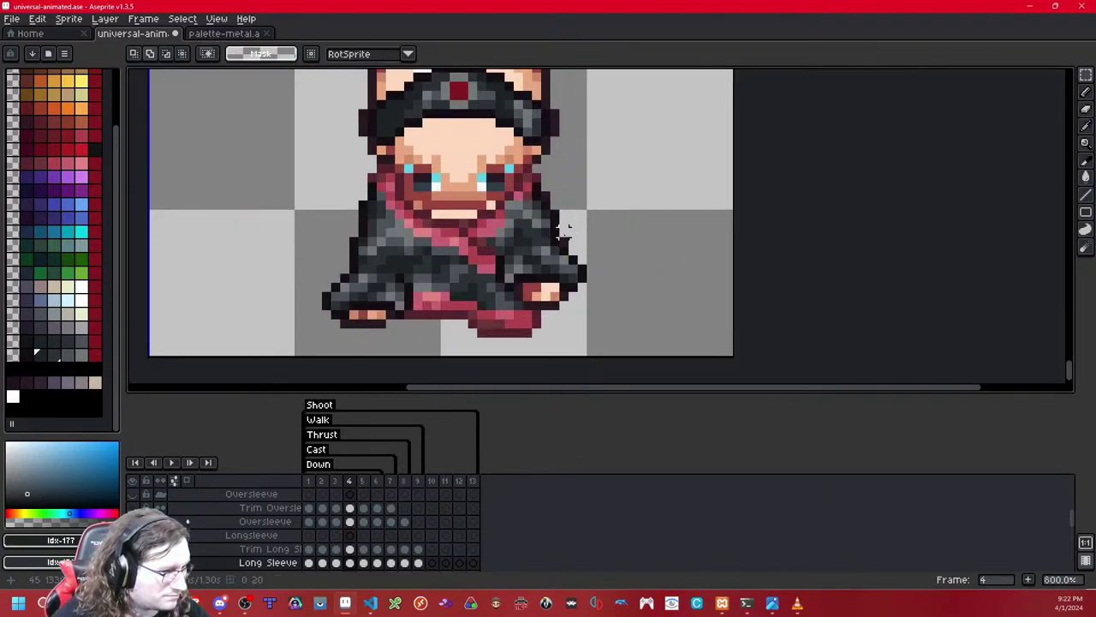
Step: Clean up the shoulder edge of the left sleeve in frame 4 with the Eraser, toggling the Long Sleeve layer to compare with the bare arm
key(b)
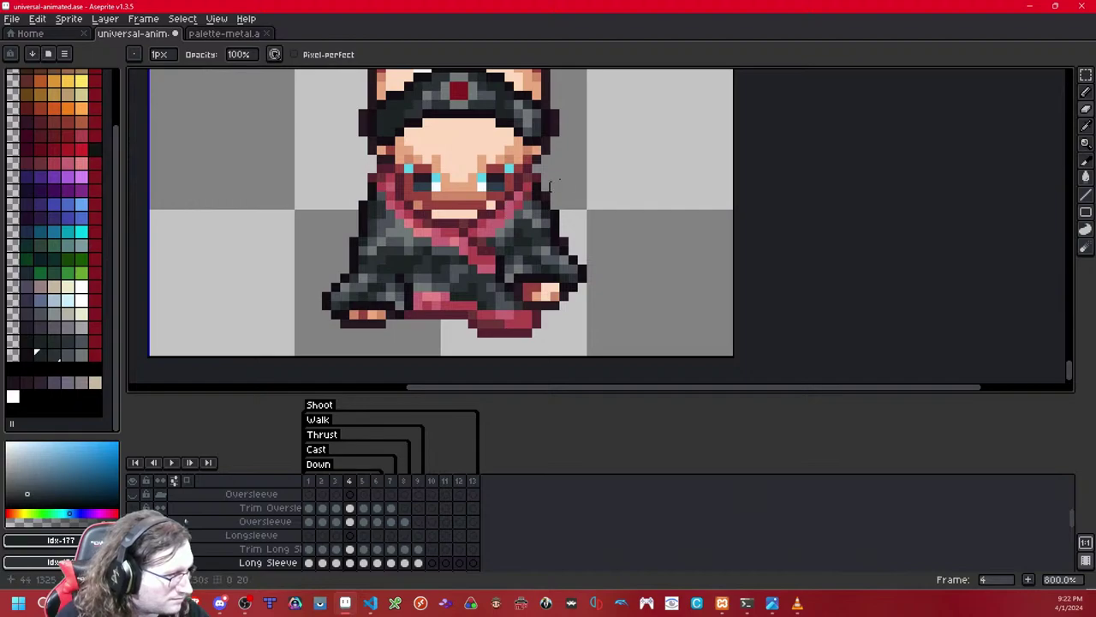
key(shift+x)
key(shift+x)
key(shift+x)
key(shift+x)
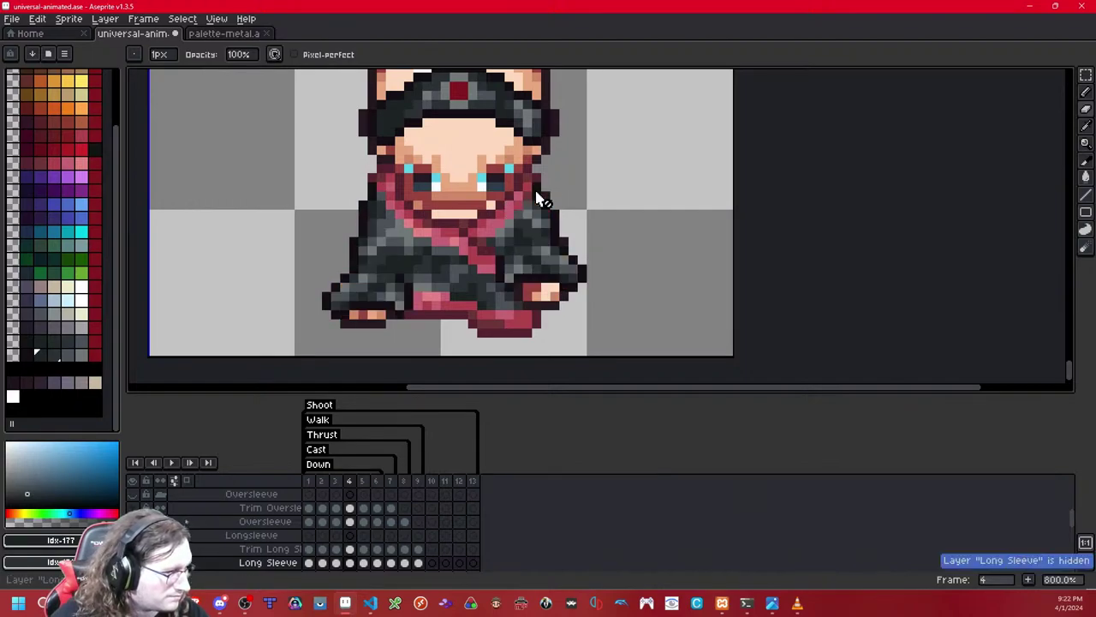
click(526, 215)
click(527, 214)
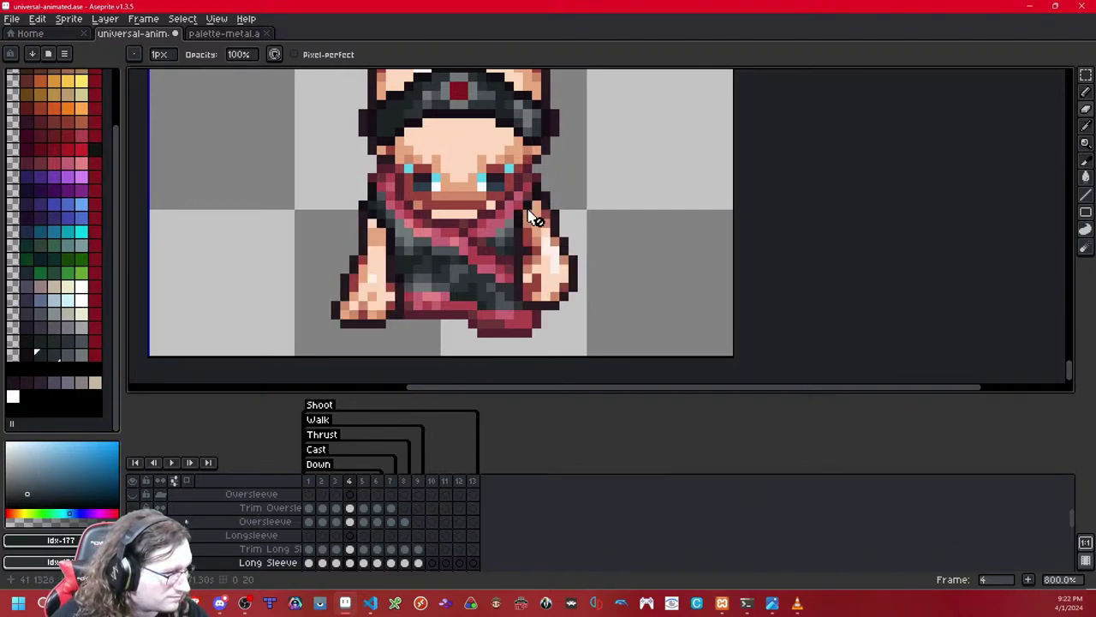
key(shift+x)
key(shift+x)
key(shift+x)
key(shift+x)
key(shift+x)
click(536, 215)
Step: Select and nudge the inner edge of the left sleeve in frame 4, toggling the Long Sleeve layer to check the fit
click(1085, 76)
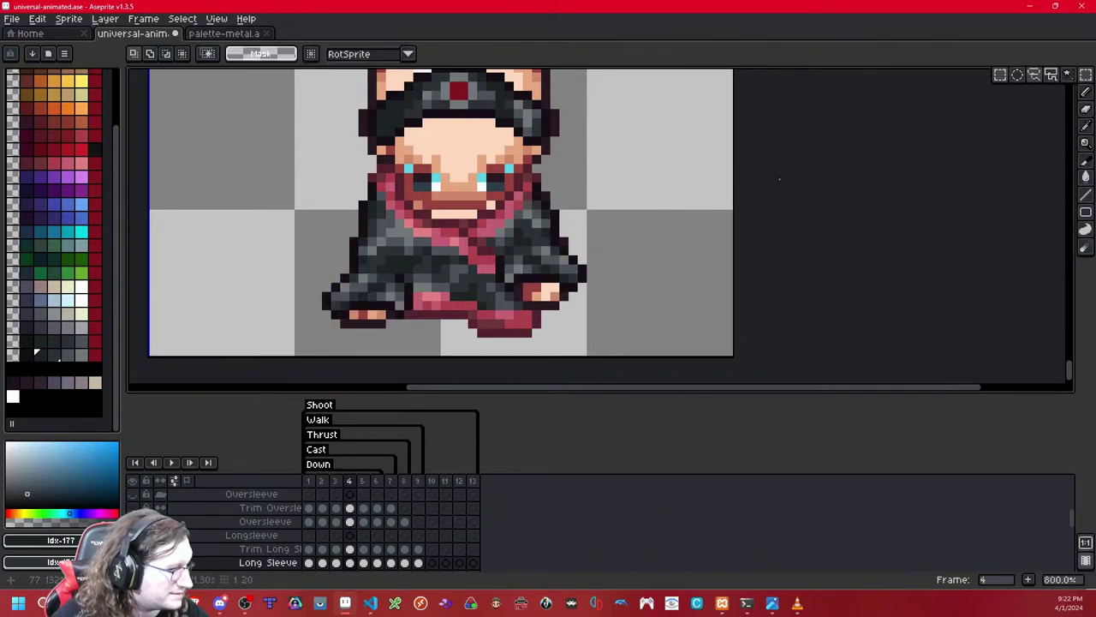
mouse_move(470, 307)
mouse_down()
mouse_move(518, 196)
mouse_move(519, 298)
mouse_up()
click(637, 141)
key(Right)
key(Left)
click(637, 223)
drag(481, 233, 511, 288)
key(Right)
click(655, 205)
key(shift+x)
key(shift+x)
key(shift+x)
key(shift+x)
key(shift+x)
key(shift+x)
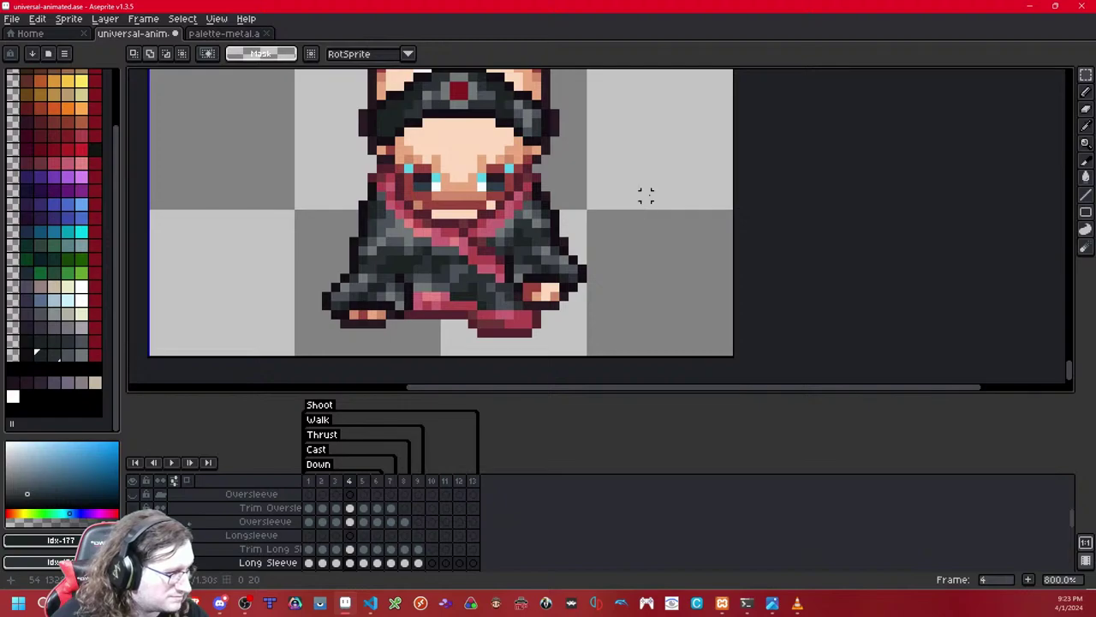
Step: Retouch the left sleeve in frame 4 with palette colours Idx-176 and Idx-177 and check the sprite at reduced size
click(27, 354)
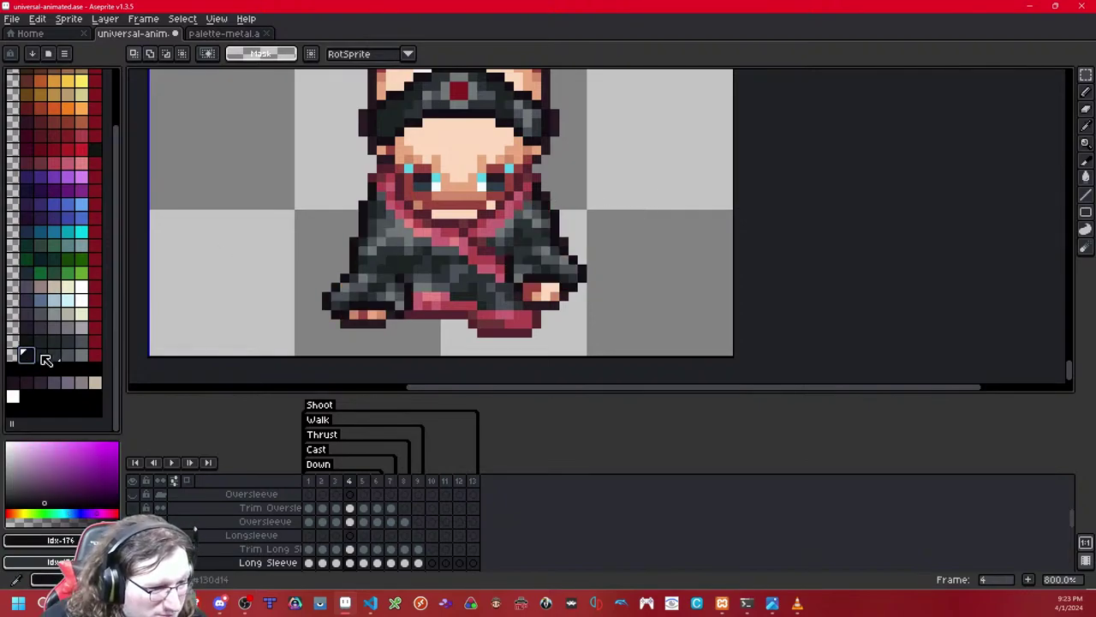
click(1086, 92)
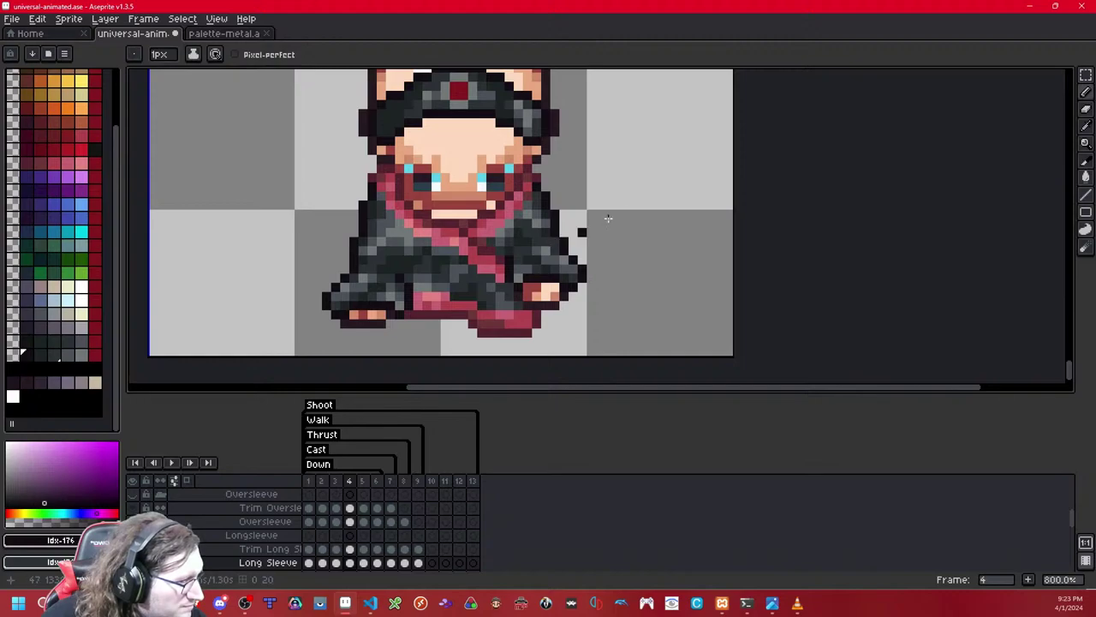
click(40, 353)
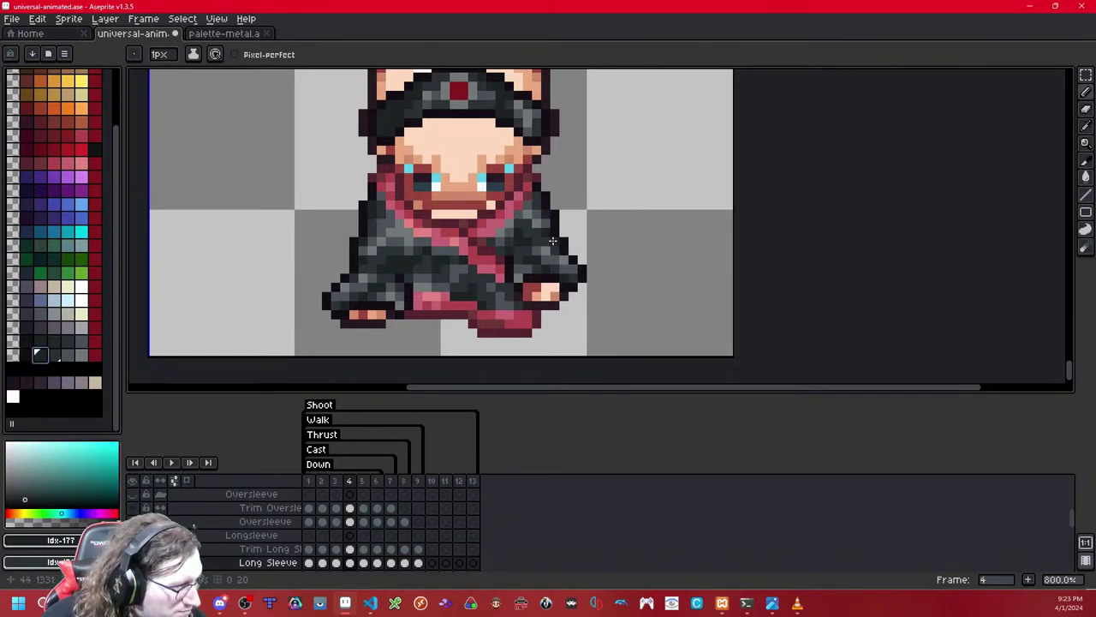
scroll(554, 241, down, 5)
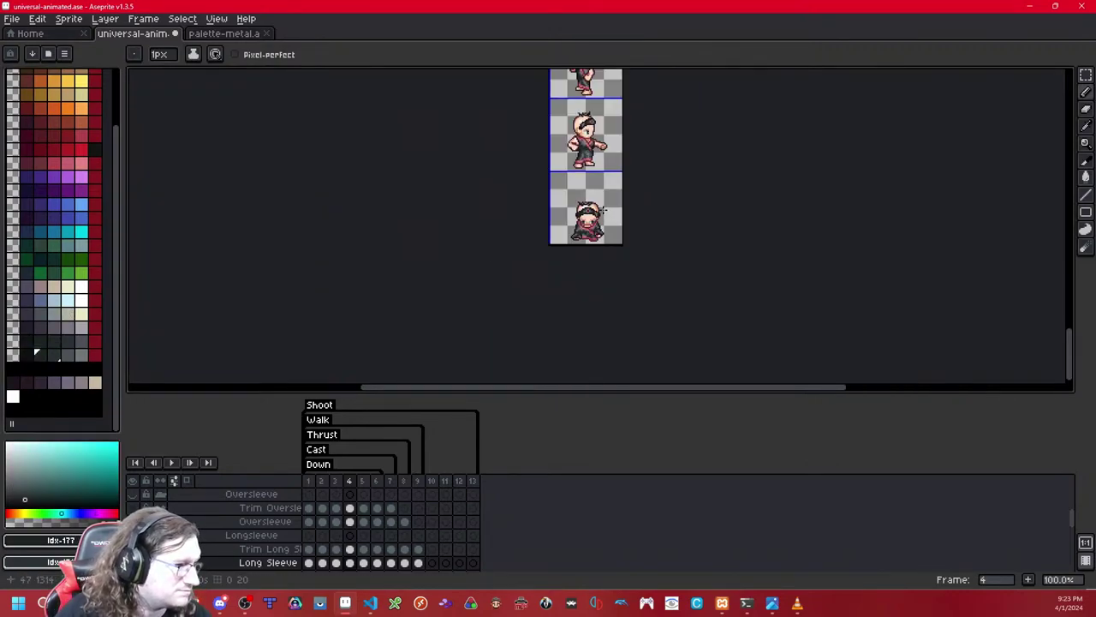
scroll(602, 210, up, 4)
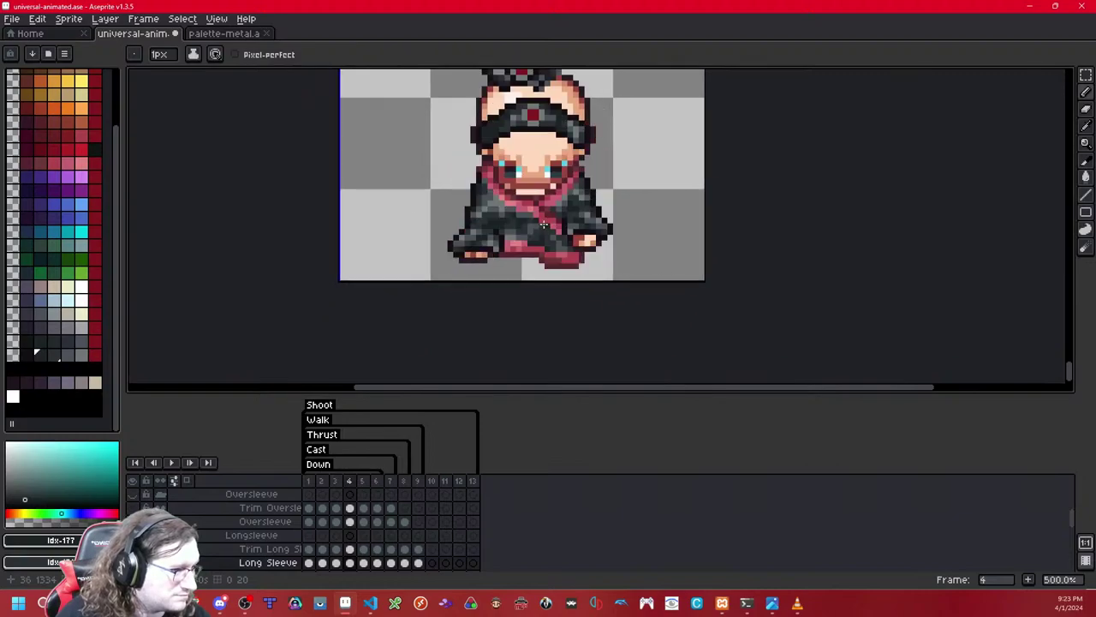
Step: Compare frame 4 with frame 5 and copy the sleeve of the character's left arm from frame 4
key(Right)
key(Left)
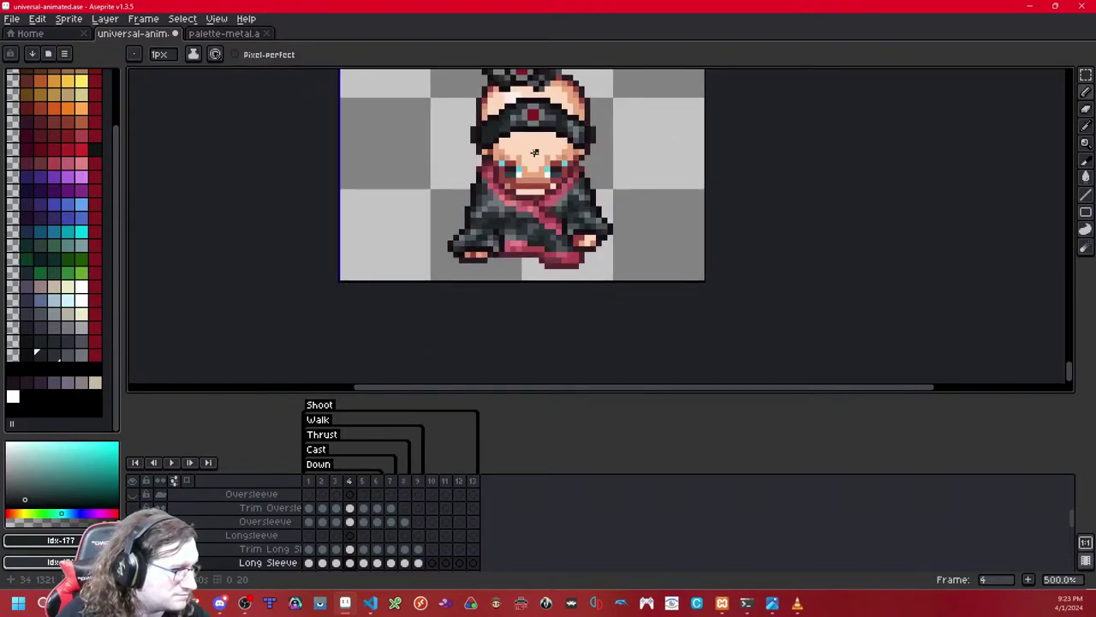
key(Right)
drag(509, 167, 704, 239)
key(Left)
click(1085, 74)
key(Right)
key(Left)
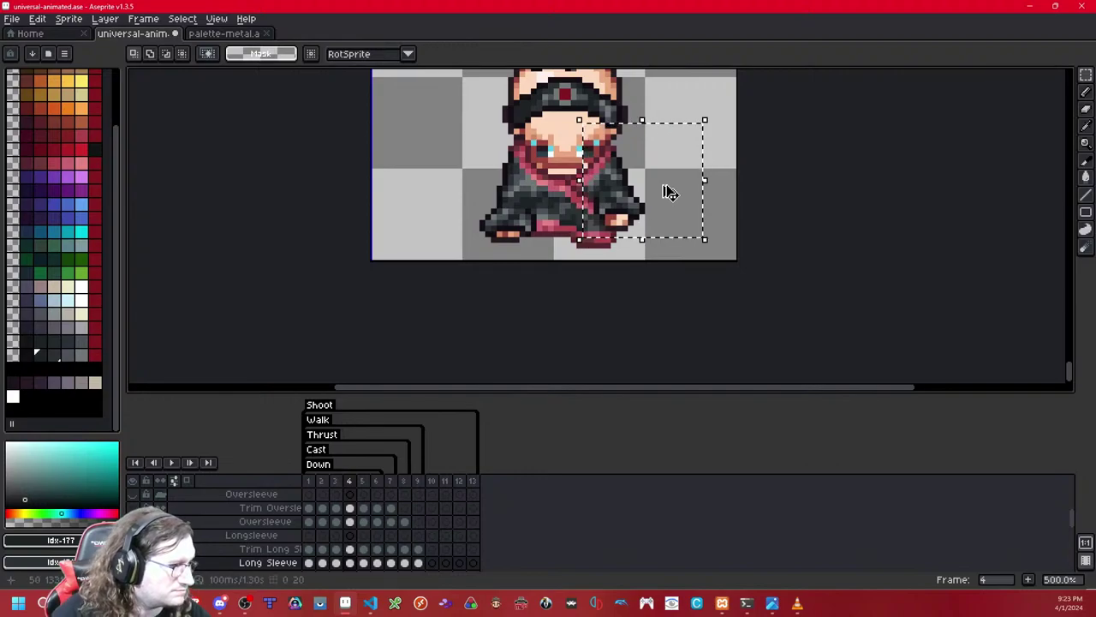
scroll(674, 183, up, 2)
key(ctrl+d)
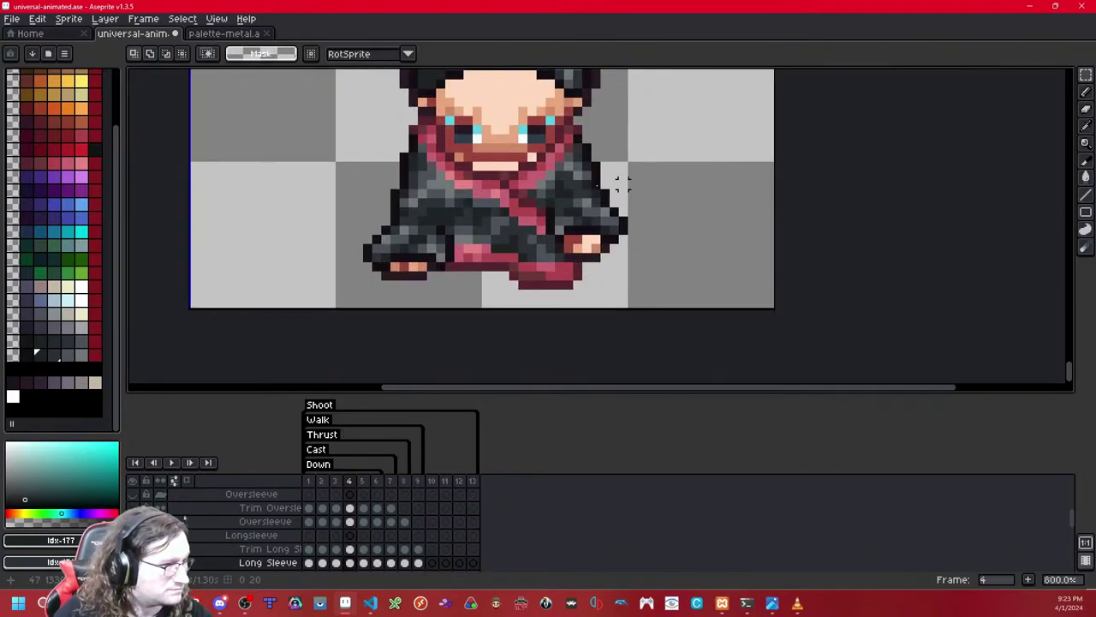
Step: Paste the sleeve into frame 5, flip it horizontally and place it over the character's right arm at 9, 1322
key(Right)
key(ctrl+v)
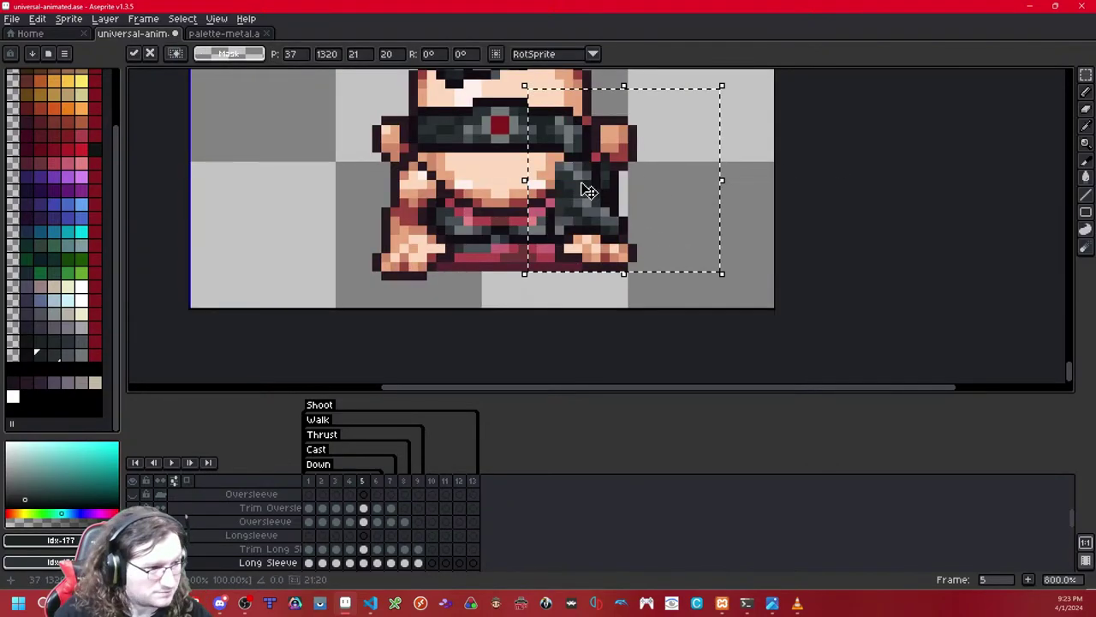
key(shift+h)
drag(711, 190, 456, 208)
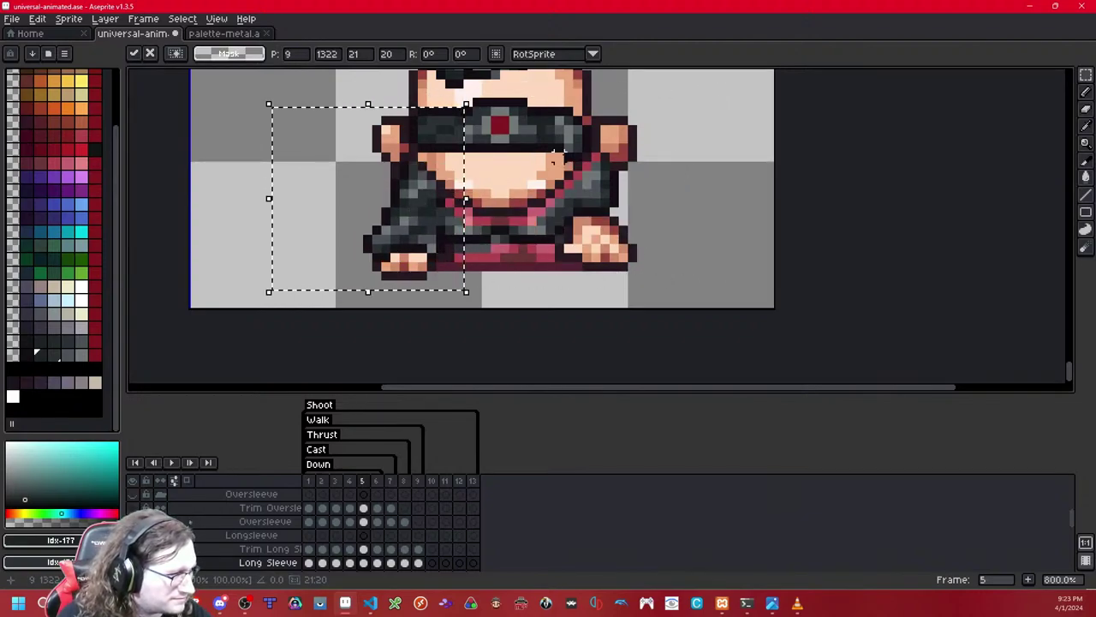
key(ctrl+d)
Step: Retouch the outline and shading of the right sleeve in frame 5 with palette colours Idx-176 and Idx-177
click(26, 352)
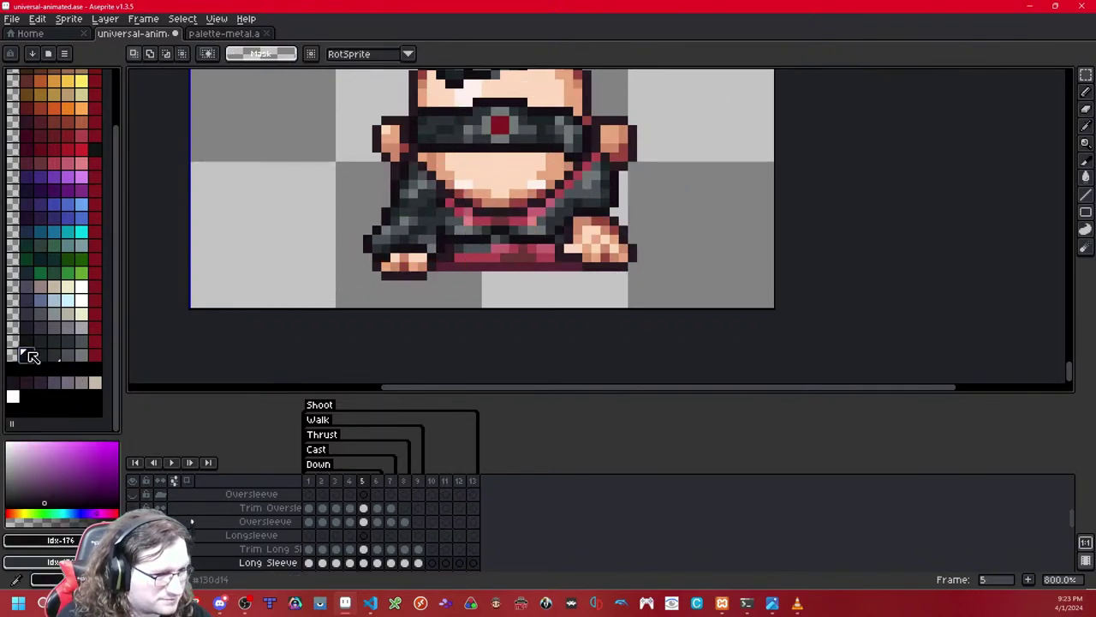
key(b)
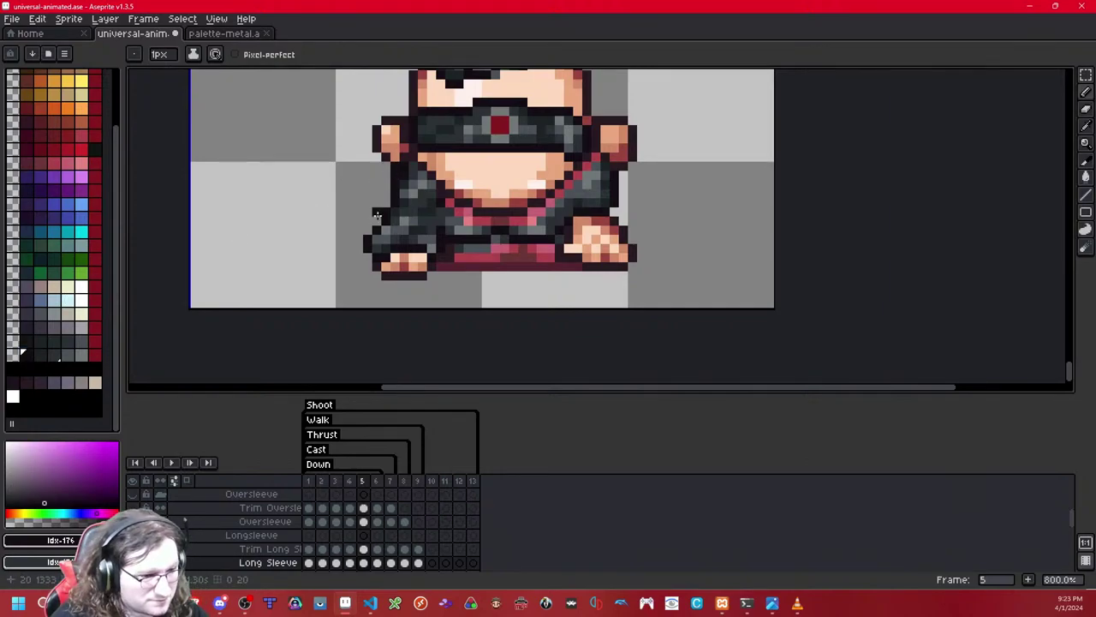
click(47, 358)
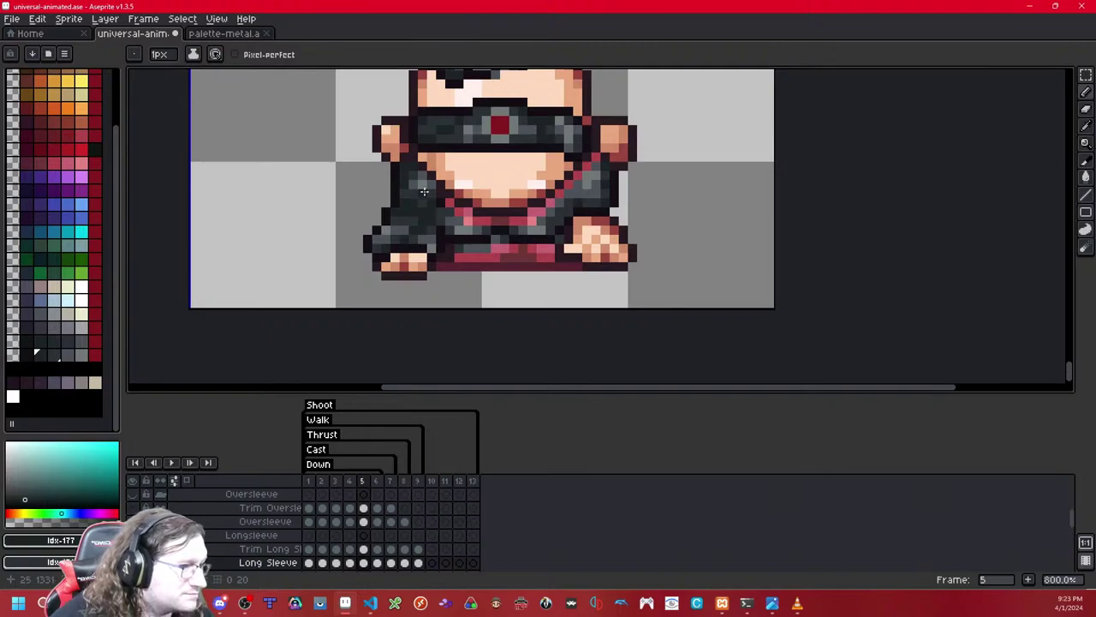
scroll(424, 194, down, 10)
scroll(424, 194, up, 2)
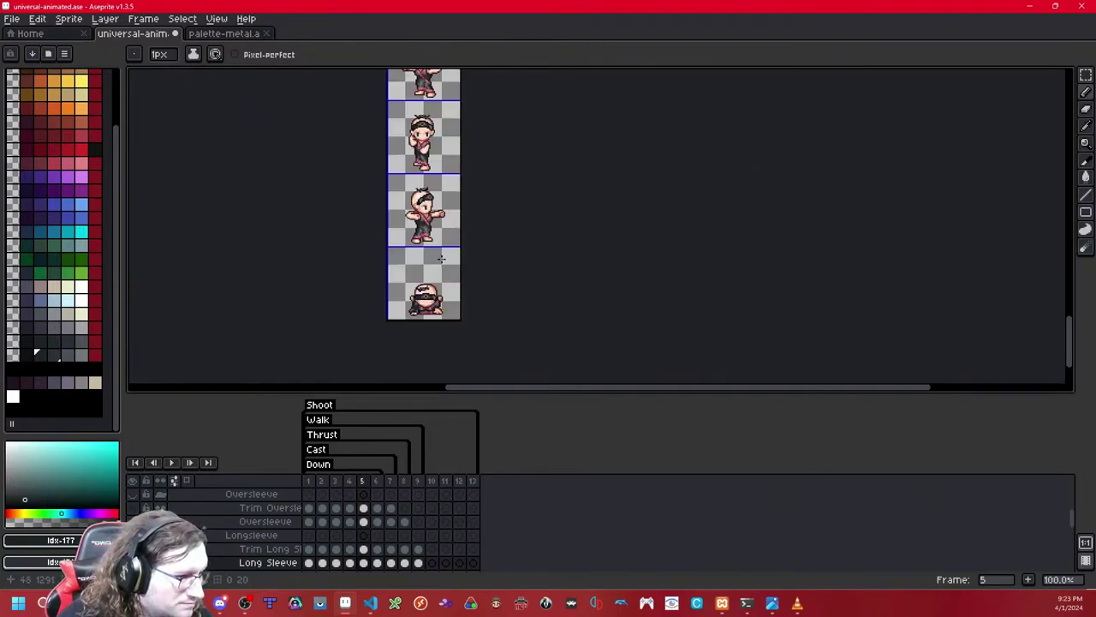
Step: Compare frames 4 and 5 and move the cuff of the right sleeve in frame 4 up one pixel
key(Left)
scroll(441, 257, up, 4)
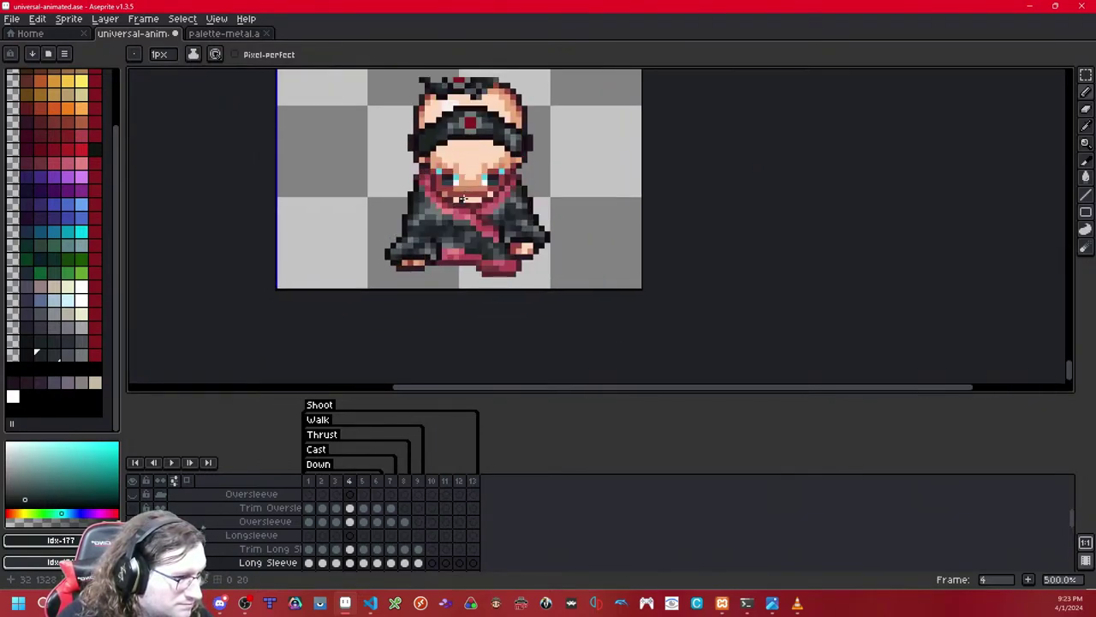
key(Right)
click(1086, 75)
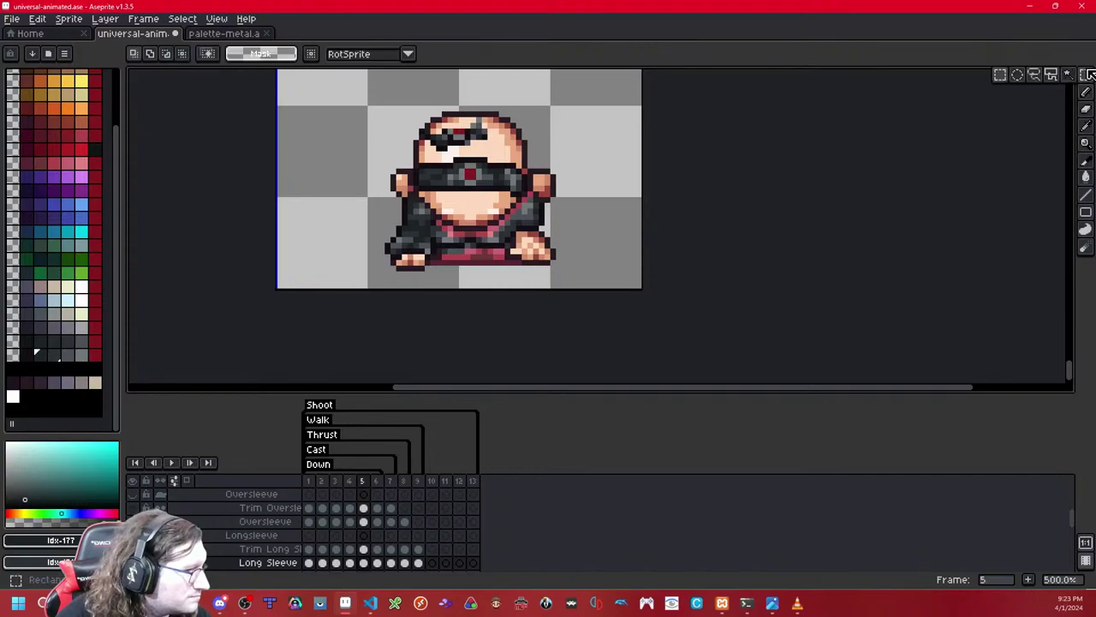
key(Left)
drag(449, 273, 368, 230)
key(Up)
click(483, 200)
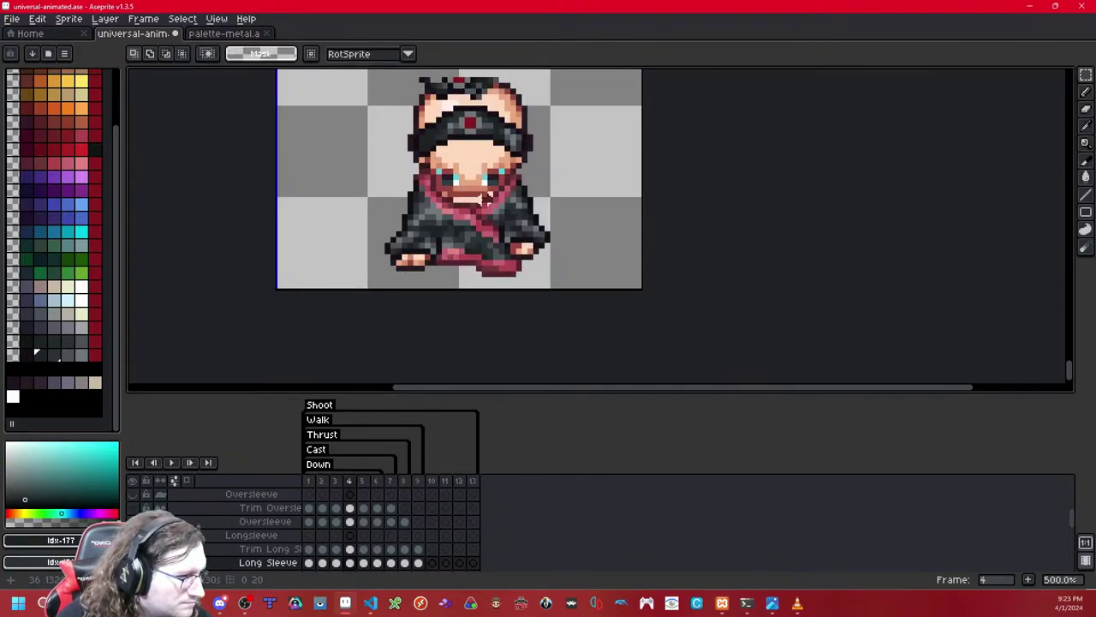
Step: Copy the cuff of the left sleeve from frame 4 and paste it over the character's left hand in frame 5 at 38, 1331
key(Right)
scroll(479, 199, down, 1)
scroll(522, 202, up, 2)
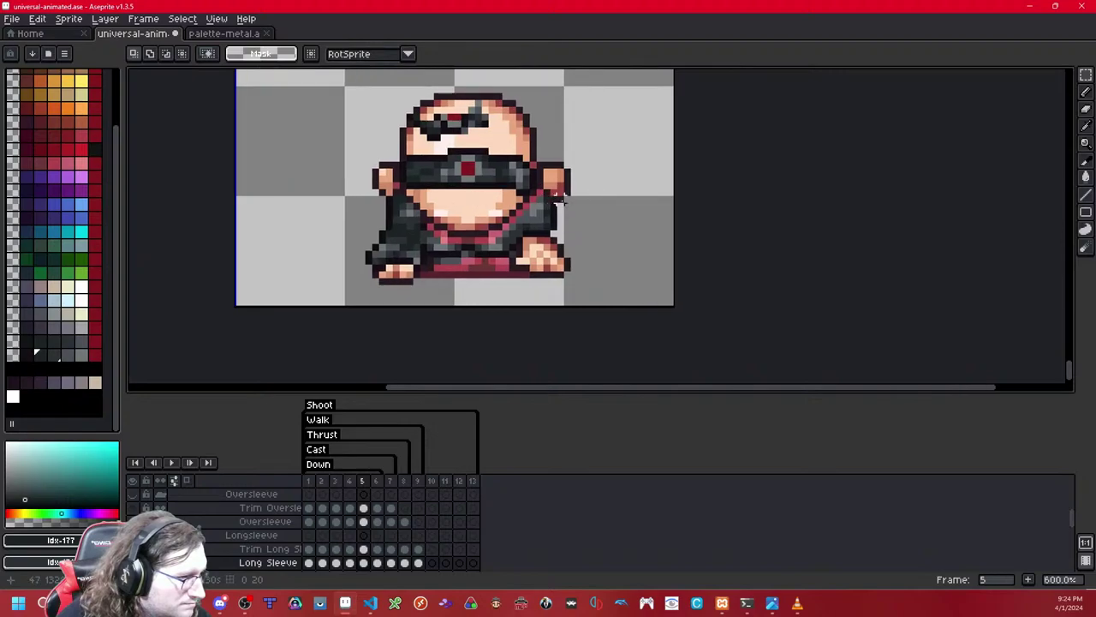
key(Left)
scroll(570, 214, up, 1)
drag(591, 296, 463, 213)
key(ctrl+d)
key(Right)
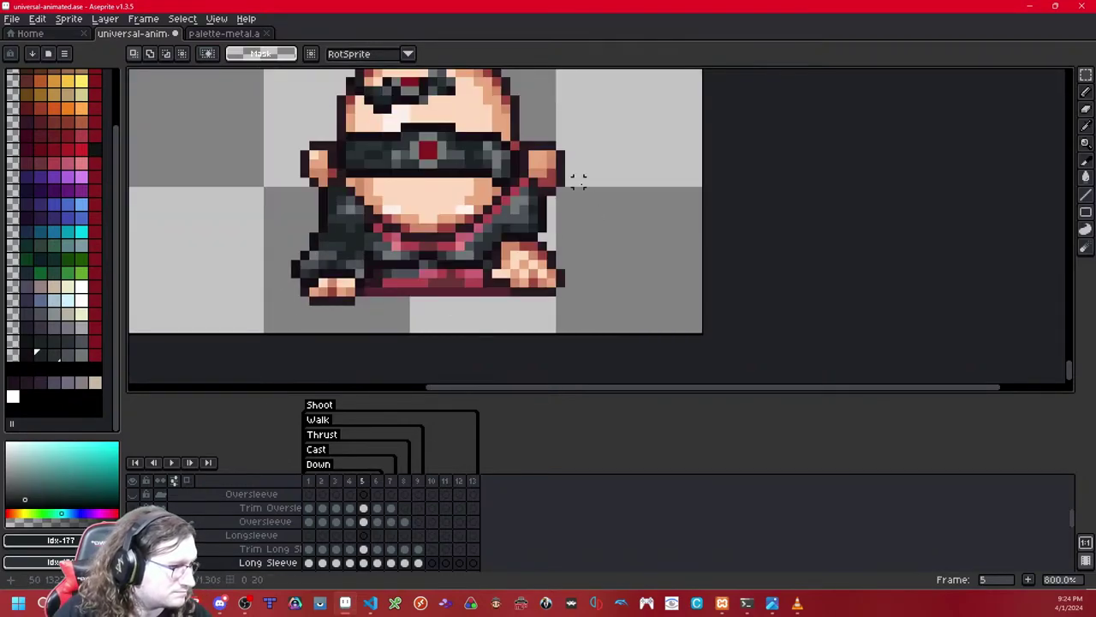
key(ctrl+shift+d)
key(Right)
key(Down)
key(Down)
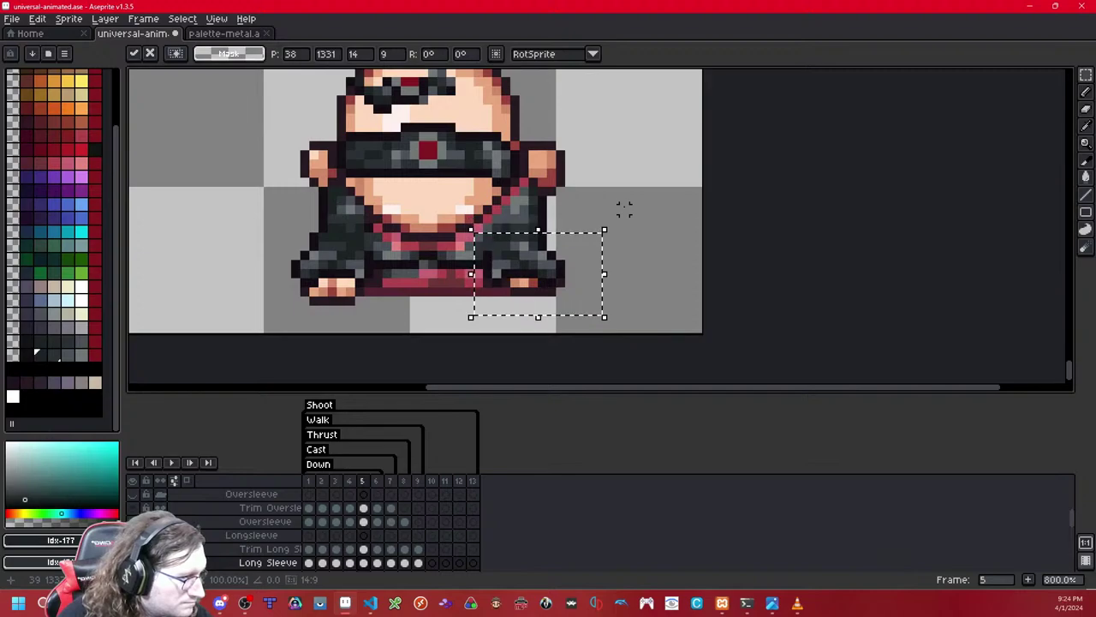
Step: Move the pasted left cuff in frame 5 up two pixels over the character's hand and apply it
key(Up)
key(Up)
key(Right)
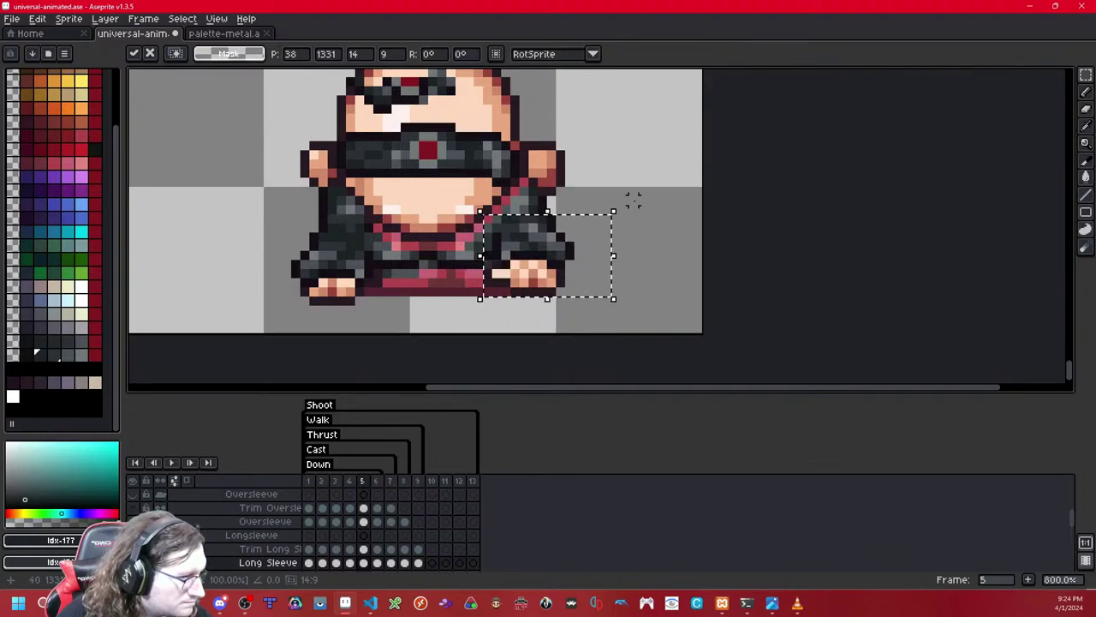
key(Left)
key(Down)
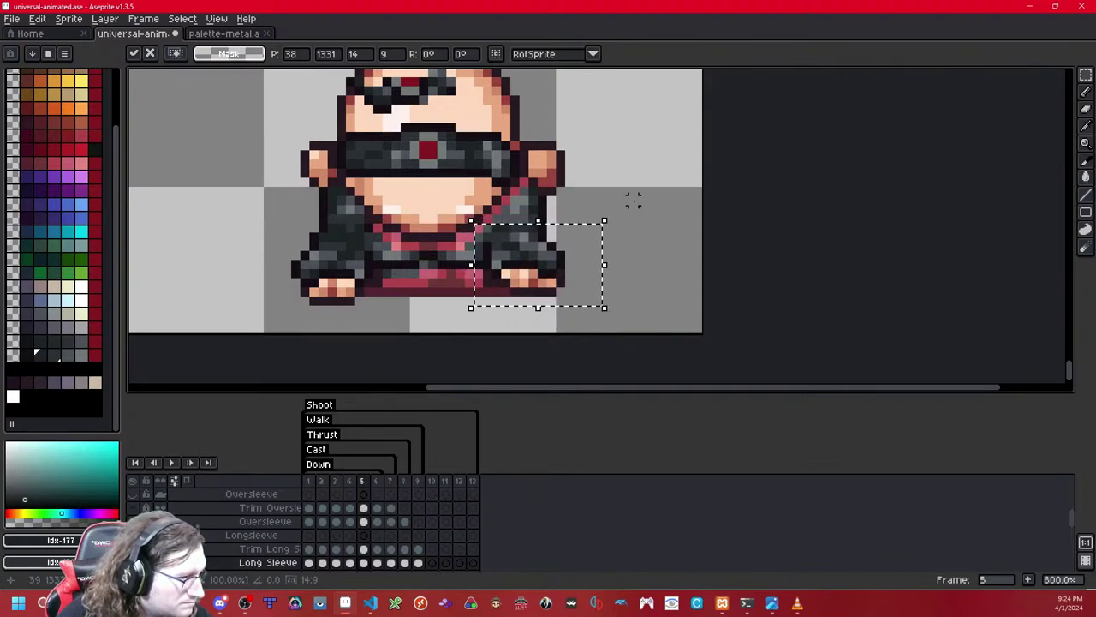
key(Up)
key(Up)
key(Up)
key(Up)
key(Down)
key(Down)
key(Down)
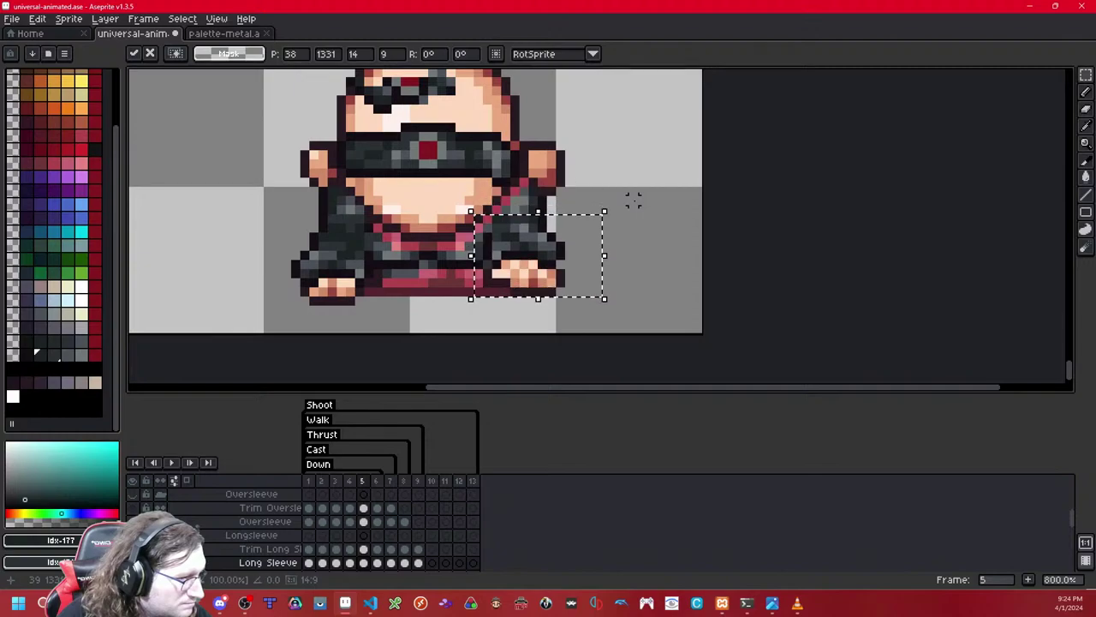
click(634, 200)
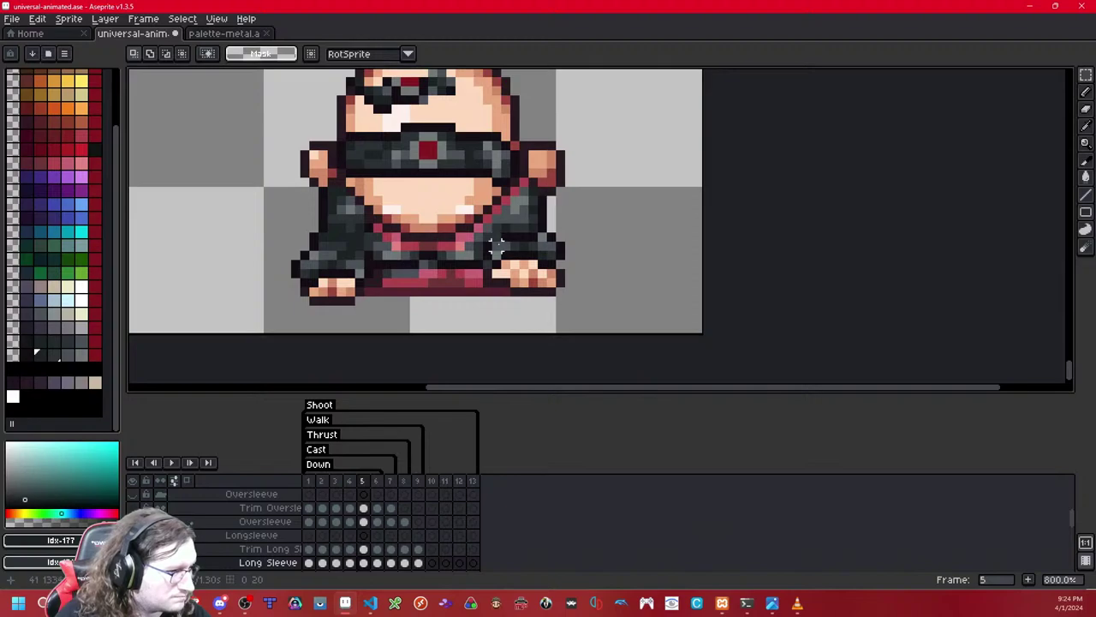
Step: Compare the character's pose and sleeves in frames 5 and 6
scroll(579, 201, down, 6)
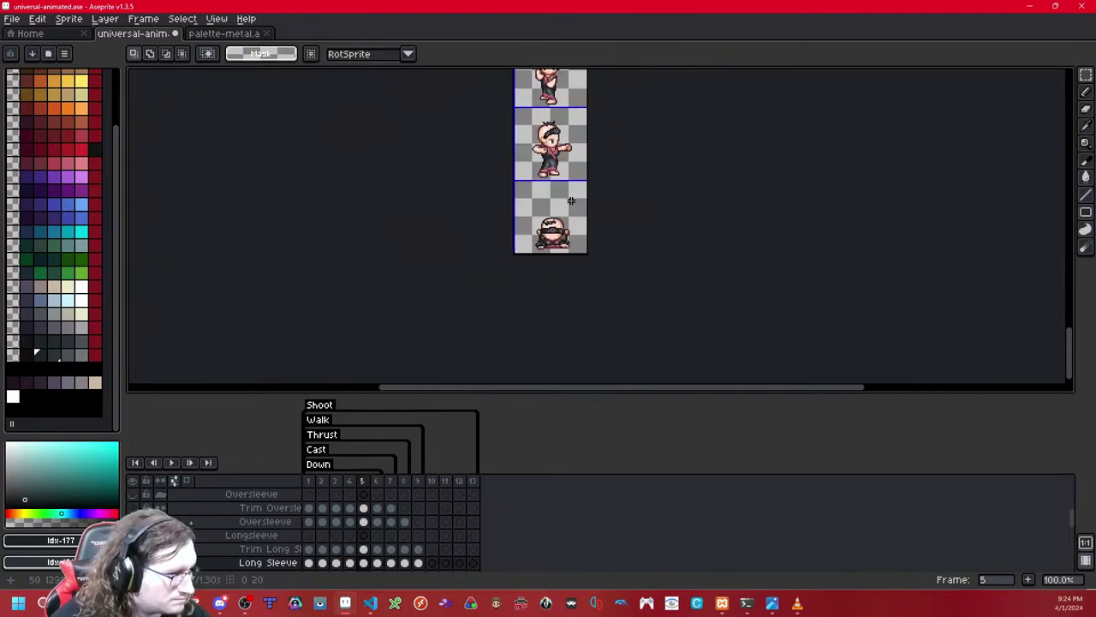
key(Right)
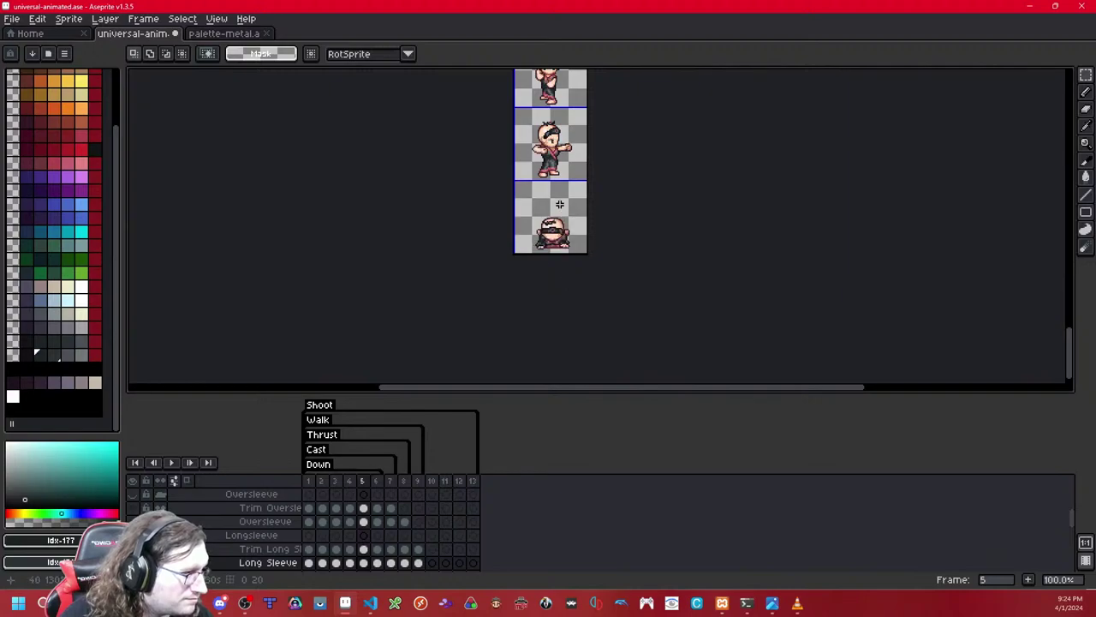
scroll(559, 203, up, 4)
scroll(570, 197, down, 5)
scroll(565, 202, up, 7)
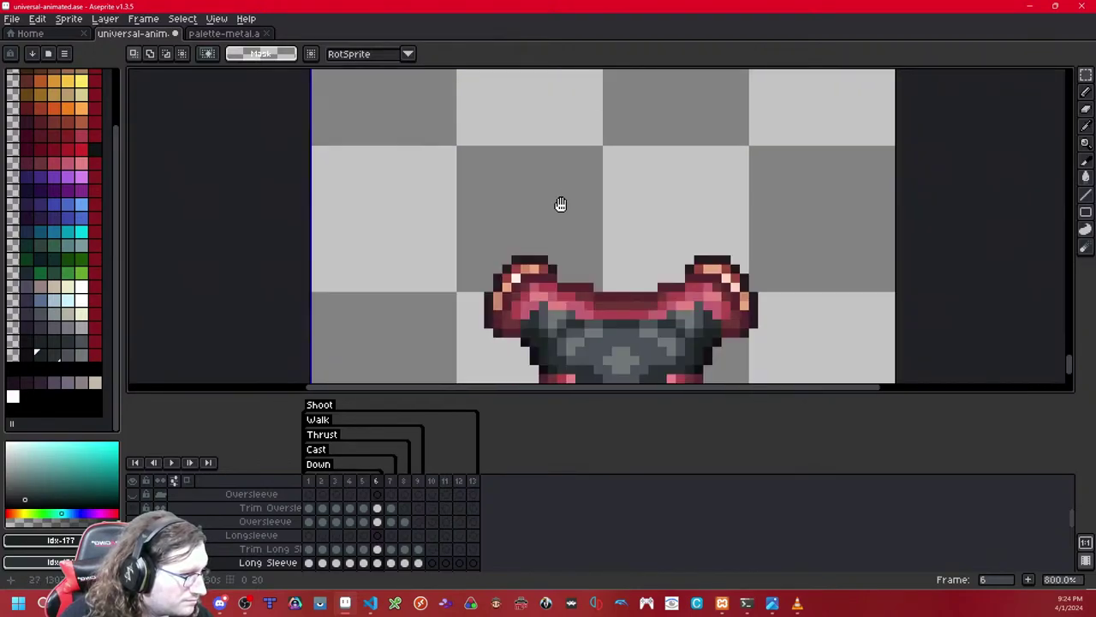
drag(561, 204, 546, 69)
drag(555, 329, 566, 236)
key(Left)
key(Right)
key(Left)
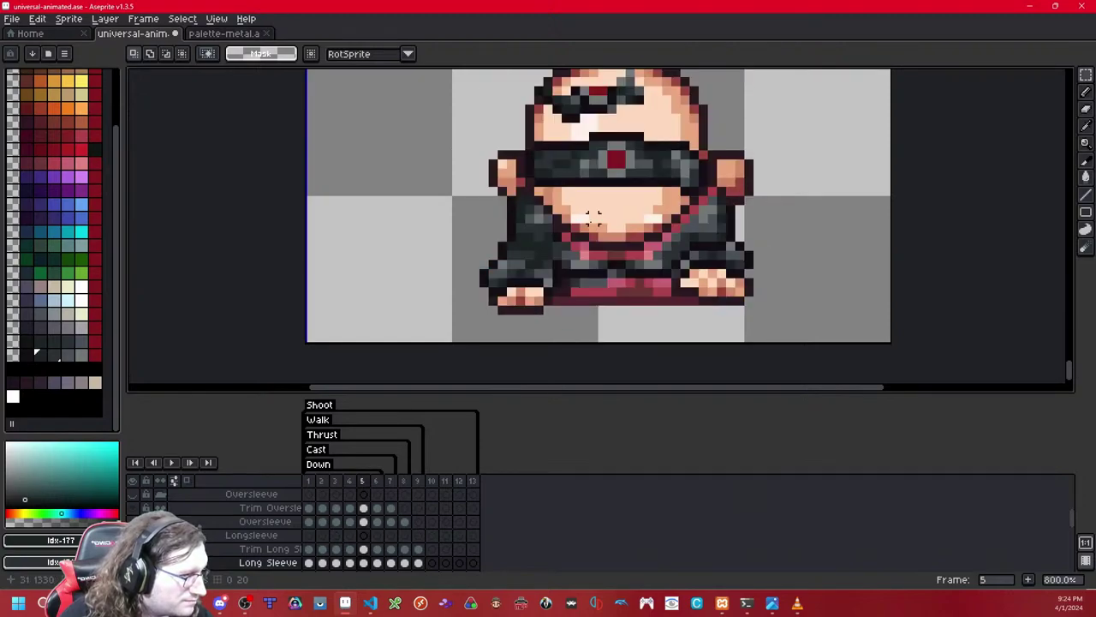
Step: Retouch the inner edge of the right sleeve in frame 5 with palette colour Idx-176
click(26, 354)
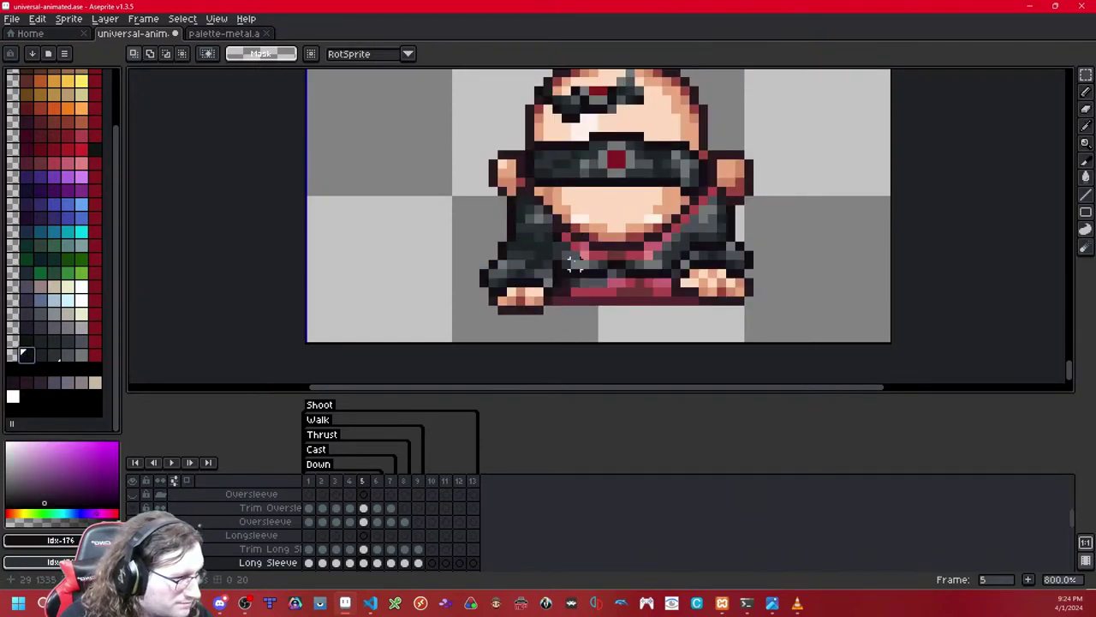
key(b)
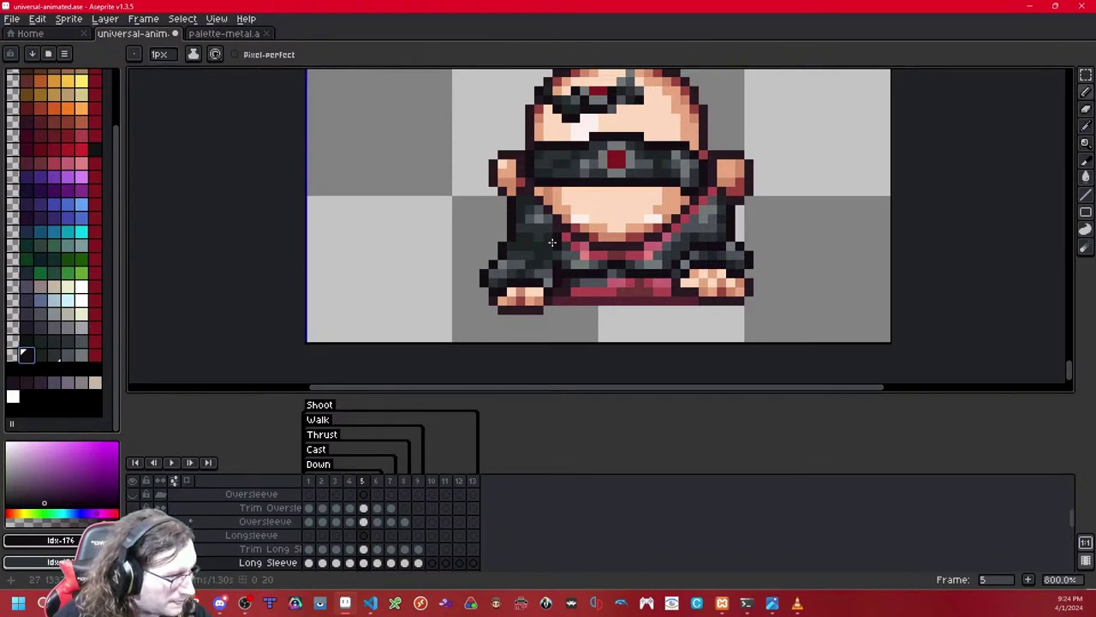
key(shift+x)
key(shift+x)
click(547, 250)
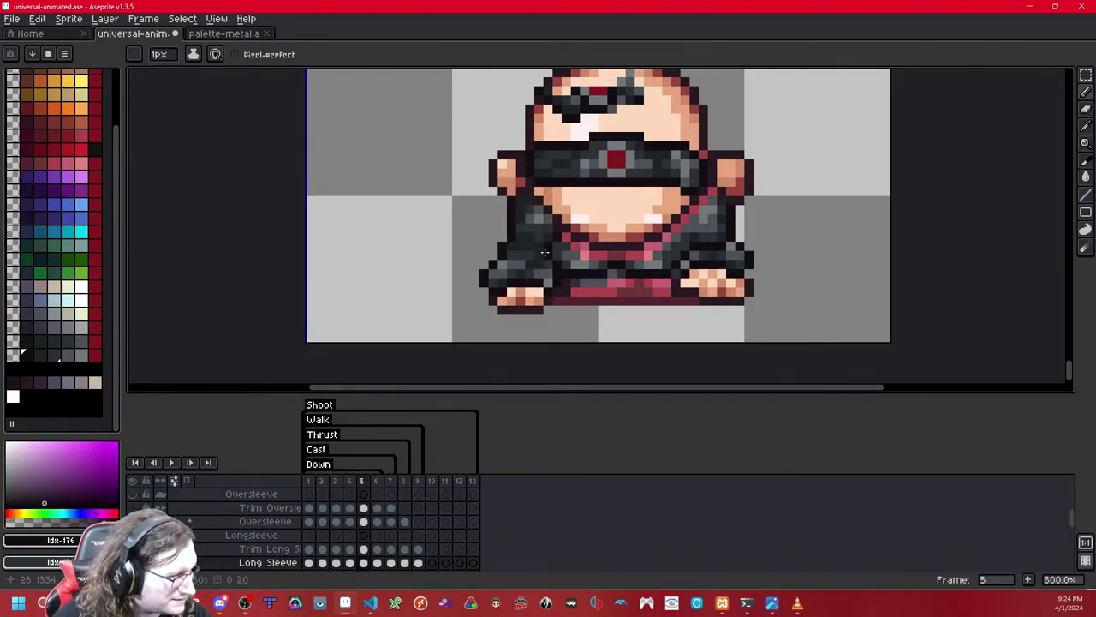
scroll(583, 243, down, 7)
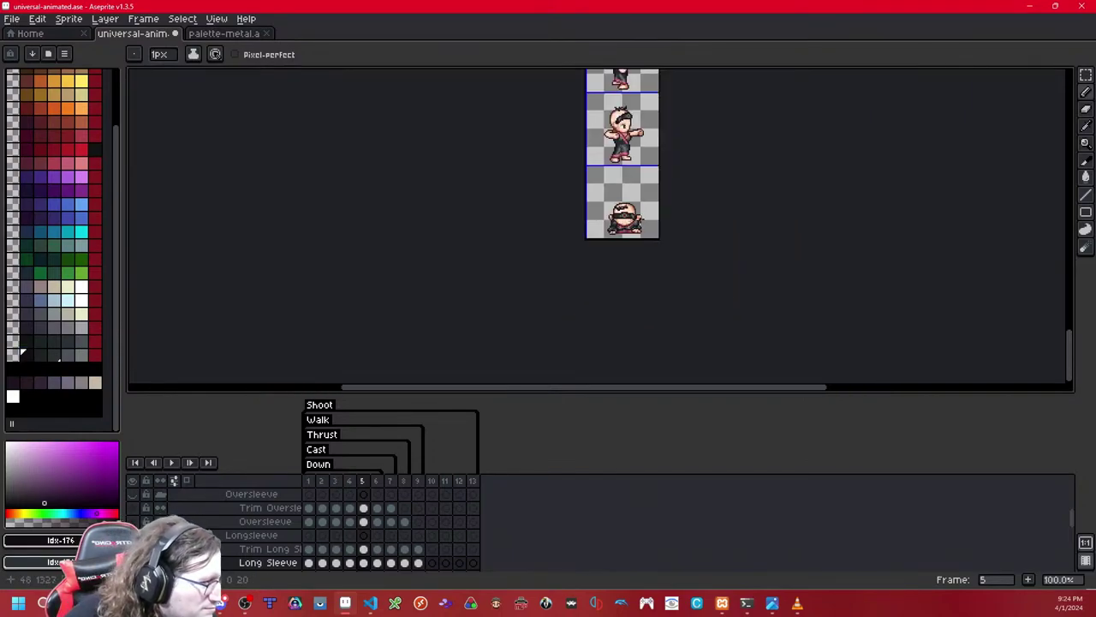
scroll(624, 219, up, 7)
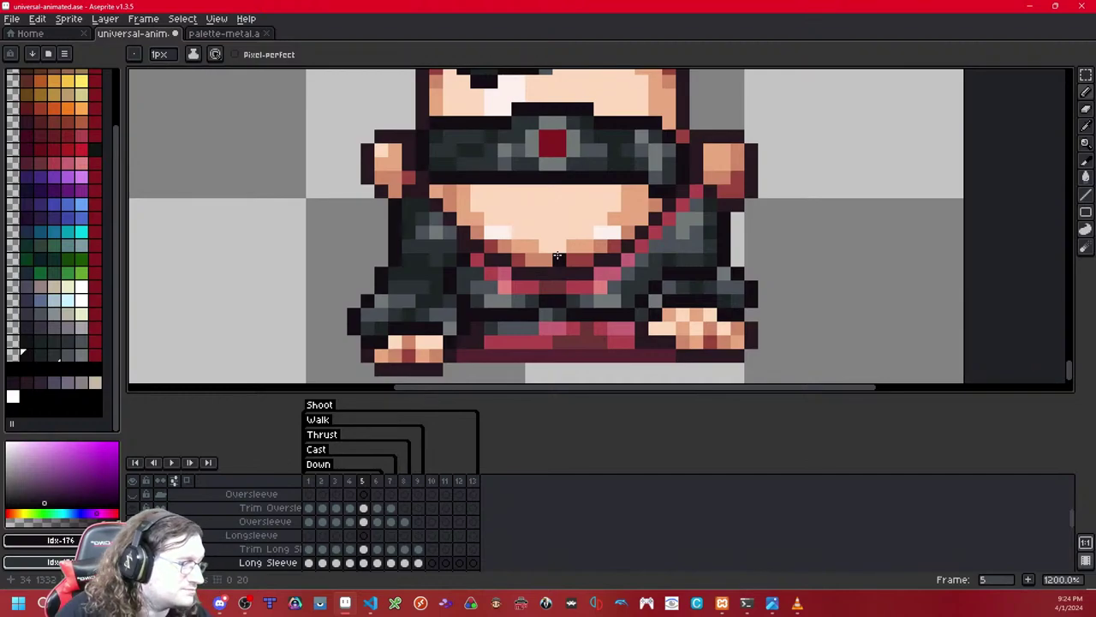
Step: Toggle the Long Sleeve layer's visibility in frame 5 to check both sleeves against the bare arms
key(shift+x)
key(shift+x)
key(shift+x)
key(h)
scroll(583, 223, down, 7)
scroll(582, 222, up, 2)
scroll(582, 223, down, 2)
scroll(574, 215, up, 7)
key(h)
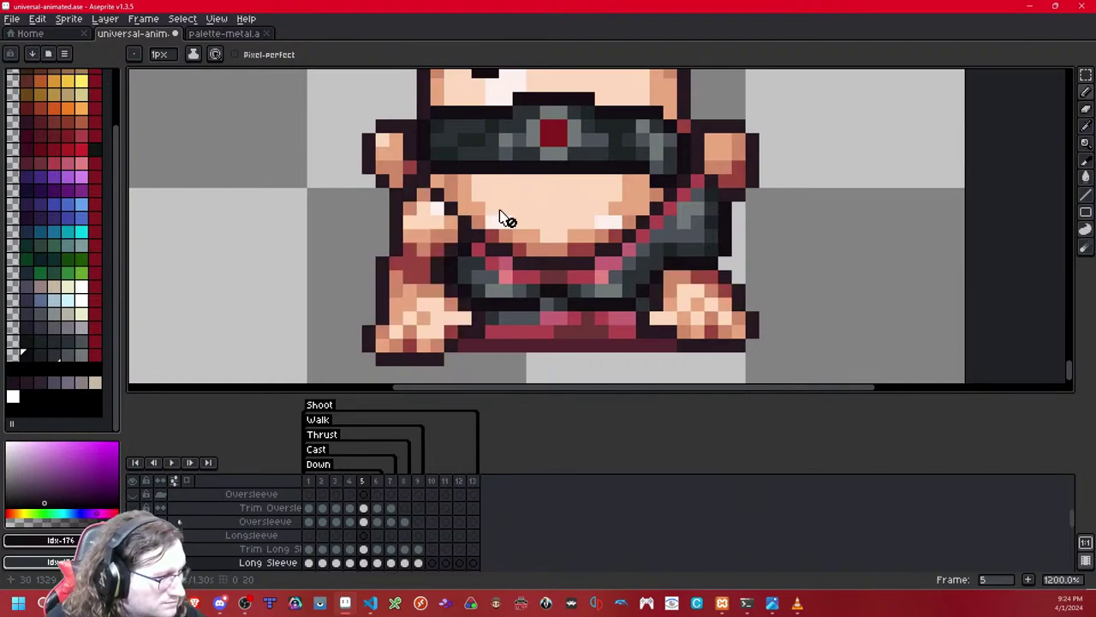
key(h)
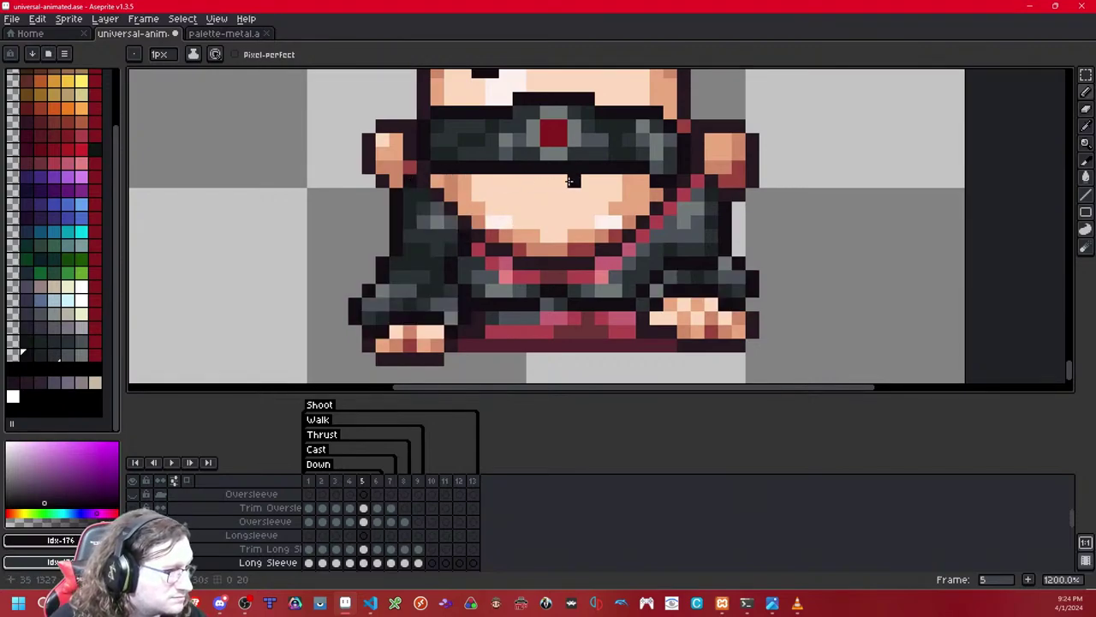
scroll(571, 180, down, 4)
key(h)
key(h)
scroll(639, 173, up, 3)
key(h)
key(h)
scroll(640, 173, up, 2)
key(h)
key(h)
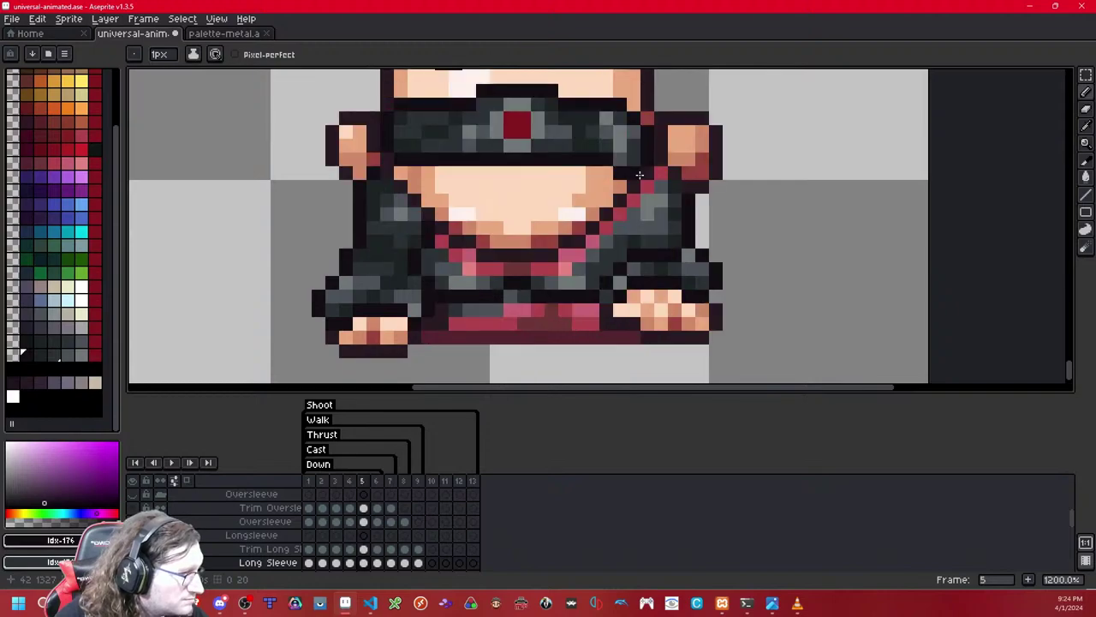
key(h)
key(h)
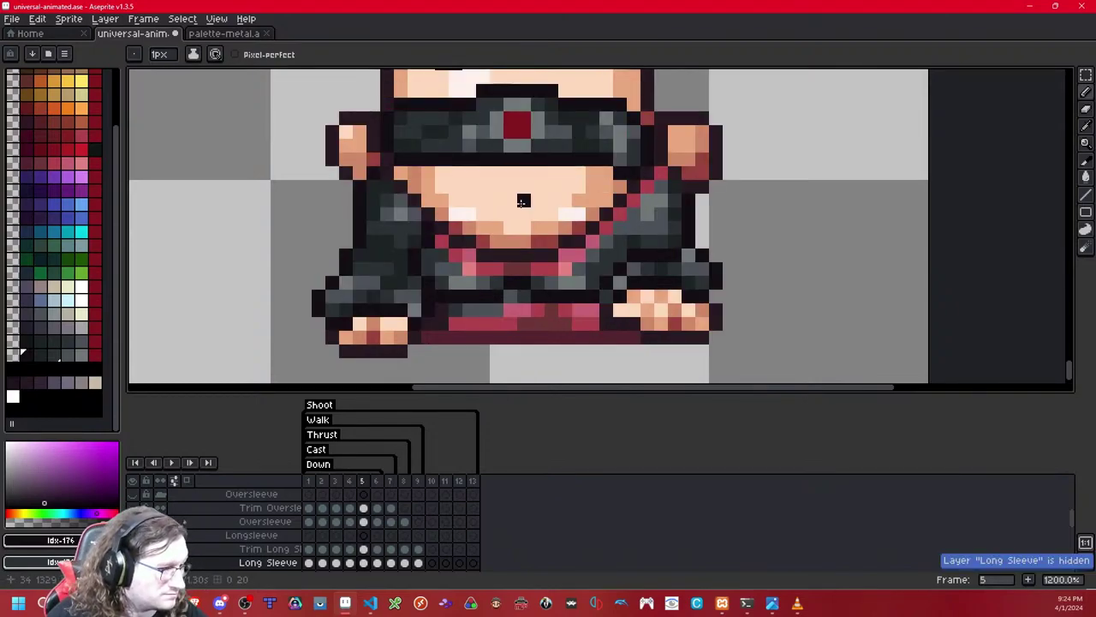
Step: Copy the right sleeve's cuff trim from frame 1 of the Trim Long Sleeve layer
key(Left)
key(Left)
key(Left)
key(Left)
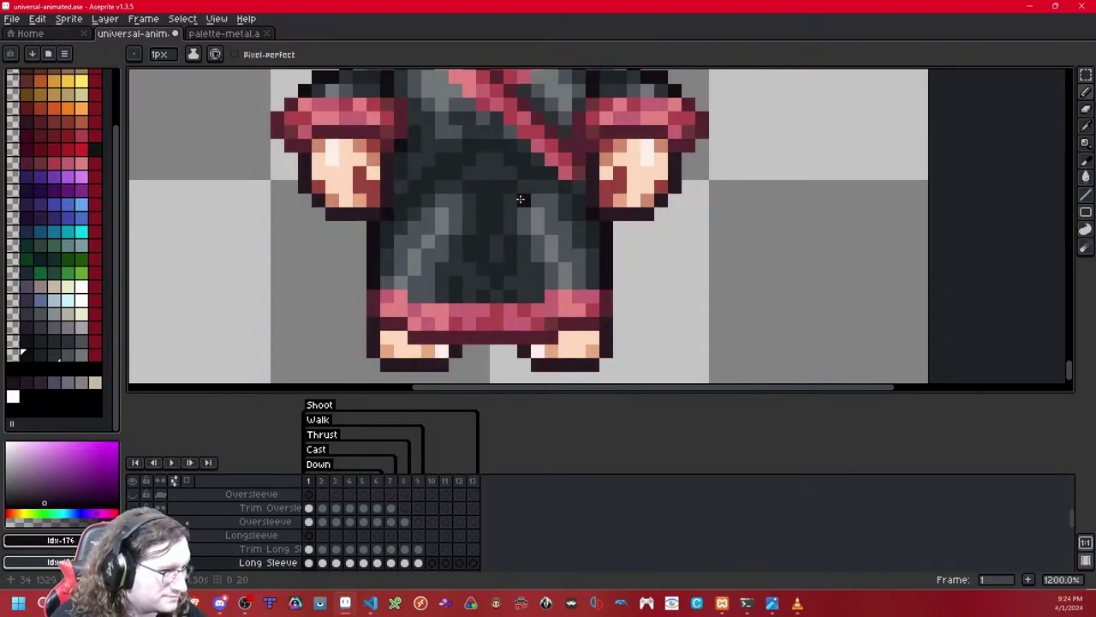
key(Up)
scroll(587, 184, up, 1)
scroll(706, 189, down, 3)
key(m)
drag(594, 90, 397, 206)
key(ctrl+d)
Step: Paste the cuff trim into frame 2 and place it over the right sleeve's cuff at 11, 1323
key(Right)
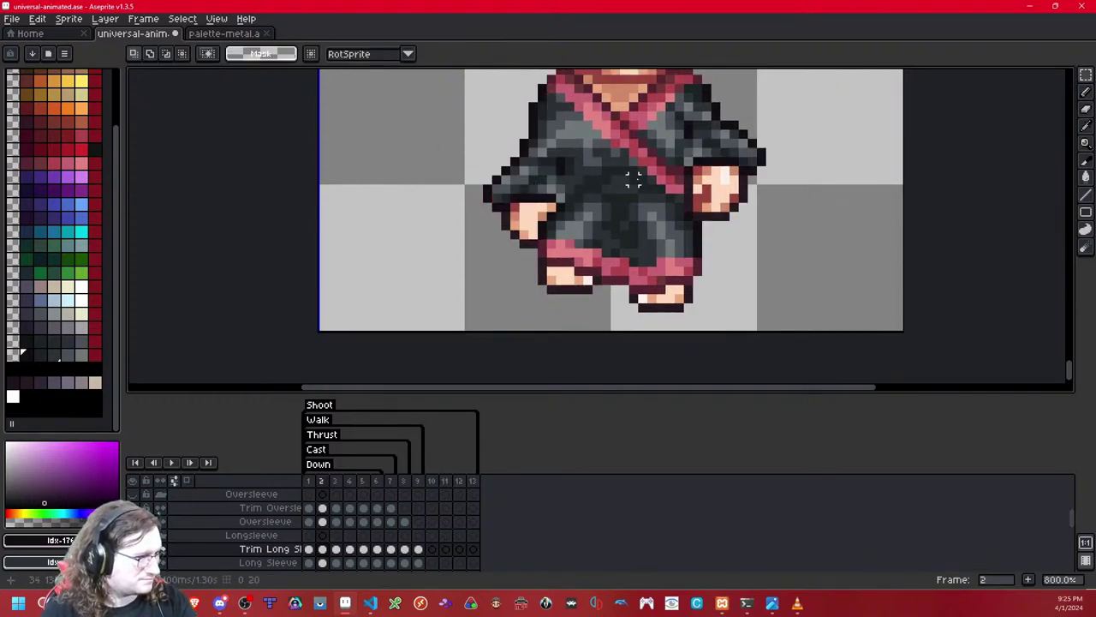
key(ctrl+v)
key(Down)
key(Down)
key(Down)
key(Down)
key(Right)
key(Down)
key(Right)
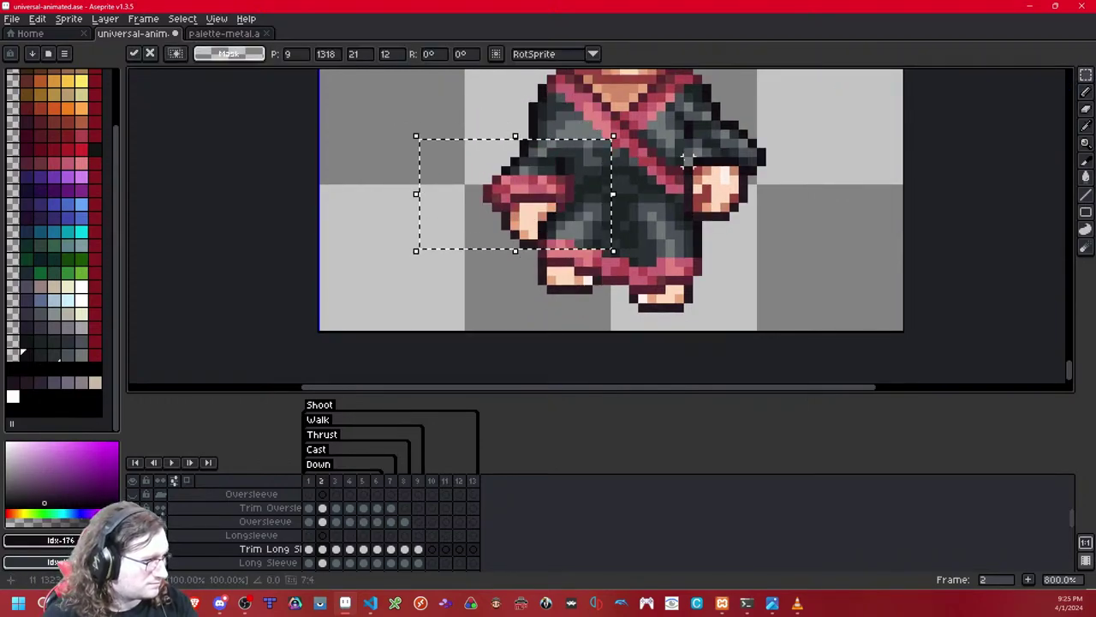
Step: Paste the cuff trim into frame 2 again, flip it horizontally and place it over the left sleeve's cuff
key(ctrl+v)
key(shift+h)
drag(505, 150, 743, 160)
click(861, 152)
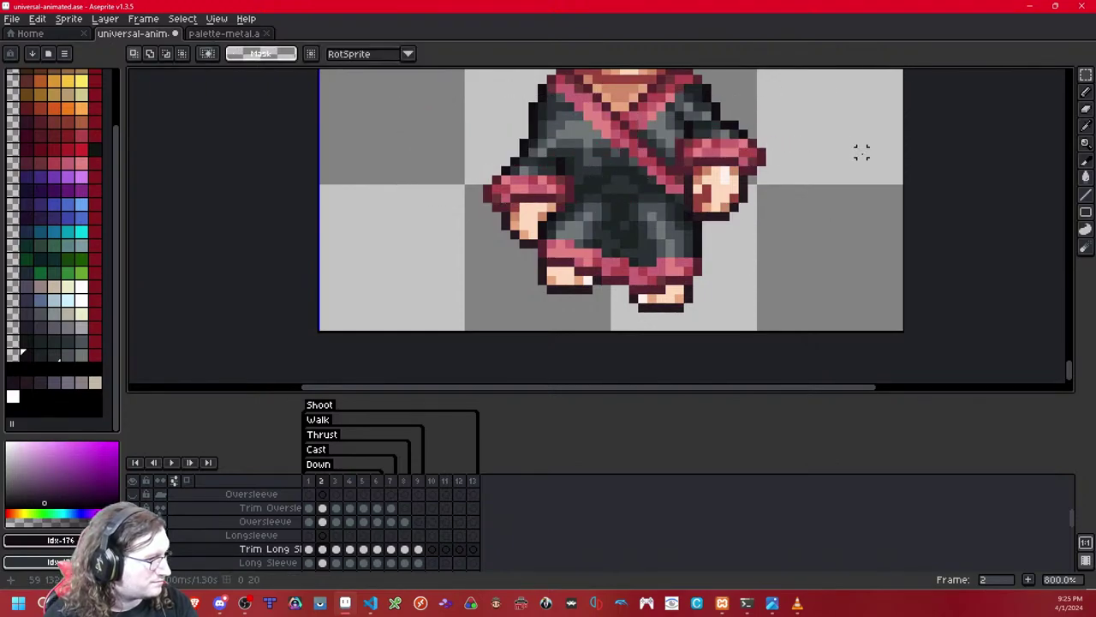
Step: Paste the cuff trim onto both sleeves in frame 3, flipping the left sleeve's copy horizontally
key(Right)
key(ctrl+v)
drag(566, 163, 590, 263)
click(506, 184)
key(ctrl+v)
key(shift+h)
drag(494, 154, 729, 218)
click(908, 189)
Step: Paste the cuff trim onto the right sleeve in frame 4 at 12, 1331 and a horizontally flipped copy onto the left sleeve
key(Right)
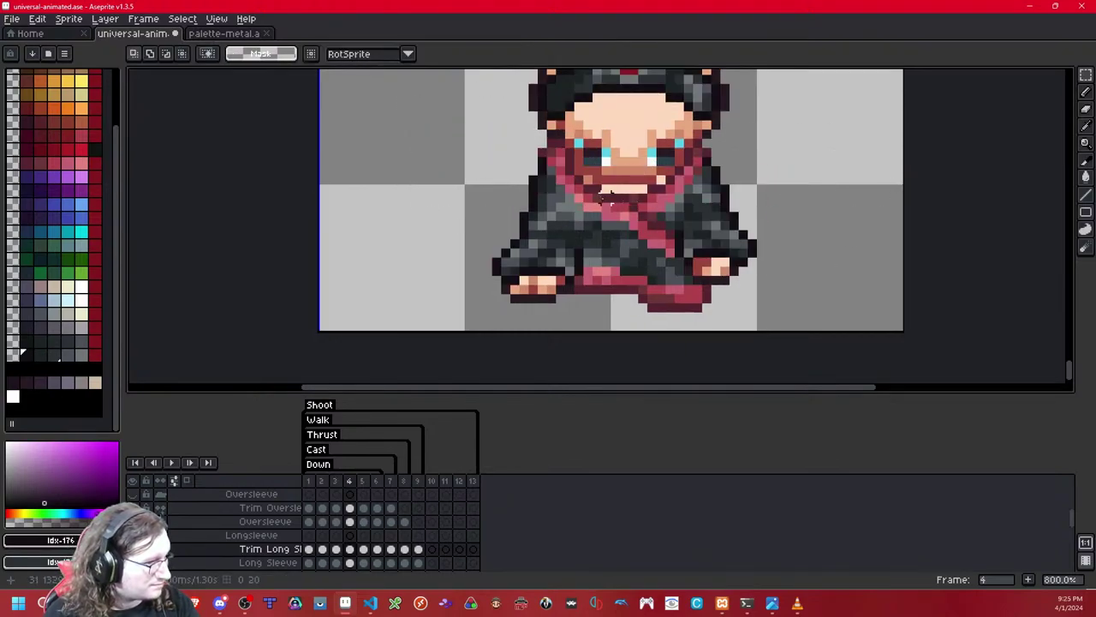
key(ctrl+v)
drag(531, 146, 568, 259)
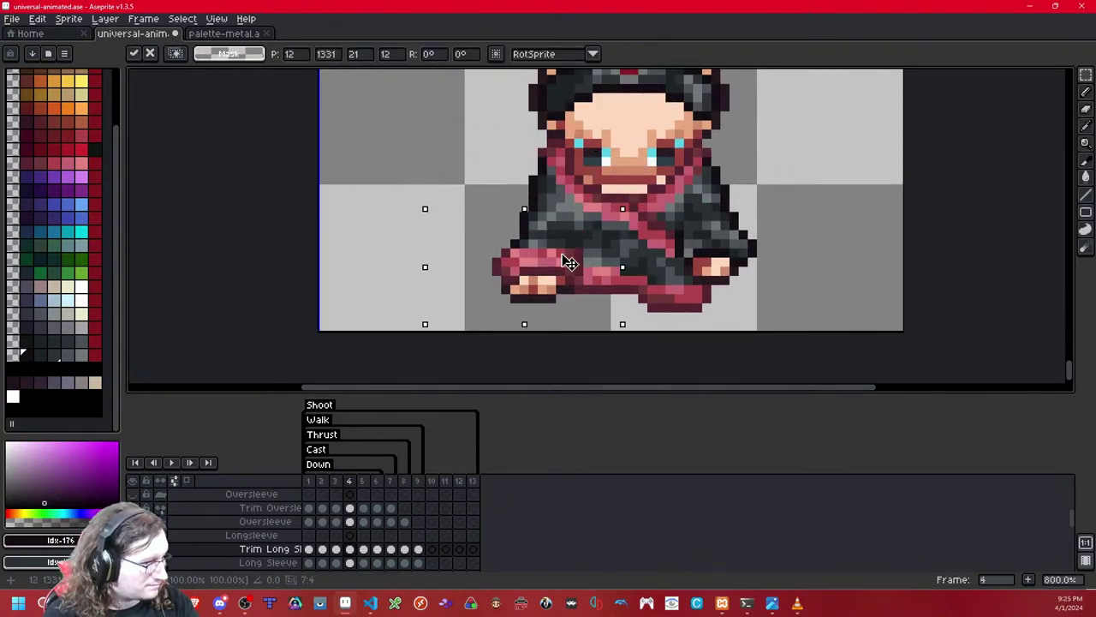
click(661, 206)
key(ctrl+v)
key(shift+h)
drag(497, 148, 734, 247)
key(Return)
Step: Paste the cuff trim onto the right sleeve in frame 5 and a horizontally flipped copy onto the left sleeve at 35, 1329
key(Right)
key(ctrl+v)
drag(515, 154, 542, 272)
drag(652, 216, 552, 298)
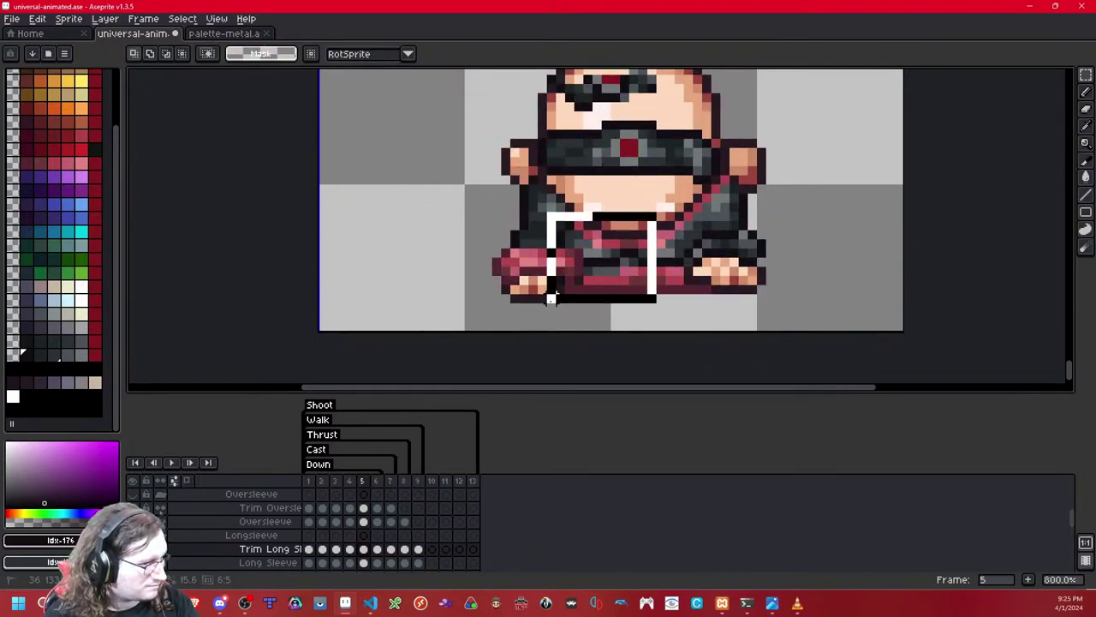
key(ctrl+d)
key(ctrl+v)
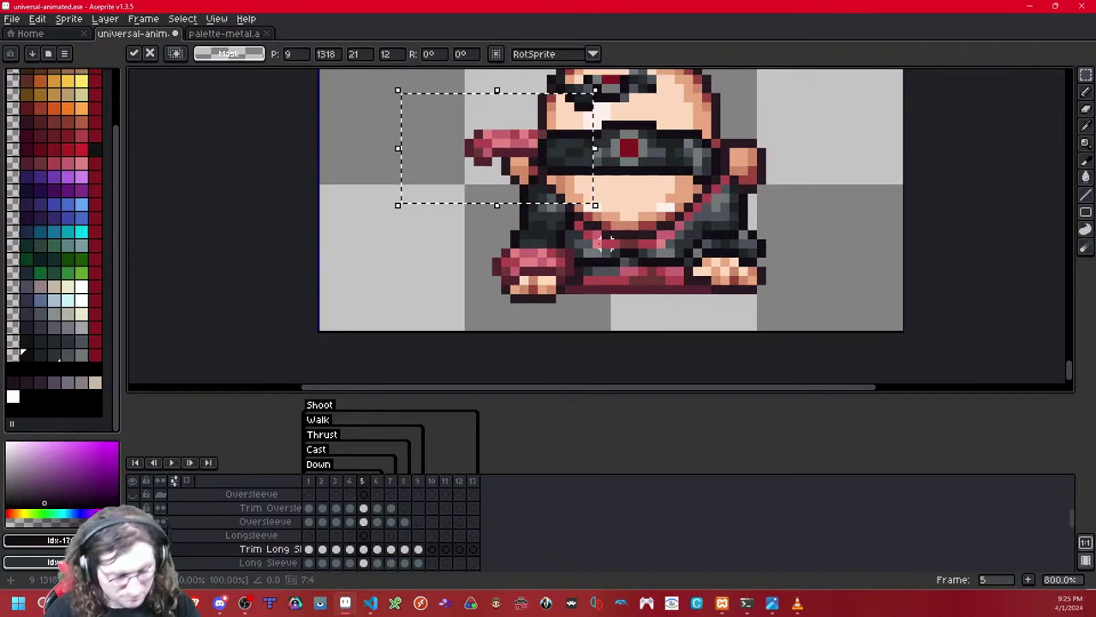
drag(511, 146, 749, 244)
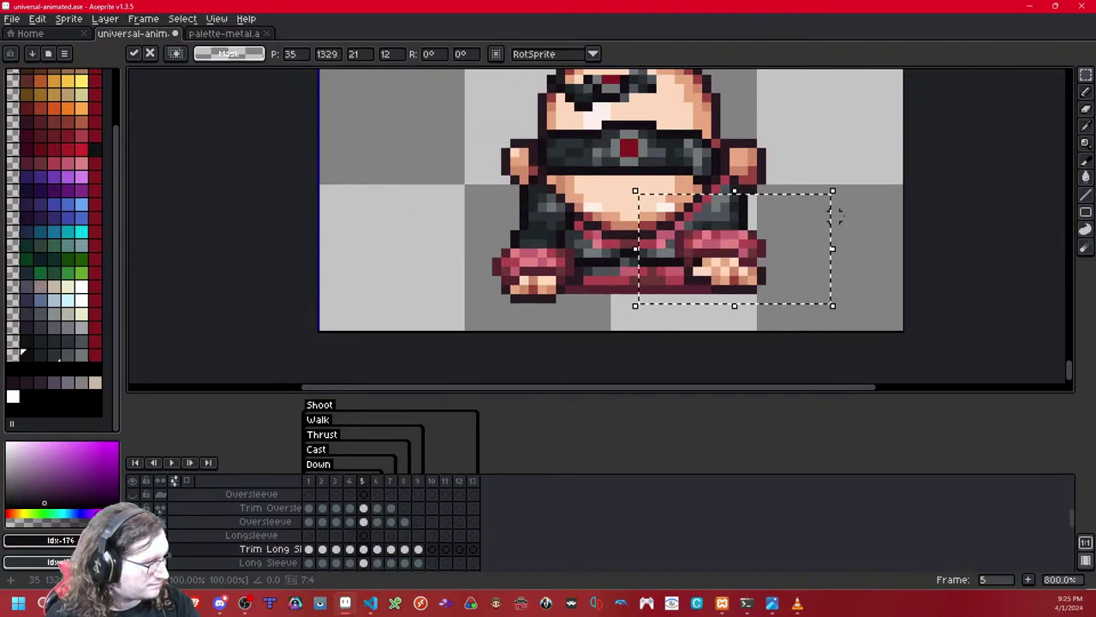
click(861, 216)
Step: Erase the excess trim pixels along the upper inner edge of the left cuff in frame 5
key(e)
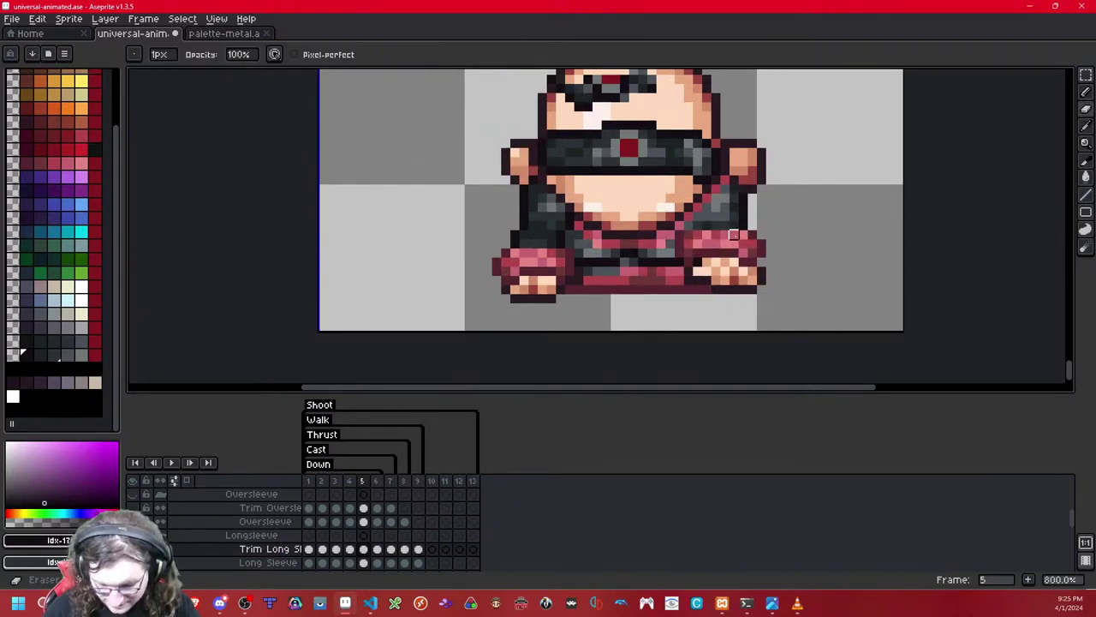
key(shift+x)
key(ctrl+y)
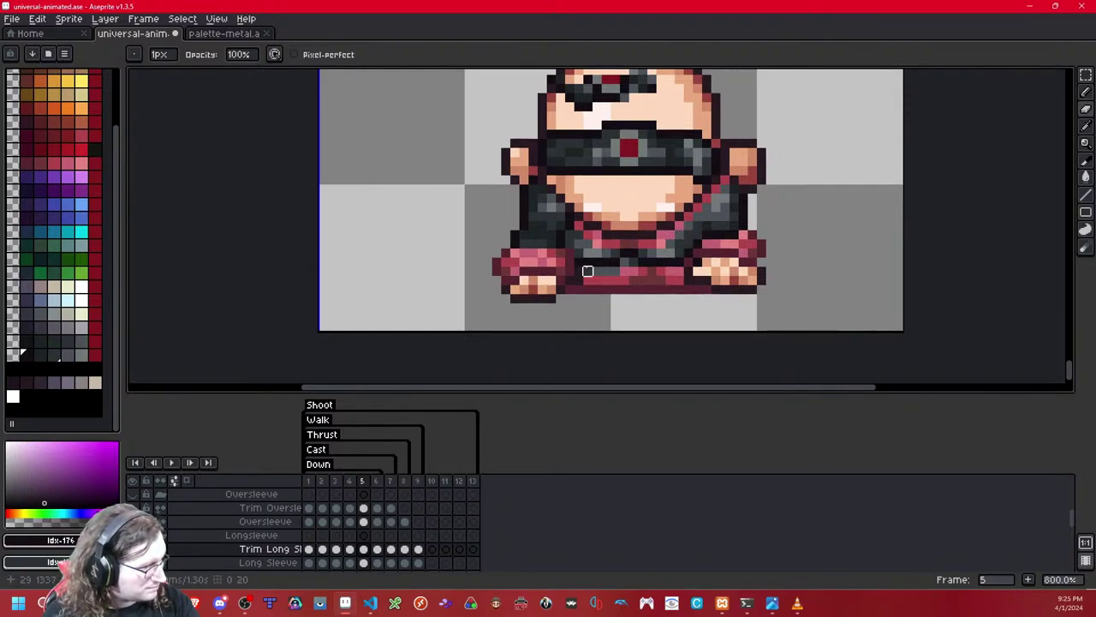
key(ctrl+z)
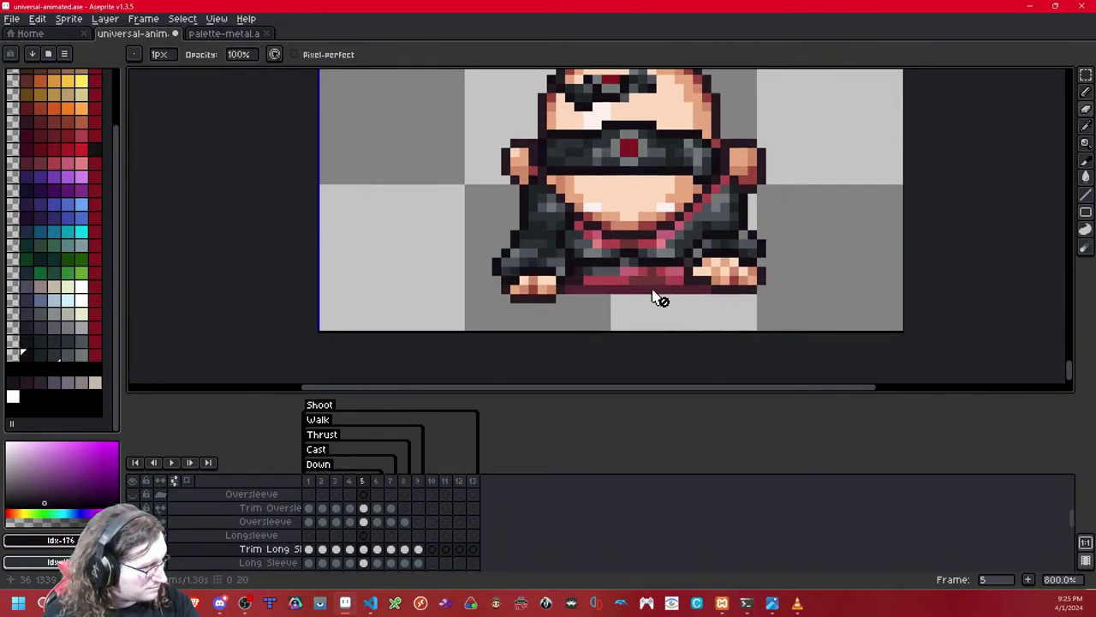
key(ctrl+y)
click(1085, 76)
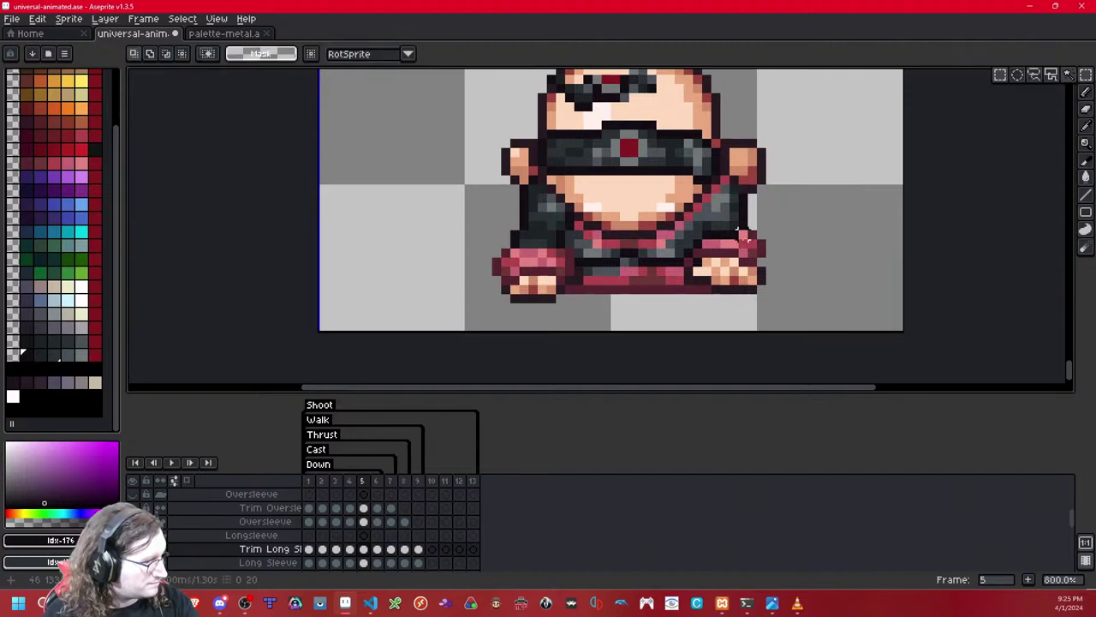
drag(671, 237, 715, 277)
click(761, 216)
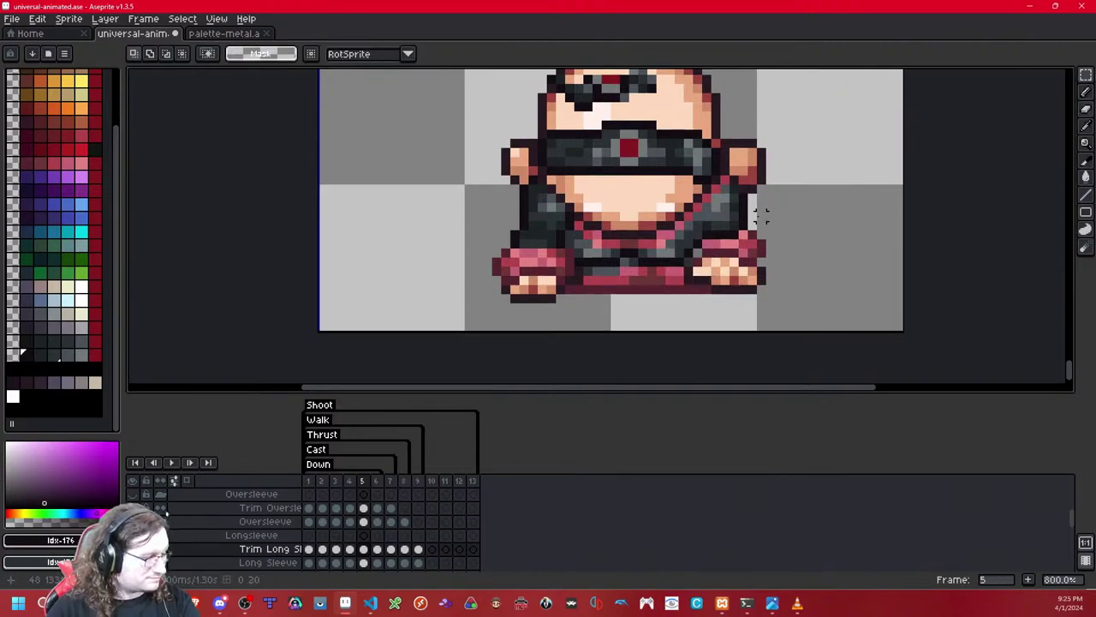
key(shift+c)
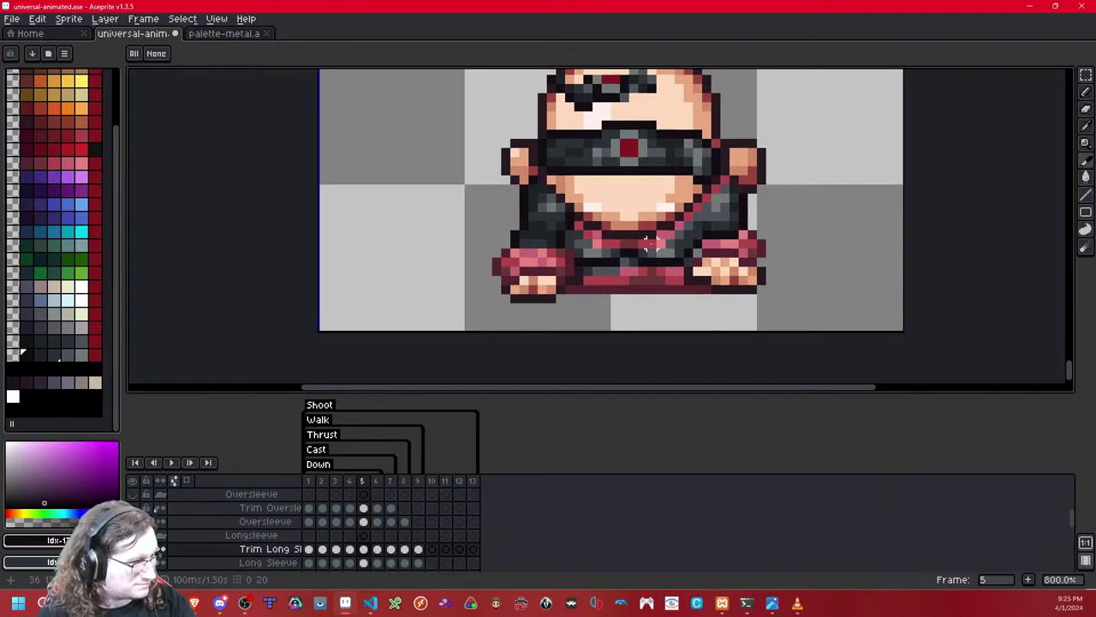
Step: Retouch the left cuff's inner edge in frame 5 with dark red and compare the trim with the neighbouring frames
key(b)
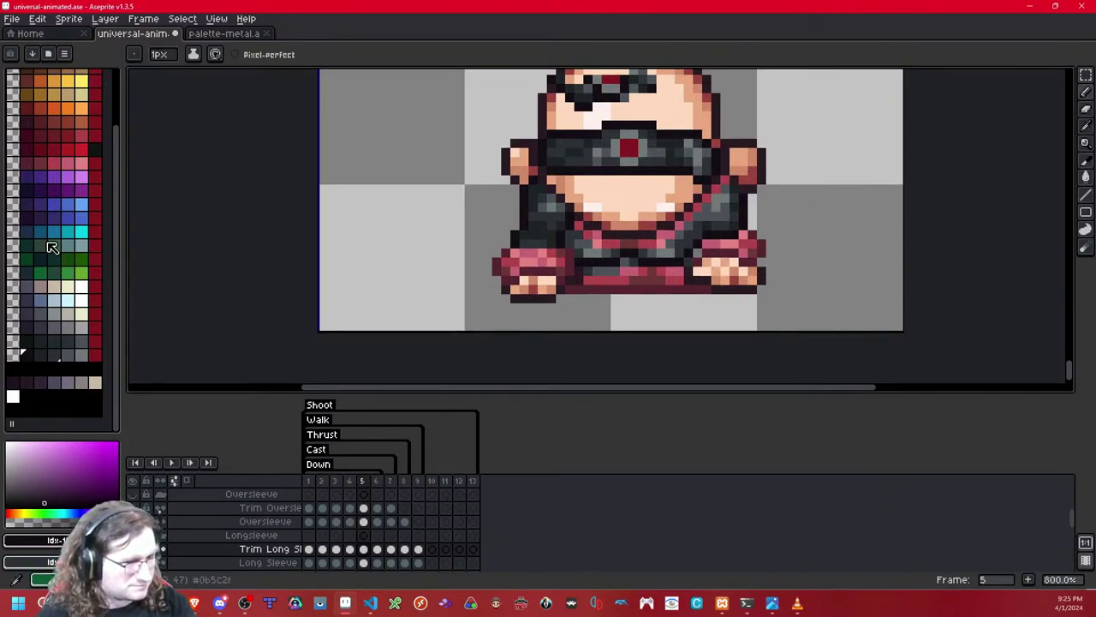
click(27, 163)
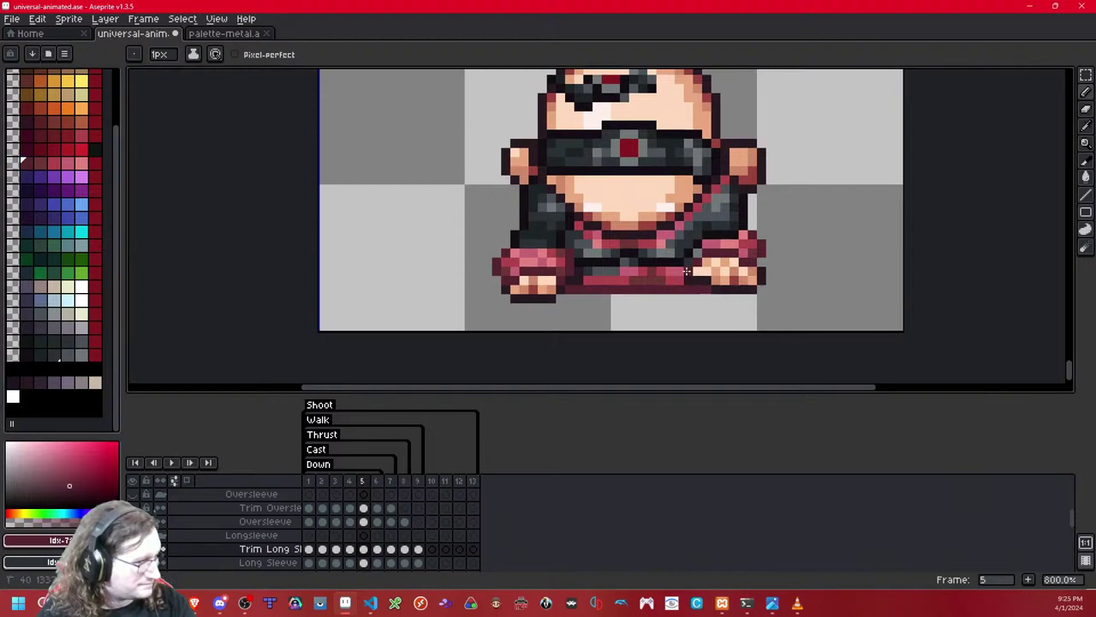
click(40, 166)
click(55, 163)
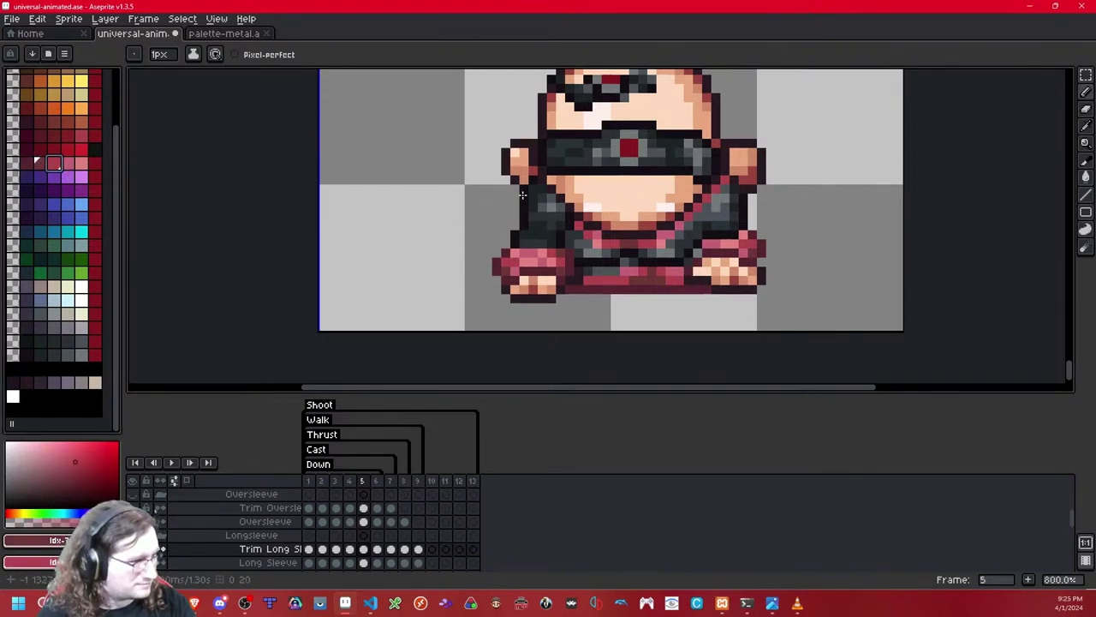
click(693, 254)
key(comma)
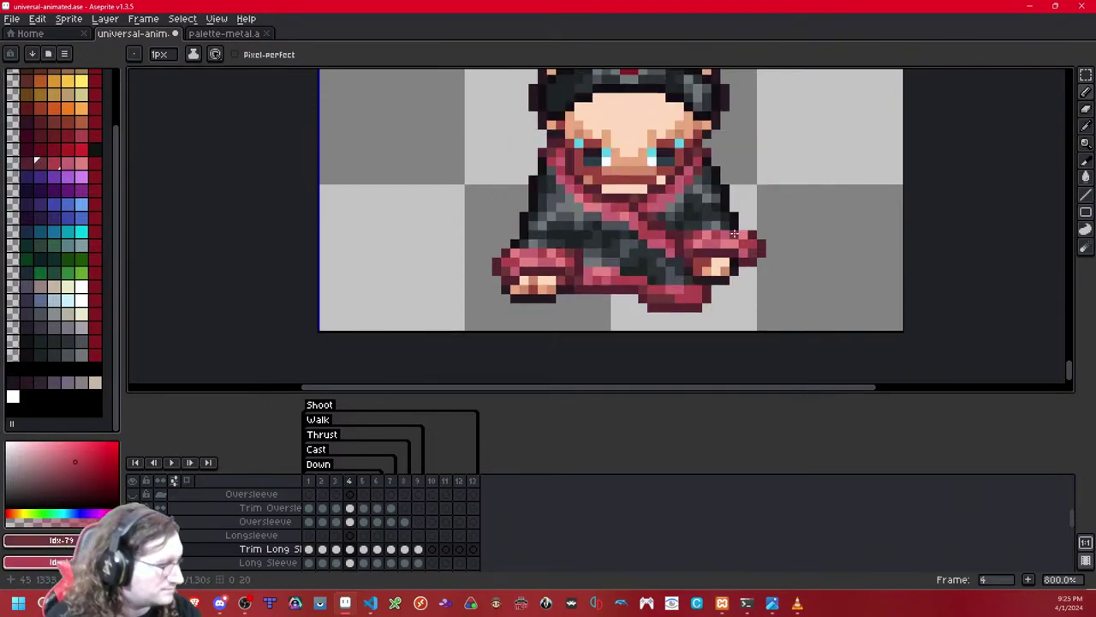
key(Left)
key(Right)
key(Right)
key(Left)
key(Right)
Step: Hide the cuff trim and select the Long Sleeve cel in frame 5 with near-black as the drawing colour
key(shift+x)
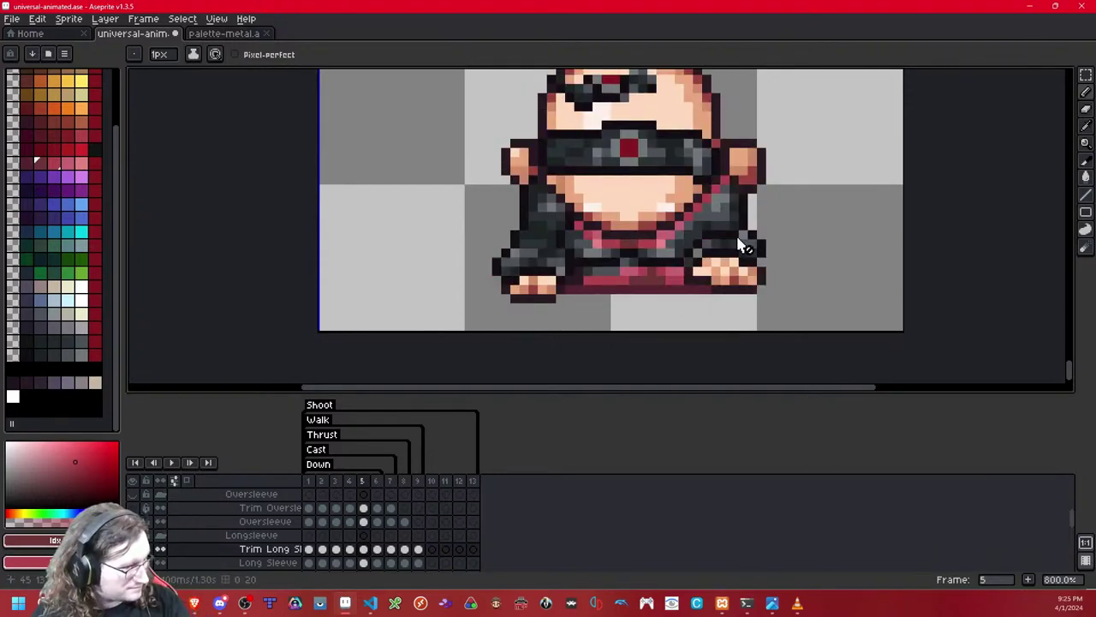
click(363, 563)
click(27, 355)
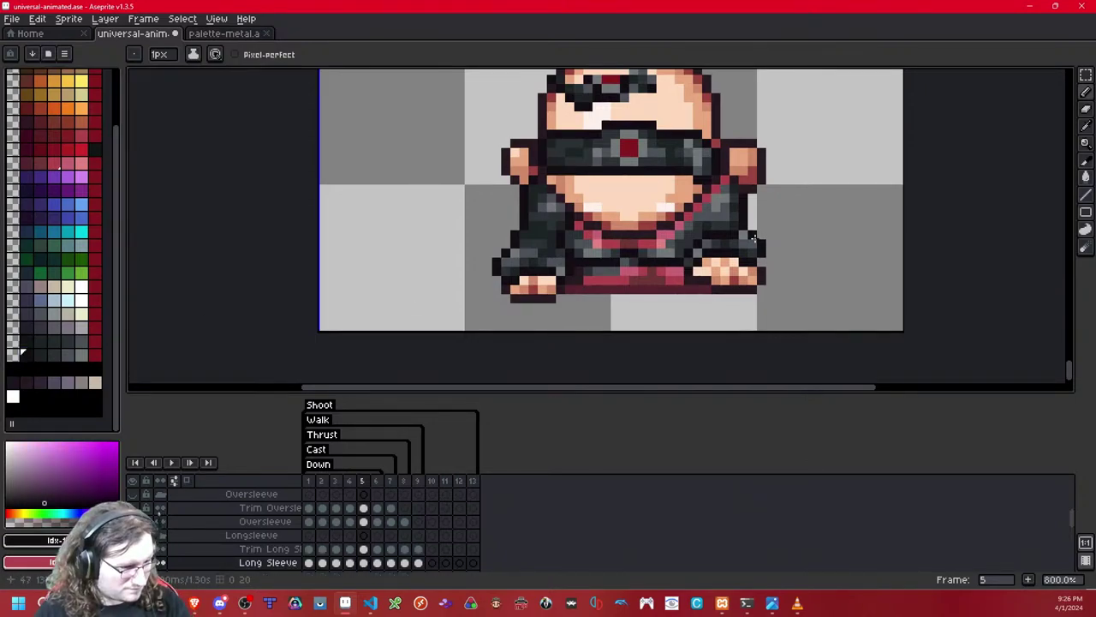
Step: Start the right sleeve's near-black outline in frame 6 along the outer edge of the upper arm
key(alt+Up)
key(Right)
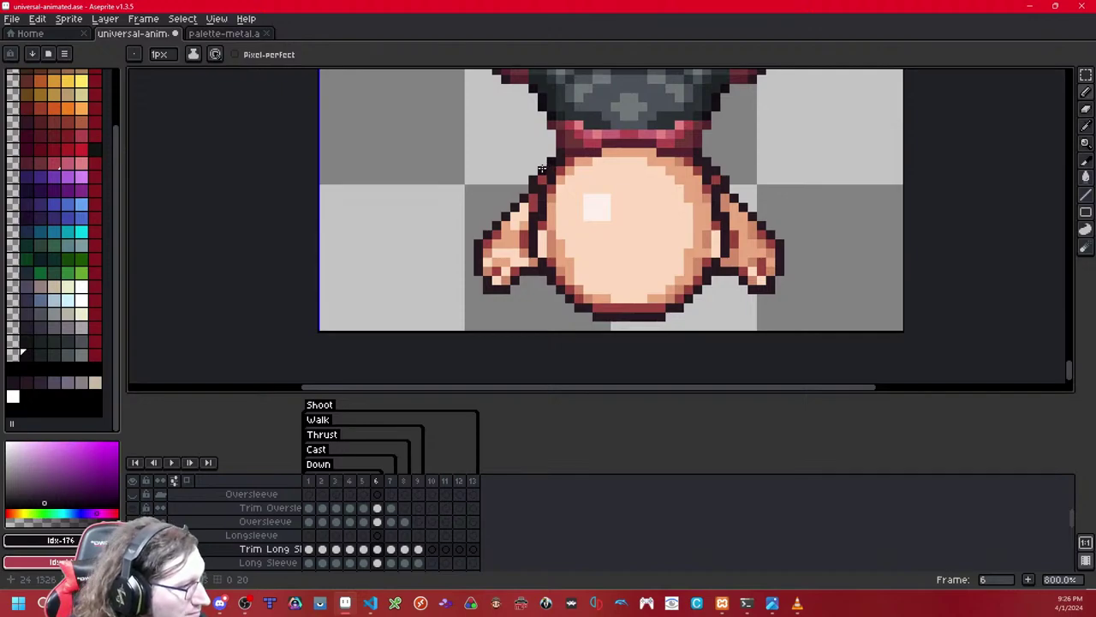
scroll(588, 179, down, 6)
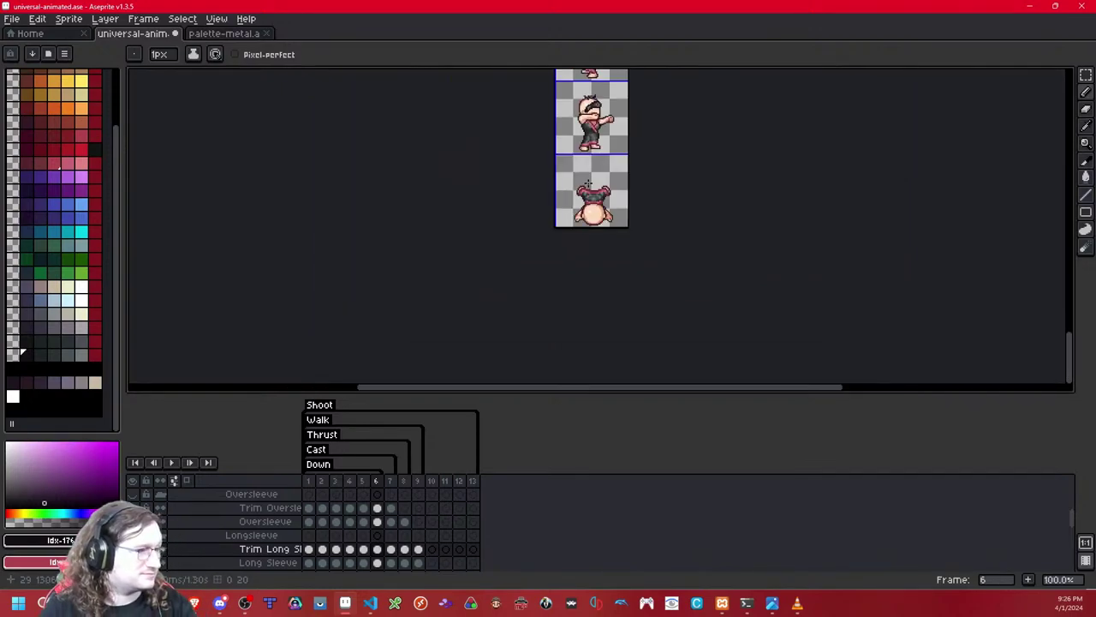
scroll(588, 188, up, 8)
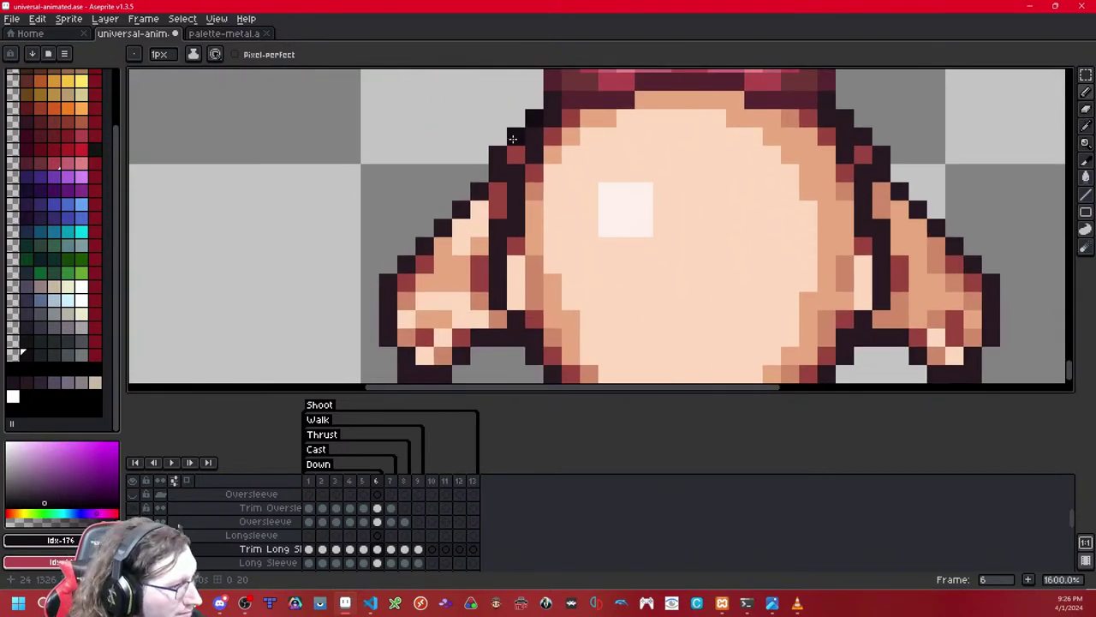
drag(500, 153, 498, 172)
drag(882, 172, 807, 175)
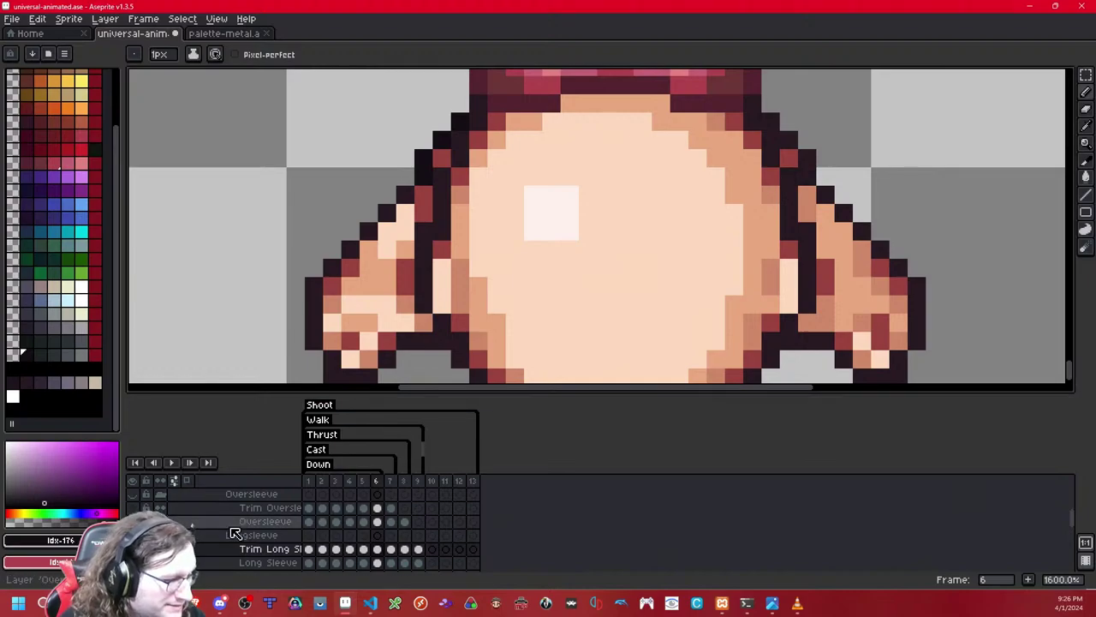
Step: Toggle the Head layer's visibility repeatedly in frame 6 to examine how the arms join the body behind the head
scroll(237, 529, down, 5)
scroll(238, 529, down, 5)
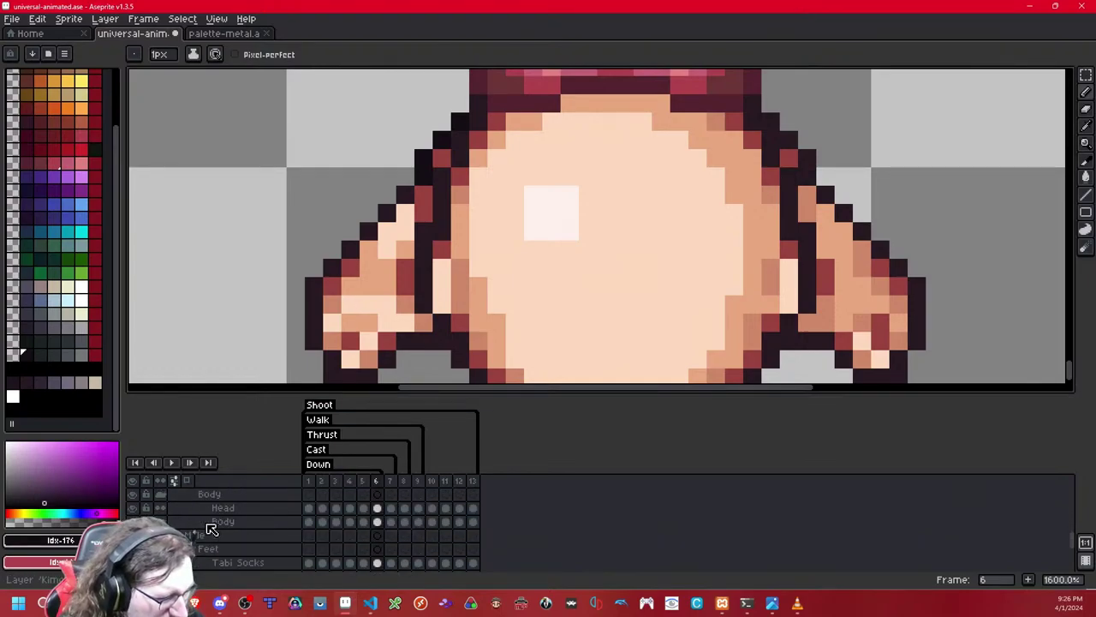
scroll(537, 305, down, 7)
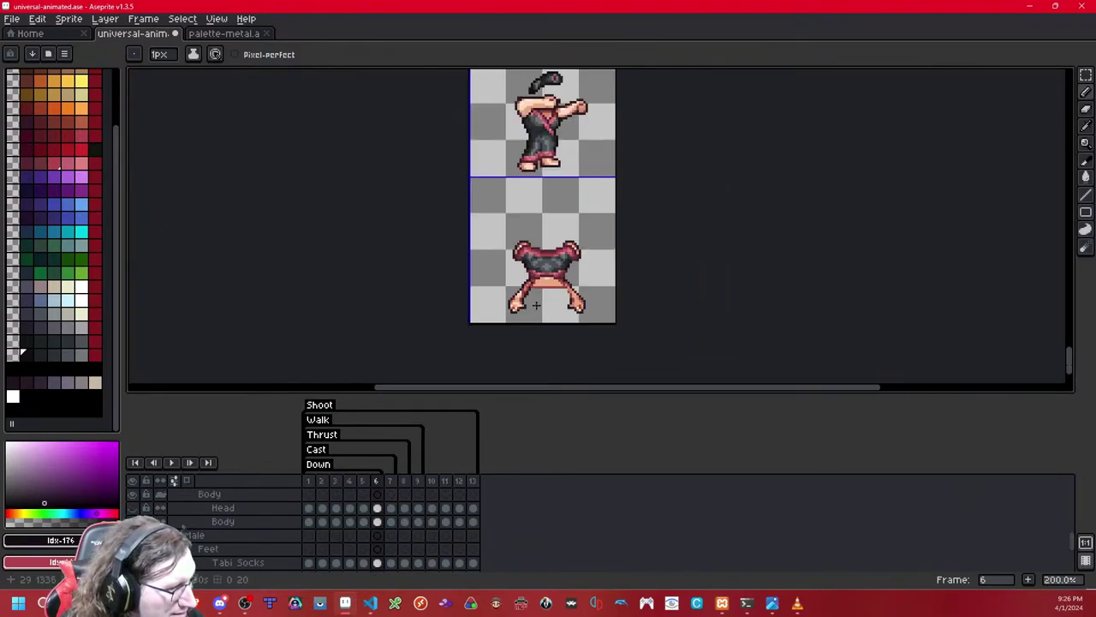
scroll(536, 304, up, 7)
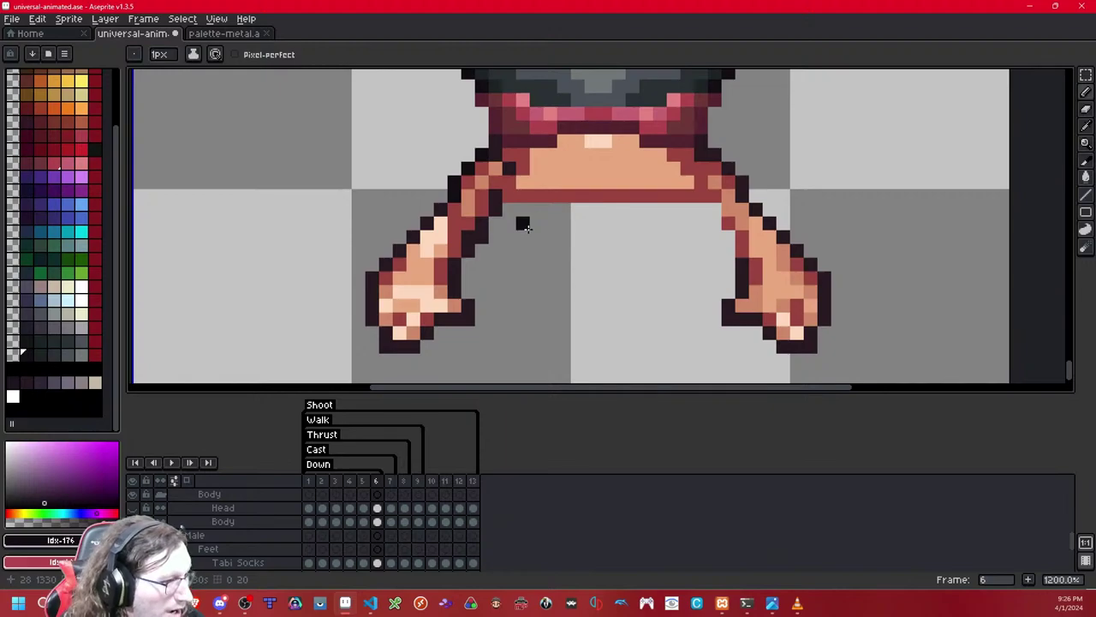
click(135, 509)
click(136, 509)
click(136, 509)
click(135, 509)
click(136, 508)
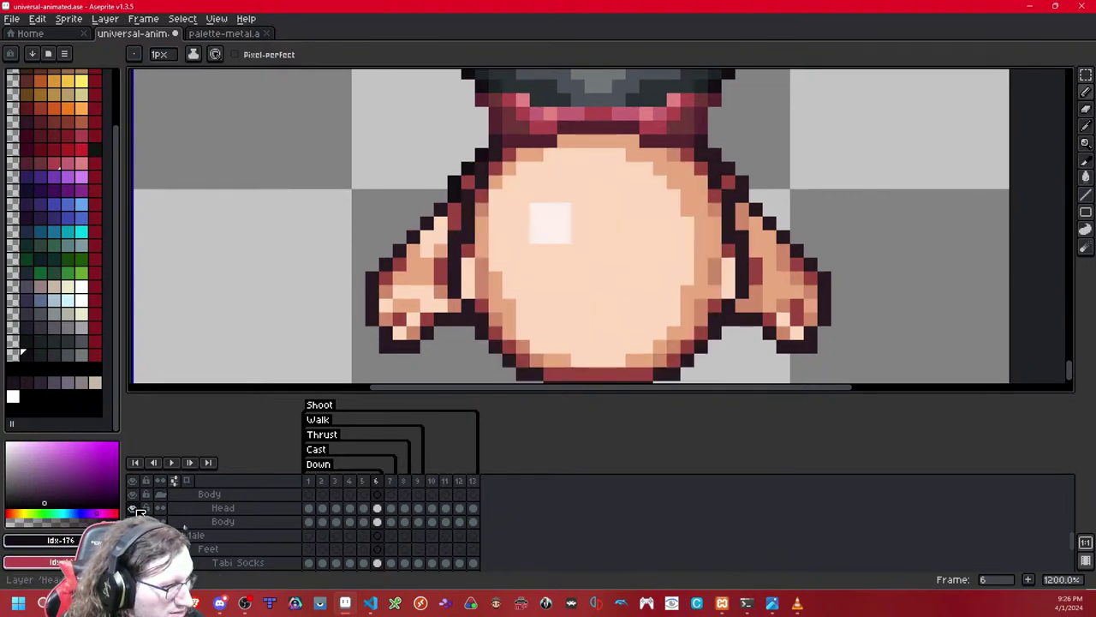
click(135, 509)
click(135, 508)
click(135, 509)
click(135, 509)
click(135, 509)
click(136, 509)
click(136, 509)
click(137, 509)
click(137, 509)
click(137, 510)
click(137, 509)
click(137, 510)
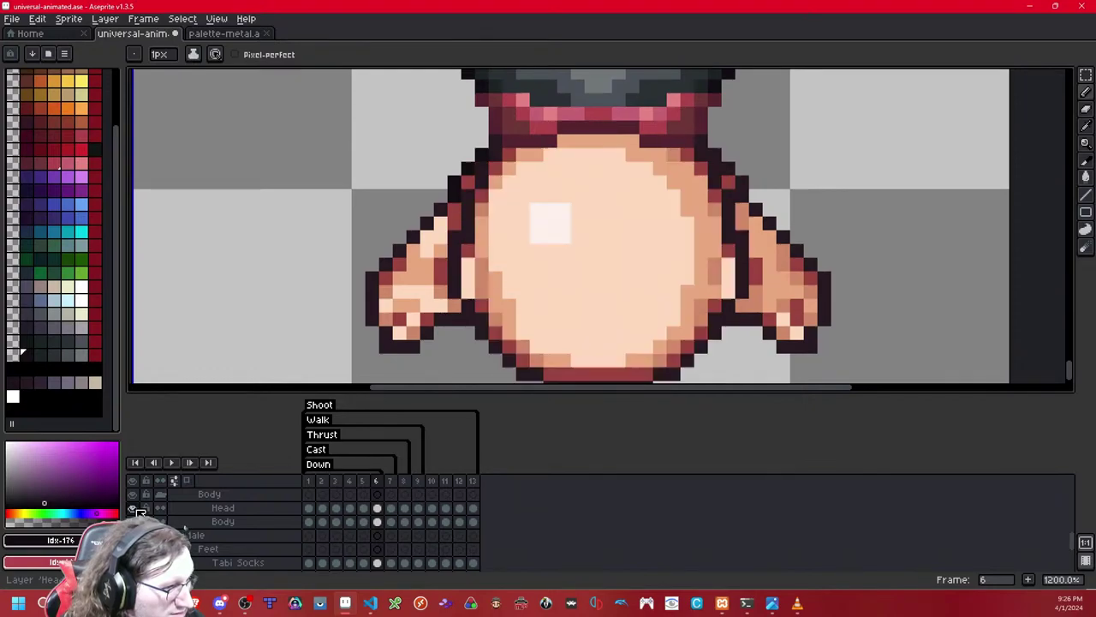
Step: Draw the right sleeve's near-black outline down the forearm and around the cuff opening in frame 6, undoing stray strokes
ctrl+click(425, 224)
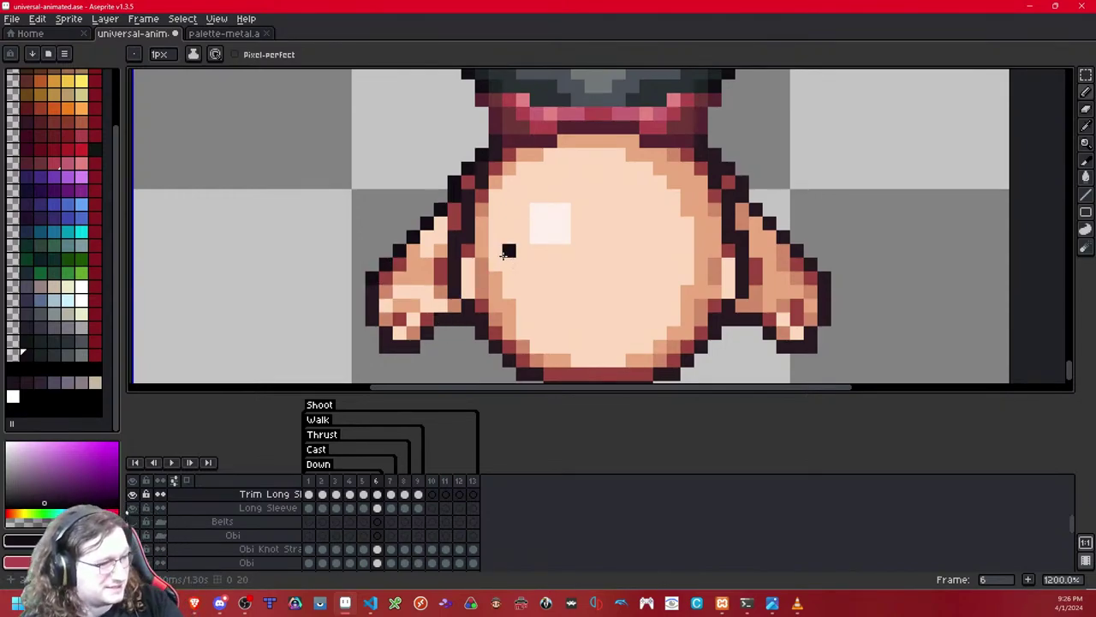
key(ctrl+z)
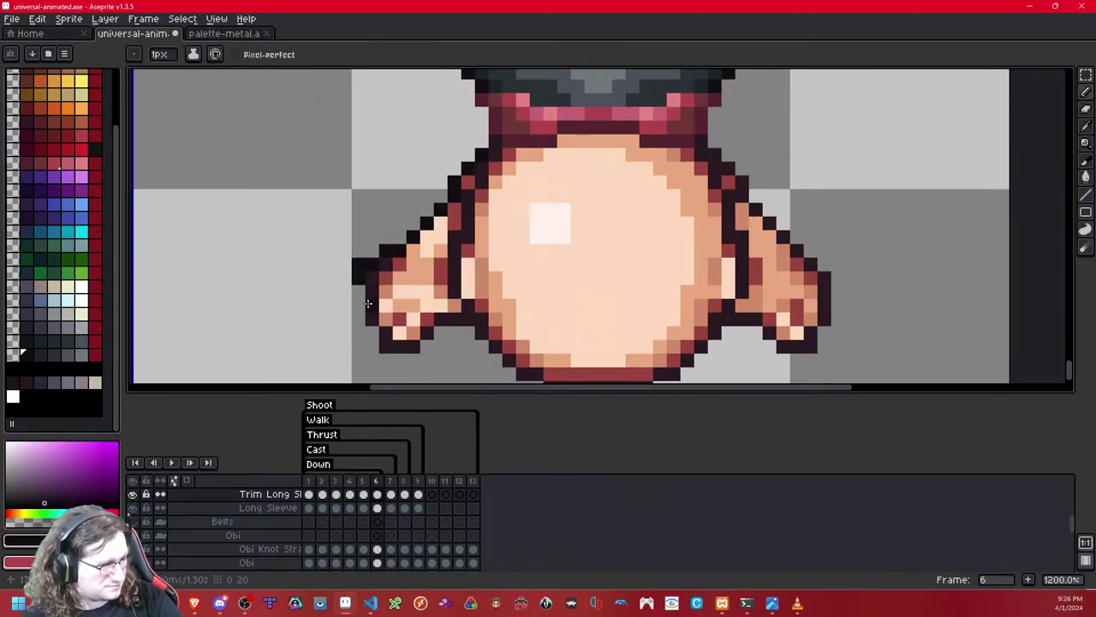
mouse_move(375, 294)
mouse_down()
mouse_move(430, 317)
mouse_move(453, 304)
mouse_up()
key(ctrl+z)
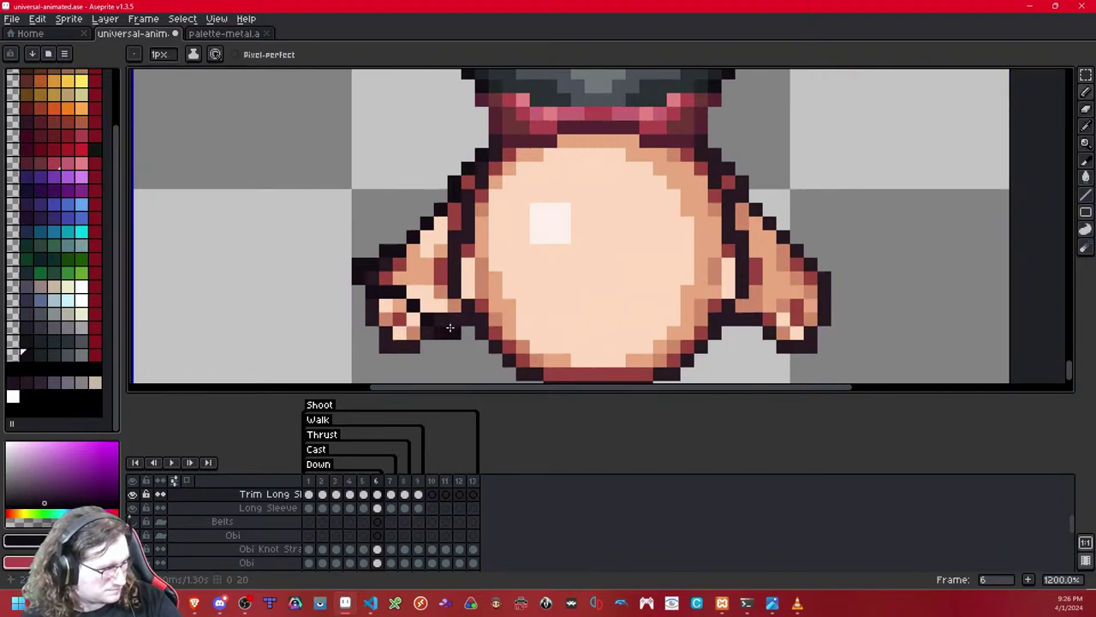
key(ctrl+z)
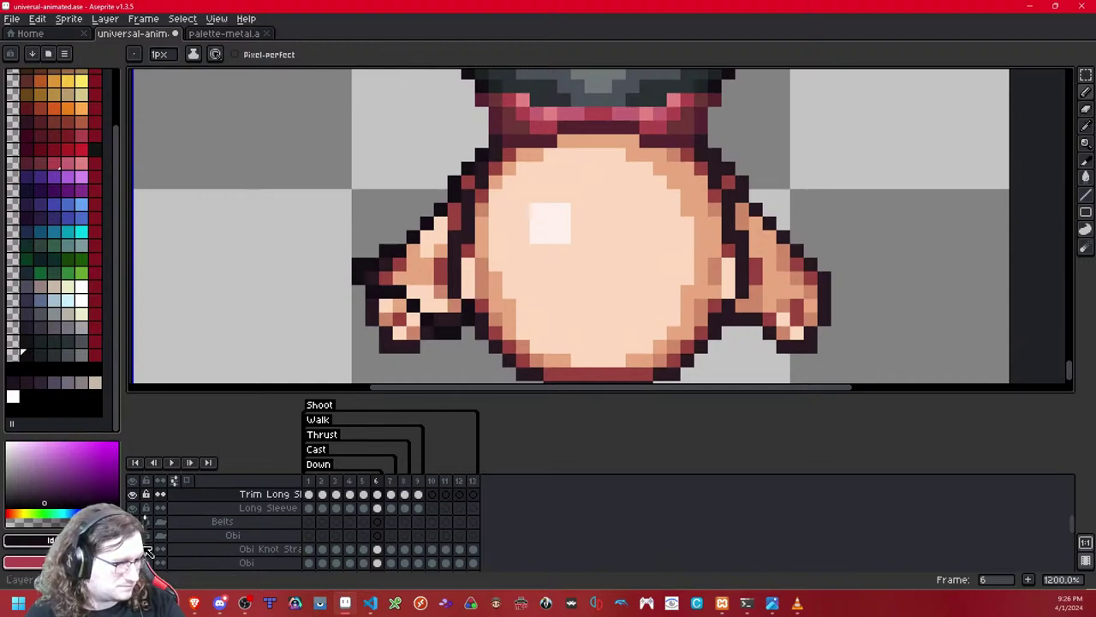
Step: Switch the Head layer off and on to check the right sleeve's new outline against the arm in frame 6
scroll(148, 529, up, 3)
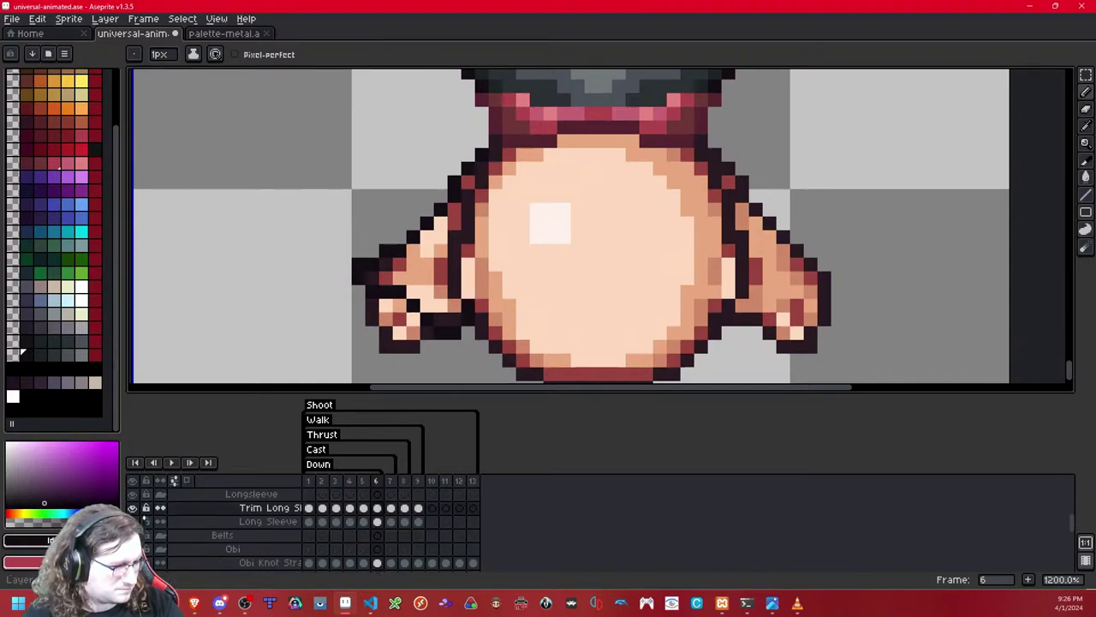
scroll(146, 524, down, 5)
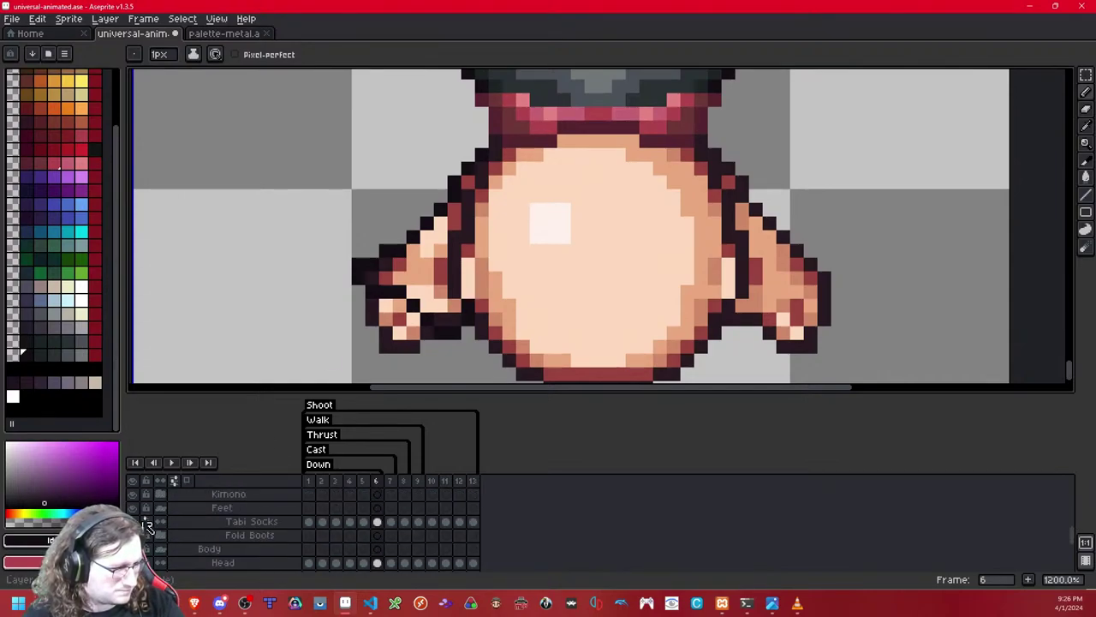
scroll(146, 520, down, 1)
click(137, 534)
click(137, 534)
click(137, 534)
click(143, 538)
click(1089, 110)
click(468, 312)
key(ctrl+z)
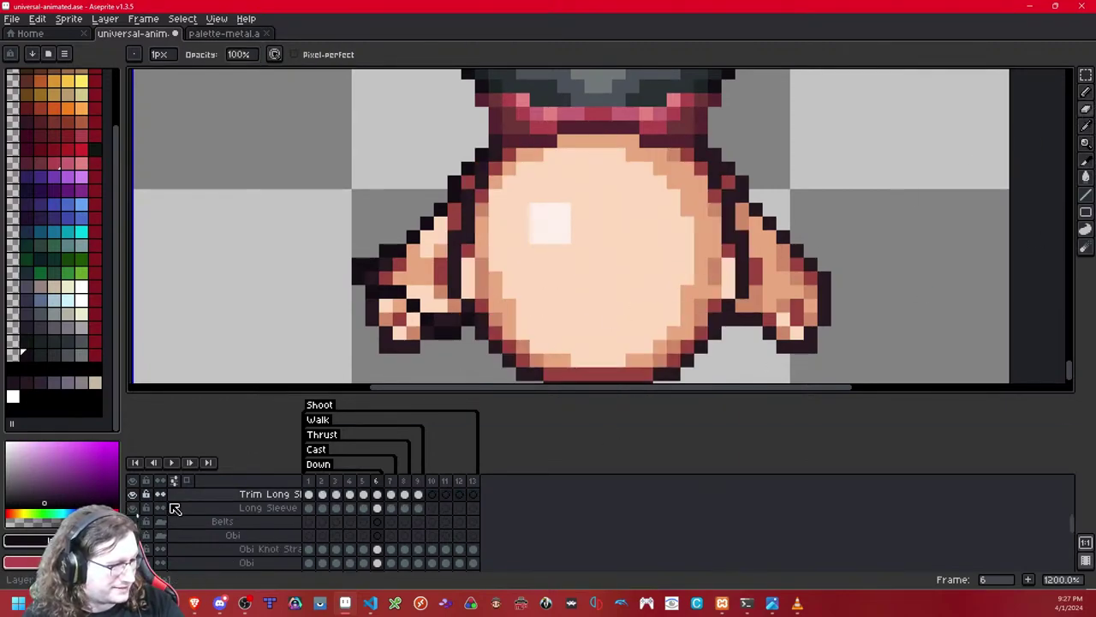
Step: Compare frame 6 with the Head layer shown and hidden to examine where the right sleeve's lower edge meets the head
scroll(150, 539, down, 6)
click(133, 496)
click(133, 495)
click(133, 495)
click(133, 495)
click(133, 495)
click(133, 495)
click(133, 495)
click(132, 495)
click(133, 495)
click(133, 495)
click(133, 496)
click(133, 495)
click(132, 495)
click(132, 495)
click(133, 495)
click(133, 495)
click(132, 495)
click(133, 495)
click(133, 495)
click(132, 496)
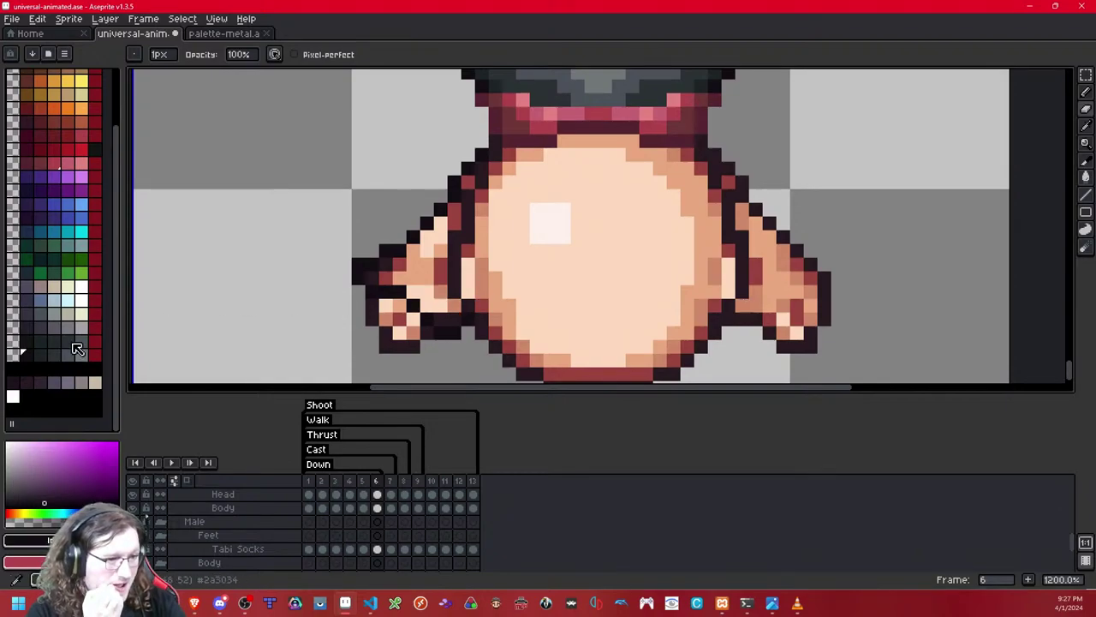
click(41, 354)
click(454, 319)
key(ctrl+z)
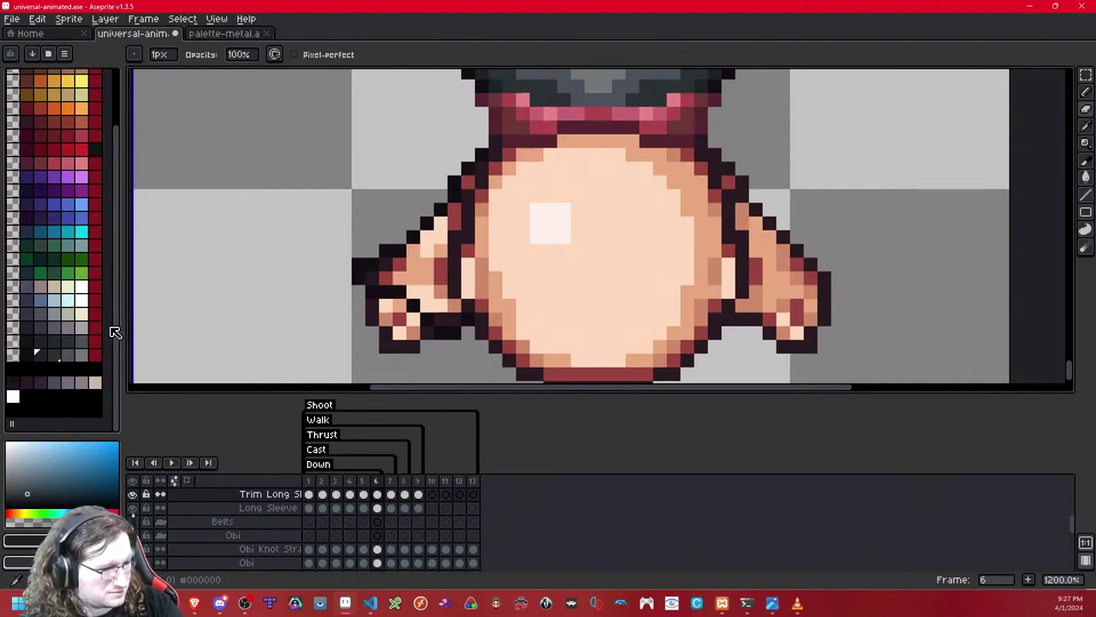
key(b)
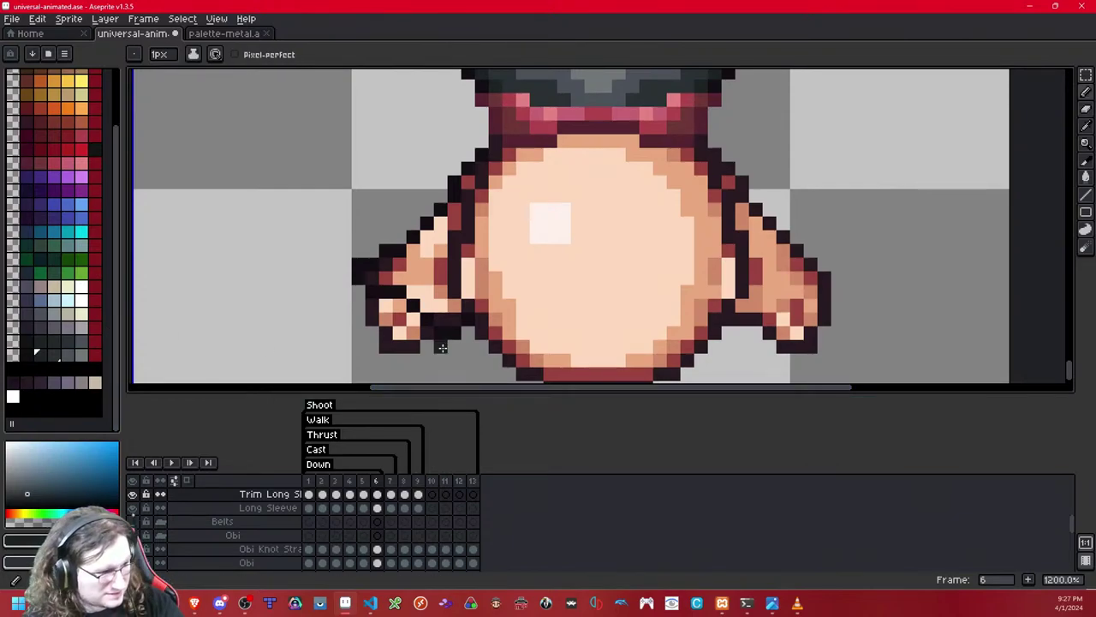
Step: Cut the right sleeve's outline from the Trim Long Sleeve layer in frame 6 and select the Long Sleeve layer's cel
click(1086, 76)
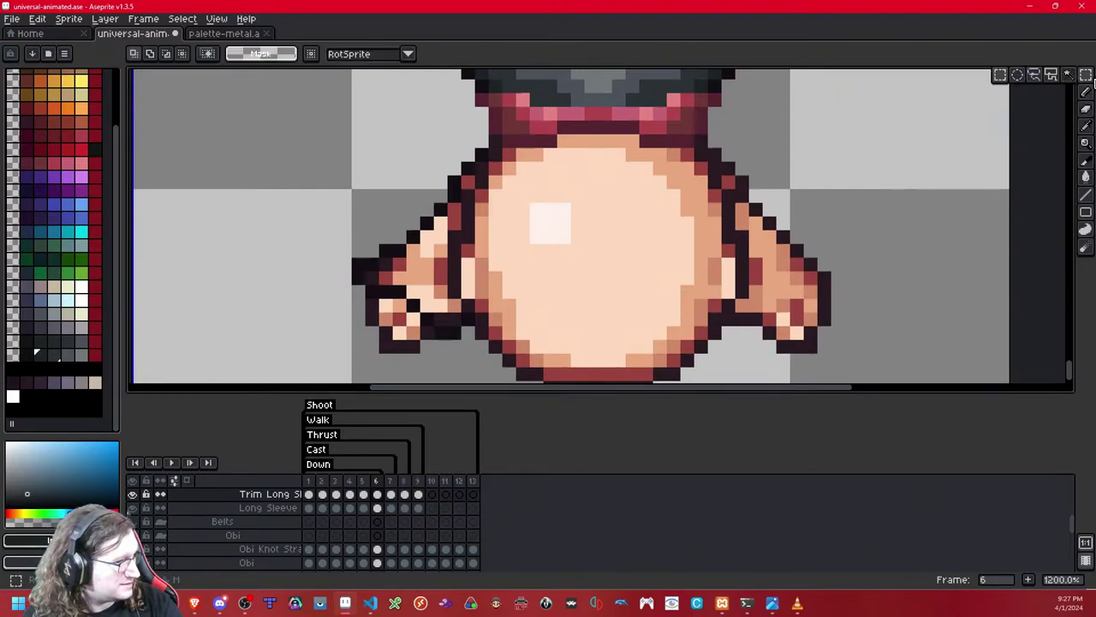
drag(294, 160, 573, 342)
click(377, 507)
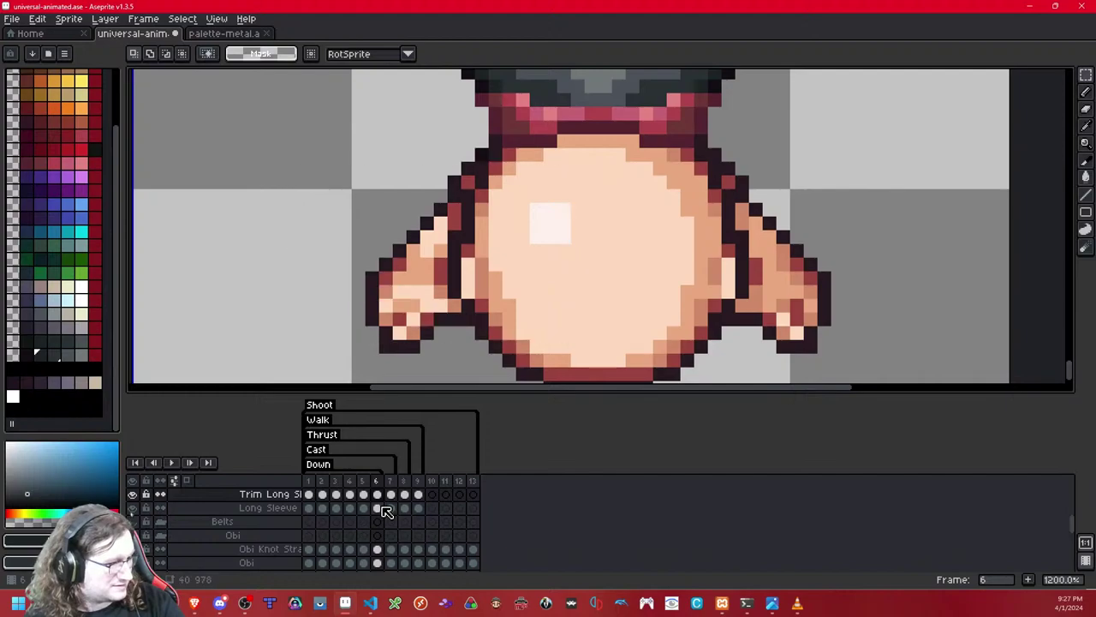
Step: Draw the near-black outline and dark shadow pixels of the left arm's sleeve on frame 6 of the Long Sleeve layer
click(647, 278)
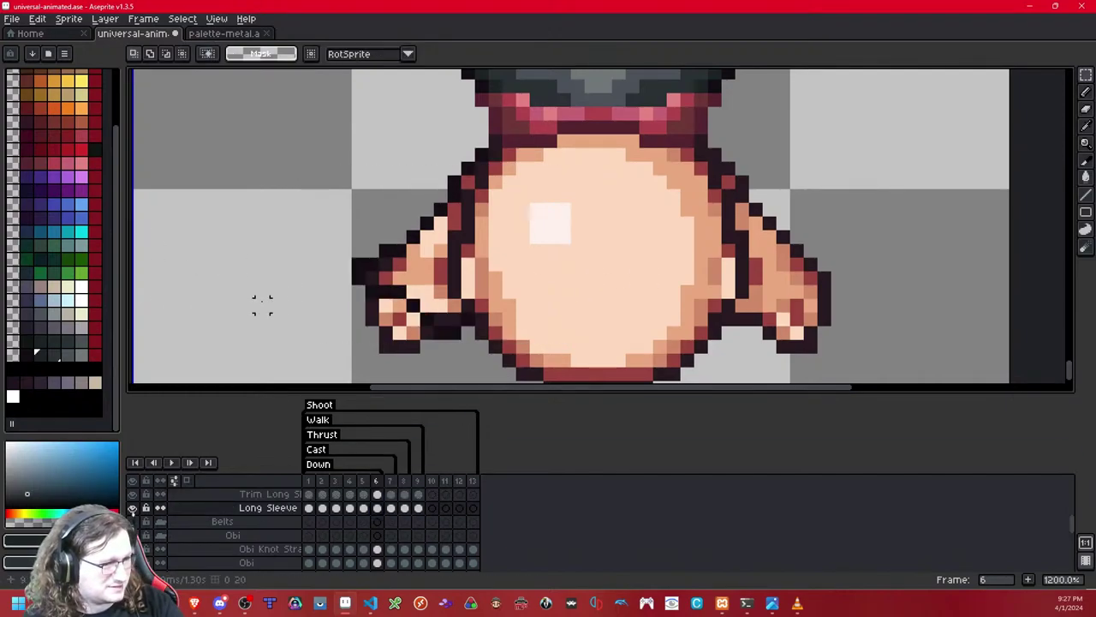
key(b)
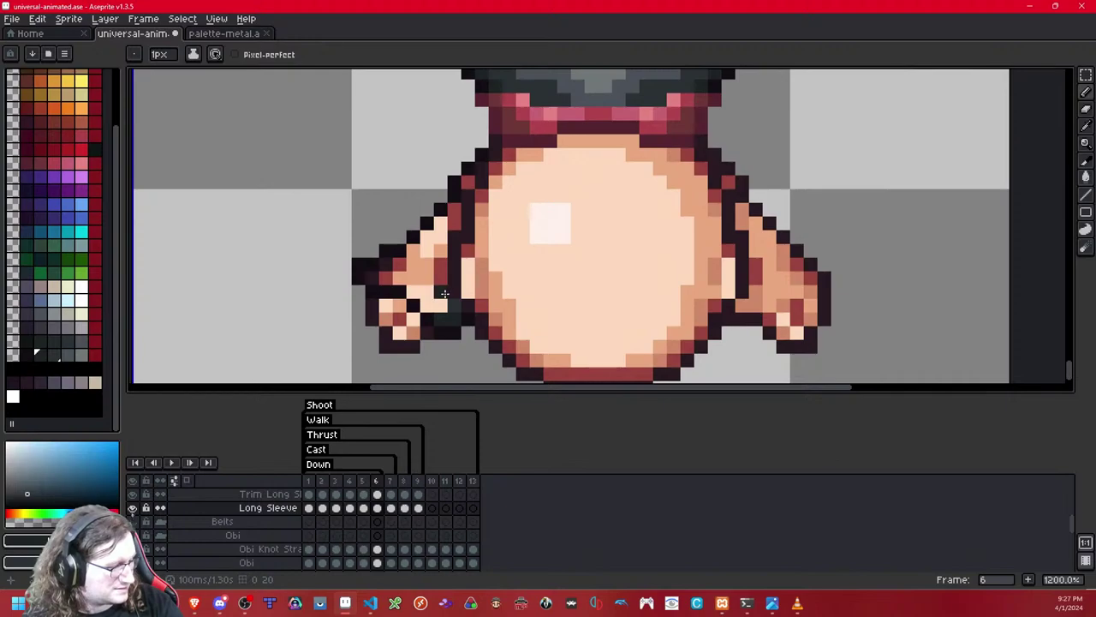
key(ctrl+z)
mouse_move(372, 278)
mouse_down()
mouse_move(399, 264)
mouse_move(388, 280)
mouse_up()
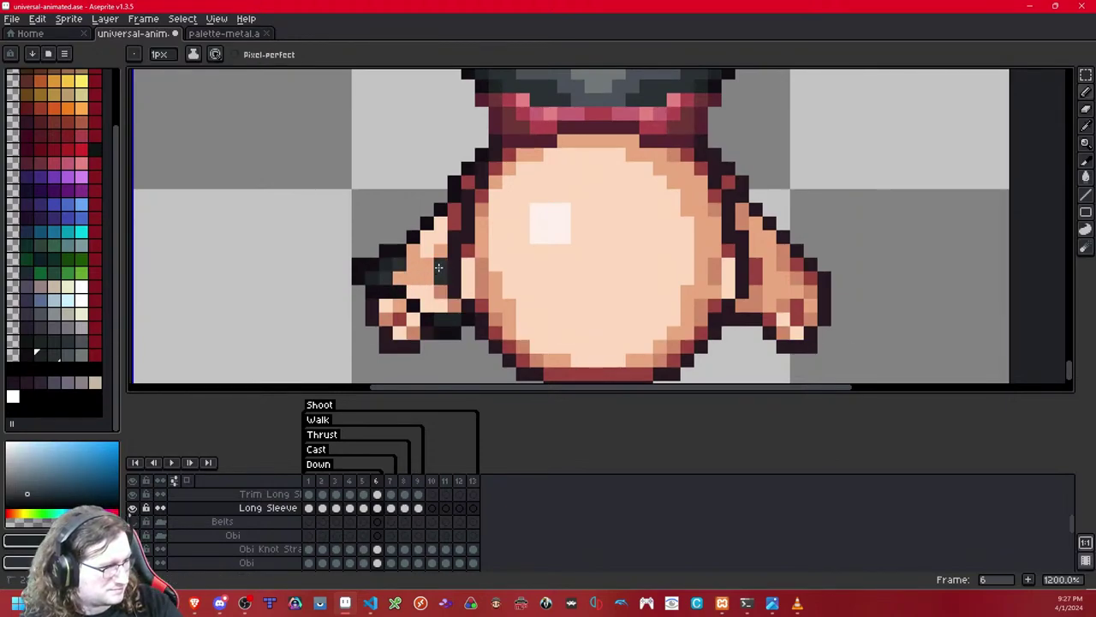
click(468, 181)
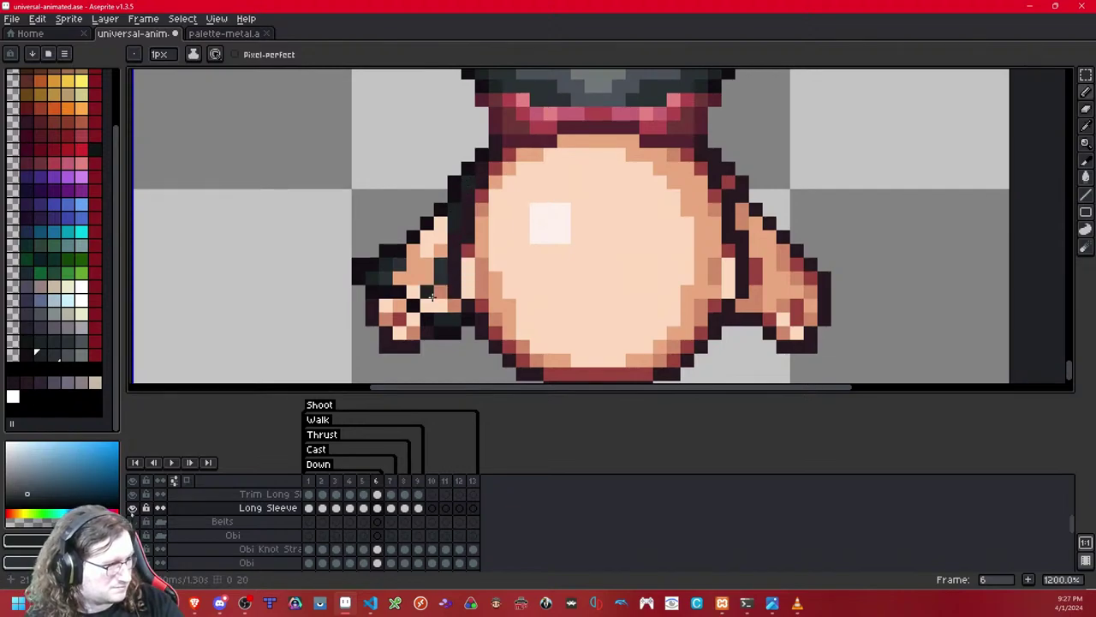
key(shift+x)
key(shift+x)
key(shift+x)
key(shift+x)
key(shift+x)
key(shift+x)
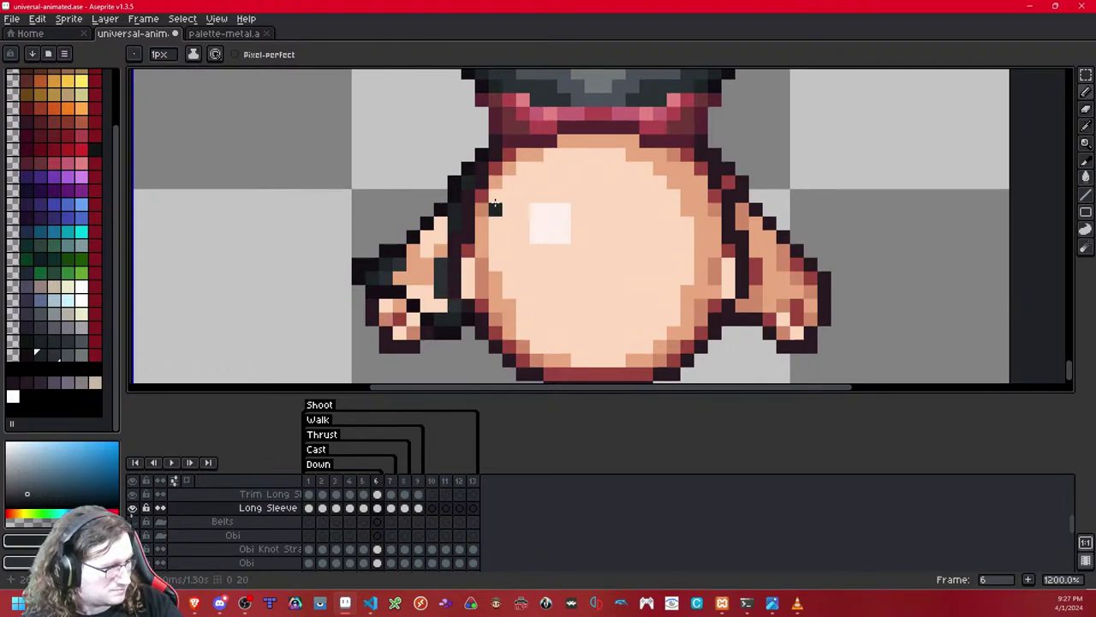
Step: Fill the remaining skin area inside the left sleeve with lighter grey cloth shades, leaving the hand bare
click(80, 354)
mouse_move(408, 253)
mouse_down()
mouse_move(400, 284)
mouse_move(442, 251)
mouse_up()
right_click(426, 249)
mouse_move(427, 290)
mouse_down()
mouse_move(416, 293)
mouse_move(436, 307)
mouse_up()
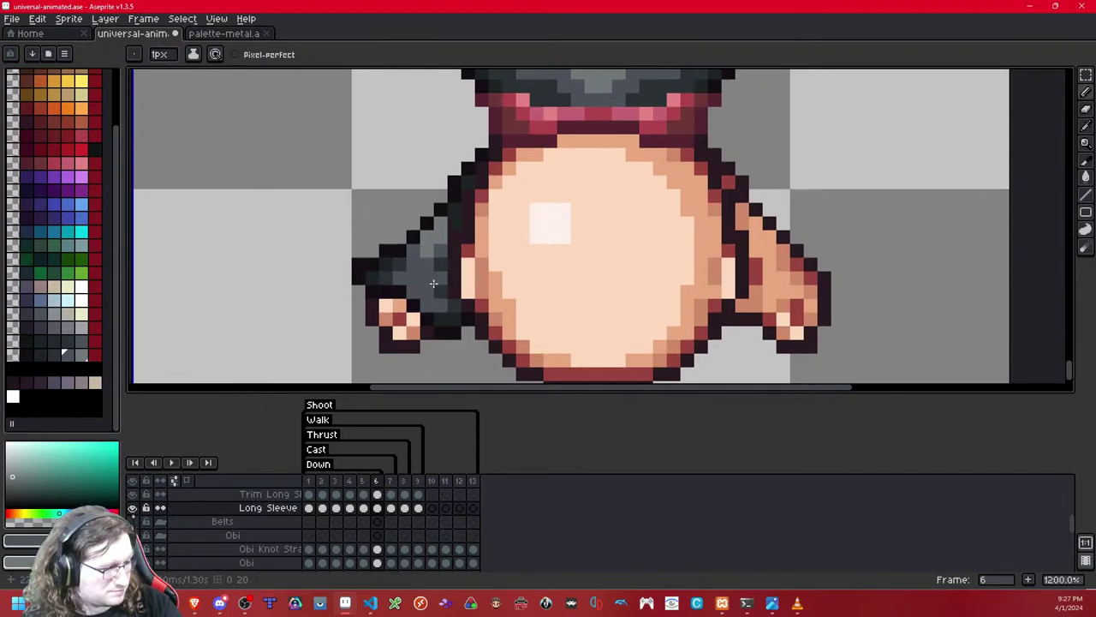
scroll(424, 282, down, 9)
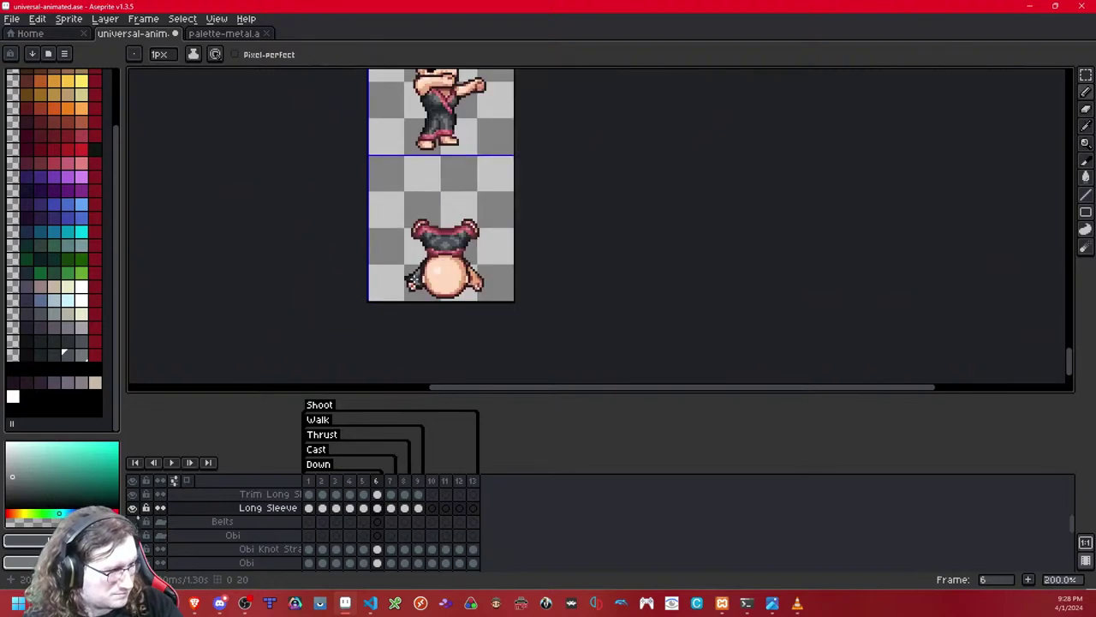
scroll(429, 280, up, 8)
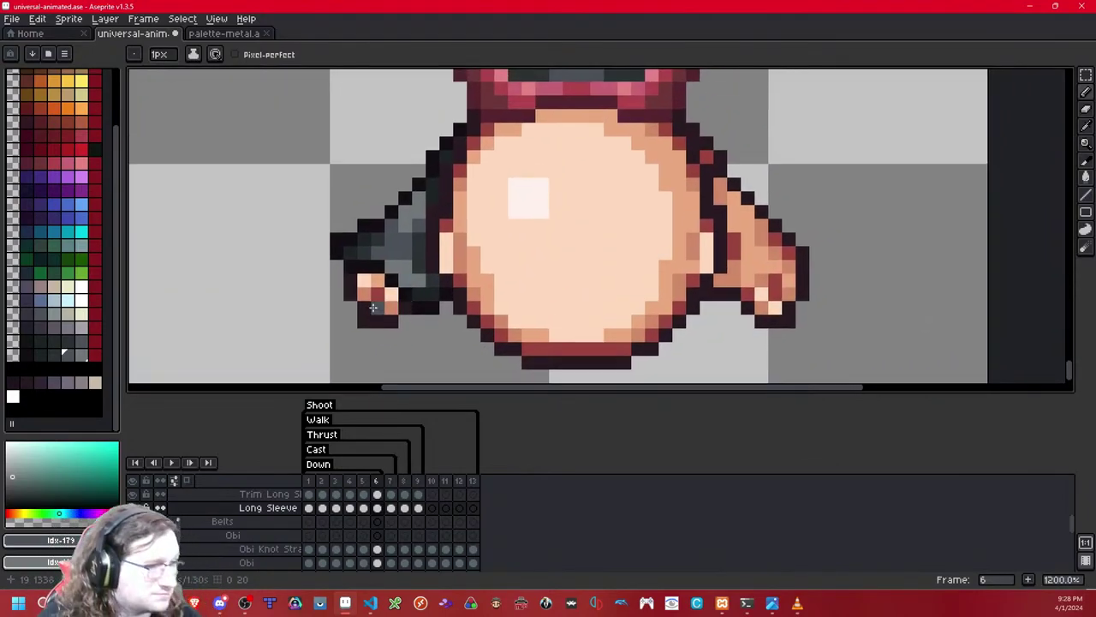
Step: Shade the folds of the left sleeve with darker grey pixels between the lighter ones
click(53, 354)
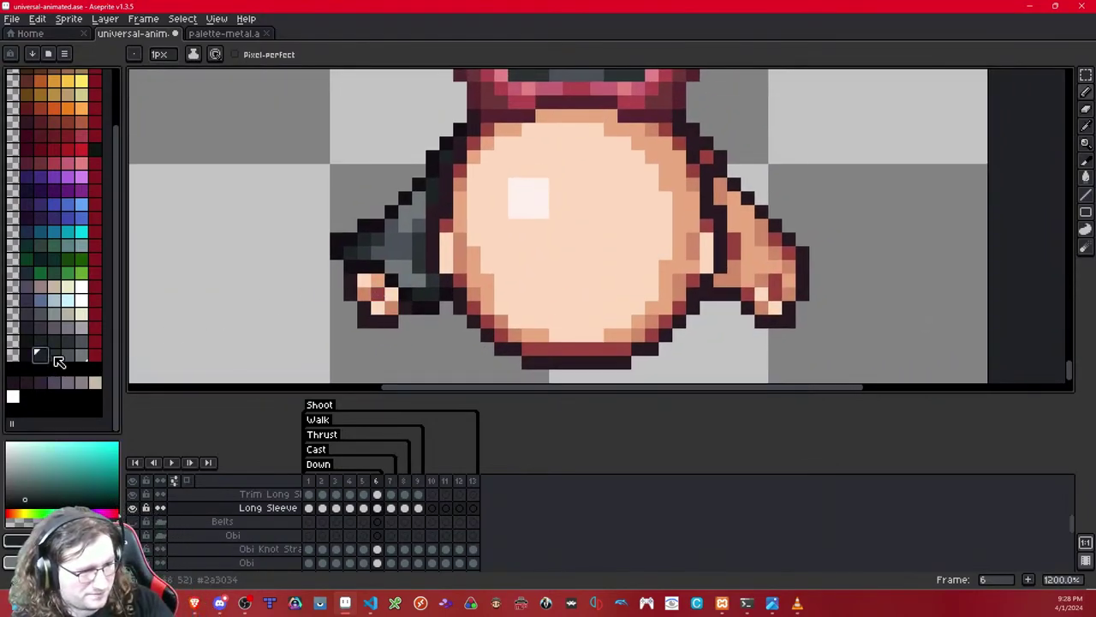
drag(389, 255, 403, 266)
click(403, 266)
key(ctrl+z)
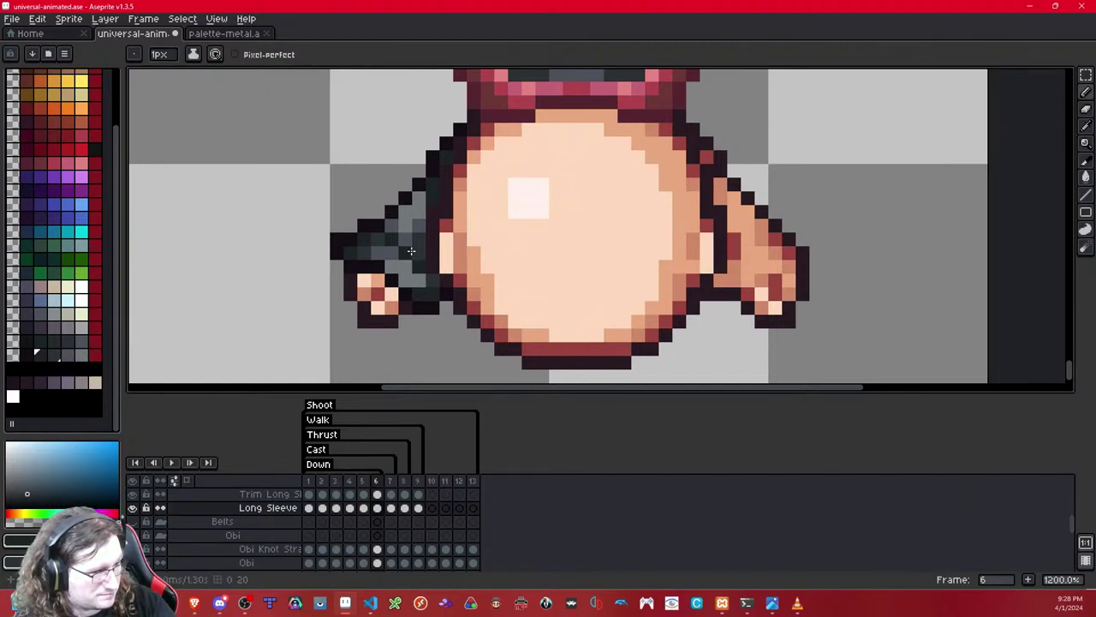
scroll(408, 267, down, 6)
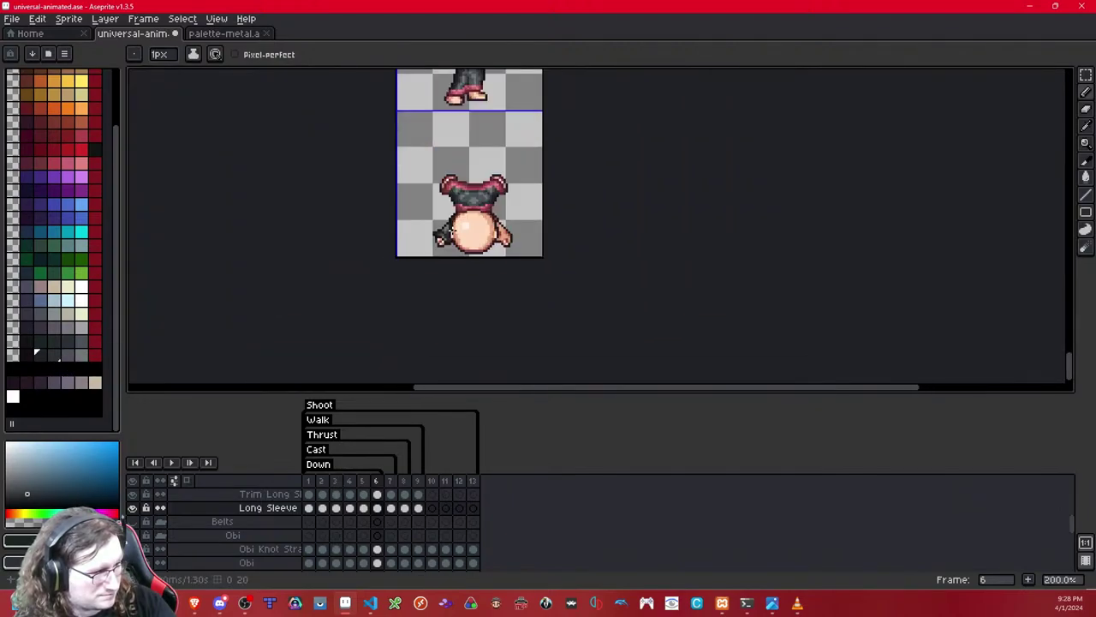
scroll(452, 230, down, 1)
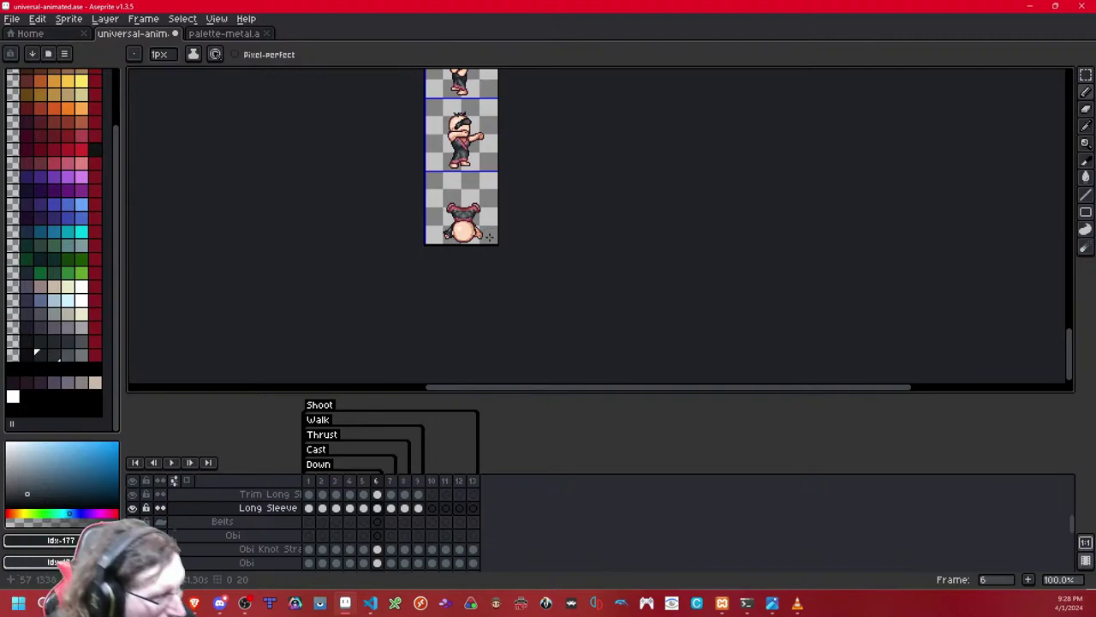
scroll(490, 237, up, 8)
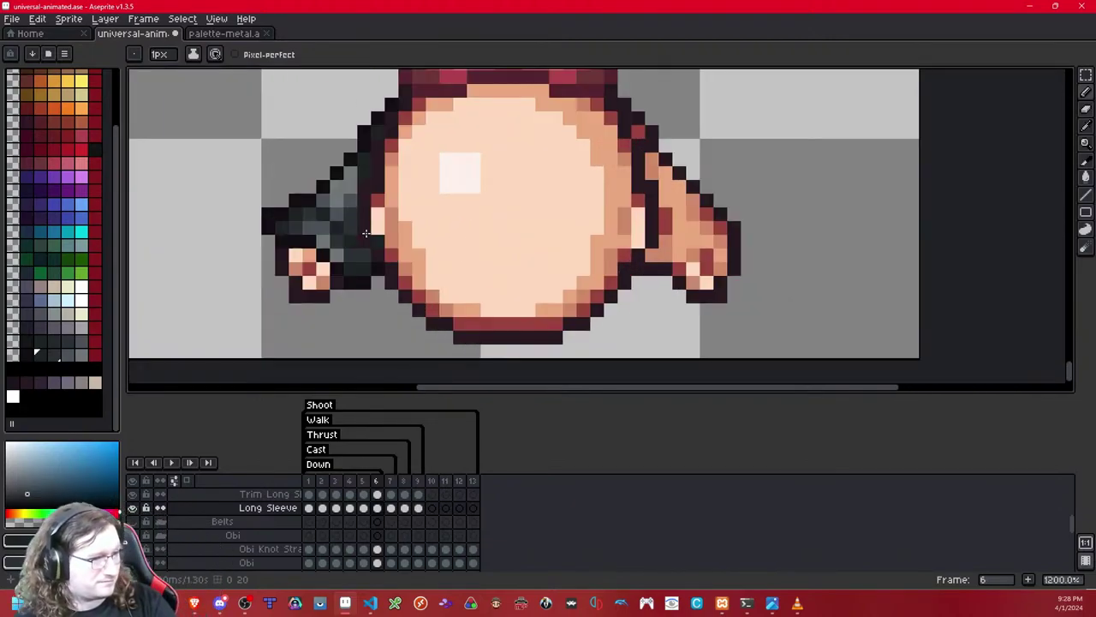
click(66, 354)
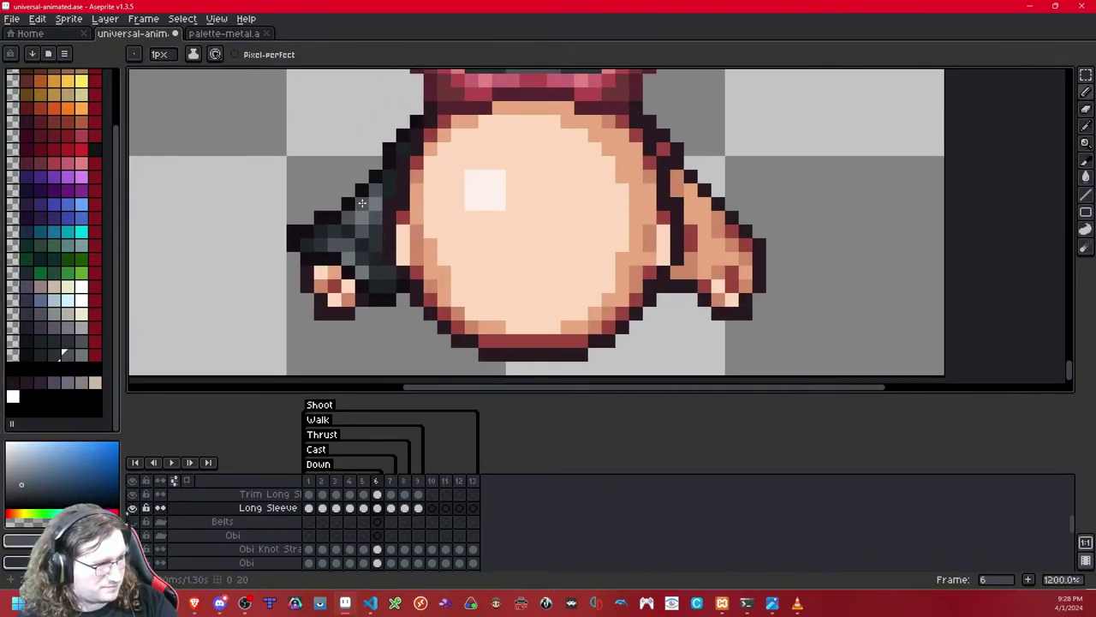
Step: Duplicate the finished left sleeve as a mirrored copy and fit it onto the right arm
click(1088, 75)
scroll(526, 188, down, 5)
key(ctrl+a)
key(ctrl+t)
key(Right)
key(Right)
key(Right)
key(Right)
key(Right)
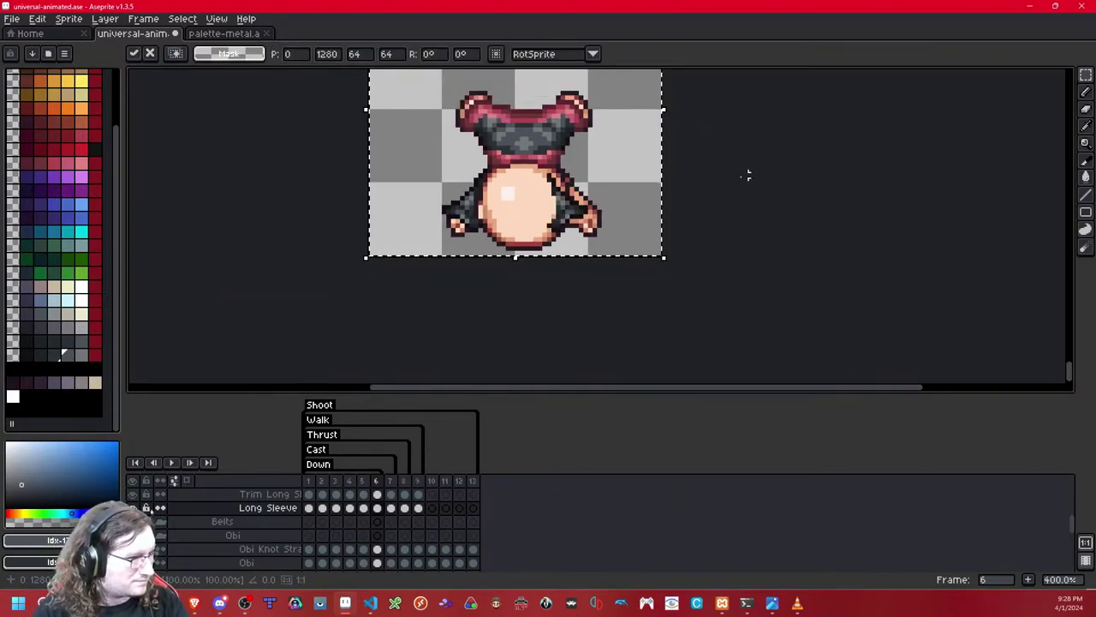
key(Return)
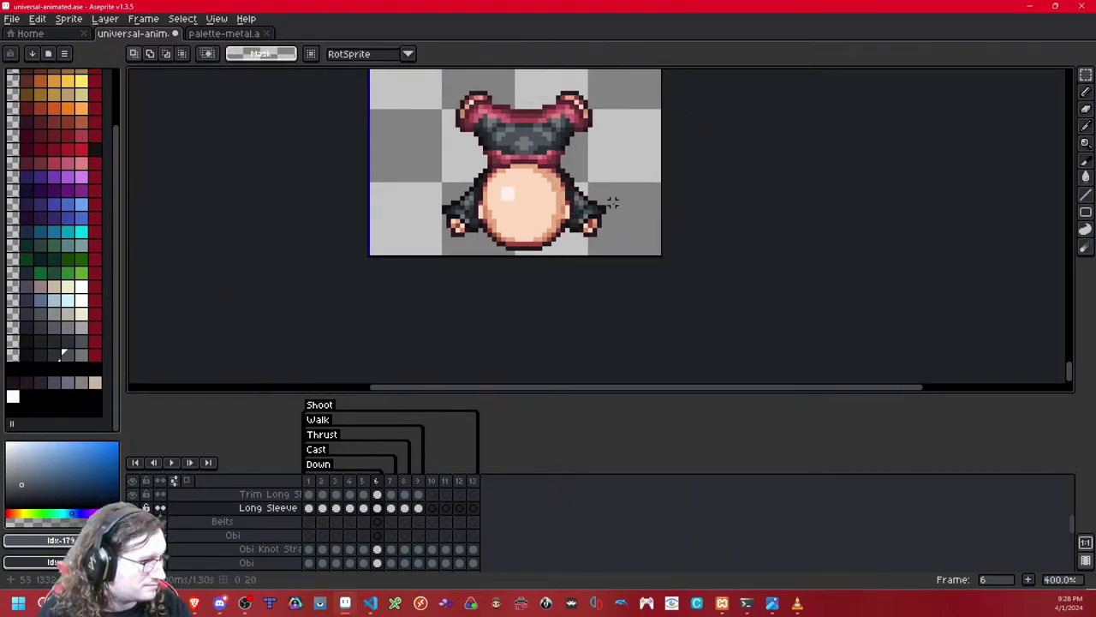
scroll(611, 201, up, 6)
scroll(472, 196, down, 3)
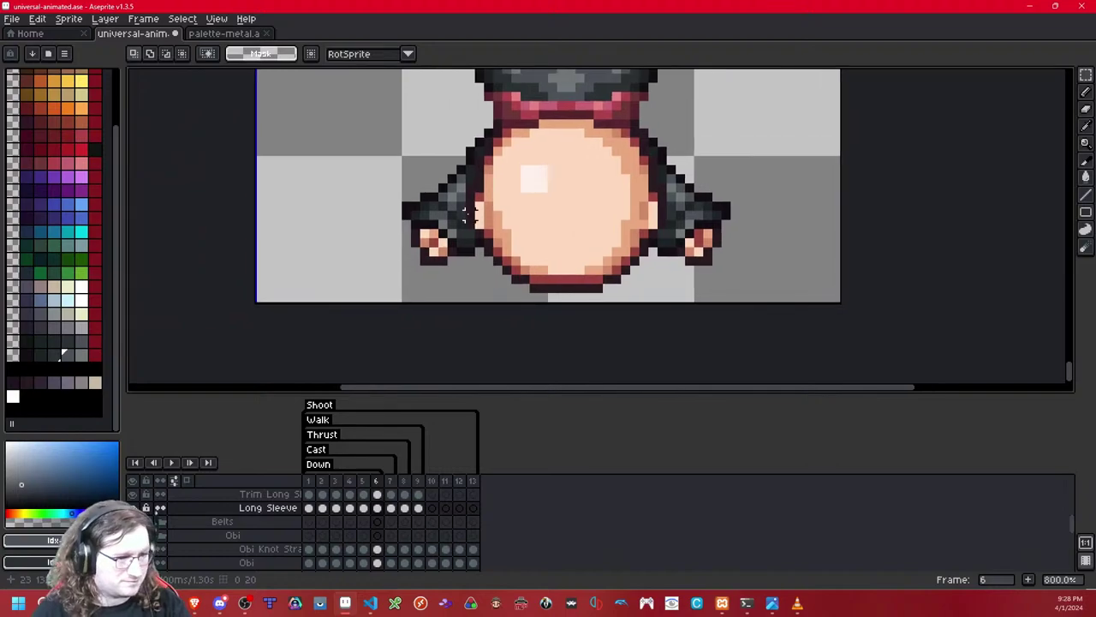
Step: Paint the dark red outline and shadow pixels of the left cuff on frame 6 of the long sleeve trim layer
click(27, 164)
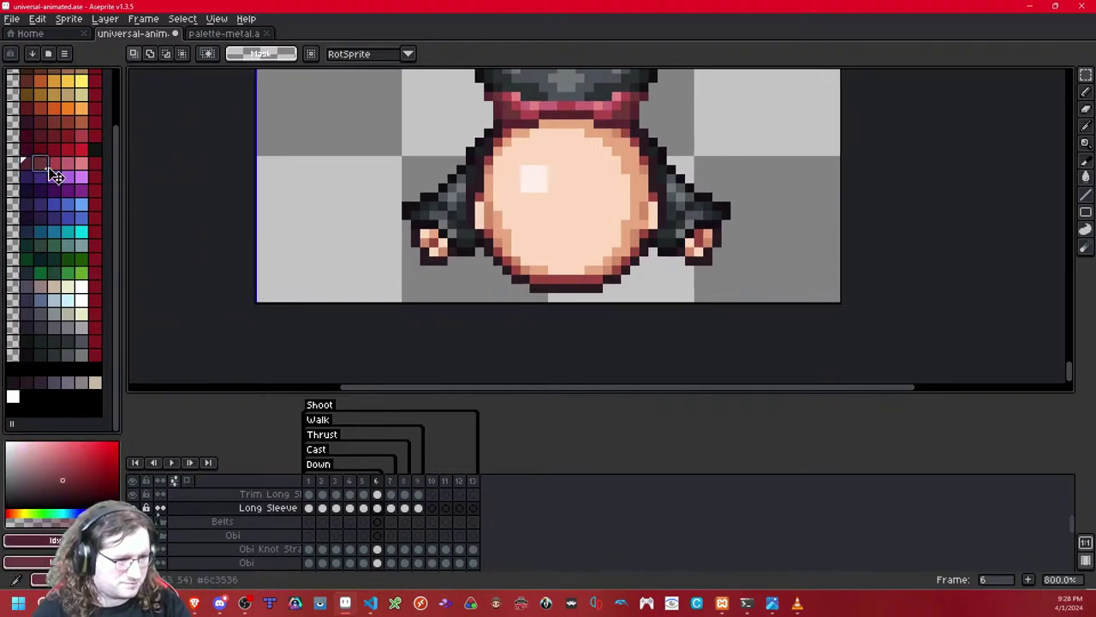
click(377, 494)
scroll(478, 226, up, 2)
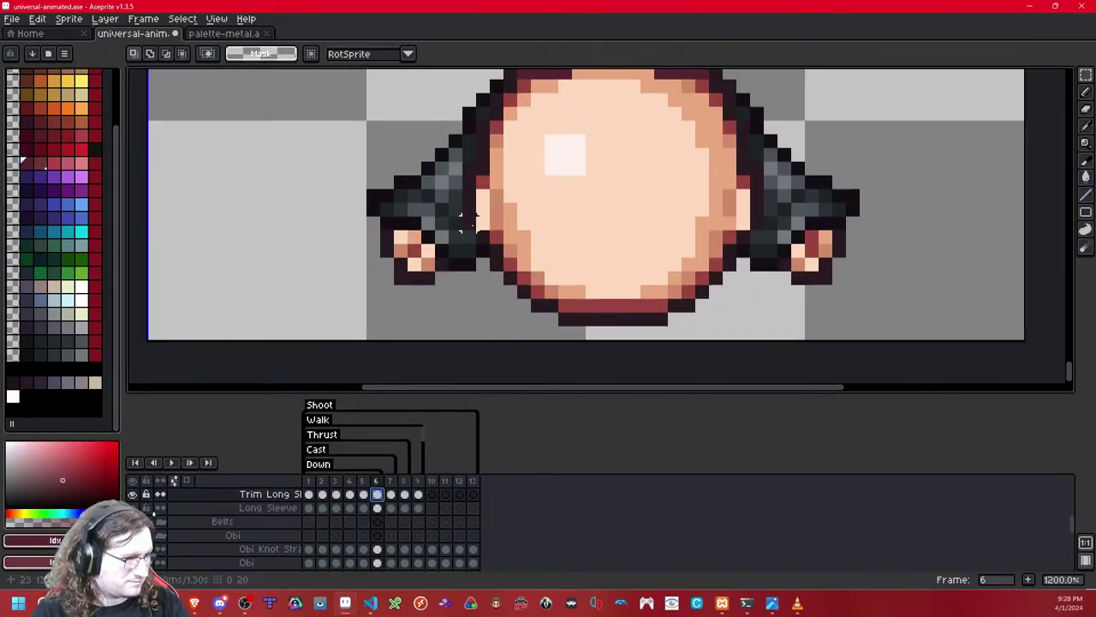
key(b)
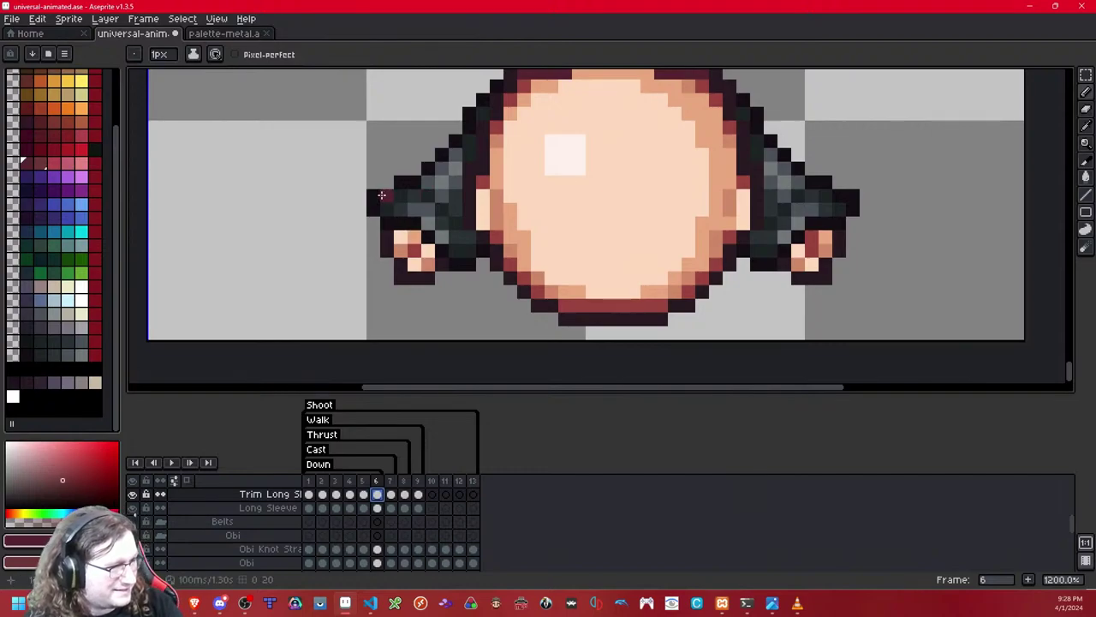
drag(372, 198, 372, 211)
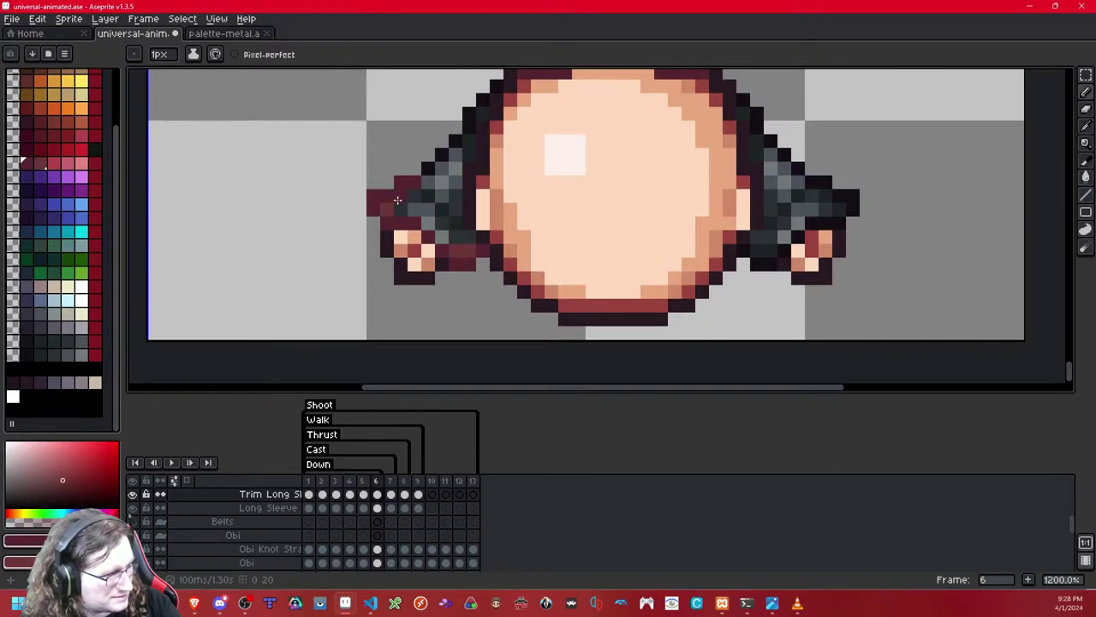
Step: Add medium red and pink pixels inside the dark outline of the left cuff trim
click(54, 163)
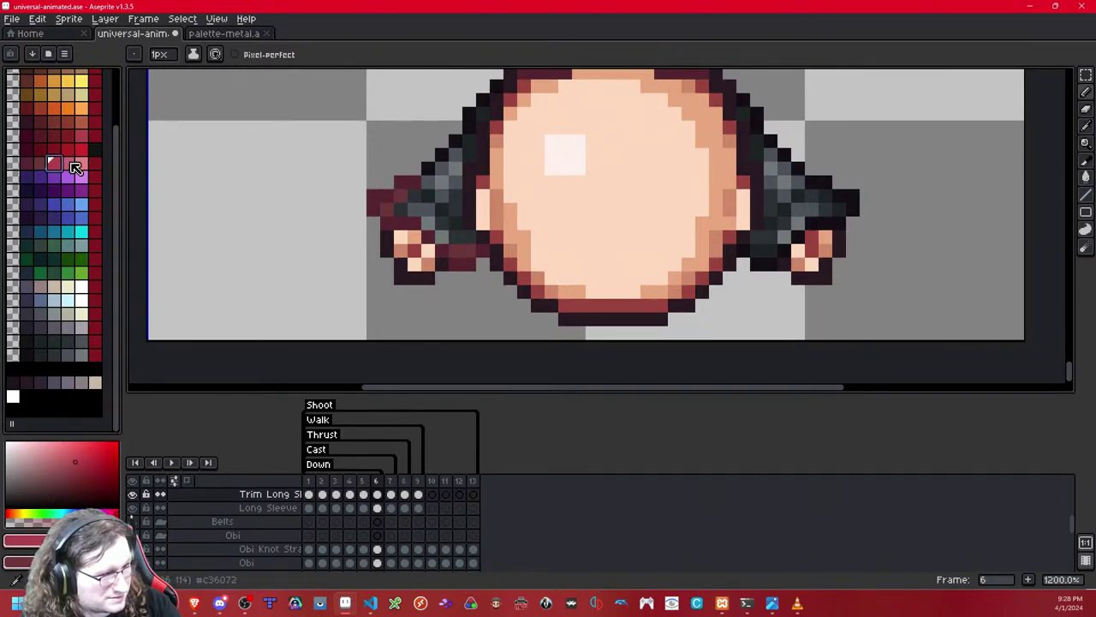
click(414, 195)
click(403, 207)
click(456, 238)
click(469, 238)
right_click(424, 209)
right_click(414, 209)
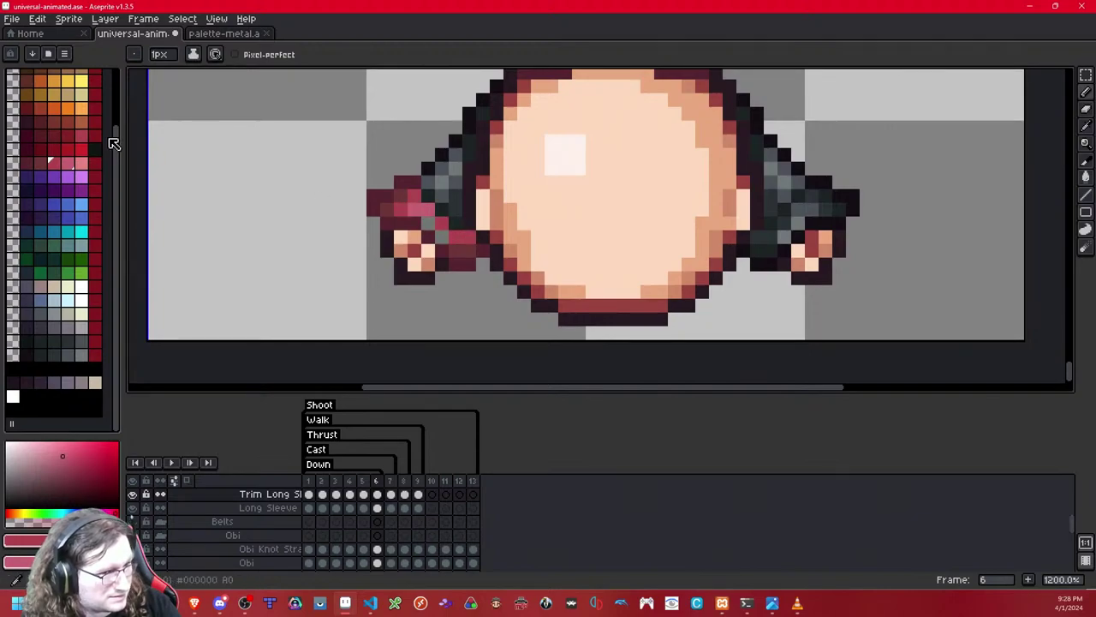
Step: Place light pink highlight pixels along the middle of the left cuff trim
click(82, 164)
click(442, 238)
click(426, 223)
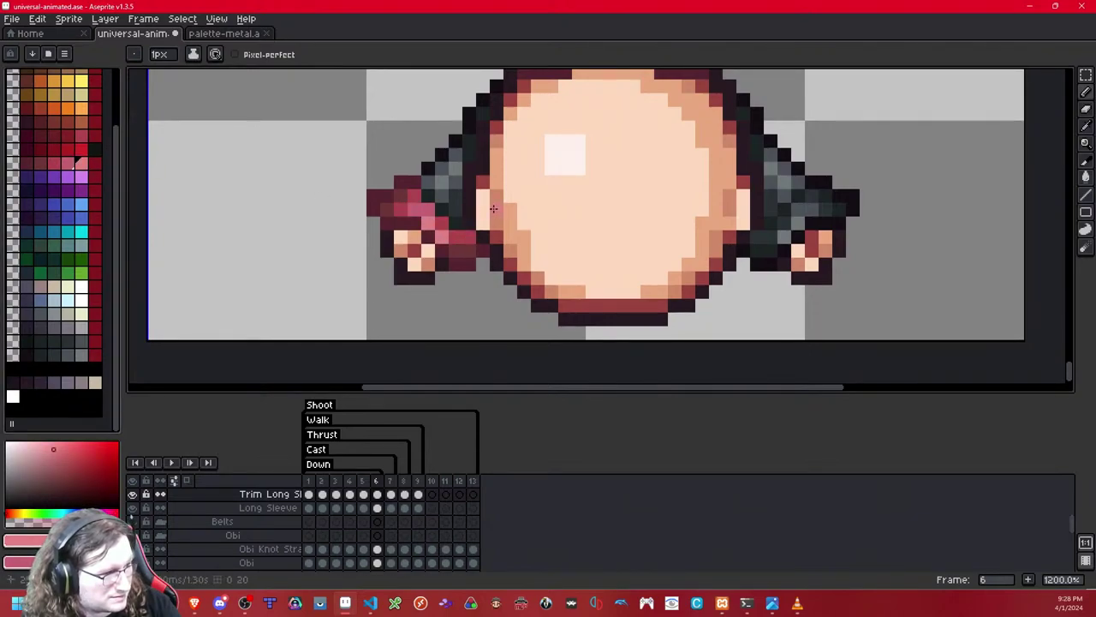
click(41, 167)
click(54, 164)
scroll(538, 189, down, 4)
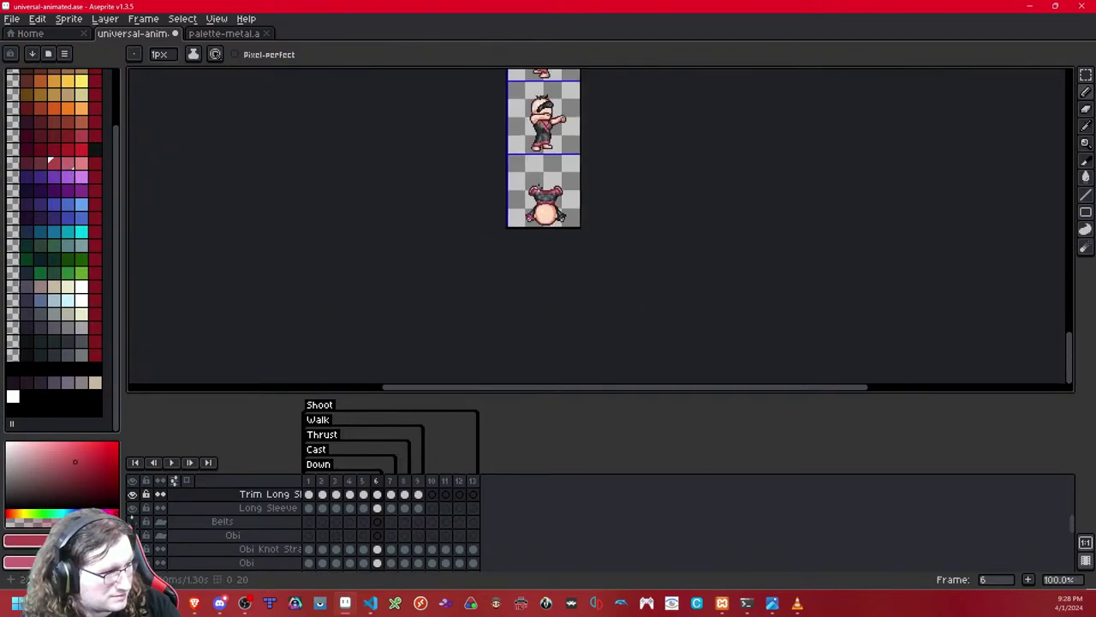
scroll(541, 188, up, 5)
Step: Copy the red trim of the left cuff and place it mirrored on the right cuff
key(m)
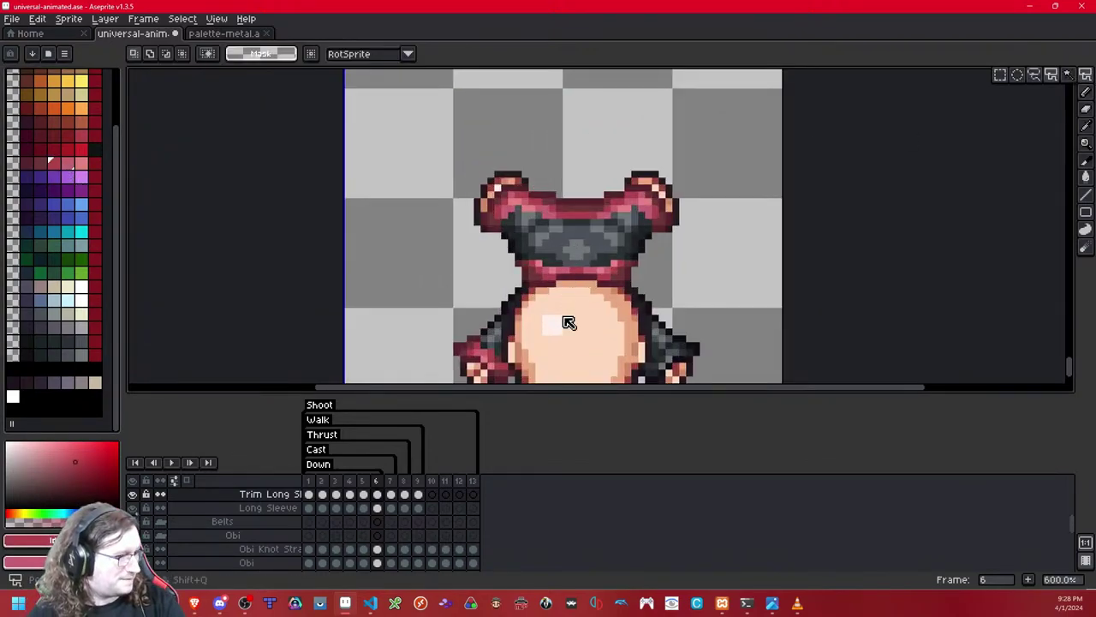
mouse_move(553, 342)
mouse_down()
mouse_move(550, 293)
mouse_move(449, 276)
mouse_move(415, 311)
mouse_move(470, 250)
mouse_move(575, 222)
mouse_up()
click(635, 243)
key(m)
drag(554, 174, 409, 319)
key(ctrl+c)
key(ctrl+v)
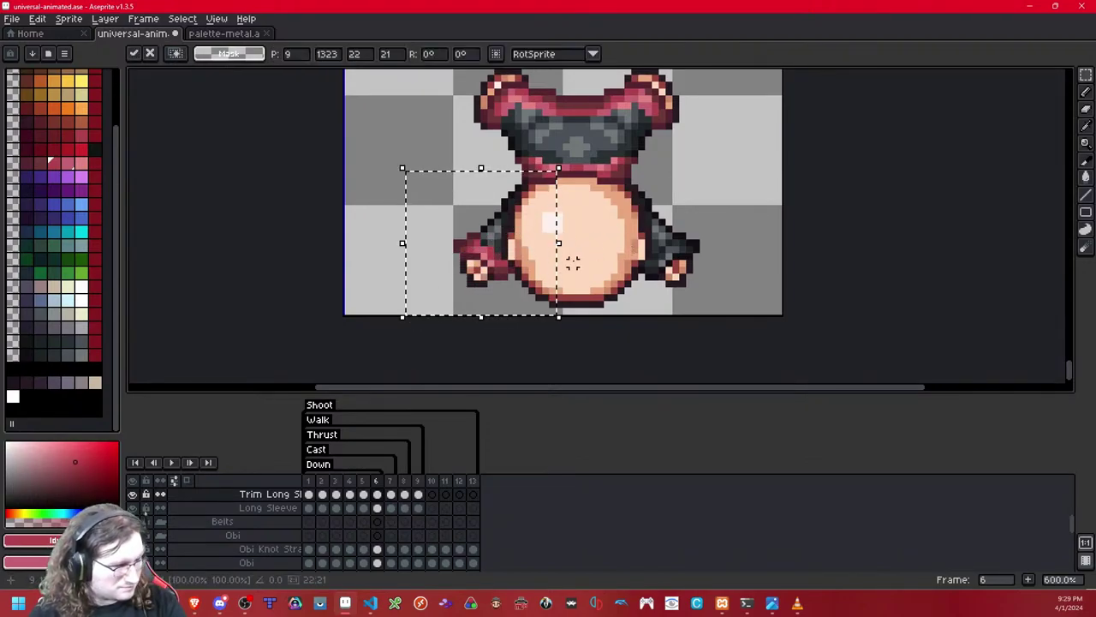
drag(492, 257, 683, 255)
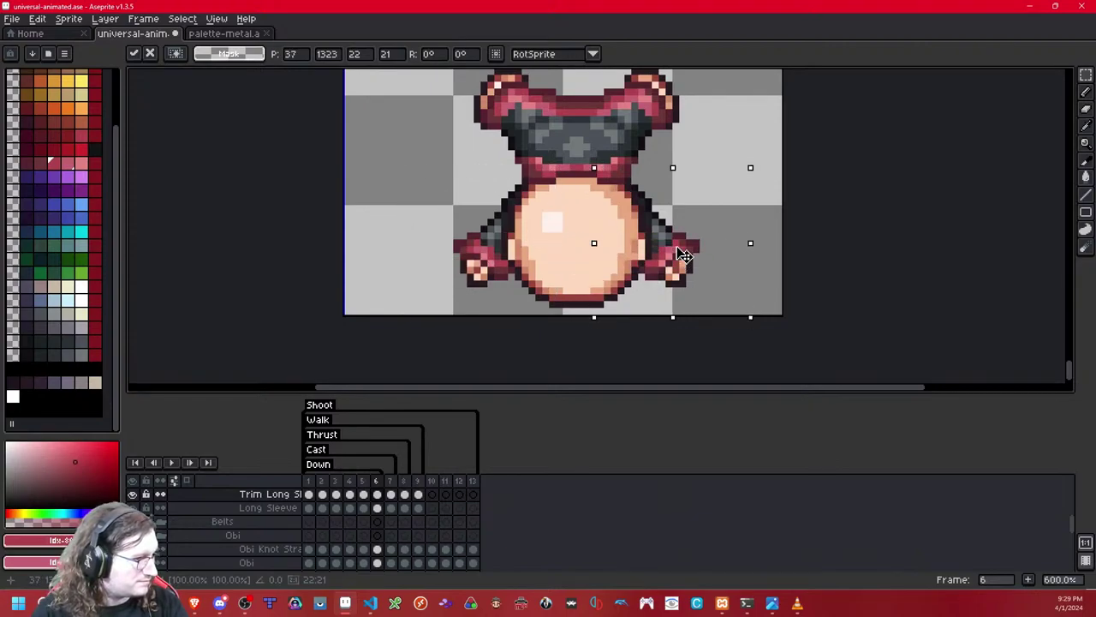
key(ctrl+d)
drag(470, 231, 700, 157)
key(Delete)
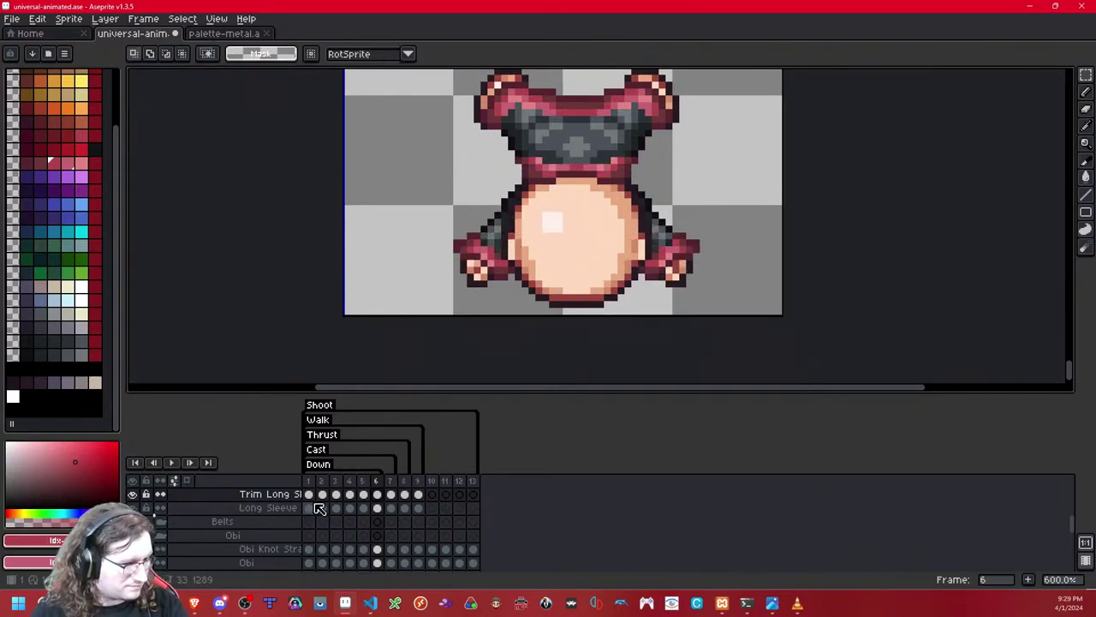
click(379, 509)
key(ctrl+shift+d)
key(ctrl+d)
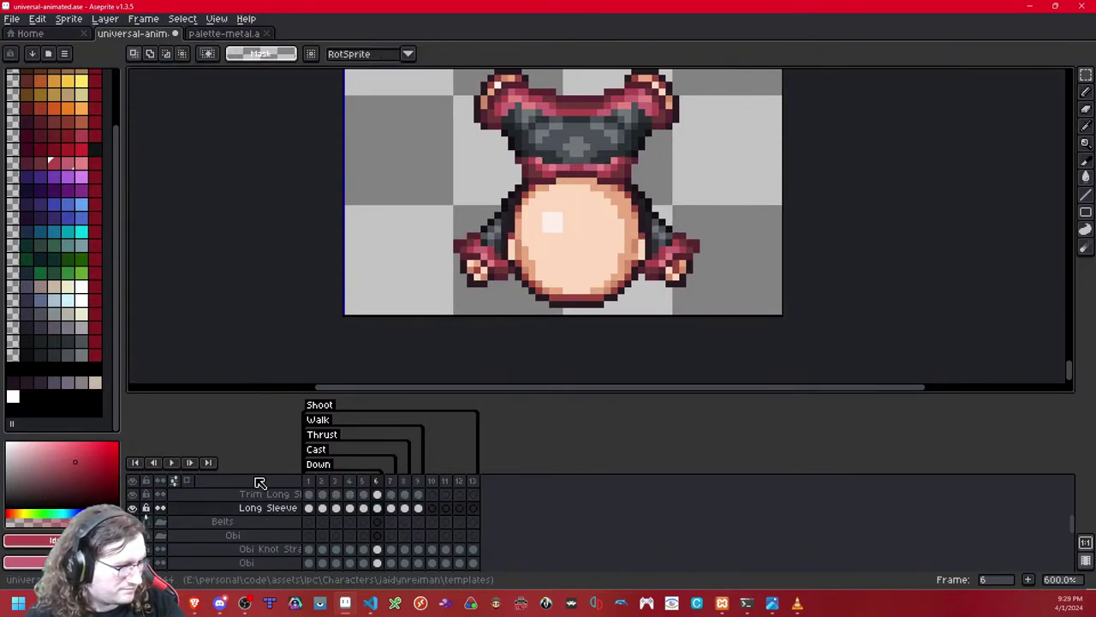
Step: Retouch the cuff trim beside both hands on frame 6 of the long sleeve trim layer with dark and medium red pixels
click(382, 495)
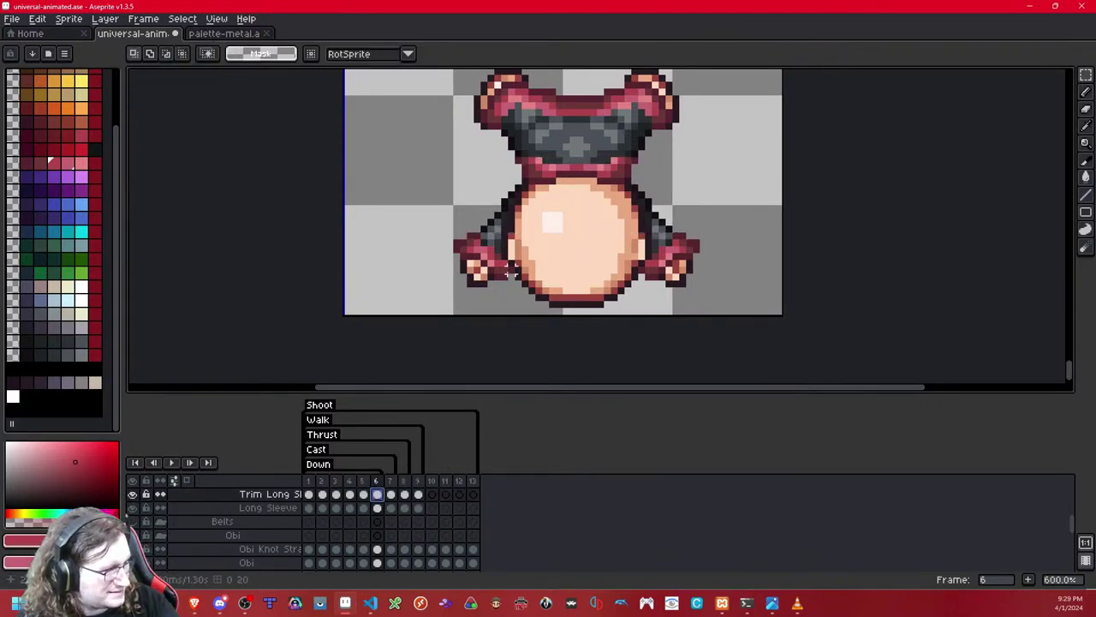
scroll(501, 267, up, 4)
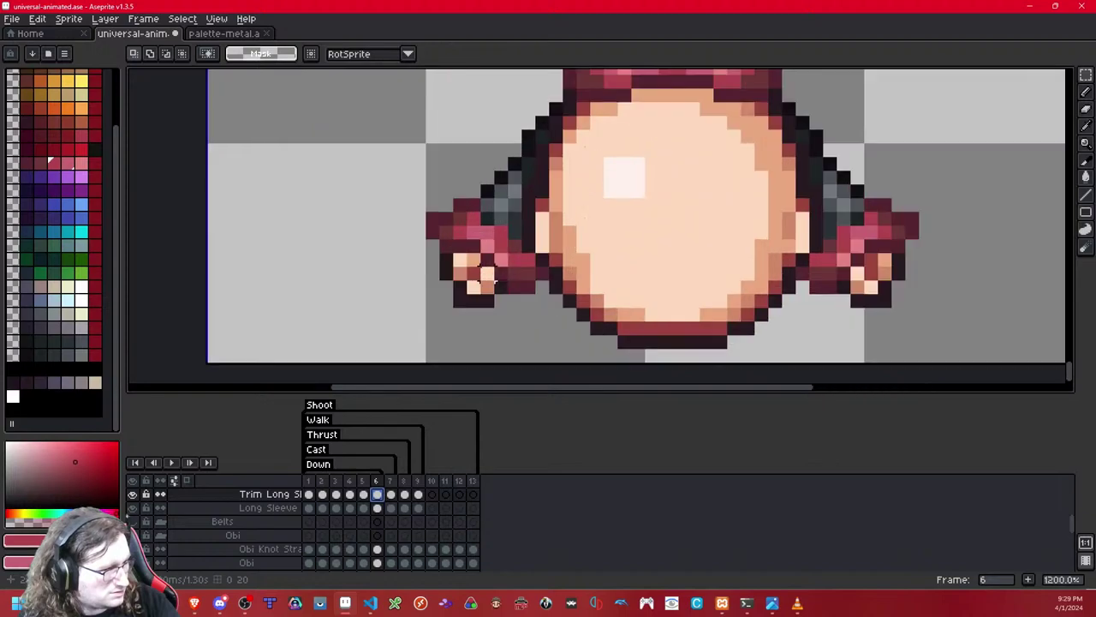
click(39, 164)
click(29, 163)
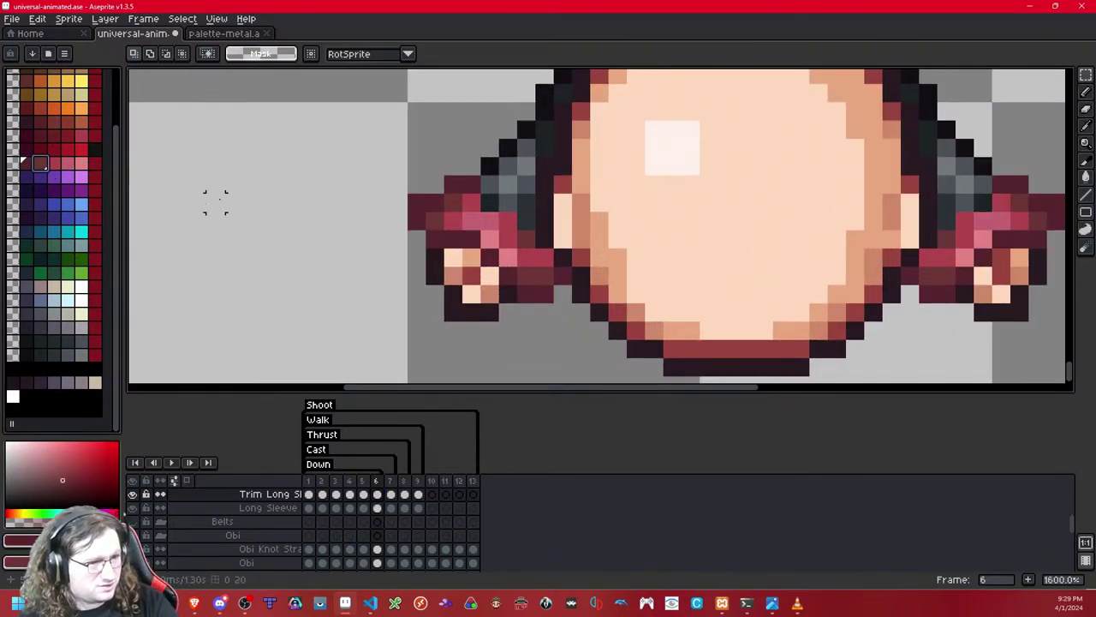
click(55, 166)
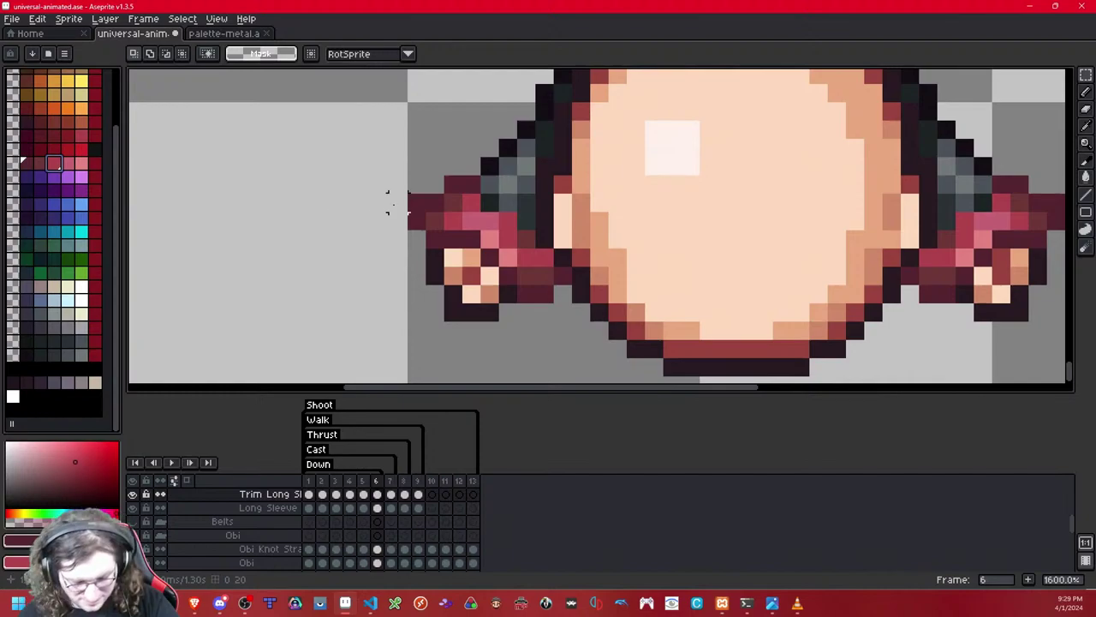
key(b)
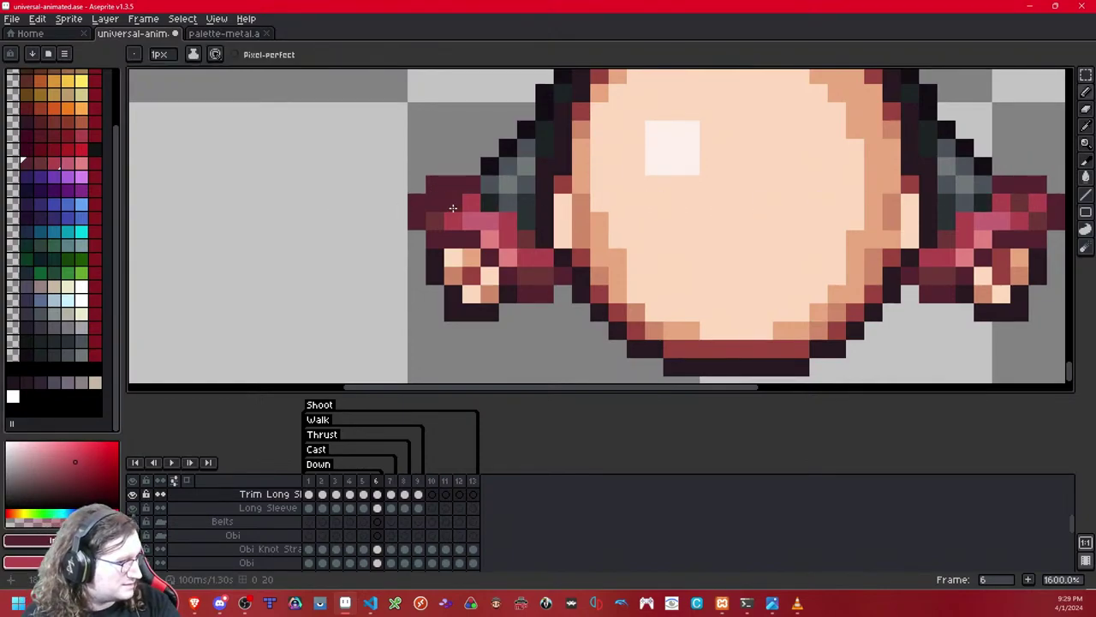
key(1)
drag(635, 197, 517, 197)
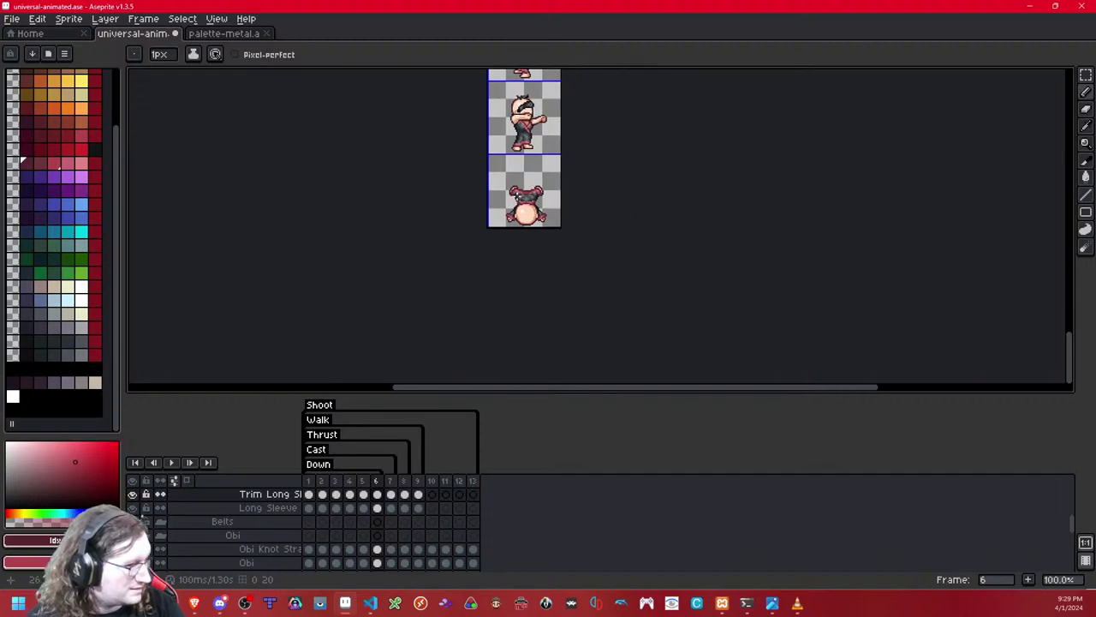
scroll(516, 220, up, 8)
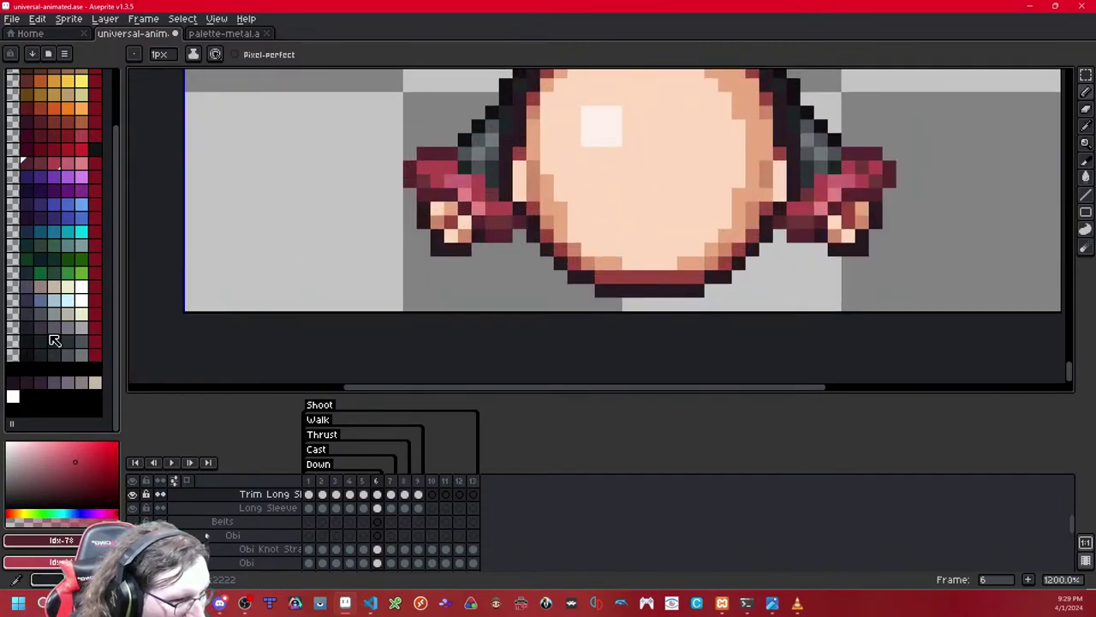
click(41, 163)
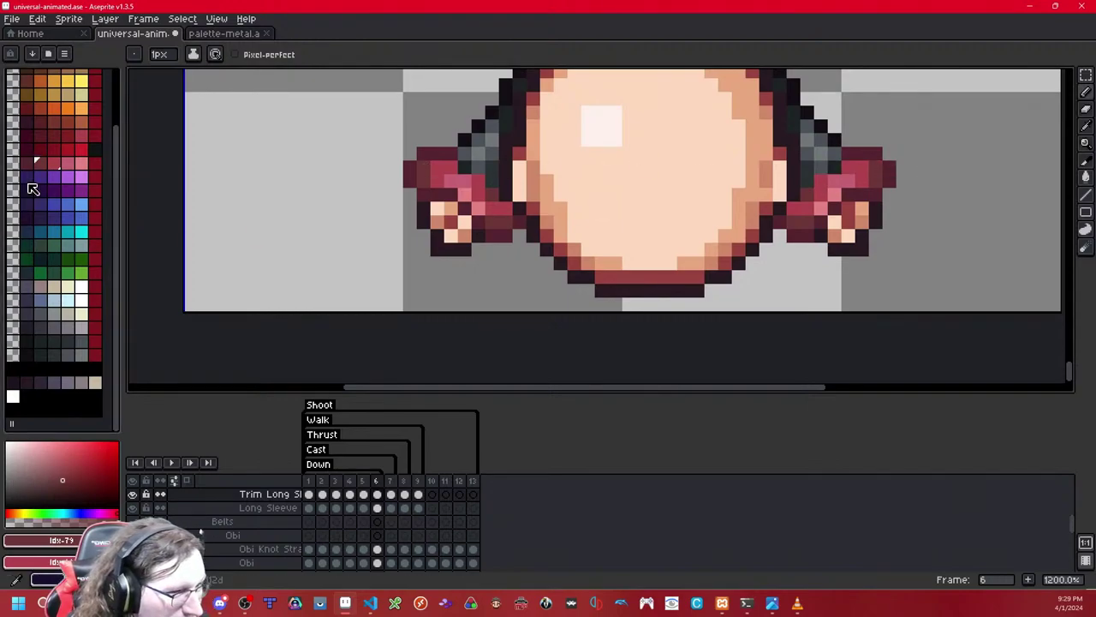
Step: Save the universal-animated sprite file with the finished frame 6 cuffs
scroll(244, 174, down, 8)
scroll(244, 175, down, 1)
scroll(244, 175, up, 1)
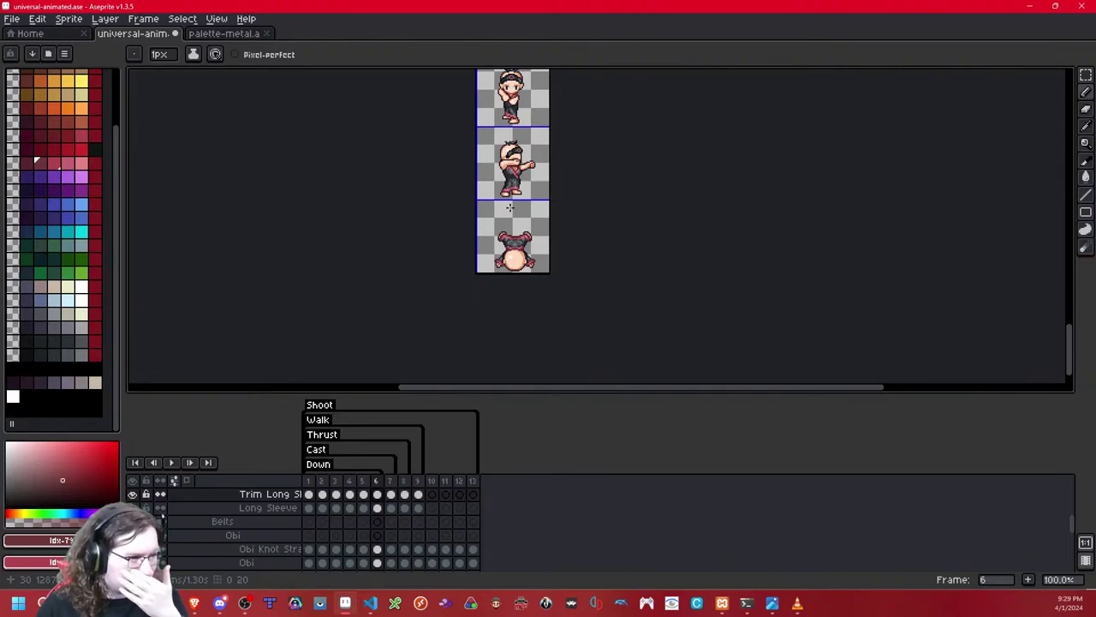
key(ctrl+s)
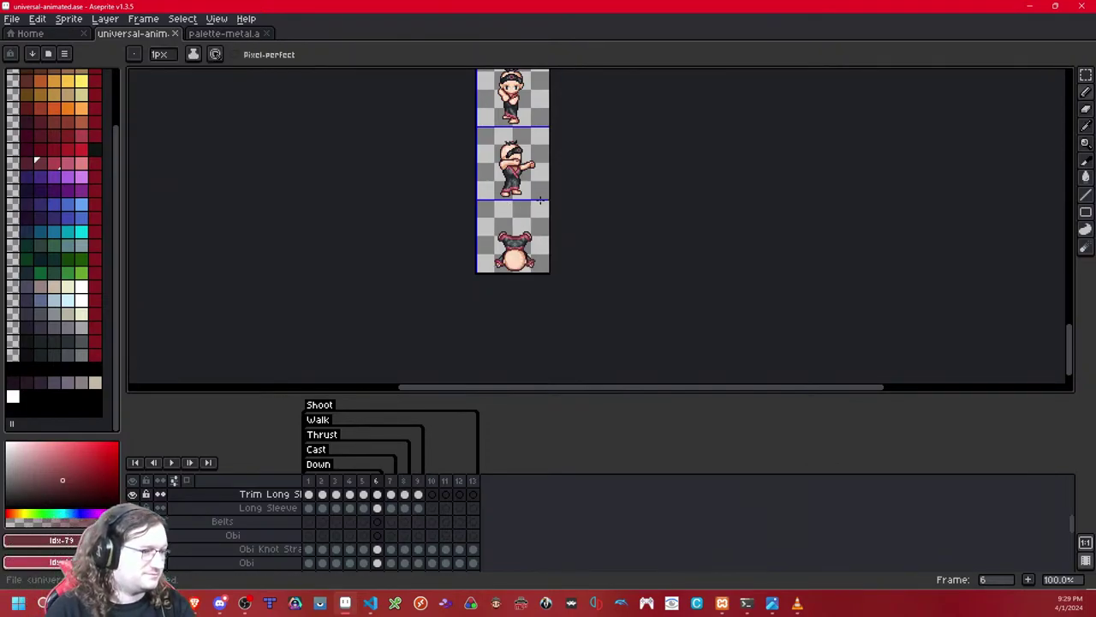
key(Return)
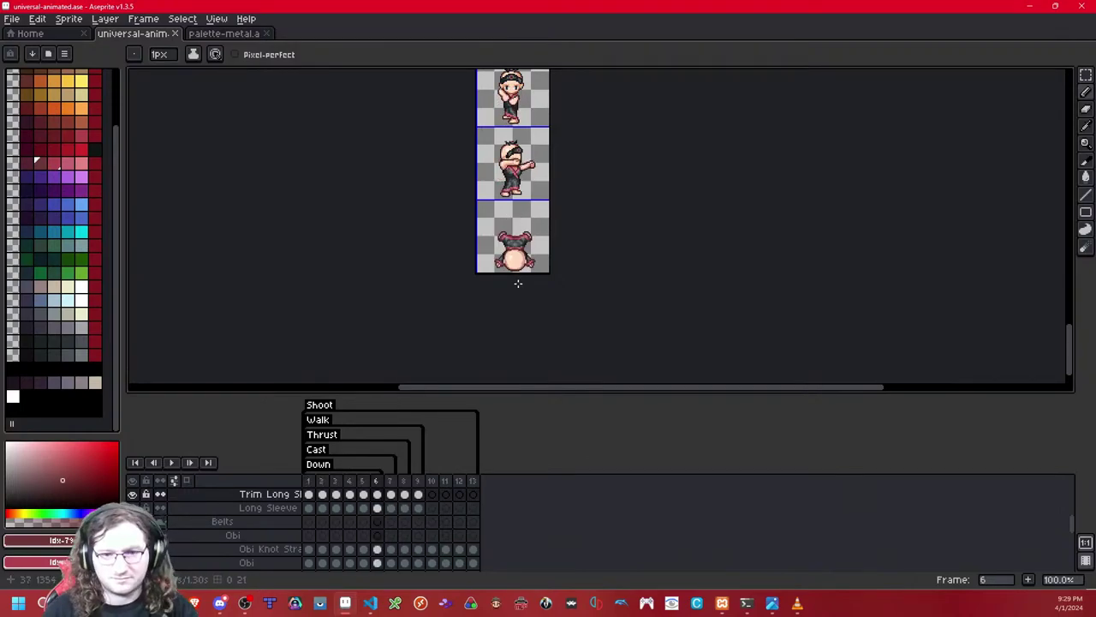
key(ctrl+s)
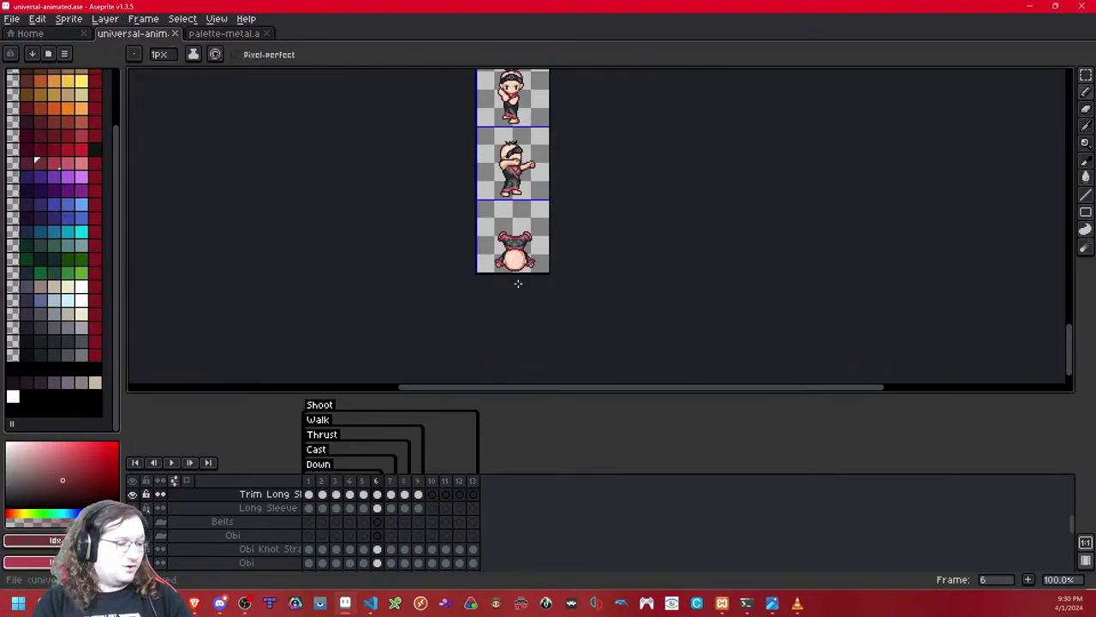
Step: Step through the frames and play the animation to check which poses have long sleeves and trim
scroll(548, 289, up, 3)
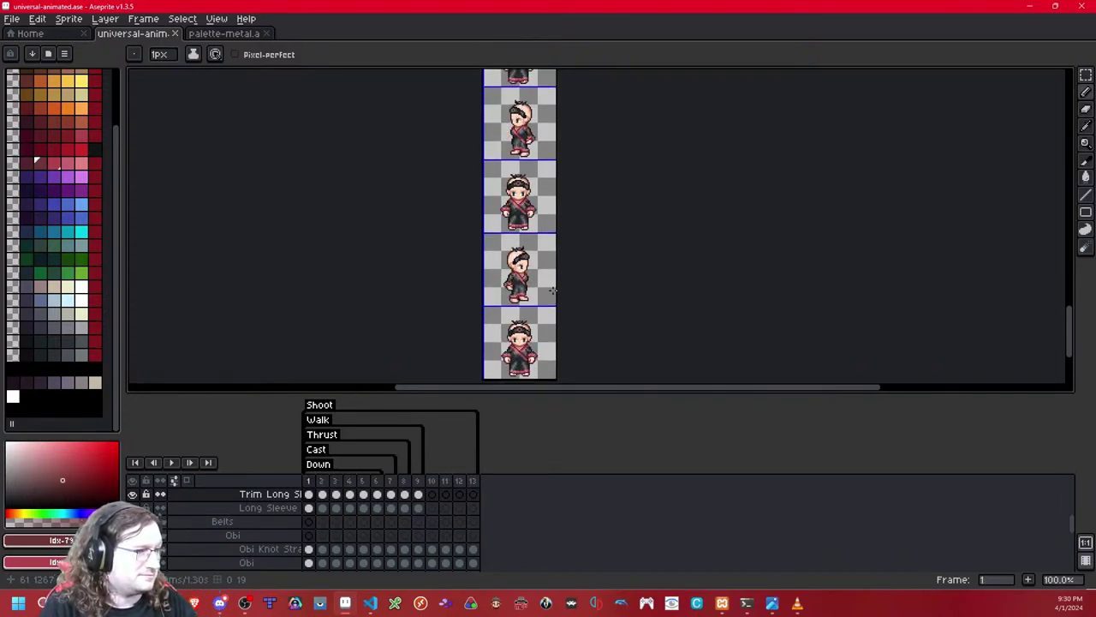
drag(616, 195, 622, 224)
key(Right)
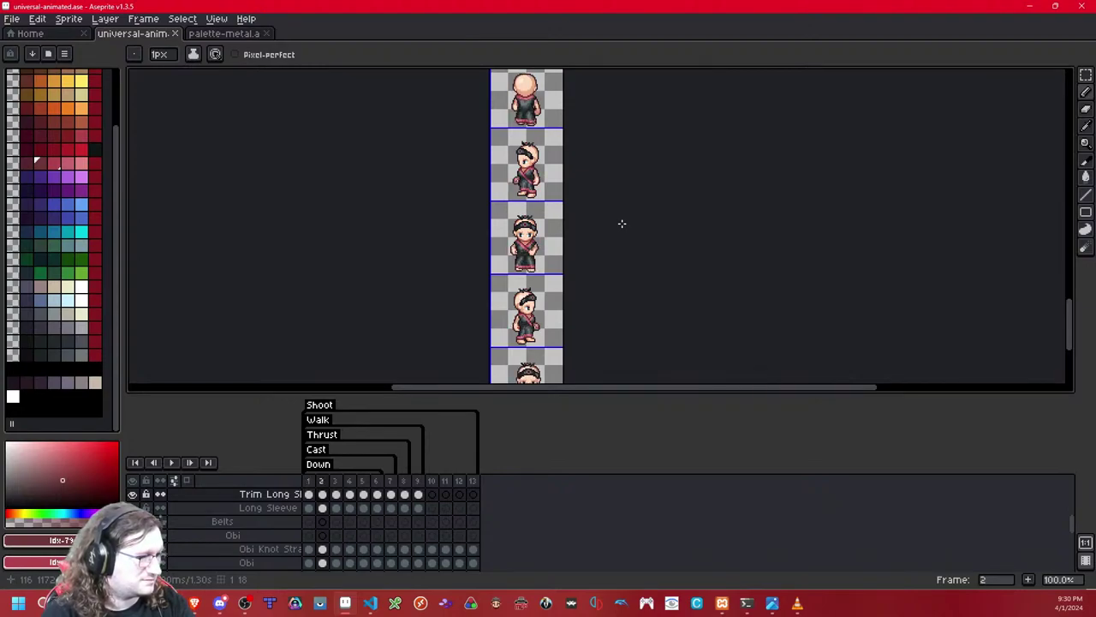
key(period)
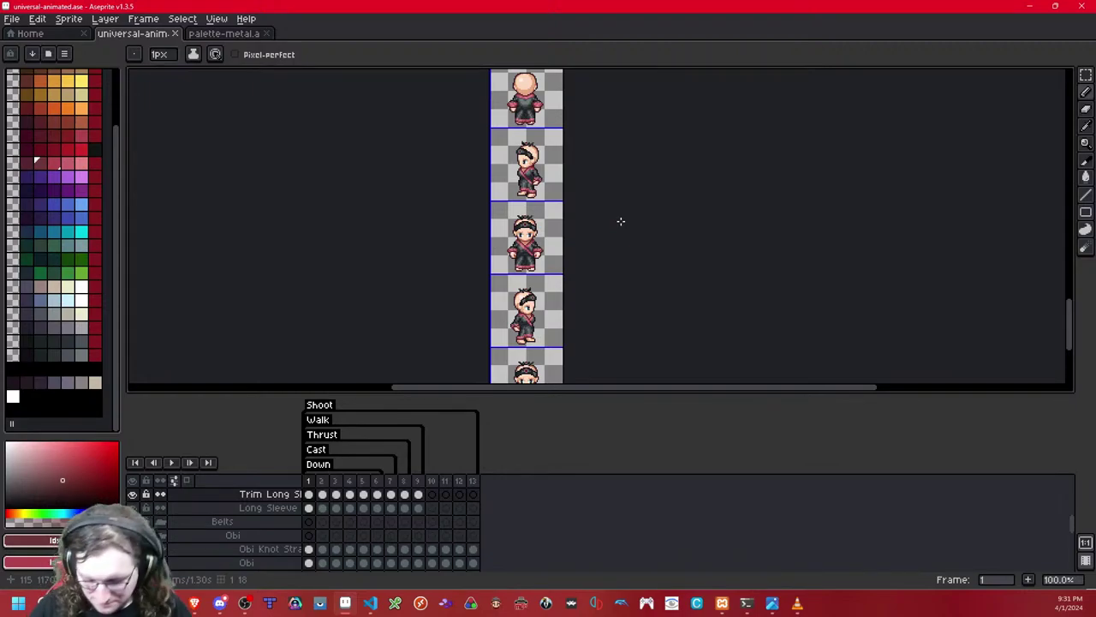
key(ctrl+s)
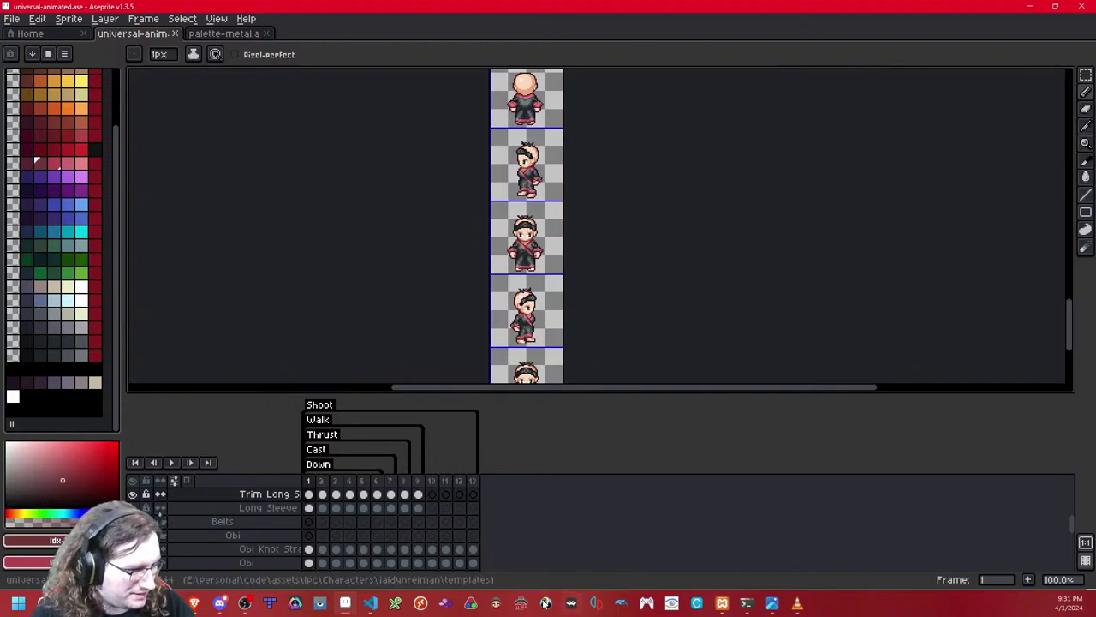
scroll(394, 507, up, 1)
click(474, 508)
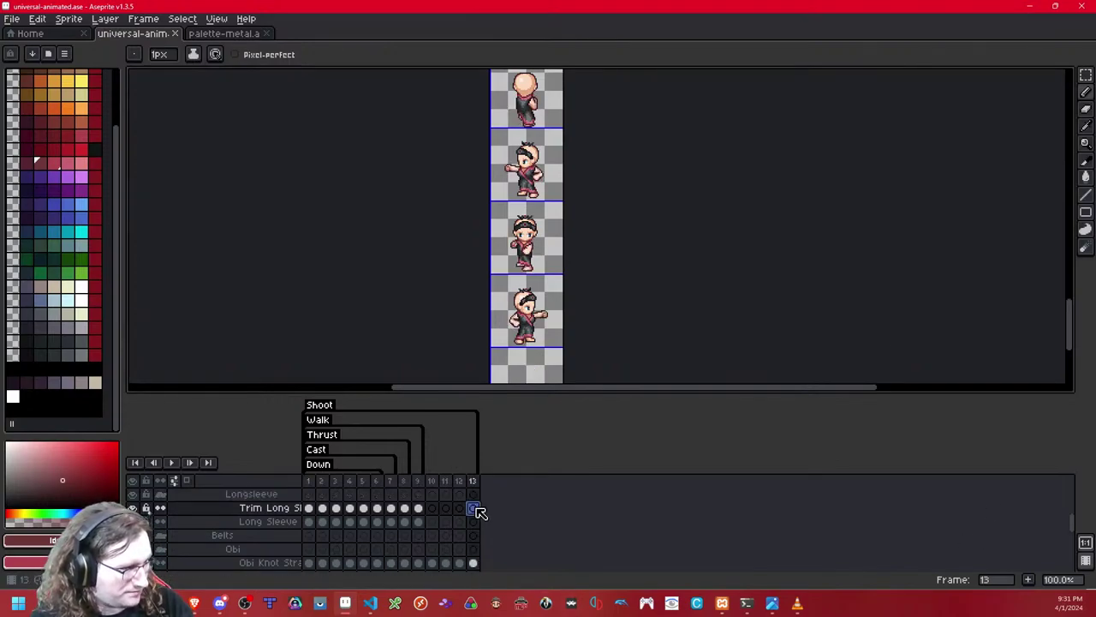
click(172, 462)
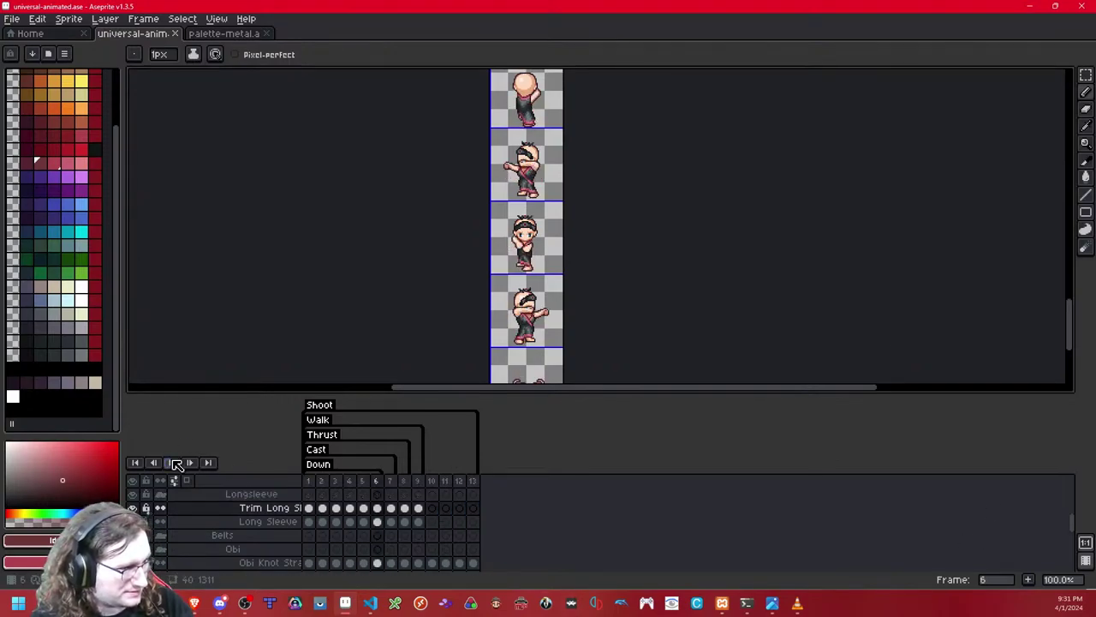
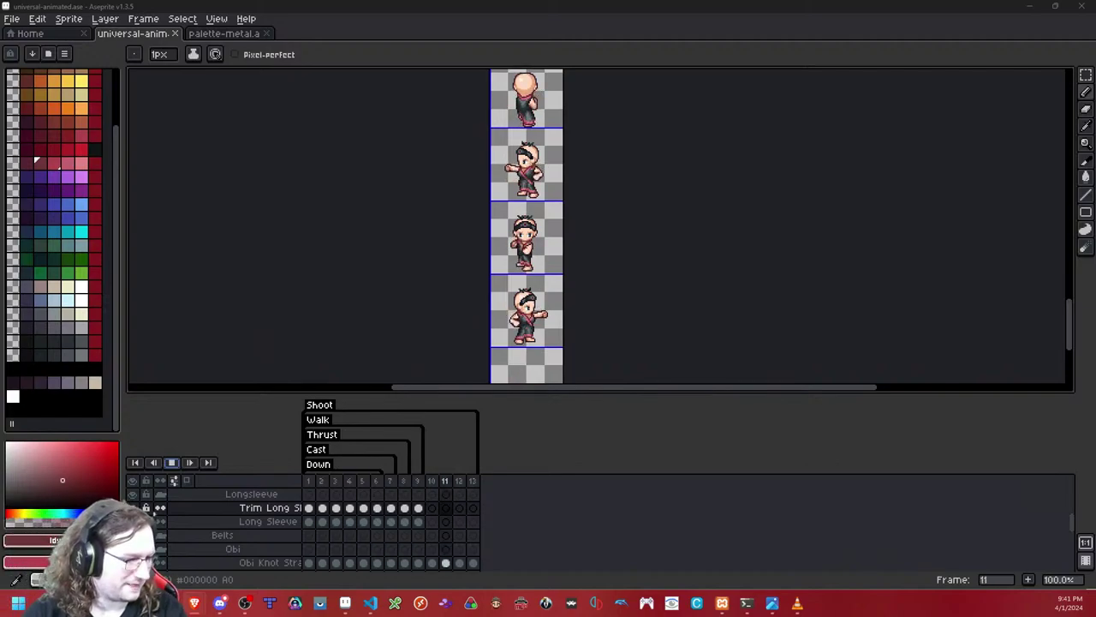
click(175, 463)
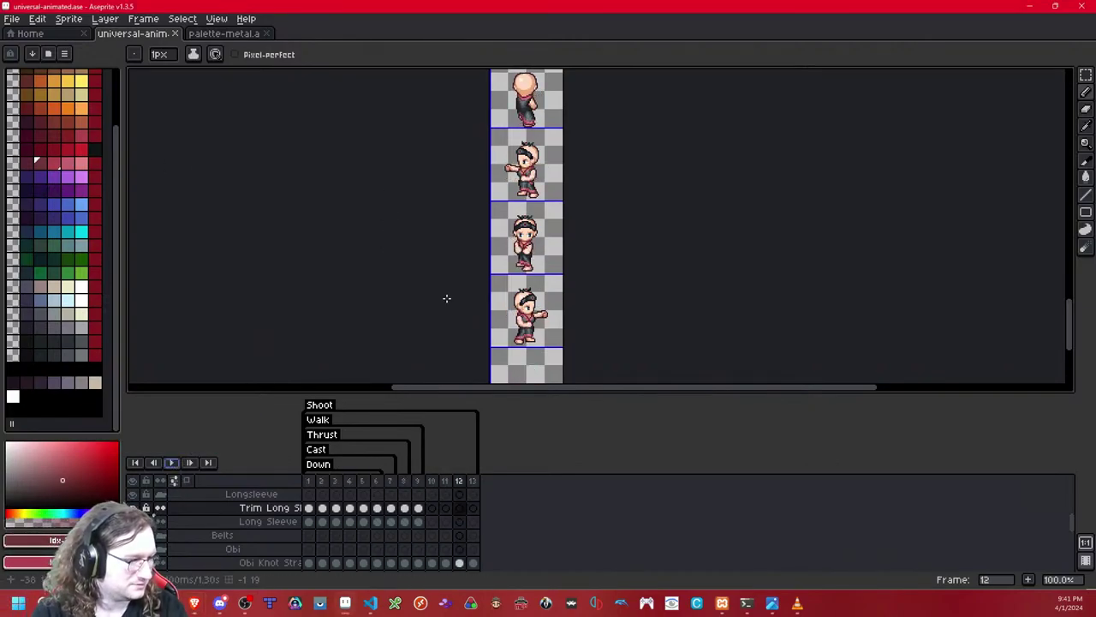
Step: Copy the left-facing character's cuff trim from frame 1 to frame 2 of the long sleeve trim layer
key(Left)
scroll(491, 164, up, 4)
scroll(641, 179, down, 4)
drag(663, 212, 611, 116)
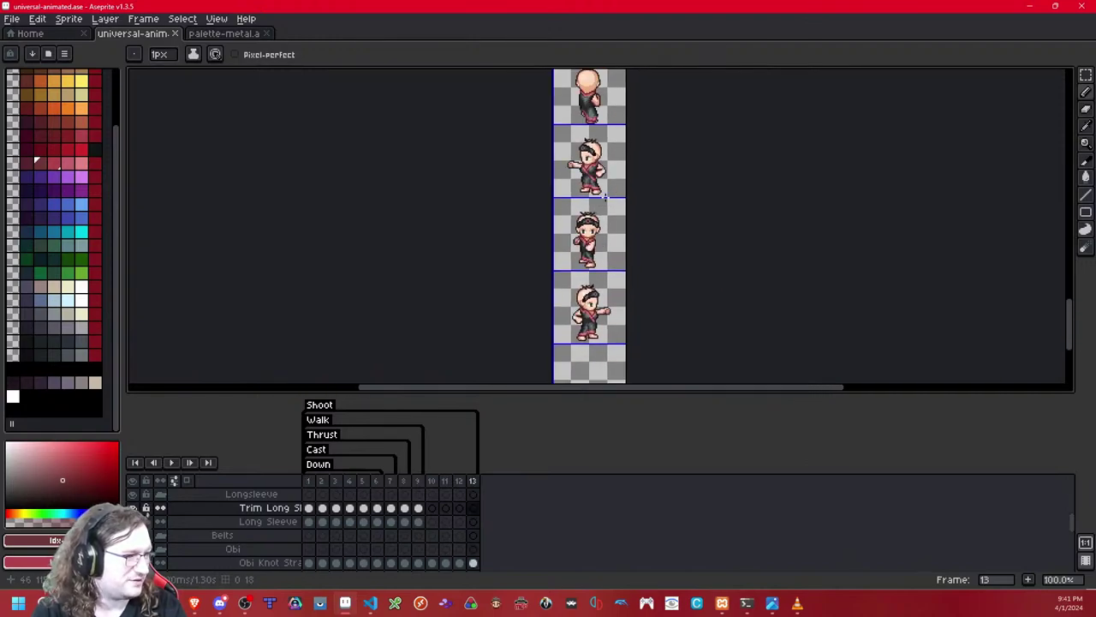
scroll(604, 197, up, 1)
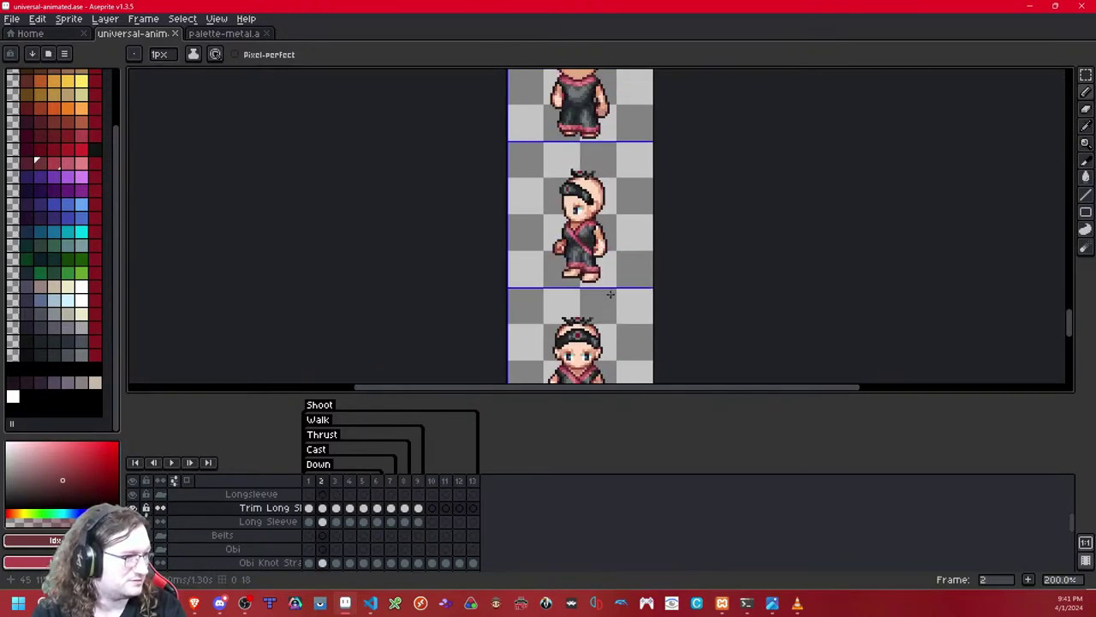
scroll(604, 197, down, 1)
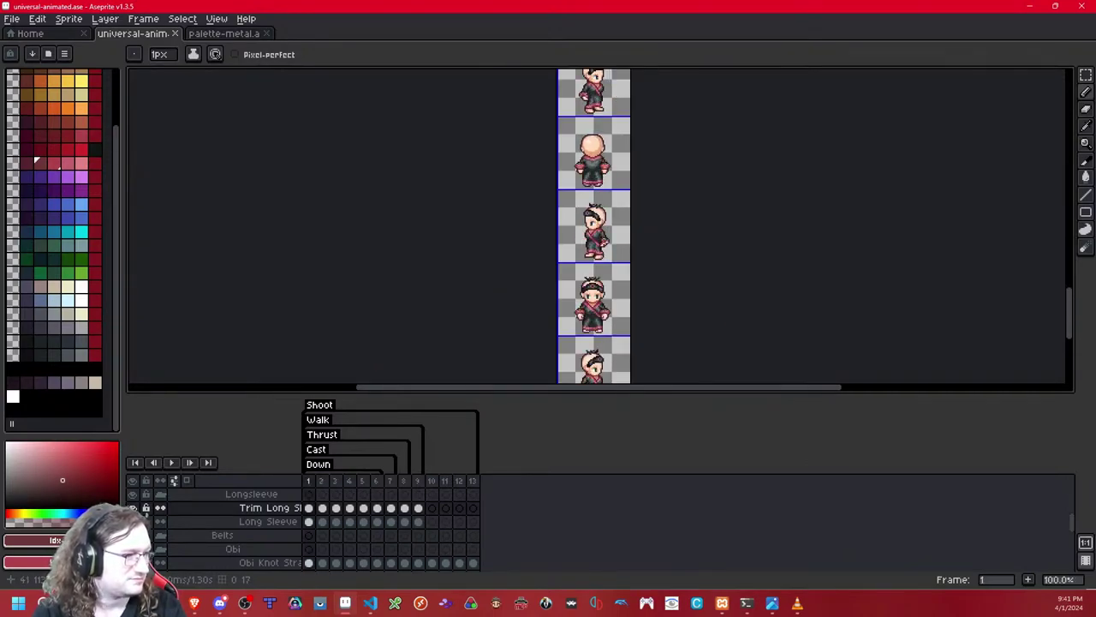
scroll(617, 224, up, 2)
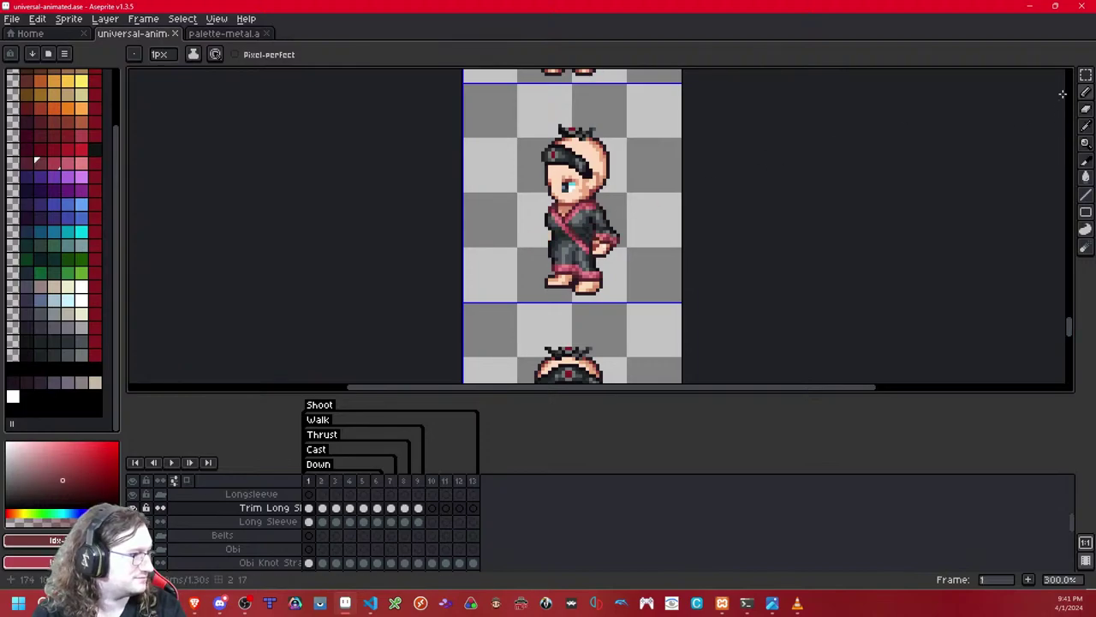
key(m)
key(ctrl+a)
key(ctrl+d)
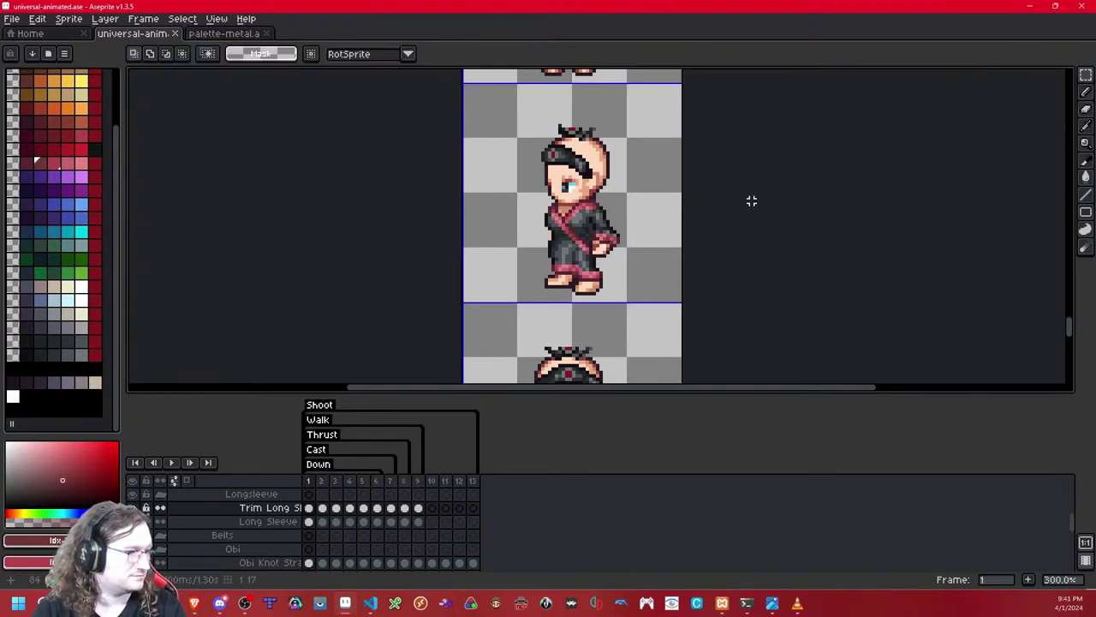
scroll(662, 215, up, 2)
key(Right)
key(ctrl+a)
key(ctrl+d)
key(Left)
key(Right)
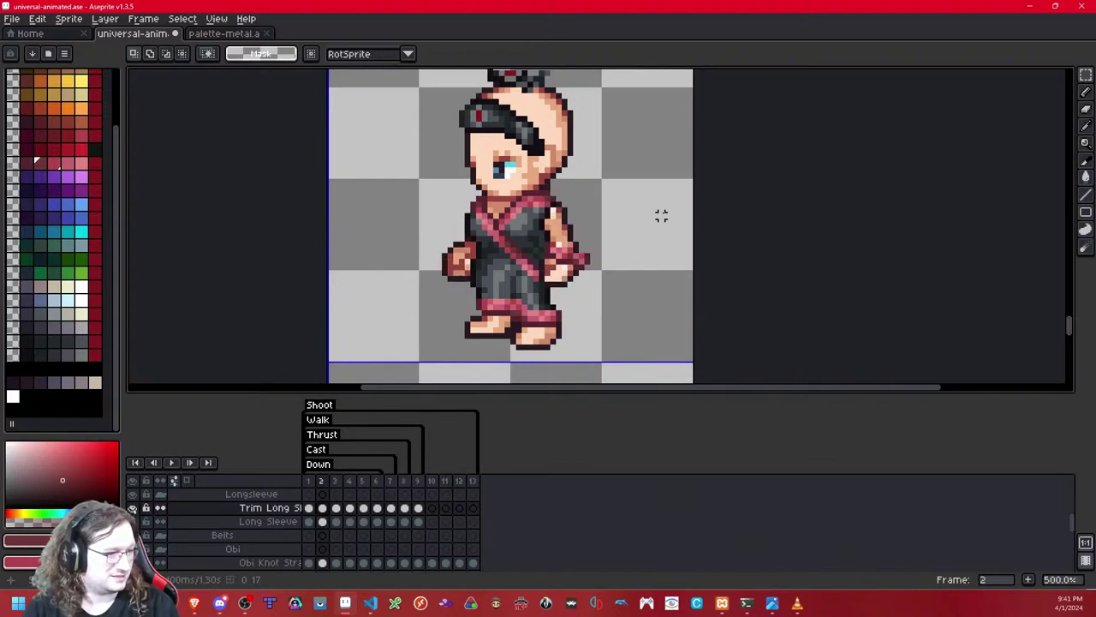
Step: Copy the left-facing character's near-arm sleeve from frame 1 to frame 2 of the Long Sleeve layer
key(Left)
key(Down)
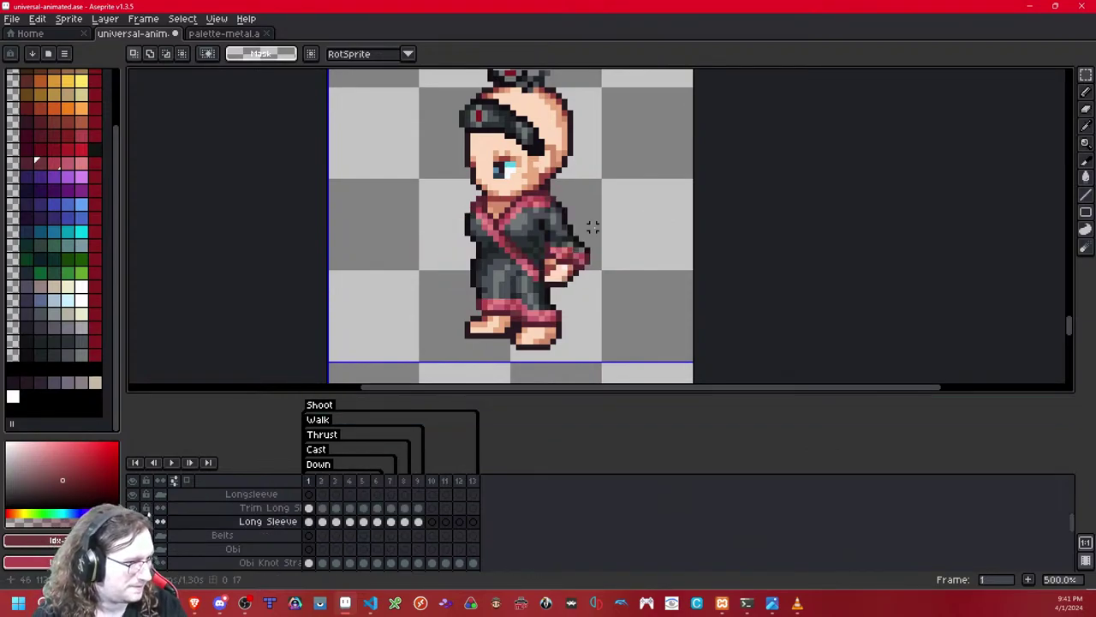
key(Right)
scroll(536, 230, up, 1)
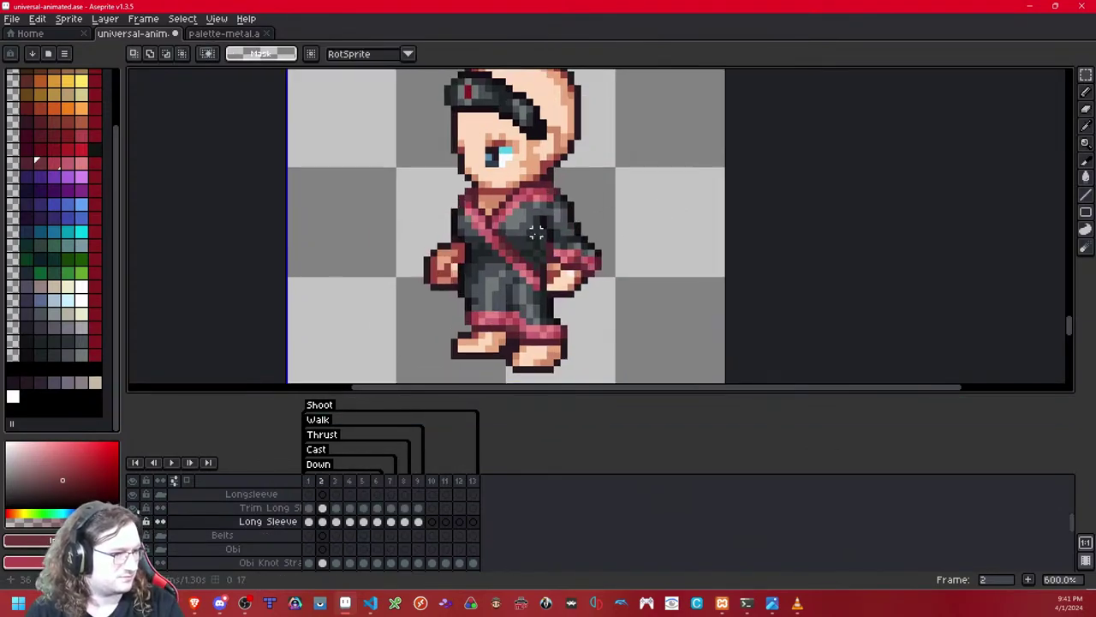
Step: Copy the far-arm sleeve from the right-facing character on frame 2 and place it mirrored over the left-facing character's far arm
scroll(537, 229, down, 7)
scroll(485, 195, up, 1)
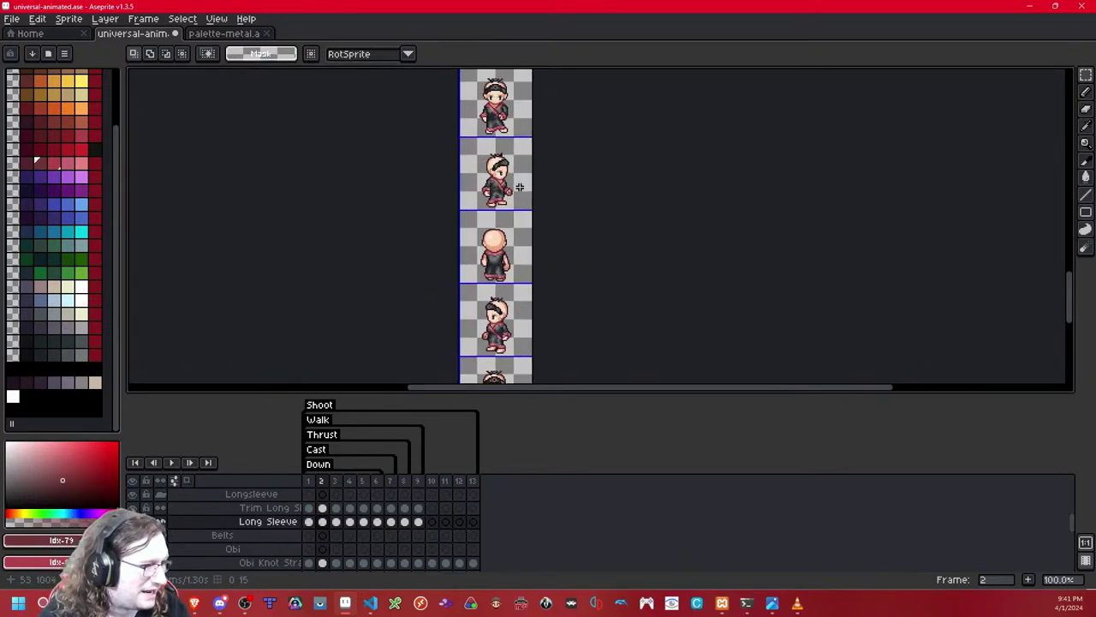
scroll(518, 188, up, 3)
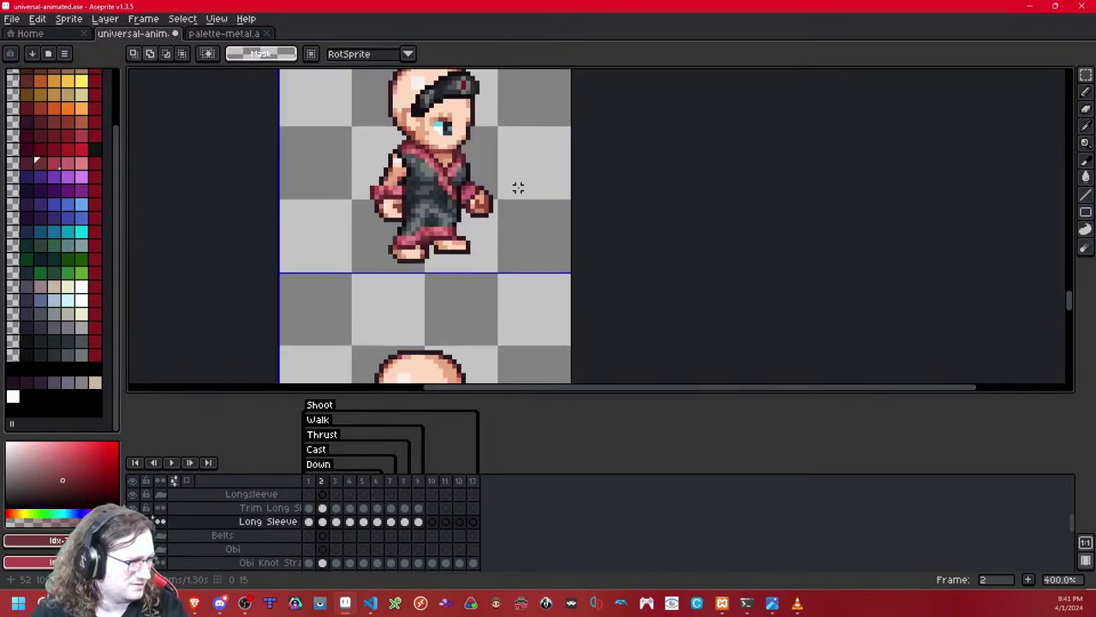
drag(523, 141, 451, 246)
drag(441, 372, 429, 94)
drag(428, 373, 426, 146)
key(ctrl+v)
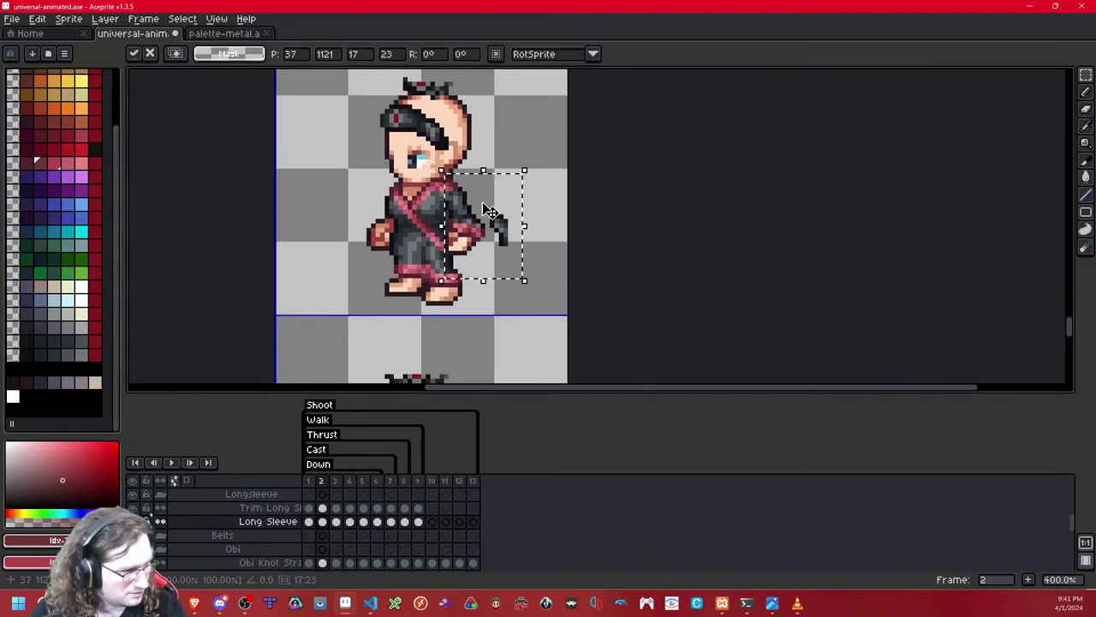
drag(497, 236, 394, 238)
key(Left)
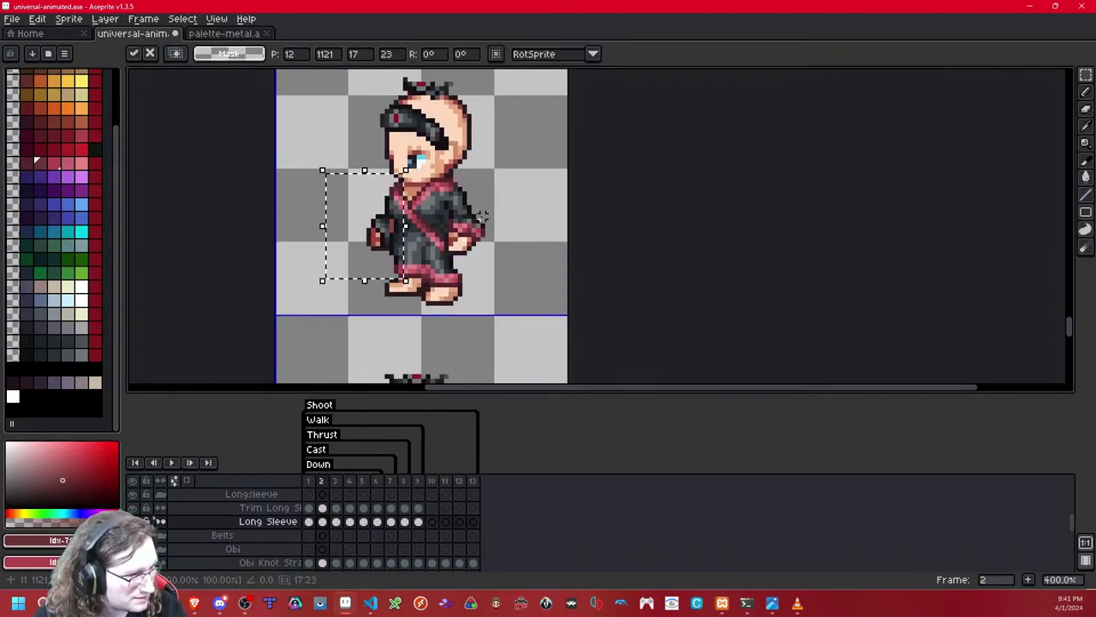
key(Right)
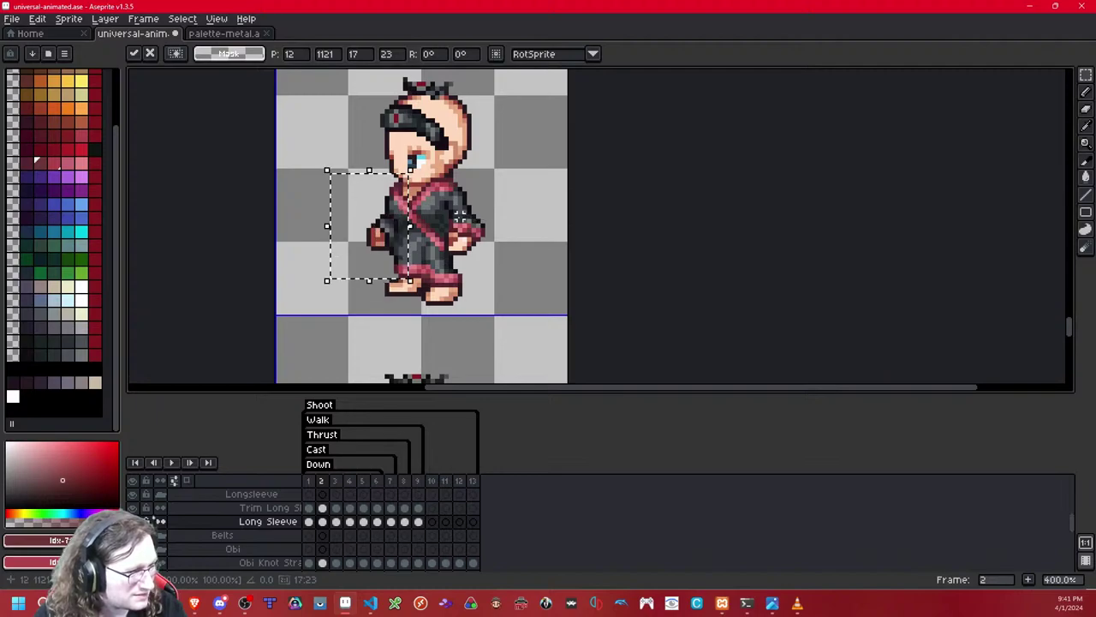
scroll(460, 217, up, 2)
scroll(432, 235, up, 1)
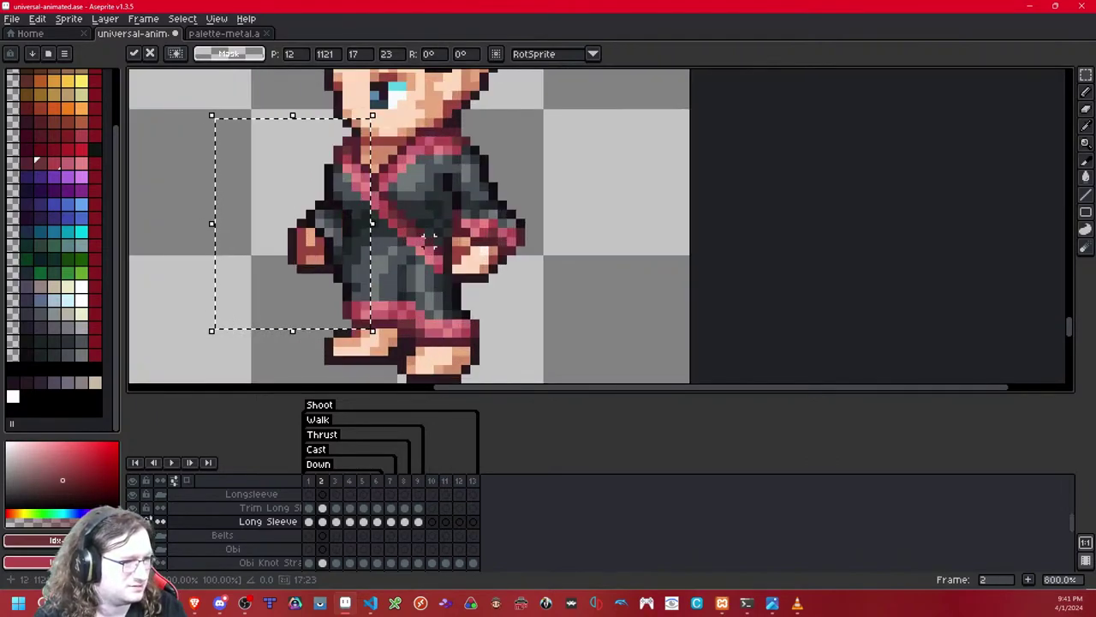
key(ctrl+d)
scroll(383, 249, down, 8)
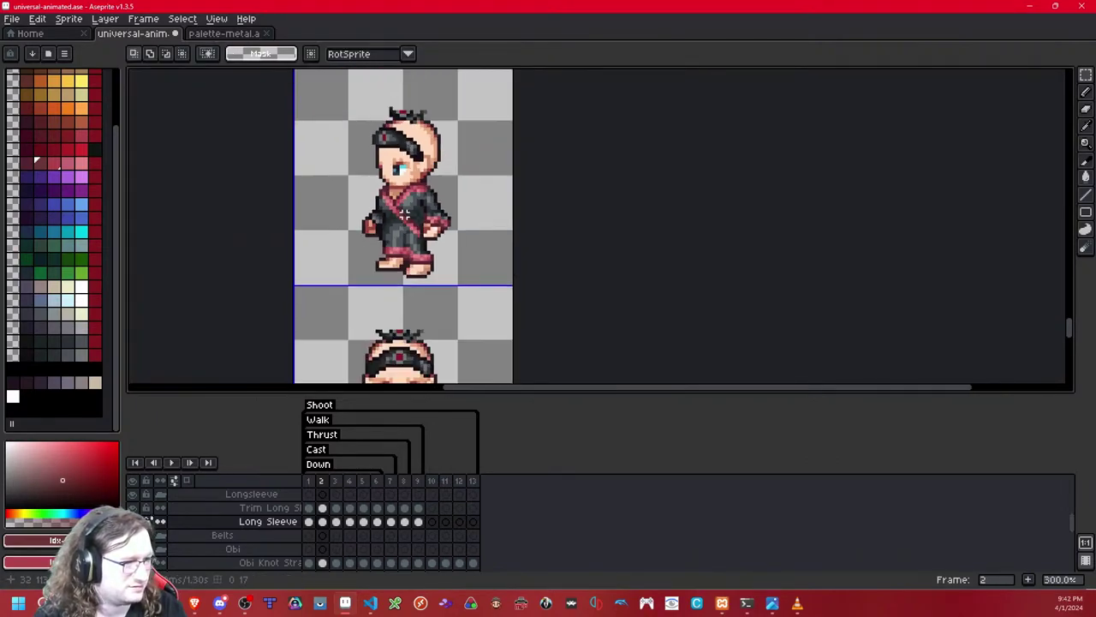
Step: Compare frames 1 and 2 of the side-facing characters to check their sleeves and cuff trim
scroll(403, 205, up, 4)
scroll(419, 167, down, 2)
drag(419, 167, 413, 219)
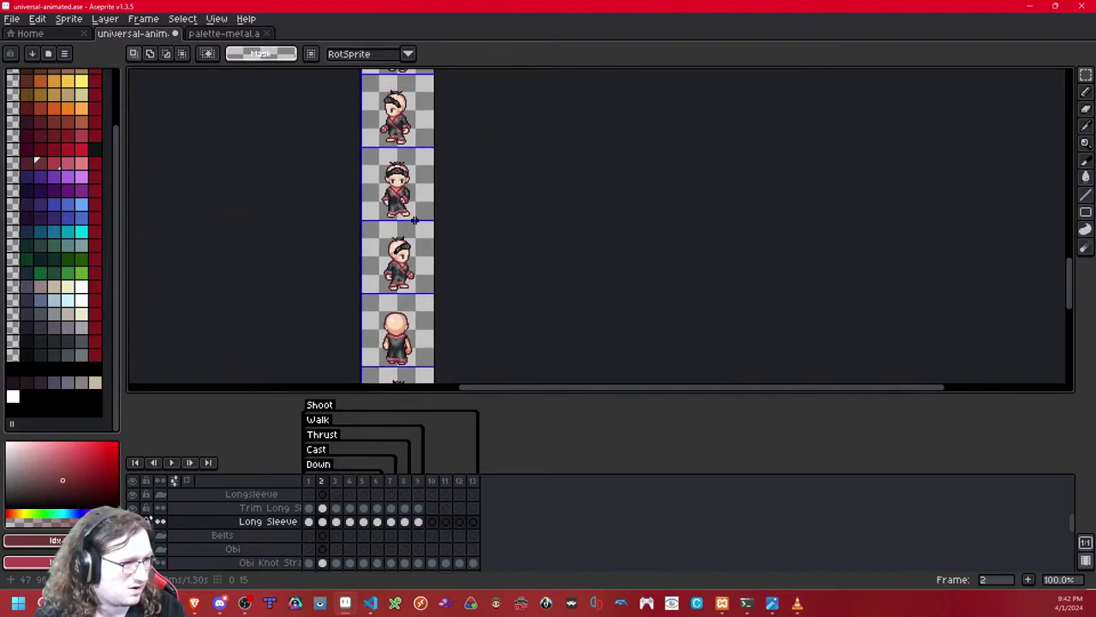
drag(411, 137, 419, 188)
scroll(404, 271, up, 4)
scroll(404, 270, down, 2)
key(Left)
key(Right)
drag(437, 272, 440, 162)
drag(450, 317, 451, 214)
key(Left)
key(Right)
scroll(452, 214, up, 1)
scroll(449, 211, up, 2)
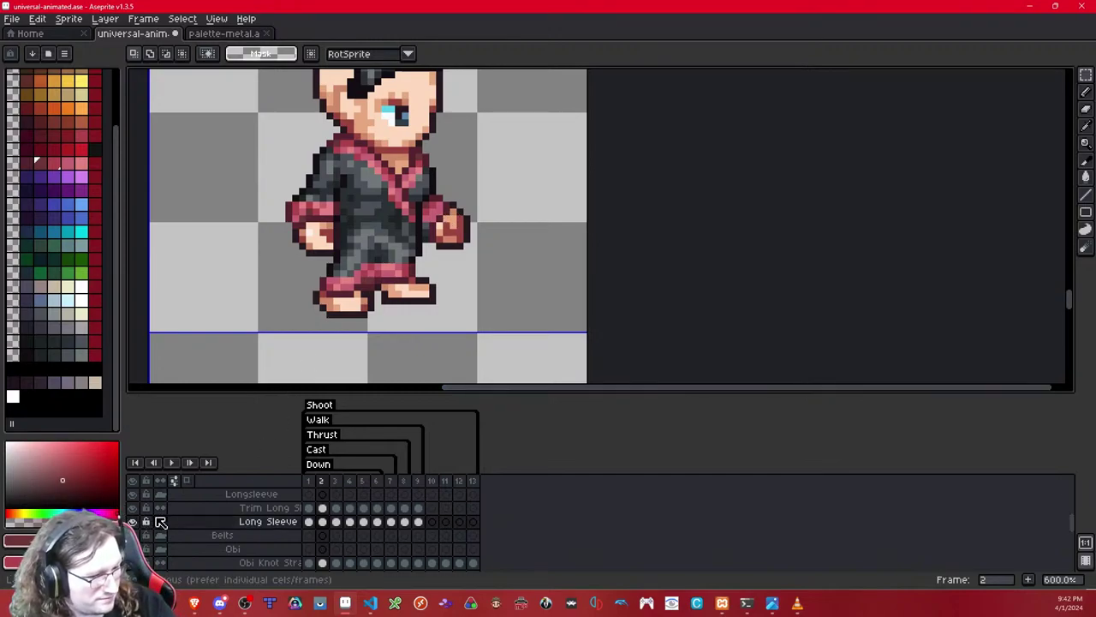
Step: Hide the long sleeve trim briefly to examine the sleeves underneath, and look over the other characters on frame 2
click(133, 509)
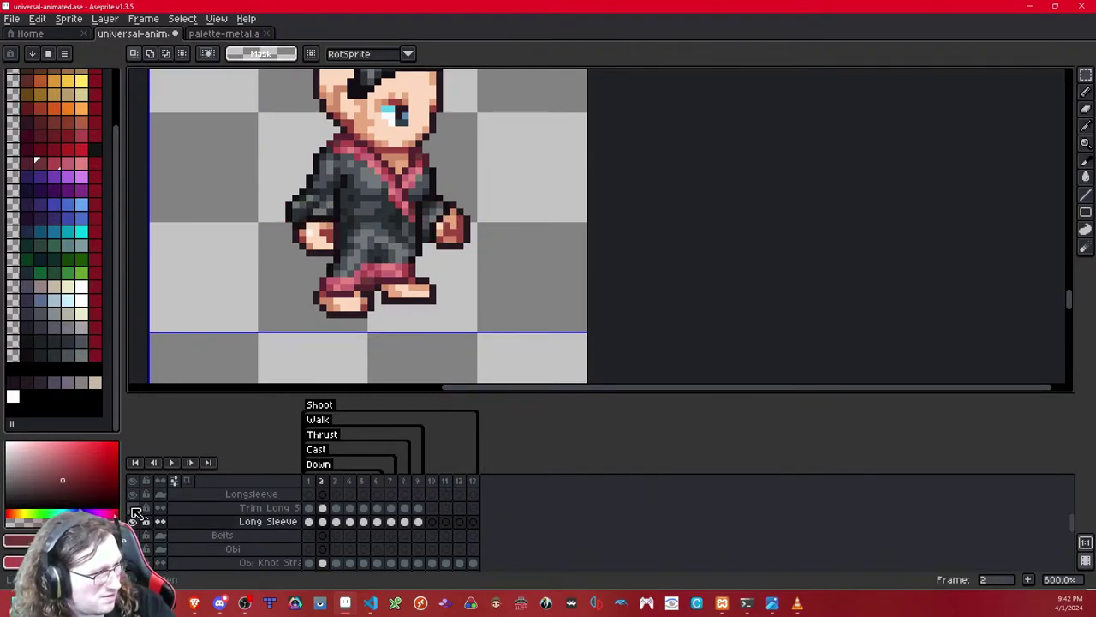
scroll(441, 296, down, 4)
drag(390, 257, 384, 127)
drag(383, 287, 369, 85)
drag(368, 240, 369, 163)
drag(379, 220, 380, 362)
drag(377, 103, 381, 360)
scroll(370, 237, up, 3)
scroll(370, 239, down, 5)
scroll(375, 233, up, 2)
drag(379, 145, 378, 266)
drag(386, 83, 387, 162)
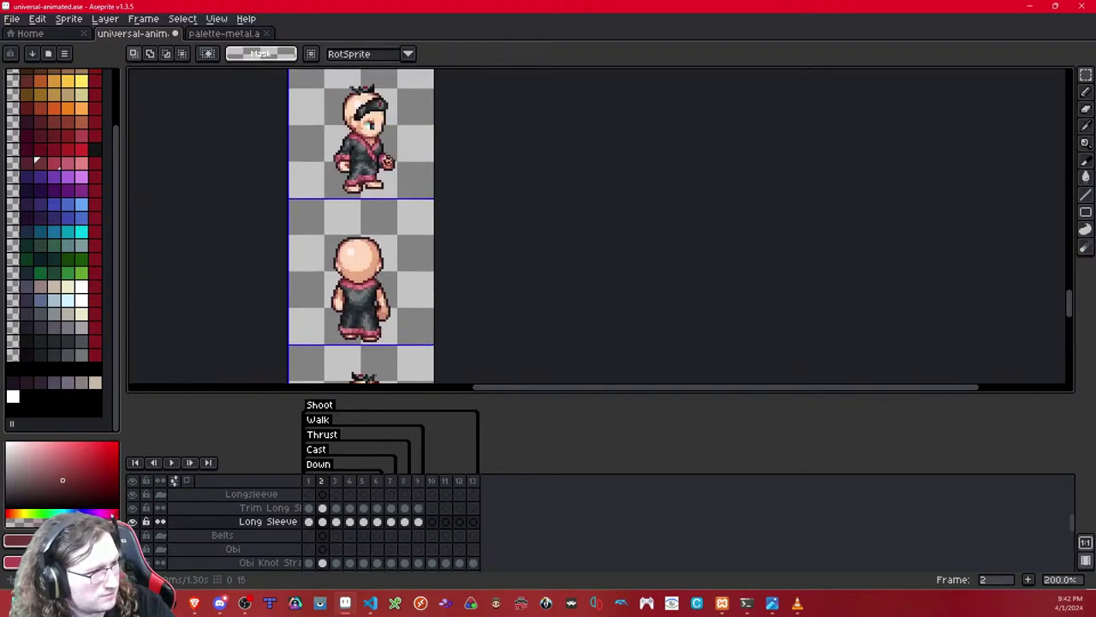
scroll(388, 165, up, 1)
scroll(388, 166, down, 1)
Step: Copy the far-arm cuff trim from the right-facing character on frame 2 and place it mirrored over the left-facing character's far arm
key(Up)
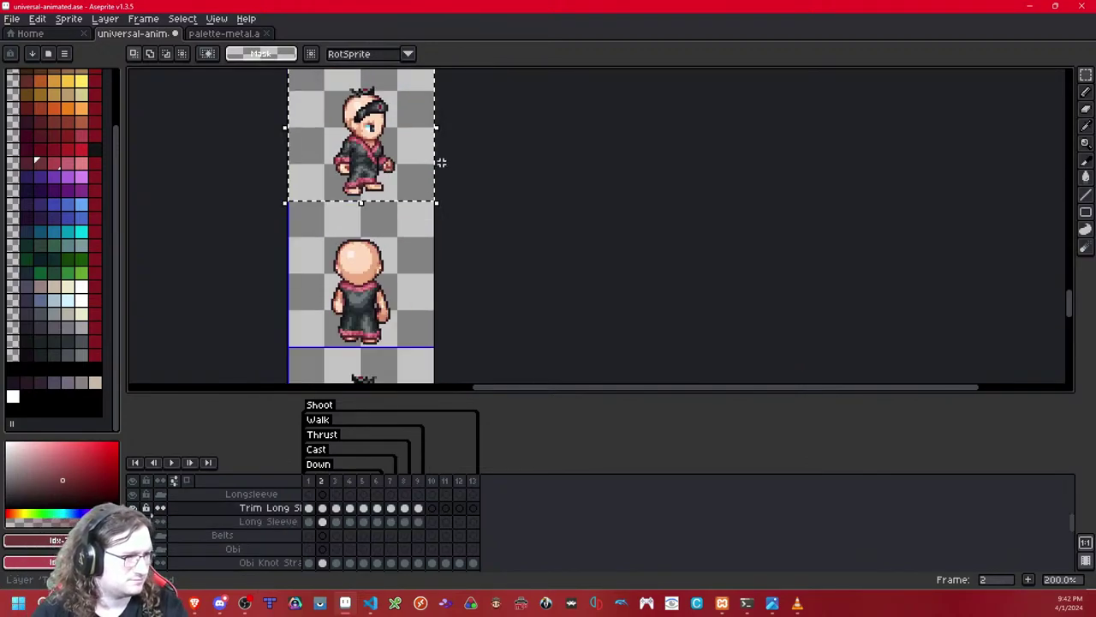
scroll(342, 154, down, 5)
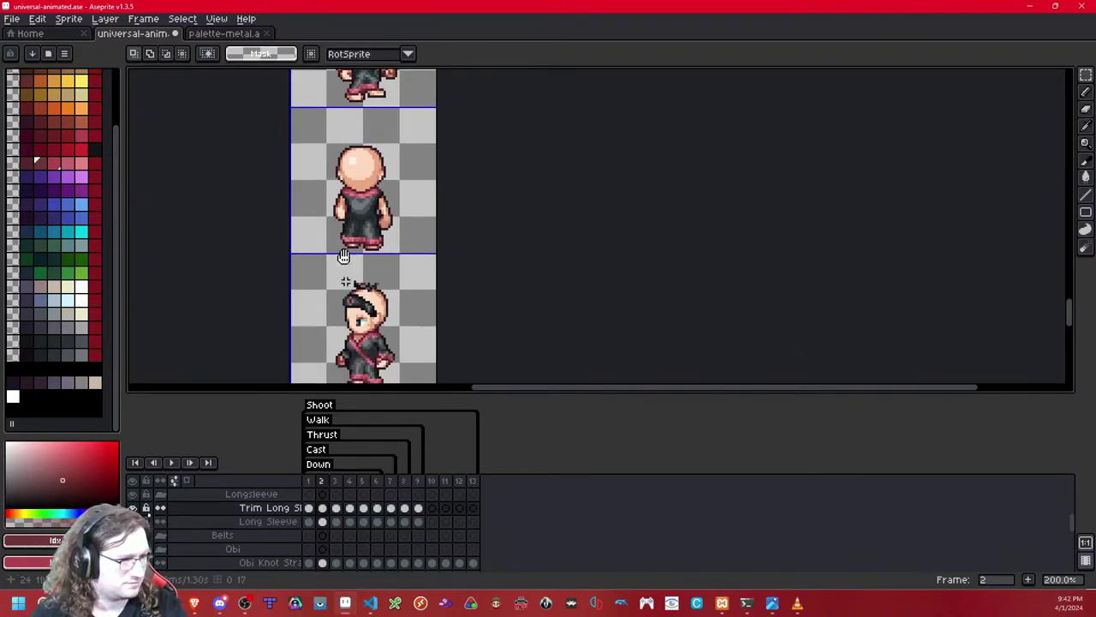
drag(350, 126, 360, 247)
scroll(360, 247, up, 4)
key(ctrl+v)
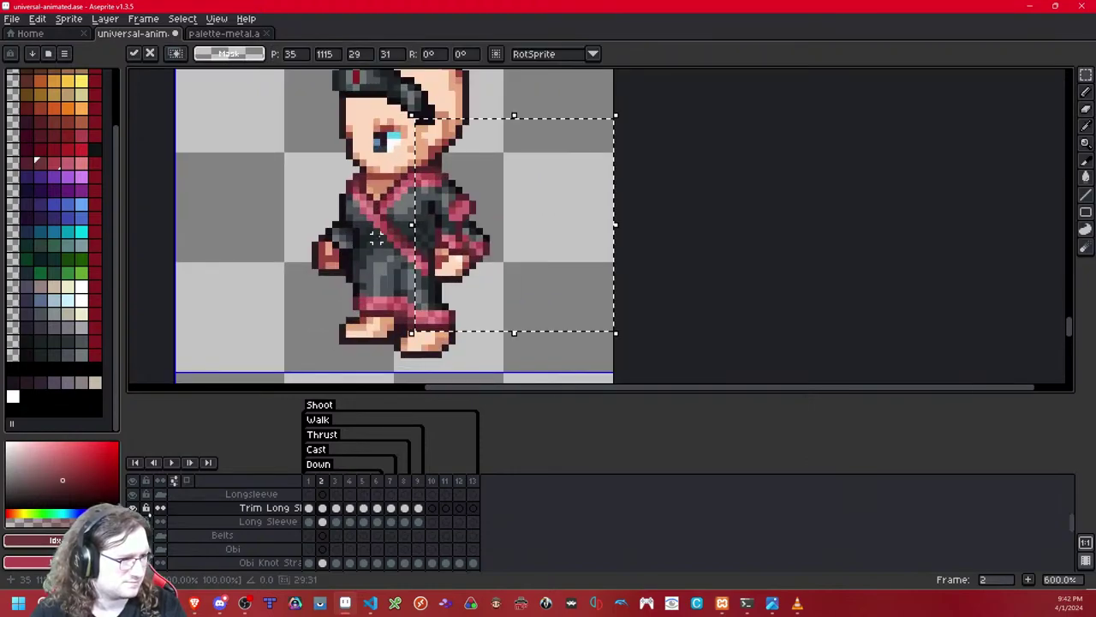
drag(566, 215, 340, 240)
key(ctrl+d)
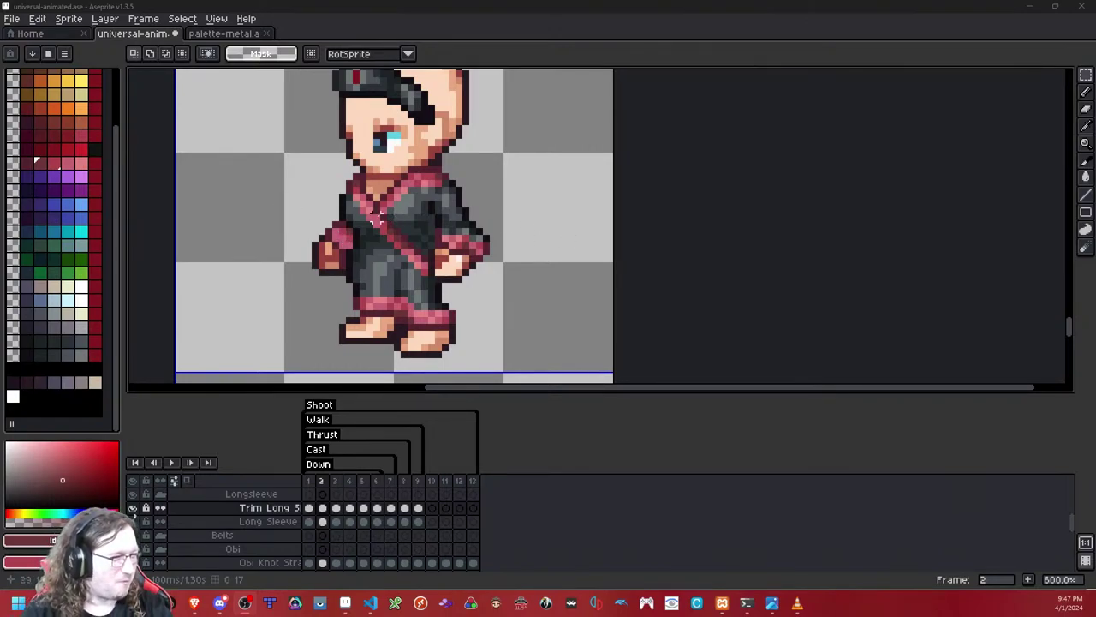
Step: Step back and forth through frames 1 to 3 of the left-facing character to compare its arm poses
scroll(389, 201, down, 2)
scroll(386, 201, up, 3)
scroll(381, 203, down, 3)
drag(445, 188, 496, 173)
key(Right)
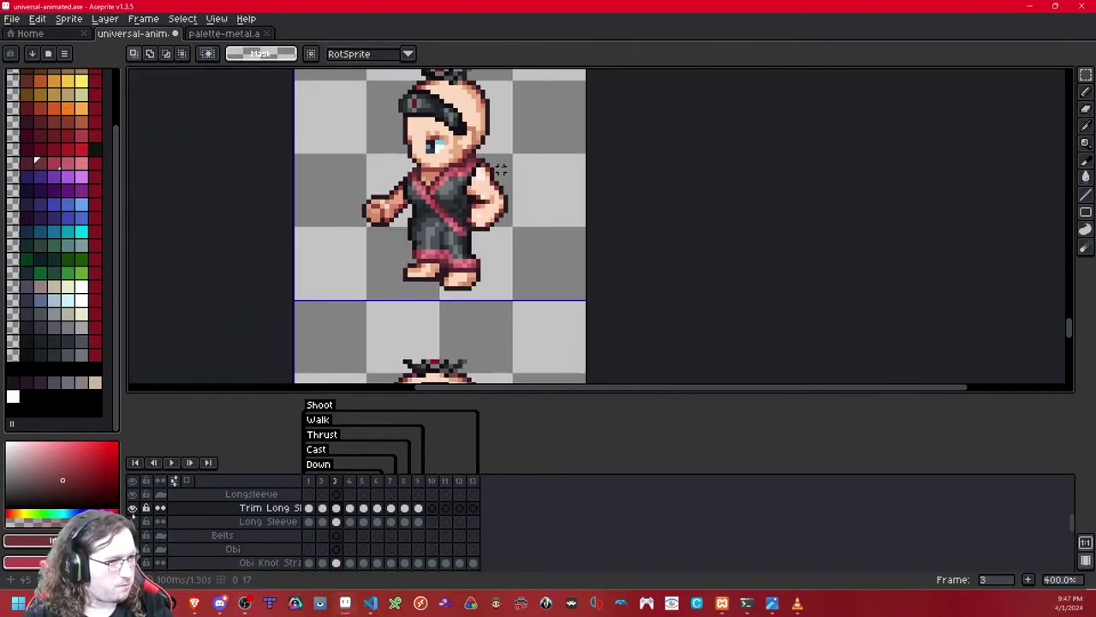
key(Left)
key(Right)
key(Right)
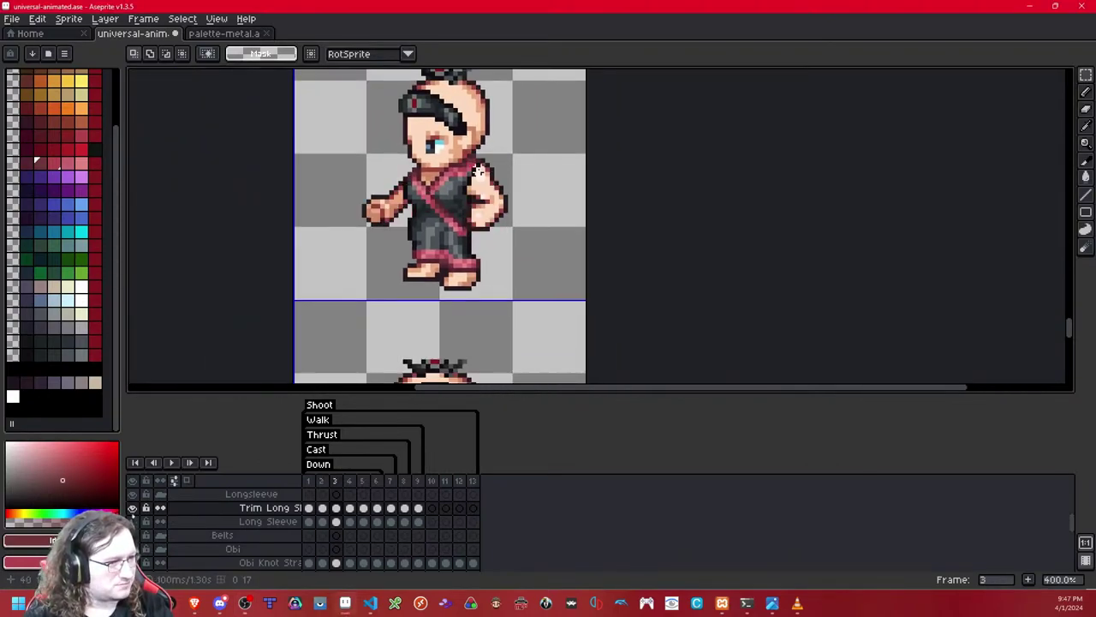
key(Left)
key(Left)
key(Right)
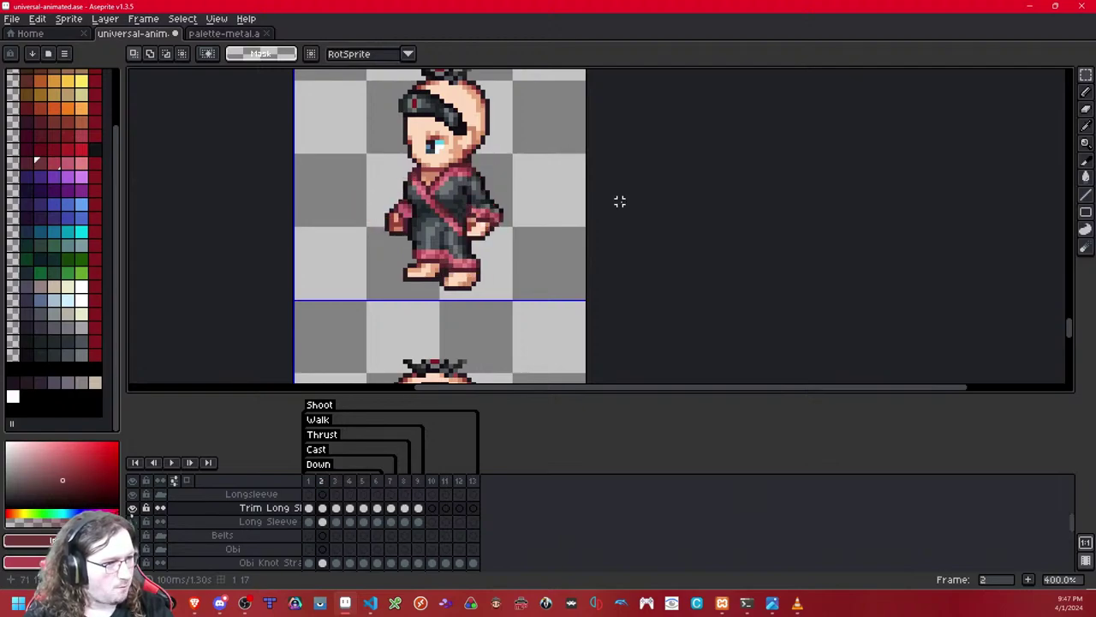
key(Left)
key(Right)
key(Right)
key(Right)
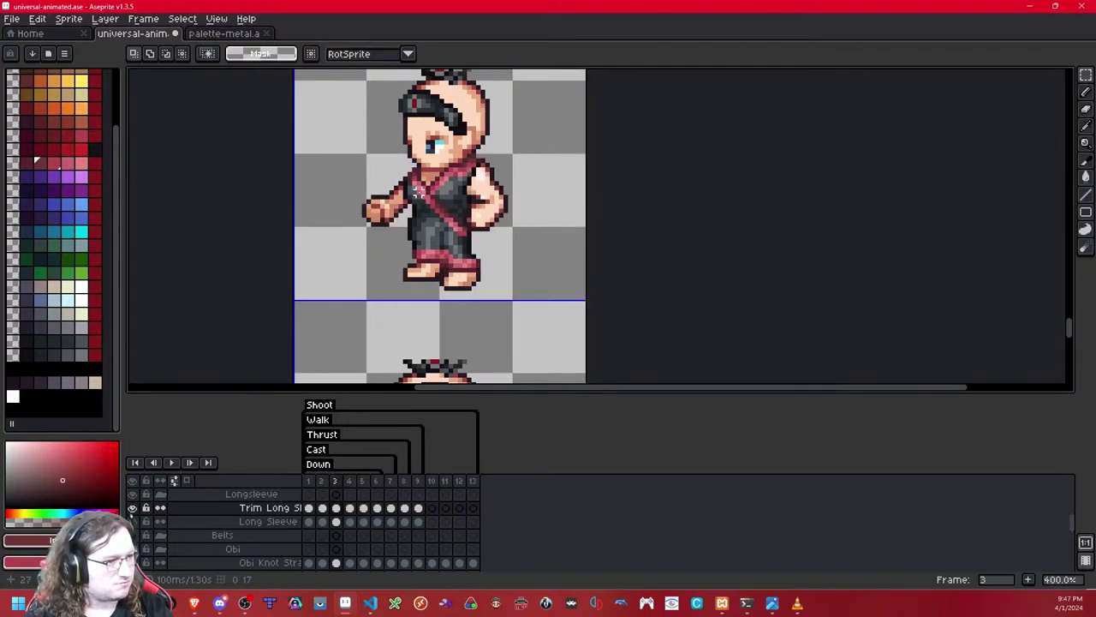
key(Left)
key(Left)
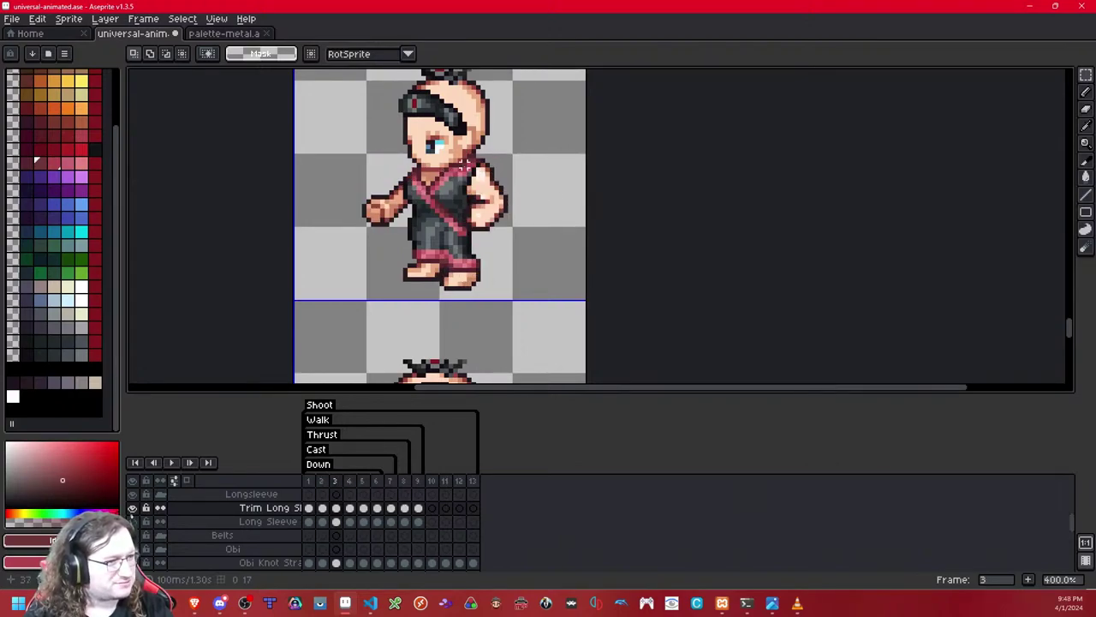
Step: Find a finished extended-arm pose on frame 5 and copy its cuff trim from the front-facing character
scroll(445, 170, down, 3)
drag(467, 147, 461, 263)
drag(463, 117, 453, 188)
key(Right)
scroll(453, 187, up, 3)
key(Right)
key(Right)
key(Left)
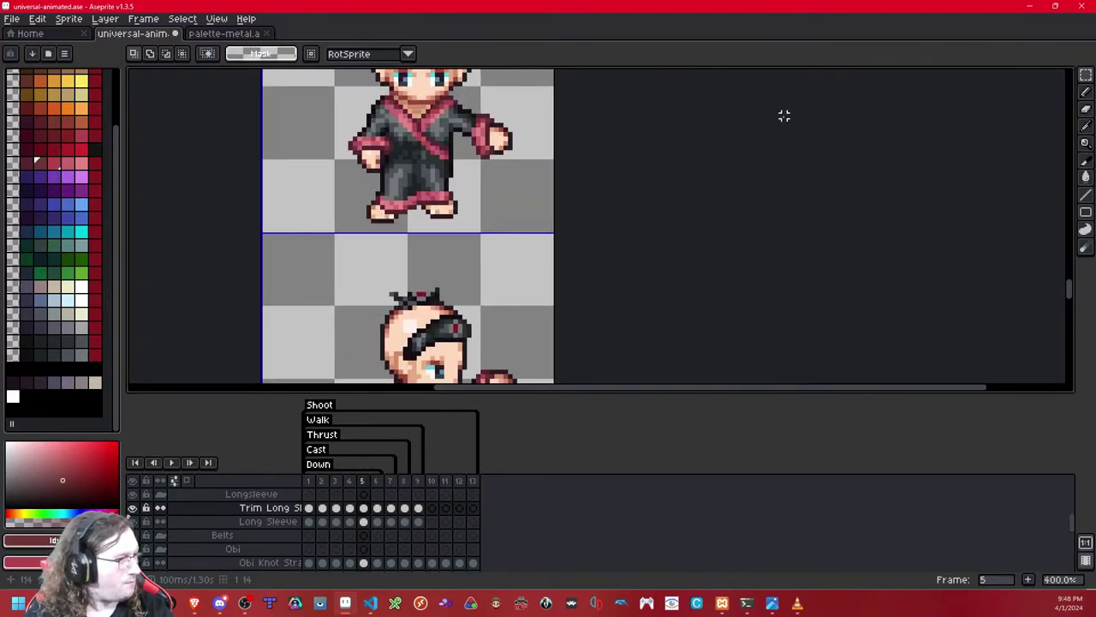
mouse_move(1086, 76)
drag(483, 166, 478, 218)
drag(552, 118, 382, 236)
key(ctrl+d)
Step: Try pasting the copied cuff trim onto the left-facing character on frame 3, and undo the paste
drag(405, 376, 375, 69)
drag(375, 382, 380, 199)
key(Left)
key(Left)
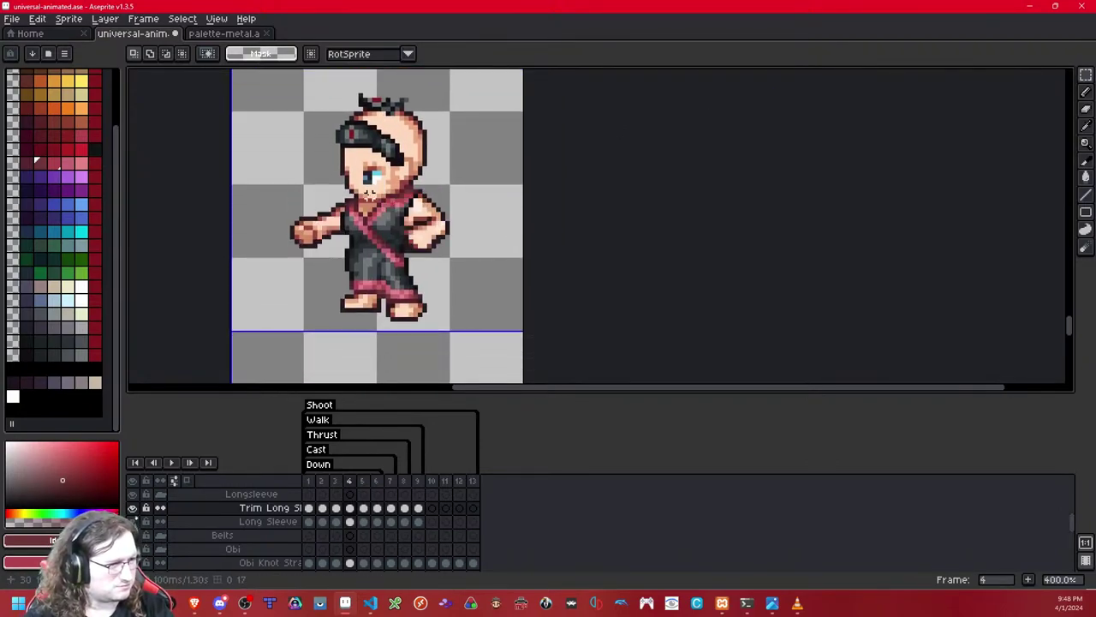
scroll(370, 195, up, 2)
key(ctrl+v)
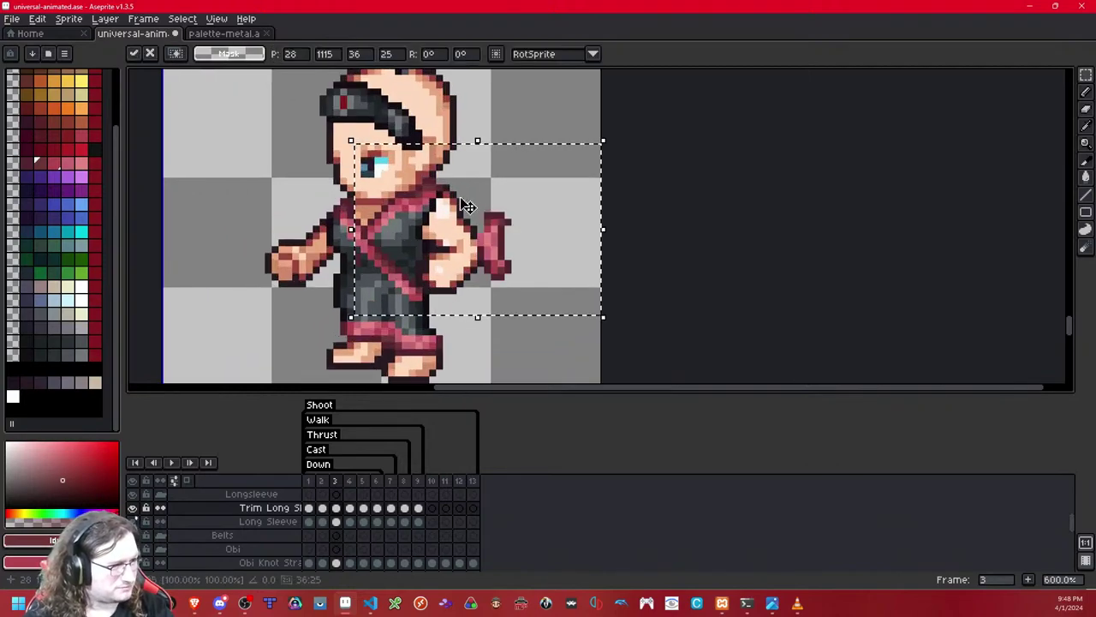
key(ctrl+z)
scroll(575, 169, down, 5)
scroll(504, 178, up, 2)
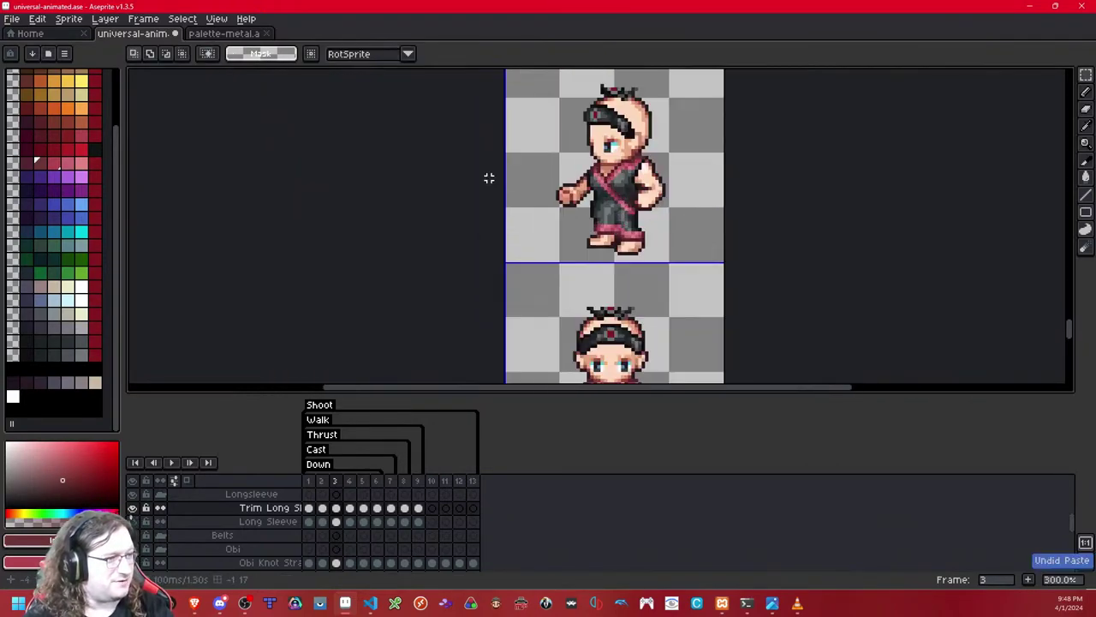
Step: Copy the front-facing character's sleeves from frame 5 of the Long Sleeve layer
key(Down)
drag(617, 87, 559, 180)
scroll(559, 180, down, 2)
scroll(548, 197, up, 1)
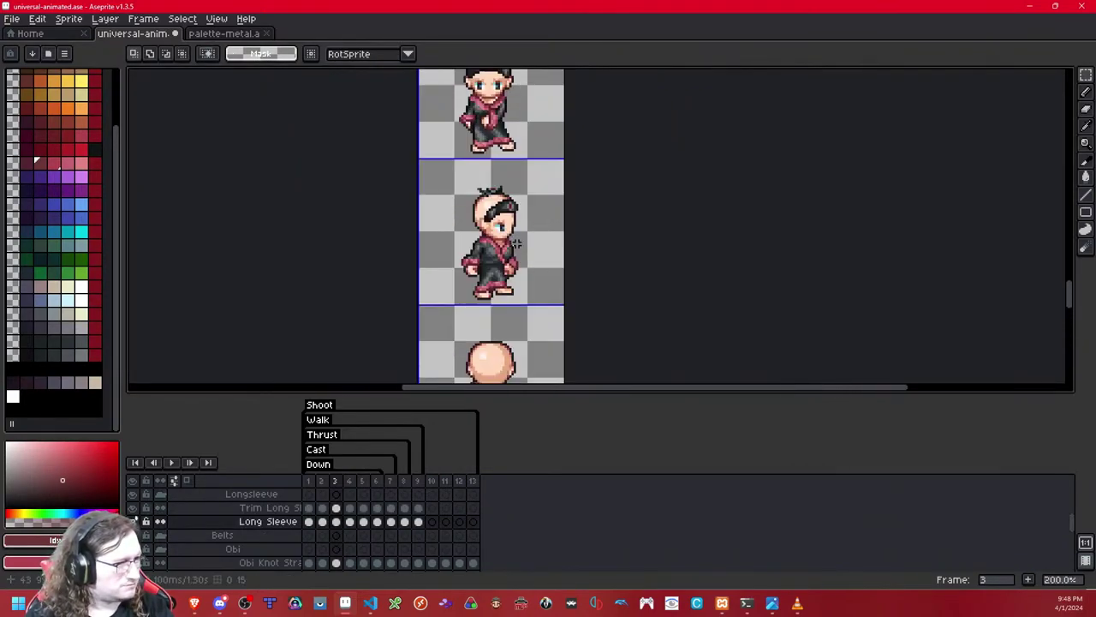
key(Right)
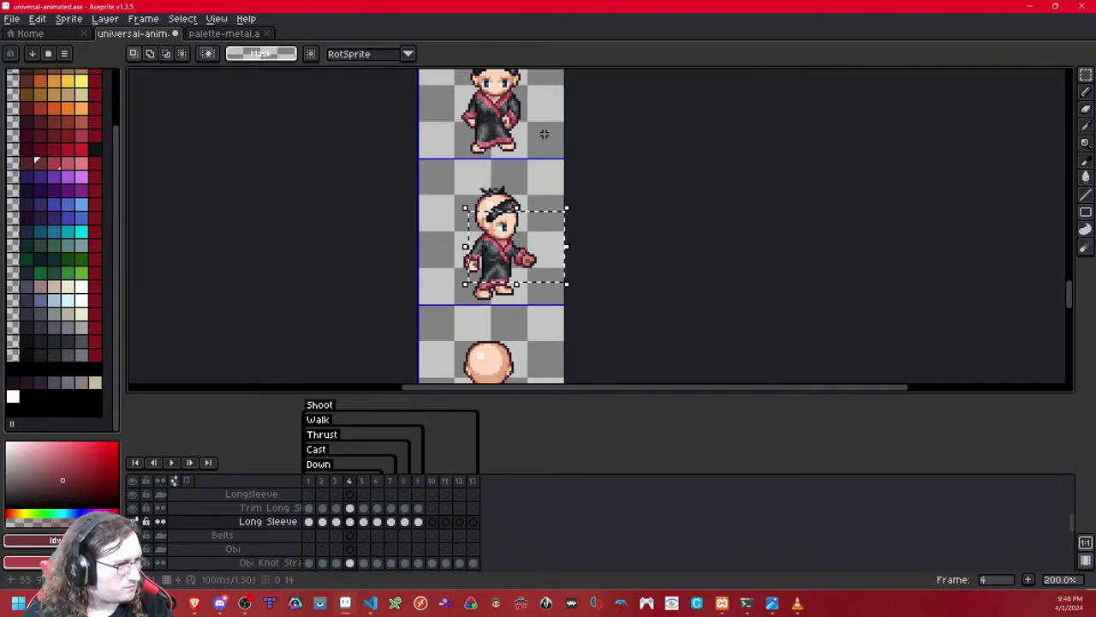
key(Right)
key(Right)
key(Left)
key(Left)
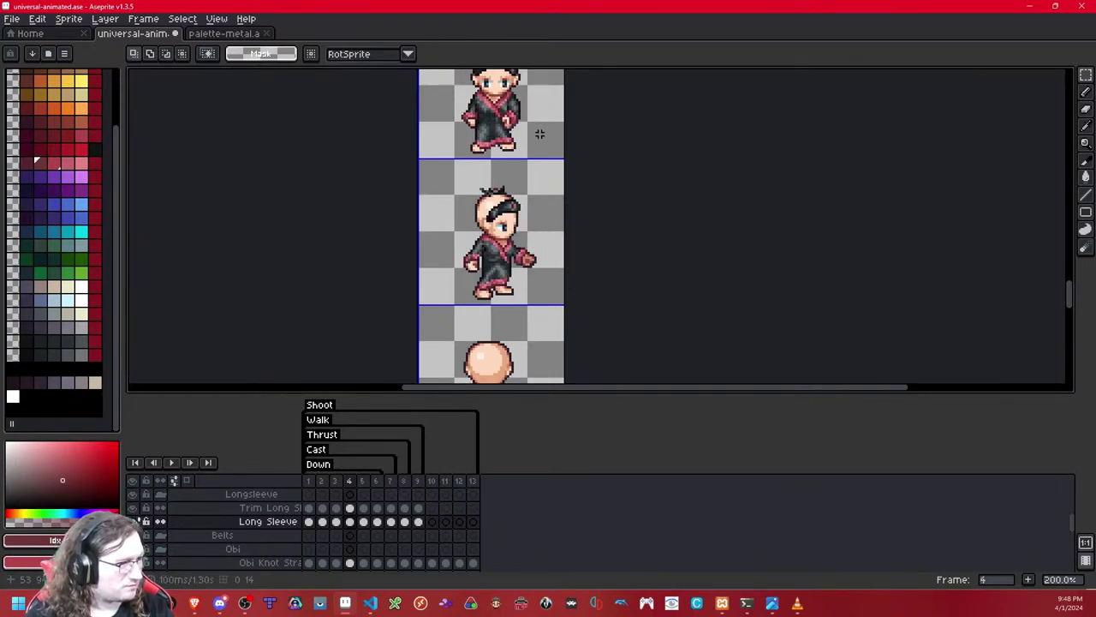
drag(540, 132, 488, 192)
key(Right)
drag(549, 104, 400, 197)
key(Delete)
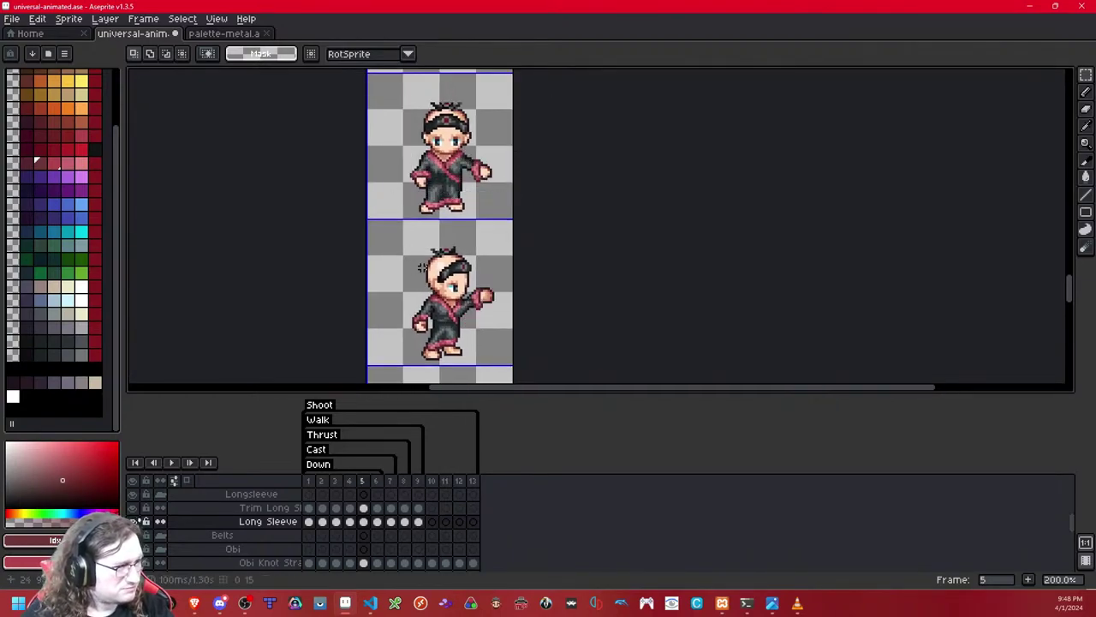
Step: Paste the sleeves beside the left-facing character on frame 5, remove the surplus one, and cut the extended-arm sleeve mirrored horizontally
drag(419, 343, 381, 72)
drag(353, 352, 429, 236)
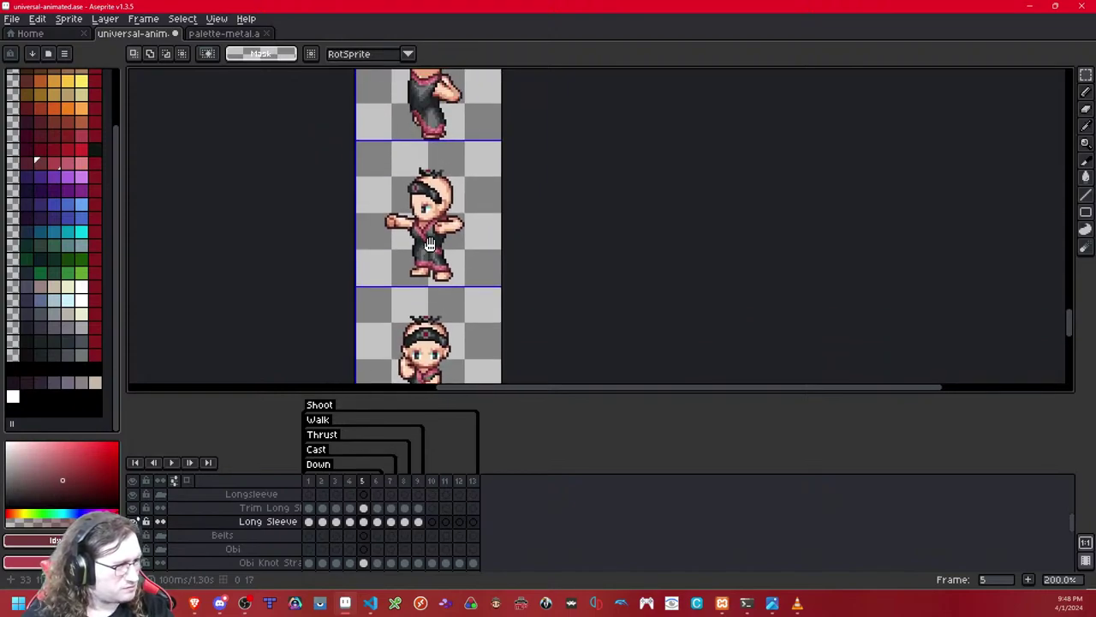
scroll(429, 226, up, 2)
key(ctrl+v)
drag(536, 199, 454, 316)
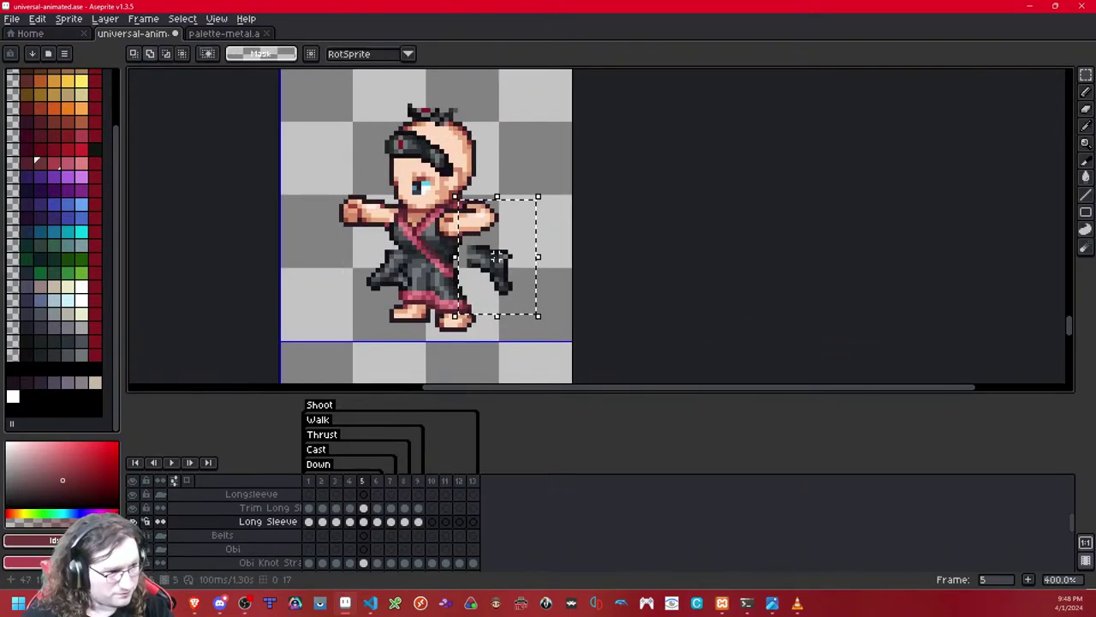
drag(436, 213, 346, 307)
drag(442, 192, 528, 301)
key(shift+h)
key(ctrl+x)
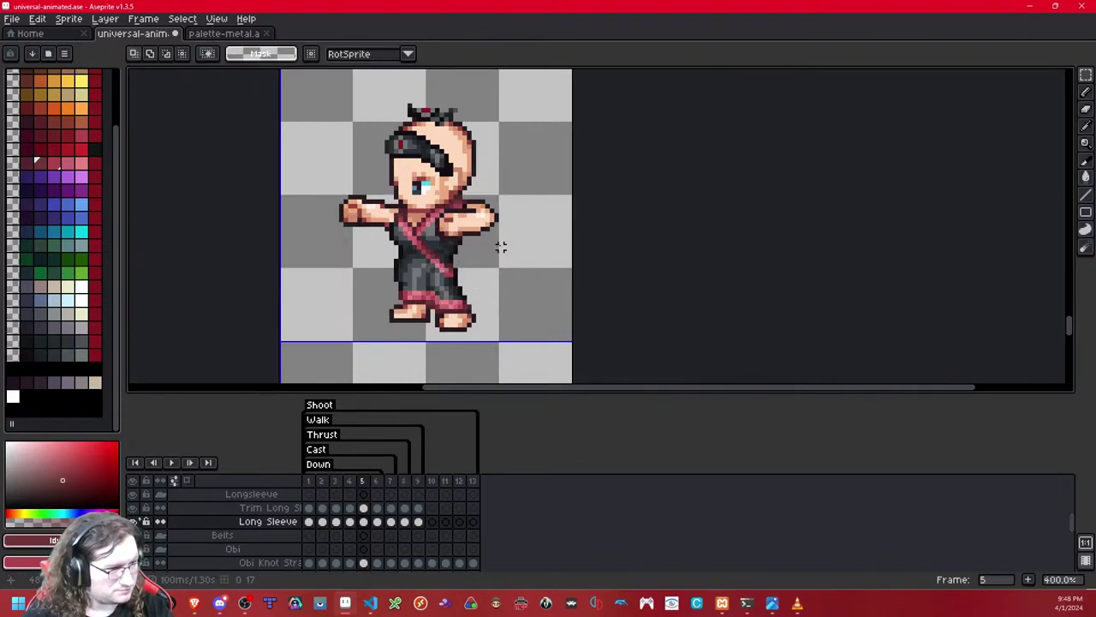
Step: Paste the mirrored sleeve on frame 3 and fit it over the left-facing character's extended far arm
key(Left)
key(Left)
key(ctrl+shift+d)
drag(494, 282, 398, 252)
click(469, 187)
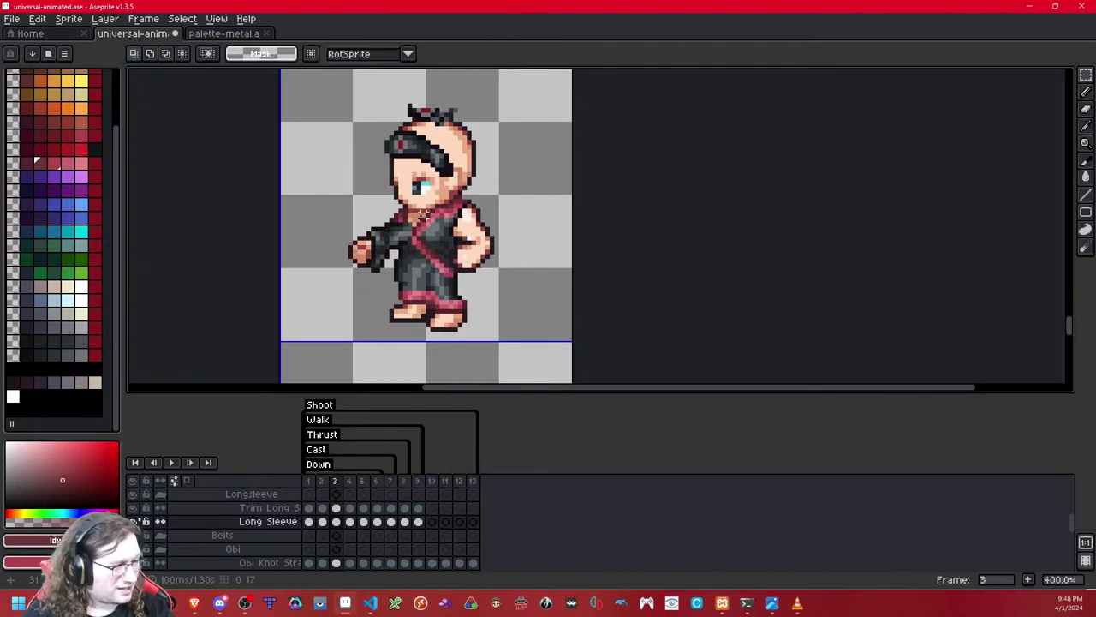
Step: Paste the same mirrored sleeve on frame 4 and fit it over the left-facing character's extended far arm
key(period)
key(ctrl+shift+d)
drag(488, 282, 390, 251)
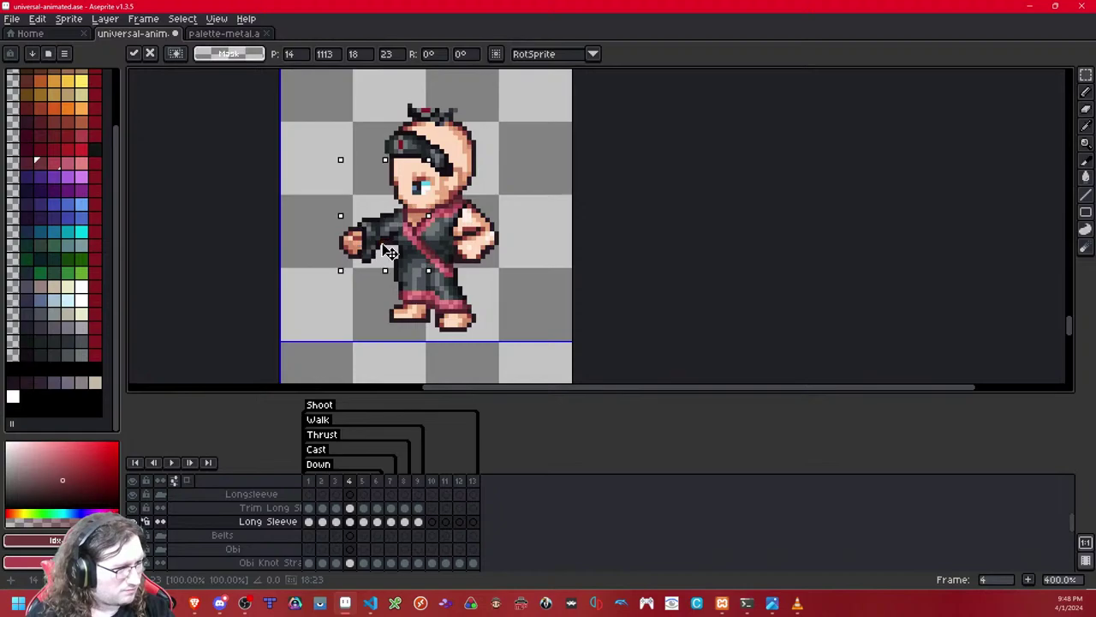
click(514, 240)
scroll(432, 231, up, 3)
drag(378, 243, 497, 241)
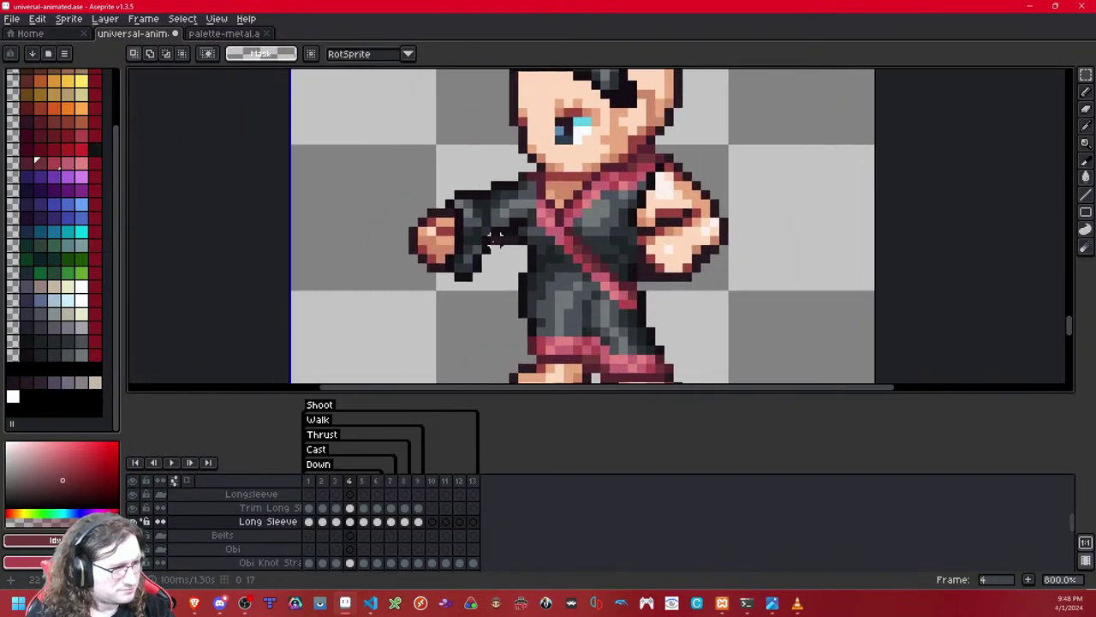
Step: Step between frames 2 and 5 to check how the far-arm sleeve moves with the left-facing character's arm
key(Left)
key(Left)
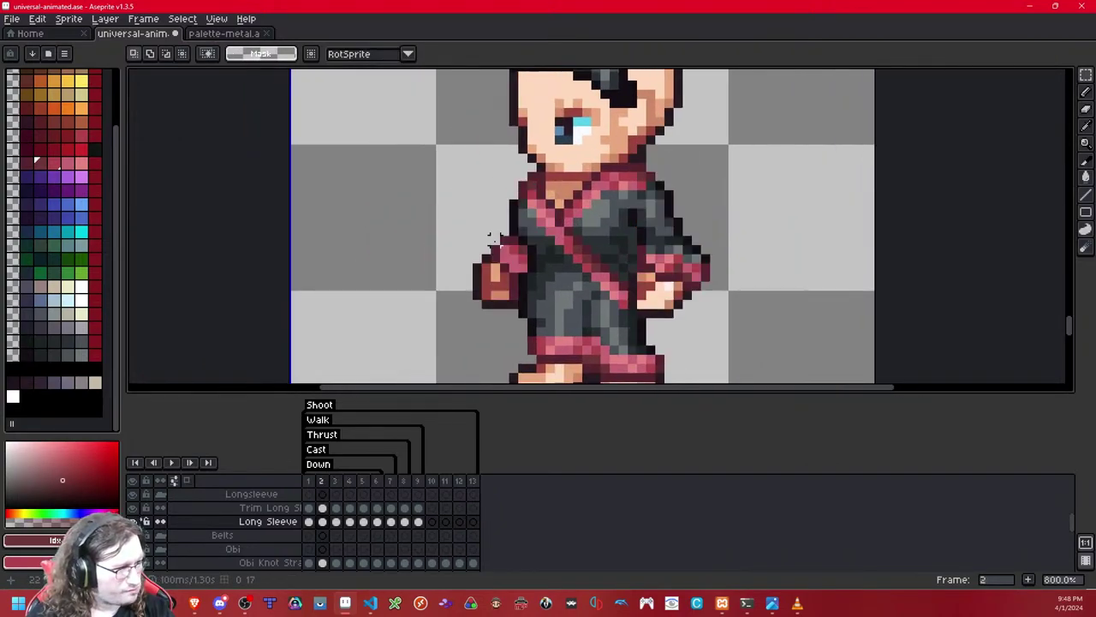
key(period)
key(comma)
key(period)
key(period)
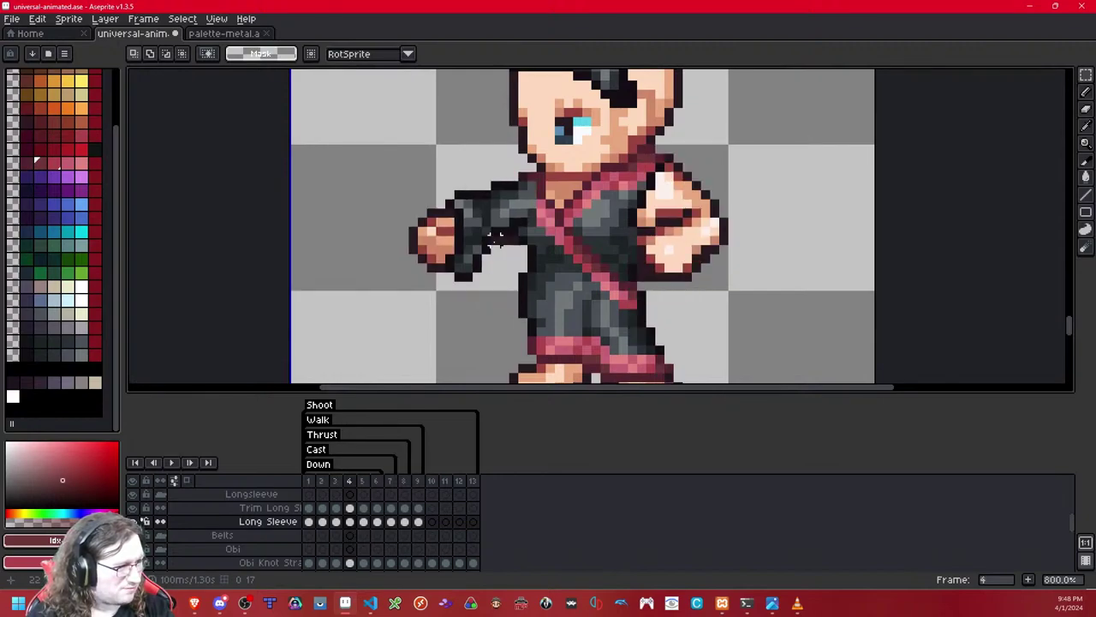
key(comma)
key(comma)
key(period)
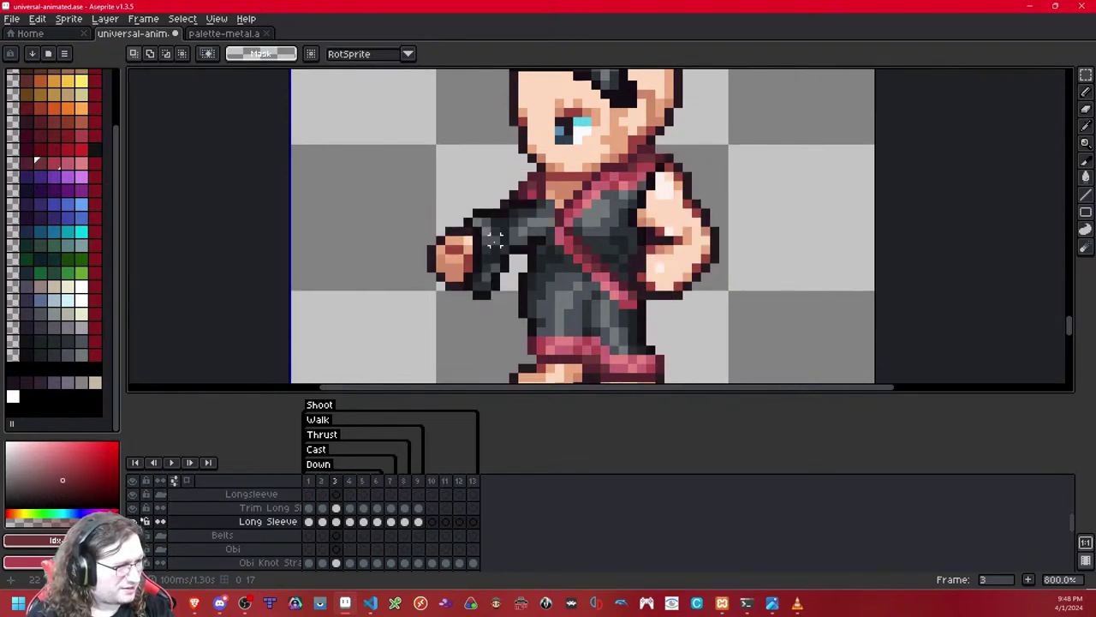
key(period)
key(period)
key(comma)
Step: Try nudging the left-facing character's far-arm sleeve one pixel down on frames 4 and 3
drag(597, 130, 377, 296)
key(Down)
click(651, 197)
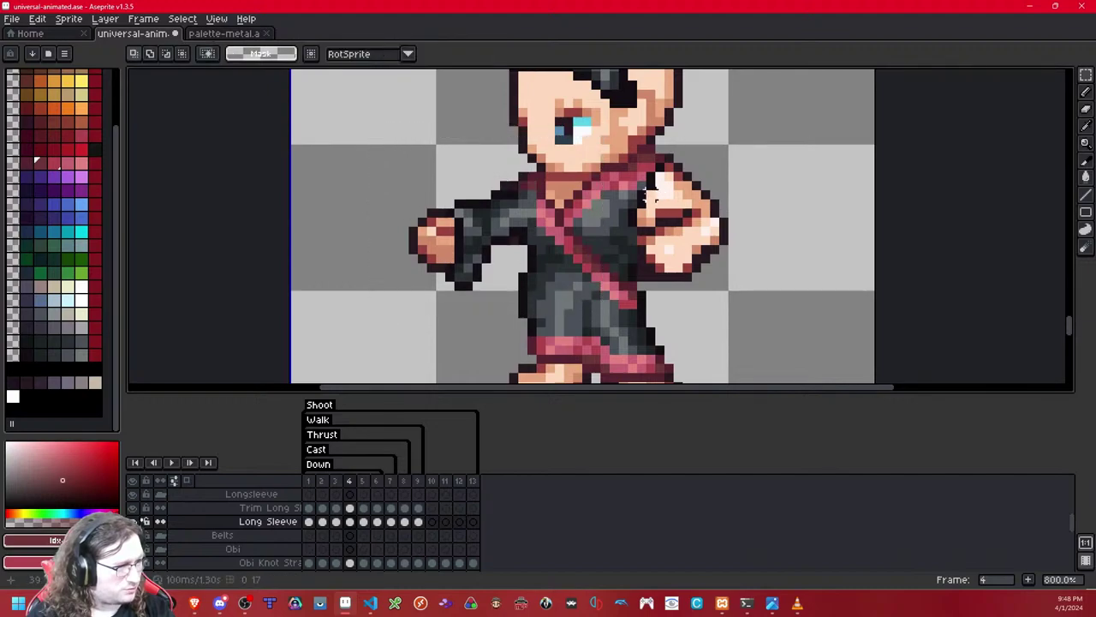
key(Right)
key(Left)
key(Left)
drag(597, 130, 432, 332)
key(Down)
click(651, 196)
drag(598, 169, 532, 245)
click(569, 350)
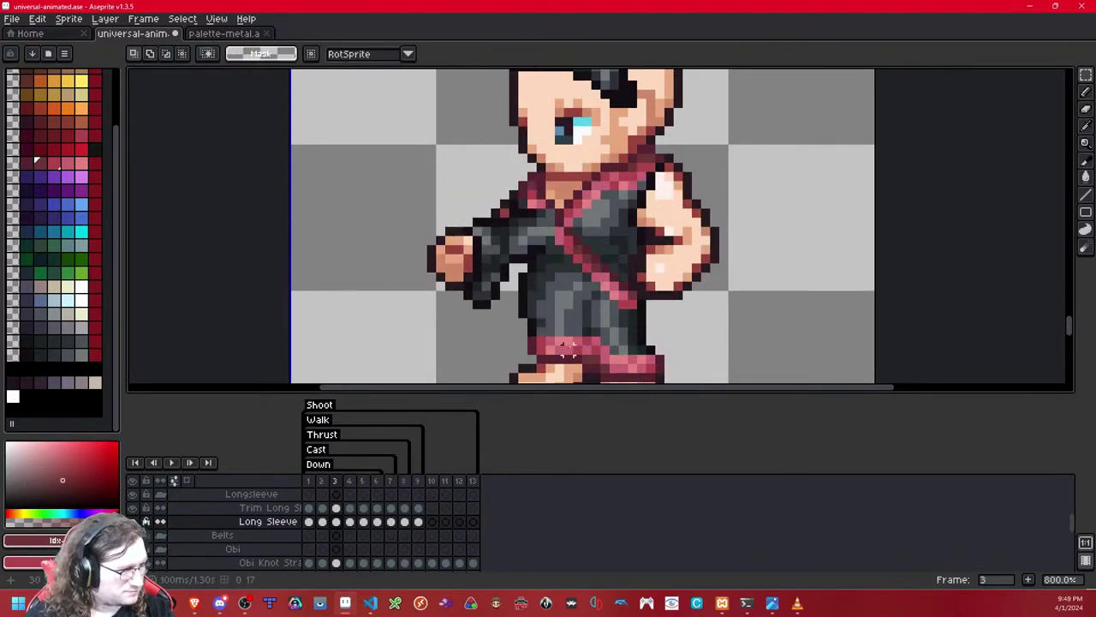
Step: Undo the recent far-arm sleeve adjustments, and toggle the last change to compare both versions on frame 4
key(shift+x)
key(shift+x)
key(shift+x)
key(shift+x)
key(ctrl+z)
key(ctrl+z)
key(ctrl+z)
key(ctrl+z)
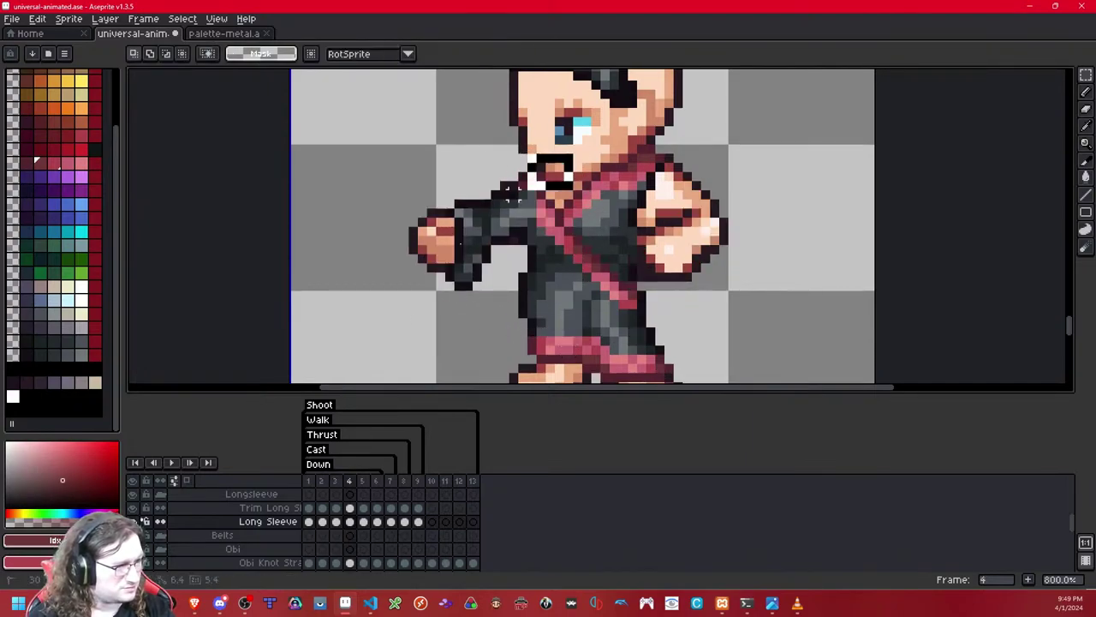
key(ctrl+z)
key(ctrl+z)
scroll(591, 218, down, 6)
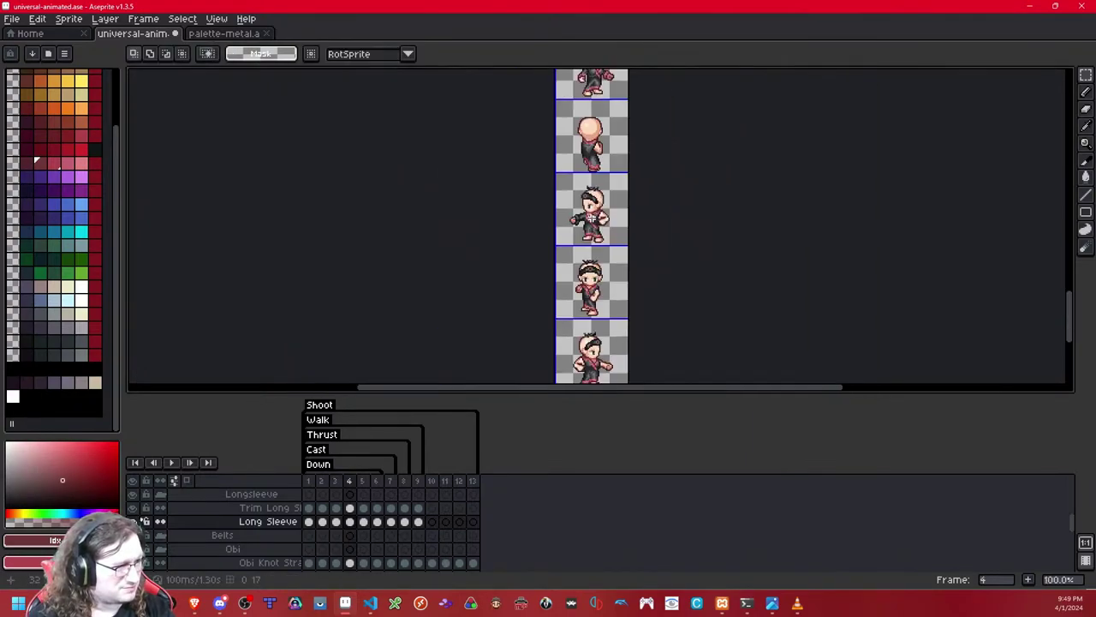
scroll(591, 219, up, 9)
key(ctrl+z)
key(ctrl+y)
key(ctrl+z)
key(ctrl+y)
Step: Move the shoulder part of the left-facing character's far-arm sleeve up one pixel on frame 4
drag(632, 137, 504, 306)
drag(664, 133, 518, 293)
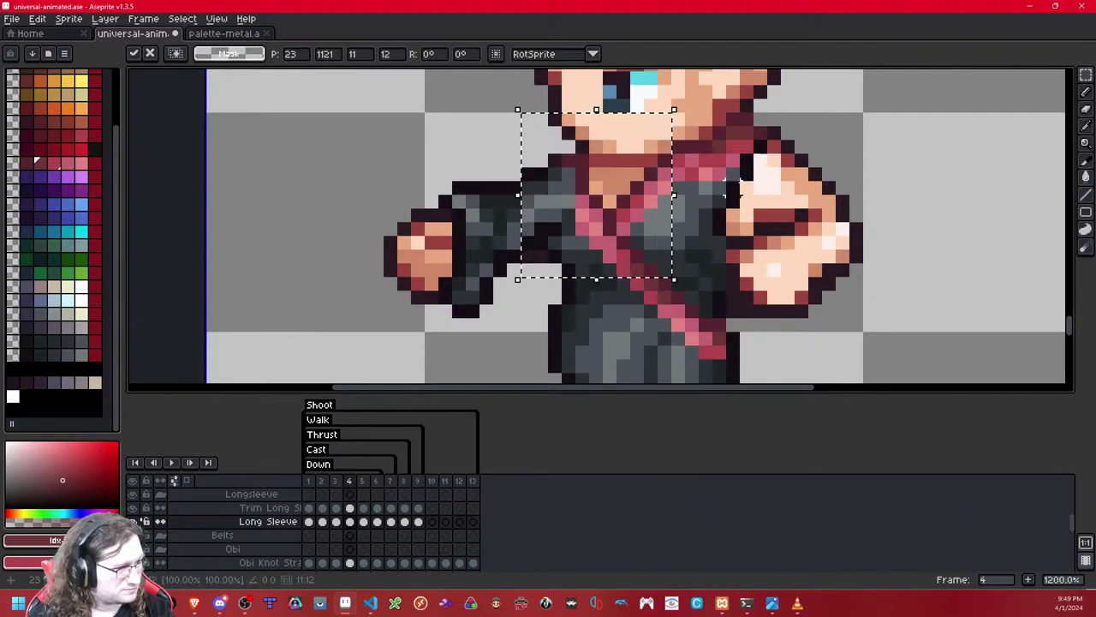
key(Up)
key(Down)
key(Up)
key(ctrl+d)
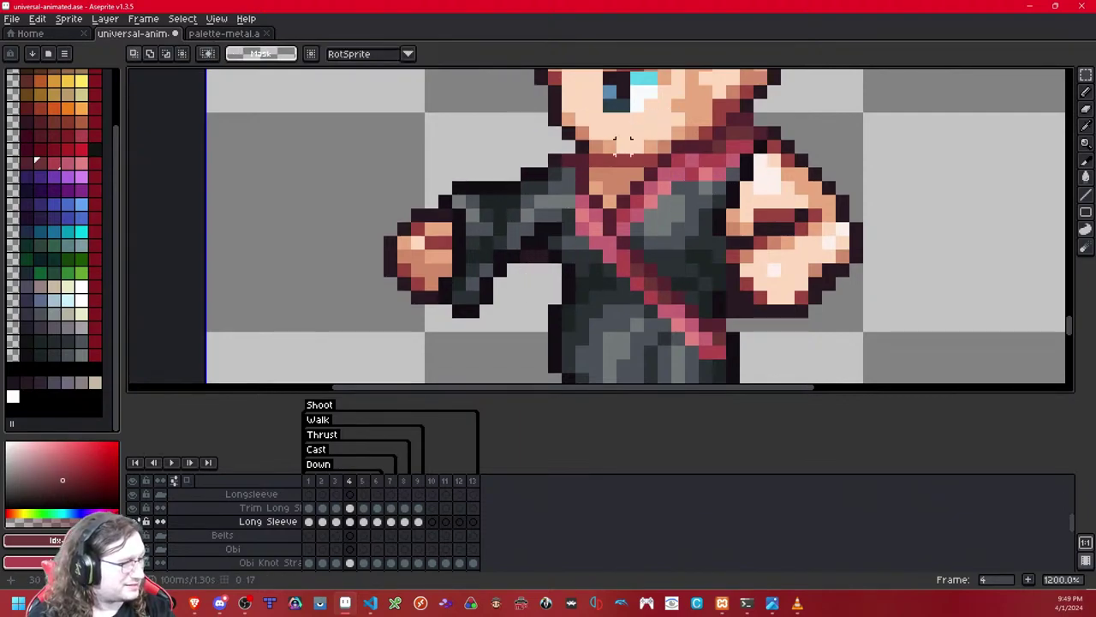
Step: Compare frame 4's far-arm sleeve before and after the latest change, and with the Long Sleeve layer hidden and shown
click(24, 353)
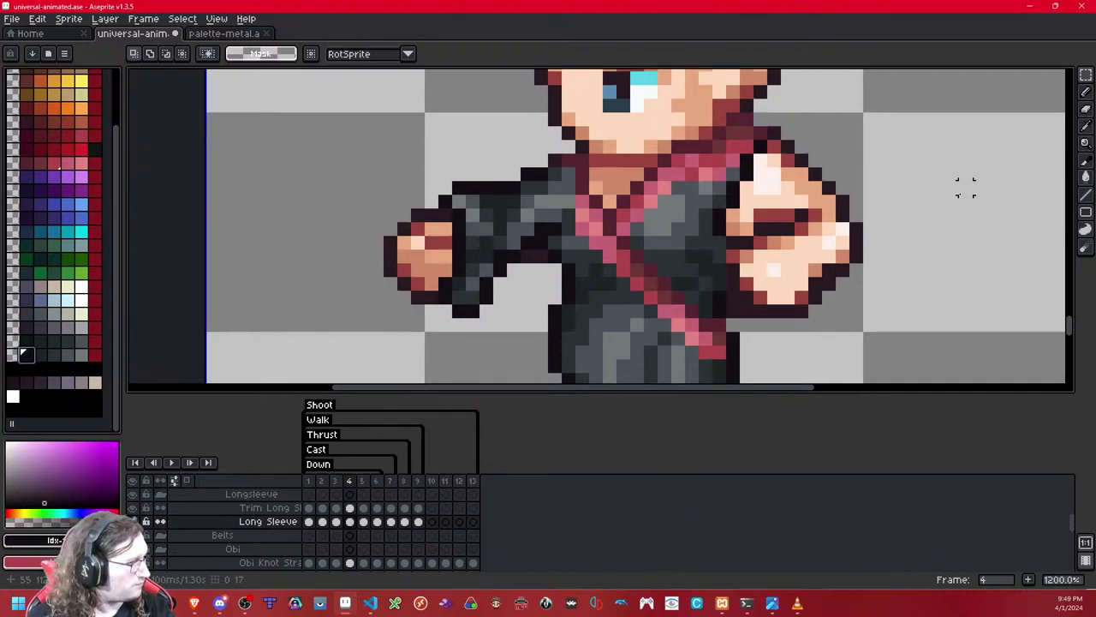
key(b)
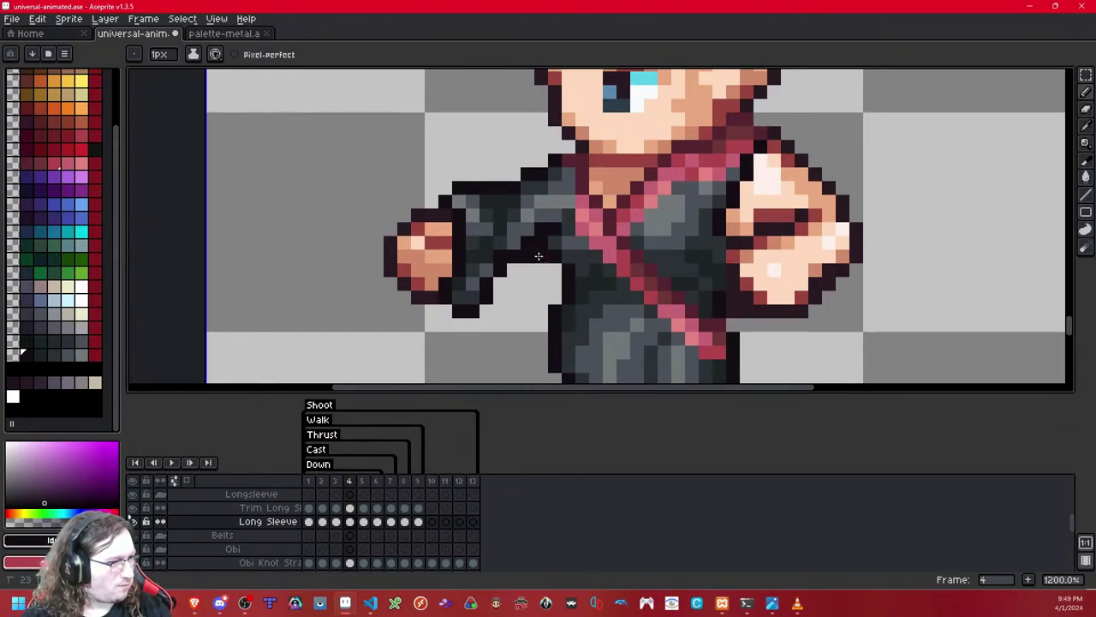
click(39, 355)
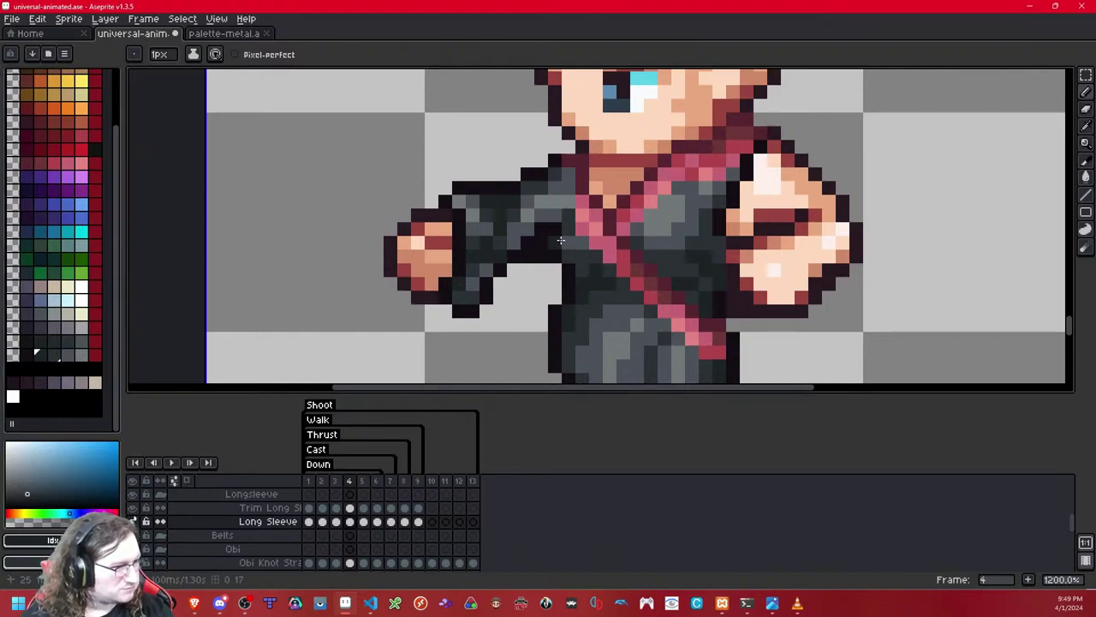
key(shift+x)
key(ctrl+y)
scroll(570, 246, up, 1)
key(ctrl+z)
key(ctrl+y)
key(ctrl+z)
key(ctrl+y)
key(ctrl+z)
key(ctrl+y)
key(ctrl+z)
key(shift+x)
Step: Erase the far-arm sleeve pixels that overlap the collar trim and the chest on frame 4
click(1086, 76)
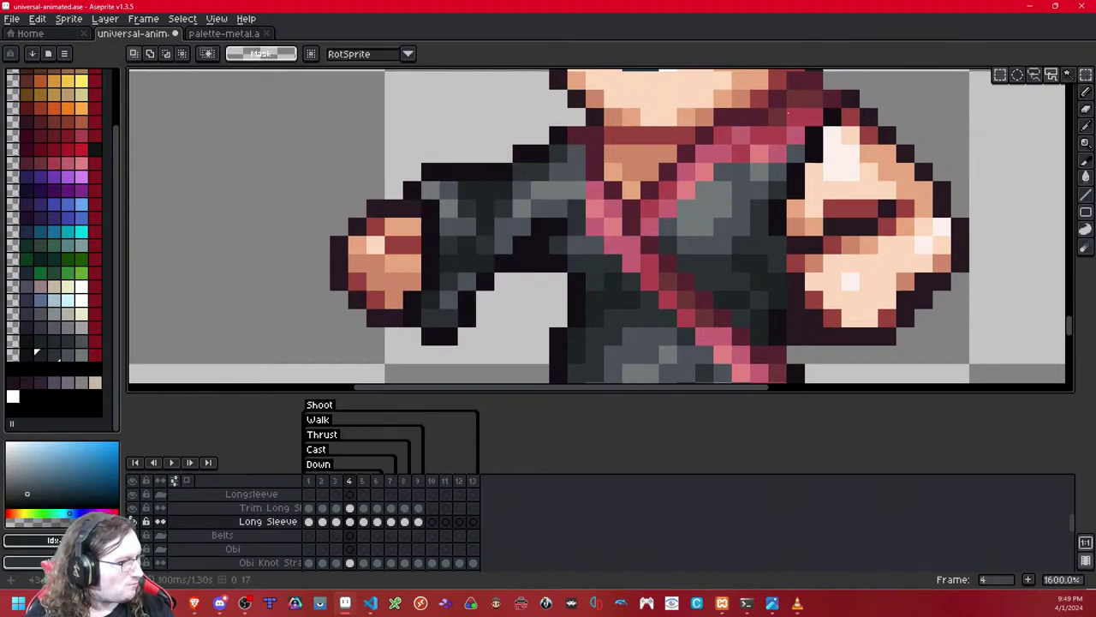
drag(558, 165, 669, 136)
key(Delete)
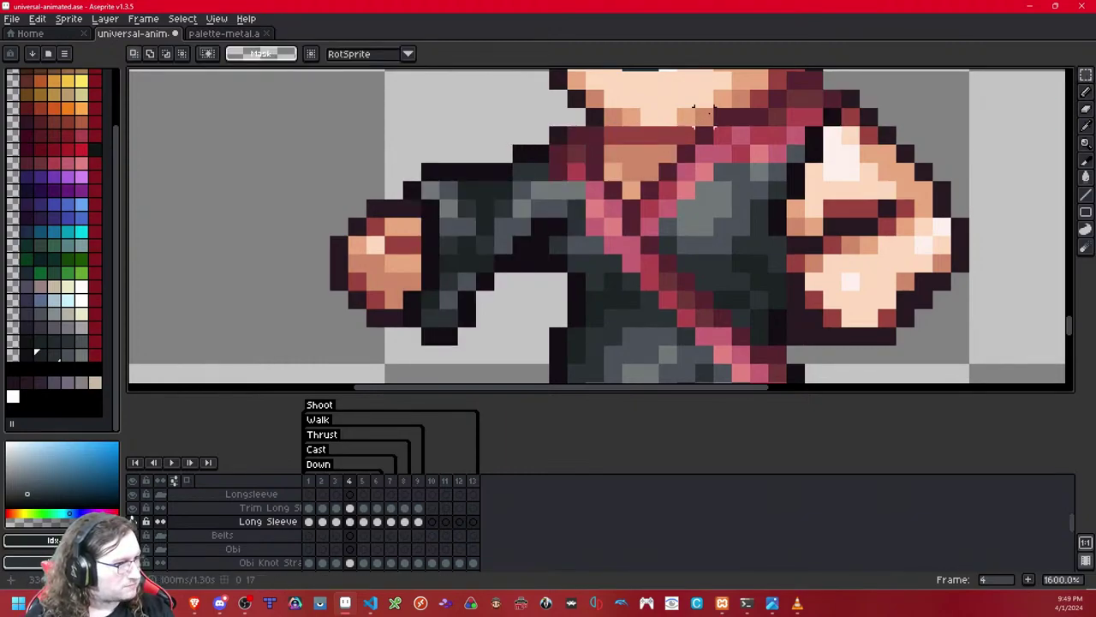
drag(558, 209, 618, 192)
key(Delete)
key(shift+x)
key(shift+x)
drag(524, 244, 573, 230)
key(Delete)
key(shift+x)
key(ctrl+y)
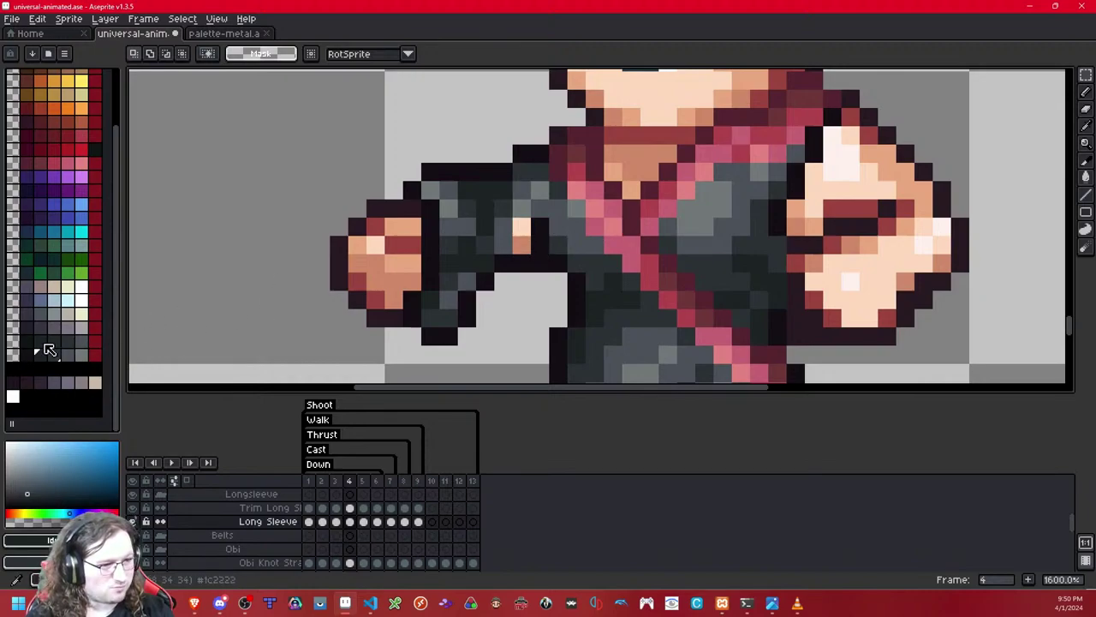
Step: Fill the exposed skin pixels on frame 4's upper sleeve with grey #4a5057 and add a lighter grey highlight
key(b)
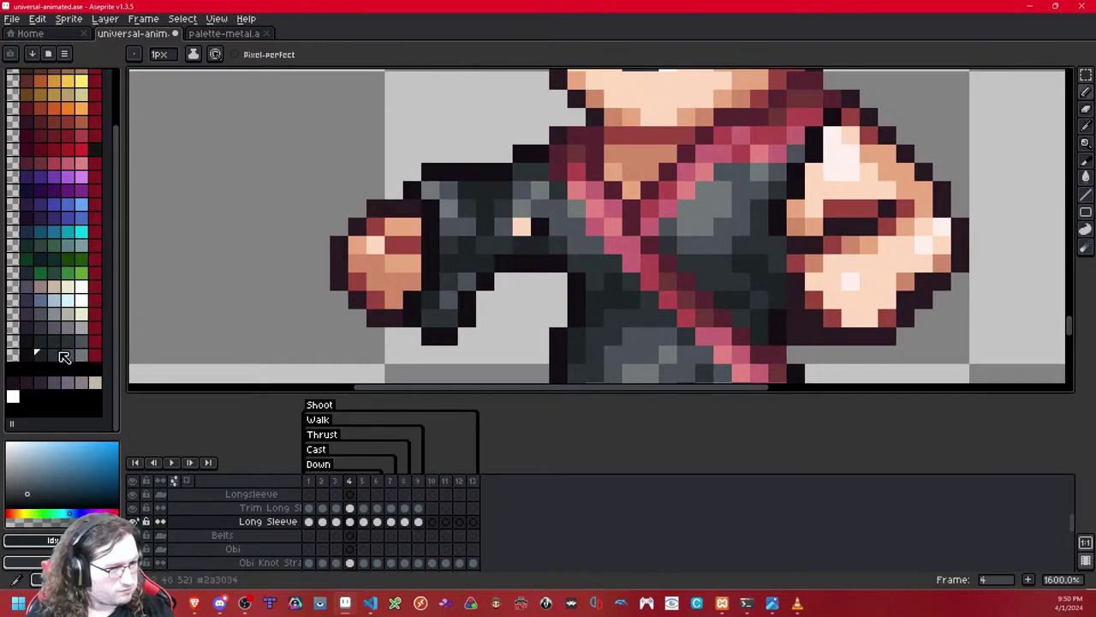
click(64, 356)
click(523, 227)
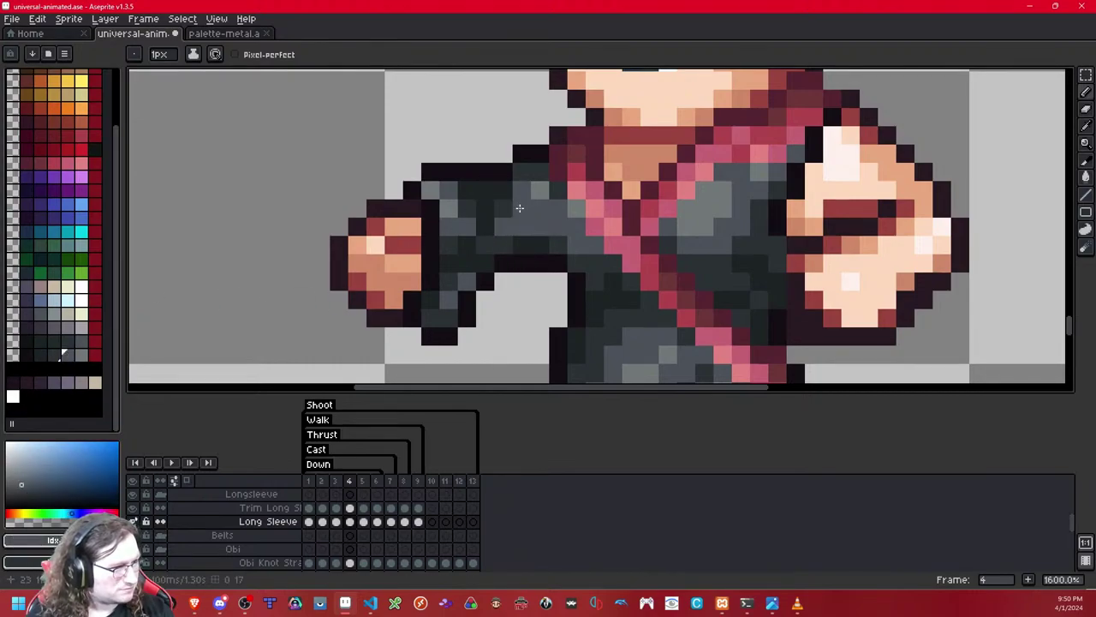
click(82, 355)
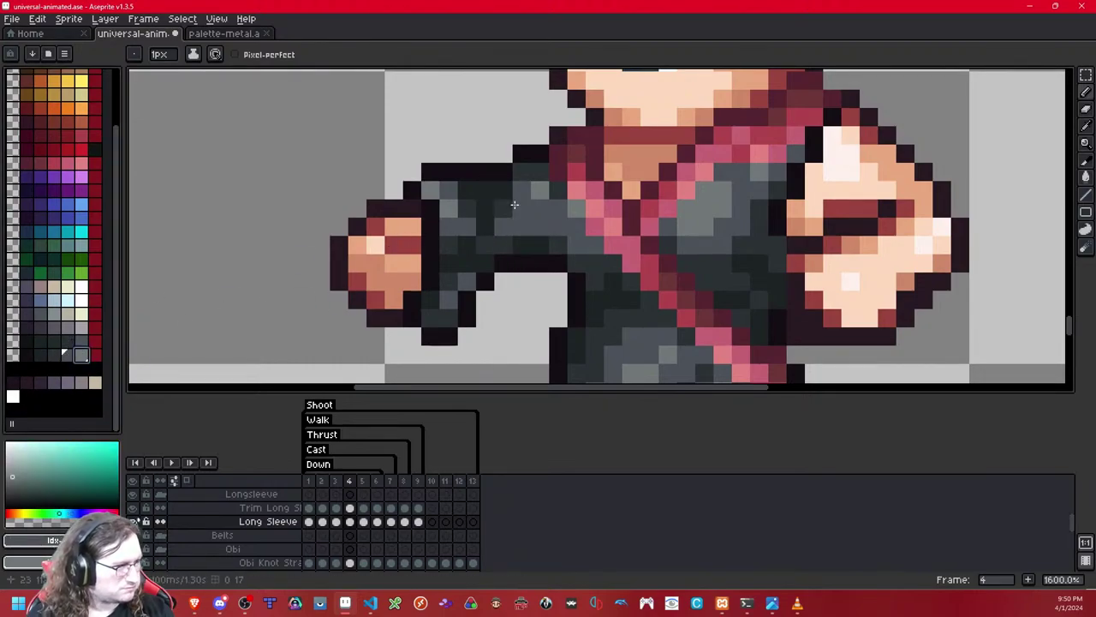
click(539, 225)
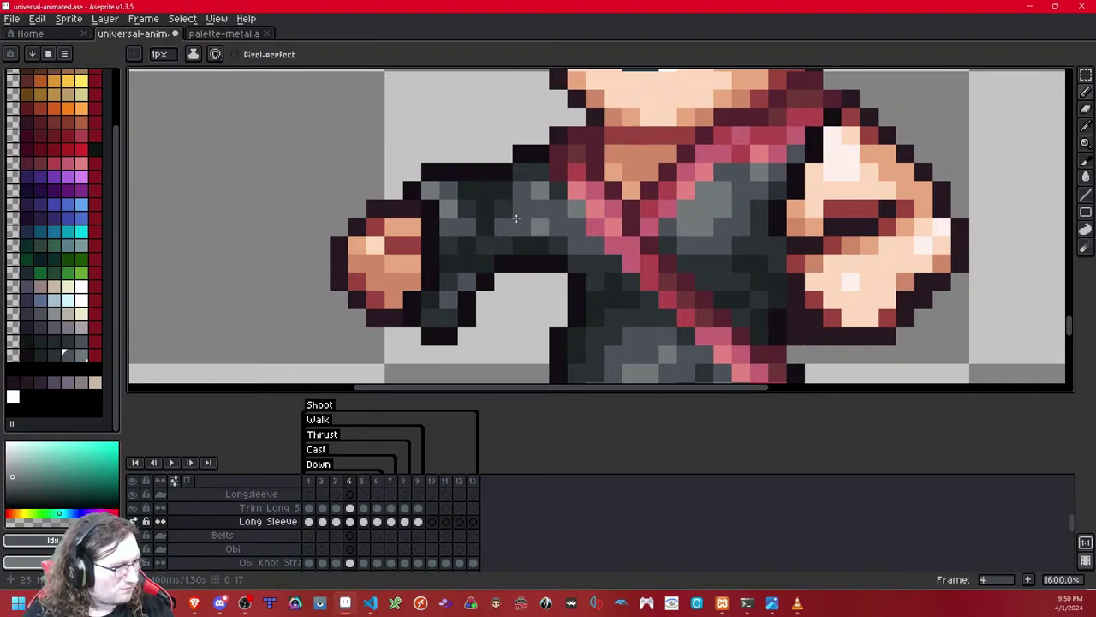
Step: Refine the folds on frame 4's upper sleeve with dark grey #2a3034 and mid grey #4a5057 pixels
scroll(568, 202, down, 8)
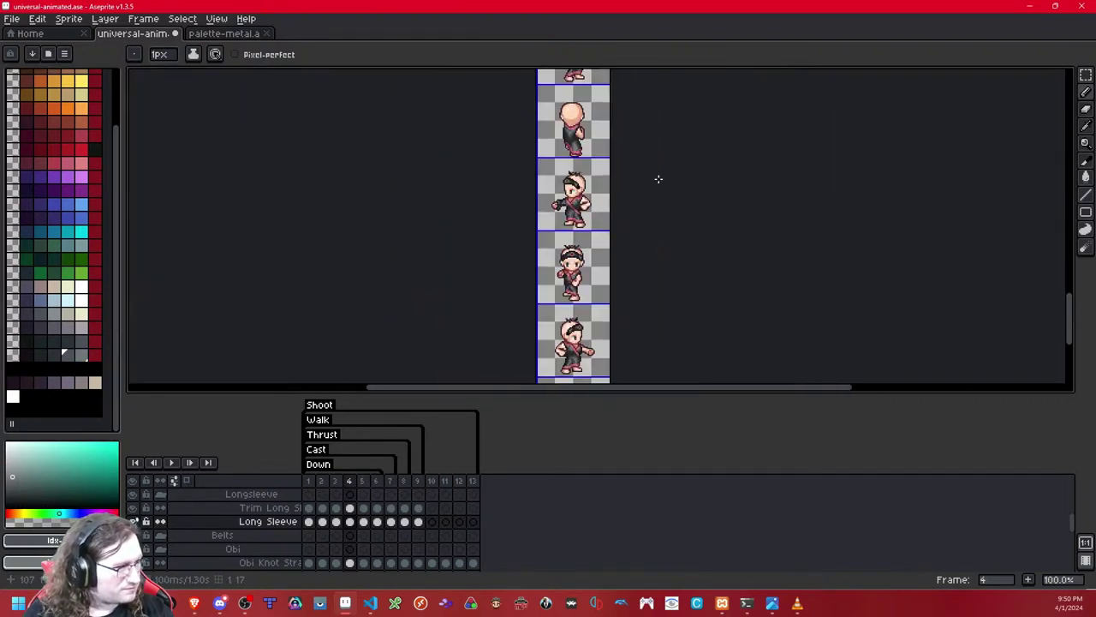
scroll(566, 204, up, 7)
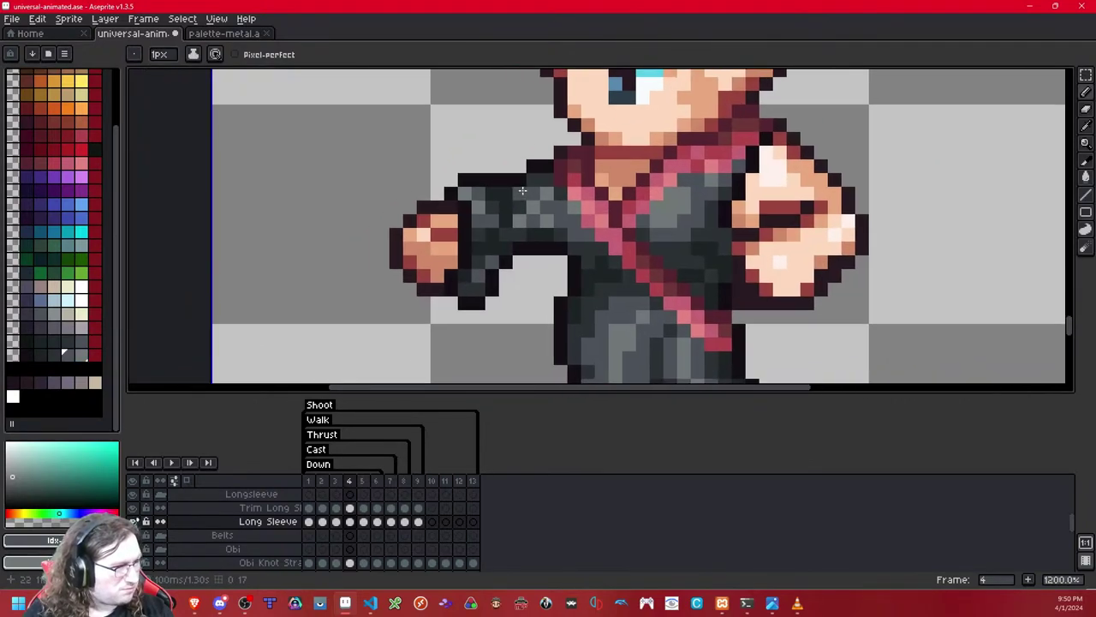
click(53, 354)
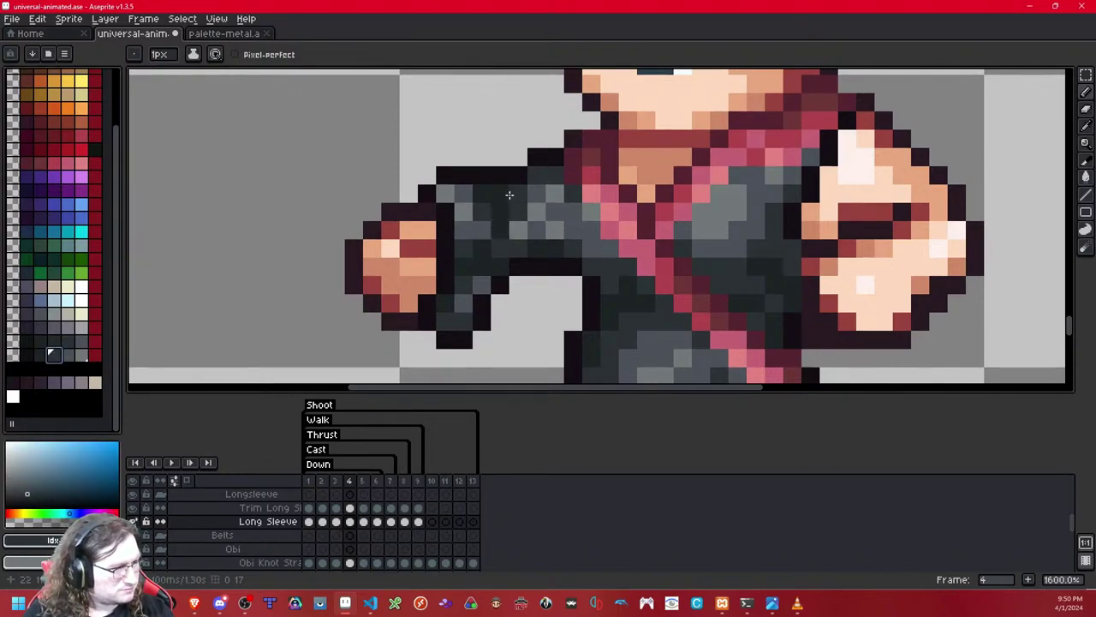
click(67, 354)
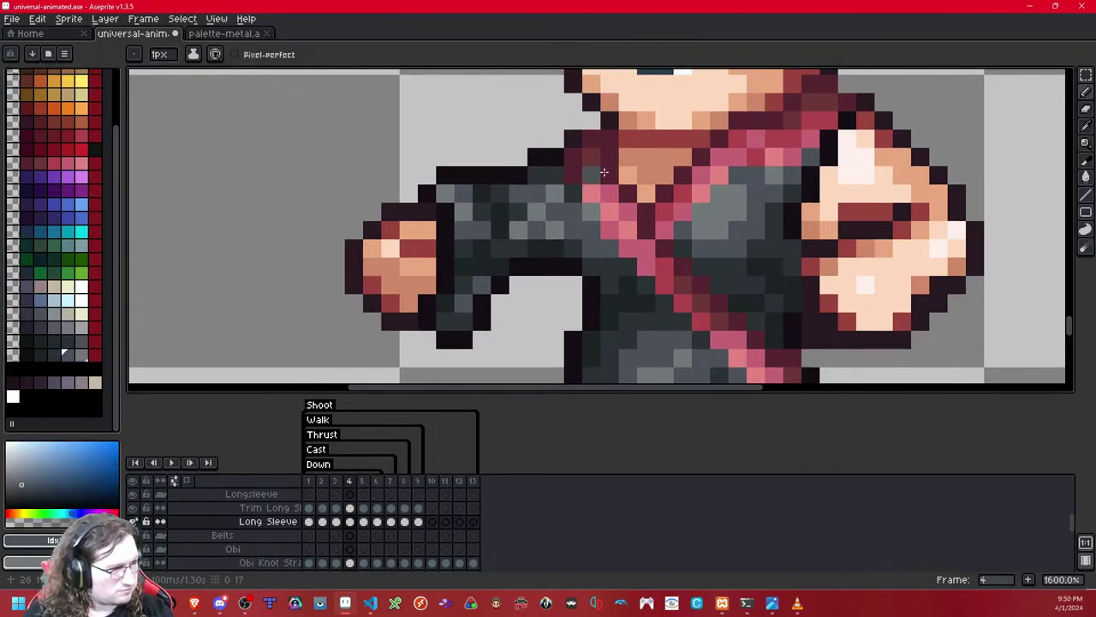
scroll(681, 176, down, 5)
scroll(678, 177, down, 3)
scroll(526, 215, up, 8)
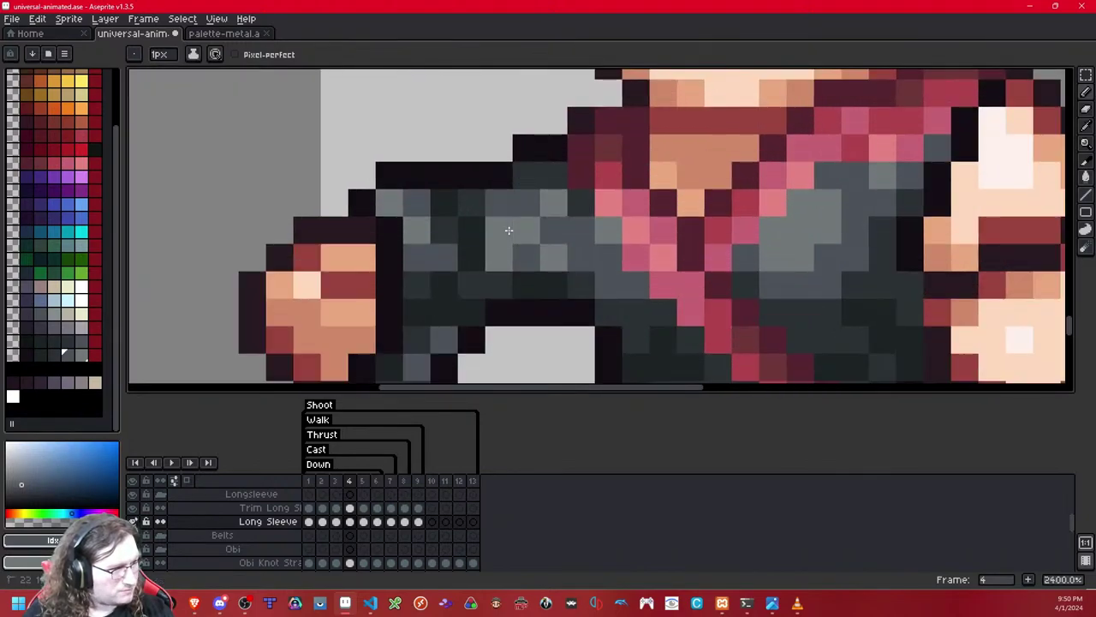
scroll(599, 184, down, 7)
scroll(620, 179, down, 1)
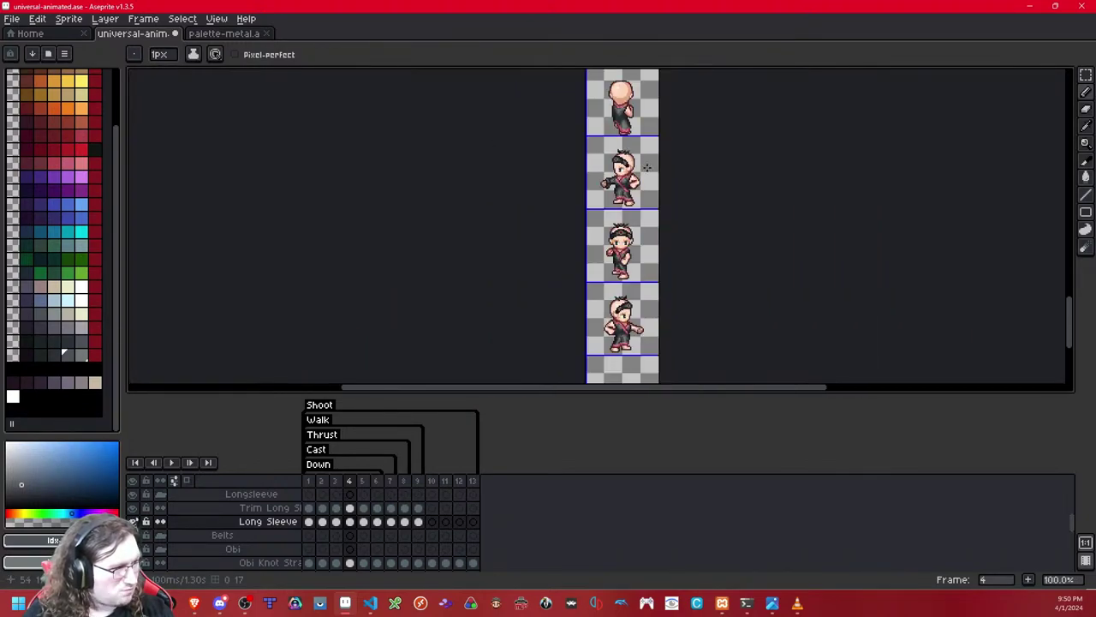
scroll(647, 168, up, 8)
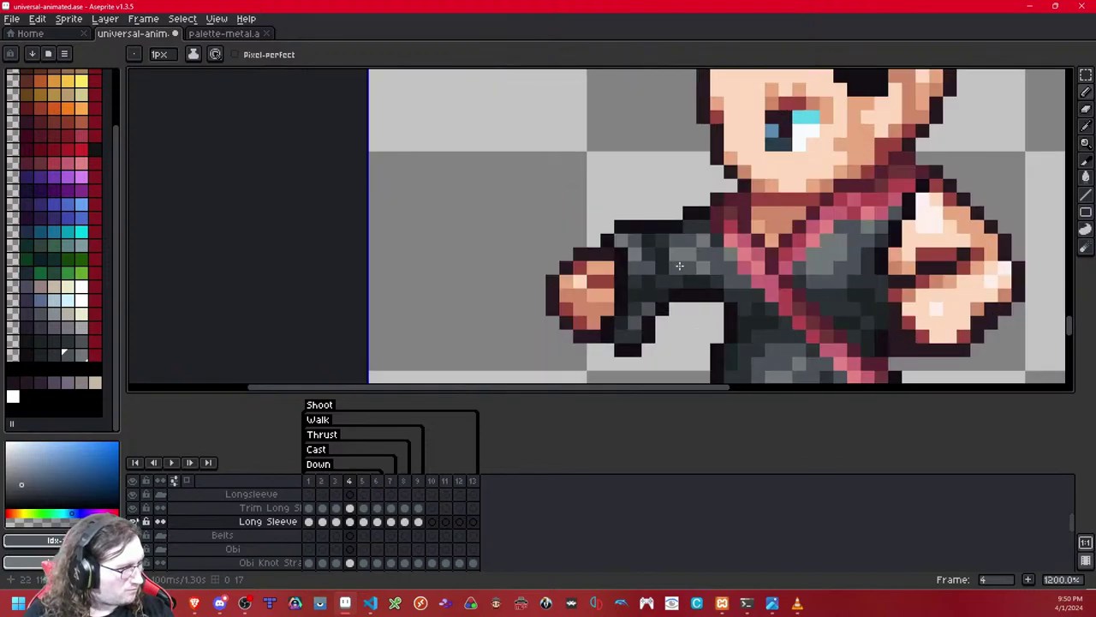
Step: Compare the far-arm sleeve on frames 3 and 4, and check frame 3's bare arm with the Long Sleeve layer hidden
scroll(700, 232, down, 9)
scroll(700, 232, up, 1)
key(Left)
key(Right)
scroll(704, 225, up, 8)
key(Left)
drag(692, 291, 640, 136)
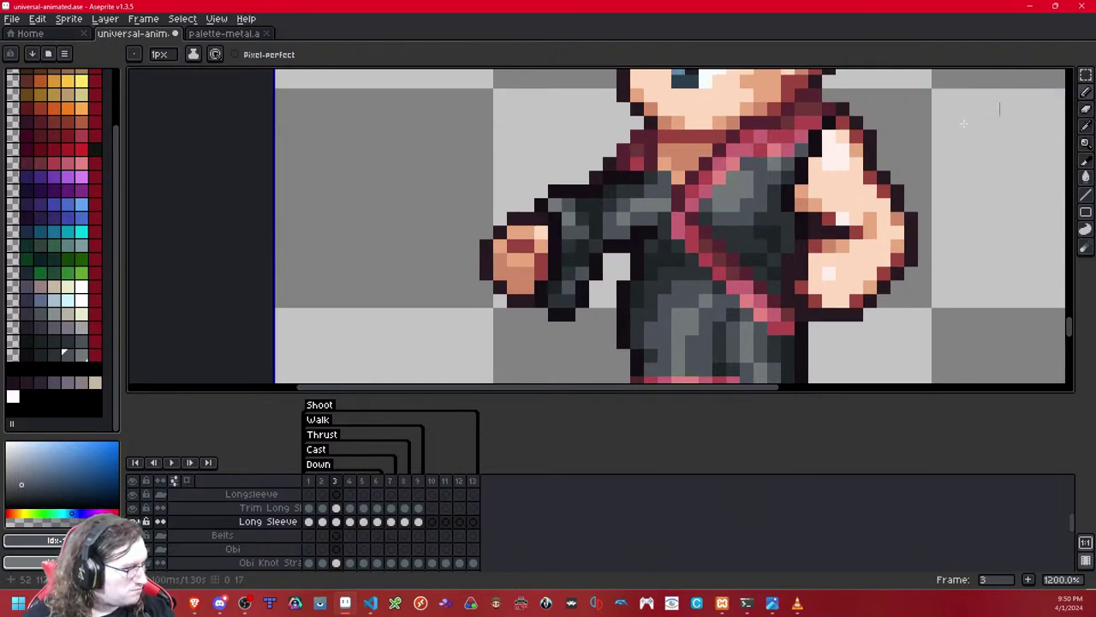
key(shift+x)
key(shift+x)
key(shift+x)
key(shift+x)
key(shift+x)
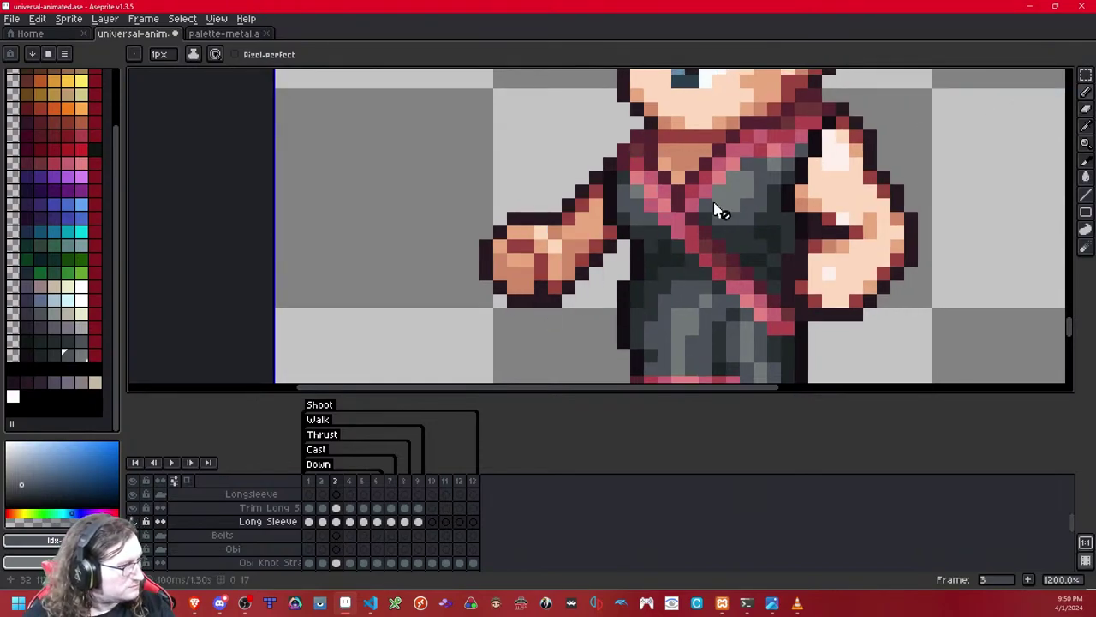
key(ctrl+y)
Step: Move the shoulder part of the left-facing character's far-arm sleeve up one pixel on frame 3
click(1086, 75)
drag(740, 118, 596, 204)
key(Up)
key(ctrl+d)
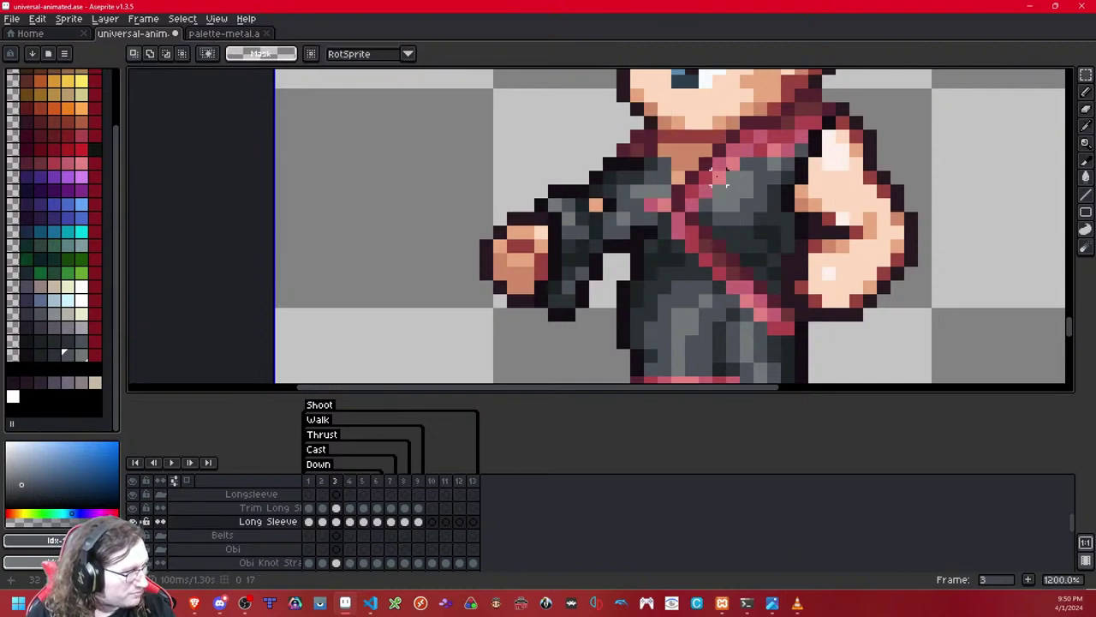
Step: Erase the far-arm sleeve pixels that cover the collar trim on frame 3
key(shift+x)
key(shift+x)
drag(623, 166, 748, 123)
key(Delete)
drag(637, 178, 734, 164)
key(Delete)
key(Delete)
key(ctrl+z)
key(ctrl+y)
key(shift+x)
key(shift+x)
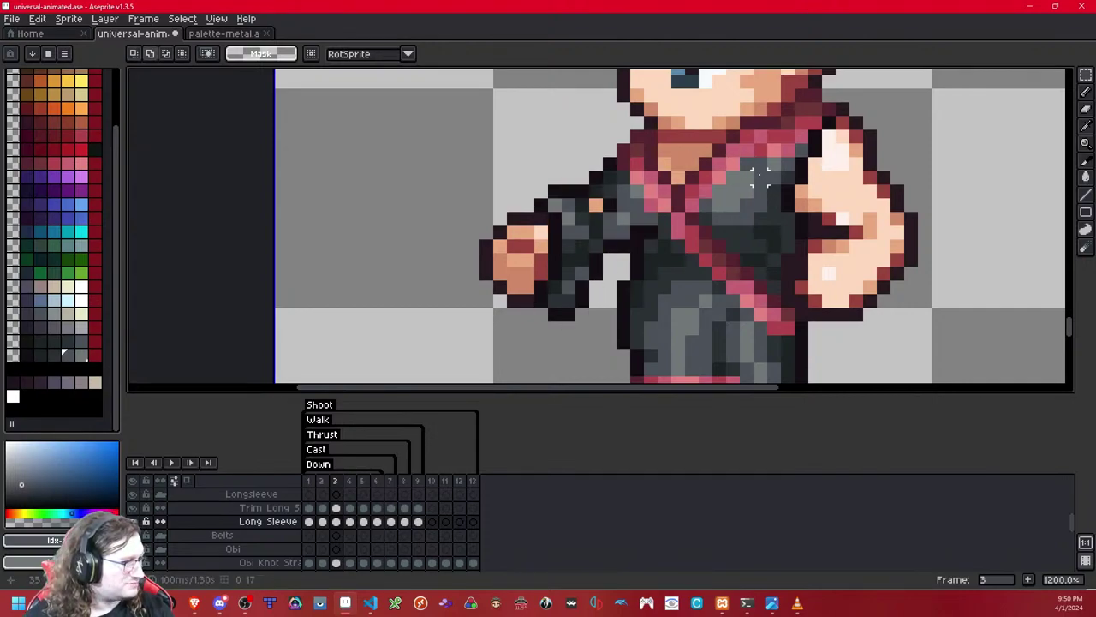
Step: Toggle the last erasure on frame 3 to compare the collar with and without the overlapping sleeve pixels
key(ctrl+z)
key(ctrl+y)
key(ctrl+z)
key(ctrl+y)
key(ctrl+z)
key(ctrl+y)
key(ctrl+z)
key(ctrl+y)
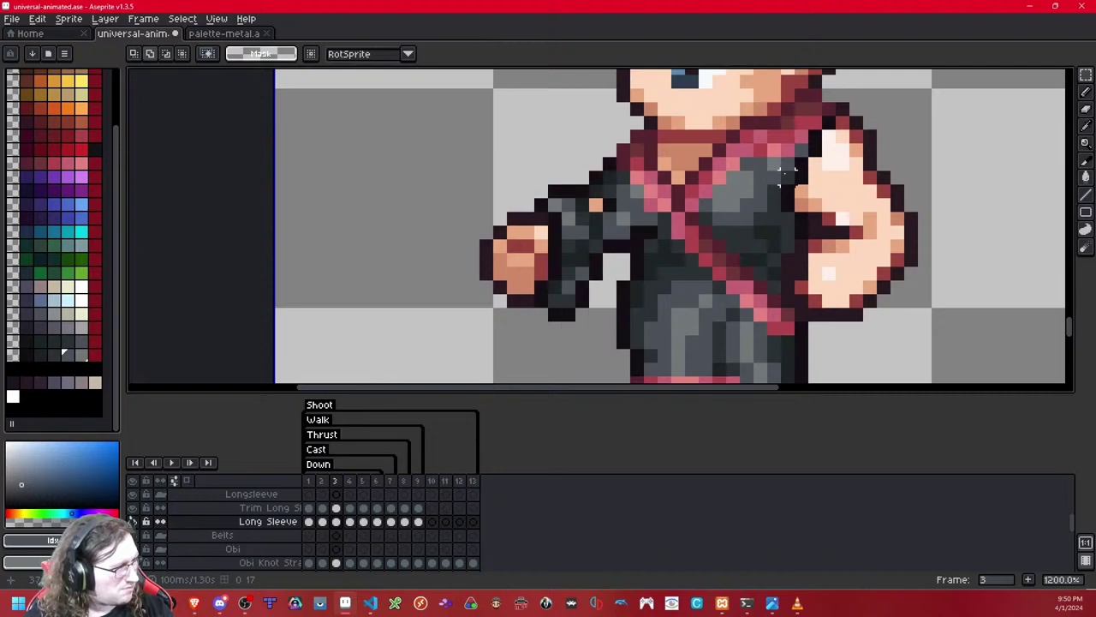
key(ctrl+z)
key(ctrl+y)
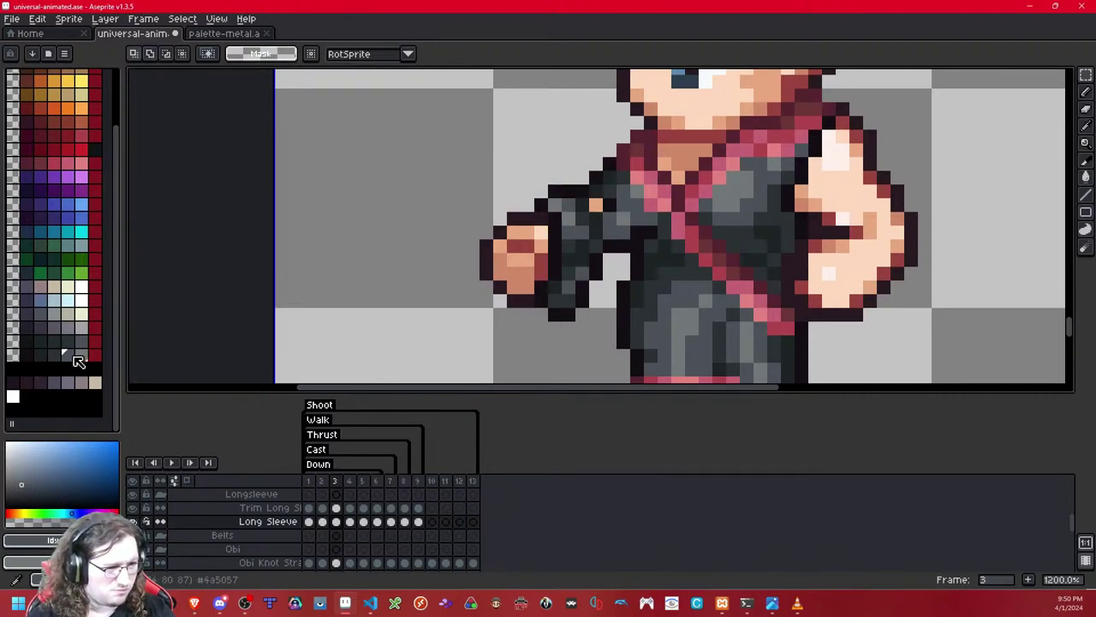
Step: Fill the exposed skin pixel on frame 3's upper sleeve with dark grey #2a3034 and compare it against the bare arm
click(58, 357)
key(b)
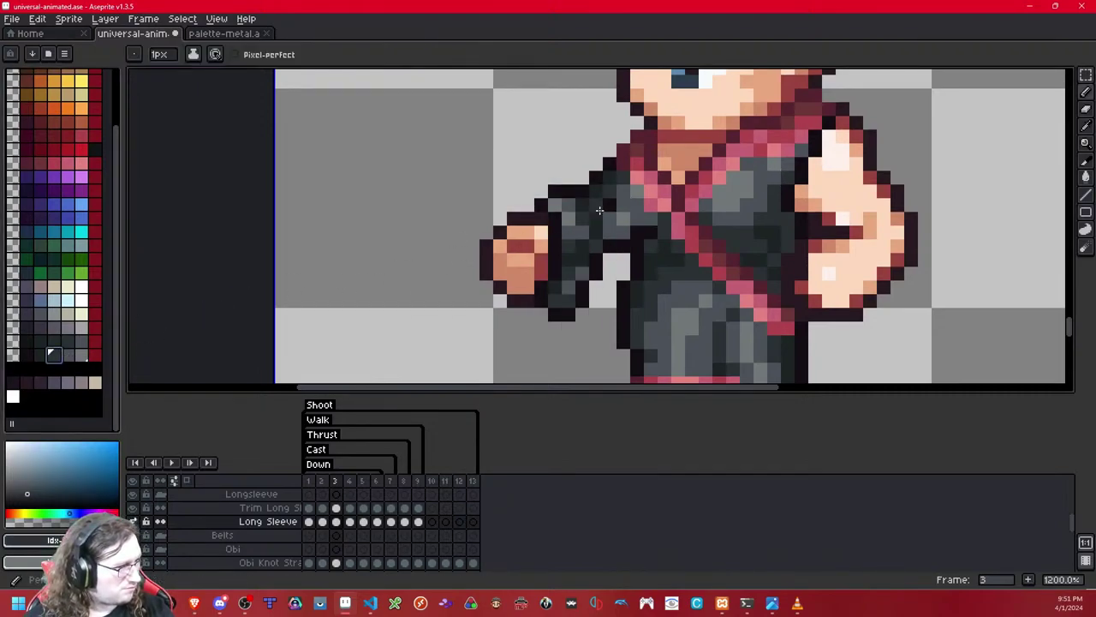
key(shift+x)
key(shift+x)
key(shift+x)
key(ctrl+y)
key(ctrl+z)
key(ctrl+y)
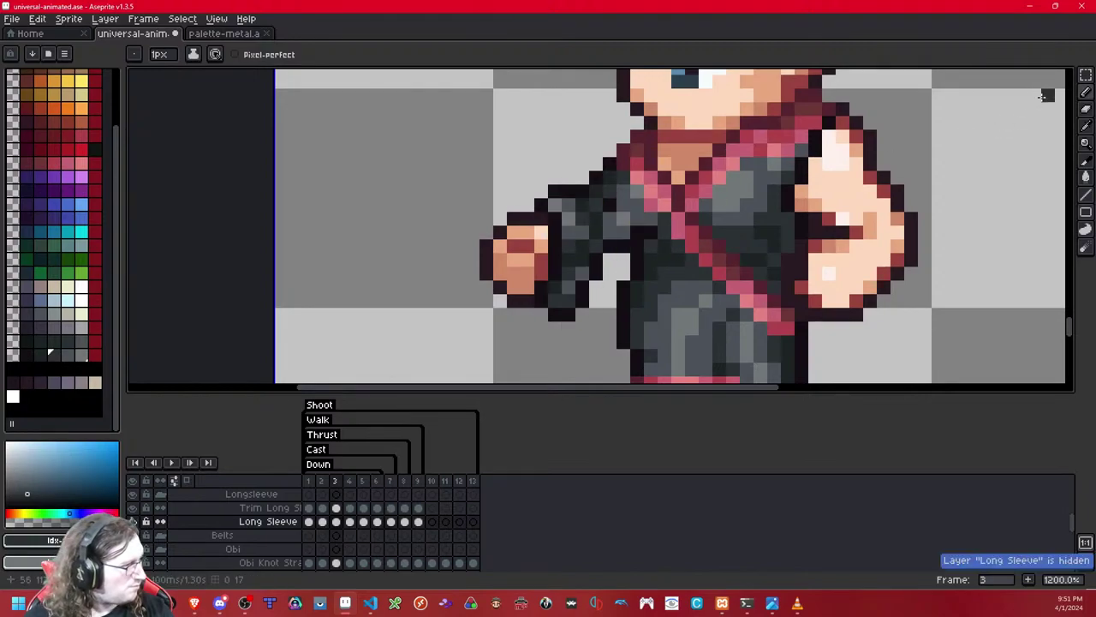
Step: Shift frame 3's sleeve underarm edge up one pixel and clear the sleeve pixels overlapping the torso and its trim
key(m)
drag(622, 246, 681, 276)
key(Up)
click(721, 232)
key(shift+x)
key(shift+x)
drag(637, 164, 721, 288)
click(775, 205)
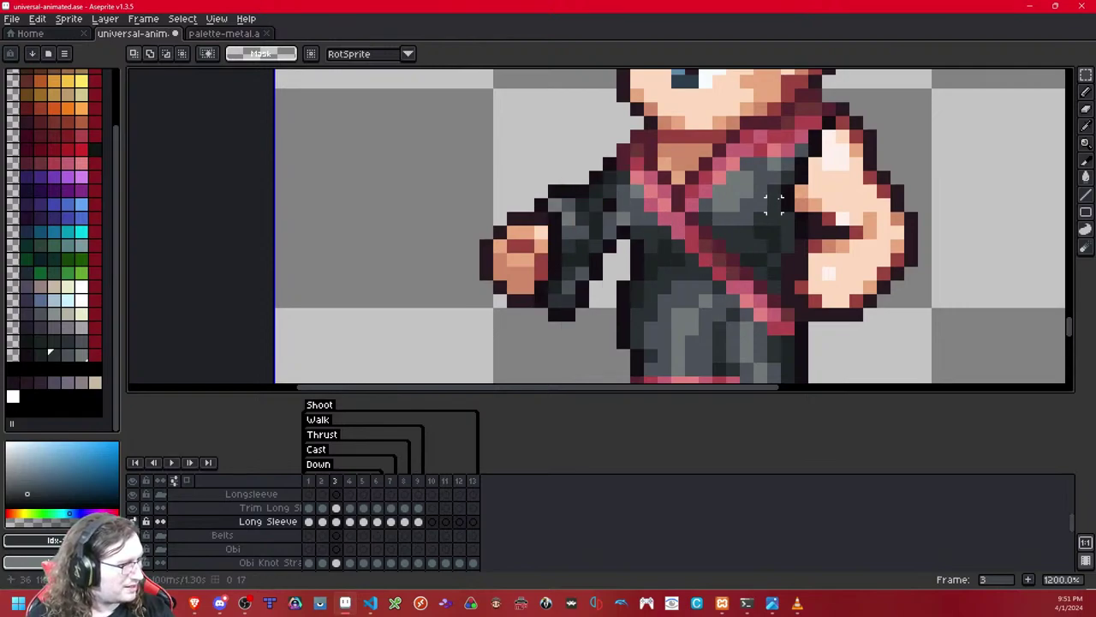
key(ctrl+z)
key(ctrl+y)
key(ctrl+z)
key(ctrl+y)
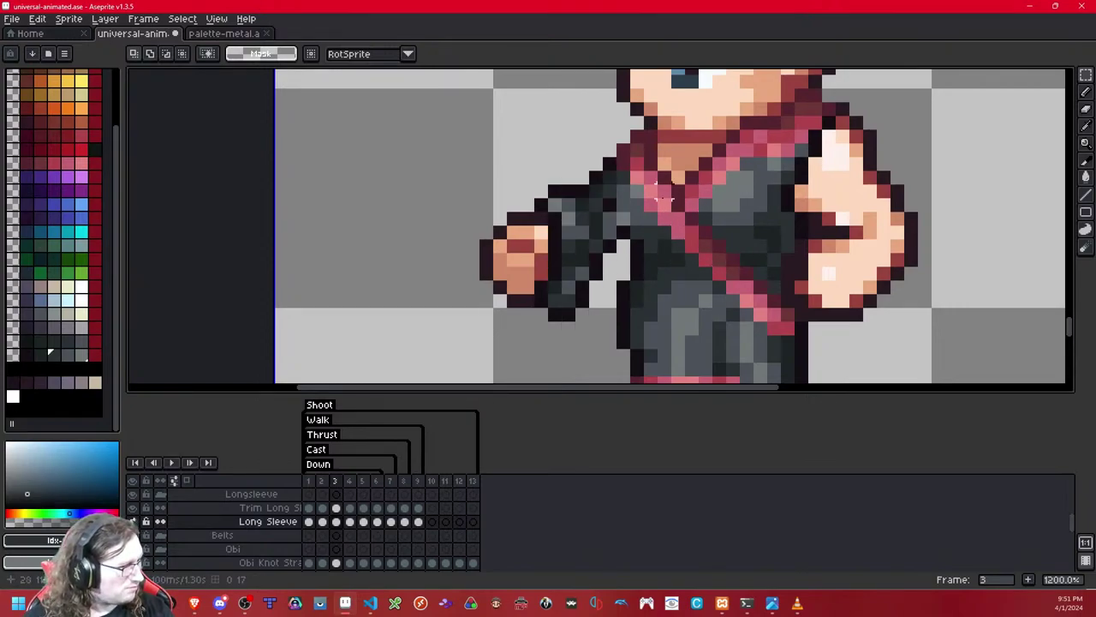
Step: Lighten the fold on frame 3's upper sleeve with mid grey #4a5057
key(b)
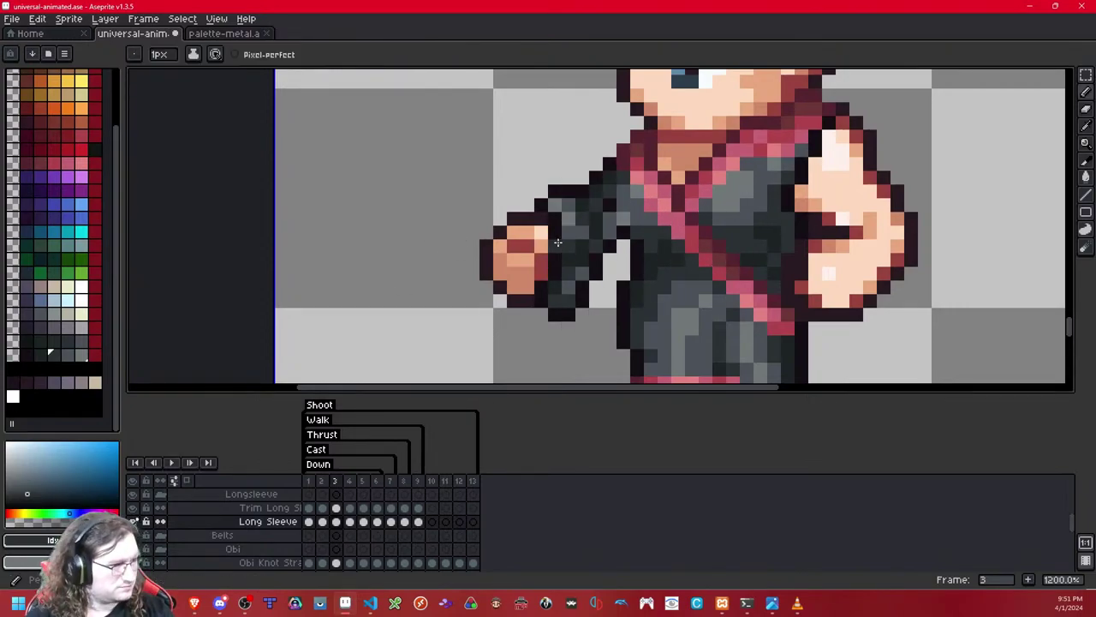
click(69, 355)
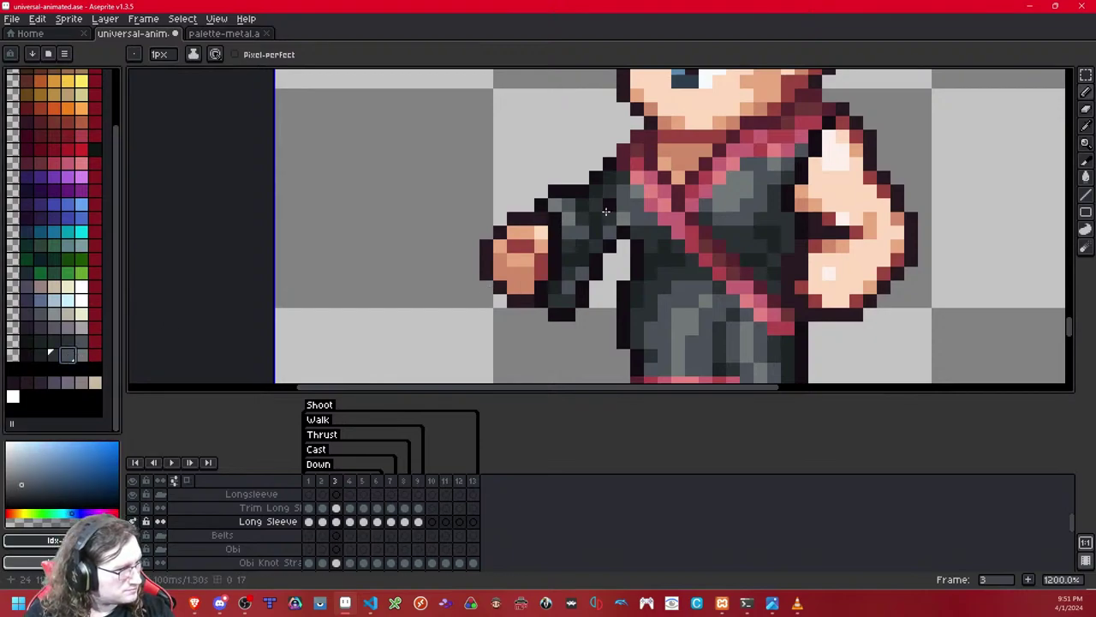
click(597, 233)
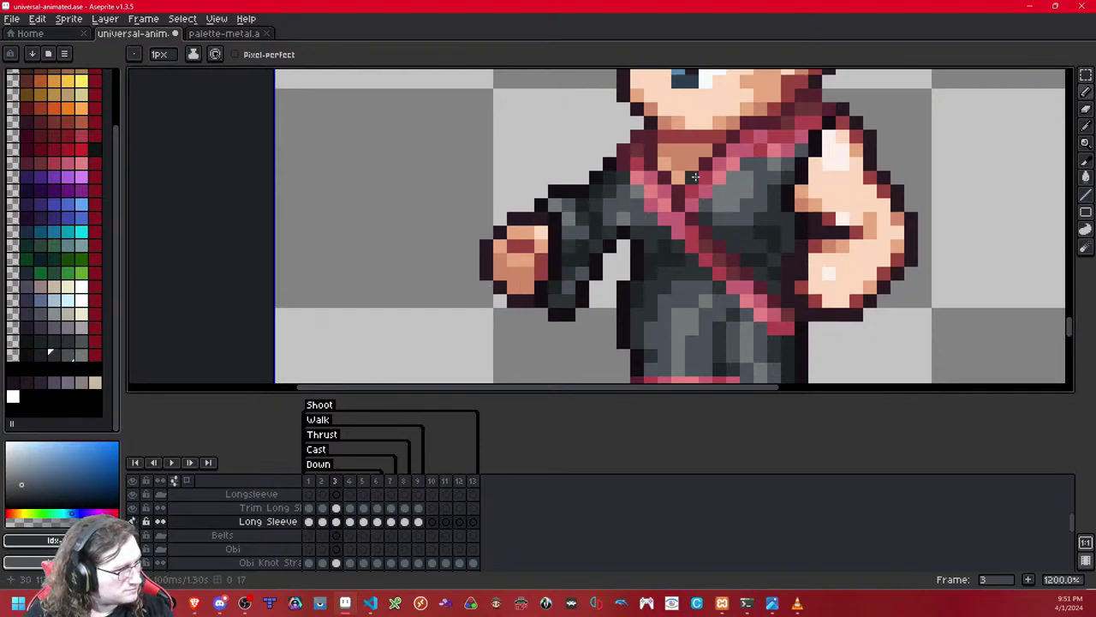
Step: Step between frames 2 and 5 to check how the reworked far-arm sleeve animates on the left-facing character
scroll(695, 177, down, 8)
key(Left)
key(Right)
key(Right)
key(Right)
key(Left)
key(Left)
key(Left)
key(Right)
key(Right)
key(Left)
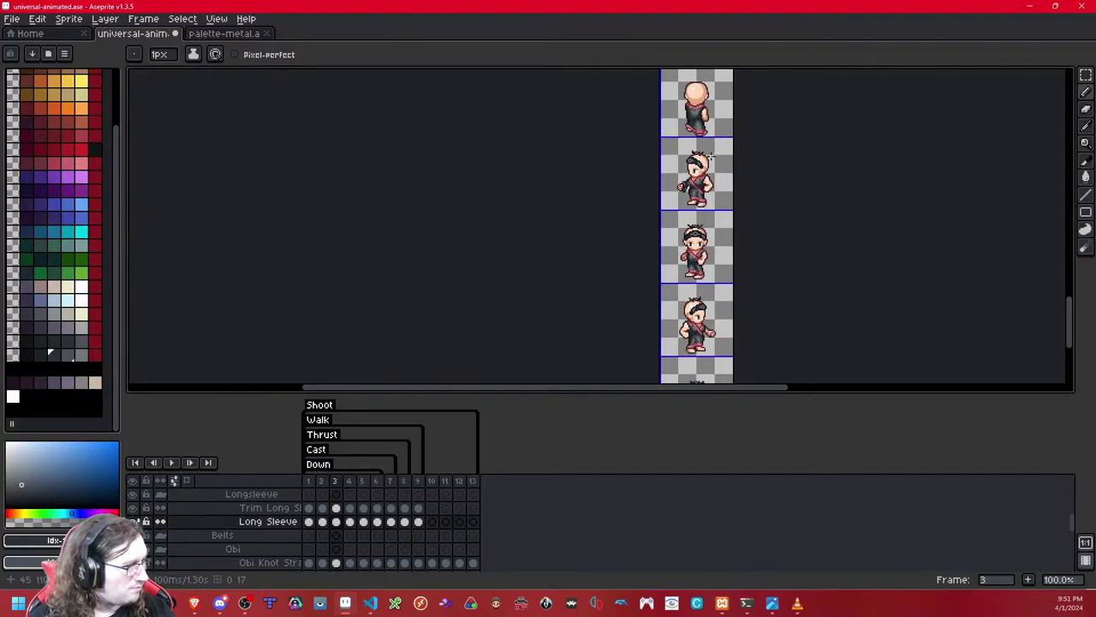
scroll(709, 156, up, 4)
key(Right)
key(Right)
key(Left)
key(Left)
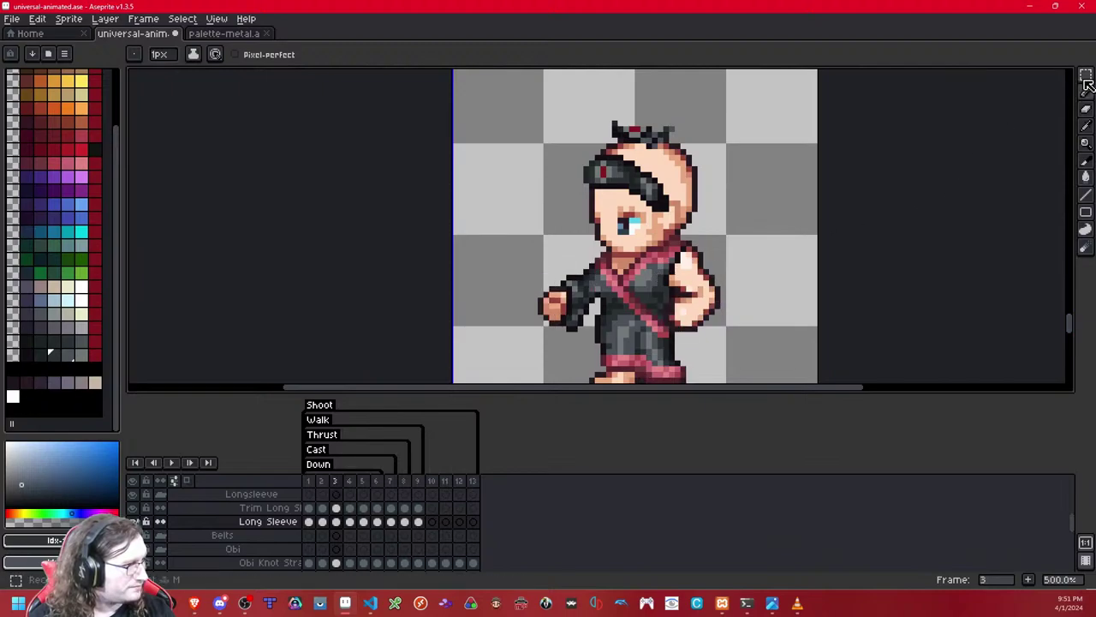
Step: Examine the sleeves in the sprite rows above across neighbouring frames to compare their motion with the left-facing pose
key(m)
drag(685, 197, 528, 351)
key(ctrl+d)
scroll(696, 248, down, 4)
drag(696, 187, 681, 298)
key(Left)
key(Right)
key(Right)
key(Right)
key(Right)
key(Left)
key(Left)
key(Left)
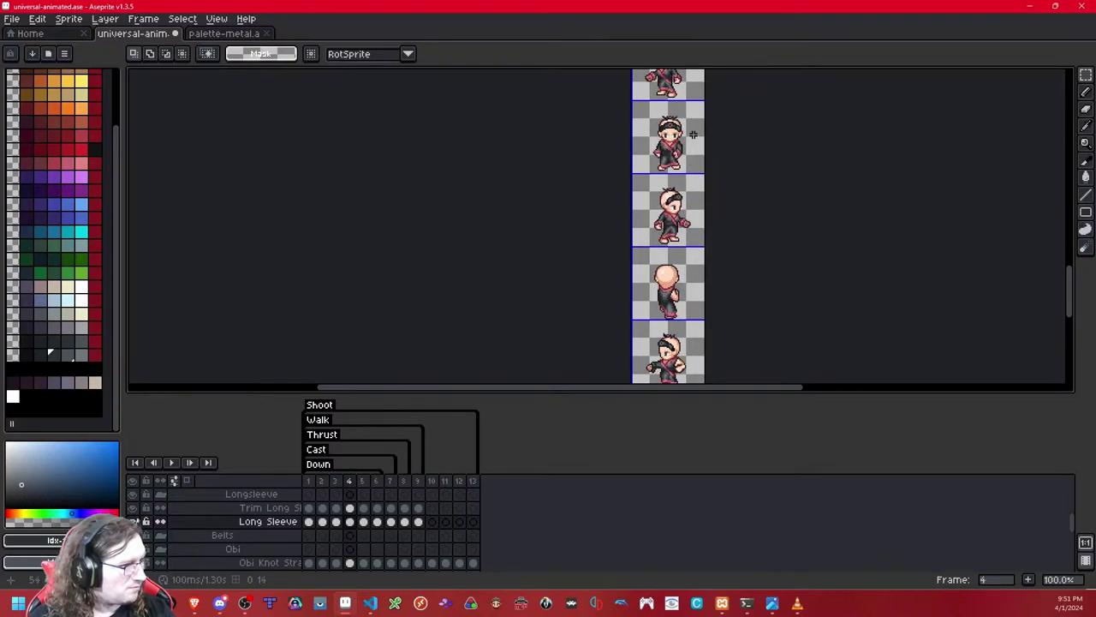
Step: Compare the sleeves of the front-facing and left-facing characters in the rows above by stepping through the frames around 3 and 4
scroll(692, 143, up, 3)
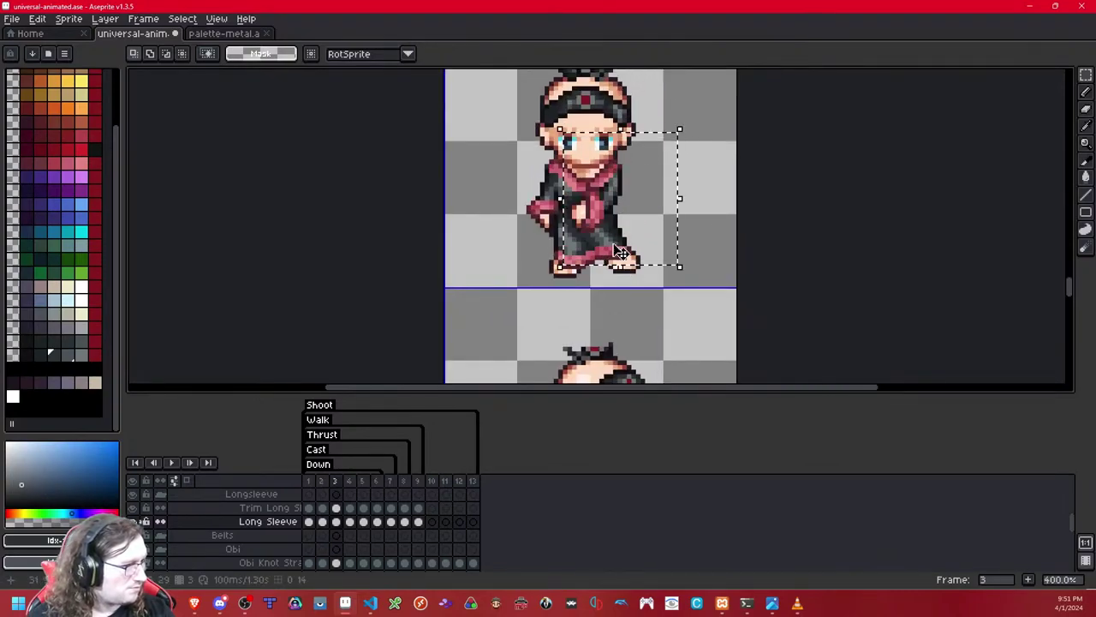
key(period)
drag(693, 115, 598, 247)
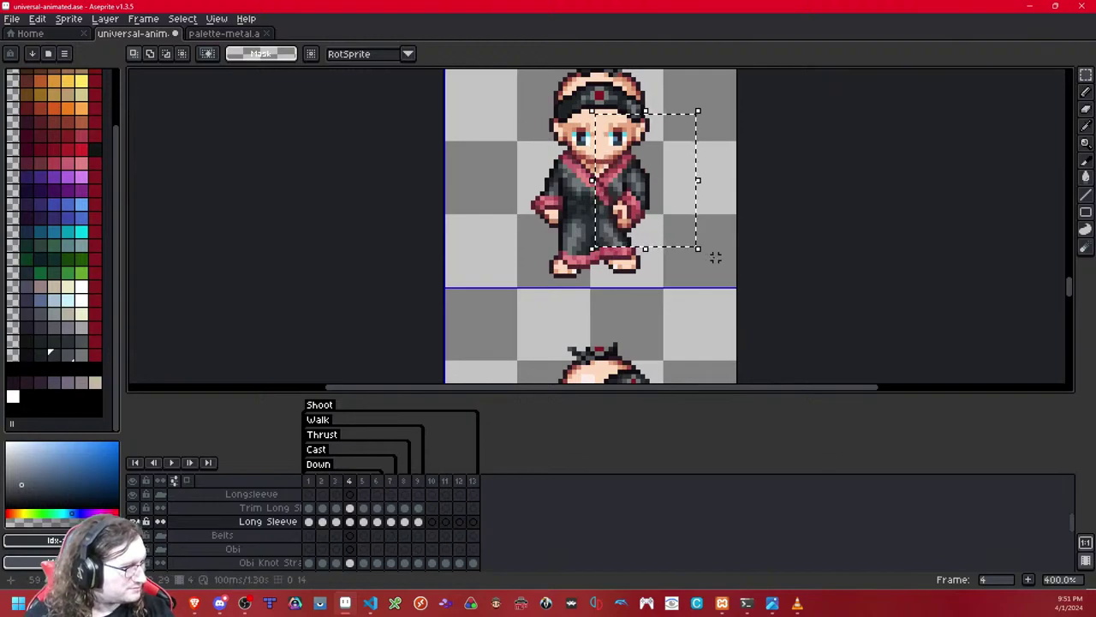
click(699, 213)
scroll(698, 214, down, 3)
key(period)
key(period)
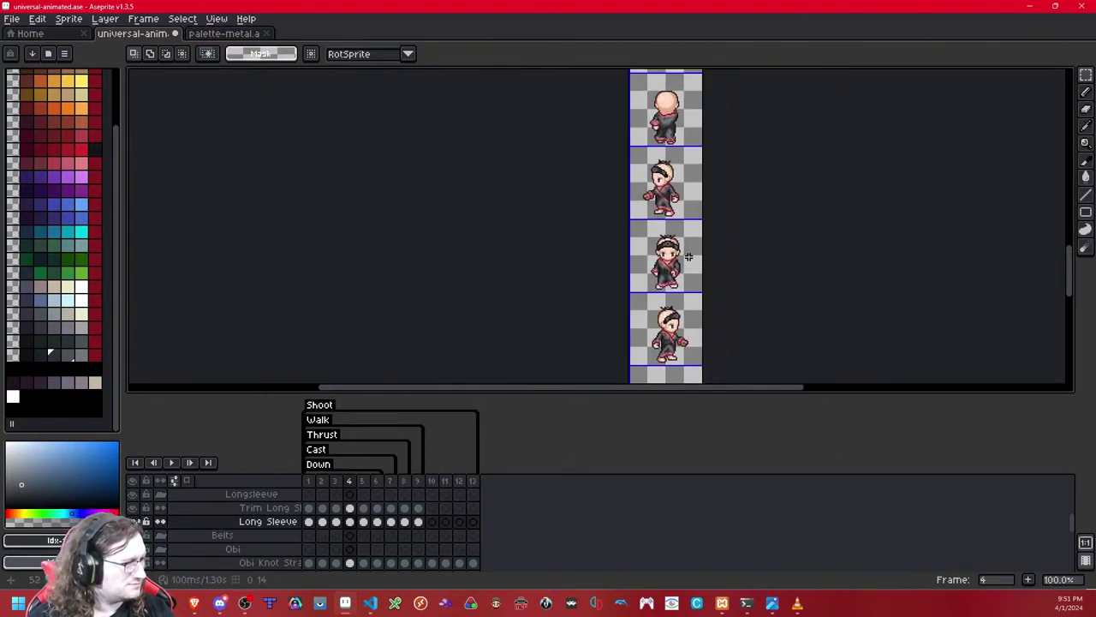
key(Right)
key(Left)
key(Left)
key(Left)
key(Left)
key(Left)
key(Left)
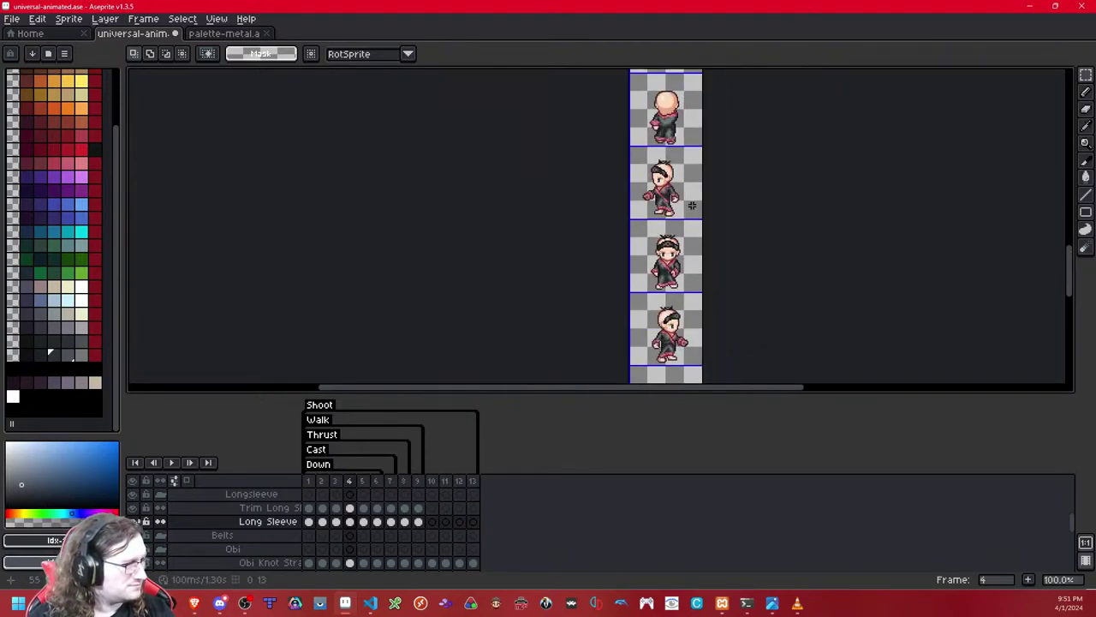
key(Left)
key(Right)
Step: Copy the near-arm sleeve from the left-facing character in a row above and paste it over frame 3's bare near arm in the lower row
drag(689, 291, 665, 266)
scroll(665, 267, up, 1)
scroll(666, 266, down, 1)
key(period)
drag(677, 122, 614, 212)
key(Delete)
drag(679, 269, 654, 77)
mouse_move(664, 291)
mouse_down()
mouse_move(628, 204)
mouse_move(621, 76)
mouse_up()
drag(622, 184, 626, 158)
key(Right)
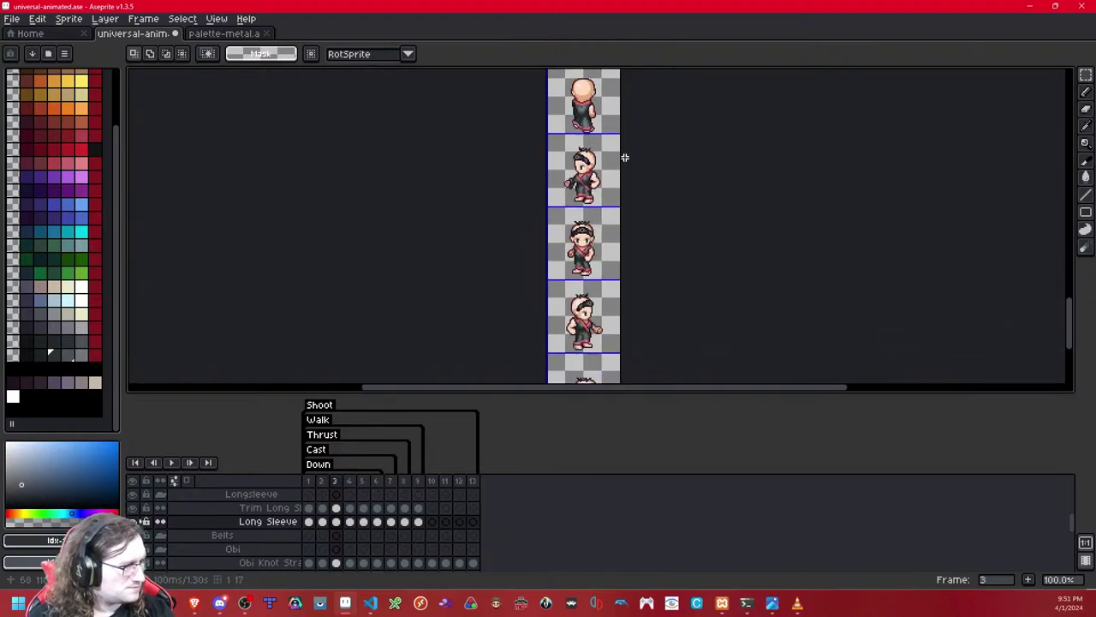
scroll(625, 158, up, 5)
key(ctrl+v)
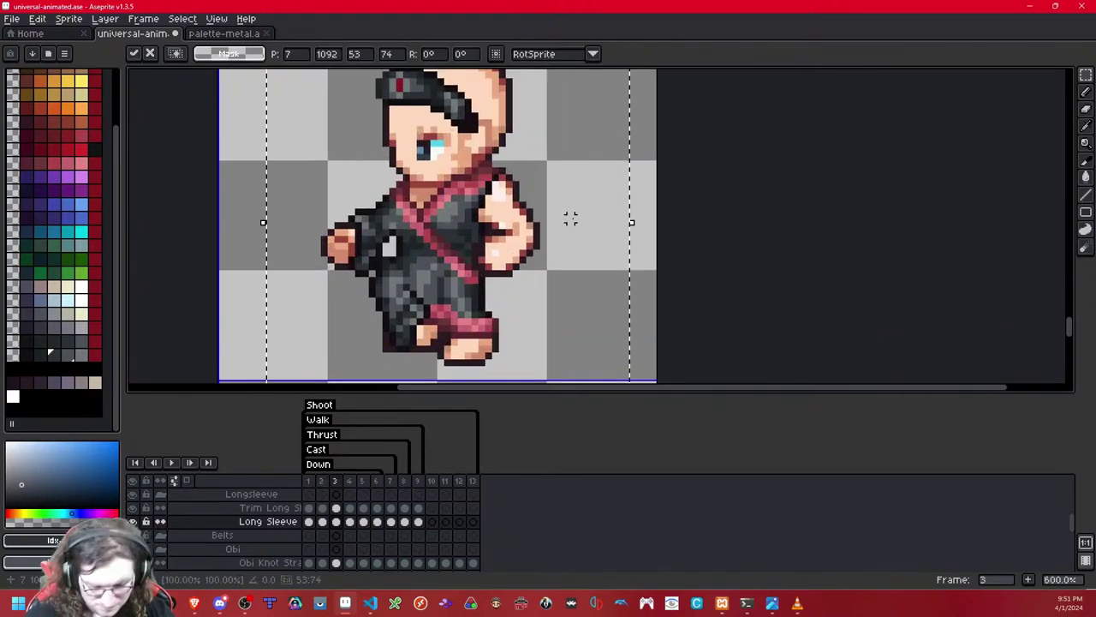
drag(510, 238, 542, 216)
click(742, 177)
Step: Nudge the upper section of frame 3's pasted near-arm sleeve towards the shoulder
drag(668, 157, 488, 208)
key(Left)
key(Up)
key(Up)
key(Up)
key(Down)
key(Down)
drag(632, 221, 632, 216)
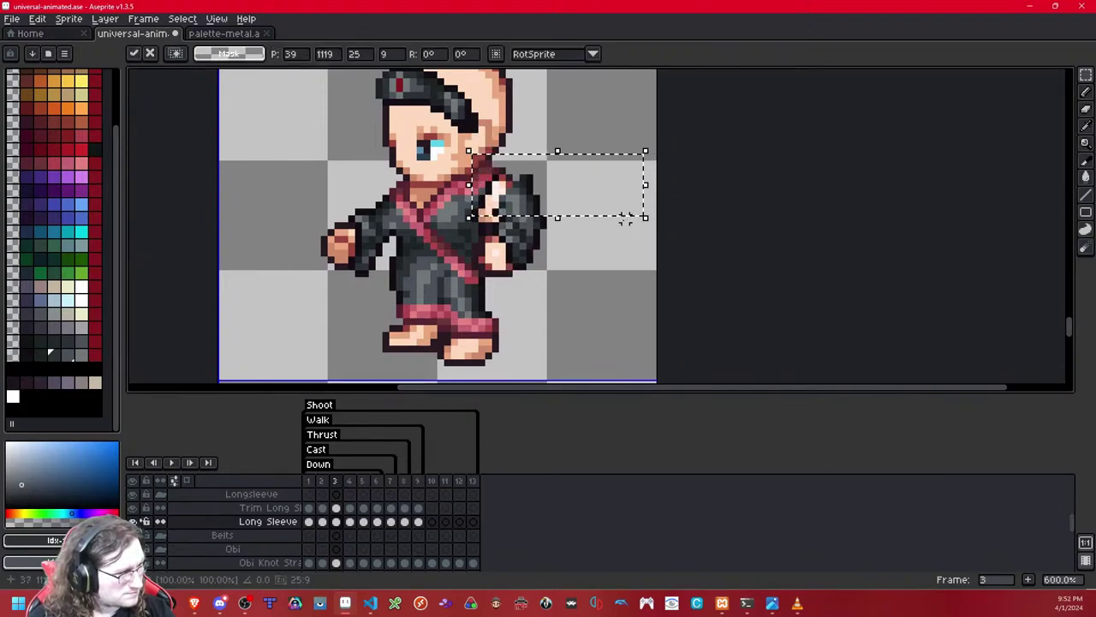
Step: Shift the top rows of frame 3's near-arm sleeve left in narrower bands so the shoulder slopes to the collar
mouse_move(421, 141)
mouse_down()
mouse_move(587, 188)
mouse_move(598, 205)
mouse_up()
key(Left)
click(597, 236)
mouse_move(579, 155)
mouse_down()
mouse_move(470, 199)
mouse_move(566, 185)
mouse_up()
key(Left)
click(631, 169)
Step: Check the bare arm with the Long Sleeve layer hidden, and move the sleeve's shoulder rows further left over the skin
key(shift+x)
key(shift+x)
click(624, 198)
key(shift+x)
key(shift+x)
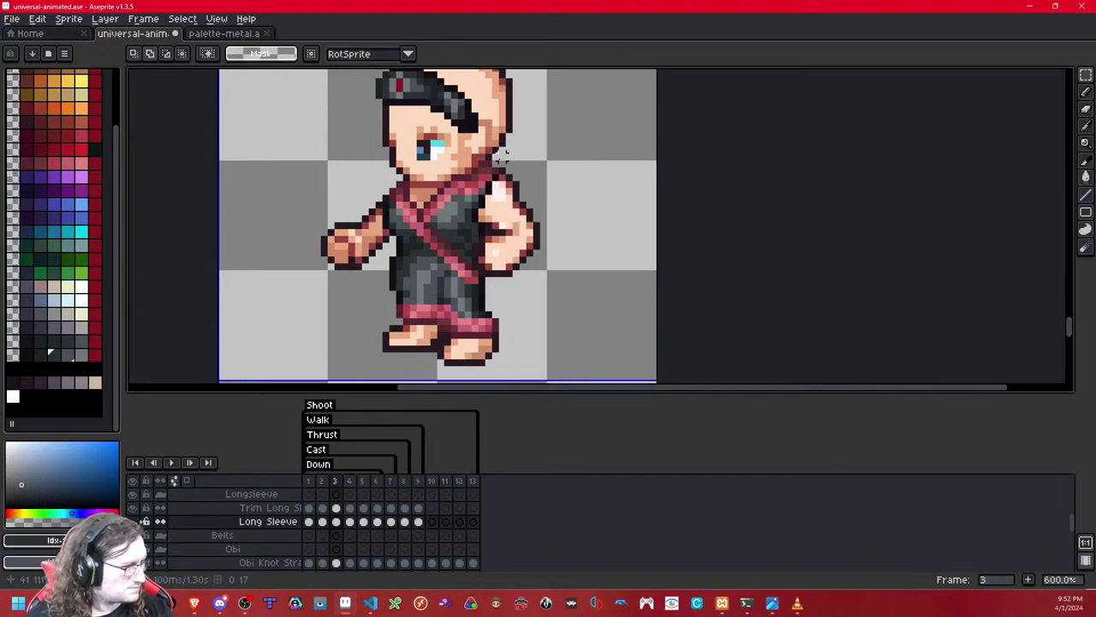
drag(474, 157, 638, 232)
click(479, 159)
drag(461, 157, 574, 191)
key(Left)
click(653, 191)
drag(421, 143, 554, 178)
key(Left)
click(619, 178)
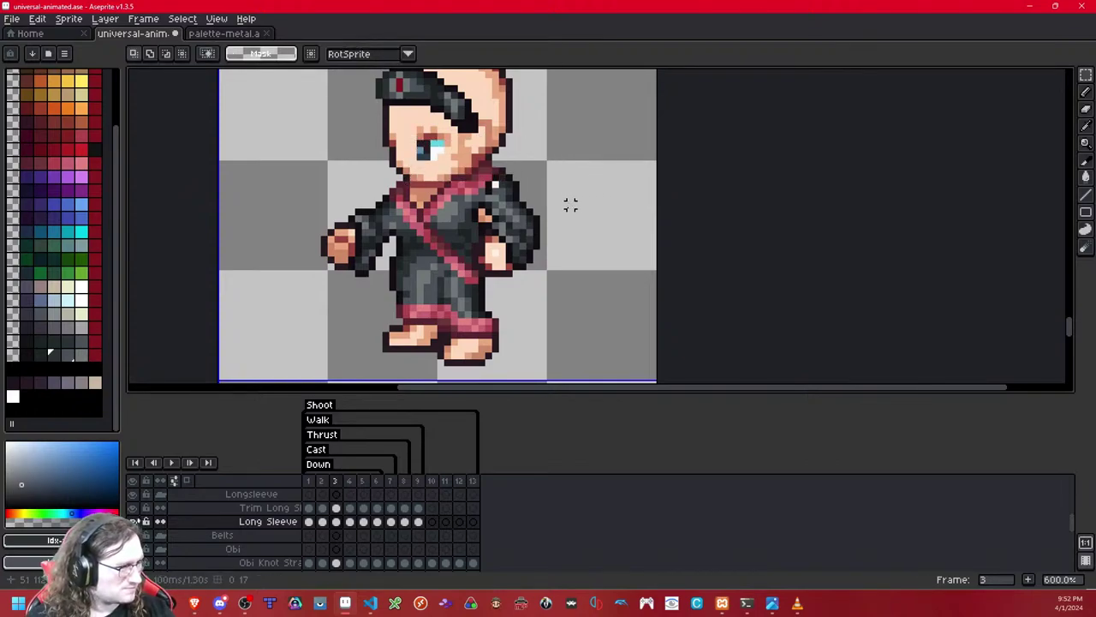
Step: Draw a one-pixel near-black fold line across the elbow of frame 3's near-arm sleeve
scroll(467, 237, up, 4)
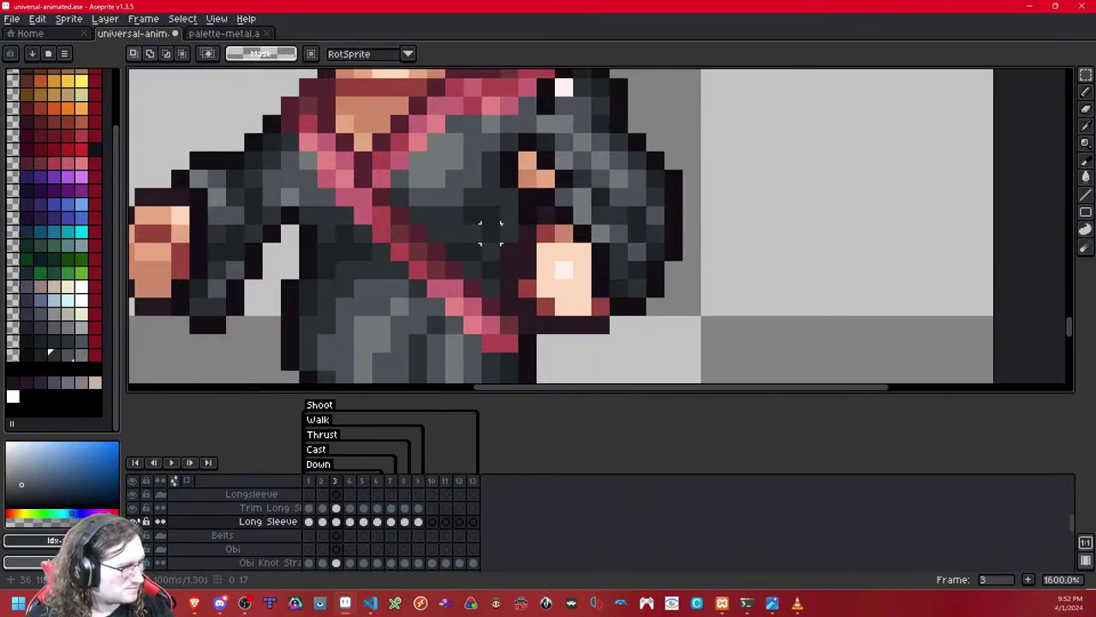
click(28, 354)
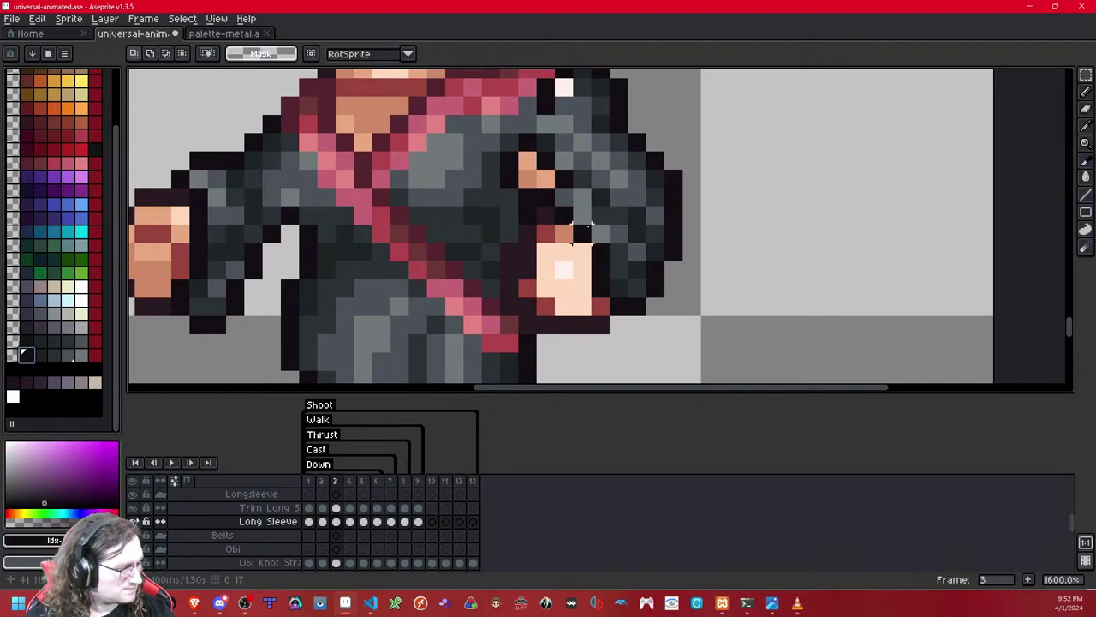
click(1086, 92)
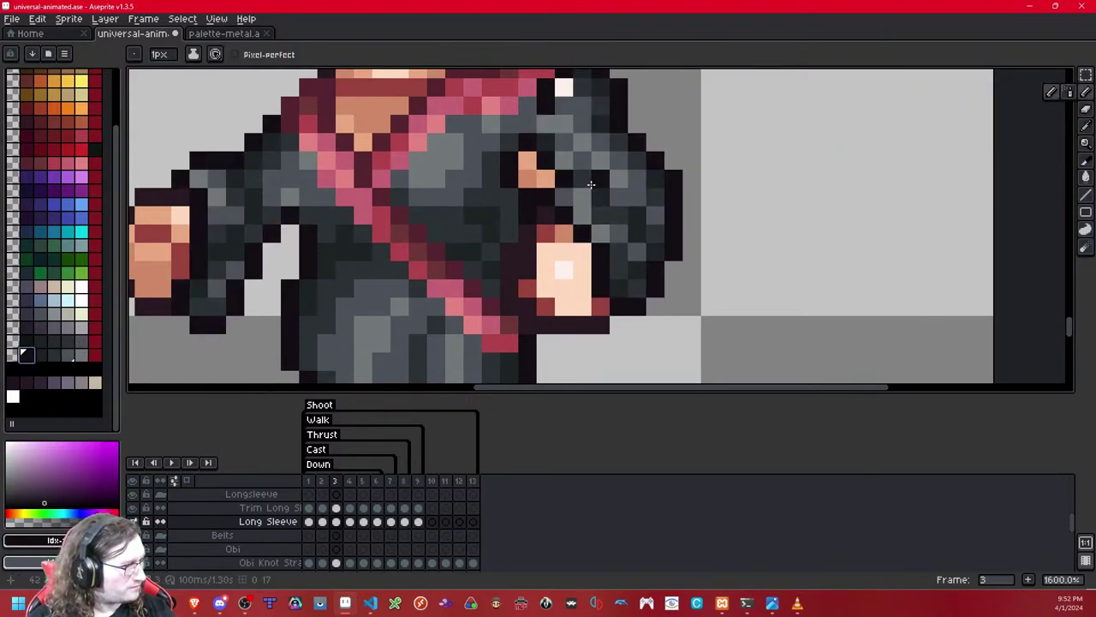
key(1)
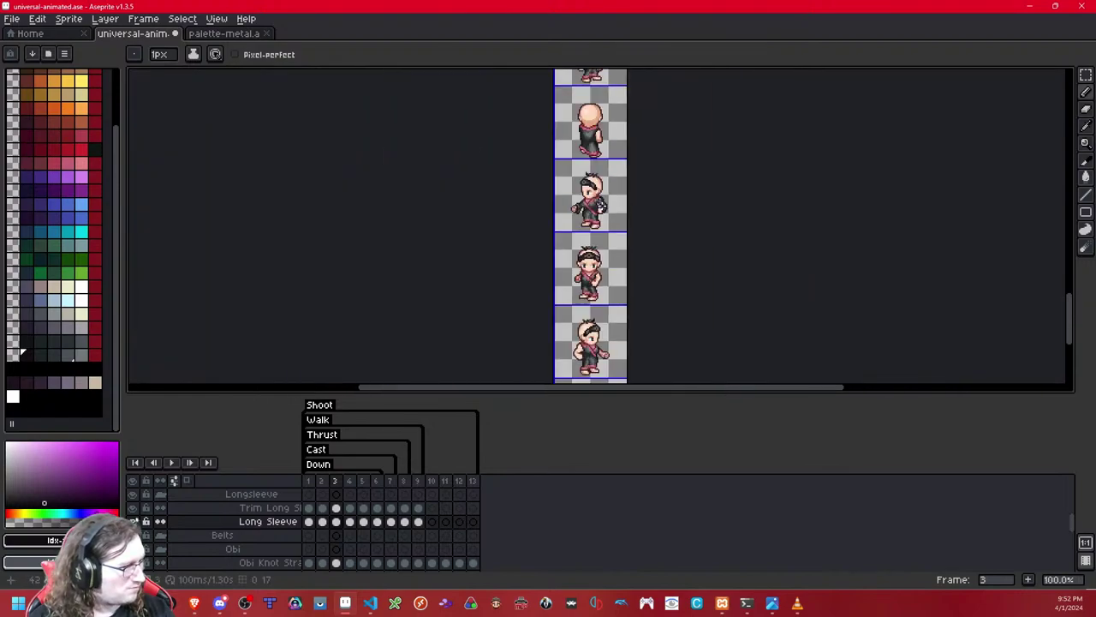
scroll(638, 194, up, 5)
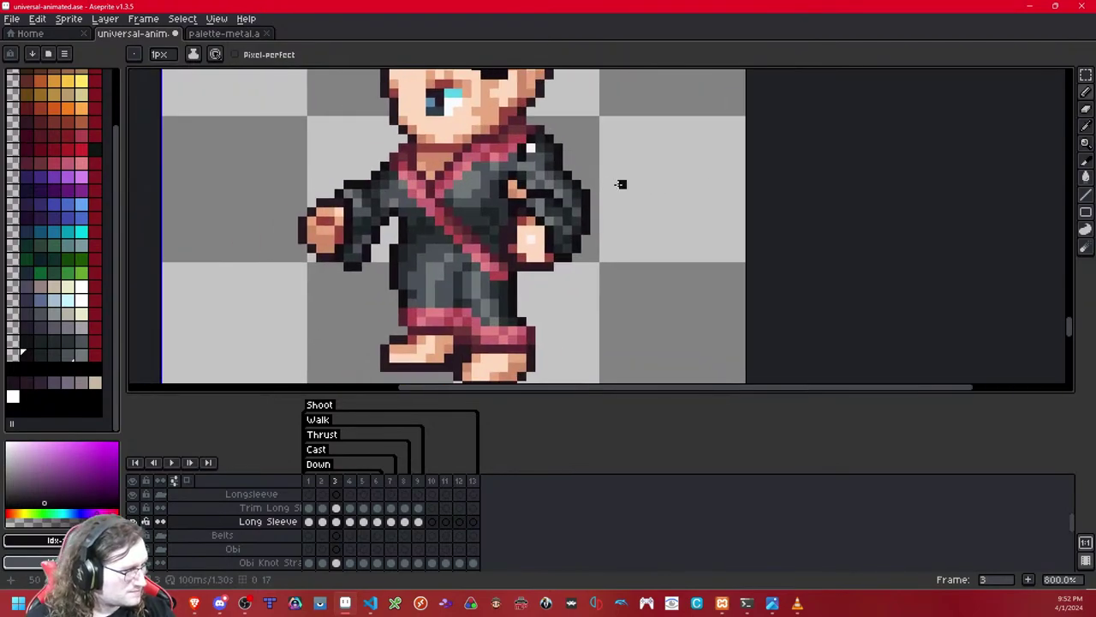
scroll(574, 216, up, 3)
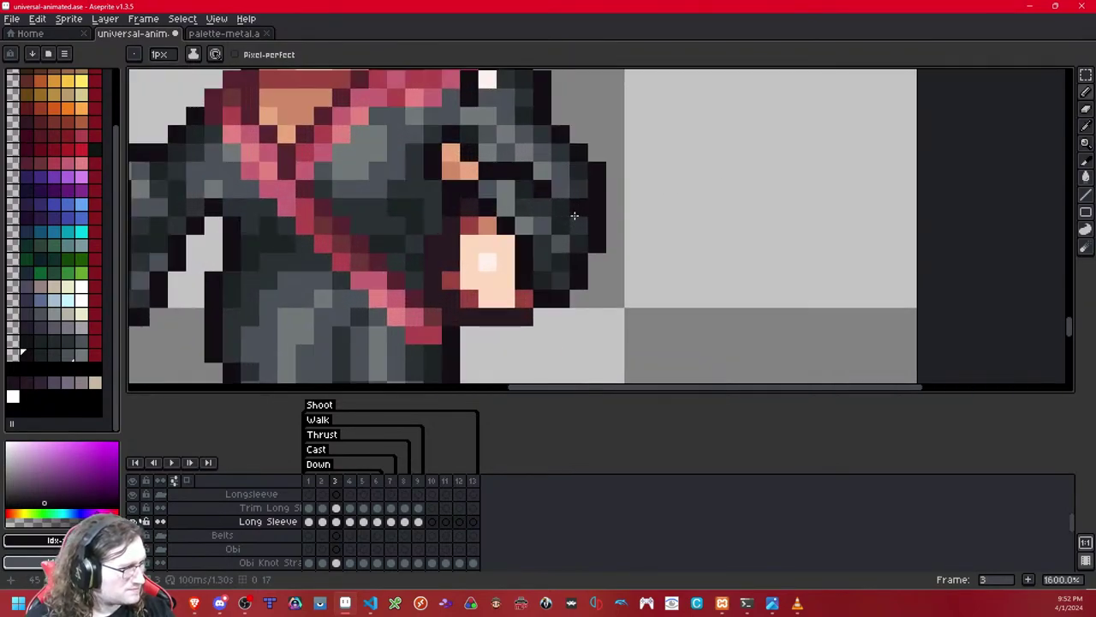
Step: Shade the sleeve just beneath the elbow fold with dark grey #2a3034
click(53, 354)
click(506, 189)
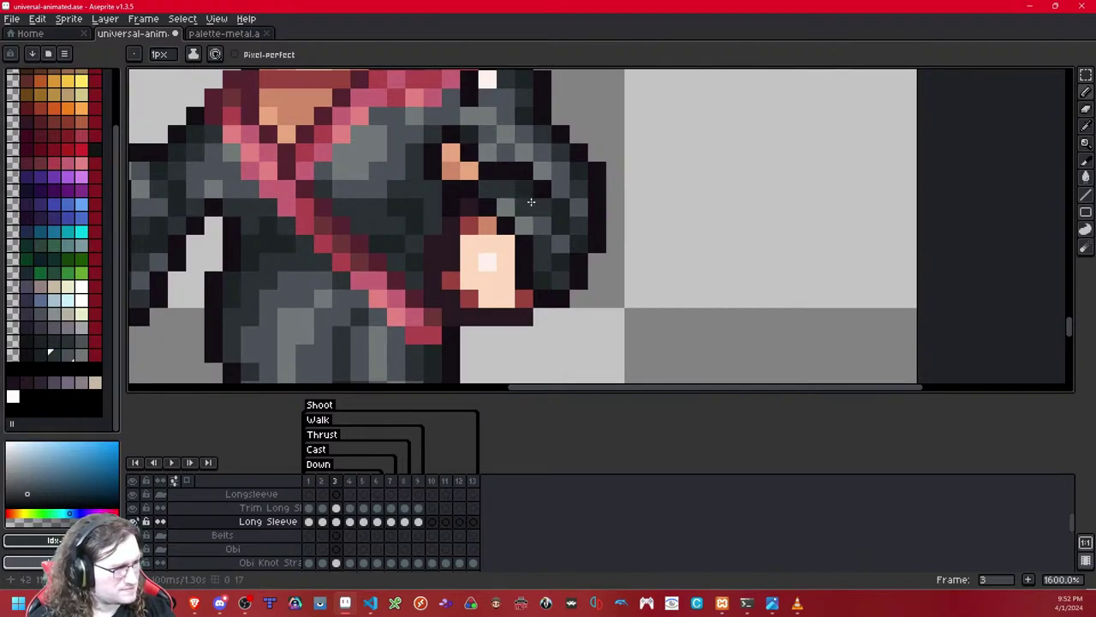
scroll(524, 205, down, 5)
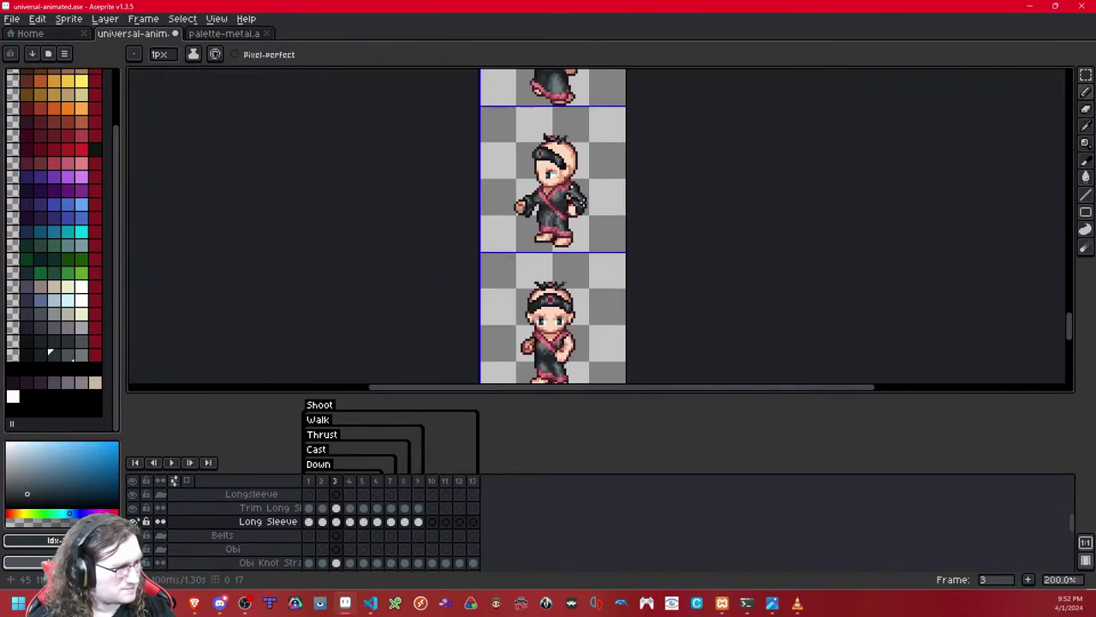
scroll(584, 202, up, 4)
scroll(590, 183, down, 4)
scroll(583, 197, up, 5)
drag(559, 193, 504, 272)
Step: Cover the skin and outline gap between frame 3's torso and near-arm sleeve with dark grey shades, including #2a3034
click(52, 356)
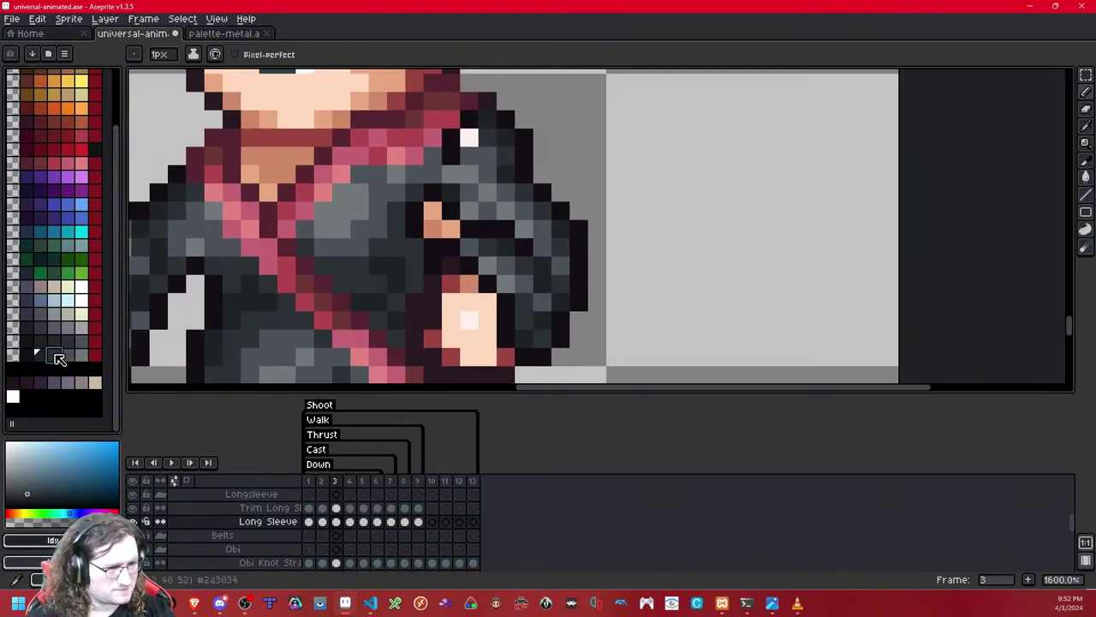
click(413, 229)
click(444, 226)
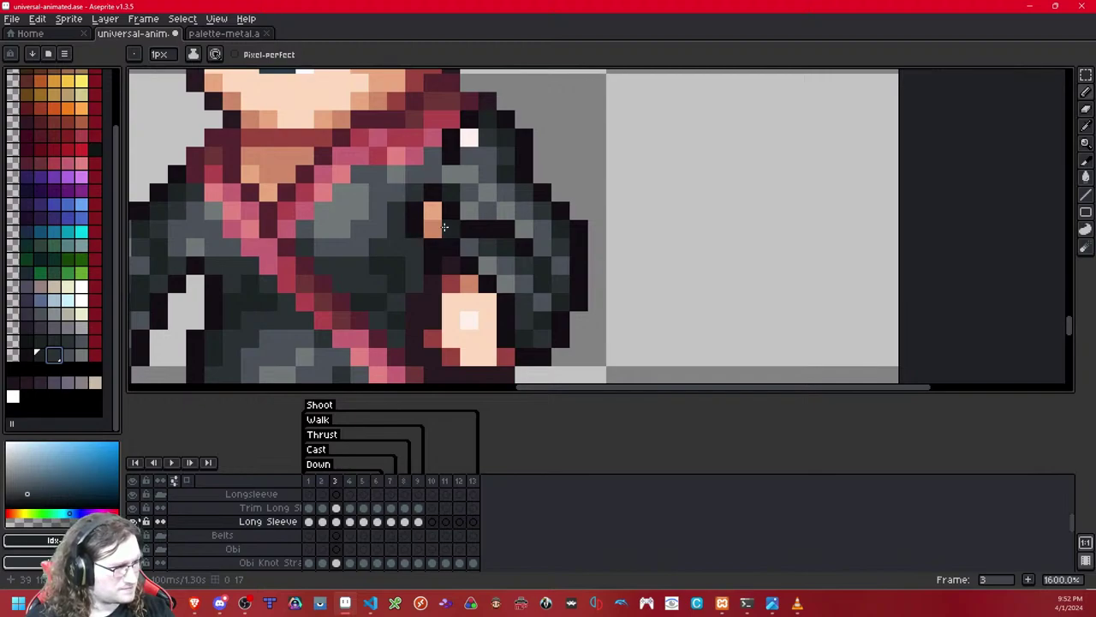
click(437, 228)
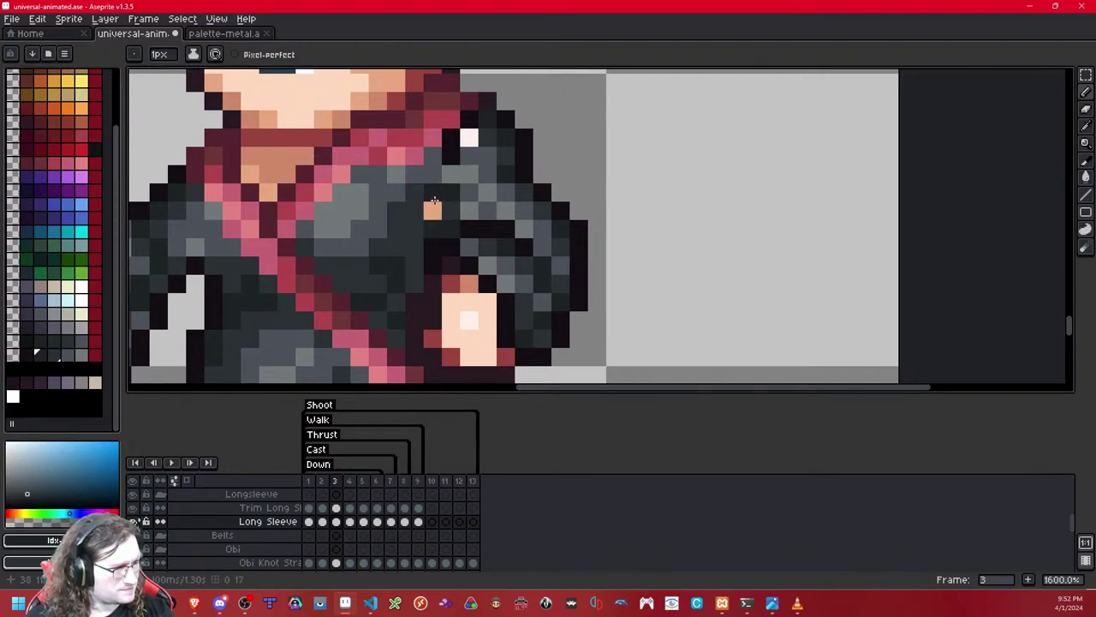
click(438, 208)
drag(440, 190, 450, 192)
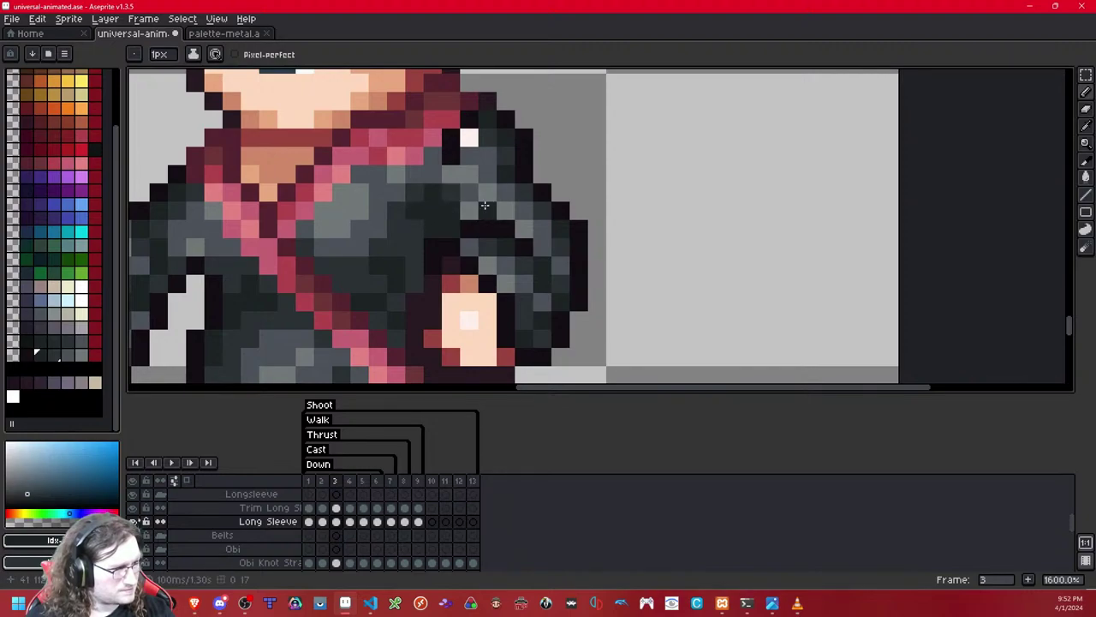
click(469, 211)
scroll(497, 209, down, 6)
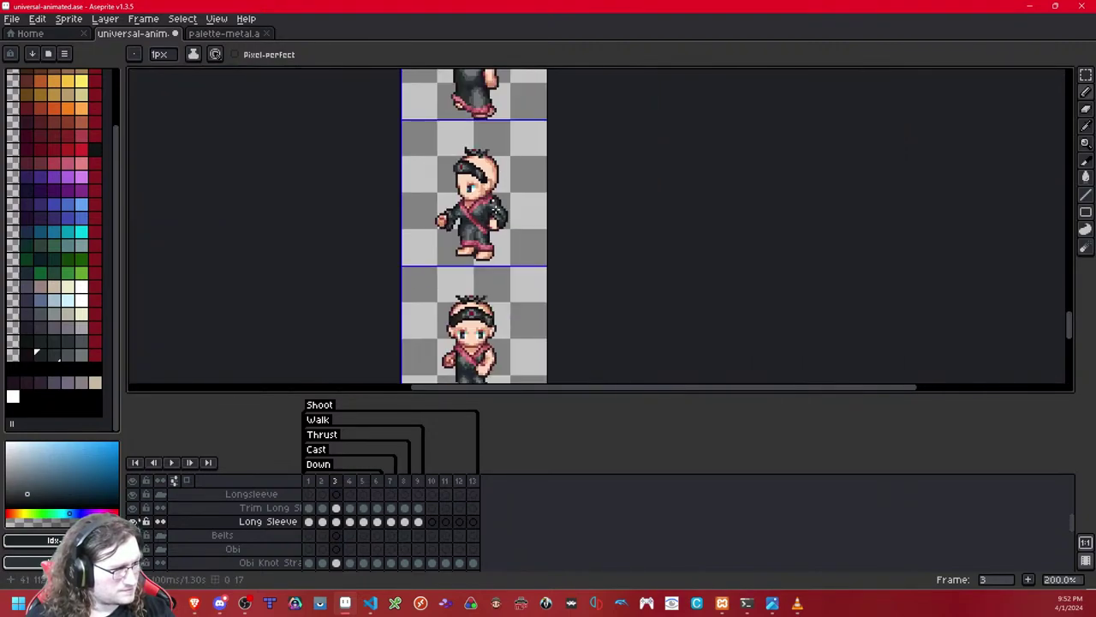
Step: Cover the bare skin pixel at the shoulder of frame 3's near-arm sleeve and tidy the shoulder edge
scroll(553, 194, up, 5)
drag(487, 216, 521, 199)
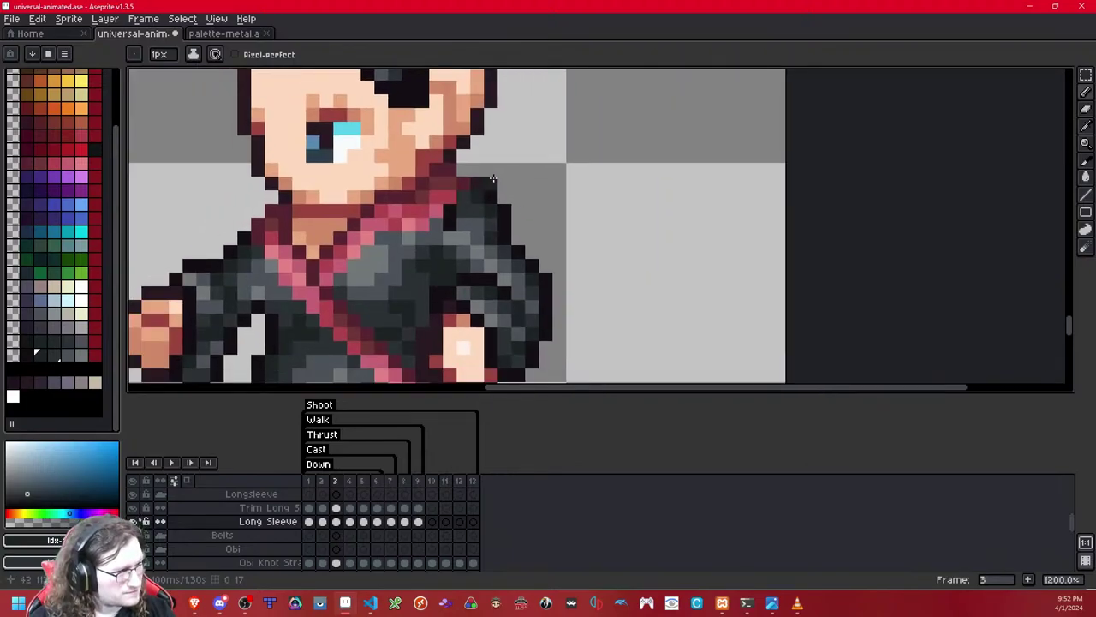
click(67, 353)
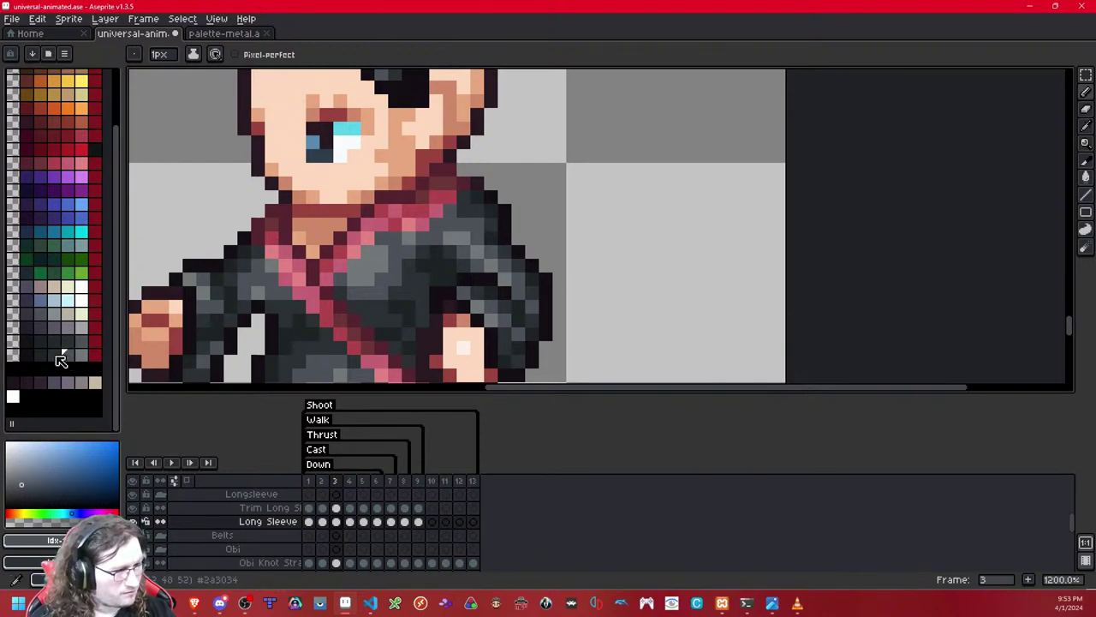
scroll(631, 195, down, 10)
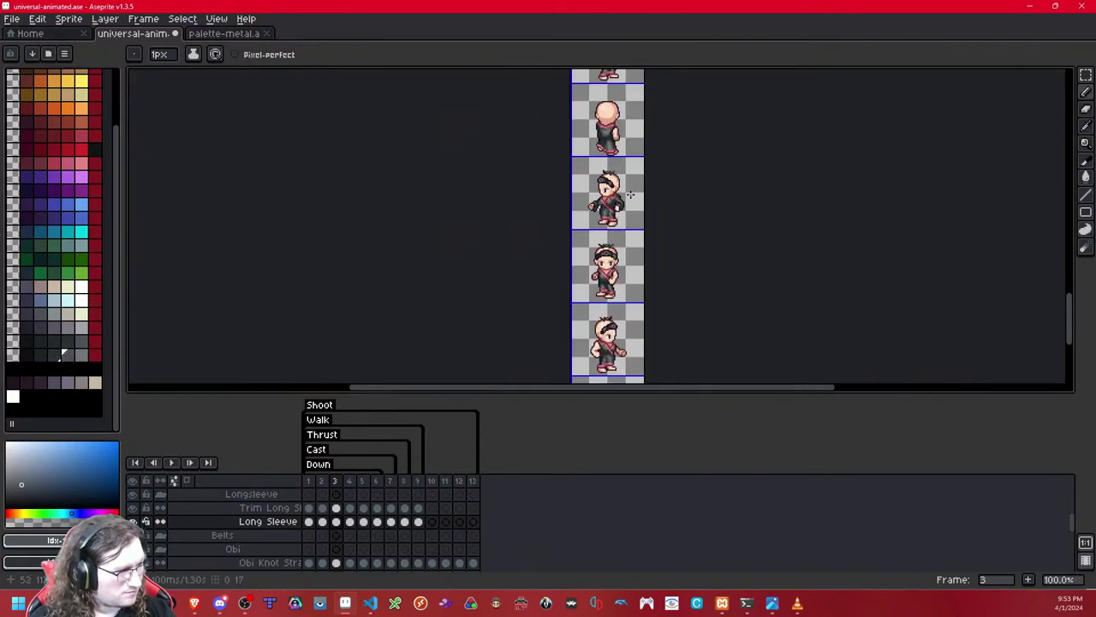
scroll(630, 195, up, 1)
scroll(631, 195, up, 5)
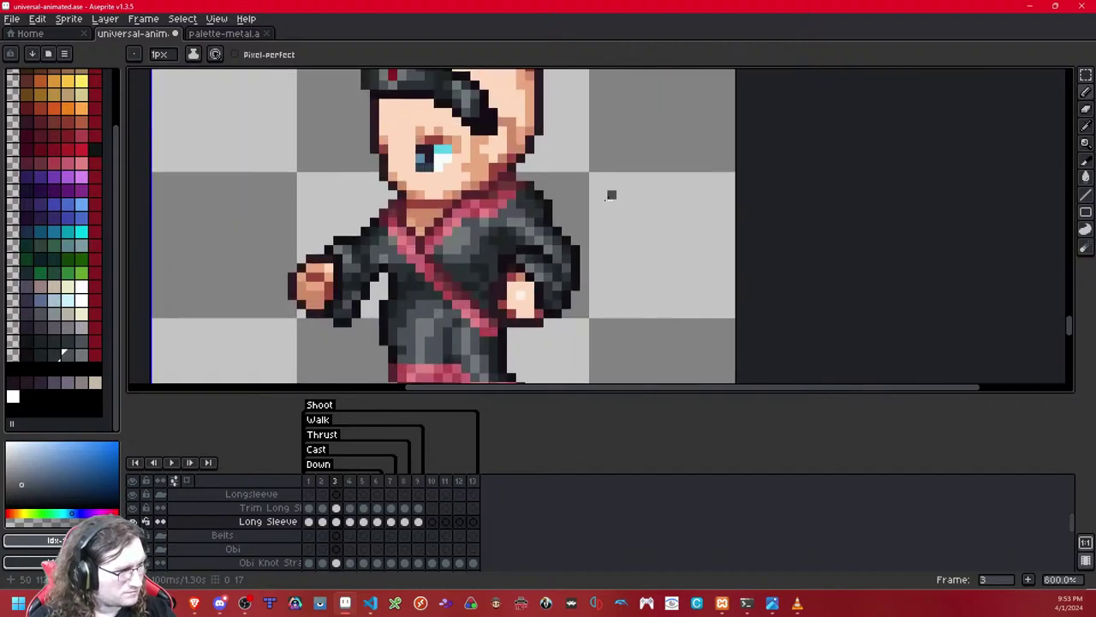
Step: Toggle the Long Sleeve layer's visibility to compare frame 3's finished sleeve with the bare arm beneath
key(shift+x)
key(shift+x)
key(shift+x)
key(shift+x)
key(shift+x)
key(shift+x)
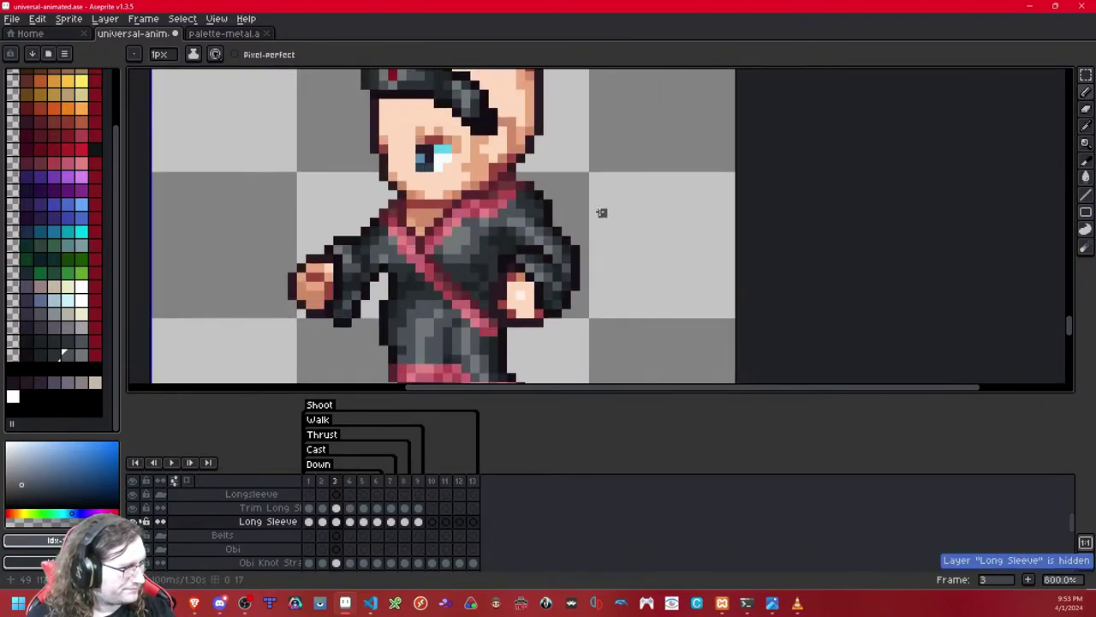
Step: Step between frames 2 and 5 to compare the new near-arm sleeve with the arm poses in neighbouring frames
key(m)
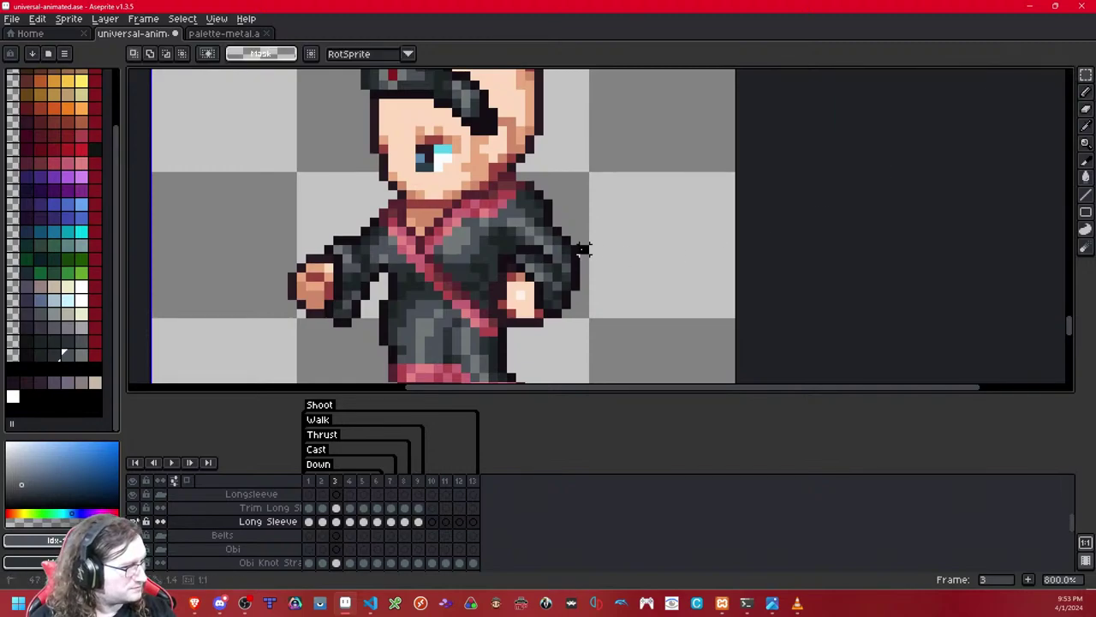
scroll(657, 195, down, 6)
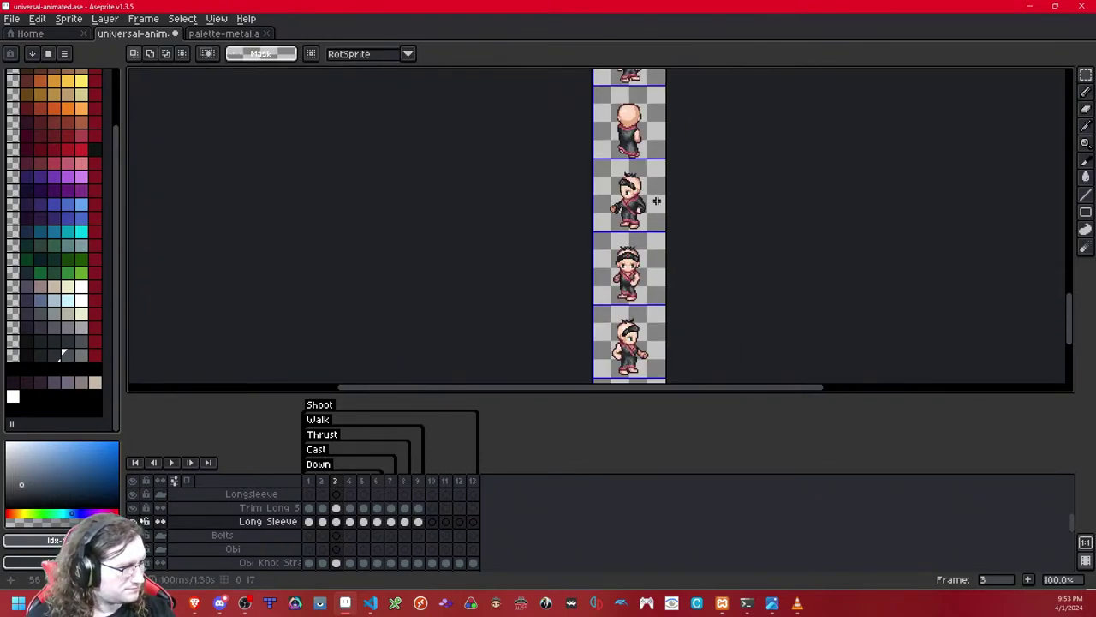
drag(656, 200, 627, 201)
key(Left)
key(Right)
key(Right)
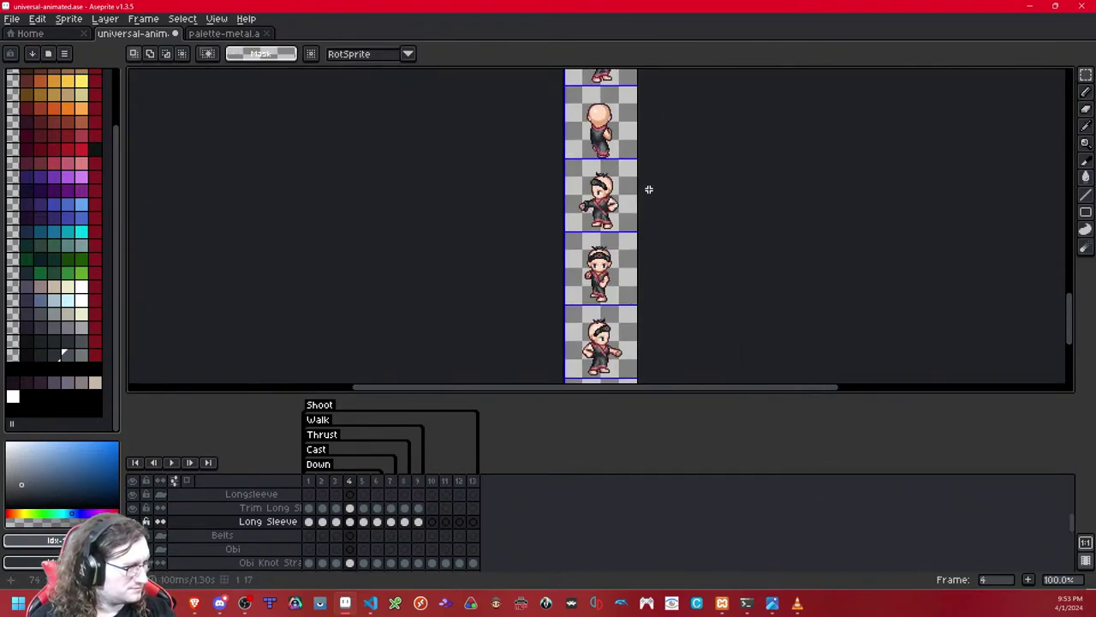
key(Right)
key(Left)
Step: Copy frame 3's near-arm sleeve and paste it over the left-facing character's near arm in frame 4
scroll(626, 210, up, 4)
key(Left)
double_click(619, 171)
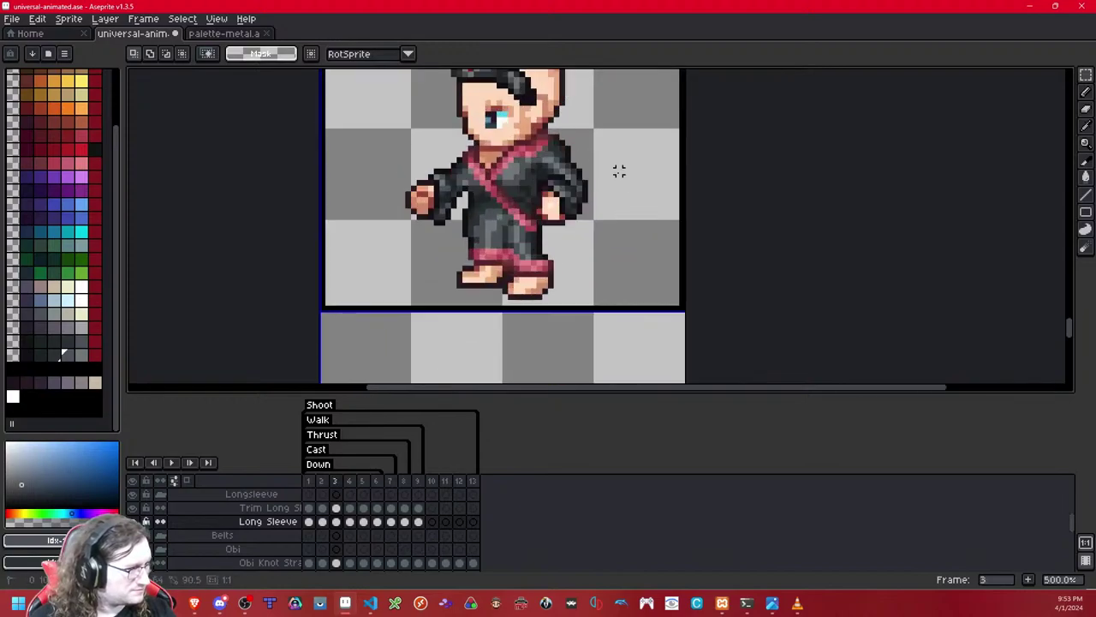
key(ctrl+d)
drag(474, 259, 472, 265)
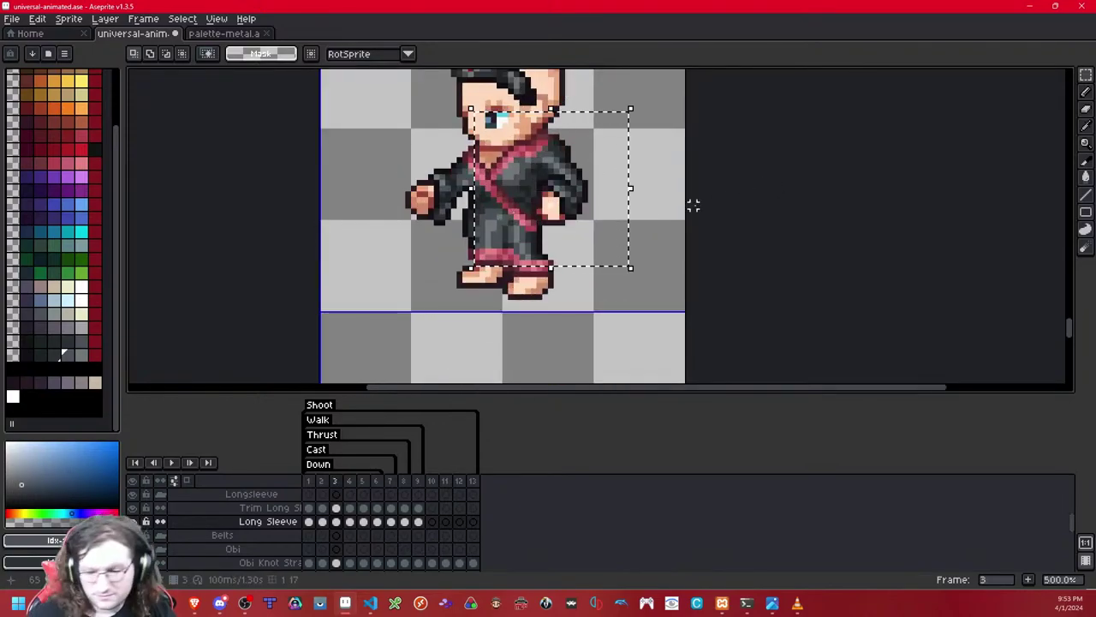
click(711, 205)
key(Right)
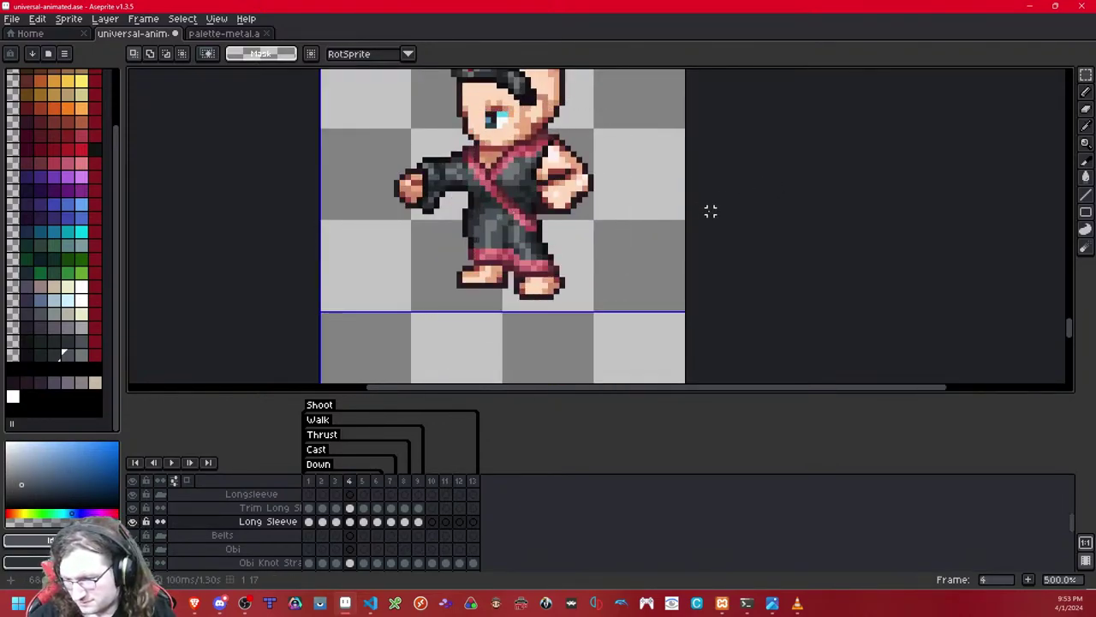
scroll(605, 188, up, 5)
key(ctrl+v)
drag(630, 160, 688, 287)
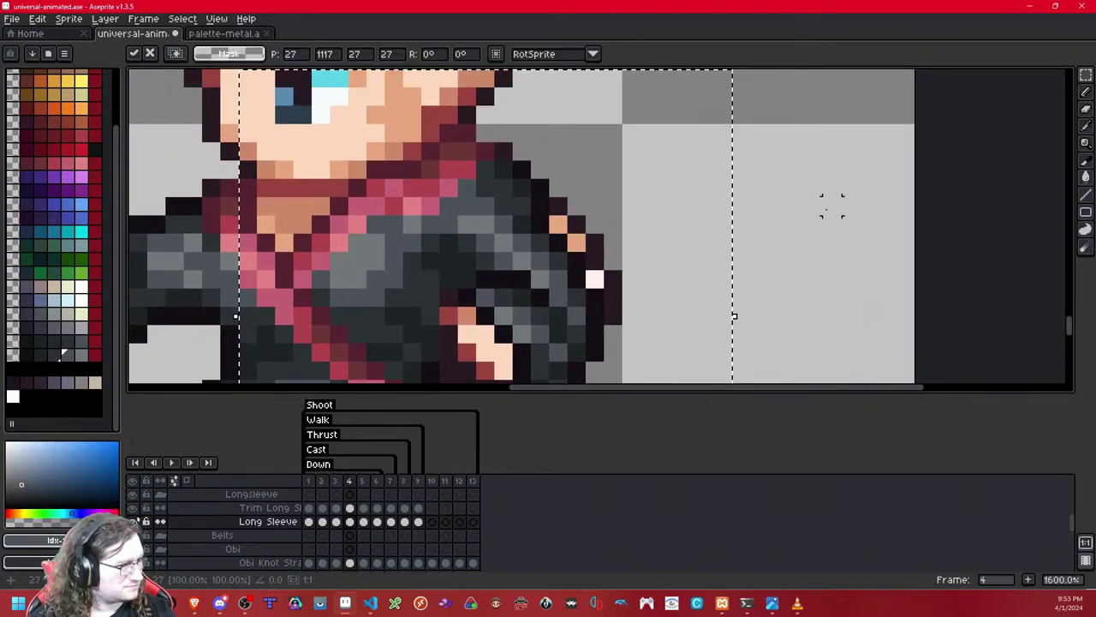
key(ctrl+d)
Step: Shift sections of frame 4's pasted sleeve to follow the bent near arm around the elbow
scroll(722, 277, down, 3)
key(Left)
key(Right)
drag(680, 353, 594, 278)
drag(635, 313, 638, 366)
key(ctrl+d)
mouse_move(695, 315)
mouse_down()
mouse_move(568, 242)
mouse_move(545, 248)
mouse_up()
key(Right)
key(ctrl+d)
key(Right)
key(ctrl+d)
Step: Separate the forearm section of frame 4's near-arm sleeve from the upper sleeve and shift it below the bare forearm
scroll(727, 252, down, 1)
drag(720, 305, 612, 383)
drag(656, 330, 654, 289)
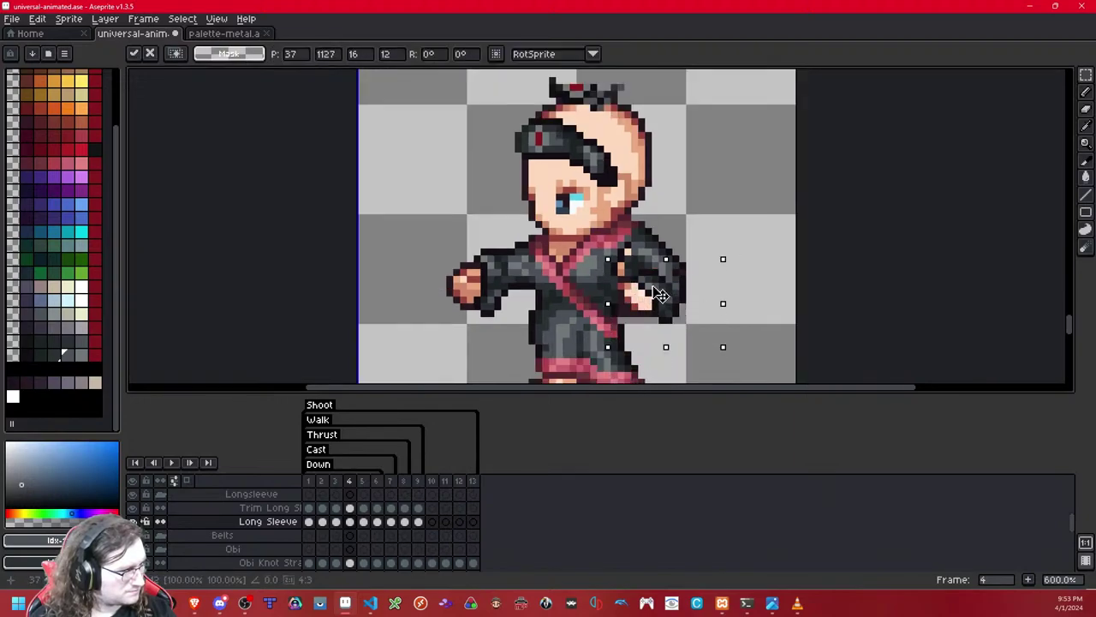
key(ctrl+d)
key(Left)
key(Right)
scroll(696, 316, up, 2)
drag(697, 351, 740, 352)
key(ctrl+d)
drag(619, 249, 632, 300)
click(738, 214)
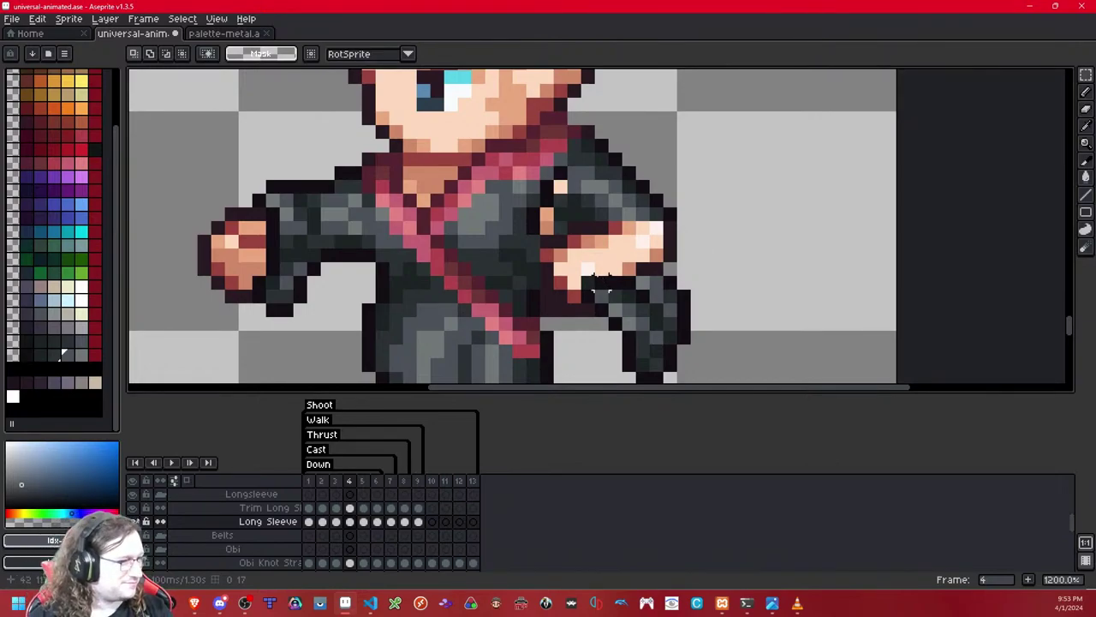
Step: Move the stray sleeve pixels around the forearm to the inner edge of frame 4's upper sleeve beside the torso
drag(588, 273, 594, 283)
key(Left)
key(Left)
key(Up)
key(Up)
key(Up)
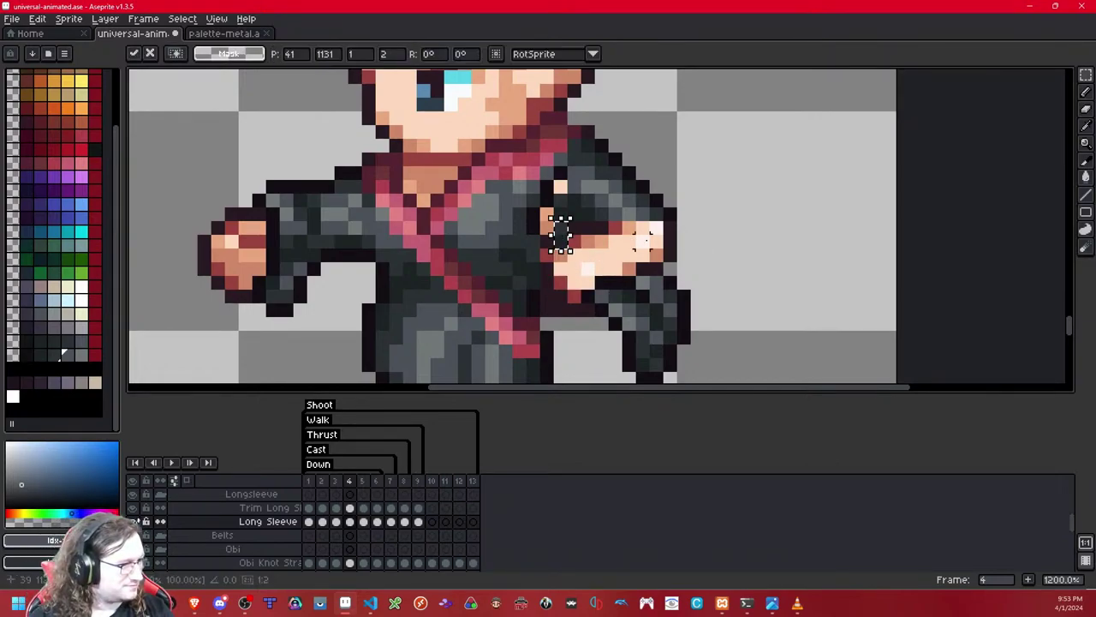
key(Right)
key(ctrl+d)
mouse_move(575, 241)
mouse_down()
mouse_move(601, 244)
mouse_move(603, 228)
mouse_move(564, 228)
mouse_up()
key(Up)
key(ctrl+d)
key(Left)
key(ctrl+d)
key(Left)
key(ctrl+d)
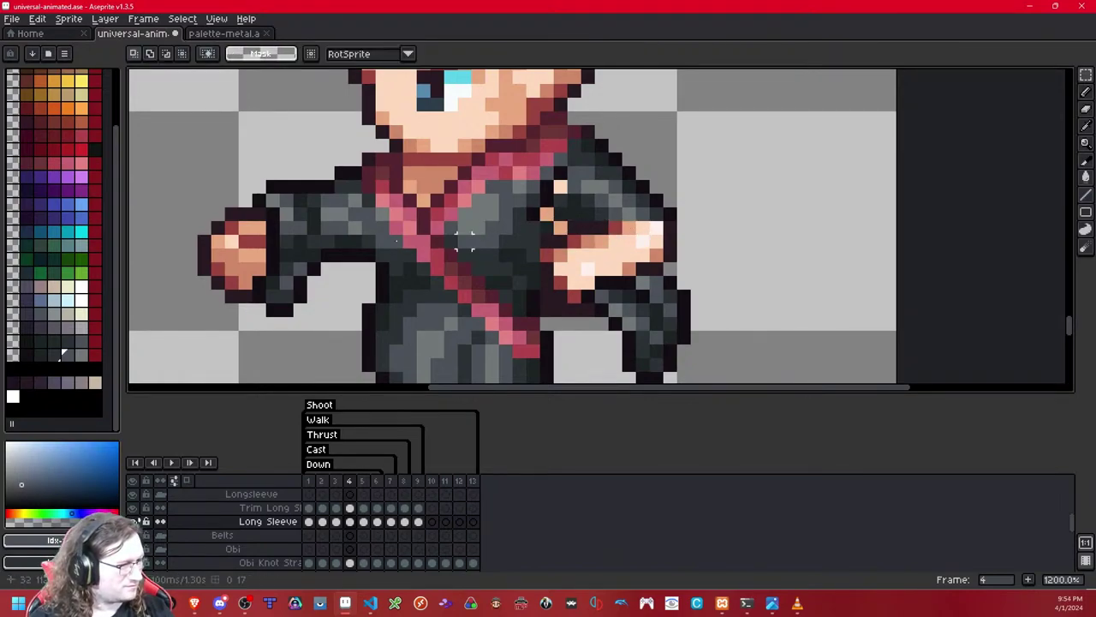
Step: Paint matching dark and lighter greys over the skin gaps and highlights of frame 4's upper sleeve, using frame 3's shading as reference
click(41, 356)
key(b)
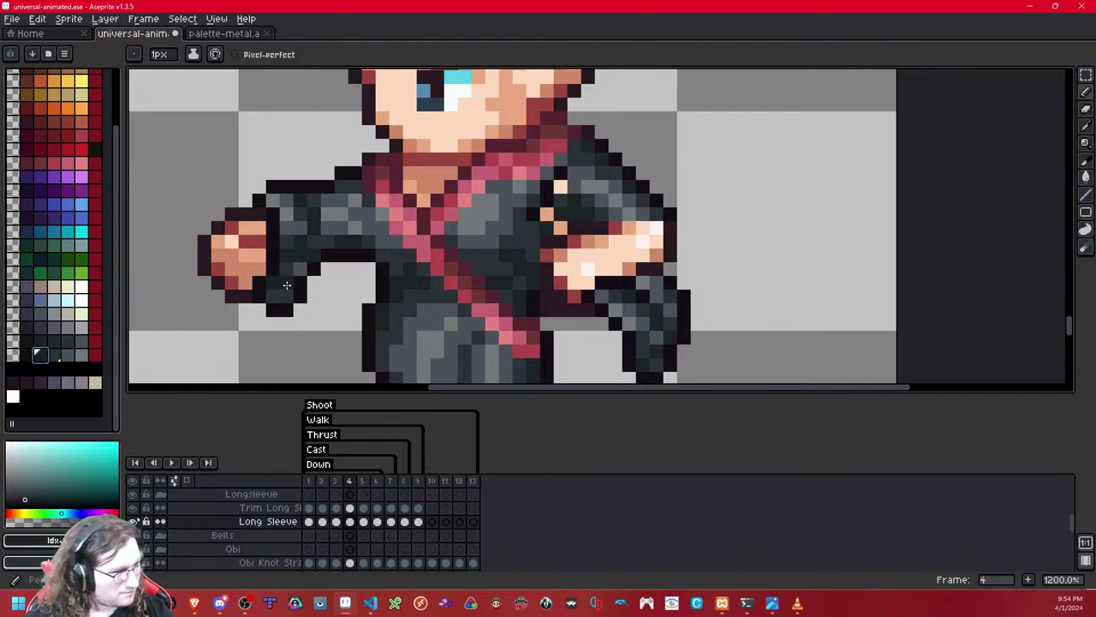
click(545, 216)
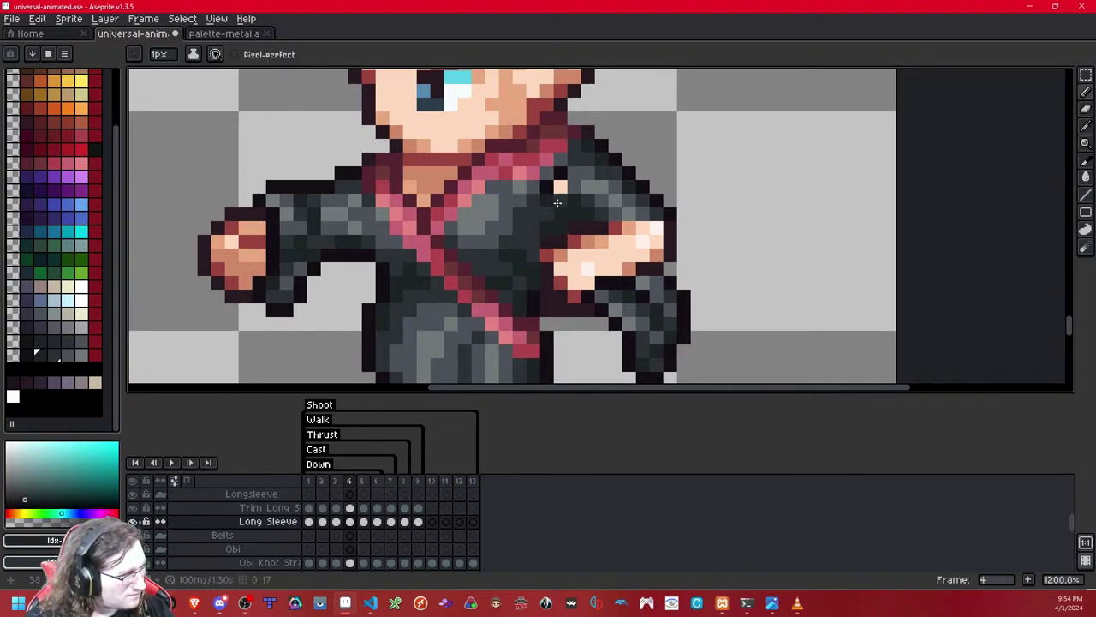
click(68, 354)
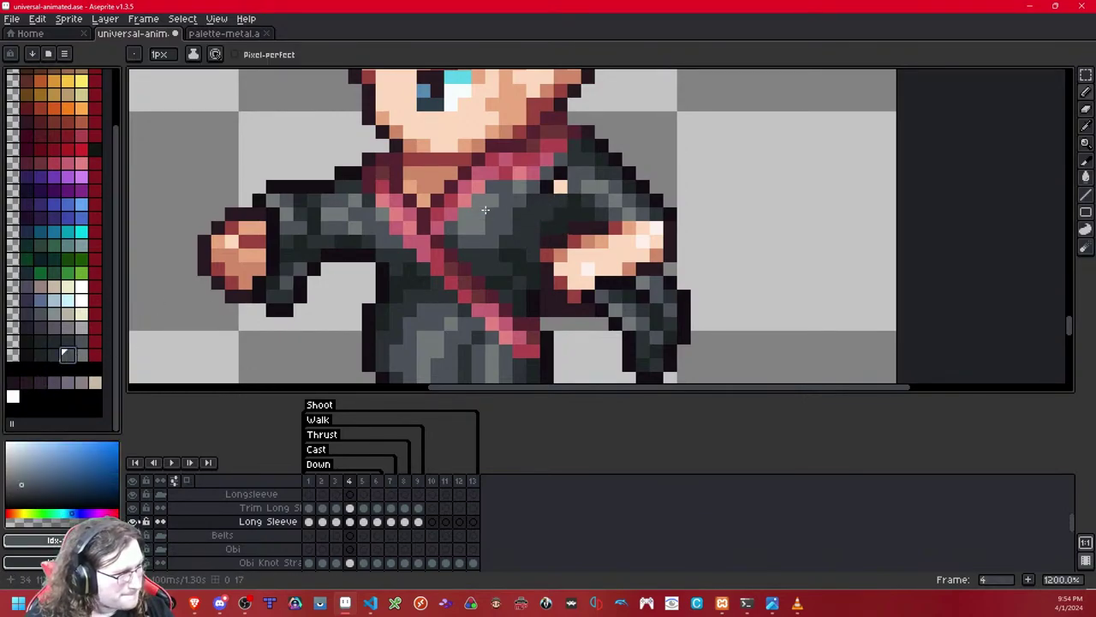
click(558, 185)
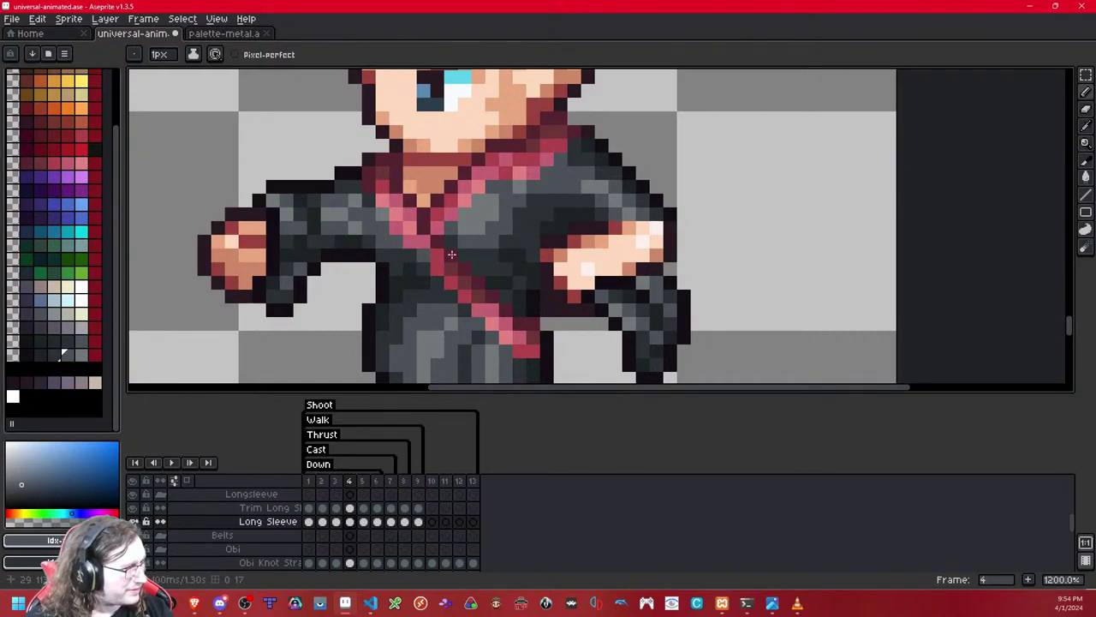
click(82, 354)
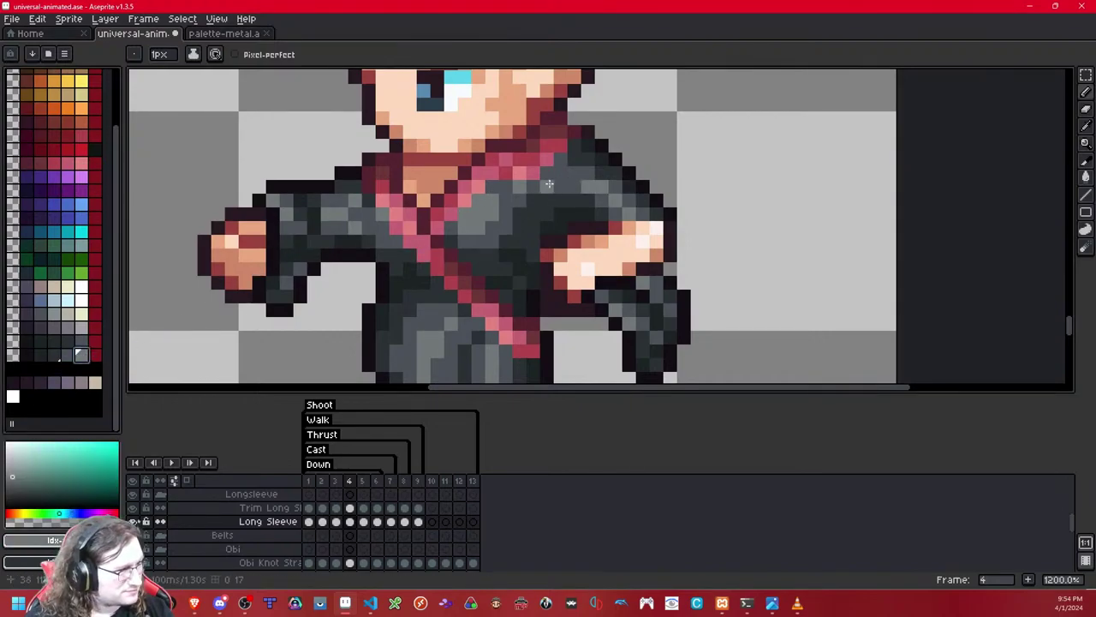
drag(574, 175, 565, 174)
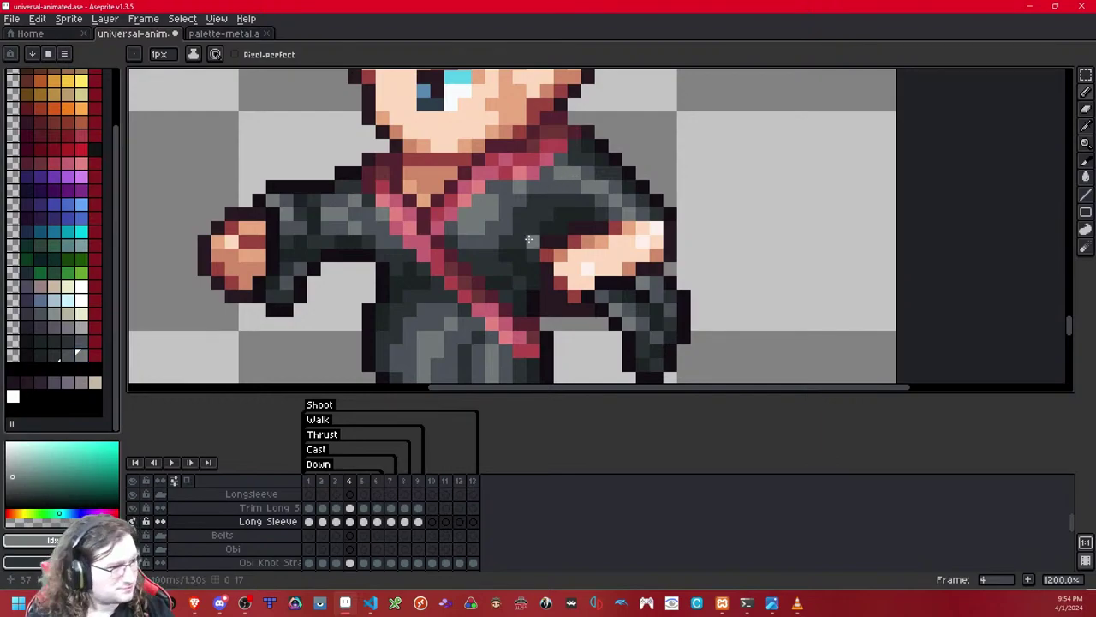
click(69, 355)
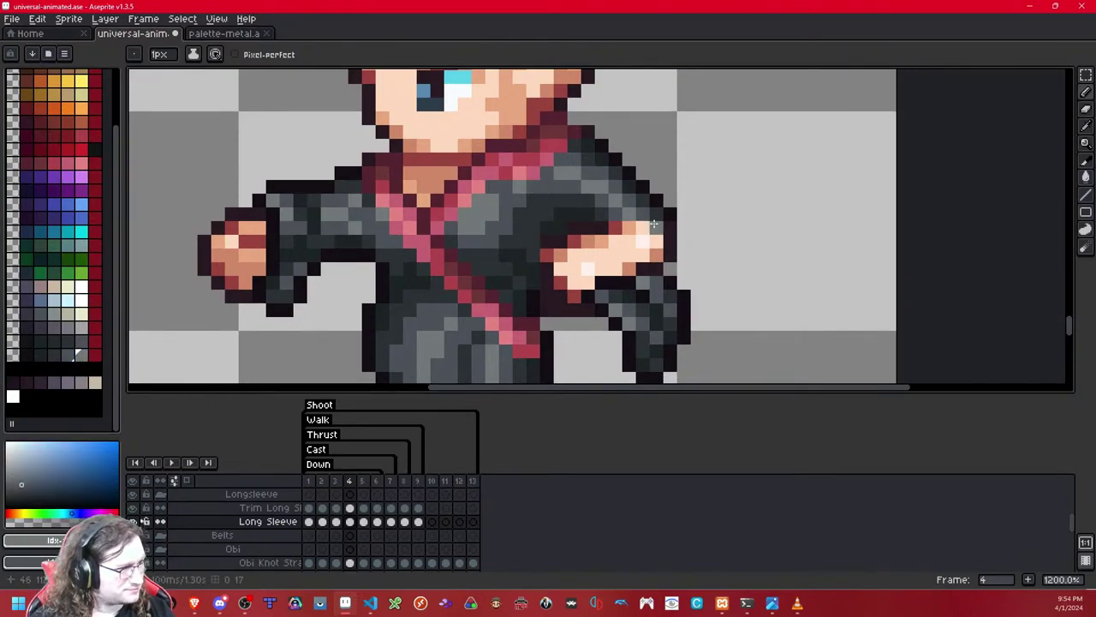
key(comma)
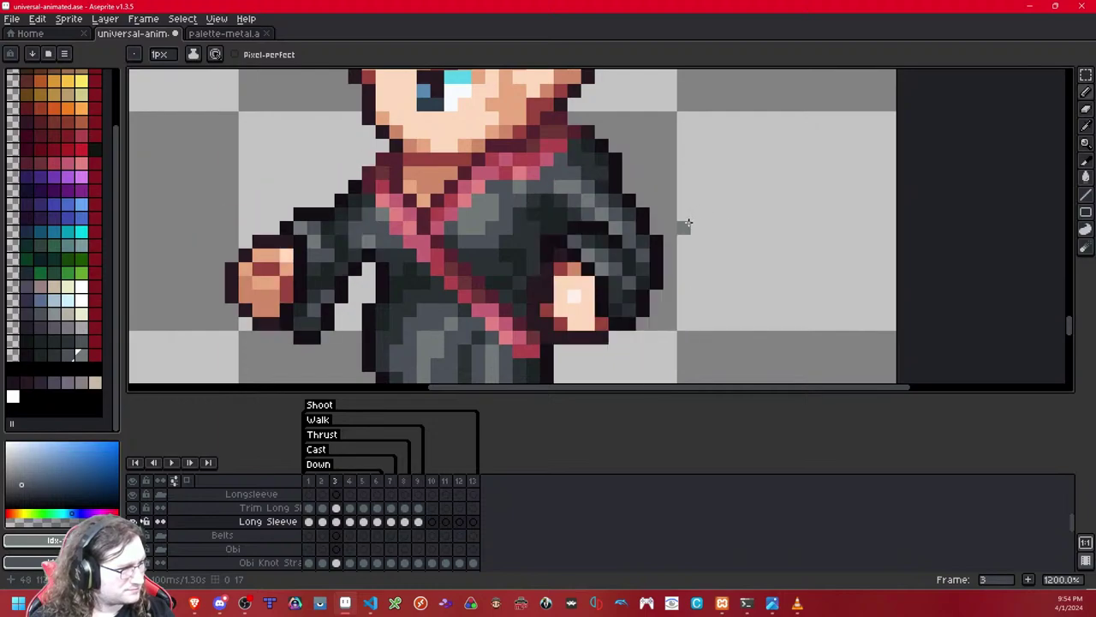
scroll(688, 223, down, 8)
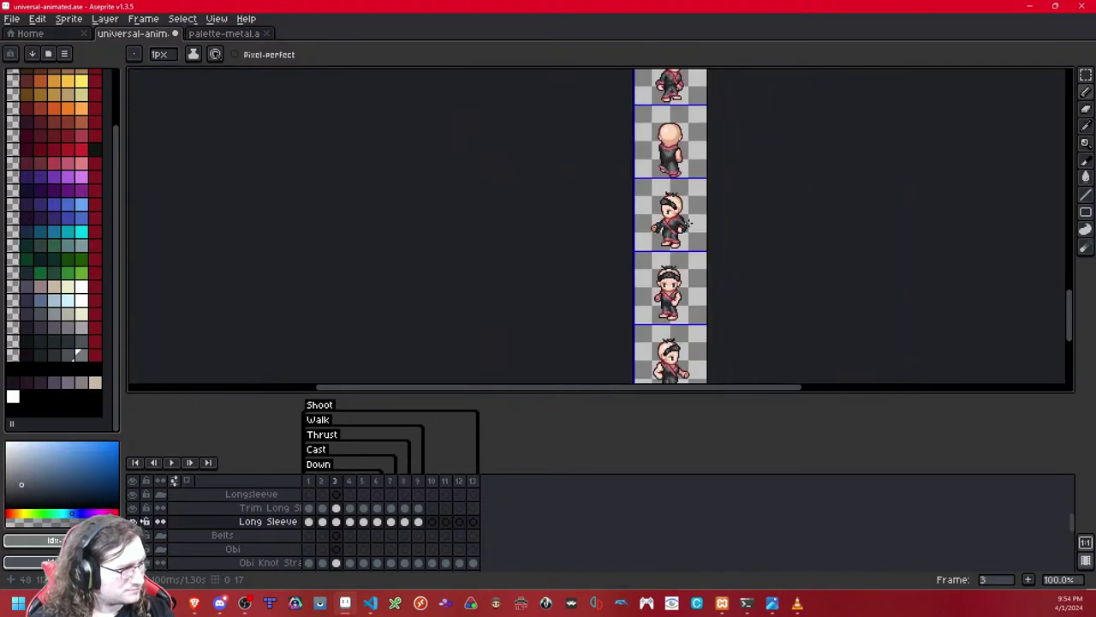
scroll(688, 223, up, 8)
key(period)
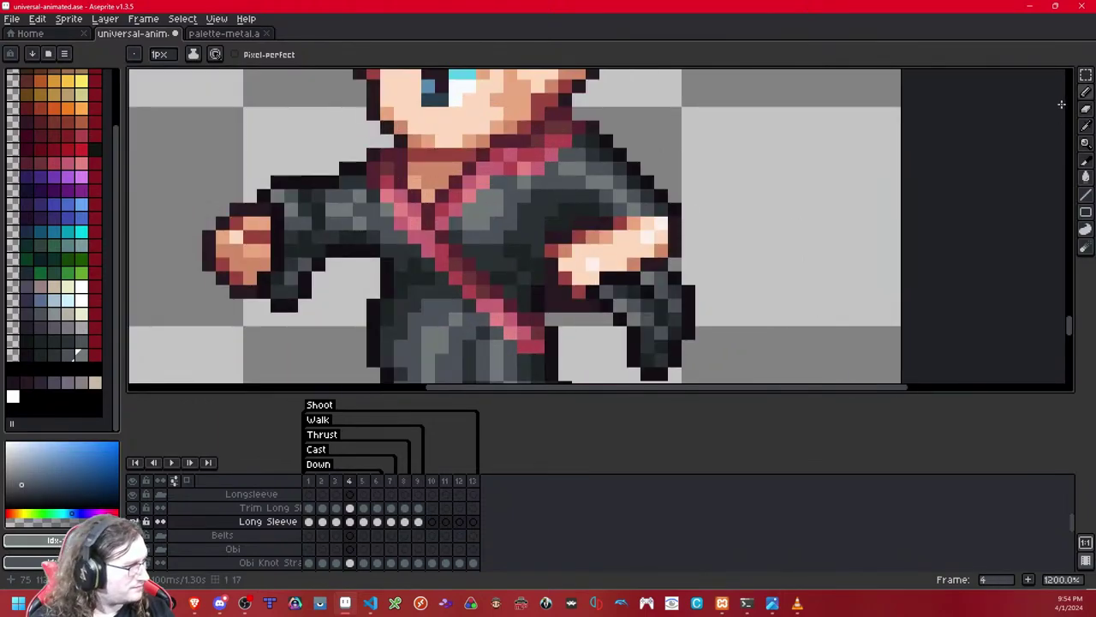
Step: Move frame 4's forearm sleeve section out to the empty area beside the hip, clear of the arm
click(1086, 75)
drag(761, 221, 707, 188)
drag(525, 231, 660, 327)
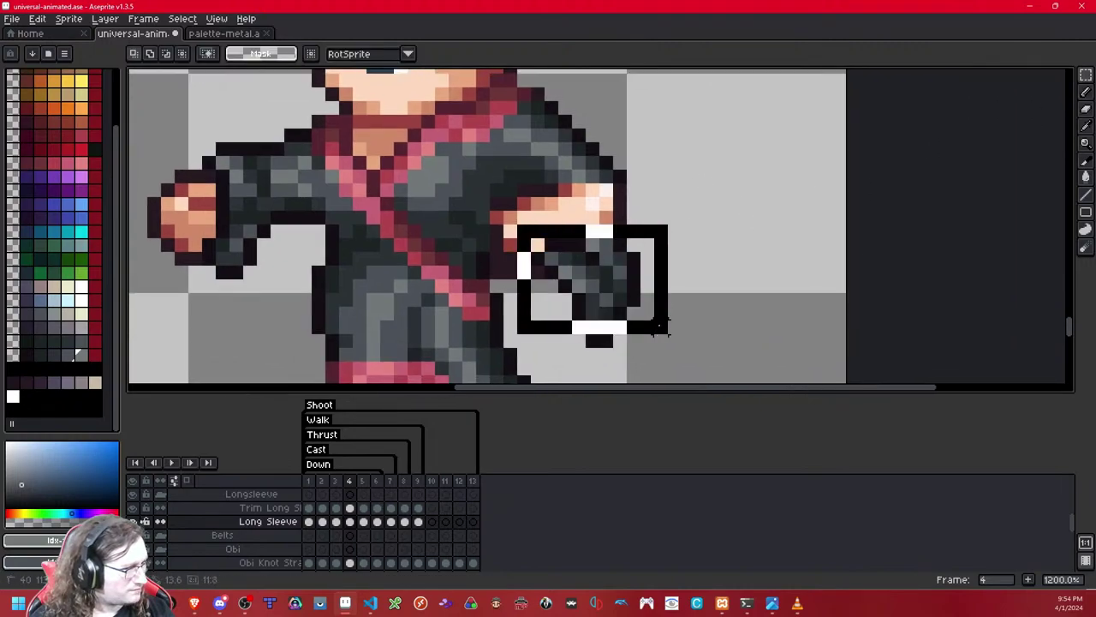
drag(599, 305, 629, 274)
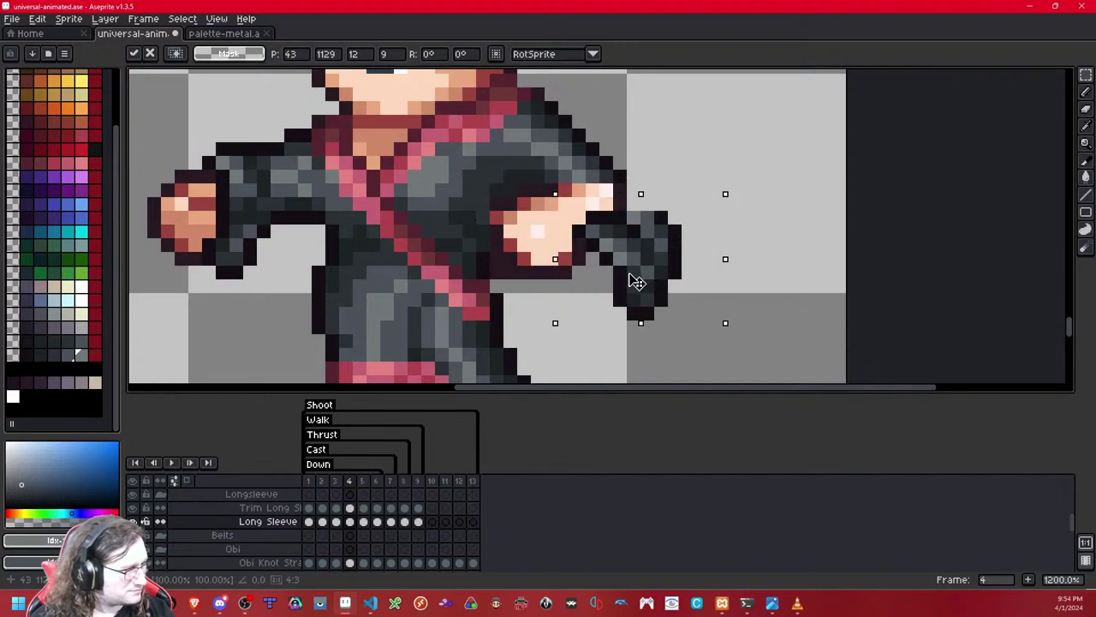
click(702, 149)
key(Left)
key(Right)
drag(720, 328, 579, 216)
mouse_move(652, 253)
mouse_down()
mouse_move(586, 213)
mouse_move(659, 292)
mouse_up()
key(comma)
key(period)
key(comma)
key(period)
Step: Try the detached forearm sleeve section over frame 4's bent forearm, and undo the placement
drag(722, 346, 565, 232)
drag(615, 286, 560, 203)
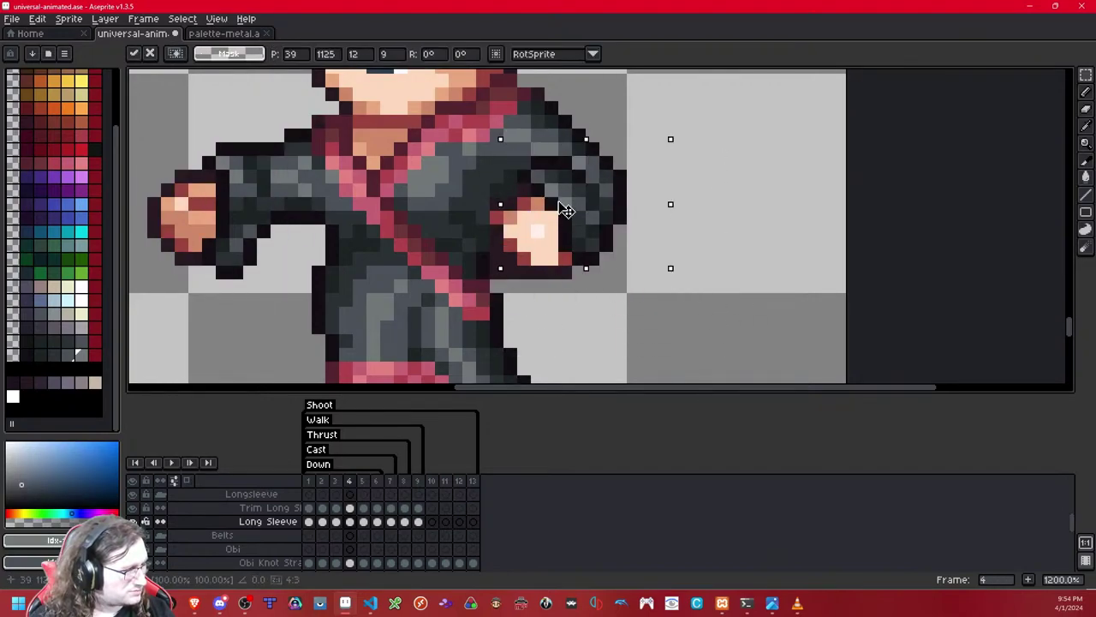
key(ctrl+z)
key(ctrl+z)
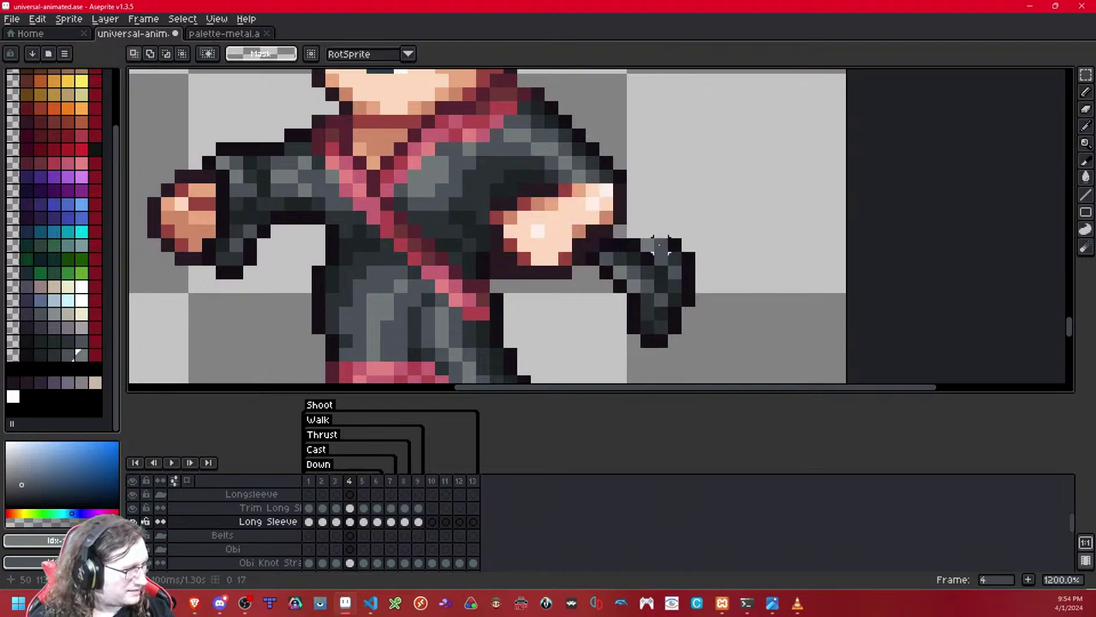
Step: Shift a one-pixel strip of sleeve pixels into the gap along the elbow edge of frame 4's upper sleeve
drag(638, 253, 711, 209)
drag(677, 251, 595, 190)
click(688, 244)
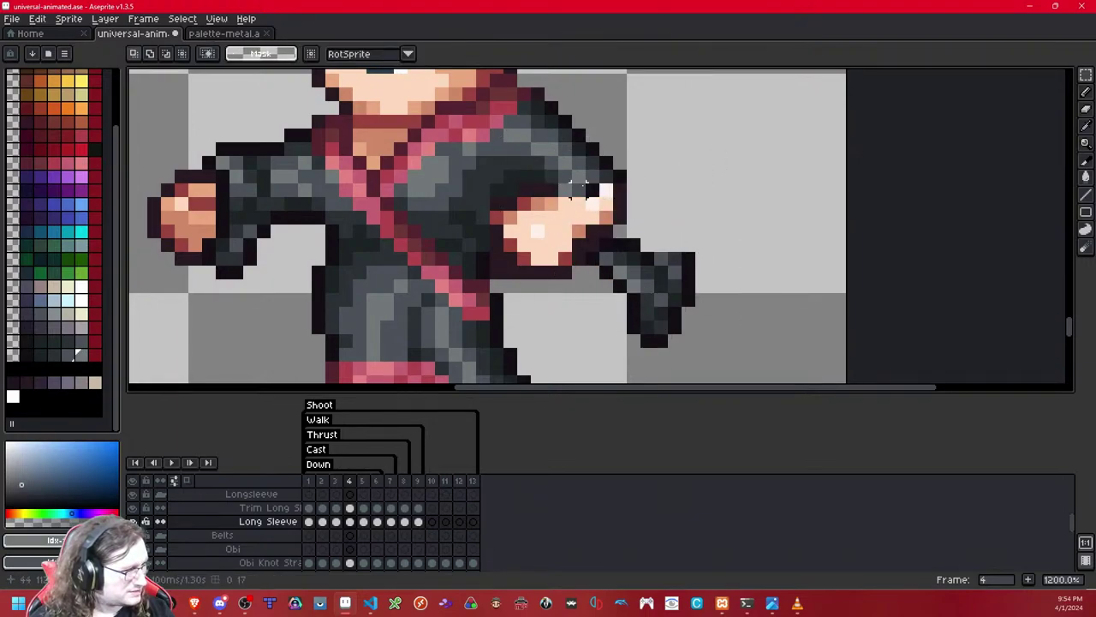
drag(566, 190, 607, 190)
drag(606, 190, 634, 190)
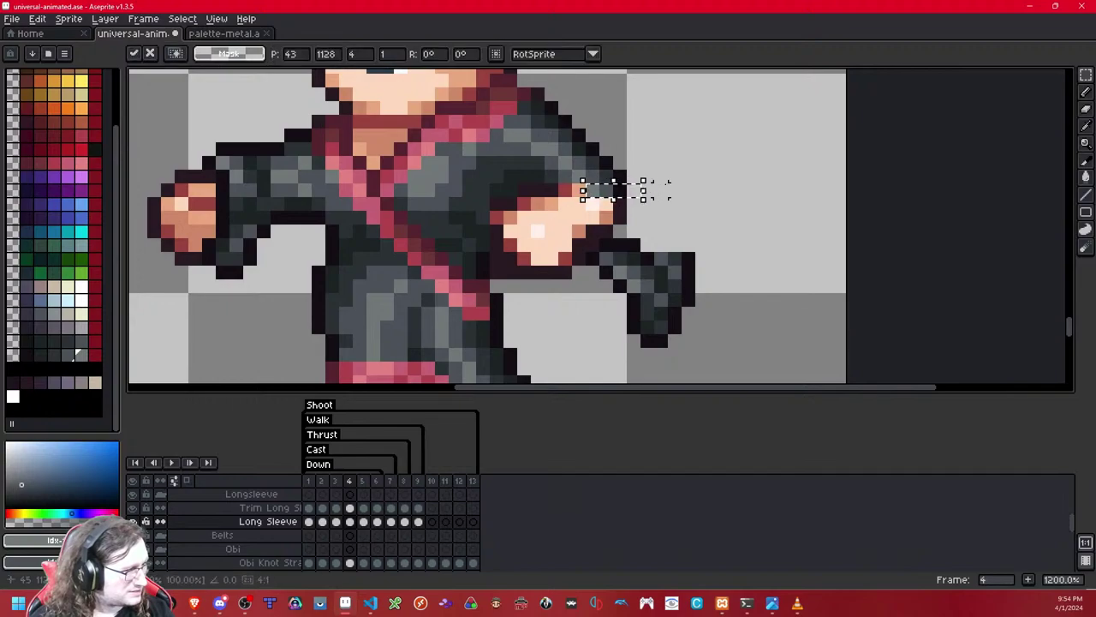
click(661, 190)
drag(570, 222, 663, 218)
key(Down)
key(Up)
click(689, 240)
key(Down)
click(675, 218)
key(Down)
click(717, 190)
scroll(707, 201, down, 3)
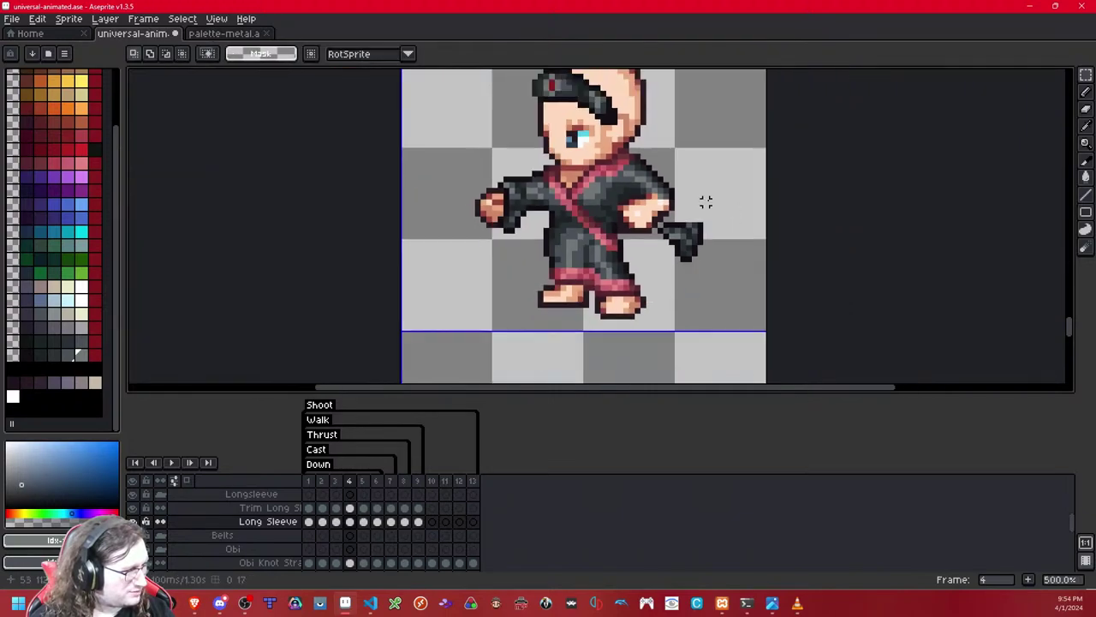
scroll(708, 205, up, 3)
Step: Reshape the lower tip of the detached forearm sleeve section by nudging and duplicating a small block of its pixels
click(634, 291)
key(Down)
click(660, 290)
mouse_move(648, 317)
mouse_down()
mouse_move(634, 330)
mouse_move(648, 317)
mouse_move(651, 333)
mouse_up()
click(716, 290)
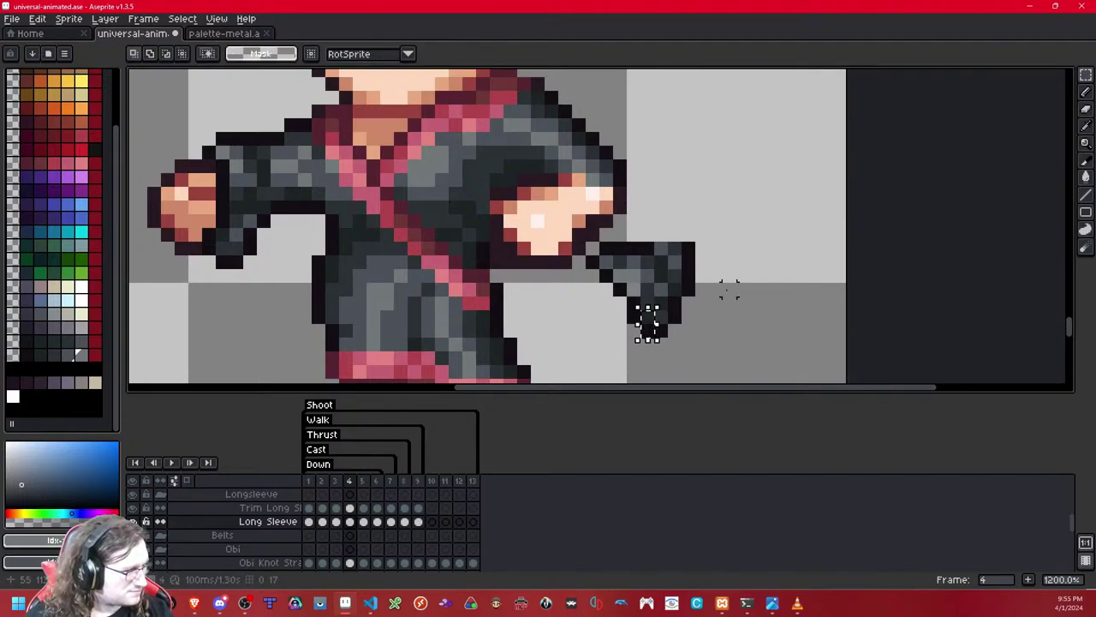
key(ctrl+c)
key(ctrl+v)
key(Left)
key(Up)
key(Up)
click(731, 289)
Step: Move the reshaped forearm sleeve section onto frame 4's bent near arm, joining it to the upper sleeve at the elbow
drag(743, 221, 593, 345)
drag(664, 305, 578, 233)
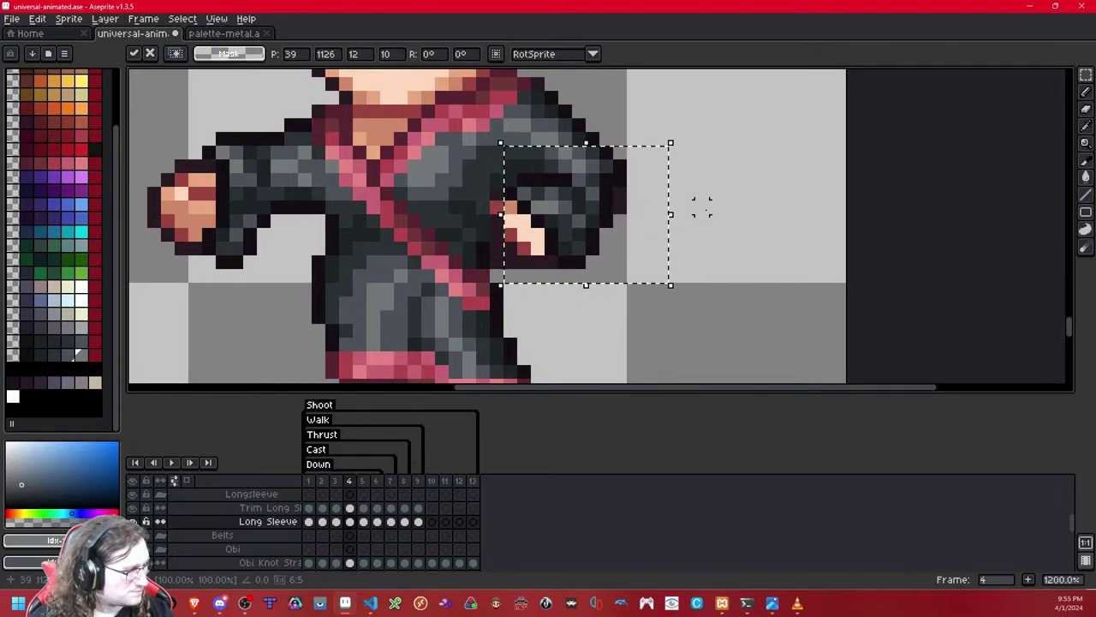
click(702, 207)
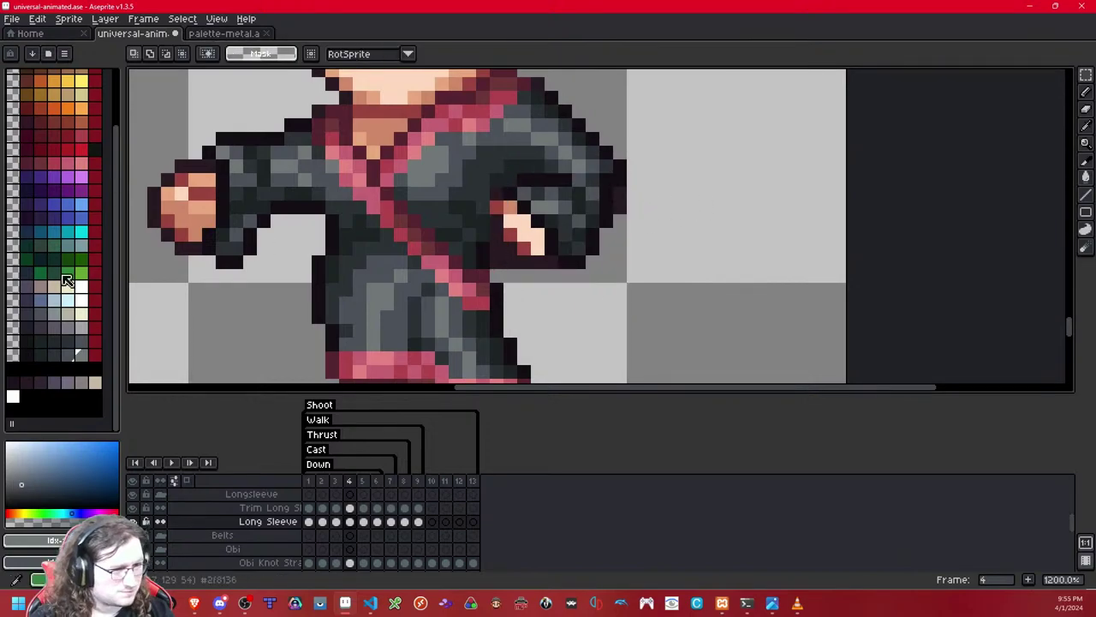
Step: Outline the elbow of frame 4's near-arm sleeve with the darkest sleeve colour
click(40, 355)
right_click(54, 354)
key(b)
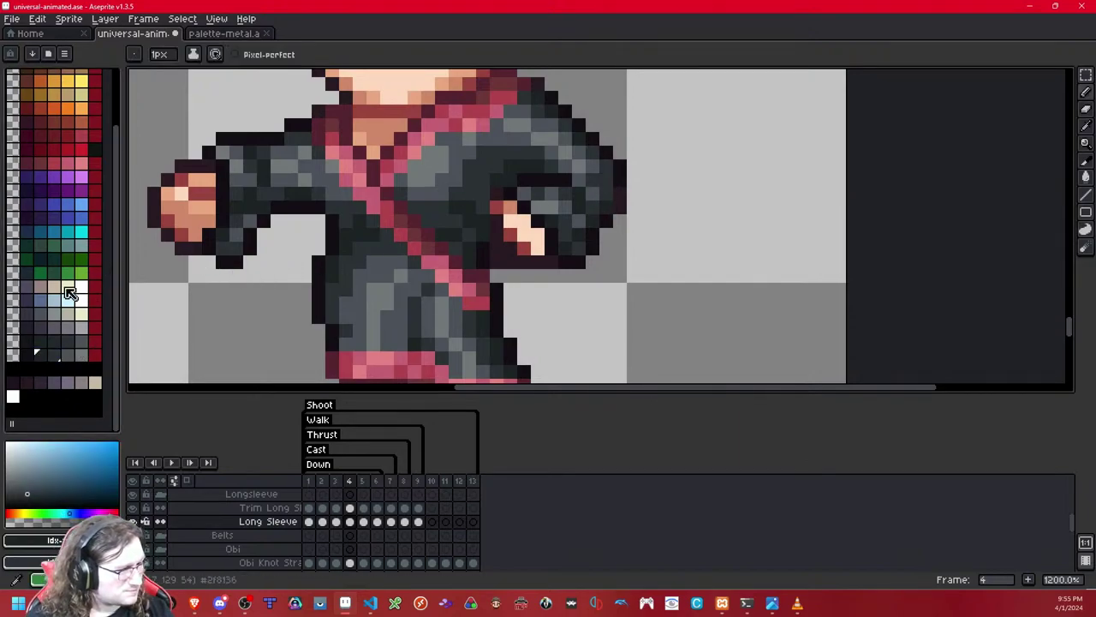
click(25, 354)
scroll(643, 191, down, 6)
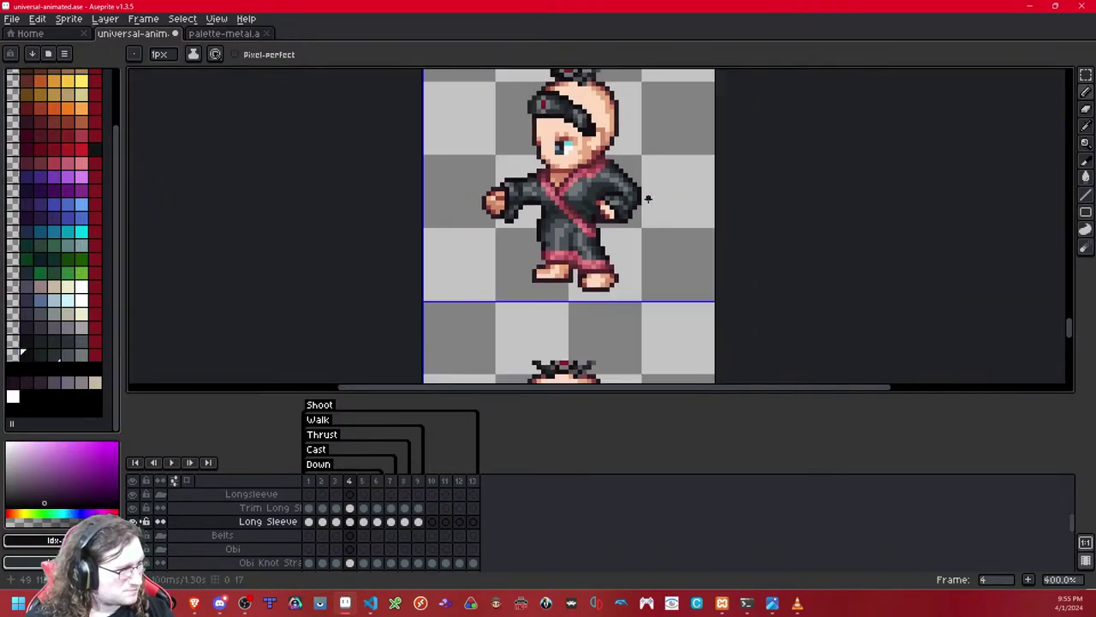
scroll(653, 196, up, 1)
scroll(652, 196, down, 1)
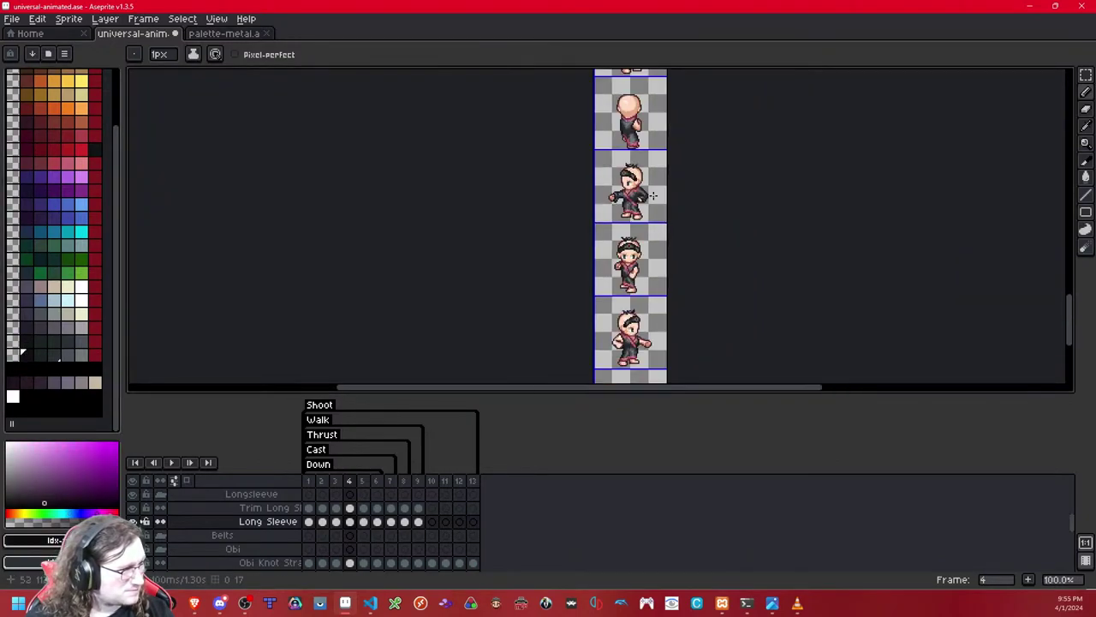
scroll(653, 196, up, 7)
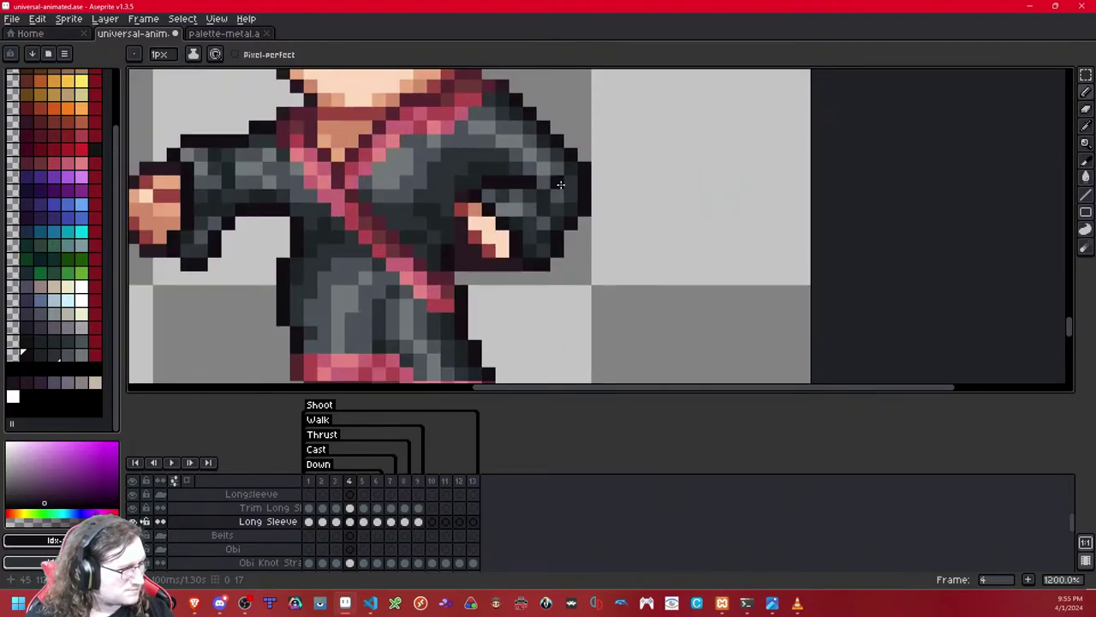
Step: Step back and forth through the neighbouring animation frames to compare frame 4's near-arm sleeve with the upcoming arm poses
scroll(561, 182, down, 5)
key(Right)
key(Left)
key(Right)
key(Right)
key(Right)
key(Right)
key(Right)
key(Right)
key(Right)
key(Right)
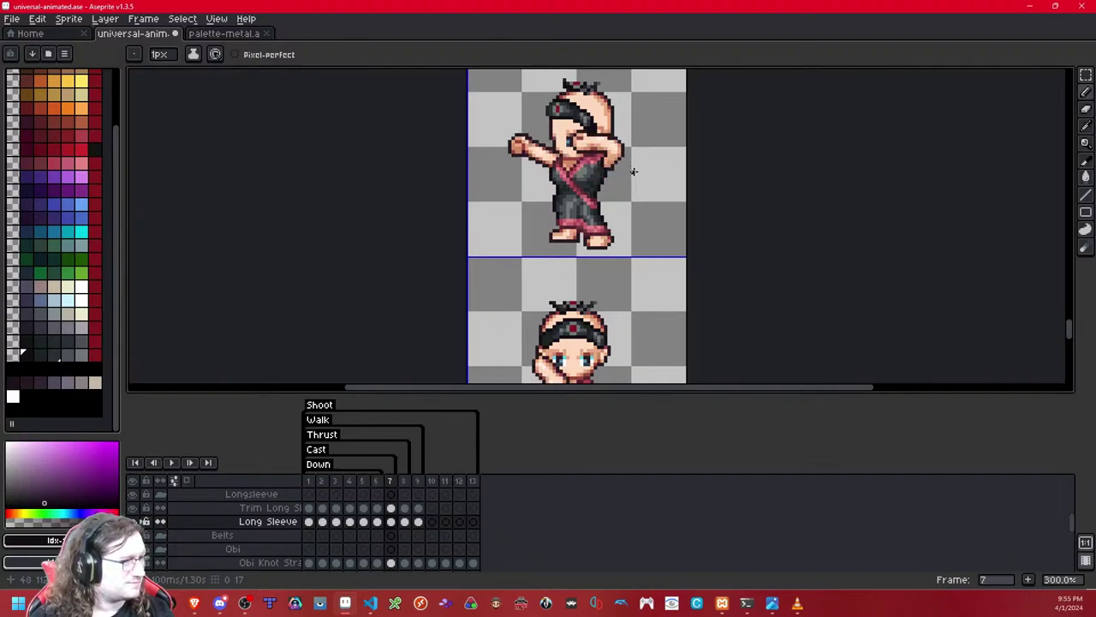
key(Right)
key(Right)
key(Left)
key(Left)
key(Left)
key(Right)
key(Left)
key(Right)
key(Left)
key(Left)
key(Left)
key(Left)
key(Left)
key(Left)
key(Left)
key(Left)
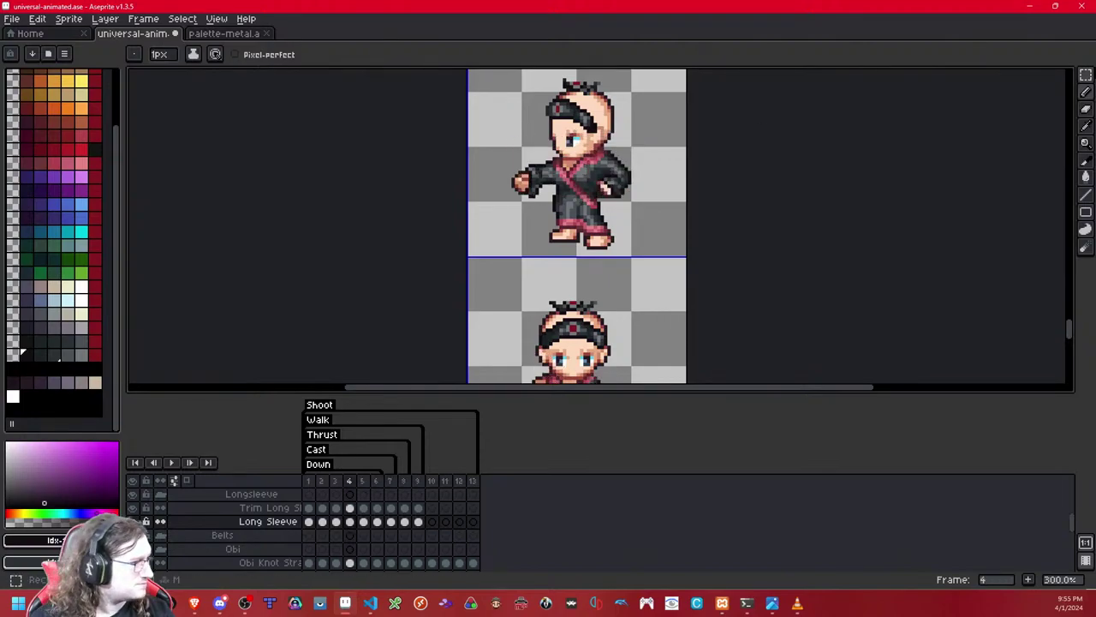
Step: Shift the inner edge of frame 4's forearm sleeve toward the elbow to expose more of the near hand
key(m)
scroll(646, 197, up, 4)
key(Right)
key(Left)
key(Right)
key(Left)
scroll(629, 197, up, 1)
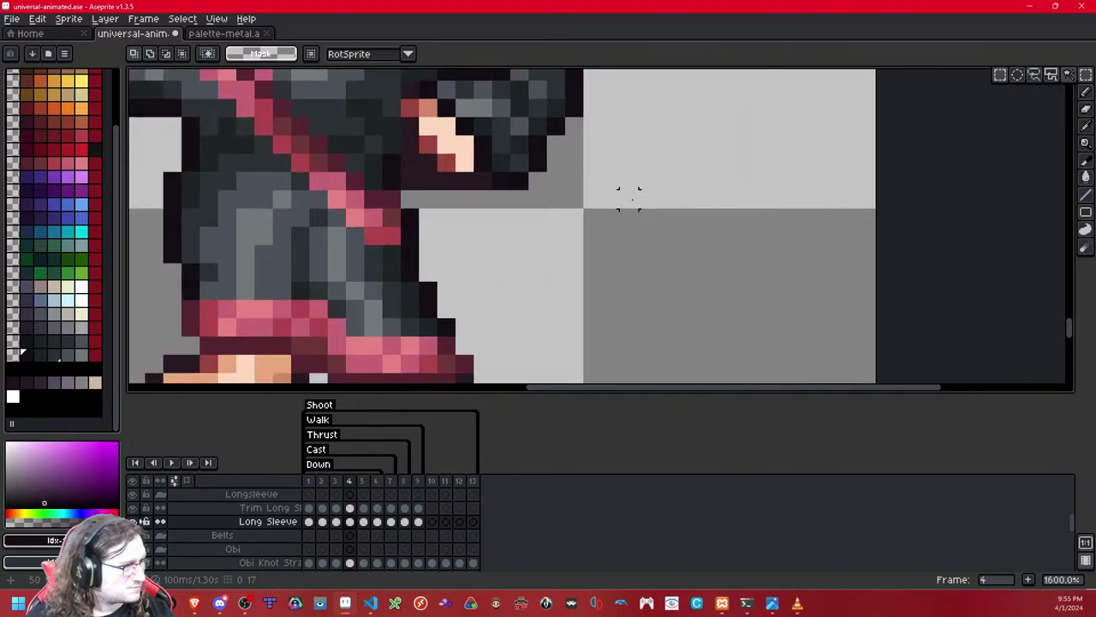
scroll(630, 199, down, 2)
drag(632, 200, 644, 297)
key(Left)
scroll(621, 238, up, 3)
key(Right)
drag(500, 179, 573, 287)
click(664, 251)
drag(500, 178, 552, 285)
key(Right)
click(682, 233)
drag(482, 197, 500, 216)
key(Right)
click(646, 197)
Step: Compare frame 4's adjusted near-arm sleeve with frame 3 at several zoom levels
scroll(646, 196, down, 5)
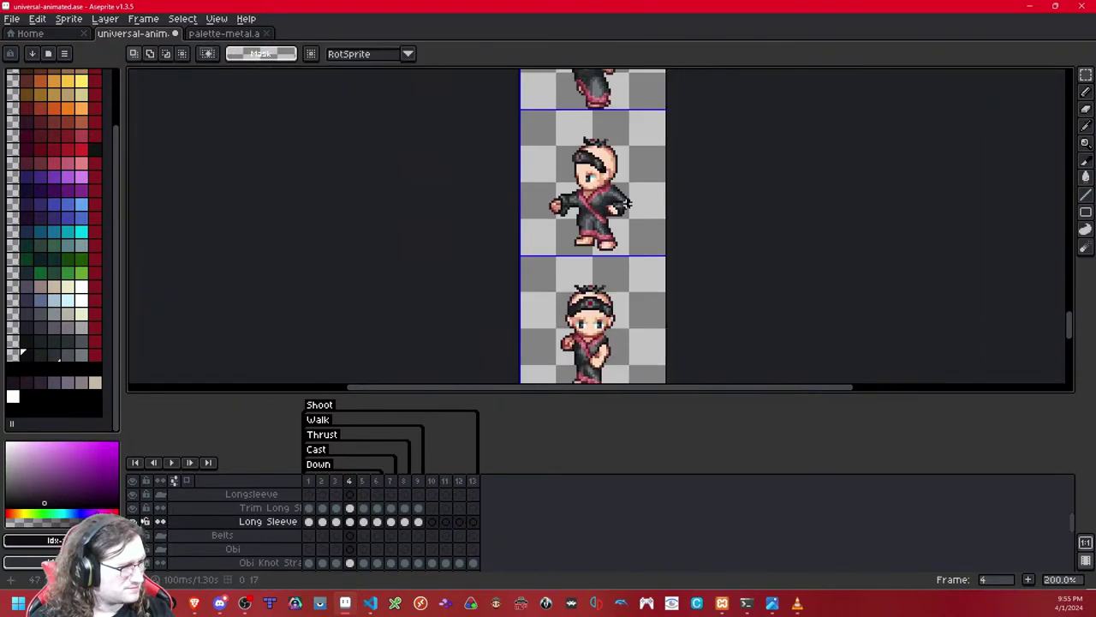
key(comma)
scroll(628, 203, up, 7)
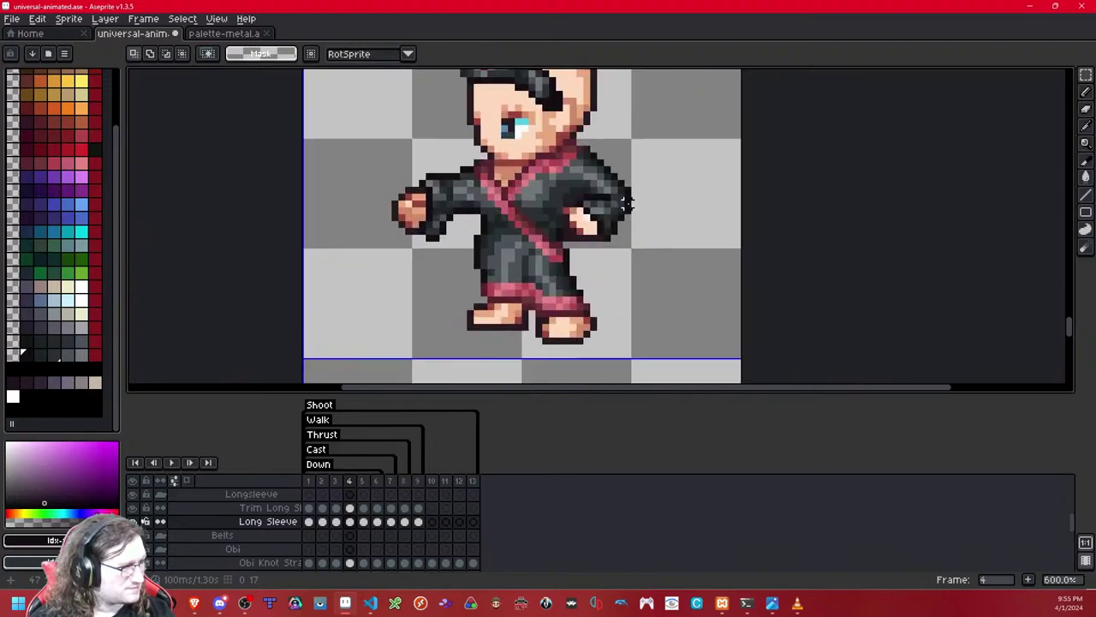
key(period)
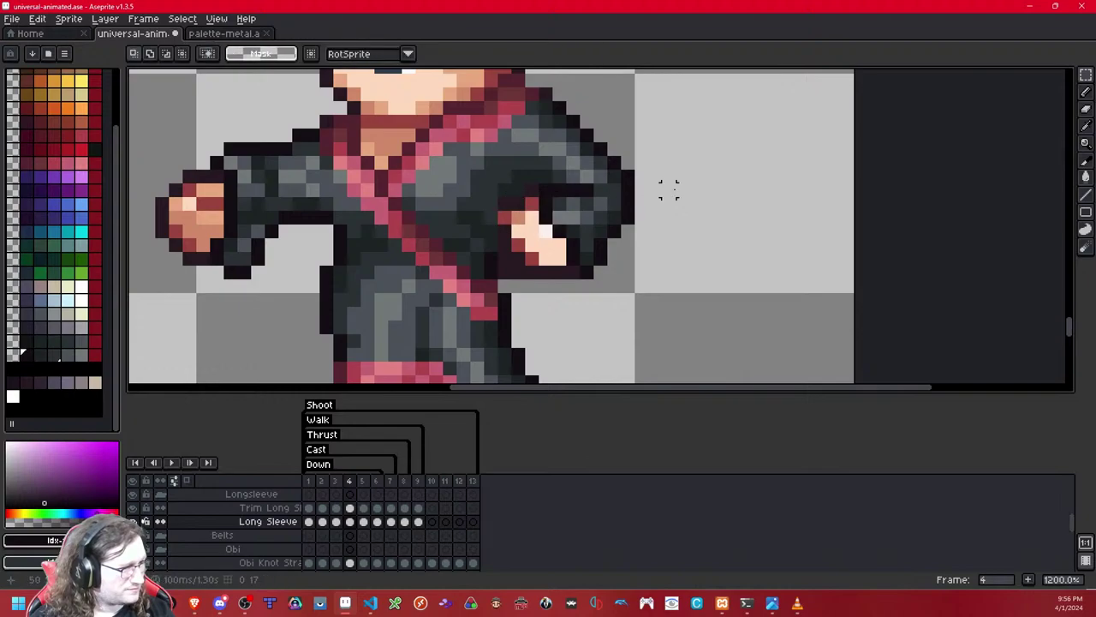
scroll(671, 184, down, 6)
scroll(574, 195, up, 4)
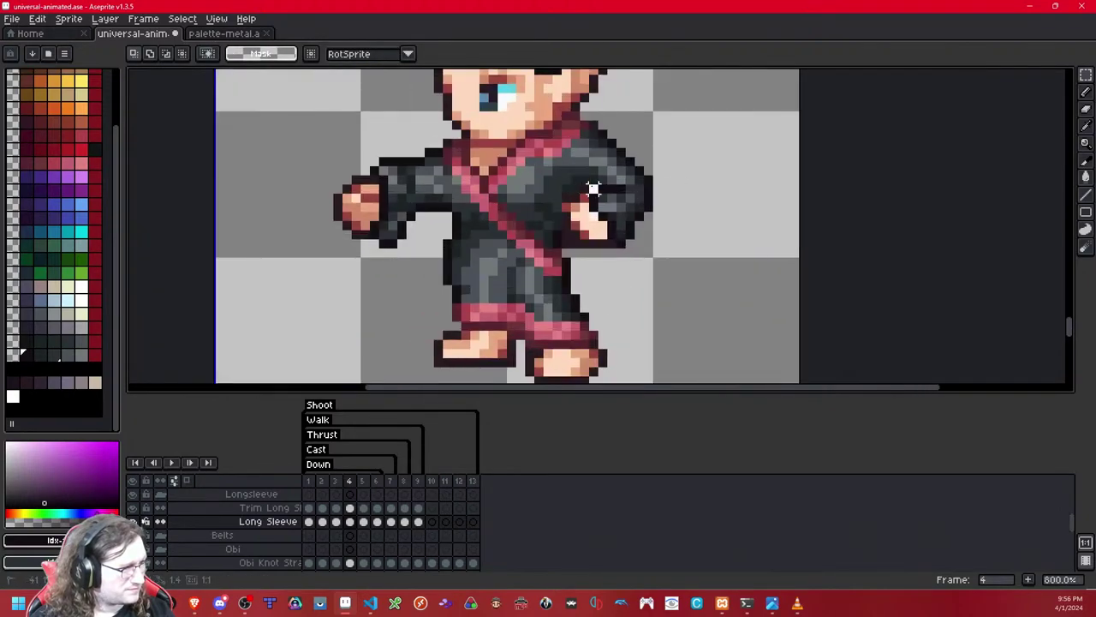
Step: Flip between frame 4 and its neighbouring frames to check the near-arm sleeve's forearm and elbow against the adjacent poses
key(Right)
key(Left)
key(Left)
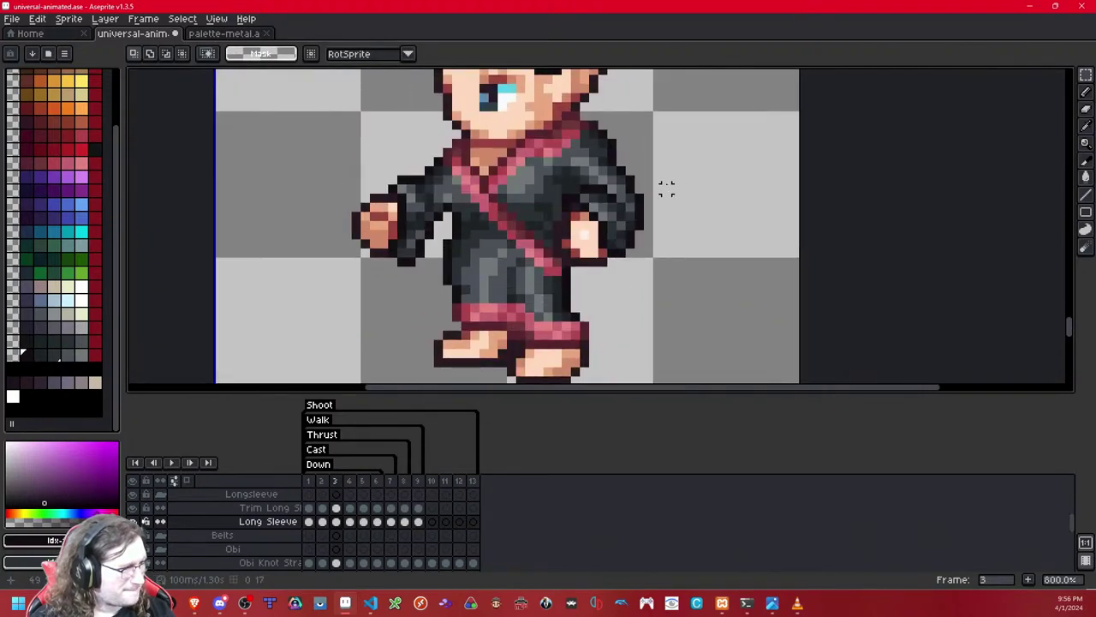
key(Right)
scroll(666, 189, down, 4)
scroll(665, 191, up, 6)
key(Left)
key(Right)
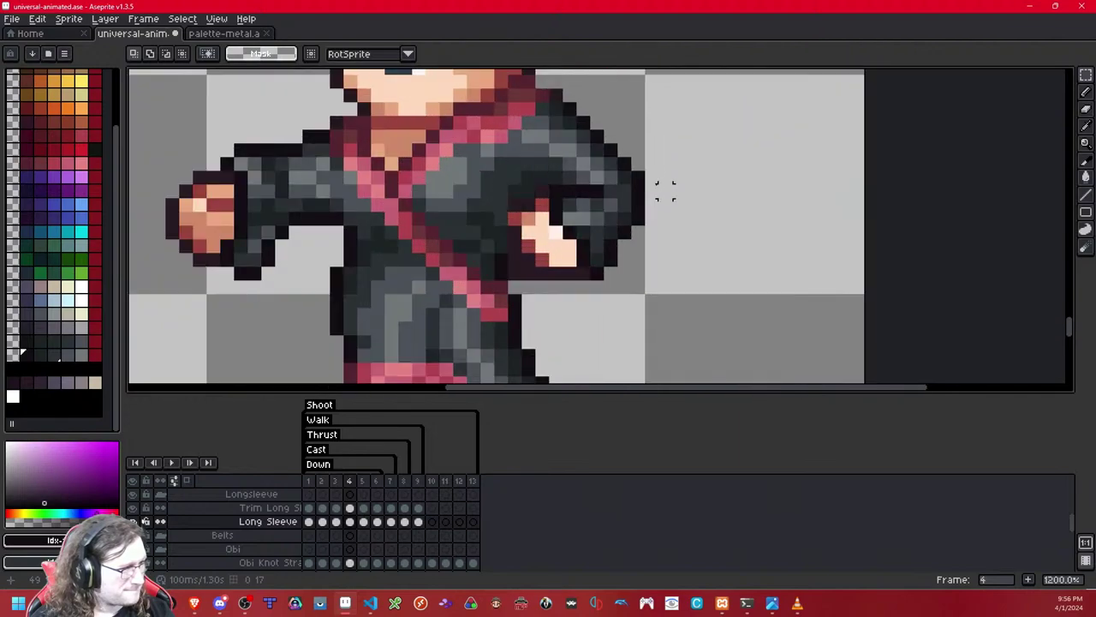
Step: Repaint the inner-elbow crease of frame 4's near-arm sleeve with the dark outline and slate-grey sleeve tones
click(597, 191)
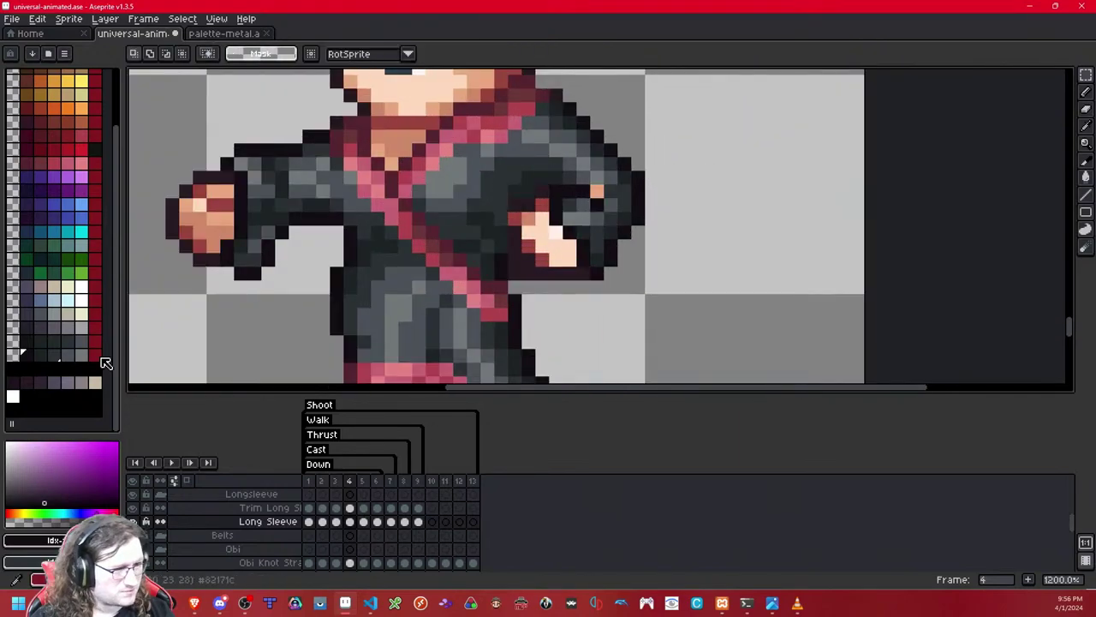
click(1084, 93)
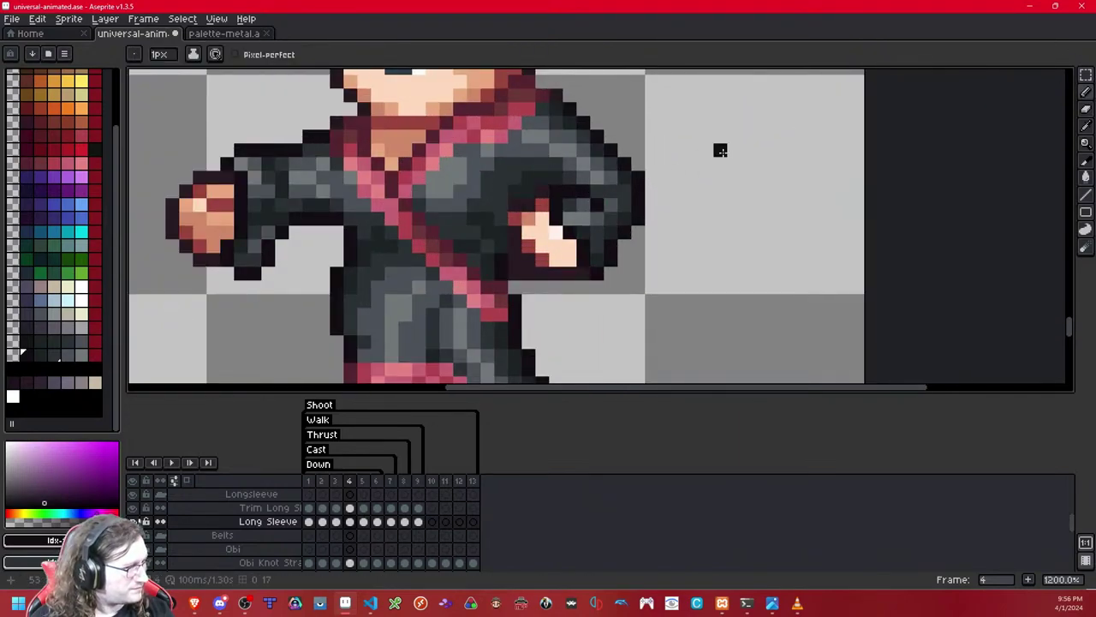
scroll(719, 151, down, 5)
scroll(720, 153, up, 3)
click(80, 360)
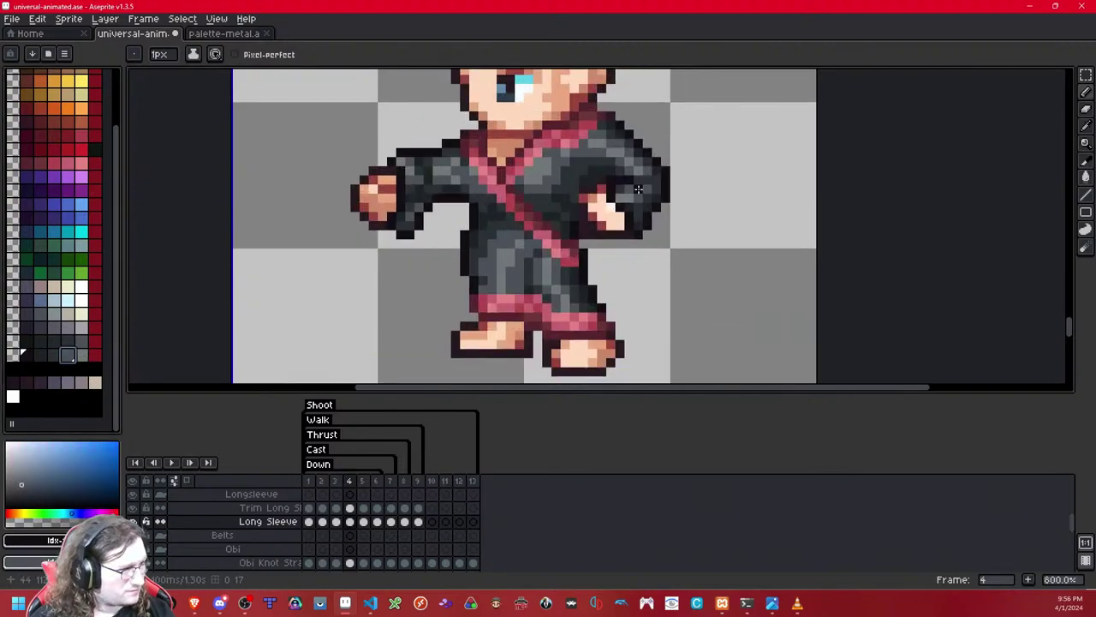
scroll(640, 178, down, 6)
key(comma)
key(period)
scroll(726, 135, up, 5)
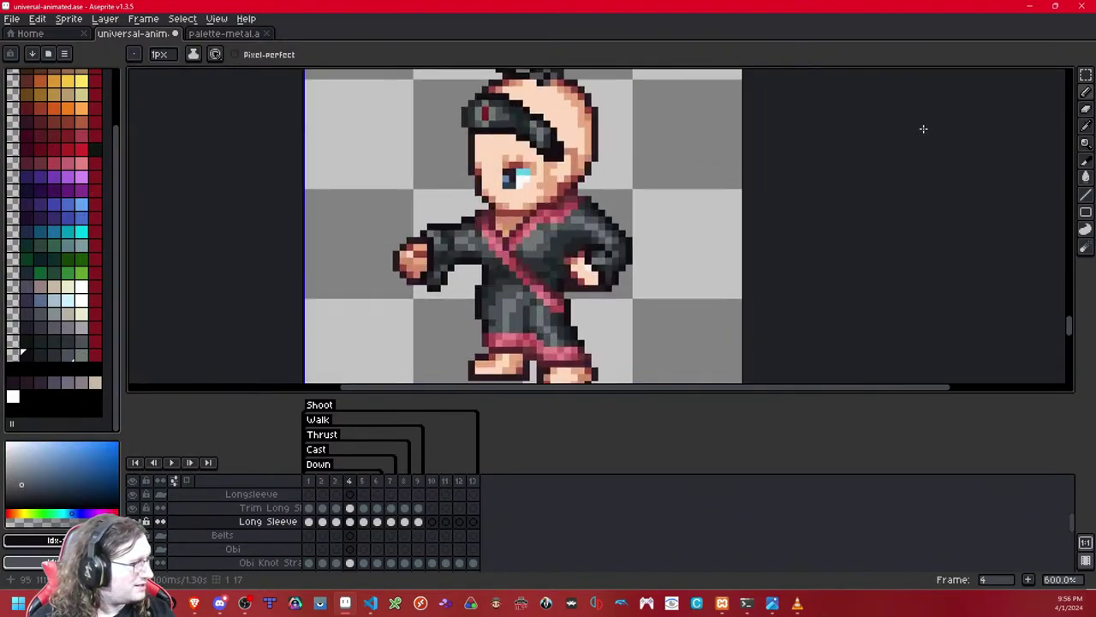
Step: Copy frame 4's near-arm sleeve area and paste it in place into frame 11 of the Long Sleeve layer
click(1085, 74)
drag(686, 135, 524, 310)
click(793, 199)
key(period)
key(period)
key(period)
key(period)
key(period)
key(period)
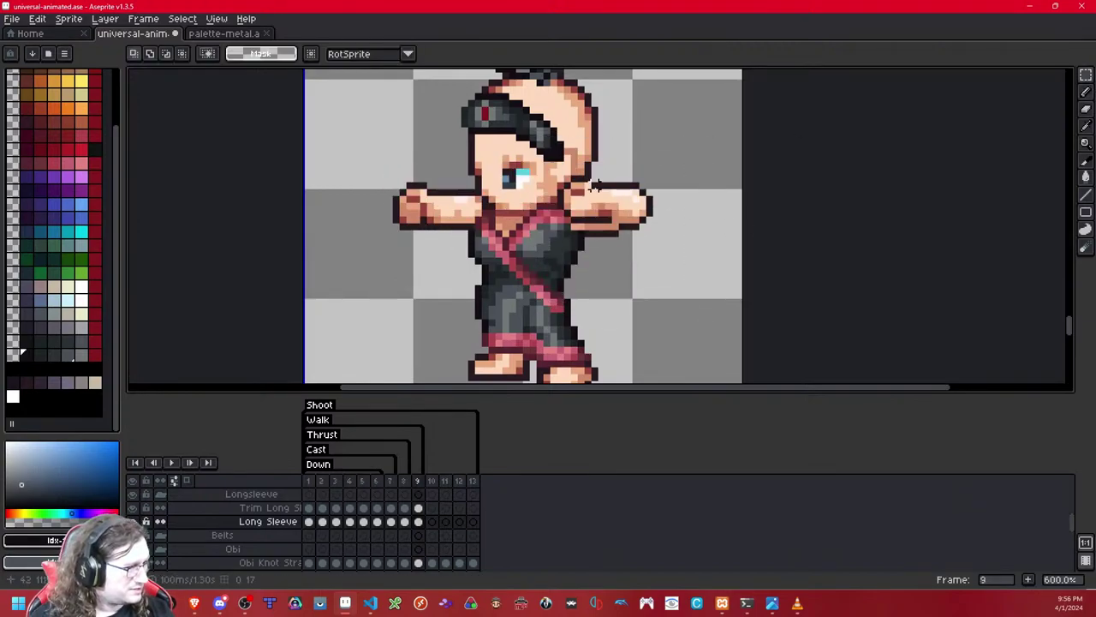
key(period)
key(ctrl+v)
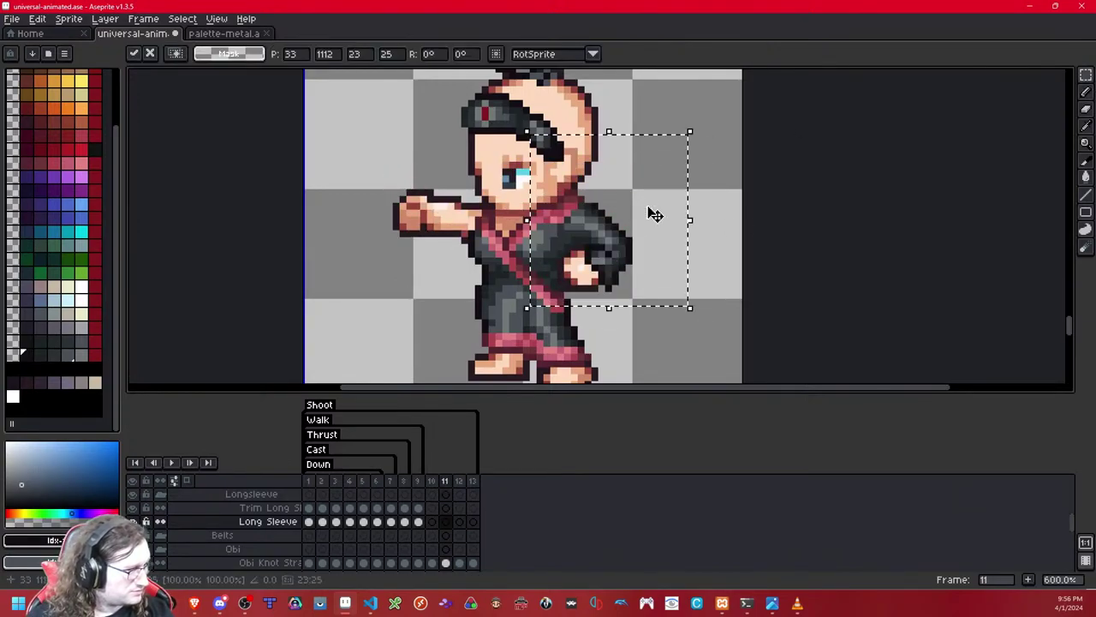
click(717, 232)
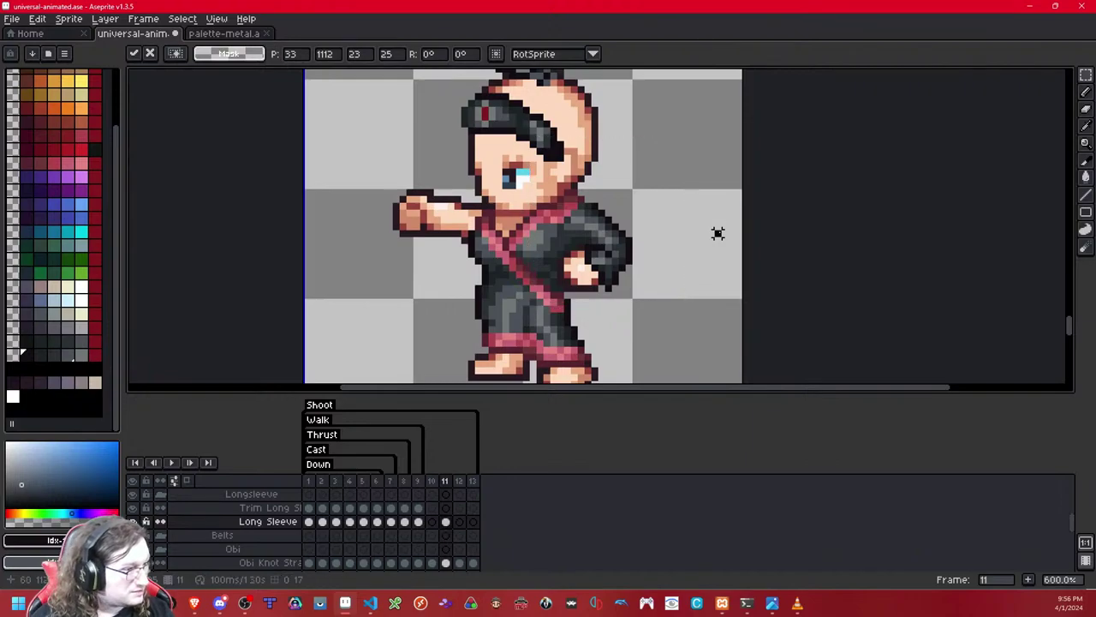
Step: Shift the forearm section of frame 11's near-arm sleeve one pixel toward the hand
scroll(642, 265, up, 4)
scroll(613, 295, down, 2)
drag(614, 296, 666, 275)
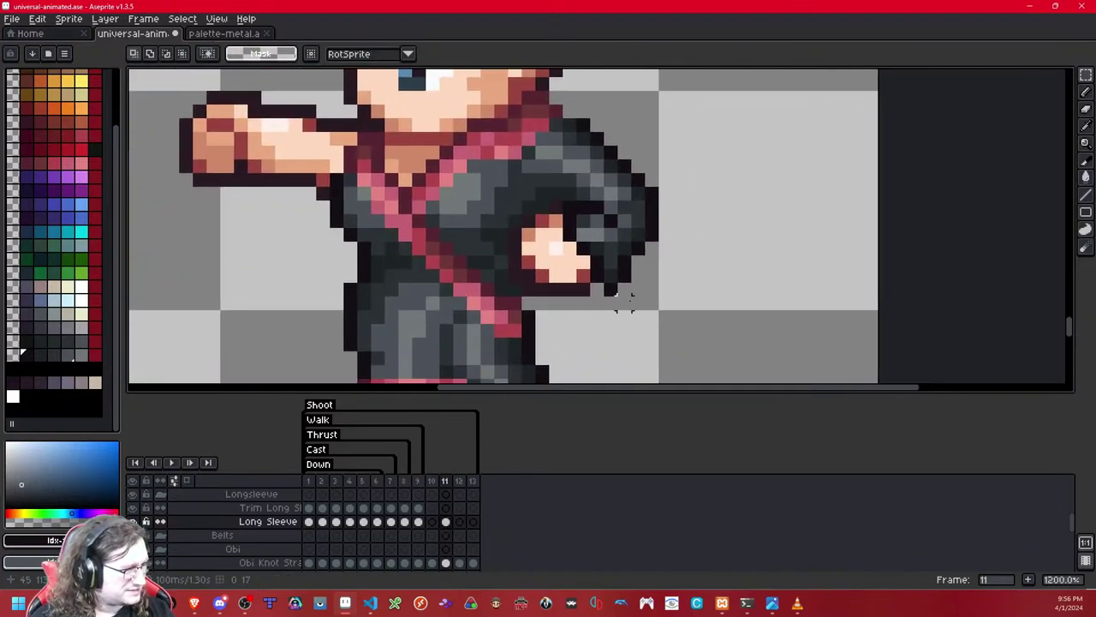
drag(562, 199, 648, 298)
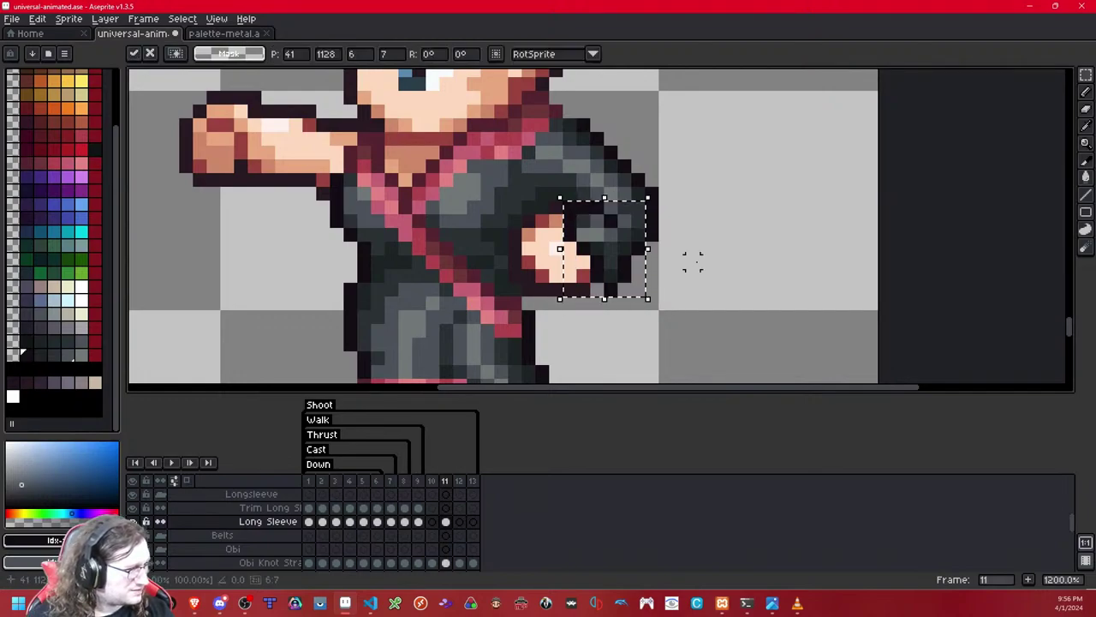
key(ctrl+z)
key(ctrl+z)
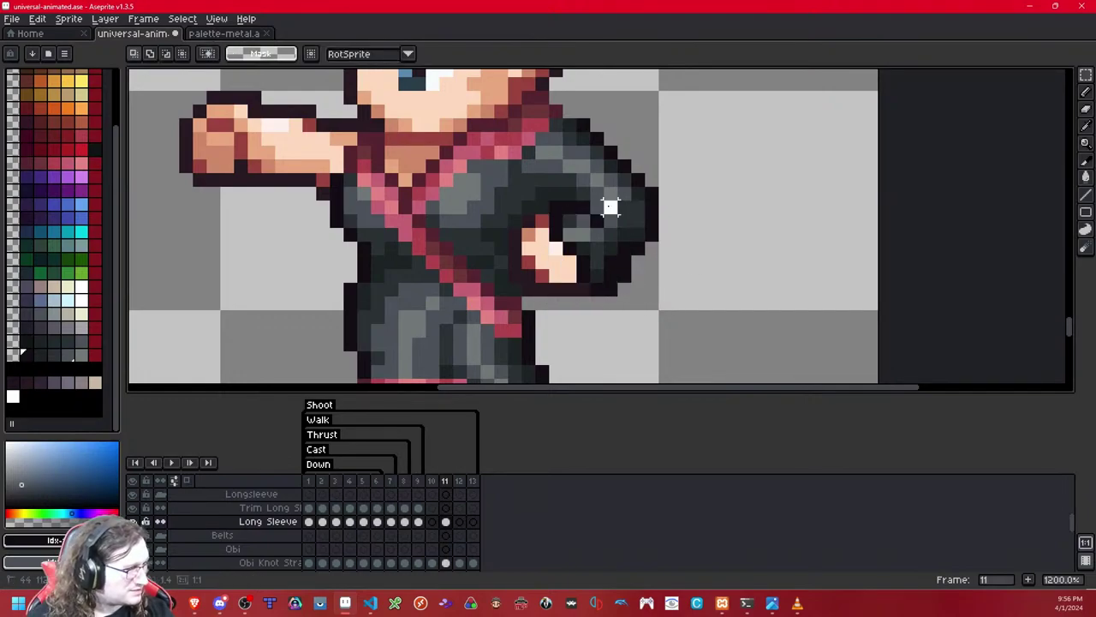
Step: Reposition a 2 by 1 pixel piece of shading at the inner elbow of frame 11's near-arm sleeve
drag(602, 207, 603, 206)
key(ctrl+c)
key(ctrl+v)
key(Right)
key(Right)
key(Left)
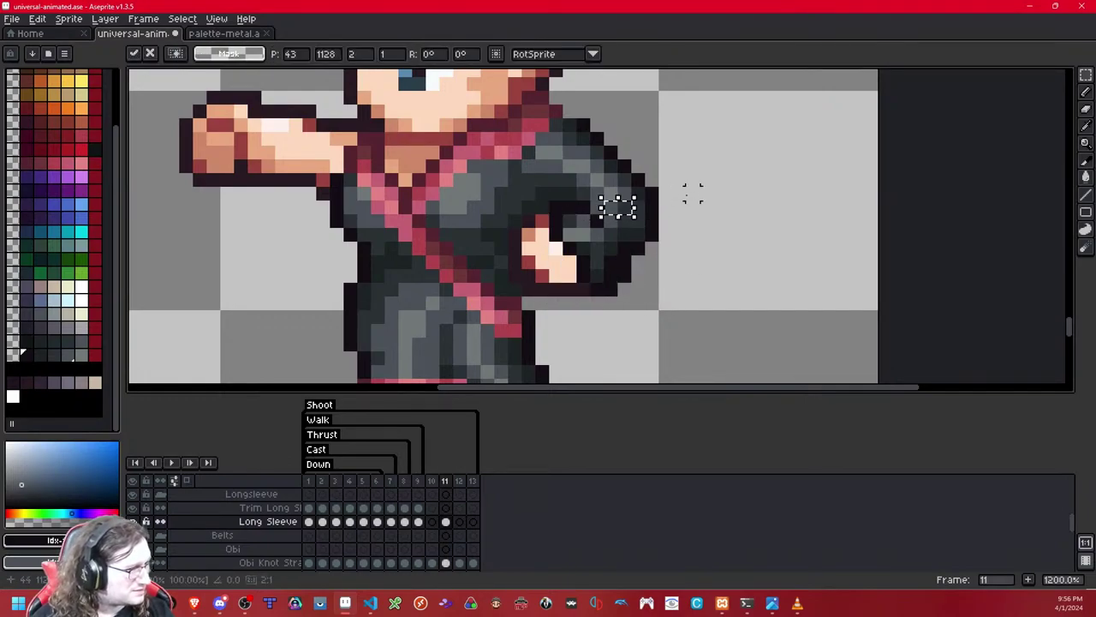
click(692, 193)
click(624, 207)
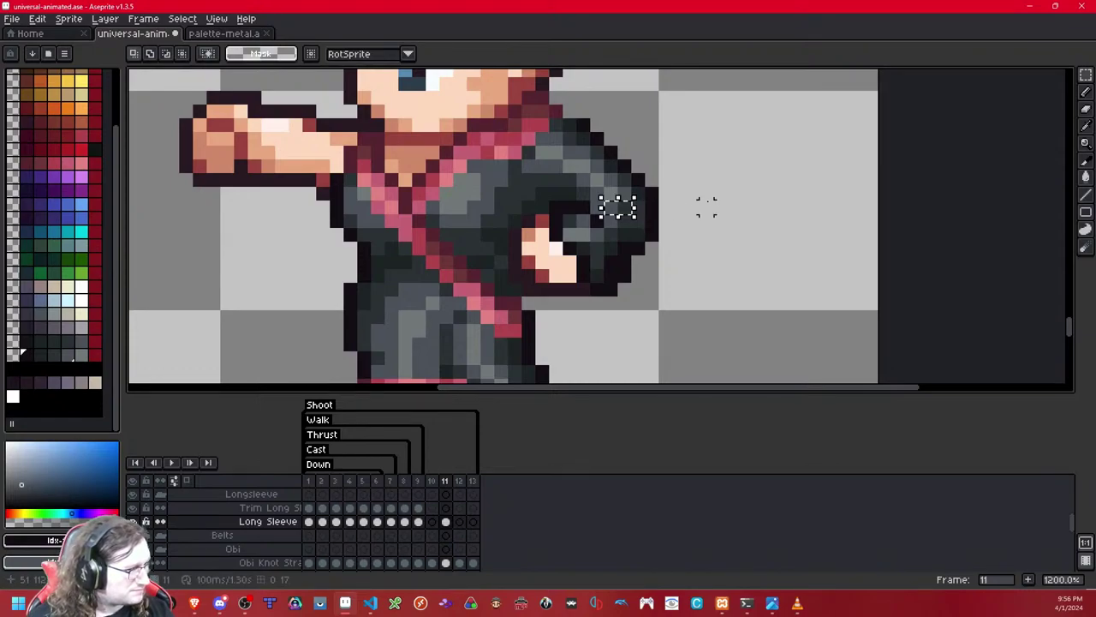
key(ctrl+v)
key(Right)
key(Left)
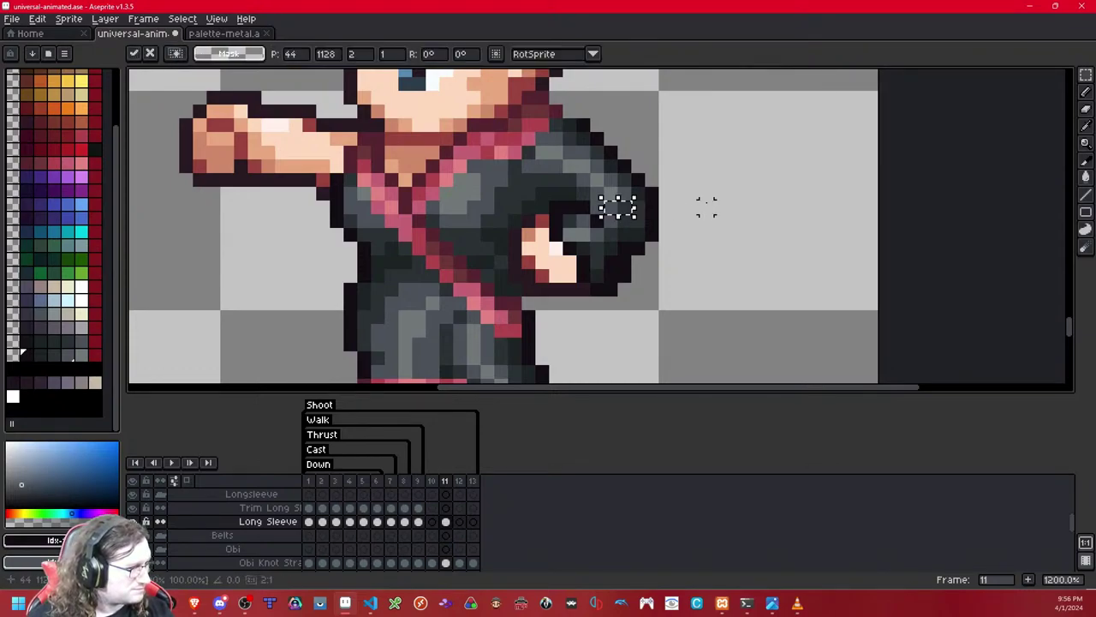
key(Return)
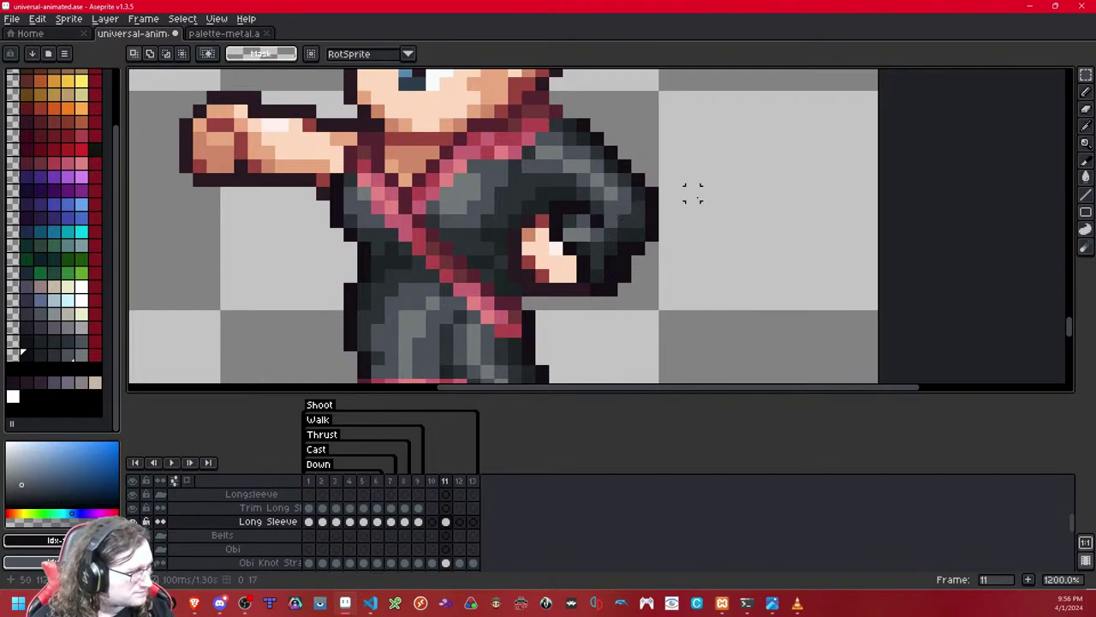
Step: Trim the excess outline pixels from the lower edge of frame 11's near-arm forearm sleeve
scroll(697, 202, down, 8)
scroll(716, 196, up, 6)
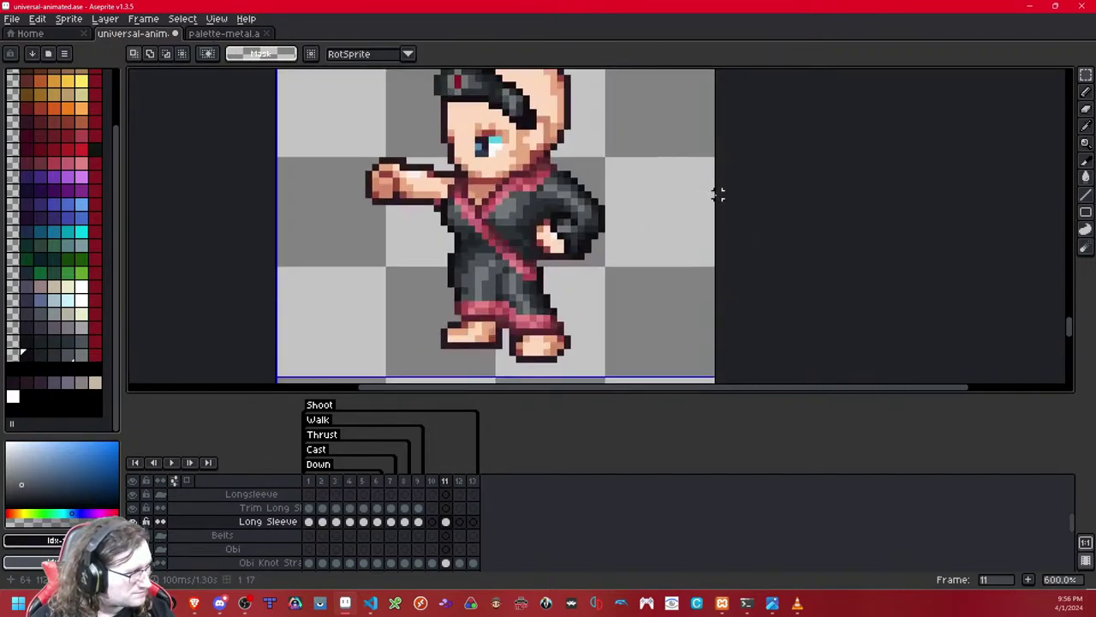
drag(614, 245, 655, 236)
scroll(649, 239, up, 2)
key(Delete)
drag(507, 293, 555, 333)
key(Delete)
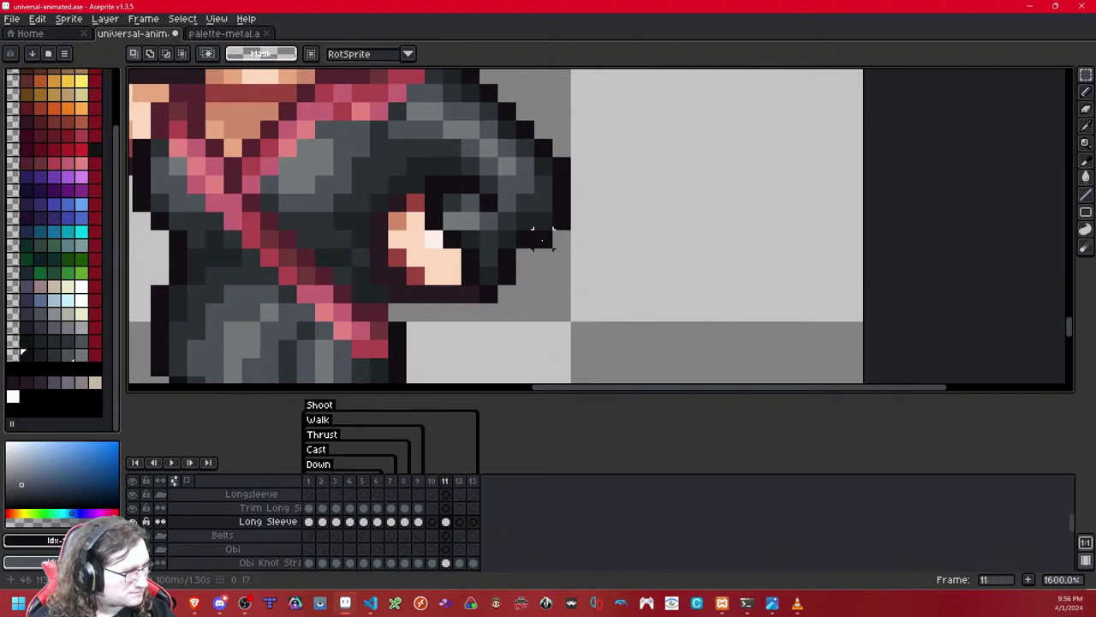
Step: Compare frame 11's sleeve with the bare arm beneath and bring its outer elbow outline one pixel inward
key(shift+x)
key(shift+x)
key(shift+x)
key(shift+x)
key(shift+x)
key(shift+x)
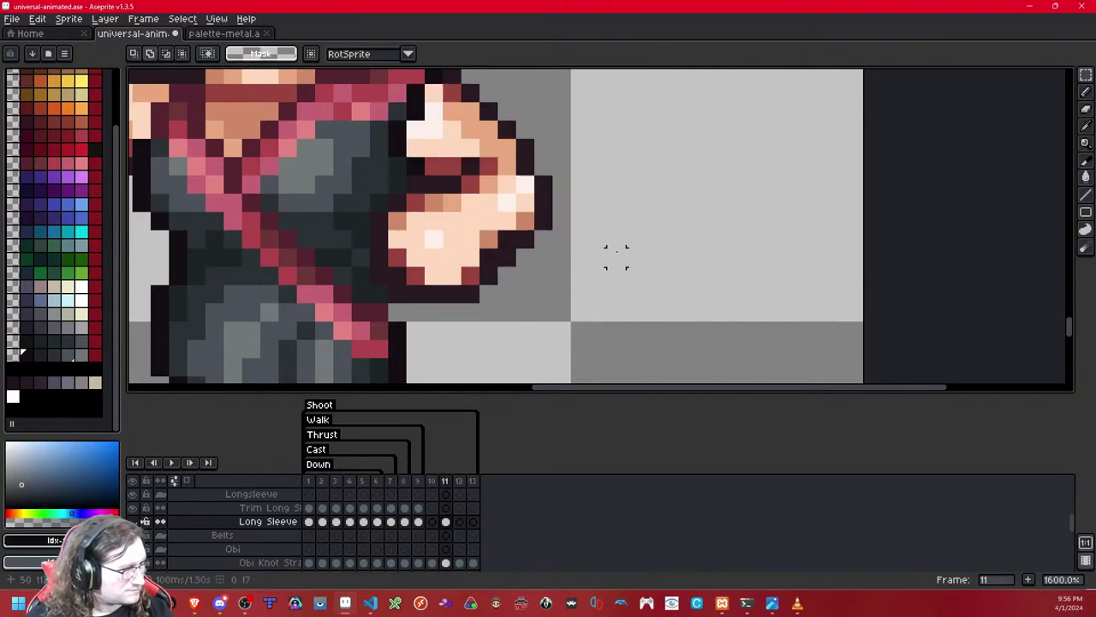
drag(549, 147, 641, 316)
key(Delete)
click(707, 221)
Step: Examine the overall shape of frame 11's near-arm sleeve at several zoom levels
scroll(642, 214, down, 10)
scroll(641, 216, down, 1)
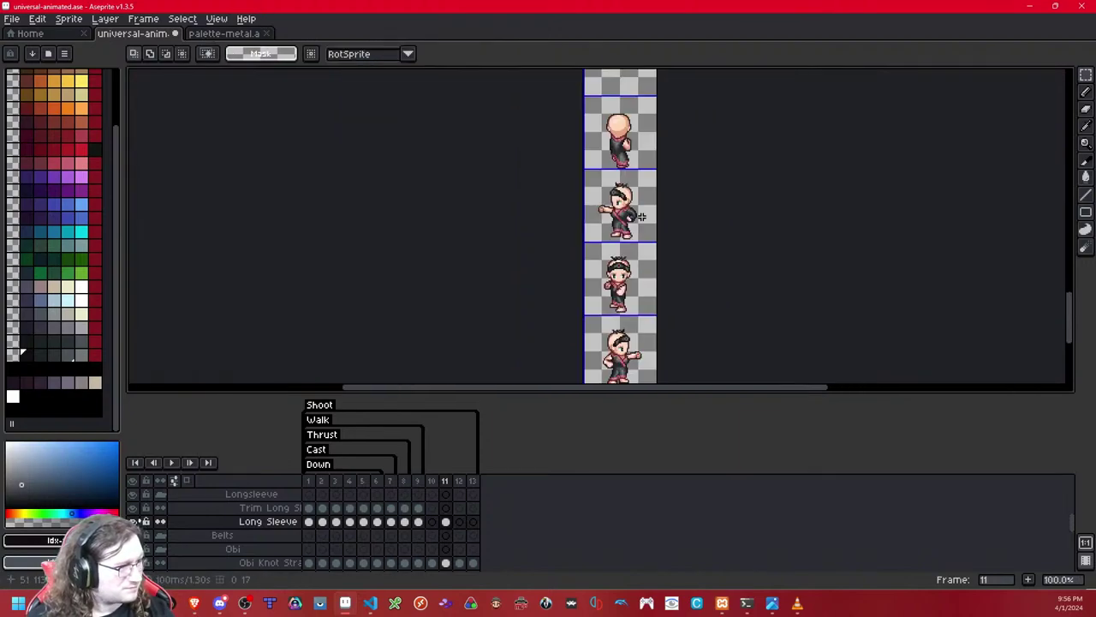
scroll(642, 216, up, 10)
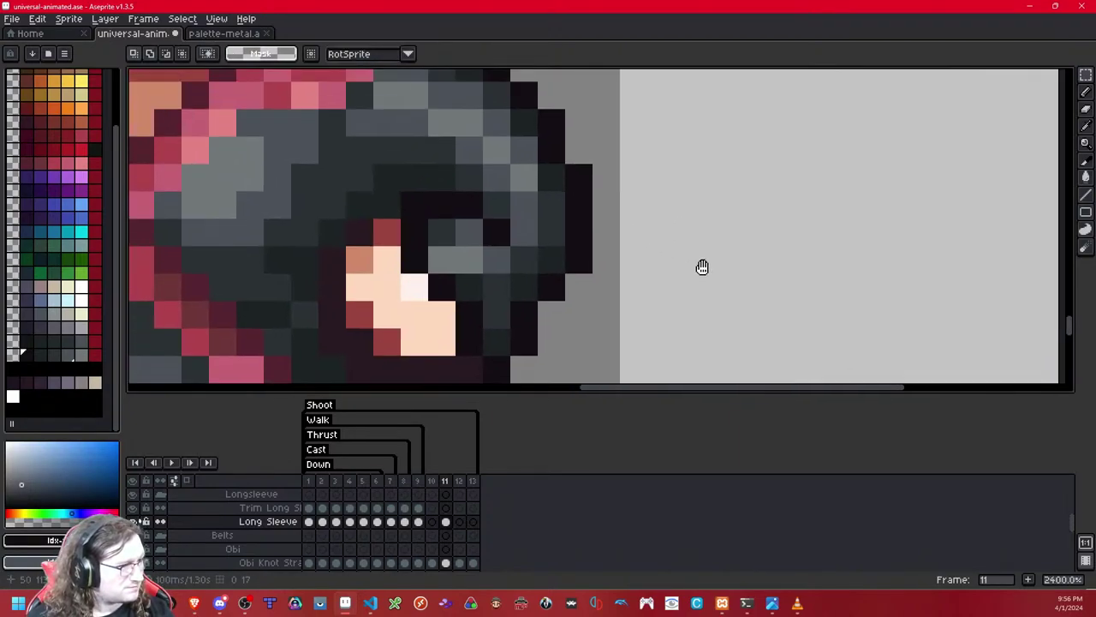
click(1086, 92)
scroll(646, 296, down, 4)
click(661, 233)
scroll(668, 229, up, 3)
click(665, 231)
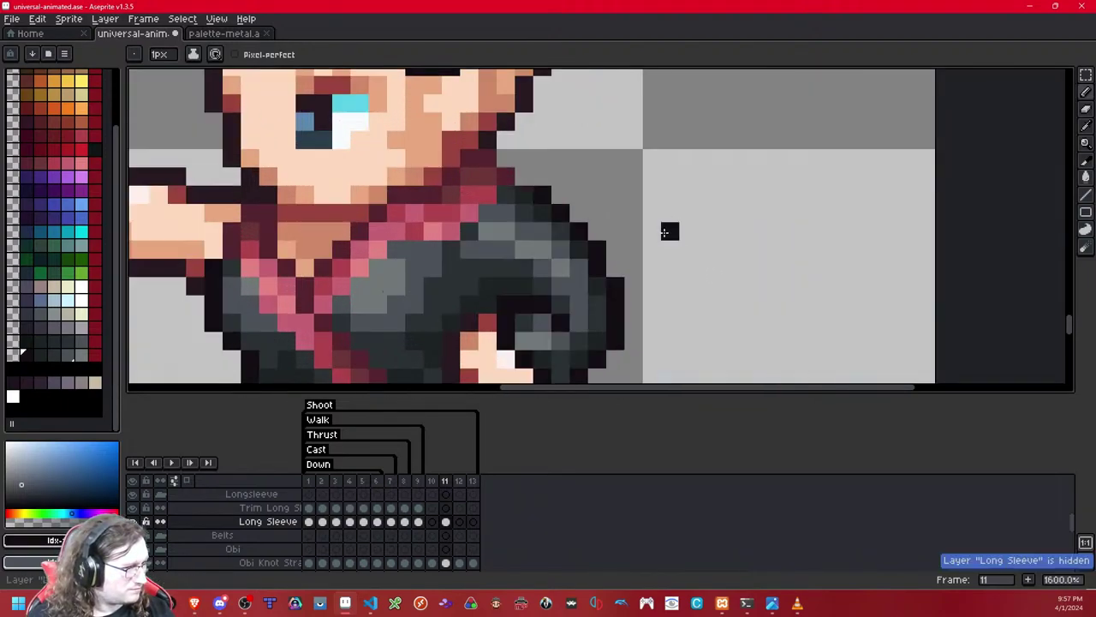
scroll(664, 234, down, 6)
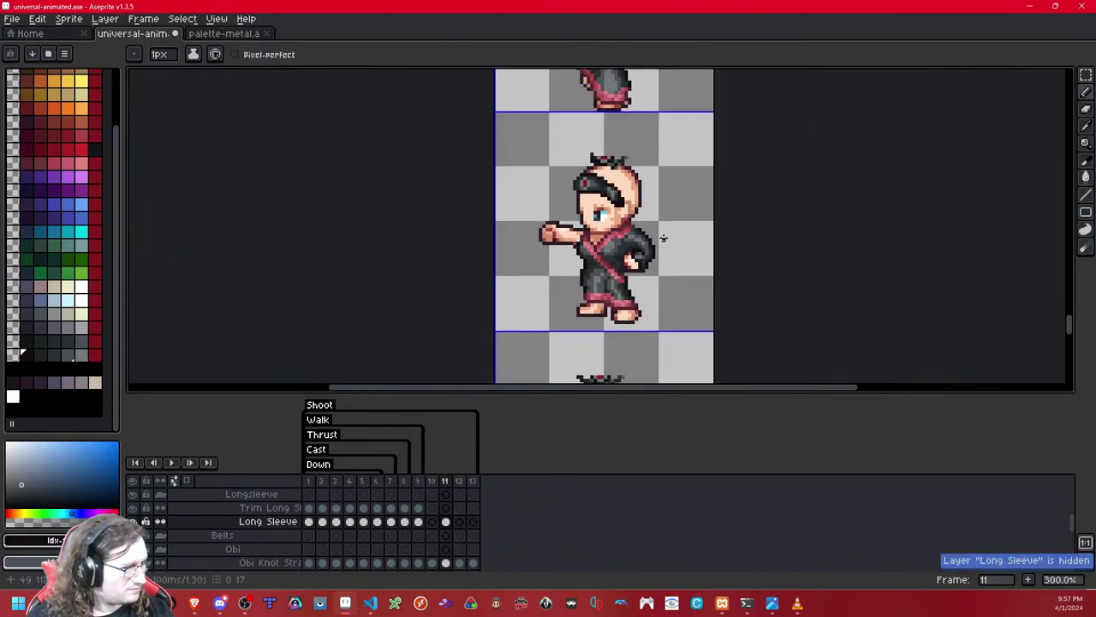
scroll(663, 238, up, 5)
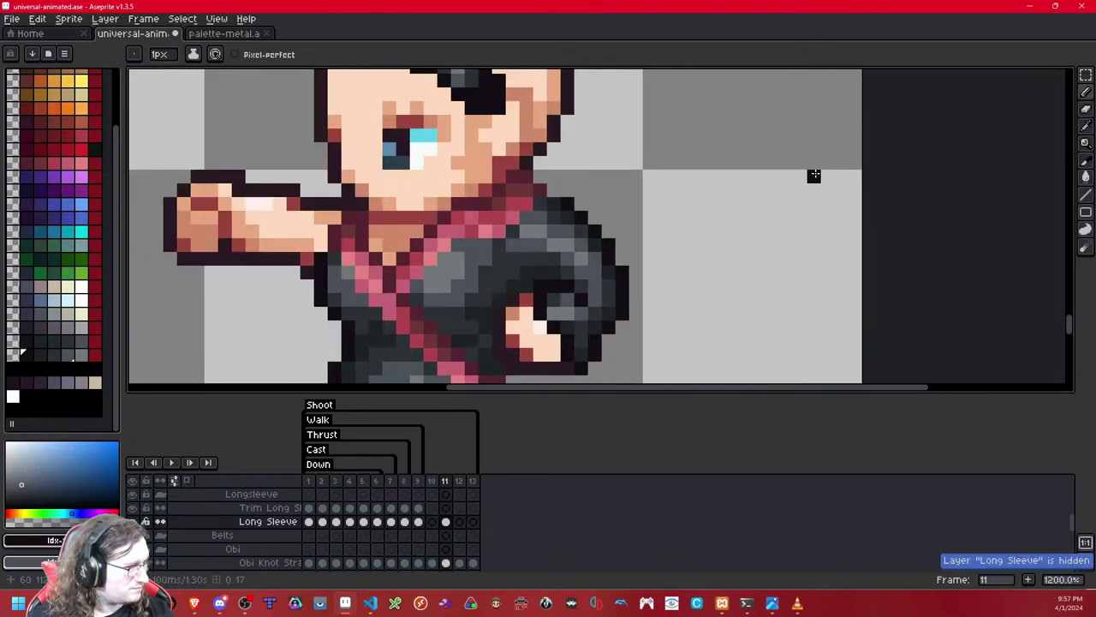
Step: Shift the outer upper-arm edge of frame 11's near-arm sleeve one pixel inward to slim the shoulder curve
key(m)
drag(554, 203, 671, 250)
key(Left)
click(774, 190)
scroll(704, 176, down, 7)
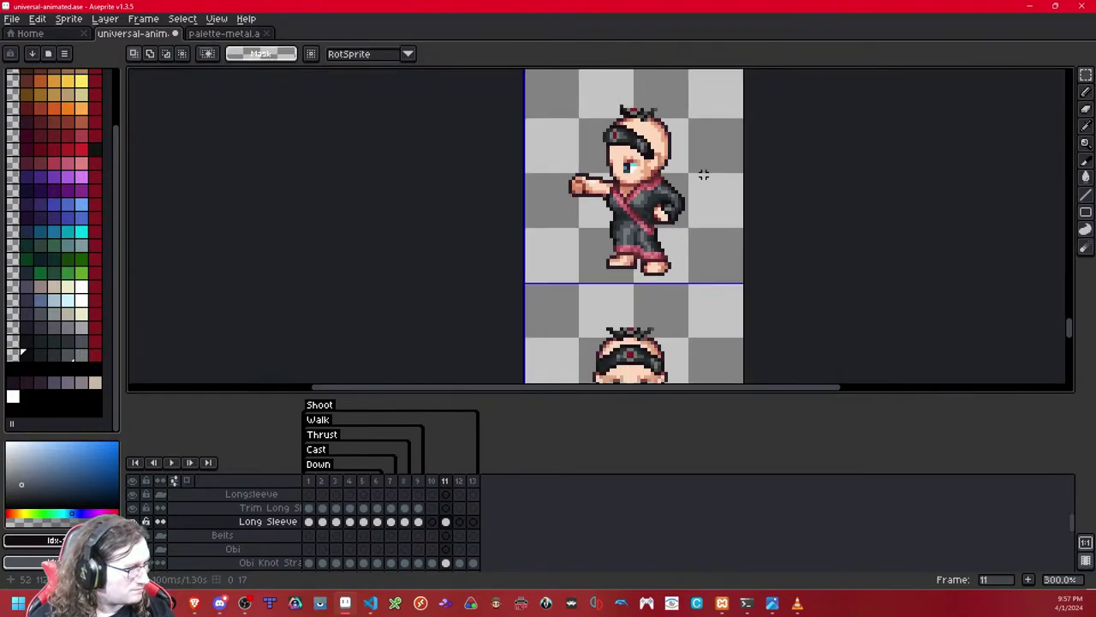
scroll(702, 176, up, 9)
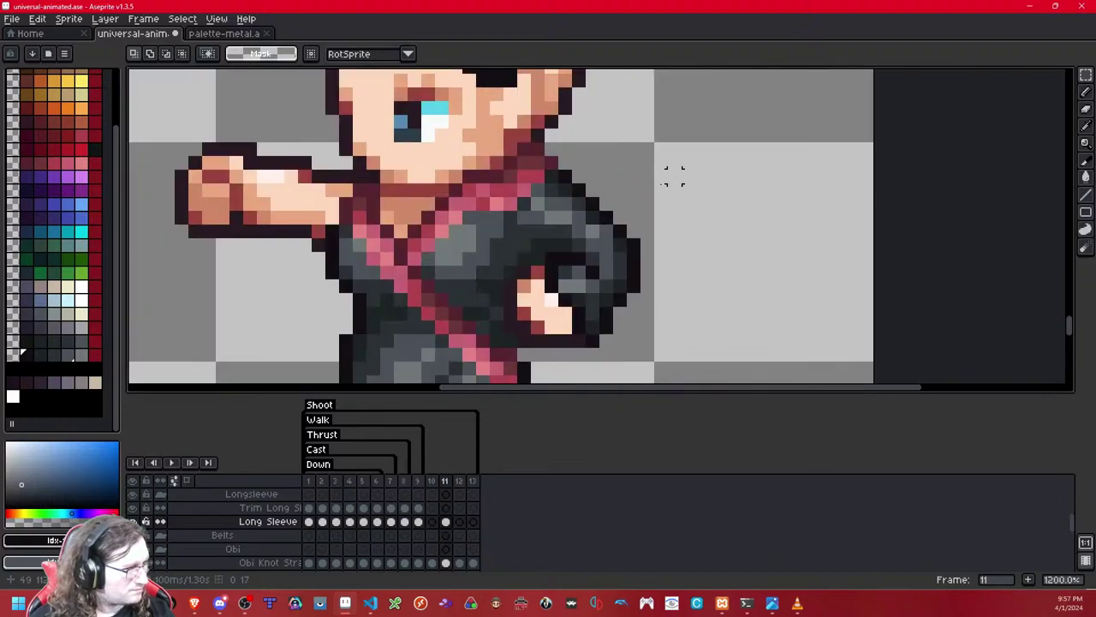
Step: Darken the shading along the outer upper arm of frame 11's near-arm sleeve with the dark grey sleeve tone
click(54, 355)
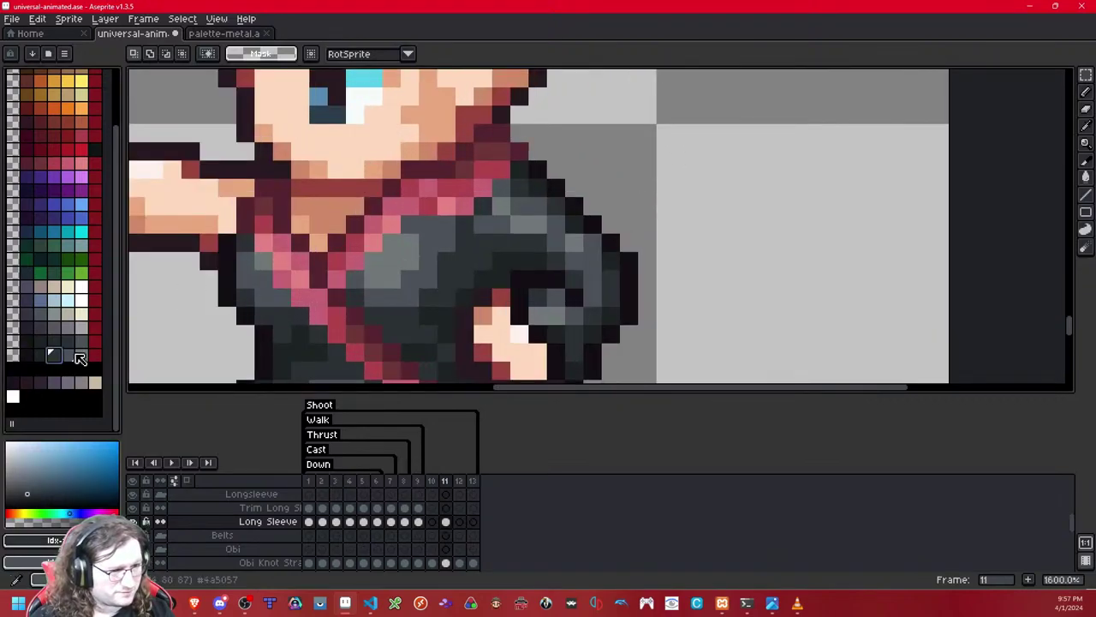
key(b)
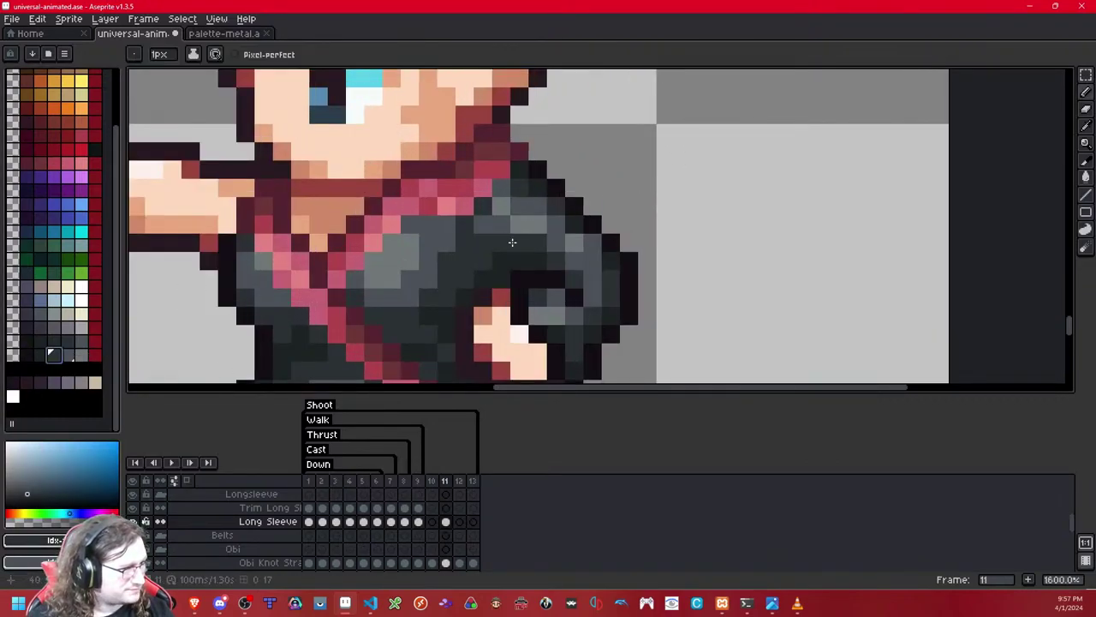
click(88, 355)
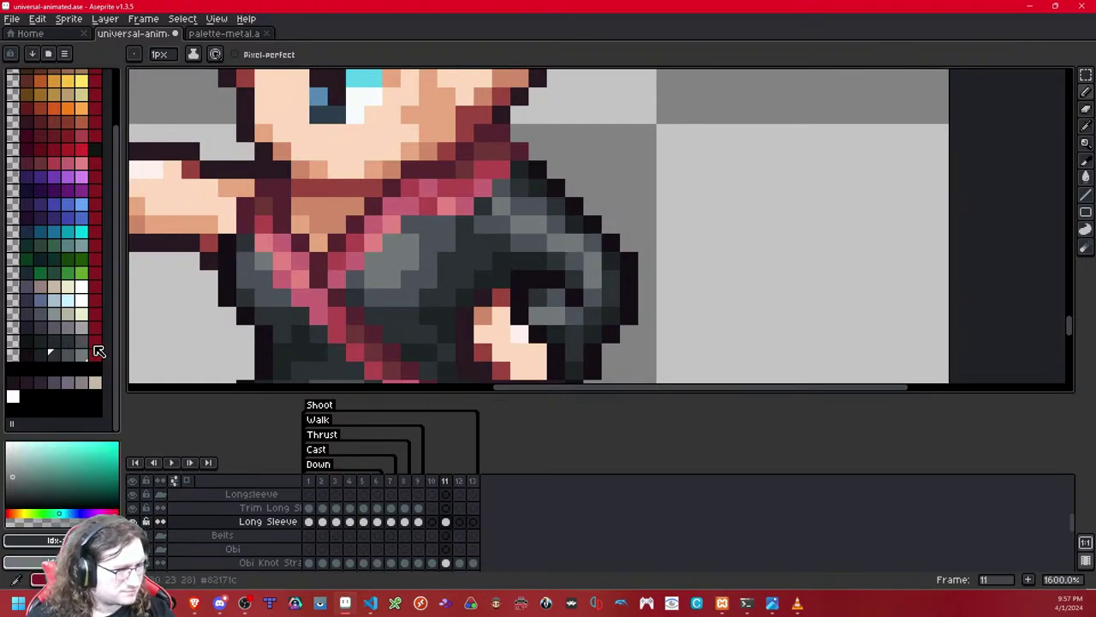
click(53, 358)
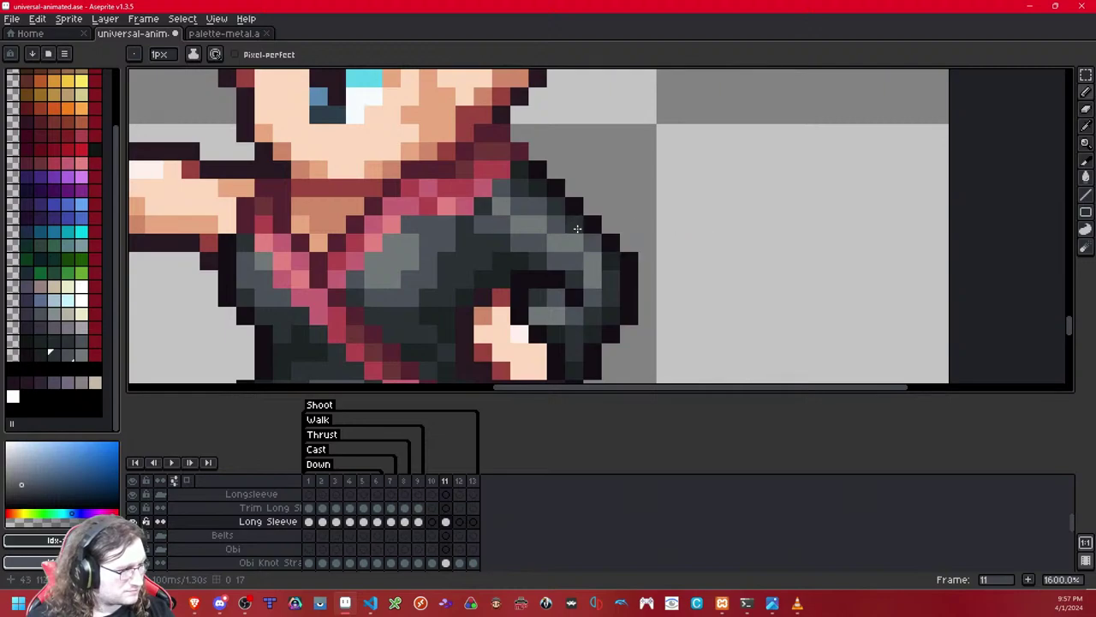
mouse_move(577, 228)
mouse_down()
mouse_move(591, 259)
mouse_move(591, 250)
mouse_up()
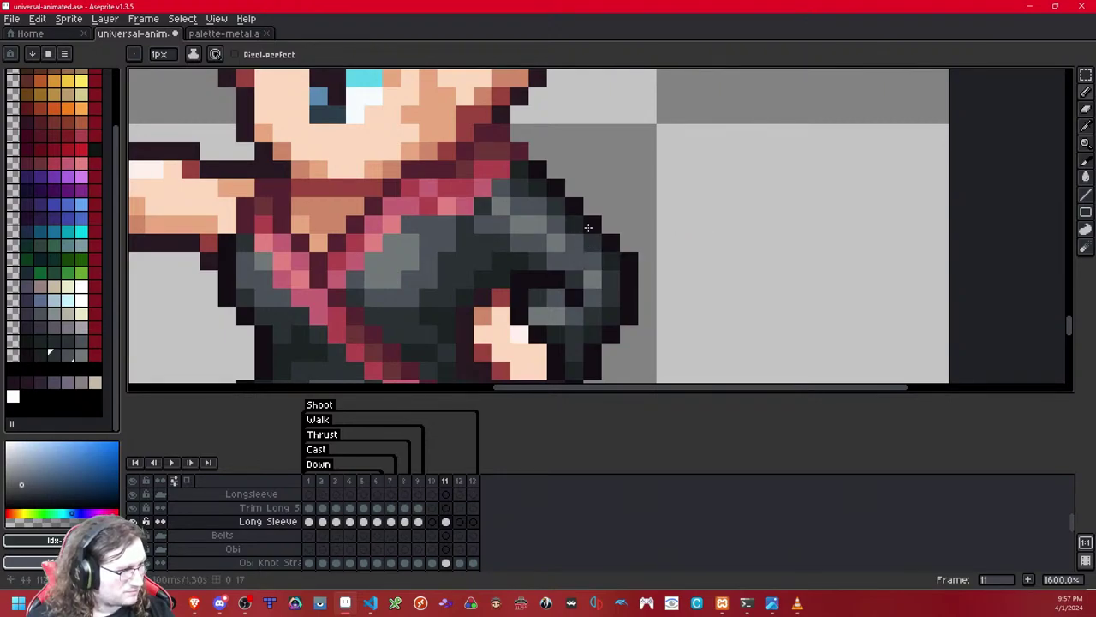
Step: Rework the elbow highlight of frame 11's near-arm sleeve with the light and mid-grey sleeve tones
click(89, 357)
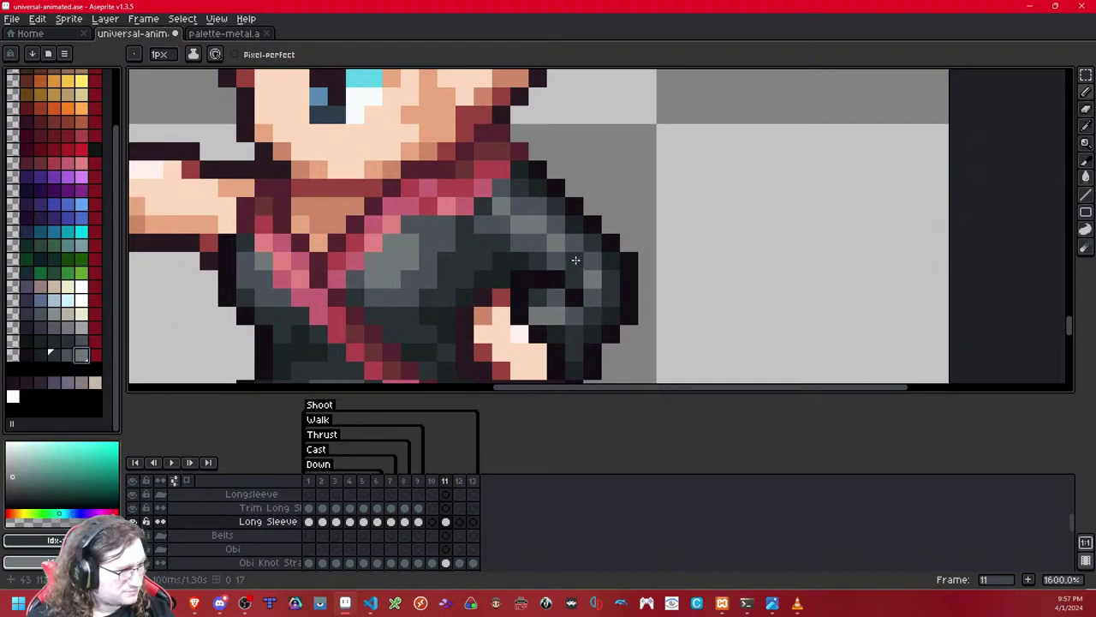
click(67, 354)
drag(505, 281, 597, 279)
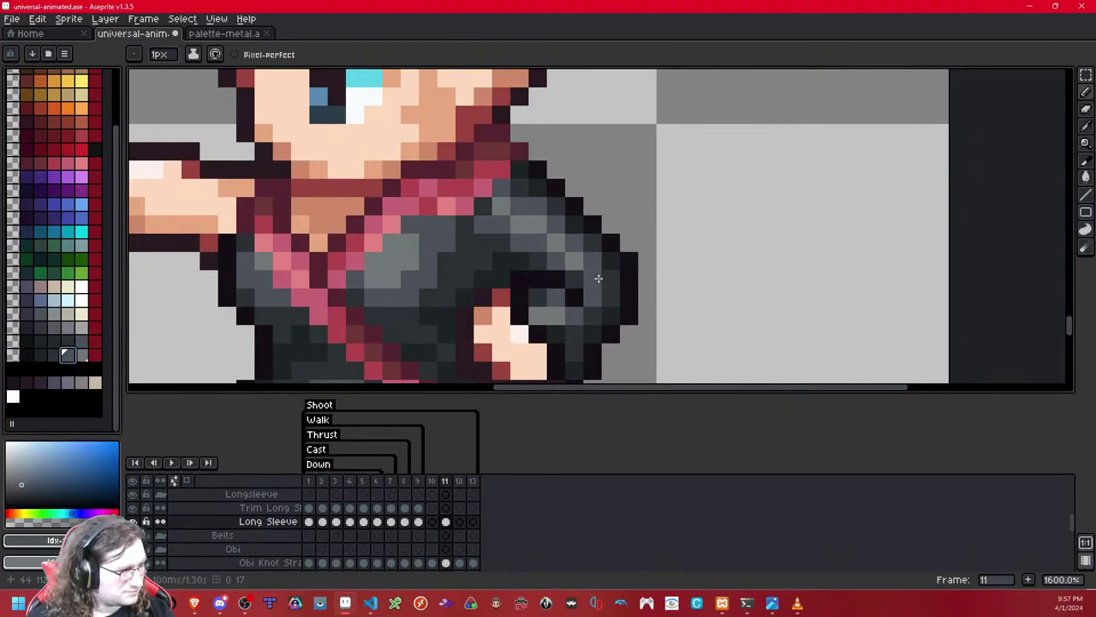
click(53, 354)
scroll(595, 279, down, 8)
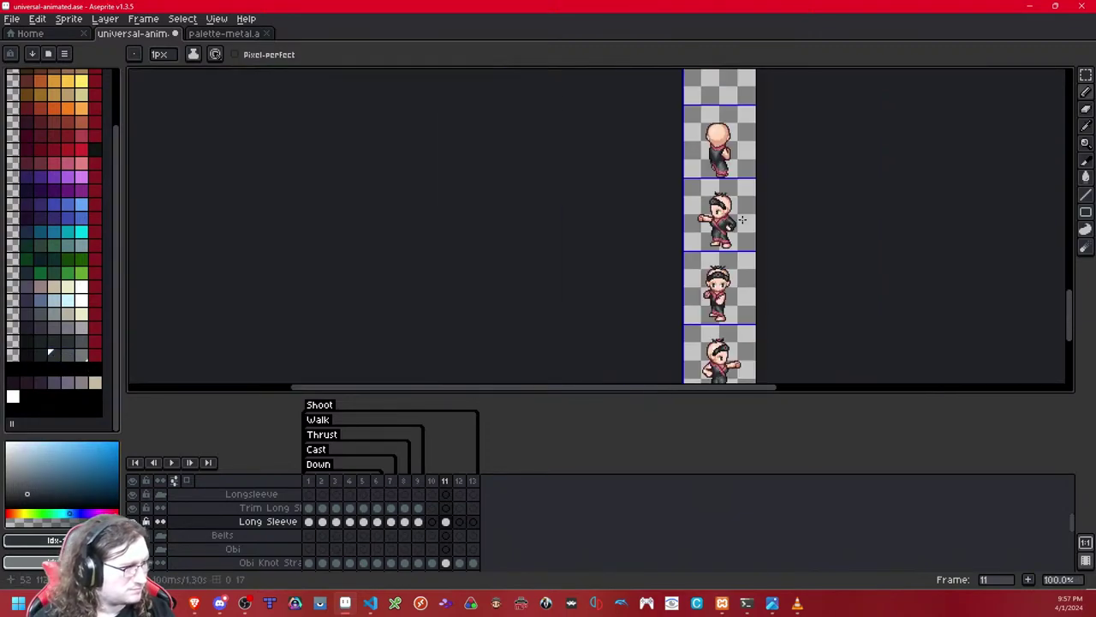
scroll(753, 214, up, 8)
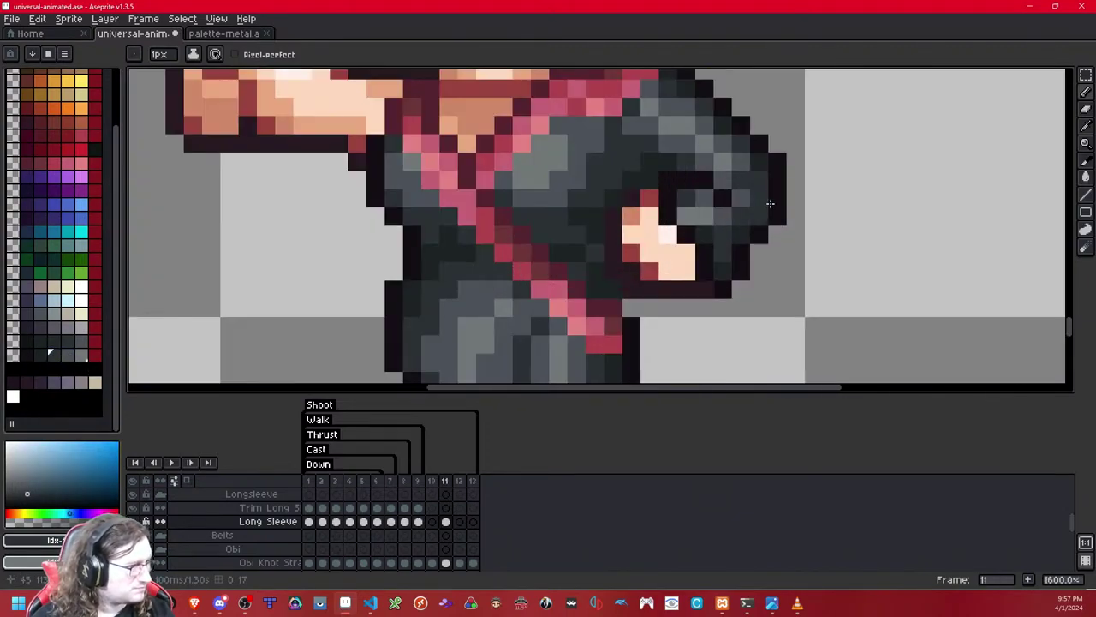
Step: Examine frame 11's near-arm sleeve at several zoom levels and compare it with the neighbouring frames
scroll(699, 216, down, 8)
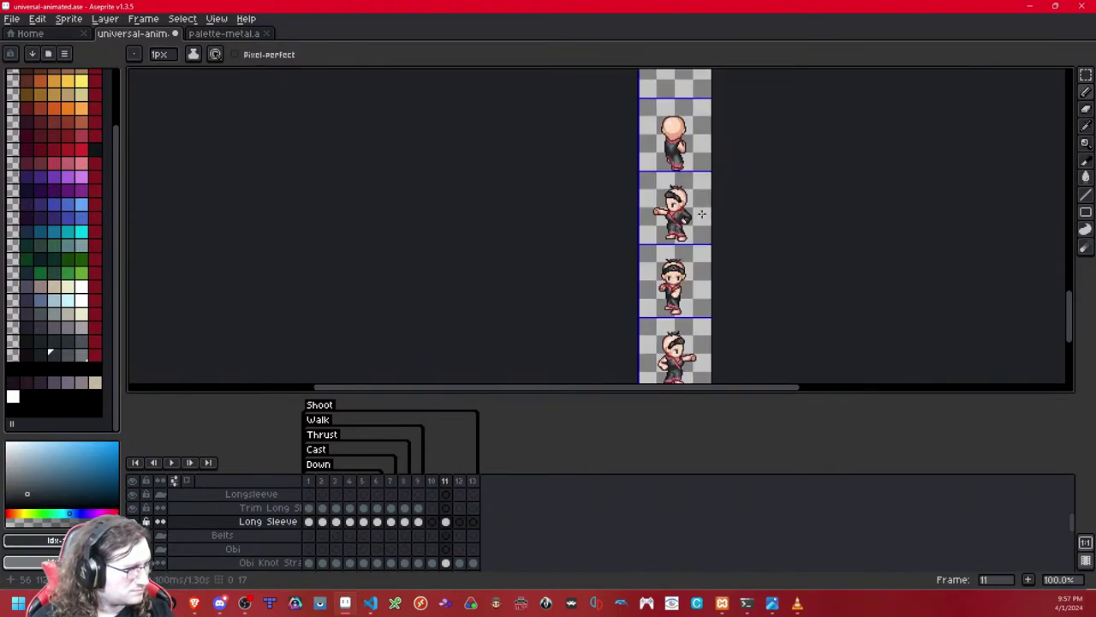
scroll(702, 214, up, 8)
click(40, 353)
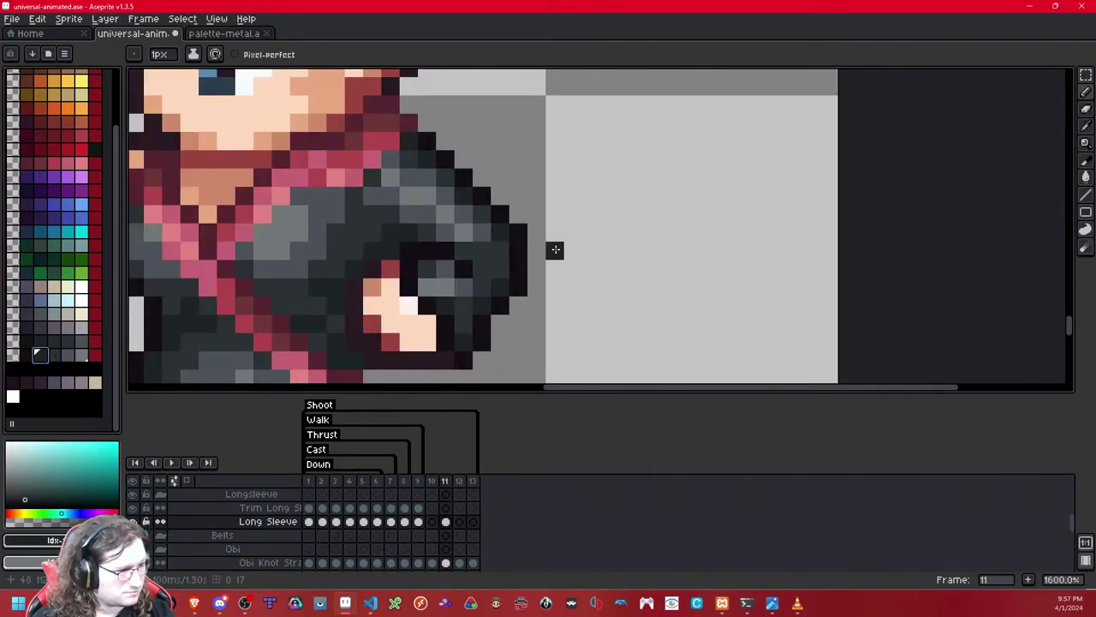
scroll(485, 248, down, 9)
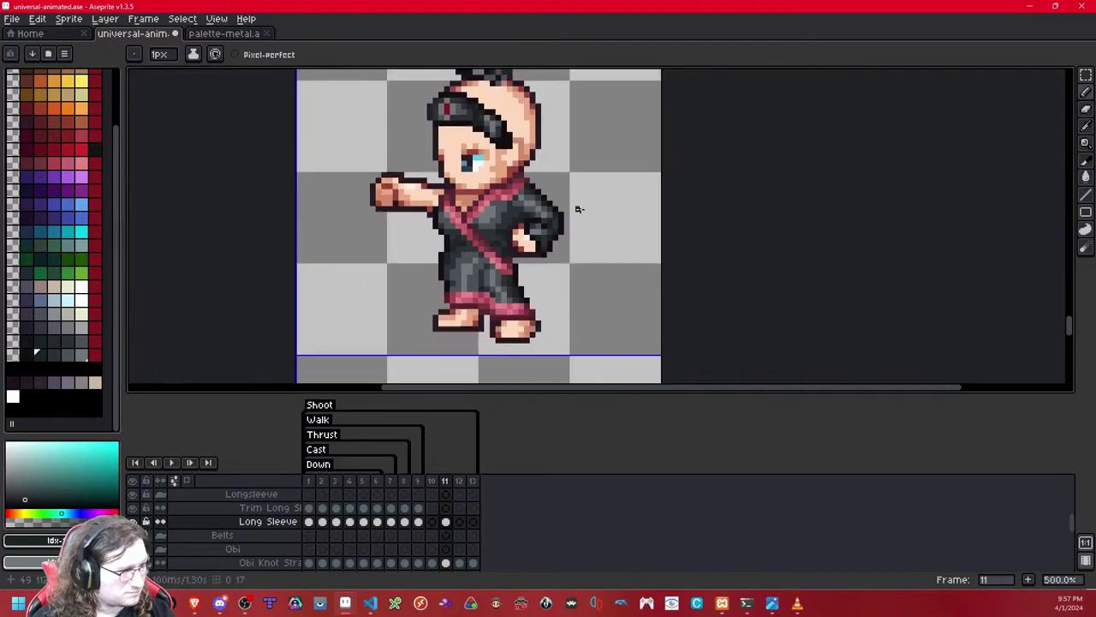
scroll(609, 207, up, 2)
scroll(609, 207, down, 1)
key(Left)
key(Right)
key(Left)
key(Right)
key(Right)
key(Left)
scroll(619, 205, up, 3)
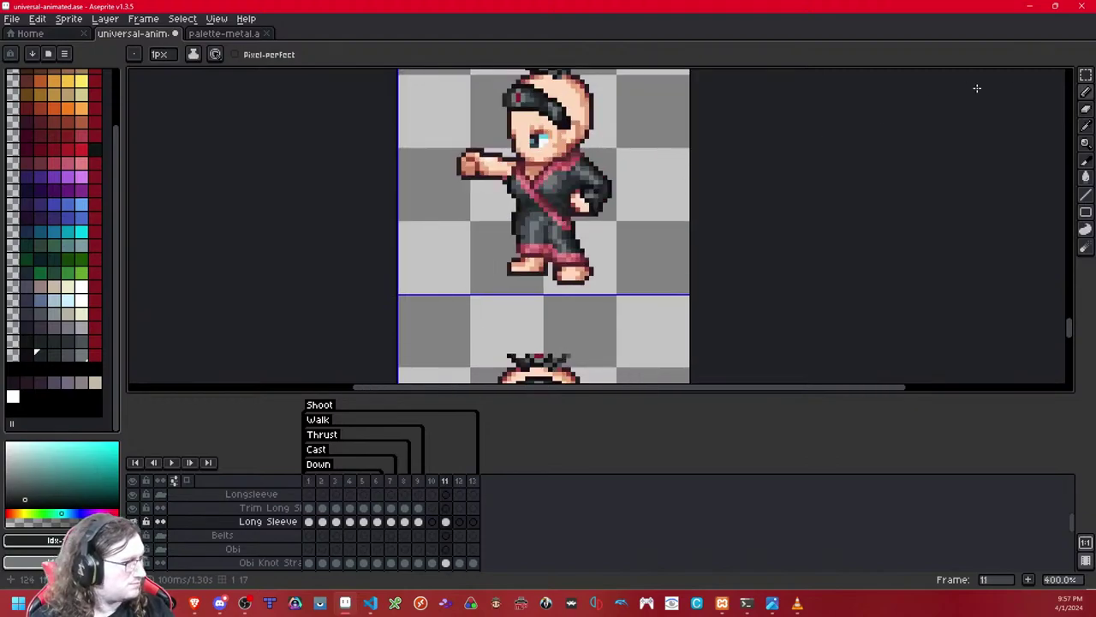
Step: Copy frame 11's near-arm sleeve from the left-facing shoot row into the same position on frame 13
click(1088, 79)
drag(661, 126, 558, 241)
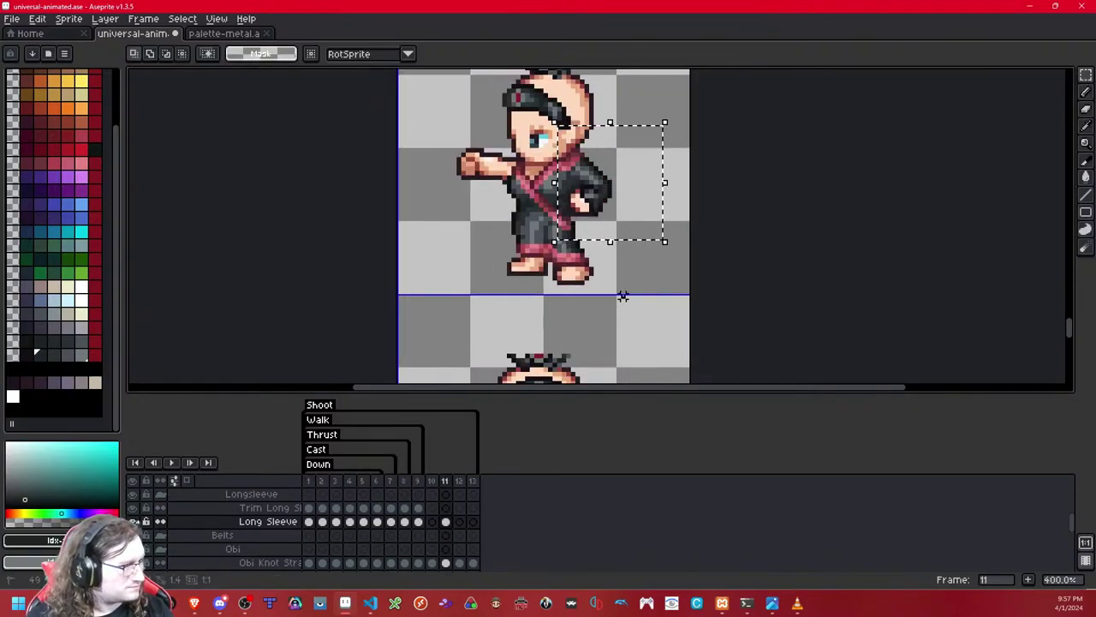
click(623, 296)
key(Right)
key(Right)
key(ctrl+v)
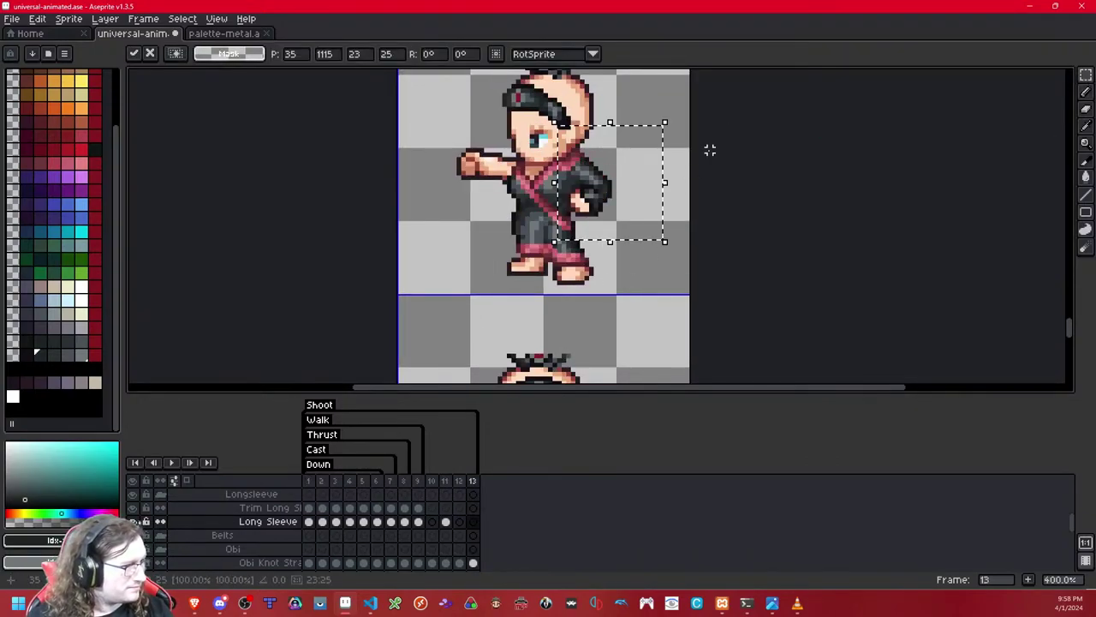
key(Return)
key(Return)
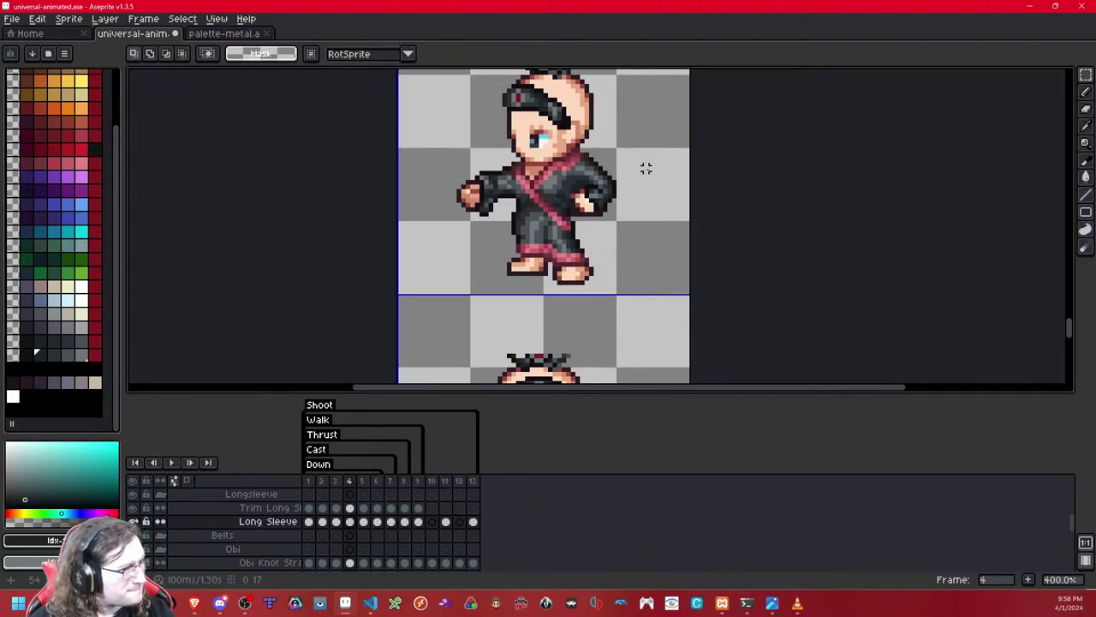
Step: Copy frame 2's 64×64 left-facing sleeve cell into the right-facing cell two rows below and flip it horizontally
key(Left)
key(Left)
key(Right)
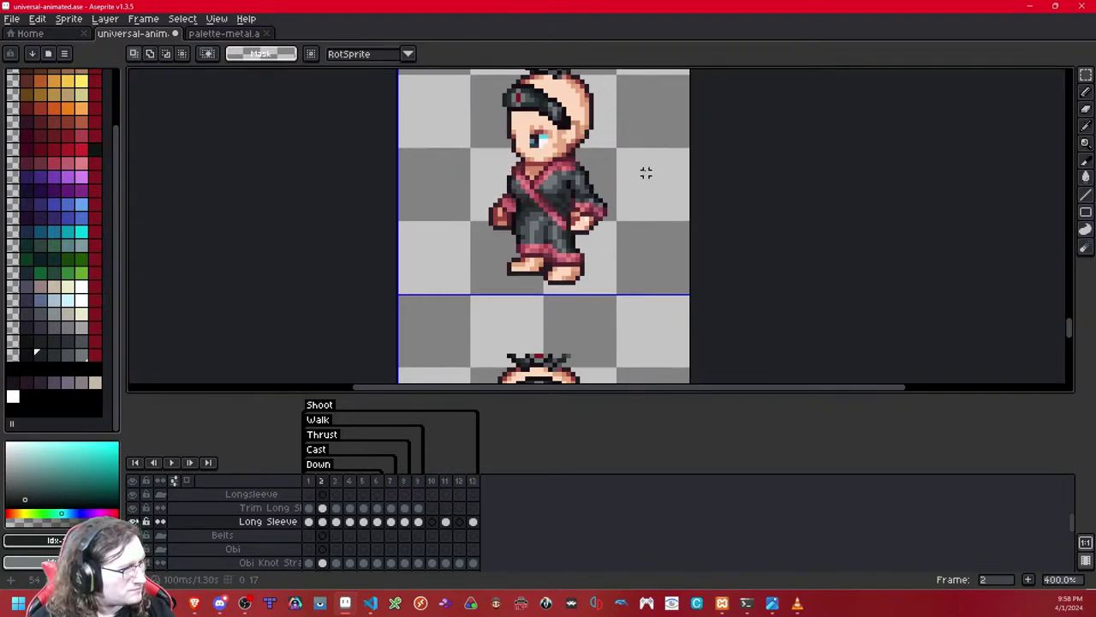
scroll(646, 170, down, 4)
scroll(646, 171, up, 1)
drag(645, 171, 657, 169)
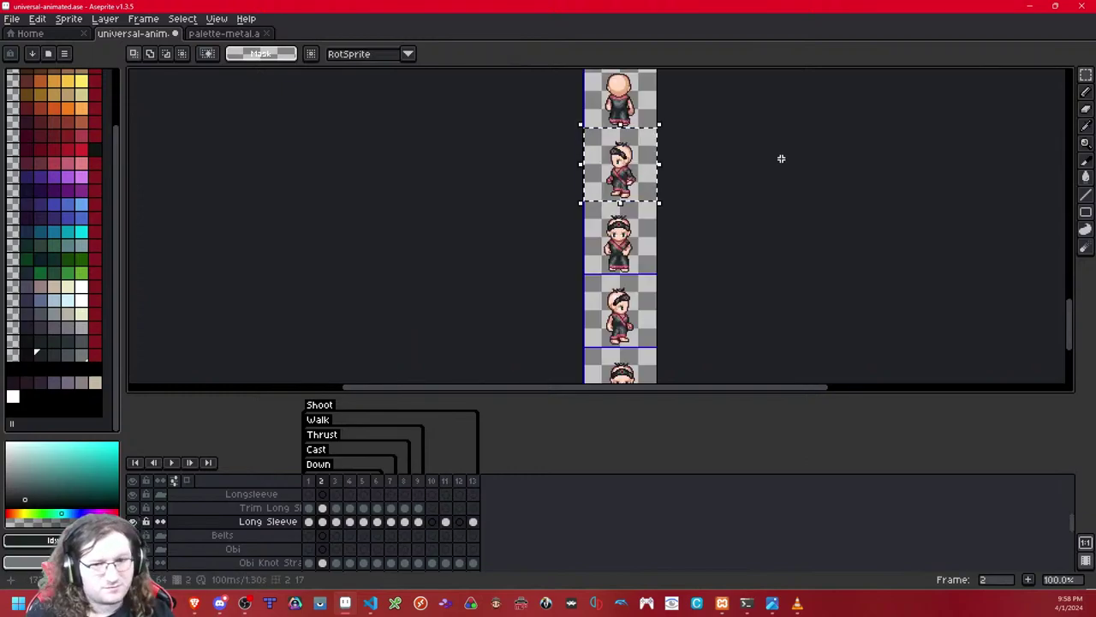
key(ctrl+c)
key(ctrl+v)
key(shift+Down)
key(shift+Down)
key(shift+h)
key(ctrl+d)
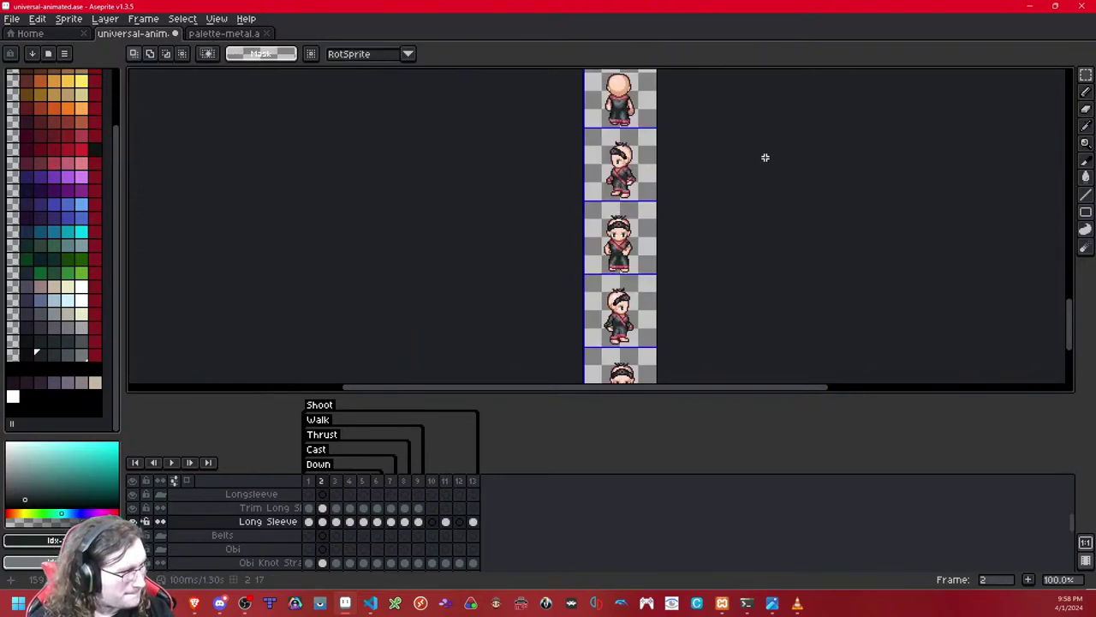
Step: Place a horizontally mirrored copy of frame 3's left-facing sleeves in the right-facing cell two rows below
key(Right)
key(ctrl+shift+d)
key(Down)
key(Down)
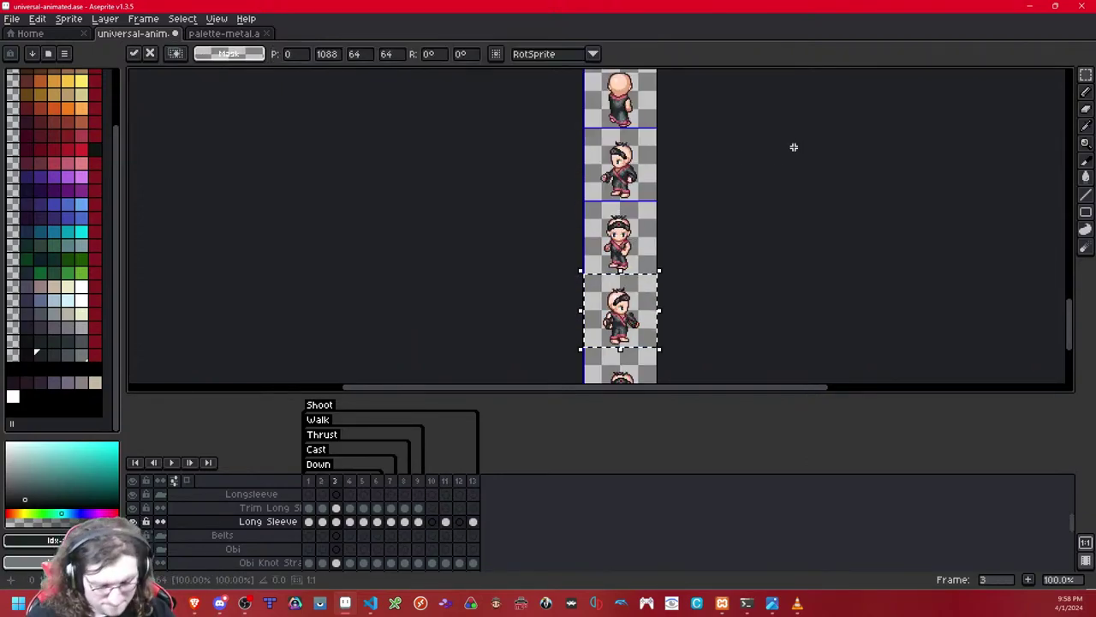
key(Return)
Step: Place a horizontally mirrored copy of frame 4's left-facing sleeves in the right-facing cell two rows below
key(Right)
key(ctrl+shift+d)
key(Down)
key(Down)
key(Return)
Step: Step through frames 5 to 9 of the shoot rows to check which arms still lack sleeves
key(Right)
key(ctrl+shift+d)
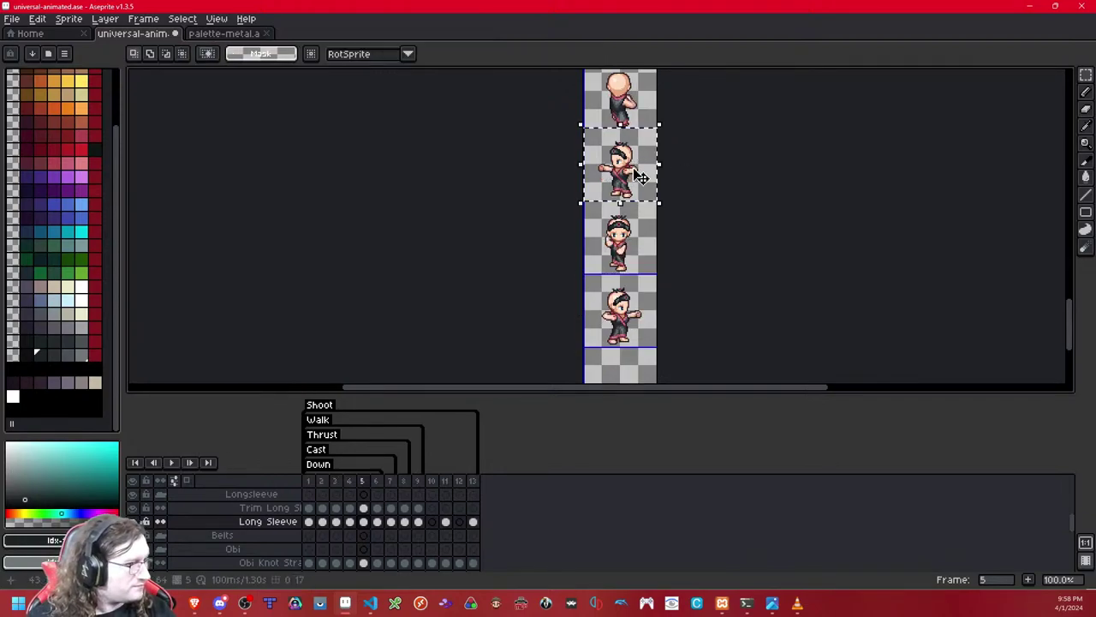
click(703, 171)
key(Right)
key(Right)
key(Right)
key(Right)
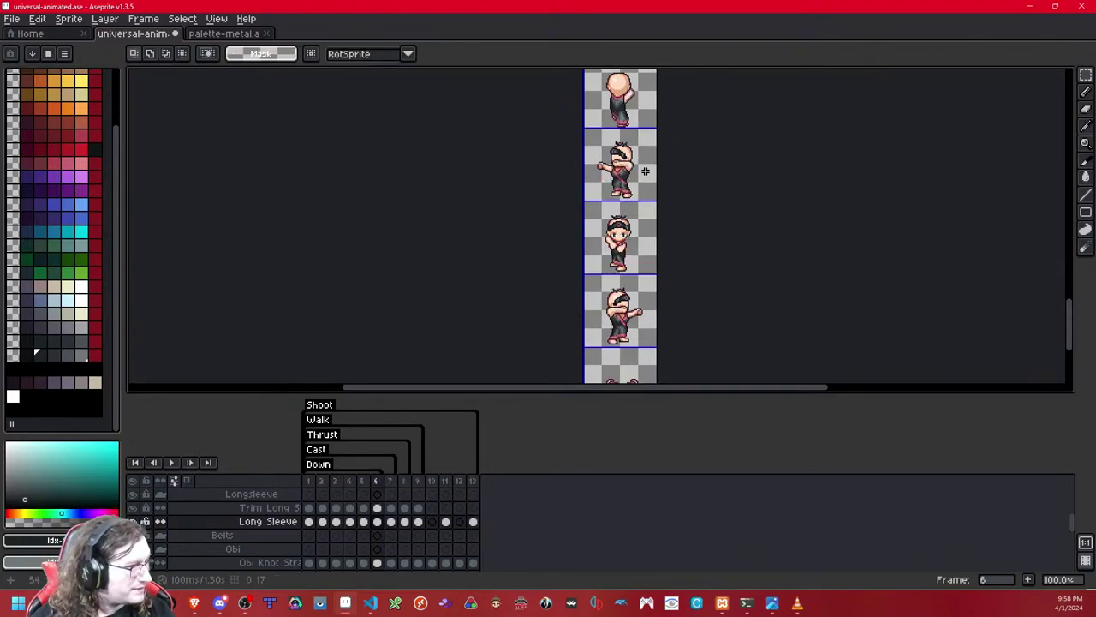
key(Left)
key(Left)
key(Left)
key(Left)
key(Left)
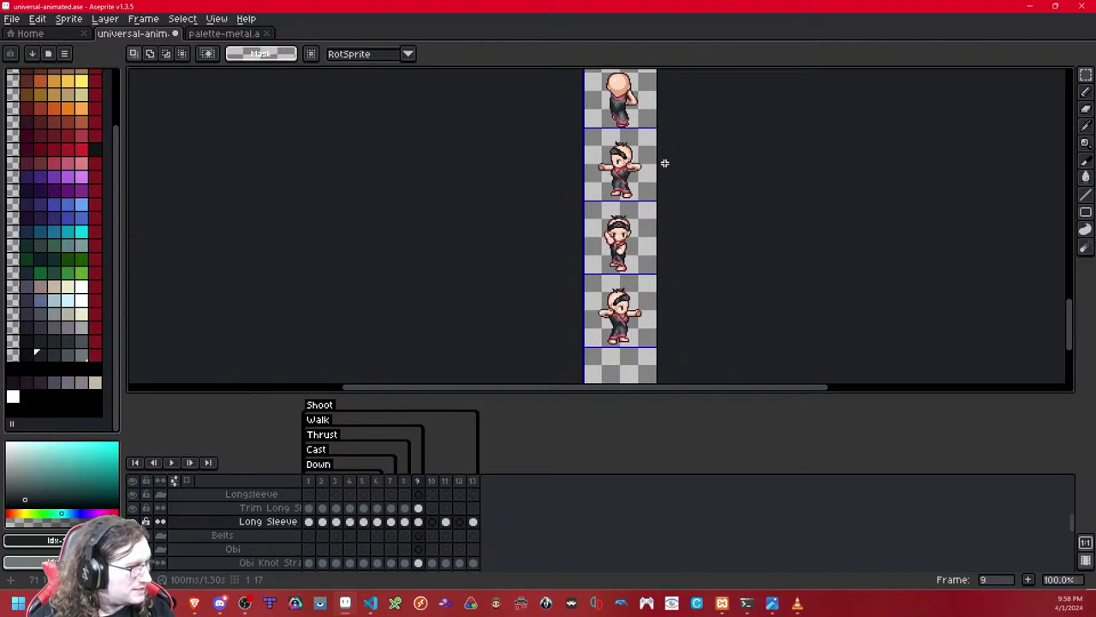
Step: Step through the animation frames of the finished rows above to look for reusable sleeve poses
drag(707, 101, 699, 241)
key(Right)
key(Left)
drag(690, 126, 682, 153)
key(Right)
key(Right)
key(Right)
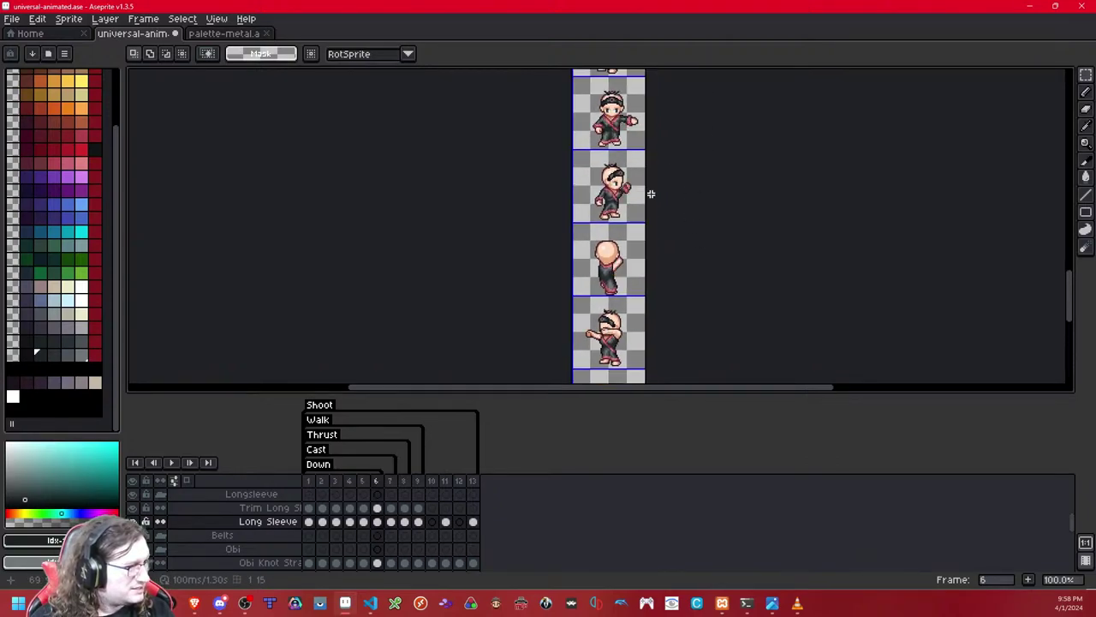
key(Left)
key(Left)
key(Left)
key(Left)
key(Left)
key(Left)
key(Right)
key(Right)
key(Right)
key(Right)
key(Right)
key(Right)
key(Left)
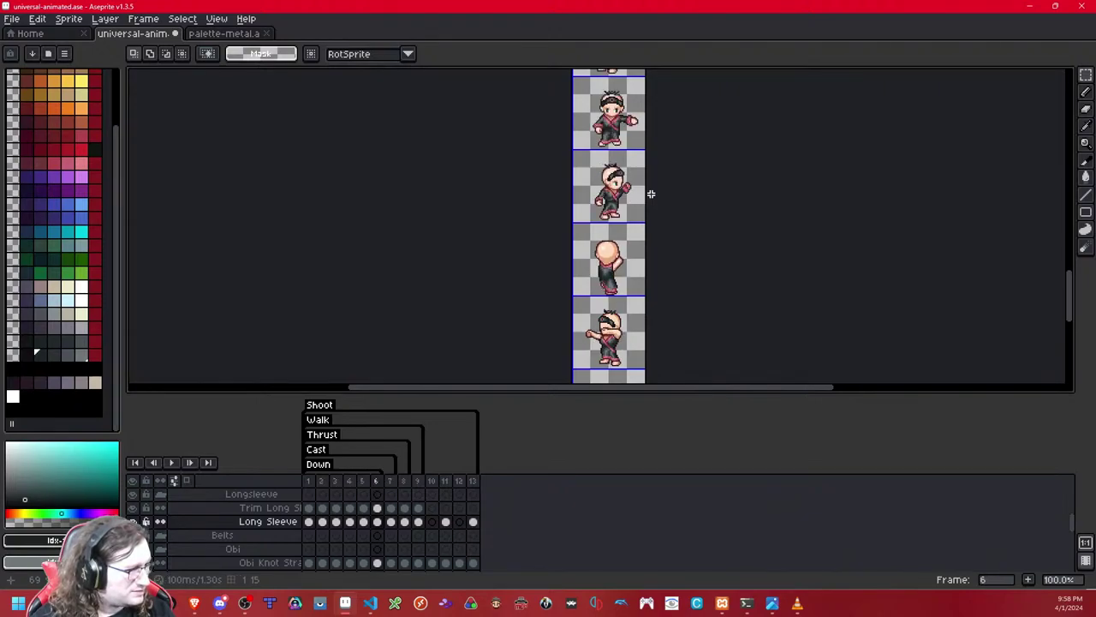
key(Left)
key(Right)
key(Left)
key(Right)
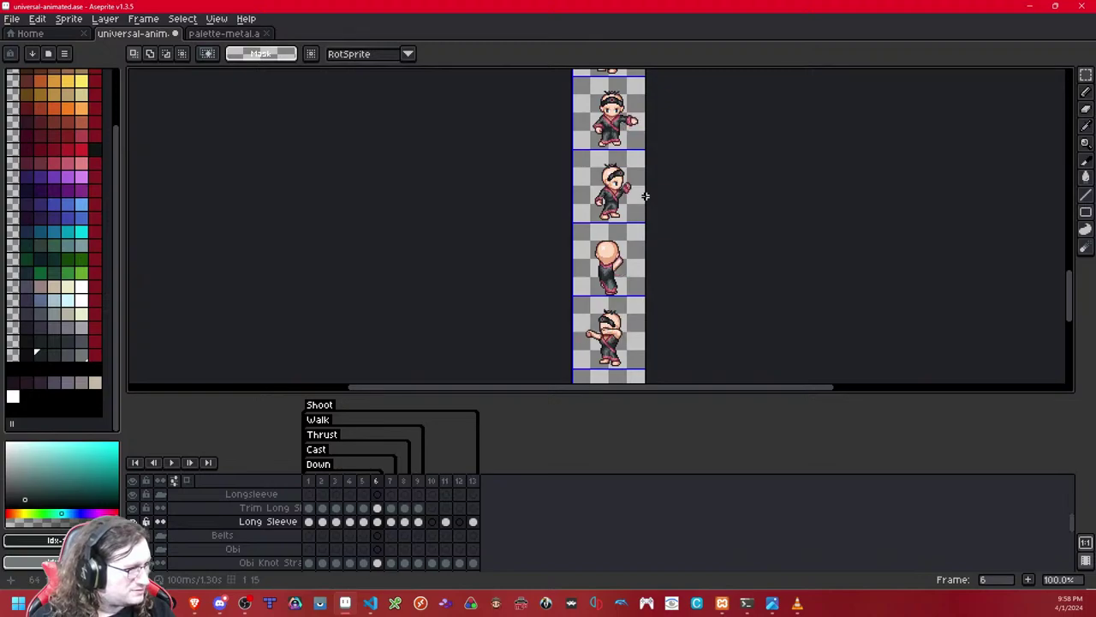
Step: Paste an existing sleeve from an upper row over the left-facing character's raised near arm in frame 6
scroll(641, 112, up, 2)
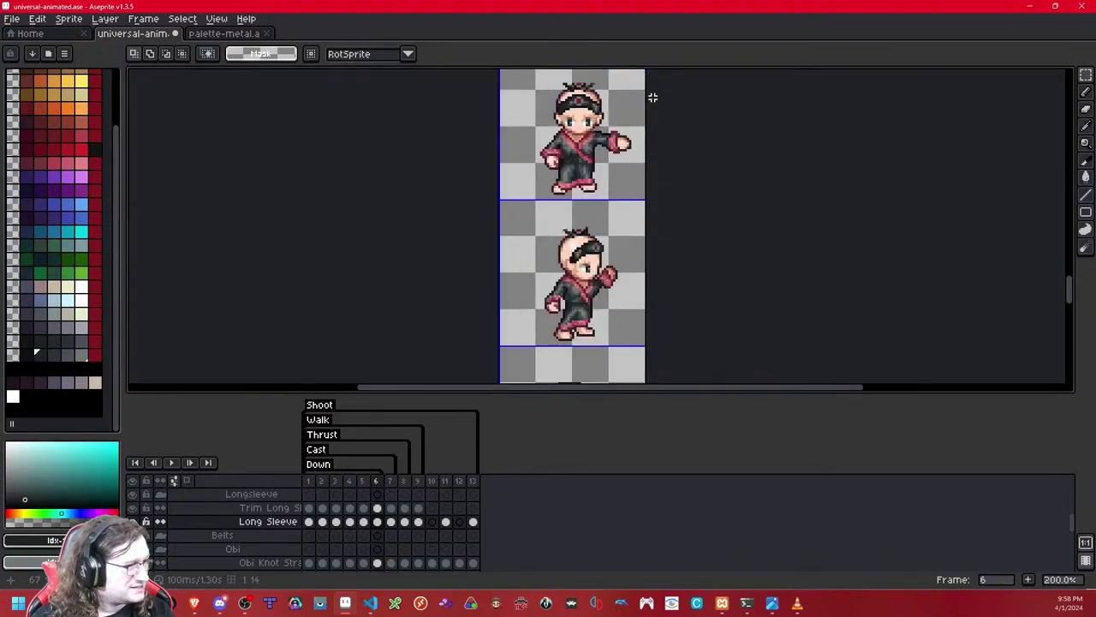
drag(620, 243, 601, 107)
key(ctrl+v)
drag(627, 238, 524, 238)
scroll(524, 238, up, 3)
drag(403, 230, 488, 214)
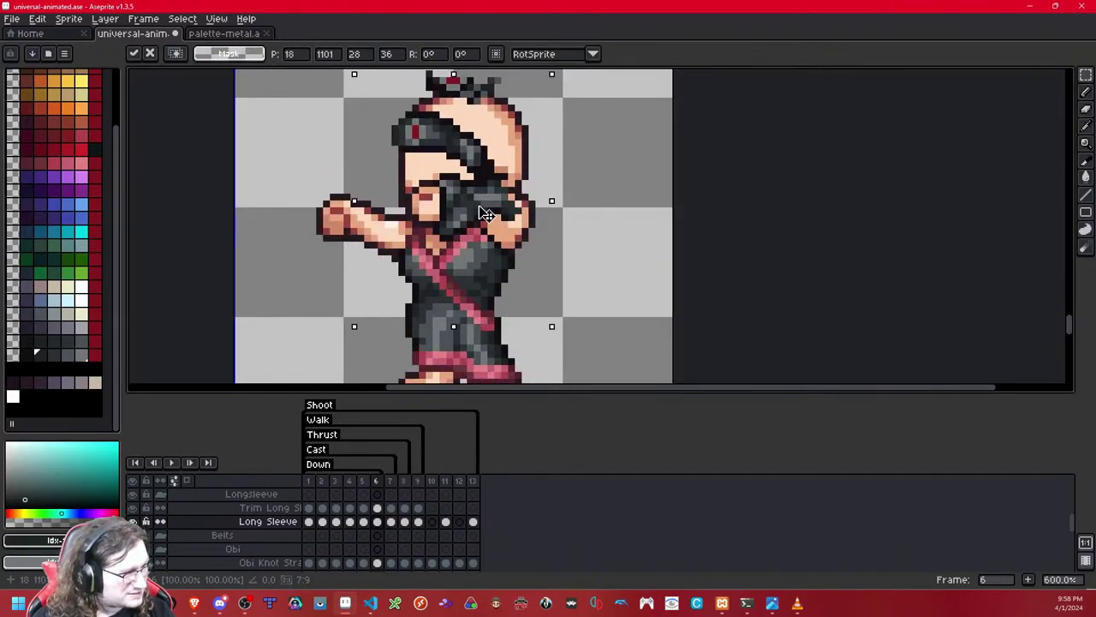
click(582, 203)
Step: Shift the elbow-side sections of frame 6's near-arm sleeve down in stages to follow the bent arm
drag(575, 139, 489, 238)
click(613, 181)
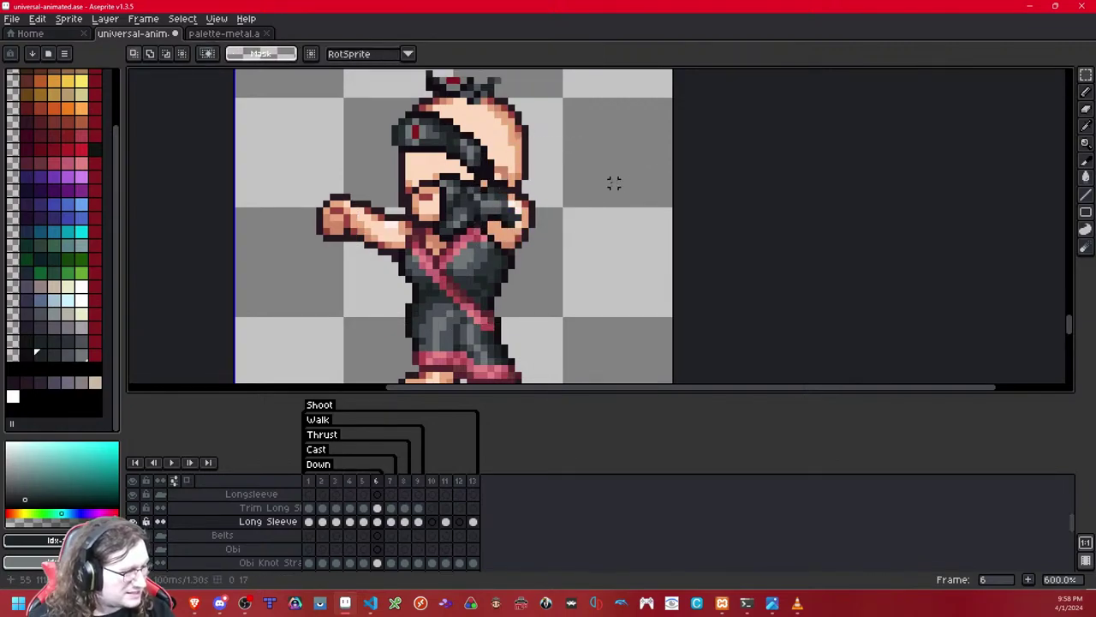
drag(610, 148, 491, 251)
click(653, 181)
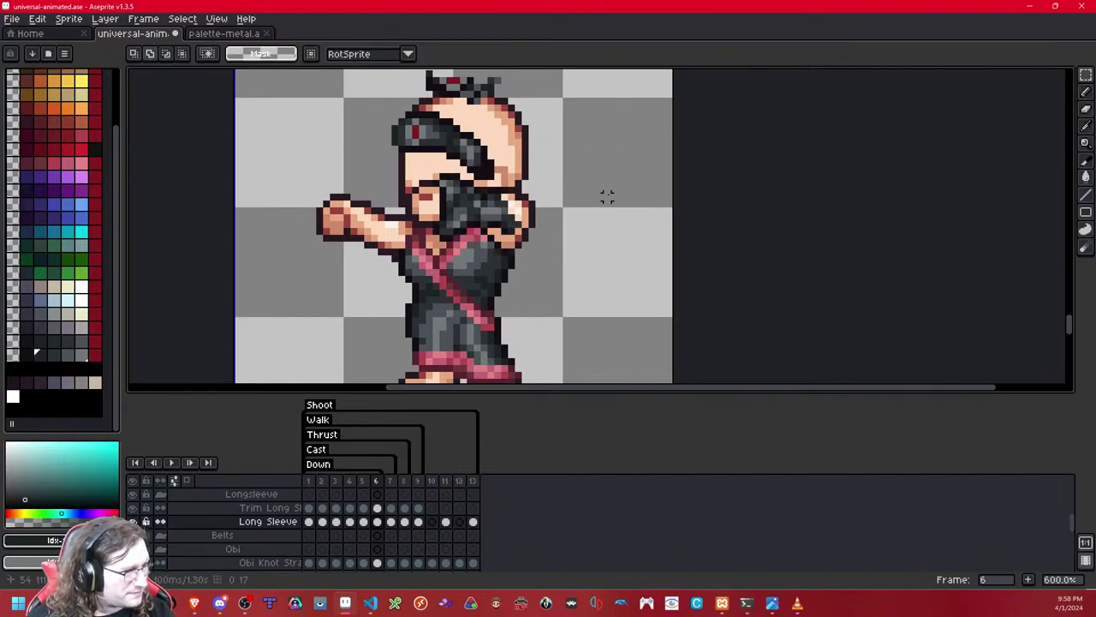
drag(610, 174, 495, 240)
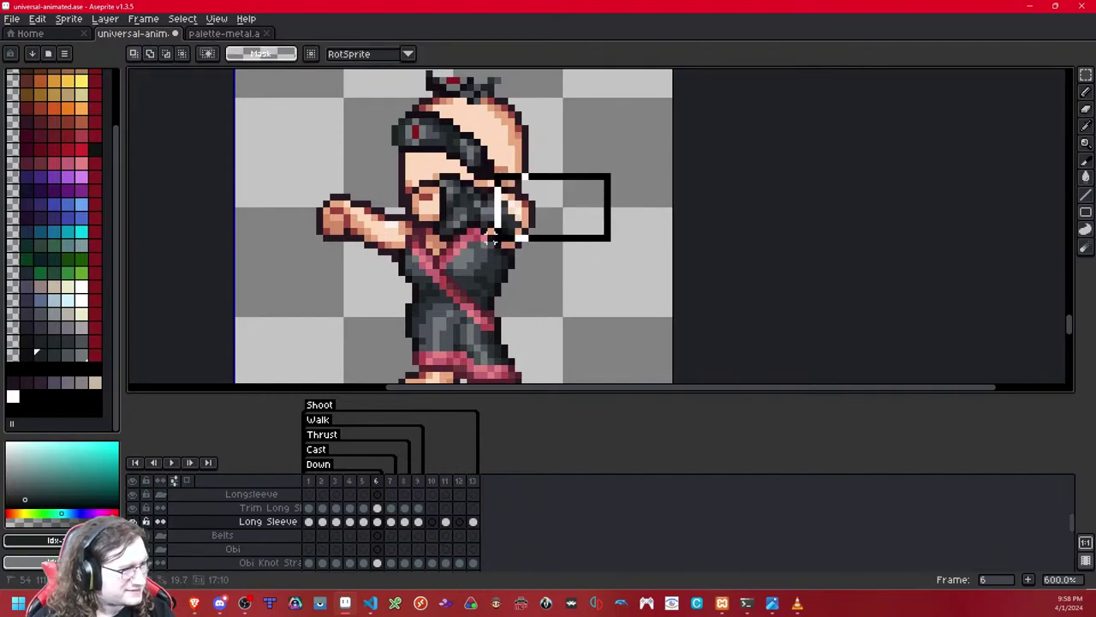
click(585, 149)
Step: Duplicate a 1×3-pixel strip in the middle of frame 6's near-arm sleeve
scroll(524, 184, up, 1)
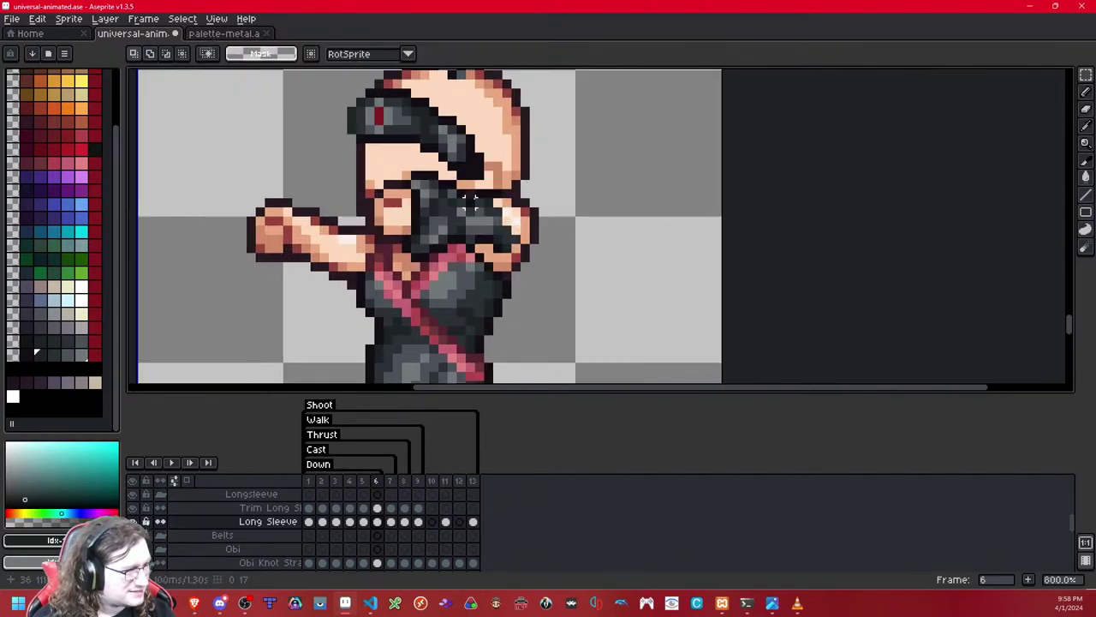
drag(470, 220, 470, 220)
key(ctrl+c)
key(ctrl+v)
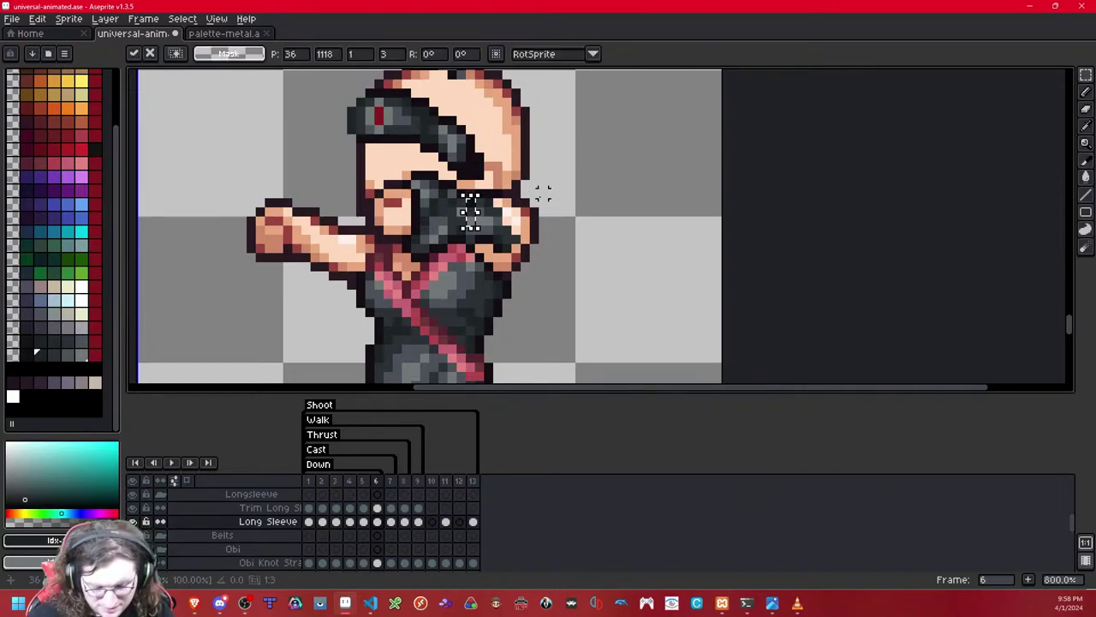
key(Return)
scroll(589, 174, down, 2)
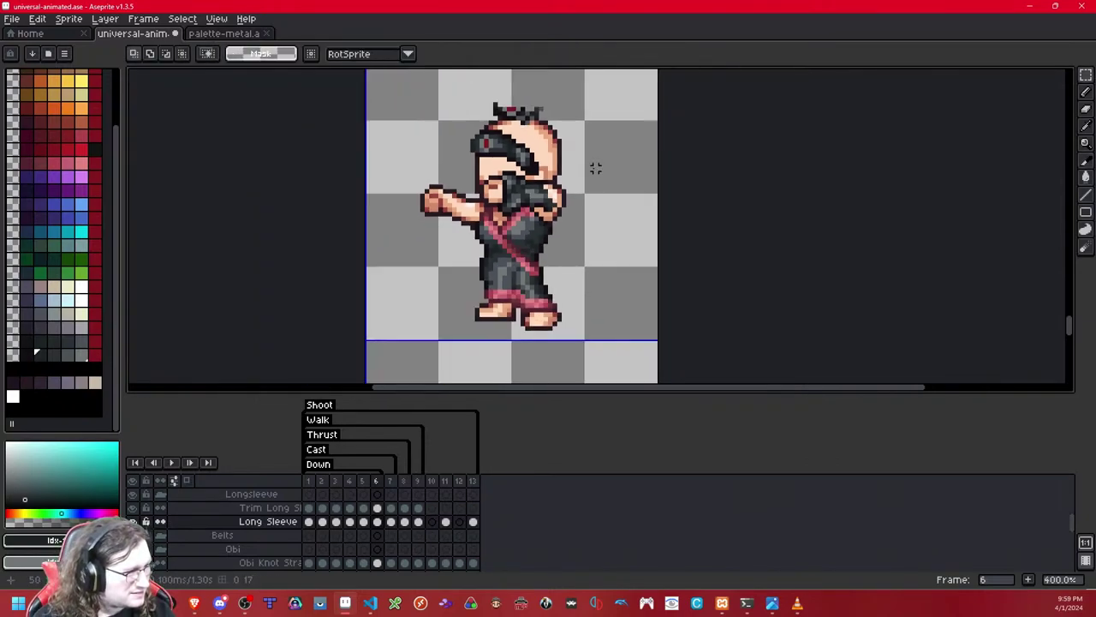
Step: Copy frame 6's near-arm sleeve and place the duplicate over the left-facing character's outstretched far arm
scroll(595, 172, up, 4)
key(comma)
scroll(599, 169, down, 3)
key(period)
key(comma)
key(period)
drag(601, 146, 491, 223)
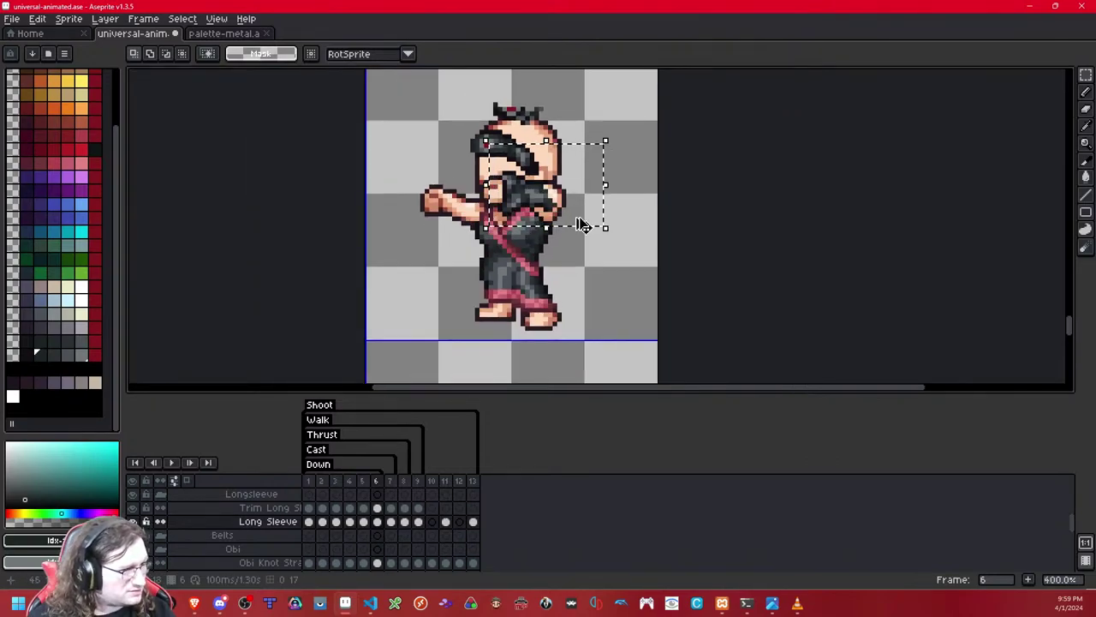
key(ctrl+c)
key(ctrl+v)
drag(527, 188, 468, 197)
scroll(572, 208, up, 2)
key(ctrl+d)
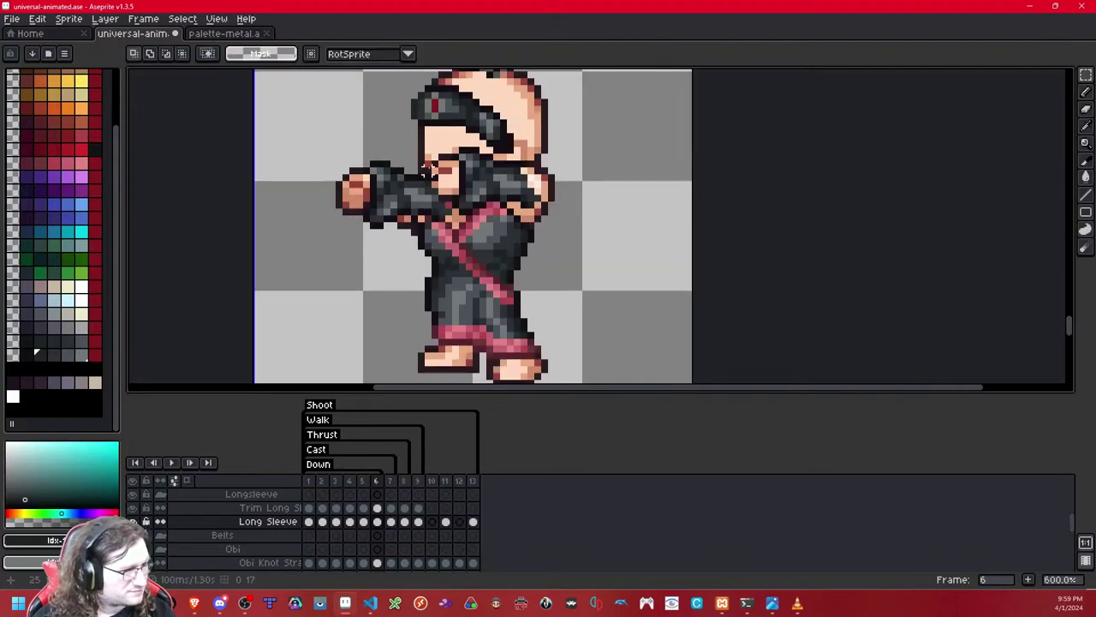
Step: Nudge the shoulder-side portion of frame 6's far-arm sleeve down in sections to match the arm's slope
drag(445, 160, 400, 234)
key(Down)
key(Down)
key(ctrl+d)
key(shift+x)
key(shift+x)
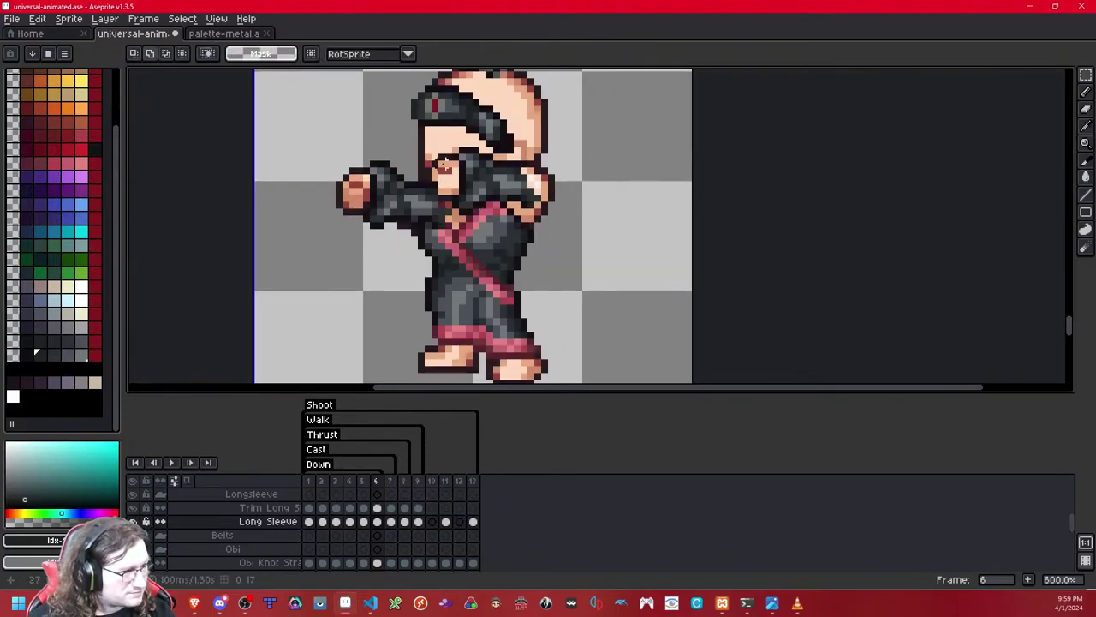
drag(447, 155, 401, 238)
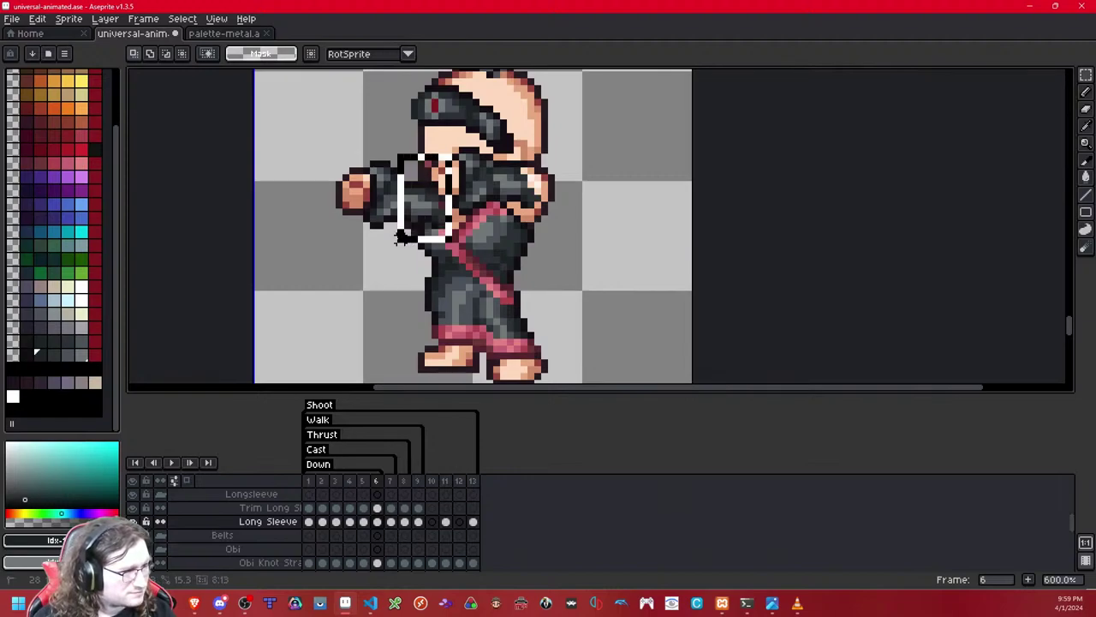
key(Down)
key(ctrl+d)
key(shift+x)
key(shift+x)
Step: Lower the section of frame 6's far-arm sleeve behind the cuff by one pixel and compare it with the bare arm
drag(374, 145, 450, 254)
click(441, 121)
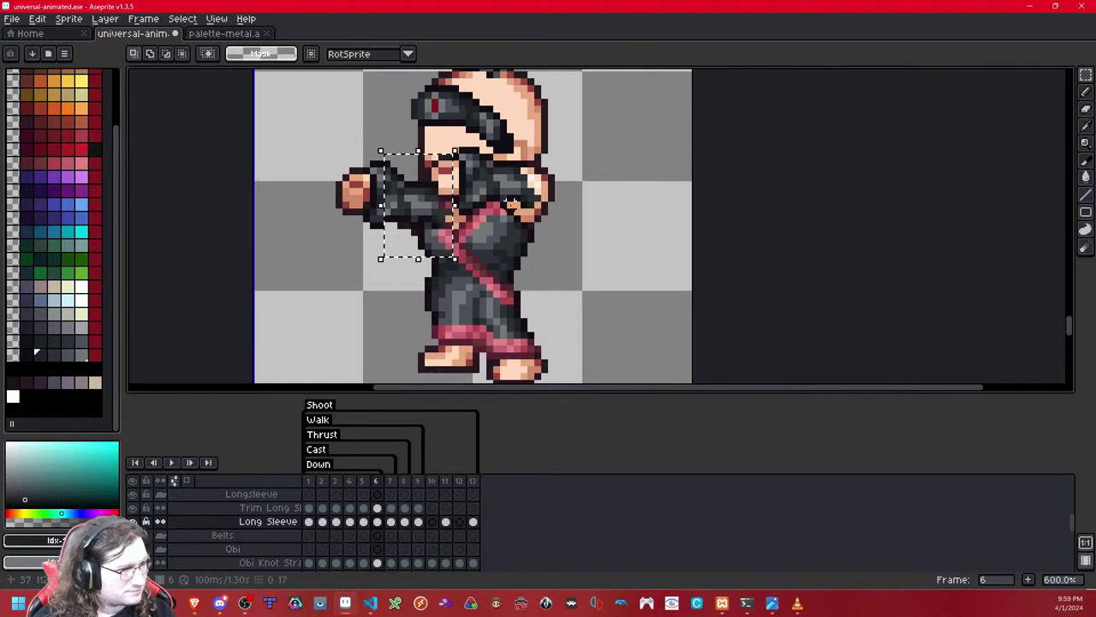
key(Down)
key(Escape)
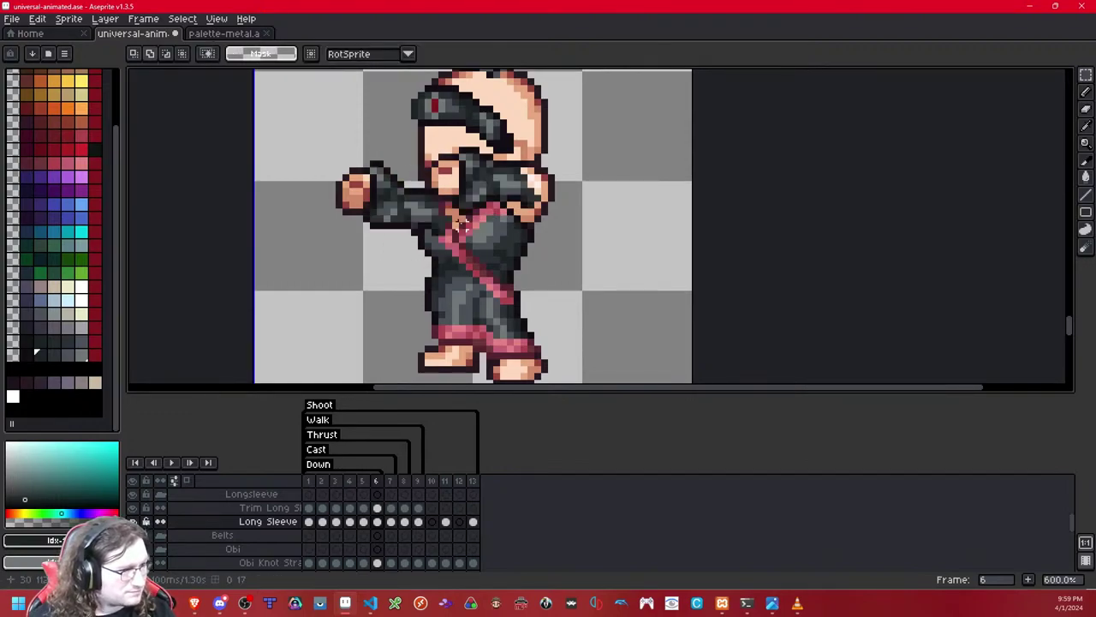
scroll(437, 224, up, 1)
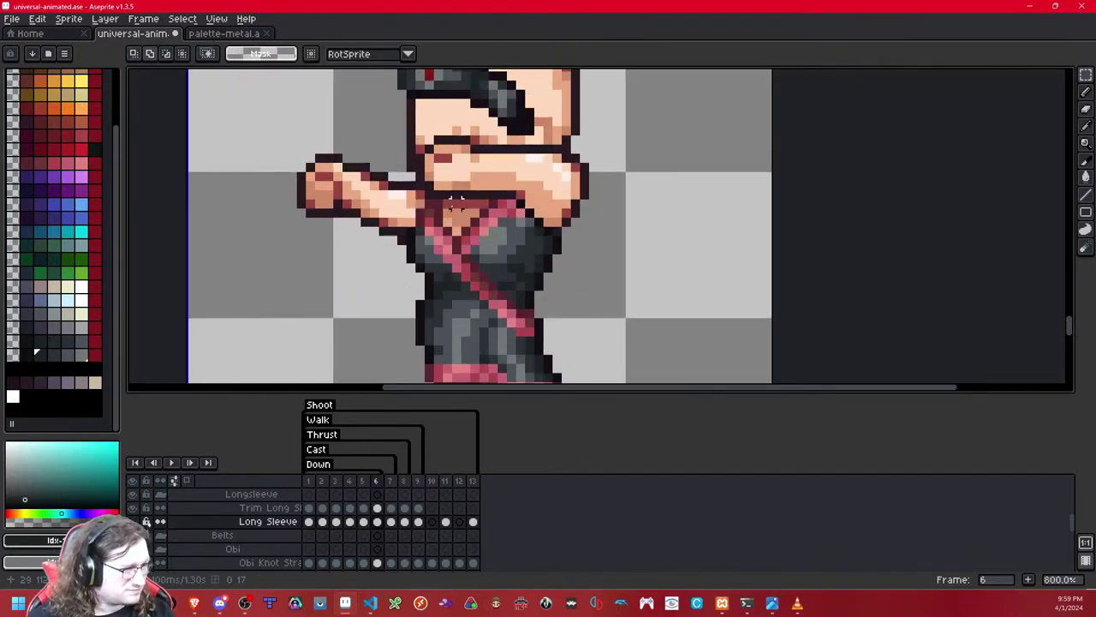
key(shift+x)
key(shift+x)
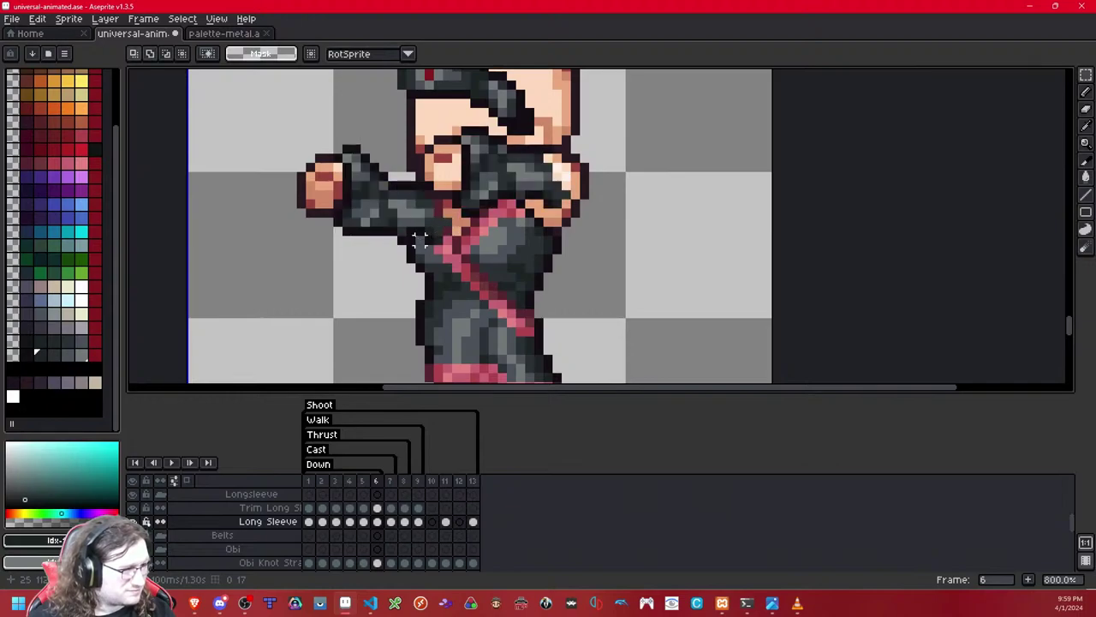
Step: Shift the shoulder end of frame 6's far-arm sleeve one pixel down and left, and compare it with the bare arm
key(Left)
mouse_move(429, 223)
mouse_down()
mouse_move(470, 247)
mouse_move(457, 258)
mouse_up()
key(Down)
key(Left)
click(456, 238)
key(Delete)
key(shift+x)
key(shift+x)
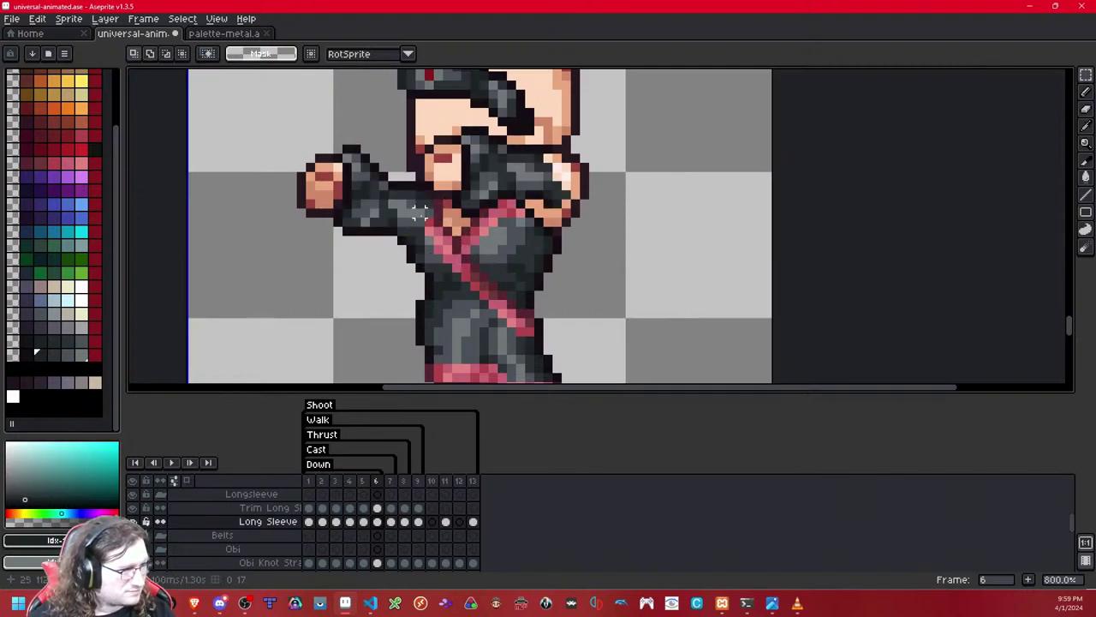
Step: Delete the far-arm sleeve pixels in frame 6 that overlap the red collar and the area by the near hand
drag(426, 213, 445, 215)
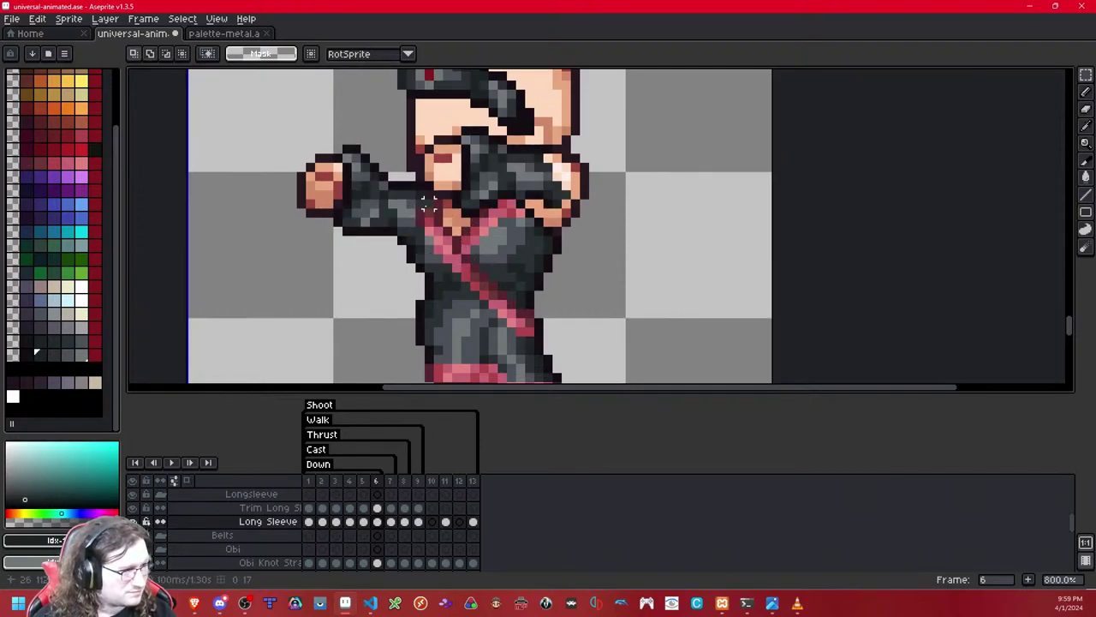
key(Delete)
drag(448, 177, 431, 167)
key(Delete)
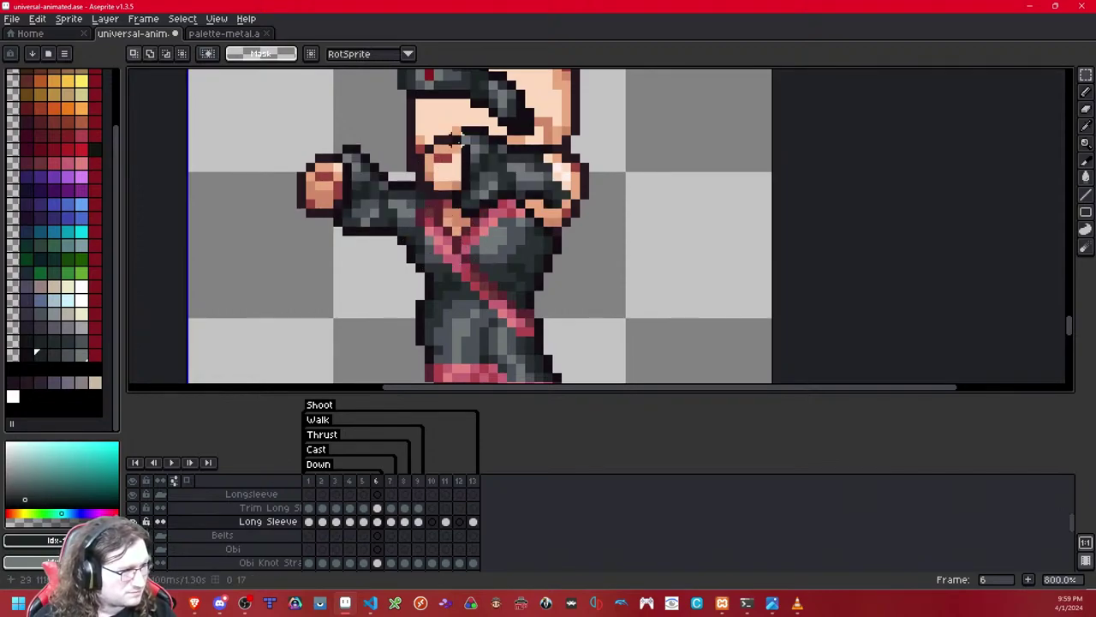
Step: Compare frame 6's sleeves with the neighbouring frame and with the bare arms, both close up and at sheet scale
key(Right)
key(Left)
key(Right)
key(Left)
scroll(444, 199, up, 3)
scroll(437, 202, down, 5)
key(Right)
key(Left)
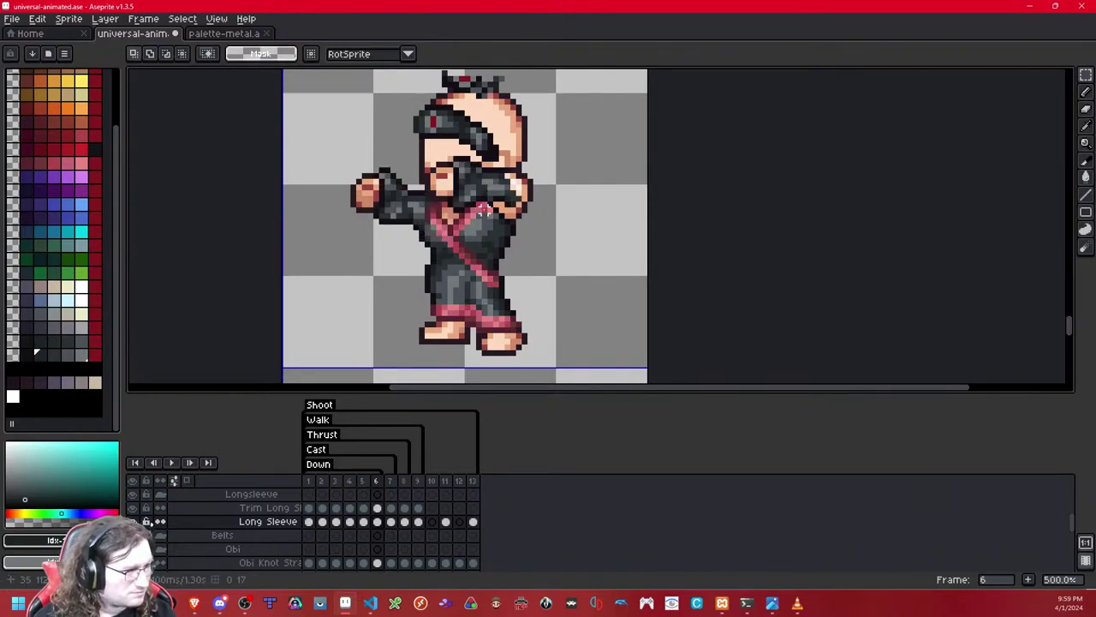
scroll(446, 210, up, 2)
scroll(459, 213, up, 1)
scroll(514, 225, down, 2)
key(Right)
key(Left)
scroll(527, 232, down, 4)
scroll(535, 232, up, 1)
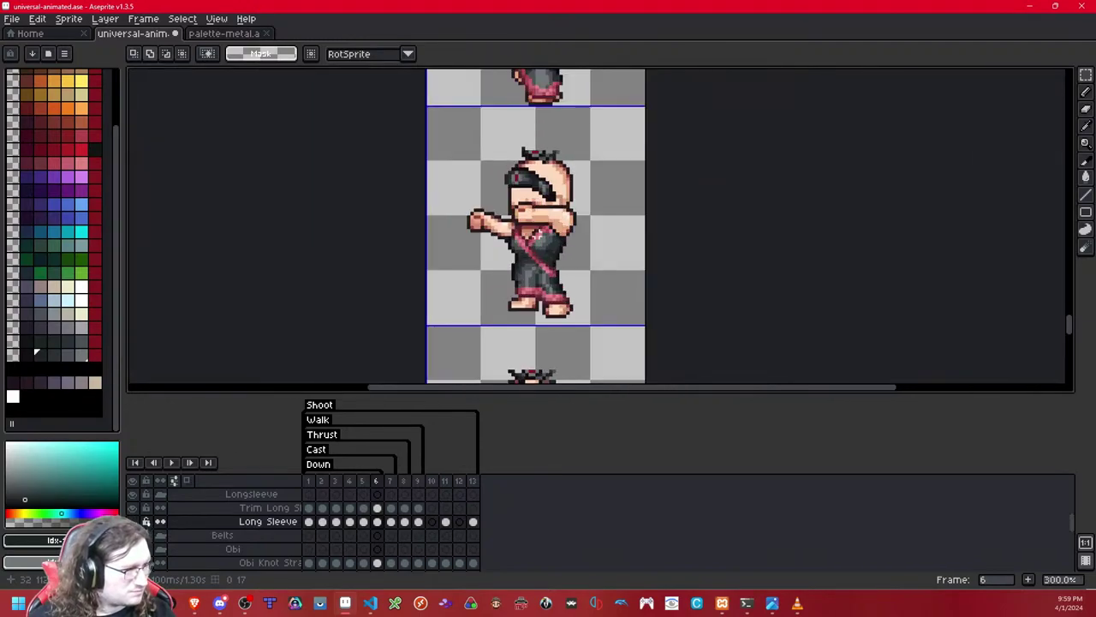
scroll(537, 229, up, 3)
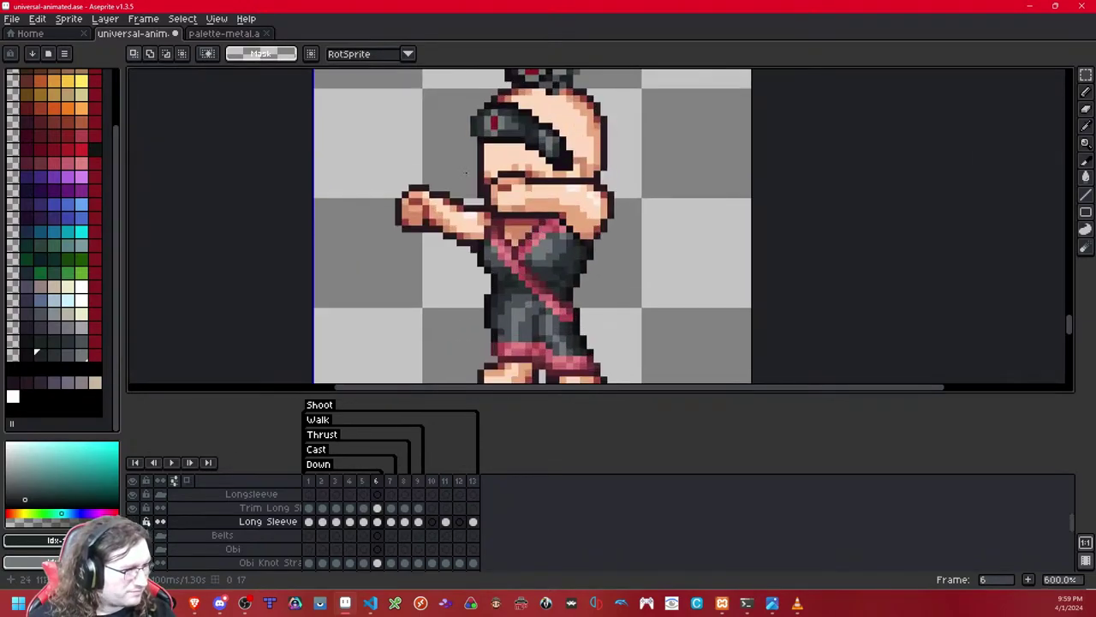
scroll(488, 195, down, 5)
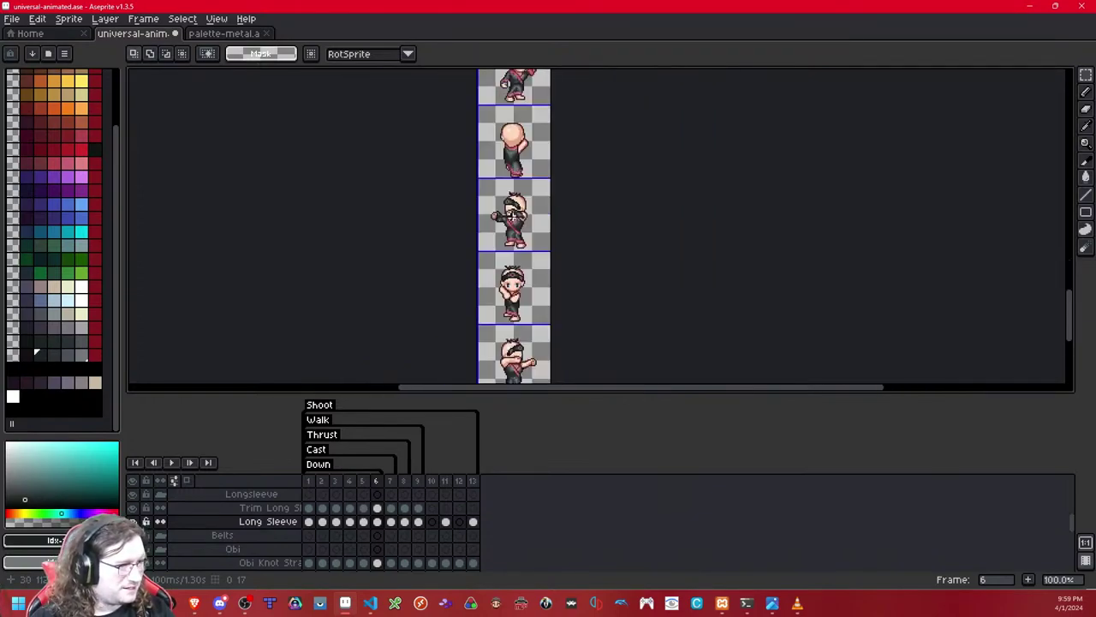
scroll(512, 214, up, 4)
scroll(512, 219, up, 4)
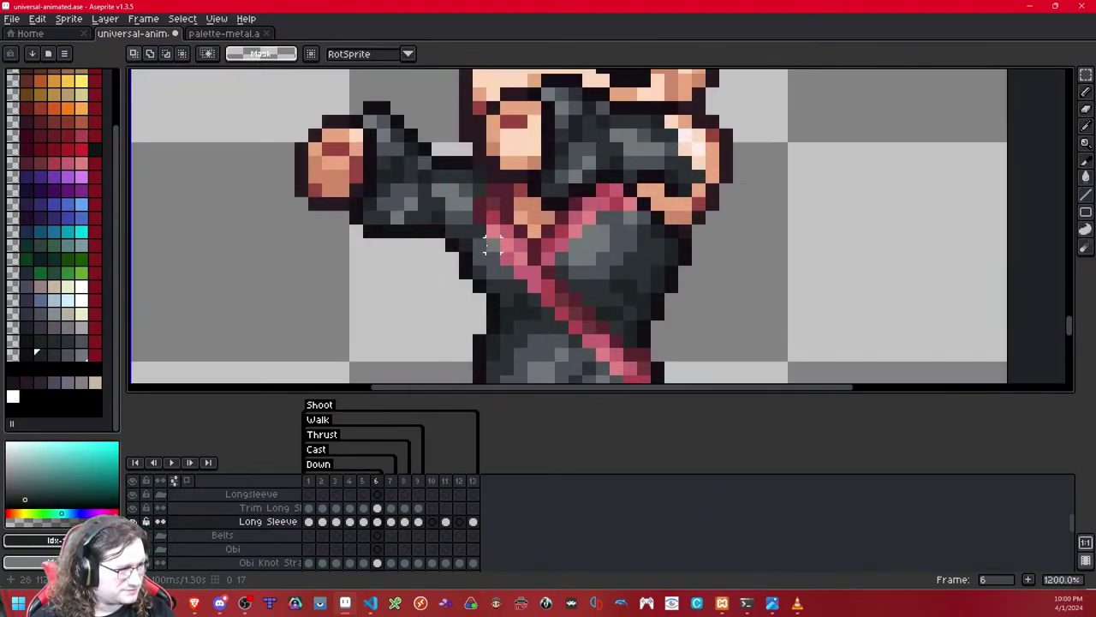
Step: Retouch the shading of frame 6's far-arm sleeve with a grey pixel and compare the pose with the preceding frames
click(69, 354)
key(b)
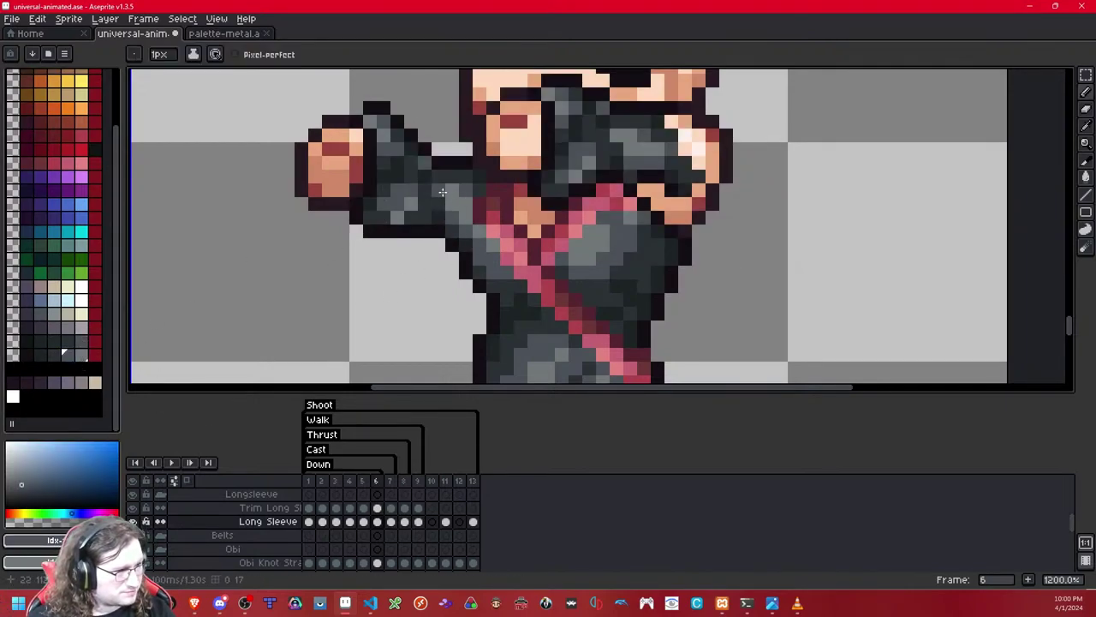
click(504, 166)
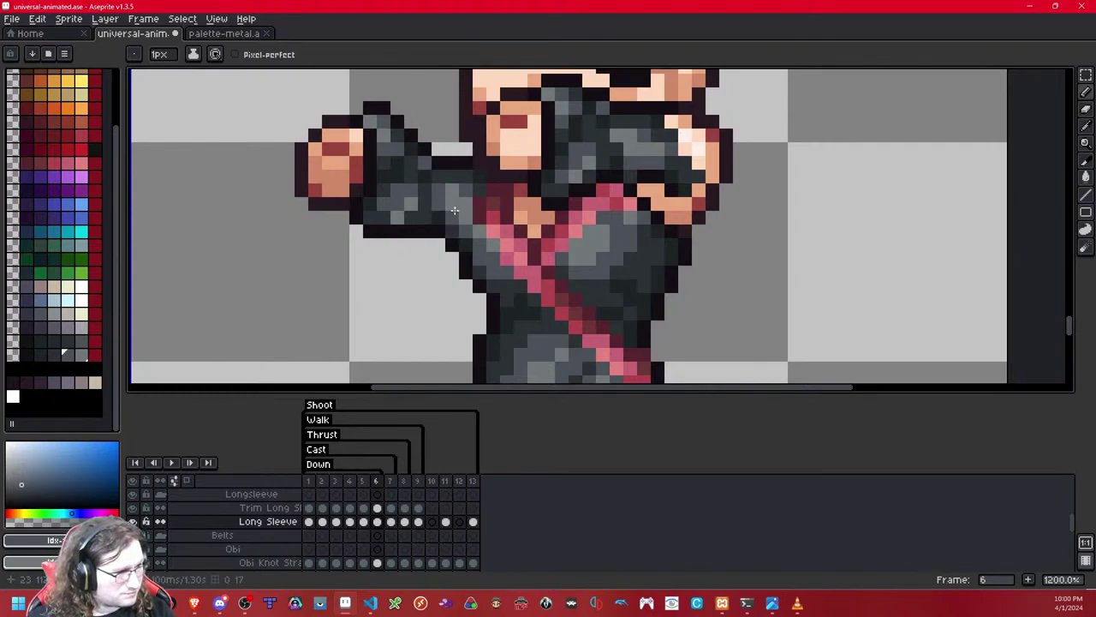
scroll(451, 178, down, 8)
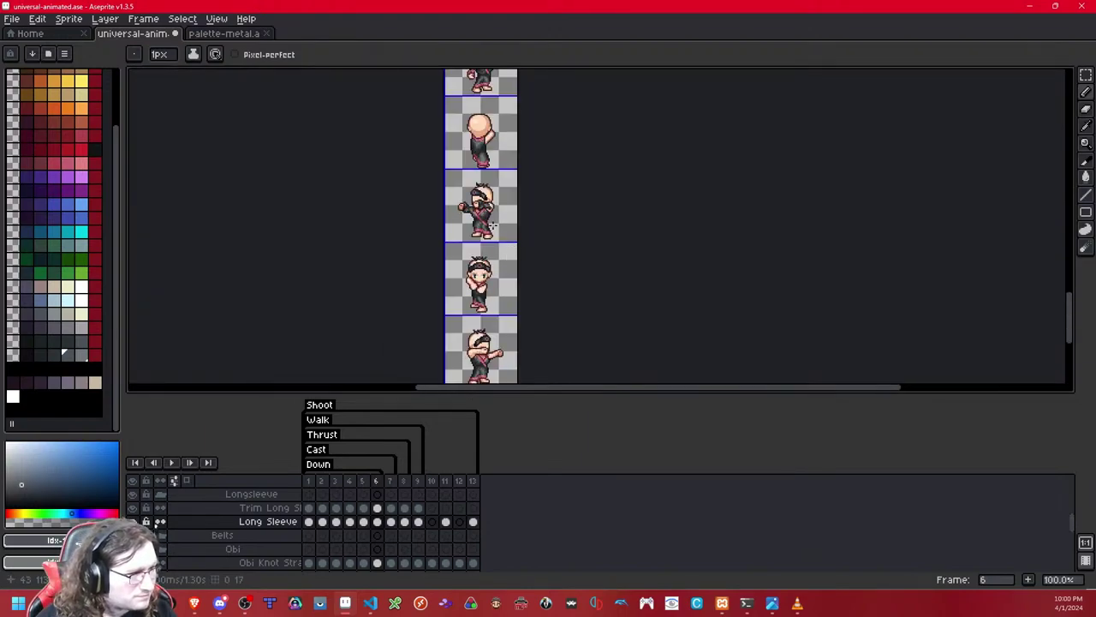
scroll(492, 224, up, 6)
key(Left)
key(Left)
key(Right)
key(Right)
scroll(614, 245, down, 1)
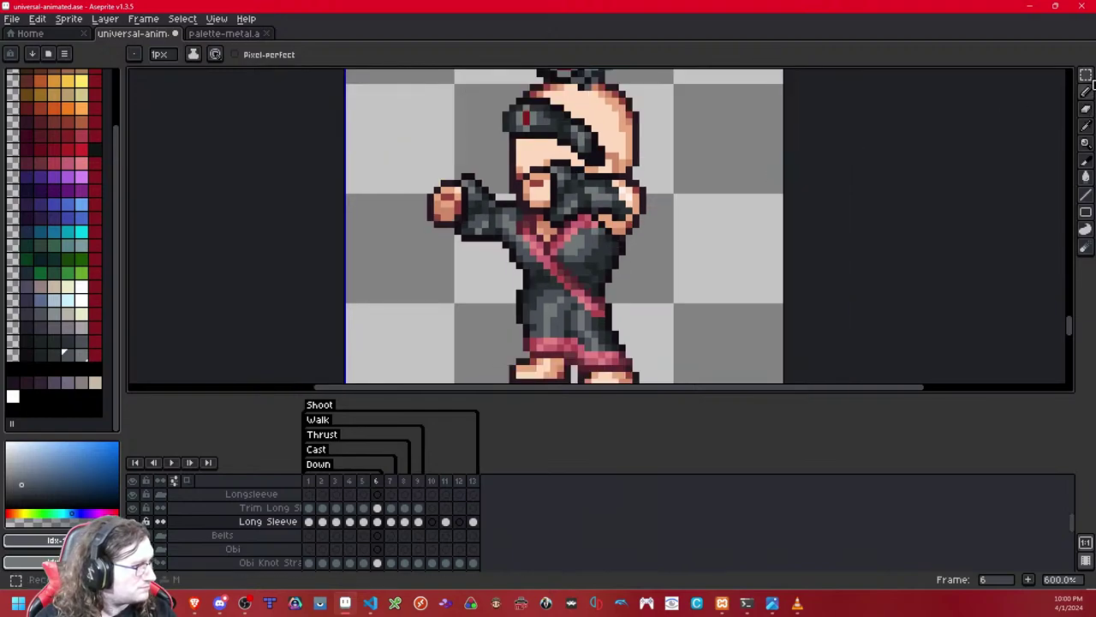
Step: Copy frame 6's near-arm sleeve and place the duplicate over the left-facing character's outstretched far arm in frame 5
click(1086, 75)
drag(733, 135, 539, 253)
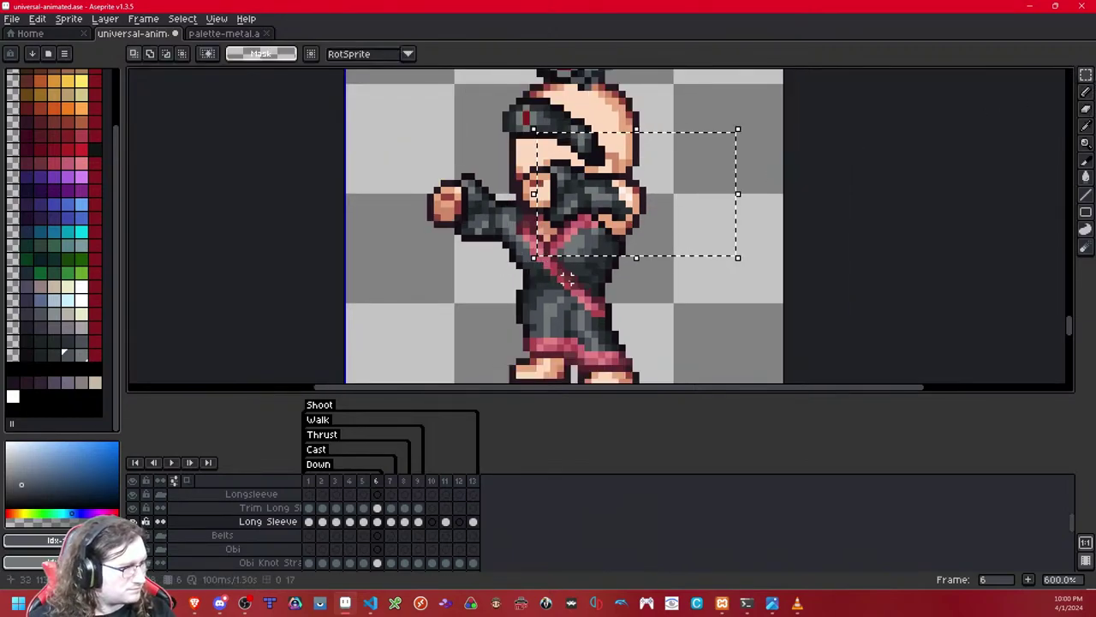
click(580, 298)
key(Left)
key(ctrl+v)
drag(577, 204, 503, 224)
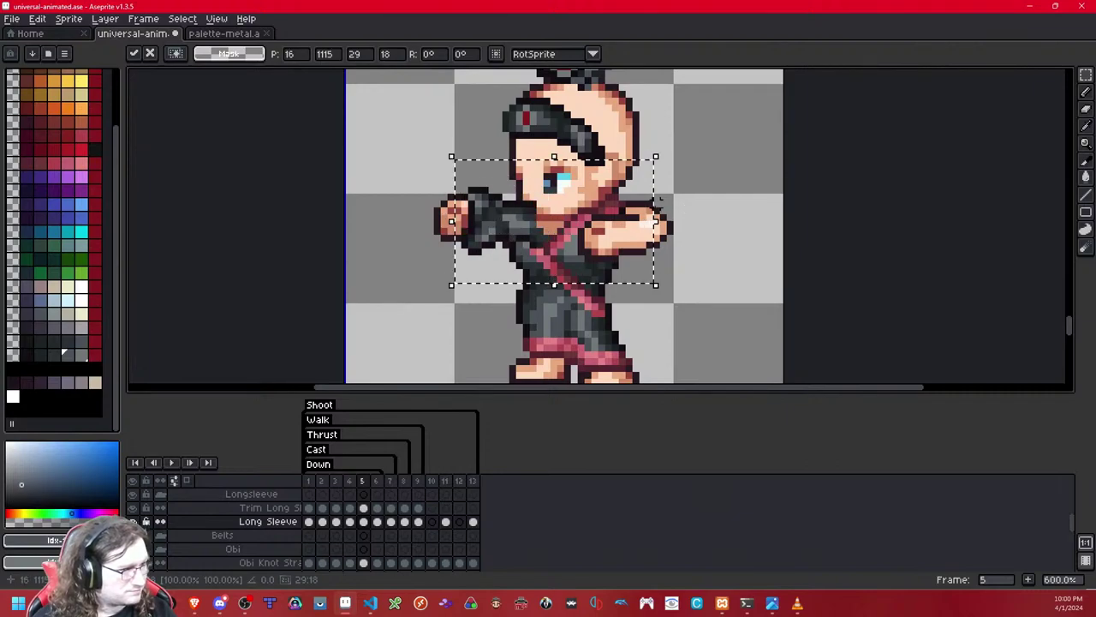
click(682, 199)
Step: Place a second copy of the sleeve over frame 5's bent near arm and compare it with the bare arm
key(ctrl+v)
drag(624, 220, 656, 244)
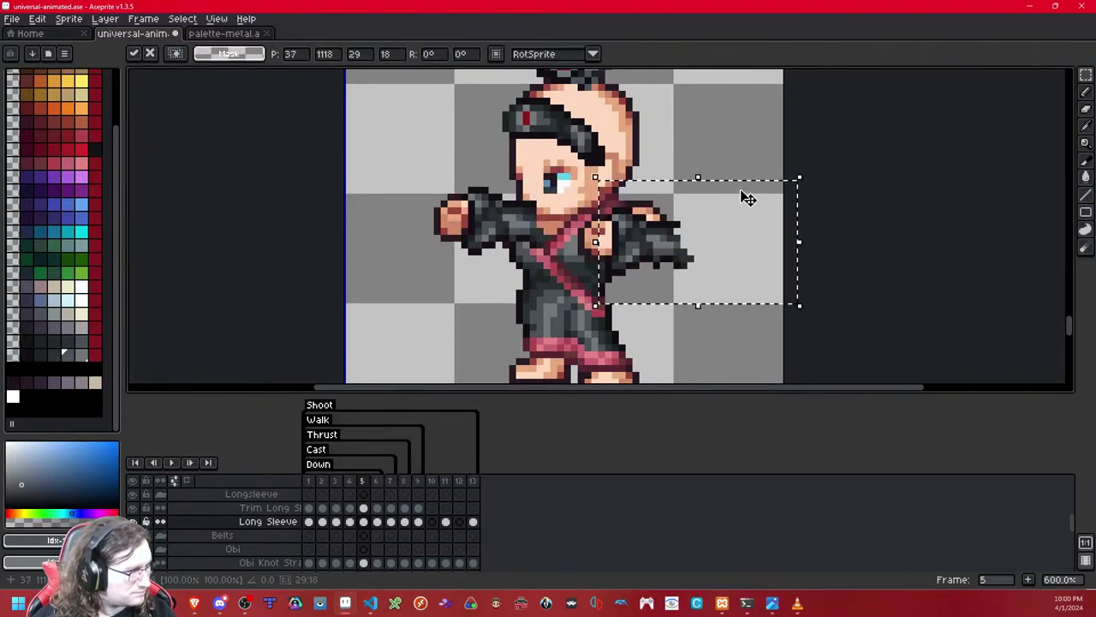
click(732, 162)
key(shift+x)
key(shift+x)
key(shift+x)
key(shift+x)
key(shift+x)
key(shift+x)
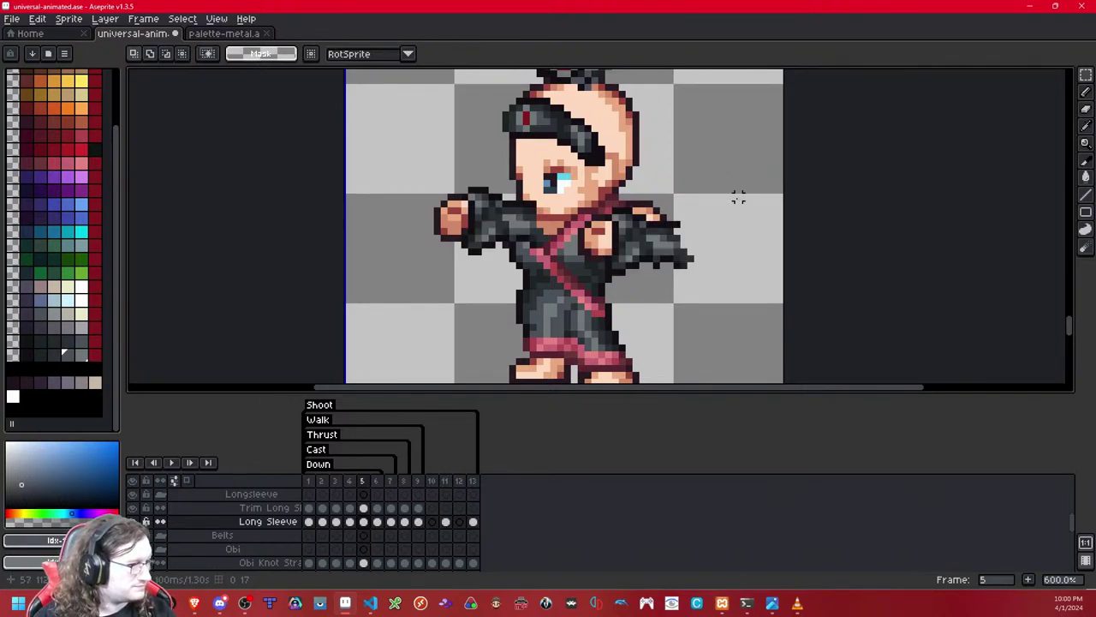
Step: Raise the elbow end of frame 5's near-arm sleeve in sections to match the arm's height
drag(737, 185, 651, 305)
click(778, 183)
drag(724, 169, 651, 262)
click(793, 183)
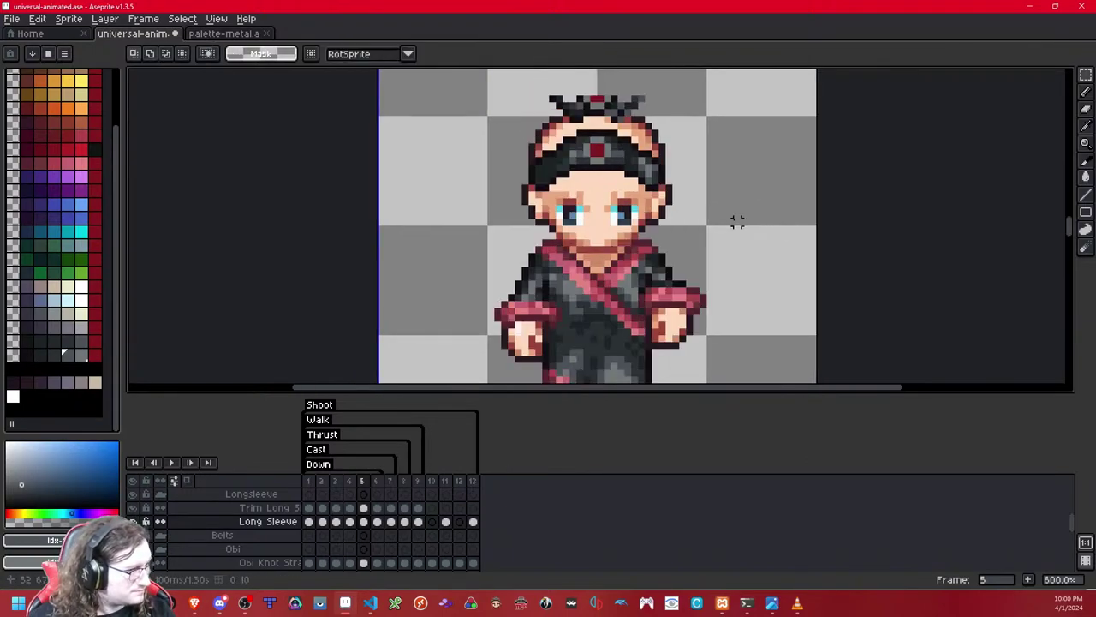
scroll(737, 221, down, 6)
scroll(710, 156, down, 10)
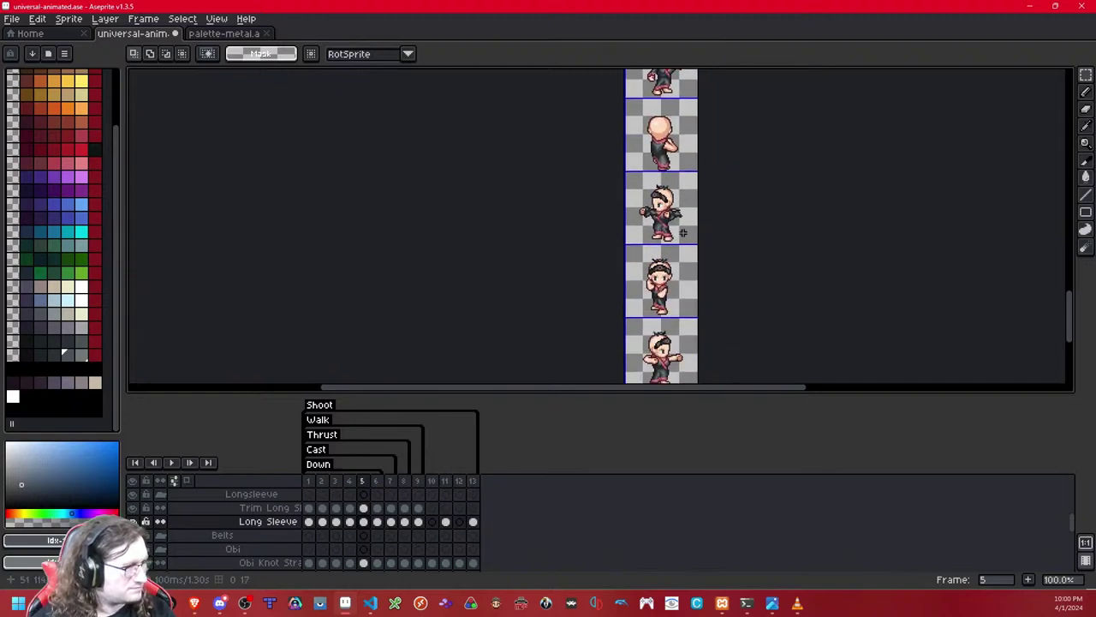
scroll(682, 211, up, 6)
key(shift+x)
drag(740, 183, 664, 260)
key(Up)
click(766, 163)
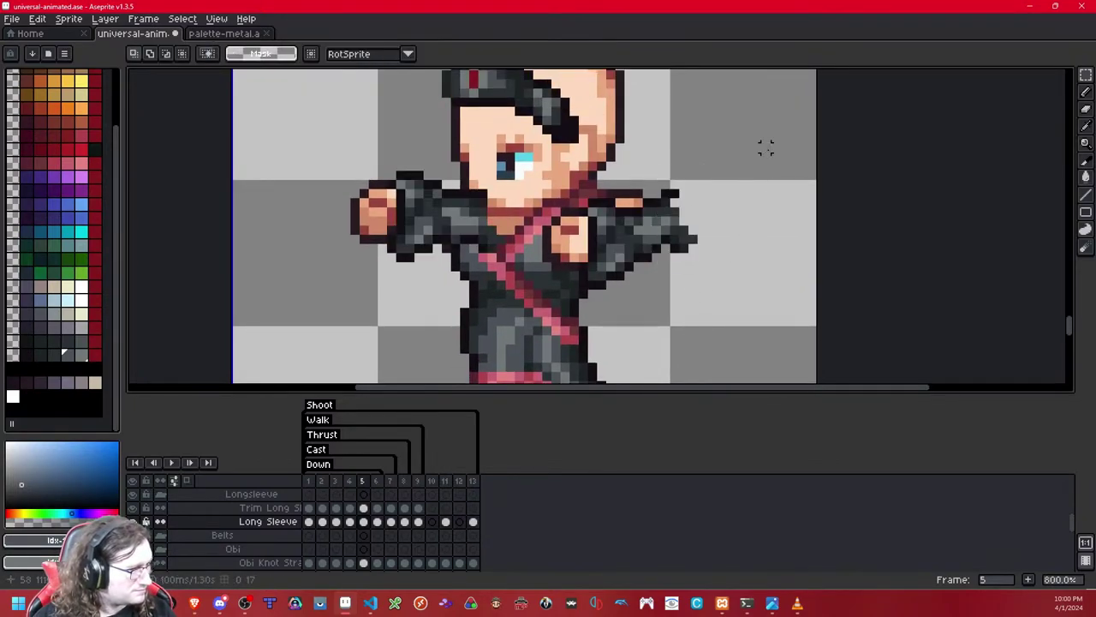
Step: Delete the sleeve pixels that stick out past frame 5's near elbow and check the edge against the bare arm
mouse_move(773, 168)
mouse_down()
mouse_move(633, 287)
mouse_move(657, 274)
mouse_up()
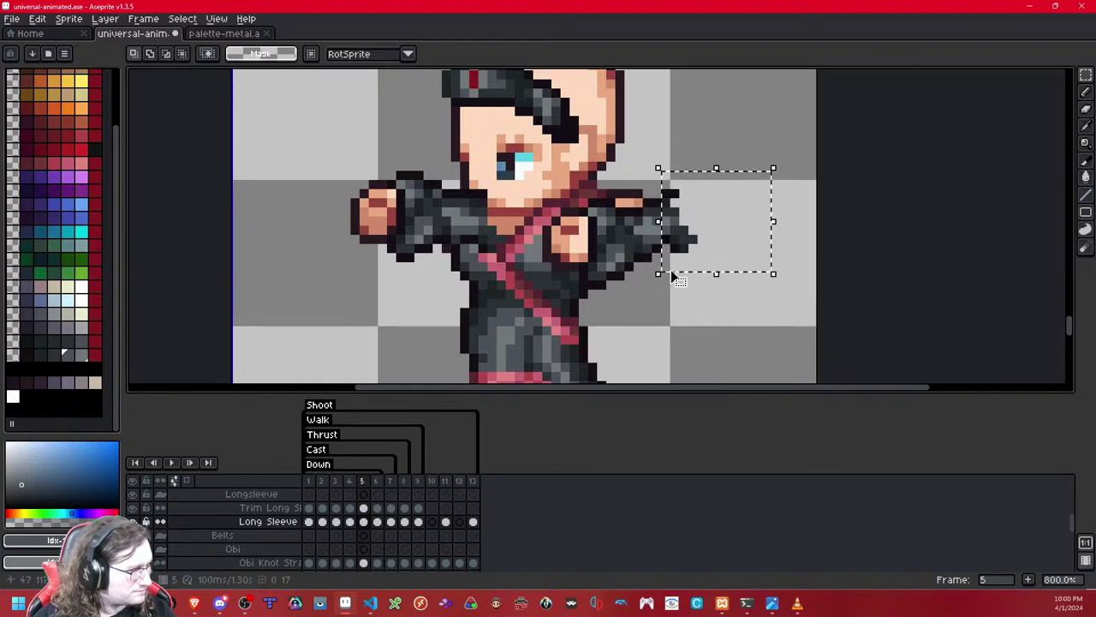
key(Delete)
key(shift+x)
key(shift+x)
key(shift+x)
key(ctrl+y)
key(ctrl+z)
key(ctrl+y)
key(ctrl+z)
key(ctrl+y)
key(ctrl+y)
key(ctrl+z)
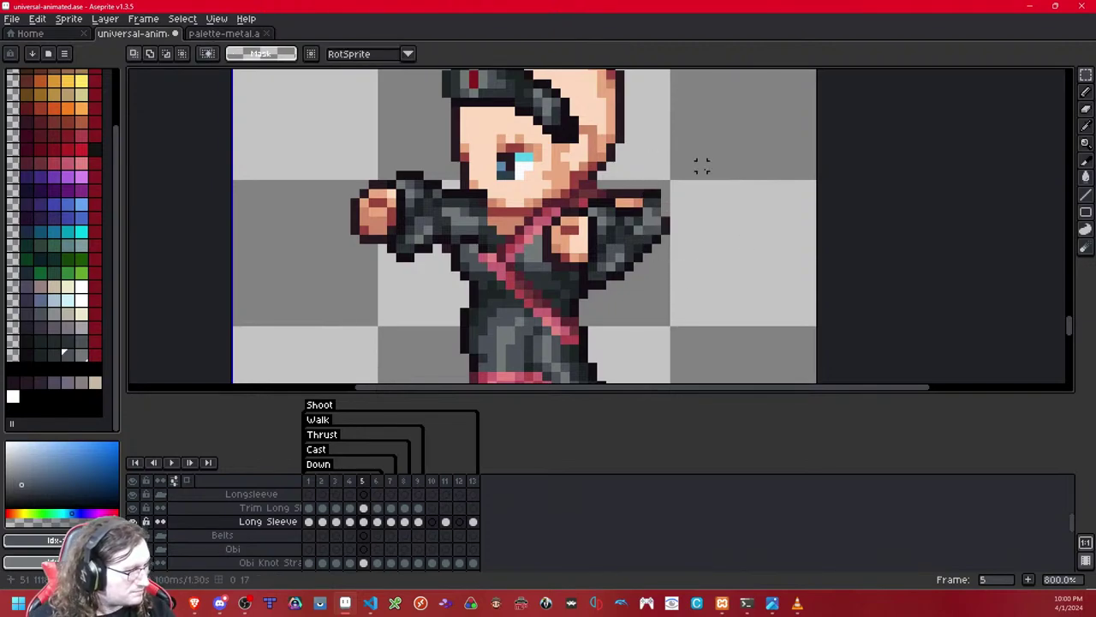
Step: Raise a small section of the lower edge of frame 5's near-arm sleeve by one pixel, after reviewing the finished rows
scroll(702, 165, down, 6)
drag(625, 205, 627, 346)
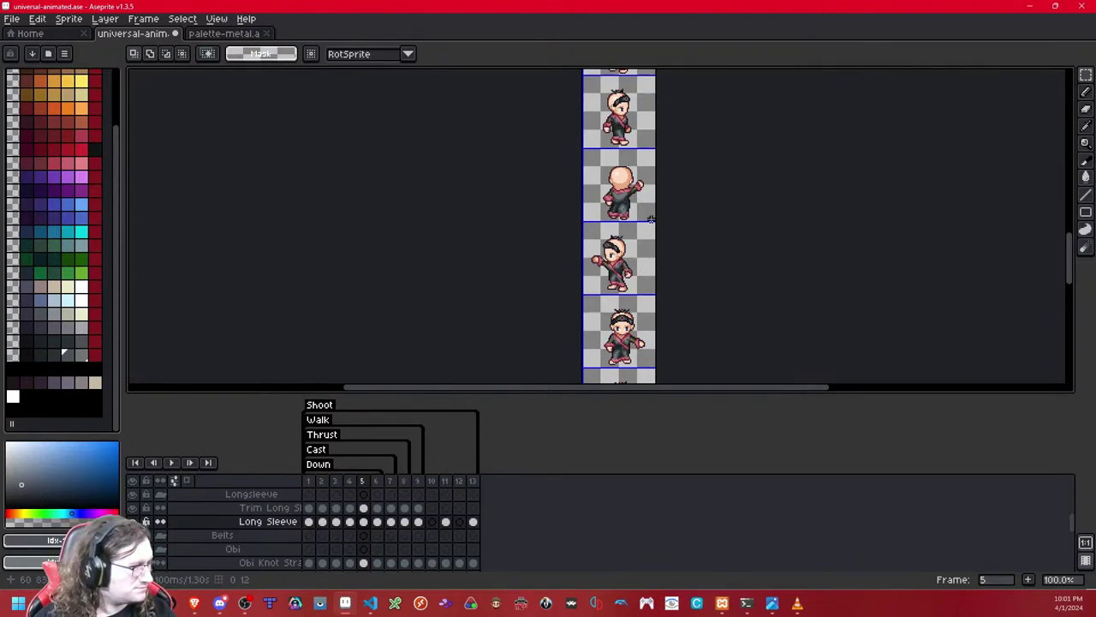
scroll(645, 318, down, 5)
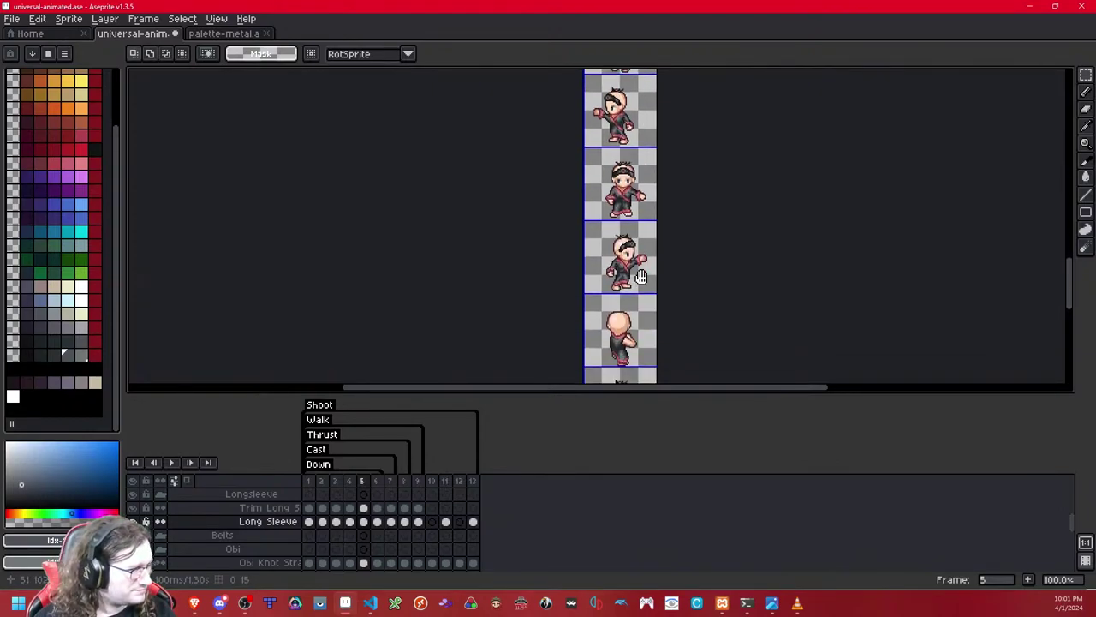
scroll(639, 264, down, 1)
scroll(638, 265, up, 5)
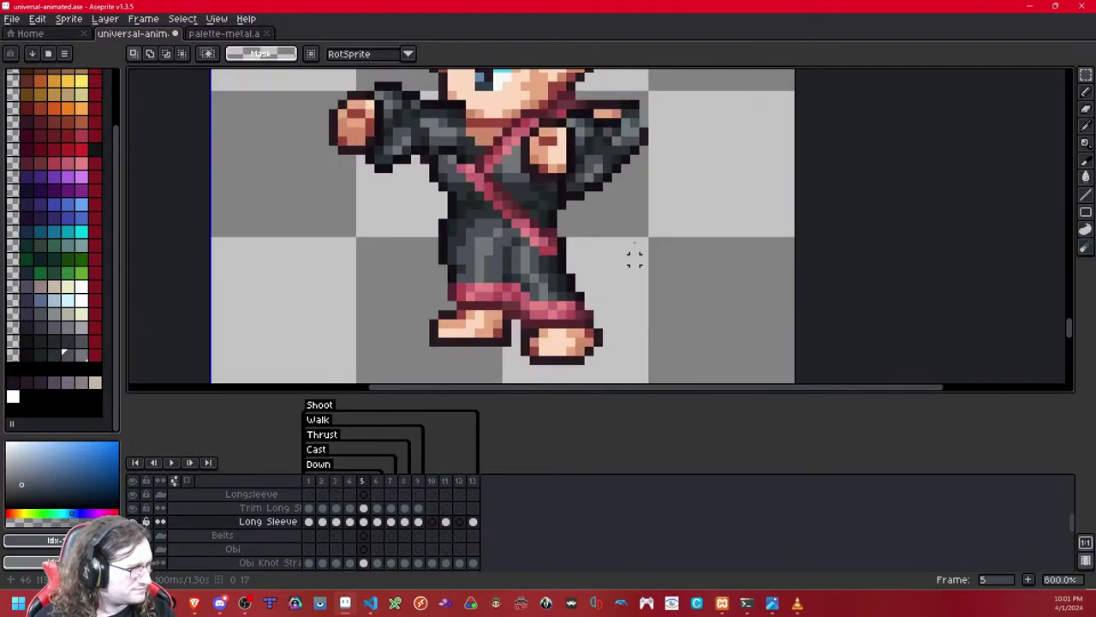
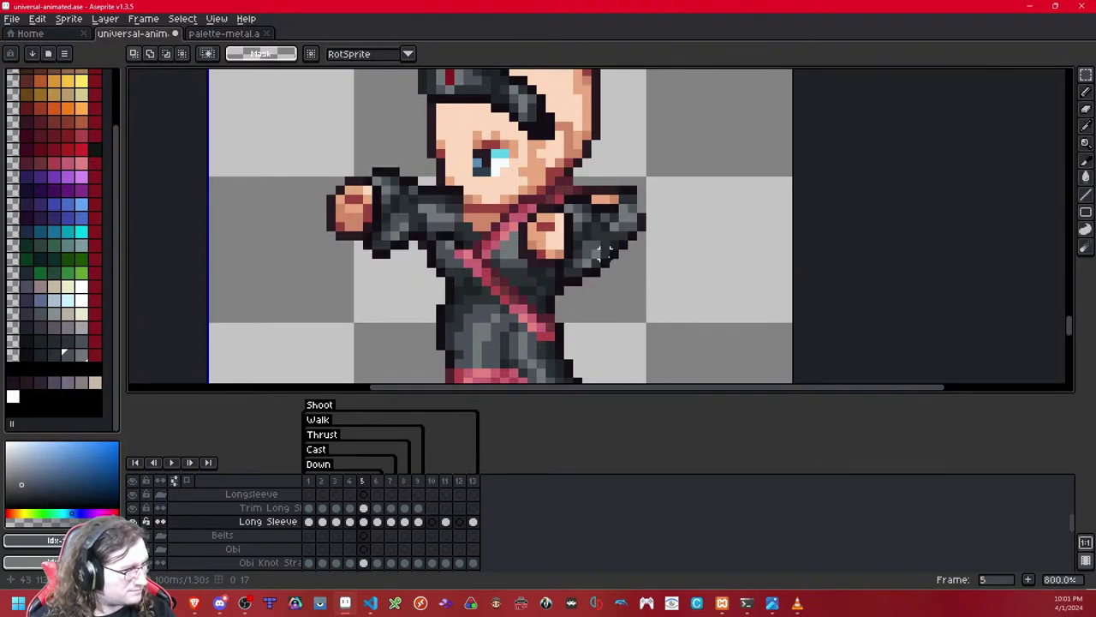
drag(596, 263, 611, 276)
key(Up)
click(684, 261)
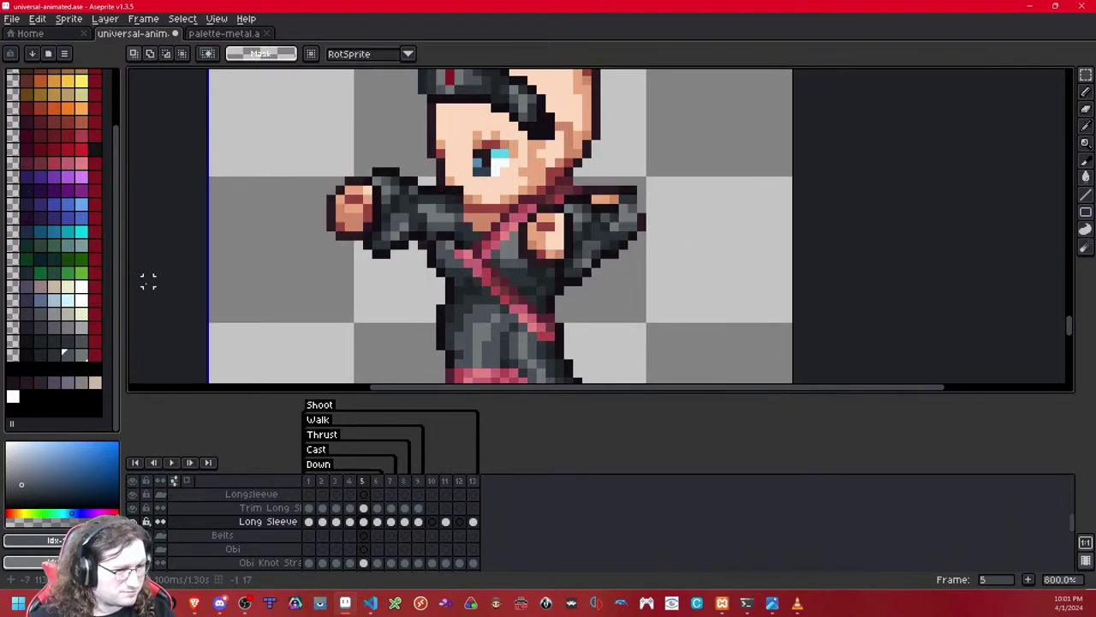
Step: Paint grey over the exposed skin on frame 5's near upper arm and draw a dark outline along the sleeve's upper edge
click(56, 357)
right_click(71, 358)
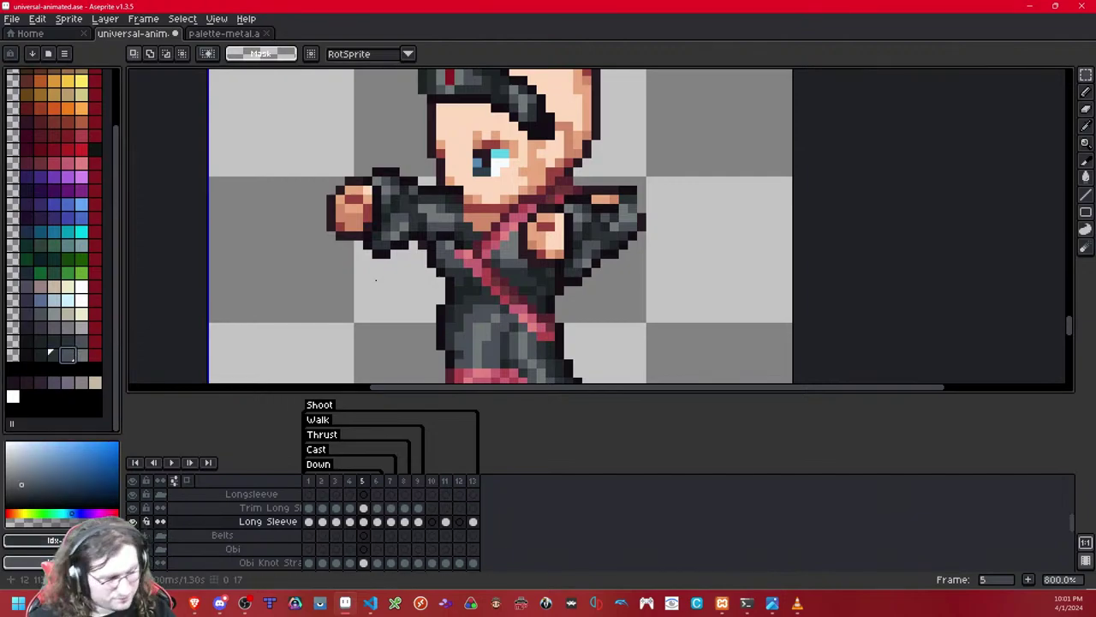
key(v)
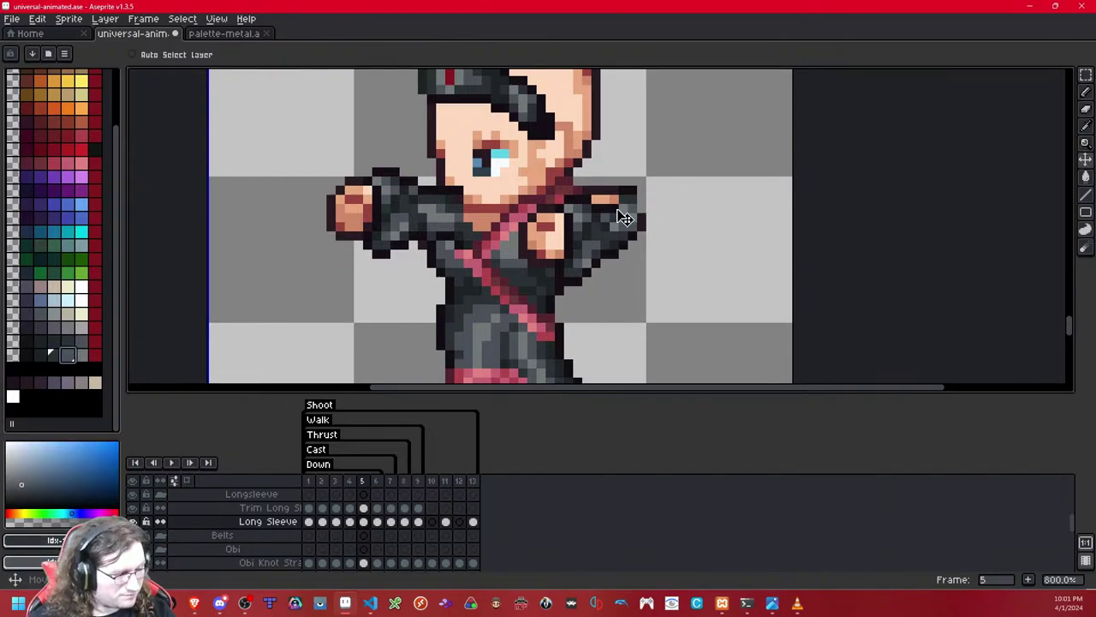
key(b)
drag(598, 199, 615, 198)
click(41, 357)
click(28, 357)
drag(589, 189, 624, 189)
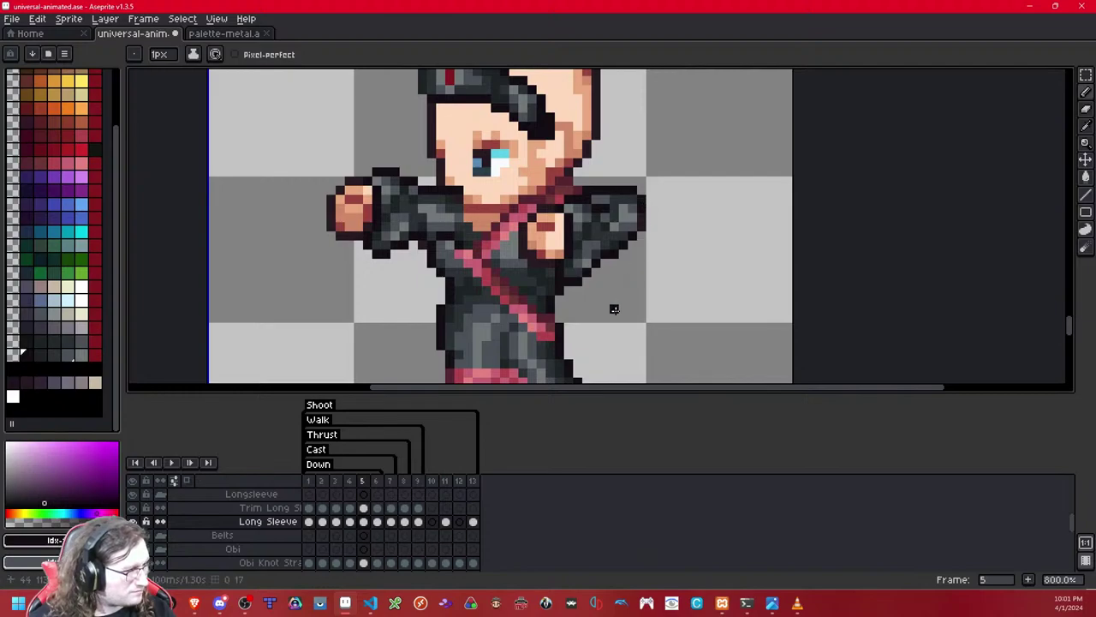
Step: Compare frame 5's near-arm sleeve with the bare arm by repeatedly hiding and showing the Long Sleeve layer
key(shift+x)
key(shift+x)
key(shift+x)
key(shift+x)
key(shift+x)
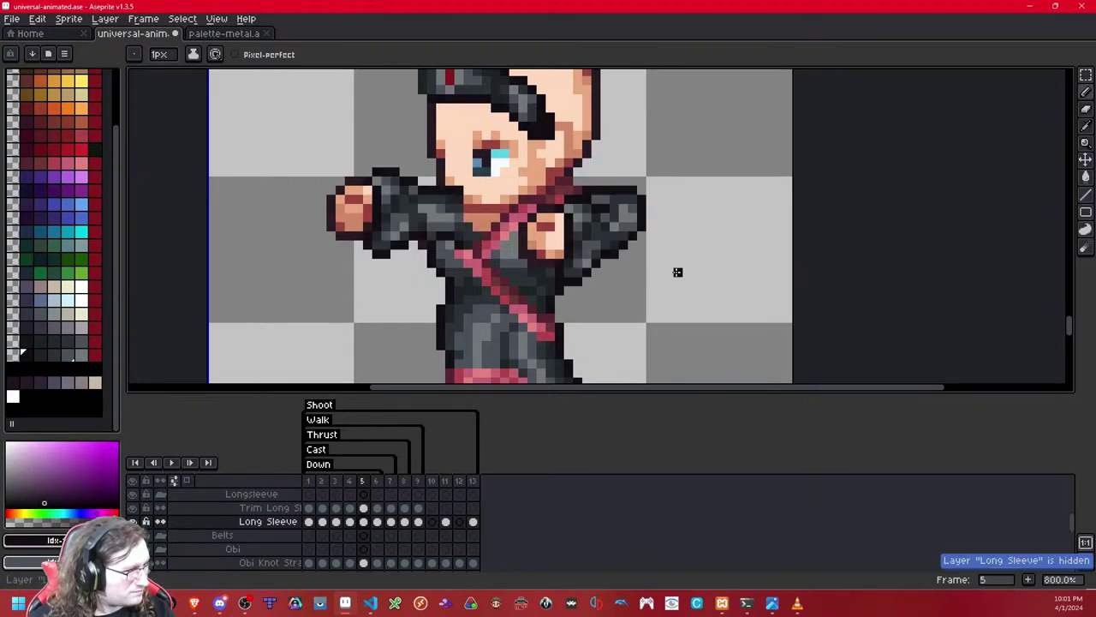
key(shift+x)
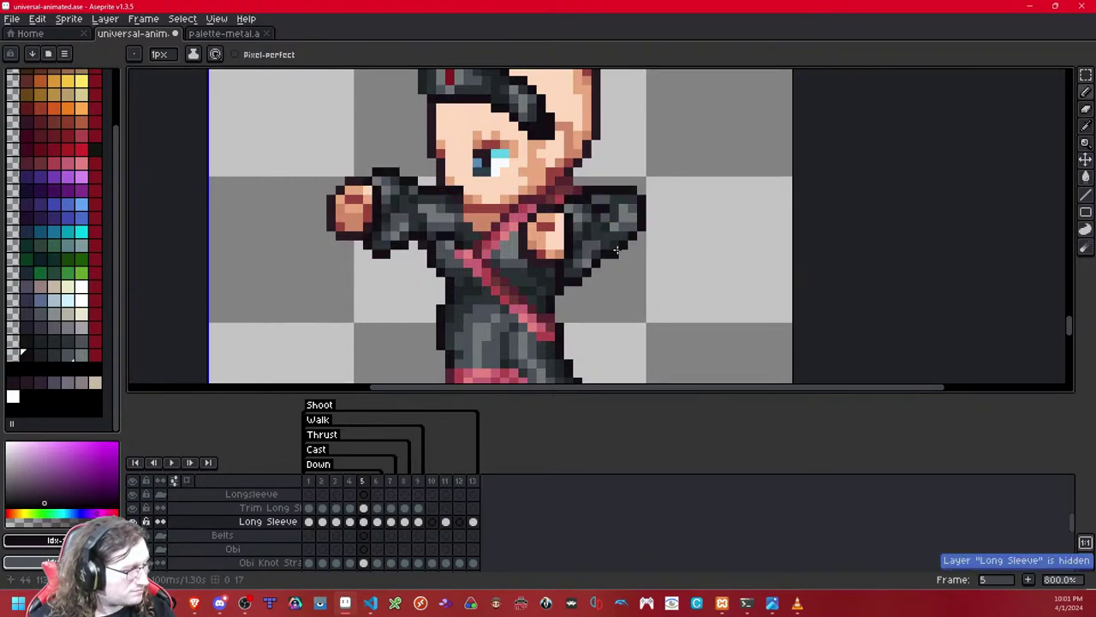
key(m)
drag(607, 246, 641, 270)
key(ctrl+d)
scroll(677, 236, down, 5)
scroll(675, 237, up, 5)
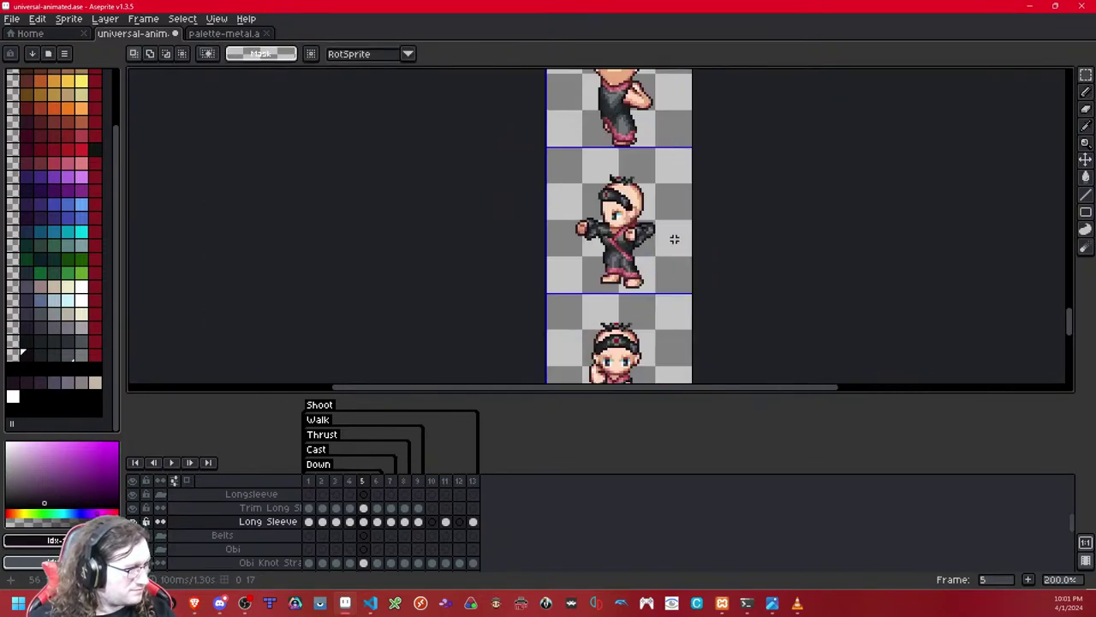
key(shift+x)
key(shift+x)
key(shift+x)
key(shift+x)
key(shift+x)
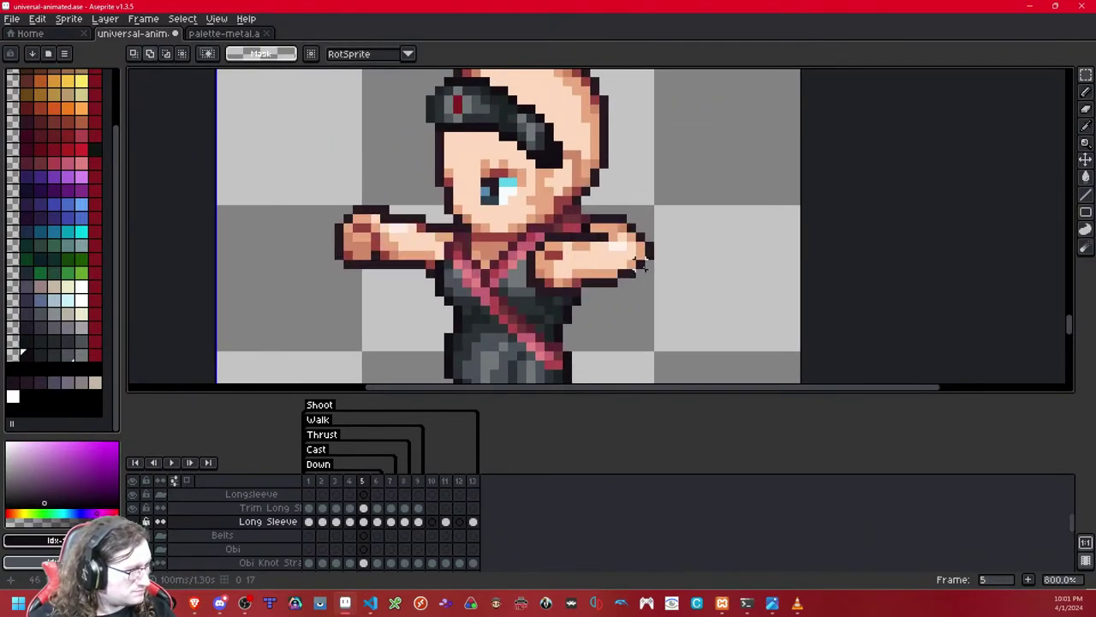
key(ctrl+y)
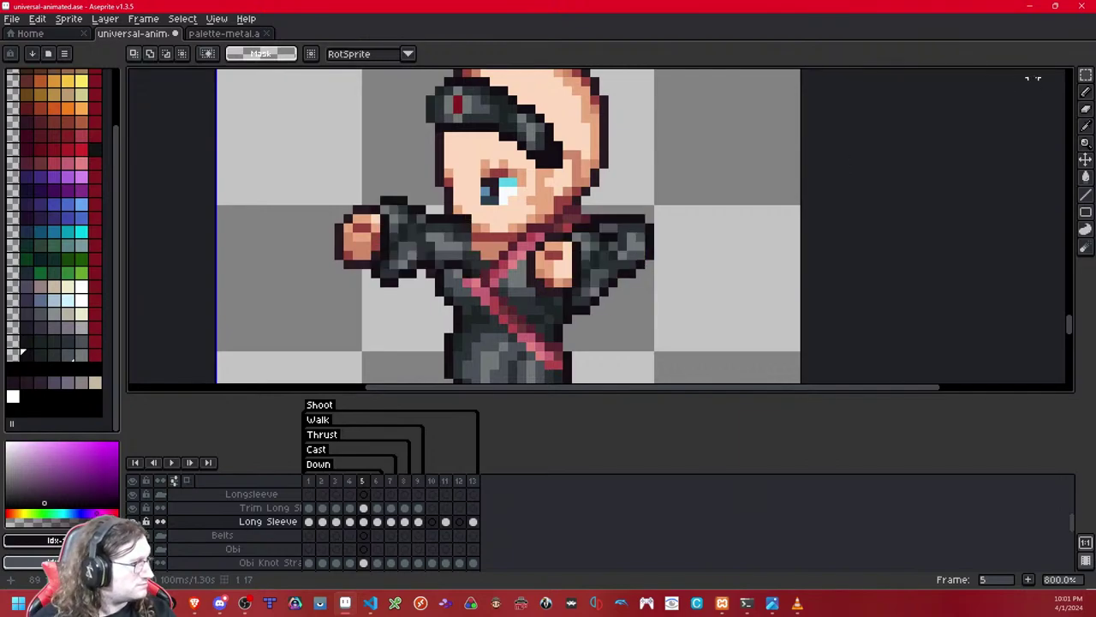
Step: Delete the protruding corner pixel at the upper elbow of frame 5's near-arm sleeve
scroll(744, 202, up, 2)
drag(579, 218, 613, 250)
key(Delete)
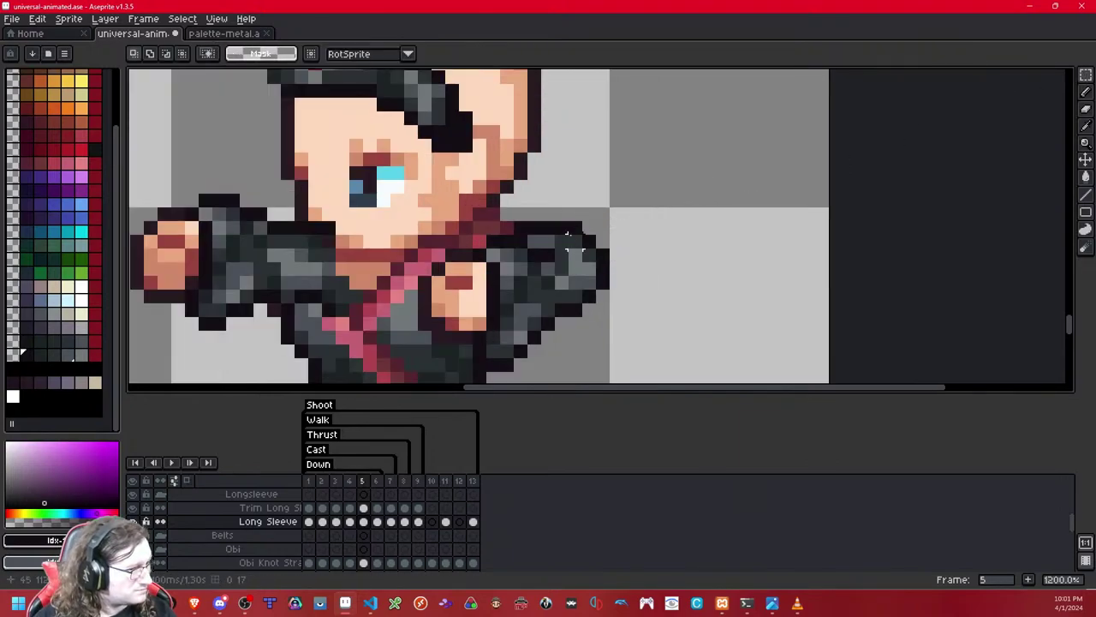
Step: Lower the upper elbow corner of frame 5's near-arm sleeve by one pixel, after toggling the last edit to compare
key(ctrl+z)
key(ctrl+y)
key(ctrl+z)
key(ctrl+y)
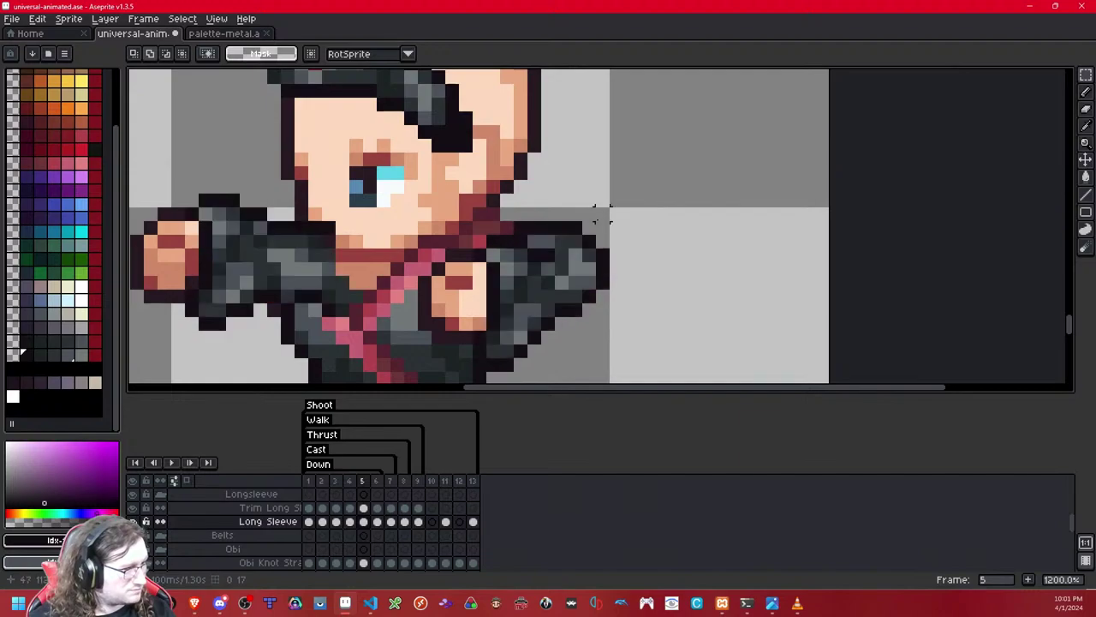
drag(576, 255, 603, 228)
key(Down)
click(673, 186)
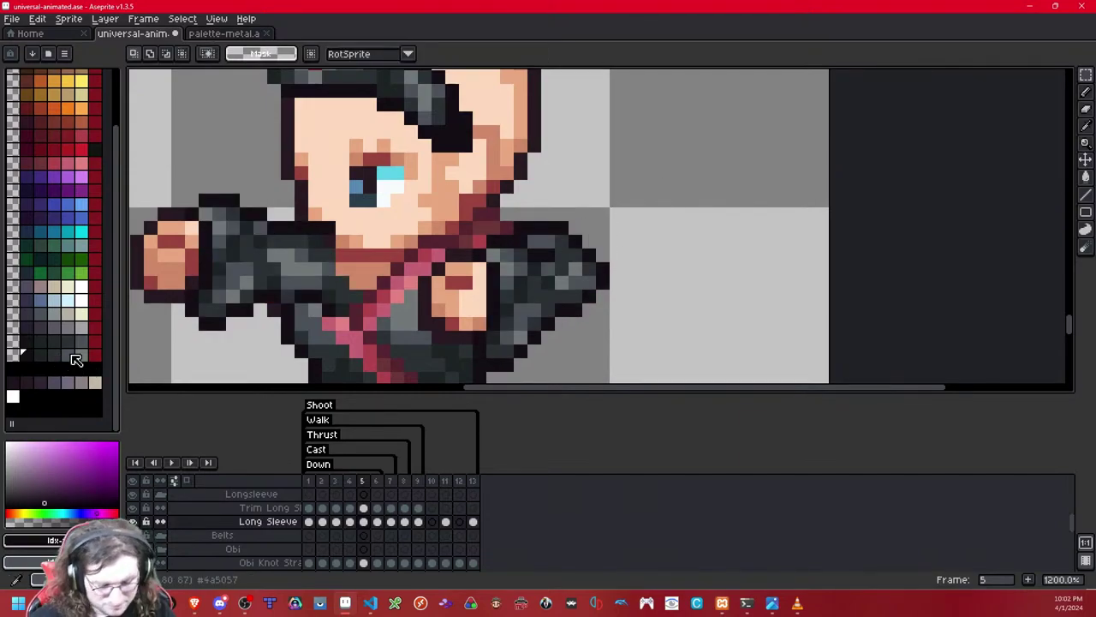
Step: Repaint the shading around the elbow and upper edge of frame 5's near-arm sleeve with mid and dark greys
key(b)
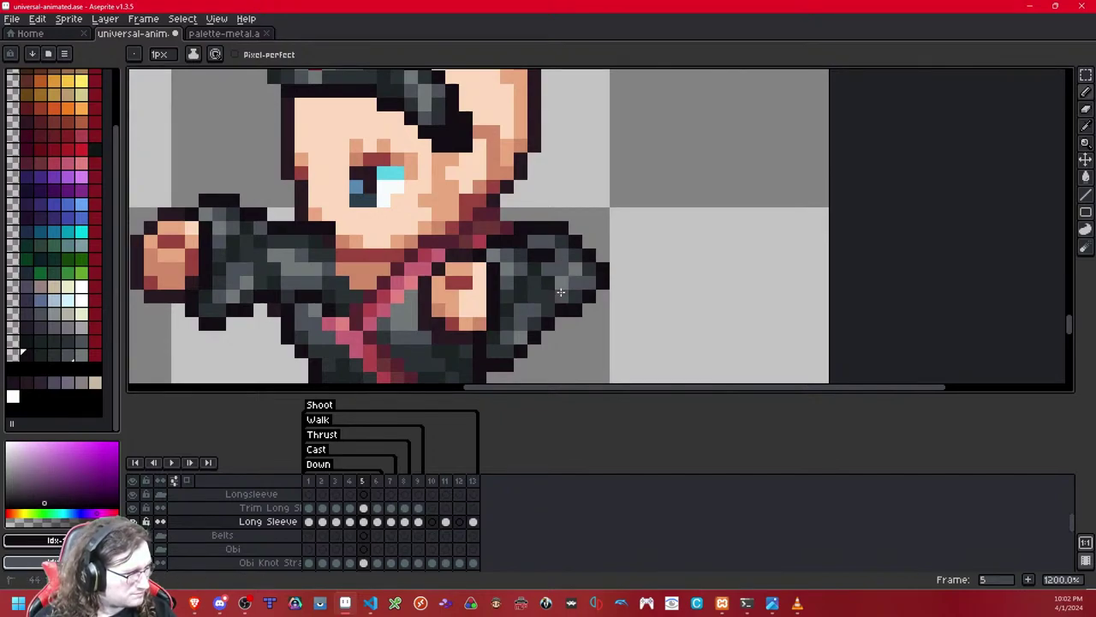
click(50, 352)
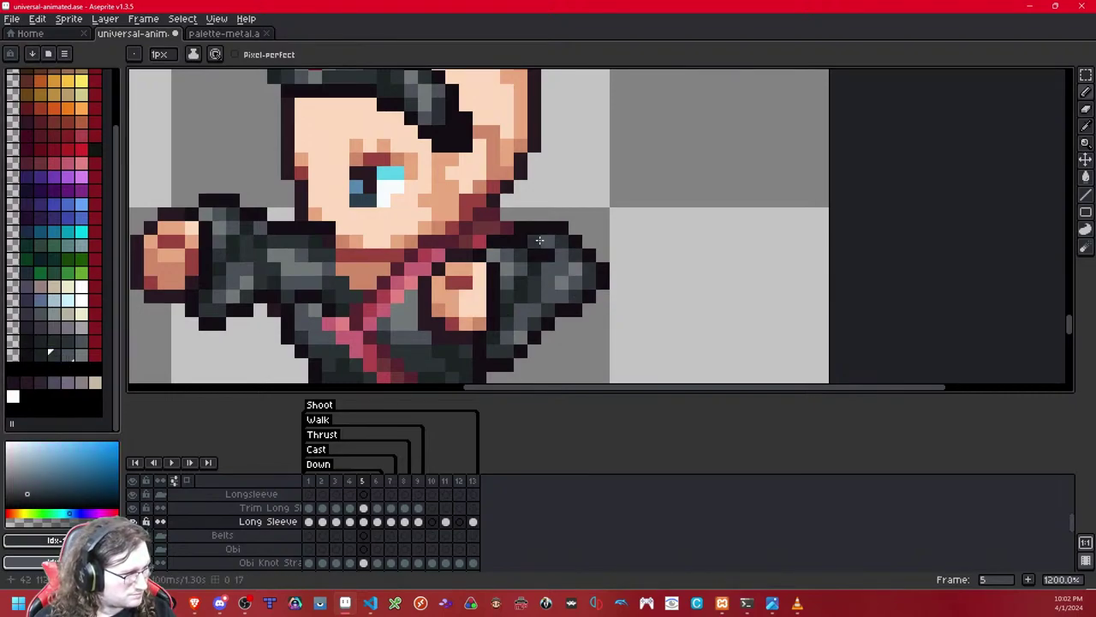
click(38, 353)
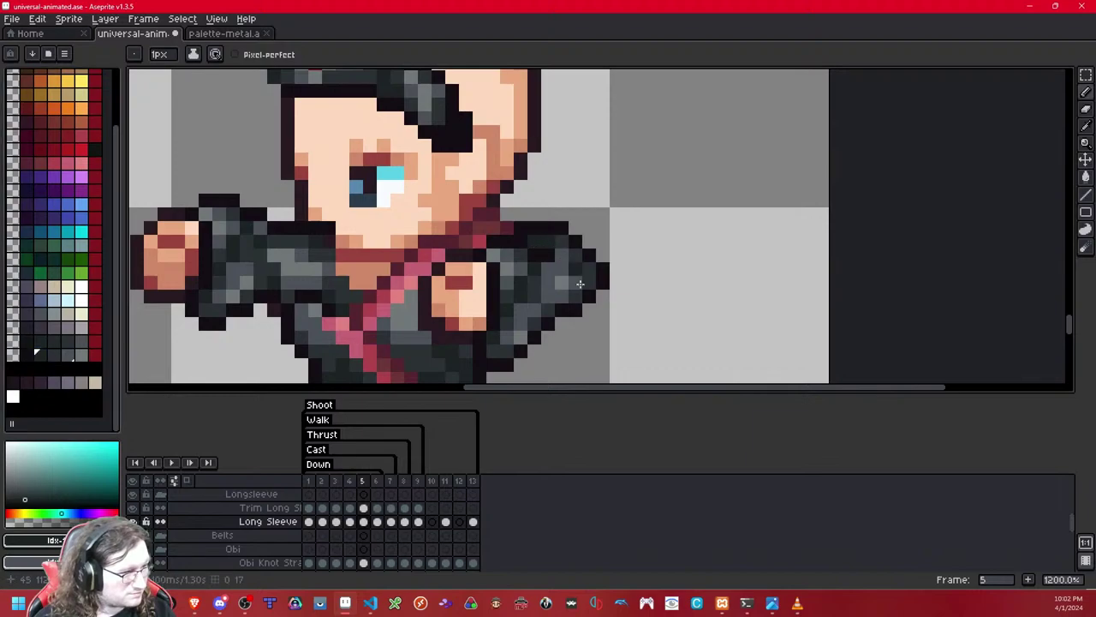
scroll(576, 279, down, 7)
scroll(602, 295, up, 7)
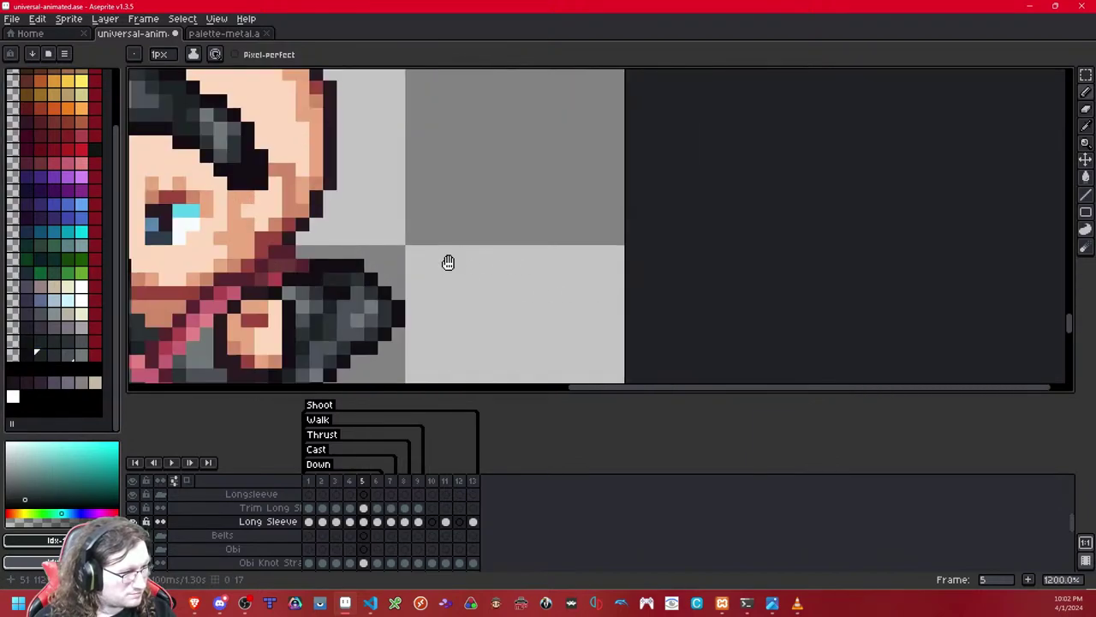
scroll(448, 262, down, 1)
scroll(658, 302, down, 1)
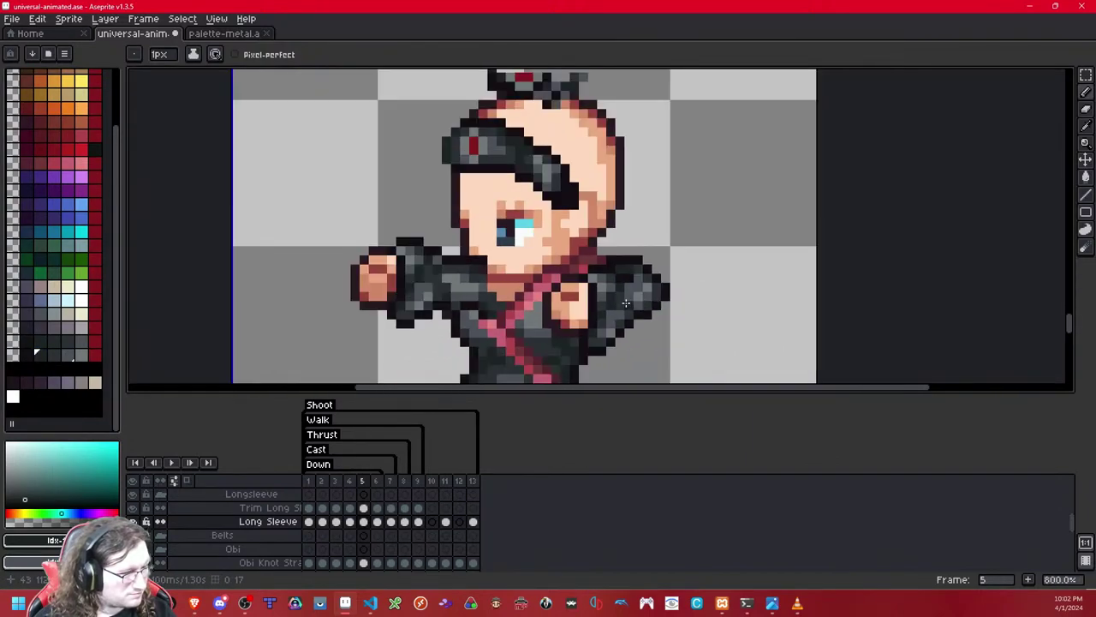
scroll(599, 285, down, 5)
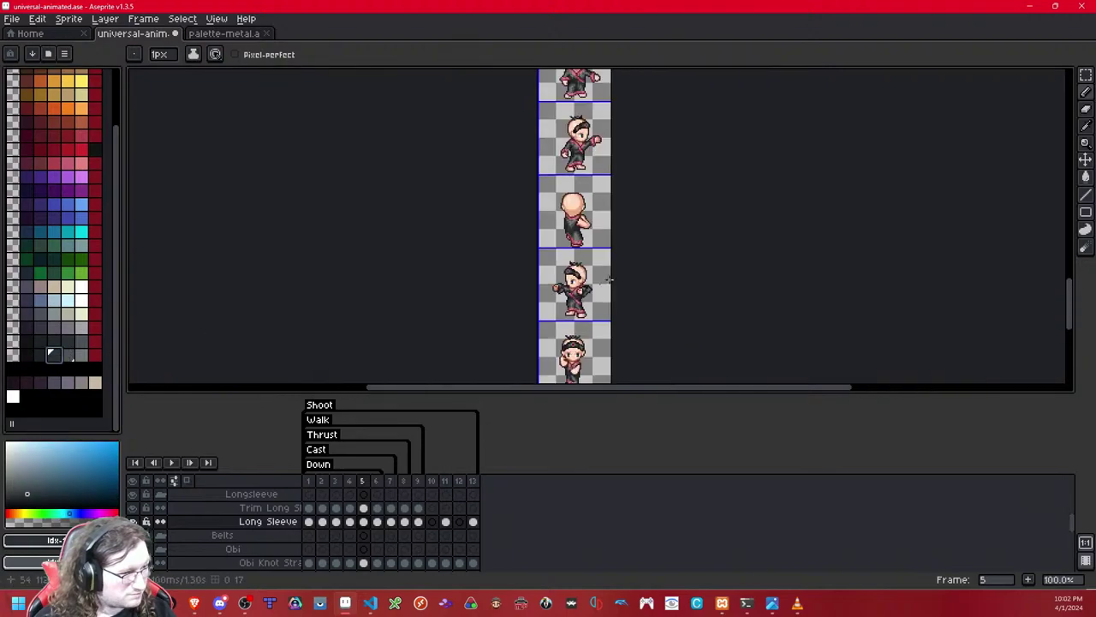
scroll(607, 288, up, 7)
scroll(617, 248, down, 1)
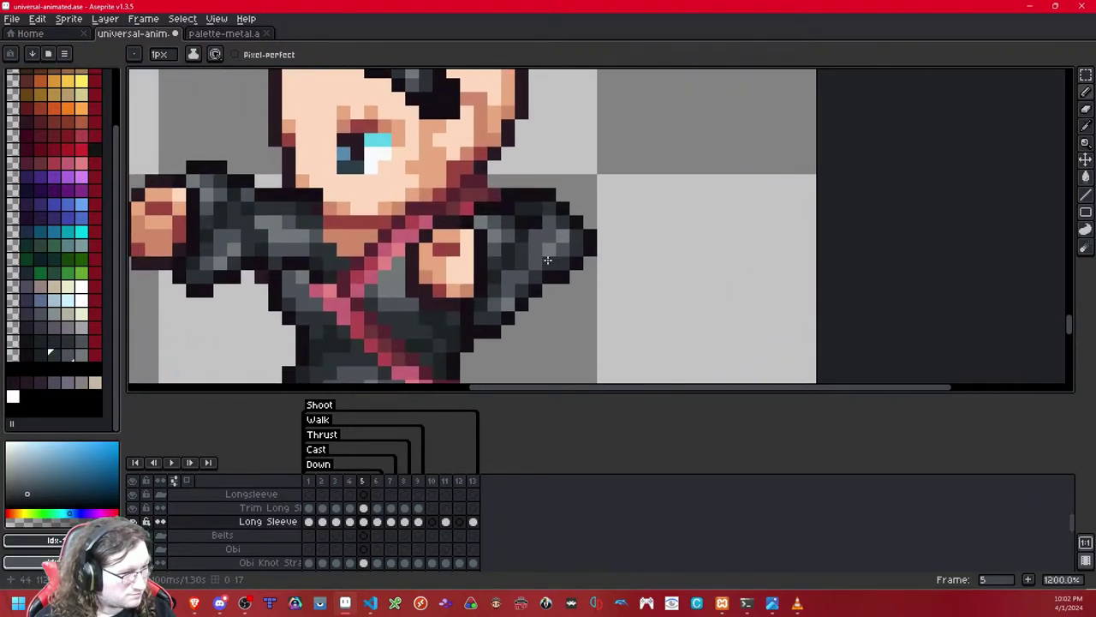
Step: Refine the dark grey shading on the lower part of frame 5's near-arm sleeve, comparing it against the bare arm
key(shift+x)
click(572, 266)
key(shift+x)
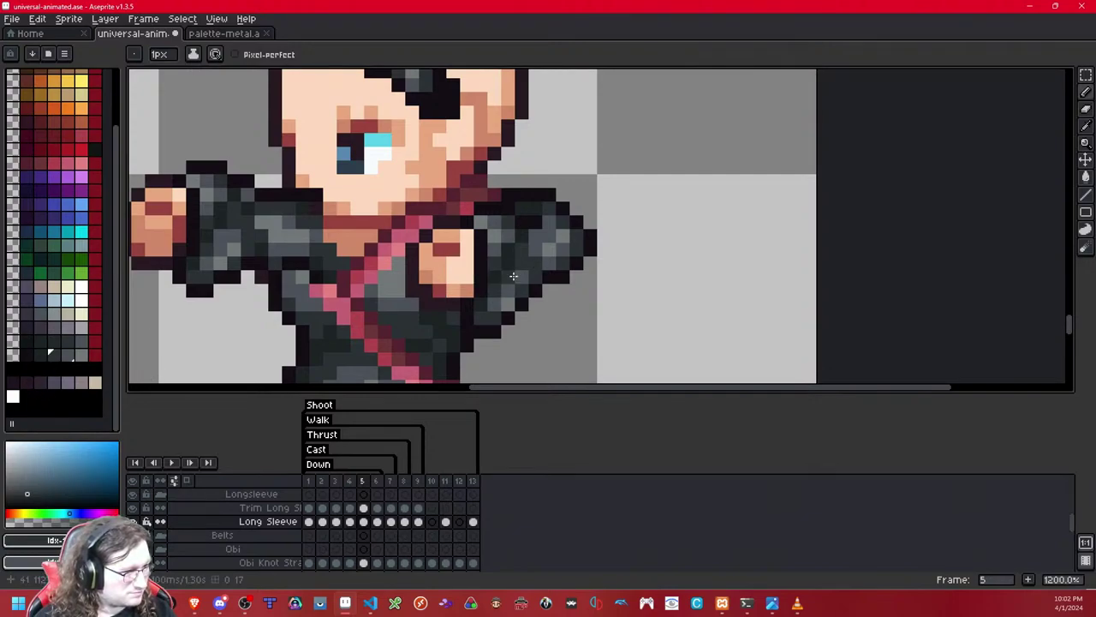
click(39, 354)
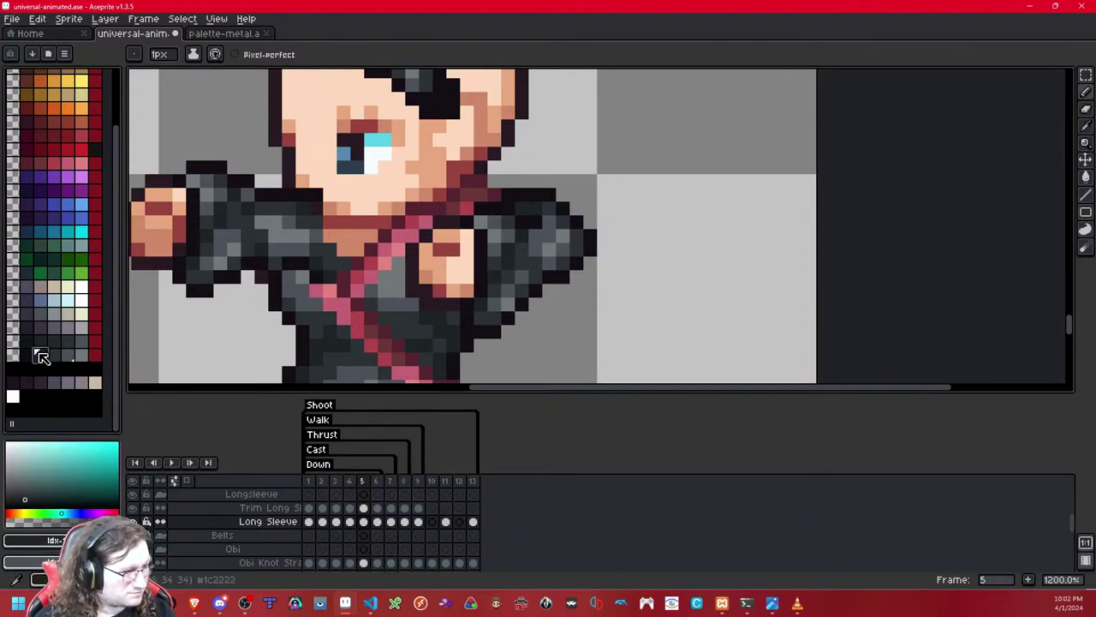
scroll(534, 255, down, 8)
scroll(602, 199, up, 2)
scroll(602, 200, down, 1)
scroll(582, 209, up, 8)
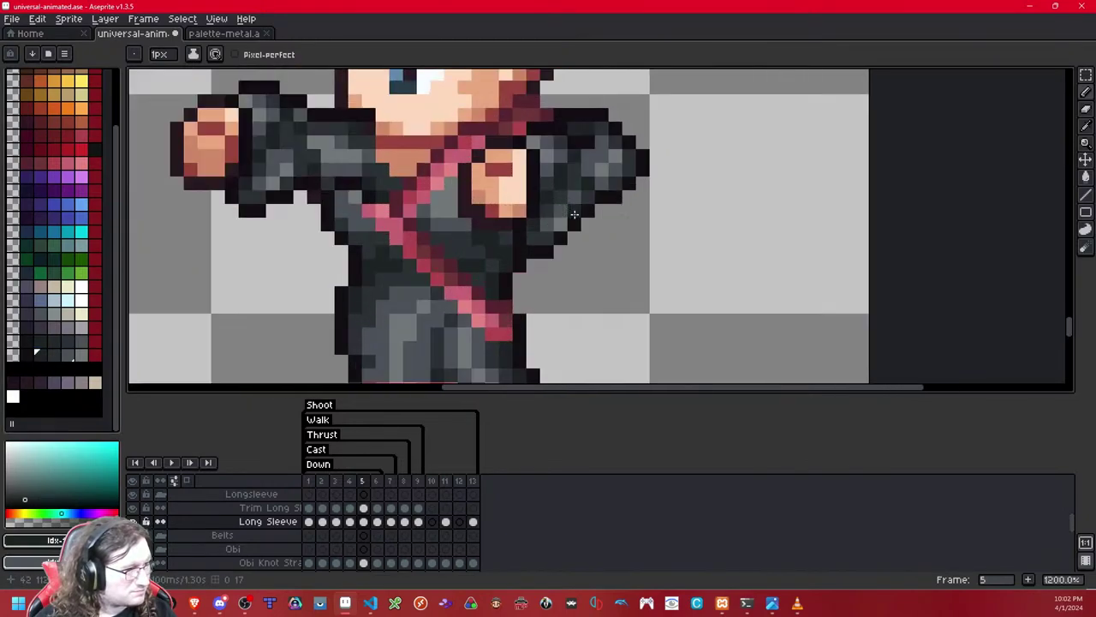
key(shift+x)
key(shift+x)
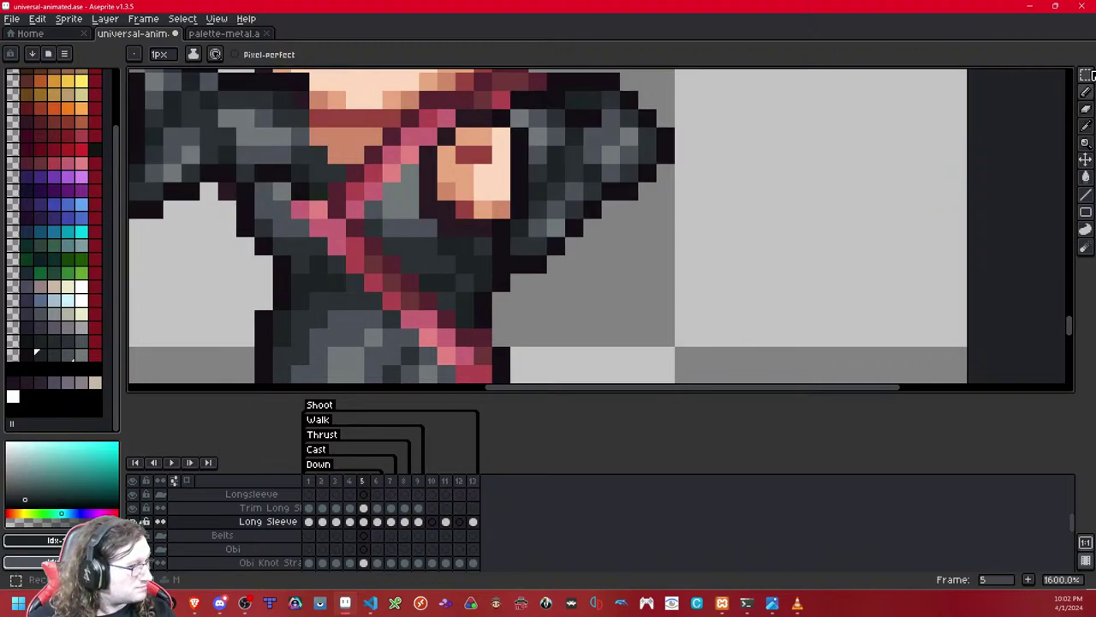
Step: Raise the lower cuff edge of frame 5's near-arm sleeve by one pixel where it meets the torso
click(1086, 76)
drag(492, 236, 587, 275)
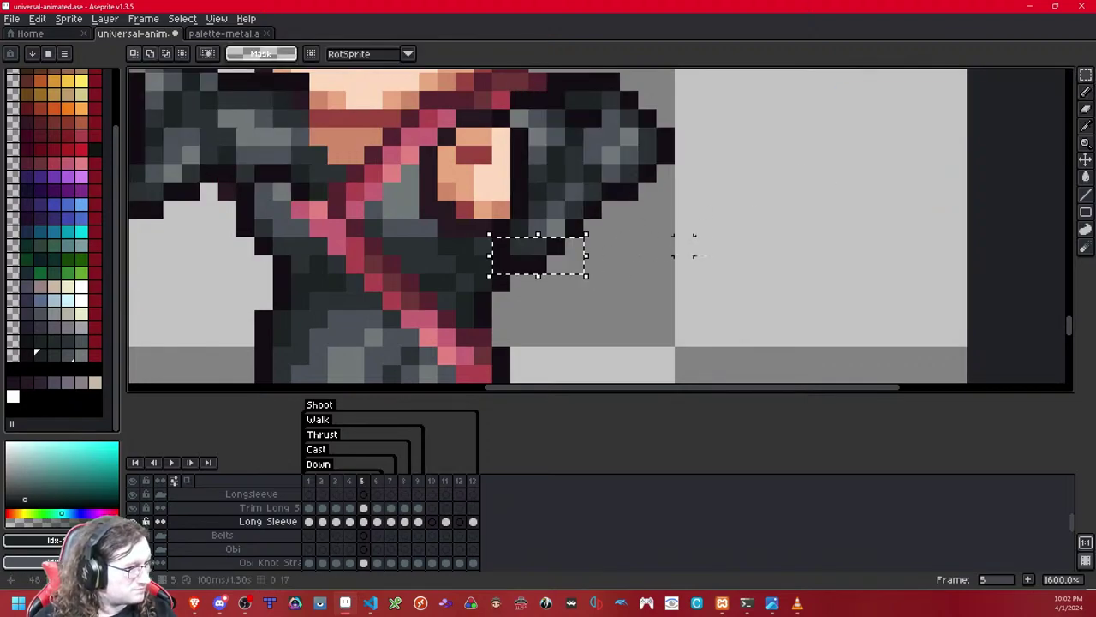
key(Up)
key(Down)
click(703, 228)
drag(519, 246, 553, 261)
drag(482, 246, 613, 283)
key(Up)
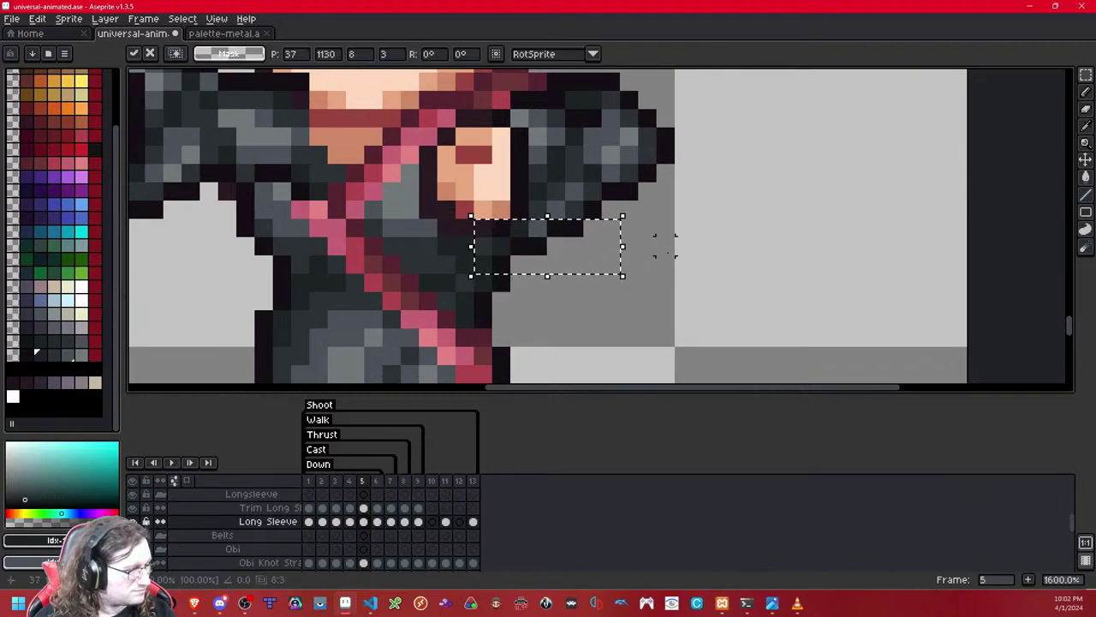
key(Down)
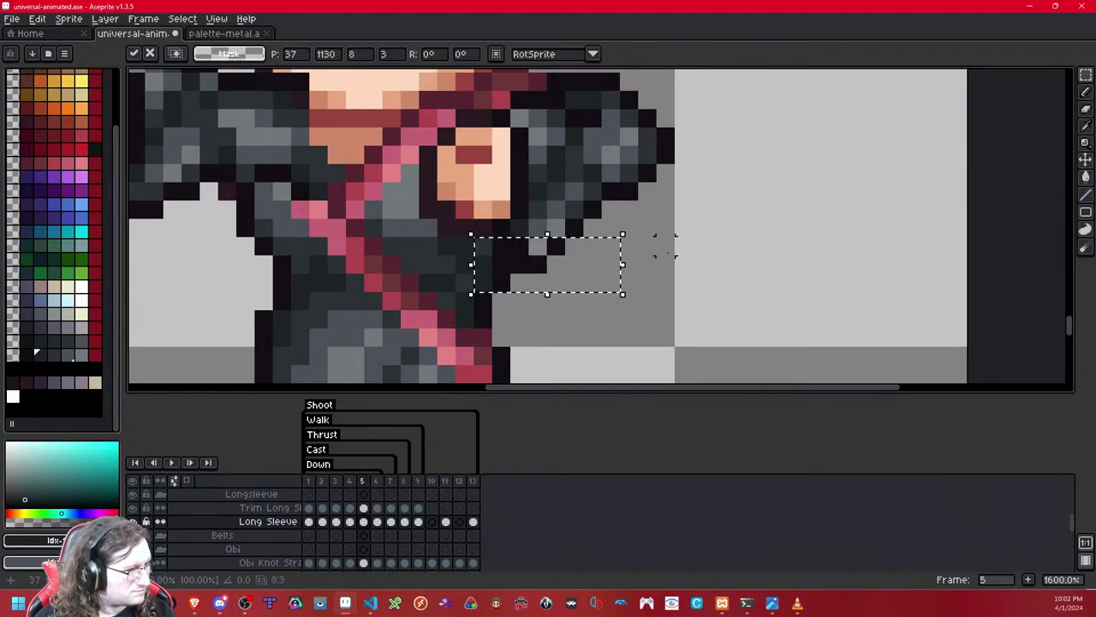
key(Up)
click(666, 246)
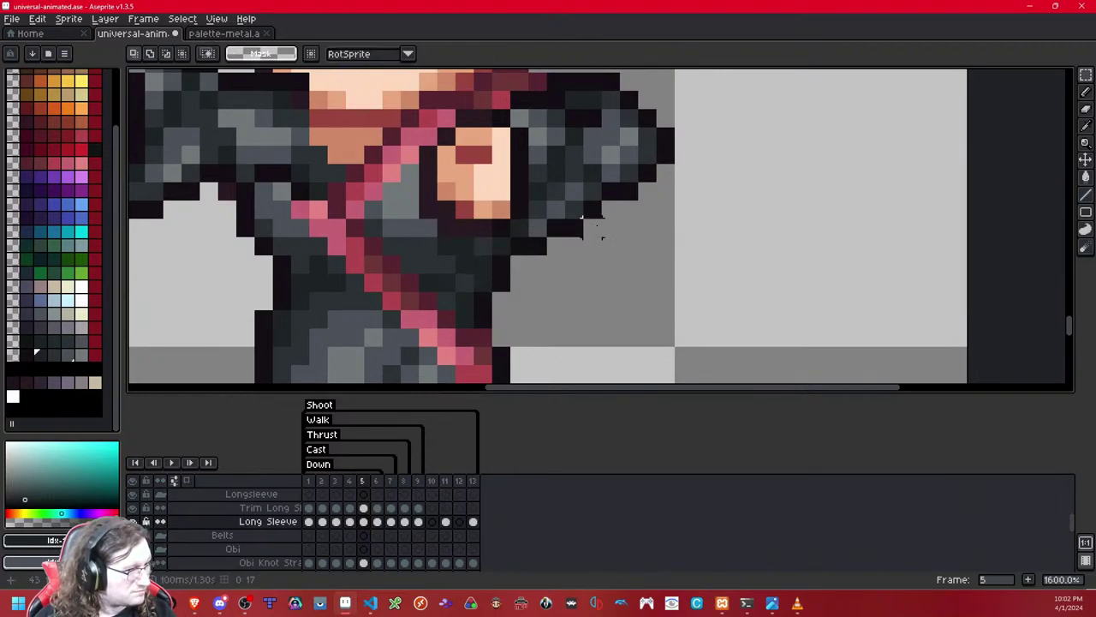
Step: Flip a tiny section of the dark fold inside frame 5's near-arm sleeve vertically and compare it with the bare arm
scroll(591, 226, down, 5)
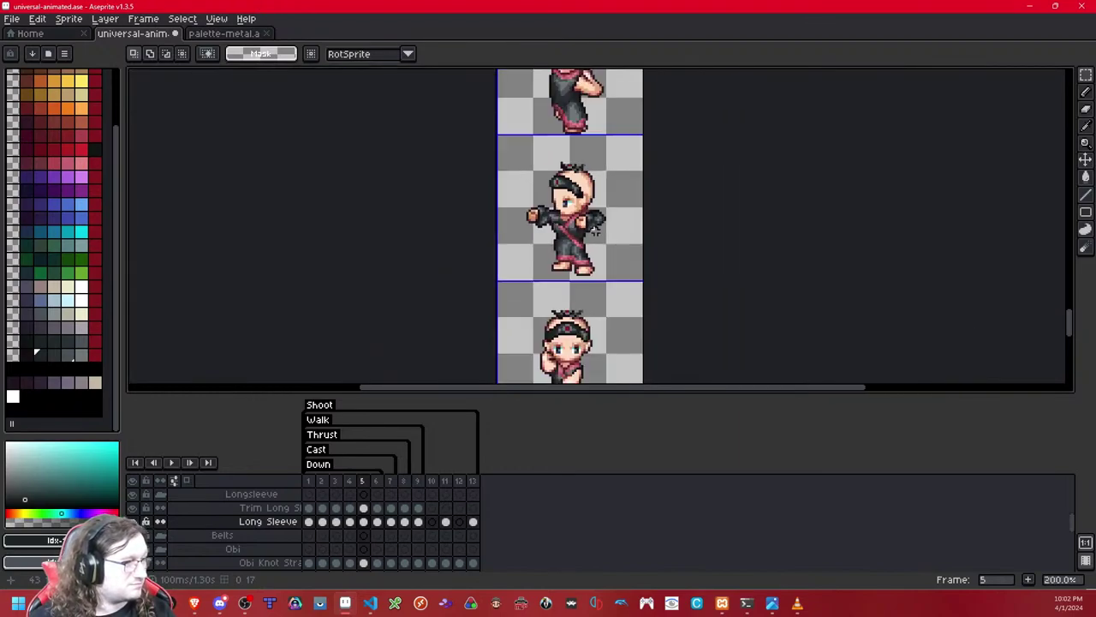
scroll(597, 233, up, 4)
drag(596, 233, 573, 294)
key(shift+x)
key(shift+x)
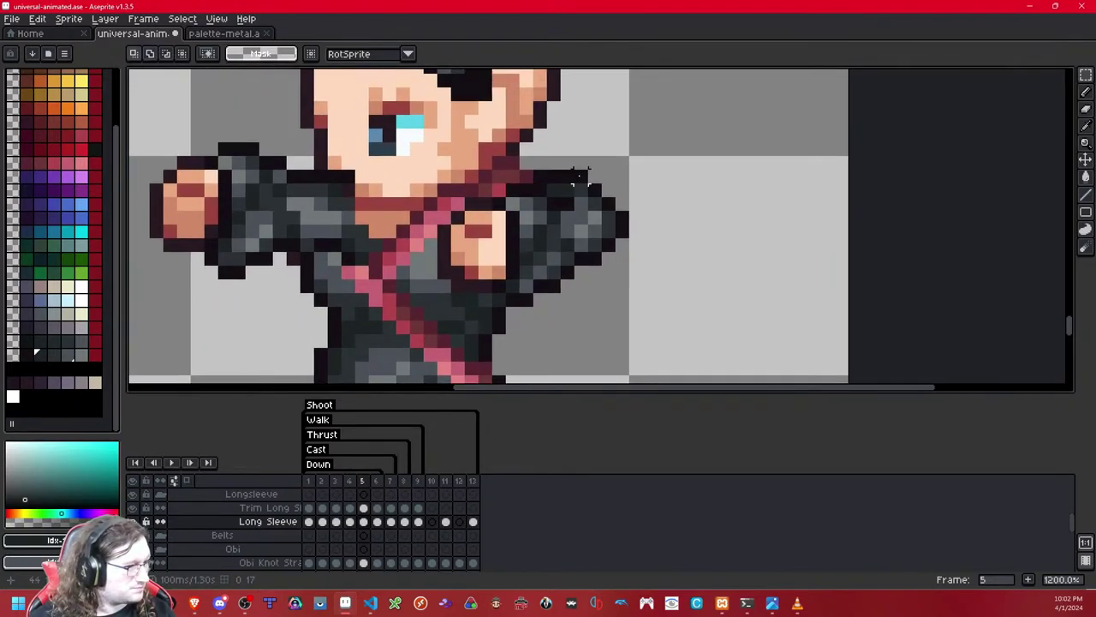
drag(567, 204, 569, 218)
key(shift+v)
click(650, 203)
key(shift+x)
key(shift+x)
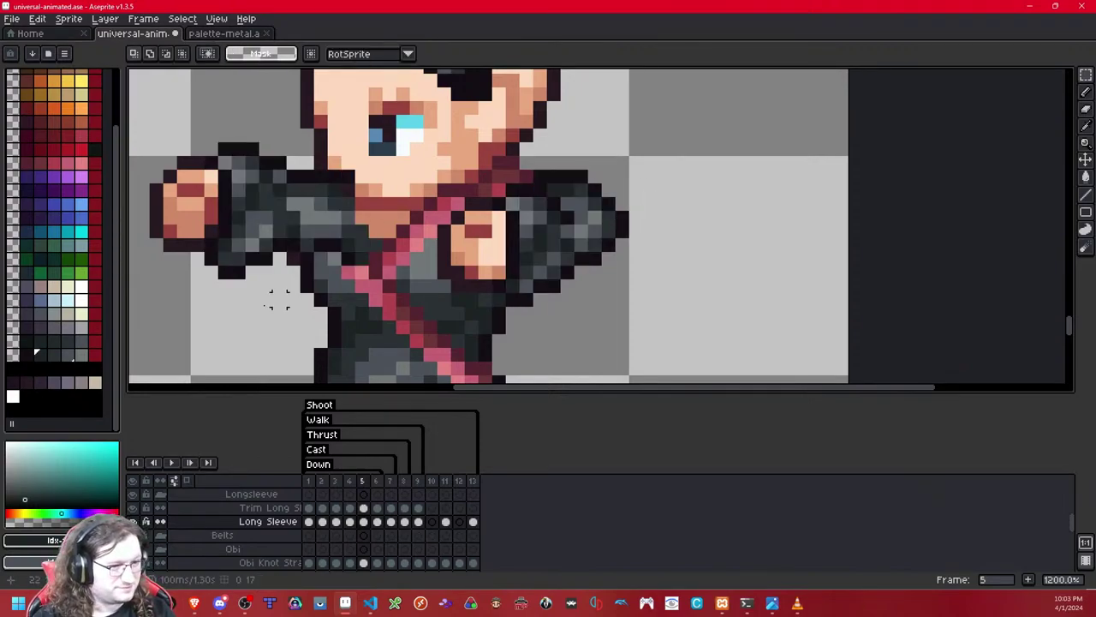
Step: Retouch the inner shading of frame 5's near-arm sleeve with a dark grey, checking it with the Long Sleeve layer hidden
click(54, 354)
key(b)
scroll(735, 152, down, 8)
drag(573, 204, 629, 247)
scroll(735, 151, up, 1)
scroll(630, 247, up, 4)
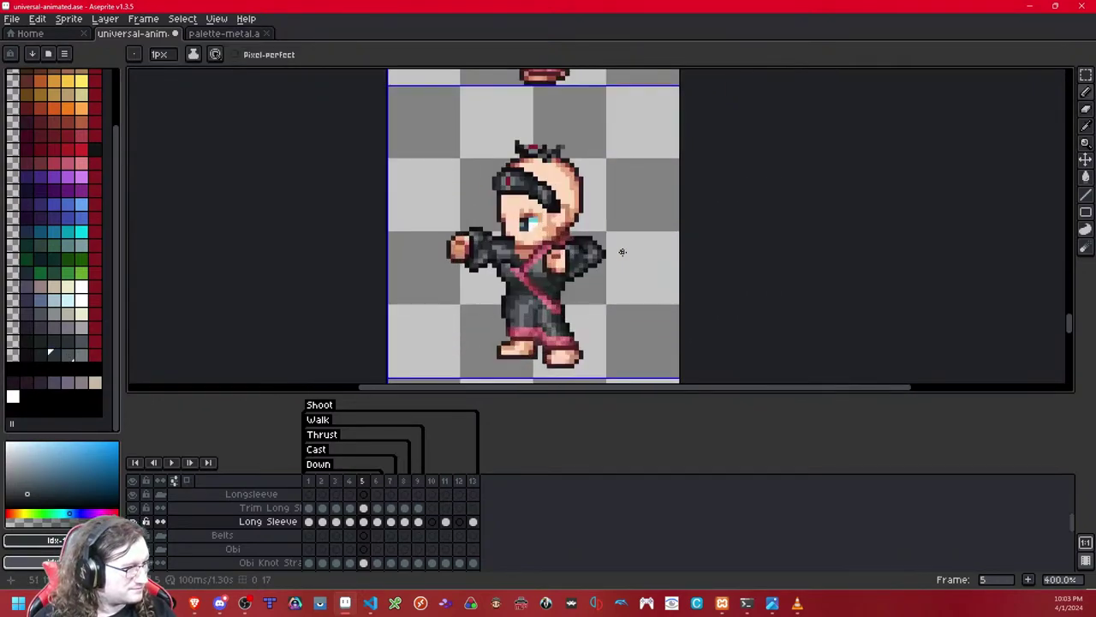
scroll(661, 214, up, 1)
scroll(651, 216, down, 1)
click(651, 225)
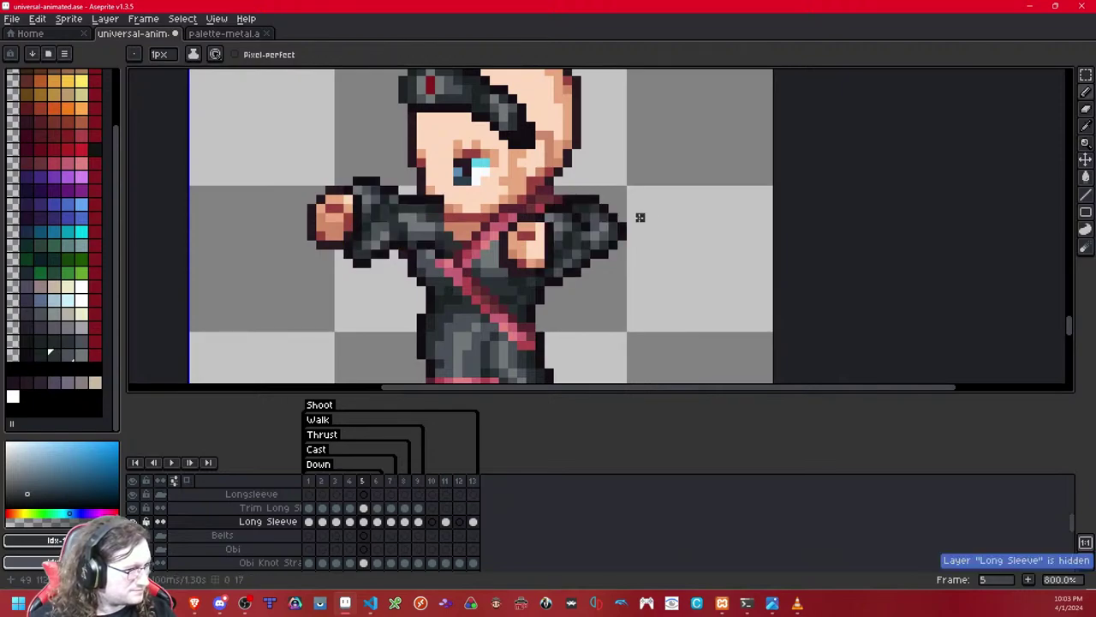
scroll(607, 238, up, 1)
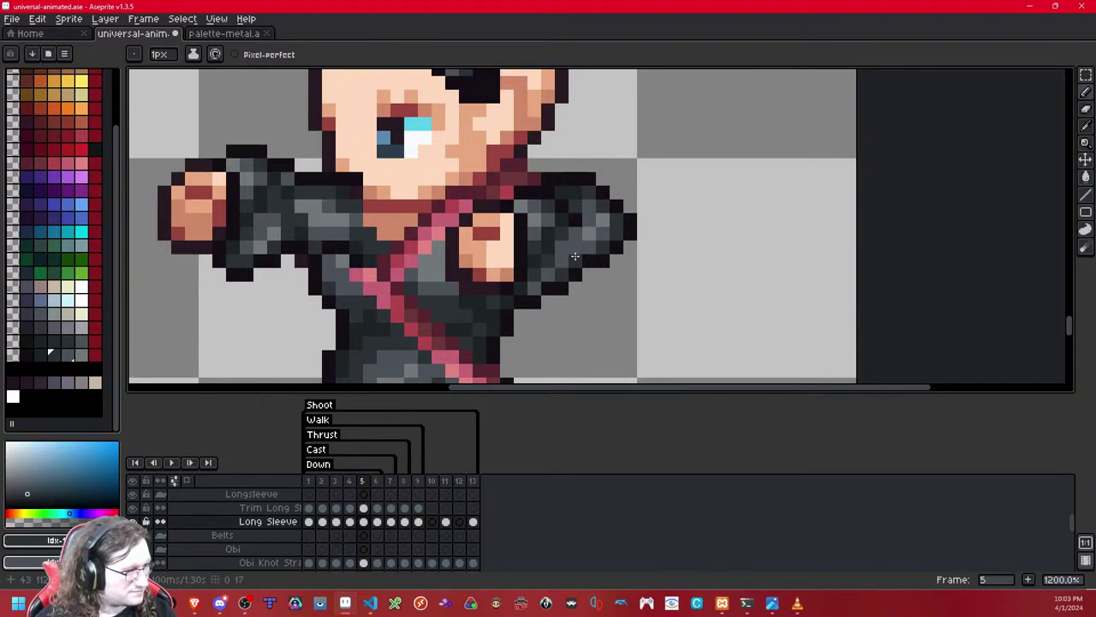
Step: Touch up the highlights on frame 5's near-arm sleeve with a lighter grey and review the result at sprite size
click(81, 355)
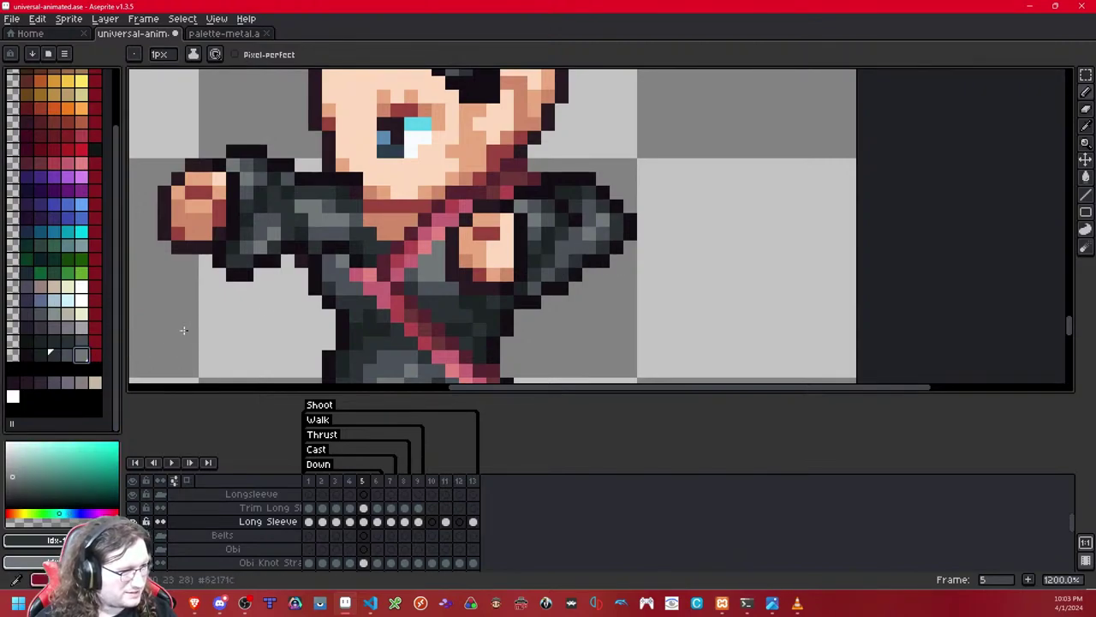
scroll(671, 203, down, 8)
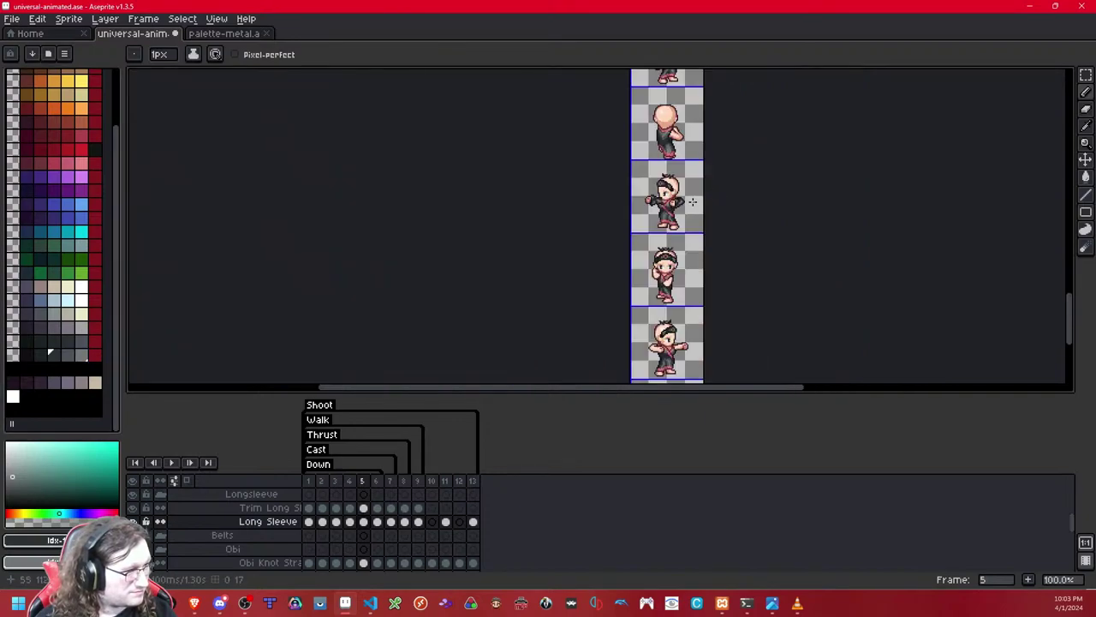
scroll(692, 201, up, 7)
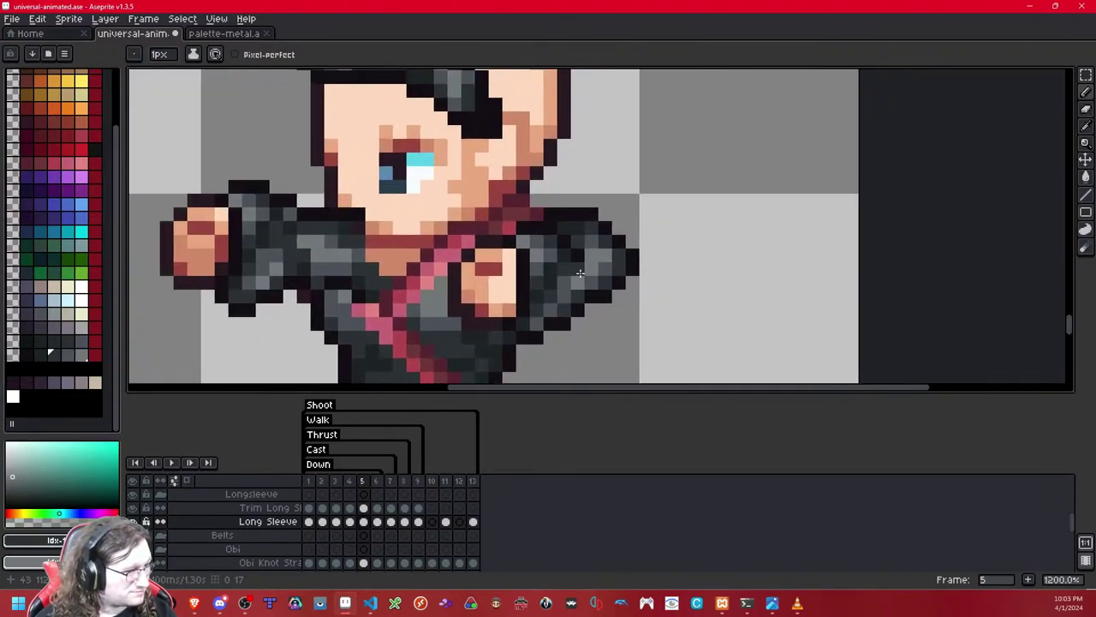
scroll(538, 319, down, 7)
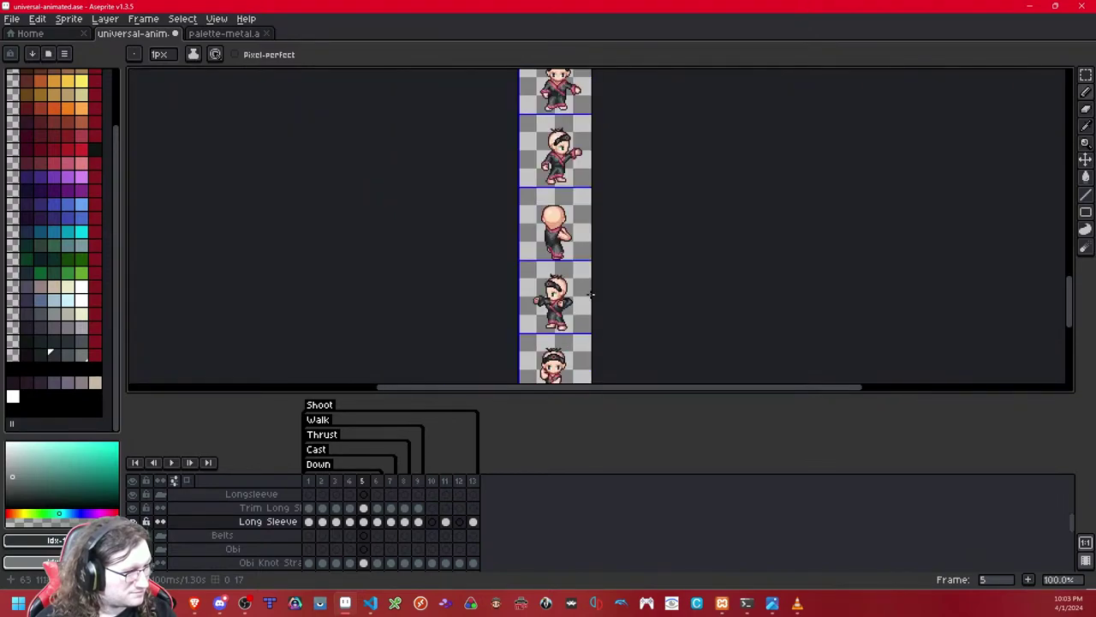
scroll(591, 294, up, 5)
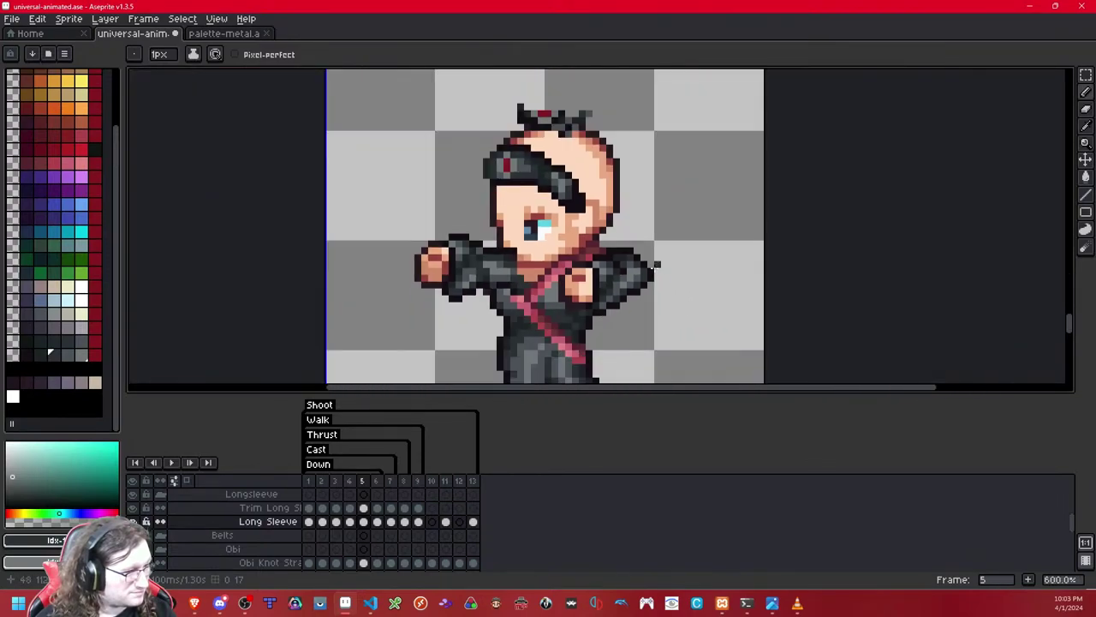
scroll(568, 270, down, 5)
scroll(617, 232, up, 8)
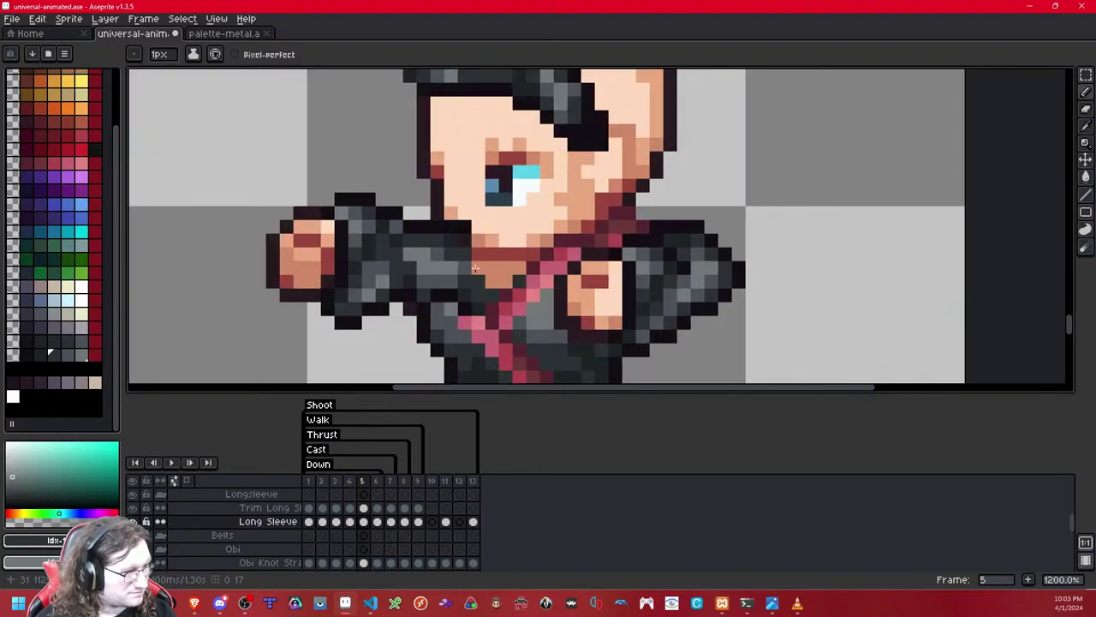
Step: Move the upper-arm section of frame 5's far-arm sleeve down by one pixel
click(685, 210)
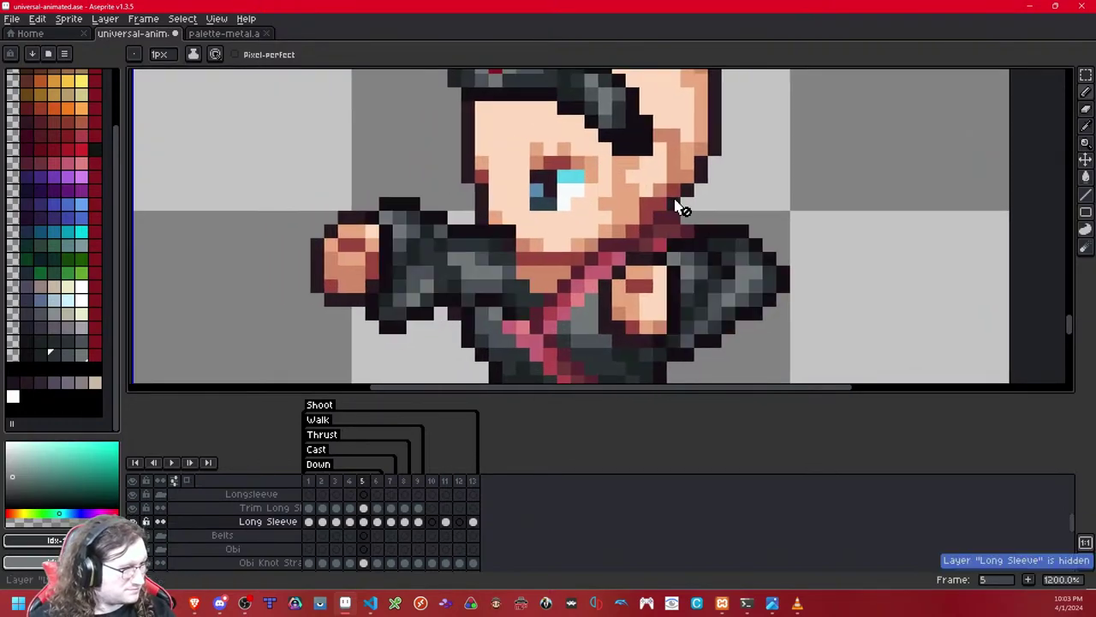
click(1085, 75)
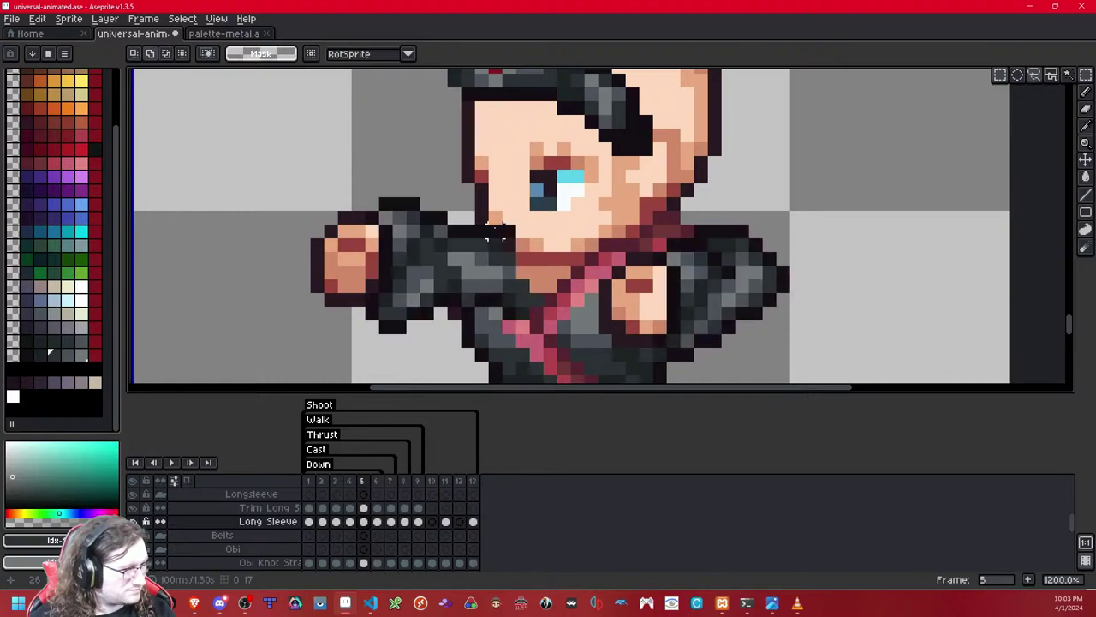
mouse_move(435, 200)
mouse_down()
mouse_move(505, 262)
mouse_move(538, 327)
mouse_up()
key(Down)
drag(577, 190, 482, 336)
key(Delete)
key(ctrl+z)
key(ctrl+z)
Step: Delete the part of frame 5's far-arm sleeve that overlaps the red collar and chest
drag(606, 163, 496, 341)
key(Delete)
drag(481, 273, 510, 314)
key(Delete)
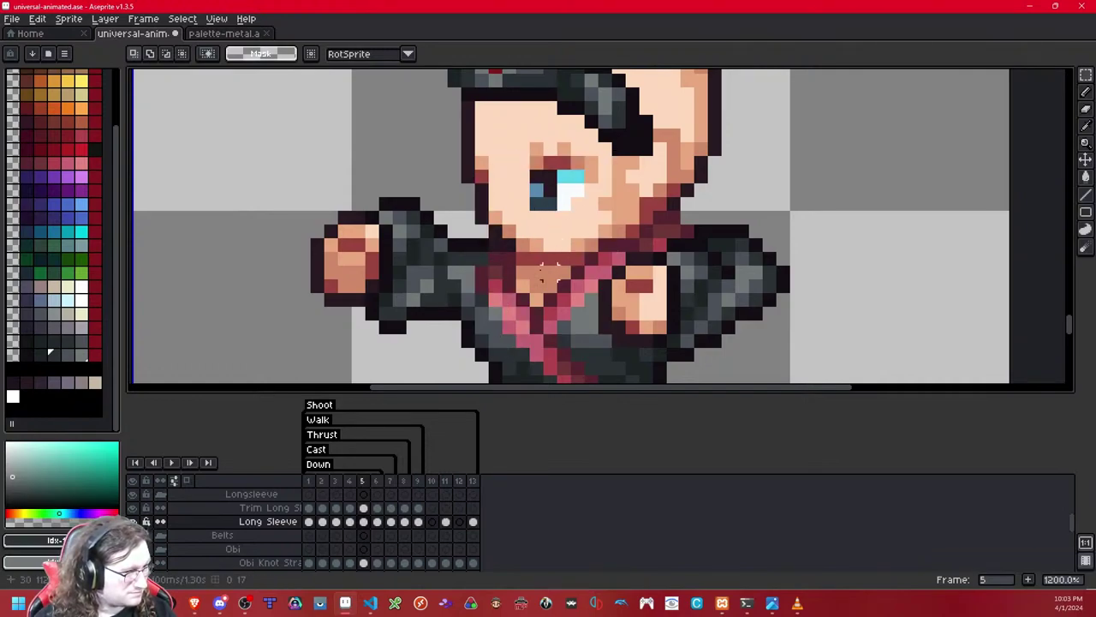
Step: Lighten pixels in the upper-arm section of frame 5's far-arm sleeve with a mid grey
scroll(524, 279, down, 8)
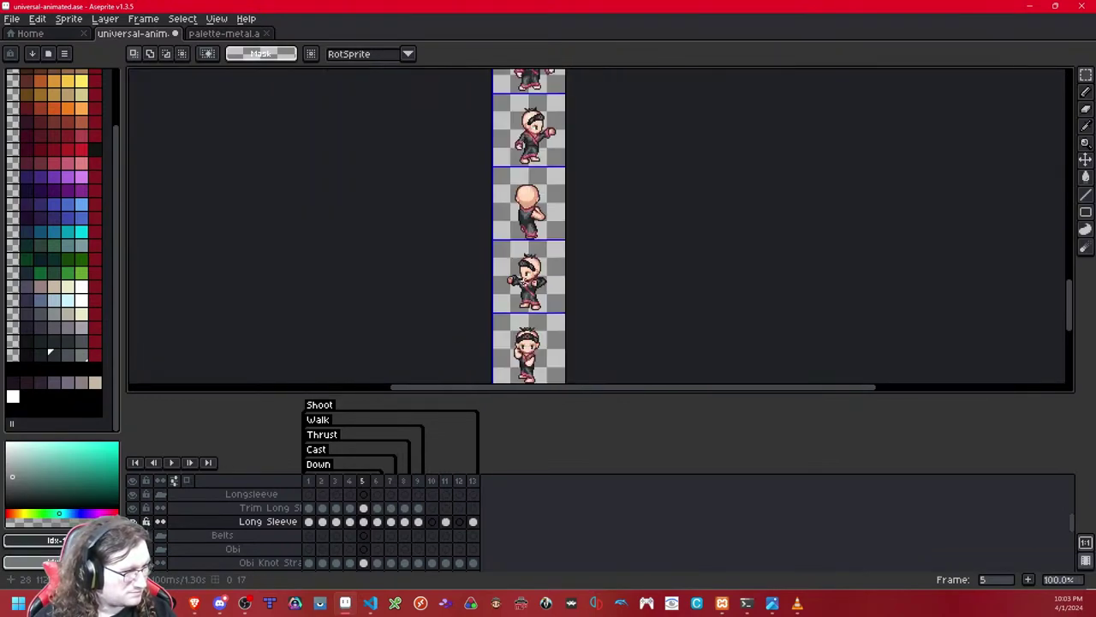
scroll(553, 274, up, 9)
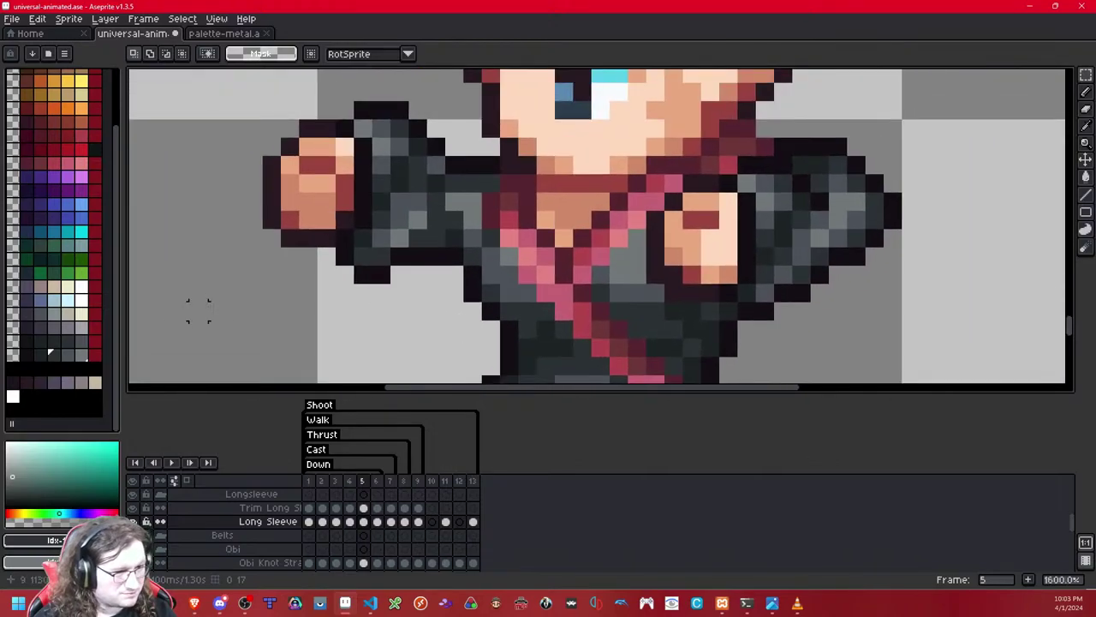
click(66, 354)
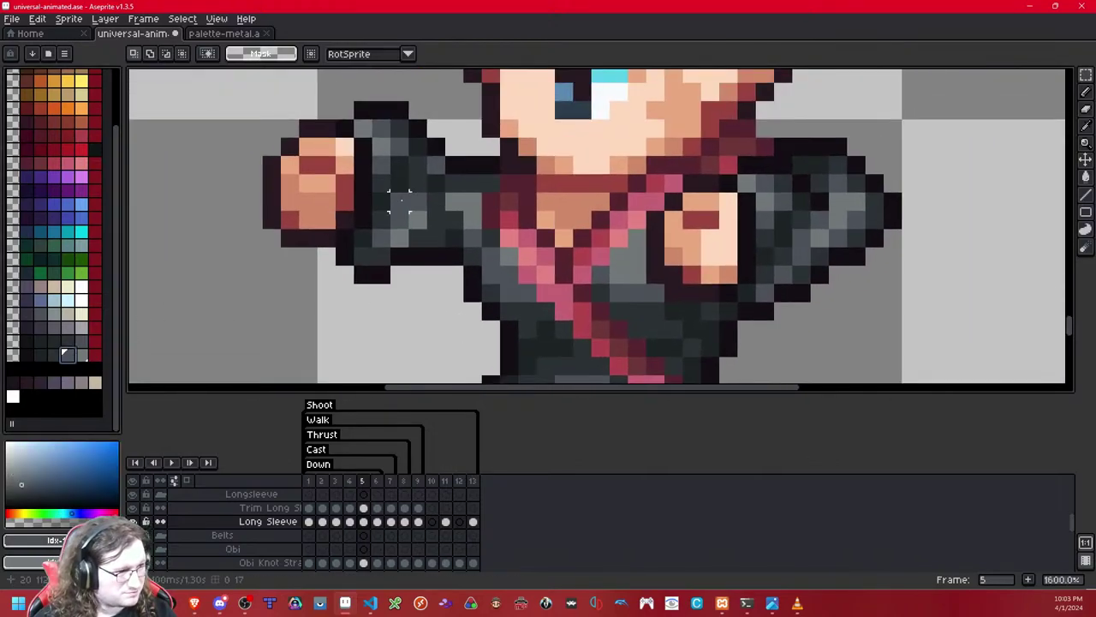
key(b)
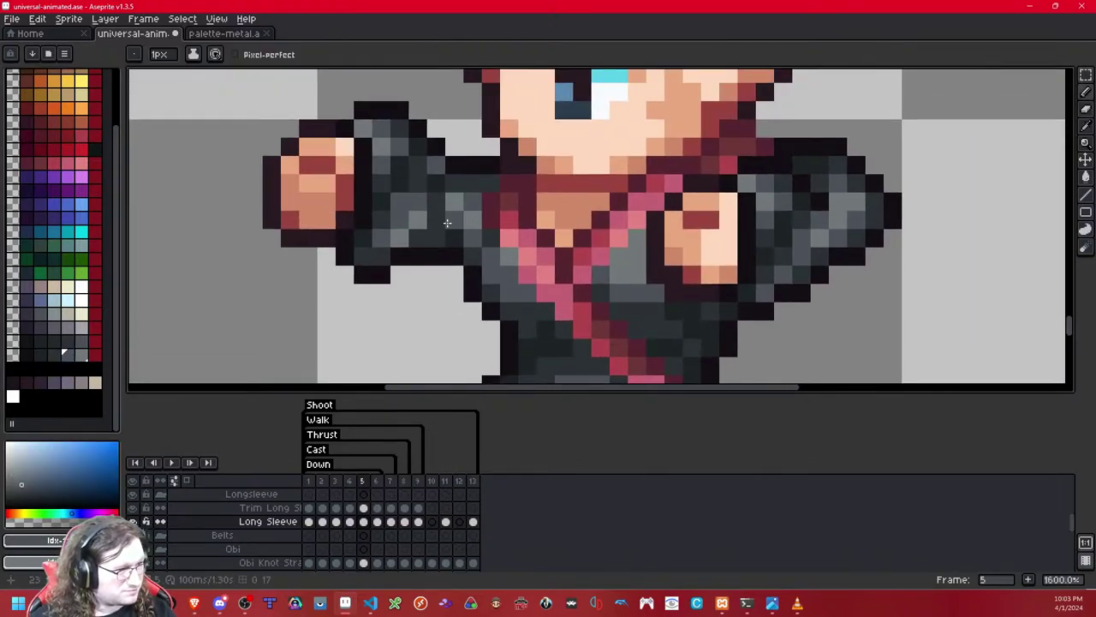
click(473, 184)
click(431, 220)
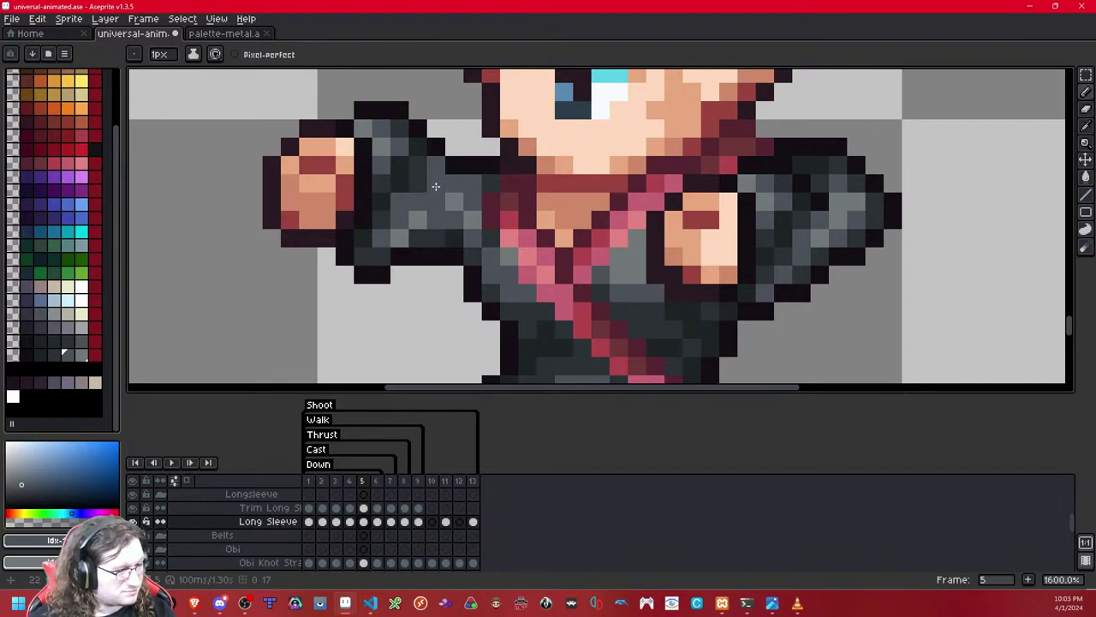
Step: Darken the fold between cuff and upper arm on frame 5's far-arm sleeve with a darker grey
click(53, 353)
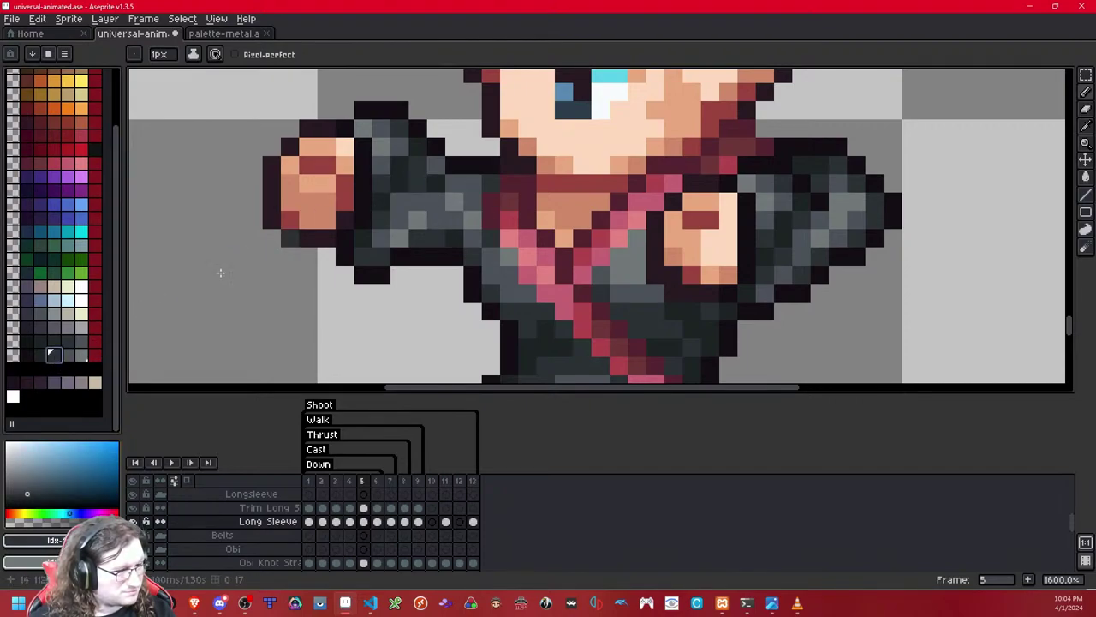
click(436, 166)
click(452, 183)
click(402, 200)
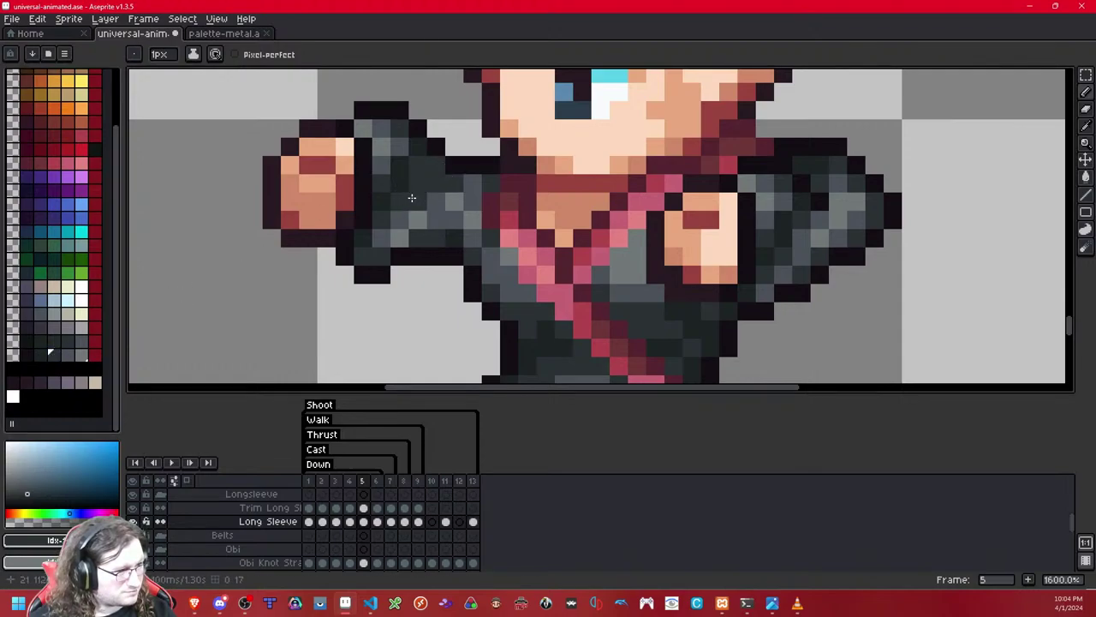
scroll(411, 198, down, 6)
scroll(358, 240, up, 5)
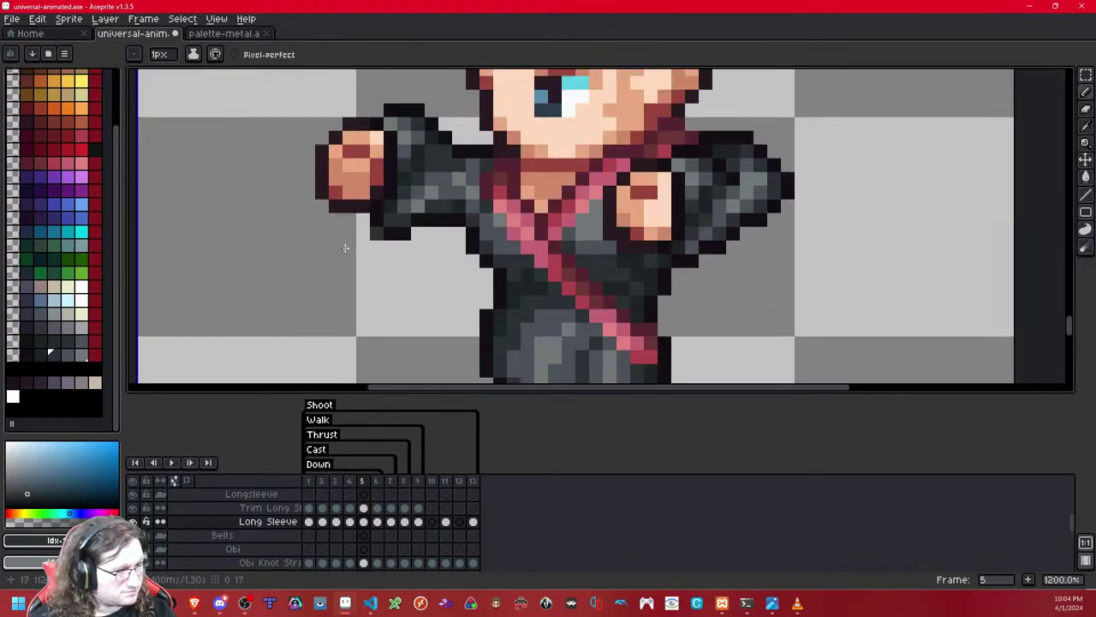
scroll(474, 163, down, 2)
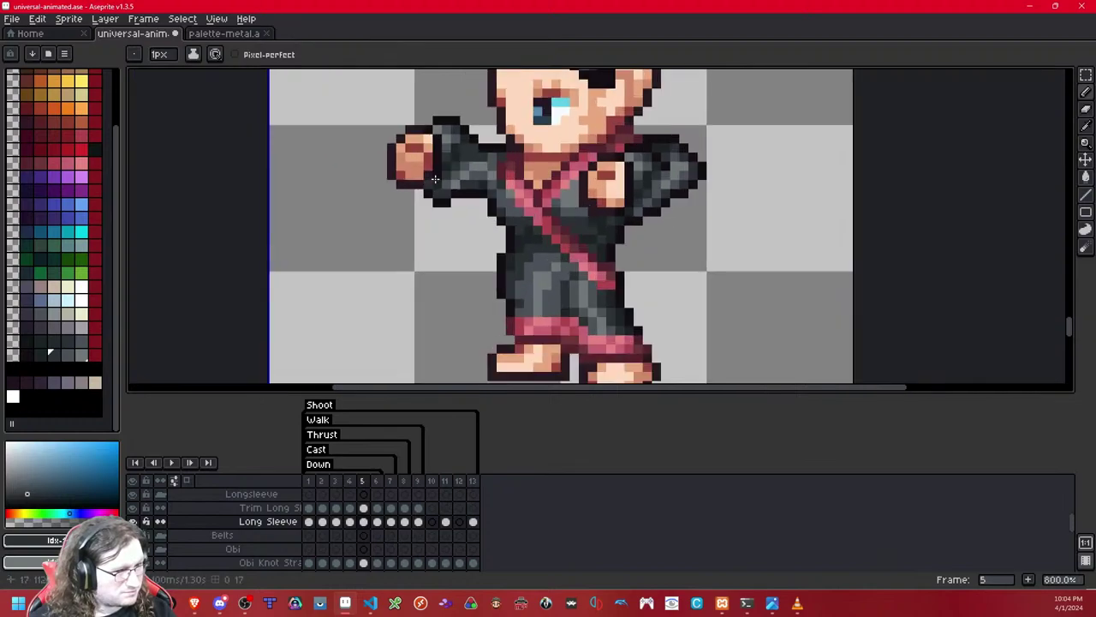
Step: Review frame 5's far-arm sleeve shading both close up and at sprite size
click(68, 354)
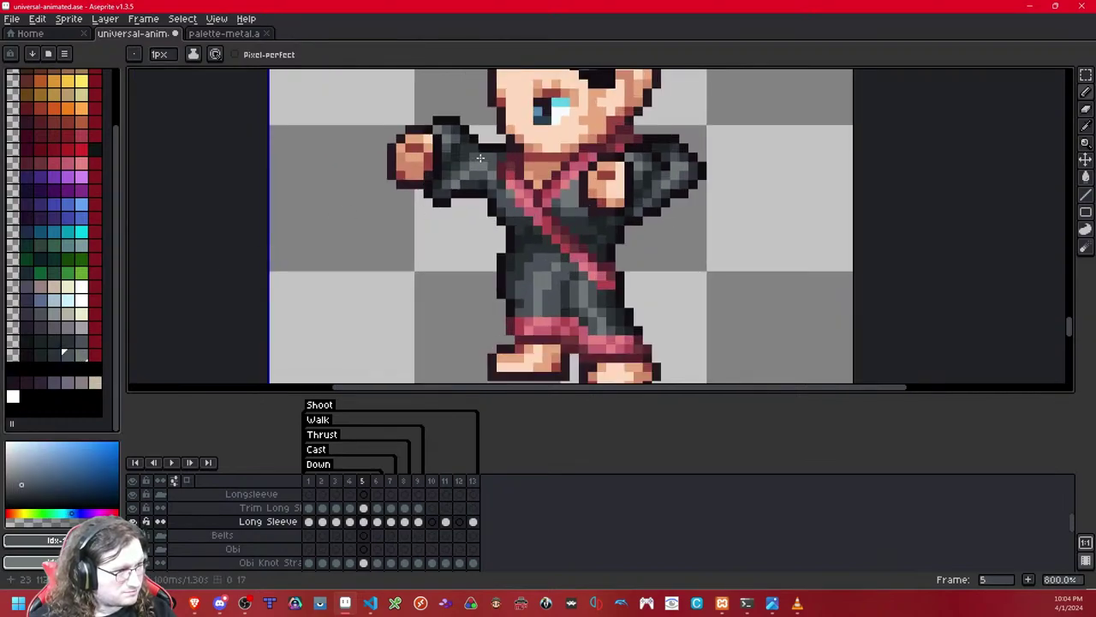
scroll(471, 161, down, 6)
scroll(449, 231, up, 7)
drag(449, 232, 372, 351)
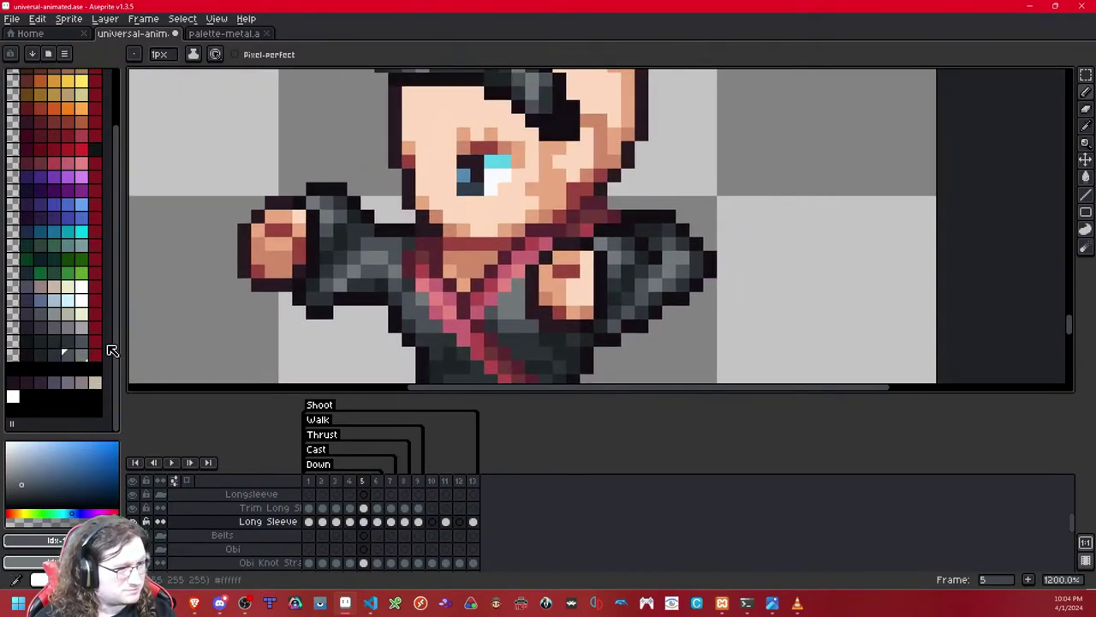
click(51, 352)
scroll(446, 211, down, 10)
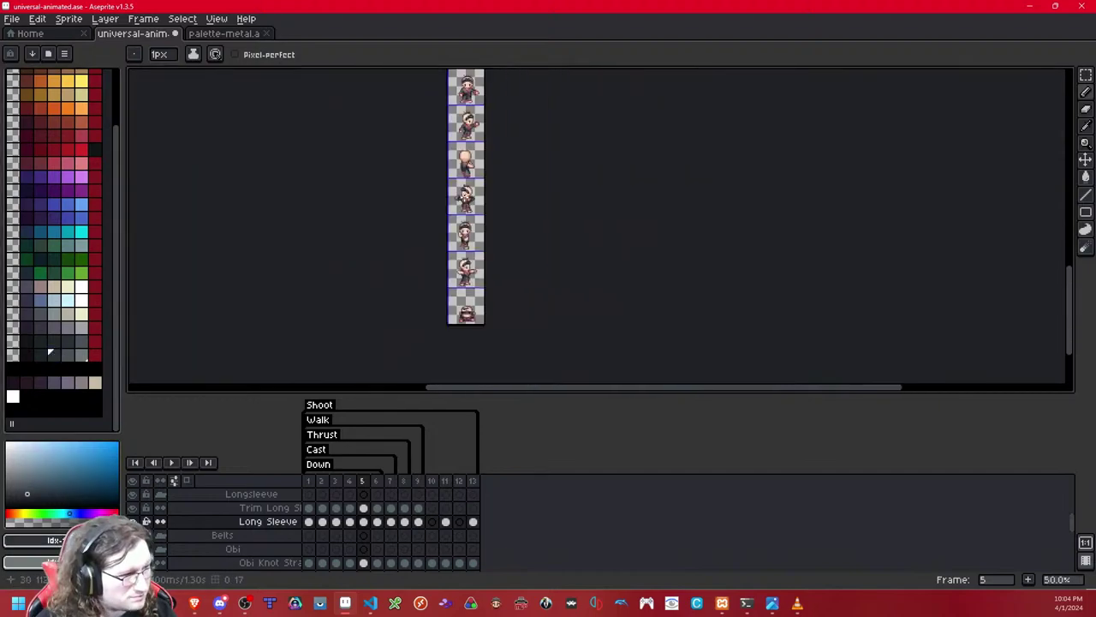
scroll(462, 214, up, 1)
scroll(462, 199, up, 6)
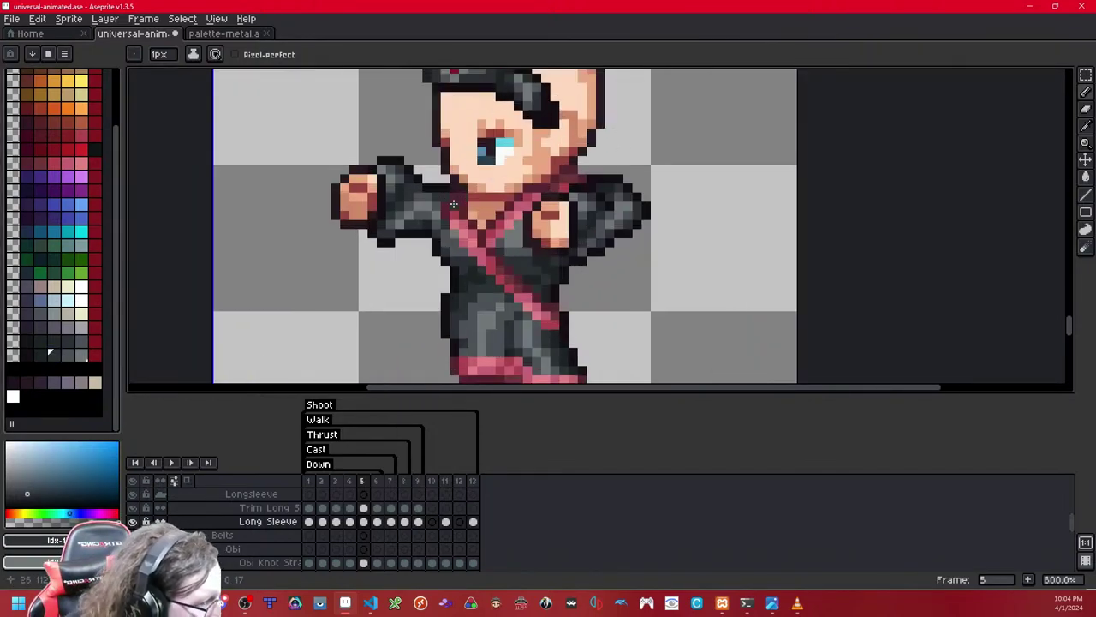
drag(463, 220, 493, 249)
scroll(497, 251, up, 2)
scroll(498, 249, down, 4)
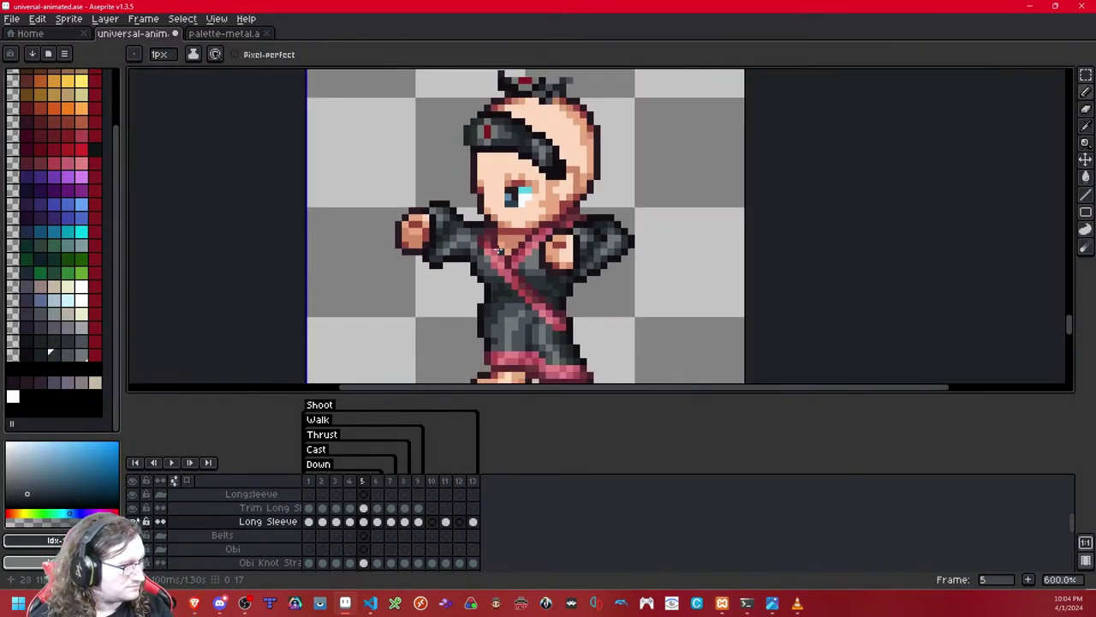
Step: Compare the left-facing pose's sleeves across the neighbouring frames up to frame 11, returning to frame 6
key(Right)
key(Left)
key(Right)
key(Right)
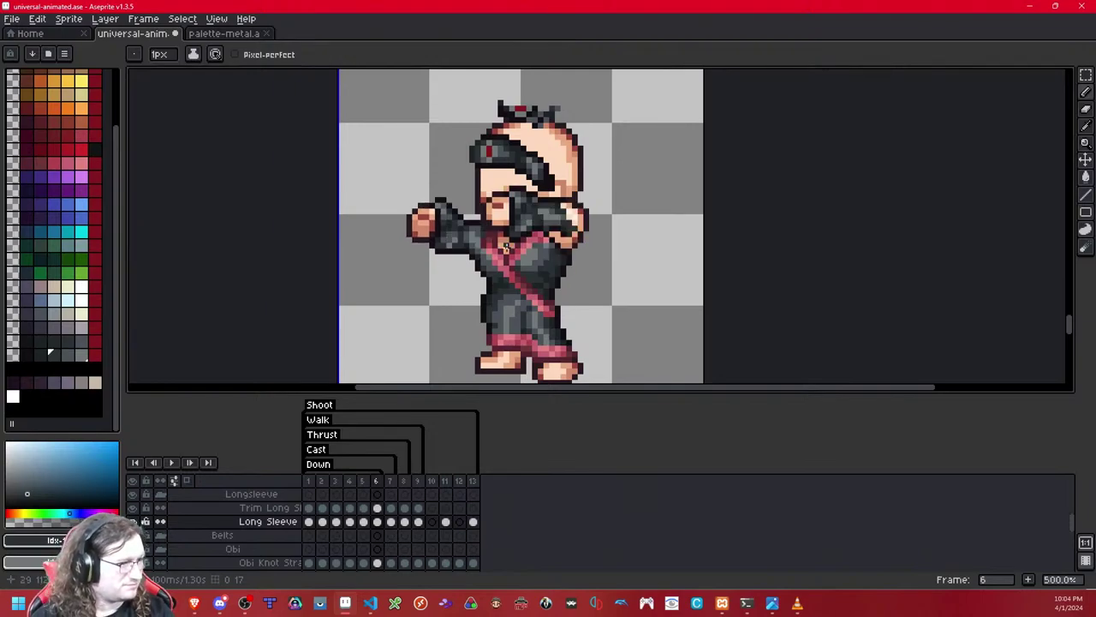
key(Left)
key(Left)
key(Left)
key(Left)
key(Right)
key(Right)
key(Left)
key(Left)
key(Right)
key(Right)
key(Right)
key(Right)
key(Right)
key(Right)
key(Right)
key(Right)
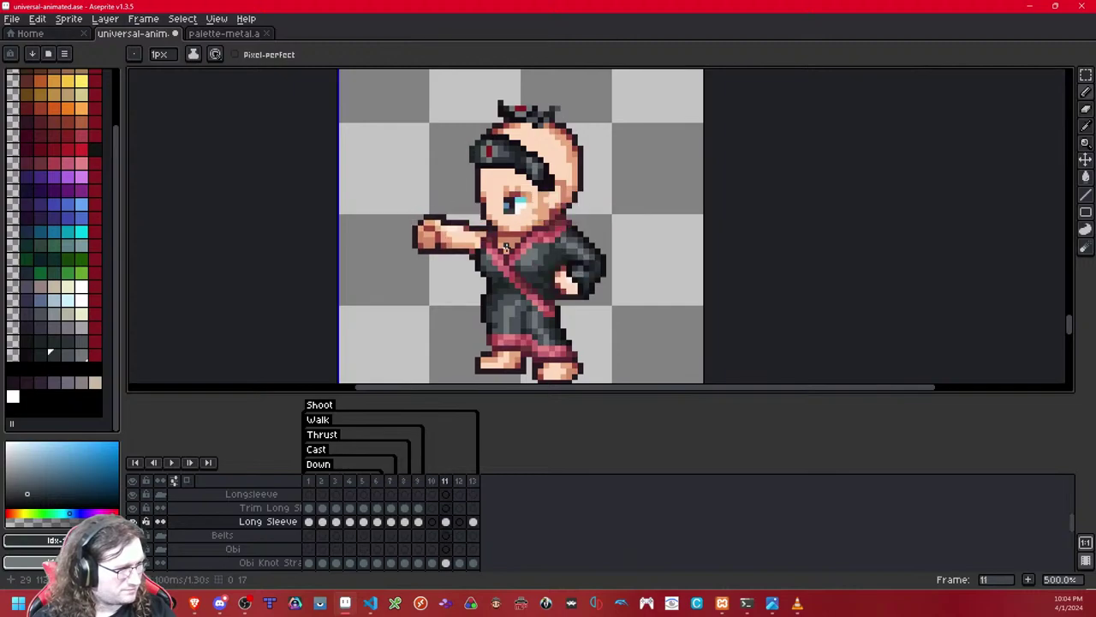
key(Left)
key(Left)
key(Left)
key(Left)
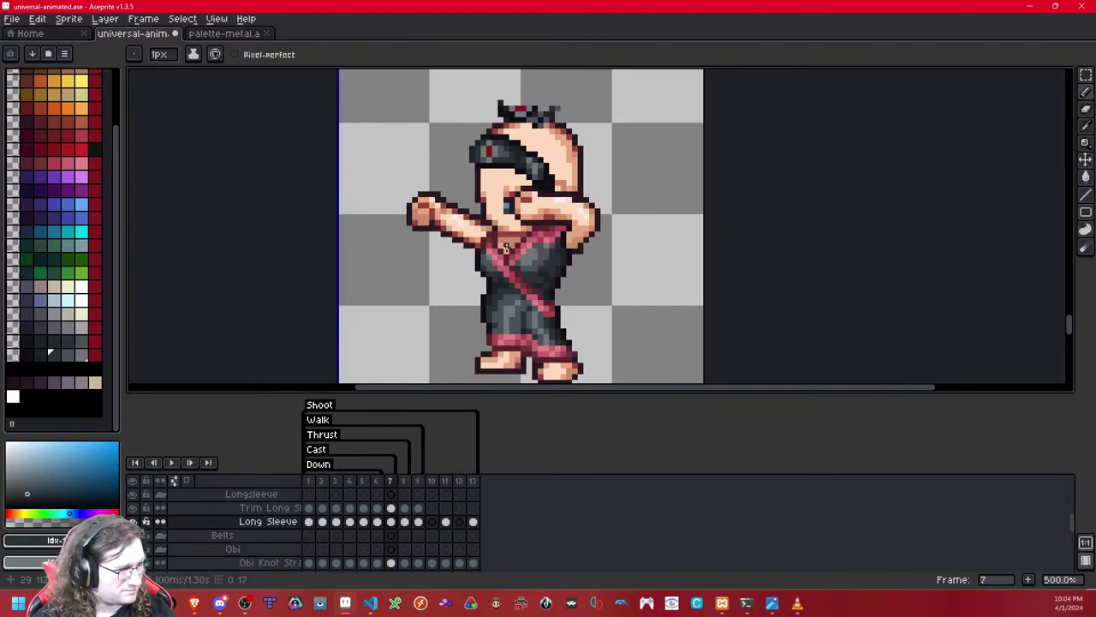
key(Left)
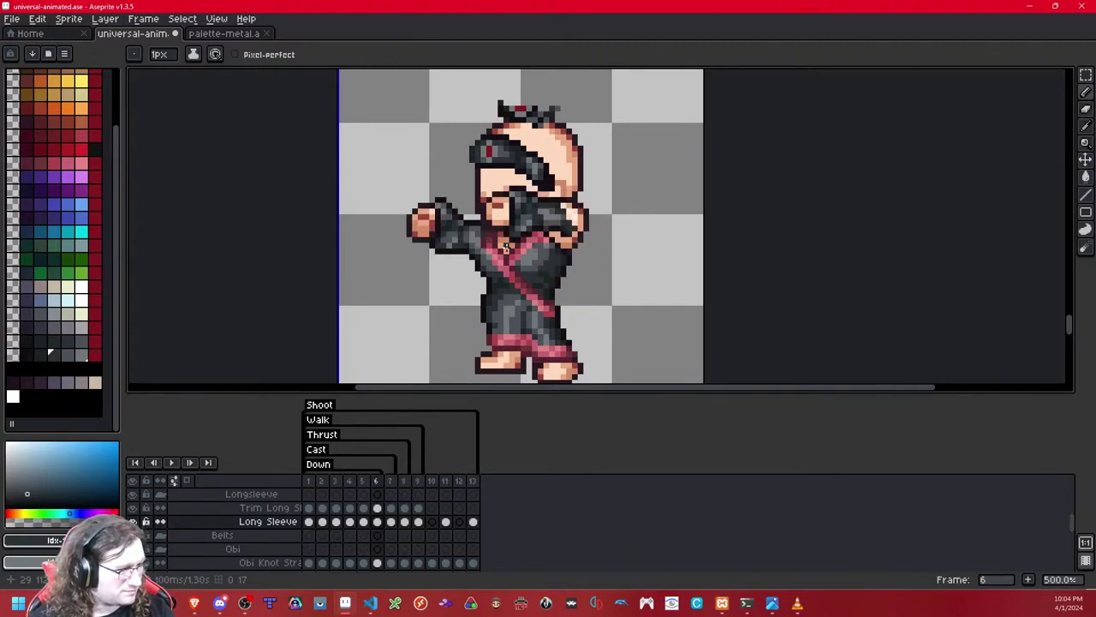
Step: Examine both sleeves on frame 6's left-facing pose against the bare arms by toggling the Long Sleeve layer's visibility
key(shift+x)
key(shift+x)
key(shift+x)
key(shift+x)
scroll(477, 251, up, 1)
key(shift+x)
key(shift+x)
key(shift+x)
key(shift+x)
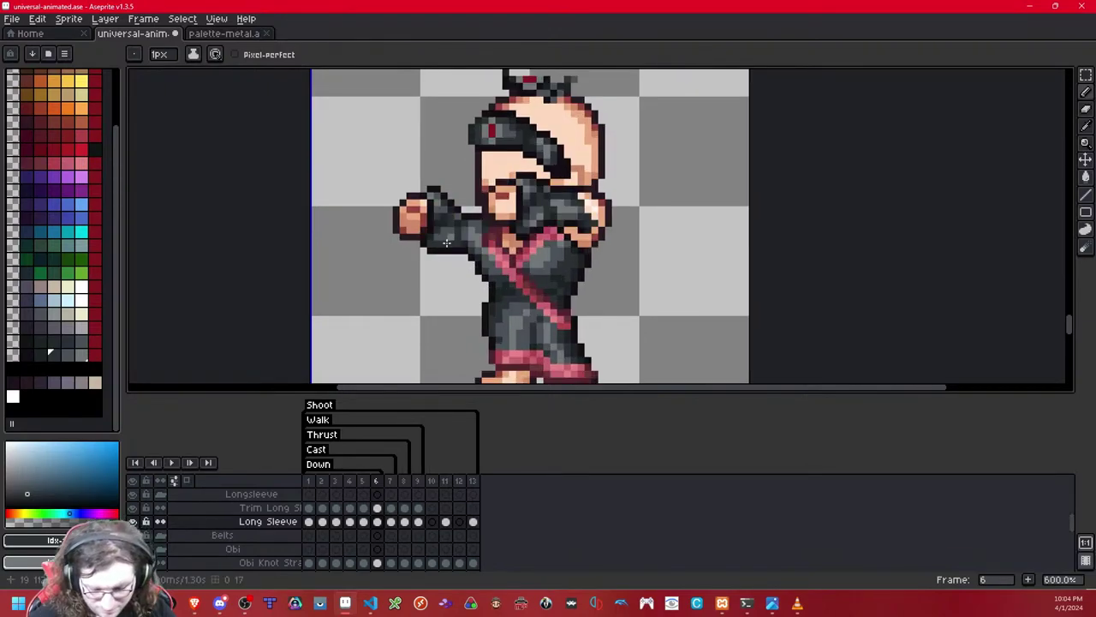
scroll(442, 246, up, 1)
key(m)
scroll(444, 252, up, 2)
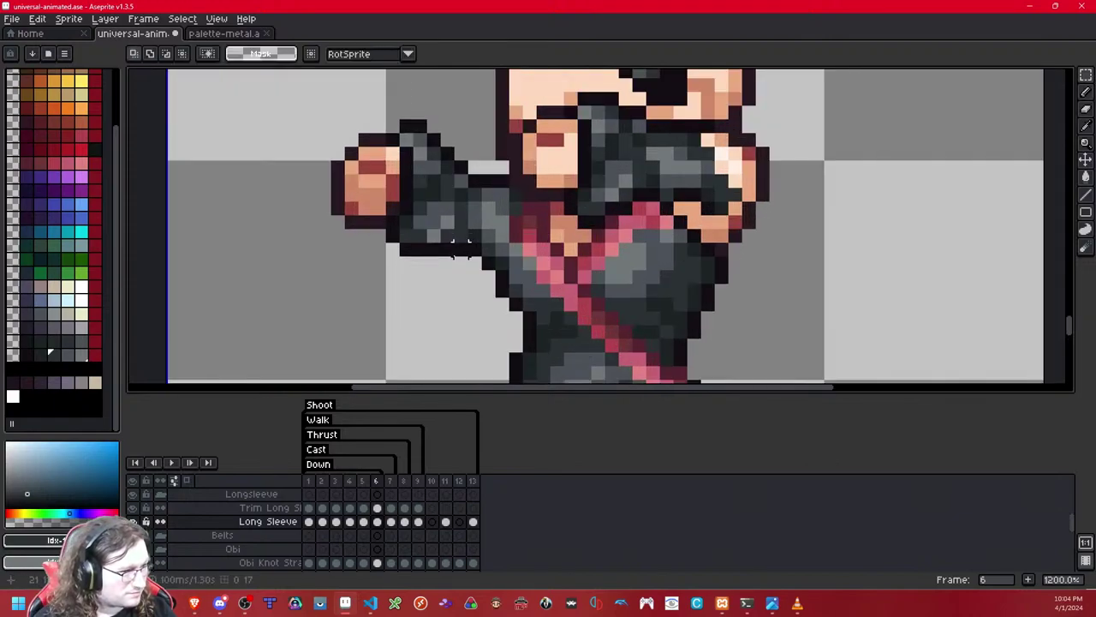
scroll(443, 248, down, 6)
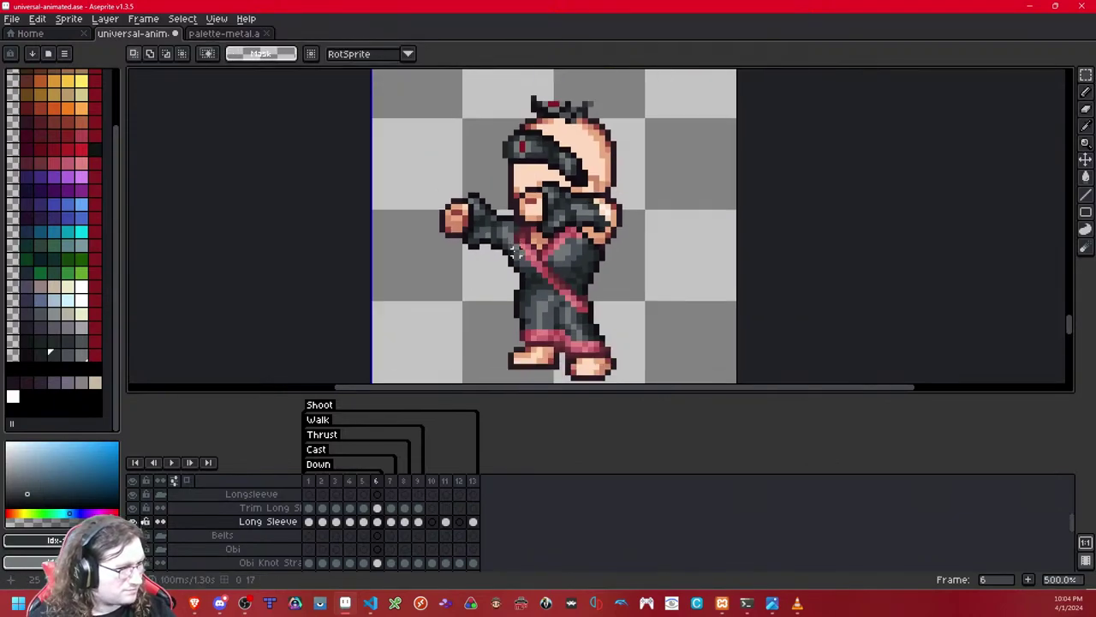
scroll(512, 251, up, 4)
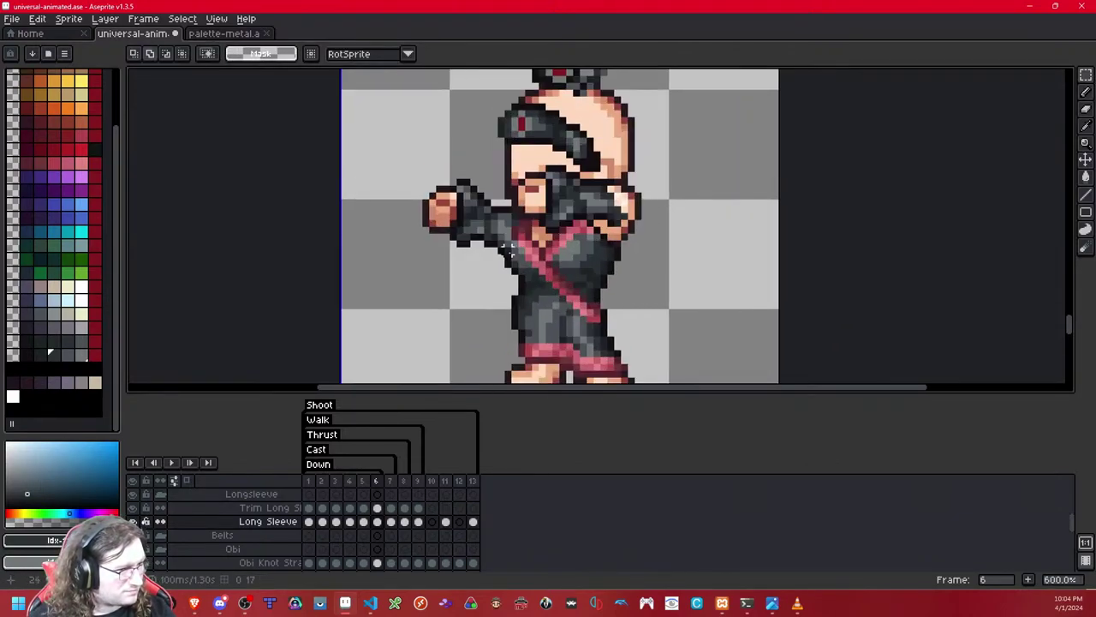
key(shift+x)
key(shift+x)
key(shift+x)
key(shift+x)
key(shift+x)
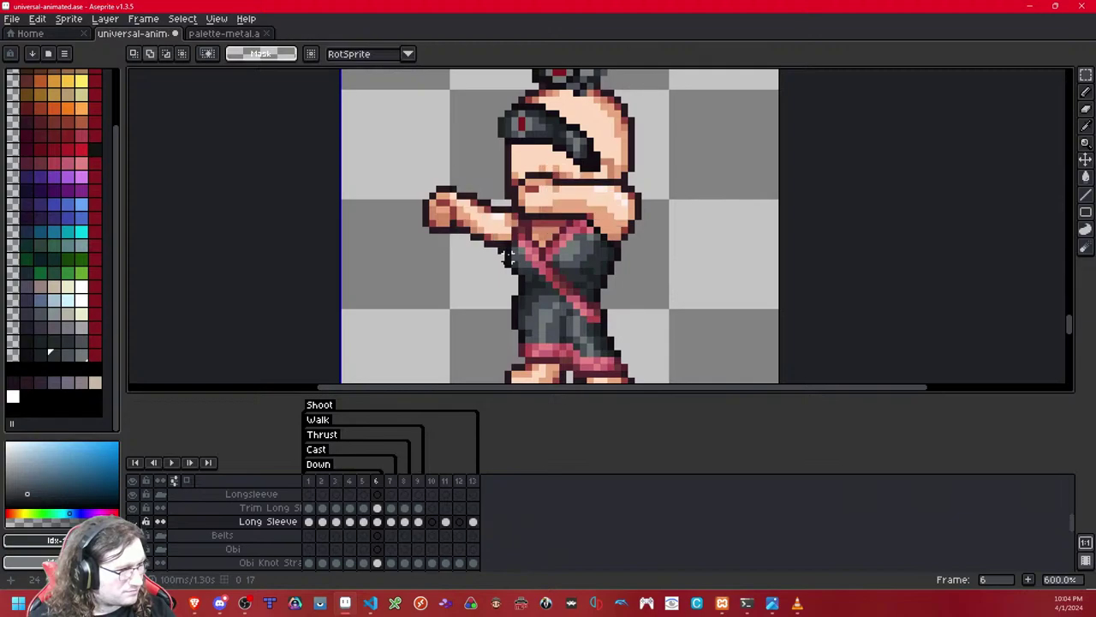
scroll(508, 254, up, 2)
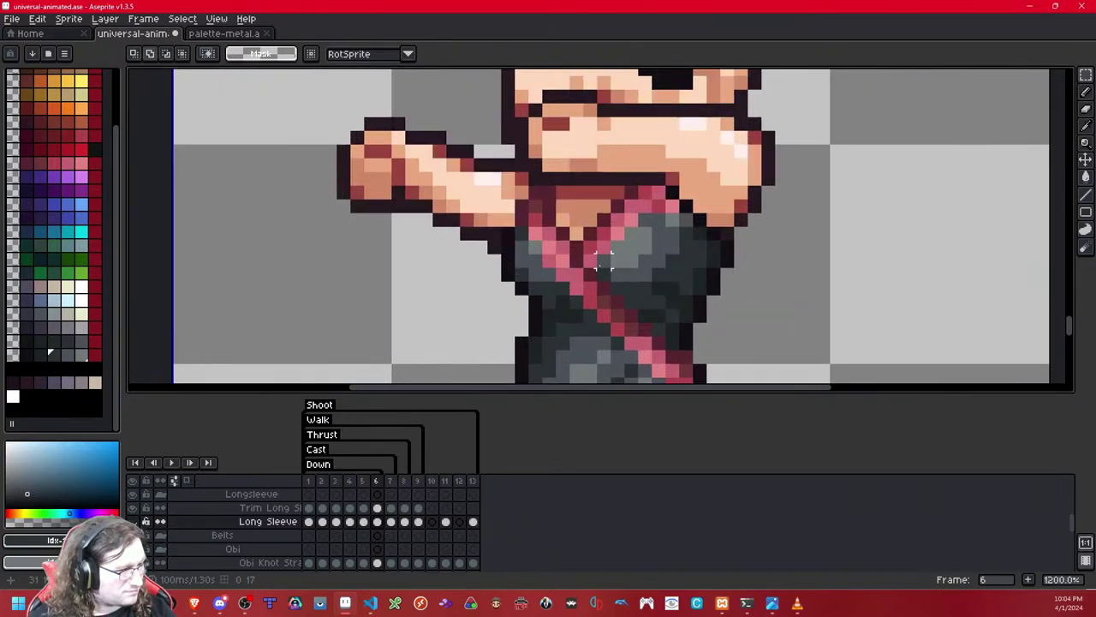
scroll(604, 266, down, 5)
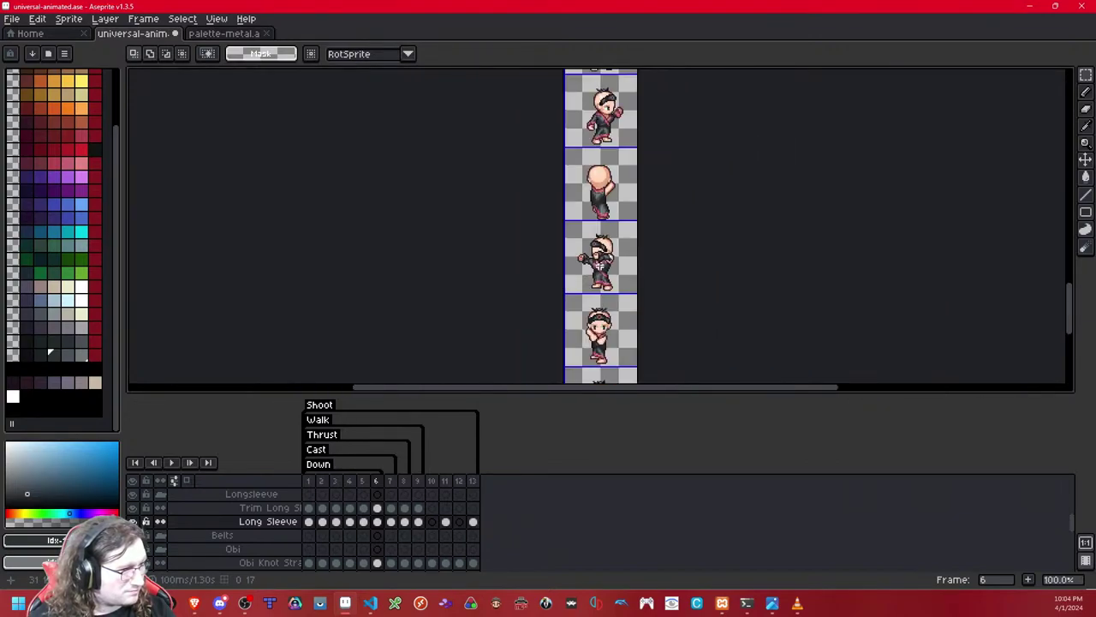
scroll(599, 265, up, 2)
scroll(600, 265, up, 3)
Step: Trace the outer elbow outline of frame 6's near-arm sleeve in near-black and check it against the bare arm
drag(721, 193, 574, 239)
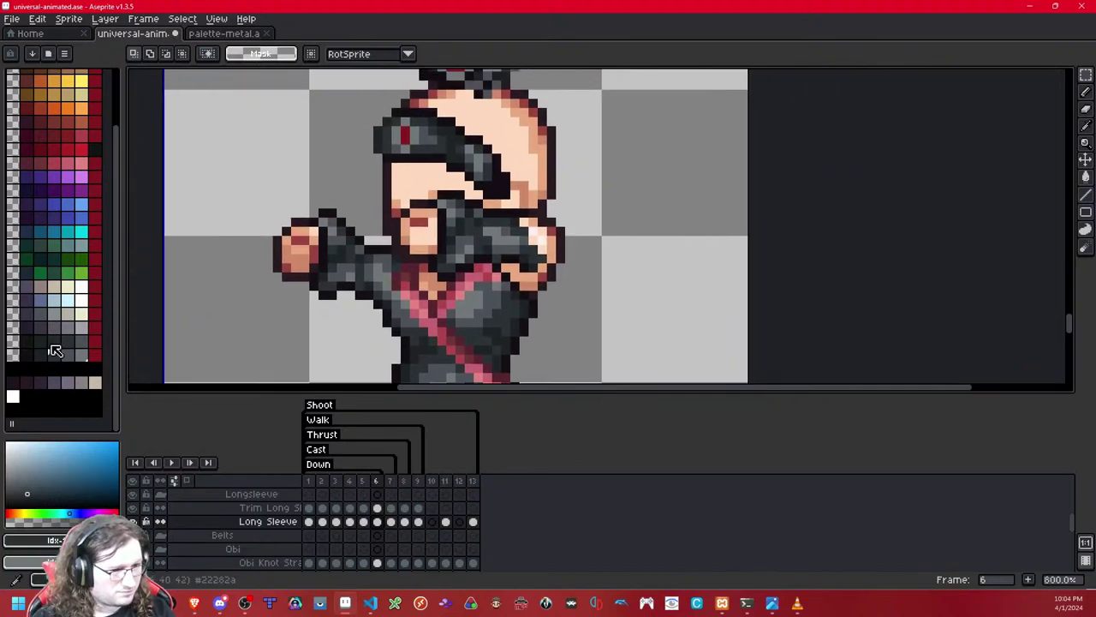
click(27, 356)
key(b)
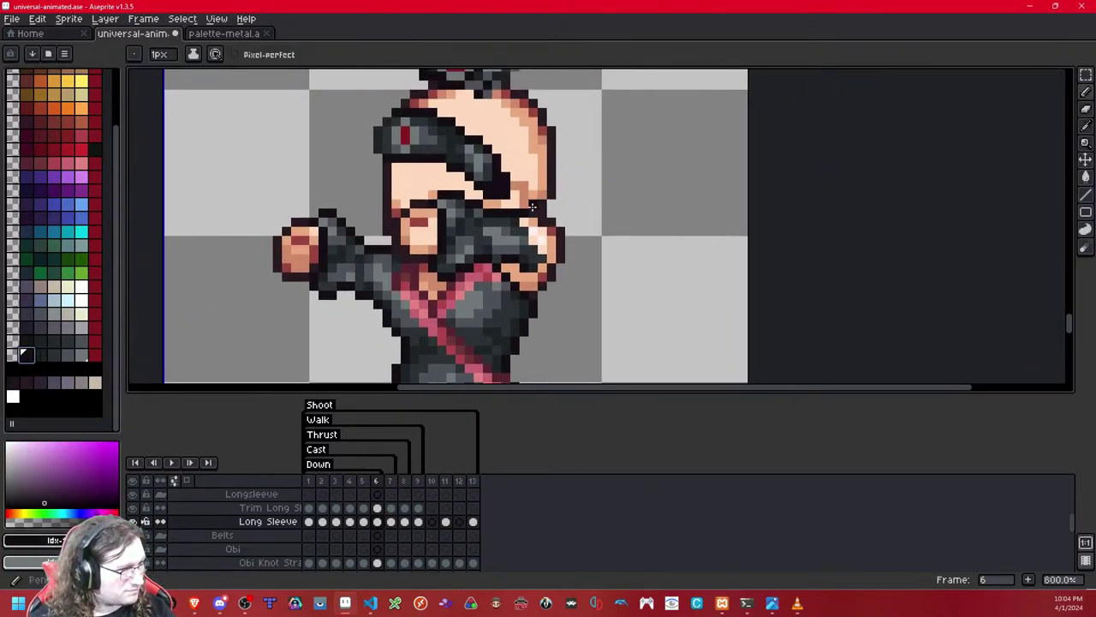
scroll(553, 201, up, 1)
drag(560, 231, 573, 284)
key(shift+x)
key(shift+x)
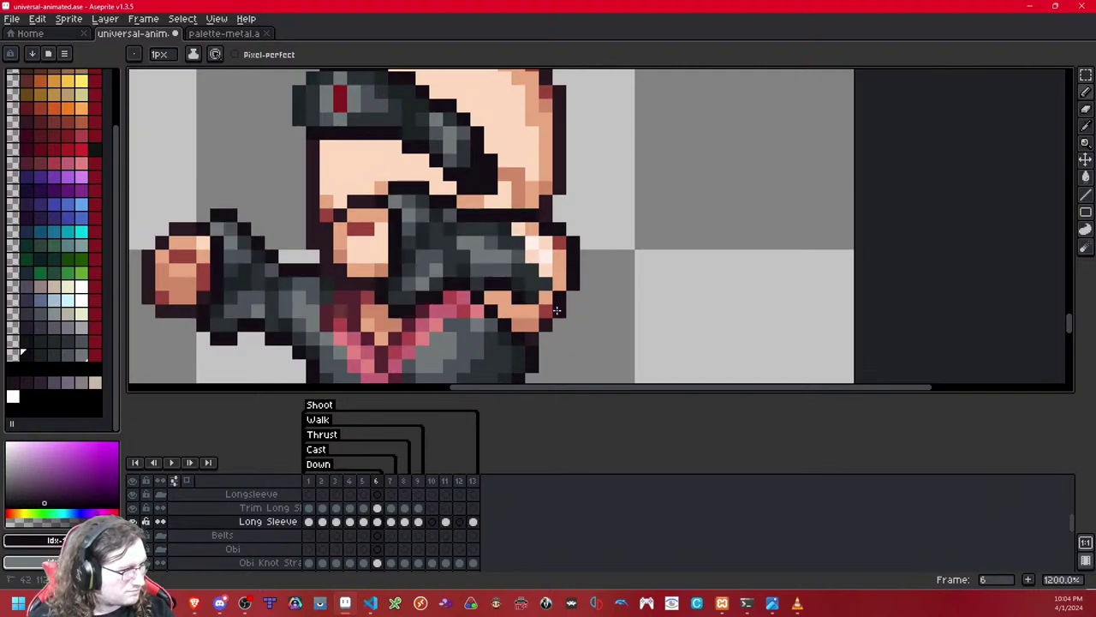
Step: Choose two dark greys as drawing colours and compare frame 6's near-arm elbow with the Long Sleeve layer hidden and shown
click(40, 357)
click(57, 356)
click(41, 357)
right_click(57, 357)
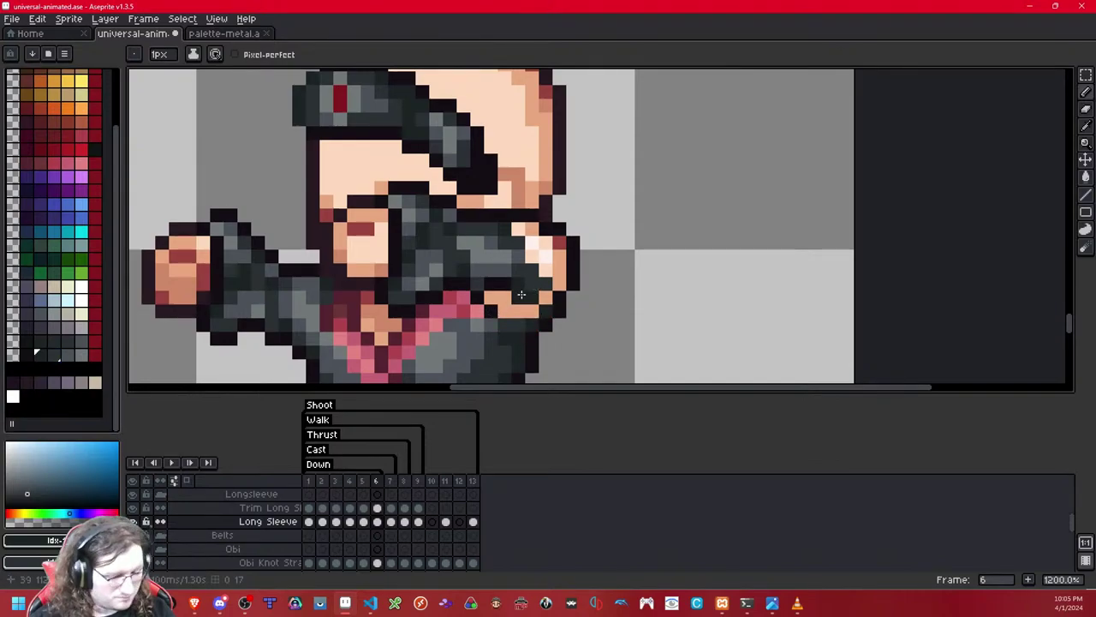
key(shift+x)
key(shift+x)
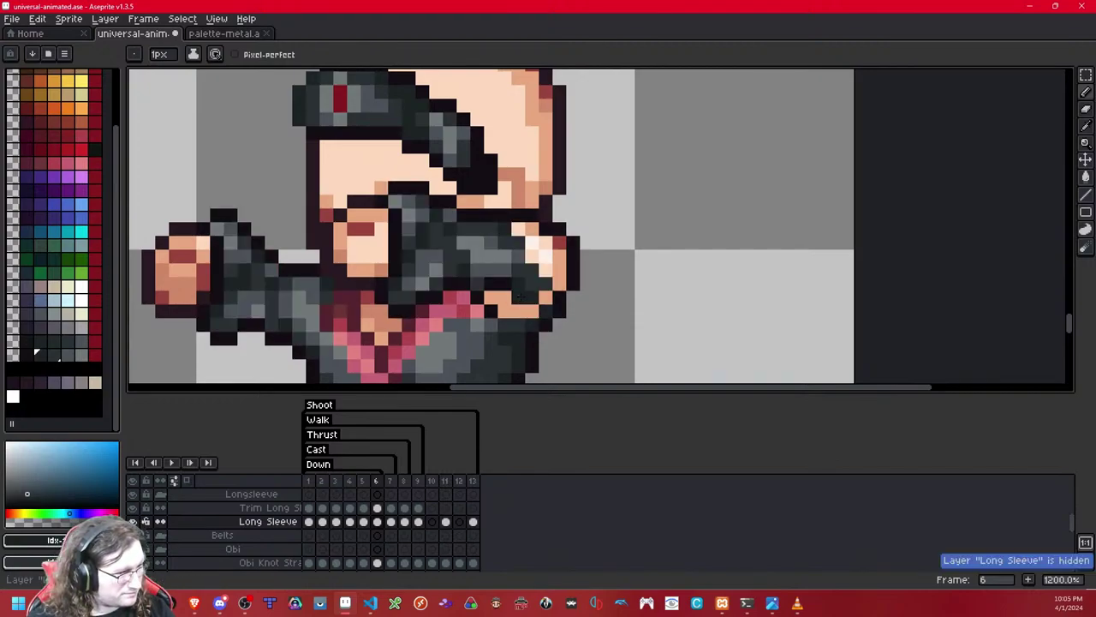
key(h)
key(h)
key(h)
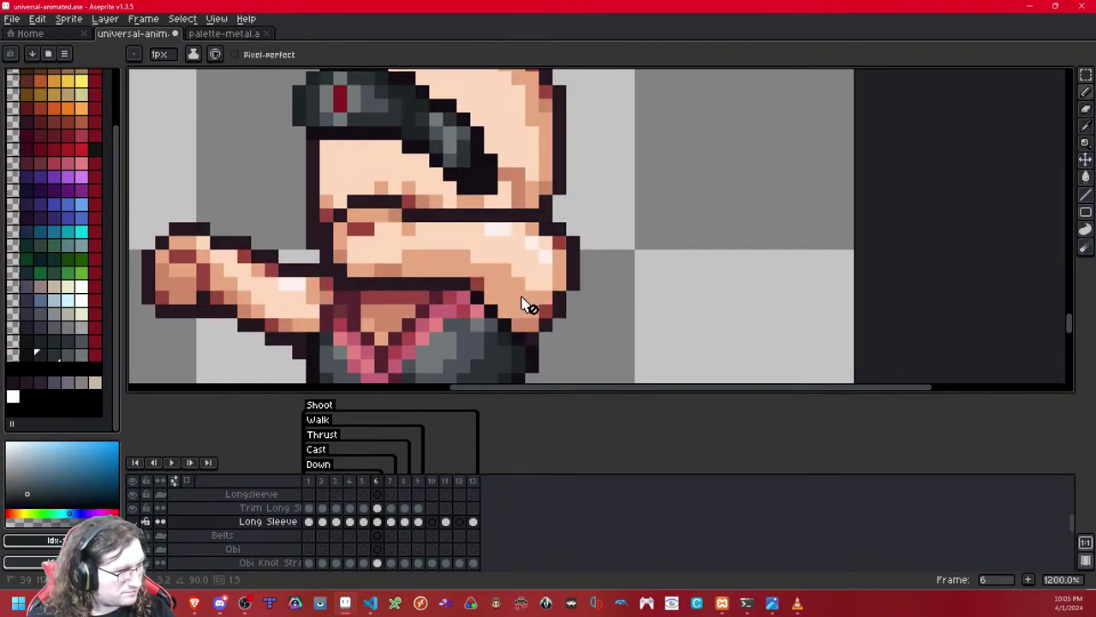
key(h)
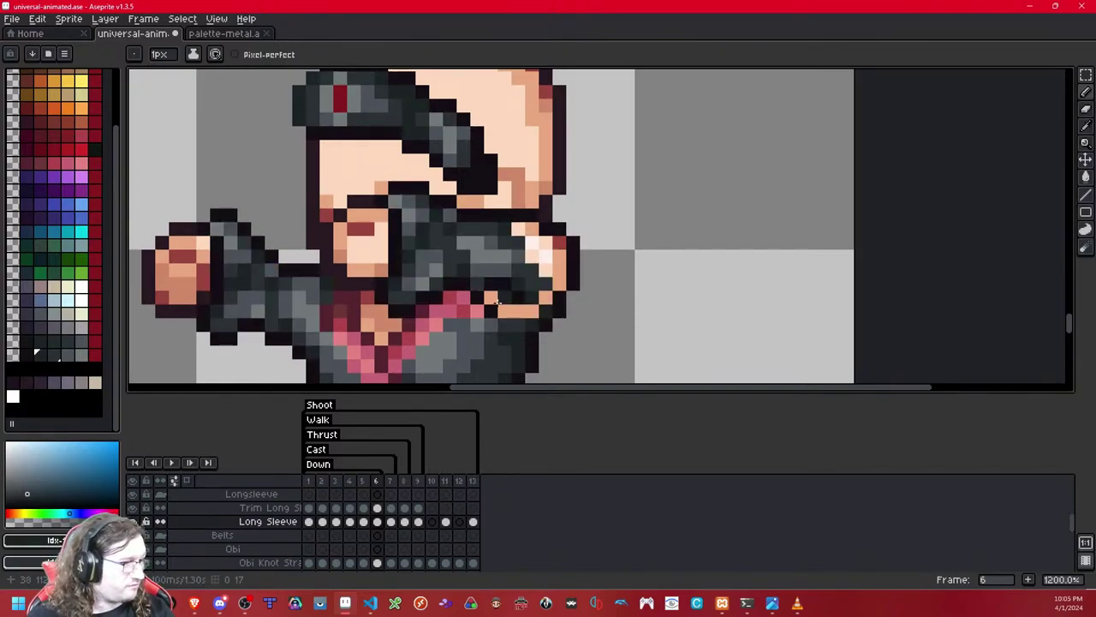
key(h)
key(h)
key(h)
key(h)
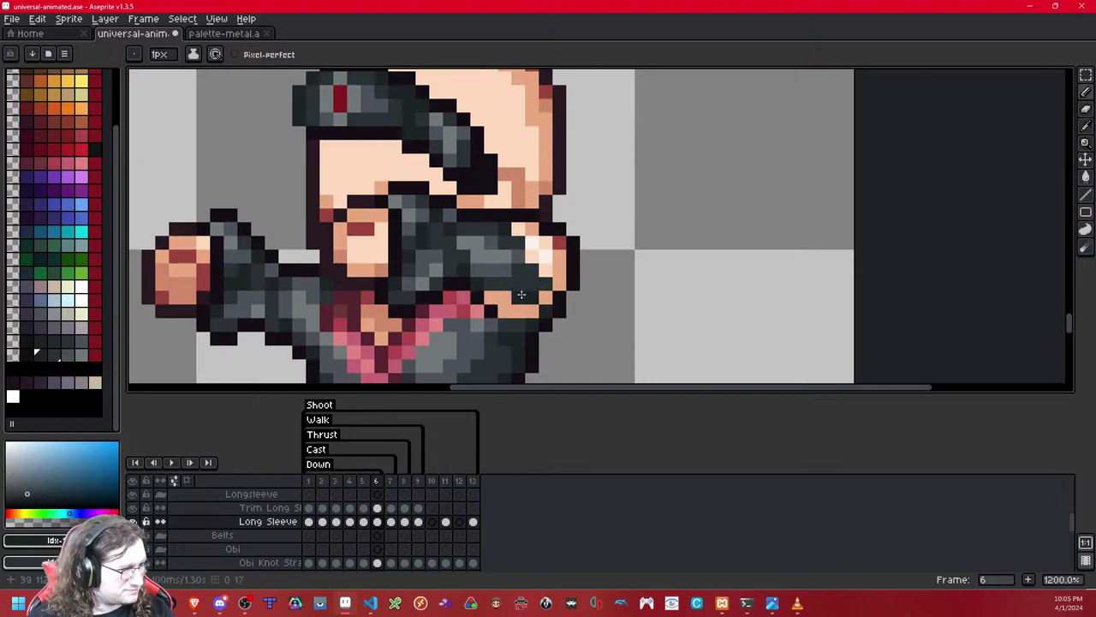
Step: Fill the exposed skin at the elbow and upper arm of frame 6's near-arm sleeve with dark grey
key(h)
key(h)
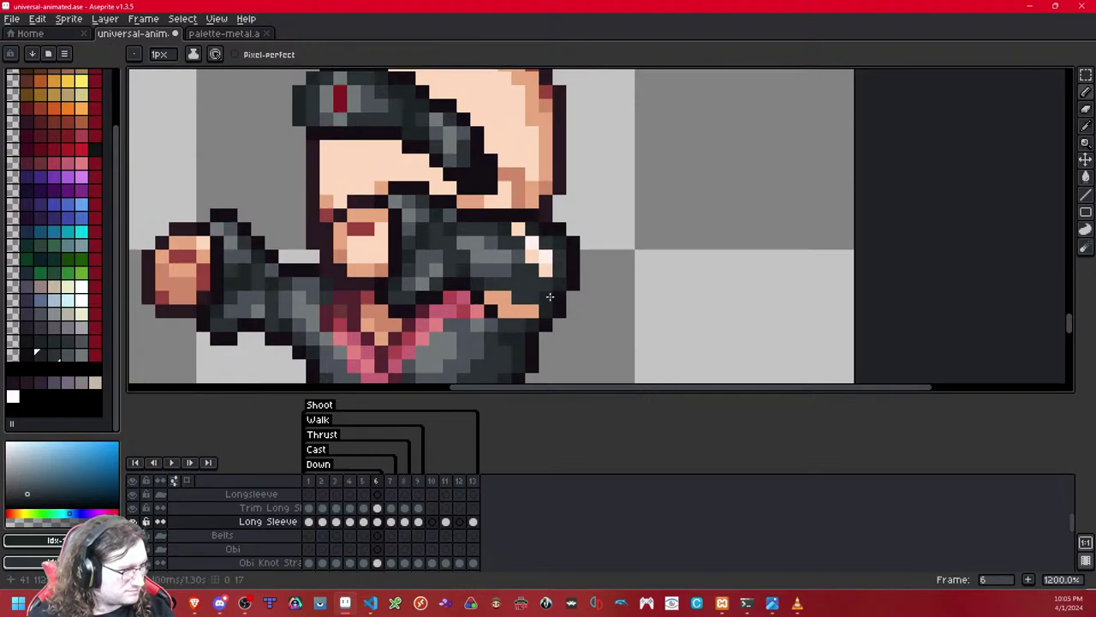
mouse_move(532, 293)
mouse_down()
mouse_move(524, 313)
mouse_move(501, 310)
mouse_up()
click(487, 310)
drag(545, 256, 537, 268)
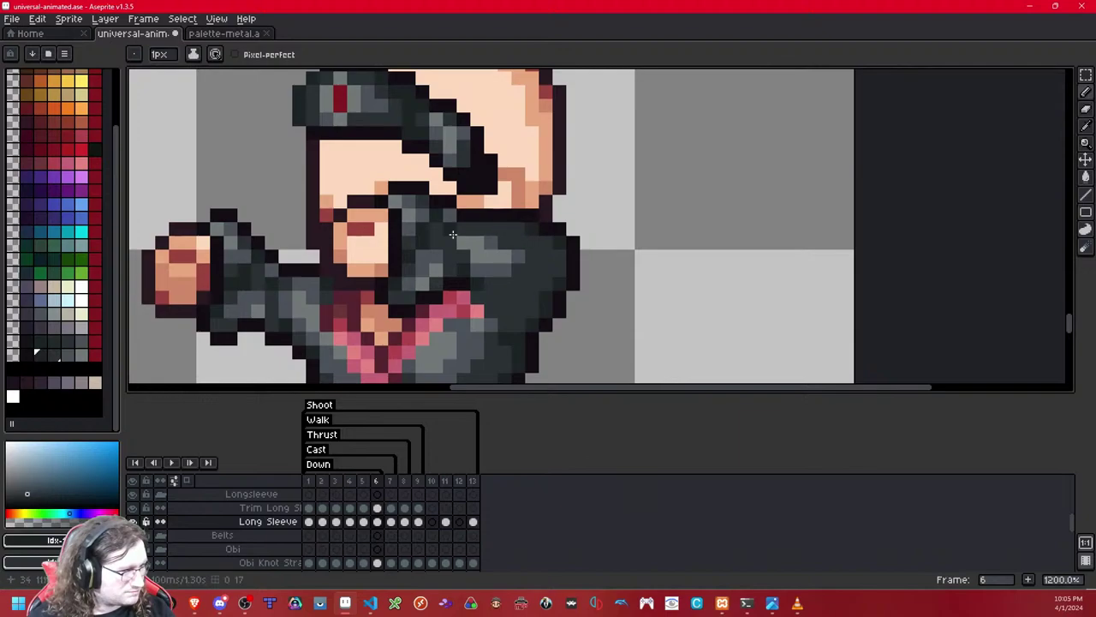
Step: Shade the elbow and upper arm of frame 6's near-arm sleeve with mid grey inside the dark outline
key(shift+x)
key(shift+x)
scroll(466, 240, down, 7)
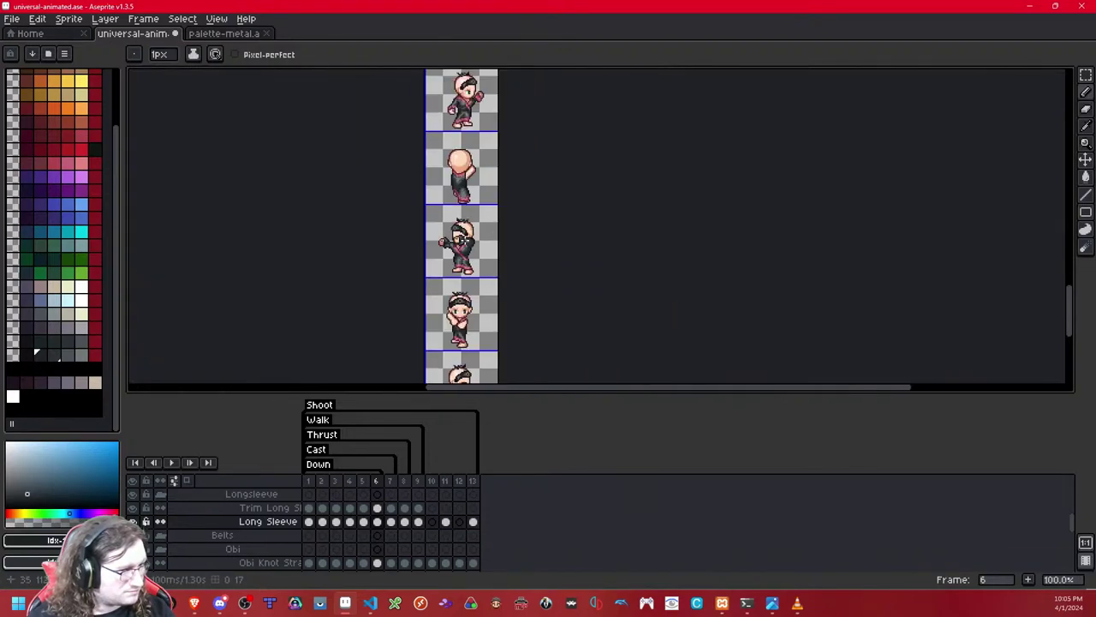
scroll(465, 245, up, 8)
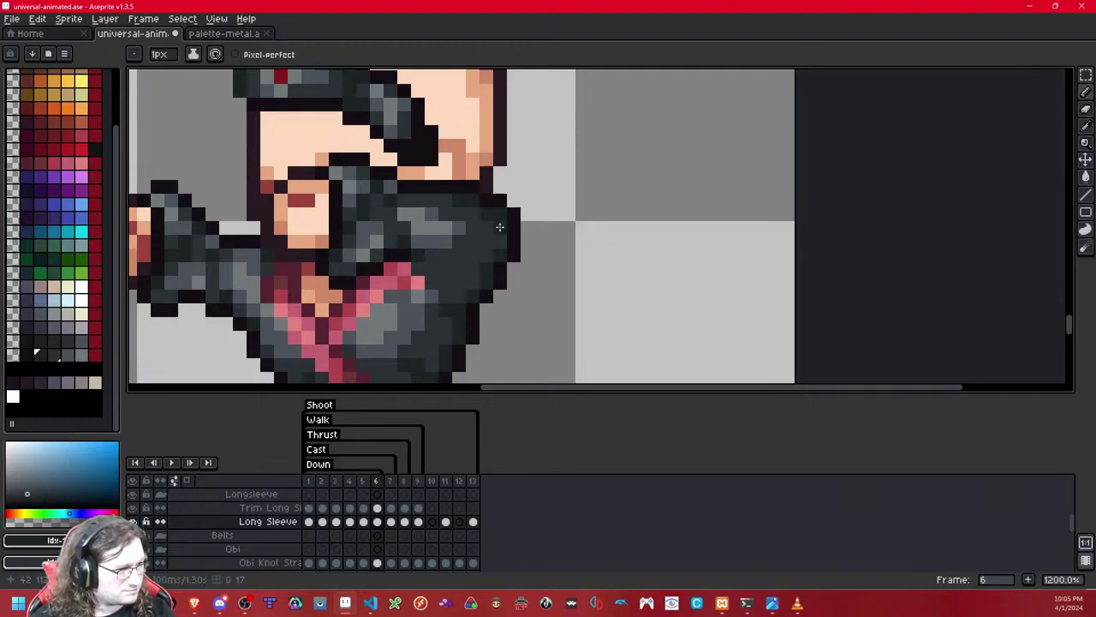
drag(462, 267, 514, 283)
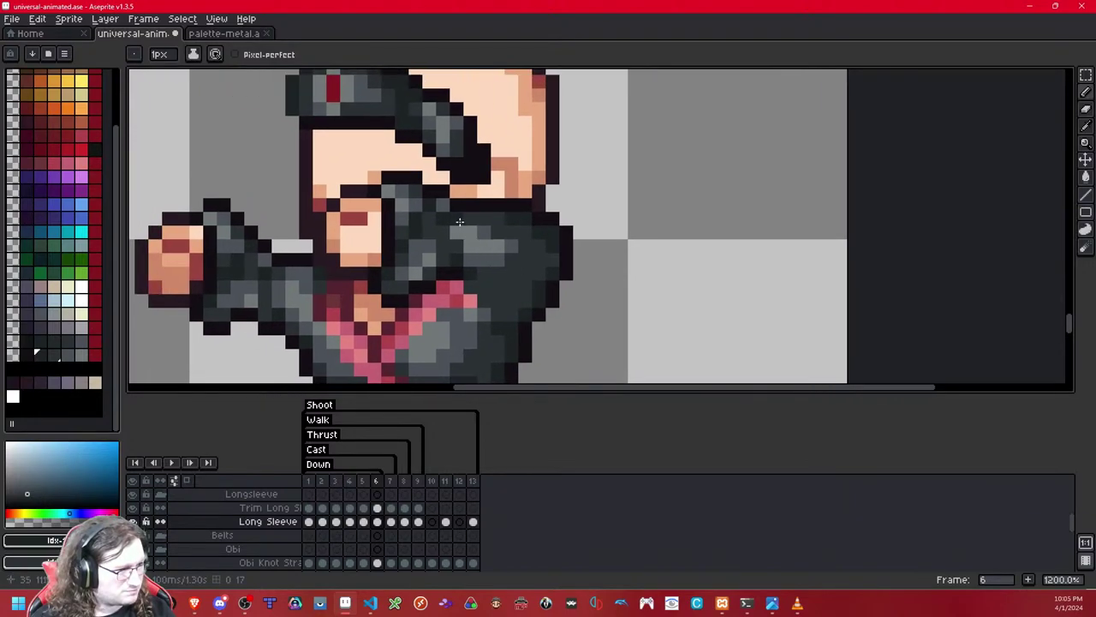
click(69, 354)
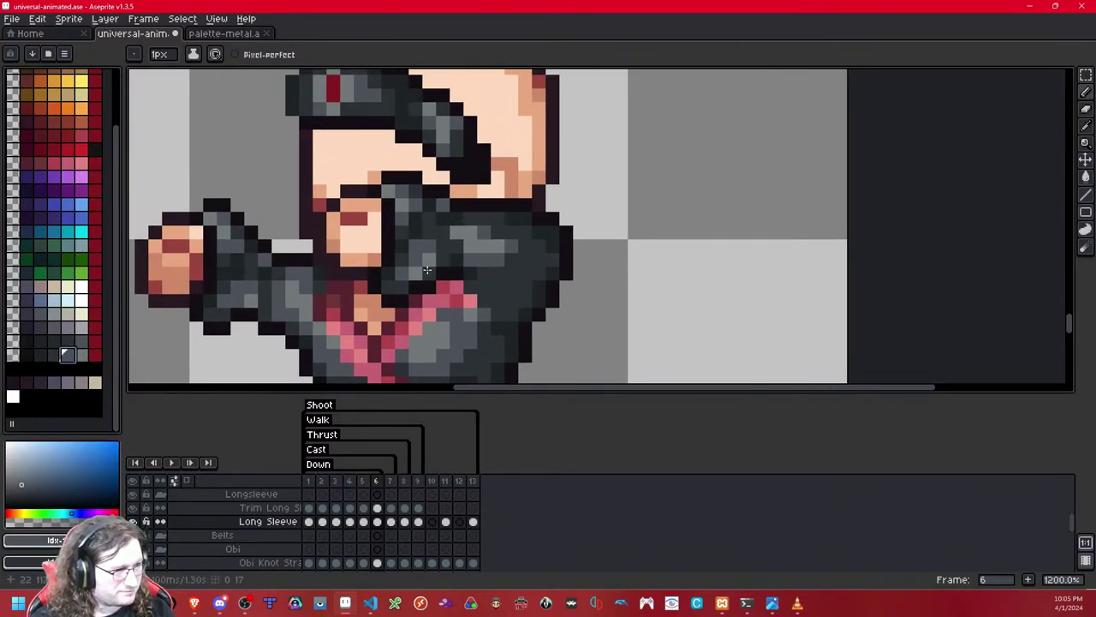
click(500, 230)
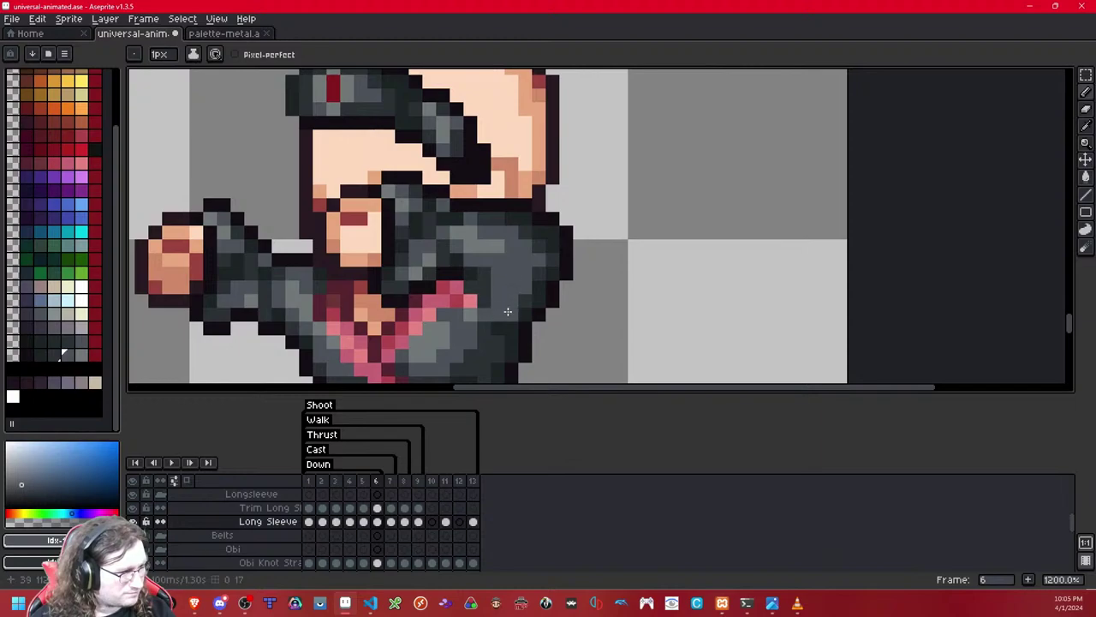
Step: Paint a light grey highlight along the elbow bend of frame 6's near-arm sleeve
click(54, 354)
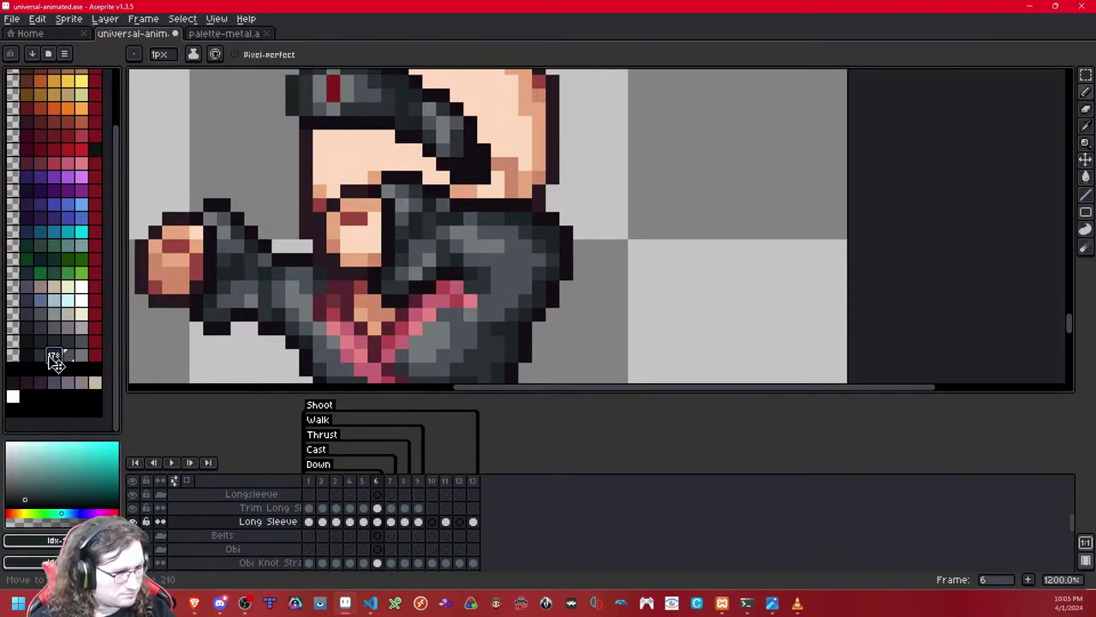
click(41, 356)
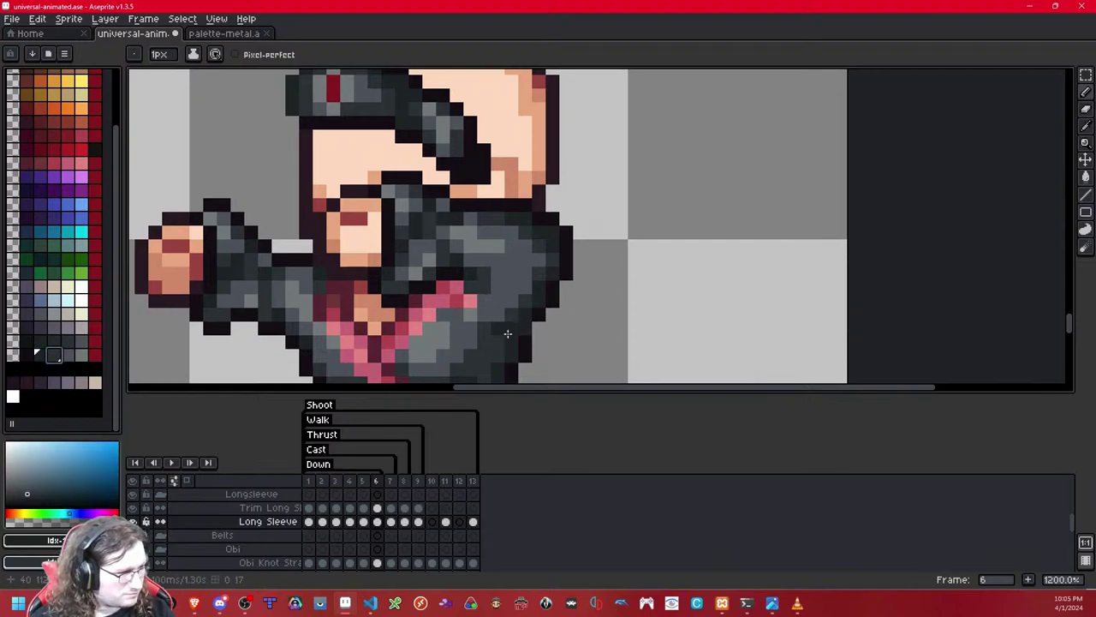
click(65, 354)
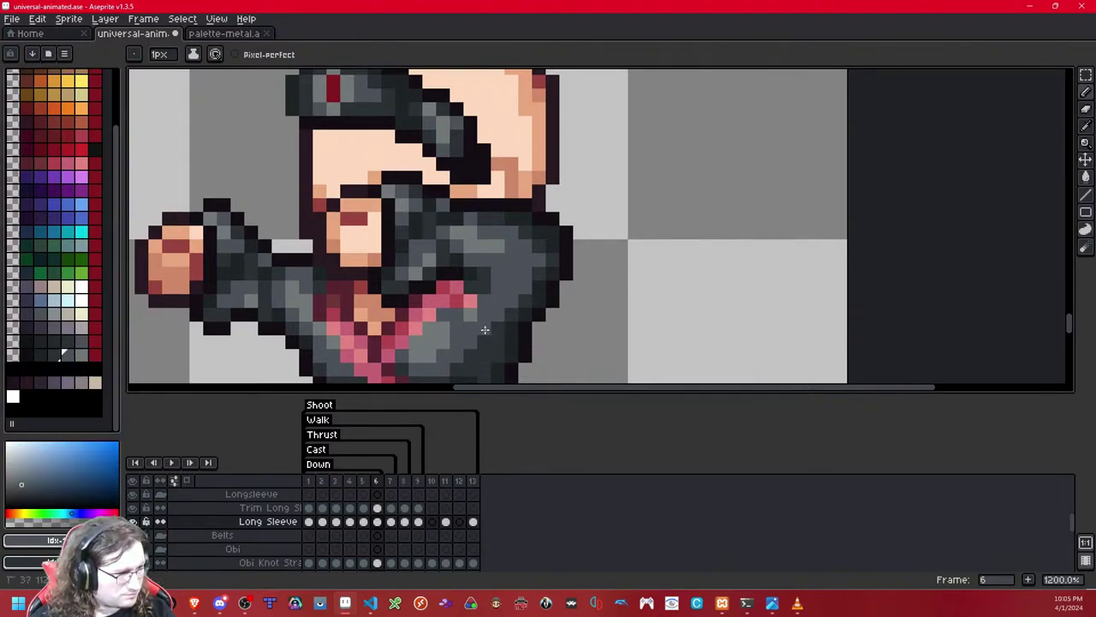
click(81, 354)
drag(527, 261, 506, 278)
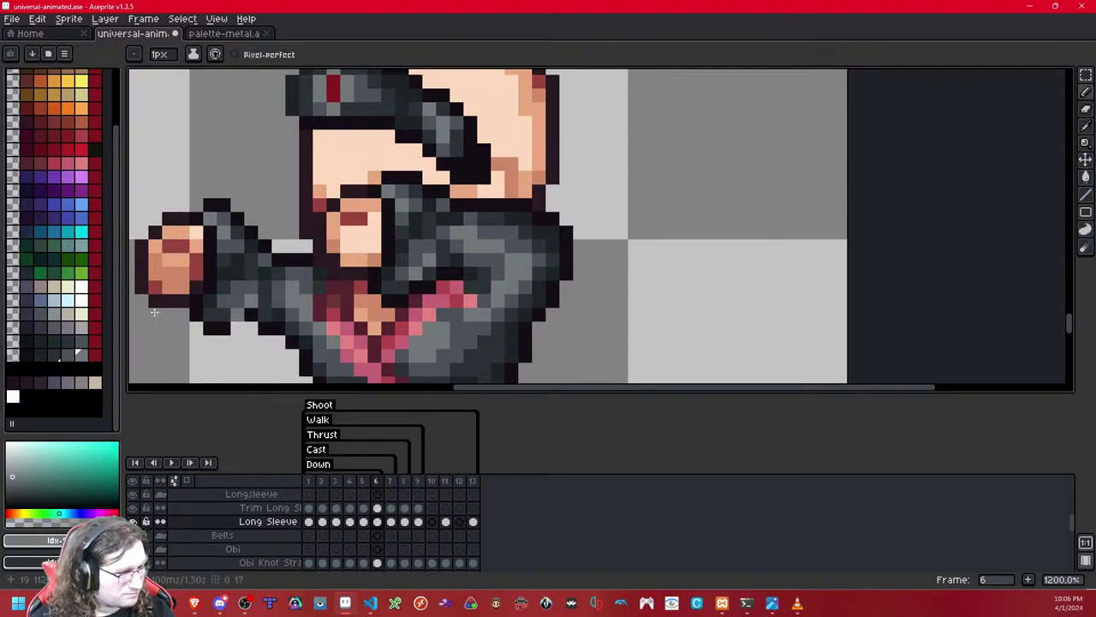
Step: Darken the inner elbow fold of frame 6's near-arm sleeve with dark grey and blend its edge with mid grey
click(54, 355)
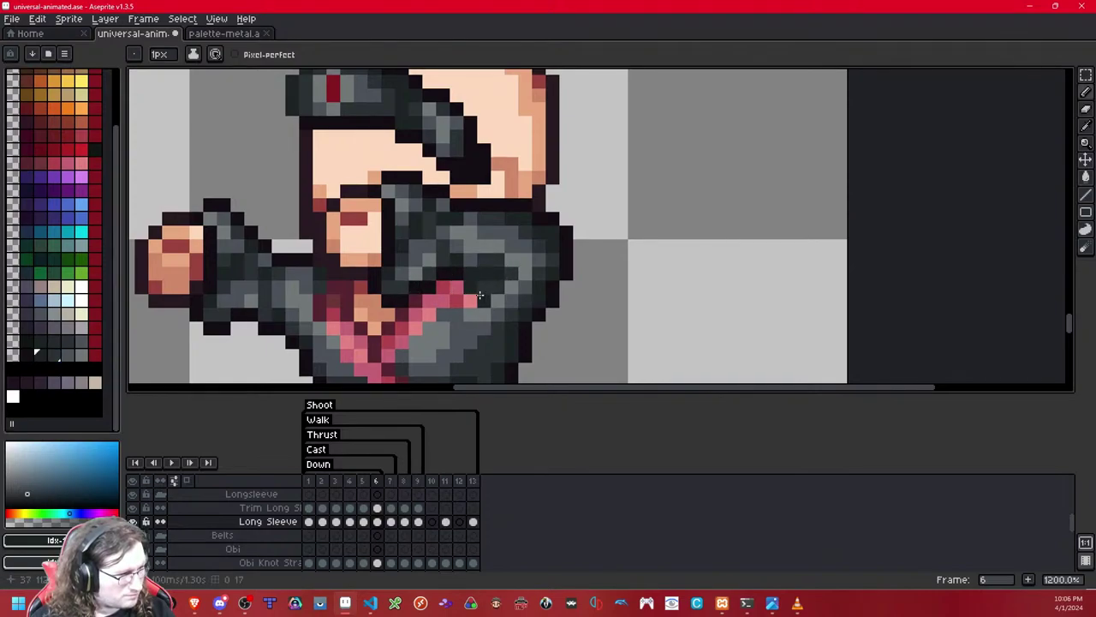
scroll(479, 295, down, 8)
scroll(481, 247, up, 9)
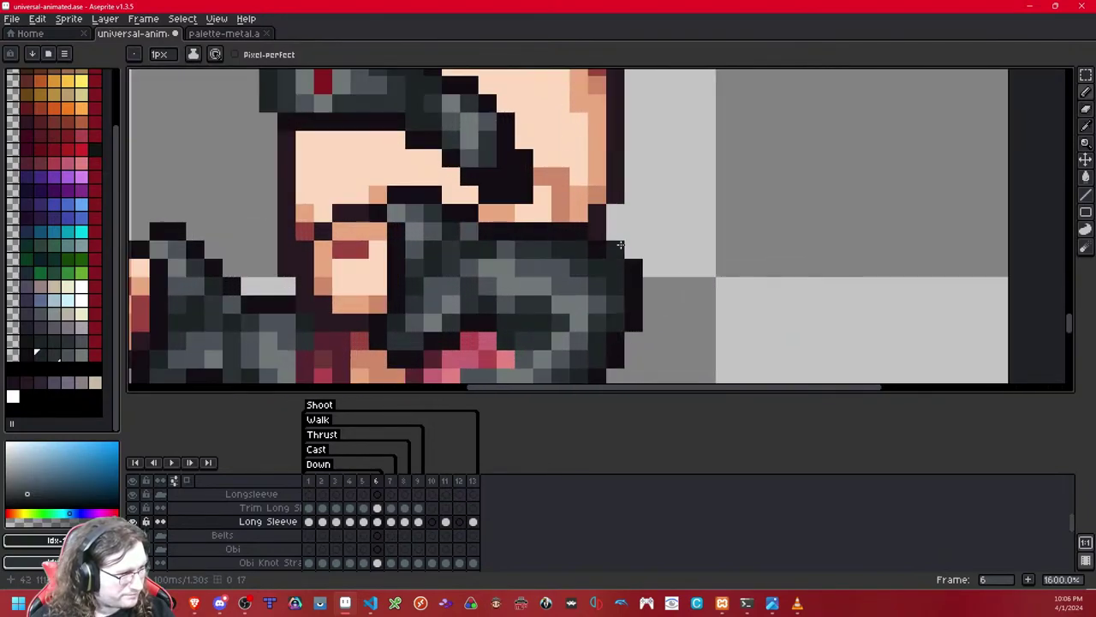
drag(621, 245, 532, 199)
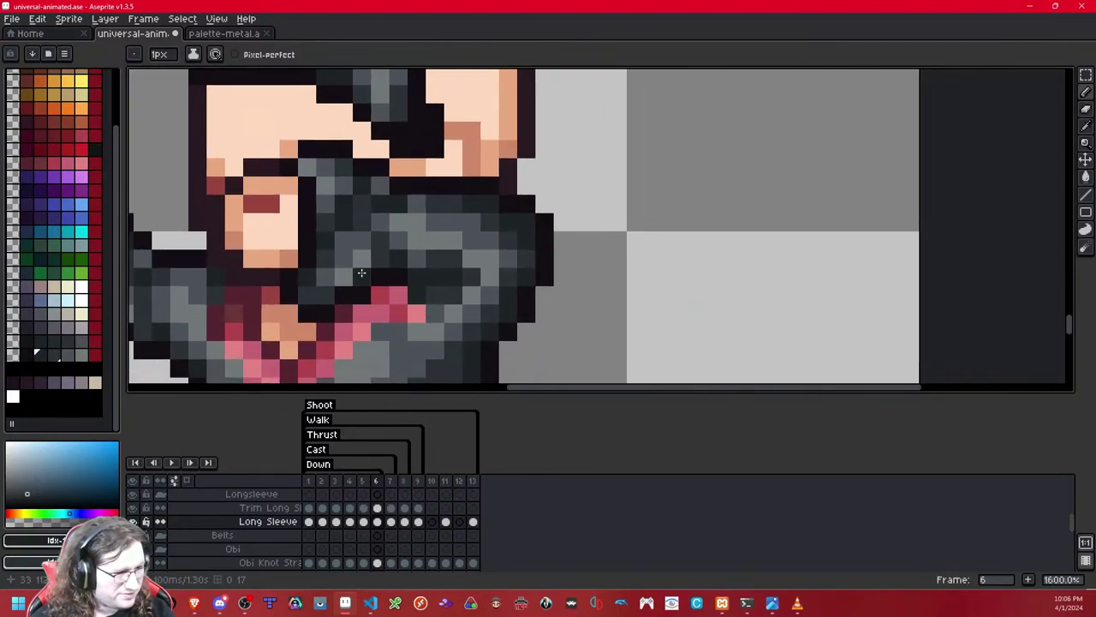
click(67, 355)
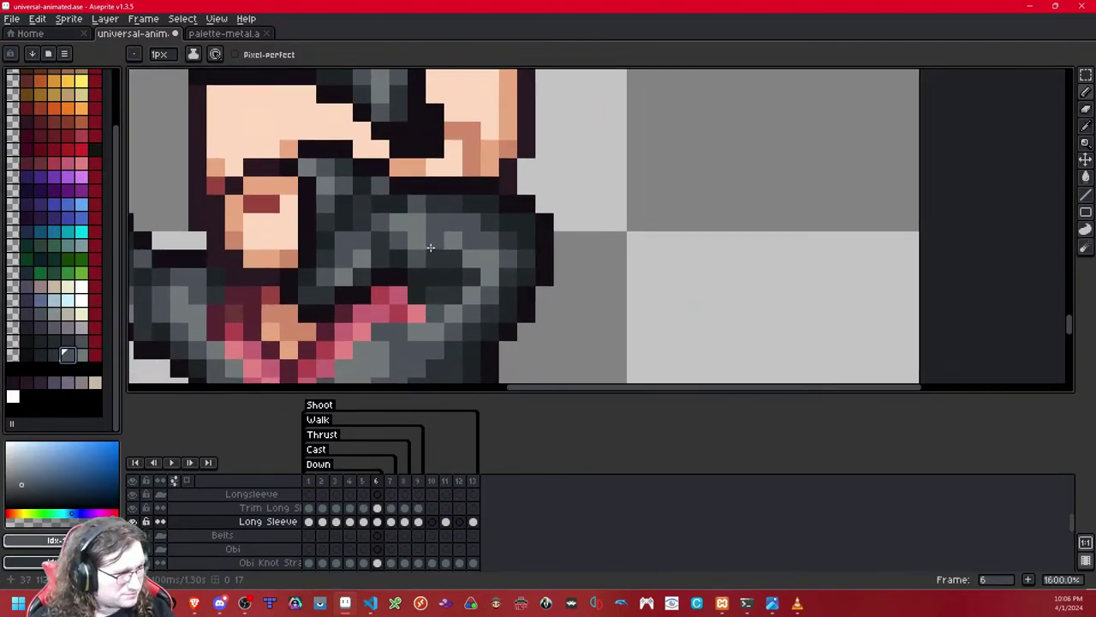
Step: Reshape the highlight and shading around the raised sleeve's elbow bend in frame 6, using #4a5057 and the neighbouring palette greys
alt+click(469, 258)
click(471, 293)
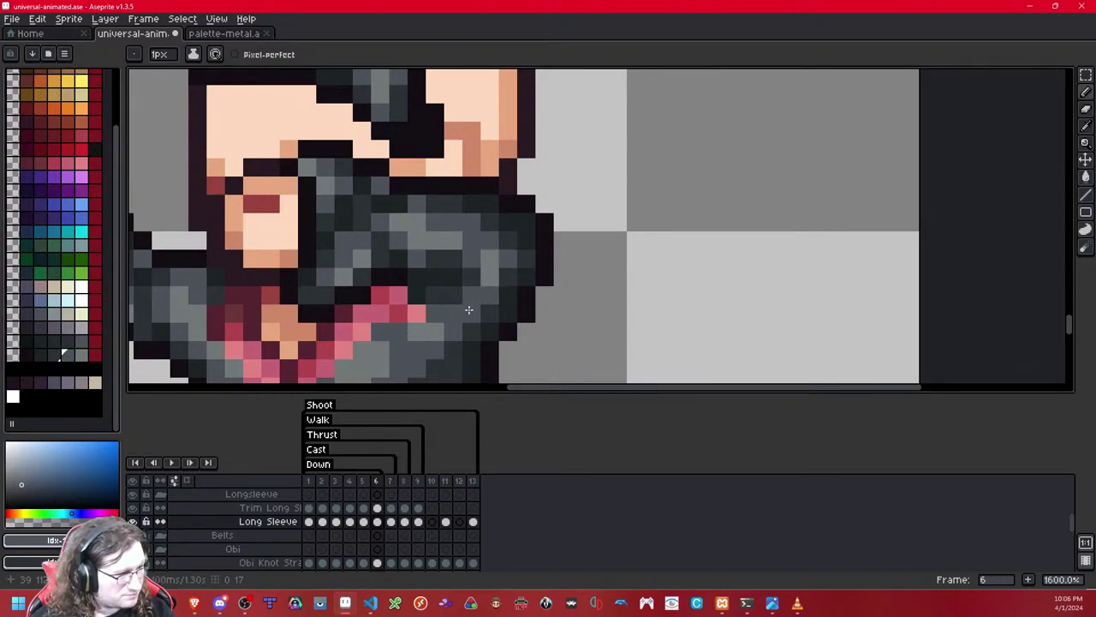
click(454, 291)
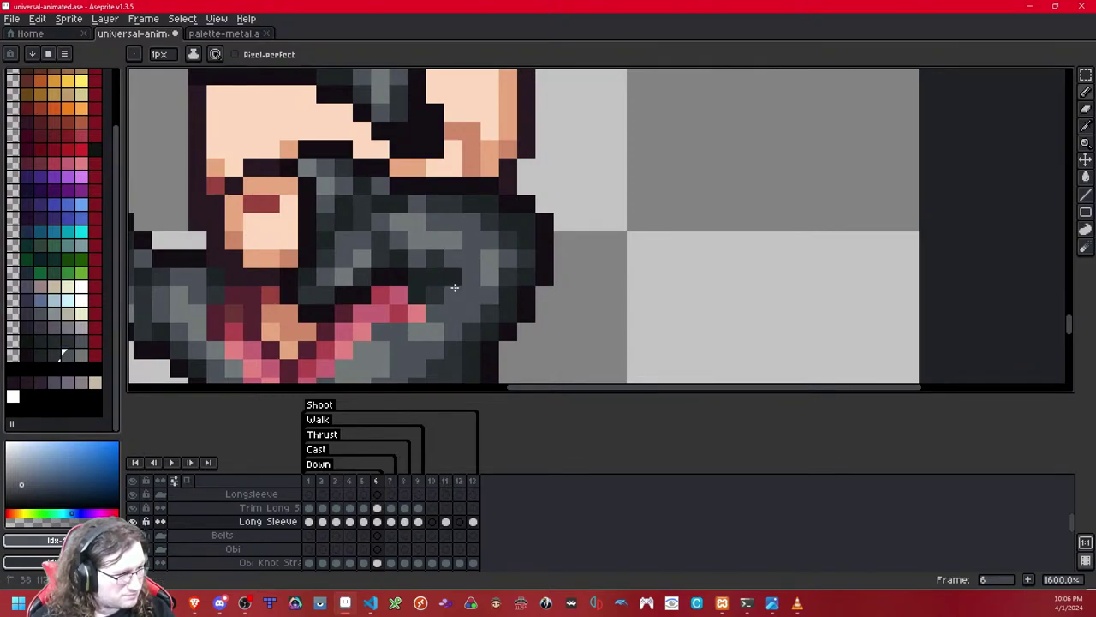
click(50, 357)
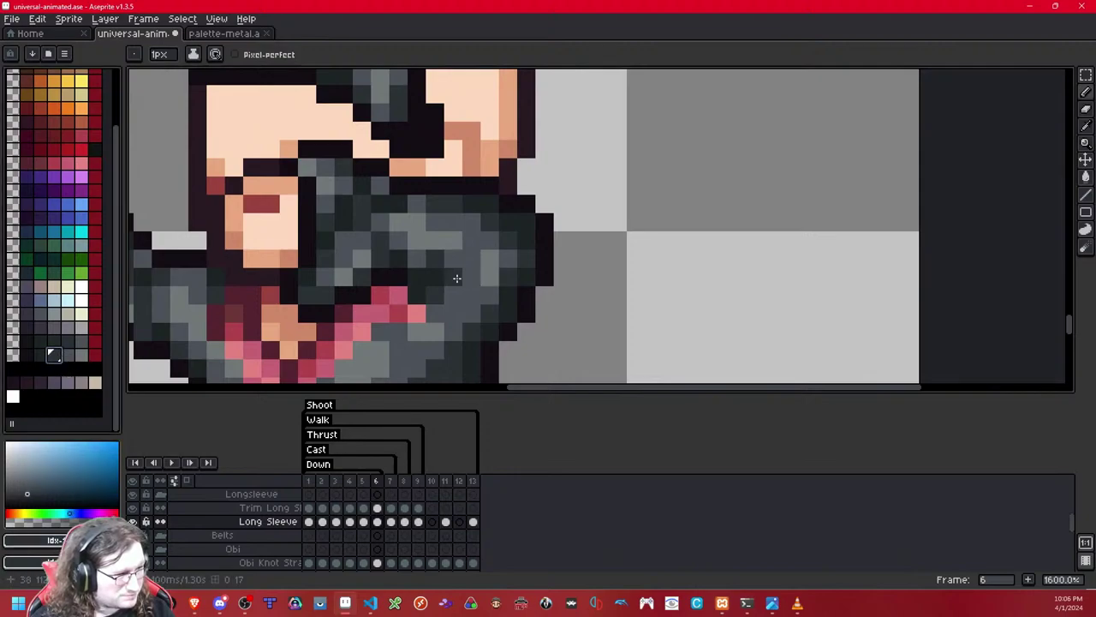
click(81, 358)
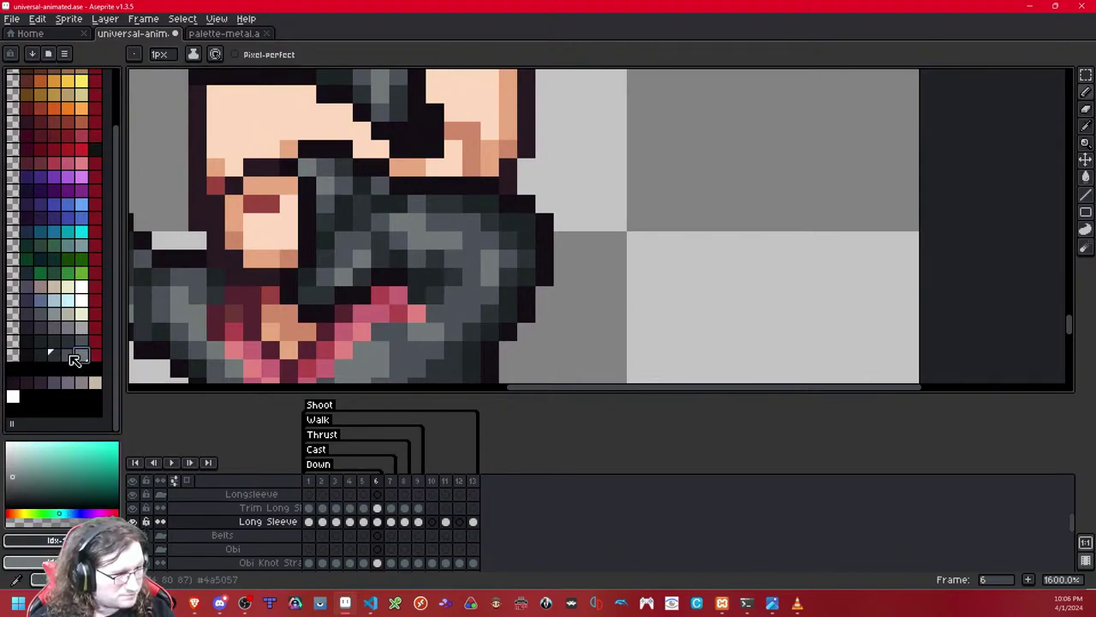
click(65, 354)
click(454, 314)
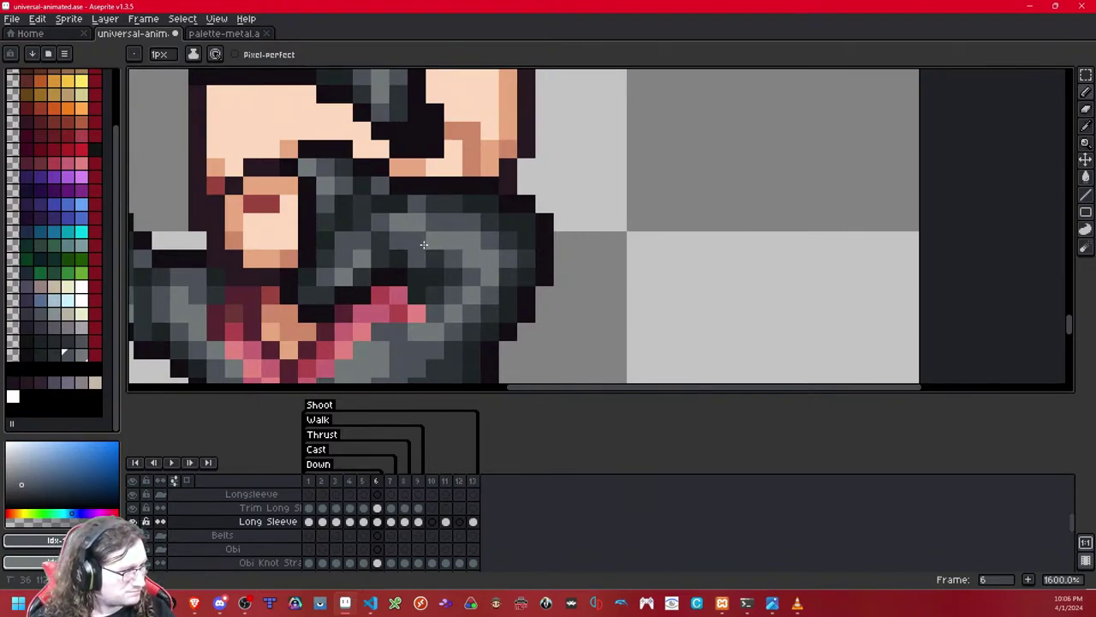
click(50, 353)
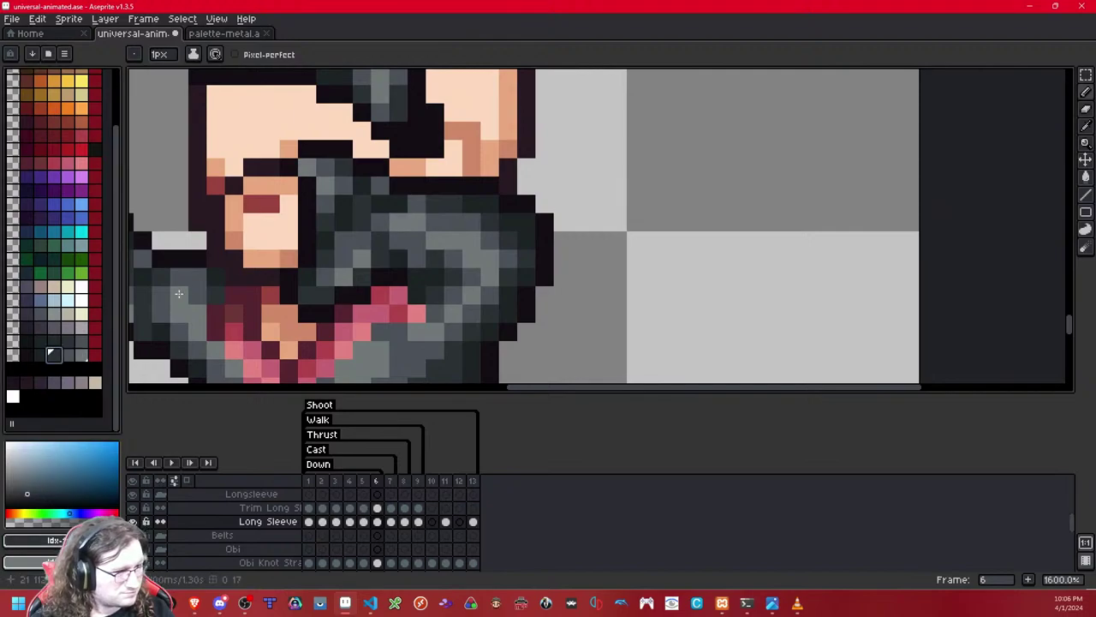
click(67, 354)
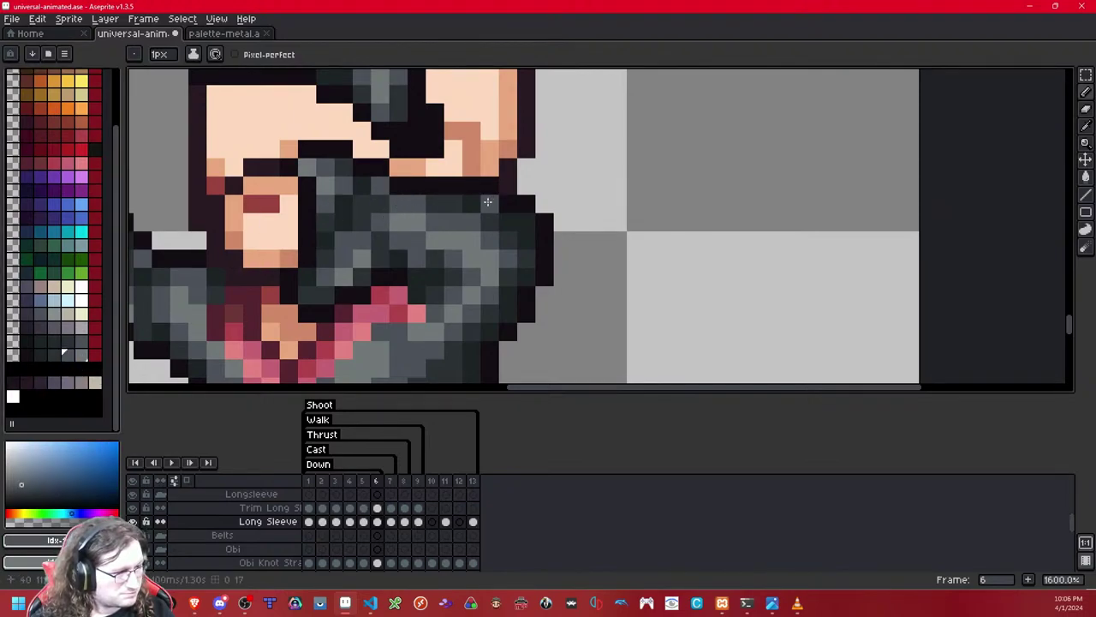
Step: Select a small block of shading pixels at the raised sleeve's inner elbow in frame 6 and shift it towards the outer elbow
scroll(488, 201, down, 10)
scroll(484, 204, up, 2)
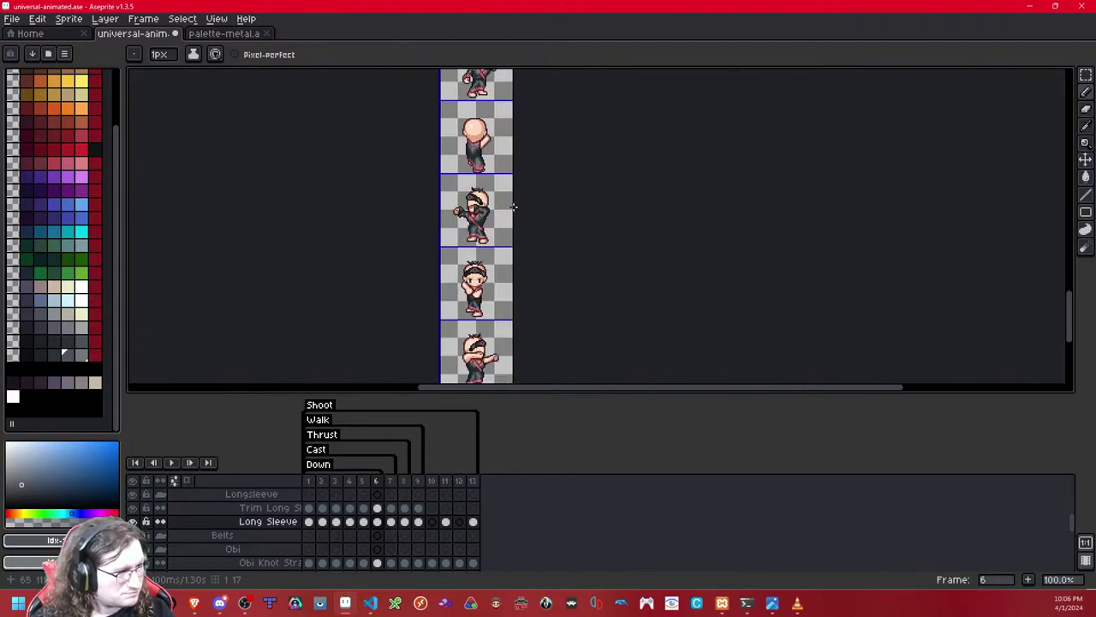
scroll(512, 206, up, 3)
drag(419, 213, 518, 212)
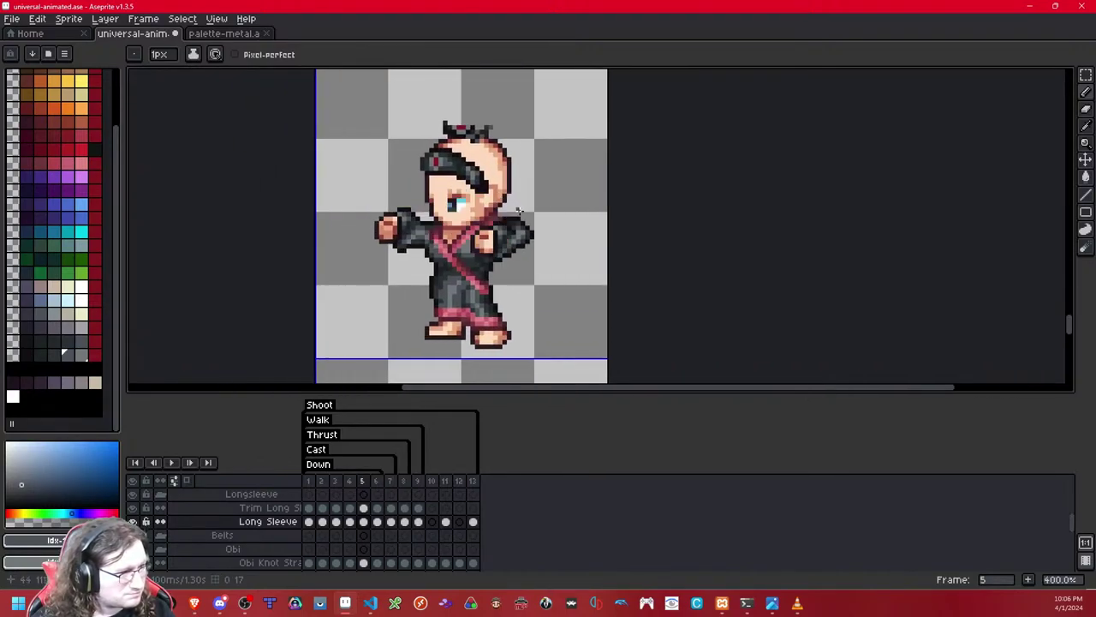
scroll(511, 219, up, 5)
scroll(511, 219, down, 4)
scroll(511, 218, up, 3)
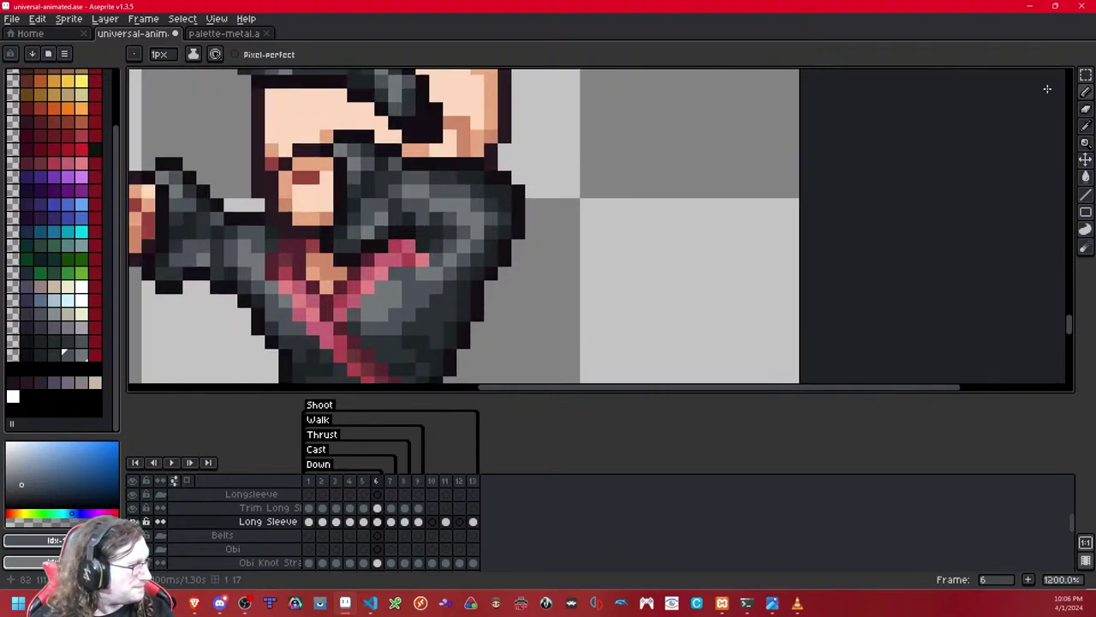
key(shift+m)
drag(478, 204, 451, 219)
key(Right)
key(Up)
key(Down)
click(600, 150)
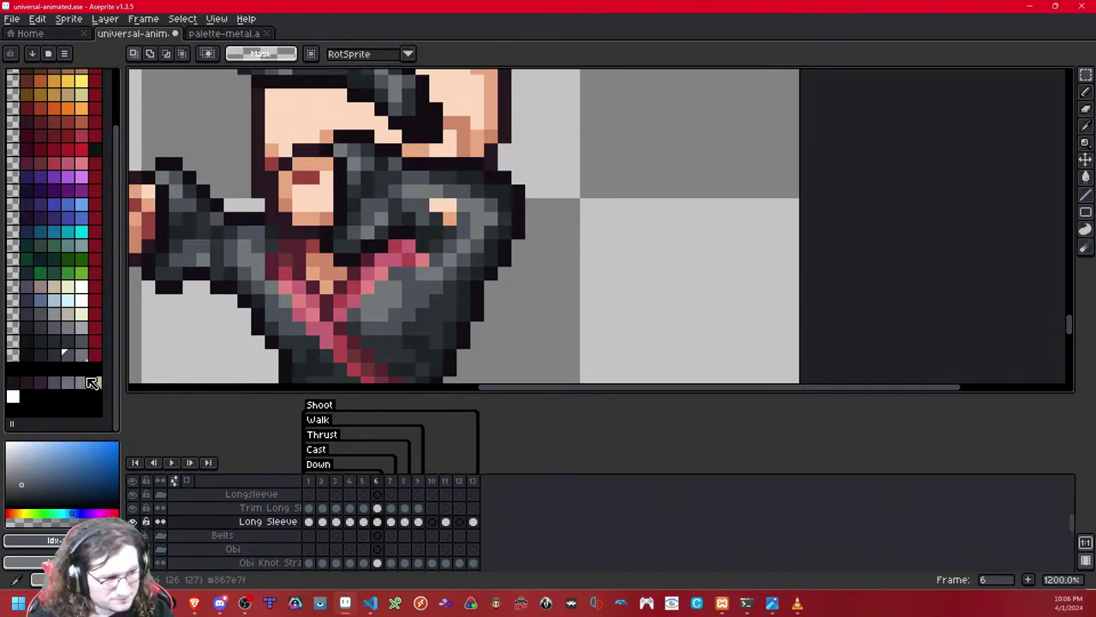
Step: Fill the exposed skin pixels at the inner elbow with sleeve greys and blend the surrounding upper-arm shading, including #4a5057
click(91, 383)
key(b)
click(437, 204)
click(450, 204)
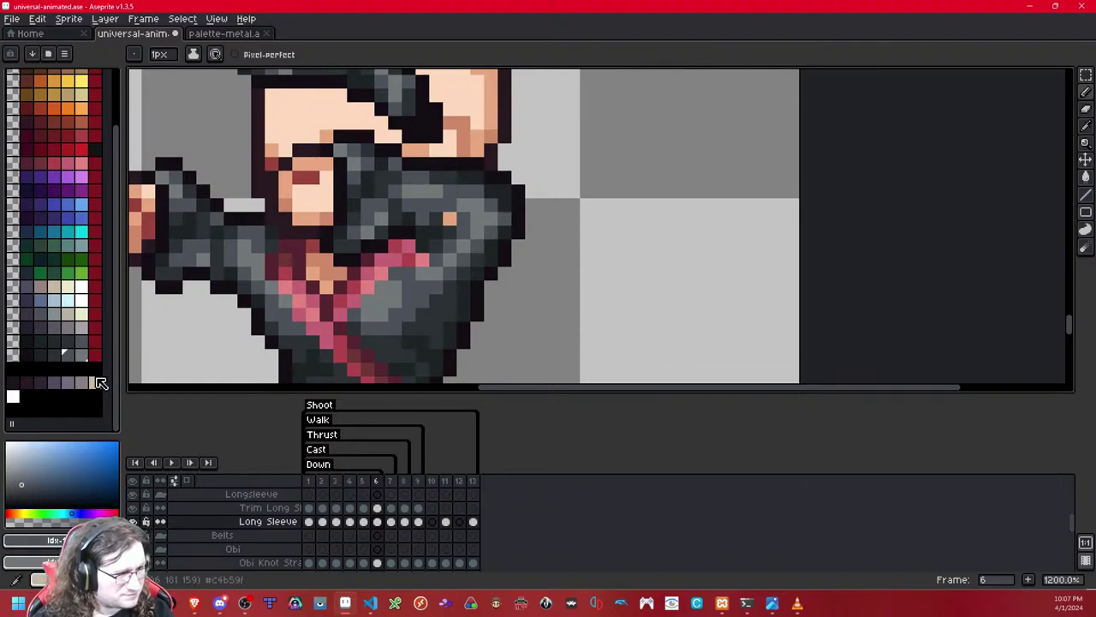
click(53, 352)
click(491, 203)
click(503, 203)
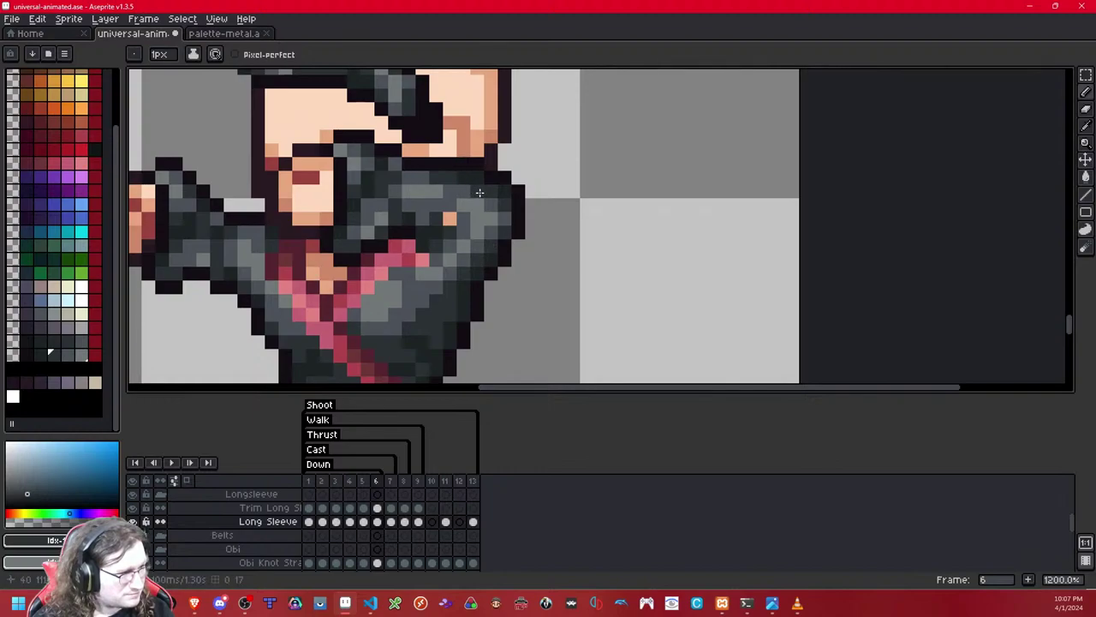
click(430, 185)
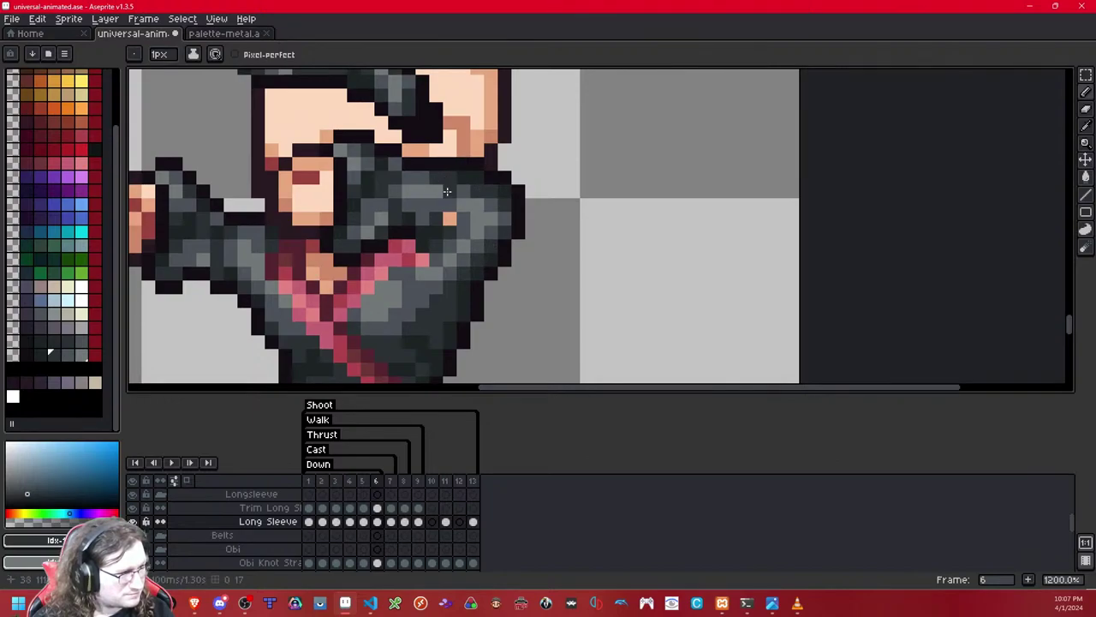
click(68, 353)
click(449, 221)
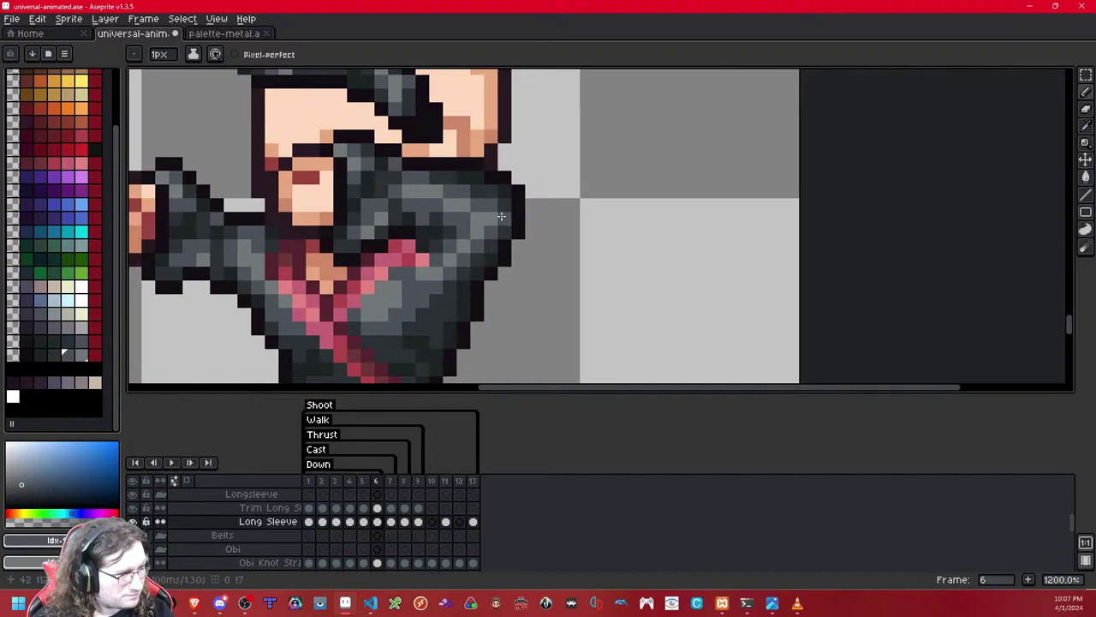
Step: Darken the inner elbow fold of the raised sleeve with a dark grey sampled from the sleeve
key(1)
scroll(503, 215, up, 6)
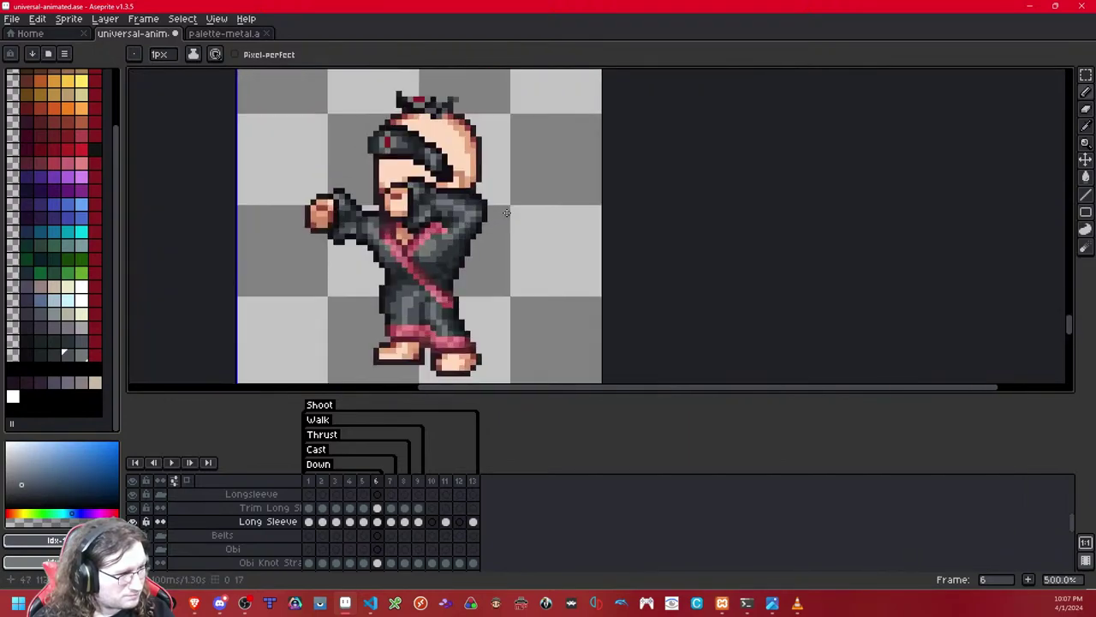
scroll(514, 213, up, 1)
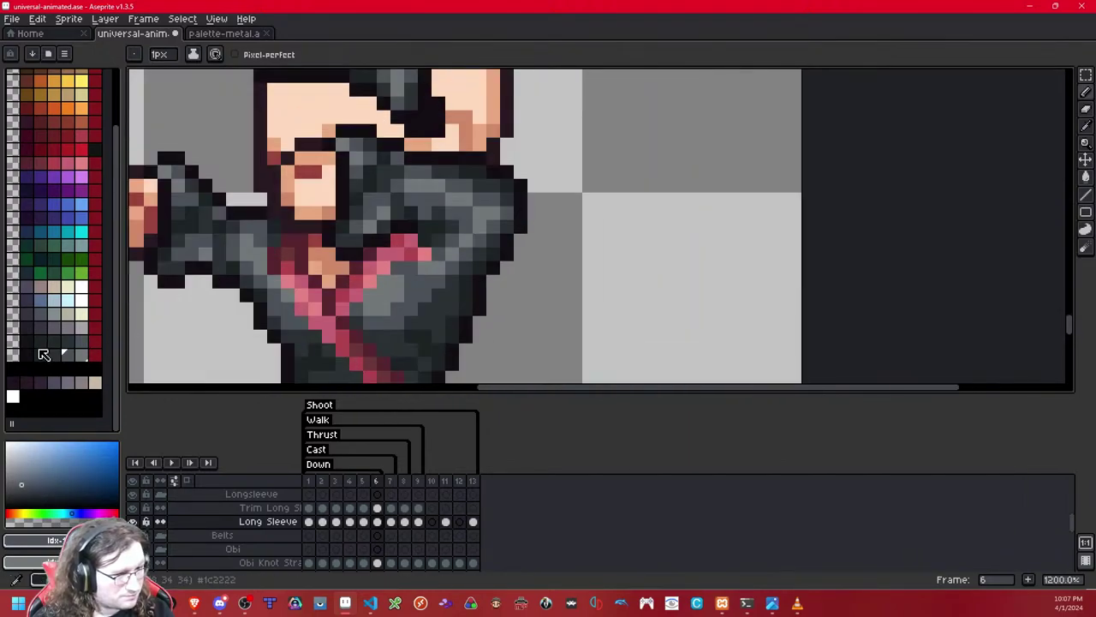
alt+click(448, 198)
click(427, 213)
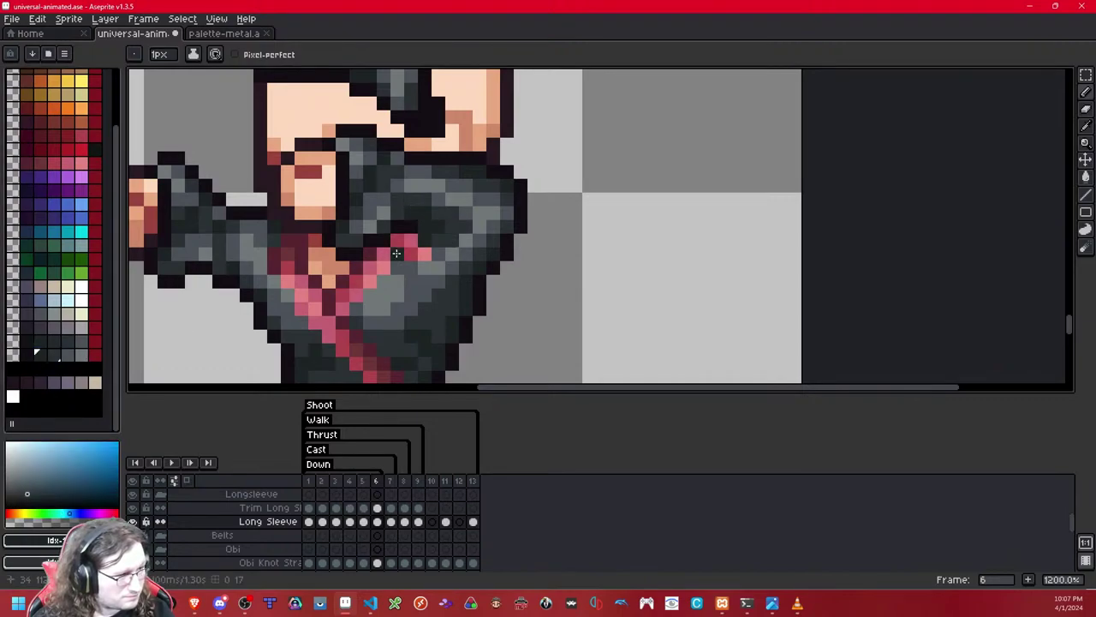
Step: Repaint the raised sleeve's outer elbow with #4a5057 and add a lighter grey highlight along the bend, undoing the last stray pencil stroke
scroll(494, 194, down, 6)
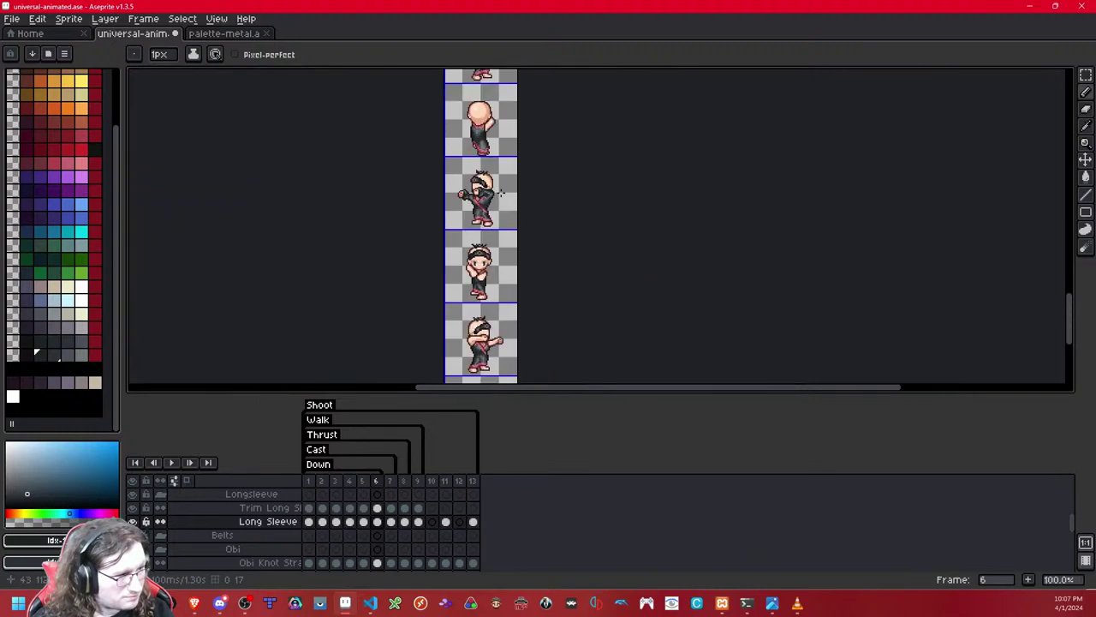
scroll(482, 199, up, 6)
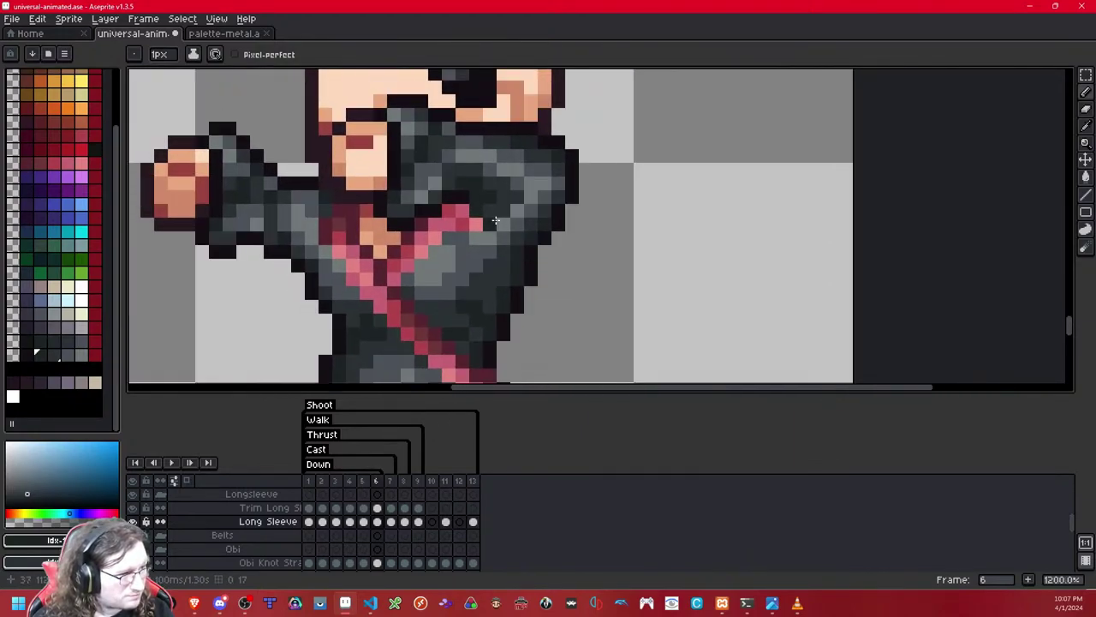
alt+click(539, 213)
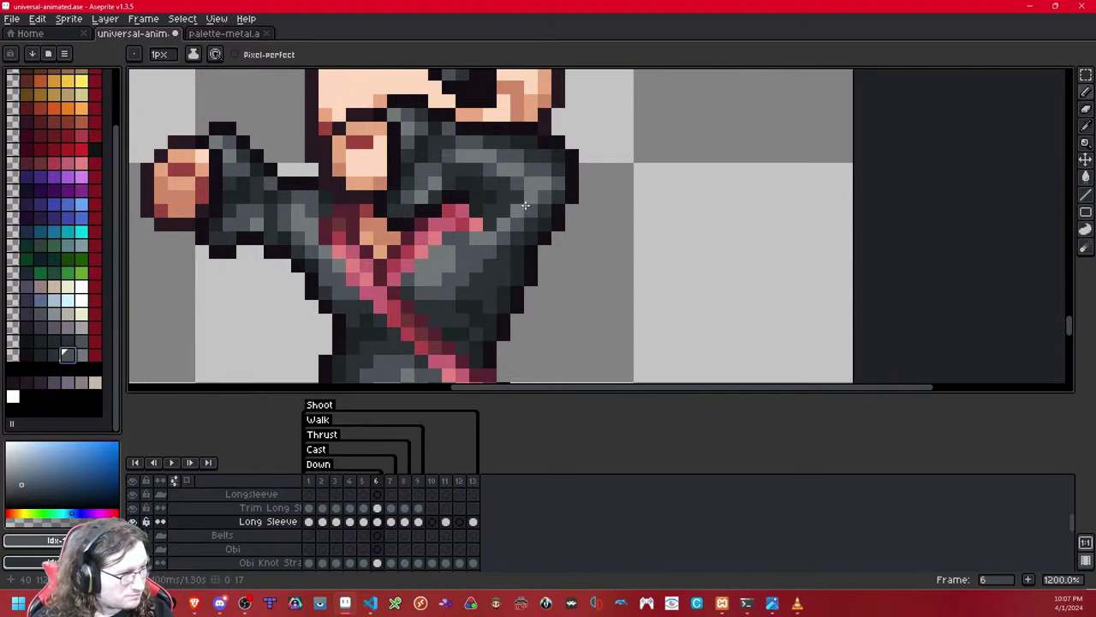
click(521, 206)
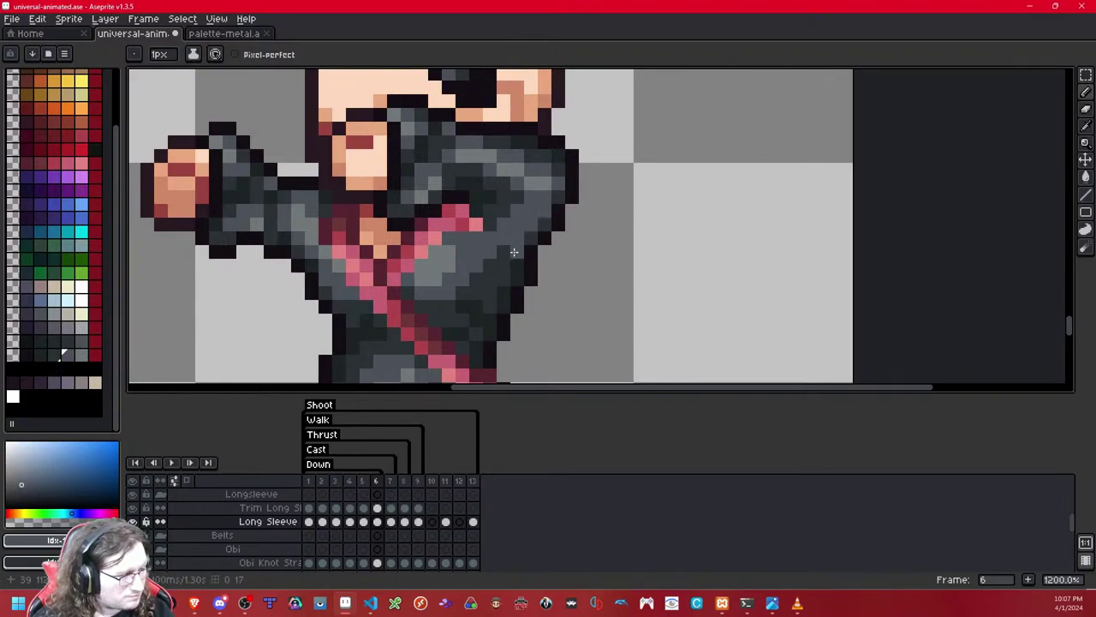
click(82, 353)
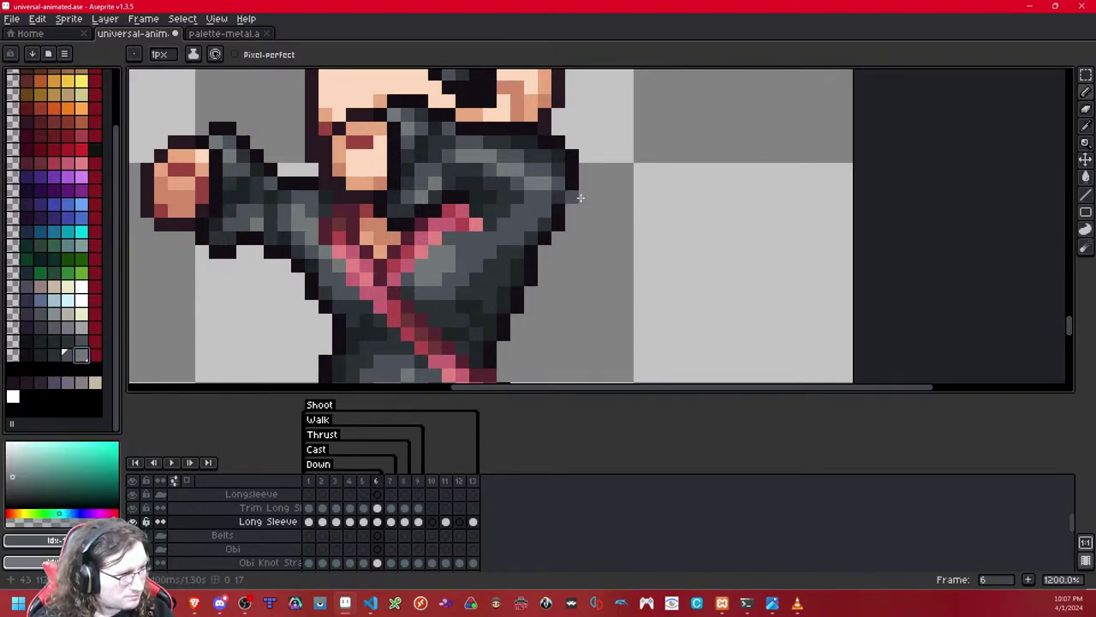
click(542, 193)
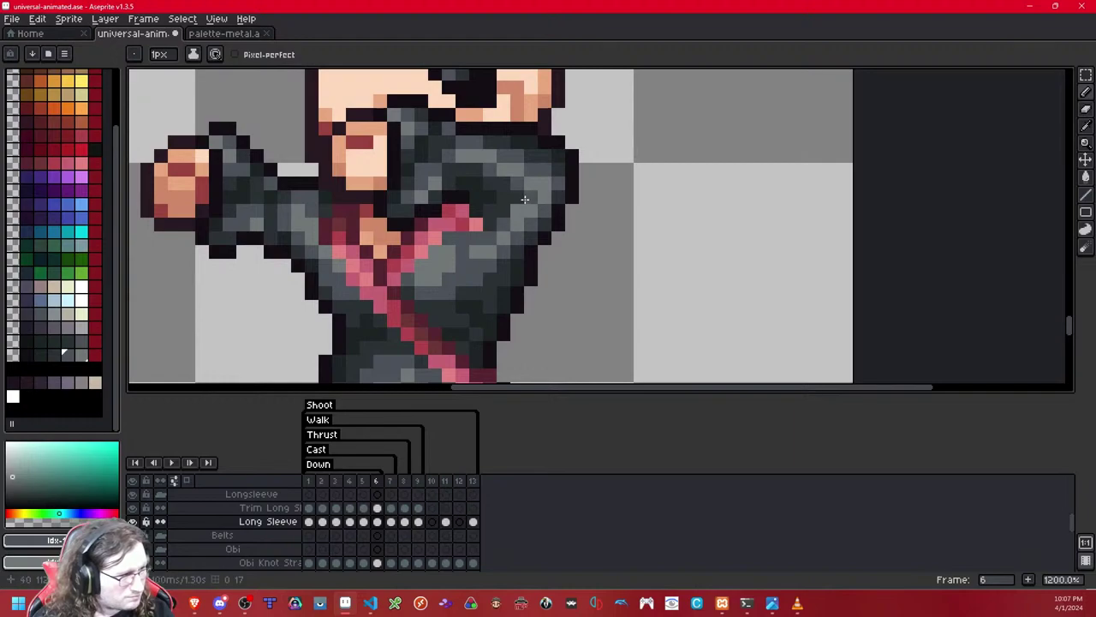
click(505, 185)
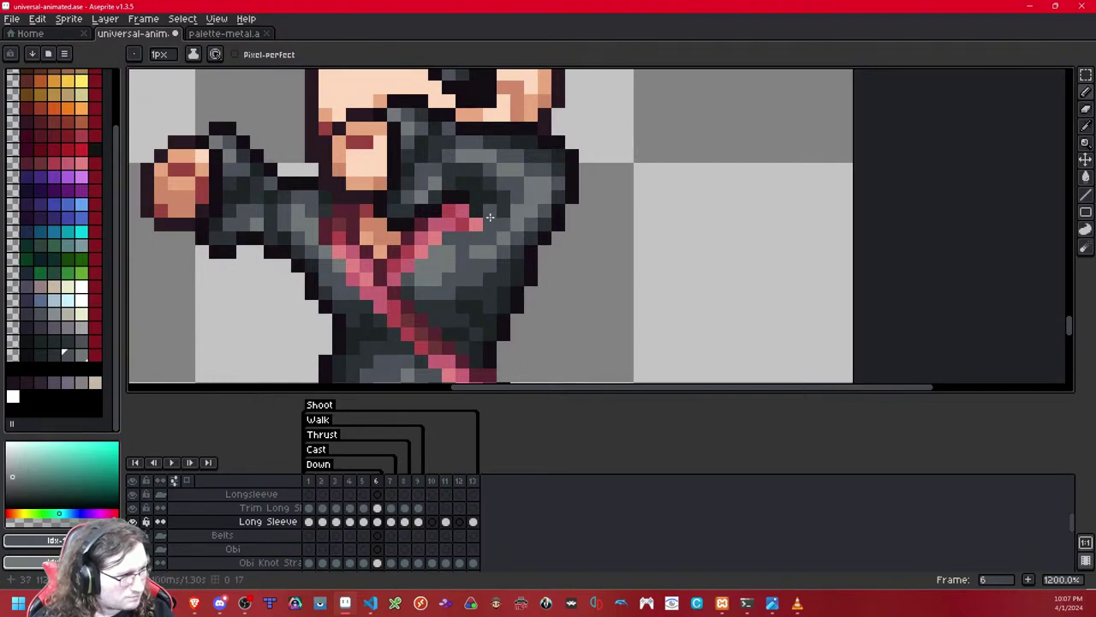
key(ctrl+z)
Step: Compare the sleeve and arm pose in frame 6 with the neighbouring frames 5 and 7
scroll(446, 190, down, 8)
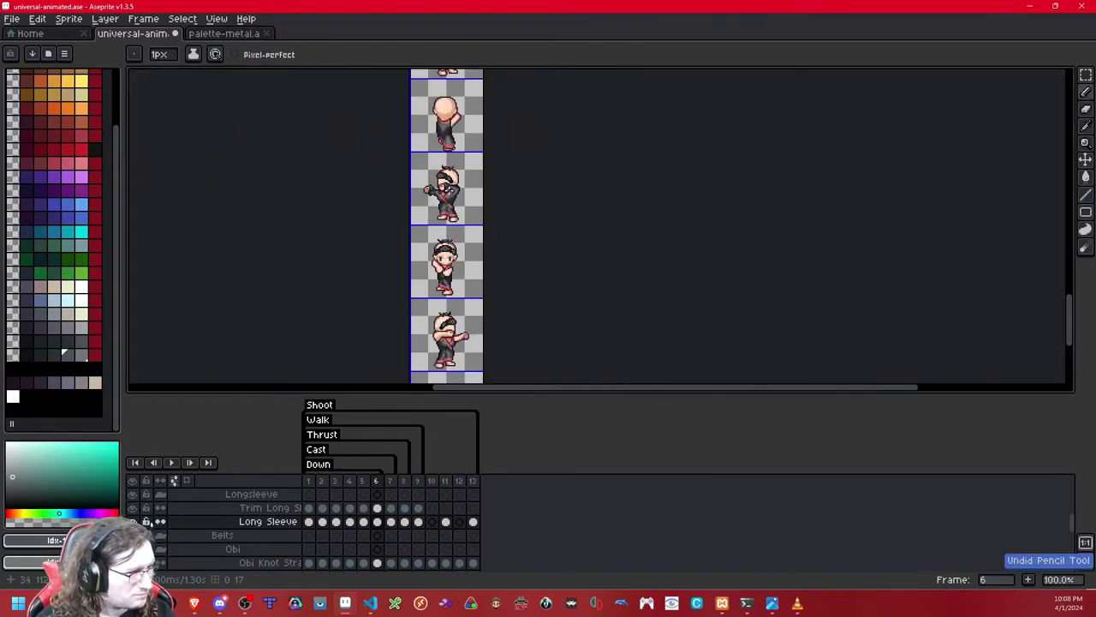
key(Right)
key(Left)
key(Right)
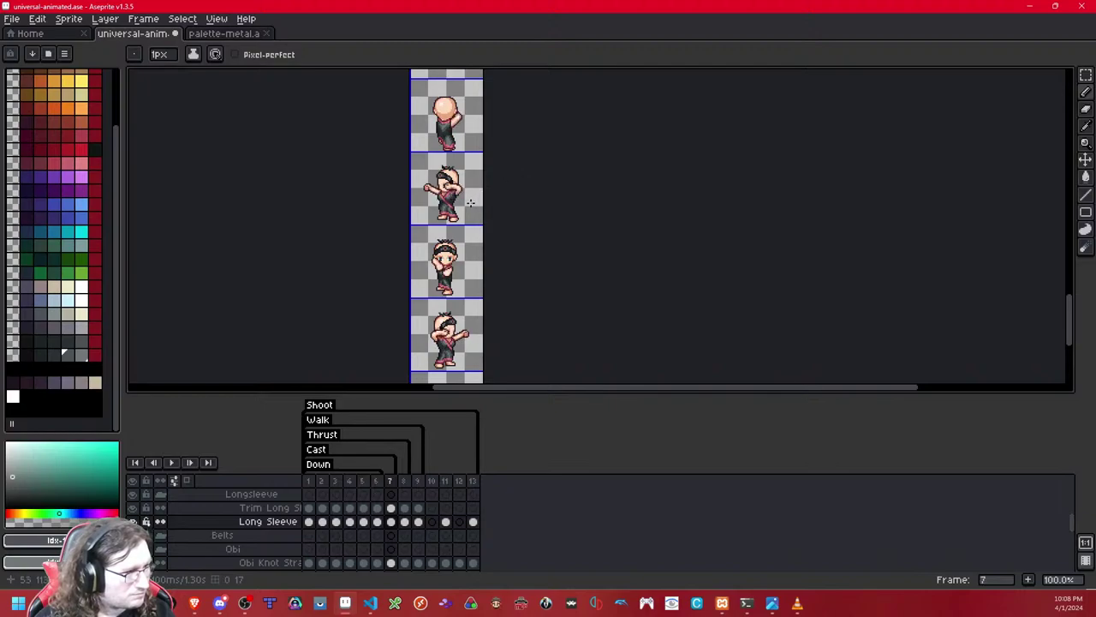
key(Left)
scroll(464, 204, up, 5)
drag(410, 159, 542, 314)
key(Left)
key(Right)
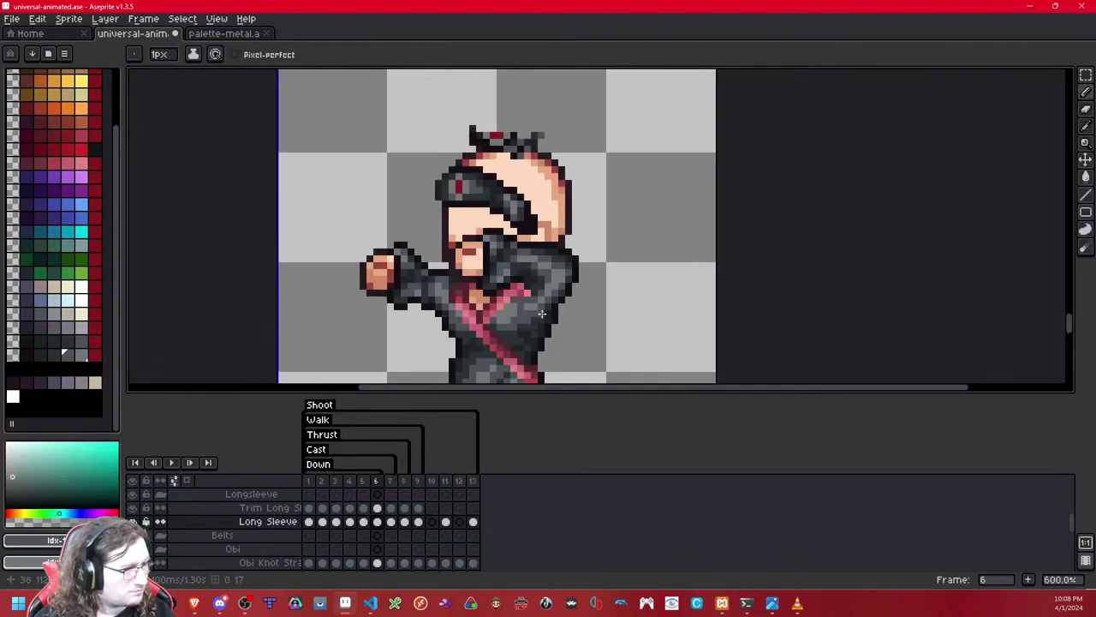
key(Right)
key(Left)
key(Right)
key(Left)
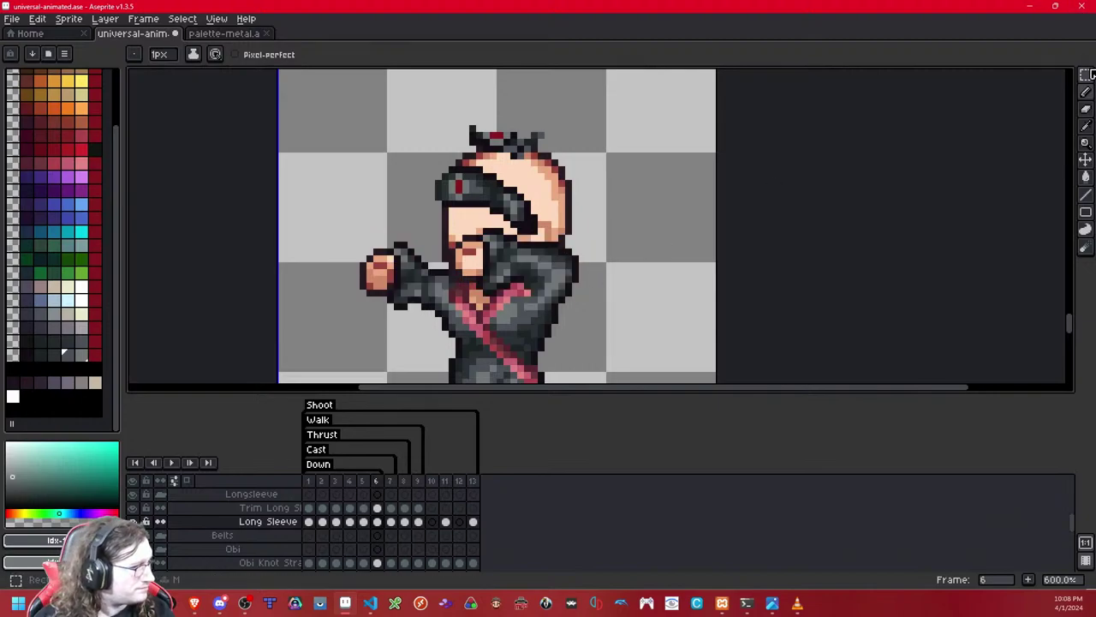
key(Right)
key(Left)
key(Right)
key(Left)
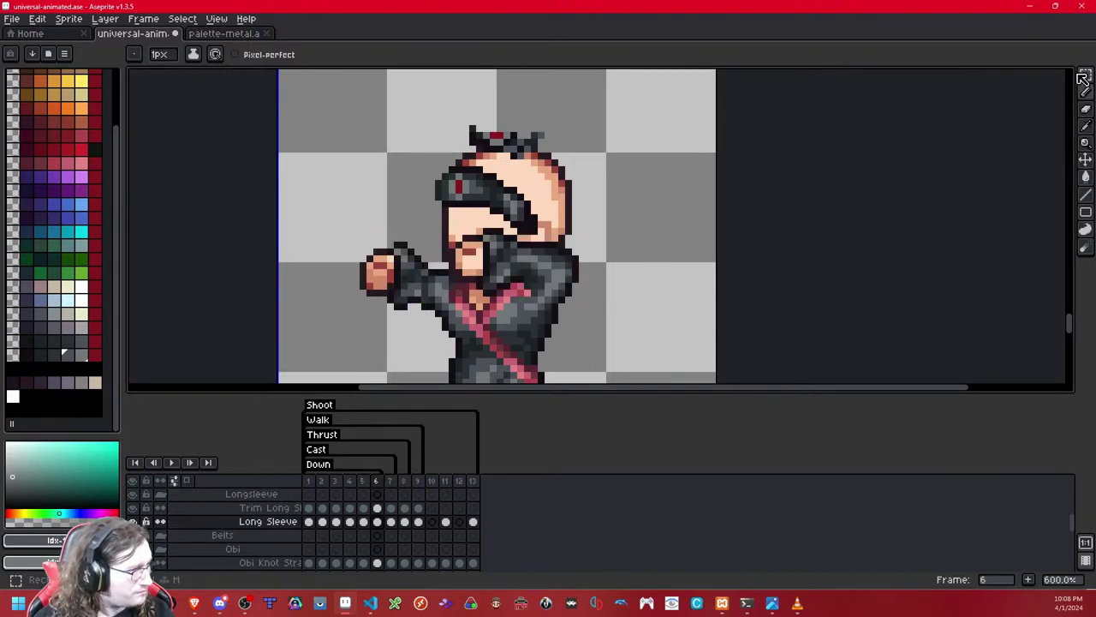
Step: Copy the raised arm's sleeve from frame 6 and paste it into frame 7, offset five pixels right and one pixel up
click(1084, 75)
drag(677, 152, 459, 298)
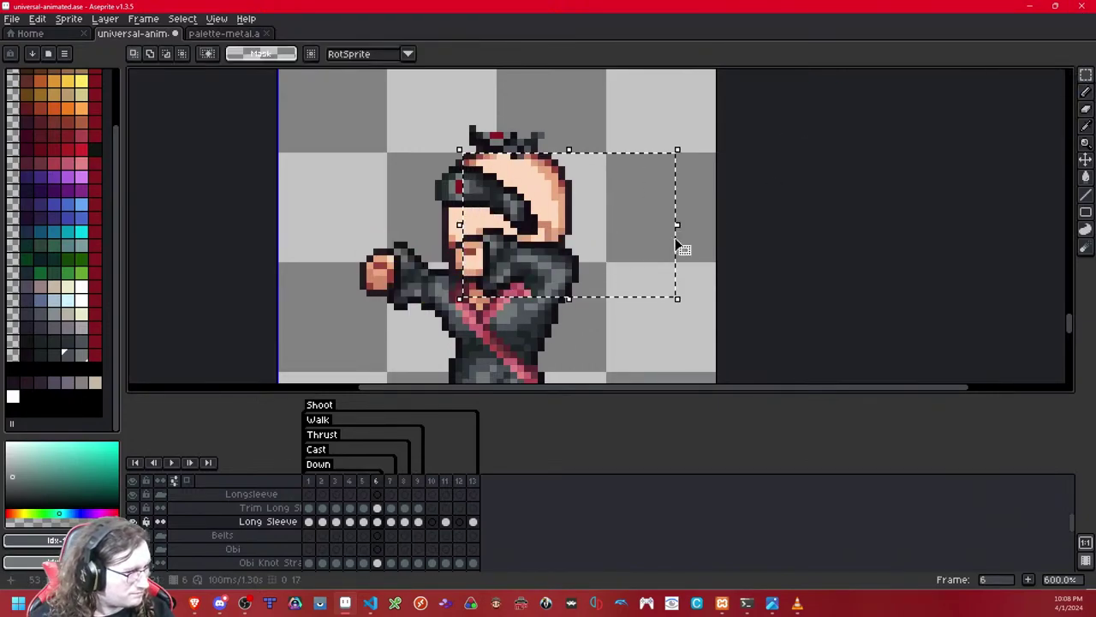
click(746, 197)
key(Right)
key(ctrl+v)
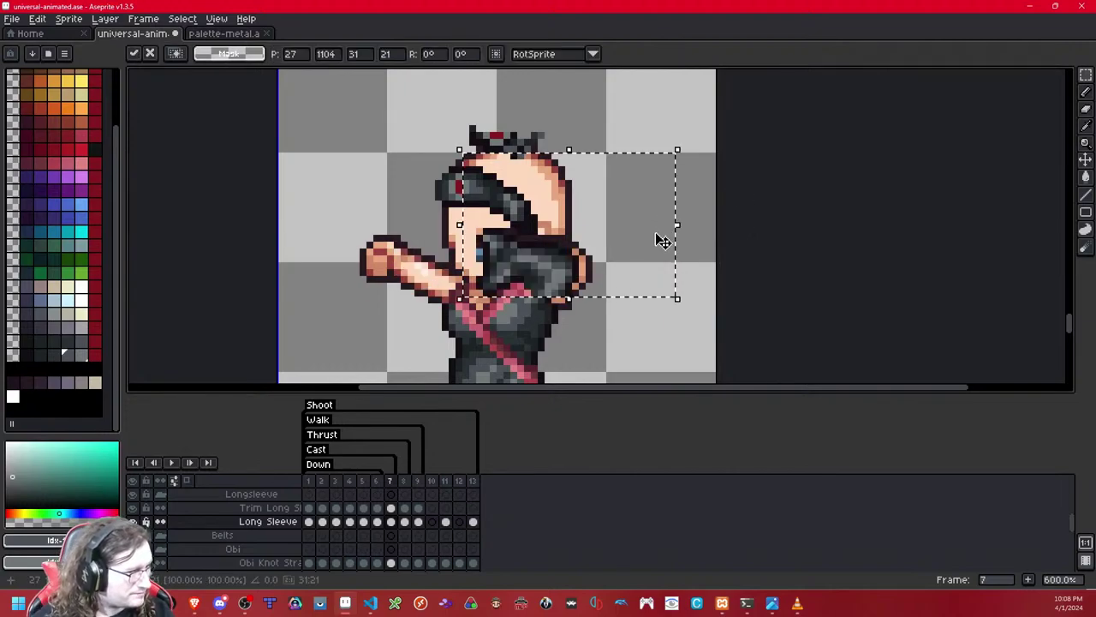
key(Right)
key(Right)
key(Right)
key(Right)
key(Right)
key(Up)
key(Up)
key(Down)
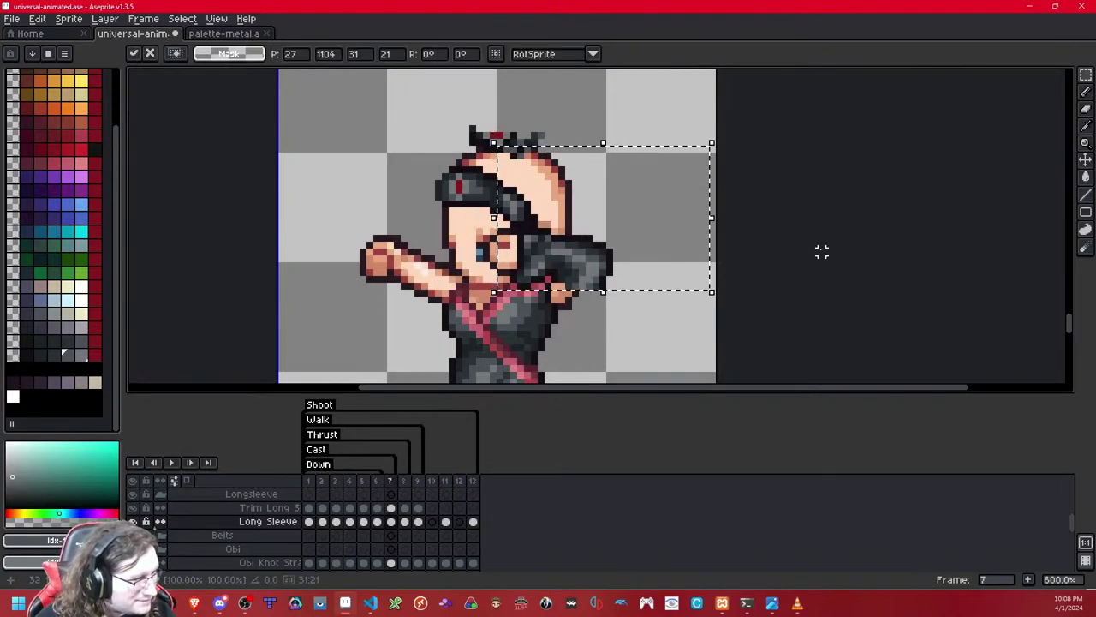
click(823, 249)
Step: Select the elbow section of the pasted sleeve in frame 7 and lower it by about one pixel
scroll(629, 244, up, 1)
key(shift+x)
key(shift+x)
drag(693, 221, 542, 363)
drag(706, 182, 567, 381)
click(750, 264)
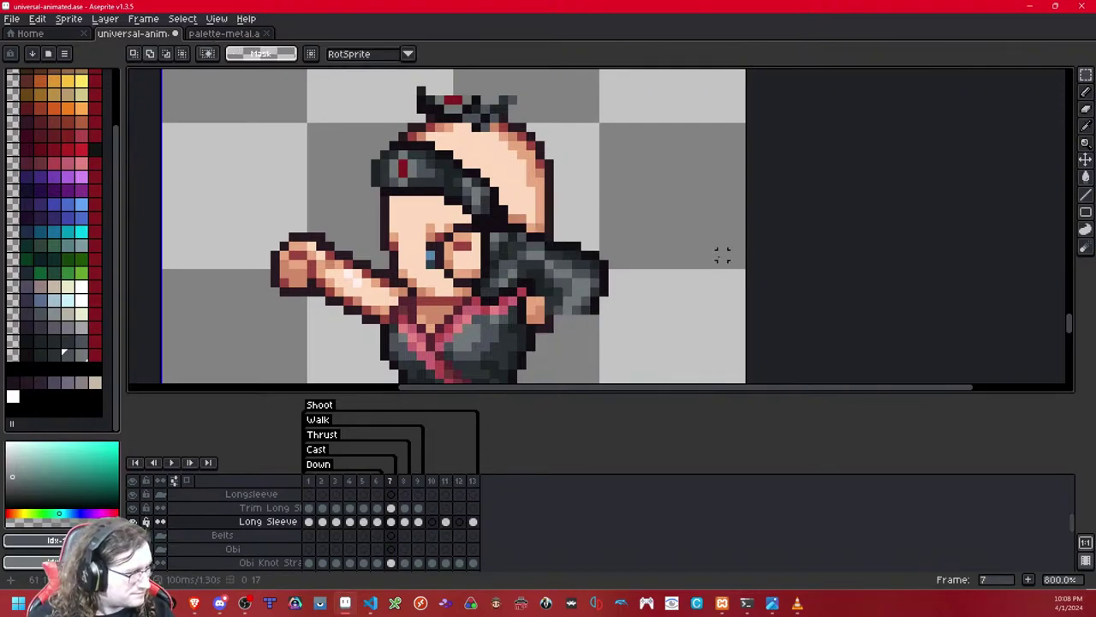
Step: Detach the outer elbow section of the frame 7 sleeve to the empty area beside the figure and delete the leftover edge pixels
drag(693, 204, 550, 334)
drag(744, 153, 576, 321)
drag(602, 287, 668, 269)
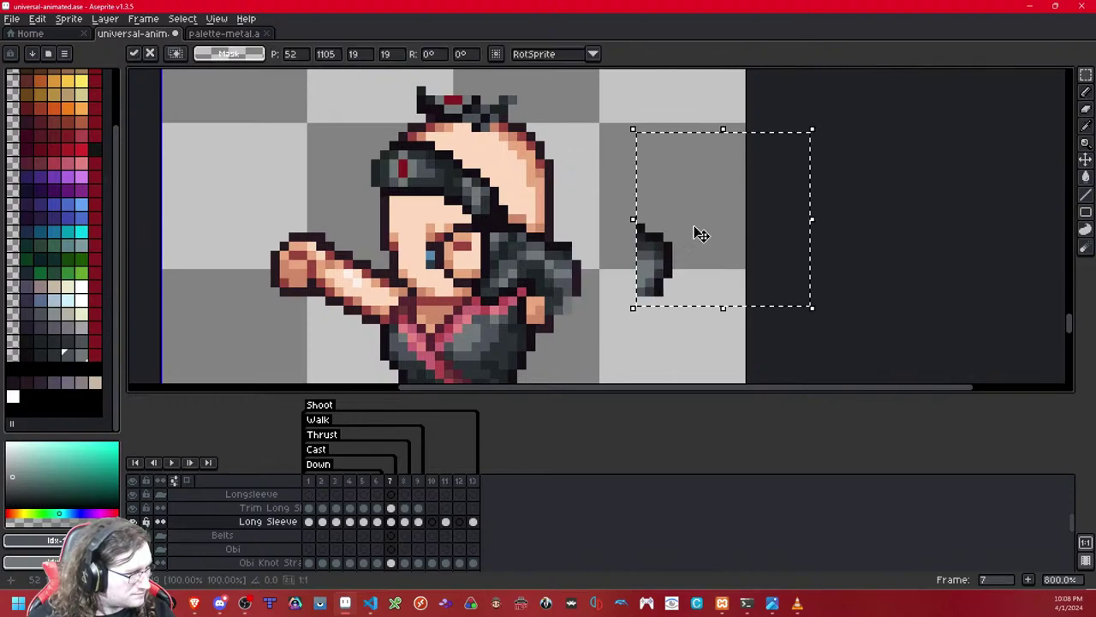
click(594, 165)
key(shift+x)
key(shift+x)
drag(604, 228, 557, 327)
drag(596, 209, 567, 328)
key(Delete)
Step: Compare the sleeve with the bare arm beneath, and lower the outer columns of the detached elbow piece by one pixel
drag(713, 173, 704, 183)
key(shift+x)
key(shift+x)
click(664, 200)
key(shift+x)
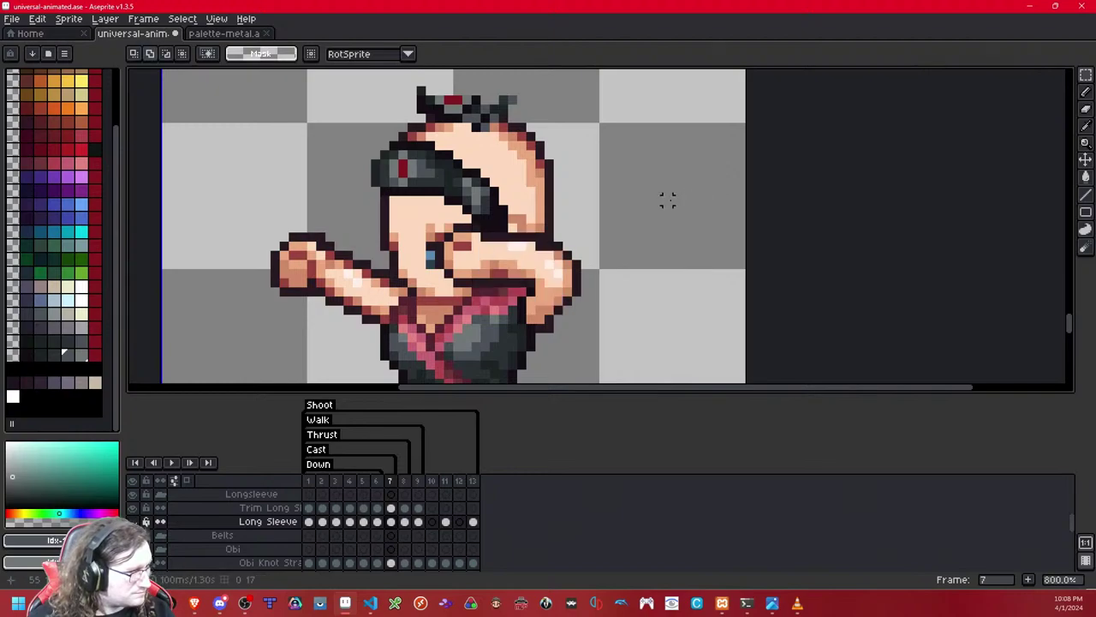
key(ctrl+y)
drag(703, 193, 651, 325)
key(Down)
key(ctrl+d)
drag(706, 182, 622, 330)
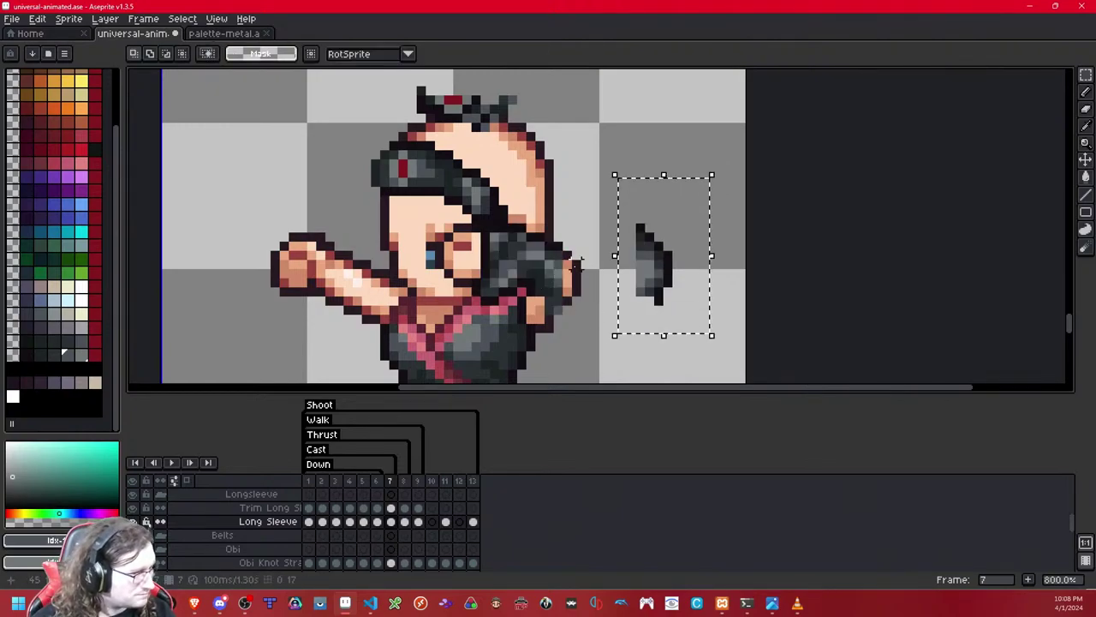
key(ctrl+d)
drag(632, 219, 641, 308)
key(Right)
key(ctrl+d)
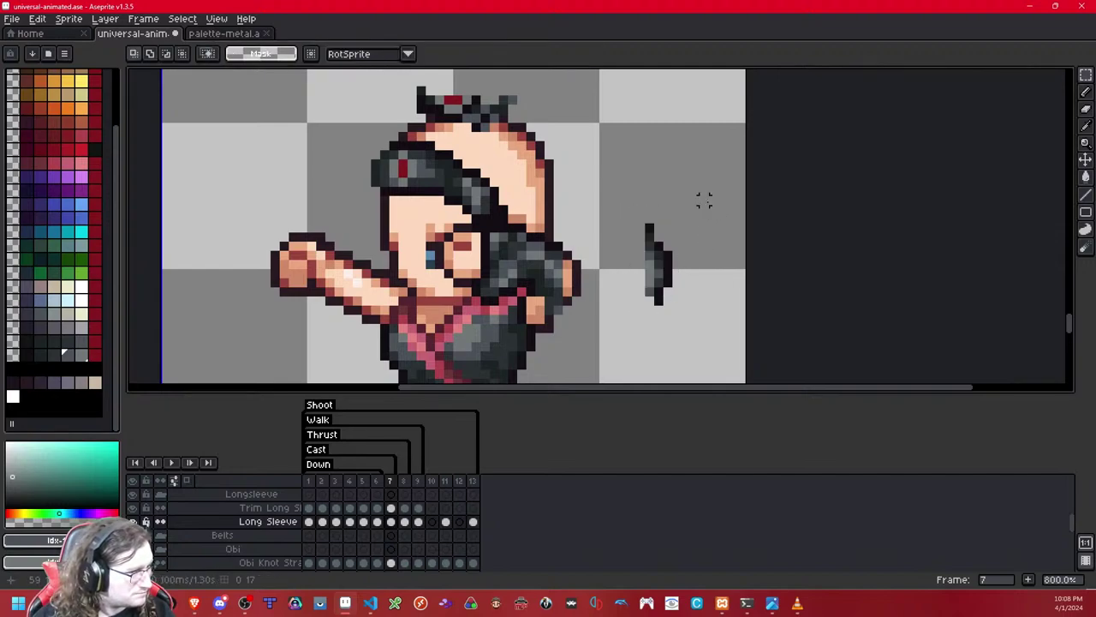
key(ctrl+z)
key(ctrl+z)
Step: Lower the inner column of the detached elbow piece by one pixel and move the piece back onto the arm's outer bend
key(Down)
drag(696, 190, 623, 310)
drag(675, 260, 582, 273)
click(668, 228)
key(shift+x)
key(shift+x)
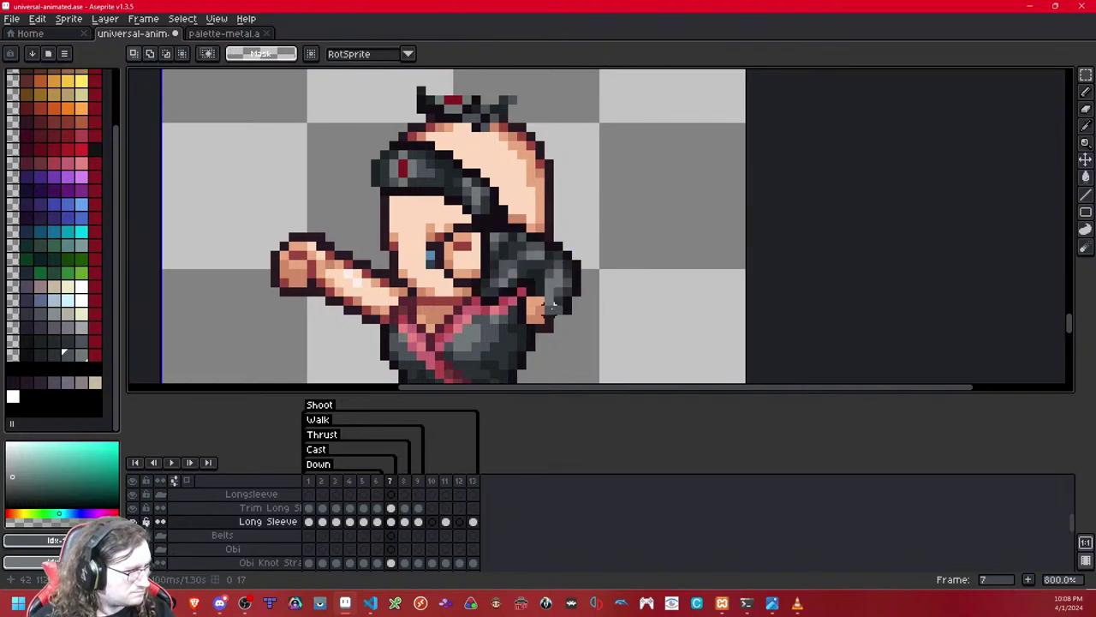
Step: Shift the bottom row of the elbow sleeve one pixel left and check its fit against the bare arm
drag(550, 311, 607, 310)
key(Left)
click(677, 254)
key(shift+x)
key(shift+x)
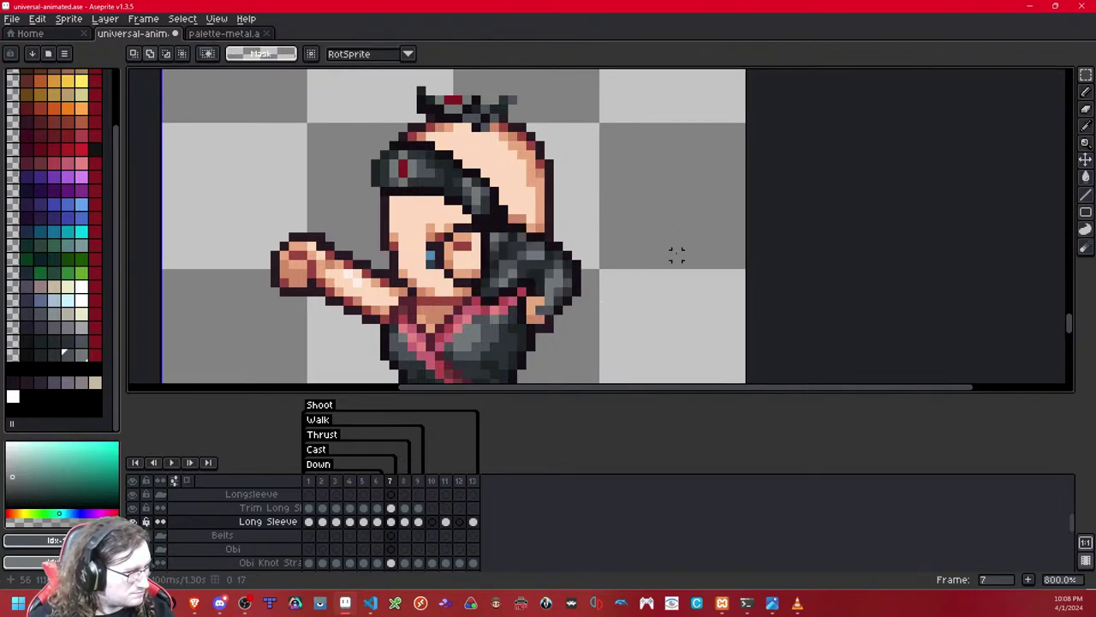
Step: Blend the elbow seam with #4a5057 and rework the lighter #6e7675 highlight so it follows the bend
scroll(552, 265, up, 3)
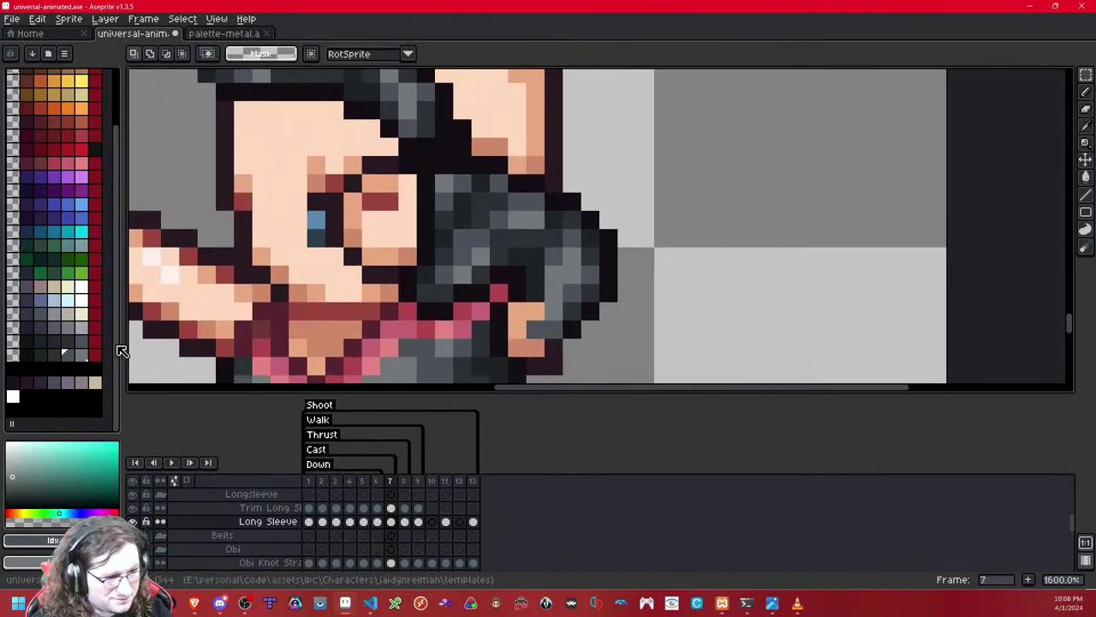
click(68, 355)
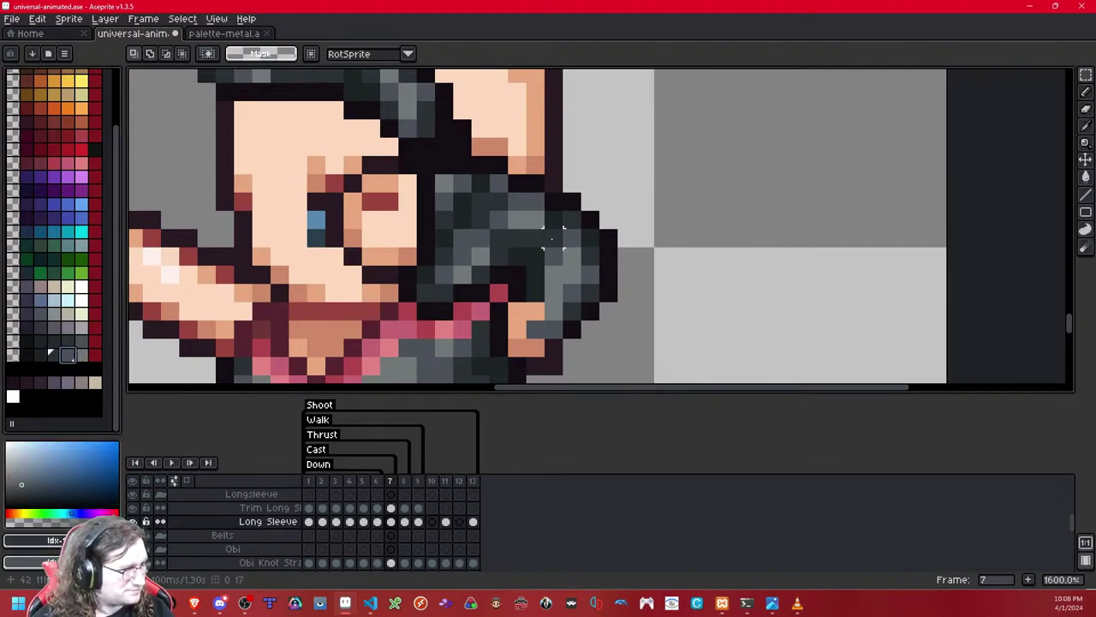
key(b)
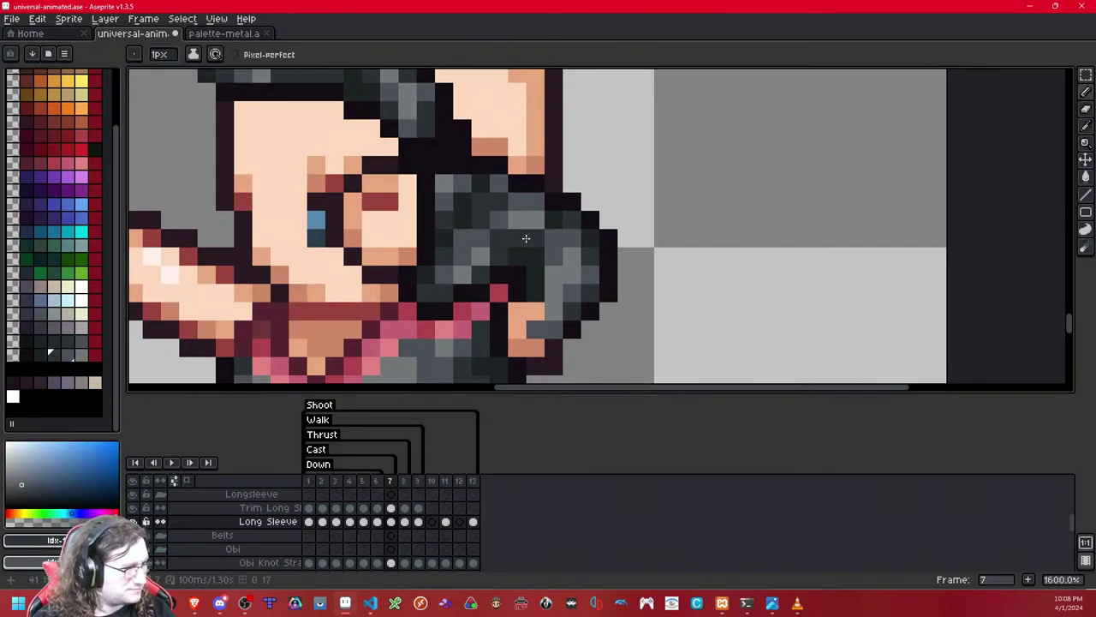
drag(518, 232, 554, 224)
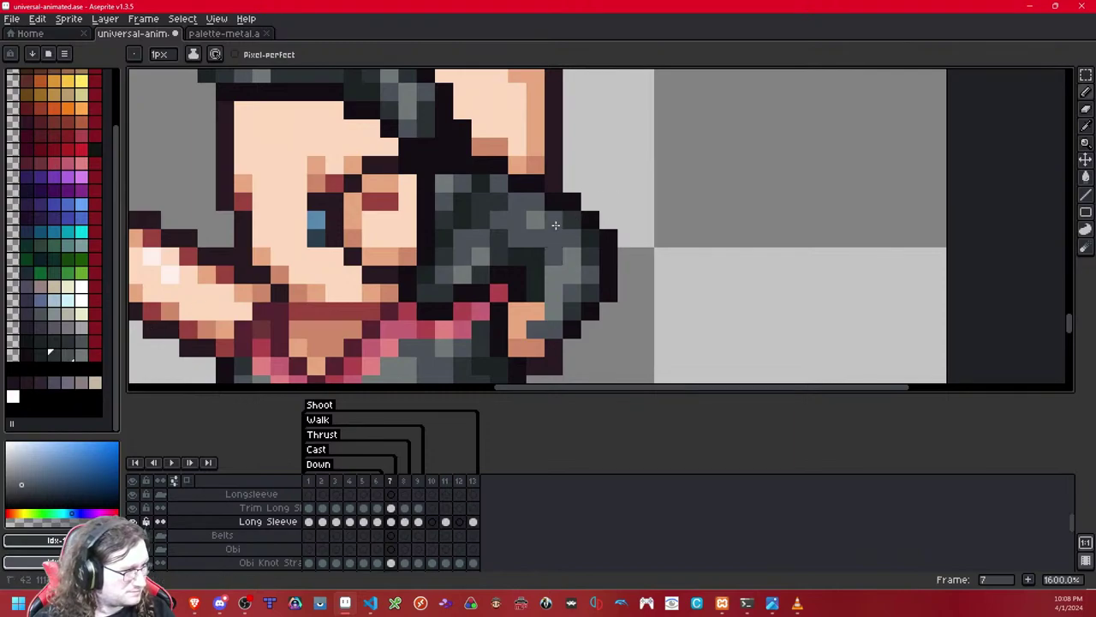
right_click(84, 357)
right_click(517, 224)
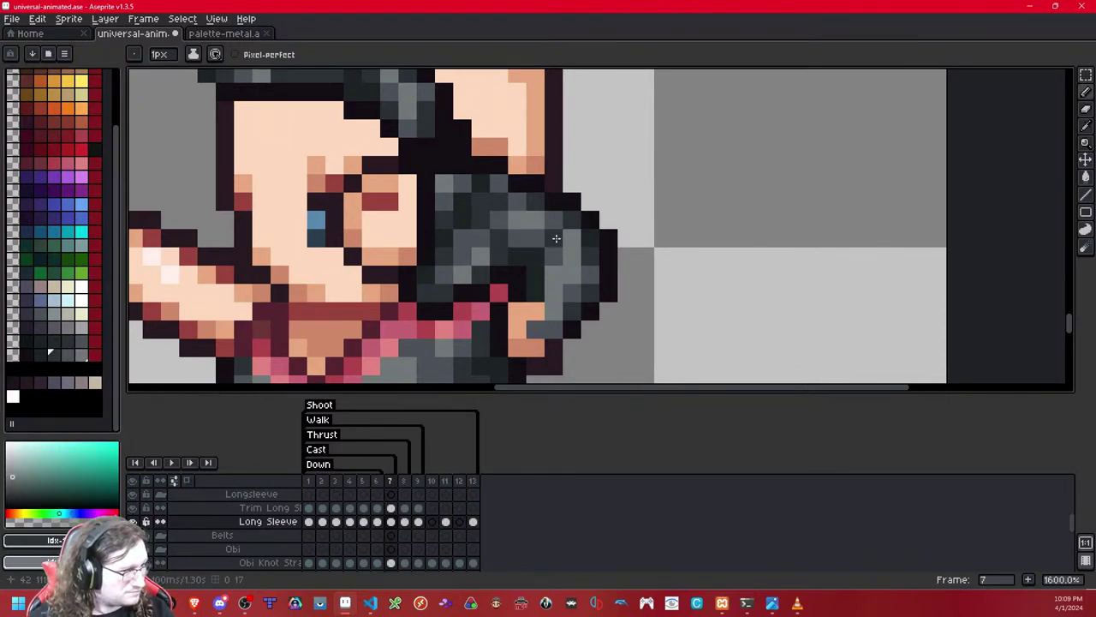
click(73, 355)
drag(574, 254, 571, 289)
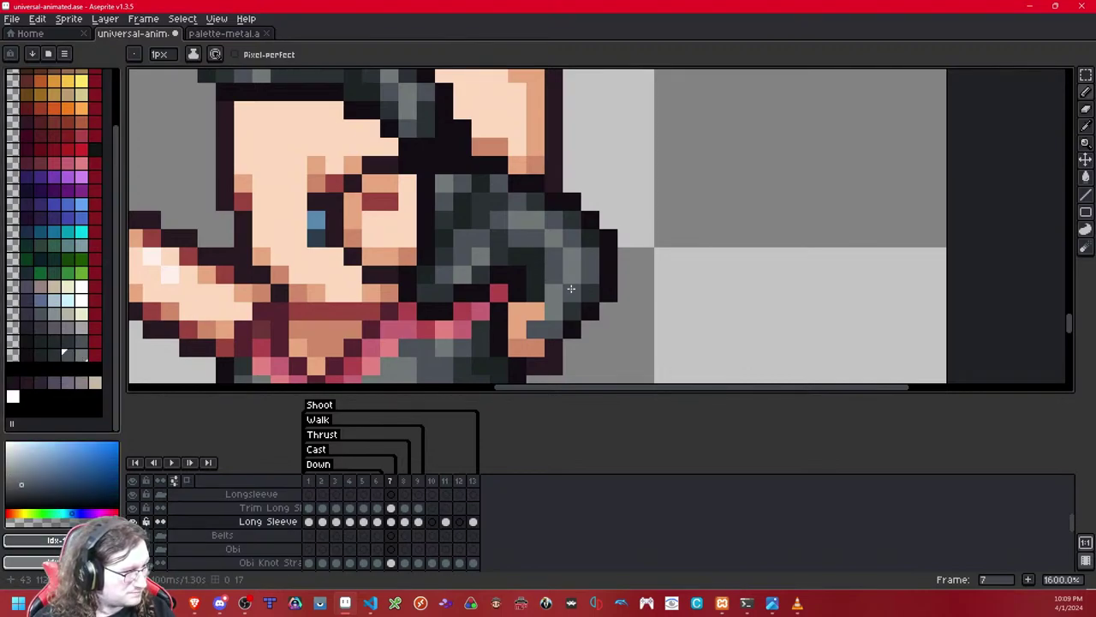
Step: Deepen the folds on the sleeve's forearm and inside the elbow with the darker grey shades
click(55, 356)
right_click(71, 357)
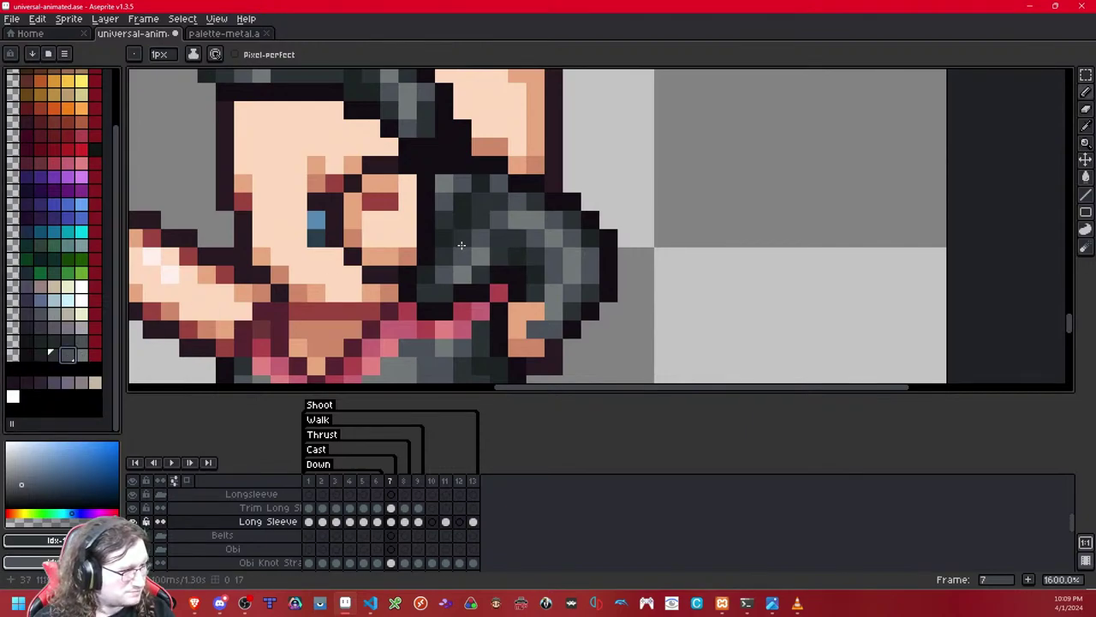
click(41, 354)
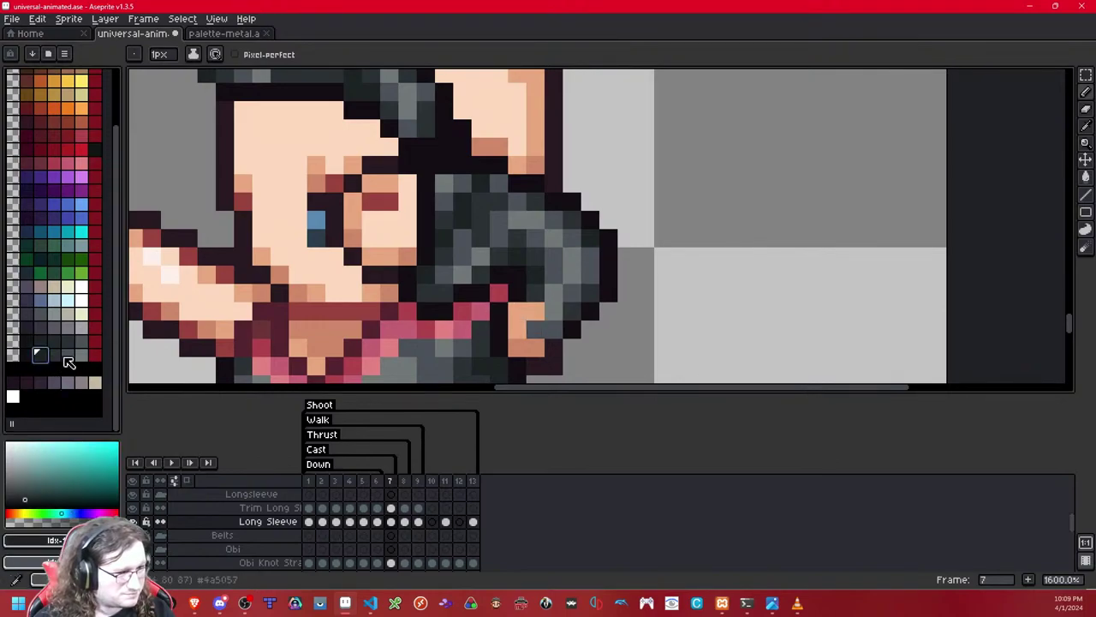
right_click(58, 355)
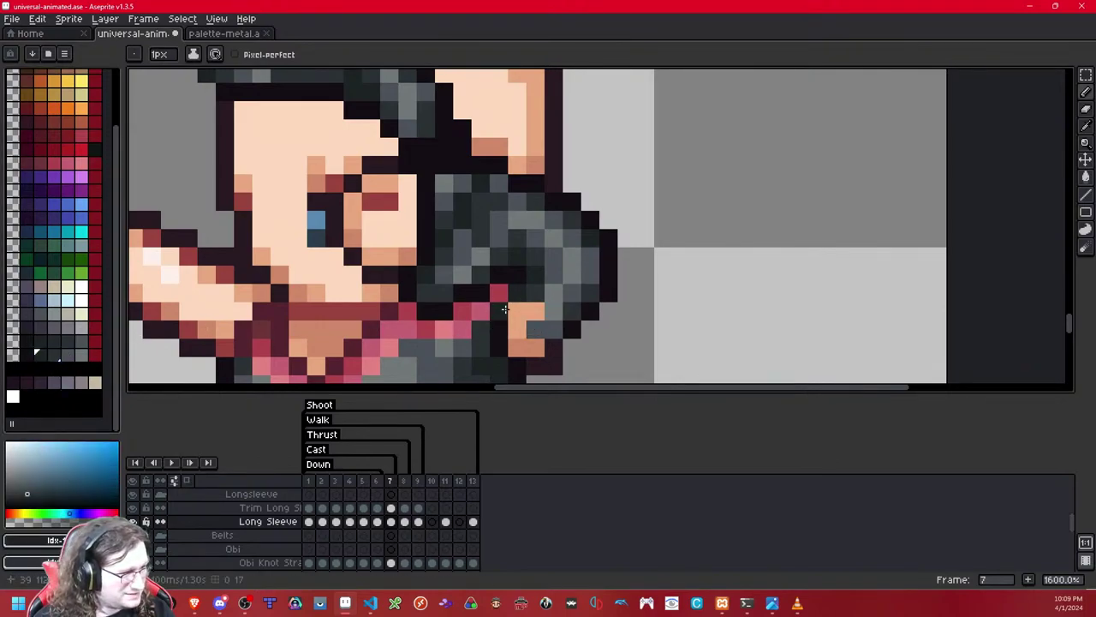
Step: Cover the bare upper arm between elbow and shoulder with greys including #4a5057, and outline its underside in the darkest sleeve shade
scroll(513, 351, down, 1)
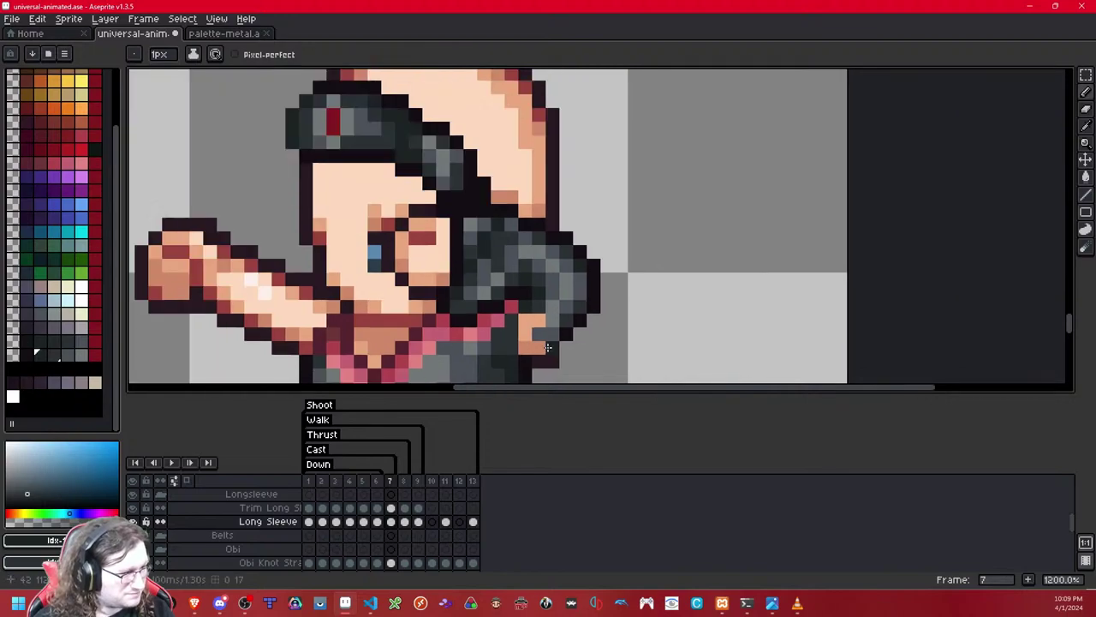
drag(538, 347, 549, 288)
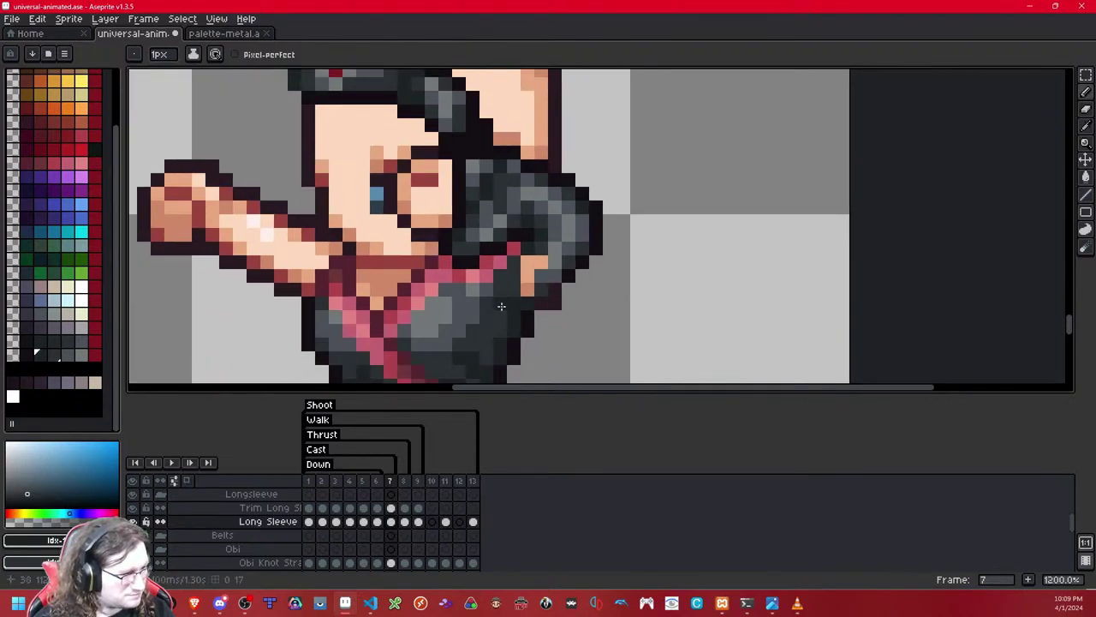
click(67, 354)
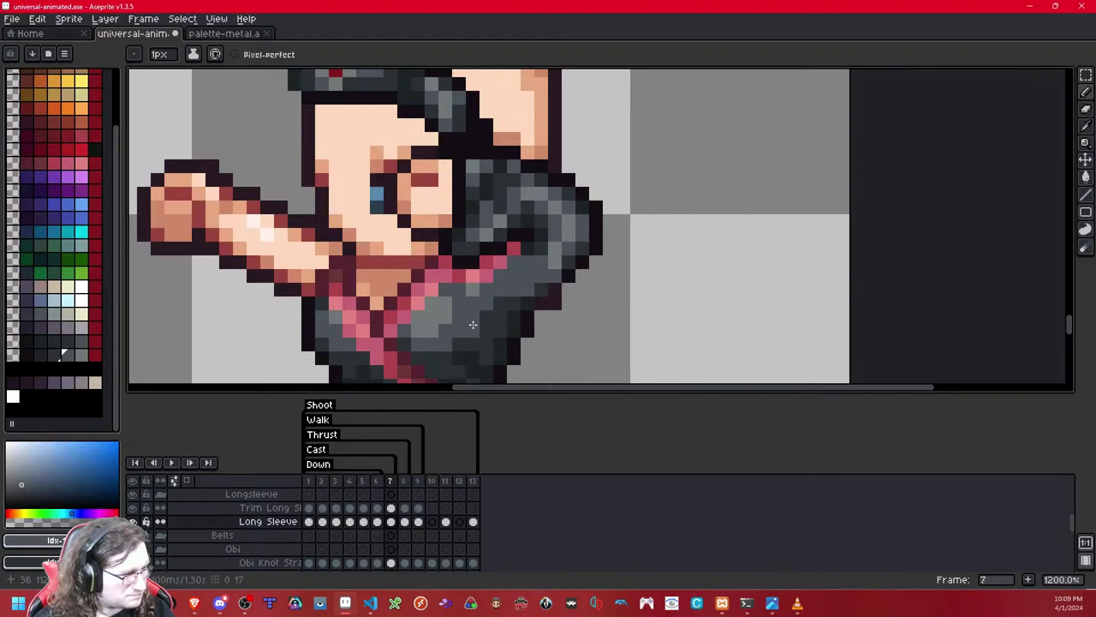
click(28, 354)
drag(551, 291, 540, 307)
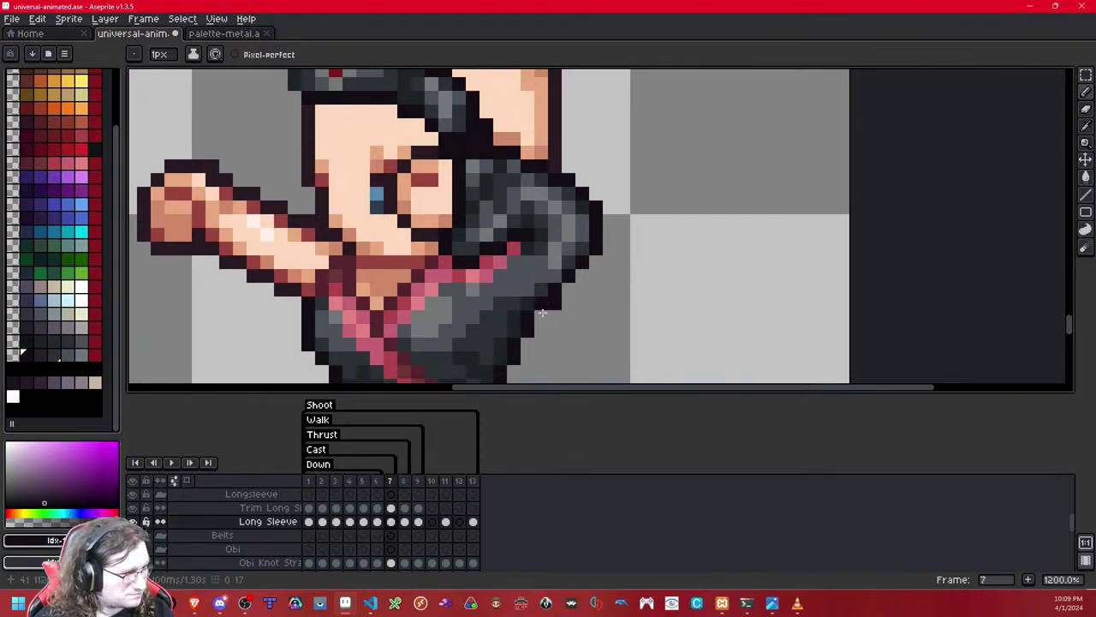
key(shift+x)
key(shift+x)
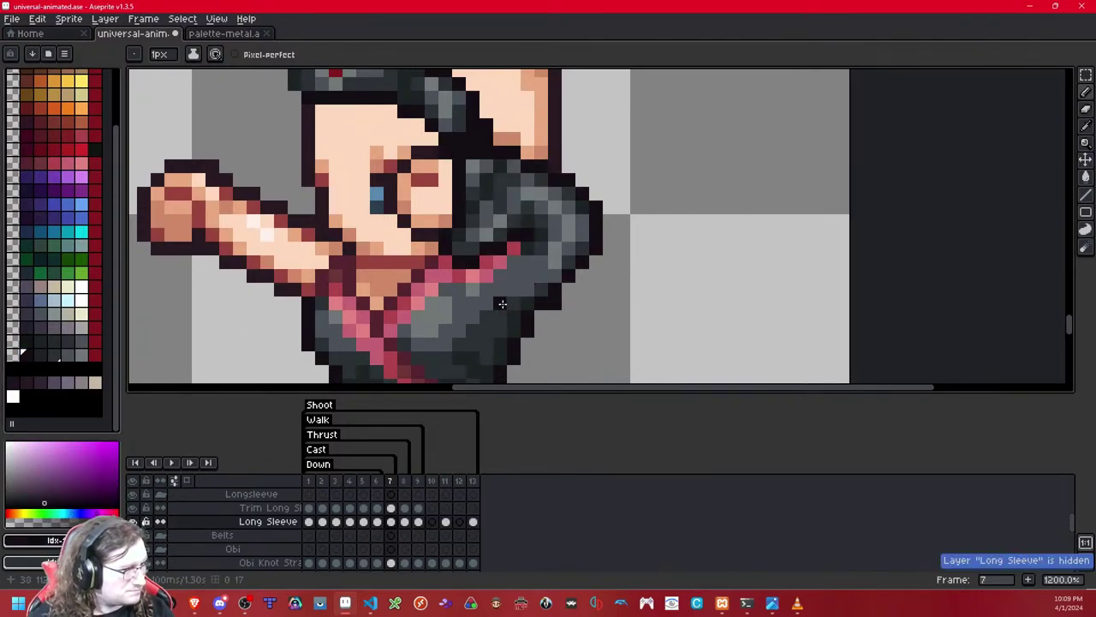
Step: Smooth the shading where the upper arm meets the shoulder and add a #6e7675 highlight along the upper arm
key(])
key(])
key(])
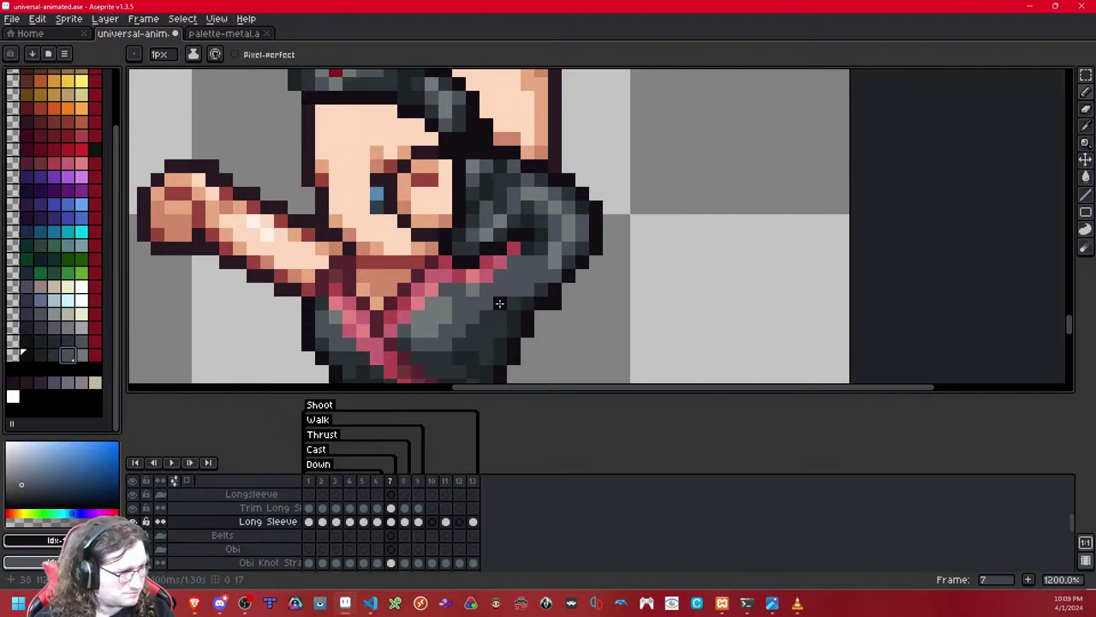
click(54, 356)
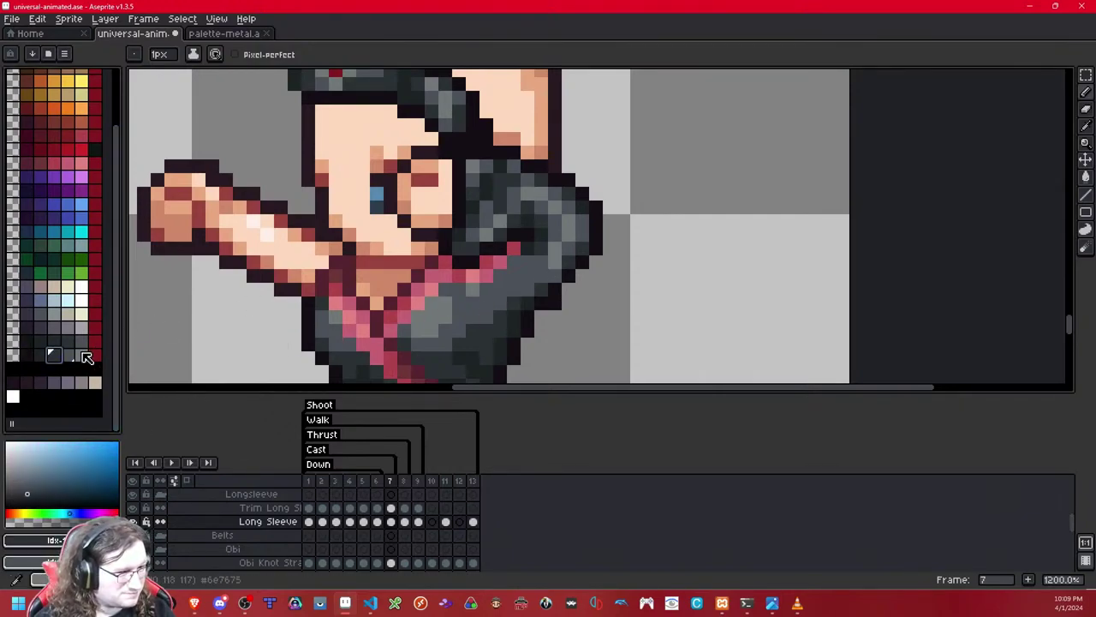
click(81, 355)
mouse_move(525, 251)
mouse_down()
mouse_move(538, 272)
mouse_move(511, 283)
mouse_up()
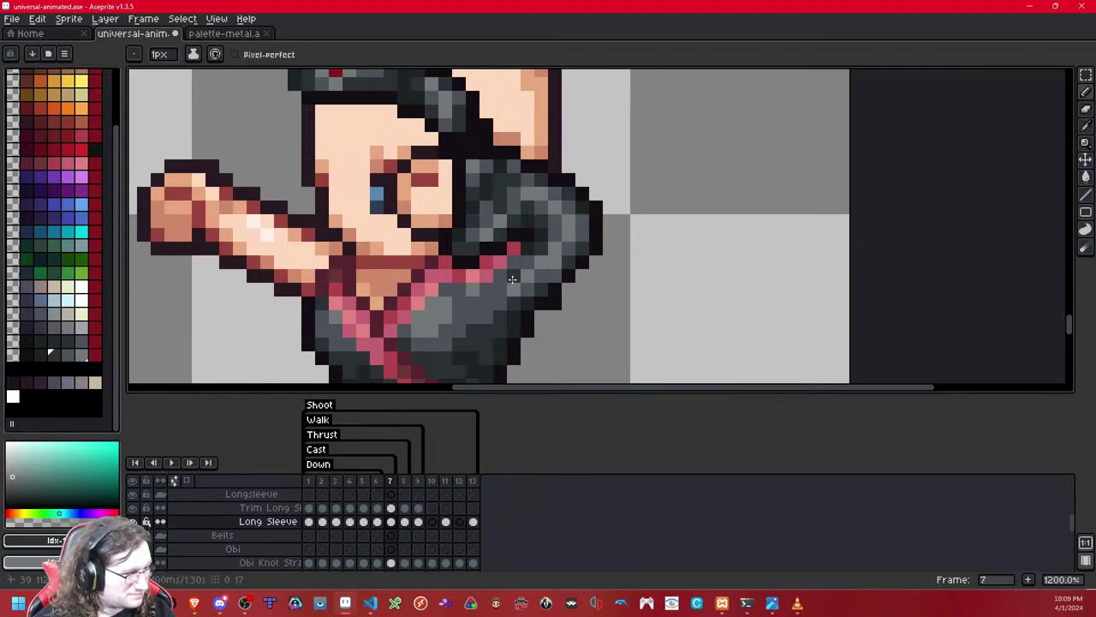
Step: Review the finished raised sleeve in frame 7 at several scales, comparing the figure with the Long Sleeve layer shown and hidden
scroll(561, 255, down, 8)
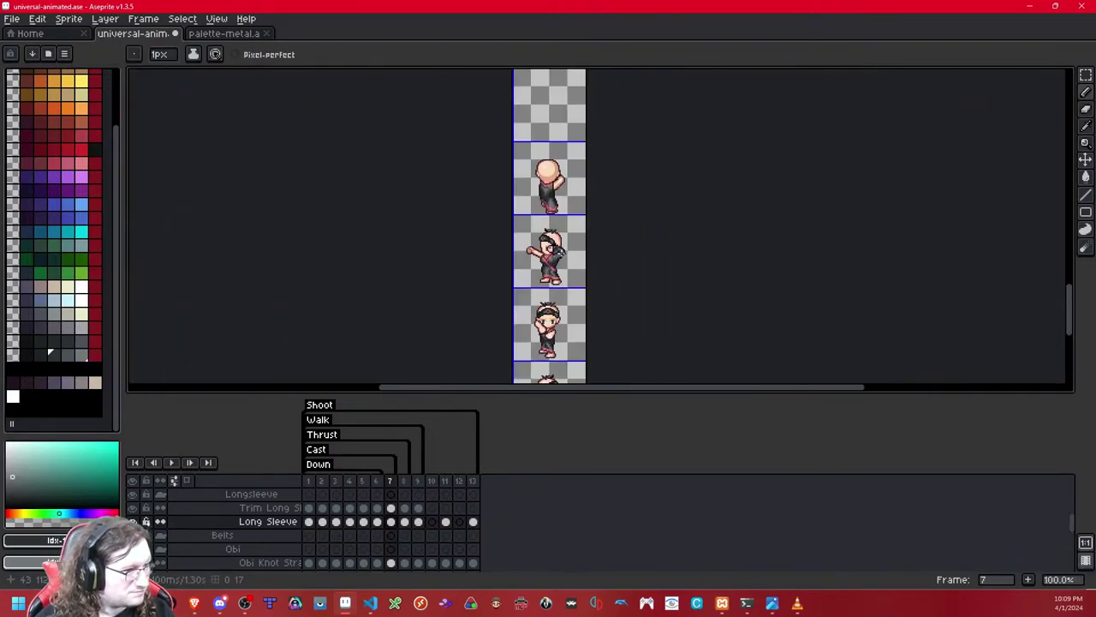
scroll(586, 263, up, 8)
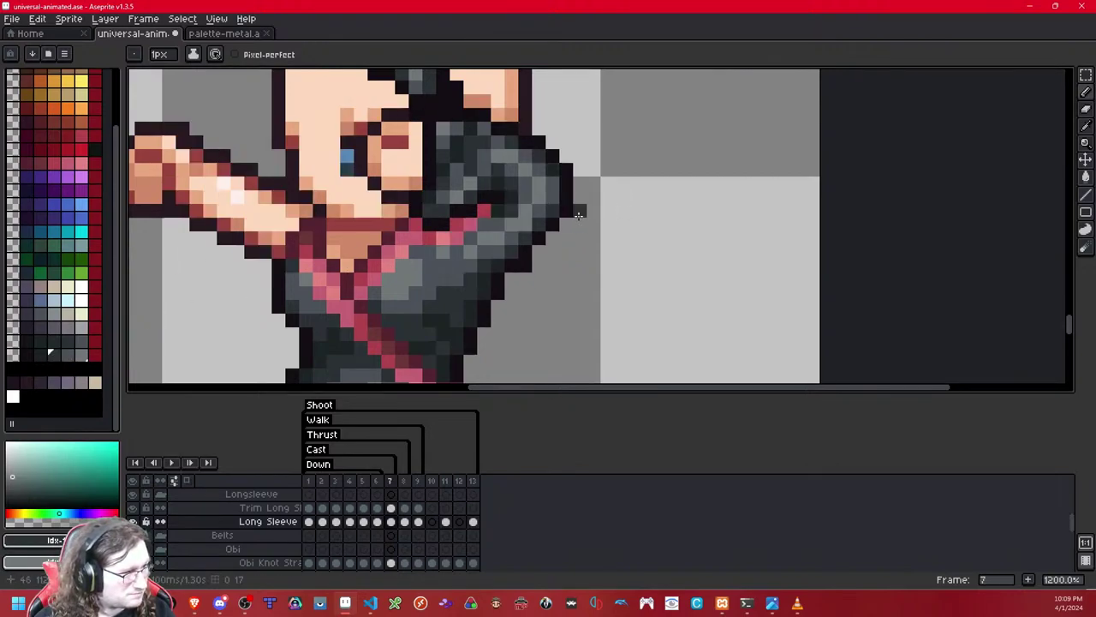
scroll(578, 213, down, 10)
scroll(577, 213, up, 1)
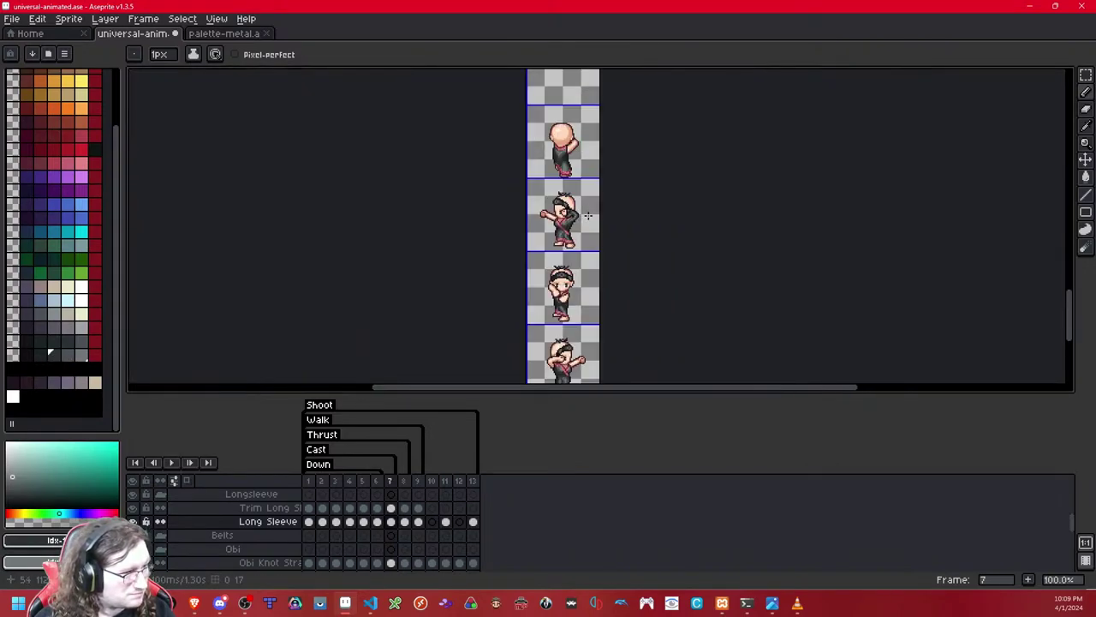
scroll(588, 215, up, 4)
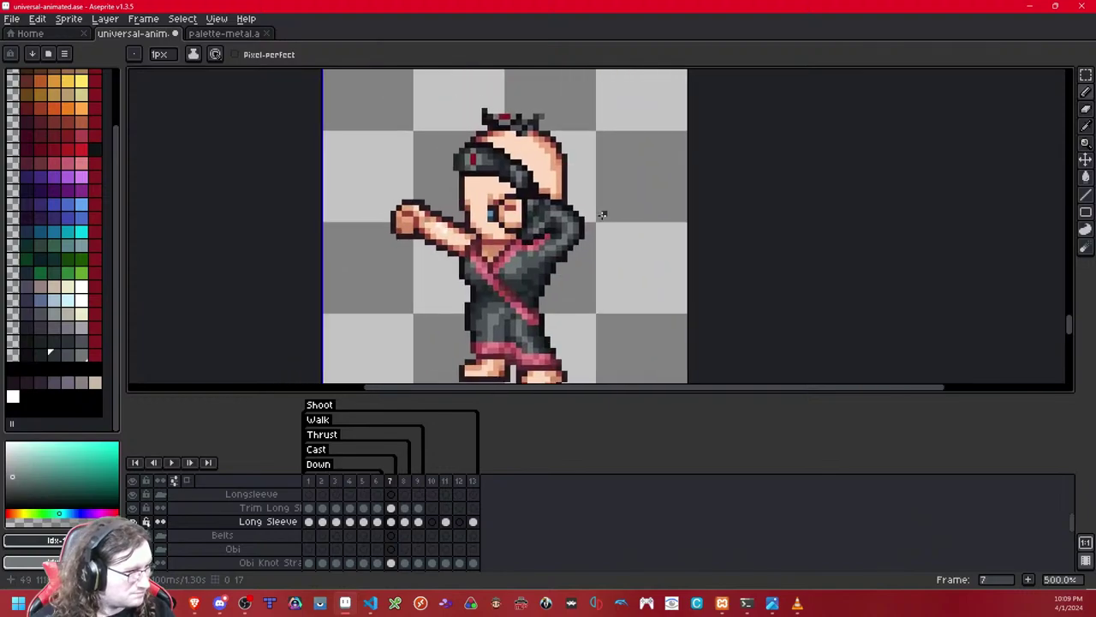
click(604, 224)
click(602, 215)
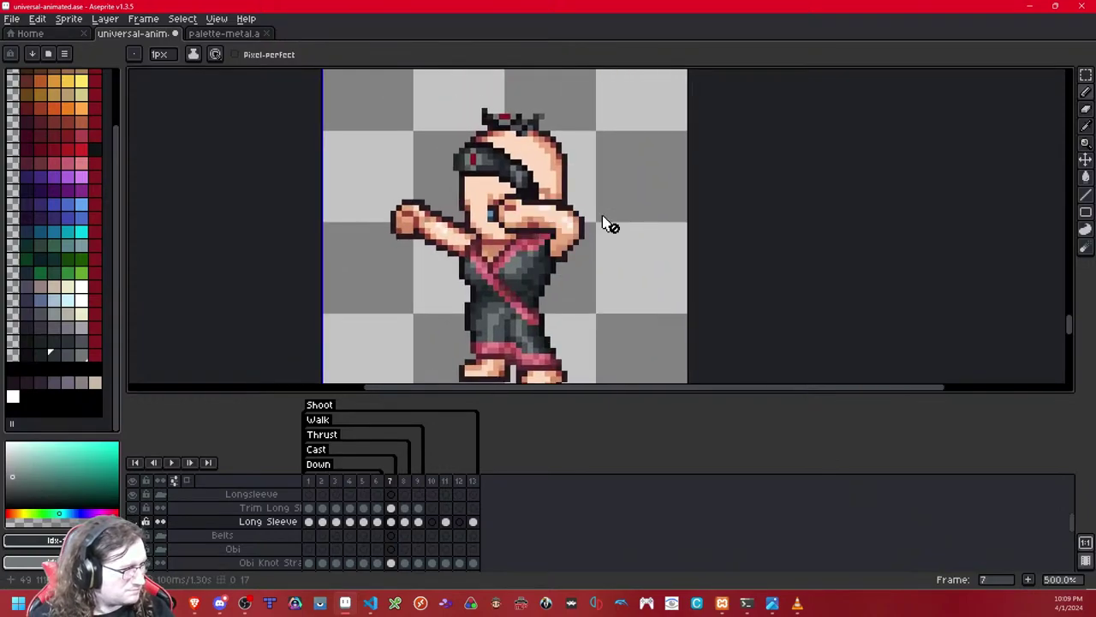
scroll(602, 215, up, 2)
click(601, 216)
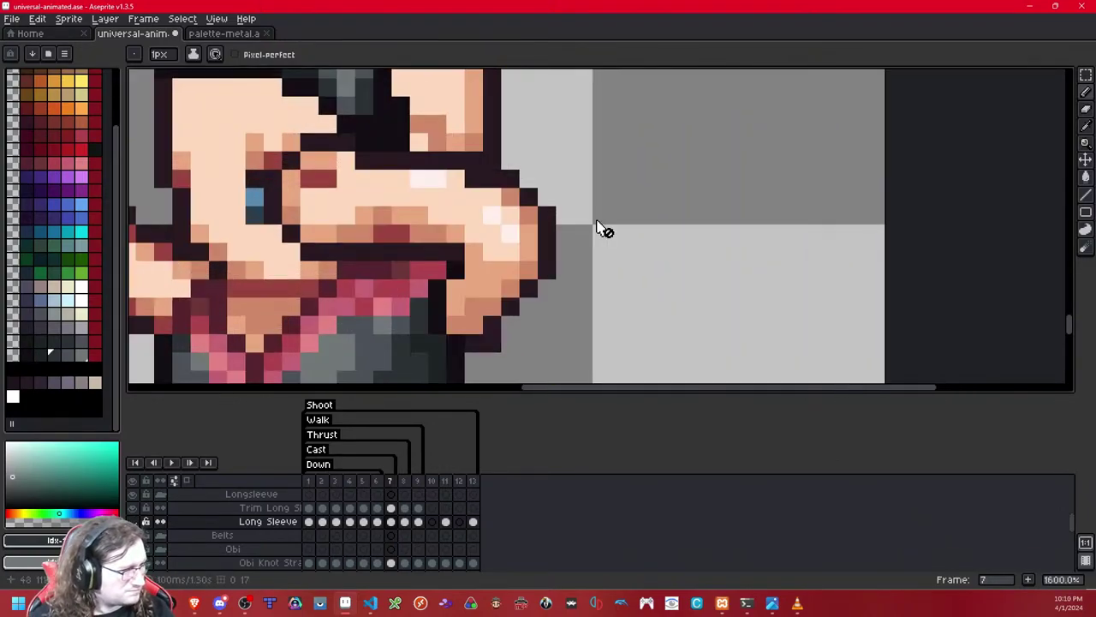
click(597, 219)
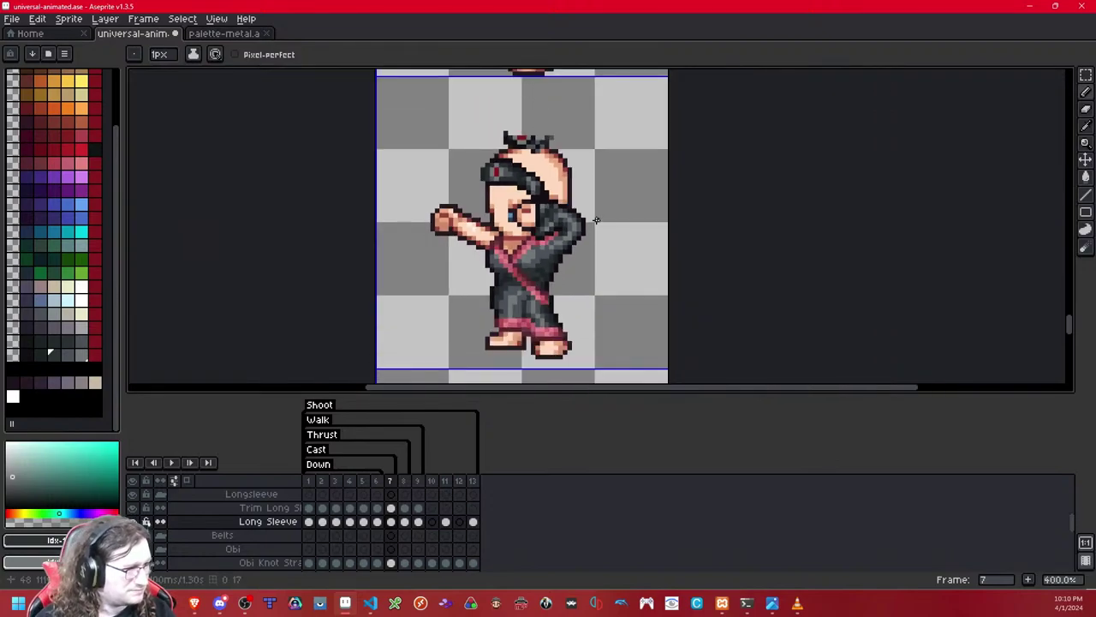
Step: Compare the arm pose and sleeve in frame 7 with the neighbouring frames, especially the bare arms in frames 8 and 9
scroll(596, 220, down, 1)
key(period)
key(Left)
key(Right)
key(Right)
key(Left)
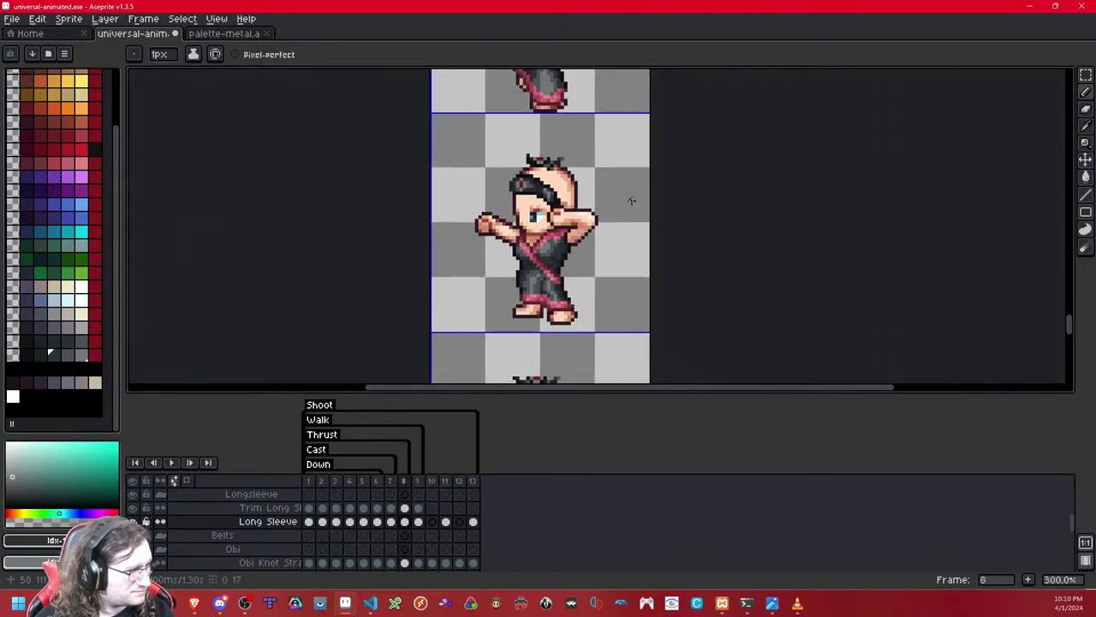
key(Left)
click(1086, 76)
key(Right)
key(period)
key(period)
key(period)
key(comma)
key(comma)
key(period)
key(period)
key(comma)
key(comma)
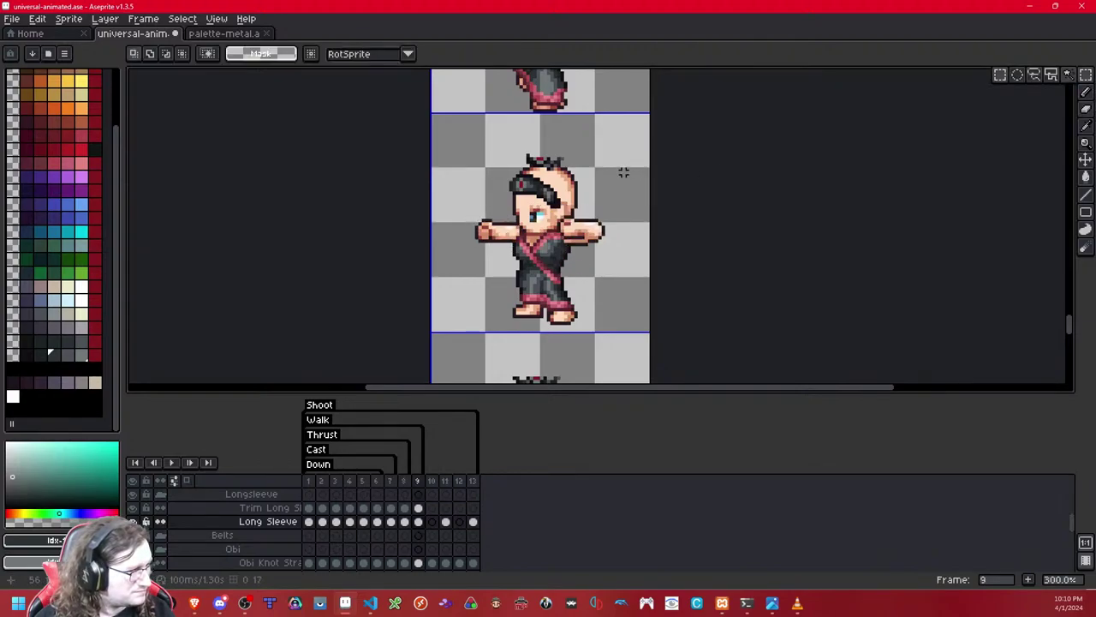
key(Left)
key(Left)
key(Right)
key(Left)
key(Right)
key(Right)
key(Left)
key(Right)
key(period)
key(comma)
key(period)
key(comma)
key(comma)
key(period)
key(comma)
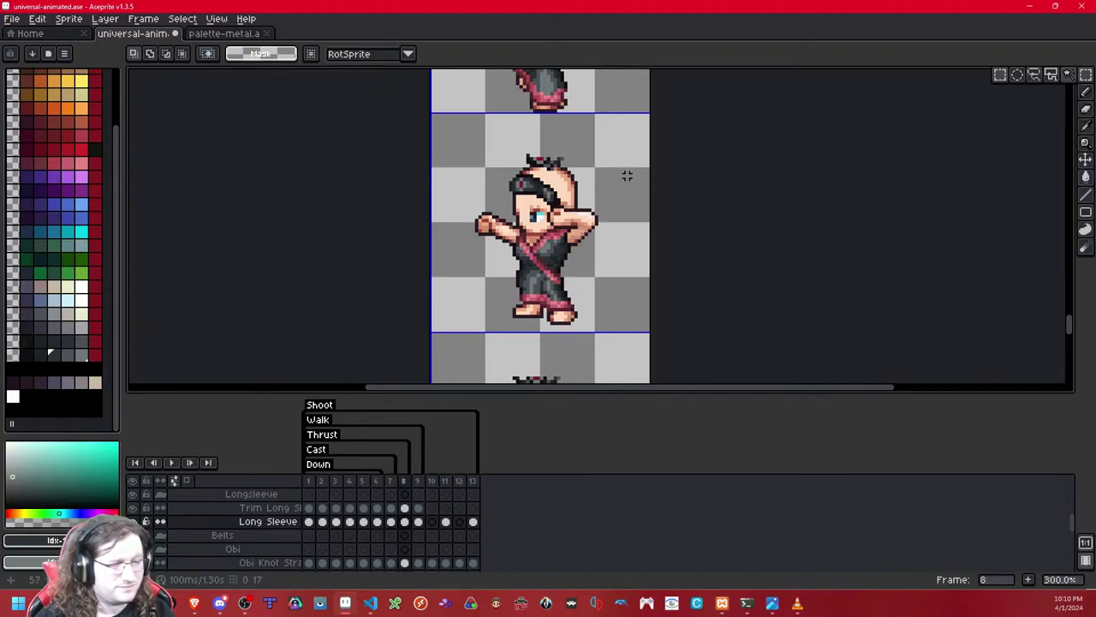
key(period)
key(comma)
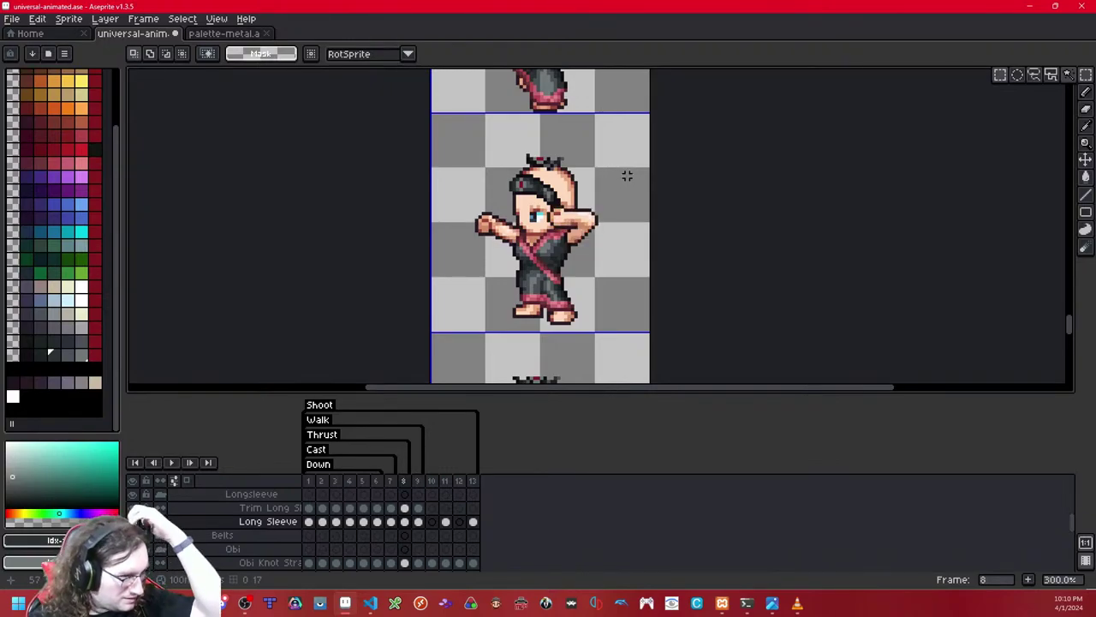
key(Right)
key(Left)
key(Left)
key(Right)
key(comma)
key(comma)
key(period)
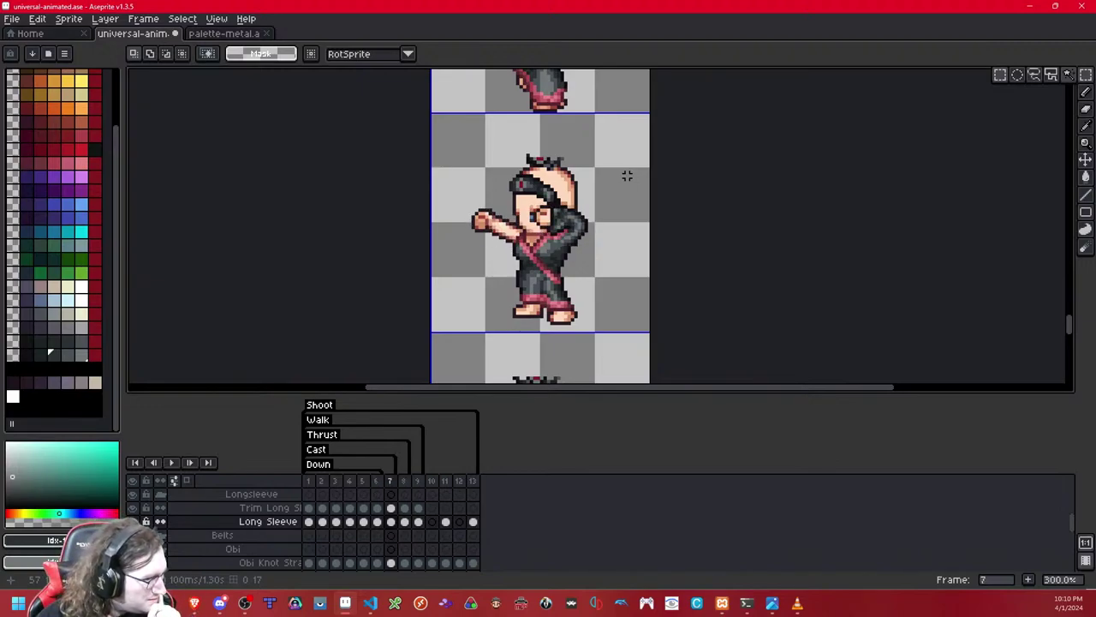
Step: Try to reuse frame 6's raised sleeve section in frame 8, copying it over and placing it on the bent arm
key(Left)
key(Right)
key(Right)
key(Left)
key(Left)
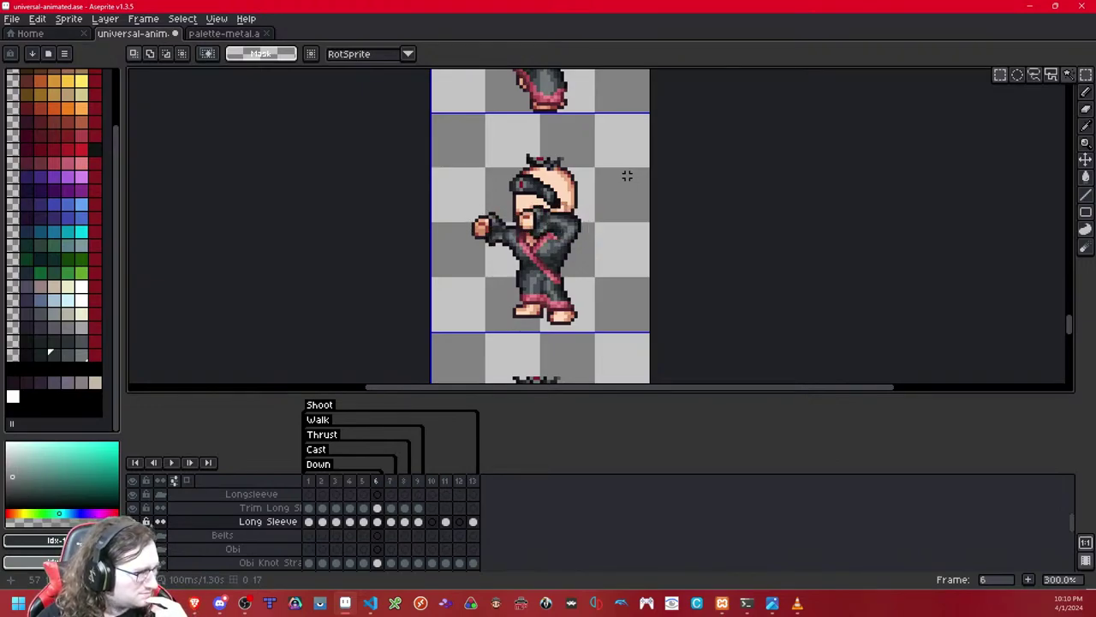
scroll(627, 174, up, 2)
drag(458, 203, 585, 294)
click(737, 249)
key(period)
key(period)
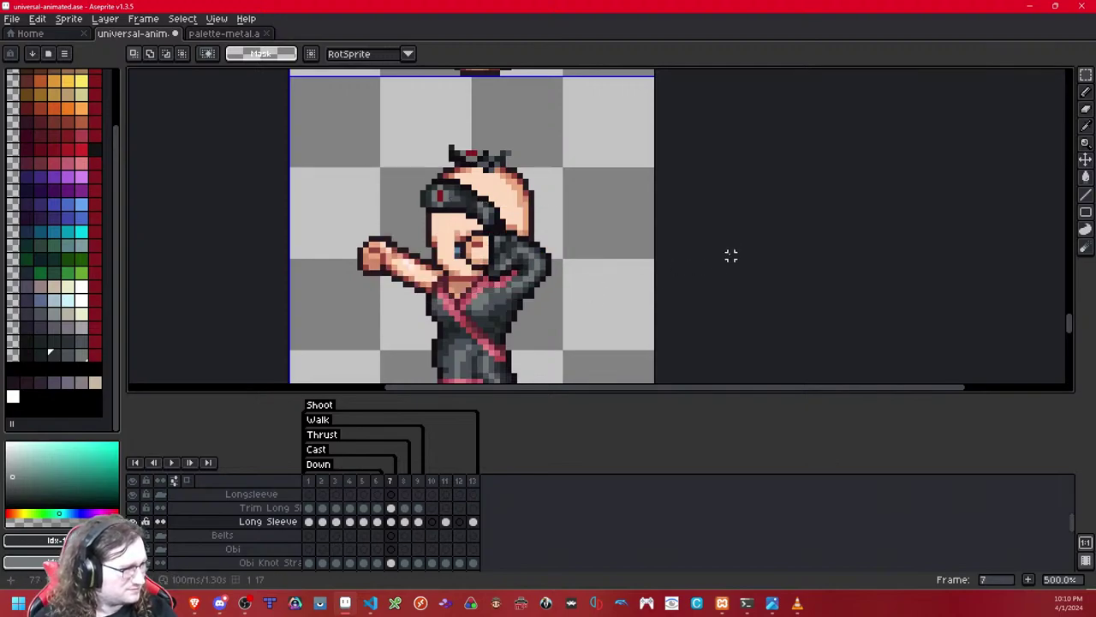
key(ctrl+v)
drag(510, 255, 590, 263)
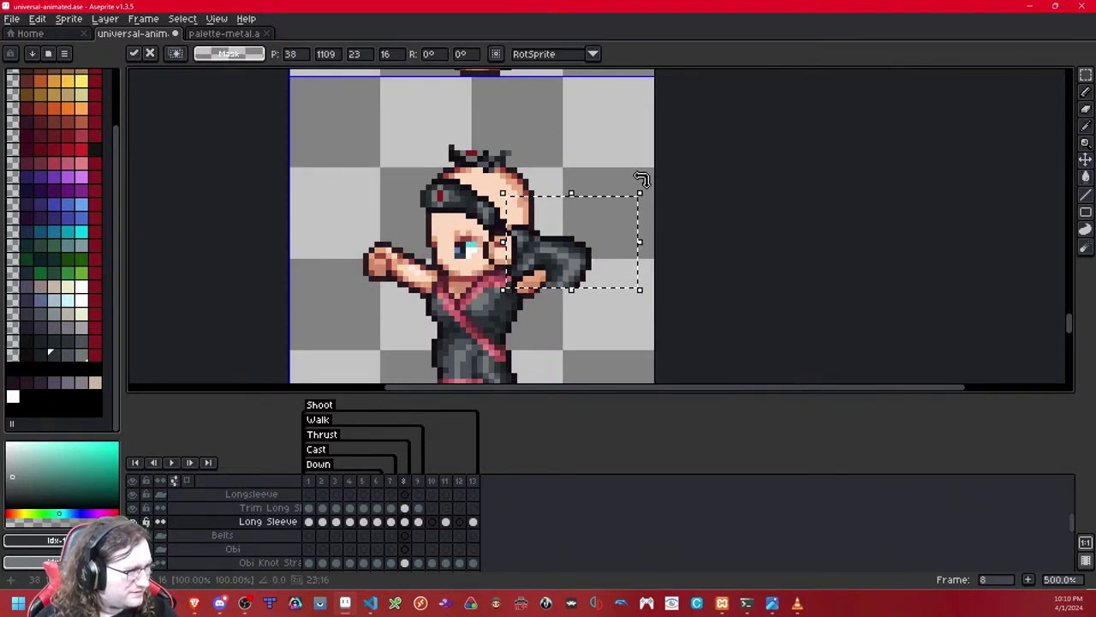
key(Return)
Step: Copy frame 7's raised sleeve section, 27 × 20 pixels, into frame 8 and place it over the bent arm
key(comma)
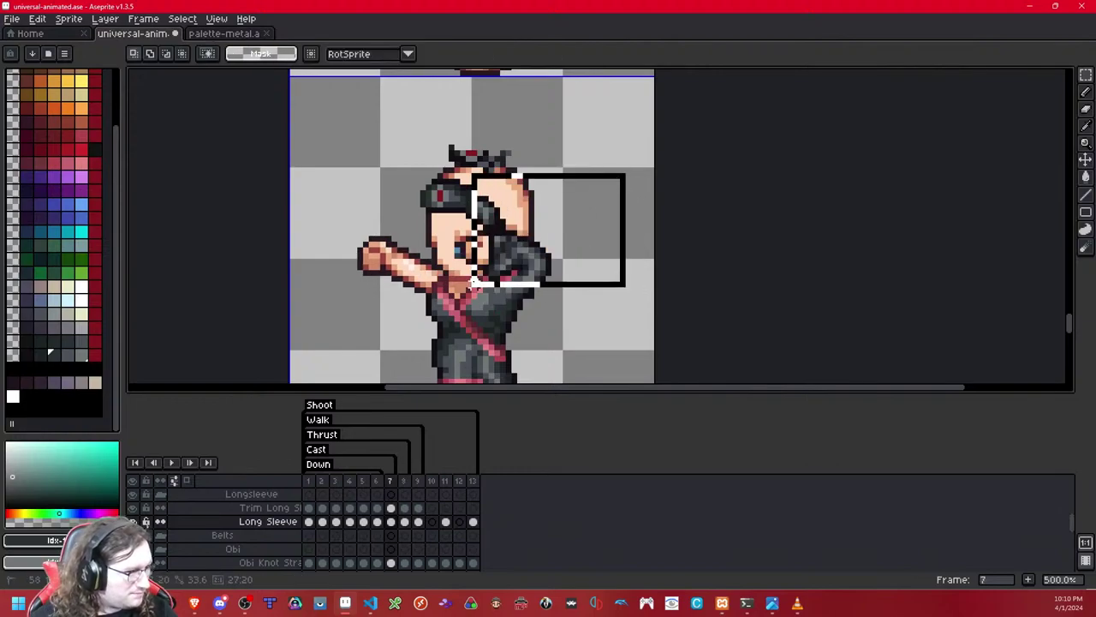
key(period)
key(ctrl+v)
drag(617, 225, 648, 224)
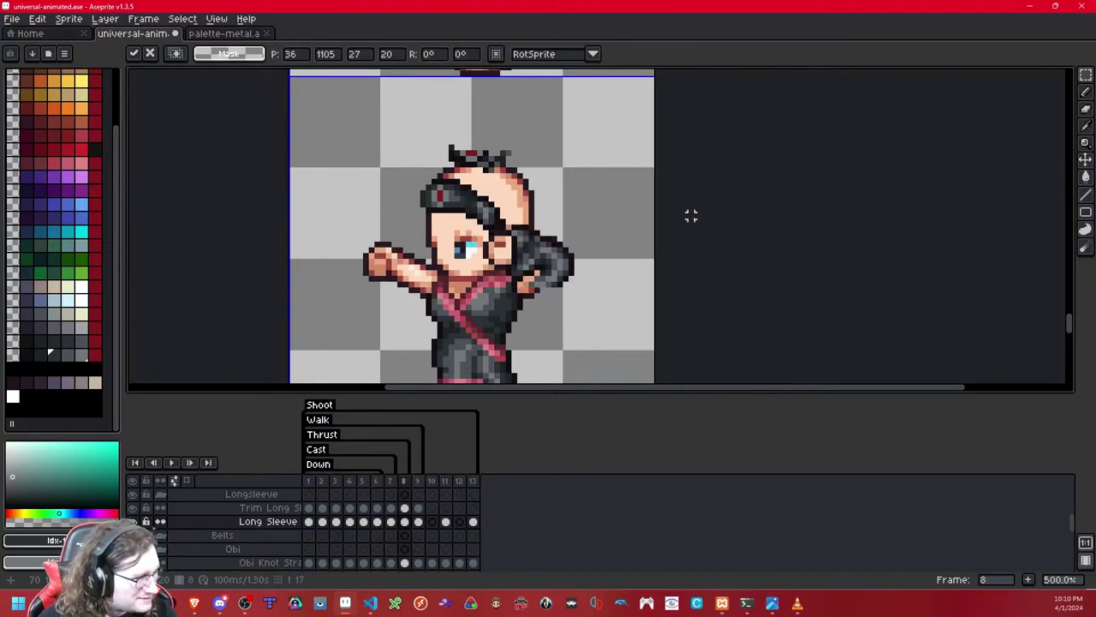
key(Return)
key(comma)
key(comma)
key(period)
key(period)
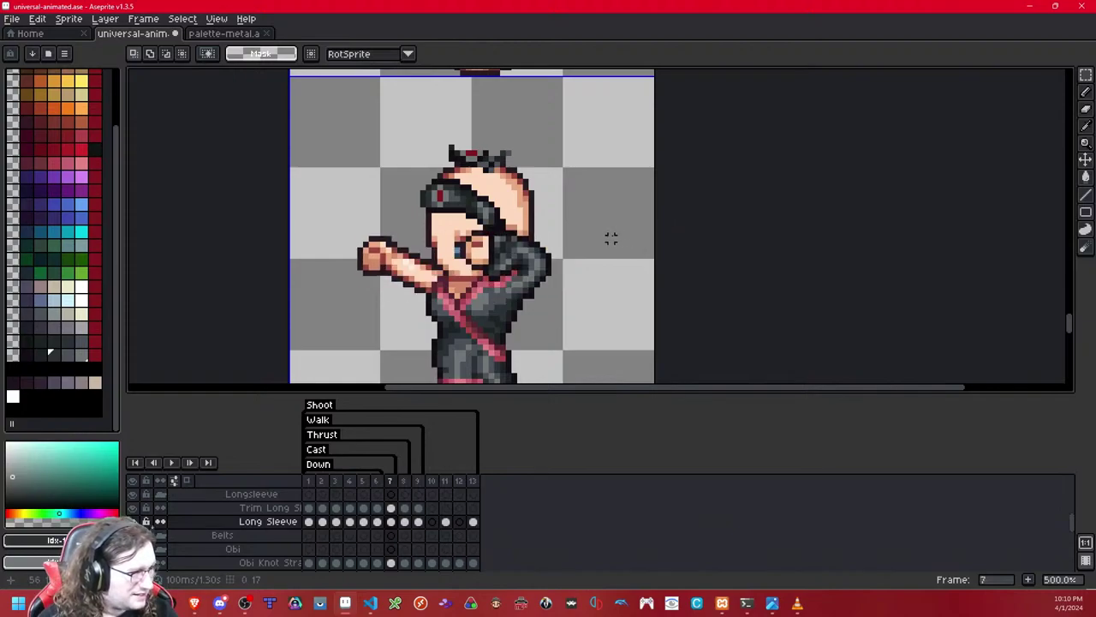
Step: Nudge the elbow portion of frame 8's sleeve one pixel up and one pixel left to fit the bare arm
scroll(600, 228, up, 2)
drag(608, 191, 522, 341)
key(Up)
key(ctrl+d)
key(shift+x)
key(shift+x)
drag(622, 204, 521, 315)
key(Left)
click(722, 194)
key(shift+x)
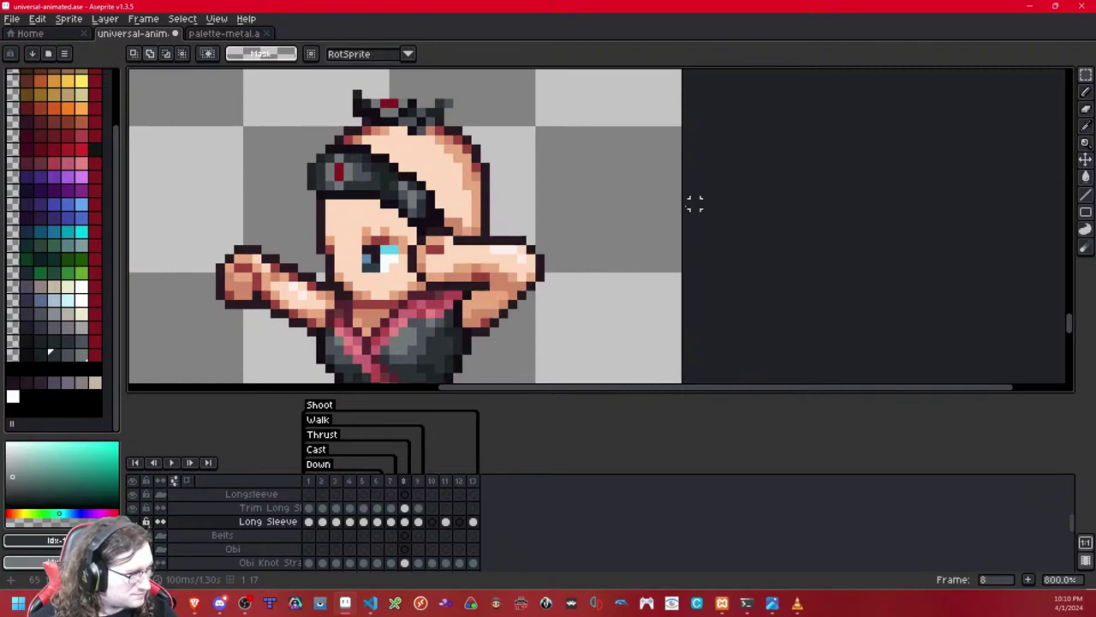
Step: Examine how the sleeve fits the bent arm in frame 8 by repeatedly undoing and redoing the latest adjustment
key(ctrl+y)
key(ctrl+z)
key(ctrl+y)
key(ctrl+z)
key(ctrl+y)
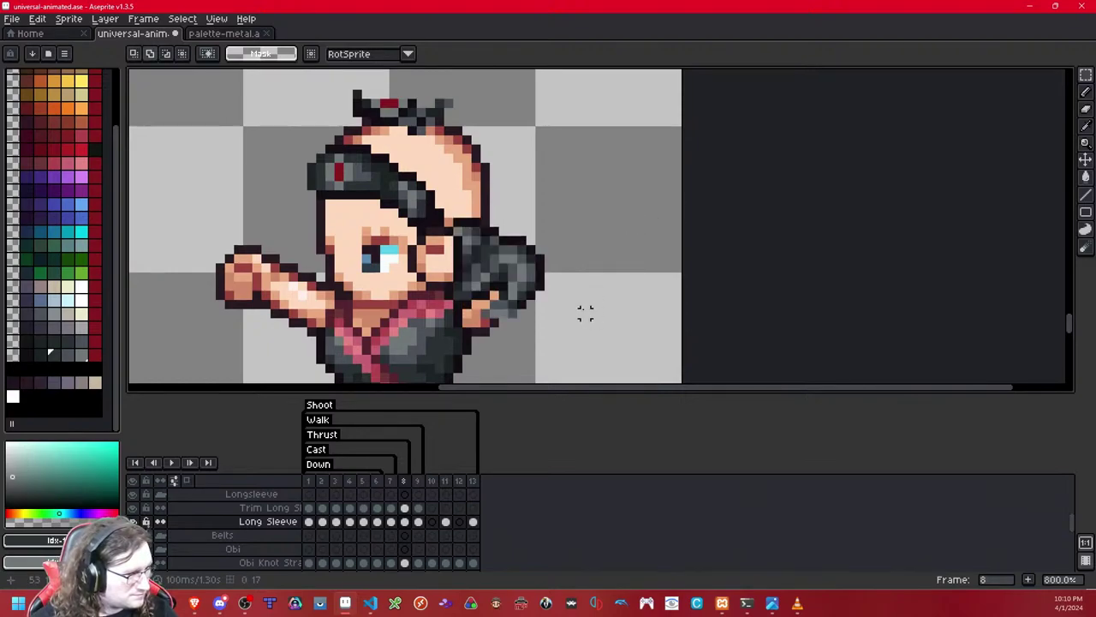
key(ctrl+z)
key(ctrl+y)
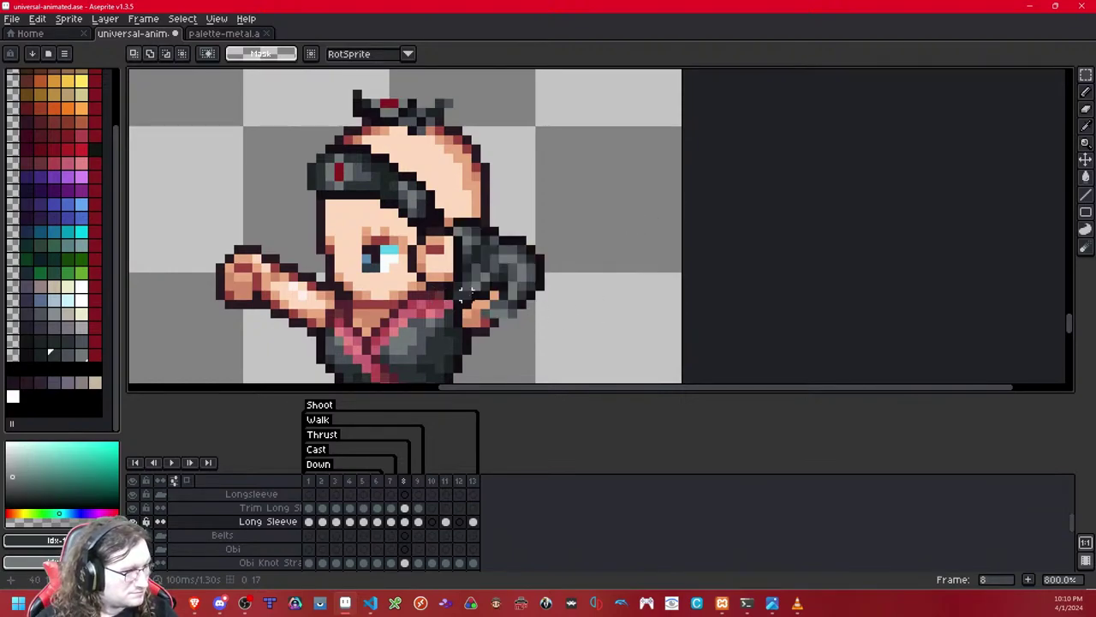
key(ctrl+z)
key(ctrl+y)
key(ctrl+z)
key(ctrl+y)
key(ctrl+z)
key(ctrl+y)
key(ctrl+z)
key(ctrl+y)
drag(480, 281, 584, 345)
key(ctrl+d)
key(ctrl+z)
key(ctrl+y)
drag(567, 322, 628, 295)
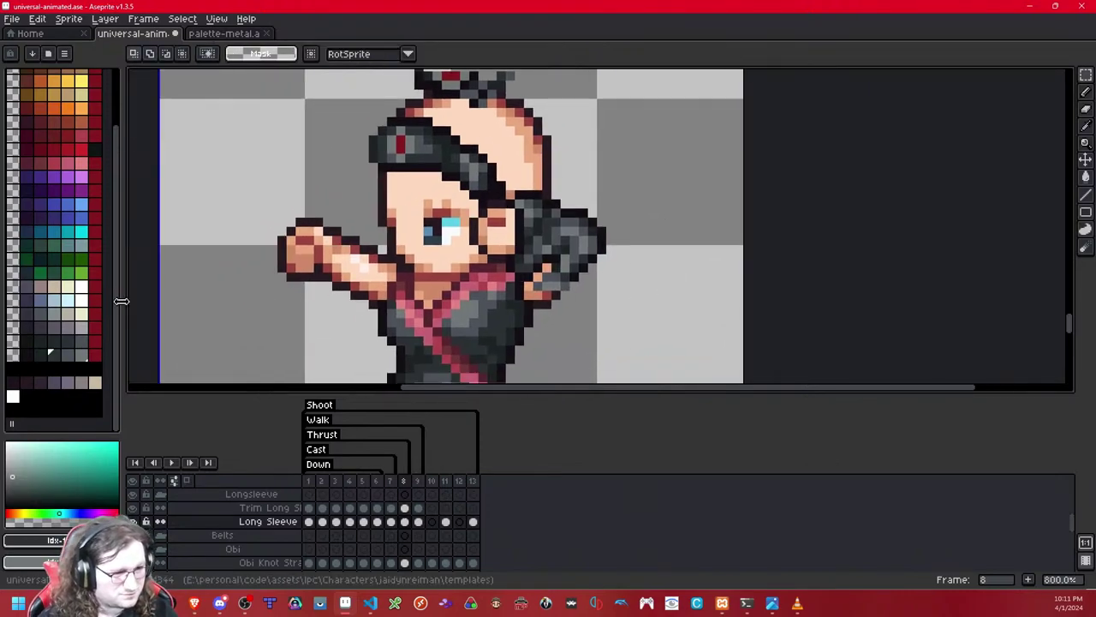
Step: Outline the underside of the sleeve below the elbow in frame 8 with the darkest shade, #130d14
click(30, 354)
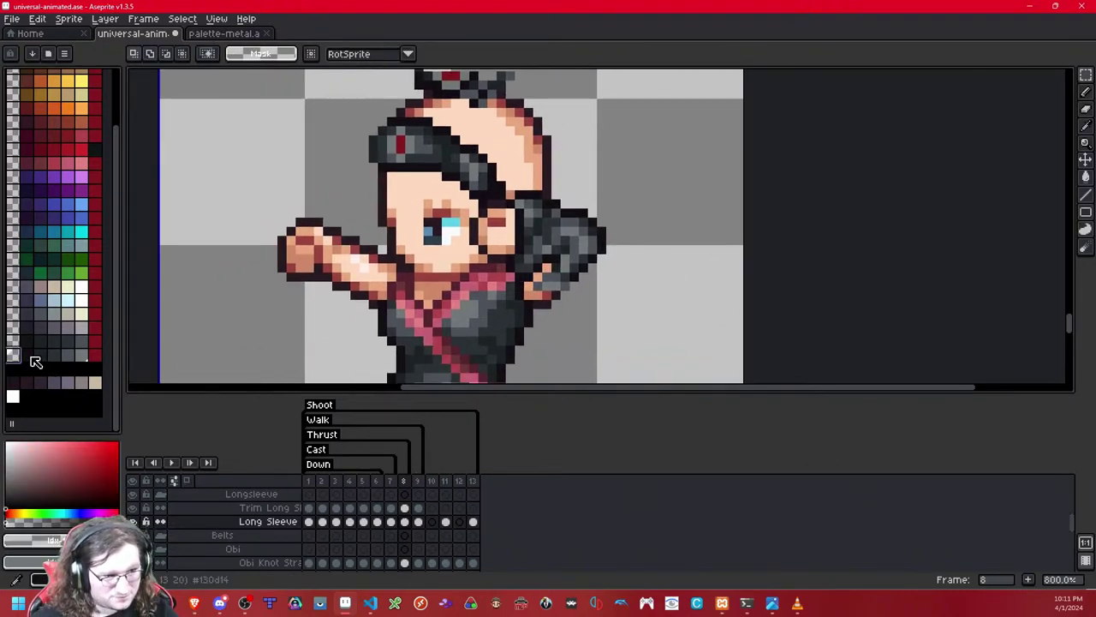
click(30, 356)
right_click(54, 358)
key(b)
click(552, 297)
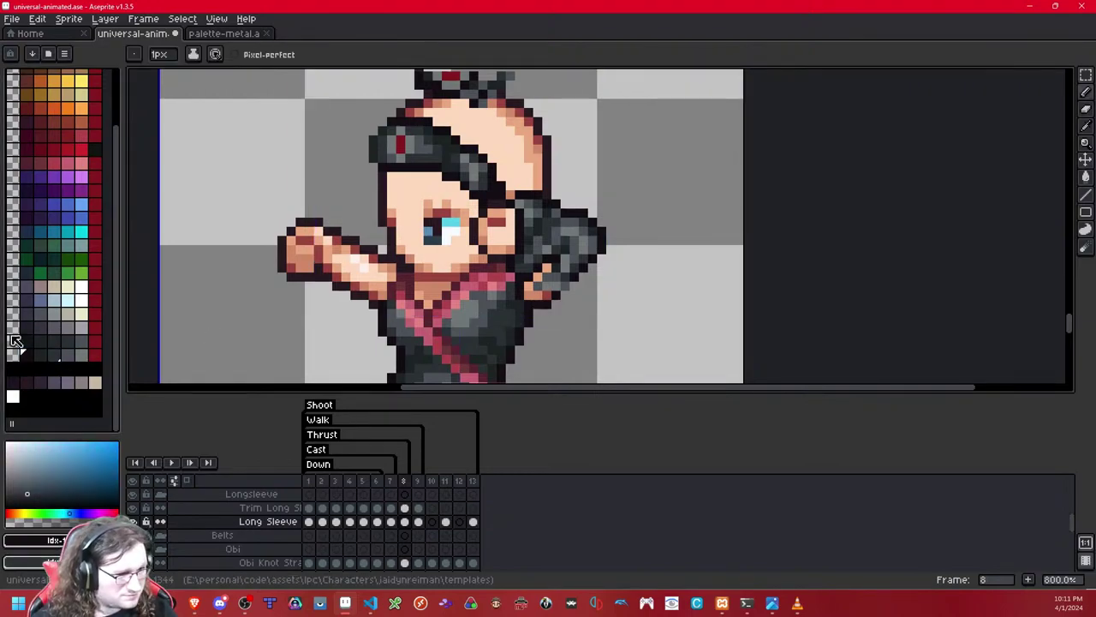
click(39, 354)
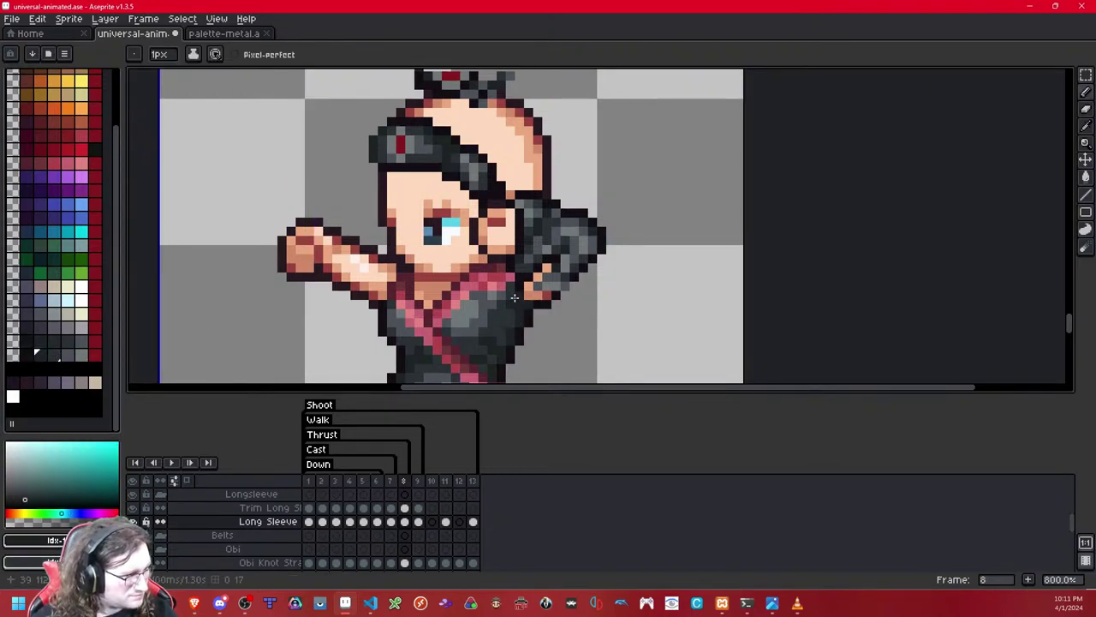
scroll(576, 274, up, 1)
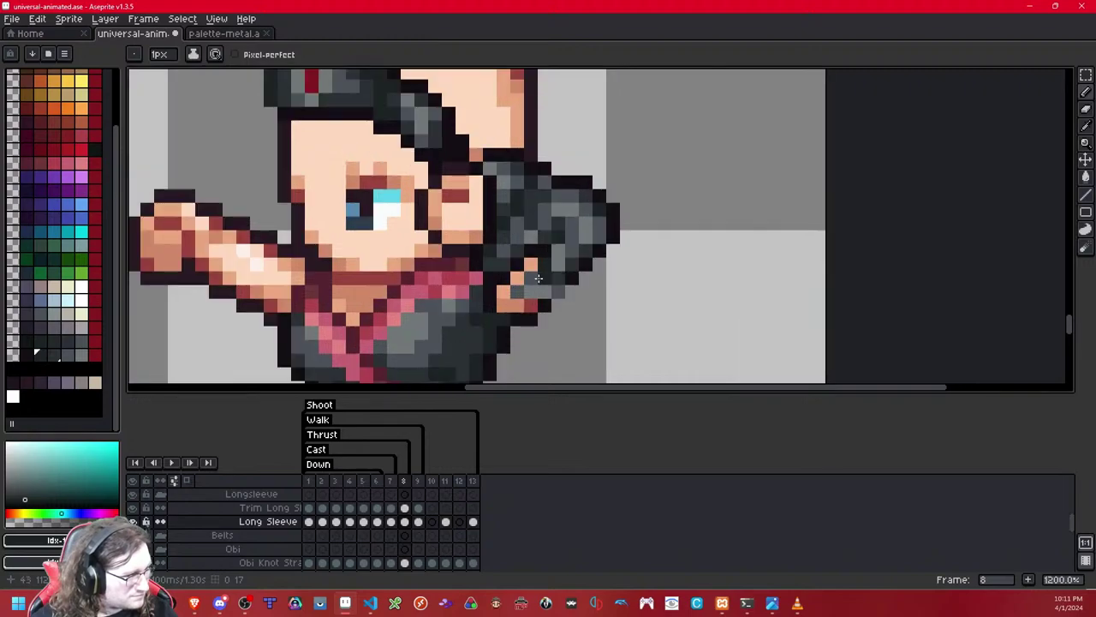
click(574, 292)
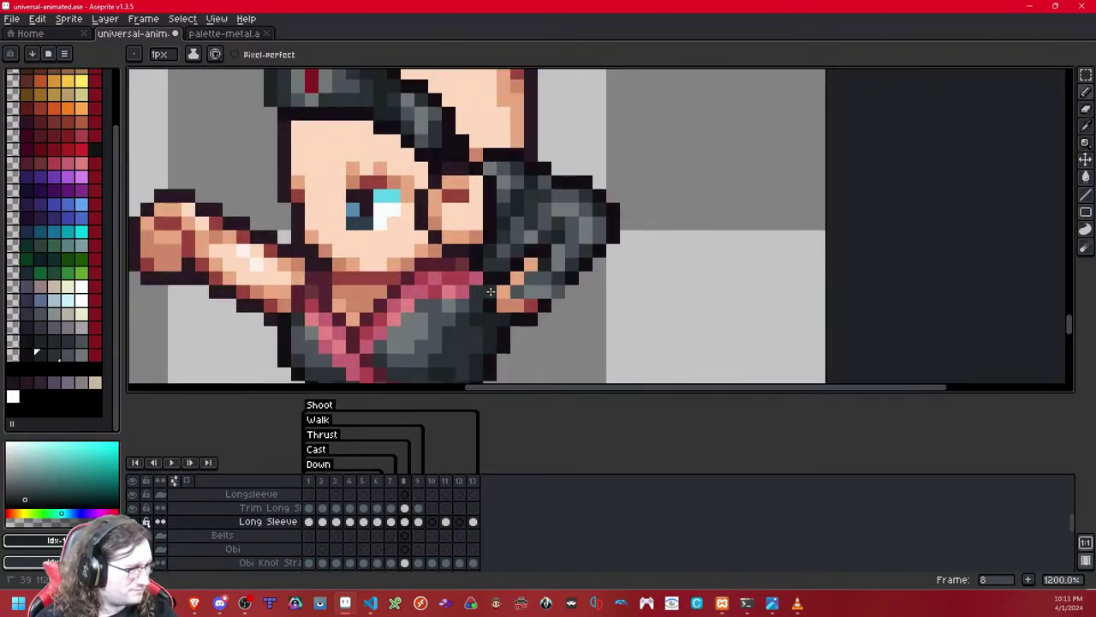
key(comma)
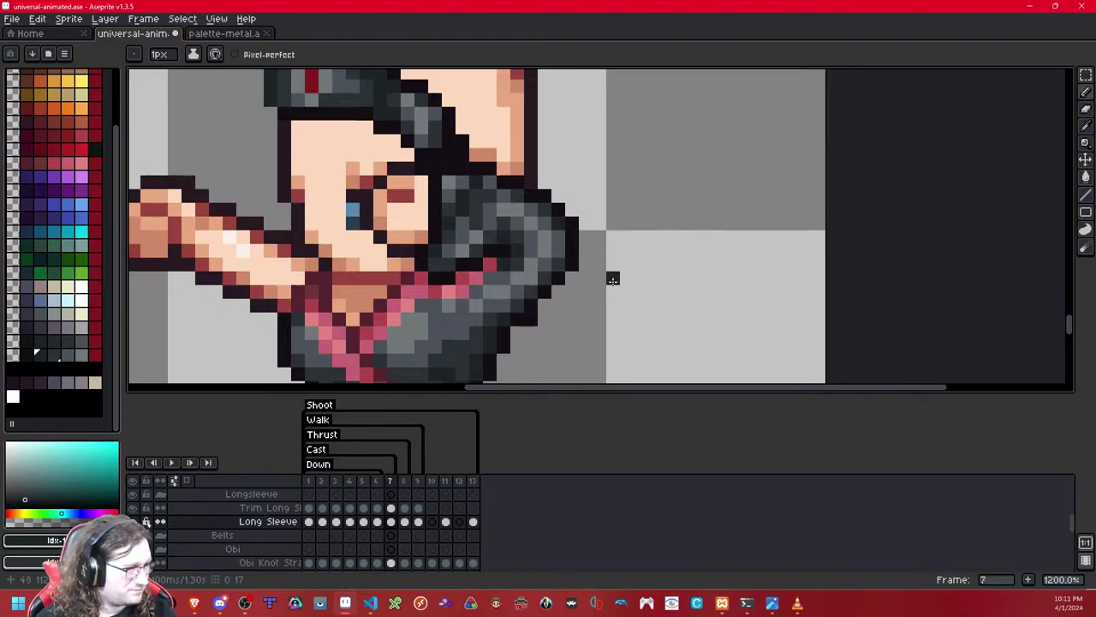
key(period)
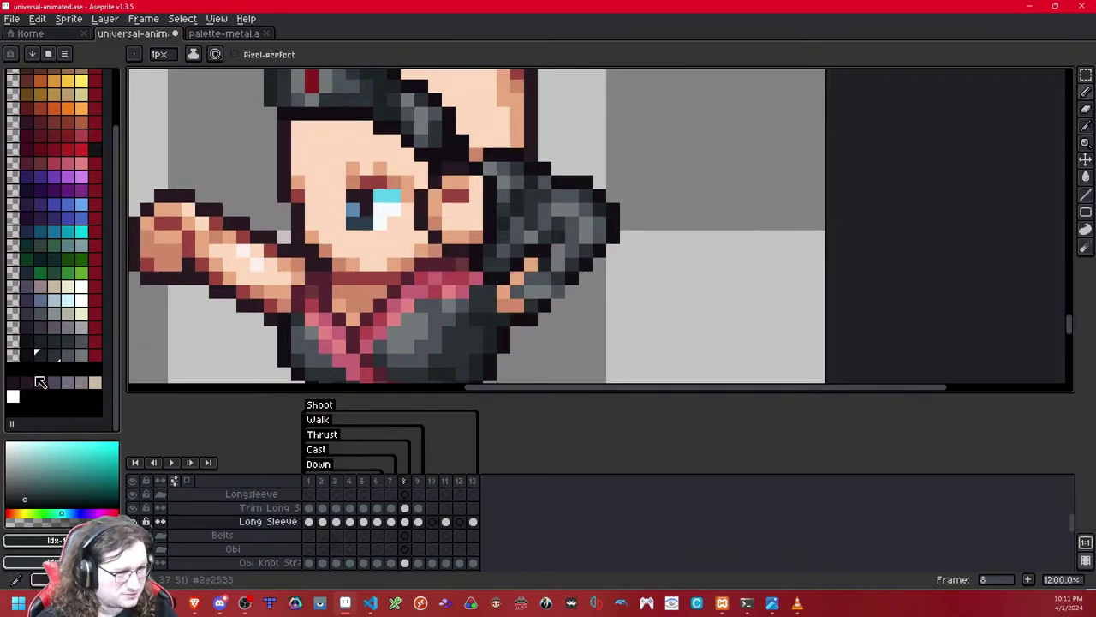
alt+click(548, 300)
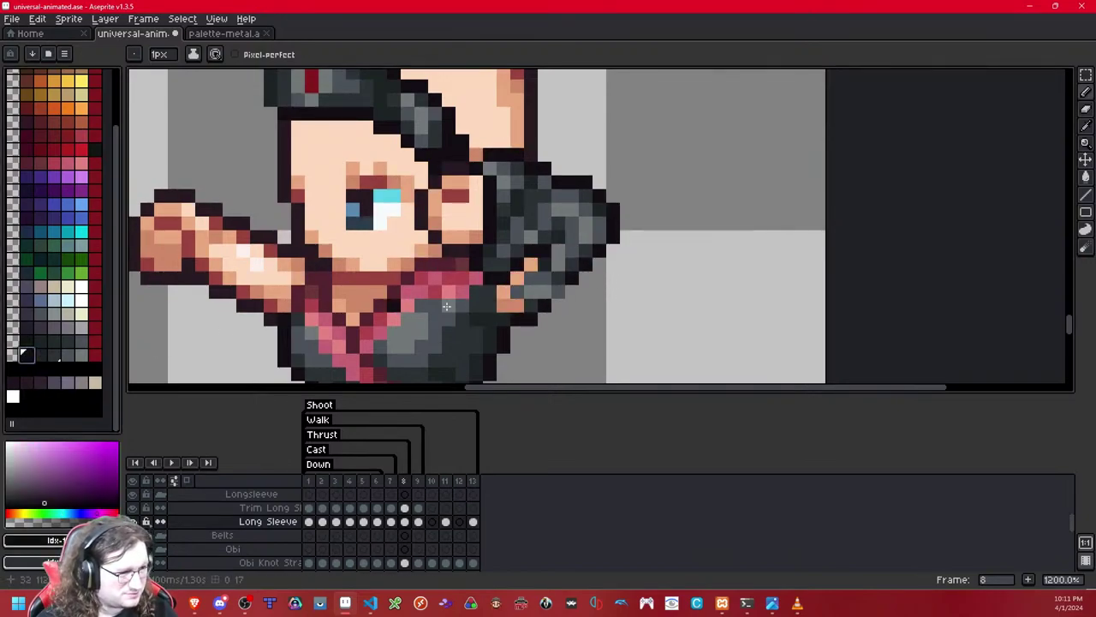
Step: Cover the exposed skin of frame 8's upper arm with sleeve greys, from the inner elbow to the shoulder
click(67, 354)
alt+click(532, 292)
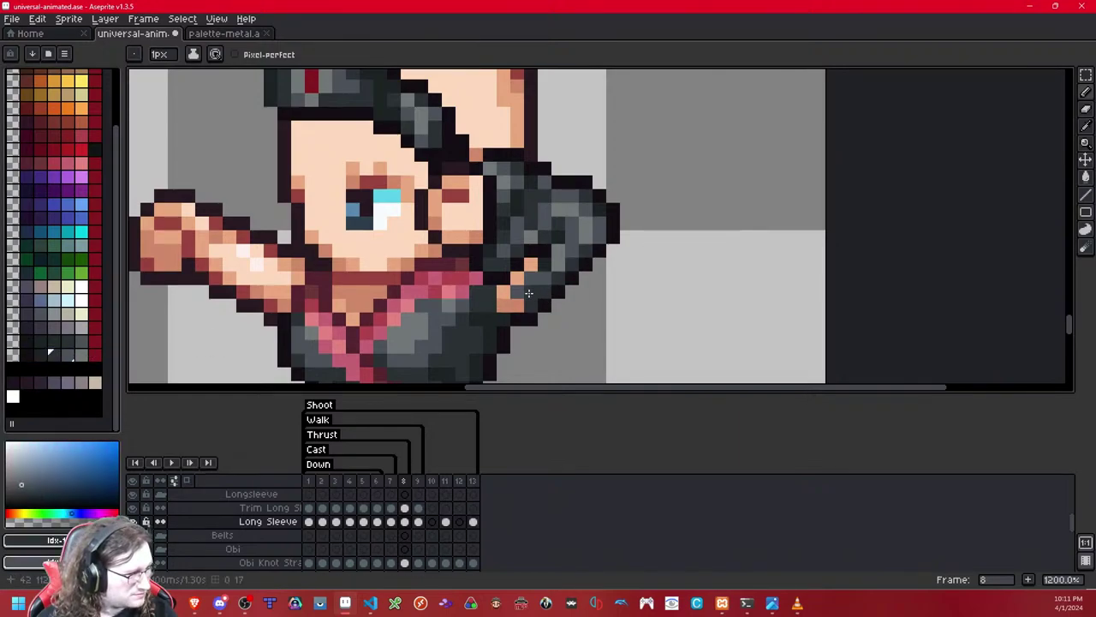
drag(545, 264, 532, 264)
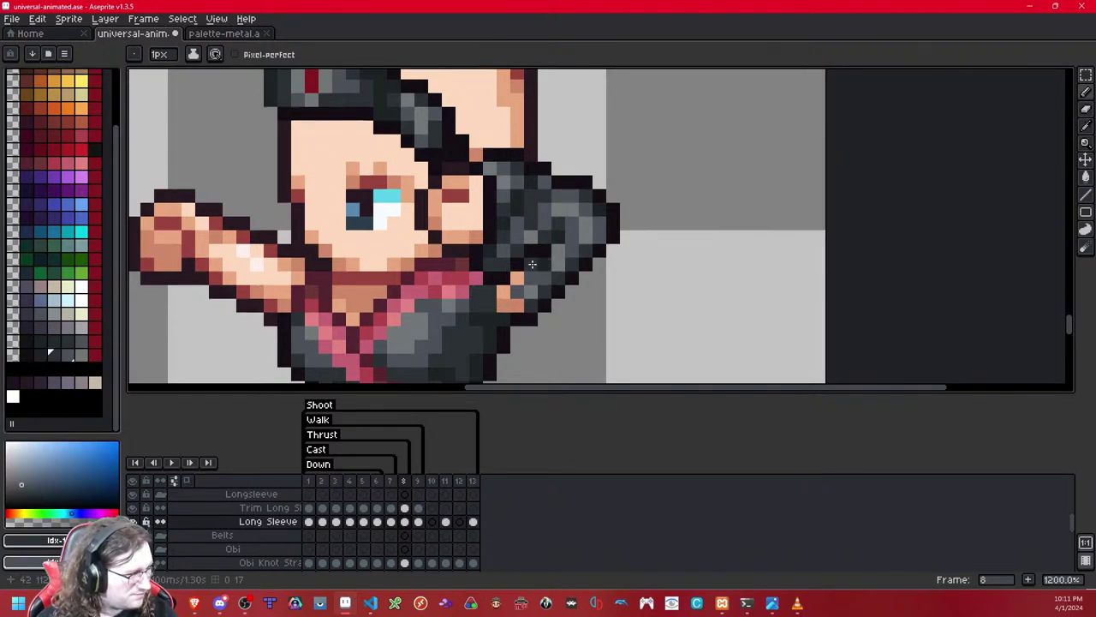
click(509, 301)
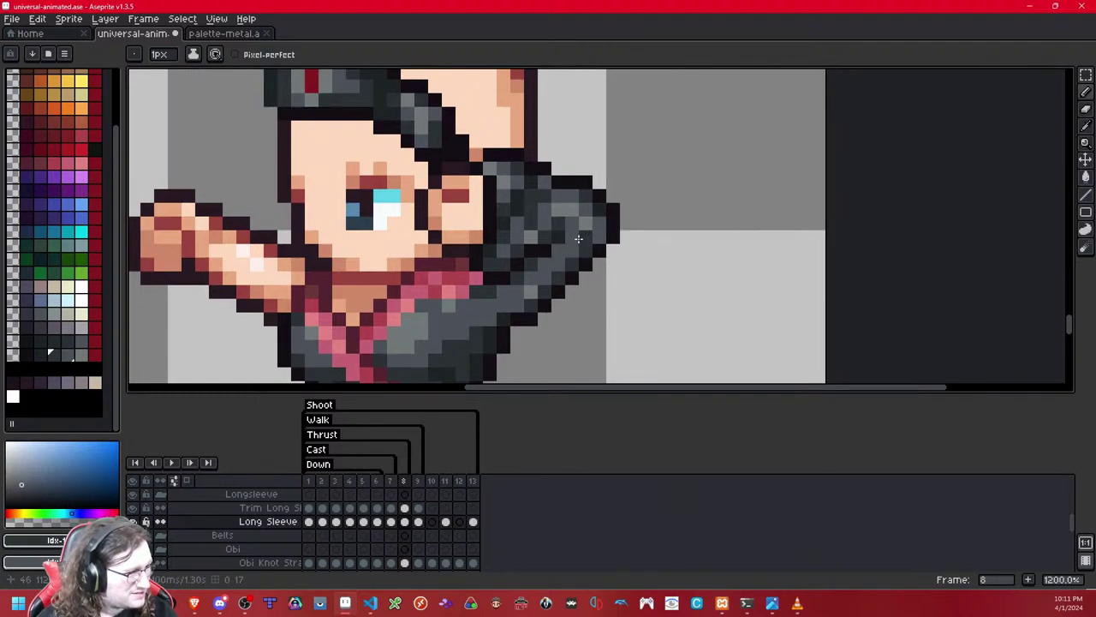
Step: Compare frame 8's covered upper arm with frame 7, and view frame 8 with the Long Sleeve layer hidden and shown
key(Left)
key(Right)
key(Left)
key(Right)
key(Left)
key(Right)
click(312, 319)
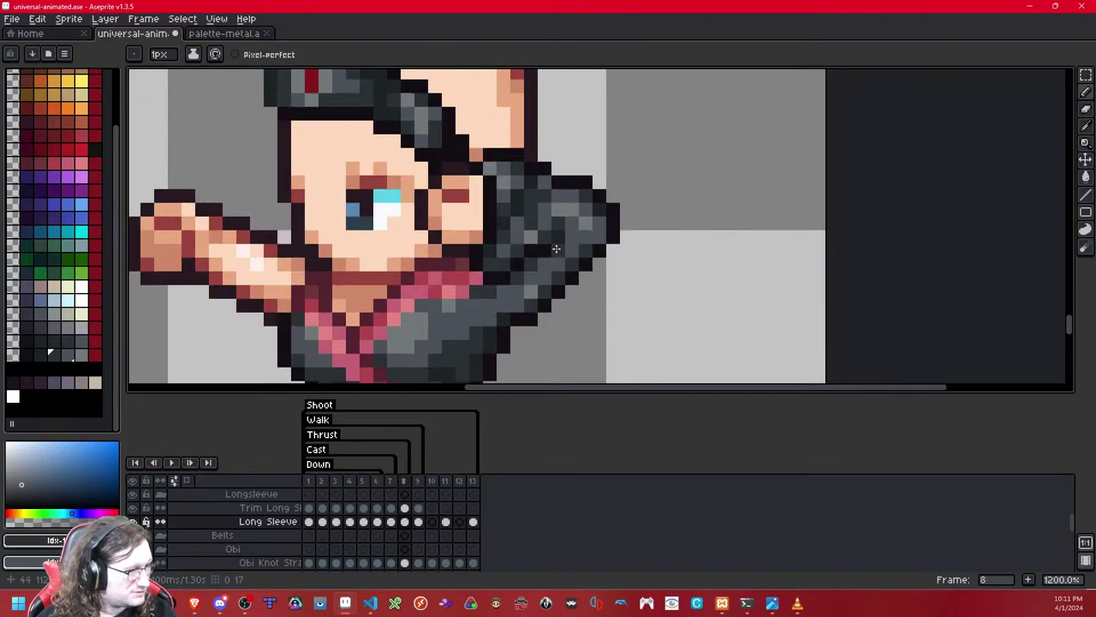
key(Left)
key(Right)
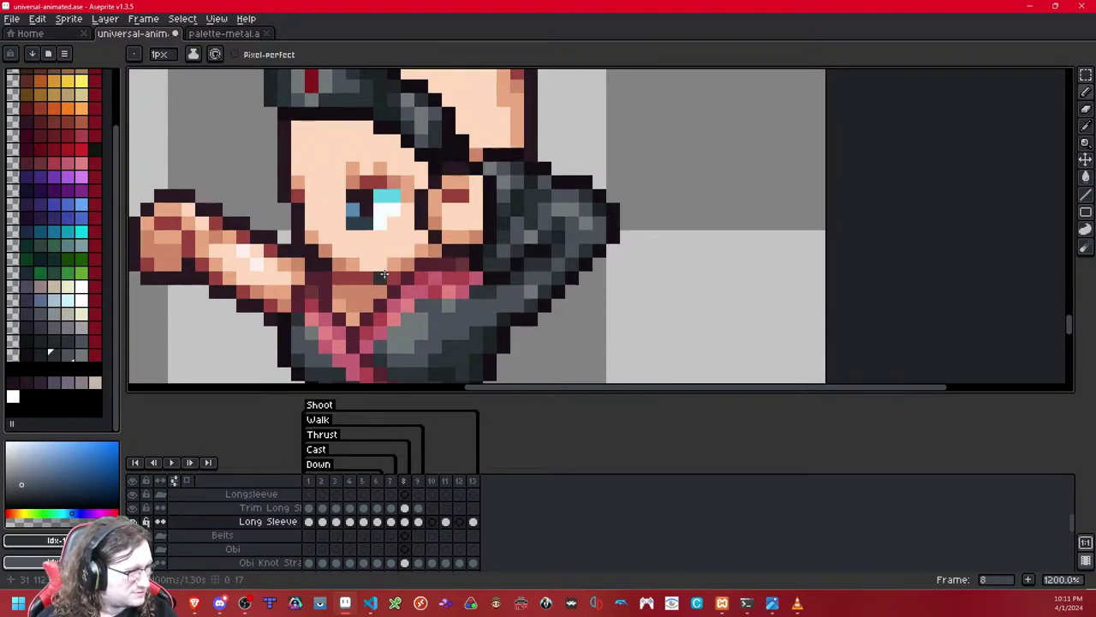
key(shift+x)
key(shift+x)
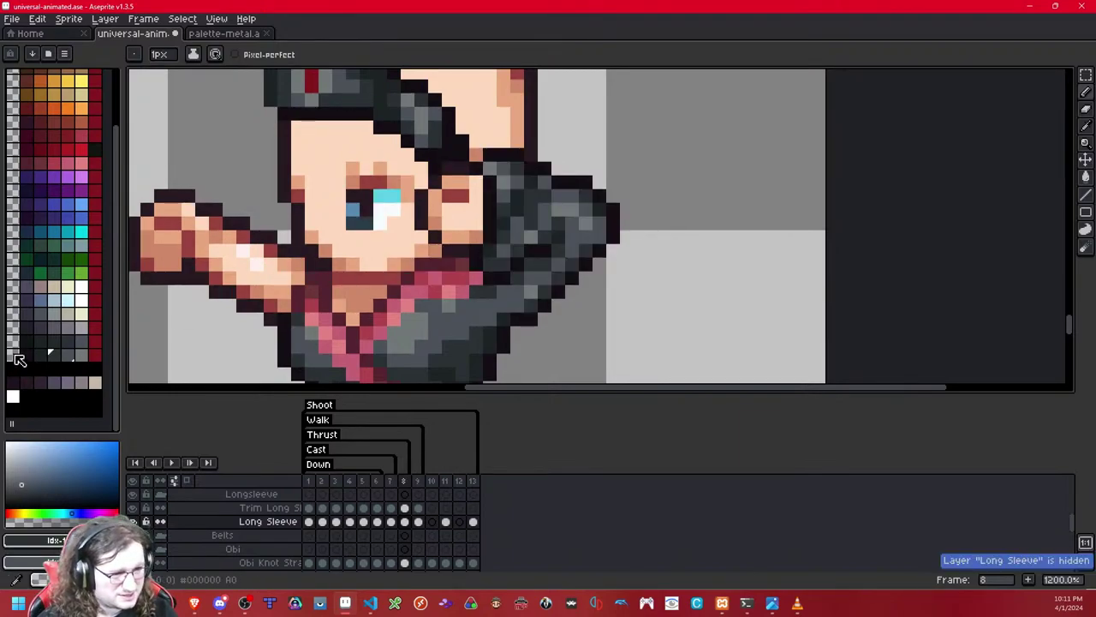
Step: Shade the sleeve around the elbow in frame 8 with darker grey, using frame 7 and the bare arm as reference
click(45, 354)
key(Left)
key(Right)
click(54, 354)
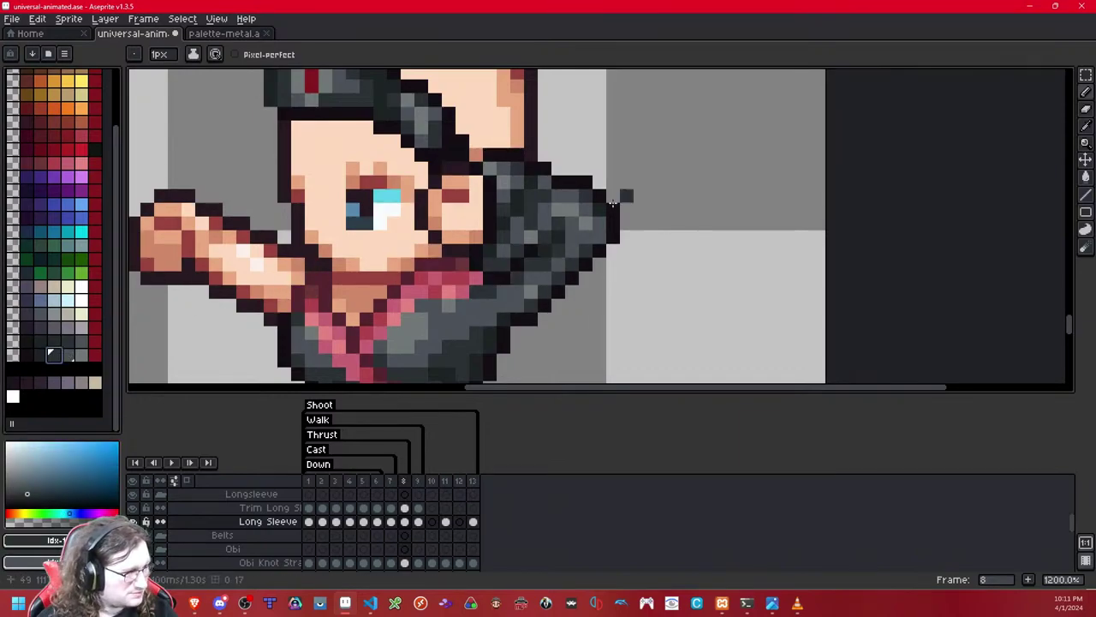
key(shift+x)
key(shift+x)
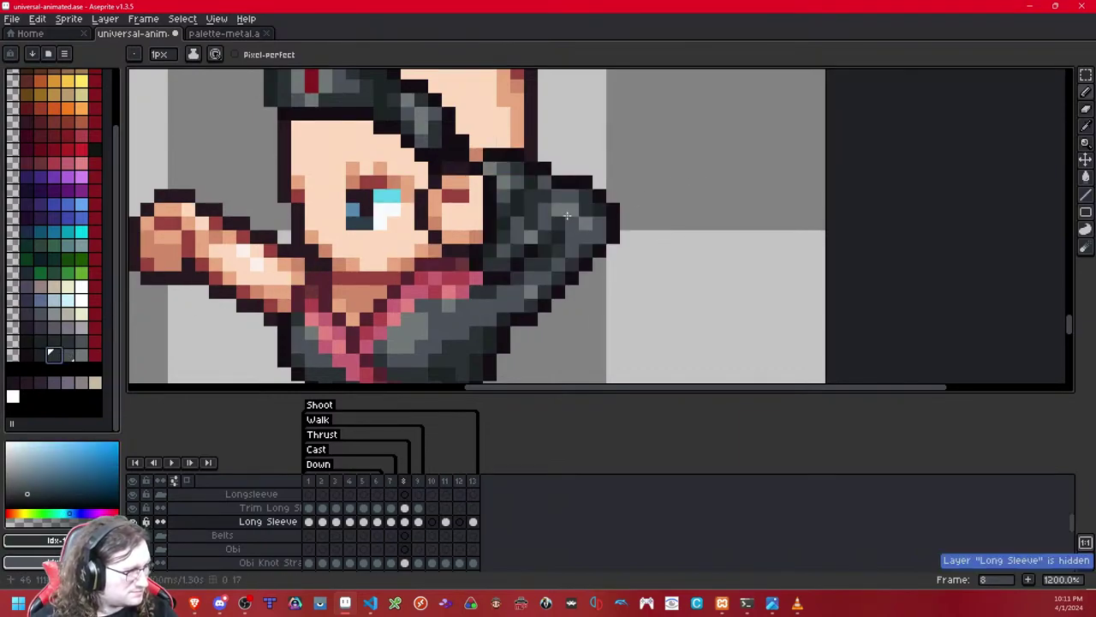
key(Left)
key(Right)
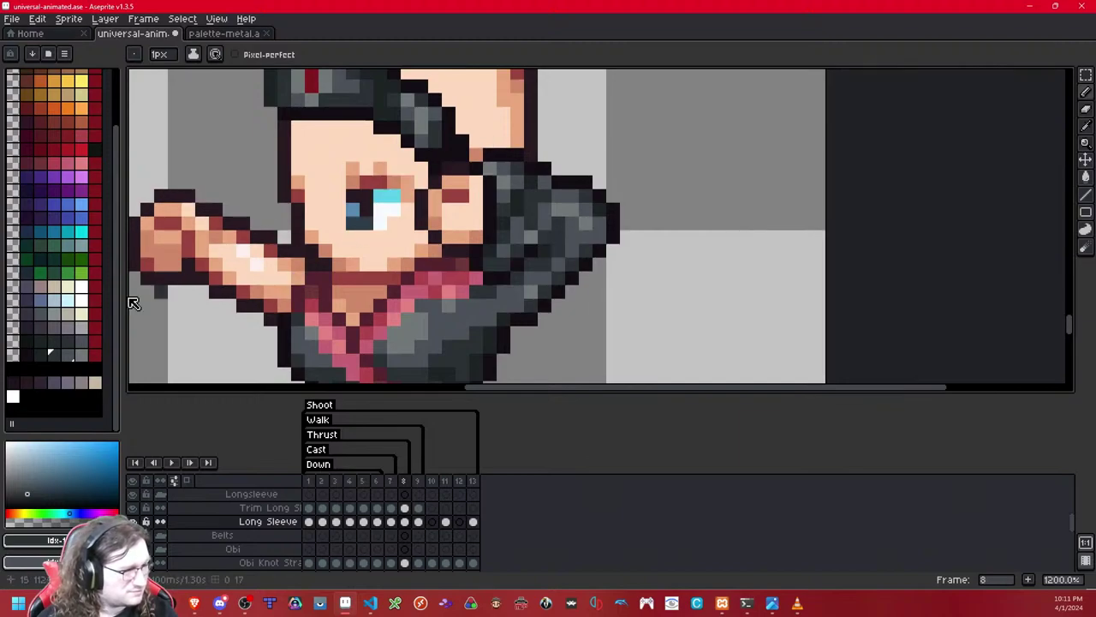
Step: Add light grey highlights around the elbow of frame 8's sleeve, matching the shading in frame 7
click(73, 358)
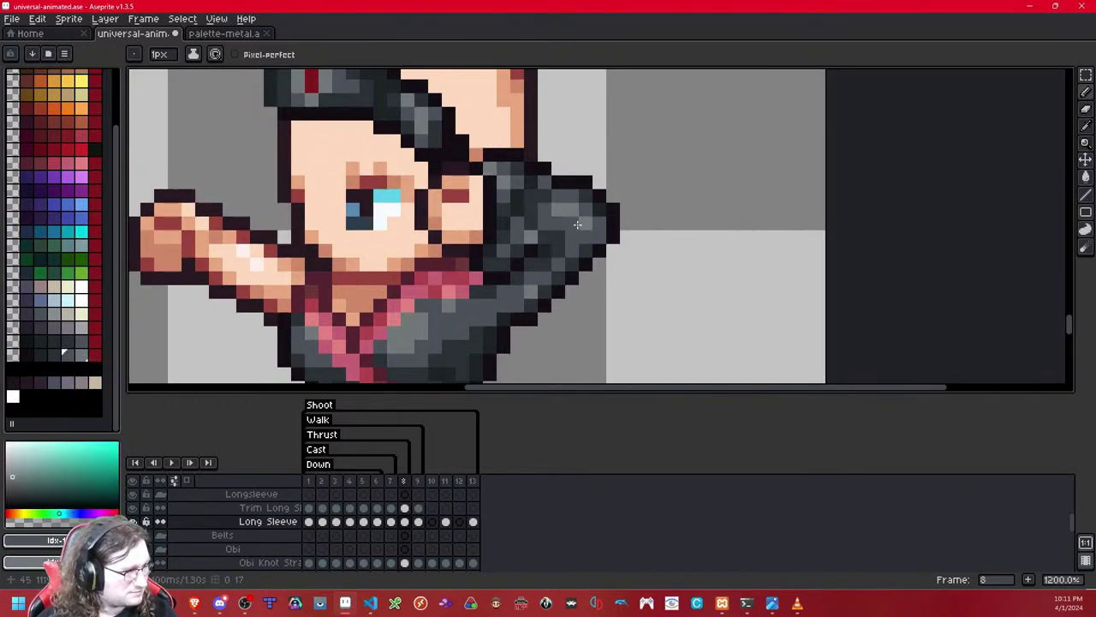
key(Left)
key(Right)
key(Left)
key(Right)
key(Left)
key(Right)
key(Left)
key(Right)
key(Left)
key(Right)
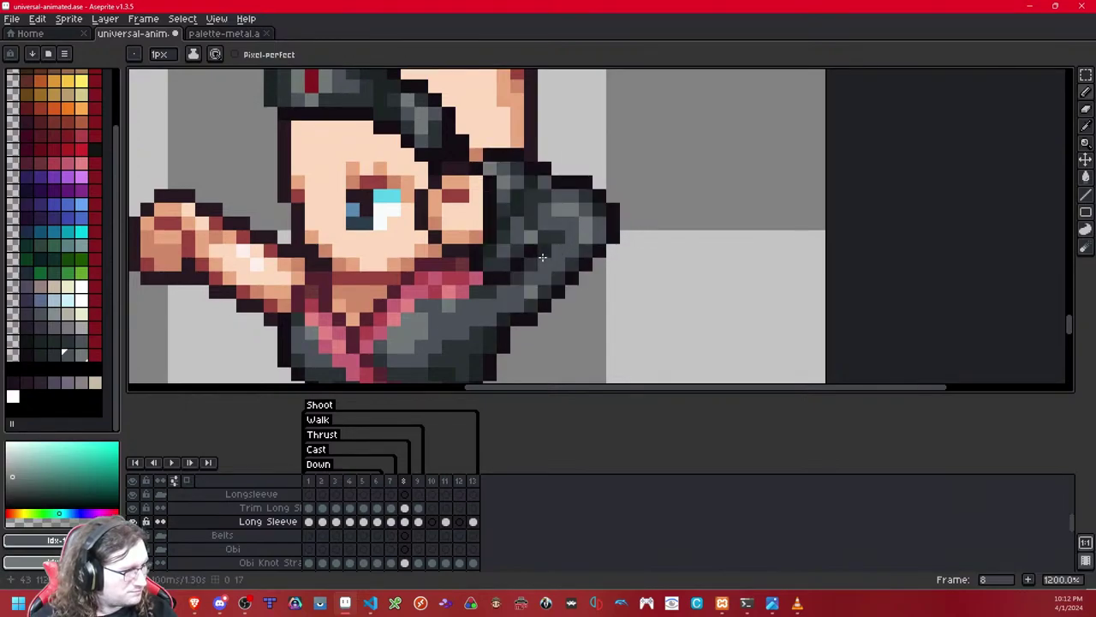
Step: Extend the light grey highlight along frame 8's upper arm toward the shoulder and check the figure at a smaller scale
key(Left)
key(Right)
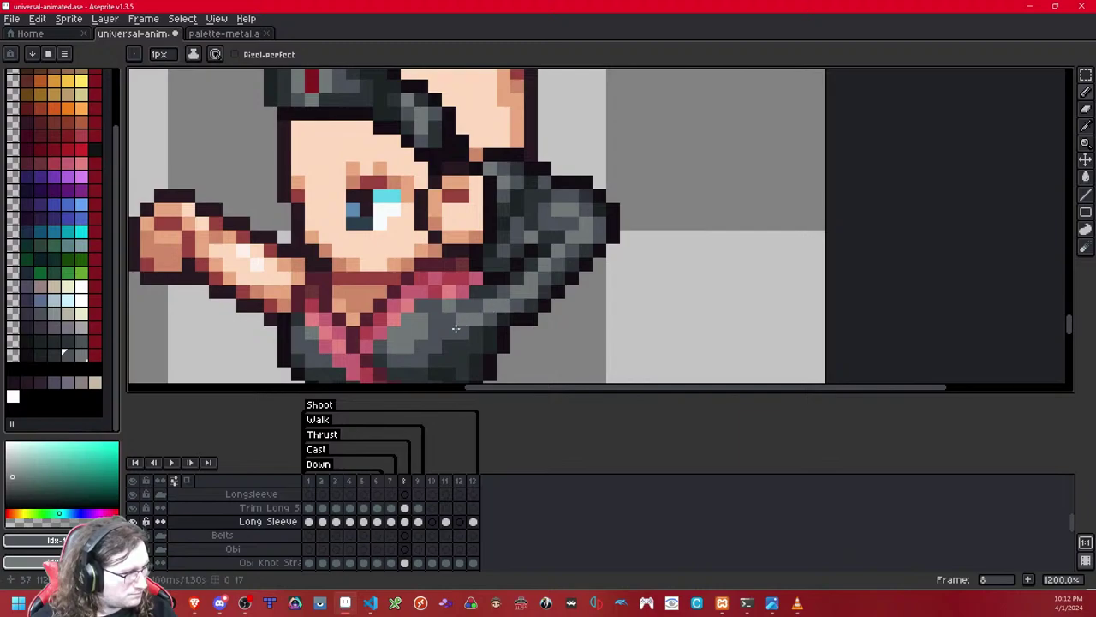
scroll(456, 326, down, 8)
scroll(517, 270, up, 8)
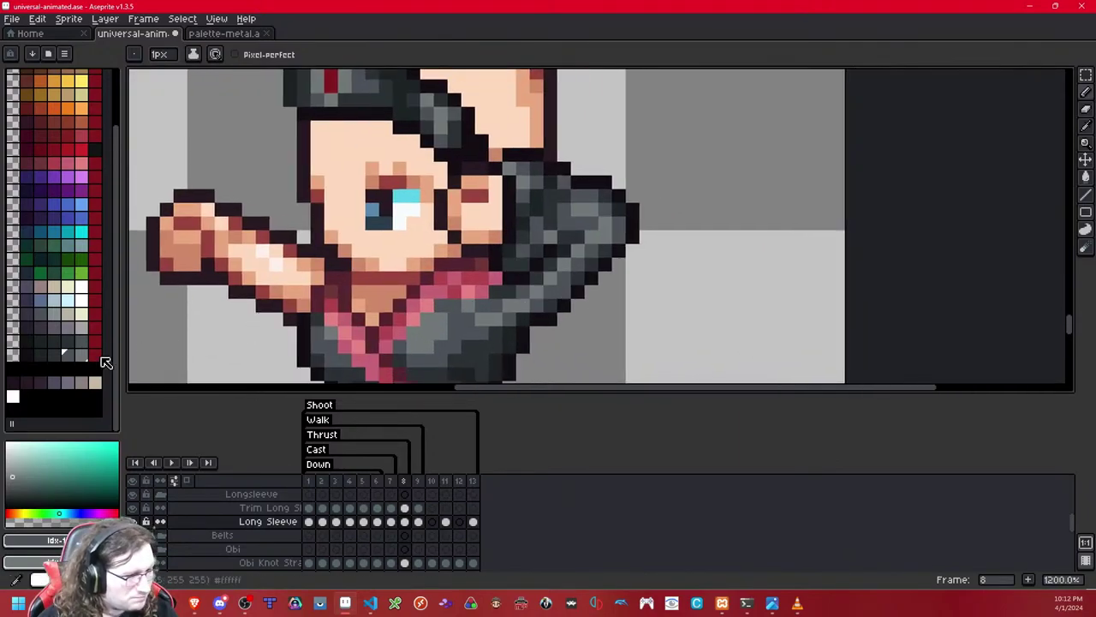
Step: Refine the grey shading around the raised elbow of frame 8's sleeve and check the figure at a smaller scale
click(51, 353)
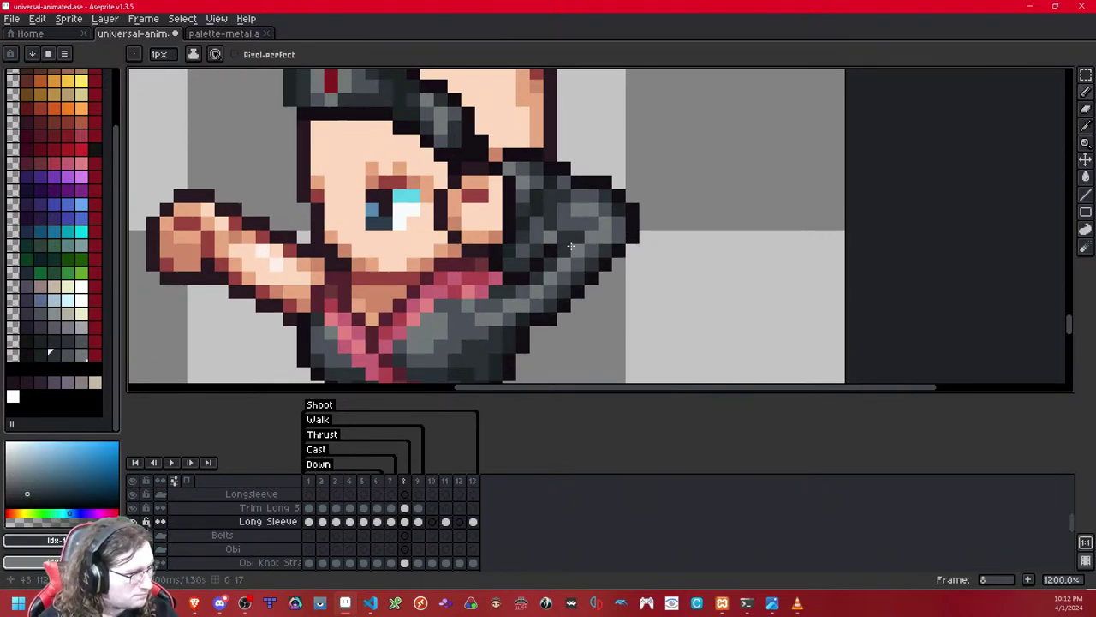
scroll(633, 213, down, 8)
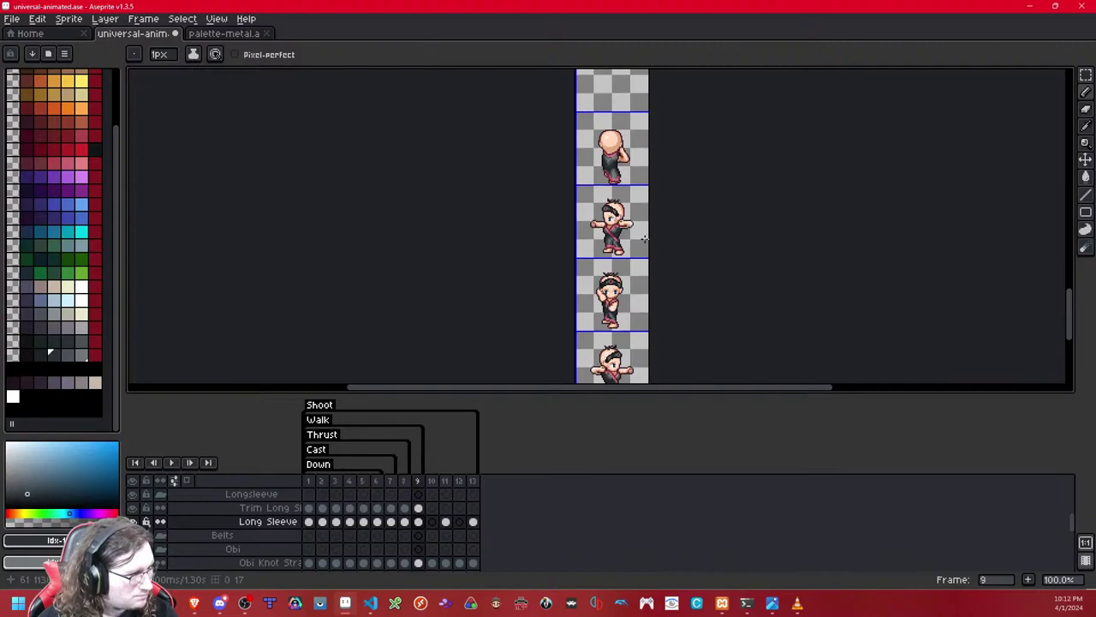
scroll(644, 239, up, 5)
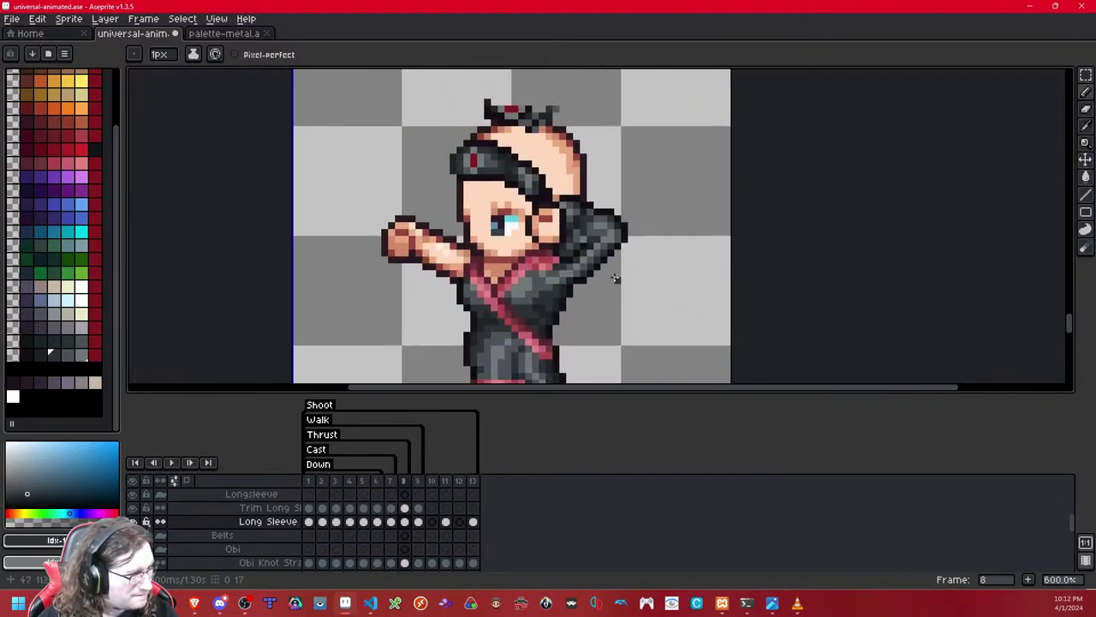
scroll(615, 278, up, 3)
click(69, 355)
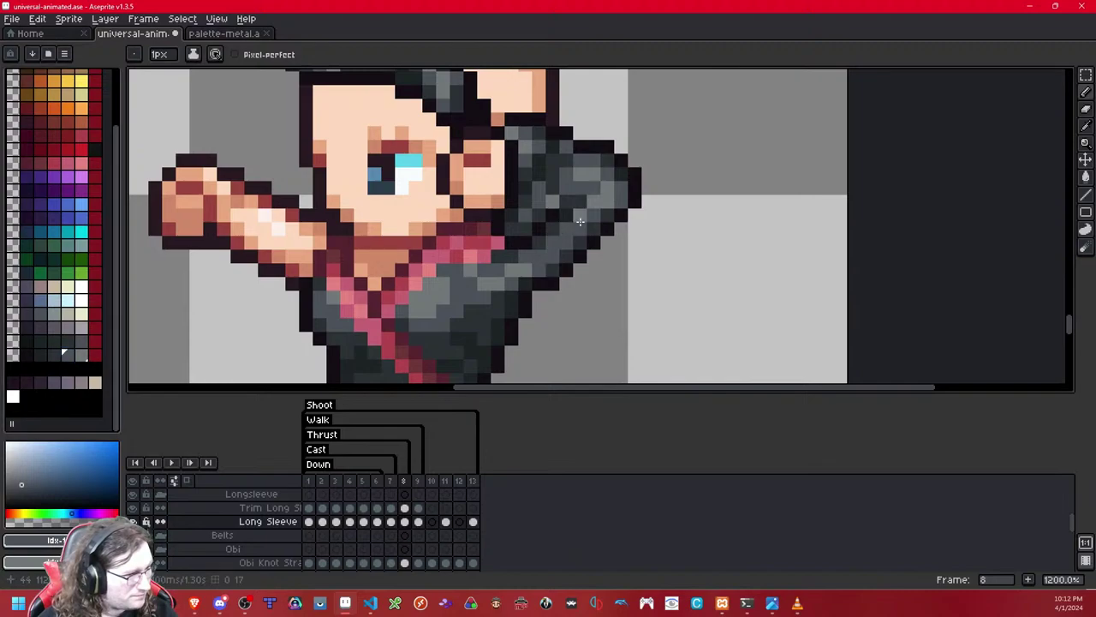
click(594, 201)
click(605, 203)
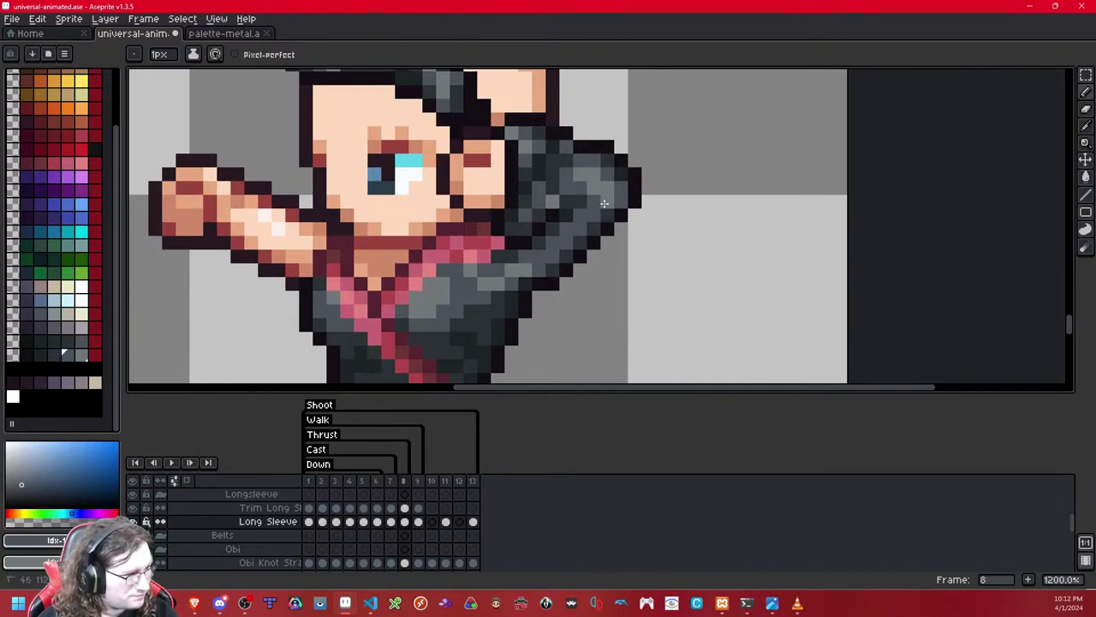
scroll(540, 247, down, 7)
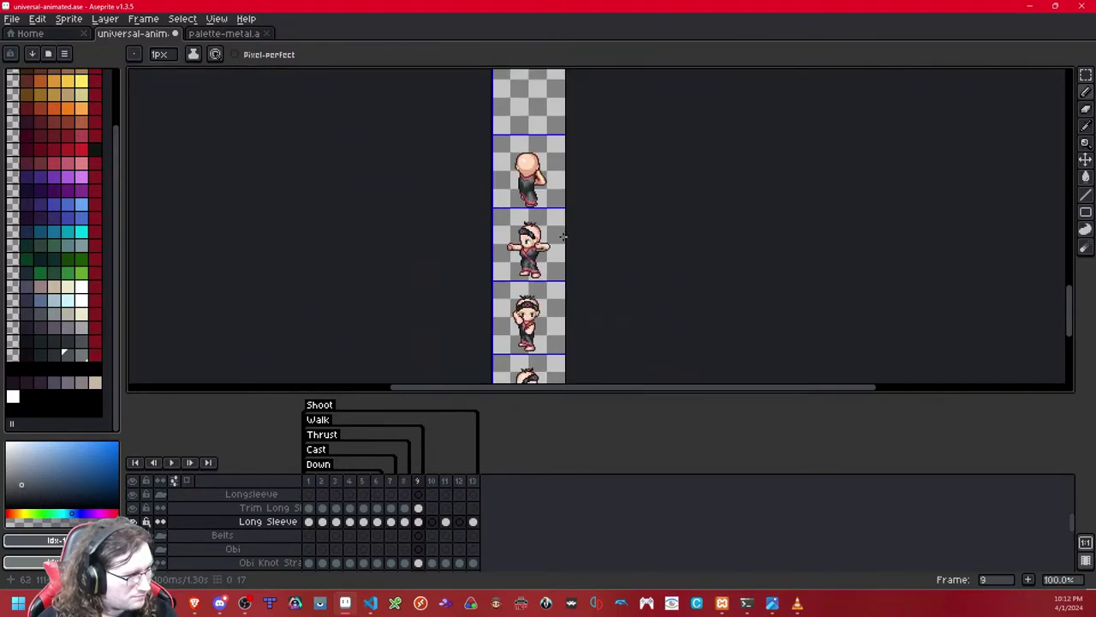
scroll(566, 236, up, 5)
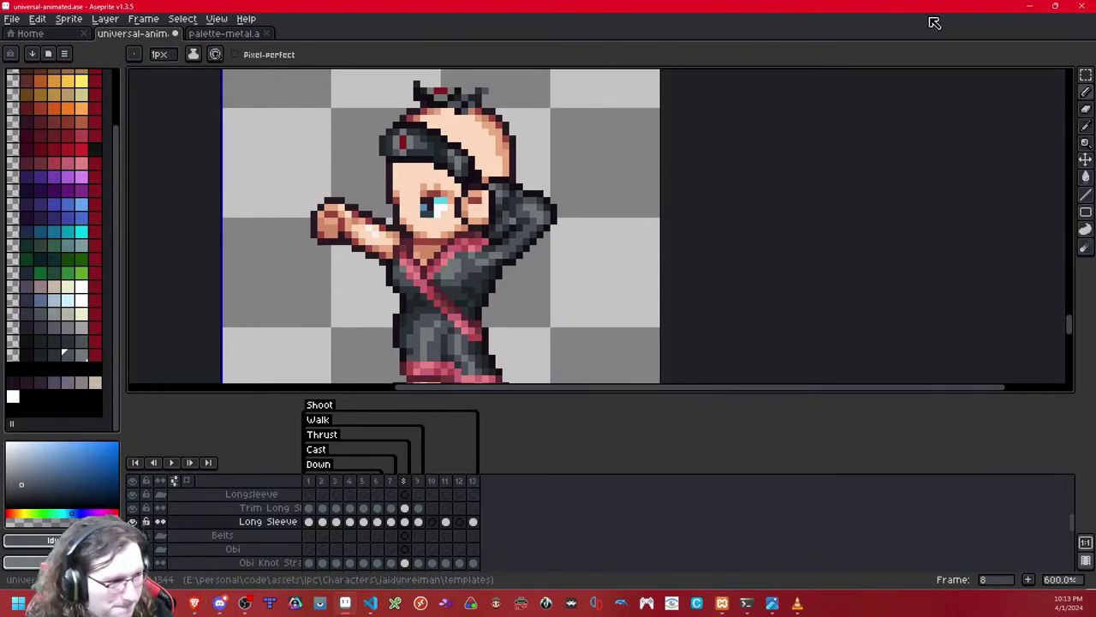
Step: Review the sleeves of the other poses up to the arms-raised poses, stepping back through earlier frames
scroll(644, 213, down, 6)
drag(526, 202, 511, 311)
mouse_move(502, 115)
mouse_down()
mouse_move(504, 245)
mouse_move(506, 206)
mouse_up()
scroll(481, 236, up, 2)
scroll(481, 235, down, 1)
drag(504, 118, 503, 209)
drag(516, 81, 510, 215)
key(Left)
key(Left)
key(Right)
drag(477, 272, 522, 226)
key(Left)
key(Left)
key(Left)
key(Left)
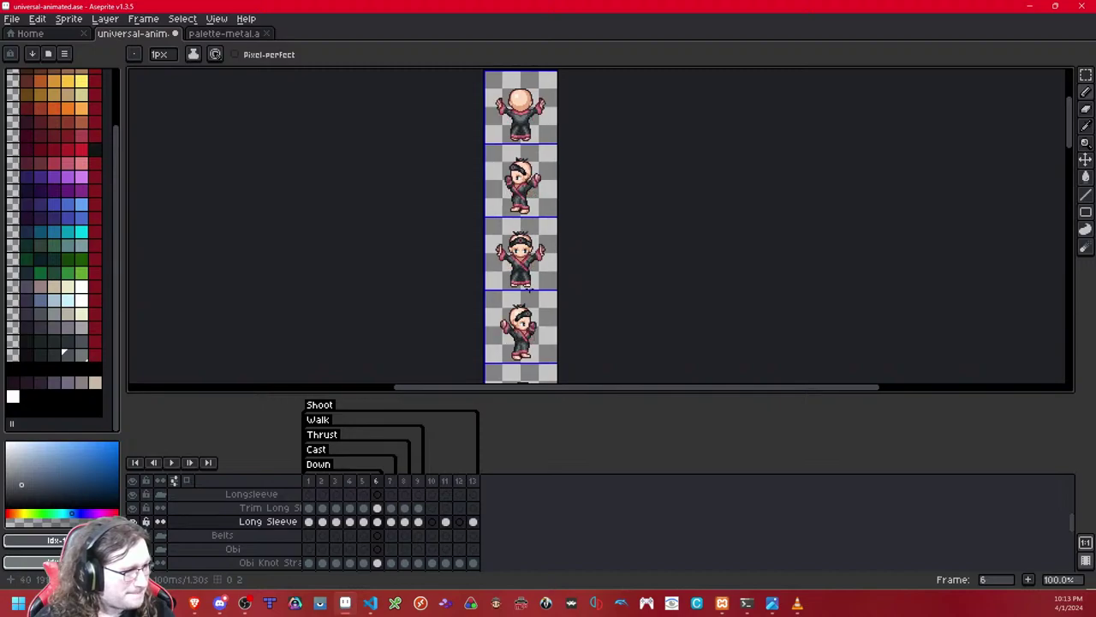
Step: Examine the front-facing pose with joined hands in frame 3, and return to the shooting poses
scroll(532, 267, up, 4)
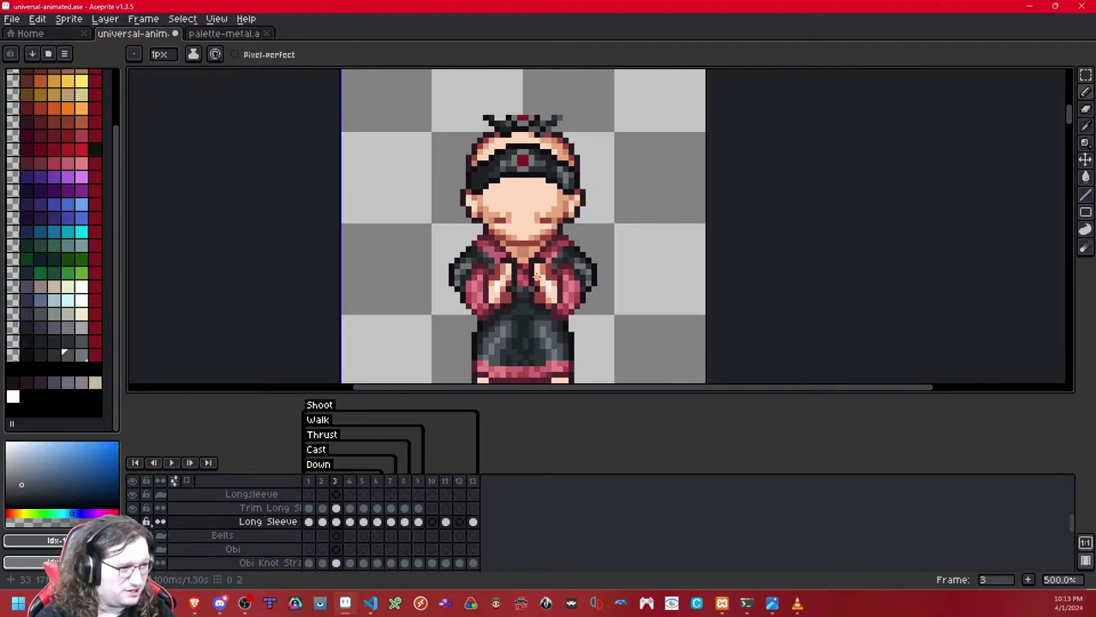
scroll(560, 299, down, 4)
drag(560, 299, 561, 145)
drag(561, 376, 578, 73)
drag(537, 237, 526, 98)
drag(577, 365, 552, 267)
drag(551, 216, 543, 114)
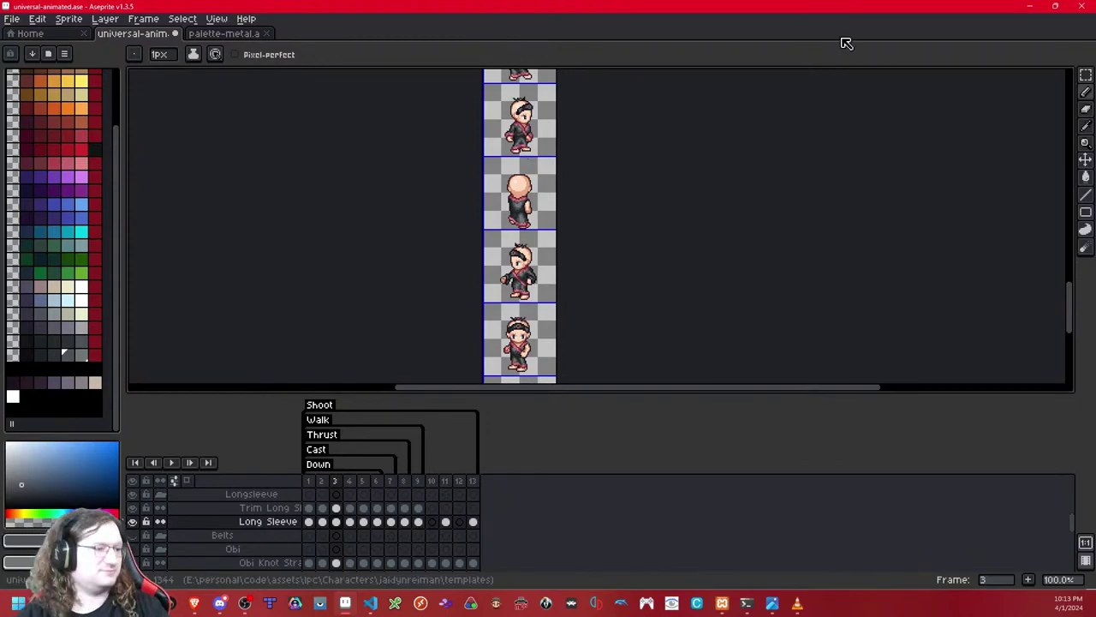
Step: Compare the sleeves of the left-facing shooting pose across frames 3 to 7
scroll(626, 243, up, 8)
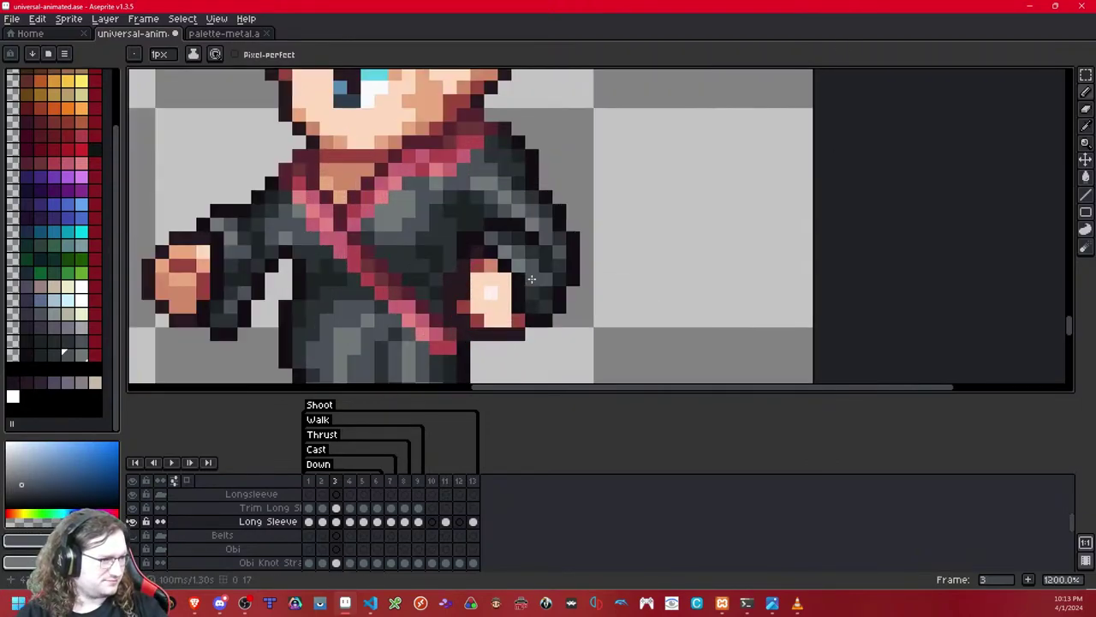
key(Right)
key(Right)
key(Right)
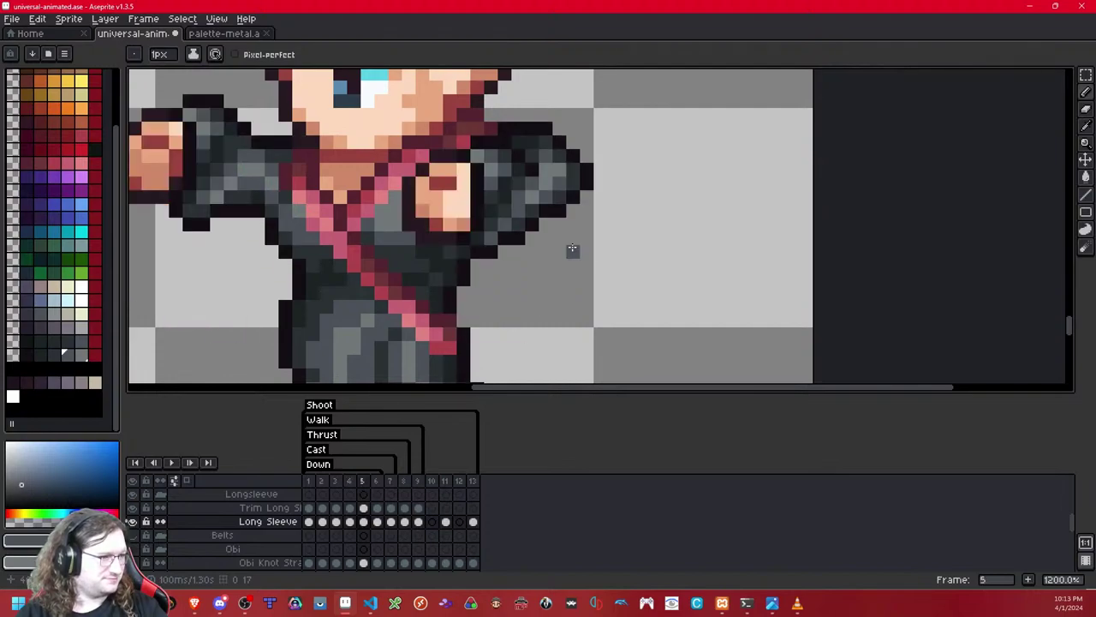
drag(549, 213, 570, 250)
scroll(570, 250, down, 3)
key(Right)
key(Left)
key(Right)
key(Right)
key(Left)
key(Left)
key(Right)
key(Left)
key(Right)
key(Left)
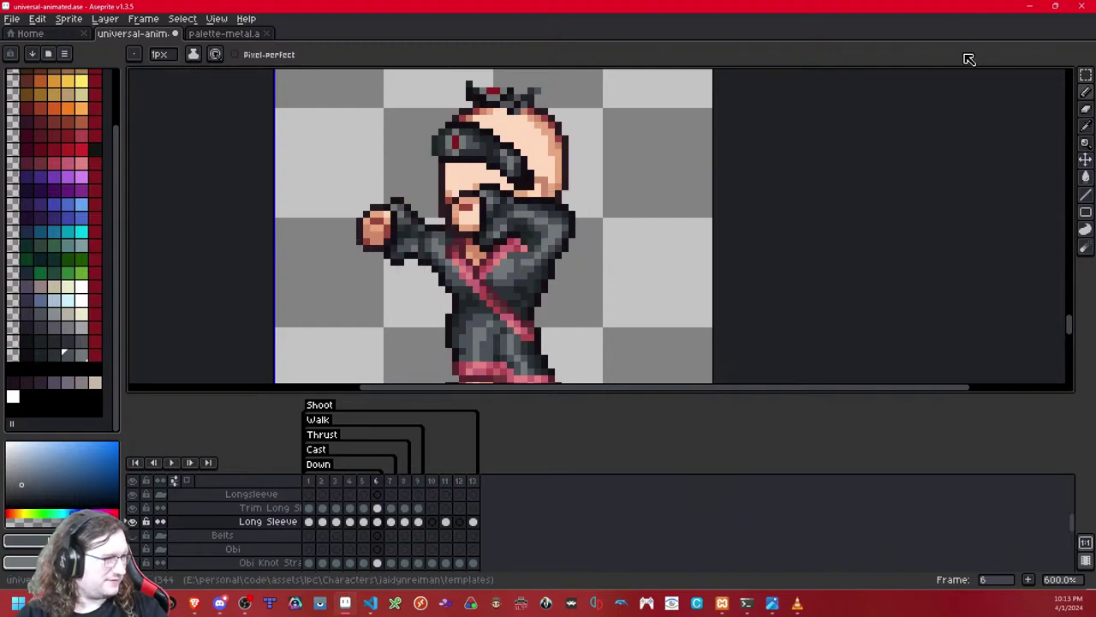
Step: Copy the outstretched arm's sleeve from frame 6 into frame 7, placing it two pixels higher
click(1085, 76)
key(Right)
key(Left)
drag(354, 182, 475, 294)
click(531, 263)
key(Right)
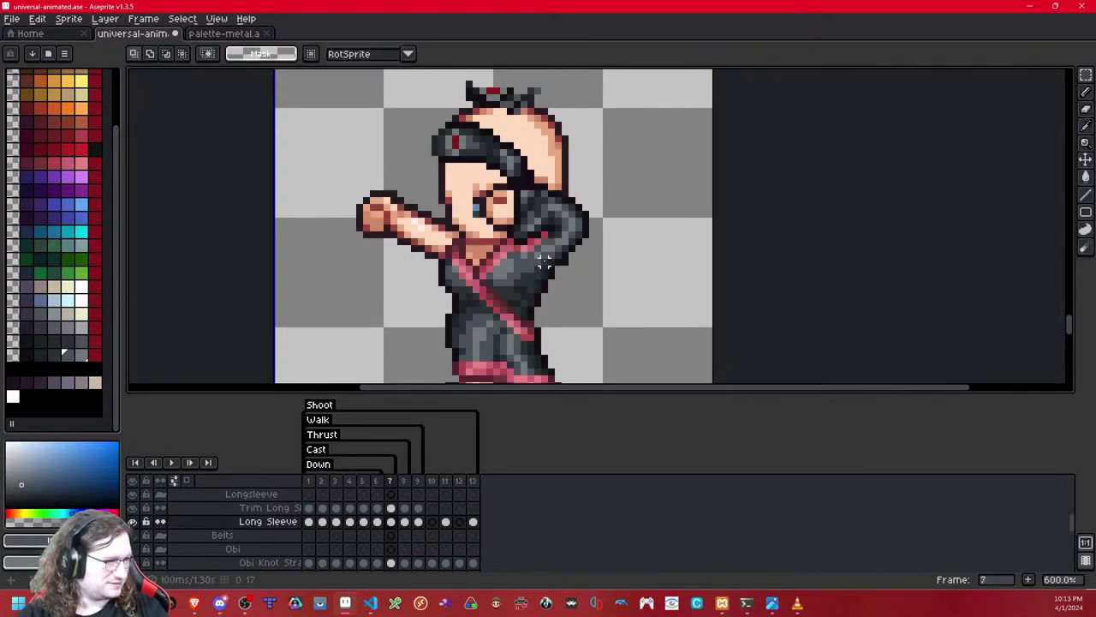
key(ctrl+v)
key(Up)
key(Up)
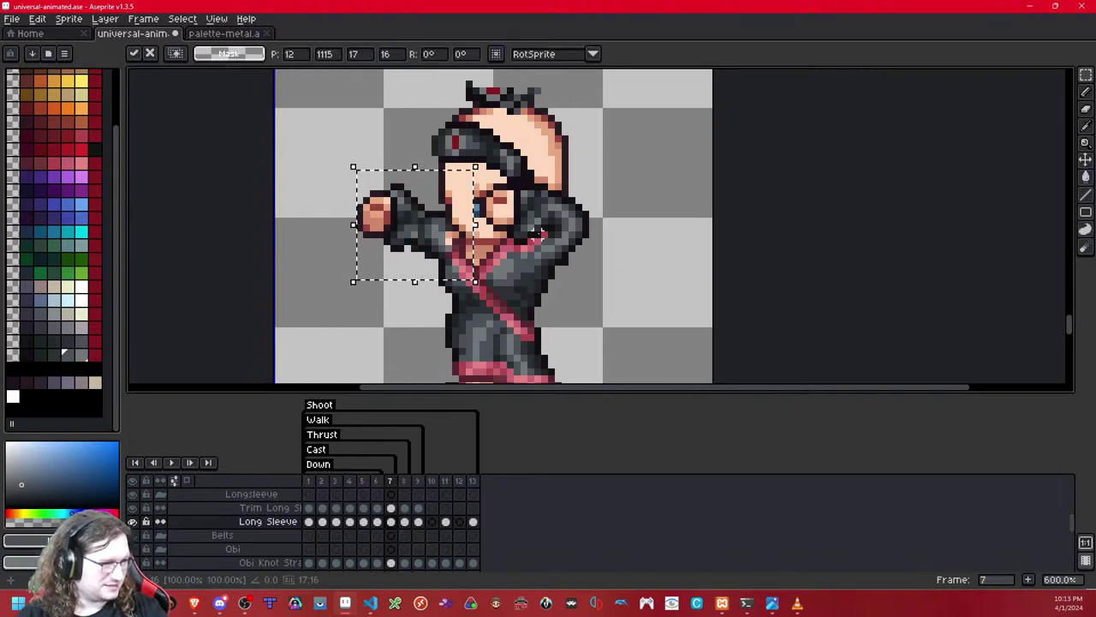
key(Return)
Step: Lower the shoulder-side section of frame 7's outstretched sleeve to fit the bare arm, comparing with the Long Sleeve layer hidden and shown
scroll(491, 233, up, 1)
key(shift+x)
key(shift+x)
key(shift+x)
key(shift+x)
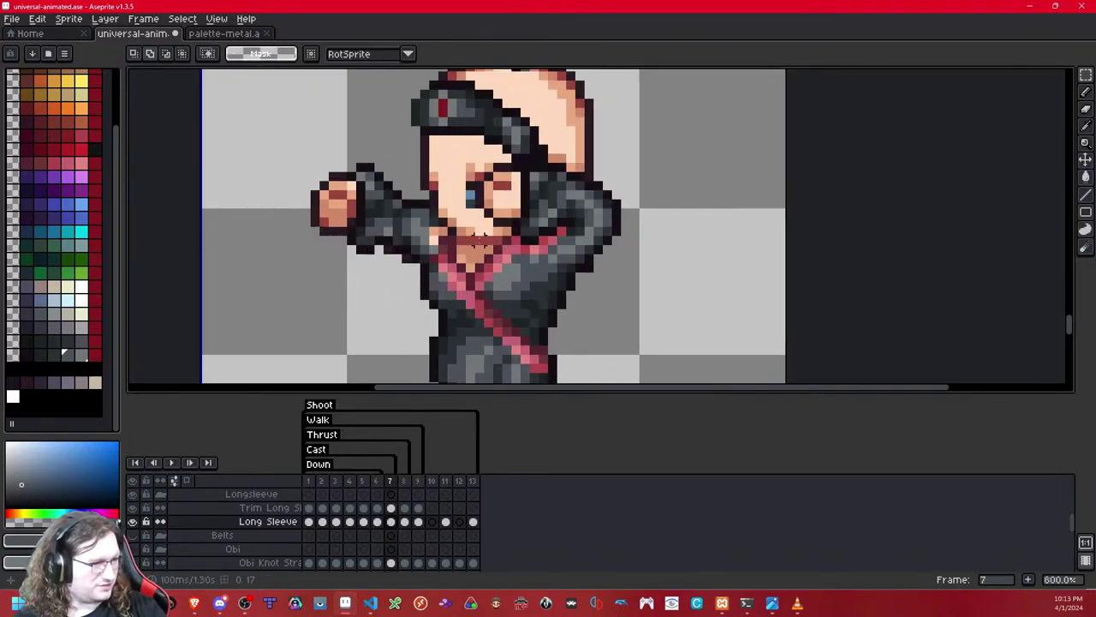
drag(479, 168, 412, 270)
key(Down)
click(632, 176)
key(shift+x)
key(shift+x)
drag(488, 135, 378, 314)
key(ctrl+d)
drag(495, 142, 399, 319)
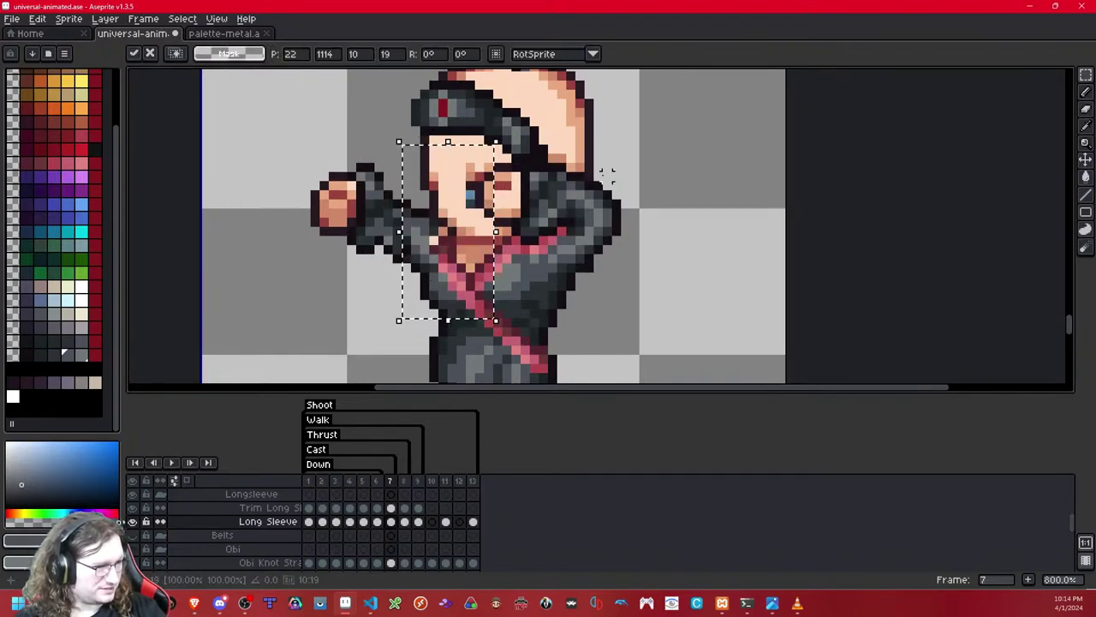
key(ctrl+d)
Step: Copy a 1 by 3 pixel column on the underside of frame 7's outstretched sleeve and place it one pixel lower
scroll(479, 235, up, 1)
drag(333, 233, 340, 270)
key(ctrl+c)
key(ctrl+v)
key(Down)
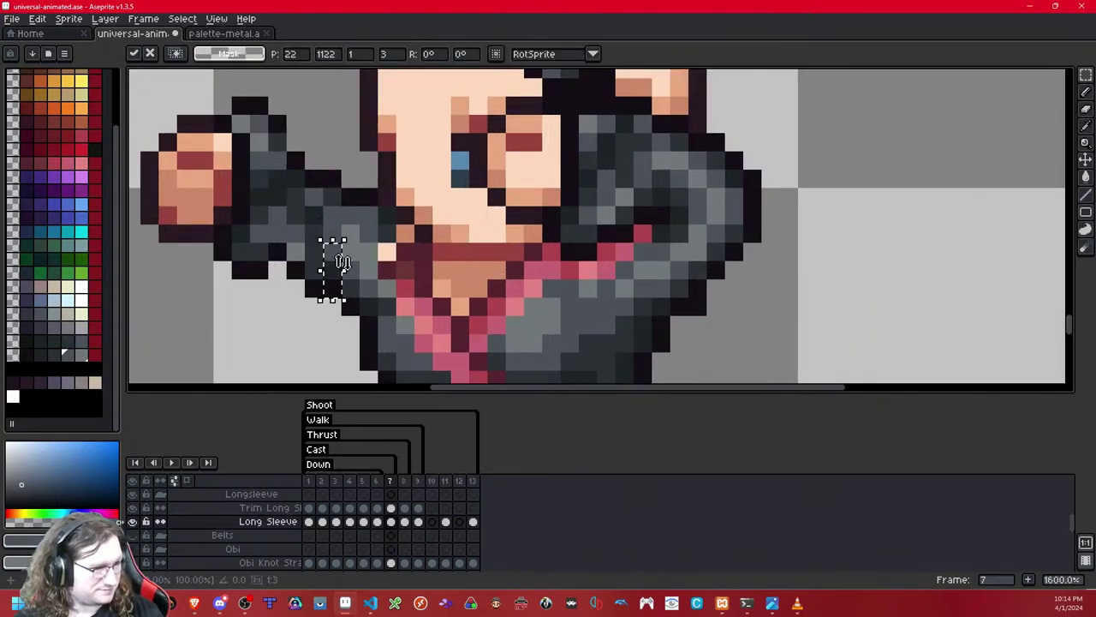
click(423, 252)
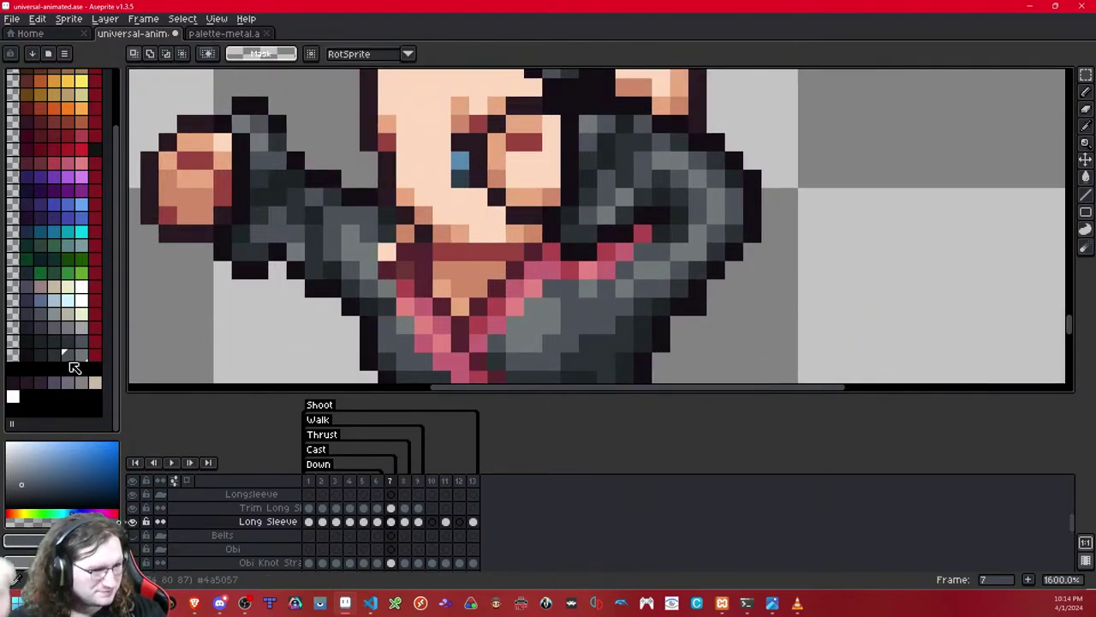
Step: Touch up the outstretched sleeve in frame 7 with mid grey and check the figure at a smaller scale
key(b)
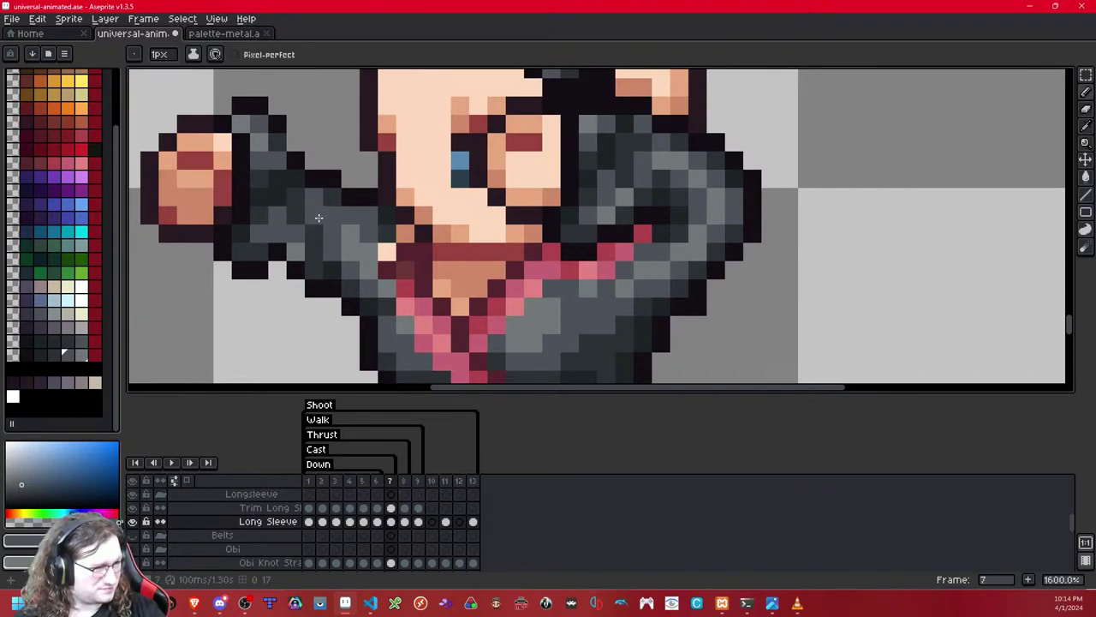
scroll(387, 197, down, 6)
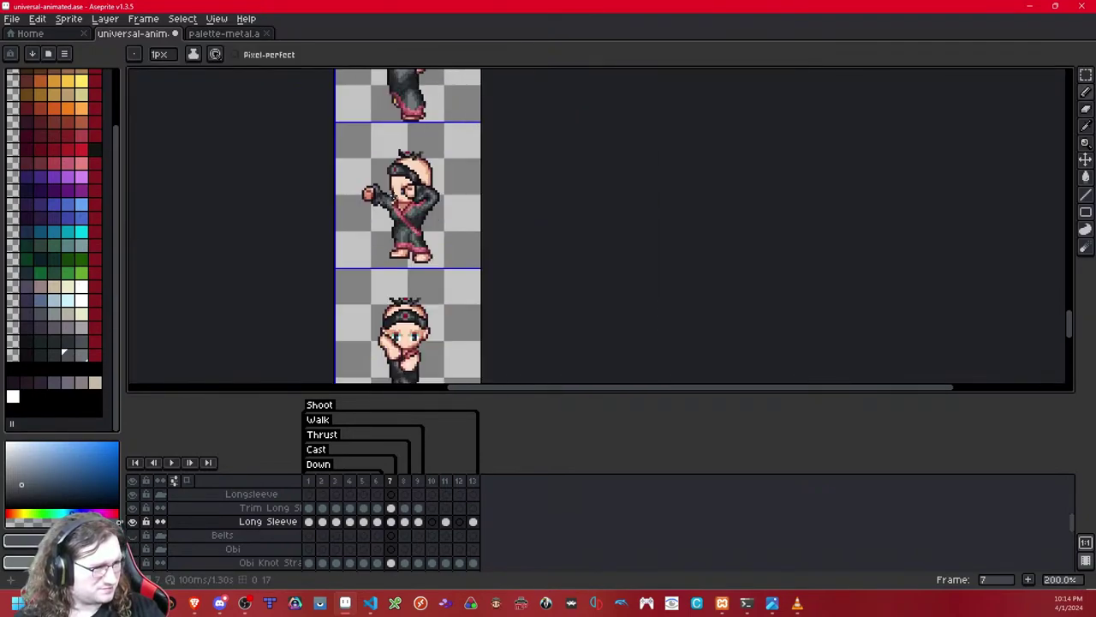
scroll(369, 206, up, 7)
click(401, 193)
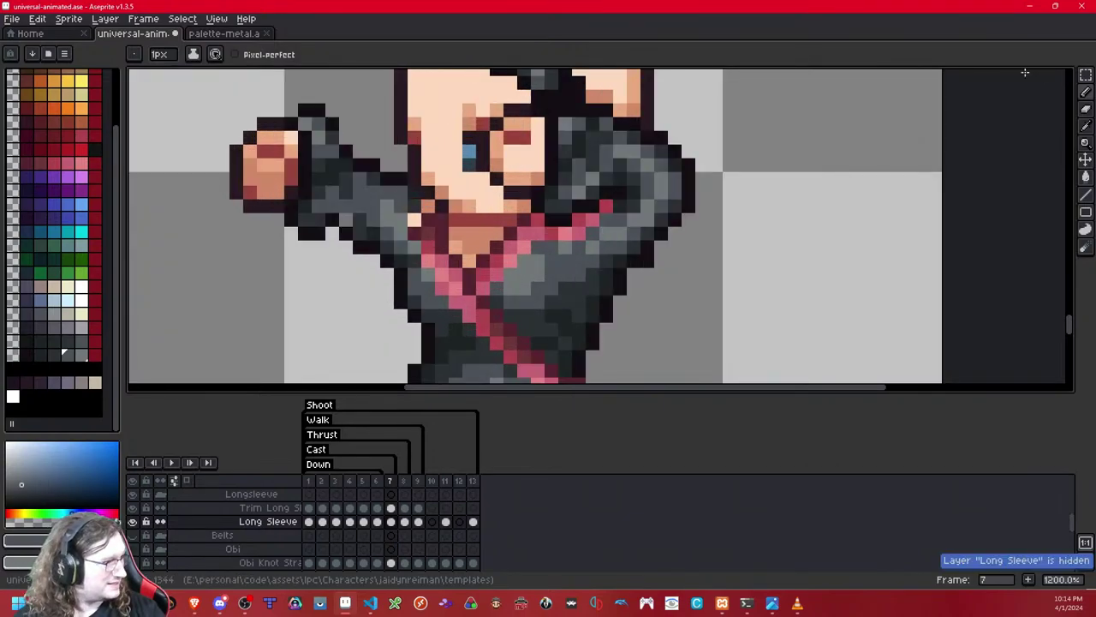
Step: Try moving a few outline pixels beneath the cuff of frame 7's outstretched sleeve
drag(1085, 74, 1034, 74)
scroll(453, 204, down, 6)
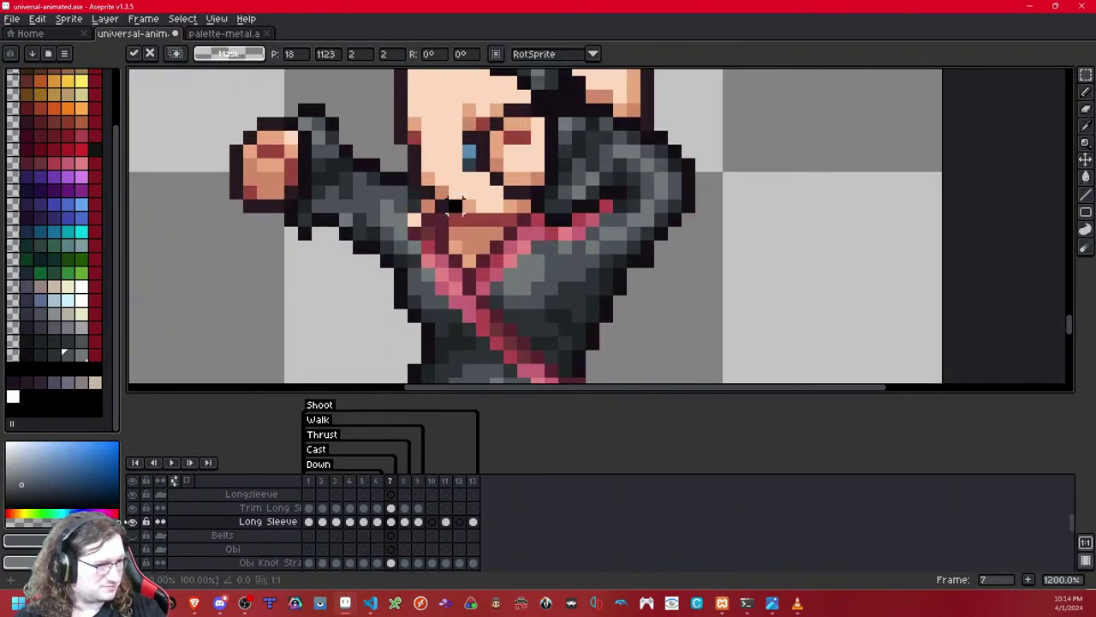
scroll(449, 193, up, 7)
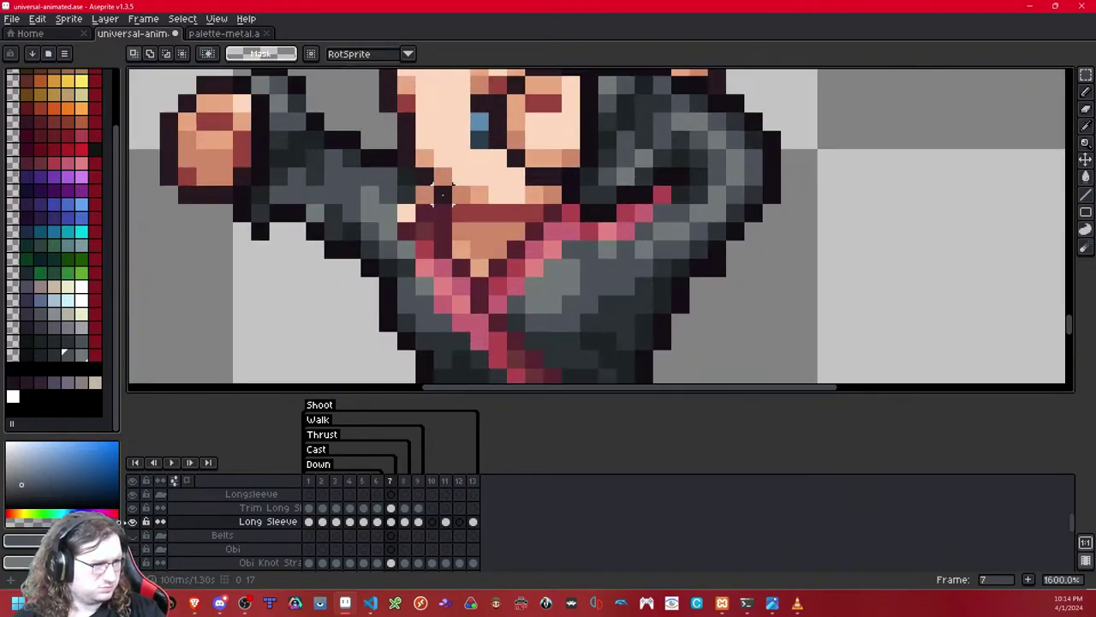
key(ctrl+z)
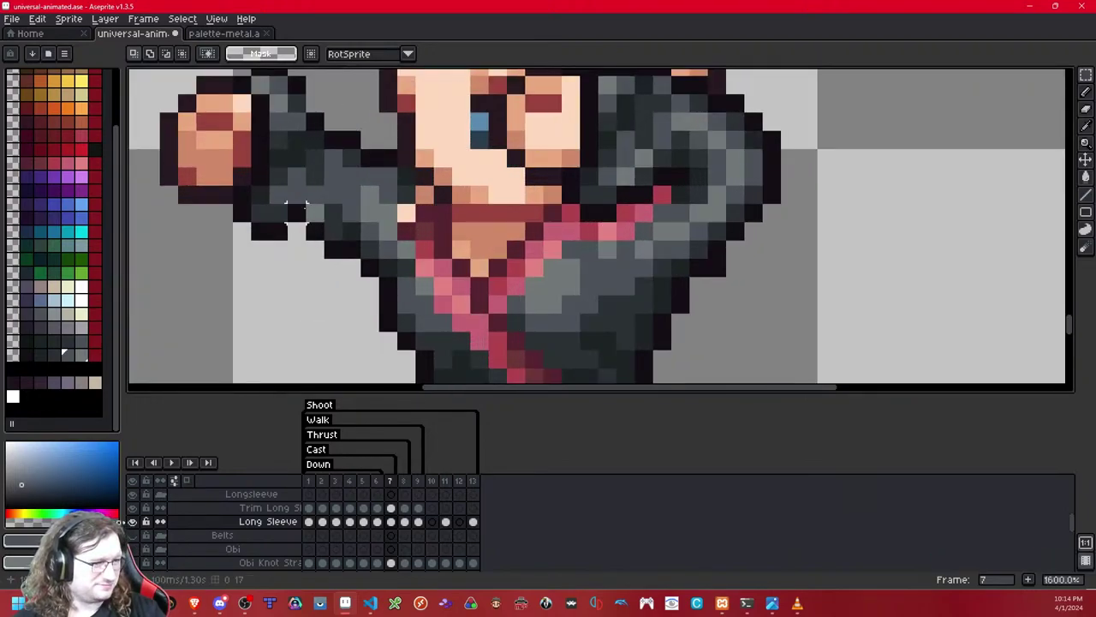
key(c)
drag(310, 225, 339, 255)
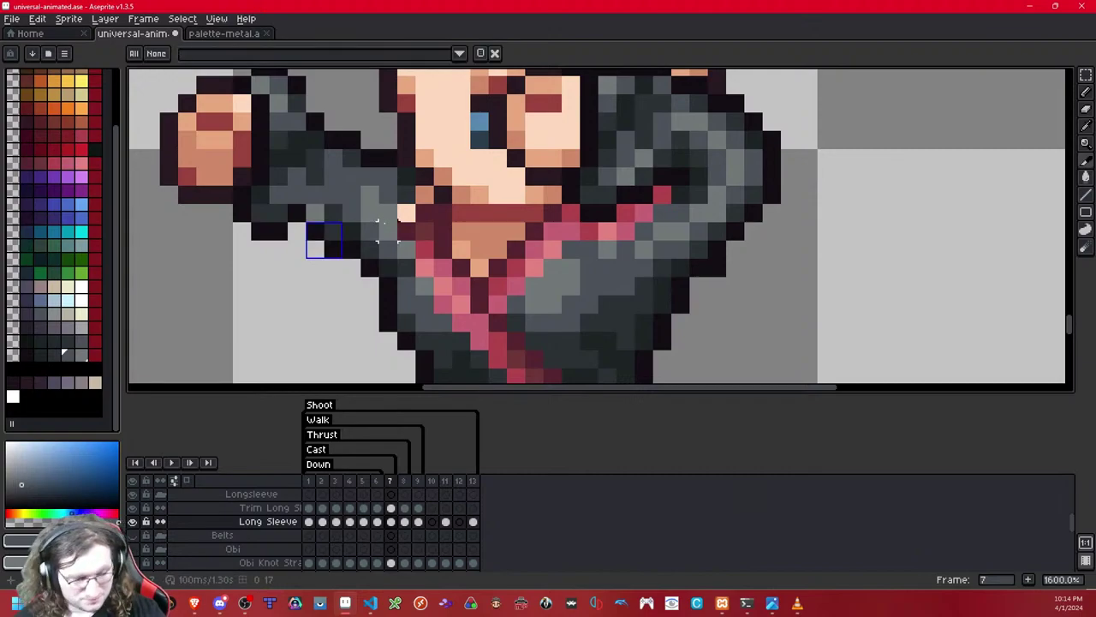
key(ctrl+z)
key(m)
Step: Compare frame 7's outstretched sleeve with the layer hidden and shown, and before and after the last outline edit
key(shift+x)
key(shift+x)
key(ctrl+z)
key(ctrl+shift+z)
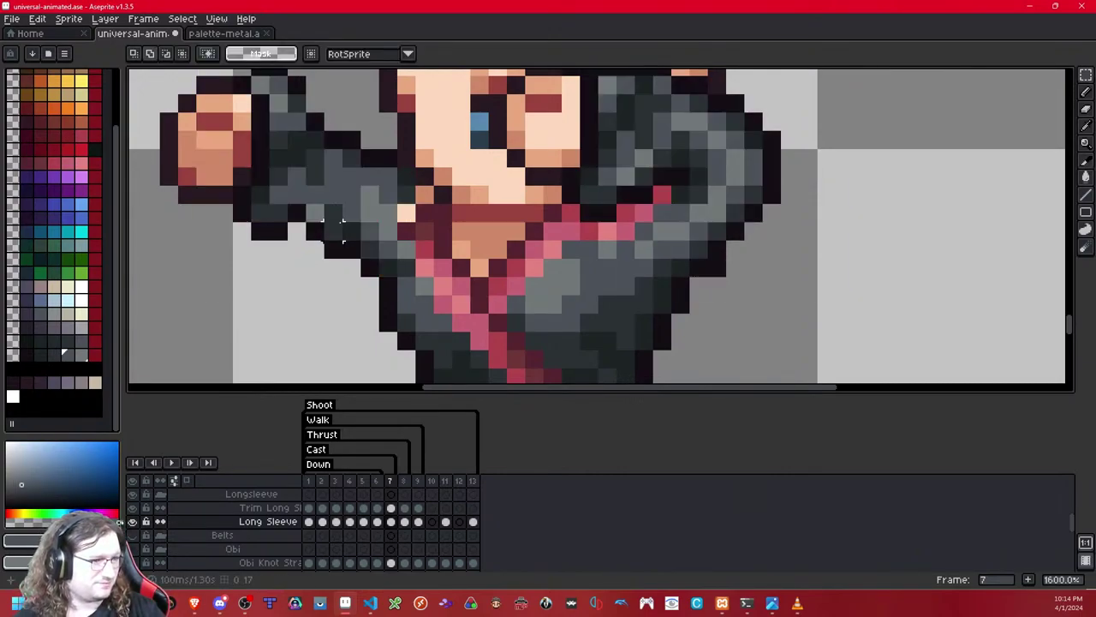
key(ctrl+z)
key(ctrl+shift+z)
key(ctrl+z)
key(ctrl+shift+z)
key(ctrl+z)
key(ctrl+shift+z)
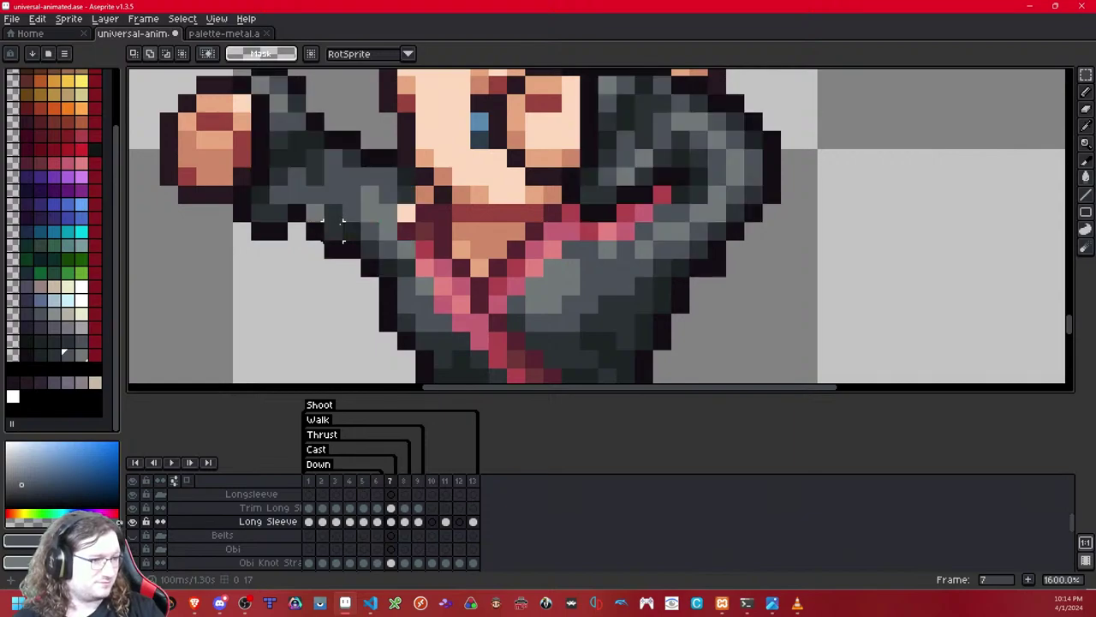
key(ctrl+z)
key(ctrl+shift+z)
key(ctrl+z)
key(ctrl+shift+z)
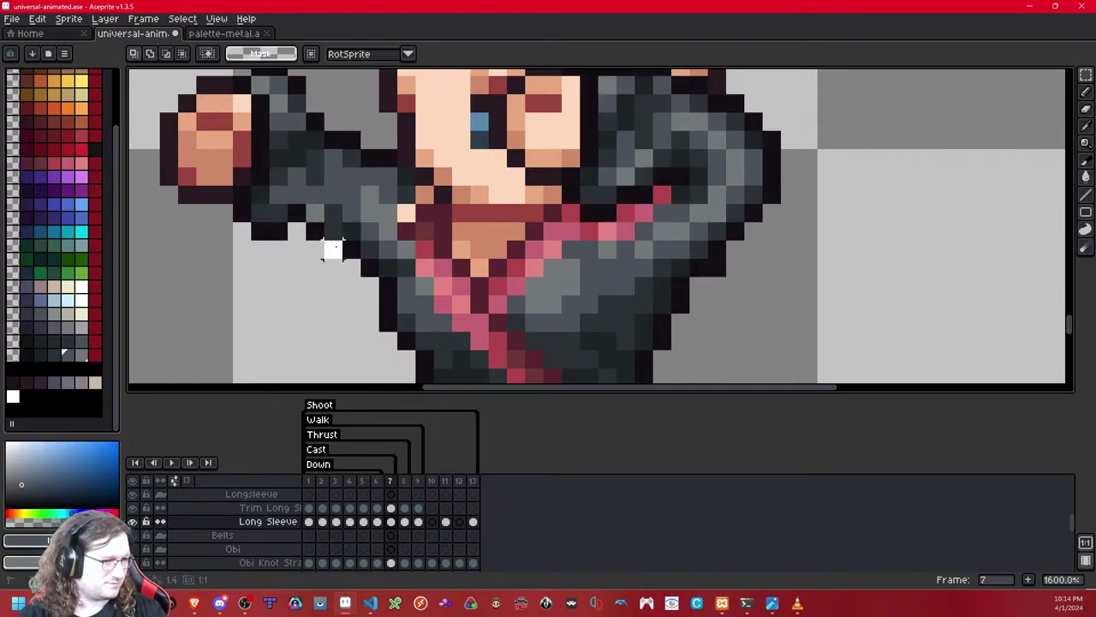
Step: Touch up the shading of frame 7's outstretched sleeve with dark grey tones and check the figure at 100% scale
scroll(331, 228, down, 6)
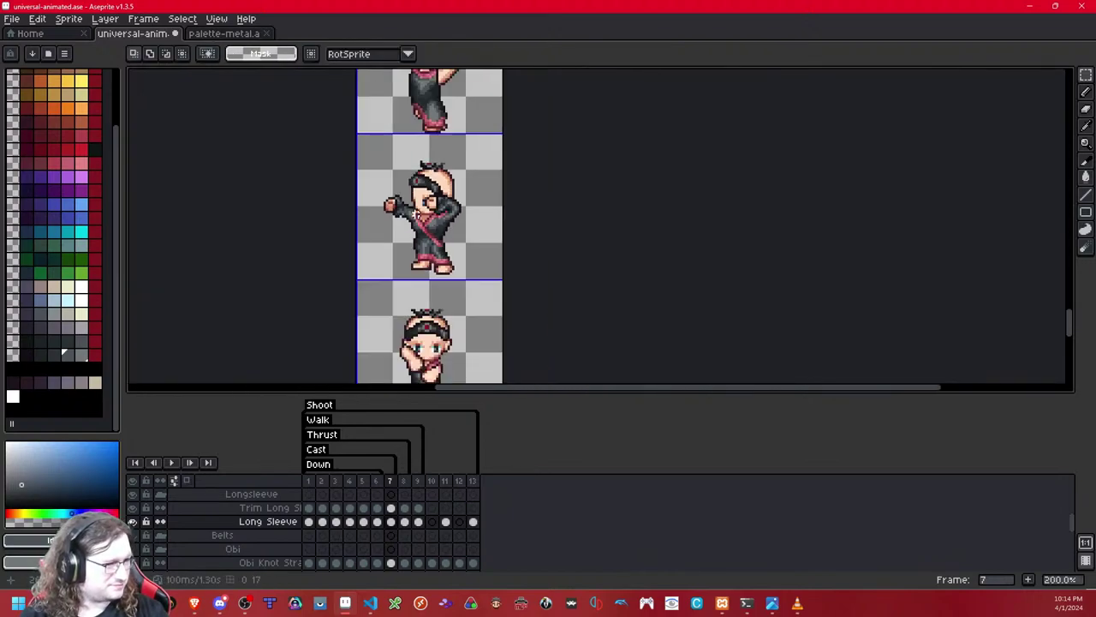
scroll(418, 214, up, 6)
drag(366, 212, 397, 204)
click(53, 354)
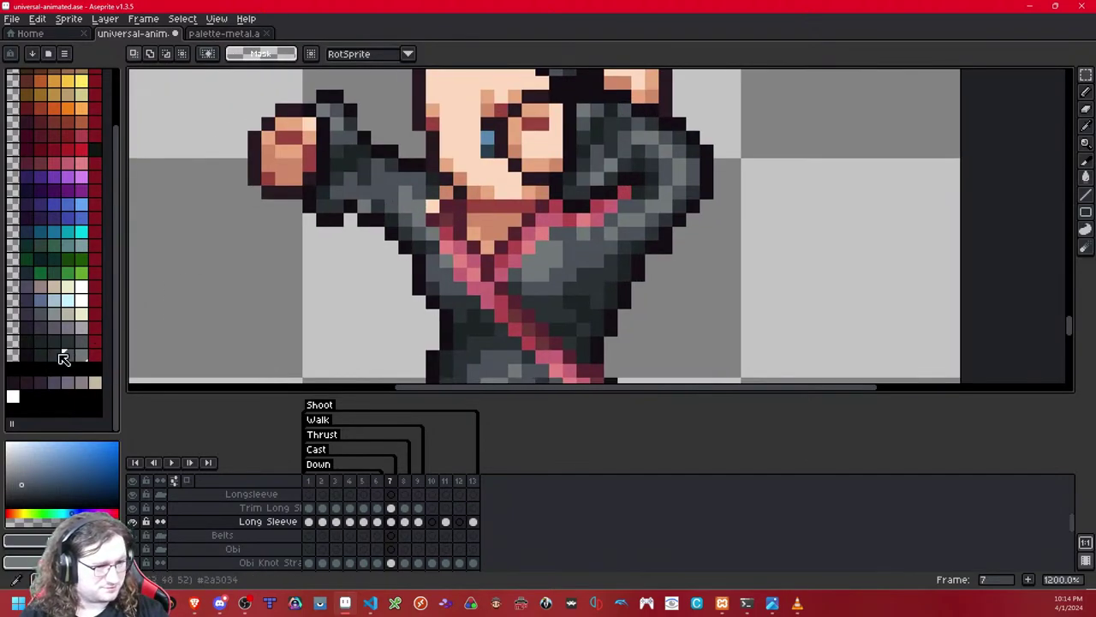
key(b)
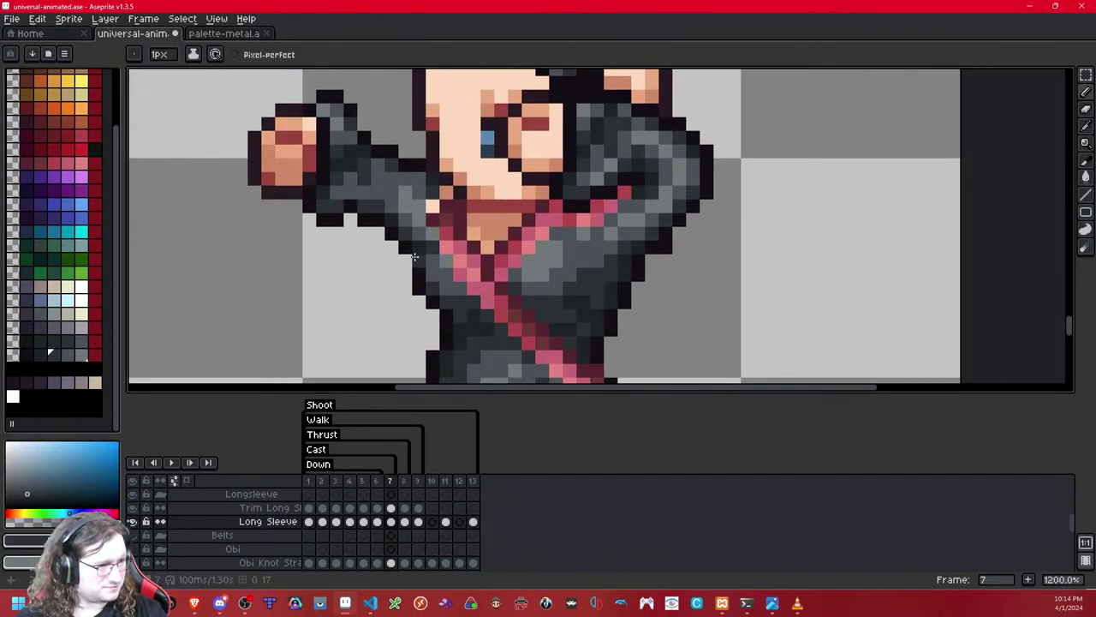
click(41, 356)
right_click(55, 357)
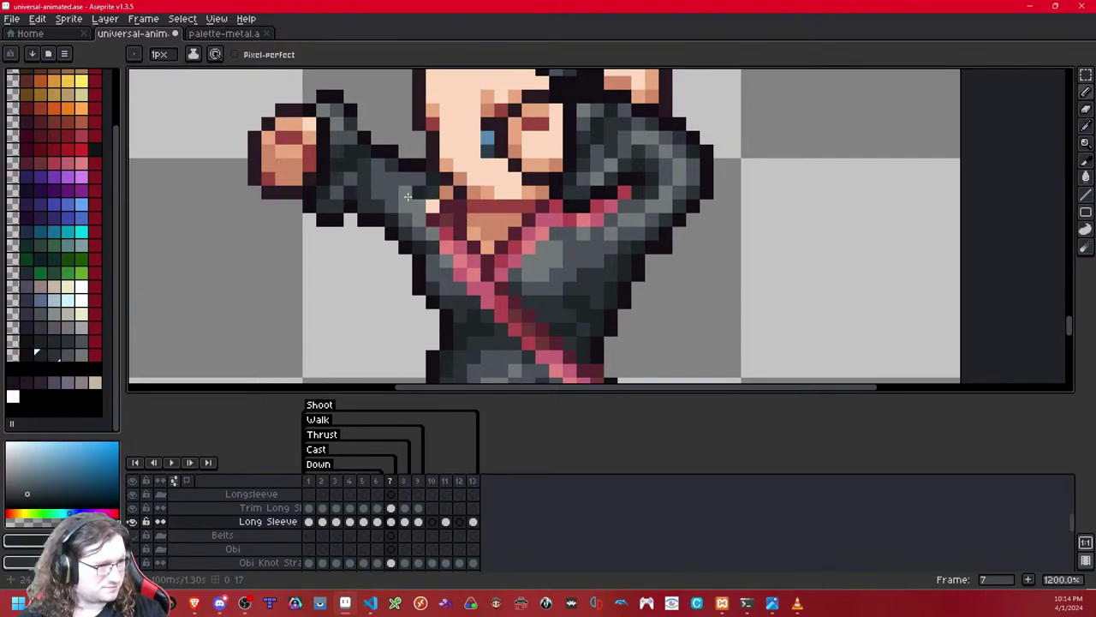
key(1)
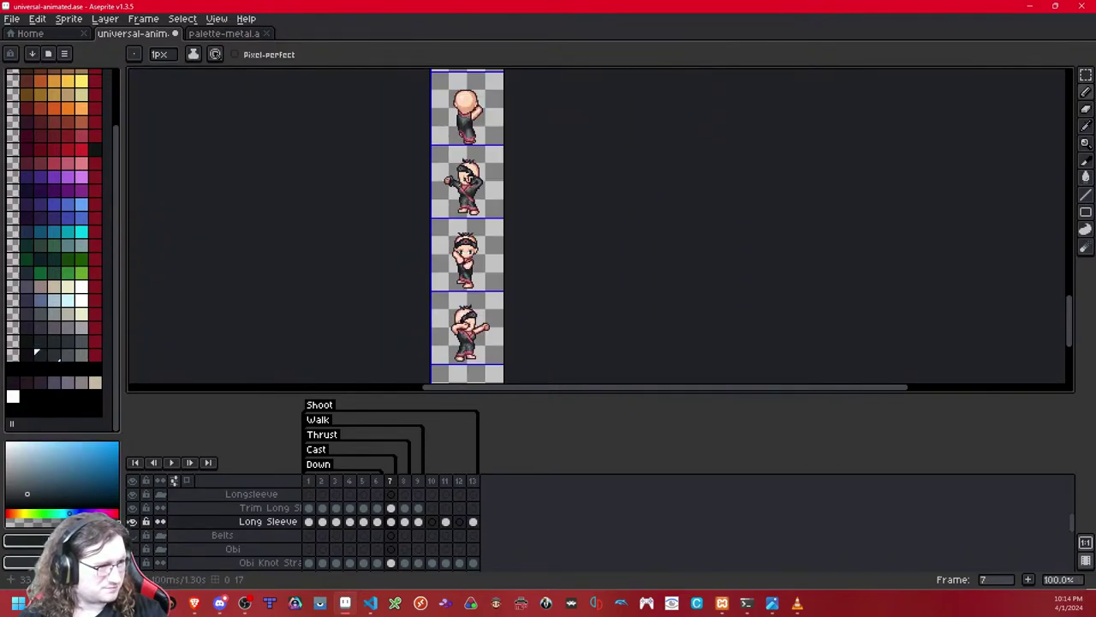
scroll(467, 176, up, 9)
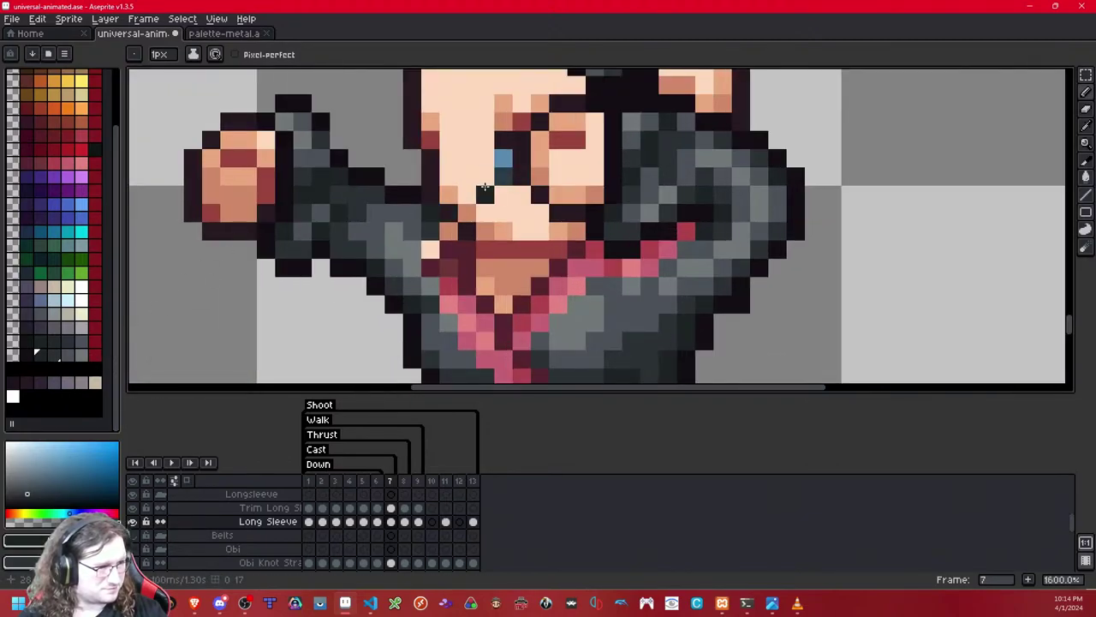
Step: Refine the highlight on the upper side of frame 7's outstretched sleeve with mid grey and light grey pixels
drag(485, 186, 440, 182)
click(70, 354)
click(332, 230)
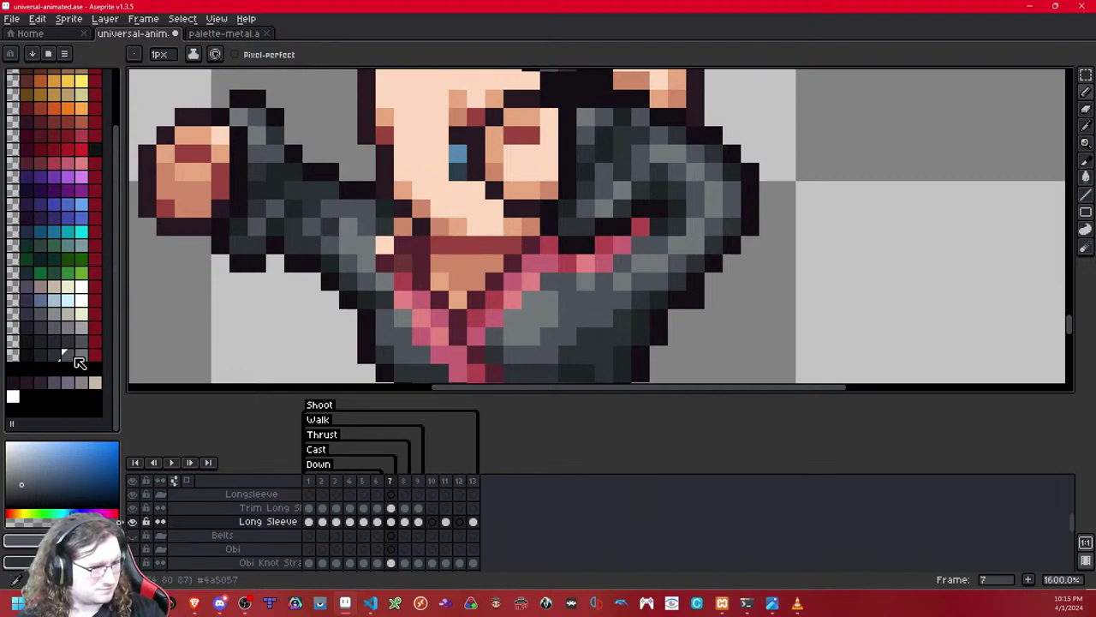
click(81, 354)
click(331, 225)
Step: Compare frame 7 with the Long Sleeve layer hidden and shown to examine the sleeve's fit over the arm
key(shift+c)
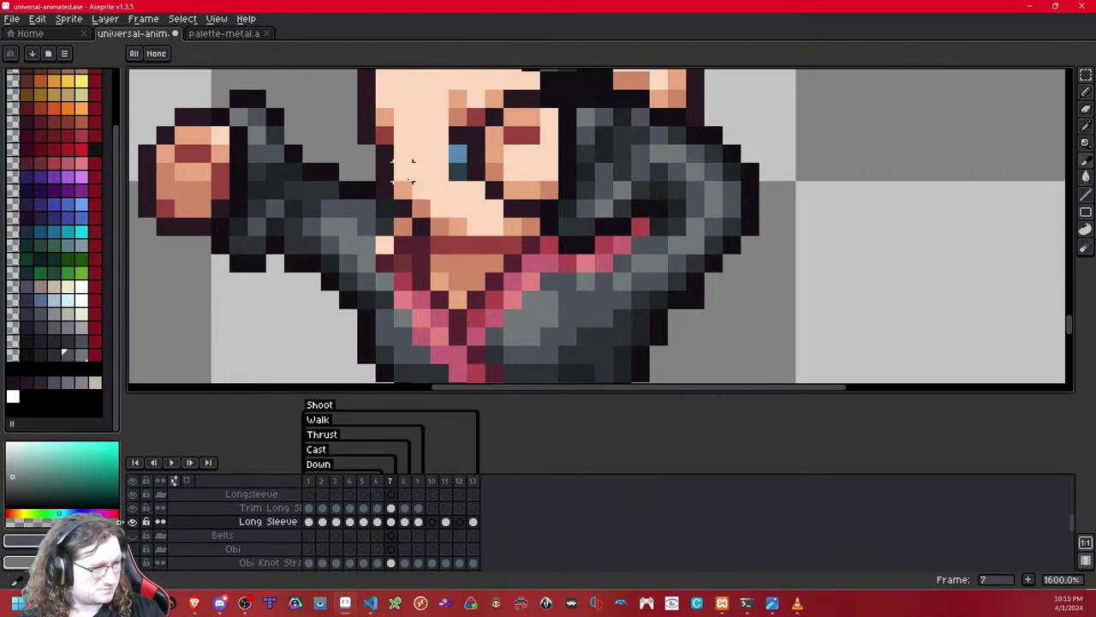
key(shift+x)
key(shift+x)
key(shift+x)
key(shift+x)
key(shift+x)
key(shift+x)
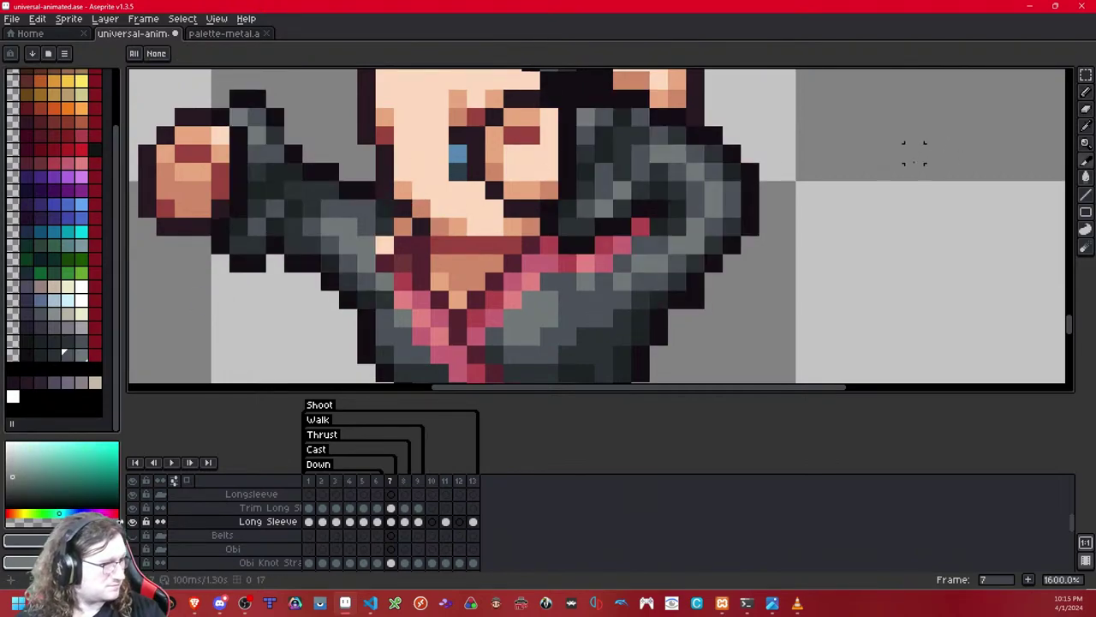
Step: Cover the exposed skin at the shoulder of frame 7's outstretched sleeve with grey shades and check the figure at a smaller scale
click(66, 354)
key(b)
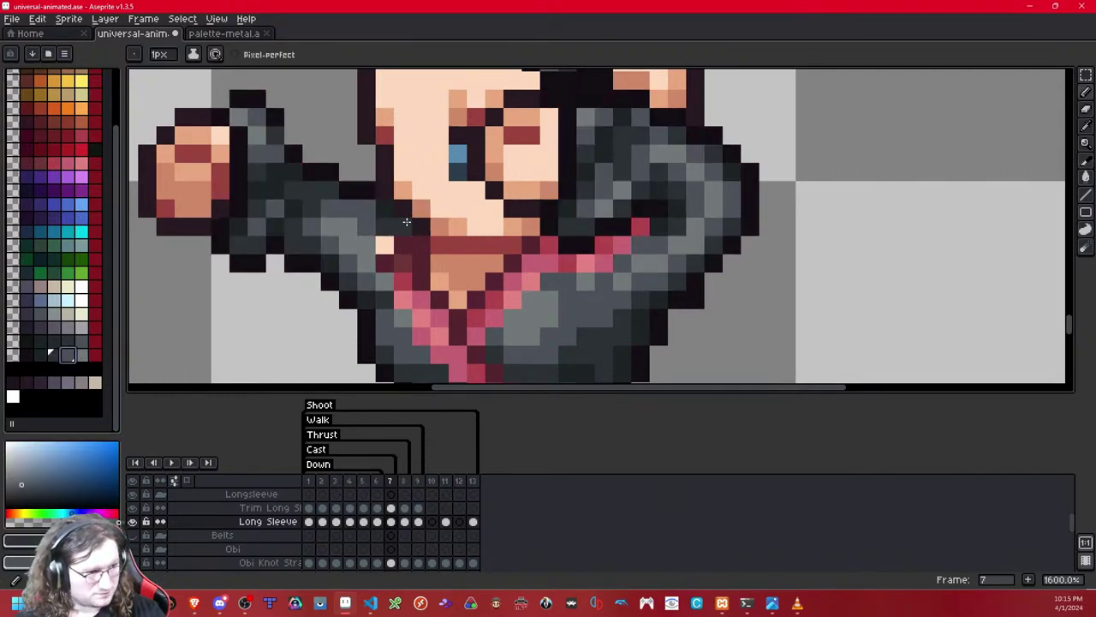
click(389, 239)
click(387, 227)
click(385, 209)
click(368, 208)
click(37, 352)
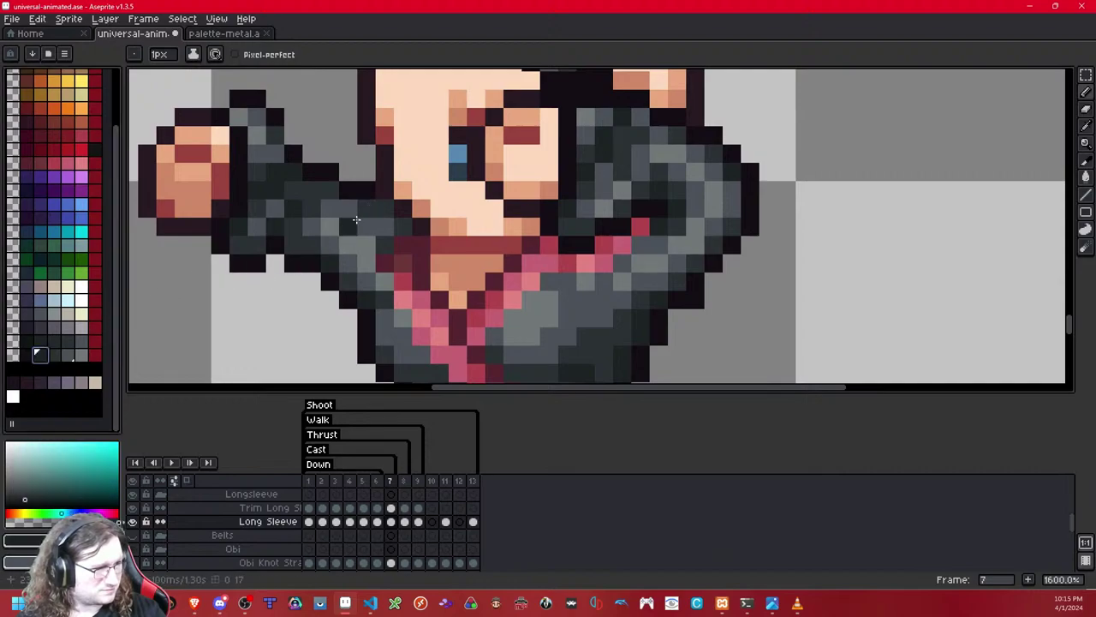
click(55, 355)
click(385, 227)
scroll(464, 218, down, 9)
scroll(463, 220, up, 2)
scroll(464, 220, down, 1)
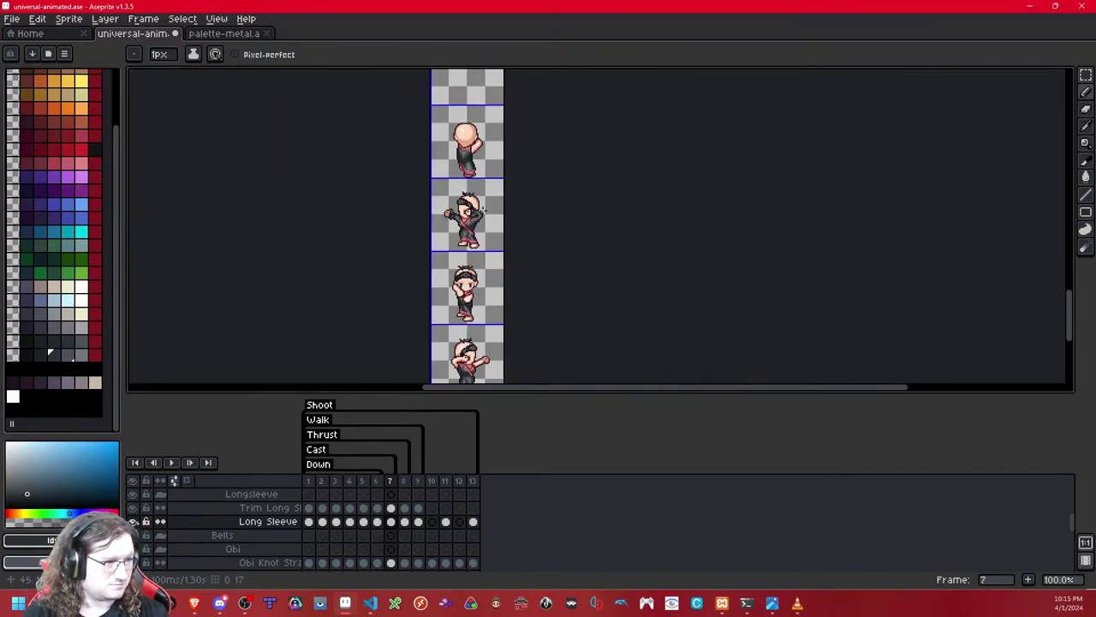
scroll(462, 221, up, 4)
scroll(461, 223, up, 4)
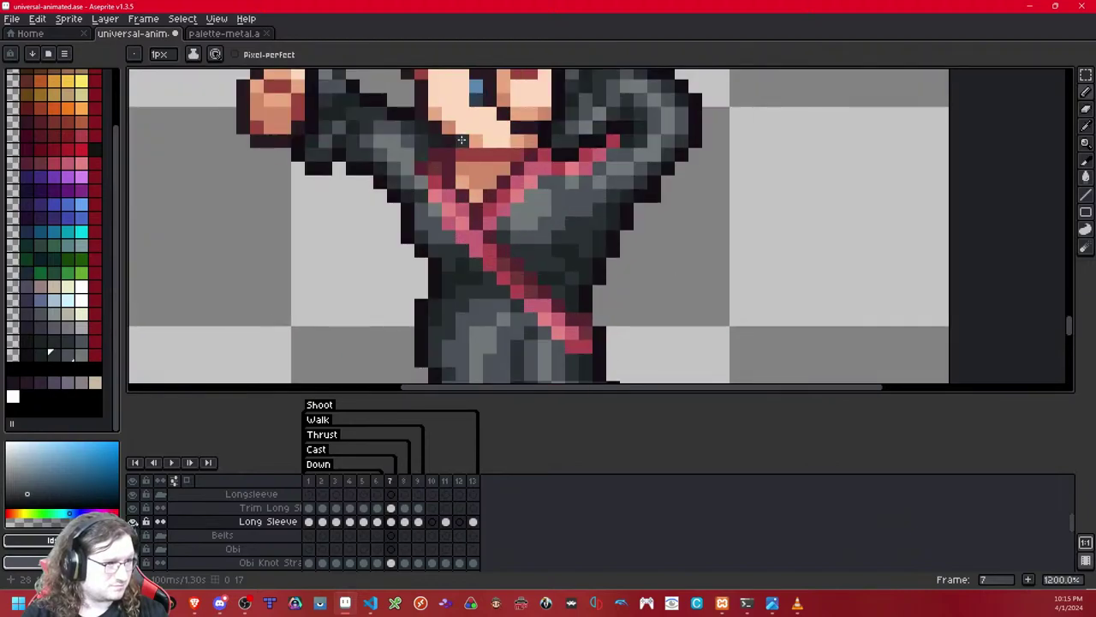
Step: Copy the outstretched sleeve from frame 7 and paste it into frame 8 of the Long Sleeve layer, one pixel lower
key(period)
key(comma)
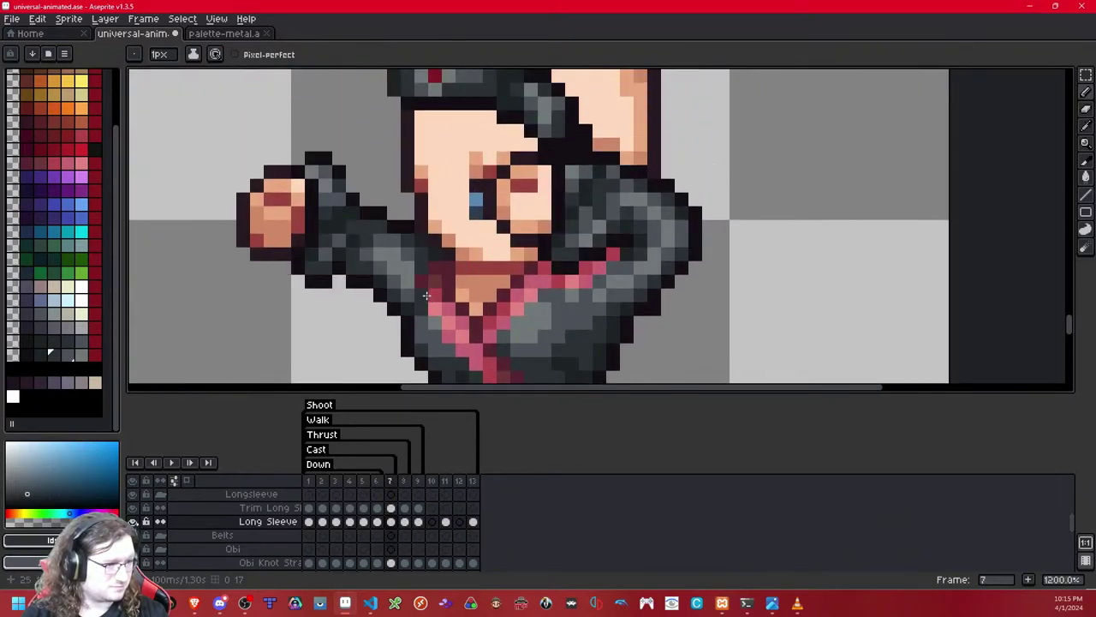
click(1087, 75)
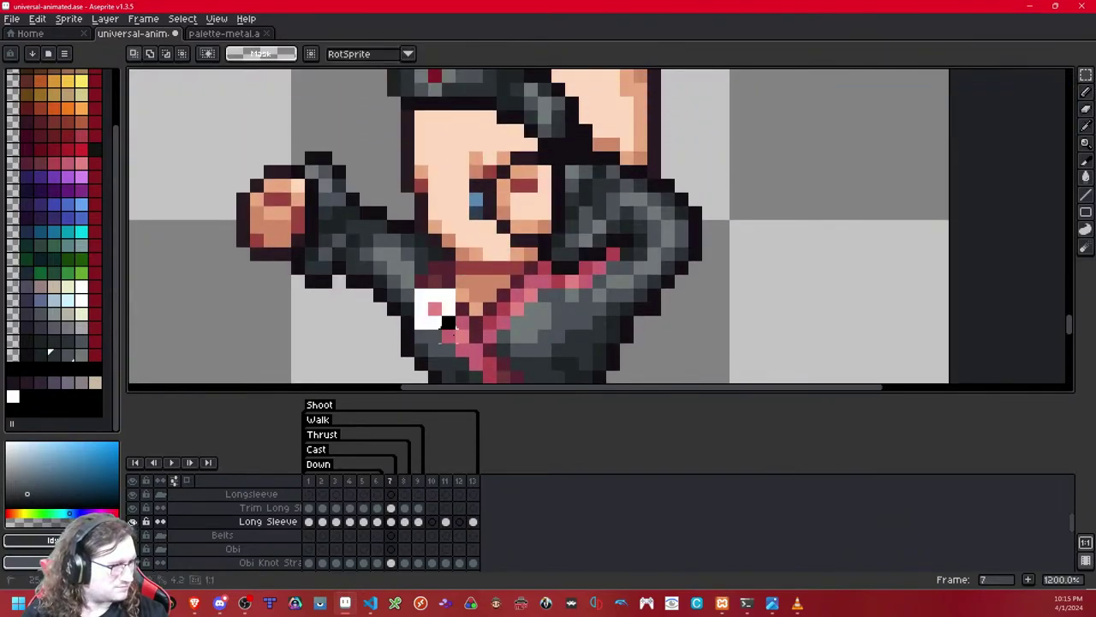
drag(477, 130, 174, 336)
key(ctrl+d)
key(Right)
key(ctrl+v)
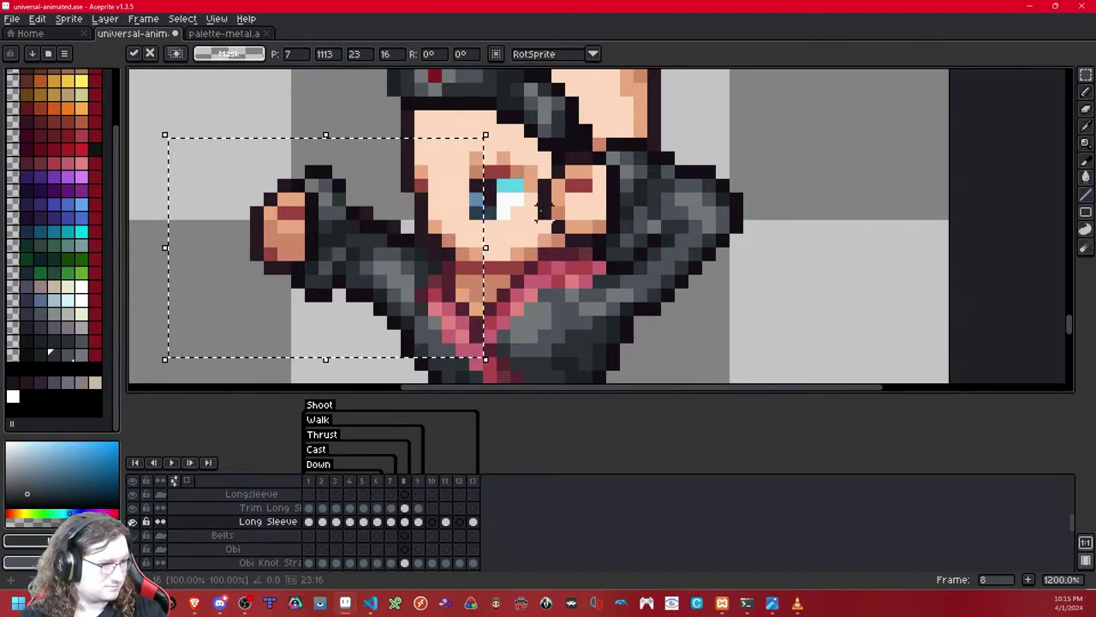
key(Return)
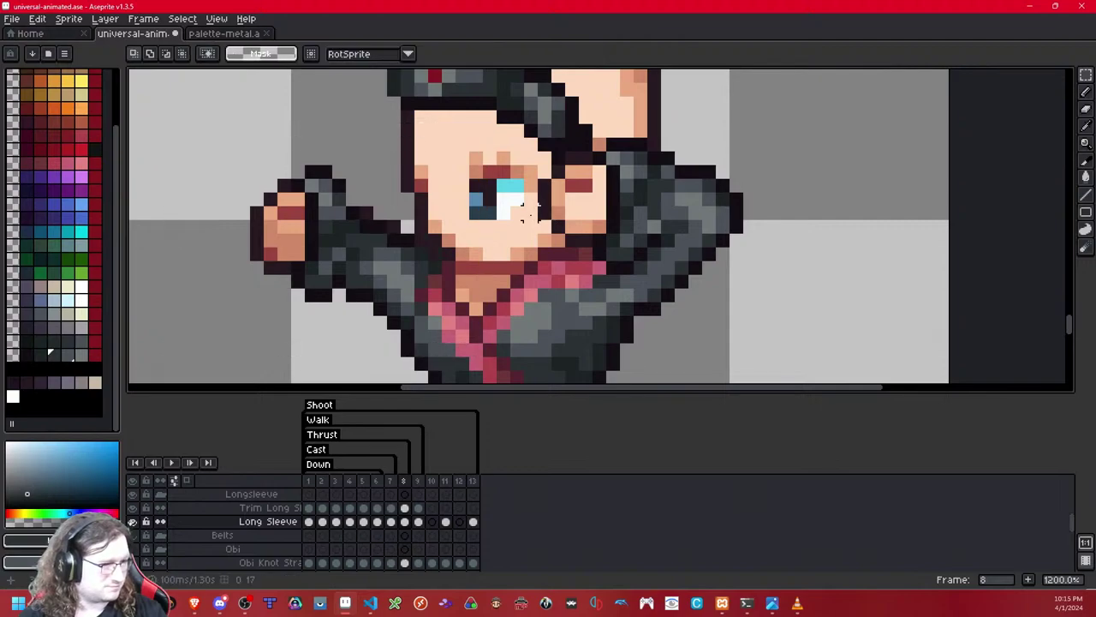
Step: Compare frame 8's pasted sleeve with frames 6 and 7, with the near-black outline colour ready for the pencil
key(comma)
key(shift+x)
key(shift+x)
click(28, 356)
key(b)
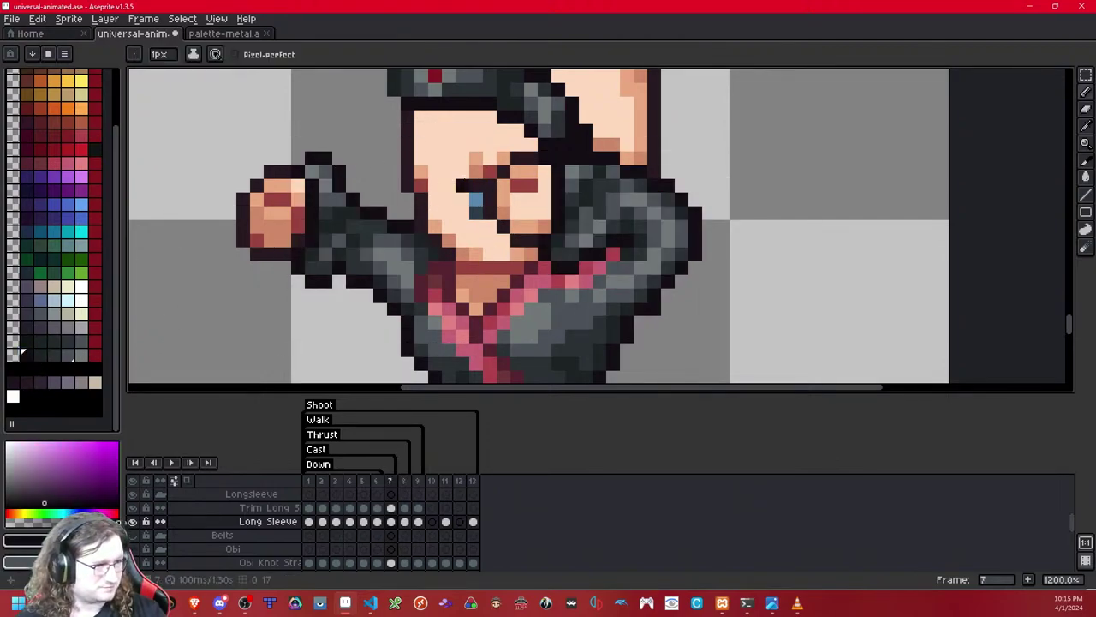
key(period)
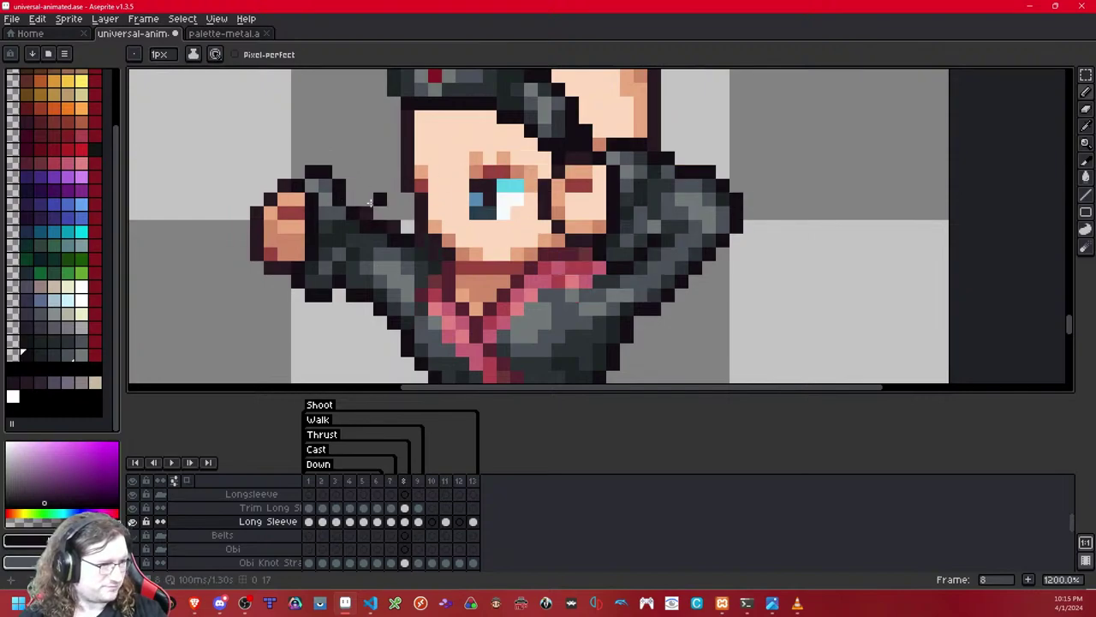
key(comma)
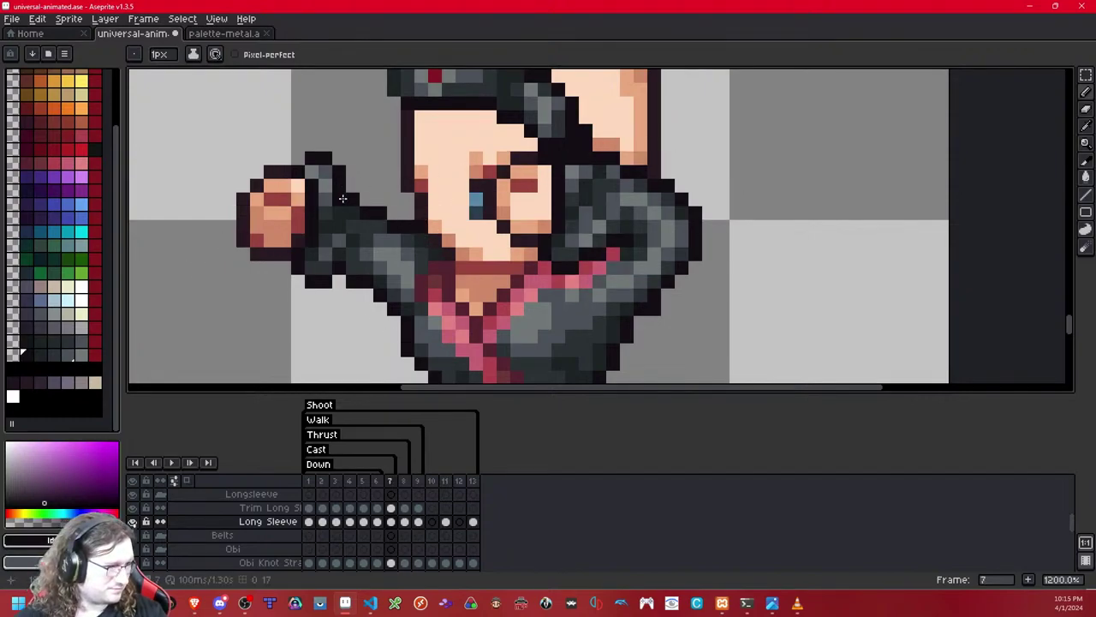
key(comma)
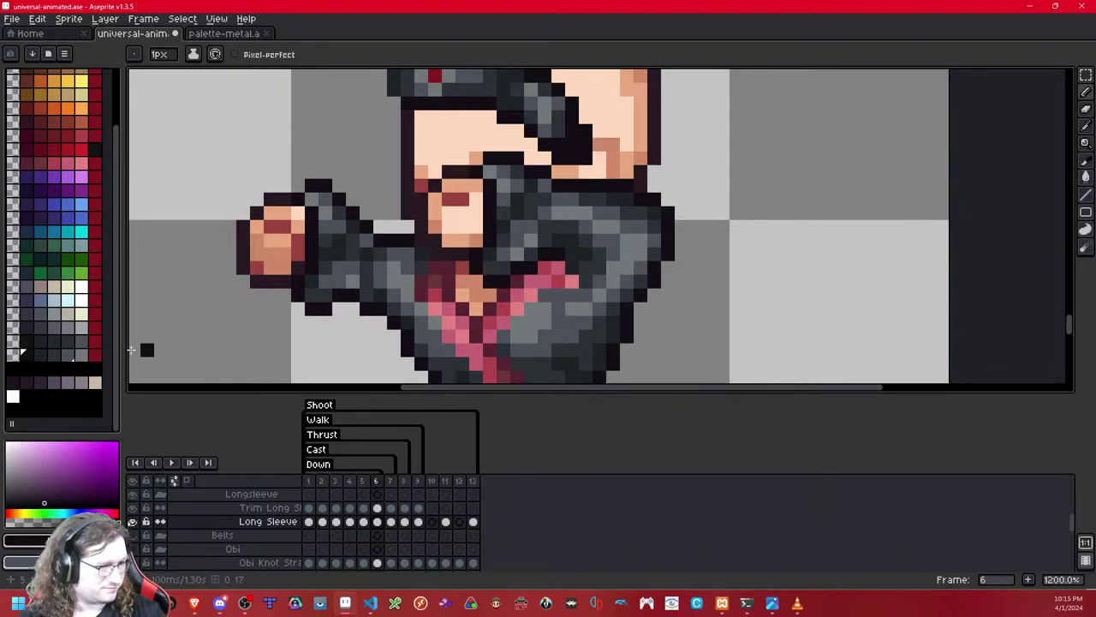
Step: Fill the exposed arm pixels along the upper edge of frame 8's outstretched sleeve with dark grey and check the coverage
click(54, 354)
key(period)
key(Right)
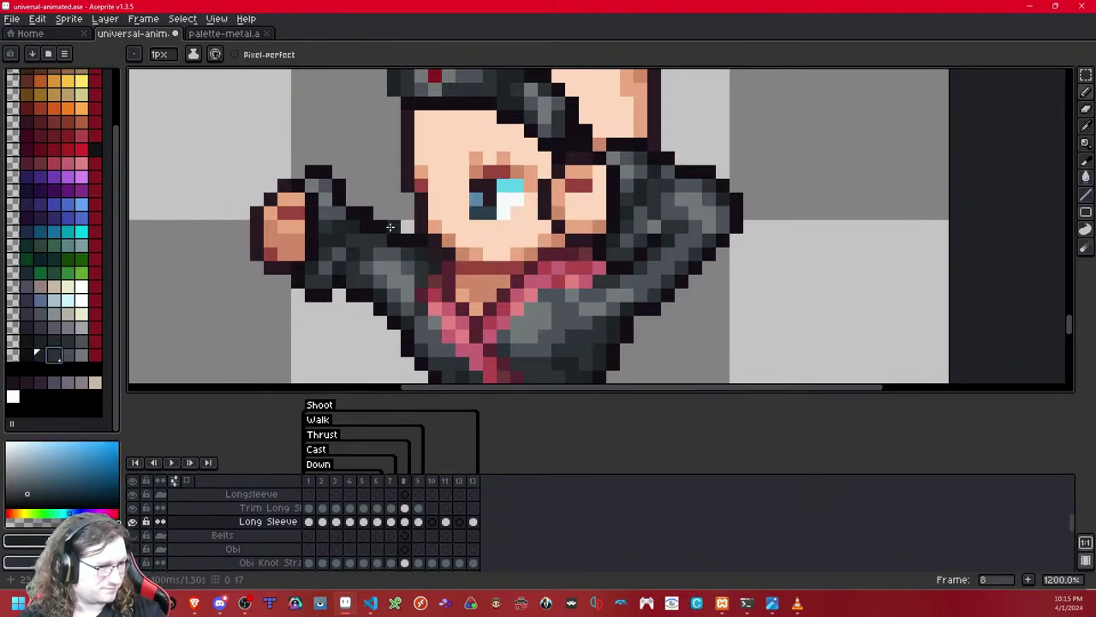
key(shift+x)
key(shift+x)
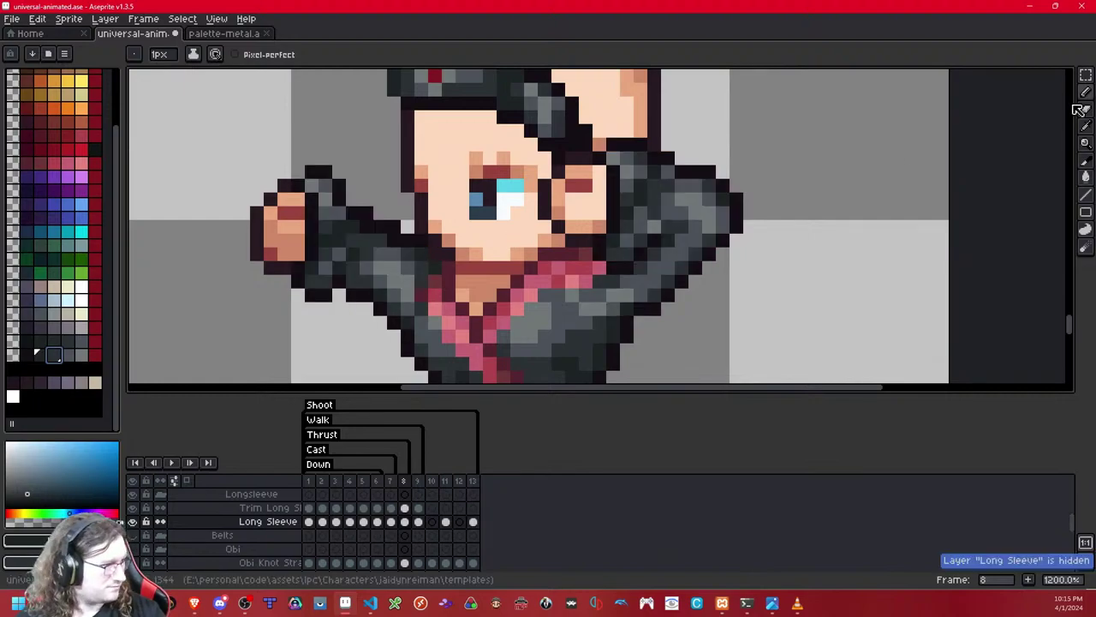
Step: Move the outline pixels just beneath the cuff of frame 8's outstretched sleeve up one pixel and check them against the bare arm
click(1087, 76)
drag(339, 295, 353, 294)
key(Up)
key(ctrl+d)
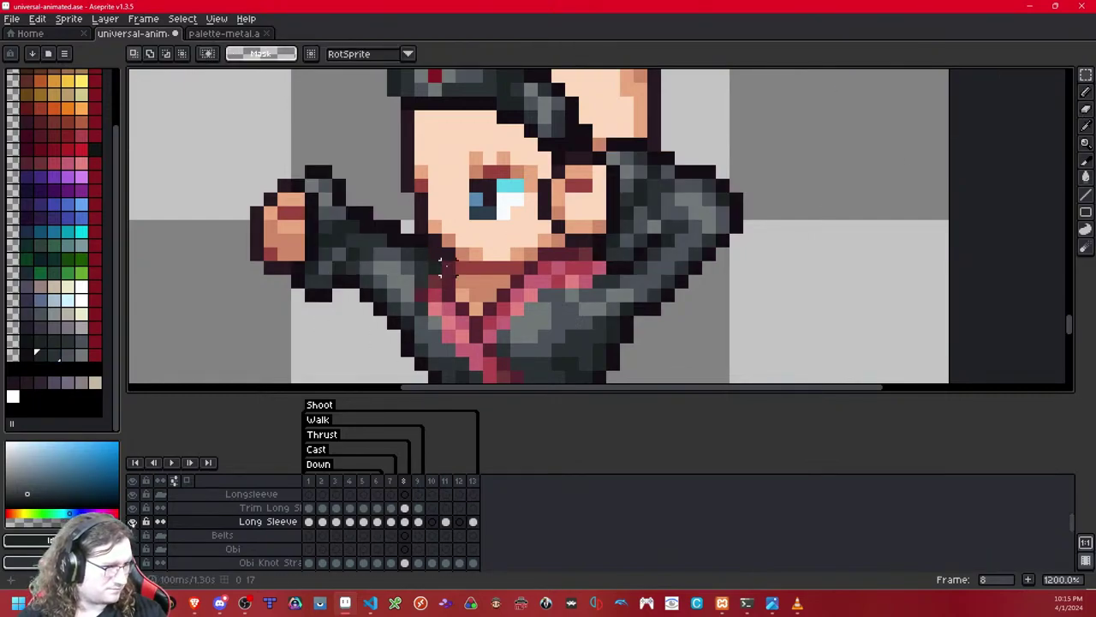
key(shift+x)
key(shift+x)
key(shift+x)
key(shift+x)
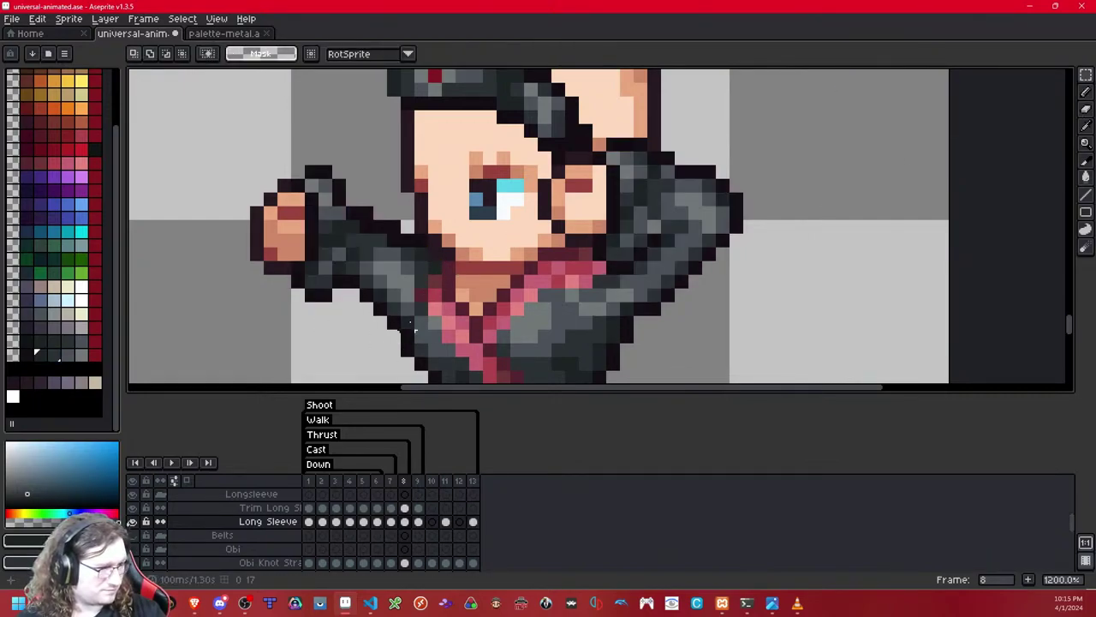
Step: Trim the outline under the forearm of frame 8's outstretched sleeve and clear the sleeve pixels overlapping the collar trim
drag(380, 309, 366, 308)
key(Delete)
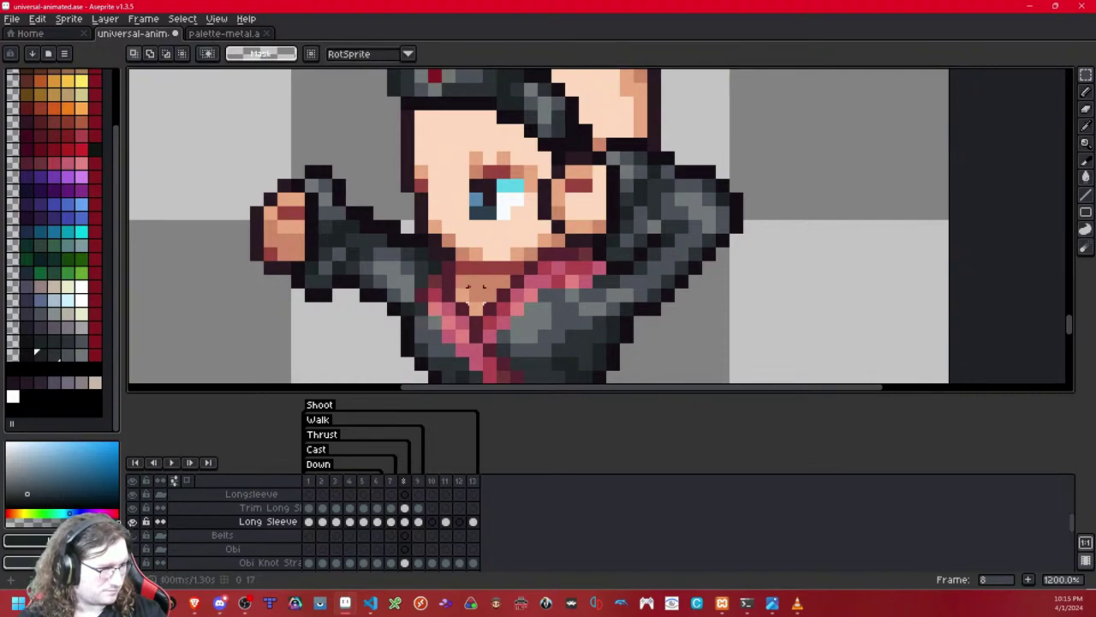
key(shift+x)
key(shift+x)
drag(435, 269, 448, 296)
key(Left)
key(Right)
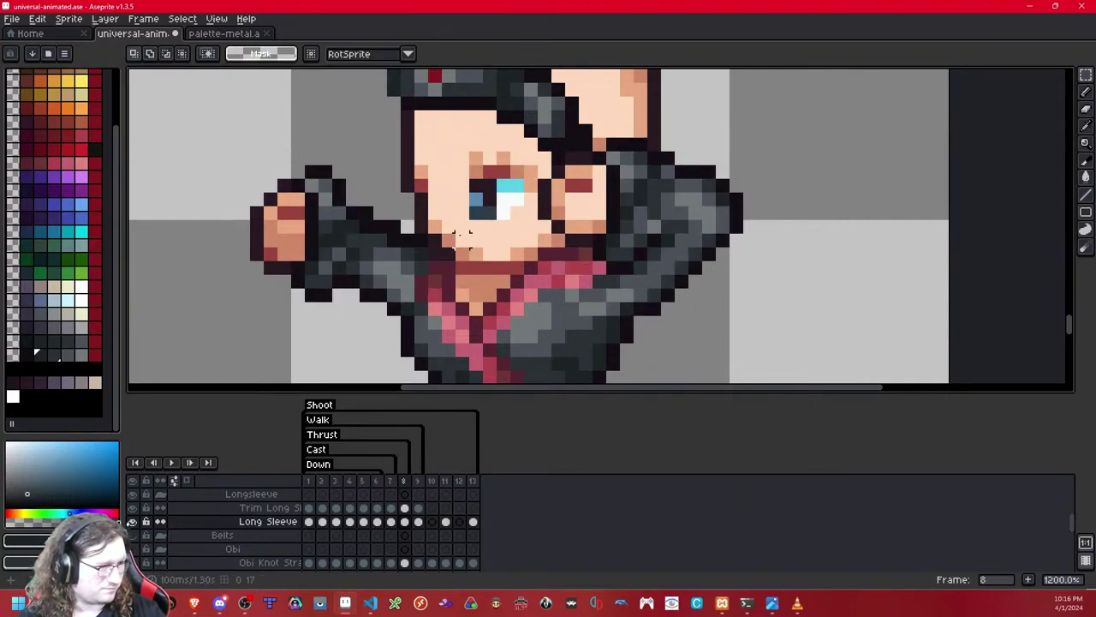
key(b)
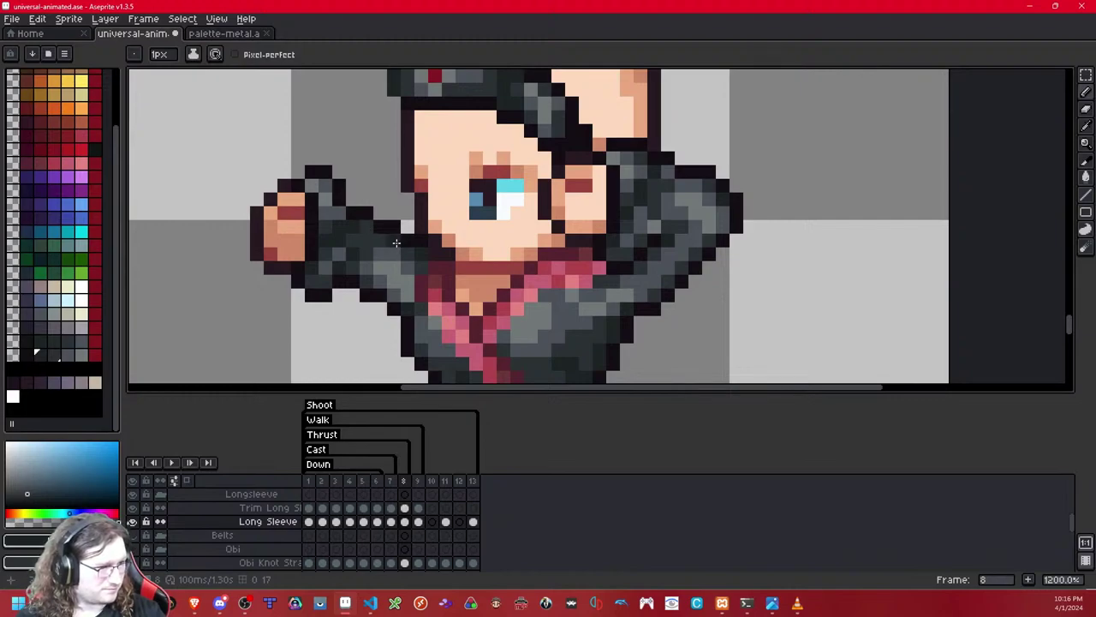
Step: Step back and forth through frames 4 to 9 at a reduced scale to examine the sleeve's motion in the shooting animation
scroll(475, 199, down, 8)
key(Right)
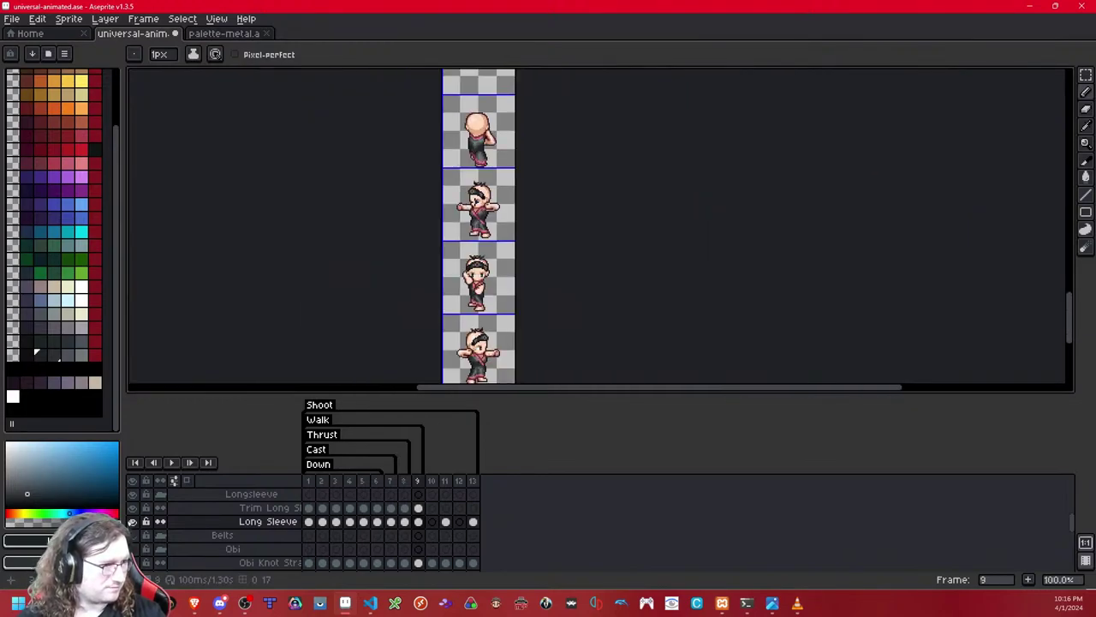
scroll(475, 200, up, 5)
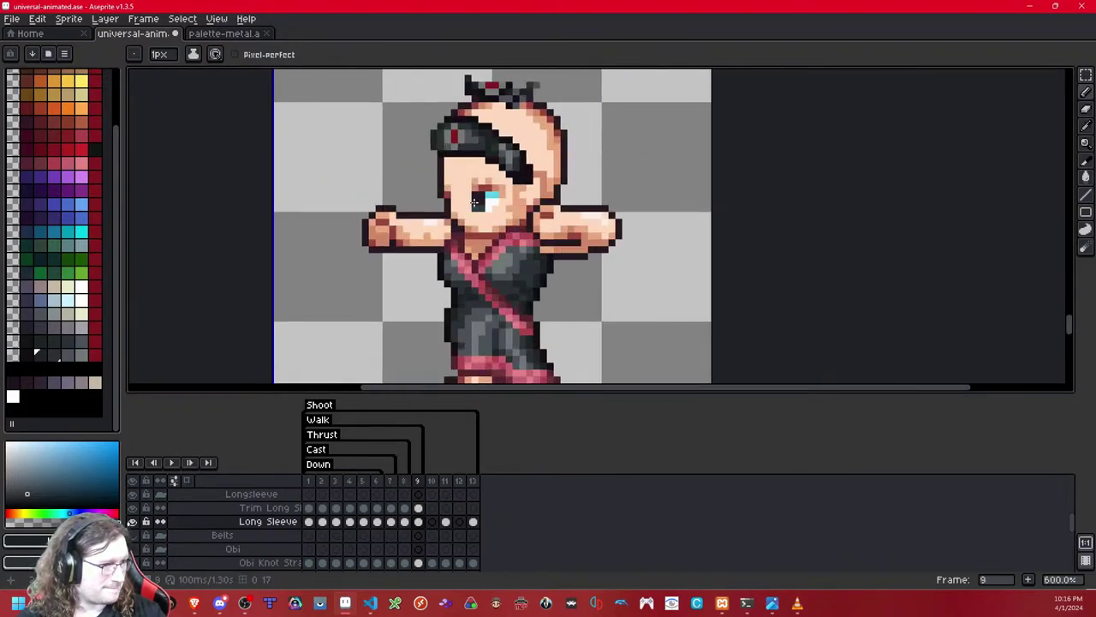
key(Left)
key(Left)
key(Left)
key(Left)
key(Left)
key(Right)
key(Right)
key(Right)
key(Left)
key(Right)
key(Right)
key(Right)
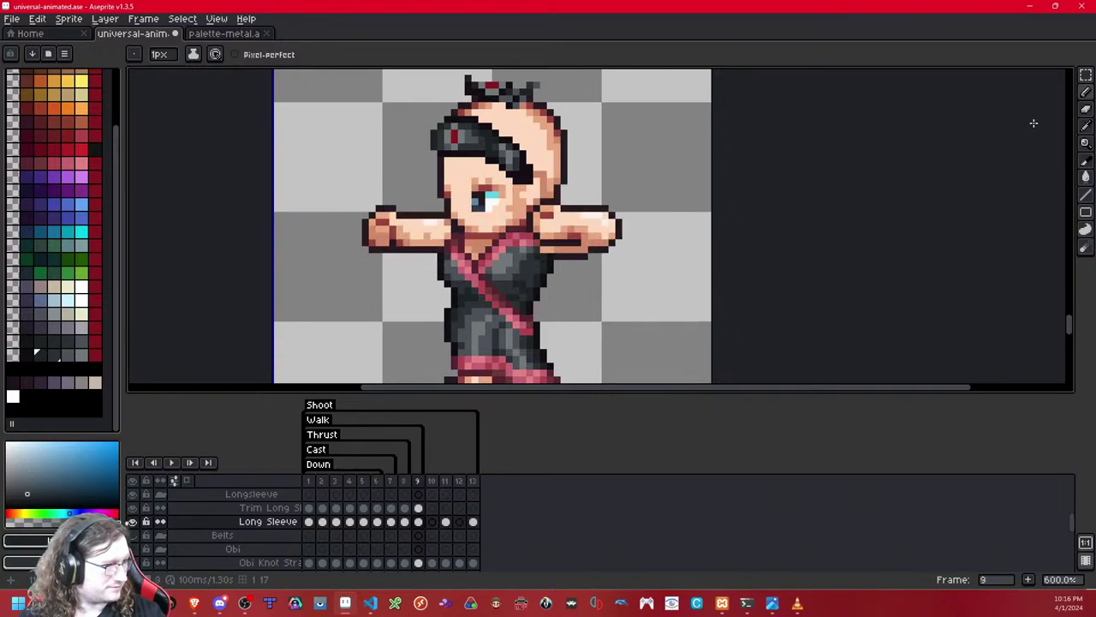
key(Left)
key(Left)
key(Left)
key(Left)
key(Left)
key(Left)
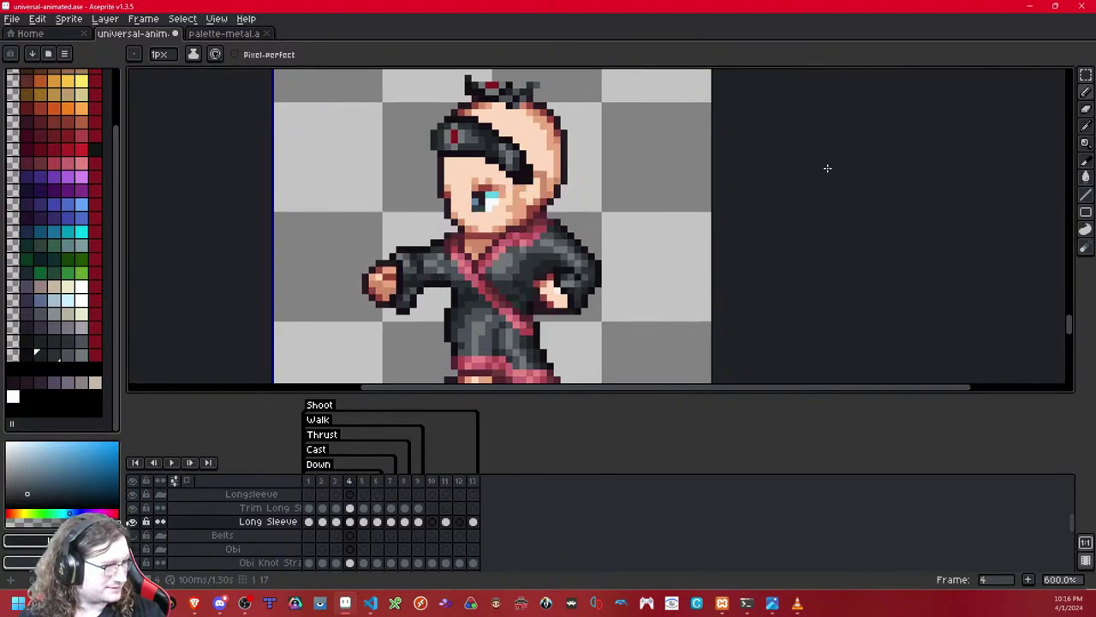
key(Right)
key(Right)
key(Right)
key(Right)
key(Right)
key(Right)
key(Right)
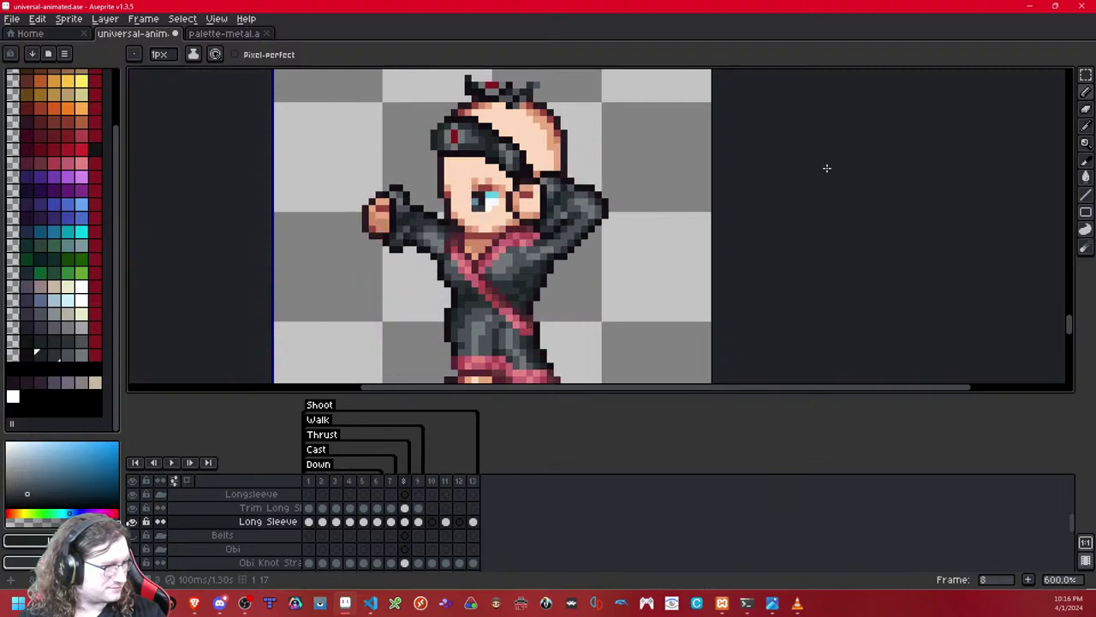
Step: Compare the finished sleeves of frame 8 with the bare arm poses in frames 9 and 10, finishing on frame 9
key(Left)
key(Left)
key(Right)
key(Right)
key(Right)
key(Left)
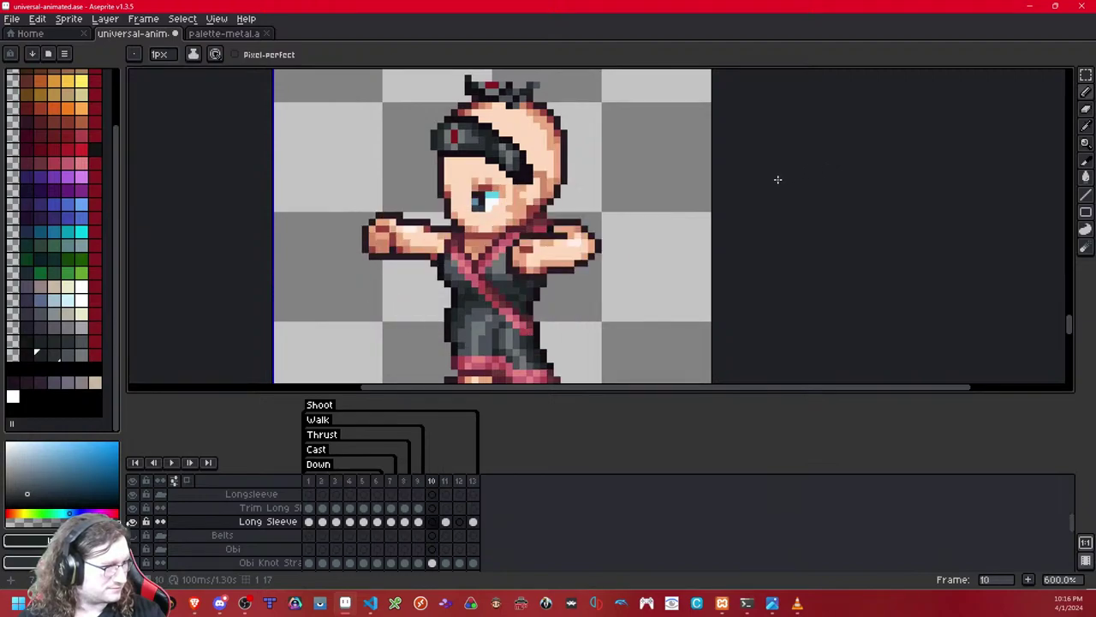
key(Right)
key(Left)
key(Left)
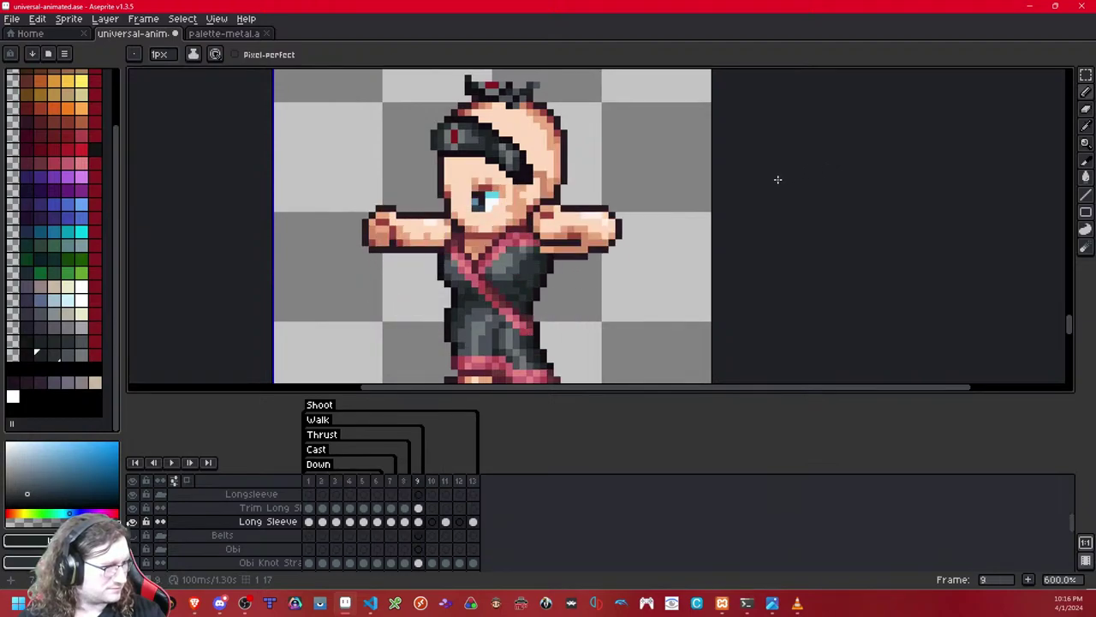
Step: Step back and forth through the left-facing shooting frames around 4 to 10 to compare the finished sleeves with the bare arms
key(Right)
key(Left)
key(Left)
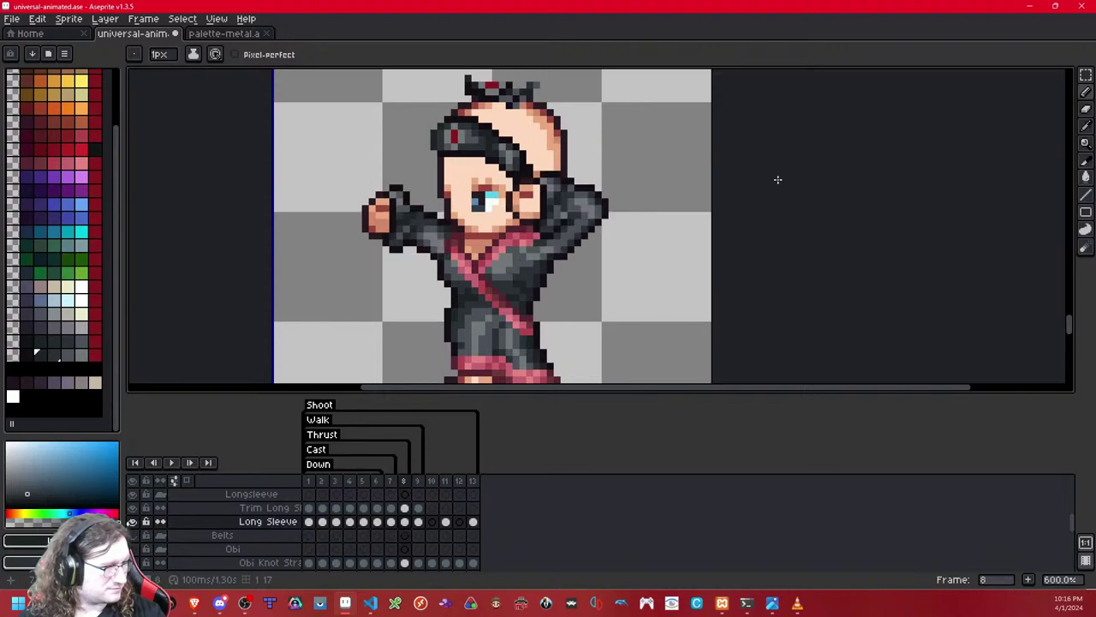
key(Left)
key(Left)
key(Right)
key(Left)
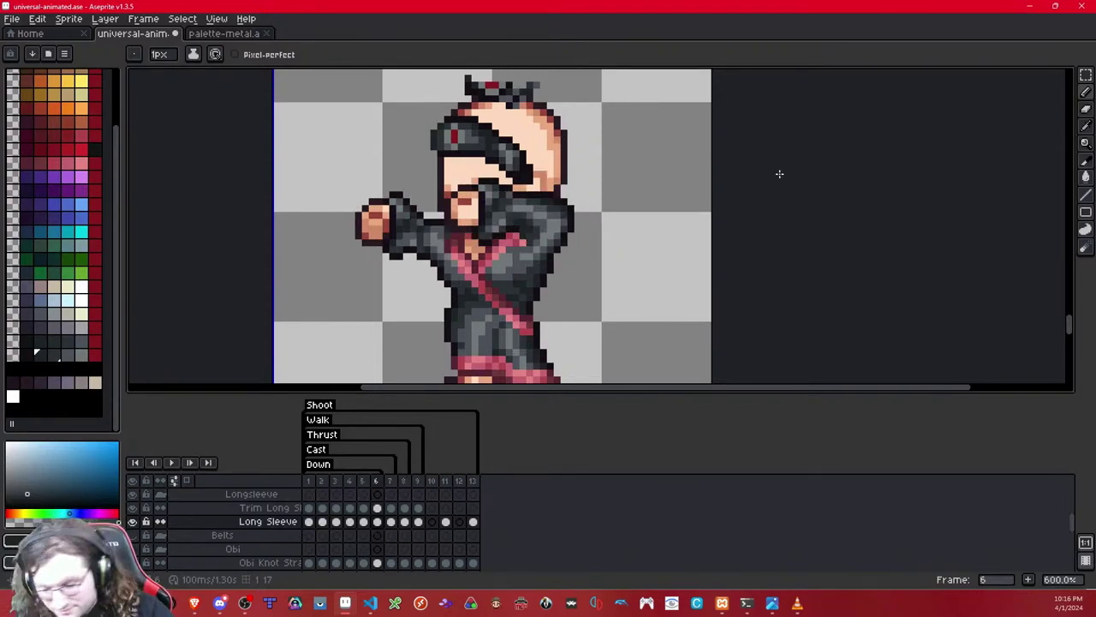
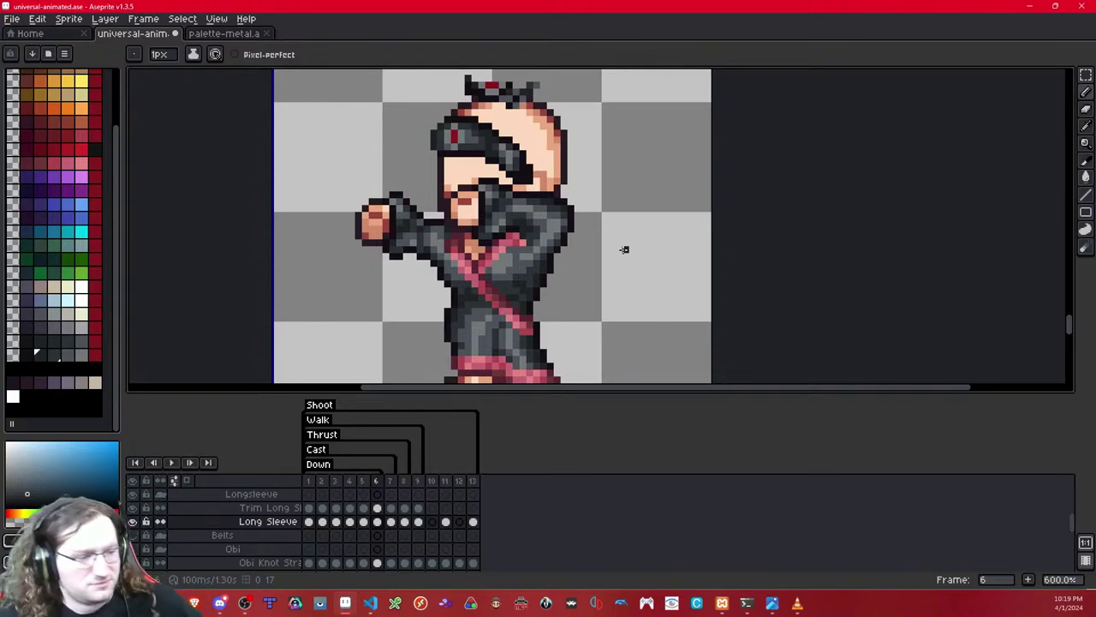
key(Right)
key(Right)
key(Right)
key(Left)
key(Left)
key(Left)
key(Right)
key(Left)
key(Right)
key(Right)
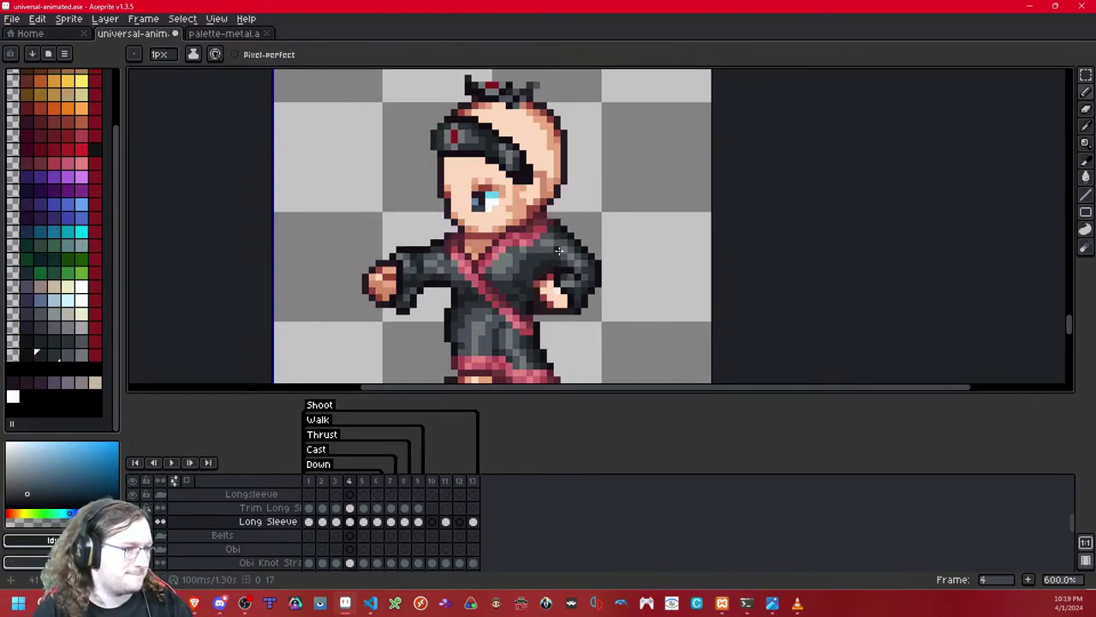
key(Left)
key(Left)
key(Right)
key(Right)
key(Right)
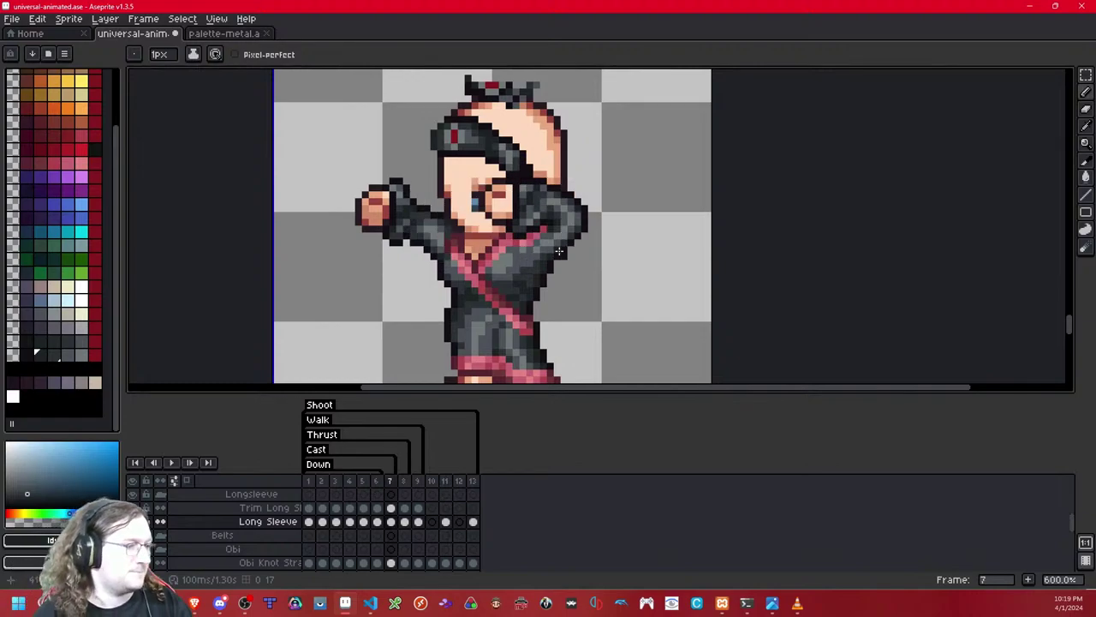
key(Left)
key(Right)
key(Right)
key(Right)
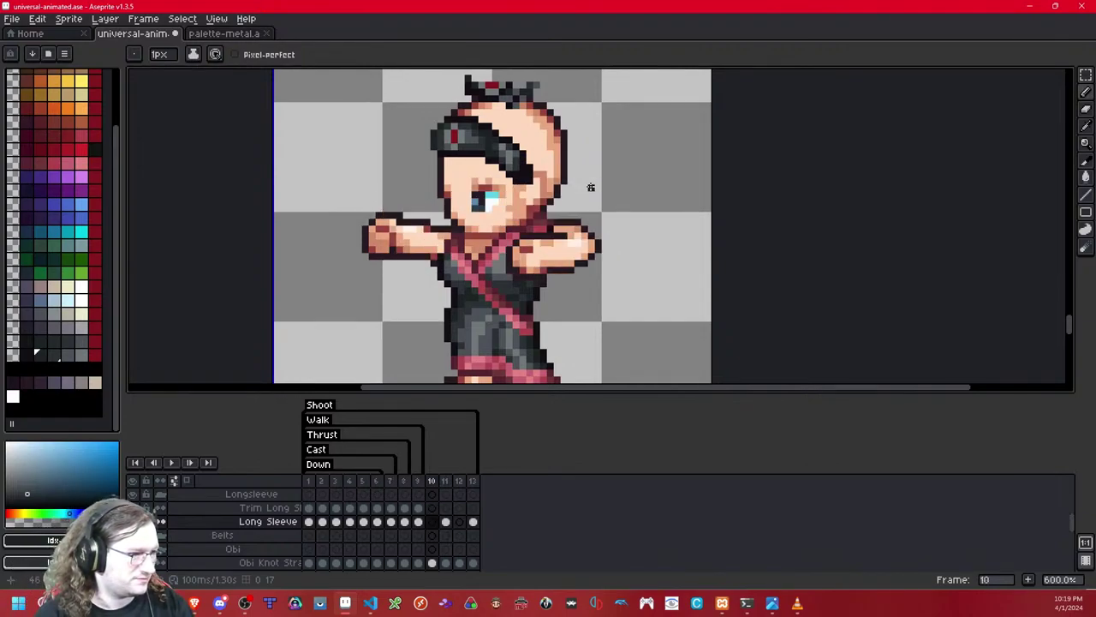
Step: Examine the arm poses in frames 8 to 13 of the left-facing shooting row, looking for reusable sleeve drawings
key(Left)
key(Left)
key(Left)
key(Right)
key(Right)
key(Right)
key(Right)
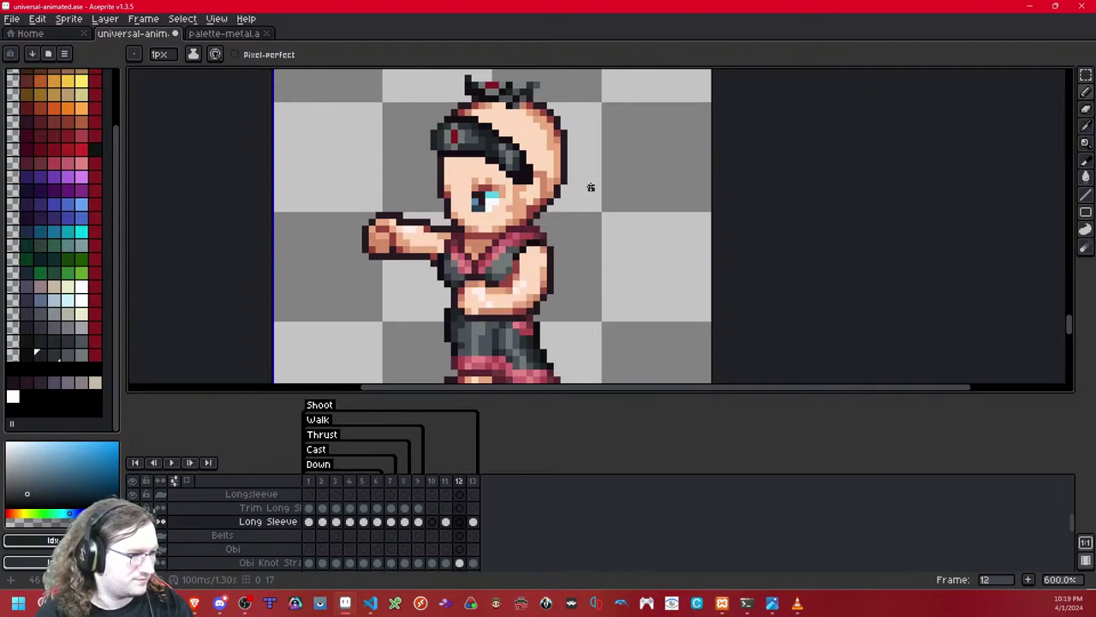
key(Right)
key(Right)
key(Left)
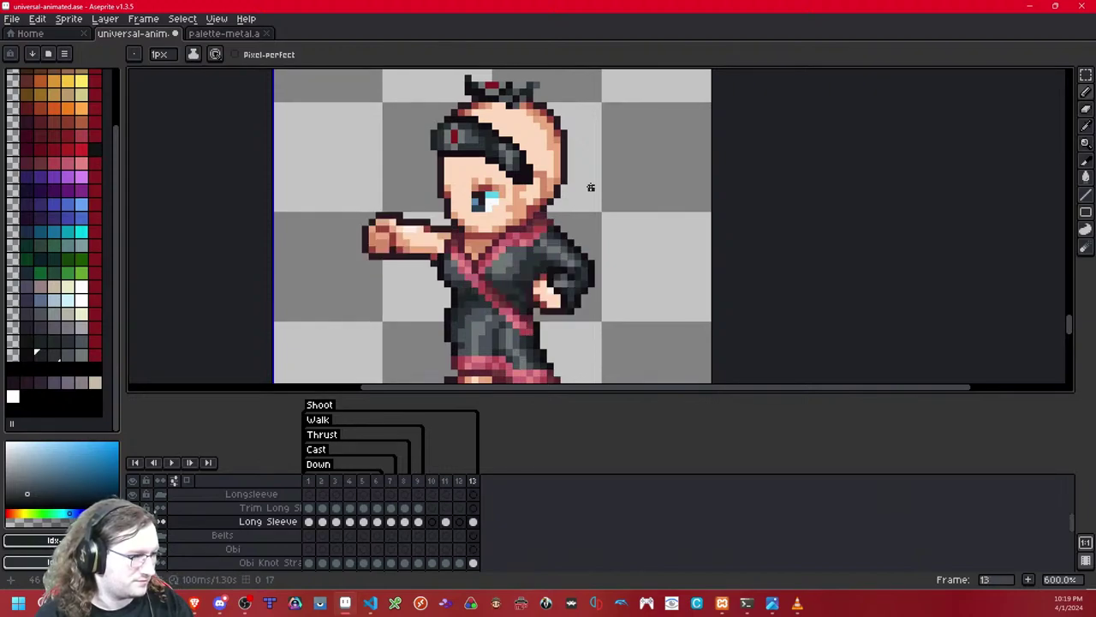
key(Left)
key(Left)
key(Left)
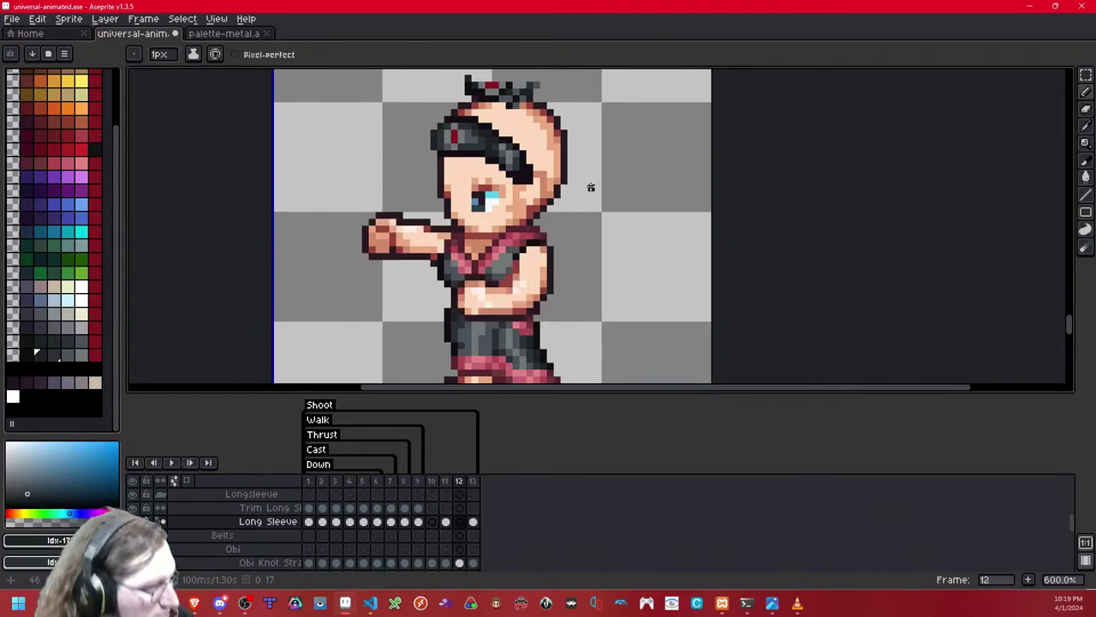
key(Left)
key(Left)
key(Right)
key(Left)
Step: Browse the other animation rows and frames up to the casting rows for a matching sleeve, ending on frame 5's front-facing pose
scroll(549, 190, down, 5)
drag(549, 184, 554, 377)
drag(557, 95, 553, 313)
drag(535, 142, 535, 283)
key(Left)
key(Left)
key(Left)
drag(538, 129, 541, 277)
drag(543, 172, 542, 245)
key(Left)
key(Left)
key(Left)
key(Left)
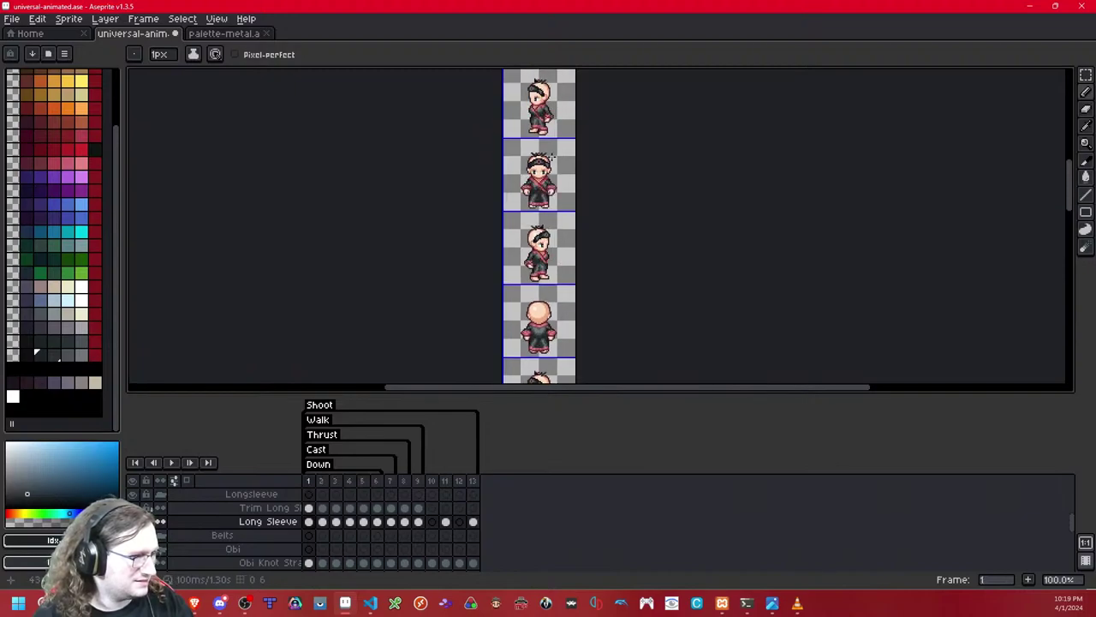
drag(550, 157, 558, 268)
key(Right)
key(Right)
key(Right)
key(Right)
key(Right)
key(Right)
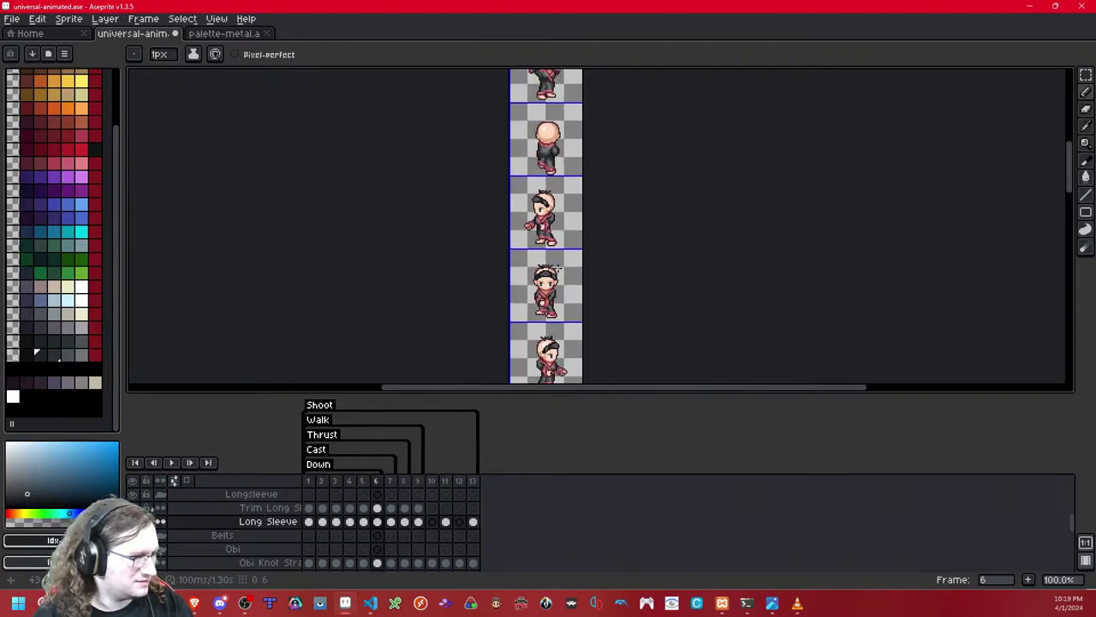
key(Left)
key(Left)
key(Left)
key(Left)
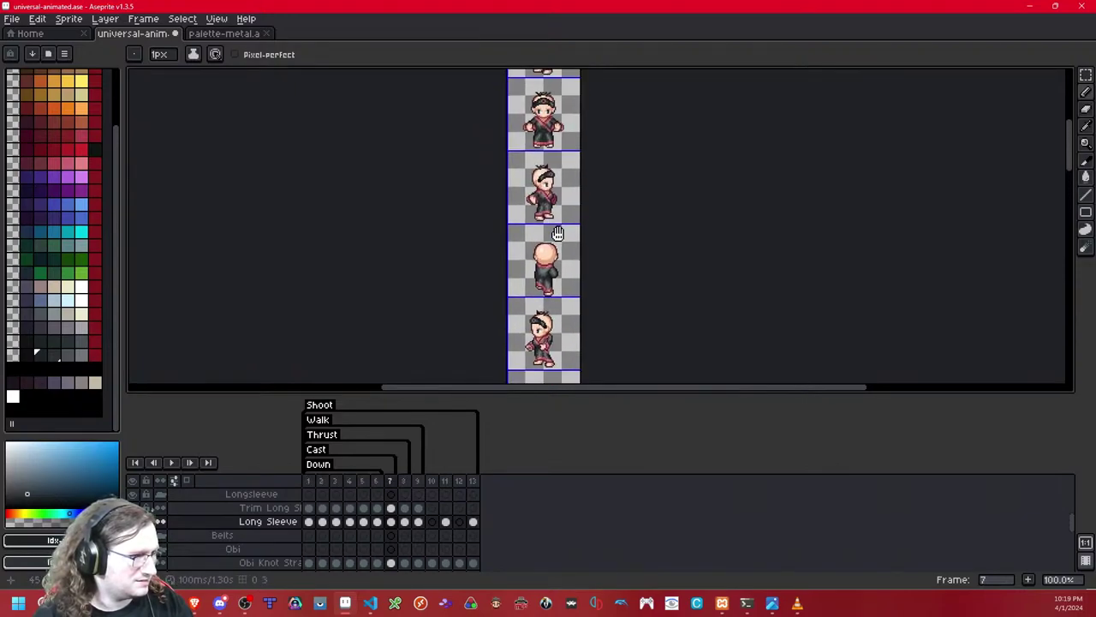
key(Left)
drag(557, 195, 562, 307)
key(Right)
key(Right)
key(Right)
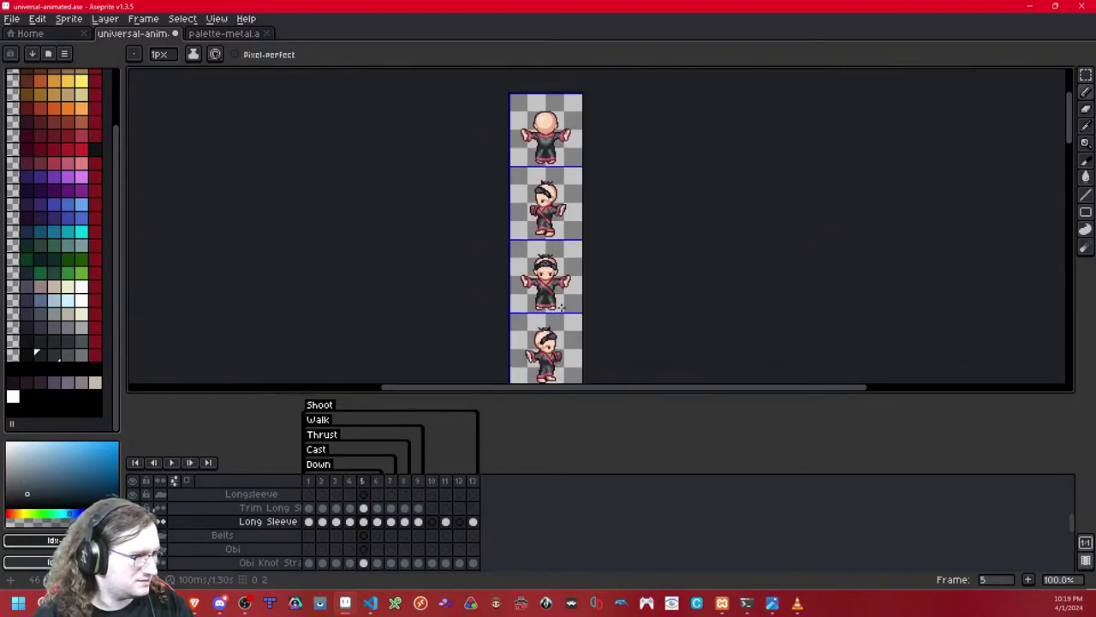
scroll(557, 231, up, 5)
drag(562, 212, 562, 236)
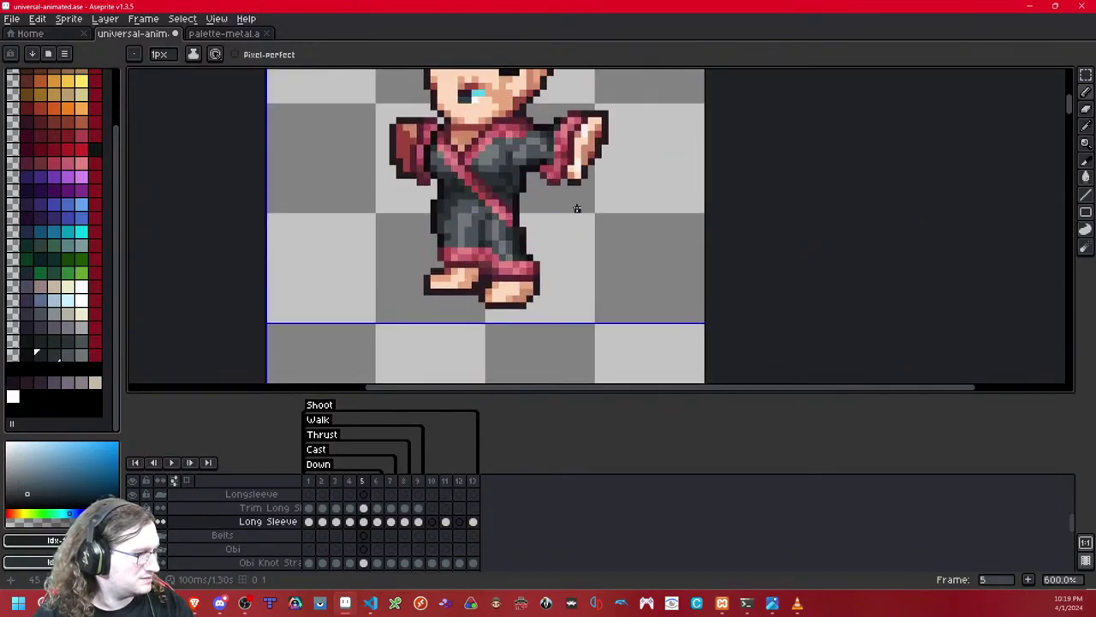
scroll(578, 208, down, 5)
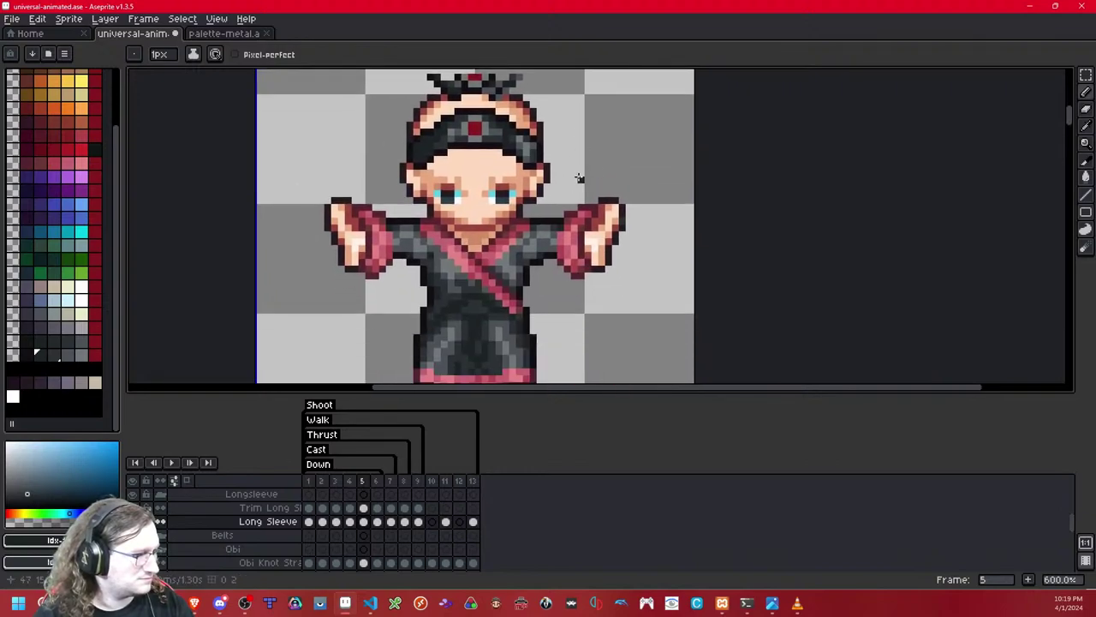
Step: Copy the viewer's-right outstretched sleeve from frame 5's front-facing casting pose and return to the left-facing shooting row
click(1085, 75)
drag(690, 118, 470, 344)
click(724, 274)
scroll(632, 255, down, 5)
mouse_move(627, 254)
mouse_down()
mouse_move(608, 241)
mouse_move(552, 99)
mouse_up()
mouse_move(544, 295)
mouse_down()
mouse_move(536, 107)
mouse_move(516, 120)
mouse_up()
drag(511, 292, 510, 216)
scroll(510, 216, up, 6)
scroll(514, 225, up, 5)
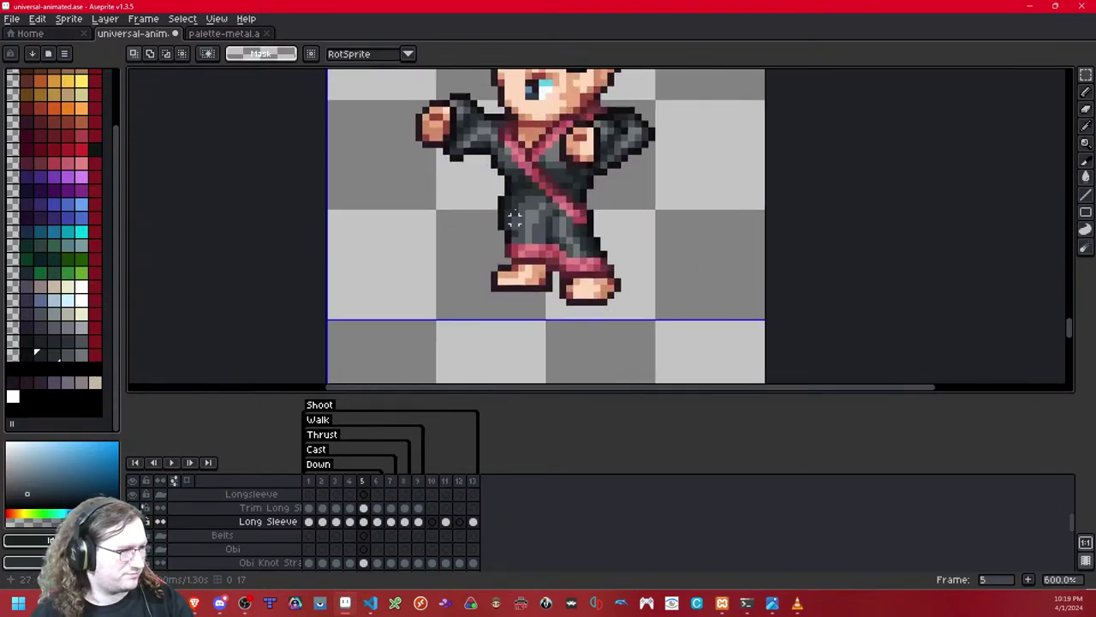
scroll(514, 224, up, 2)
Step: Paste the copied sleeve into frame 9, flip it horizontally, and place it over the left-facing pose's outstretched arm
key(Right)
key(Right)
key(Right)
key(Right)
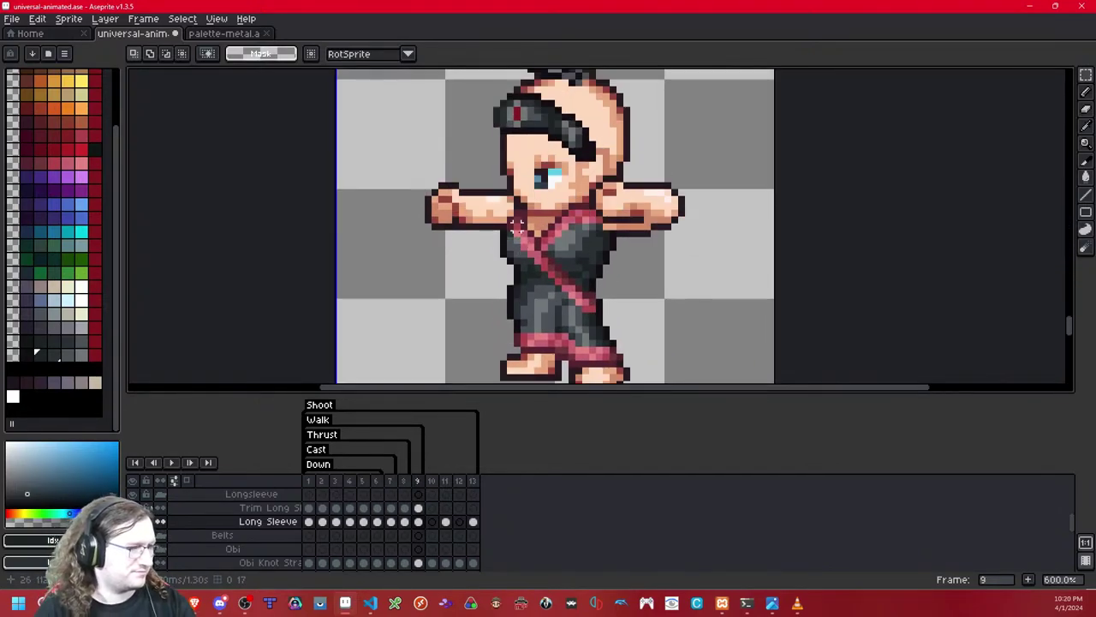
key(ctrl+v)
drag(626, 210, 478, 206)
key(shift+h)
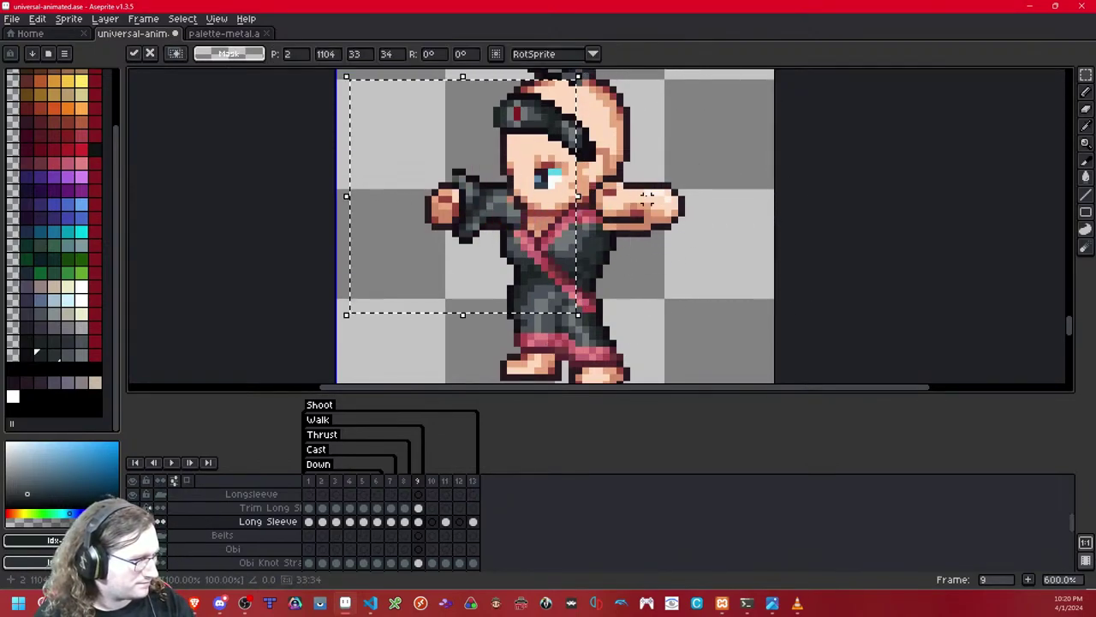
key(ctrl+d)
Step: Trim the outer corner pixel at the upper end of the cuff on frame 9's outstretched sleeve
scroll(624, 206, up, 3)
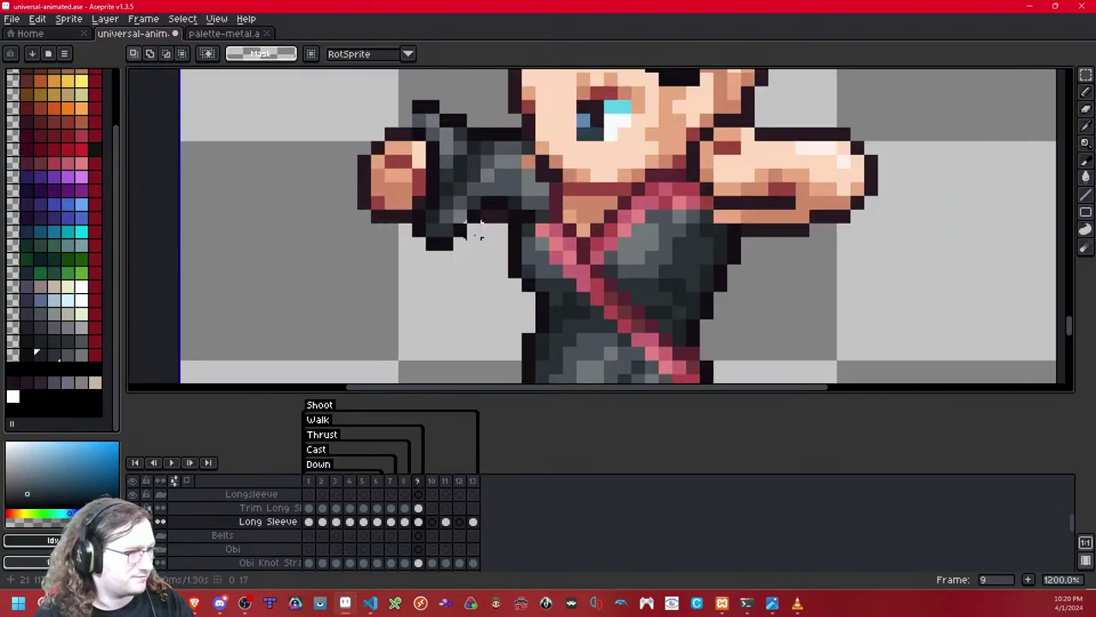
drag(419, 146, 434, 133)
key(ctrl+d)
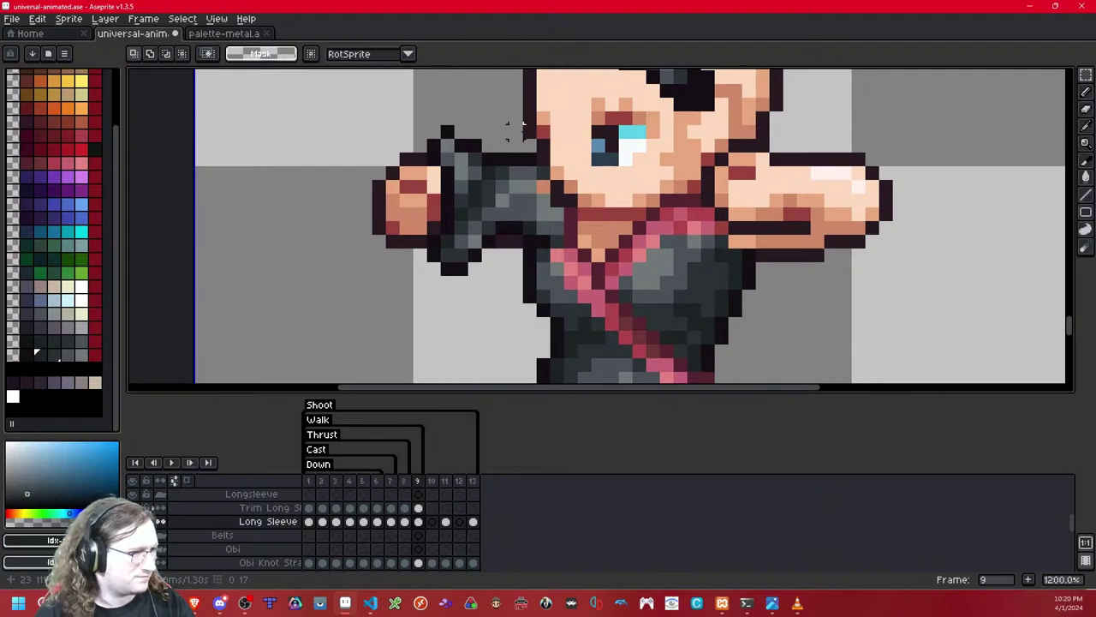
Step: Copy the cuff's upper outline from frame 8 and paste it onto frame 9's cuff, shifted one pixel right and one down
scroll(518, 126, down, 3)
key(comma)
scroll(518, 139, up, 3)
key(period)
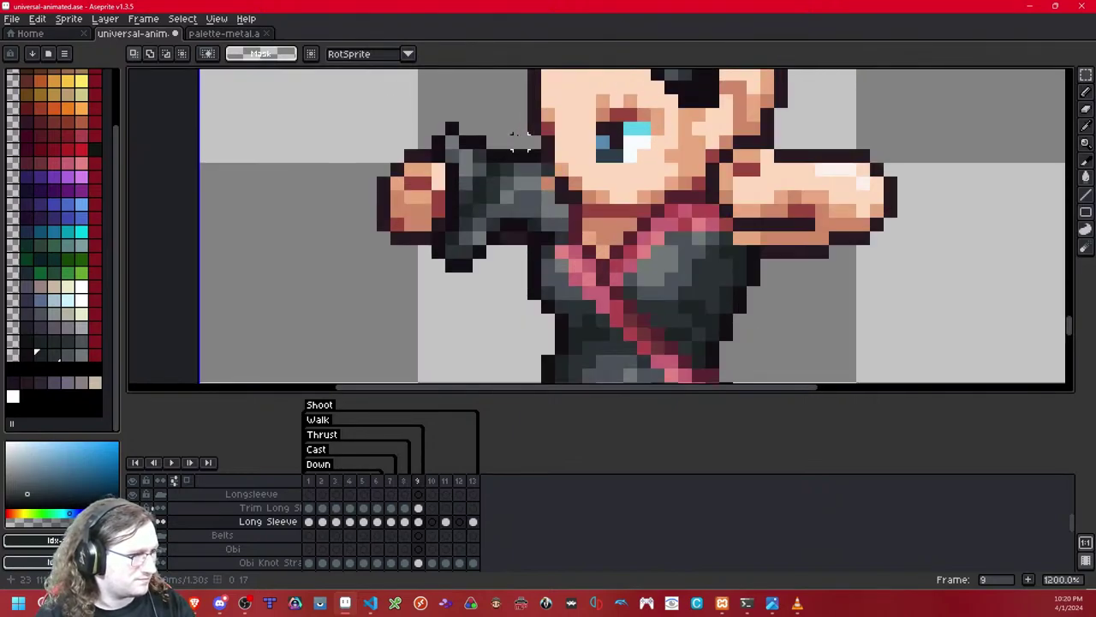
key(comma)
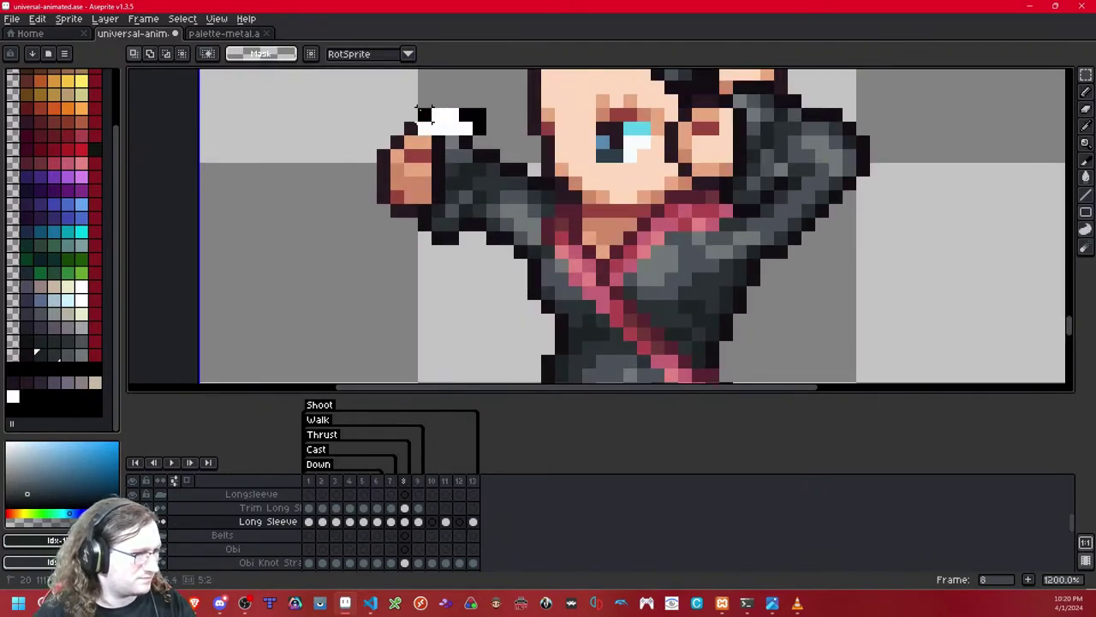
key(period)
key(ctrl+v)
key(Right)
key(Down)
key(ctrl+d)
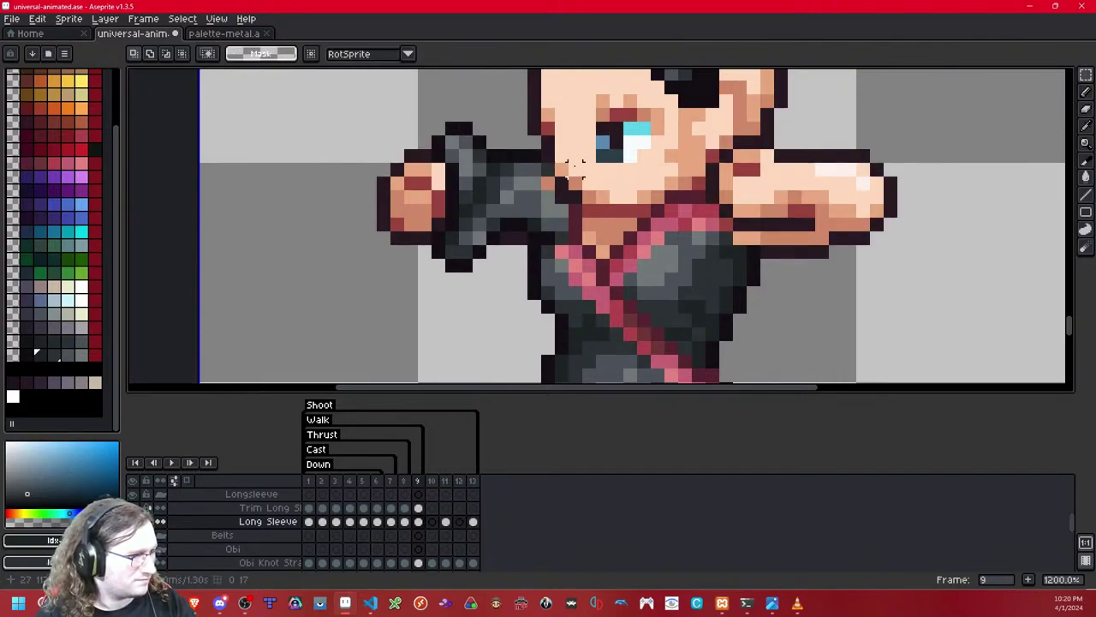
Step: Move the upper-arm part of frame 9's outstretched sleeve down one pixel and compare it with its previous placement
key(shift+x)
key(shift+x)
drag(617, 129, 507, 266)
key(Down)
click(671, 169)
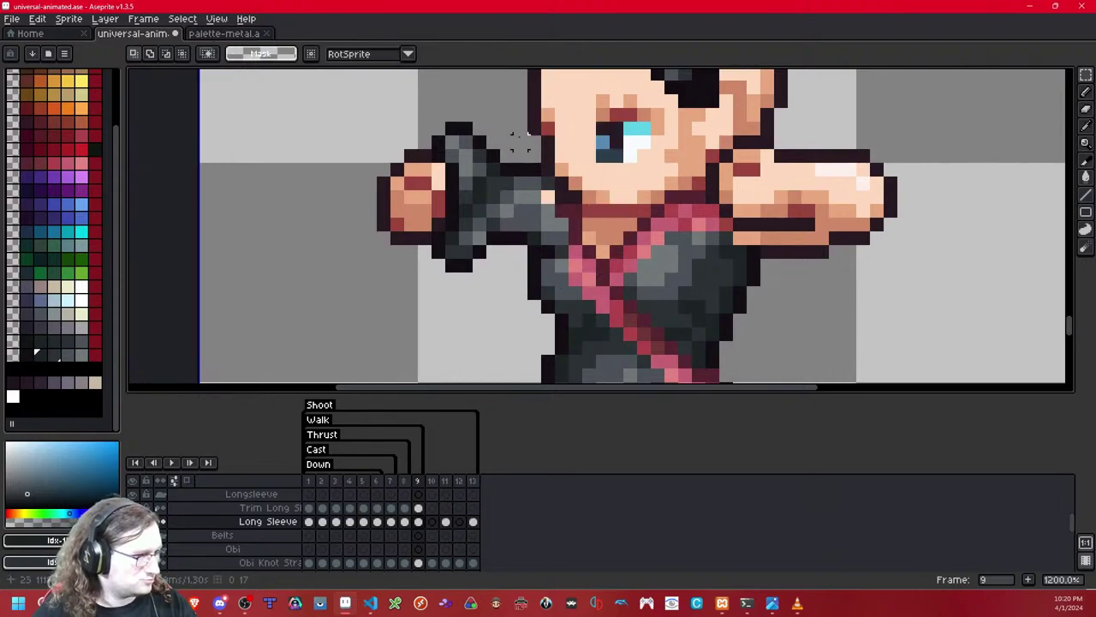
key(ctrl+z)
key(ctrl+y)
key(ctrl+z)
key(ctrl+y)
key(ctrl+z)
key(ctrl+y)
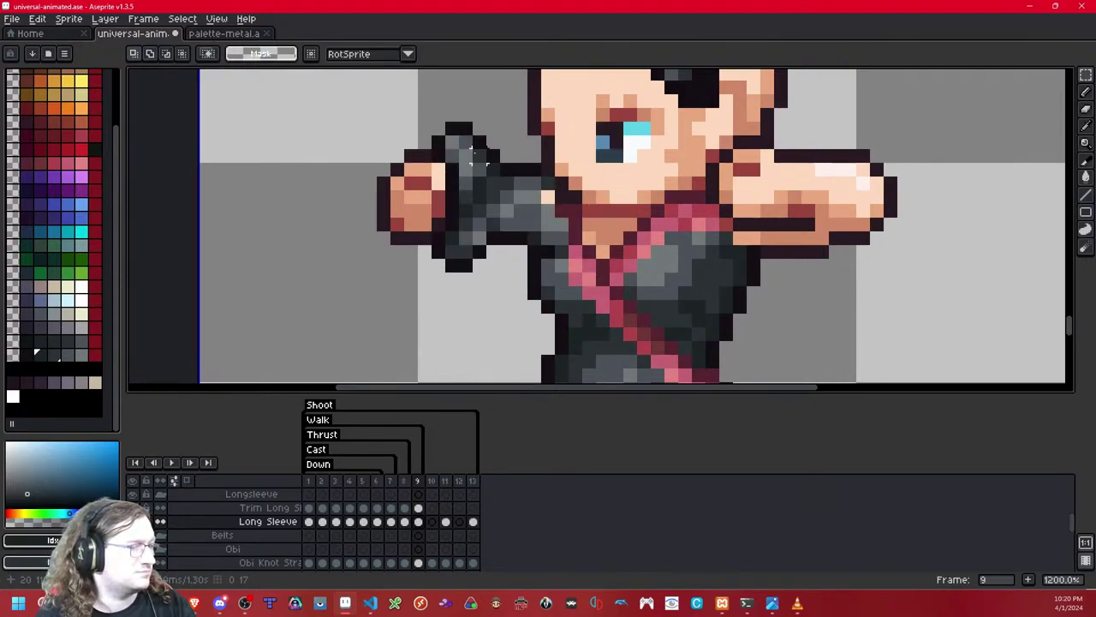
Step: Try to move the shading pixels near the upper end of frame 9's cuff down one pixel
mouse_move(480, 156)
mouse_down()
mouse_move(453, 128)
mouse_move(465, 142)
mouse_up()
click(494, 101)
key(Down)
key(Return)
scroll(565, 128, down, 6)
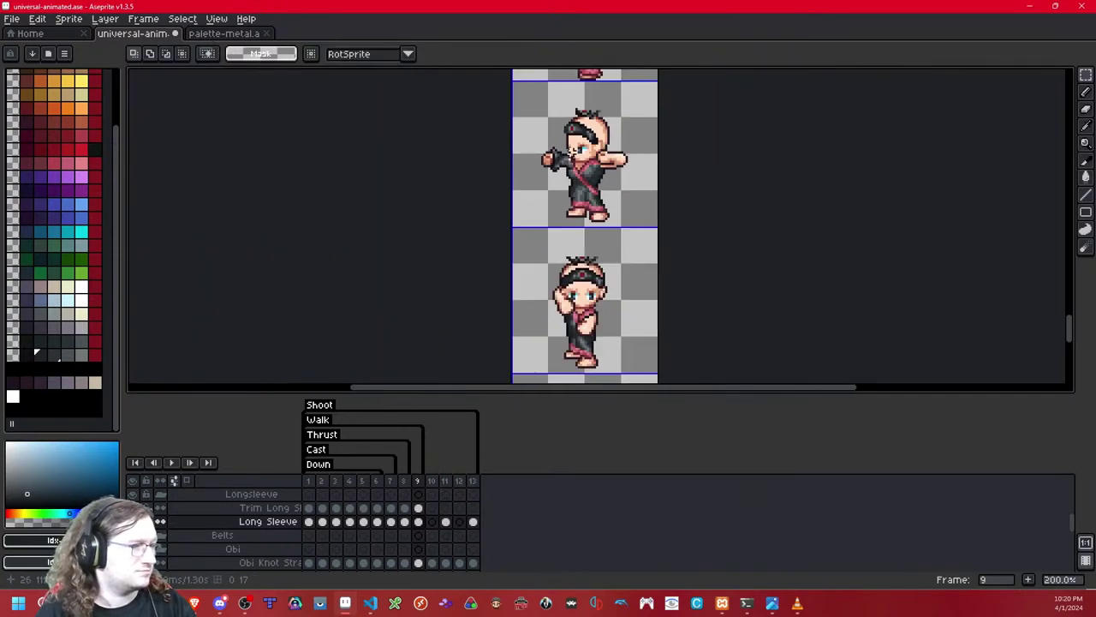
scroll(574, 148, up, 4)
key(ctrl+z)
key(ctrl+z)
key(ctrl+z)
scroll(567, 178, up, 4)
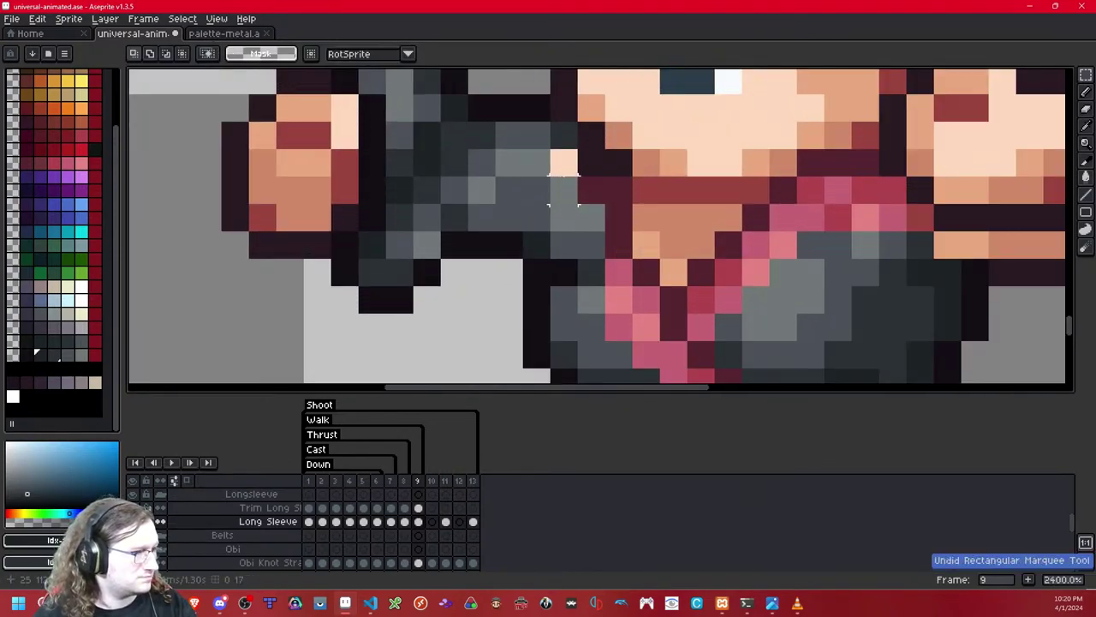
Step: Fill the exposed skin pixel where frame 9's outstretched sleeve meets the shoulder and collar trim
scroll(563, 181, down, 3)
scroll(565, 180, up, 2)
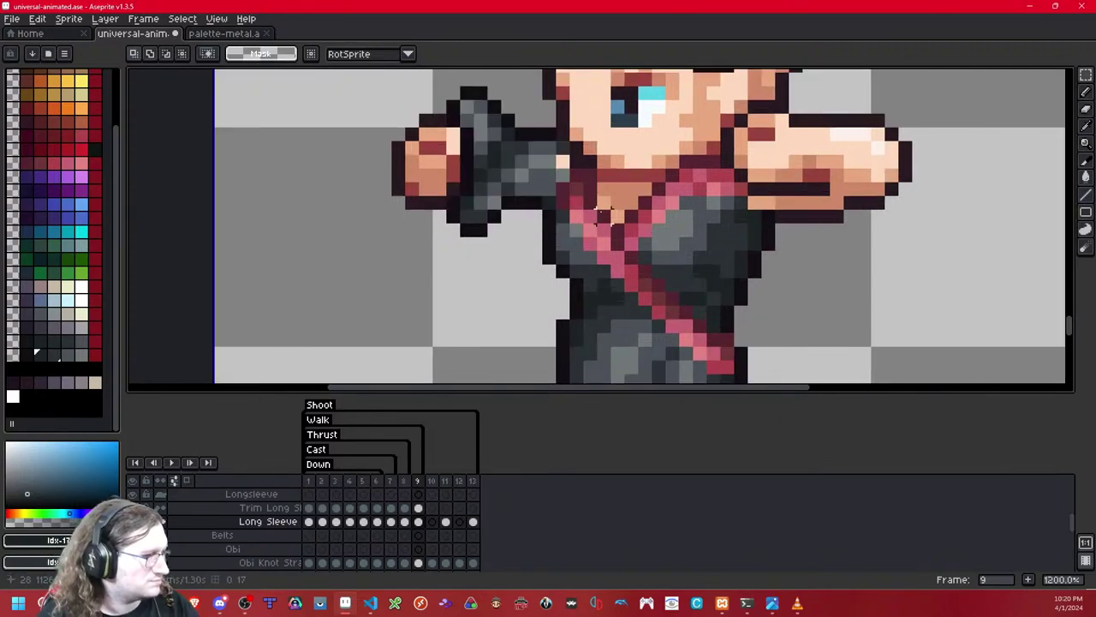
drag(589, 216, 475, 254)
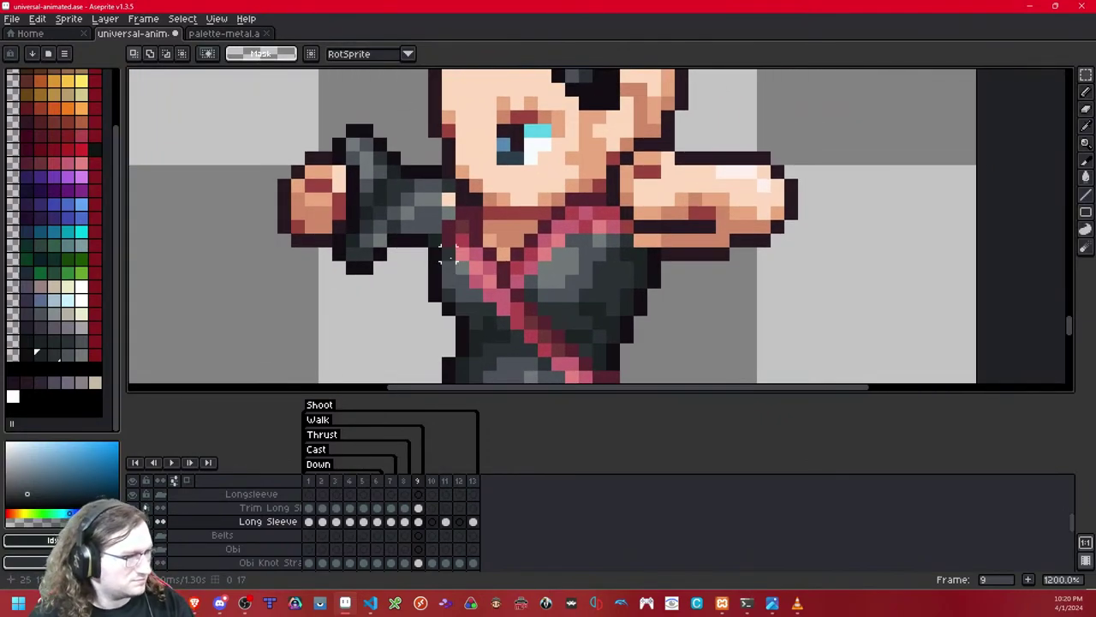
click(1086, 107)
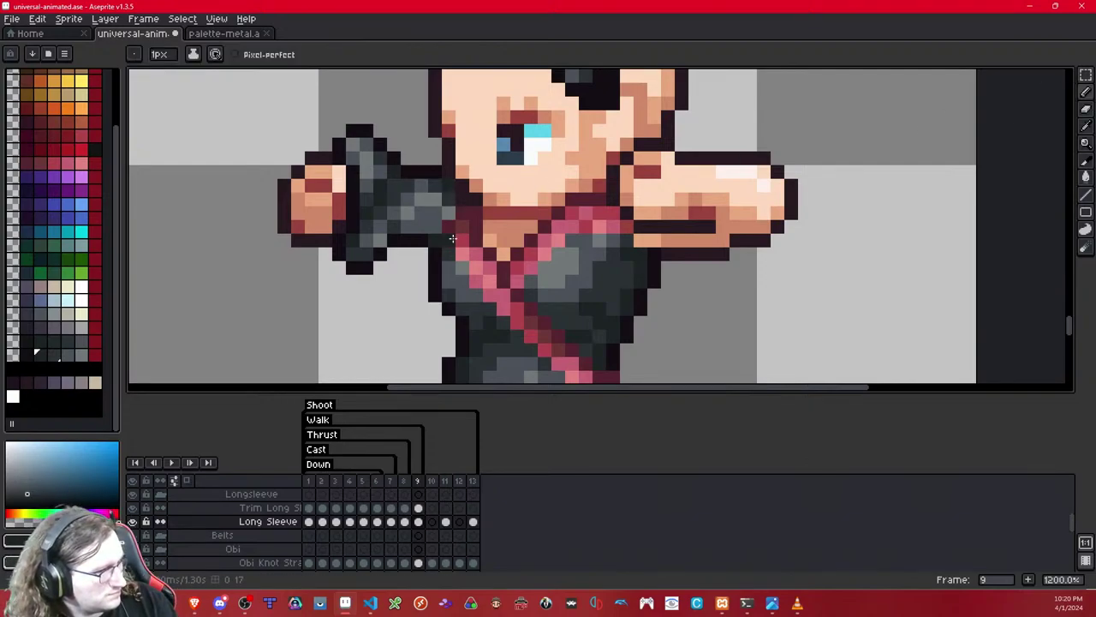
Step: Examine frame 9's outstretched sleeve both close up and at a reduced scale
scroll(453, 237, down, 5)
scroll(447, 233, up, 3)
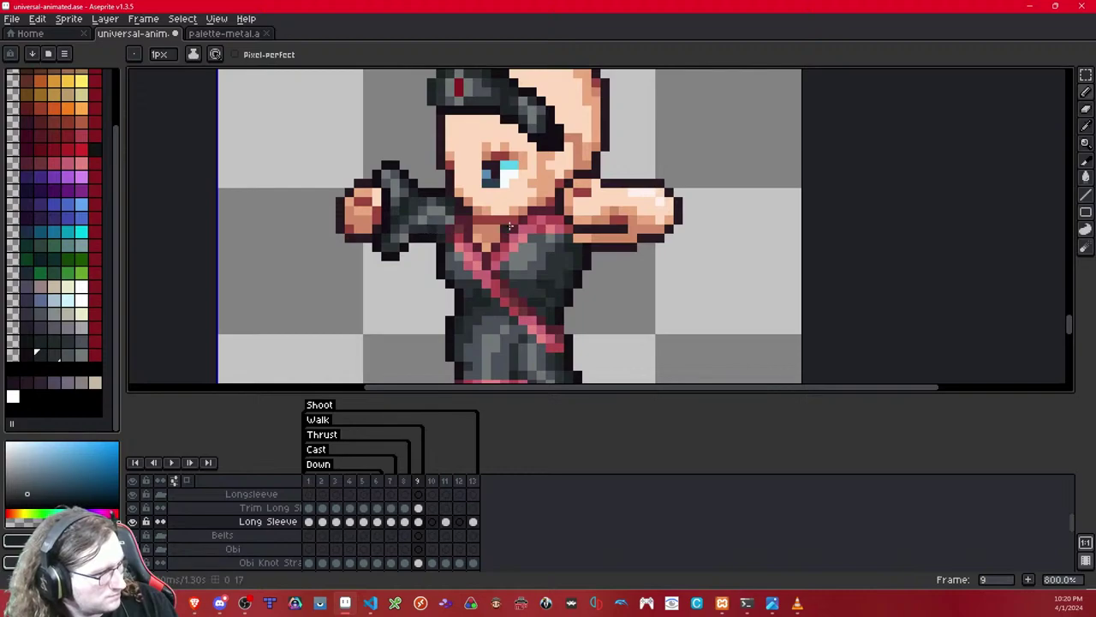
scroll(508, 226, down, 6)
scroll(506, 224, up, 5)
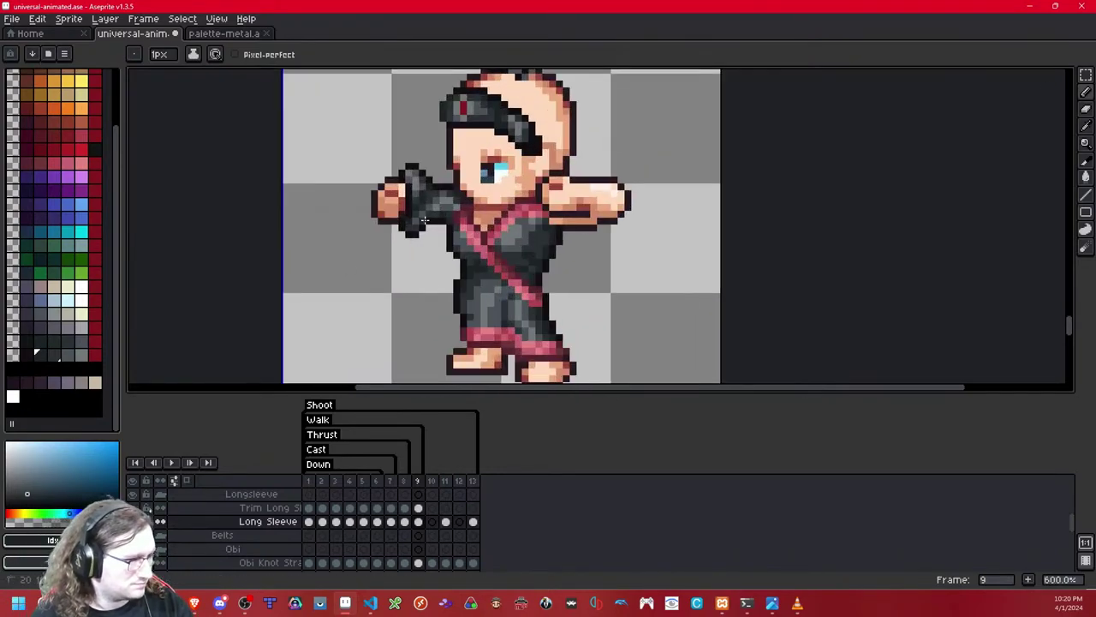
key(q)
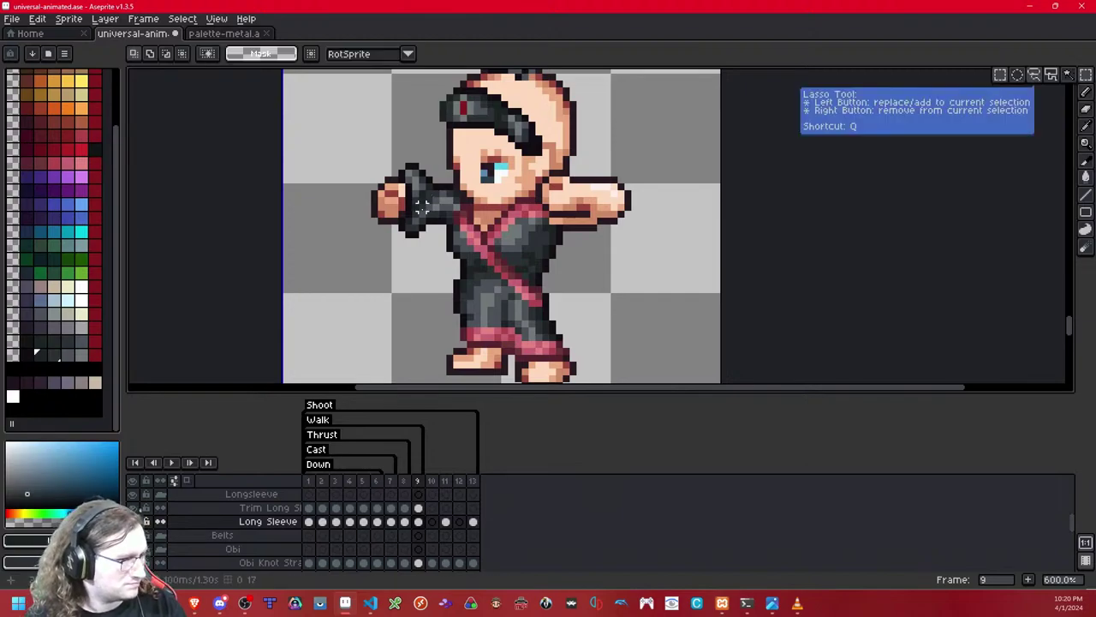
key(b)
scroll(408, 209, up, 1)
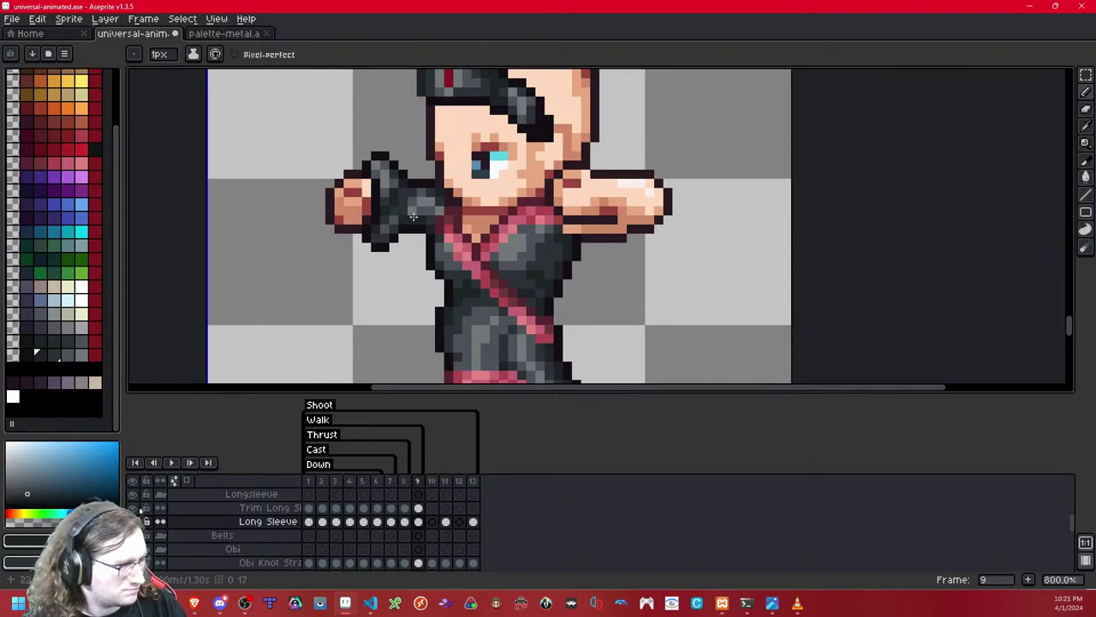
scroll(677, 183, down, 6)
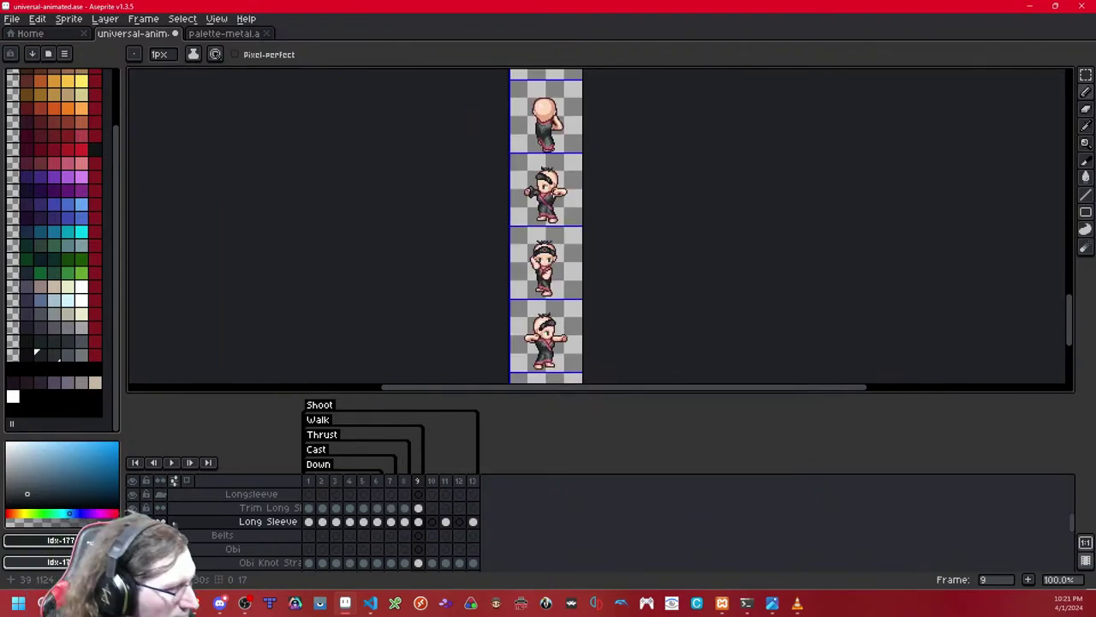
Step: Copy frame 9's outstretched sleeve and place the copy over the bent arm, one pixel higher than first positioned
scroll(553, 194, up, 5)
key(w)
drag(475, 113, 344, 225)
key(ctrl+c)
key(ctrl+v)
drag(423, 163, 591, 168)
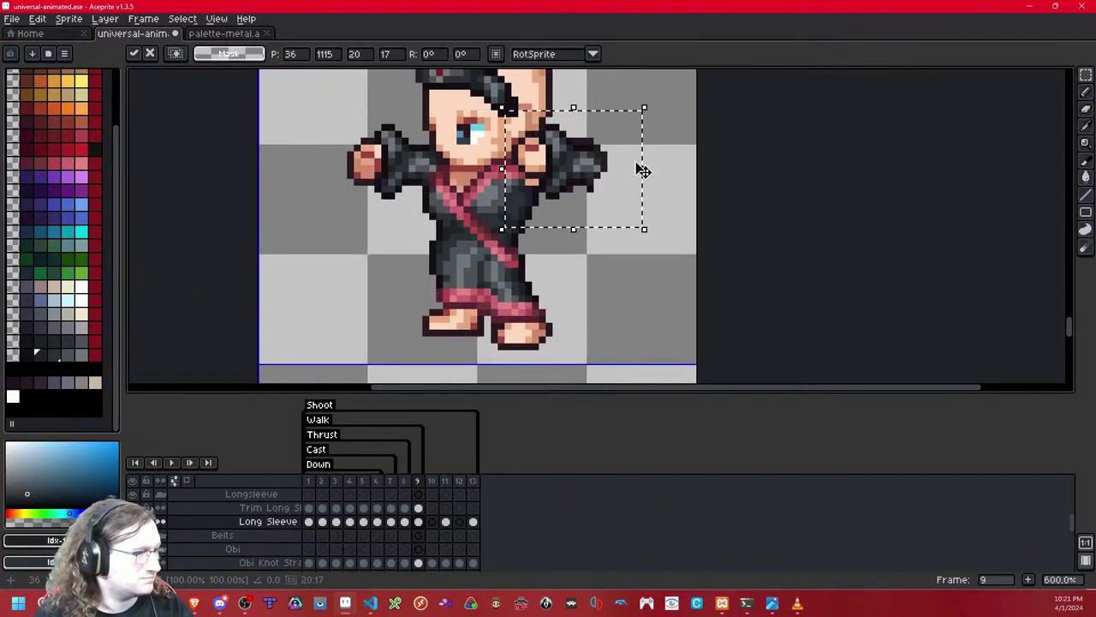
key(Up)
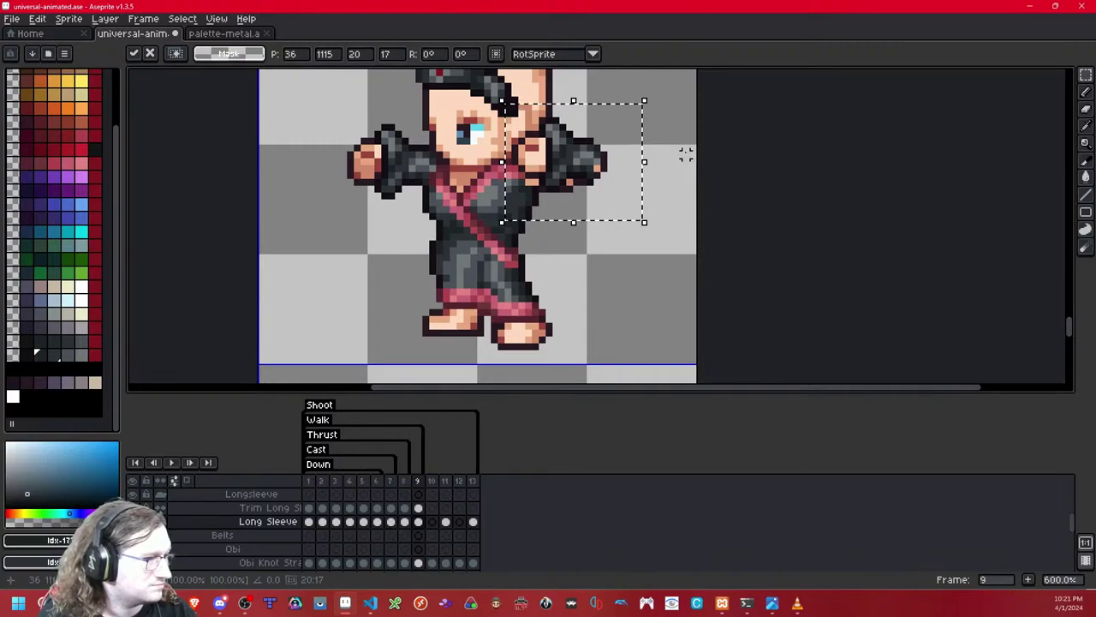
scroll(677, 154, up, 3)
key(ctrl+d)
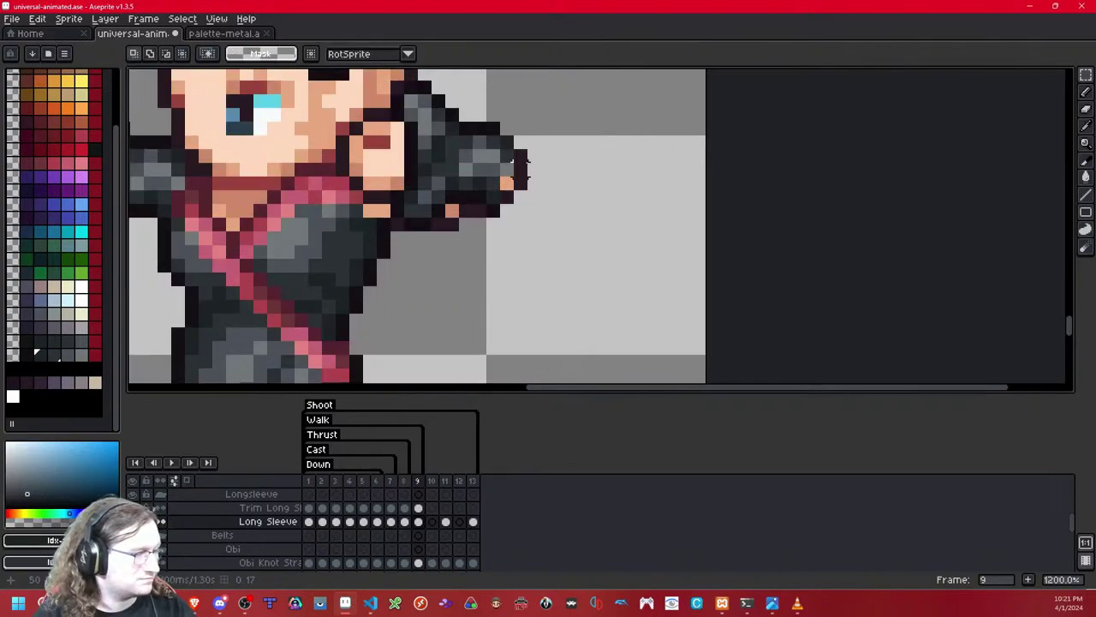
Step: Redraw the lower outline of frame 9's bent sleeve in the darkest colour and cover the exposed skin pixels, checking against the bare arm
click(28, 354)
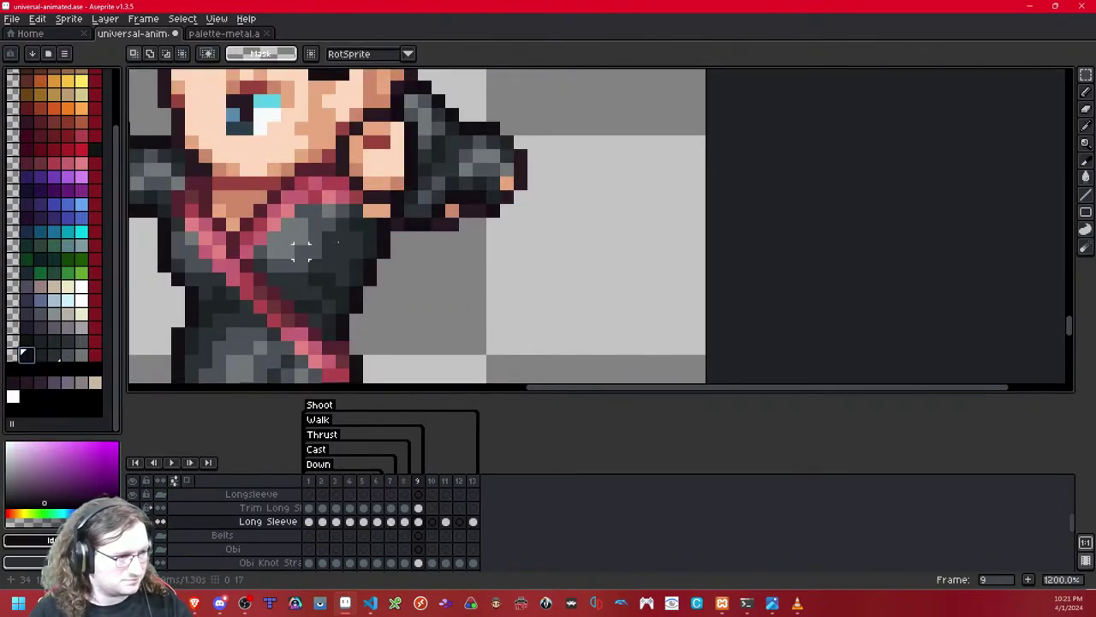
key(b)
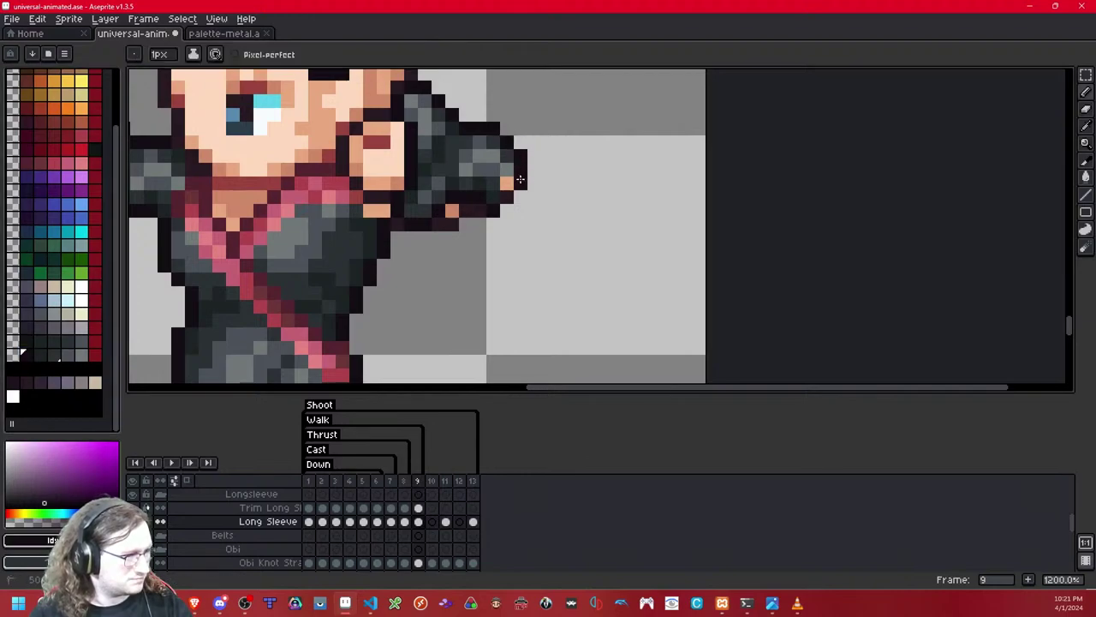
drag(494, 211, 393, 226)
key(shift+x)
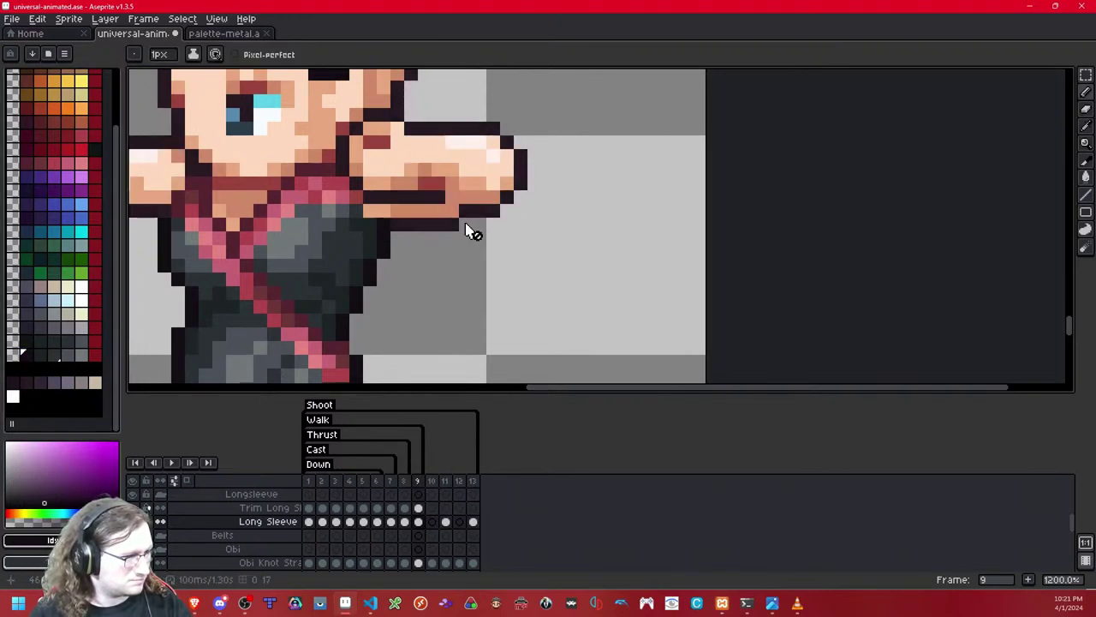
right_click(465, 223)
key(shift+x)
right_click(465, 223)
key(shift+x)
key(shift+x)
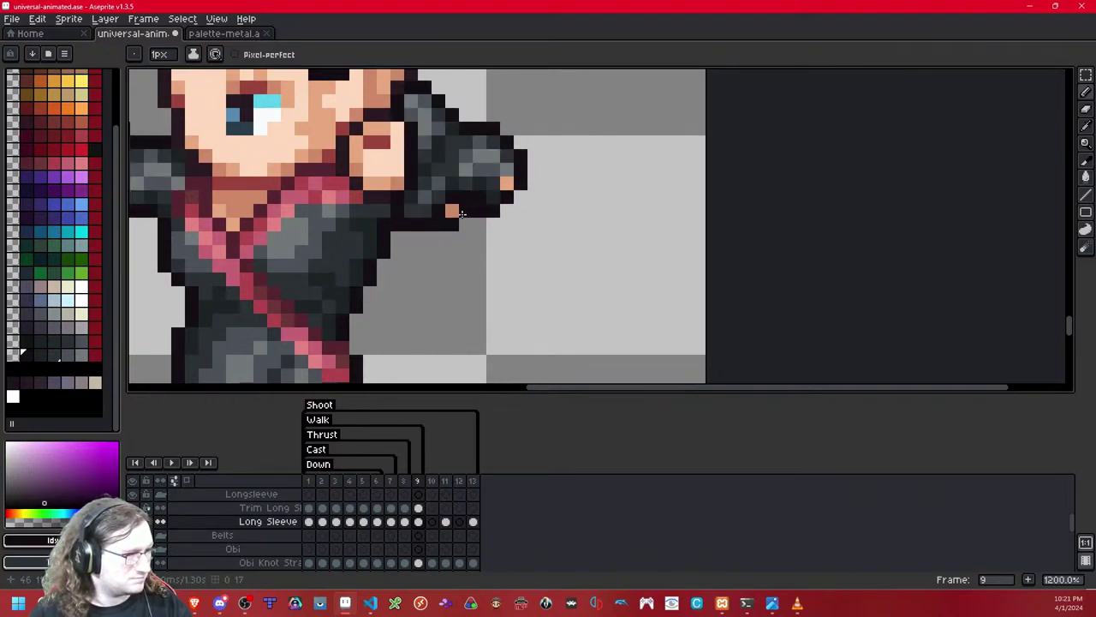
key(shift+x)
key(shift+x)
click(506, 185)
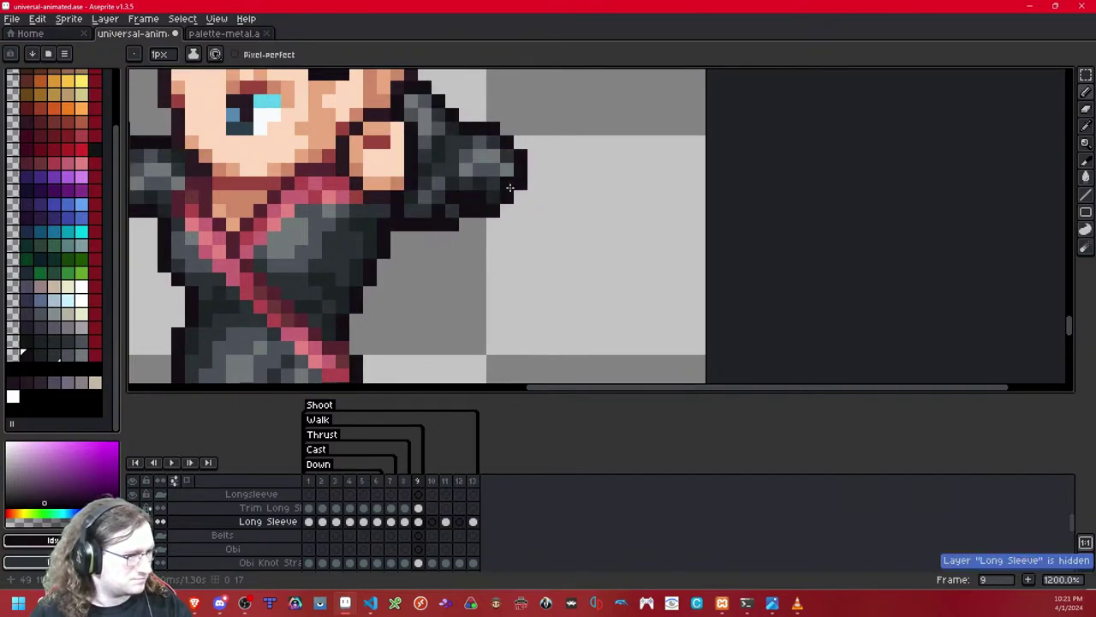
Step: Try a lighter grey on the pixel where frame 9's bent sleeve meets the shoulder
scroll(489, 262, down, 8)
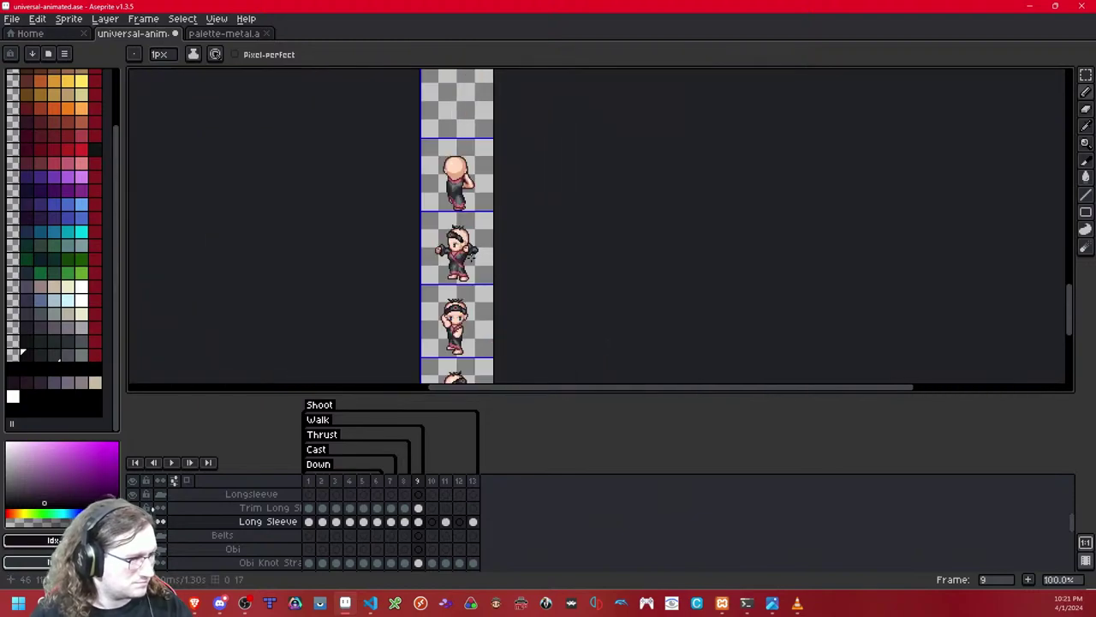
scroll(469, 270, up, 5)
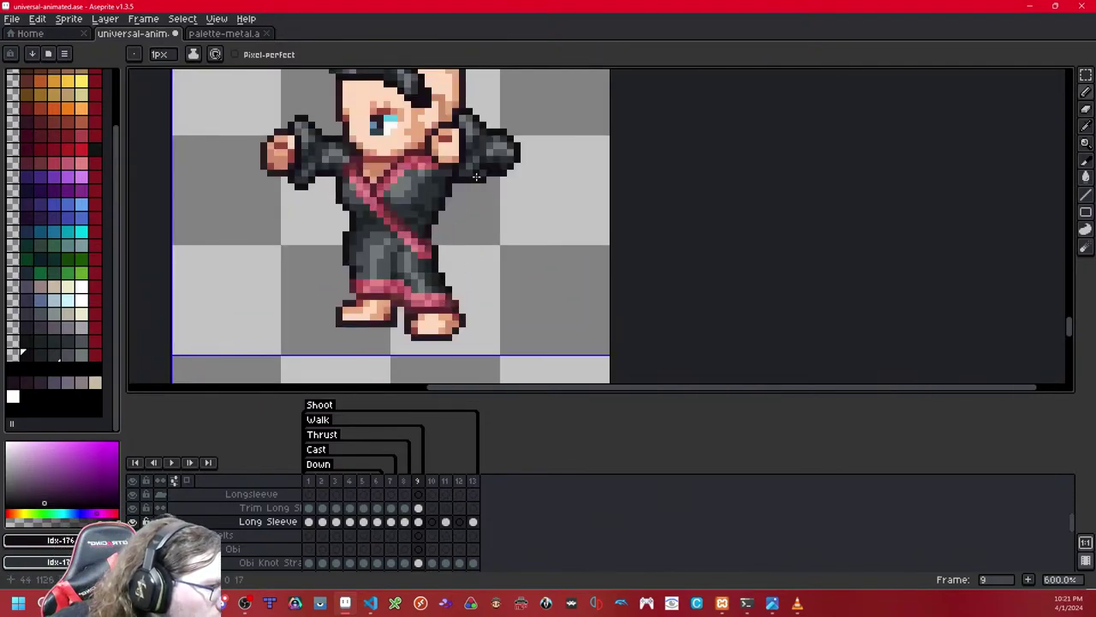
scroll(451, 259, up, 1)
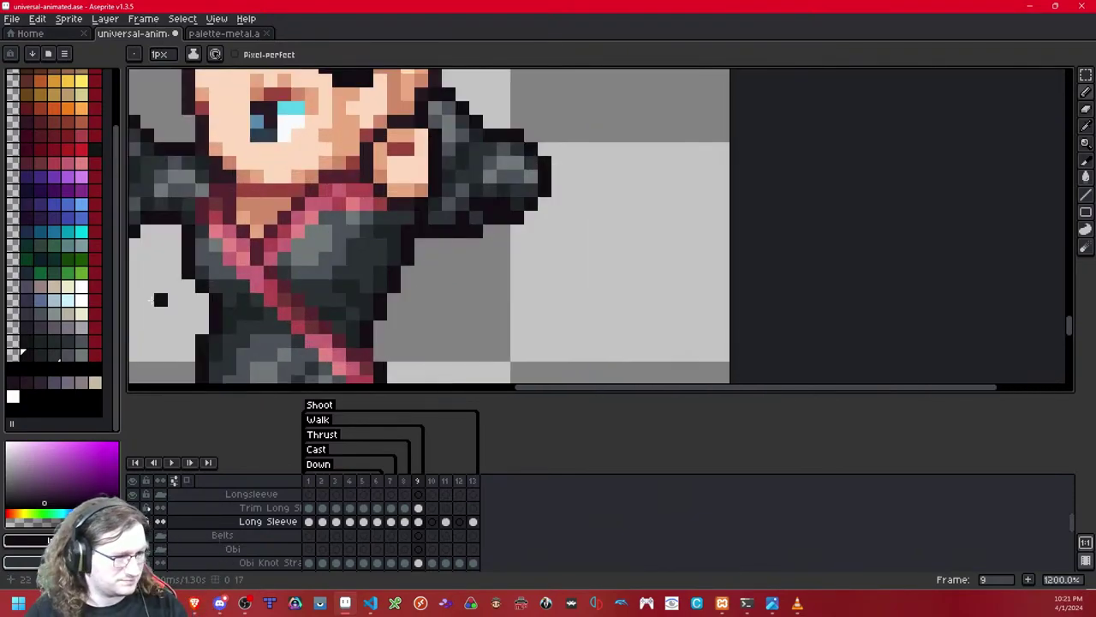
click(68, 354)
click(396, 217)
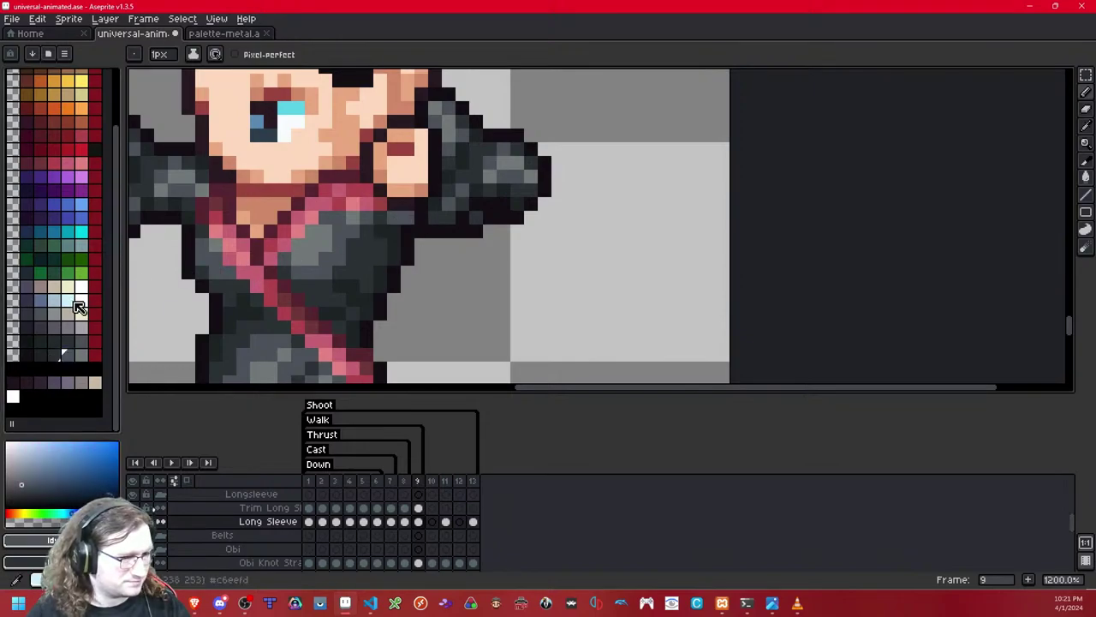
key(ctrl+z)
Step: Retouch the lower edge of frame 9's bent sleeve with the second-darkest grey and check it at a reduced scale
click(41, 354)
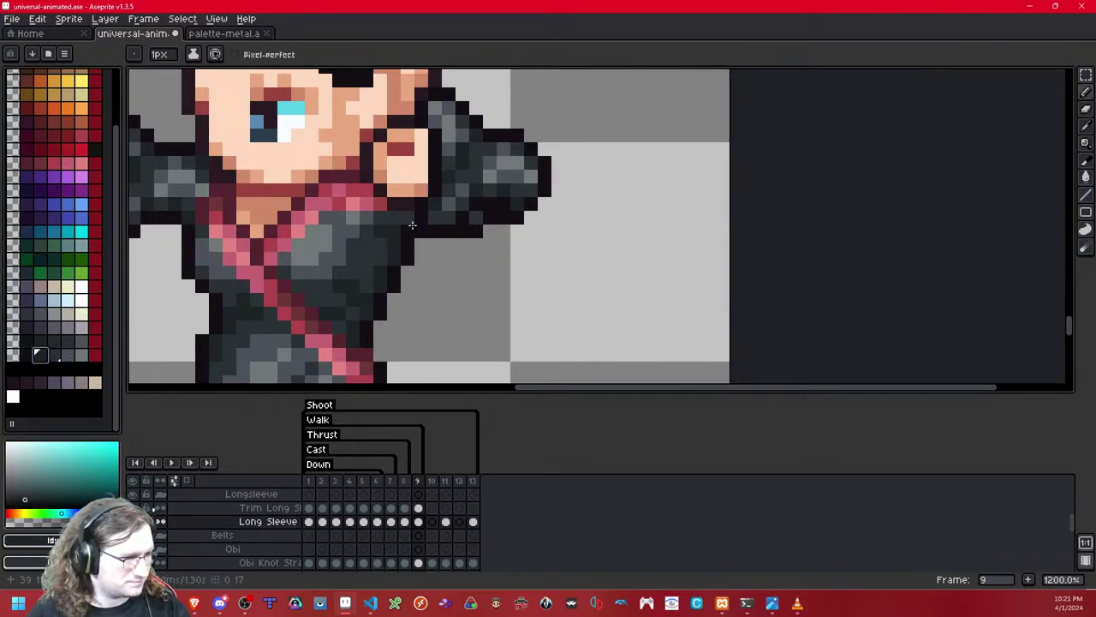
drag(475, 224, 478, 216)
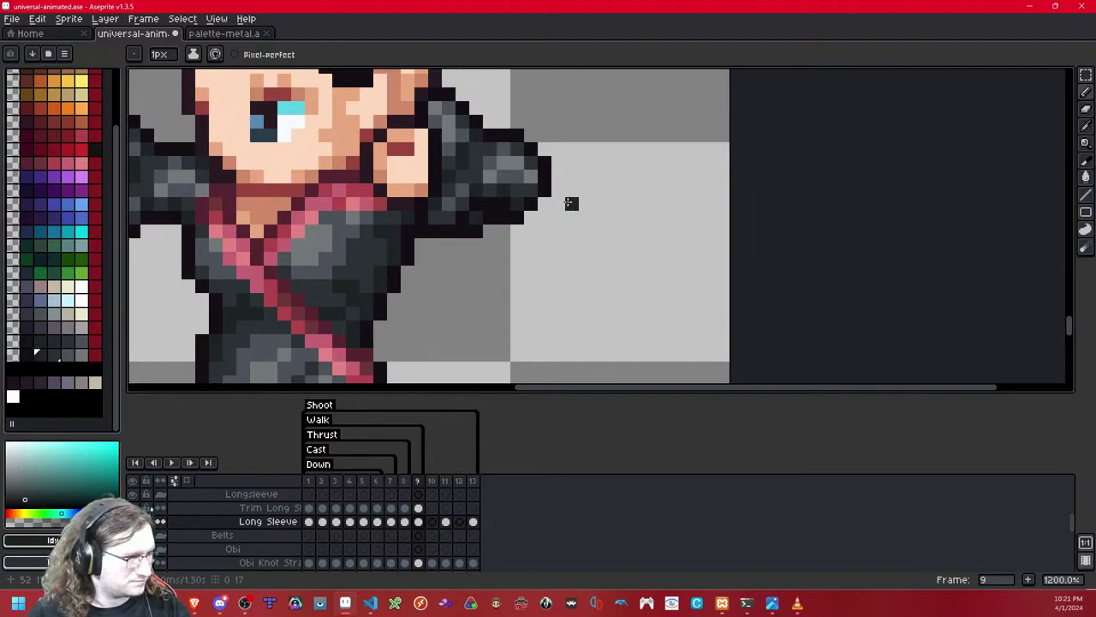
scroll(572, 203, down, 8)
scroll(574, 202, up, 3)
scroll(578, 199, down, 3)
scroll(578, 200, up, 2)
Step: Copy both sleeves from frame 9 and paste them over the arms in frame 10
key(m)
drag(533, 184, 406, 287)
click(636, 229)
scroll(491, 237, up, 2)
key(Right)
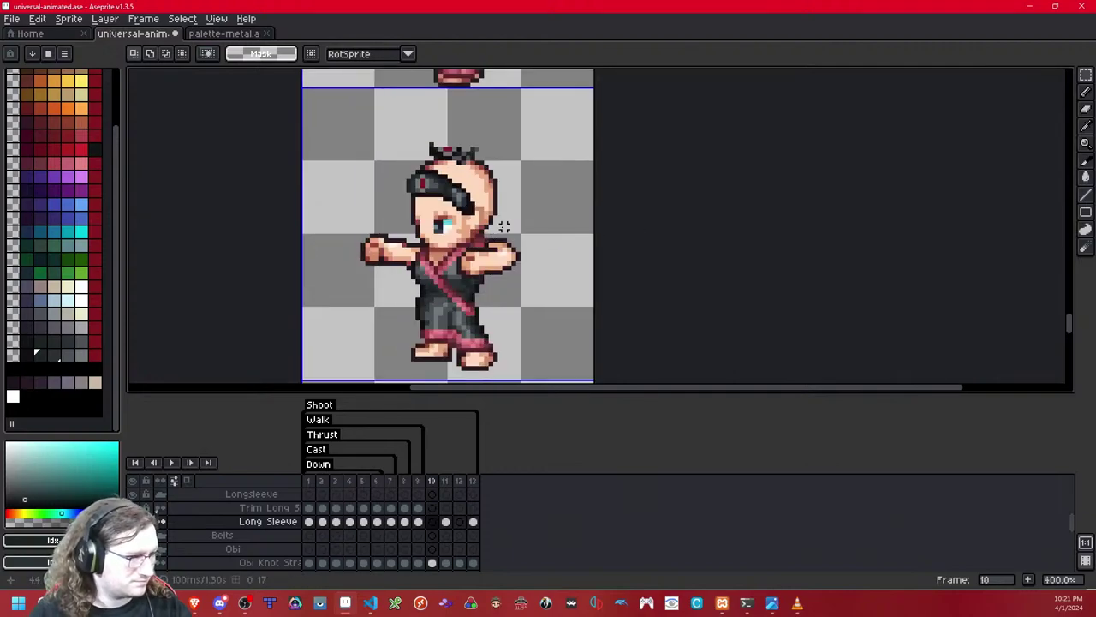
key(ctrl+v)
drag(511, 235, 510, 241)
click(614, 226)
Step: Move frame 10's bent-arm sleeve four pixels down and three pixels left to follow the lowered arm
scroll(540, 224, up, 1)
drag(570, 175, 457, 326)
key(Down)
key(Down)
key(Left)
key(Down)
key(Left)
key(Down)
key(Left)
key(Left)
key(Right)
scroll(679, 238, up, 2)
click(619, 256)
Step: Delete the excess sleeve pixels beneath frame 10's bent forearm
drag(556, 305, 569, 262)
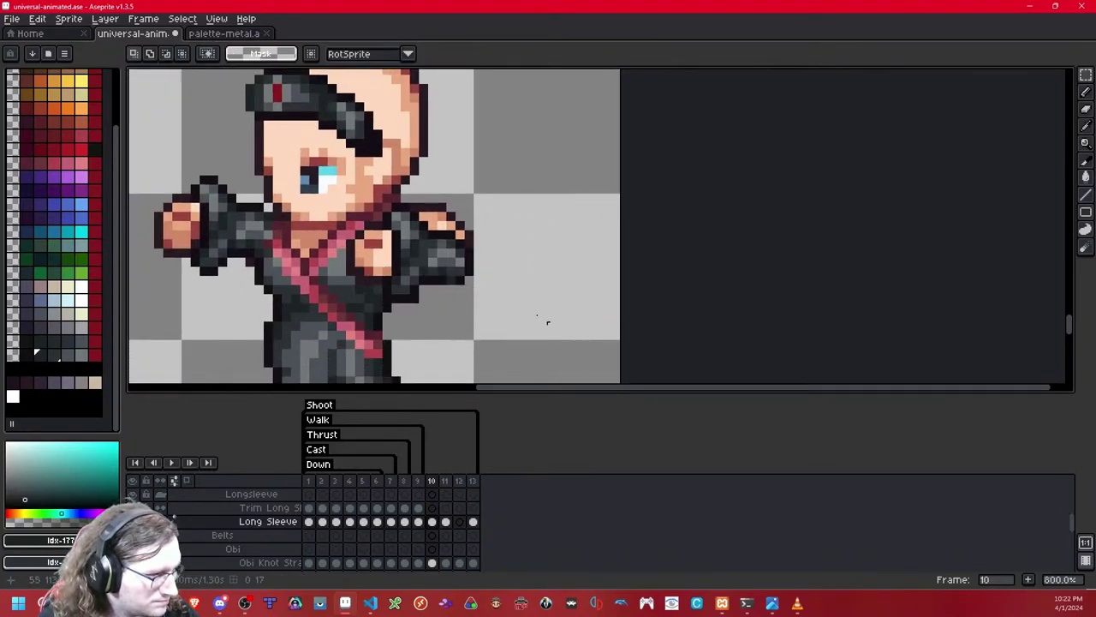
drag(413, 297, 527, 347)
key(Delete)
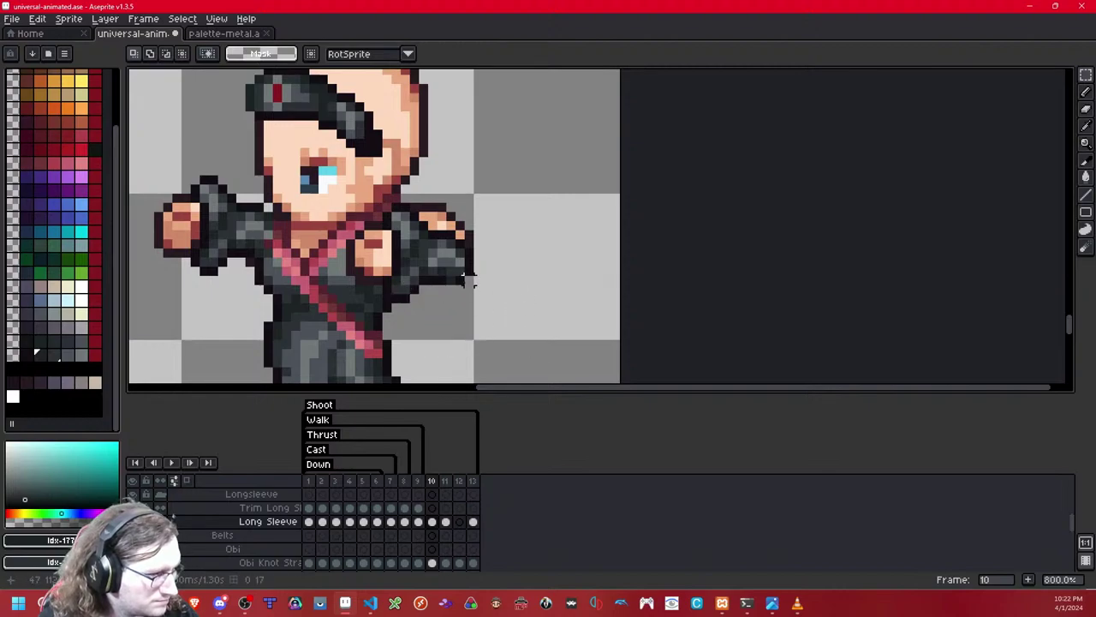
Step: Try to move the lower part of frame 10's bent sleeve up one pixel
scroll(523, 292, up, 2)
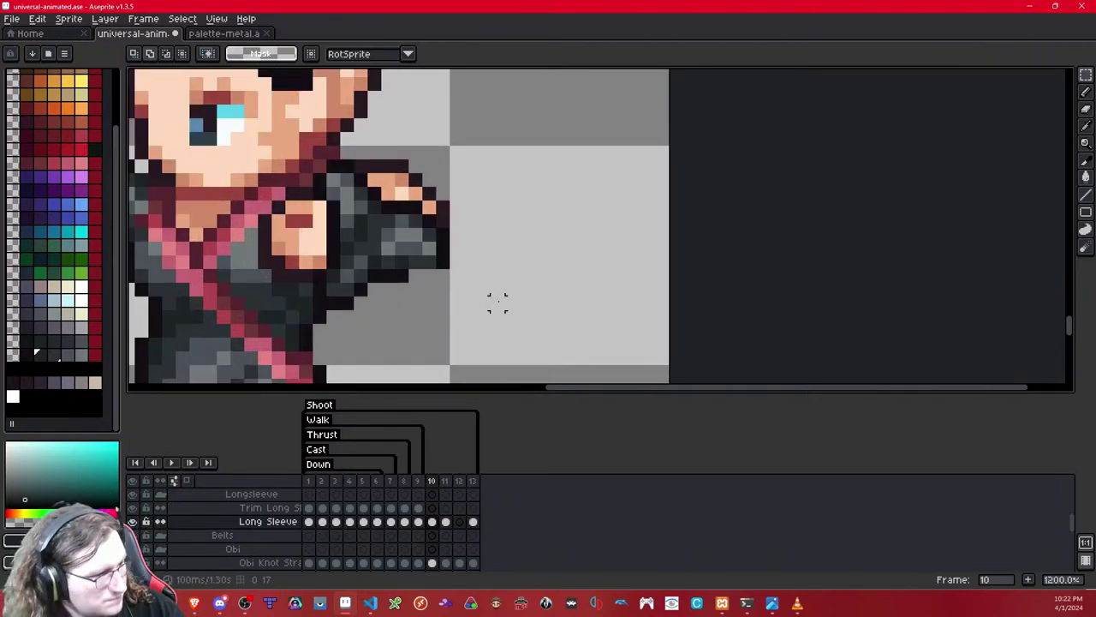
drag(373, 330, 401, 324)
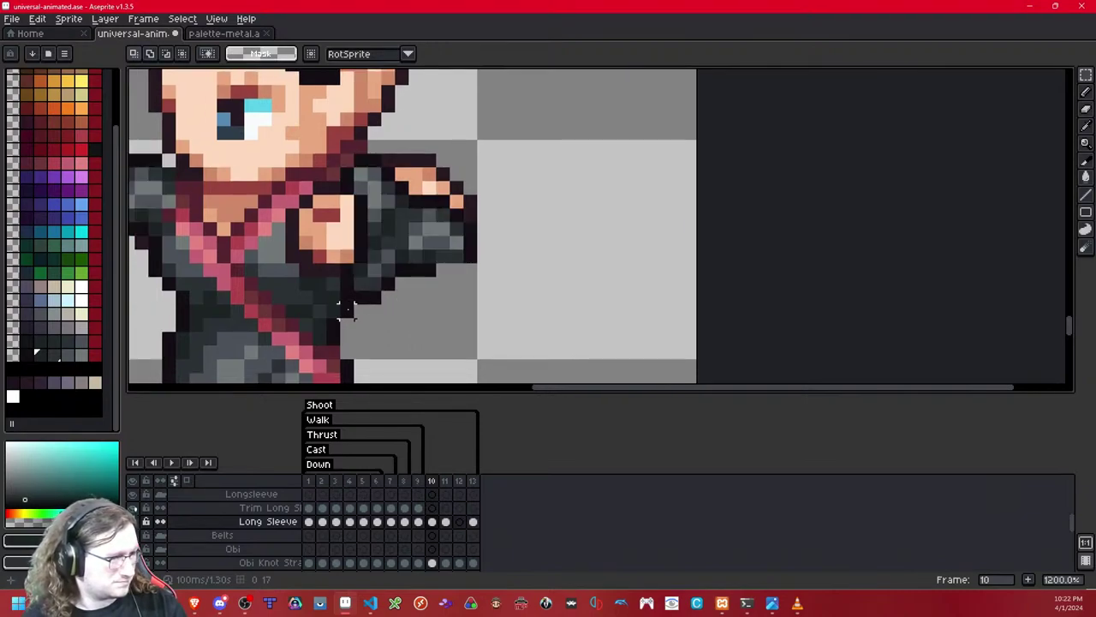
drag(346, 296, 486, 283)
key(Up)
key(Down)
click(539, 256)
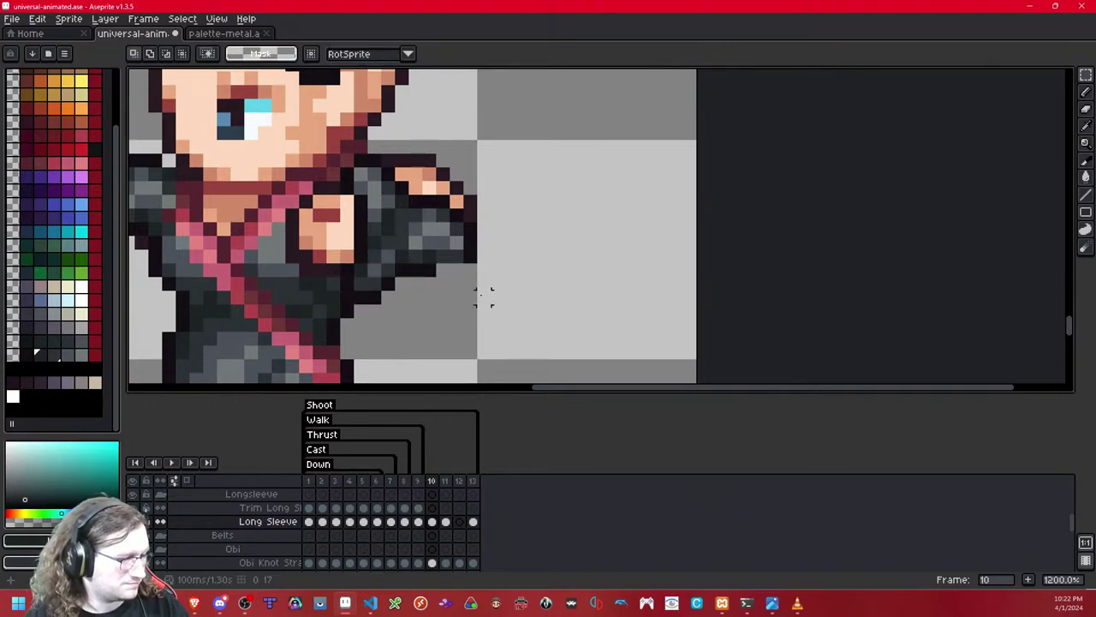
Step: Compare frame 10's sleeves with the bare arms beneath them and with the arm pose in frame 11
key(shift+z)
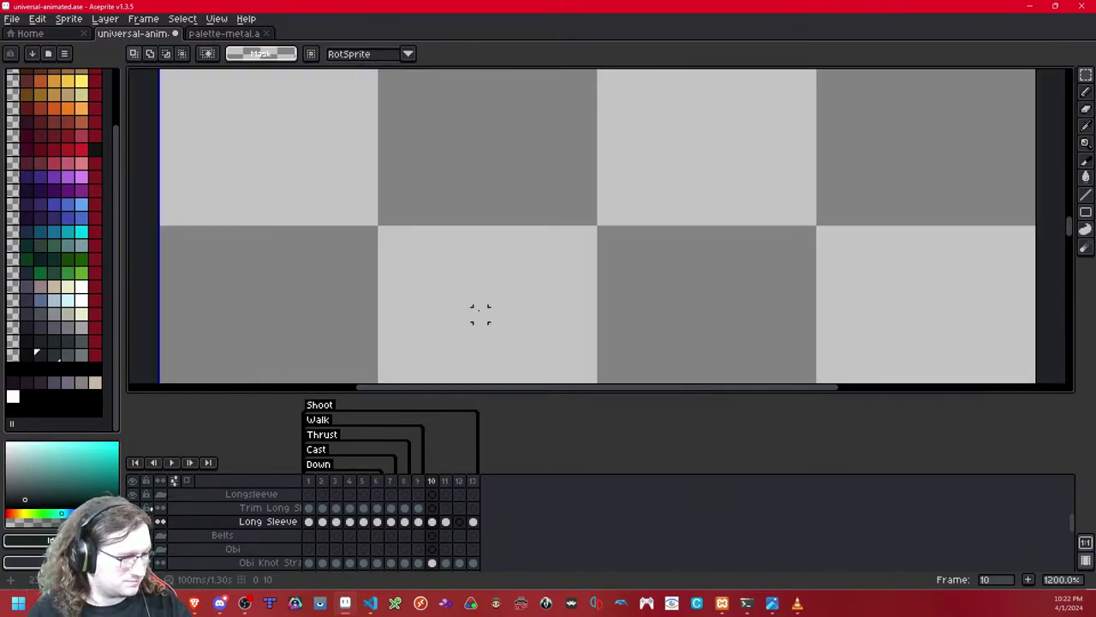
key(ctrl+z)
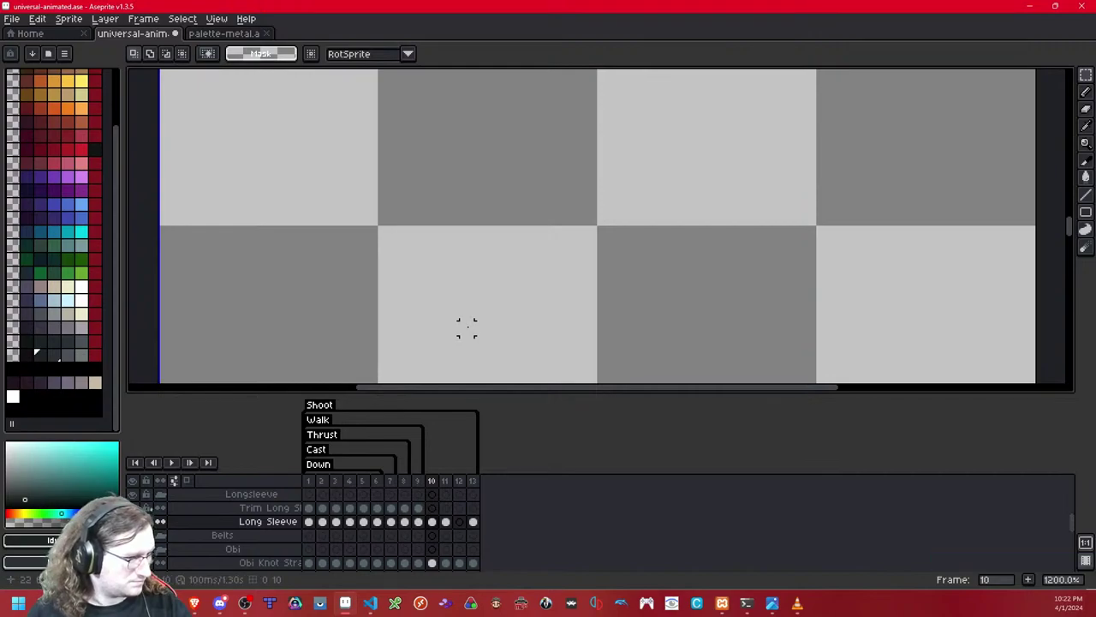
scroll(467, 327, down, 8)
drag(449, 342, 438, 111)
drag(448, 242, 448, 298)
scroll(448, 296, up, 4)
drag(454, 205, 517, 369)
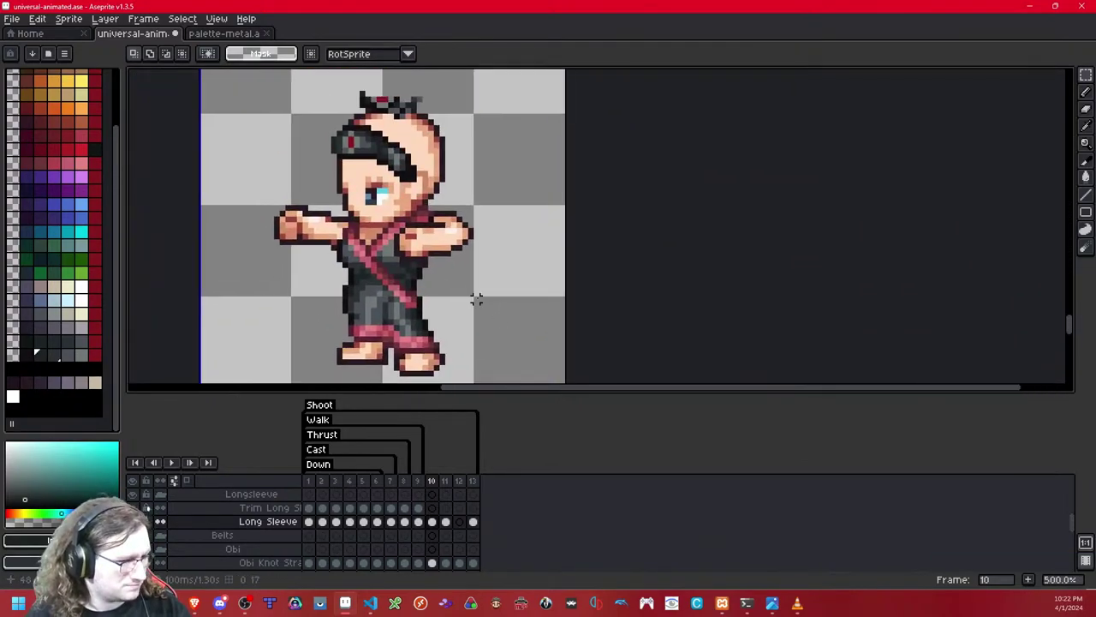
scroll(470, 315, up, 2)
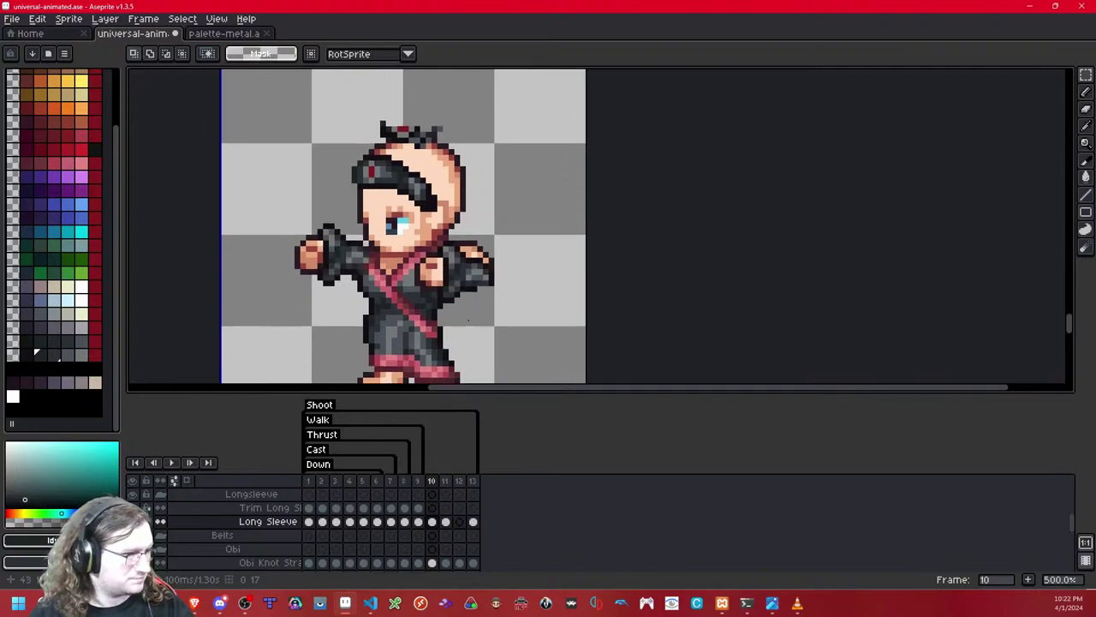
key(Right)
key(Left)
key(Right)
key(Left)
drag(325, 259, 455, 264)
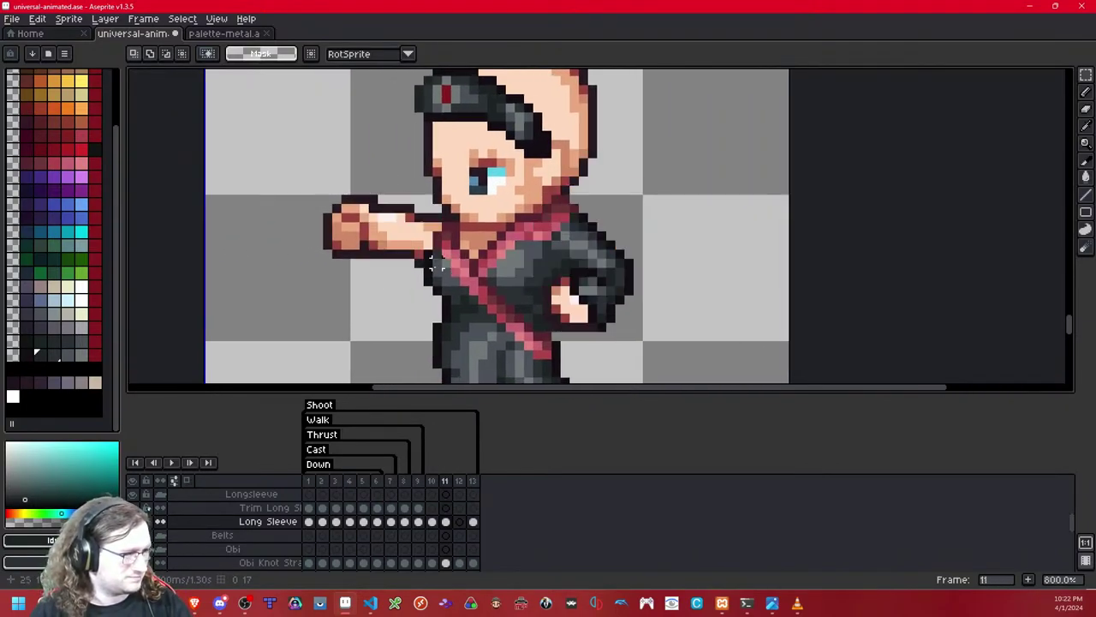
scroll(439, 267, up, 3)
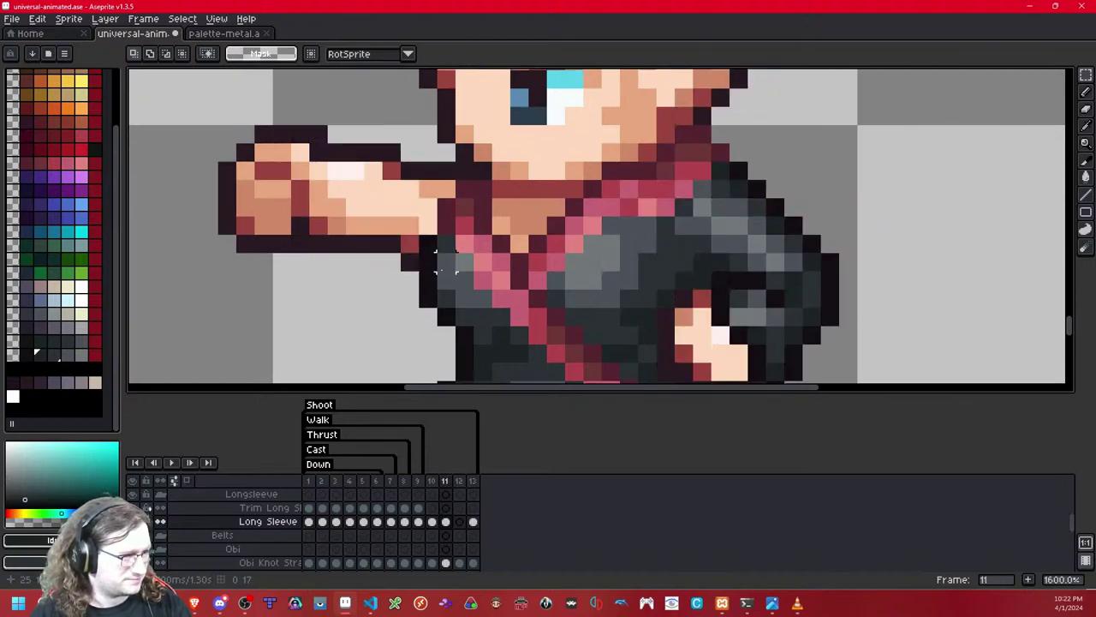
Step: Move the shoulder end of frame 10's outstretched sleeve down one pixel and darken its upper outline with the darkest colour
key(Left)
drag(483, 116, 412, 267)
key(Down)
click(417, 322)
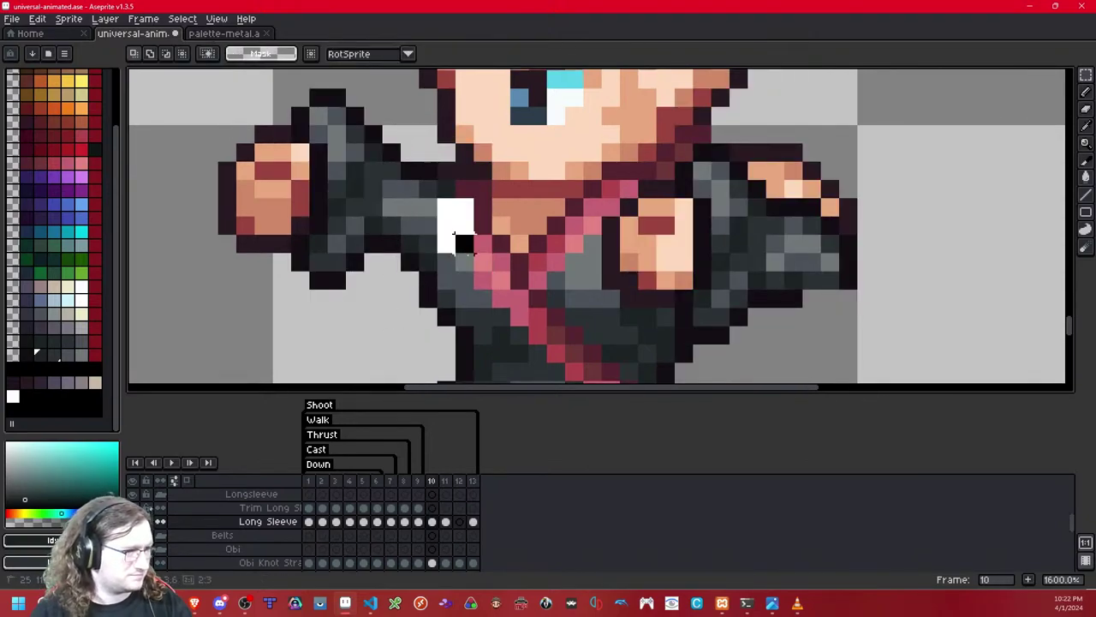
click(25, 353)
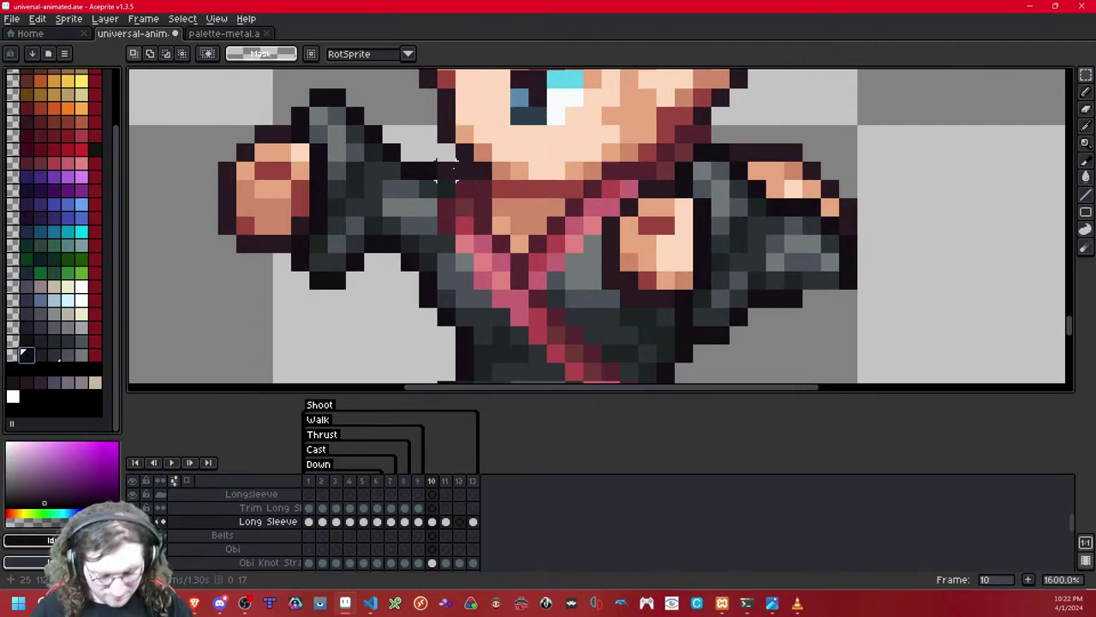
key(b)
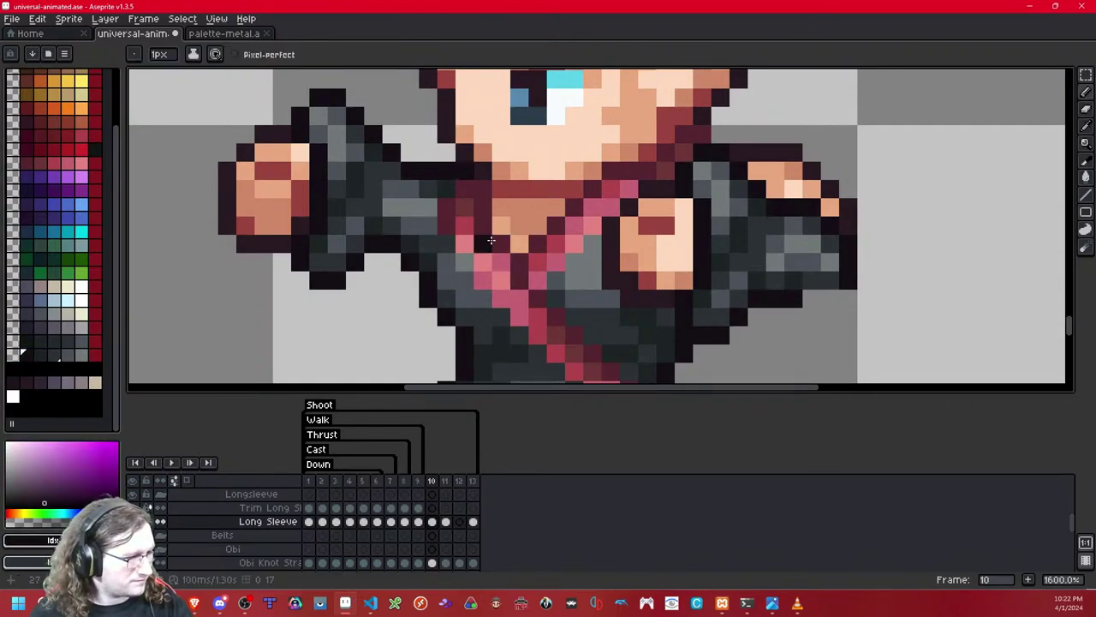
Step: Copy frame 10's outstretched sleeve and paste it at the same position in frames 11 and 12
scroll(490, 241, down, 8)
scroll(491, 244, up, 4)
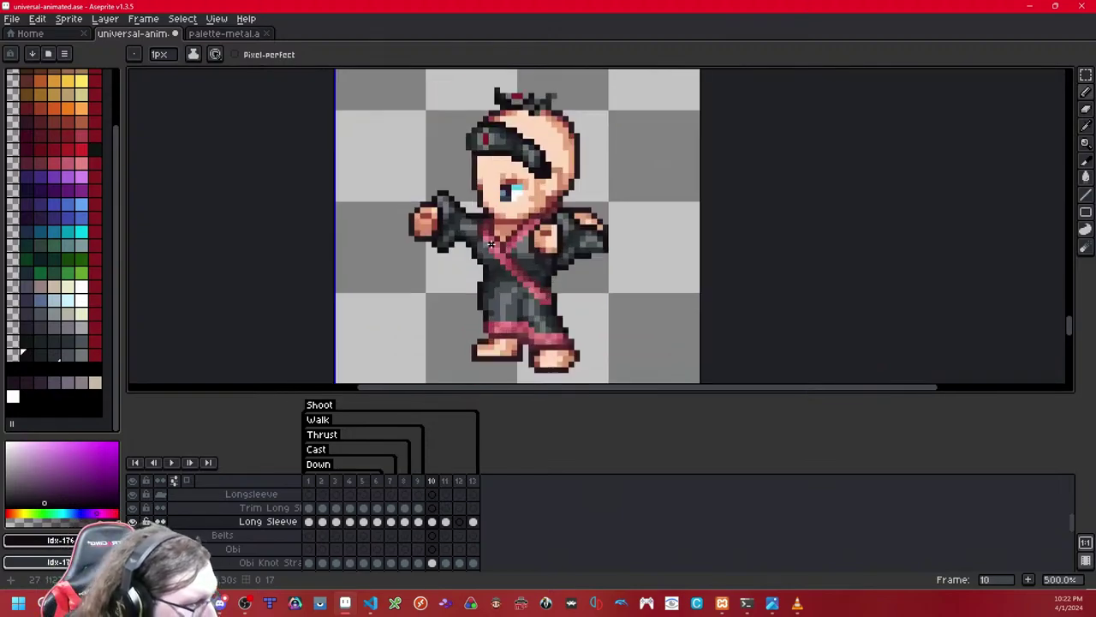
scroll(491, 243, up, 2)
click(1085, 75)
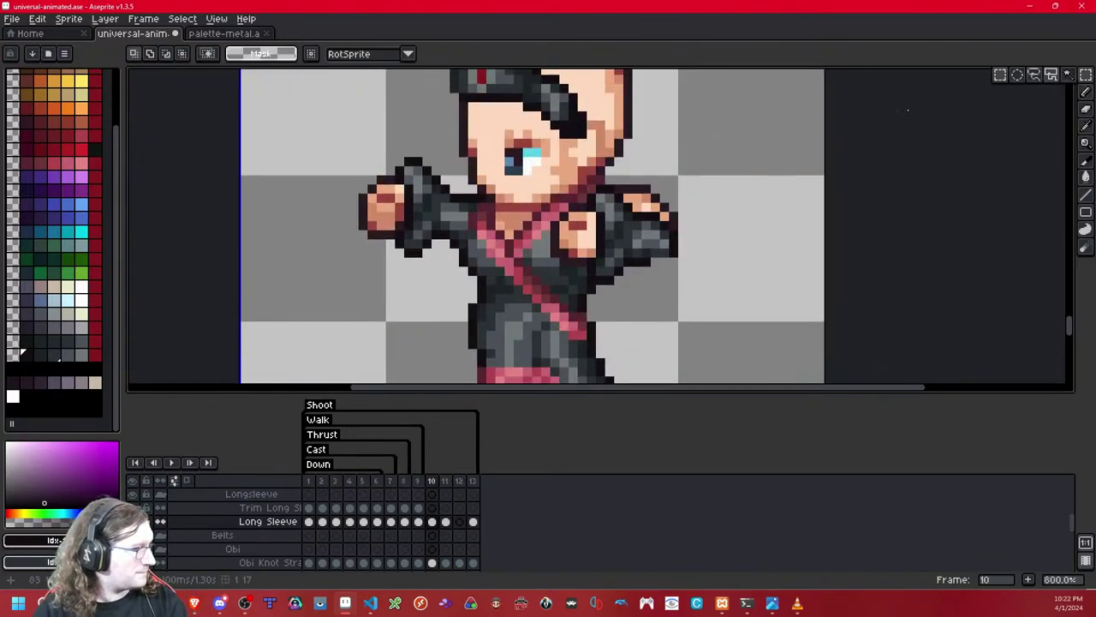
drag(531, 133, 364, 263)
key(ctrl+c)
key(ctrl+d)
key(Right)
key(ctrl+v)
key(ctrl+d)
key(Right)
key(ctrl+v)
key(ctrl+d)
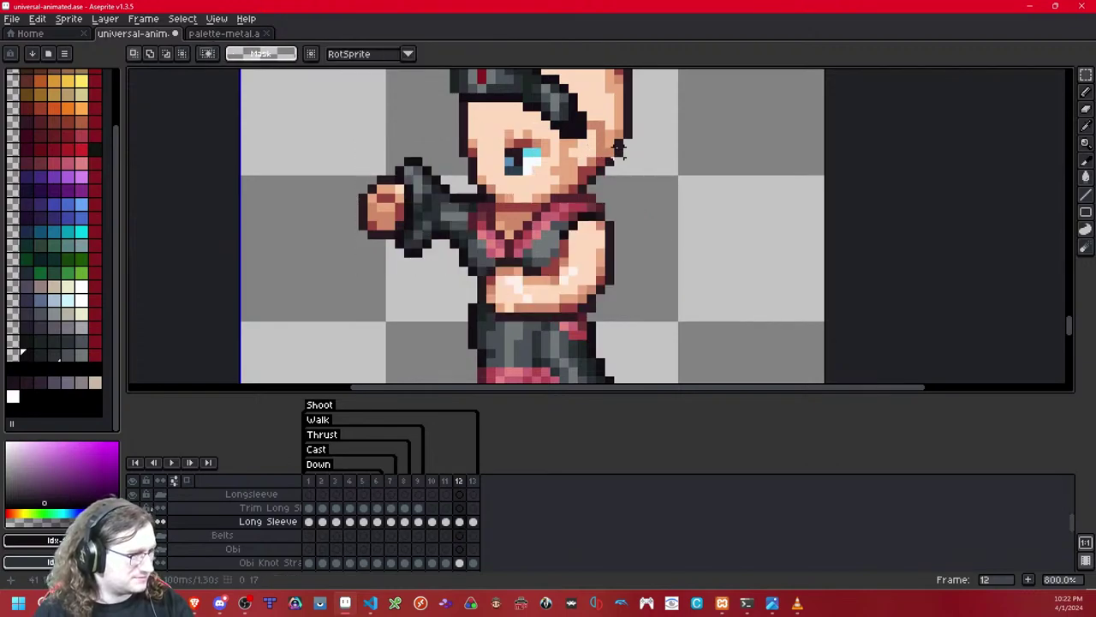
Step: Step back to frame 8 and forward again to examine how the sleeves change across the shooting frames
click(468, 233)
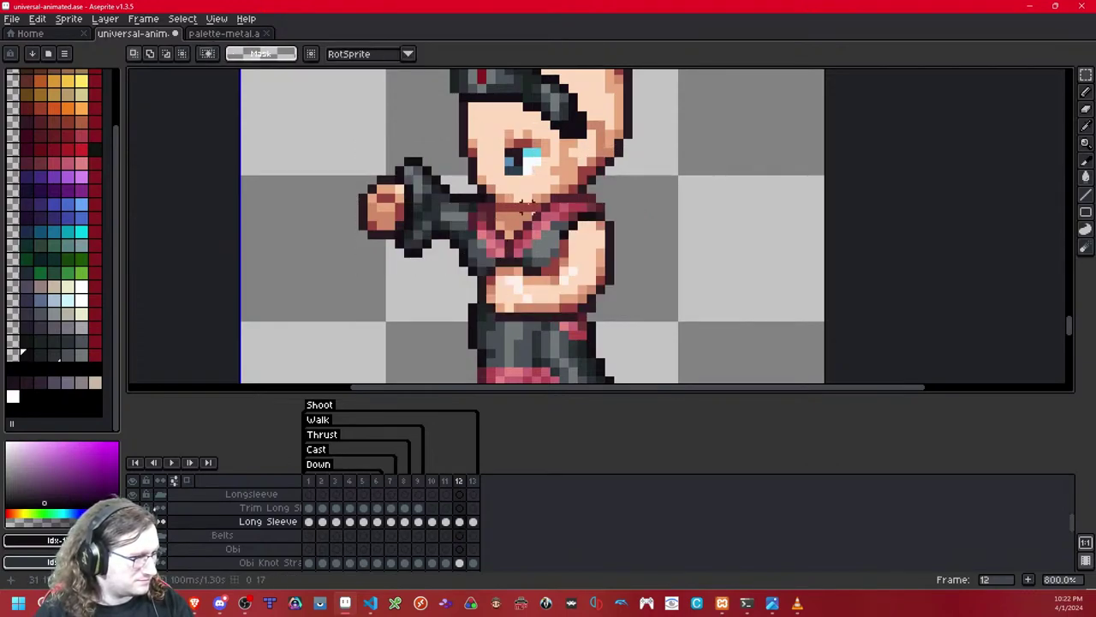
key(Left)
key(Left)
key(Left)
key(Left)
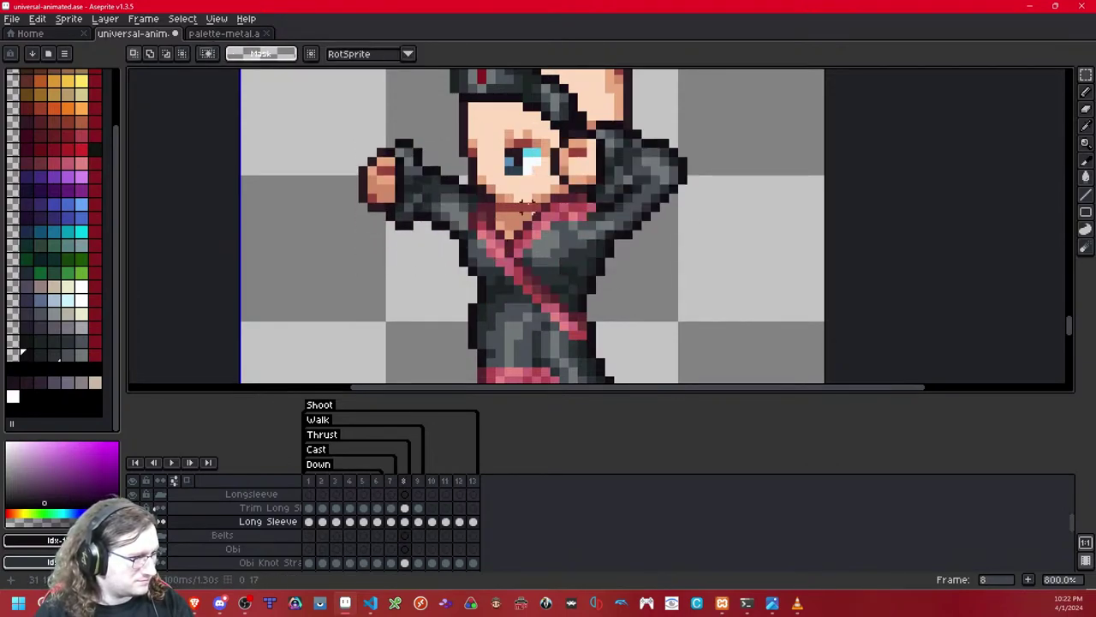
key(Right)
key(Right)
key(Right)
key(Right)
key(Right)
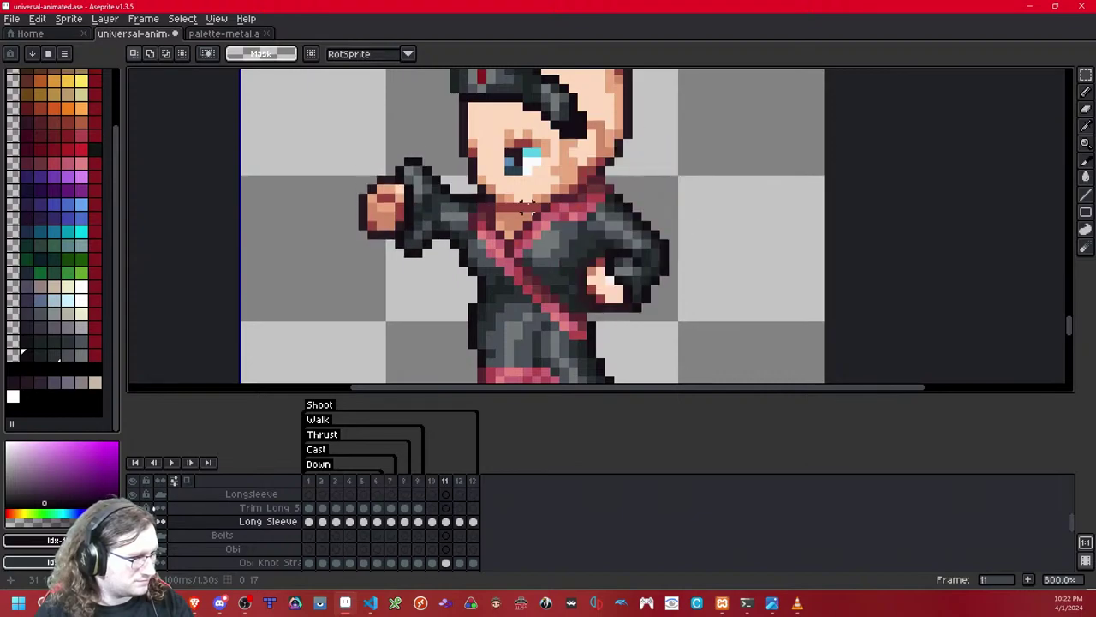
Step: Paste the copied outstretched sleeve at the same position and compare the sleeves across the neighbouring shooting frames
key(ctrl+v)
click(664, 198)
key(Right)
key(Left)
key(Left)
key(Left)
key(Left)
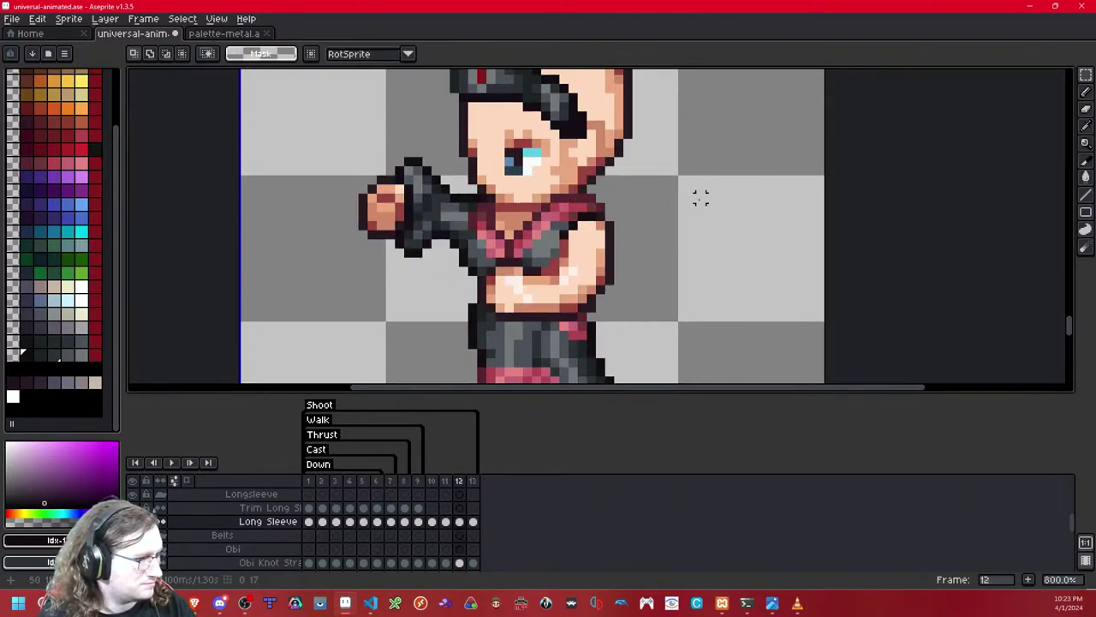
scroll(700, 198, up, 1)
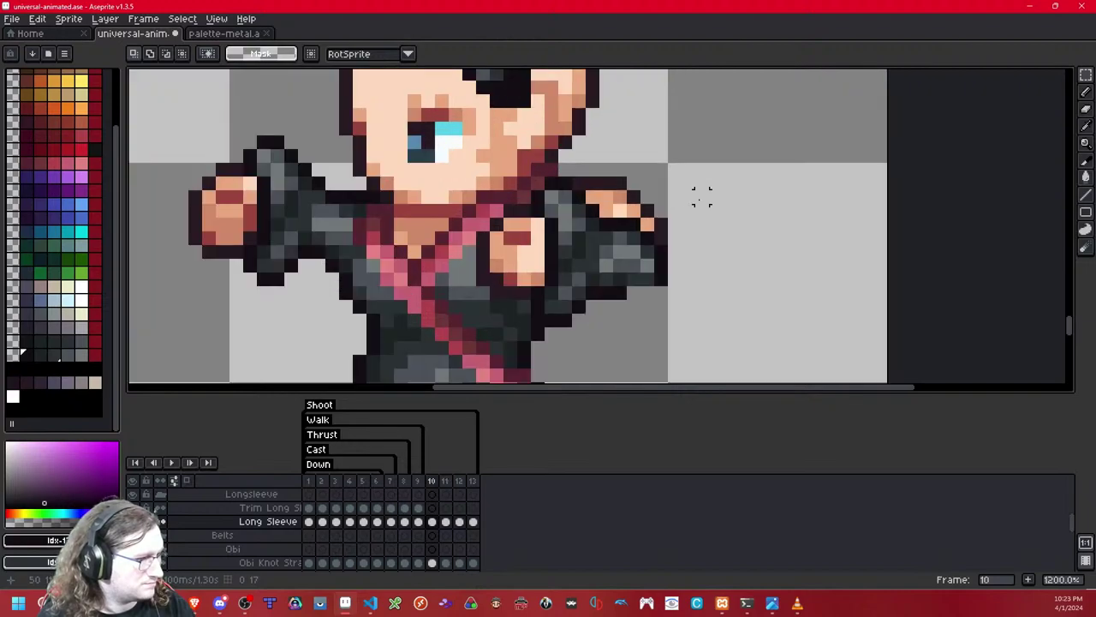
key(Left)
key(Left)
key(Right)
key(Right)
Step: Cover the bare skin on the upper part of frame 10's bent arm with dark grey sleeve colours
drag(716, 196, 616, 201)
click(41, 355)
right_click(55, 354)
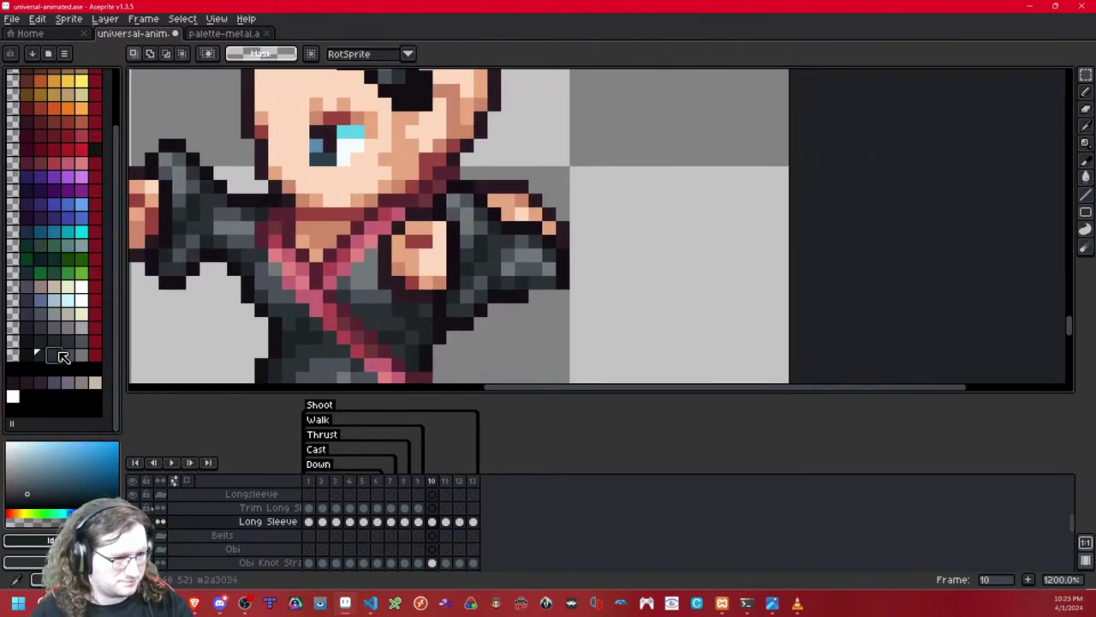
key(shift+x)
key(shift+x)
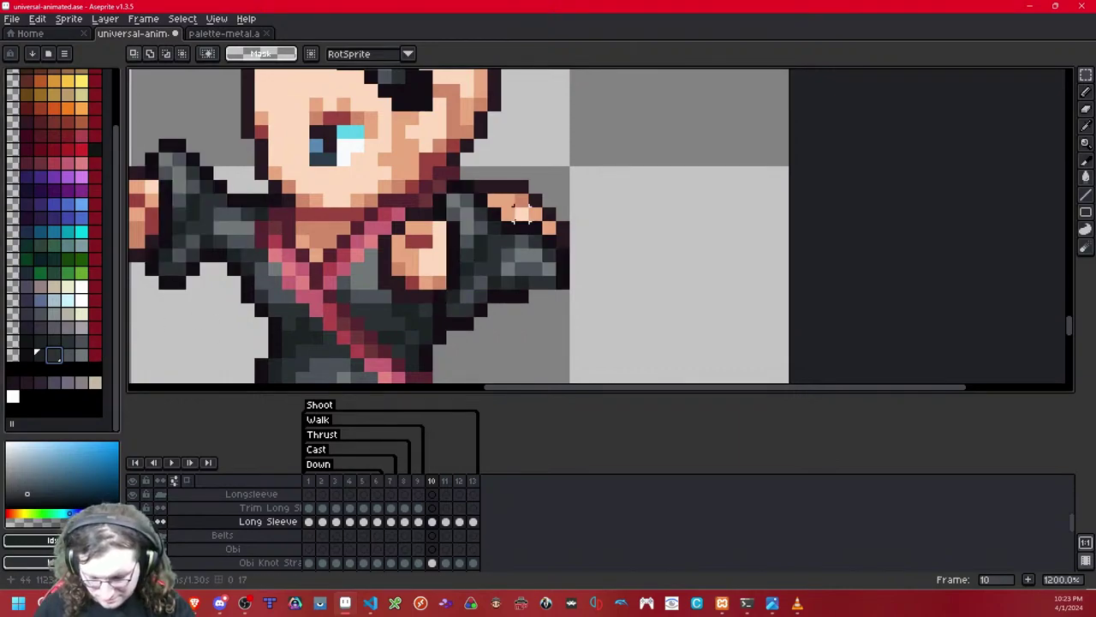
key(b)
click(502, 203)
mouse_move(501, 204)
mouse_down()
mouse_move(518, 202)
mouse_move(511, 212)
mouse_move(549, 227)
mouse_up()
Step: Shade the elbow end of frame 10's bent sleeve with mid-grey #4a5057, lighter grey highlights and dark grey folds
click(62, 352)
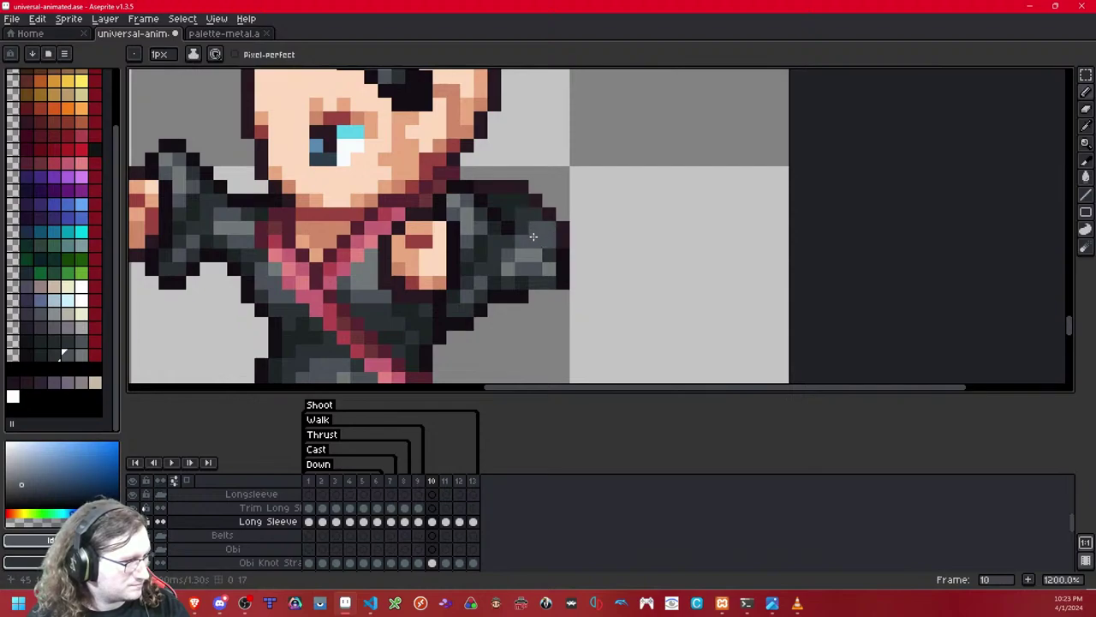
click(57, 354)
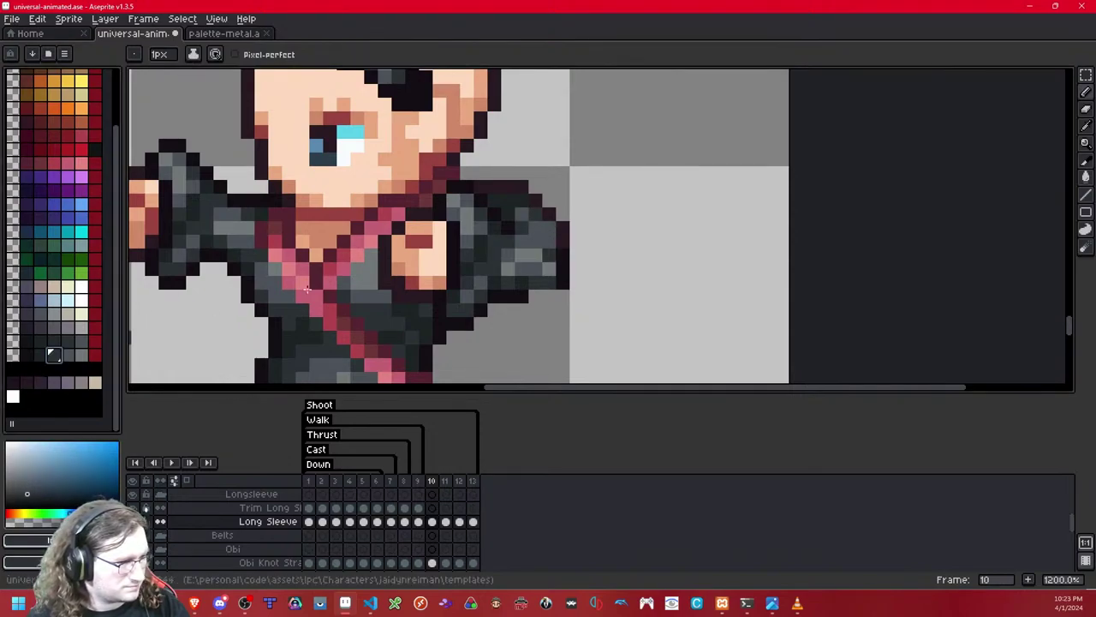
click(549, 242)
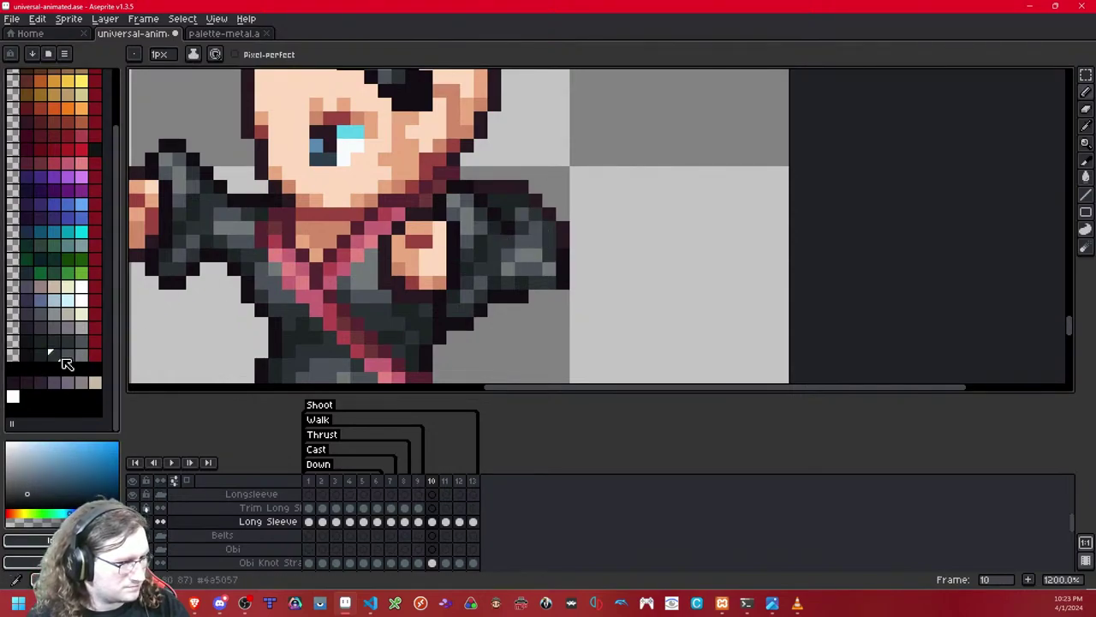
click(67, 354)
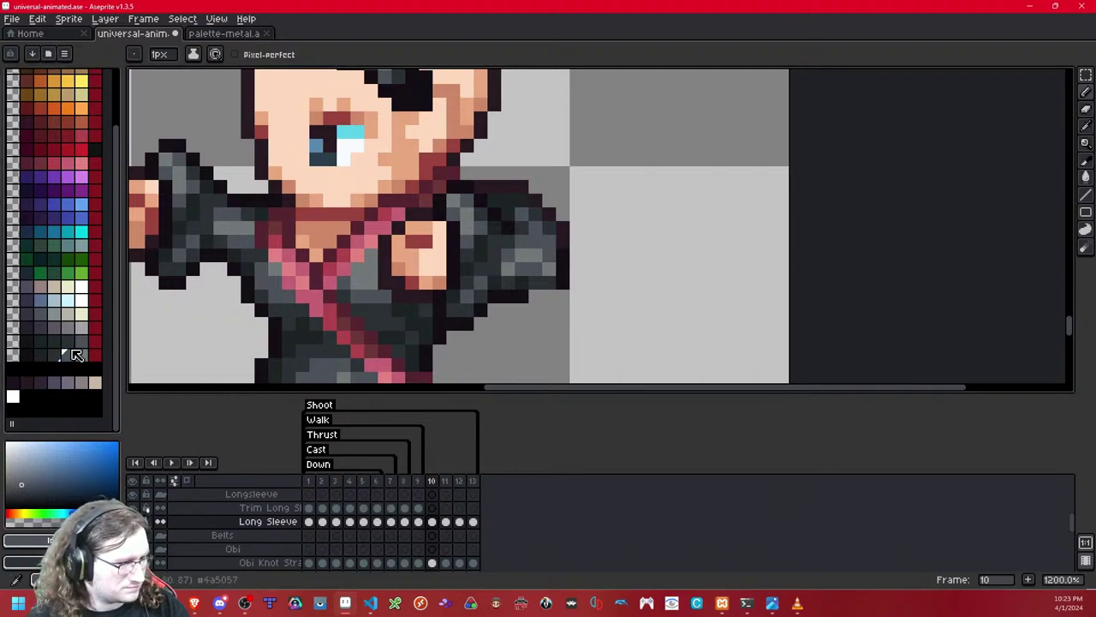
right_click(85, 355)
right_click(535, 240)
click(535, 214)
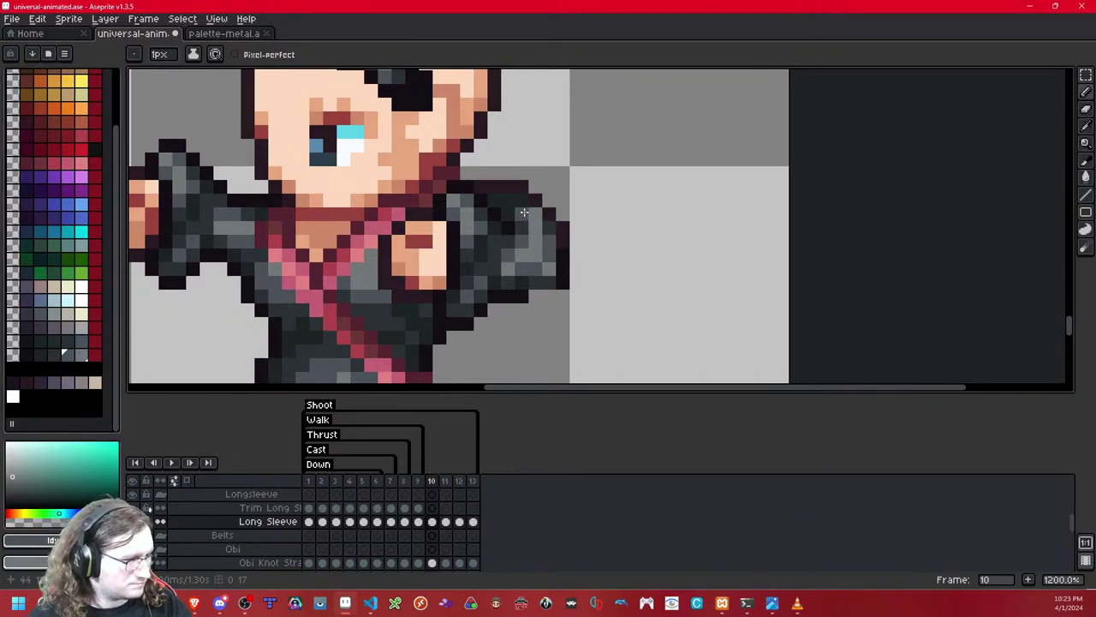
click(54, 354)
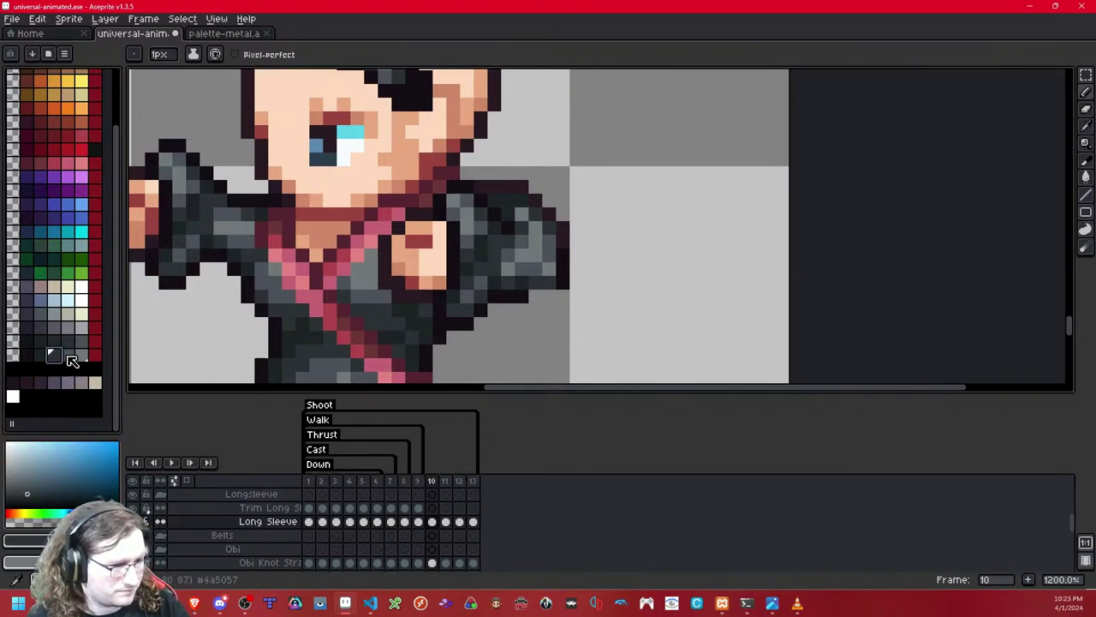
right_click(72, 359)
right_click(517, 202)
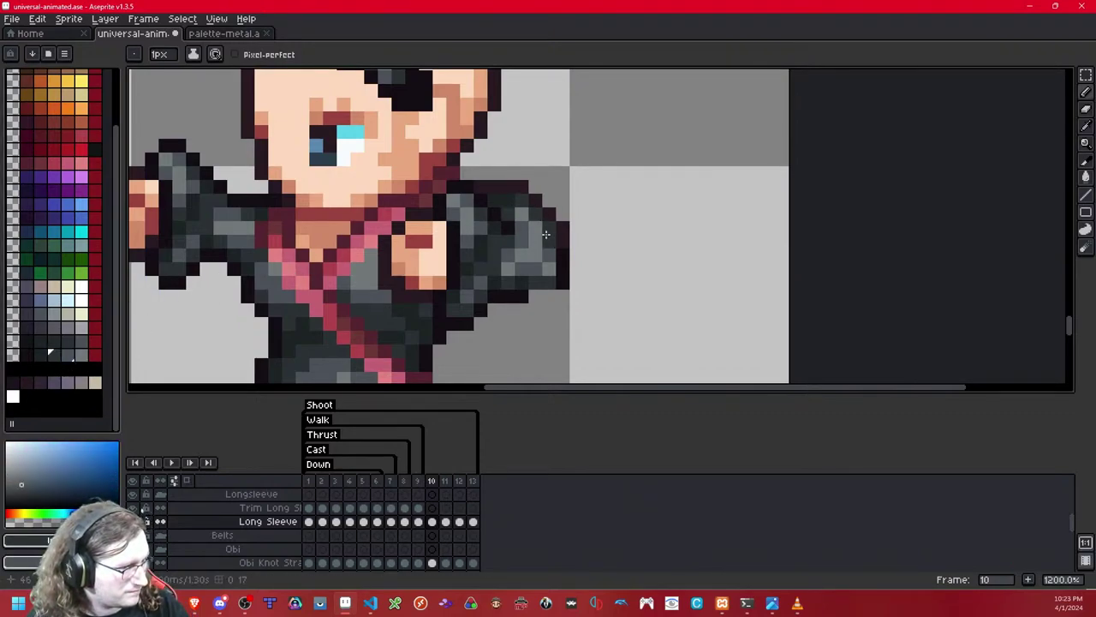
Step: Examine frame 10's bent sleeve at small scale and compare it with the bare arm by toggling the Long Sleeve layer
scroll(547, 233, down, 7)
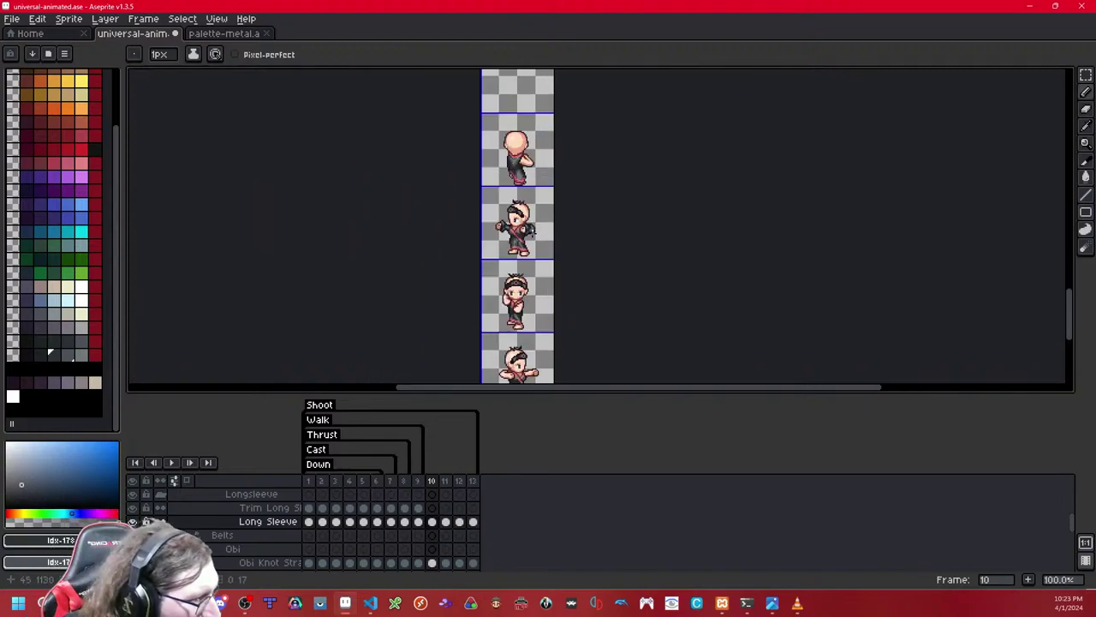
scroll(578, 237, up, 9)
key(shift+x)
key(shift+x)
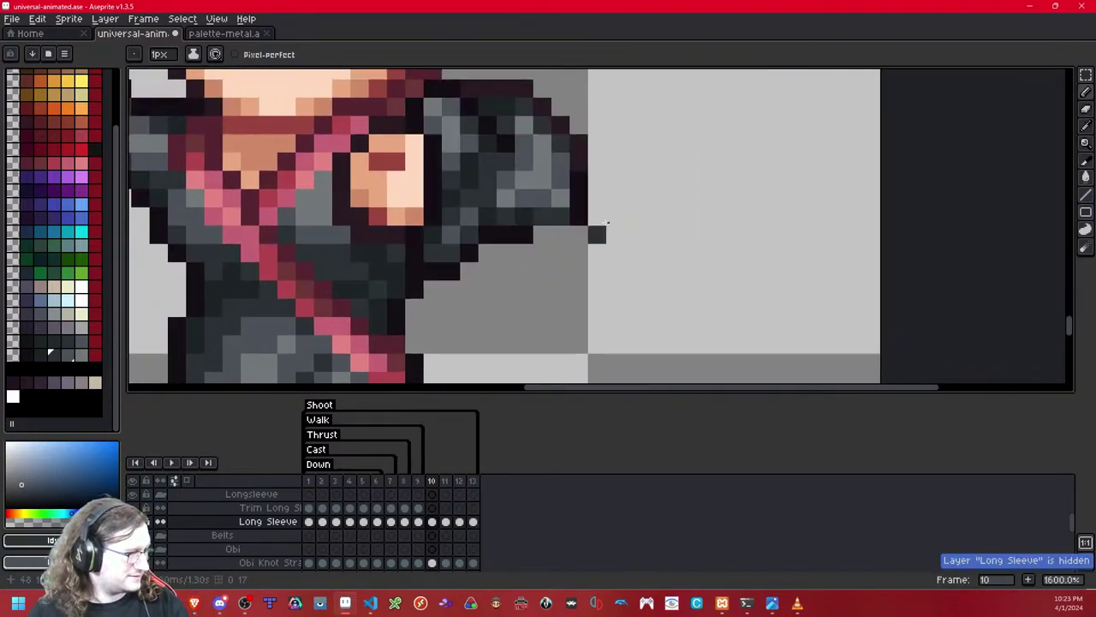
scroll(837, 167, up, 2)
scroll(648, 179, down, 2)
drag(587, 184, 710, 216)
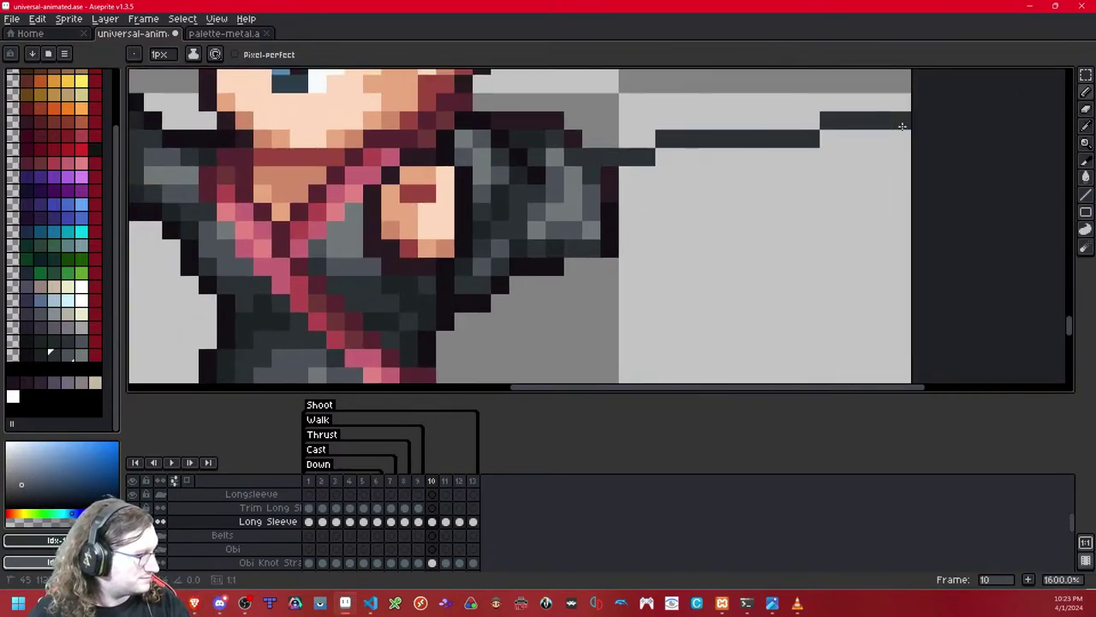
key(shift+x)
key(shift+x)
key(shift+x)
key(shift+x)
key(shift+x)
key(shift+x)
Step: Move the lower edge of frame 10's sleeve elbow up one pixel and check it against the bare arm
click(1082, 77)
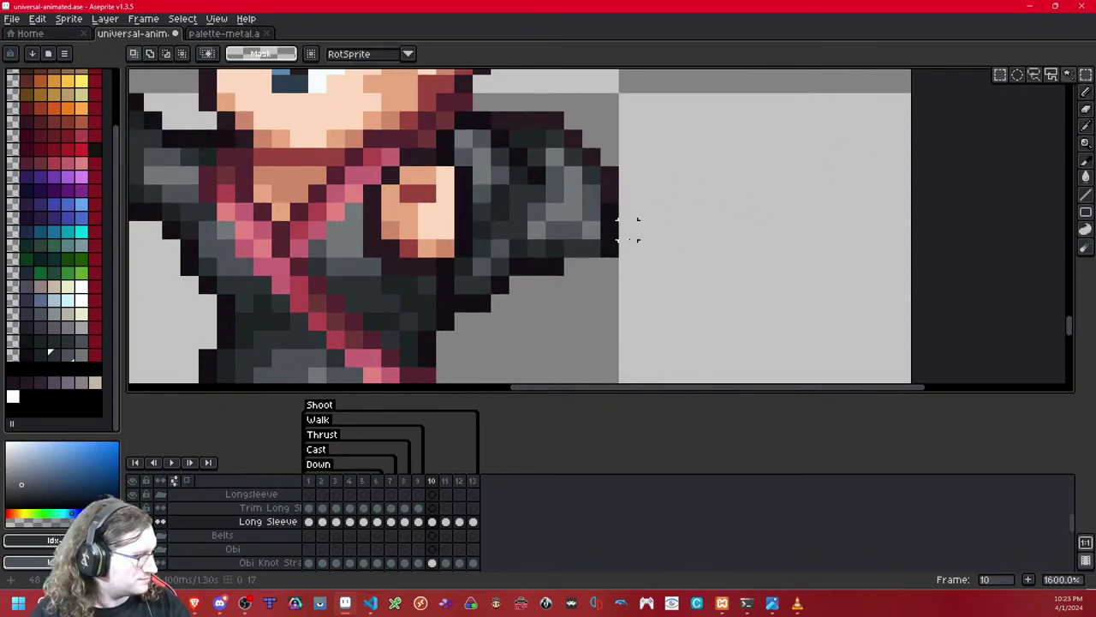
drag(557, 249, 686, 286)
key(Up)
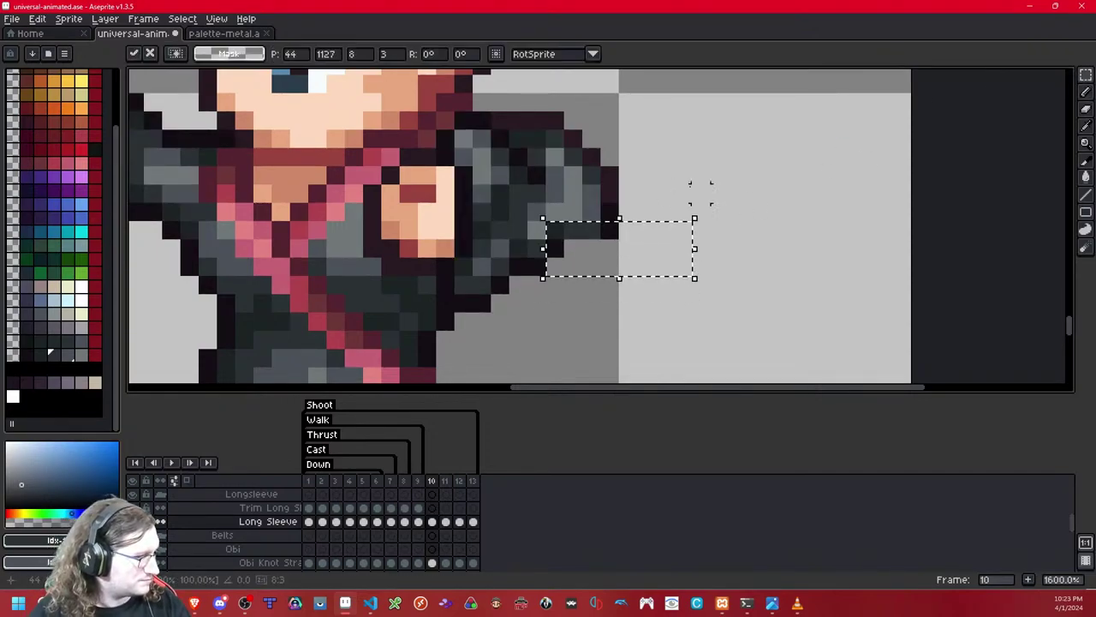
key(ctrl+d)
key(shift+x)
key(shift+x)
key(shift+x)
key(shift+x)
Step: Move the outer end of the elbow's lower outline two pixels inward in frame 10
drag(610, 230, 682, 245)
key(Left)
key(Left)
key(ctrl+d)
key(shift+x)
key(shift+x)
Step: Copy the lower outer corner of frame 10's elbow and paste it one pixel down and one pixel left
drag(598, 200, 639, 241)
key(ctrl+c)
key(ctrl+v)
key(Down)
key(Left)
key(ctrl+d)
key(shift+x)
key(shift+x)
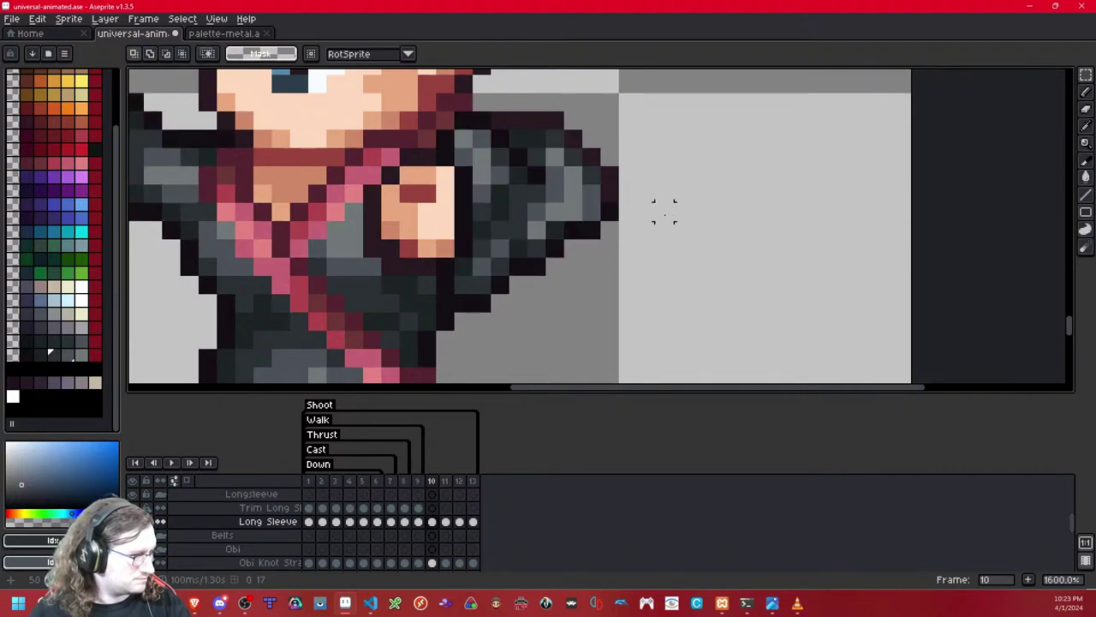
Step: Recolour the outer and upper outline of frame 10's bent sleeve with the darkest colour
click(27, 356)
key(b)
click(617, 185)
click(616, 176)
click(592, 158)
click(575, 136)
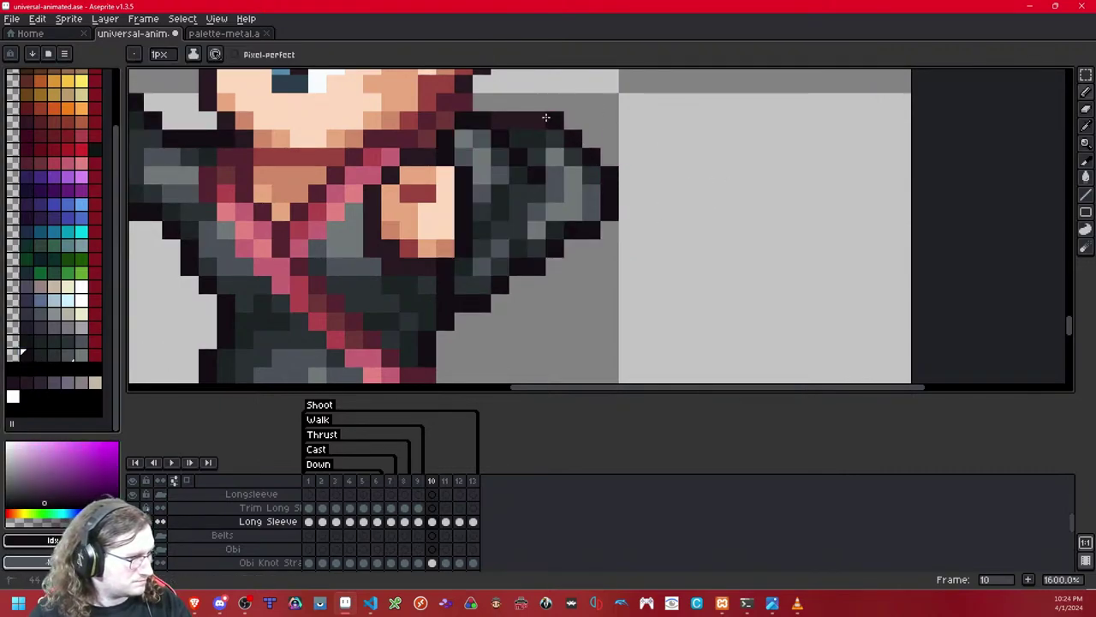
drag(547, 119, 498, 120)
Step: Compare the reshaped bent sleeve in frame 10 with the bare arm beneath and examine it at small scale
scroll(569, 120, down, 4)
scroll(569, 120, up, 4)
key(shift+x)
key(shift+x)
key(shift+x)
key(shift+x)
key(shift+x)
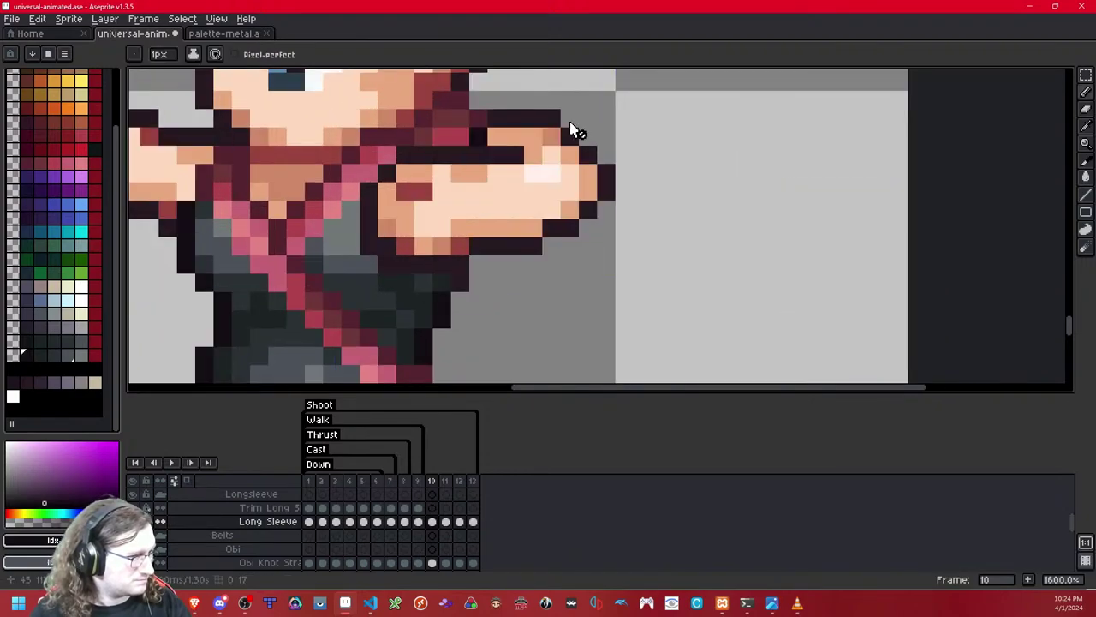
key(shift+x)
key(shift+x)
key(shift+x)
key(shift+x)
key(shift+x)
key(shift+x)
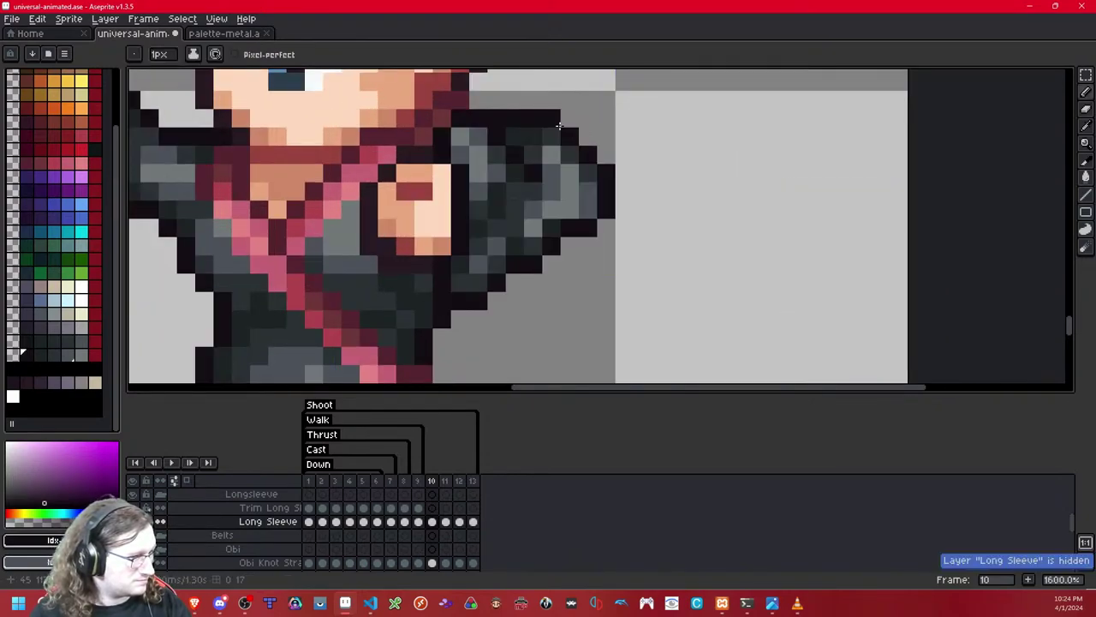
key(shift+x)
key(shift+x)
key(shift+x)
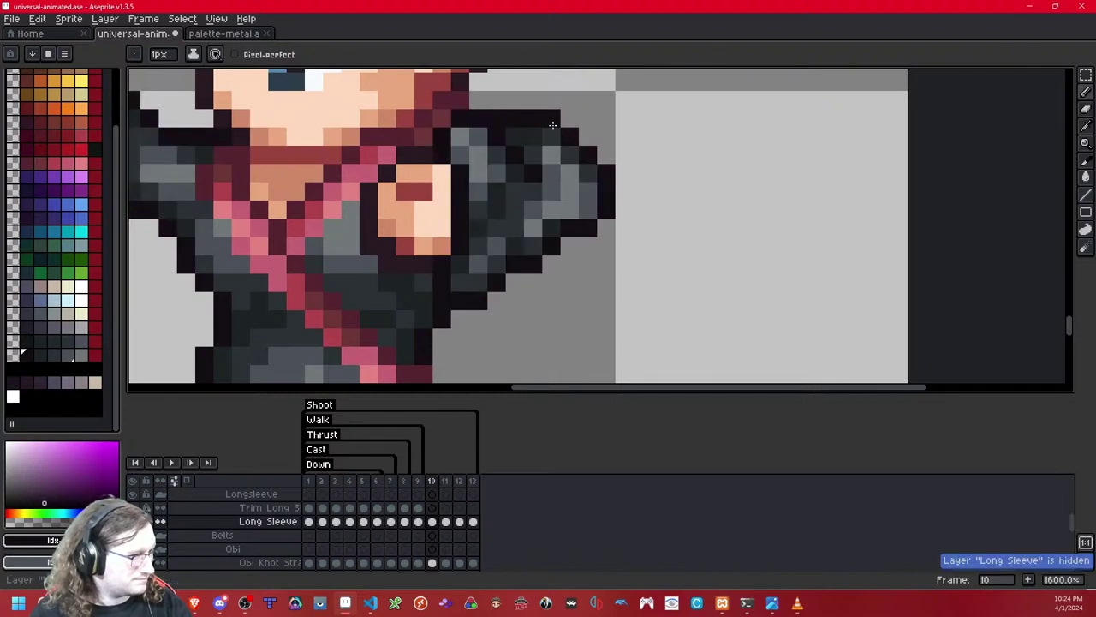
scroll(546, 205, down, 9)
drag(545, 205, 542, 249)
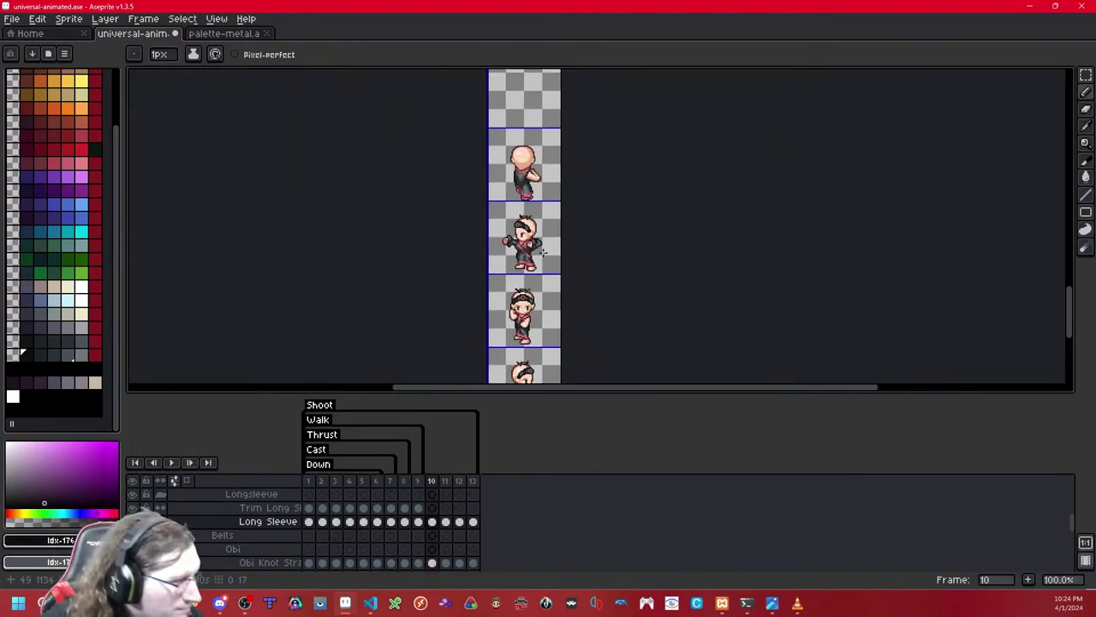
scroll(548, 260, up, 9)
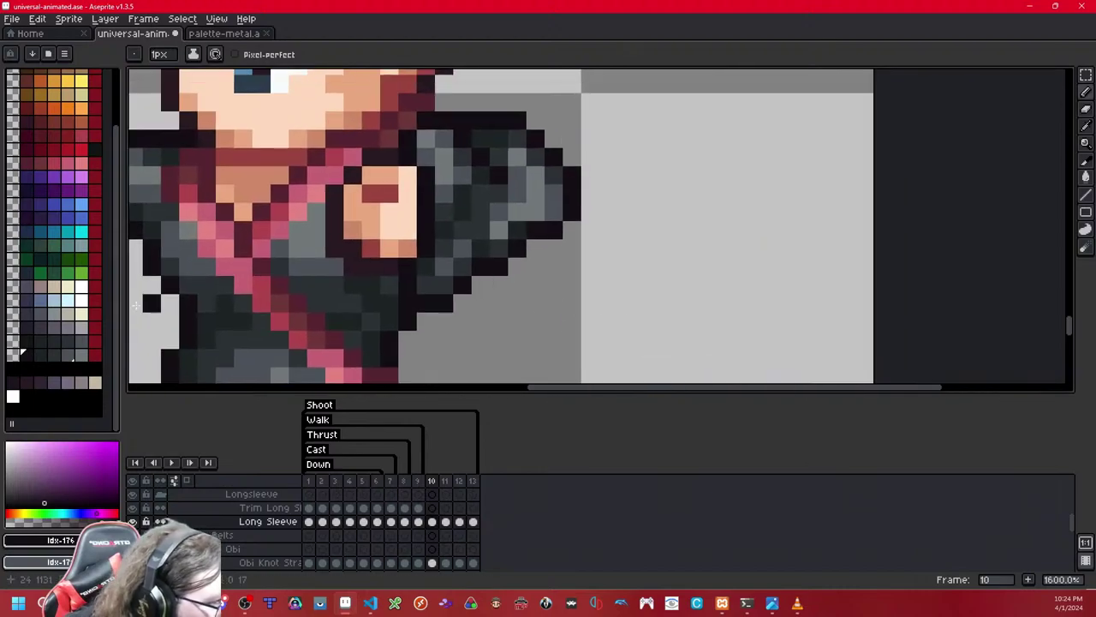
Step: Refine the shading at the elbow tip of frame 10's sleeve with mid-grey pixels along its outer edge
click(68, 355)
click(539, 210)
click(537, 215)
click(555, 193)
click(47, 354)
scroll(562, 211, down, 10)
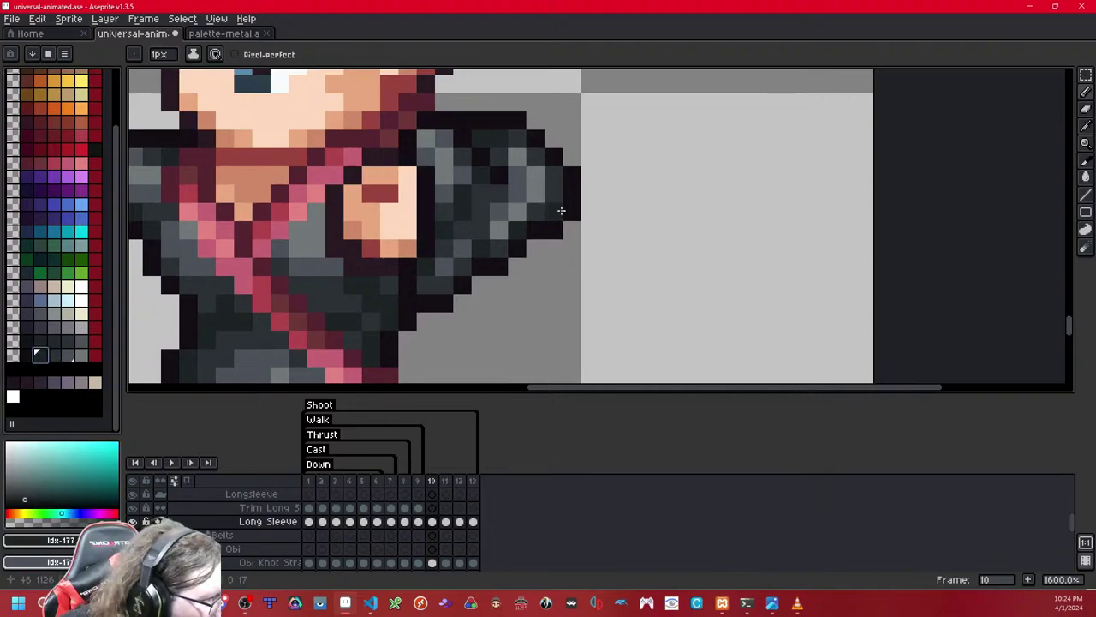
Step: Step back and forth through the shooting frames to examine which finished sleeve fits the bent arm in frame 12
scroll(649, 186, up, 1)
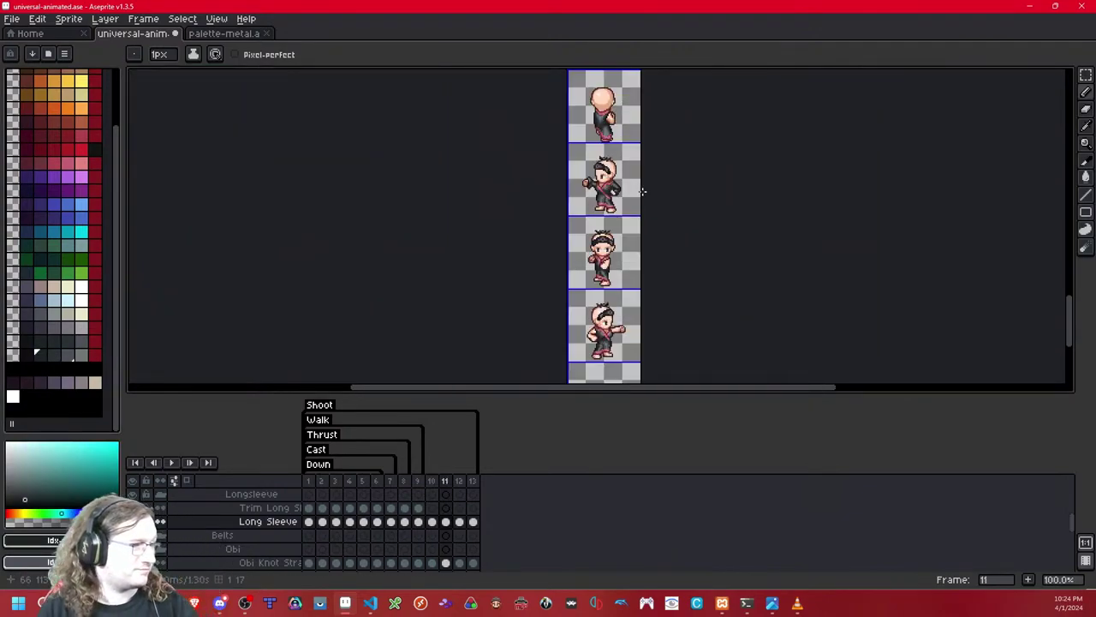
scroll(638, 189, up, 5)
key(Left)
key(Right)
key(Right)
key(Left)
key(Left)
key(Left)
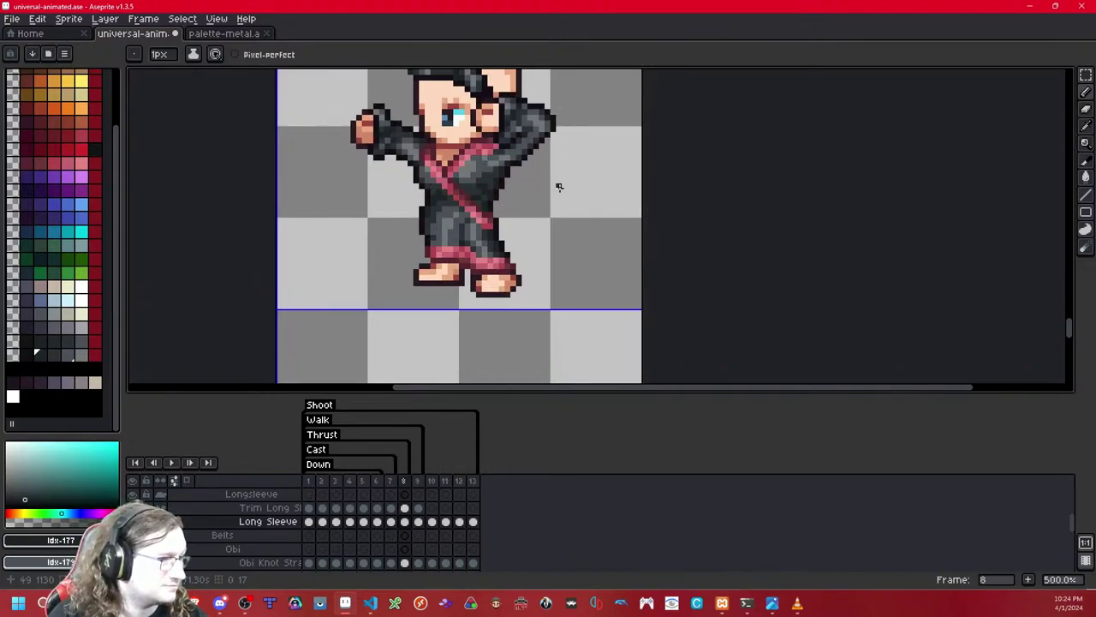
key(w)
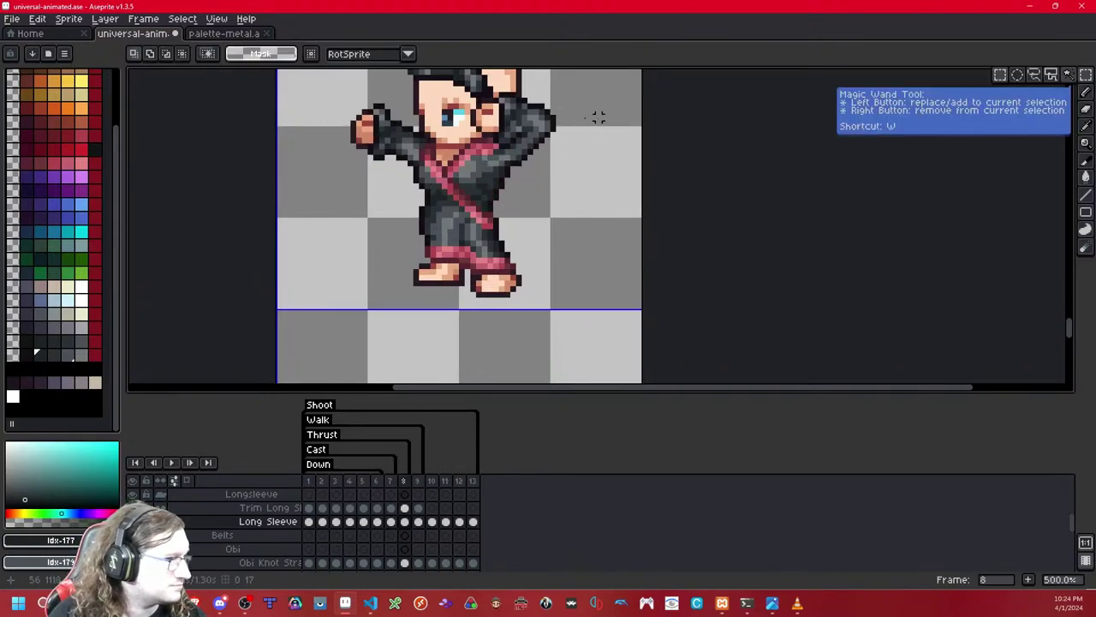
key(Left)
key(Left)
key(Right)
key(Right)
key(Right)
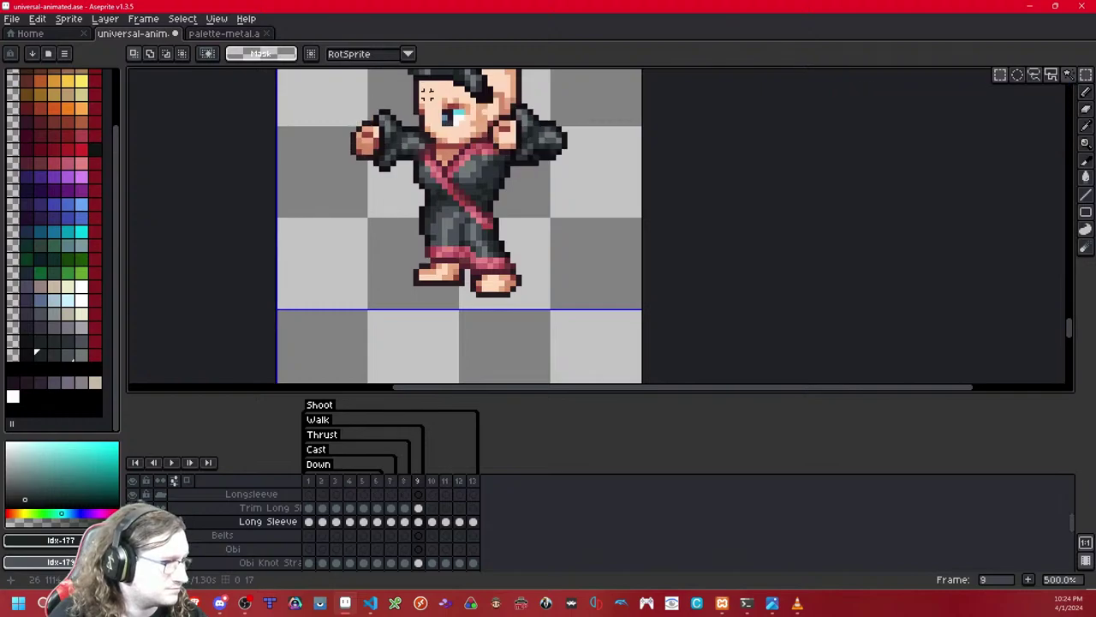
Step: Copy the outstretched sleeve from frame 9 and paste it over the bent forearm in frame 12
drag(445, 83, 365, 185)
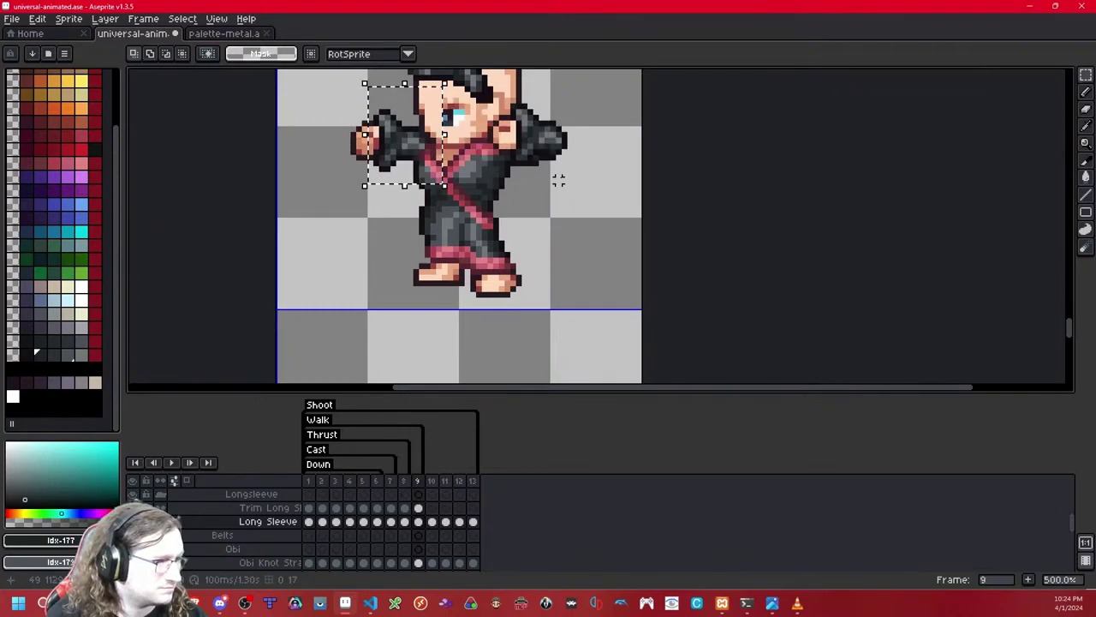
scroll(574, 152, up, 2)
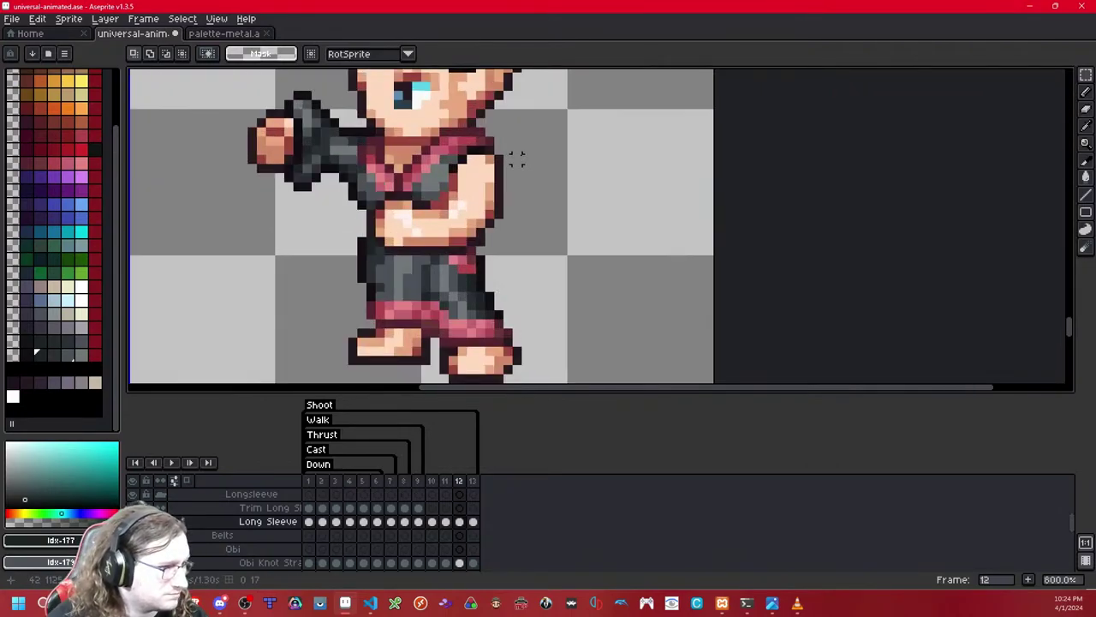
key(ctrl+v)
drag(408, 104, 523, 189)
click(634, 149)
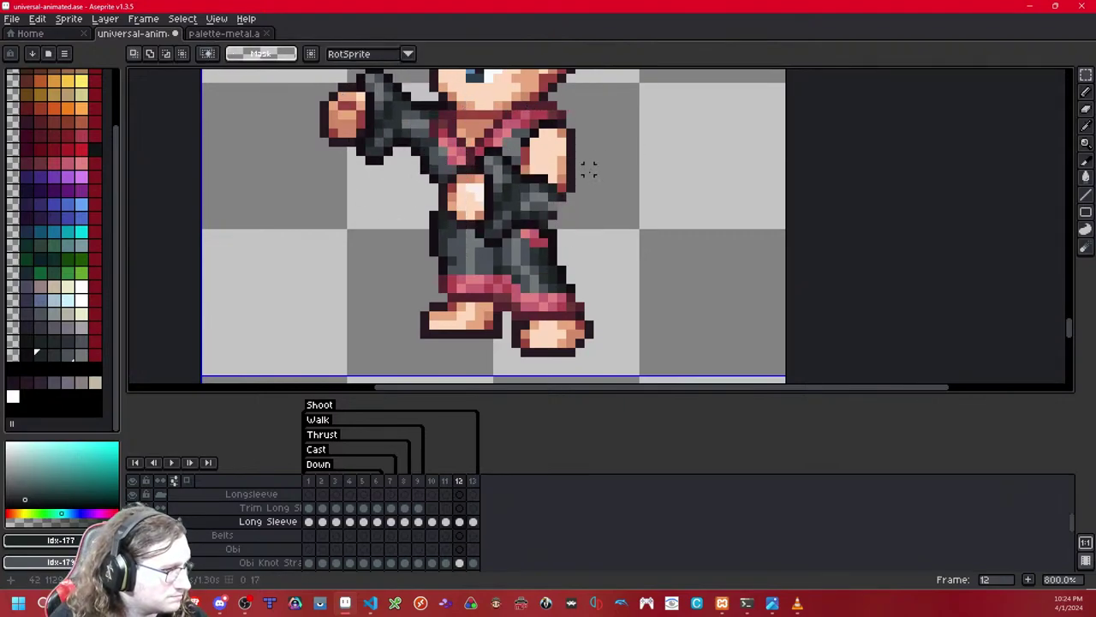
Step: Delete the surplus shoulder end of the pasted sleeve in frame 12, keeping the cuff on the forearm
scroll(589, 168, up, 1)
key(shift+x)
key(shift+x)
drag(512, 163, 620, 294)
key(Delete)
Step: Try to outline the lower edge of the bare elbow in frame 12 with the darkest colour
click(29, 354)
right_click(42, 355)
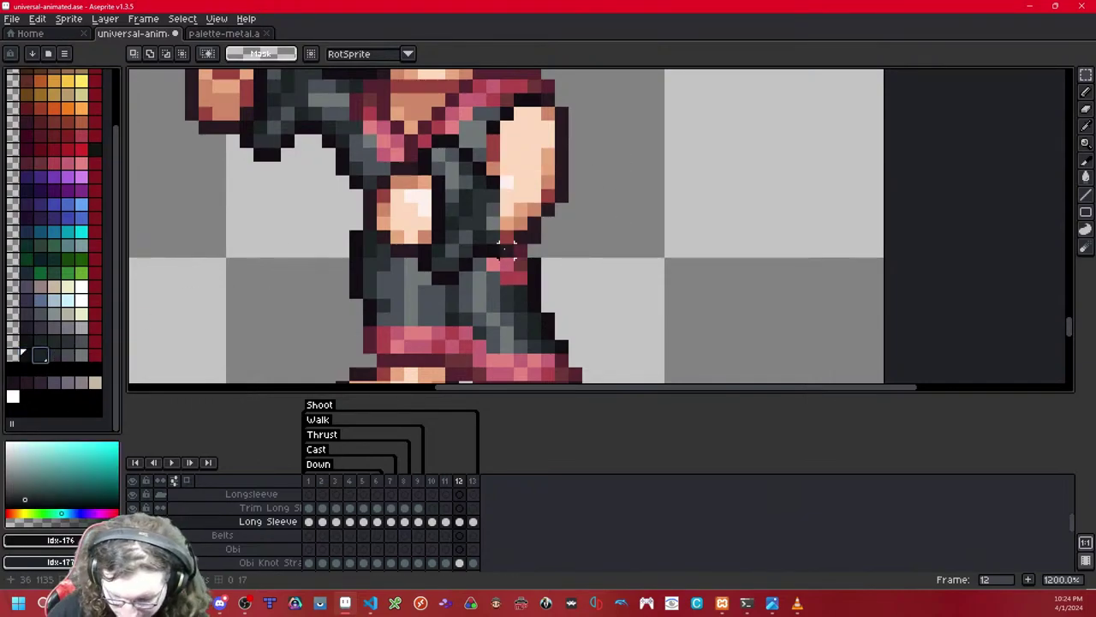
key(b)
mouse_move(530, 228)
mouse_down()
mouse_move(560, 194)
mouse_move(559, 102)
mouse_move(561, 196)
mouse_up()
key(ctrl+z)
Step: Copy the dark elbow section of the bent sleeve from frame 7
key(Left)
key(Left)
key(Left)
key(Left)
key(Left)
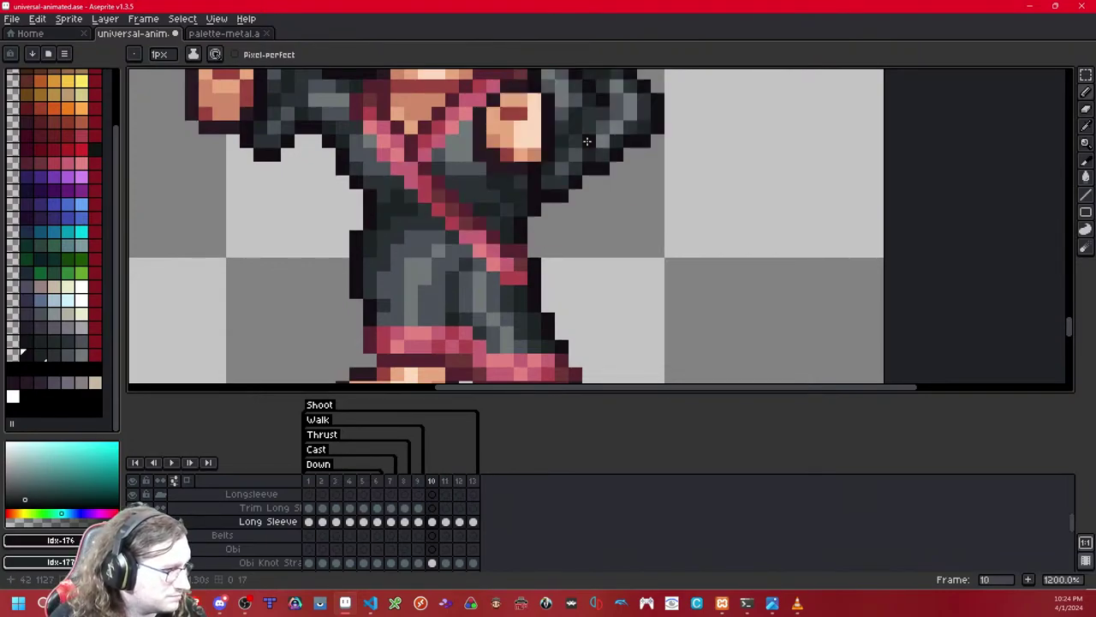
drag(655, 169, 647, 312)
key(Left)
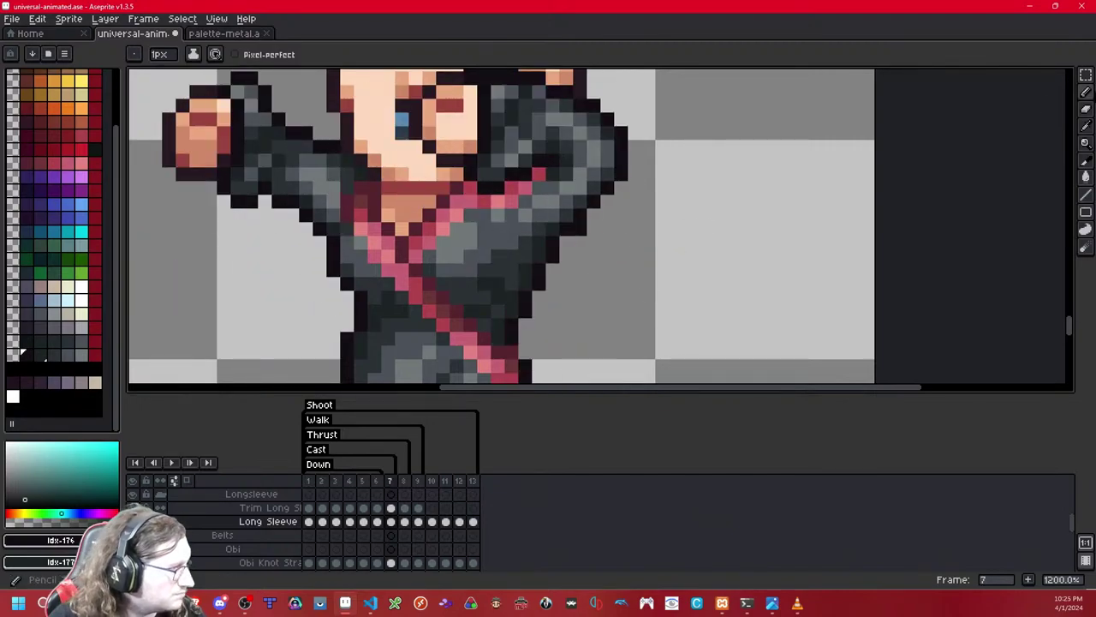
click(1085, 75)
drag(539, 174, 681, 231)
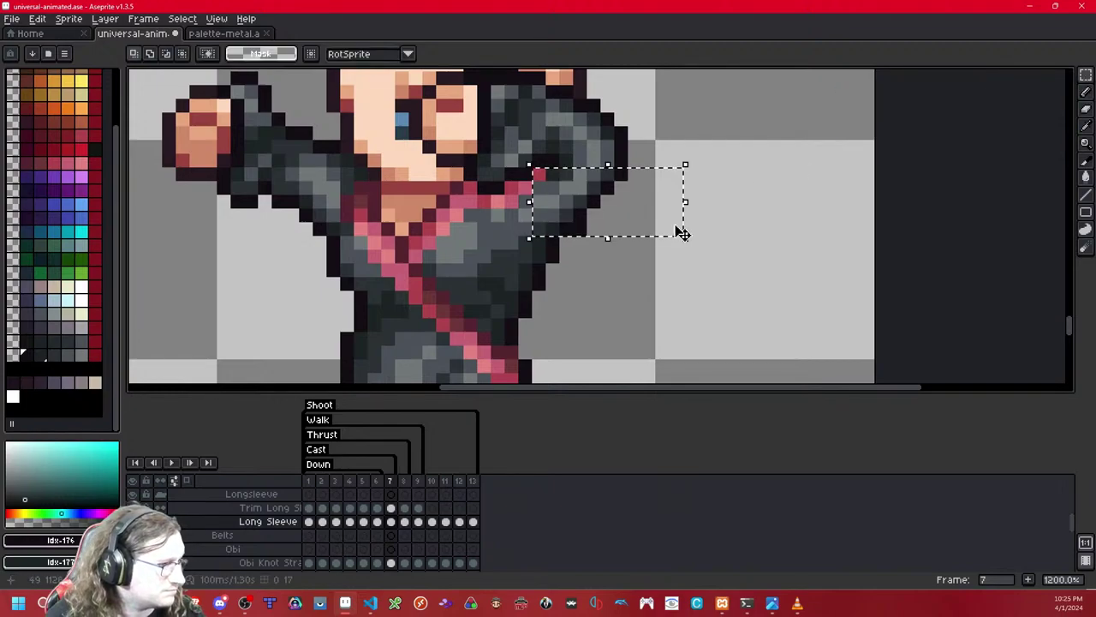
click(662, 269)
Step: Paste the copied elbow section over the bare lower elbow in frame 12, lined up with the forearm sleeve
key(Right)
key(Right)
key(Right)
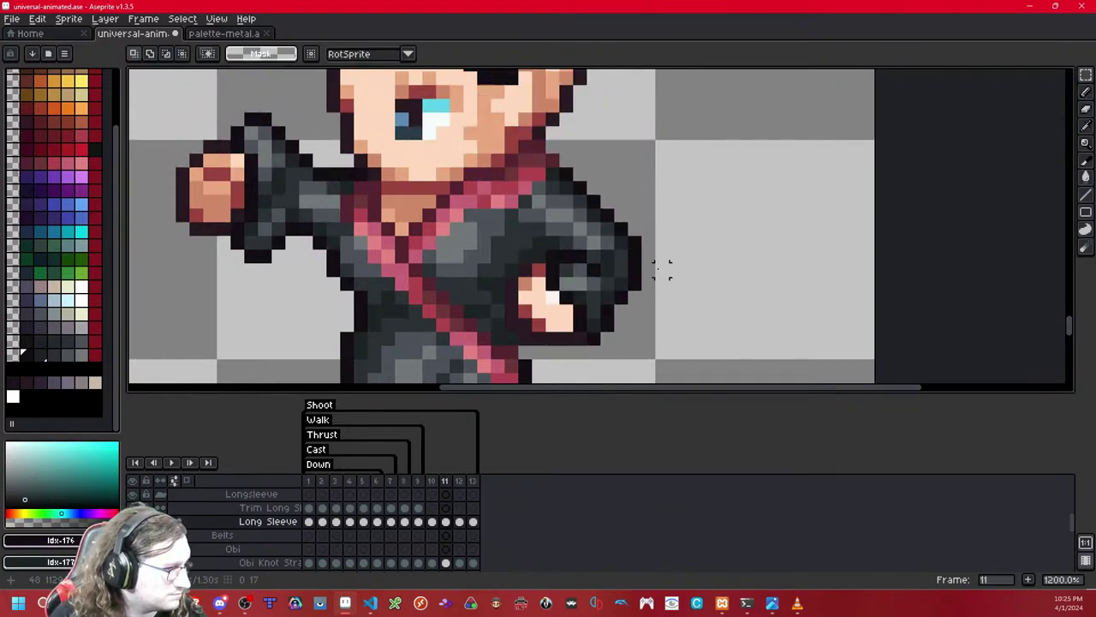
key(ctrl+v)
drag(588, 220, 531, 317)
drag(624, 242, 551, 327)
key(Left)
key(ctrl+d)
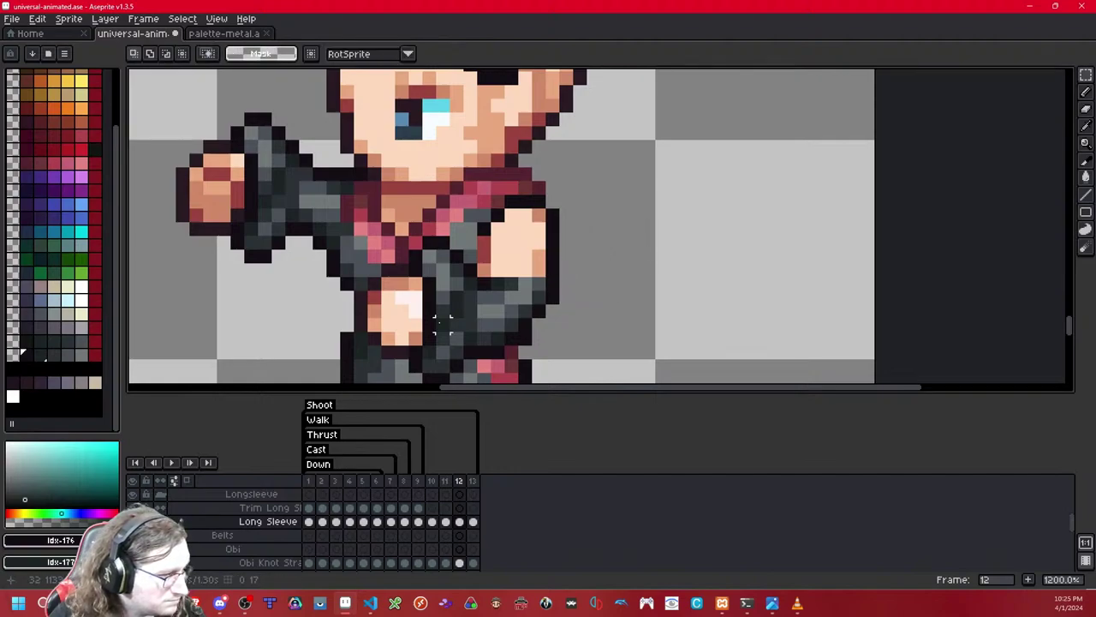
Step: Paint over the bare skin of the bent upper arm in frame 12 with dark and mid grey sleeve shades
click(53, 355)
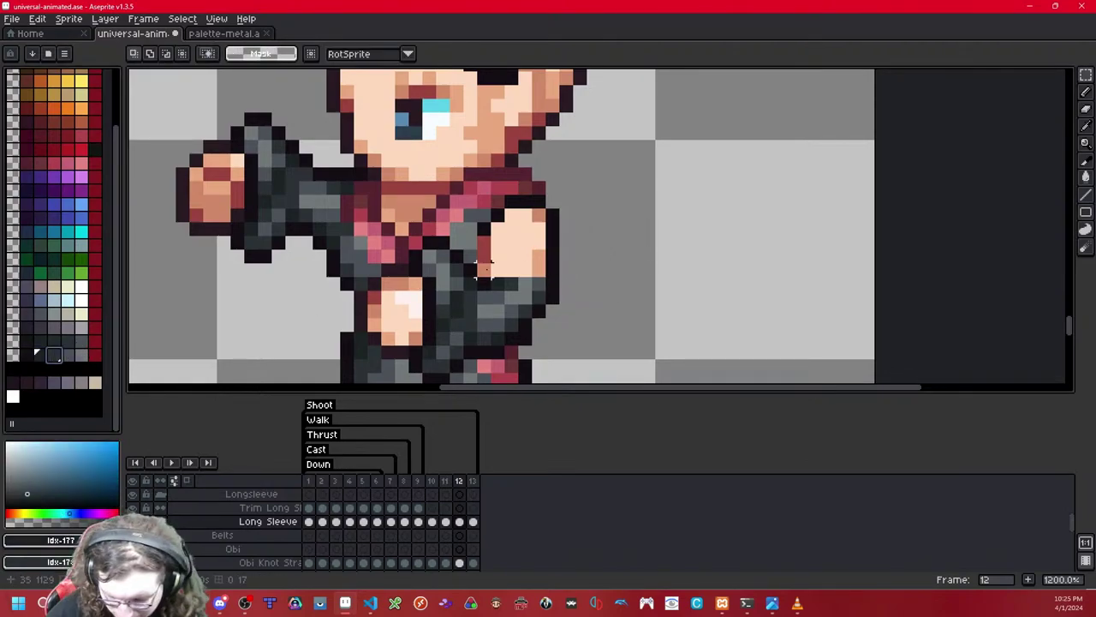
key(b)
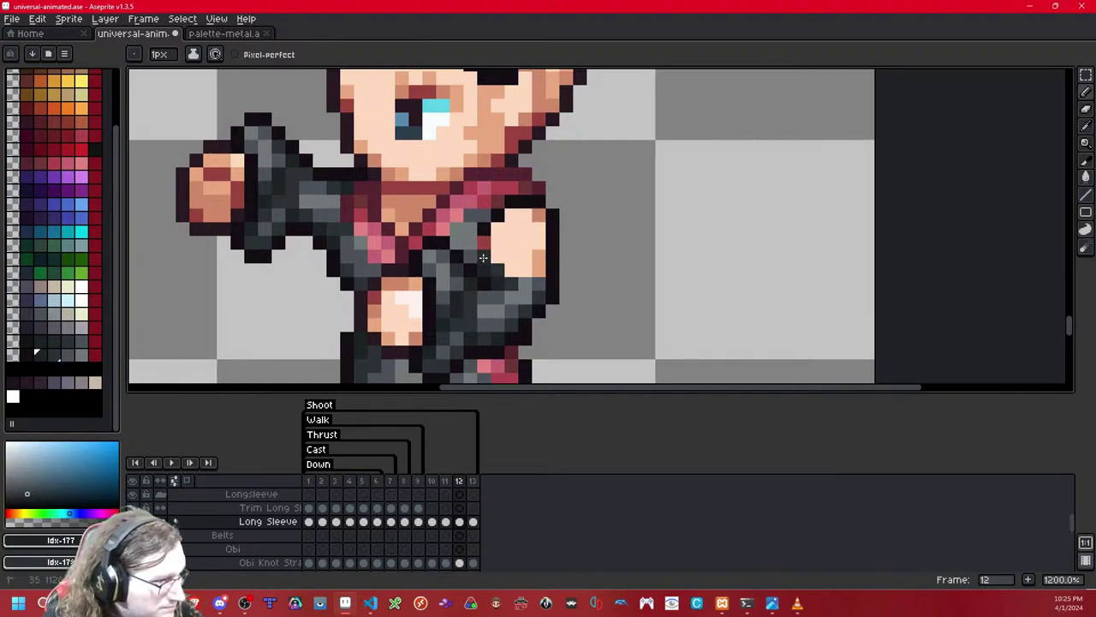
click(68, 355)
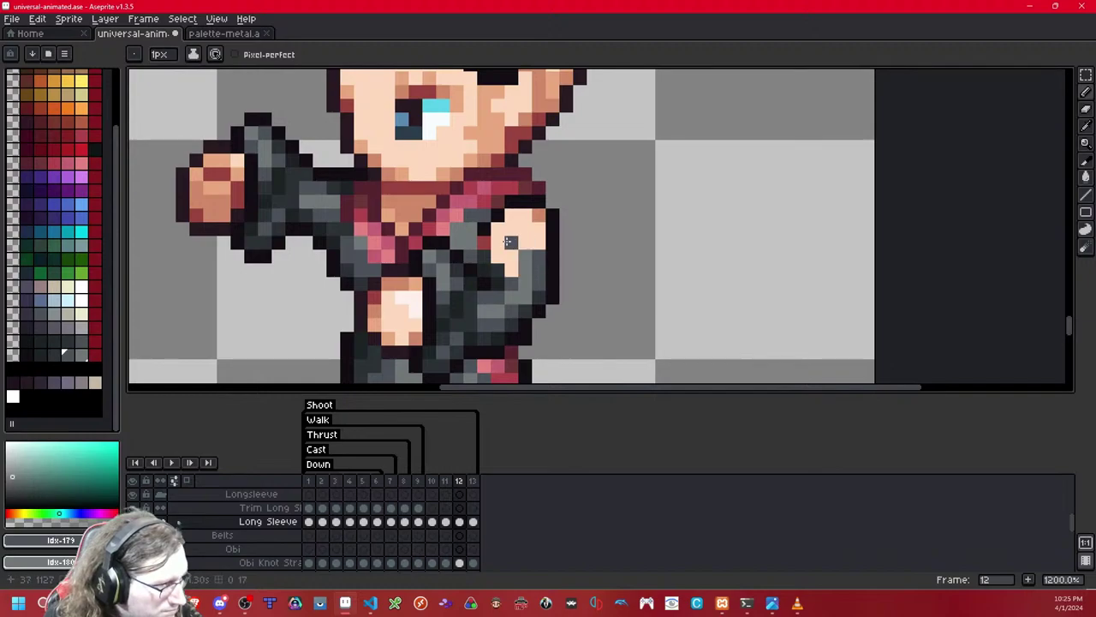
drag(508, 217, 521, 227)
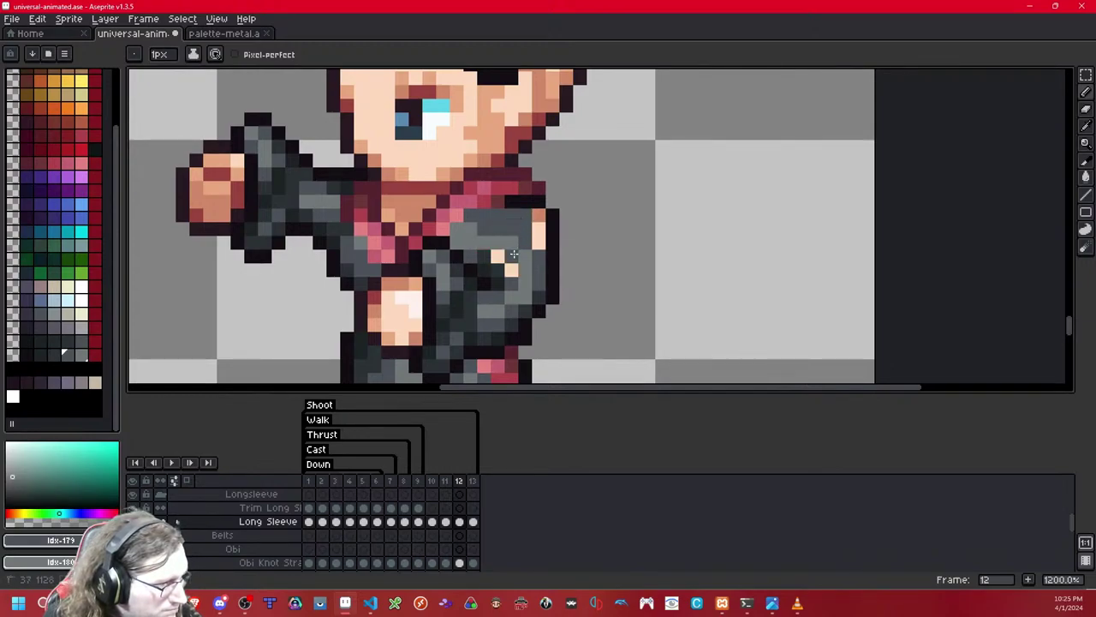
click(53, 355)
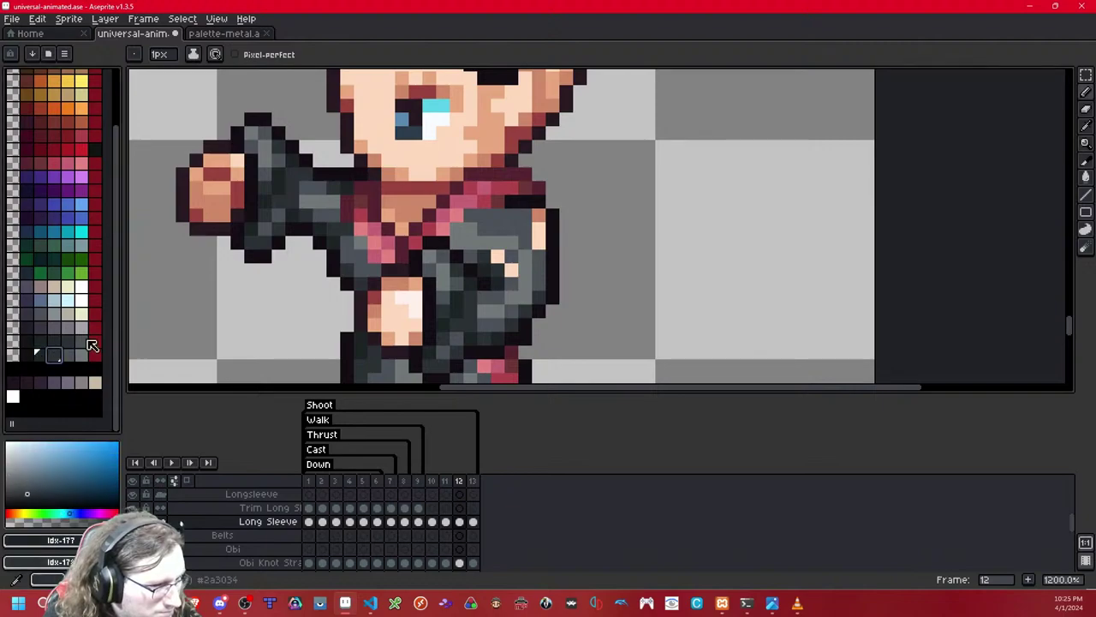
click(538, 228)
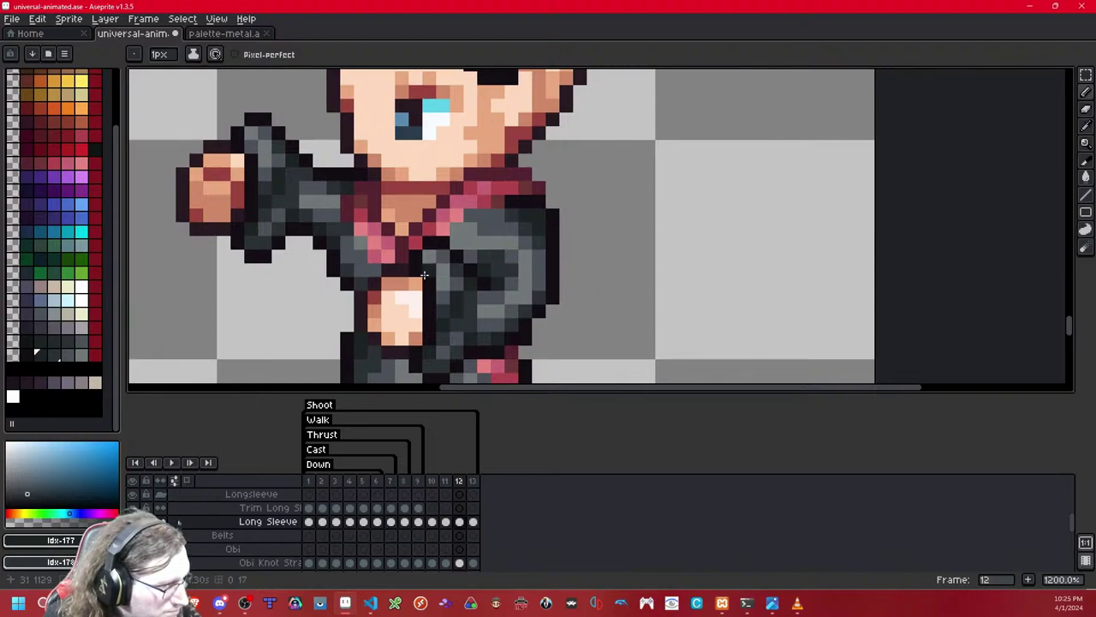
Step: Shade the bent sleeve in frame 12 with lighter greys on the upper arm and darker greys around the elbow fold
click(68, 354)
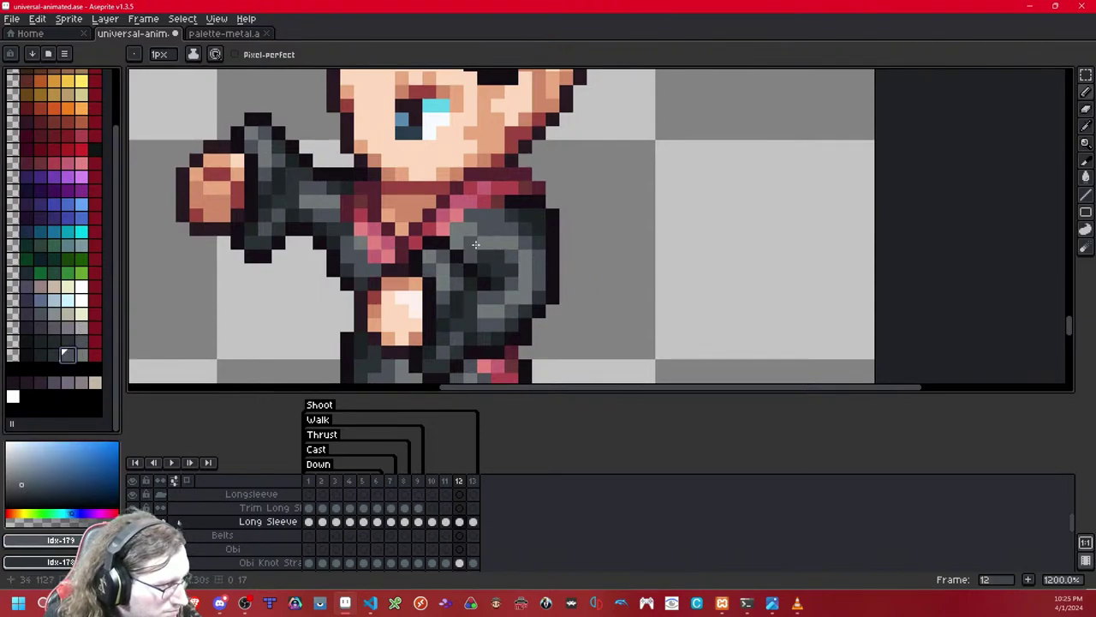
key(shift+x)
key(ctrl+y)
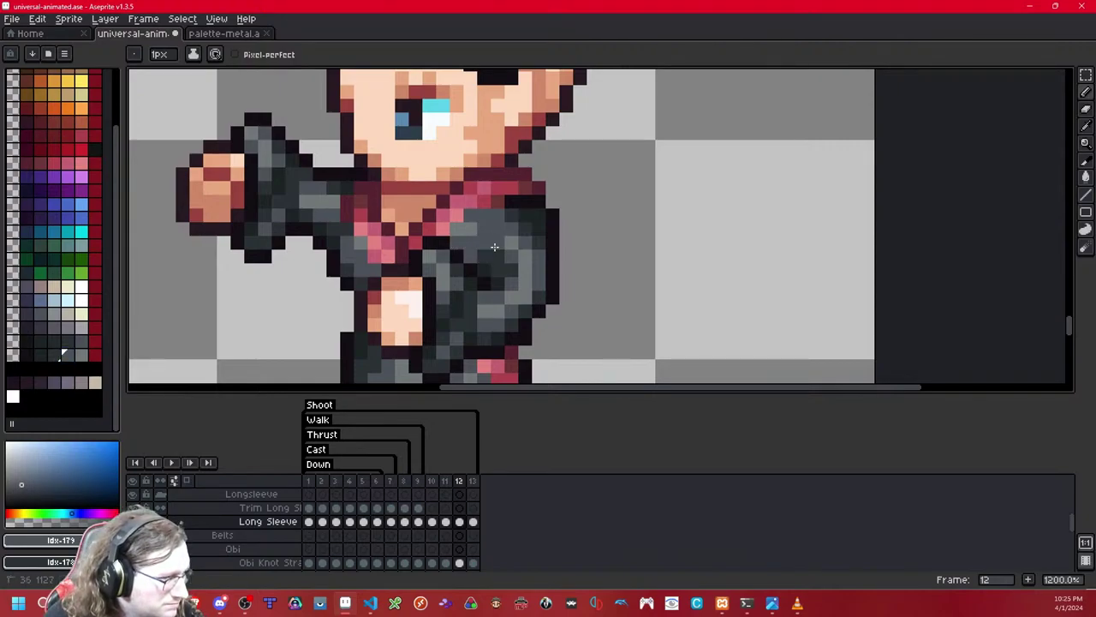
right_click(97, 357)
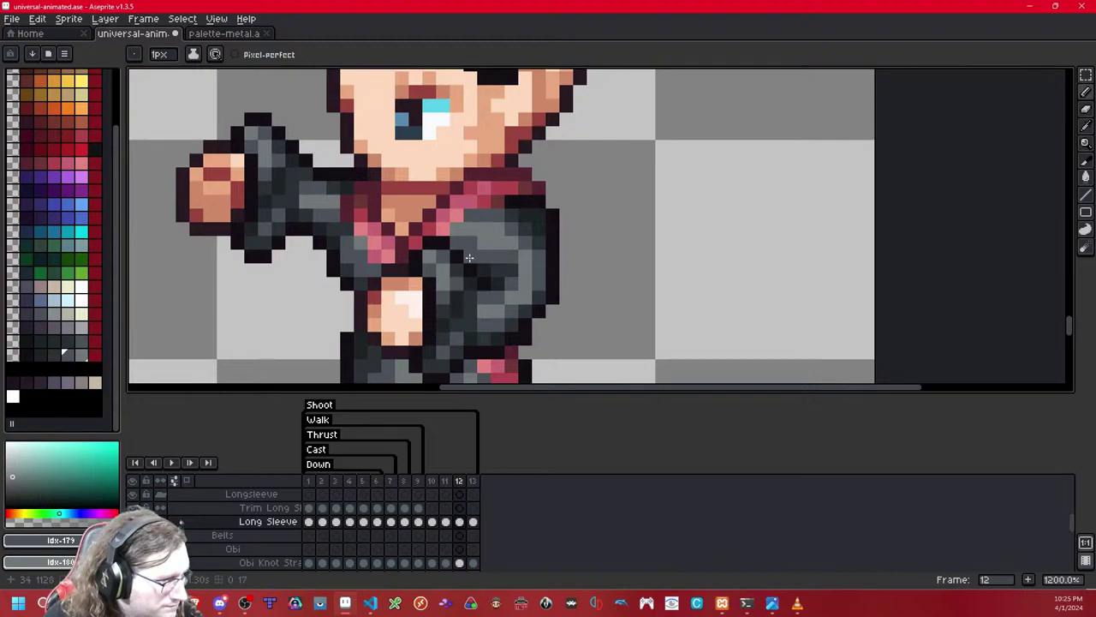
key(bracketleft)
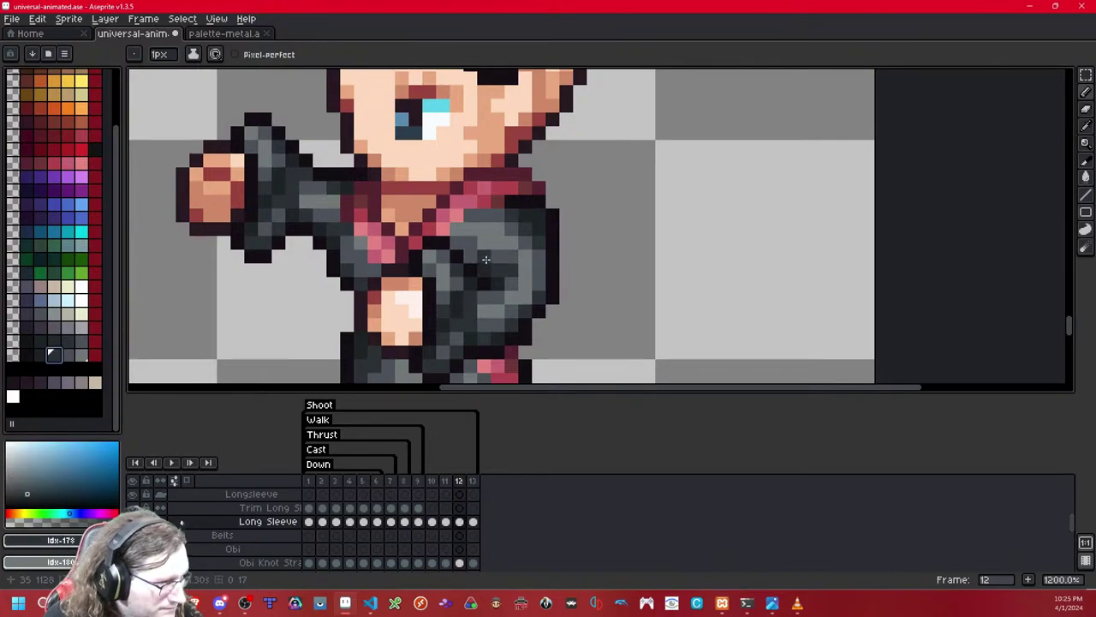
drag(500, 304, 503, 290)
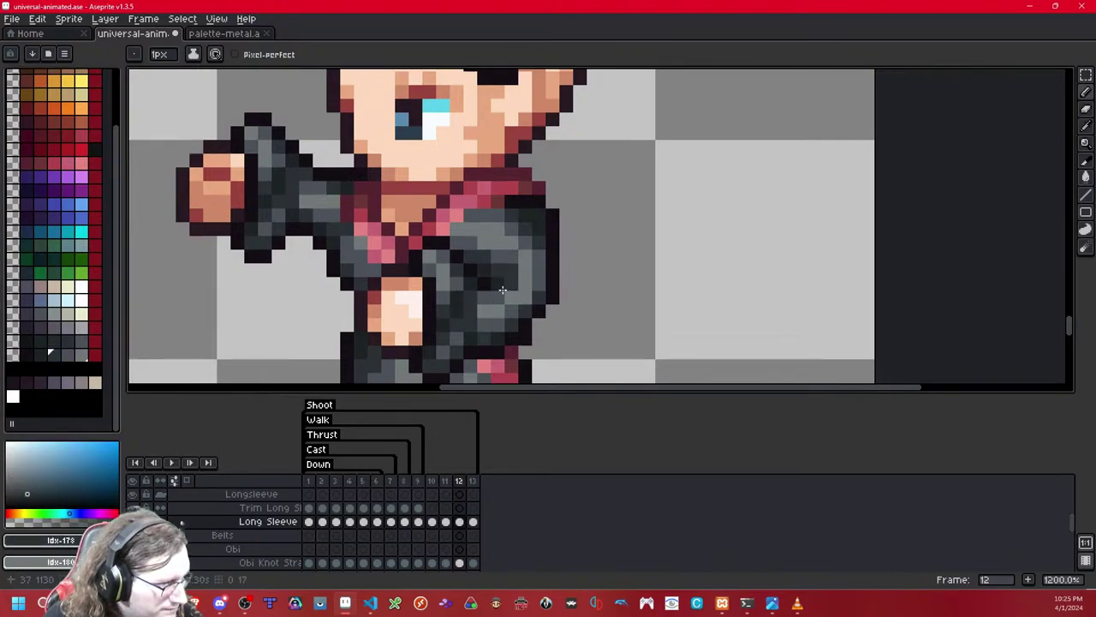
click(67, 352)
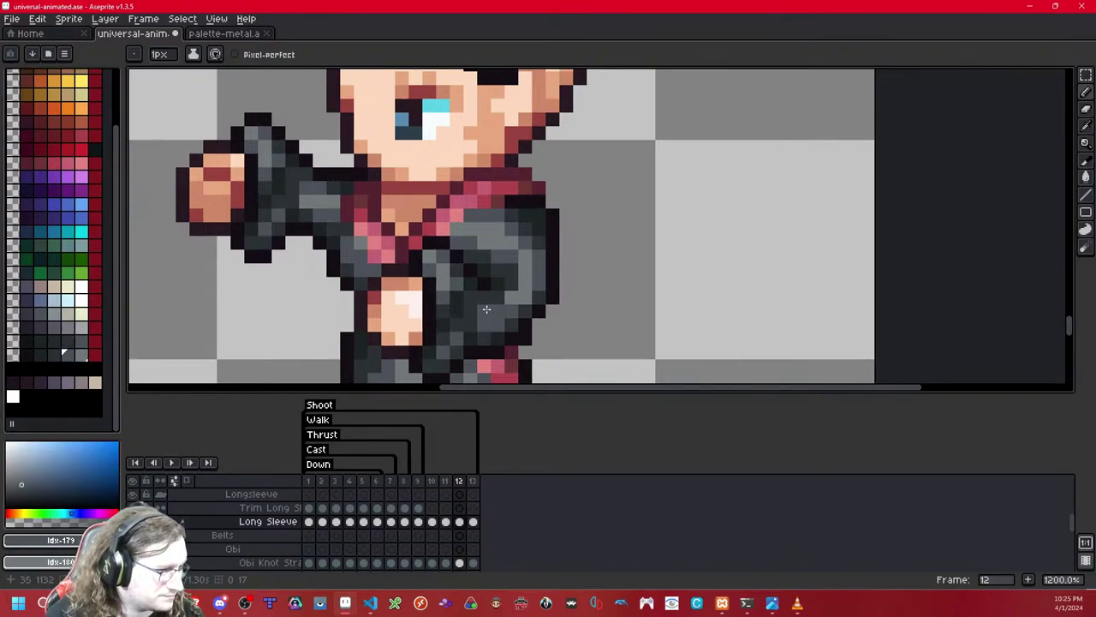
scroll(555, 278, down, 8)
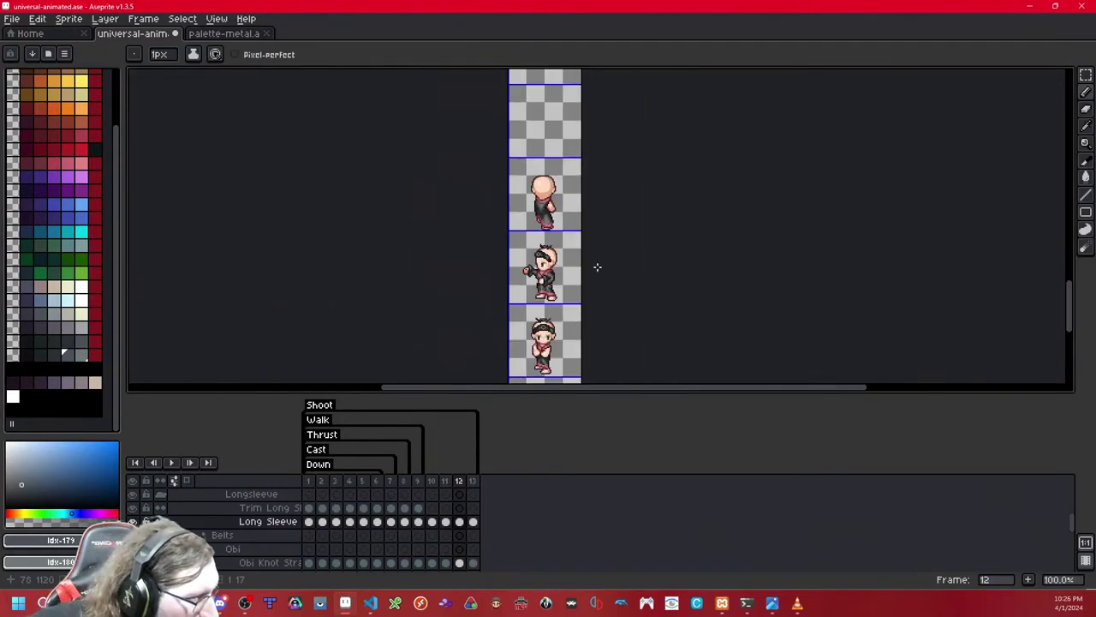
scroll(597, 268, up, 8)
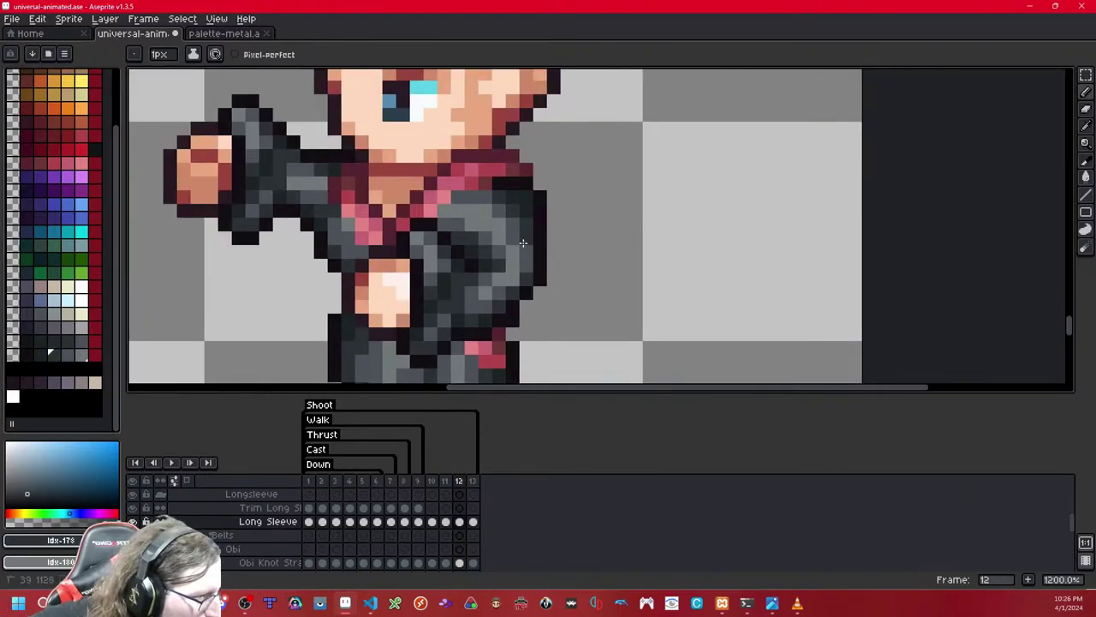
Step: Step through the animation frames to check the left-facing sleeves at full view, and save the sprite
scroll(552, 237, down, 6)
scroll(563, 237, down, 1)
scroll(636, 235, down, 1)
scroll(638, 235, up, 1)
key(Right)
key(Right)
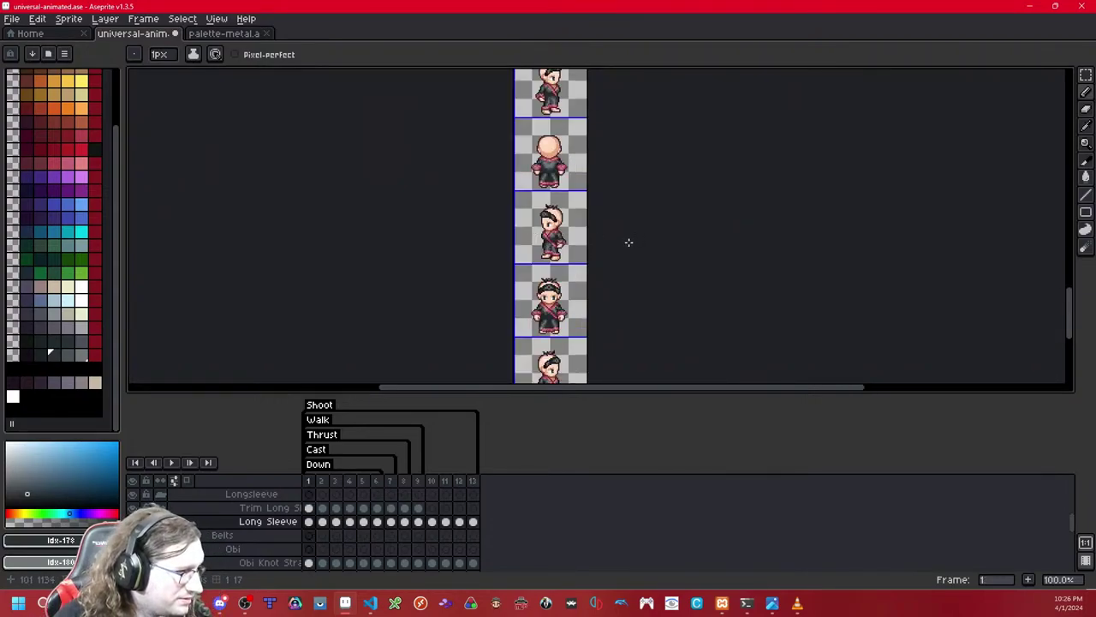
key(Left)
key(Left)
key(Left)
key(Left)
key(Left)
key(Left)
key(Left)
key(Left)
key(Left)
key(Left)
key(Left)
key(Left)
key(Left)
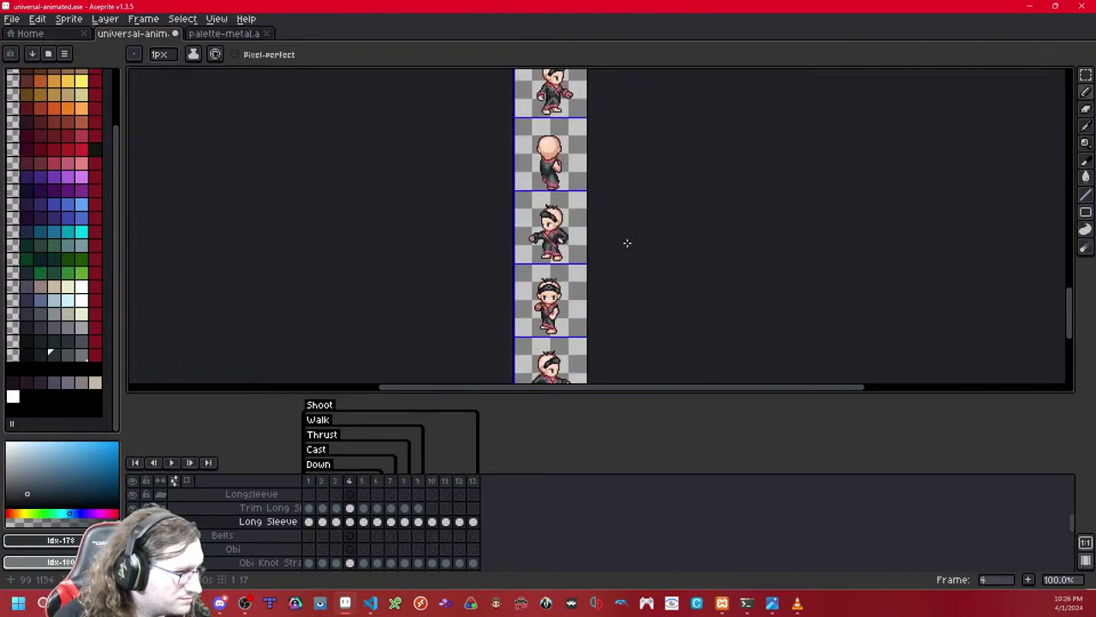
key(Right)
key(ctrl+s)
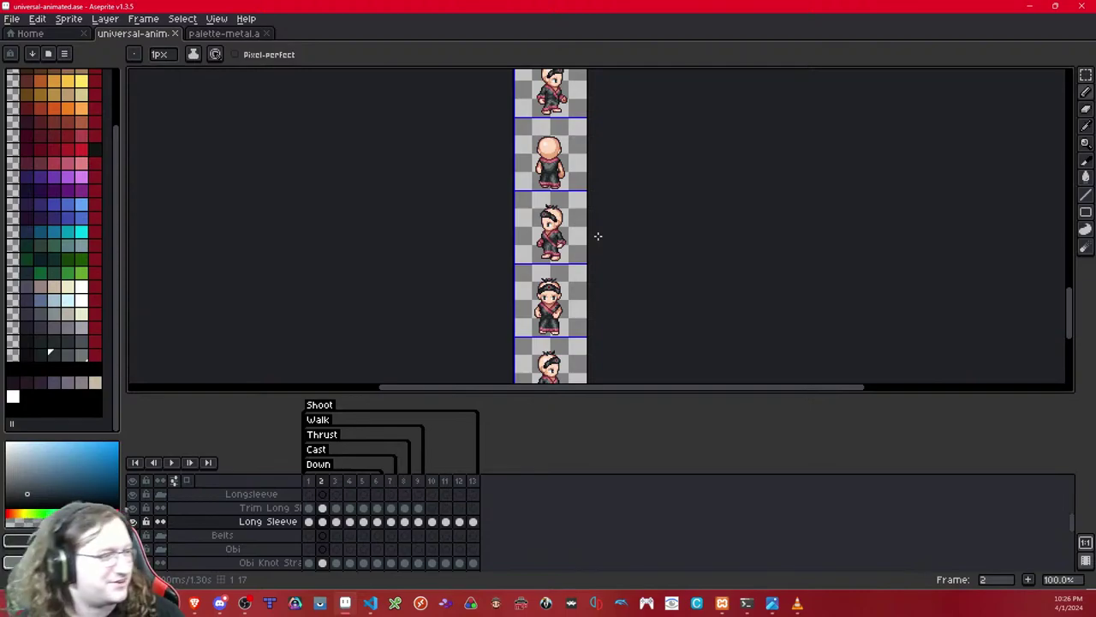
Step: Copy the left-facing sleeve cell in frame 5 and paste it two rows down, flipped horizontally, onto the right-facing pose
drag(619, 252, 611, 186)
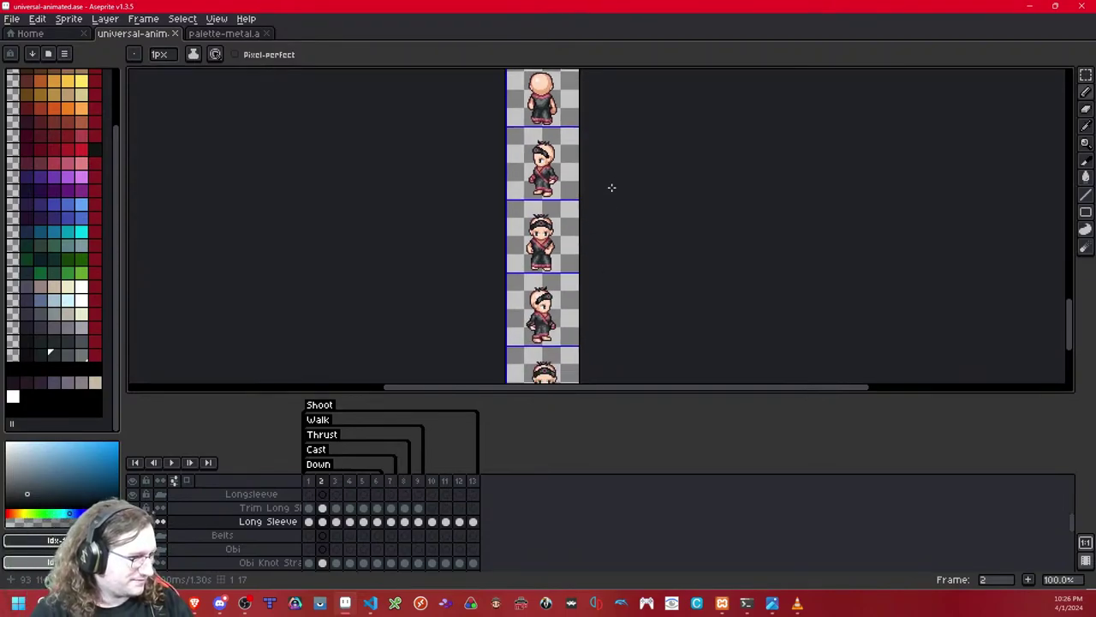
key(Right)
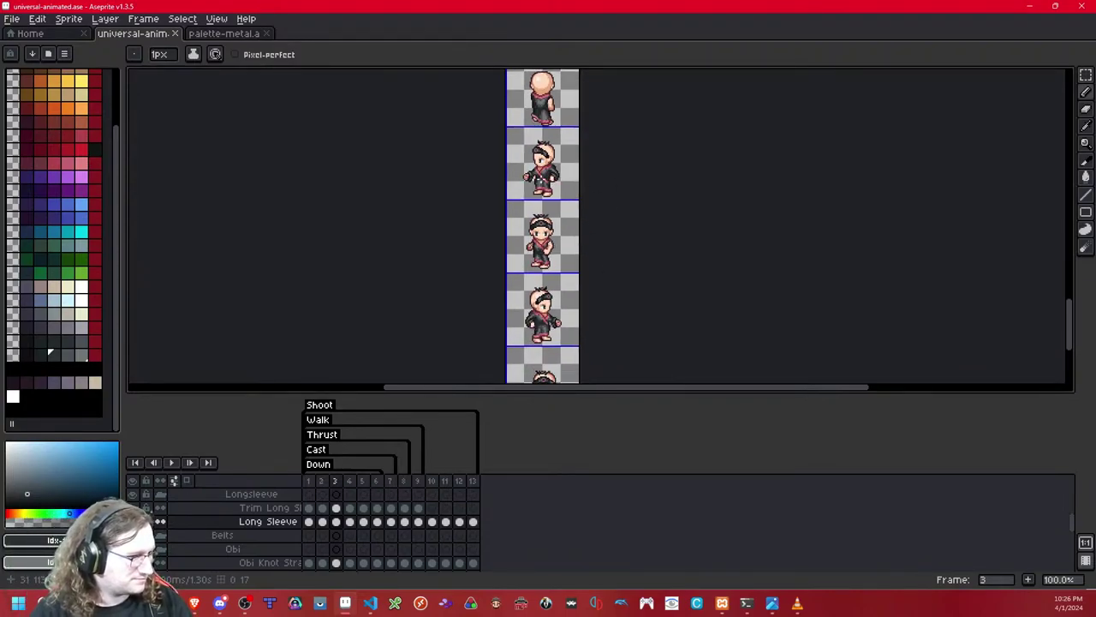
key(Right)
key(Right)
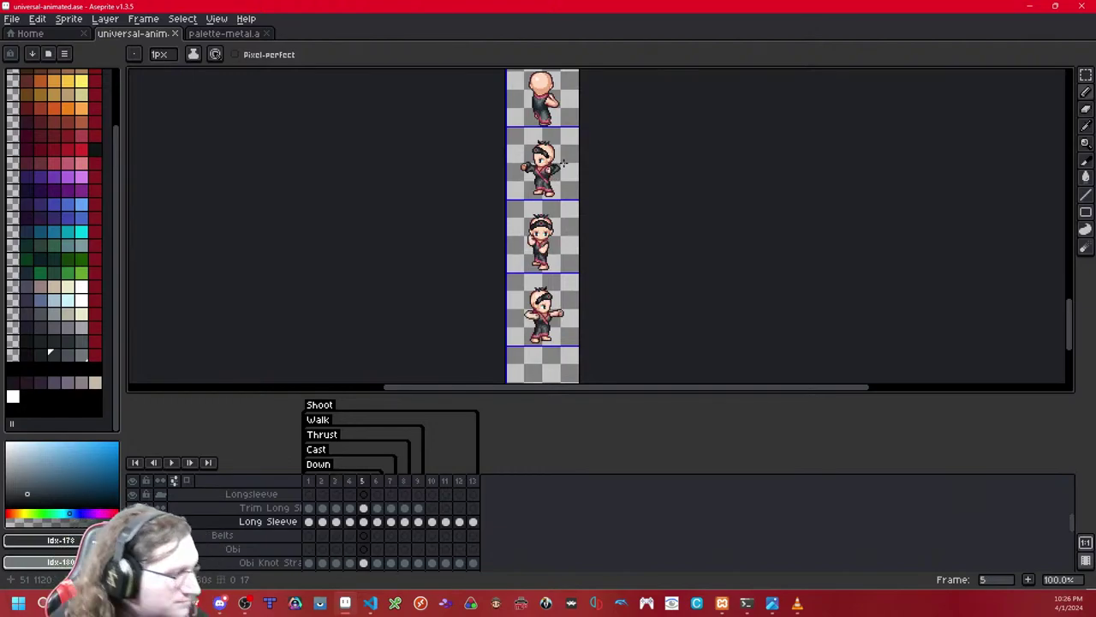
key(m)
double_click(566, 166)
key(ctrl+c)
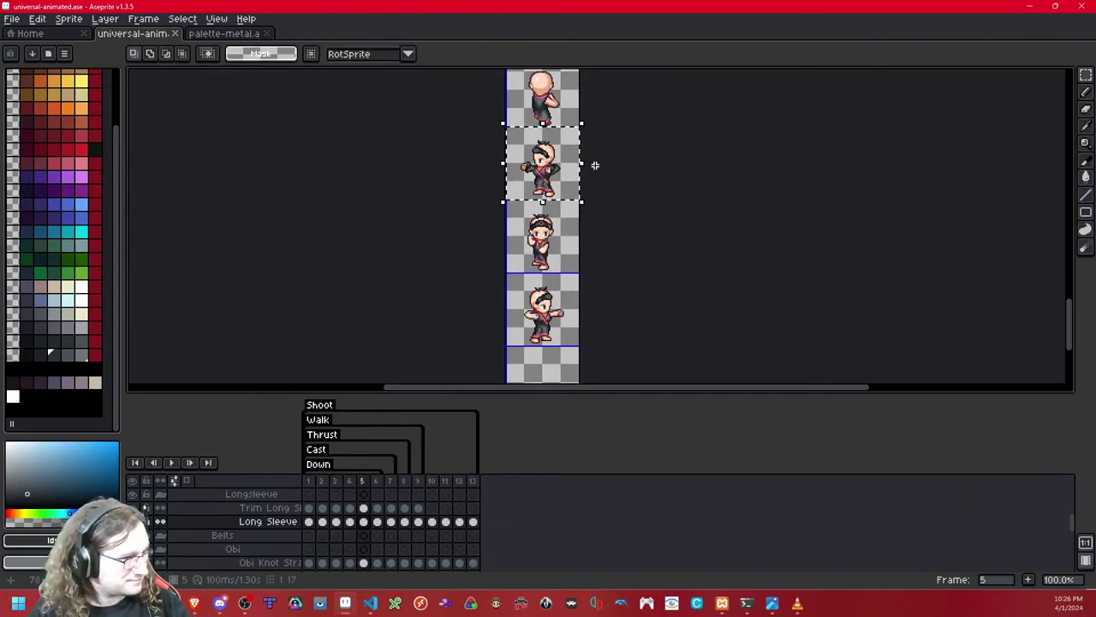
key(ctrl+v)
key(shift+Down)
key(shift+Down)
key(shift+h)
click(685, 162)
Step: Copy frame 6's left-facing sleeve cell and place a horizontally flipped copy two rows down on the right-facing pose
key(Right)
double_click(566, 175)
key(ctrl+c)
key(ctrl+v)
key(shift+h)
key(shift+Down)
key(shift+Down)
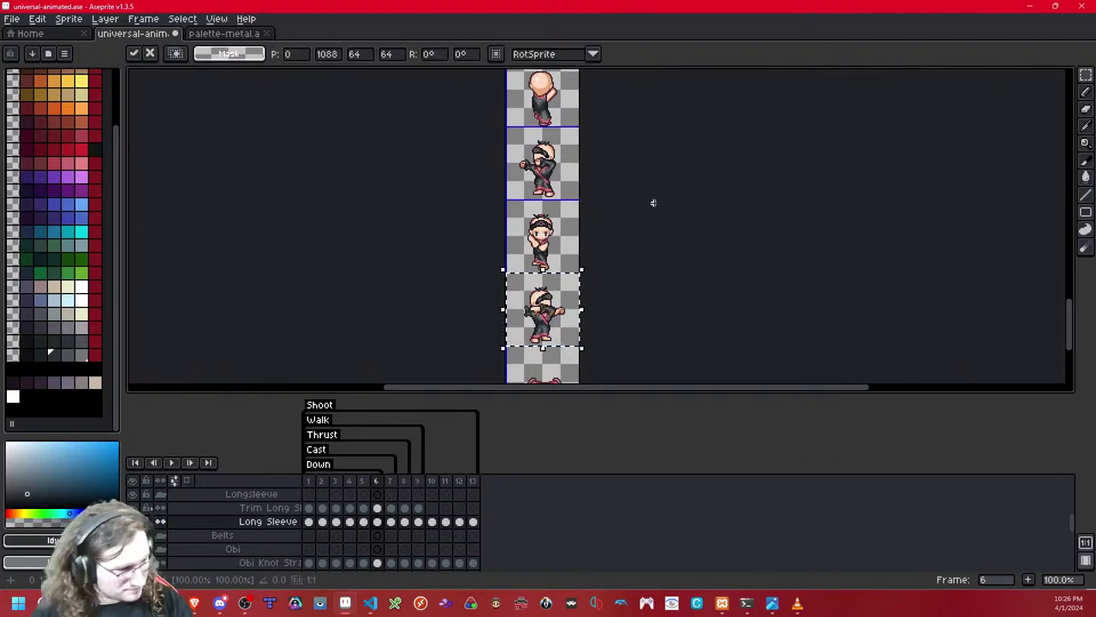
key(Return)
Step: Repeat the mirrored copy of the left-facing sleeves onto the right-facing pose in frames 7, 8 and 9
key(period)
key(ctrl+v)
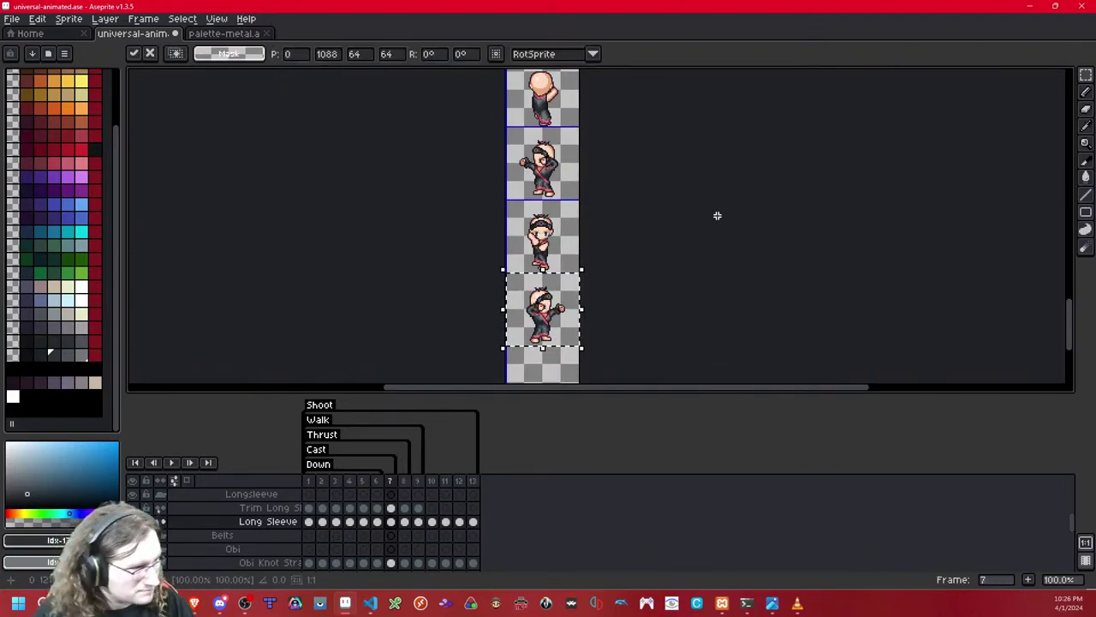
key(Return)
key(period)
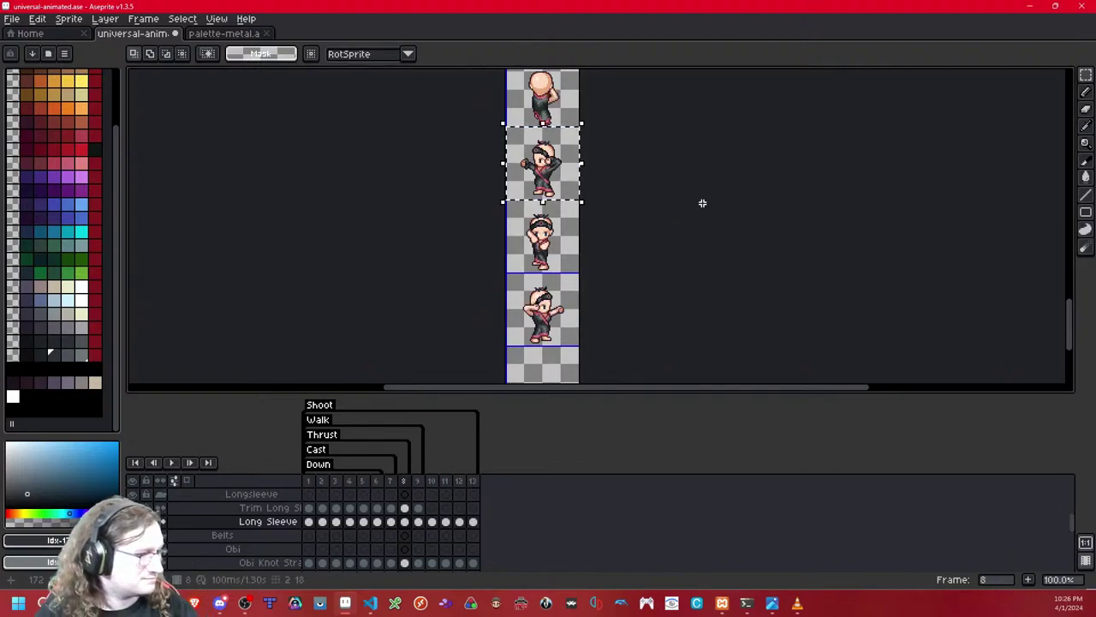
key(ctrl+v)
key(Return)
key(period)
key(ctrl+v)
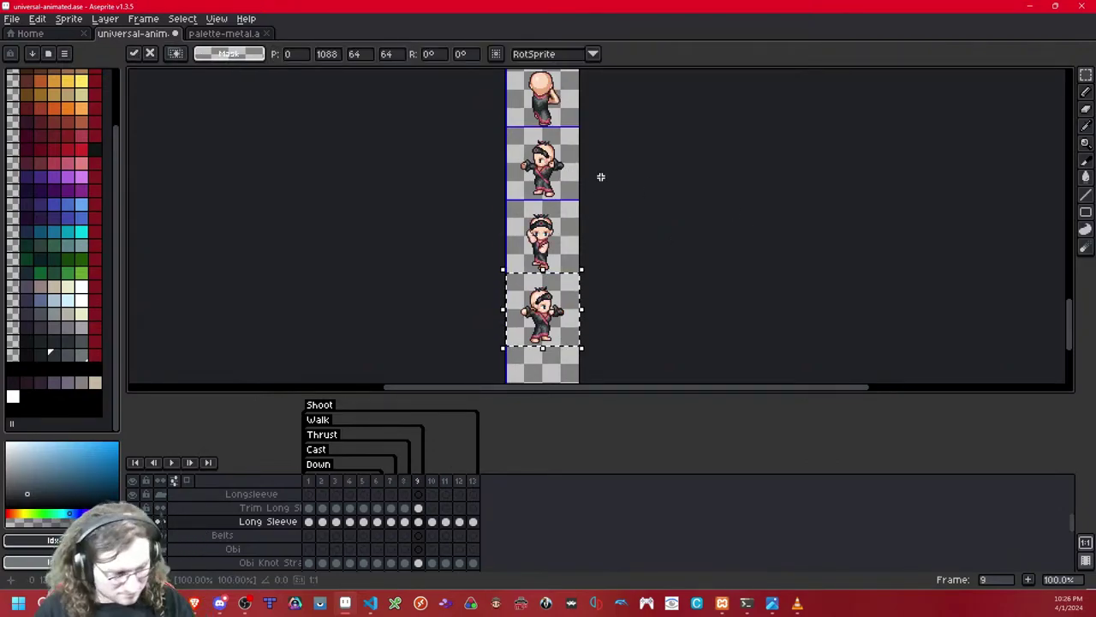
key(Return)
Step: Mirror the left-facing sleeves of frame 10 onto the right-facing pose and compare the result with frame 9
key(period)
double_click(549, 169)
key(ctrl+c)
key(ctrl+v)
key(shift+Down)
key(shift+Down)
key(shift+h)
key(Return)
key(comma)
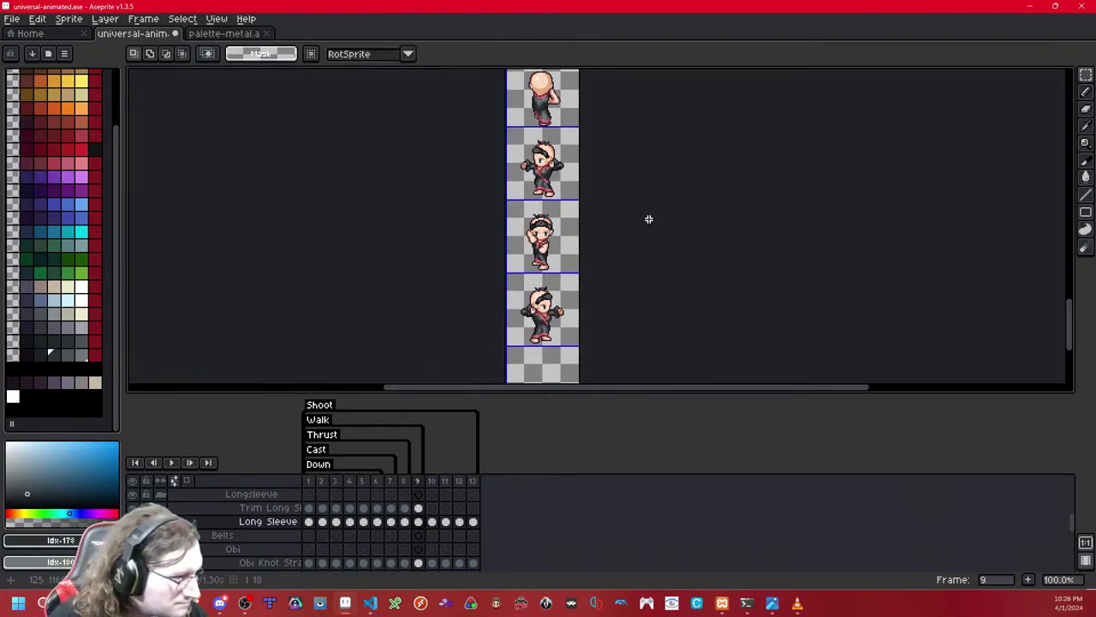
key(period)
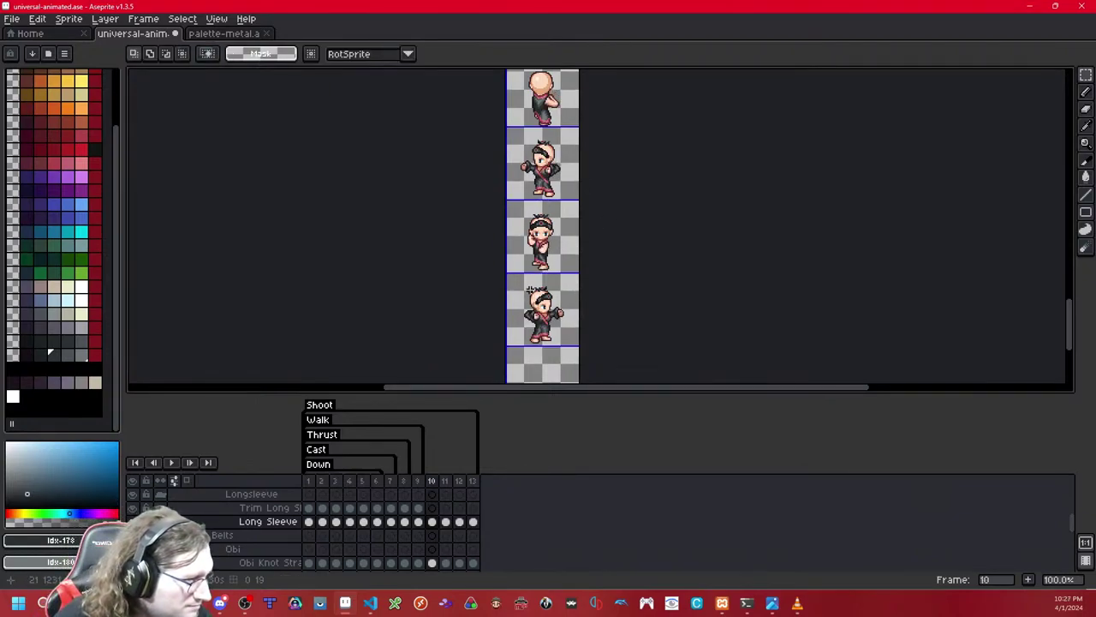
key(comma)
key(period)
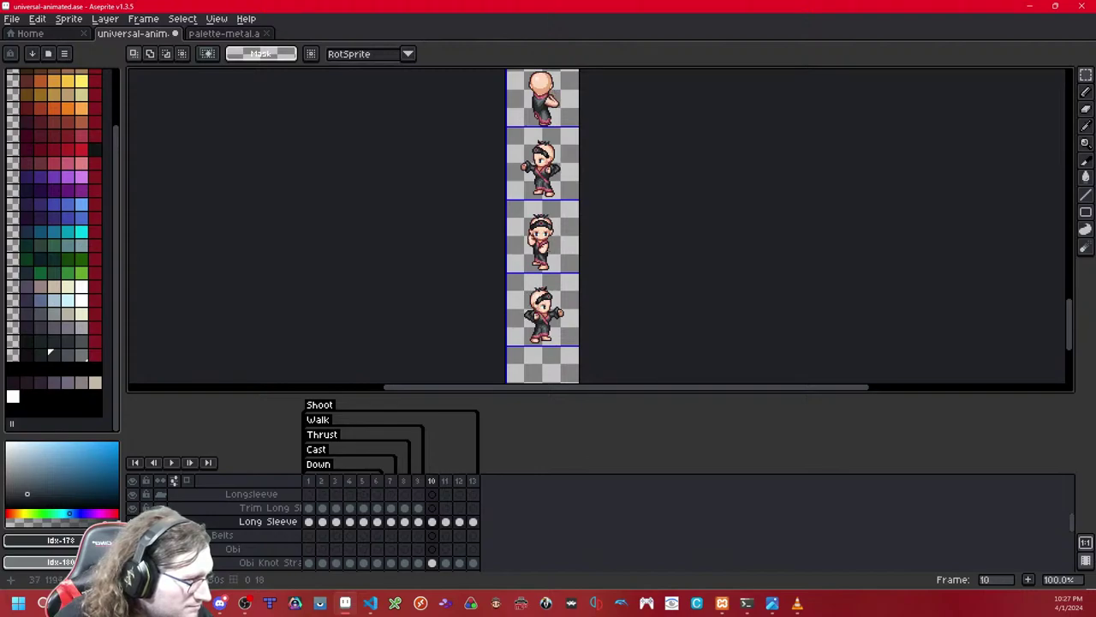
Step: Copy the left-facing sleeve cell in frame 11 and paste it flipped horizontally onto the right-facing pose two rows down
key(period)
double_click(572, 172)
key(ctrl+c)
key(ctrl+v)
key(shift+Down)
key(shift+Down)
key(shift+h)
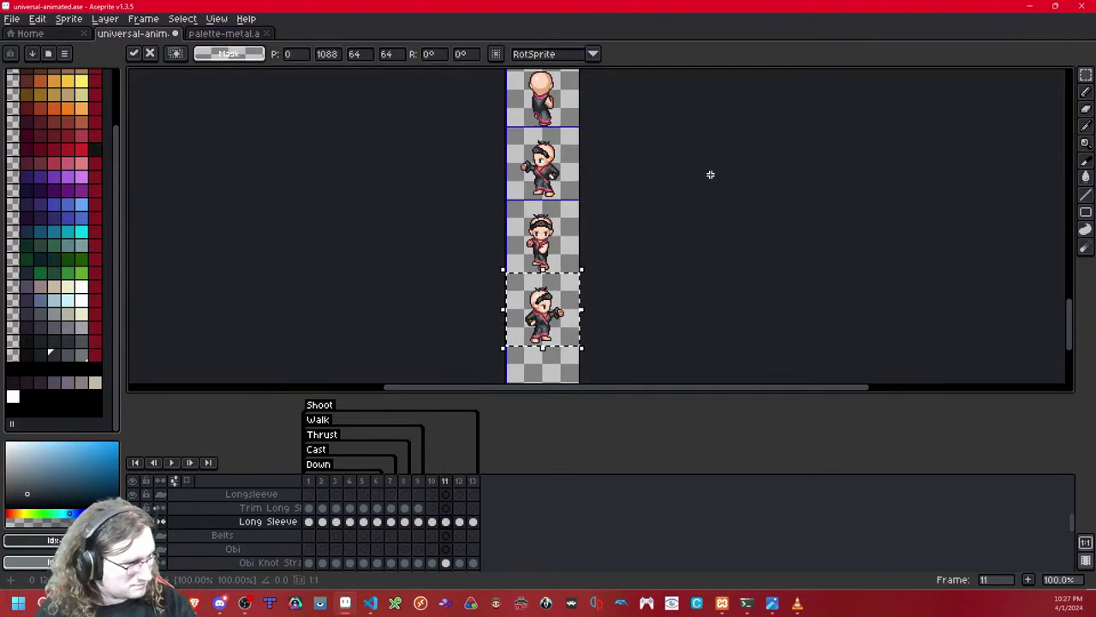
click(710, 175)
Step: Duplicate frame 12's left-facing sleeve cell two rows down and flip it horizontally to fit the right-facing pose
key(period)
double_click(539, 154)
key(ctrl+c)
key(ctrl+v)
key(shift+Down)
key(shift+Down)
key(shift+h)
click(636, 155)
Step: Copy the left-facing sleeve cell in frame 13 and paste it onto the right-facing pose two rows down
key(period)
double_click(561, 174)
key(ctrl+c)
key(ctrl+v)
drag(556, 171, 557, 317)
key(period)
drag(558, 170, 563, 174)
click(688, 167)
Step: Step back through the shooting frames to check the mirrored sleeves on the right-facing pose
key(comma)
key(comma)
key(comma)
key(comma)
key(comma)
key(comma)
key(comma)
key(comma)
key(comma)
key(comma)
key(comma)
key(comma)
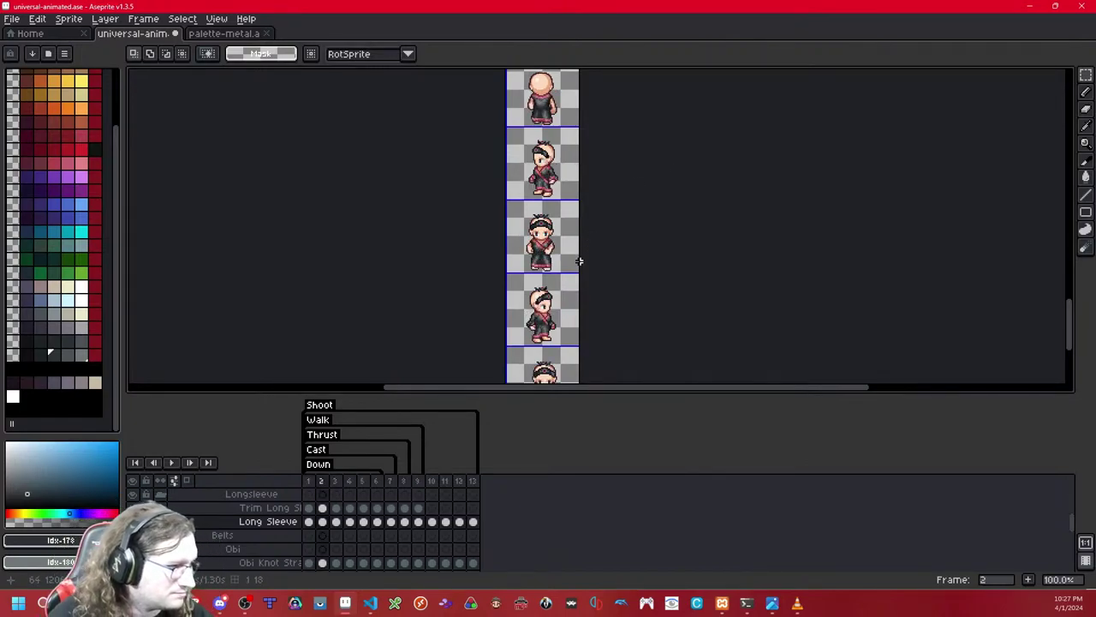
Step: Save the sprite and copy frame 2's left-facing sleeve trim, flipped horizontally, onto the right-facing shooting pose two rows down
key(ctrl+s)
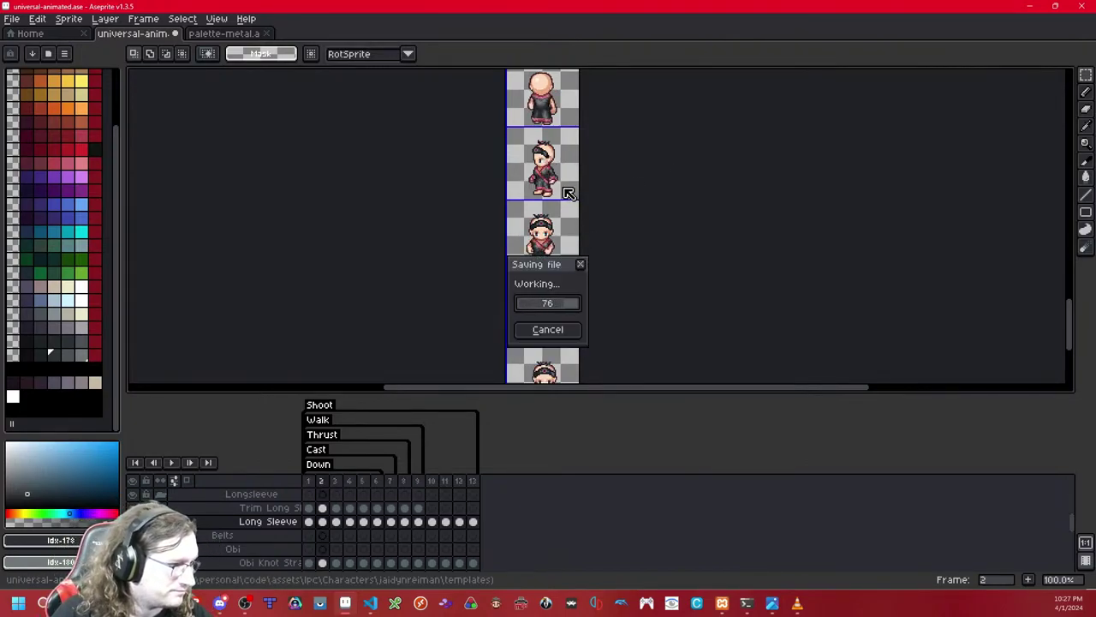
key(Up)
double_click(565, 180)
key(ctrl+c)
key(ctrl+v)
key(shift+Down)
key(shift+Down)
key(shift+h)
click(634, 193)
key(Right)
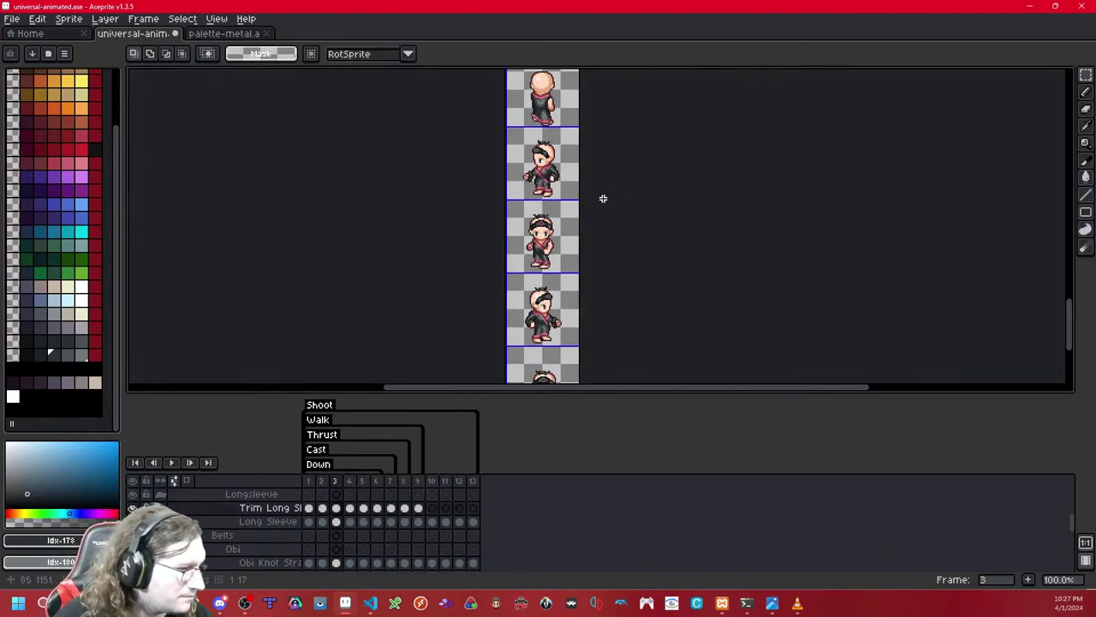
Step: Try fitting cuff trim copied from frame 2's right-facing pose above onto the rear arm of frame 3's left-facing shooting pose
scroll(558, 211, up, 5)
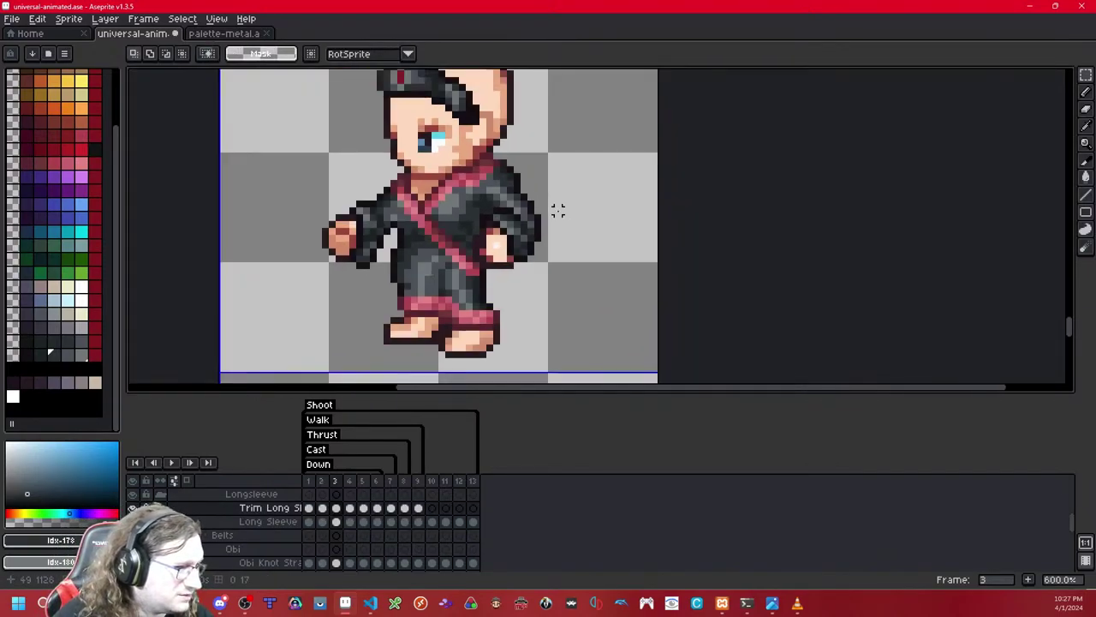
scroll(557, 210, down, 3)
scroll(558, 211, down, 1)
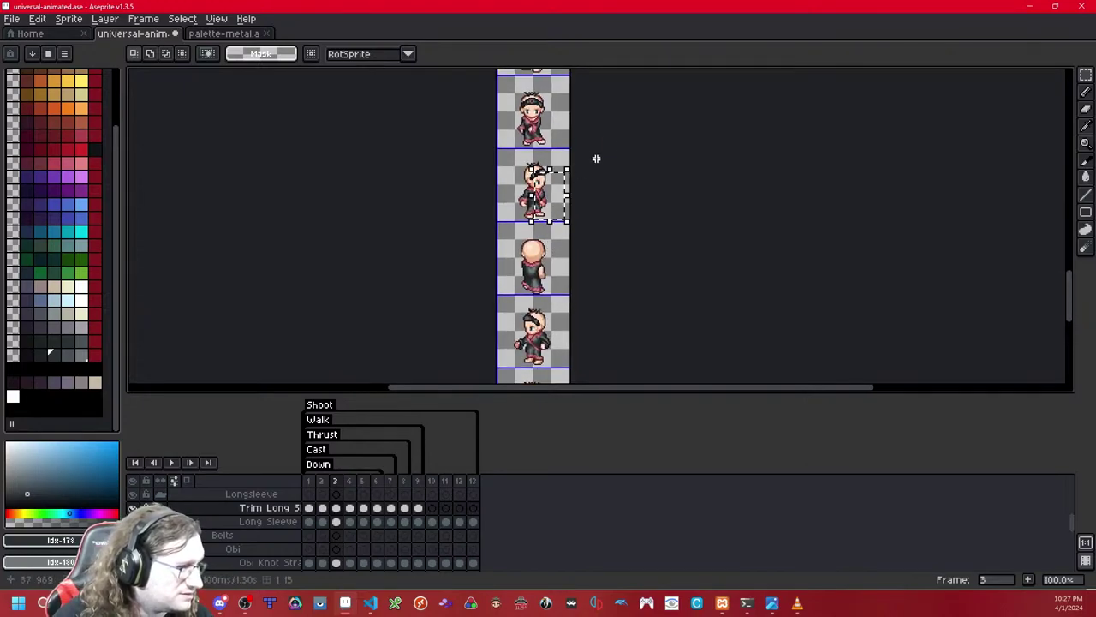
drag(544, 110, 542, 161)
key(Left)
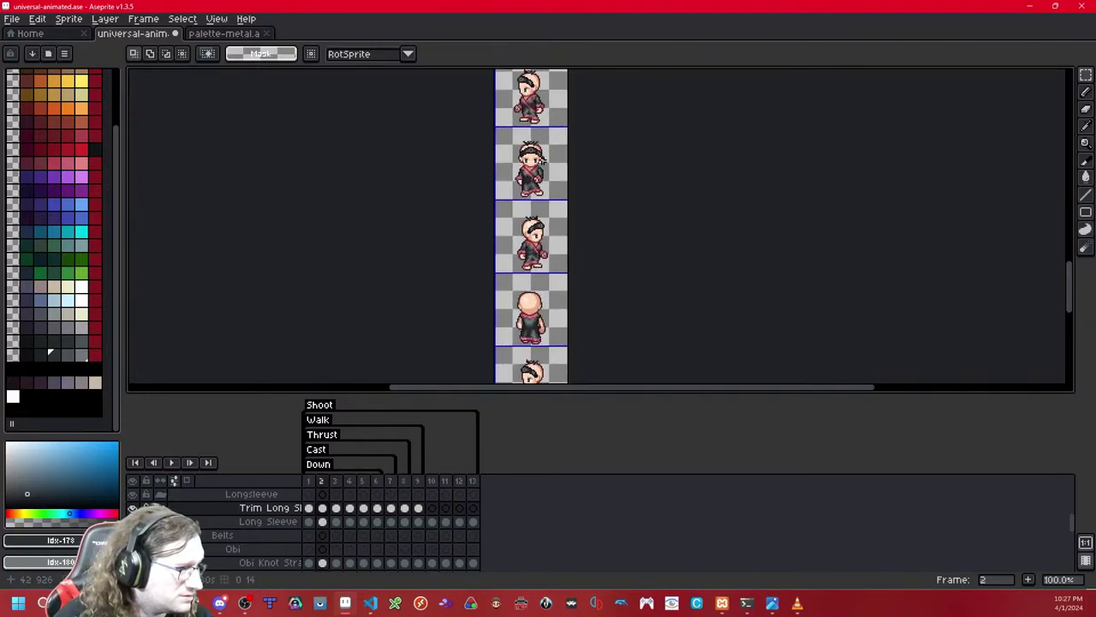
drag(548, 200, 529, 202)
key(Delete)
drag(546, 352, 545, 174)
key(Right)
drag(546, 248, 545, 216)
scroll(544, 201, up, 5)
key(ctrl+v)
drag(589, 155, 578, 217)
drag(496, 295, 525, 177)
key(Left)
key(Right)
key(ctrl+d)
scroll(543, 205, up, 3)
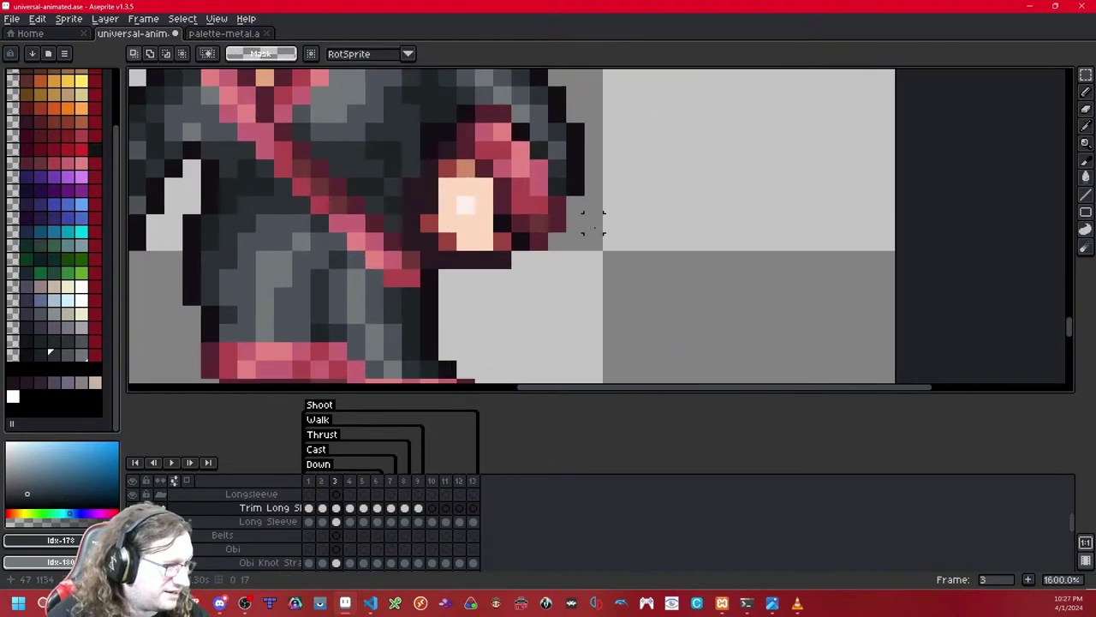
Step: Copy the sleeve trim from frame 3's right-facing walk pose and fit it to the rear cuff of the left-facing shooting pose
scroll(593, 223, down, 6)
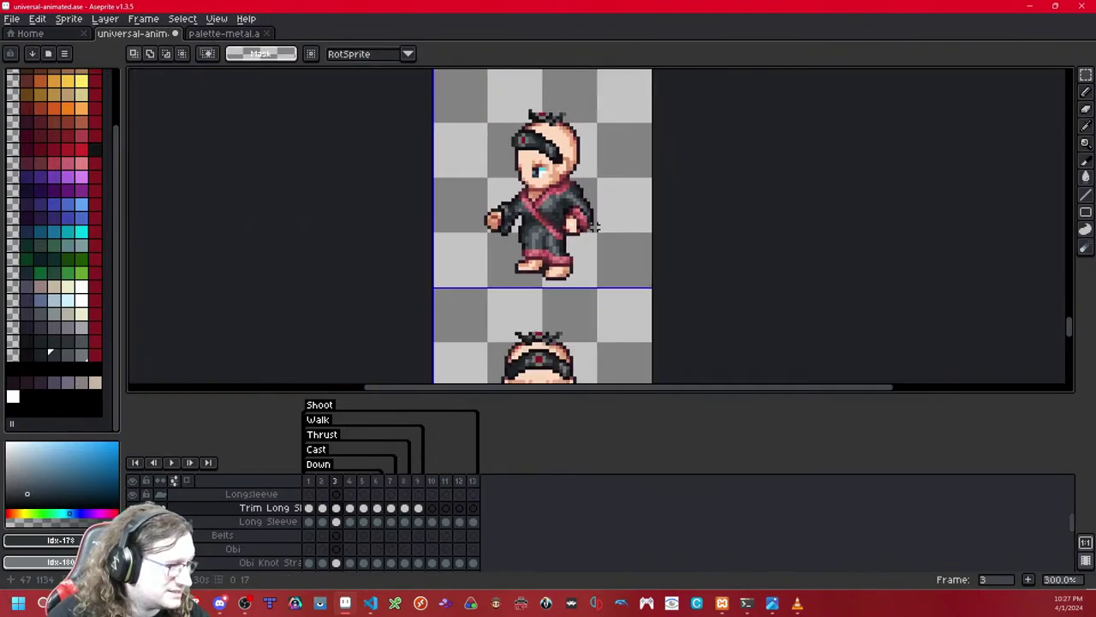
scroll(544, 168, down, 5)
scroll(545, 168, up, 3)
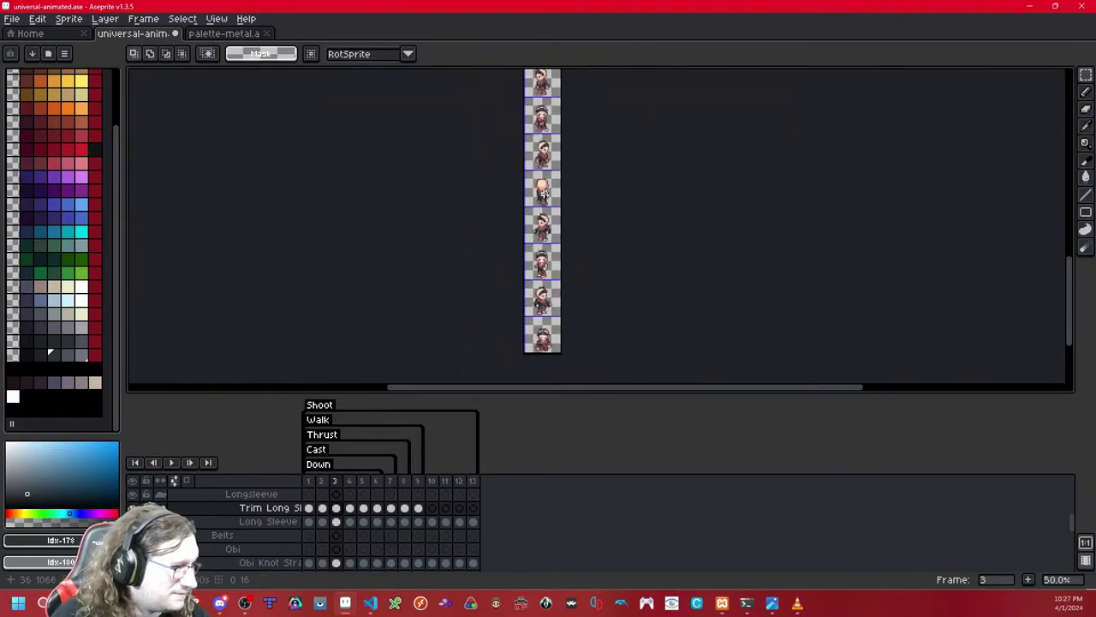
scroll(545, 268, up, 5)
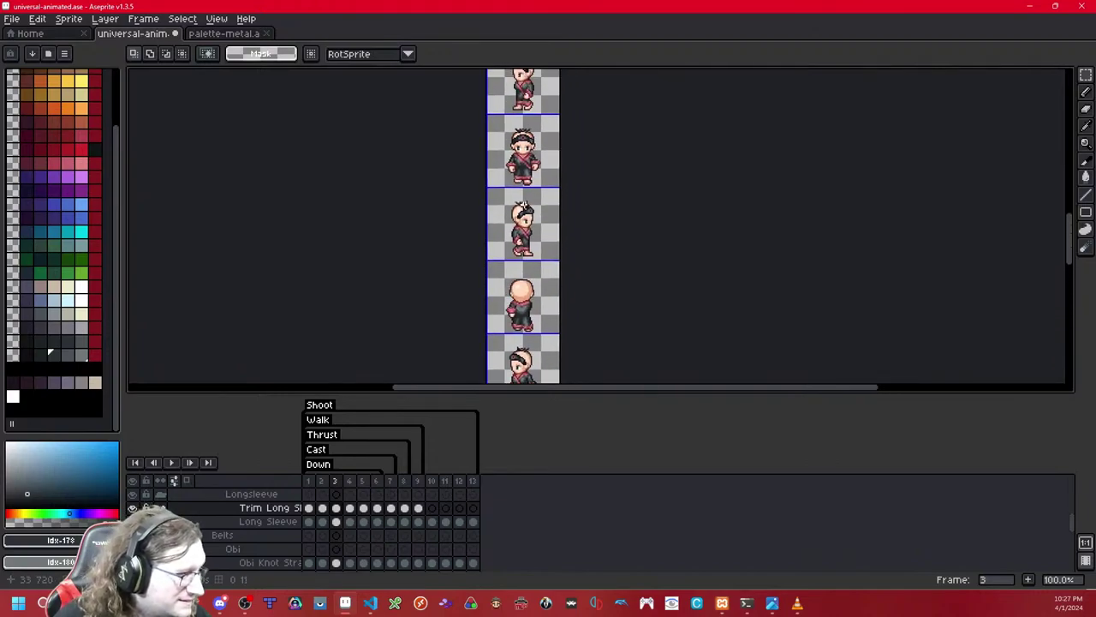
scroll(545, 268, up, 3)
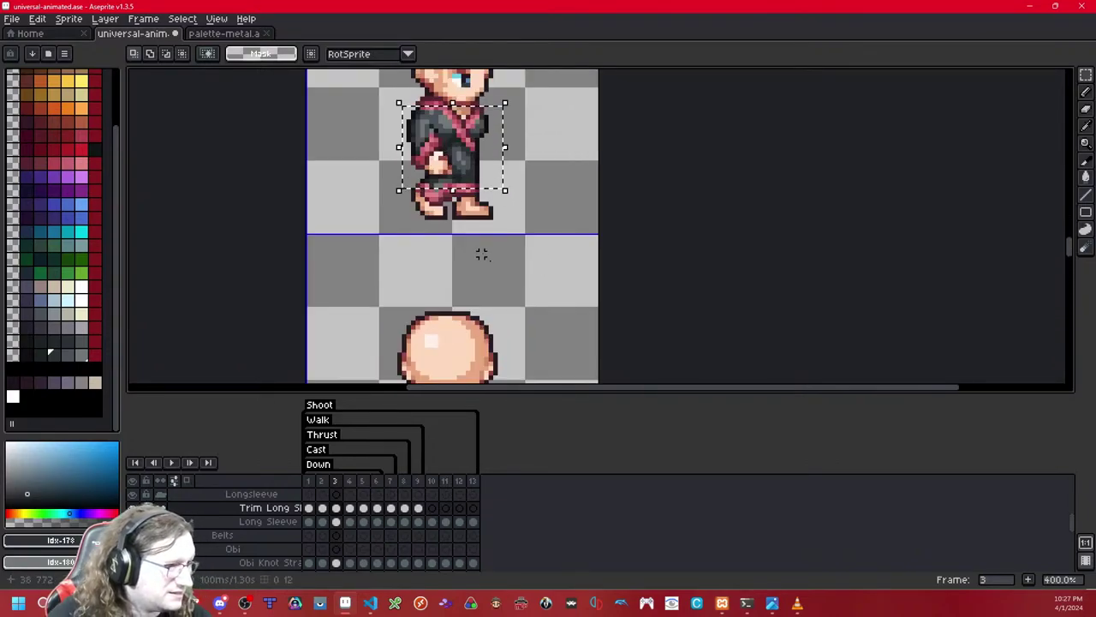
scroll(496, 263, down, 5)
scroll(489, 170, up, 3)
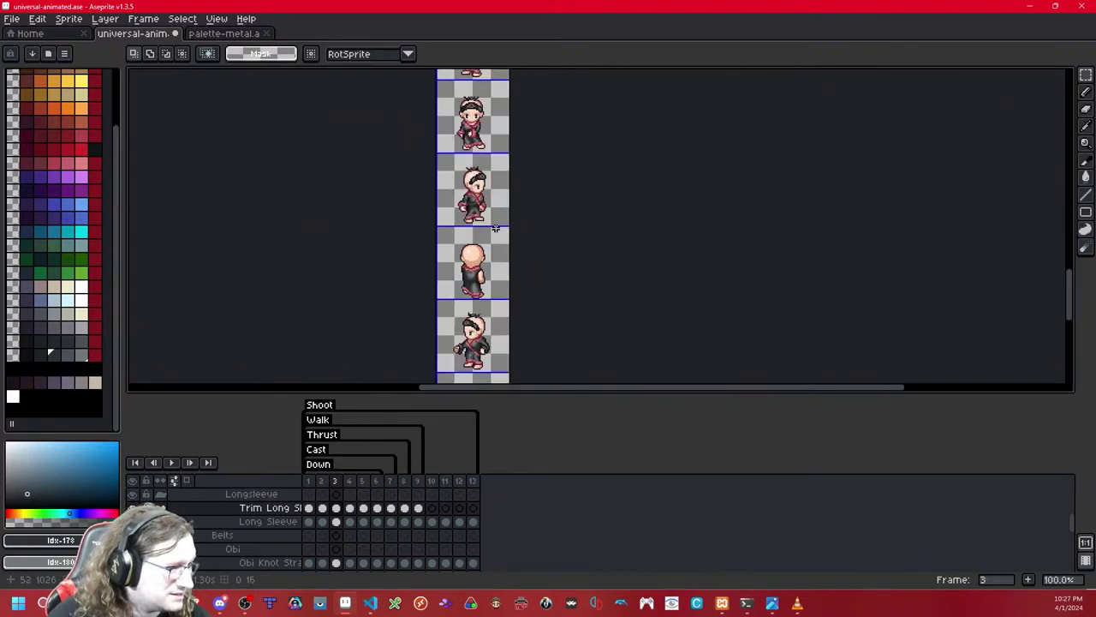
scroll(469, 176, down, 3)
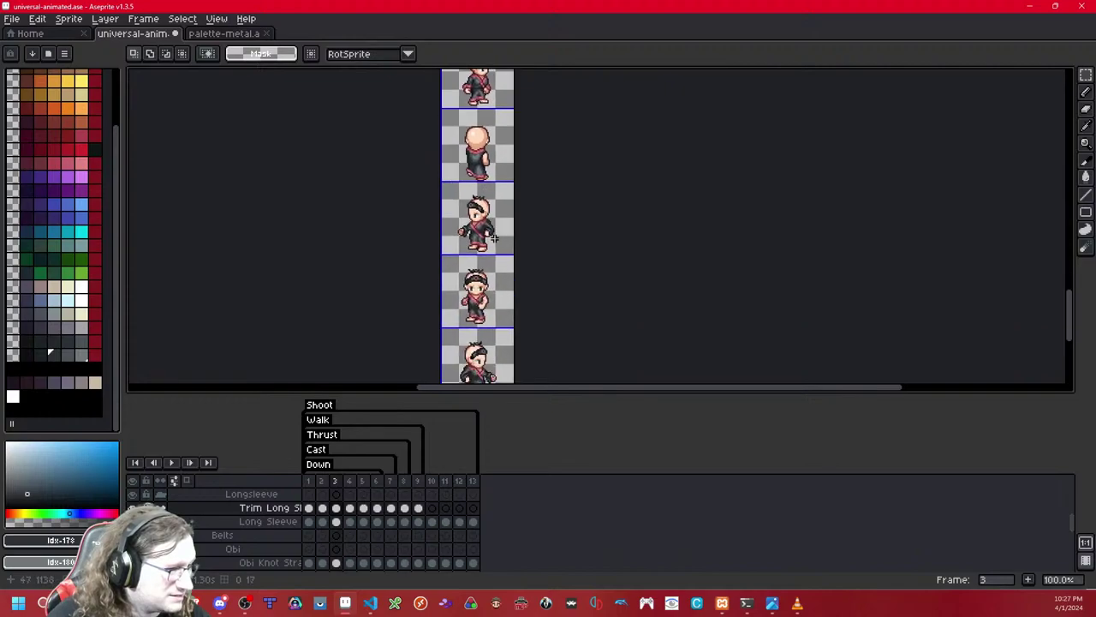
scroll(494, 233, up, 3)
key(ctrl+v)
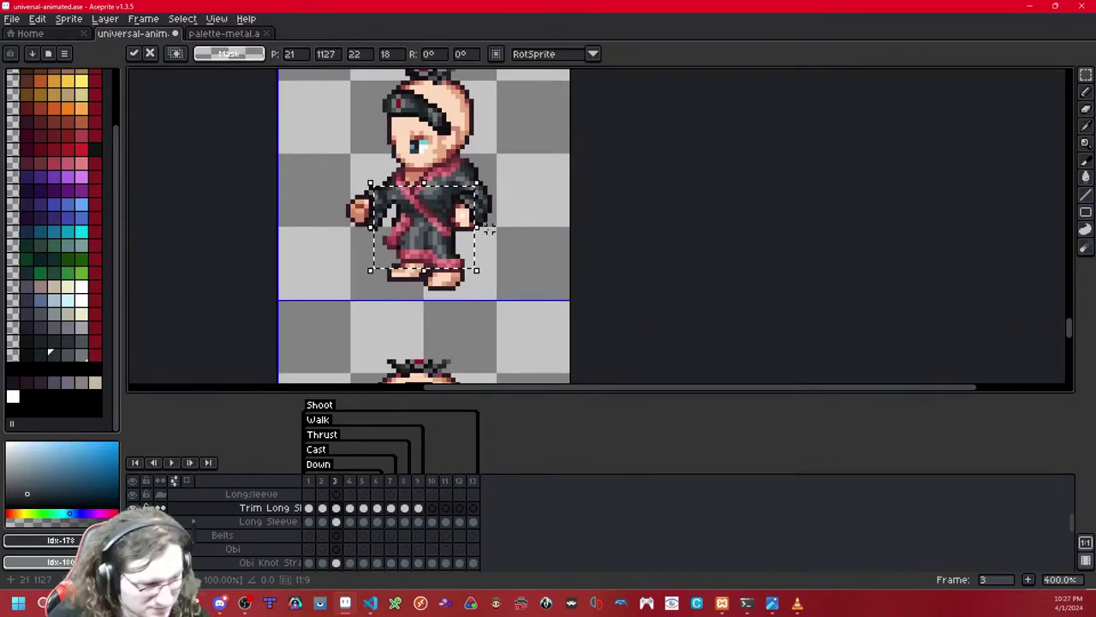
scroll(485, 228, up, 2)
drag(458, 244, 493, 208)
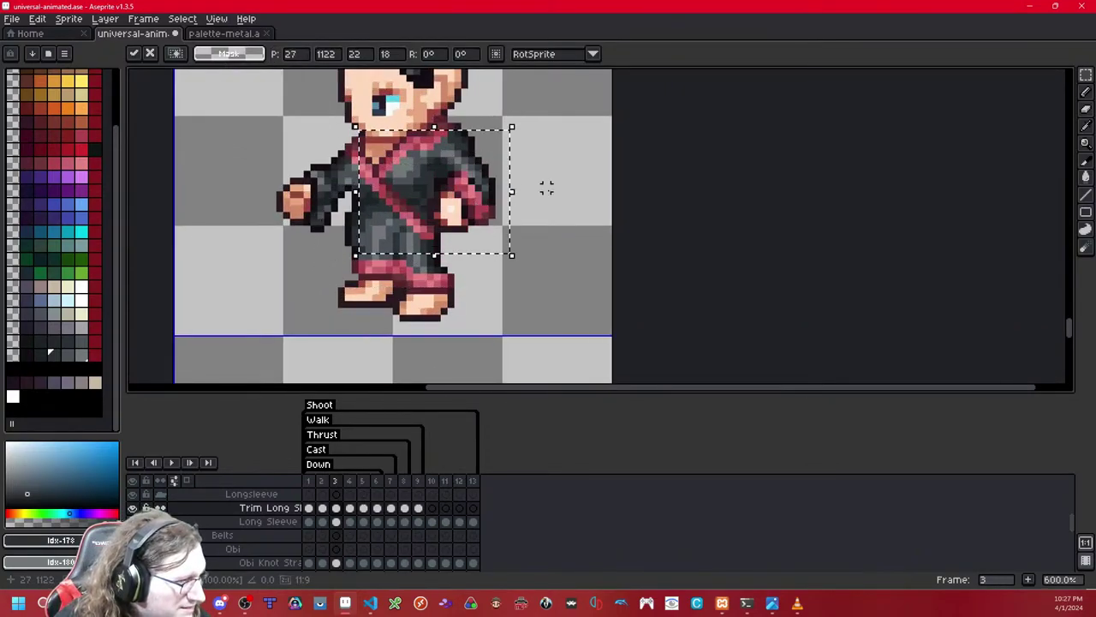
click(548, 191)
scroll(470, 191, up, 2)
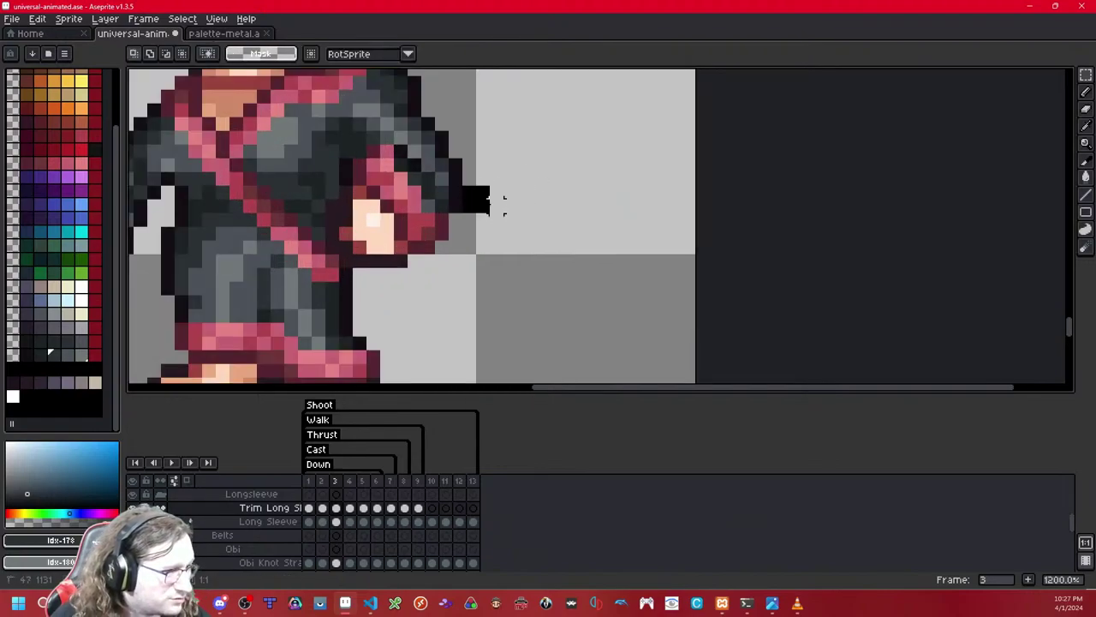
Step: Compare the rear cuff with and without its trim and nudge the trim pixels beside the hand one pixel right
key(shift+x)
key(shift+x)
key(ctrl+z)
key(ctrl+y)
key(ctrl+z)
key(ctrl+y)
key(ctrl+z)
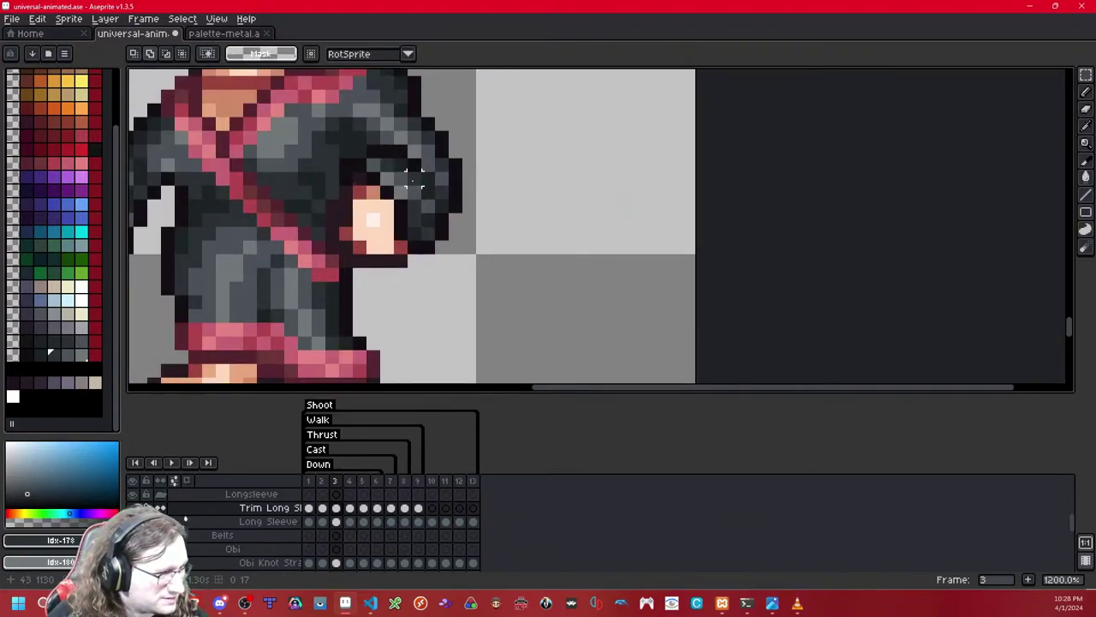
key(shift+x)
drag(387, 178, 360, 206)
key(Right)
click(557, 137)
key(ctrl+z)
key(ctrl+y)
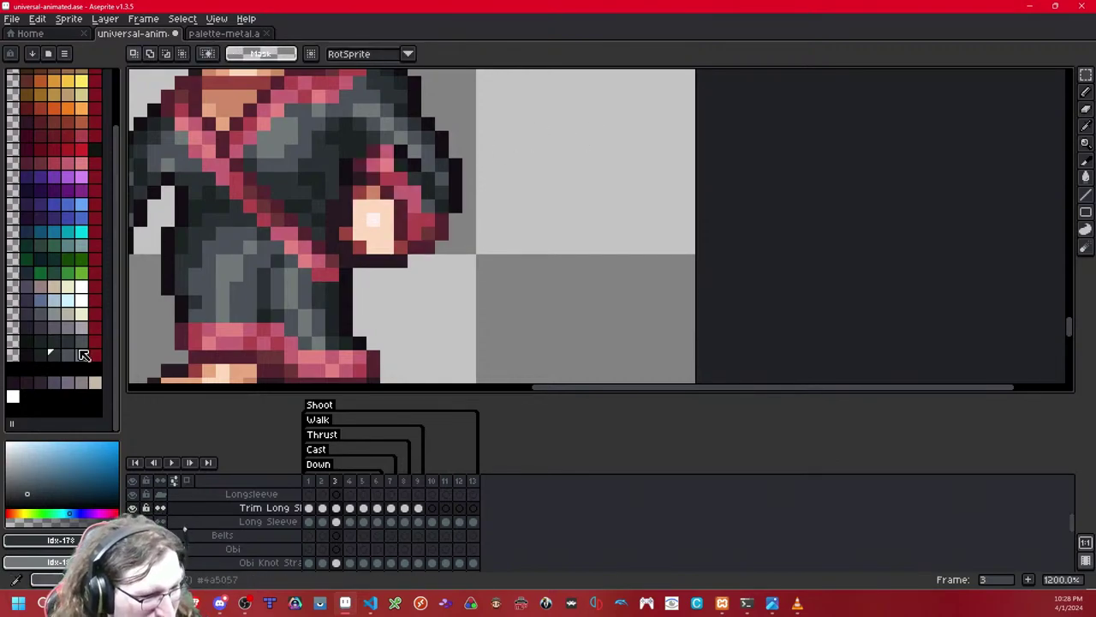
Step: Set the Pencil to the dark maroon palette colour, index 78, for retouching the rear cuff's trim
click(26, 162)
key(b)
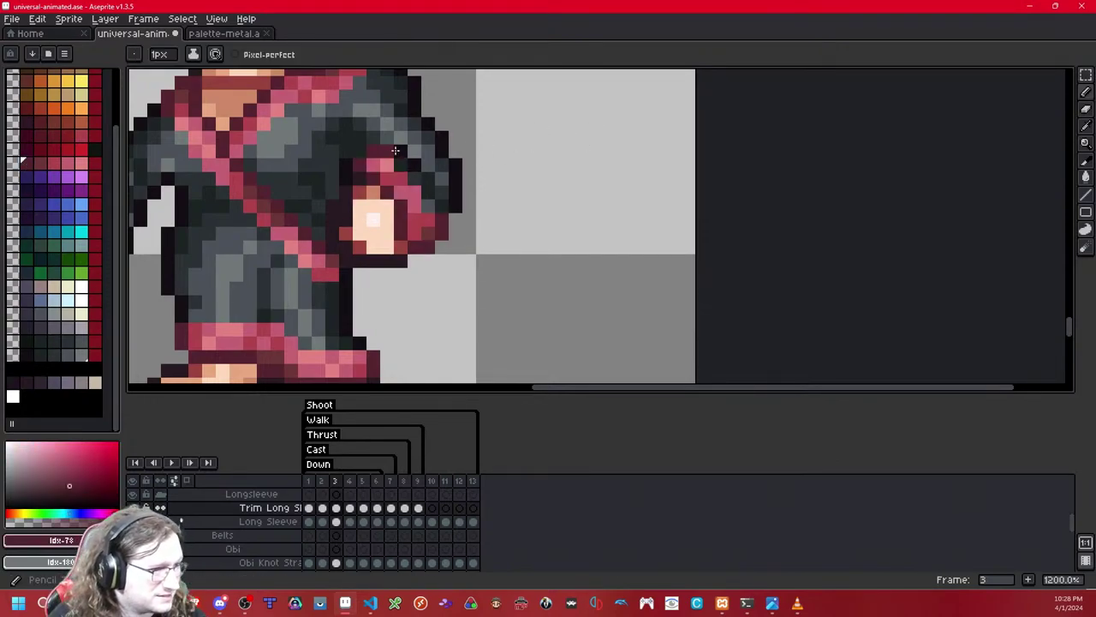
scroll(488, 141, down, 8)
scroll(490, 144, up, 6)
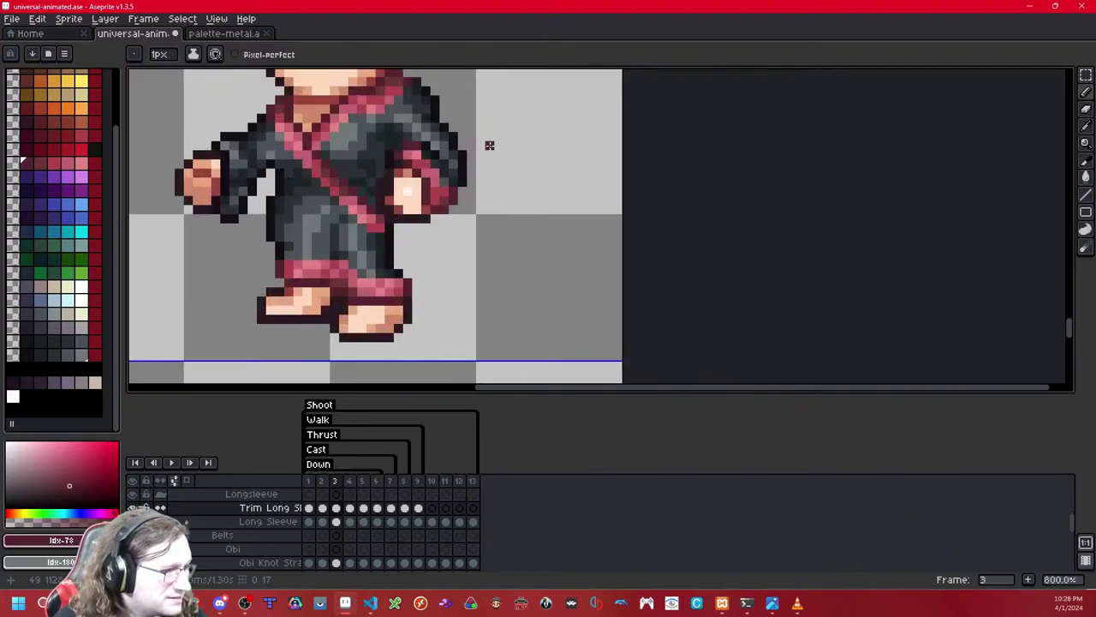
scroll(490, 146, down, 3)
scroll(490, 146, down, 2)
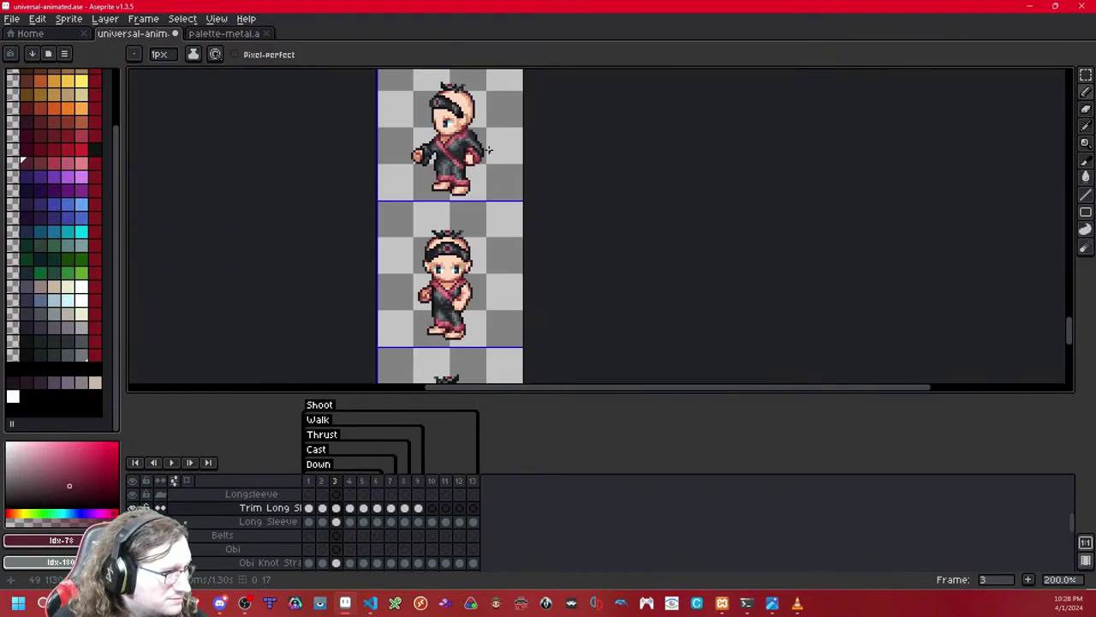
Step: Copy cuff trim from a pose higher up in frame 3 and place it on the left-facing shooting pose's front wrist
scroll(490, 149, down, 2)
scroll(490, 149, up, 2)
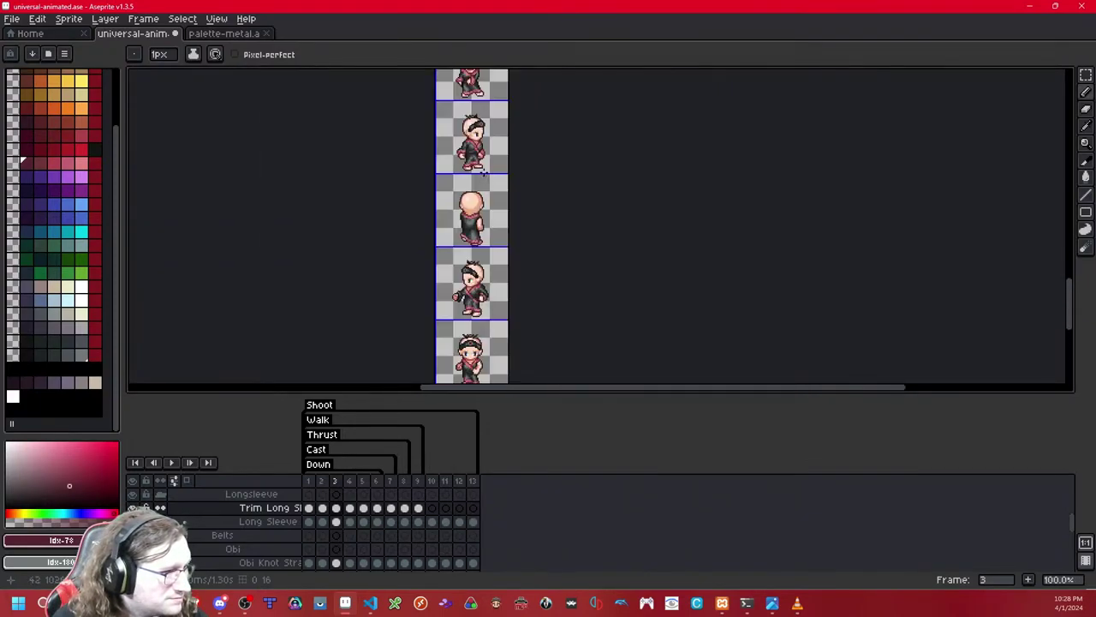
click(1085, 76)
scroll(502, 228, up, 2)
scroll(454, 189, down, 2)
drag(459, 148, 423, 196)
key(Delete)
drag(418, 354, 433, 154)
scroll(433, 248, up, 2)
scroll(433, 248, up, 2)
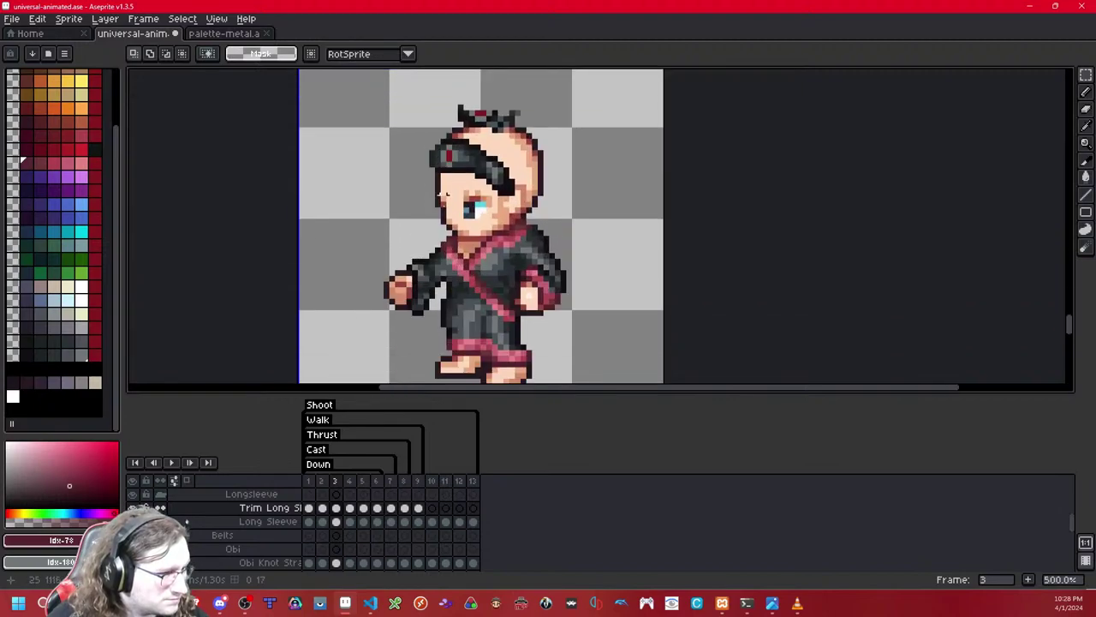
key(ctrl+v)
drag(485, 258, 423, 281)
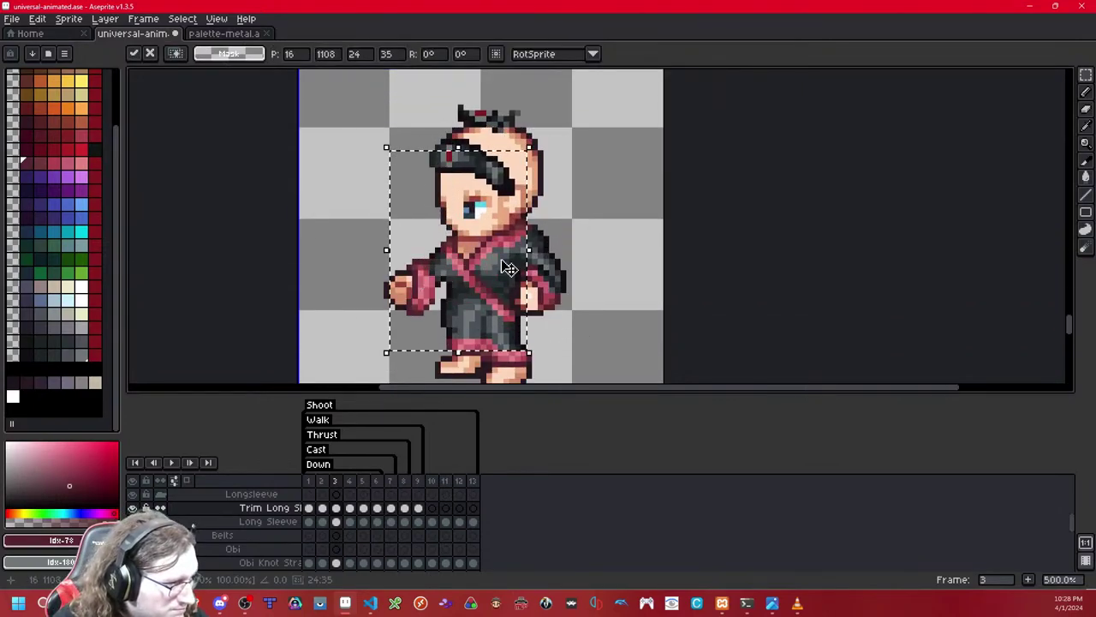
key(ctrl+d)
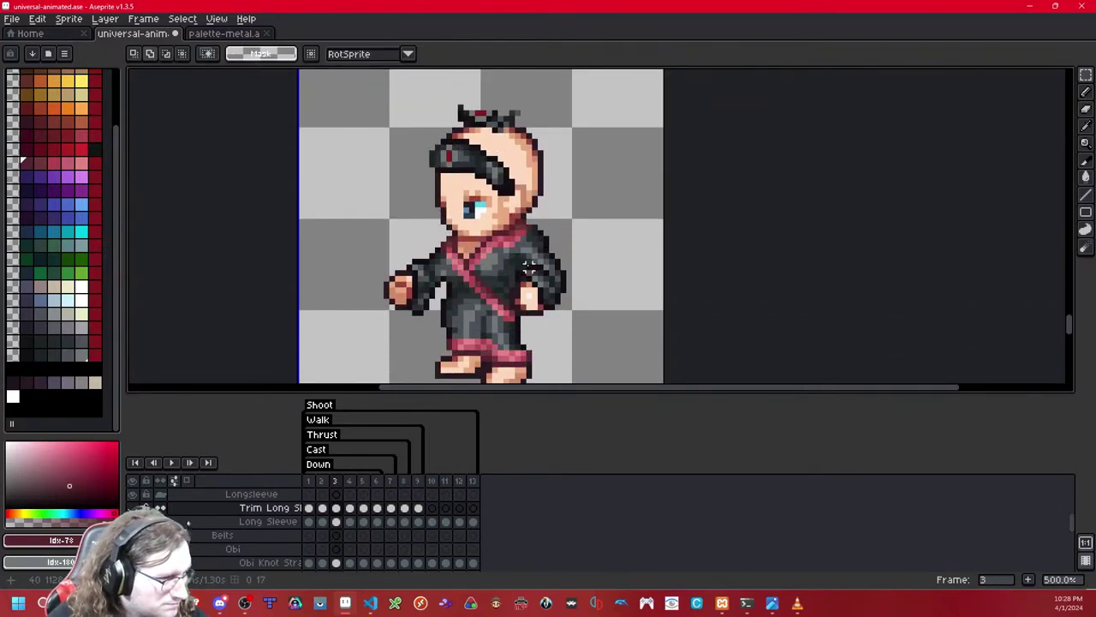
Step: Delete the stray trim pixels at the front cuff's lower inner edge and compare the sleeve with and without trim
scroll(449, 300, up, 1)
drag(430, 300, 442, 312)
key(Delete)
key(shift+x)
key(shift+x)
key(shift+x)
key(shift+x)
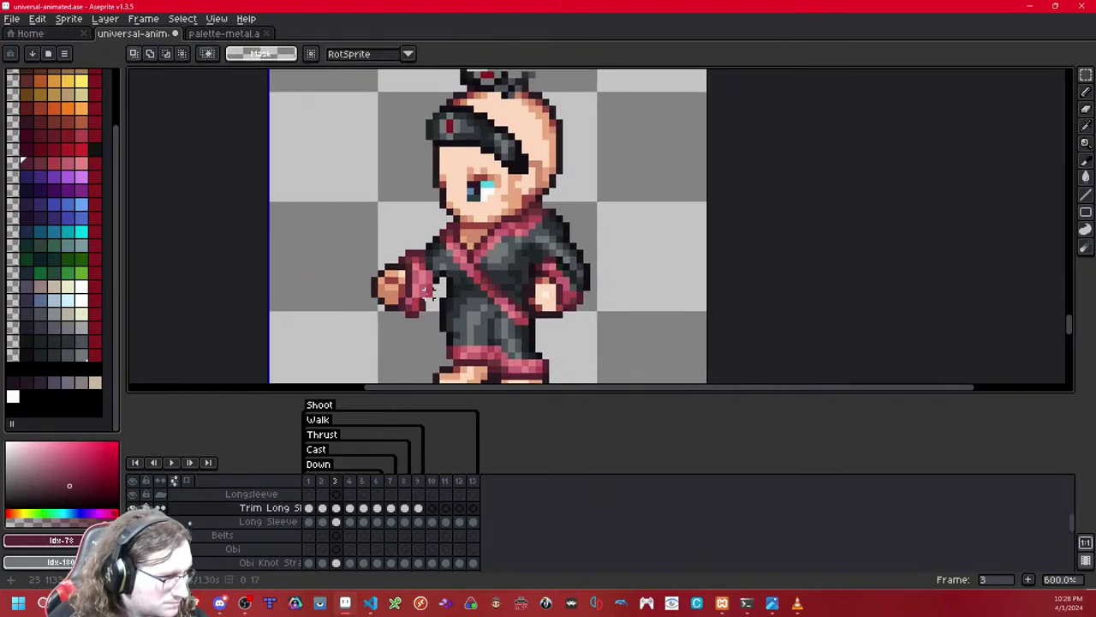
Step: Duplicate one trim pixel at the front cuff's inner edge one pixel right and one pixel up
click(422, 304)
key(ctrl+c)
key(ctrl+v)
key(Right)
key(Up)
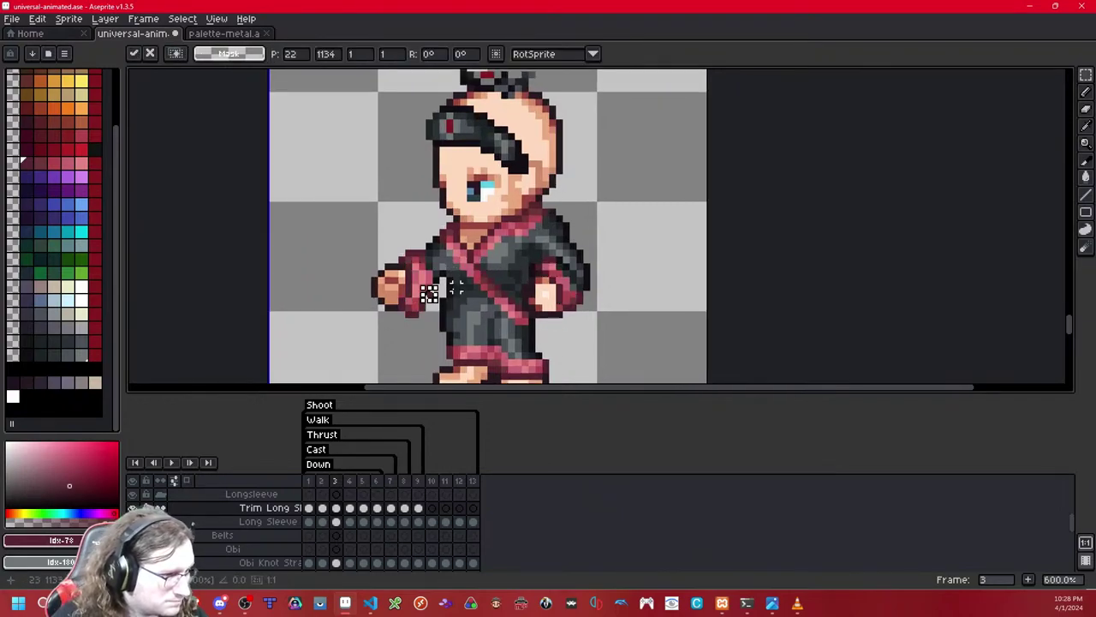
key(ctrl+d)
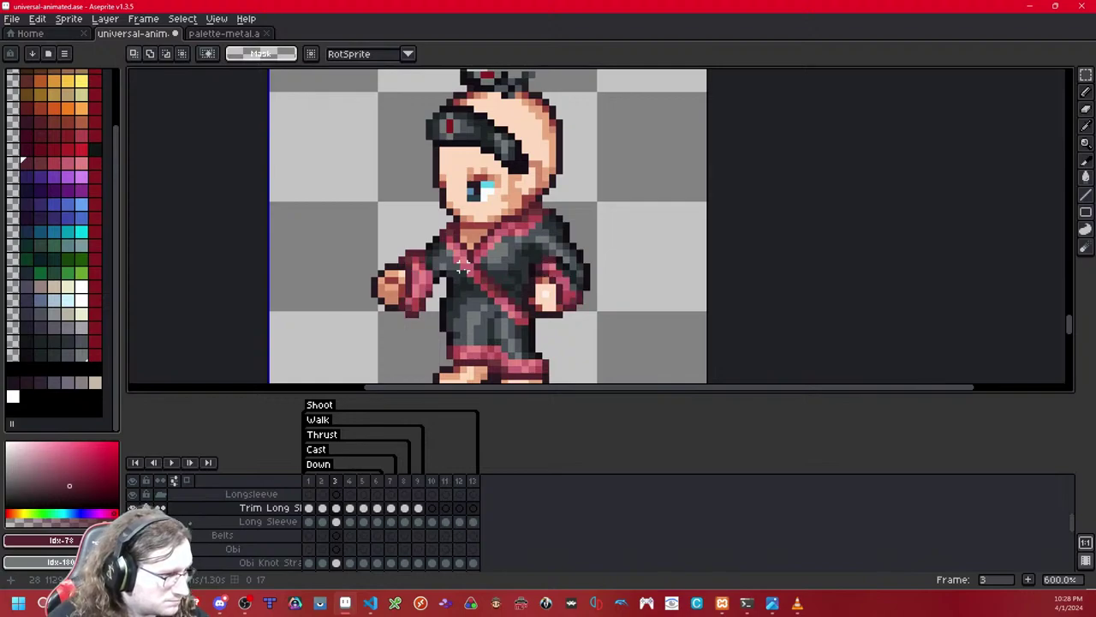
Step: Inspect the front and rear cuff trim on frame 3's left-facing shooting pose at different zoom levels
scroll(463, 271, down, 5)
drag(504, 251, 490, 187)
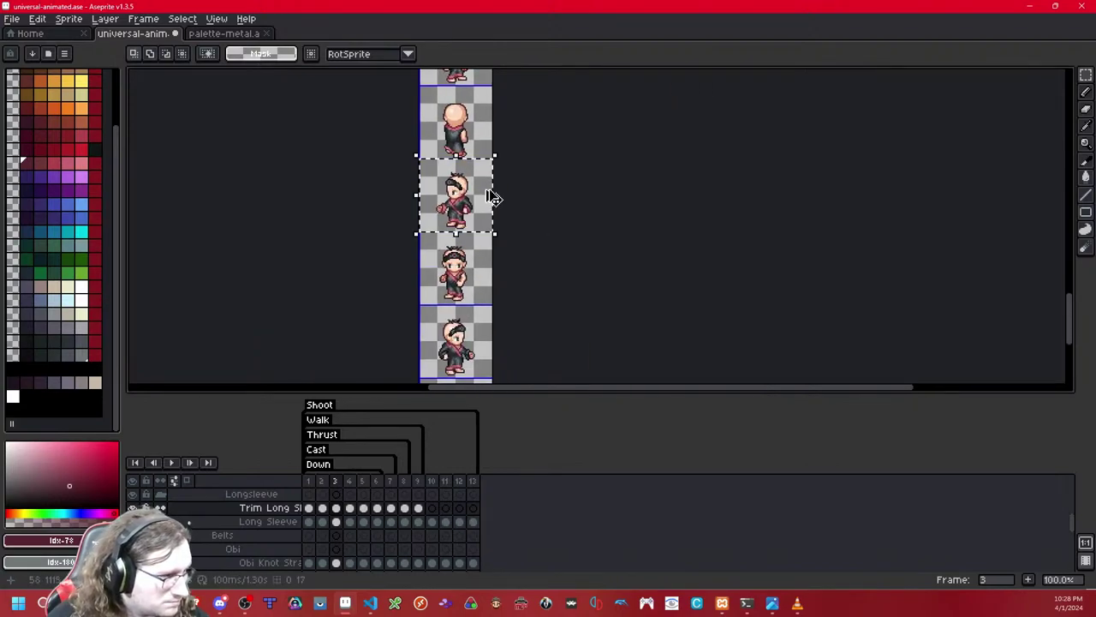
scroll(478, 197, up, 4)
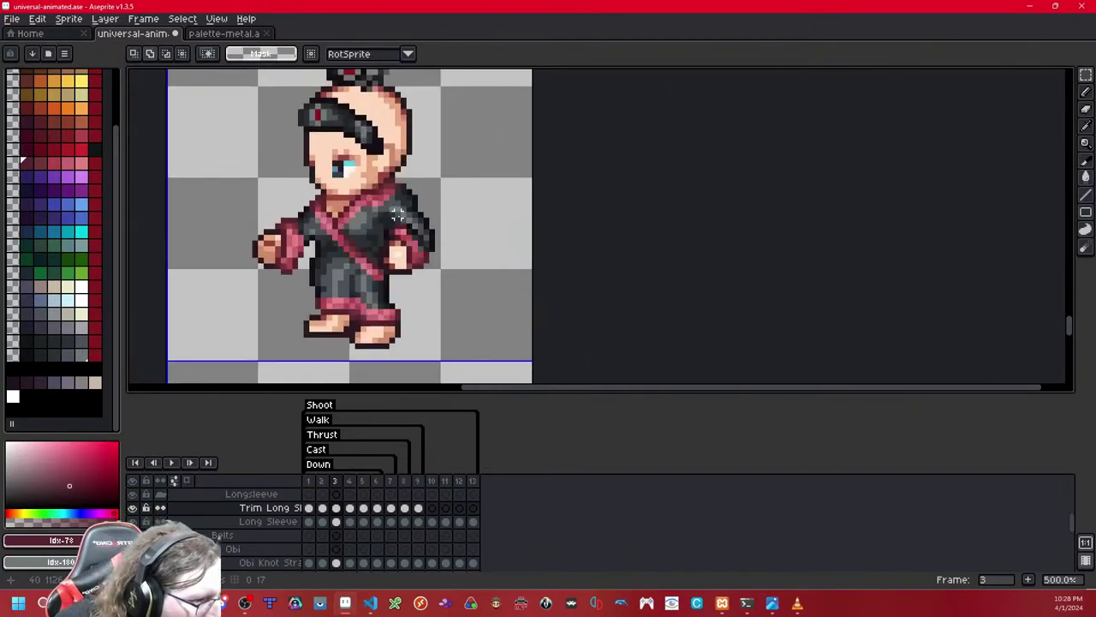
drag(302, 255, 307, 261)
drag(306, 260, 304, 253)
click(346, 220)
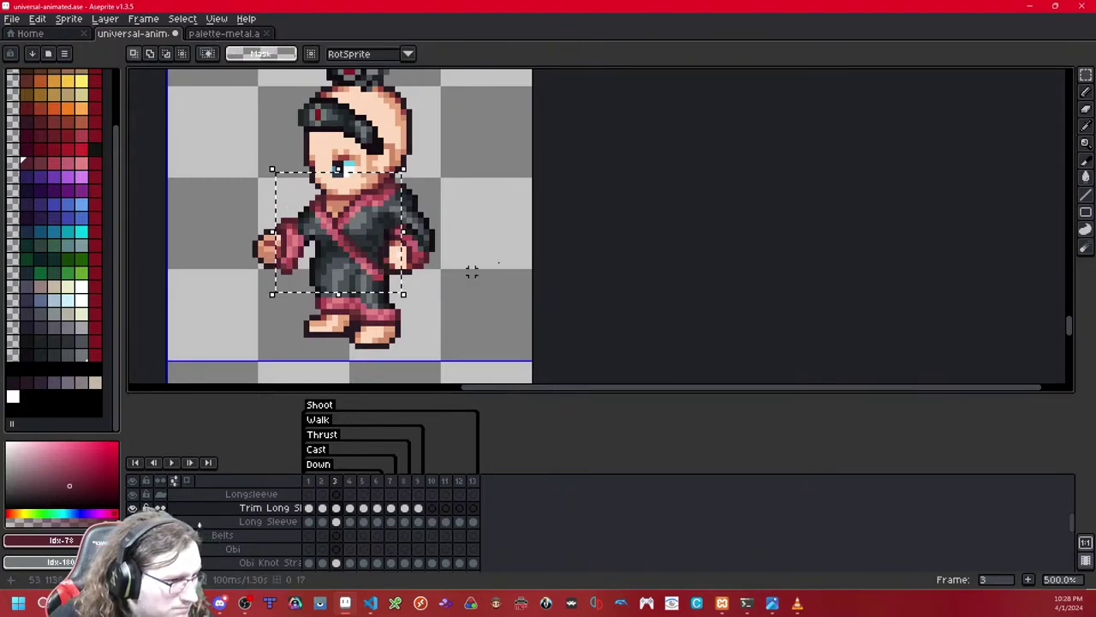
scroll(507, 256, down, 4)
scroll(509, 252, down, 1)
scroll(503, 250, up, 7)
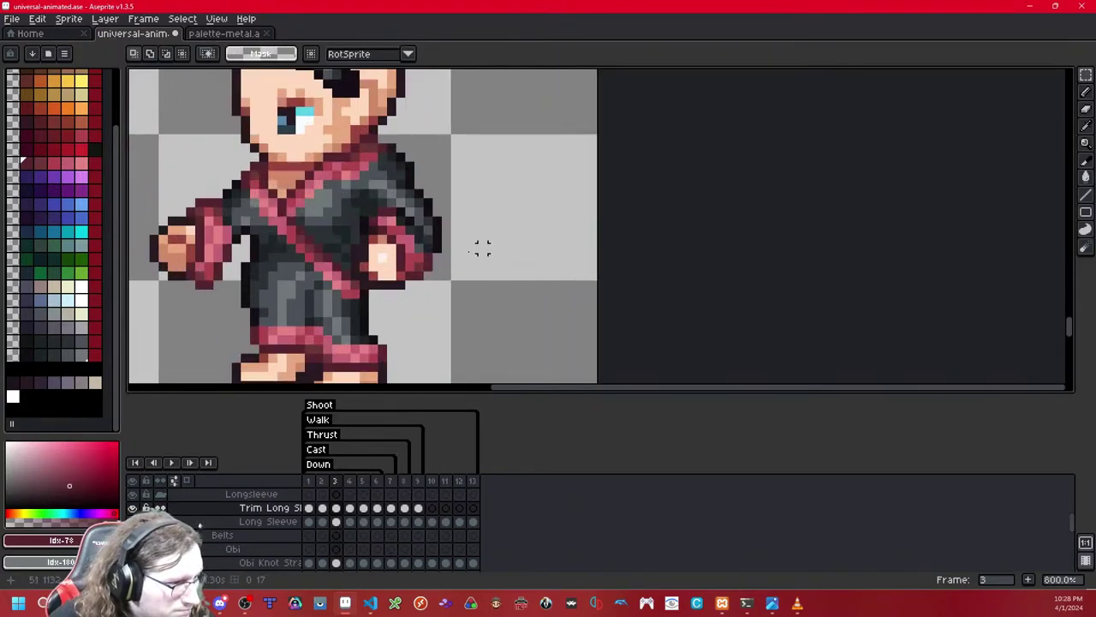
Step: Set the Pencil's foreground to palette index 81 and background to index 82 for retouching the rear cuff's trim
click(72, 163)
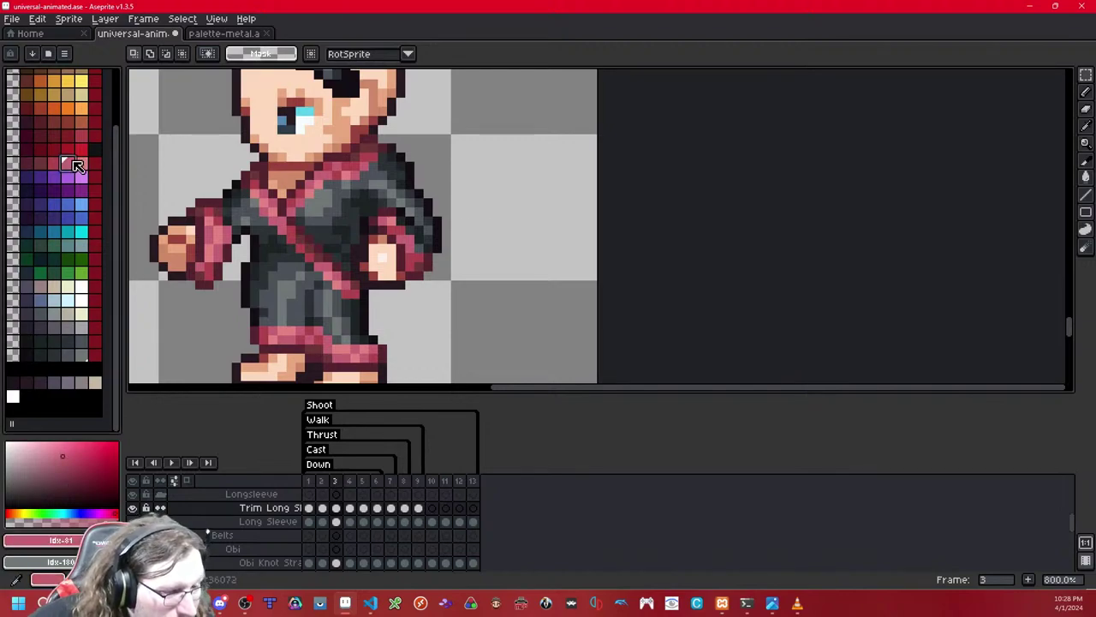
key(b)
right_click(83, 165)
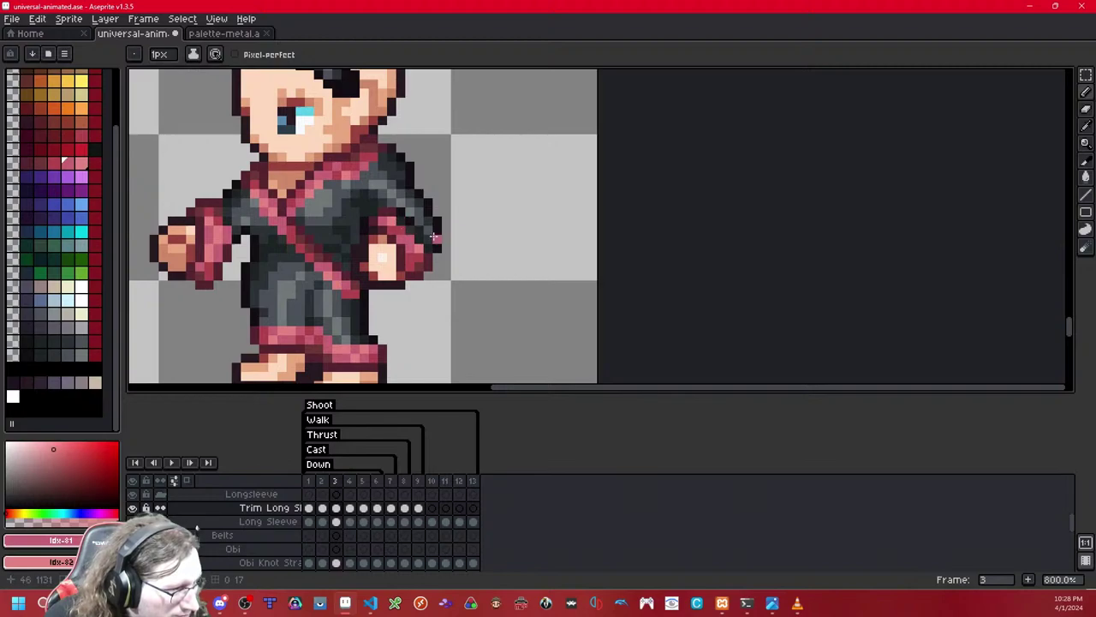
scroll(435, 236, down, 7)
scroll(484, 246, up, 1)
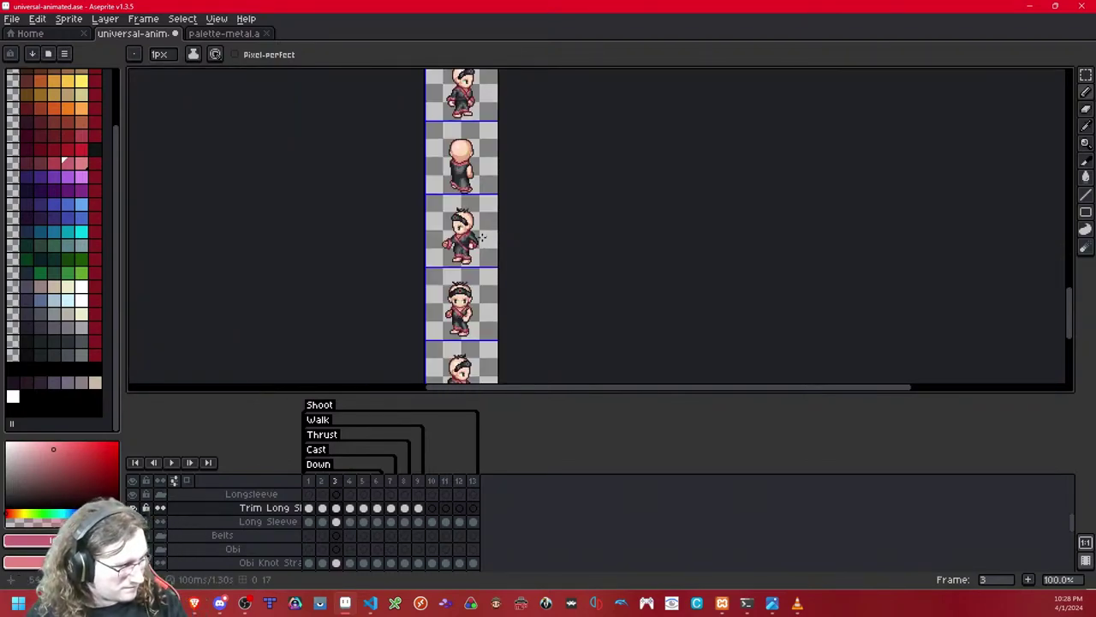
Step: Copy frame 3's left-facing cuff trim, mirror it onto the right-facing pose two rows below, and save the file
key(m)
double_click(481, 237)
drag(620, 220, 630, 179)
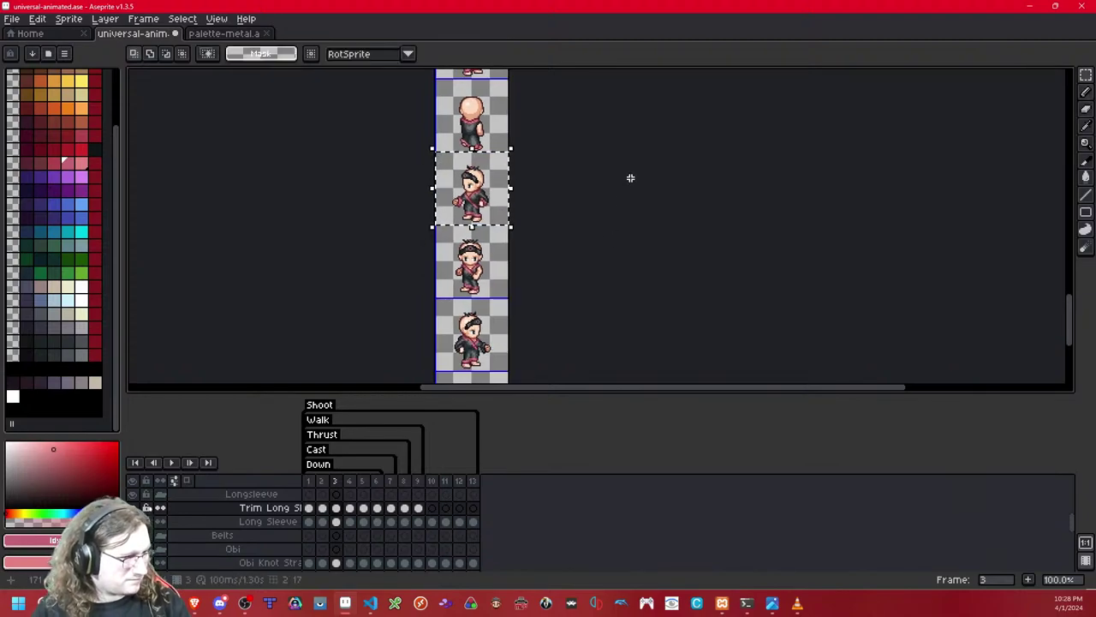
key(ctrl+v)
key(shift+Down)
key(shift+Down)
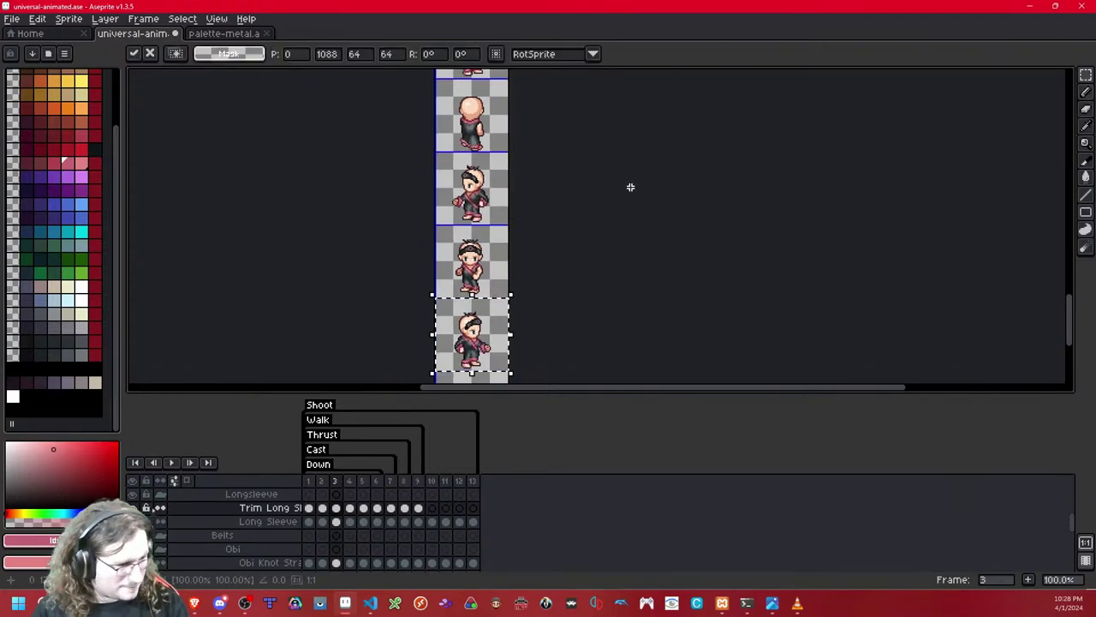
click(629, 188)
key(ctrl+s)
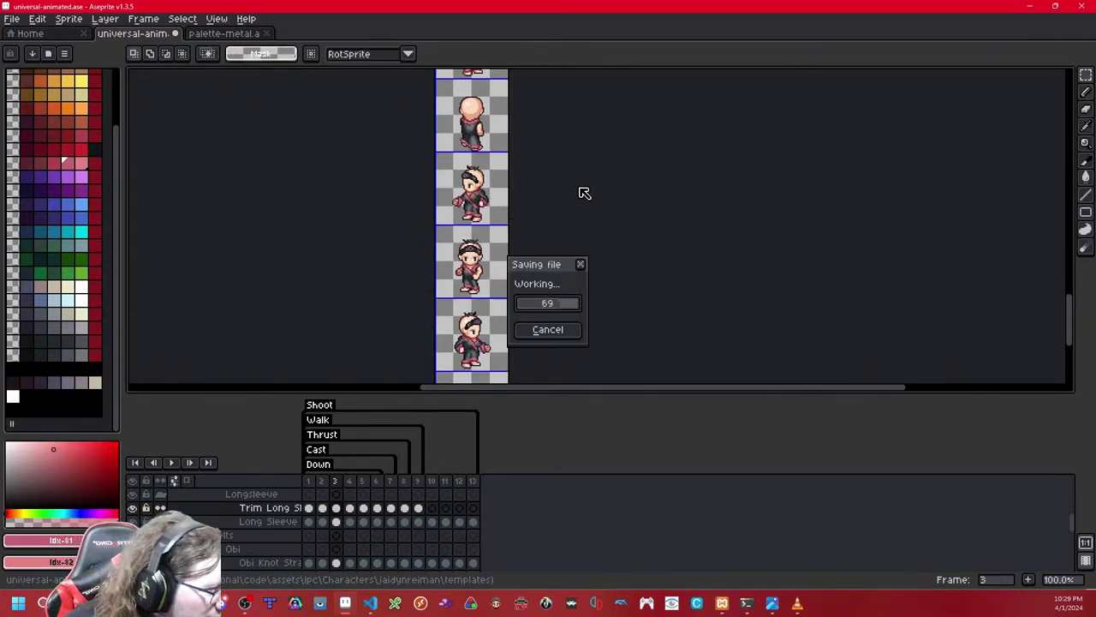
Step: Copy the front cuff trim from frame 3's left-facing pose and fit it onto frame 4's front cuff
key(Right)
scroll(501, 192, up, 4)
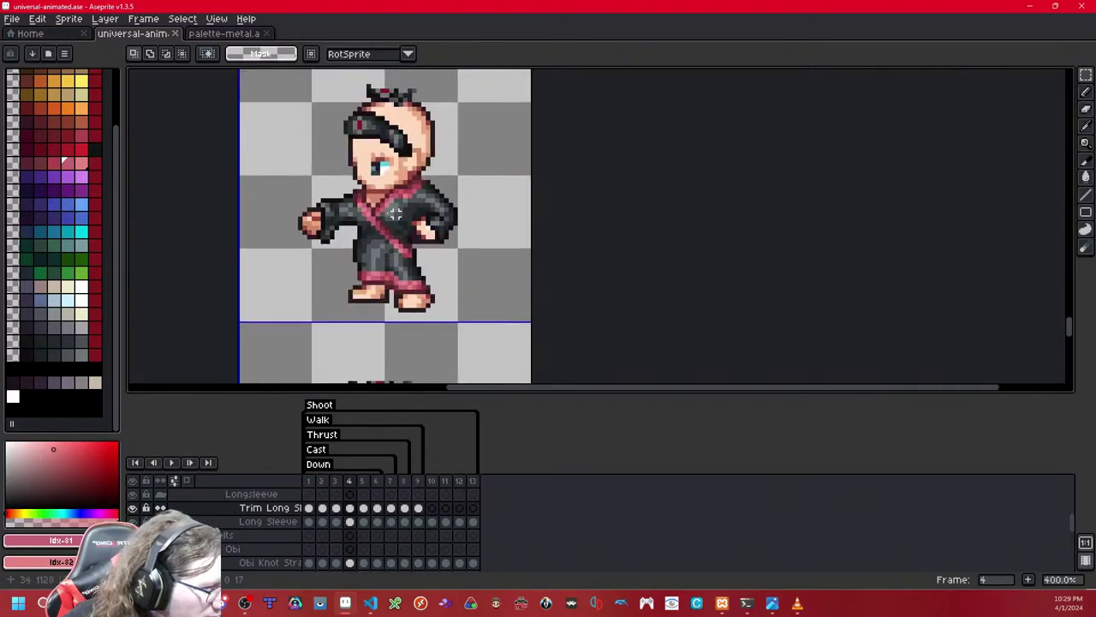
key(Left)
drag(371, 189, 303, 263)
click(460, 220)
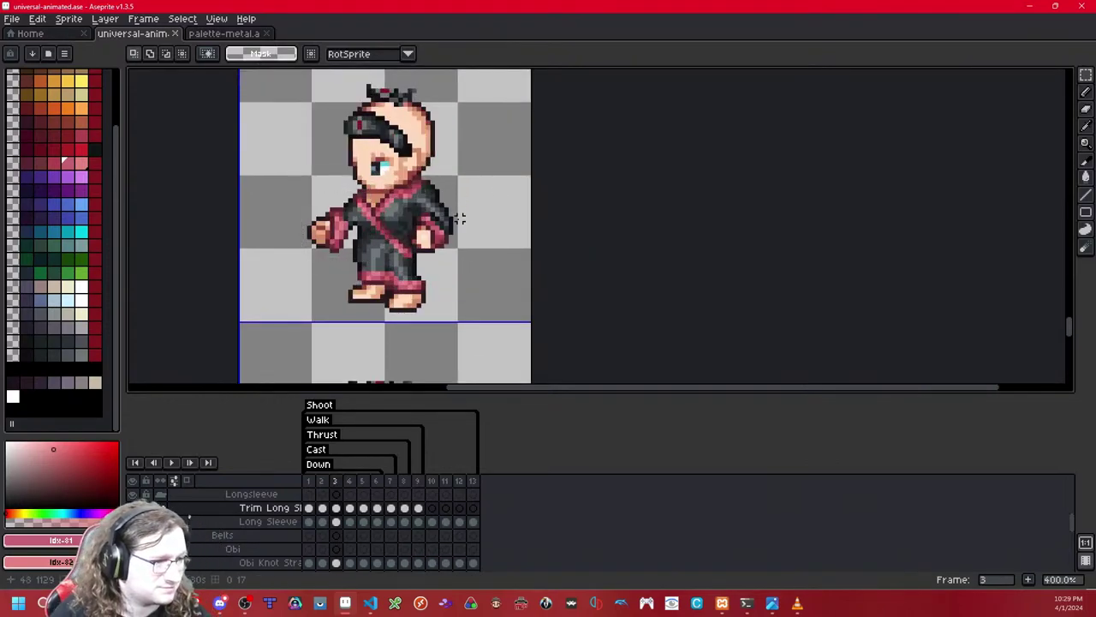
key(Right)
key(ctrl+v)
key(Up)
key(Up)
key(Left)
key(Left)
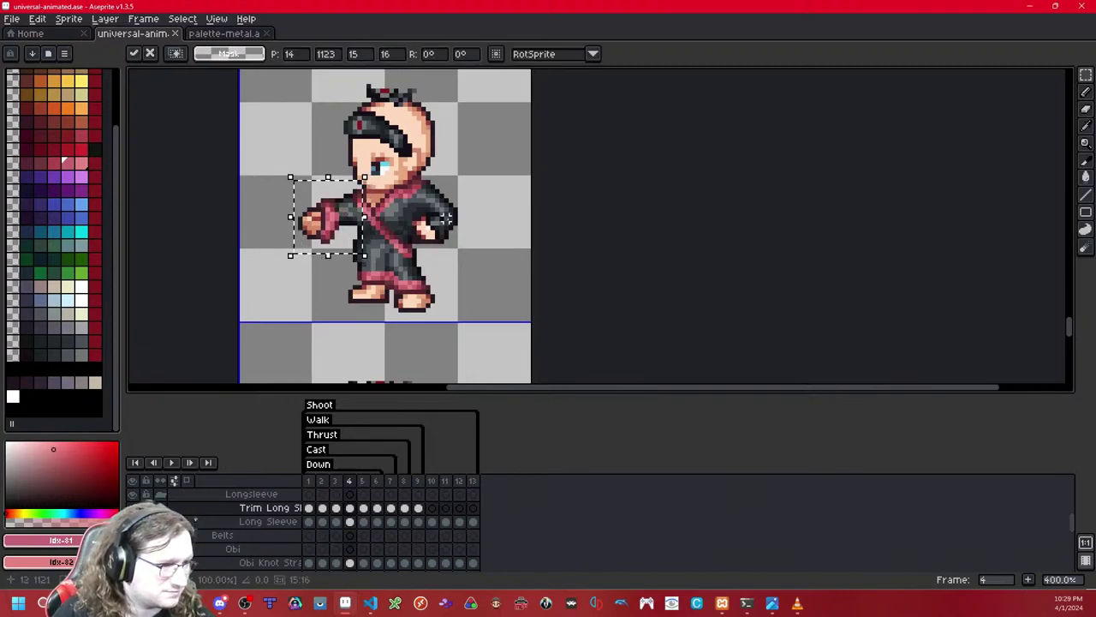
click(445, 219)
Step: Paste the copied front cuff trim into frame 5 and move it up and left onto the raised front cuff
key(Right)
key(ctrl+v)
key(Left)
key(Up)
key(Up)
key(Up)
key(Up)
key(Left)
key(Up)
key(Up)
key(Up)
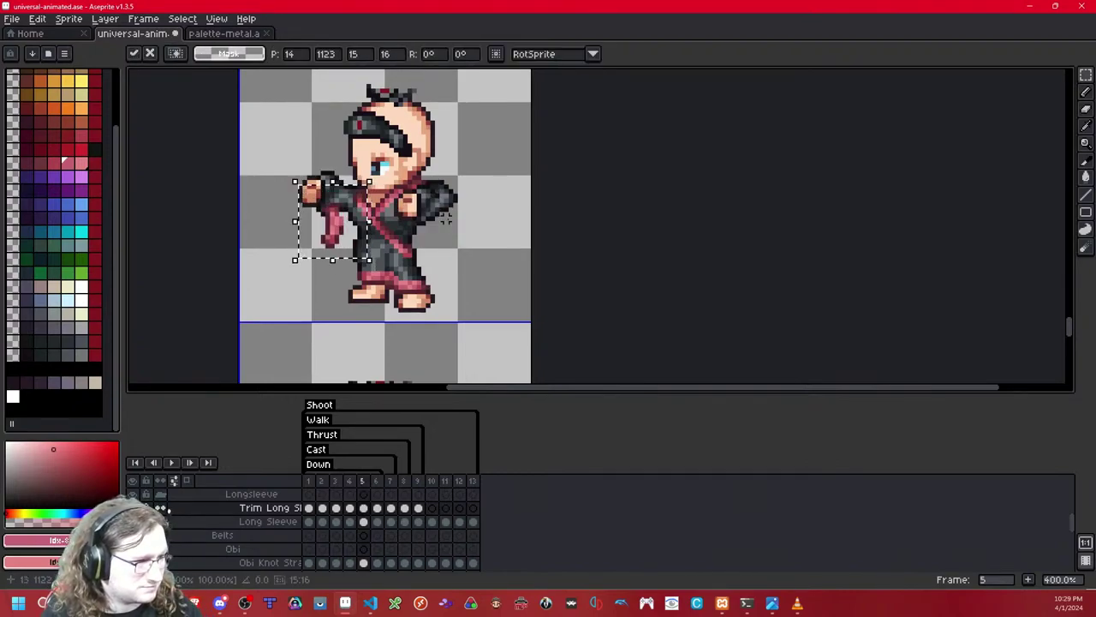
key(Up)
key(Up)
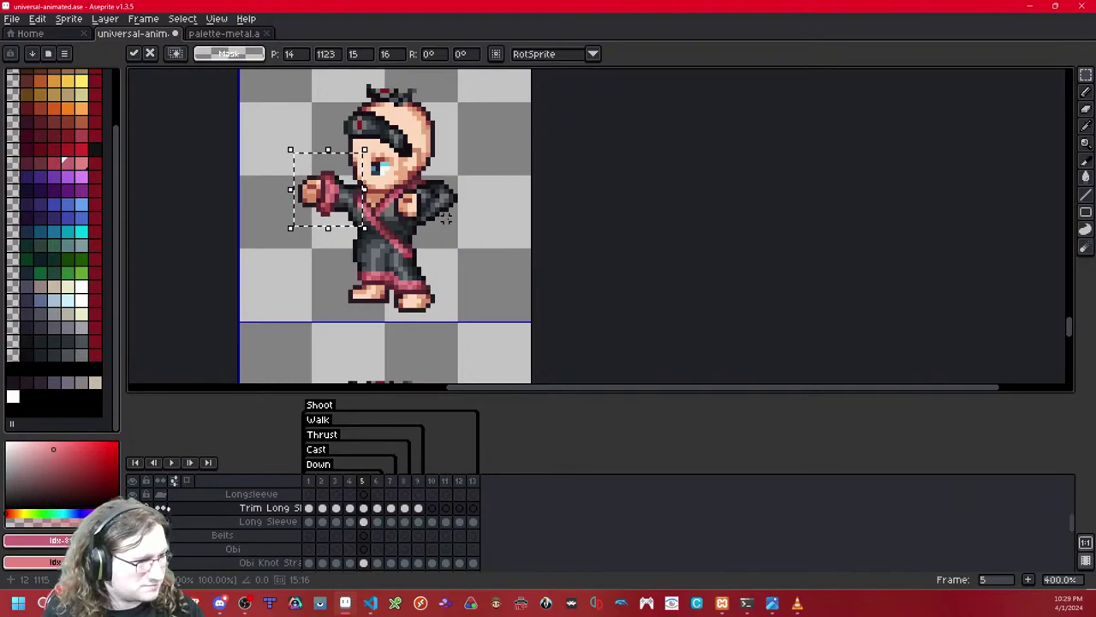
key(ctrl+d)
Step: Compare frame 4's front cuff with and without trim, and add a palette index 79 pixel at its lower inner edge
key(Left)
scroll(340, 232, up, 5)
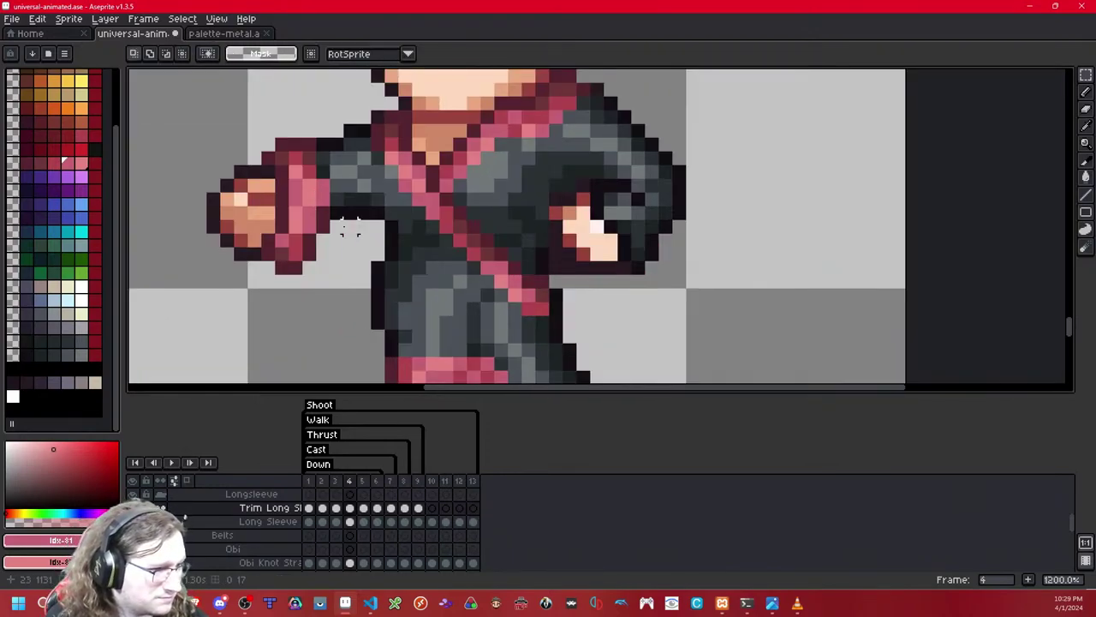
key(shift+x)
key(shift+c)
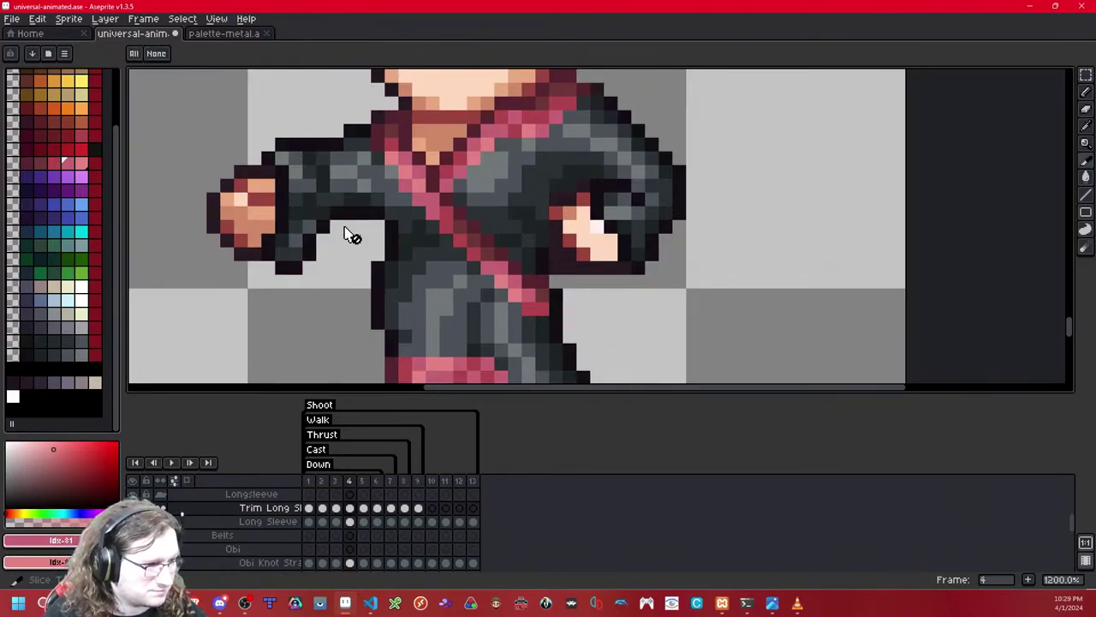
key(ctrl+z)
key(b)
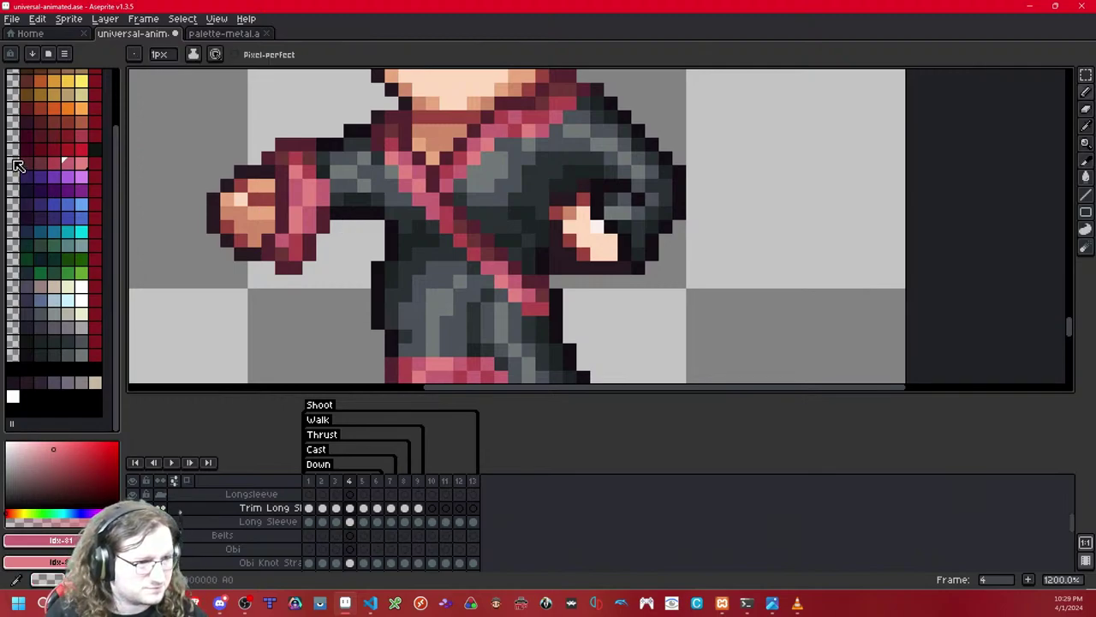
click(41, 163)
click(325, 217)
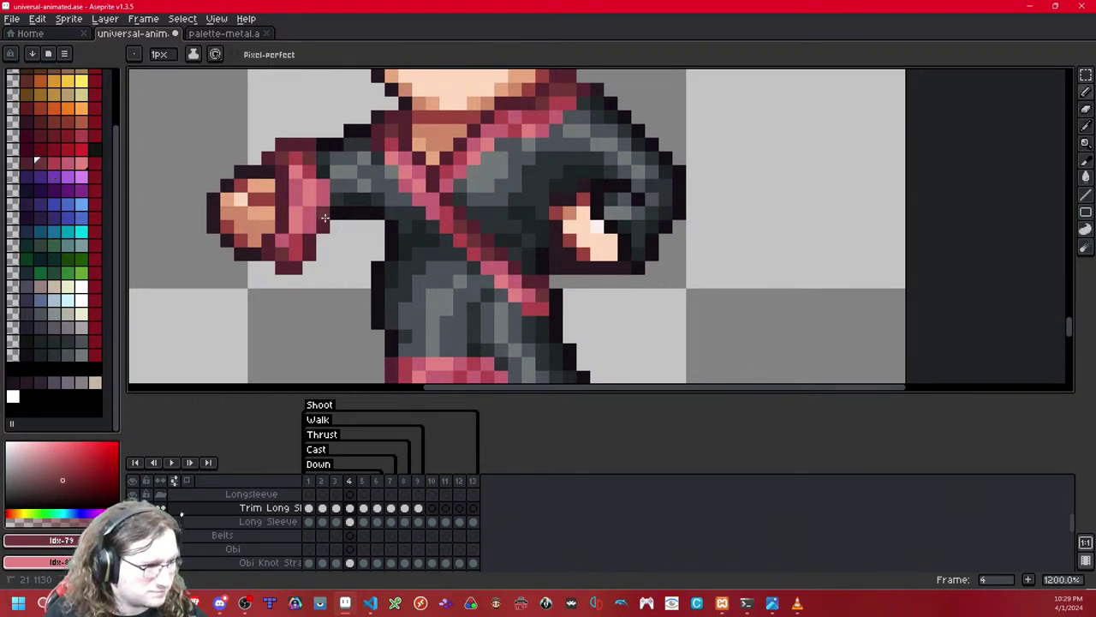
Step: Undo the accidental palette colour change, set the foreground to index 80 and check frame 5's cuff against frame 6
key(period)
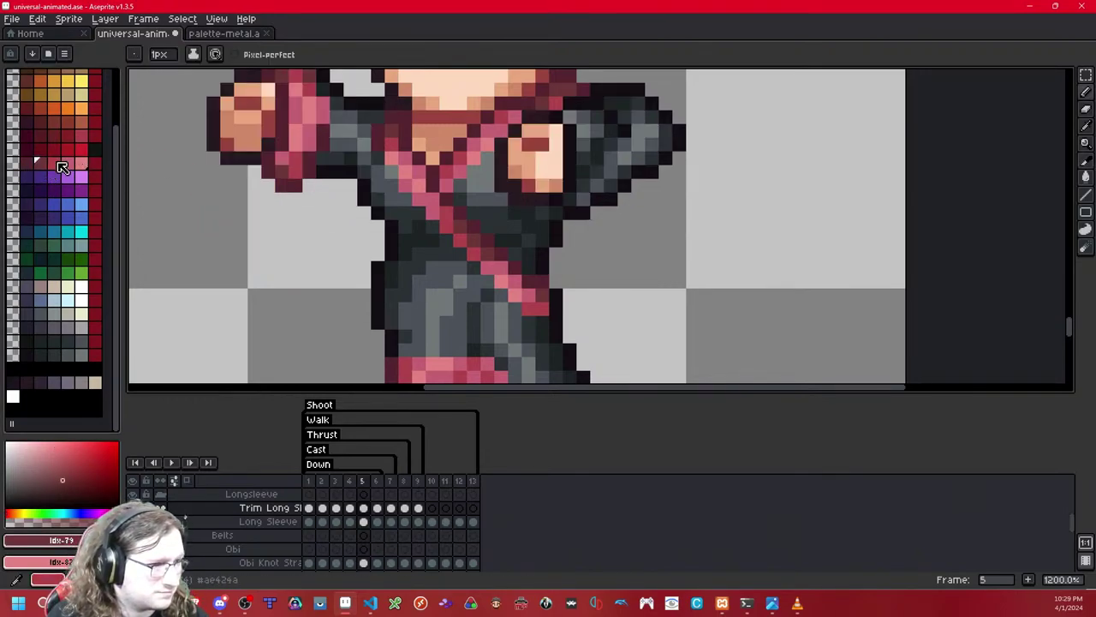
drag(380, 159, 395, 205)
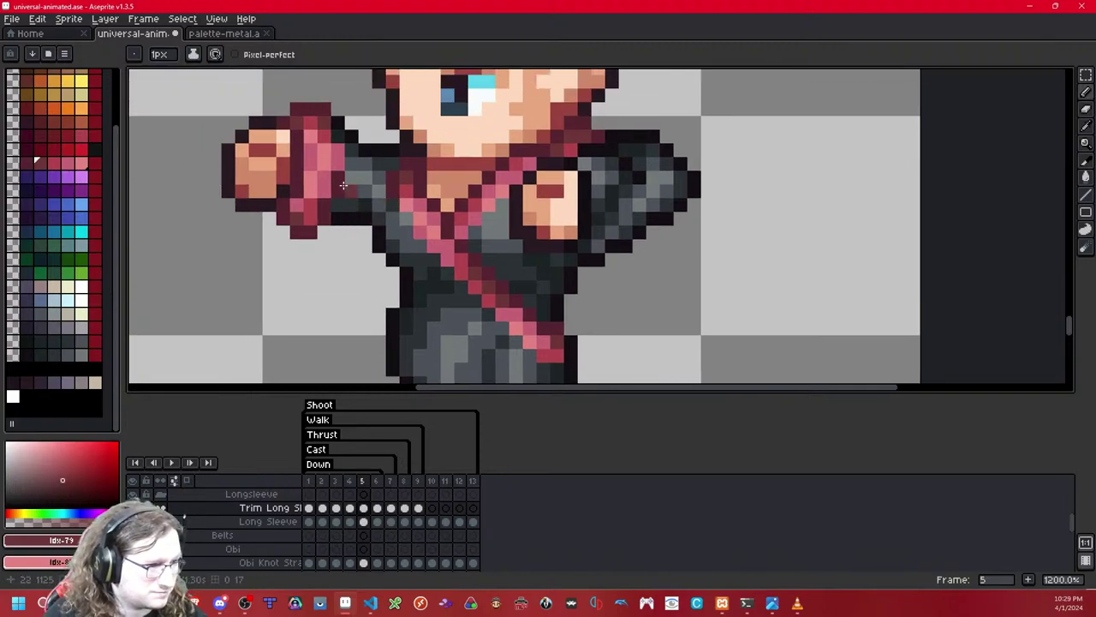
click(55, 156)
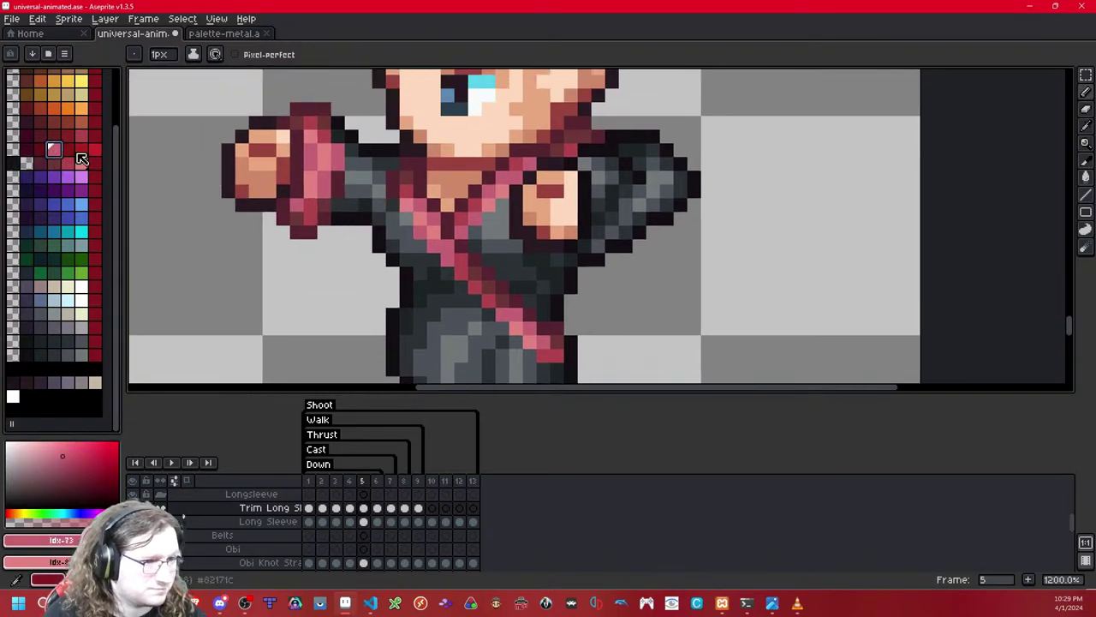
key(ctrl+z)
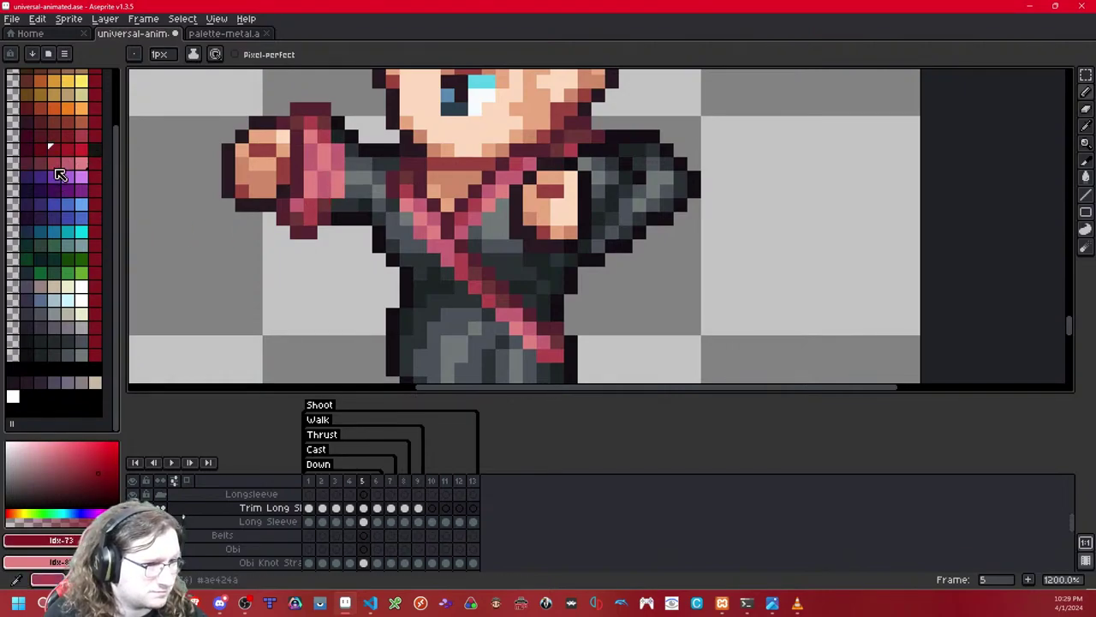
click(54, 163)
scroll(331, 191, down, 8)
scroll(332, 213, up, 1)
scroll(326, 211, up, 5)
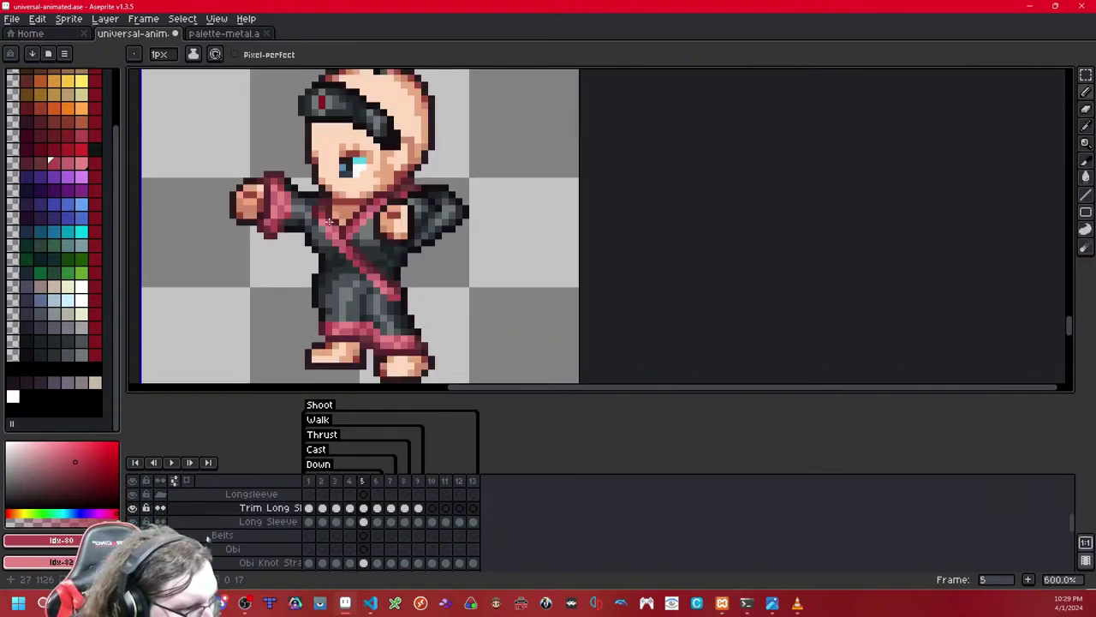
key(Right)
key(Left)
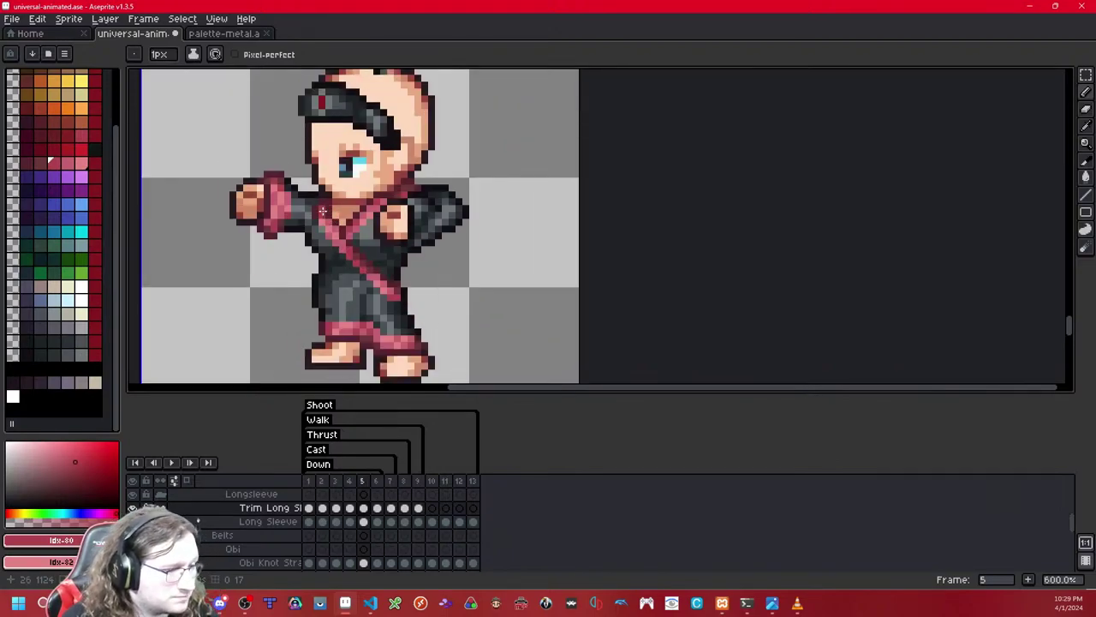
Step: Duplicate frame 5's front cuff trim onto its rear cuff and set the Pencil's foreground to palette index 78
key(m)
drag(318, 130, 216, 281)
click(432, 222)
key(ctrl+v)
drag(283, 202, 420, 224)
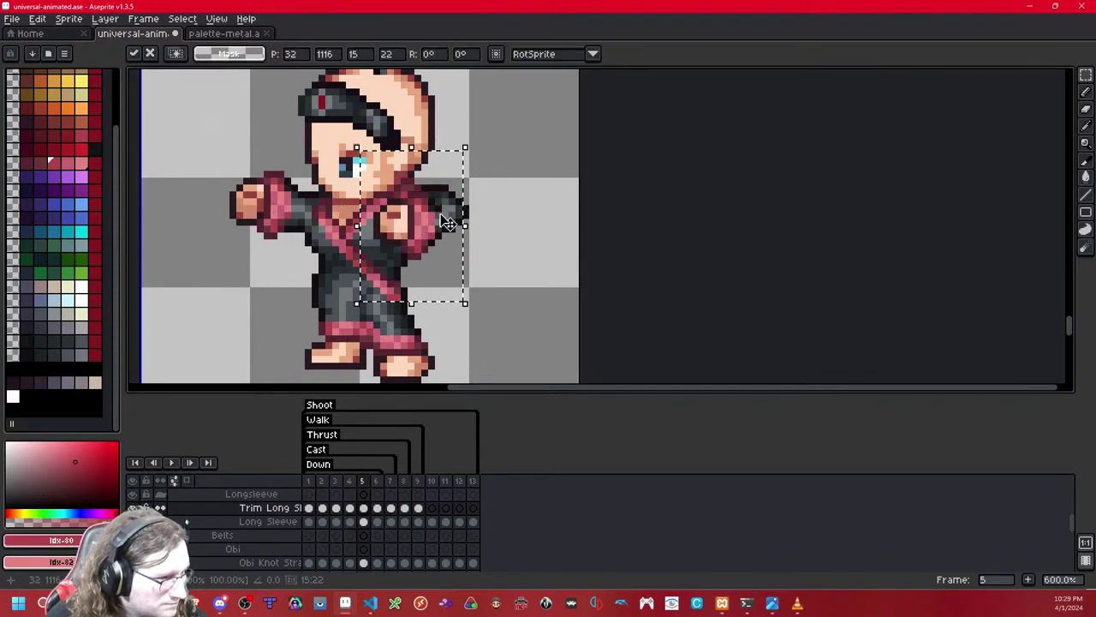
click(534, 215)
click(33, 163)
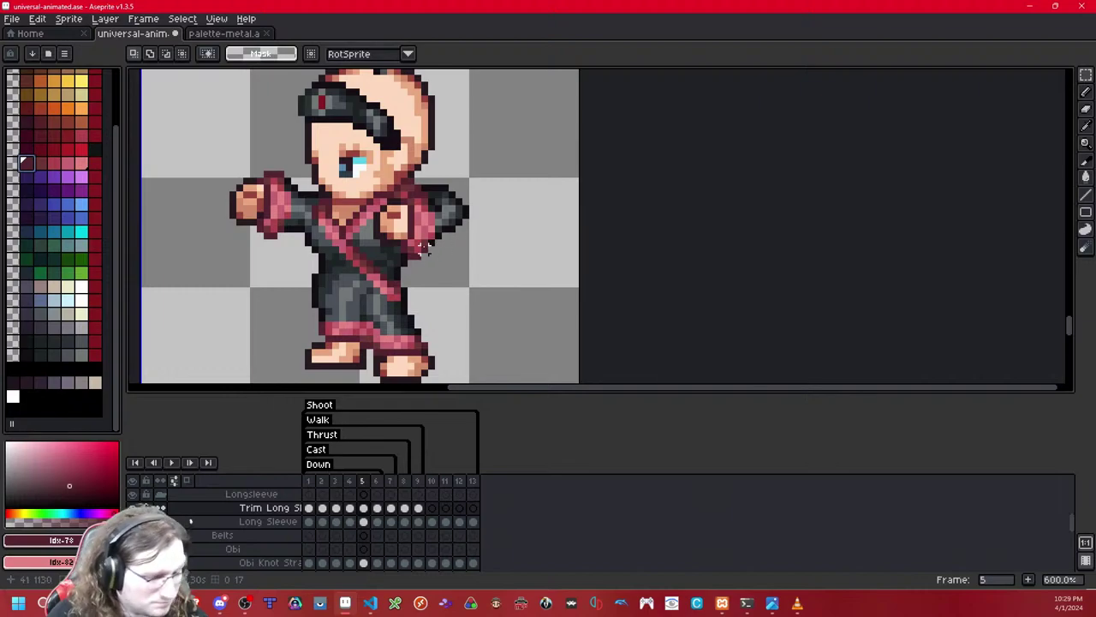
key(b)
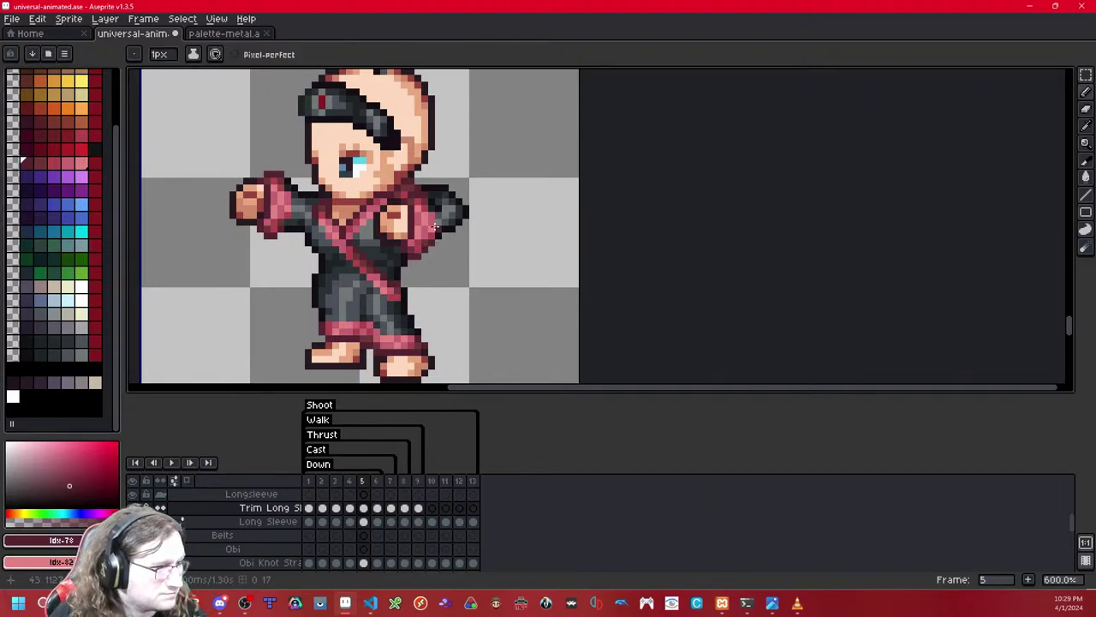
Step: Paste the front cuff trim into frame 6, align it with the raised front cuff and clear the selection
key(Right)
key(ctrl+v)
key(Up)
key(Up)
key(Left)
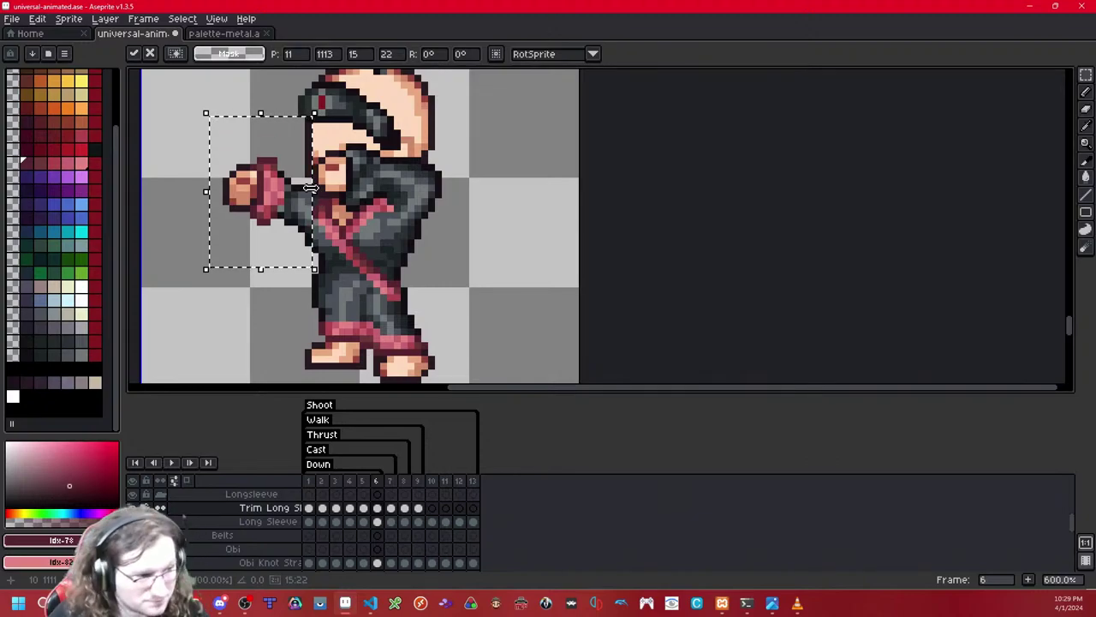
key(ctrl+d)
drag(275, 162, 303, 154)
key(ctrl+d)
key(Left)
key(ctrl+d)
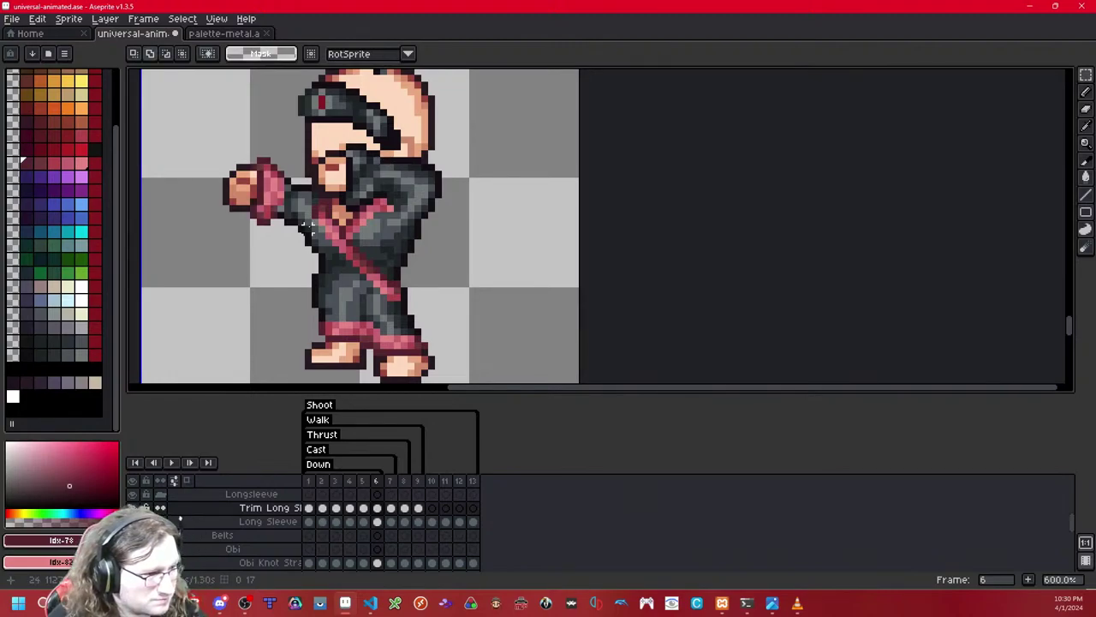
Step: Inspect the front cuff trim on frame 6's left-facing shooting pose at different zoom levels
scroll(330, 209, down, 5)
scroll(330, 210, up, 5)
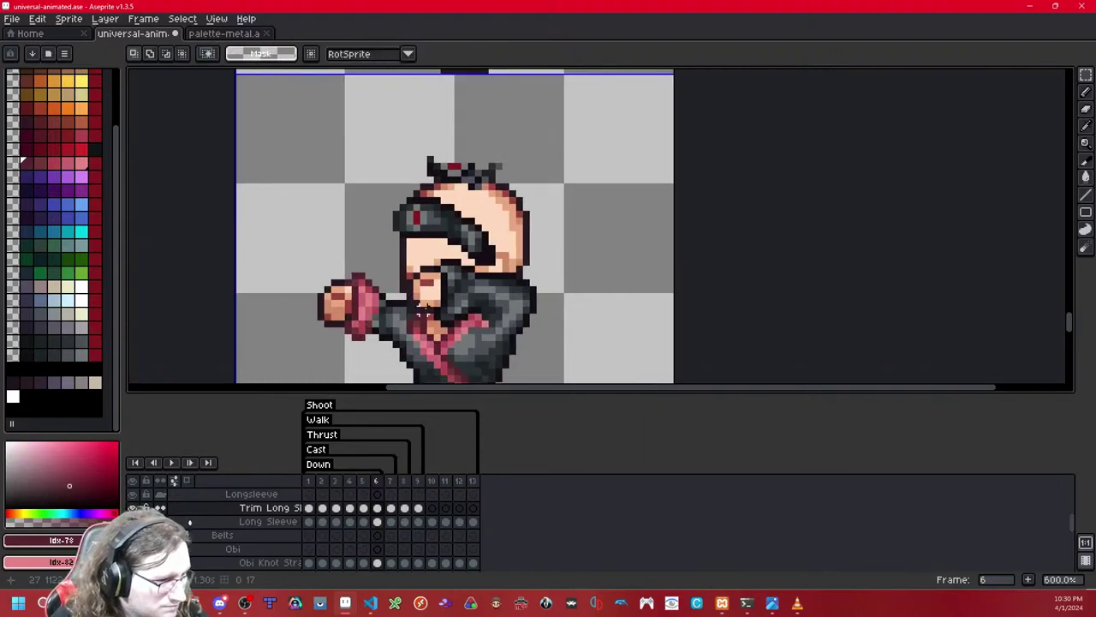
scroll(374, 316, down, 5)
scroll(433, 296, up, 1)
scroll(433, 295, down, 1)
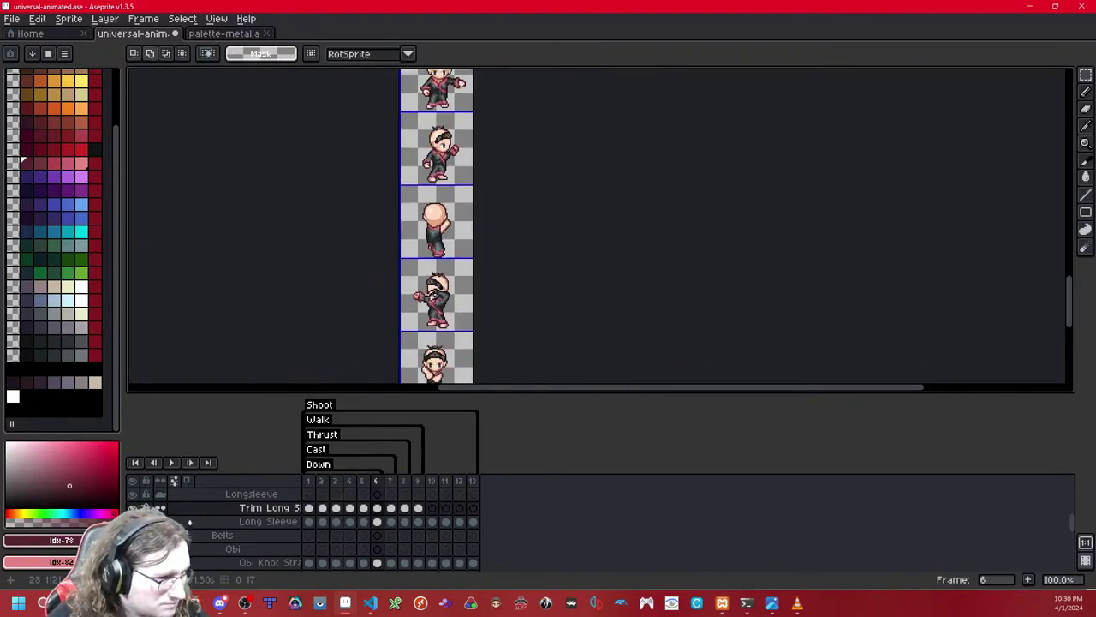
scroll(433, 296, up, 5)
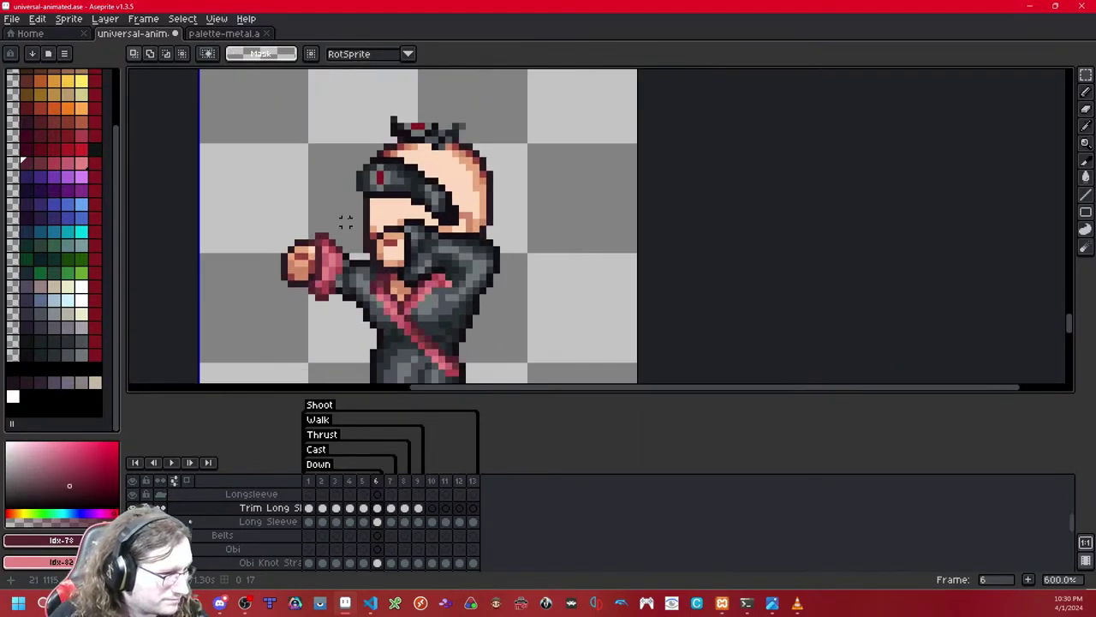
drag(360, 249, 327, 222)
key(ctrl+z)
Step: Copy the rear cuff trim from frame 5's left-facing pose and place it on frame 7's rear cuff beside the face
key(Down)
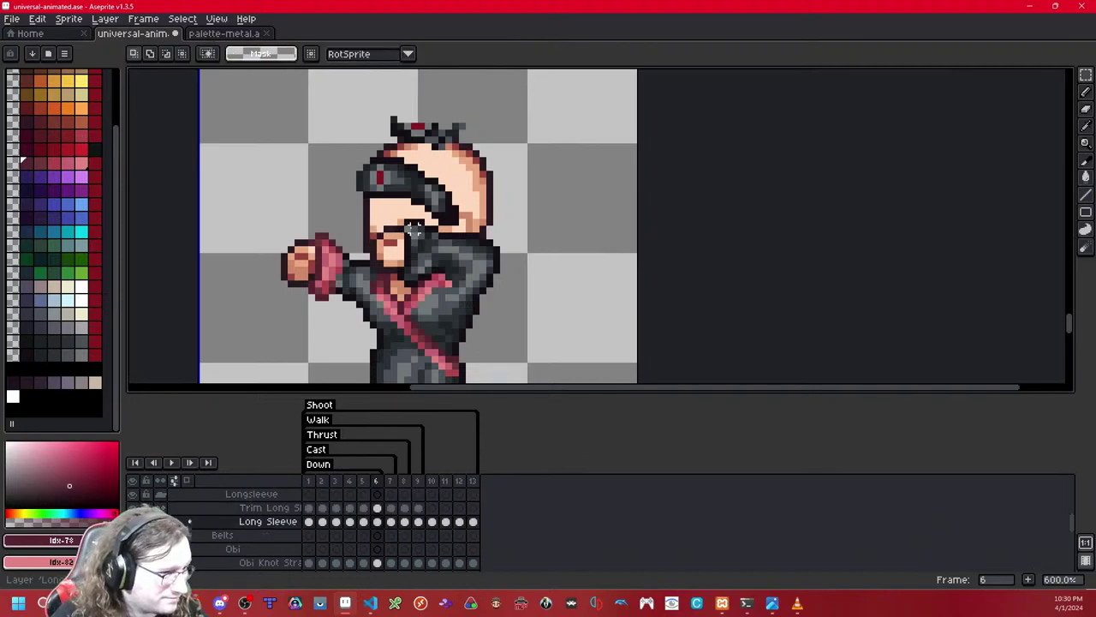
key(Left)
key(Up)
drag(517, 196, 456, 339)
click(617, 277)
key(Right)
key(Right)
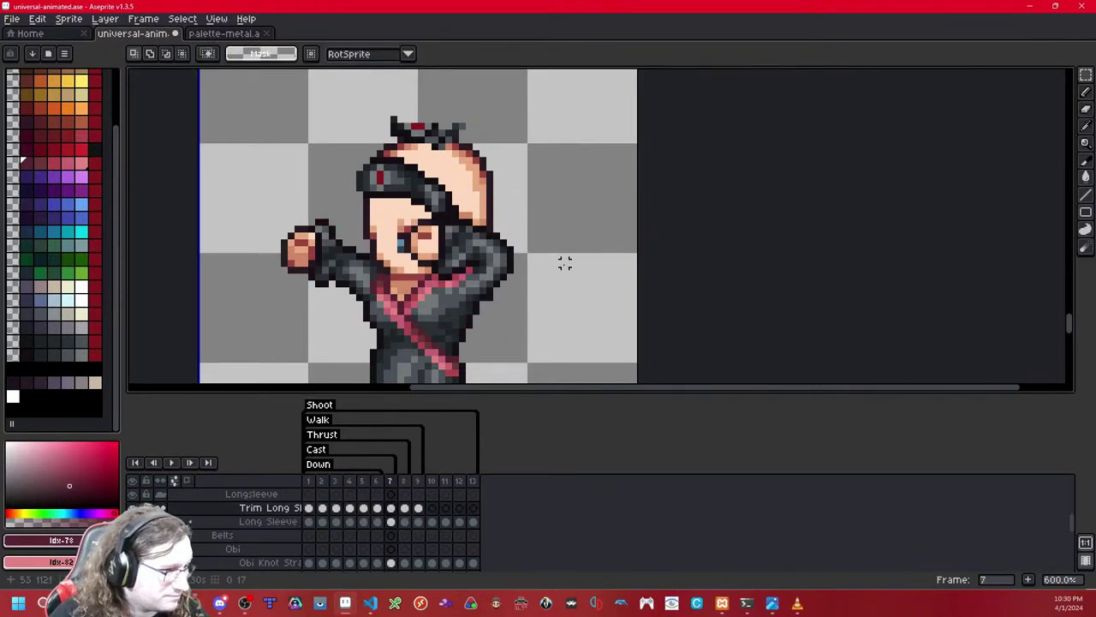
key(ctrl+v)
drag(481, 297, 459, 248)
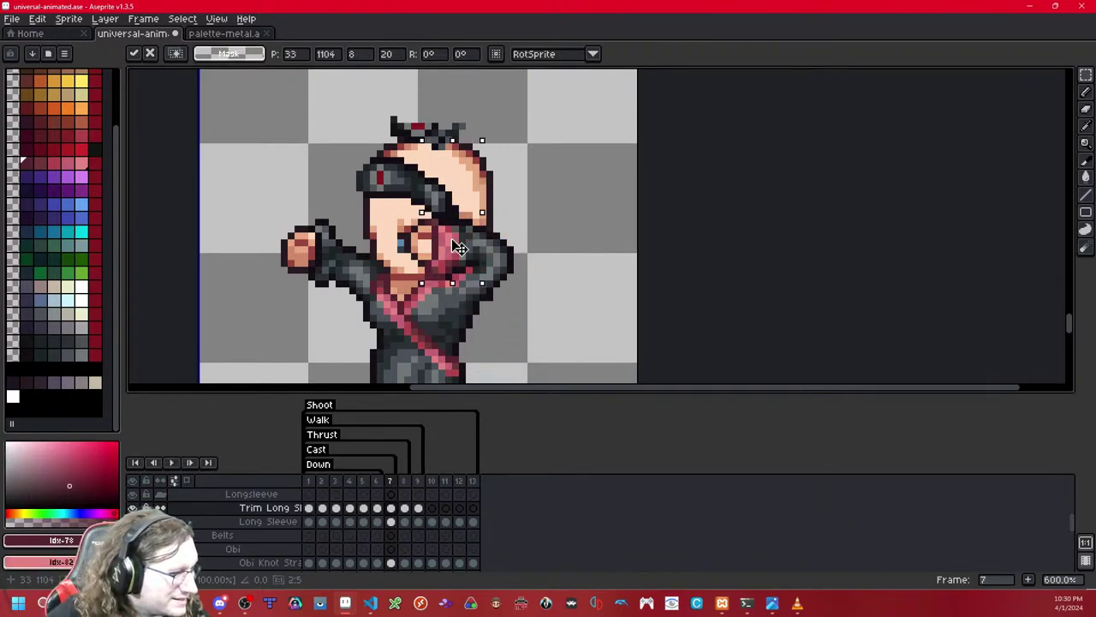
click(551, 240)
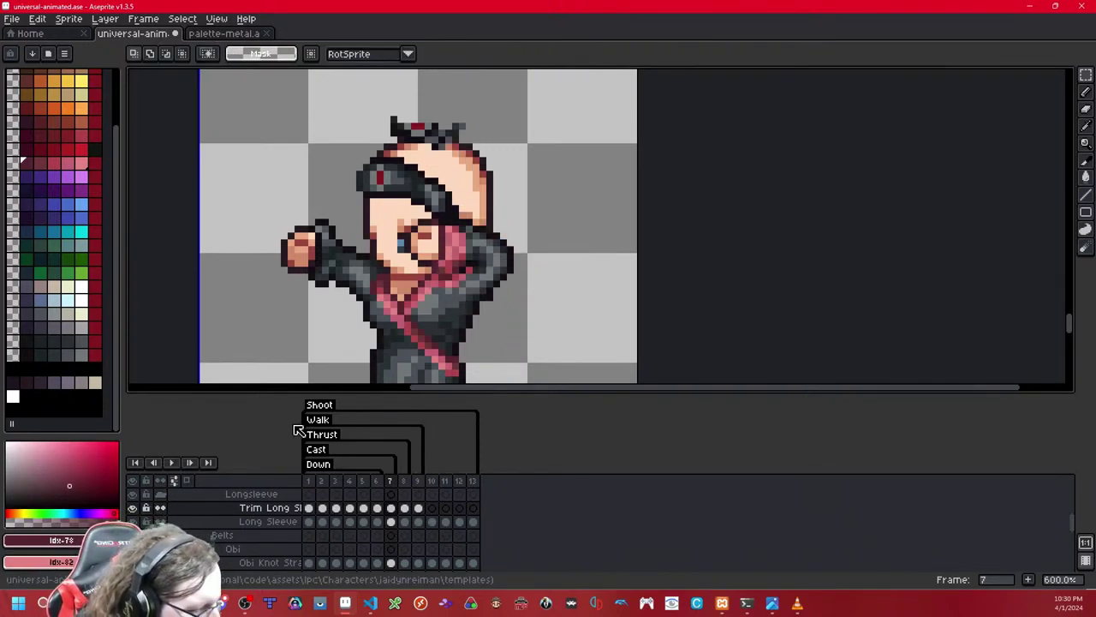
Step: Toggle the Forehead layer group's visibility repeatedly to examine how the headband overlaps the raised arm on frame 7
scroll(270, 507, up, 3)
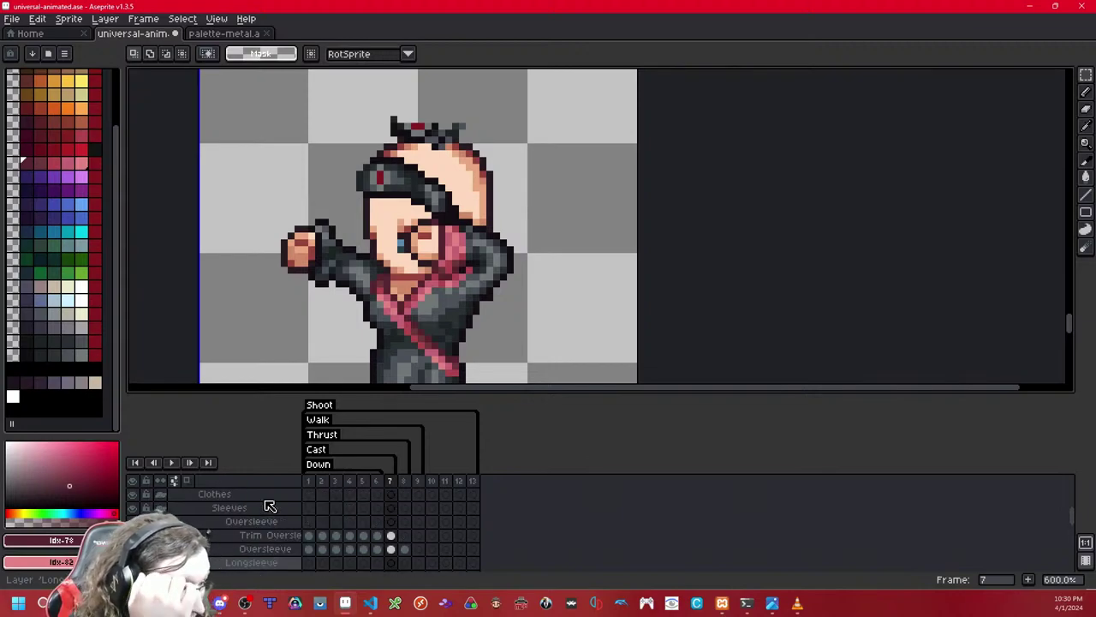
scroll(257, 506, up, 3)
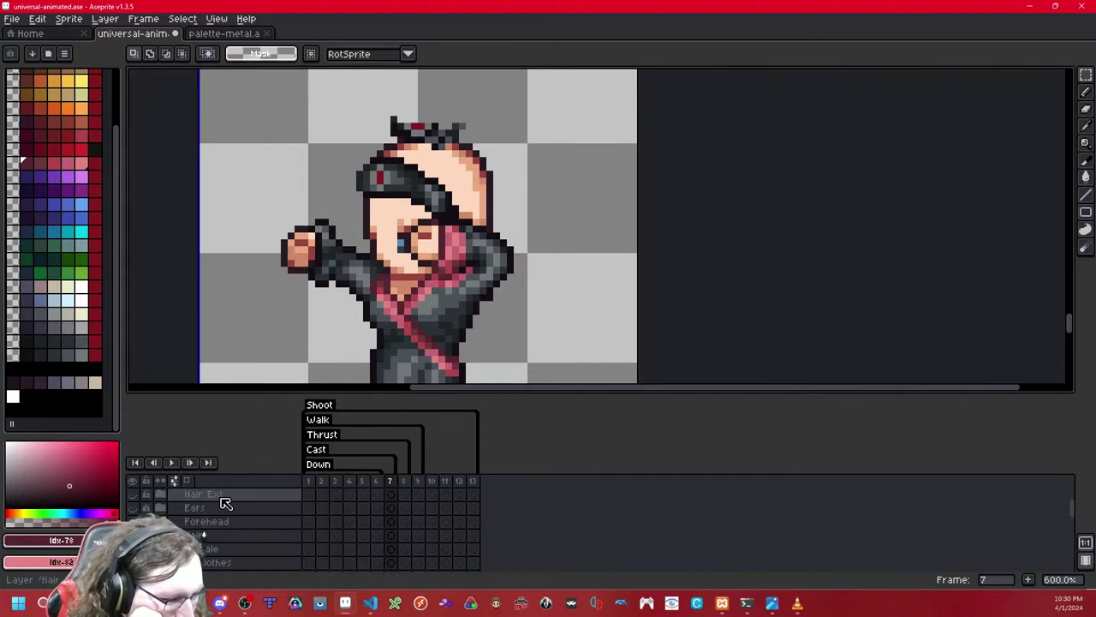
click(133, 522)
click(133, 521)
scroll(234, 524, down, 1)
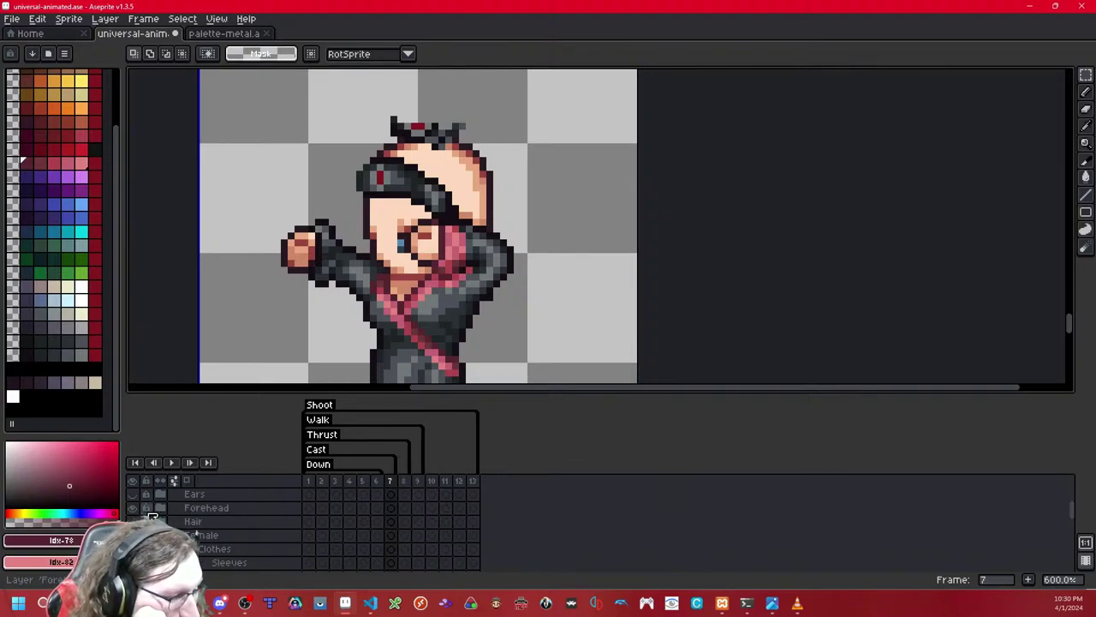
click(133, 509)
click(132, 510)
click(133, 510)
click(133, 510)
click(133, 509)
click(133, 510)
click(133, 510)
click(133, 510)
click(133, 510)
click(133, 510)
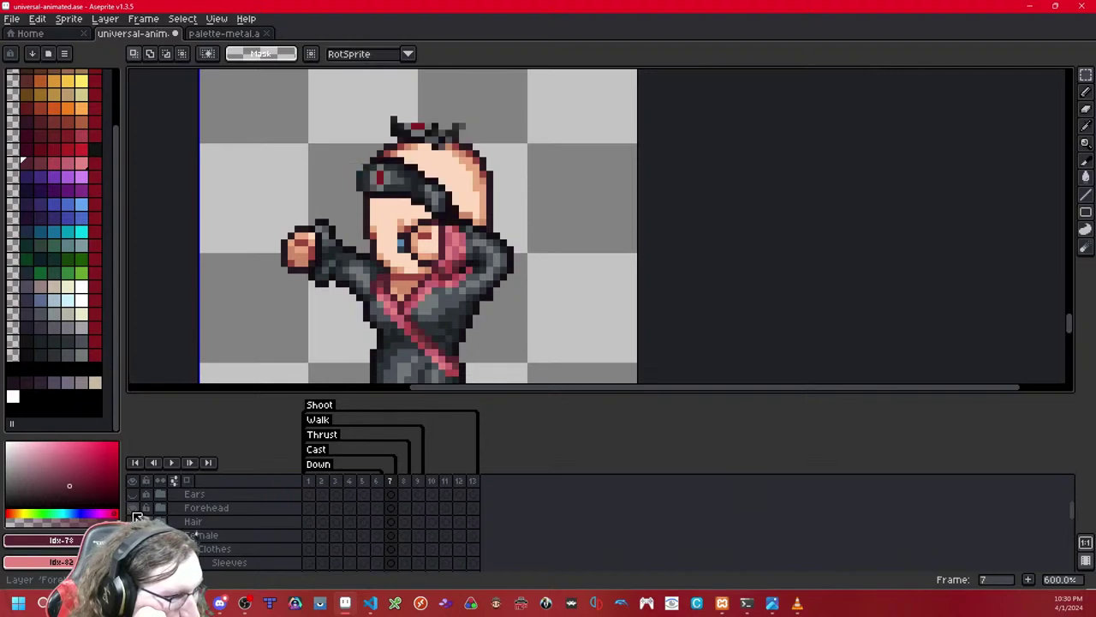
scroll(489, 287, down, 5)
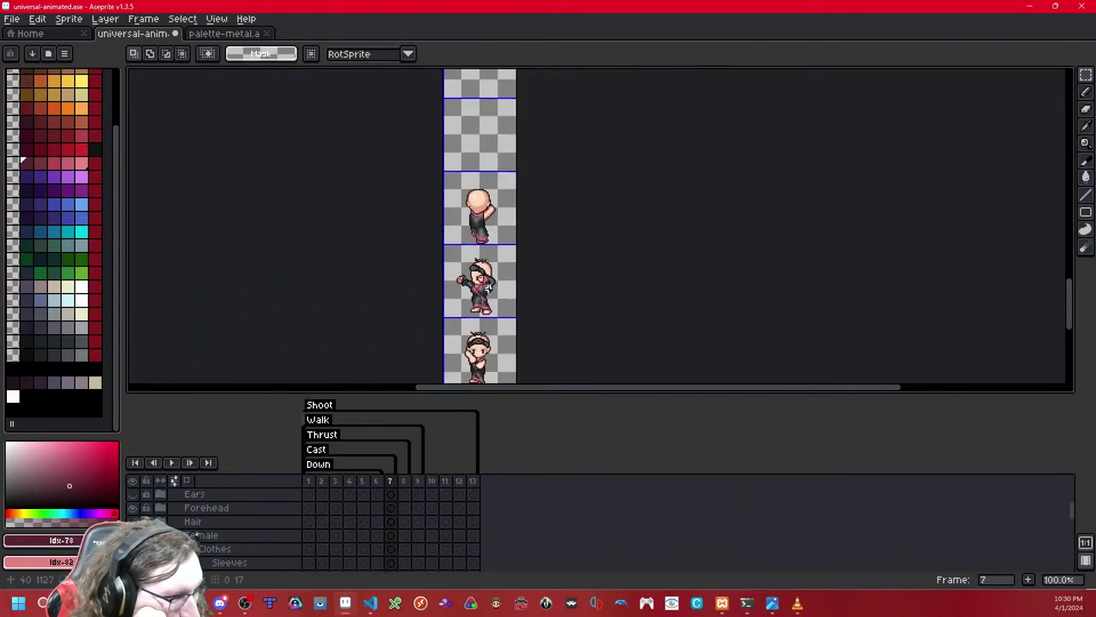
Step: Move the Sleeves layer group out of the Female group's Clothes and place it between the Ears and Forehead groups
scroll(246, 518, down, 2)
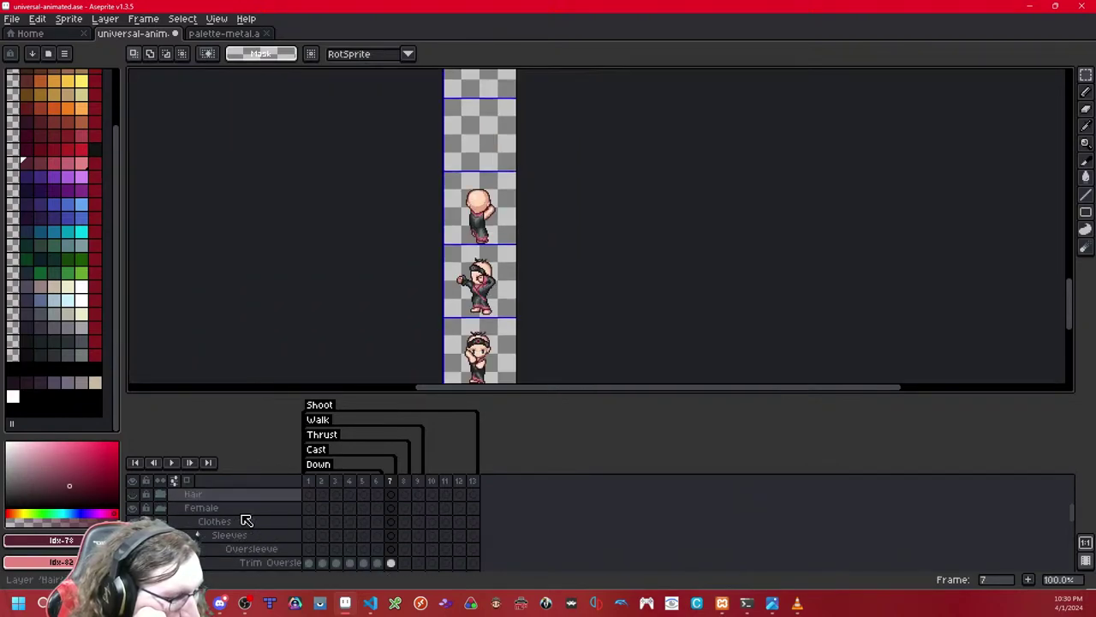
scroll(246, 520, up, 1)
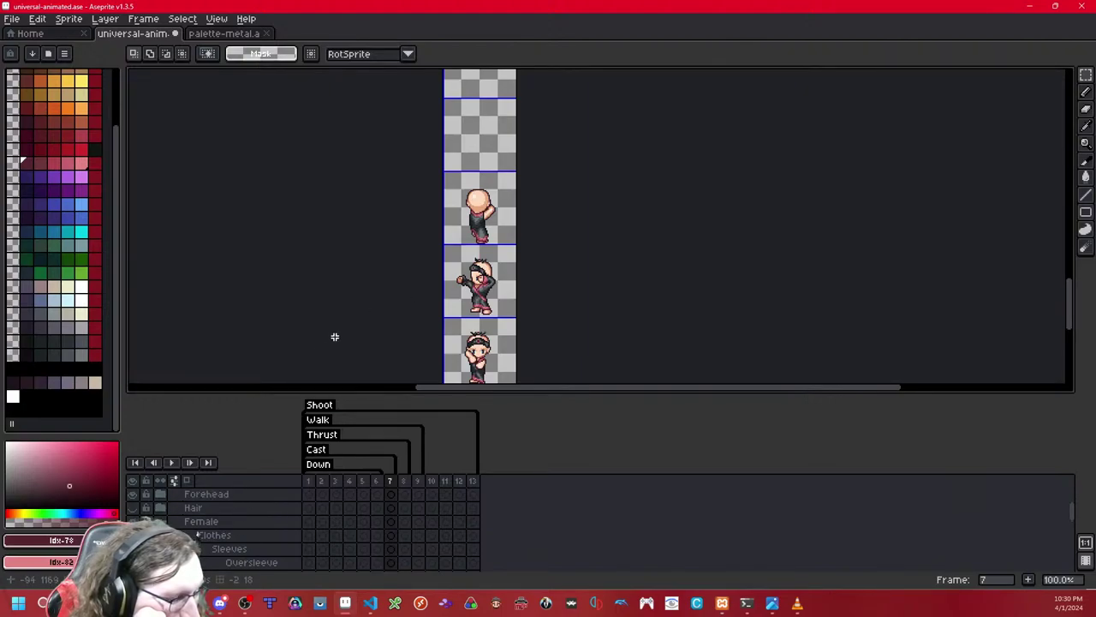
scroll(248, 521, down, 2)
click(250, 521)
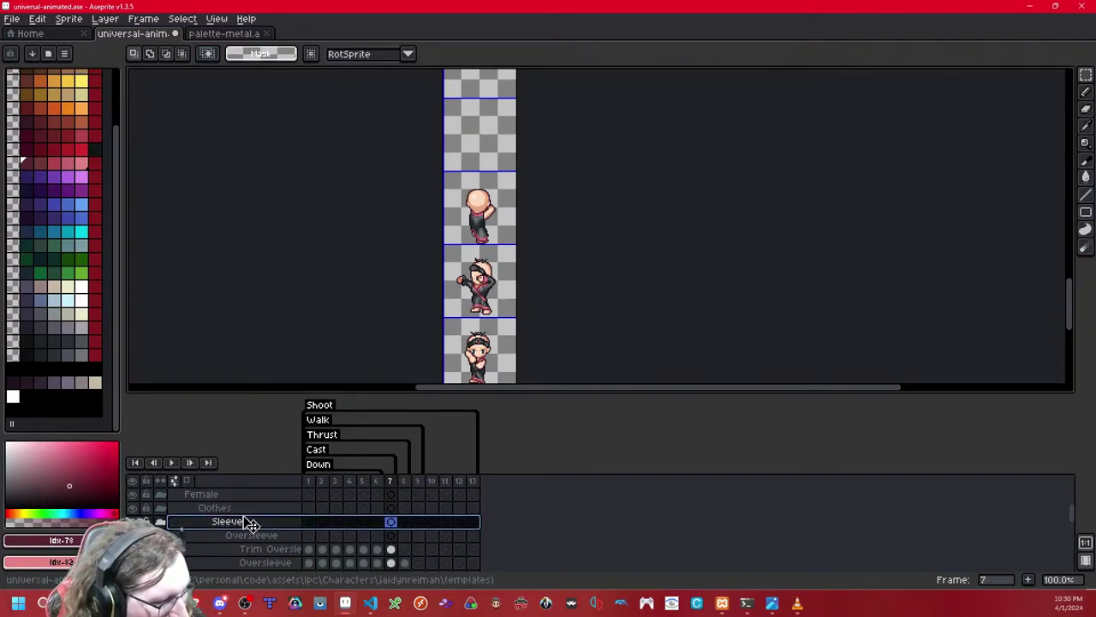
scroll(251, 521, up, 1)
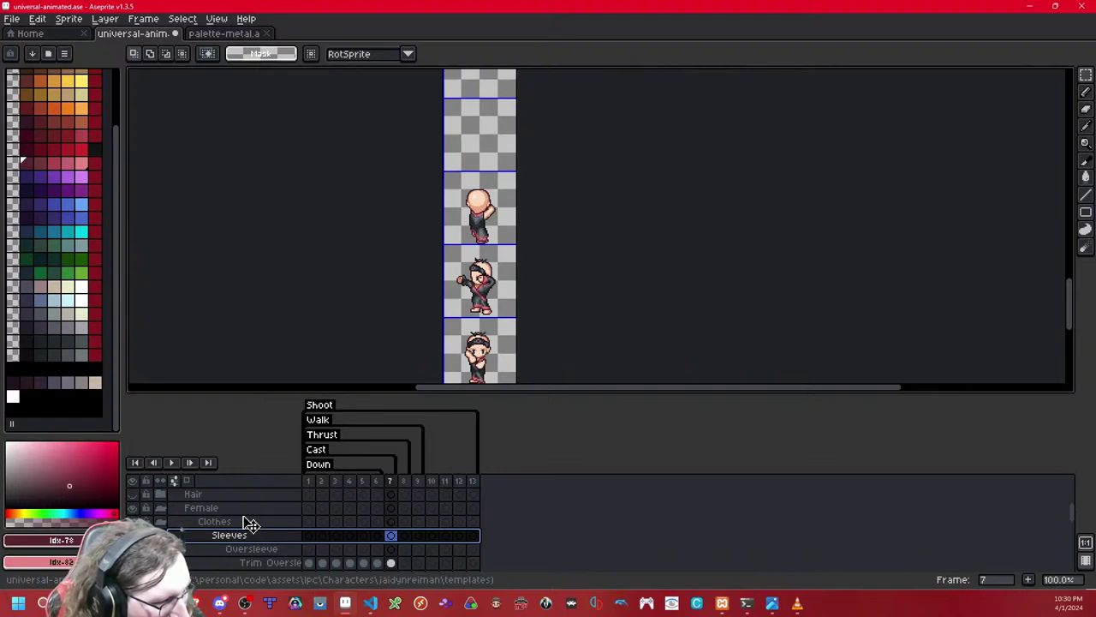
scroll(250, 522, down, 1)
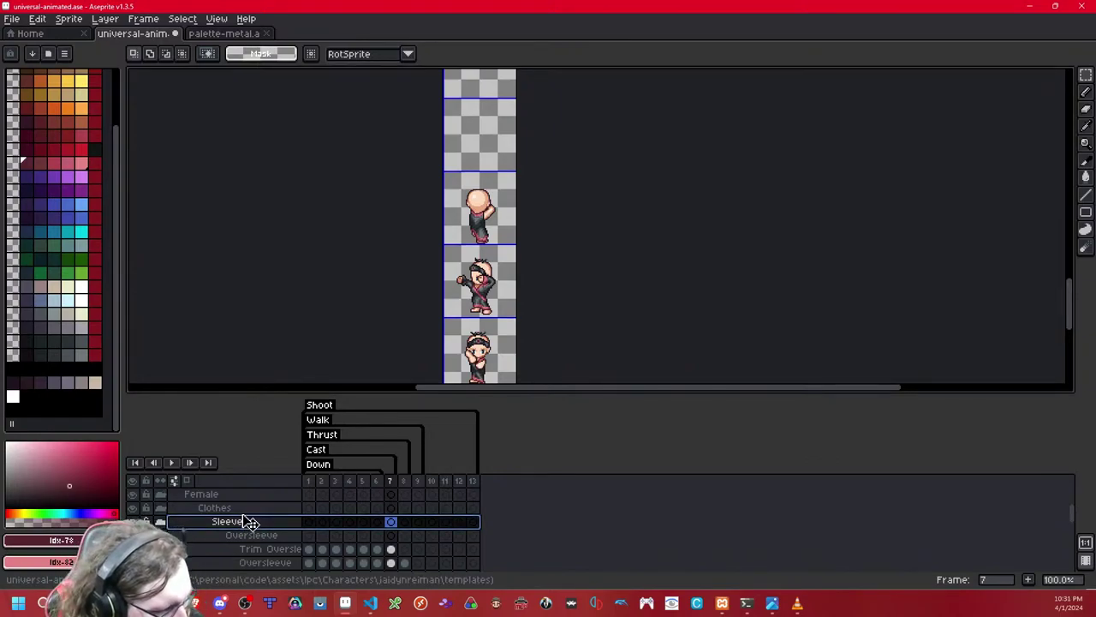
scroll(249, 524, up, 1)
scroll(245, 493, up, 1)
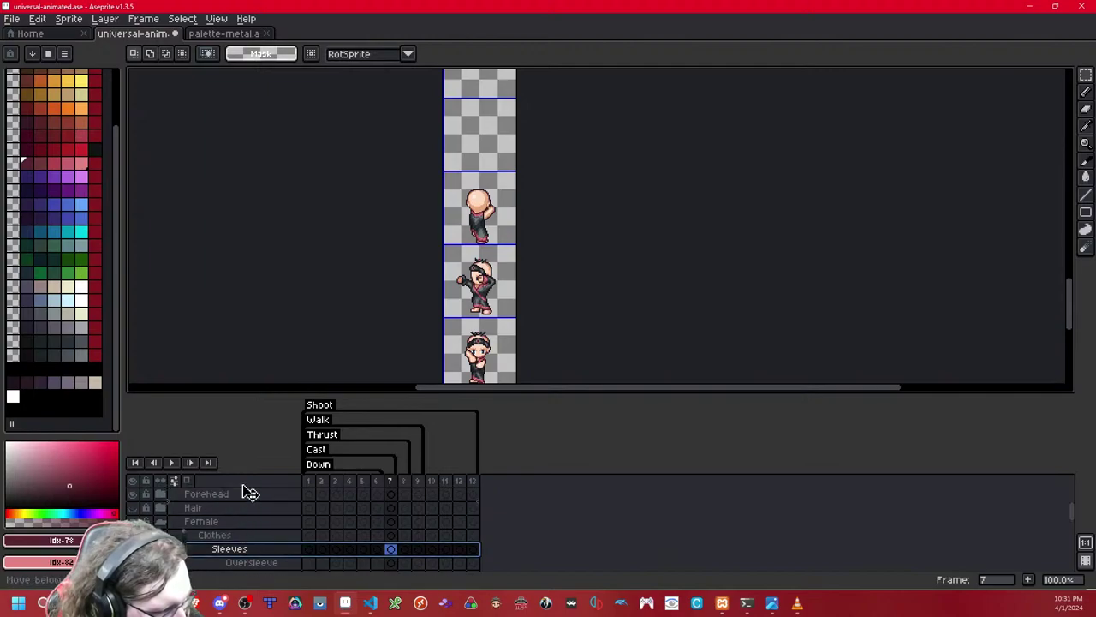
scroll(231, 548, down, 4)
scroll(234, 540, up, 7)
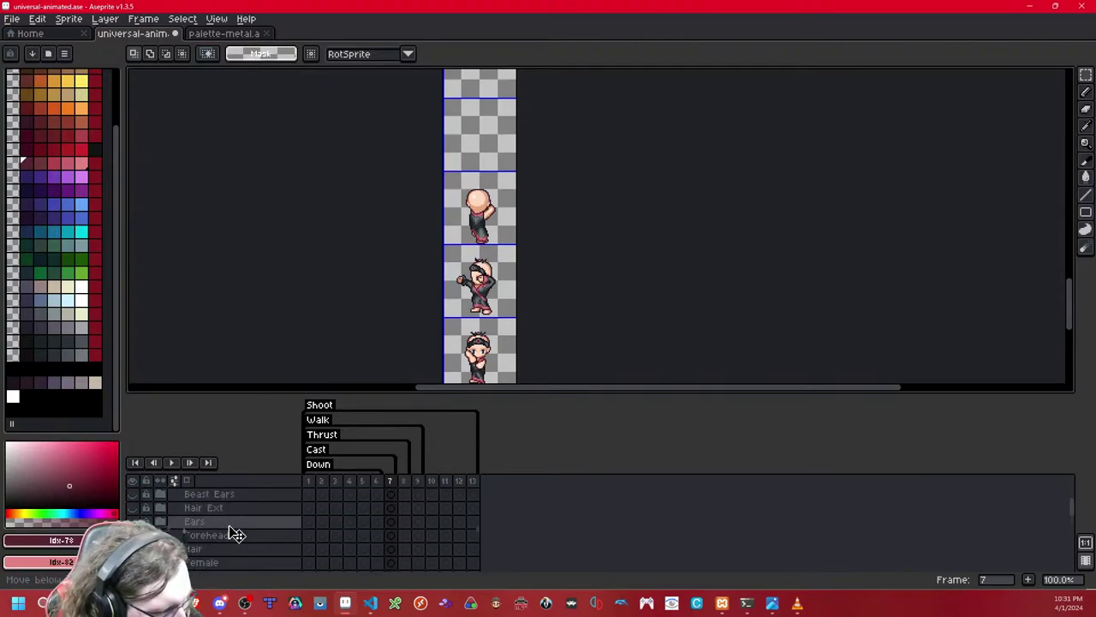
drag(229, 527, 229, 528)
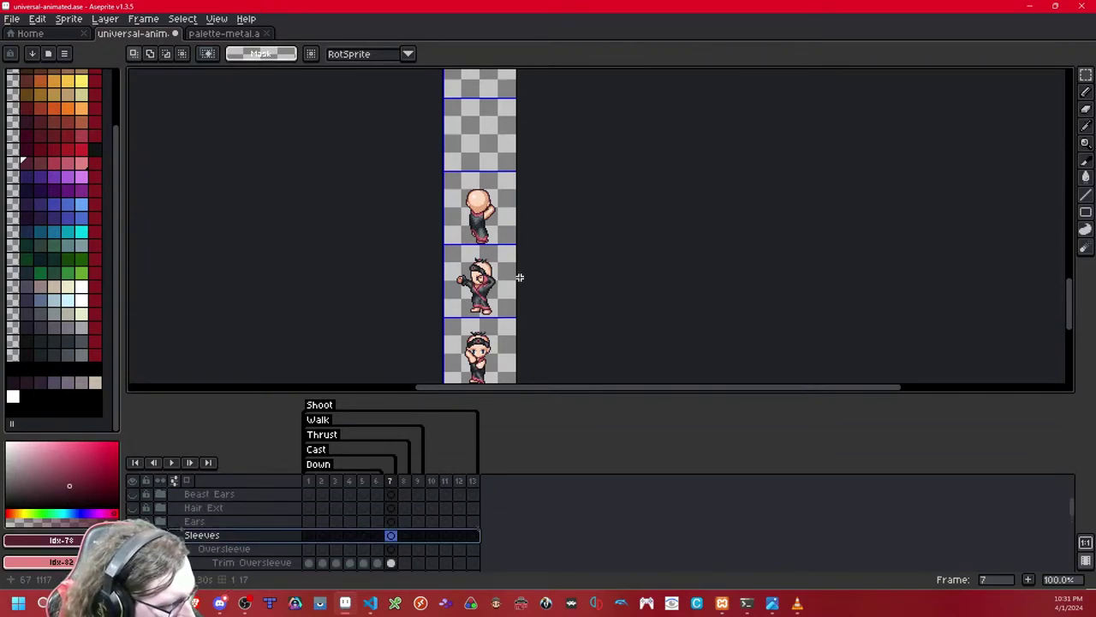
Step: Check how the raised rear sleeve overlaps the headband on frame 7's left-facing pose and save the file
scroll(519, 276, up, 5)
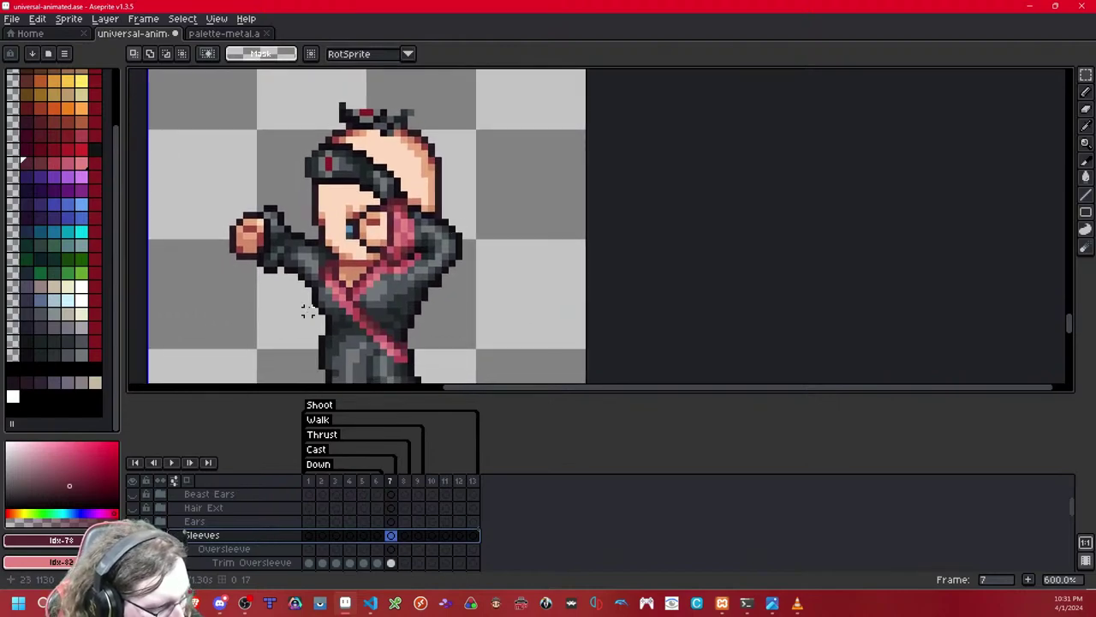
scroll(308, 311, down, 3)
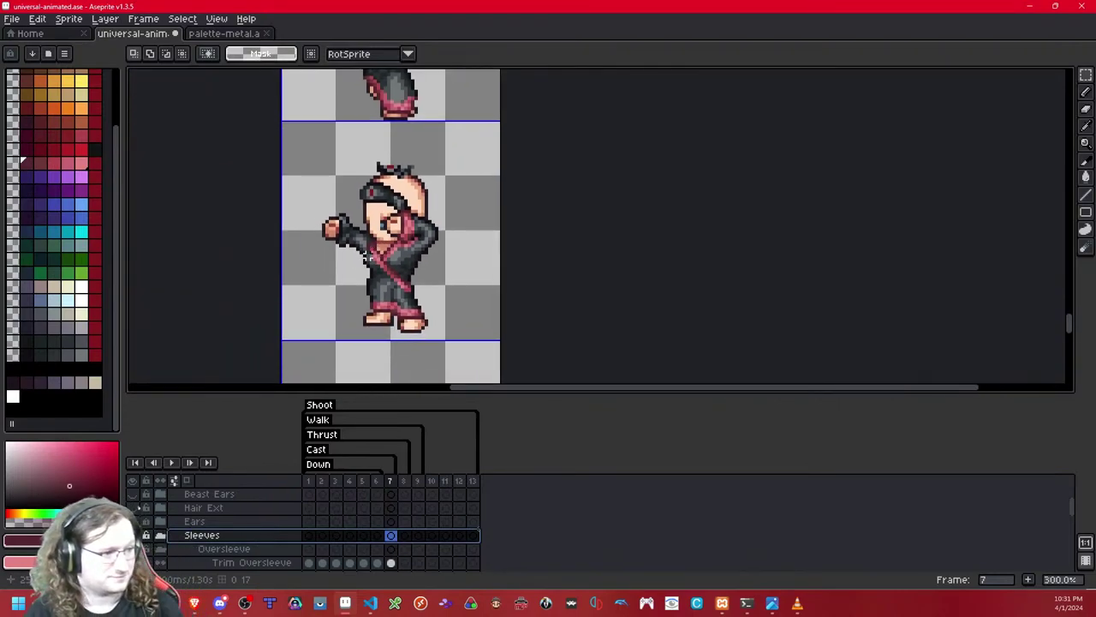
key(ctrl+s)
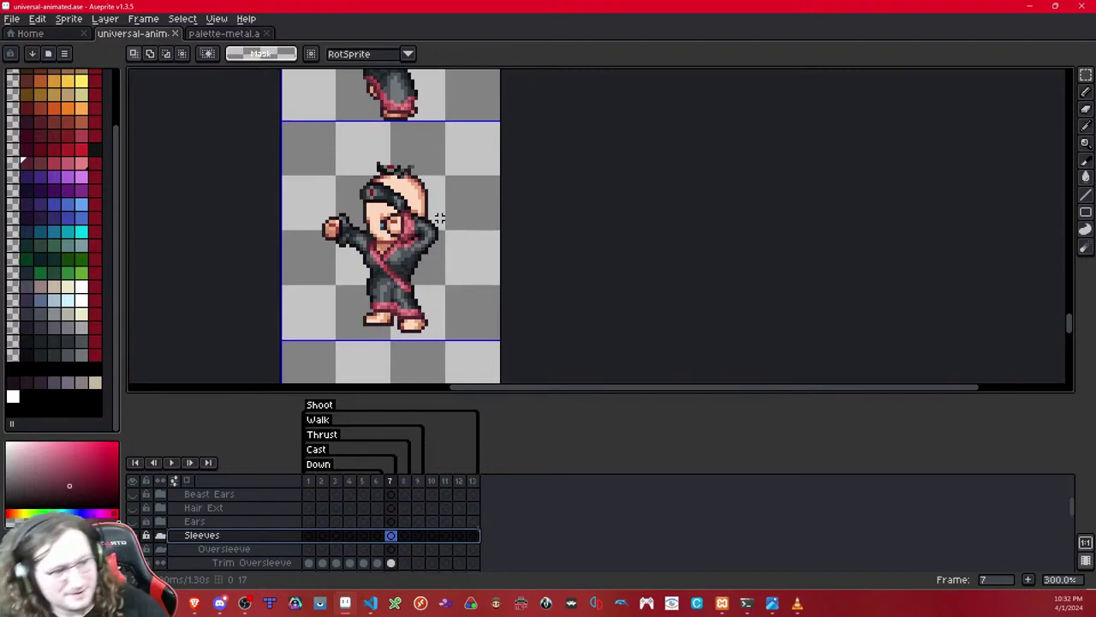
Step: Review the layer stack below the Sleeves group and undo that group's move out of Clothes
scroll(318, 458, down, 5)
scroll(293, 495, up, 3)
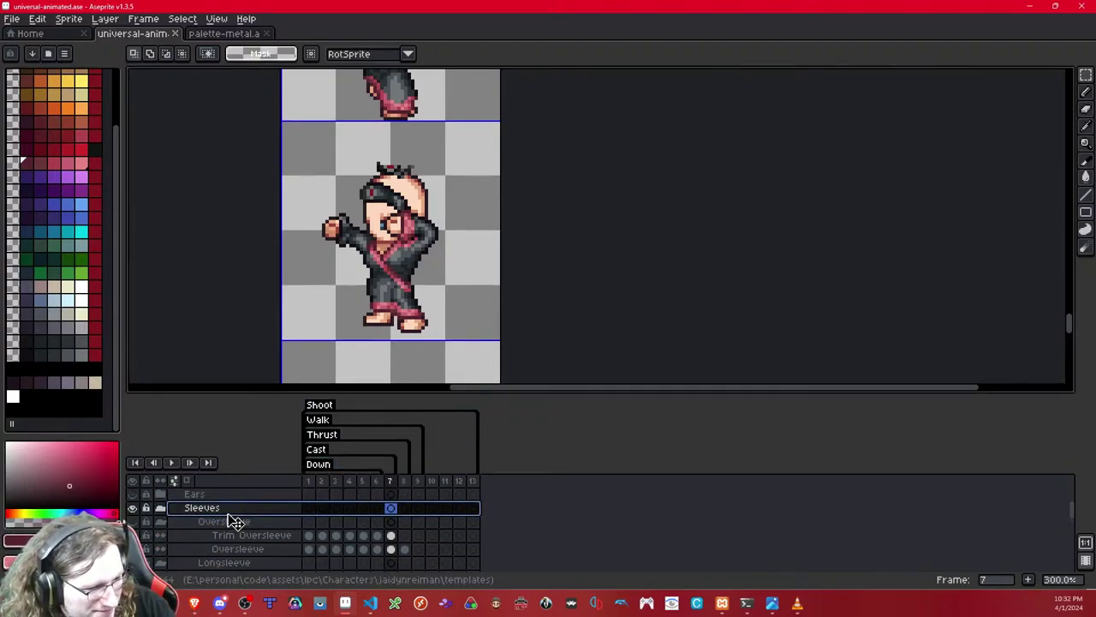
scroll(240, 527, down, 5)
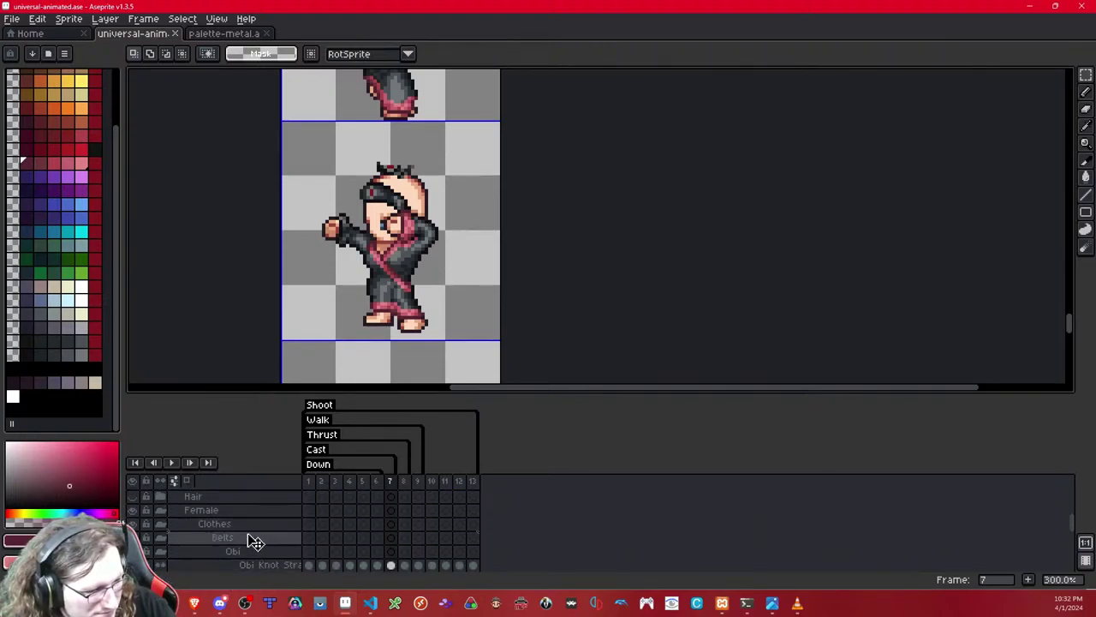
key(ctrl+z)
scroll(269, 526, up, 2)
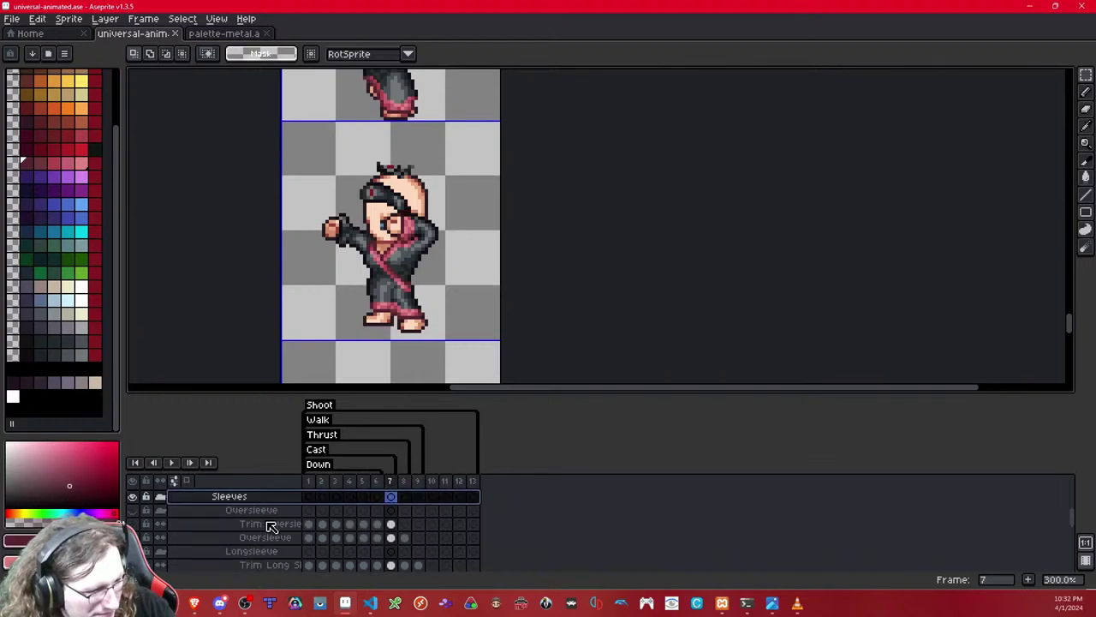
Step: Create a new layer group directly above the Forehead group and select it
right_click(233, 514)
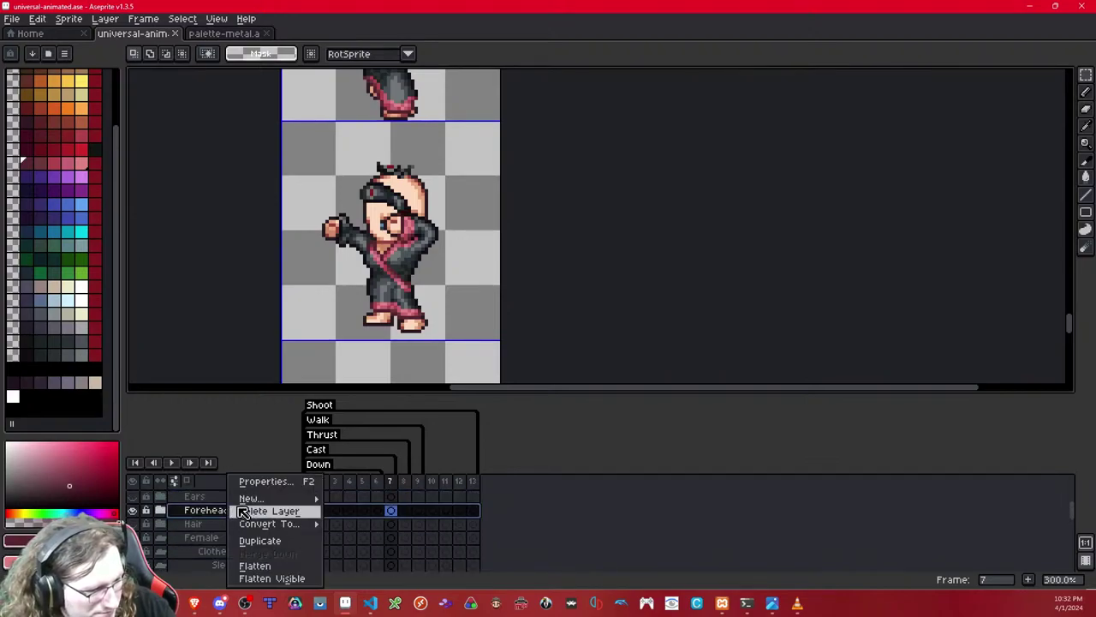
mouse_move(262, 499)
click(364, 511)
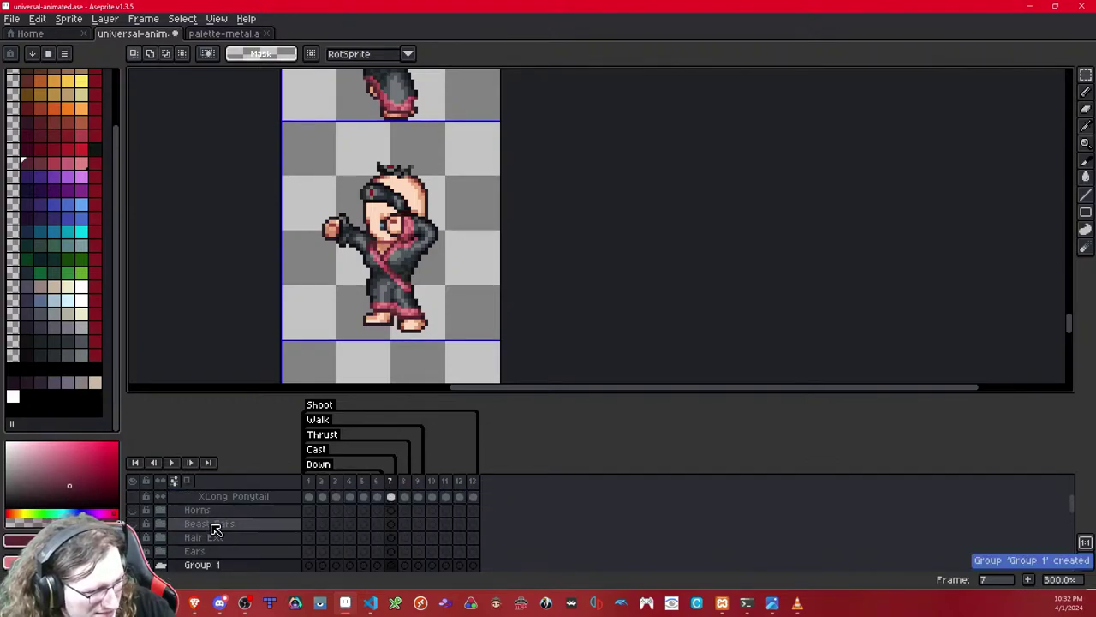
click(233, 565)
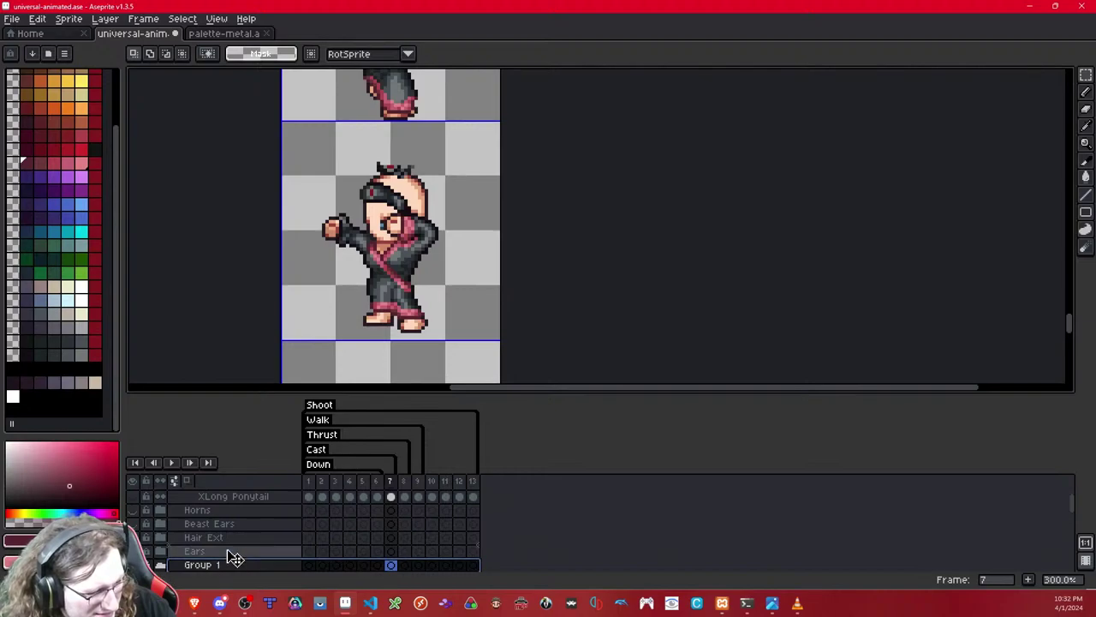
Step: Move Group 1 directly below Beast Ears in the layer list and rename it Front Arm Sleeves
scroll(246, 537, down, 1)
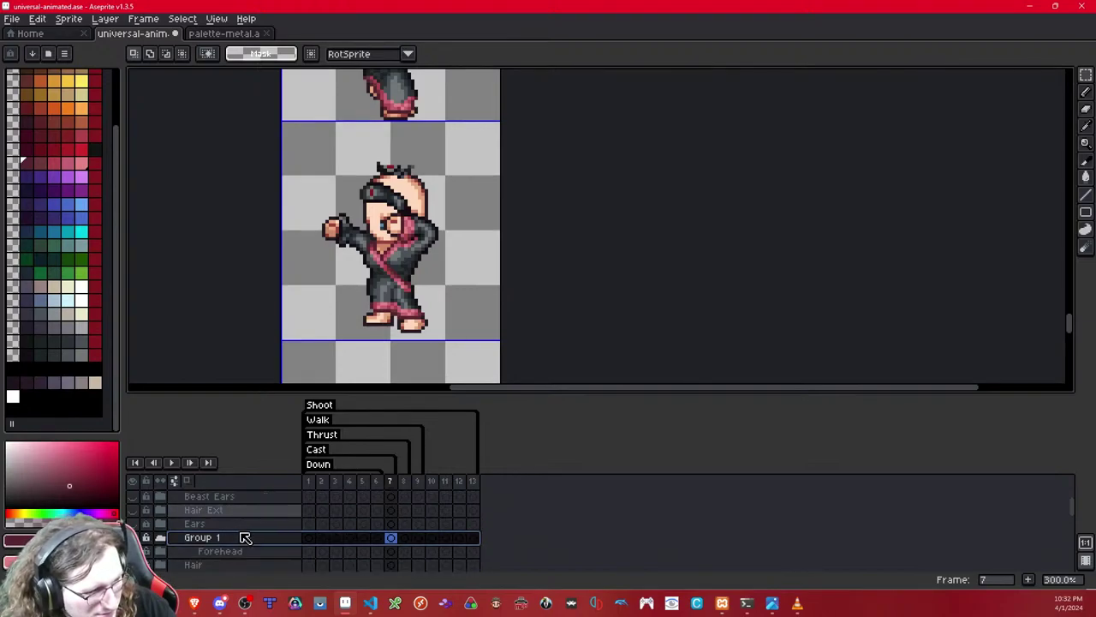
drag(246, 537, 232, 514)
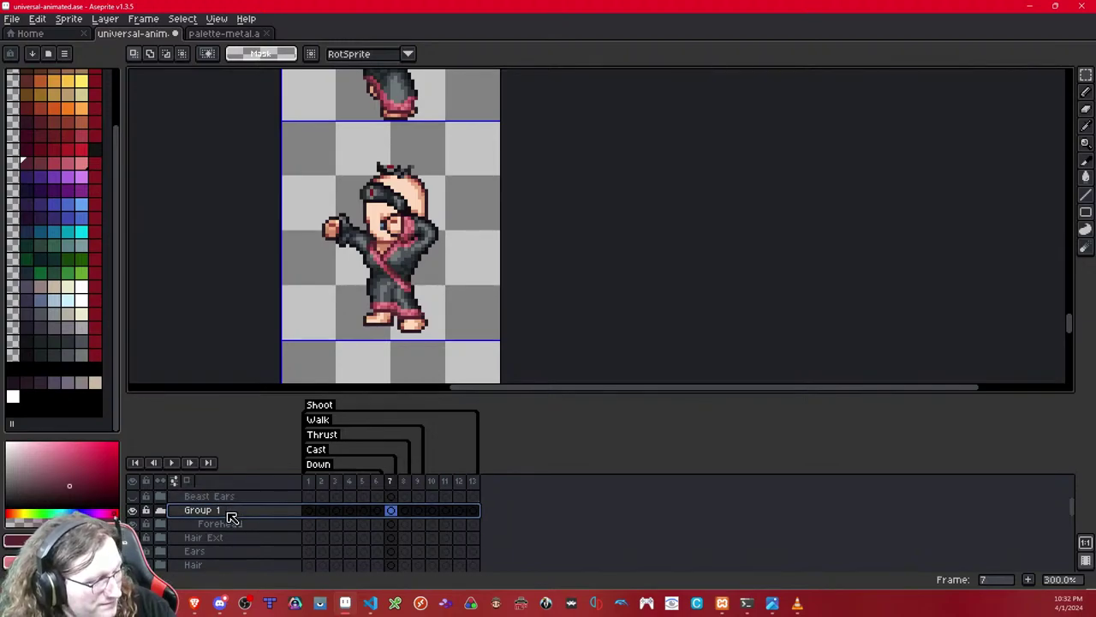
double_click(231, 514)
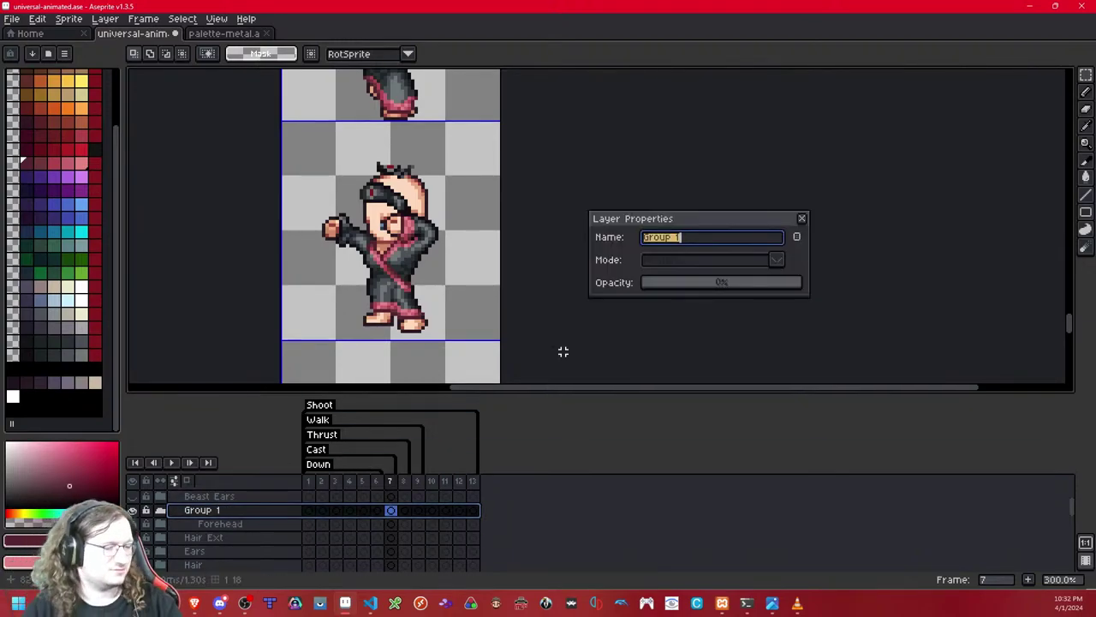
text(Upper)
key(BackSpace)
key(BackSpace)
key(BackSpace)
key(BackSpace)
key(BackSpace)
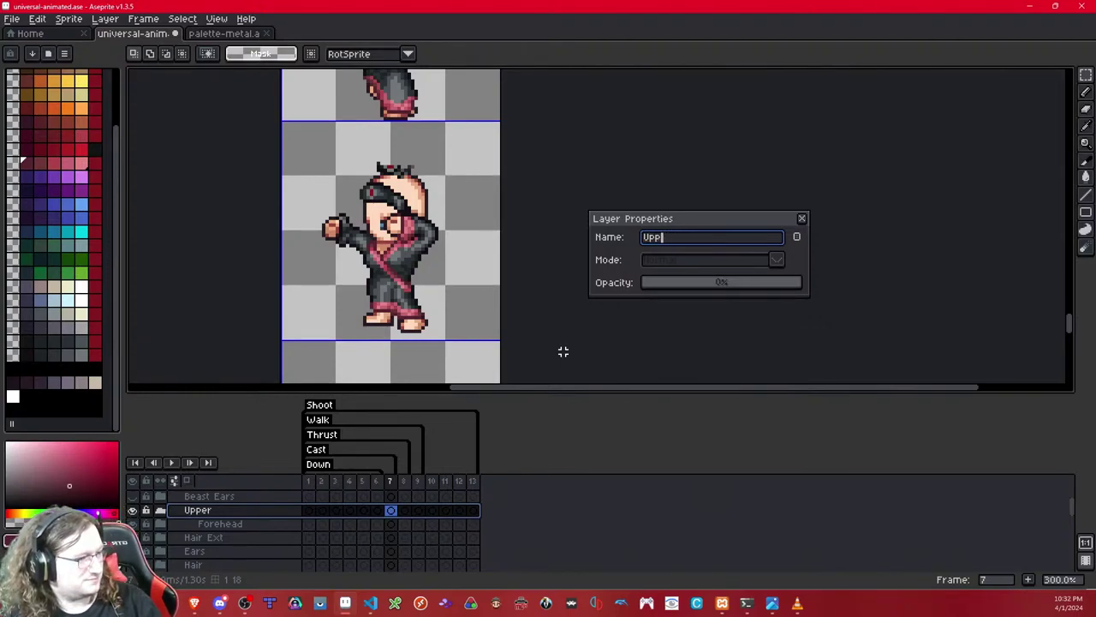
text(F)
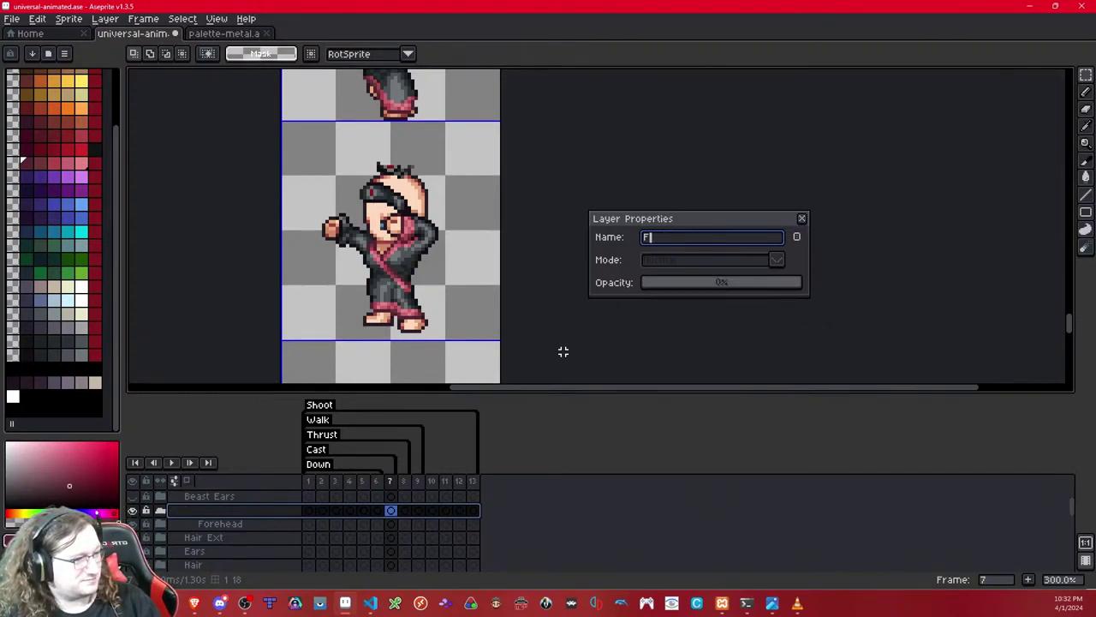
text(ront Arm Sleeves)
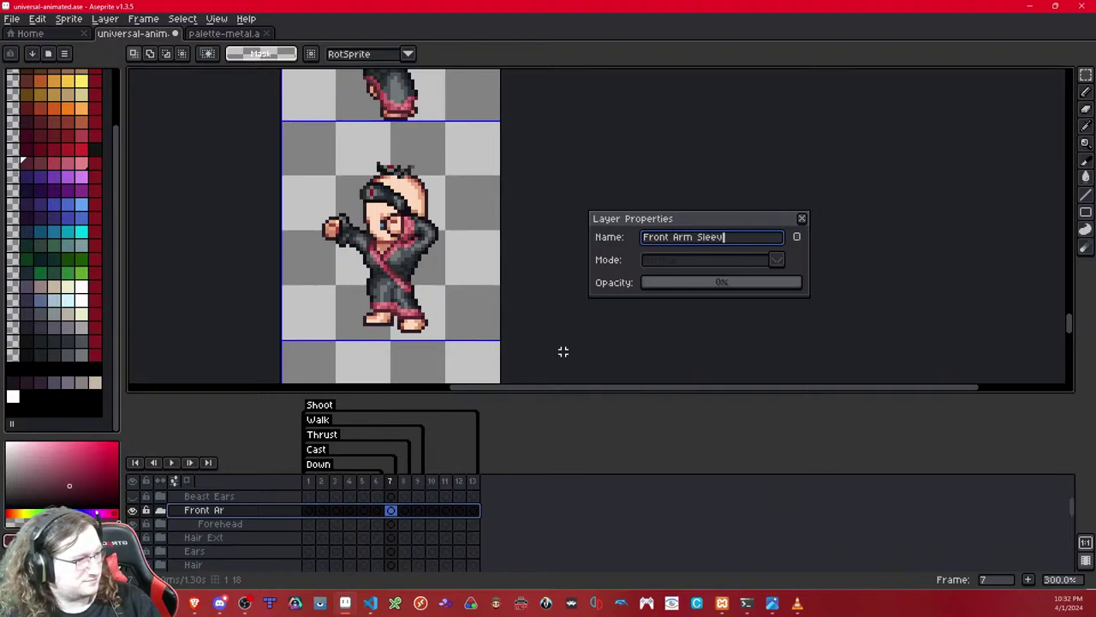
key(Return)
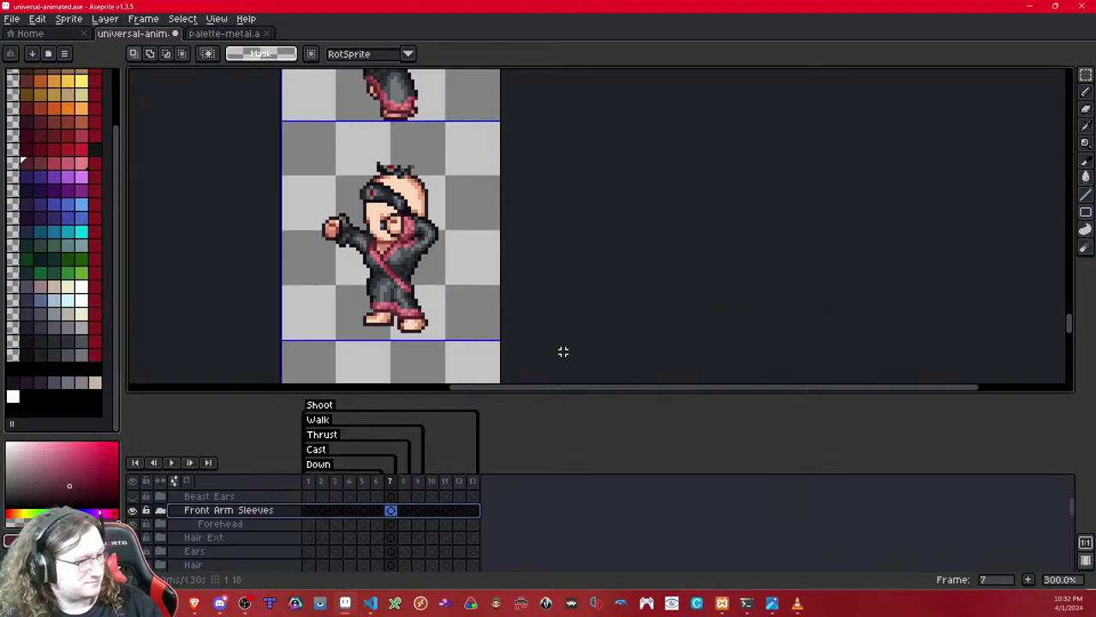
Step: Move the Forehead group out of Front Arm Sleeves so it sits directly below it, and select Front Arm Sleeves
click(242, 524)
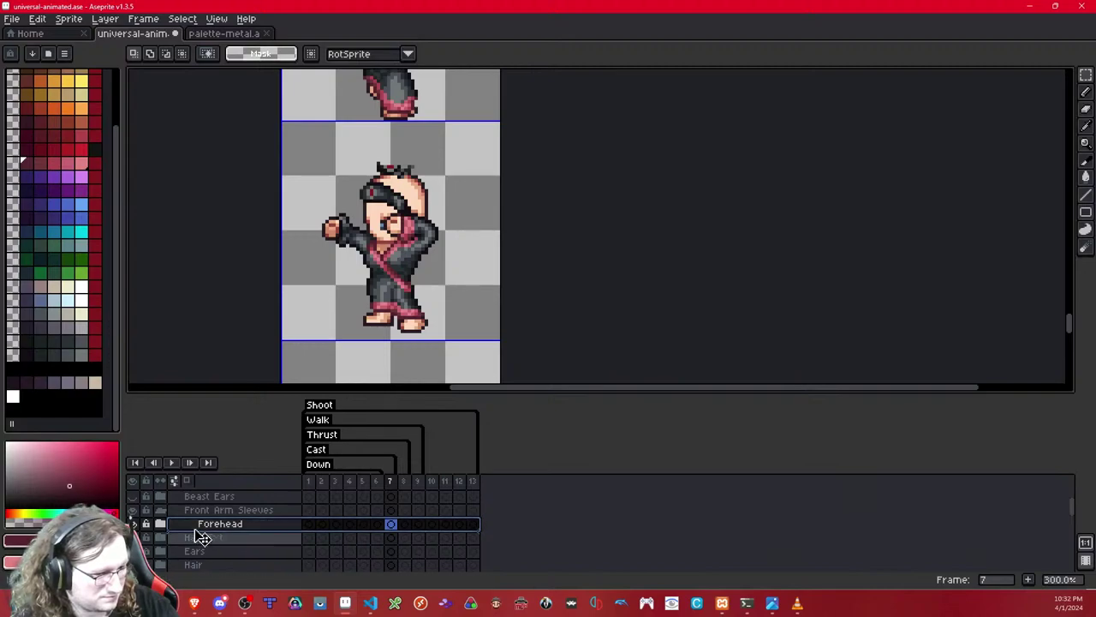
drag(186, 533, 166, 532)
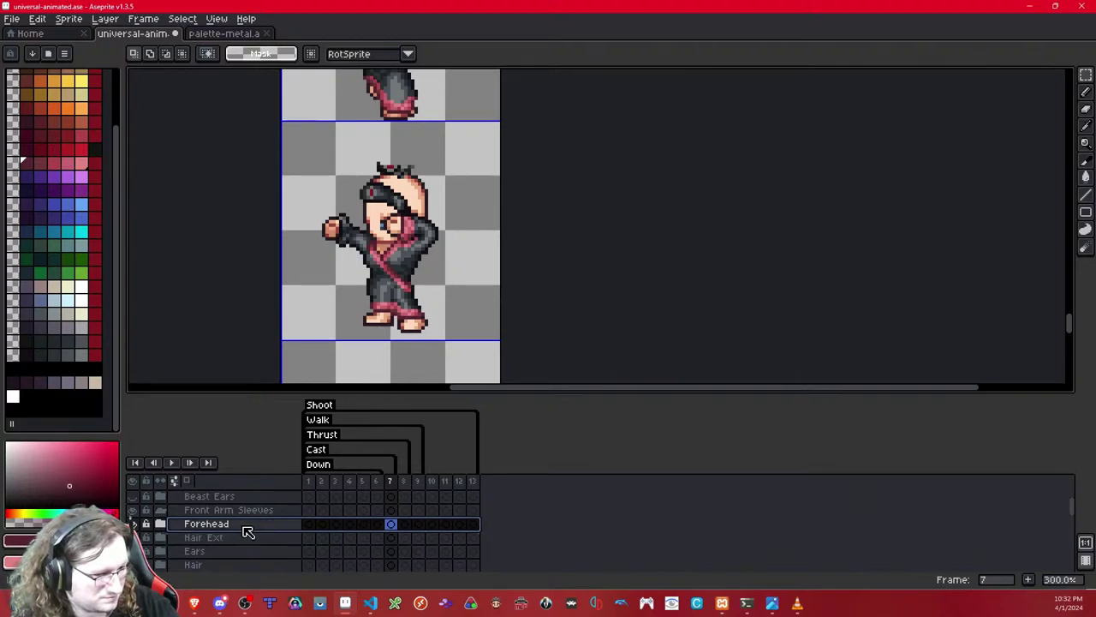
click(239, 511)
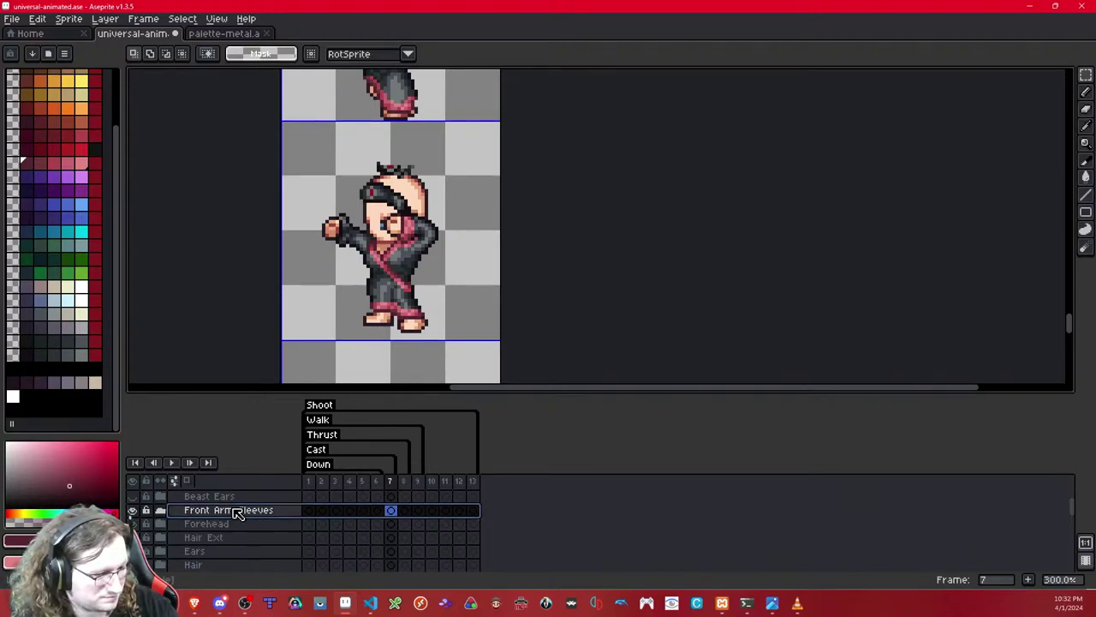
Step: Select the Longsleeve group within Sleeves and save the sprite
scroll(238, 512, down, 5)
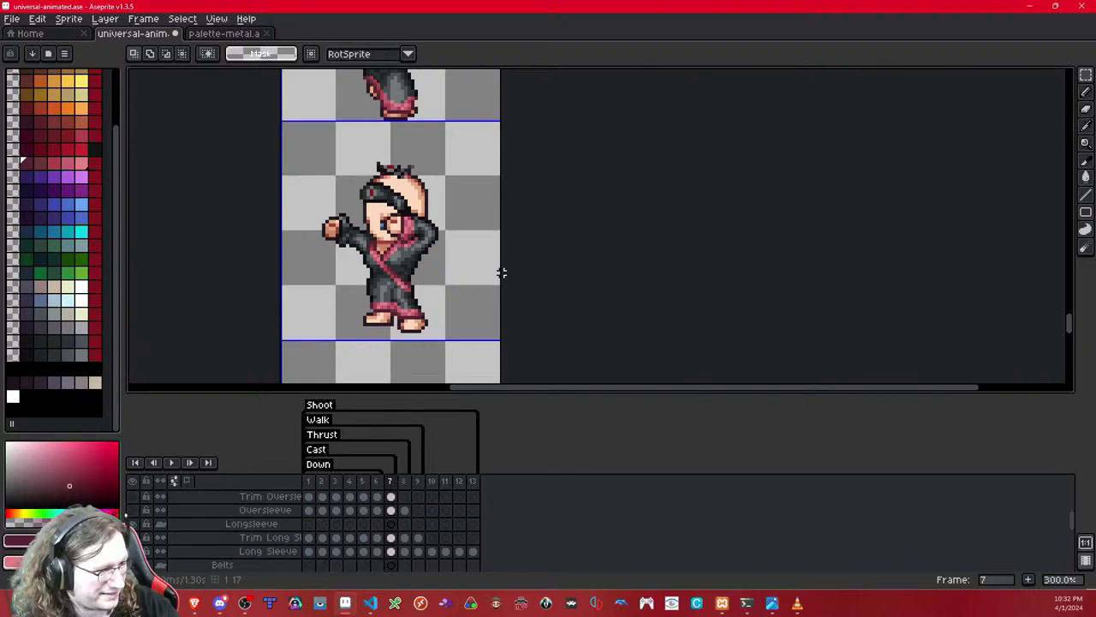
scroll(289, 534, up, 2)
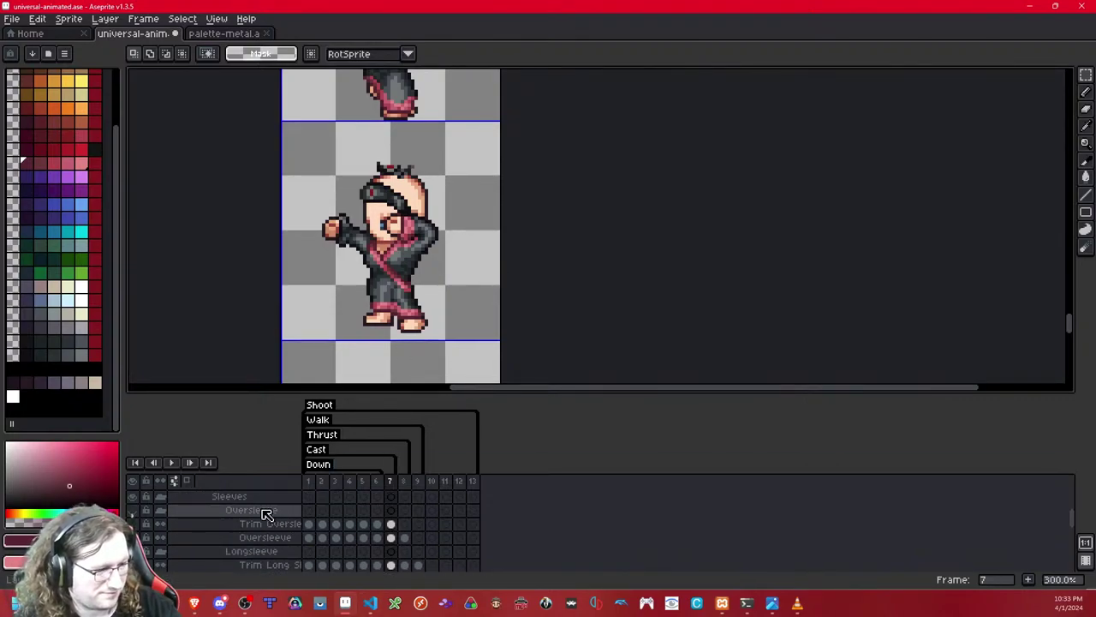
click(262, 555)
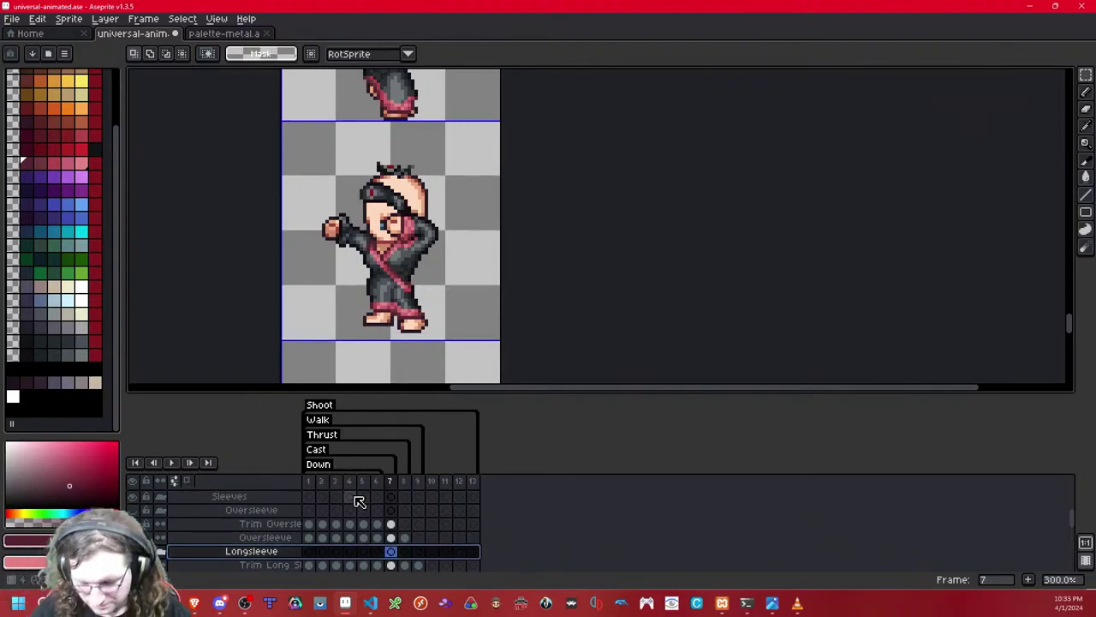
key(ctrl+s)
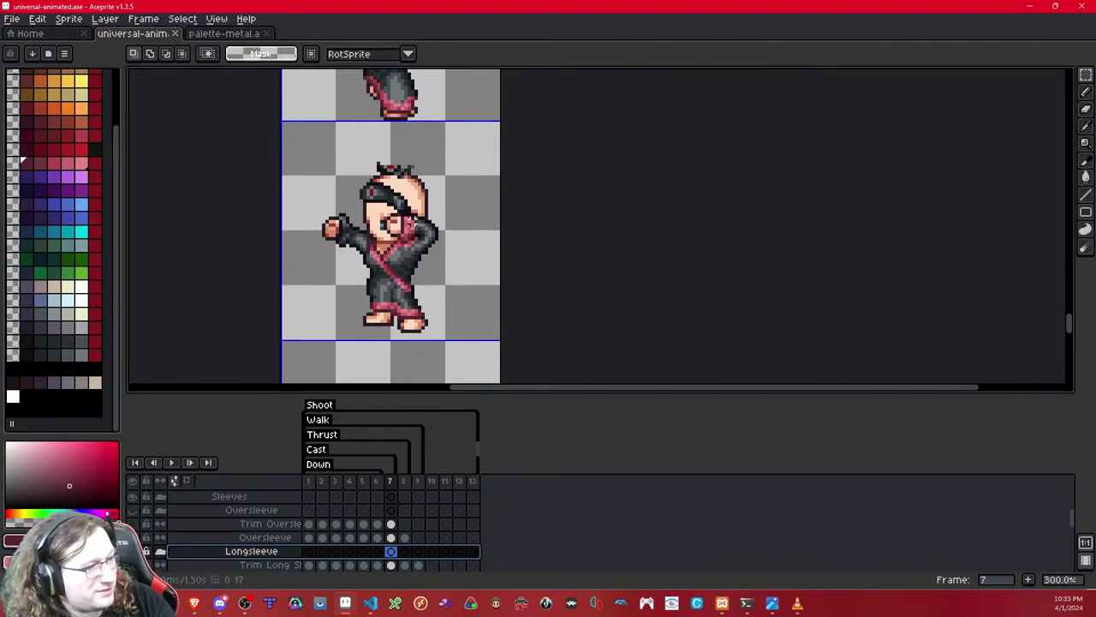
Step: Look over the frame 7 poses up to the front-facing character and show the Hair Ext group
scroll(416, 221, up, 2)
scroll(416, 221, down, 4)
scroll(414, 221, up, 6)
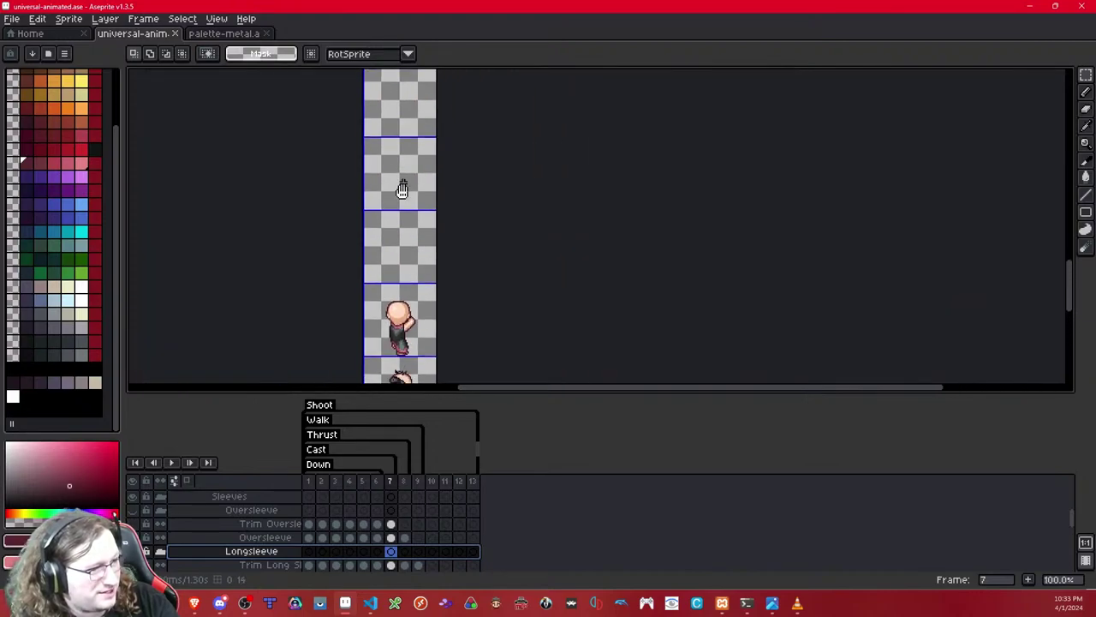
scroll(403, 214, up, 10)
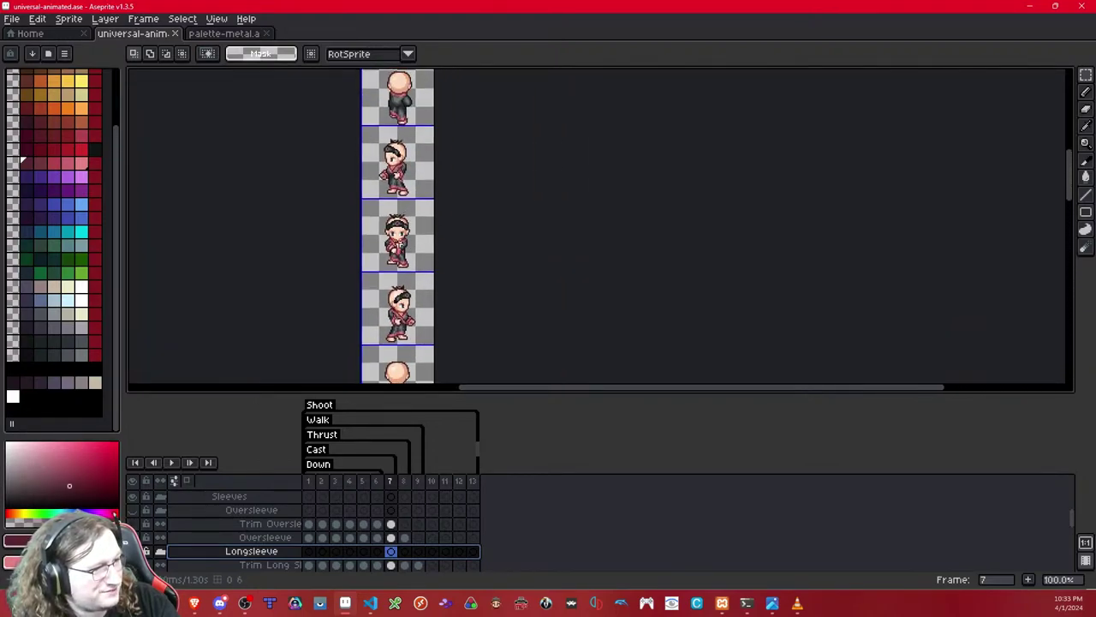
scroll(397, 259, up, 5)
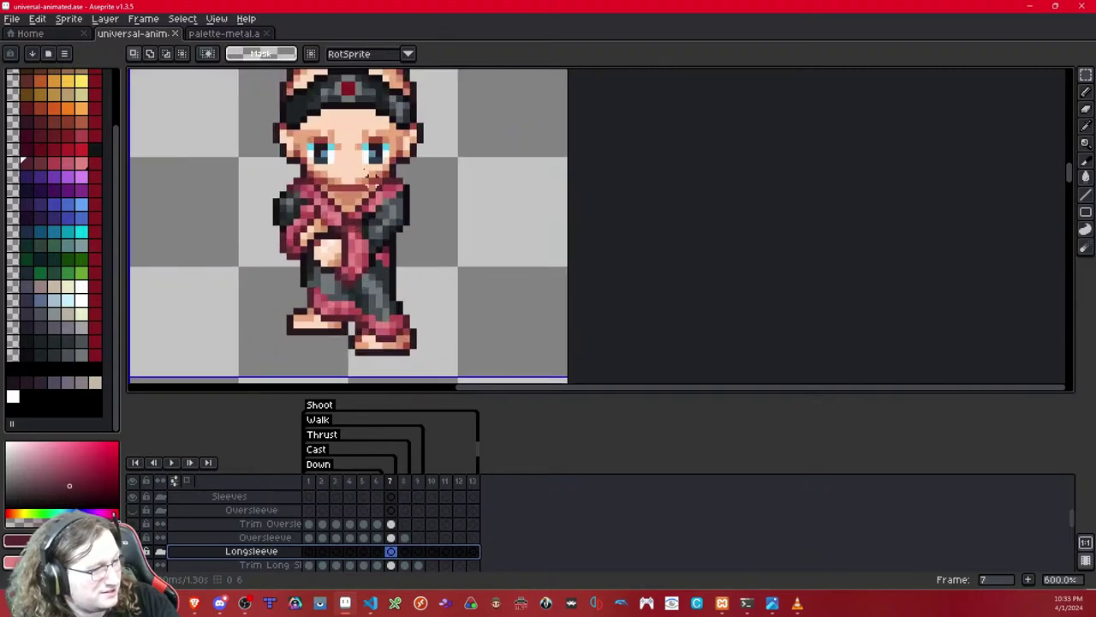
scroll(373, 182, down, 2)
scroll(392, 338, up, 3)
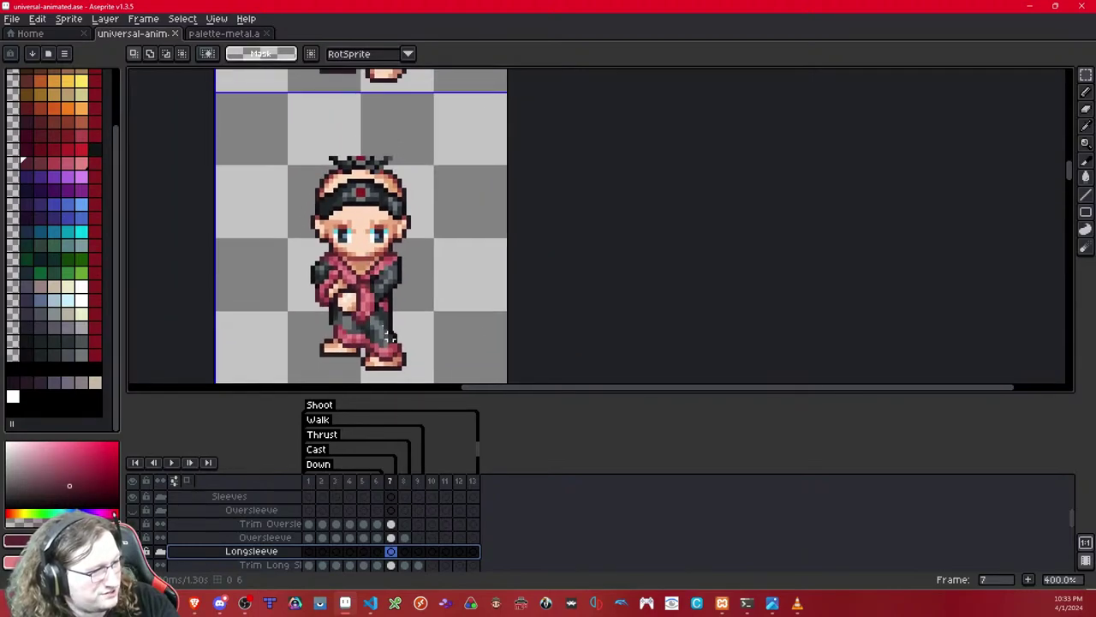
scroll(240, 535, up, 5)
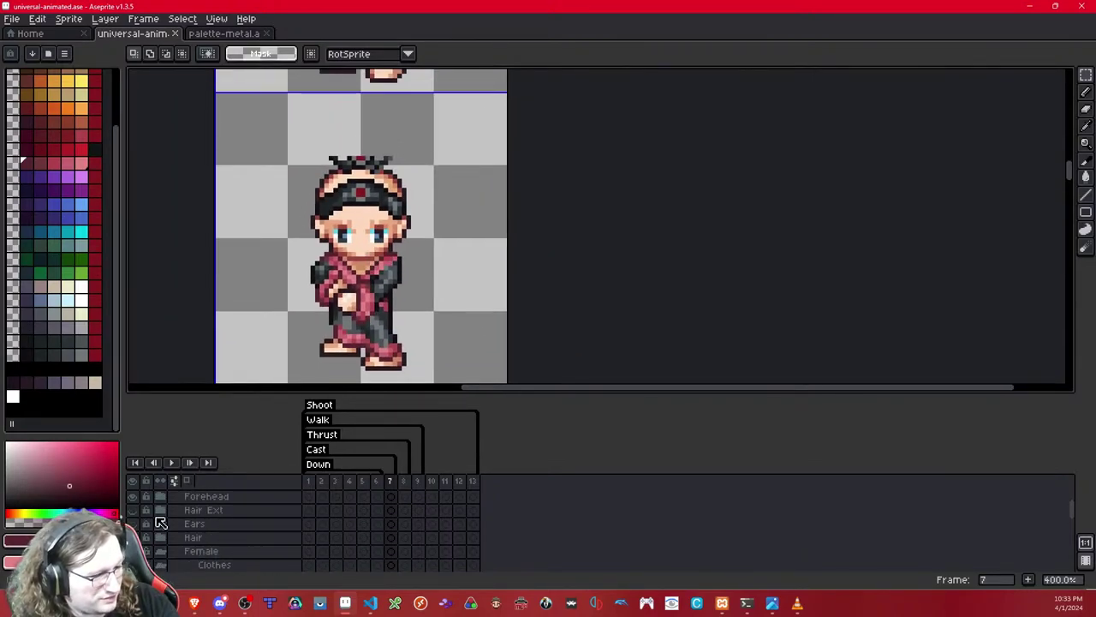
click(133, 510)
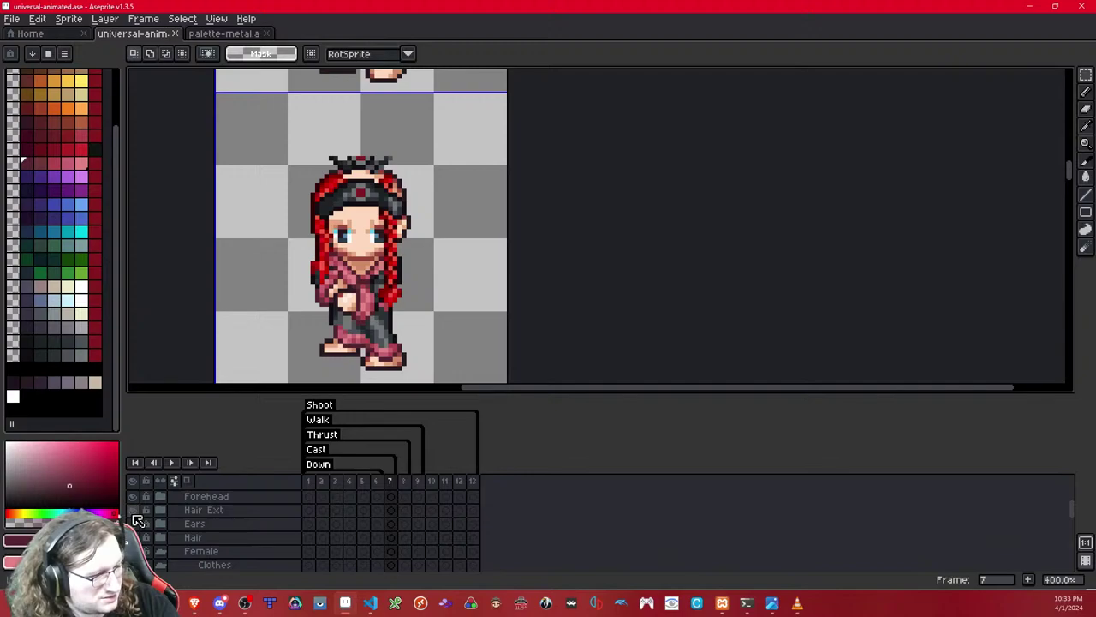
Step: Examine how the hair extensions overlap the face and raised arm in the side-facing pose on frame 7
scroll(386, 249, down, 3)
scroll(387, 248, up, 2)
scroll(385, 244, down, 5)
scroll(352, 238, down, 6)
scroll(353, 238, down, 8)
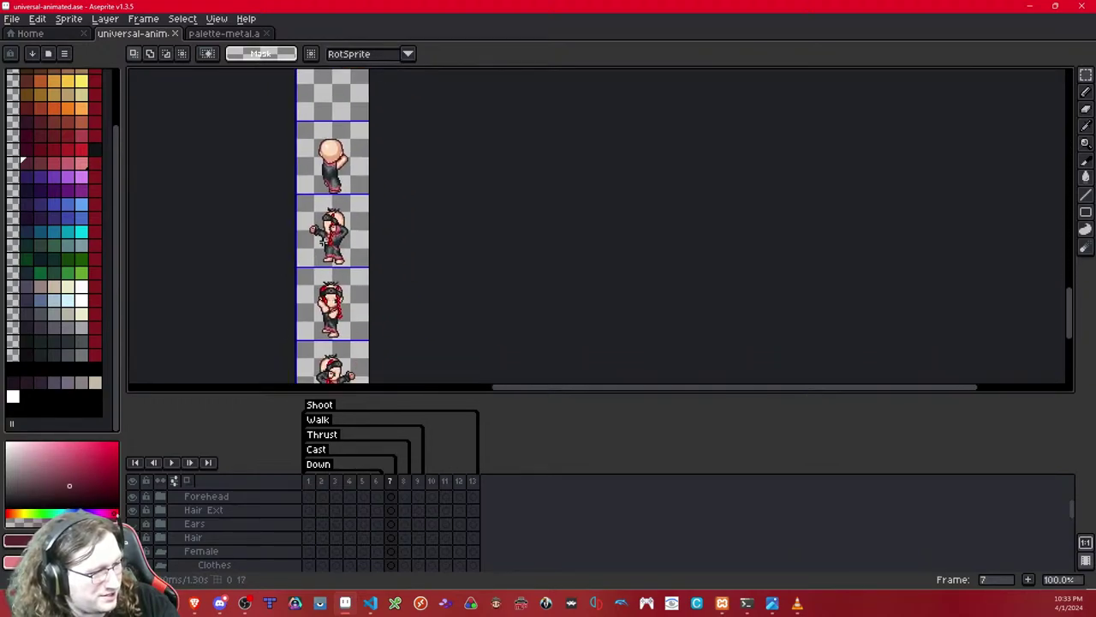
scroll(330, 248, up, 2)
scroll(331, 248, down, 2)
drag(331, 254, 347, 228)
scroll(344, 228, up, 5)
scroll(347, 278, down, 5)
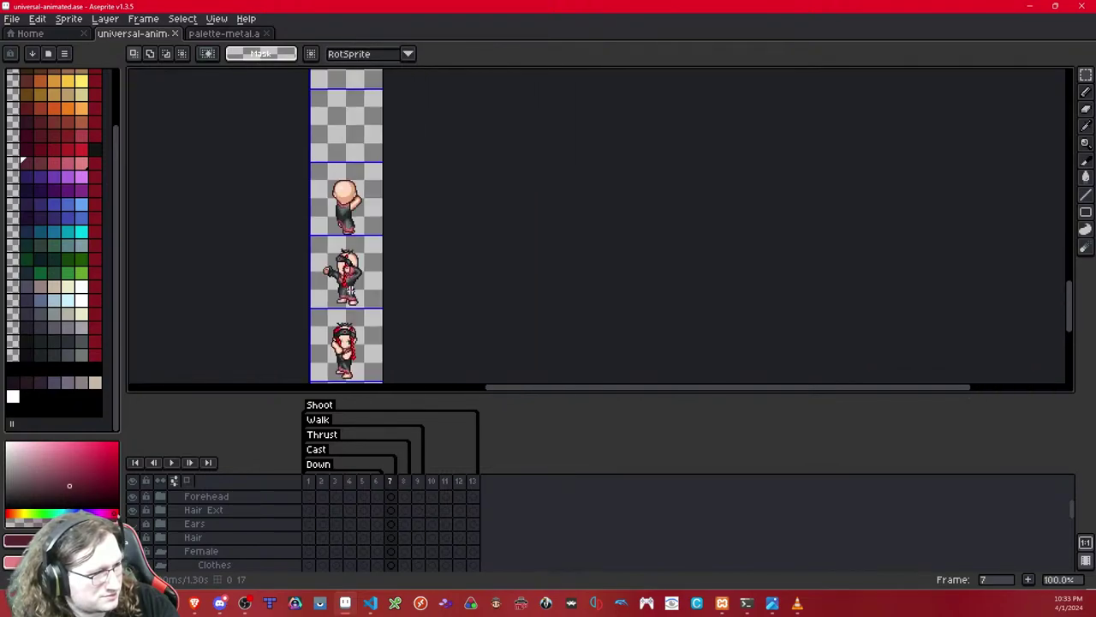
Step: Play the animation and examine the side-facing pose's sleeve and hair extension overlap across the frames
key(Down)
key(Down)
key(Down)
key(Down)
key(Down)
key(Right)
key(Right)
key(Right)
key(Right)
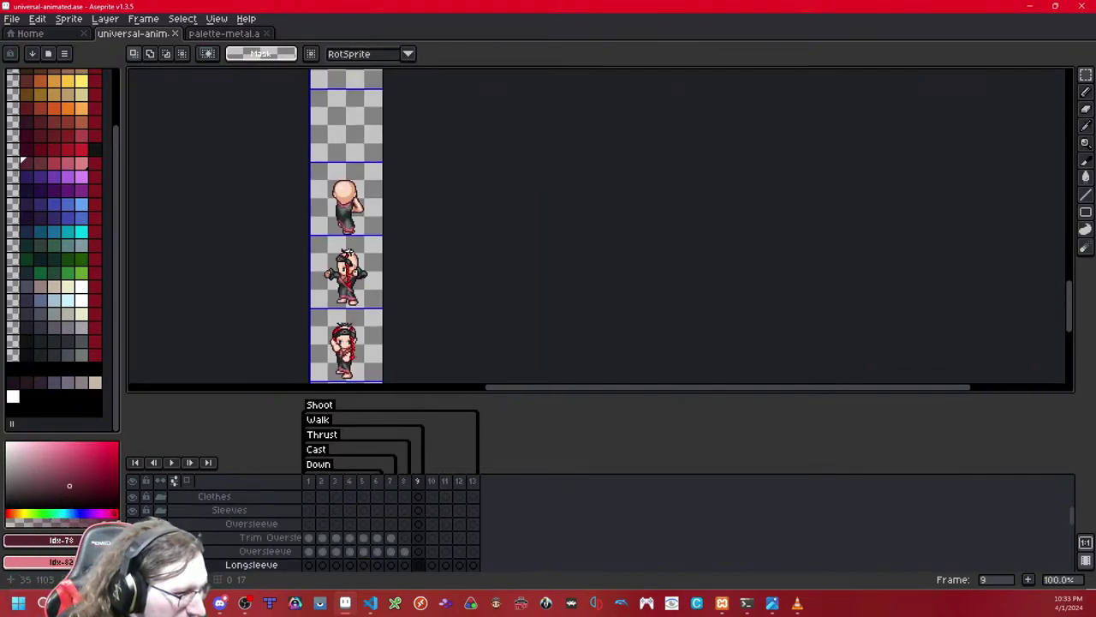
scroll(355, 269, up, 1)
scroll(354, 269, up, 1)
key(Return)
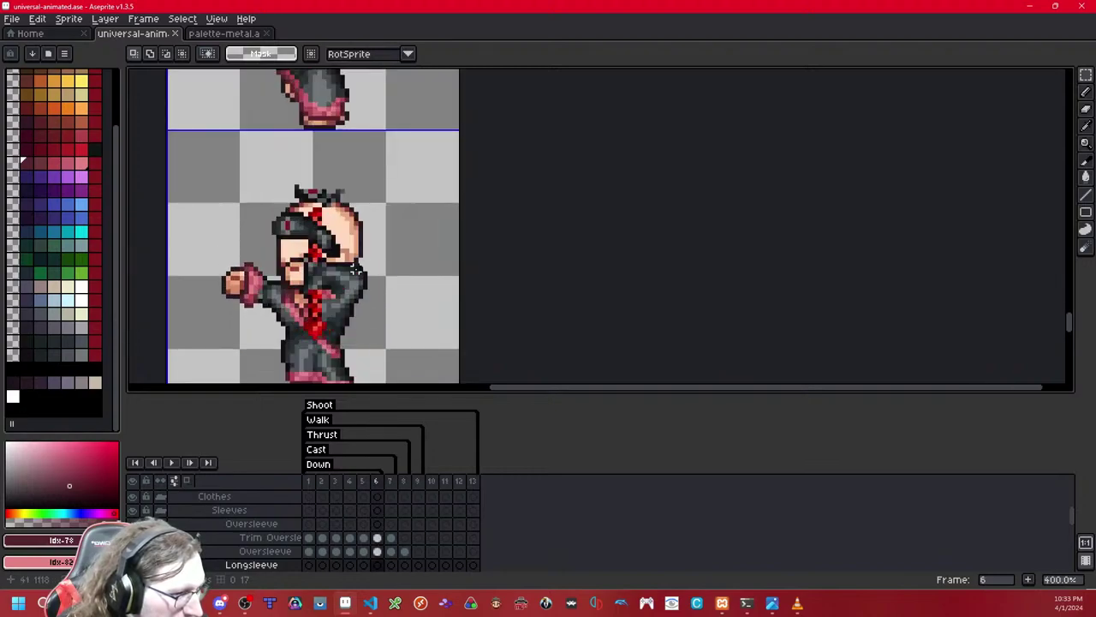
scroll(355, 269, up, 1)
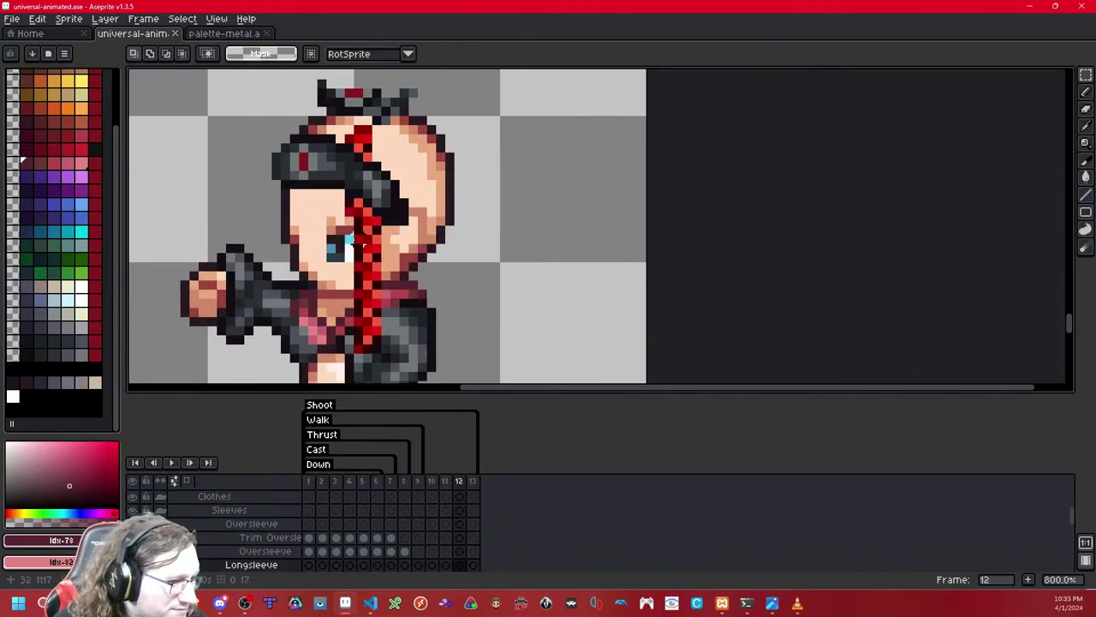
scroll(357, 240, down, 1)
scroll(353, 243, down, 2)
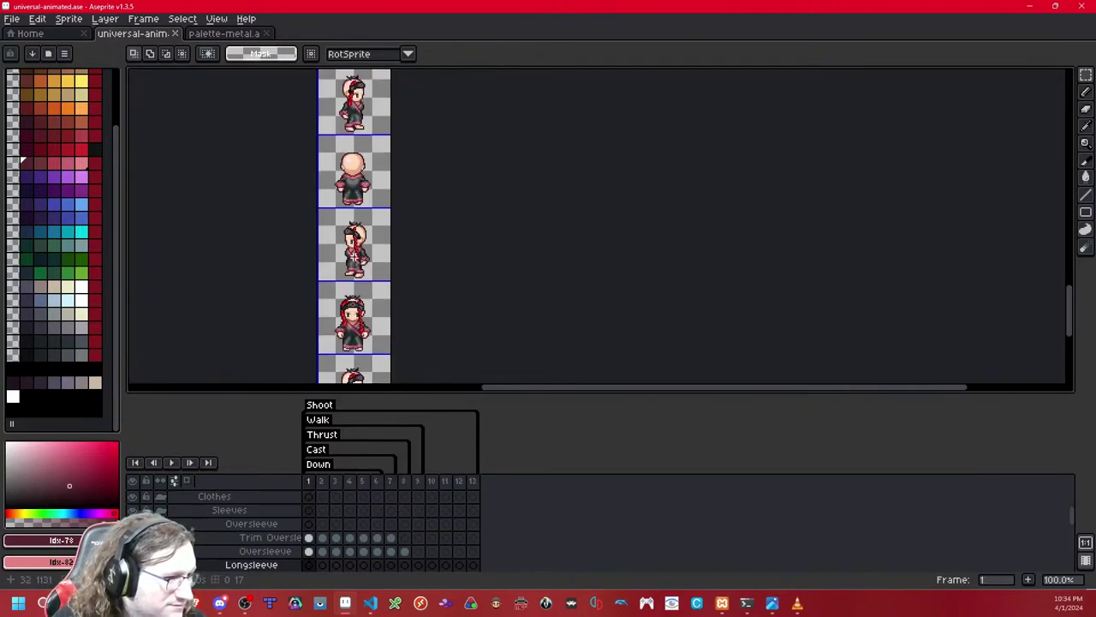
Step: Hide the Hair Ext group and return to the Sleeves layers
scroll(200, 540, up, 5)
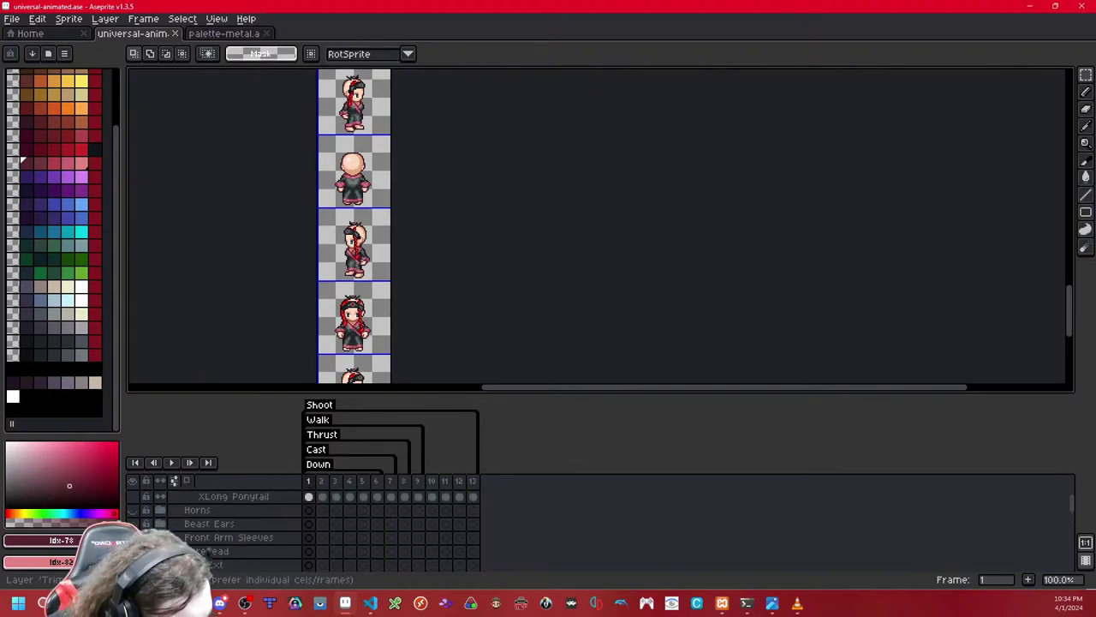
click(133, 565)
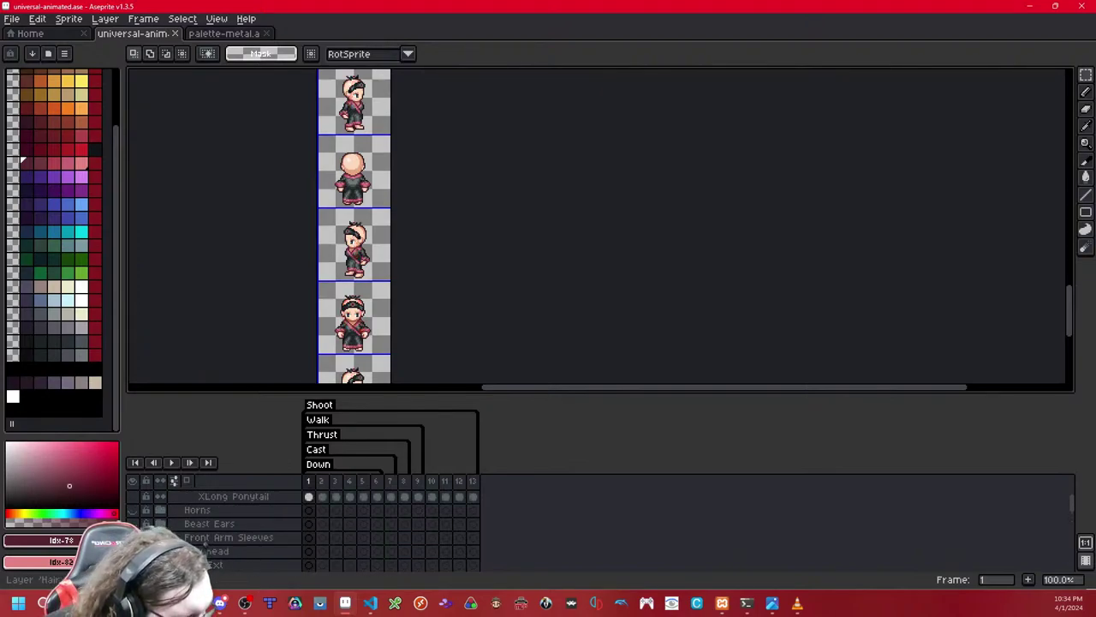
scroll(335, 515, down, 4)
scroll(339, 519, down, 2)
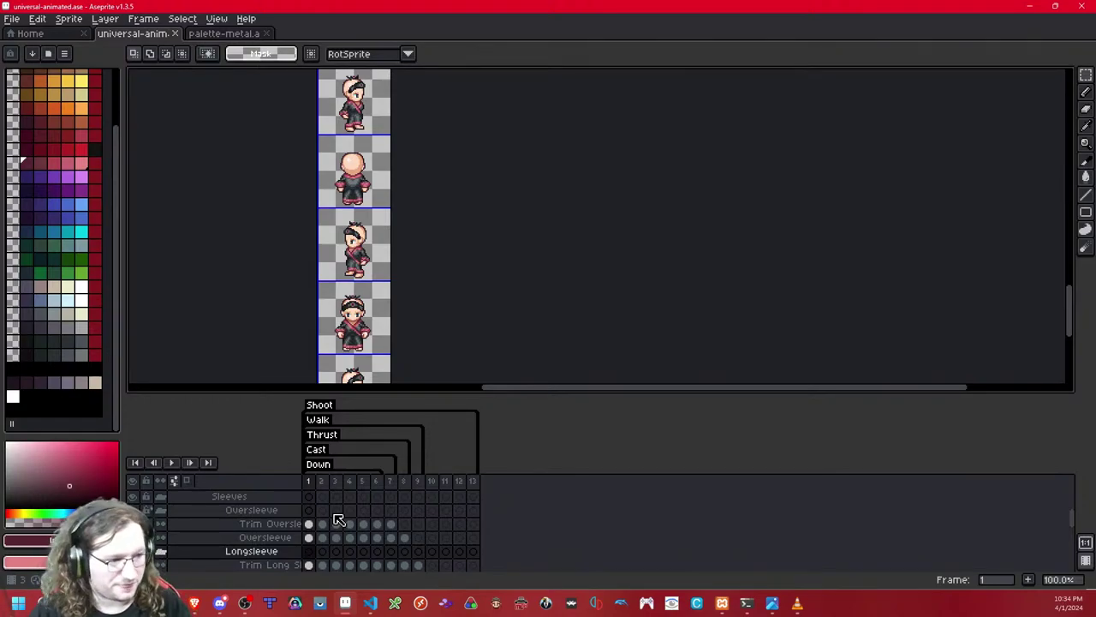
scroll(339, 520, down, 2)
scroll(336, 524, up, 3)
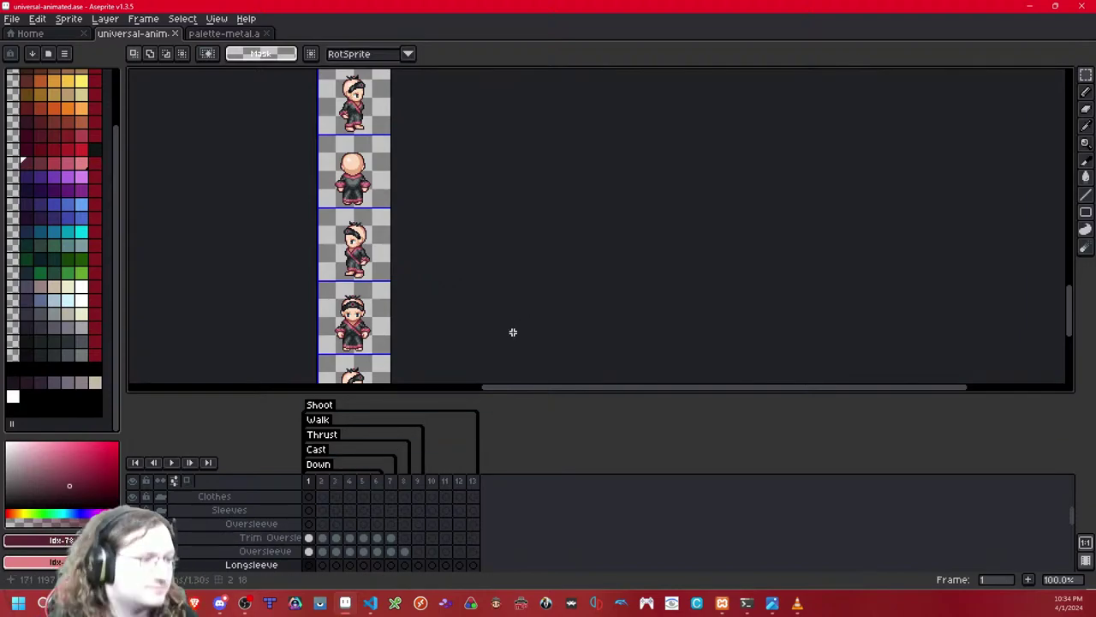
Step: Run through the animation frames and examine the arms and sleeves in each facing direction without the hair extensions
drag(406, 241, 420, 330)
scroll(421, 316, up, 4)
key(Right)
key(Right)
key(Right)
key(Right)
key(Left)
key(Left)
key(Right)
drag(448, 194, 432, 291)
scroll(433, 291, down, 3)
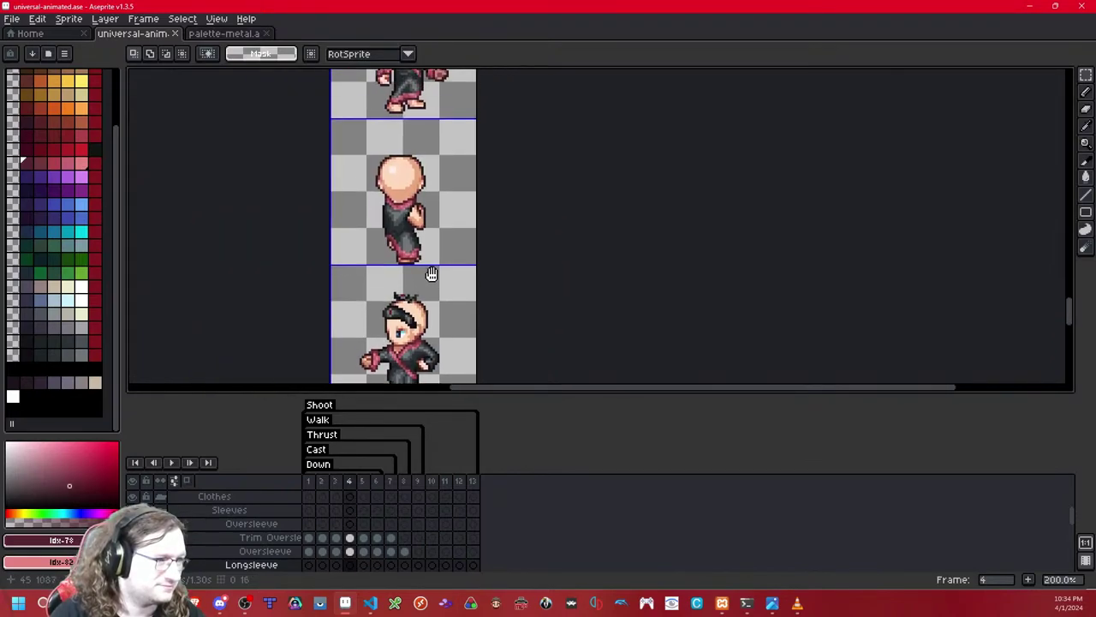
scroll(431, 262, down, 1)
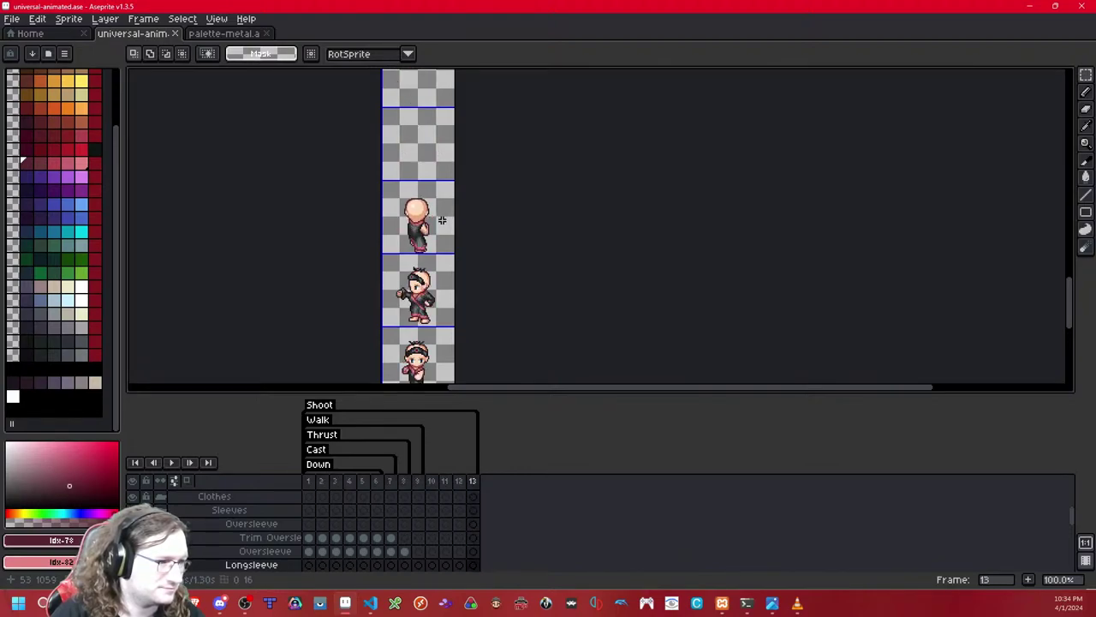
drag(442, 220, 455, 233)
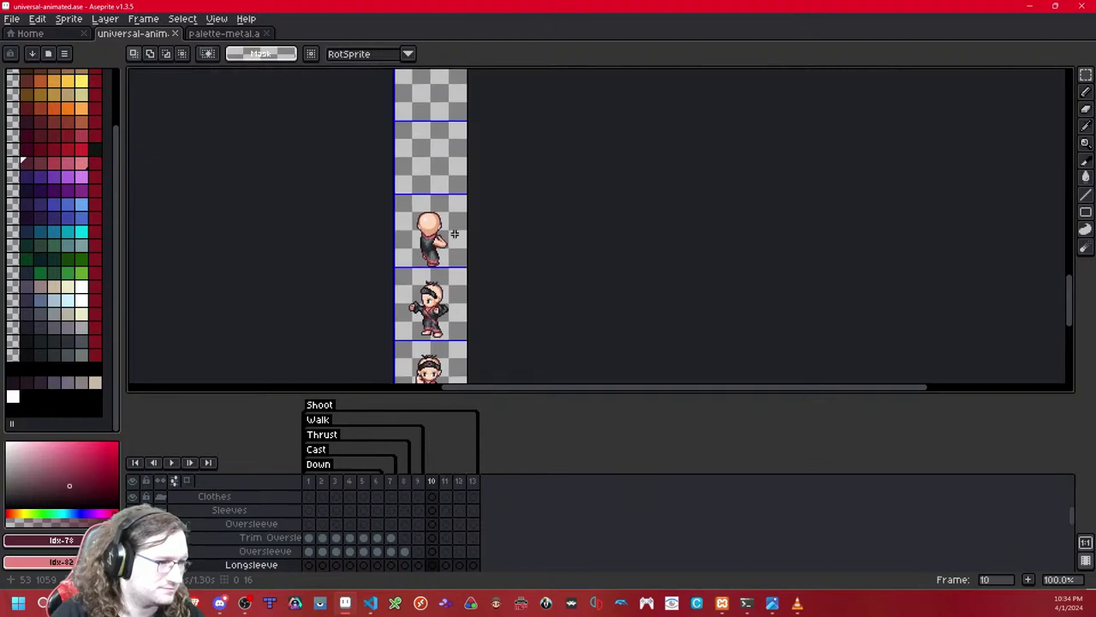
drag(448, 326, 452, 184)
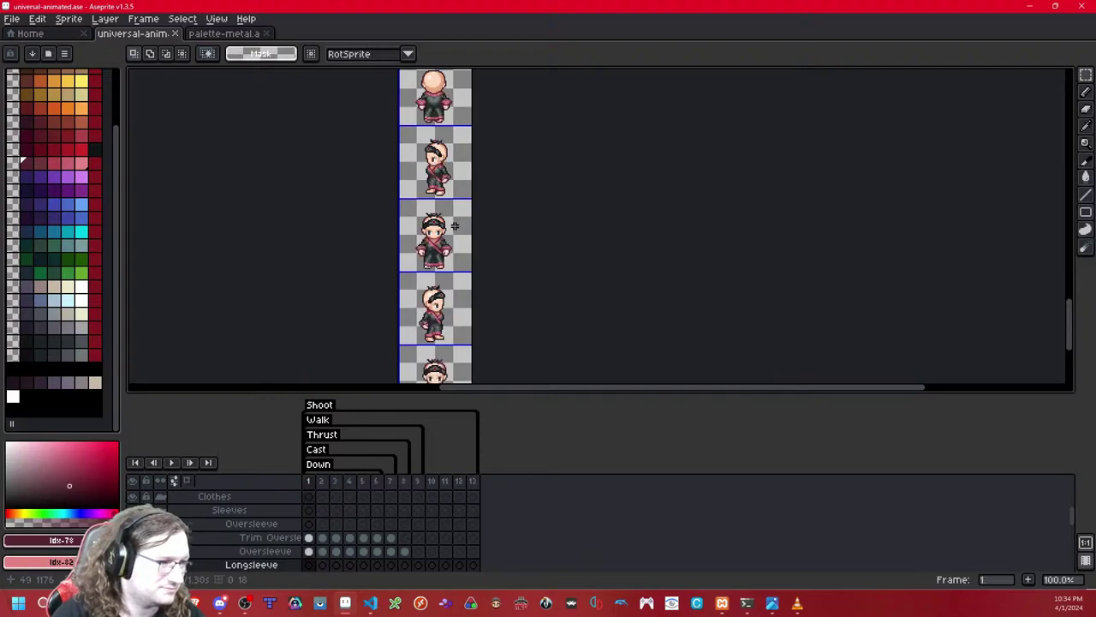
scroll(450, 231, down, 2)
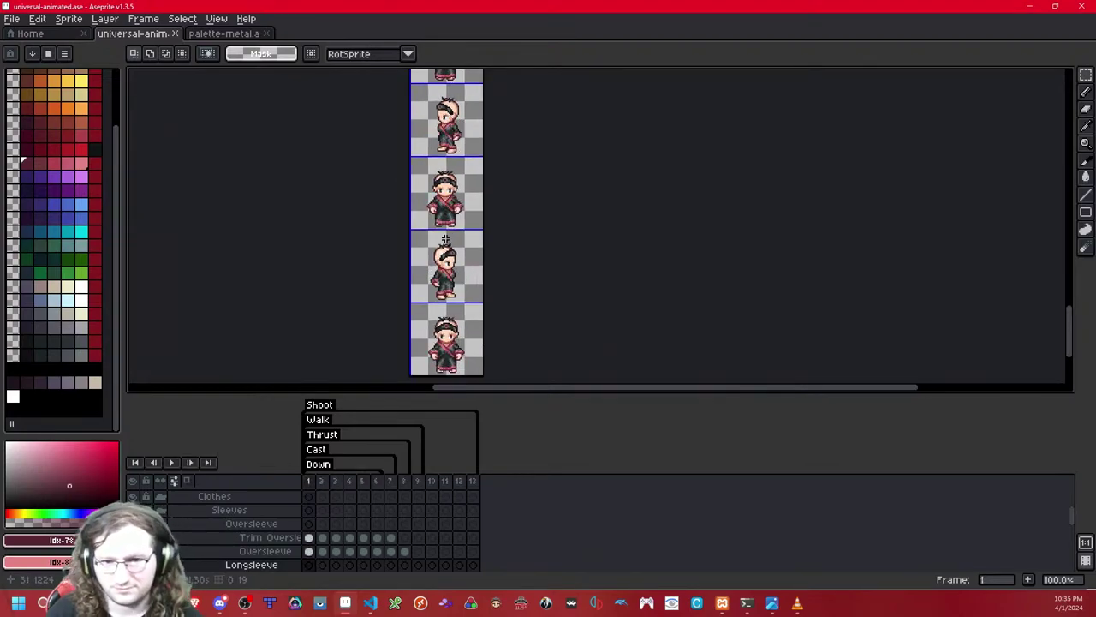
Step: Save the animated sprite file
key(ctrl+s)
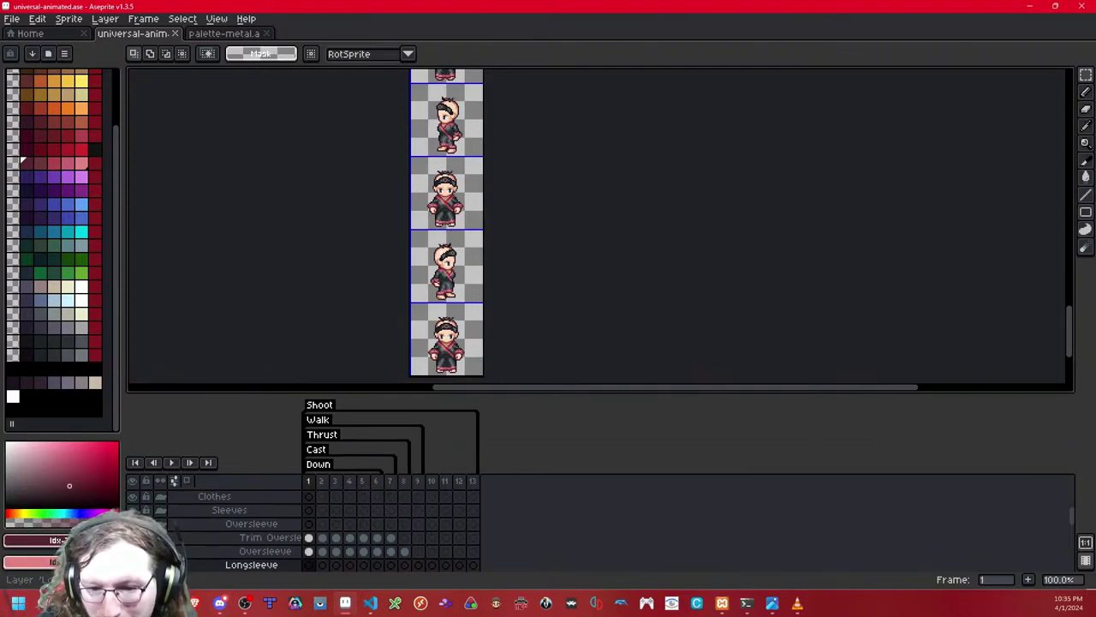
click(345, 603)
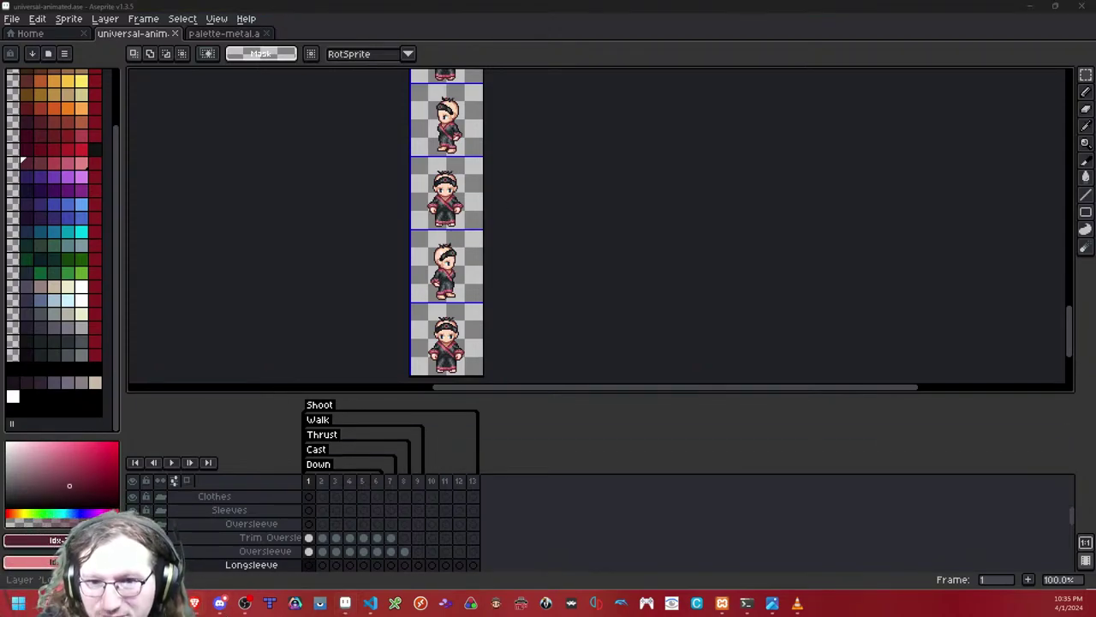
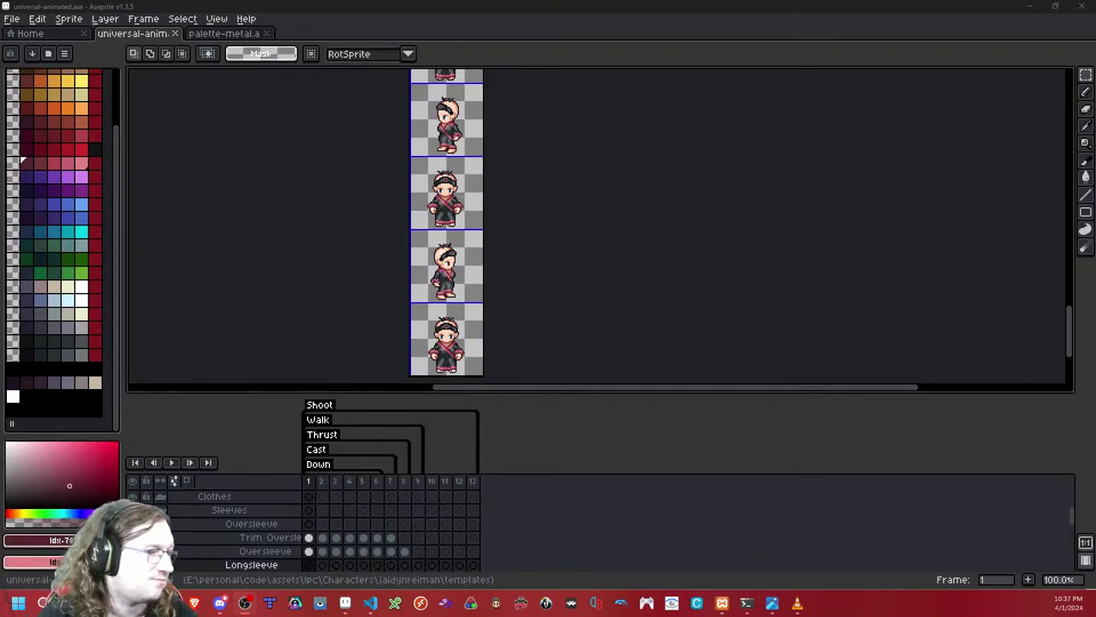
Step: Run through the animation frames up to frame 9 and examine the arms and sleeves in each facing direction
scroll(427, 186, up, 3)
scroll(427, 185, down, 3)
key(Right)
key(Left)
key(Right)
key(Right)
key(Right)
key(Right)
key(Right)
key(Right)
key(Right)
key(Right)
key(Right)
key(Right)
key(Right)
key(Right)
key(Right)
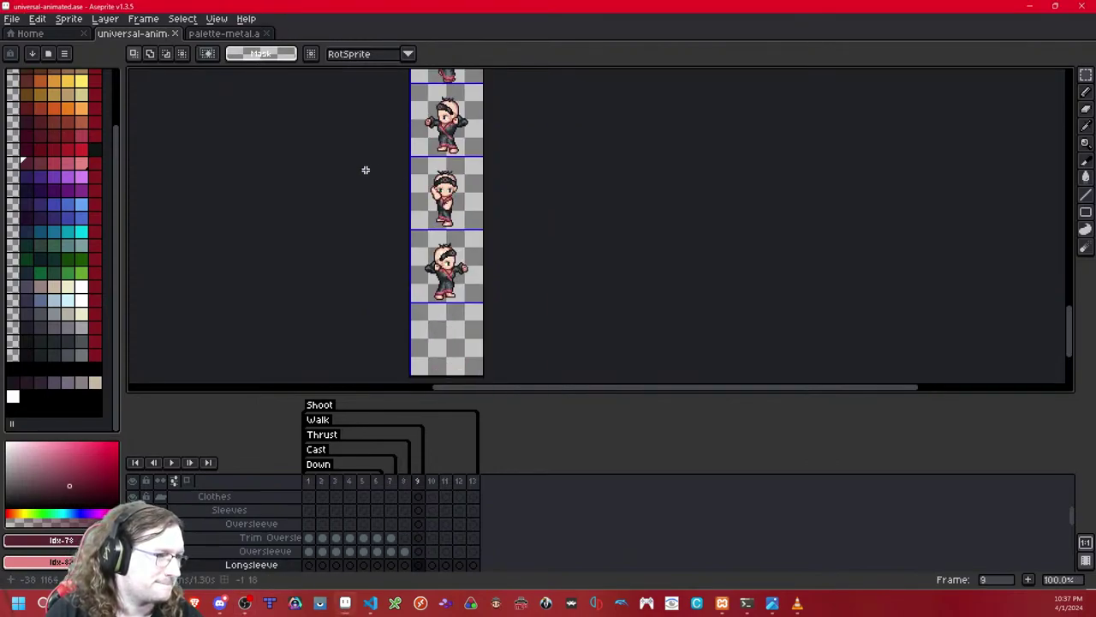
Step: Examine the arms and sleeve trim in the front-facing and side-facing poses up close while stepping back through the frames
scroll(480, 186, up, 4)
key(Left)
key(Left)
key(Left)
key(Left)
key(Left)
key(Left)
key(Left)
drag(485, 192, 747, 149)
key(Left)
key(Left)
key(Left)
key(Left)
drag(795, 117, 780, 226)
key(Left)
key(Right)
scroll(780, 220, down, 5)
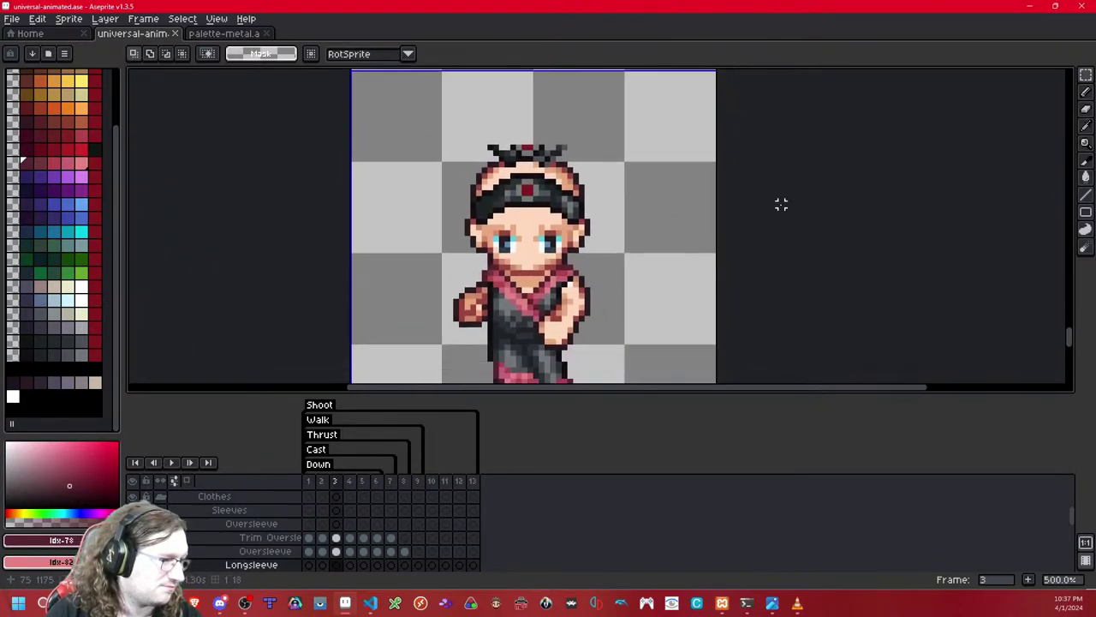
scroll(781, 204, up, 5)
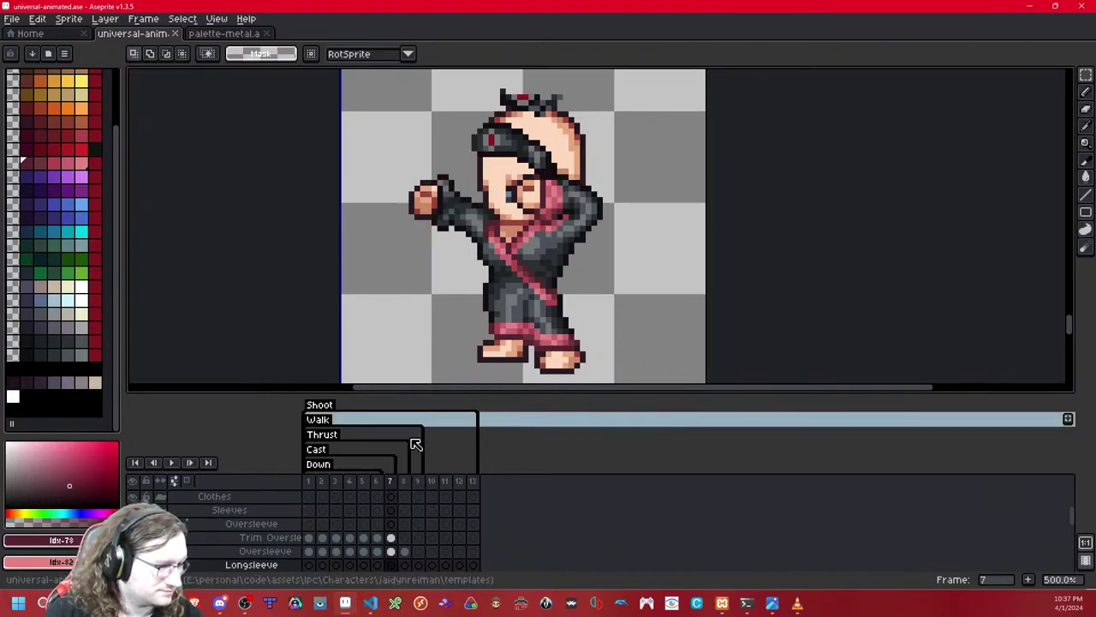
Step: Copy the extended arm's cuff trim from frame 6 of the Trim Long Sleeve layer and paste it onto the same arm on frame 7
scroll(406, 539, down, 2)
click(396, 551)
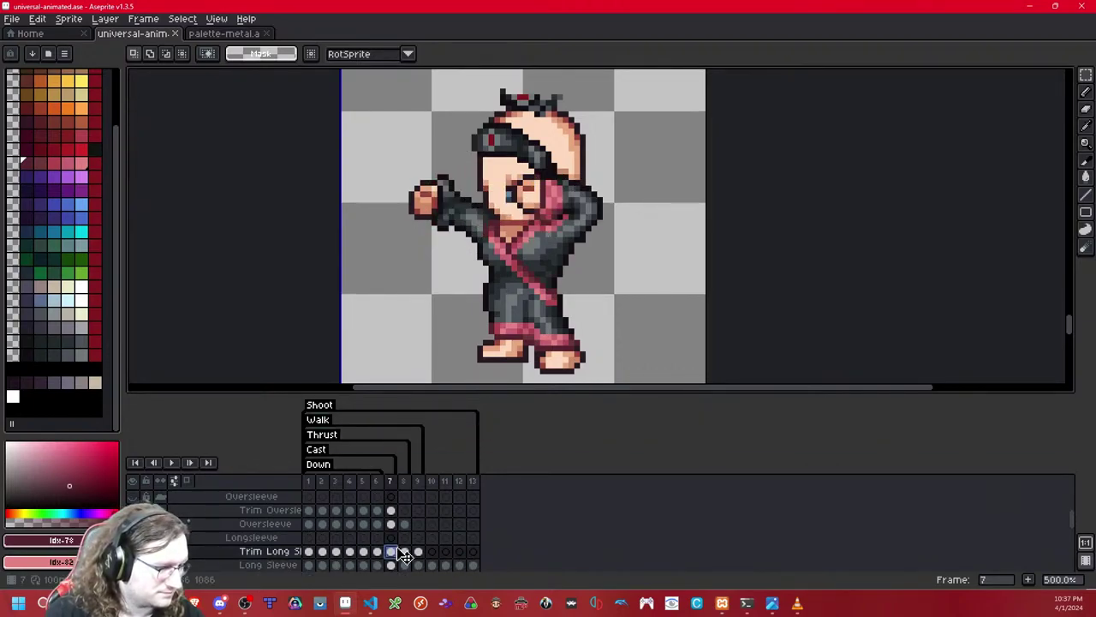
key(Left)
drag(490, 154, 405, 263)
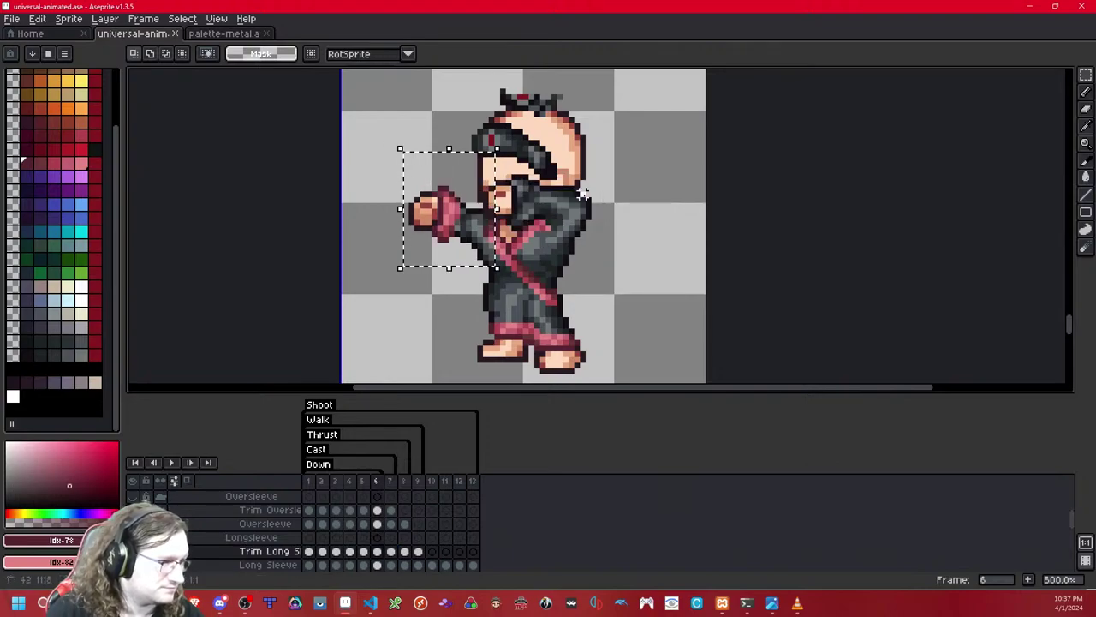
key(Delete)
key(Right)
key(ctrl+v)
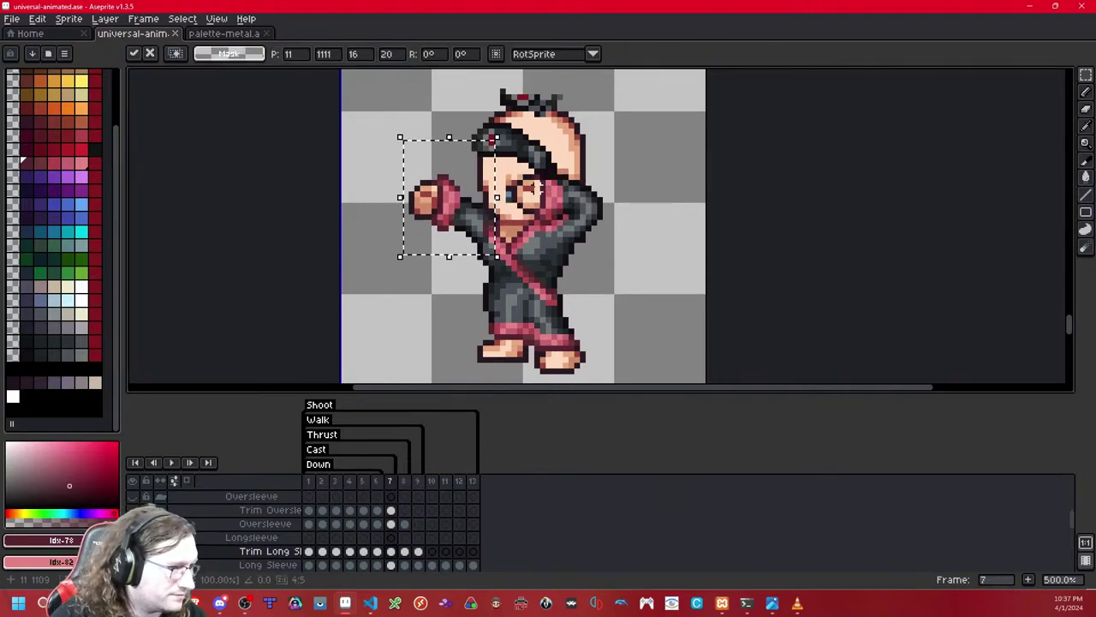
key(Return)
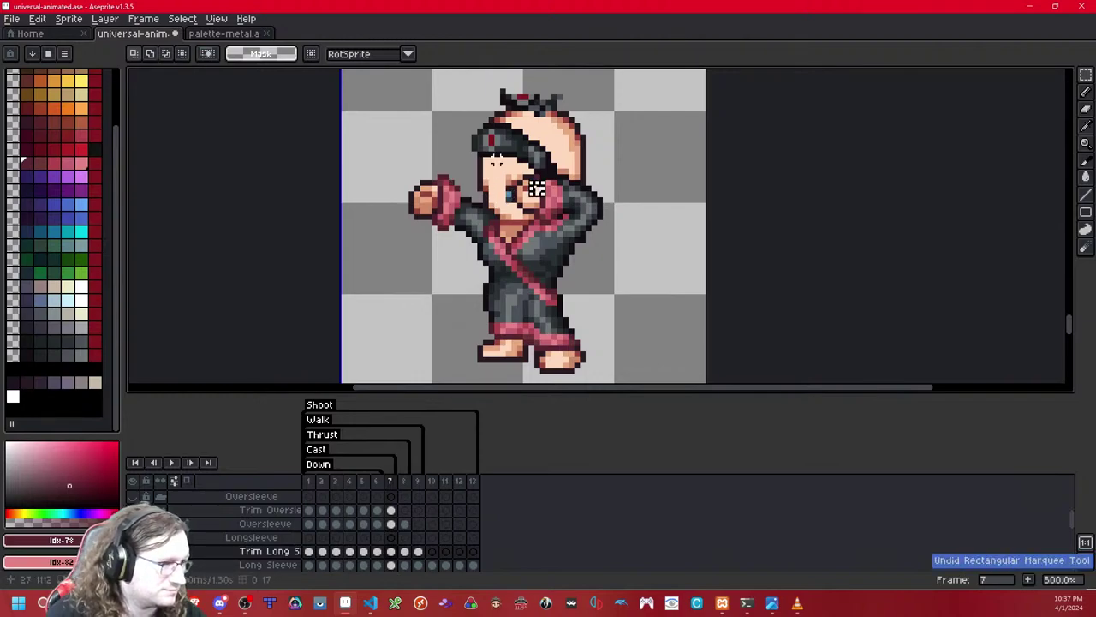
Step: Nudge the single pixel at the upper edge of the extended arm's cuff trim on frame 7 to refine its outline
scroll(467, 191, up, 2)
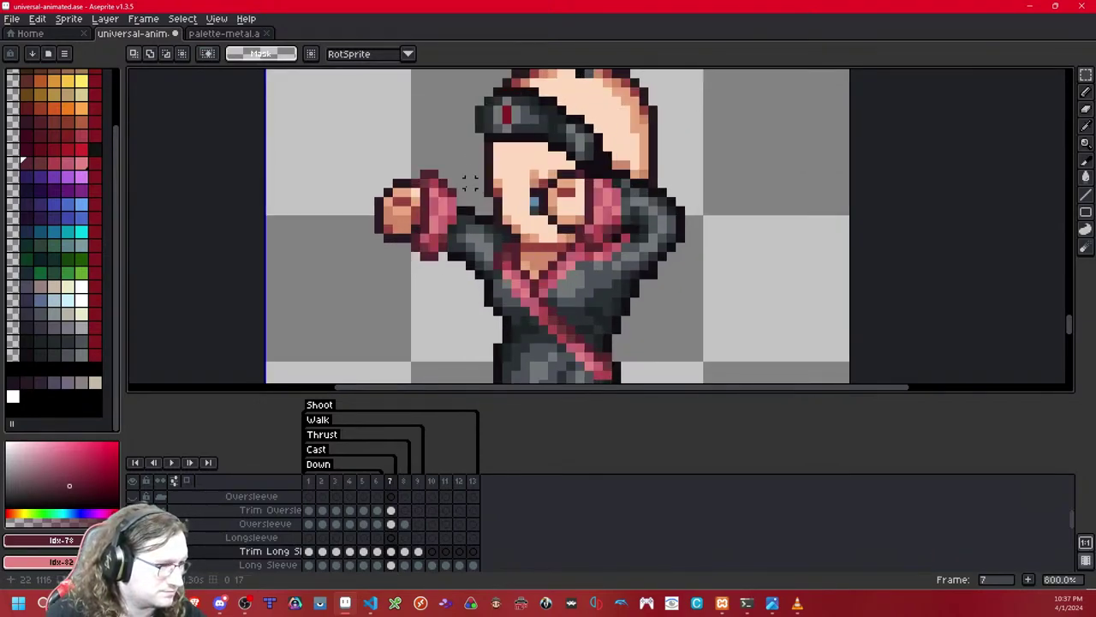
mouse_move(451, 192)
mouse_down()
mouse_move(442, 192)
mouse_move(452, 191)
mouse_up()
key(Left)
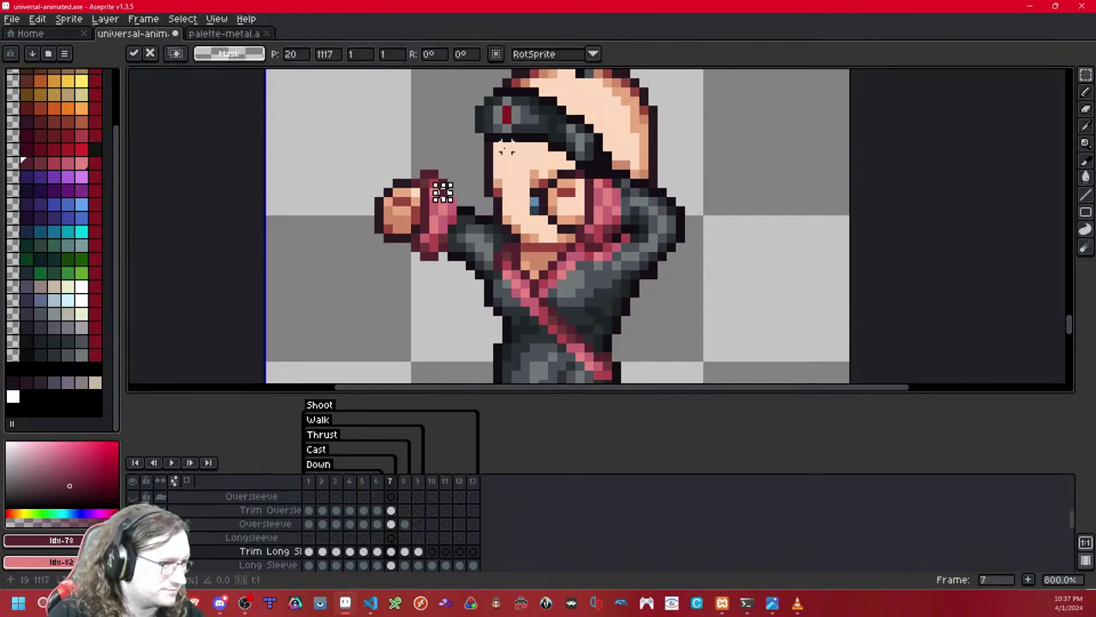
key(Return)
key(Down)
key(ctrl+d)
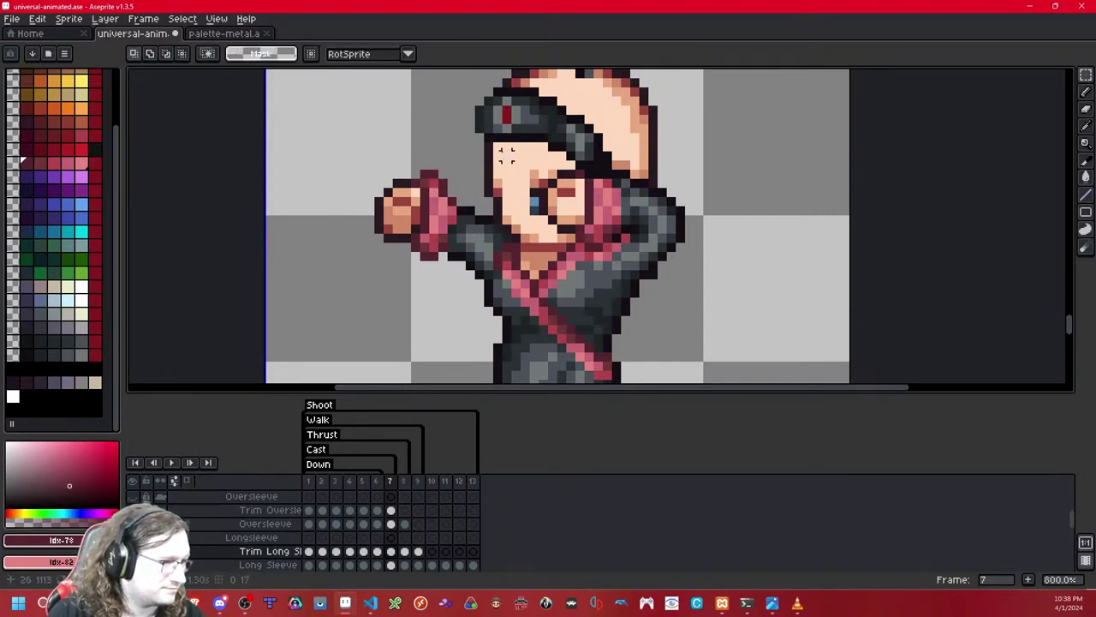
Step: Copy the raised arm's cuff trim from frame 7 to frame 8 and move it 4 pixels right onto the sleeve end
scroll(507, 152, down, 8)
scroll(501, 160, up, 1)
scroll(499, 157, up, 6)
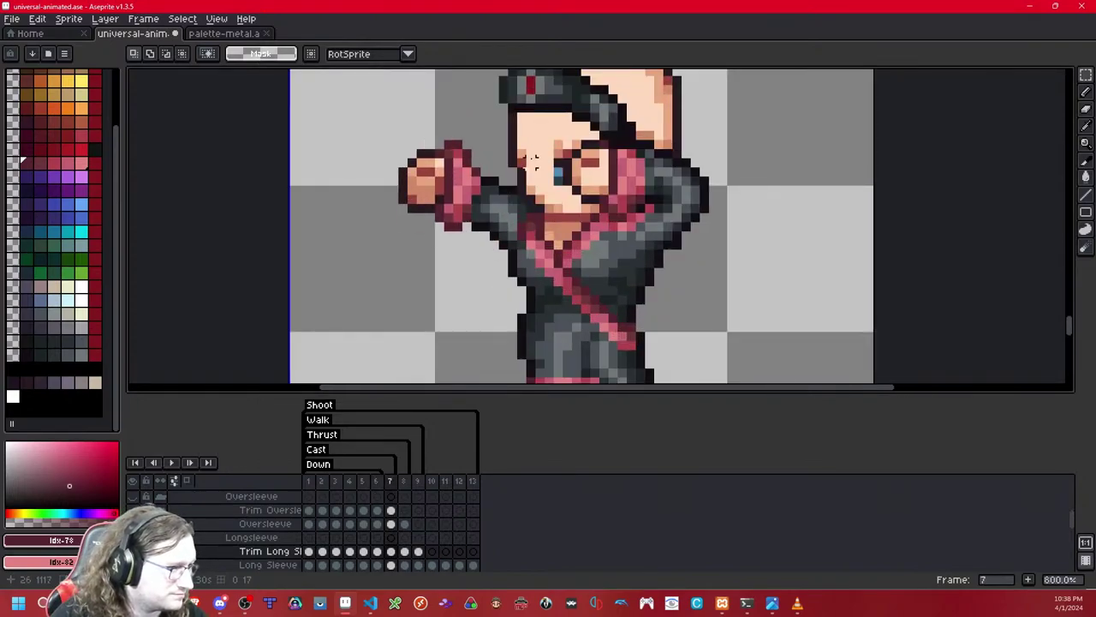
drag(686, 107, 581, 243)
key(ctrl+d)
key(Right)
key(ctrl+v)
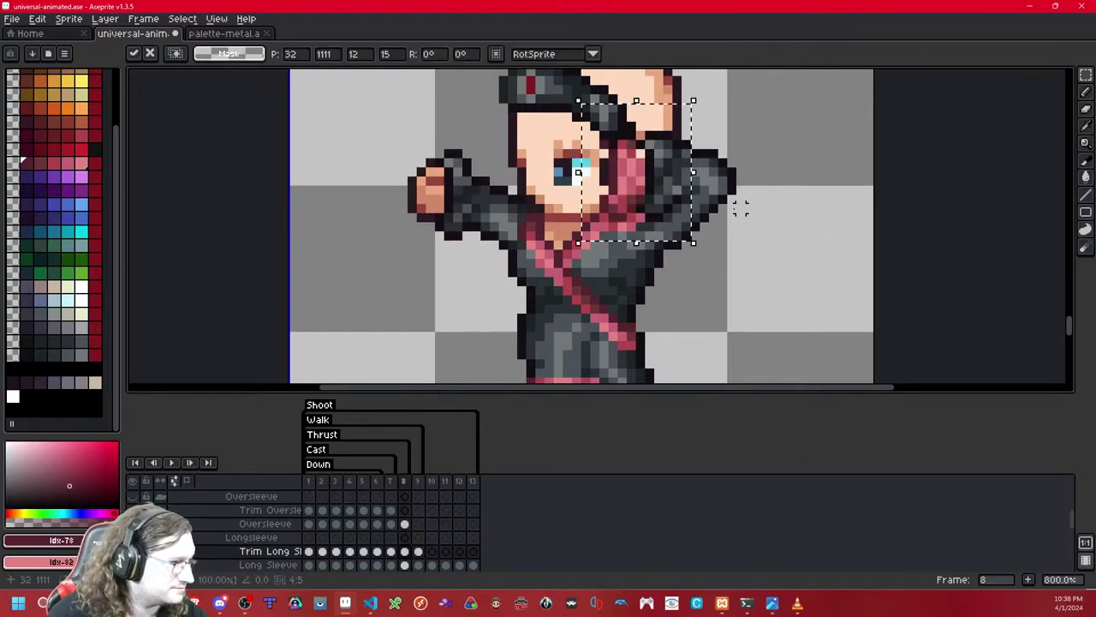
drag(643, 198, 676, 197)
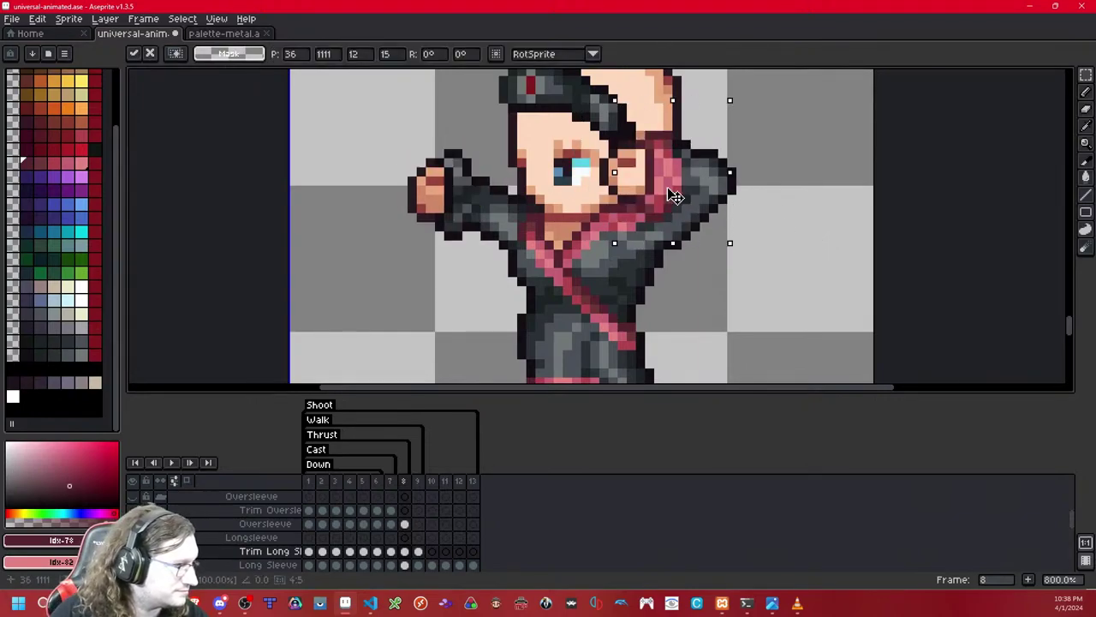
click(759, 163)
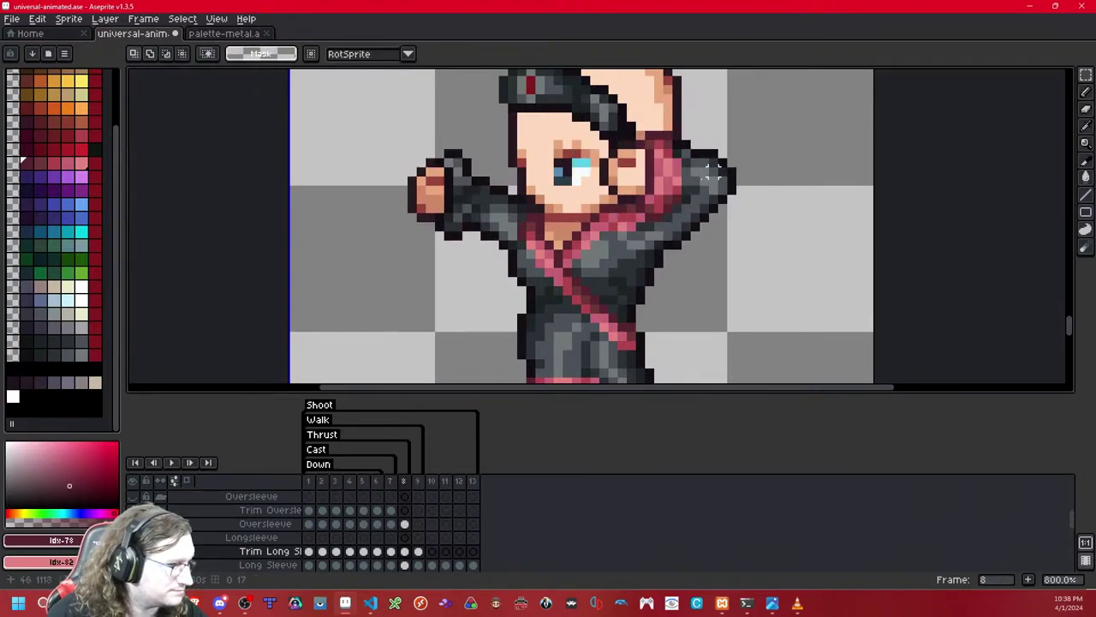
key(Left)
key(Right)
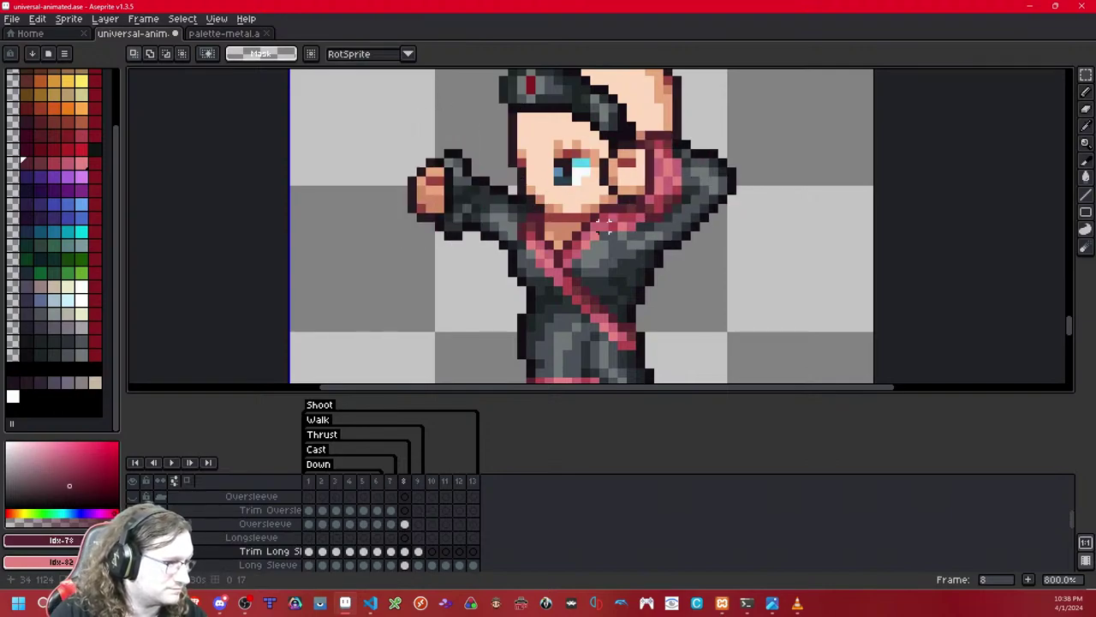
Step: Paste the extended arm's cuff trim onto frame 8 one pixel lower and compare it with the neighbouring frames
key(ctrl+v)
key(Down)
click(562, 173)
key(Right)
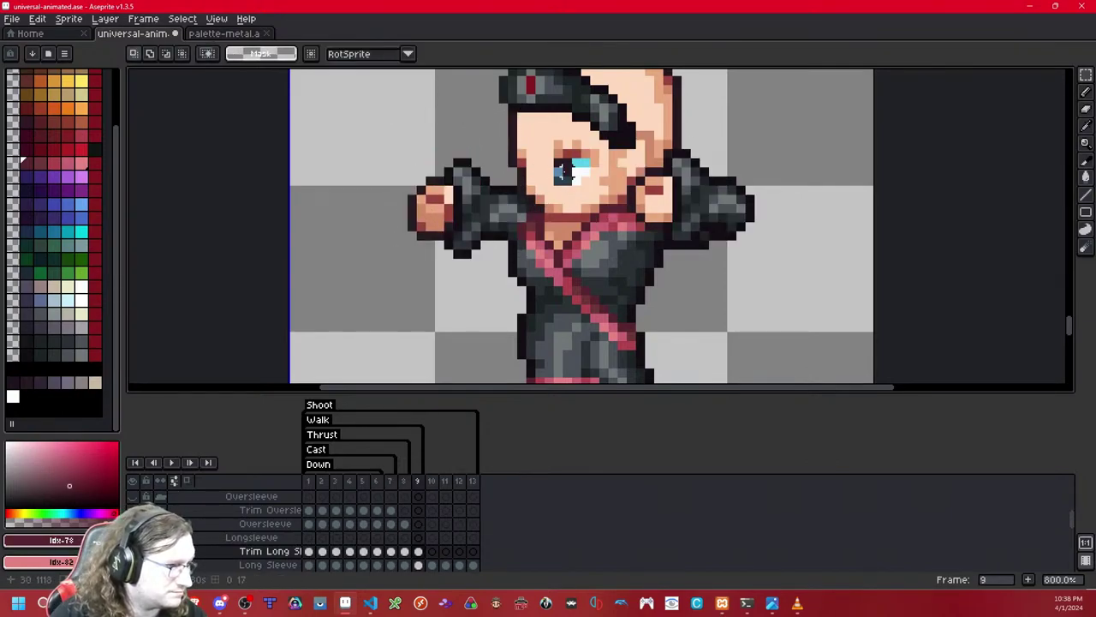
key(Left)
key(Left)
key(Left)
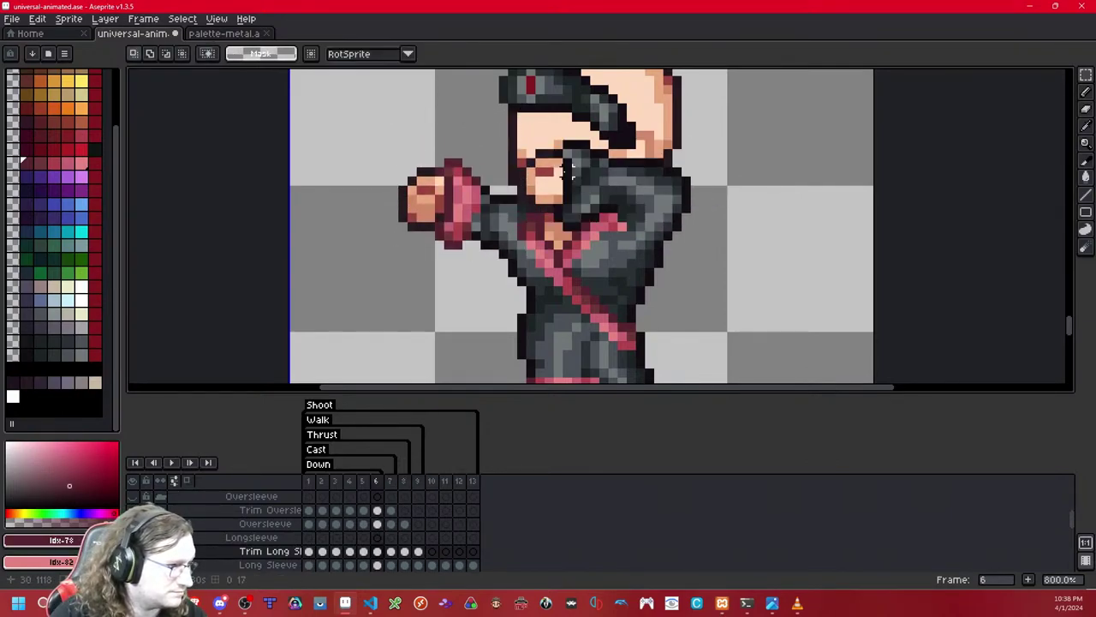
Step: Copy the raised arm's cuff trim from frame 8, place it on the raised sleeve on frame 6, and compare before and after
key(Right)
key(Right)
drag(755, 104, 611, 242)
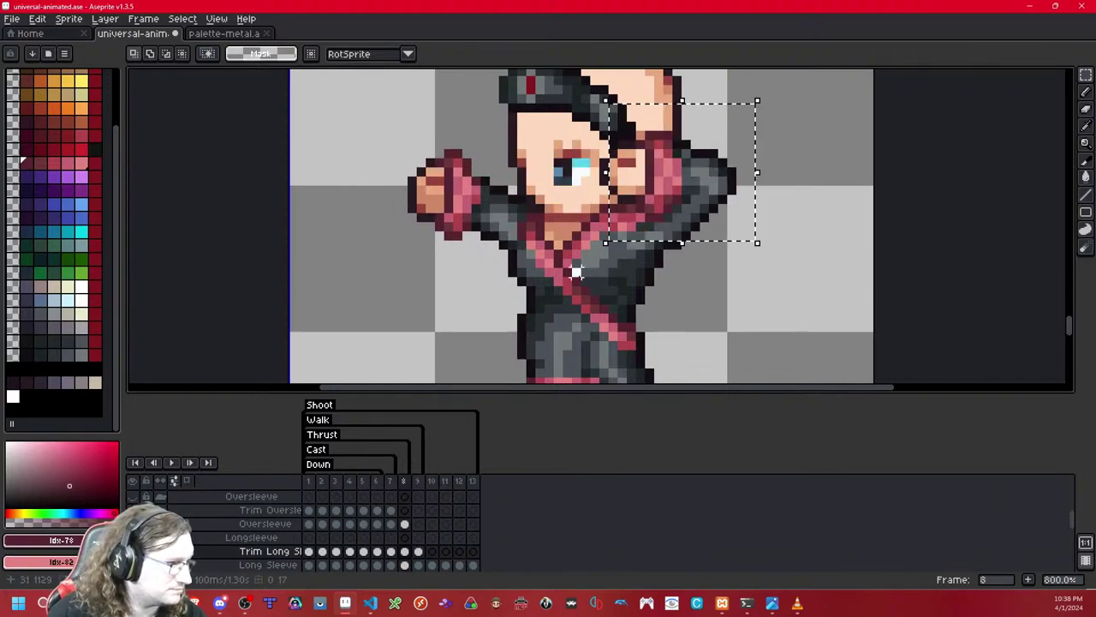
click(576, 272)
key(Left)
key(Left)
mouse_move(758, 101)
mouse_down()
mouse_move(608, 244)
mouse_move(642, 247)
mouse_move(569, 255)
mouse_up()
key(Return)
click(622, 300)
key(shift+x)
key(shift+x)
key(shift+x)
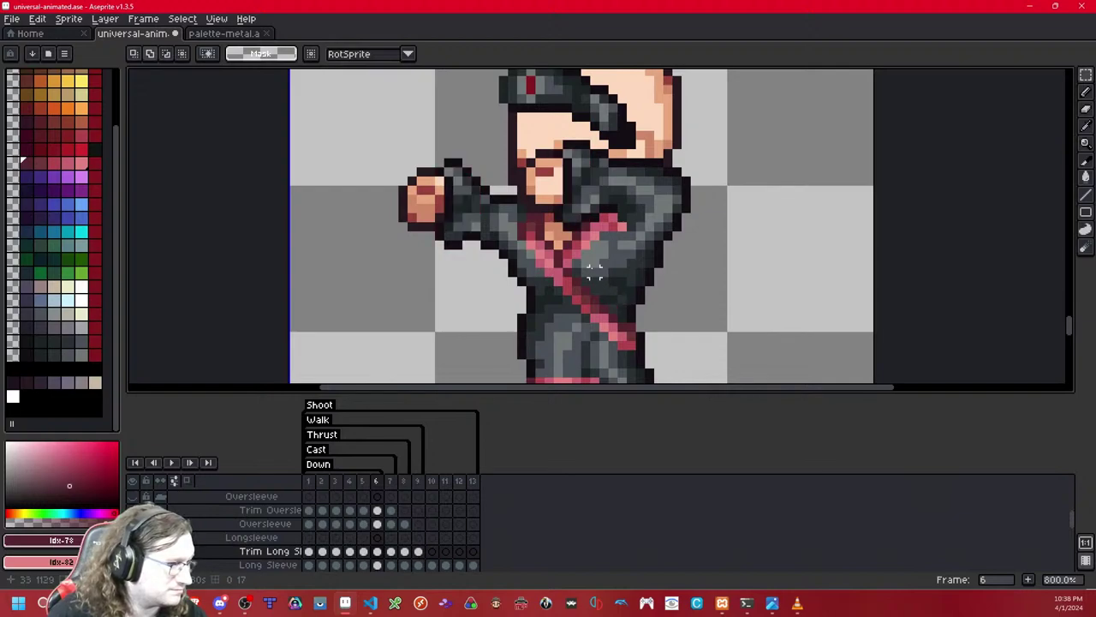
key(ctrl+shift+z)
key(ctrl+z)
key(ctrl+shift+z)
key(ctrl+z)
key(ctrl+shift+z)
Step: Shift the lower part of frame 6's raised-arm cuff trim down one pixel and compare the sleeve with and without the change
drag(621, 243, 588, 183)
key(ctrl+c)
key(ctrl+v)
key(Down)
key(ctrl+d)
key(ctrl+z)
key(ctrl+shift+z)
key(ctrl+z)
key(ctrl+shift+z)
key(ctrl+z)
key(ctrl+shift+z)
key(ctrl+z)
key(ctrl+shift+z)
key(ctrl+z)
key(ctrl+shift+z)
Step: Retouch the lower edge of the raised arm's cuff trim on frame 6 with the Pencil, using palette colours Idx-80 and Idx-81
scroll(624, 205, up, 1)
scroll(619, 204, down, 5)
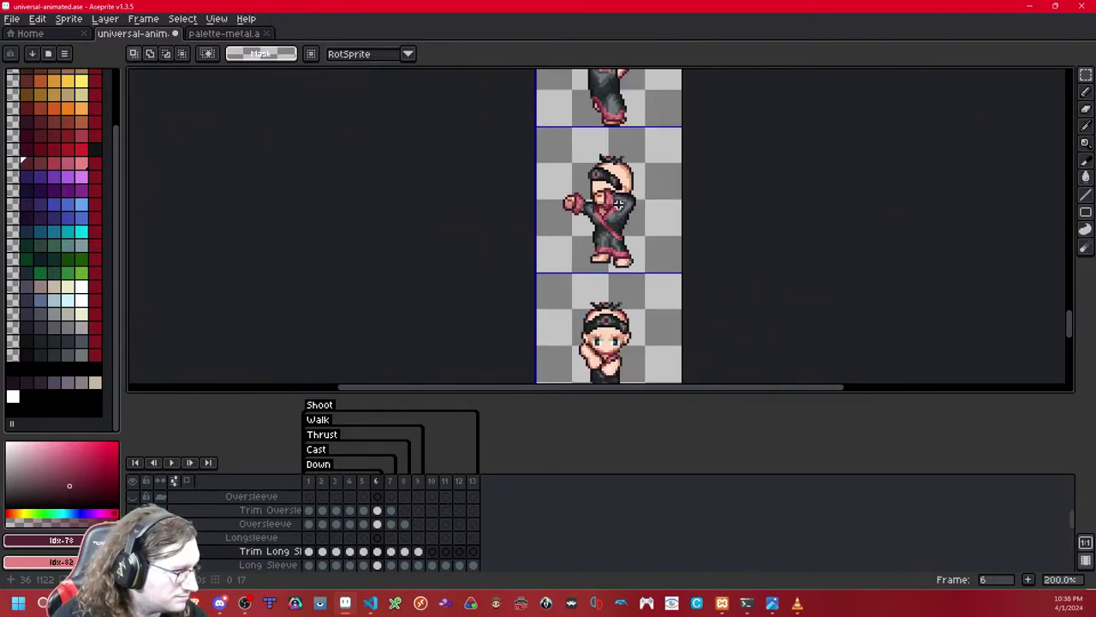
scroll(679, 209, down, 1)
scroll(625, 215, up, 8)
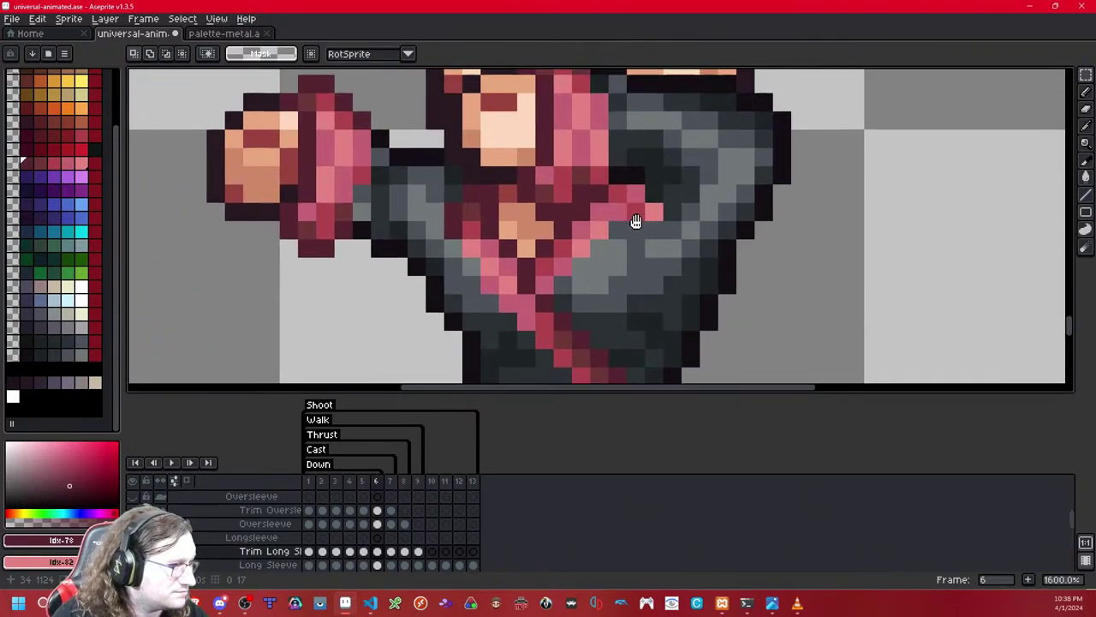
click(68, 163)
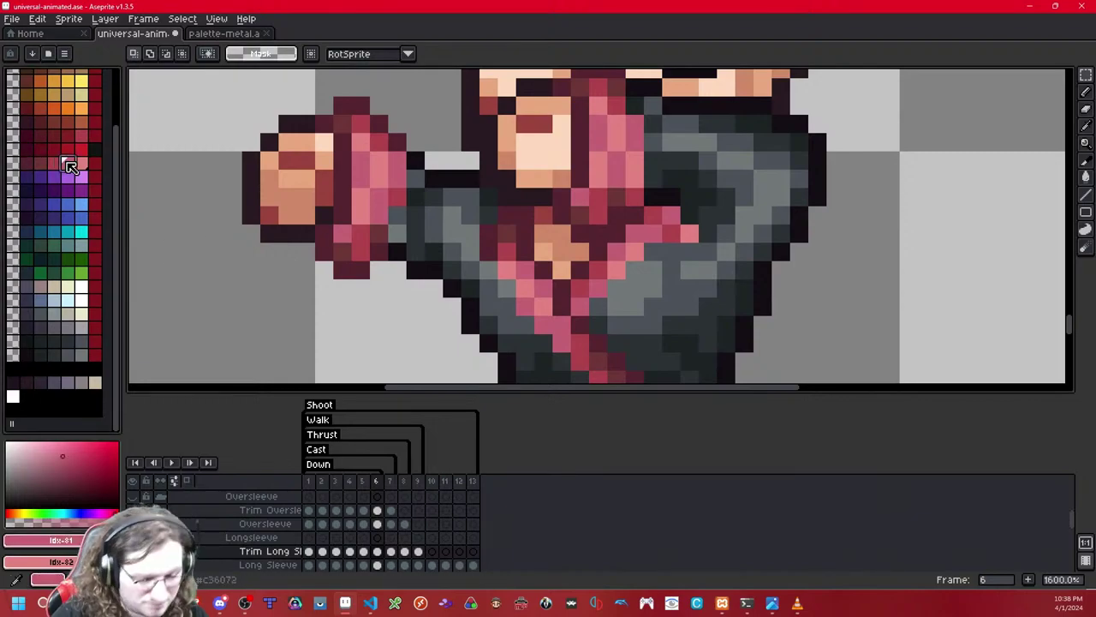
key(b)
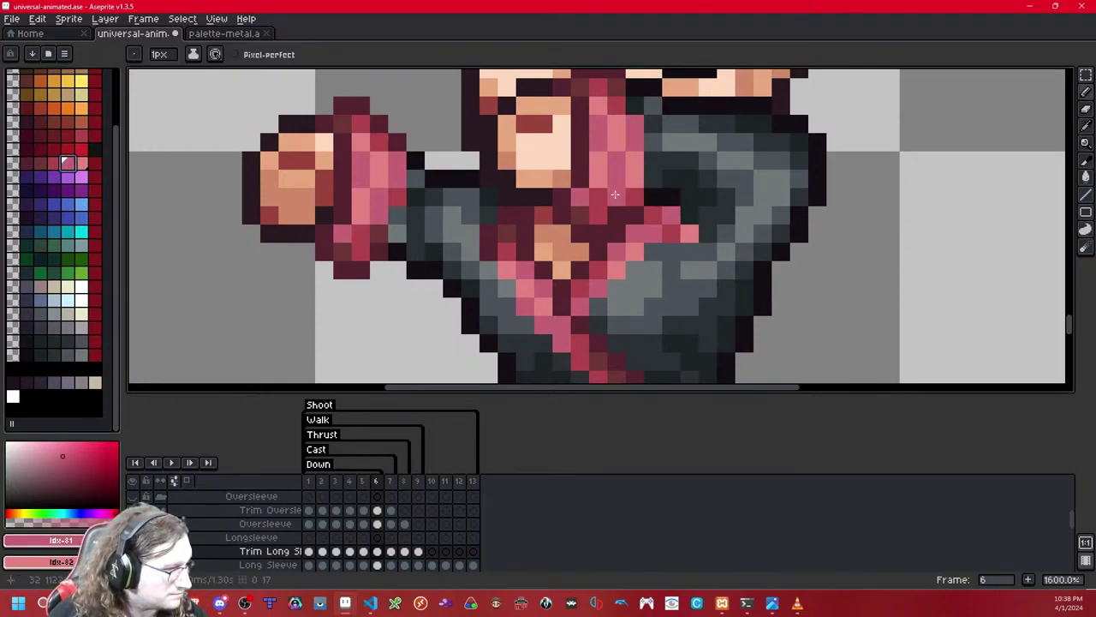
click(55, 166)
right_click(70, 167)
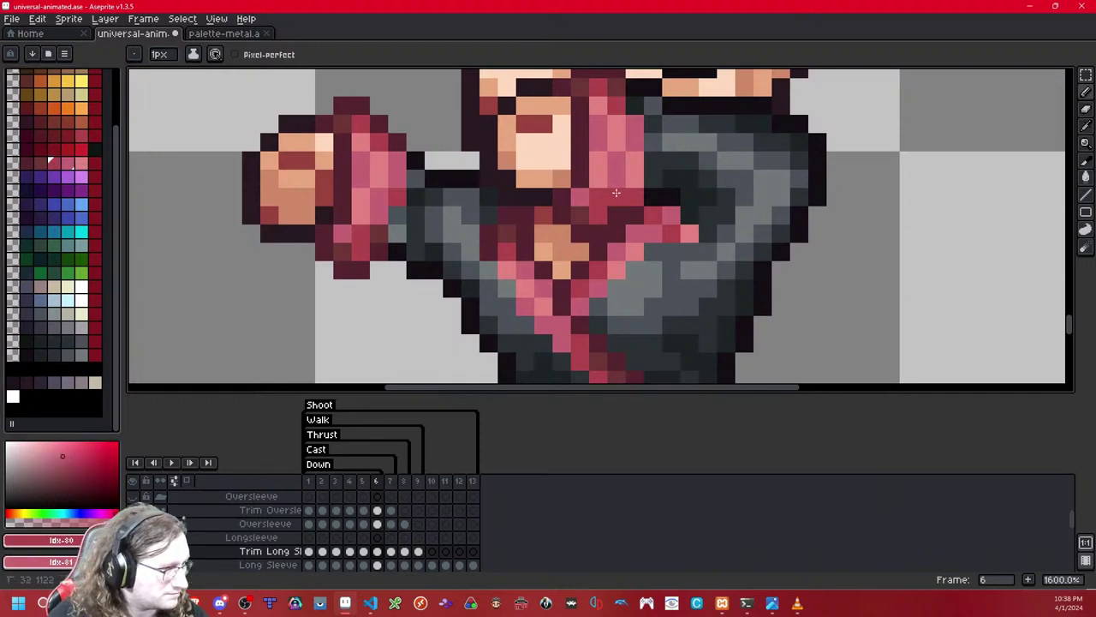
Step: Check the cuff trim across frames 5 to 9 and copy the raised arm's trim from frame 8
scroll(634, 176, down, 8)
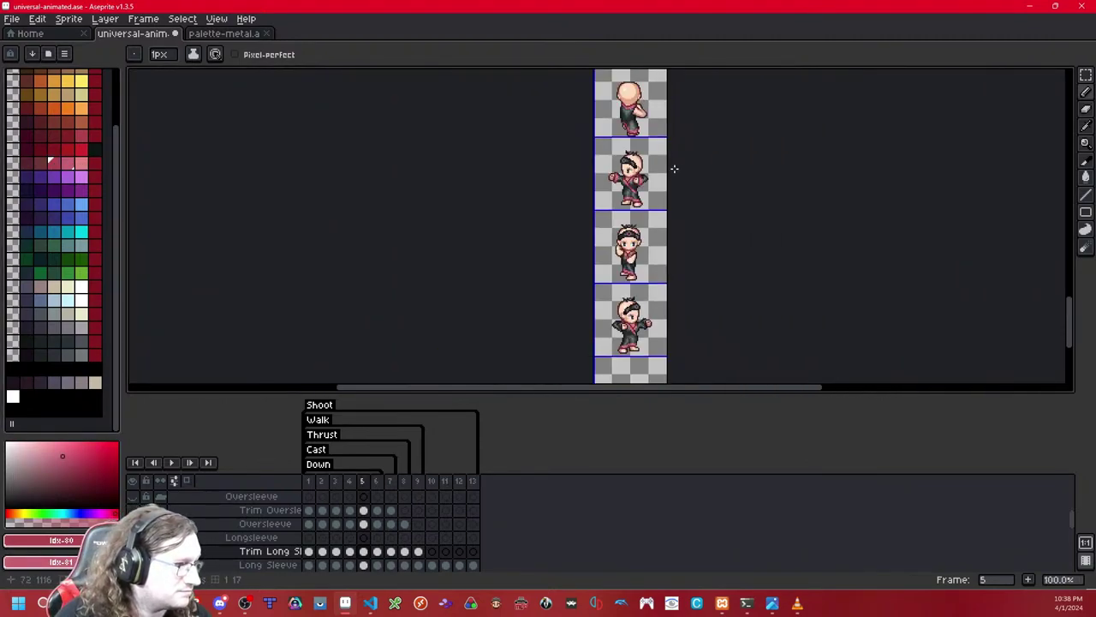
scroll(639, 174, up, 3)
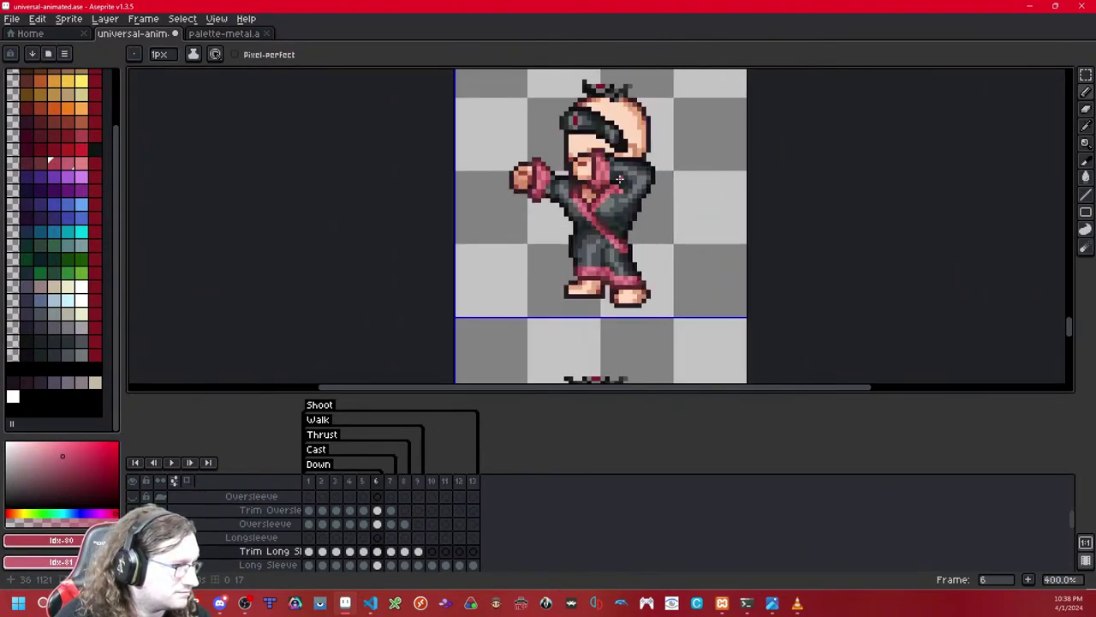
key(period)
key(period)
key(period)
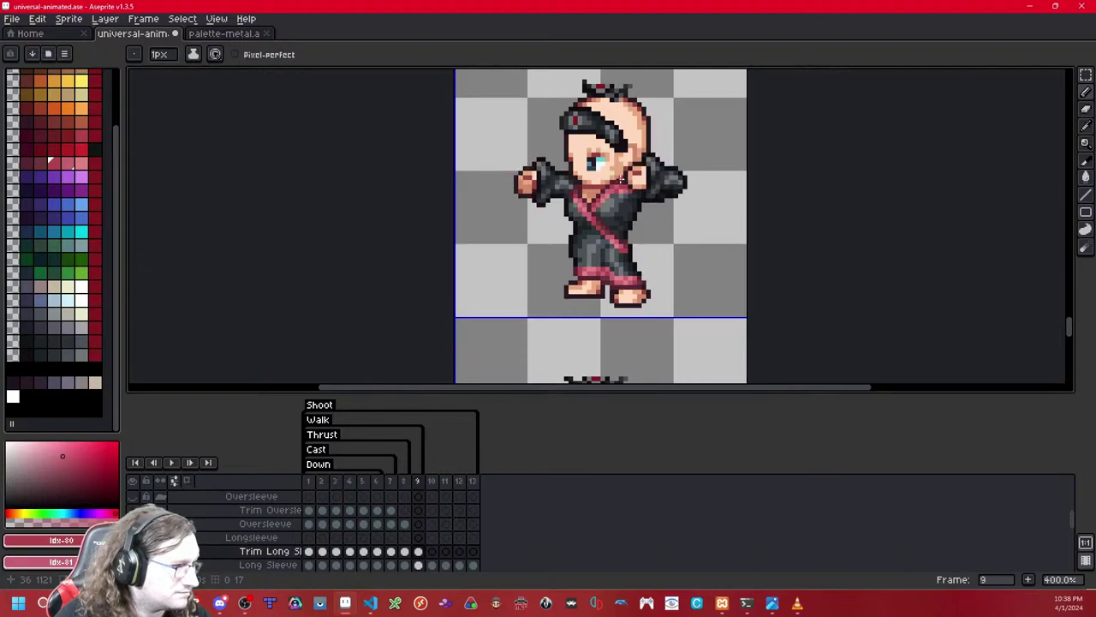
scroll(621, 178, up, 3)
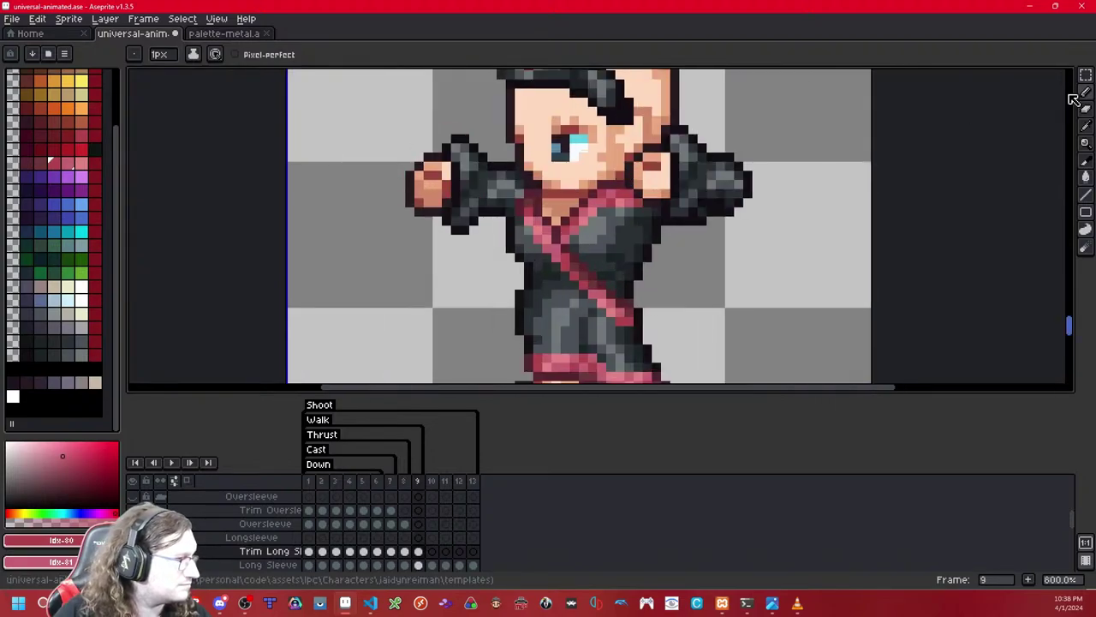
click(1087, 76)
key(comma)
drag(734, 91, 571, 235)
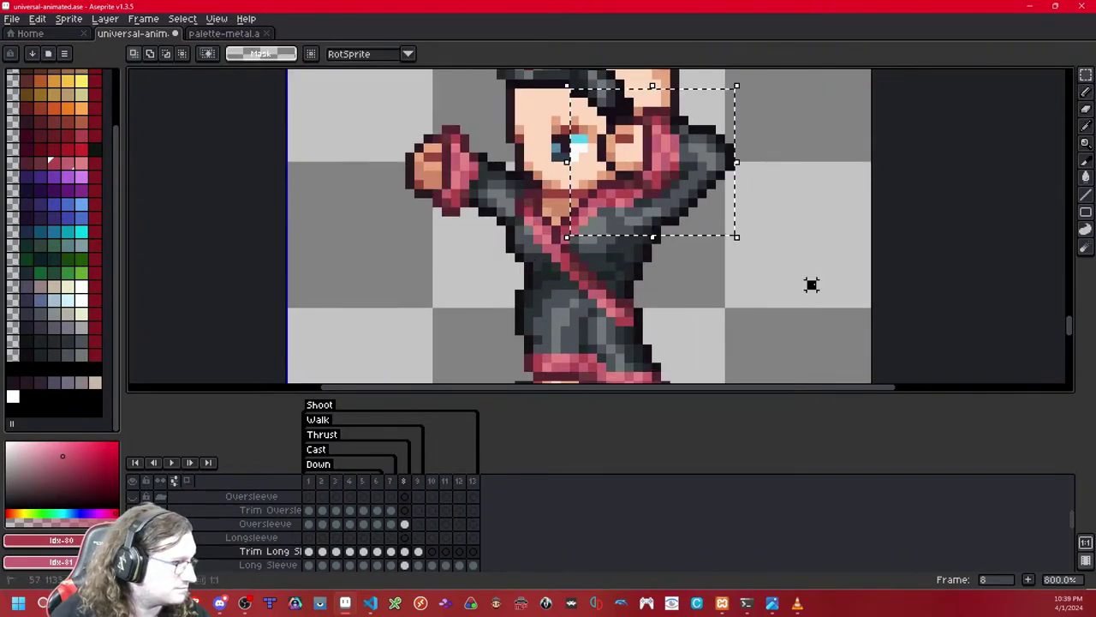
click(810, 282)
Step: Paste the copied cuff trim on frame 9 and nudge it into place over the raised arm's sleeve
key(period)
key(ctrl+v)
key(Down)
key(Down)
key(Down)
key(Right)
key(Right)
key(Right)
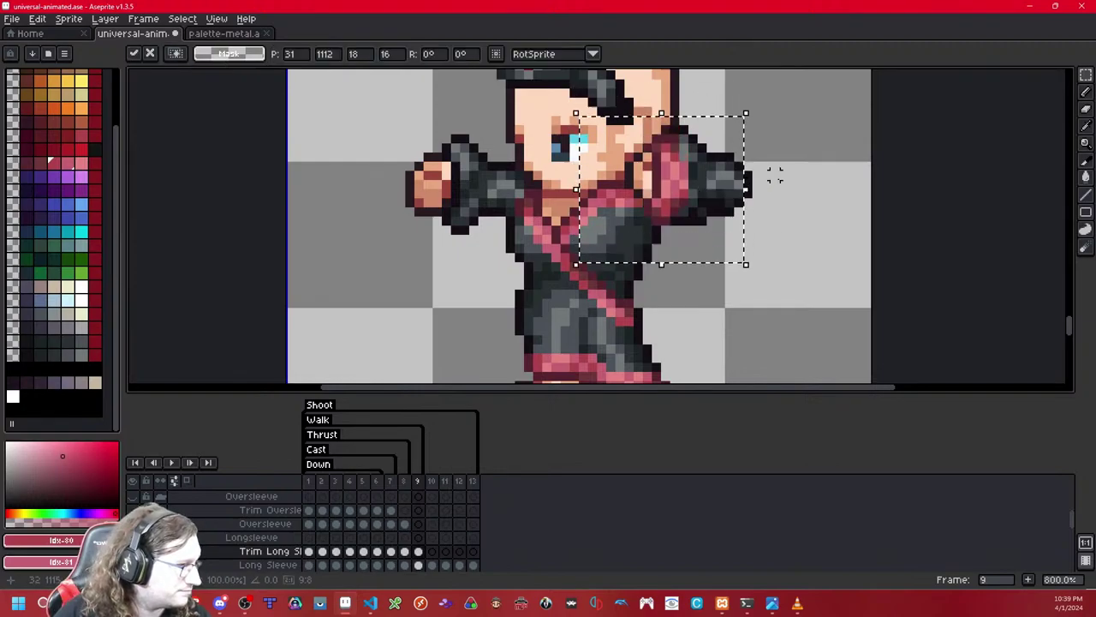
key(Right)
key(Right)
key(Right)
key(Left)
key(Left)
key(Left)
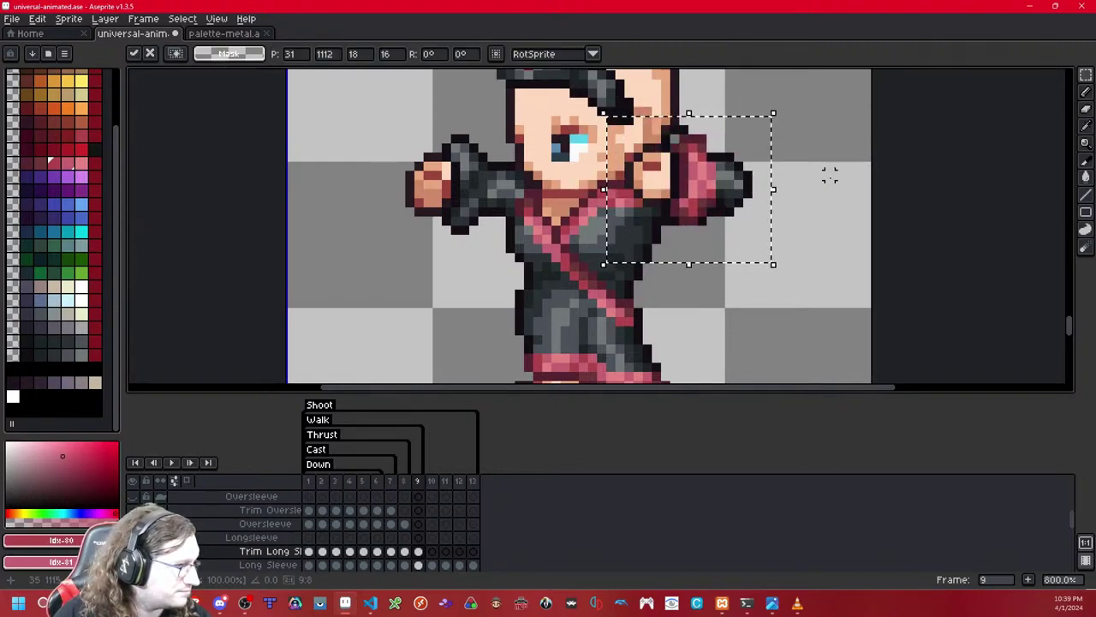
key(Left)
key(Up)
key(Up)
key(Right)
key(Down)
key(Down)
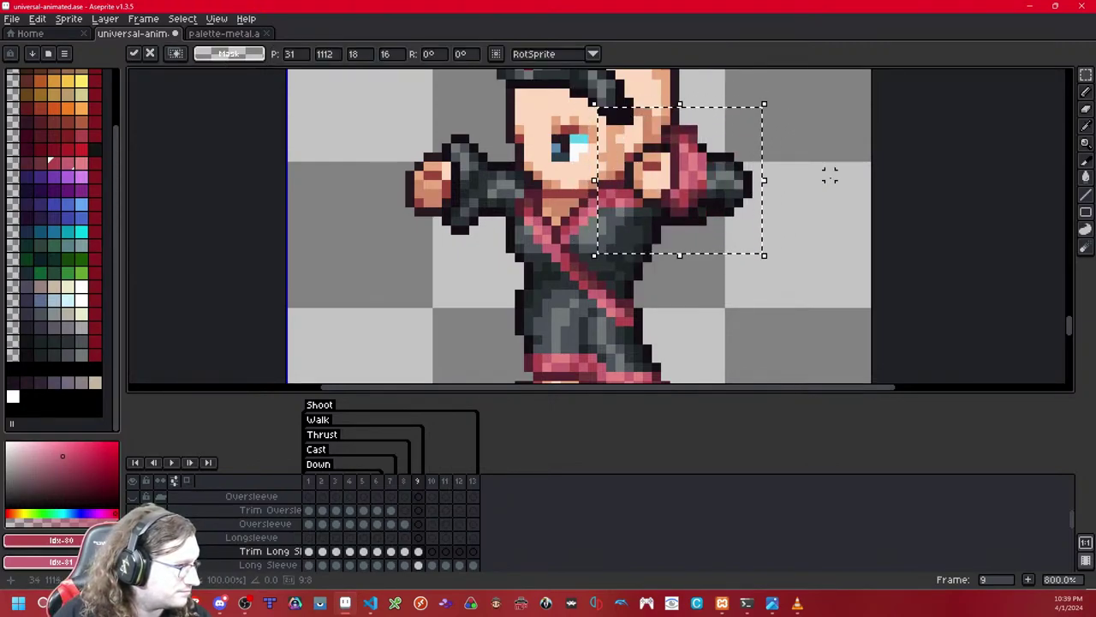
click(830, 175)
Step: Compare frame 9's raised-arm cuff trim with the neighbouring frames and with the trim layer hidden
key(Left)
key(Right)
key(Left)
key(Left)
key(Right)
key(Right)
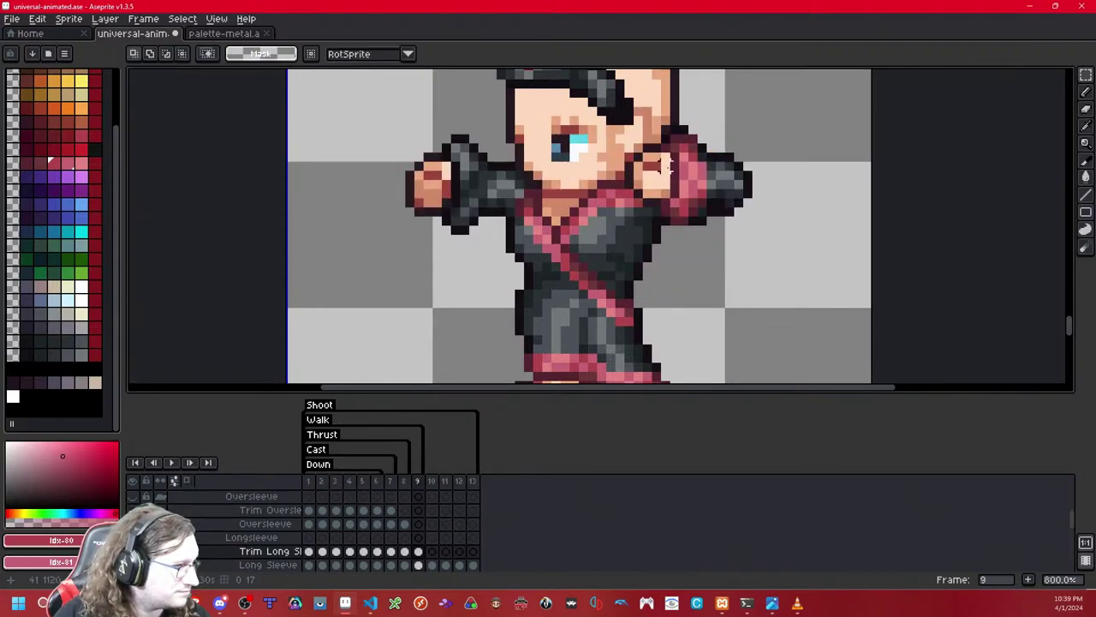
key(shift+x)
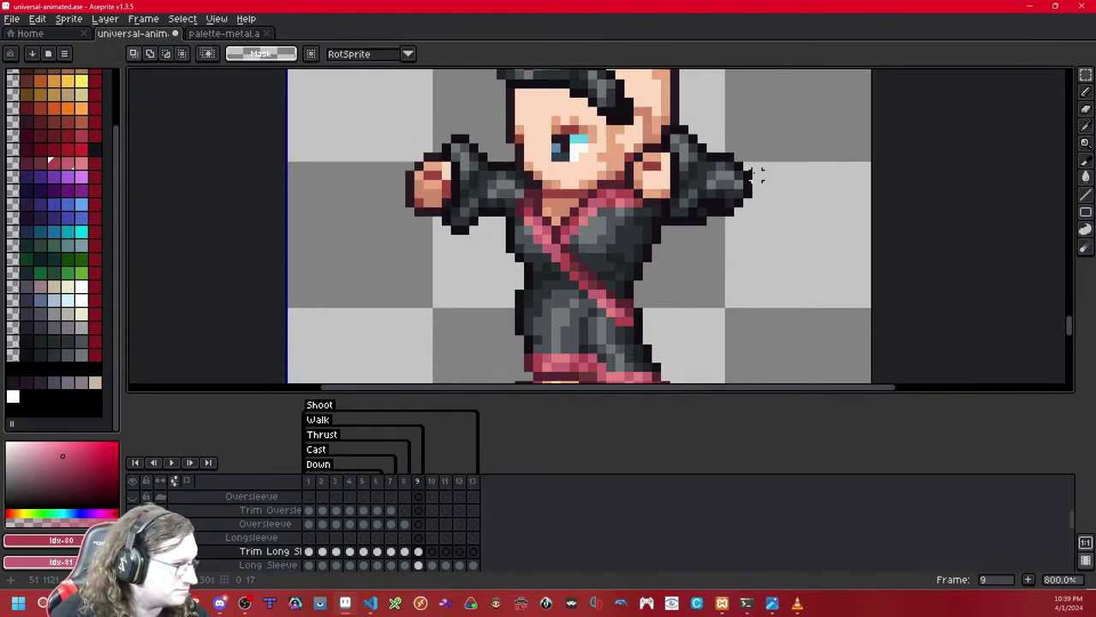
key(shift+x)
Step: Adjust the upper end of frame 9's raised-arm cuff trim by shifting small selected pixel areas one pixel up and down
drag(712, 111, 675, 150)
key(Up)
click(775, 102)
drag(739, 84, 693, 148)
key(Down)
click(683, 148)
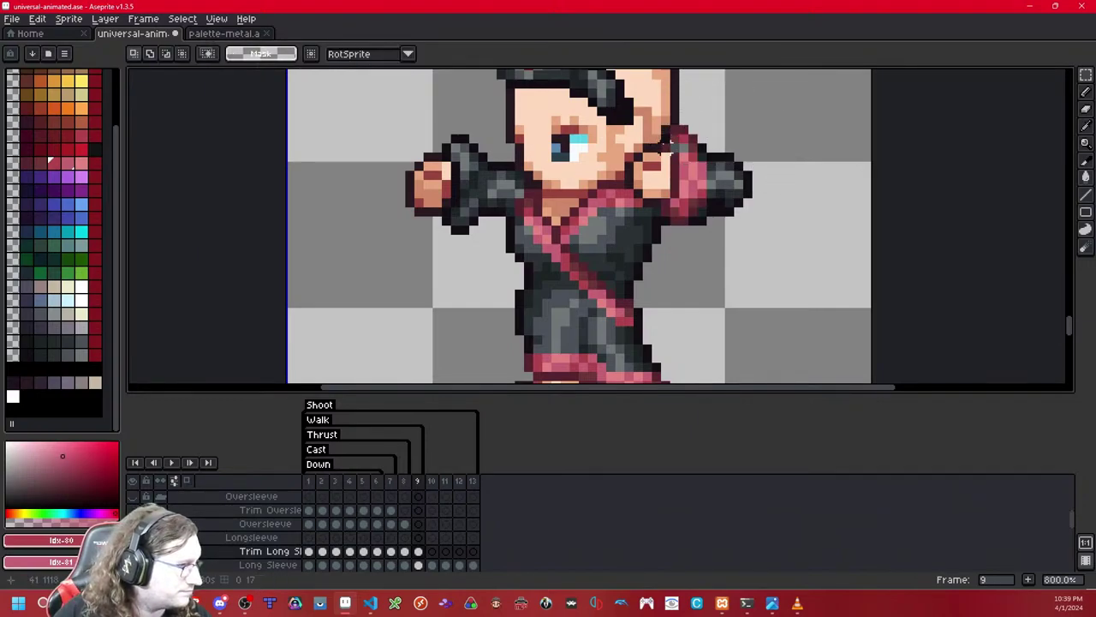
key(ctrl+v)
key(Return)
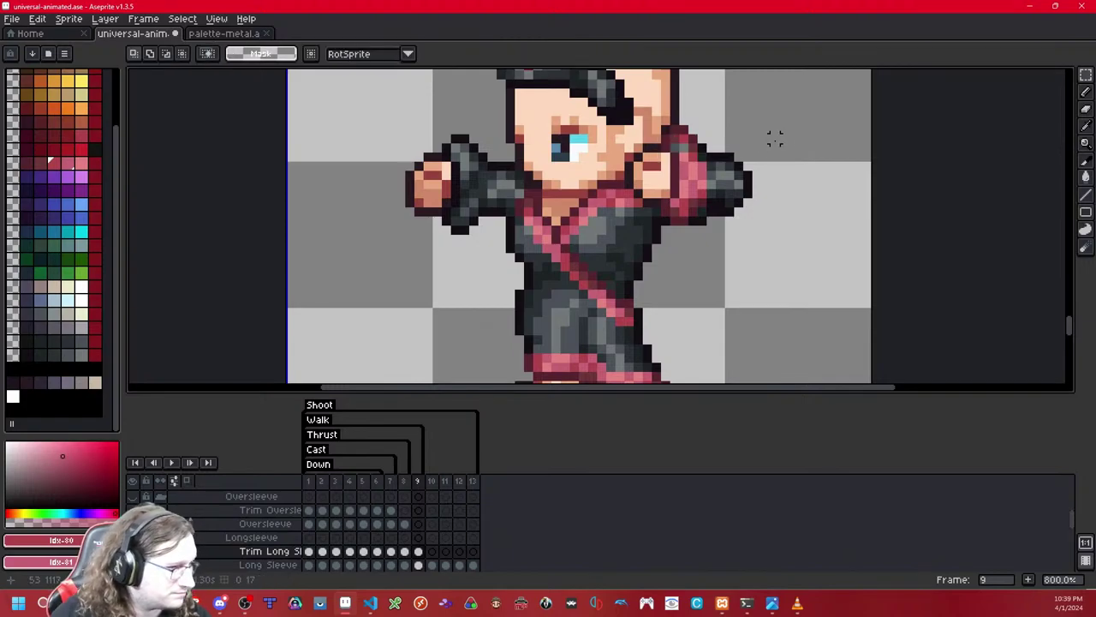
Step: Check frame 9's raised-arm cuff trim against frame 8 and undo the stray Pencil stroke beside the sleeve
key(b)
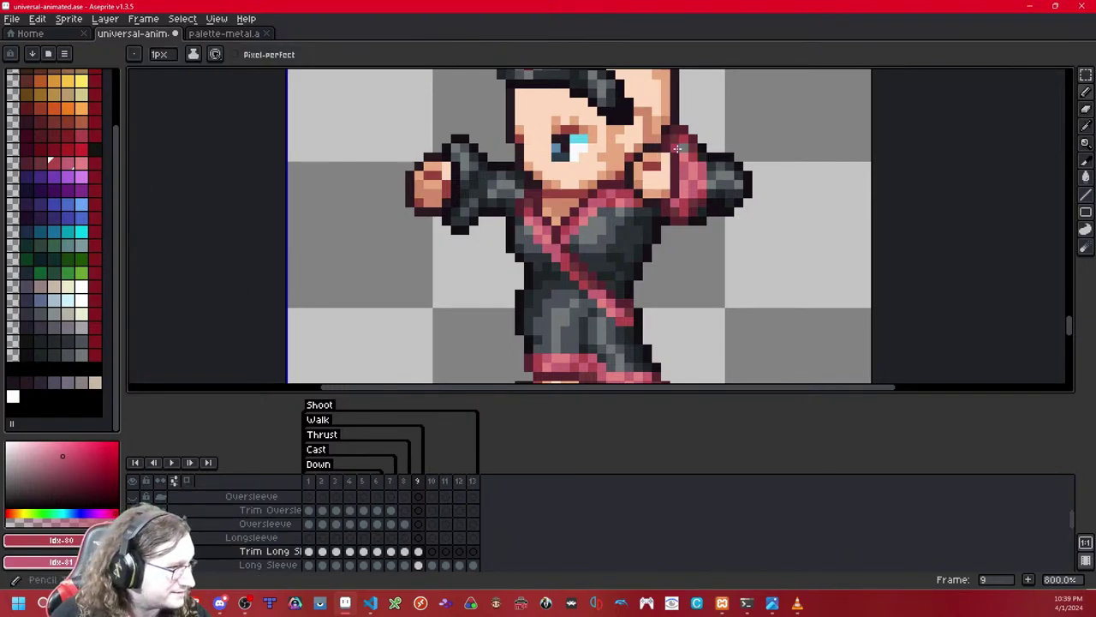
scroll(690, 183, down, 5)
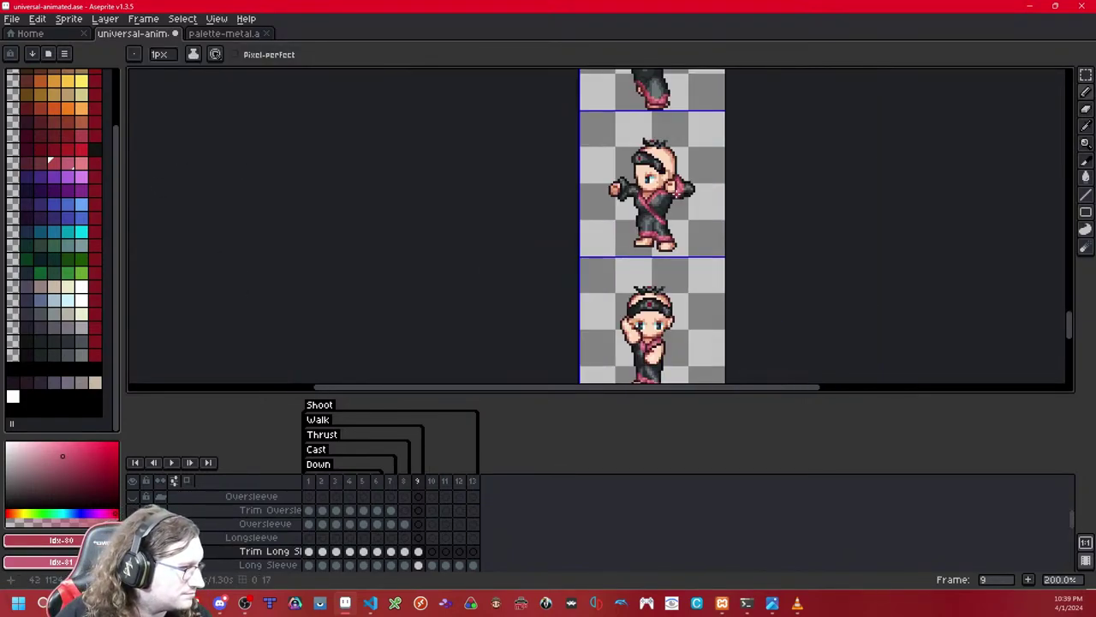
scroll(669, 197, down, 1)
scroll(644, 212, up, 5)
drag(672, 178, 584, 232)
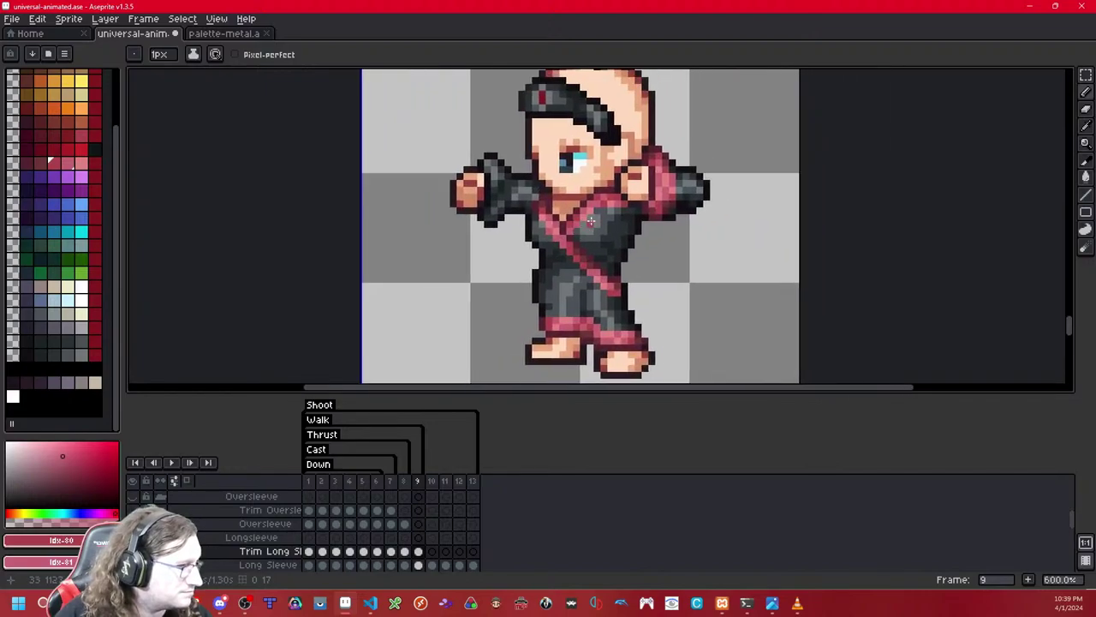
key(Left)
key(Right)
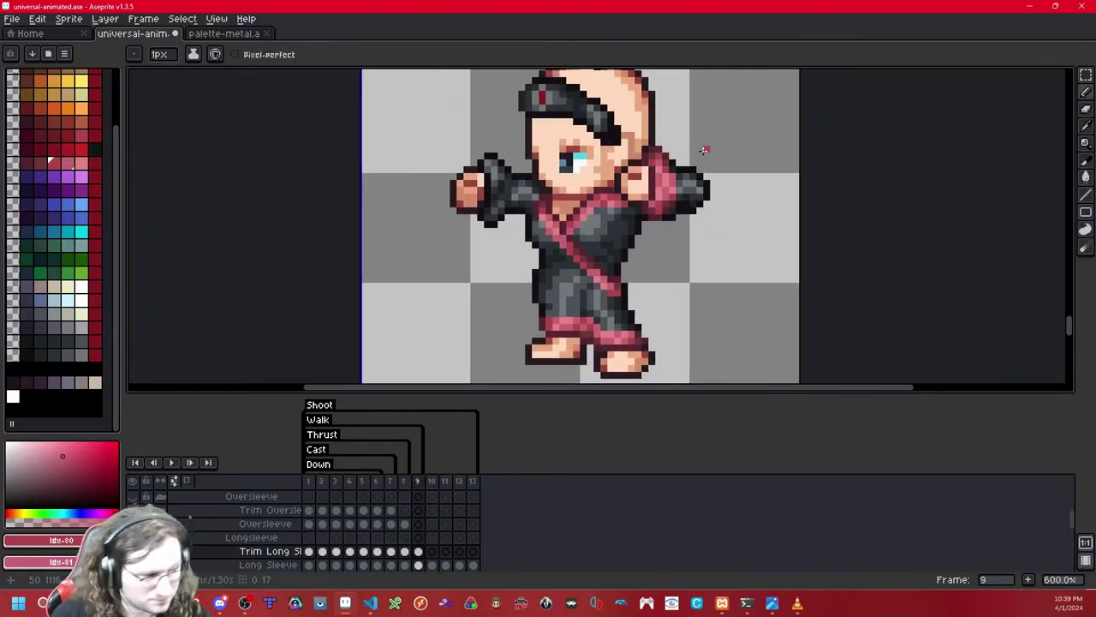
shift+click(704, 111)
key(ctrl+z)
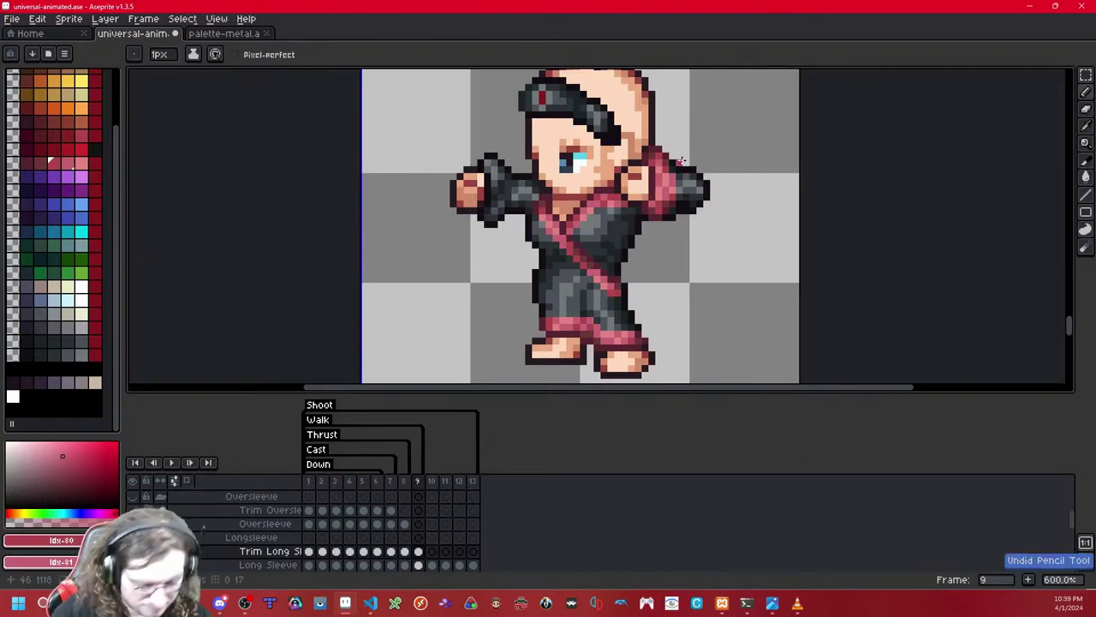
Step: Copy frame 9's raised-arm cuff trim onto the outstretched arm's cuff and compare the sleeves with and without trim
key(m)
drag(725, 96, 637, 245)
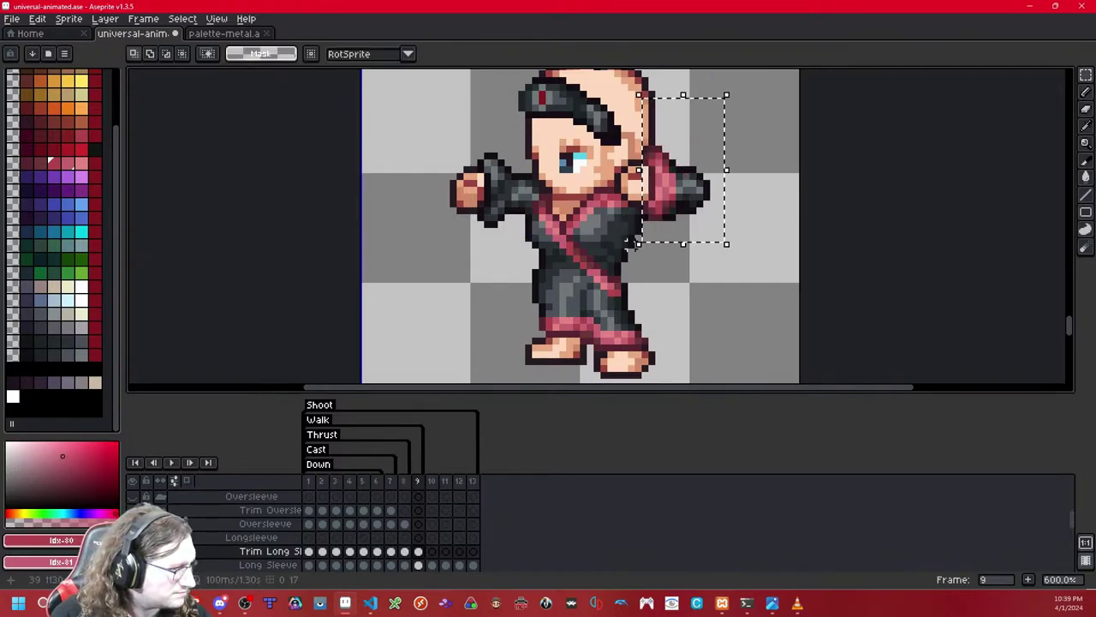
key(ctrl+c)
key(ctrl+v)
drag(666, 209, 504, 214)
key(ctrl+d)
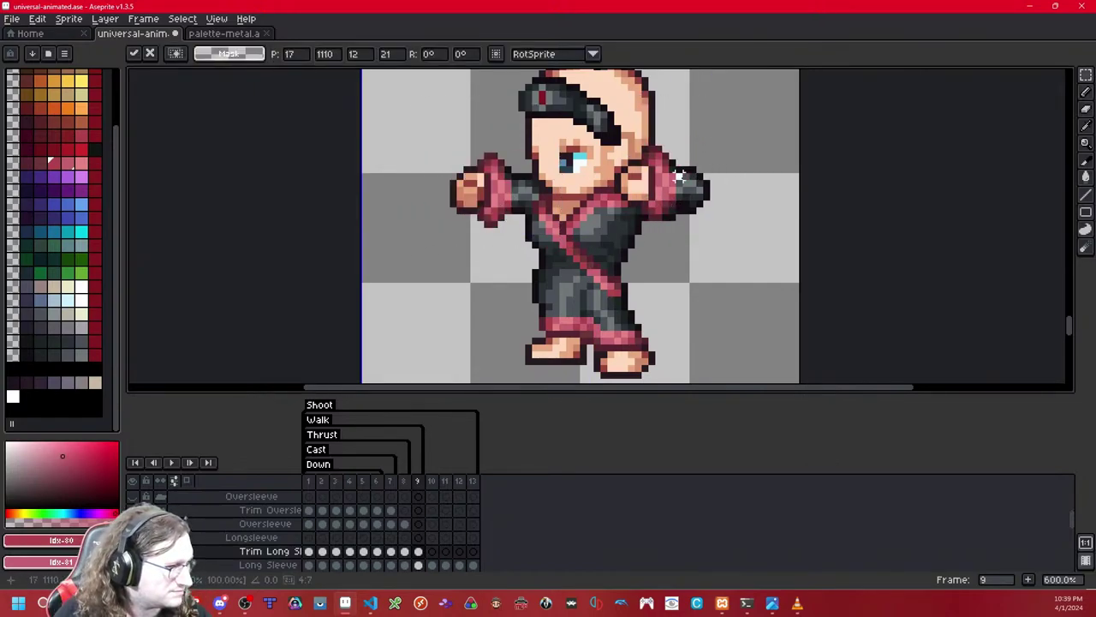
key(Return)
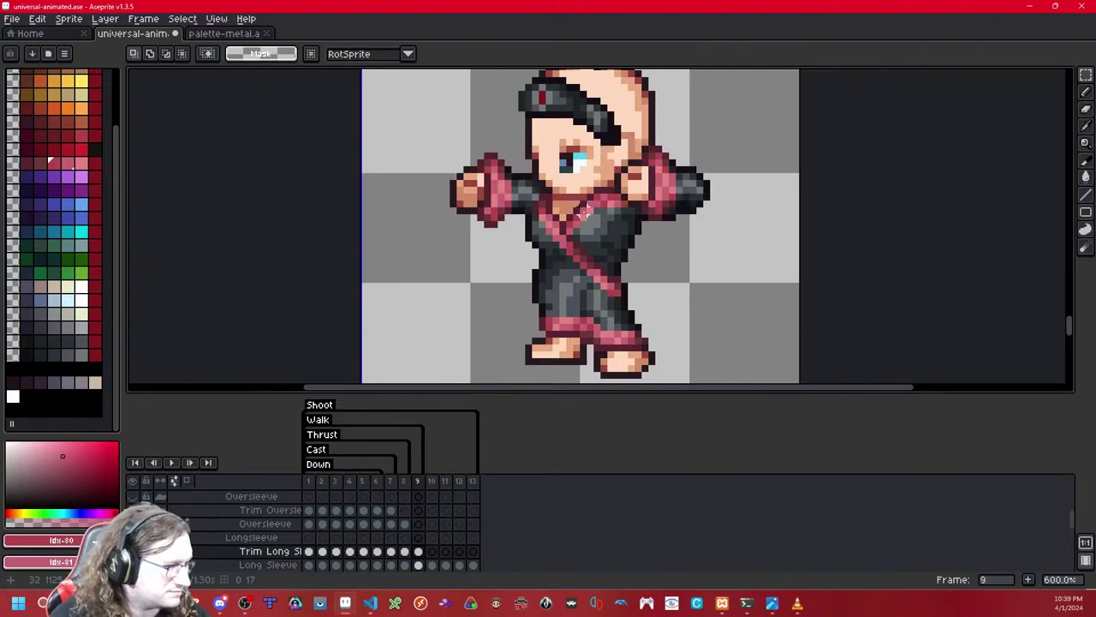
scroll(585, 211, down, 2)
scroll(587, 213, up, 1)
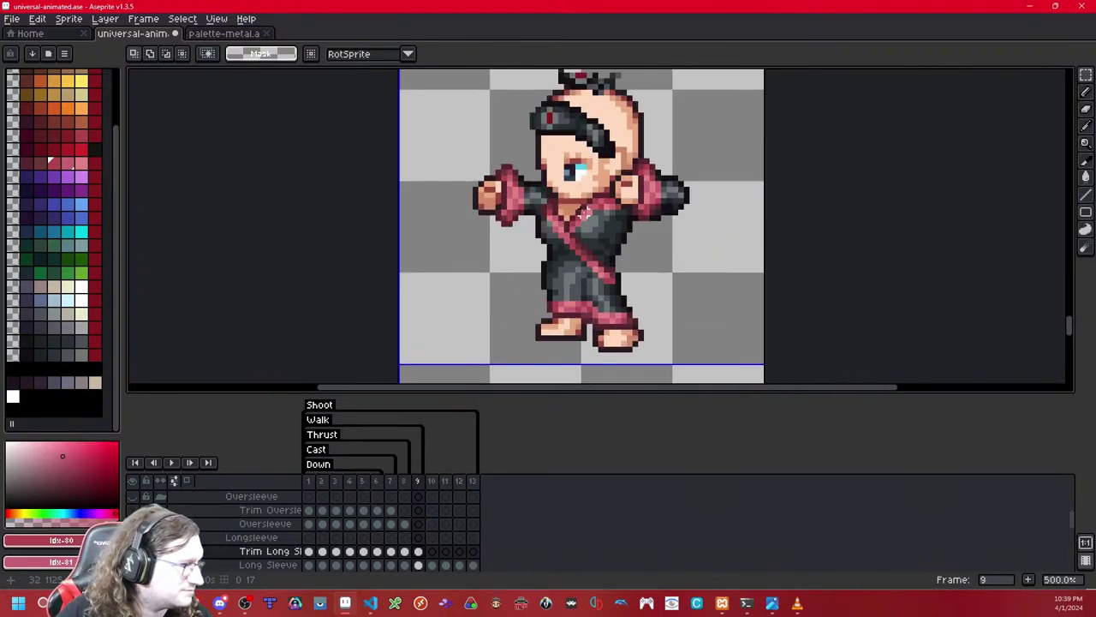
scroll(587, 212, up, 2)
key(shift+x)
key(shift+x)
Step: Paste the cuff trim onto both the rear and the outstretched arm's sleeves on frame 10
key(Right)
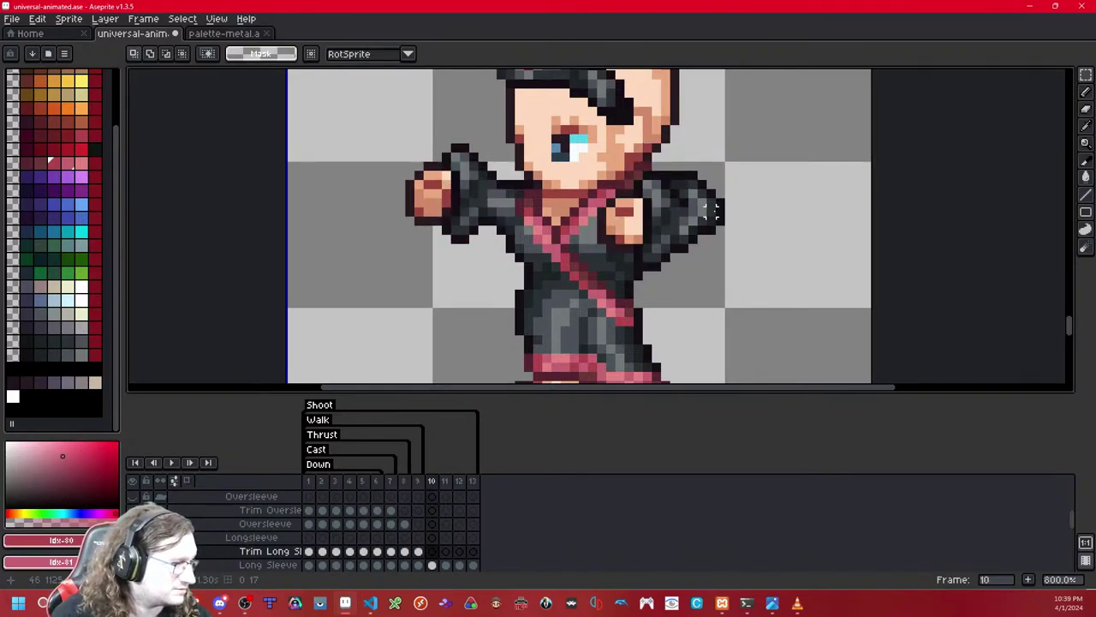
key(ctrl+v)
drag(688, 177, 660, 221)
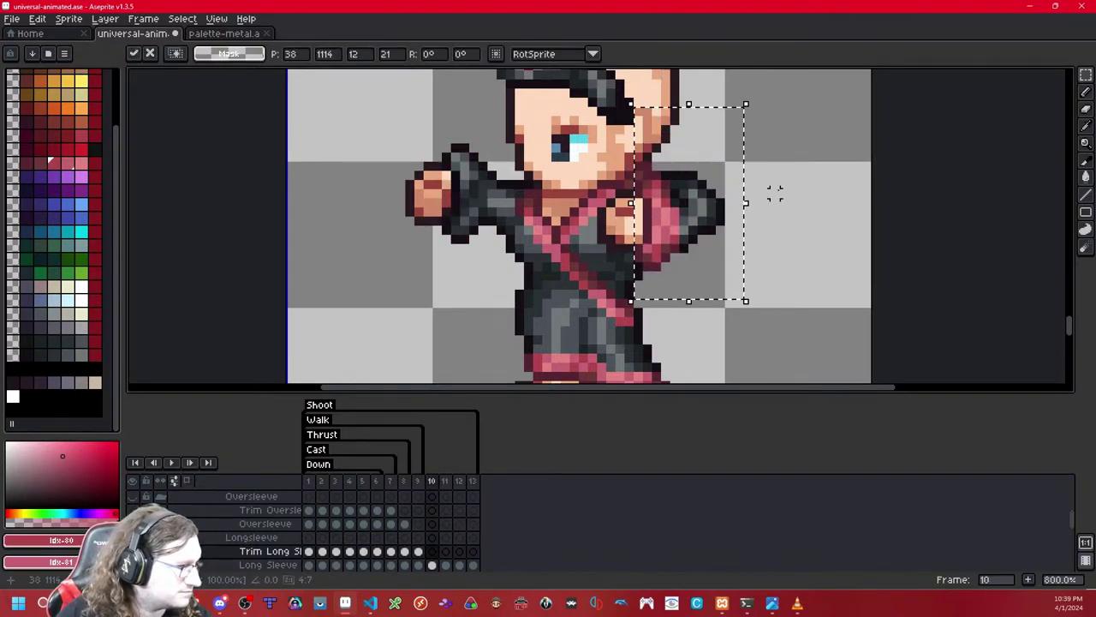
click(777, 194)
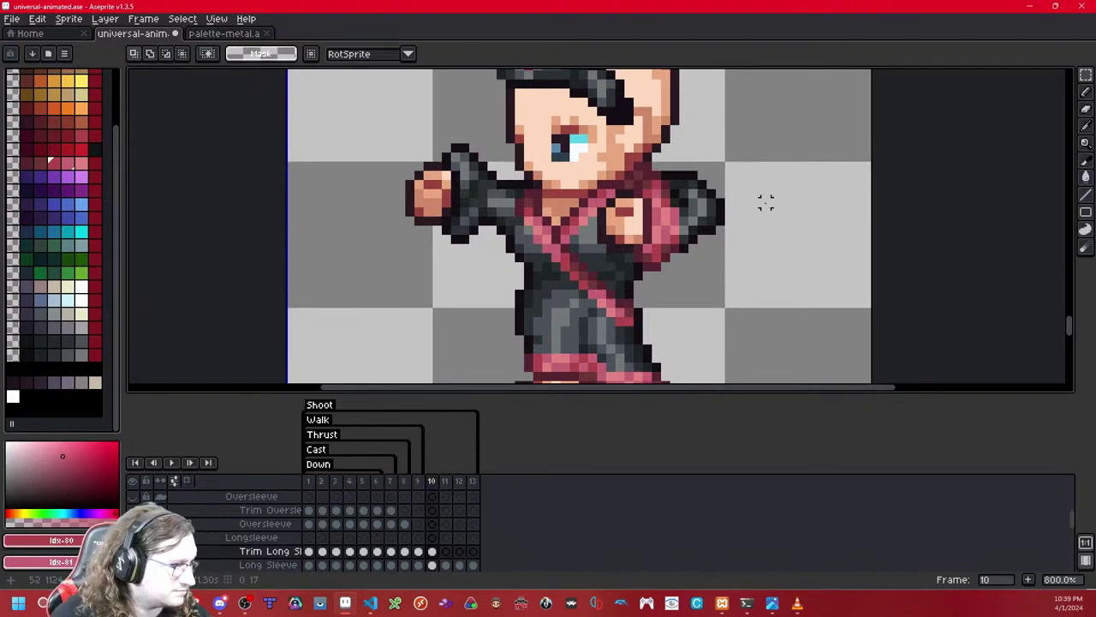
key(ctrl+v)
drag(718, 200, 497, 212)
key(Return)
Step: Paste the cuff trim onto the outstretched arm's sleeve on frame 11
key(Right)
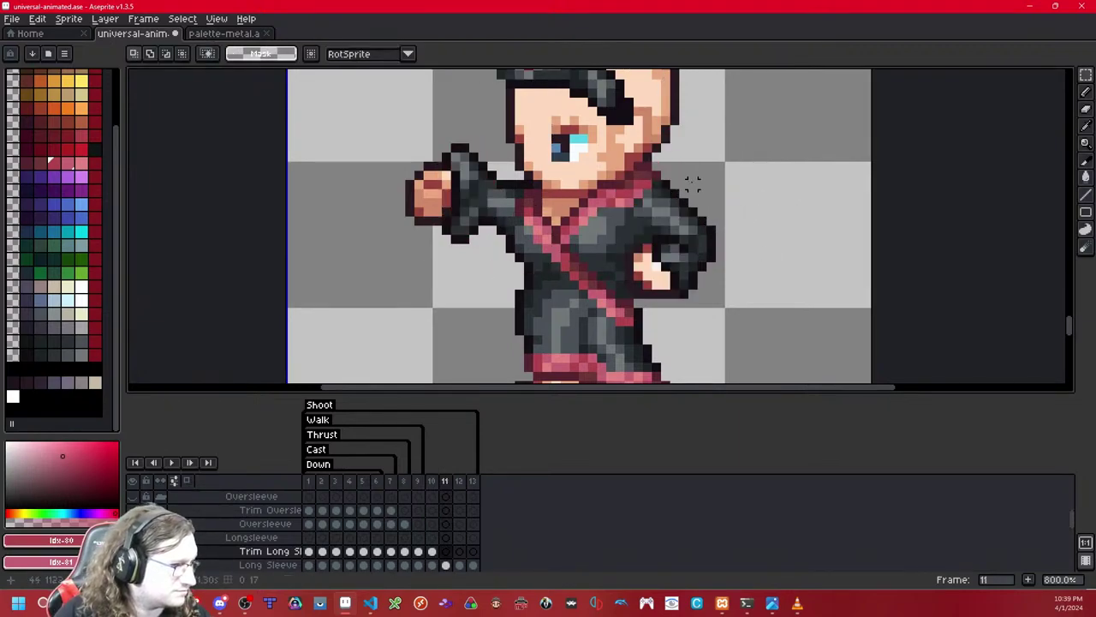
key(ctrl+v)
drag(693, 183, 477, 185)
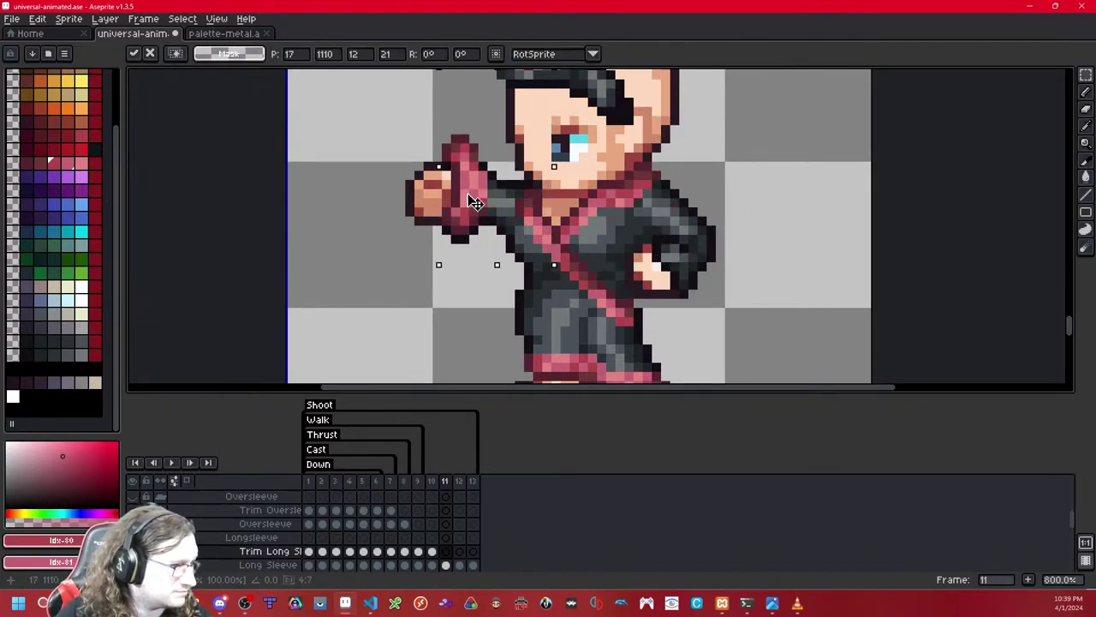
click(765, 157)
Step: Paste the cuff trim onto the outstretched arm's cuff and the lowered near arm's cuff on frame 12
key(Right)
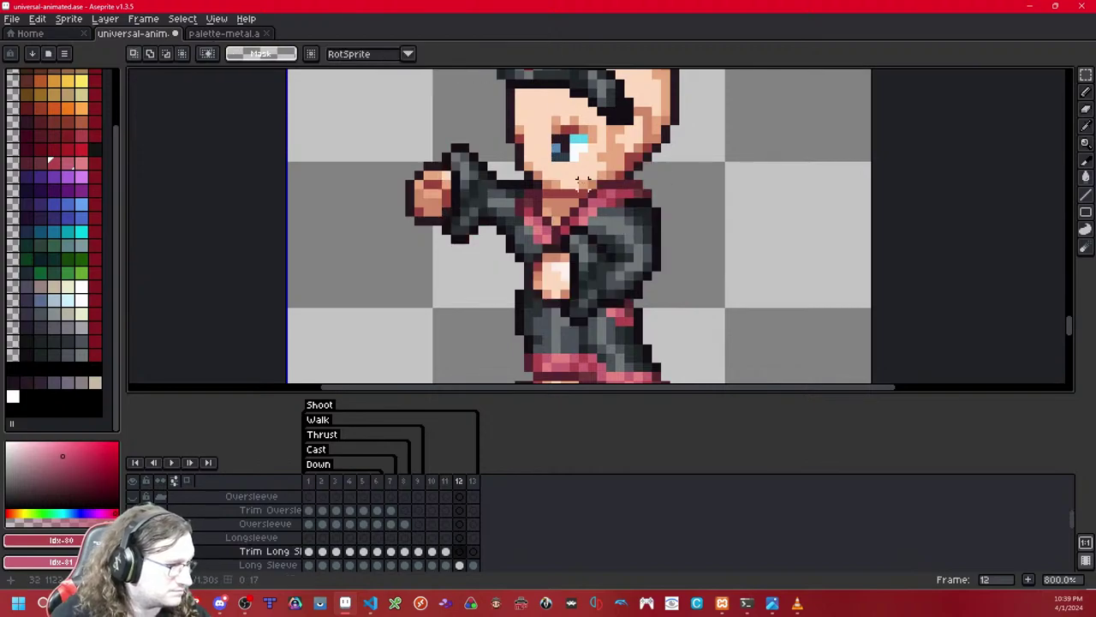
key(ctrl+v)
drag(697, 175, 477, 175)
key(ctrl+v)
drag(705, 186, 606, 281)
click(775, 239)
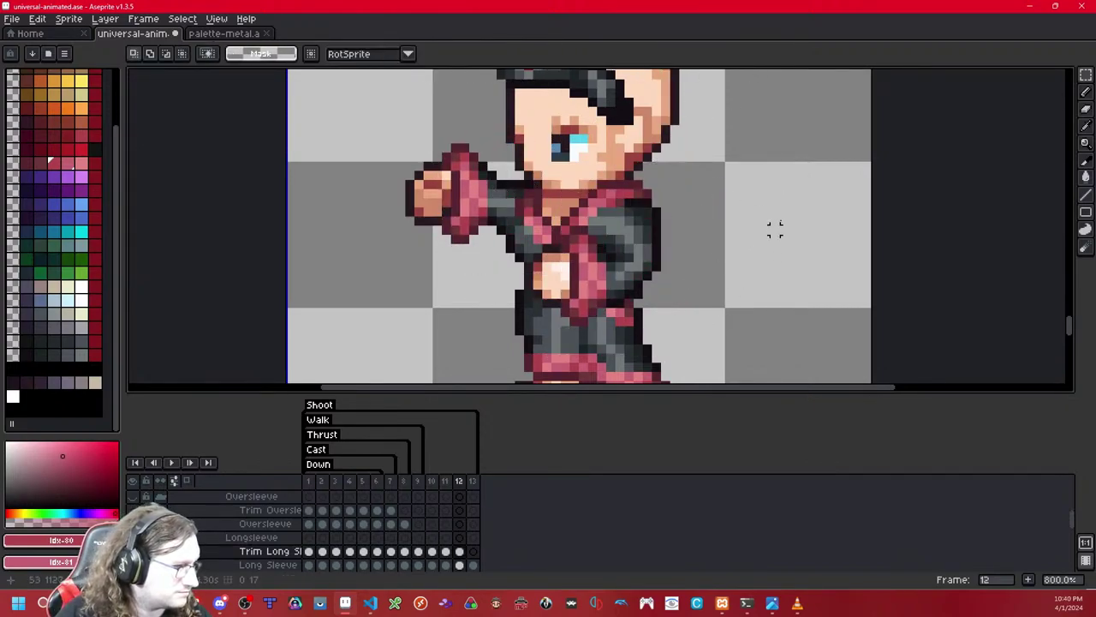
Step: Paste the cuff trim onto the outstretched arm's sleeve on frame 13
key(Right)
key(ctrl+v)
drag(583, 212, 470, 233)
click(702, 183)
Step: Review the left-facing Shoot animation from frame 13 back to frame 4 for consistent cuff trim
key(Right)
scroll(718, 180, down, 3)
scroll(717, 180, down, 3)
key(Left)
scroll(716, 177, up, 3)
key(Left)
key(Left)
key(Right)
key(Left)
key(Left)
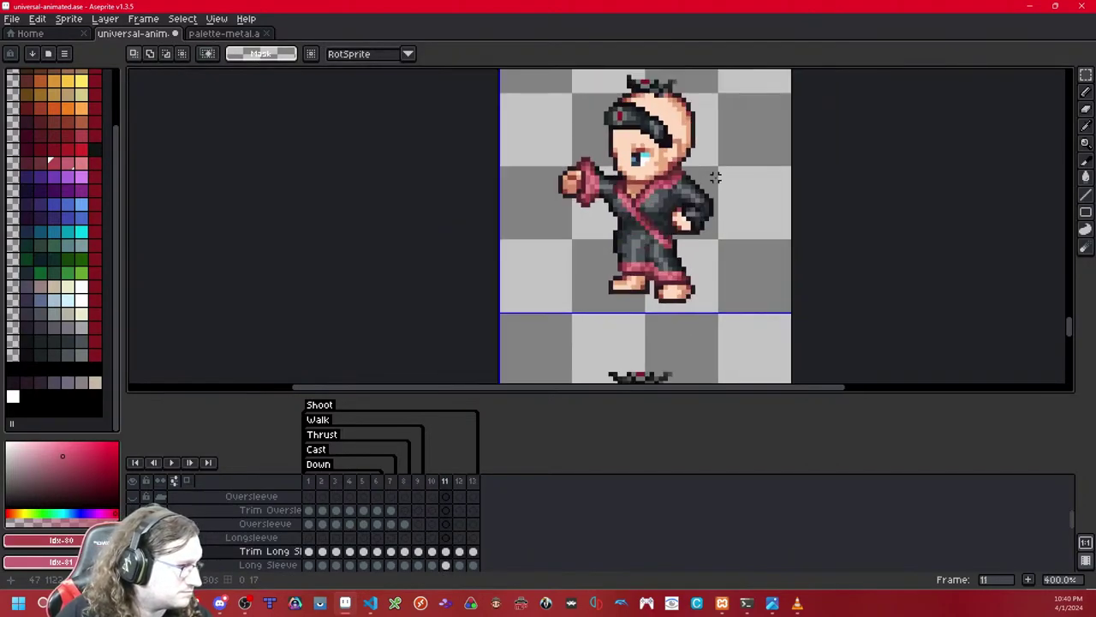
key(Left)
key(Left)
key(Left)
key(Left)
key(Left)
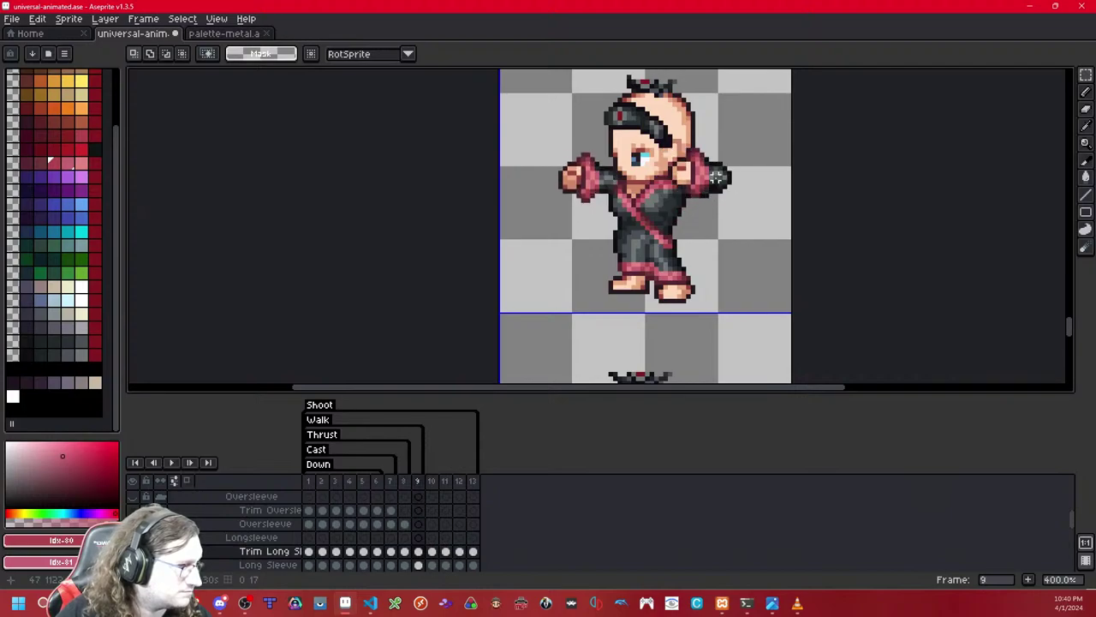
key(Left)
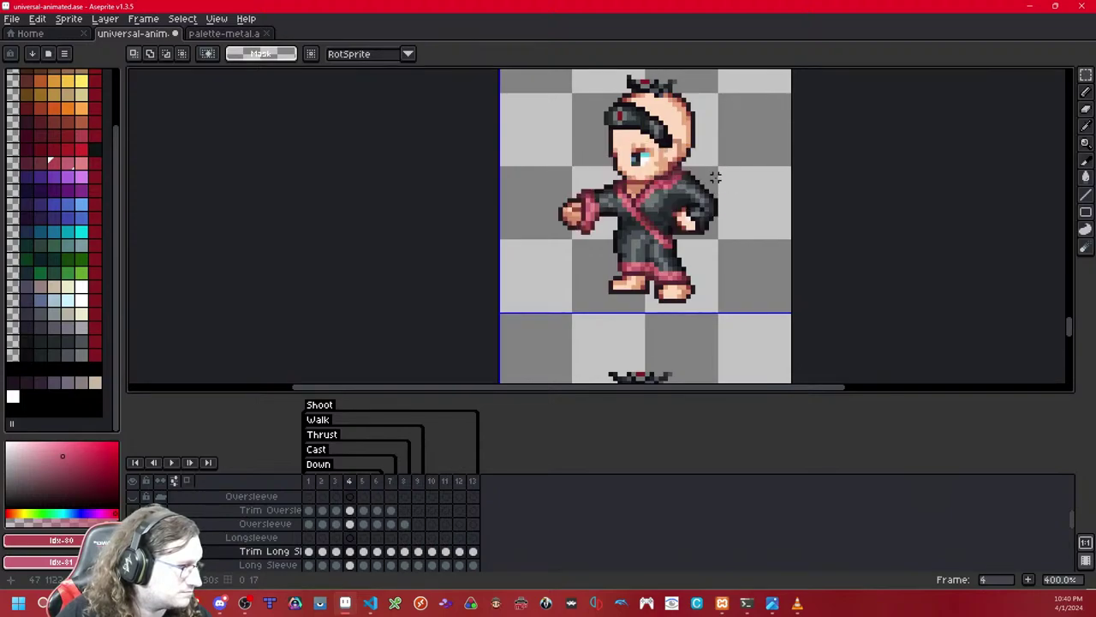
Step: Examine the cuff trim on the sprites in the rows above across frames 2 to 5
scroll(693, 246, down, 3)
drag(684, 178, 670, 163)
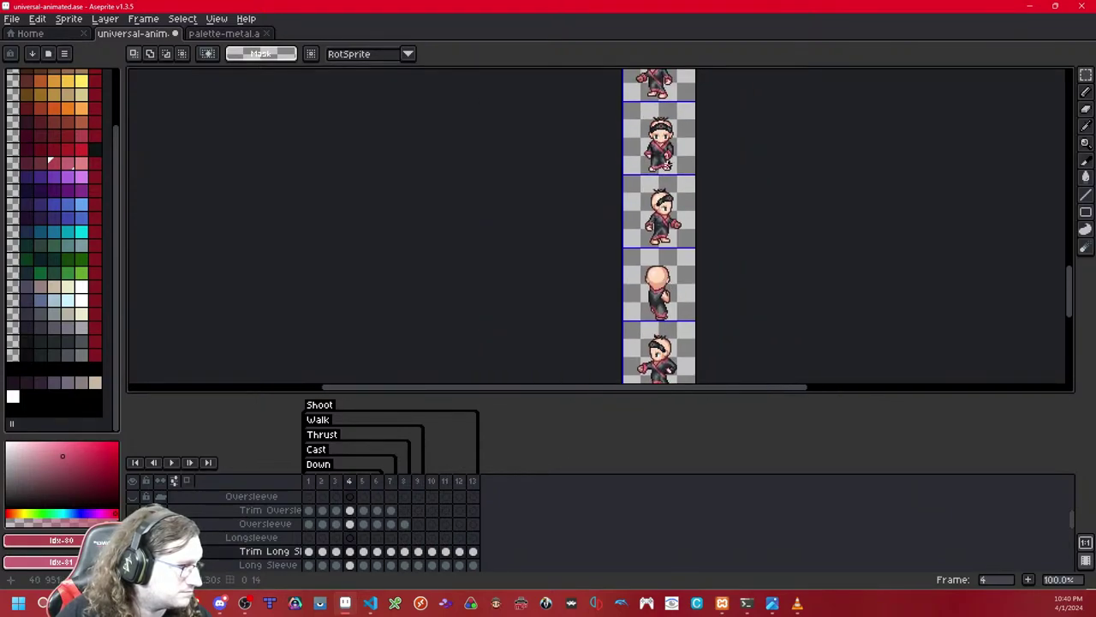
drag(683, 246, 668, 190)
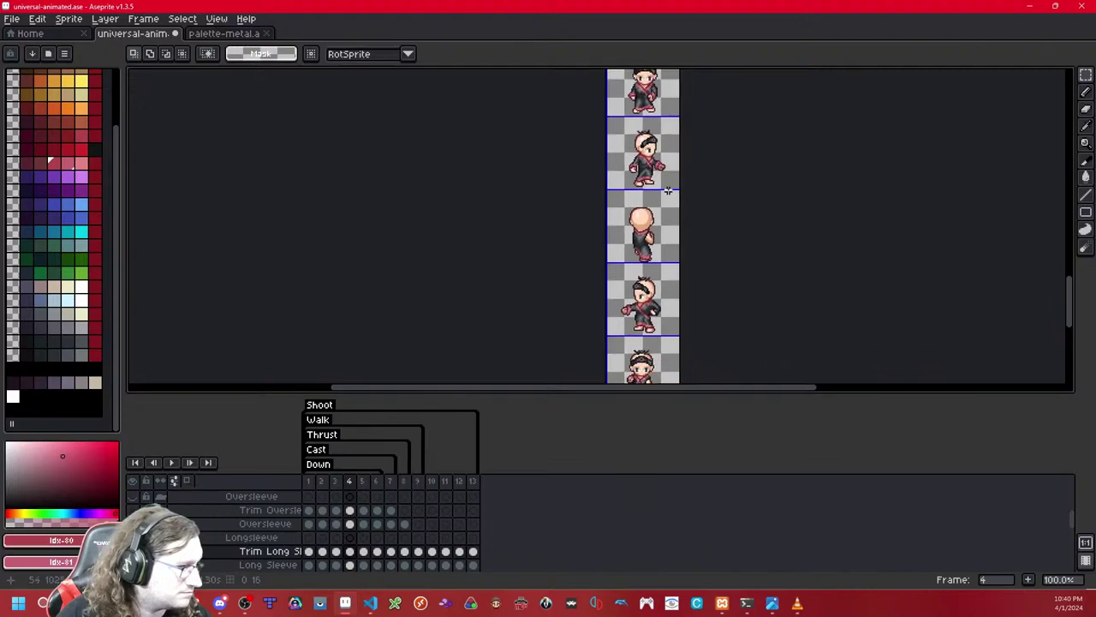
key(Right)
key(Right)
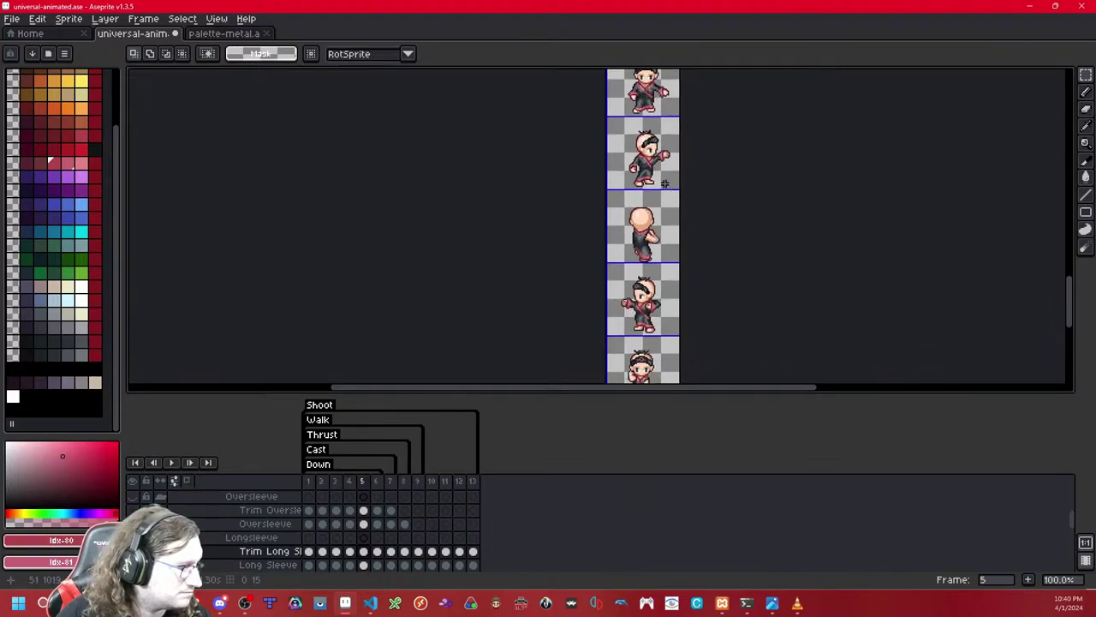
key(Left)
key(Left)
key(Left)
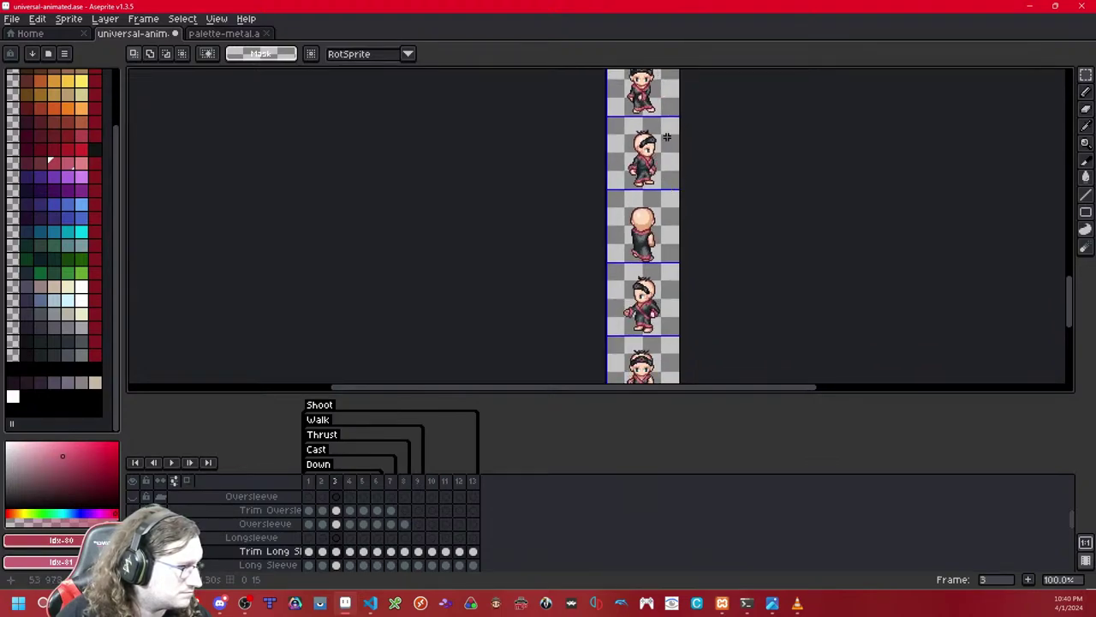
key(Left)
scroll(666, 141, up, 3)
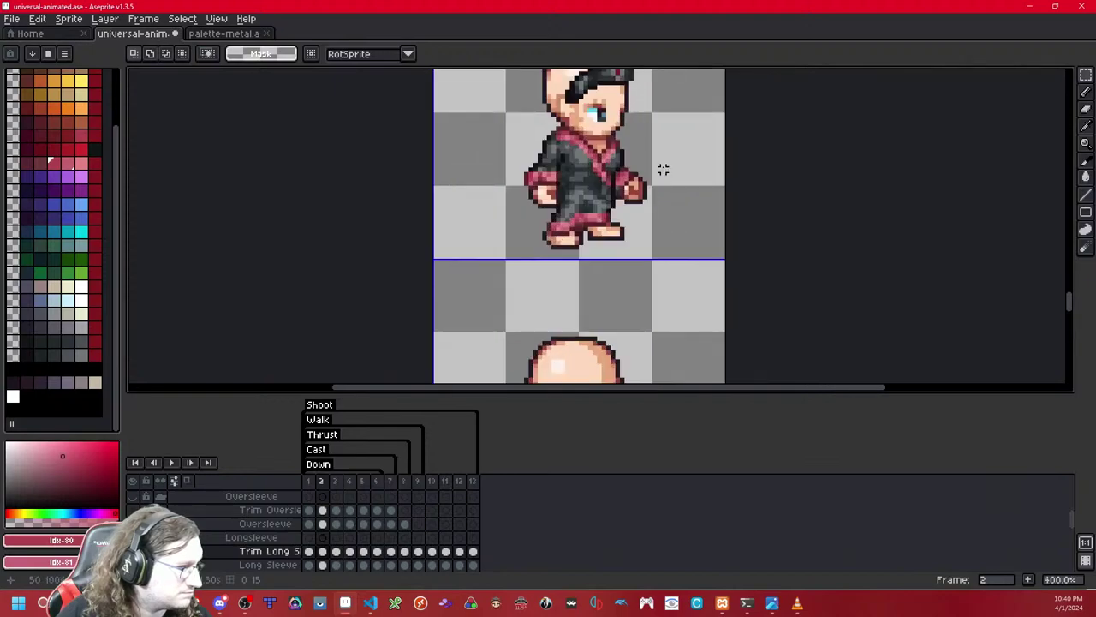
scroll(663, 169, down, 3)
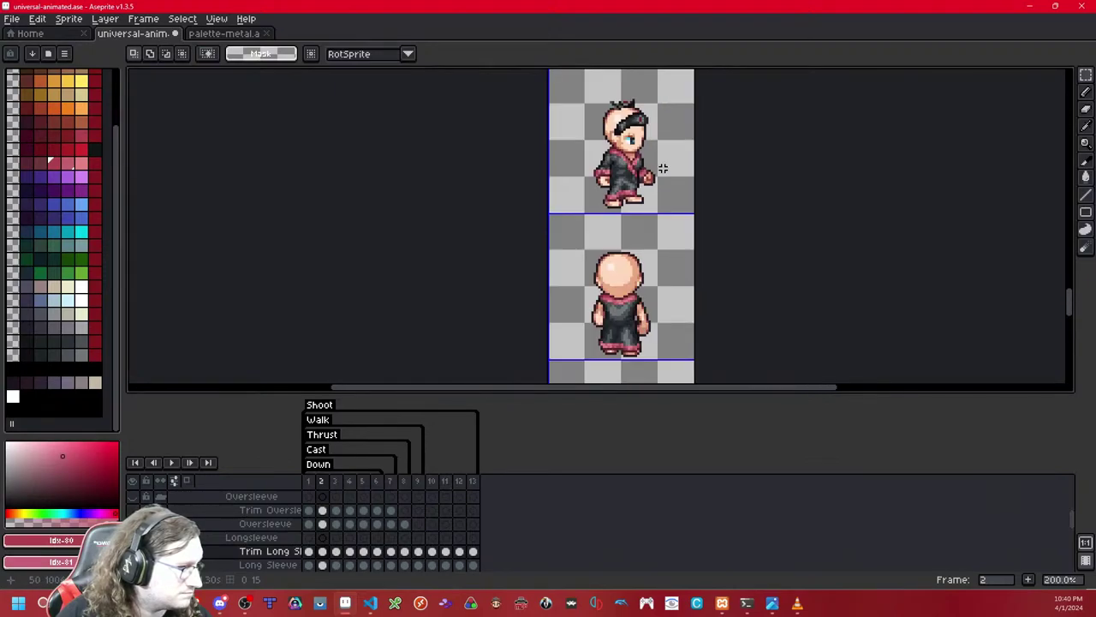
Step: Inspect the right-facing sprite's cuffs on frame 2 up close and compare them with and without the sleeve trim
scroll(651, 171, up, 8)
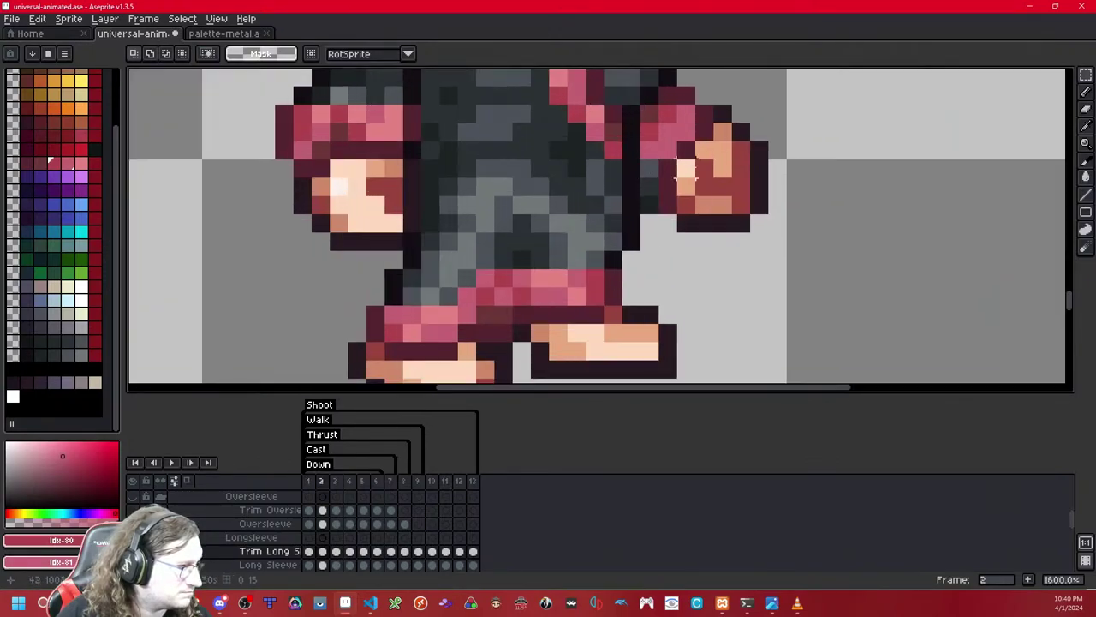
drag(720, 171, 702, 200)
key(shift+x)
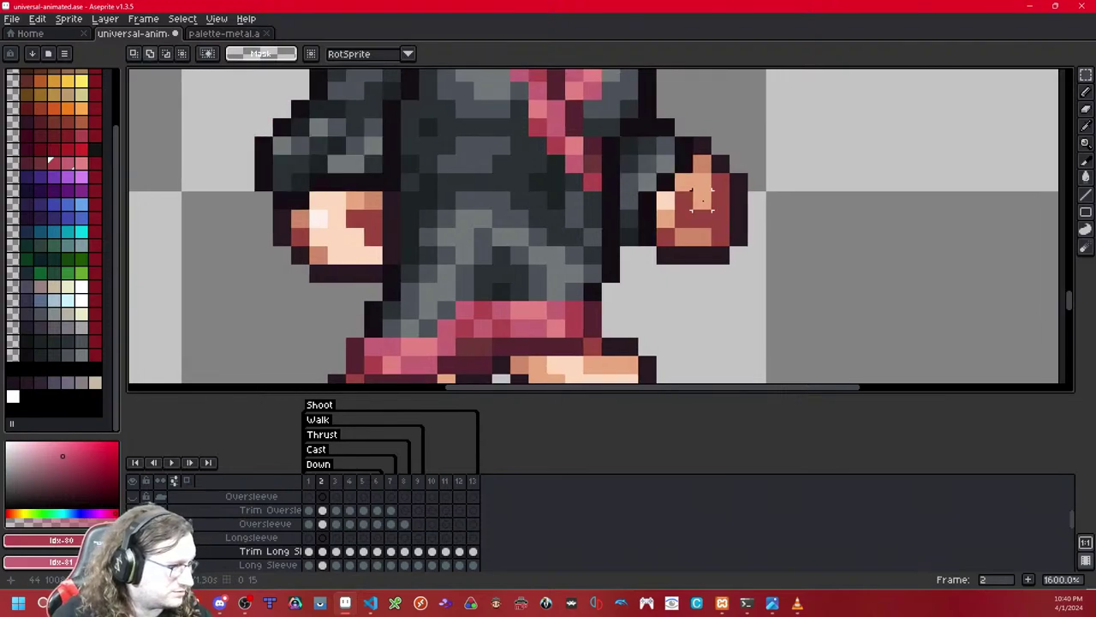
key(ctrl+y)
key(ctrl+z)
key(ctrl+y)
key(ctrl+z)
key(ctrl+y)
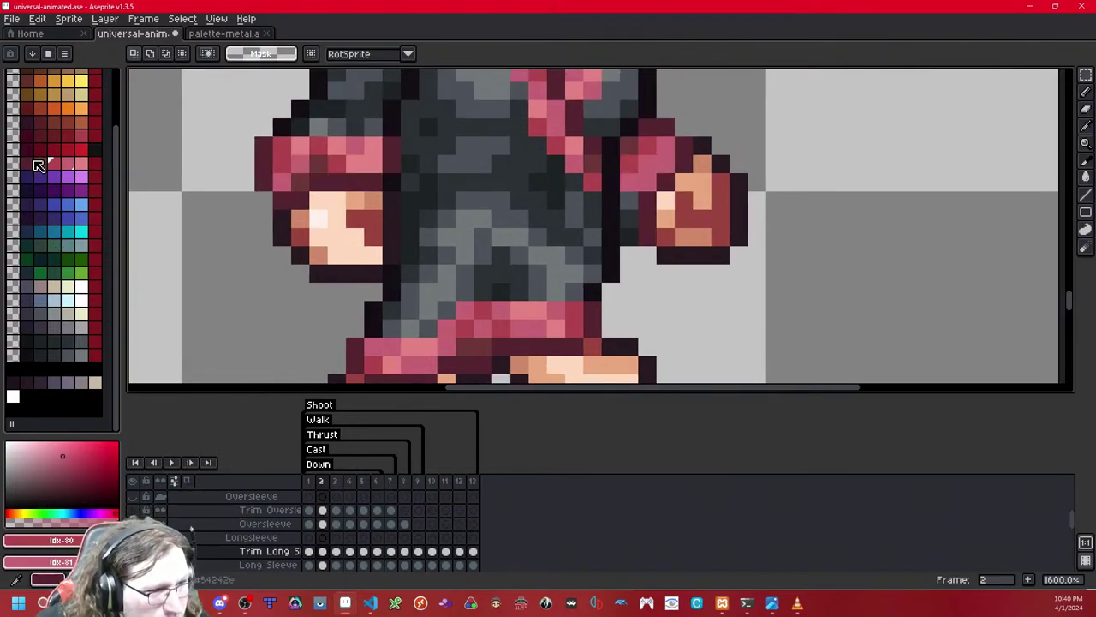
Step: Examine the front-facing sprite's cuff trim on frame 2 and the frames around it
click(38, 165)
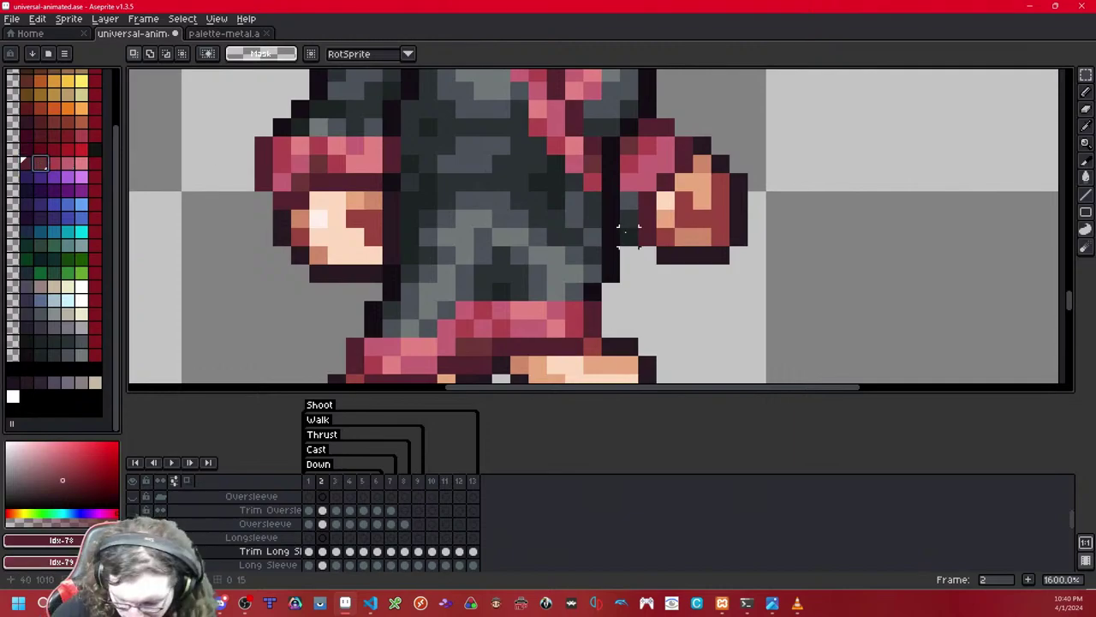
key(b)
scroll(317, 519, down, 3)
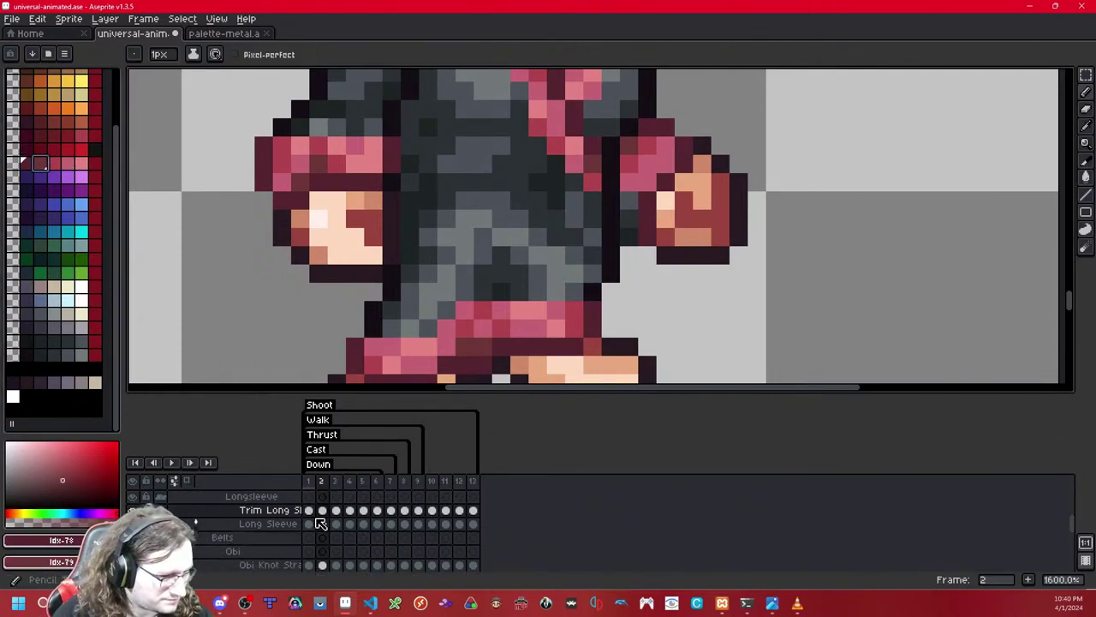
scroll(689, 223, down, 1)
scroll(689, 223, down, 7)
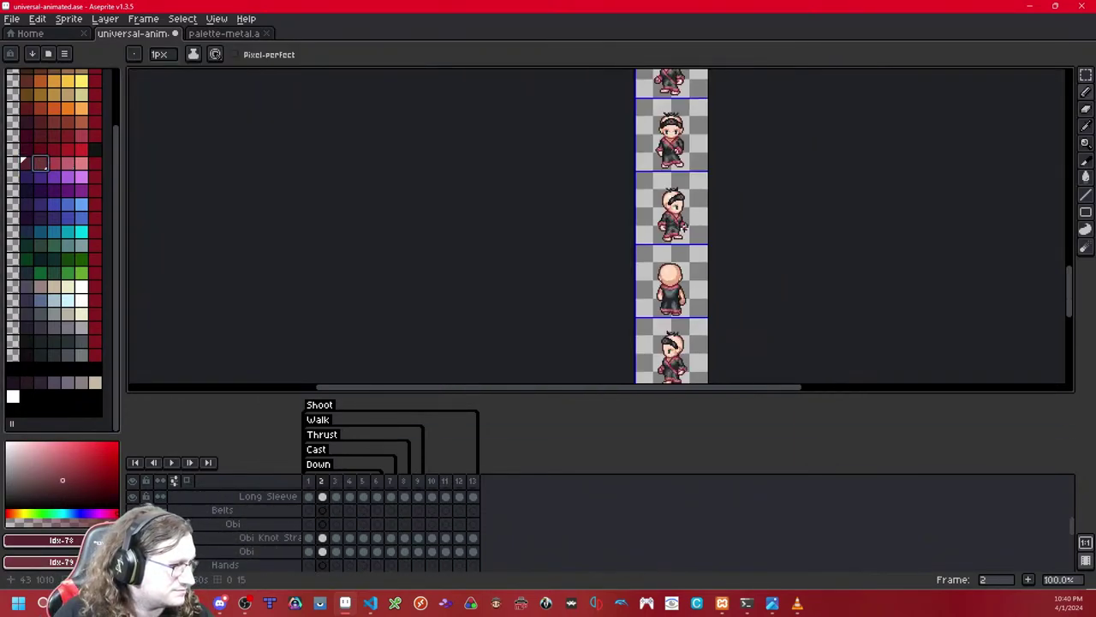
drag(681, 179, 648, 271)
scroll(648, 272, up, 5)
drag(646, 178, 604, 307)
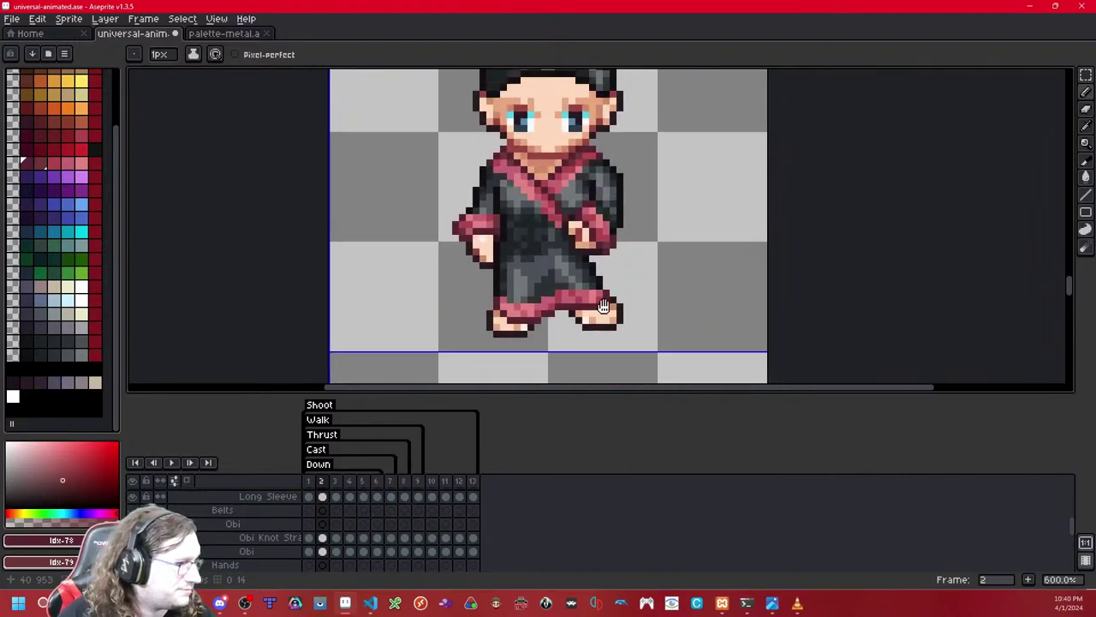
key(Left)
key(Left)
key(Right)
key(Right)
key(Right)
key(Left)
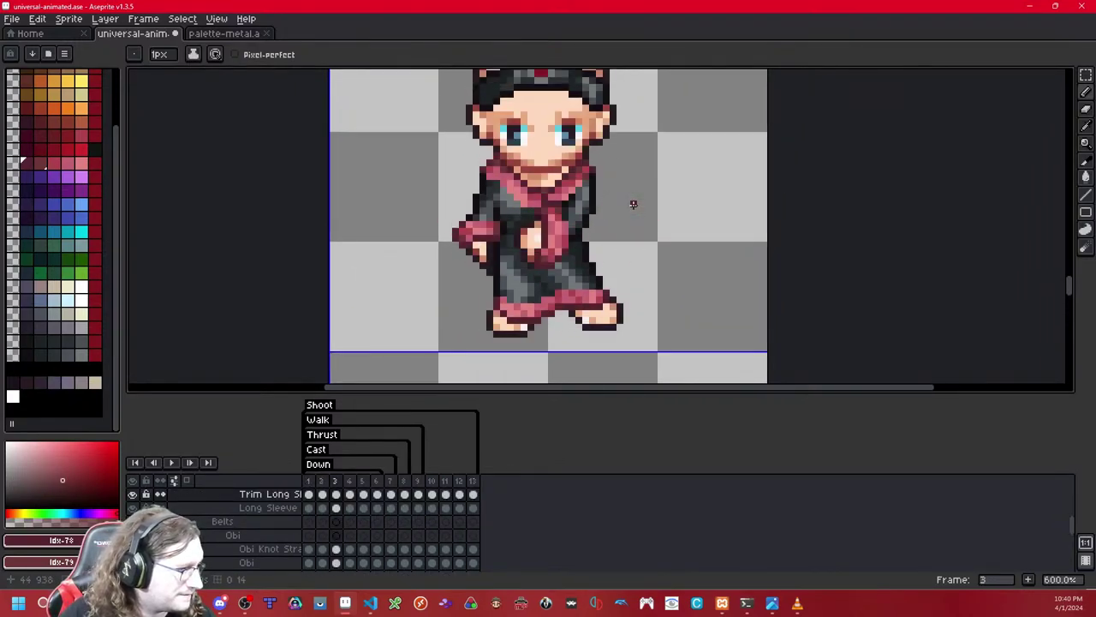
Step: Copy the cuff trim from a sprite in the rows above and paste it onto the left-facing Shoot sprite's rear sleeve on frame 4
key(m)
mouse_move(676, 147)
mouse_down()
mouse_move(590, 291)
mouse_move(601, 43)
mouse_up()
key(ctrl+d)
scroll(593, 316, down, 4)
scroll(592, 316, down, 2)
scroll(601, 185, up, 2)
drag(601, 185, 610, 288)
drag(584, 174, 581, 259)
scroll(580, 258, down, 3)
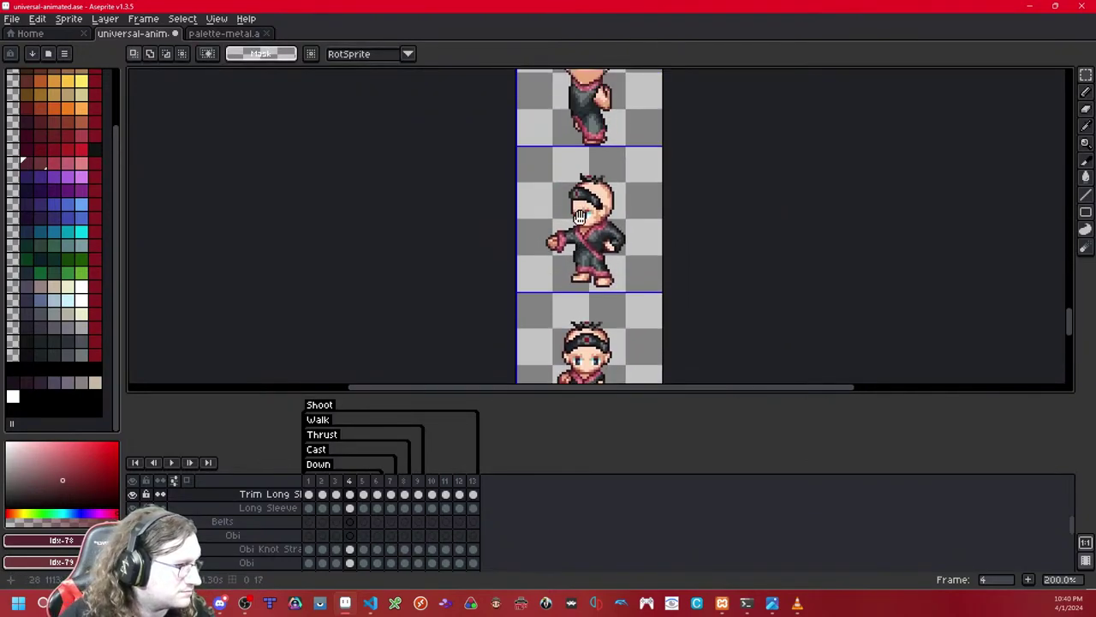
scroll(589, 200, down, 1)
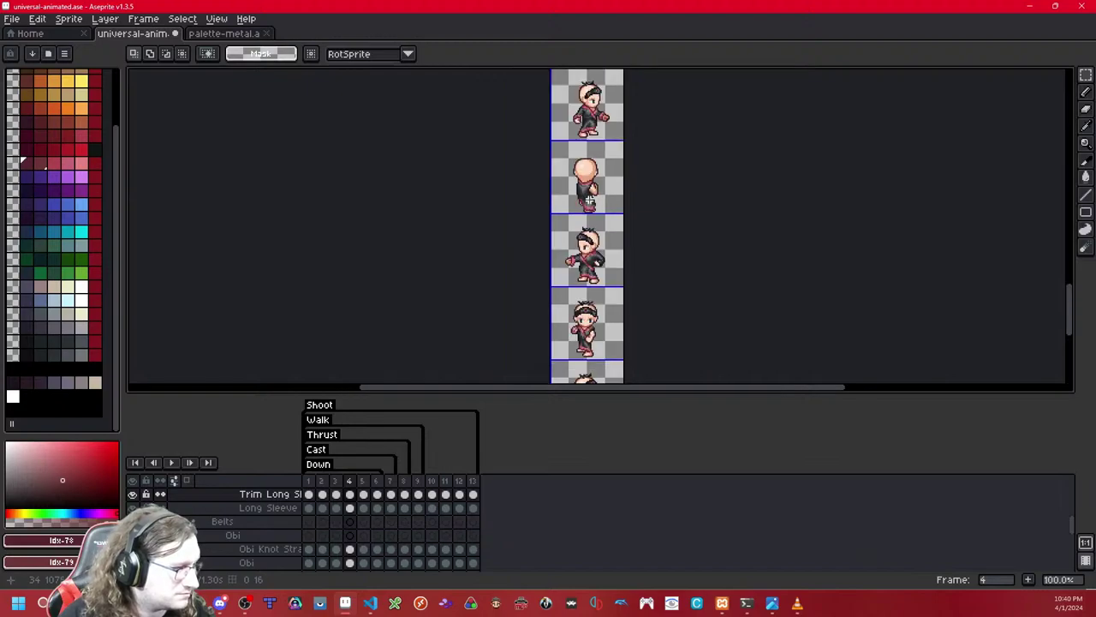
scroll(589, 199, up, 8)
drag(669, 274, 663, 230)
key(ctrl+v)
drag(551, 274, 597, 288)
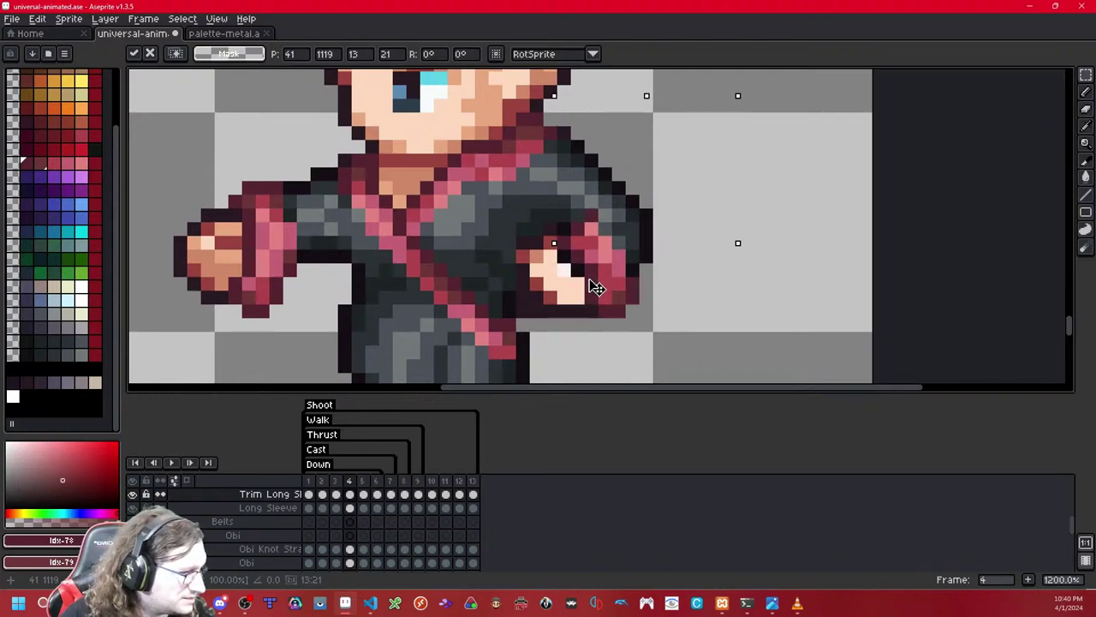
click(768, 242)
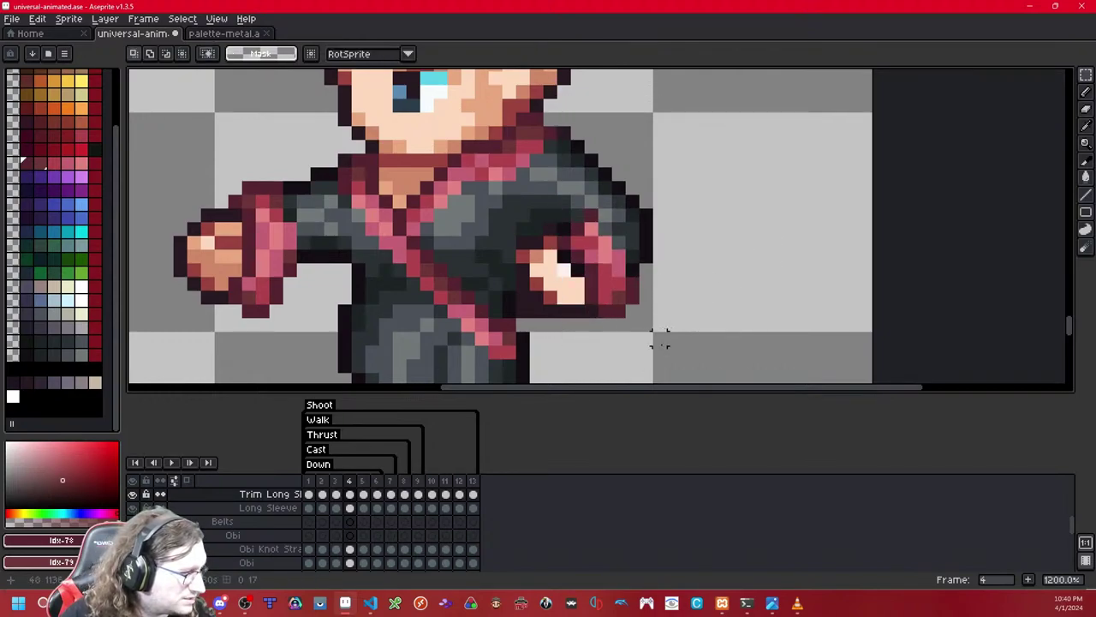
Step: Clear stray trim pixels and shift sections of the rear cuff trim on frame 4 to fit around the hand
mouse_move(659, 324)
mouse_down()
mouse_move(619, 297)
mouse_move(617, 310)
mouse_move(673, 328)
mouse_up()
key(Delete)
key(Delete)
click(688, 256)
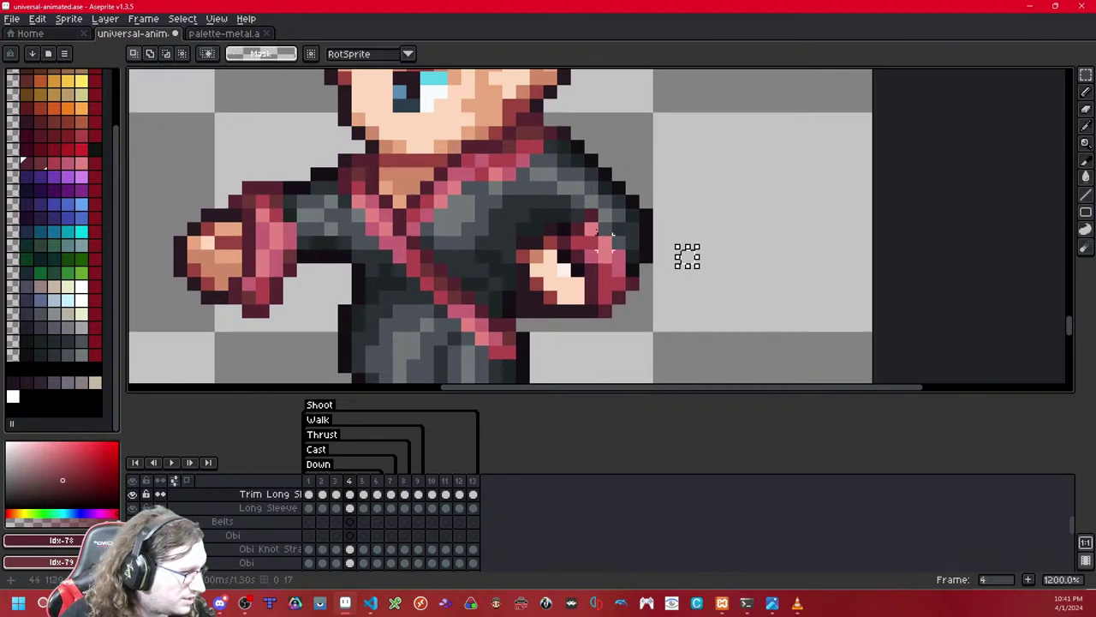
click(537, 202)
drag(564, 271, 620, 256)
key(Left)
click(688, 227)
mouse_move(537, 202)
mouse_down()
mouse_move(623, 233)
mouse_move(578, 215)
mouse_up()
key(Left)
click(743, 229)
key(Down)
click(741, 215)
key(shift+x)
key(shift+x)
key(shift+x)
key(shift+x)
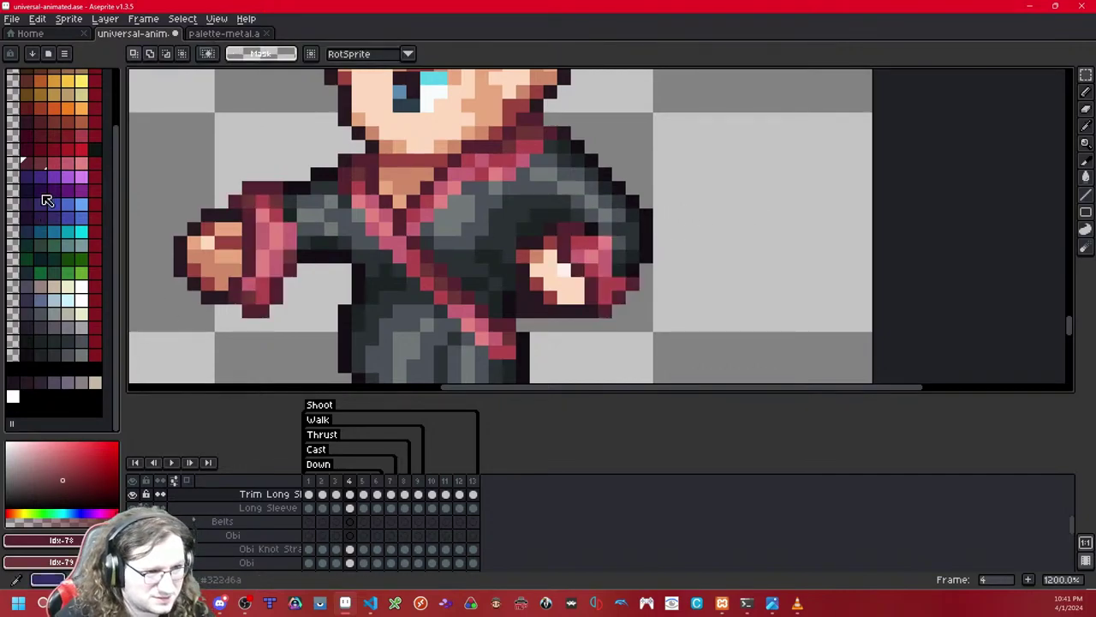
Step: Shade the rear cuff trim on frame 4 with single Pencil pixels in palette colors Idx-80 and Idx-81
key(b)
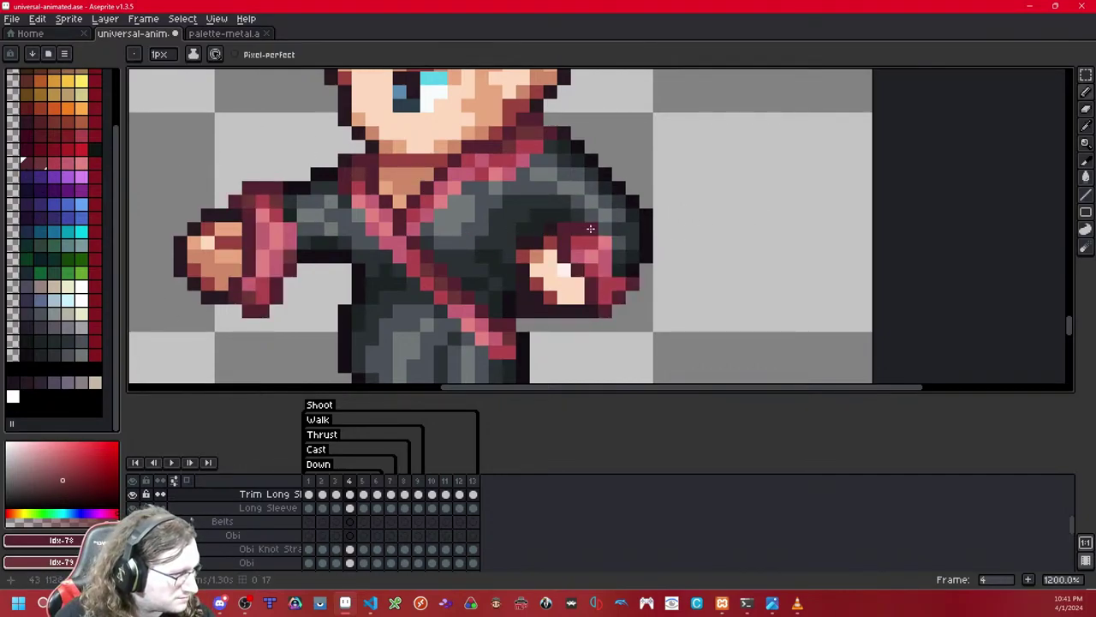
click(55, 165)
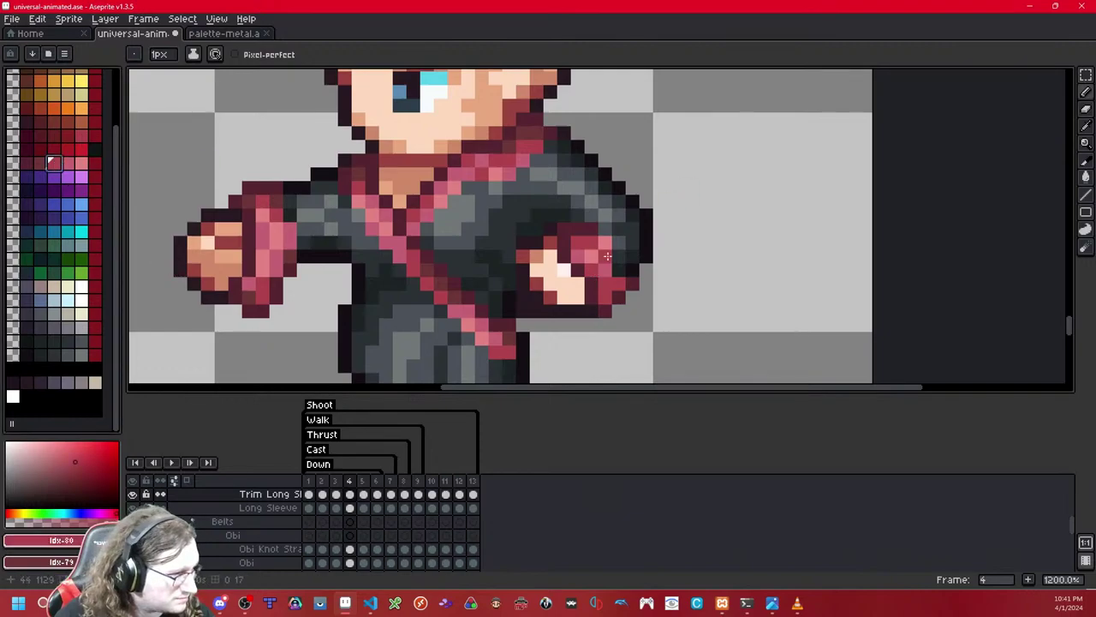
key(bracketright)
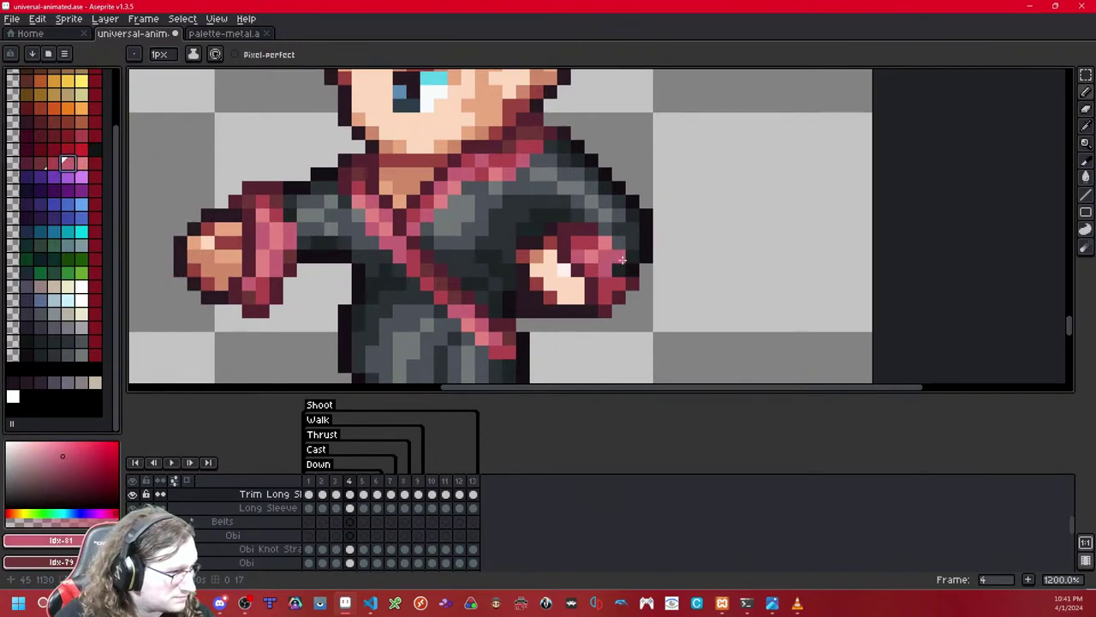
scroll(660, 249, down, 9)
scroll(662, 249, up, 1)
scroll(672, 232, up, 4)
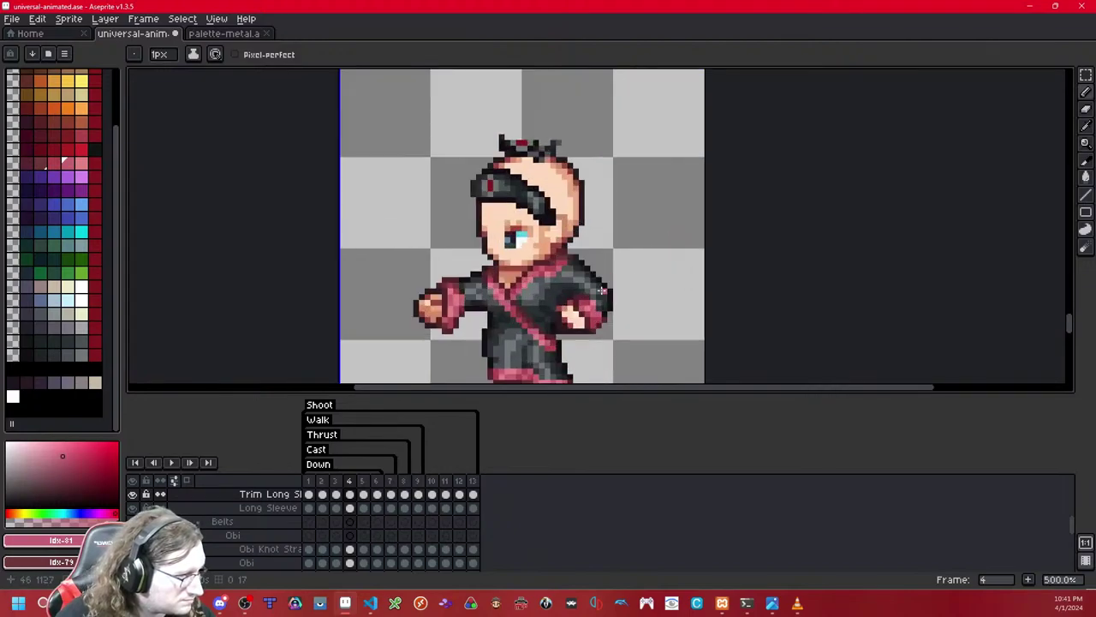
scroll(603, 291, up, 1)
Step: Copy the rear cuff trim from frame 4 and paste it onto the left-facing Shoot sprite's rear sleeve on frame 11
key(m)
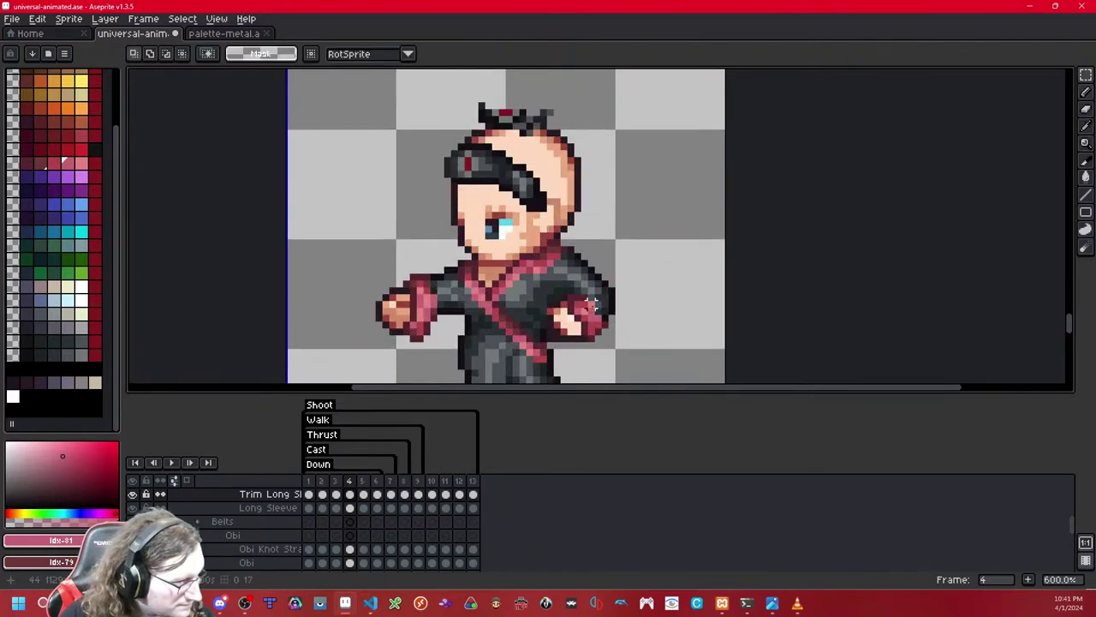
drag(673, 236, 544, 351)
key(ctrl+d)
scroll(524, 290, down, 4)
key(Right)
key(Right)
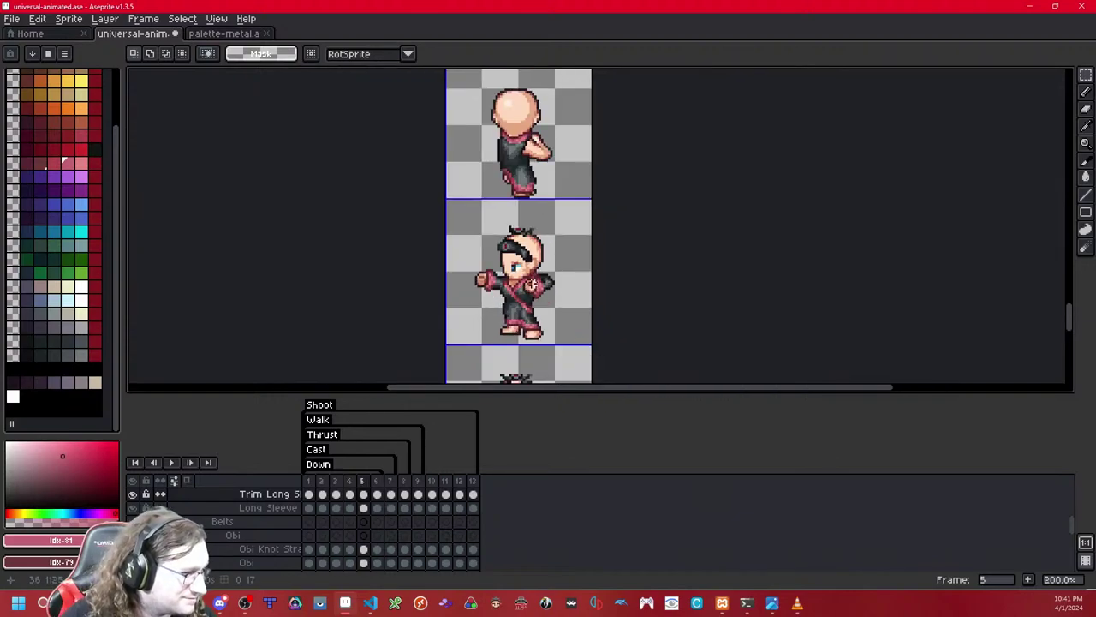
key(Right)
key(Right)
key(Right)
key(Right)
key(Right)
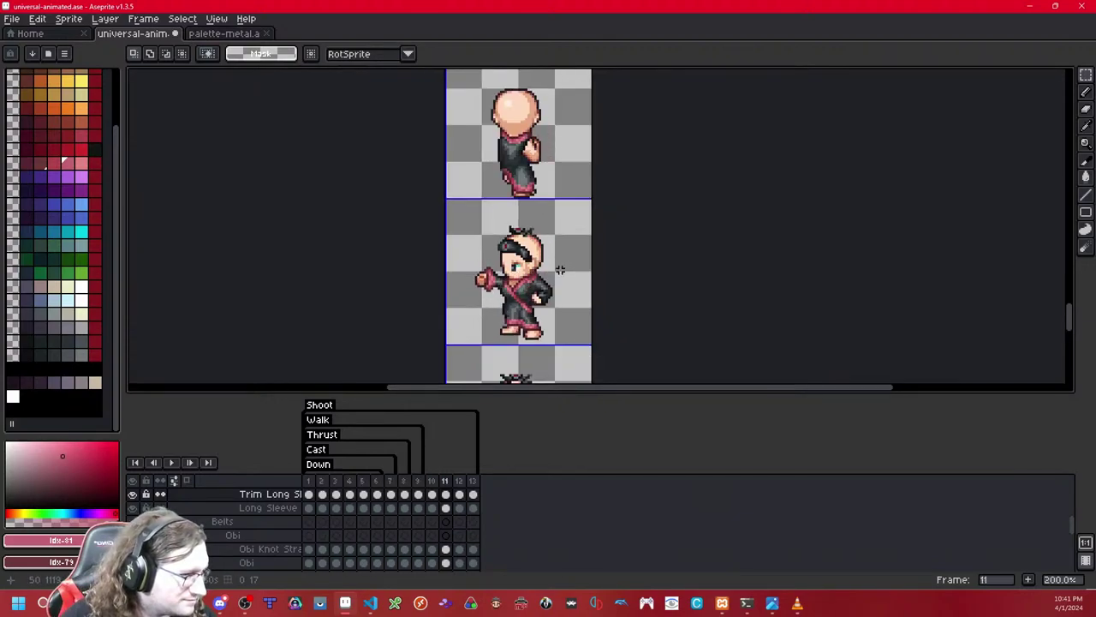
scroll(558, 269, up, 3)
drag(550, 311, 573, 258)
scroll(573, 259, up, 2)
key(ctrl+v)
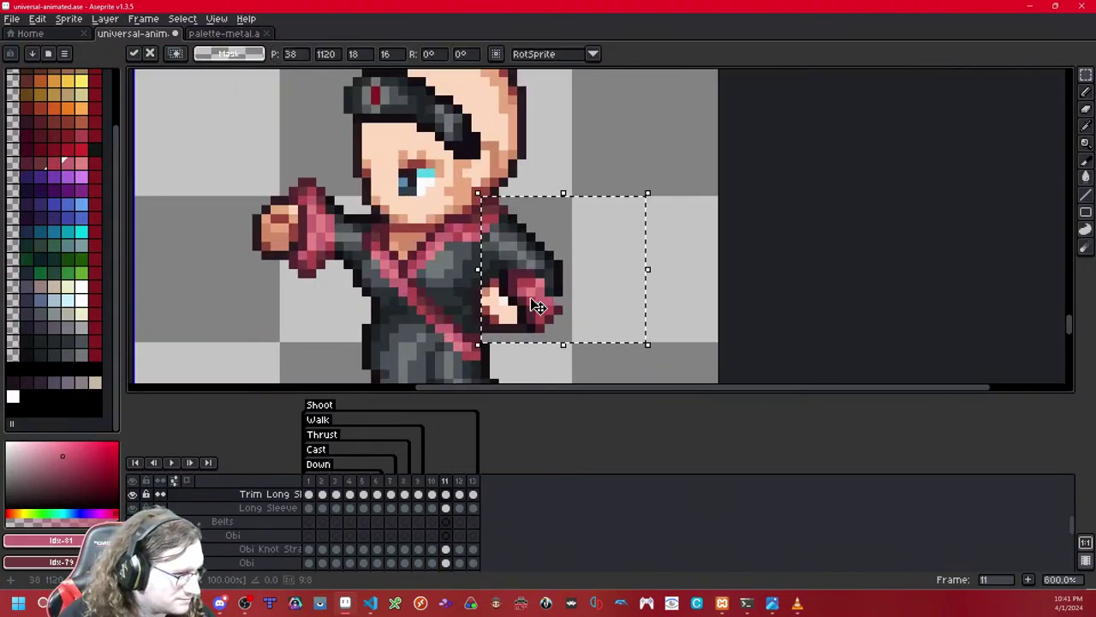
drag(530, 298, 523, 298)
click(711, 253)
key(shift+x)
key(ctrl+y)
Step: Compare the left-facing Shoot sprite's rear cuff up close on frames 3, 4 and 11
key(Left)
key(Left)
key(Left)
key(Left)
key(Left)
key(Left)
key(Left)
scroll(602, 255, down, 5)
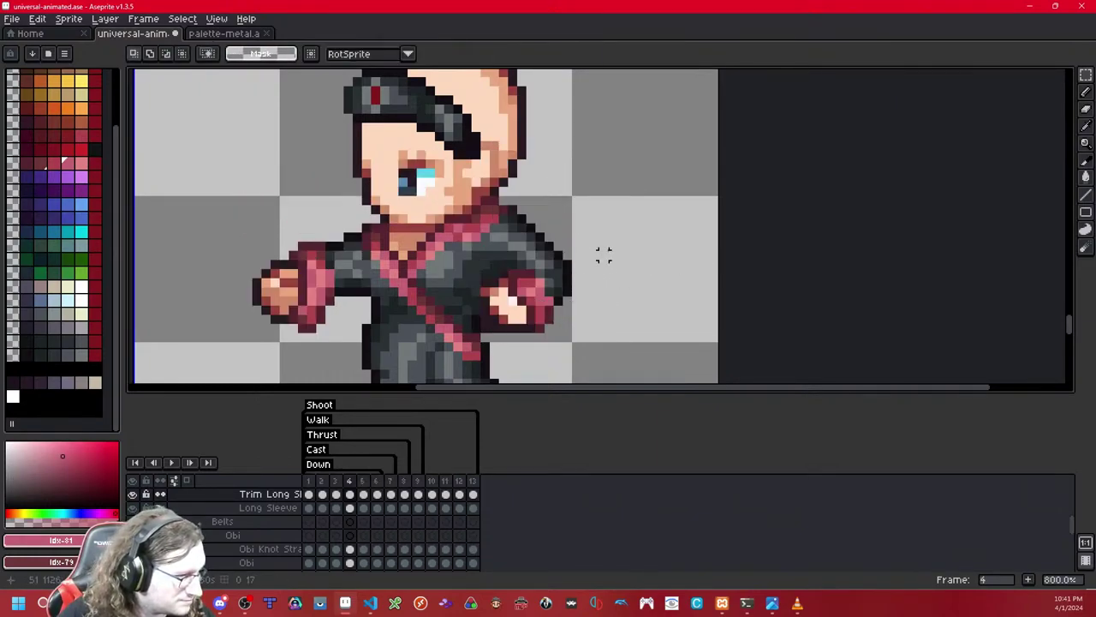
scroll(599, 249, up, 5)
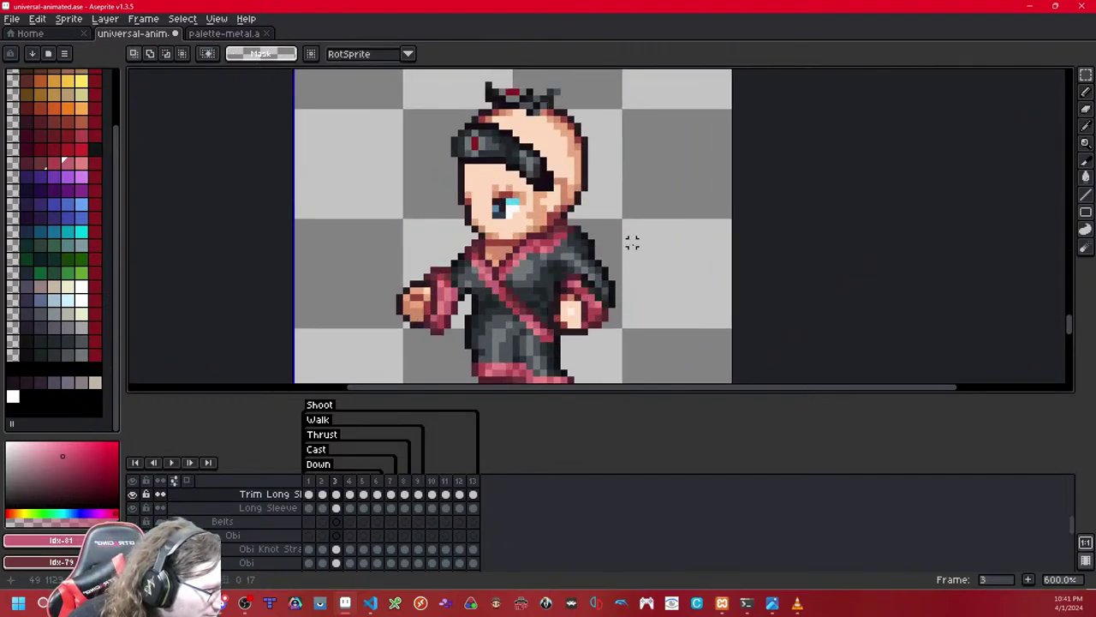
scroll(630, 256, up, 1)
key(comma)
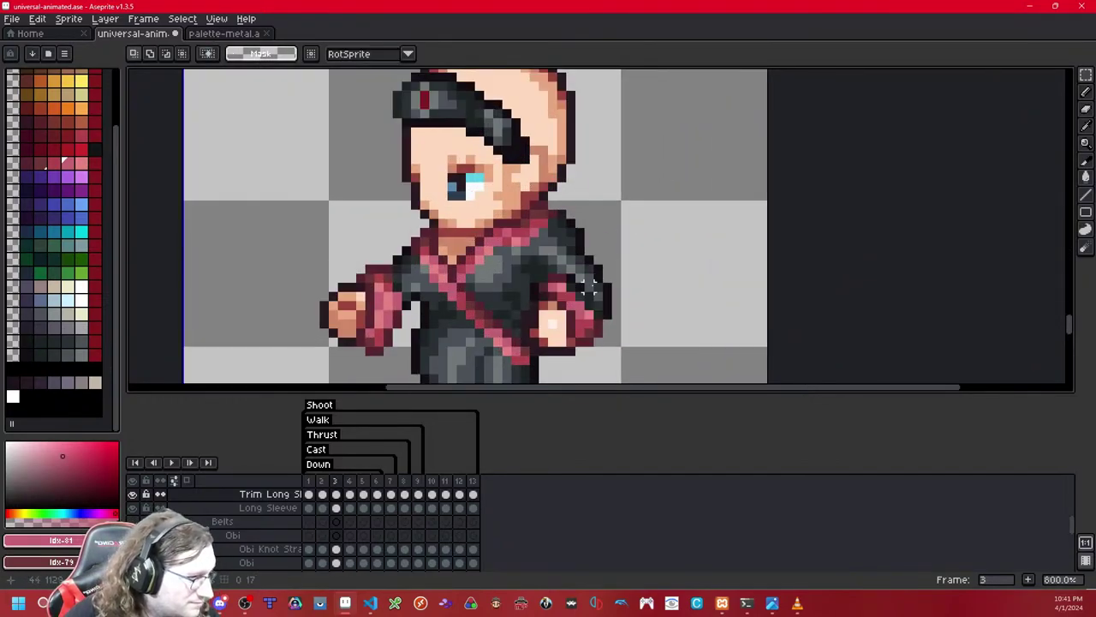
key(Right)
key(Right)
key(Right)
key(Right)
key(Right)
key(Right)
key(Right)
key(Right)
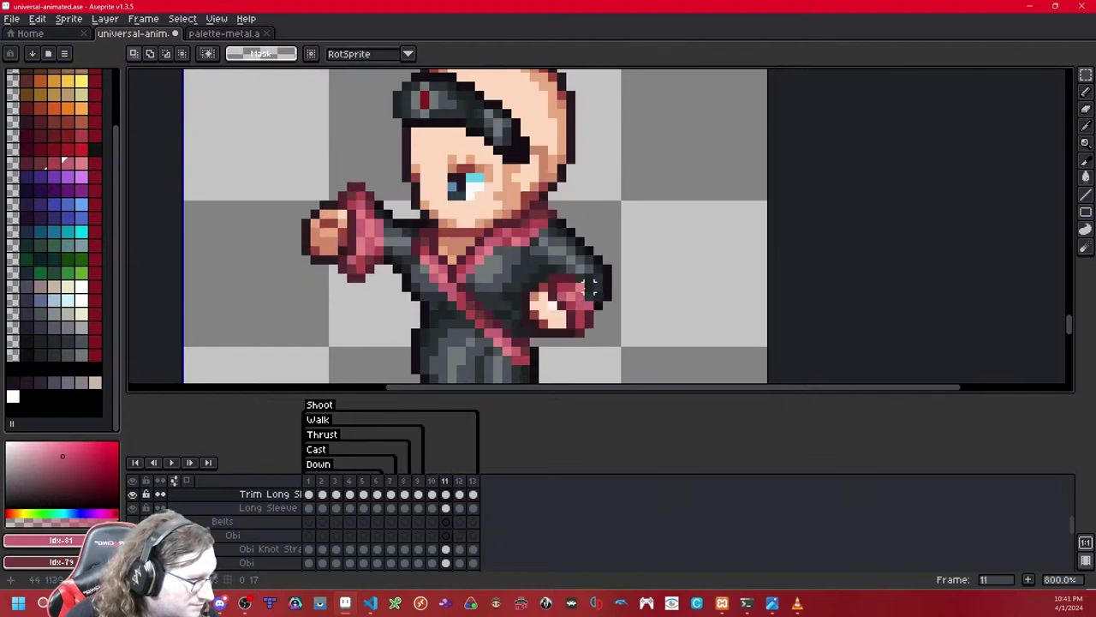
Step: Review the left-facing Shoot animation at 100% zoom from frame 11 back to the early frames for consistent cuffs
scroll(650, 244, down, 6)
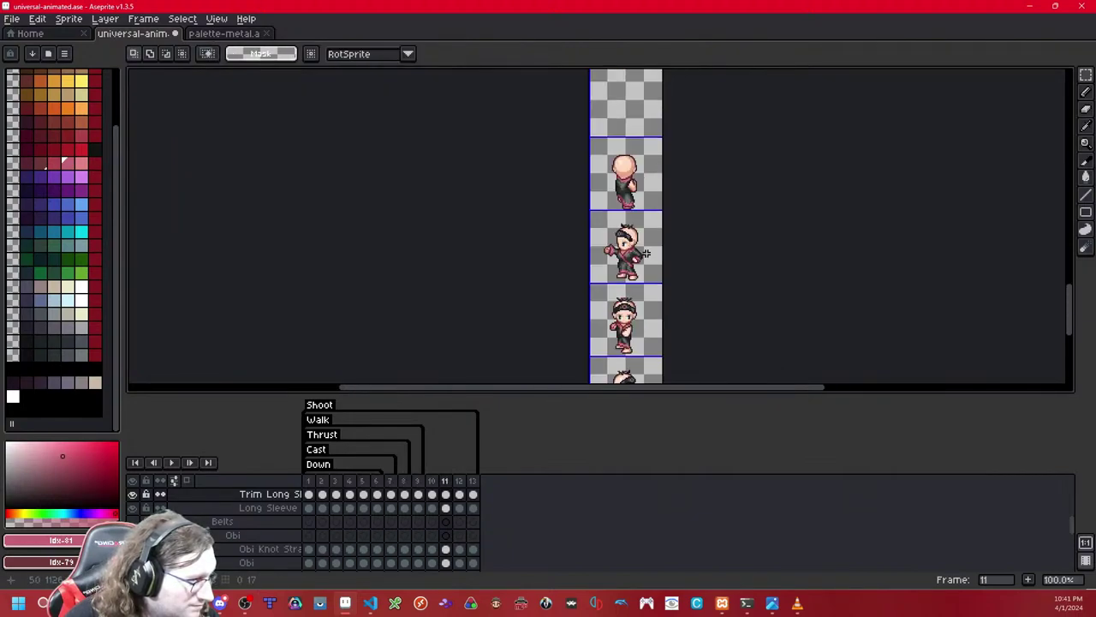
key(Left)
key(Left)
key(Left)
key(Left)
key(Left)
key(Left)
key(Left)
key(Left)
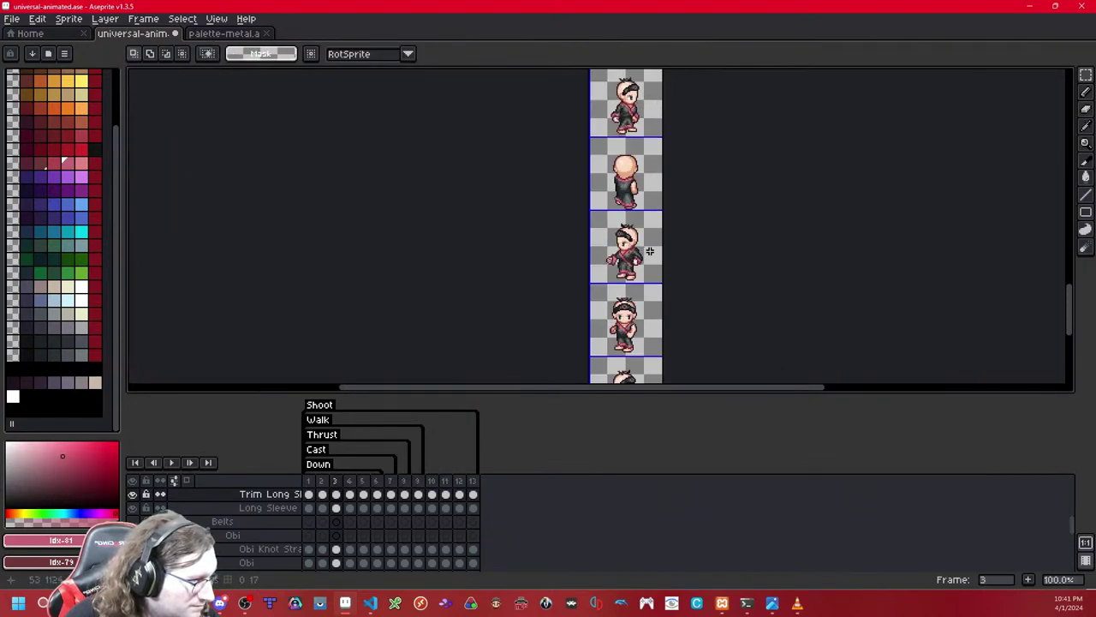
key(comma)
drag(649, 250, 583, 186)
key(period)
key(period)
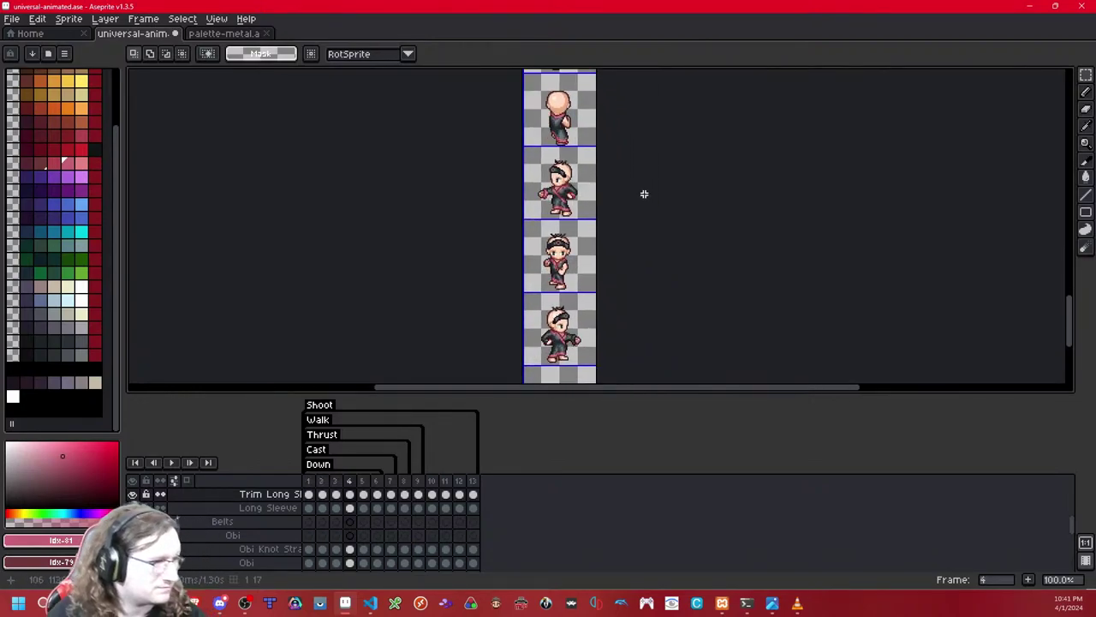
Step: Copy the left-facing Shoot trim cell on frame 4 onto the right-facing sprite two rows below, mirrored horizontally
scroll(561, 196, up, 3)
scroll(626, 191, down, 5)
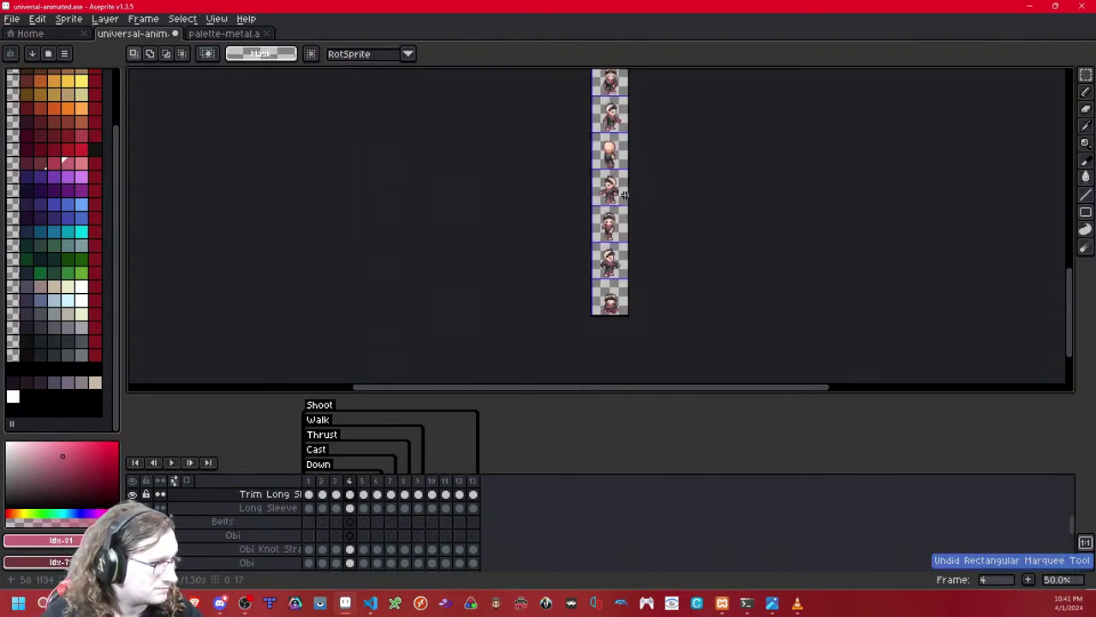
scroll(626, 196, up, 1)
double_click(621, 196)
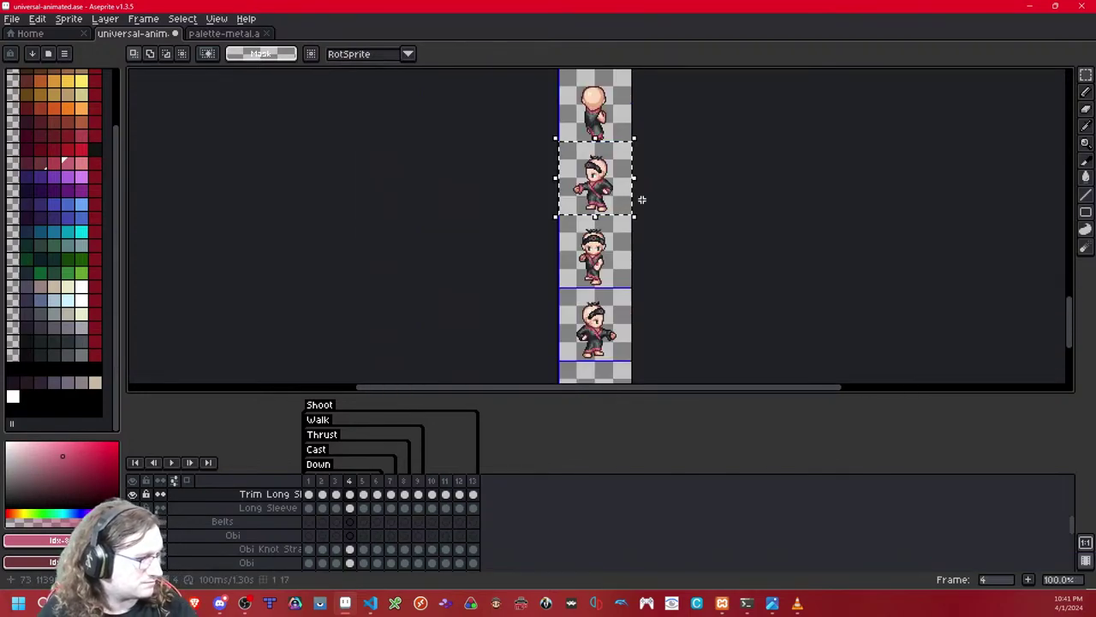
key(shift+Down)
key(shift+Down)
click(701, 192)
Step: Transfer the left-facing trim cells on frames 5 and 6 to the right-facing Shoot sprite two rows below, mirrored horizontally
key(Right)
double_click(616, 183)
key(ctrl+c)
key(ctrl+v)
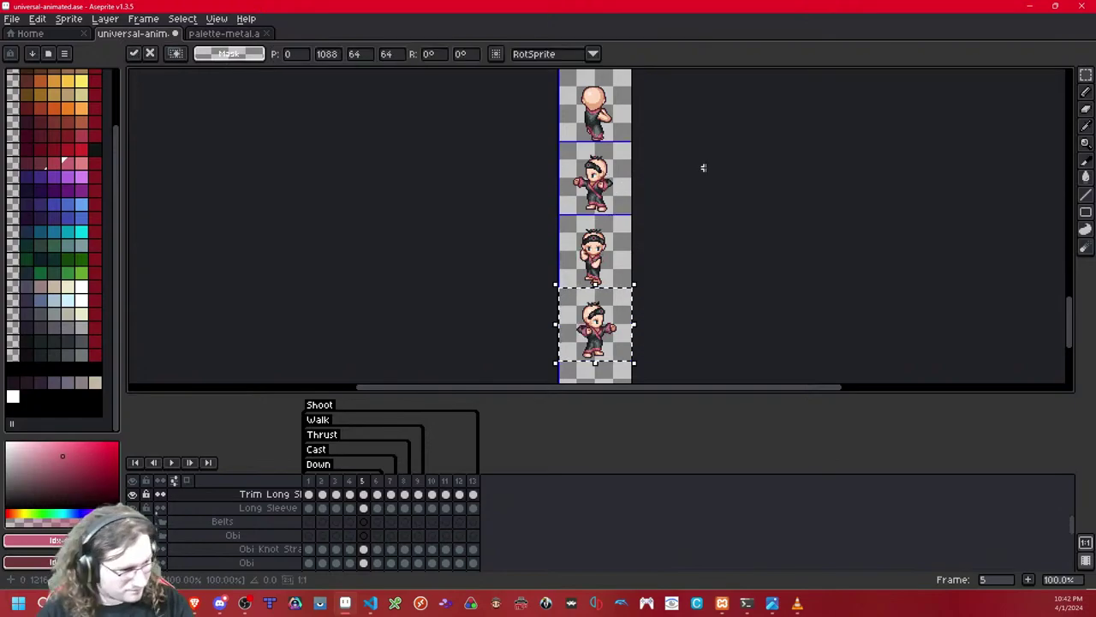
key(period)
key(ctrl+shift+d)
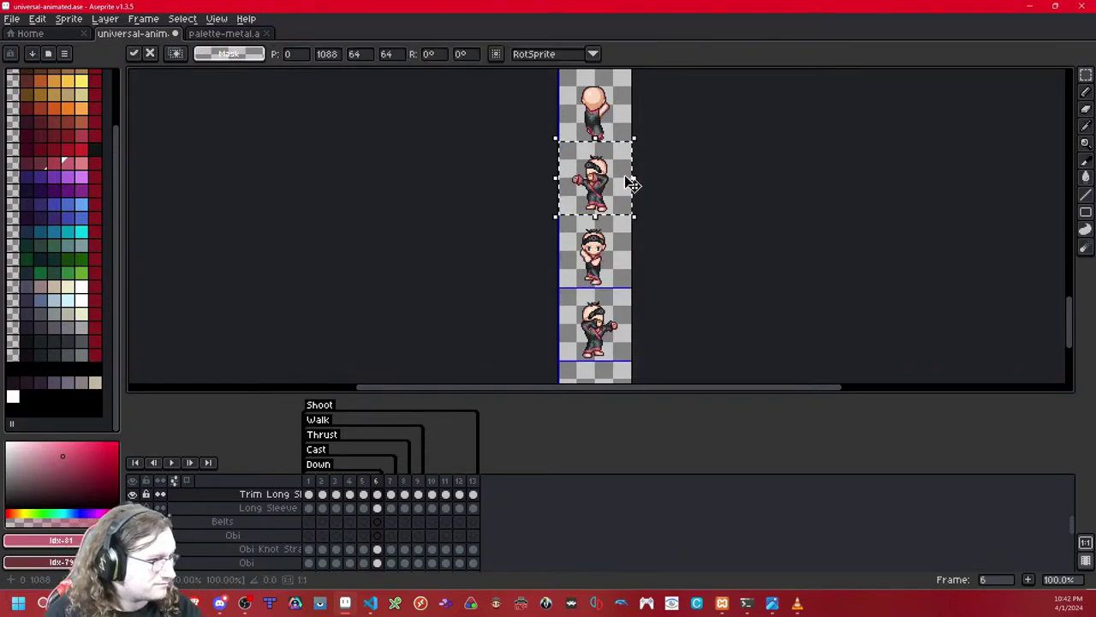
Step: Copy frame 7's left-facing trim cell onto the right-facing Shoot sprite two rows below and flip it horizontally
key(period)
key(ctrl+shift+d)
key(ctrl+c)
key(ctrl+v)
key(shift+Down)
key(shift+Down)
key(shift+h)
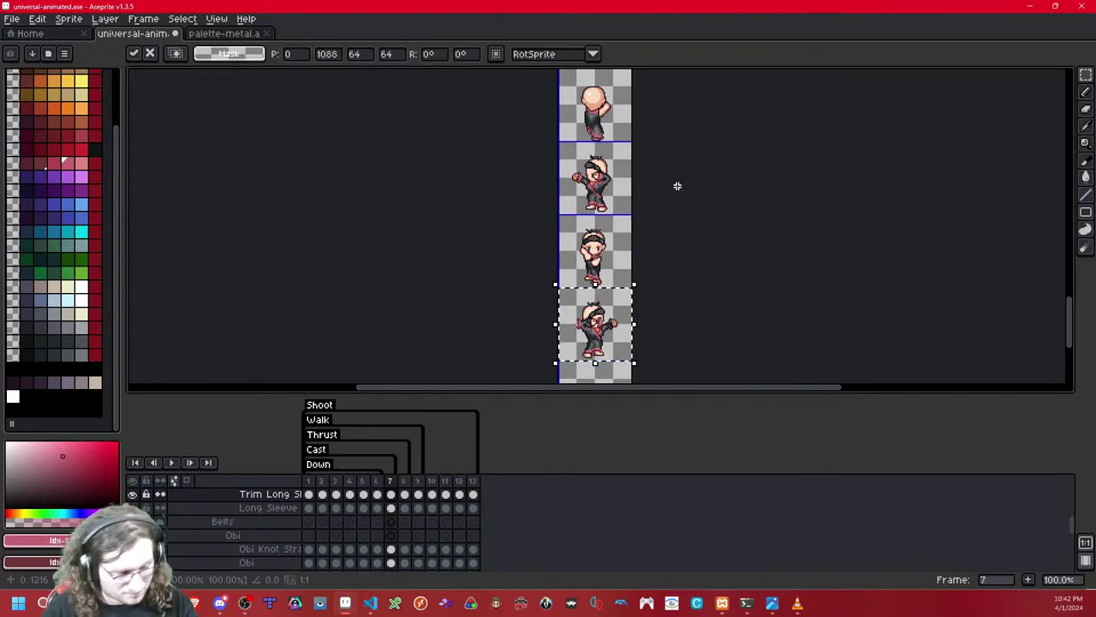
click(666, 185)
Step: Copy frame 8's left-facing trim cell to the right-facing Shoot sprite two rows below, mirrored horizontally
key(Right)
double_click(617, 183)
key(ctrl+v)
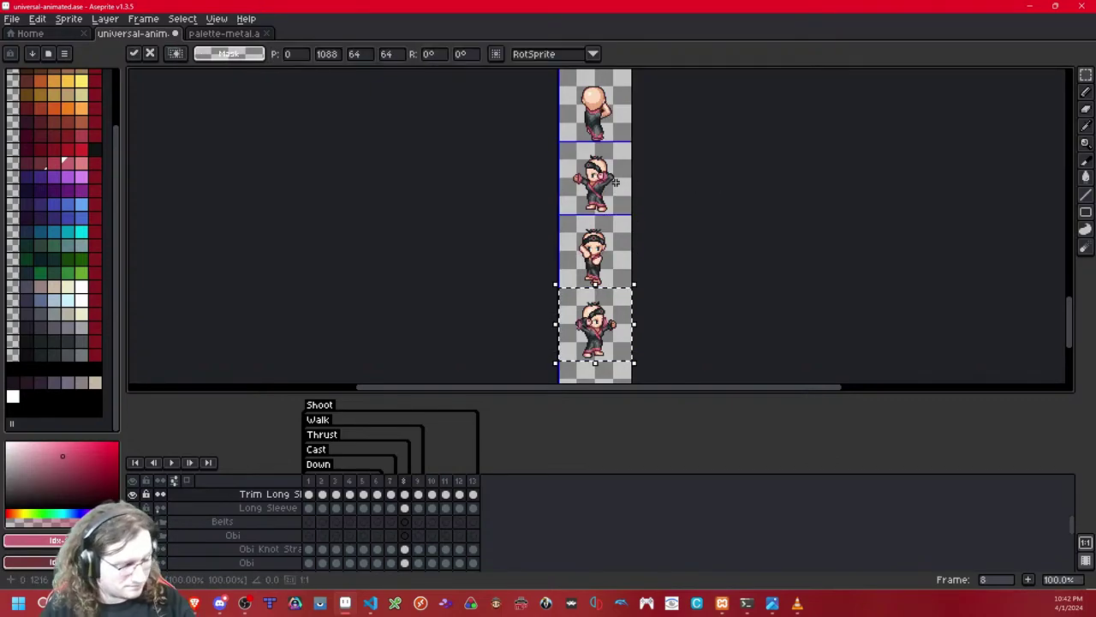
Step: Copy frame 9's left-facing trim cell onto the right-facing Shoot sprite two rows below and flip it horizontally
key(period)
double_click(618, 186)
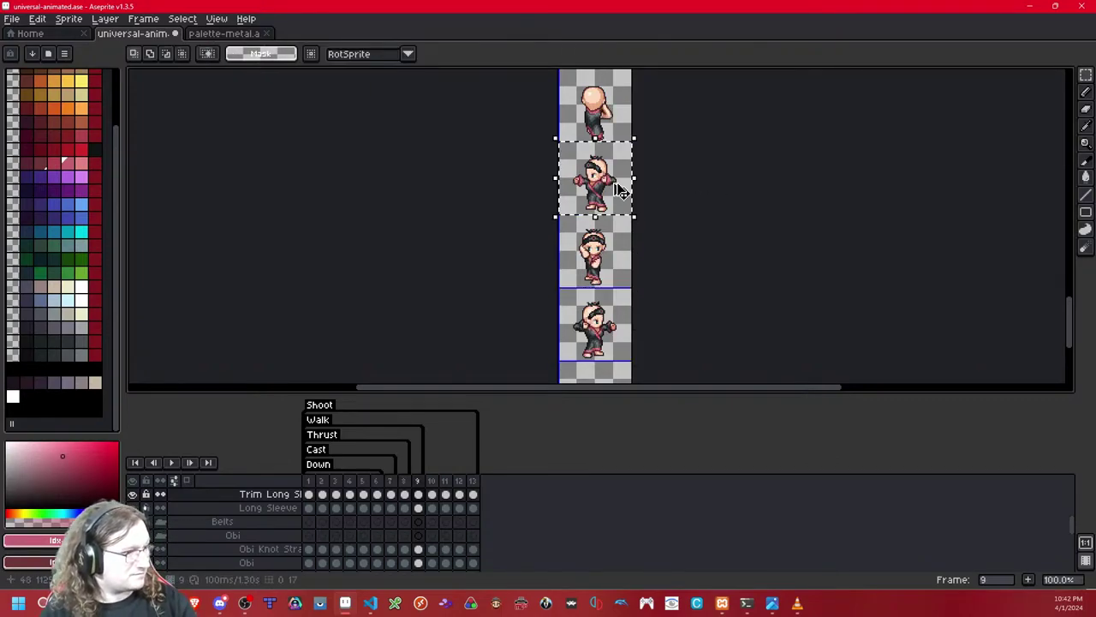
key(ctrl+c)
key(ctrl+v)
key(shift+Down)
key(shift+Down)
key(shift+h)
click(732, 183)
Step: Copy frame 10's left-facing trim cell to the right-facing Shoot sprite two rows below, mirrored horizontally
key(period)
key(ctrl+shift+d)
key(ctrl+v)
key(Return)
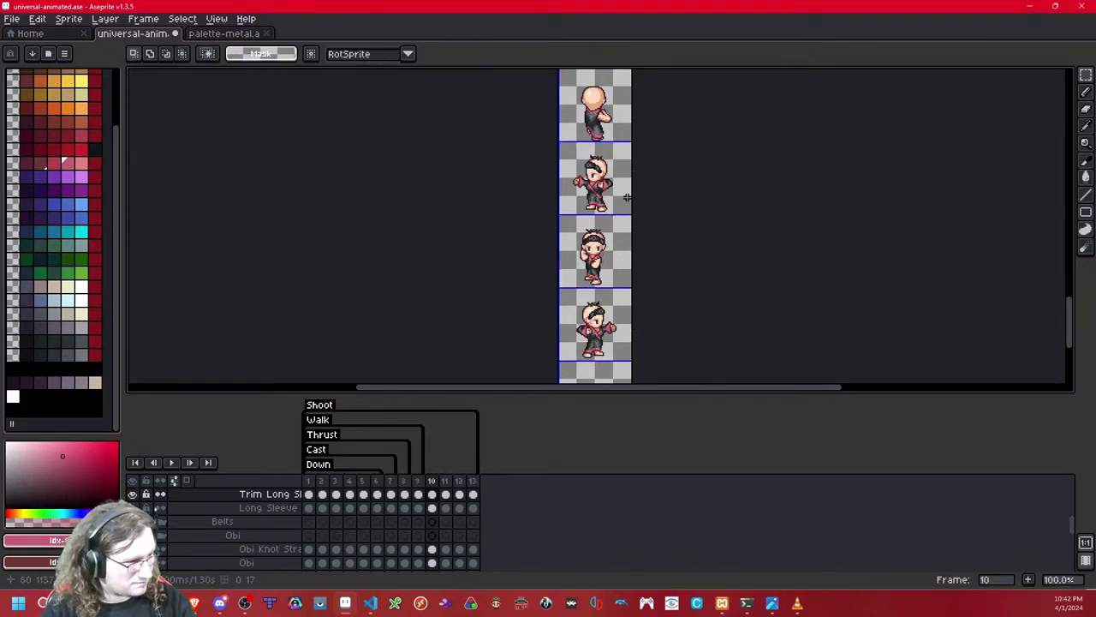
Step: Copy frame 11's left-facing trim cell onto the right-facing Shoot sprite two rows below and flip it horizontally
key(period)
key(ctrl+shift+d)
key(ctrl+v)
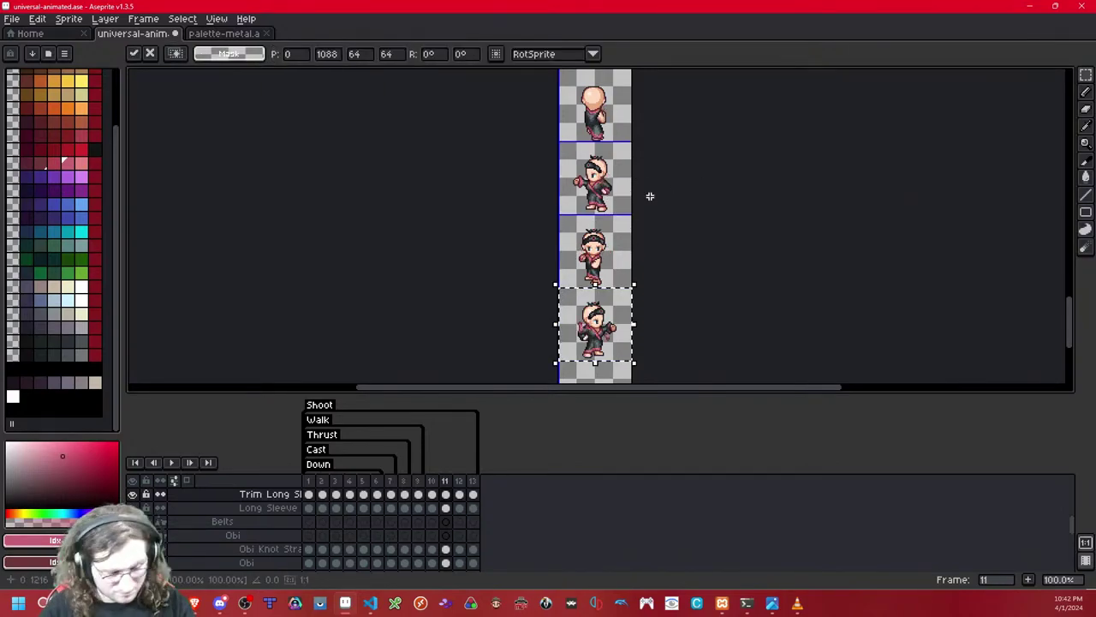
key(Return)
Step: Copy frame 12's left-facing trim cell to the right-facing Shoot sprite two rows below, mirrored horizontally
key(period)
key(ctrl+shift+d)
key(ctrl+v)
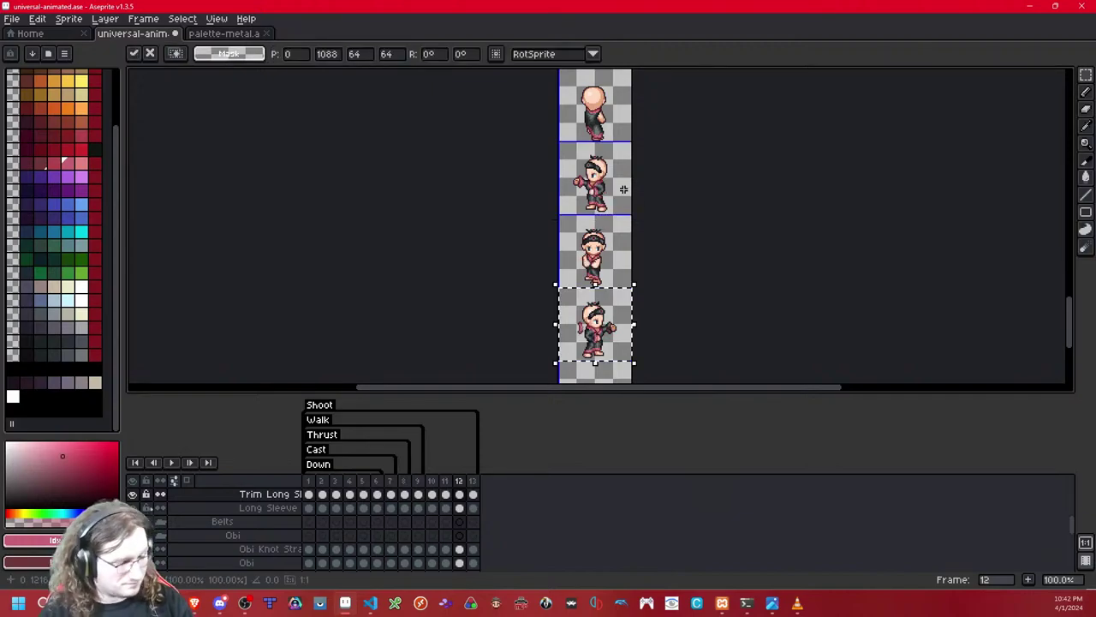
key(Return)
Step: Paste the rear-arm cuff trim onto the left-facing Shoot sprite in frame 13 and align it with the sleeve end
key(period)
key(ctrl+shift+d)
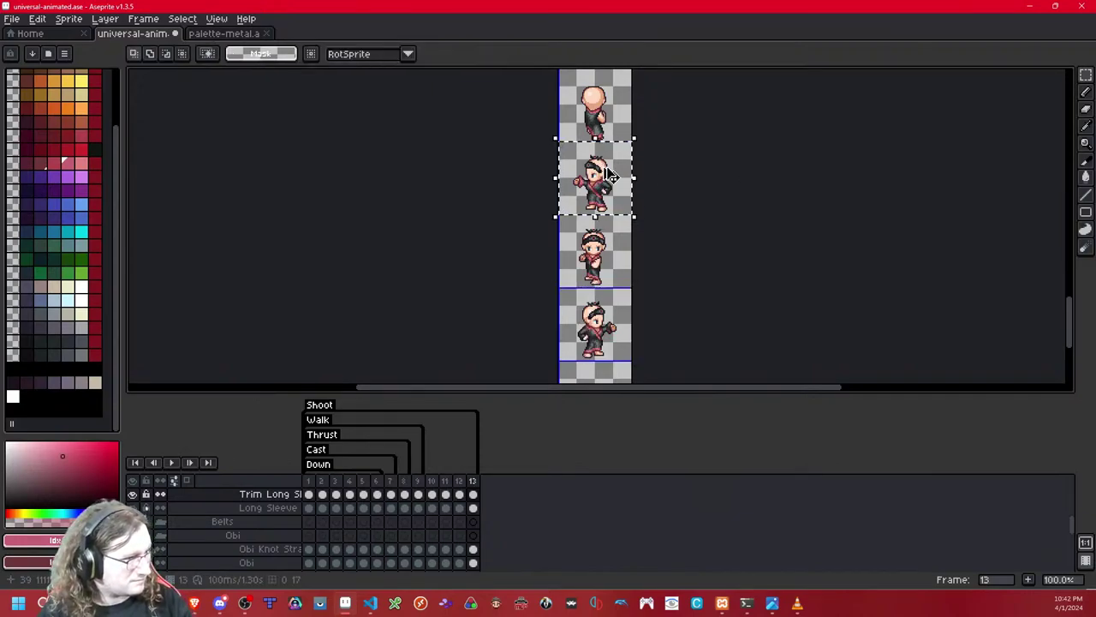
scroll(641, 155, up, 5)
key(ctrl+v)
key(ctrl+z)
key(Return)
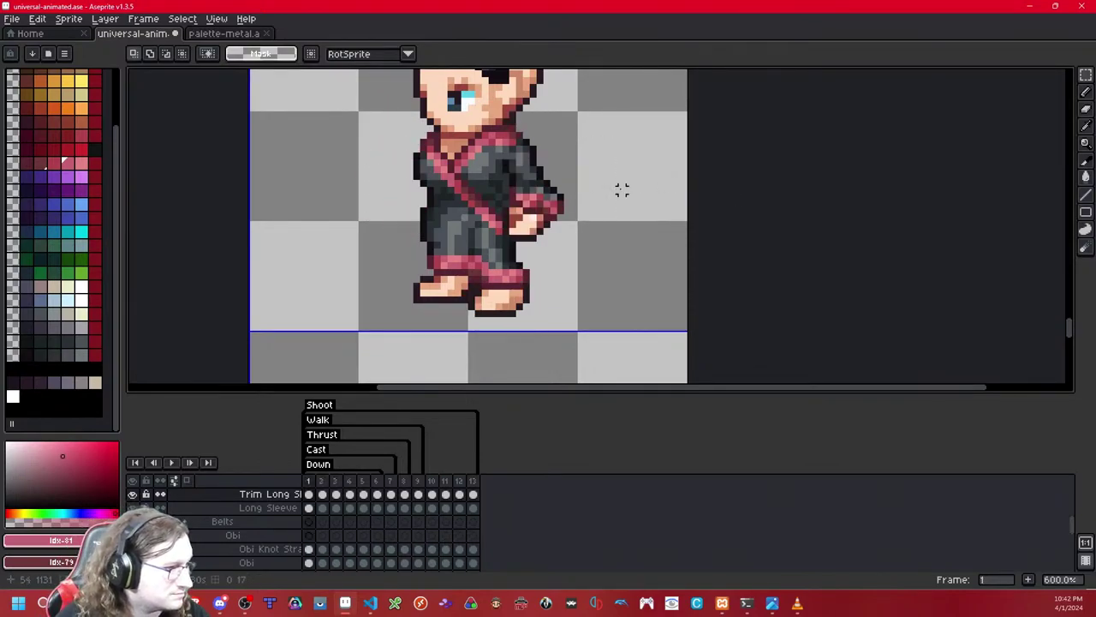
key(ctrl+v)
key(Left)
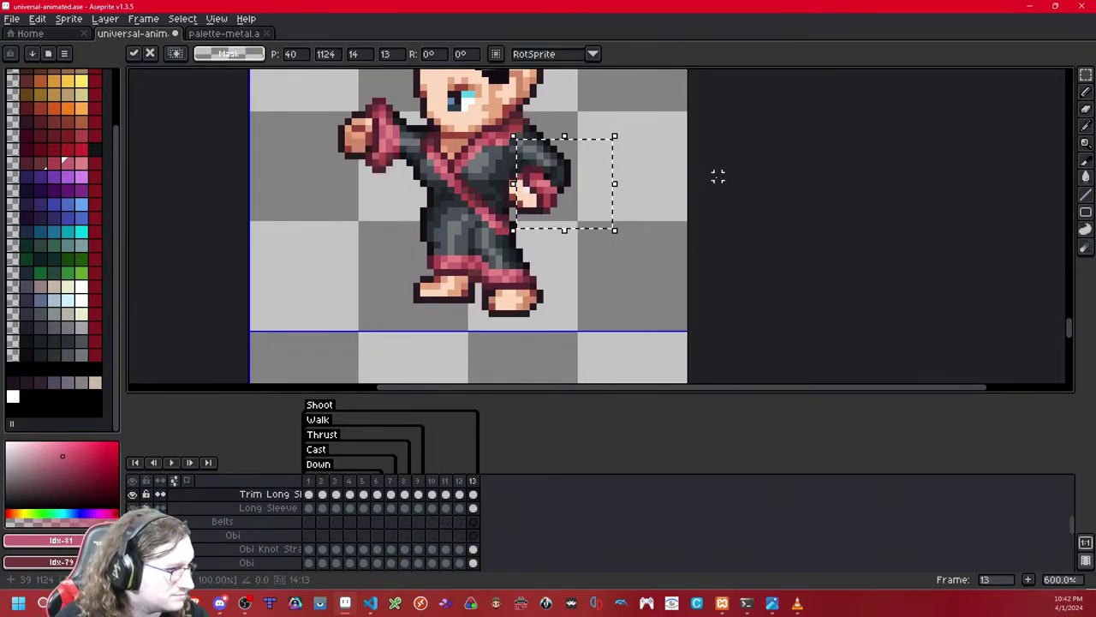
click(717, 176)
Step: Copy frame 13's left-facing trim cell onto the right-facing Shoot sprite two rows below and flip it horizontally
scroll(656, 183, down, 4)
scroll(653, 183, down, 4)
scroll(646, 182, up, 2)
key(ctrl+v)
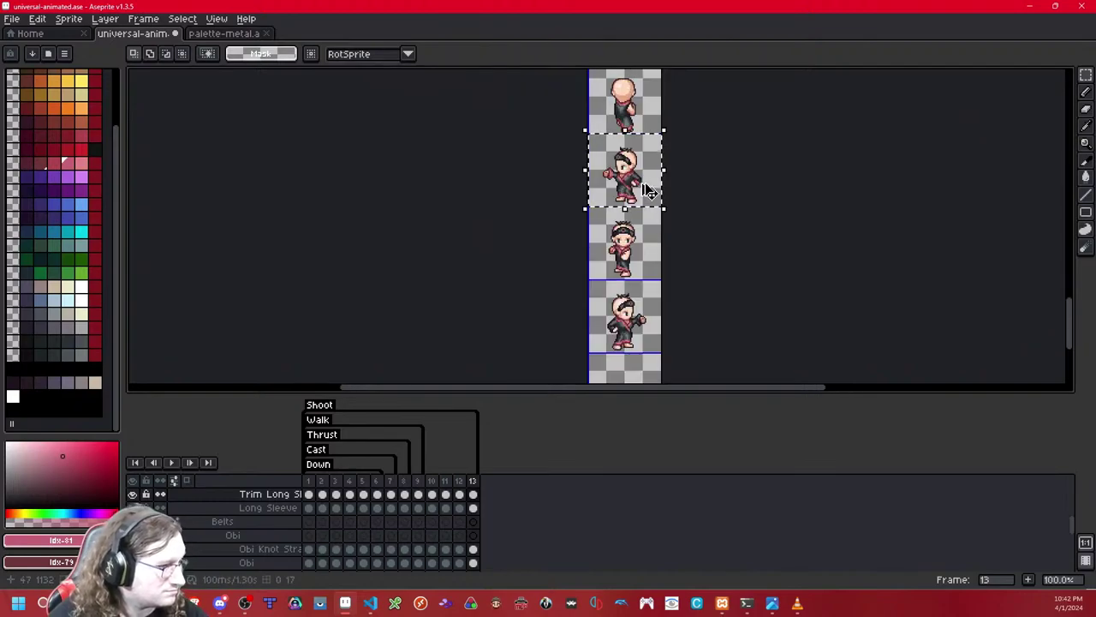
key(shift+Down)
key(shift+Down)
key(shift+h)
click(726, 175)
Step: Return to frame 1 and save the sprite file
key(Right)
double_click(658, 168)
key(ctrl+z)
key(Left)
key(Left)
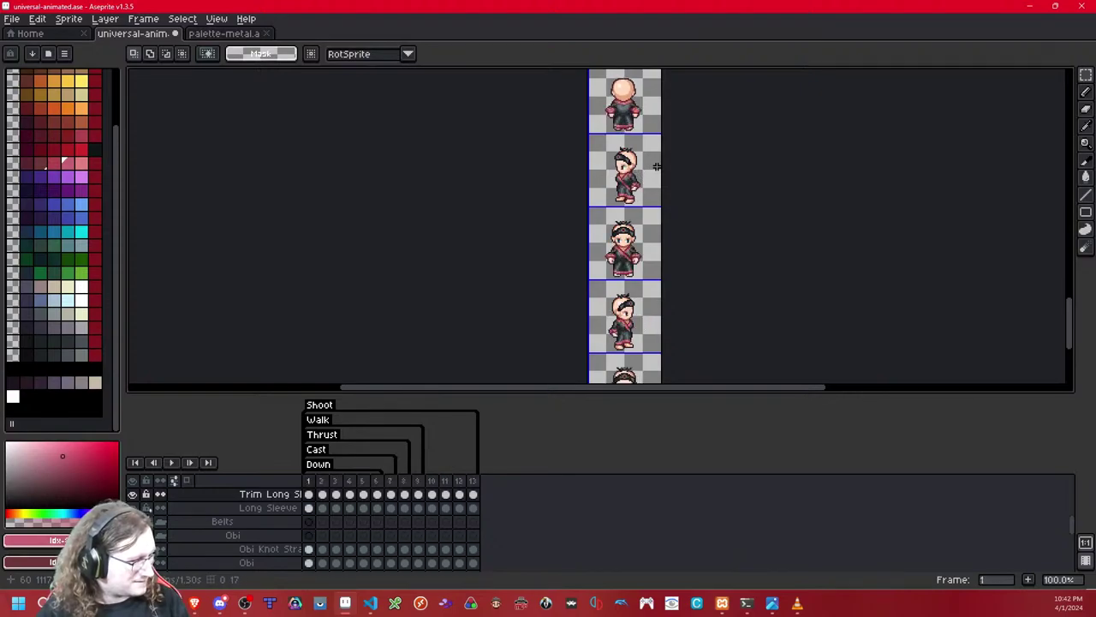
key(ctrl+s)
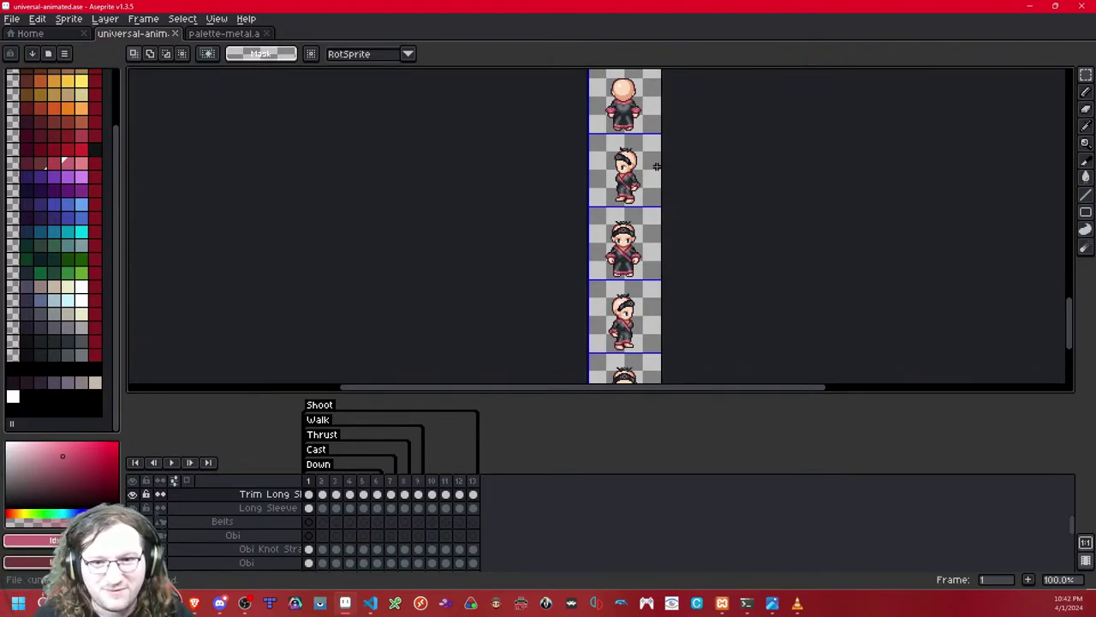
Step: Examine the sleeves and cuffs of the back-facing Shoot sprite in frames 1 and 2
drag(641, 131, 638, 142)
key(Right)
key(Left)
key(Right)
scroll(638, 137, up, 3)
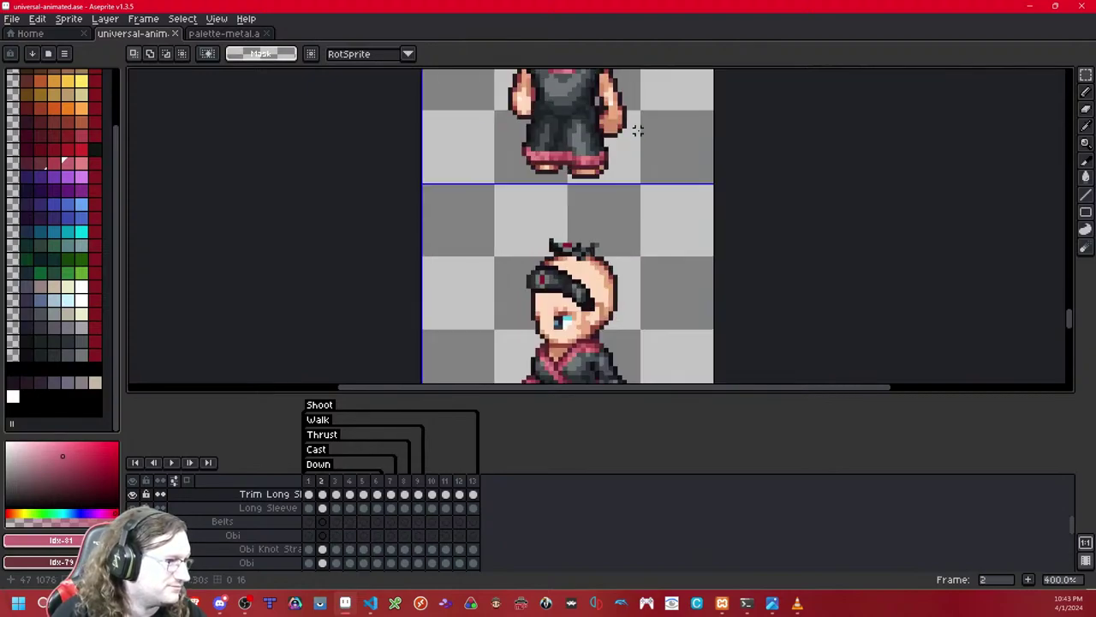
scroll(638, 132, down, 3)
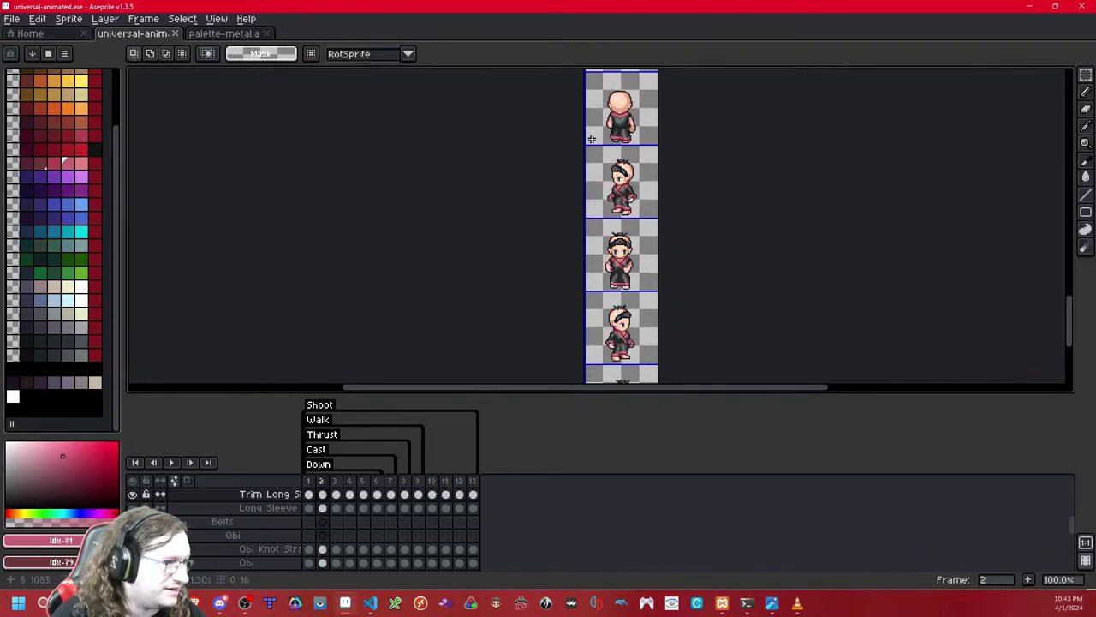
scroll(620, 123, up, 4)
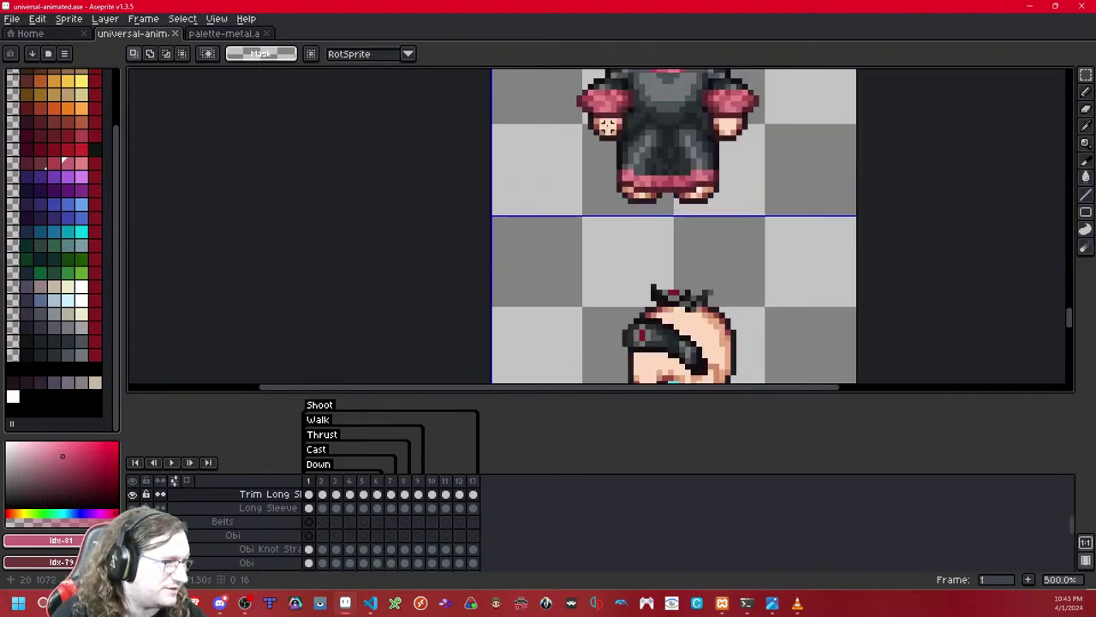
scroll(599, 150, down, 1)
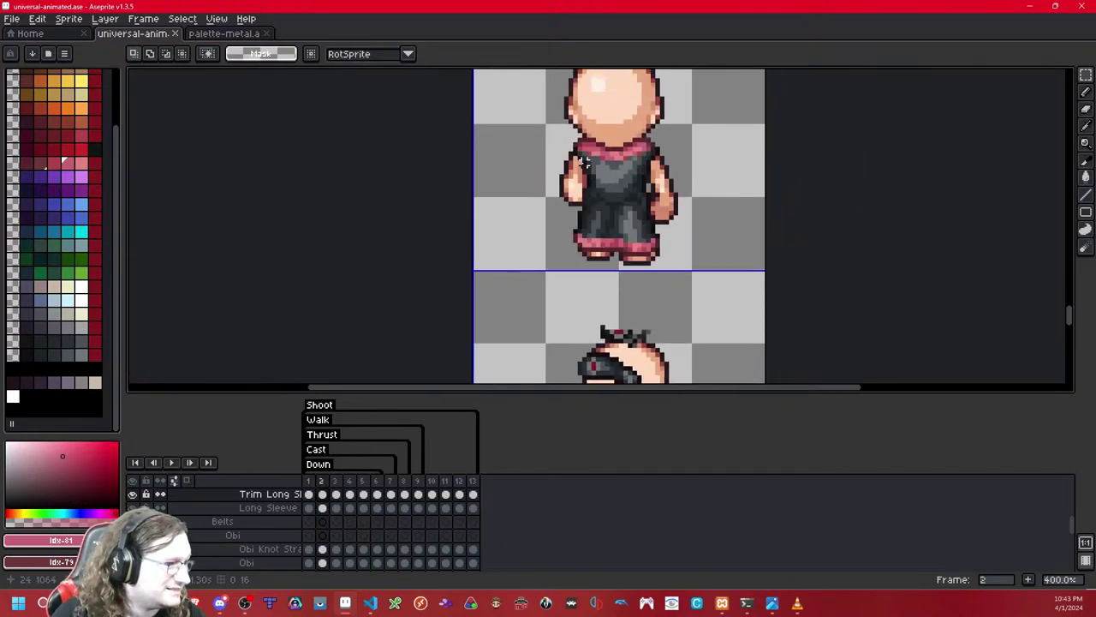
scroll(582, 161, down, 3)
Step: Copy the hanging arm's sleeve from frame 3's back-facing sprite near the sheet's start on the Long Sleeve layer
drag(584, 349, 597, 403)
mouse_move(609, 120)
mouse_down()
mouse_move(600, 358)
mouse_move(614, 163)
mouse_move(604, 298)
mouse_up()
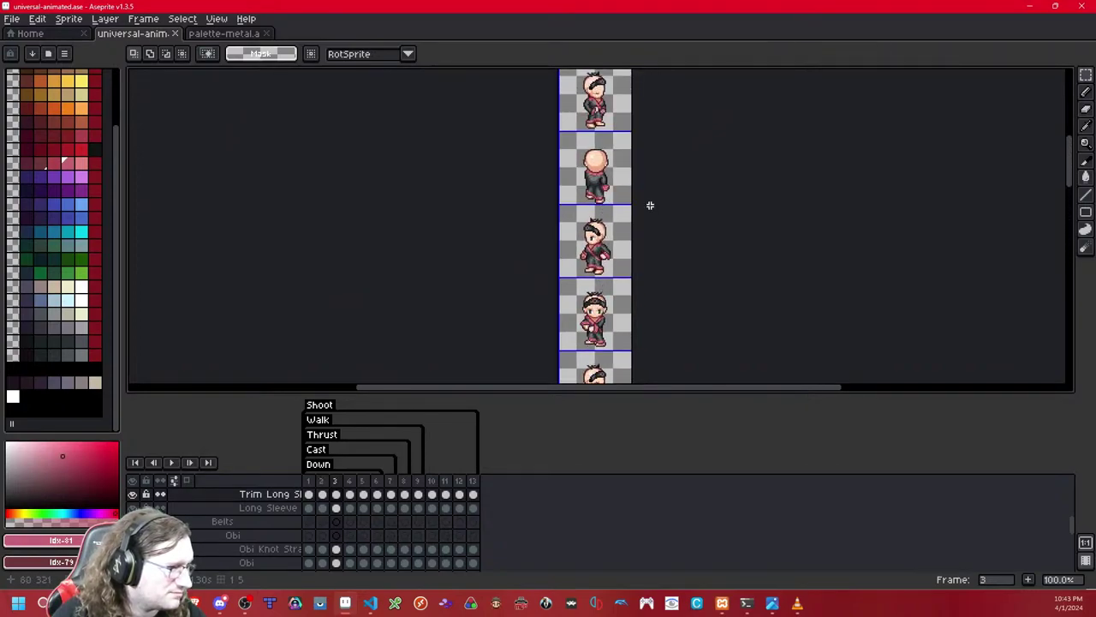
scroll(652, 206, up, 1)
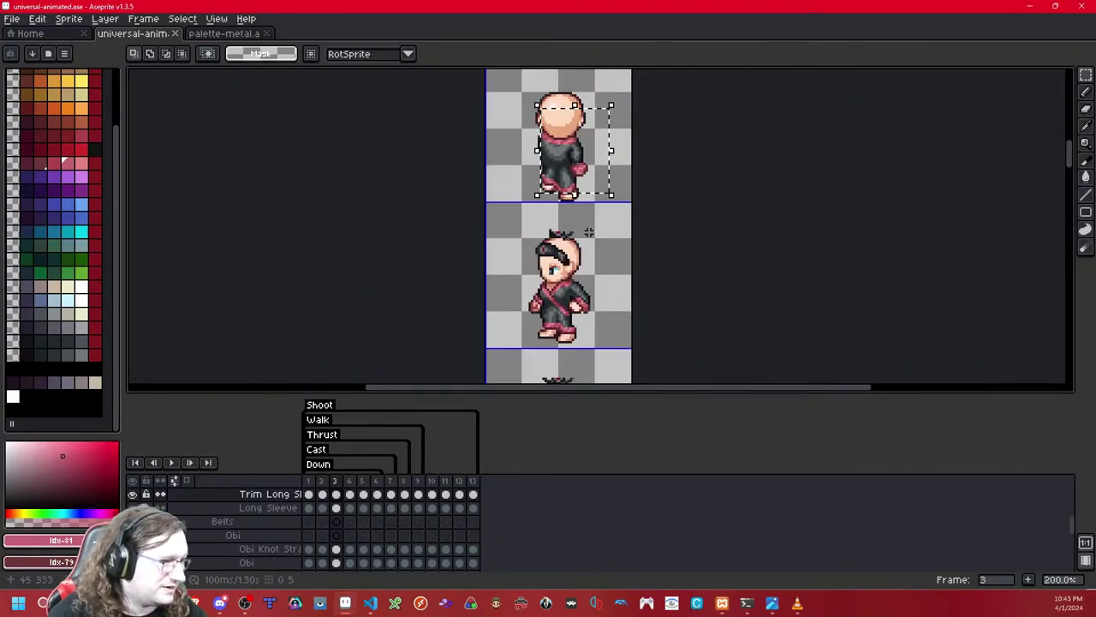
key(alt+Down)
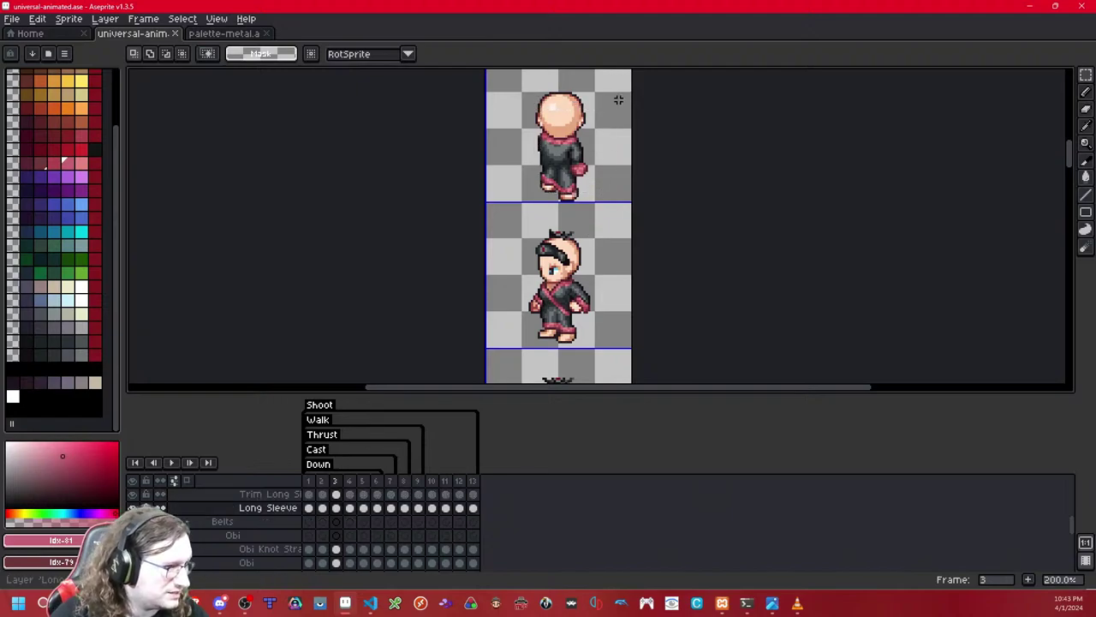
scroll(598, 249, down, 6)
scroll(598, 254, up, 4)
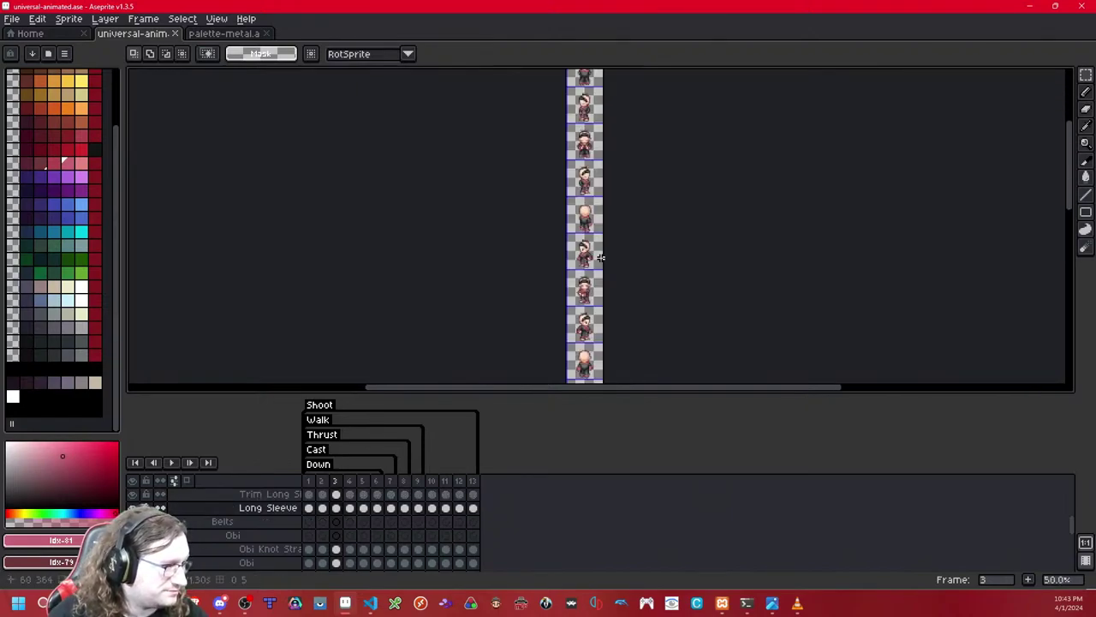
Step: Paste the copied sleeve into frame 2's back-facing Shoot sprite, flip it horizontally, and place it over the bare left arm
drag(606, 209, 595, 139)
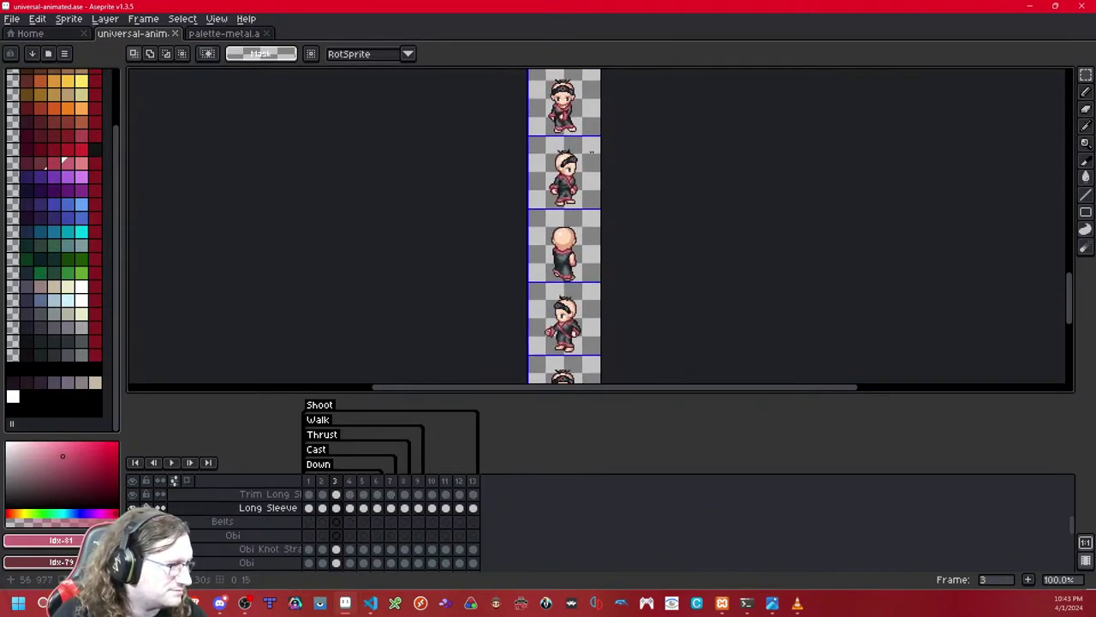
key(Left)
drag(582, 198, 575, 125)
scroll(574, 196, up, 5)
drag(526, 161, 619, 177)
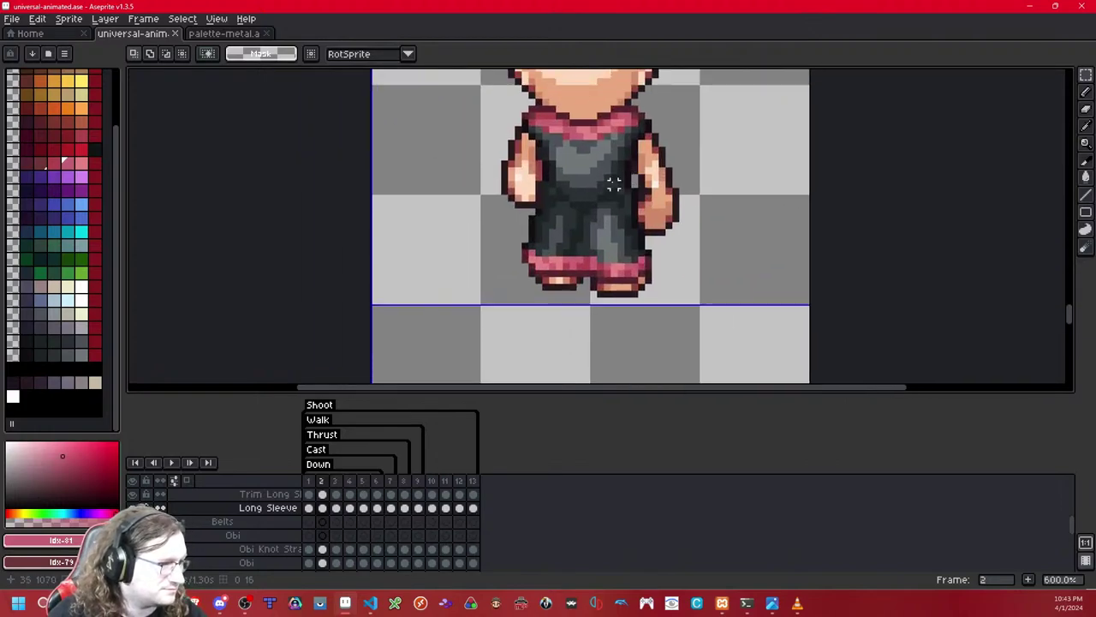
key(ctrl+v)
key(shift+h)
drag(640, 285, 541, 152)
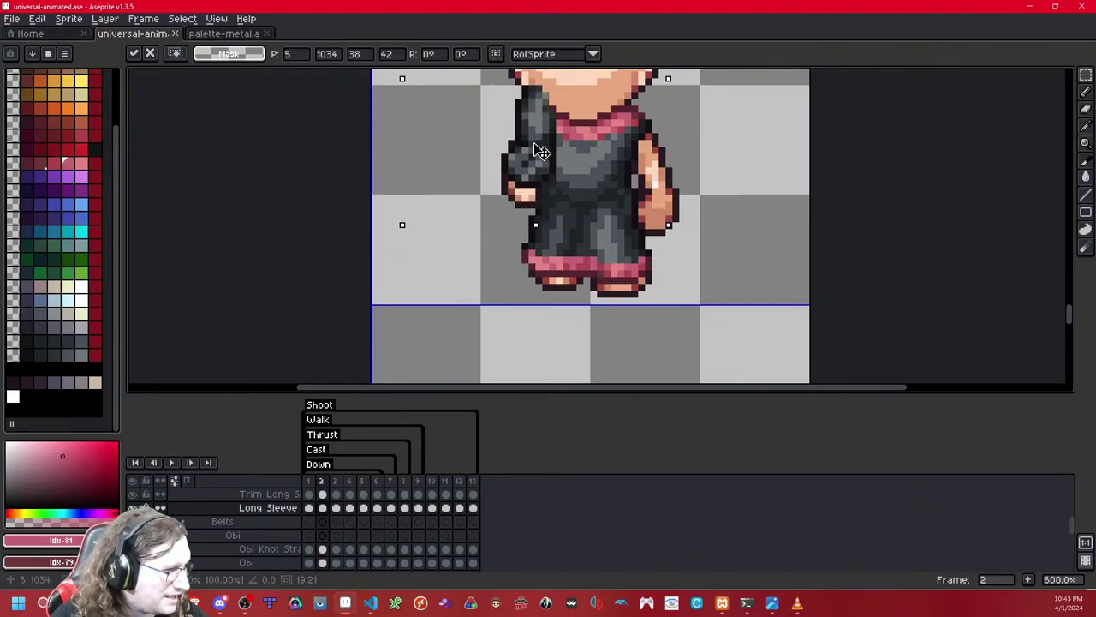
click(695, 135)
Step: Nudge the selected part of the left sleeve one pixel right on the back-facing sprite in frame 2
key(shift+x)
key(ctrl+z)
drag(512, 143, 622, 143)
key(Right)
click(665, 123)
key(shift+x)
key(shift+x)
Step: Delete the surplus sleeve pixels above and beside the left shoulder of the back-facing Shoot sprite in frame 2
mouse_move(522, 117)
mouse_down()
mouse_move(600, 73)
mouse_move(624, 72)
mouse_up()
key(Delete)
drag(559, 126, 602, 115)
key(Delete)
key(ctrl+z)
key(ctrl+z)
drag(534, 127, 652, 99)
key(Delete)
drag(538, 134, 596, 118)
key(Delete)
key(Delete)
scroll(654, 100, down, 4)
scroll(540, 130, up, 3)
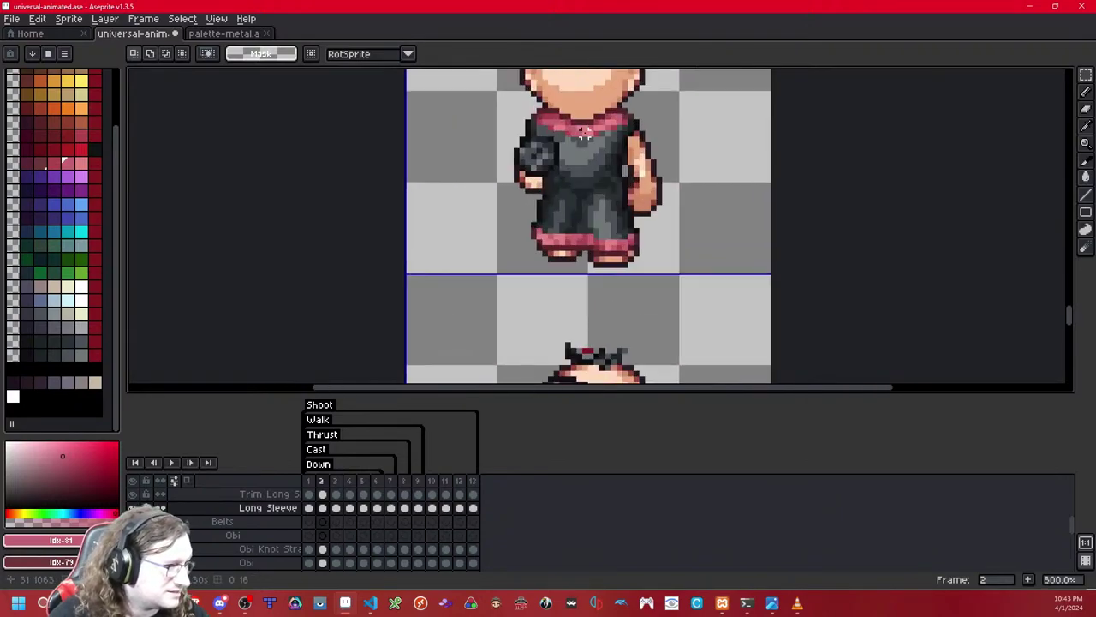
Step: Try to shift a selected section of the left sleeve one pixel left, then undo the change
scroll(669, 91, down, 5)
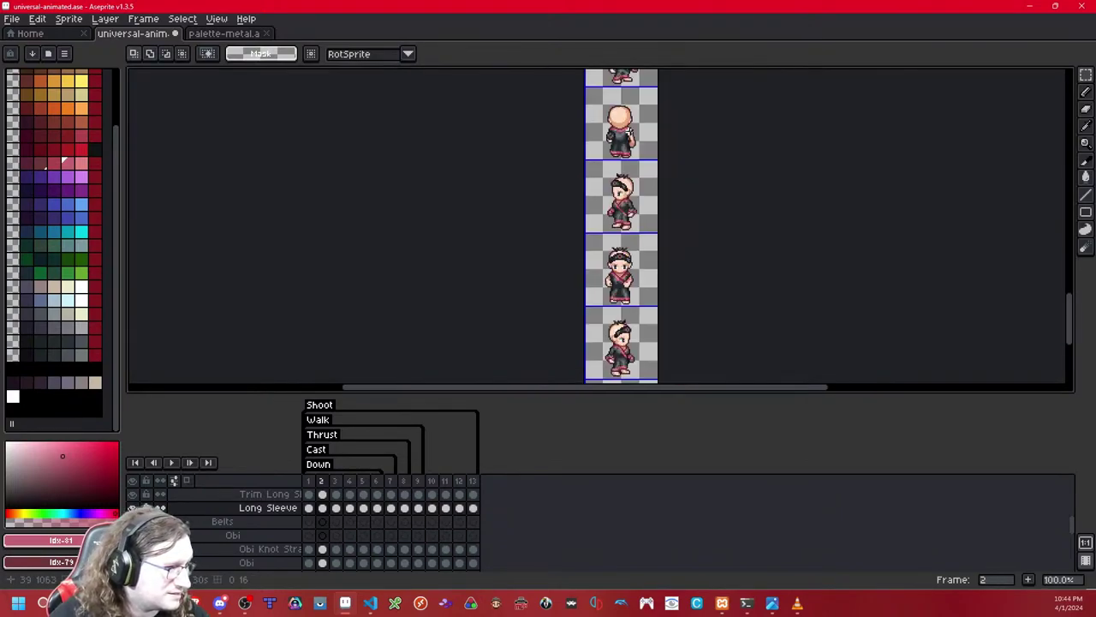
scroll(630, 129, up, 4)
scroll(580, 121, up, 2)
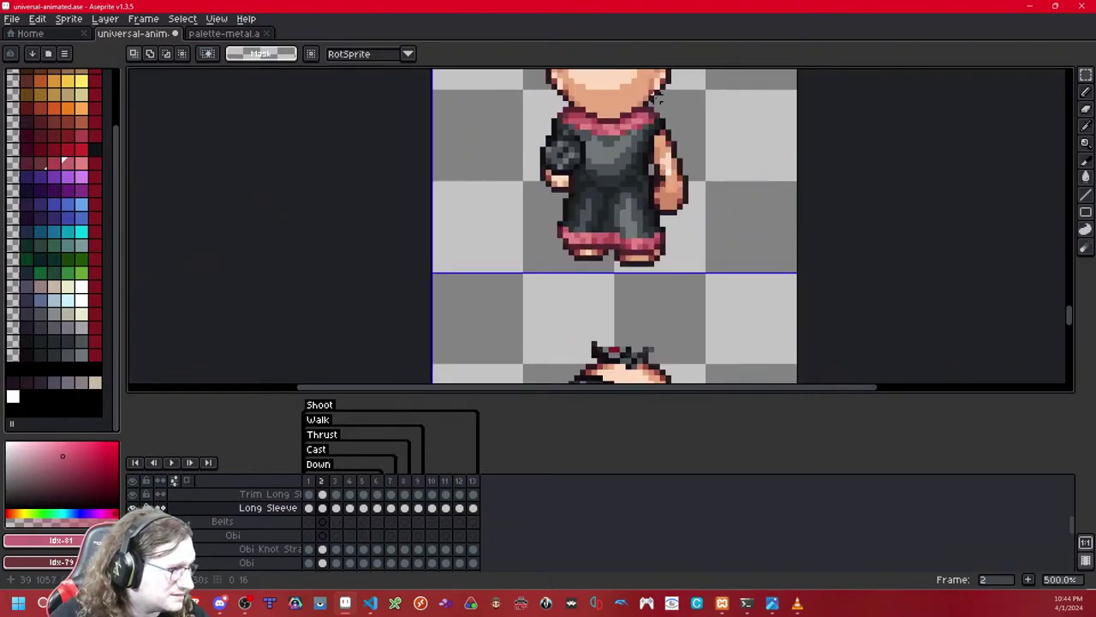
scroll(658, 99, down, 4)
scroll(628, 160, up, 5)
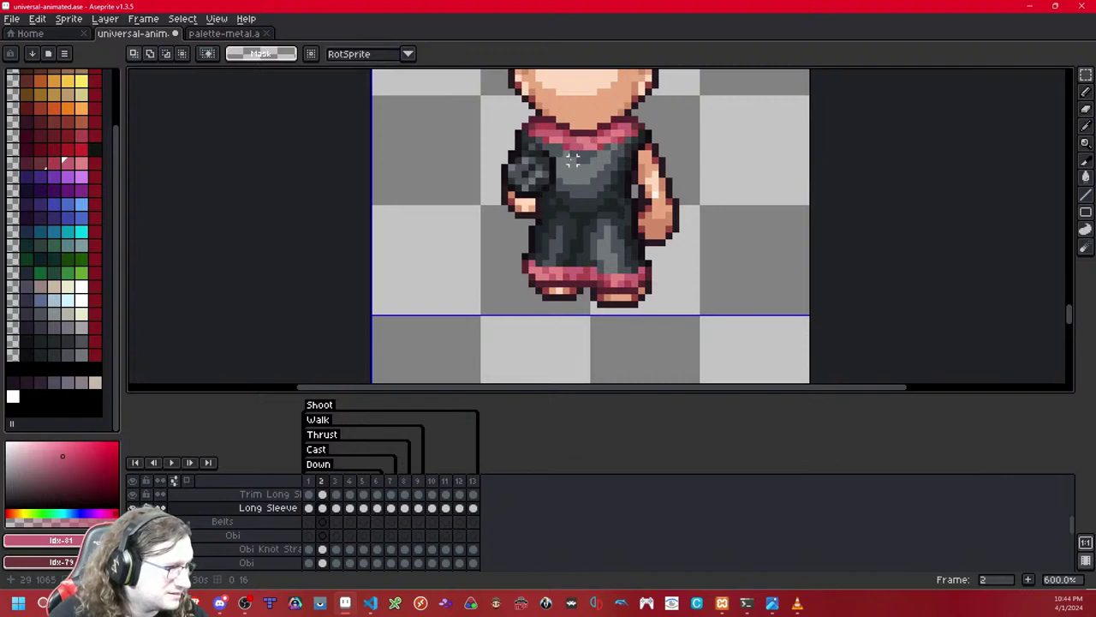
scroll(567, 156, up, 3)
key(shift+x)
key(shift+x)
drag(506, 146, 562, 229)
key(Left)
click(629, 200)
key(ctrl+z)
key(ctrl+z)
key(ctrl+z)
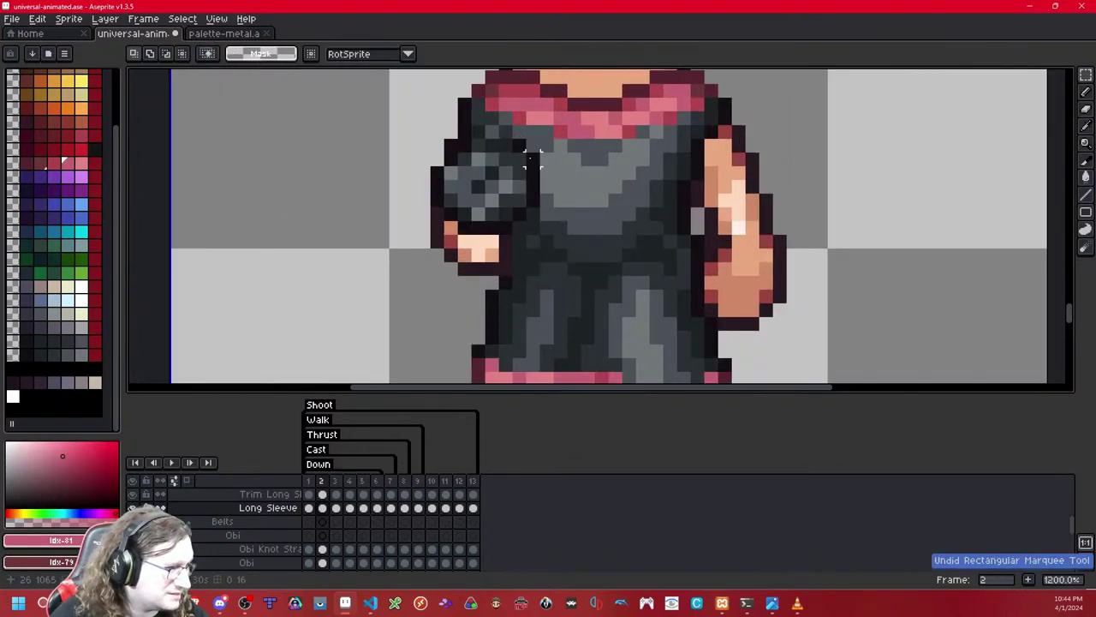
Step: Shift the left sleeve's inner-edge pixels one pixel left and adjust small blocks at the elbow and shoulder
drag(532, 160, 589, 270)
key(Left)
click(630, 187)
drag(524, 213, 564, 244)
key(Left)
key(Right)
click(615, 199)
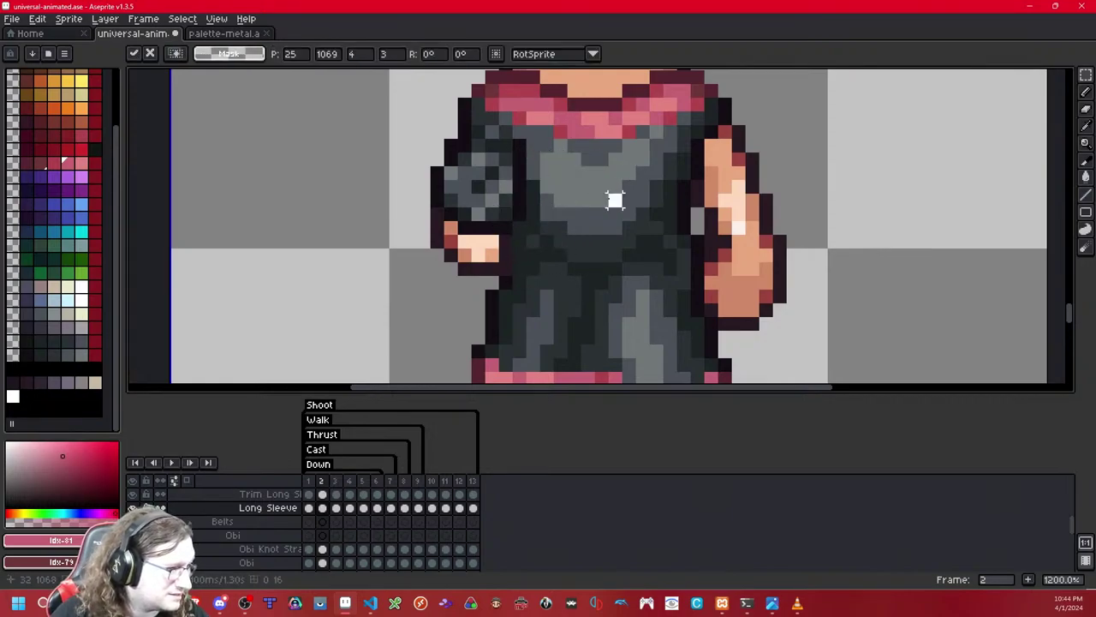
scroll(612, 199, down, 4)
scroll(601, 198, up, 4)
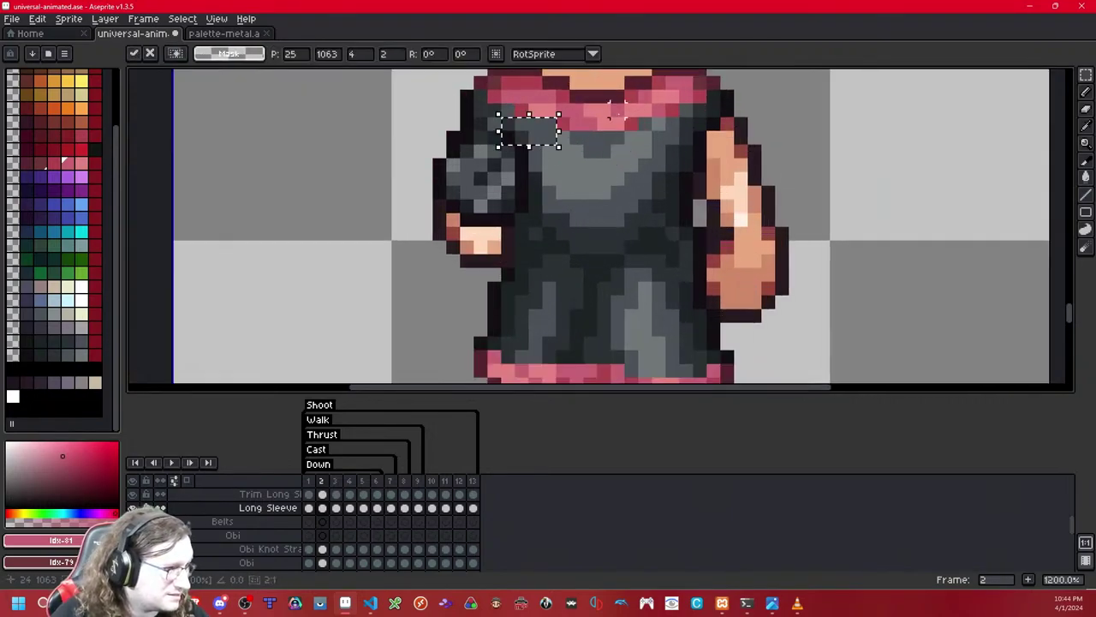
scroll(557, 128, down, 8)
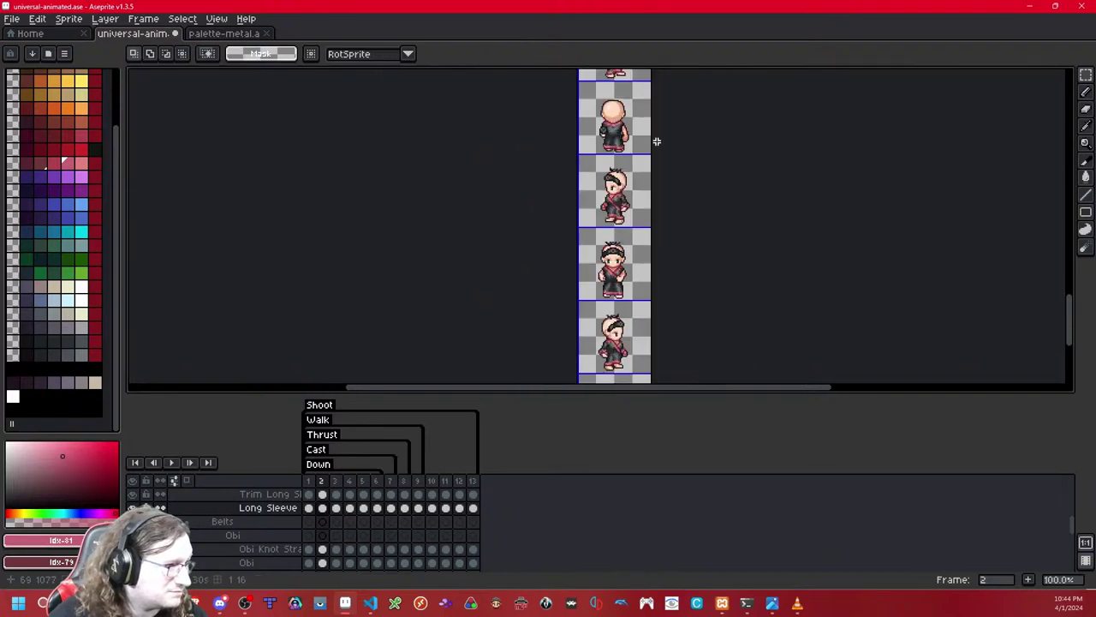
scroll(610, 137, up, 6)
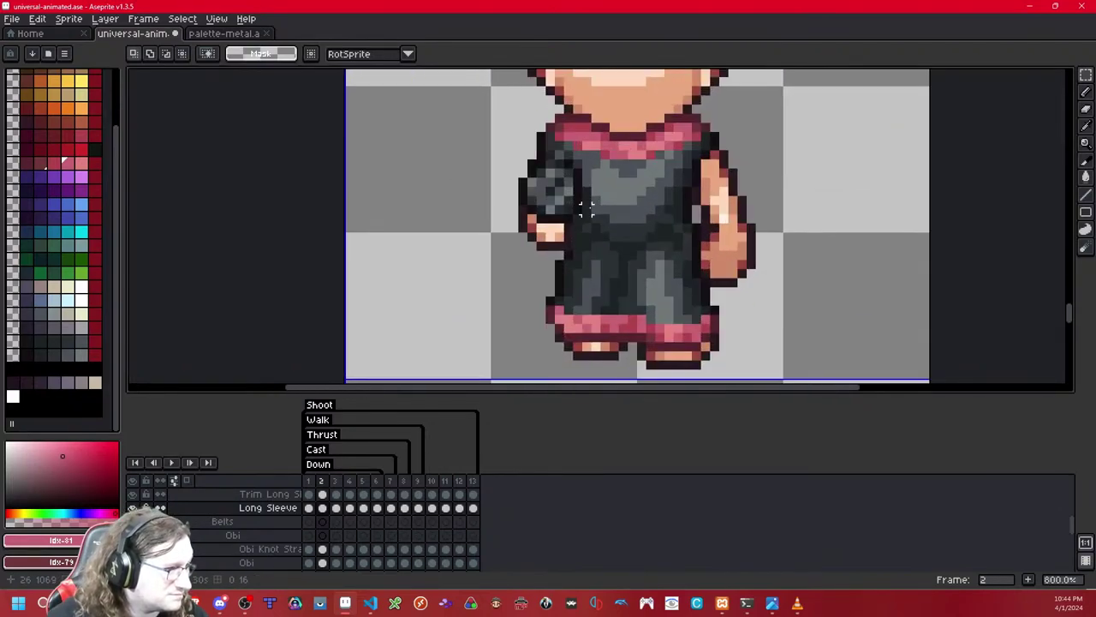
Step: Choose the dark grey palette colour at index 177 and the 1 px Pencil for the sleeve
click(54, 355)
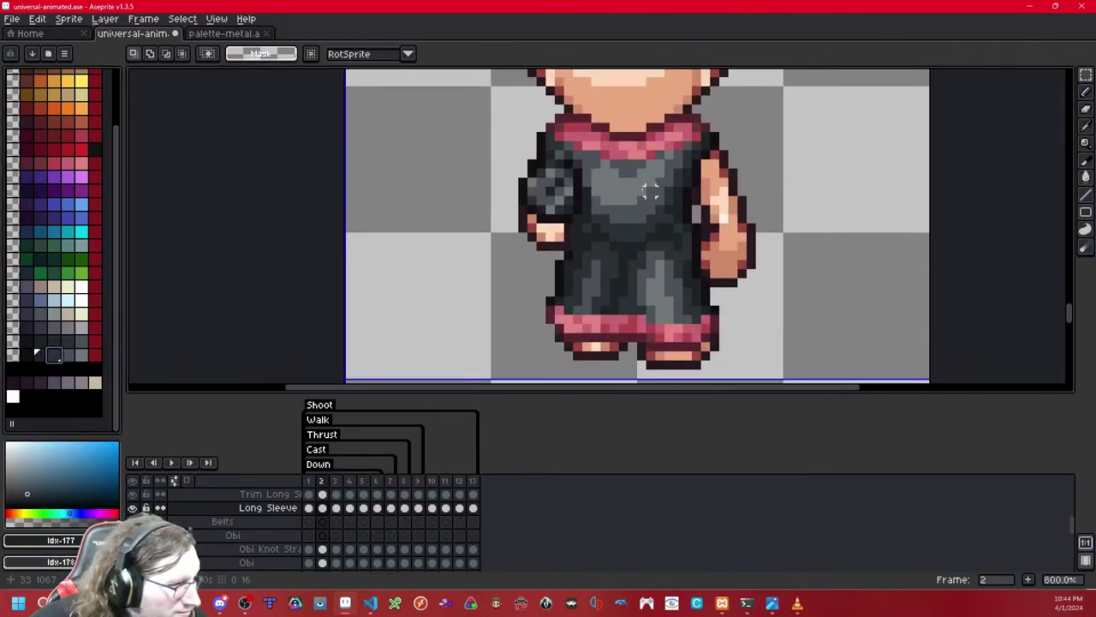
key(b)
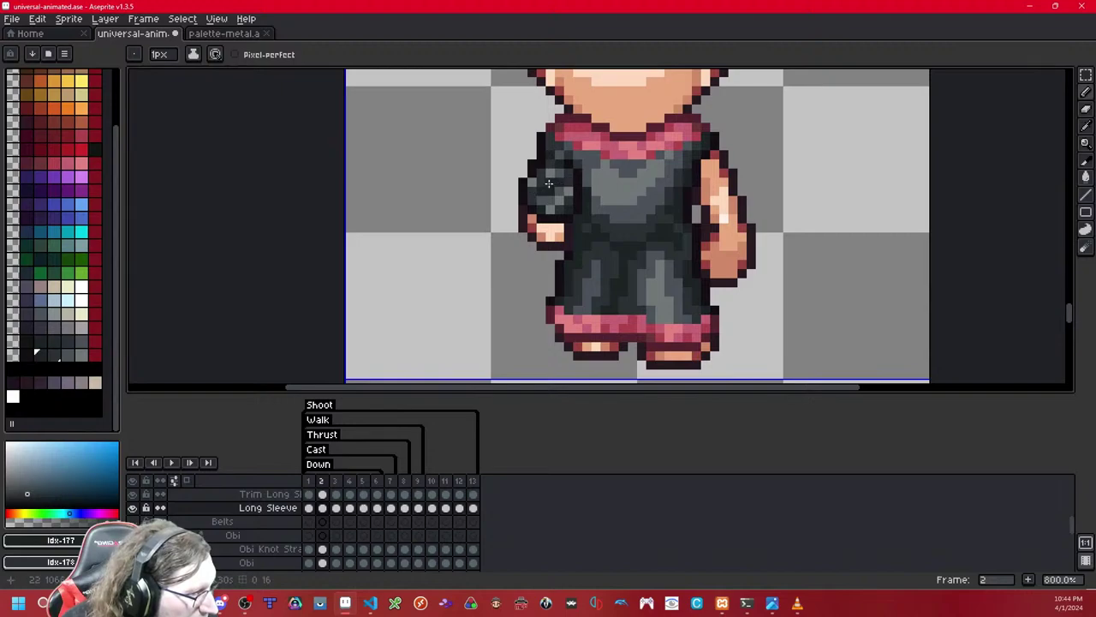
scroll(617, 218, down, 7)
scroll(629, 220, up, 1)
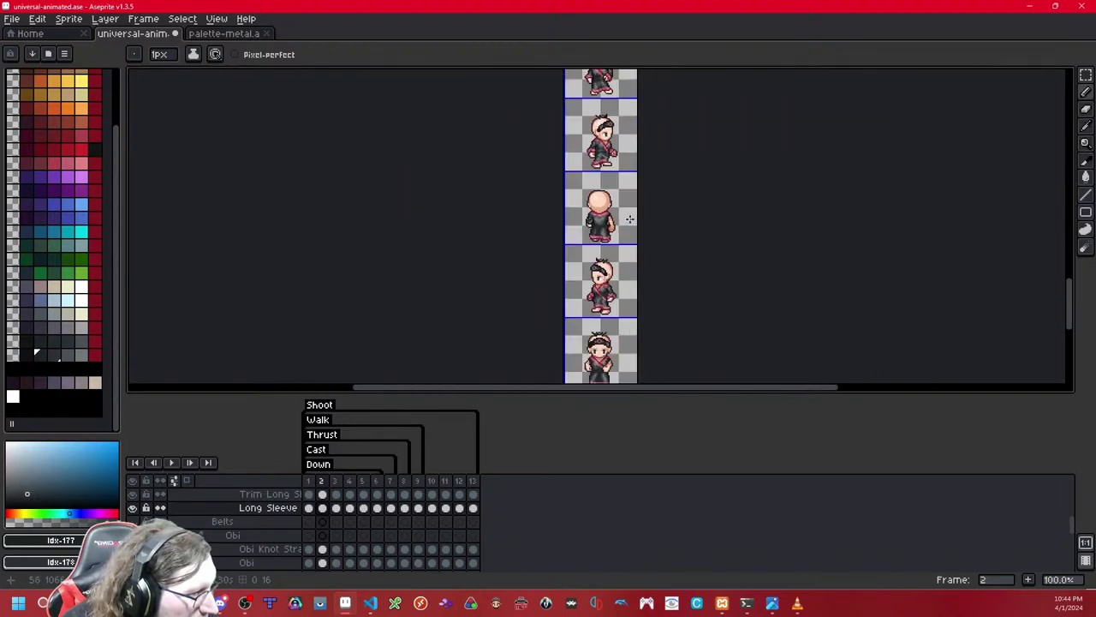
scroll(608, 227, up, 6)
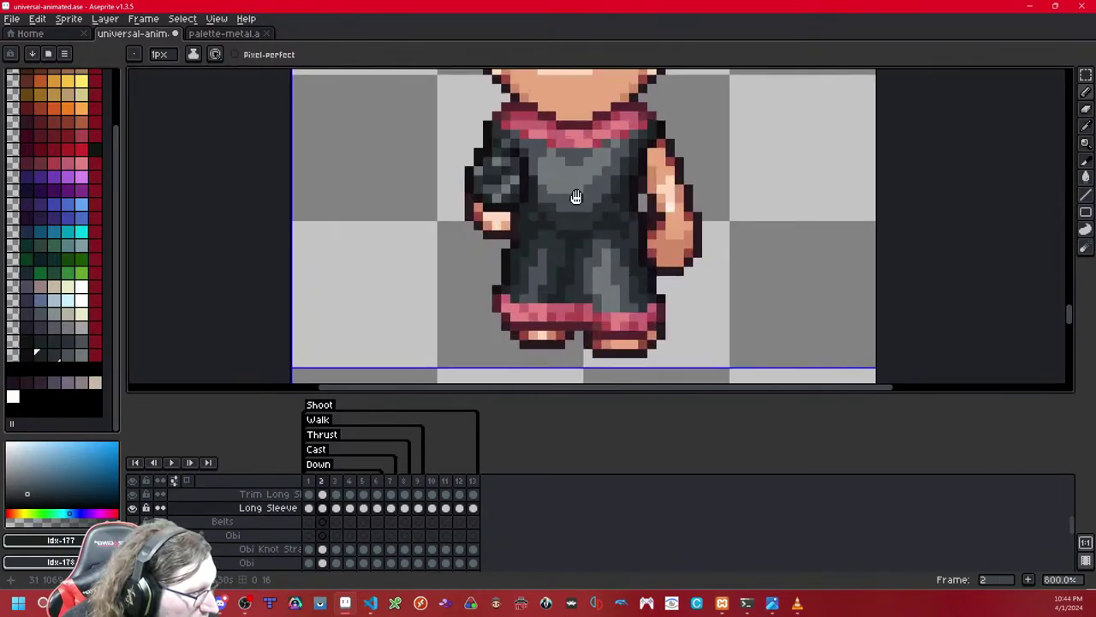
scroll(588, 224, down, 6)
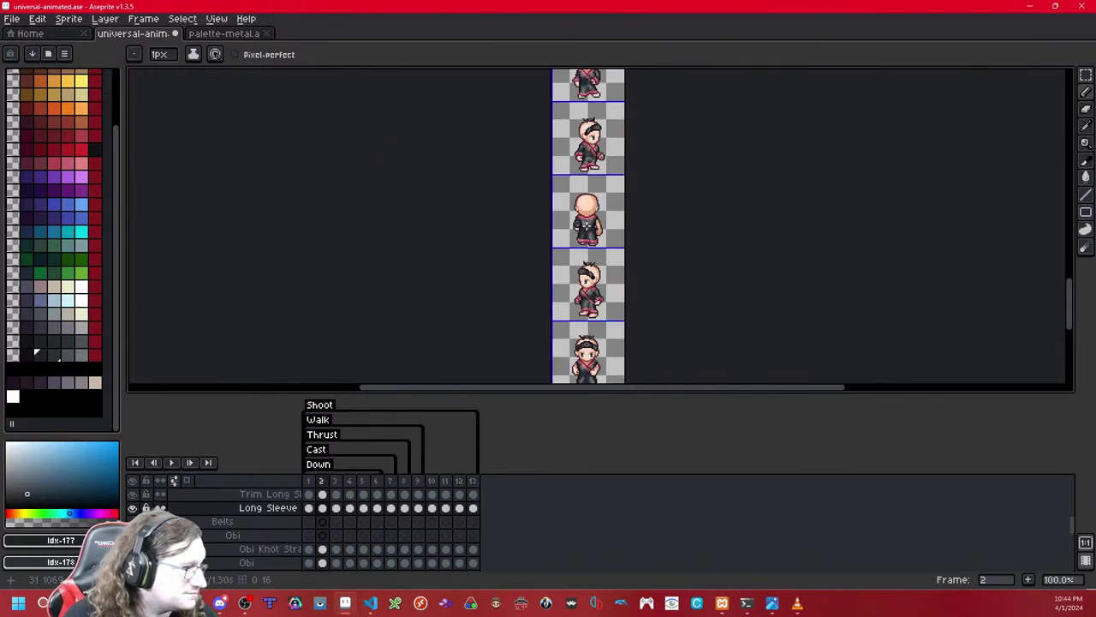
Step: Paste the copied sleeve onto frame 2's back-facing Shoot sprite and place it over the bare right arm
scroll(587, 223, up, 5)
key(ctrl+v)
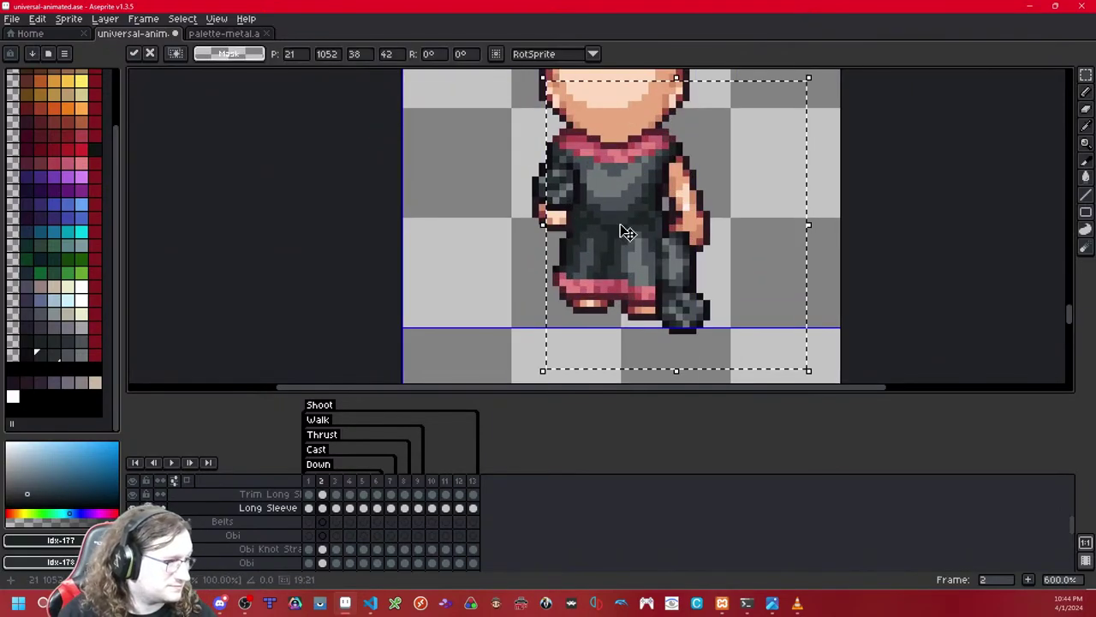
drag(687, 267, 691, 210)
key(Return)
drag(774, 288, 549, 187)
click(713, 173)
Step: Select a small block at the right sleeve's inner edge and nudge it one pixel right to fit the arm
mouse_move(653, 193)
mouse_down()
mouse_move(787, 294)
mouse_move(640, 215)
mouse_up()
key(Right)
click(788, 166)
key(Right)
key(Left)
click(734, 160)
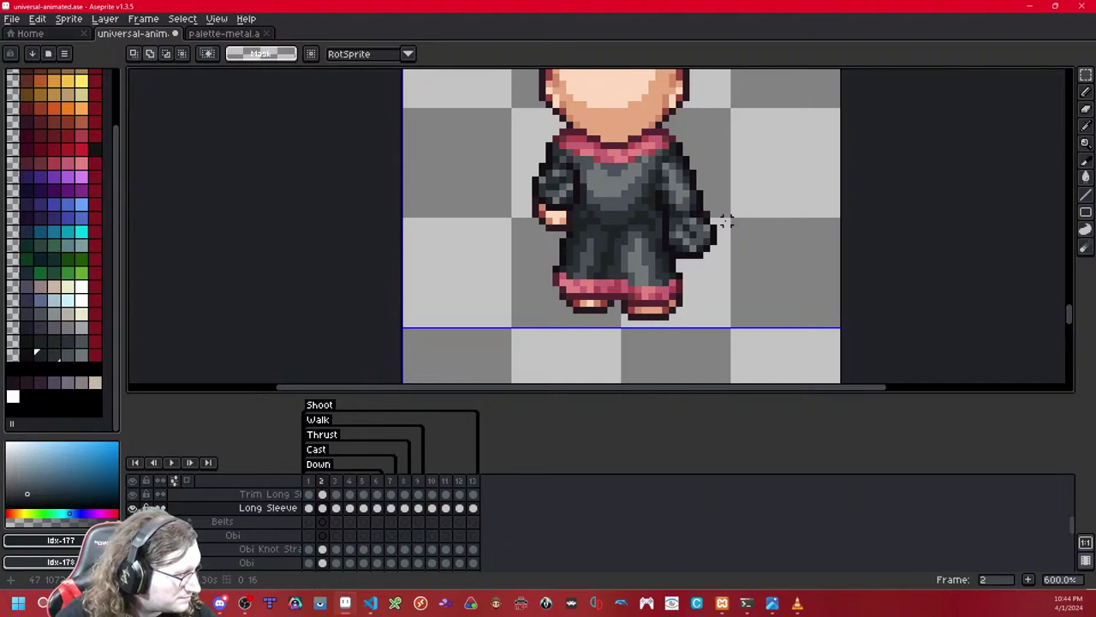
Step: Toggle the Long Sleeve layer's visibility to compare the right sleeve with the bare arm on frame 2
key(shift+c)
key(shift+x)
key(shift+x)
key(shift+x)
key(shift+x)
scroll(710, 211, up, 1)
scroll(702, 216, up, 1)
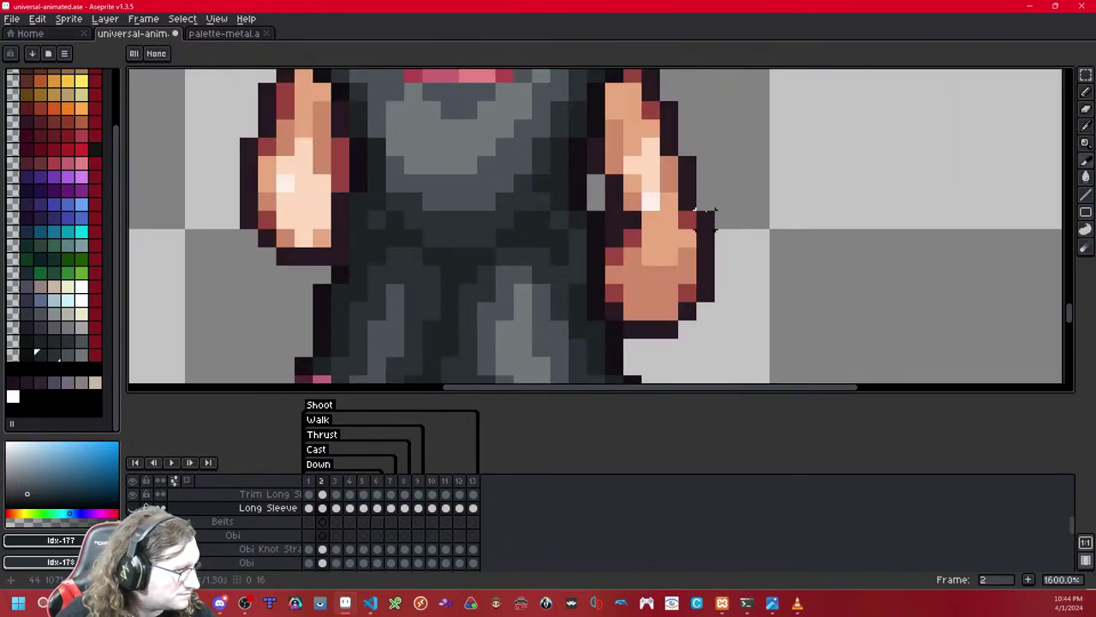
Step: Set palette colours 176 and 177 for the 1 px Pencil and recheck frame 2's sleeve against the arm
click(31, 355)
right_click(43, 360)
key(b)
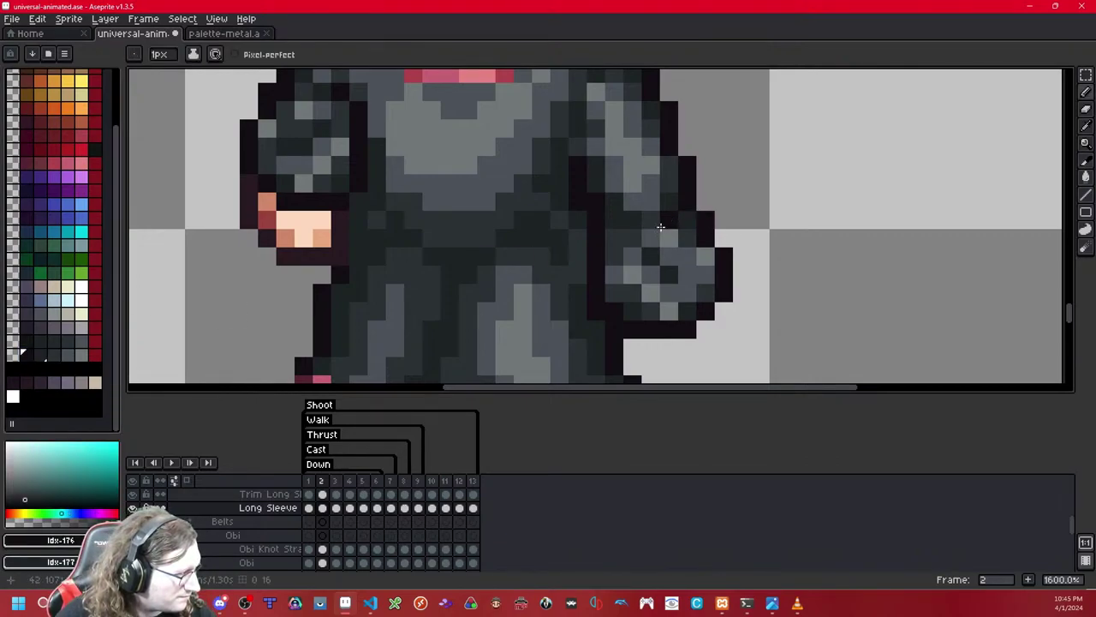
scroll(741, 183, down, 6)
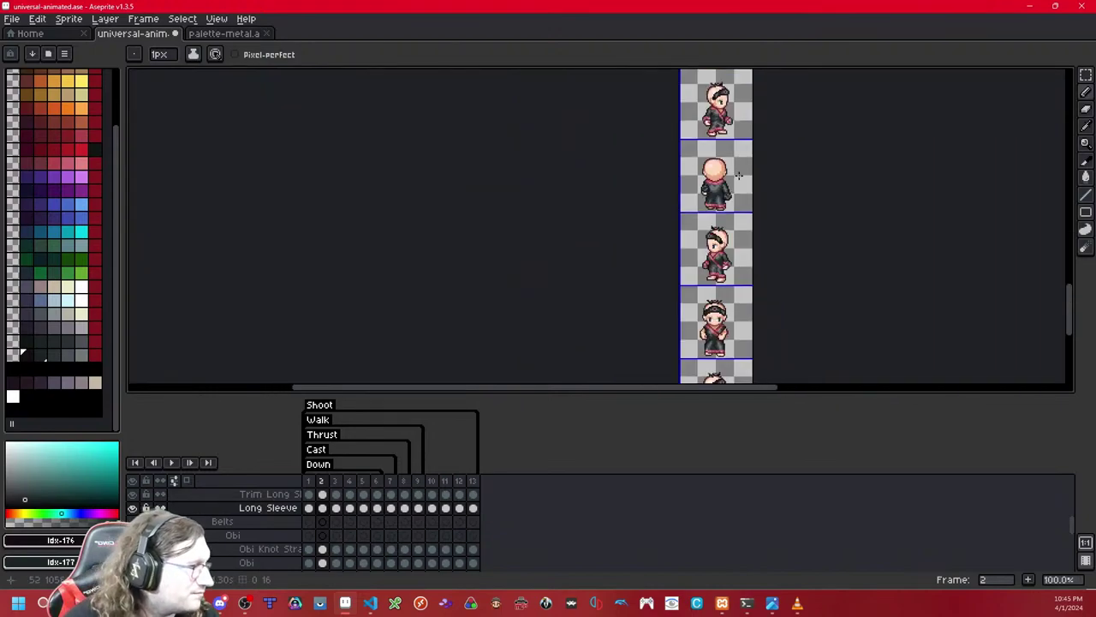
scroll(734, 192, up, 5)
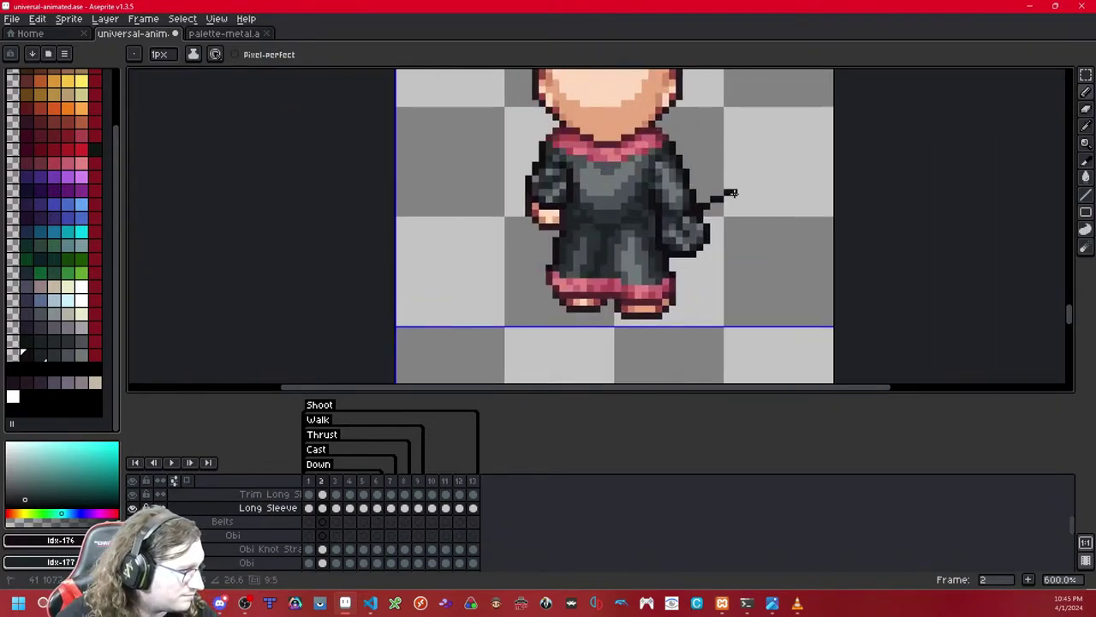
key(shift+x)
key(shift+x)
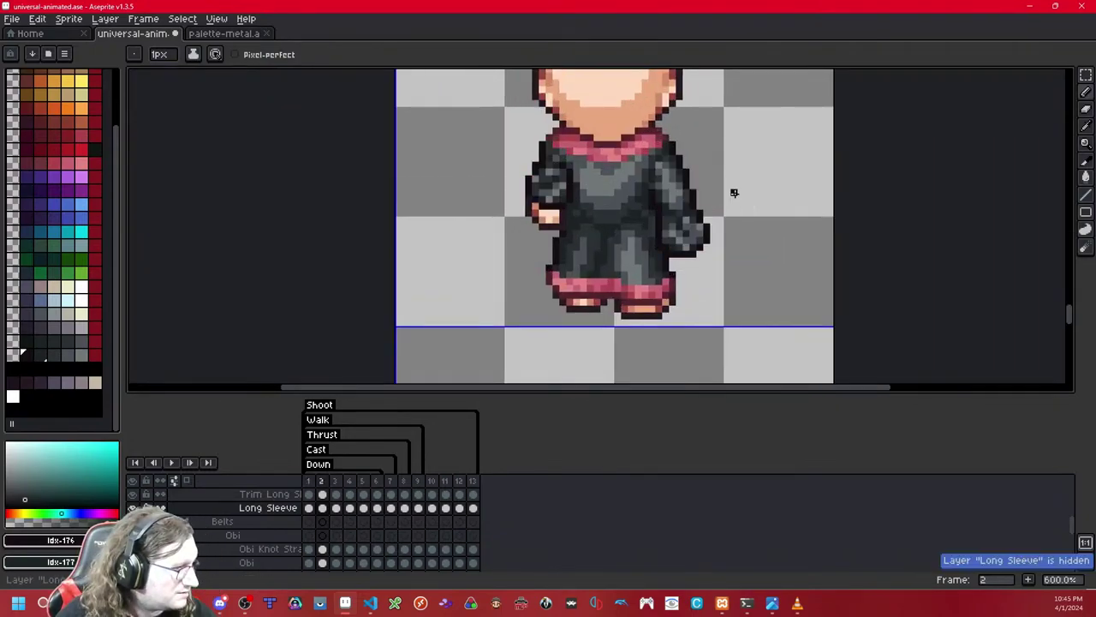
Step: Select the lower part of frame 2's right sleeve and move it up two pixels to uncover the hand
click(1085, 75)
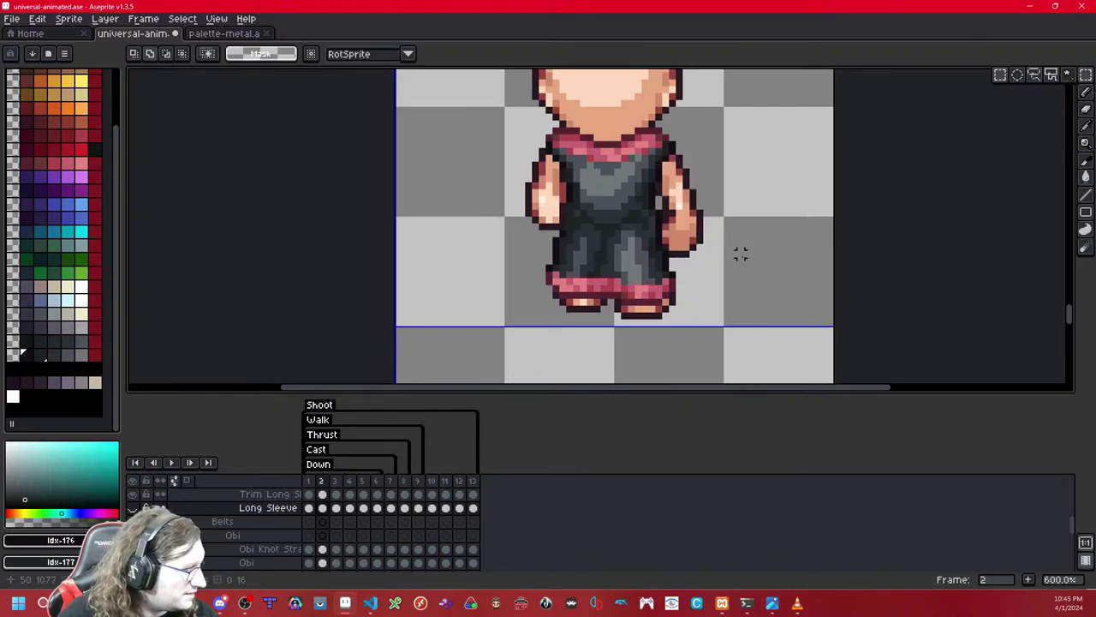
key(shift+x)
drag(742, 275, 632, 227)
key(Up)
key(Up)
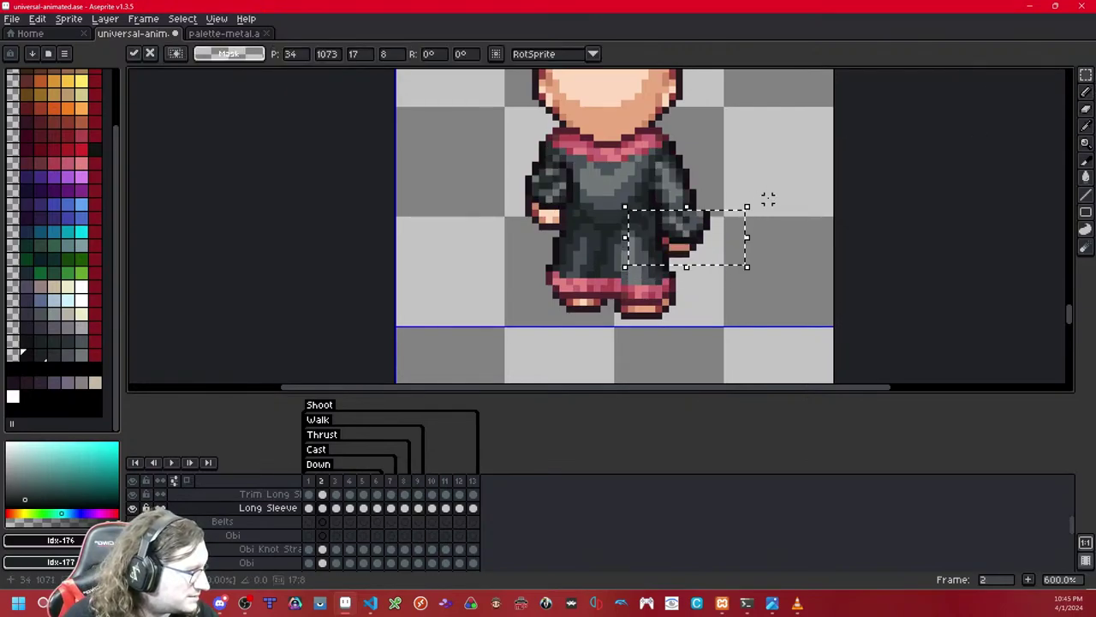
Step: Reselect the lower right sleeve with a larger marquee and nudge it pixel by pixel to follow the arm's outline
drag(740, 300, 611, 207)
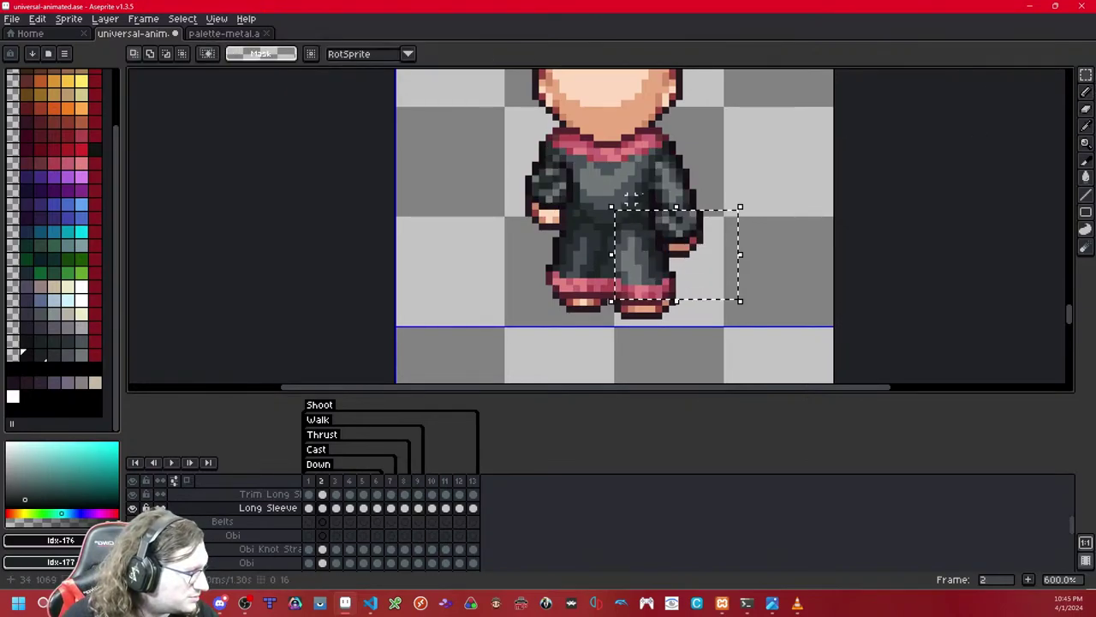
key(Left)
key(Up)
key(Right)
click(732, 165)
scroll(740, 166, down, 5)
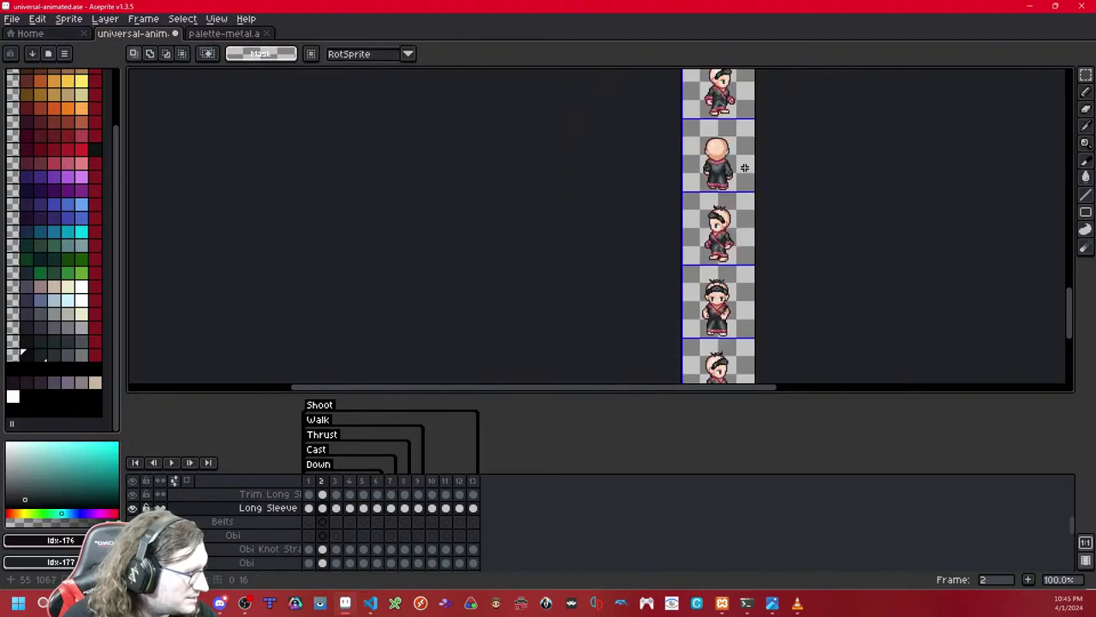
Step: Touch up the right sleeve's shading near the cuff on frame 2 with the 1 px Pencil in palette greys 177 to 179
scroll(744, 168, up, 6)
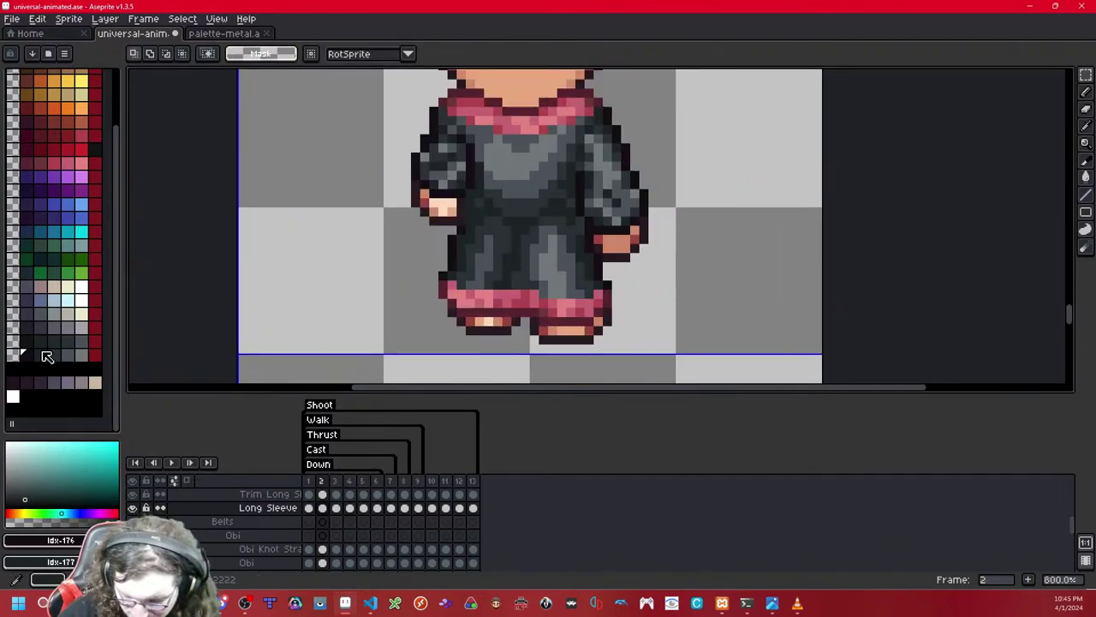
click(54, 356)
key(b)
scroll(732, 191, up, 3)
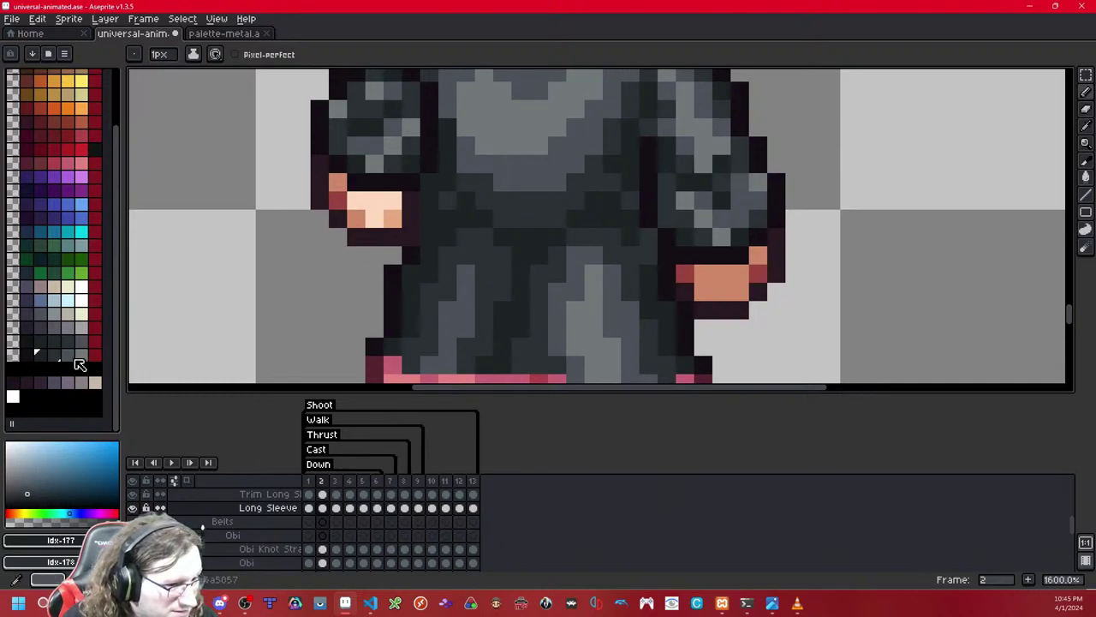
key(2)
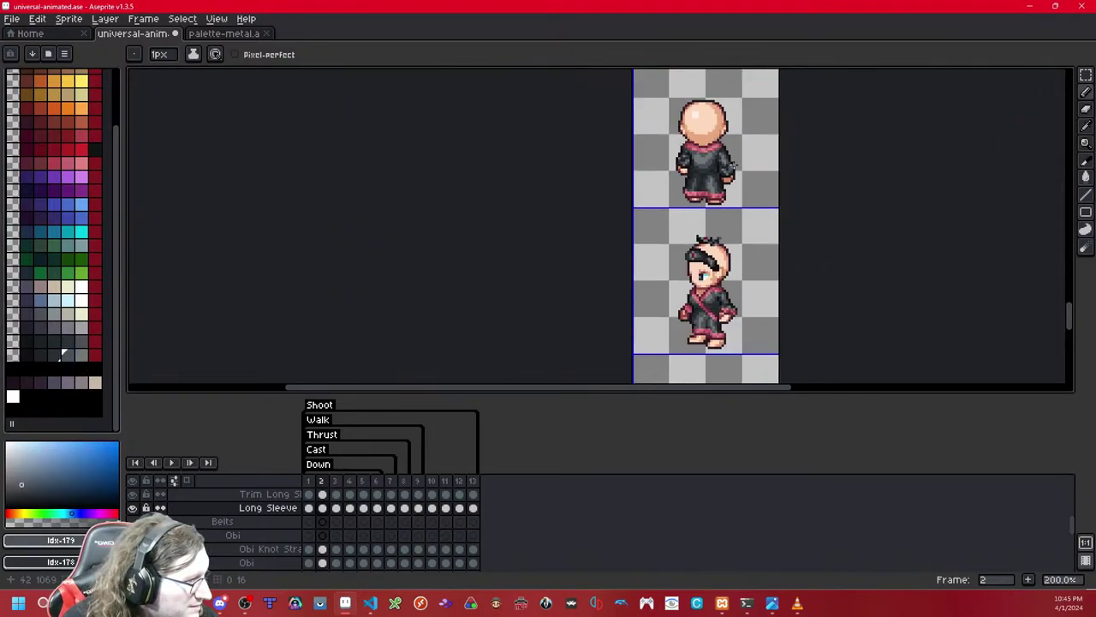
key(1)
drag(761, 164, 630, 208)
scroll(629, 208, up, 8)
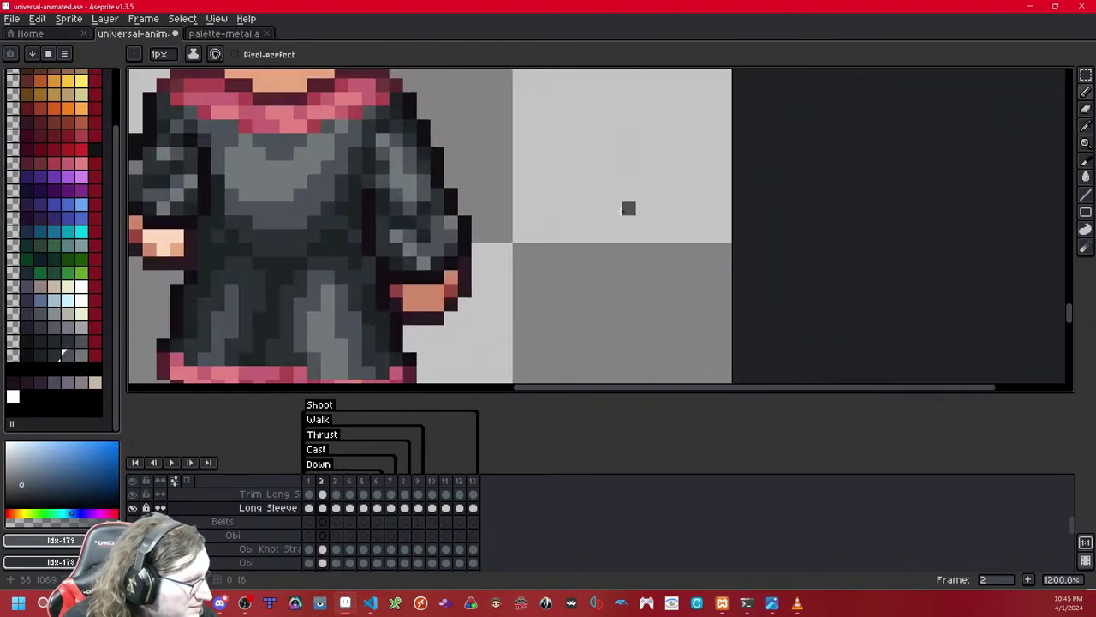
drag(476, 220, 563, 213)
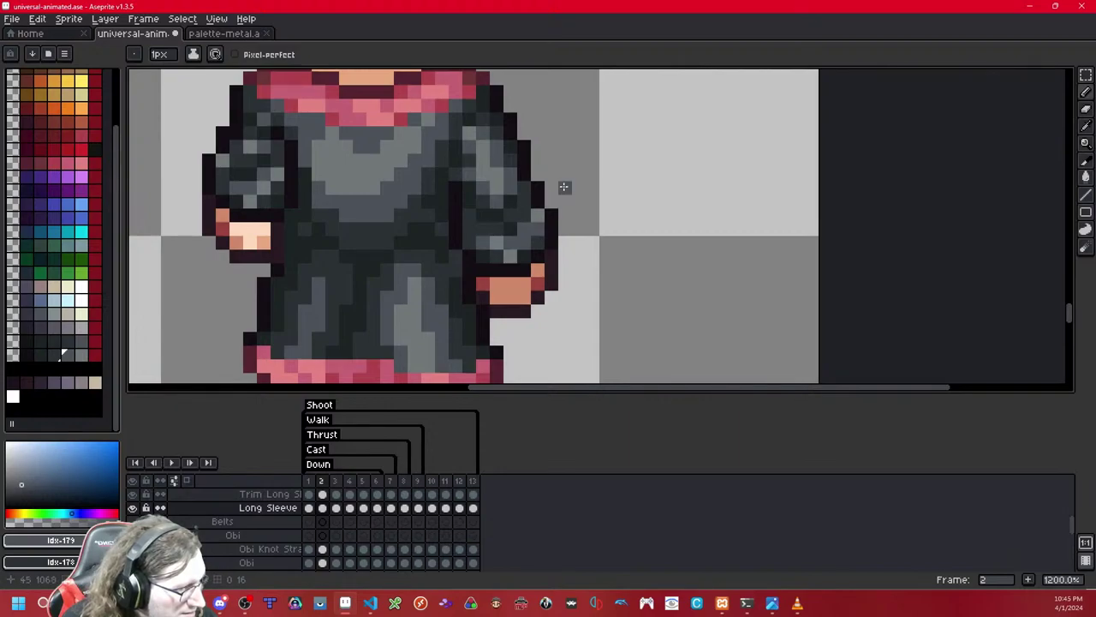
Step: Compare the back-facing Shoot sprite on frames 2 and 3
scroll(543, 203, down, 8)
scroll(585, 201, down, 1)
scroll(585, 202, up, 1)
drag(575, 204, 597, 226)
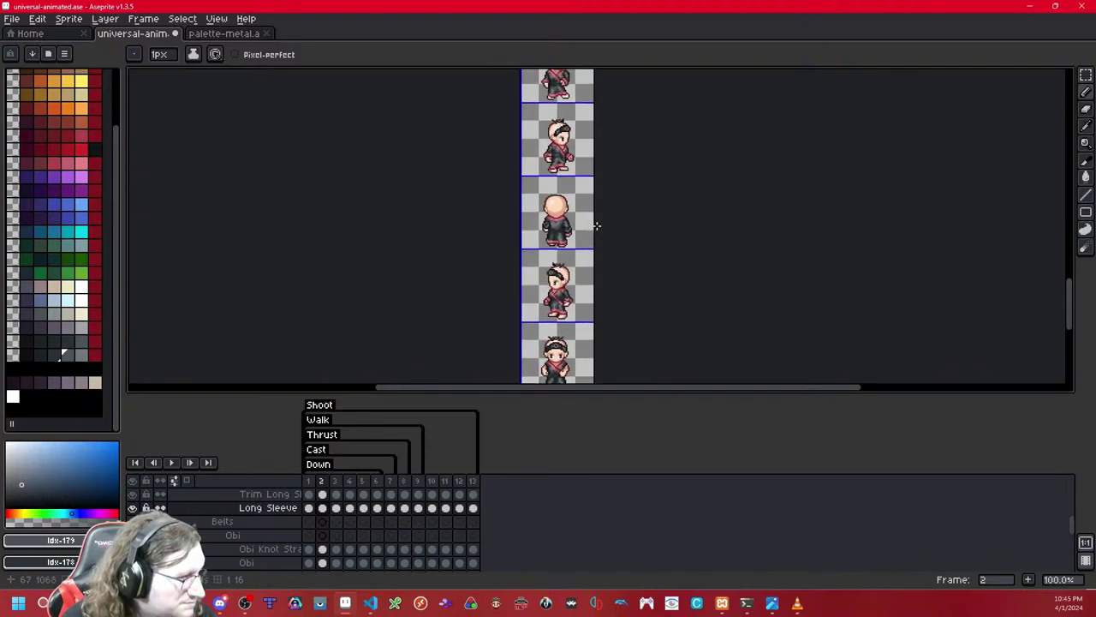
key(Right)
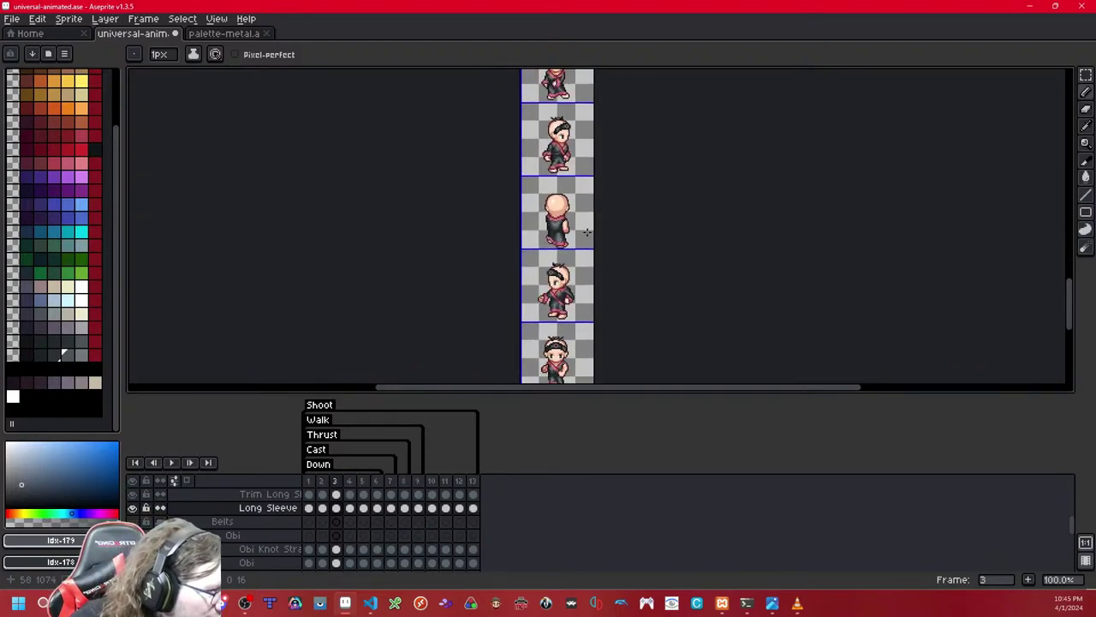
key(Left)
scroll(579, 225, up, 5)
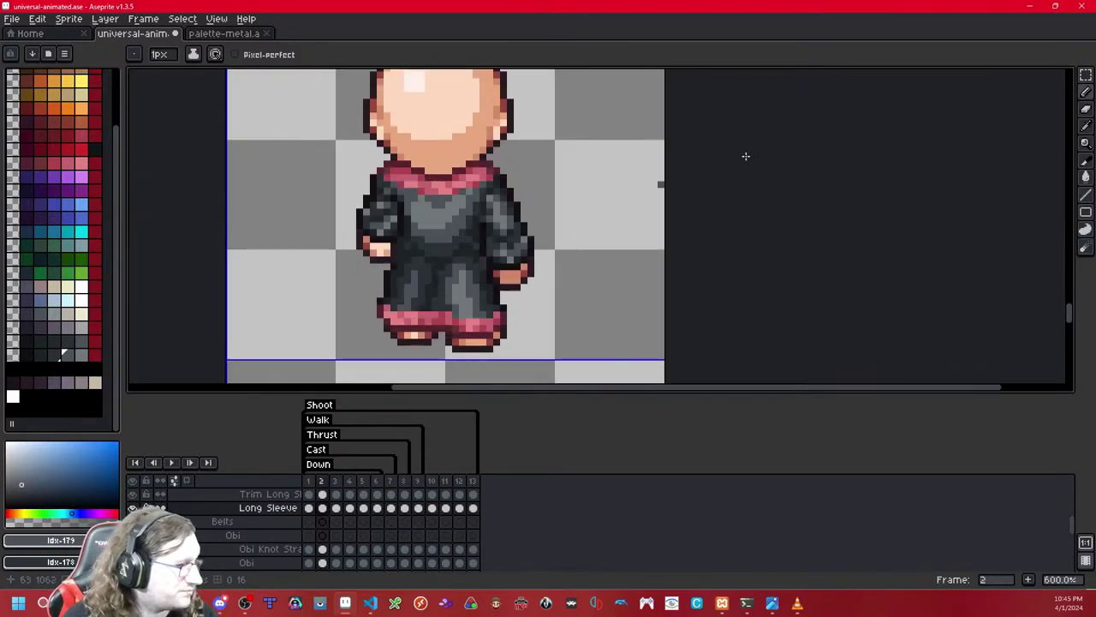
Step: Try to paste the copied sleeve onto frame 3's back-facing Shoot sprite and move it up over the bare right arm
key(Right)
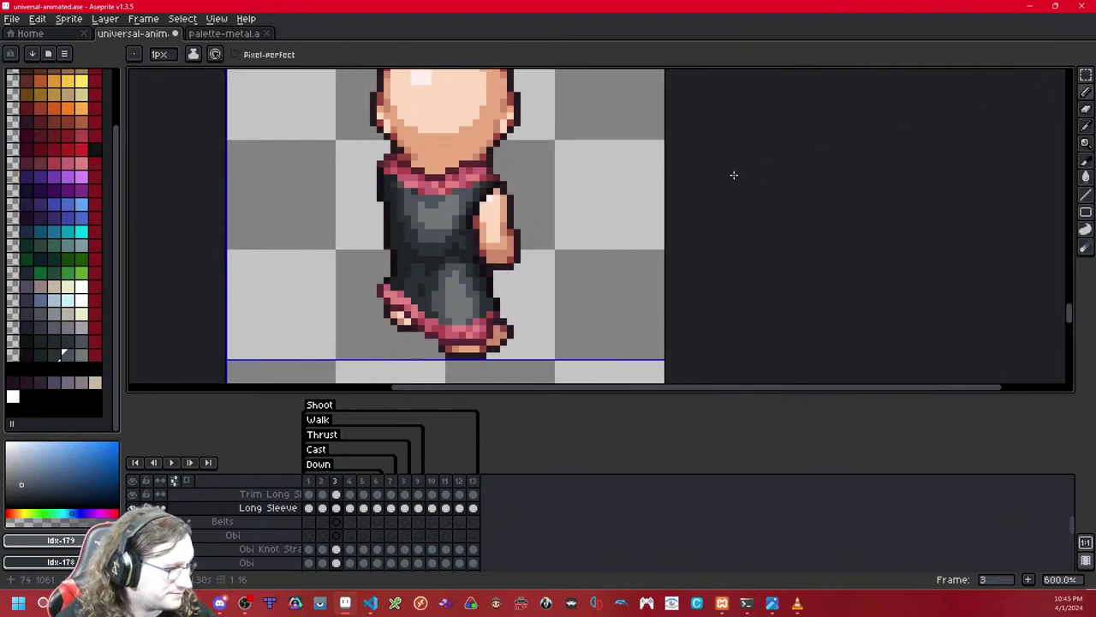
key(ctrl+v)
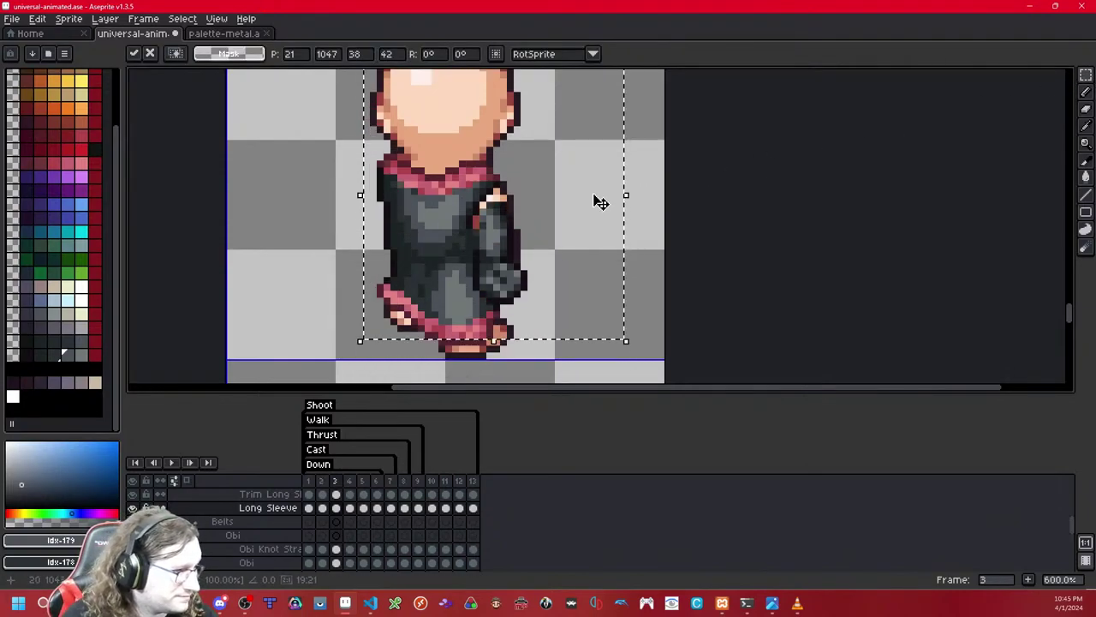
key(Up)
key(Up)
key(Up)
key(Up)
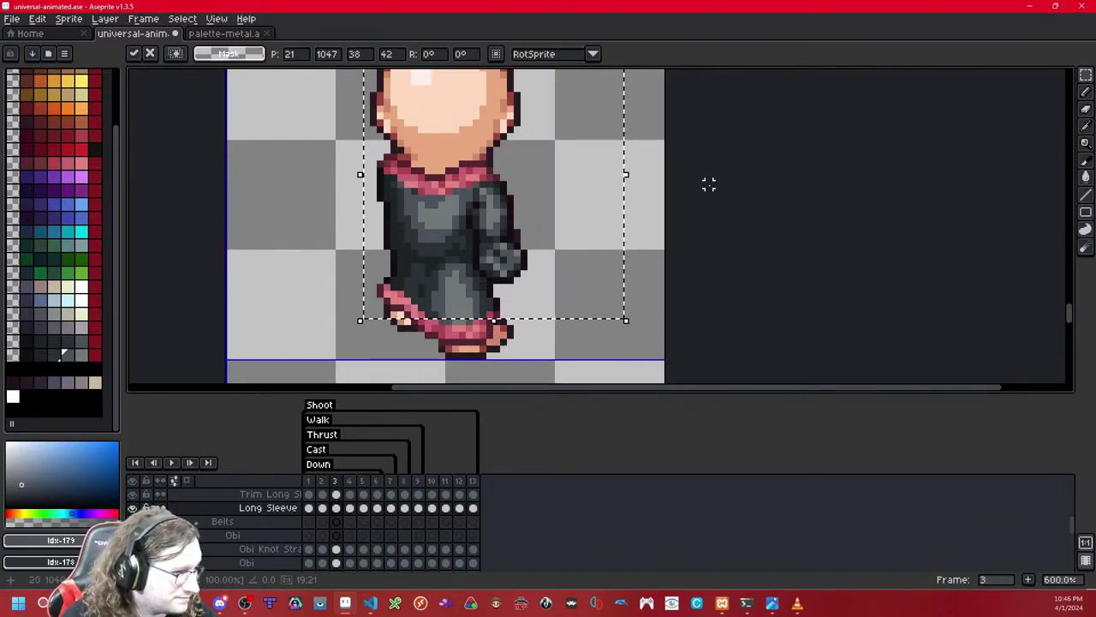
key(Return)
scroll(570, 244, up, 1)
scroll(570, 244, down, 1)
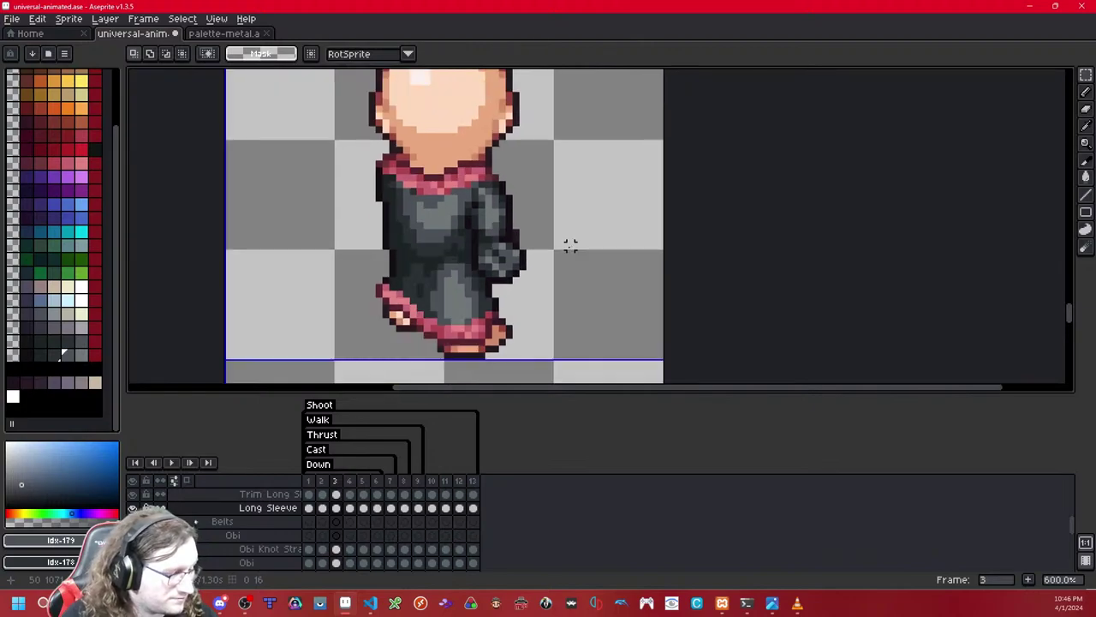
key(shift+x)
key(shift+x)
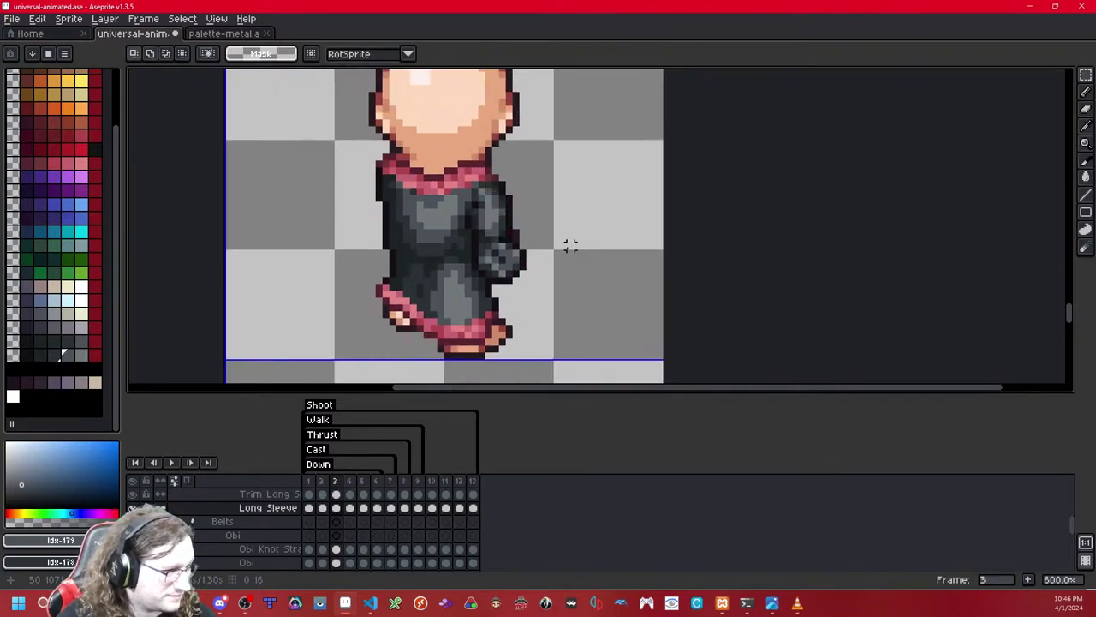
scroll(612, 203, down, 5)
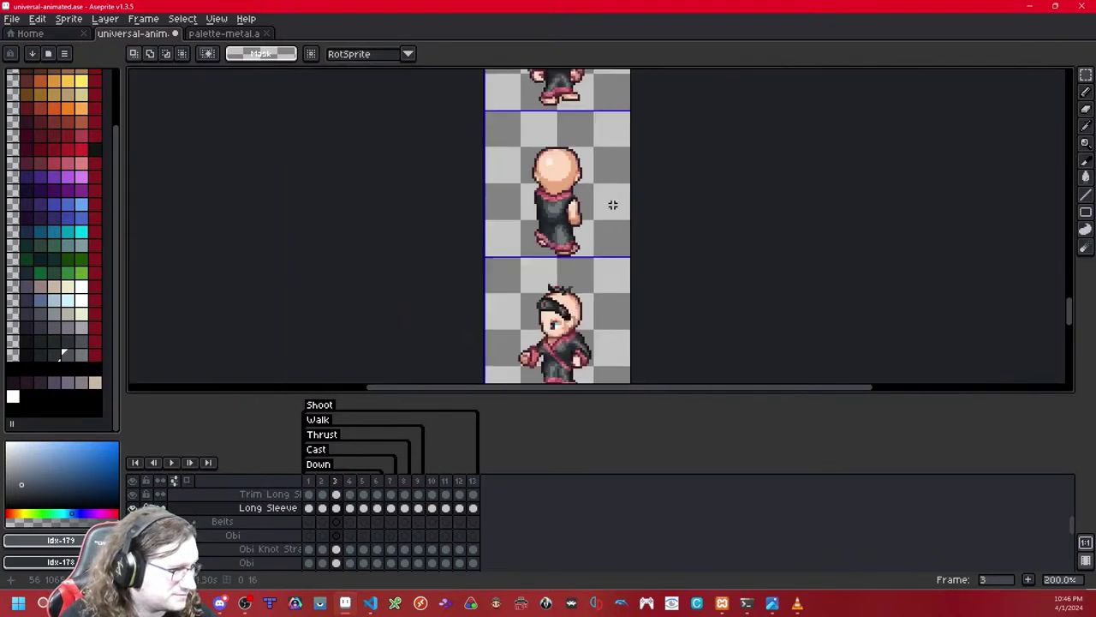
Step: Browse the rows above and neighbouring frames for a sleeve pose that matches frame 3's bent right arm
drag(594, 230, 591, 266)
drag(584, 121, 580, 233)
drag(586, 103, 576, 221)
key(Right)
key(Left)
drag(579, 158, 572, 281)
key(Right)
key(Left)
key(Right)
Step: Copy the sleeve from the matching sprite in the rows above and return to frame 3's back-facing Shoot sprite
scroll(560, 209, up, 4)
drag(590, 238, 456, 112)
scroll(548, 229, down, 3)
click(613, 246)
key(Right)
key(Left)
drag(553, 377, 542, 86)
drag(559, 368, 533, 77)
drag(522, 372, 487, 73)
drag(476, 375, 492, 81)
drag(486, 347, 487, 89)
drag(495, 162, 496, 254)
key(Left)
key(Left)
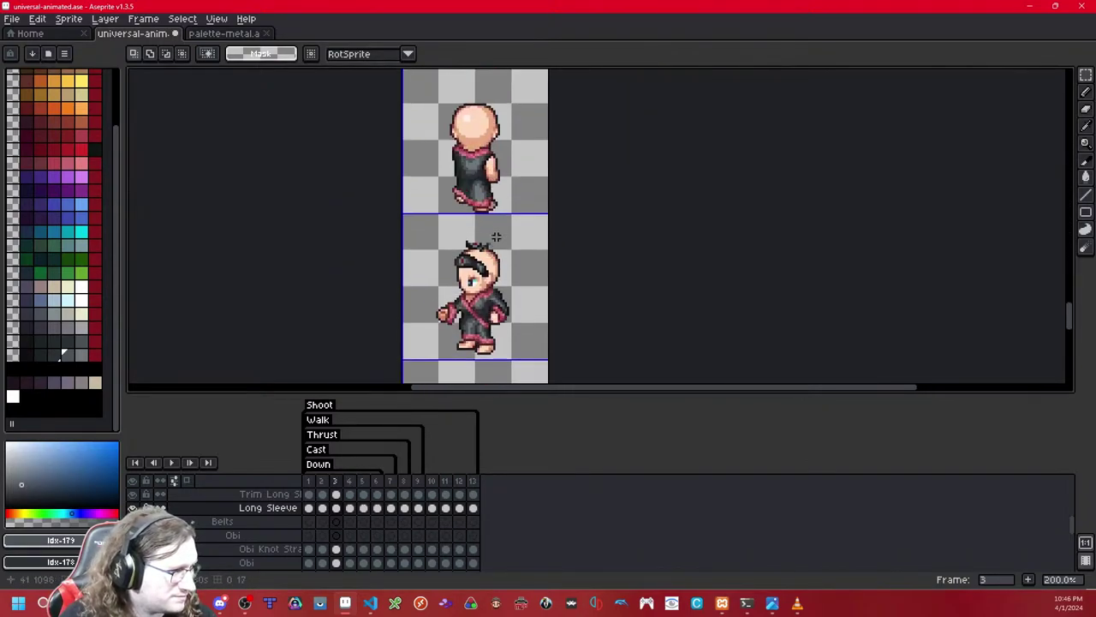
key(Right)
Step: Paste the copied sleeve onto frame 3, flip it horizontally and position it over the bare right arm
scroll(509, 183, up, 4)
key(ctrl+v)
drag(508, 178, 470, 194)
key(shift+h)
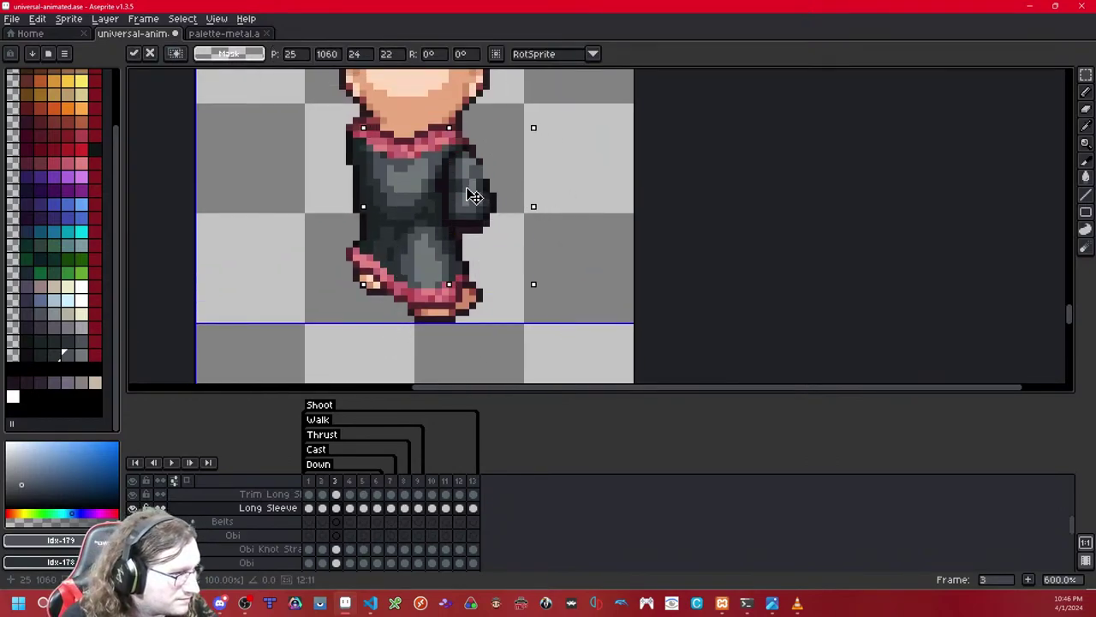
key(Right)
key(Right)
key(Right)
key(Right)
key(Right)
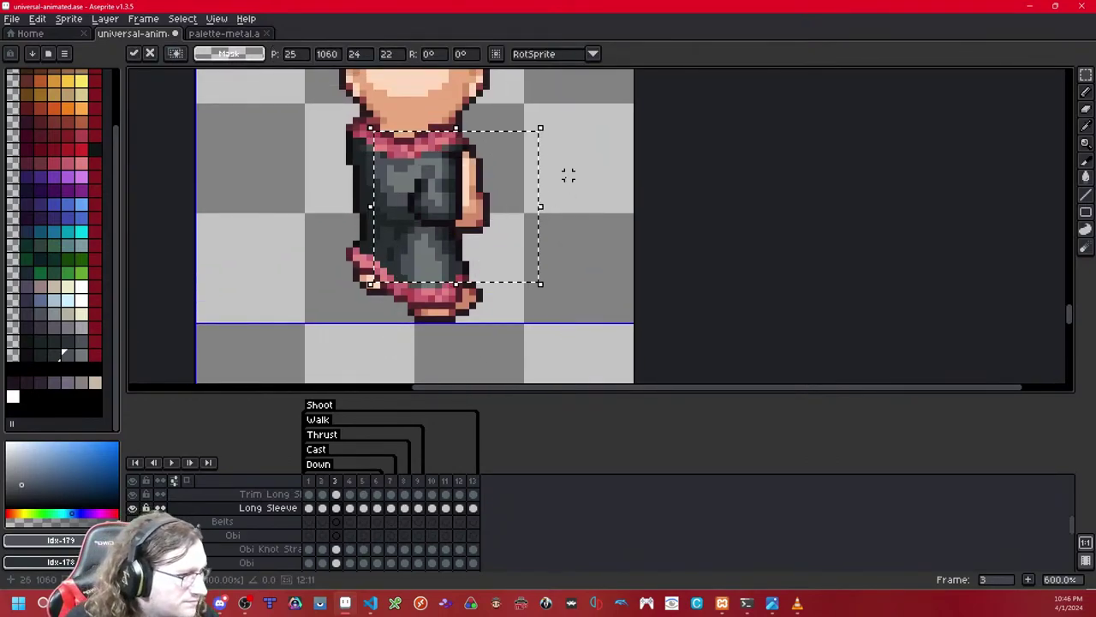
key(Up)
key(Down)
key(Down)
key(Right)
click(617, 175)
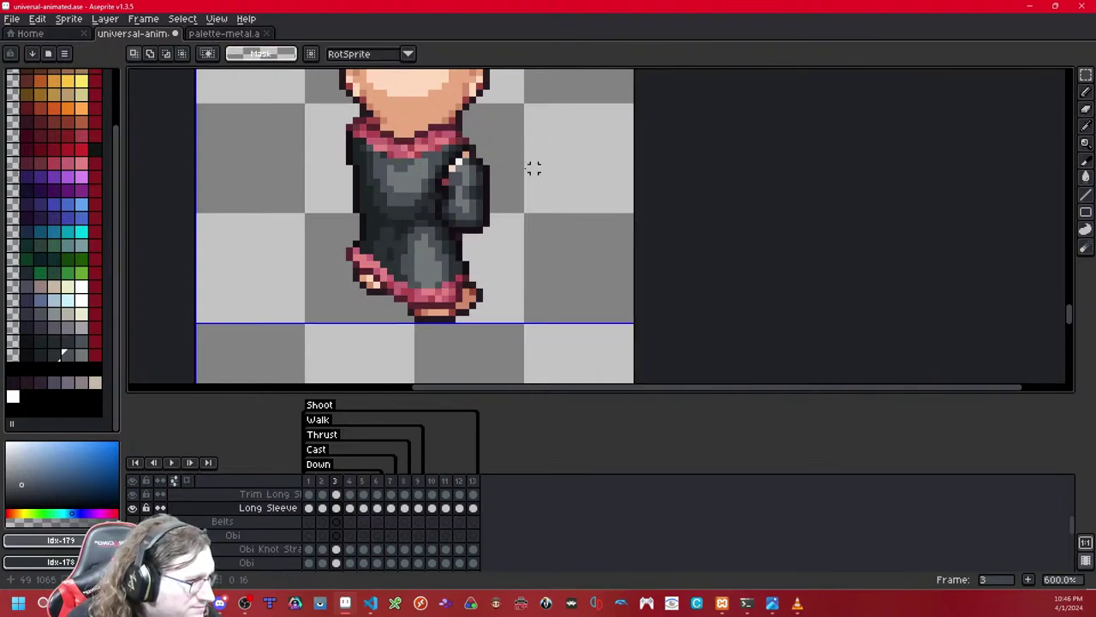
Step: Shift the upper part of frame 3's right sleeve one pixel left to fit the upper arm
drag(521, 168, 546, 184)
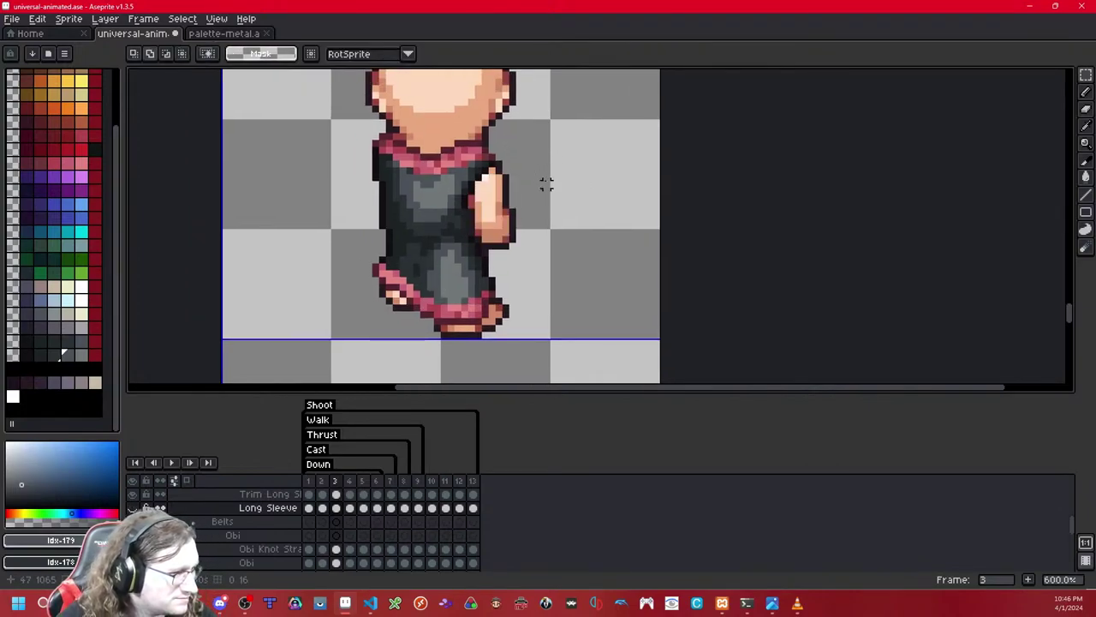
scroll(545, 184, up, 1)
mouse_move(436, 185)
mouse_down()
mouse_move(536, 191)
mouse_move(540, 213)
mouse_up()
key(Left)
click(583, 204)
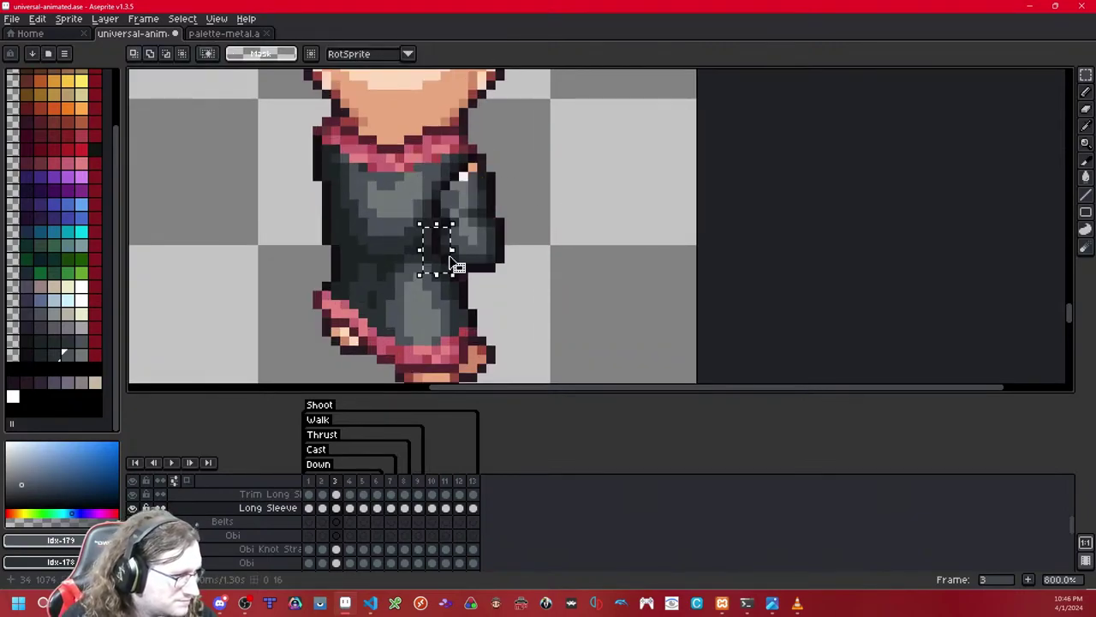
Step: Adjust the sleeve's inner-edge outline beside the forearm, moving the lower block one pixel right
key(ctrl+v)
key(Left)
click(555, 213)
drag(446, 230, 418, 259)
key(Right)
click(564, 185)
click(563, 185)
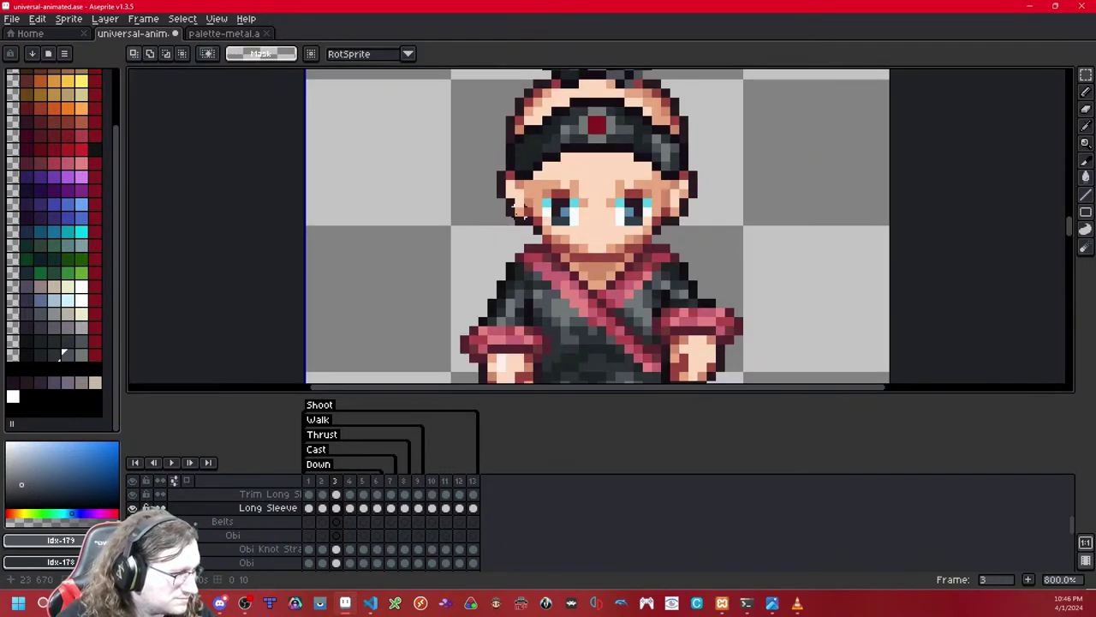
Step: Toggle the Long Sleeve layer's visibility to check frame 3's fitted sleeve against the bare right arm
scroll(520, 212, down, 6)
drag(549, 360, 545, 117)
drag(544, 323, 548, 277)
scroll(532, 181, up, 6)
key(shift+x)
key(shift+x)
key(shift+x)
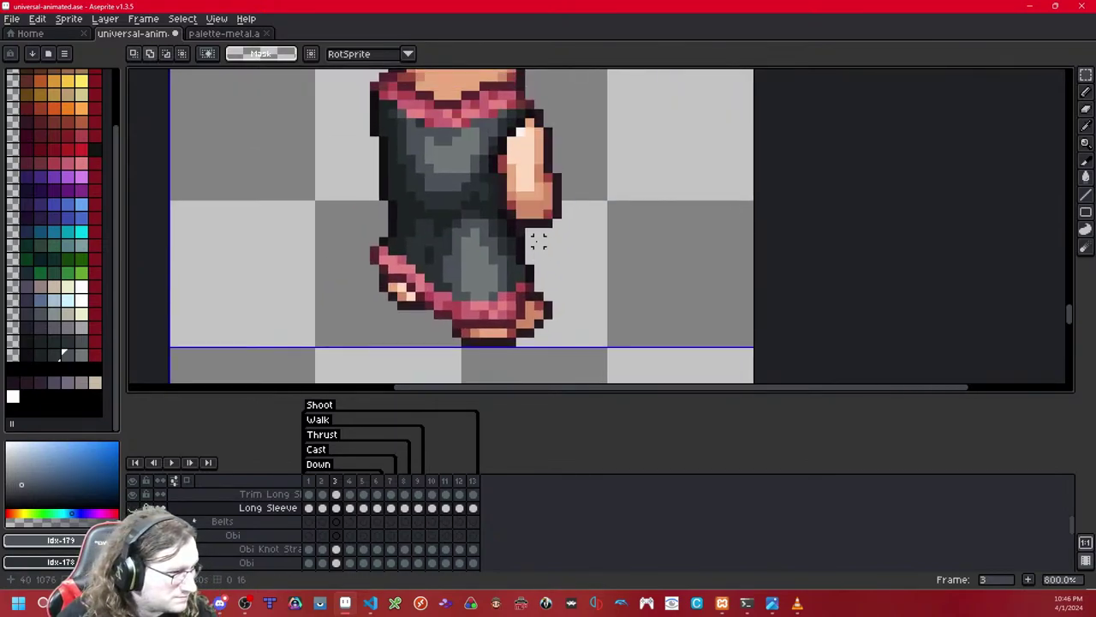
drag(531, 241, 528, 267)
scroll(528, 267, up, 2)
key(shift+x)
Step: Fill the bare skin showing at the shoulder of frame 3's right sleeve with the sleeve's dark greys
drag(418, 238, 416, 283)
click(41, 354)
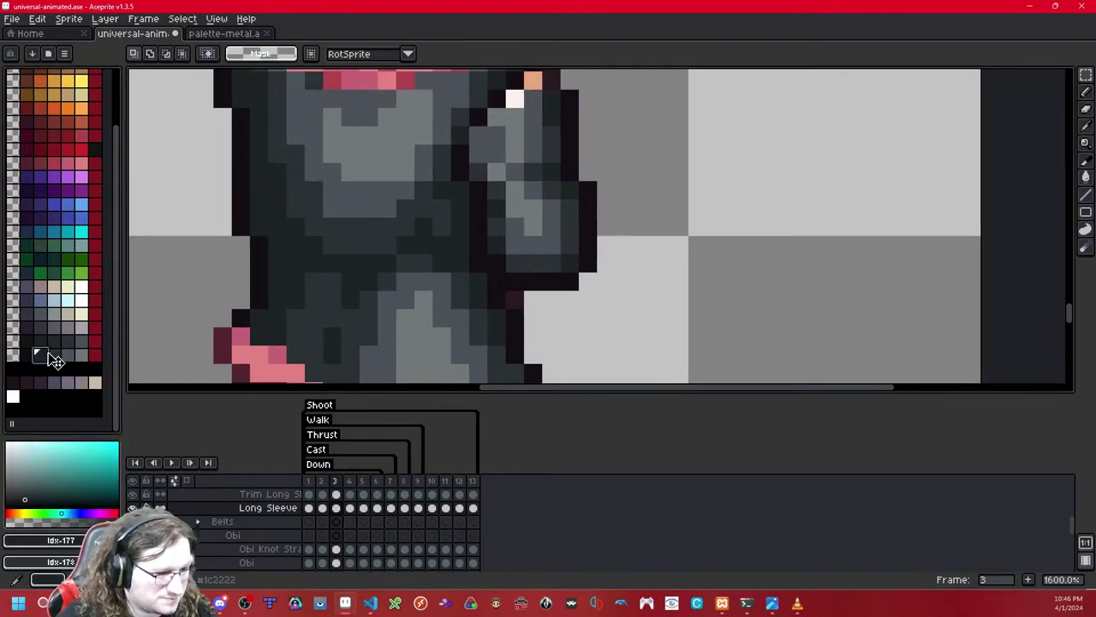
key(b)
scroll(496, 262, down, 3)
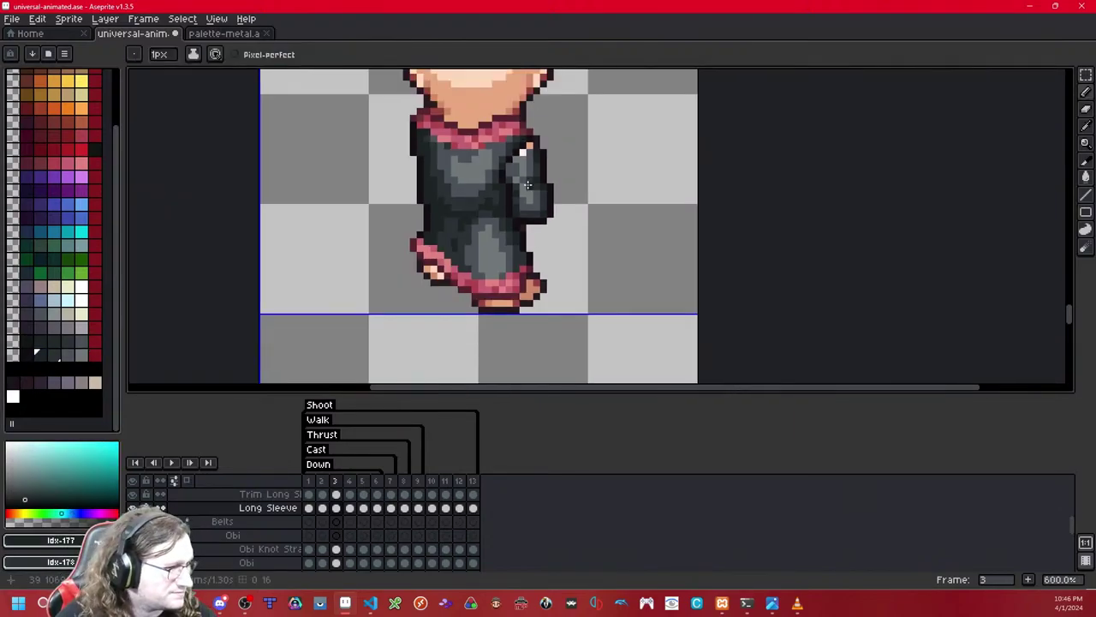
scroll(517, 240, up, 2)
drag(519, 185, 517, 229)
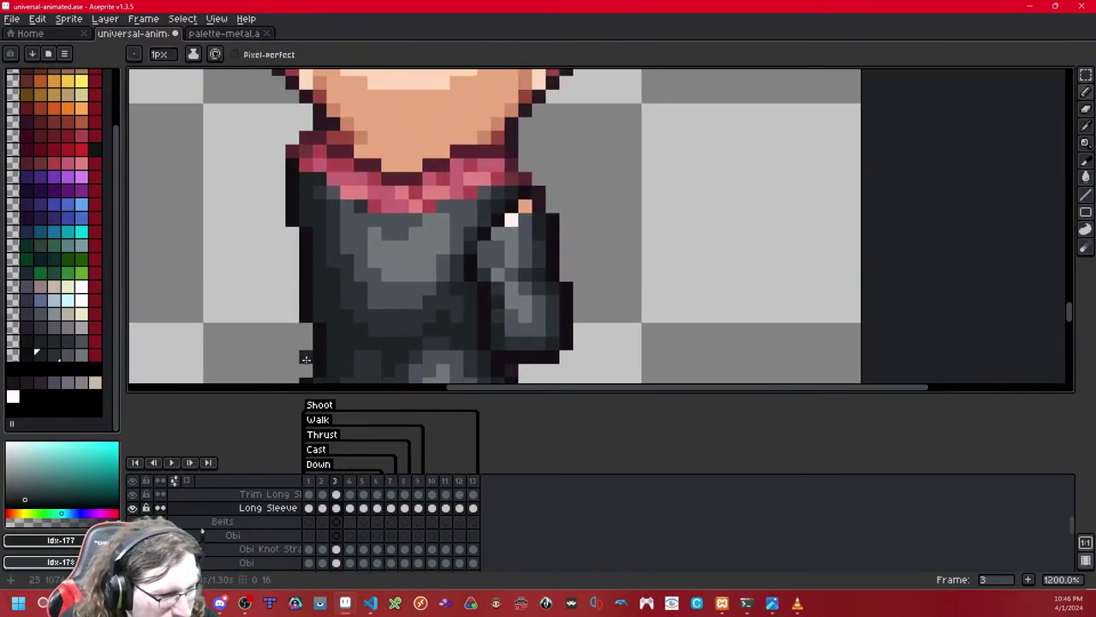
click(68, 355)
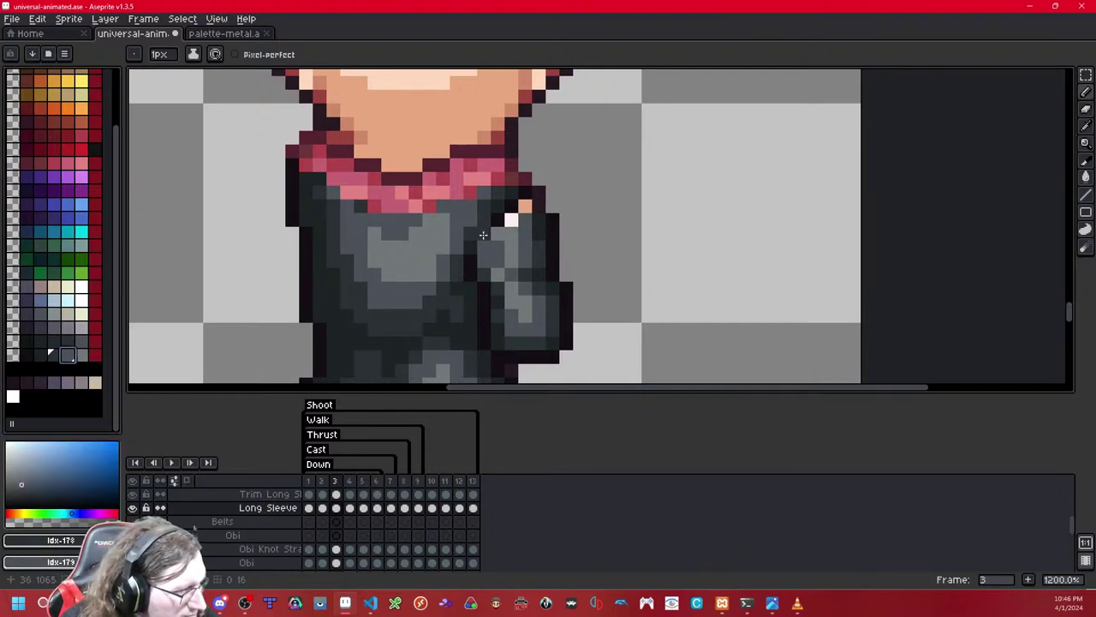
scroll(580, 198, down, 4)
key(shift+x)
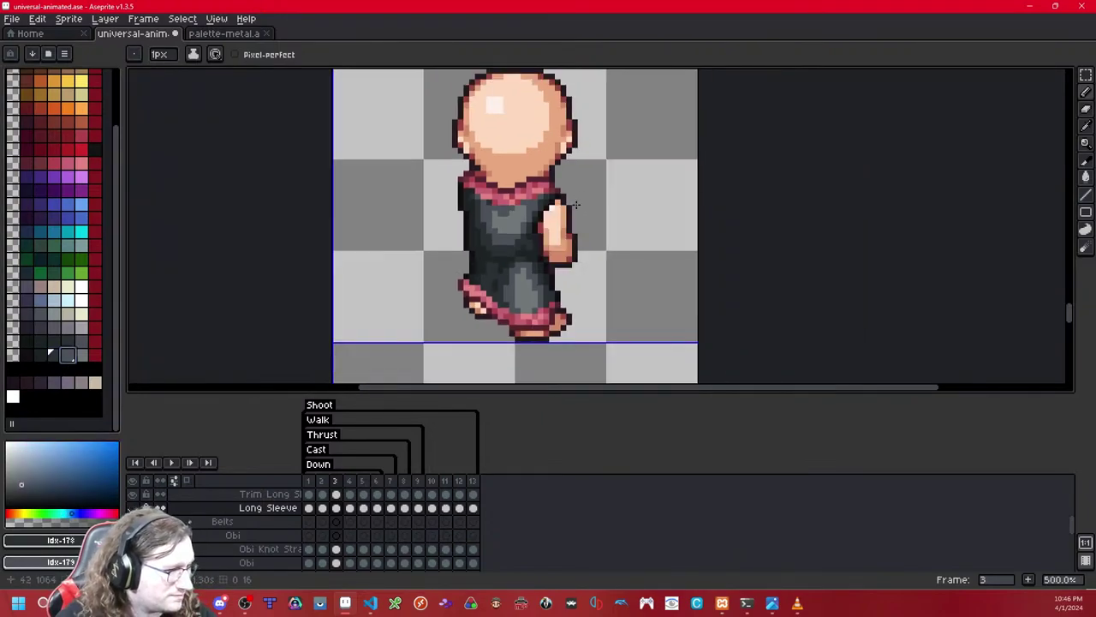
key(ctrl+y)
scroll(572, 214, up, 5)
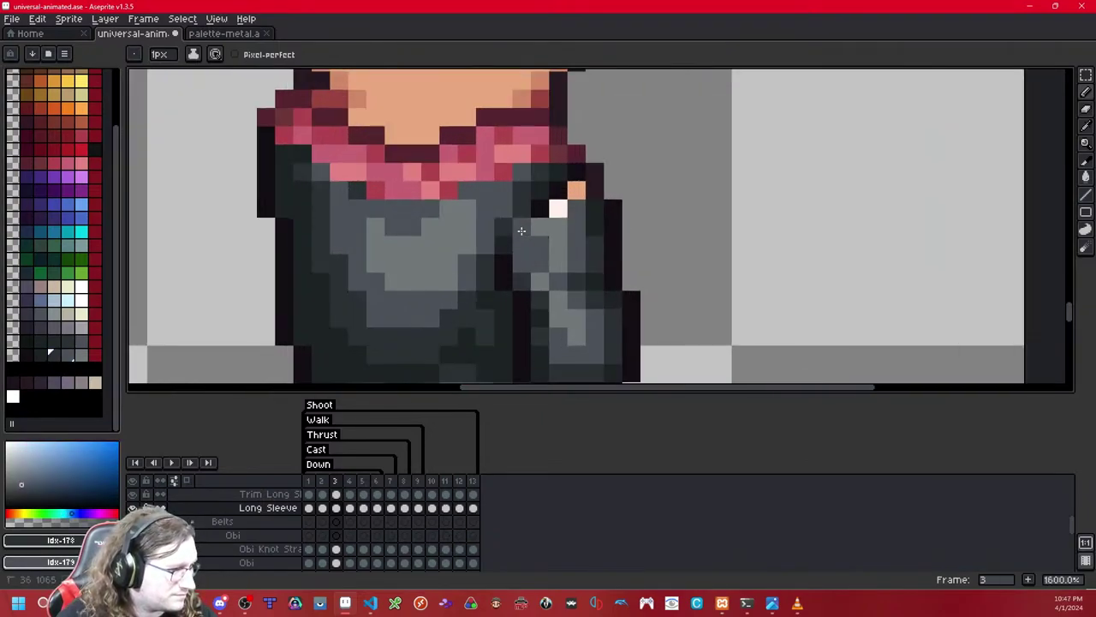
click(575, 190)
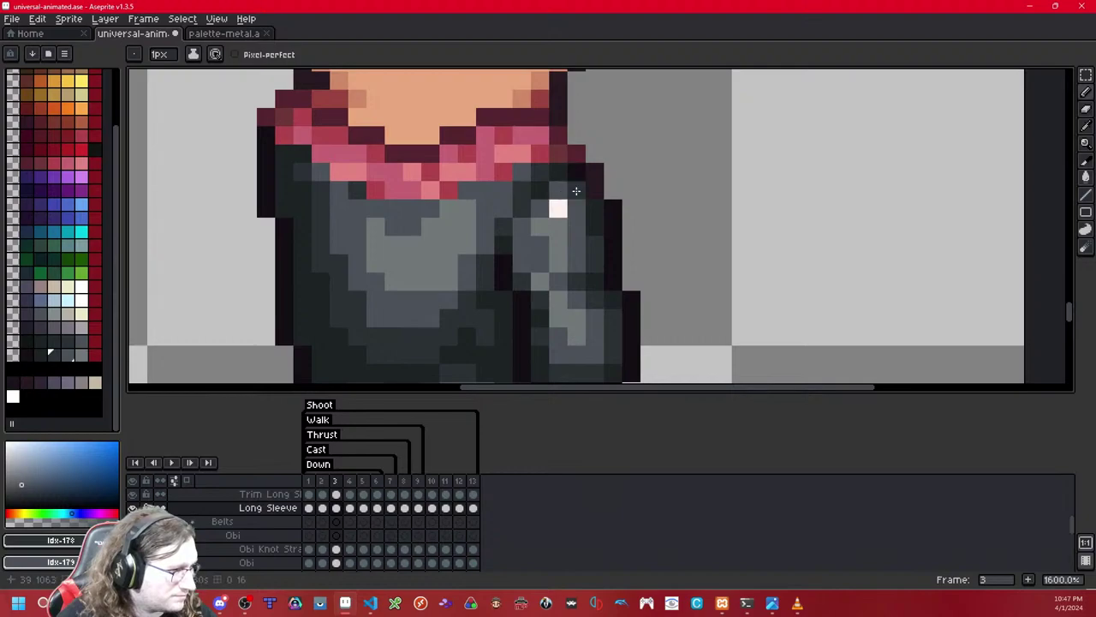
Step: Darken the shoulder's outer outline on frame 3 with colour index 176 and cover the remaining light skin pixel
click(22, 354)
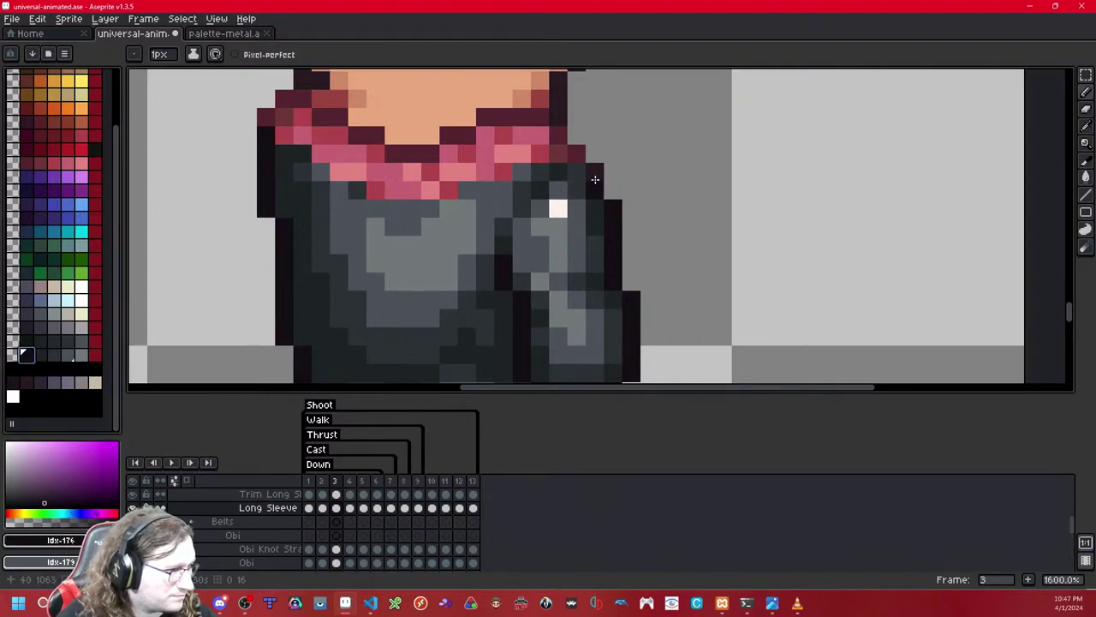
key(shift+x)
key(shift+x)
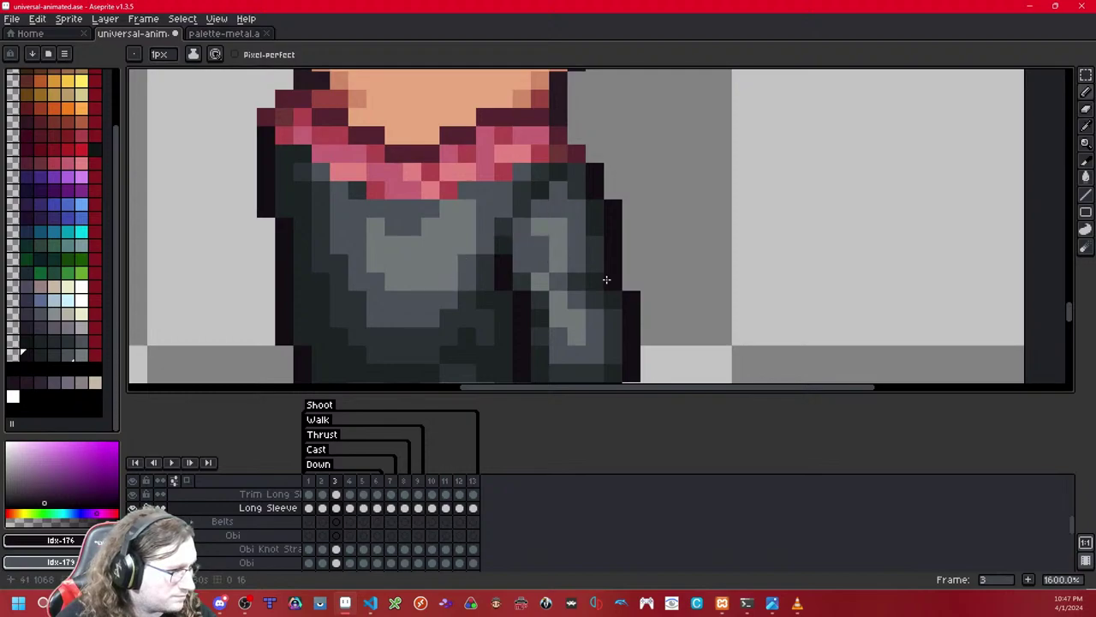
scroll(608, 278, down, 6)
scroll(612, 280, down, 2)
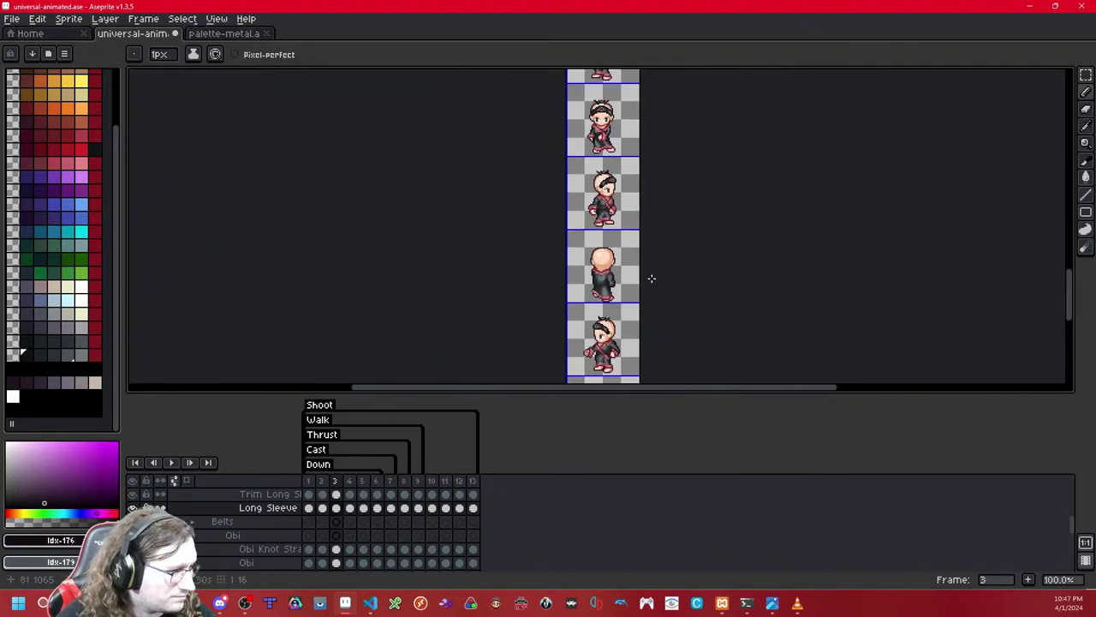
Step: Flip the two highlight pixels at the elbow of frame 3's right sleeve horizontally
scroll(630, 279, up, 7)
drag(573, 249, 645, 244)
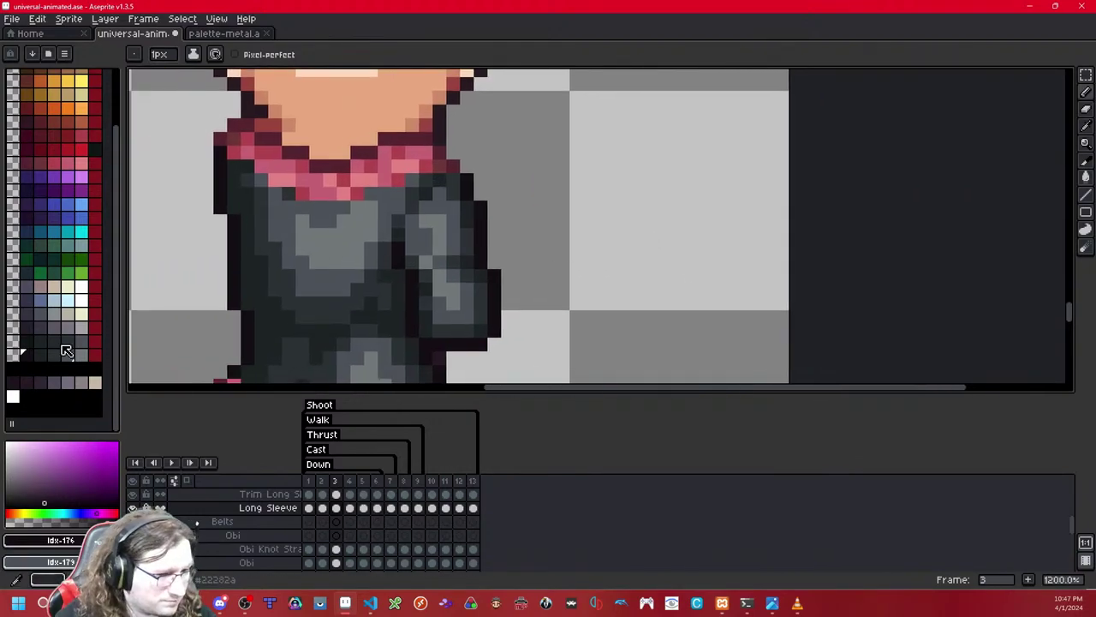
key(w)
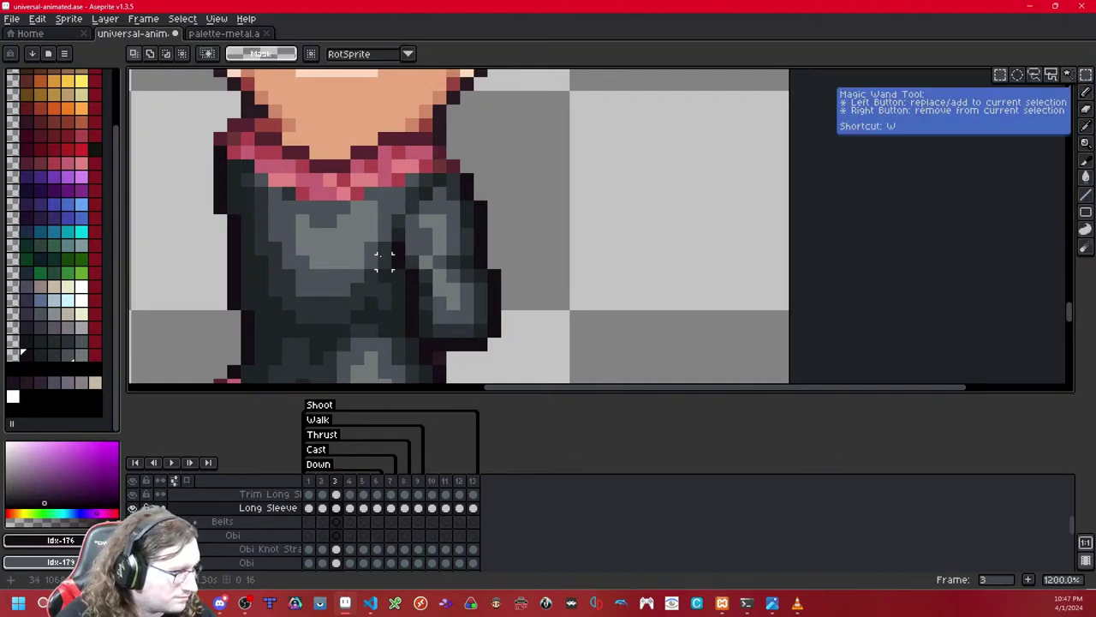
drag(426, 262, 440, 263)
key(shift+h)
click(508, 235)
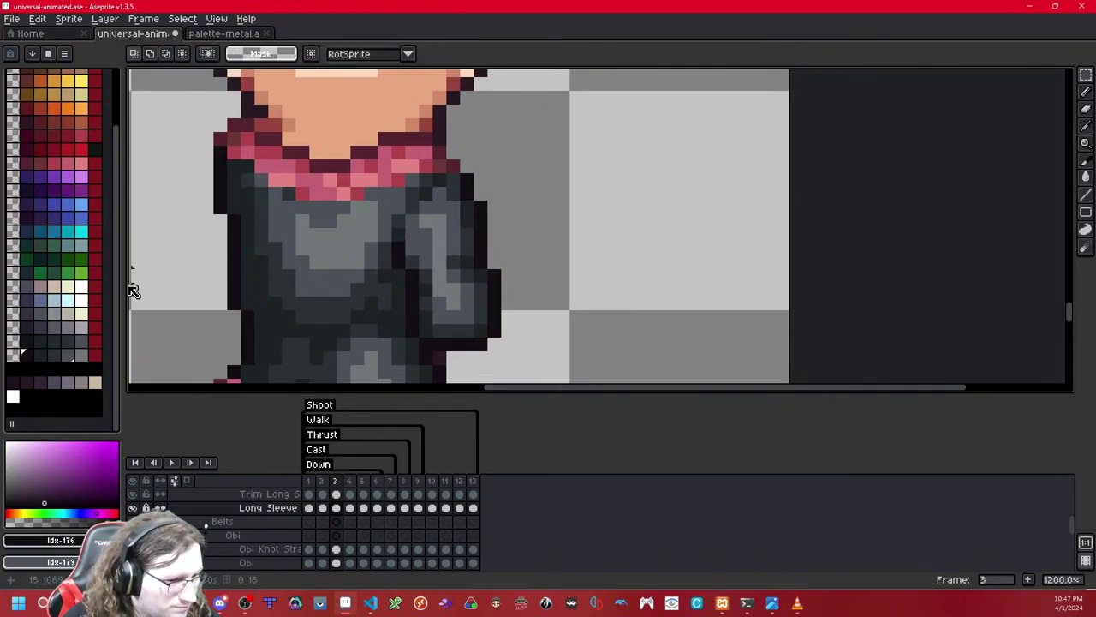
Step: Reshade the highlight on frame 3's upper sleeve with the mid and light greys
click(69, 358)
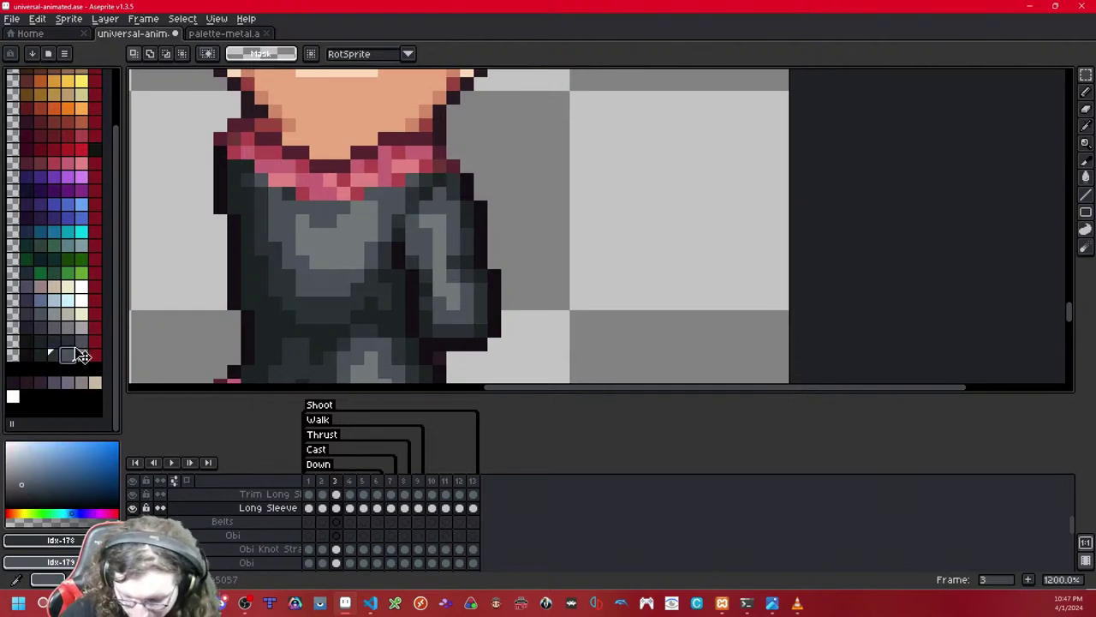
key(b)
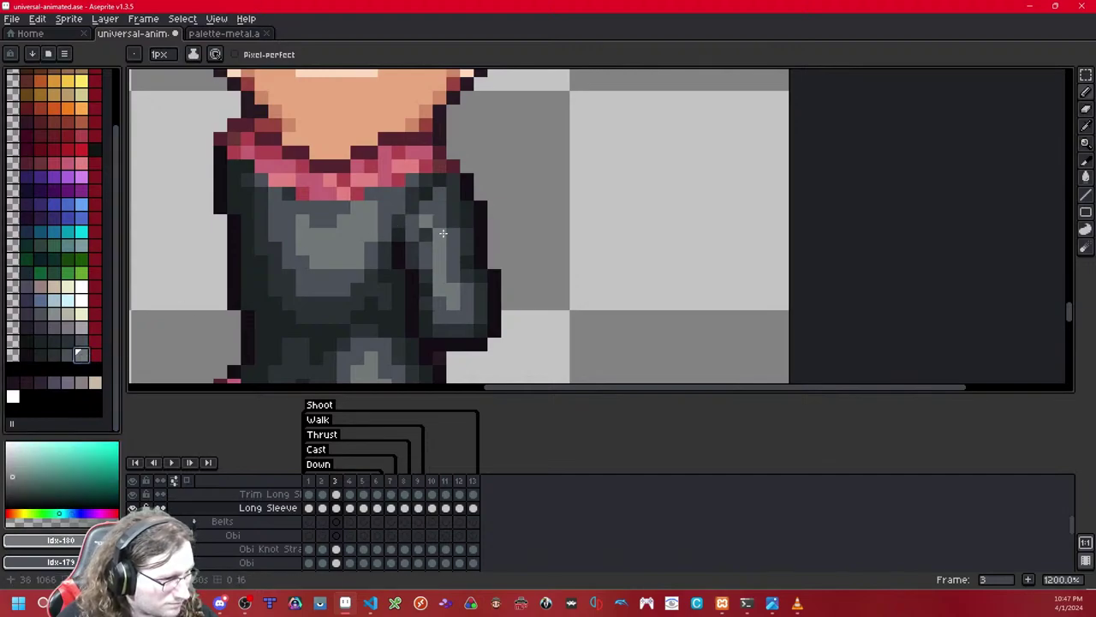
scroll(453, 222, down, 10)
scroll(496, 200, up, 3)
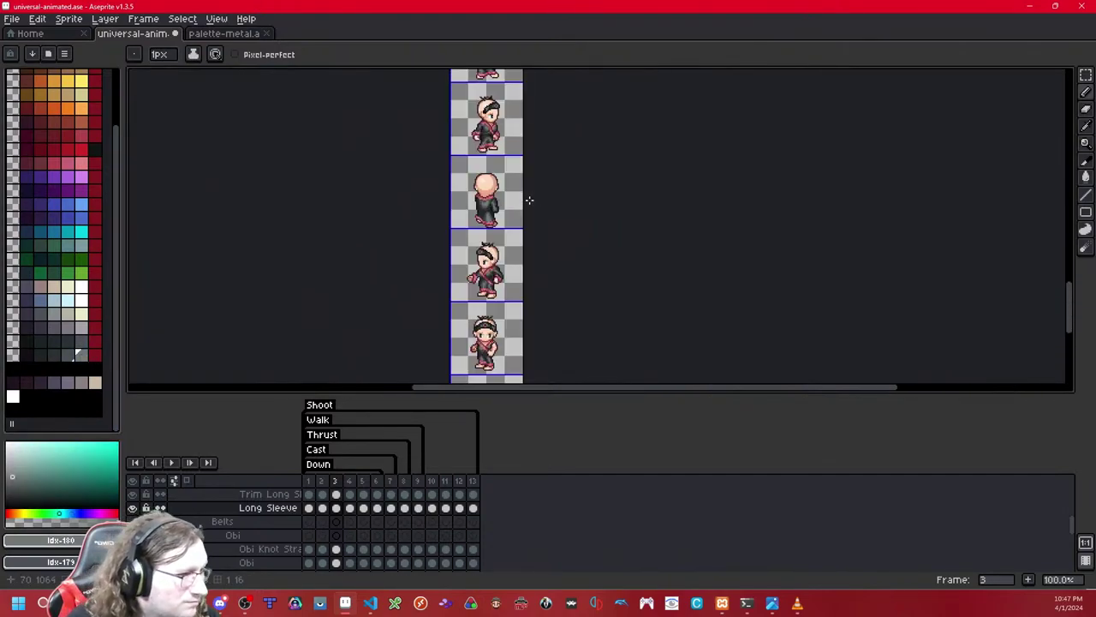
Step: Undo the last pencil stroke and copy the bent right sleeve from a back-facing sprite in frame 5
key(Right)
drag(515, 128, 496, 334)
drag(492, 171, 490, 296)
scroll(488, 255, up, 4)
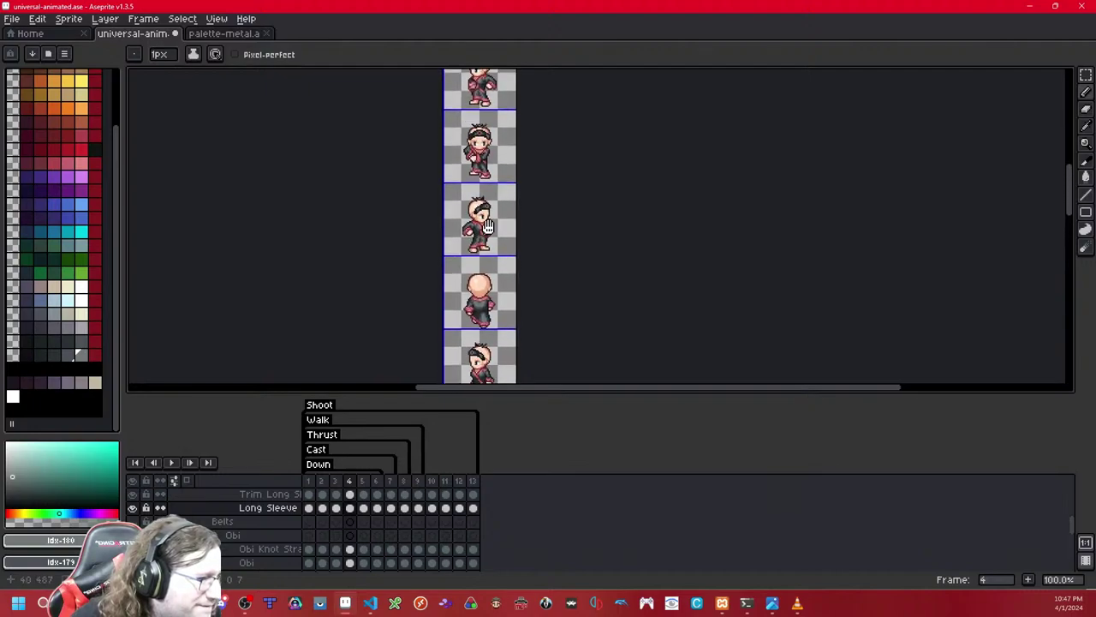
drag(489, 255, 489, 264)
drag(491, 98, 492, 243)
key(Left)
key(Right)
key(Right)
scroll(502, 196, up, 3)
key(ctrl+z)
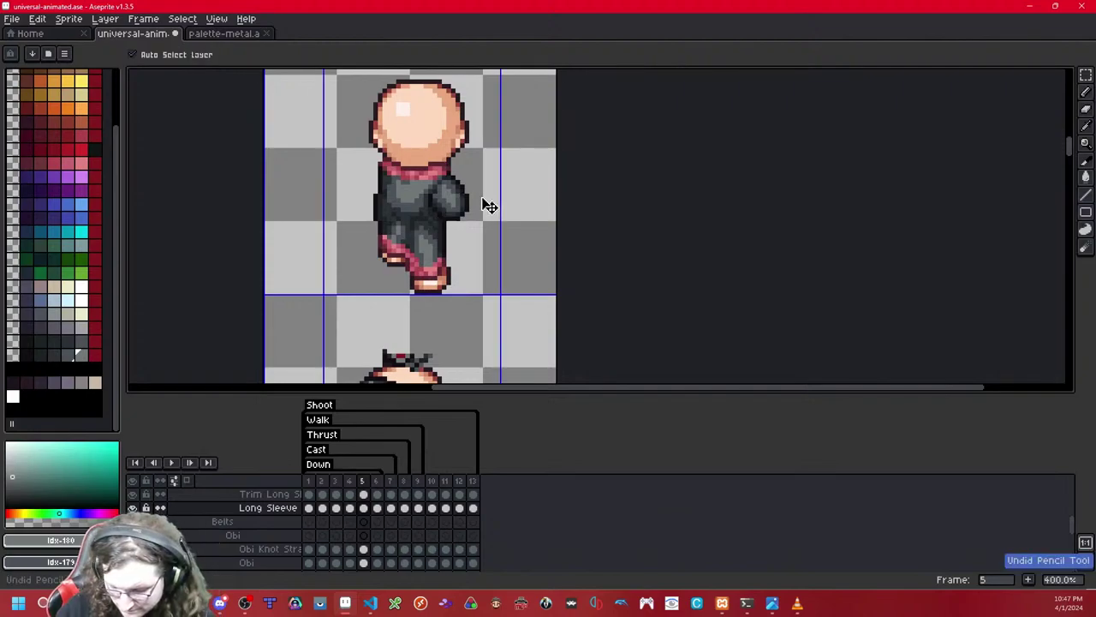
key(m)
drag(377, 136, 491, 243)
click(522, 291)
Step: Paste the copied sleeve onto frame 4's back-facing Shoot sprite and place it at 21, 1052 over the bent right arm
drag(470, 377, 472, 88)
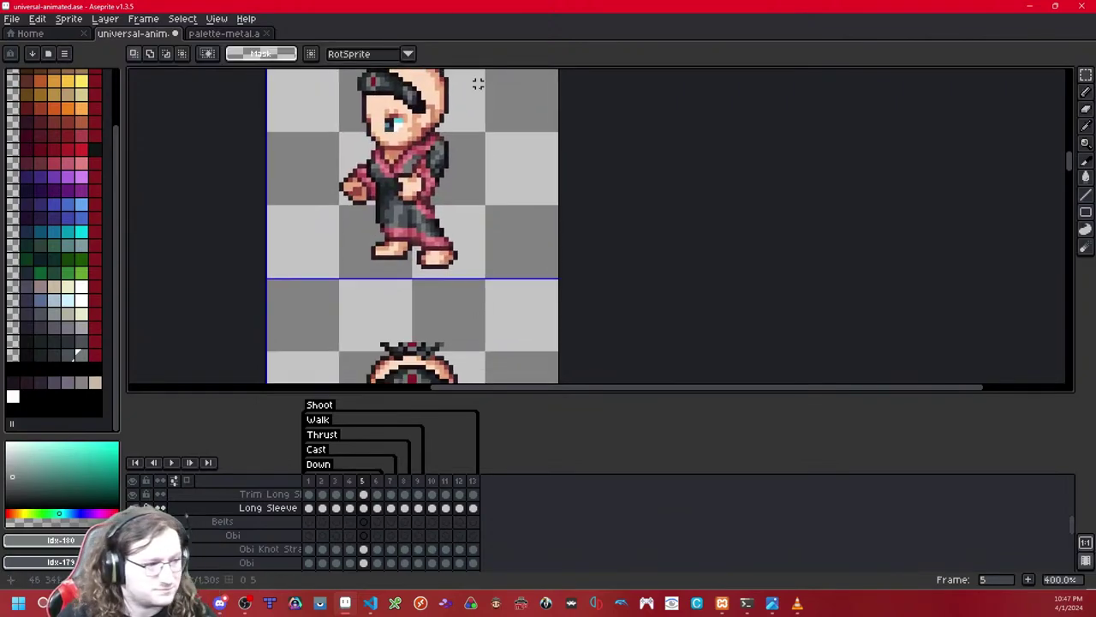
scroll(462, 99, down, 4)
drag(451, 343, 436, 127)
scroll(434, 187, up, 3)
drag(467, 351, 447, 115)
drag(471, 360, 463, 124)
scroll(461, 276, up, 1)
scroll(484, 254, down, 2)
scroll(484, 254, up, 3)
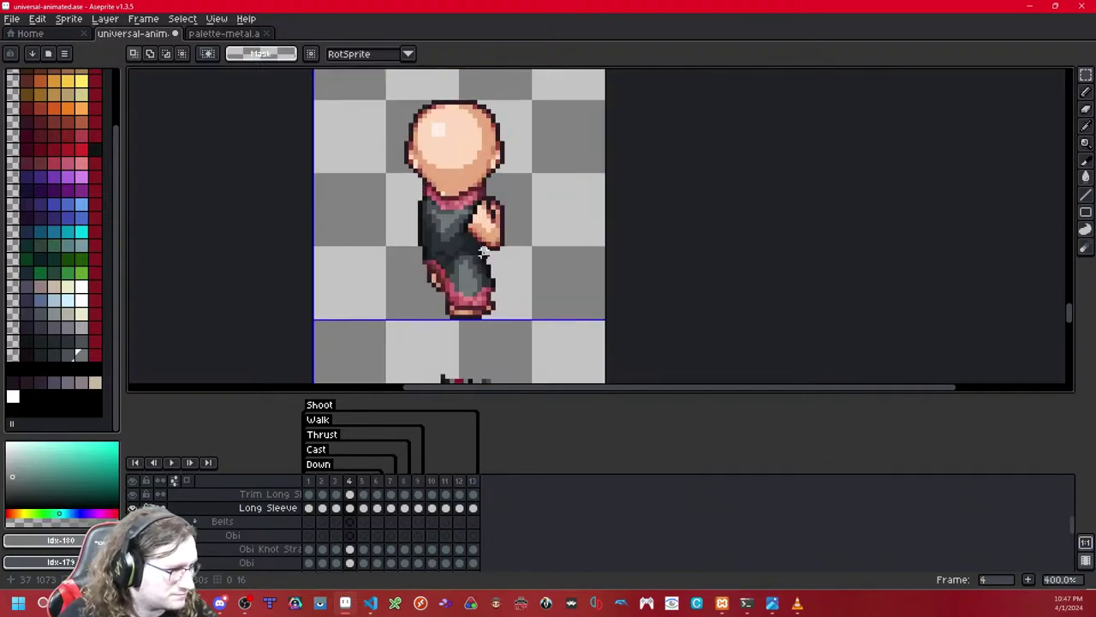
key(ctrl+v)
drag(507, 231, 483, 214)
scroll(489, 220, up, 4)
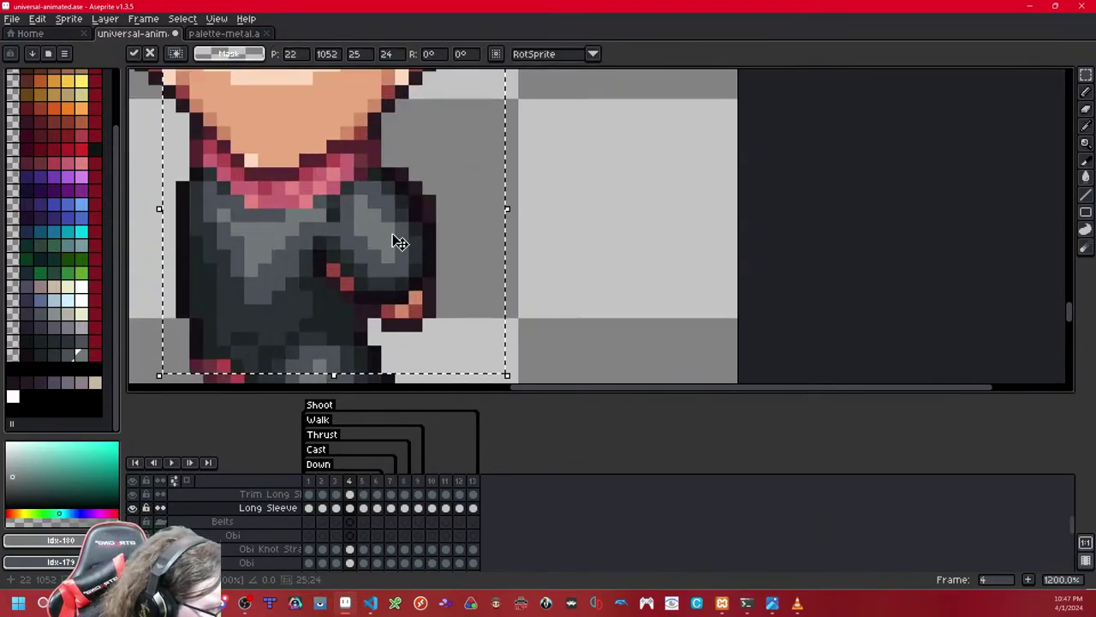
key(Down)
drag(383, 244, 383, 237)
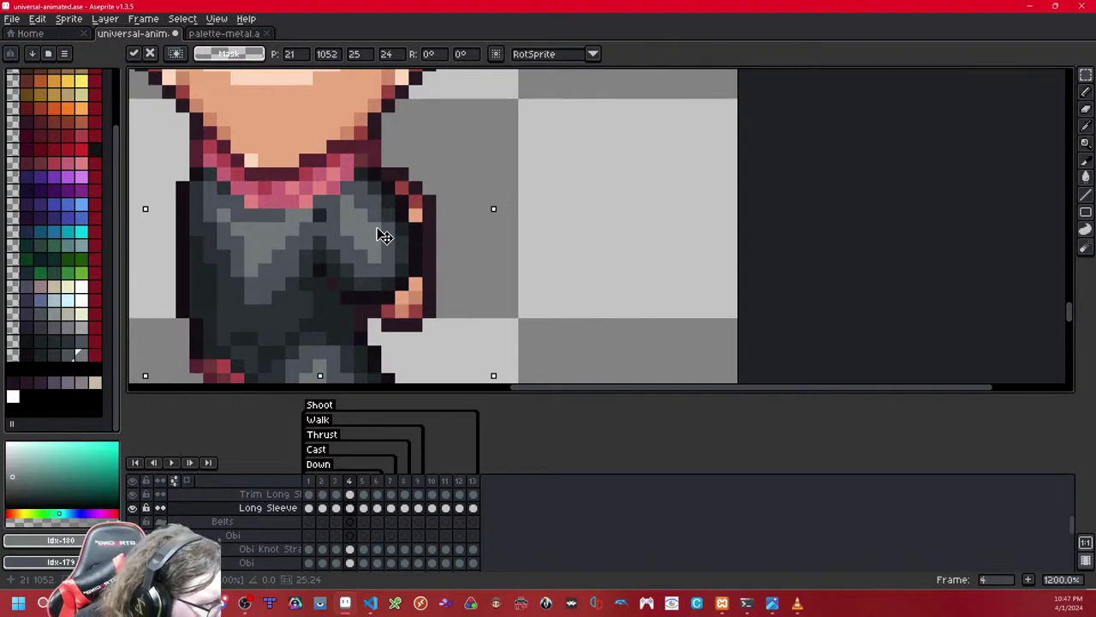
key(Return)
drag(582, 213, 631, 213)
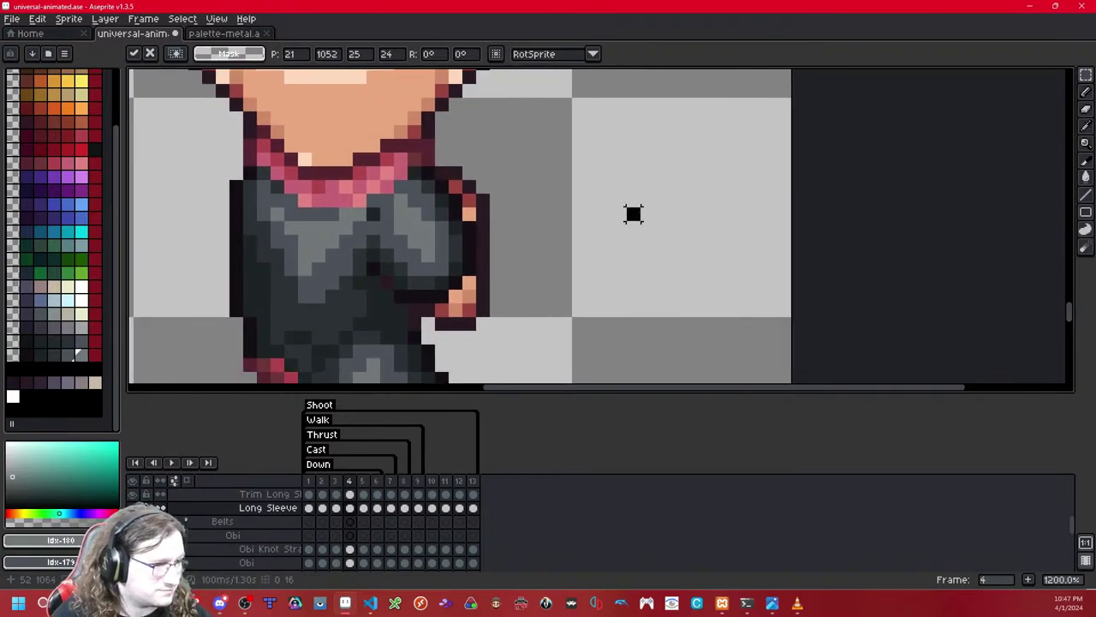
Step: Compare frame 4's pasted sleeve with the bare arm by toggling the Long Sleeve layer and undoing and redoing the placement
key(shift+x)
key(shift+x)
key(shift+x)
key(shift+x)
key(shift+x)
key(shift+x)
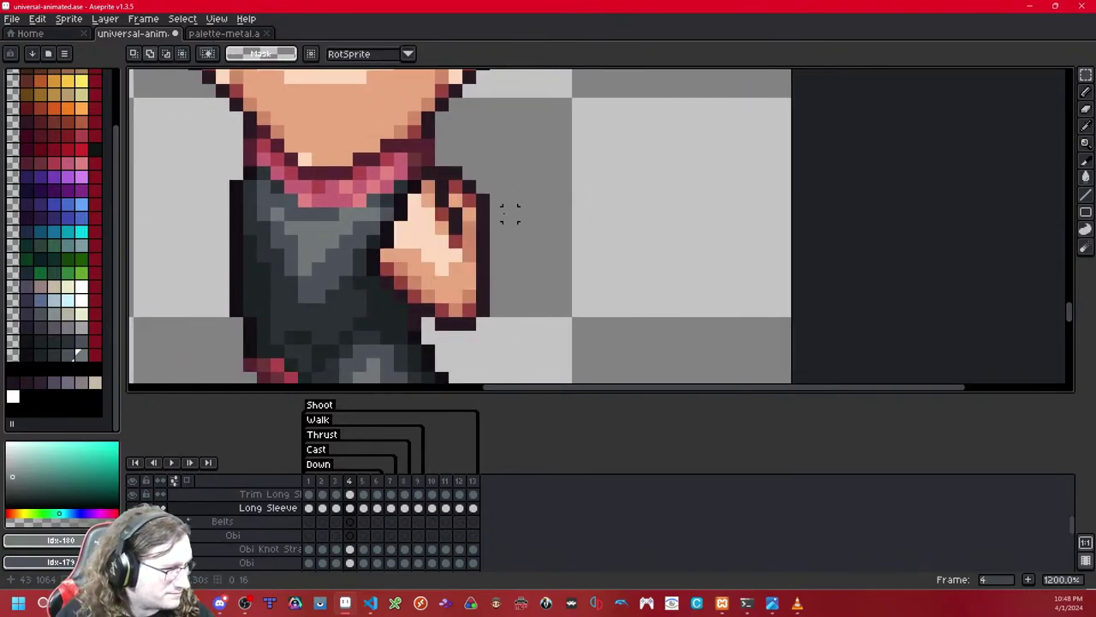
key(ctrl+z)
key(ctrl+y)
key(ctrl+z)
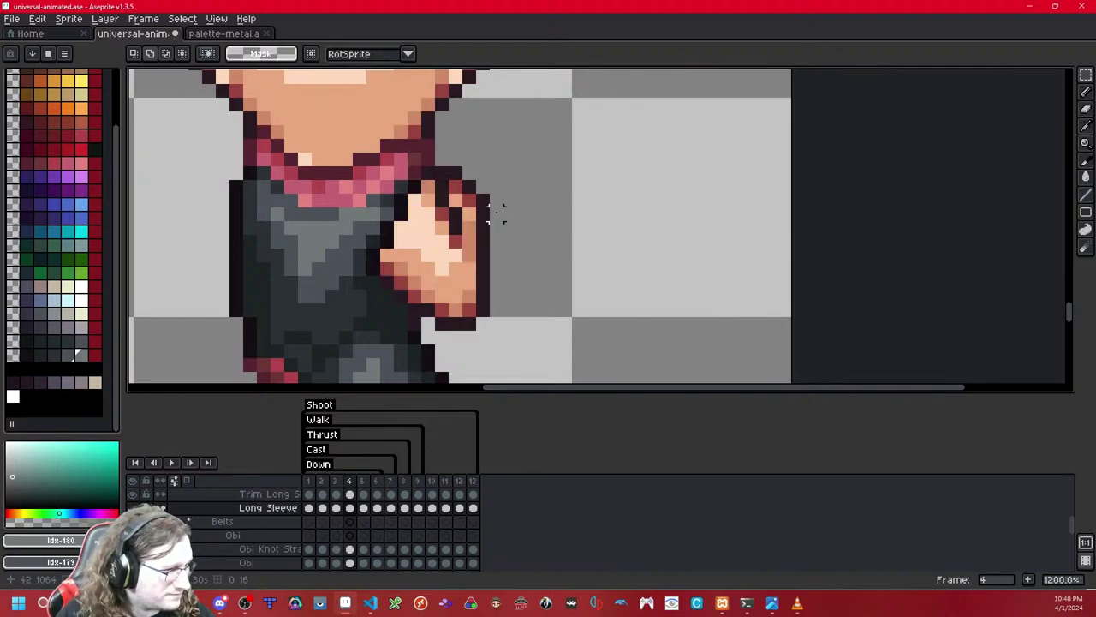
key(ctrl+y)
key(ctrl+z)
key(ctrl+y)
Step: Trim frame 4's sleeve beside the raised forearm, deleting two upper outline pixels and shifting the neighbouring edge pixels left
drag(442, 199, 455, 201)
key(Delete)
key(shift+x)
key(shift+x)
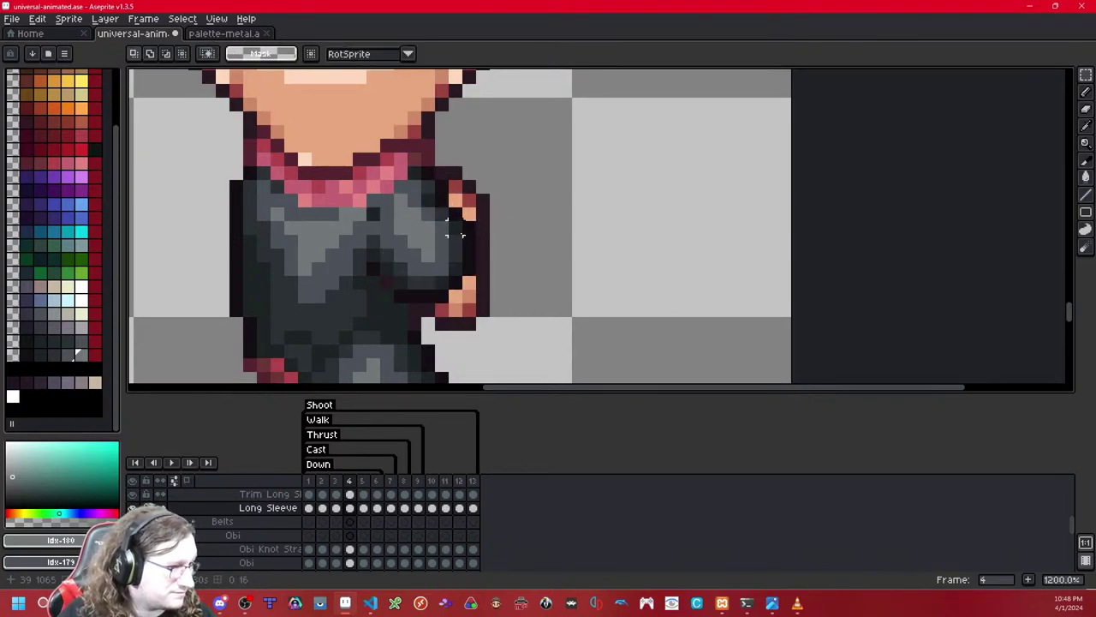
key(Left)
drag(483, 228, 484, 228)
click(537, 213)
key(Left)
click(511, 200)
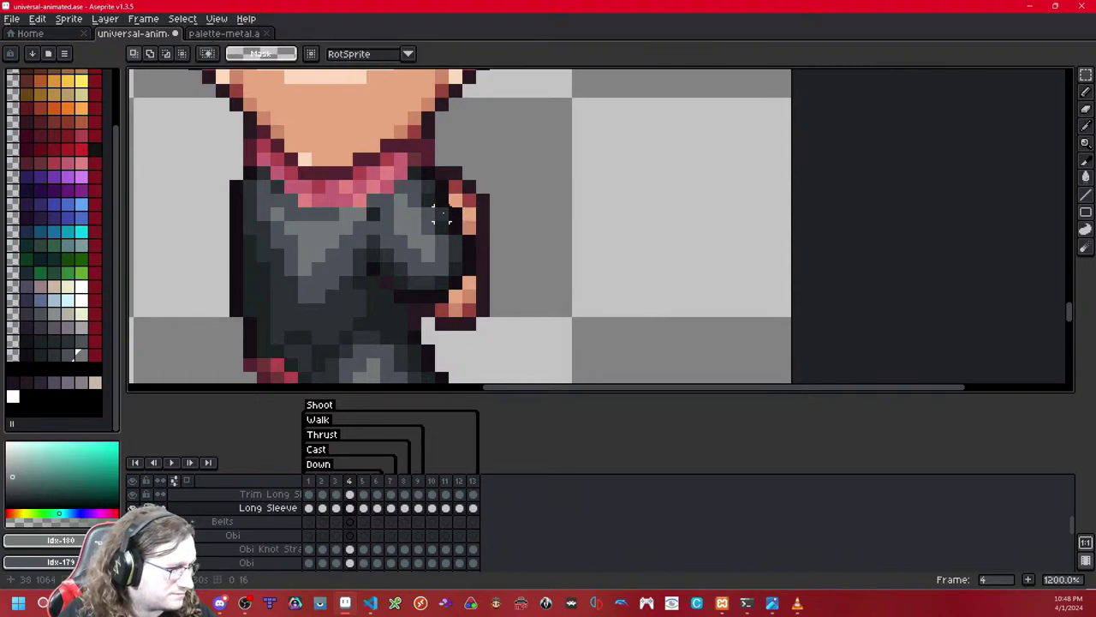
Step: Flip the two-pixel column at the top of frame 4's sleeve vertically and check it against the bare arm
key(shift+v)
drag(428, 186, 428, 201)
key(shift+v)
click(565, 172)
key(shift+x)
key(shift+x)
key(shift+x)
key(shift+x)
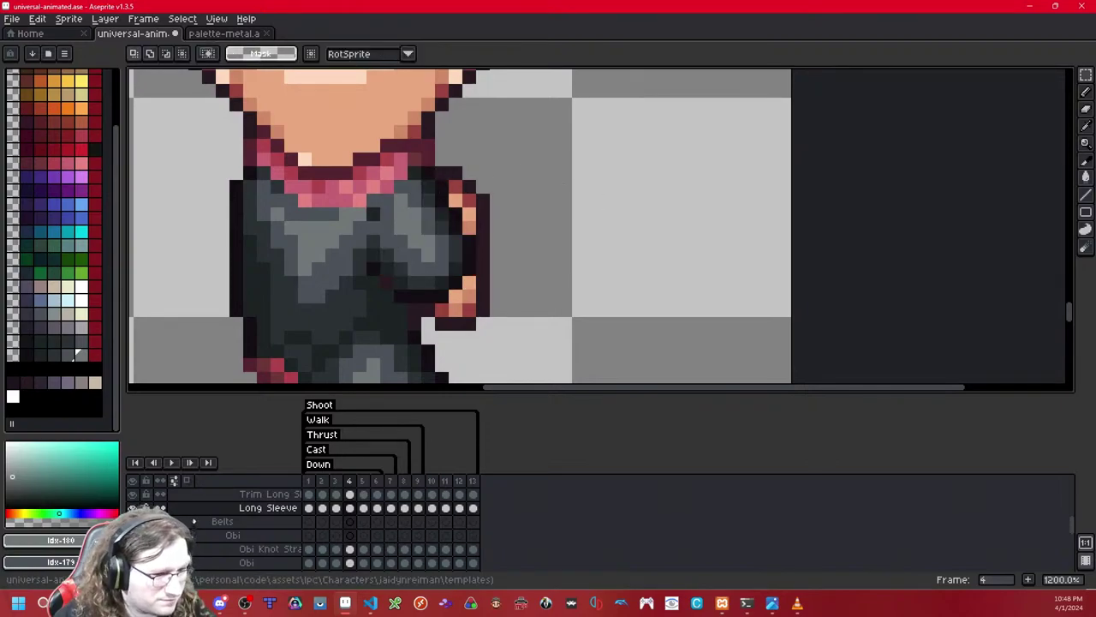
Step: Paint the forearm's outer side on frame 4 with dark grey colour index 178 beside the pasted sleeve
click(68, 354)
key(b)
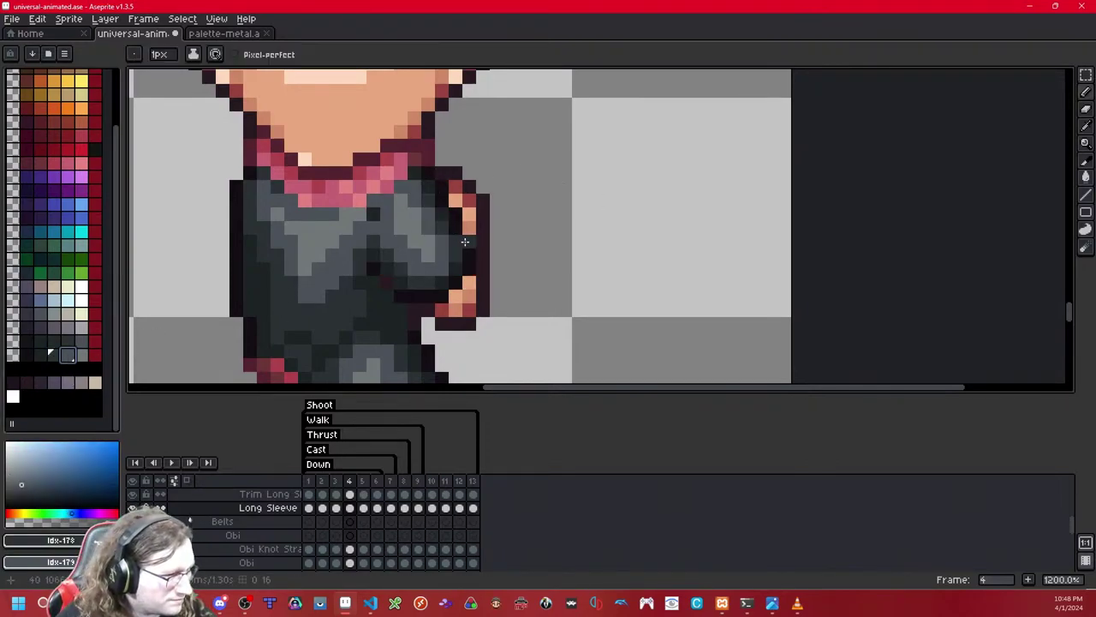
key(shift+z)
scroll(519, 229, down, 5)
drag(536, 237, 543, 179)
scroll(527, 186, down, 3)
drag(510, 265, 510, 179)
scroll(517, 268, up, 5)
drag(609, 290, 553, 288)
scroll(560, 262, up, 1)
scroll(553, 289, up, 2)
click(517, 243)
drag(518, 240, 518, 267)
Step: Compare the sleeve with the bare arm and cover the upper forearm on frame 4 with darker grey colour index 177
key(shift+x)
key(shift+x)
key(shift+x)
key(shift+x)
key(shift+x)
key(shift+x)
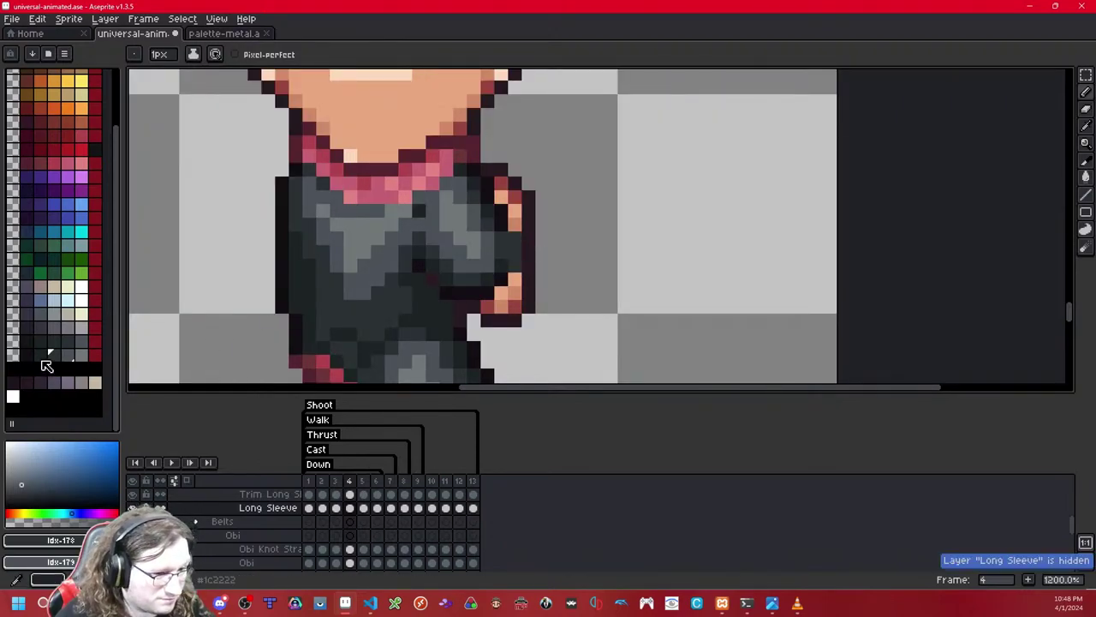
click(40, 353)
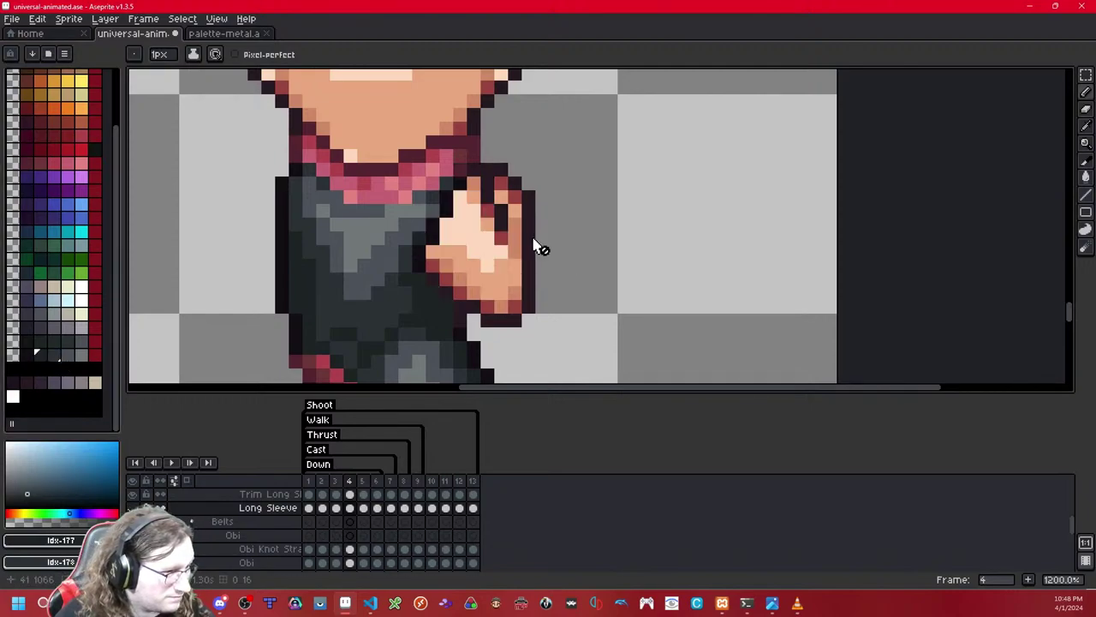
key(shift+x)
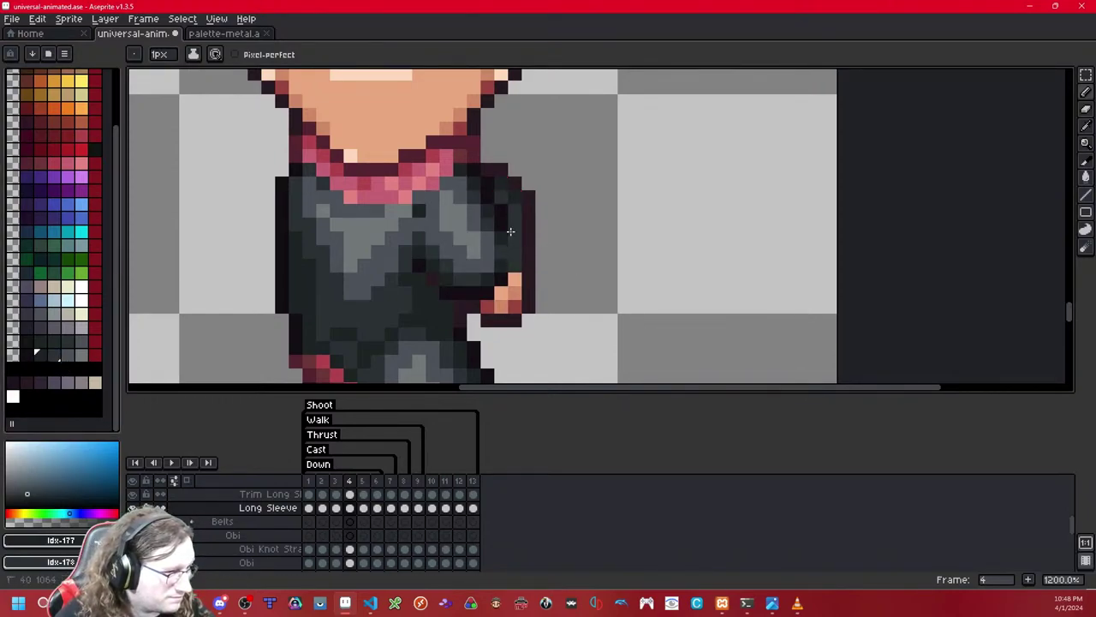
click(514, 236)
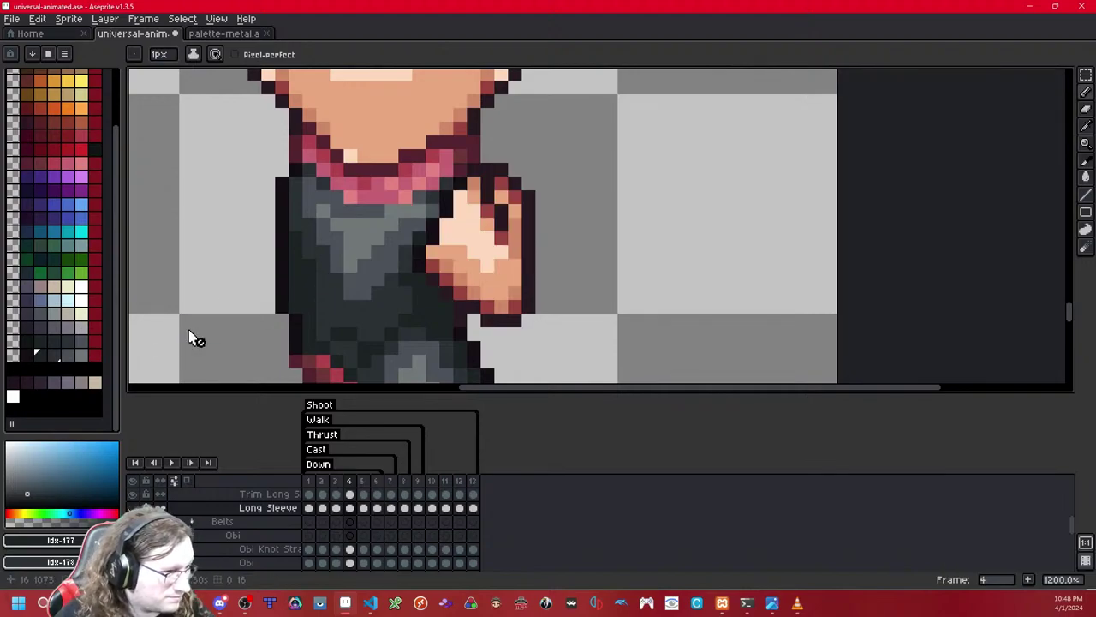
Step: Paint the lower forearm on frame 4 with mid-grey colour index 179, comparing the sleeve with the bare arm
click(80, 358)
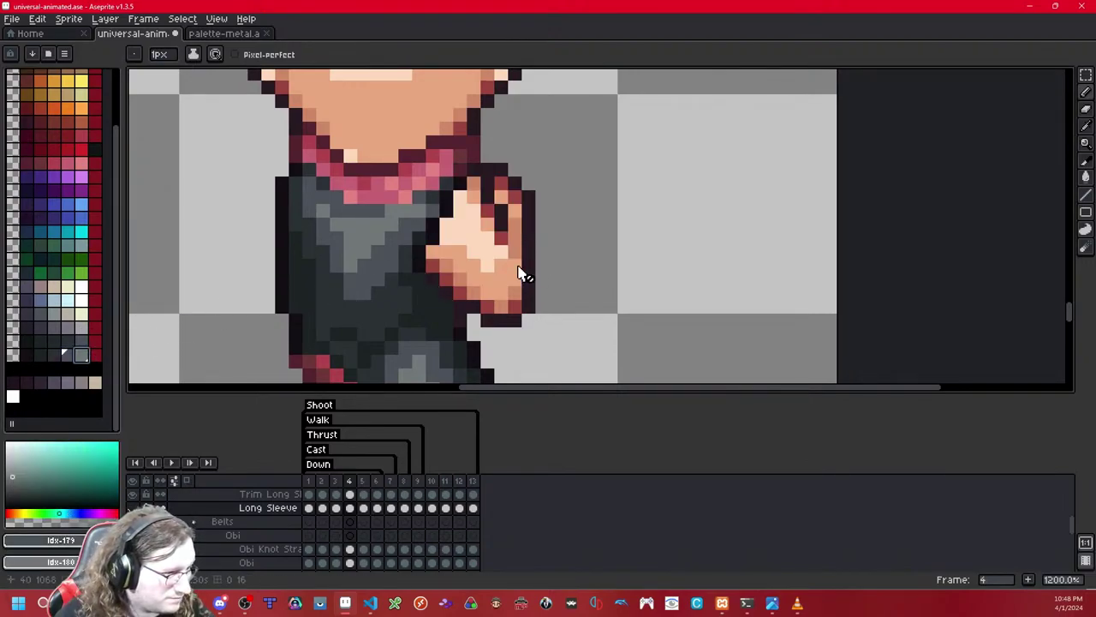
click(518, 275)
key(shift+x)
mouse_move(507, 267)
mouse_down()
mouse_move(515, 277)
mouse_move(490, 281)
mouse_up()
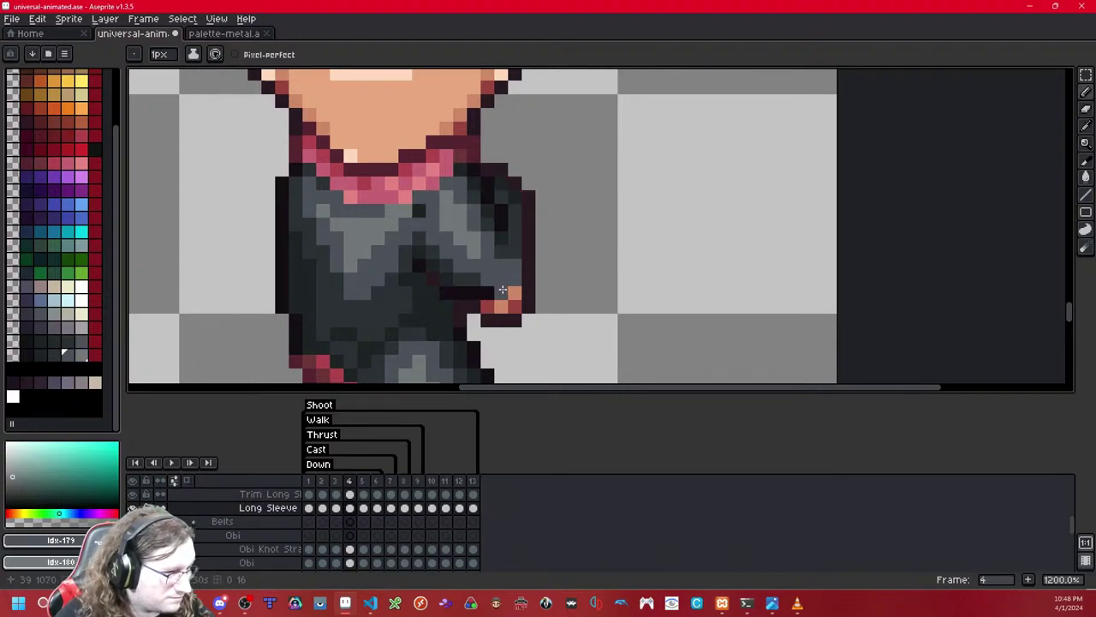
click(502, 279)
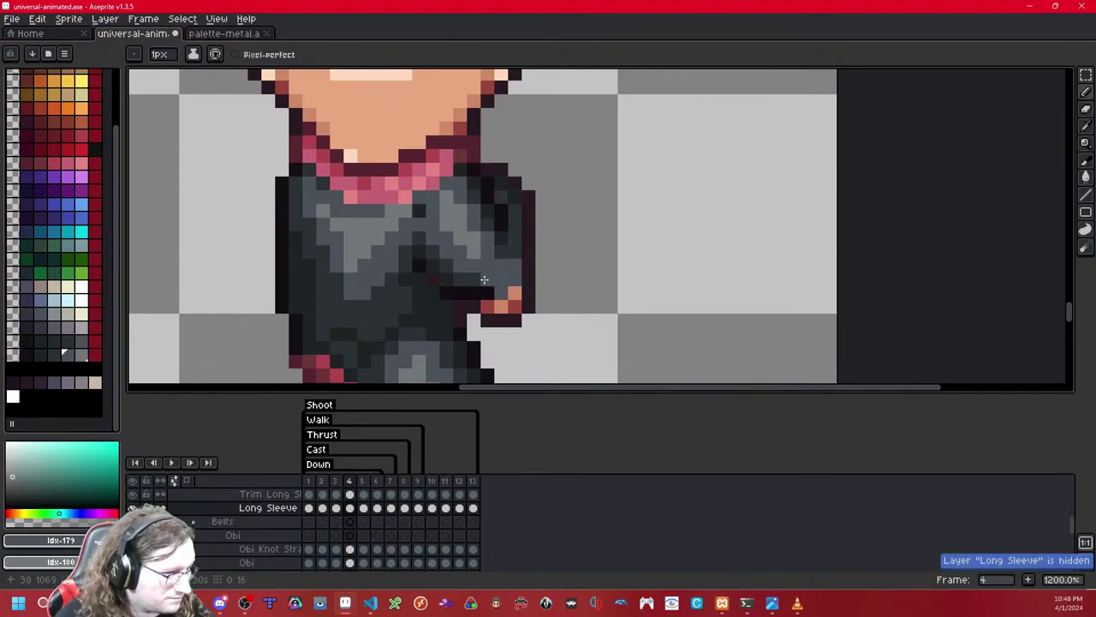
key(shift+x)
key(shift+x)
click(478, 277)
key(shift+x)
key(shift+x)
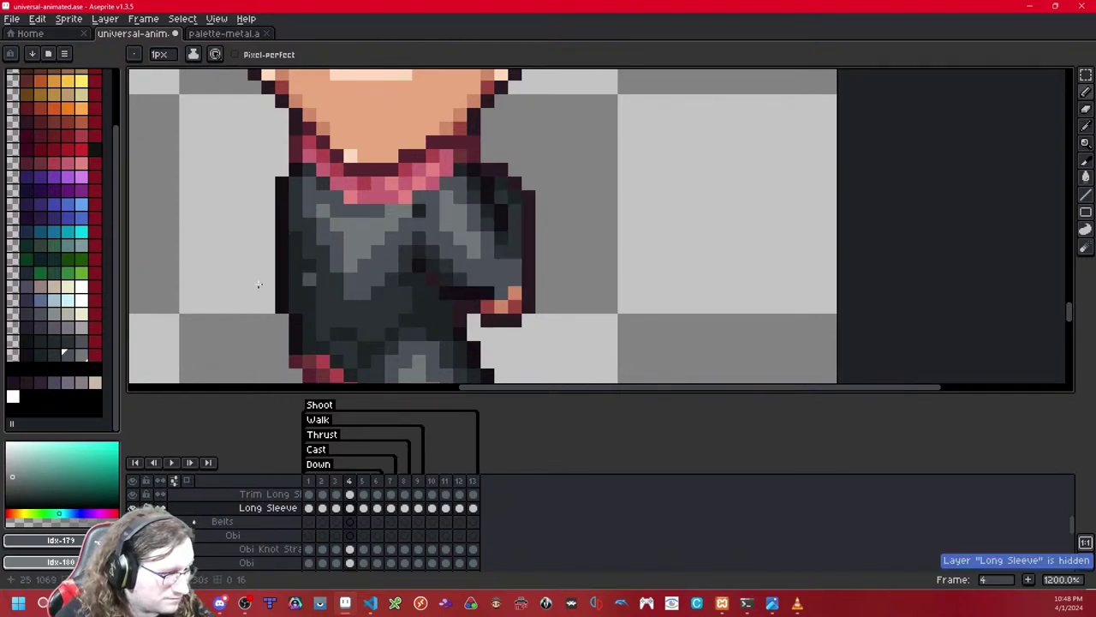
Step: Shade the forearm's lower edge and the elbow's bottom row on frame 4 with dark grey colour indices 177 and 178
click(42, 355)
right_click(56, 355)
key(shift+x)
key(shift+x)
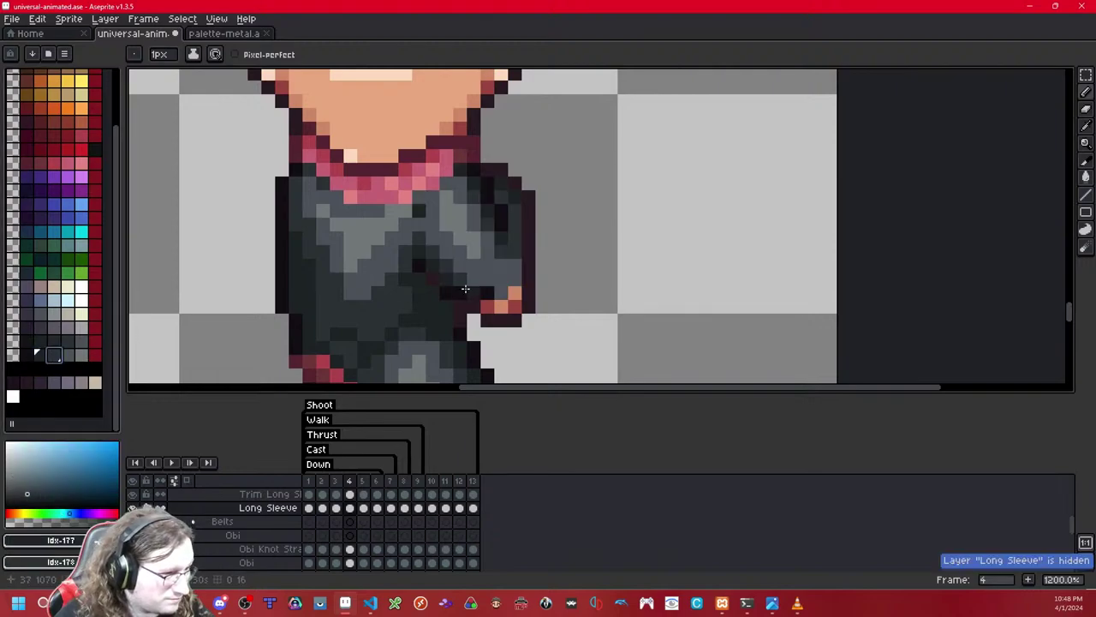
drag(460, 293, 473, 293)
key(shift+x)
key(shift+x)
click(486, 306)
click(503, 304)
key(shift+x)
key(shift+x)
Step: Darken the elbow's bottom row and cover the remaining skin pixel at frame 4's elbow with colour index 178
click(68, 354)
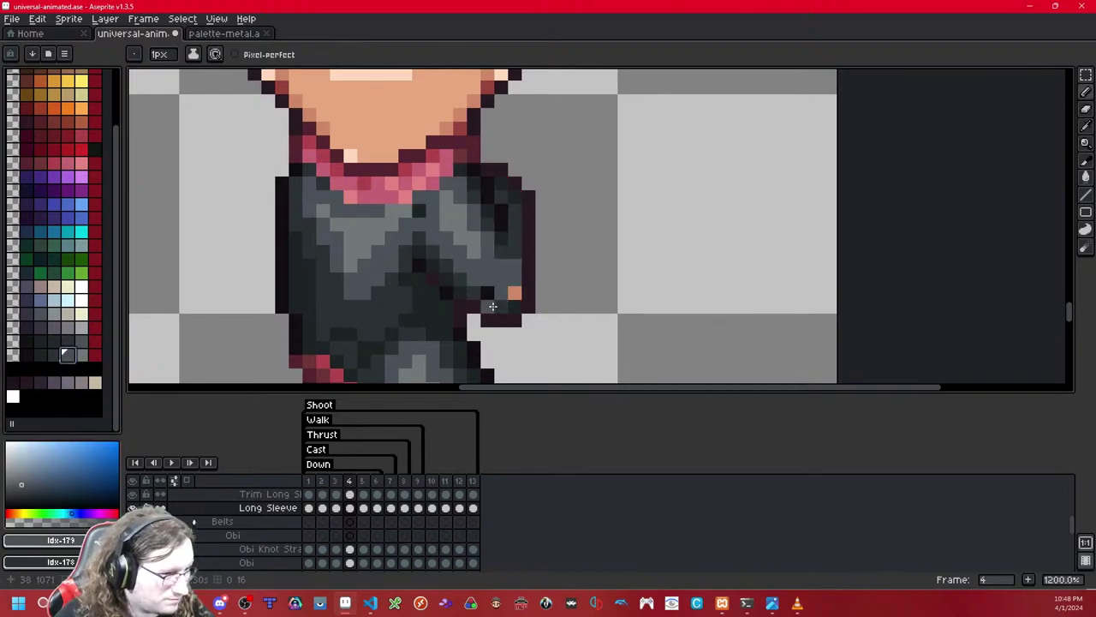
click(53, 355)
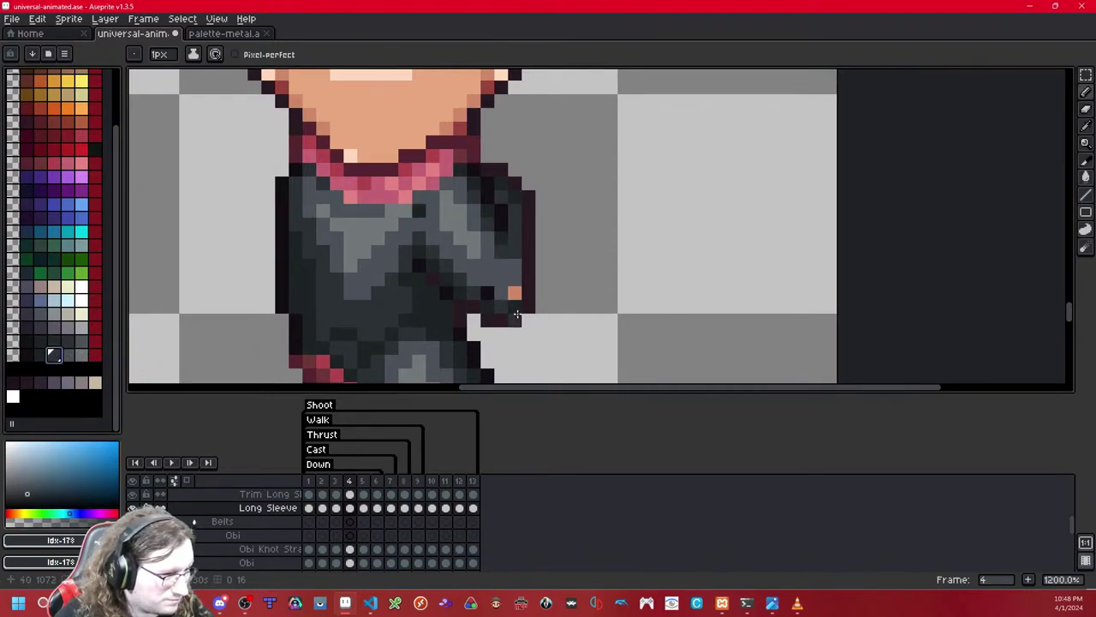
key(shift+x)
click(516, 292)
key(shift+x)
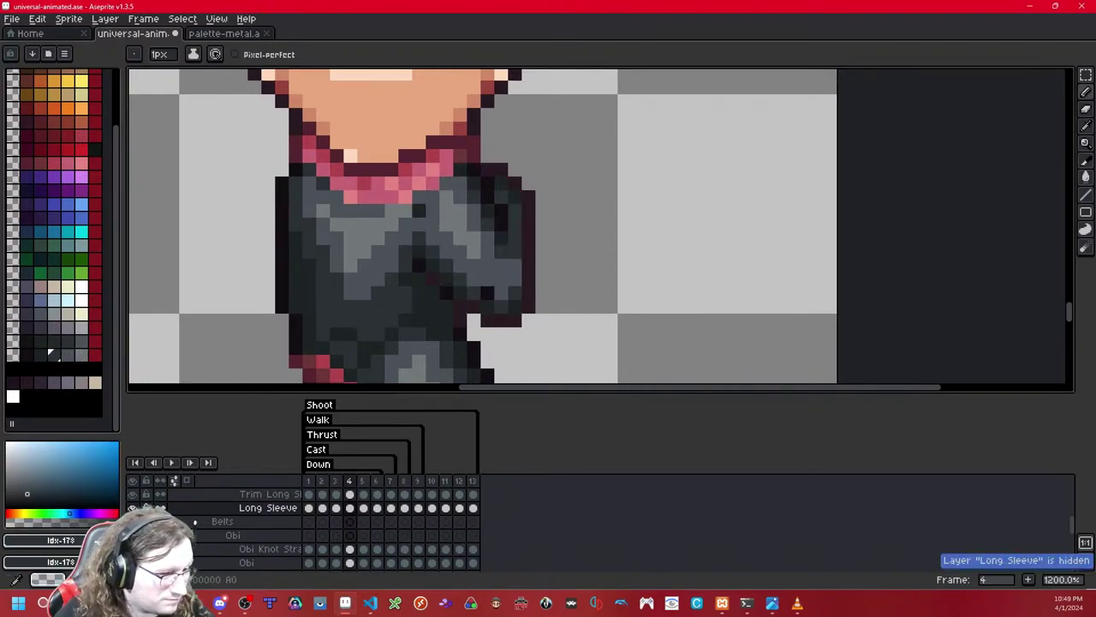
Step: Extend the highlight along frame 4's forearm towards the elbow with light grey colour index 180, following the bare arm's shading
click(68, 355)
key(shift+x)
key(shift+x)
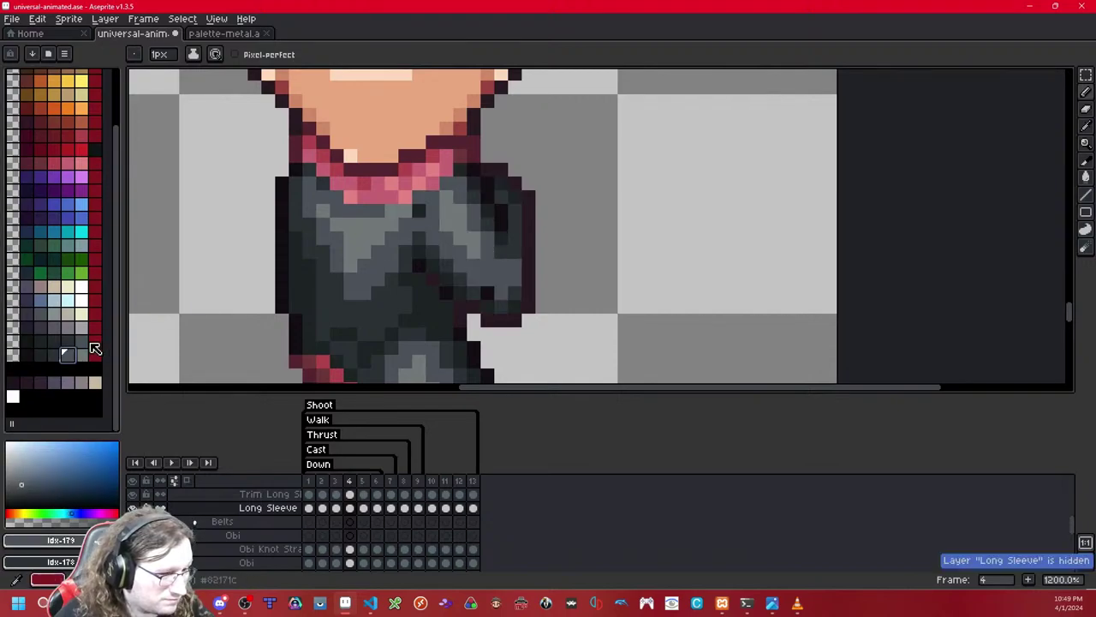
right_click(84, 355)
drag(500, 250, 487, 267)
key(shift+x)
key(shift+x)
key(shift+x)
key(shift+x)
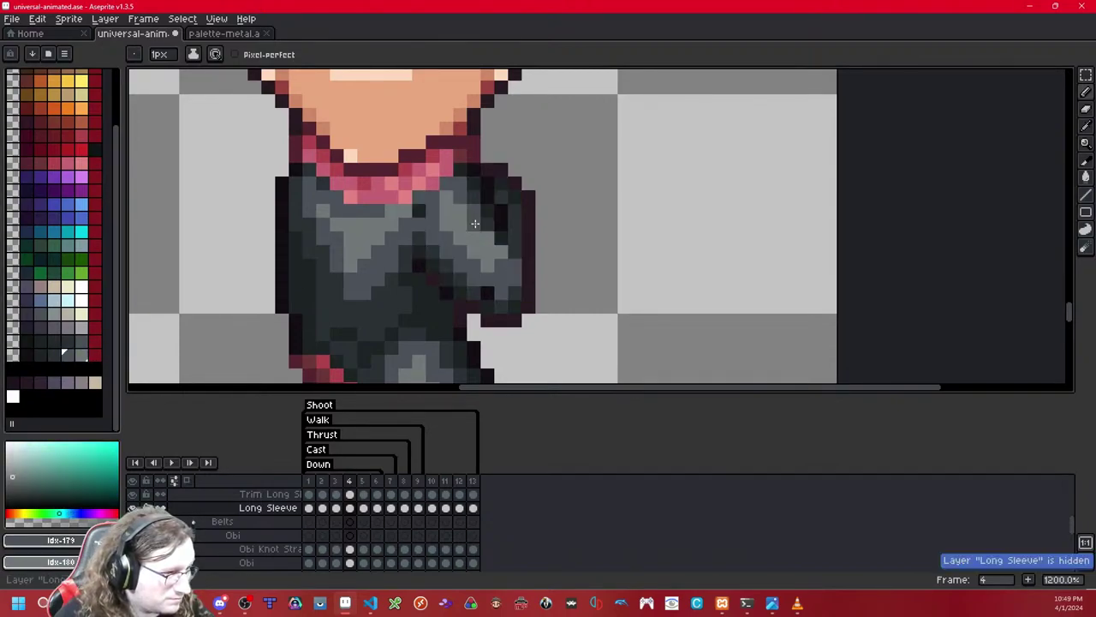
Step: Compare the shaded sleeve on frame 4 repeatedly with the bare arm underneath
key(shift+x)
key(shift+x)
key(shift+x)
key(shift+x)
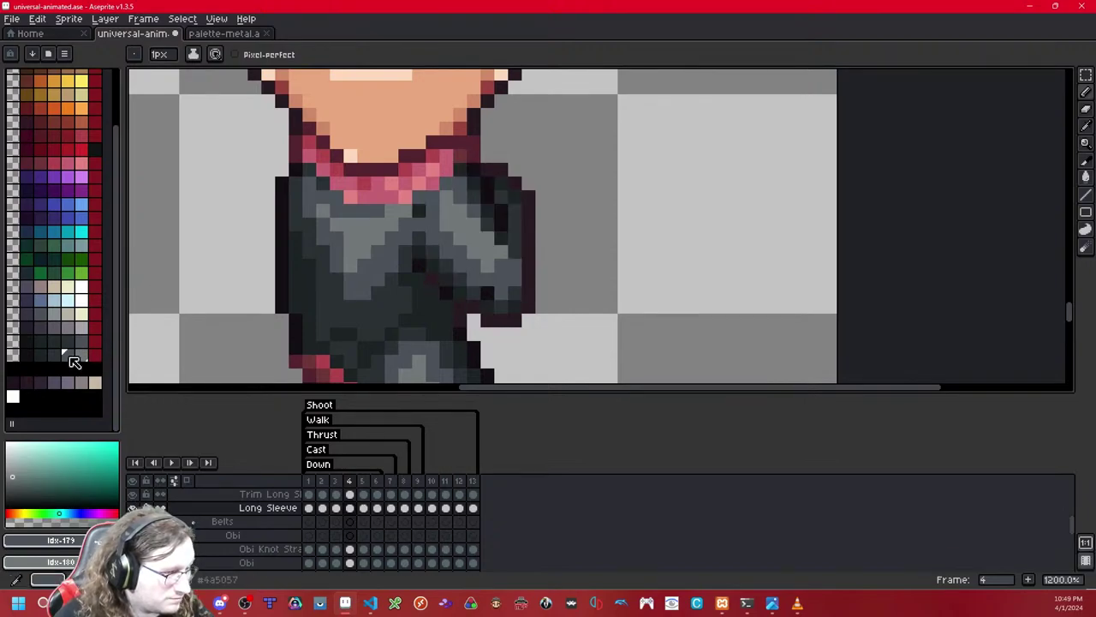
key(shift+x)
key(shift+x)
click(54, 354)
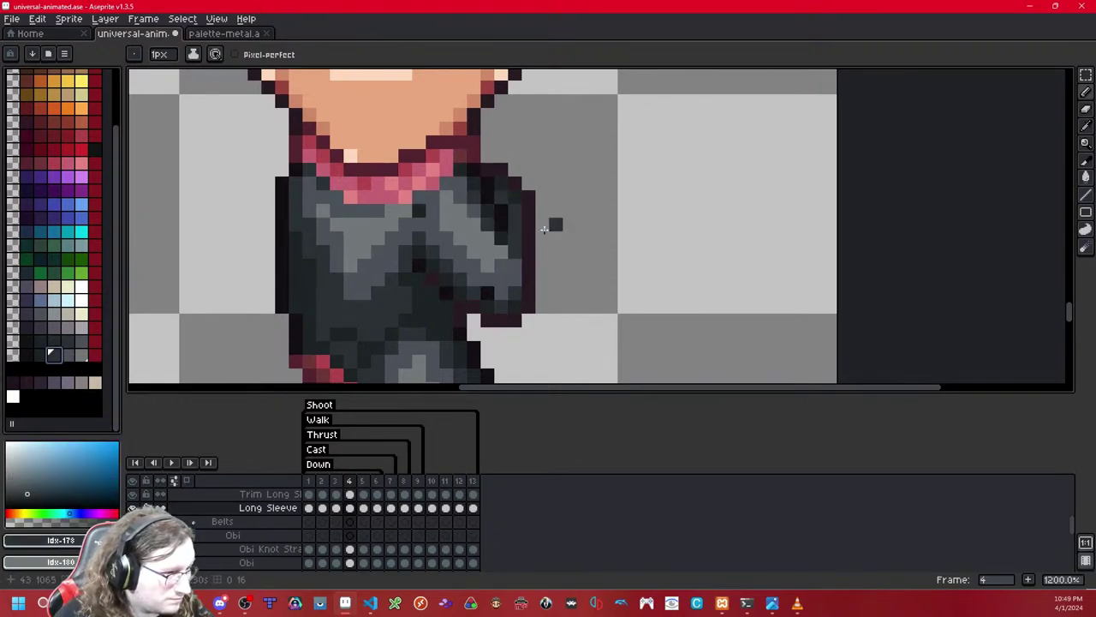
key(shift+x)
key(shift+x)
key(shift+x)
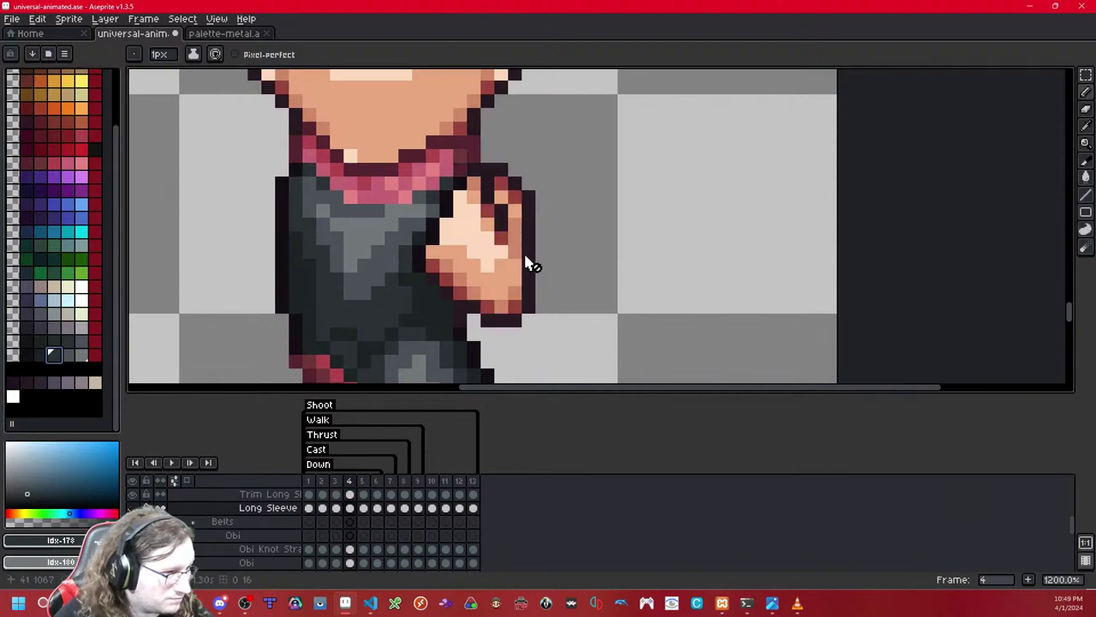
key(shift+x)
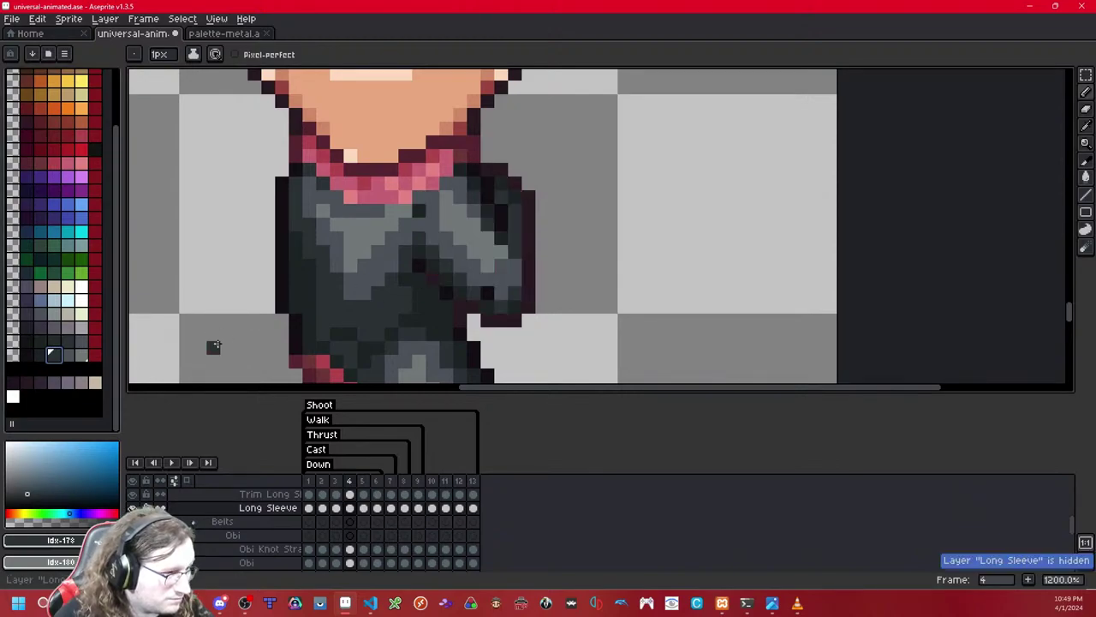
Step: Lighten one pixel on the raised forearm near the wrist with colour index 179 and compare it with the bare arm
click(69, 355)
click(517, 207)
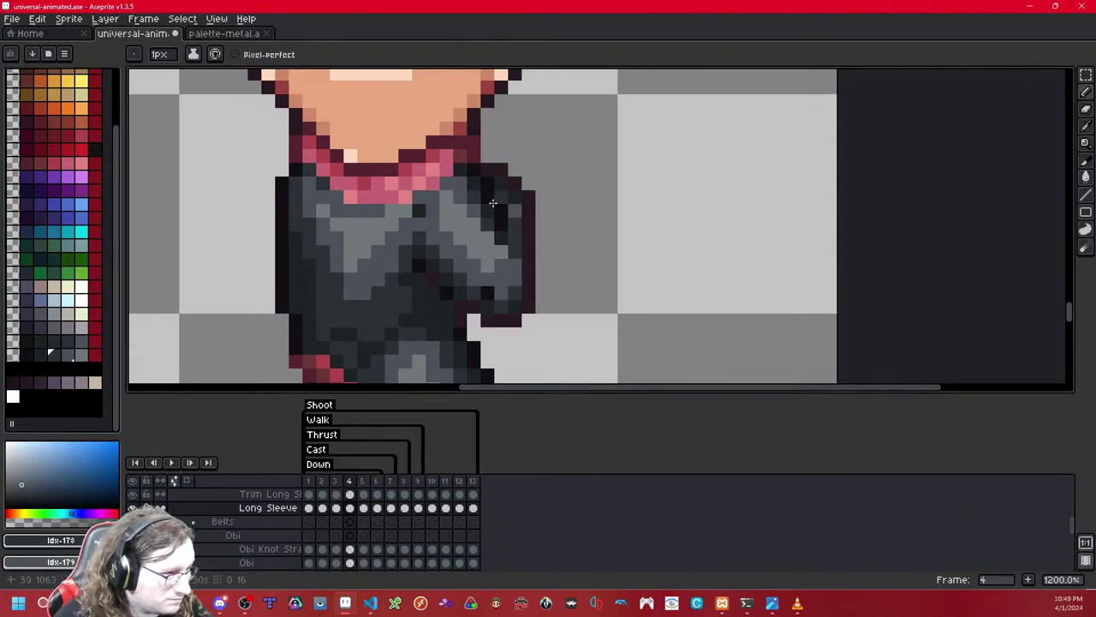
key(shift+x)
key(shift+x)
key(shift+x)
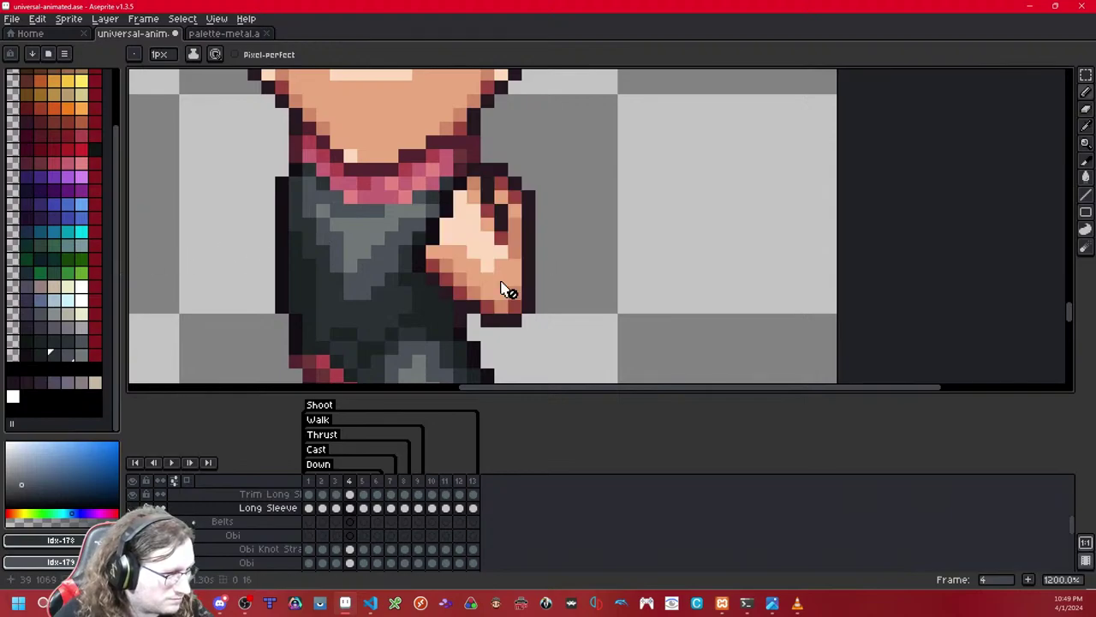
key(shift+x)
scroll(379, 306, left, 1)
key(shift+x)
key(shift+x)
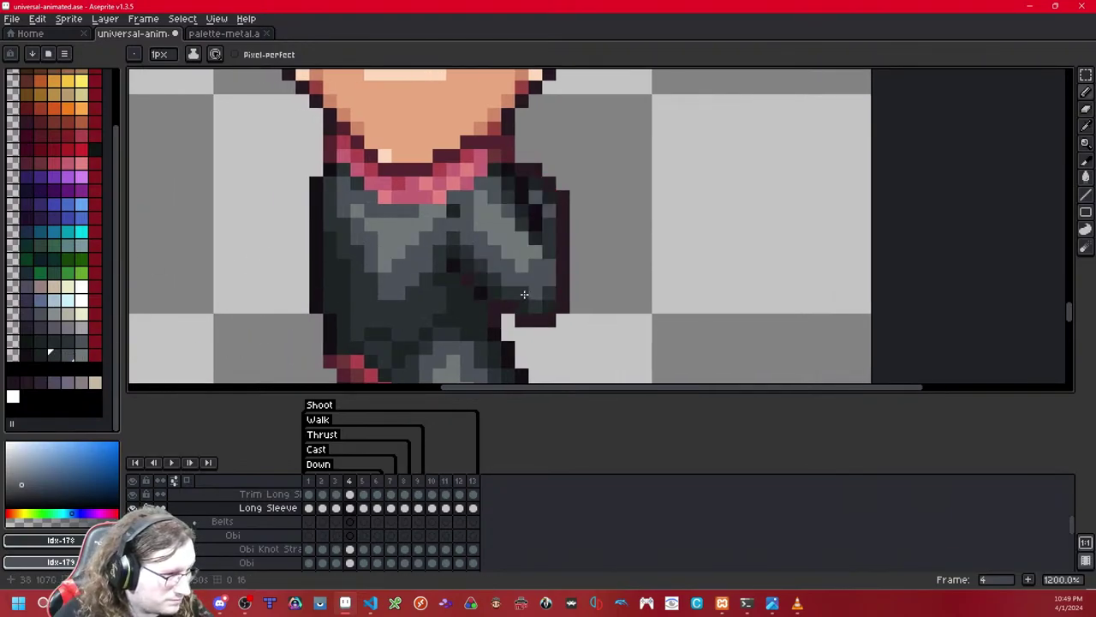
Step: Outline the sleeve's underside and outer edge on frame 4 with near-black colour index 176 and check the whole sprite
click(26, 355)
right_click(41, 357)
key(shift+x)
key(shift+x)
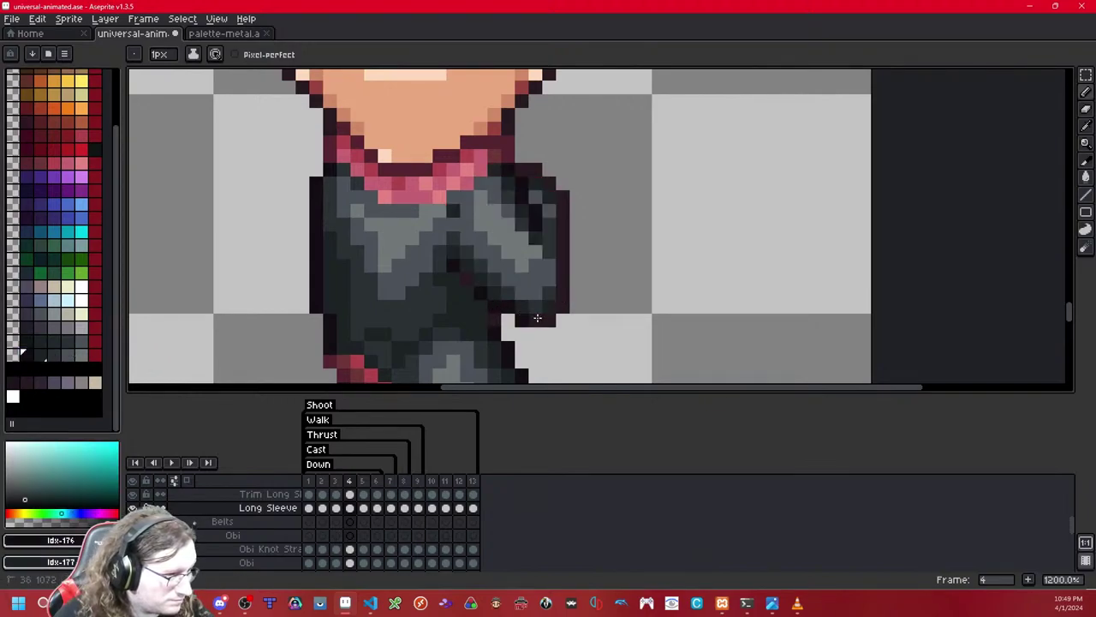
mouse_move(563, 309)
mouse_down()
mouse_move(564, 204)
mouse_move(549, 171)
mouse_up()
scroll(466, 274, down, 8)
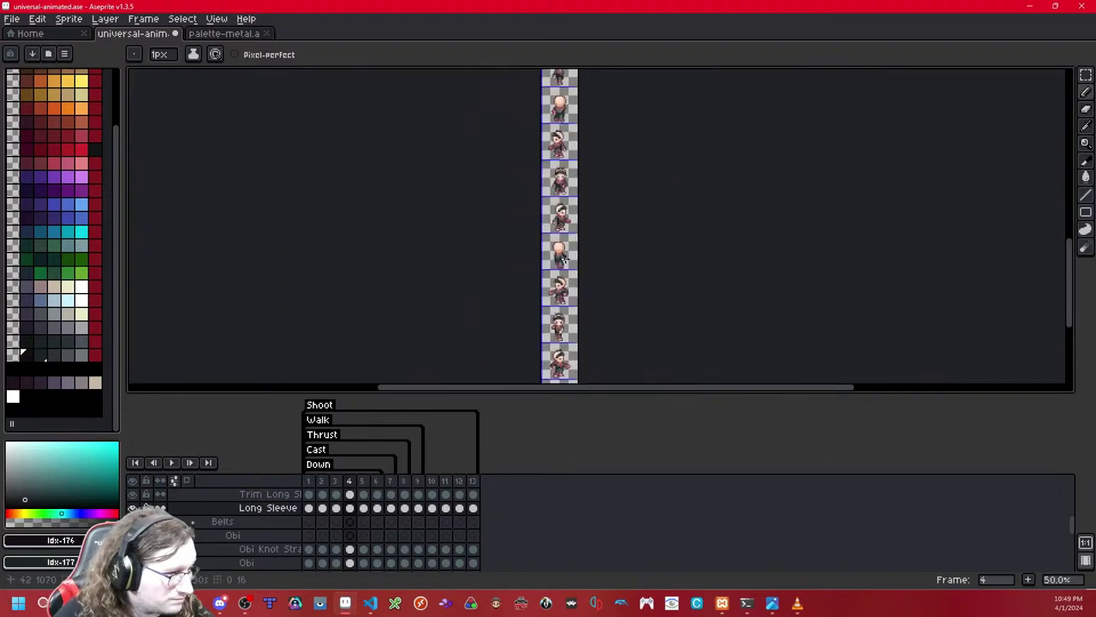
scroll(602, 257, up, 8)
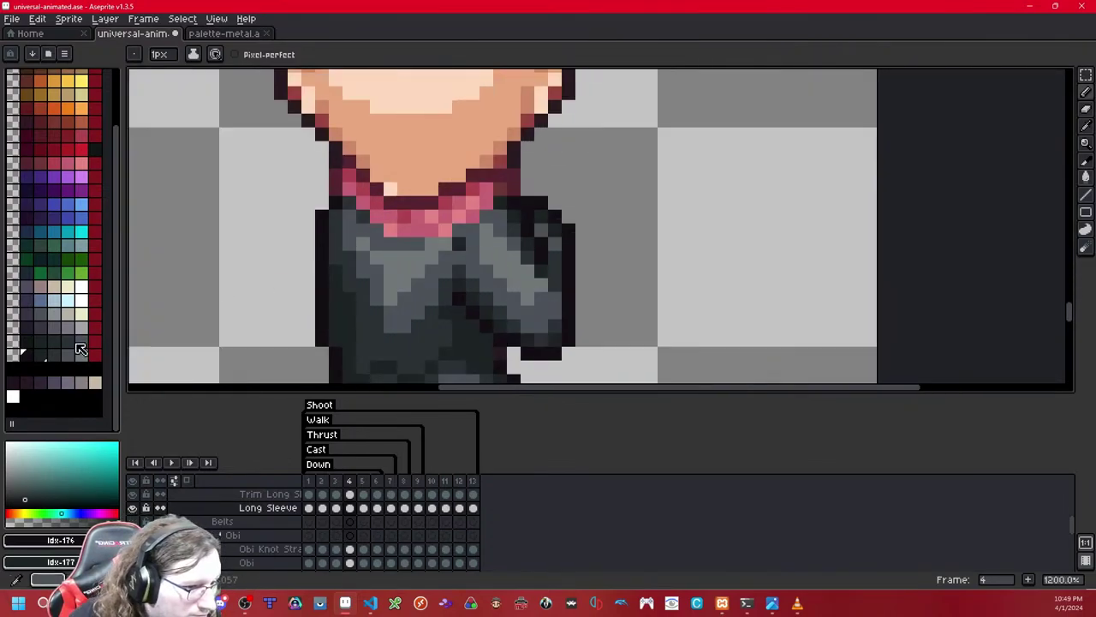
Step: Review frame 4's sleeve at sprite scale and compare the arm pose with frames 5 and 6
alt+click(460, 244)
scroll(457, 244, down, 5)
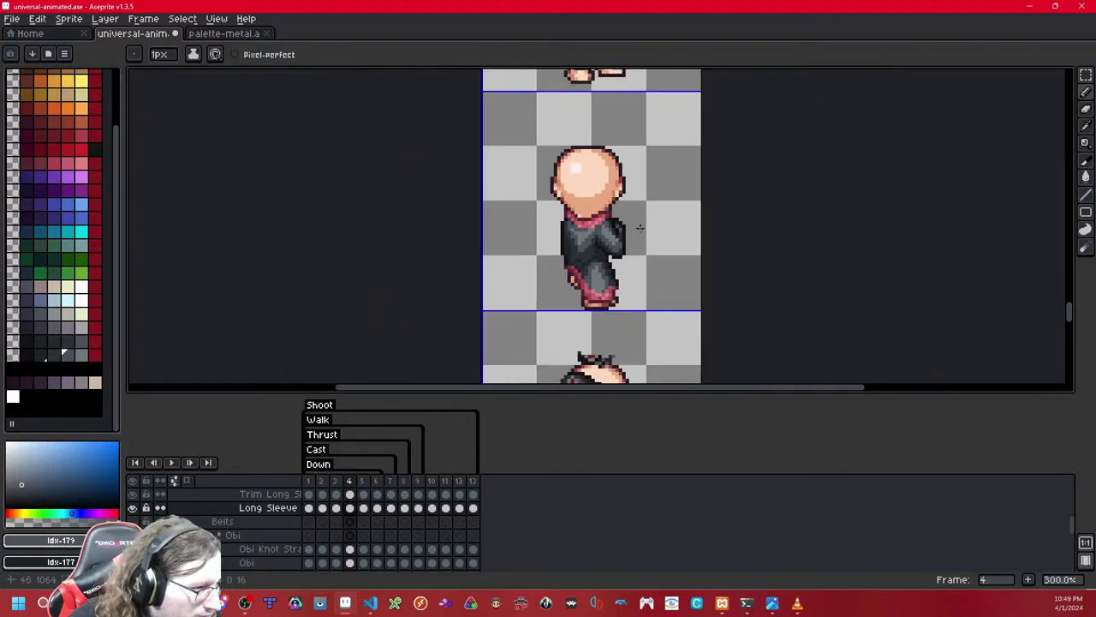
scroll(260, 271, up, 4)
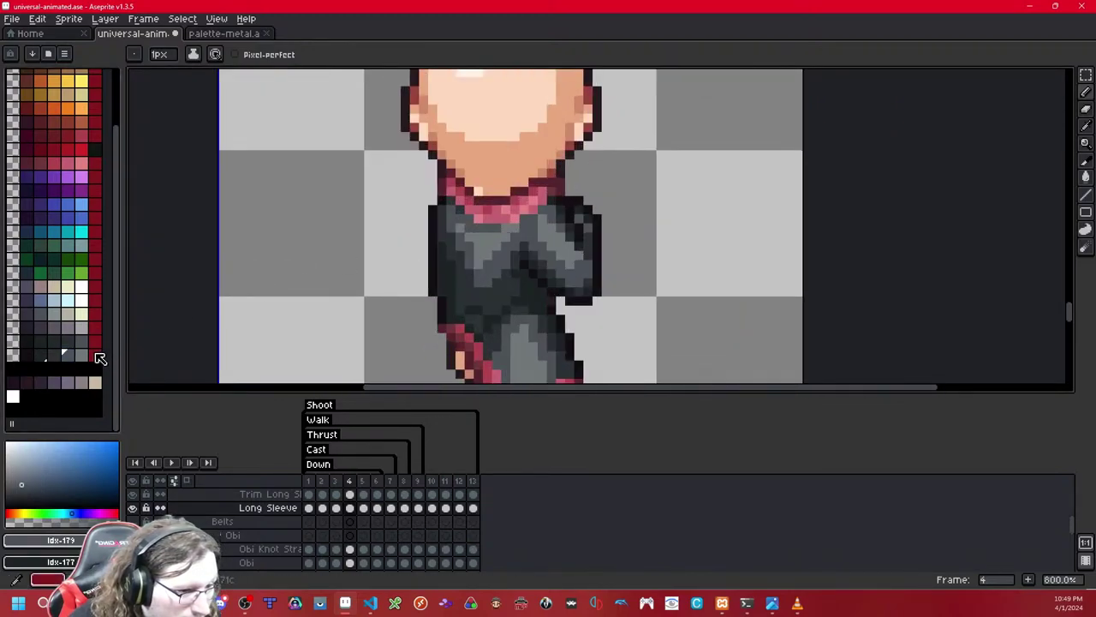
right_click(81, 354)
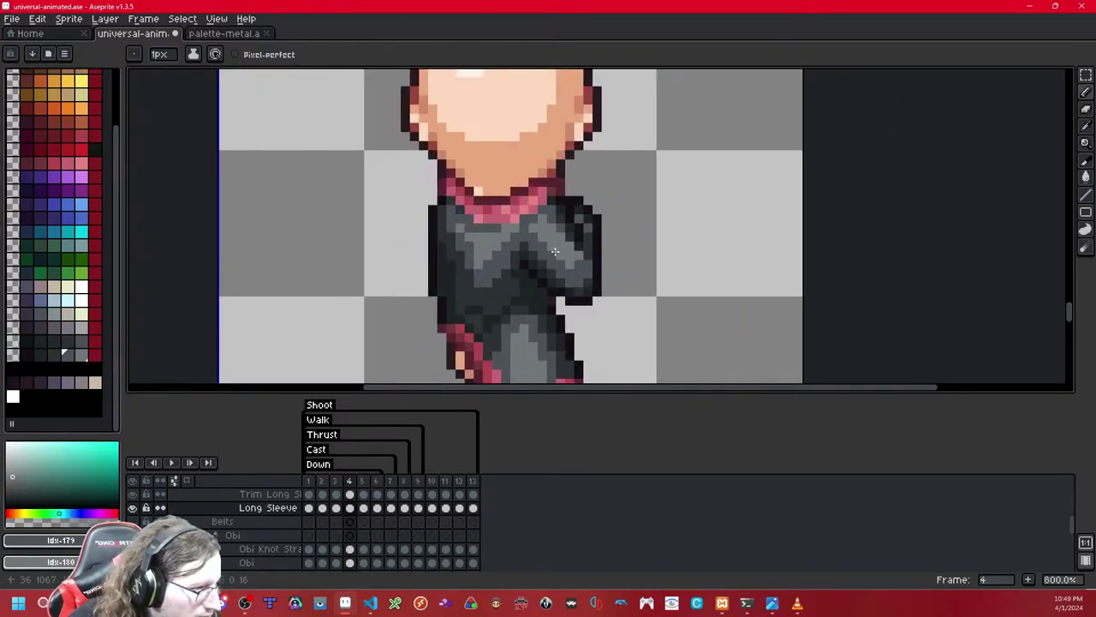
scroll(555, 251, down, 8)
scroll(613, 243, up, 3)
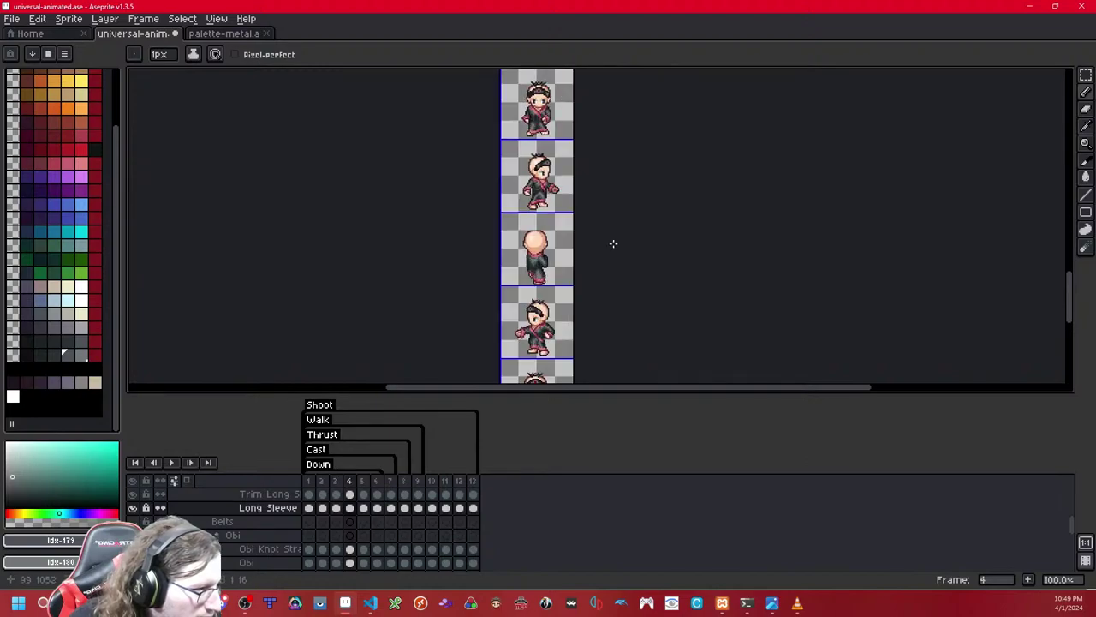
scroll(570, 245, up, 5)
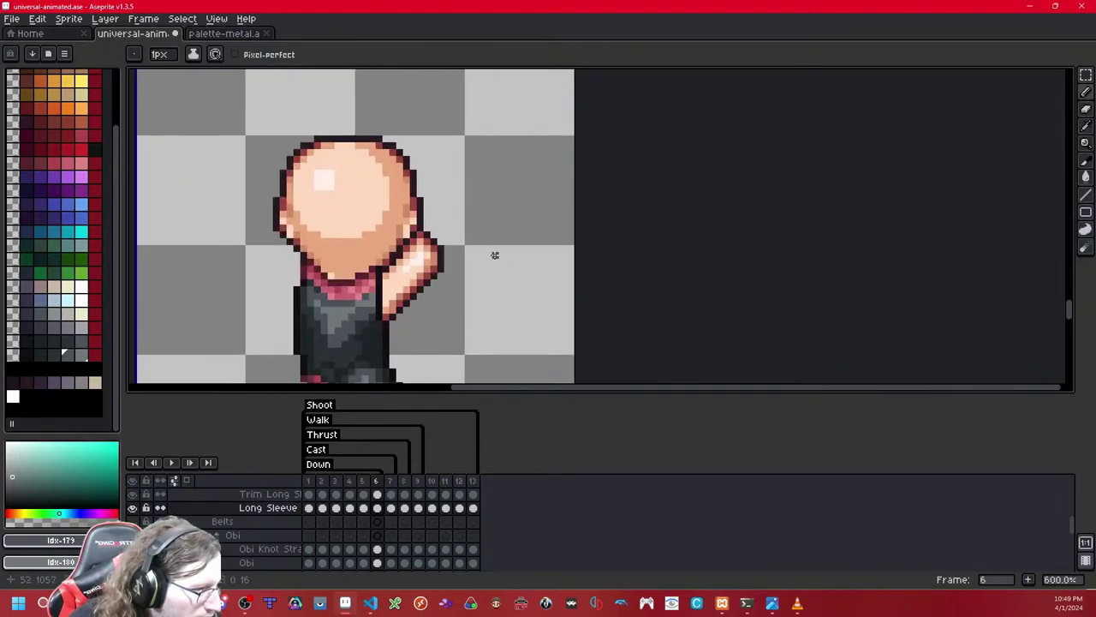
drag(495, 255, 554, 213)
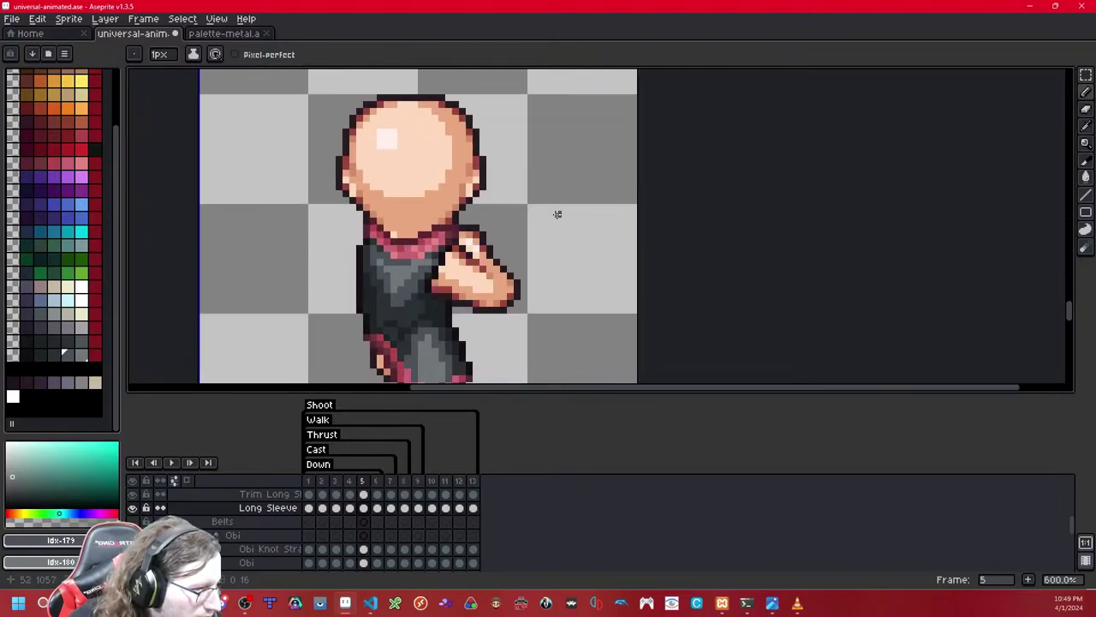
scroll(540, 227, up, 3)
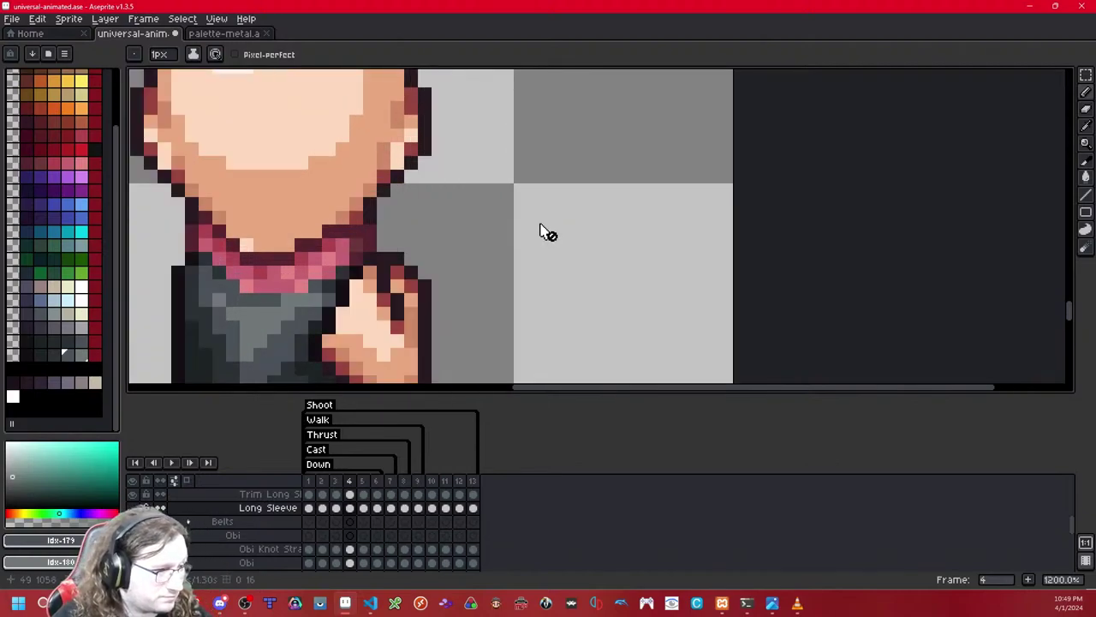
Step: Delete the sleeve pixels covering the hand at the top of frame 4's raised forearm
drag(497, 225, 562, 204)
key(m)
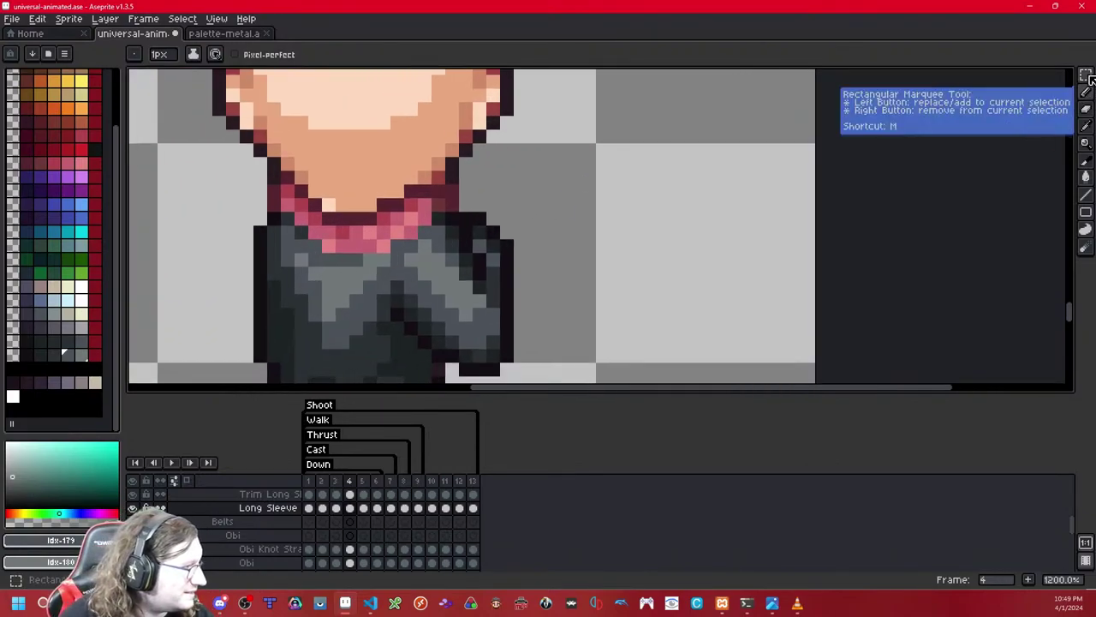
drag(478, 246, 526, 172)
key(Delete)
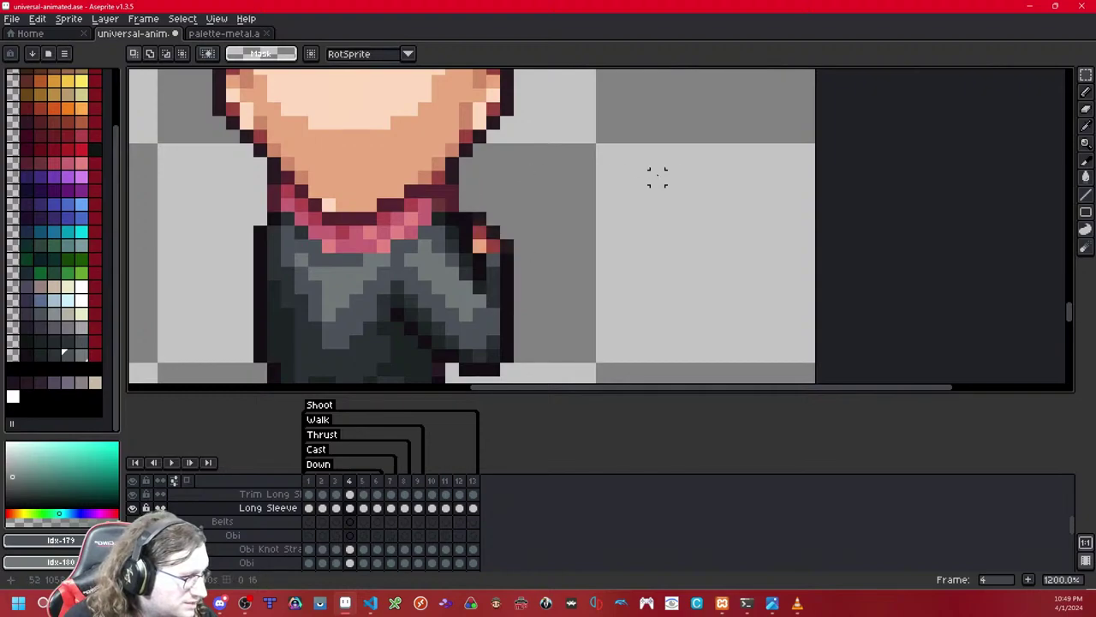
Step: Outline a flared cuff just below the hand on frame 4 with near-black colour index 176
click(13, 355)
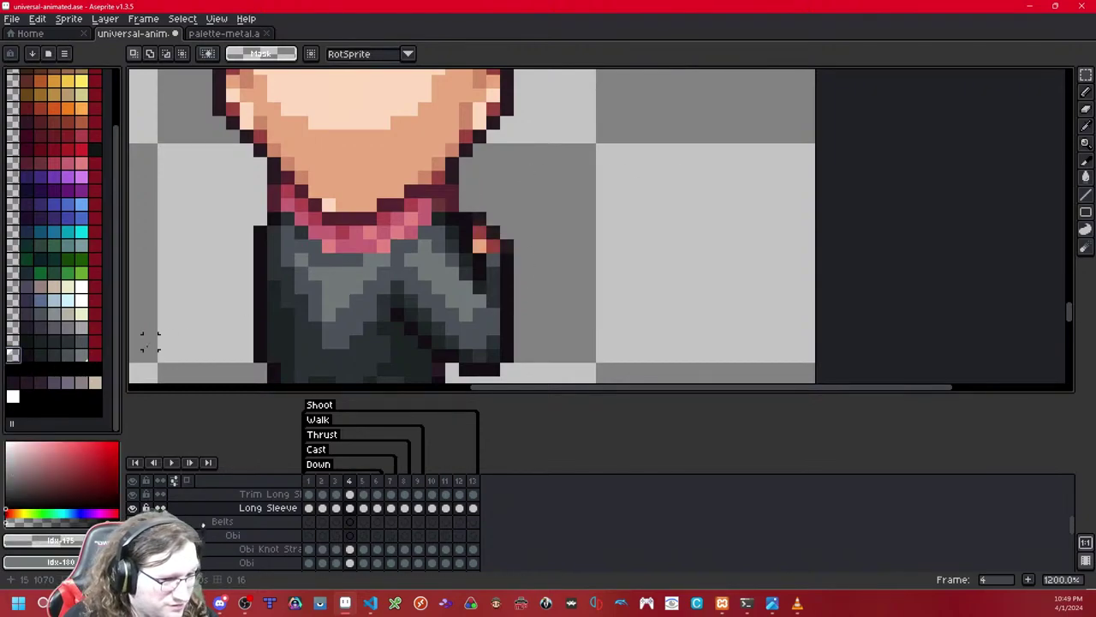
click(31, 356)
key(b)
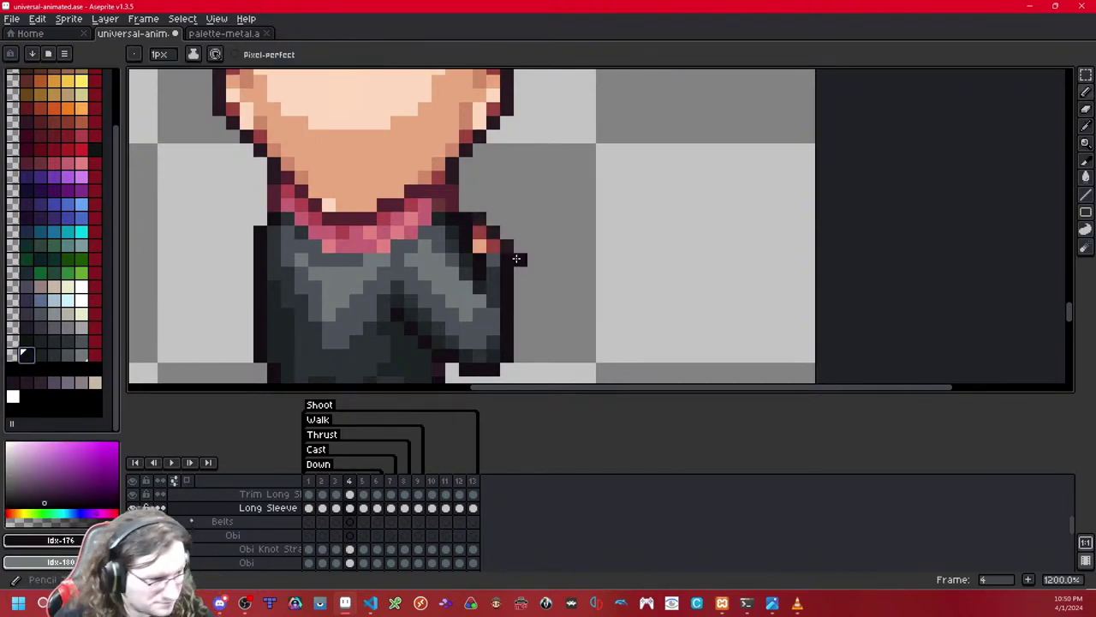
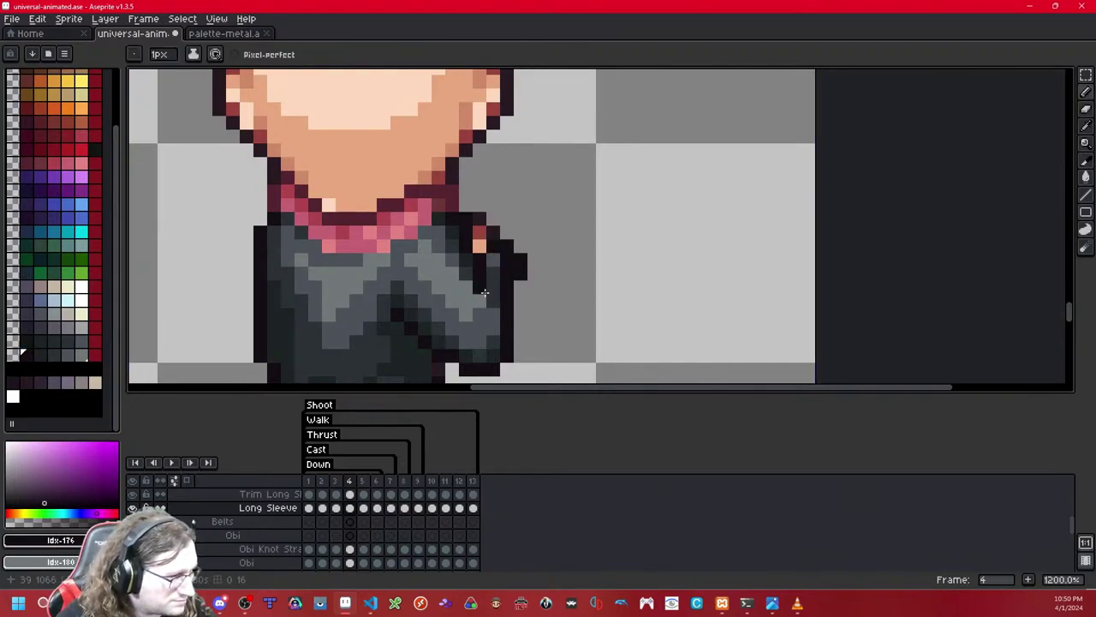
Step: Fill the inside of frame 4's flared cuff with grey colour index 179 and check it at sprite scale
click(40, 354)
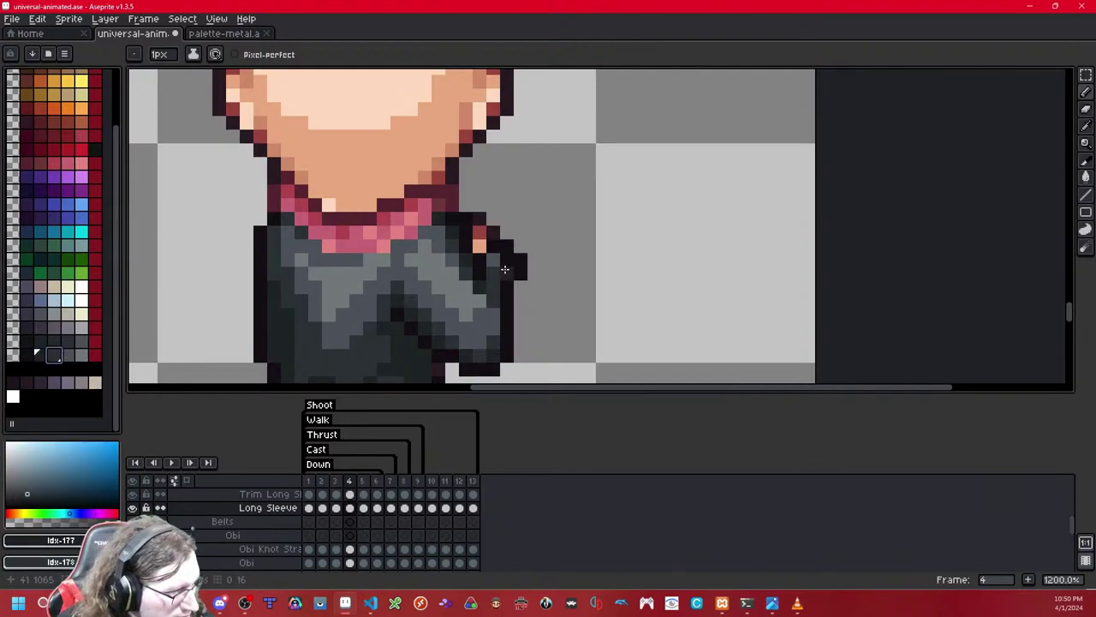
click(68, 356)
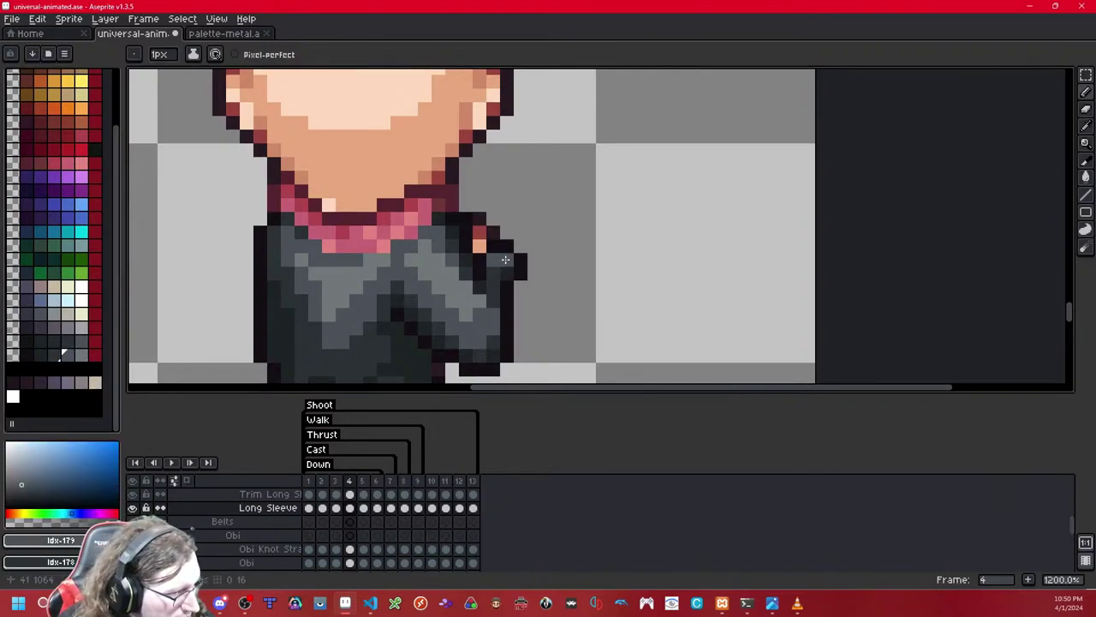
right_click(82, 354)
scroll(616, 231, down, 6)
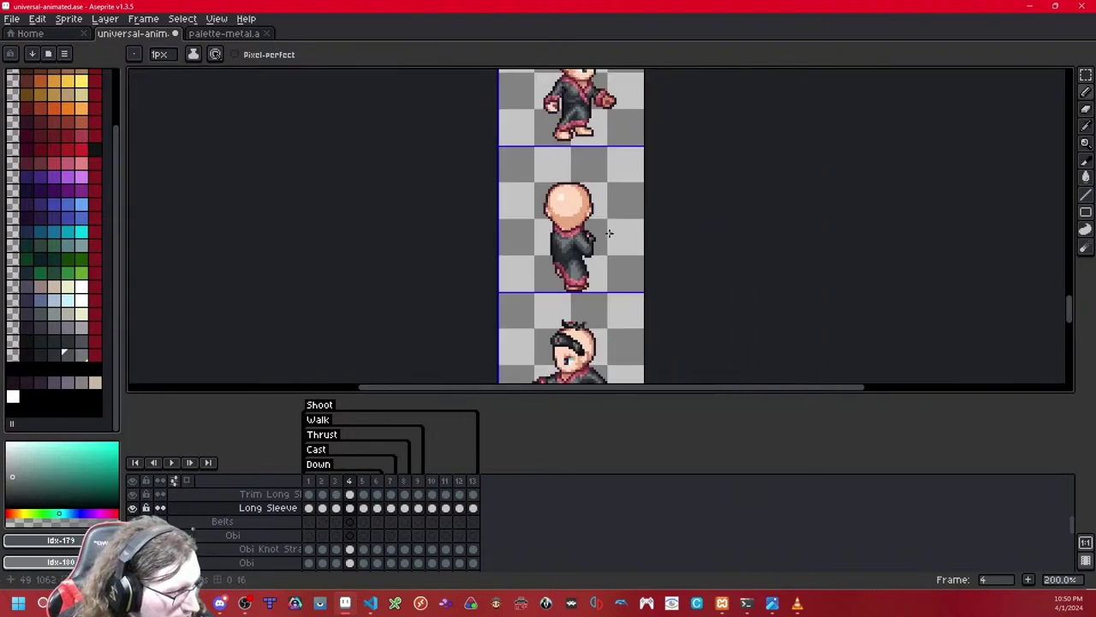
Step: On frame 5, outline a flared cuff and the outer edge of the raised forearm with near-black colour index 176
scroll(609, 232, up, 5)
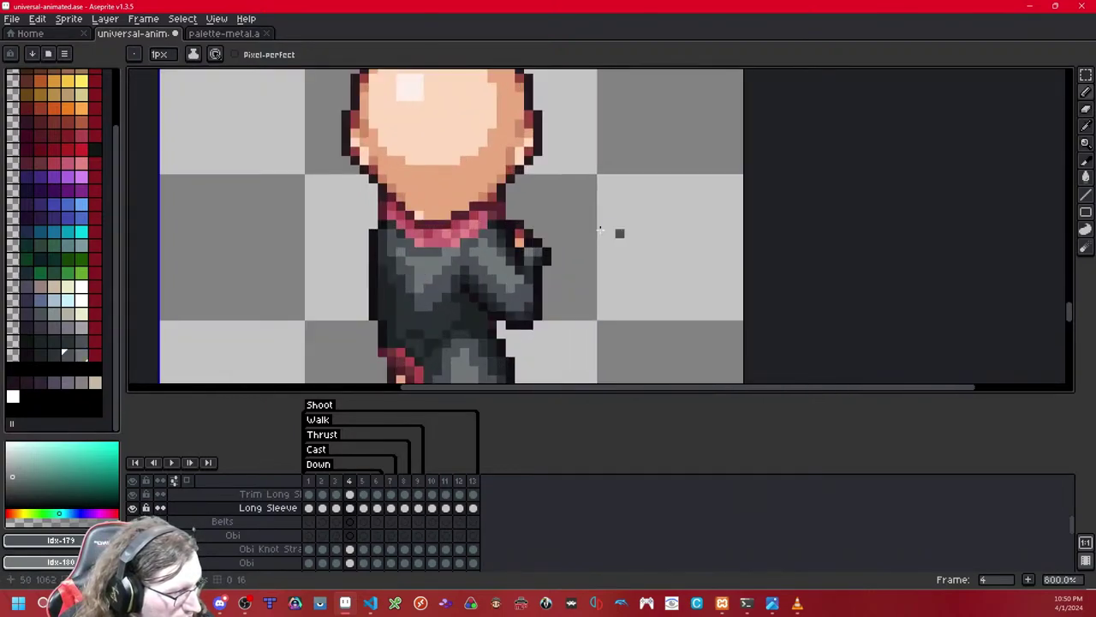
click(39, 354)
scroll(656, 196, down, 6)
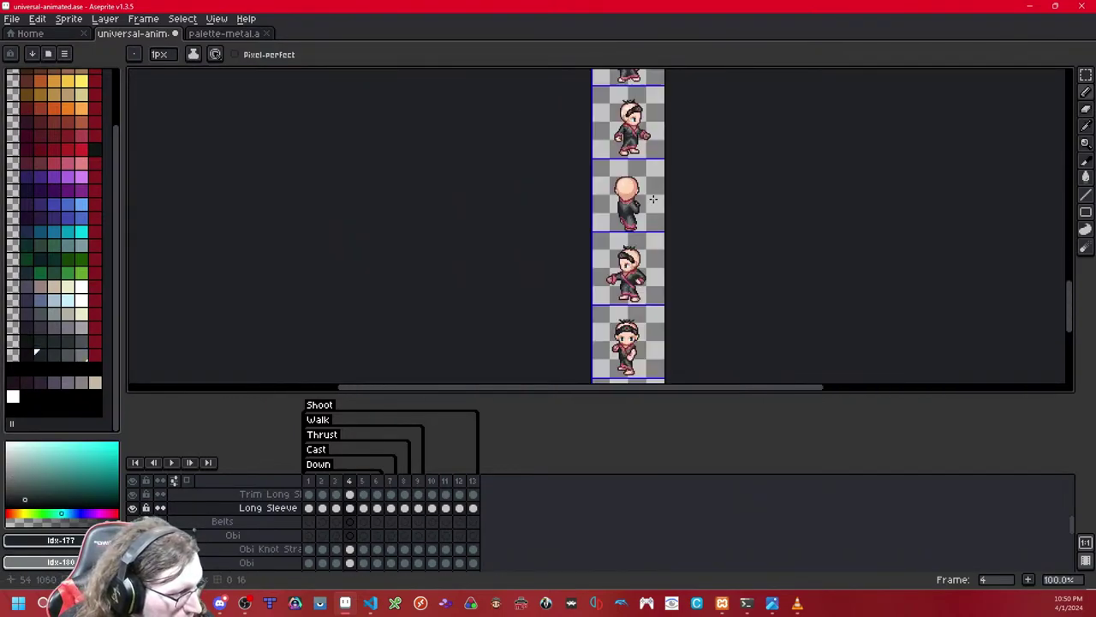
drag(653, 198, 574, 224)
key(Right)
scroll(578, 215, up, 5)
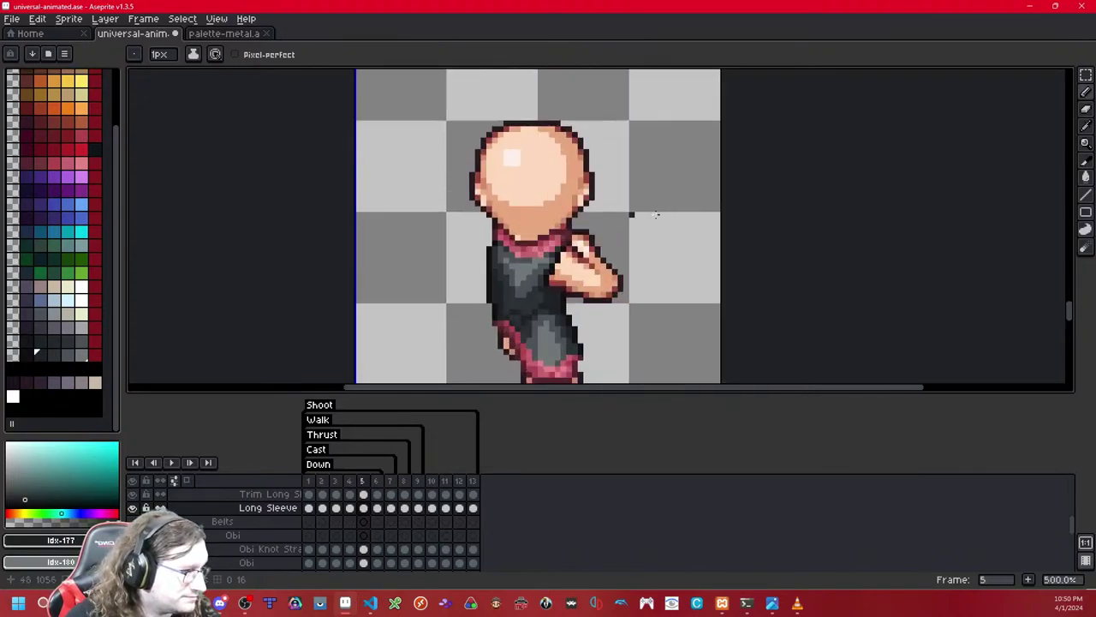
click(28, 357)
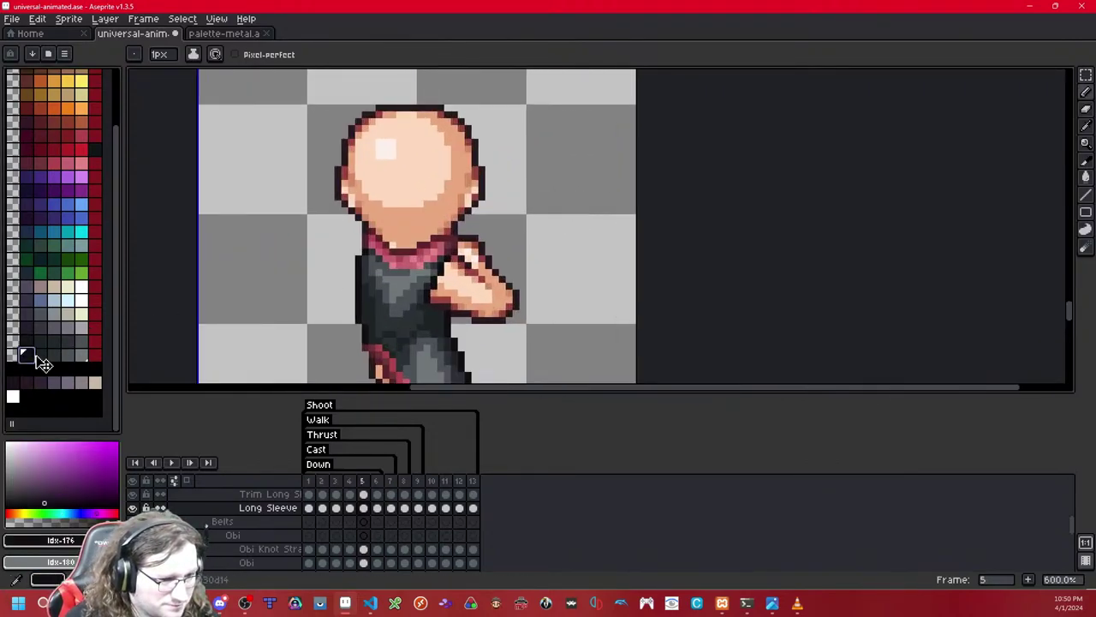
right_click(39, 357)
click(483, 251)
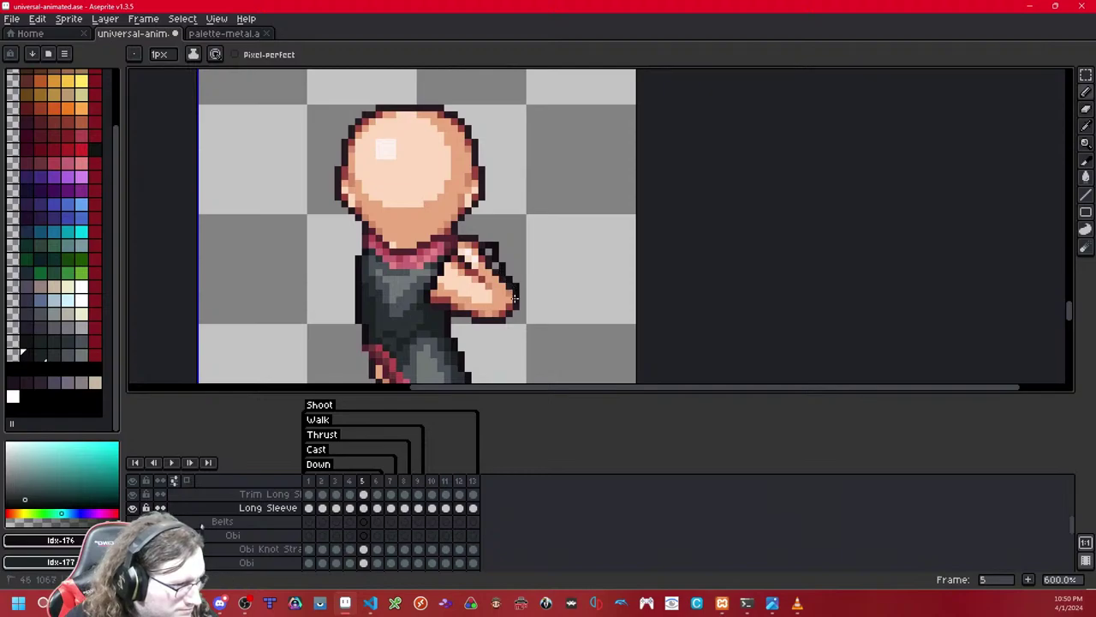
scroll(501, 327, up, 1)
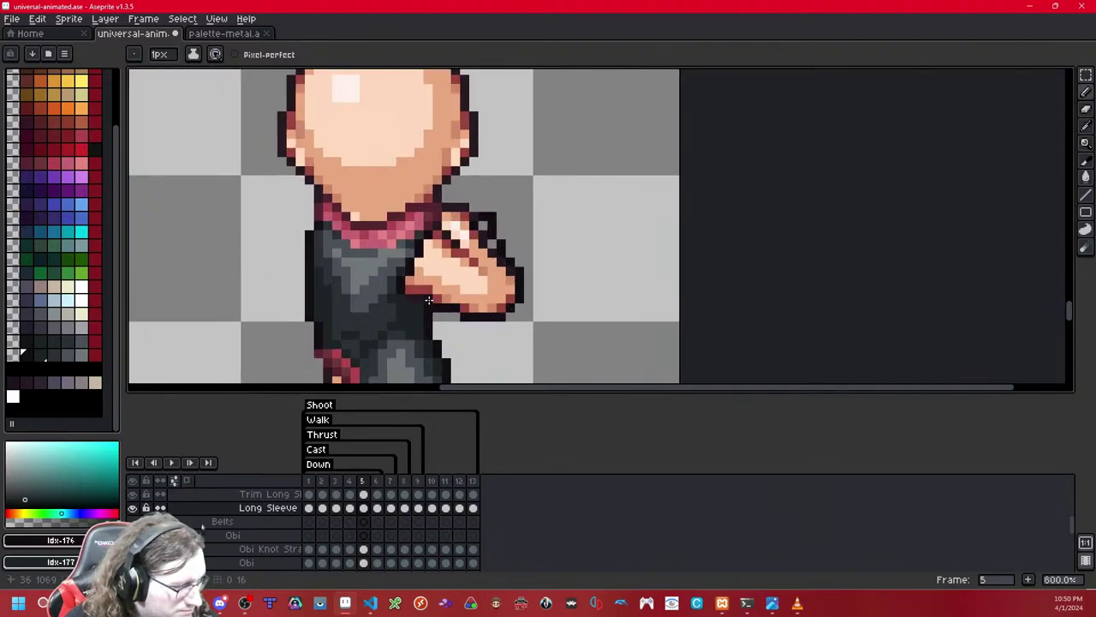
Step: Outline the underside of frame 5's bent arm with near-black index 176 and shade its lower edge with dark grey index 177
click(54, 355)
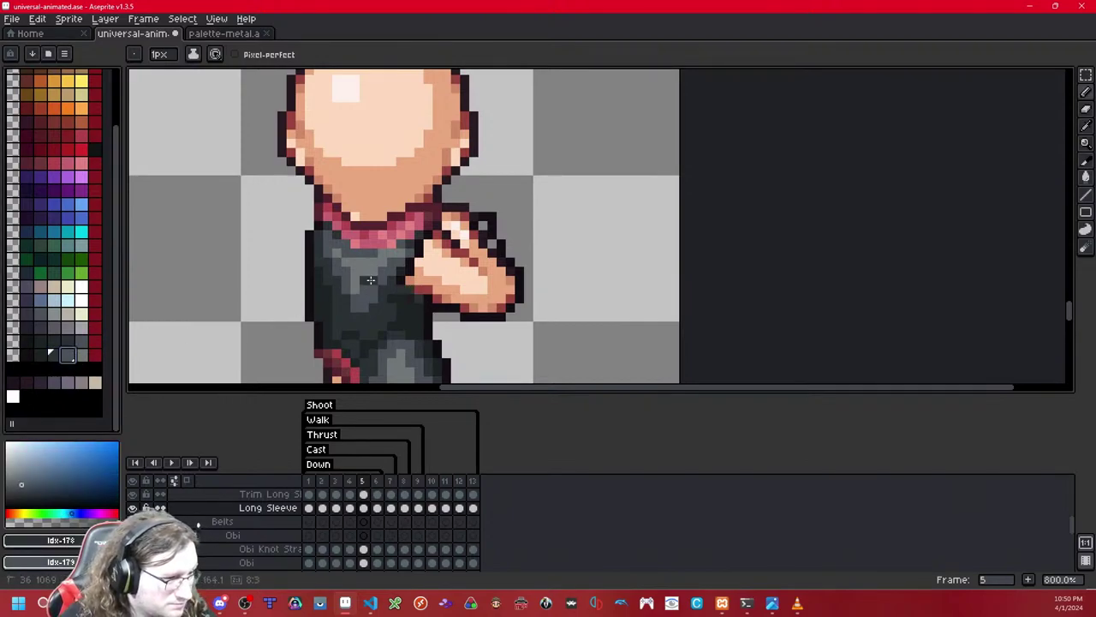
click(491, 253)
scroll(441, 294, up, 1)
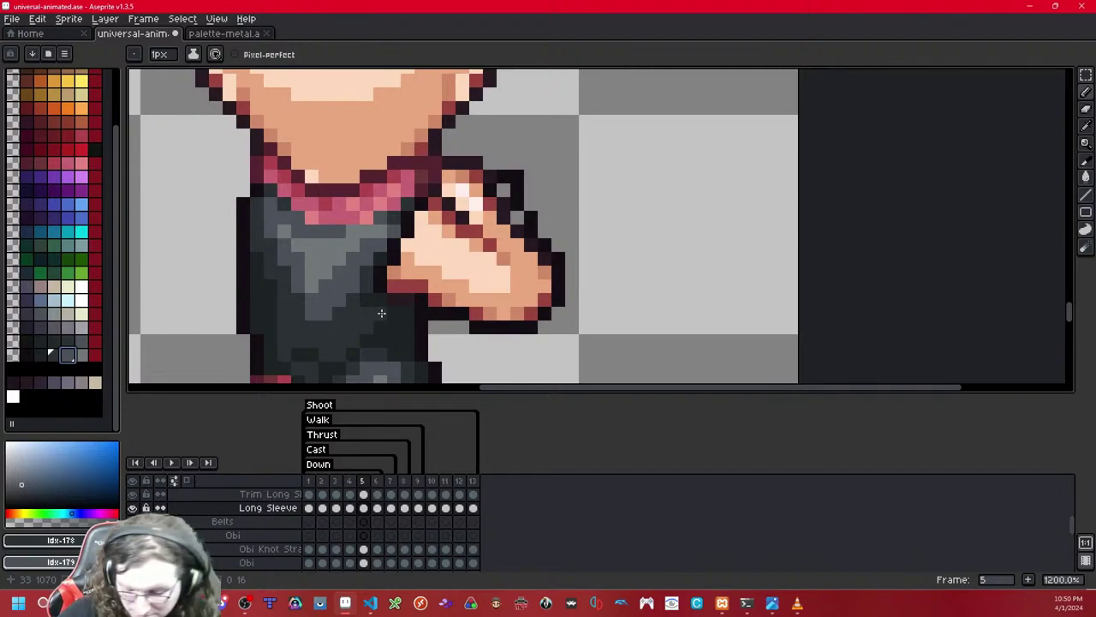
click(382, 313)
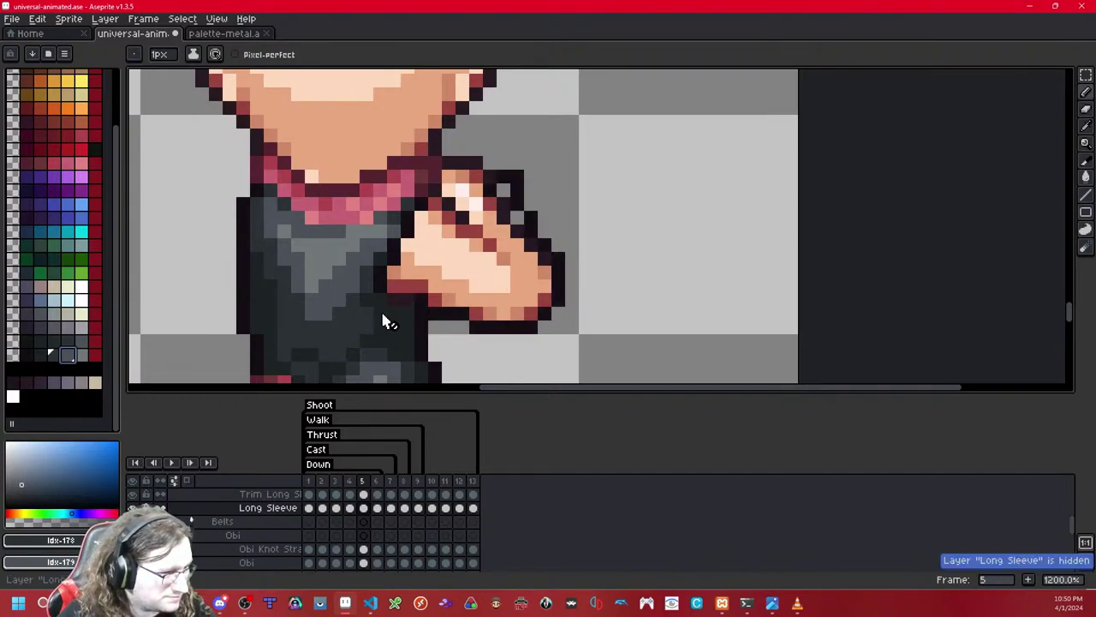
click(41, 353)
drag(408, 300, 385, 299)
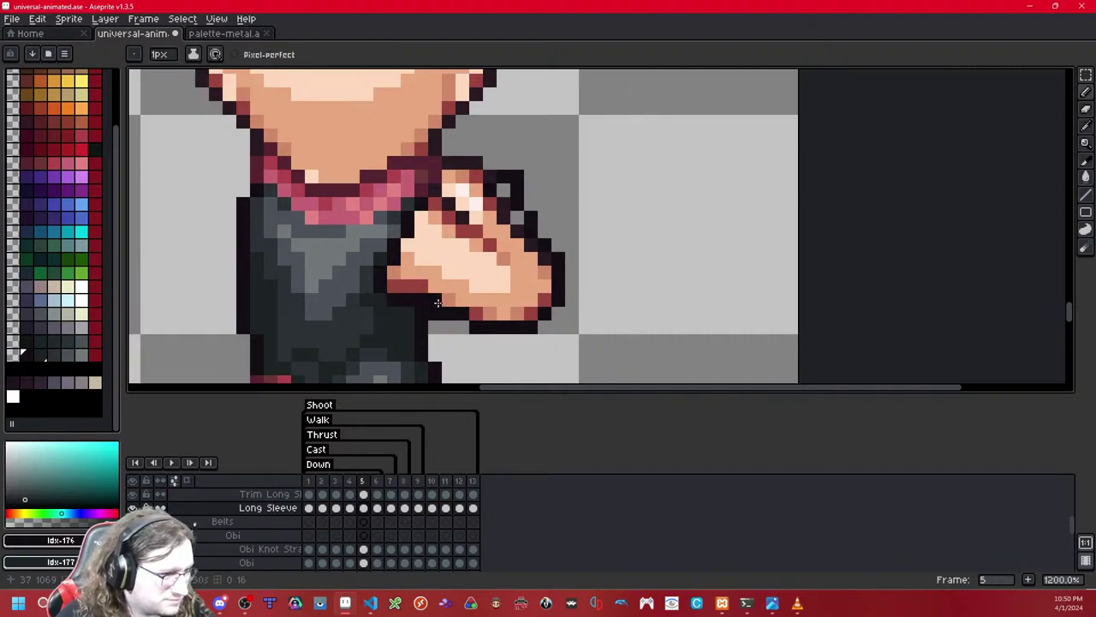
click(446, 340)
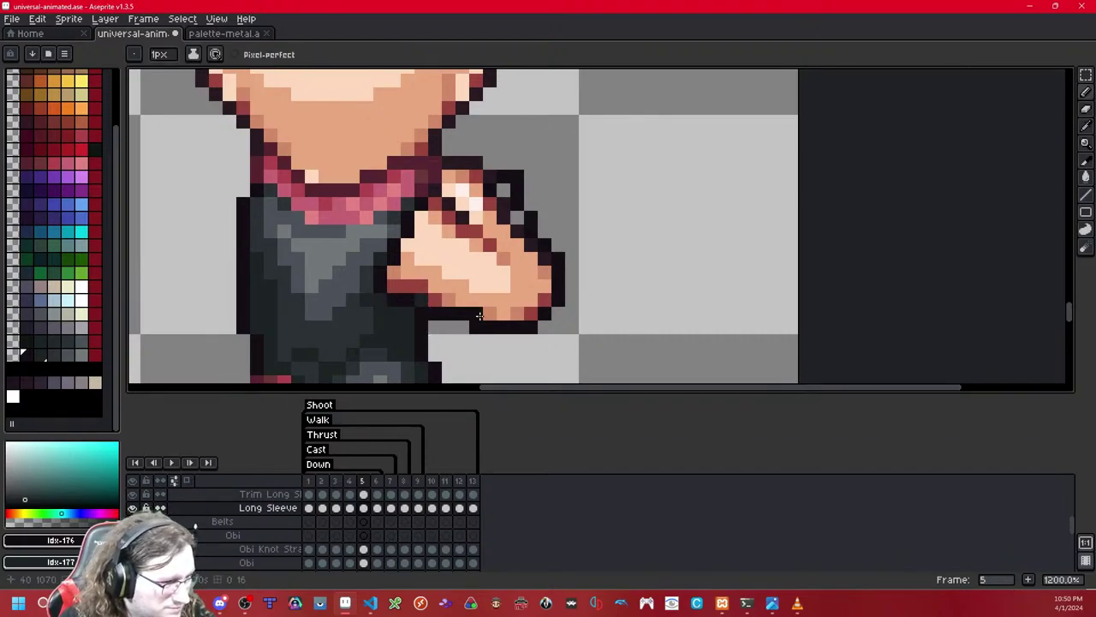
click(533, 310)
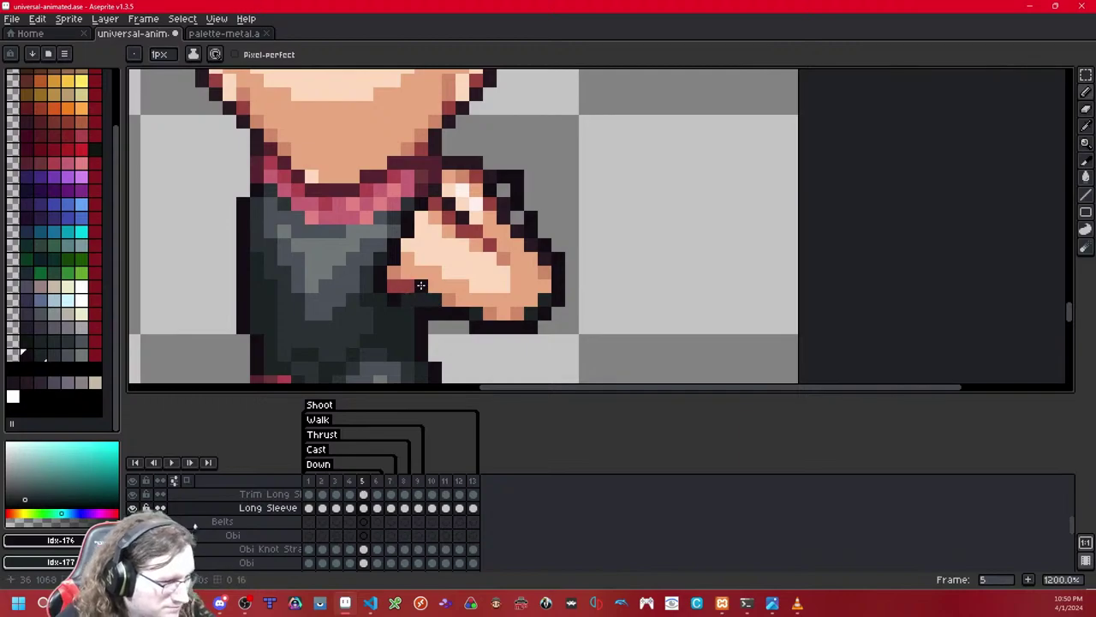
drag(420, 287, 402, 289)
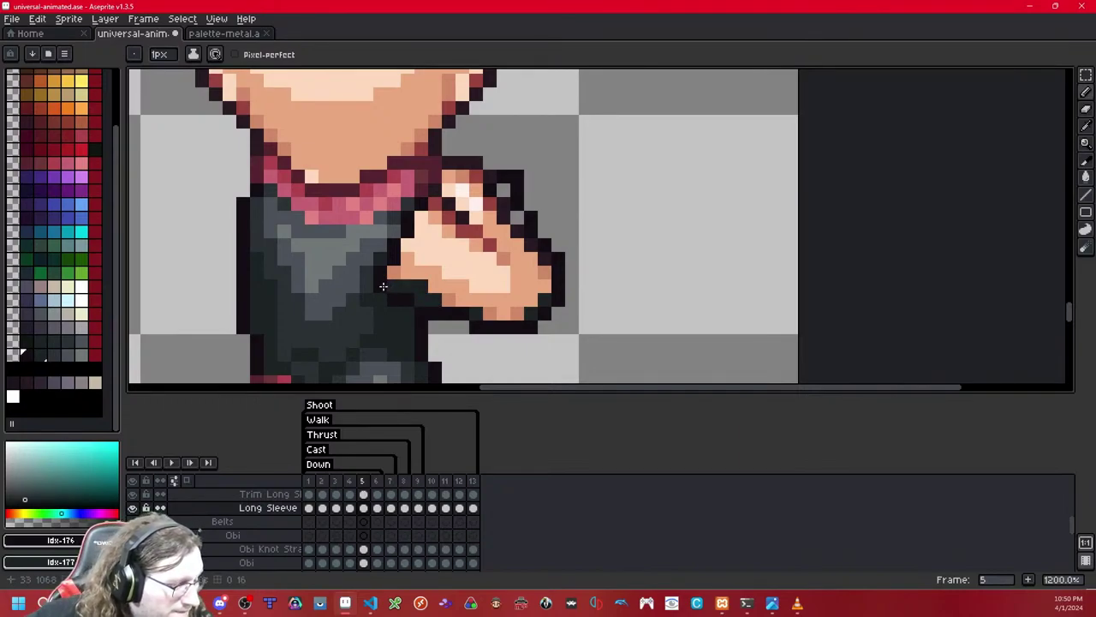
Step: Fill the shoulder join, elbow and forearm of frame 5's sleeve with mid greys, indexes 178 and 179
click(68, 354)
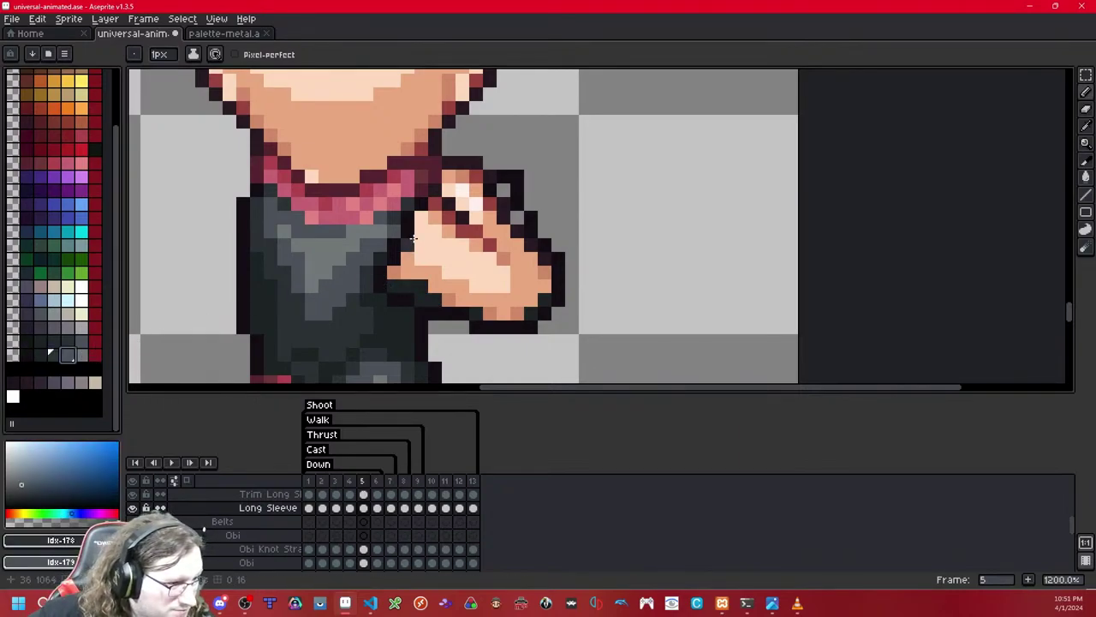
click(386, 283)
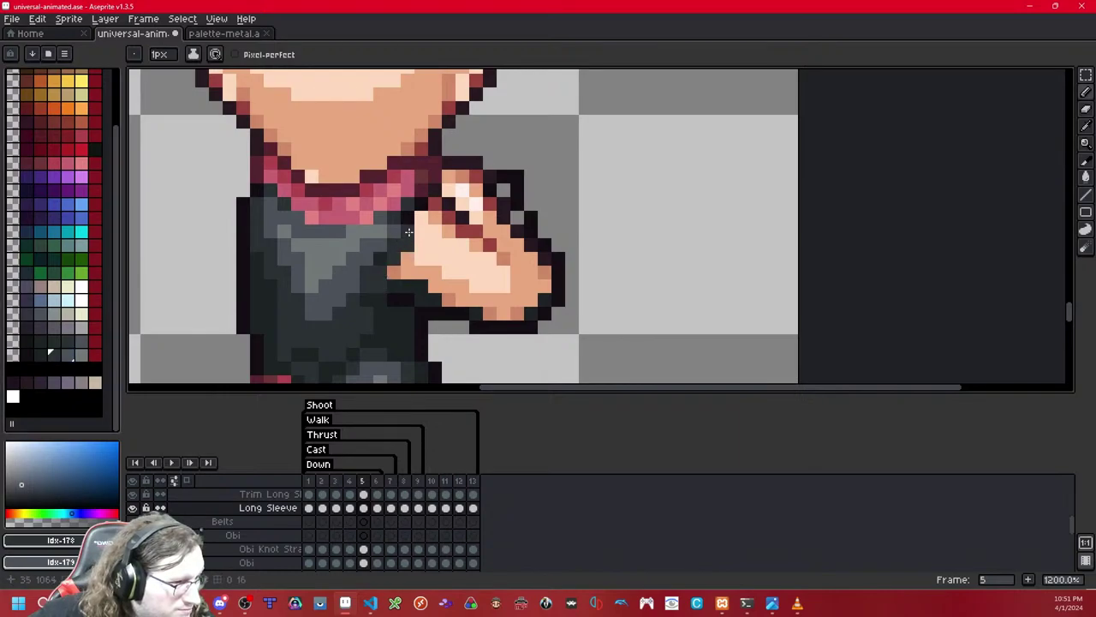
mouse_move(405, 242)
mouse_down()
mouse_move(457, 286)
mouse_move(459, 298)
mouse_move(525, 296)
mouse_move(521, 259)
mouse_move(541, 287)
mouse_move(512, 249)
mouse_up()
click(476, 259)
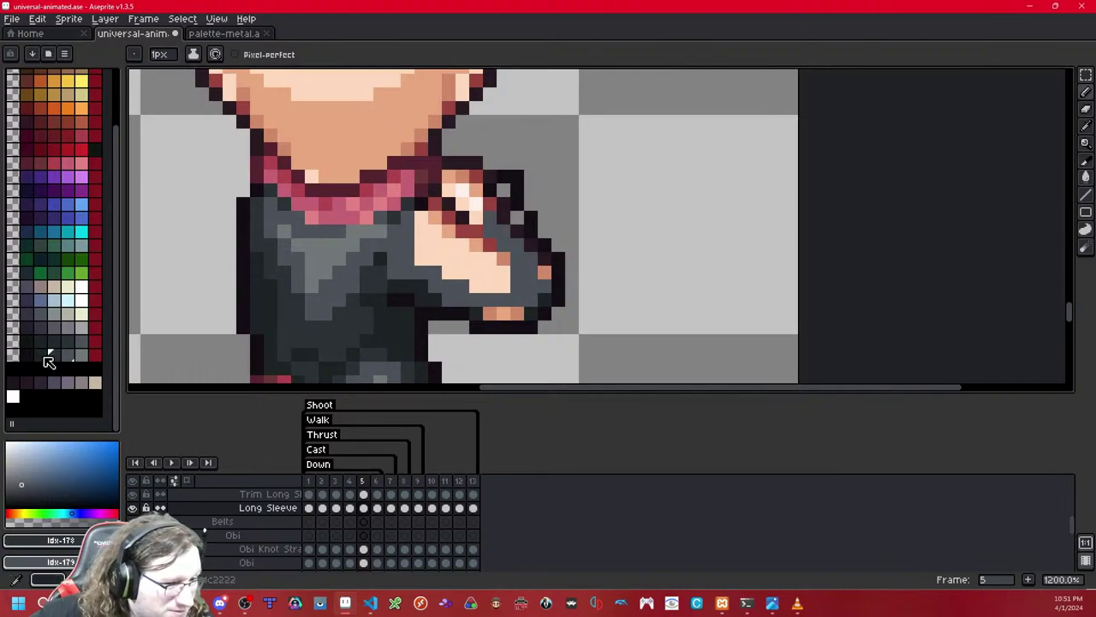
Step: Paint the upper arm highlight of frame 5's sleeve with light grey index 180 and compare it with the bare arm
click(81, 354)
click(501, 273)
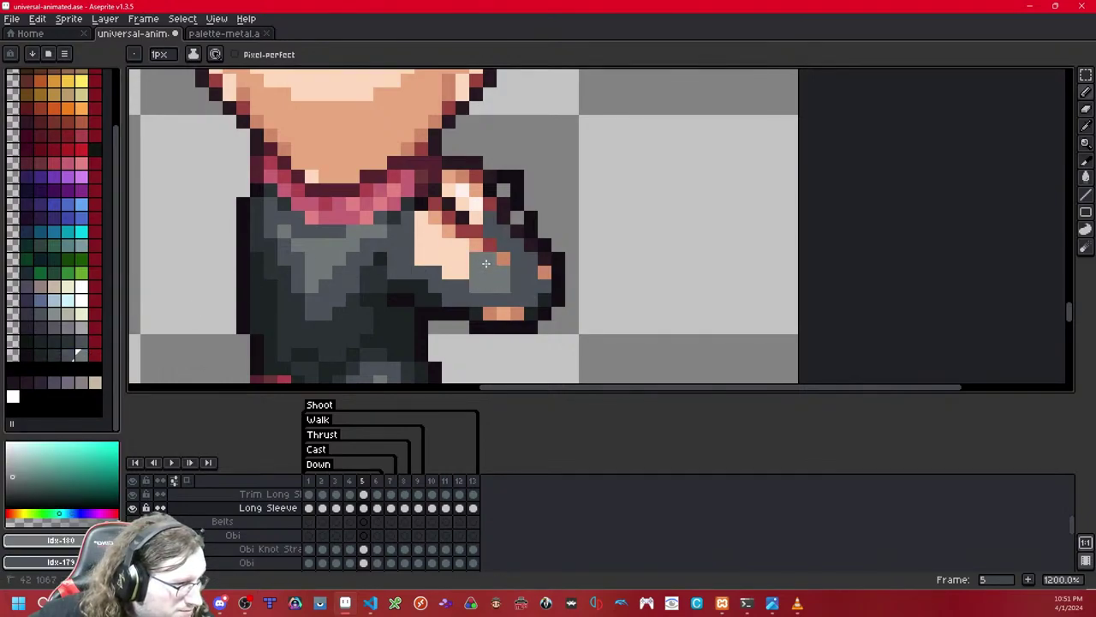
mouse_move(456, 268)
mouse_down()
mouse_move(460, 248)
mouse_move(434, 257)
mouse_move(422, 247)
mouse_up()
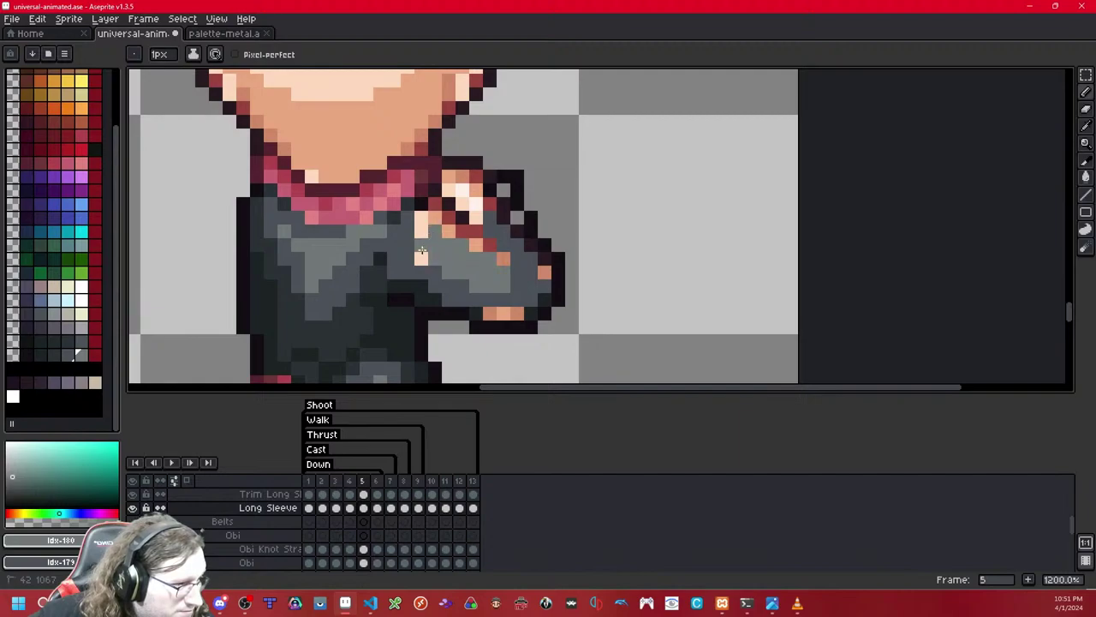
click(421, 221)
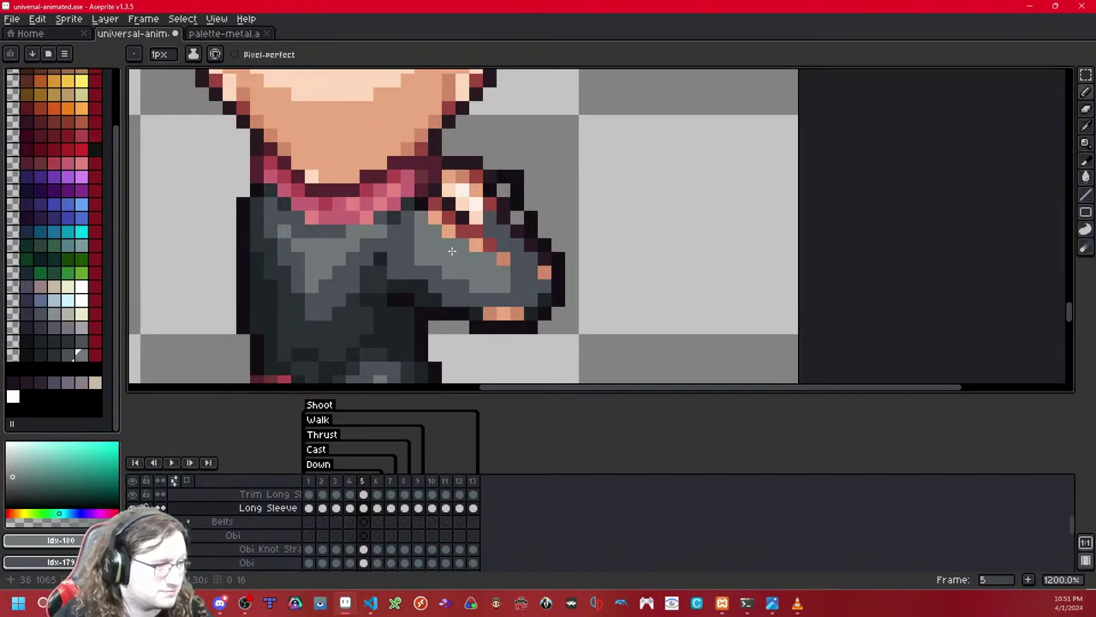
key(shift+x)
key(shift+x)
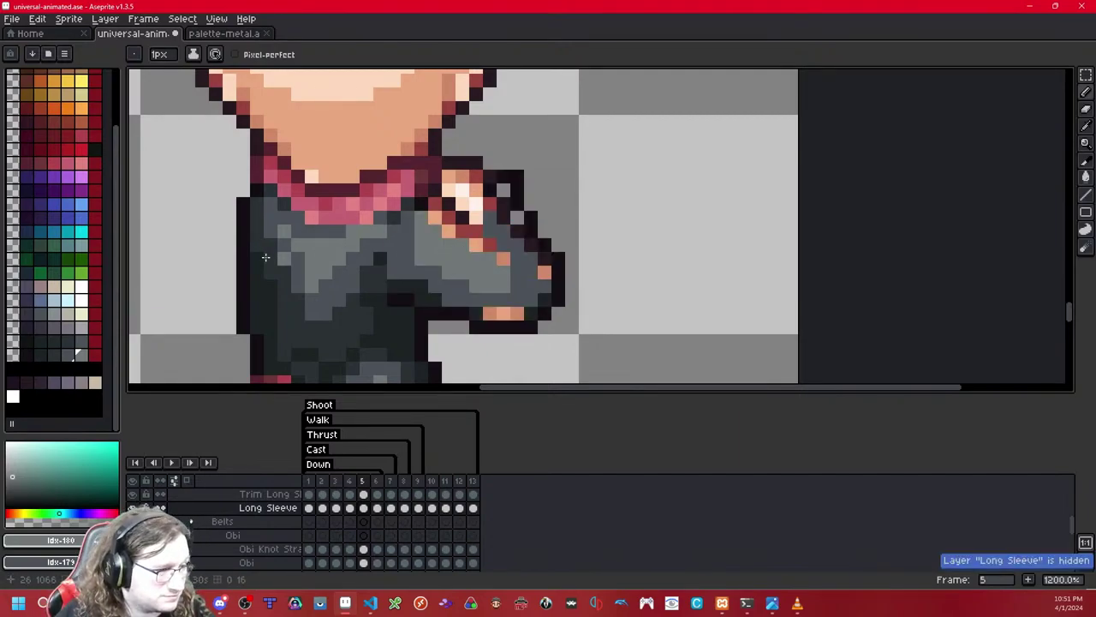
Step: Shade the fold between frame 5's upper arm and raised forearm with dark greys, indexes 177 and 178
click(52, 358)
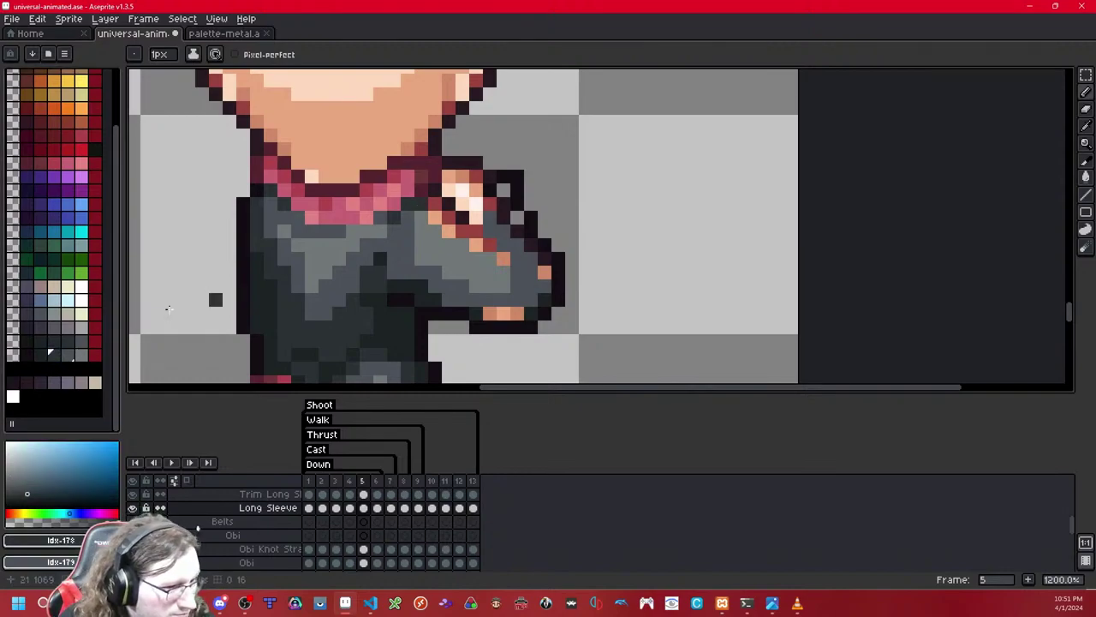
click(40, 357)
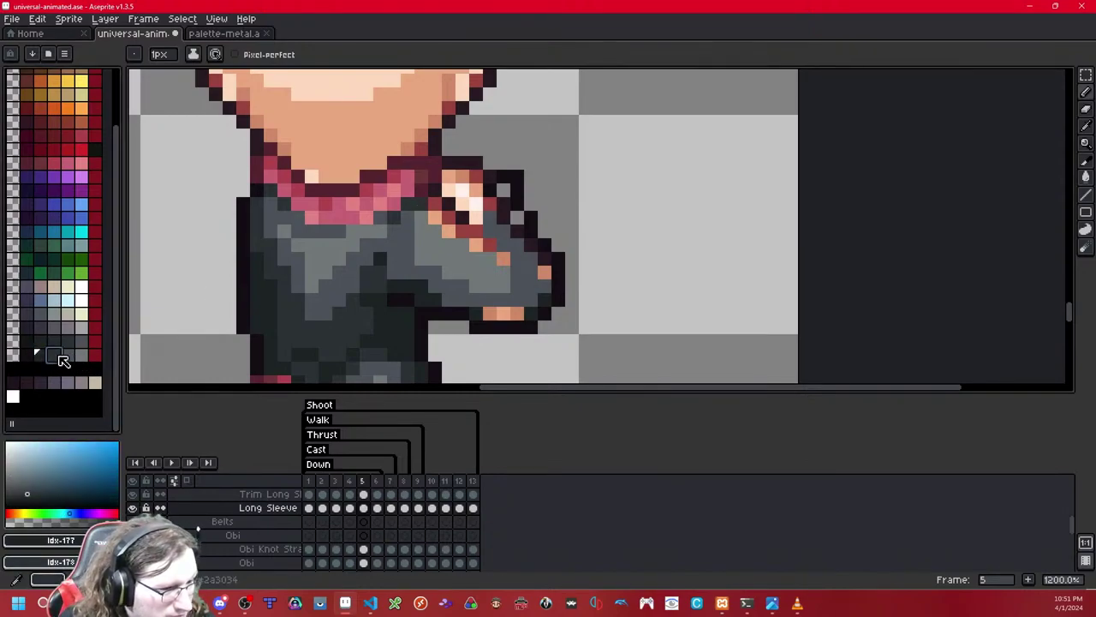
click(435, 218)
click(447, 231)
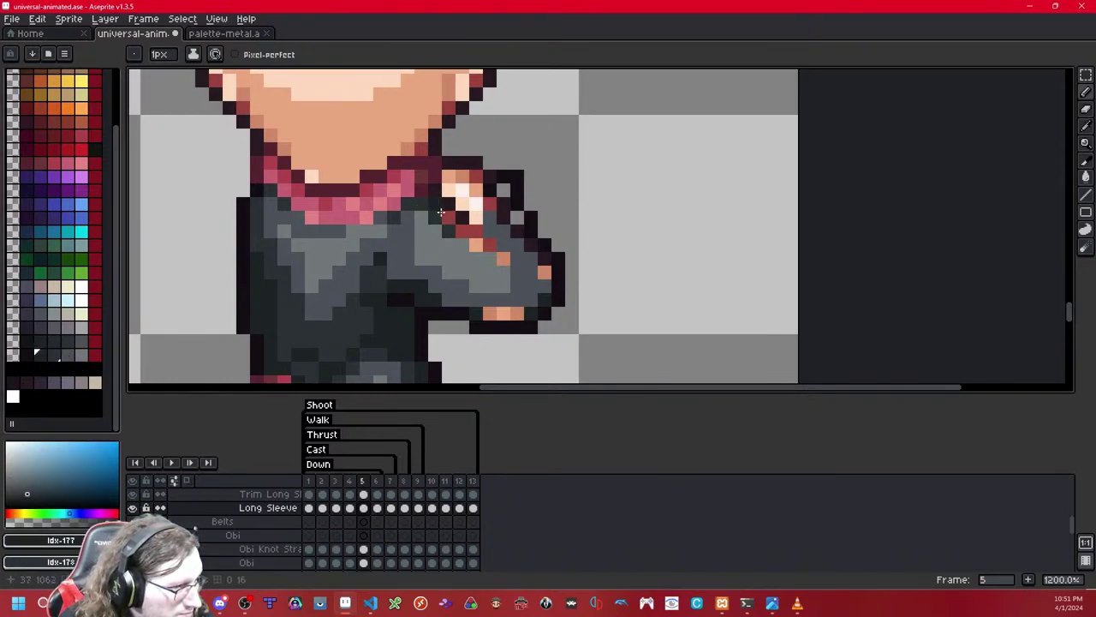
drag(489, 243, 501, 255)
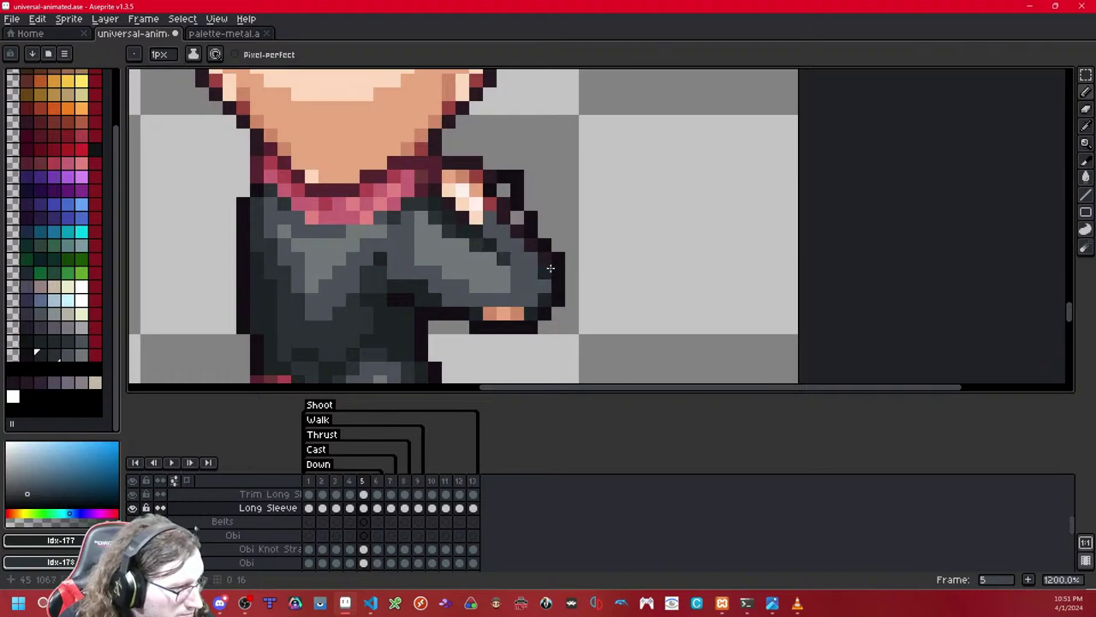
key(ctrl+z)
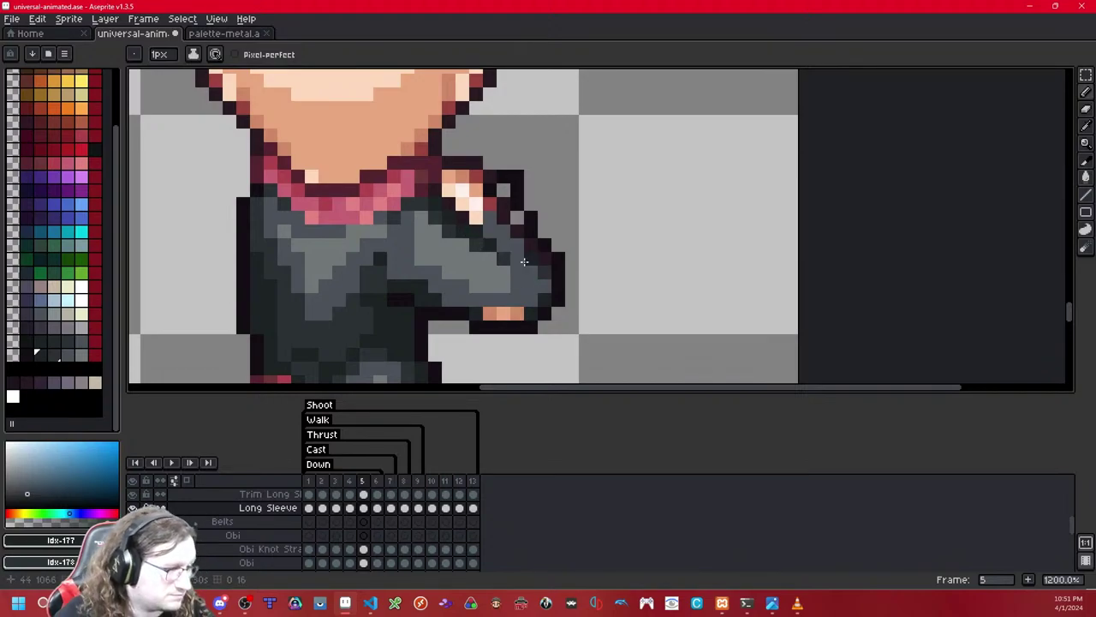
Step: Darken the skin pixels along the bottom of frame 5's elbow with dark grey, checking against the bare arm
key(shift+x)
click(492, 312)
key(shift+x)
click(489, 313)
click(517, 313)
key(shift+x)
click(476, 282)
Step: Compare frame 5's arm with and without the long sleeve to check the shading around the shoulder
key(shift+x)
key(shift+x)
click(392, 324)
key(shift+x)
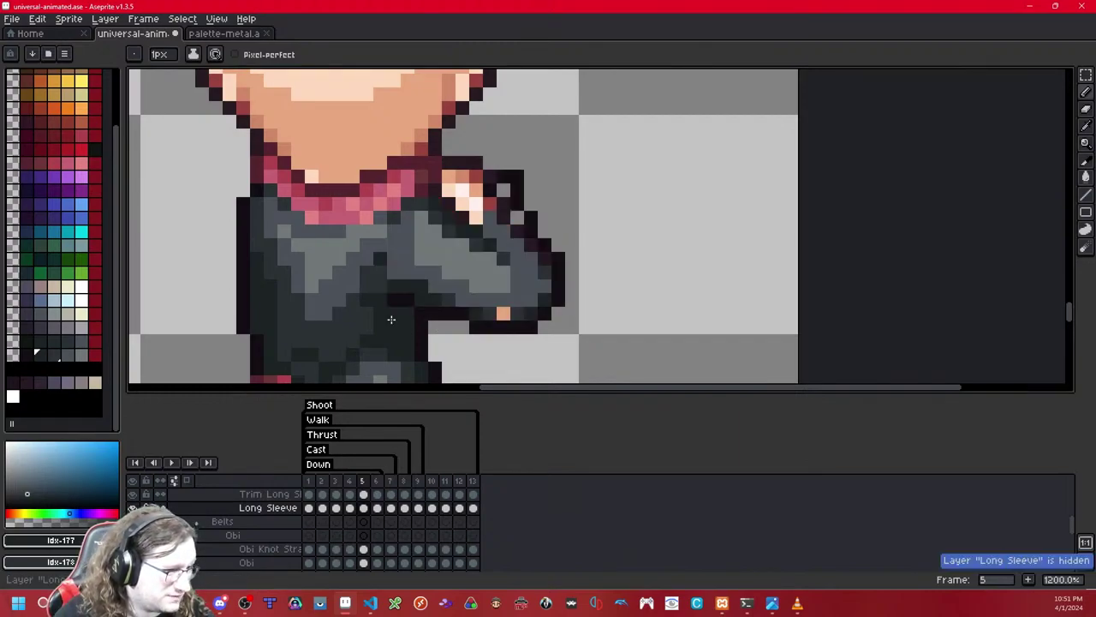
key(shift+x)
key(shift+x)
key(shift+x)
key(shift+x)
key(shift+x)
key(shift+x)
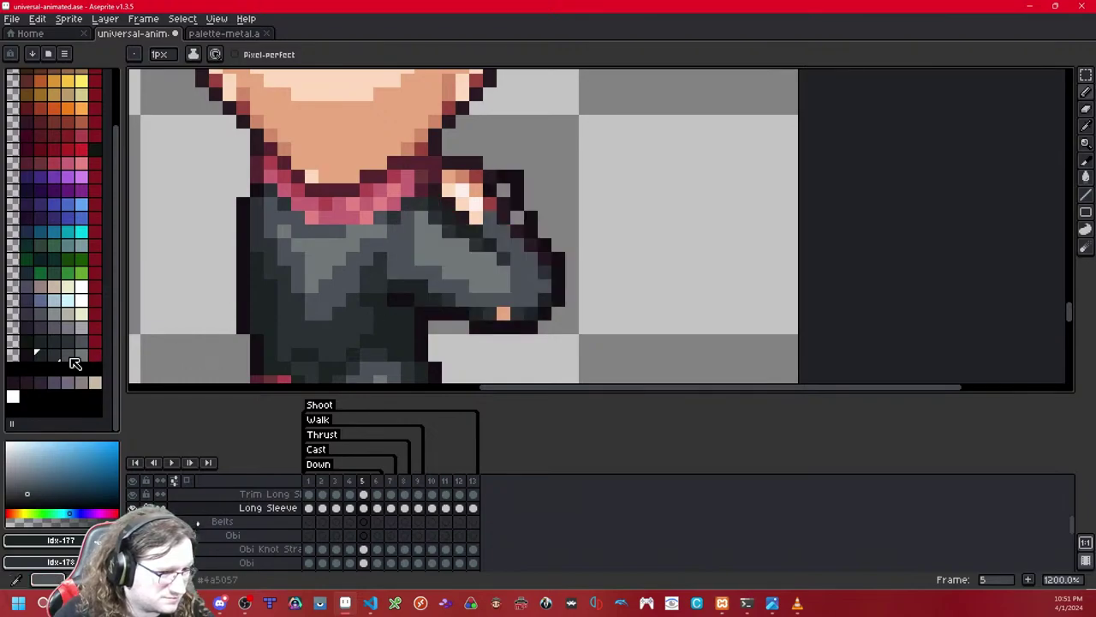
Step: Blend frame 5's sleeve into the back at the shoulder with grey index 179 and adjust the highlight with index 180
click(70, 356)
click(380, 256)
key(shift+x)
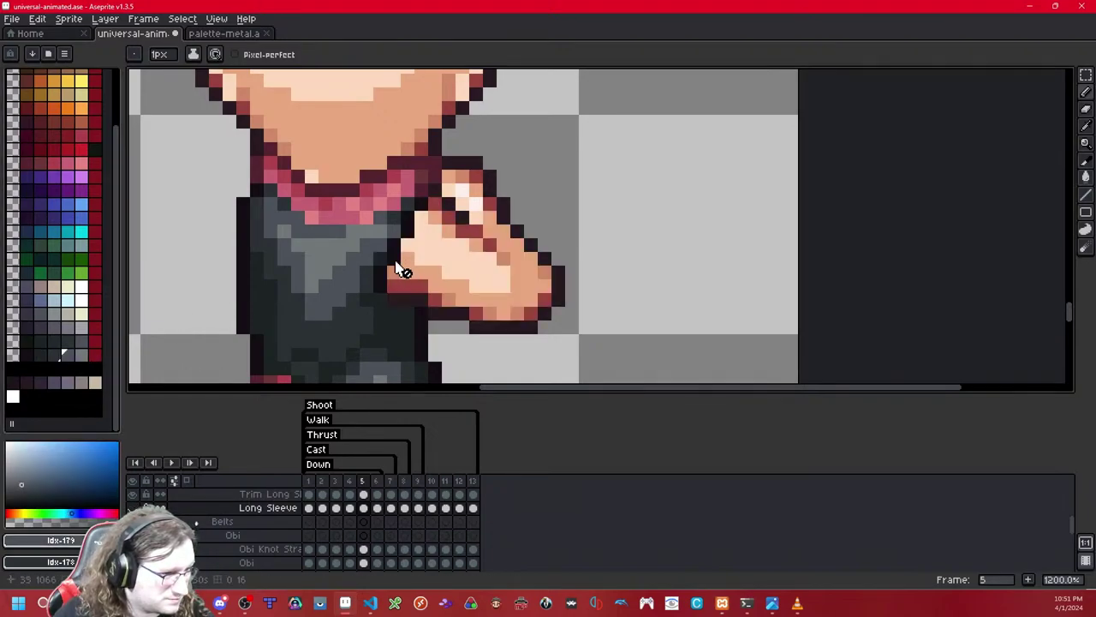
key(shift+x)
click(82, 355)
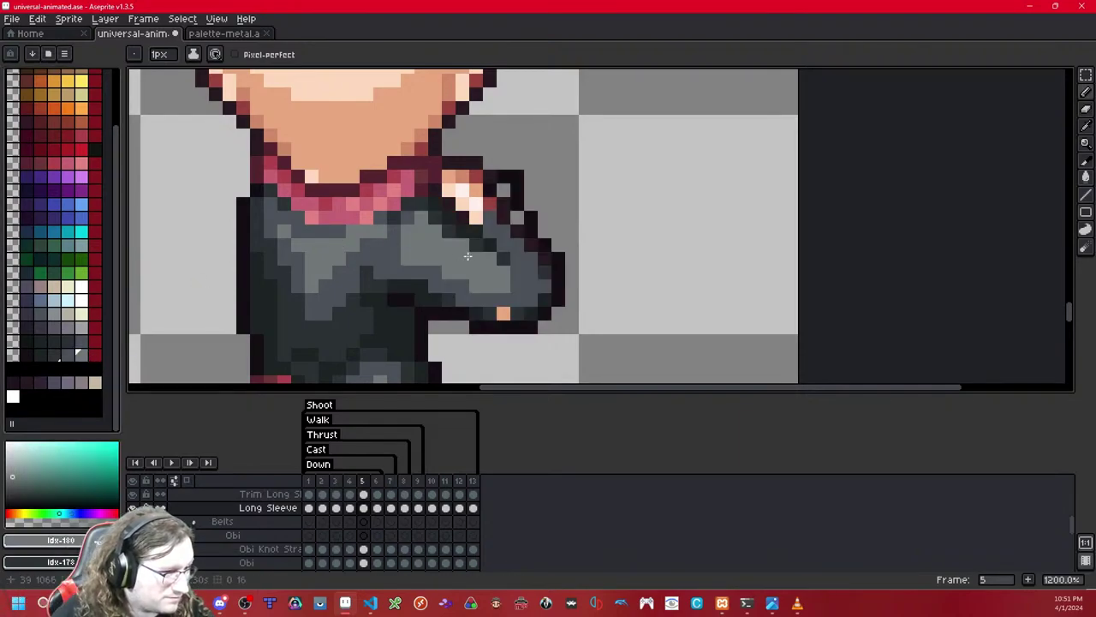
click(68, 354)
Step: Check frame 5's sleeve shading against the bare arm and review it at sprite scale
key(shift+x)
key(shift+x)
key(shift+x)
key(shift+x)
key(shift+x)
key(shift+x)
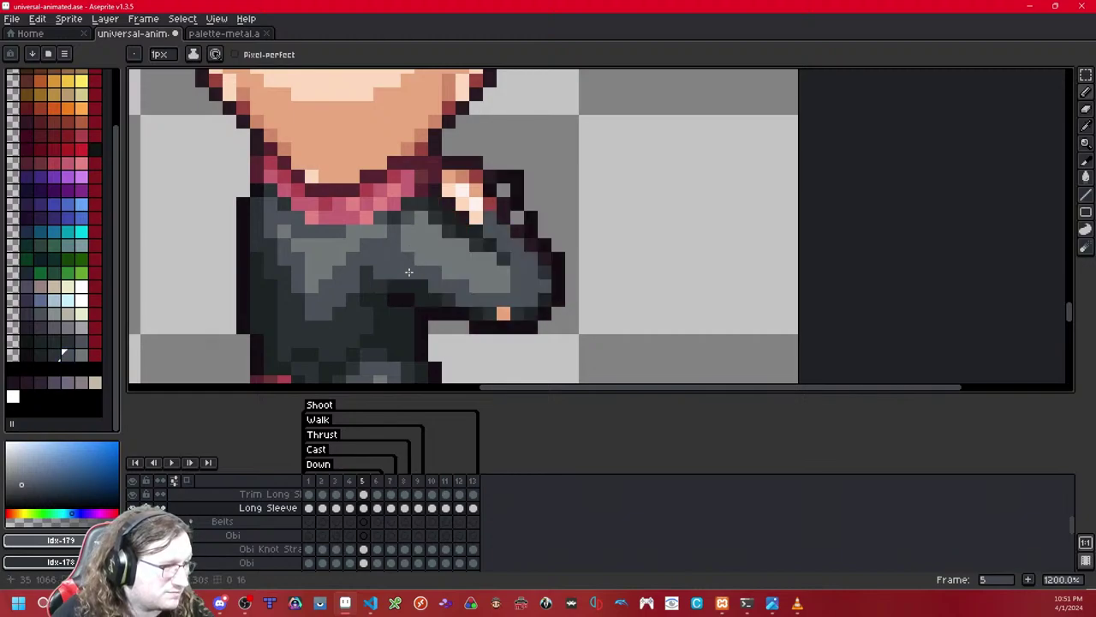
key(shift+x)
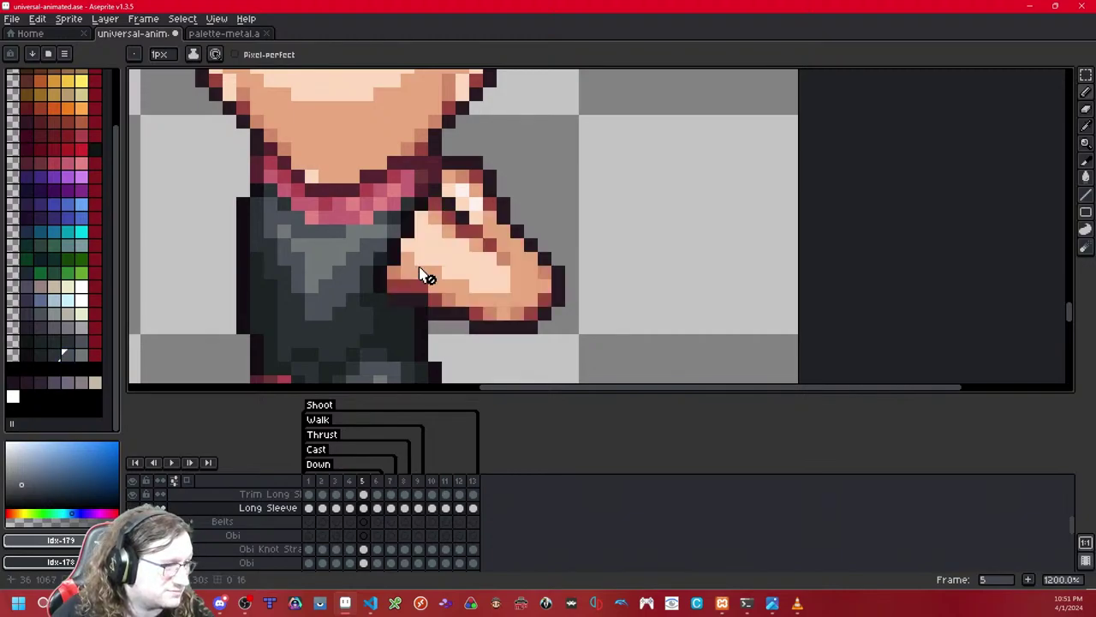
key(shift+x)
scroll(494, 224, down, 6)
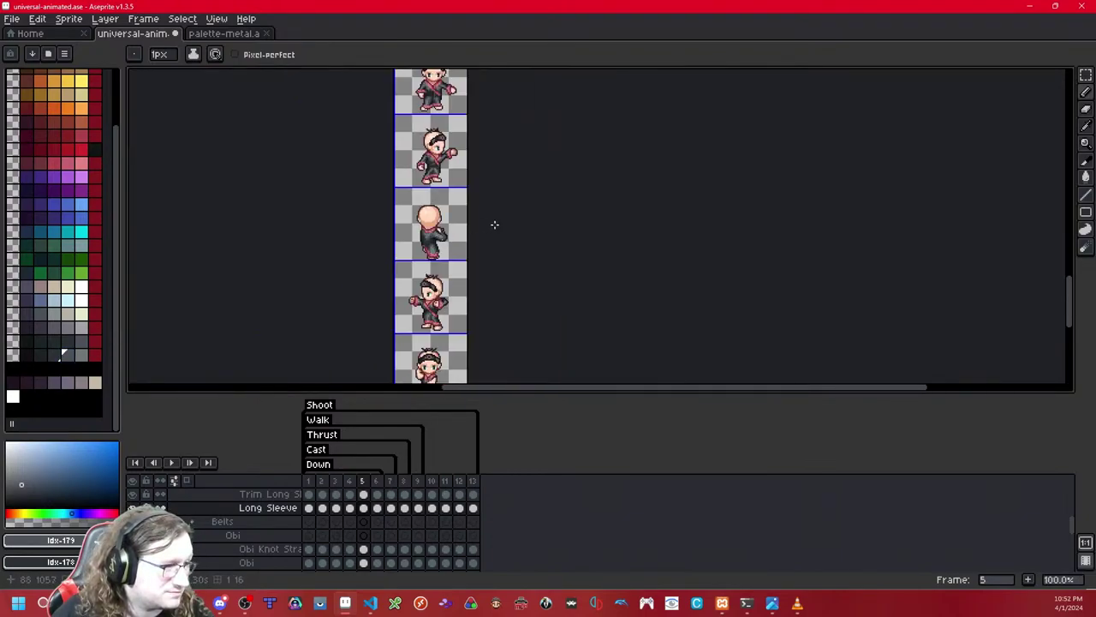
scroll(495, 225, up, 6)
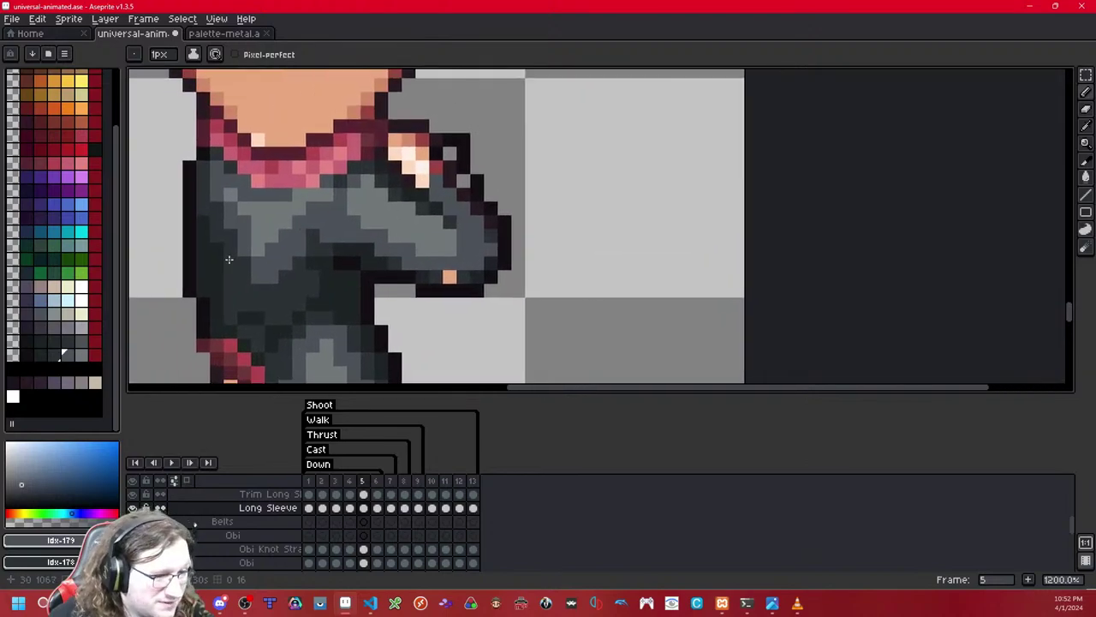
Step: Tone down the edge of frame 5's upper arm highlight with grey index 179 and compare it with the bare arm
mouse_move(396, 208)
mouse_down()
mouse_move(450, 223)
mouse_move(495, 200)
mouse_up()
key(shift+x)
key(shift+x)
key(shift+x)
key(shift+x)
key(h)
key(h)
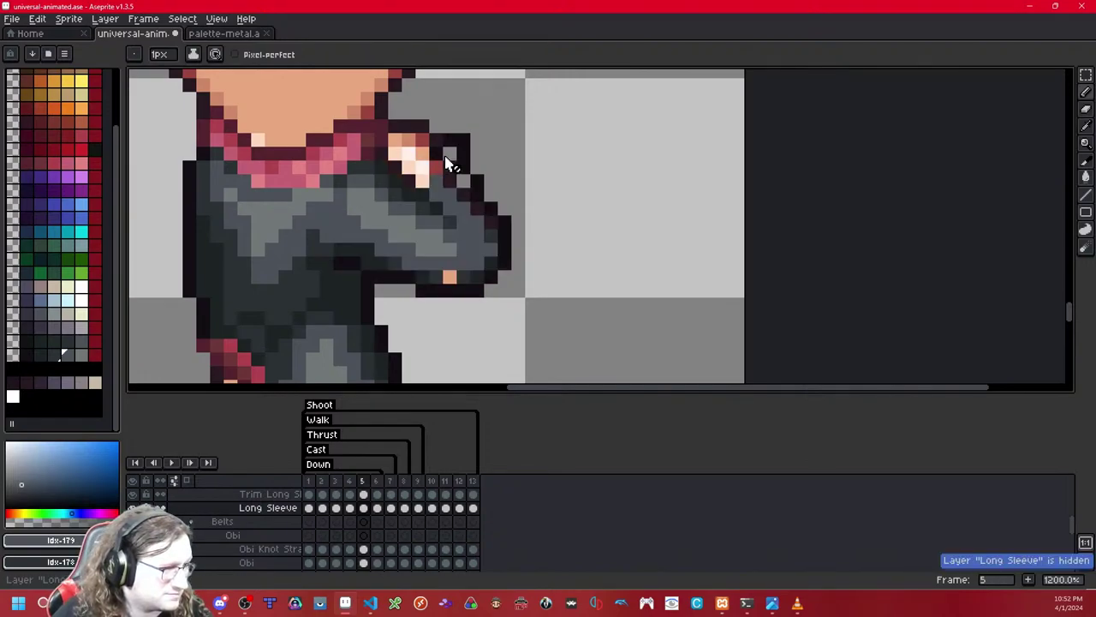
Step: Deepen the crease beside frame 5's hand with indices 176 and 177, and fill the gaps along the forearm with grey index 178
drag(452, 177, 451, 190)
click(27, 355)
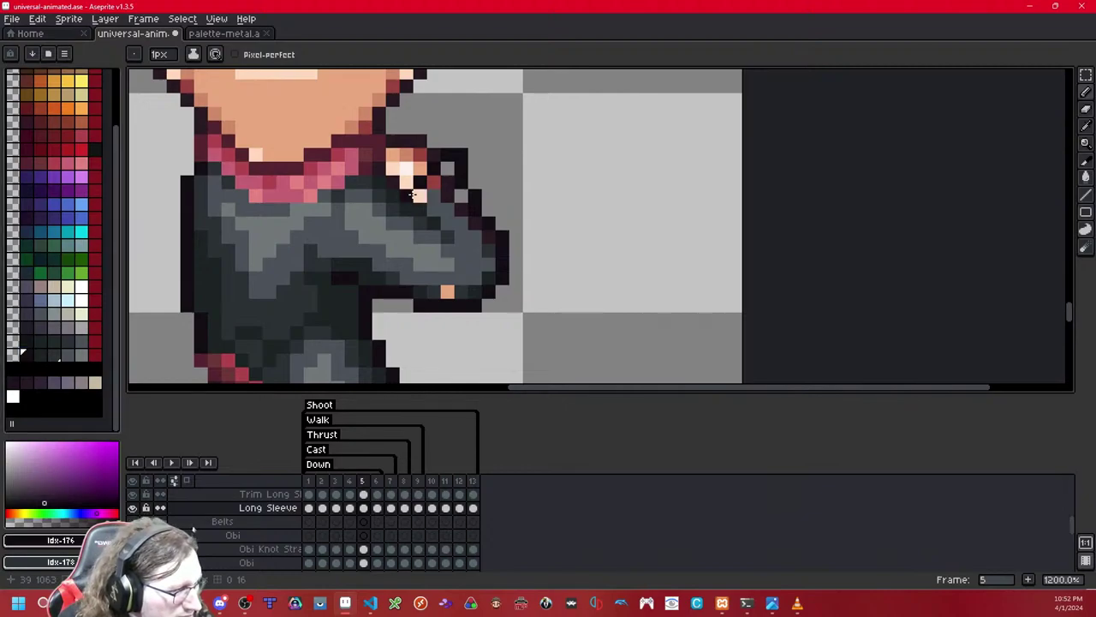
click(42, 355)
click(435, 207)
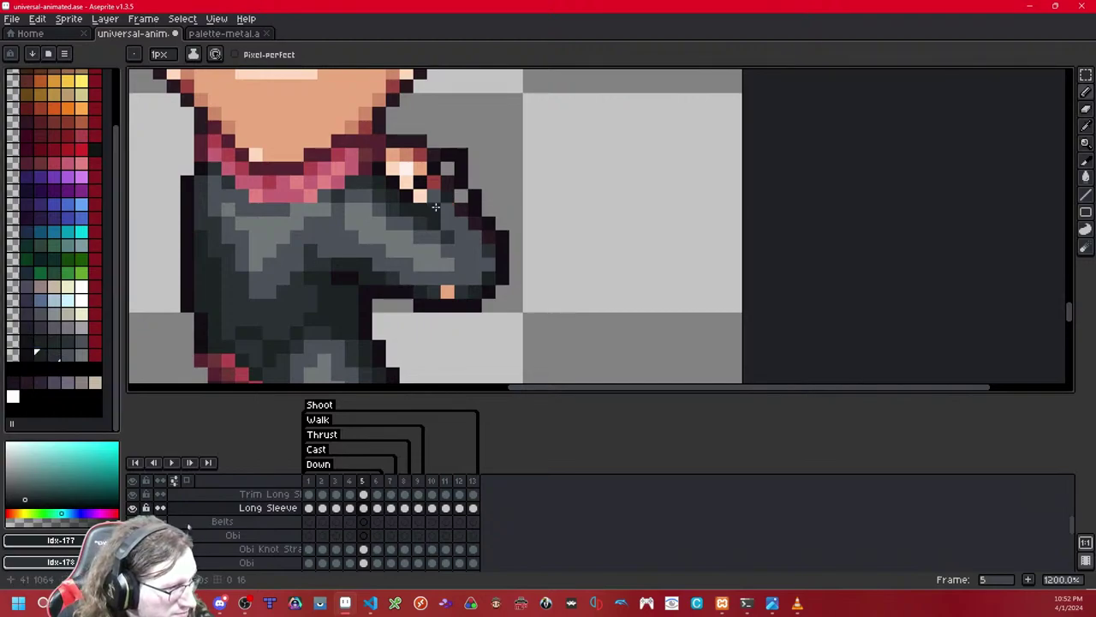
click(24, 354)
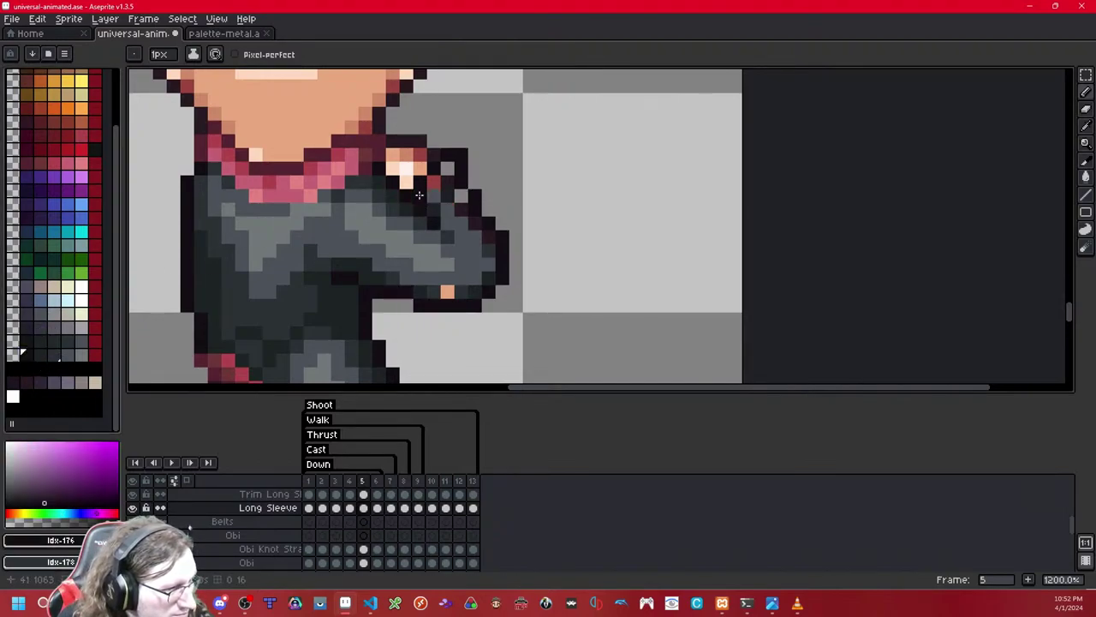
click(66, 354)
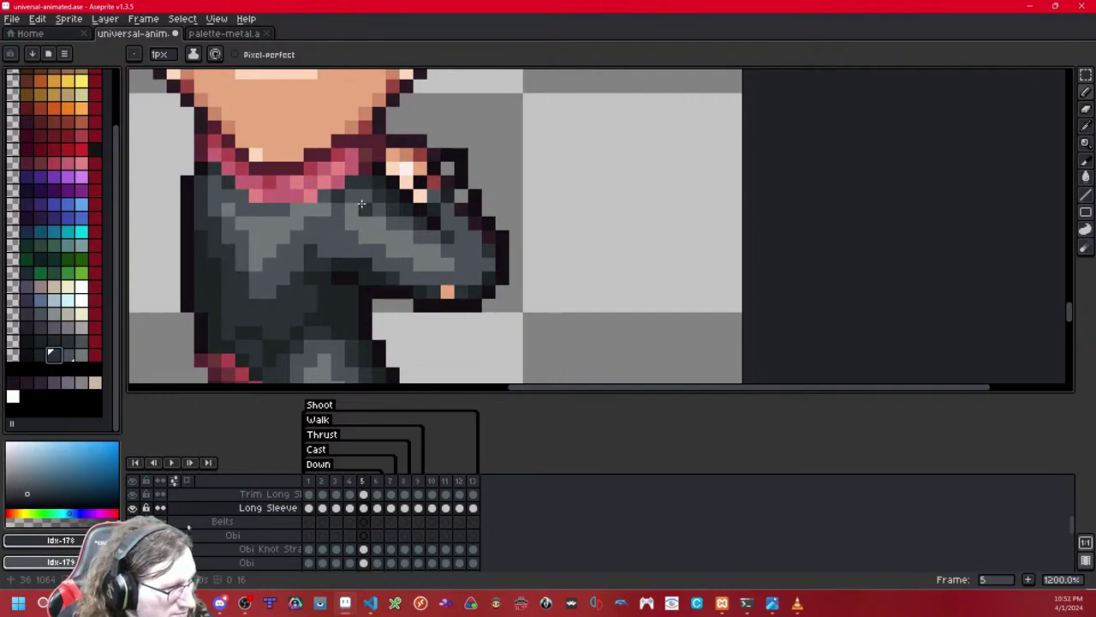
click(418, 194)
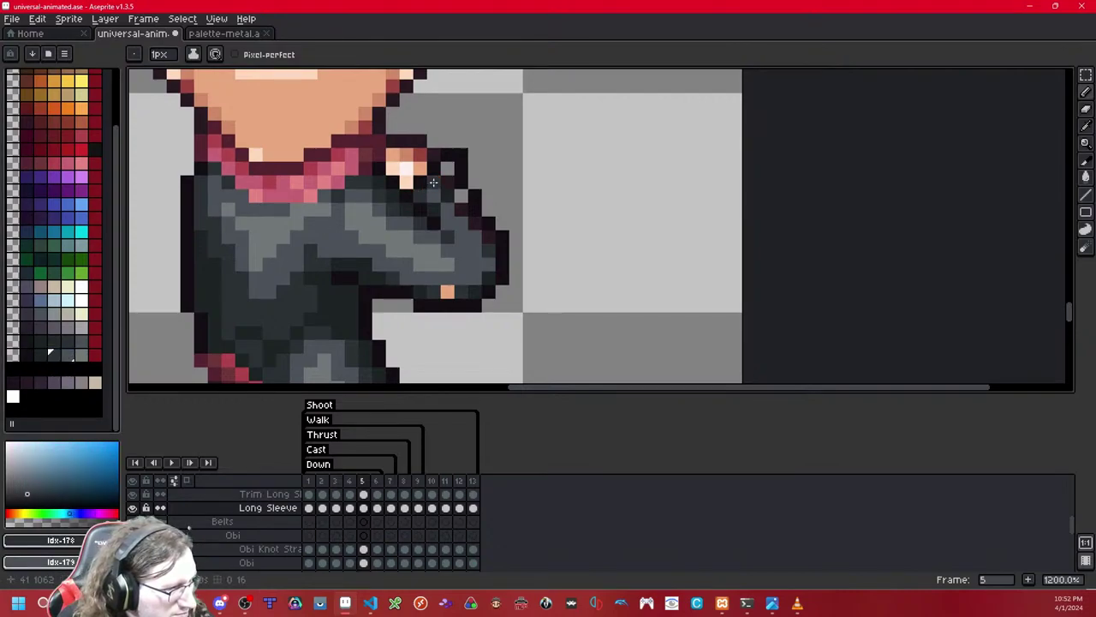
click(447, 169)
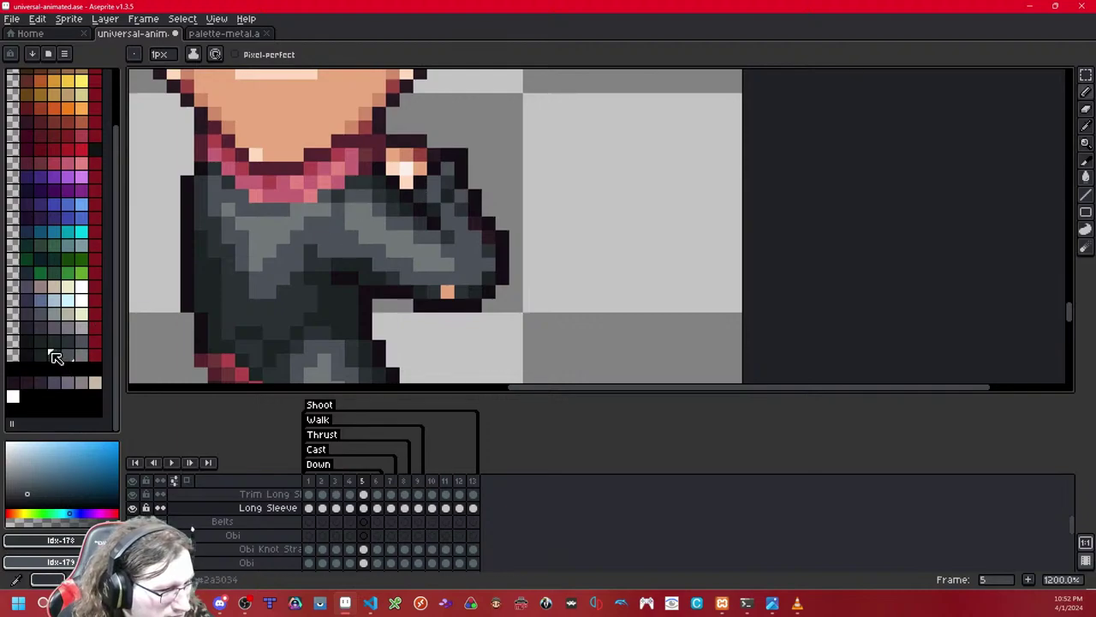
Step: Review frame 5's sleeve at sprite scale and compare it with the bare arm underneath
scroll(445, 220, down, 9)
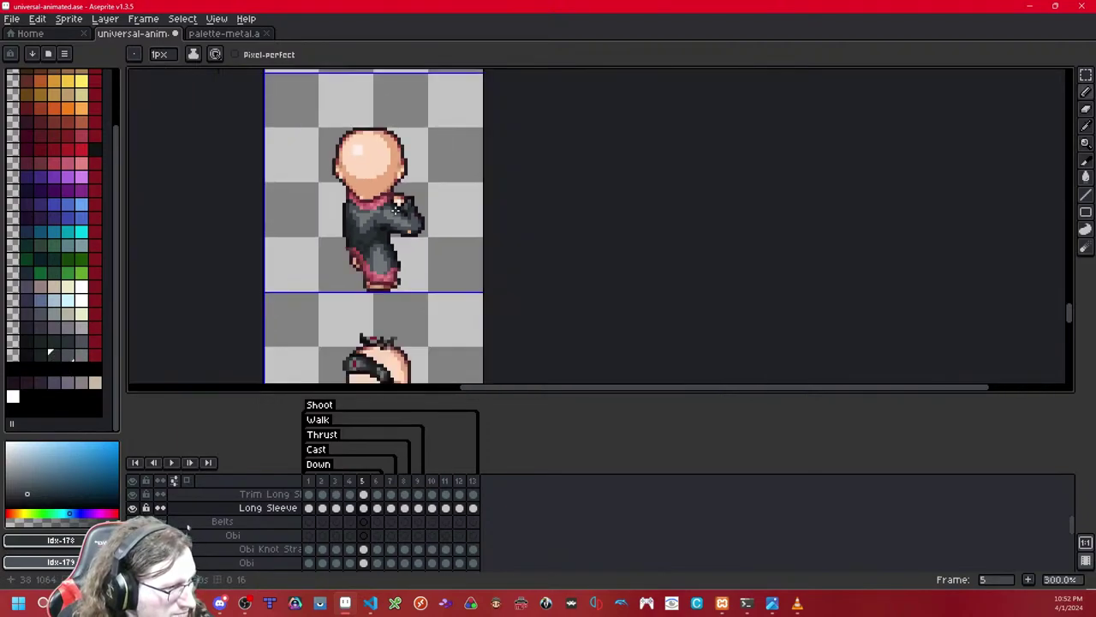
scroll(409, 203, up, 1)
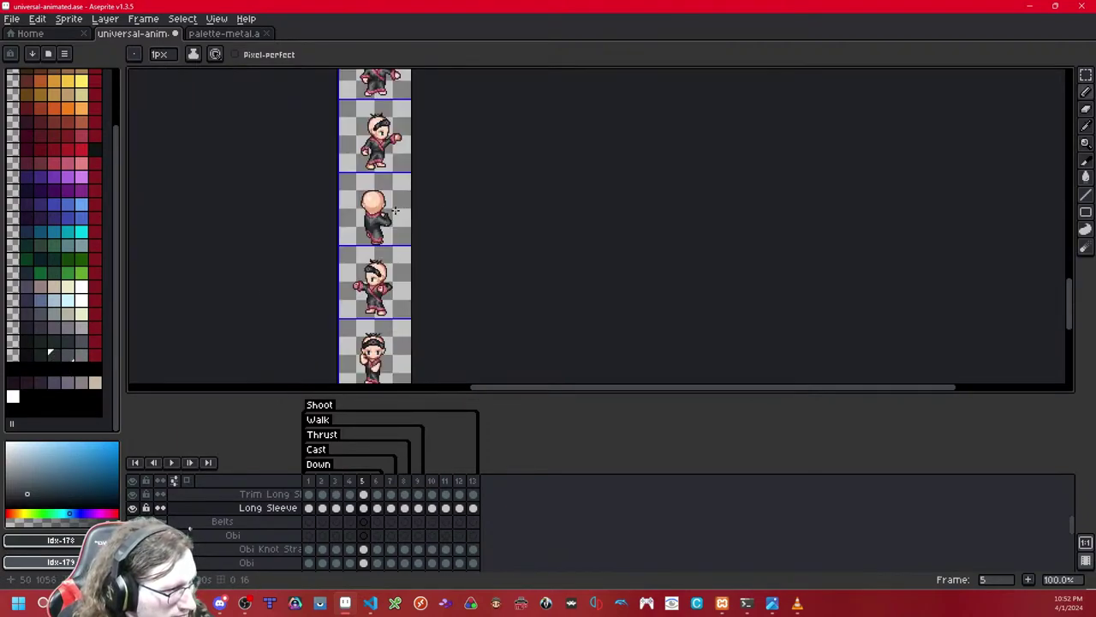
scroll(395, 213, up, 8)
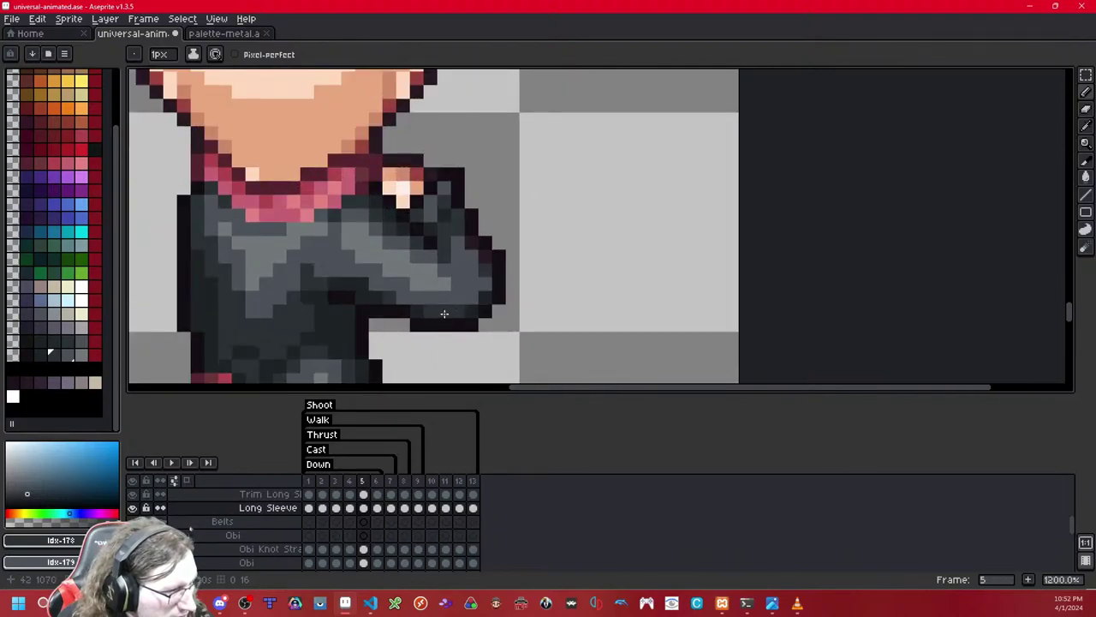
scroll(539, 257, down, 8)
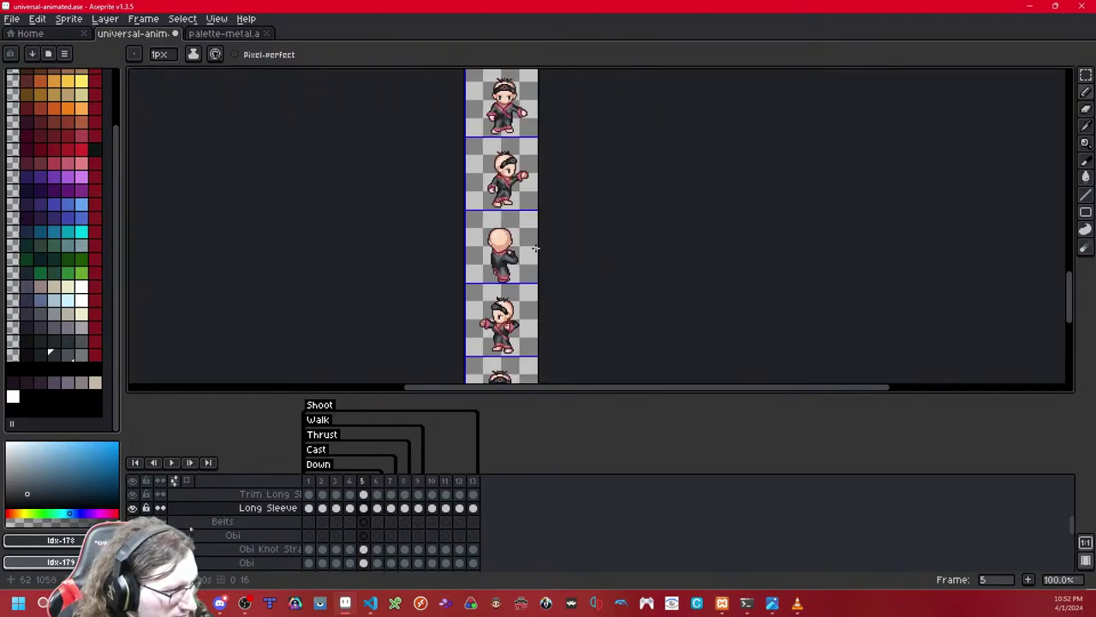
scroll(536, 249, up, 8)
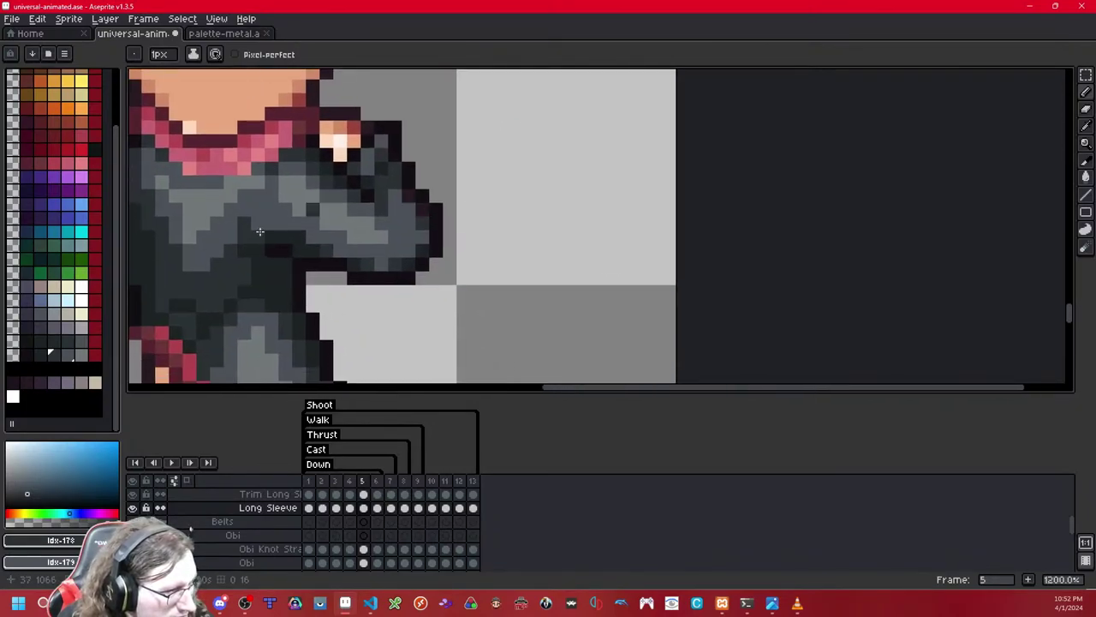
click(41, 354)
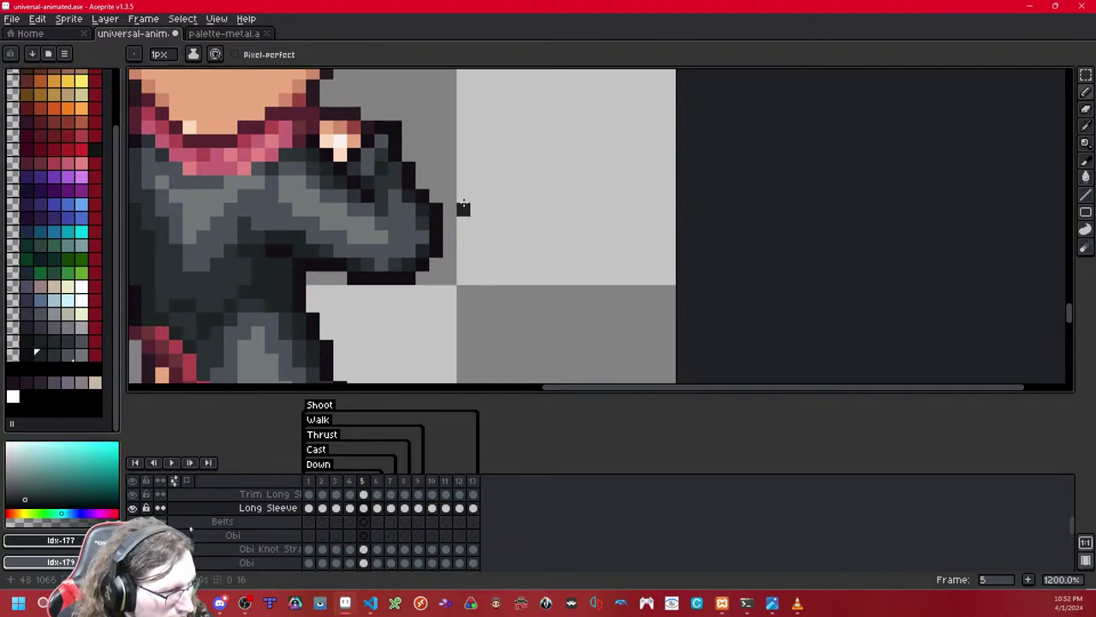
key(shift+x)
key(shift+x)
key(shift+x)
key(shift+x)
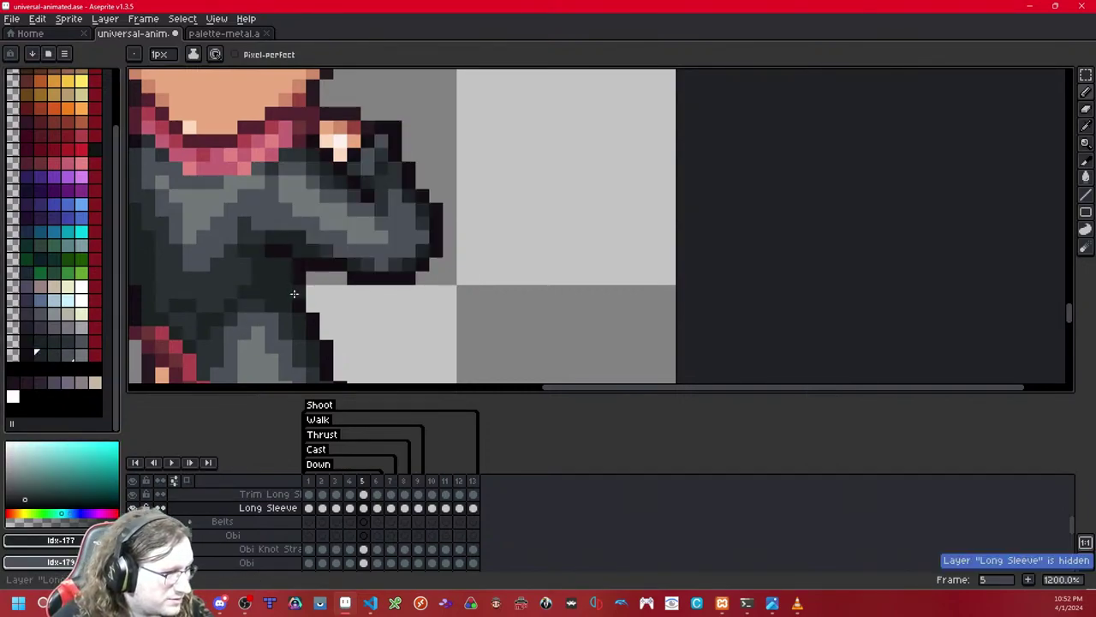
Step: Shade the underside, armpit edge and elbow fold of frame 5's sleeve with grey index 178
click(55, 356)
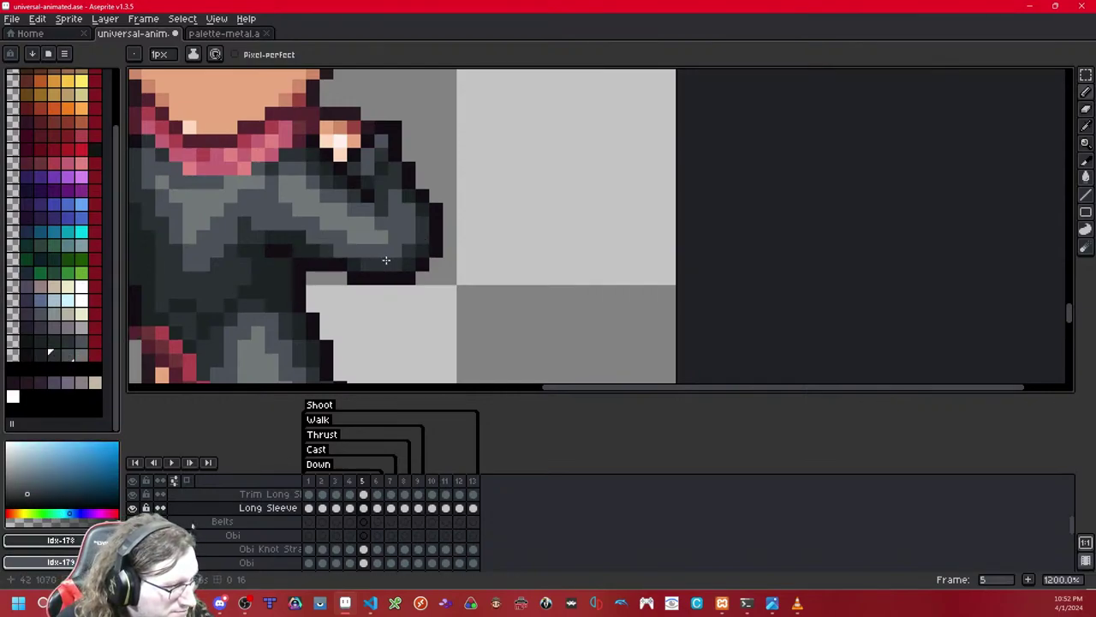
click(341, 252)
click(312, 237)
drag(299, 225, 271, 224)
click(395, 209)
click(397, 197)
scroll(449, 249, down, 8)
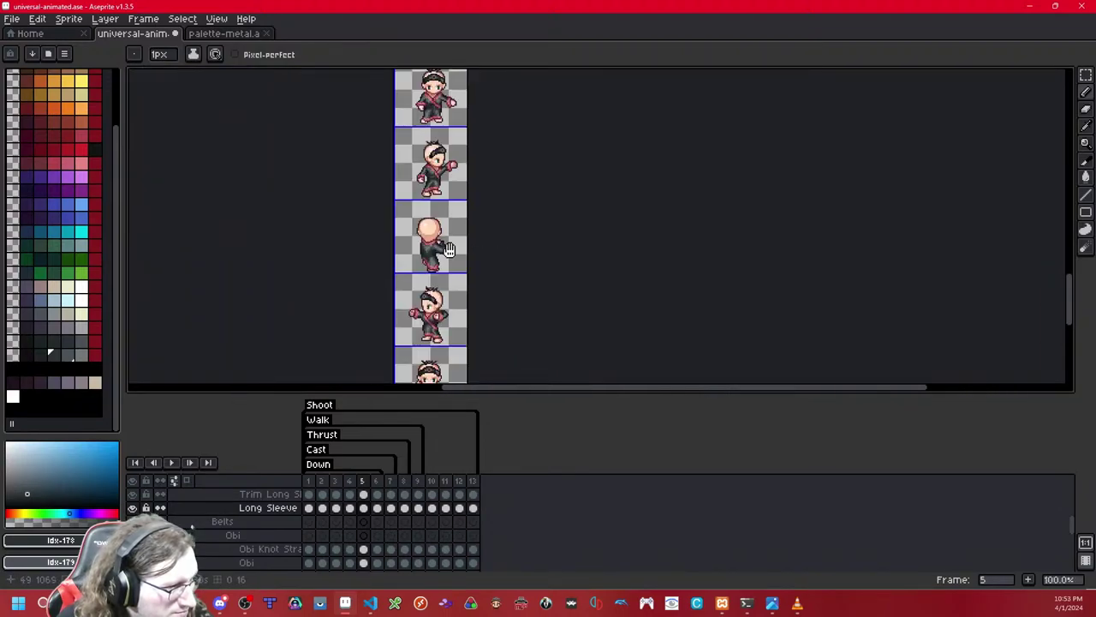
scroll(450, 249, up, 4)
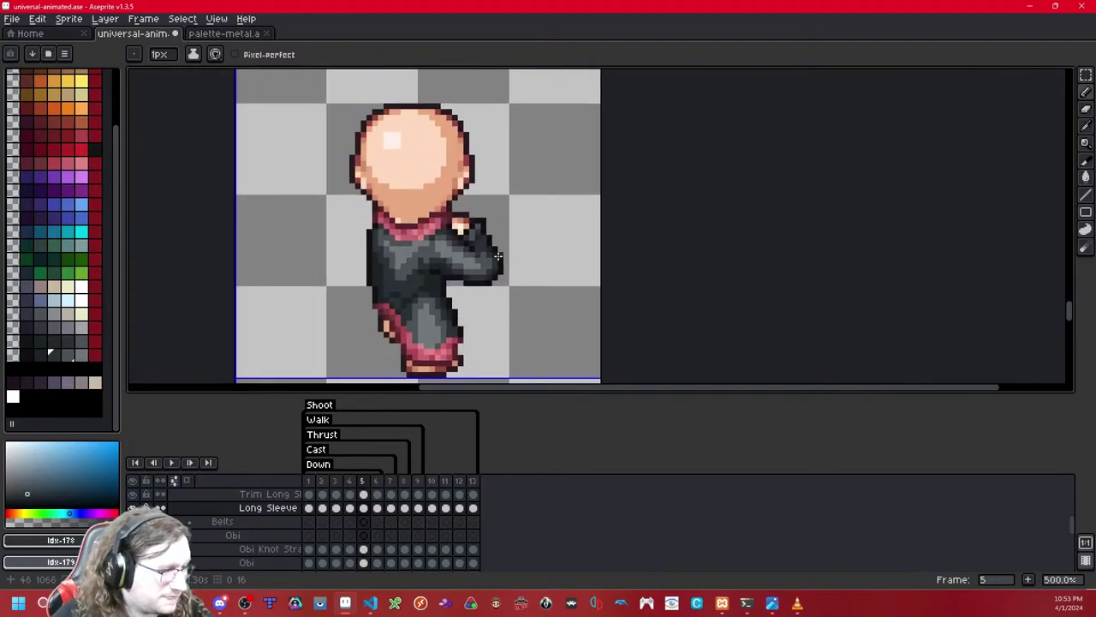
Step: Examine the arm poses across the frames for finished sleeves that match the remaining bare arms
key(Right)
key(Right)
key(Right)
key(Right)
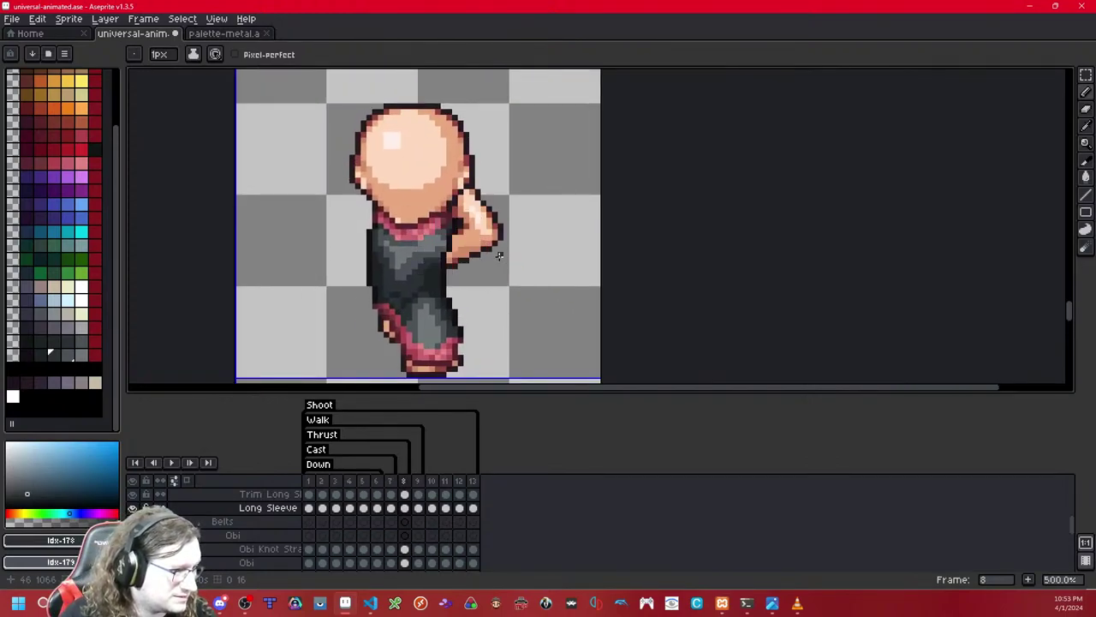
key(Left)
key(Left)
key(Right)
key(Right)
key(Right)
key(Right)
key(Left)
key(Right)
key(Right)
key(Left)
key(Left)
key(Left)
key(Left)
key(Left)
key(Left)
key(Left)
key(Left)
key(Right)
key(Left)
Step: Copy the finished long sleeve from frame 4 and paste it onto the bare arm in frame 11
click(1085, 74)
drag(559, 152, 390, 296)
key(ctrl+d)
key(Right)
key(Right)
key(Right)
key(Right)
key(Right)
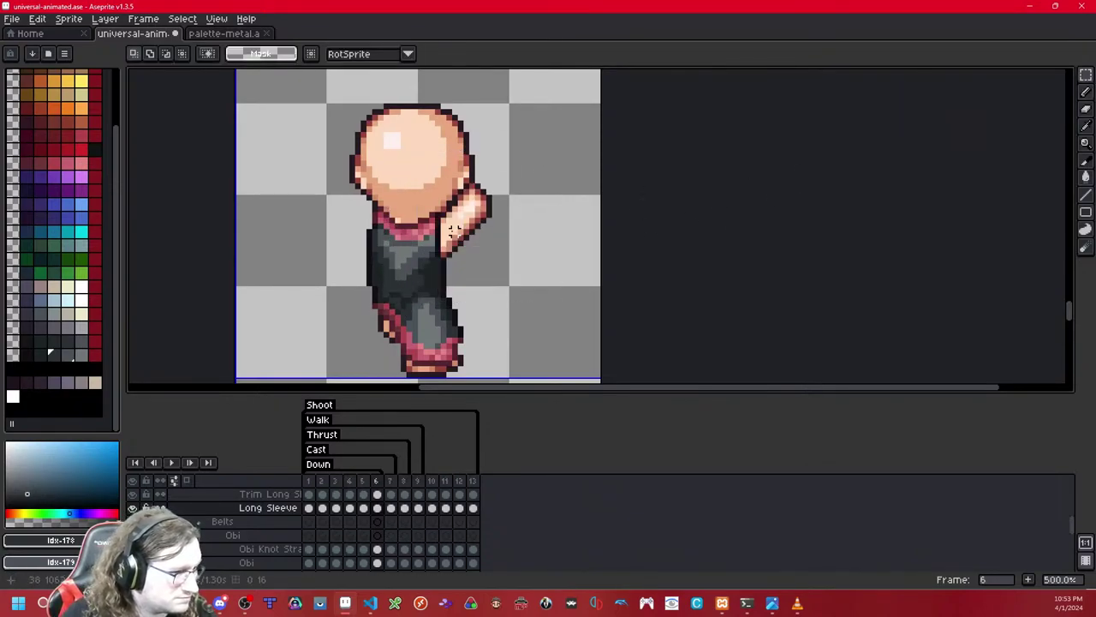
key(Right)
key(Right)
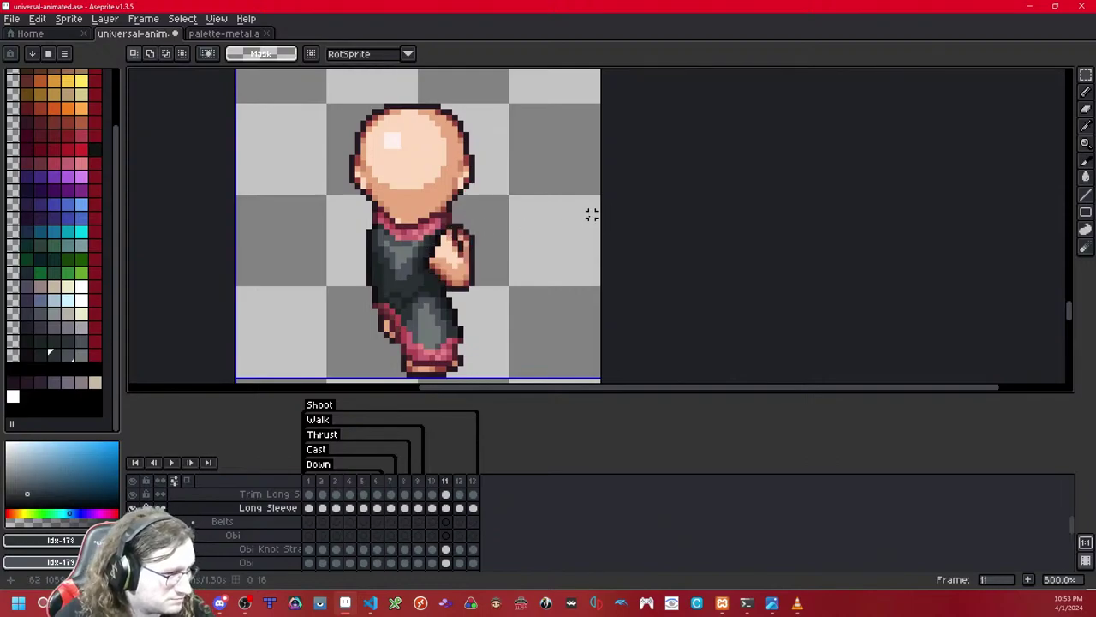
key(ctrl+v)
click(631, 208)
Step: Try fitting a sleeve copied from an earlier frame onto frame 12's arm, nudging the pasted piece sideways
key(Right)
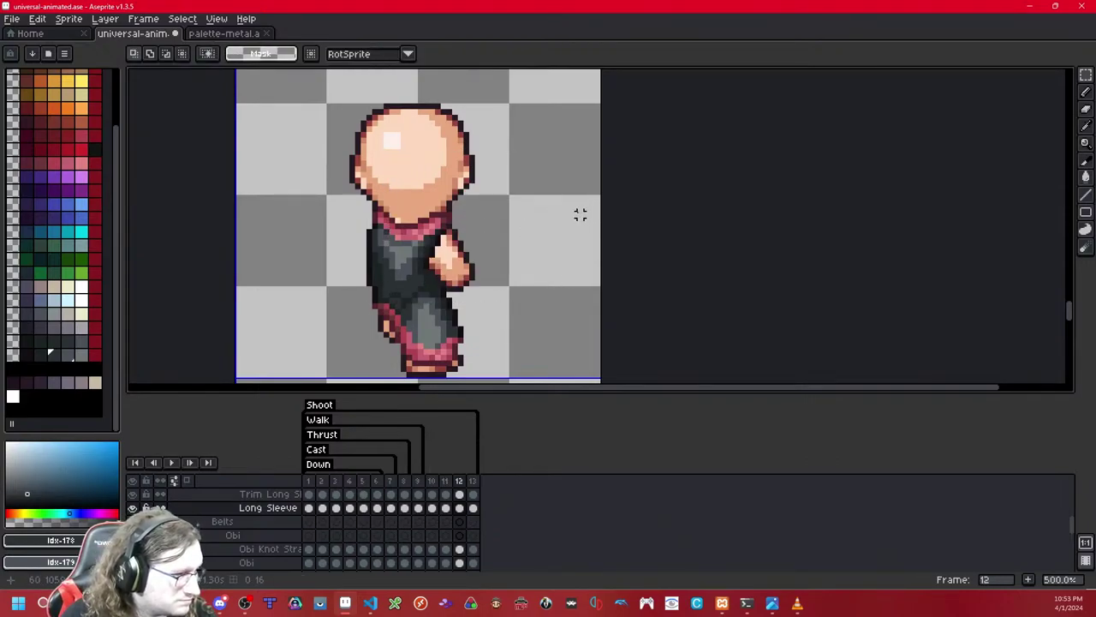
key(Right)
key(Right)
key(Right)
key(Right)
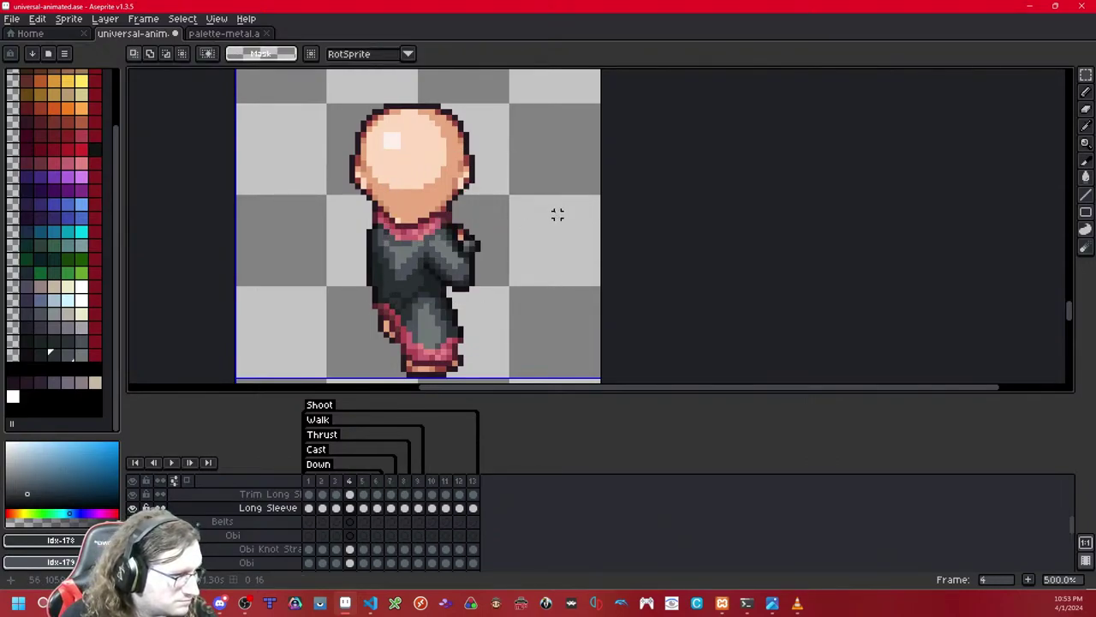
key(ctrl+shift+d)
key(ctrl+d)
key(Right)
key(Right)
key(Right)
key(Right)
key(Right)
key(Right)
key(Right)
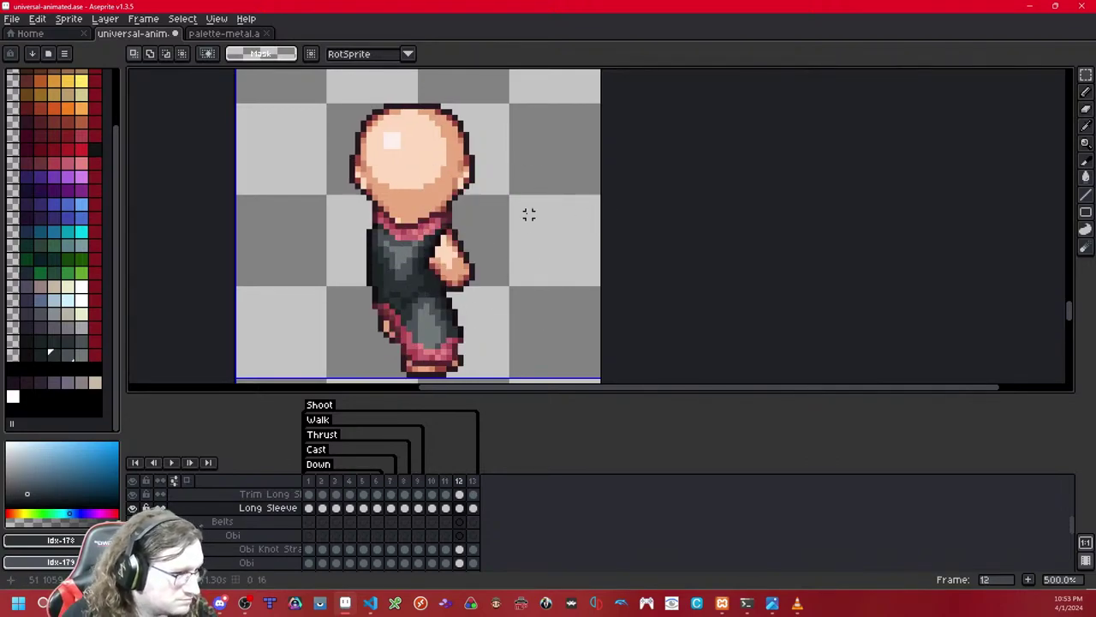
key(ctrl+v)
key(Left)
key(Left)
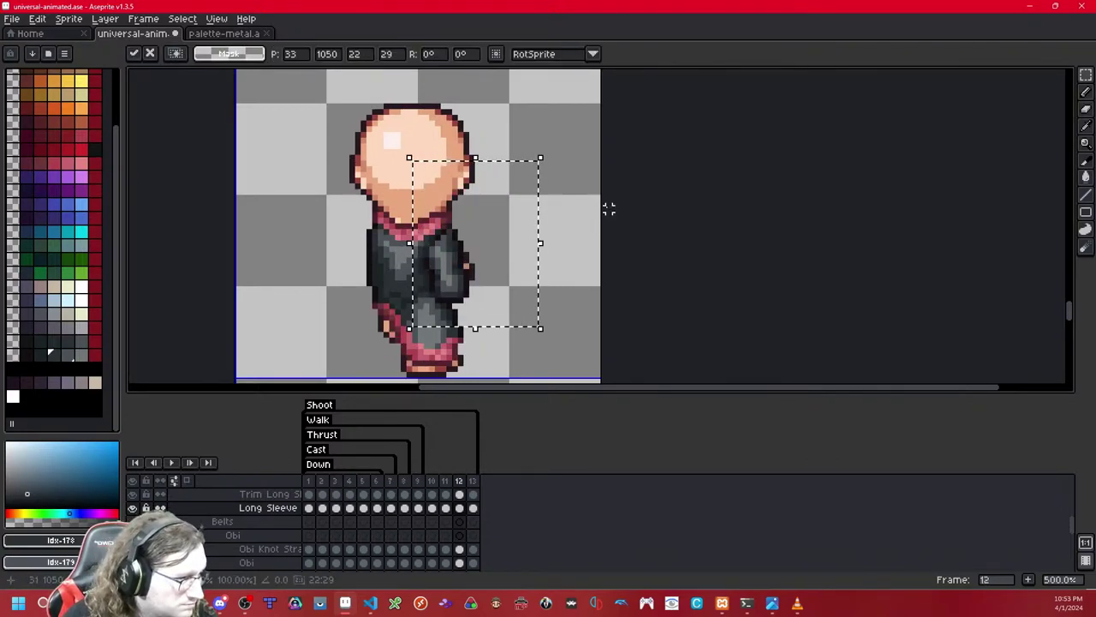
key(Right)
key(Return)
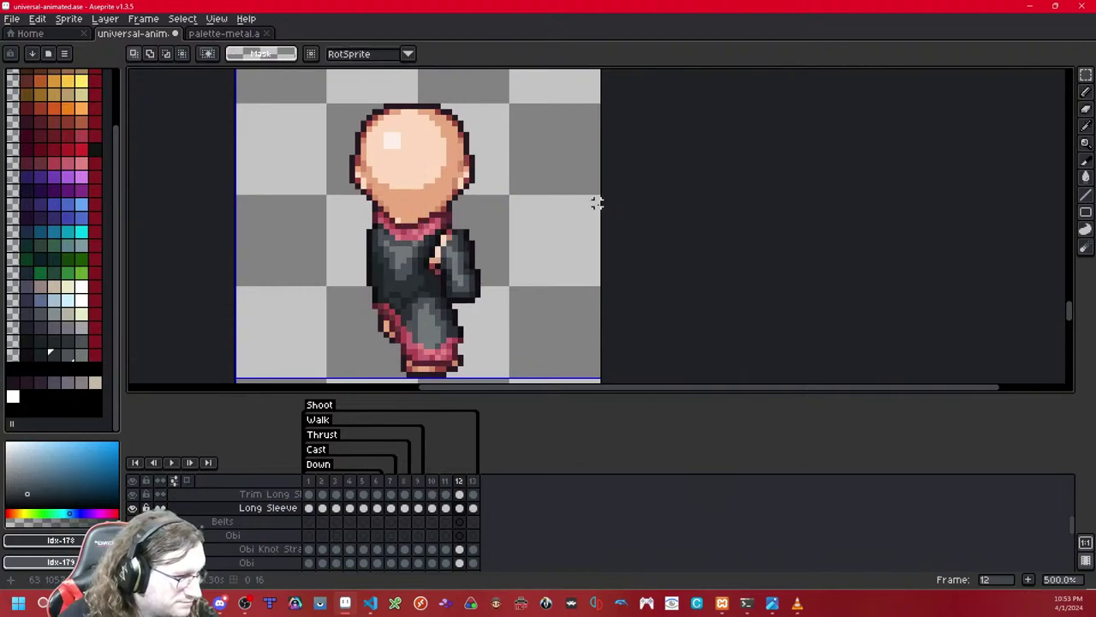
key(ctrl+z)
Step: Copy the long sleeve from frame 11 and paste it onto the arm in frame 12
key(Left)
drag(561, 178, 393, 312)
click(614, 242)
key(Right)
key(ctrl+y)
key(ctrl+d)
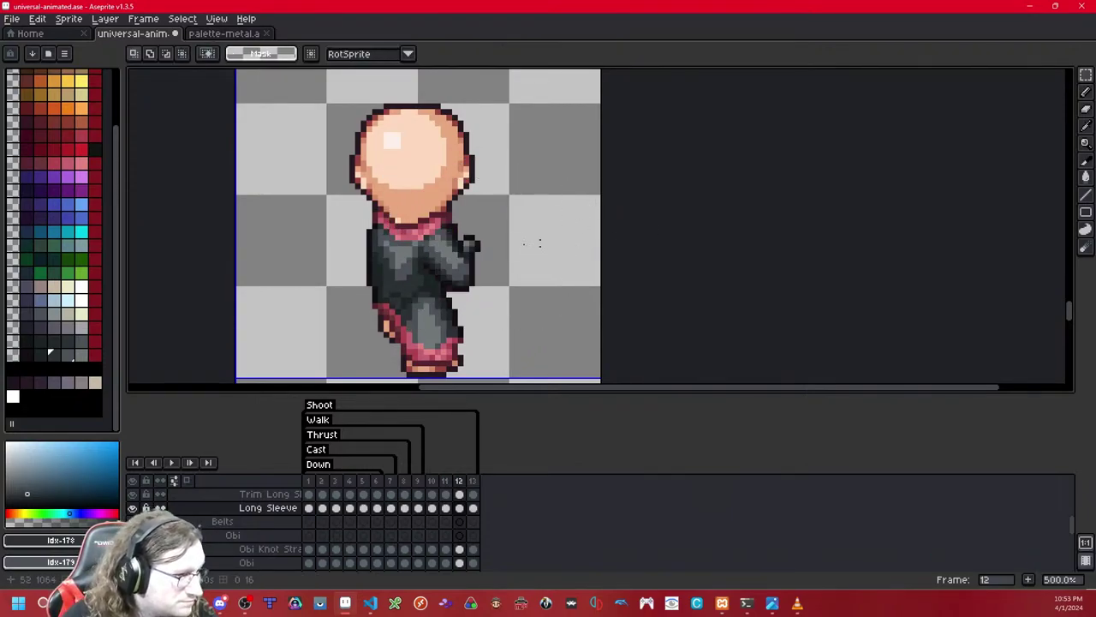
Step: Erase the surplus raised forearm and cuff pixels from frame 12's sleeve so it follows the arm outline
scroll(509, 247, up, 2)
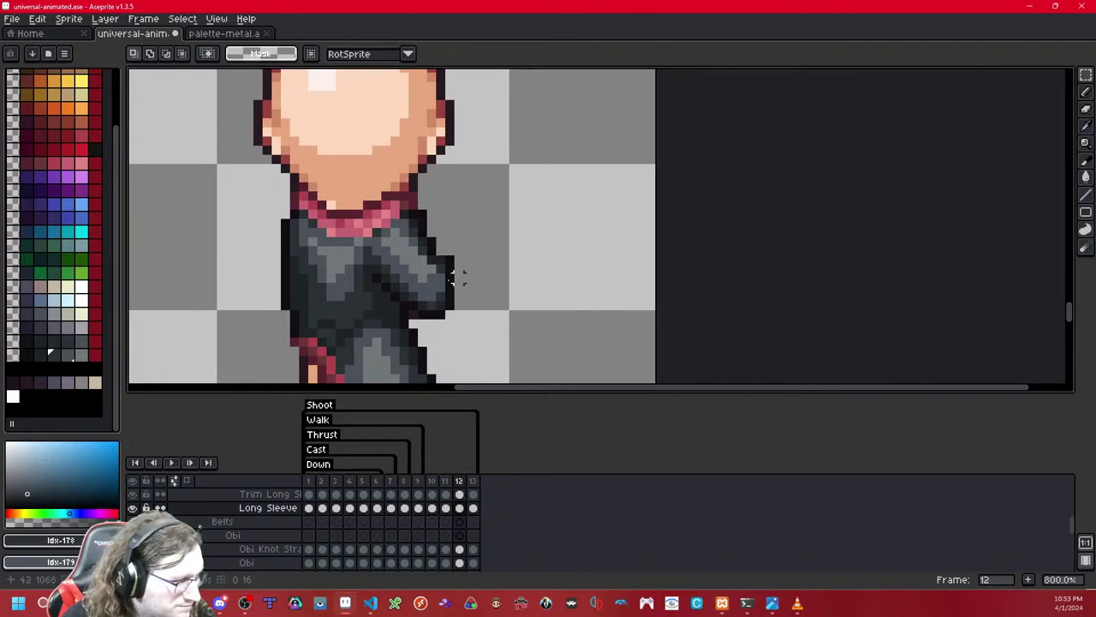
key(ctrl+z)
key(ctrl+y)
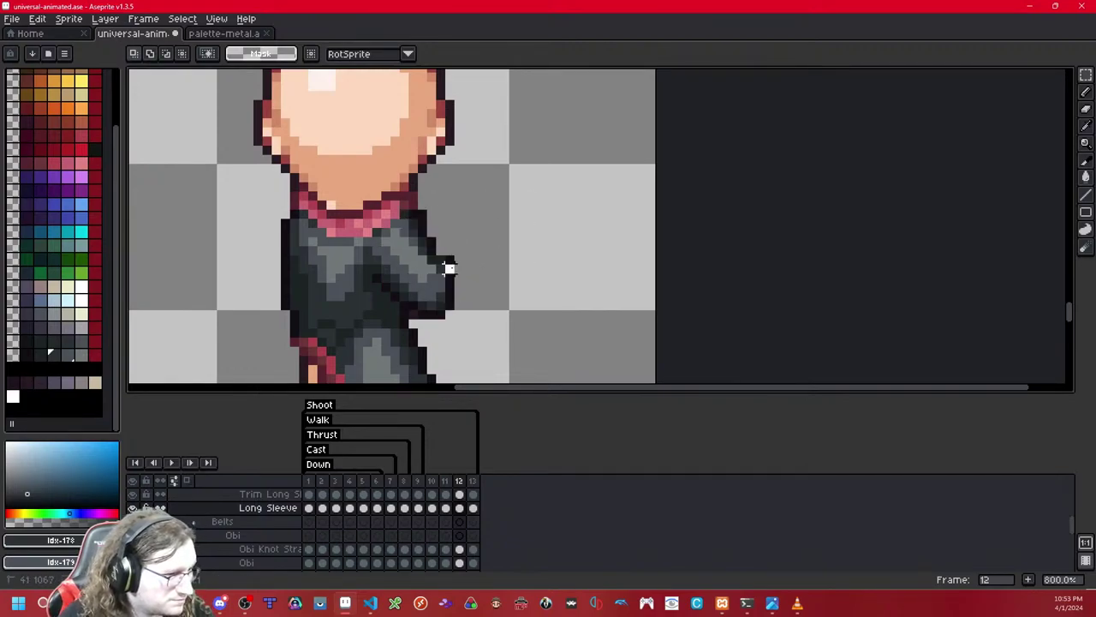
key(ctrl+z)
key(ctrl+y)
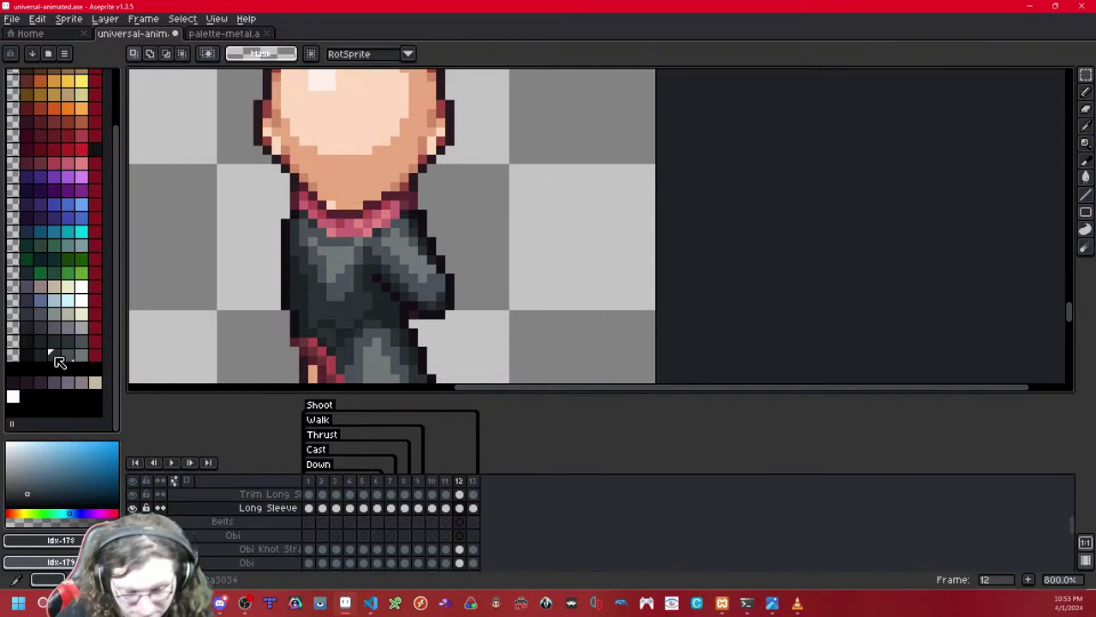
Step: Compare frame 12's arm with and without the long sleeve to check the fit at the elbow
key(b)
key(shift+x)
key(shift+x)
key(shift+x)
key(shift+x)
key(shift+x)
key(shift+x)
key(shift+x)
key(ctrl+z)
key(ctrl+y)
key(ctrl+z)
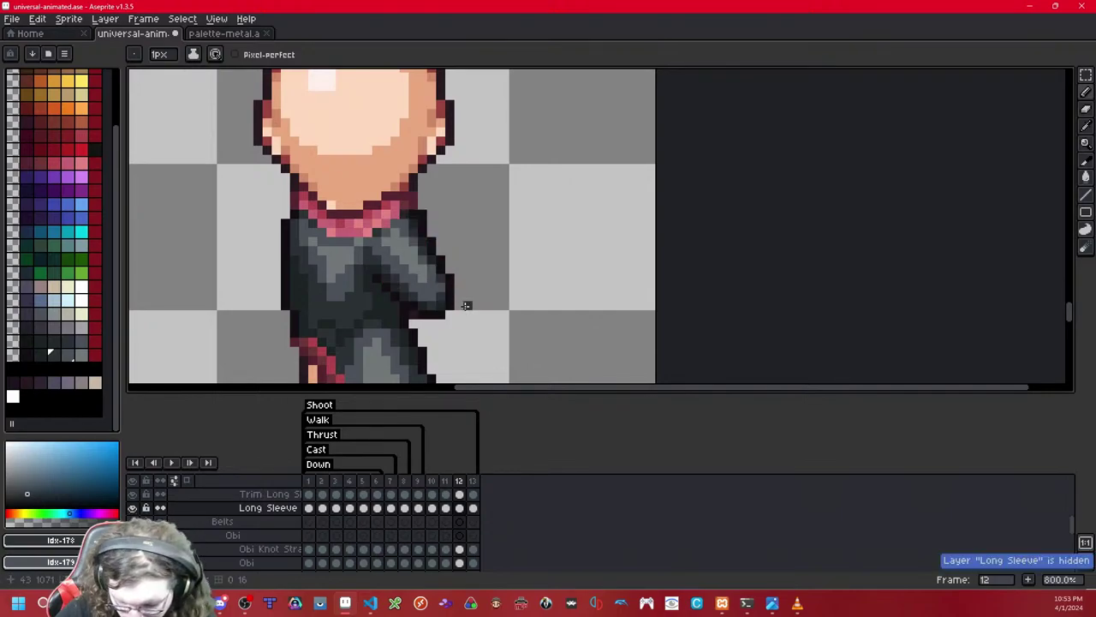
Step: Trim the lower outer corner of frame 12's sleeve and shade its underside with grey indices 177 and 178
key(m)
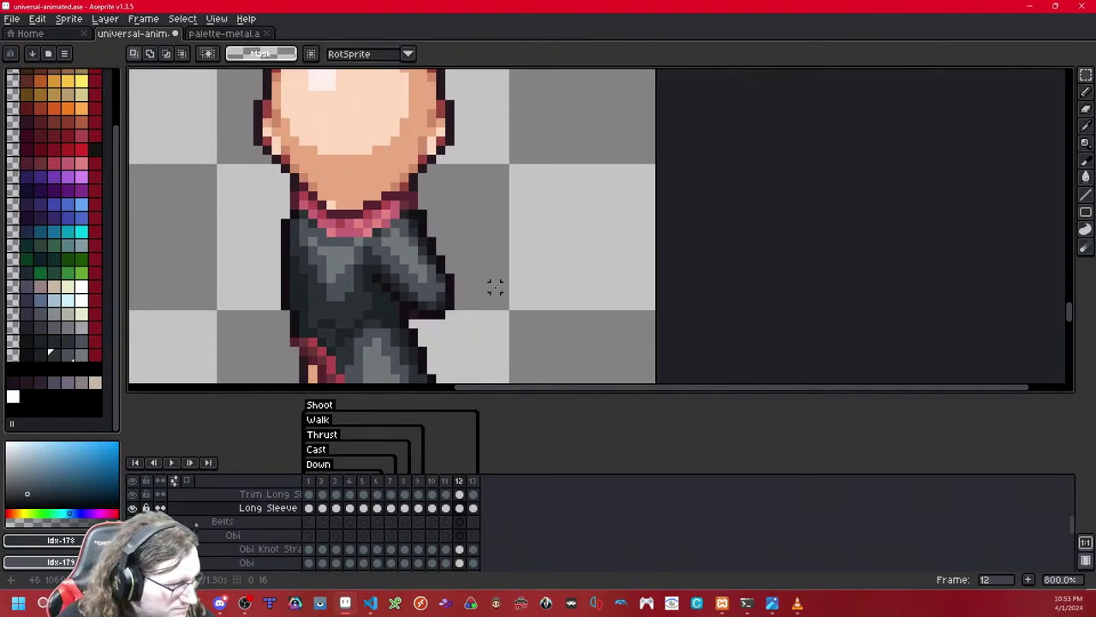
drag(433, 290, 466, 321)
key(ctrl+d)
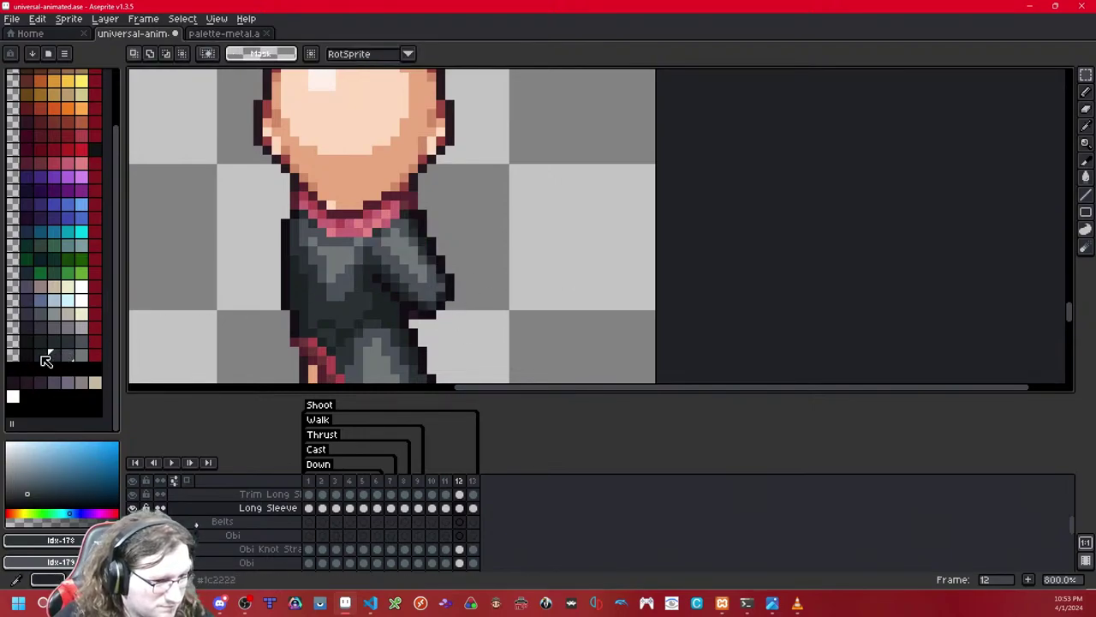
click(53, 354)
key(b)
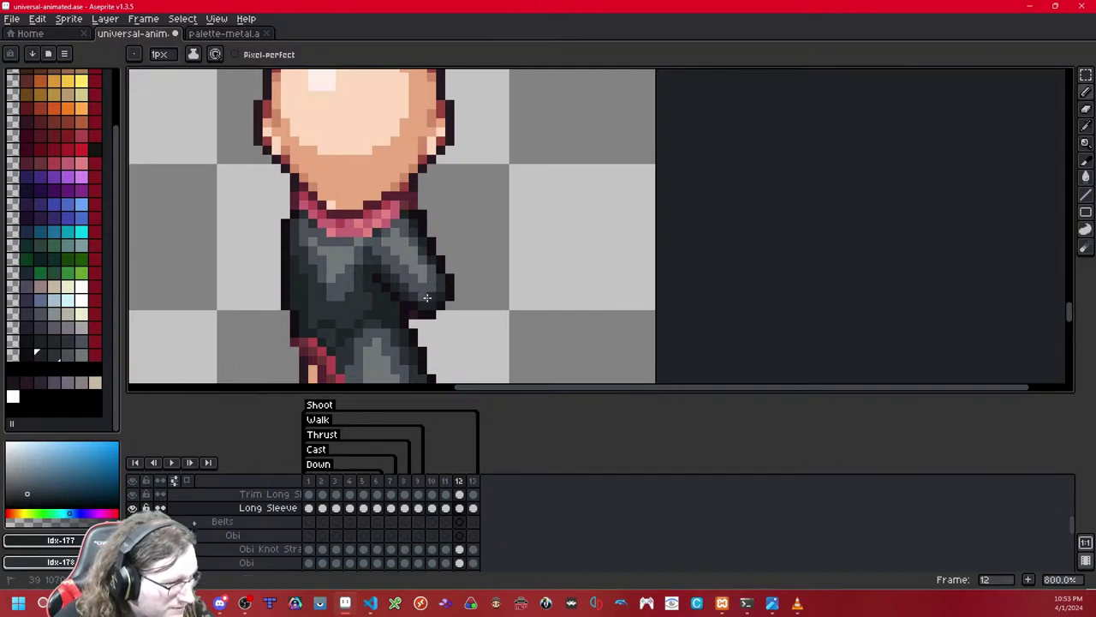
key(shift+x)
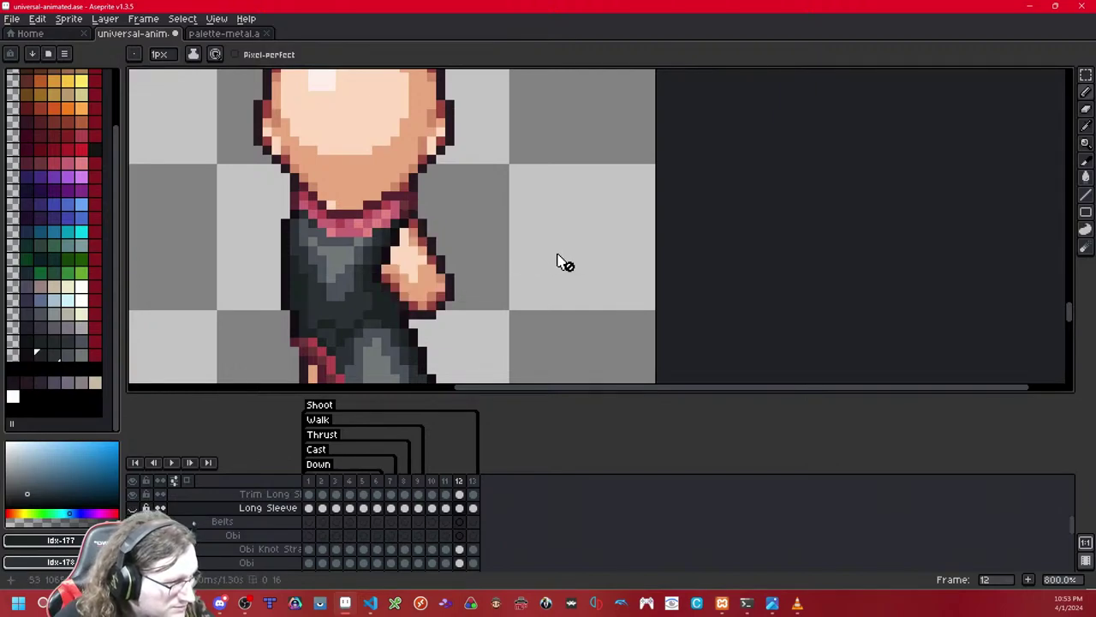
click(496, 269)
key(shift+x)
scroll(496, 268, down, 6)
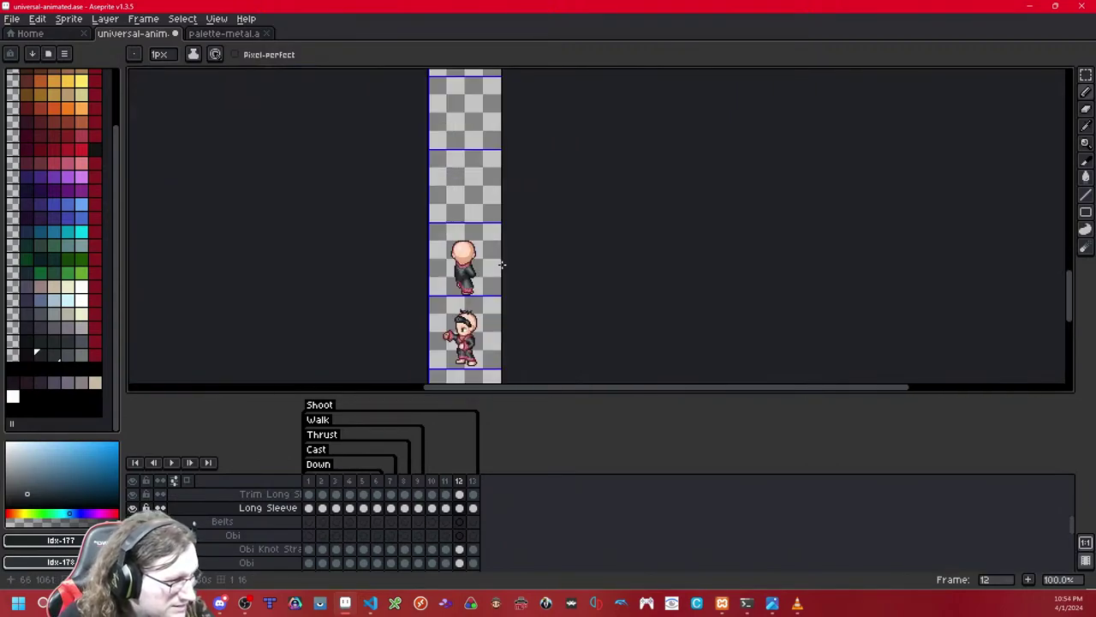
Step: Copy the finished long sleeve from frame 11 and paste it onto the bare arm in frame 13
key(Right)
scroll(484, 268, up, 2)
key(Left)
key(Left)
key(m)
drag(483, 228, 401, 312)
click(519, 246)
key(Right)
key(ctrl+v)
click(521, 240)
key(ctrl+z)
key(ctrl+d)
key(Right)
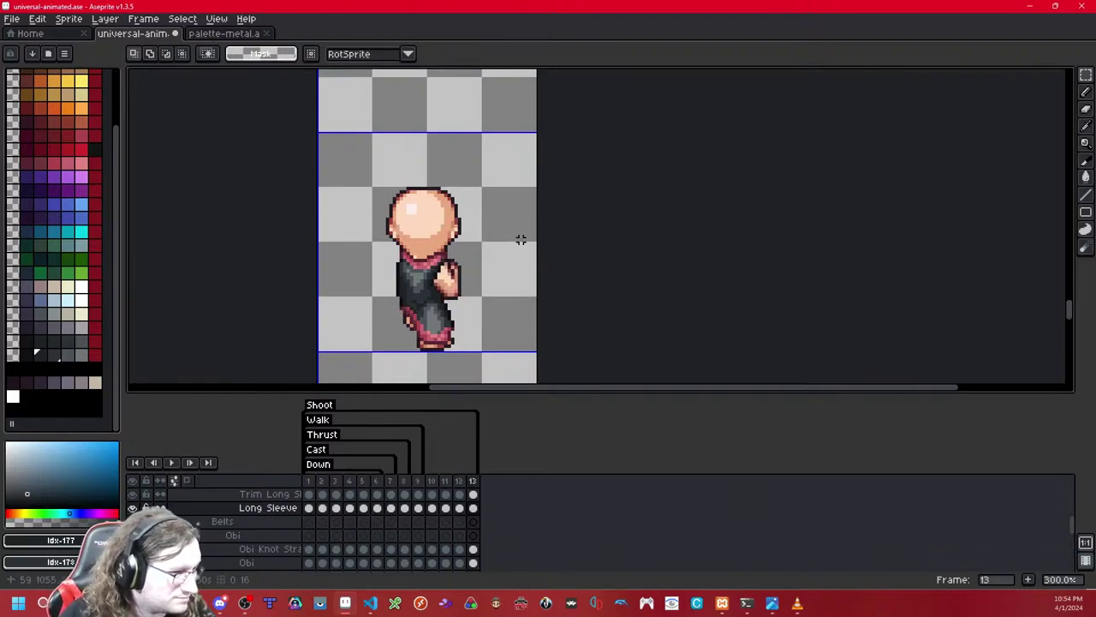
key(ctrl+v)
click(543, 240)
Step: Review the back-facing sprite's sleeves frame by frame back to frame 6 and save the file
key(Right)
key(Left)
key(Left)
key(Left)
key(Left)
key(Left)
key(Left)
key(Left)
key(Left)
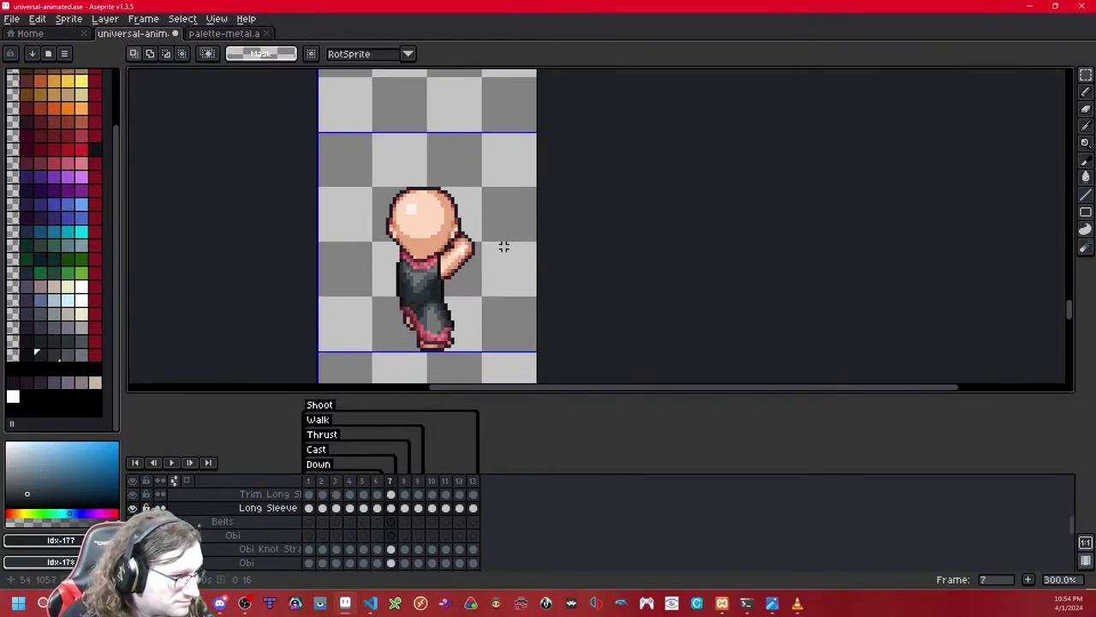
key(Left)
key(Right)
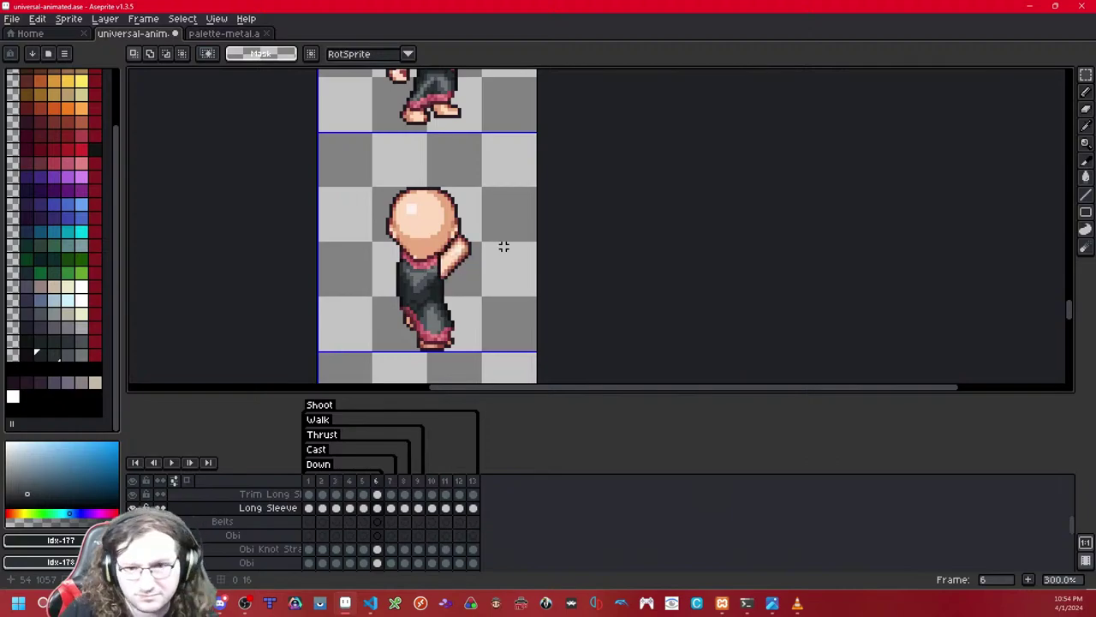
scroll(504, 246, down, 3)
scroll(503, 250, up, 1)
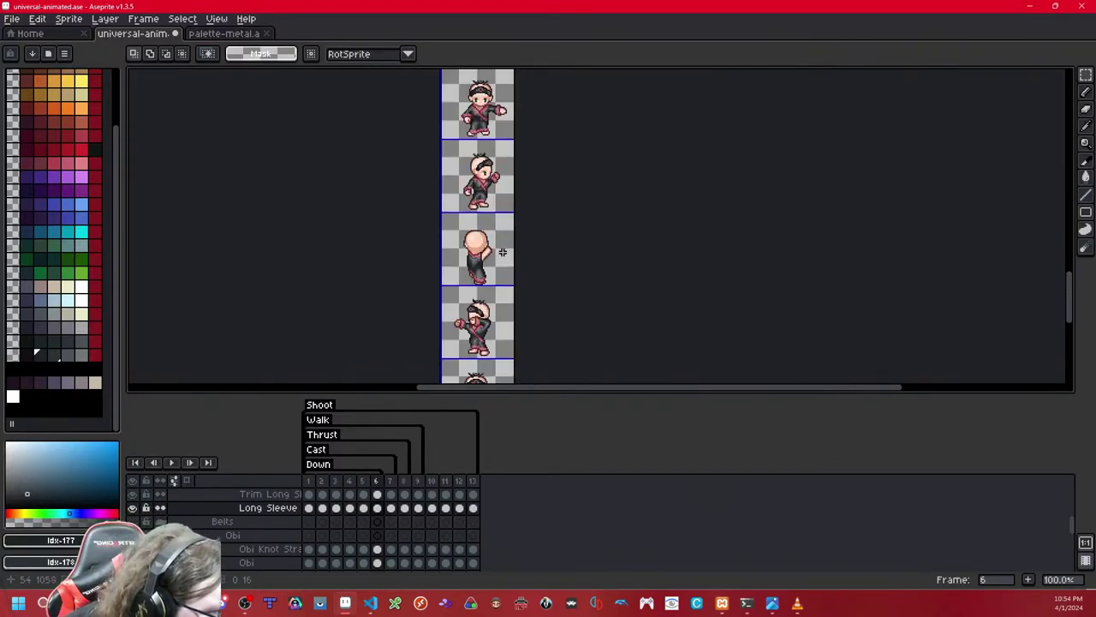
drag(499, 255, 498, 209)
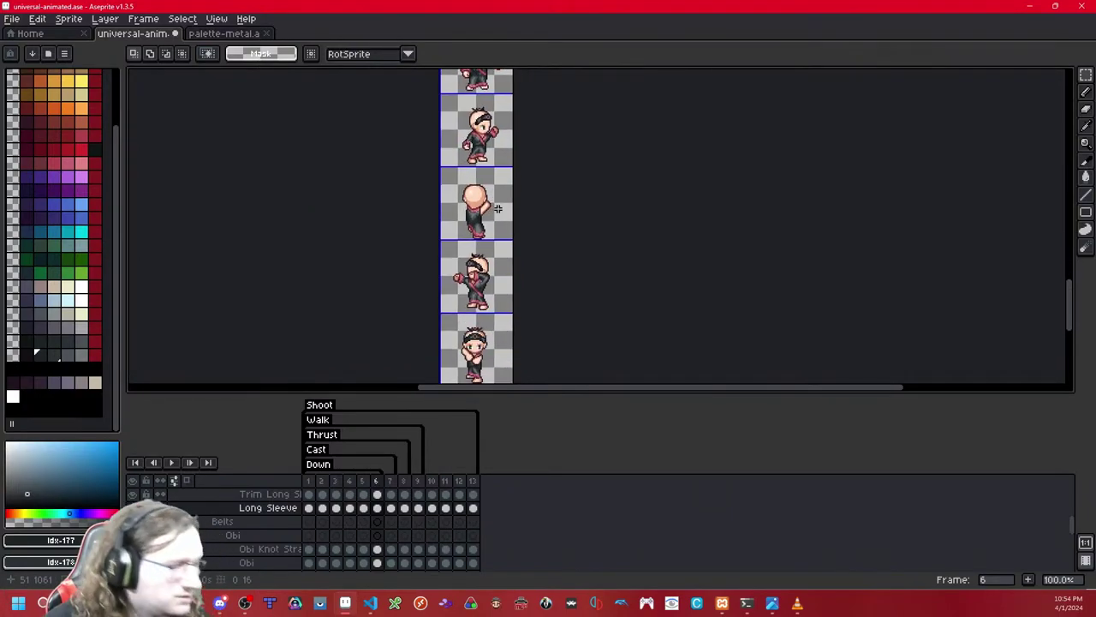
key(ctrl+s)
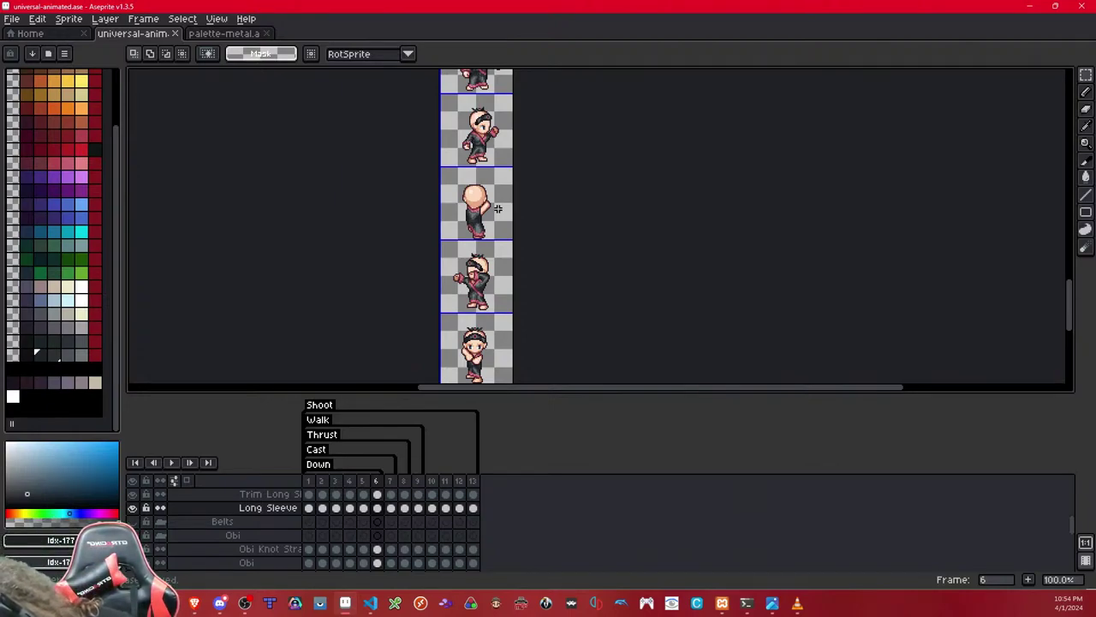
key(ctrl+s)
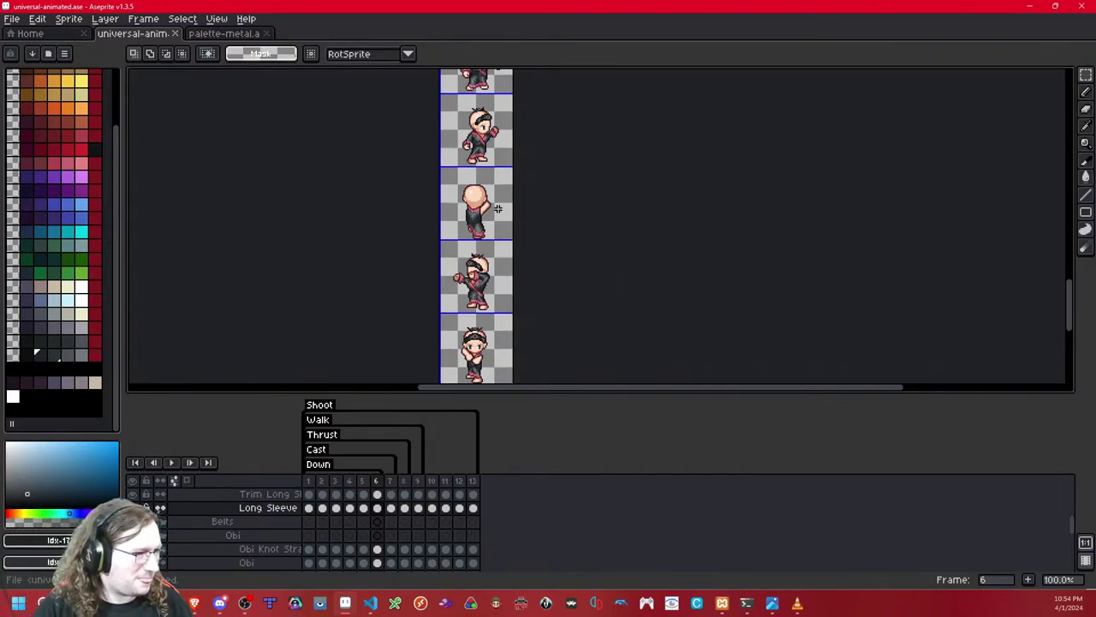
Step: Recolour the outline of frame 6's bare raised arm on the Long Sleeve layer with indices 176 and 177
scroll(498, 209, up, 5)
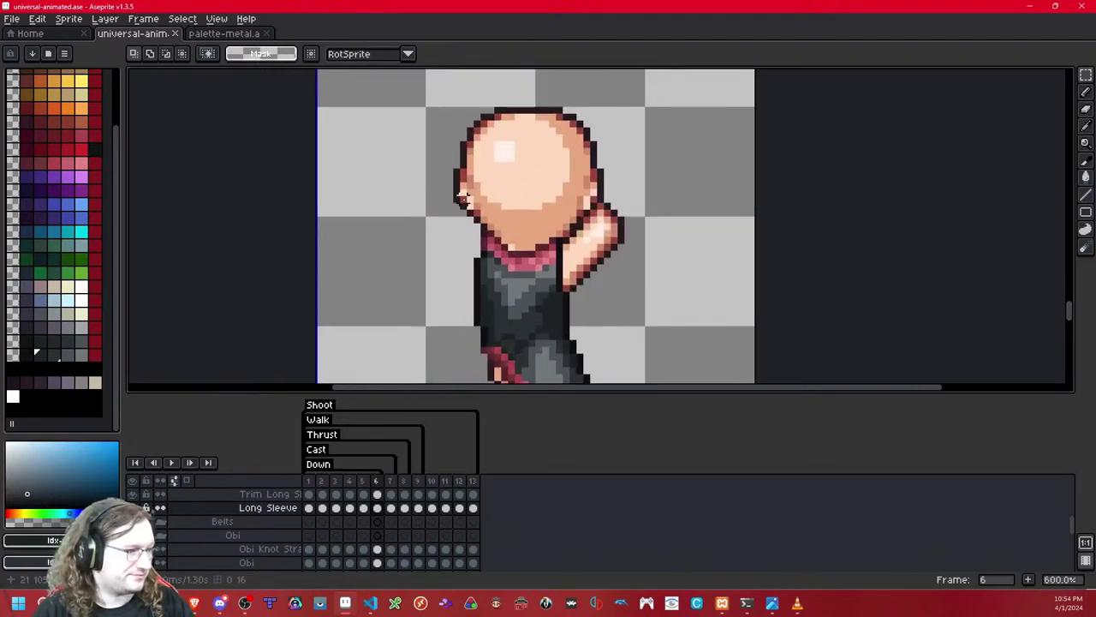
key(Left)
key(Right)
scroll(521, 203, up, 1)
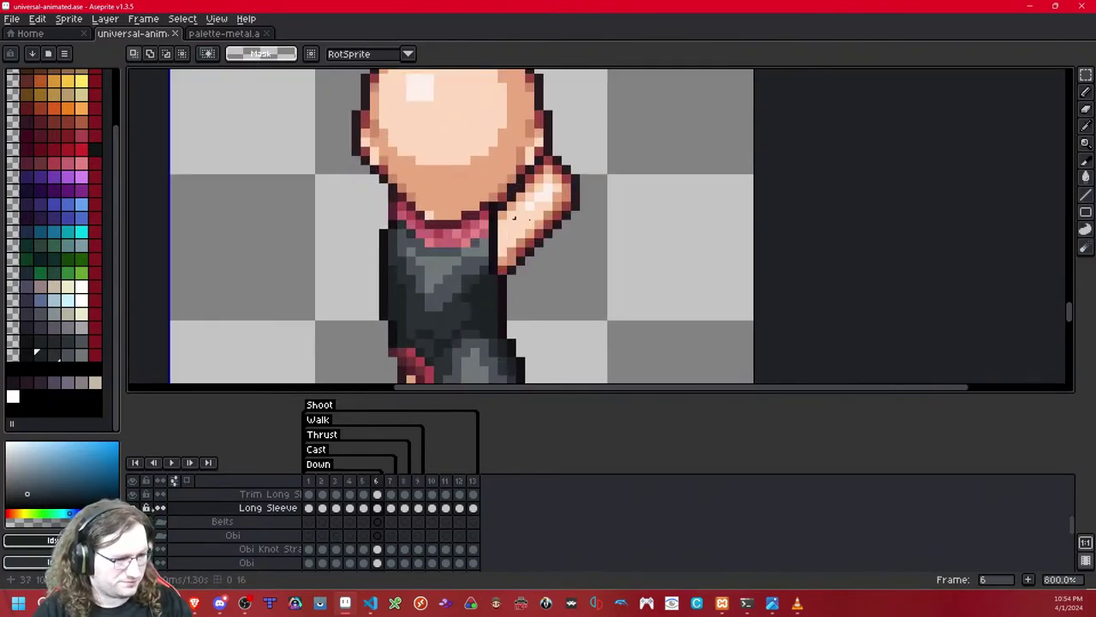
click(38, 365)
click(40, 355)
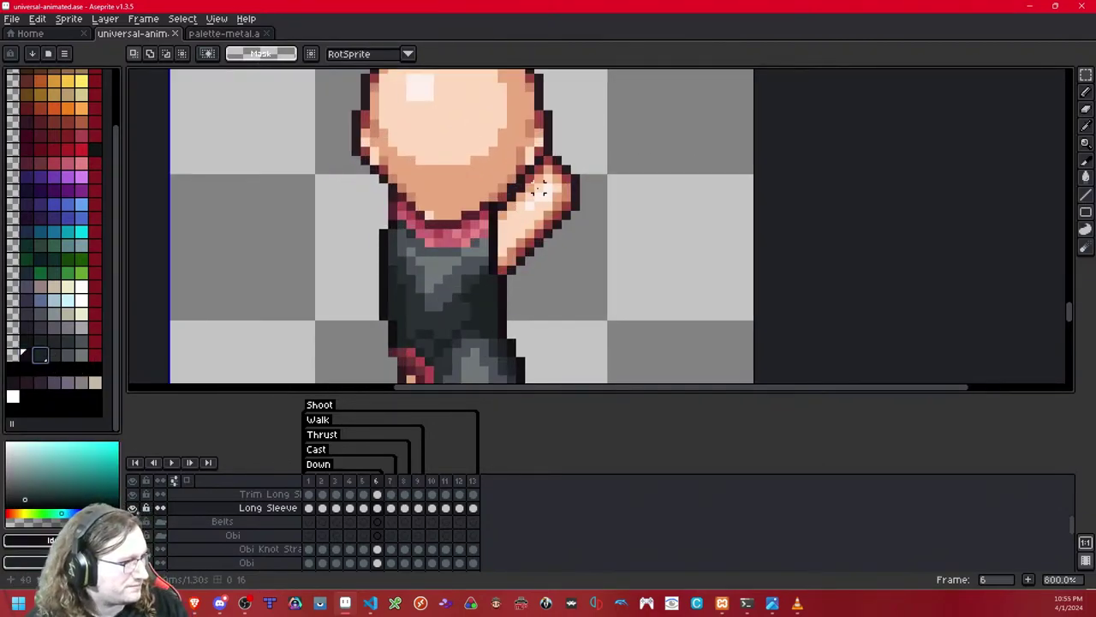
key(b)
click(556, 160)
click(564, 167)
drag(576, 191, 555, 224)
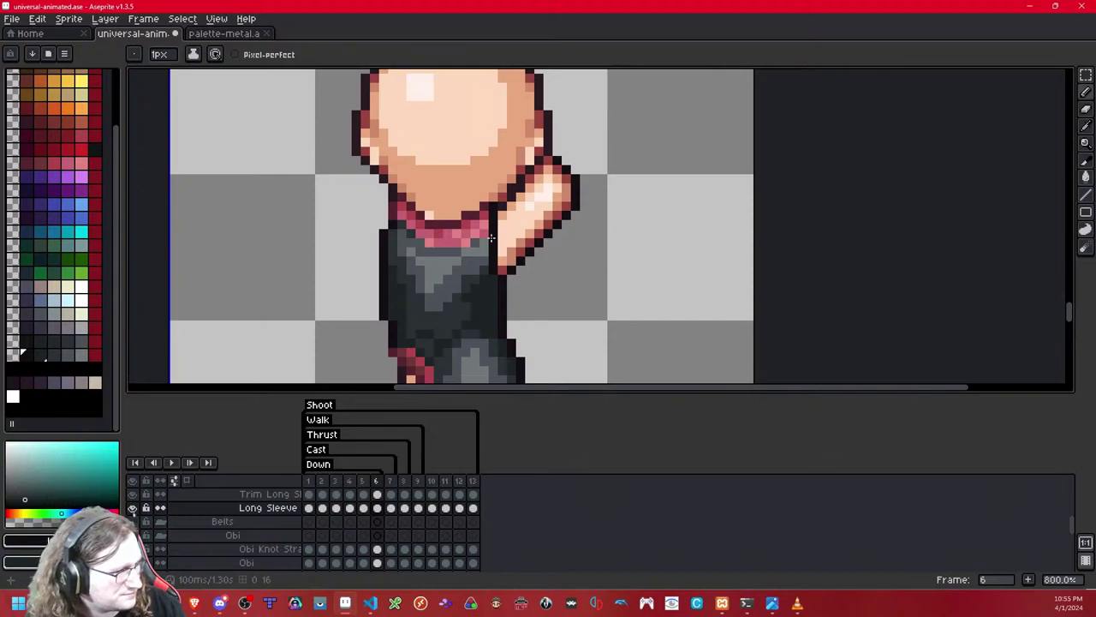
scroll(491, 242, up, 2)
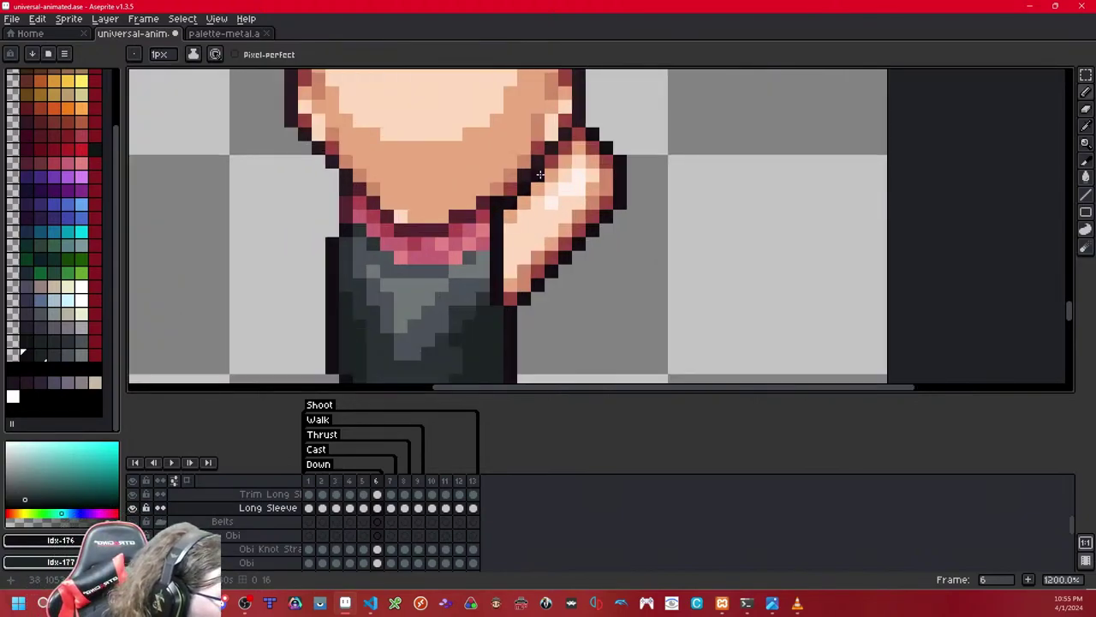
mouse_move(541, 172)
mouse_down()
mouse_move(576, 136)
mouse_move(603, 160)
mouse_move(606, 199)
mouse_move(509, 296)
mouse_up()
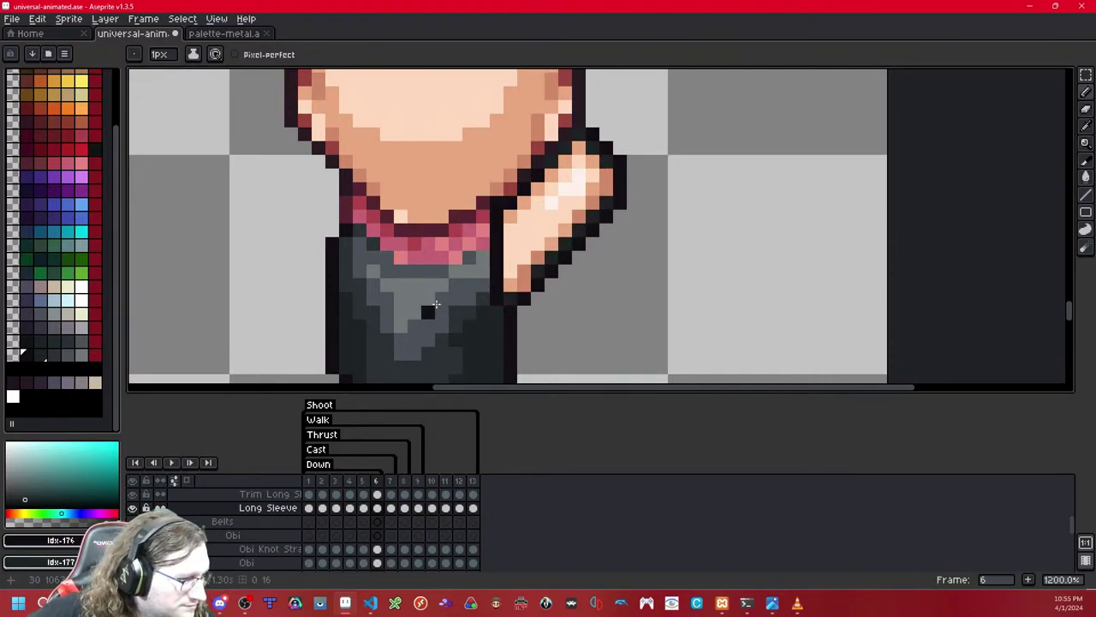
Step: Shade the inner edges of frame 6's sleeve and its shoulder seam with indices 178 and 179, comparing against the bare arm
click(68, 355)
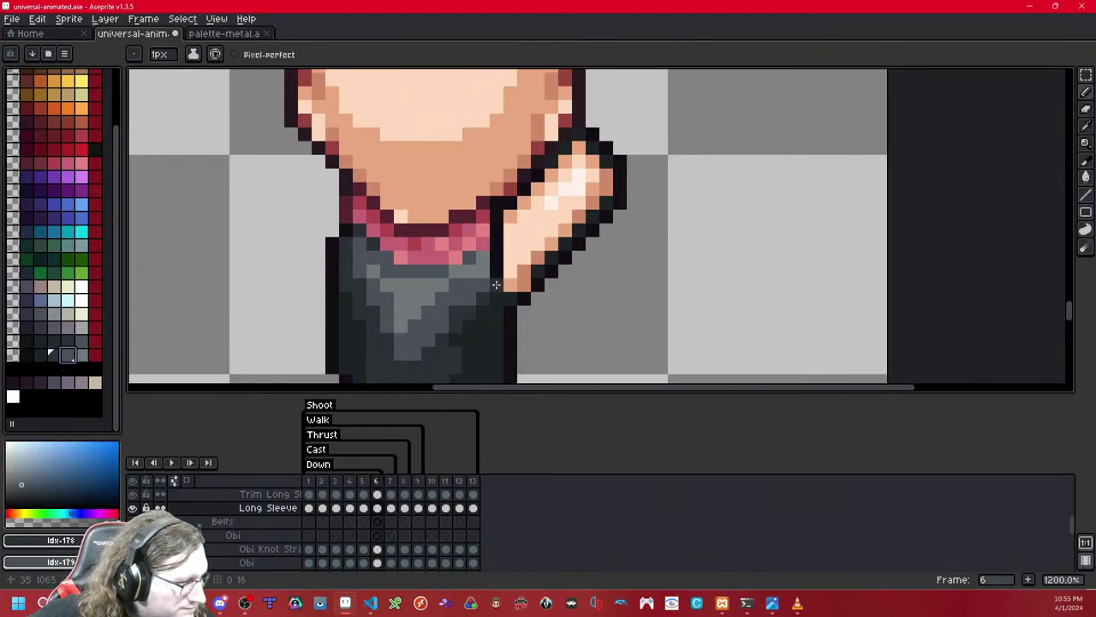
click(497, 286)
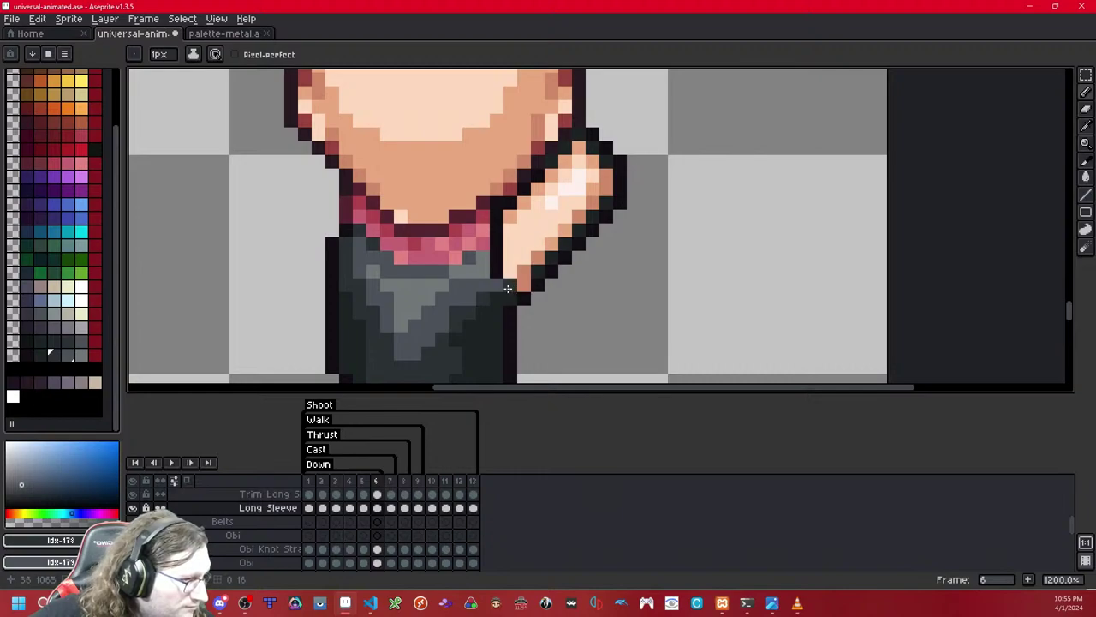
right_click(508, 288)
mouse_move(524, 282)
mouse_down()
mouse_move(601, 193)
mouse_move(601, 174)
mouse_move(582, 149)
mouse_move(510, 212)
mouse_up()
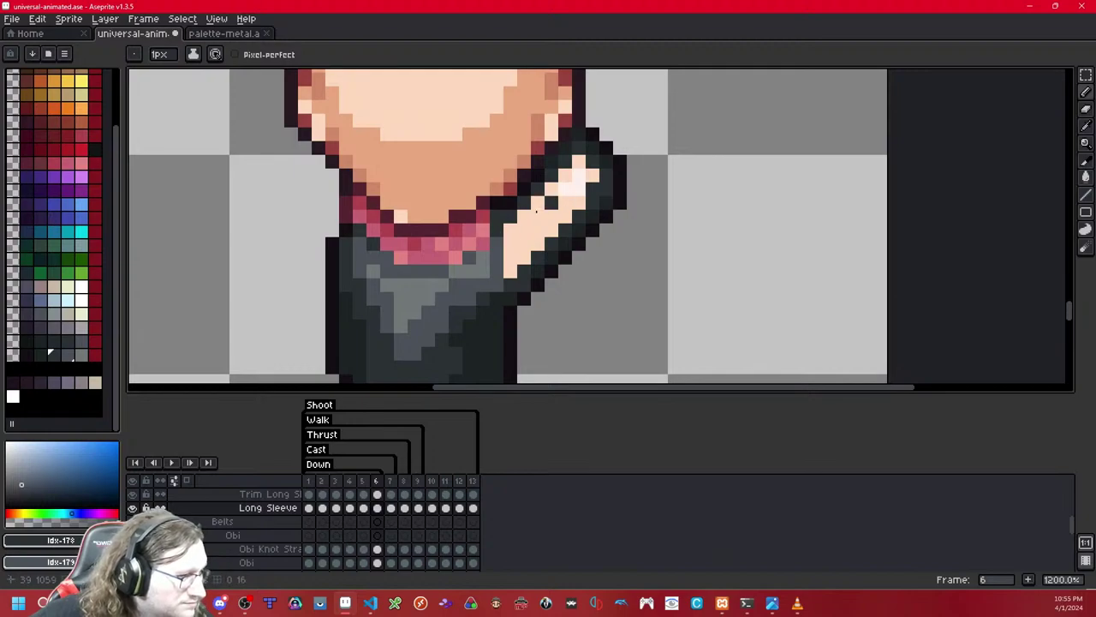
key(shift+x)
key(shift+x)
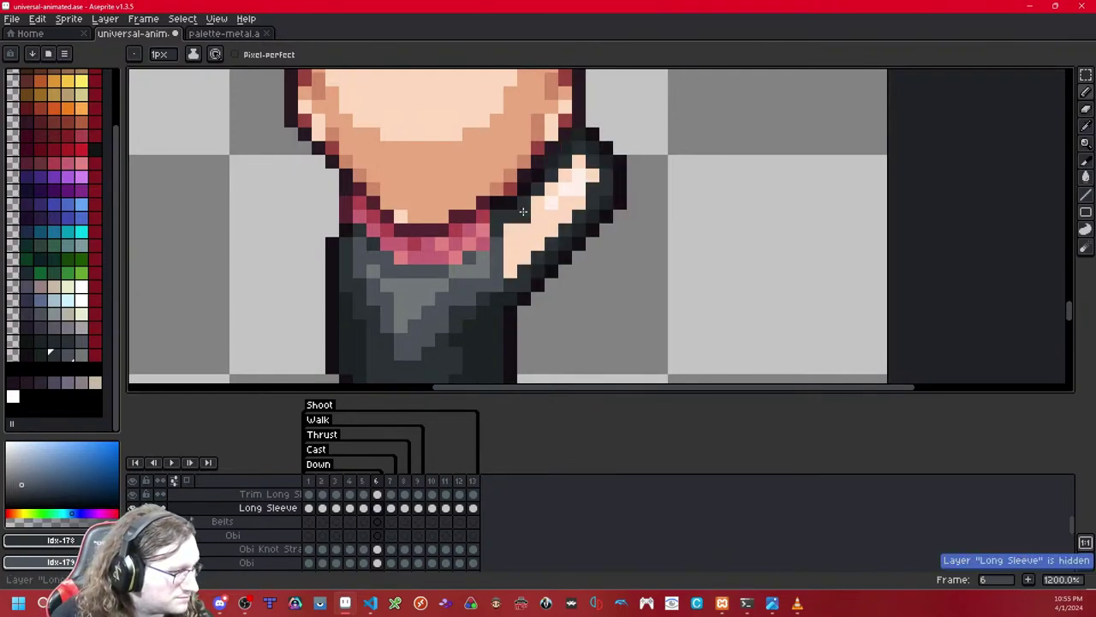
Step: Fill the middle of frame 6's sleeve with grey highlights in indices 179 and 180, undoing the last stray pencil stroke
scroll(519, 212, down, 5)
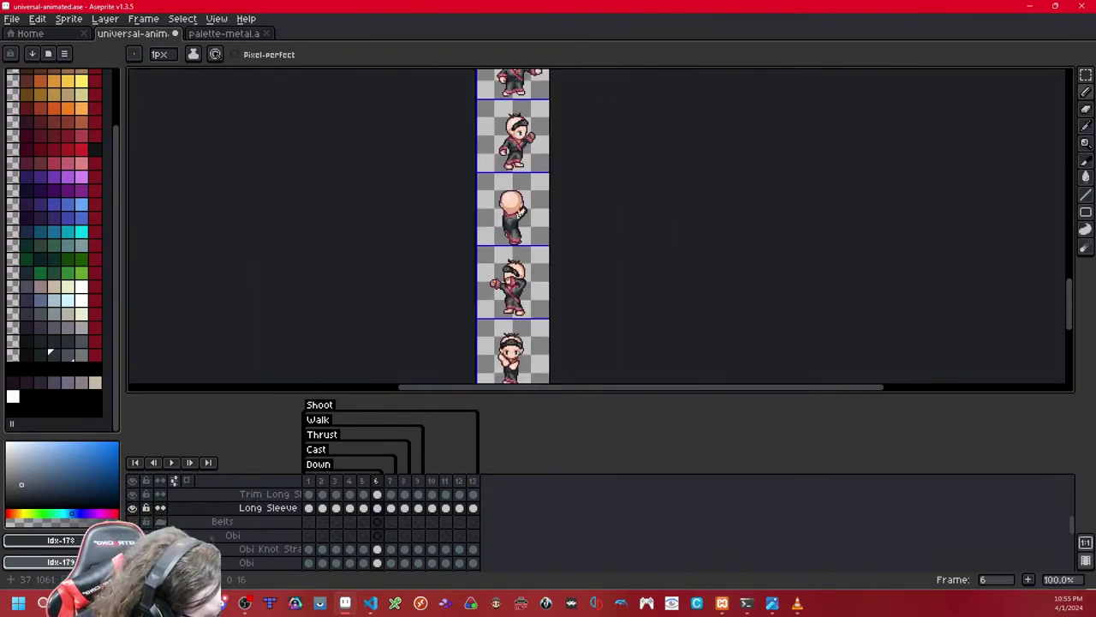
scroll(528, 208, up, 4)
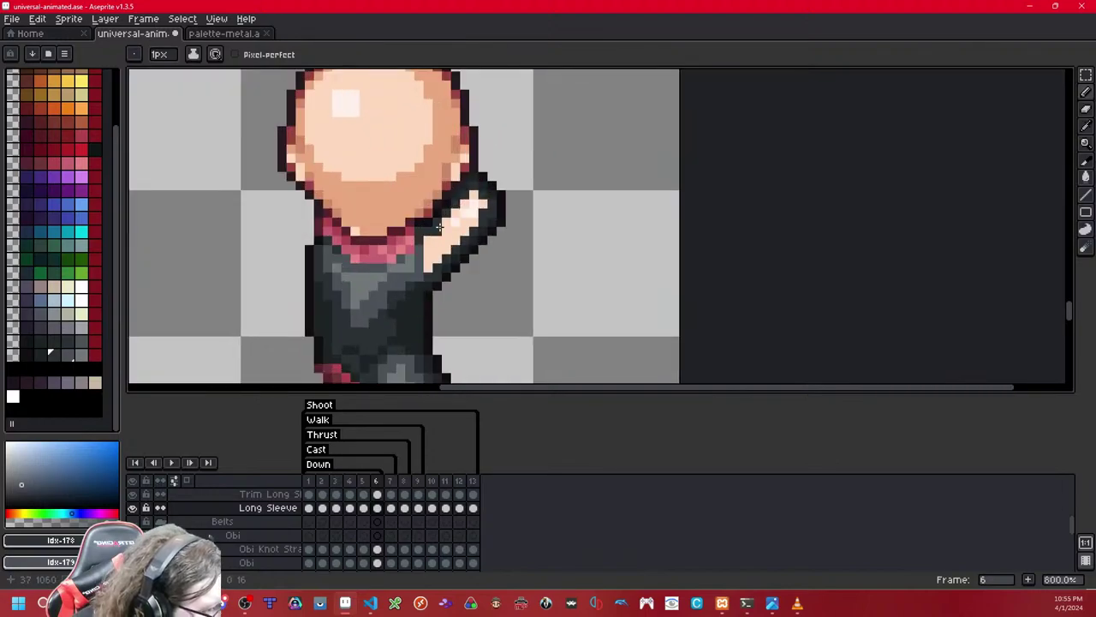
scroll(438, 227, up, 1)
click(71, 355)
right_click(82, 355)
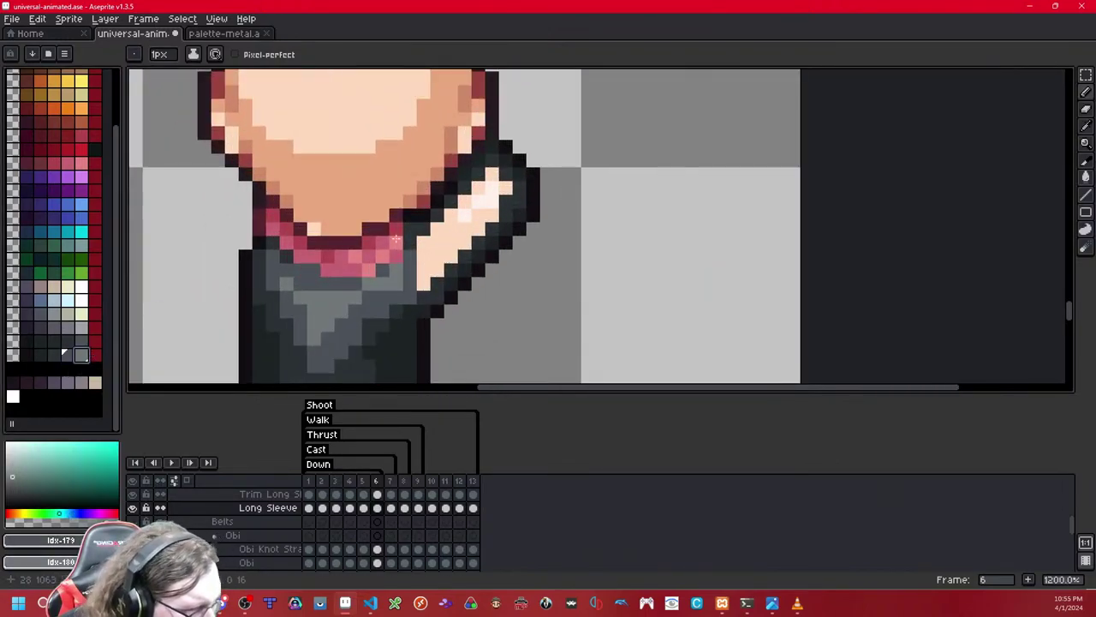
mouse_move(424, 243)
mouse_down()
mouse_move(421, 279)
mouse_move(436, 264)
mouse_move(437, 231)
mouse_move(450, 218)
mouse_move(451, 256)
mouse_move(507, 188)
mouse_move(492, 177)
mouse_move(467, 201)
mouse_move(491, 186)
mouse_move(485, 200)
mouse_move(412, 273)
mouse_up()
scroll(497, 216, down, 8)
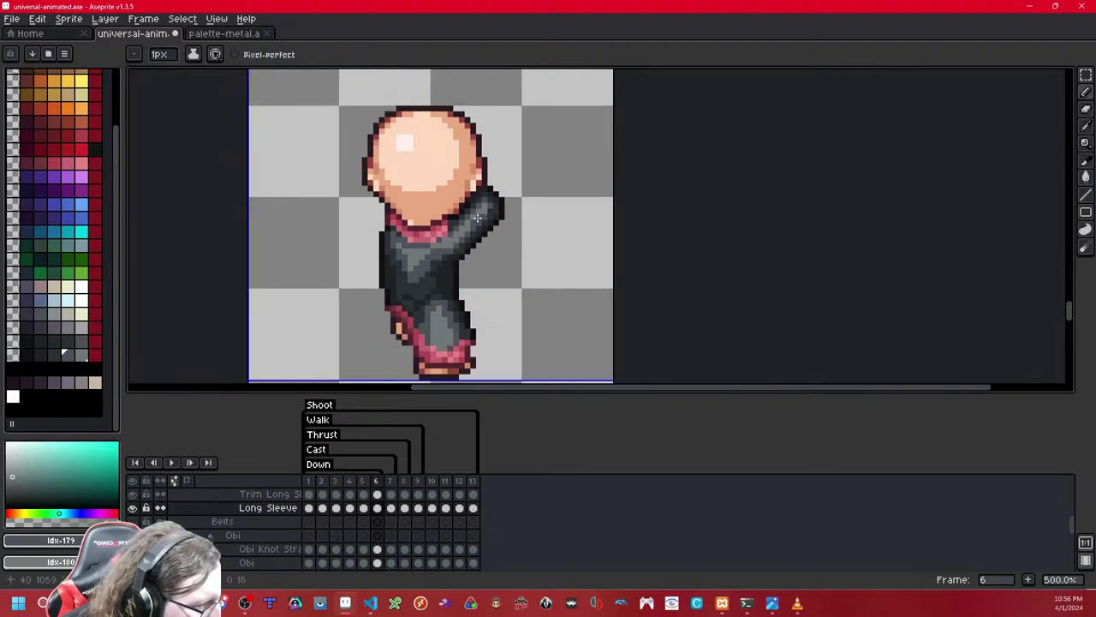
scroll(495, 219, up, 5)
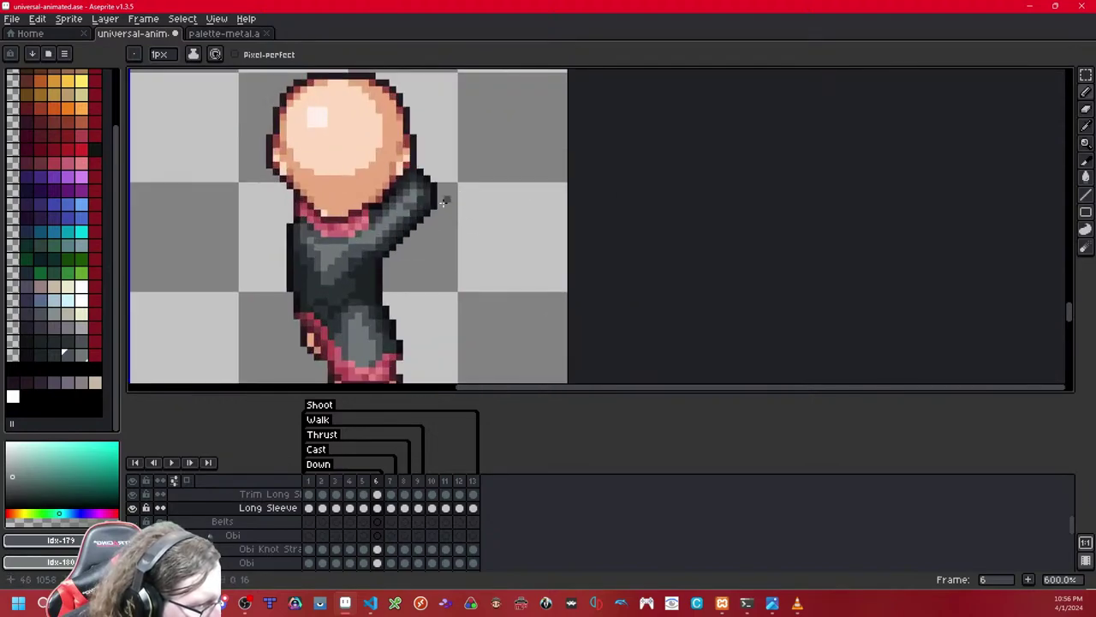
scroll(413, 205, up, 1)
key(v)
key(b)
key(ctrl+z)
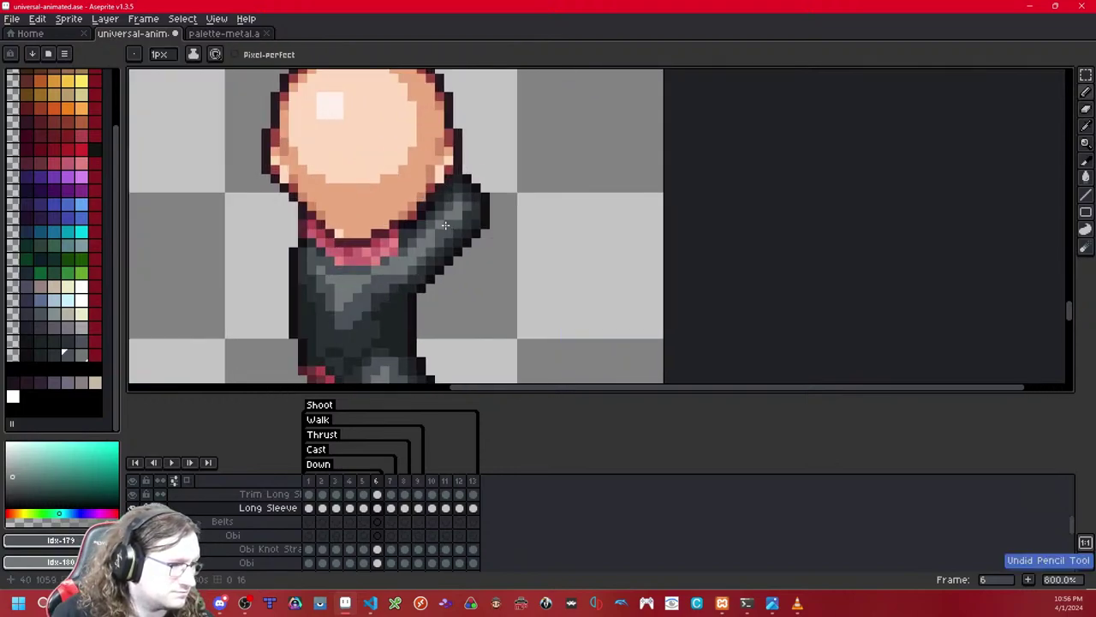
scroll(467, 213, down, 6)
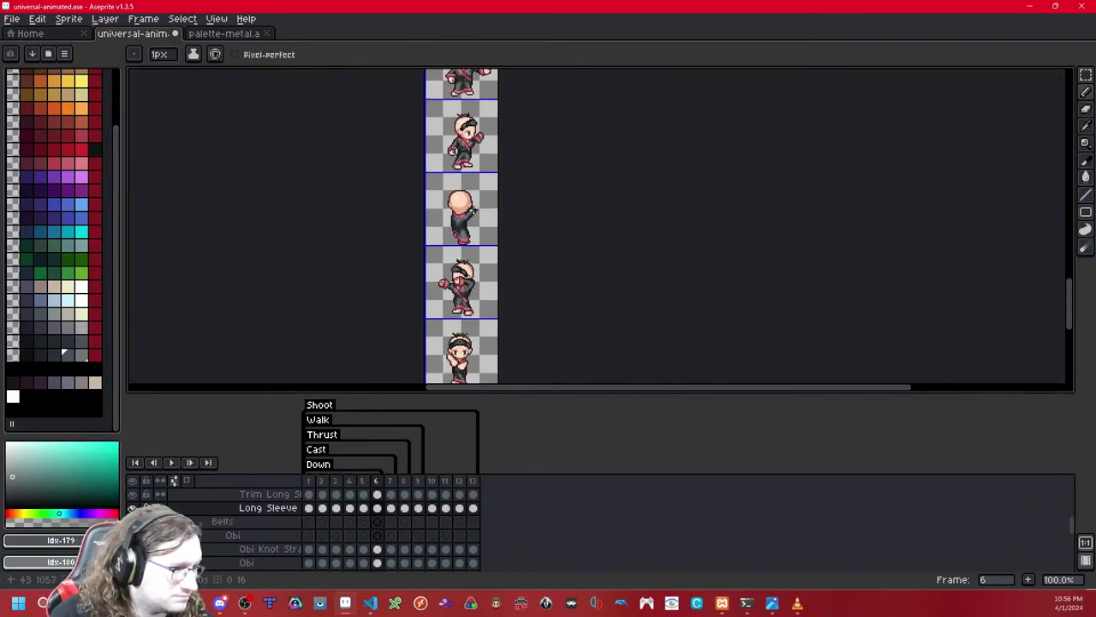
scroll(465, 218, up, 6)
scroll(480, 220, down, 6)
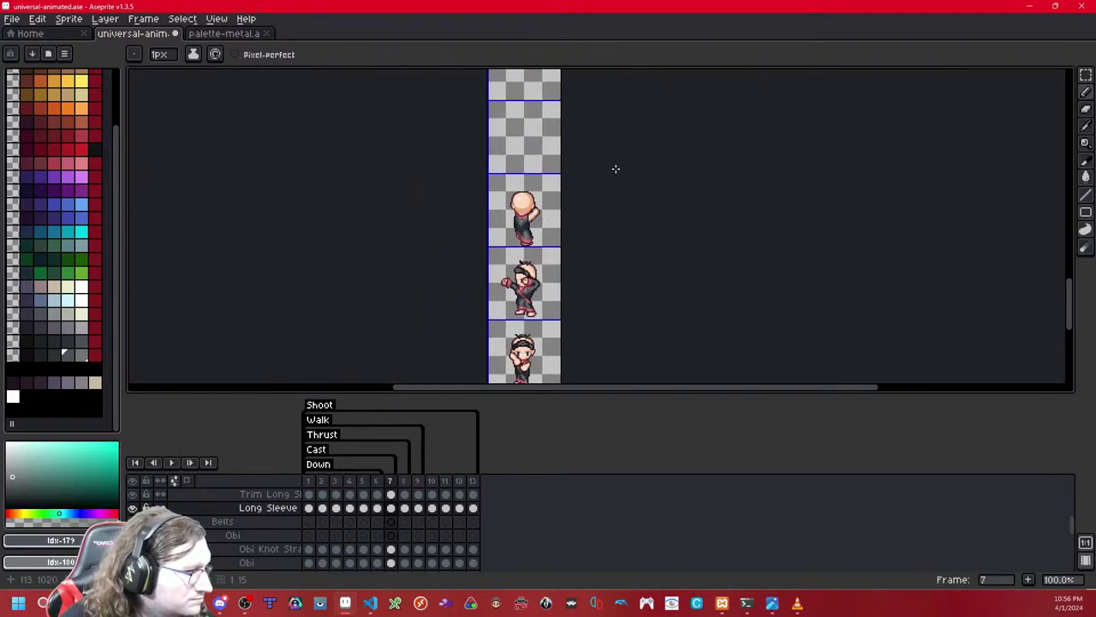
Step: Copy frame 6's finished sleeve into frame 7, nudge it one pixel to the right and compare it with the bare arm
scroll(574, 182, up, 5)
scroll(503, 211, up, 2)
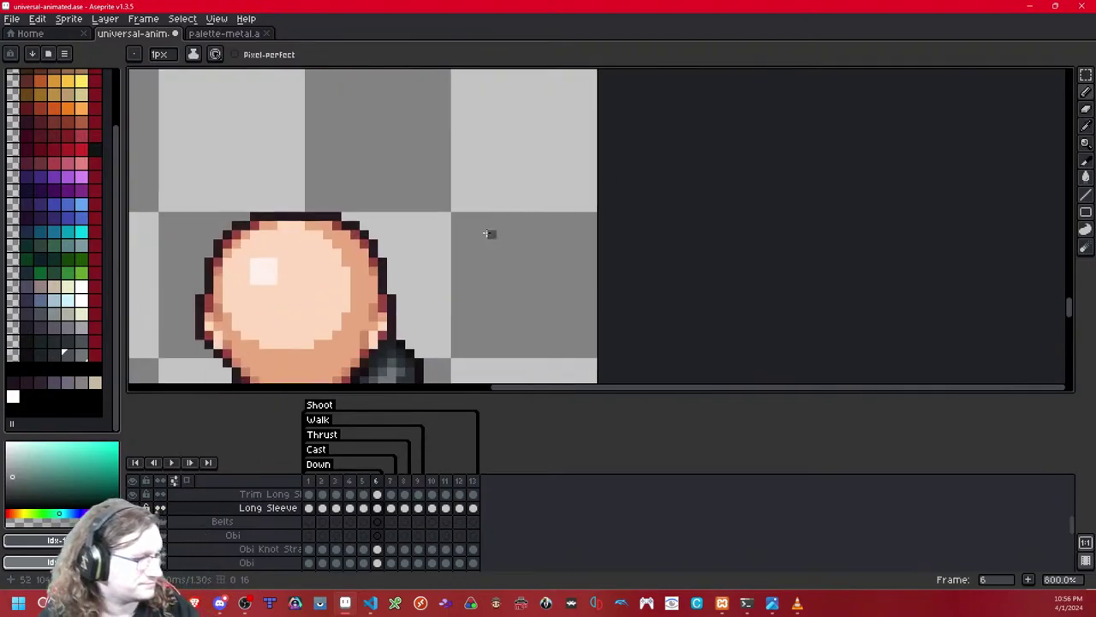
drag(493, 224, 686, 106)
click(1087, 75)
drag(704, 162, 454, 359)
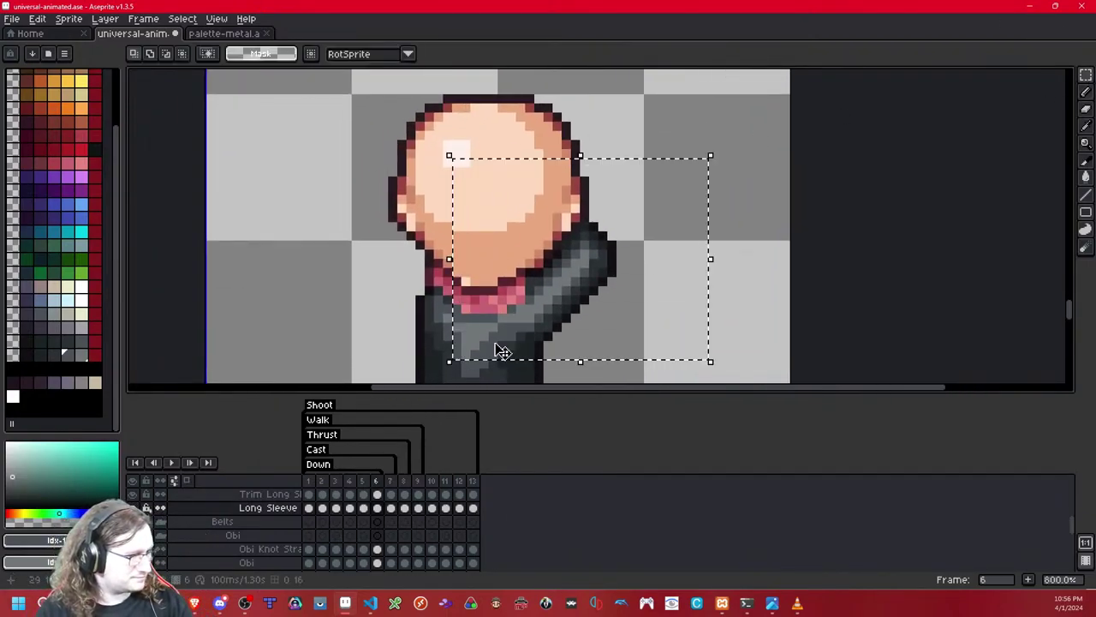
click(754, 268)
key(Right)
key(ctrl+v)
key(Right)
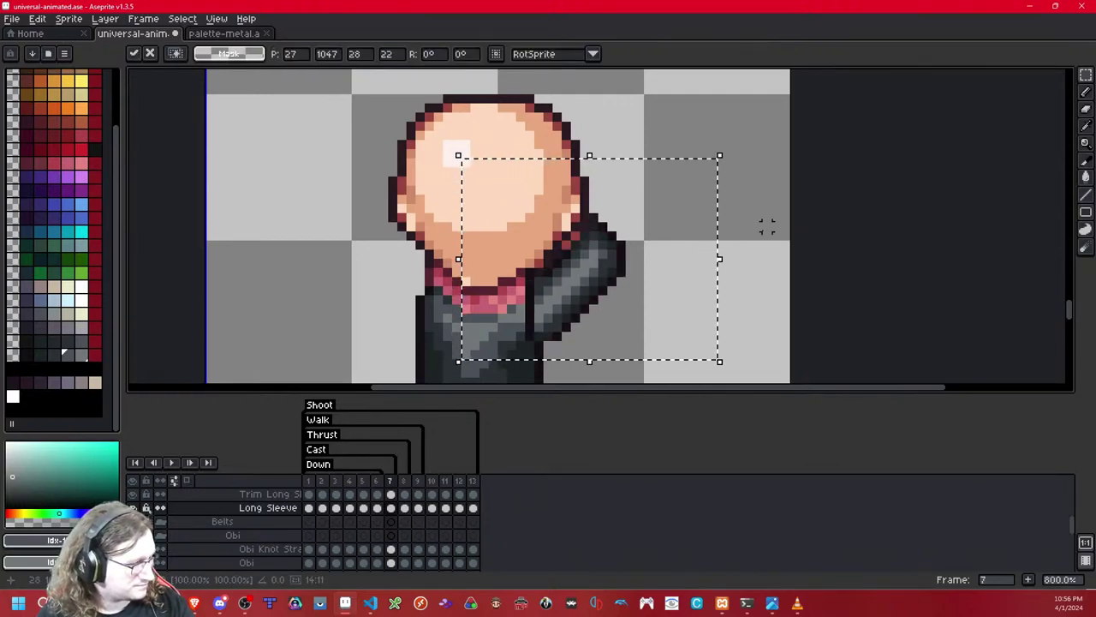
click(764, 227)
key(shift+x)
key(shift+x)
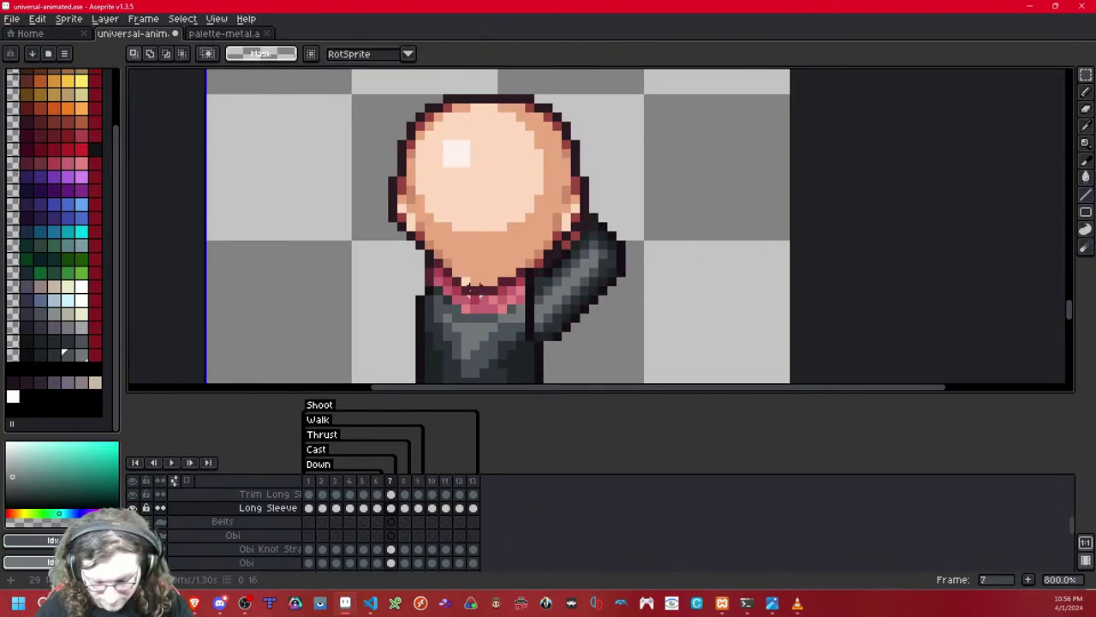
Step: Duplicate the inner shoulder edge of frame 7's sleeve and shift the copy one pixel to the left over the dark seam
click(39, 354)
key(b)
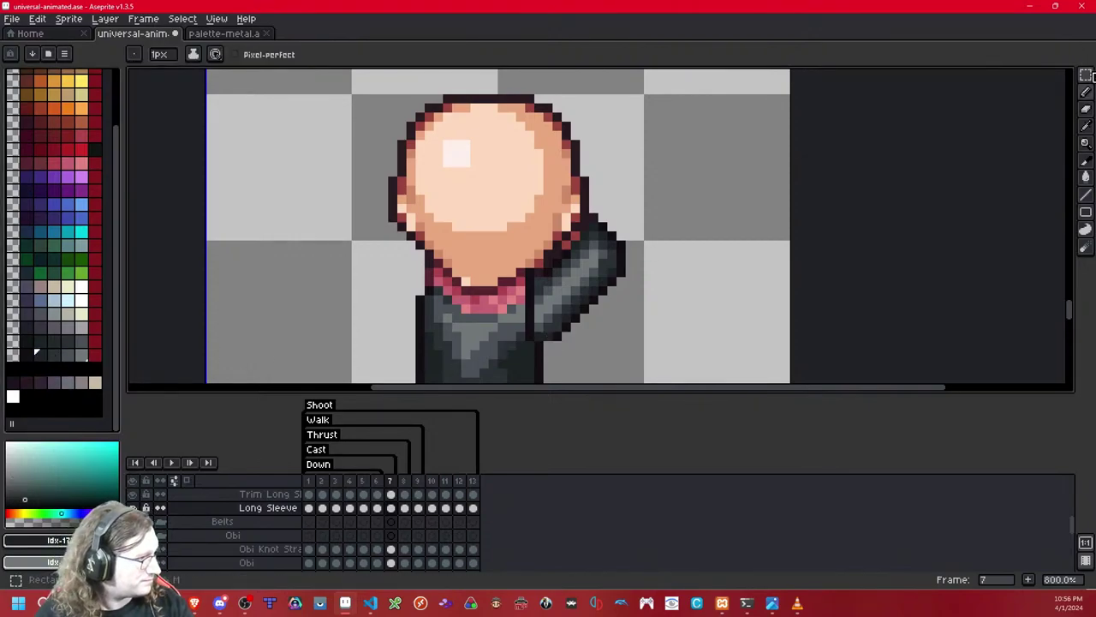
key(w)
double_click(538, 264)
key(ctrl+d)
click(538, 264)
drag(538, 264, 503, 336)
key(ctrl+c)
key(ctrl+v)
key(Left)
key(ctrl+d)
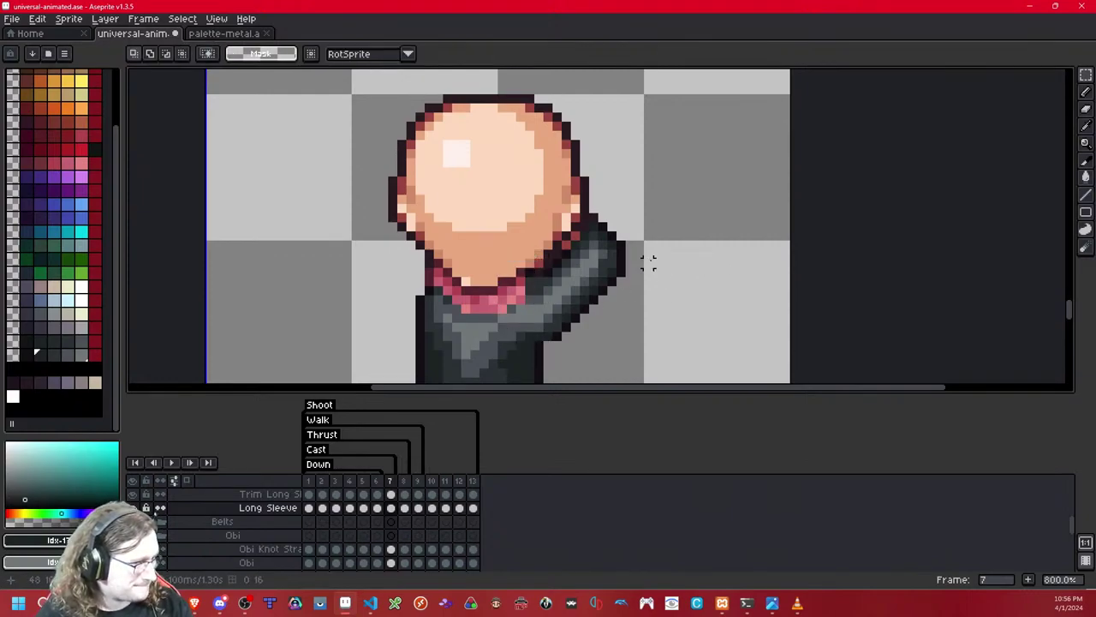
Step: Darken the upper shoulder edge of frame 7's sleeve with index 176 and check the fit against the bare arm
click(26, 355)
key(b)
click(541, 270)
key(shift+x)
key(shift+x)
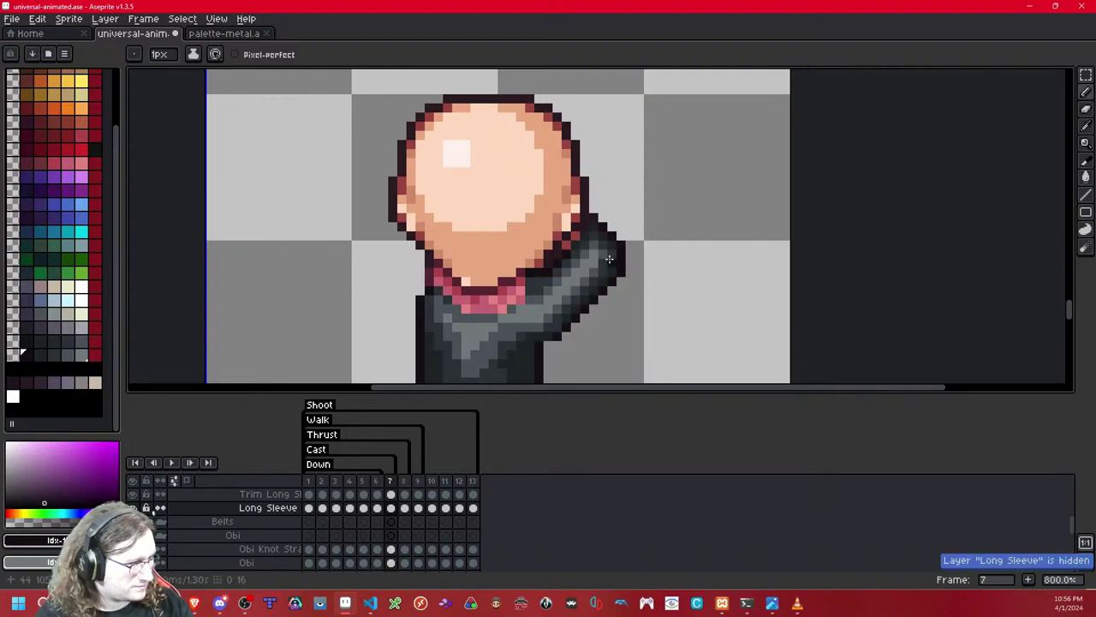
scroll(596, 252, up, 2)
key(shift+x)
key(shift+x)
key(shift+x)
key(shift+h)
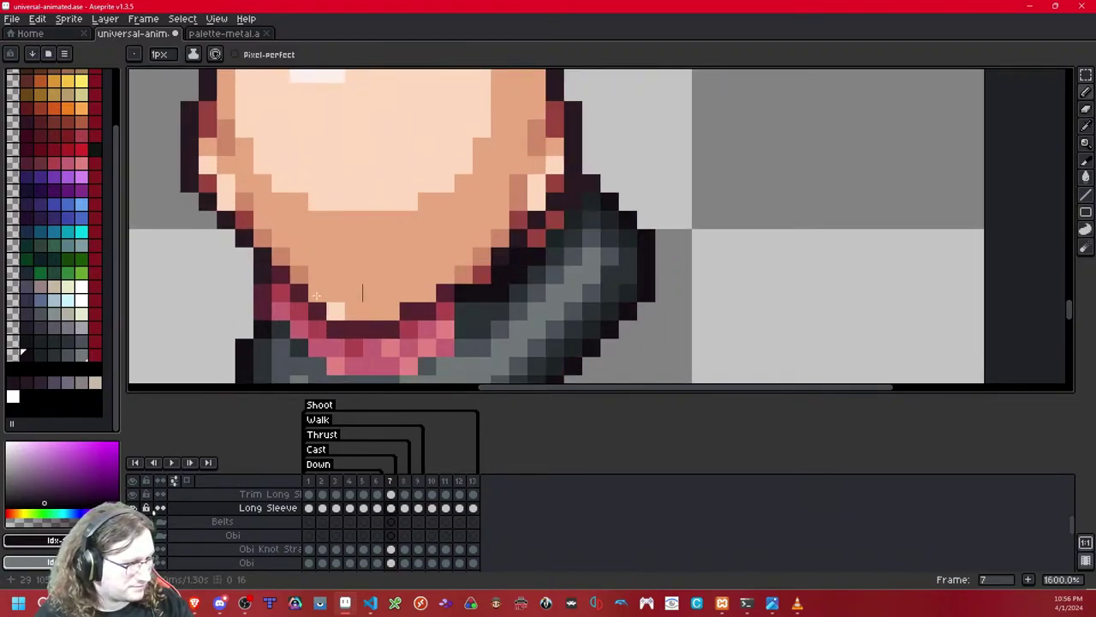
Step: Cover the red arm outline between the head and frame 7's sleeve with indices 177 and 178, comparing with the layer hidden
click(35, 352)
mouse_move(502, 290)
mouse_down()
mouse_move(536, 261)
mouse_move(555, 220)
mouse_up()
key(shift+x)
click(537, 259)
key(shift+x)
key(shift+x)
key(shift+h)
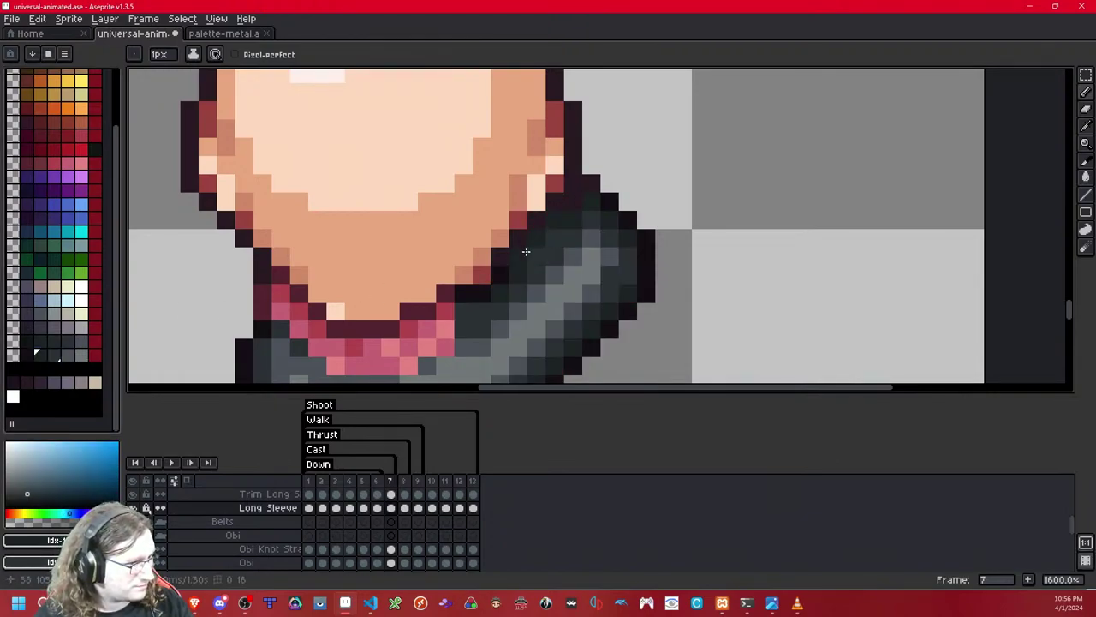
key(shift+h)
key(shift+h)
scroll(589, 230, down, 6)
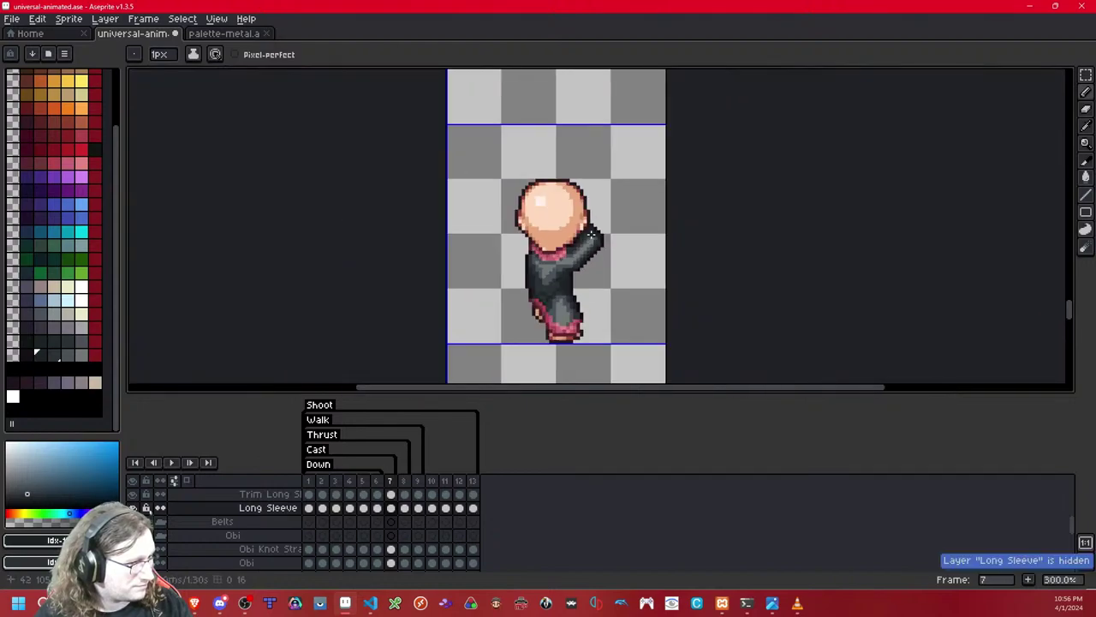
Step: Compare frame 7's sleeve with the bare arm and touch up its upper edge beside the head with index 176
key(shift+h)
key(shift+h)
scroll(586, 235, up, 4)
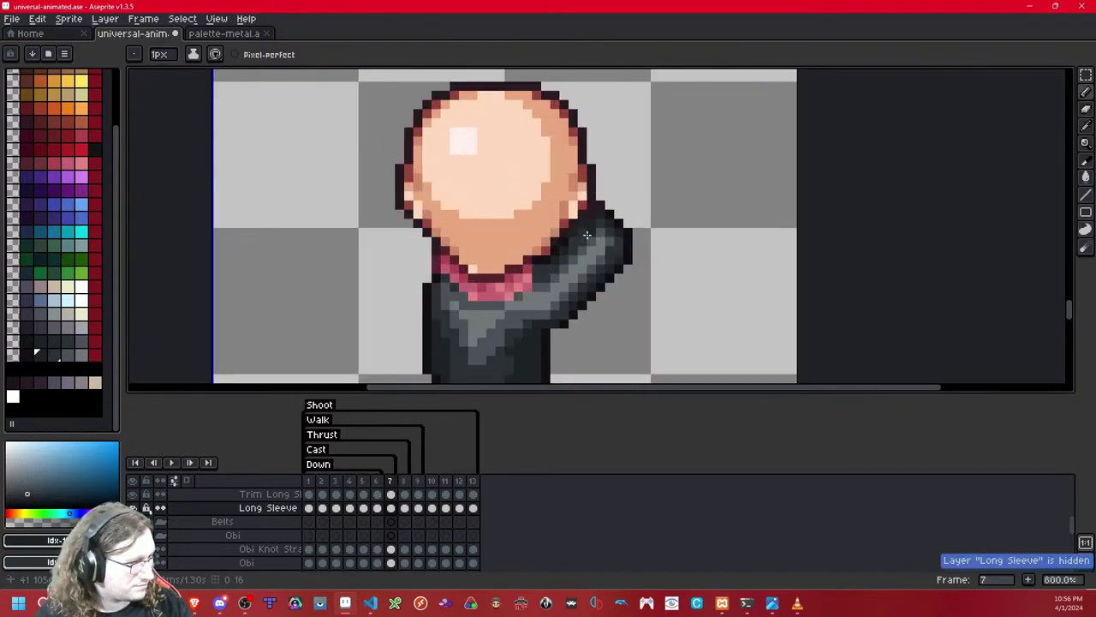
key(shift+h)
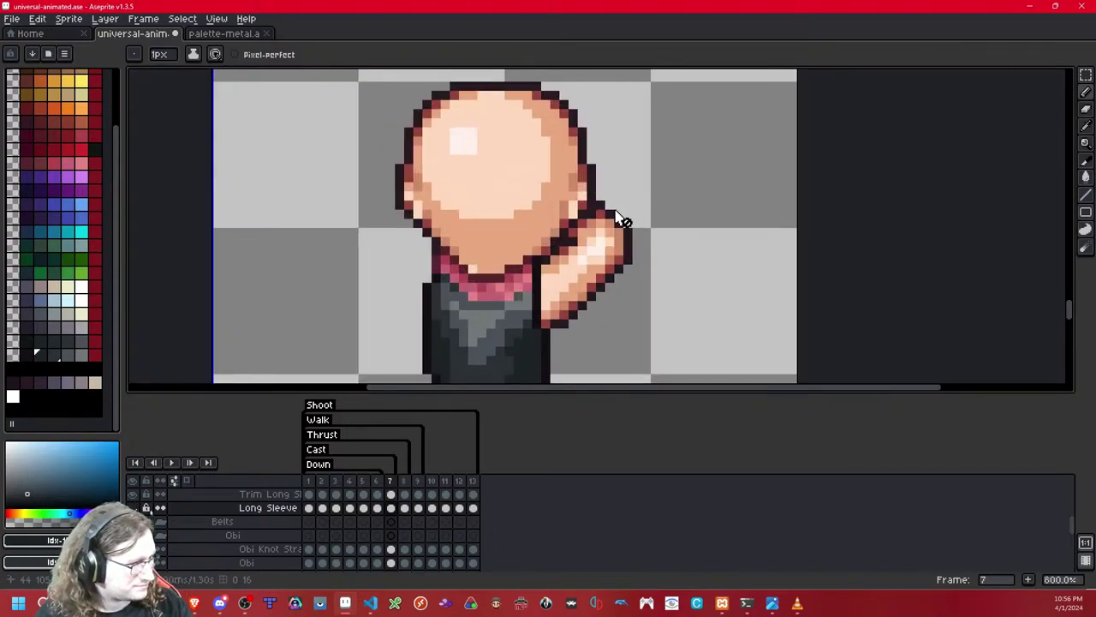
key(shift+h)
scroll(608, 214, up, 3)
key(shift+h)
key(shift+h)
click(24, 352)
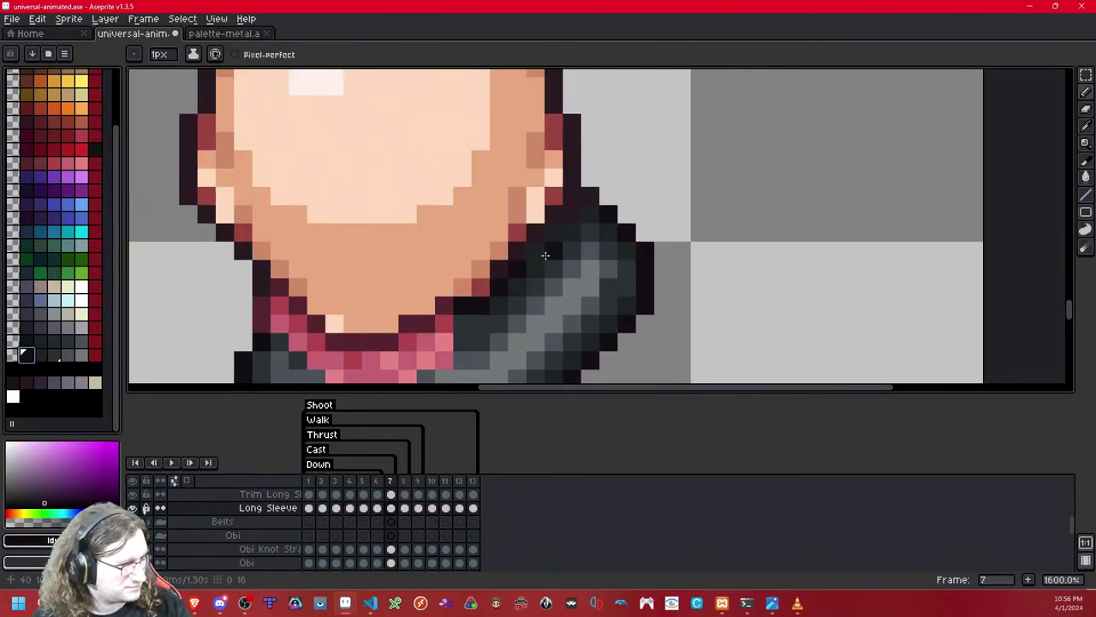
scroll(564, 229, down, 8)
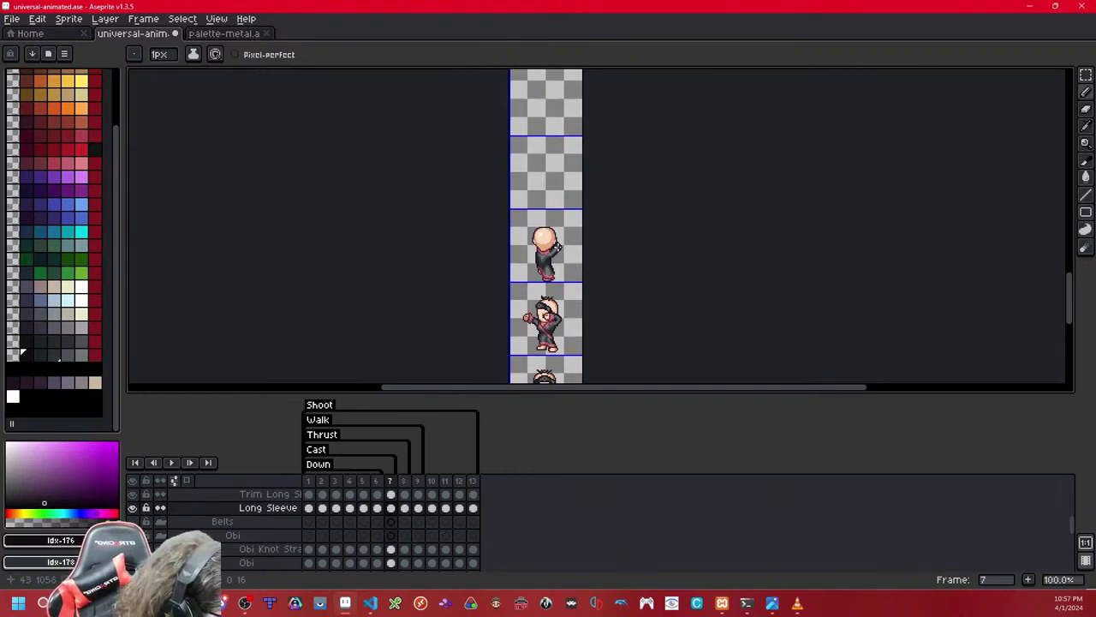
scroll(558, 244, up, 7)
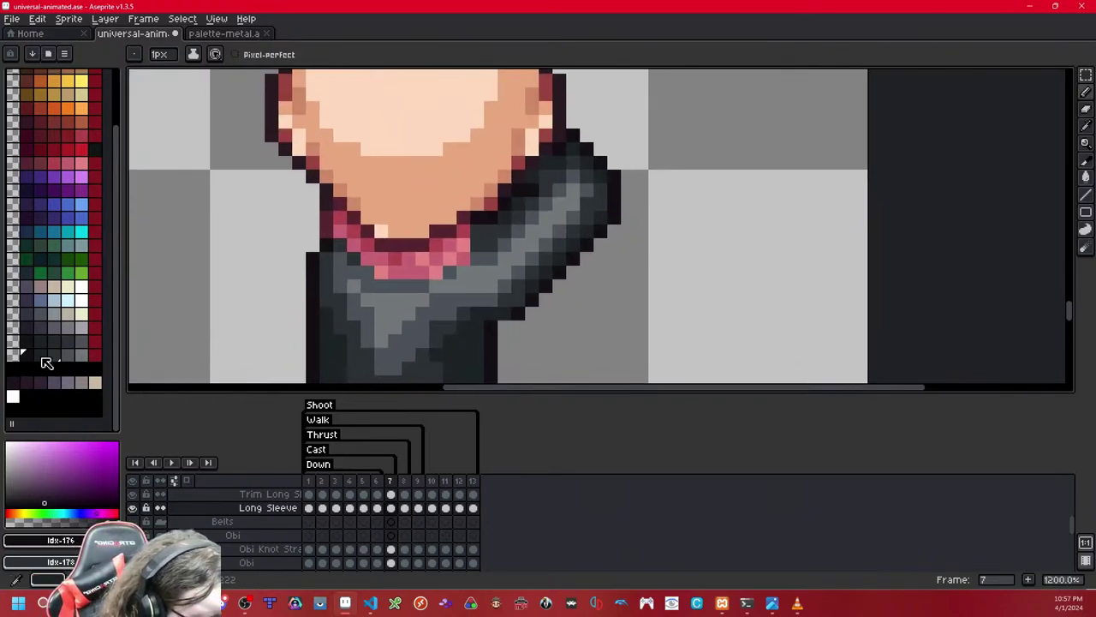
Step: Set indices 178 and 179 as the drawing colours for shading frame 7's sleeve and check the sprite at actual size
click(39, 354)
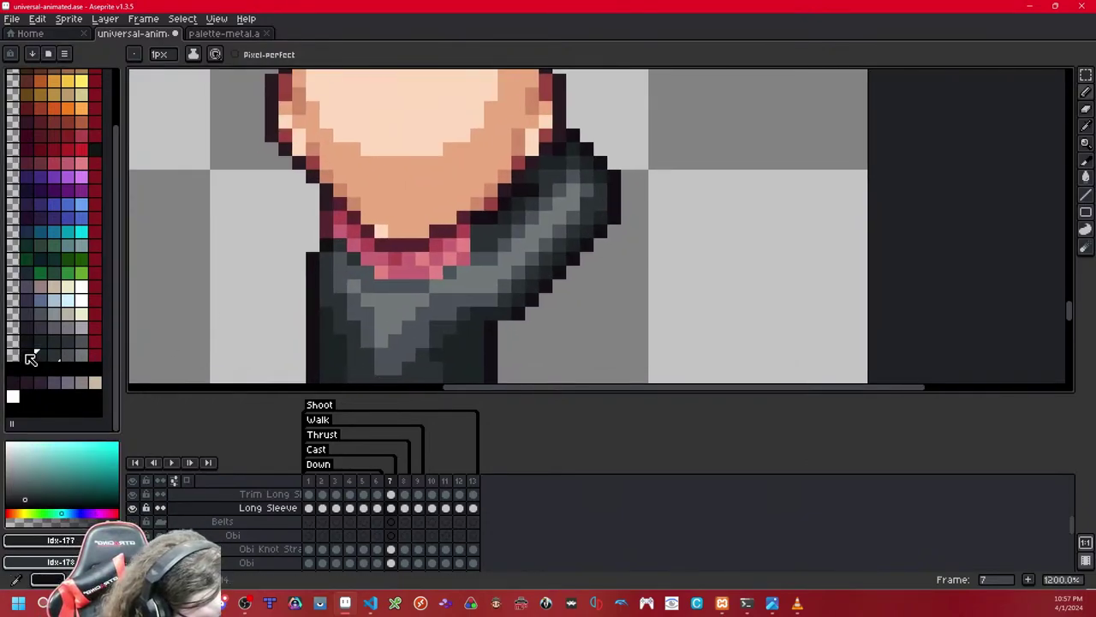
click(26, 354)
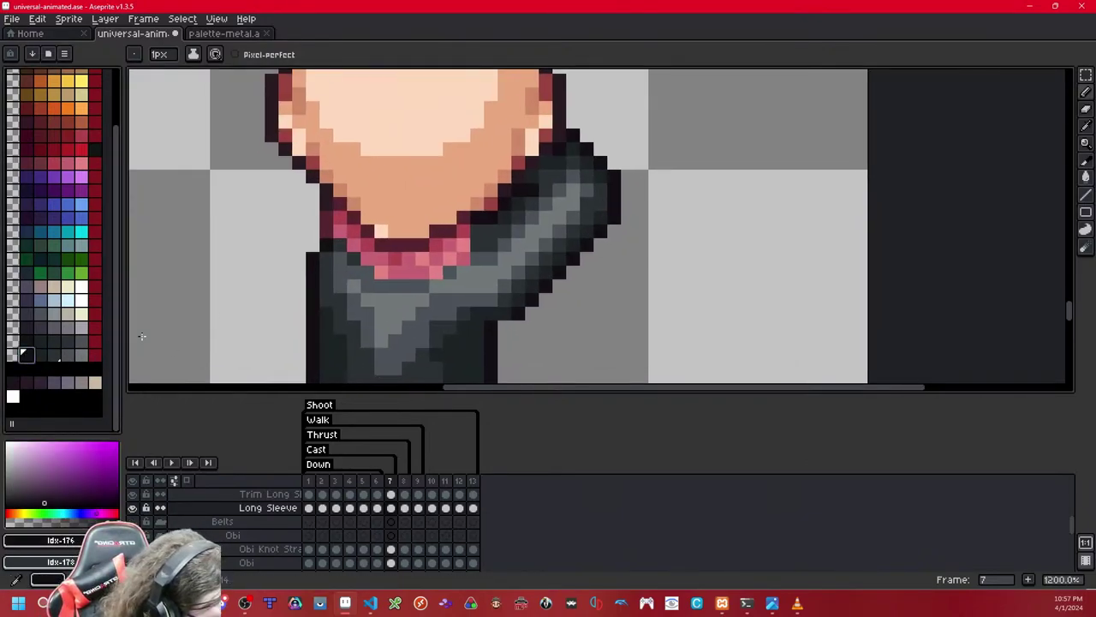
click(68, 353)
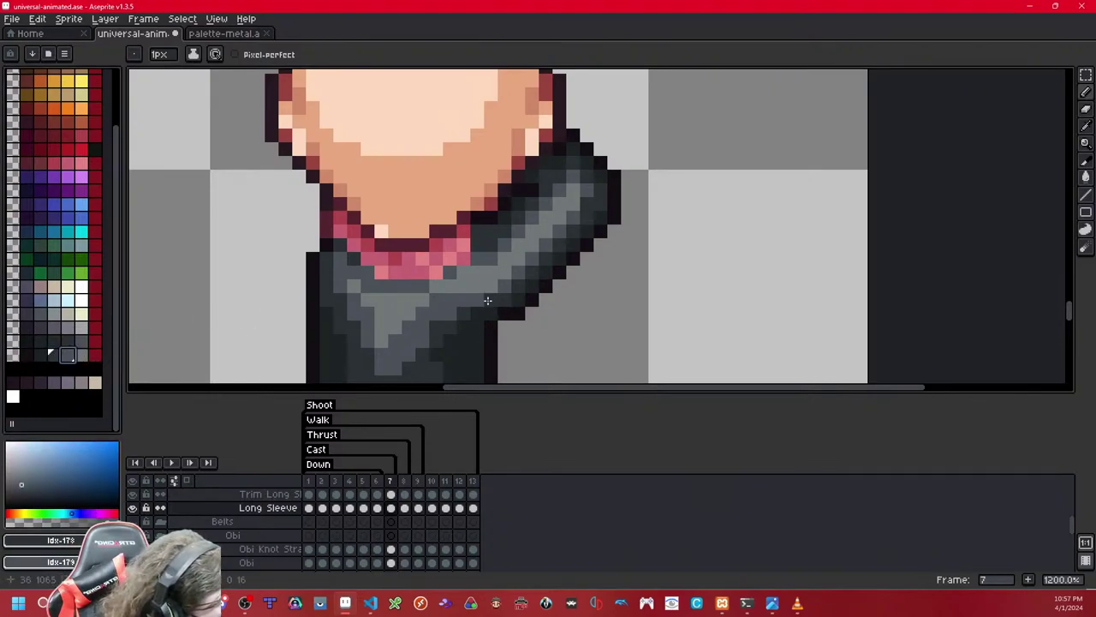
scroll(552, 279, down, 8)
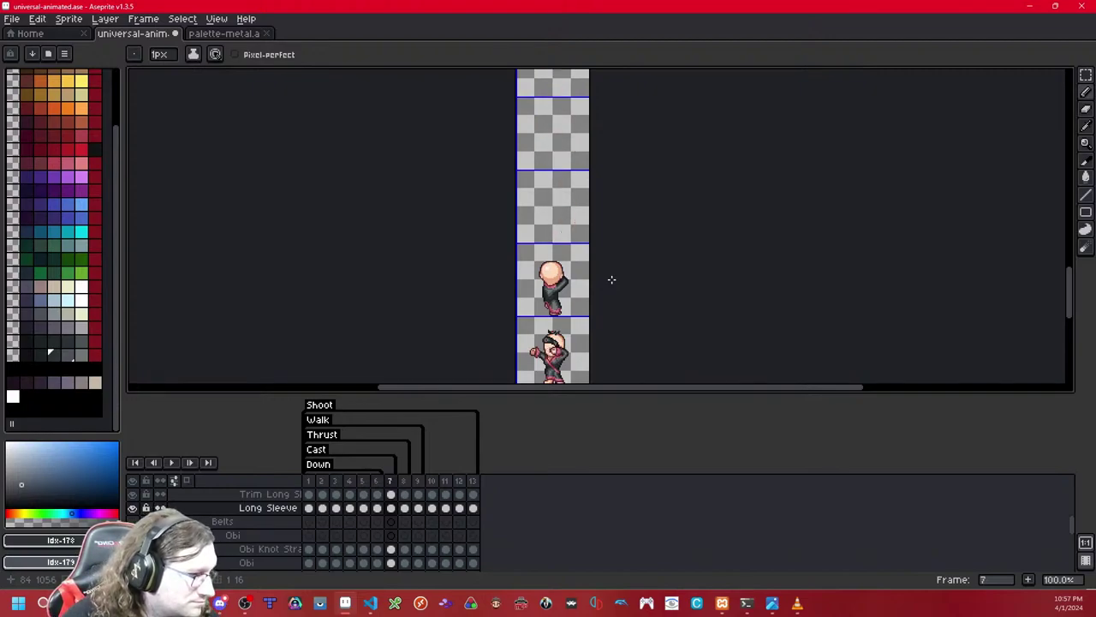
Step: Examine the back-facing Shoot poses from frame 4 through frame 9, comparing the finished sleeves with the remaining bare arms
key(Right)
scroll(563, 273, up, 5)
key(Left)
key(Left)
key(Left)
key(Left)
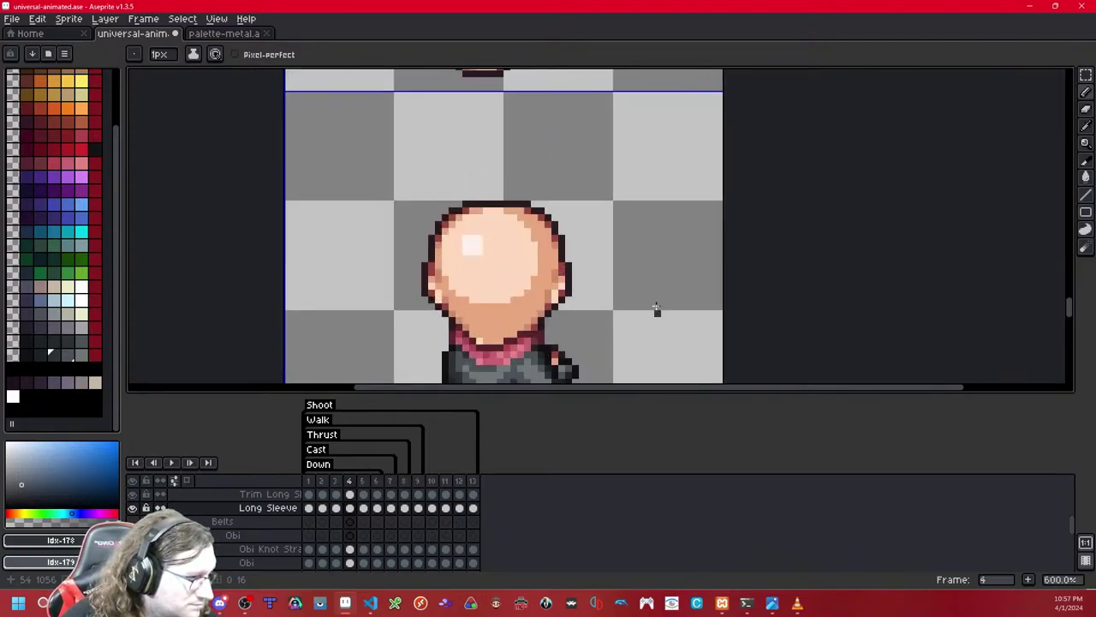
drag(651, 273, 646, 167)
key(Right)
key(Right)
key(Left)
key(Right)
key(Right)
key(Right)
key(Right)
key(Right)
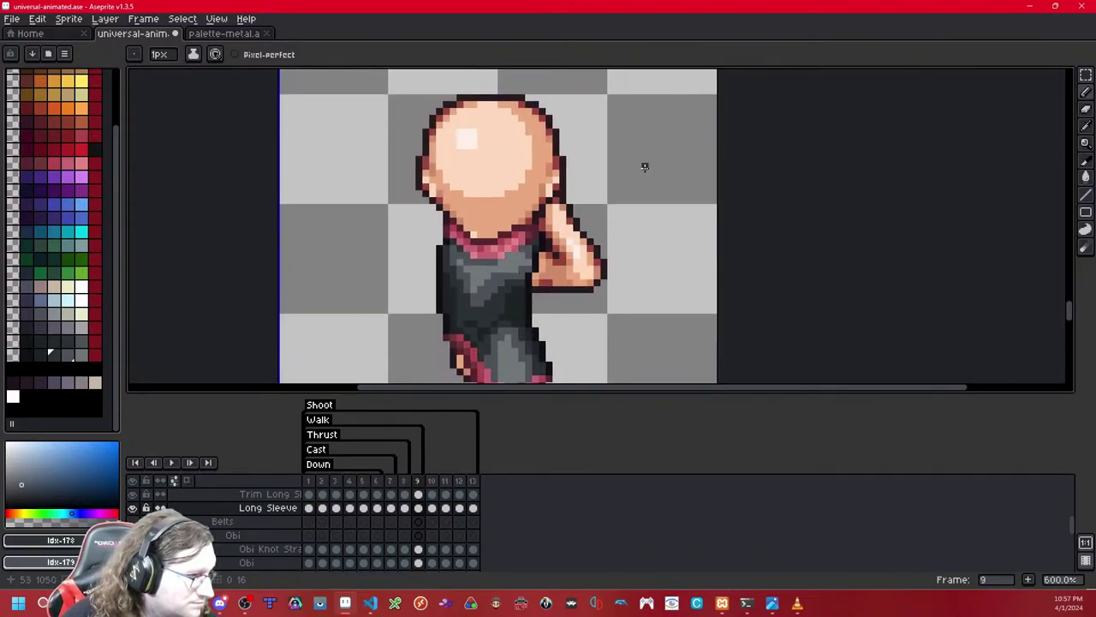
Step: Return to frame 5's finished sleeve and activate the Magic Wand tool
key(Left)
key(Left)
key(Left)
key(Left)
key(Left)
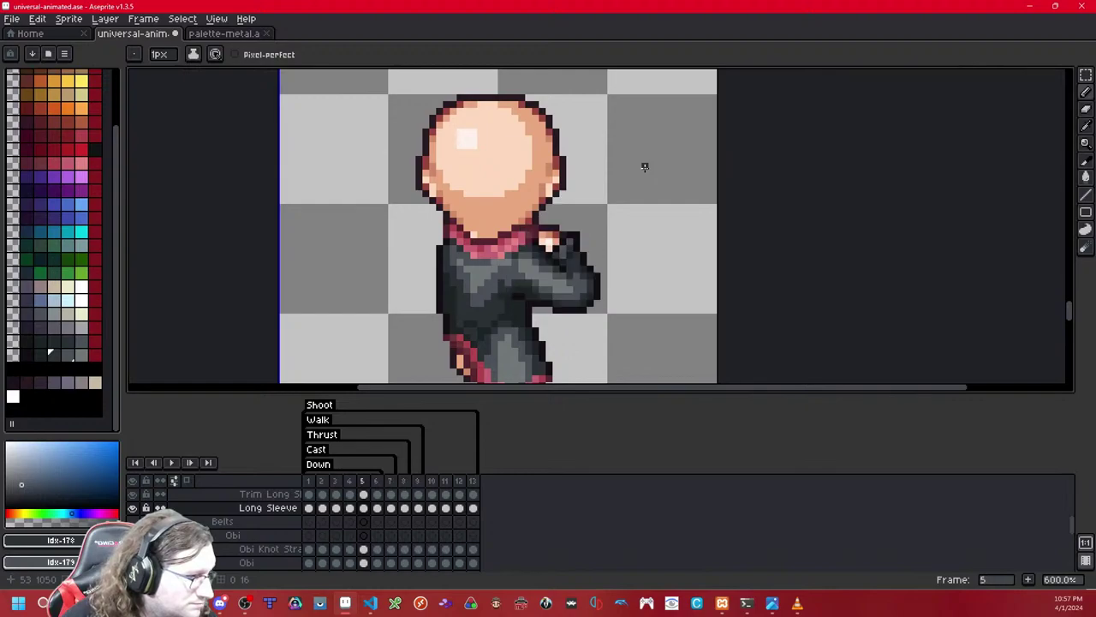
key(w)
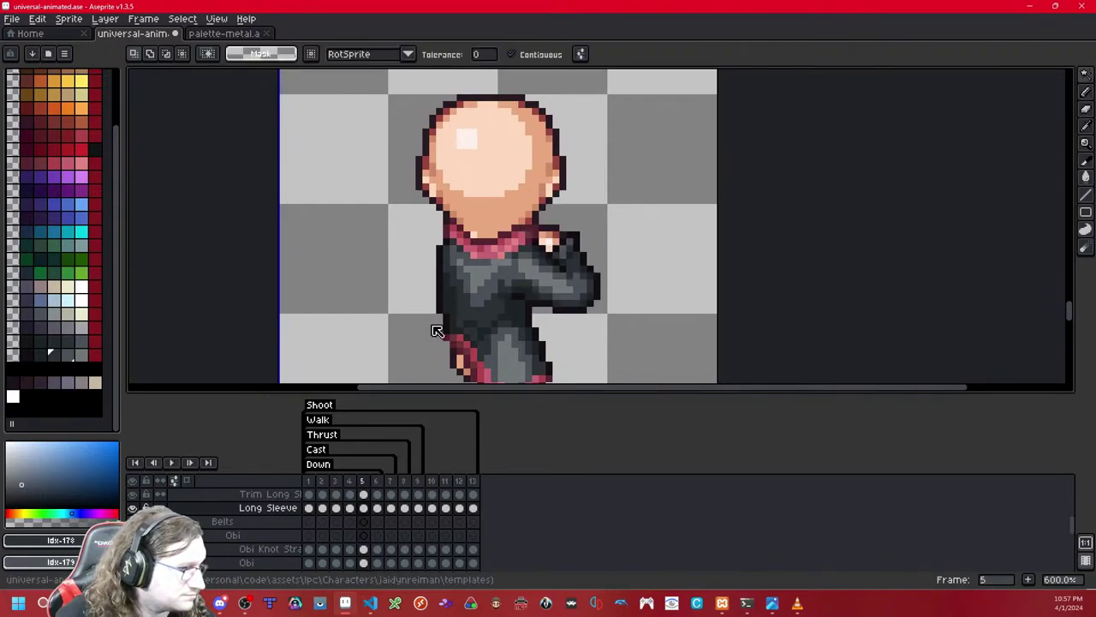
Step: Copy the sleeve artwork from frame 5 of the Long Sleeve layer and paste it in place on frame 10
key(m)
drag(653, 125, 420, 342)
click(787, 207)
key(Right)
key(Right)
key(Right)
key(Right)
key(Right)
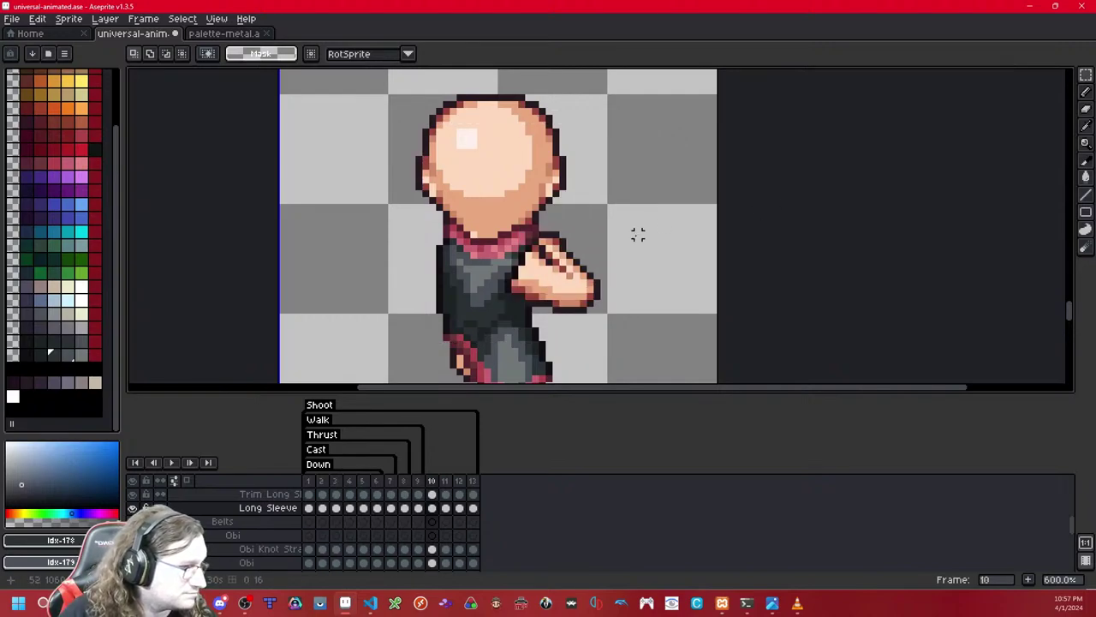
key(ctrl+v)
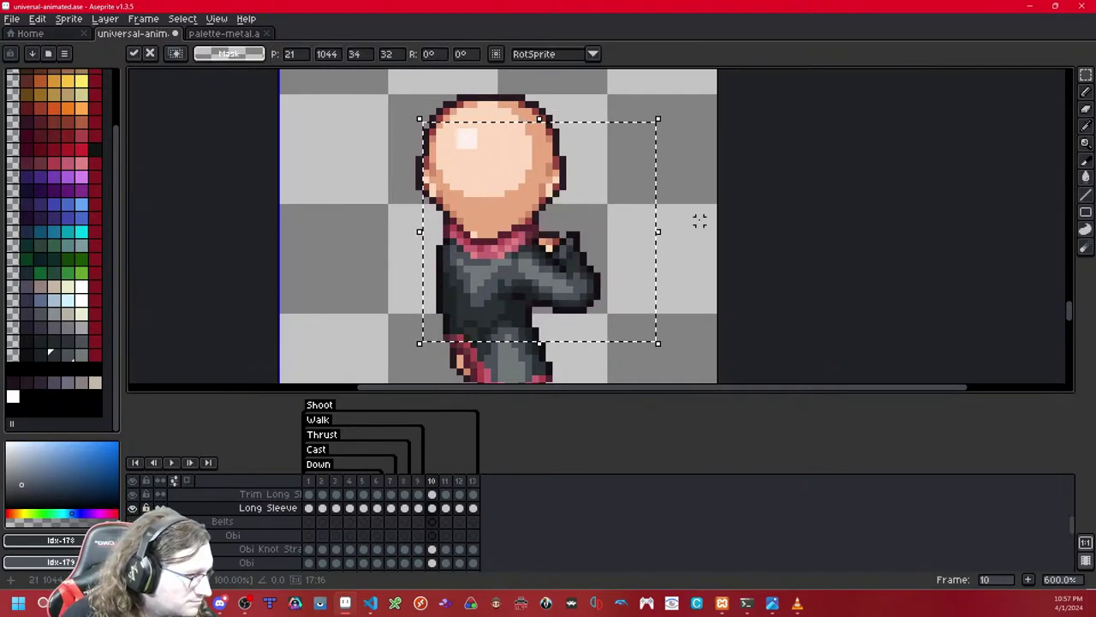
key(Return)
Step: Check the sleeve on the neighbouring frames around frame 10 and save the sprite file
key(Right)
key(Right)
key(Right)
key(Left)
key(Left)
key(Left)
key(Left)
key(Left)
key(Left)
key(Right)
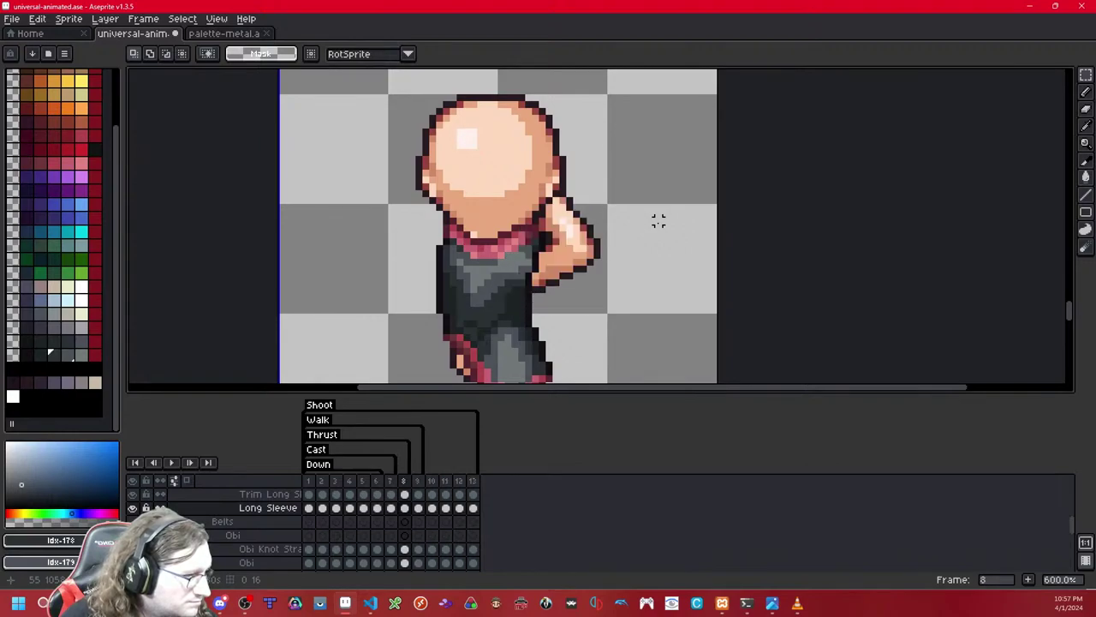
key(ctrl+s)
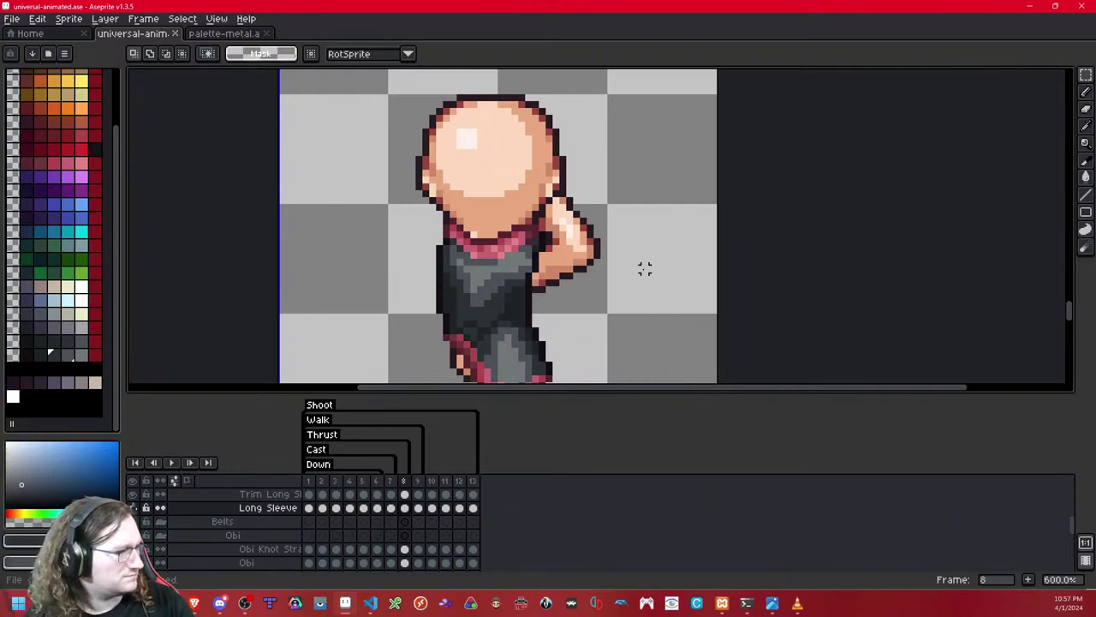
Step: On frame 8 of the Long Sleeve layer, paint dark sleeve pixels between the collar and the raised arm
key(Left)
key(Right)
key(Left)
key(Right)
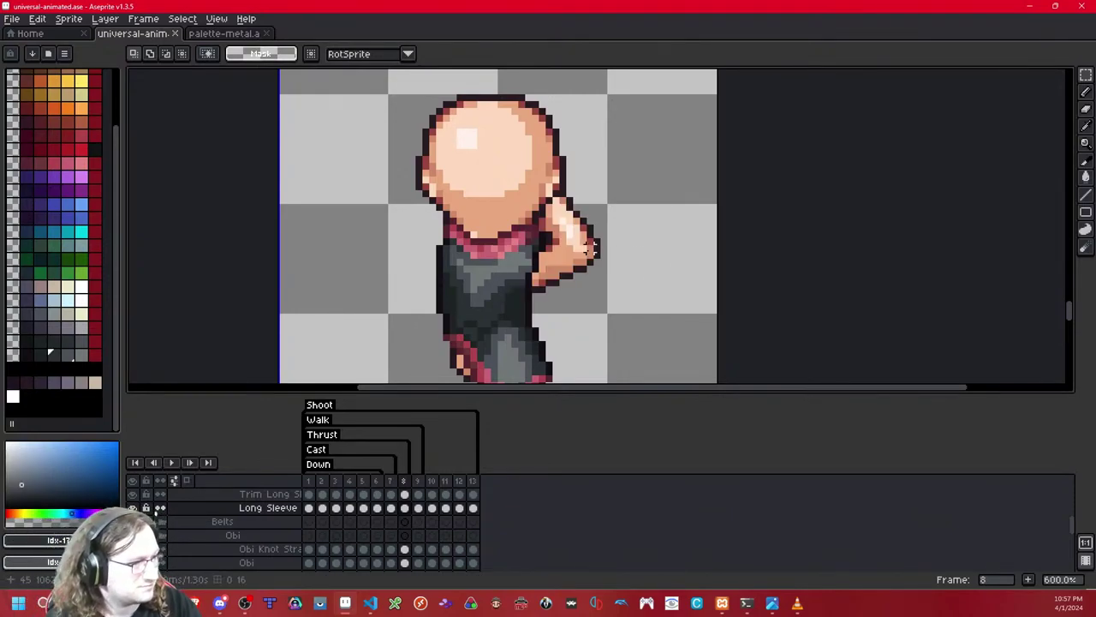
scroll(589, 249, up, 3)
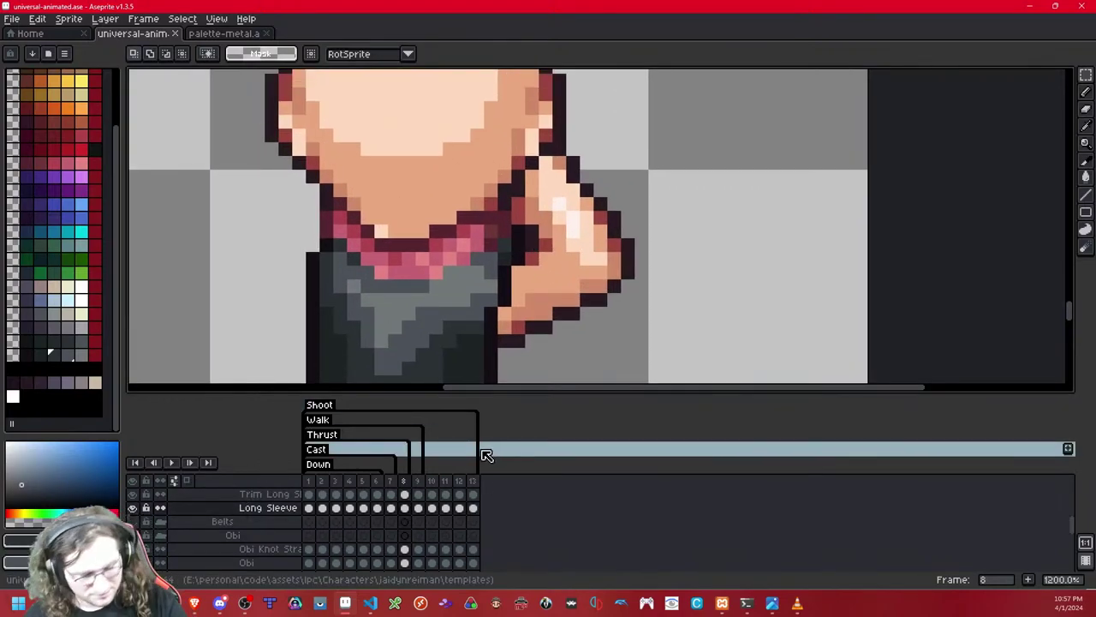
click(40, 354)
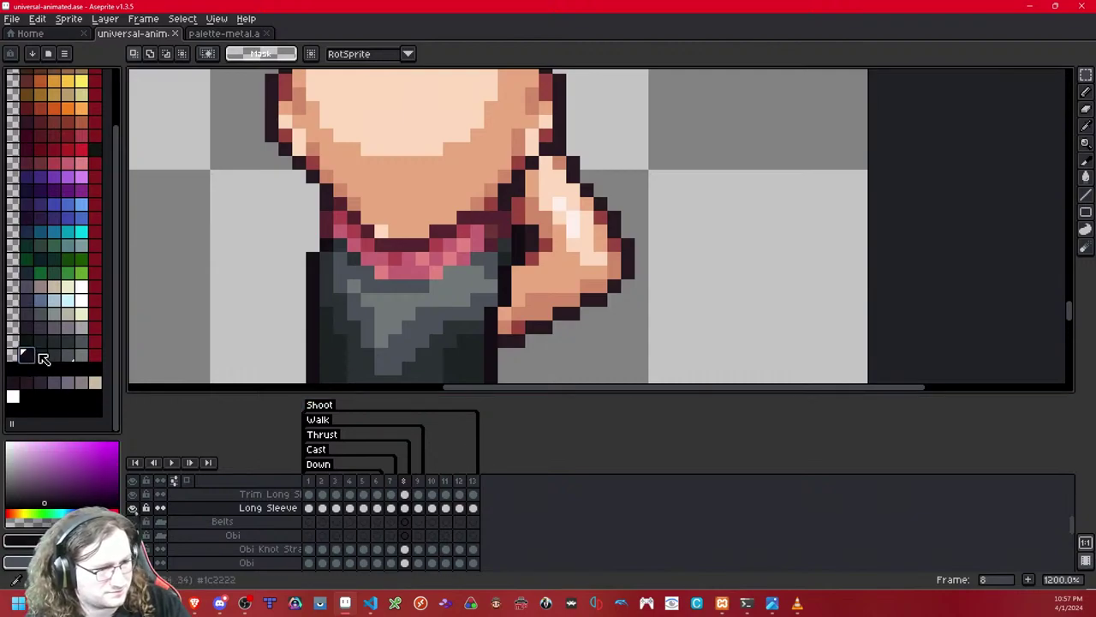
scroll(276, 537, down, 3)
scroll(276, 537, down, 2)
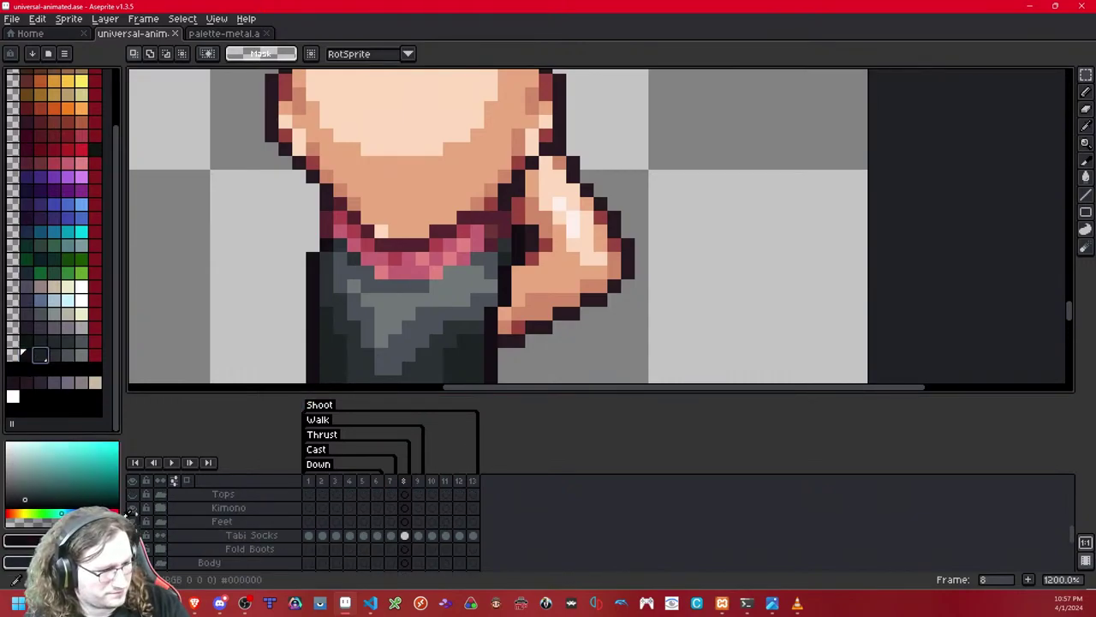
click(132, 508)
click(132, 508)
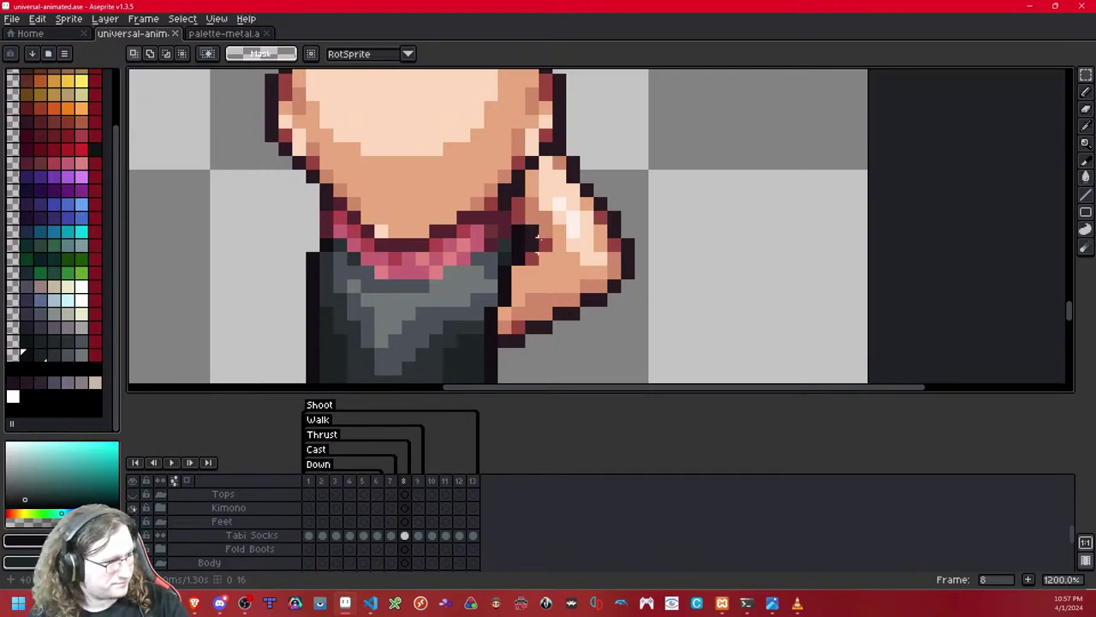
key(b)
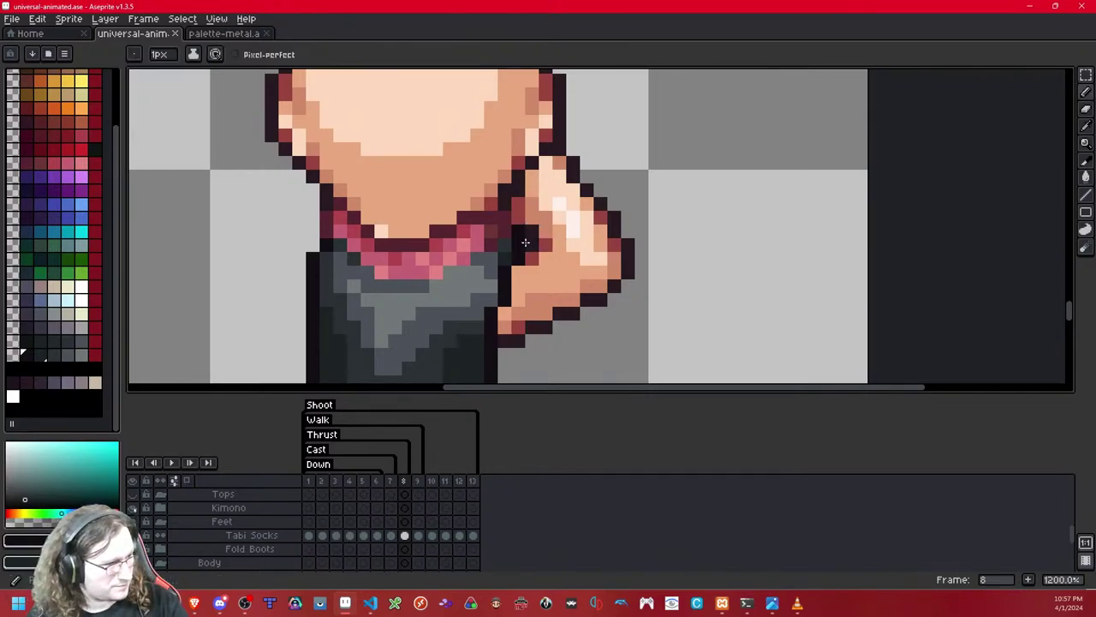
click(529, 241)
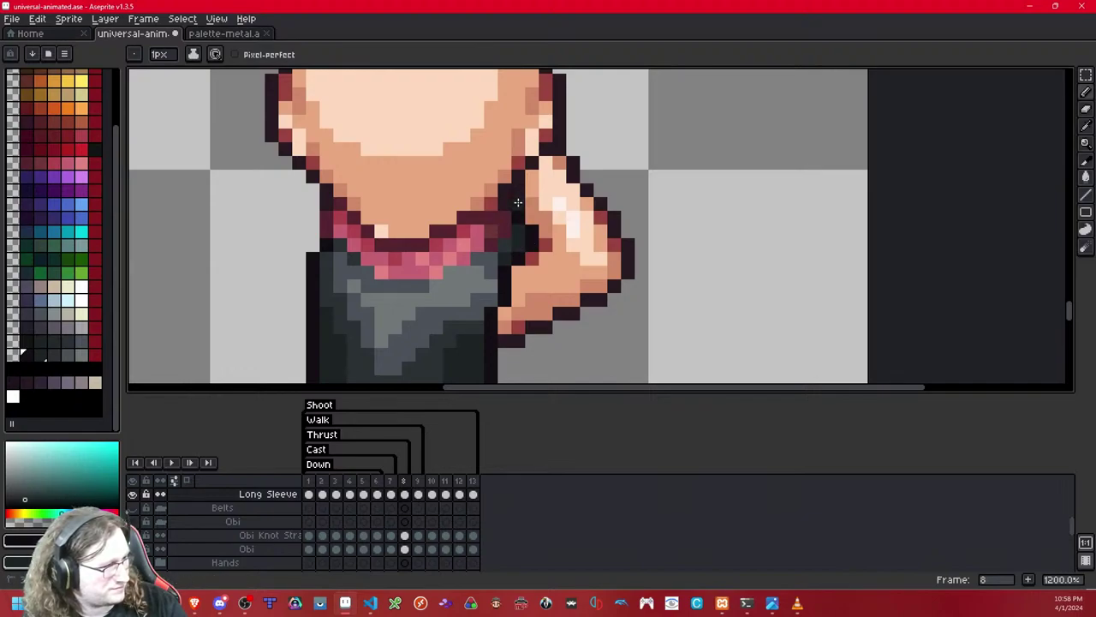
click(574, 149)
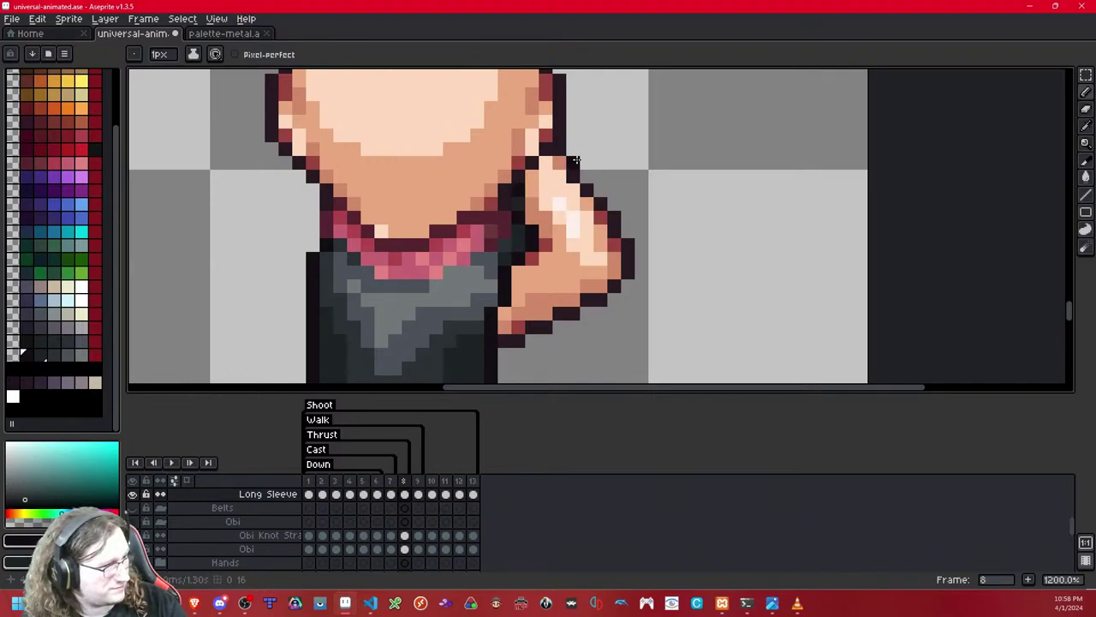
Step: Compare the raised-arm and sleeve poses on frames 8 to 10 of the back-facing character
scroll(597, 187, down, 8)
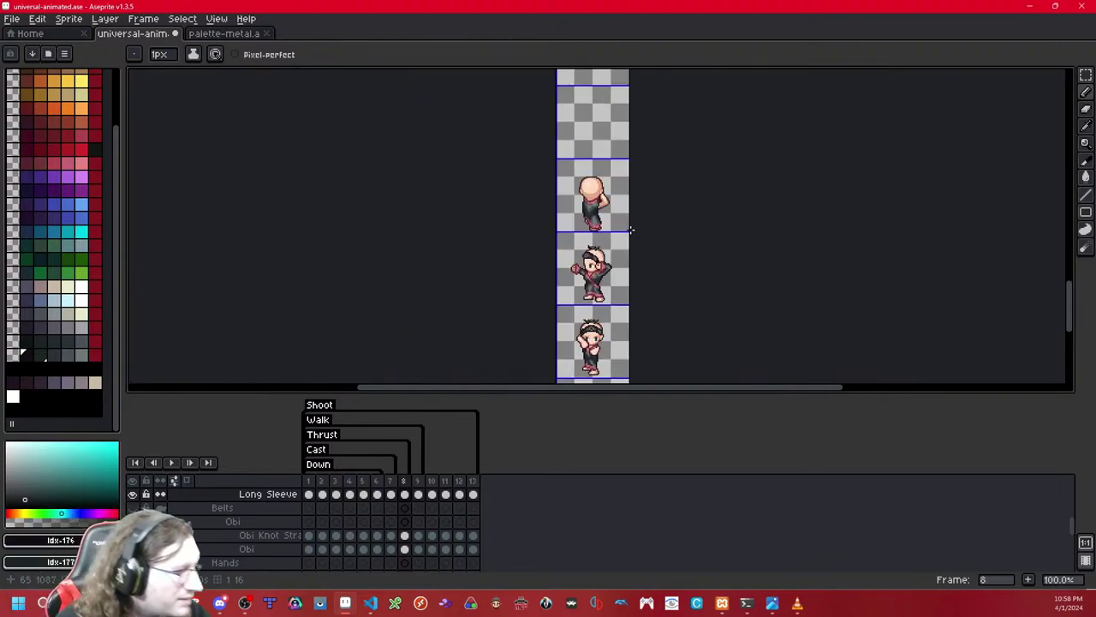
scroll(603, 196, up, 6)
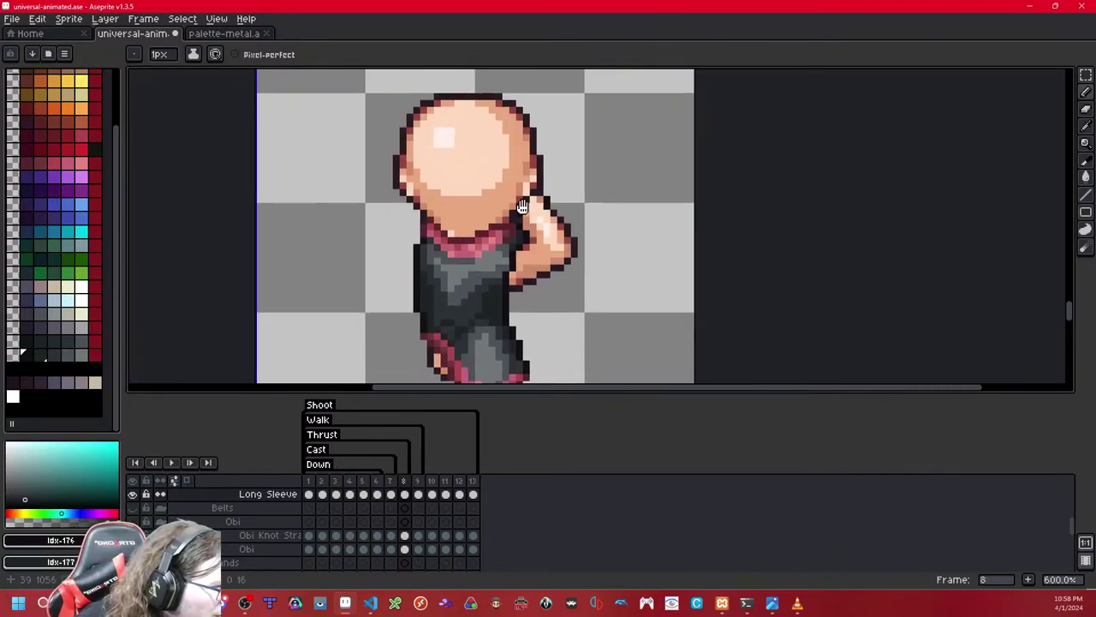
key(Right)
key(Right)
key(Left)
key(Right)
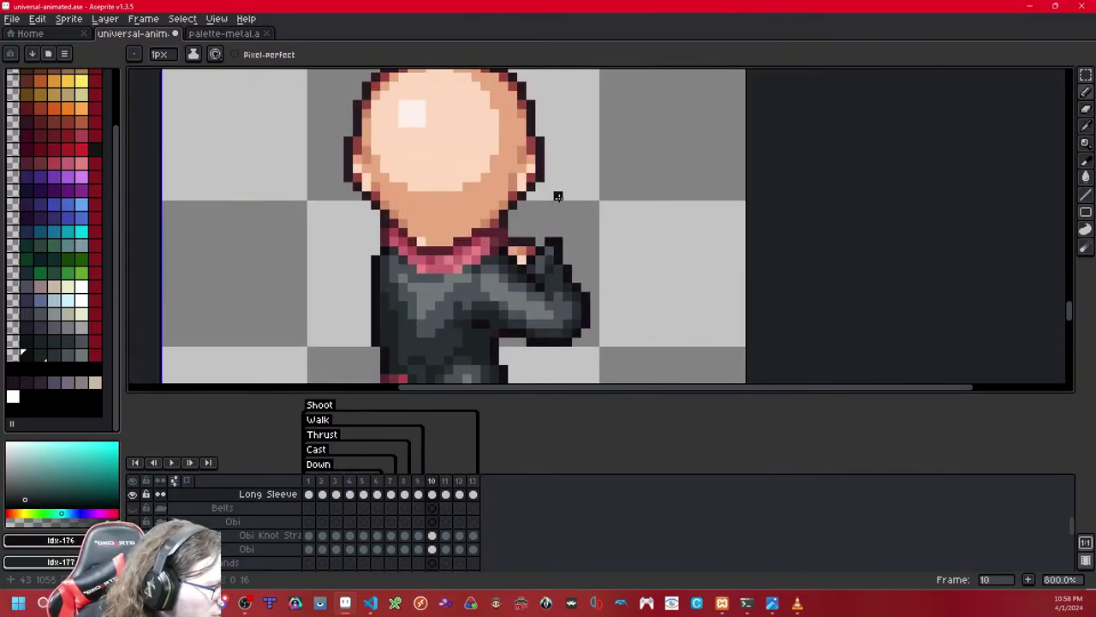
key(Left)
key(Left)
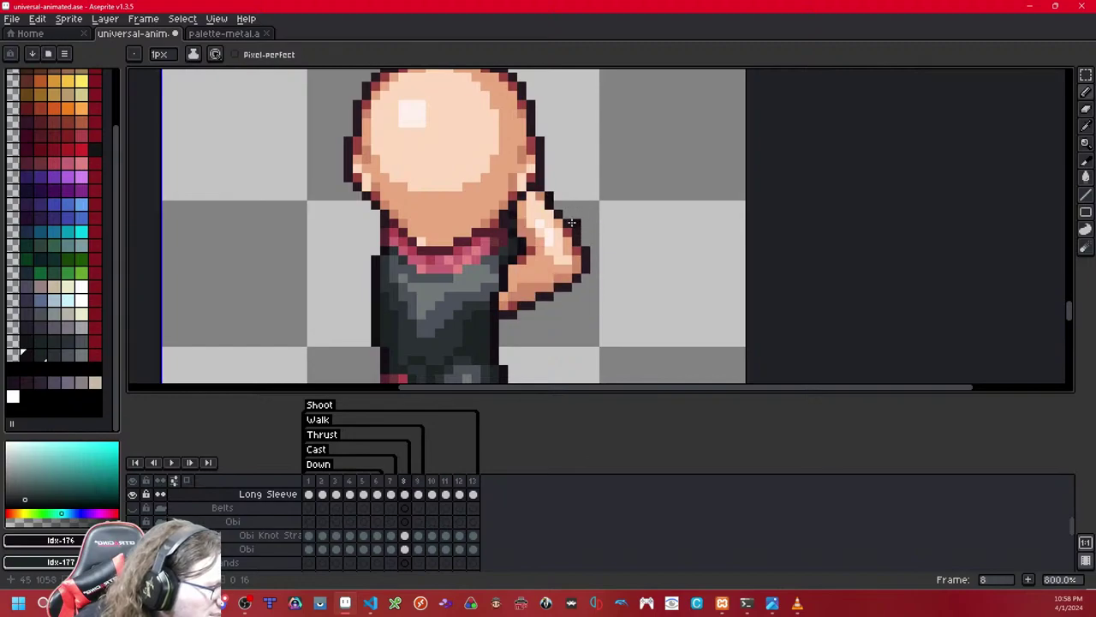
scroll(565, 217, up, 3)
key(e)
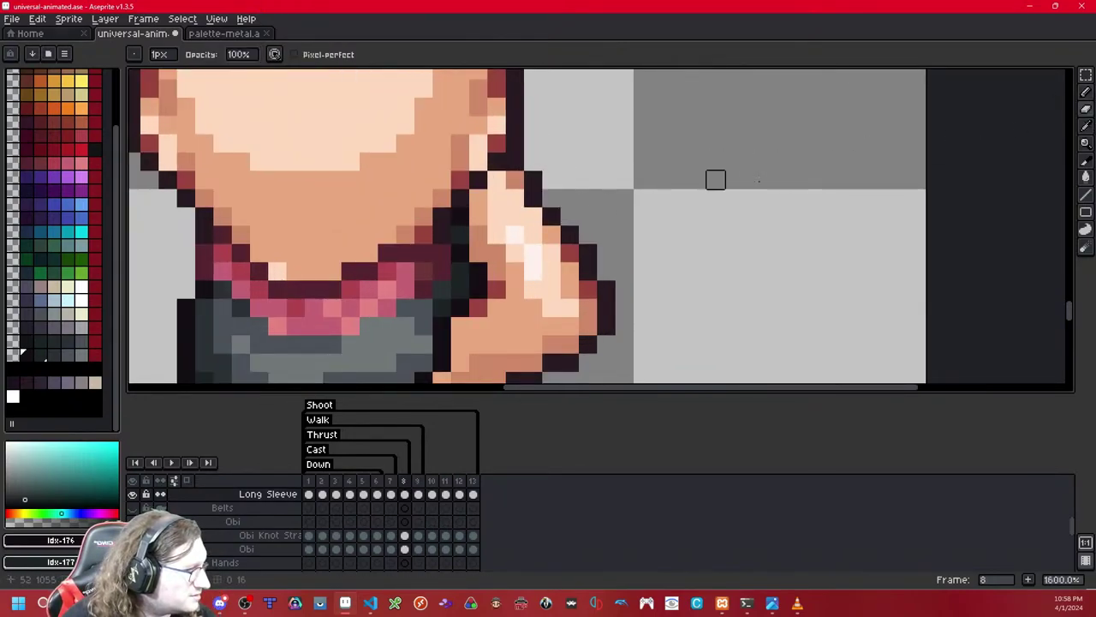
key(Left)
key(Right)
key(Right)
key(Right)
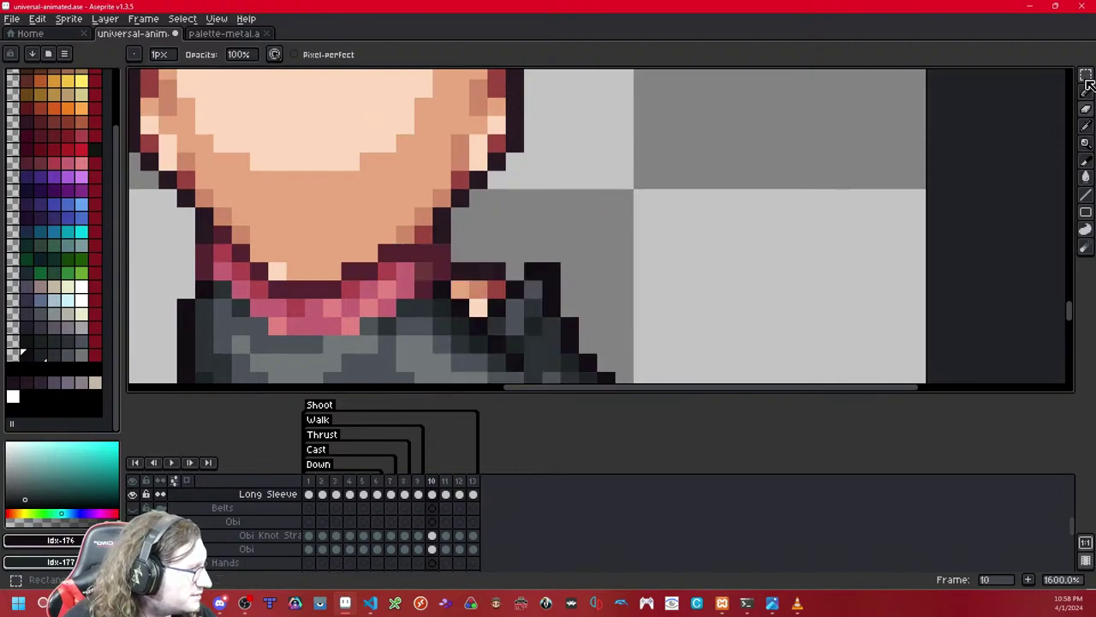
key(m)
key(Left)
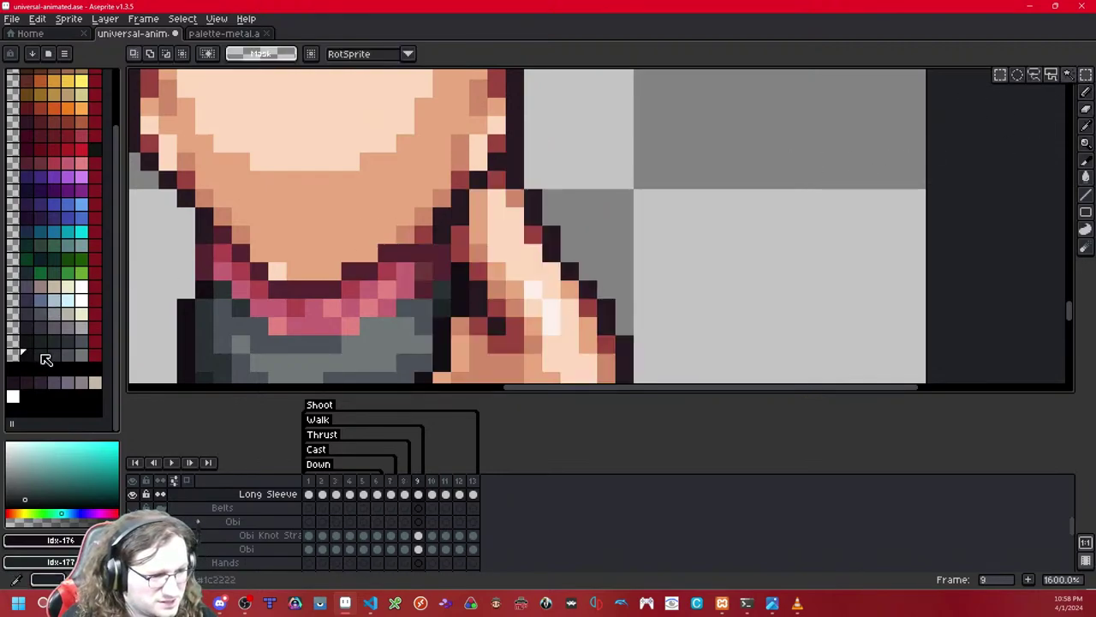
Step: Outline the sleeve's outer edge and underside around the bent arm on frame 9 with the darkest outline color
key(b)
click(551, 199)
click(565, 211)
mouse_move(579, 234)
mouse_down()
mouse_move(593, 269)
mouse_move(649, 340)
mouse_move(664, 218)
mouse_up()
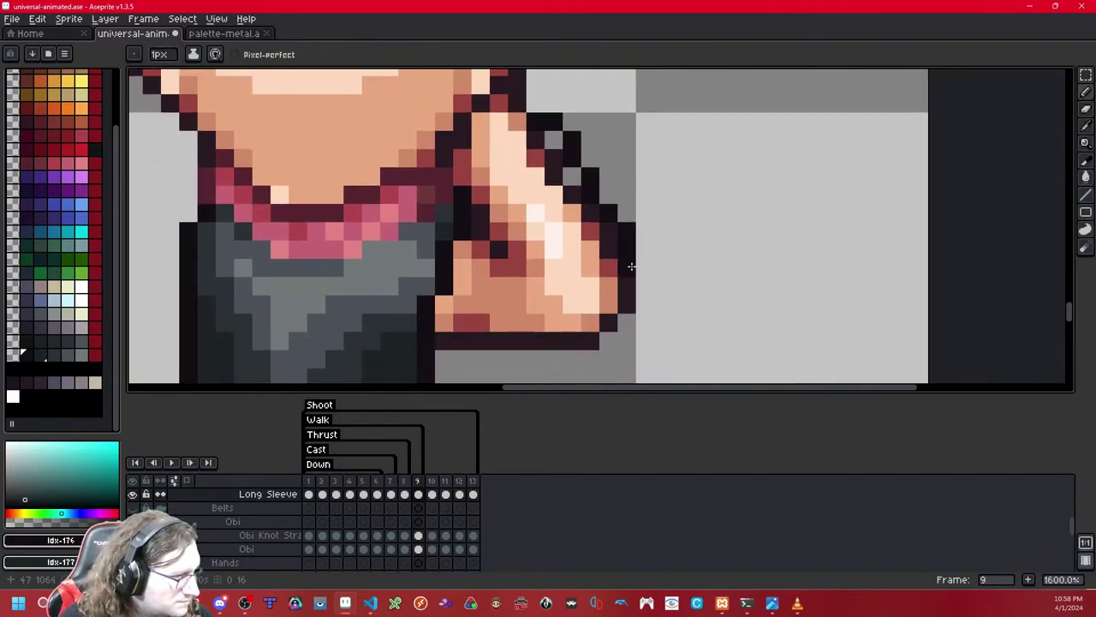
drag(582, 340, 453, 343)
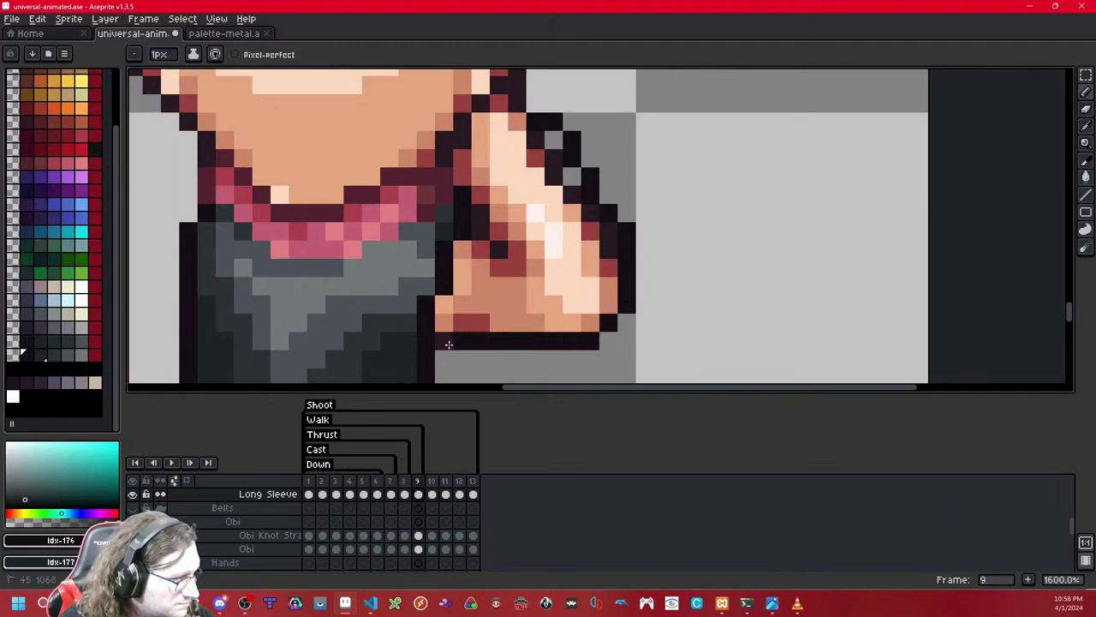
Step: Draw the sleeve's cuff outline across the raised arm on frame 9 with palette color 176
click(45, 355)
right_click(56, 354)
drag(554, 122, 559, 167)
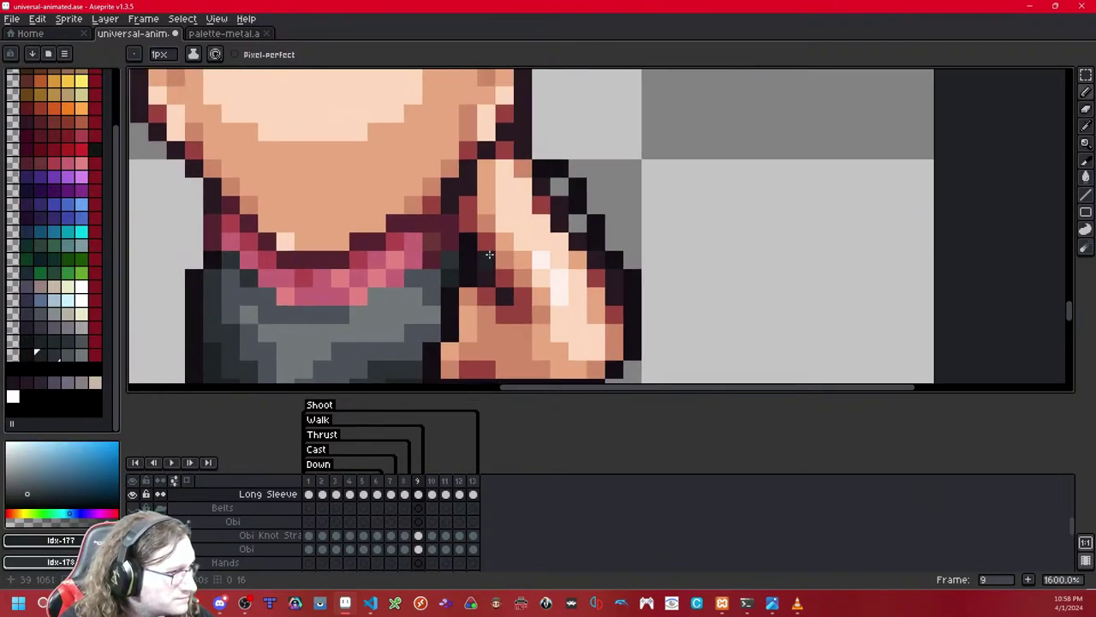
click(28, 356)
click(522, 185)
drag(521, 207, 485, 242)
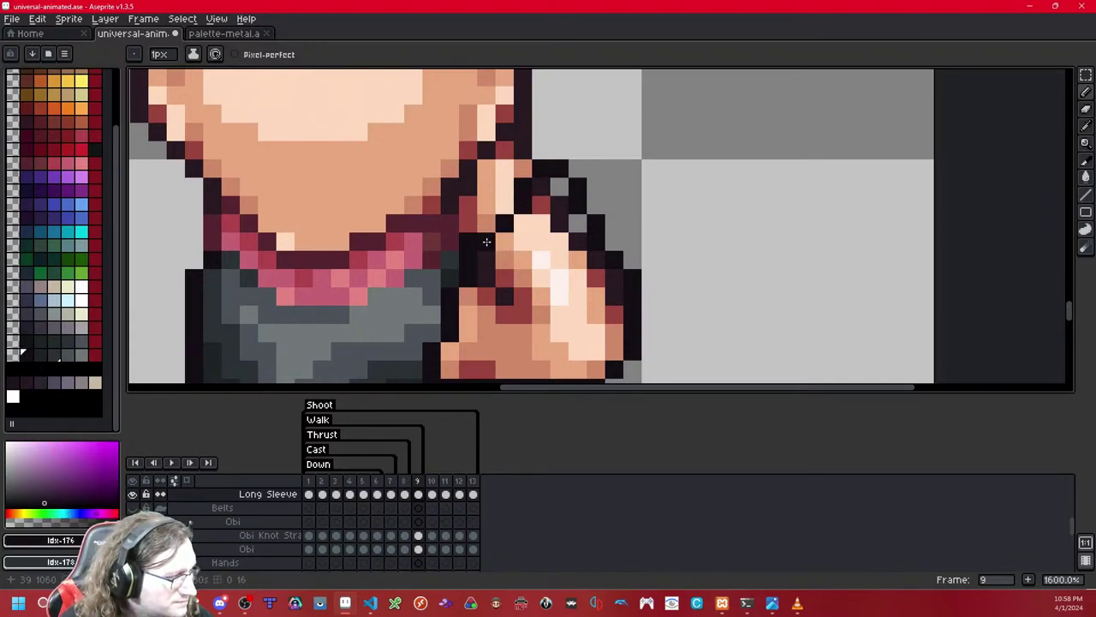
Step: Shade the sleeve's outer edge, elbow crease and underside on frame 9 with dark grey #1c2222
click(40, 354)
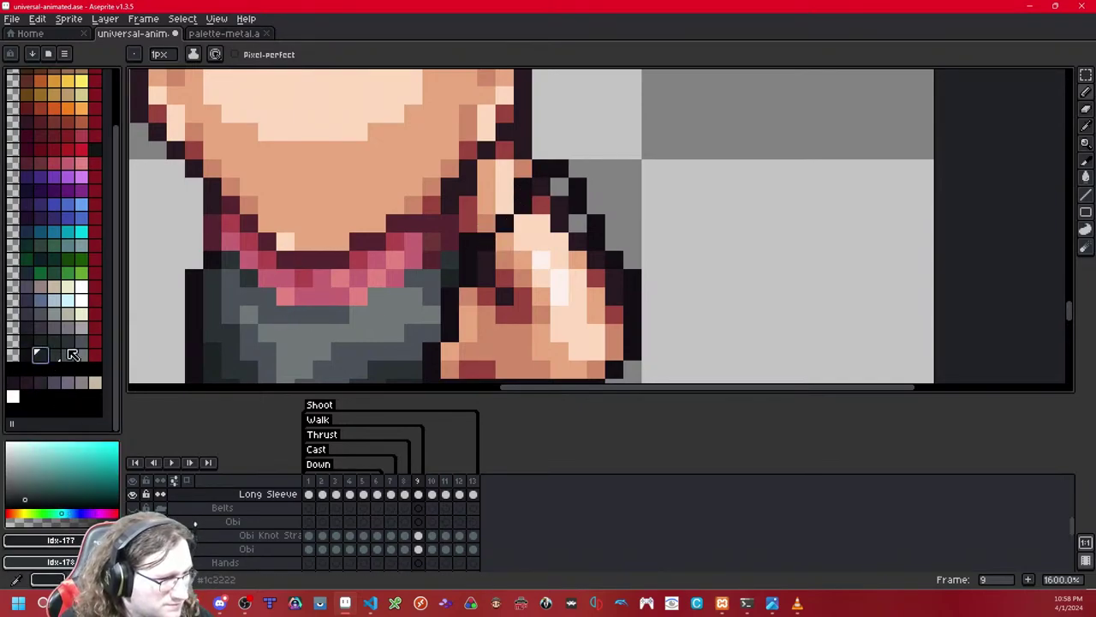
click(554, 190)
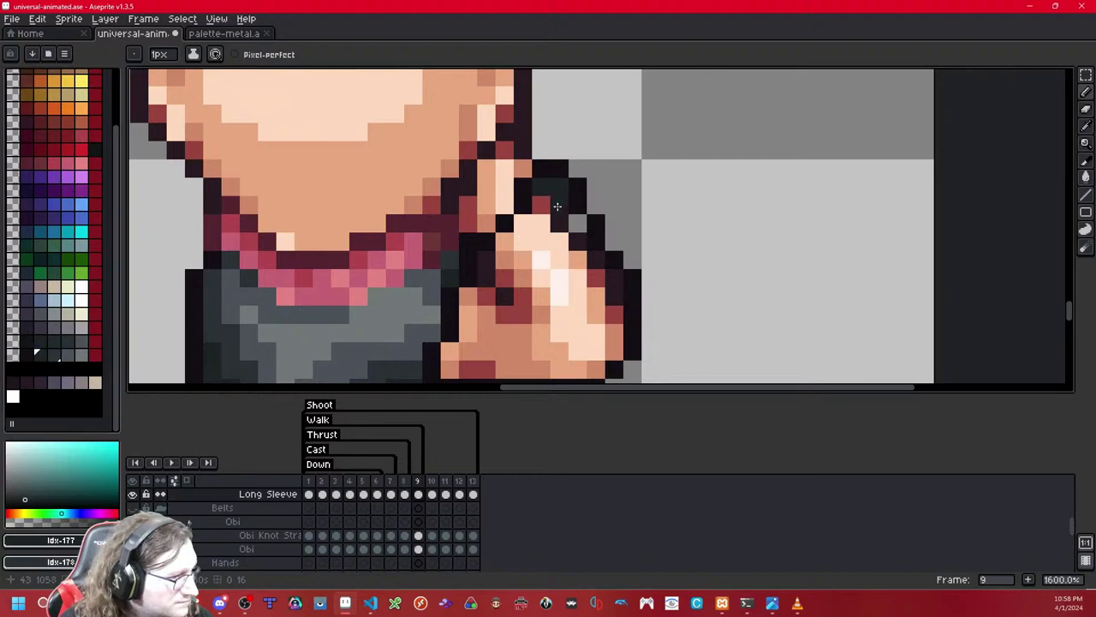
scroll(630, 257, down, 3)
click(478, 273)
click(514, 216)
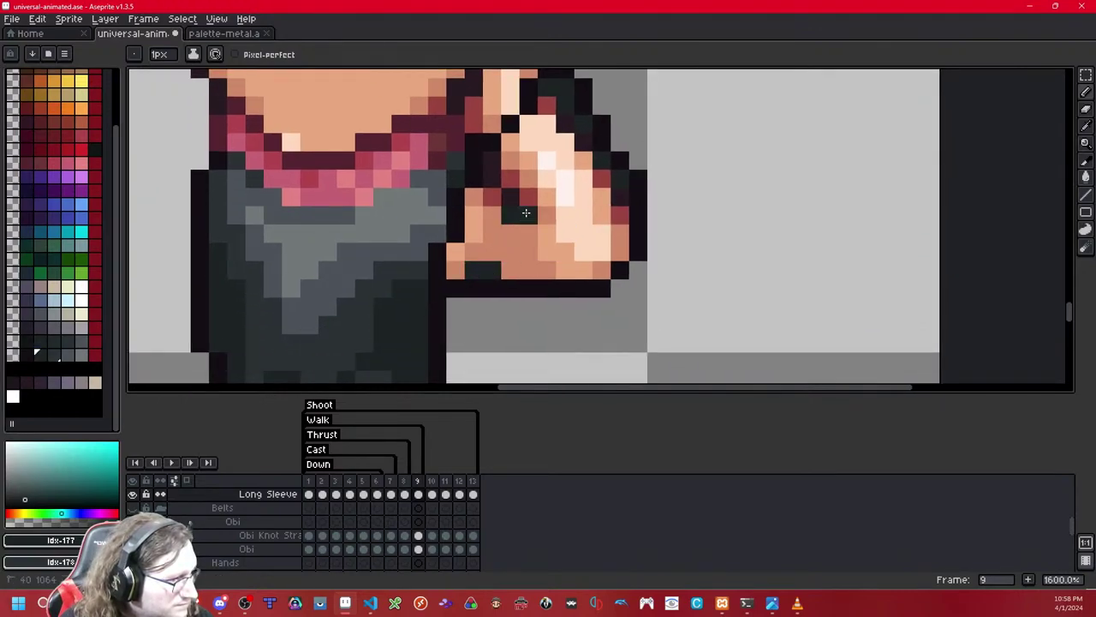
Step: Darken the crease between torso and arm with palette color 176, comparing against the arm with the Long Sleeve layer hidden
click(27, 354)
click(490, 172)
key(shift+x)
key(shift+x)
key(shift+x)
key(shift+x)
key(shift+x)
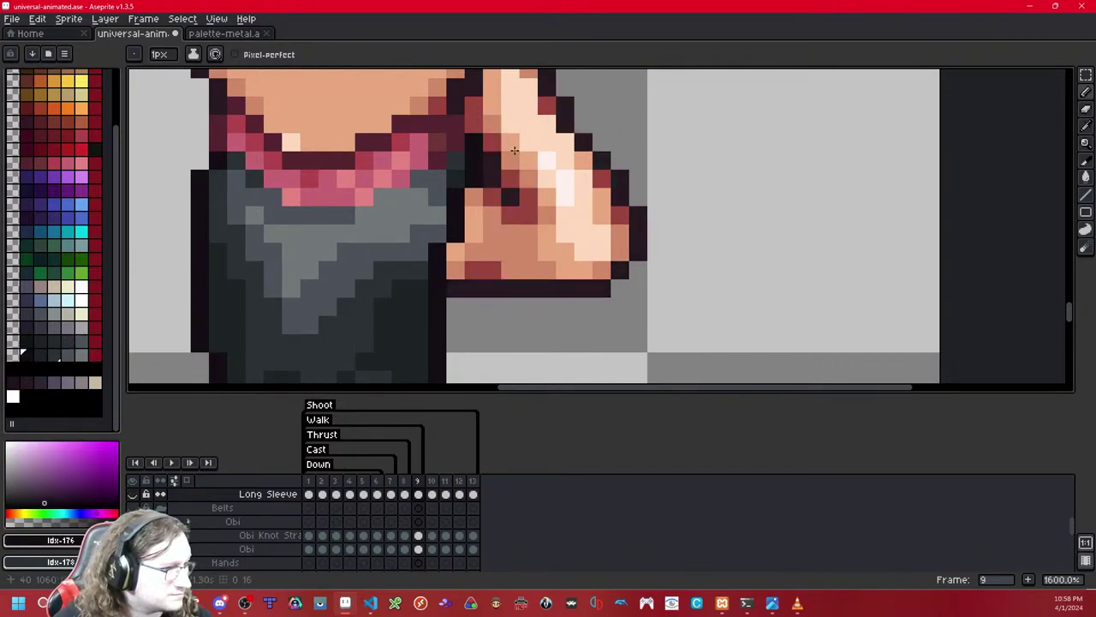
key(shift+x)
Step: Toggle the Kimono group's visibility to examine how the sleeve meets the garment on frame 9
scroll(249, 531, down, 2)
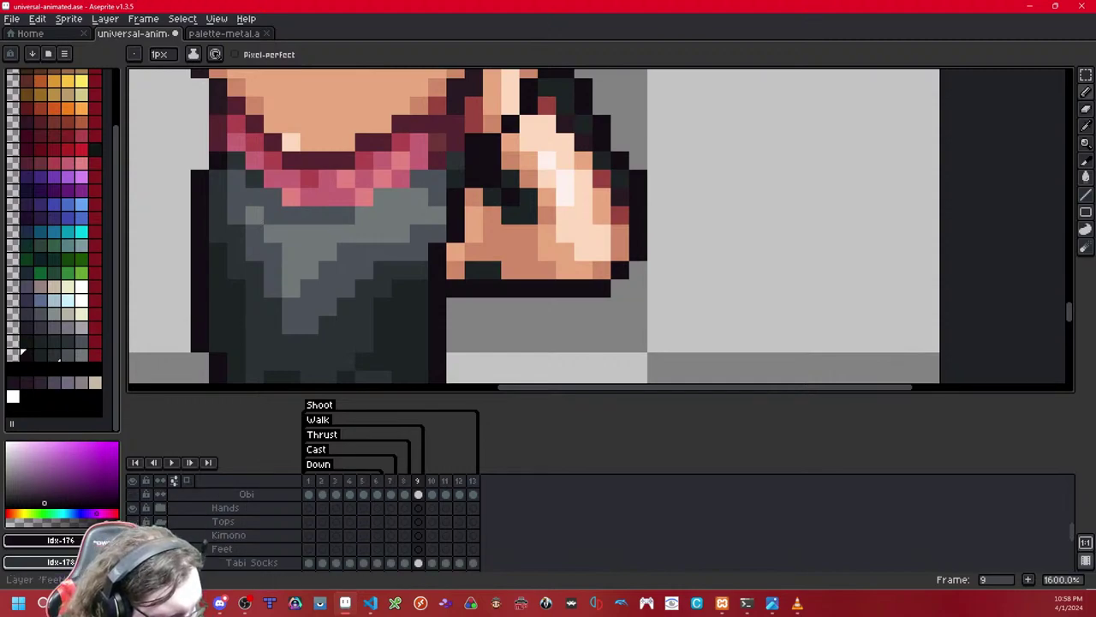
click(133, 535)
click(133, 535)
click(133, 535)
click(133, 536)
click(1086, 74)
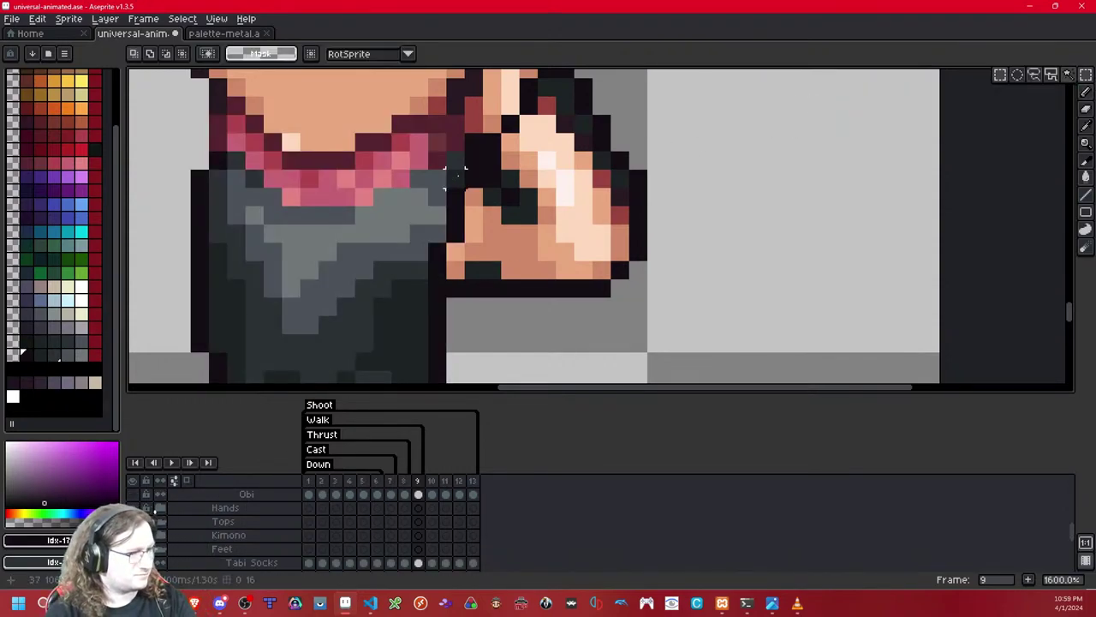
drag(458, 176, 442, 160)
key(Right)
key(Left)
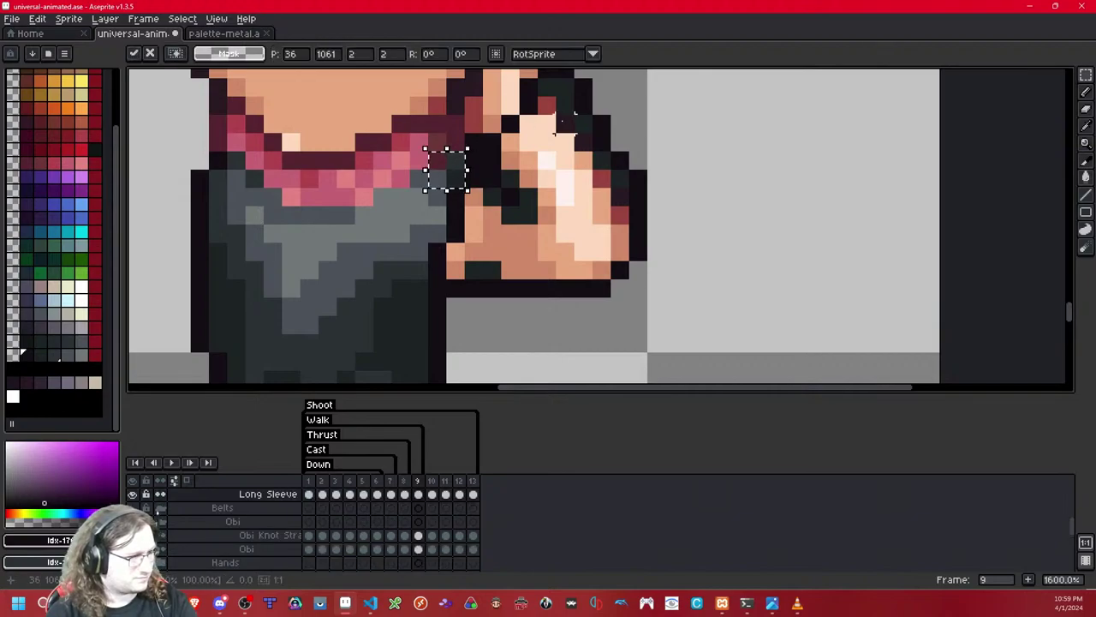
key(ctrl+d)
Step: Paint dark grey #1c2222 shading where the sleeve joins the shoulder beside the collar on frame 9
drag(326, 284, 317, 335)
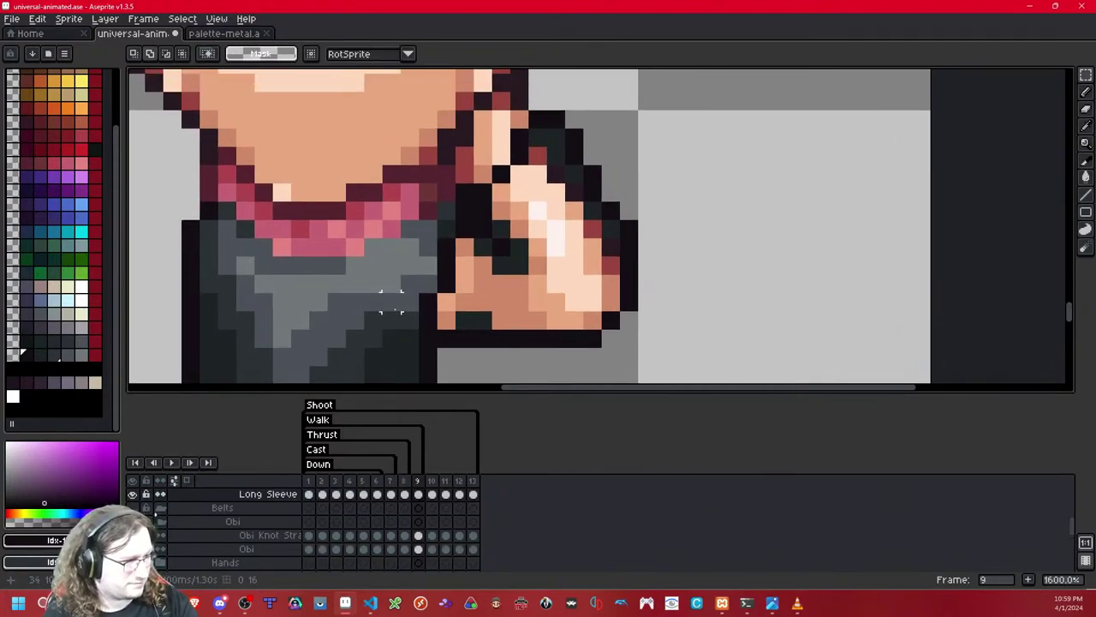
click(39, 353)
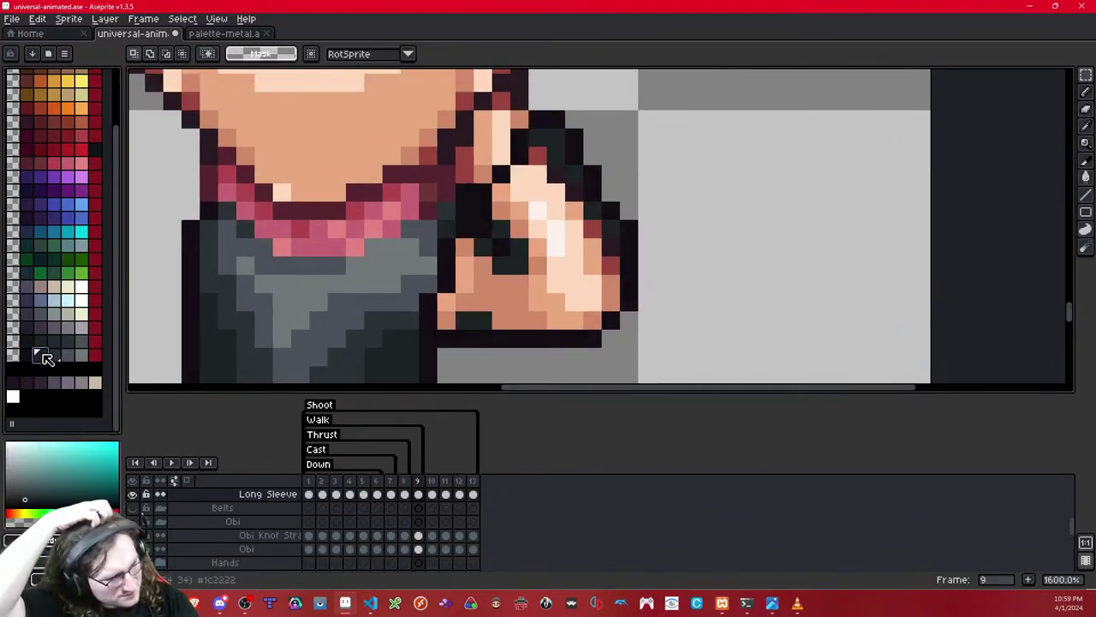
key(b)
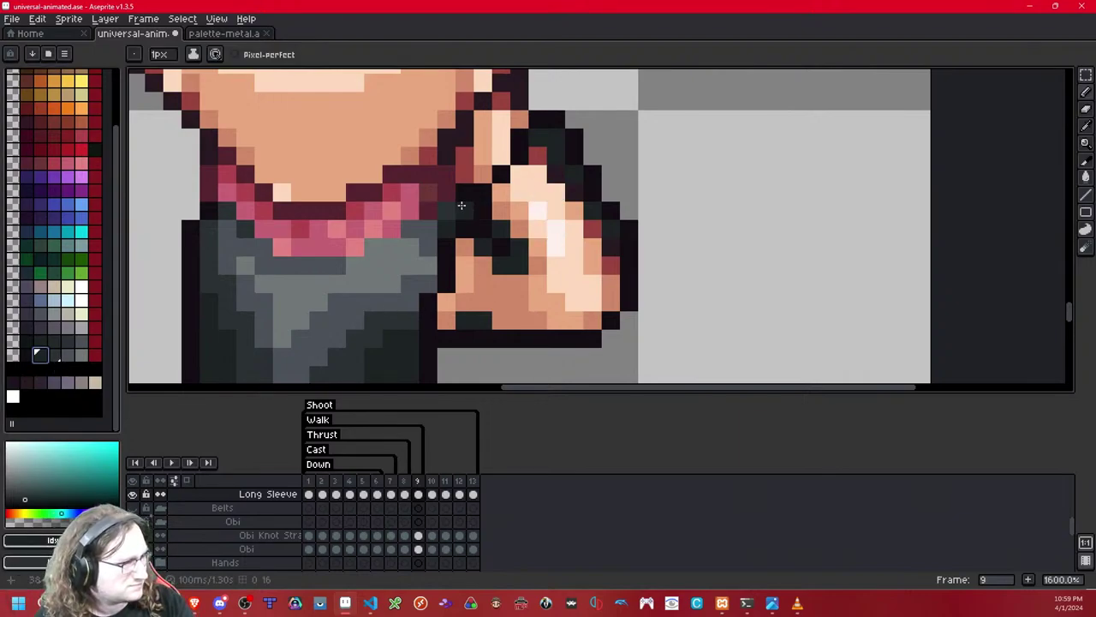
Step: Cover the skin of the upper arm between torso and elbow with blended dark and mid-grey sleeve shading on frame 9
click(53, 354)
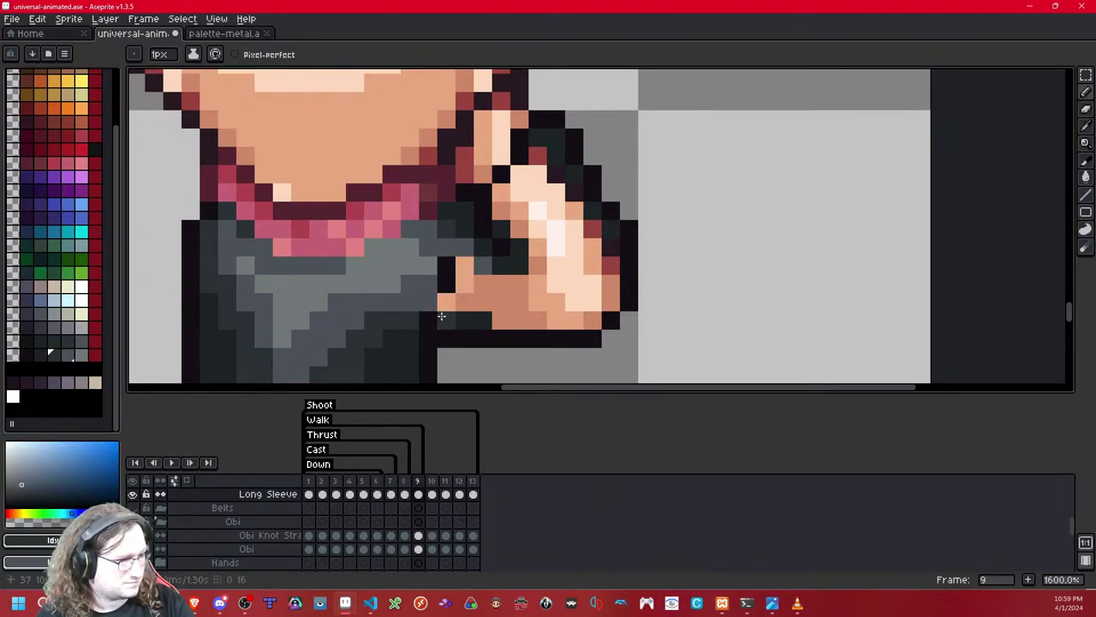
drag(463, 305, 483, 290)
drag(483, 289, 466, 302)
mouse_move(502, 287)
mouse_down()
mouse_move(512, 322)
mouse_move(592, 319)
mouse_move(617, 297)
mouse_move(614, 264)
mouse_move(592, 249)
mouse_up()
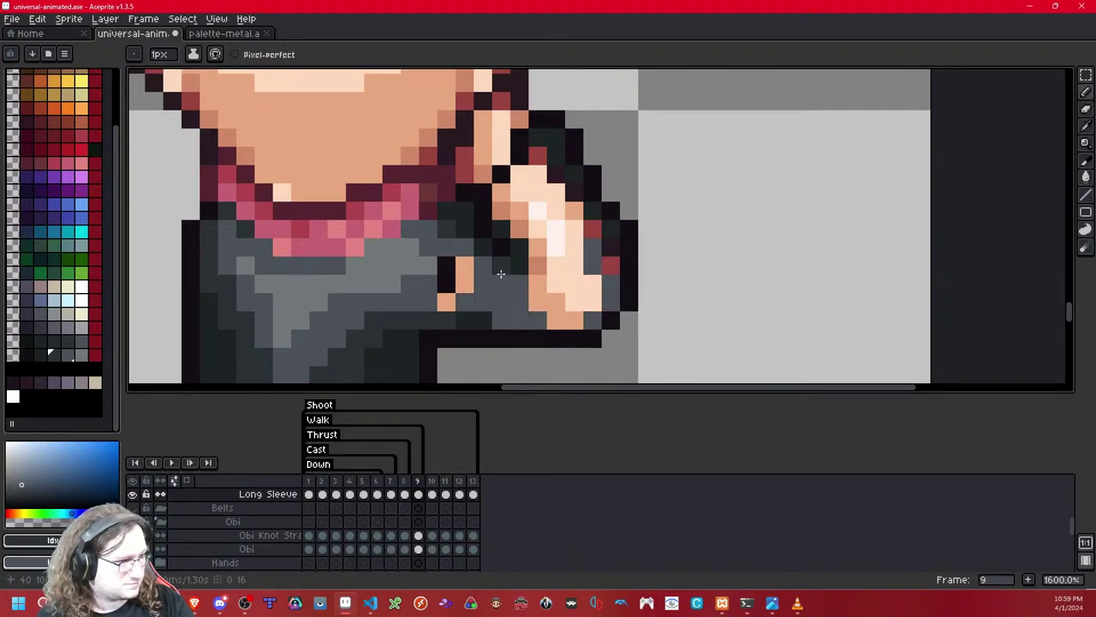
key(ctrl+z)
click(469, 262)
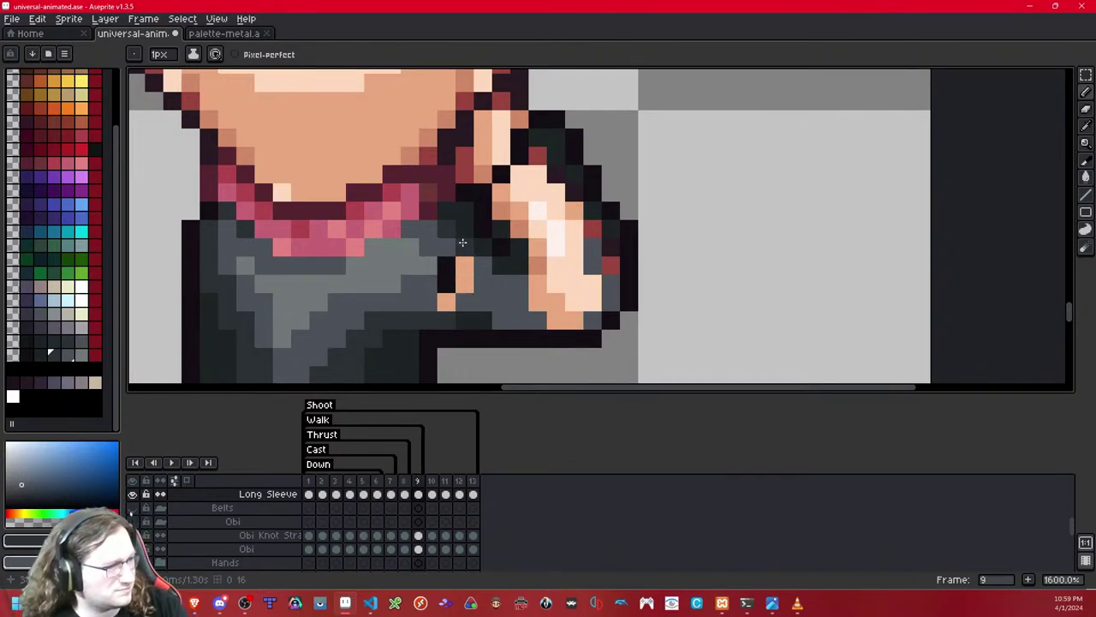
mouse_move(483, 285)
mouse_down()
mouse_move(476, 301)
mouse_move(530, 320)
mouse_move(520, 303)
mouse_up()
mouse_move(467, 265)
mouse_down()
mouse_move(451, 293)
mouse_move(448, 263)
mouse_up()
right_click(469, 298)
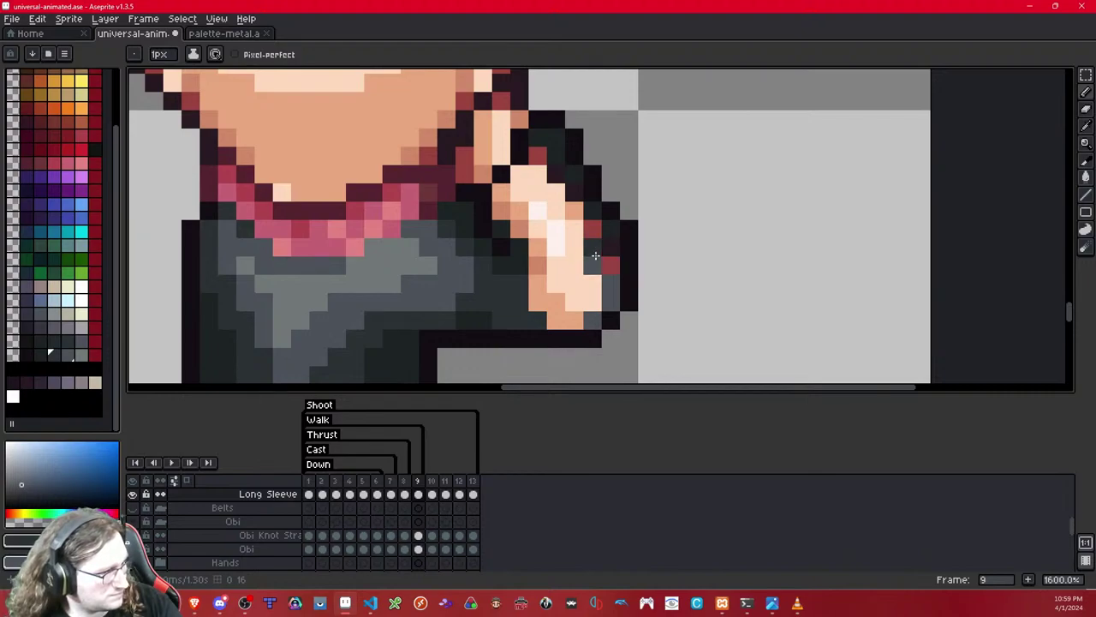
Step: Shade the elbow's lower edge and the forearm's inner and outer edges with dark grey and #4a5057 on frame 9
click(594, 318)
mouse_move(592, 304)
mouse_down()
mouse_move(571, 318)
mouse_move(554, 319)
mouse_move(539, 296)
mouse_move(538, 251)
mouse_move(501, 197)
mouse_up()
key(ctrl+z)
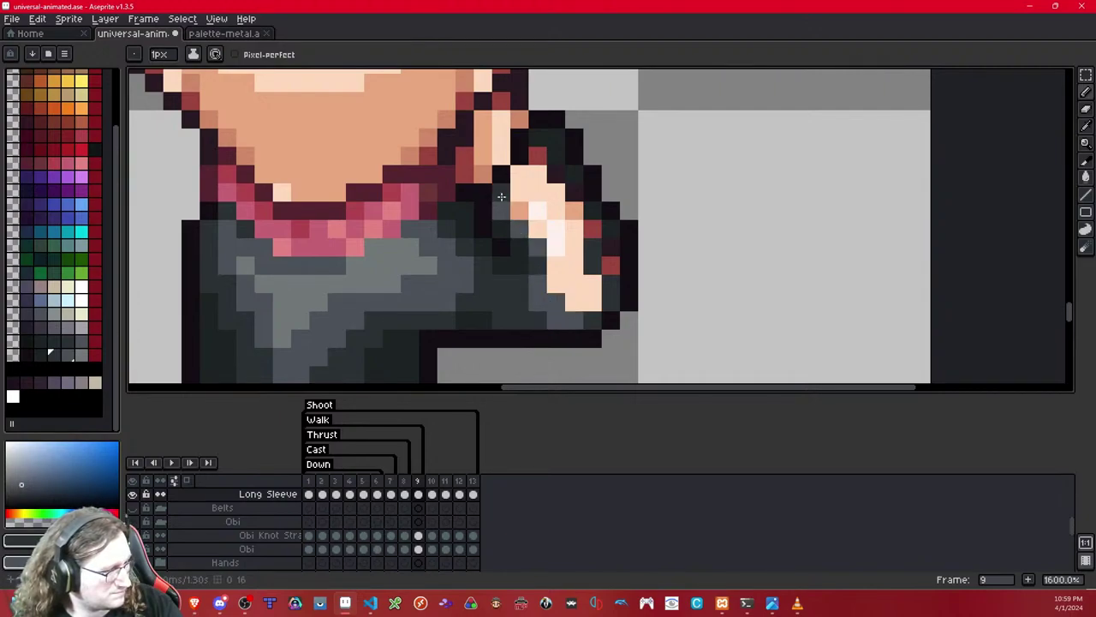
click(515, 209)
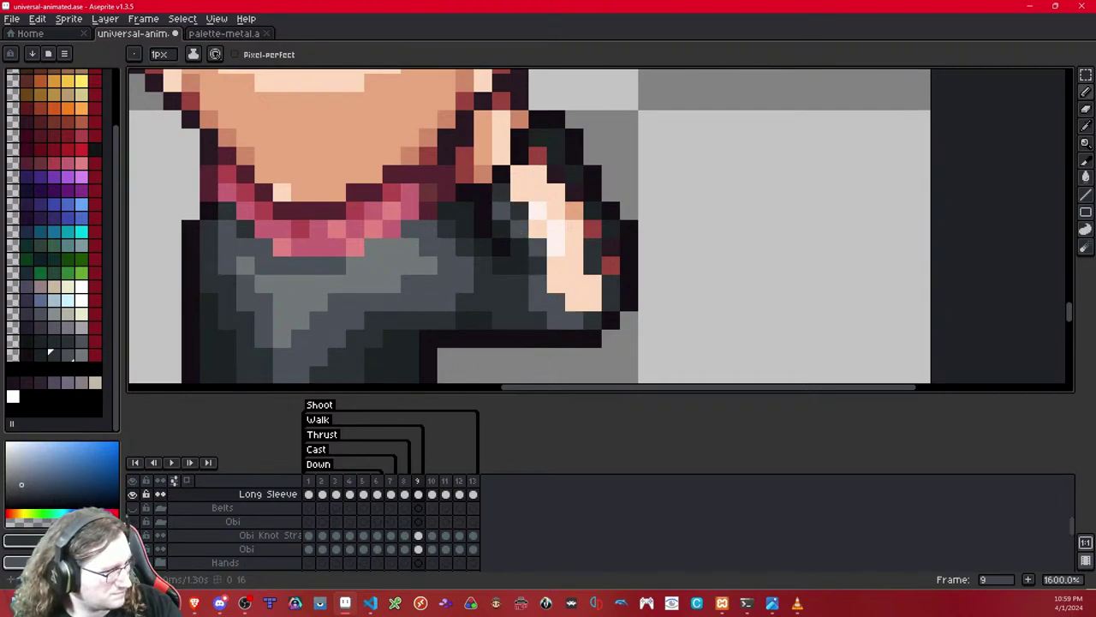
right_click(521, 212)
right_click(502, 196)
click(520, 230)
click(537, 246)
right_click(574, 211)
right_click(483, 156)
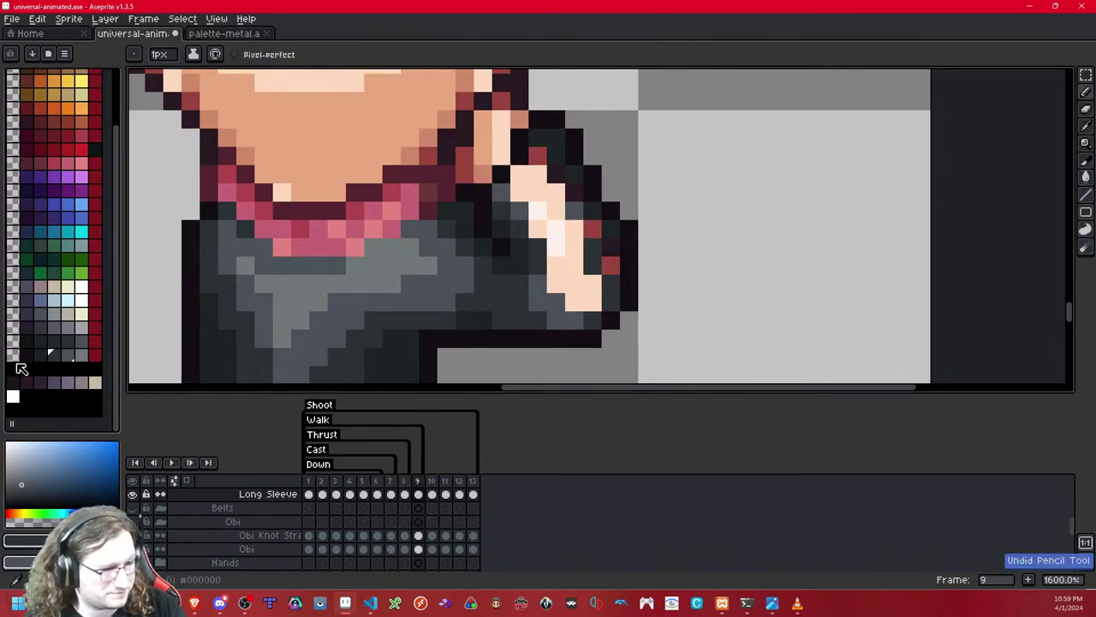
click(24, 353)
click(337, 265)
key(ctrl+z)
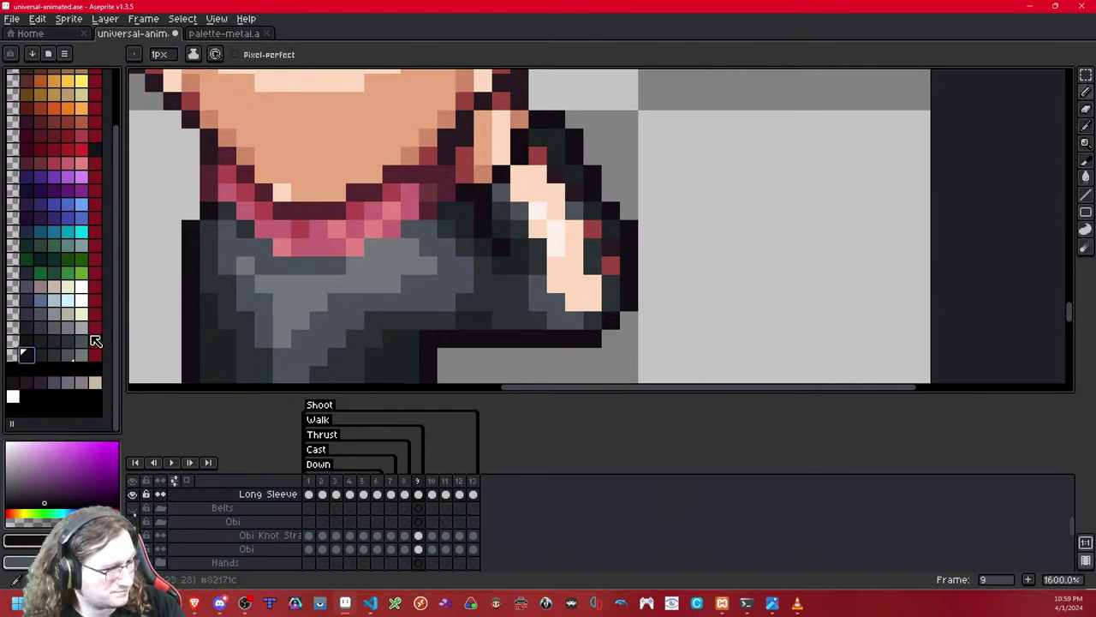
Step: Darken the crease crossing the middle of the forearm with dark grey #1c2222 on frame 9
click(39, 354)
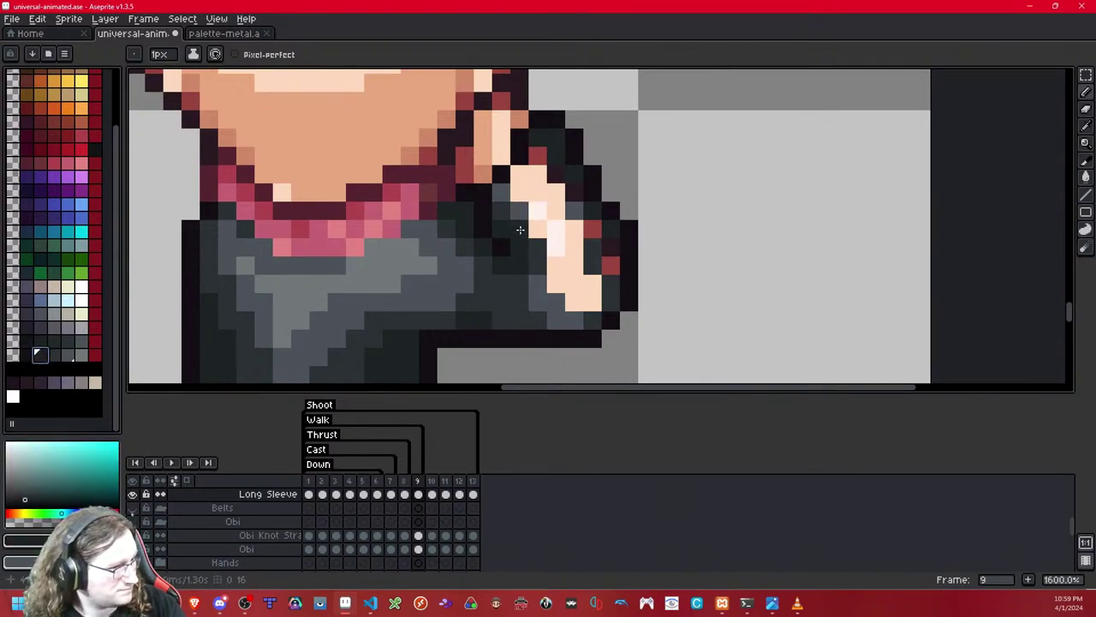
drag(520, 229, 523, 205)
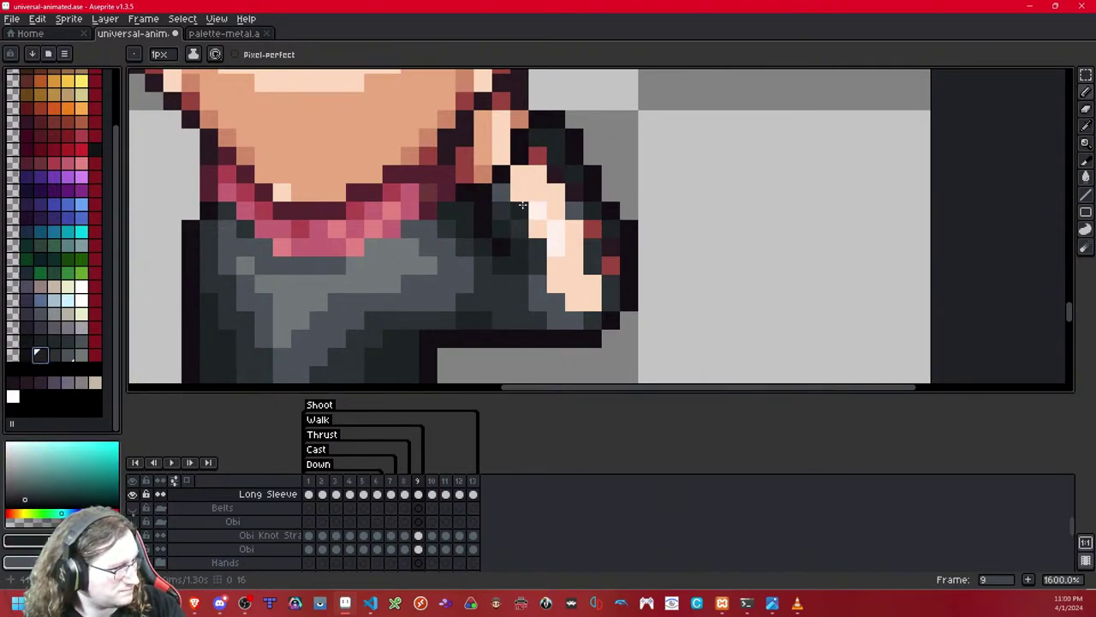
key(ctrl+z)
click(541, 211)
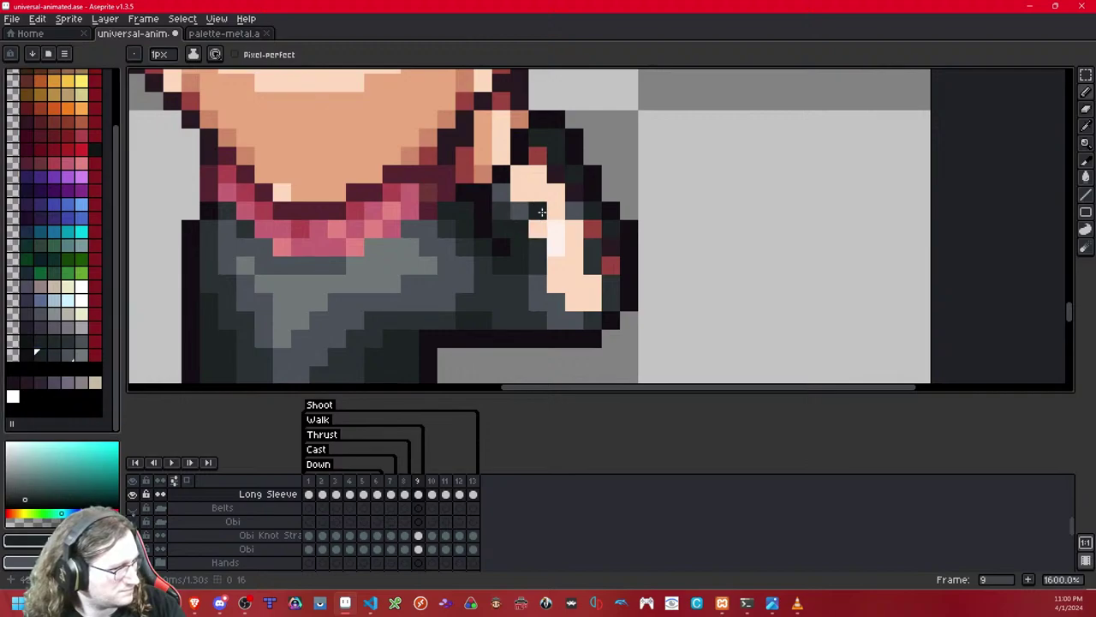
click(54, 354)
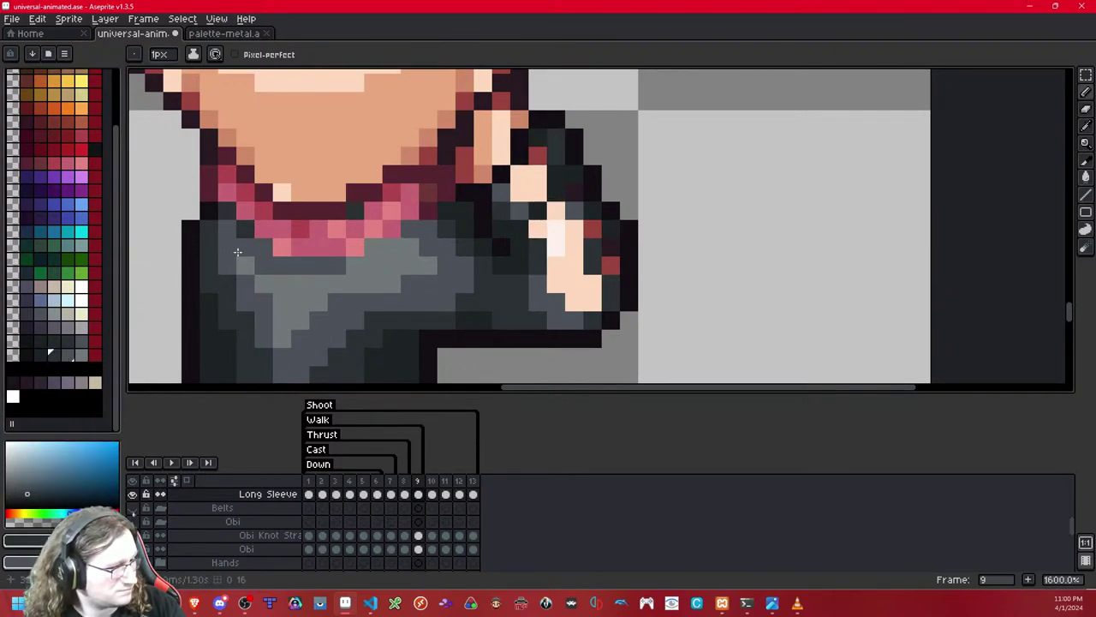
click(538, 154)
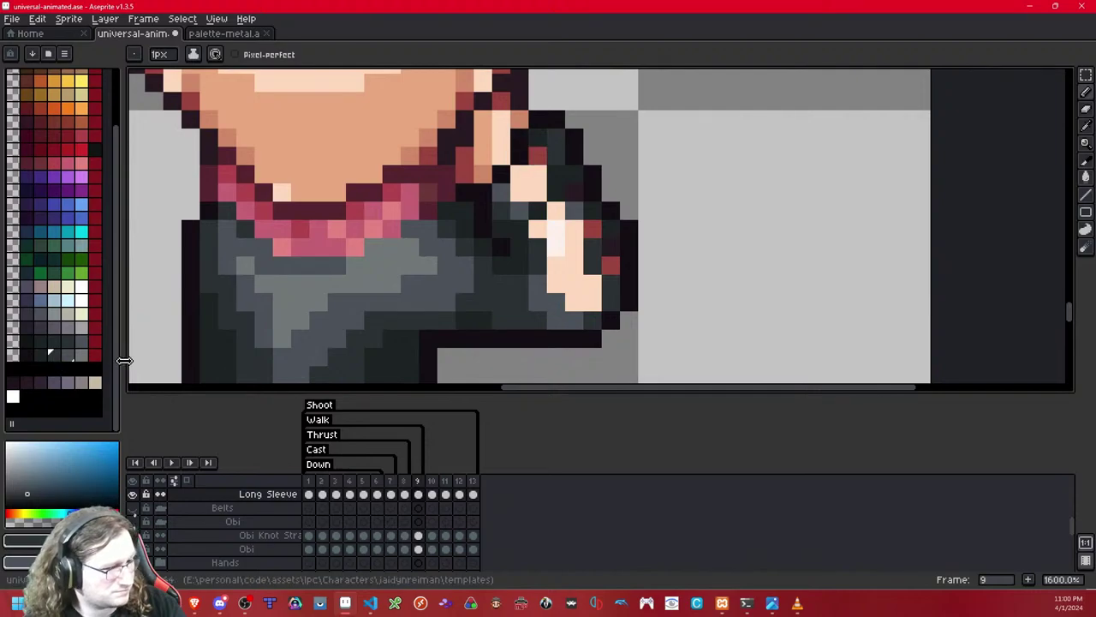
Step: Fill the sleeve fold beside the hand with grey #4a5057 and the lighter palette color 180 as highlight on frame 9
click(70, 355)
right_click(80, 355)
click(537, 157)
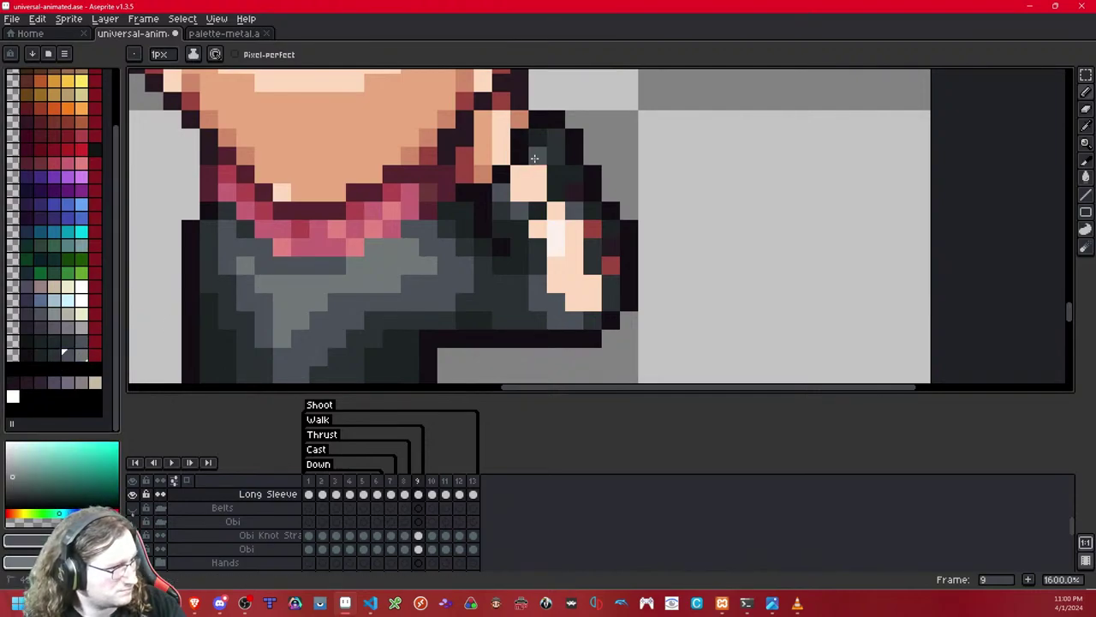
click(519, 176)
right_click(536, 177)
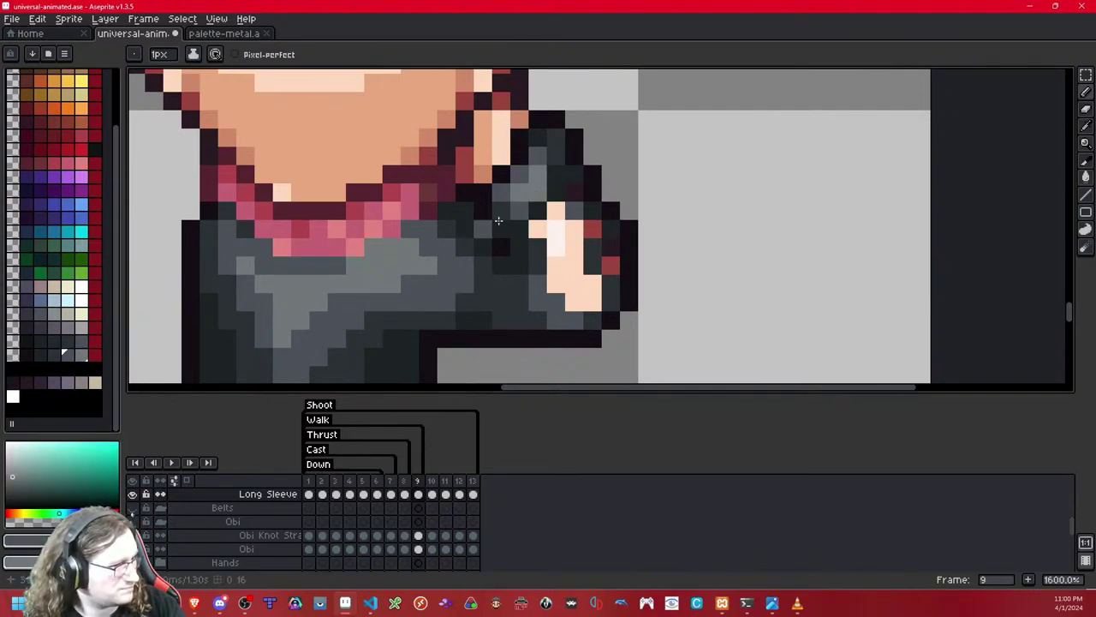
Step: Cover the skin in the crease between the upper sleeve fold and the elbow with dark grey on frame 9
scroll(539, 190, down, 7)
scroll(565, 194, up, 4)
scroll(564, 193, up, 4)
scroll(144, 326, left, 2)
click(54, 355)
click(435, 159)
click(417, 177)
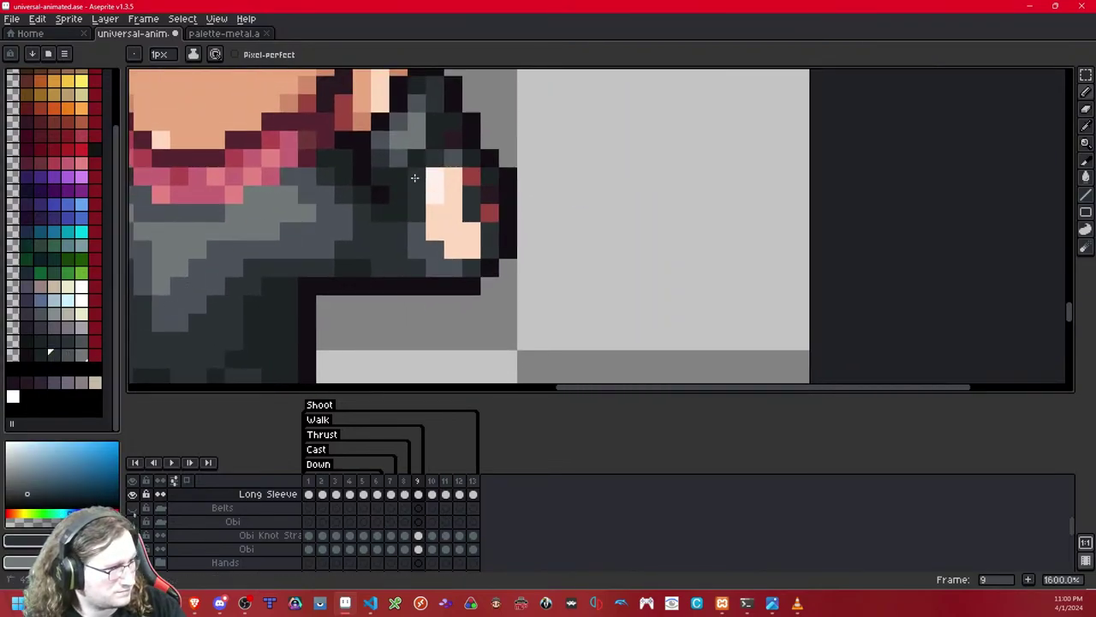
click(457, 154)
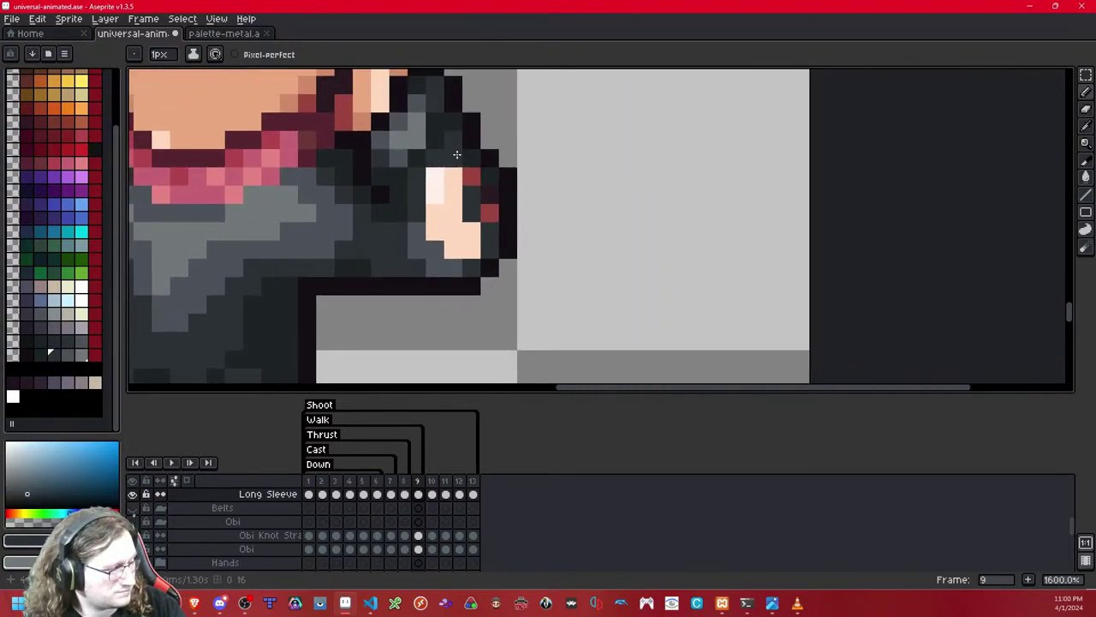
Step: Replace the reddish skin pixels along the elbow's outer edge with dark grey shading on frame 9
click(41, 355)
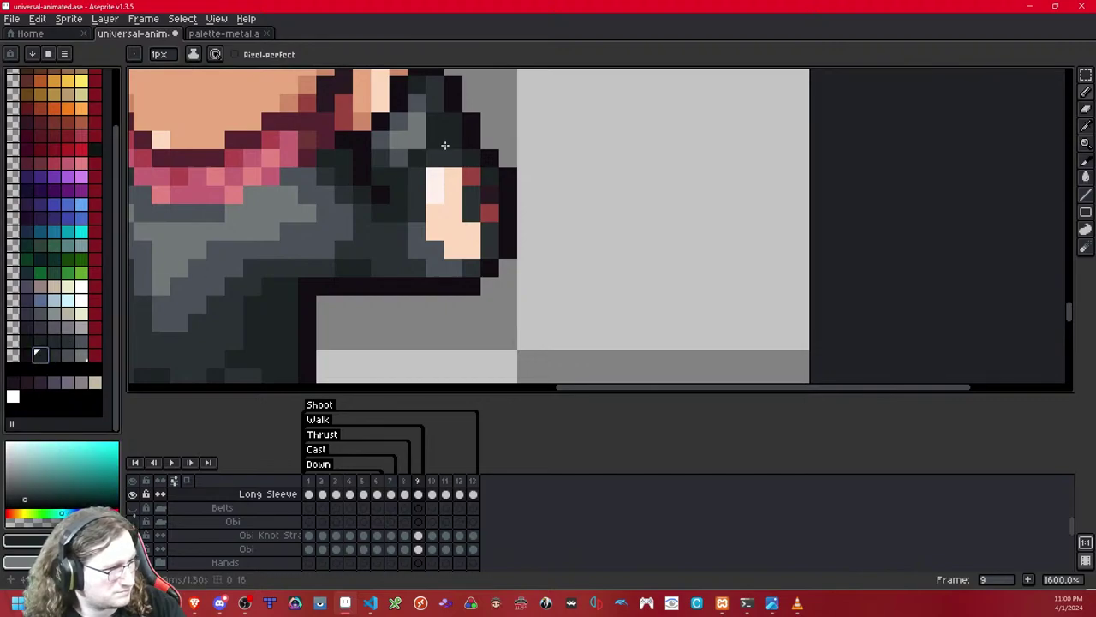
click(51, 353)
click(472, 178)
click(492, 215)
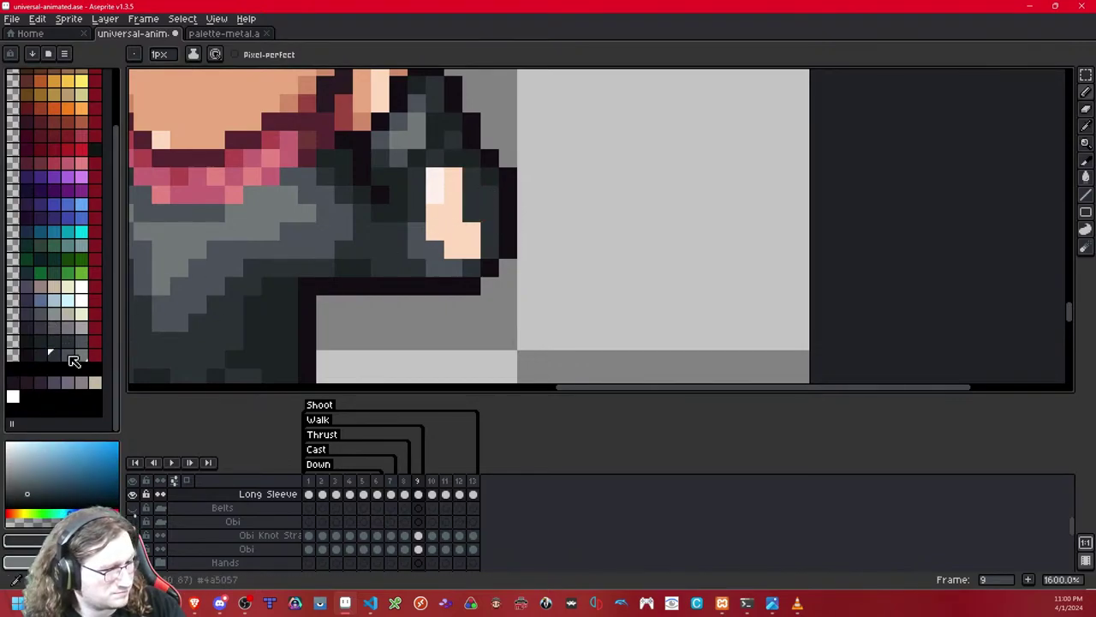
click(38, 354)
Step: Fill the elbow's remaining skin with grey #4a5057 around a lighter central highlight in palette color 180 on frame 9
click(68, 354)
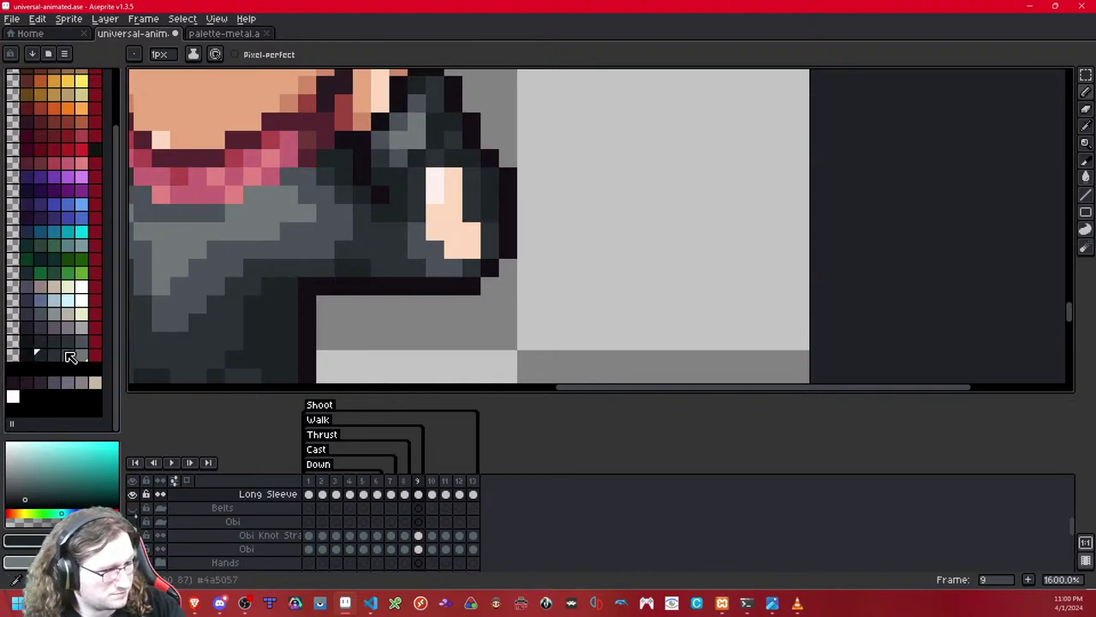
mouse_move(467, 235)
mouse_down()
mouse_move(452, 249)
mouse_move(435, 221)
mouse_move(447, 202)
mouse_up()
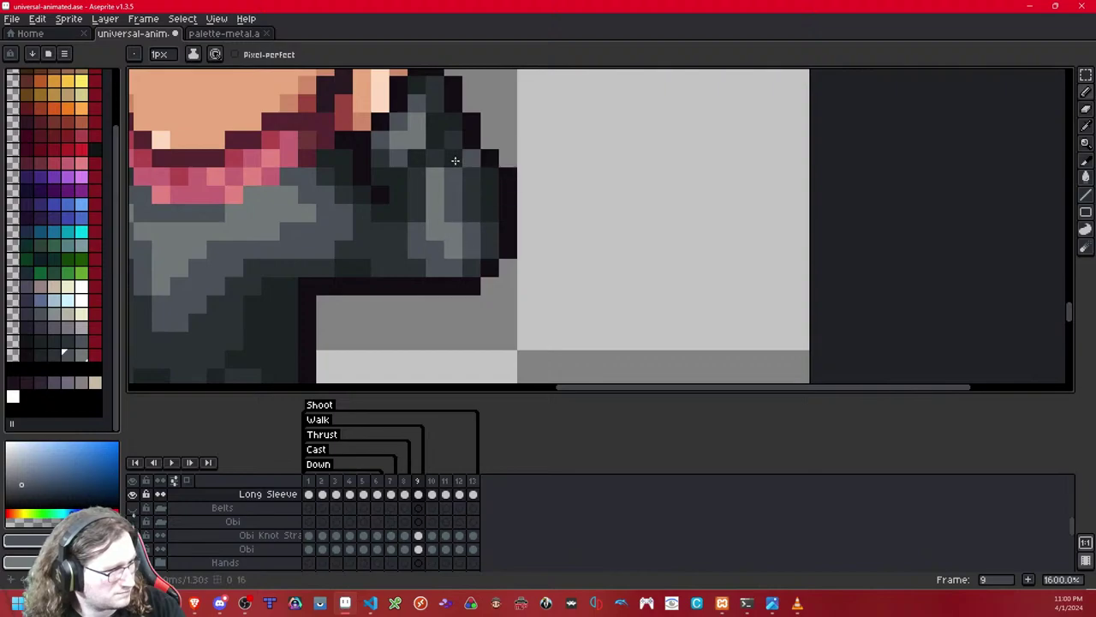
scroll(551, 215, down, 4)
scroll(551, 215, down, 2)
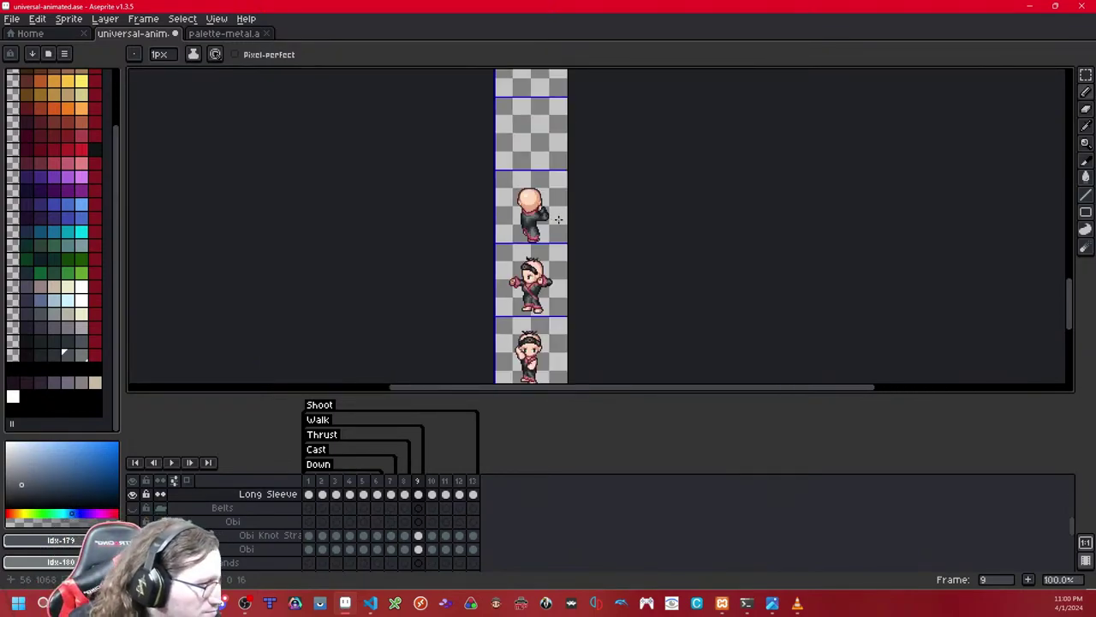
scroll(594, 189, up, 4)
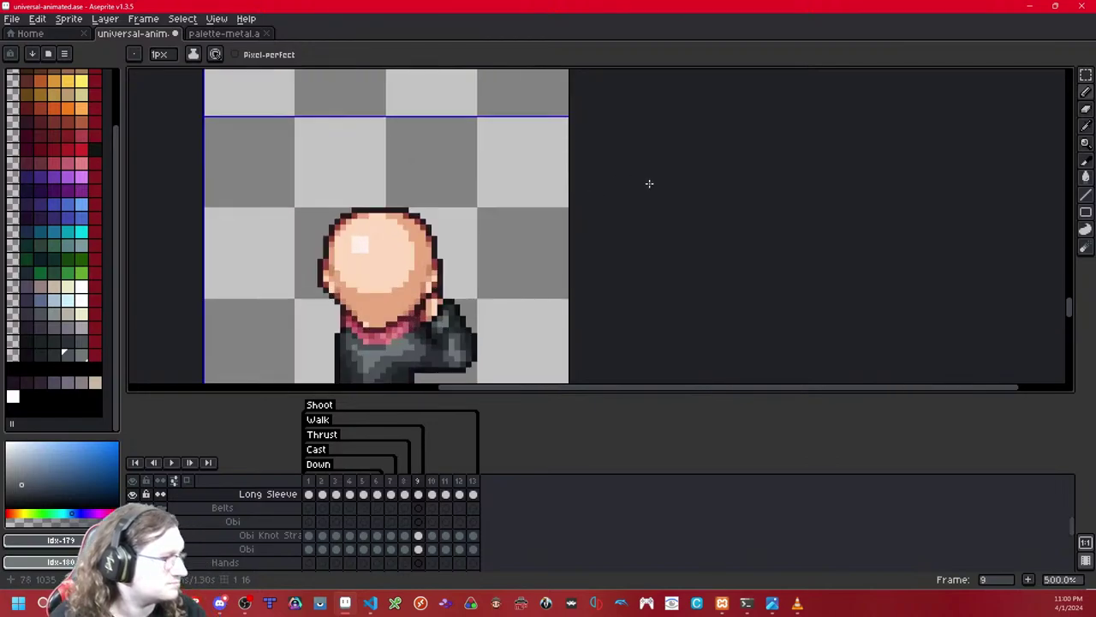
Step: Copy the finished sleeve from frame 9 and paste it into the Long Sleeve layer on frame 8
drag(446, 210, 557, 128)
scroll(561, 130, up, 1)
mouse_move(654, 156)
mouse_down()
mouse_move(660, 95)
mouse_move(489, 283)
mouse_up()
click(1087, 74)
click(599, 314)
key(Left)
scroll(581, 198, up, 3)
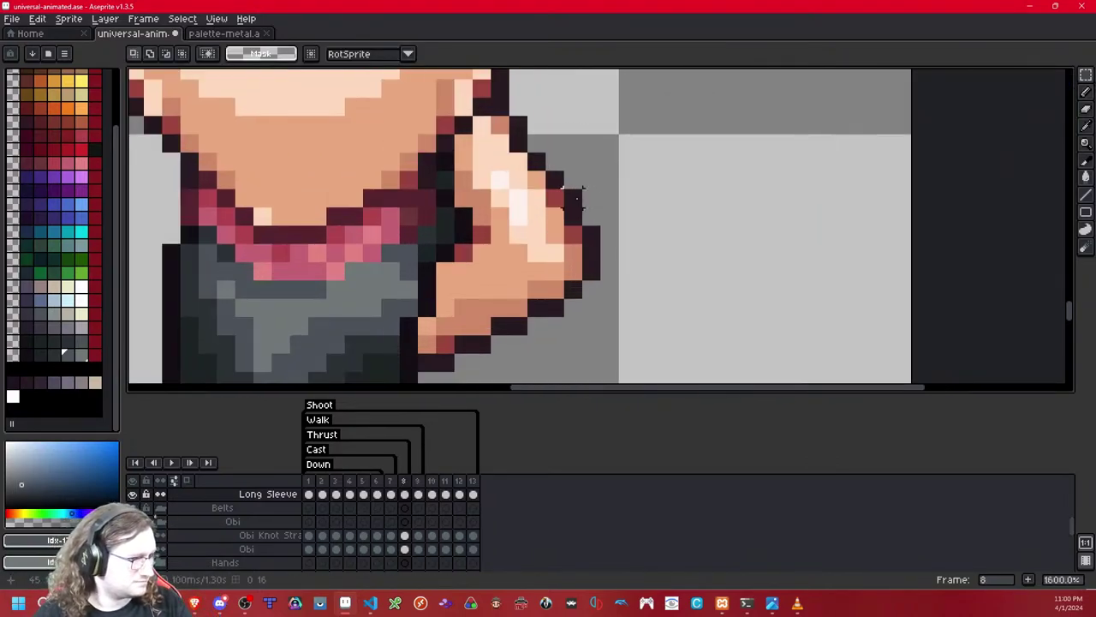
key(ctrl+v)
click(921, 180)
drag(615, 242, 641, 177)
Step: Move the arm portion of the pasted sleeve up one pixel on frame 8
key(shift+x)
key(shift+x)
drag(713, 185, 710, 234)
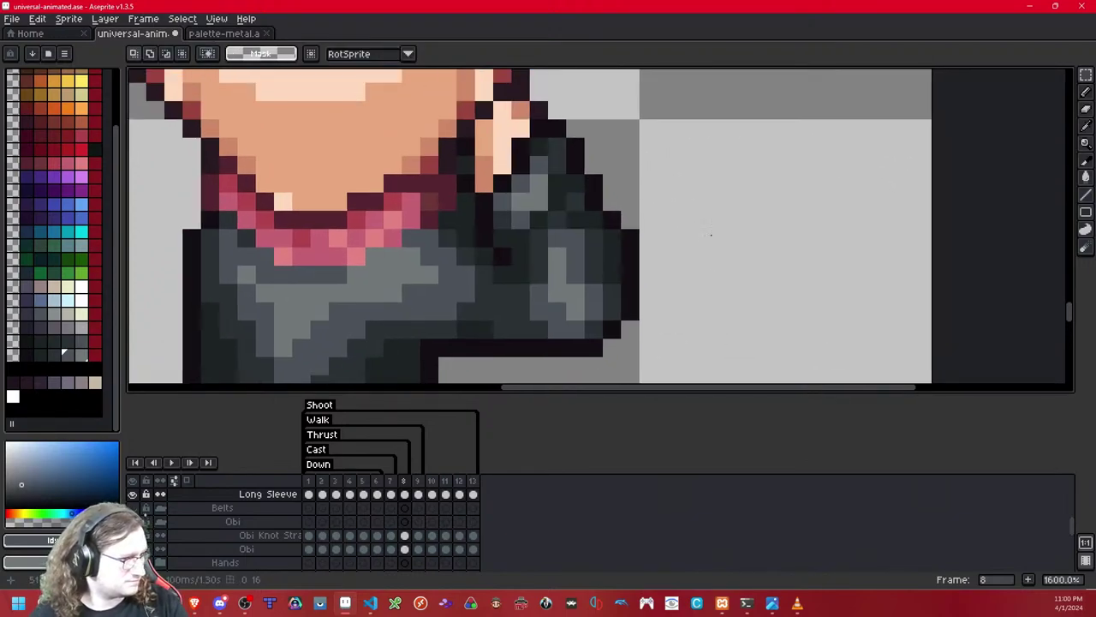
drag(667, 111, 484, 372)
key(Up)
click(812, 188)
Step: Toggle the Long Sleeve layer's visibility to compare the shifted sleeve with the bare arm on frame 8
key(shift+x)
key(shift+x)
key(shift+x)
key(shift+x)
key(shift+x)
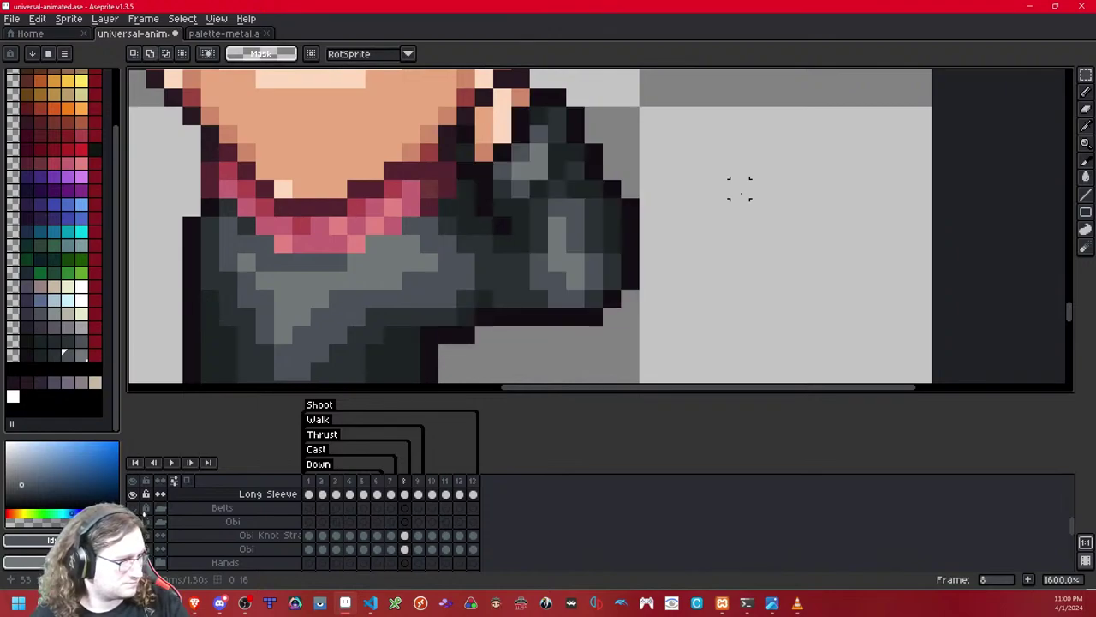
key(shift+x)
key(shift+x)
key(shift+x)
key(shift+x)
key(shift+x)
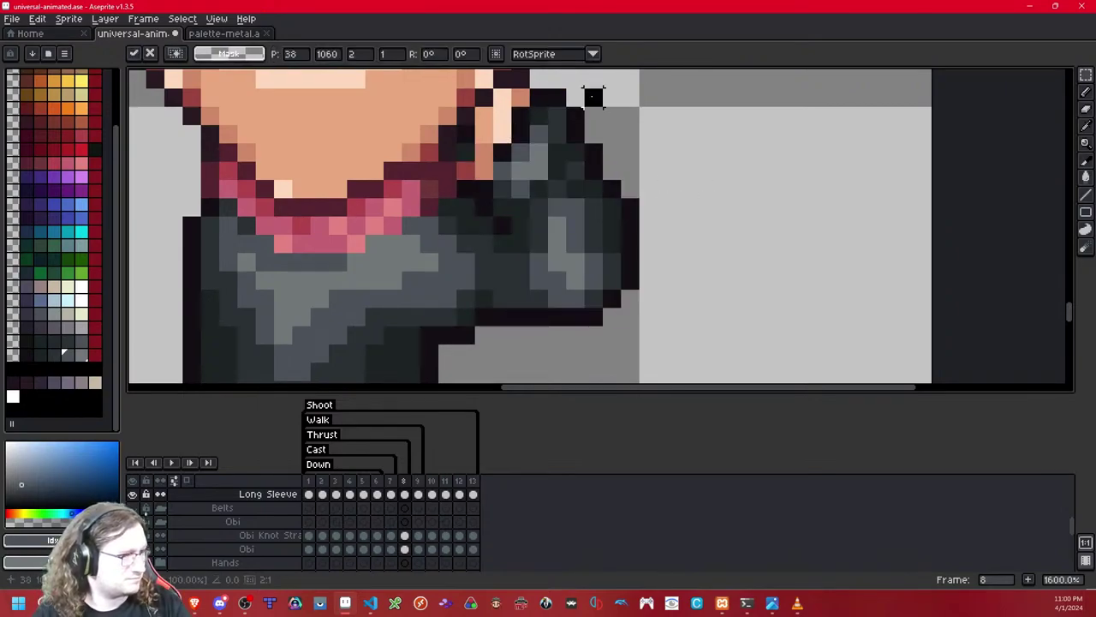
key(shift+x)
key(shift+x)
Step: Undo the last small selection edits around the hand on frame 8
scroll(591, 150, up, 1)
scroll(597, 160, right, 2)
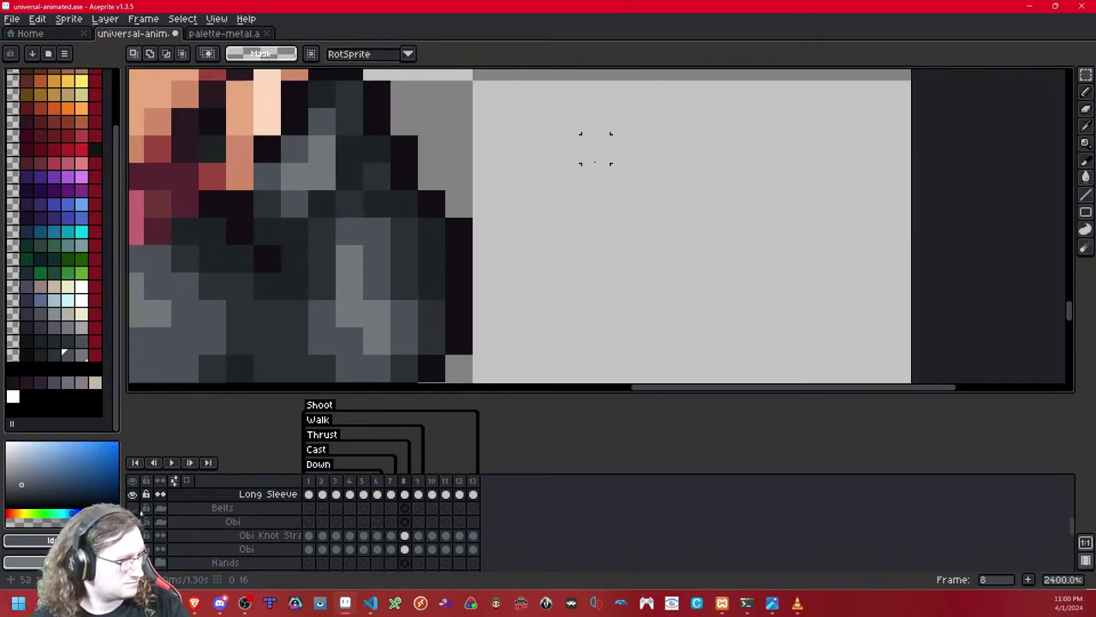
scroll(597, 161, up, 1)
key(ctrl+z)
key(ctrl+z)
key(ctrl+z)
scroll(514, 183, down, 1)
scroll(514, 183, down, 4)
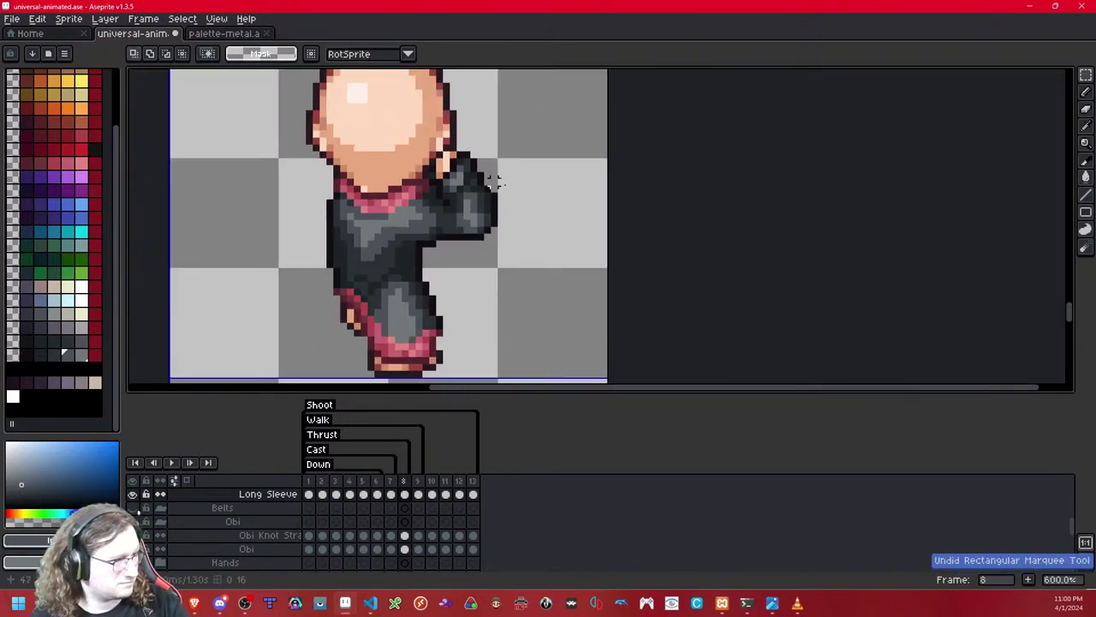
Step: Delete the stray sleeve pixels between the neck and the hand on frame 8, checking against the bare arm
drag(514, 184, 622, 201)
key(shift+x)
key(shift+x)
scroll(589, 162, up, 2)
key(shift+x)
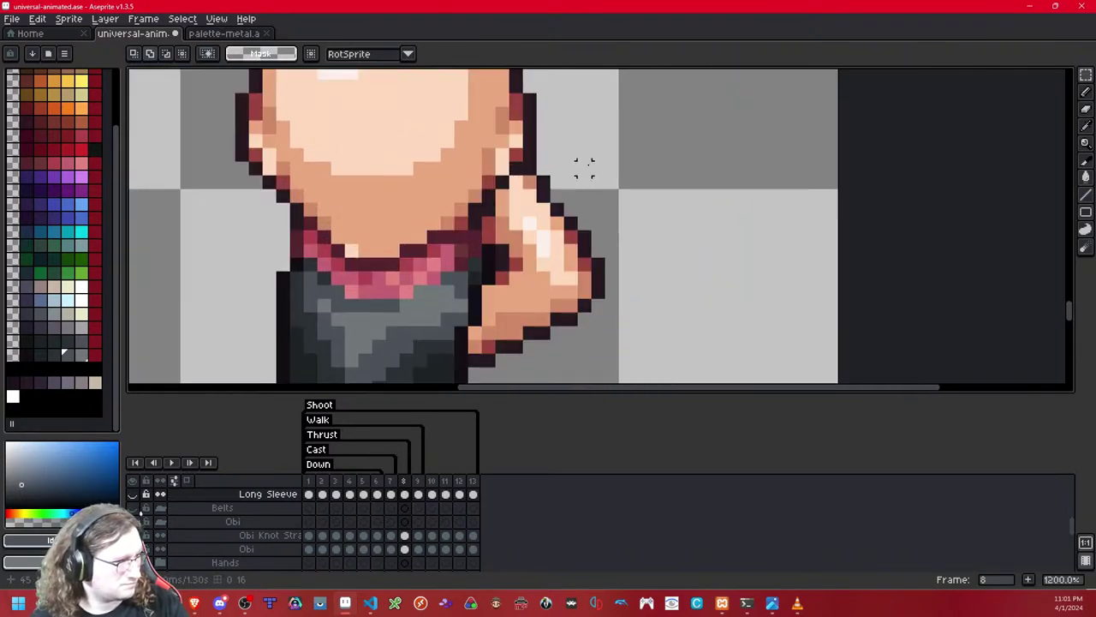
key(shift+x)
drag(502, 222, 445, 167)
key(Delete)
click(626, 126)
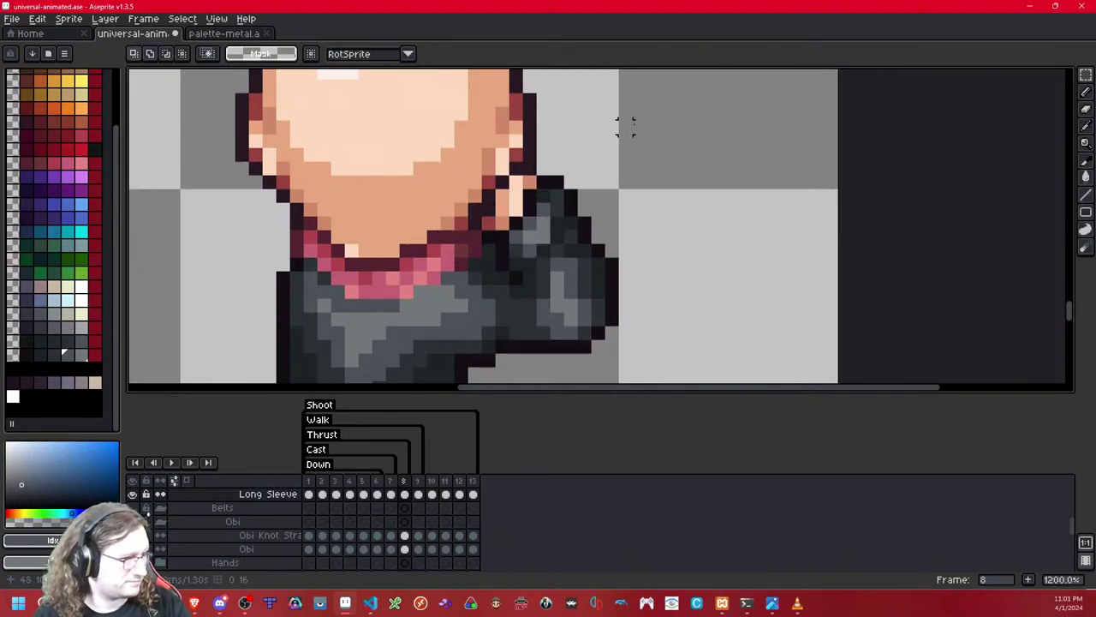
Step: Compare the sleeve with the neighbouring frames, and raise the elbow part of its underside one pixel on frame 8
key(Right)
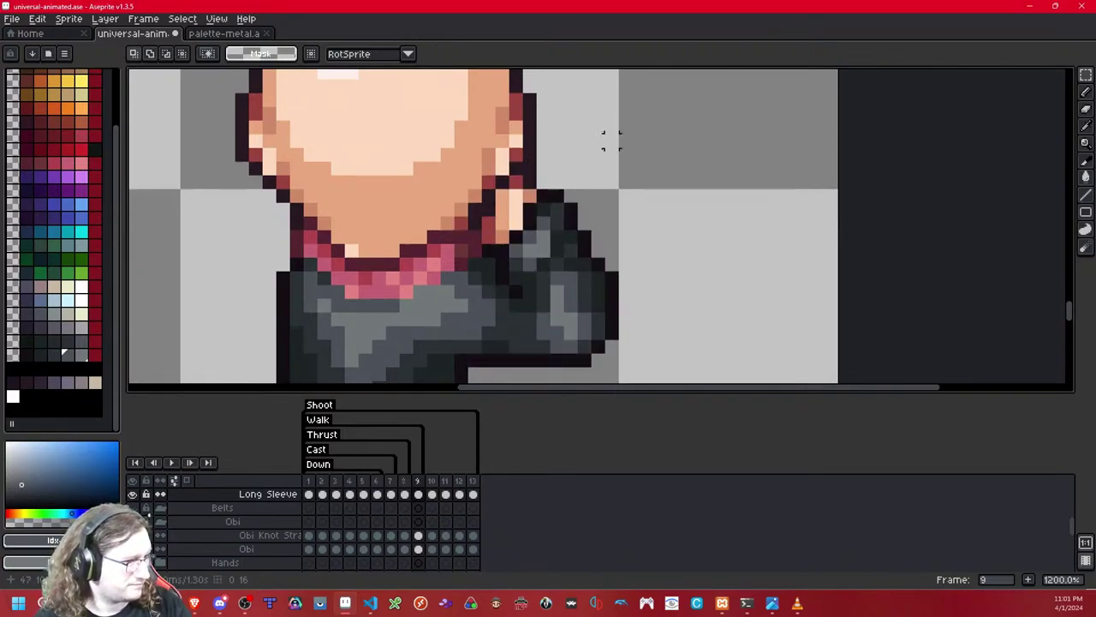
key(Left)
key(Left)
key(Right)
key(Right)
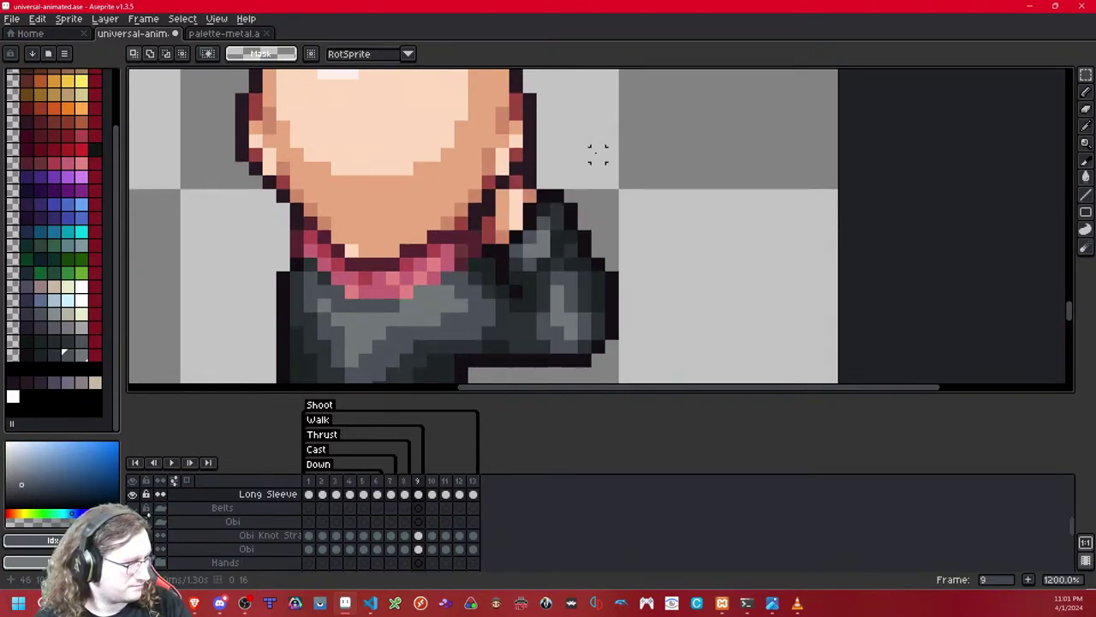
key(Left)
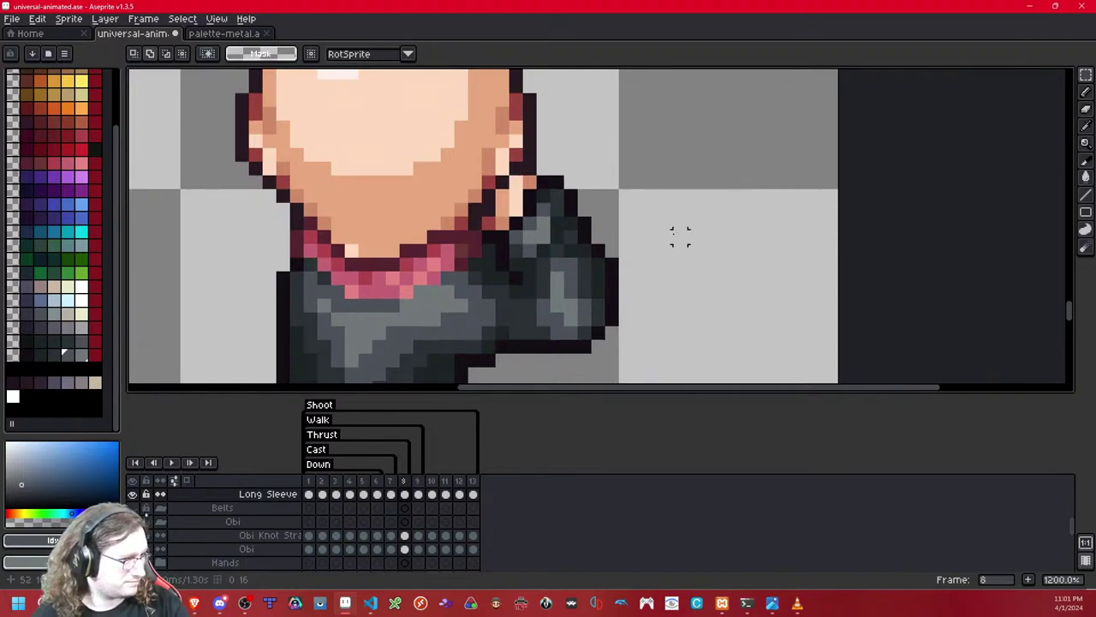
key(shift+x)
key(shift+x)
drag(639, 360, 530, 333)
key(Up)
click(679, 304)
Step: Raise the outermost part of the elbow one more pixel on frame 8 to step the underside along the bare arm
key(shift+x)
key(shift+x)
mouse_move(638, 345)
mouse_down()
mouse_move(557, 278)
mouse_move(560, 290)
mouse_up()
key(Up)
click(654, 250)
key(shift+x)
key(shift+x)
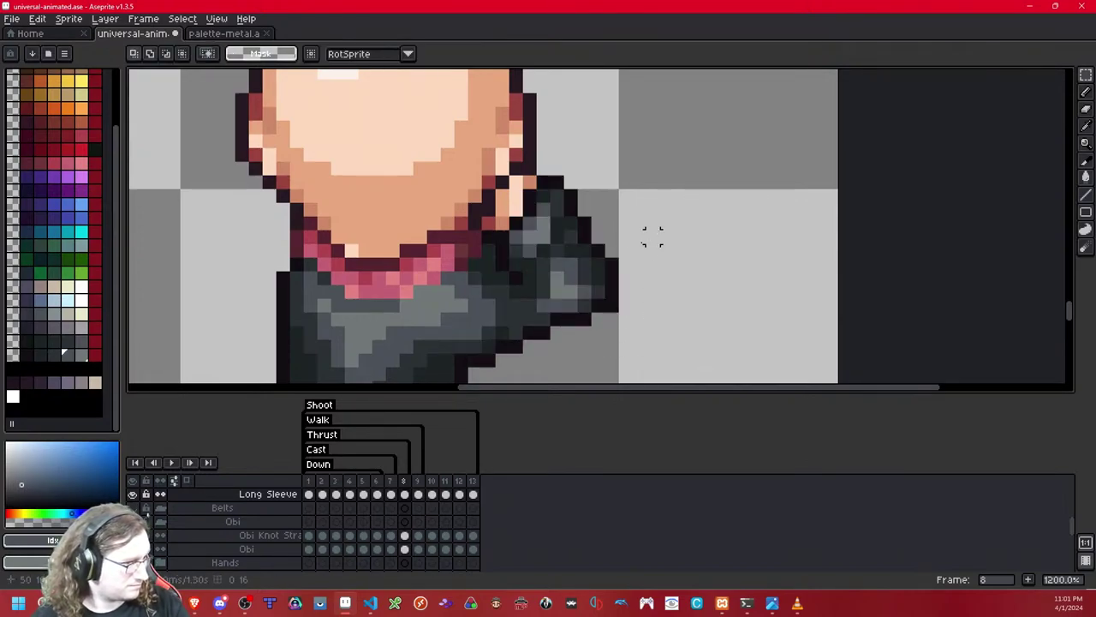
Step: Shift the outer lower edge of the elbow one pixel inward on frame 8, comparing it with the bare arm
mouse_move(584, 237)
mouse_down()
mouse_move(686, 320)
mouse_move(685, 334)
mouse_up()
key(Left)
key(Right)
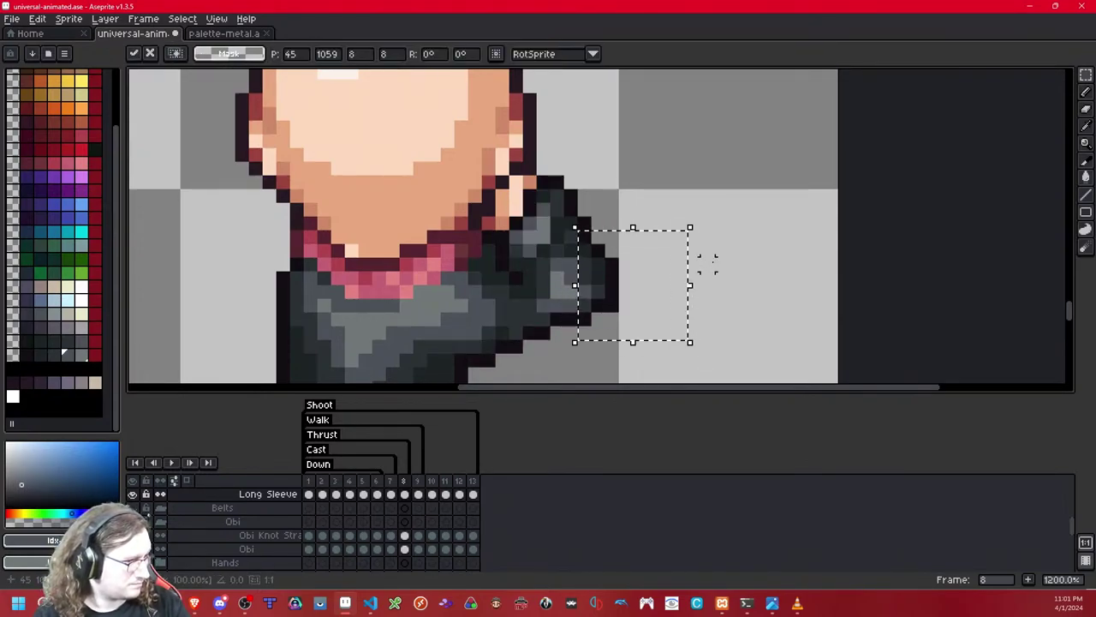
click(707, 263)
drag(598, 252, 695, 361)
key(Left)
click(721, 250)
key(shift+x)
key(shift+x)
Step: Shift the lowest elbow rows inward one pixel at a time on frame 8 so the underside steps evenly, and check the overall silhouette
drag(584, 318, 653, 361)
key(Left)
click(681, 265)
mouse_move(585, 306)
mouse_down()
mouse_move(627, 334)
mouse_move(640, 320)
mouse_up()
click(640, 264)
key(Left)
click(653, 237)
key(shift+x)
key(shift+x)
scroll(653, 222, down, 9)
scroll(656, 221, up, 1)
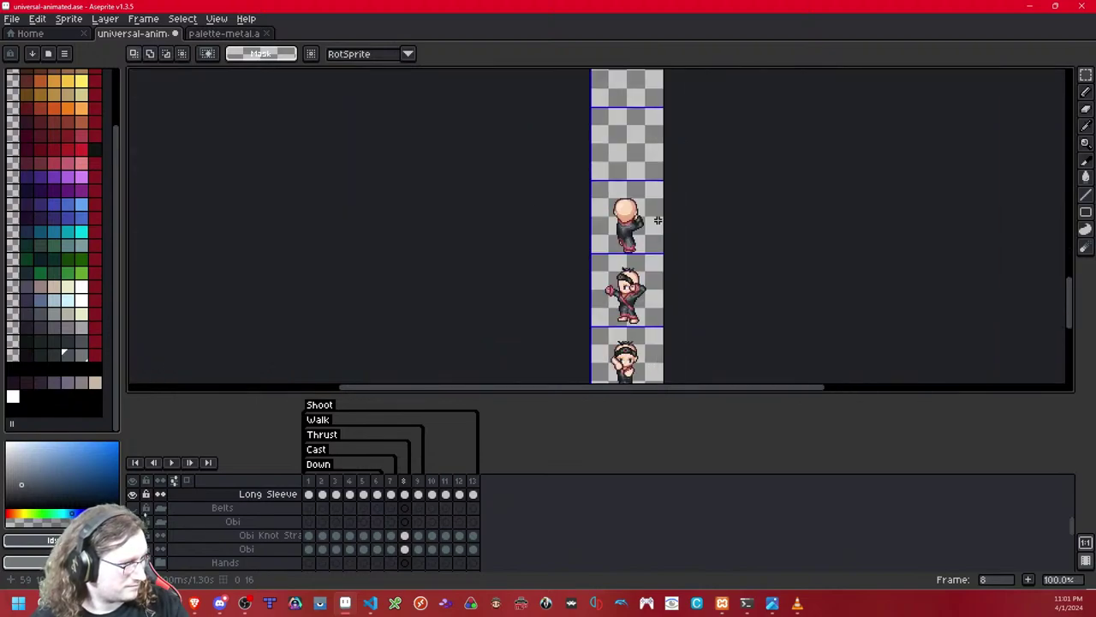
scroll(660, 221, up, 8)
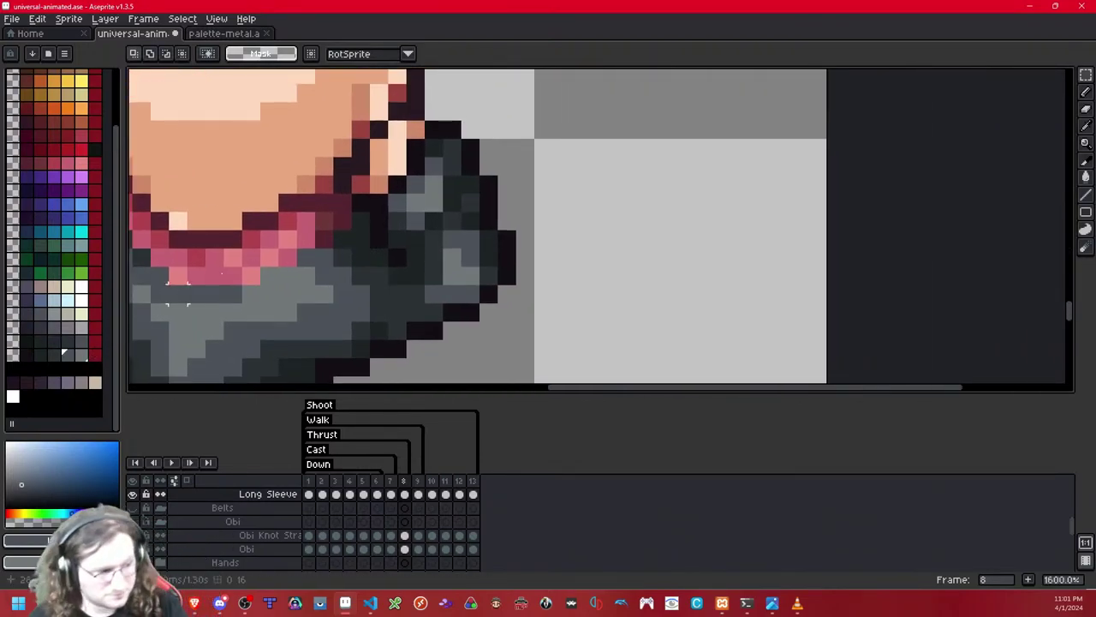
Step: Try extending the grey highlight on the raised forearm on frame 8, and undo the stroke
key(b)
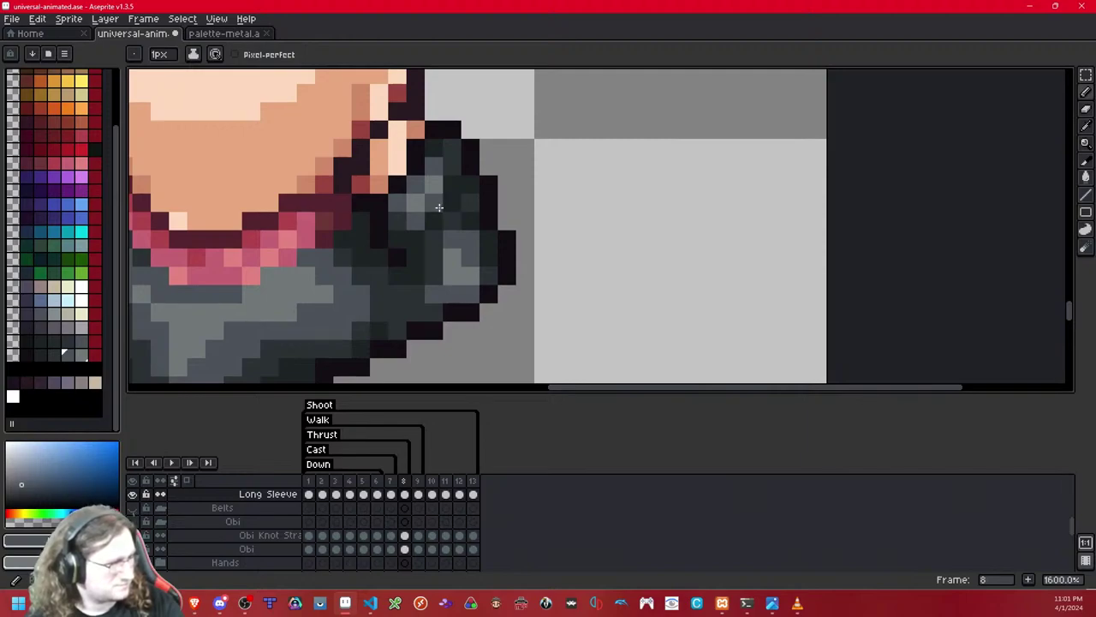
drag(439, 207, 444, 194)
key(ctrl+z)
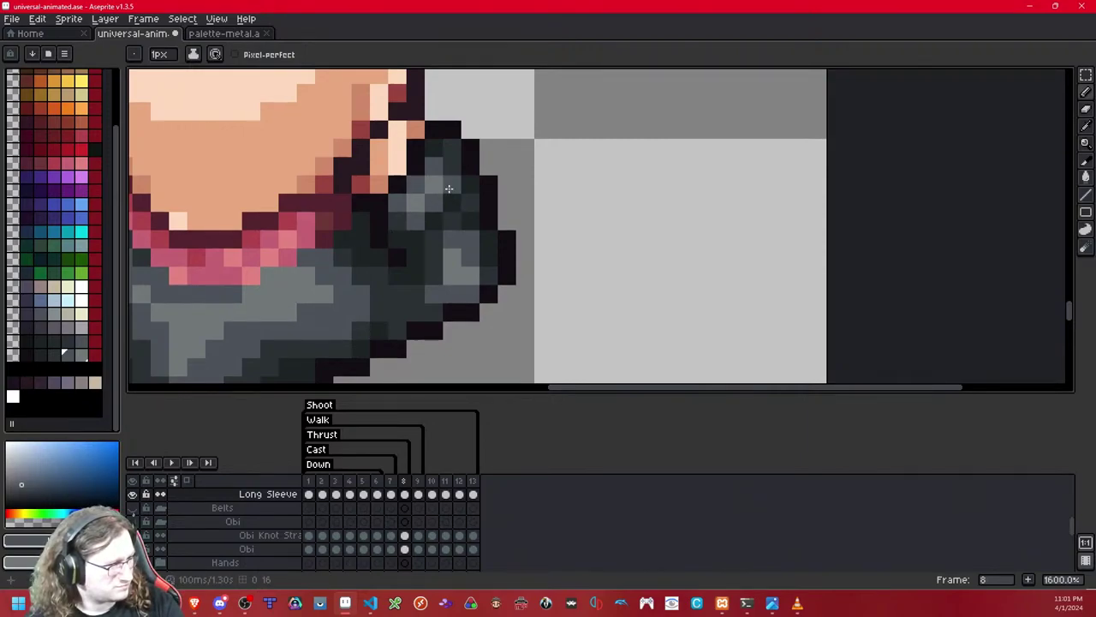
scroll(450, 173, down, 9)
scroll(483, 162, up, 1)
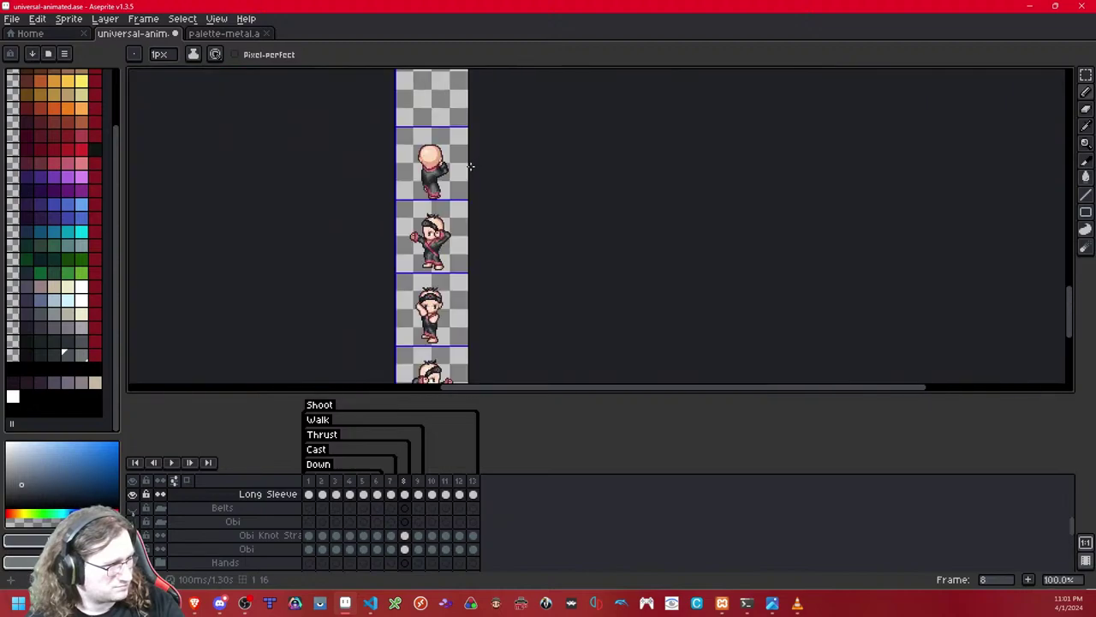
scroll(453, 171, up, 5)
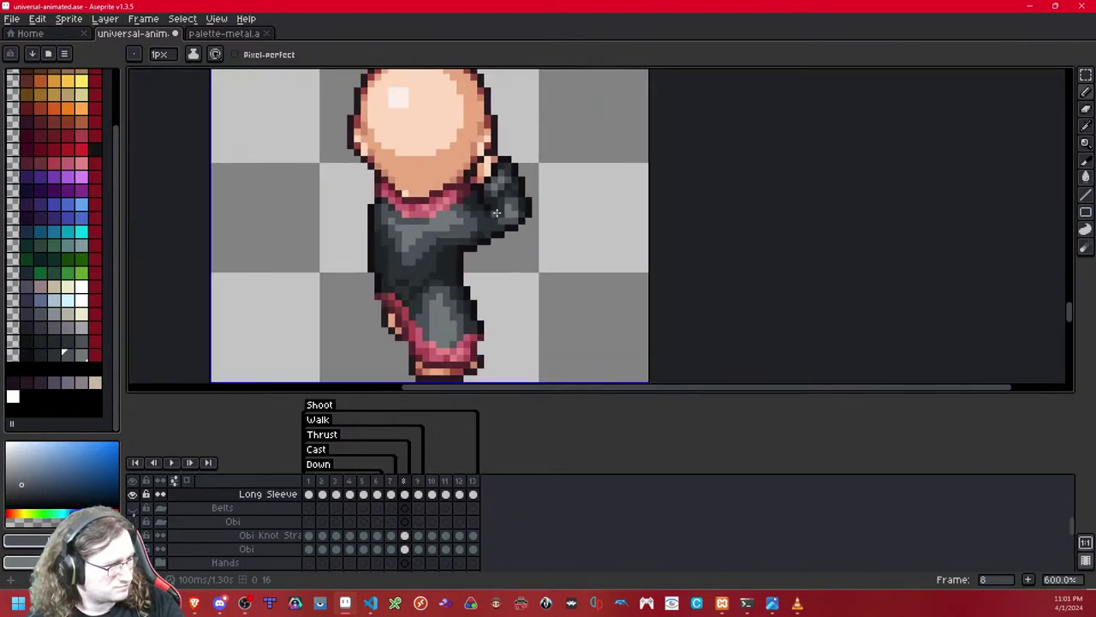
scroll(498, 212, up, 3)
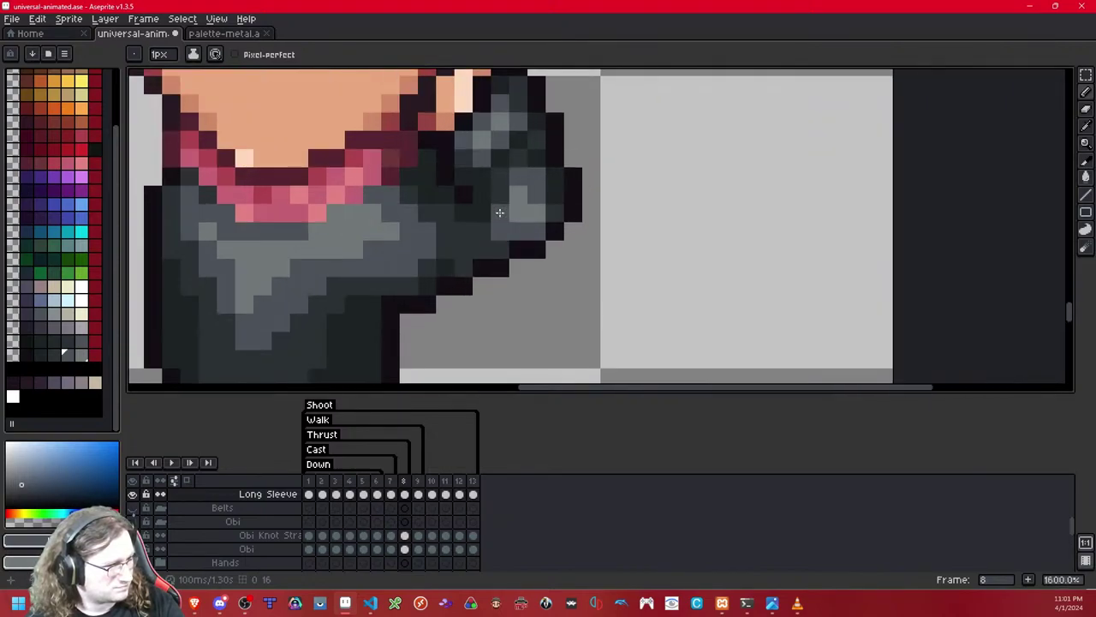
click(53, 354)
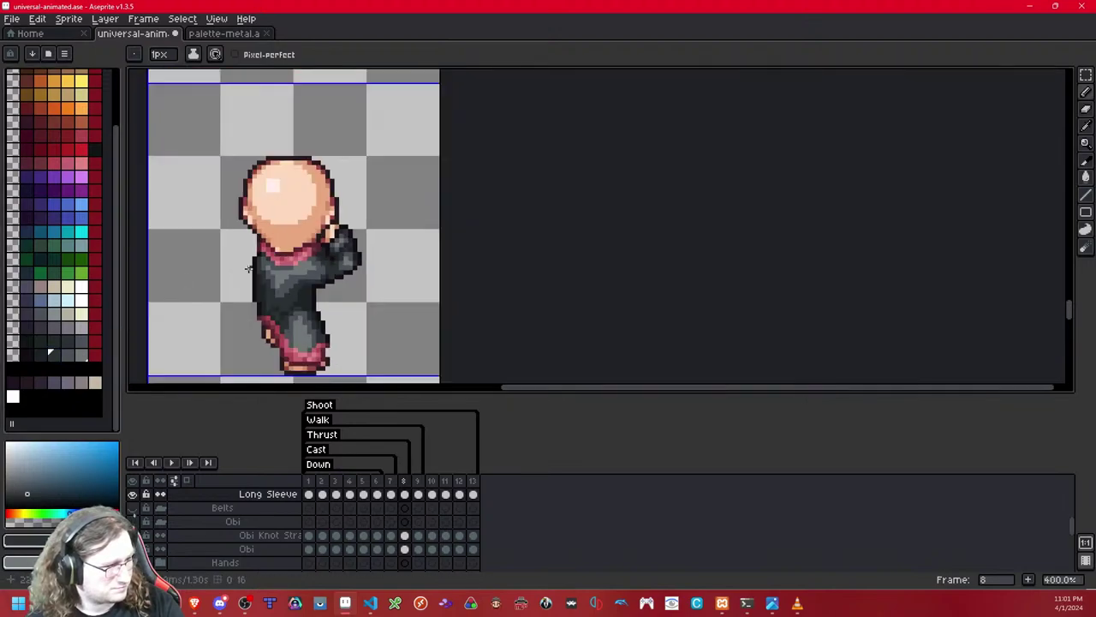
Step: Step through and play the back-facing shoot frames to review how the sleeve moves with the raised arm
scroll(249, 268, down, 6)
scroll(248, 268, down, 2)
drag(249, 268, 432, 243)
key(Right)
key(Right)
key(Right)
key(Left)
key(Left)
key(Left)
key(Left)
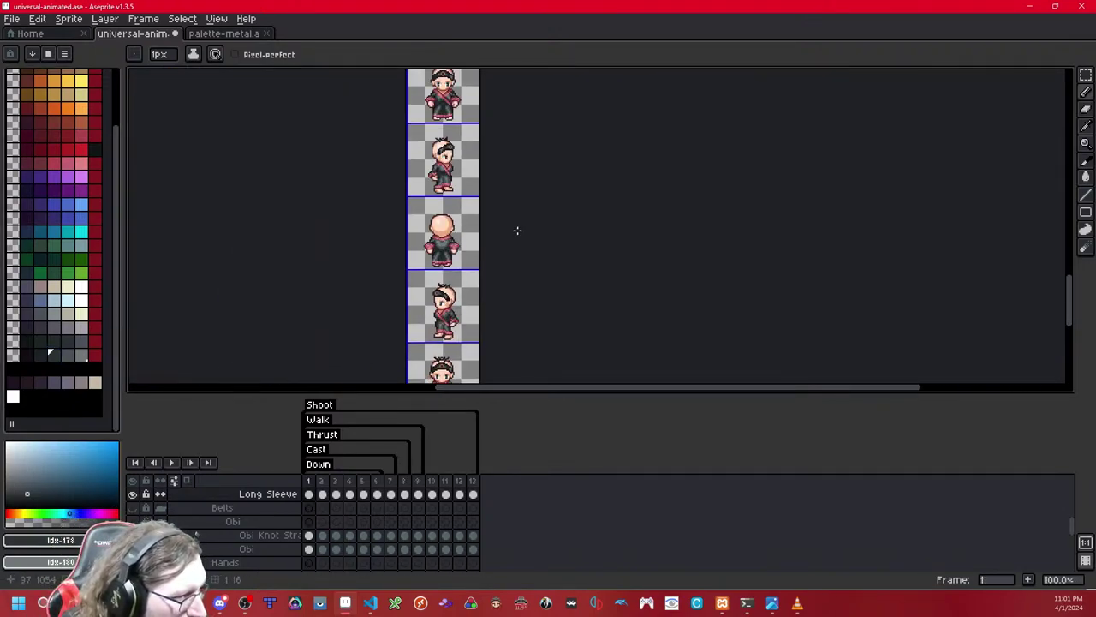
key(Return)
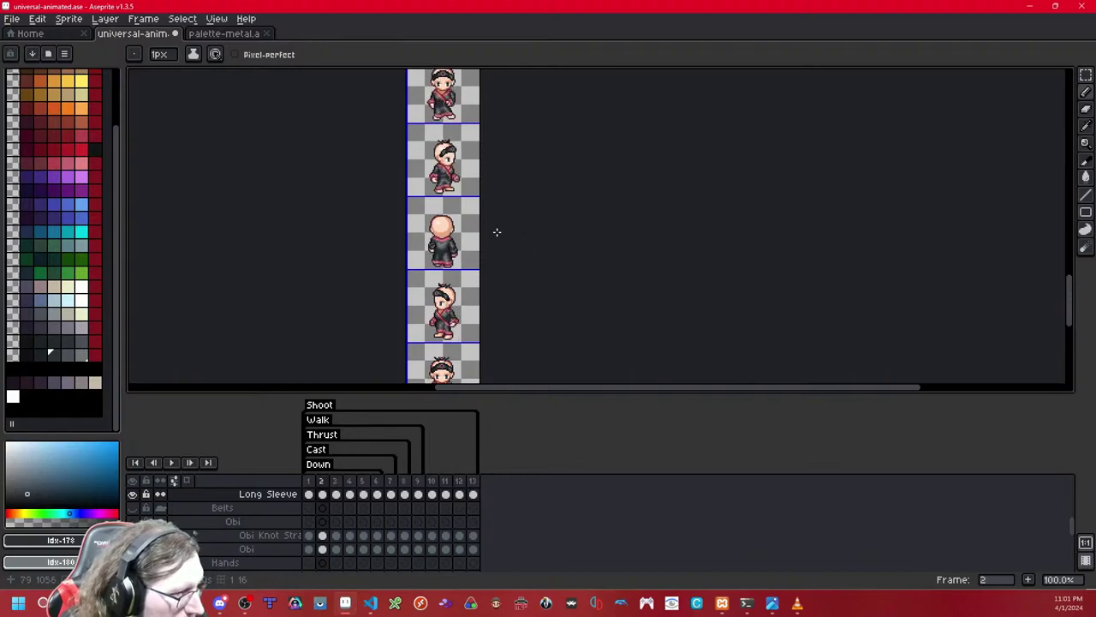
Step: Examine the pink sleeve cuffs on the back-facing figures of an earlier animation row
scroll(453, 239, up, 4)
key(Right)
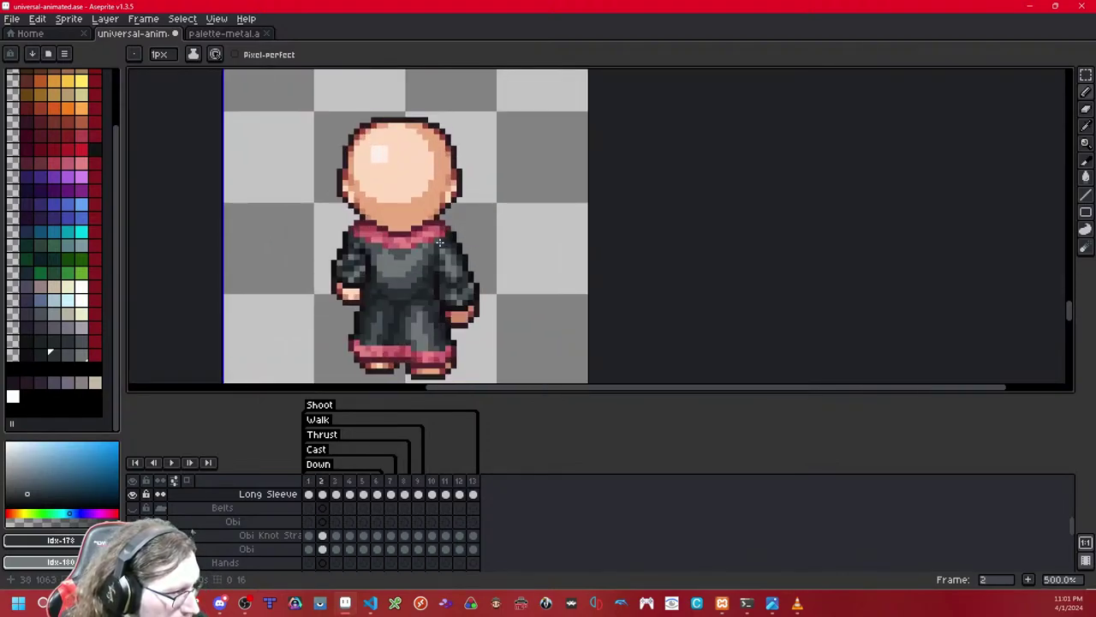
scroll(445, 240, up, 2)
key(Left)
scroll(425, 239, down, 7)
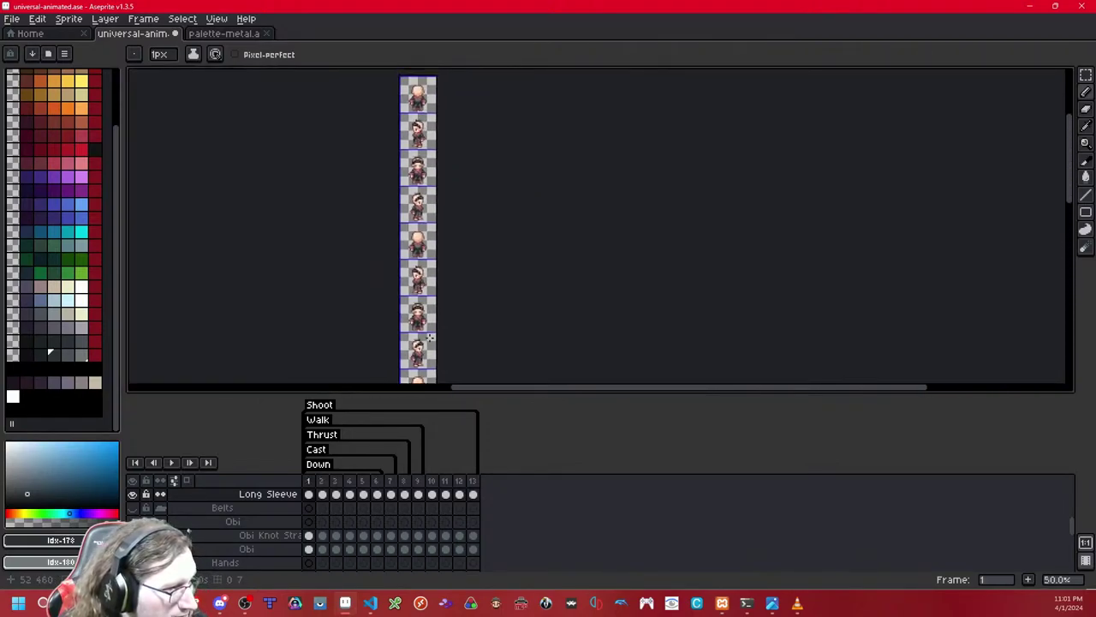
scroll(421, 239, up, 2)
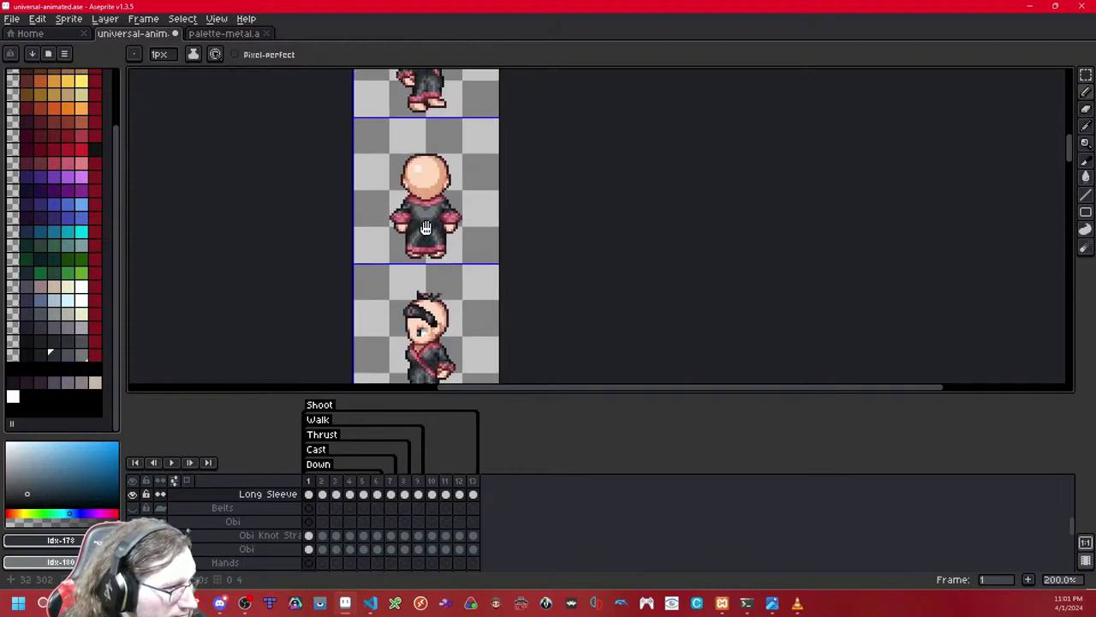
scroll(425, 233, up, 3)
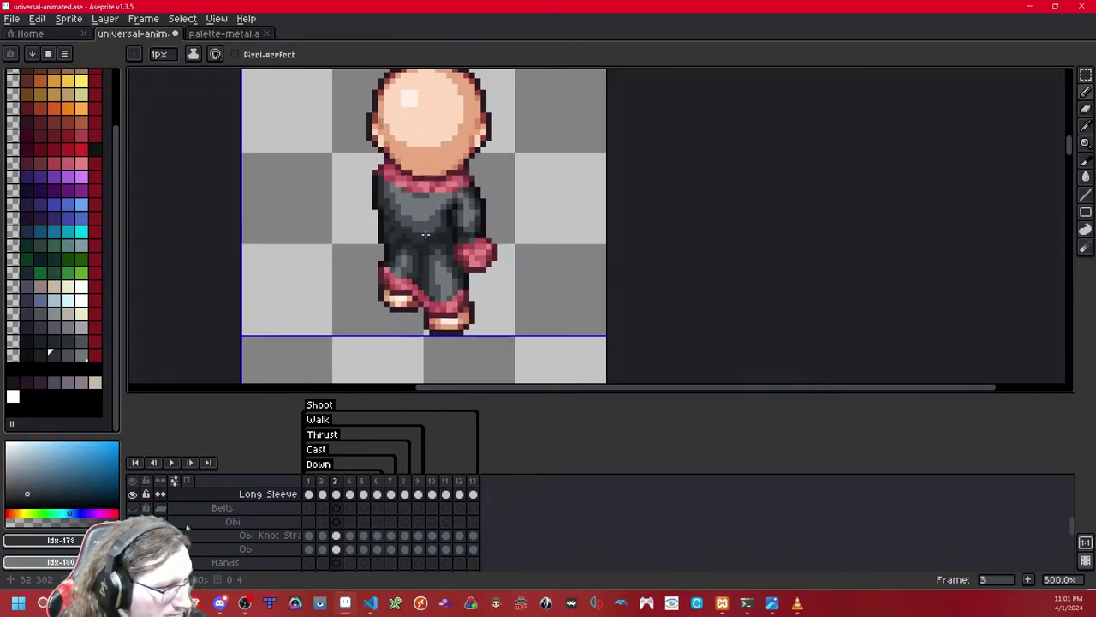
Step: Try to copy the sleeve end from frame 3 of the earlier back-facing row onto frame 2 of the shoot row
key(m)
drag(543, 209, 440, 290)
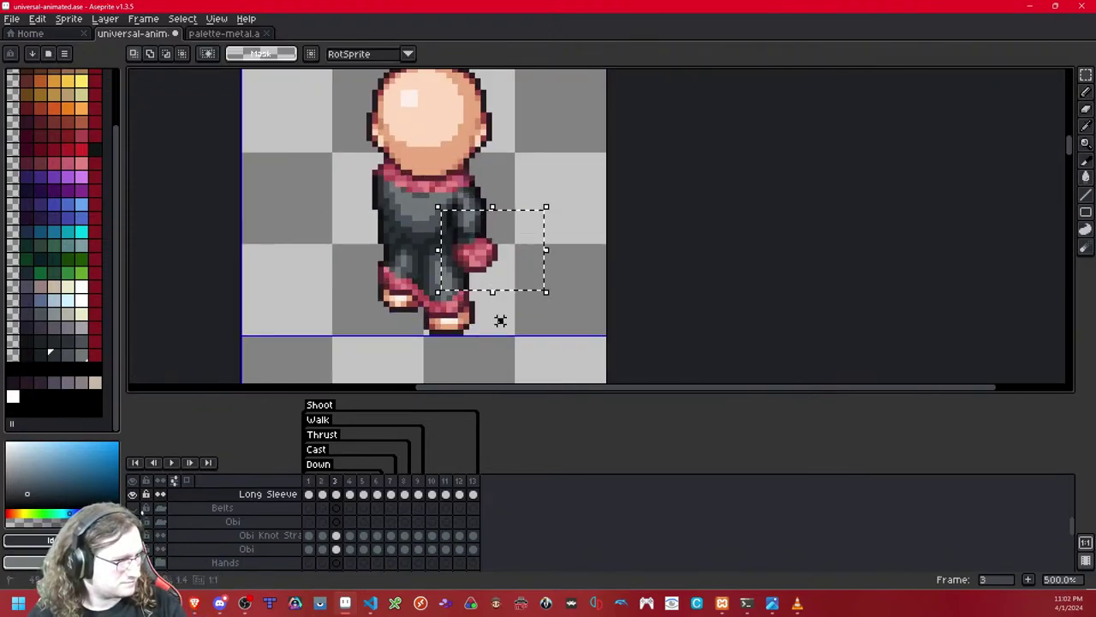
scroll(493, 322, down, 8)
scroll(493, 321, up, 6)
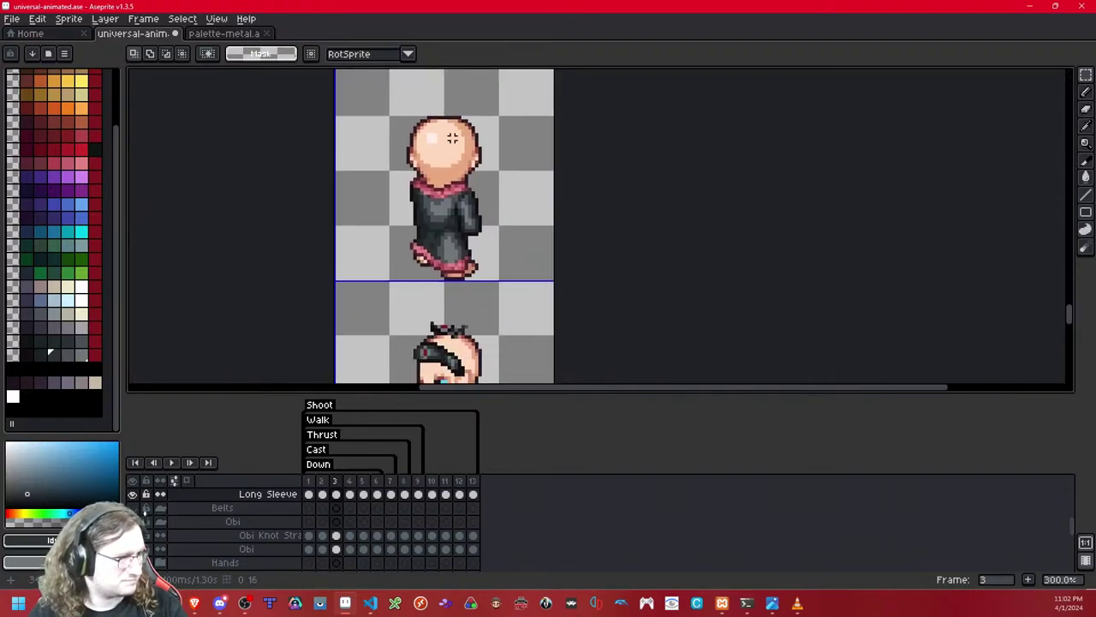
key(Left)
scroll(445, 160, up, 2)
key(ctrl+v)
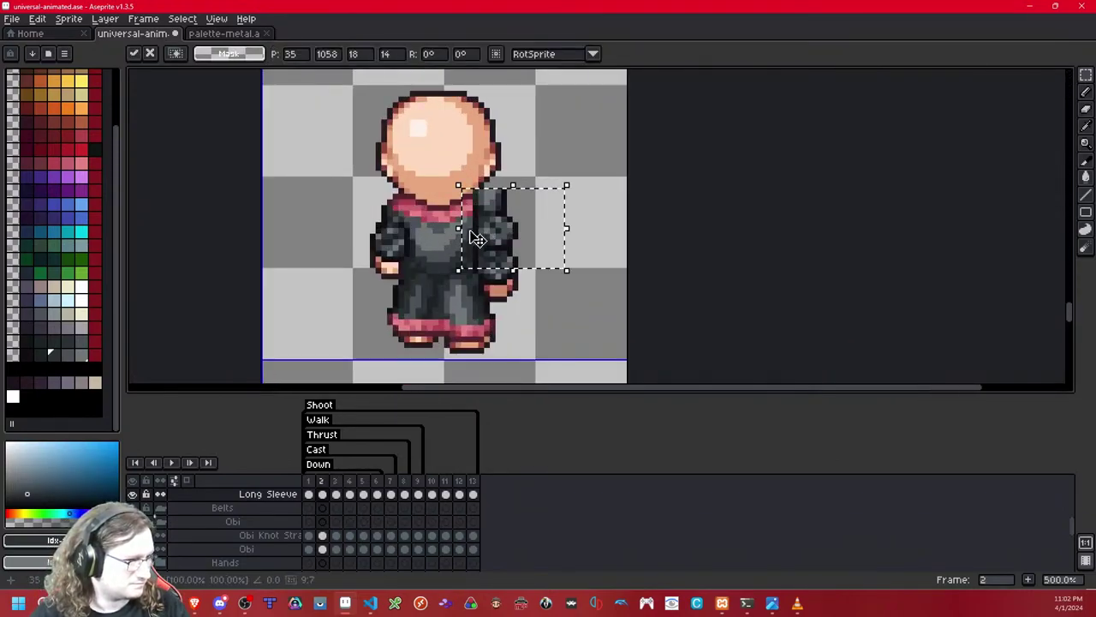
click(582, 214)
Step: Copy the pink cuff from an earlier back-facing row on the Trim Long Sleeve layer
scroll(548, 214, down, 7)
scroll(527, 197, up, 2)
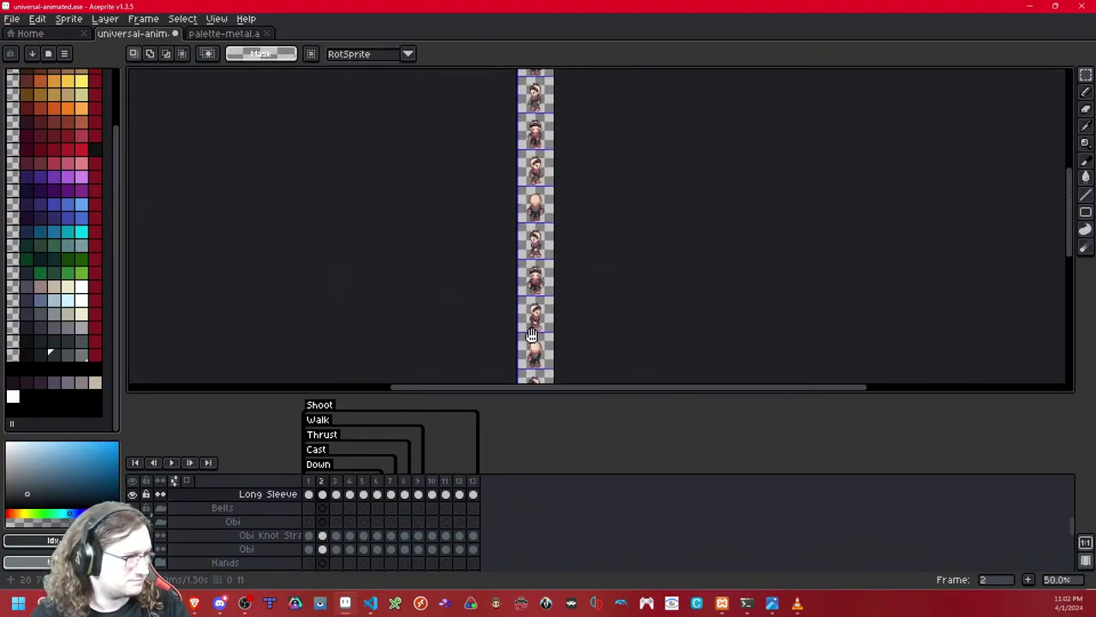
scroll(520, 188, up, 4)
key(Right)
drag(603, 360, 563, 125)
drag(566, 370, 569, 133)
key(Up)
drag(628, 233, 521, 380)
scroll(623, 120, down, 3)
drag(615, 171, 589, 82)
drag(597, 377, 573, 72)
drag(561, 377, 569, 184)
Step: Paste the cuff trim onto the sleeve ends of frame 2 in the back-facing shoot row
key(Left)
scroll(566, 226, up, 2)
scroll(561, 183, down, 1)
drag(560, 245, 553, 175)
scroll(553, 259, up, 5)
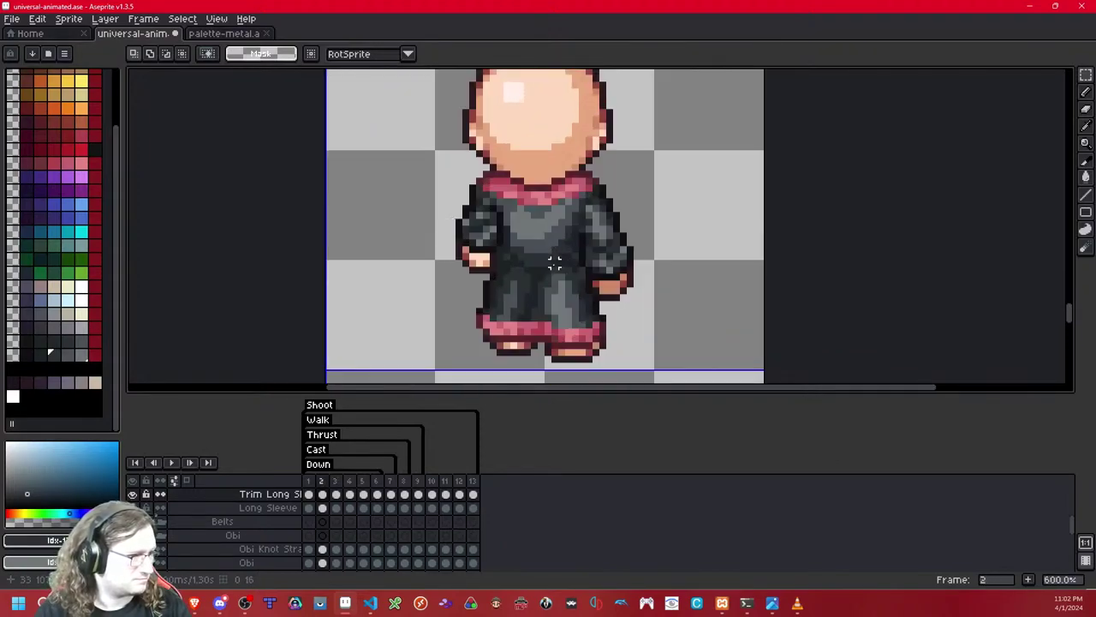
drag(553, 259, 458, 230)
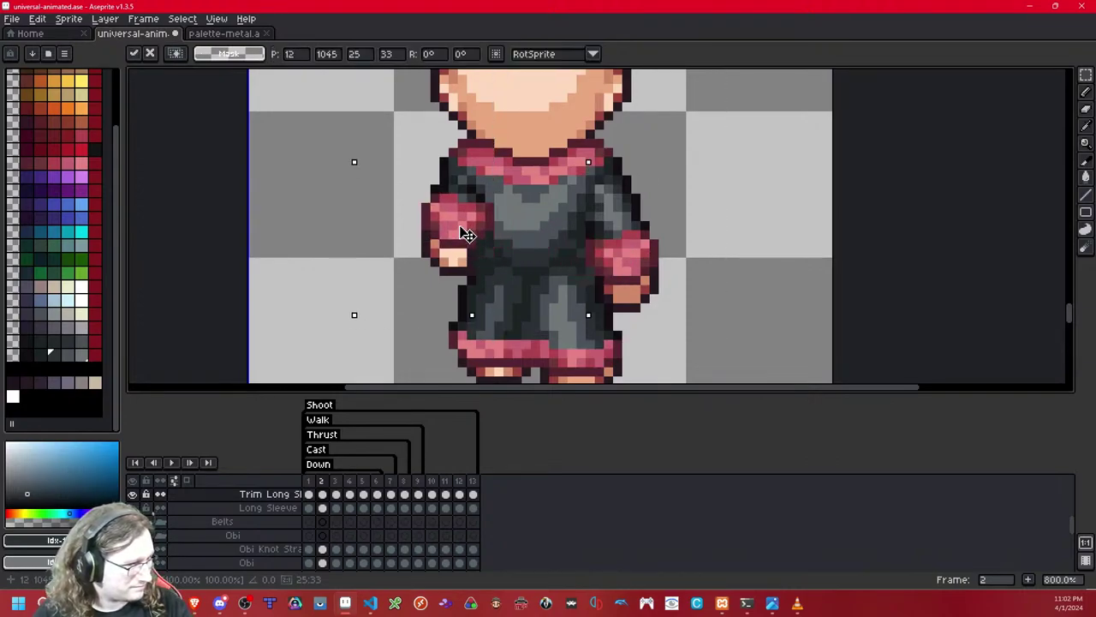
Step: Compare frame 2 with and without the trim layer, and narrow the left cuff's inner edge to fit the sleeve
key(shift+x)
key(shift+x)
key(shift+x)
key(shift+x)
key(shift+x)
key(shift+x)
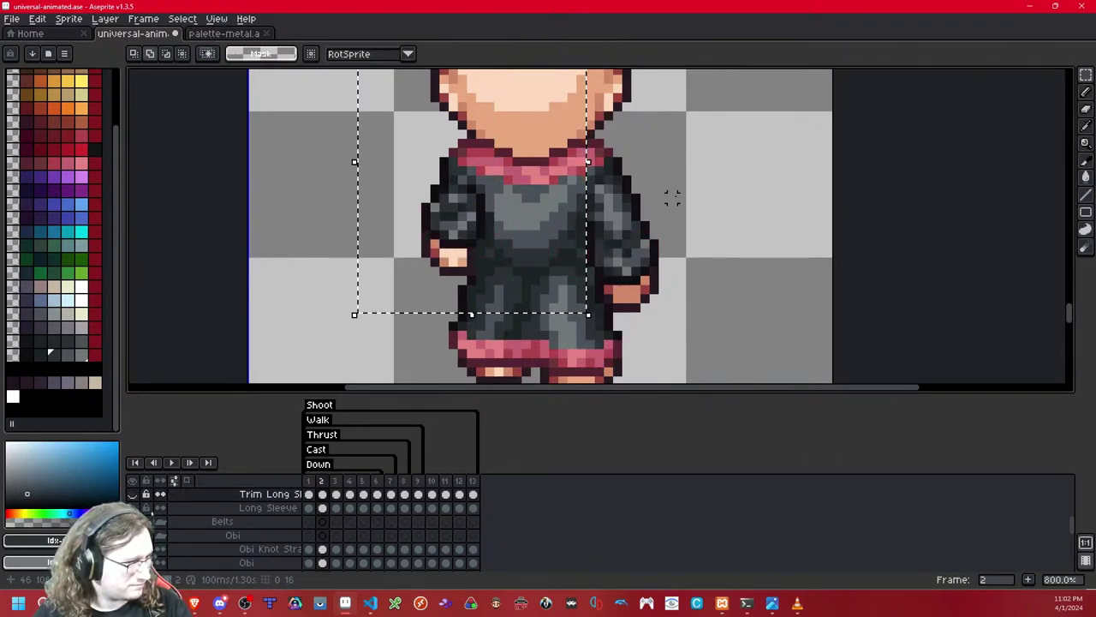
key(ctrl+d)
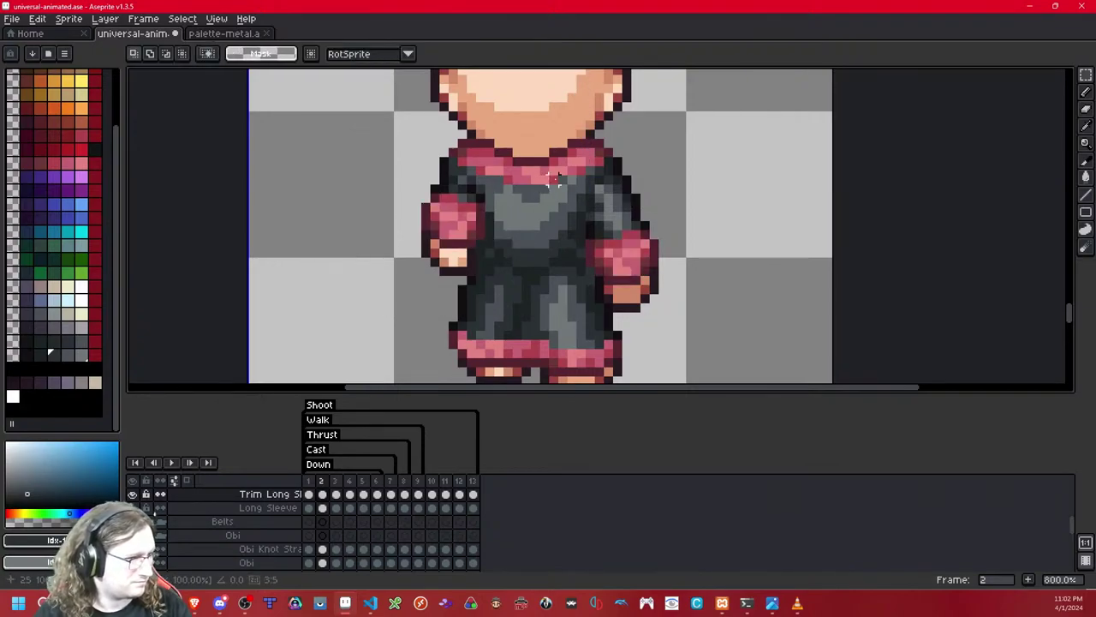
scroll(555, 187, down, 7)
scroll(556, 190, up, 1)
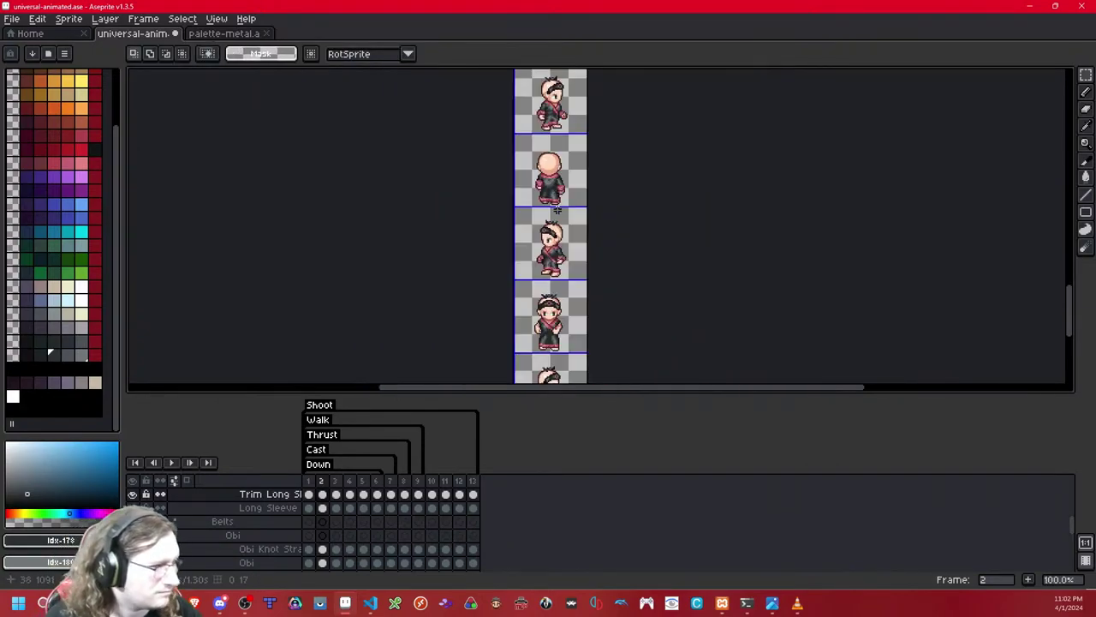
Step: Outline the cuff below the raised hand on frame 4 in dark maroon, and shade its lower corner brownish red
key(period)
scroll(542, 210, up, 5)
key(period)
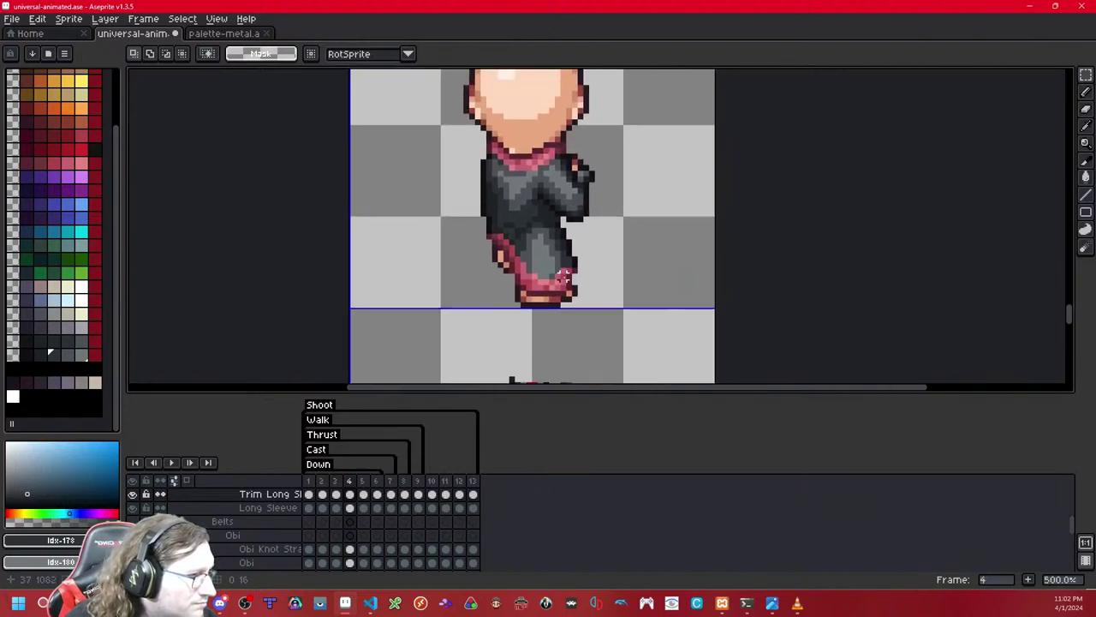
scroll(569, 215, up, 2)
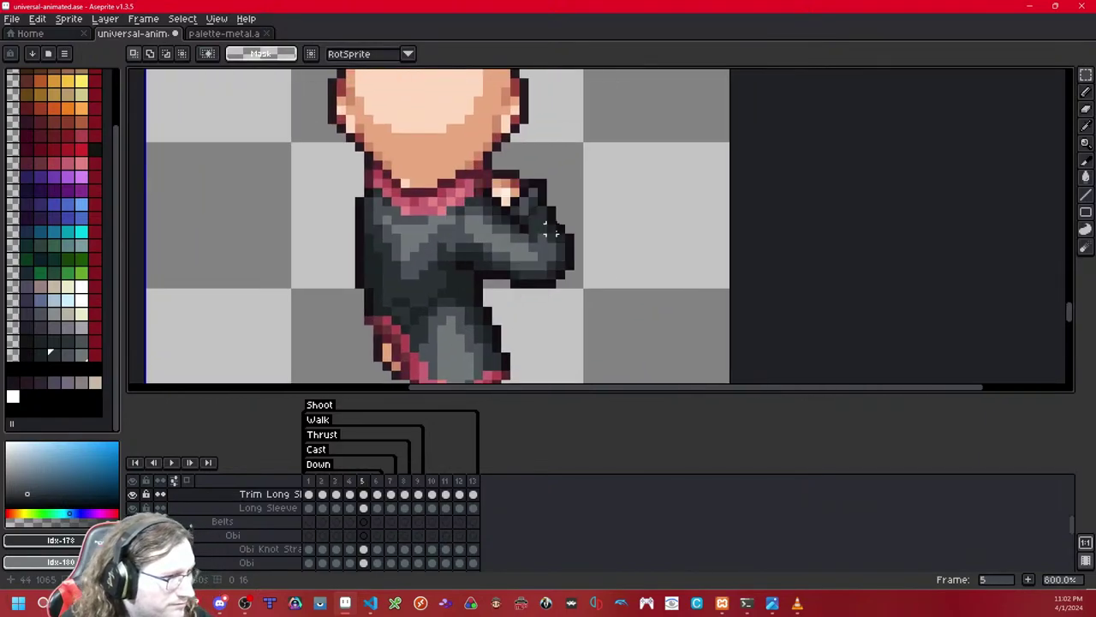
click(28, 167)
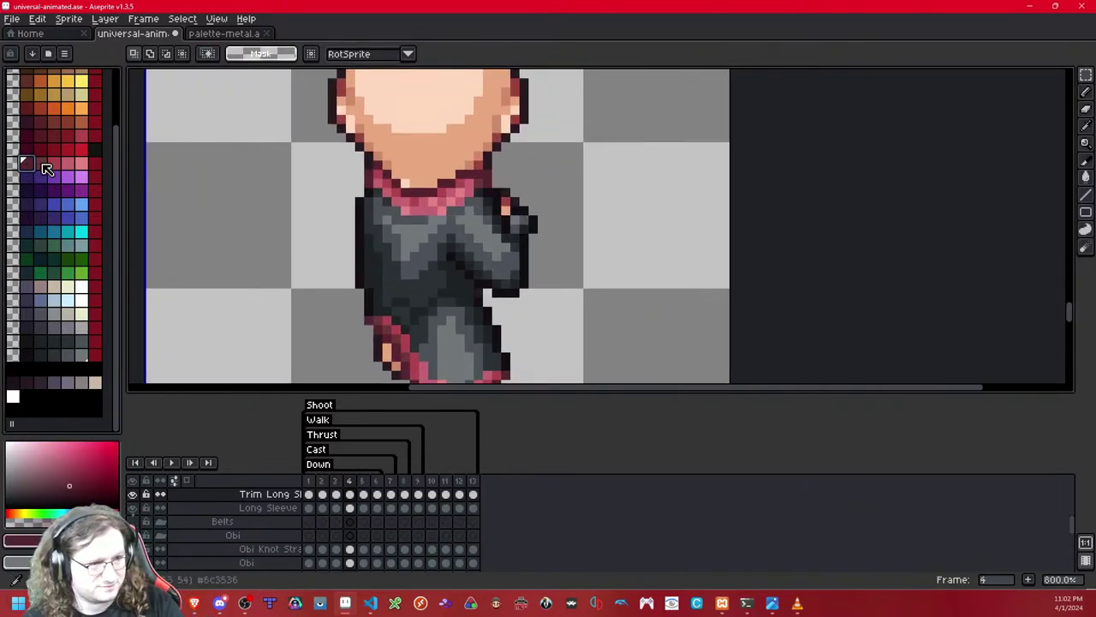
scroll(543, 182, up, 2)
key(b)
drag(514, 224, 552, 248)
click(531, 269)
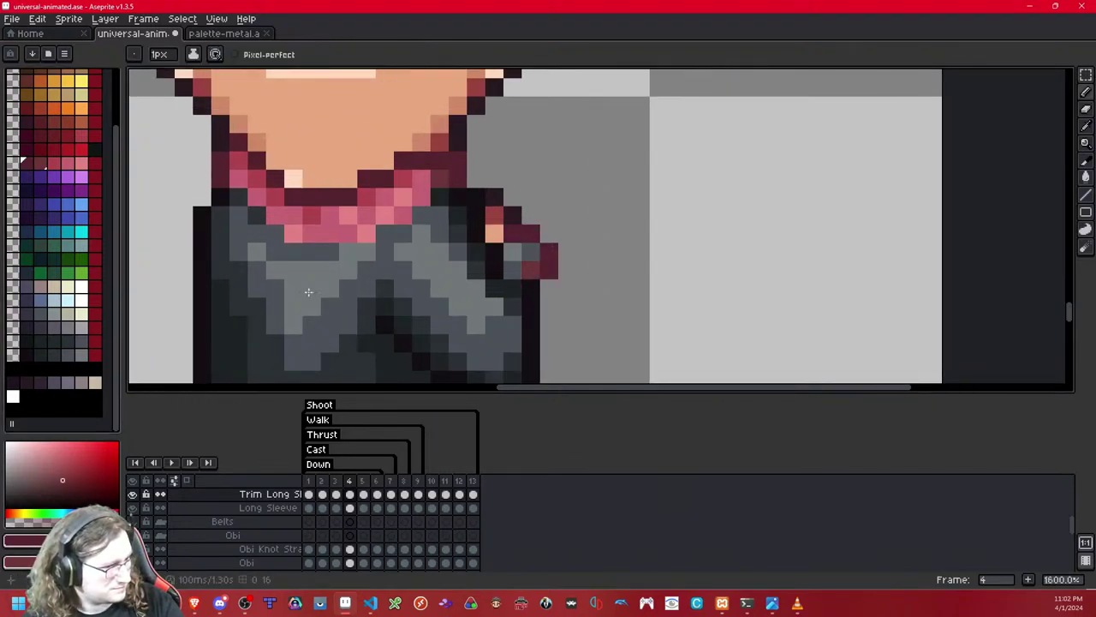
Step: Fill the inside of the frame 4 cuff with crimson pixels and a pink highlight
click(49, 164)
right_click(73, 166)
click(512, 269)
click(529, 252)
right_click(514, 252)
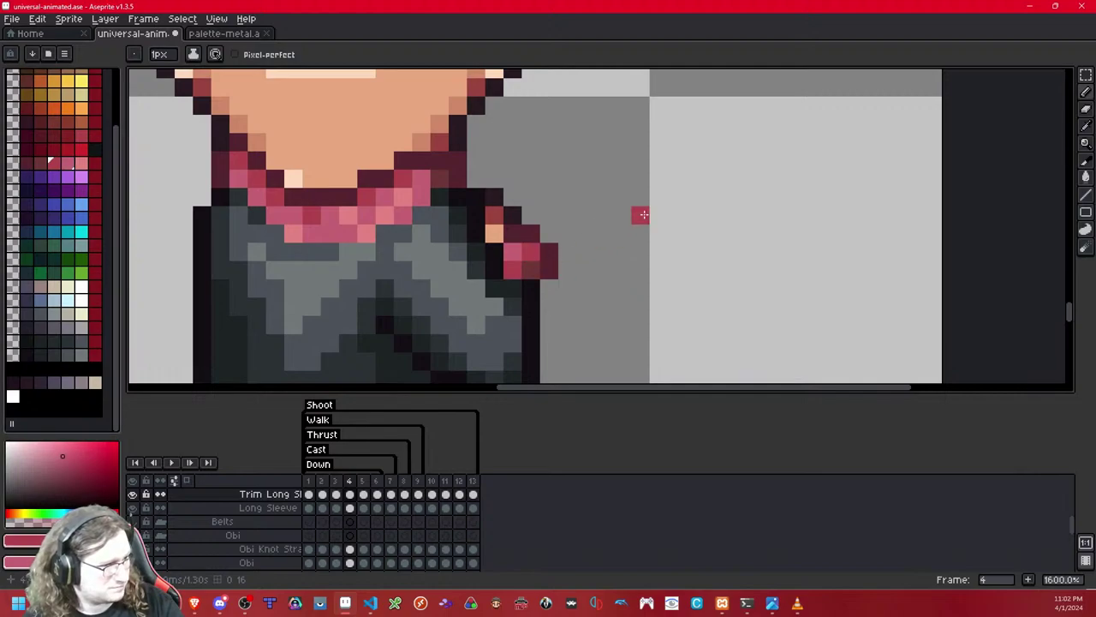
scroll(644, 214, down, 9)
scroll(648, 211, up, 1)
Step: Paint the lower shadow pixels of the cuff beside the hand on frame 5, and start its dark maroon outline
key(Right)
scroll(651, 208, up, 7)
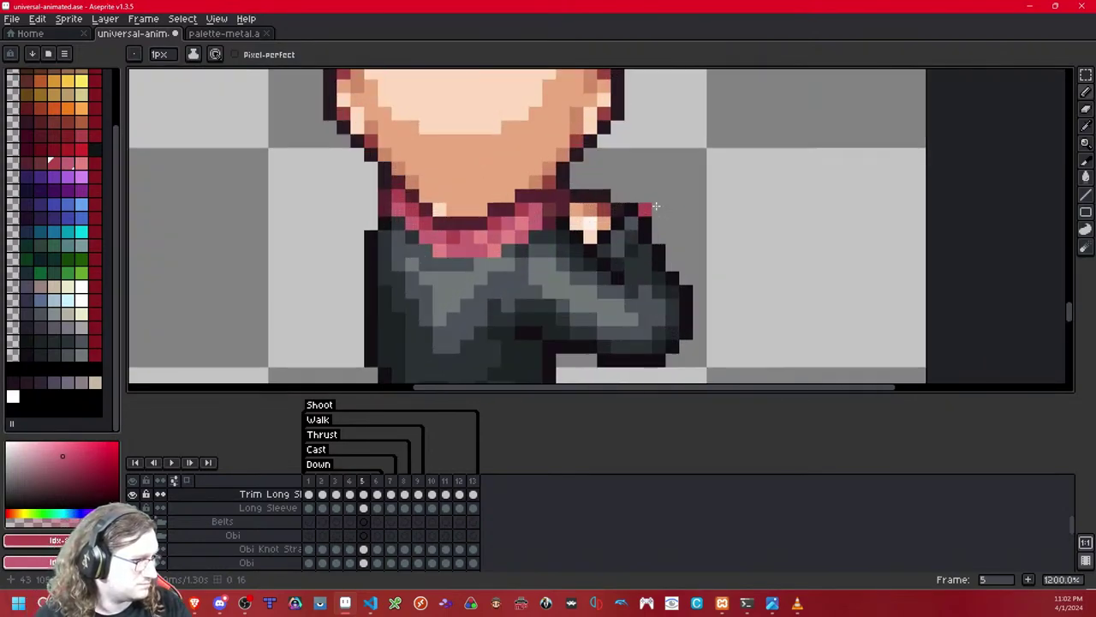
drag(672, 202, 571, 201)
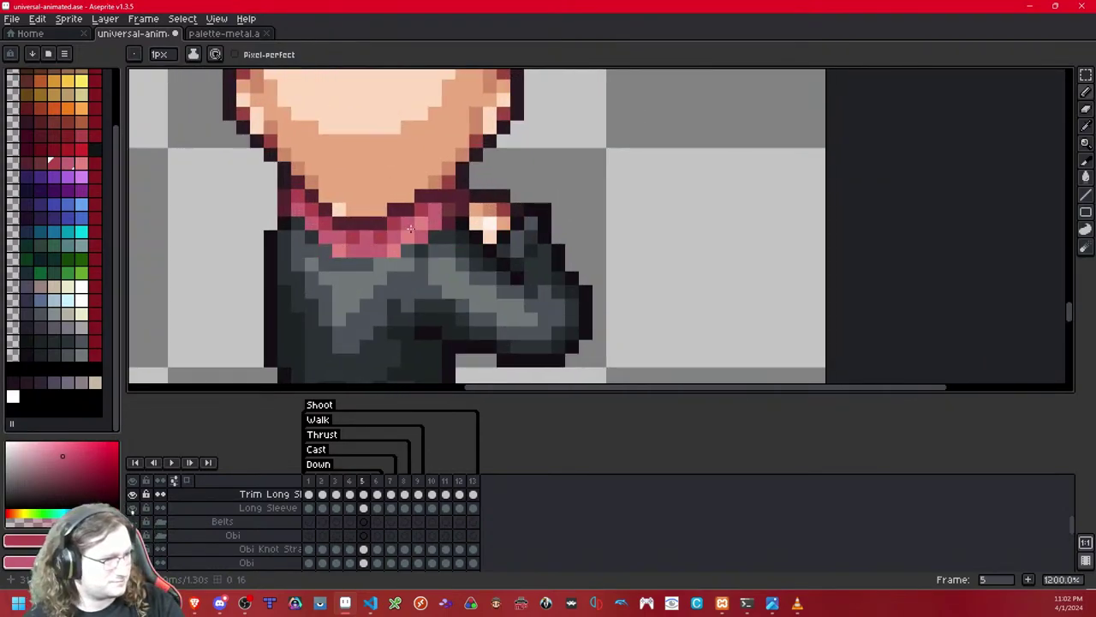
click(37, 161)
click(530, 251)
click(514, 259)
click(26, 164)
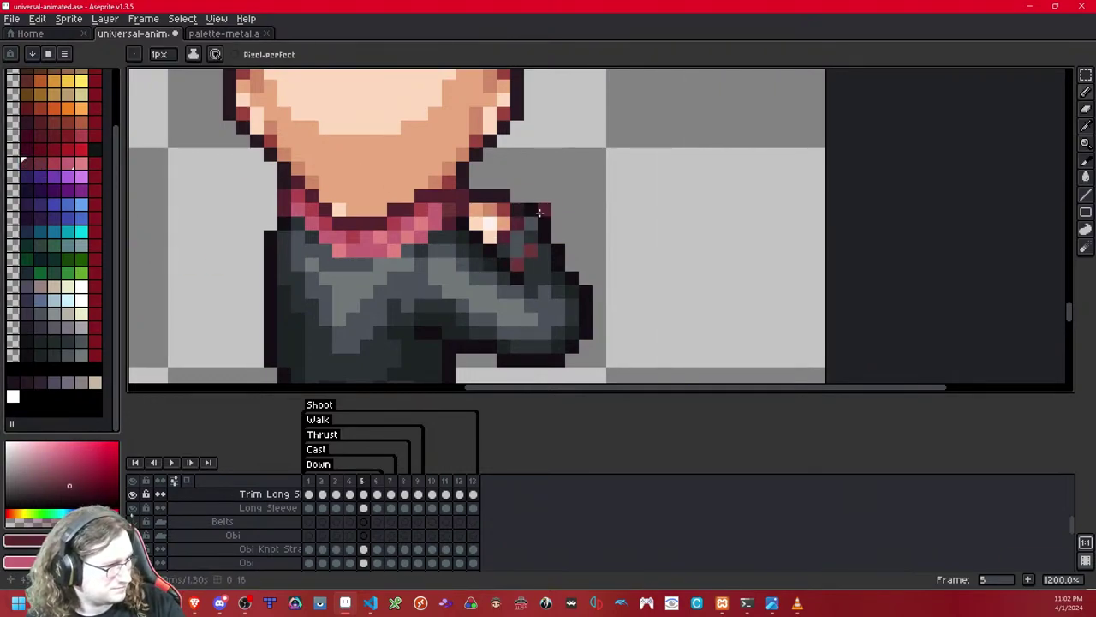
Step: Fill the cuff beside the hand on frame 5 with crimson pixels and pink highlights
click(53, 164)
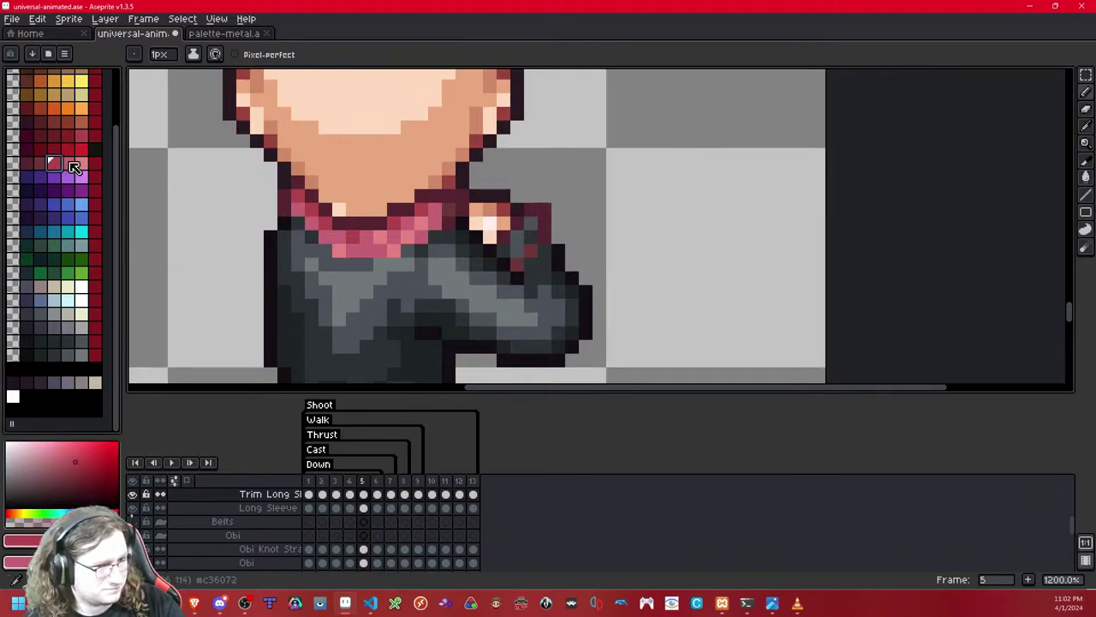
click(531, 234)
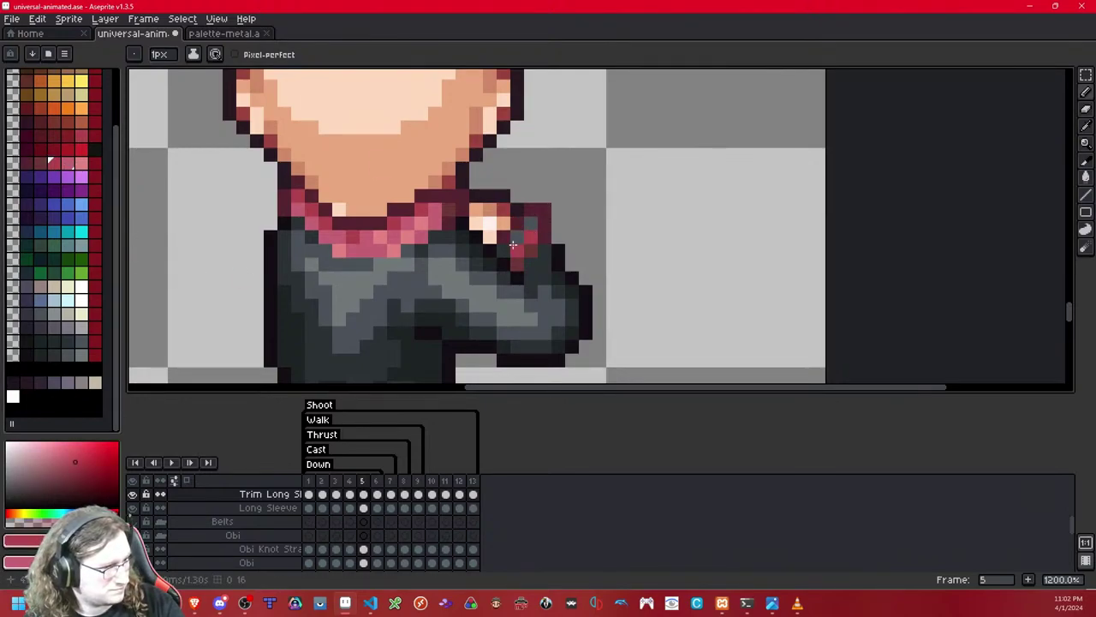
click(67, 163)
drag(518, 239, 530, 224)
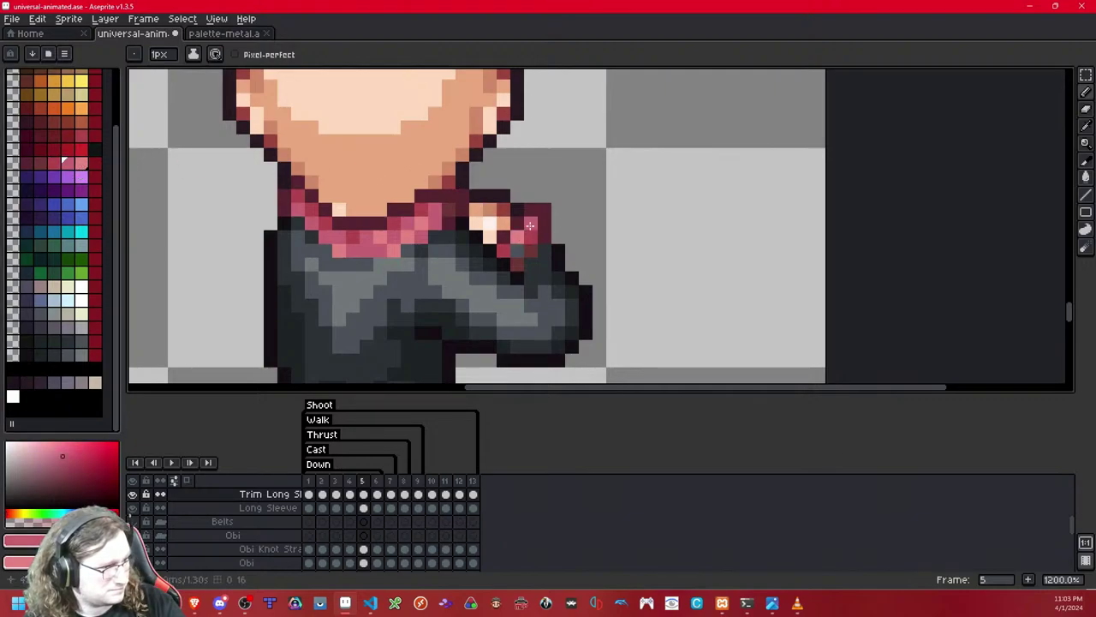
scroll(518, 253, down, 8)
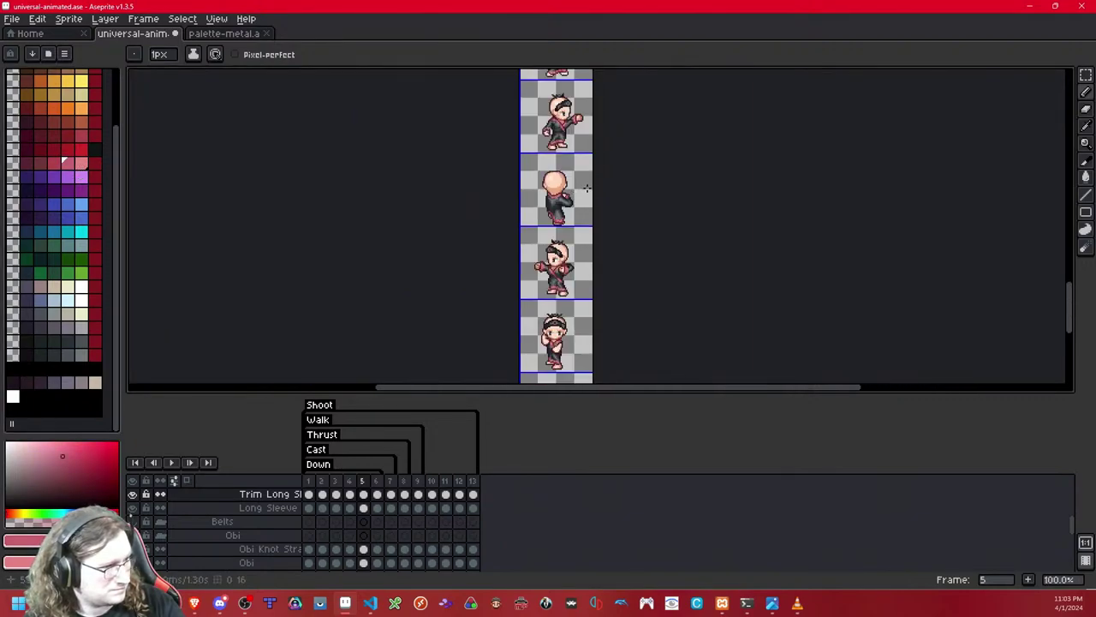
Step: Outline the cuff around the raised hand on frame 8 in dark maroon on the trim layer
key(Right)
scroll(589, 205, up, 6)
key(Right)
key(Right)
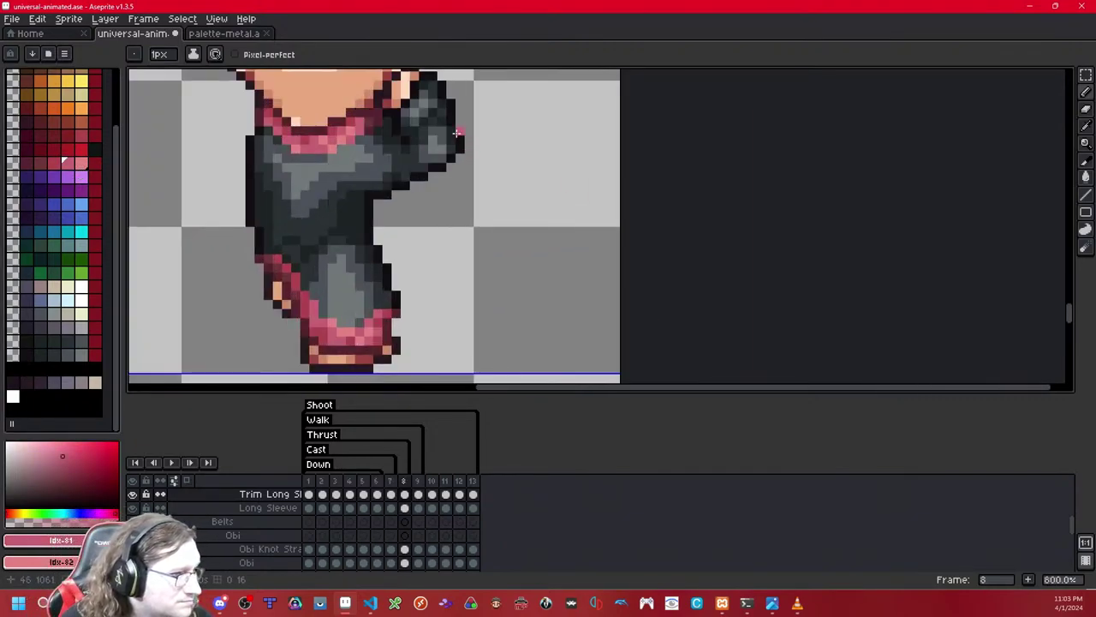
drag(459, 135, 591, 239)
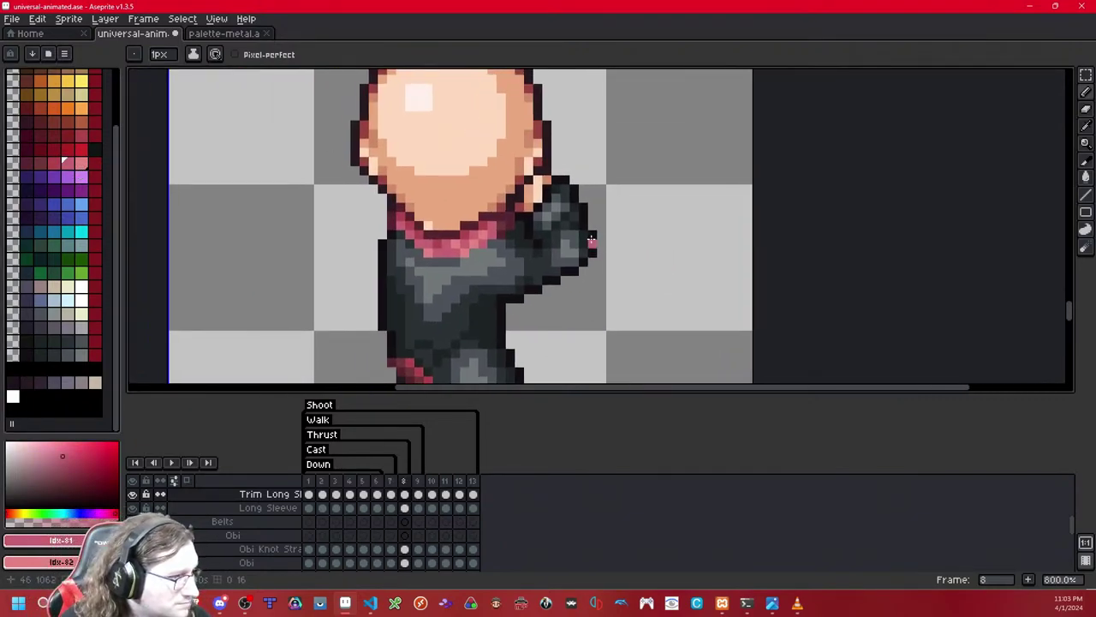
click(40, 164)
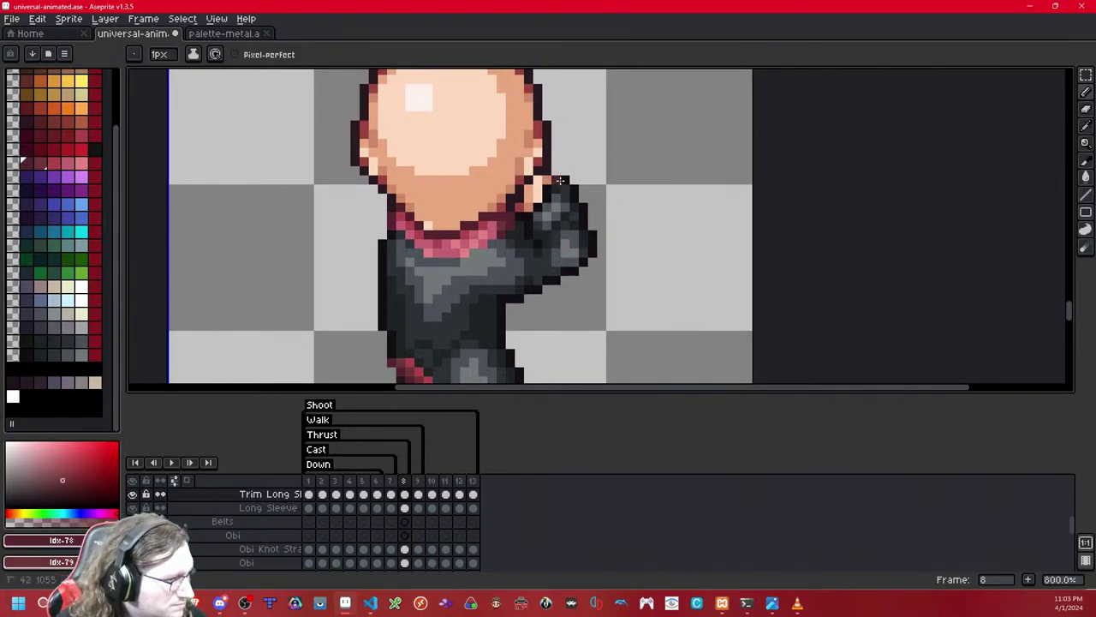
scroll(577, 196, up, 2)
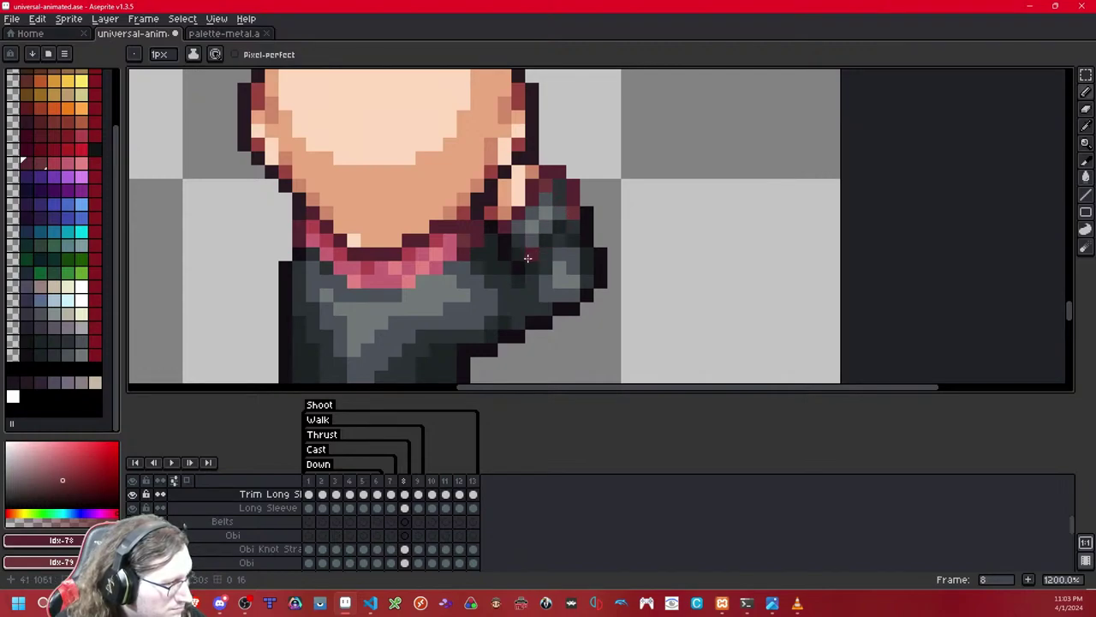
Step: Fill the inside of the frame 8 cuff with crimson and pink pixels, and add light pink highlights
click(68, 162)
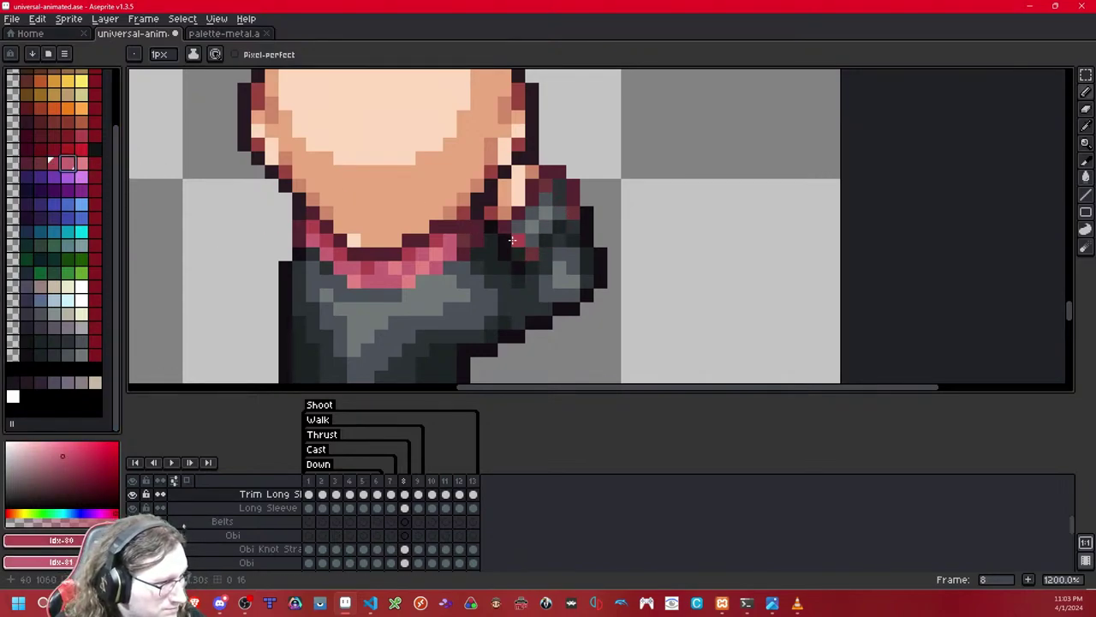
click(555, 215)
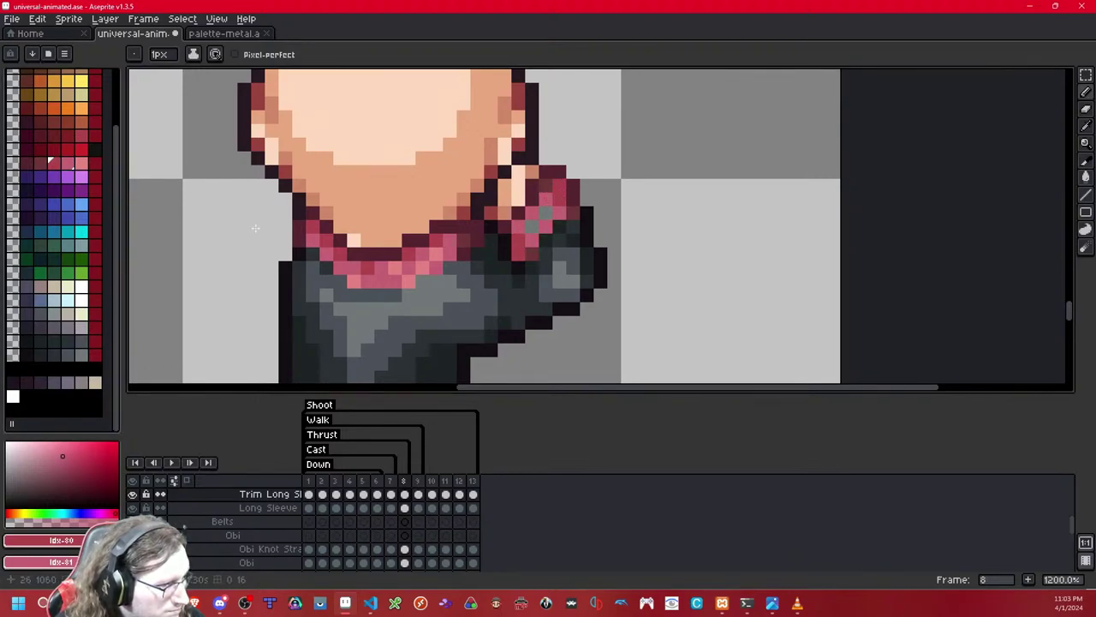
click(80, 163)
click(548, 218)
scroll(548, 219, down, 8)
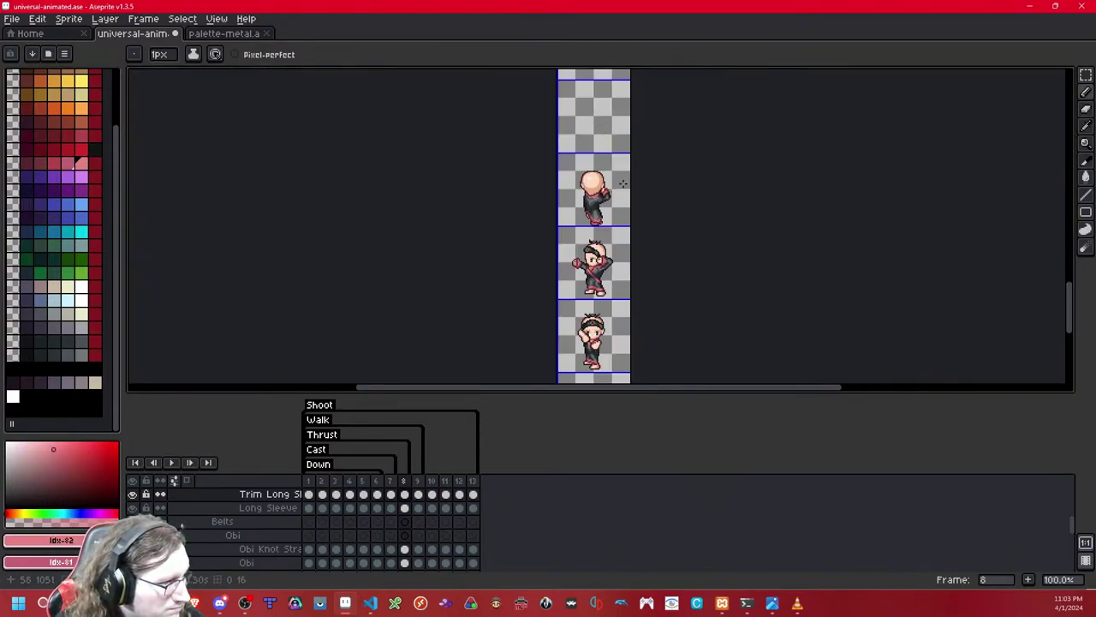
Step: Copy the finished cuff from frame 8 to frame 9 and place it one pixel lower to fit the sleeve
key(period)
scroll(623, 182, up, 8)
key(comma)
key(m)
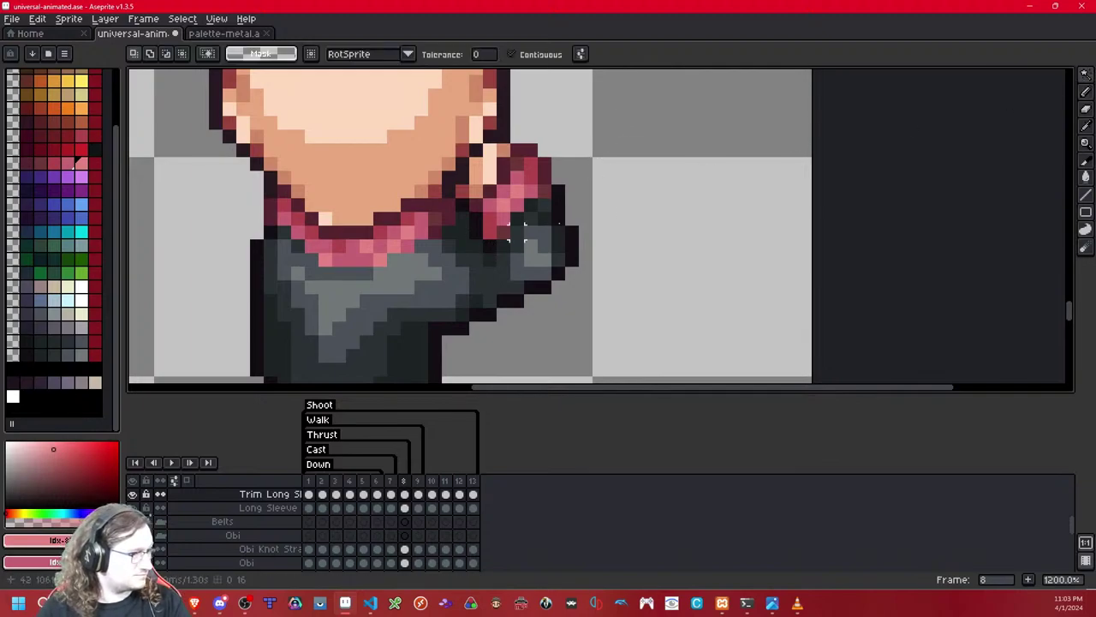
key(m)
drag(617, 150, 445, 249)
click(749, 191)
key(period)
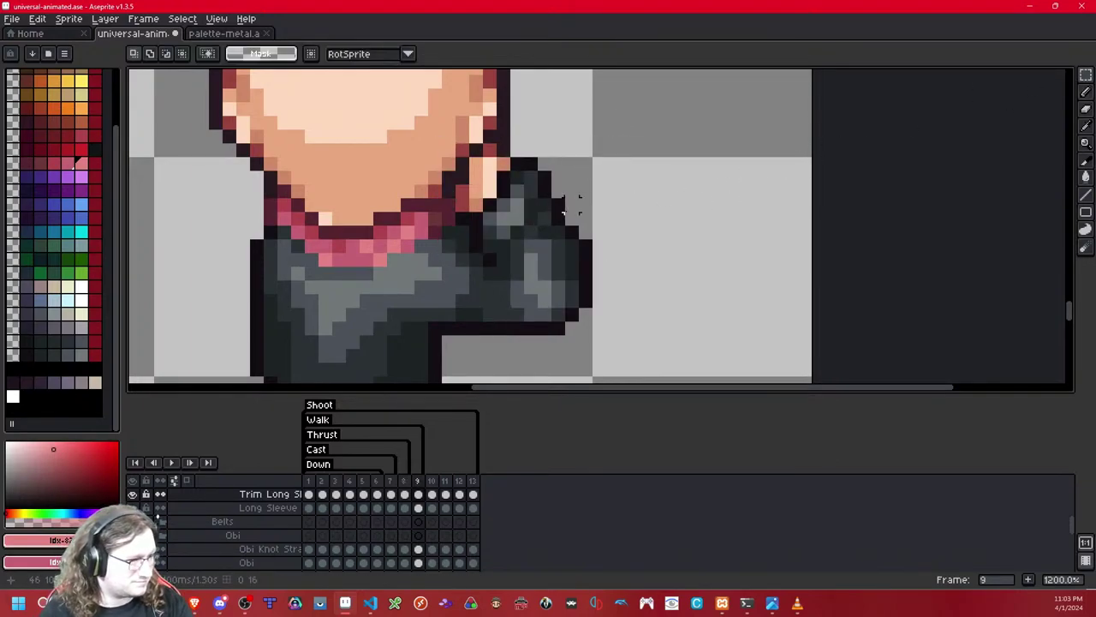
drag(438, 141, 623, 255)
key(Down)
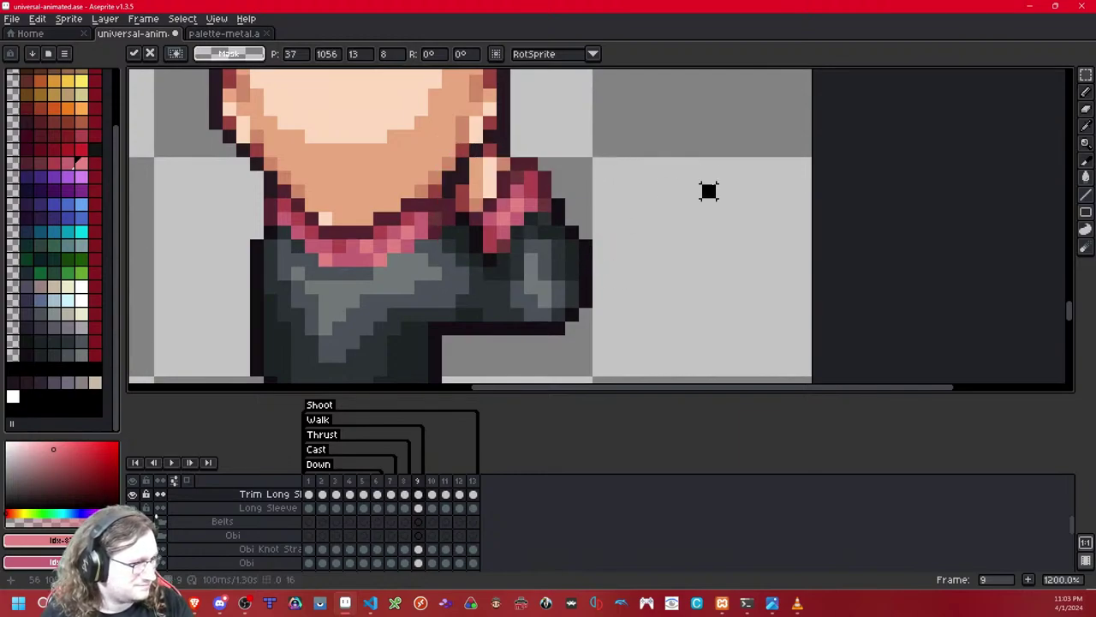
click(709, 190)
Step: Try to fit the copied frame 8 cuff onto the lowered hand on frame 10, and delete it
key(period)
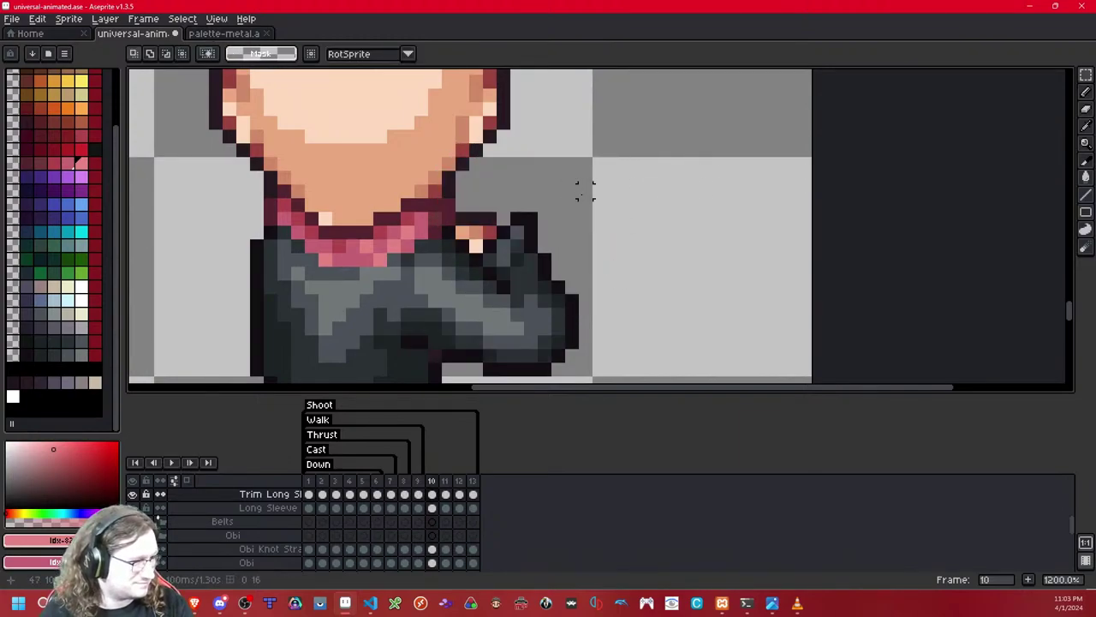
key(ctrl+v)
key(Down)
key(Down)
key(Down)
key(Down)
key(Down)
key(Left)
key(Right)
key(Down)
key(Right)
key(Right)
key(Left)
drag(668, 149, 435, 342)
key(Delete)
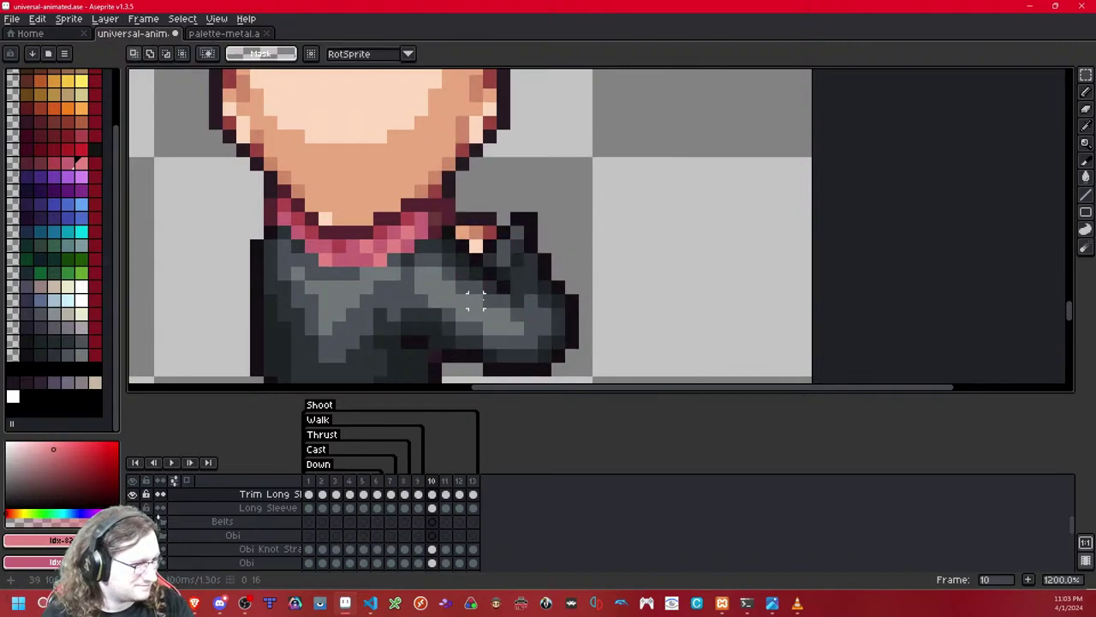
Step: Copy the cuff area from frame 5 and paste it in the same place on frame 10
key(comma)
key(comma)
key(comma)
key(comma)
key(comma)
key(ctrl+v)
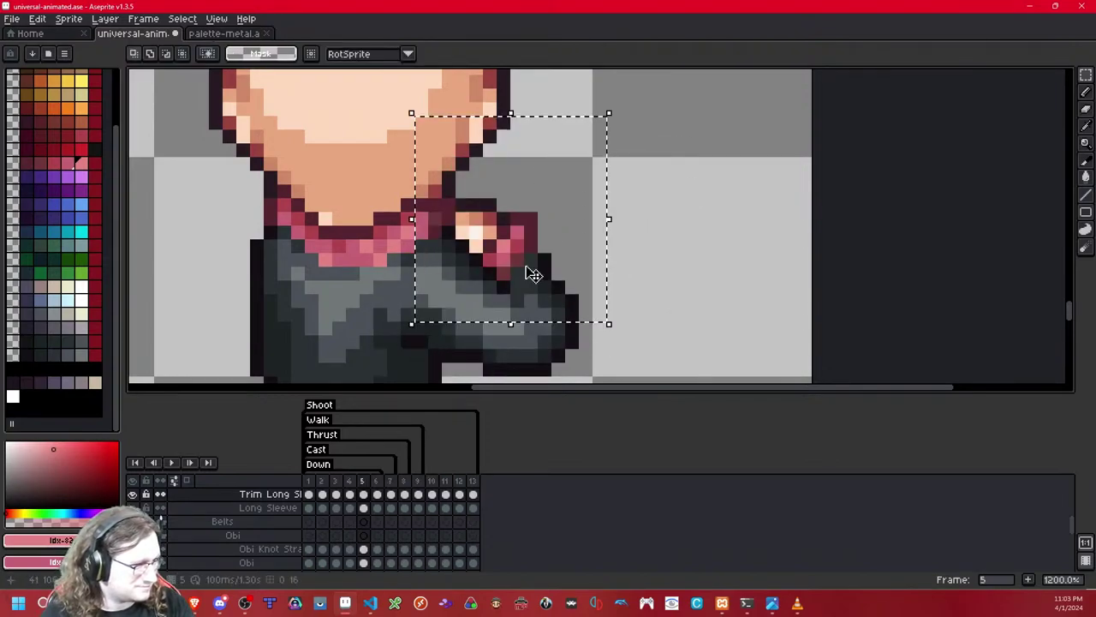
click(668, 218)
key(comma)
key(period)
key(period)
key(period)
key(period)
key(period)
key(period)
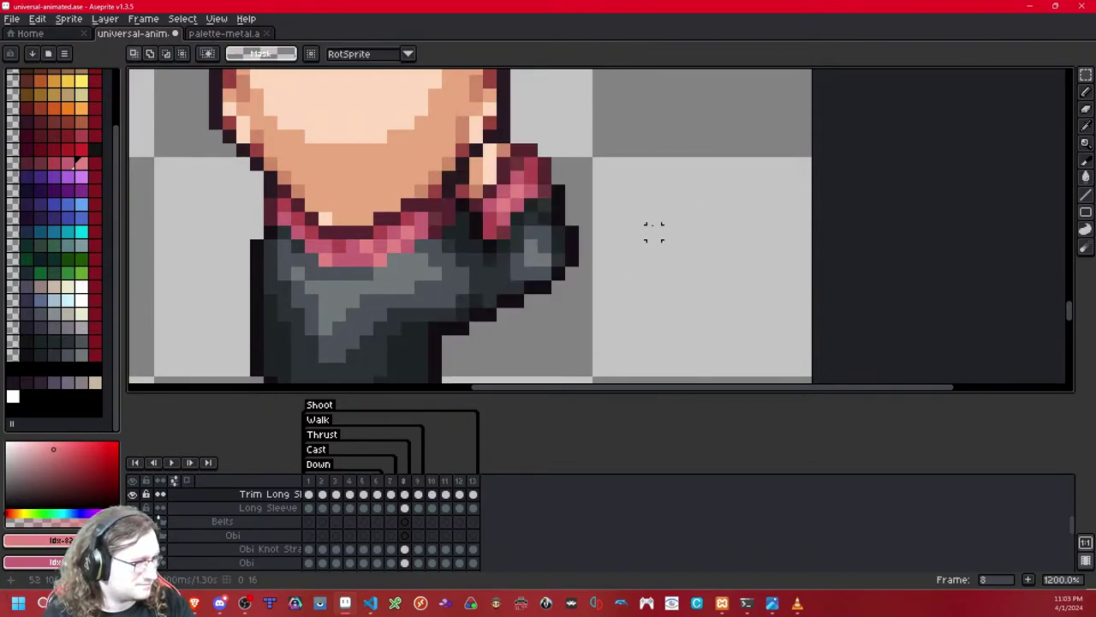
key(ctrl+v)
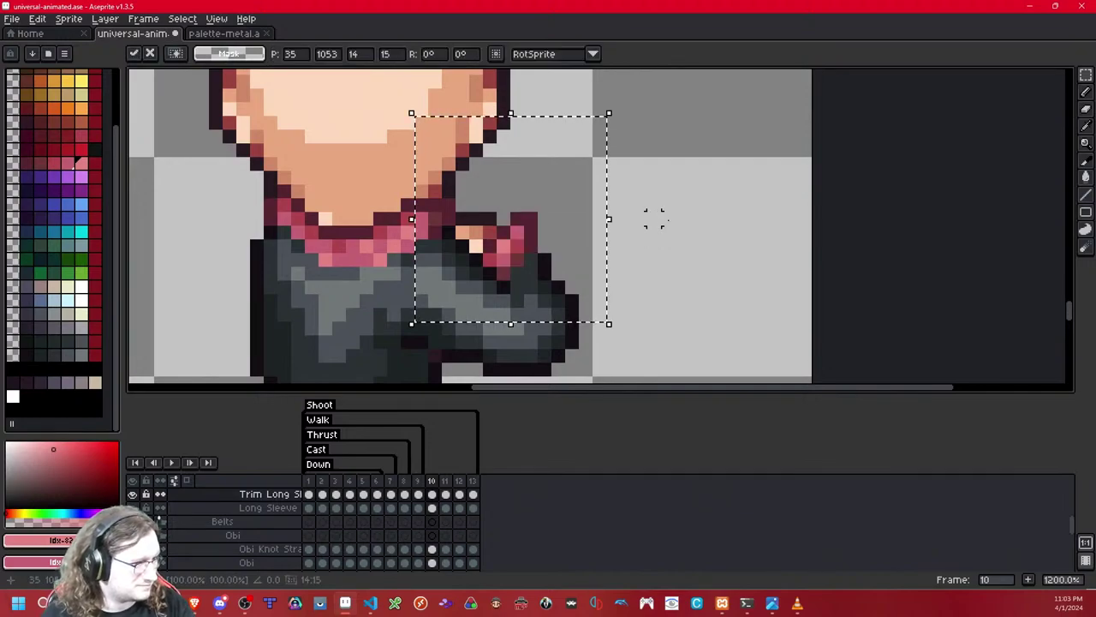
click(672, 221)
Step: Step back through the shoot frames to frame 4, comparing the cuffs on the way
key(period)
key(comma)
key(comma)
key(comma)
key(comma)
key(comma)
key(comma)
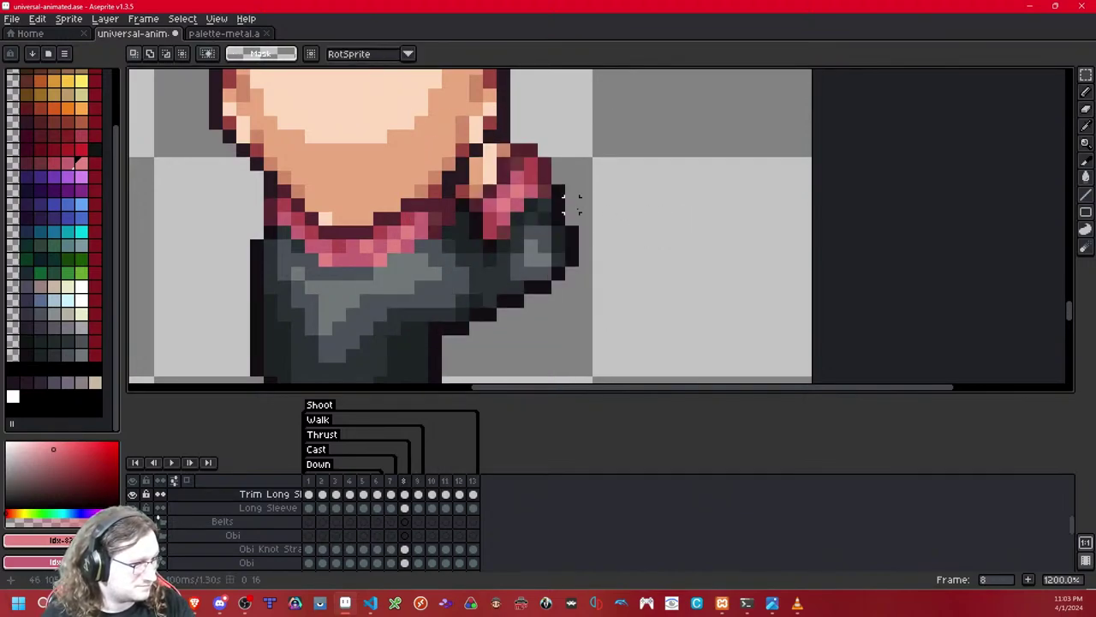
drag(586, 164, 461, 261)
click(678, 165)
key(comma)
drag(656, 150, 420, 330)
click(764, 246)
key(Right)
key(Right)
key(Left)
key(Left)
Step: Touch up the lower corner of the frame 4 cuff in brownish red, and copy the area around the cuff
click(41, 162)
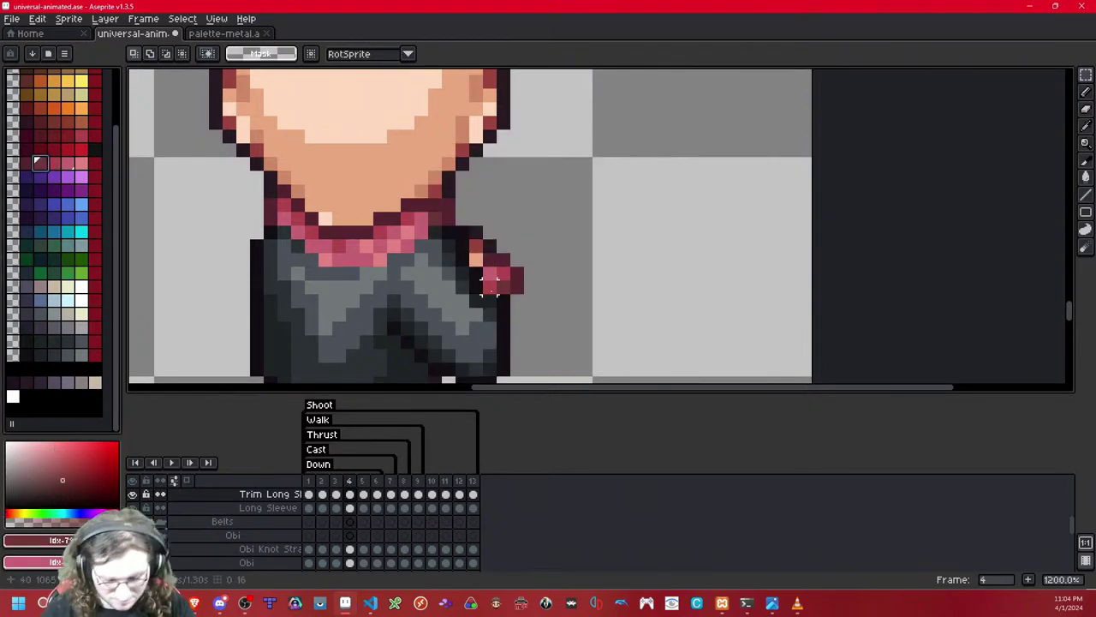
key(b)
key(m)
drag(573, 190, 406, 320)
click(641, 272)
Step: Paste the copied frame 4 cuff in the same place on frame 13
key(Left)
key(period)
key(period)
key(period)
key(period)
key(period)
key(period)
key(period)
key(period)
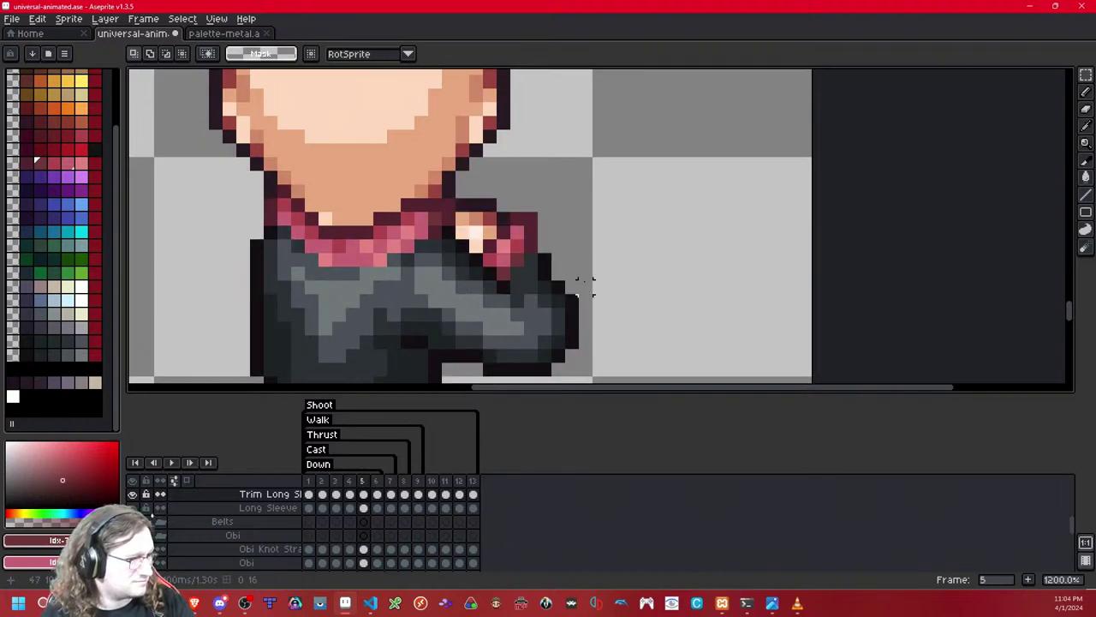
key(ctrl+v)
click(680, 245)
key(Left)
key(Right)
key(Left)
key(Right)
key(Right)
key(period)
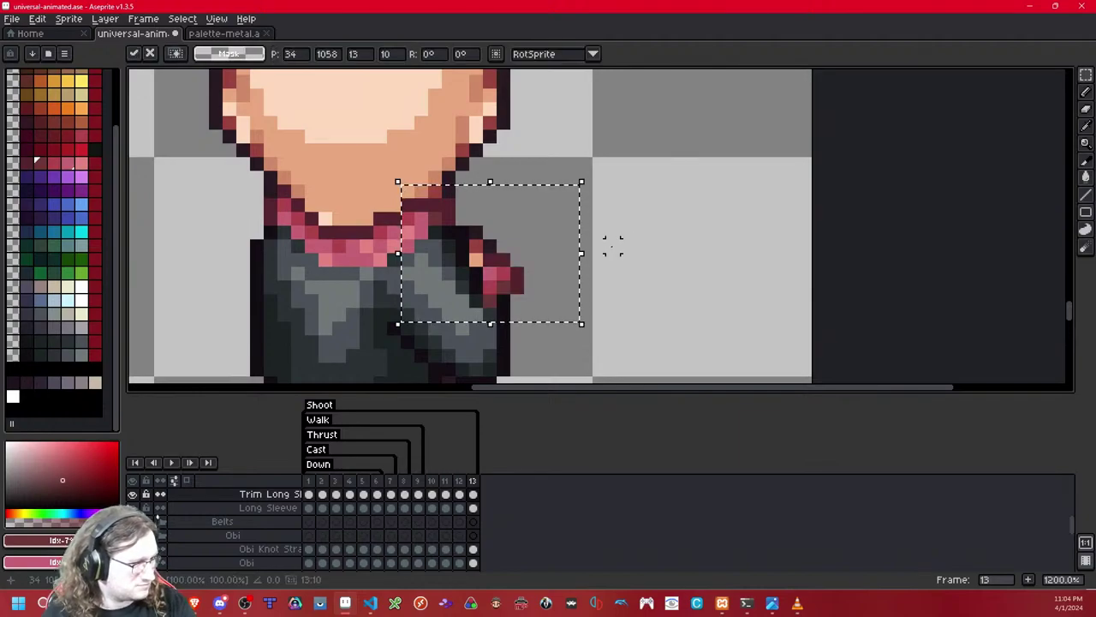
Step: Check the back-facing sprite's cuff on frame 13 at full sprite size, and save the file
scroll(612, 240, down, 9)
scroll(574, 241, up, 1)
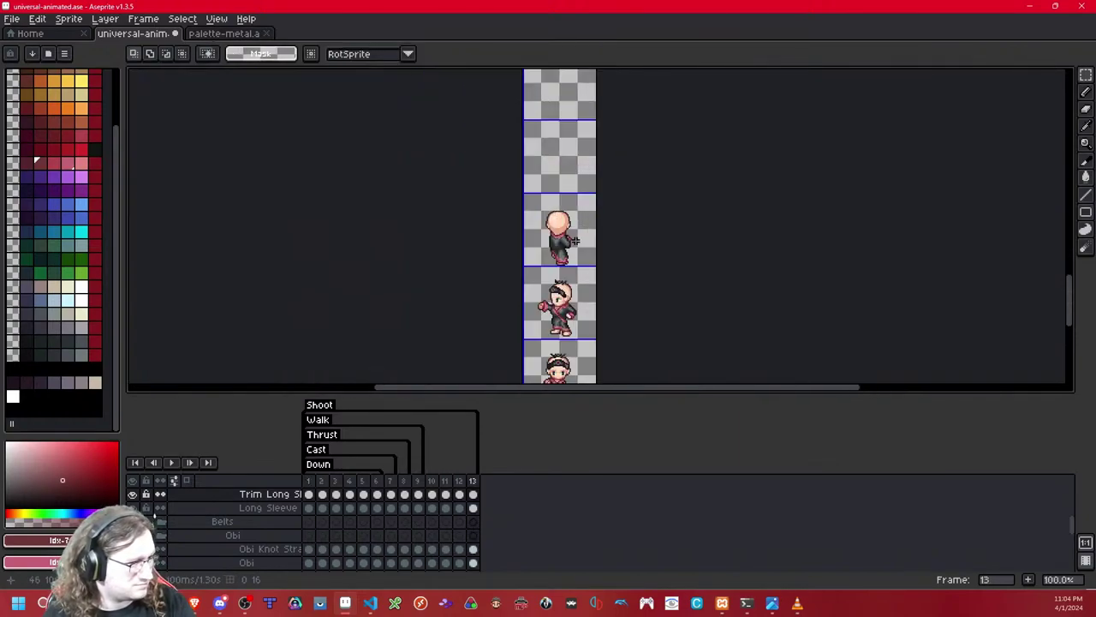
drag(588, 286, 573, 198)
key(Right)
key(Left)
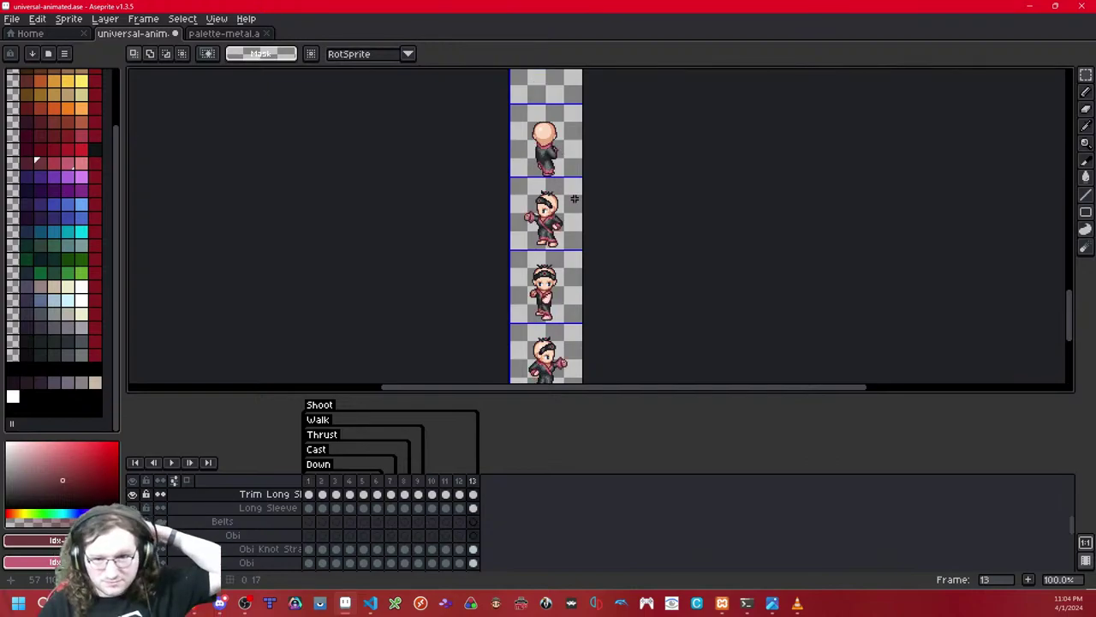
key(ctrl+s)
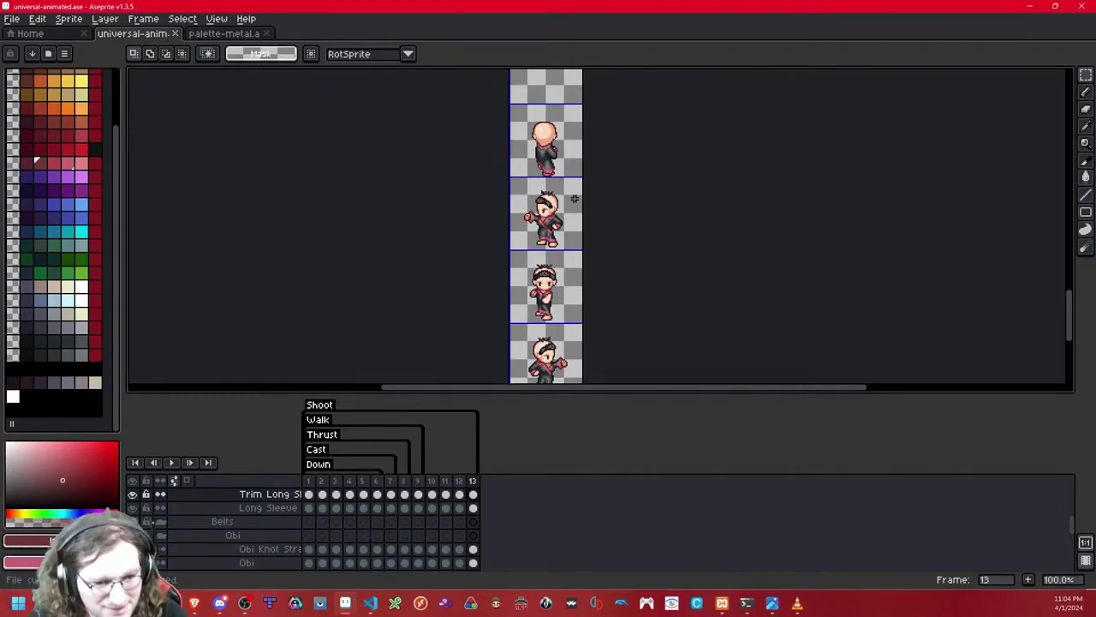
Step: Make the Long Sleeve layer active on frame 1, and save the file
key(Down)
key(Left)
key(Left)
key(Left)
key(Left)
key(Left)
key(Left)
key(Left)
key(Left)
key(Left)
key(Left)
key(Left)
key(Left)
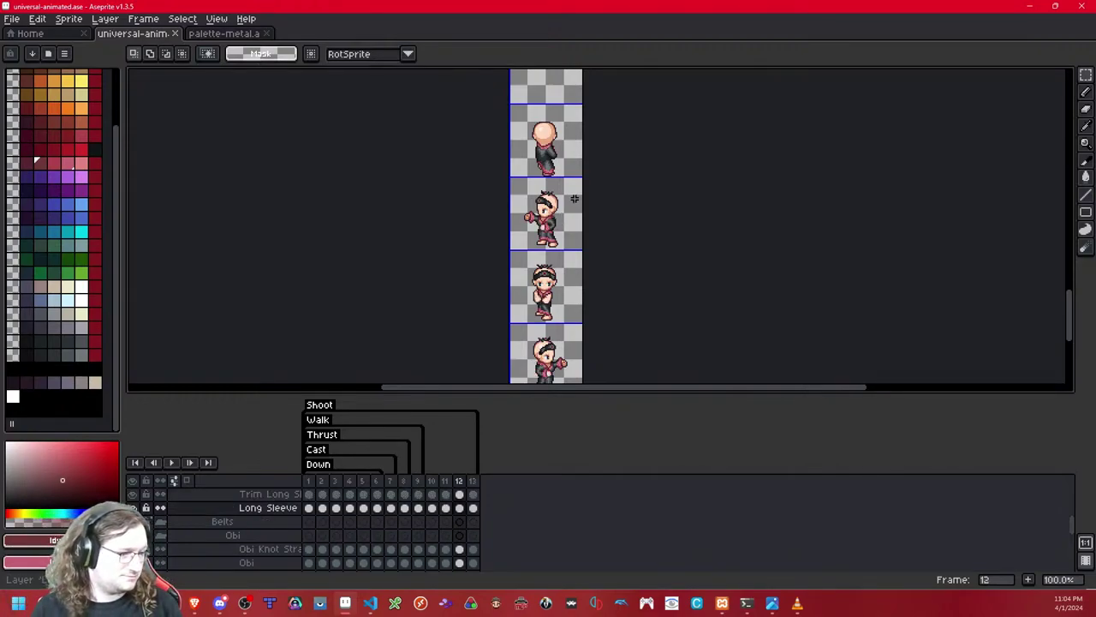
key(ctrl+s)
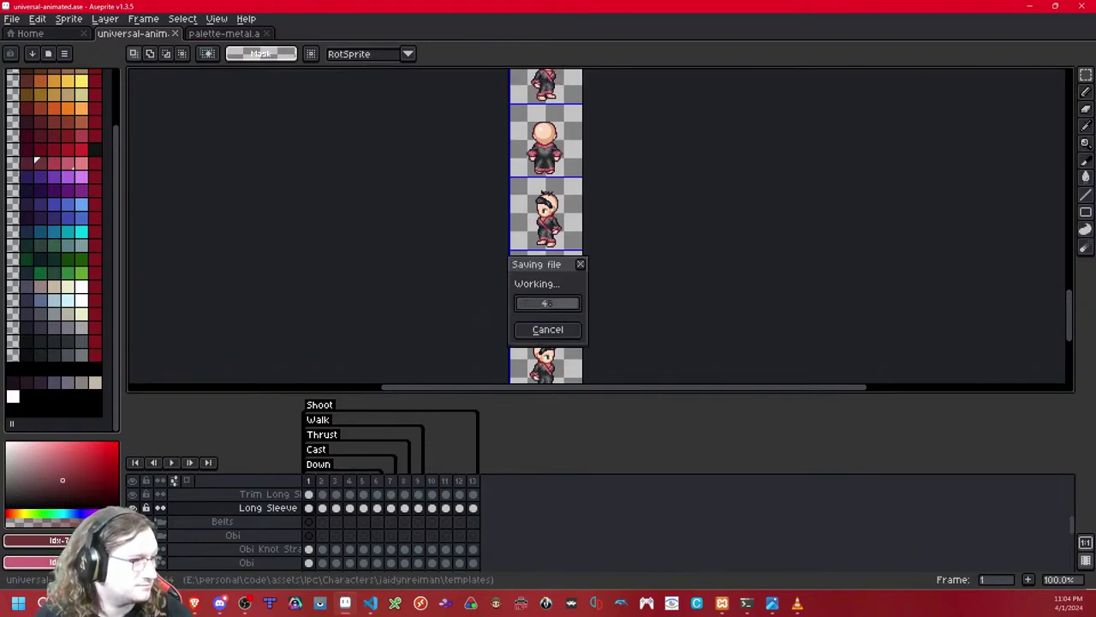
Step: Copy the front-facing sprite's long sleeve on the viewer's left from frame 1 and position it over the same arm on frame 2
key(Right)
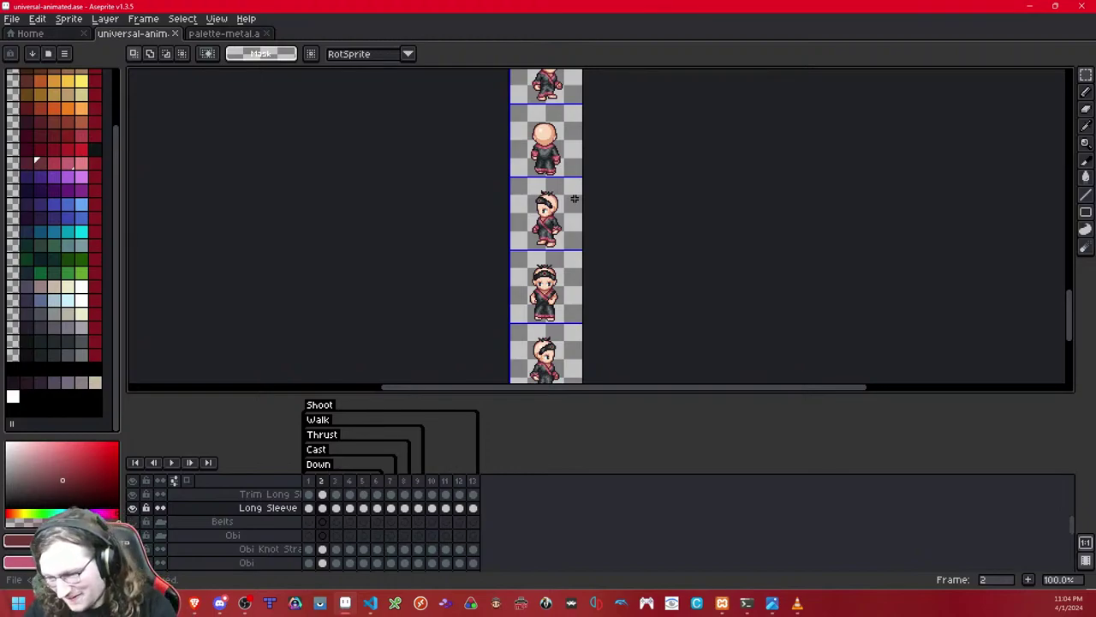
key(Left)
scroll(538, 325, up, 5)
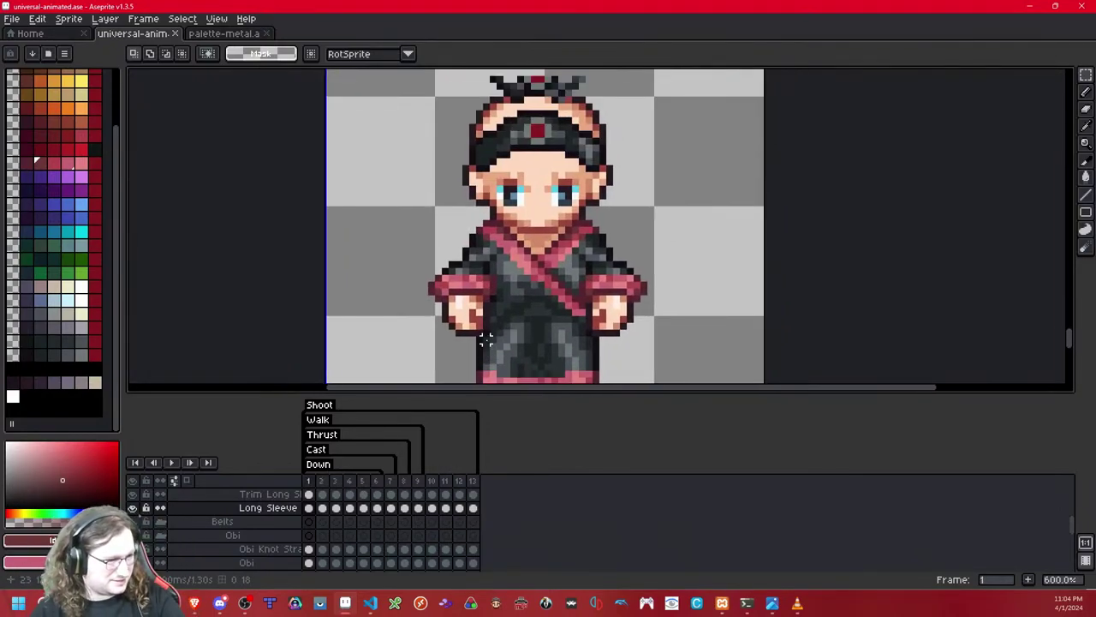
drag(534, 174, 398, 333)
key(ctrl+d)
key(Right)
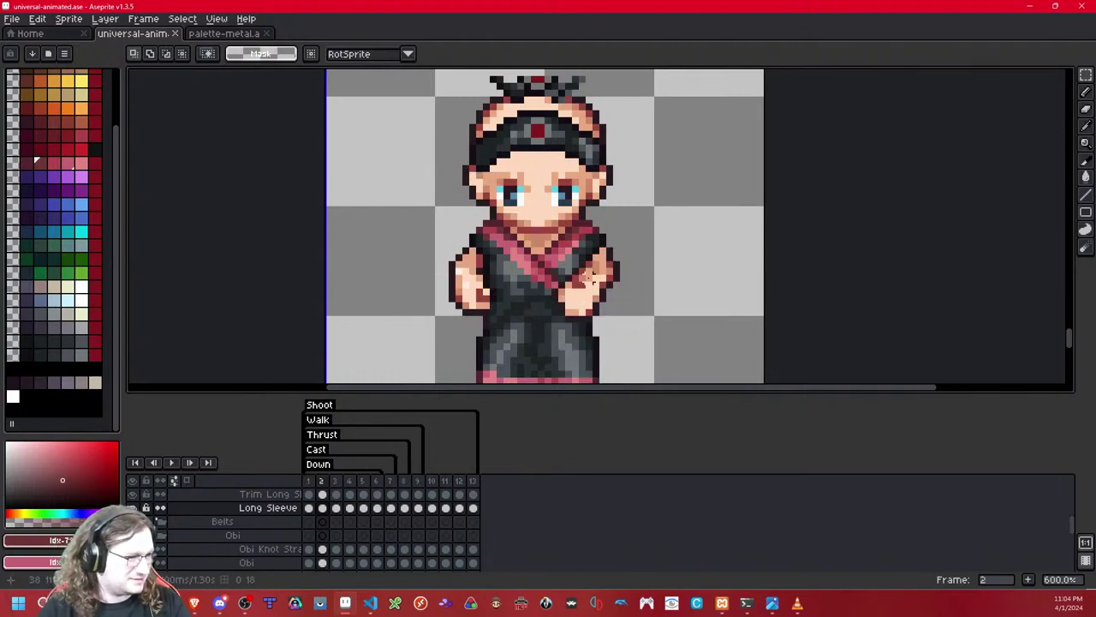
scroll(558, 268, up, 3)
drag(451, 261, 390, 280)
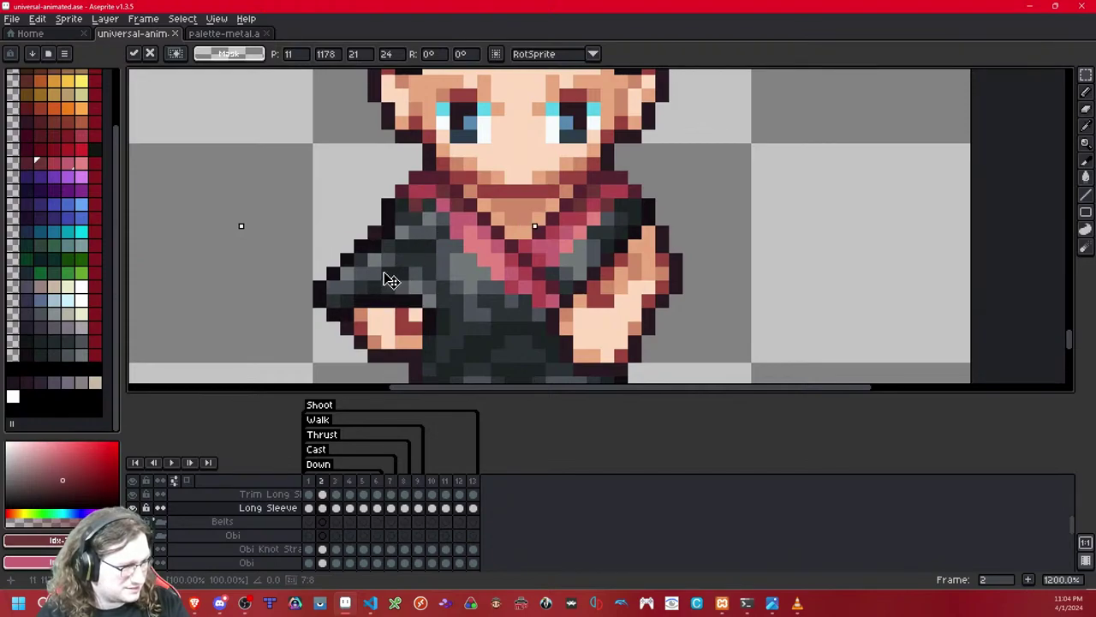
click(607, 232)
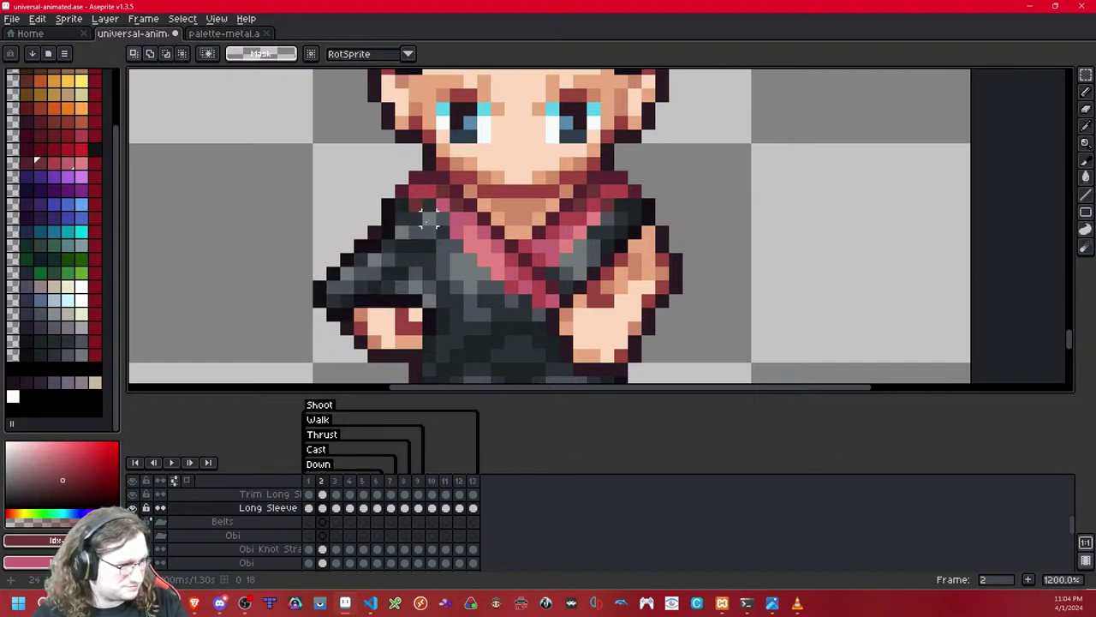
Step: Try clearing blocks of sleeve pixels near the collar on frame 2, and undo the deletions
drag(415, 232, 429, 218)
key(Delete)
mouse_move(497, 204)
mouse_down()
mouse_move(415, 246)
mouse_move(415, 232)
mouse_up()
key(Delete)
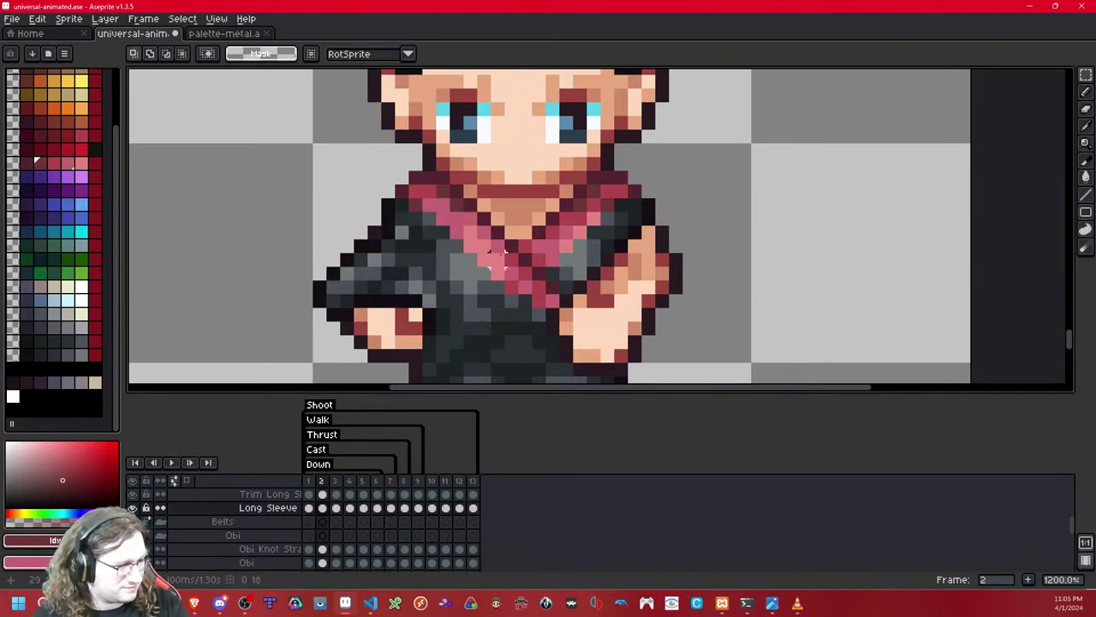
key(ctrl+z)
key(ctrl+z)
key(ctrl+z)
Step: Repaint the shoulder highlight of the front-facing long sleeve in lighter grey on frame 2 and touch up its outer edge
drag(415, 232, 484, 191)
key(Delete)
click(79, 354)
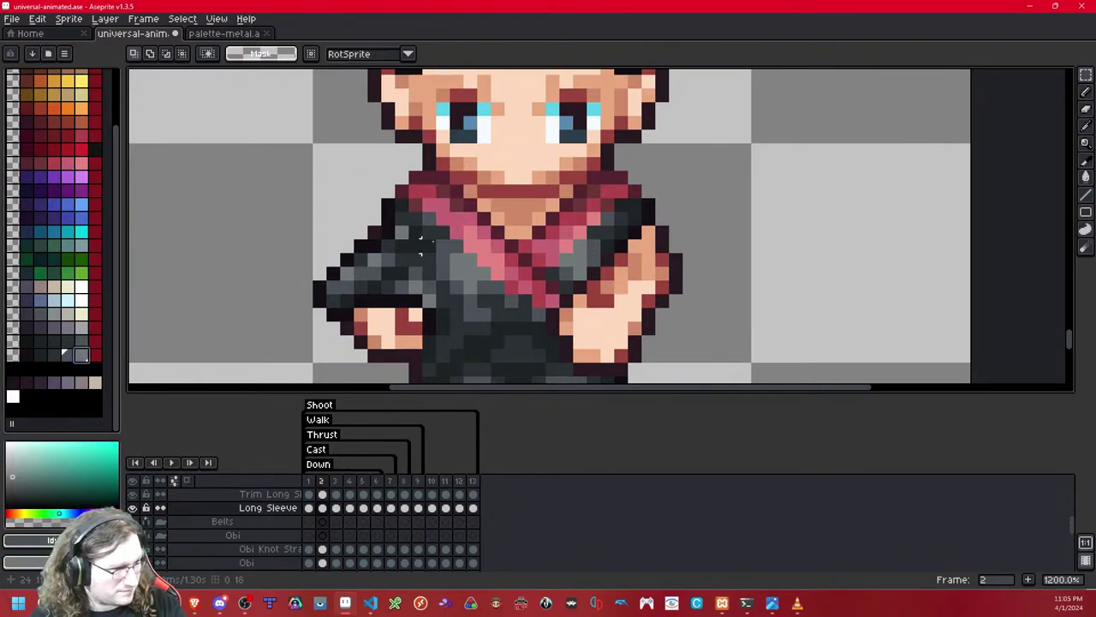
key(b)
drag(413, 219, 430, 233)
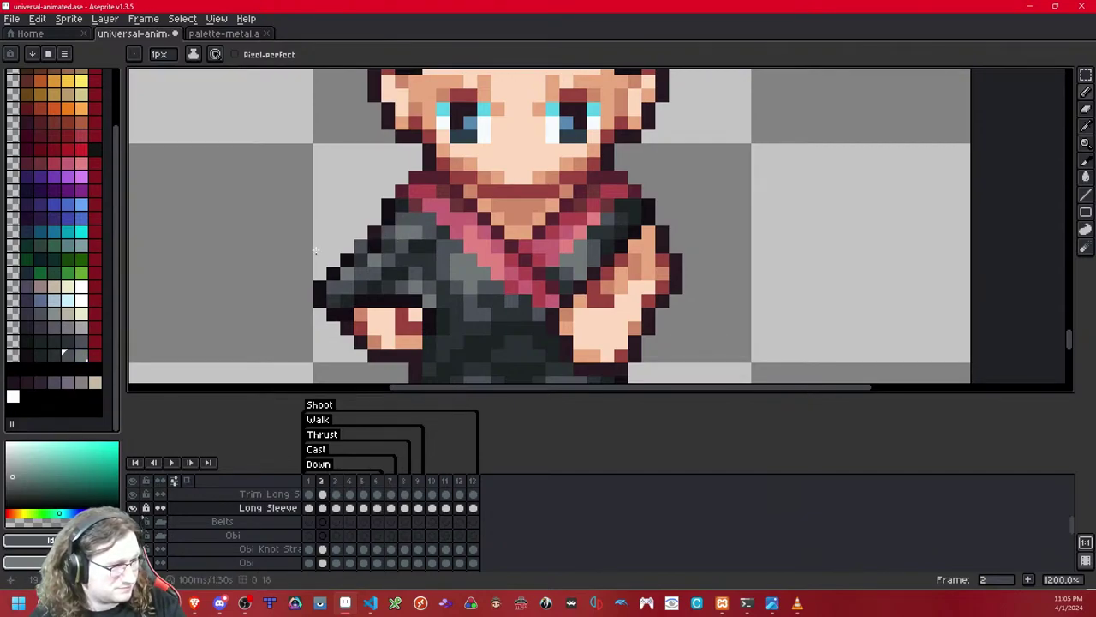
click(374, 232)
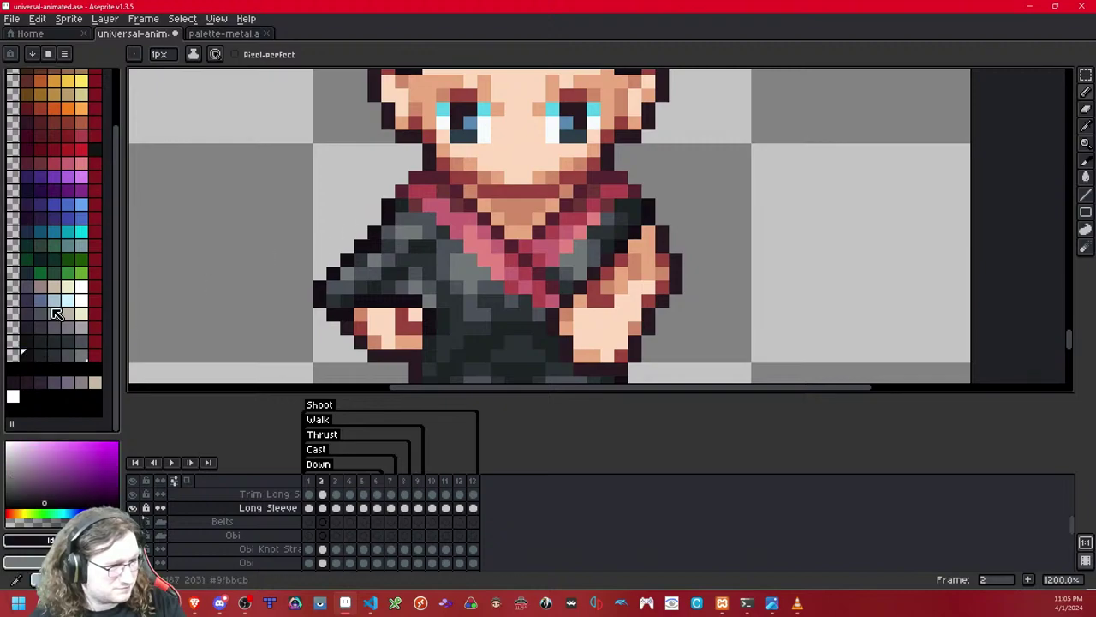
click(54, 353)
click(344, 259)
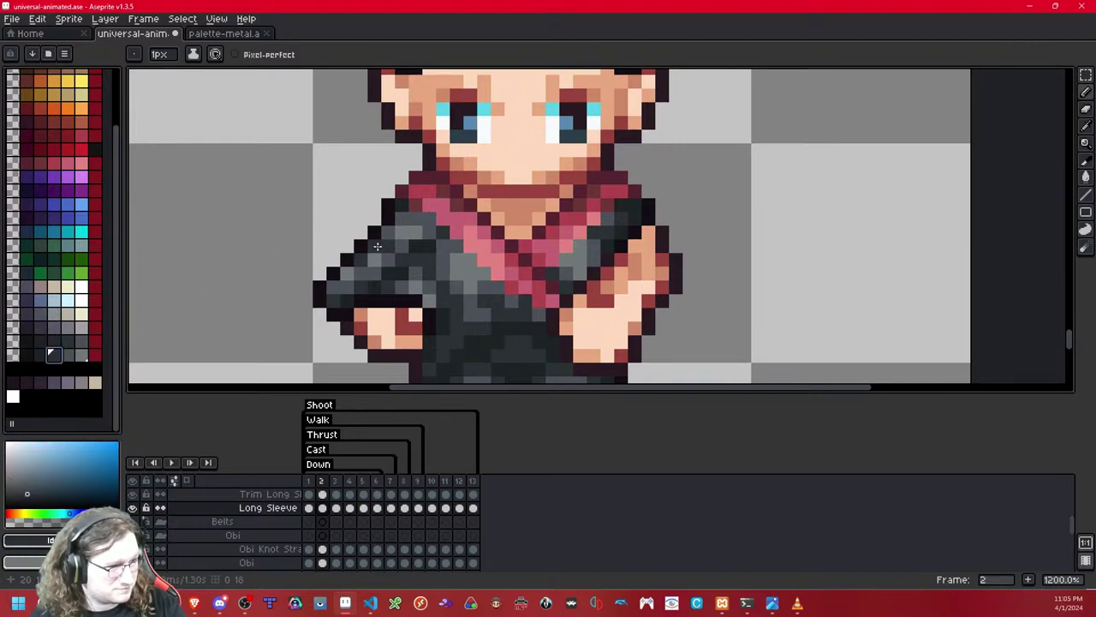
Step: Paint near-black shadow pixels along the sleeve's inner fold and its edge against the torso on frame 2
scroll(377, 246, down, 6)
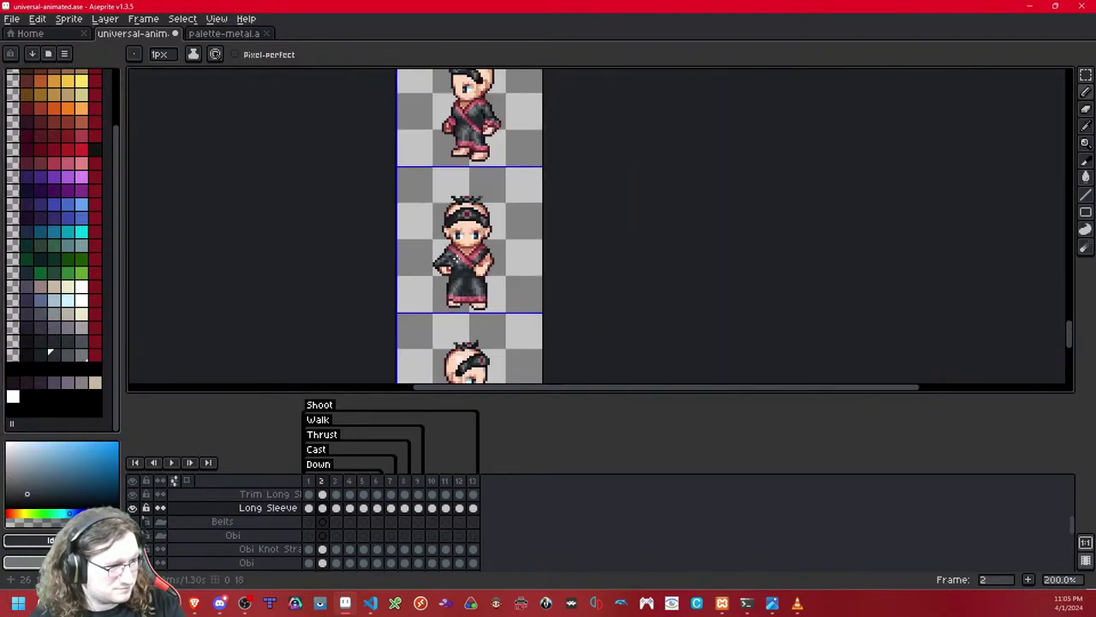
scroll(438, 267, up, 4)
alt+click(437, 267)
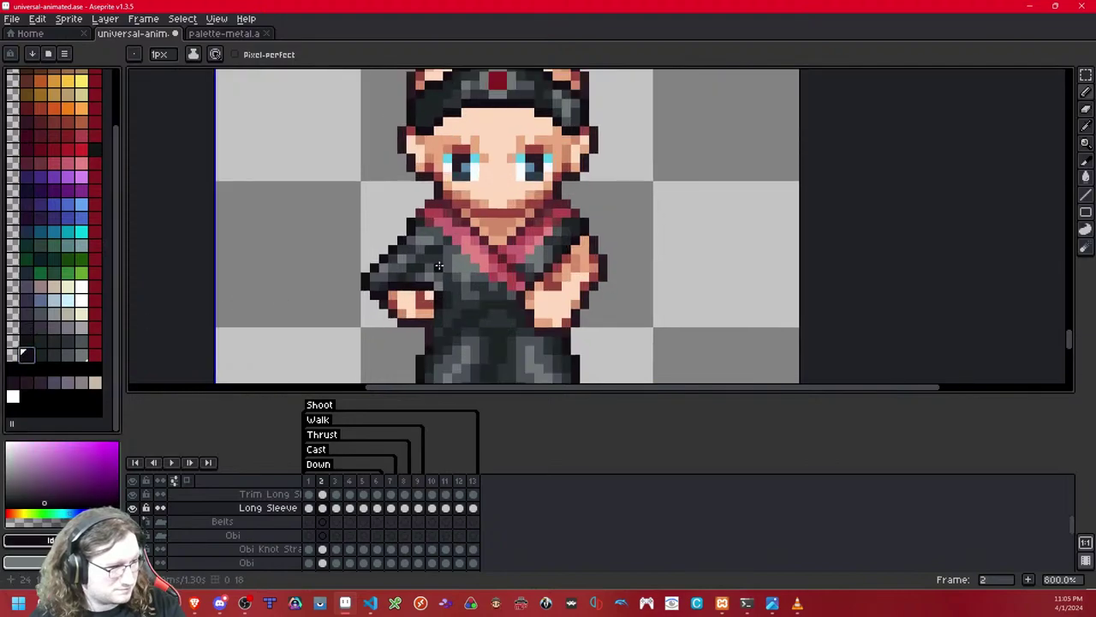
scroll(439, 262, up, 2)
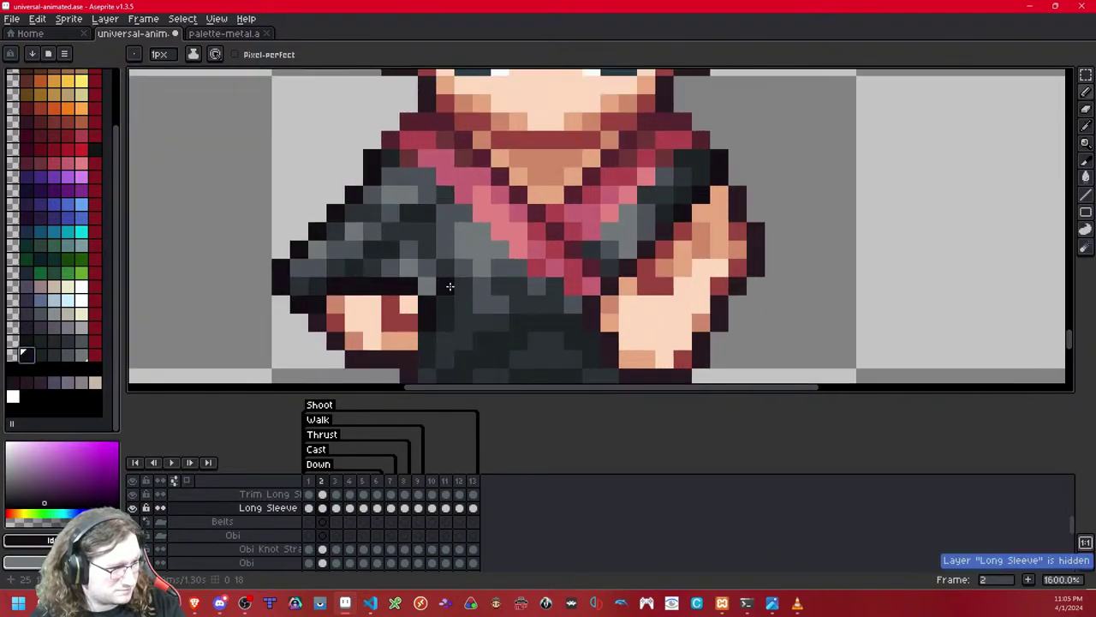
click(427, 250)
ctrl+click(445, 230)
click(409, 232)
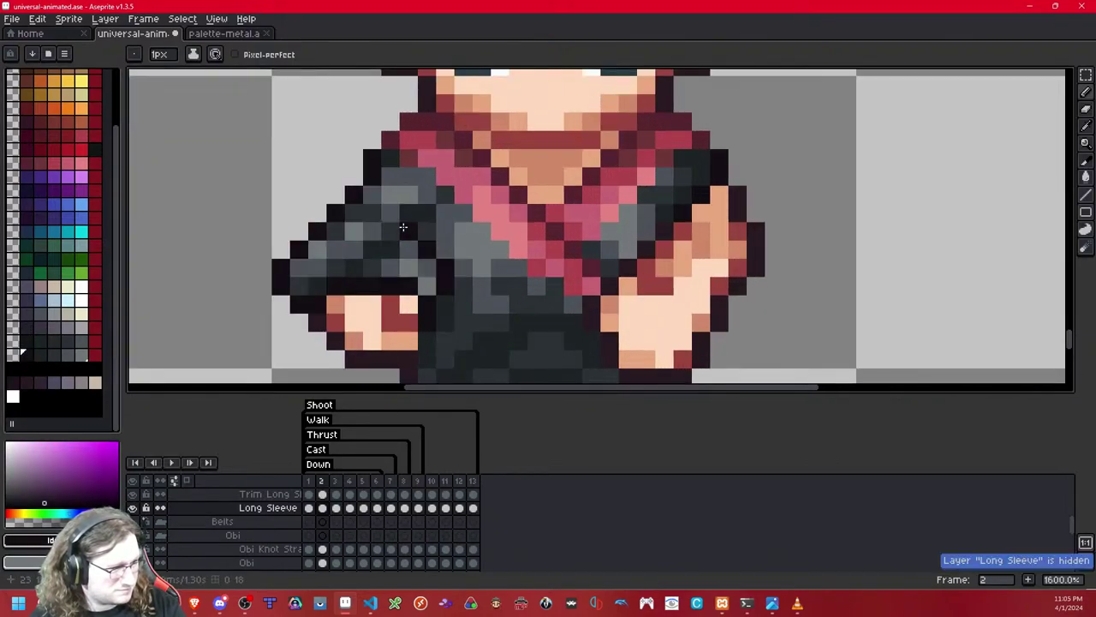
Step: Compare the front-facing sprite on frame 2 with and without the Long Sleeve layer, both close up and at small size
key(shift+x)
key(shift+x)
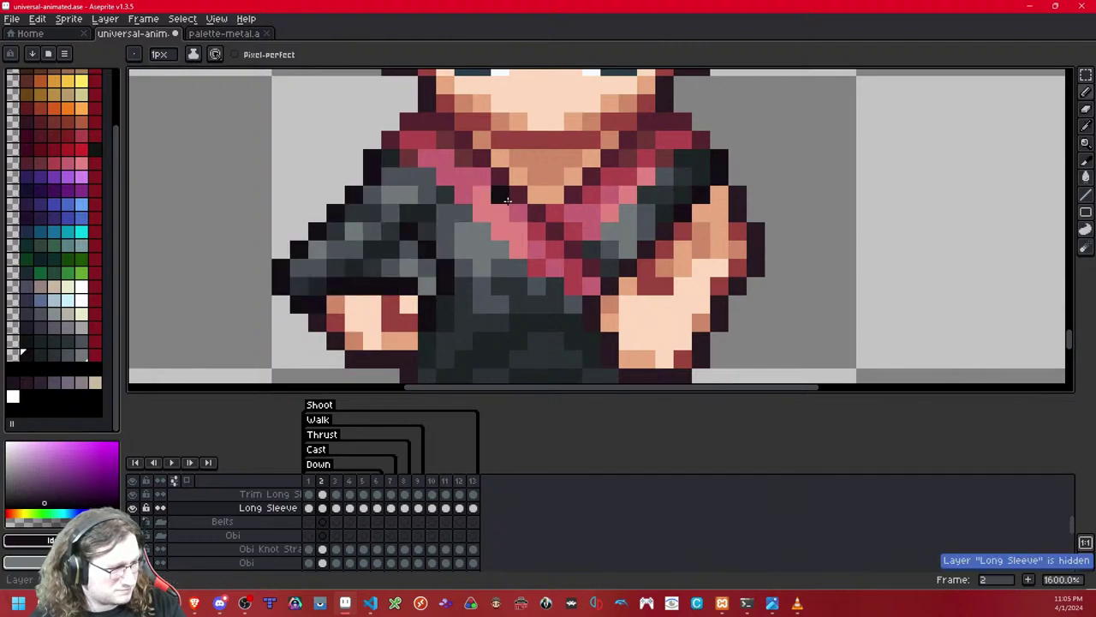
scroll(507, 201, down, 5)
scroll(507, 200, down, 4)
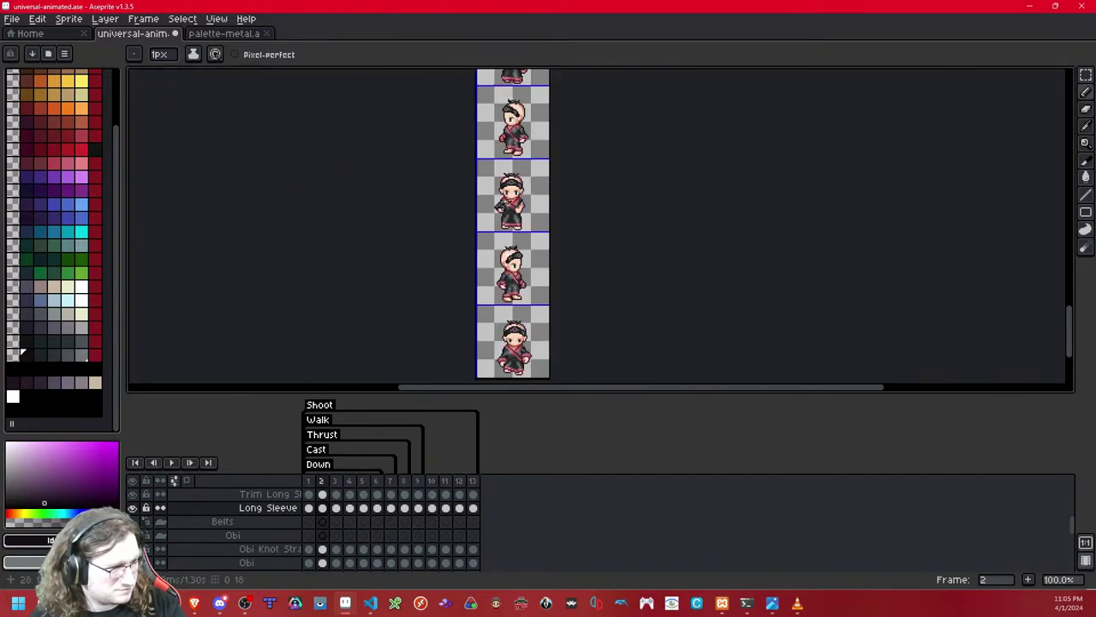
scroll(507, 200, up, 6)
key(ctrl+shift+h)
key(ctrl+shift+h)
key(ctrl+shift+h)
key(ctrl+shift+h)
scroll(507, 200, up, 2)
key(ctrl+shift+h)
key(ctrl+shift+h)
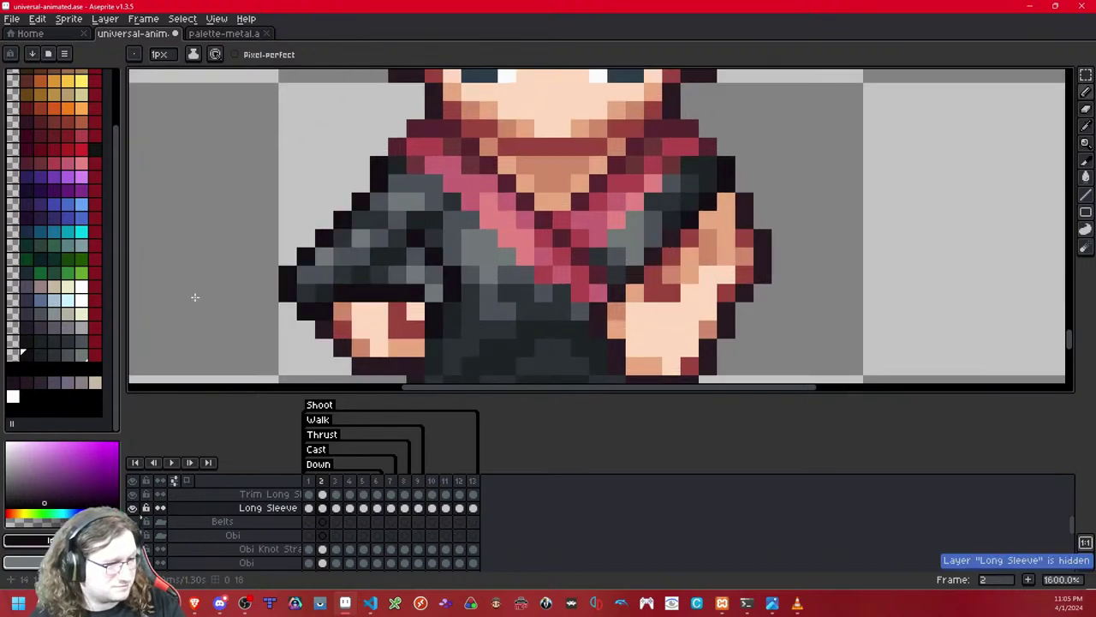
scroll(511, 187, down, 4)
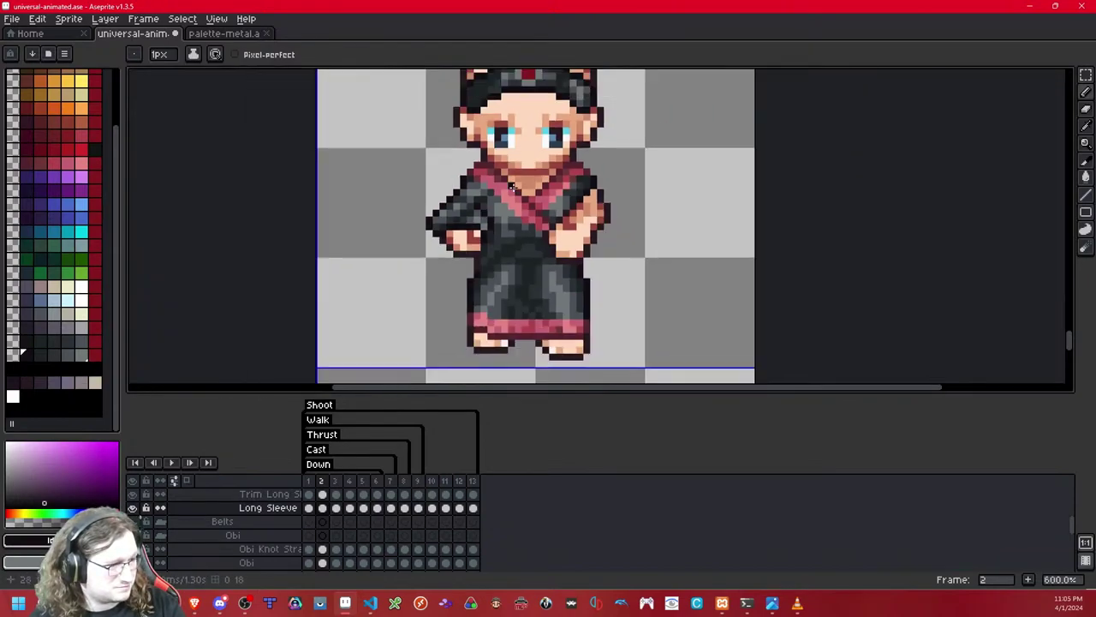
scroll(511, 186, down, 5)
scroll(494, 209, up, 8)
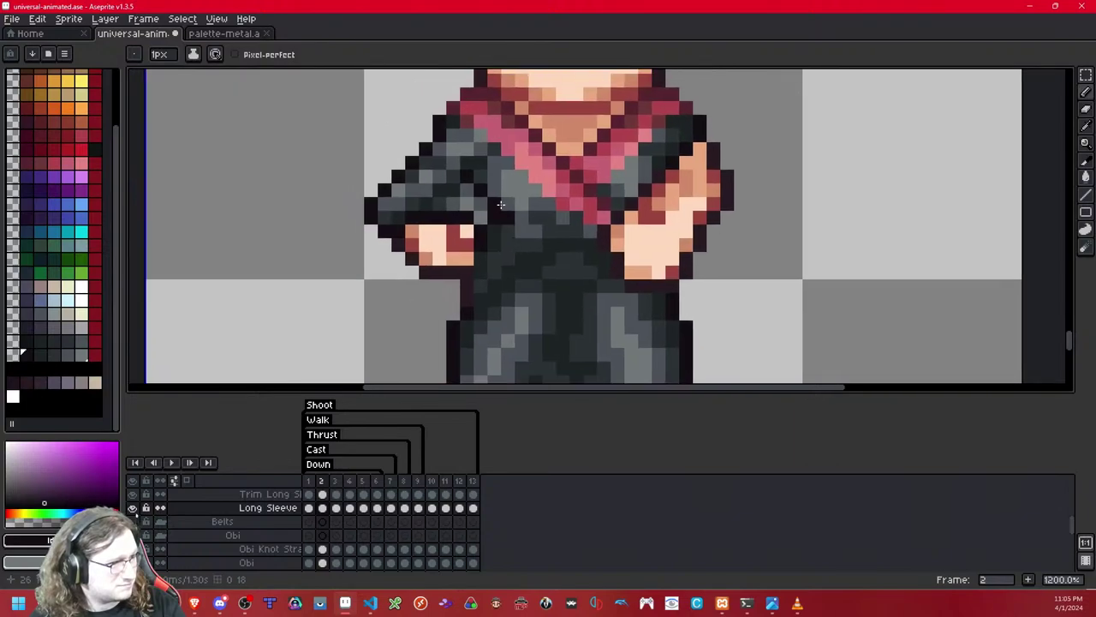
key(shift+x)
key(shift+x)
click(53, 353)
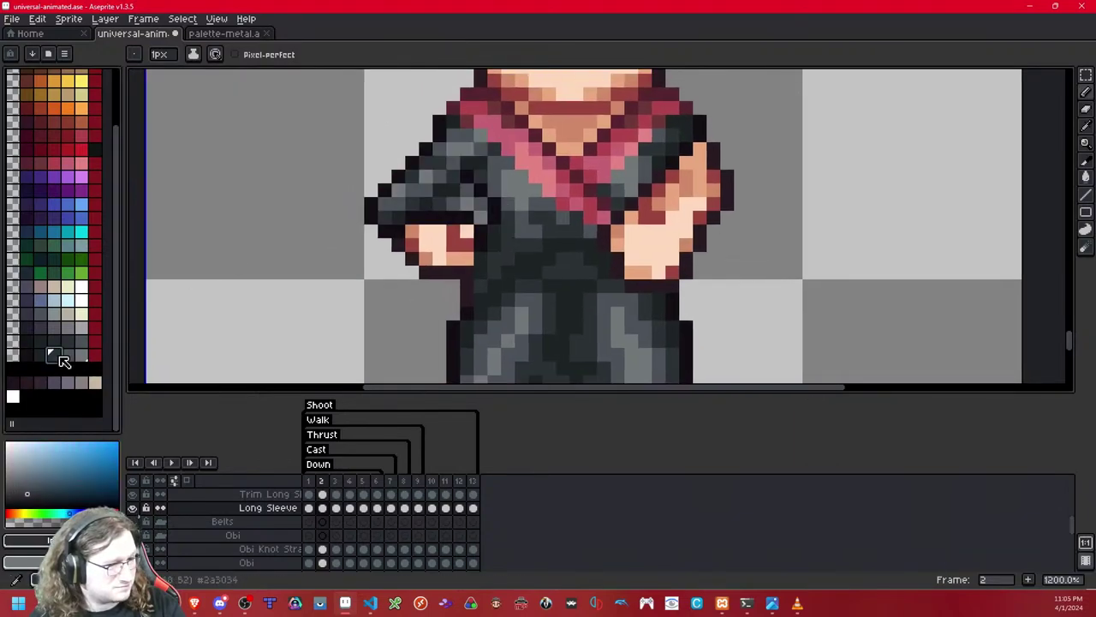
click(67, 353)
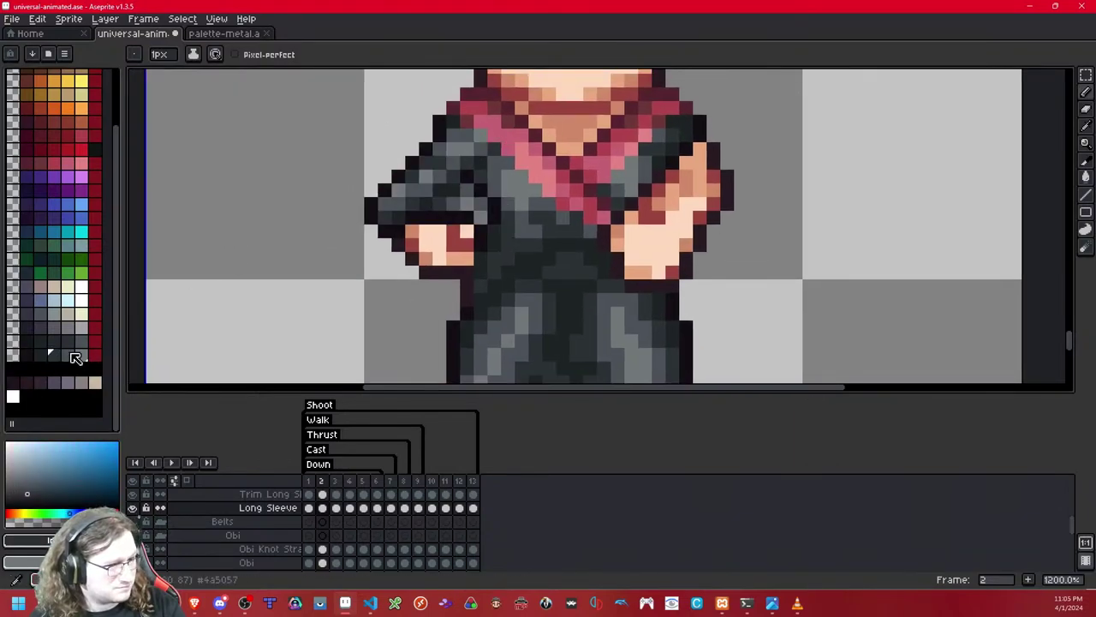
scroll(505, 151, down, 8)
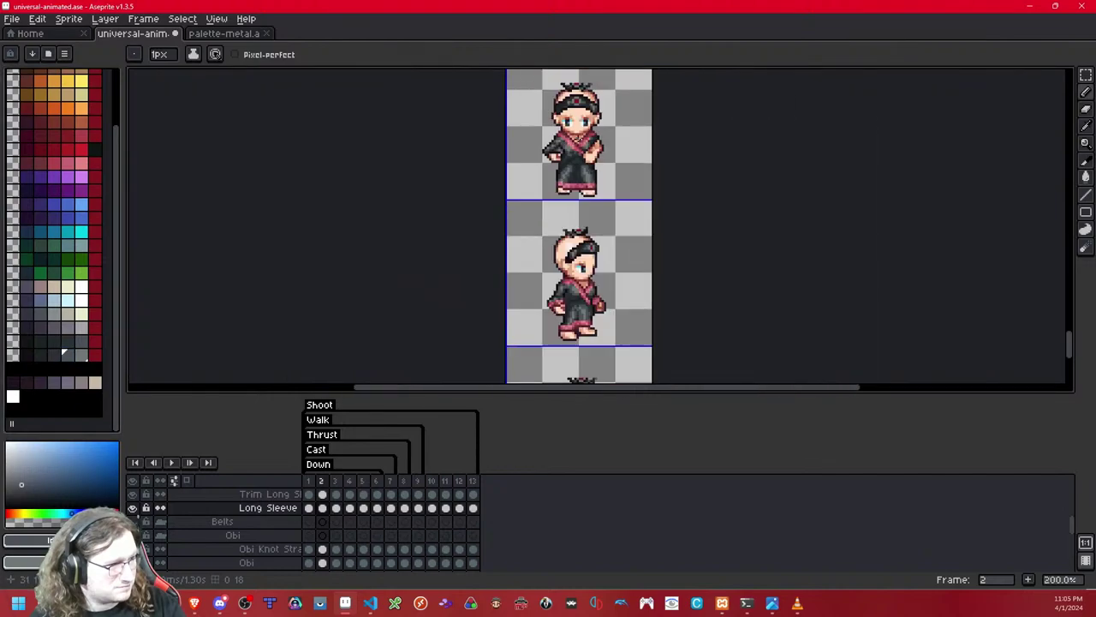
scroll(582, 139, up, 6)
scroll(582, 140, up, 3)
drag(502, 176, 555, 175)
key(shift+x)
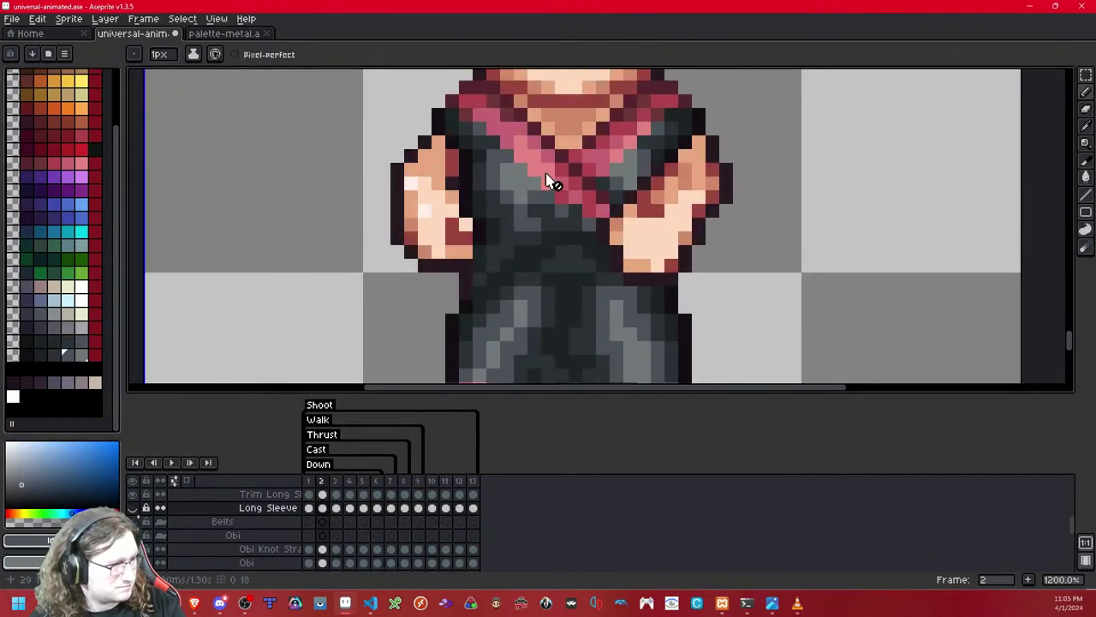
key(shift+x)
Step: Flip between frame 2 and its neighbouring frames to compare the front-facing sprite's arm poses
scroll(546, 177, down, 5)
key(Right)
key(Right)
key(Right)
key(Left)
key(Left)
key(Left)
key(Right)
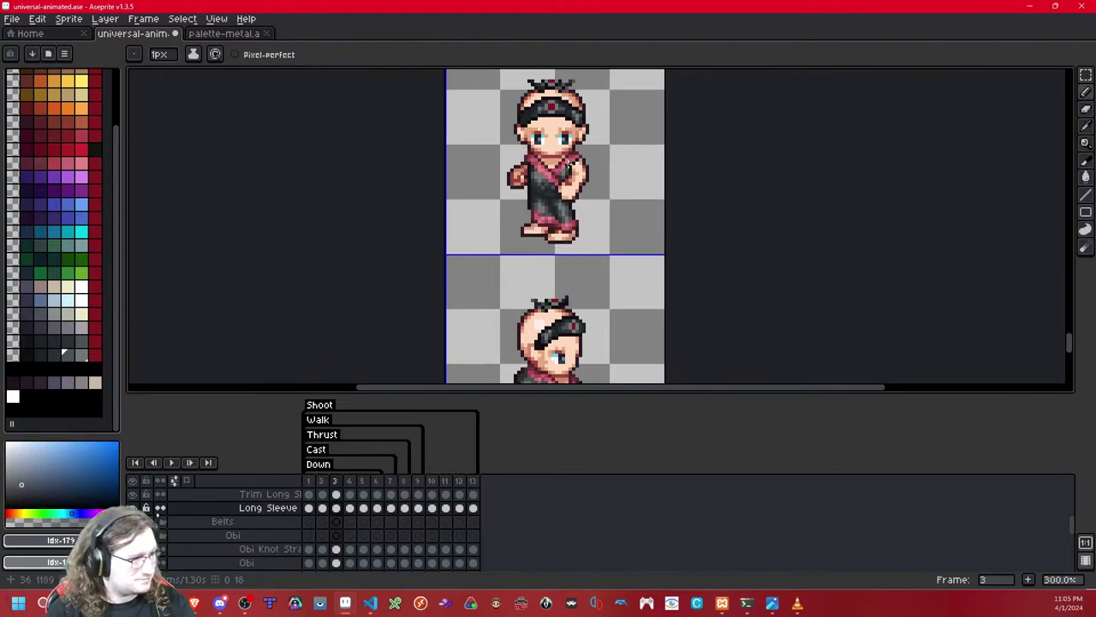
key(Left)
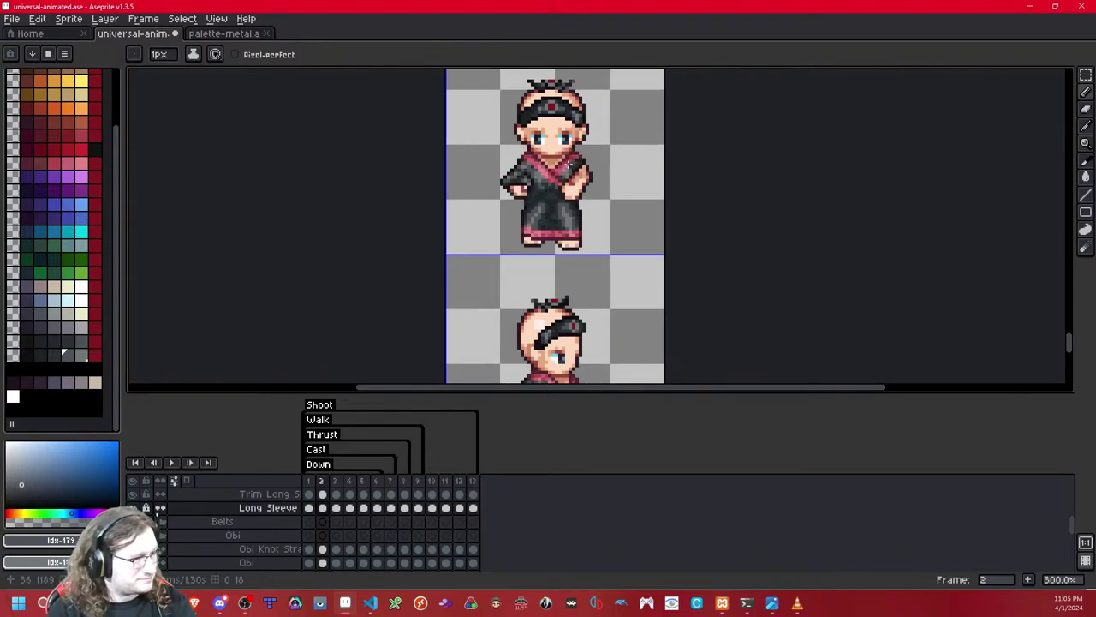
key(Right)
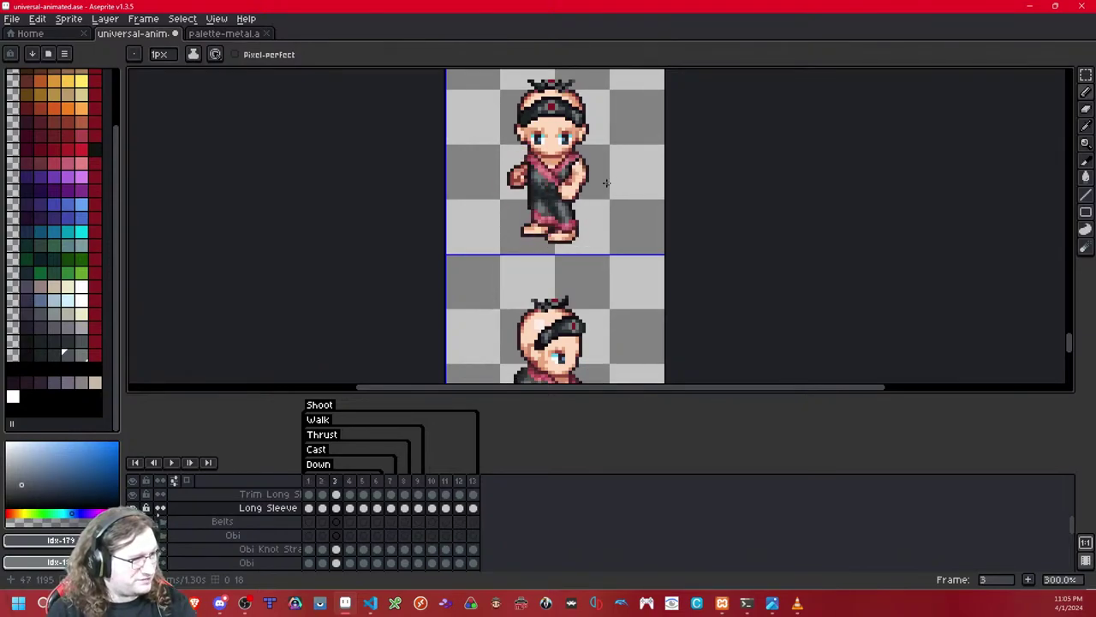
key(Left)
Step: Compare the side-facing sprites' sleeves with the front-facing row across frames 2 and 3
scroll(555, 187, down, 5)
scroll(556, 185, up, 3)
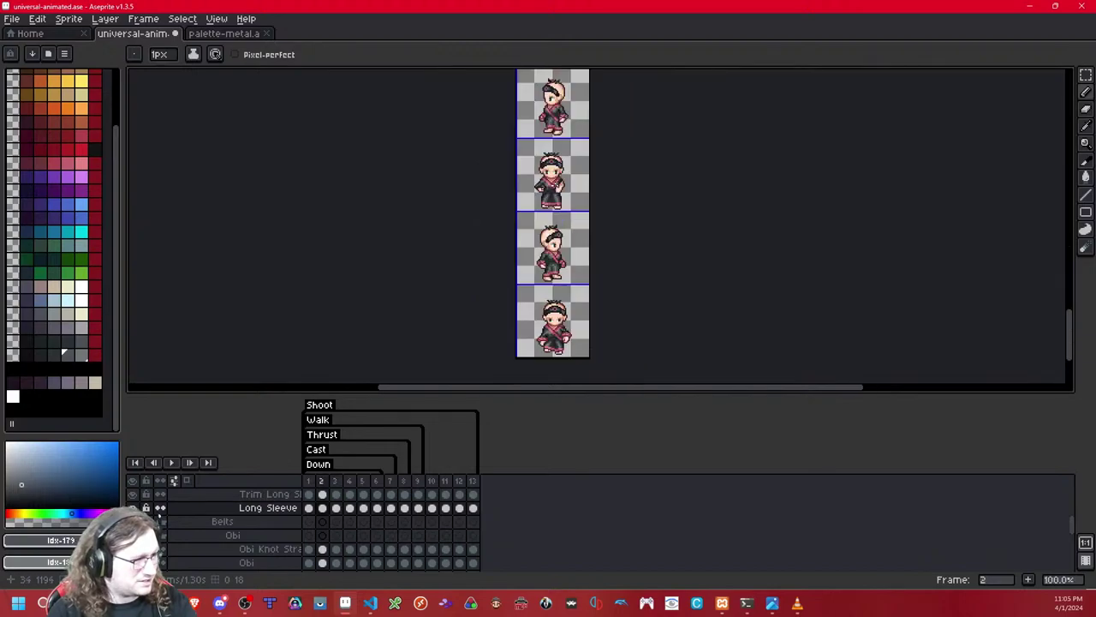
drag(559, 185, 559, 150)
key(Right)
drag(578, 212, 571, 239)
key(Right)
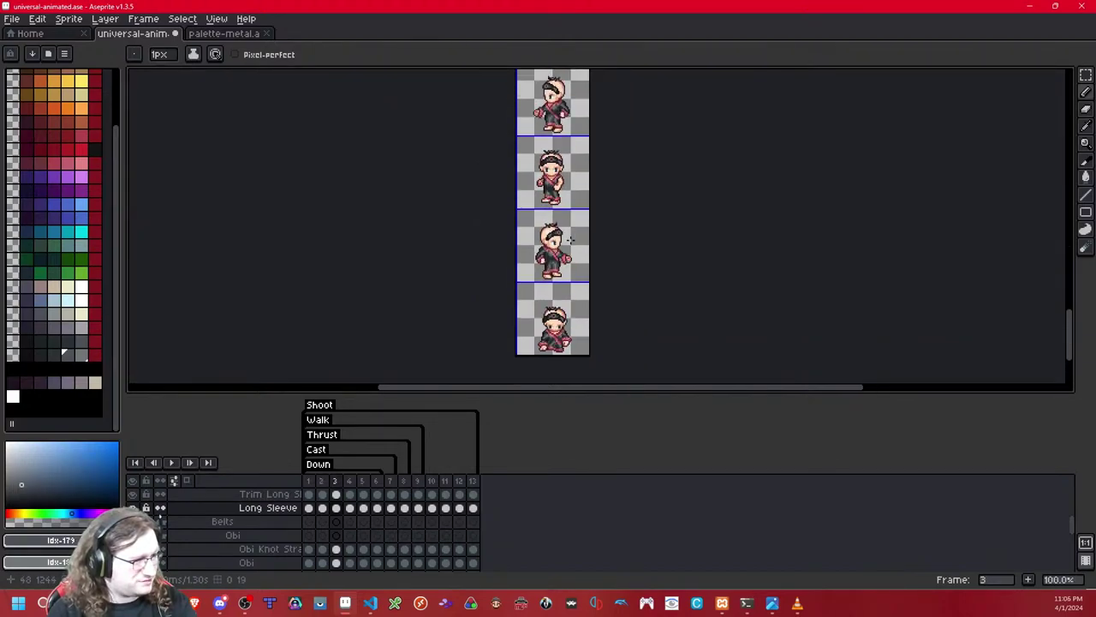
key(Home)
key(Right)
key(Left)
drag(574, 163, 575, 204)
scroll(575, 203, up, 1)
key(Right)
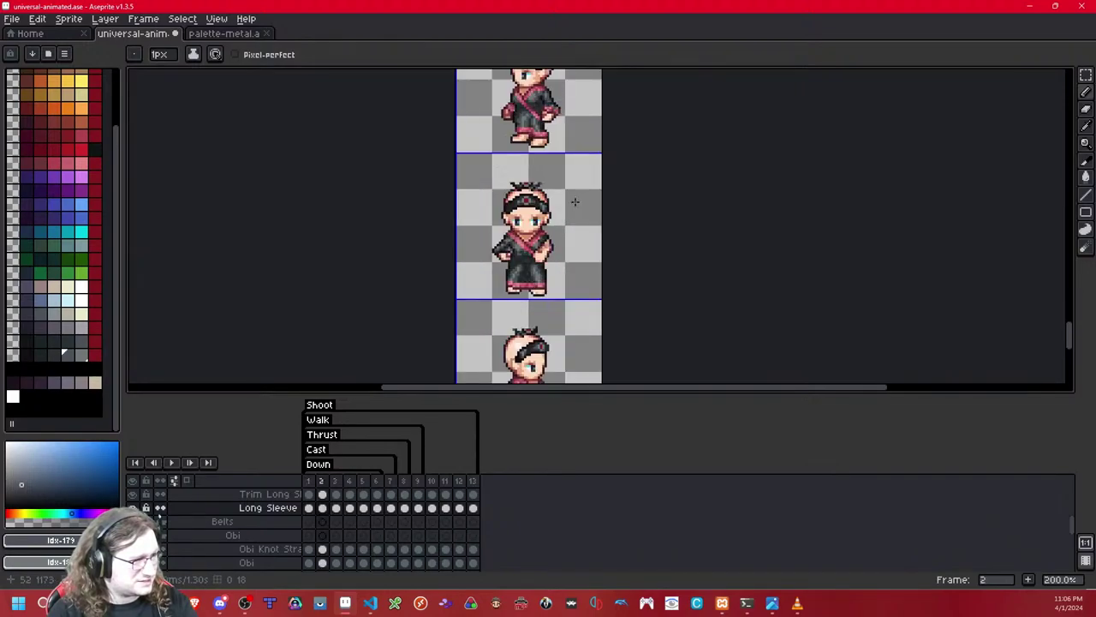
scroll(573, 166, up, 1)
key(Right)
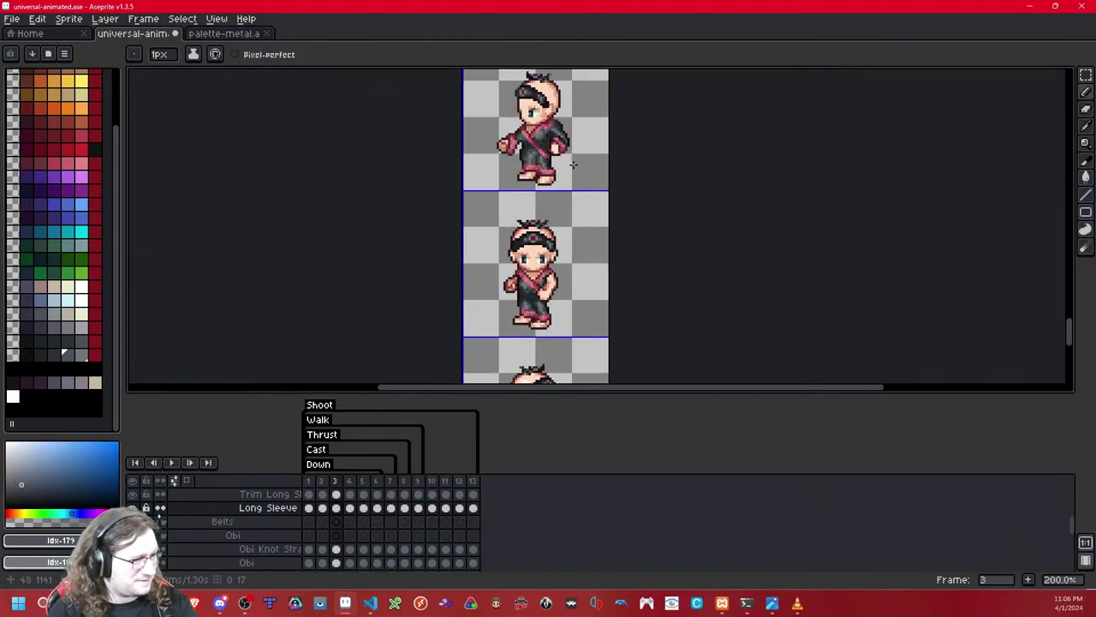
key(Left)
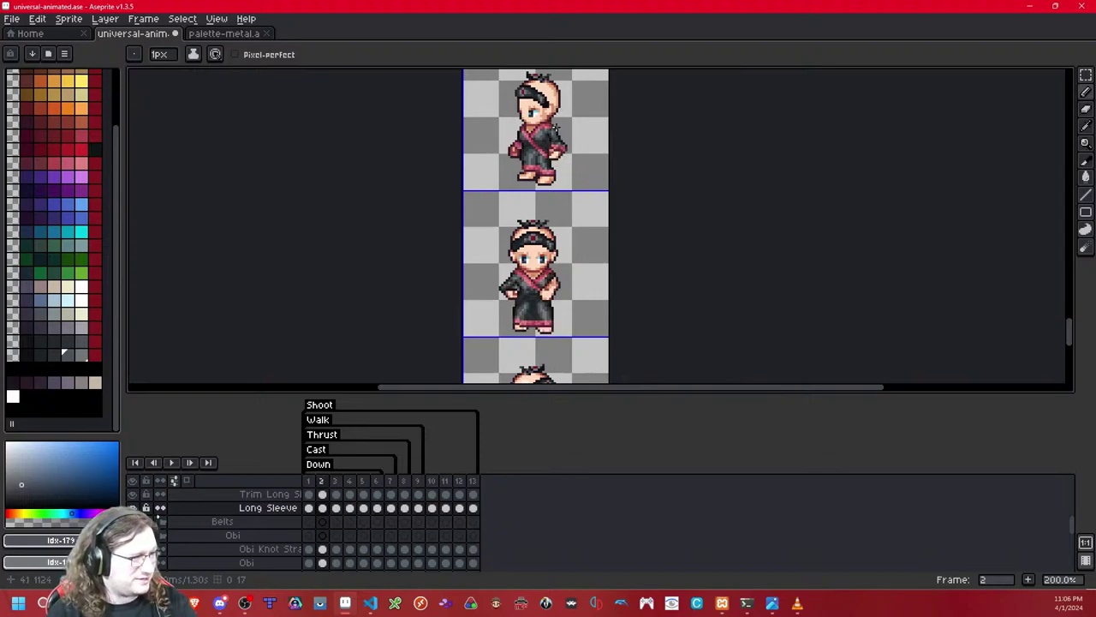
key(Right)
key(Left)
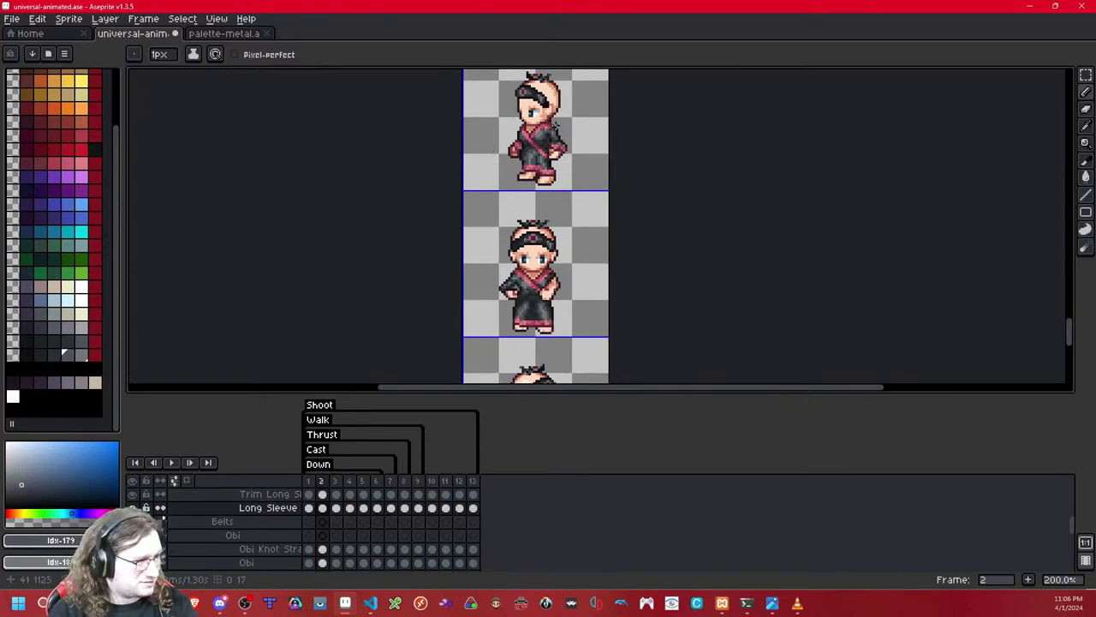
Step: Examine the sleeves in the animation rows above the current one on frames 2 and 3
scroll(555, 126, down, 2)
scroll(555, 171, up, 2)
scroll(556, 234, down, 1)
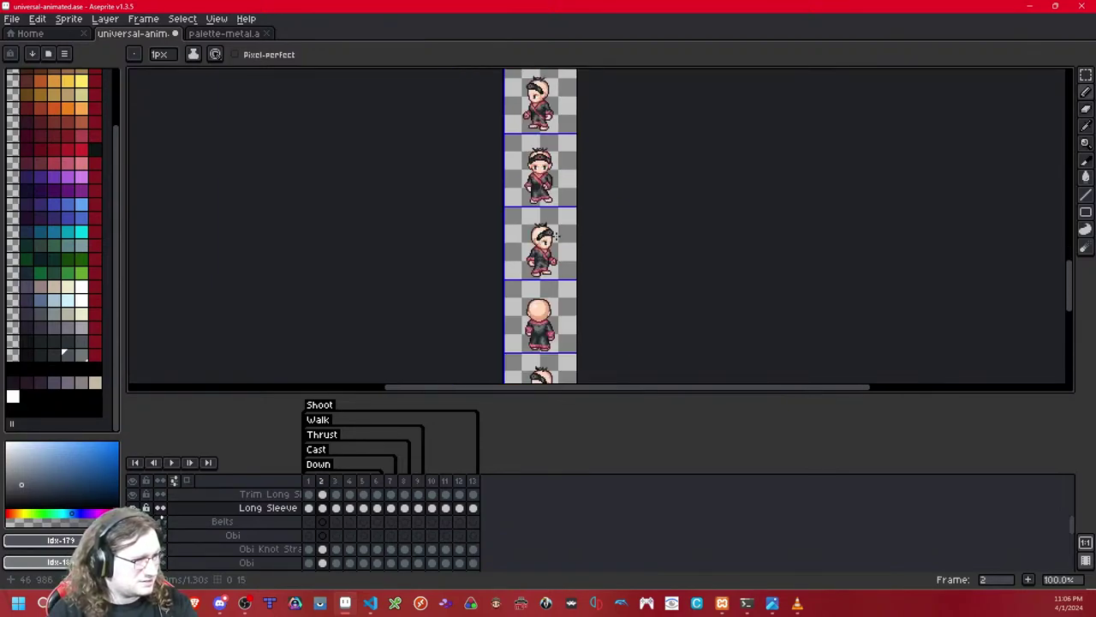
scroll(557, 192, up, 1)
scroll(557, 192, down, 1)
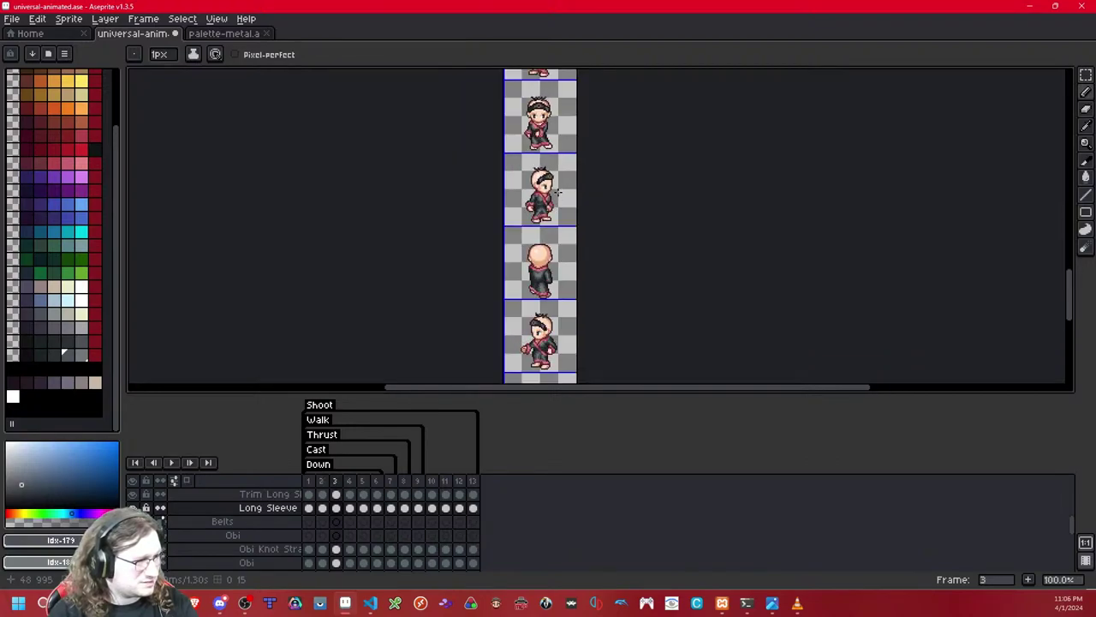
scroll(557, 192, up, 1)
scroll(558, 192, up, 1)
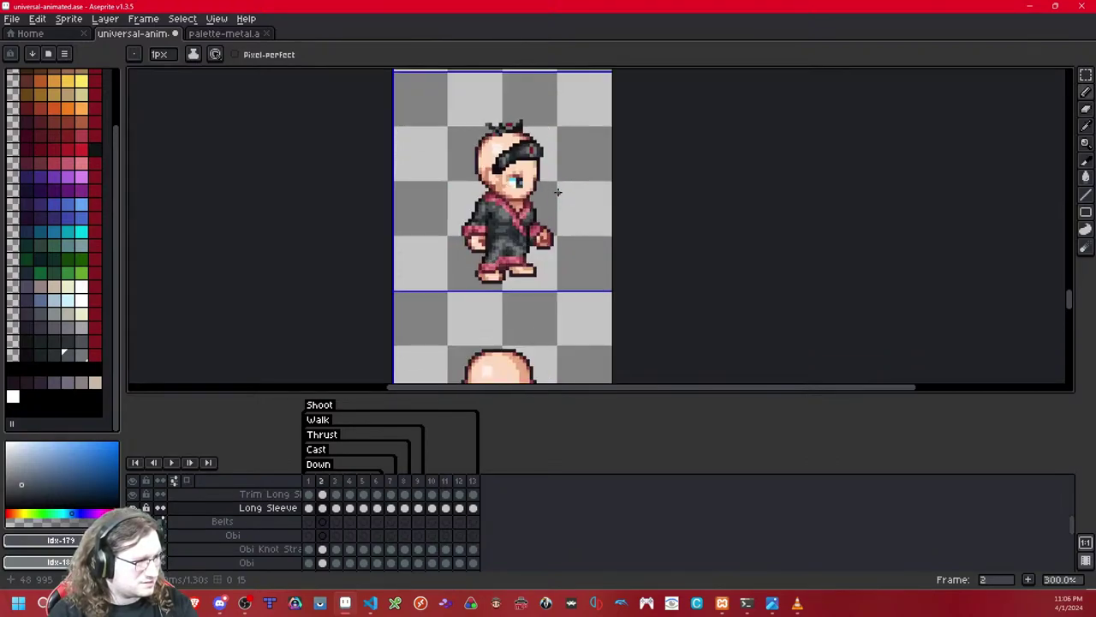
drag(591, 178, 528, 266)
key(ctrl+z)
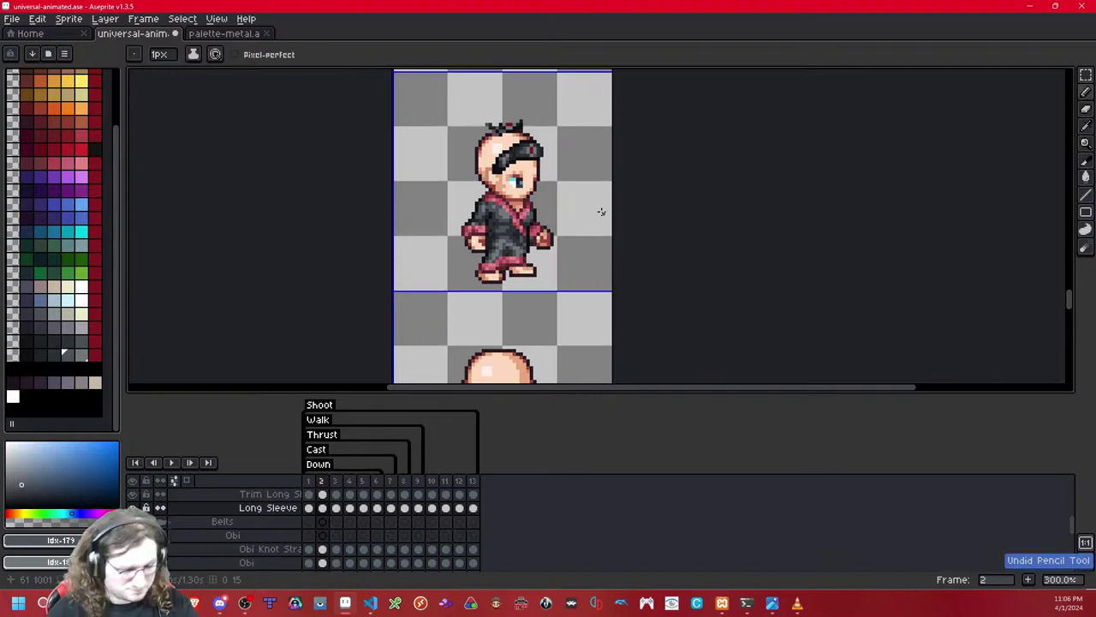
key(m)
drag(579, 150, 483, 295)
click(489, 326)
Step: Step through the opening frames of the upper animation rows to study how their sleeves move
scroll(526, 211, down, 2)
drag(531, 187, 531, 249)
key(Right)
key(Left)
key(Left)
key(Left)
key(Right)
key(Right)
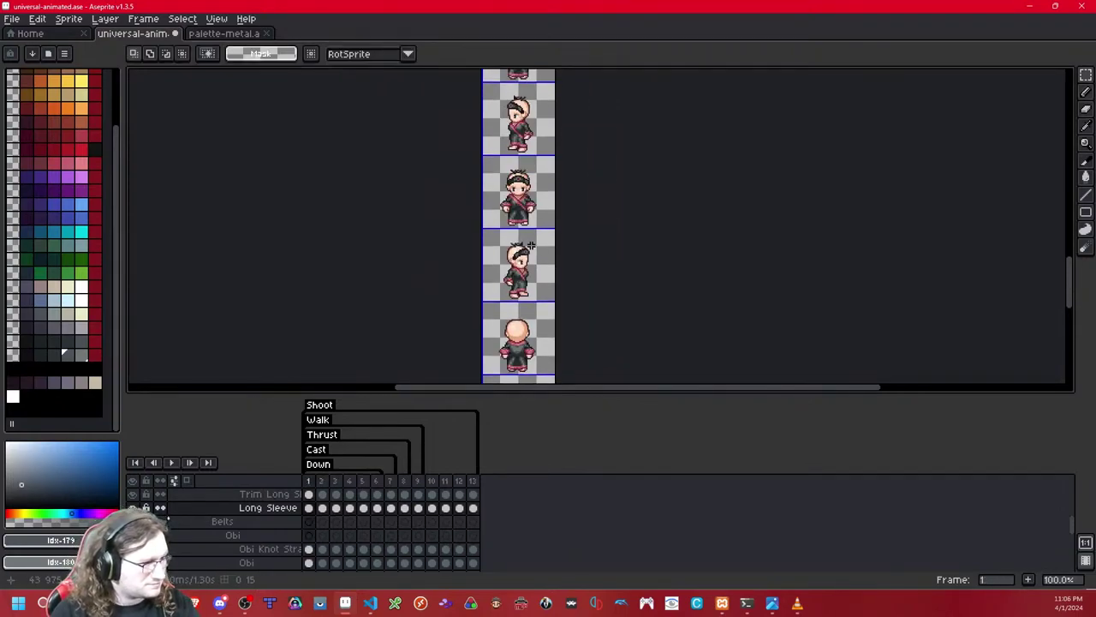
key(Right)
key(Right)
key(Right)
key(Right)
Step: Look through the sprite rows further up for a matching sleeve pose, and inspect the left-facing sprite on frame 5 close up
drag(538, 222, 537, 348)
drag(544, 163, 542, 223)
scroll(542, 223, down, 1)
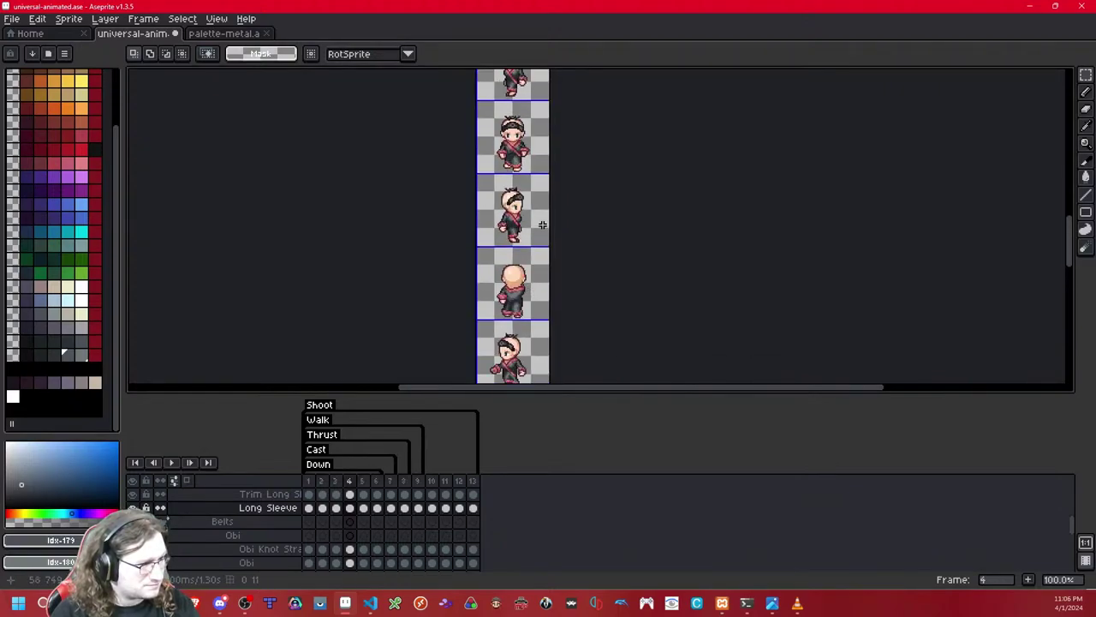
drag(549, 138, 551, 228)
key(Right)
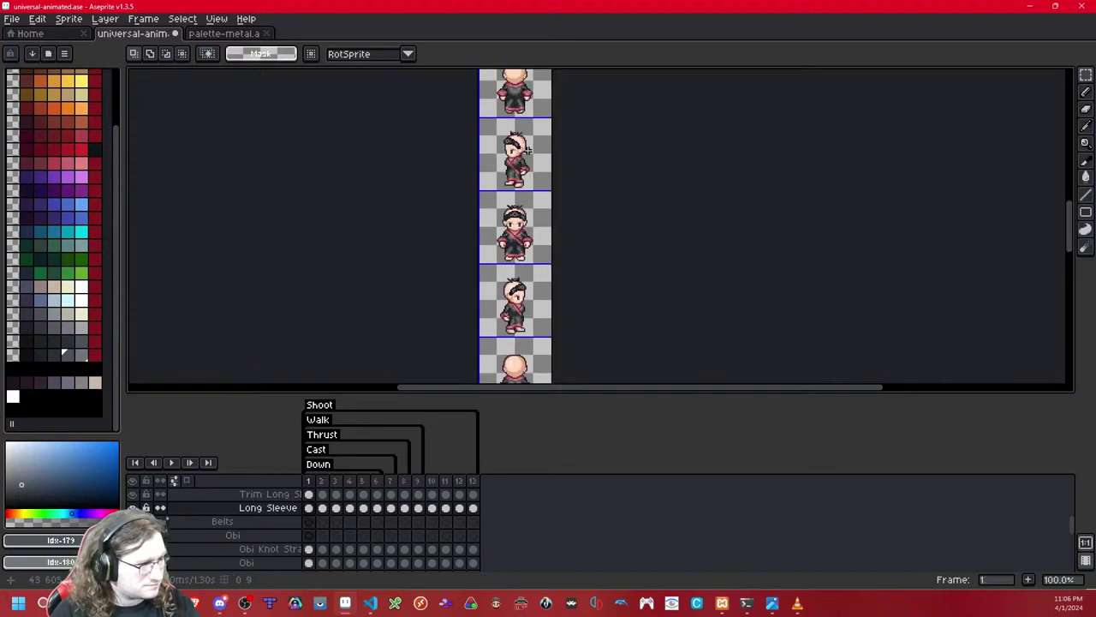
drag(531, 129, 533, 215)
key(Right)
key(Right)
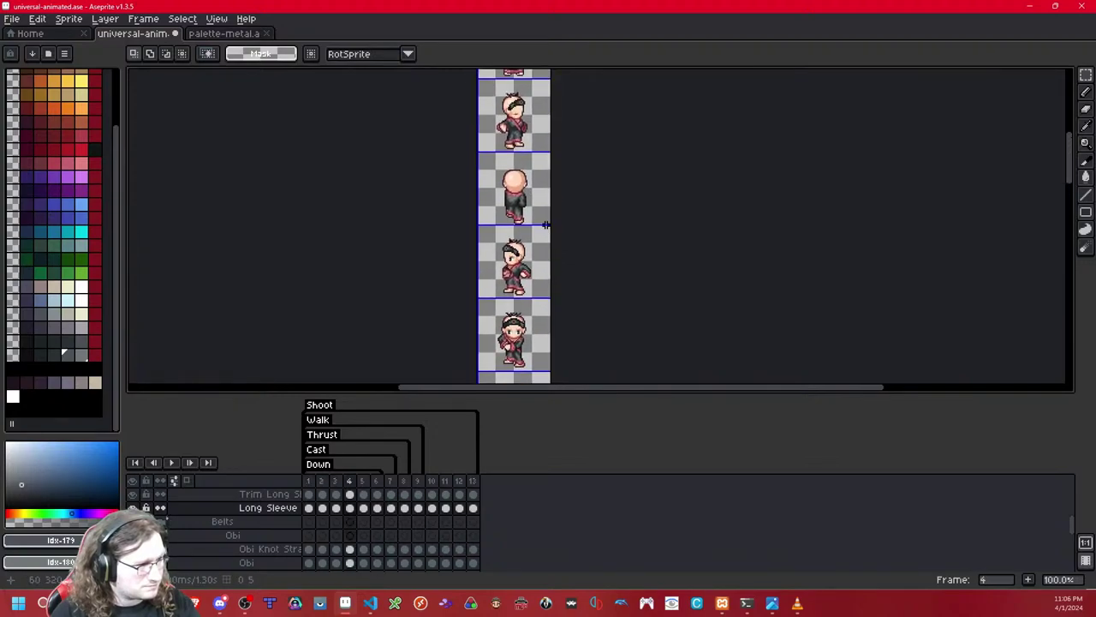
scroll(497, 296, up, 5)
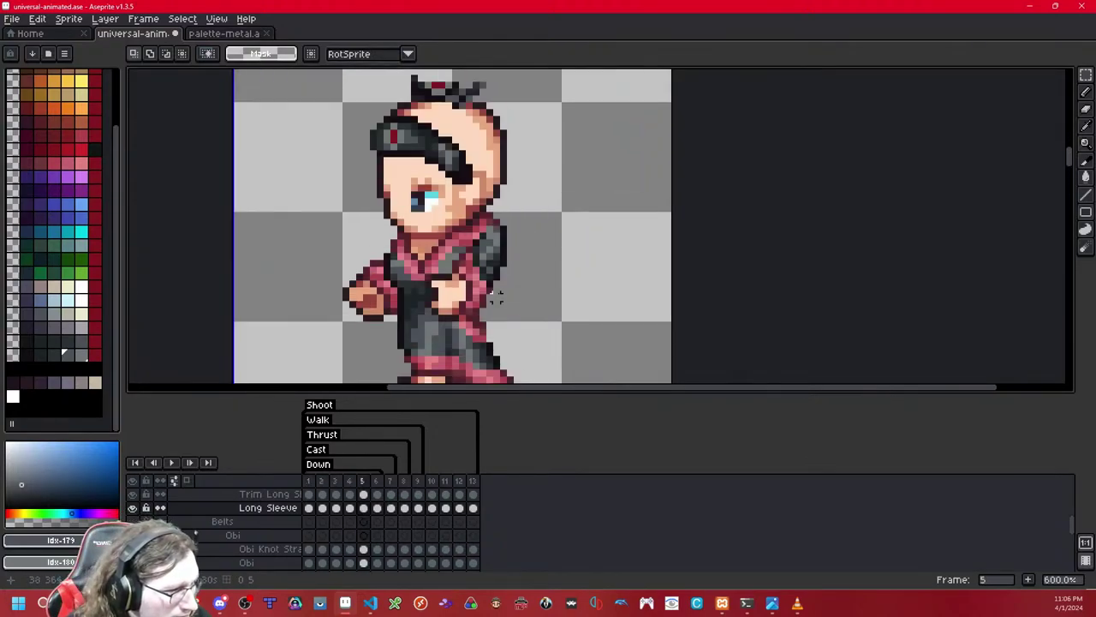
Step: Paste the copied sleeve onto frame 3 of the front-facing sprite, flip it horizontally and place it over the raised arm
scroll(497, 297, down, 5)
key(Right)
key(Left)
key(Left)
key(Left)
key(Left)
mouse_move(530, 330)
mouse_down()
mouse_move(530, 128)
mouse_move(533, 203)
mouse_move(518, 111)
mouse_move(522, 192)
mouse_up()
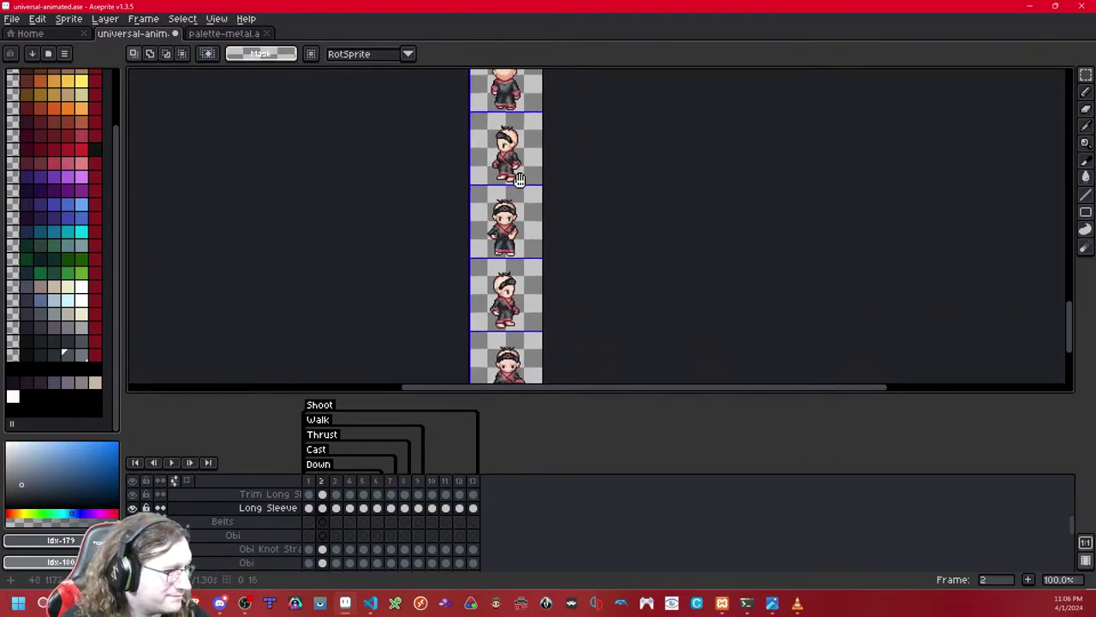
scroll(520, 271, up, 4)
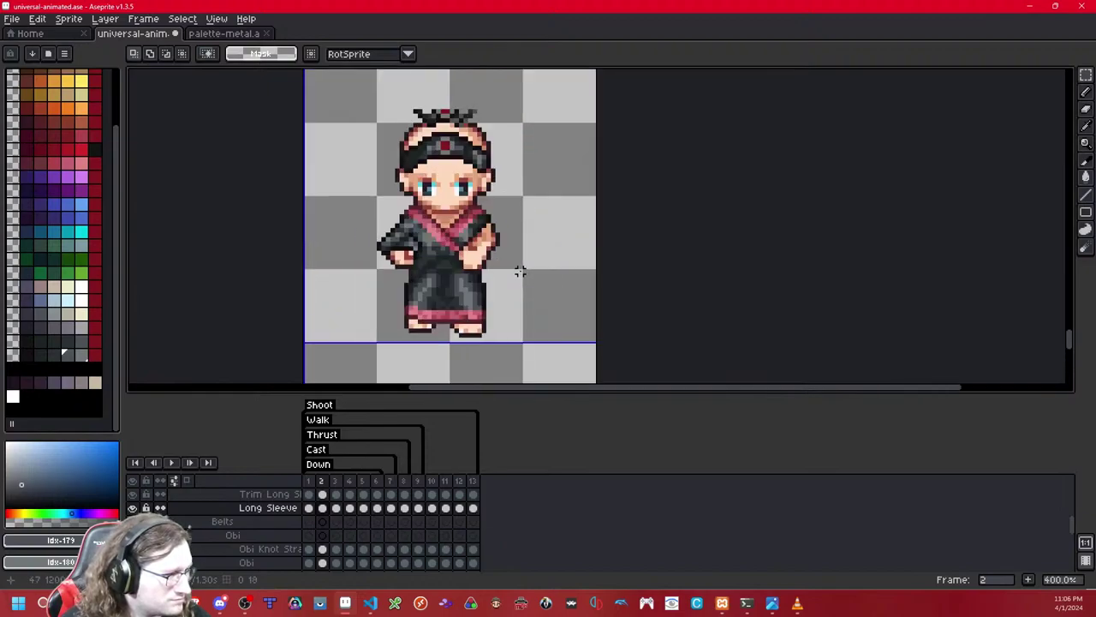
key(Right)
drag(516, 272, 557, 257)
key(ctrl+v)
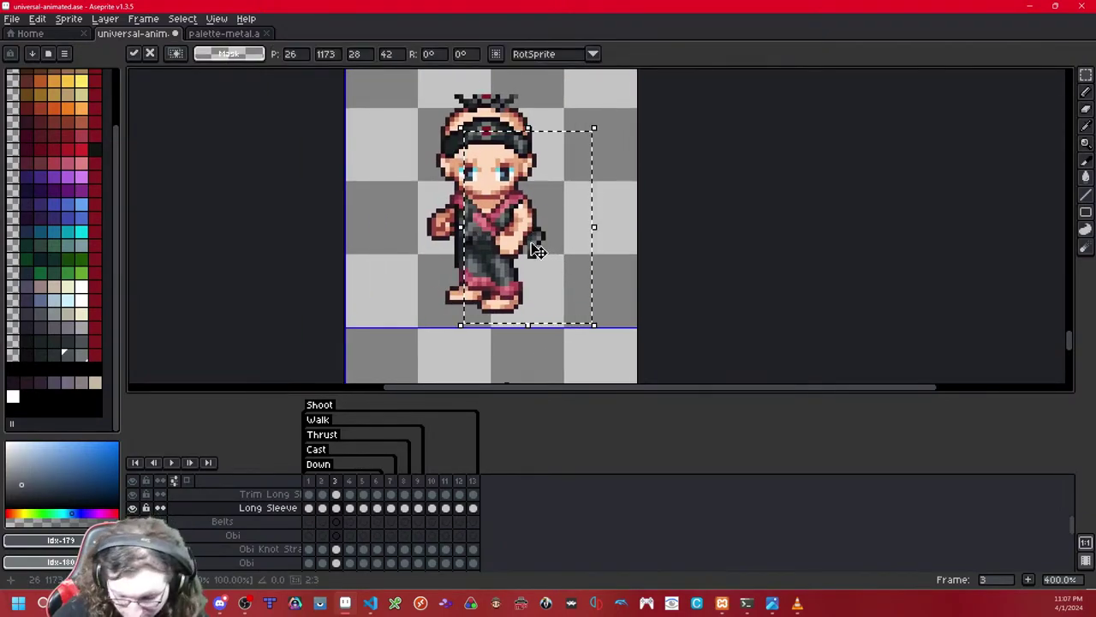
key(shift+h)
drag(524, 246, 457, 225)
Step: Clear the surplus pasted pixels over the sprite's other arm on frame 3, and compare the result with the sleeve layer hidden
drag(592, 132, 504, 247)
key(Delete)
scroll(452, 232, up, 3)
key(shift+x)
key(shift+x)
scroll(527, 211, down, 7)
scroll(527, 210, up, 5)
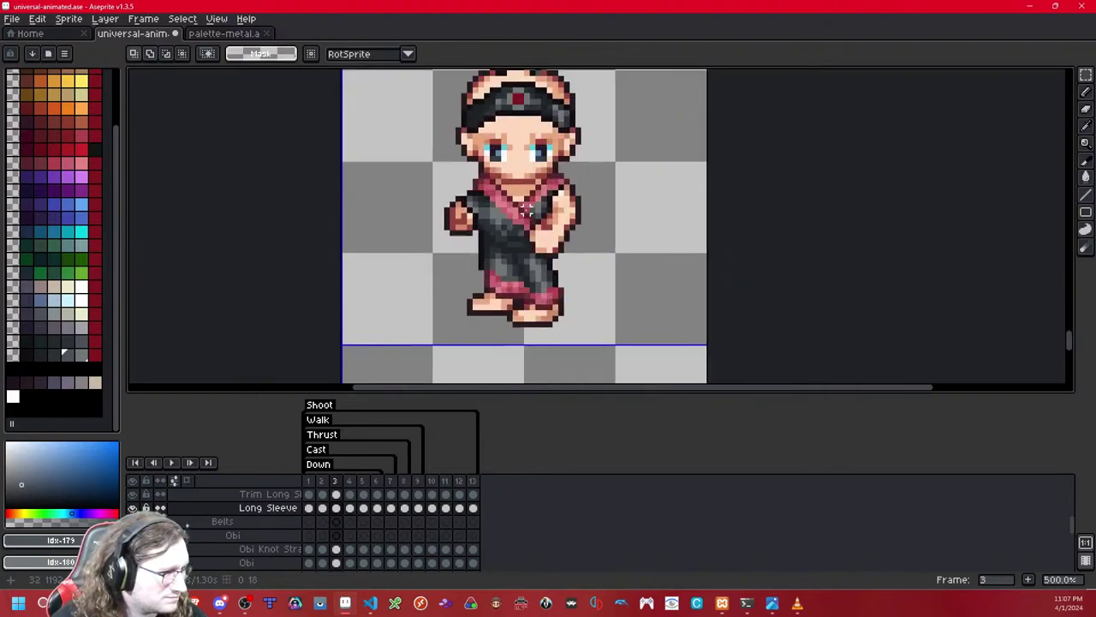
Step: Select the pasted sleeve on frame 3, nudge it sideways to fit the raised arm, and deselect it
drag(517, 164, 425, 287)
key(Left)
key(Left)
key(Left)
key(Right)
key(Right)
key(ctrl+d)
scroll(589, 227, down, 1)
scroll(582, 226, up, 2)
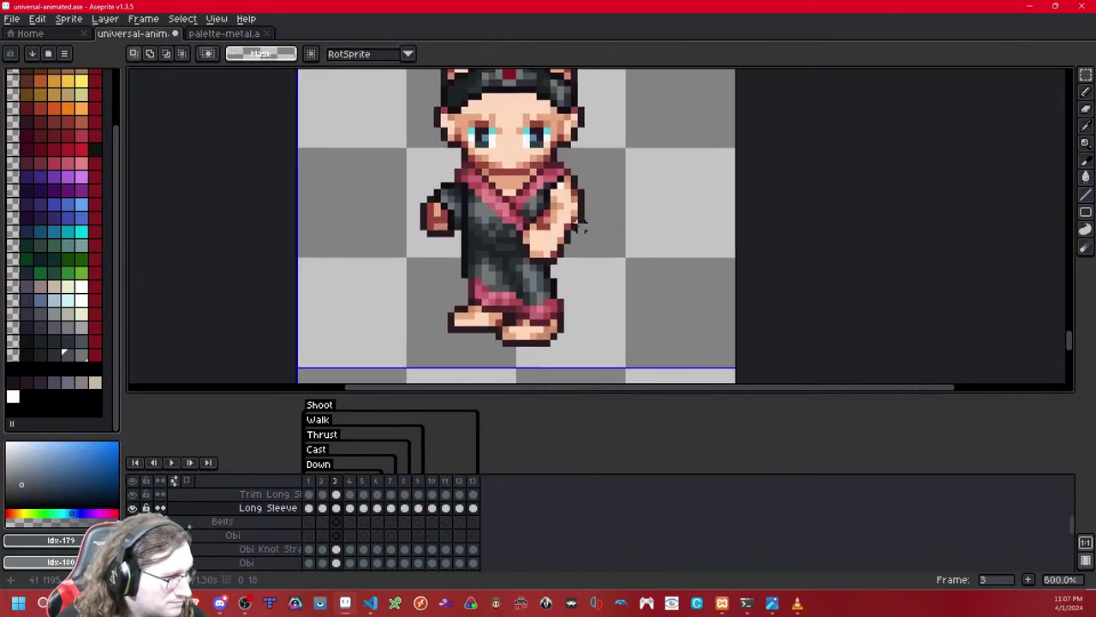
Step: Touch up the edge of the raised arm's sleeve on frame 3 with the dark palette colour 176
click(27, 353)
key(b)
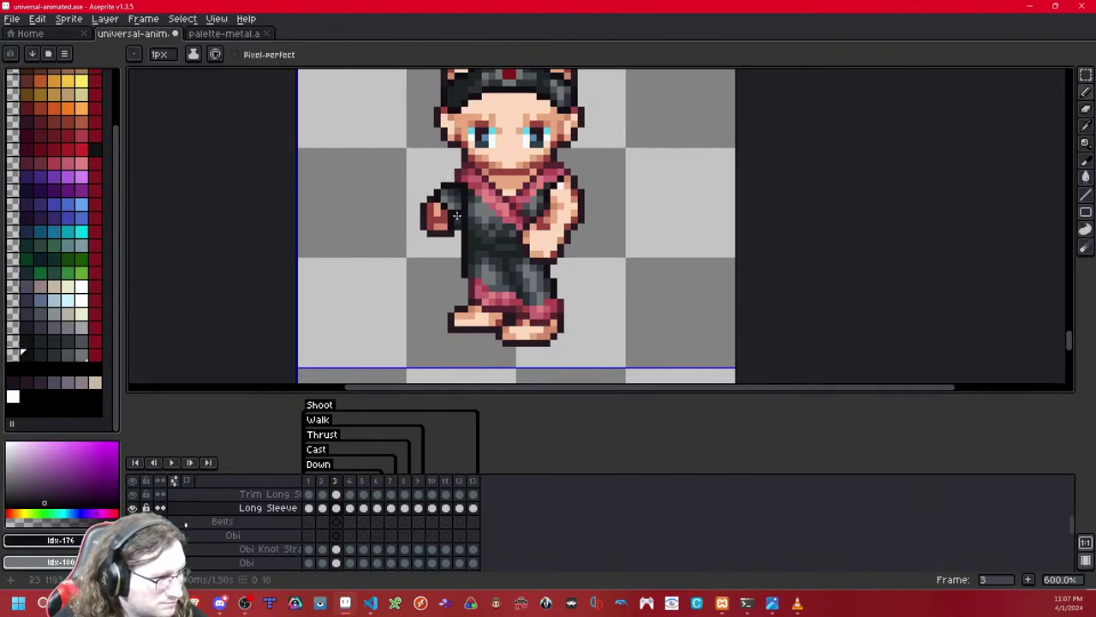
scroll(568, 212, down, 7)
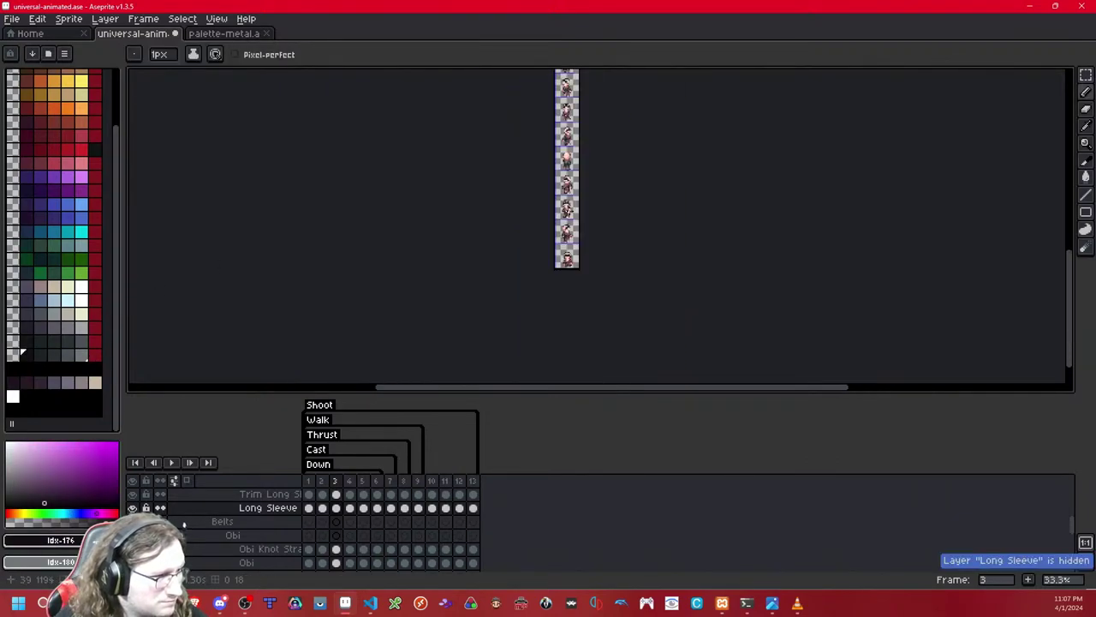
scroll(569, 212, up, 2)
scroll(569, 212, up, 4)
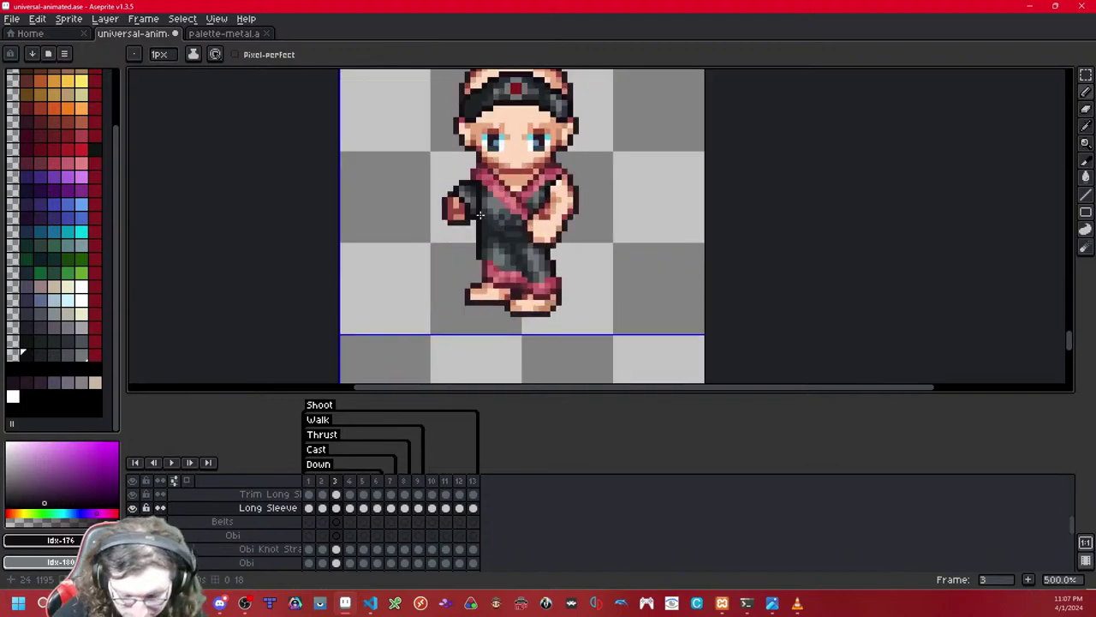
key(e)
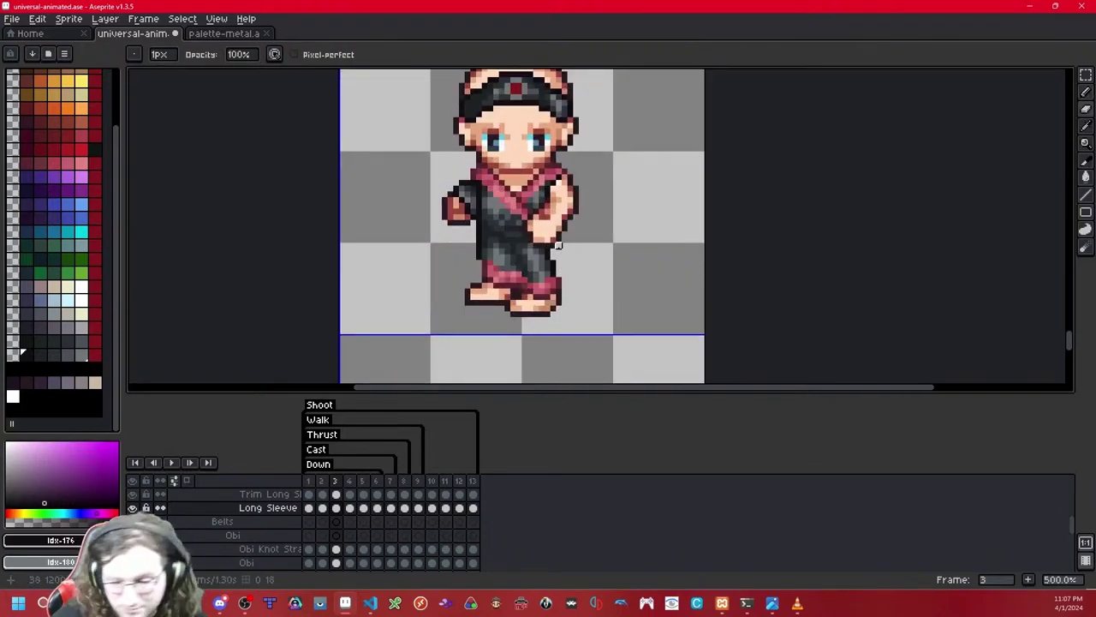
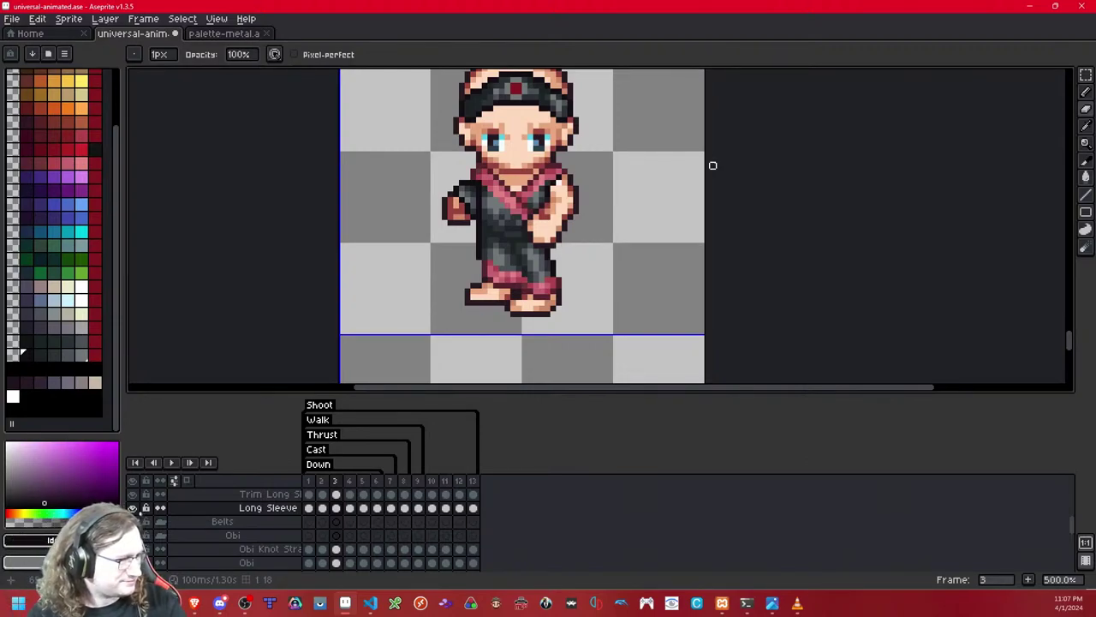
Step: Copy the raised arm's sleeve from frame 3 to frame 4 and move it up 3 pixels
key(period)
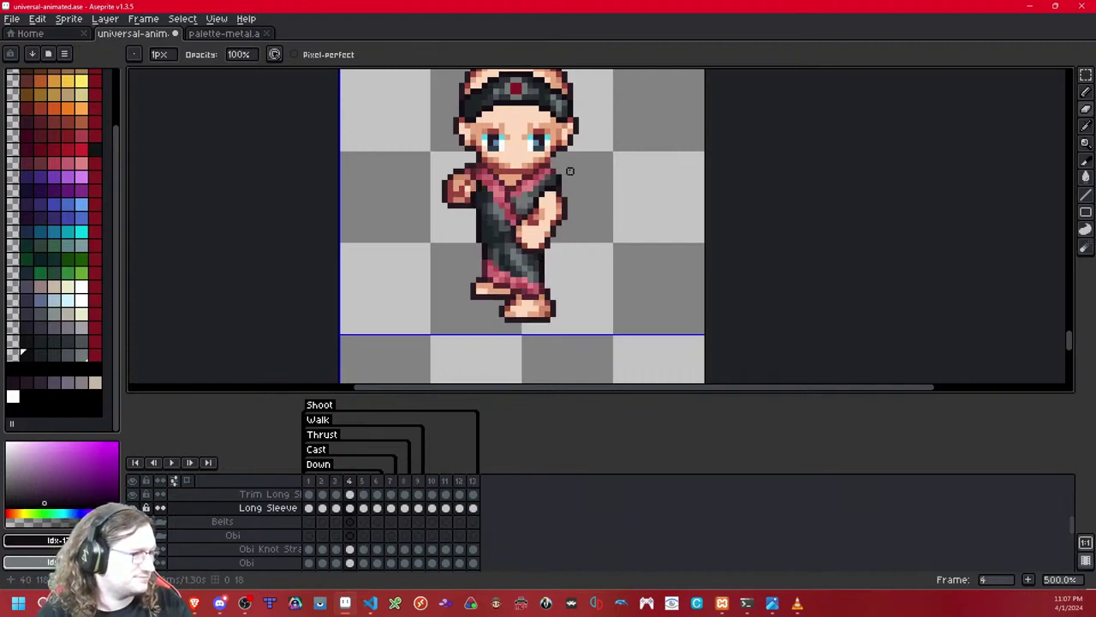
key(comma)
click(1085, 75)
drag(524, 109, 421, 250)
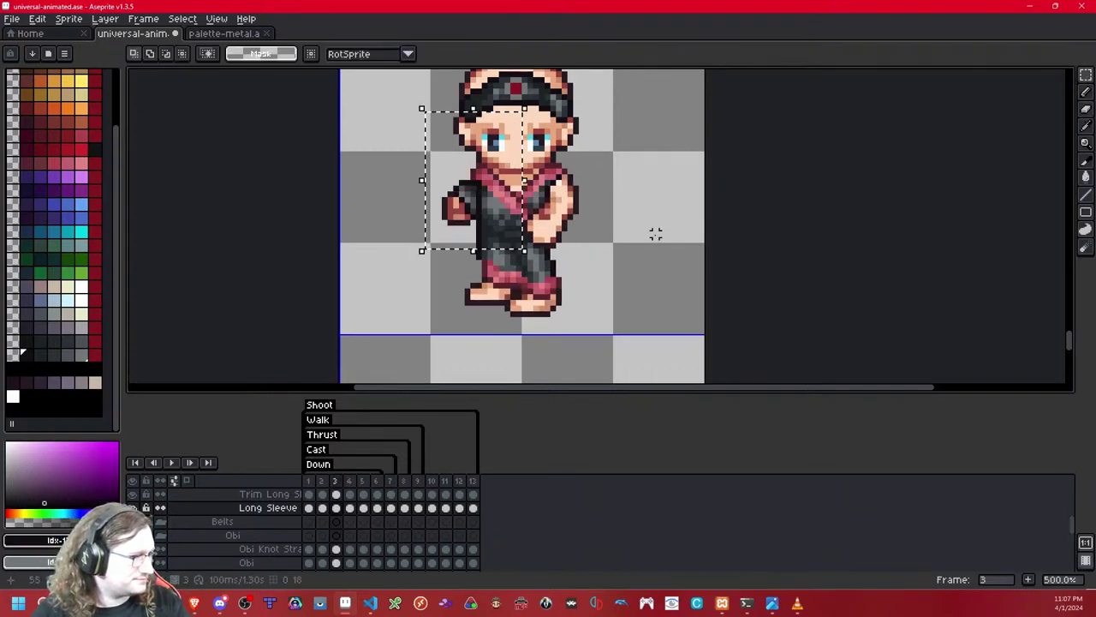
key(ctrl+d)
key(period)
key(ctrl+v)
key(Up)
key(Up)
key(Up)
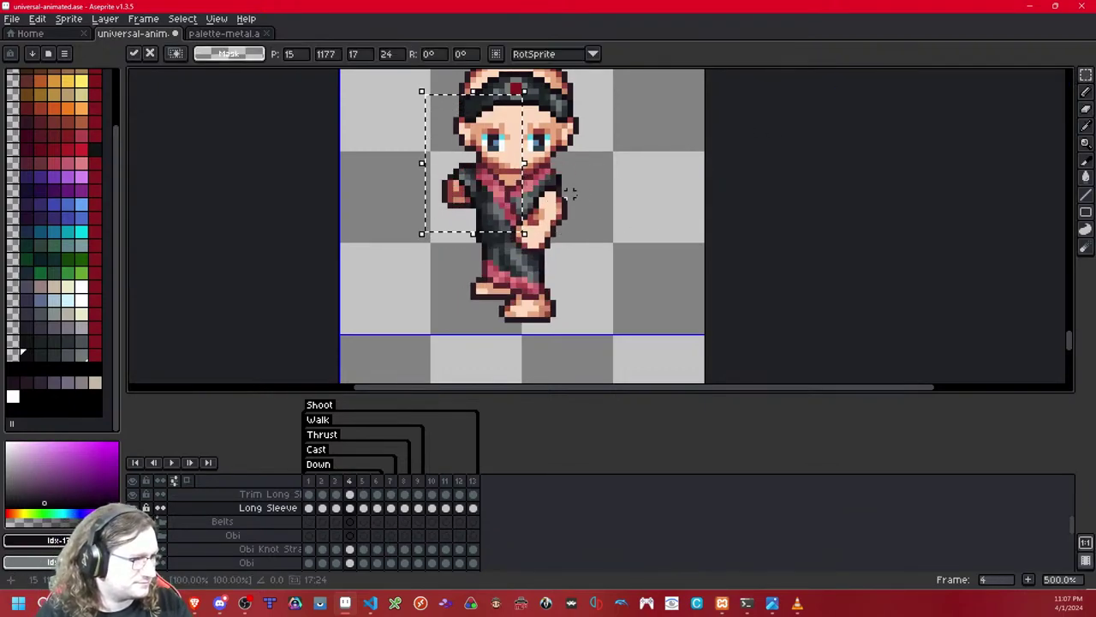
click(588, 194)
Step: Try to clear the sleeve pixels that overlap the collar on frame 4
key(ctrl+z)
key(ctrl+shift+z)
drag(468, 177, 497, 165)
click(531, 133)
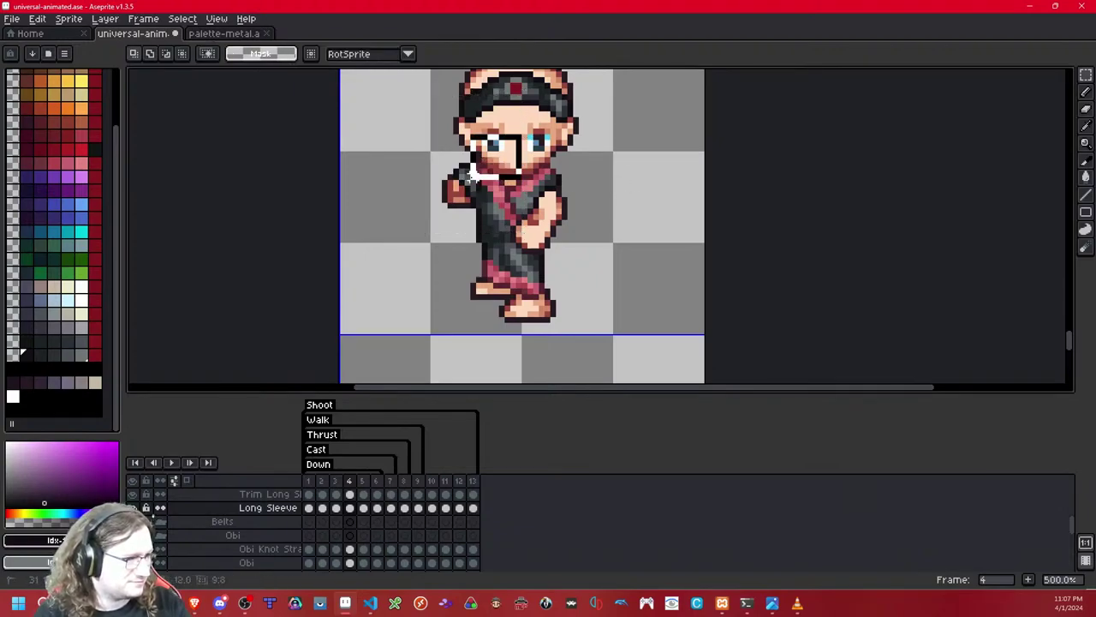
scroll(496, 166, up, 5)
key(ctrl+z)
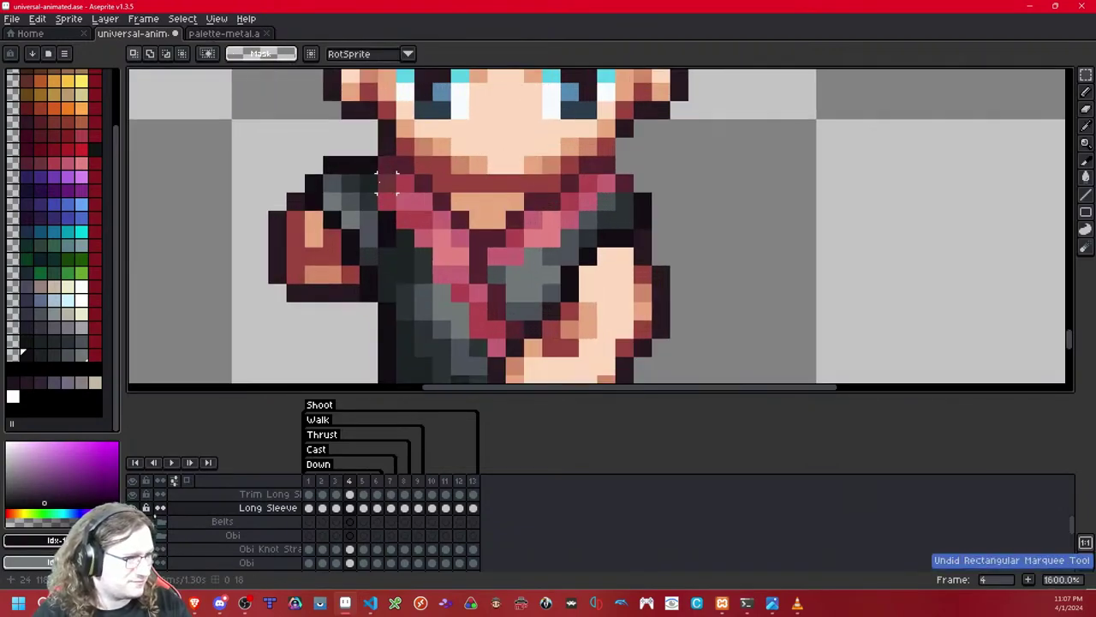
scroll(376, 181, down, 7)
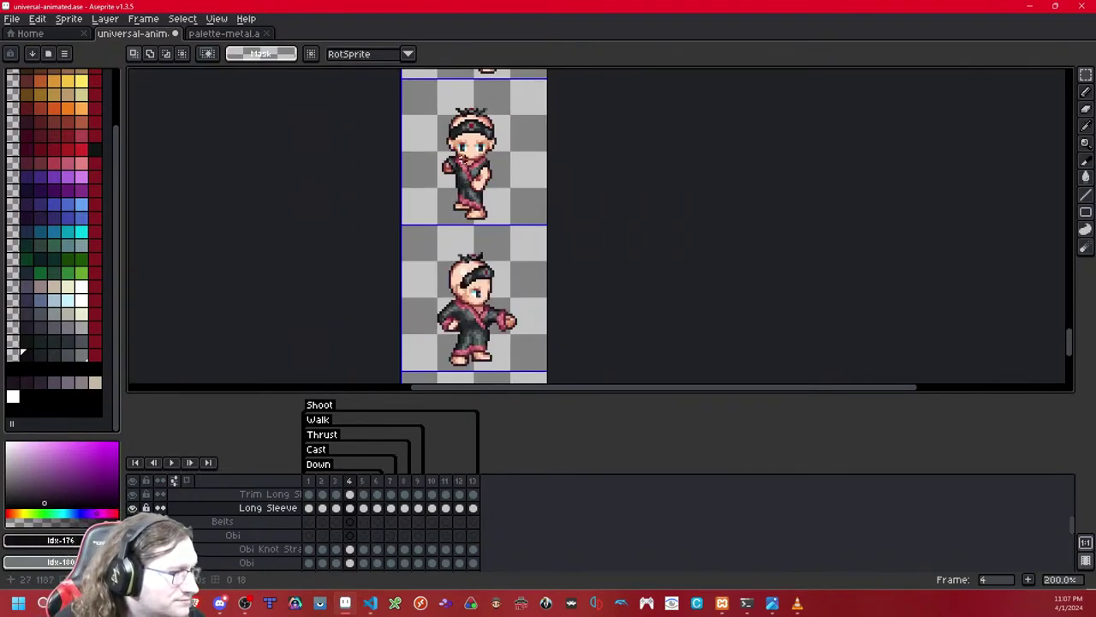
scroll(461, 158, up, 4)
key(ctrl+z)
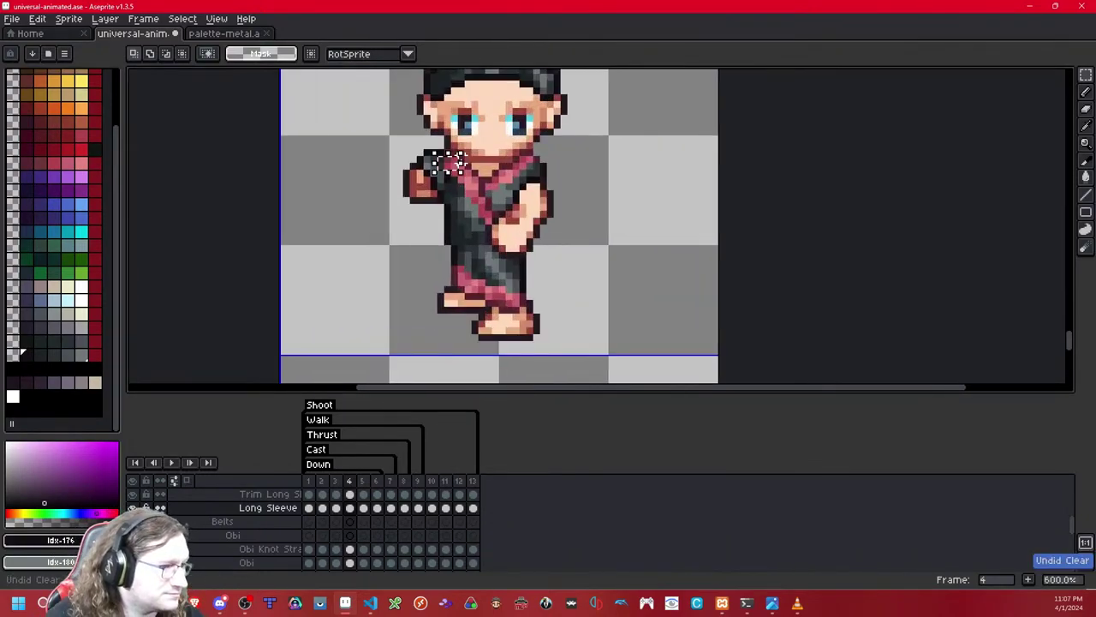
Step: Compare the arm pose on frame 4 with frame 5 and the following shoot frames to find a matching pose
key(Right)
key(Left)
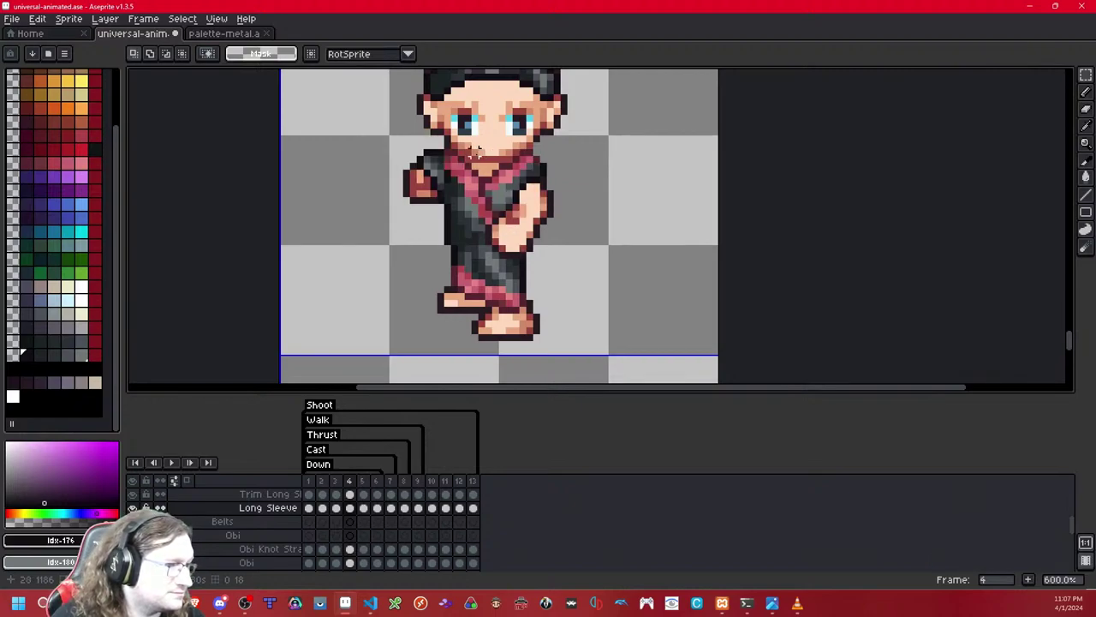
key(Right)
key(Left)
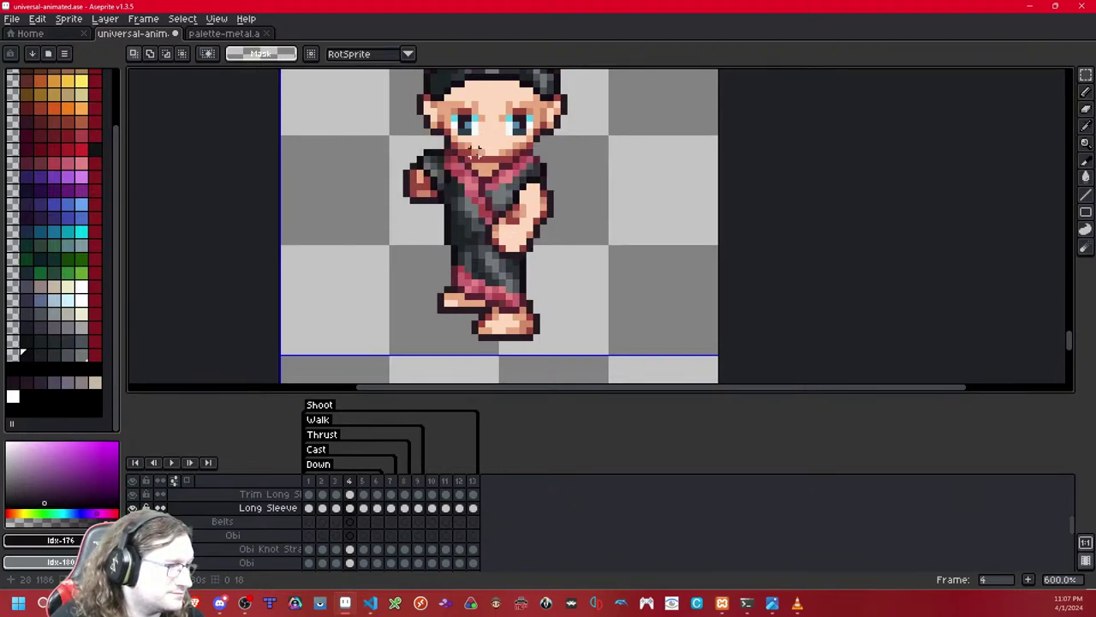
key(Right)
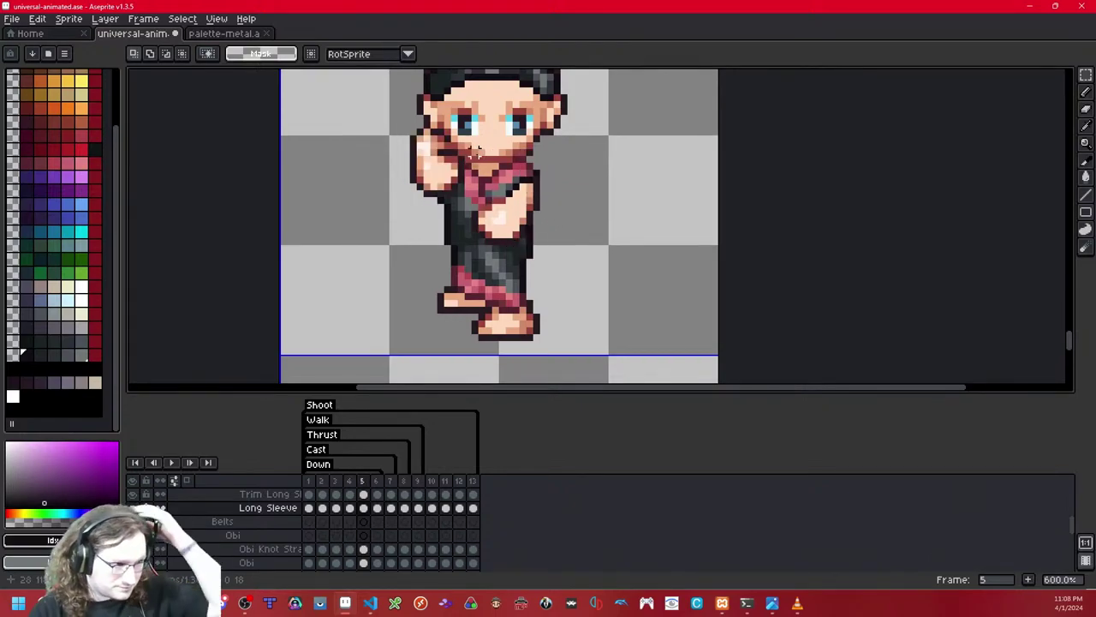
key(Right)
key(Right)
key(Right)
key(Right)
key(Right)
key(Right)
key(Right)
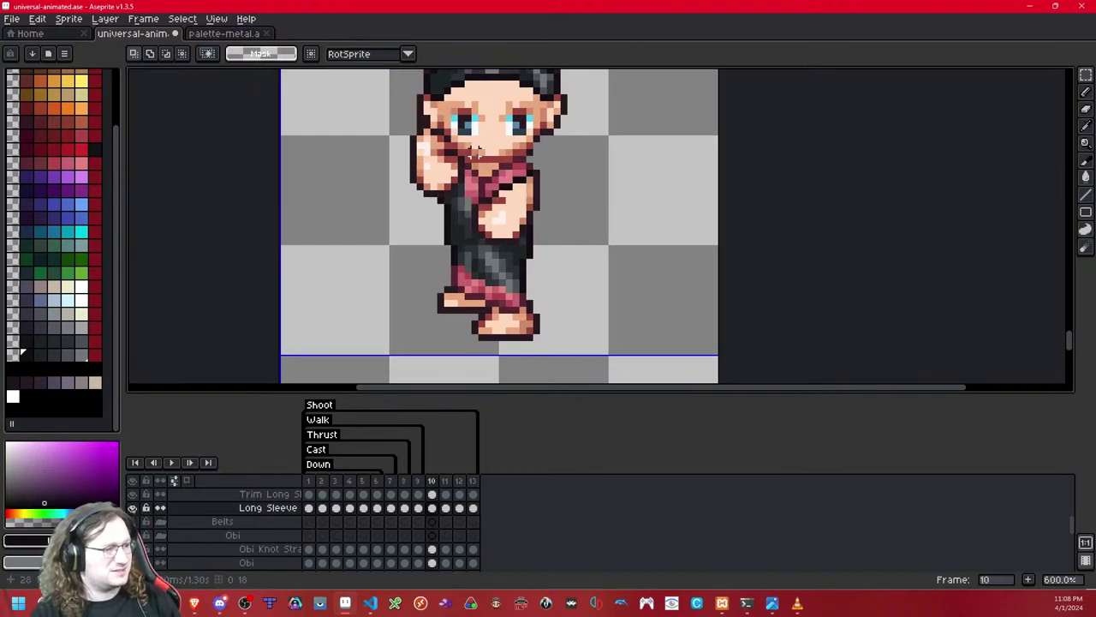
Step: Paste the copied sleeve onto frame 11 and move it up 3 pixels over the raised arm
key(Left)
key(ctrl+v)
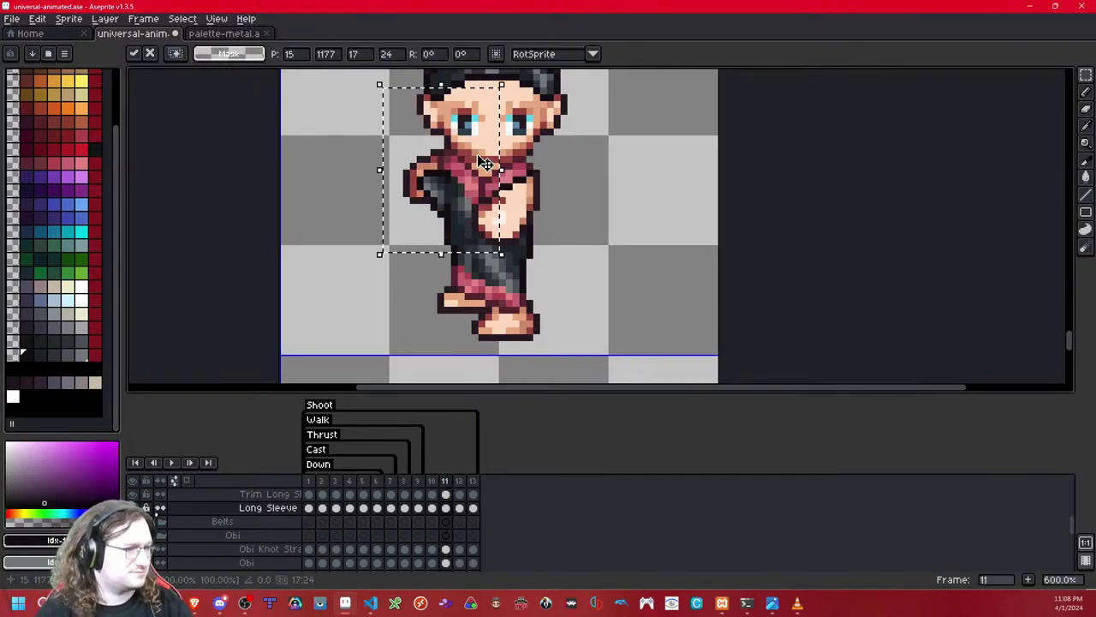
key(Up)
key(Up)
key(Up)
key(ctrl+d)
Step: Step through the front-facing sprite's frames around frame 11 to check the sleeve and find remaining frames with the same arm pose
key(Left)
key(Left)
key(Left)
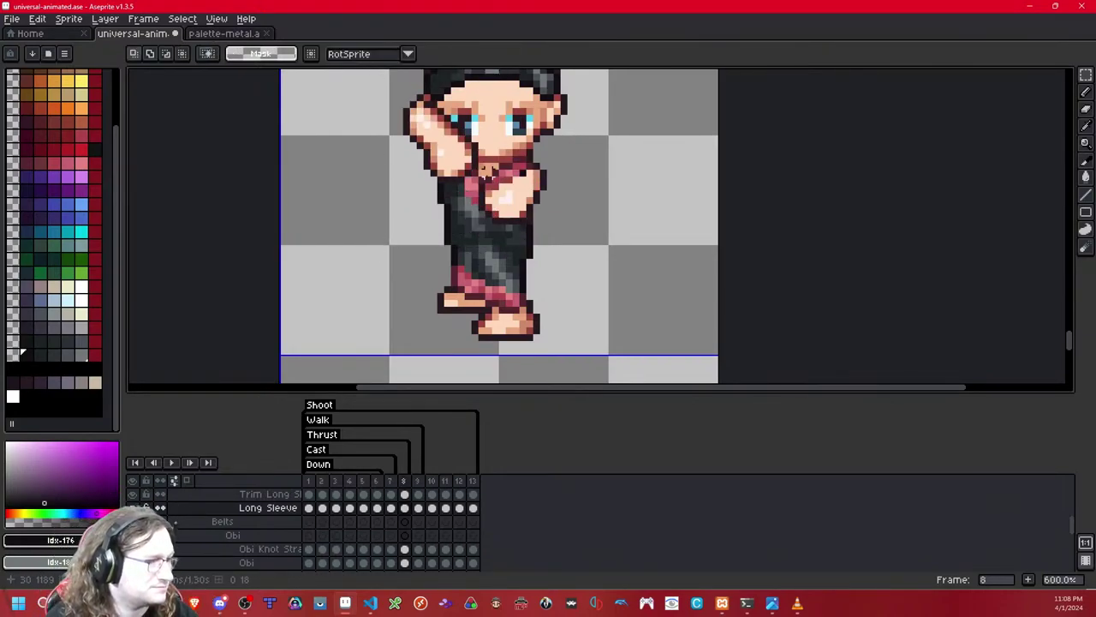
key(Right)
key(Right)
key(Right)
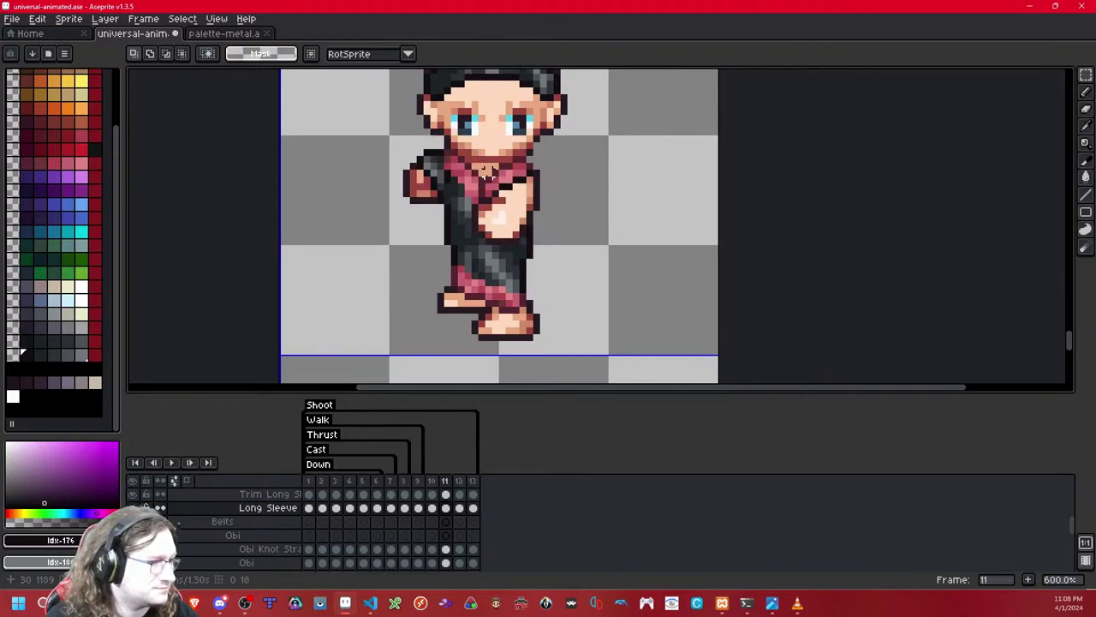
key(Right)
key(Left)
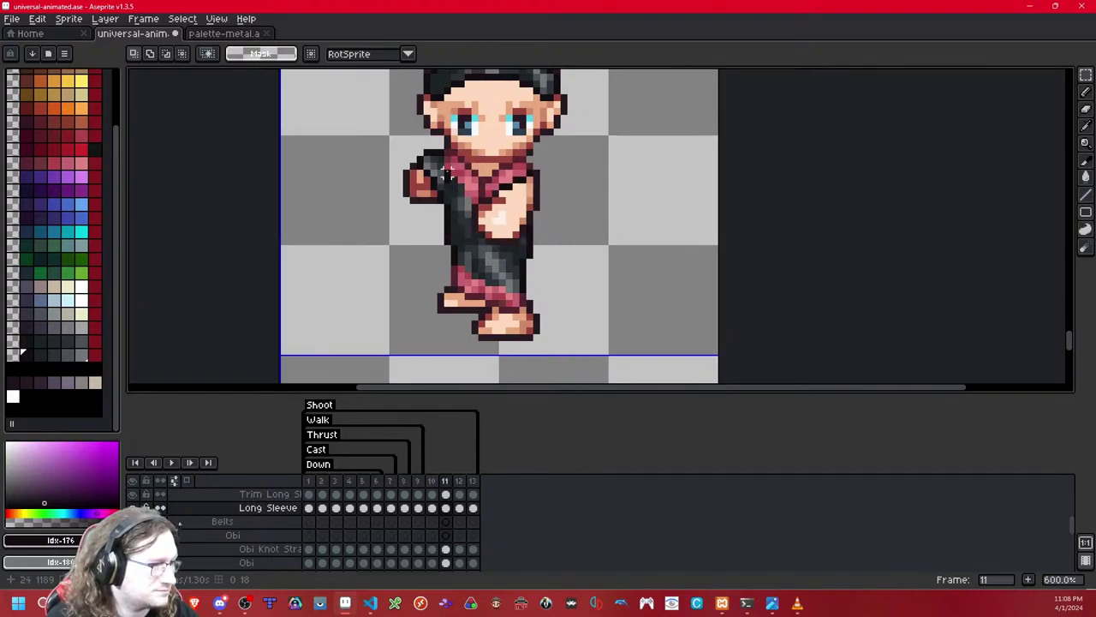
key(Right)
key(Right)
key(Right)
key(Right)
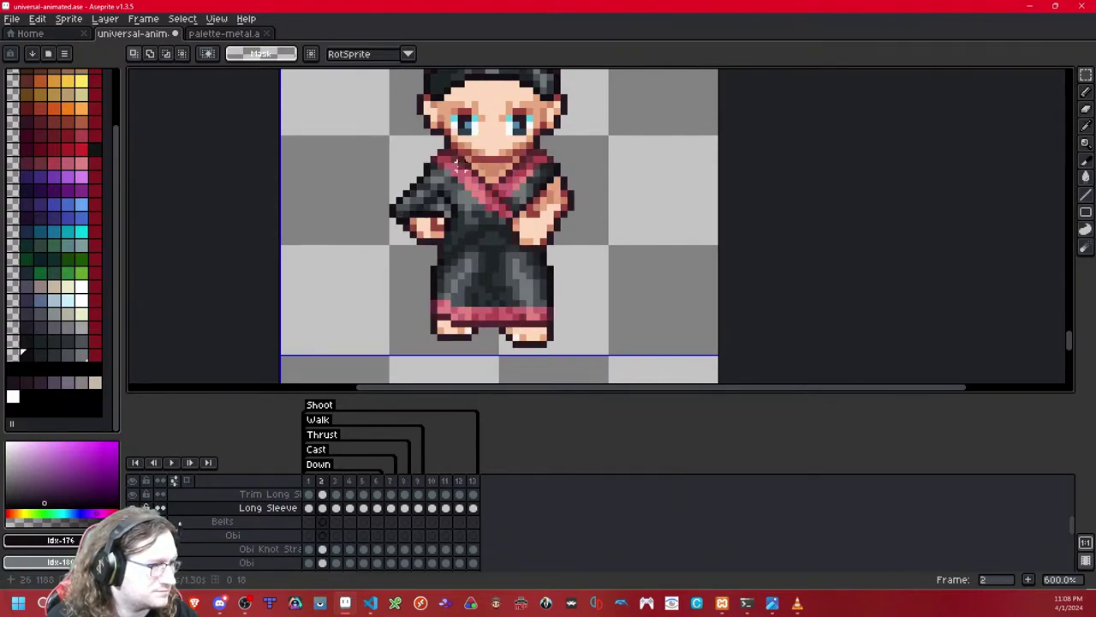
key(Left)
key(Left)
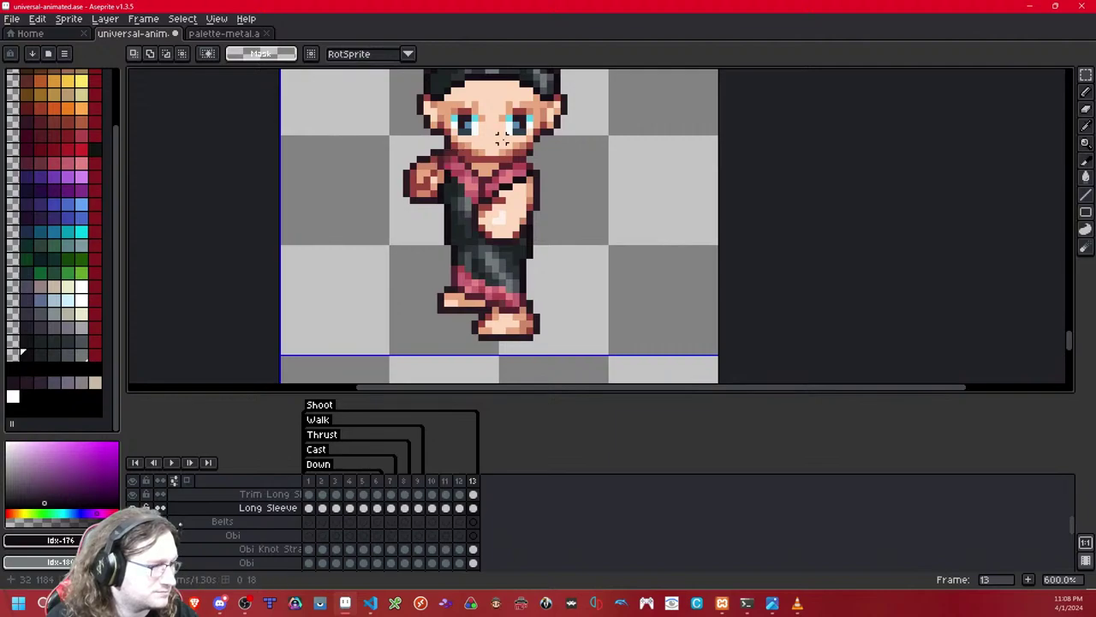
Step: Paste the copied sleeve onto frame 13 and move it up 3 pixels over the raised arm
key(ctrl+v)
key(Up)
key(Up)
key(Up)
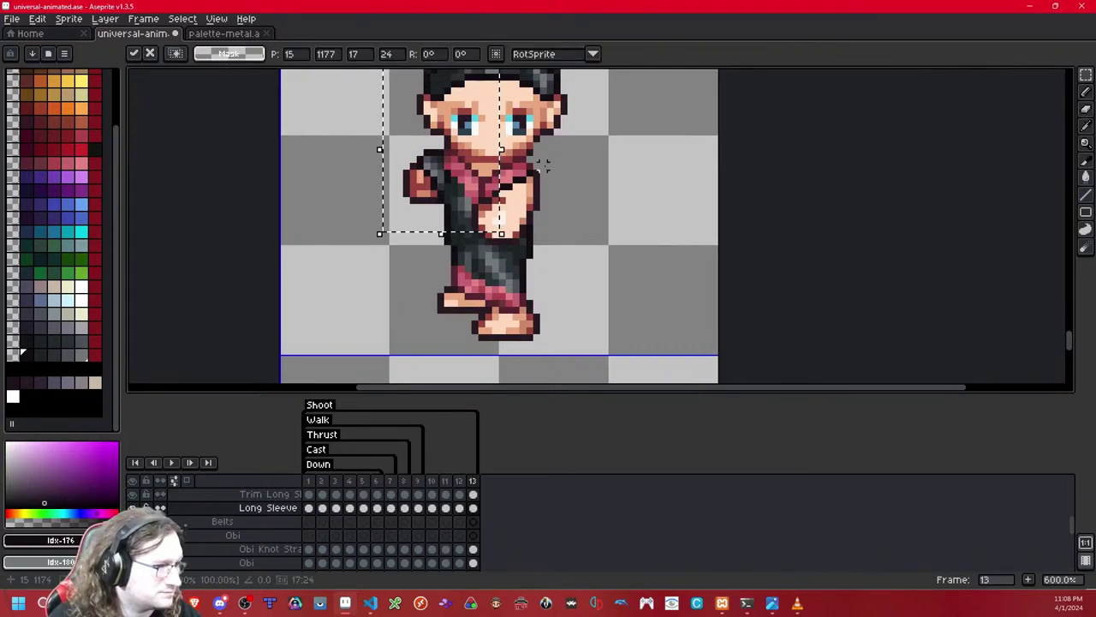
click(543, 165)
Step: Try to clear the sleeve pixels that overlap the collar on frame 13
drag(442, 167, 471, 151)
key(Delete)
key(ctrl+z)
key(ctrl+z)
key(ctrl+v)
click(489, 160)
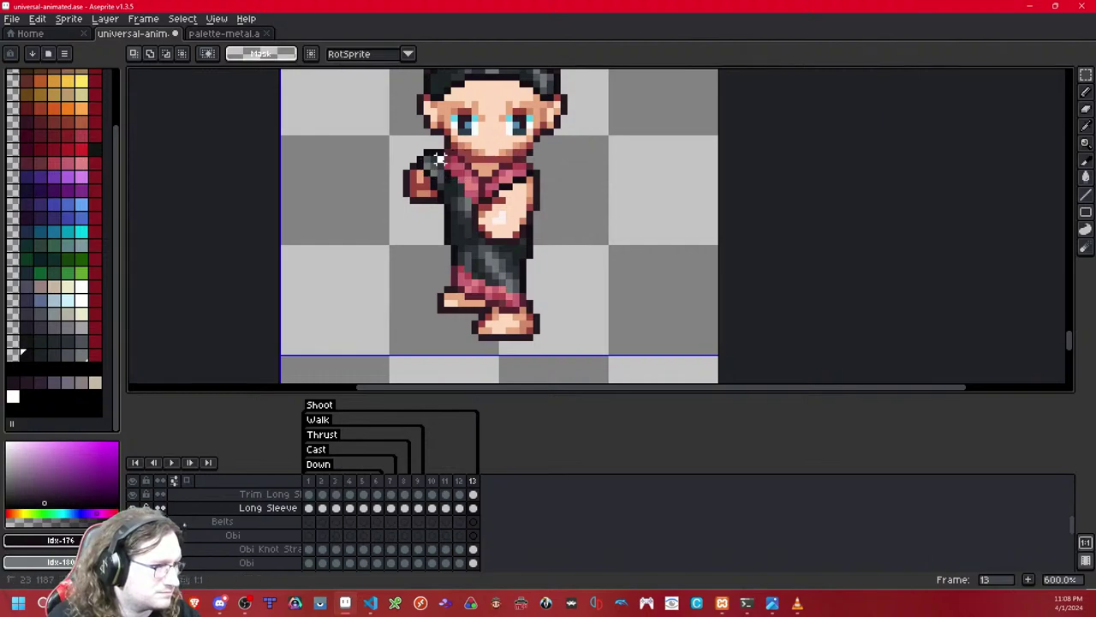
Step: Step back from frame 13 to compare the pasted sleeves on frames 11 and 4
key(Left)
key(Left)
key(Left)
key(Left)
key(Right)
key(Right)
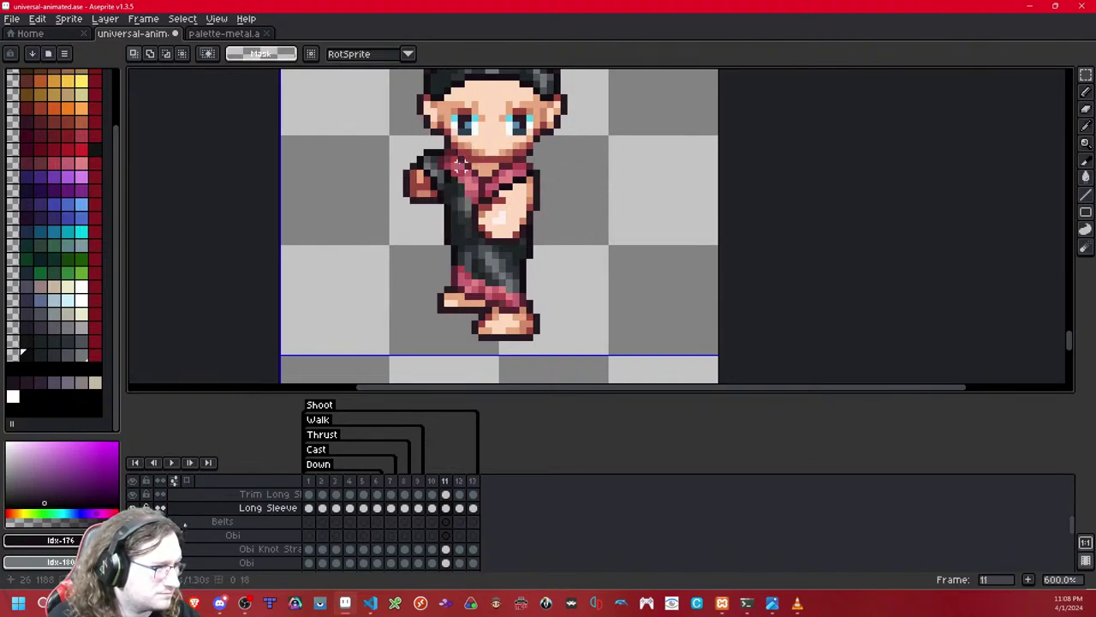
key(Left)
key(Left)
key(Left)
key(Left)
key(Left)
key(Left)
key(Left)
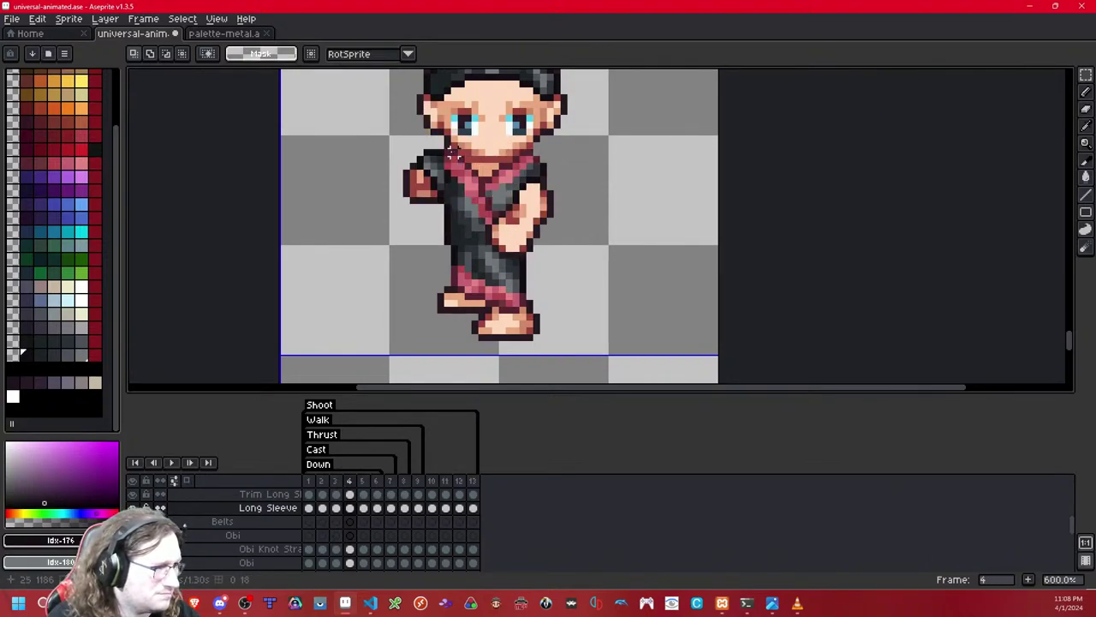
Step: Cycle backwards through the front-facing sprite's animation frames to check the sleeve poses, including frames 13, 7 and 3
key(Left)
key(Left)
key(Left)
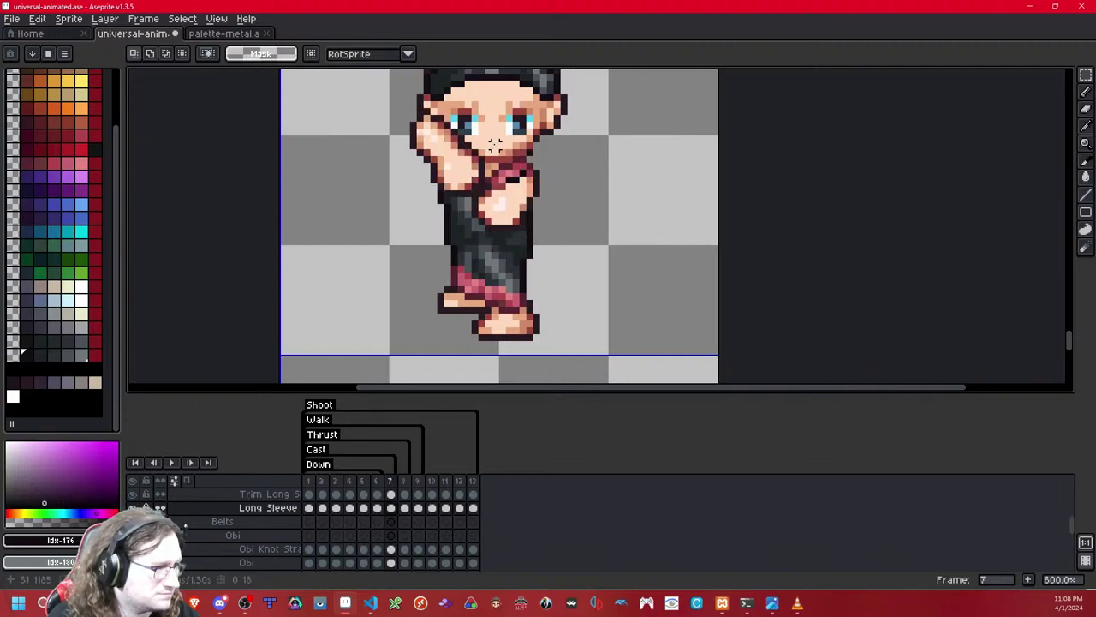
key(Left)
key(Left)
key(Left)
key(Left)
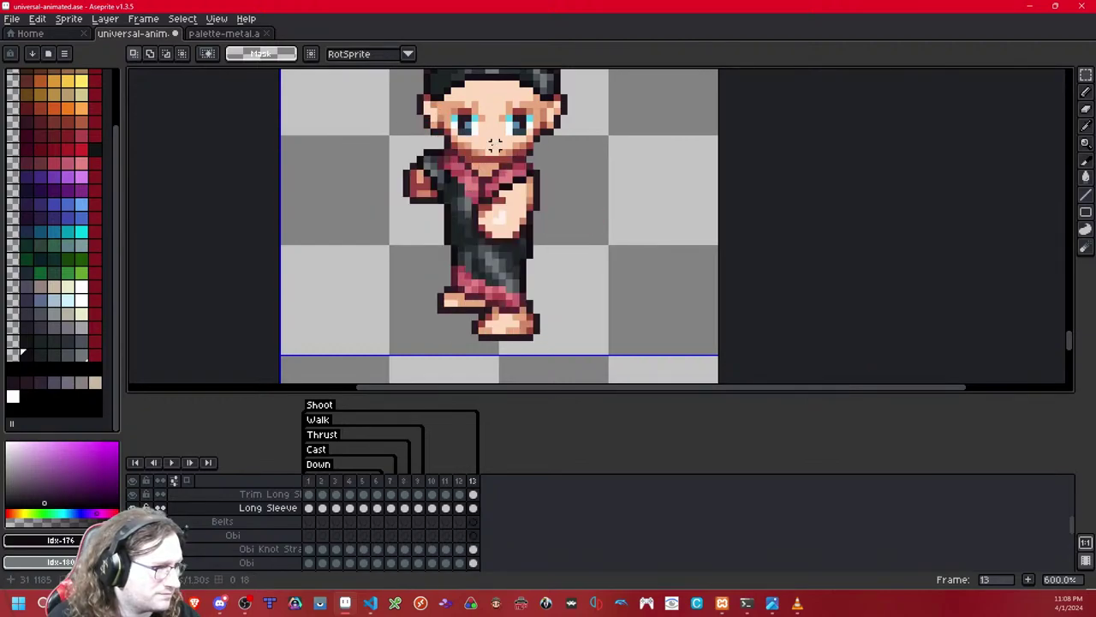
key(Left)
key(Left)
key(Left)
key(Left)
key(Left)
key(Left)
key(Left)
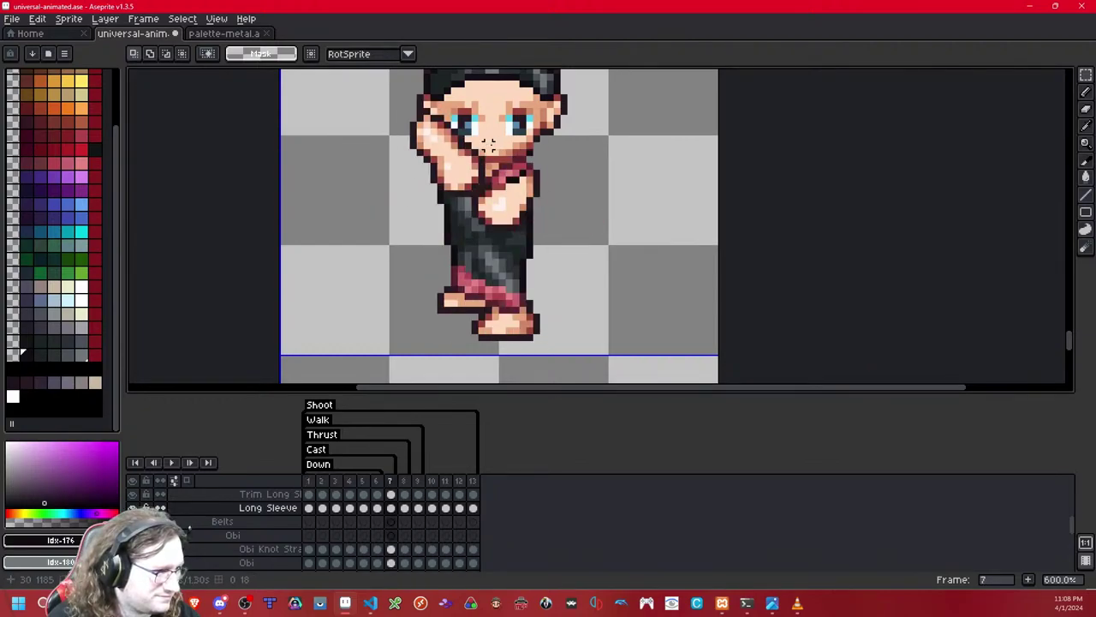
key(Left)
key(Right)
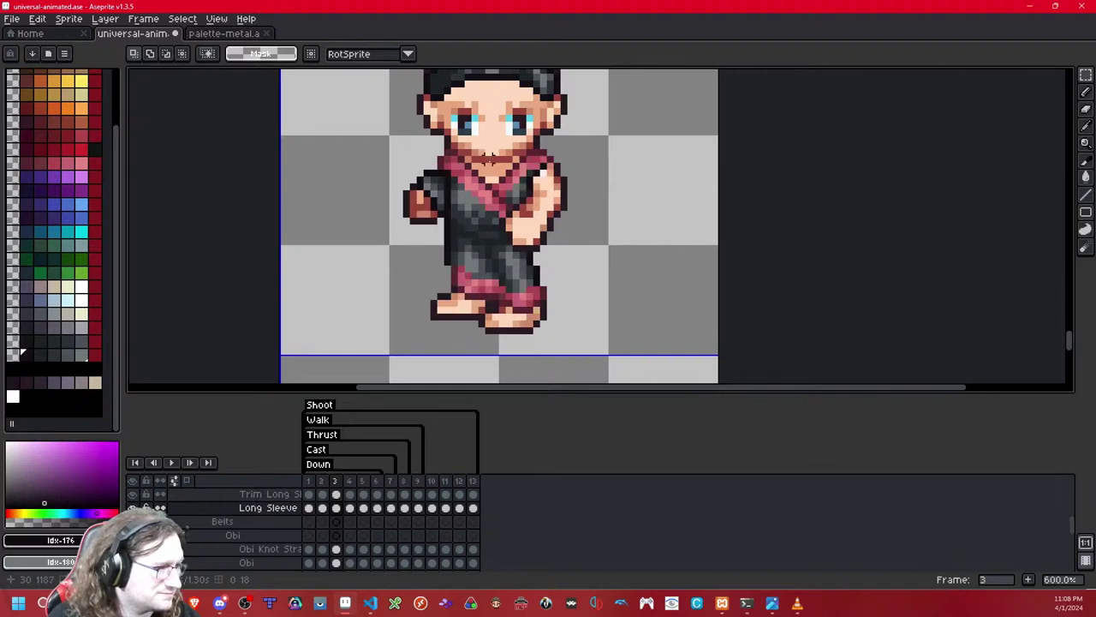
Step: Compare the front-facing sprite's sleeves on frames 2 to 5 and save the sprite file
key(Left)
key(Right)
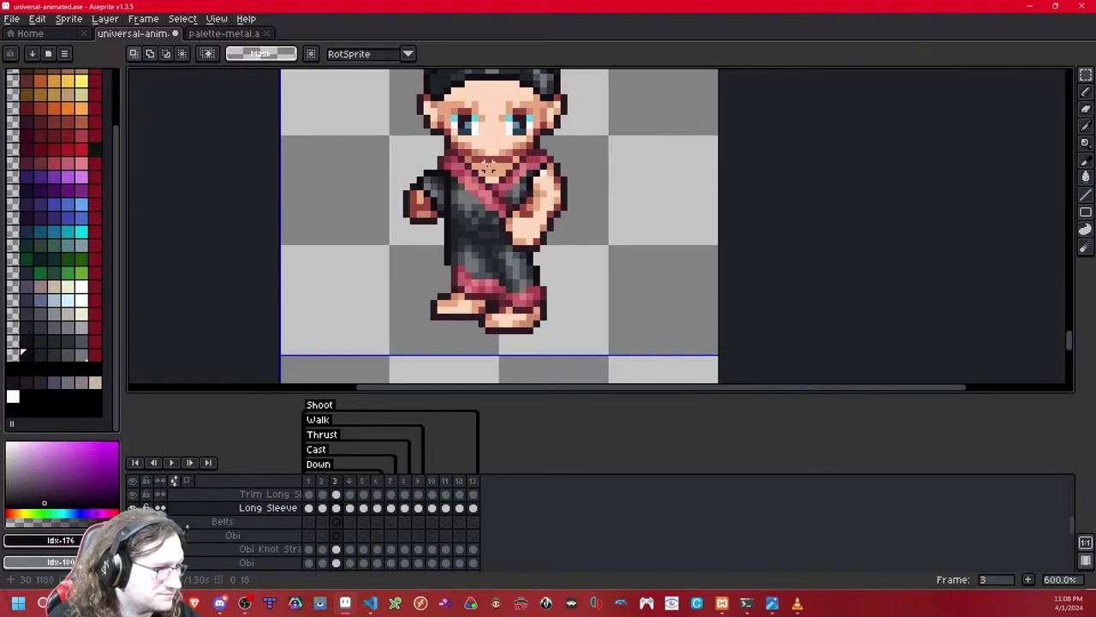
key(Right)
key(Right)
key(Left)
key(Left)
key(Left)
scroll(488, 164, down, 6)
scroll(489, 165, up, 1)
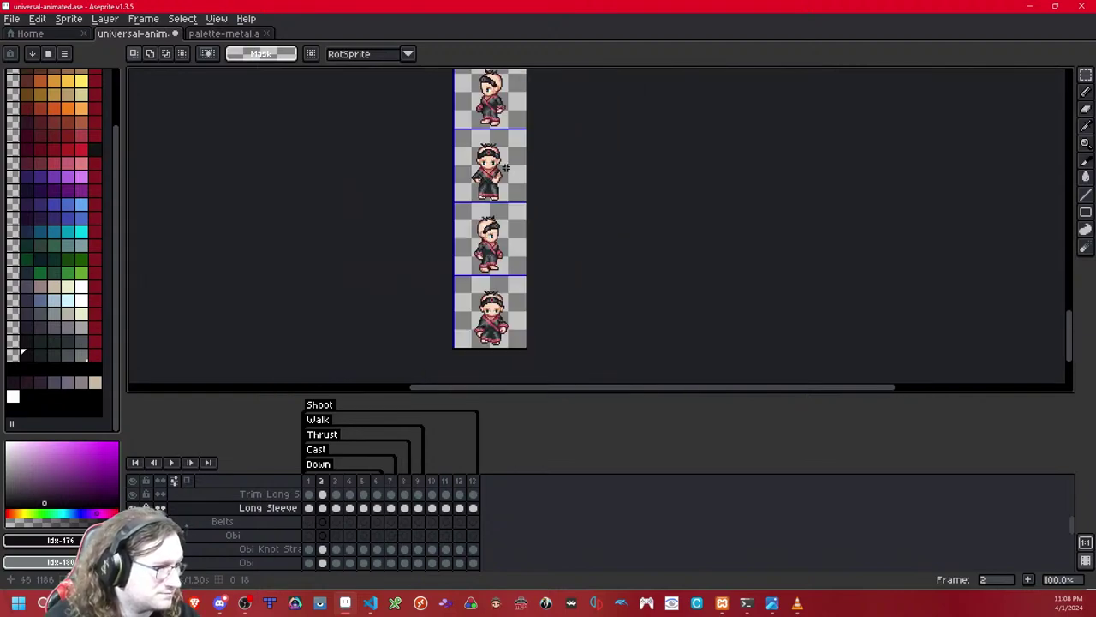
key(ctrl+s)
Step: Paste the copied sleeve over the bent arm of the hands-on-hips front-facing sprite on frame 2
drag(528, 150, 513, 271)
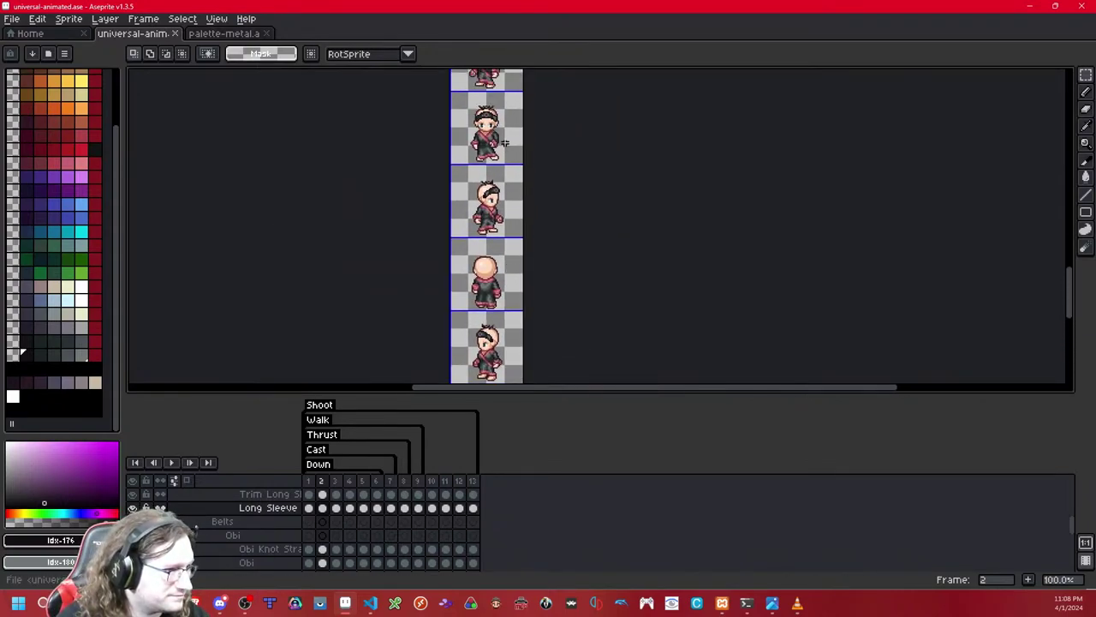
mouse_move(507, 199)
mouse_down()
mouse_move(510, 66)
mouse_move(506, 190)
mouse_up()
scroll(499, 140, up, 1)
drag(499, 140, 485, 261)
scroll(463, 272, up, 4)
key(ctrl+v)
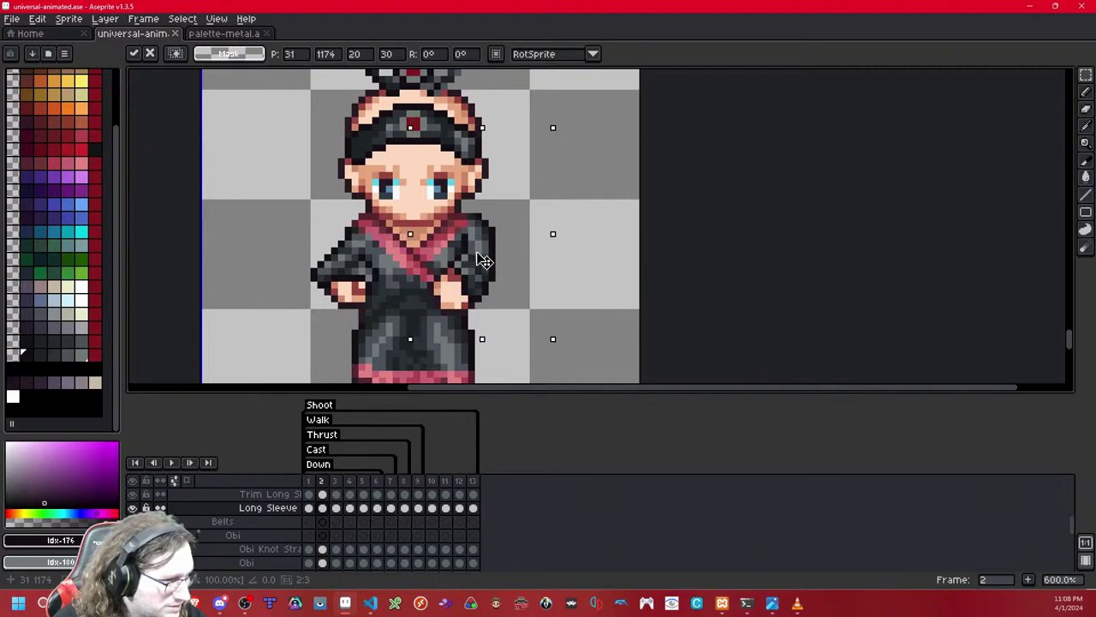
click(580, 223)
Step: Shift the upper part of the pasted sleeve on frame 2 one pixel left at the shoulder
scroll(541, 230, up, 2)
drag(537, 228, 571, 201)
key(shift+x)
key(shift+x)
mouse_move(420, 134)
mouse_down()
mouse_move(495, 192)
mouse_move(532, 204)
mouse_up()
key(Left)
click(612, 174)
Step: Delete the pasted sleeve pixels that cover the pink collar and shoulder on frame 2
drag(435, 148, 446, 189)
key(Delete)
click(571, 162)
key(shift+x)
key(shift+x)
mouse_move(435, 148)
mouse_down()
mouse_move(503, 176)
mouse_move(461, 190)
mouse_move(435, 163)
mouse_move(546, 216)
mouse_up()
key(Delete)
click(543, 161)
Step: Select the shoulder section of the pasted sleeve on frame 2 and nudge it one pixel up
key(shift+x)
key(shift+x)
key(Down)
mouse_move(571, 148)
mouse_down()
mouse_move(475, 203)
mouse_move(432, 150)
mouse_move(462, 142)
mouse_up()
key(ctrl+z)
key(ctrl+y)
key(ctrl+z)
drag(428, 180, 428, 266)
key(Up)
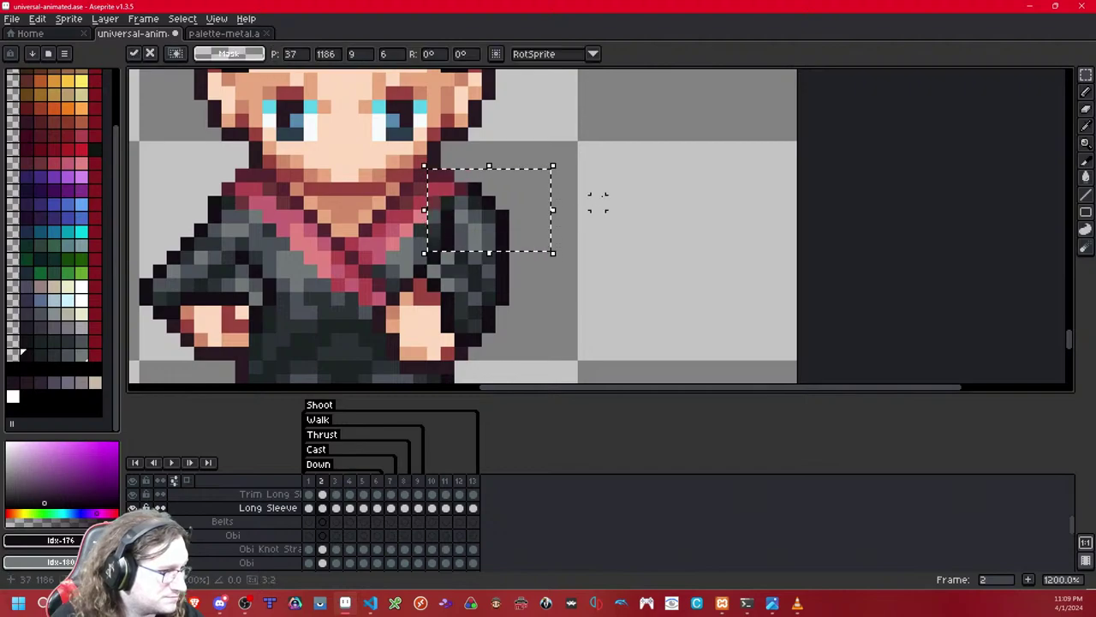
click(598, 203)
Step: Paint the inner shoulder of frame 2's pasted sleeve with grey index 179, comparing it against the bare arm
key(shift+x)
key(shift+x)
key(shift+x)
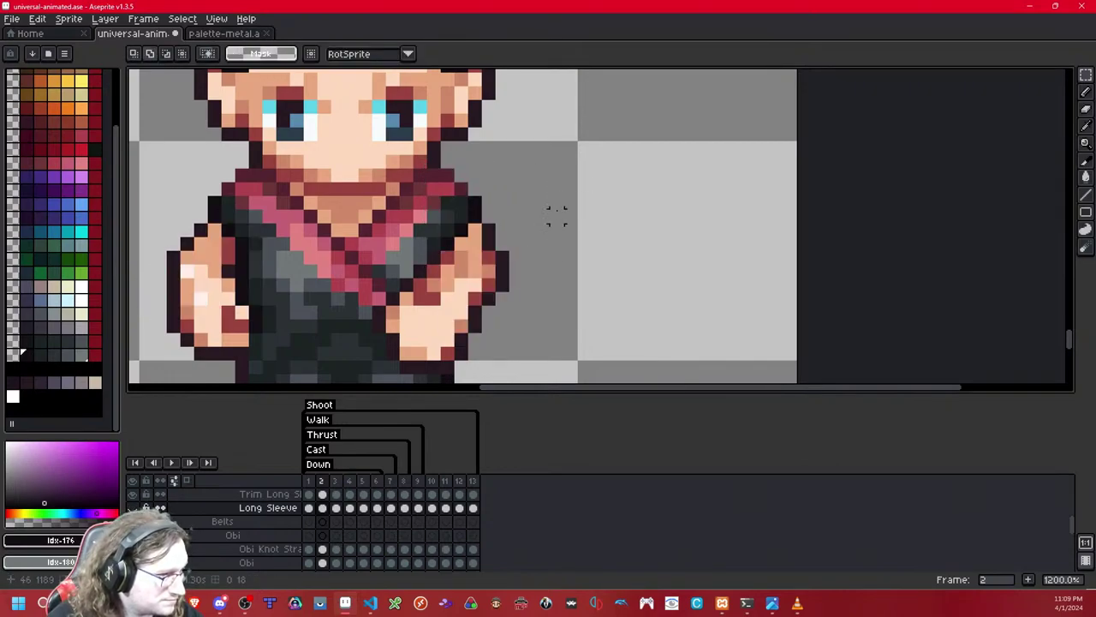
drag(437, 248, 544, 163)
click(591, 152)
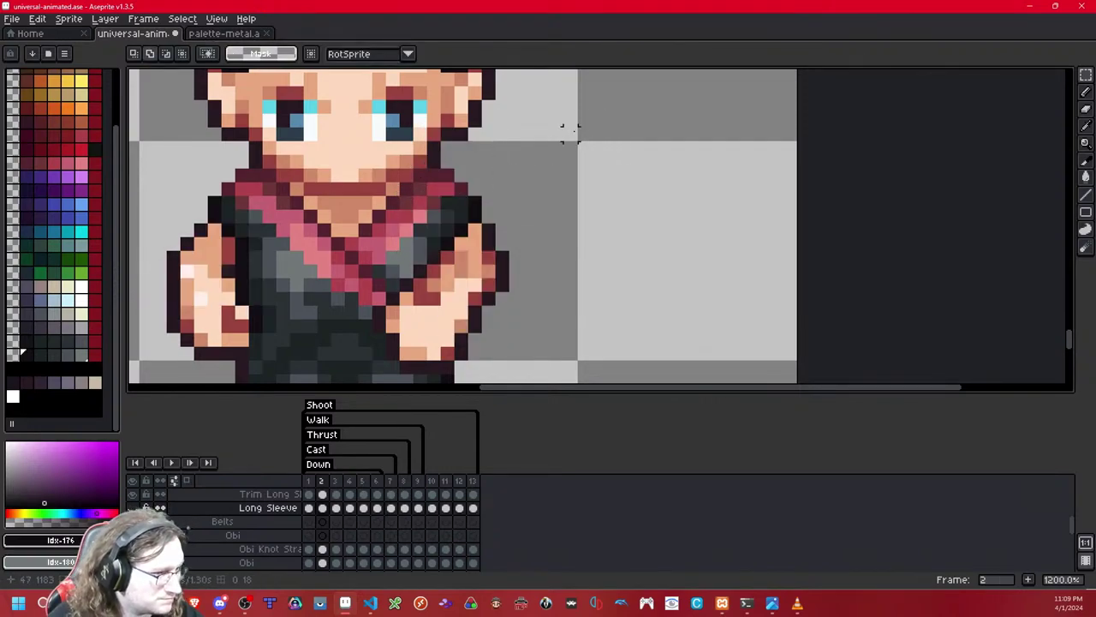
click(68, 354)
key(b)
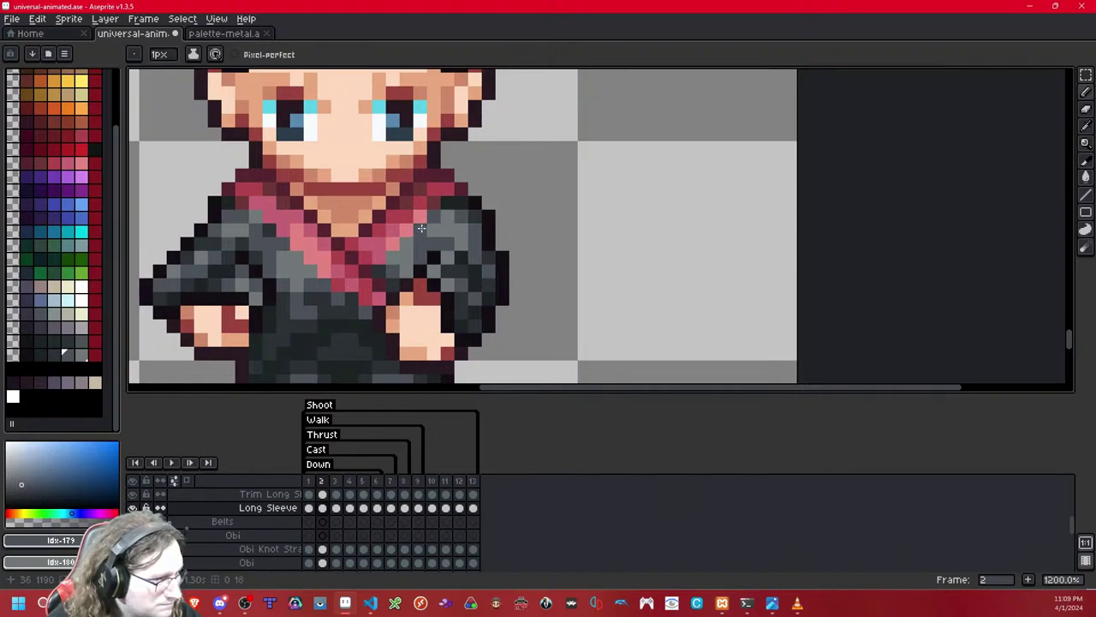
drag(432, 239, 420, 242)
key(shift+x)
key(shift+x)
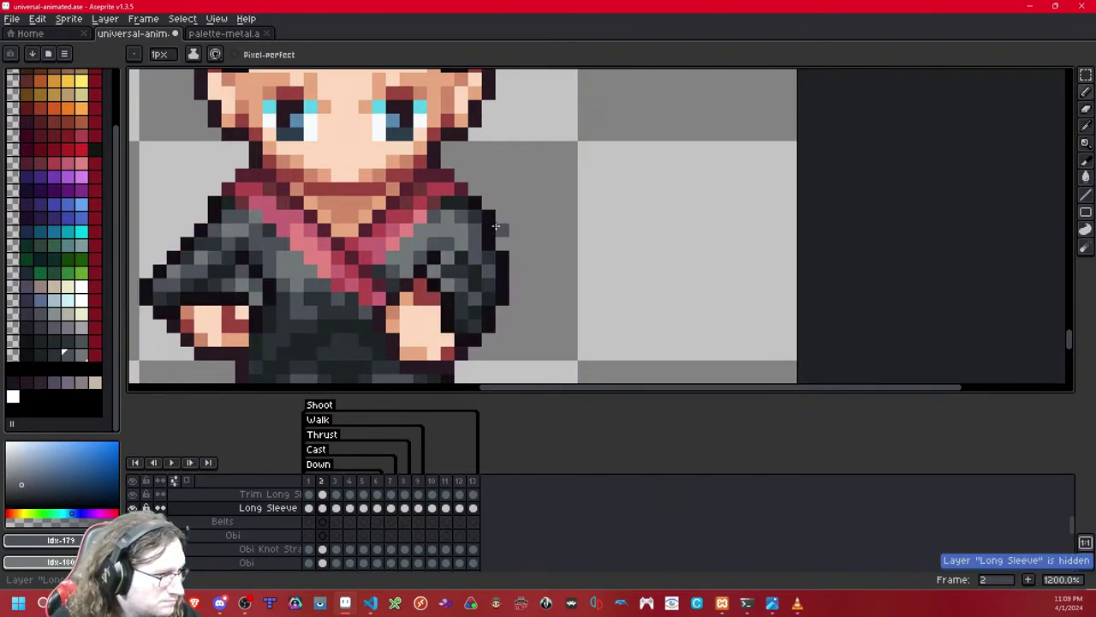
Step: Darken the fold above the hand on frame 2's sleeve with near-black index 176 and compare it with the Long Sleeve layer hidden
scroll(463, 248, down, 6)
scroll(461, 253, up, 8)
key(shift+x)
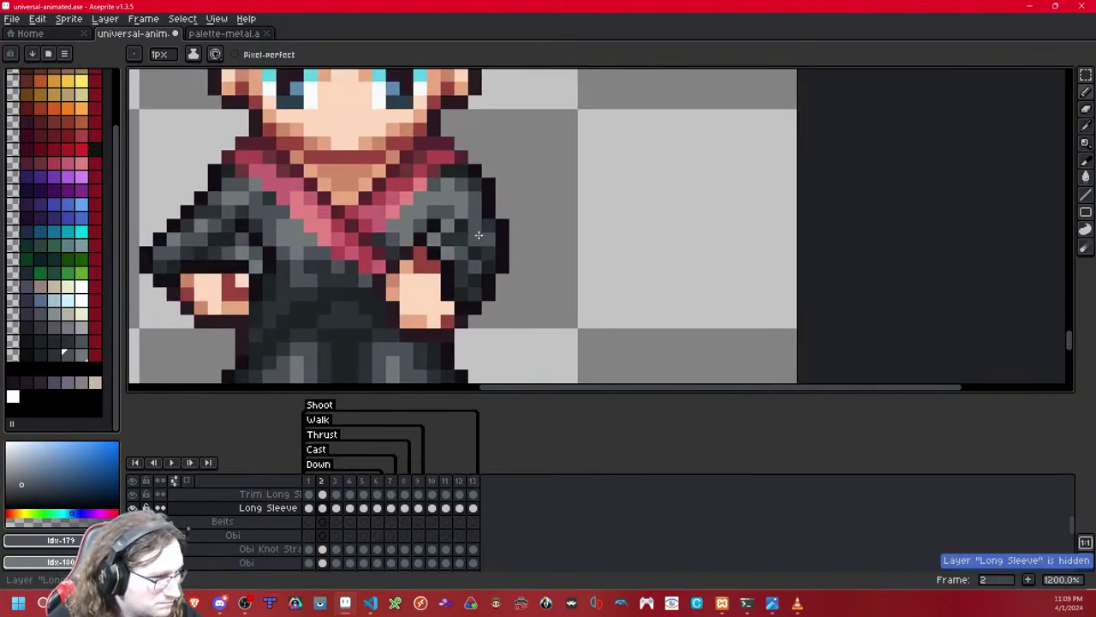
click(30, 356)
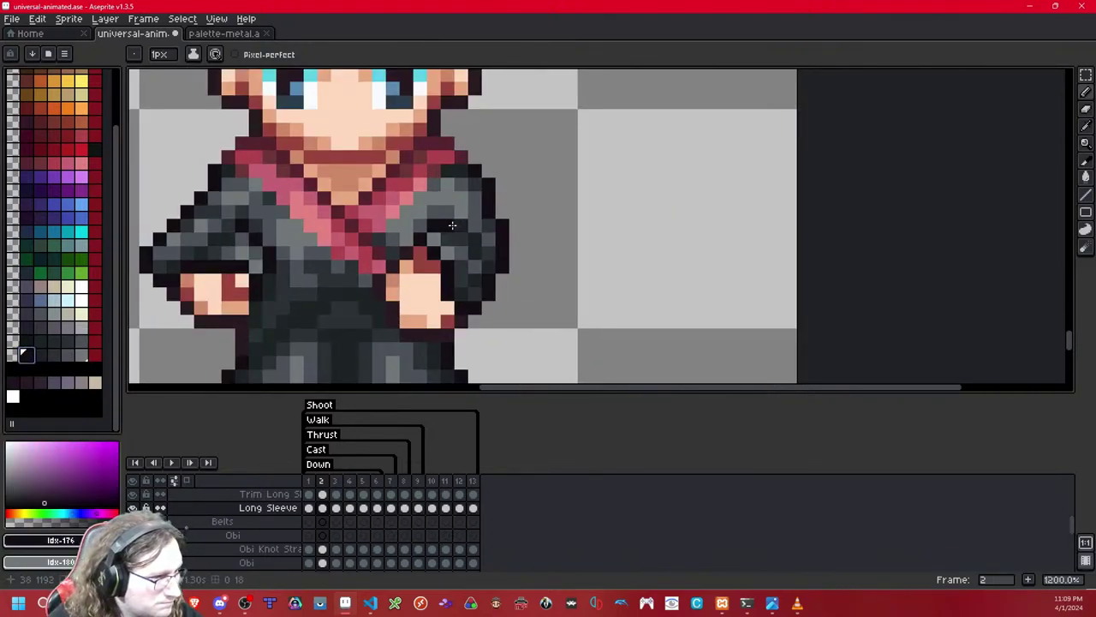
click(449, 223)
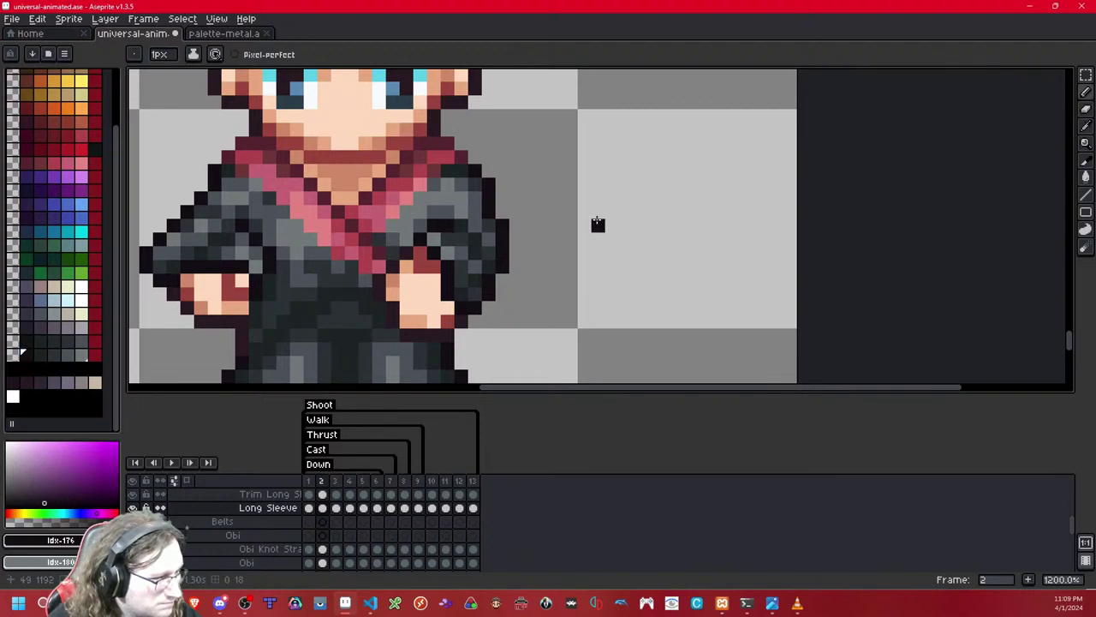
key(shift+x)
key(shift+x)
key(shift+x)
key(shift+x)
key(shift+x)
key(shift+x)
key(shift+x)
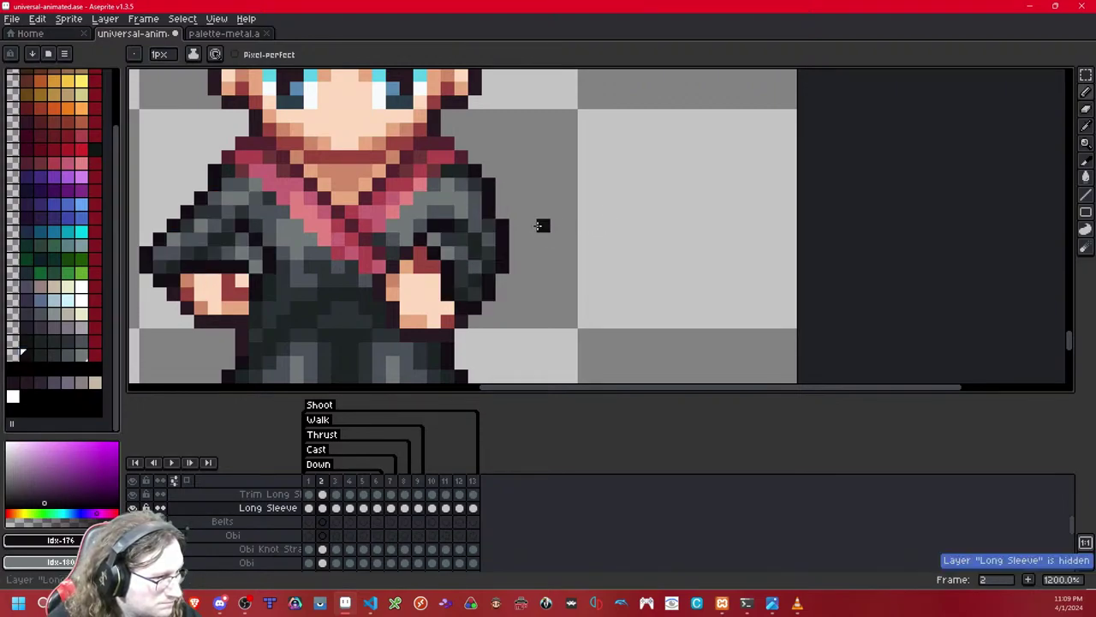
Step: Move the dark outline pixels at the outer shoulder of frame 2's sleeve one pixel left
click(488, 182)
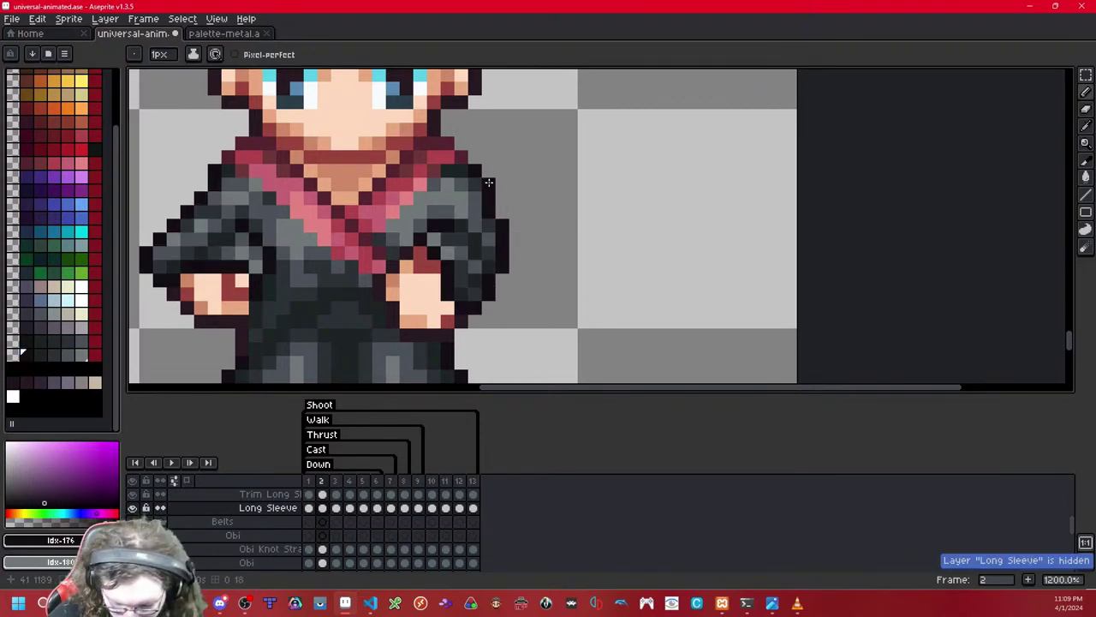
key(m)
drag(473, 184, 545, 183)
key(Left)
click(515, 157)
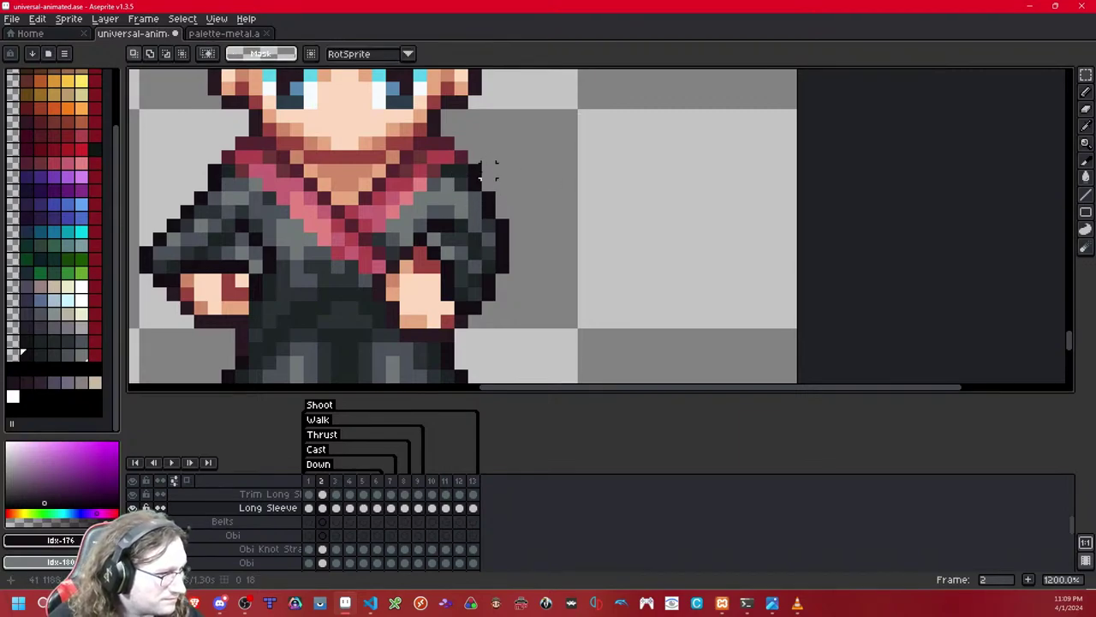
Step: Retouch the shoulder and fold shading of frame 2's sleeve using grey indexes 178, 179 and 180
click(69, 358)
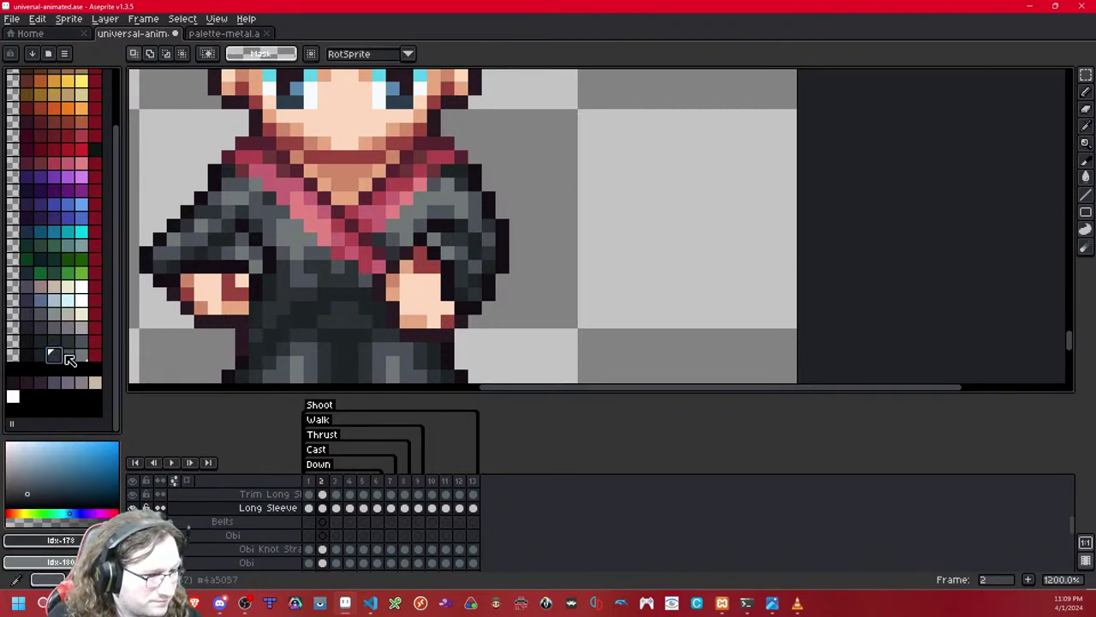
key(b)
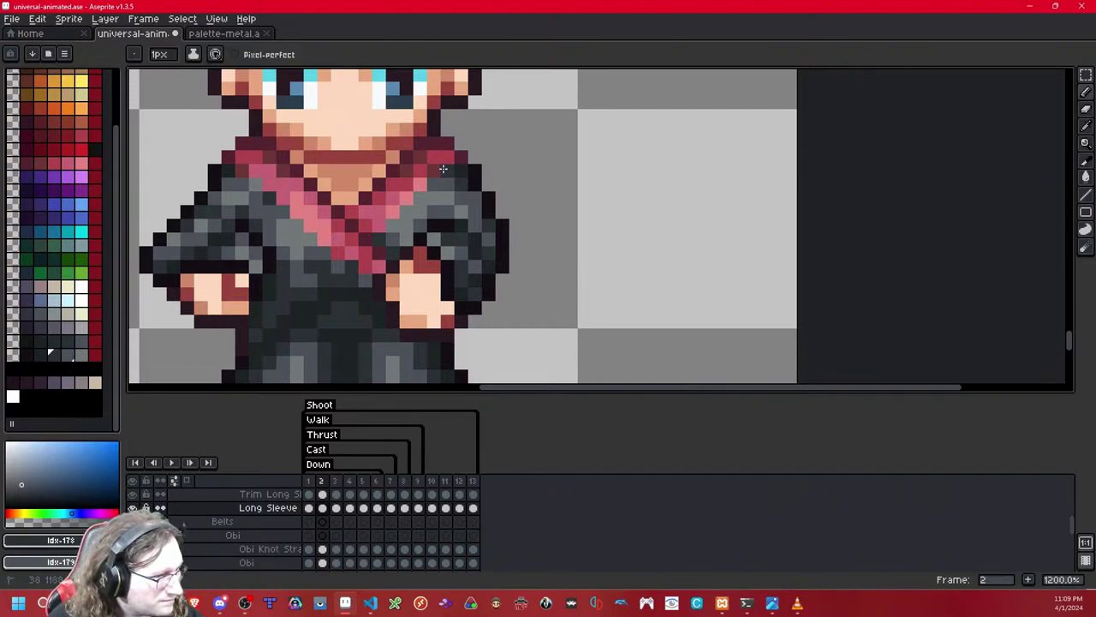
key(shift+c)
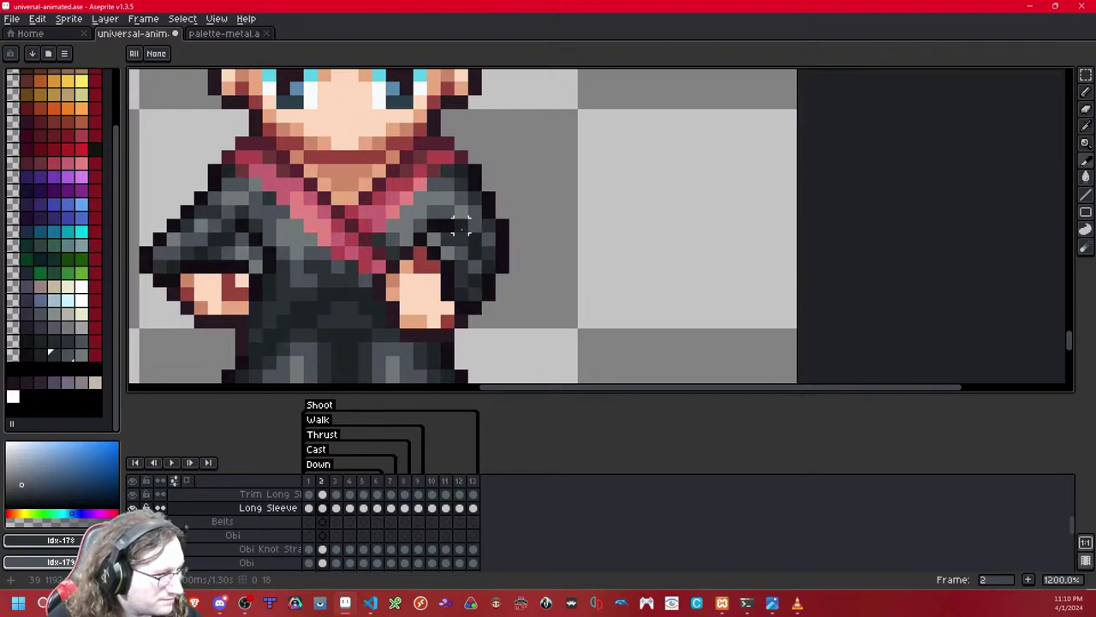
key(b)
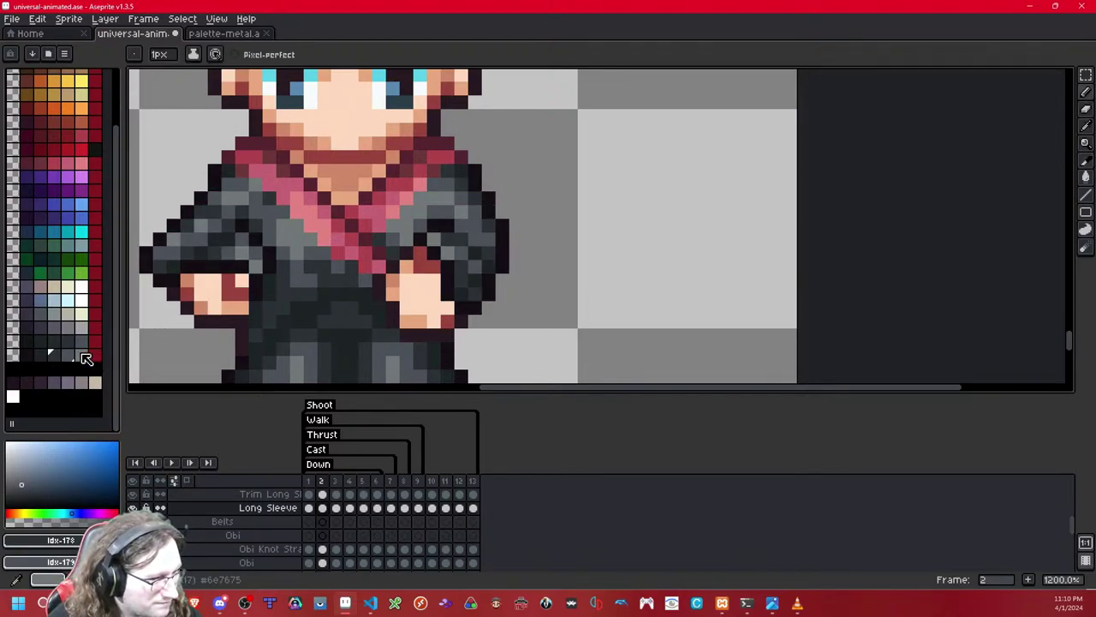
click(82, 354)
click(572, 214)
Step: Paste the copied sleeve onto frame 3 at X 31, Y 1177 over the bent arm
scroll(543, 213, down, 5)
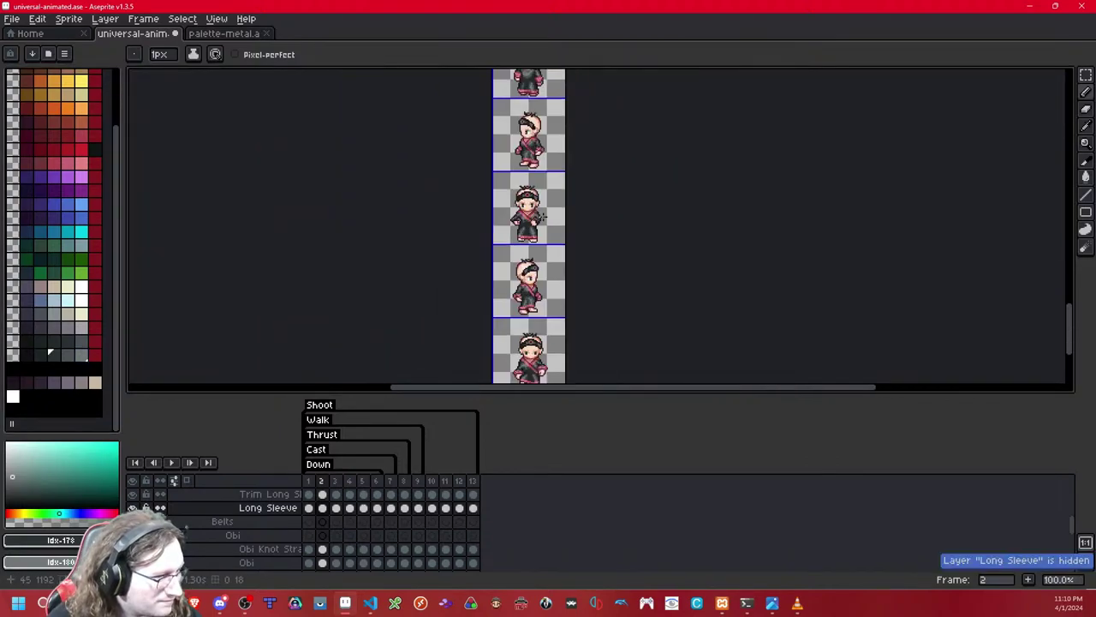
scroll(560, 198, up, 4)
drag(451, 239, 514, 174)
scroll(514, 174, up, 2)
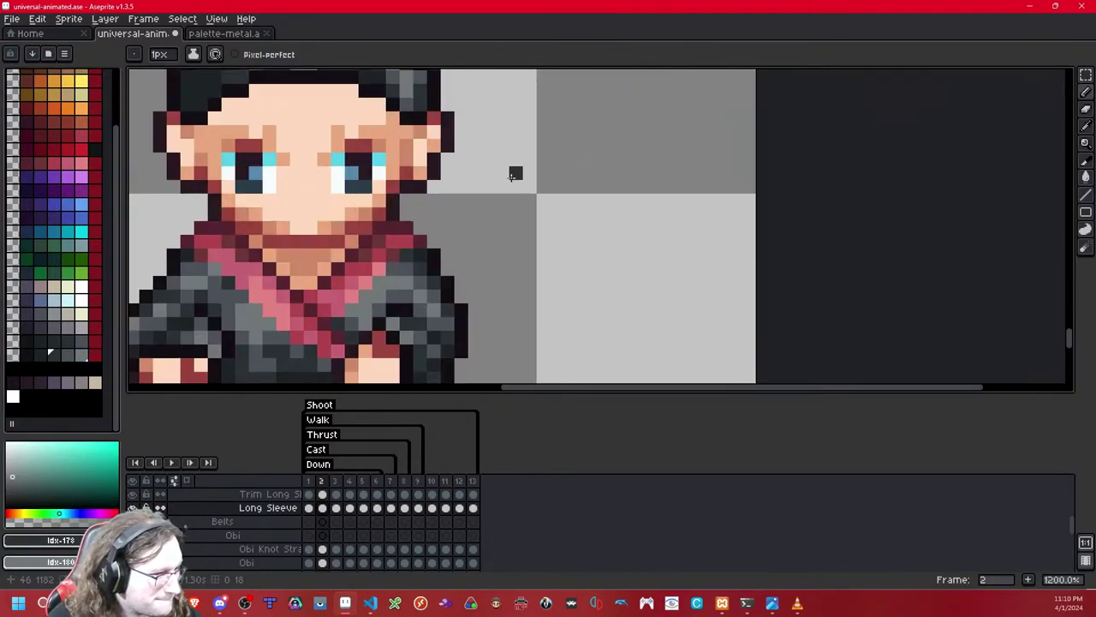
scroll(507, 197, down, 1)
drag(485, 234, 521, 191)
key(period)
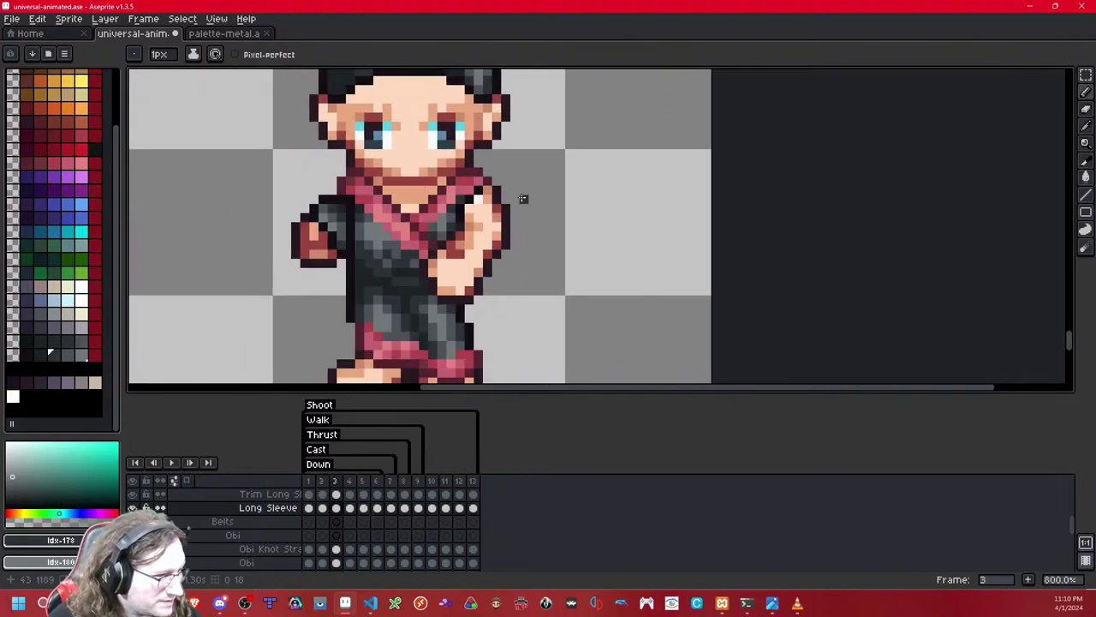
key(ctrl+v)
drag(531, 211, 521, 202)
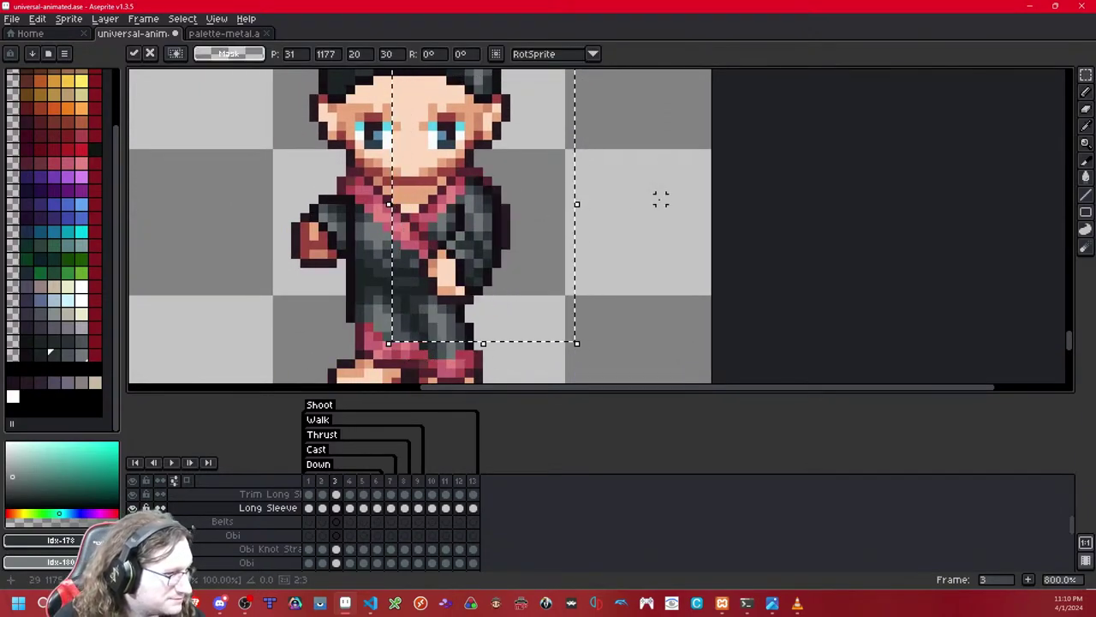
key(Return)
Step: Duplicate a 4 by 5 pixel block of frame 3's pasted sleeve and shift it one pixel right to the arm's outer edge
drag(441, 154, 553, 219)
click(560, 255)
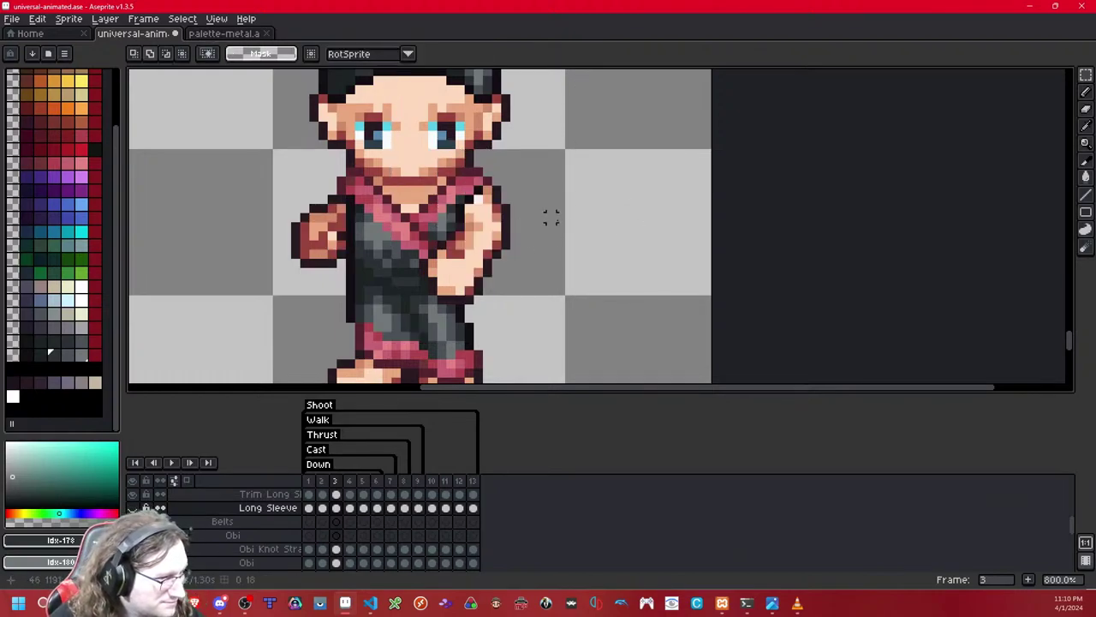
scroll(550, 225, up, 5)
scroll(615, 215, down, 3)
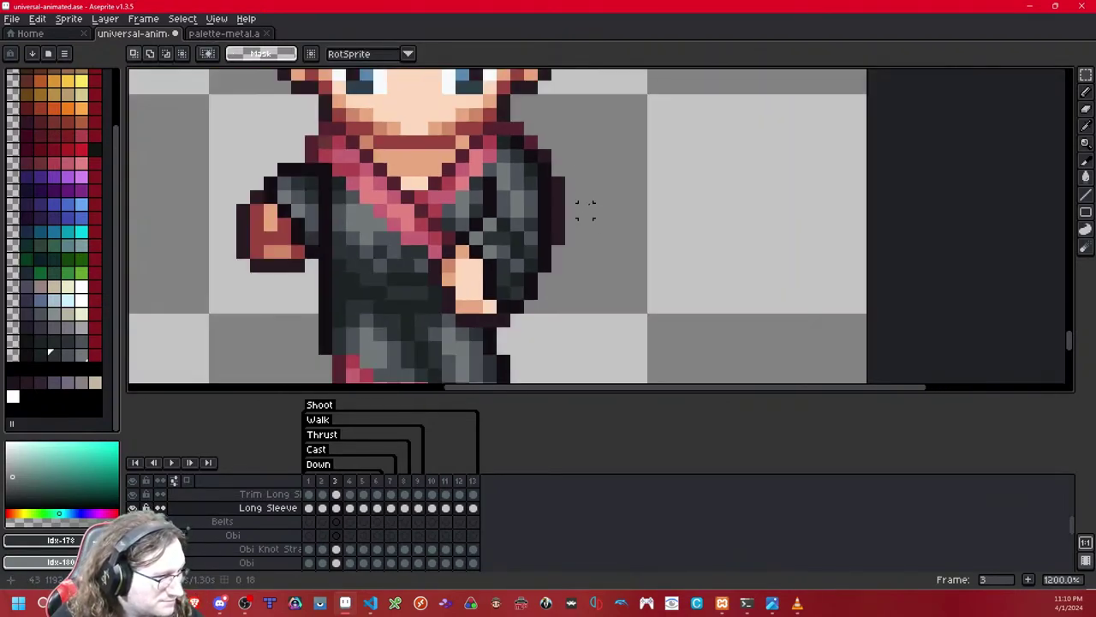
drag(545, 238, 496, 178)
key(ctrl+c)
key(ctrl+v)
key(Down)
key(Up)
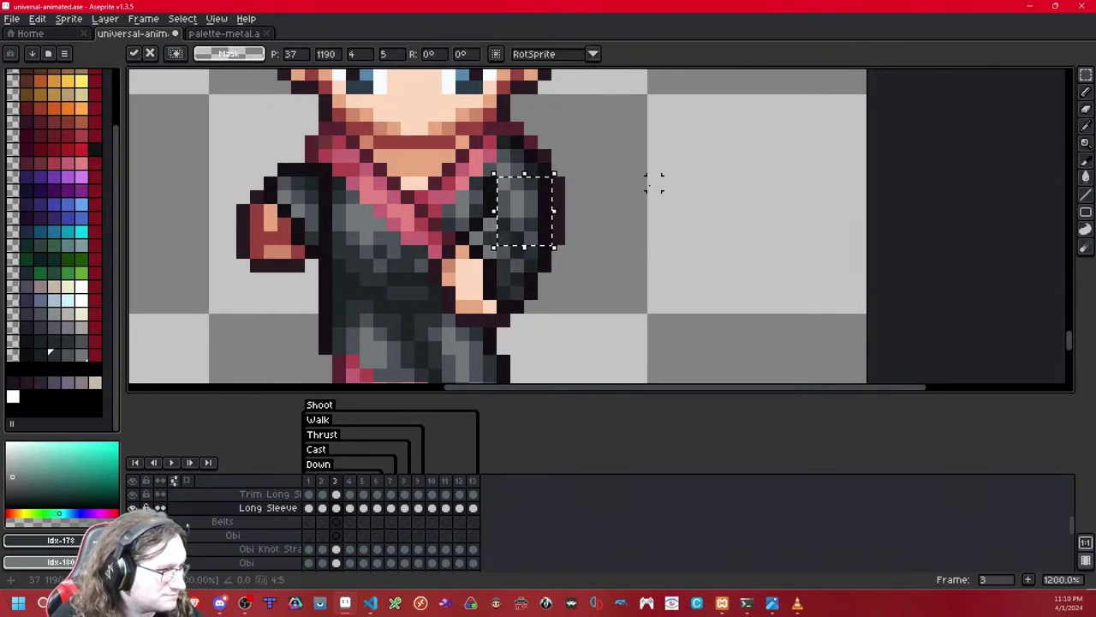
key(Right)
key(ctrl+d)
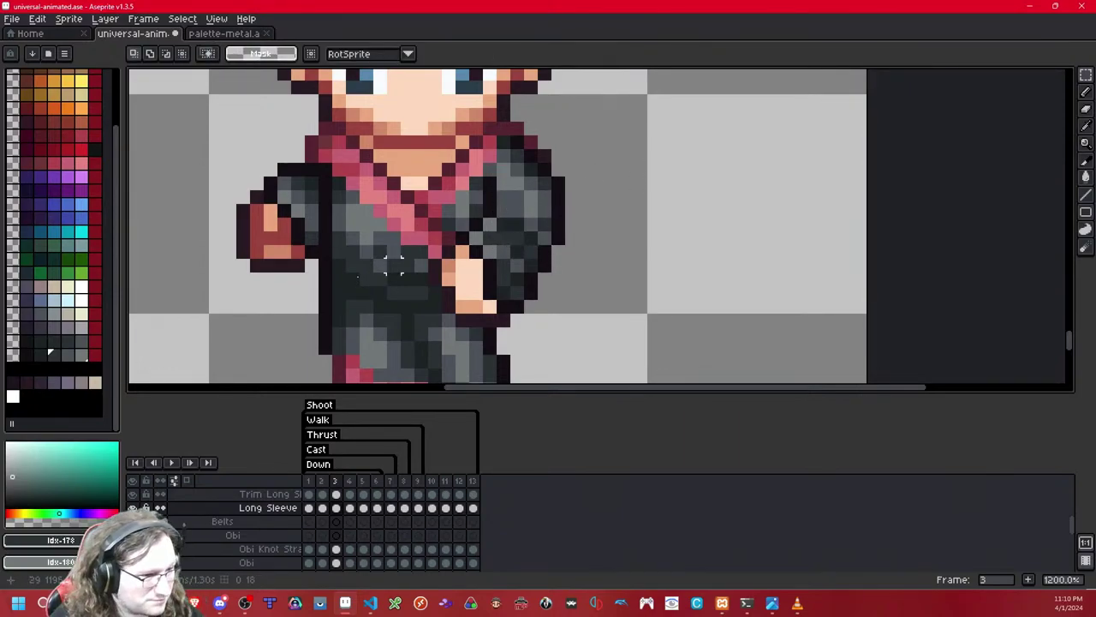
Step: Shade the widened section of frame 3's sleeve with grey indexes 178 and 179
key(b)
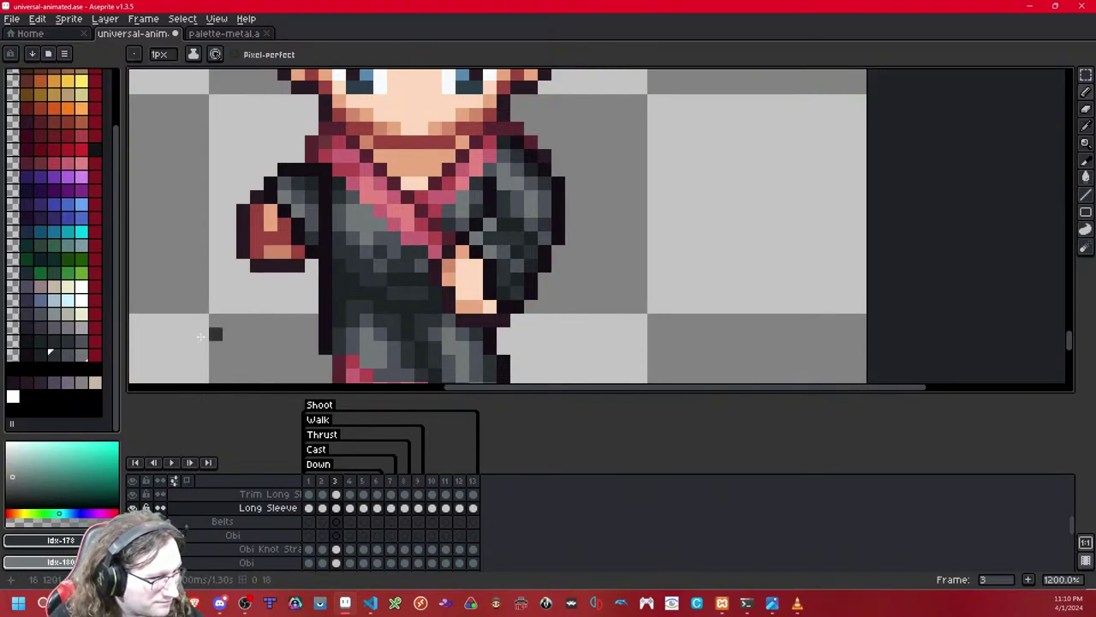
right_click(69, 353)
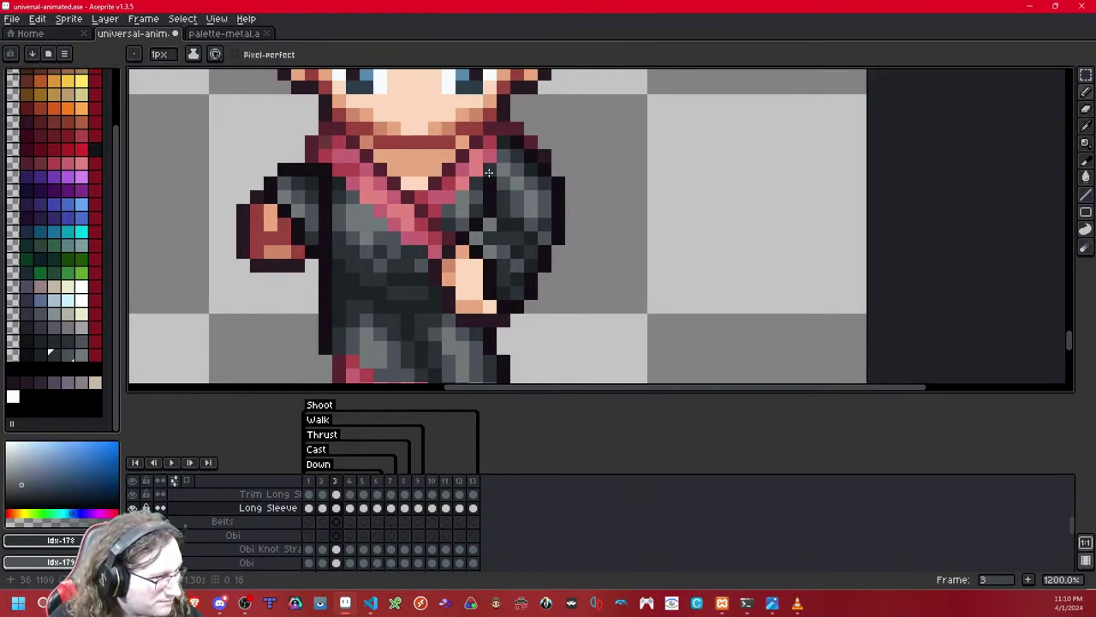
key(shift+x)
key(shift+x)
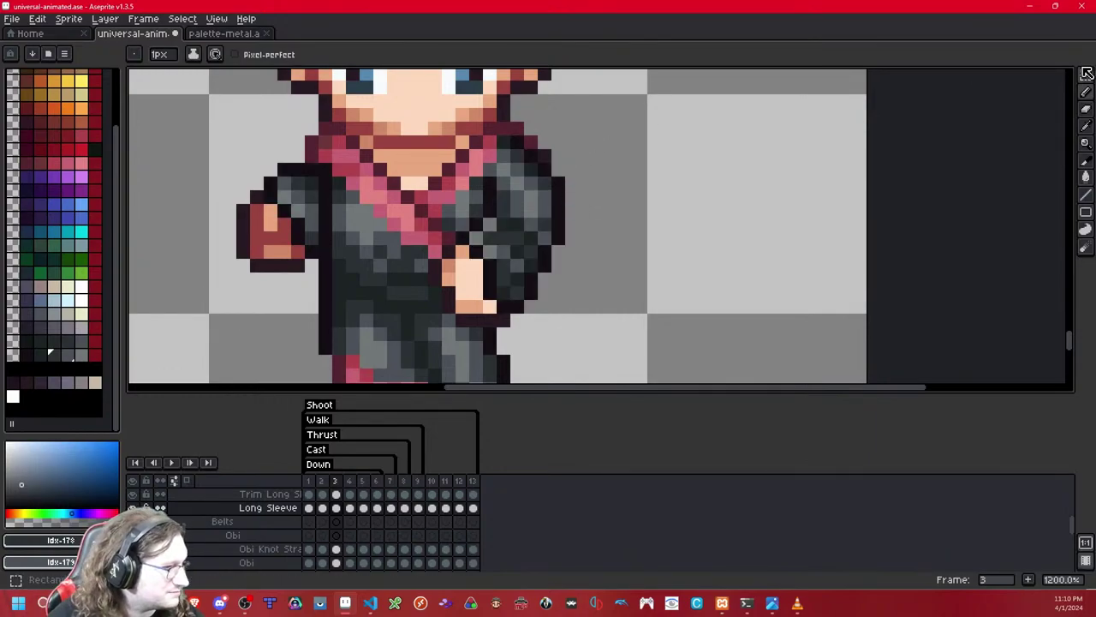
Step: Delete the sleeve pixels that overlap the pink collar at the shoulder on frame 3
click(1088, 74)
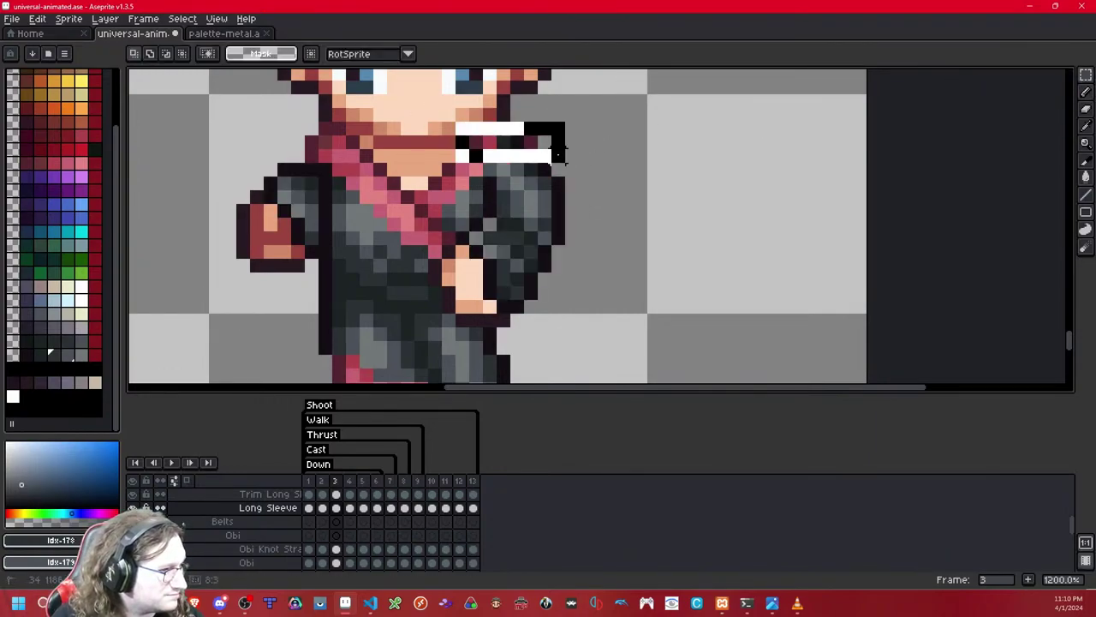
key(shift+x)
key(shift+x)
drag(547, 143, 502, 127)
key(Delete)
key(shift+x)
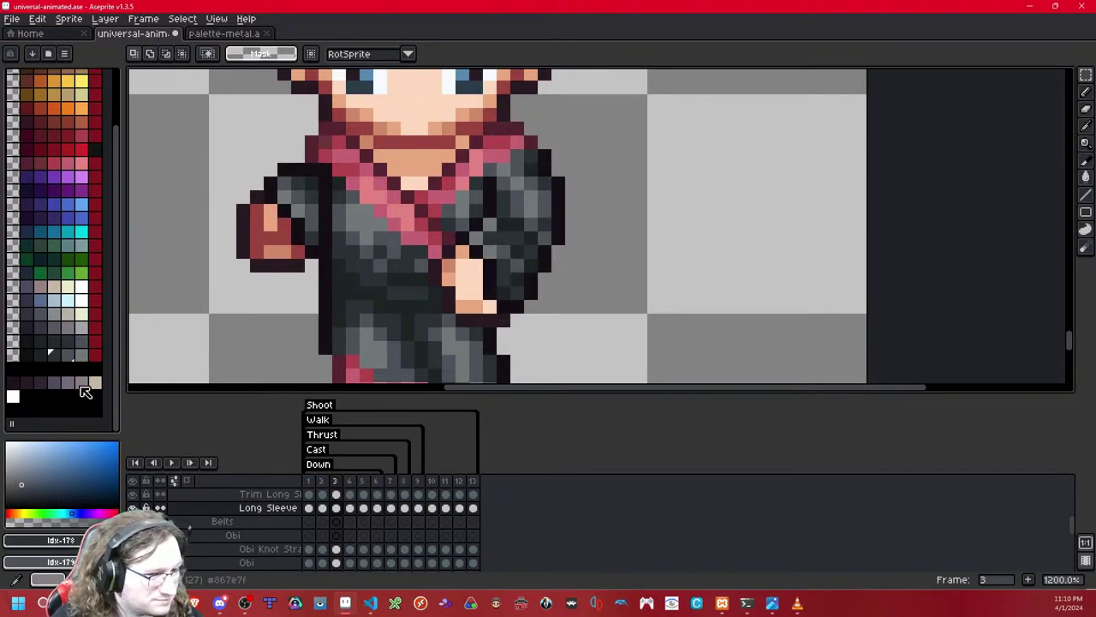
Step: Touch up the pixels at the top of frame 3's sleeve beside the collar and save the sprite file
mouse_move(530, 161)
mouse_down()
mouse_move(534, 179)
mouse_move(533, 157)
mouse_move(532, 168)
mouse_up()
key(ctrl+d)
key(ctrl+d)
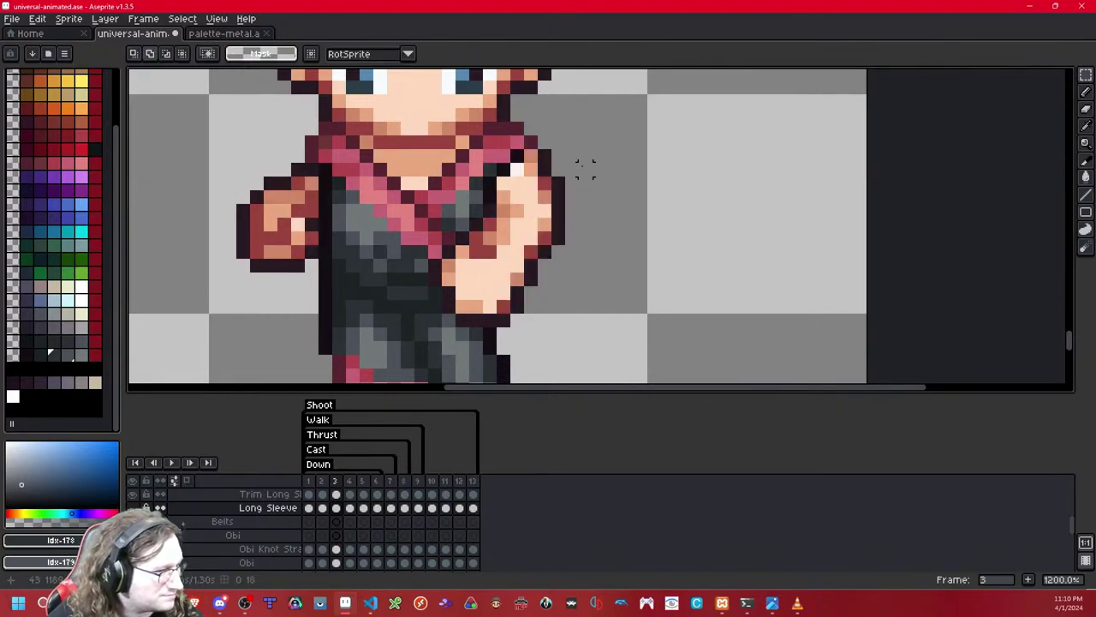
key(b)
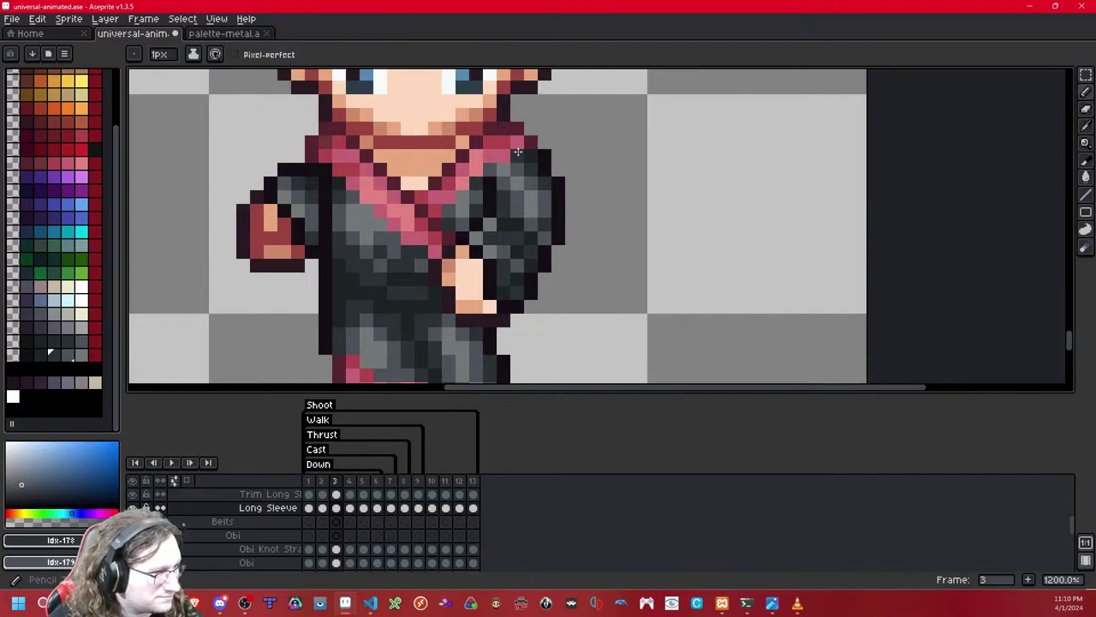
key(ctrl+s)
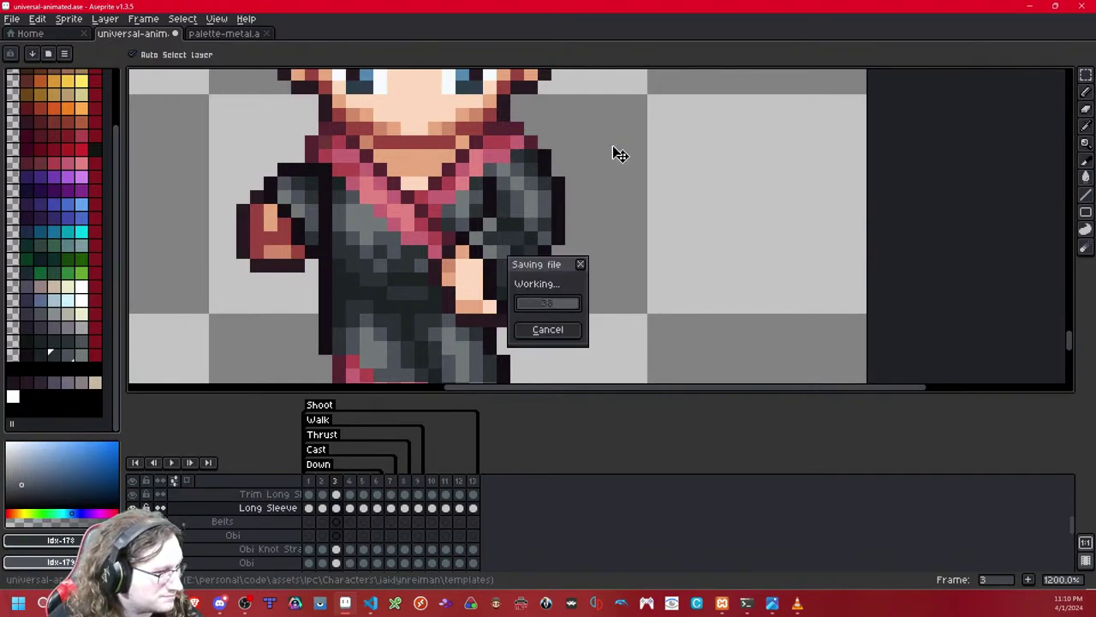
scroll(591, 195, down, 8)
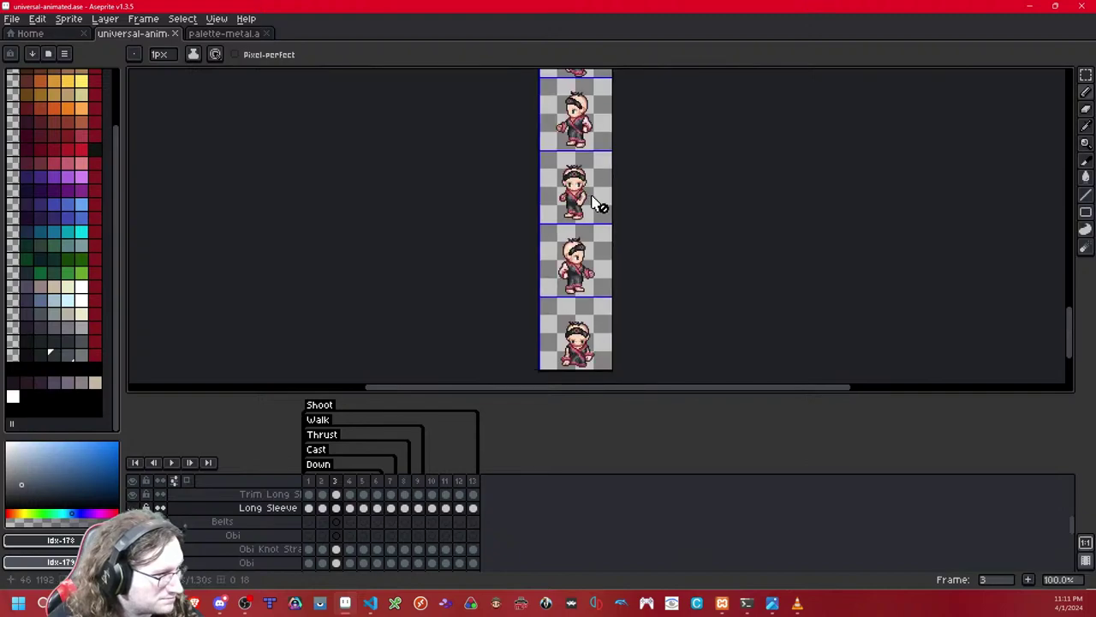
key(Right)
scroll(591, 196, up, 8)
key(Left)
key(Left)
key(Right)
key(Right)
key(ctrl+v)
key(ctrl+z)
key(Left)
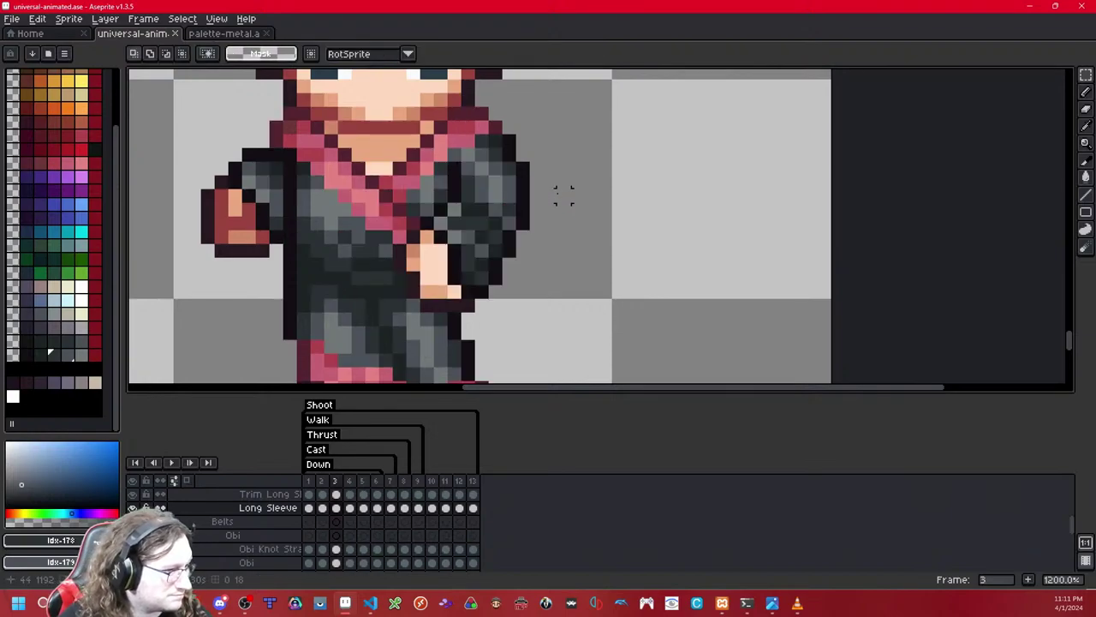
Step: Copy a 14 by 17 pixel block around frame 3's sleeve and hand and paste it over the matching arm on frame 4
drag(579, 89, 399, 310)
key(ctrl+c)
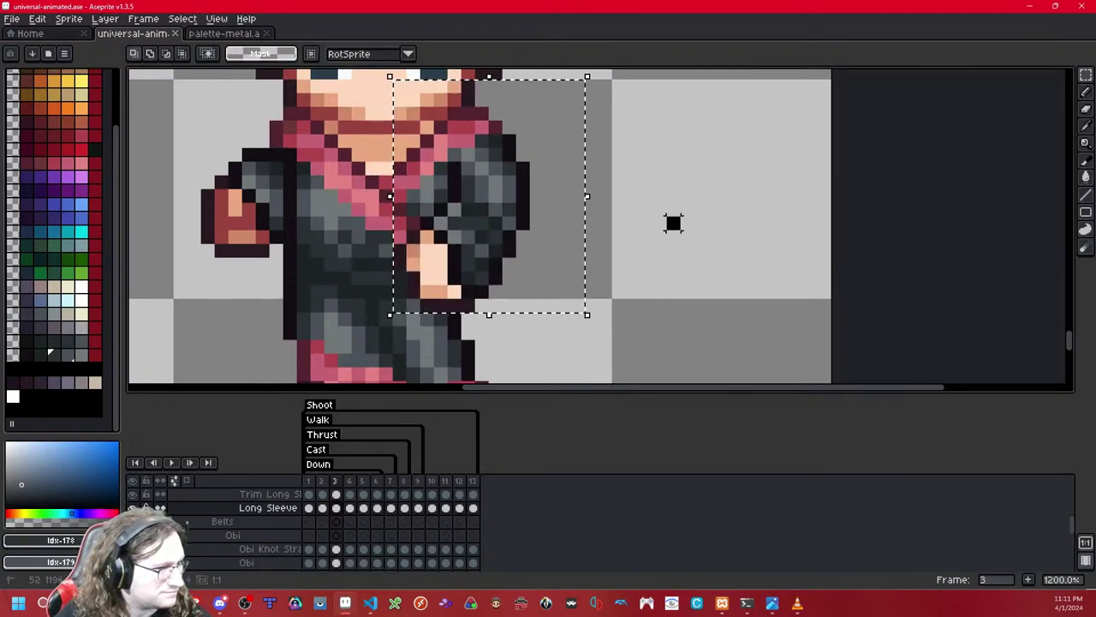
click(673, 224)
key(Right)
key(ctrl+v)
key(Left)
key(Down)
key(Down)
key(Down)
key(Left)
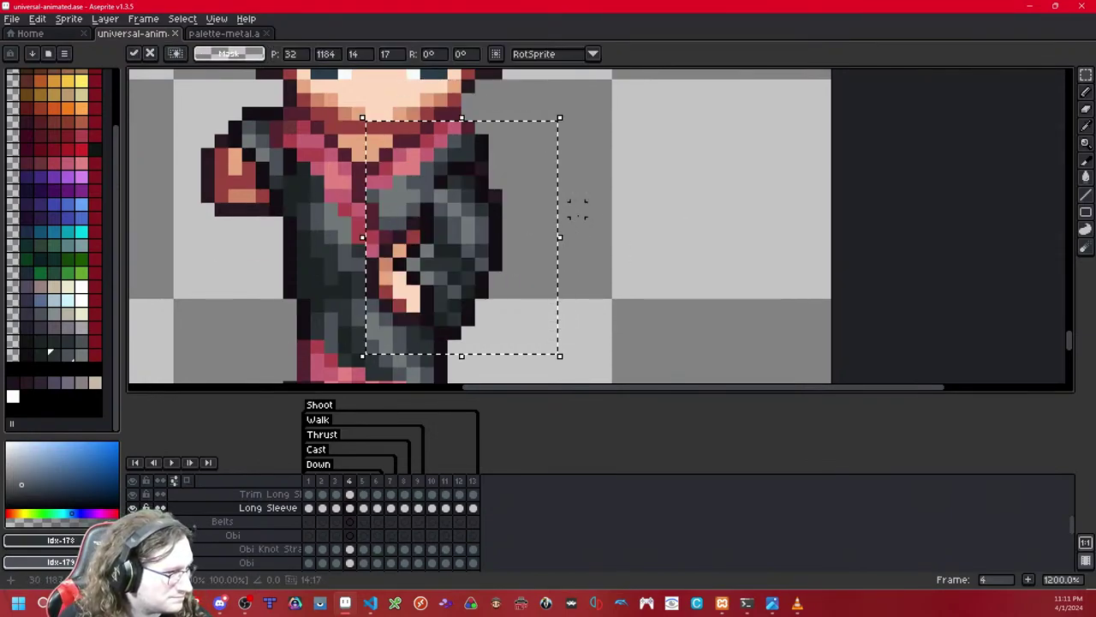
Step: Nudge frame 4's pasted sleeve up one pixel to line up with the shoulder and apply its placement
key(Up)
key(Right)
key(Right)
key(Right)
key(Right)
key(Left)
key(Left)
key(Left)
key(Left)
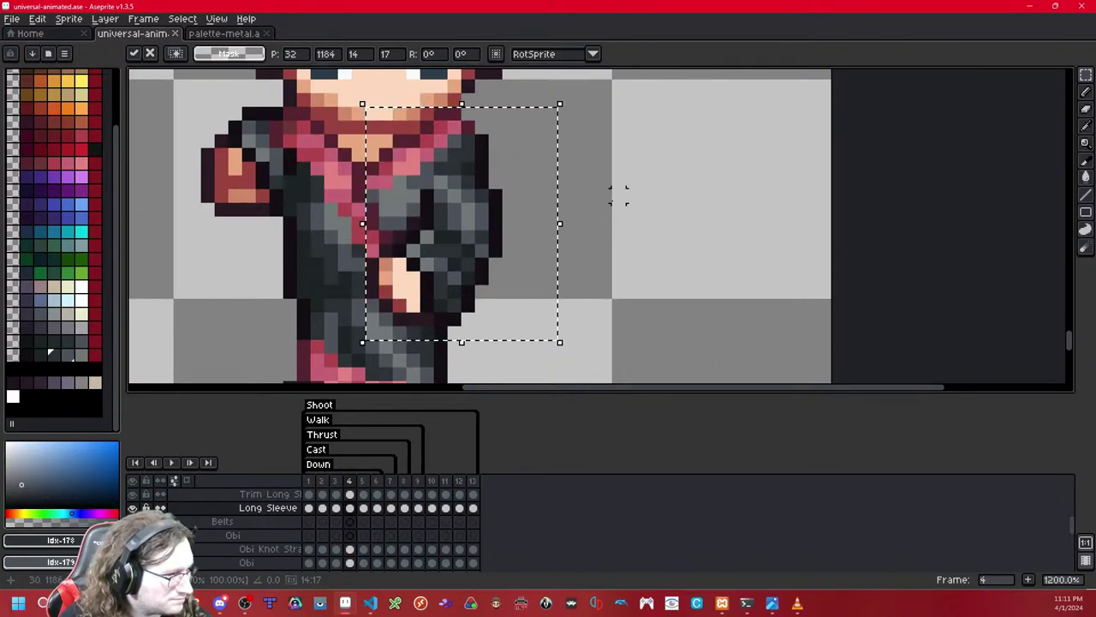
click(619, 196)
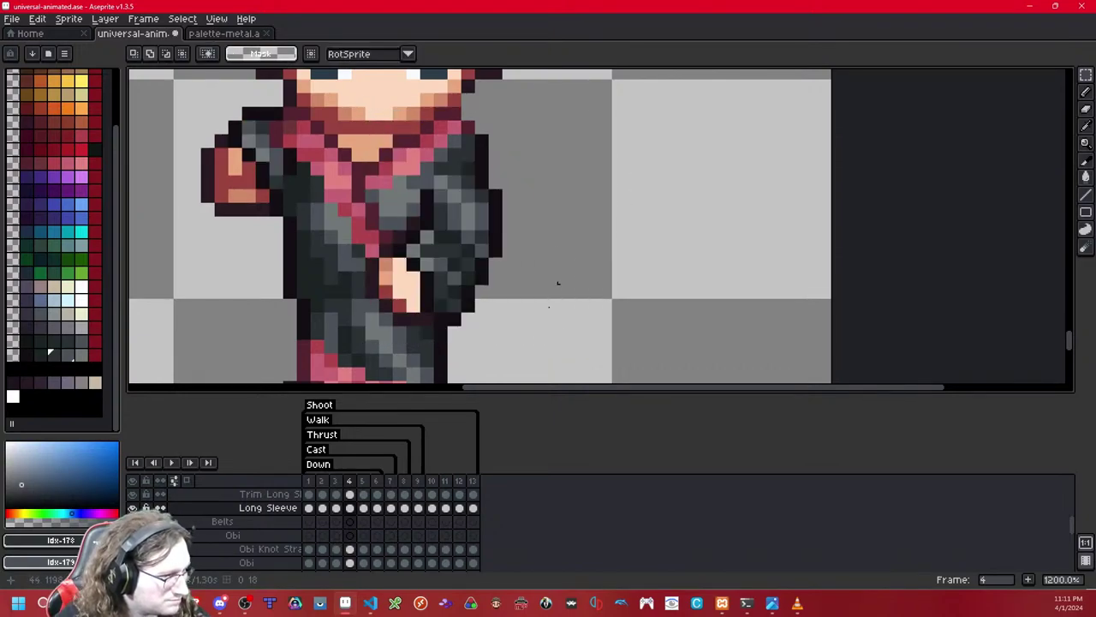
Step: Shift the lower part of frame 4's sleeve one pixel left and realign the pixels around the hand
drag(533, 345, 345, 250)
key(Left)
click(634, 221)
drag(441, 251, 371, 305)
key(Left)
click(620, 278)
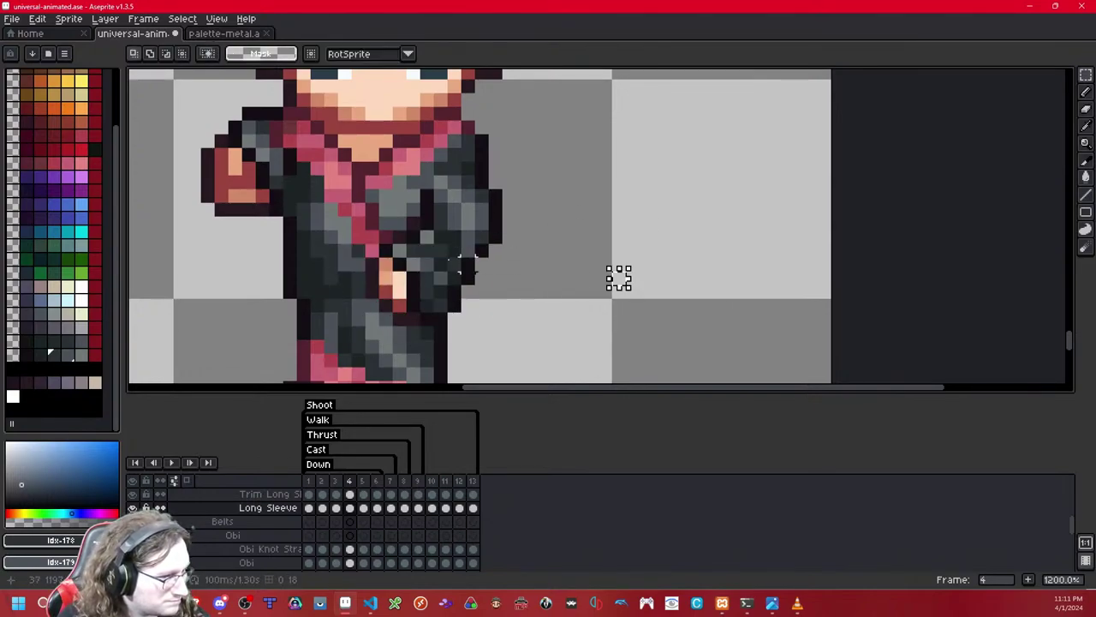
drag(427, 250, 360, 320)
key(Right)
click(620, 249)
Step: Step through the animation frames up to frame 12 to examine which front-facing sprites have sleeves
scroll(614, 217, down, 7)
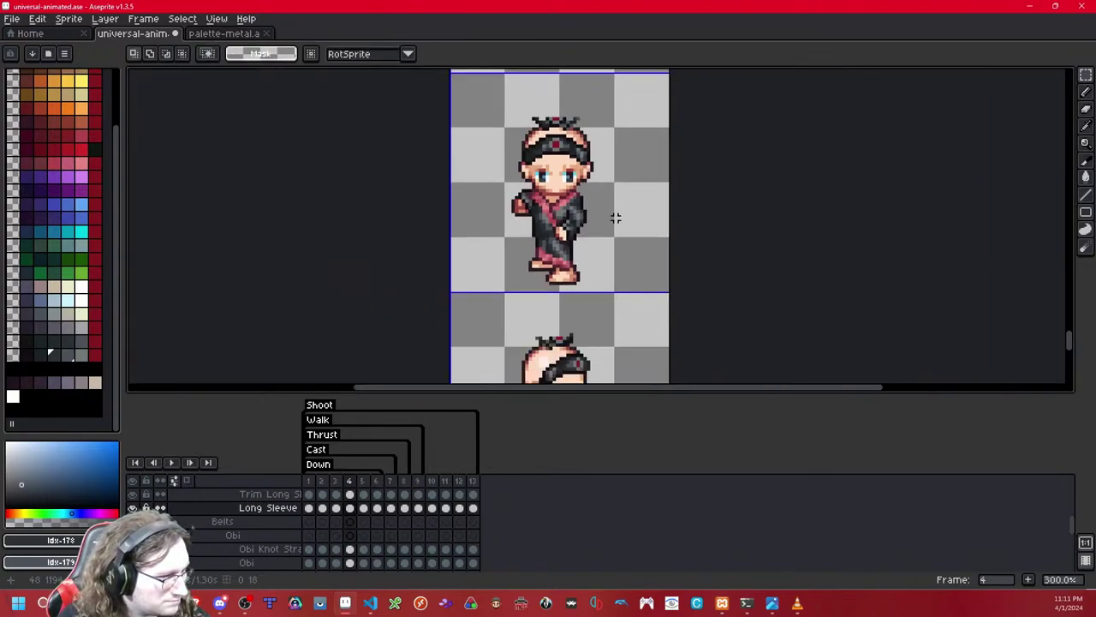
key(Left)
key(Right)
key(Right)
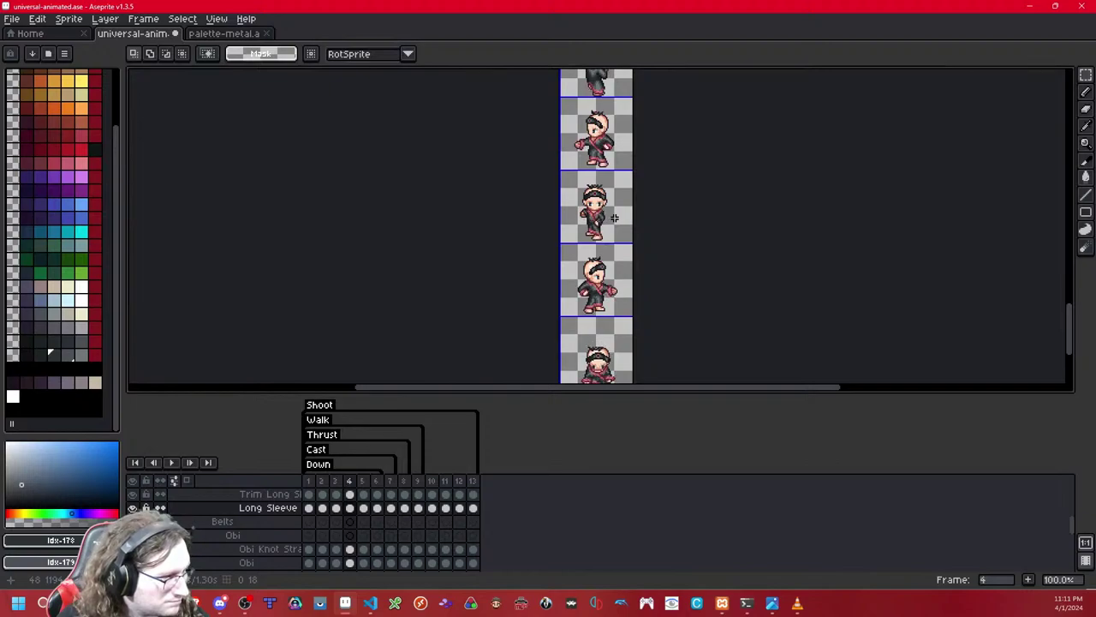
key(Right)
key(Right)
key(Right)
key(Right)
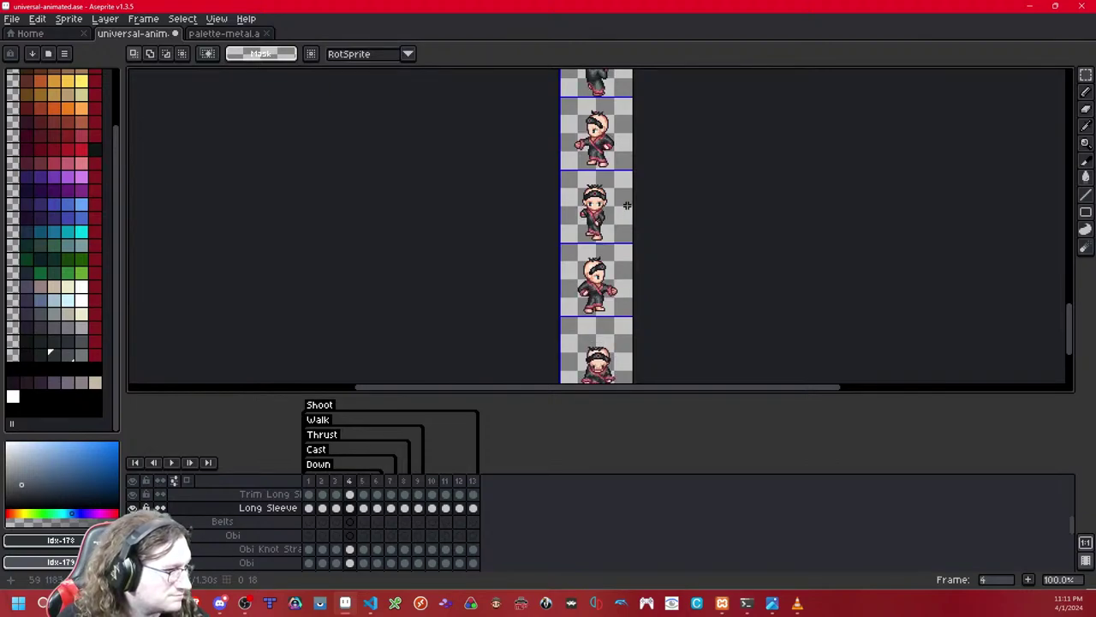
key(Right)
key(Right)
key(Right)
key(Right)
key(Right)
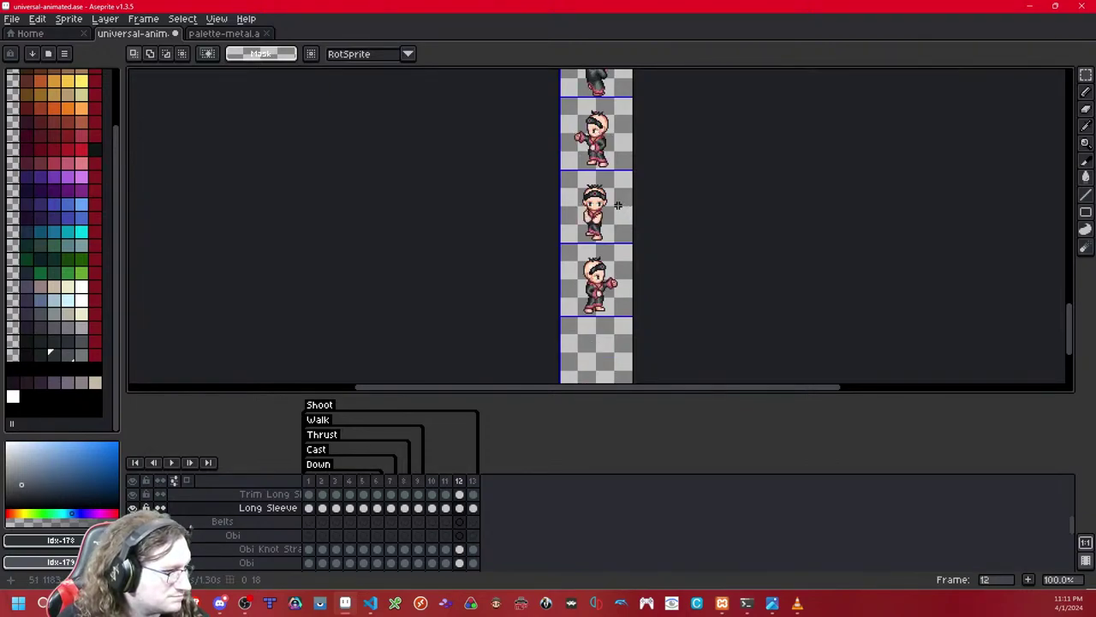
Step: Go back to frame 1 of the animation and save the sprite file
key(Left)
key(Left)
key(Left)
key(Left)
key(Left)
key(Left)
key(Left)
key(Left)
key(Left)
key(Left)
key(Left)
key(Left)
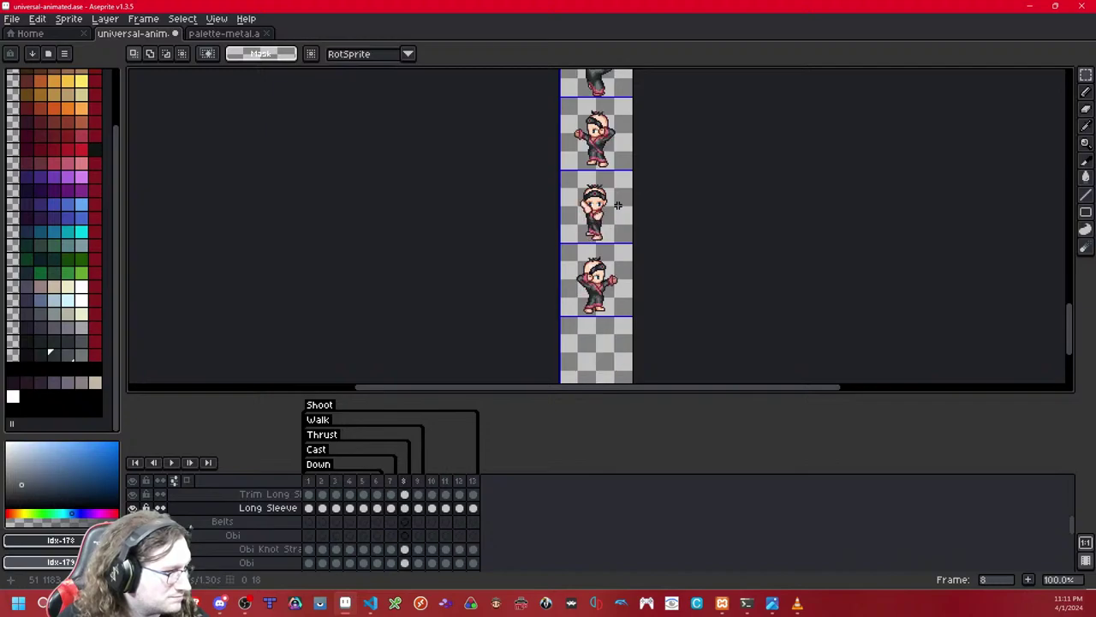
key(Left)
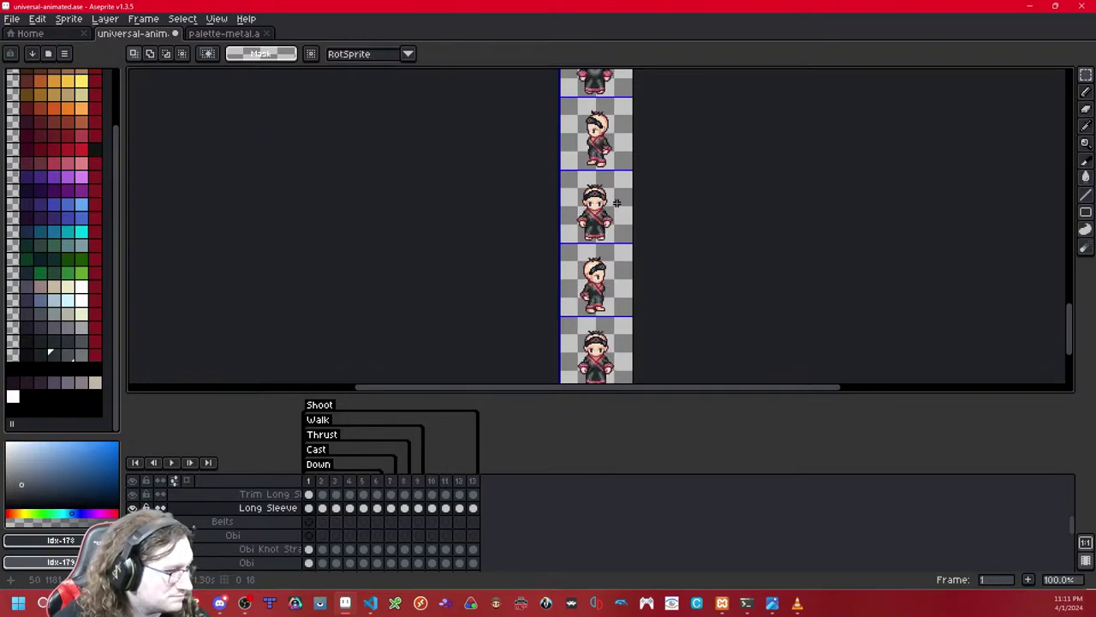
key(ctrl+s)
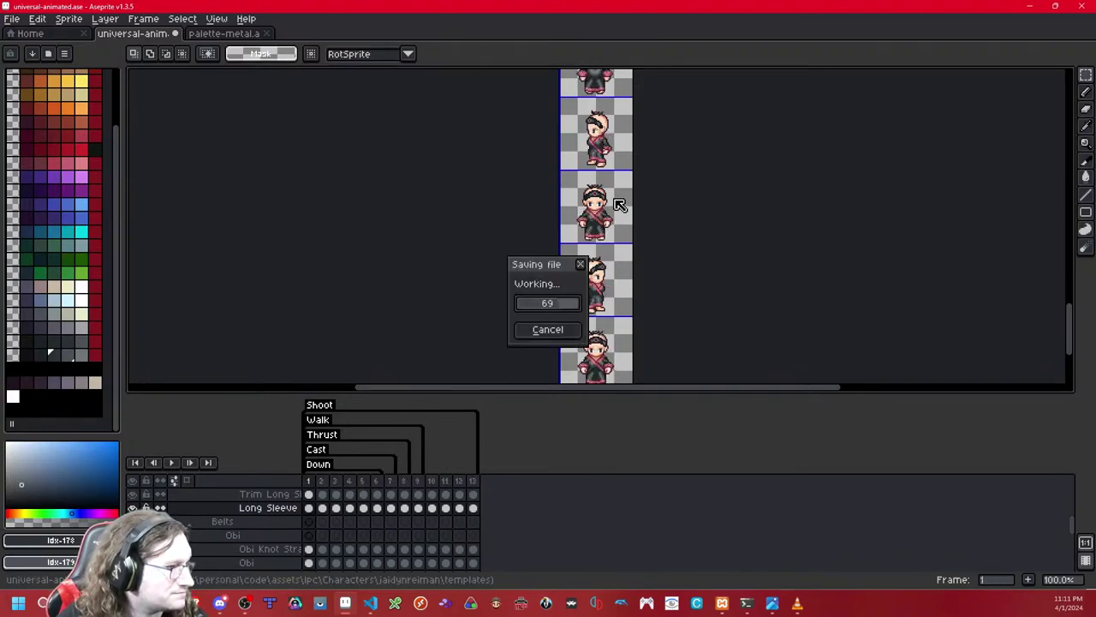
Step: Copy the pink cuff from the Trim Long Sleeve layer on frame 2 of the front-facing sprite in a higher row
drag(610, 159, 599, 296)
drag(611, 164, 598, 225)
key(Right)
scroll(593, 152, up, 4)
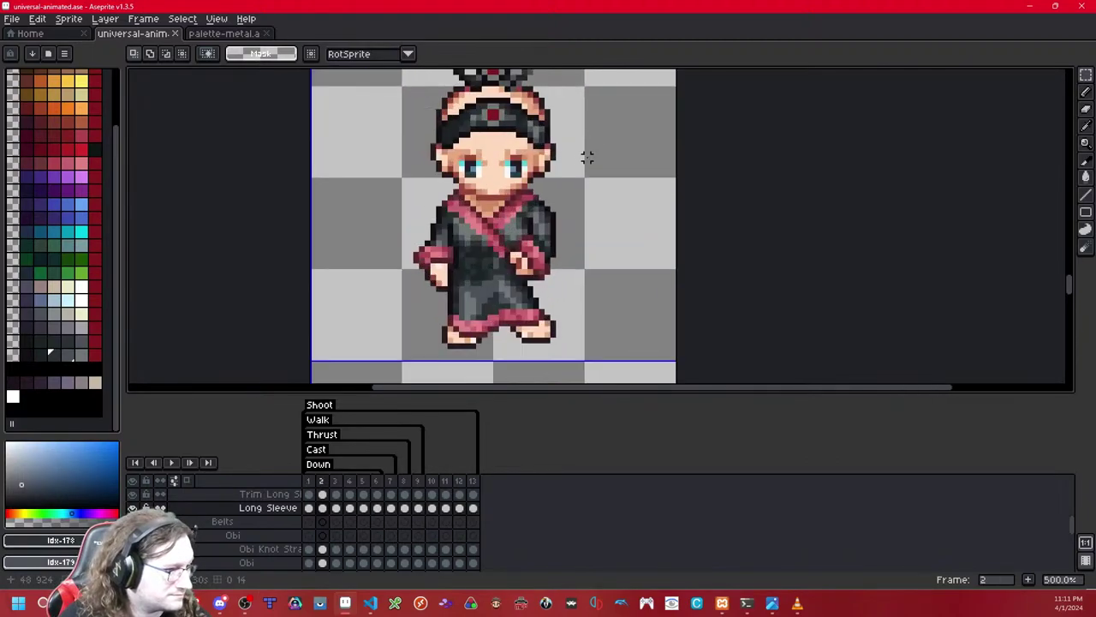
key(Up)
drag(588, 172, 500, 300)
key(Delete)
scroll(603, 335, down, 1)
drag(603, 335, 582, 118)
drag(576, 321, 554, 135)
mouse_move(540, 321)
mouse_down()
mouse_move(521, 134)
mouse_move(513, 146)
mouse_up()
drag(497, 338, 504, 137)
drag(492, 368, 489, 163)
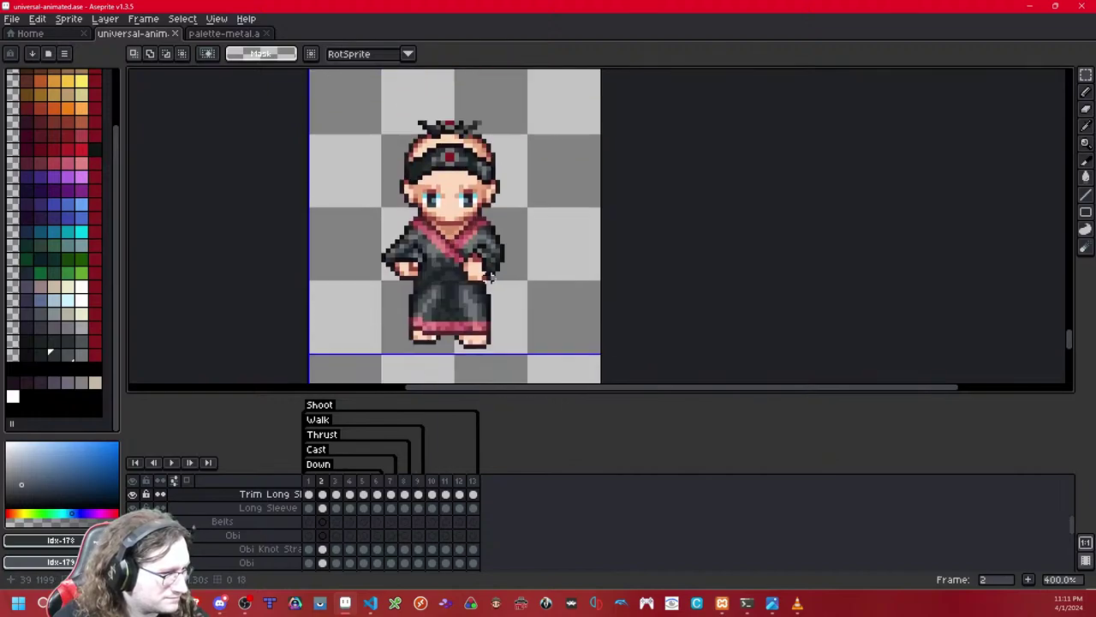
Step: Paste the copied cuff trim onto frame 2 of the lower front-facing sprite and align it around the hand beside the hip
key(ctrl+v)
key(Down)
key(Down)
key(Down)
key(Down)
scroll(525, 277, up, 5)
key(Down)
key(Down)
key(Up)
key(Up)
key(ctrl+d)
Step: Adjust the edge pixels of frame 2's pasted cuff trim, toggling the trim layer's visibility to compare it with the sleeve
key(Right)
key(Left)
drag(486, 258, 553, 244)
key(shift+x)
key(shift+x)
key(shift+x)
key(shift+x)
key(Up)
drag(406, 207, 406, 235)
key(ctrl+d)
key(shift+x)
key(shift+x)
key(Up)
key(ctrl+d)
key(shift+x)
key(shift+x)
key(shift+x)
key(shift+x)
key(shift+x)
key(shift+x)
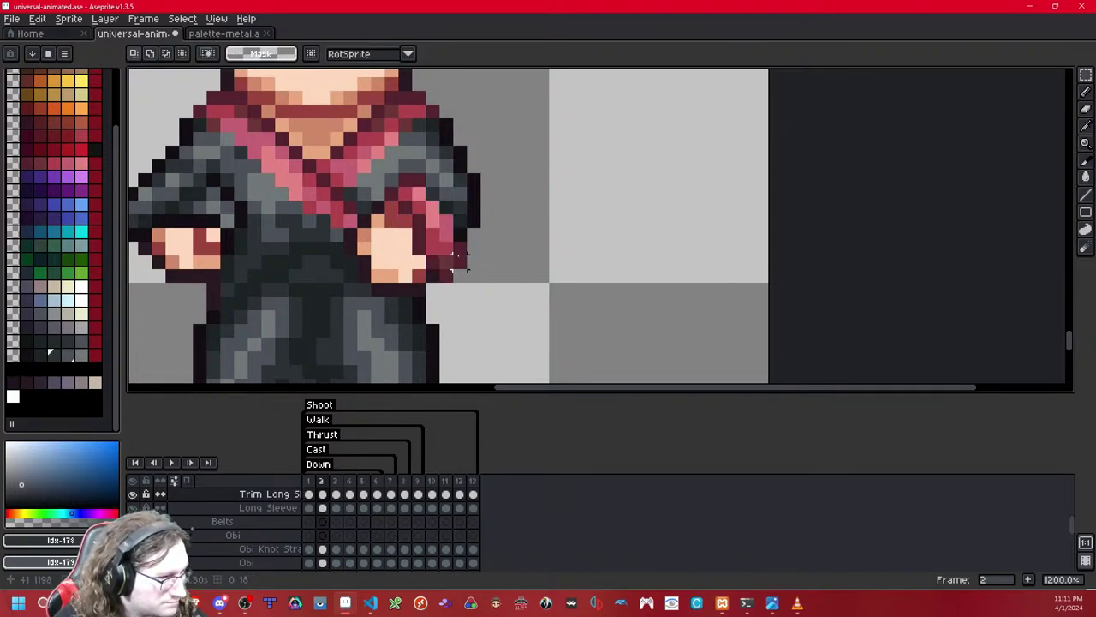
Step: Copy a 14 by 14 pixel block of frame 2's cuff trim and paste it onto frame 3, aligned with the sleeve end
drag(507, 133, 319, 315)
key(ctrl+c)
key(ctrl+d)
key(Right)
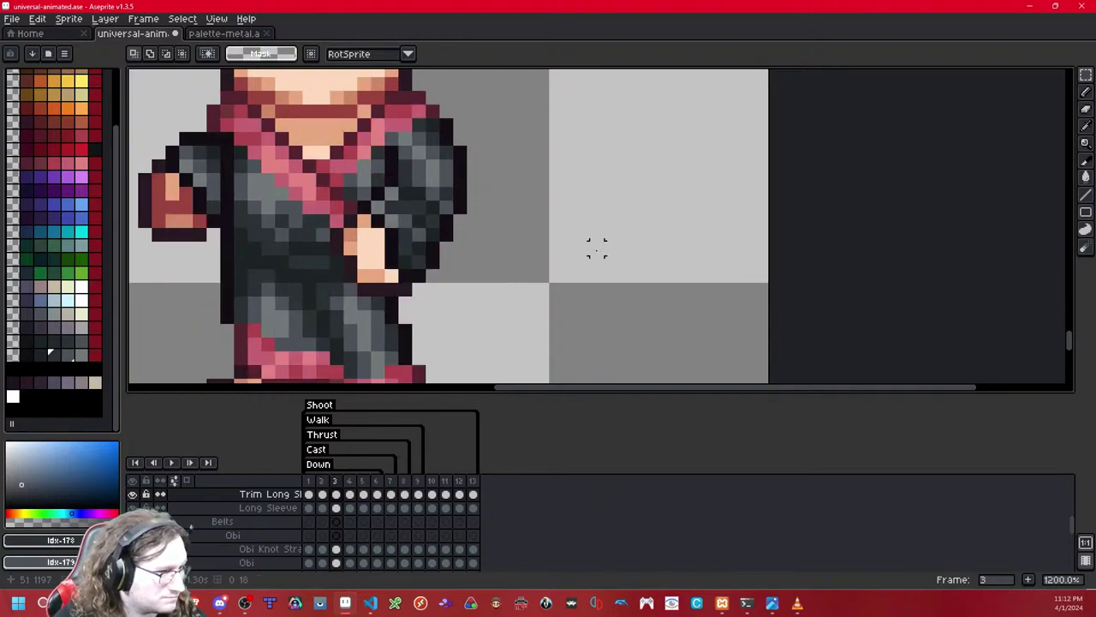
key(ctrl+v)
key(Down)
key(Down)
key(Left)
key(Left)
key(Up)
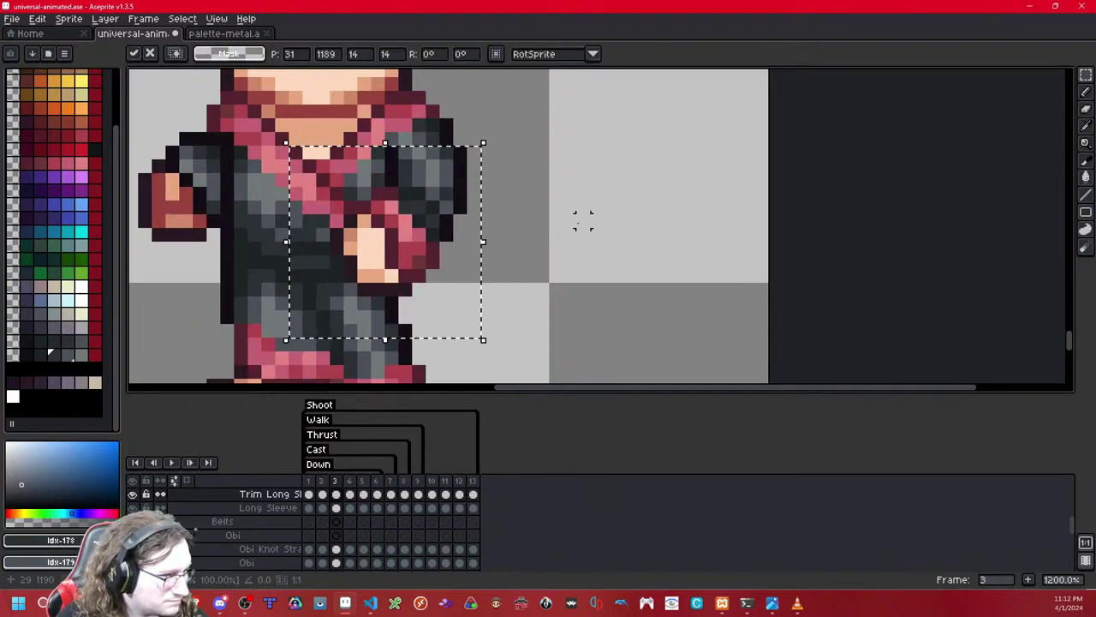
key(ctrl+d)
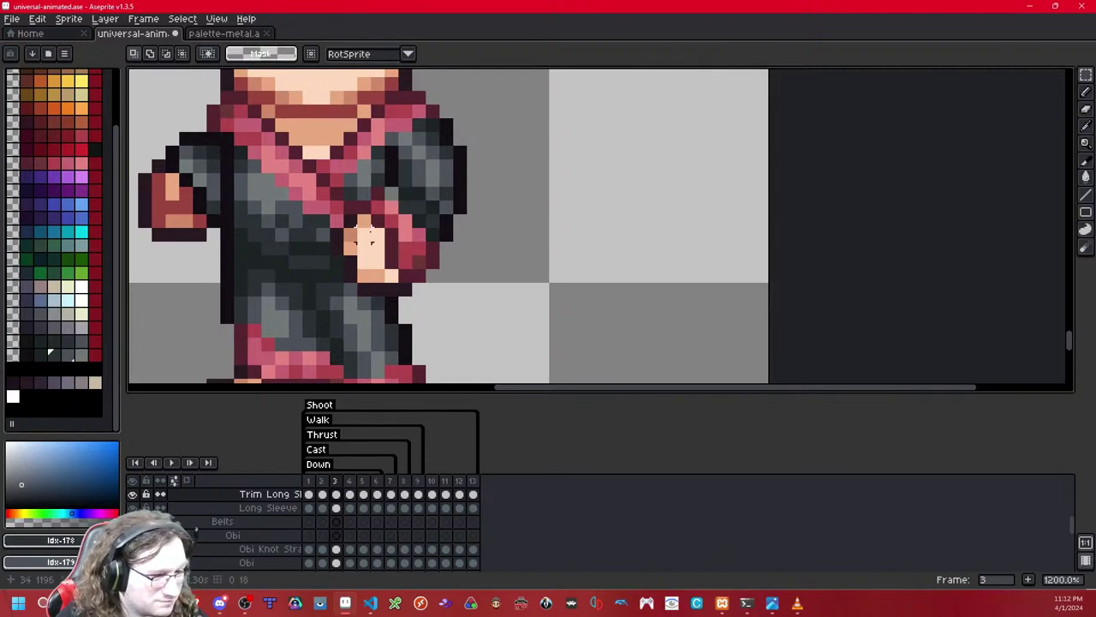
Step: Activate the Pencil tool and set the drawing colour to dark red palette index 78
click(57, 167)
key(b)
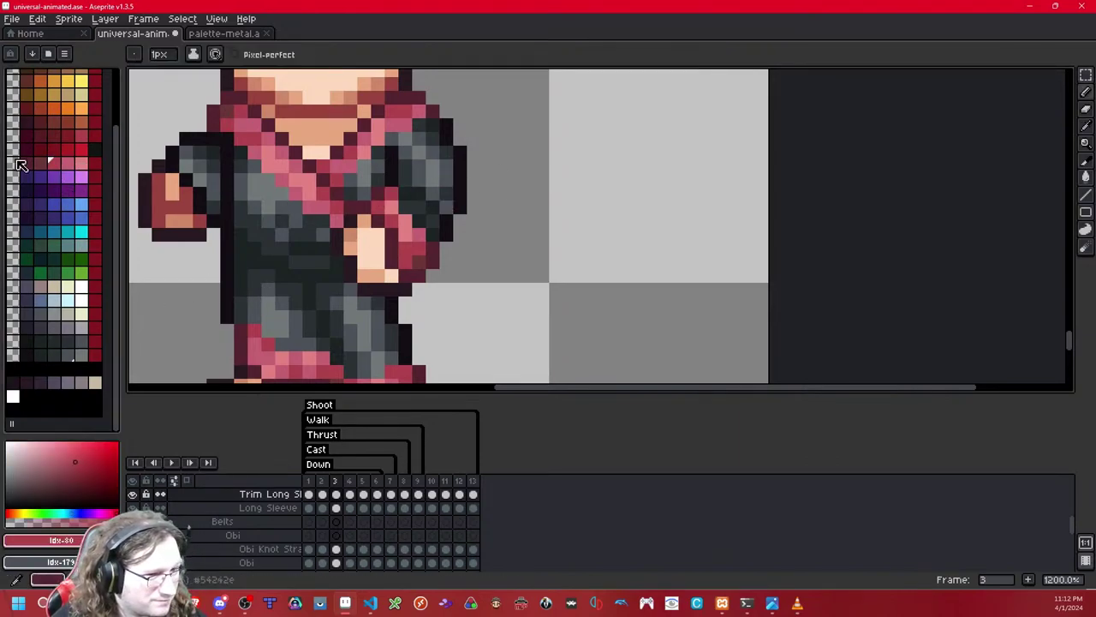
click(28, 166)
scroll(392, 176, down, 8)
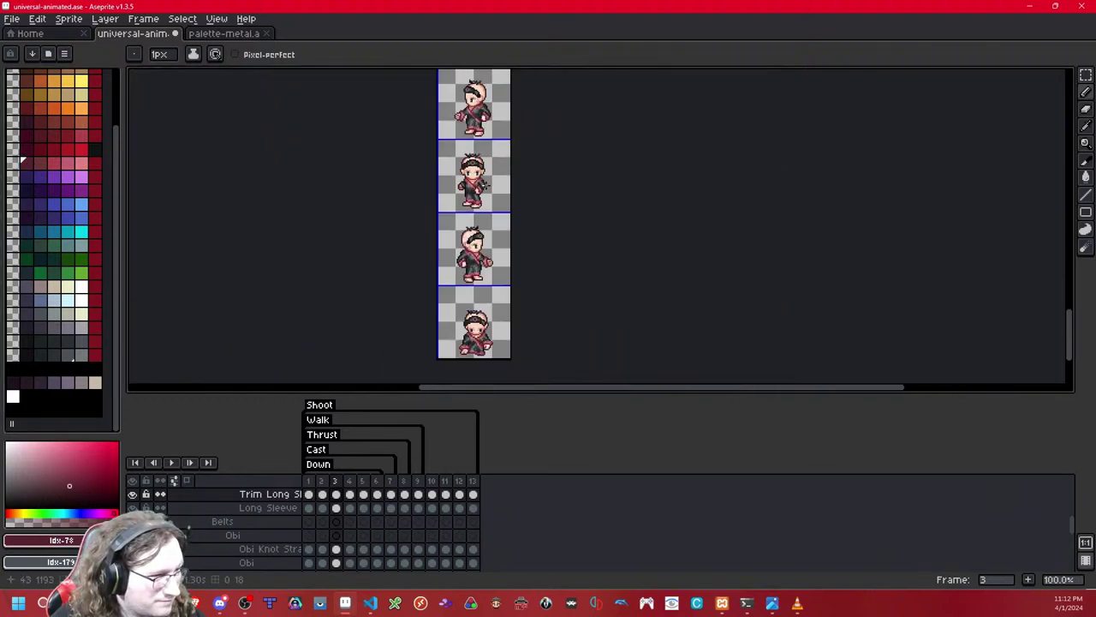
key(Right)
scroll(498, 193, up, 5)
drag(430, 195, 519, 198)
key(ctrl+v)
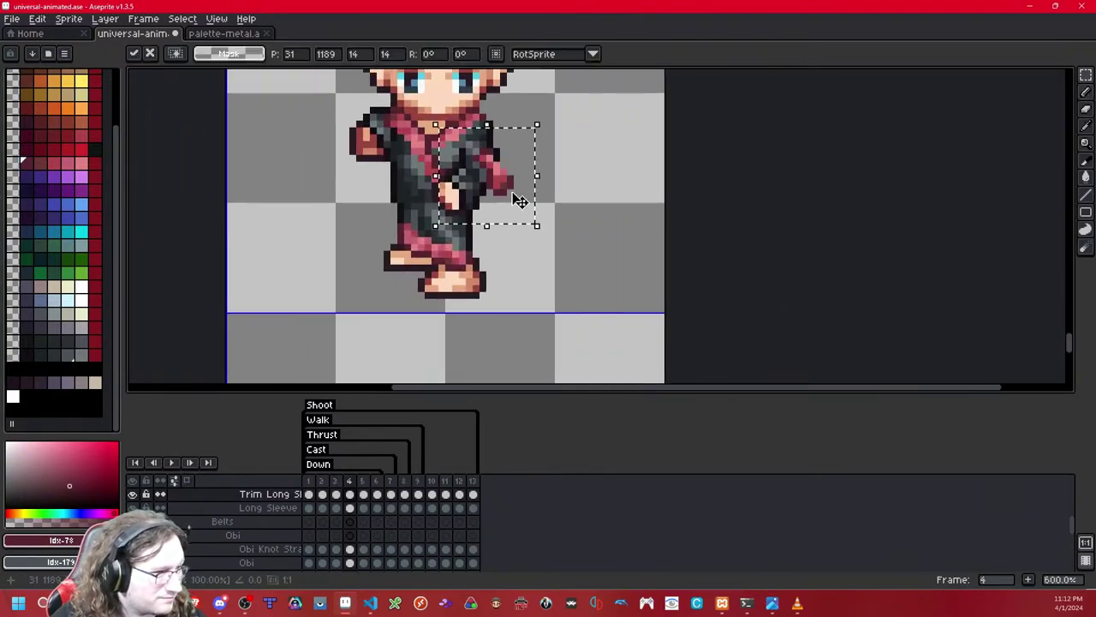
scroll(519, 198, up, 1)
key(Escape)
key(Left)
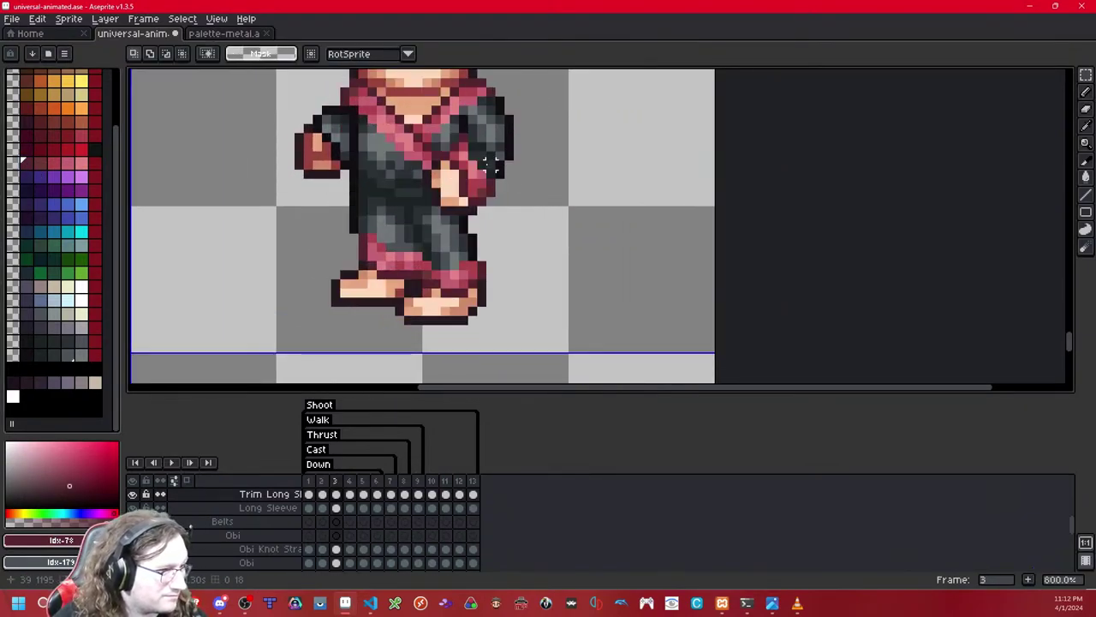
Step: Copy a 12 by 15 pixel block of frame 3's cuff trim and paste it onto frame 4's sleeve end
drag(519, 99, 416, 230)
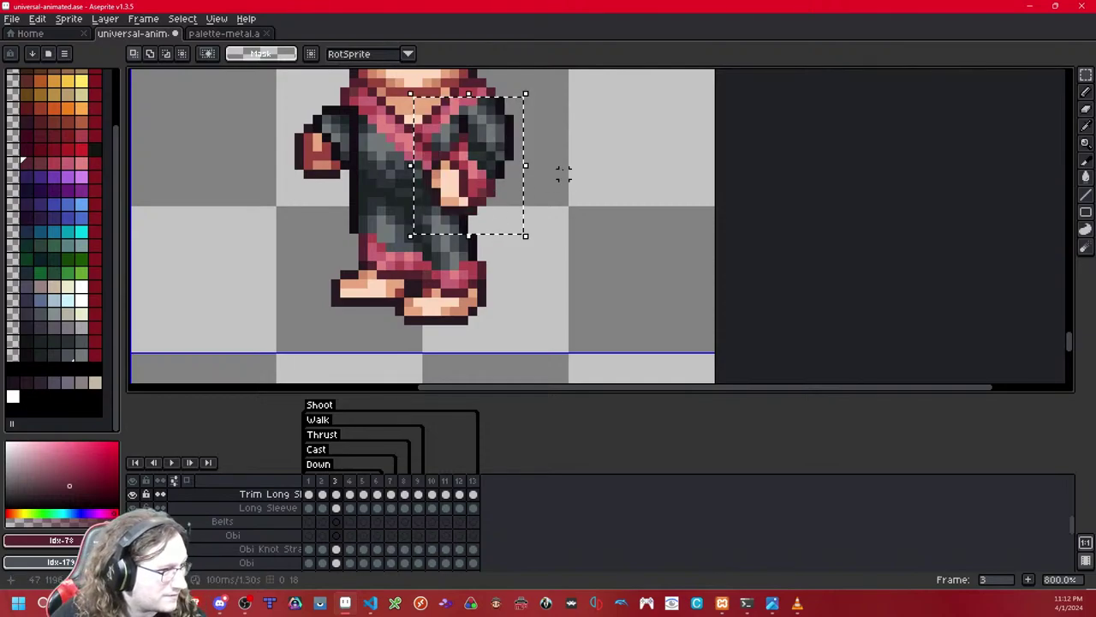
key(ctrl+x)
key(Left)
key(Right)
key(Right)
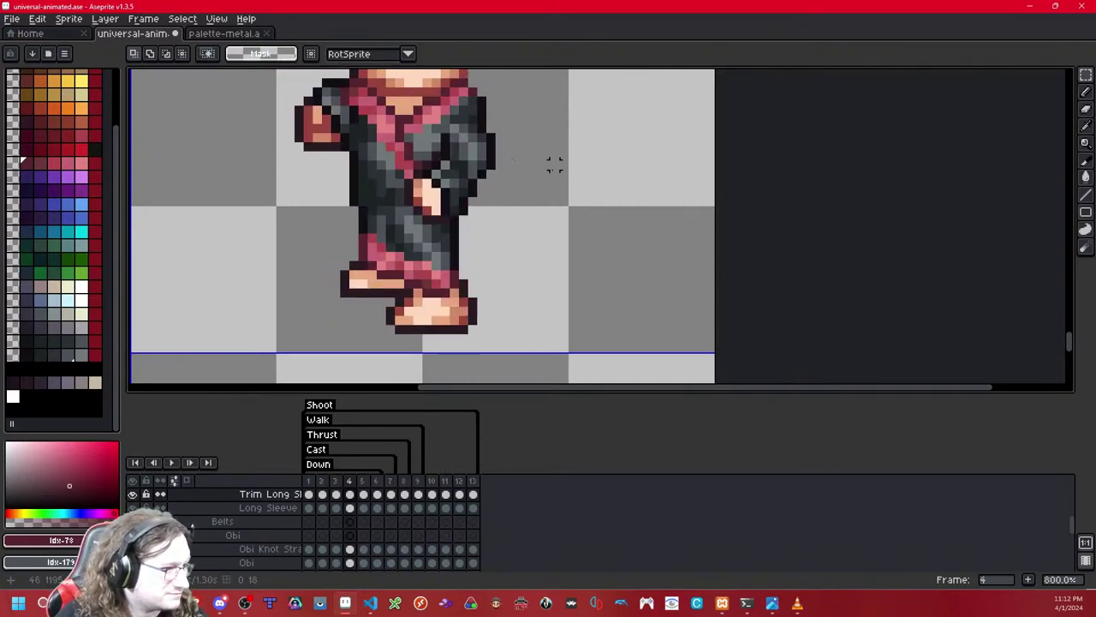
key(ctrl+v)
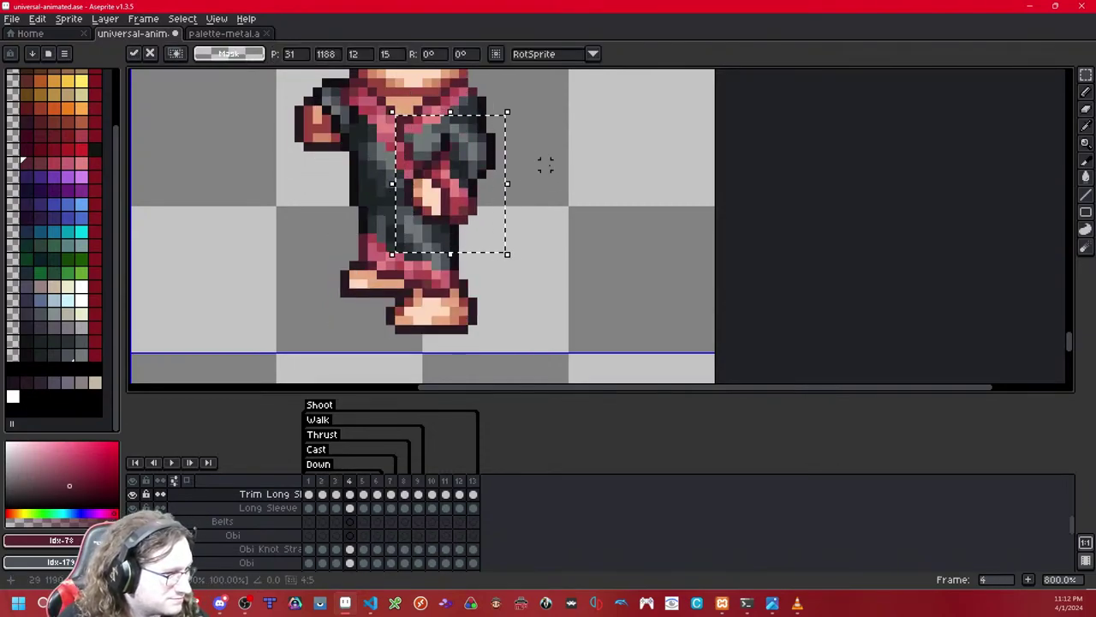
key(Return)
Step: Remove the stray pixel at the outer lower corner of frame 4's cuff and toggle the trim layer to check the edge
drag(463, 210, 500, 245)
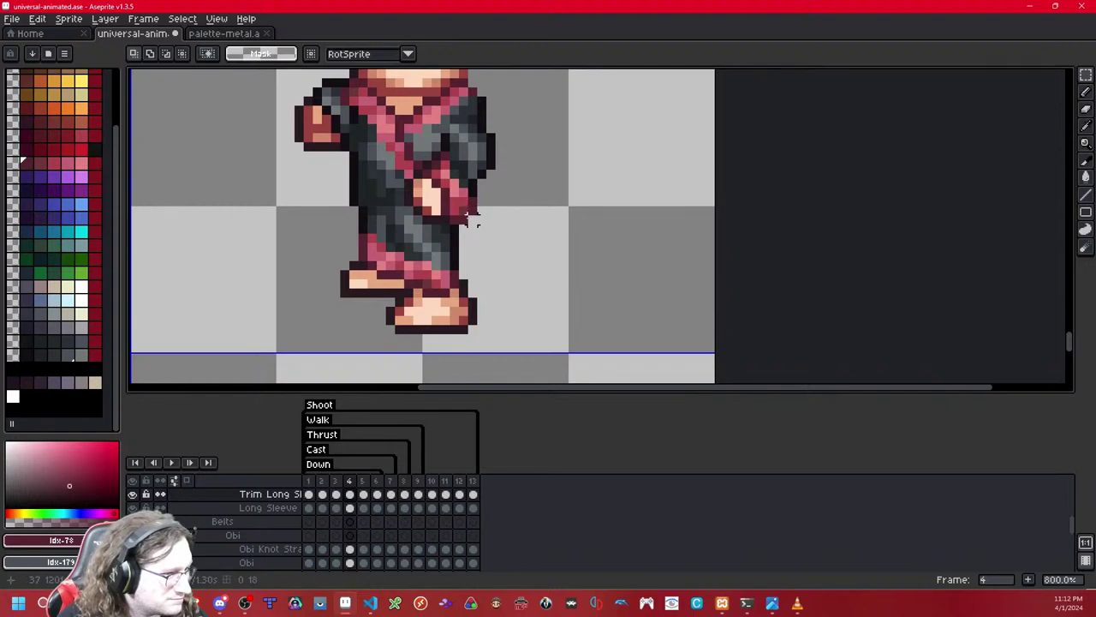
key(ctrl+d)
drag(472, 211, 483, 214)
key(ctrl+x)
key(shift+x)
key(shift+x)
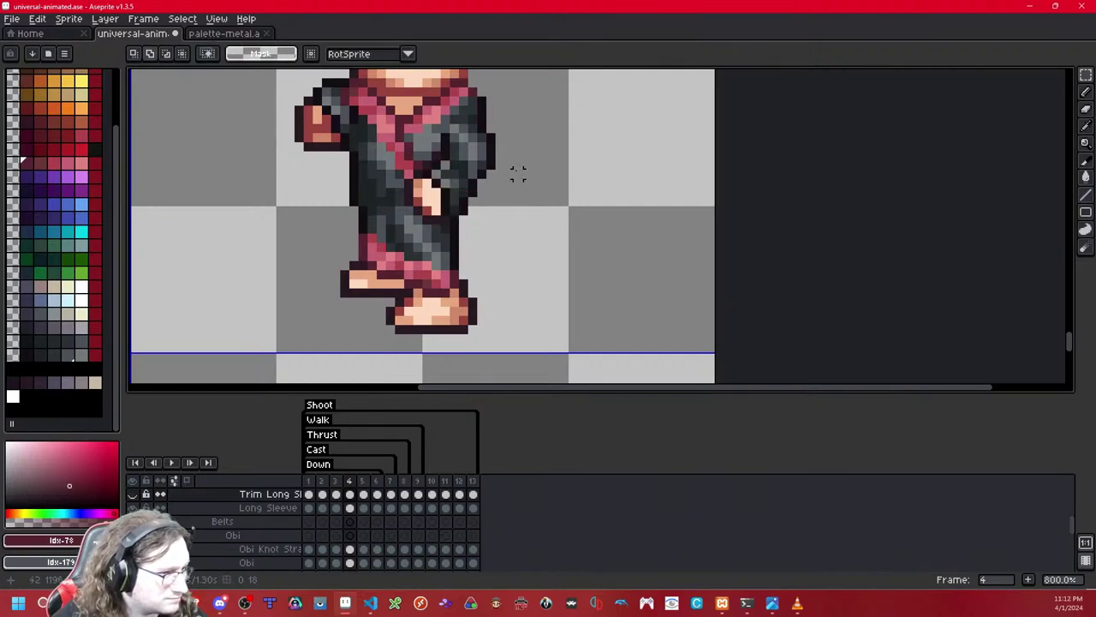
Step: Compare the cuff trim with the neighbouring frames and save the sprite file
key(Right)
scroll(502, 171, up, 5)
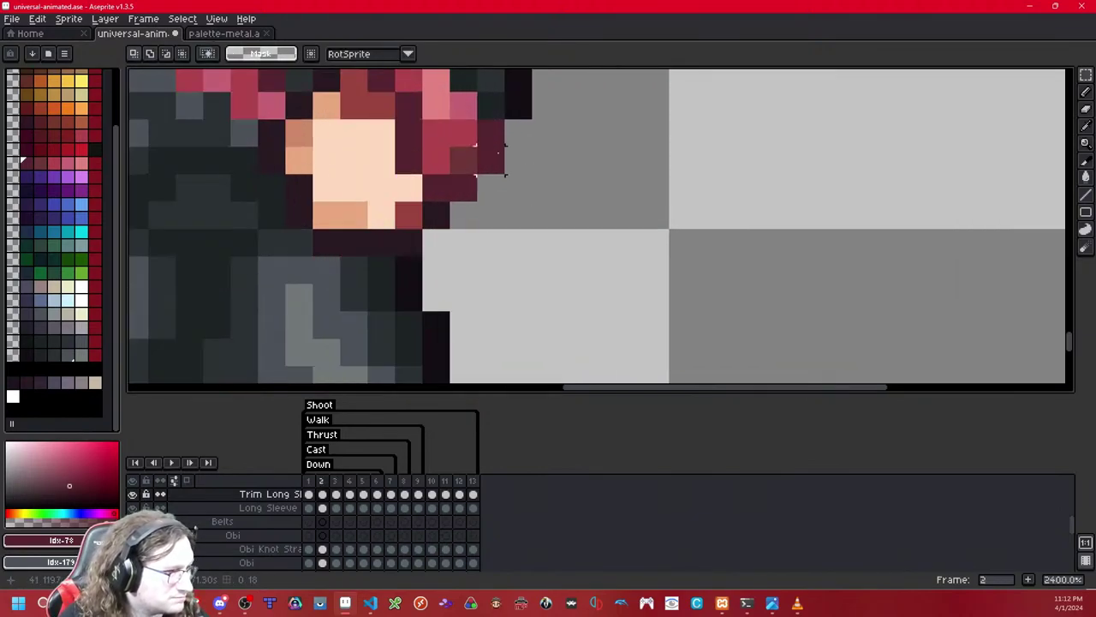
scroll(490, 160, down, 8)
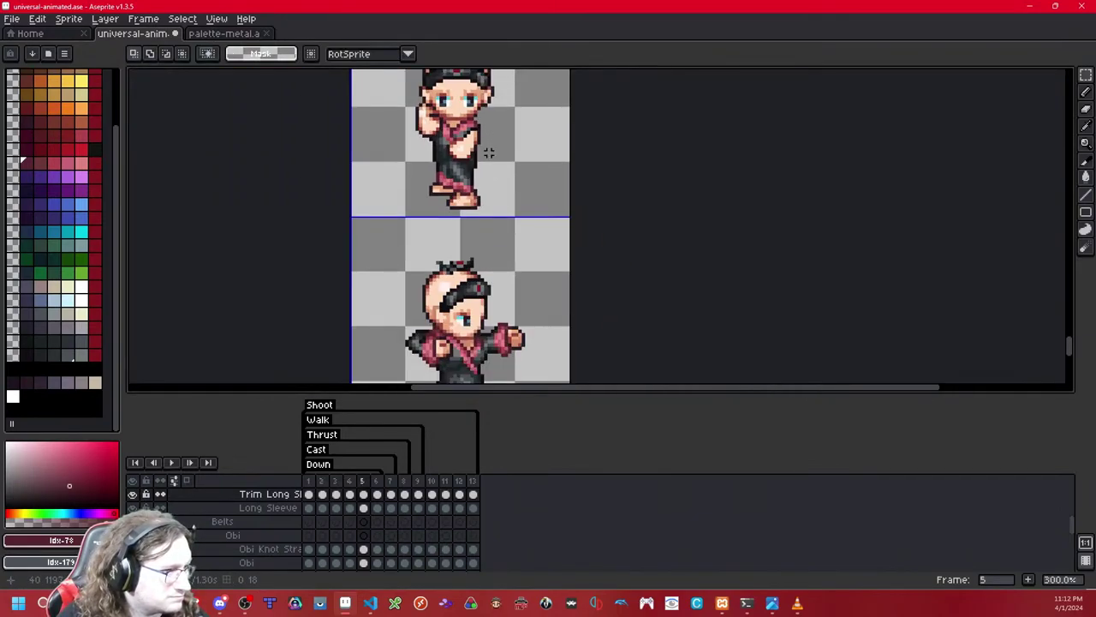
drag(486, 151, 518, 231)
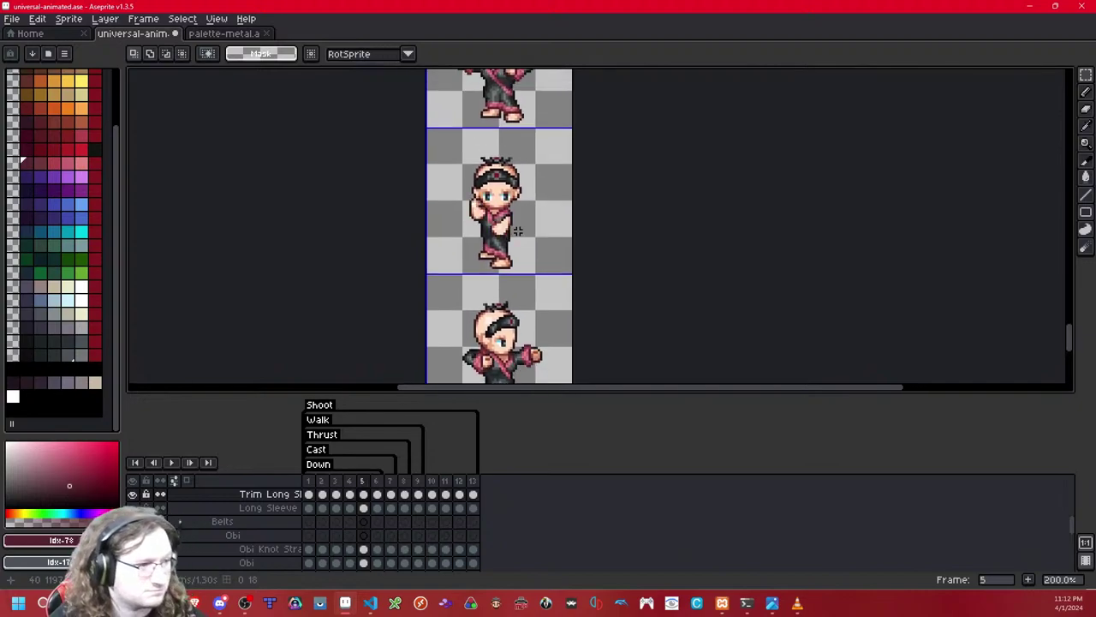
key(ctrl+s)
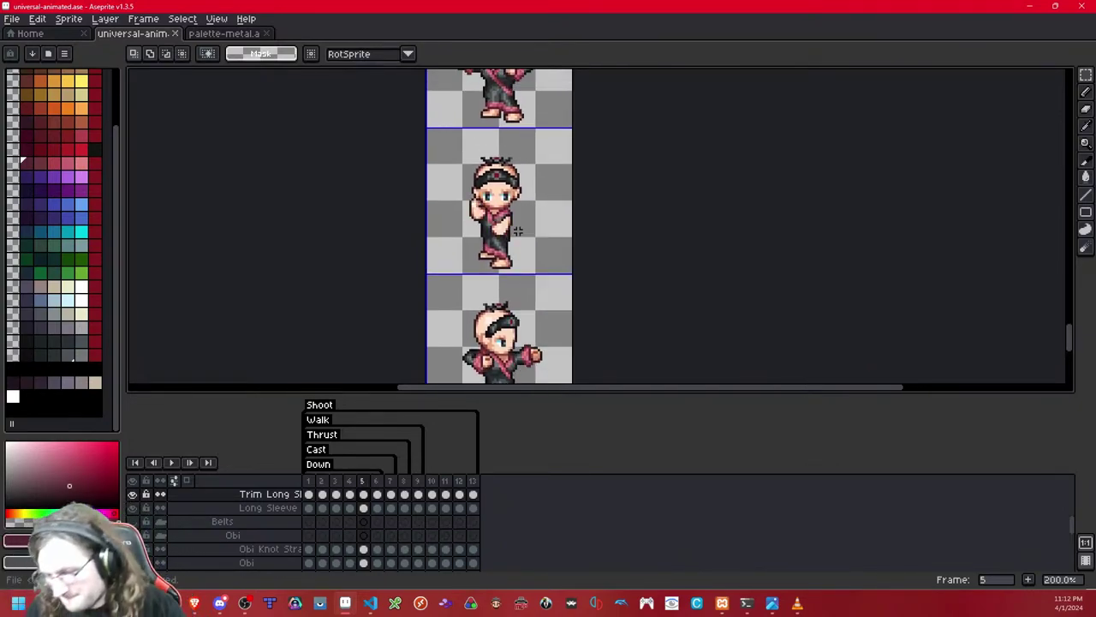
Step: Make the Long Sleeve layer active, save the file, and bring the front-facing sprite in a higher row into view
key(alt+Down)
key(ctrl+s)
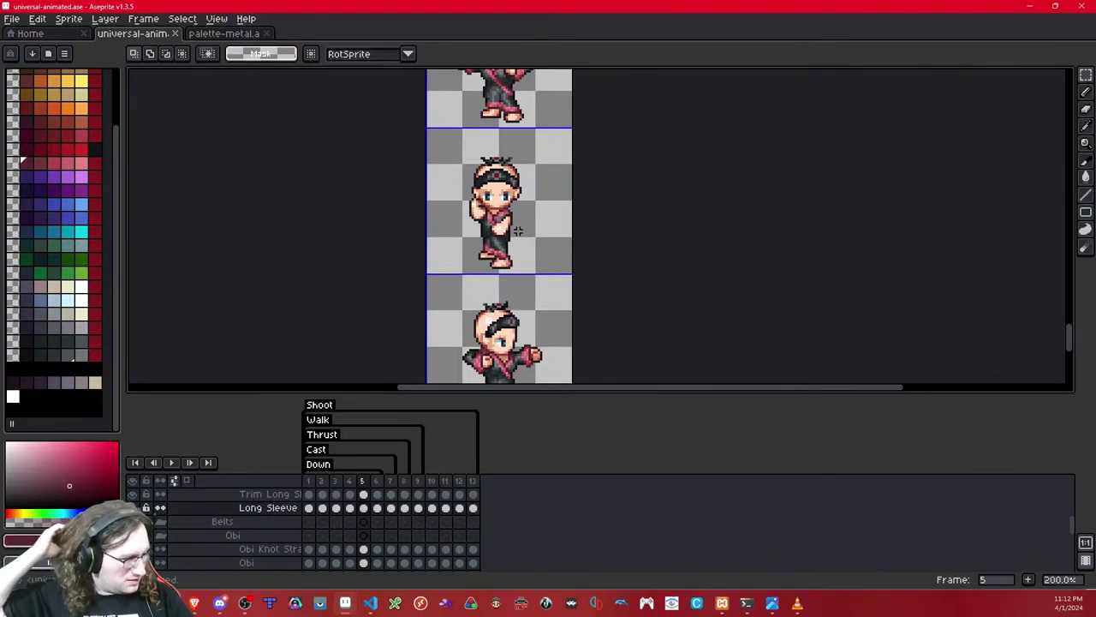
scroll(543, 200, down, 5)
scroll(516, 315, up, 5)
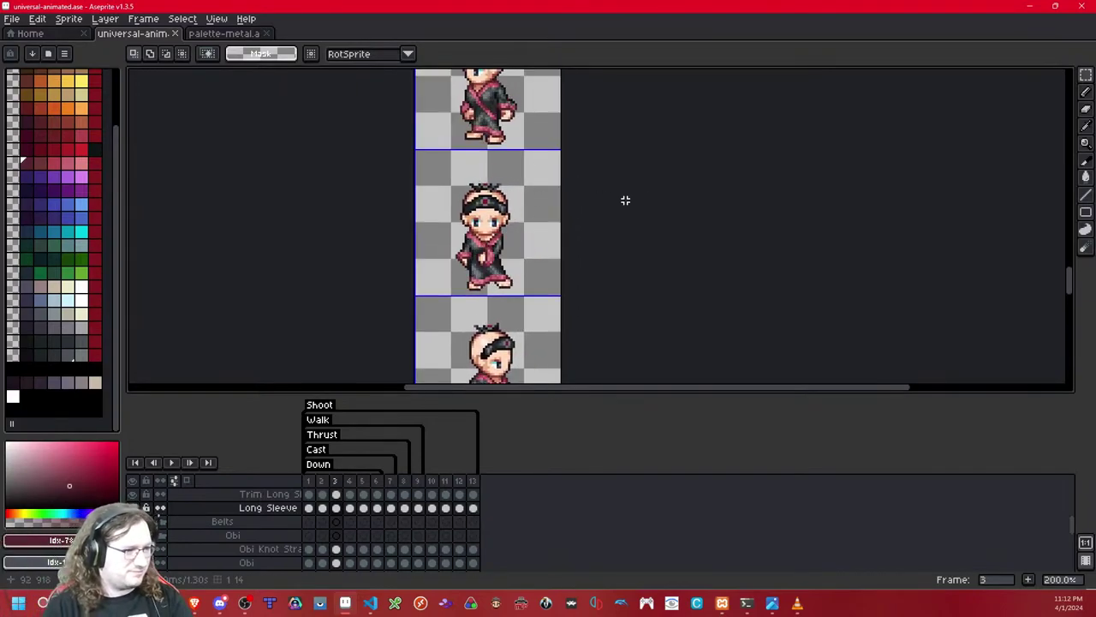
Step: Examine the sleeves and cuff trim in the higher sprite rows across several animation frames
key(Right)
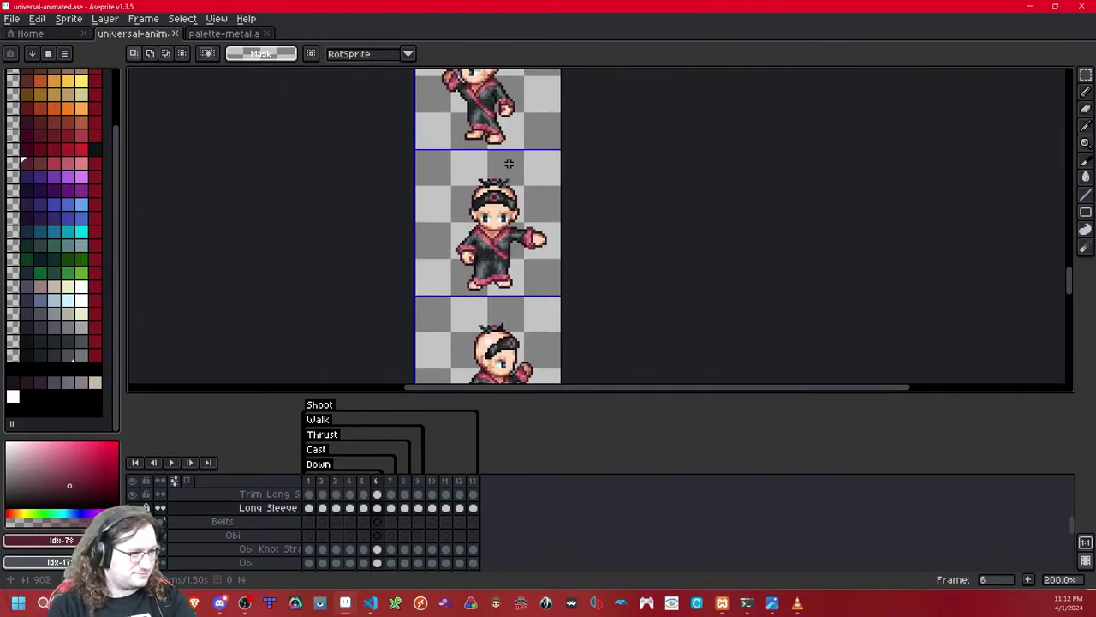
drag(509, 164, 500, 295)
drag(506, 186, 504, 317)
drag(509, 208, 508, 342)
drag(505, 86, 505, 237)
scroll(493, 285, down, 1)
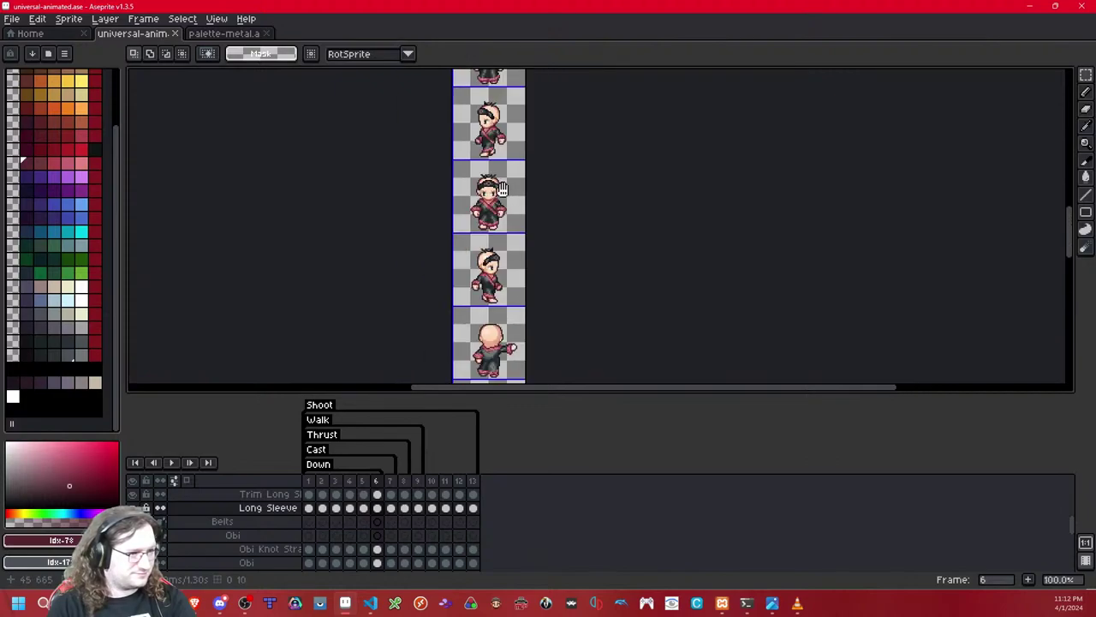
mouse_move(494, 284)
mouse_down()
mouse_move(494, 318)
mouse_move(497, 305)
mouse_up()
key(Right)
key(Right)
key(Right)
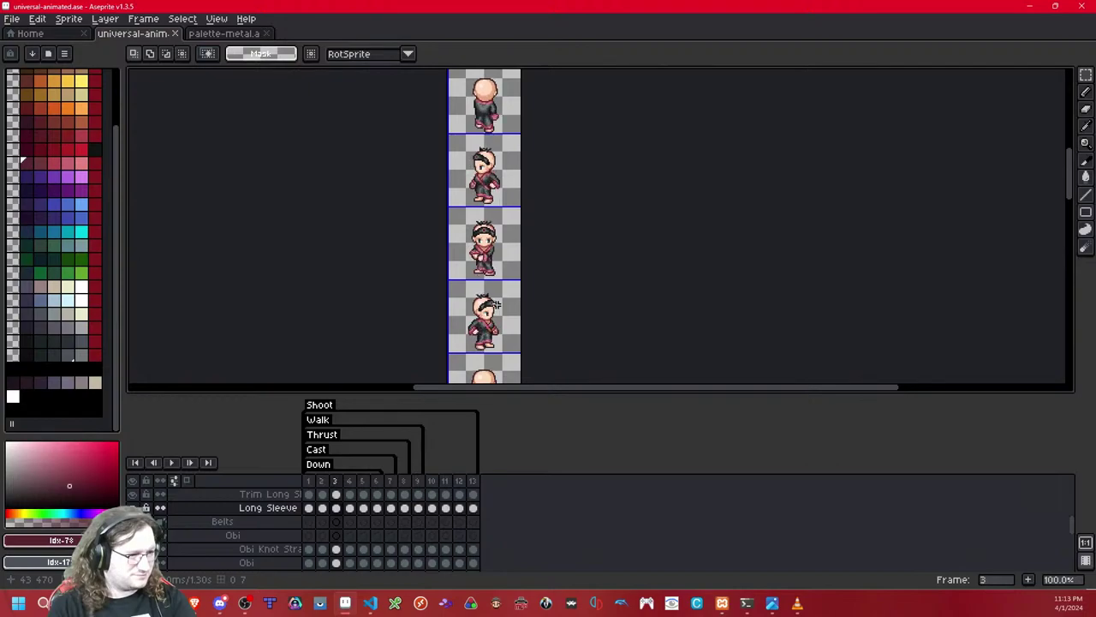
drag(506, 168, 502, 273)
key(Right)
key(Right)
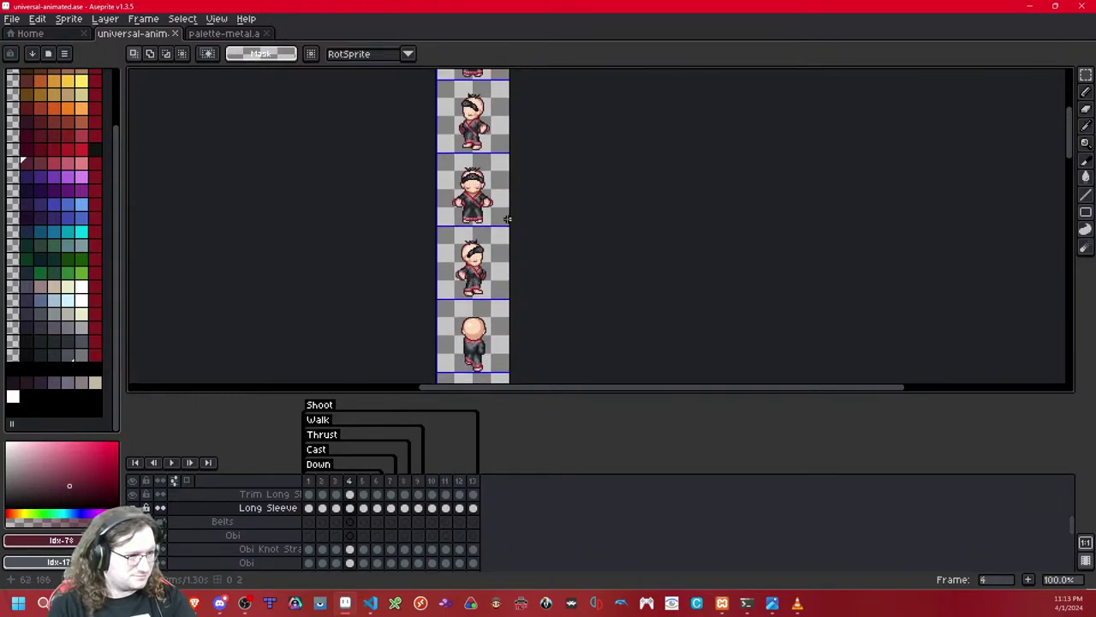
scroll(489, 236, up, 2)
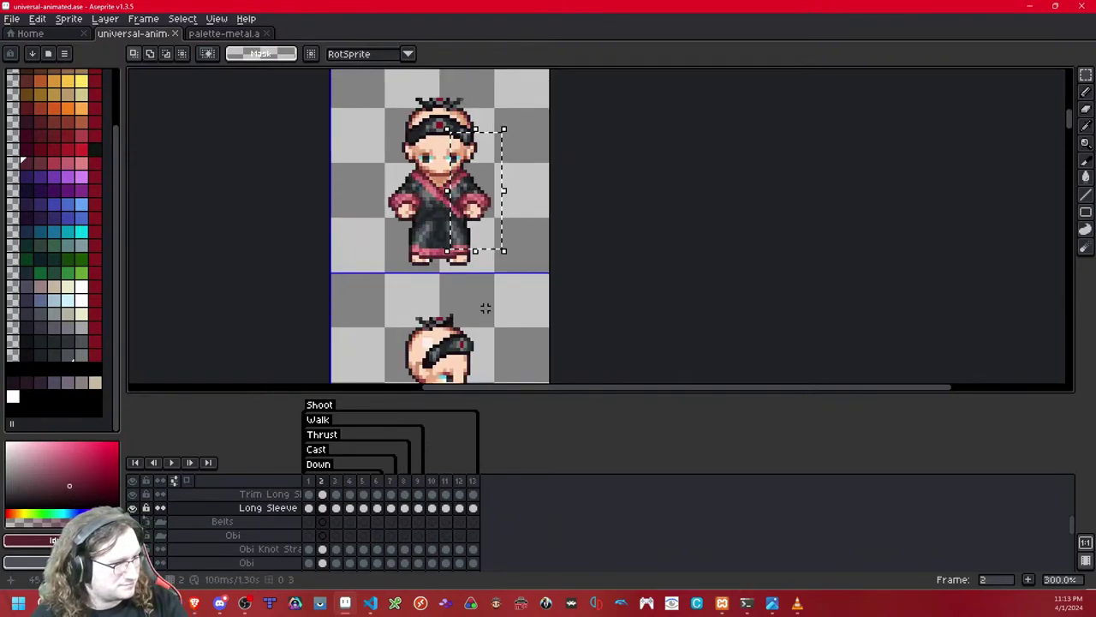
Step: Bring the lowest walking-pose front-facing sprite into view, compare frames 1 to 3, and make the Trim Long Sleeve layer active
scroll(482, 315, down, 3)
scroll(481, 315, down, 10)
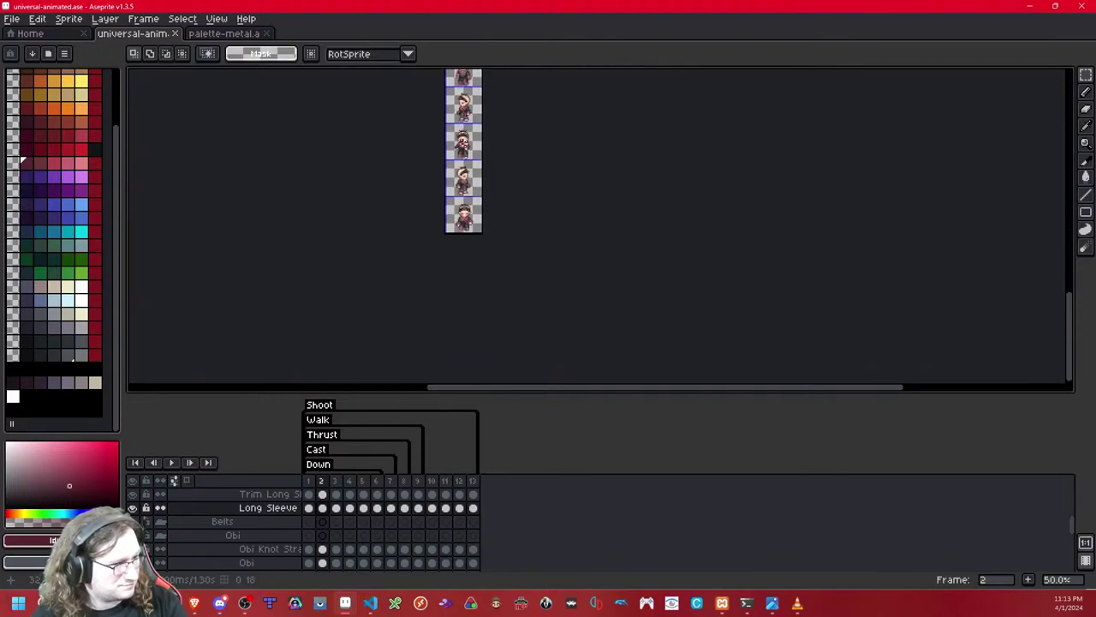
scroll(470, 156, up, 4)
scroll(470, 156, down, 1)
drag(471, 156, 470, 295)
drag(471, 161, 478, 242)
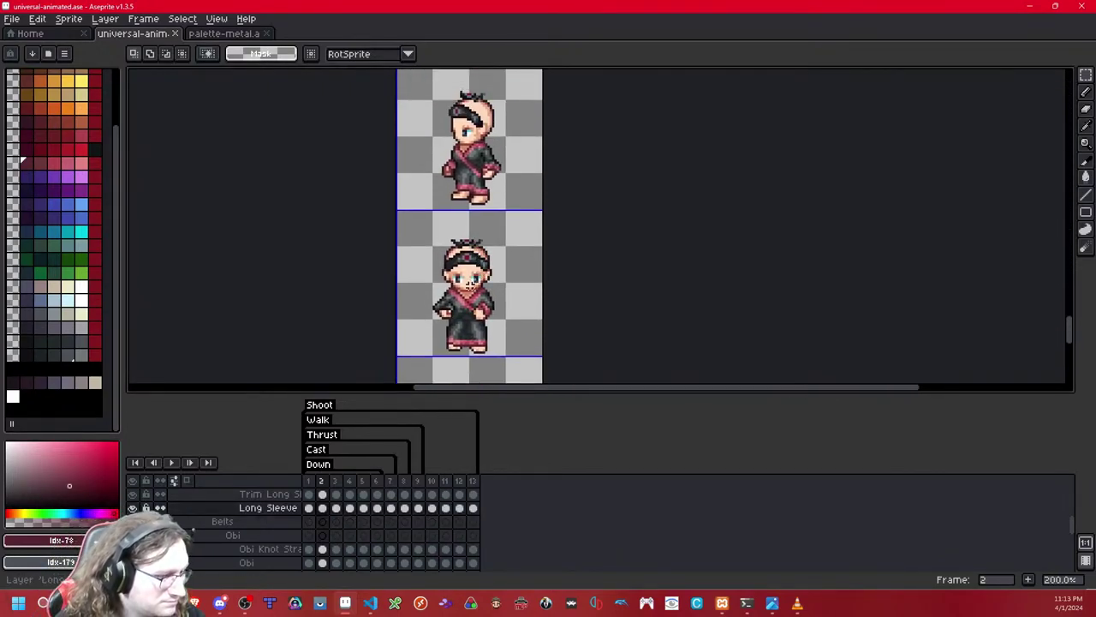
scroll(468, 290, up, 3)
key(Right)
drag(468, 332, 486, 260)
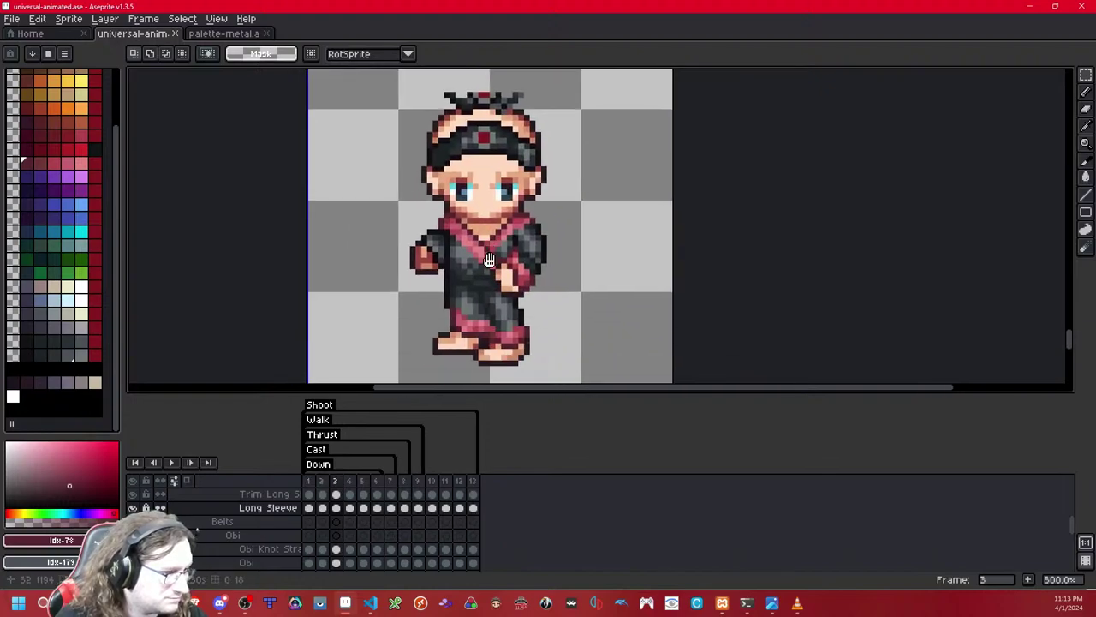
key(Left)
key(Left)
key(Up)
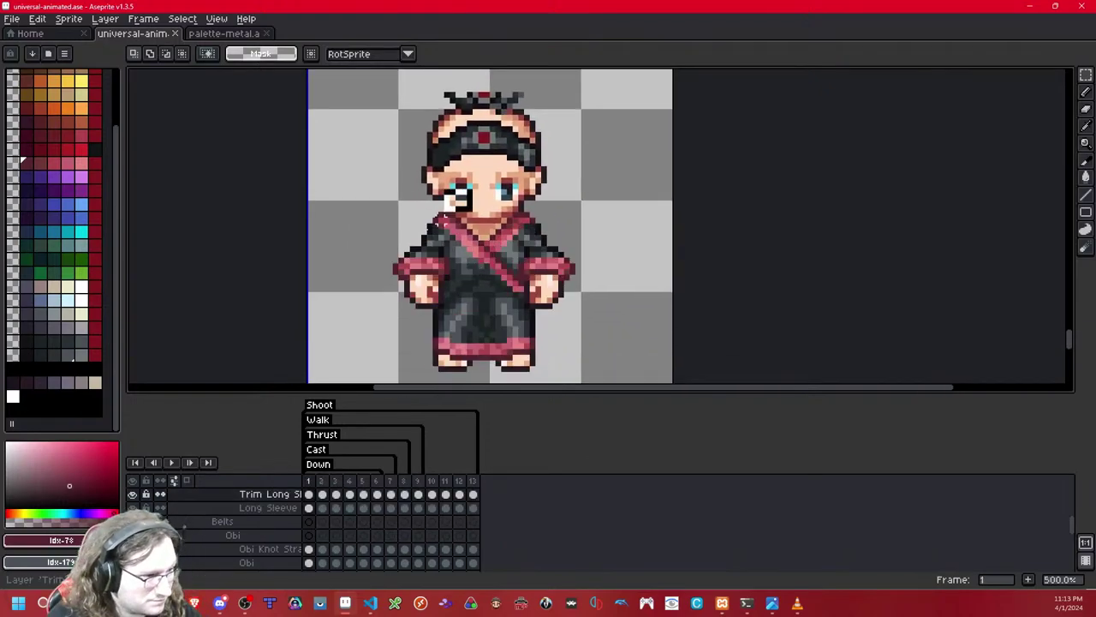
Step: Paste the copied cuff trim onto the end of the character's right sleeve on frame 2 and align it
key(Right)
scroll(458, 227, up, 2)
key(ctrl+v)
key(Up)
key(Right)
key(Up)
key(Up)
key(Down)
key(Down)
key(Down)
key(Up)
key(Return)
Step: Move a 2 by 1 pixel piece of frame 2's new cuff trim down one pixel and toggle the layer to check it
drag(449, 271, 454, 273)
key(Down)
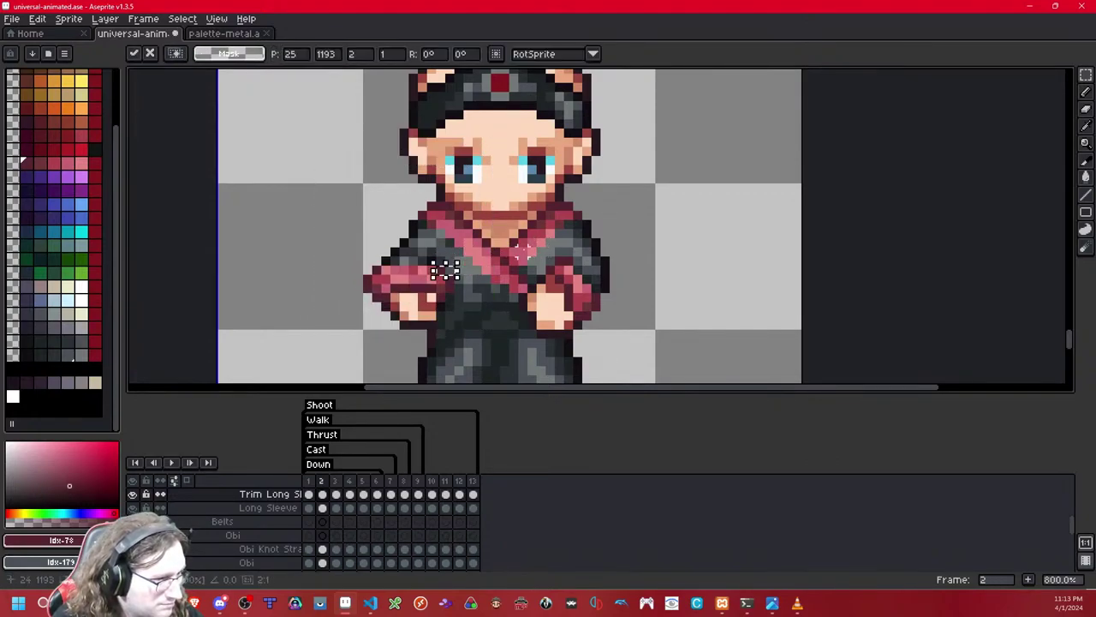
key(ctrl+d)
key(shift+x)
key(shift+x)
Step: Copy the trim from the left sleeve's cuff on frame 3, paste it onto the right sleeve, and remove the excess pixels
key(Right)
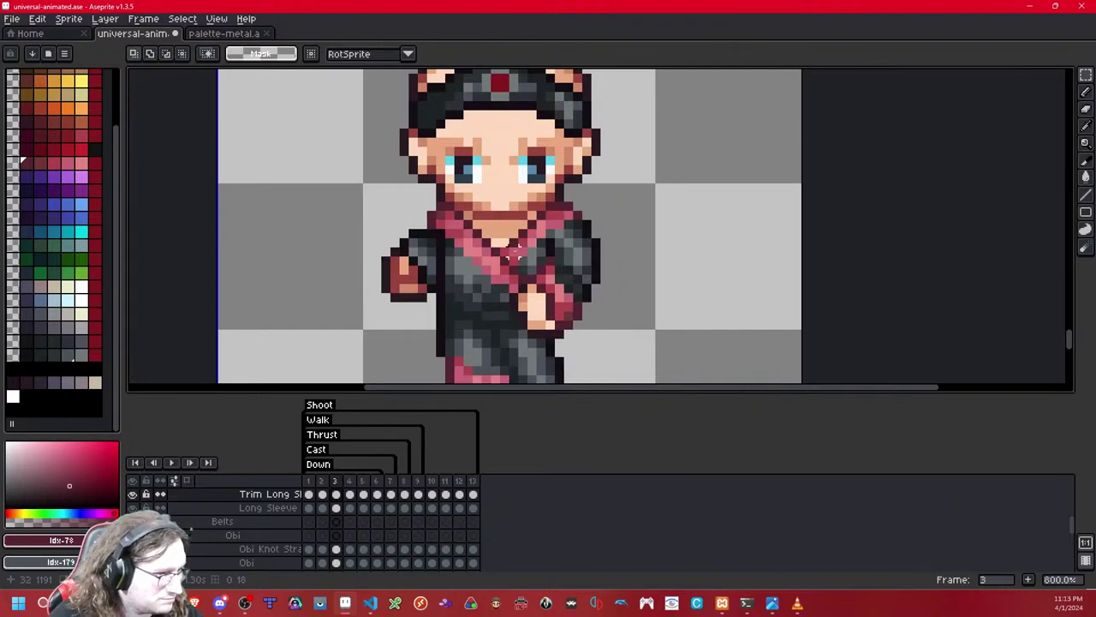
drag(595, 237, 533, 335)
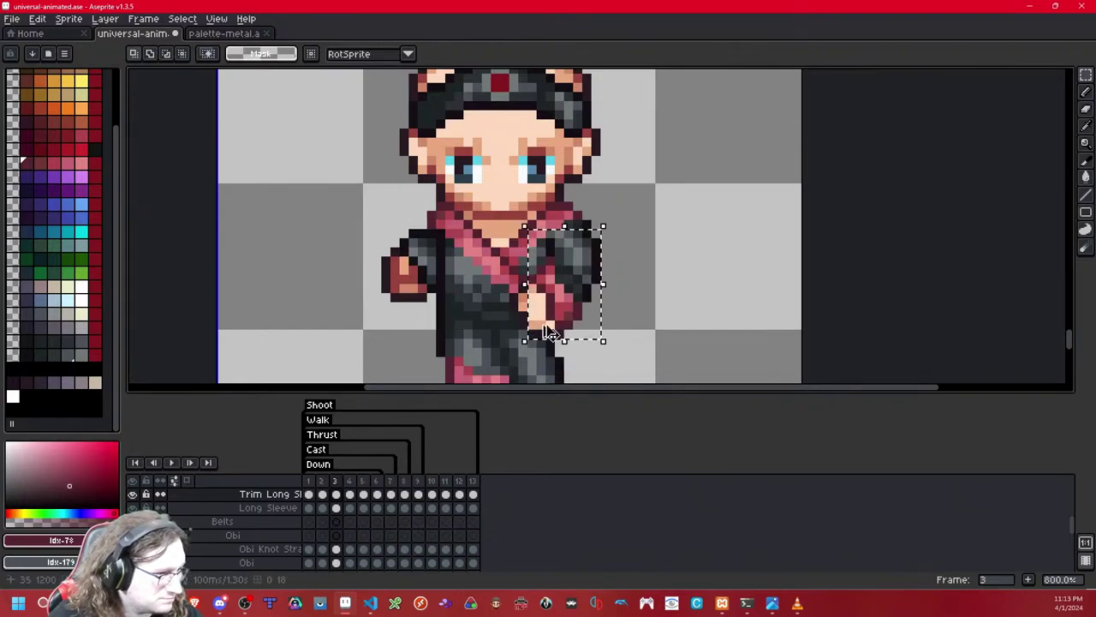
key(ctrl+c)
key(ctrl+v)
drag(565, 299, 443, 264)
click(571, 215)
mouse_move(368, 215)
mouse_down()
mouse_move(452, 235)
mouse_move(471, 261)
mouse_move(372, 211)
mouse_up()
key(Delete)
key(shift+x)
key(shift+x)
key(Delete)
key(shift+x)
Step: Reshape and reposition the pasted trim on frame 3 to fit the right sleeve end, and toggle the layer to check it
key(shift+h)
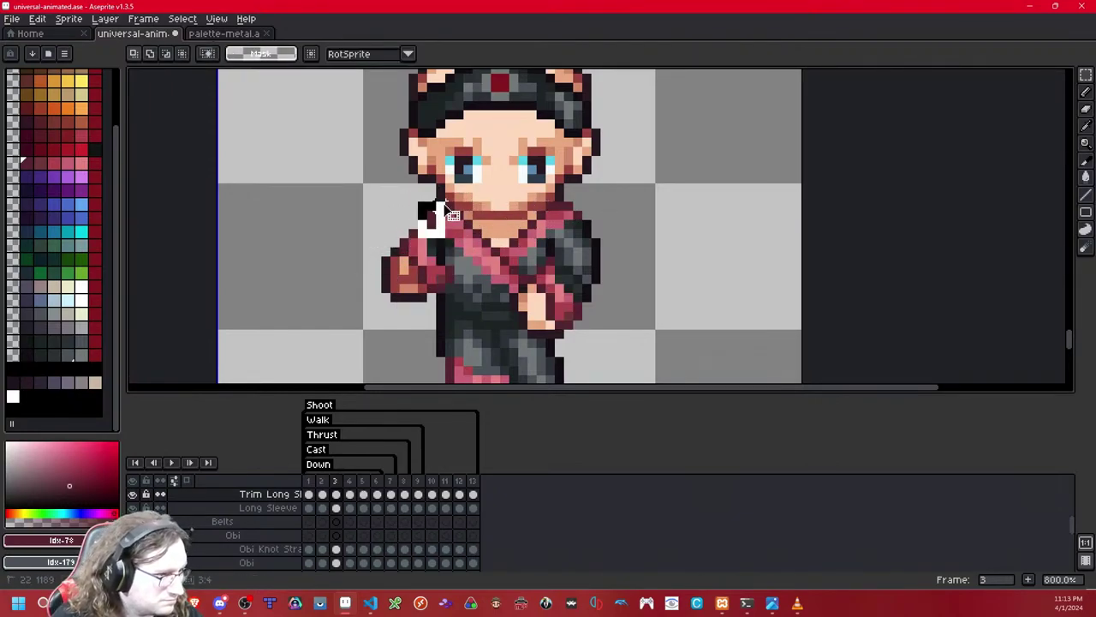
key(shift+h)
key(shift+x)
key(shift+x)
key(shift+x)
mouse_move(451, 287)
mouse_down()
mouse_move(478, 251)
mouse_move(441, 327)
mouse_up()
key(Left)
click(550, 206)
key(shift+x)
key(shift+x)
key(Delete)
key(Right)
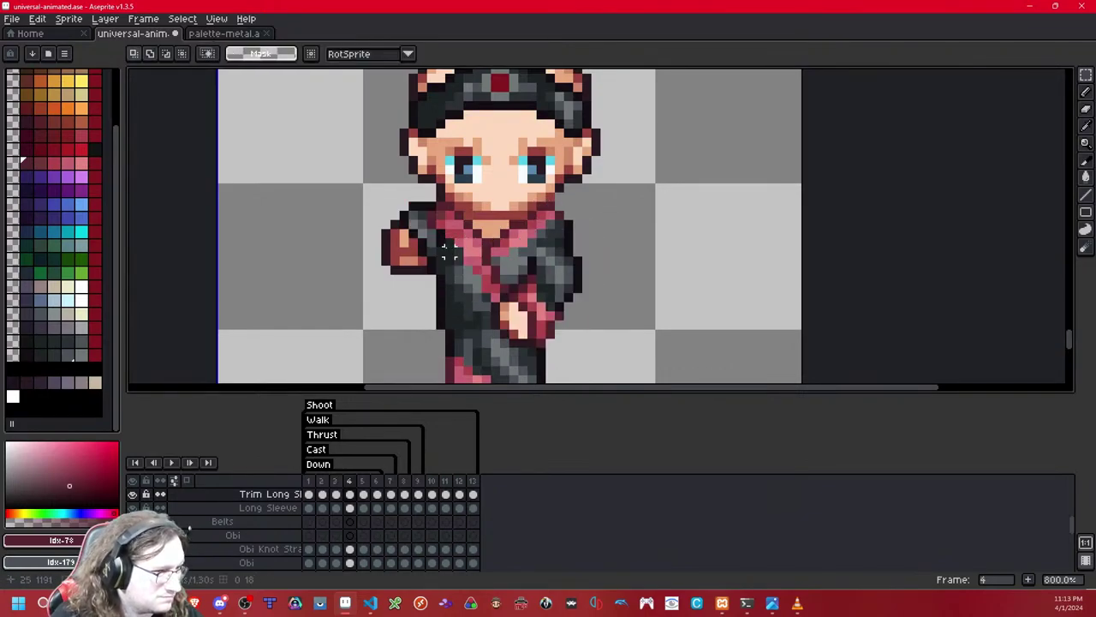
Step: Copy an 11 by 12 pixel block of frame 3's right cuff trim and paste it over frame 4's right sleeve end
key(Left)
drag(376, 204, 475, 312)
click(532, 232)
key(Down)
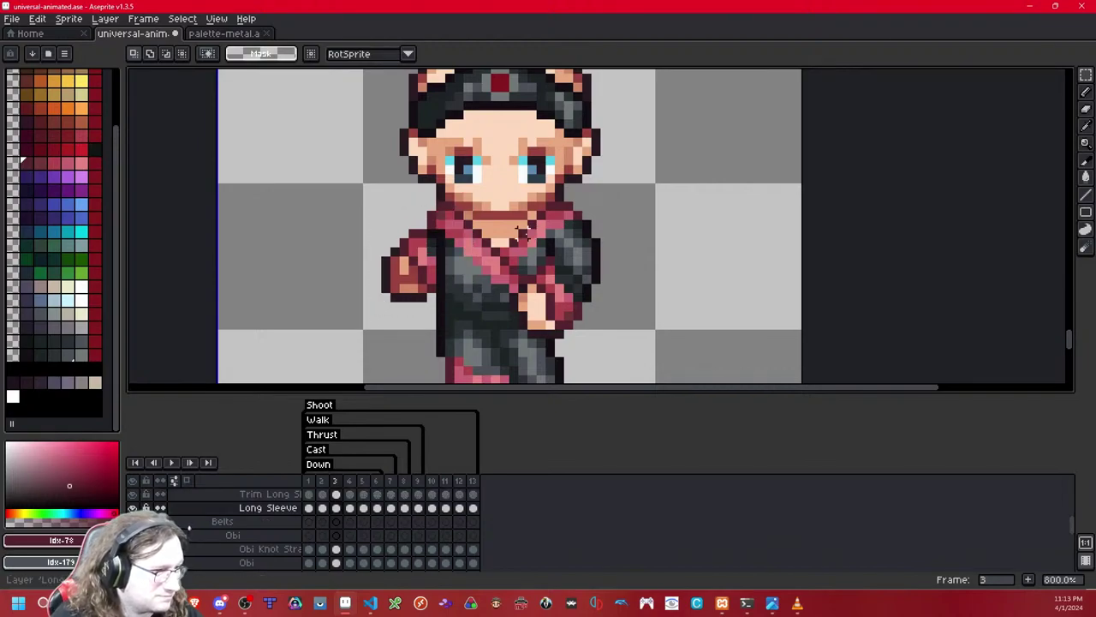
key(Right)
key(Up)
key(ctrl+v)
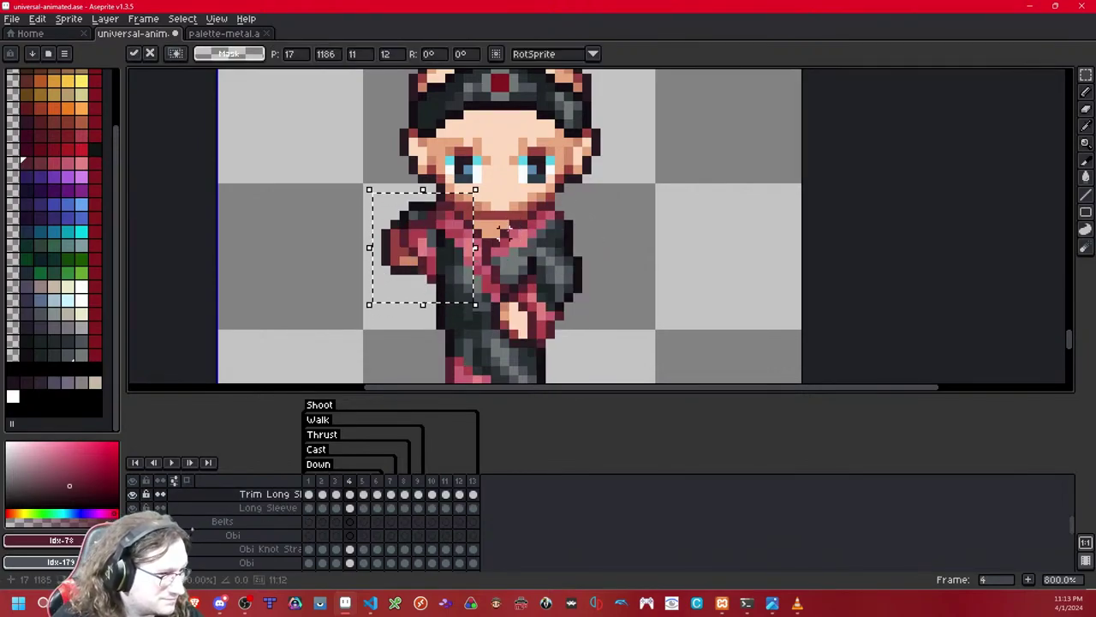
key(Return)
Step: Paste the same 11 by 12 pixel cuff trim onto frame 11's right sleeve end
key(Right)
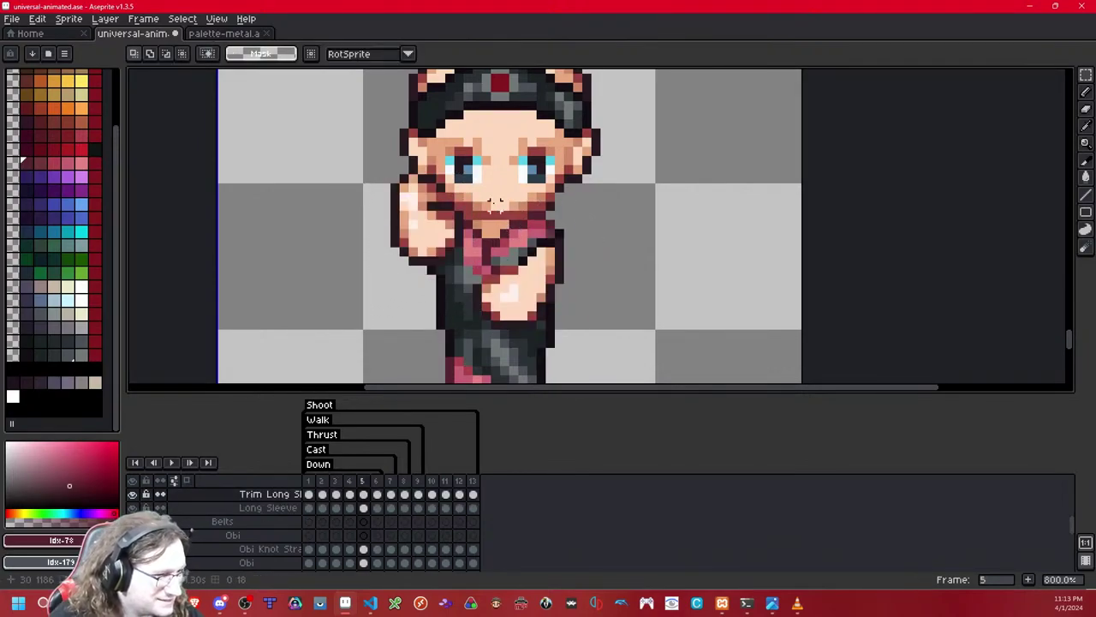
key(Right)
key(Right)
key(Right)
key(Right)
key(Right)
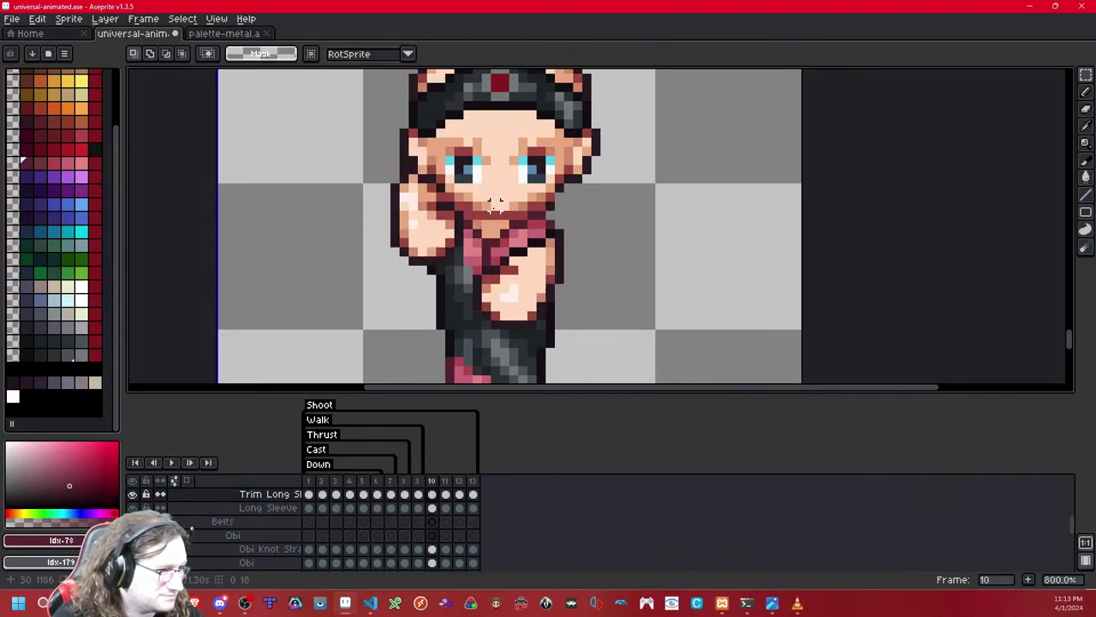
key(Right)
key(ctrl+v)
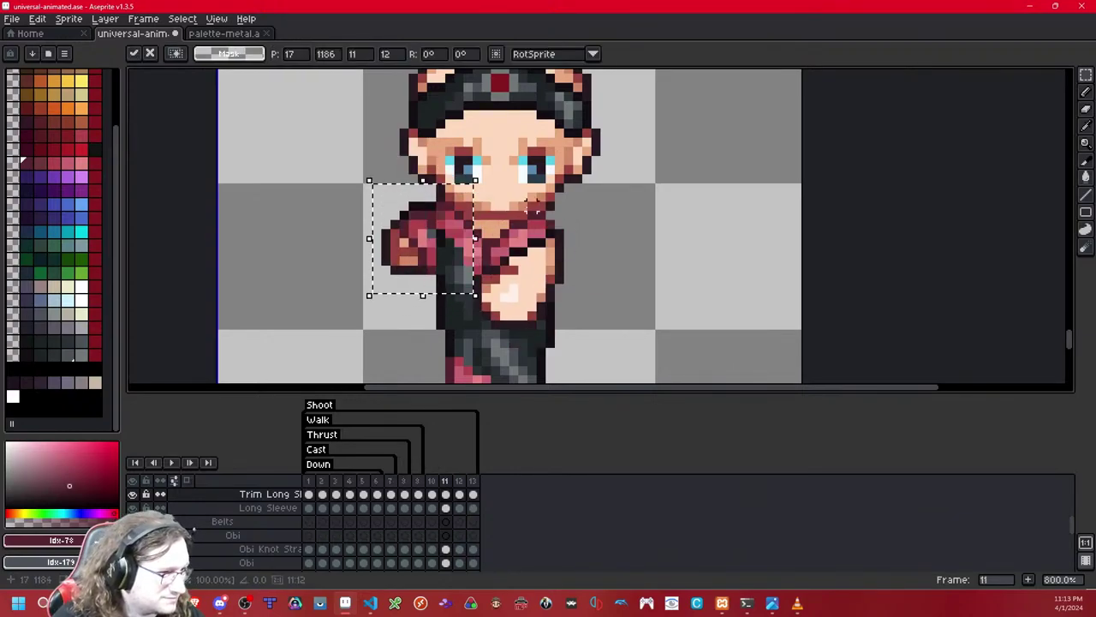
key(Return)
Step: Paste the same cuff trim block onto frame 13 and nudge it up onto the right sleeve end
key(Right)
key(Right)
key(Right)
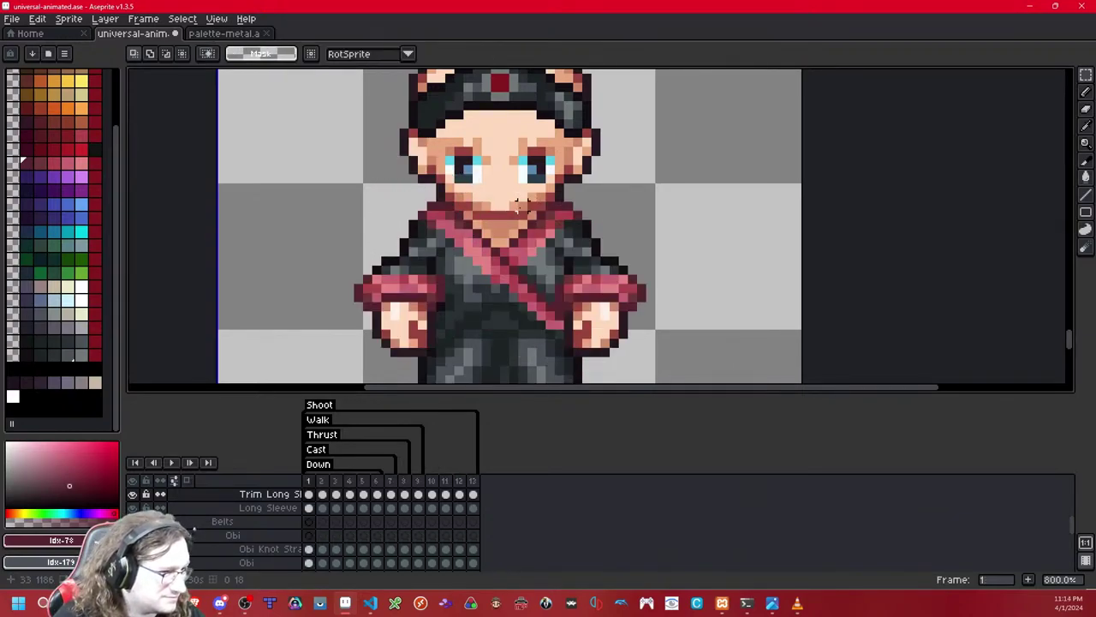
key(Left)
key(ctrl+v)
key(Up)
key(Up)
key(Return)
Step: Compare the cuff trim across the neighbouring frames and save the sprite file
key(Left)
key(Left)
key(Left)
key(Left)
key(Left)
key(Right)
key(Right)
key(Right)
key(Right)
key(Right)
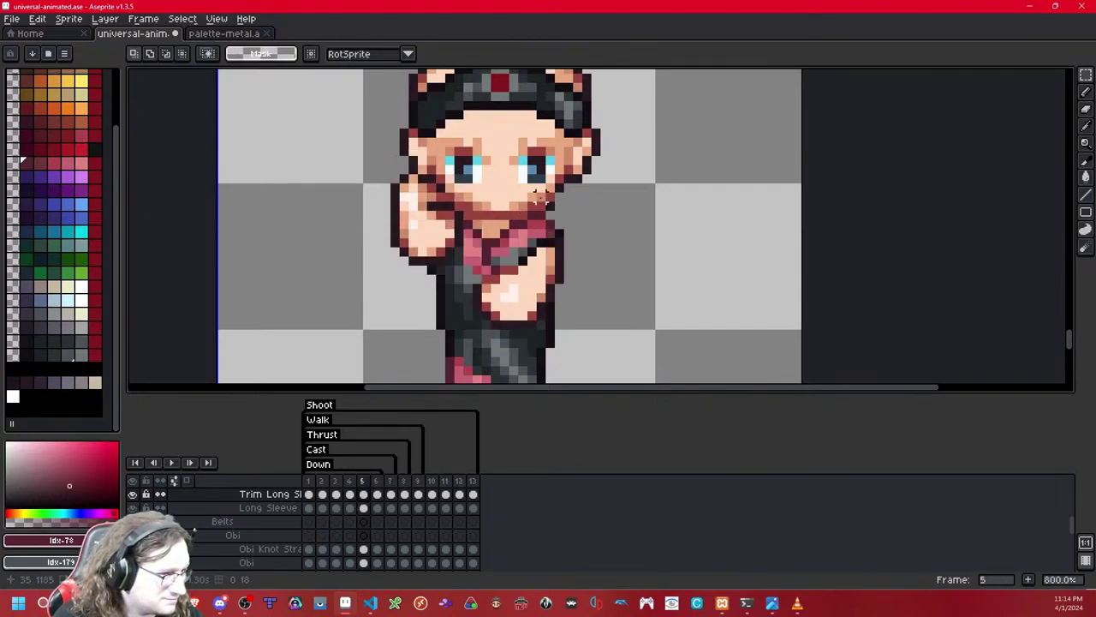
key(Right)
key(Left)
key(Right)
key(ctrl+s)
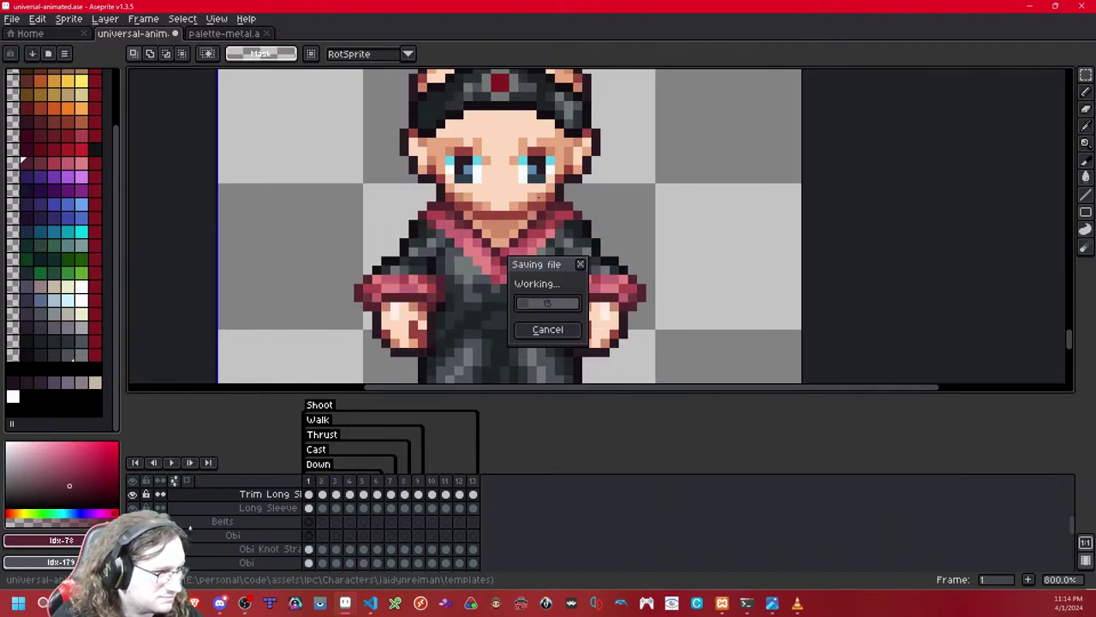
Step: Review the trimmed sleeves on frames 1 to 5 and make the Long Sleeve layer active on frame 4
scroll(529, 235, down, 4)
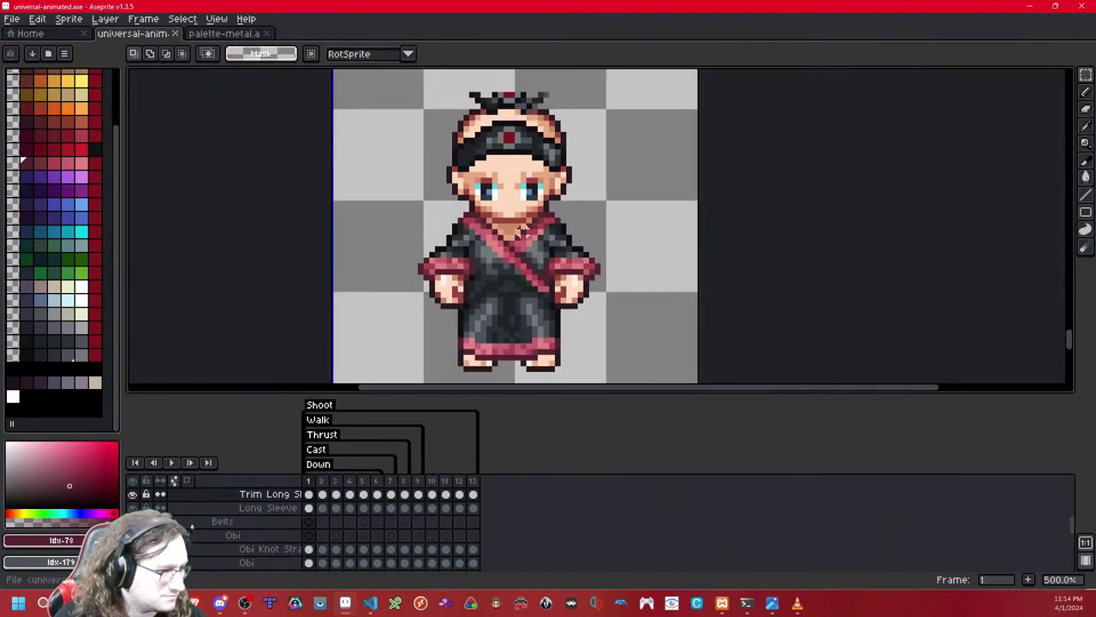
key(Right)
key(Right)
key(Left)
key(Right)
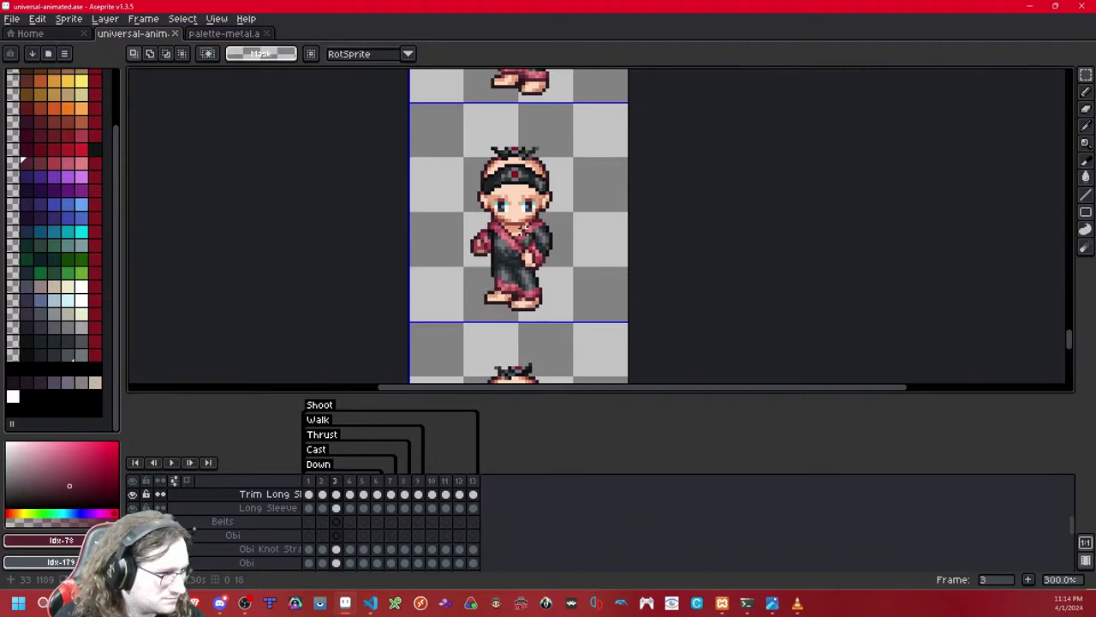
key(Right)
key(Down)
key(Right)
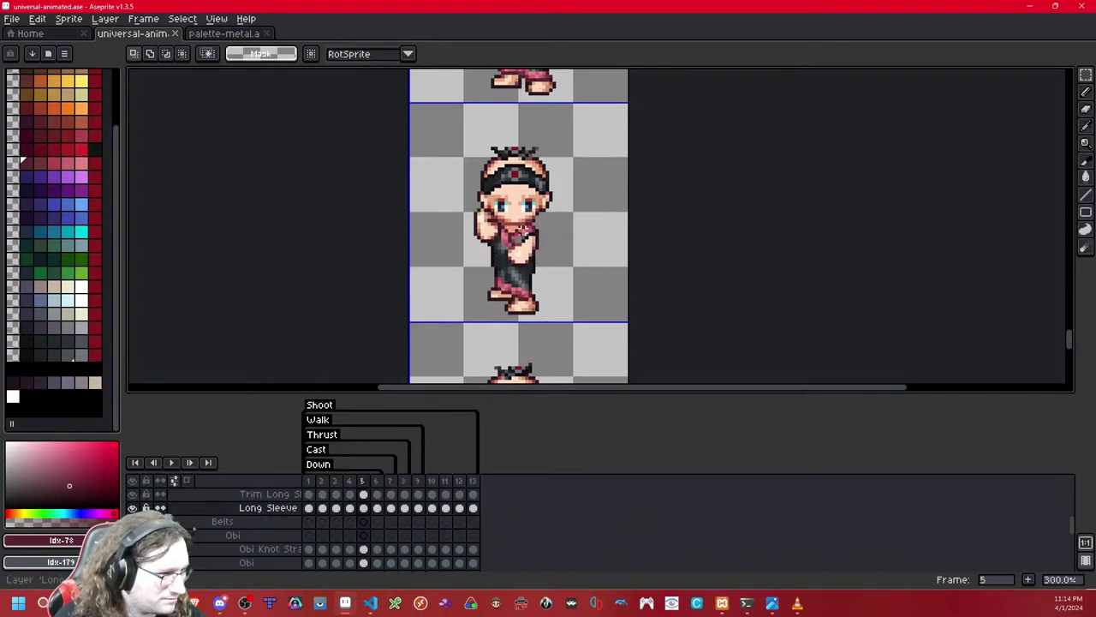
scroll(520, 232, up, 4)
key(Left)
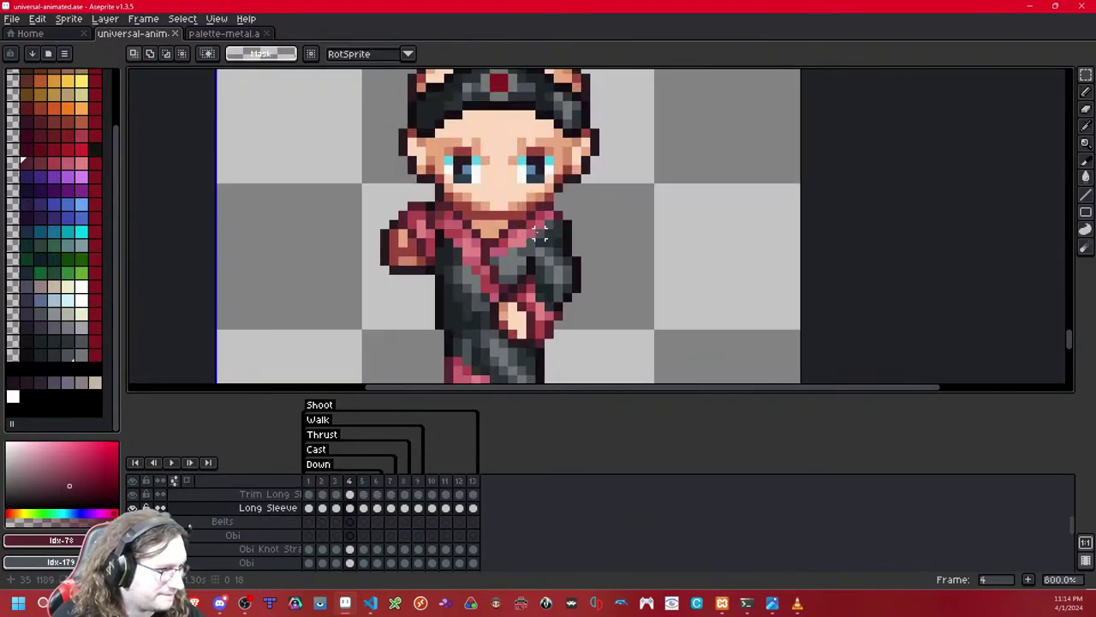
Step: Try to reuse frame 4's left sleeve on frame 5 by pasting an 18 by 14 pixel block, nudged up and inward
scroll(545, 241, down, 1)
scroll(547, 242, up, 1)
drag(642, 214, 478, 338)
click(711, 195)
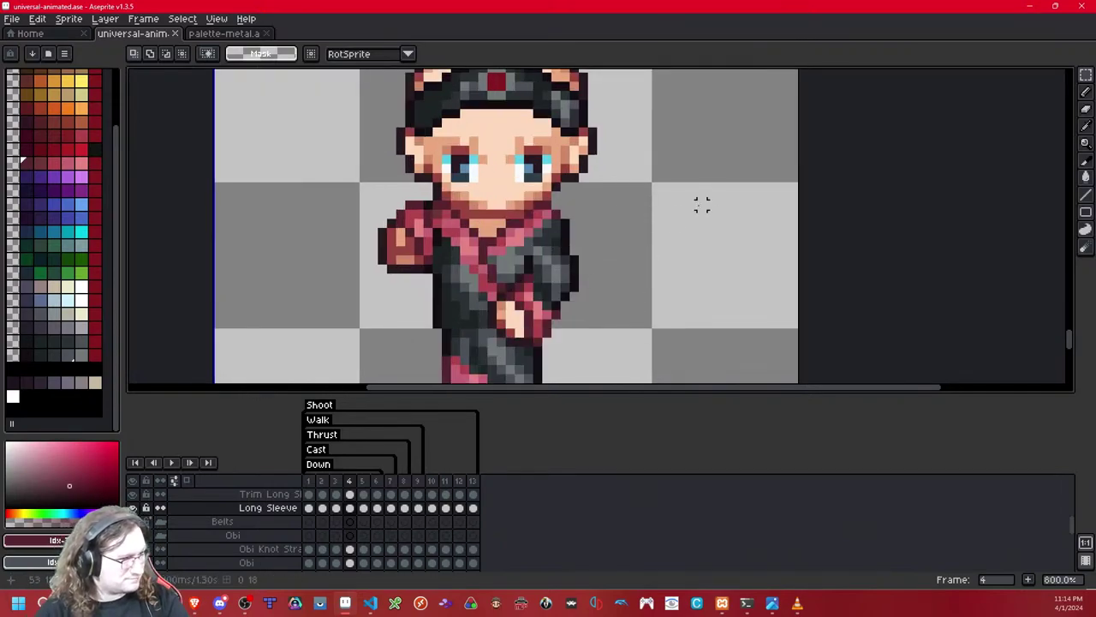
key(Right)
scroll(567, 277, up, 1)
key(ctrl+v)
key(Left)
key(Up)
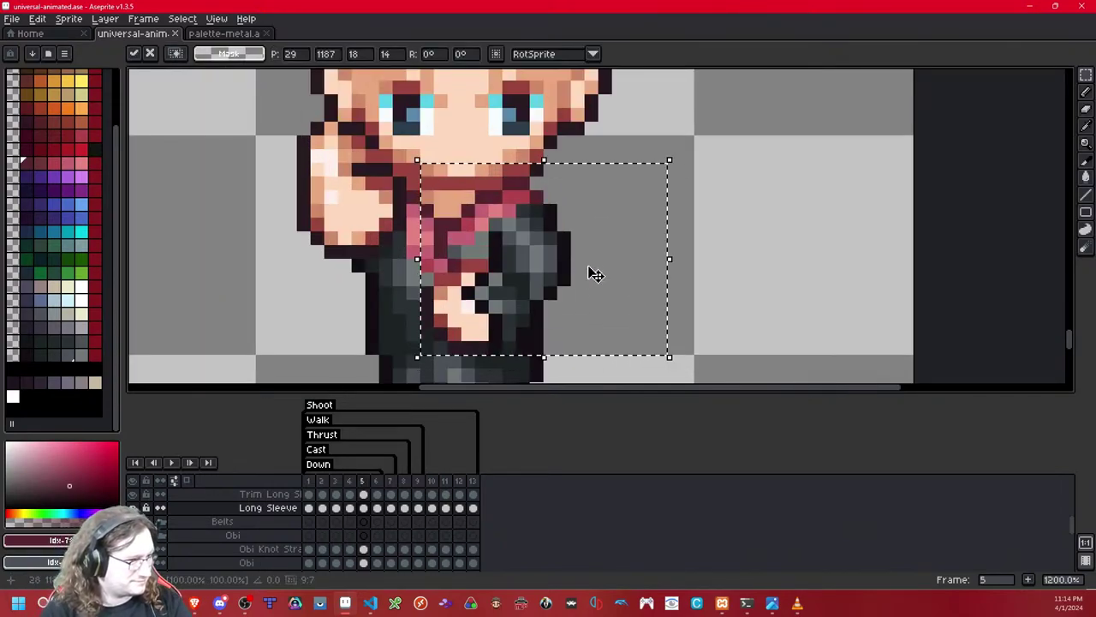
click(742, 252)
Step: Check frame 4's sleeve against frame 5 with the trim layer hidden, and ready a 1-pixel pencil in the near-black outline colour
drag(535, 343, 570, 272)
key(Right)
key(Left)
key(Left)
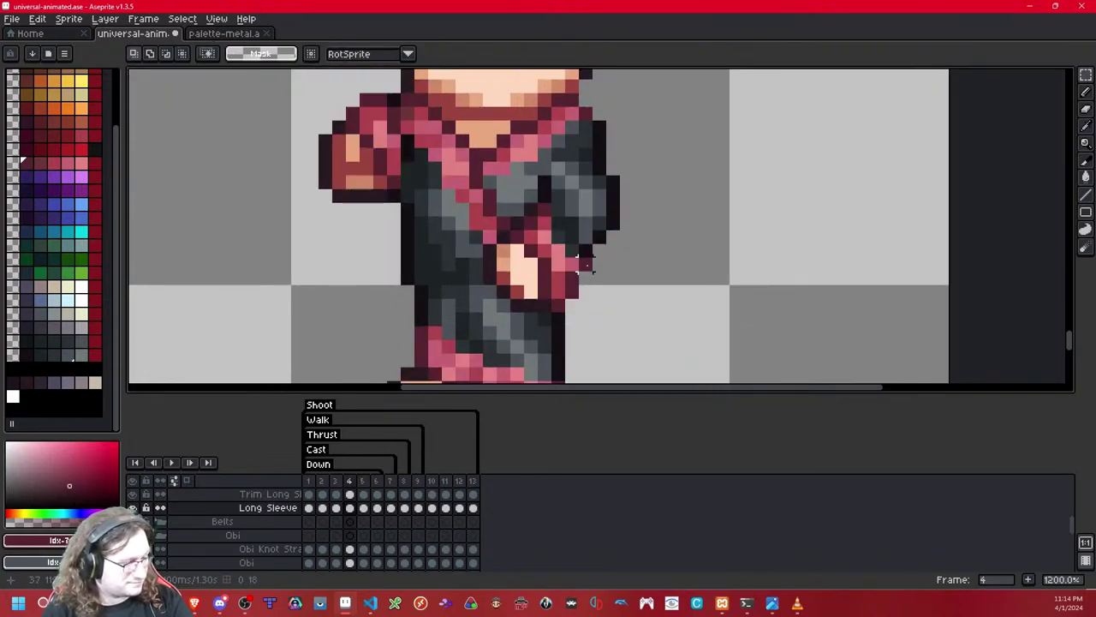
click(135, 502)
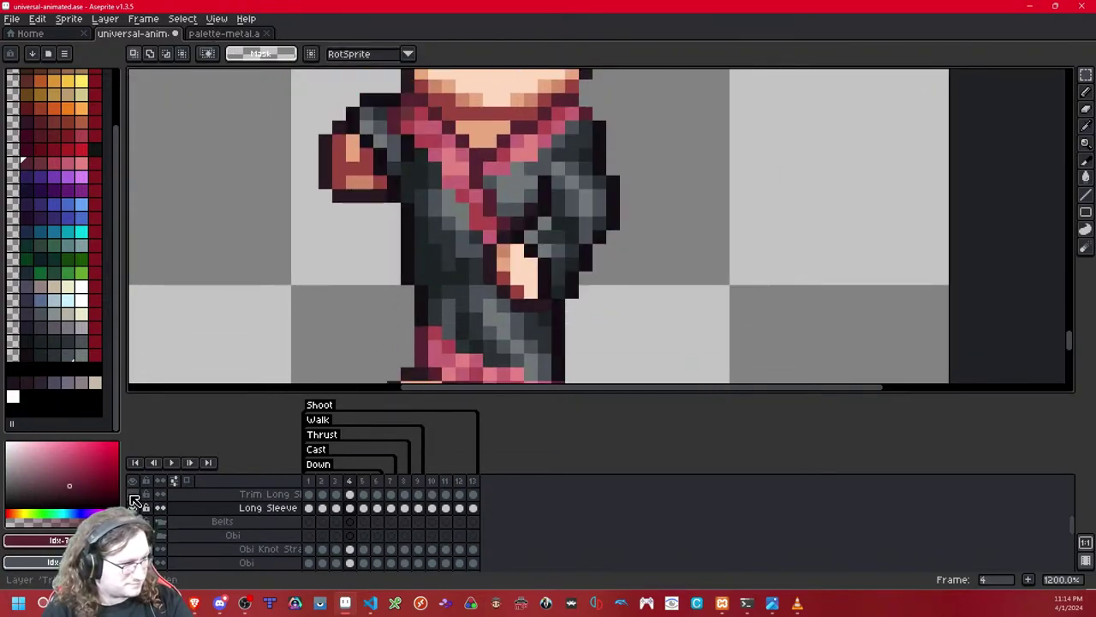
click(29, 356)
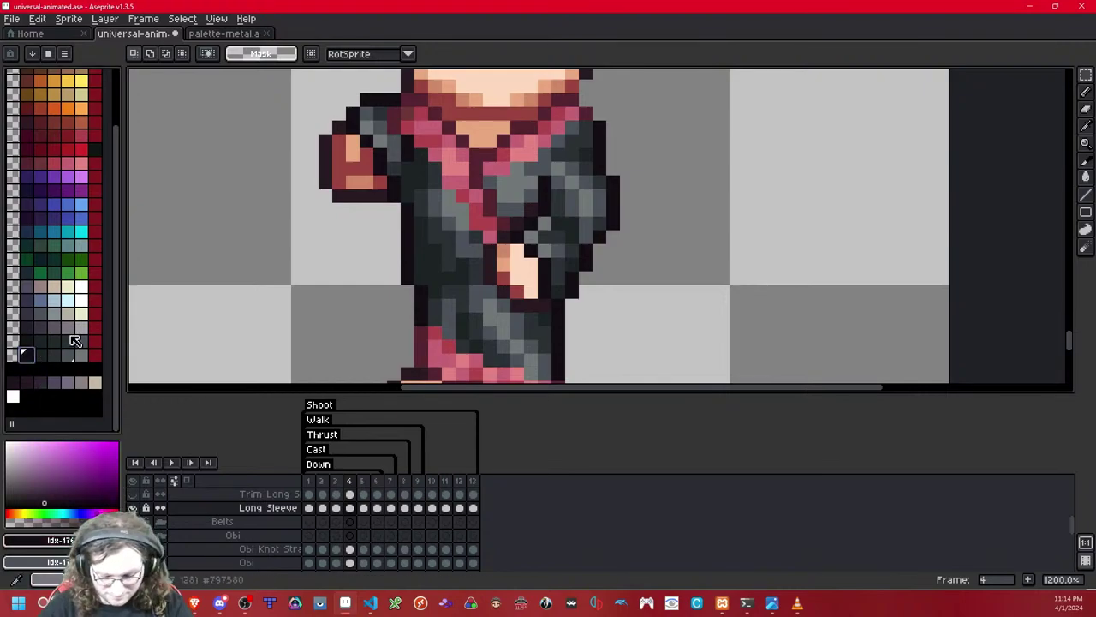
key(b)
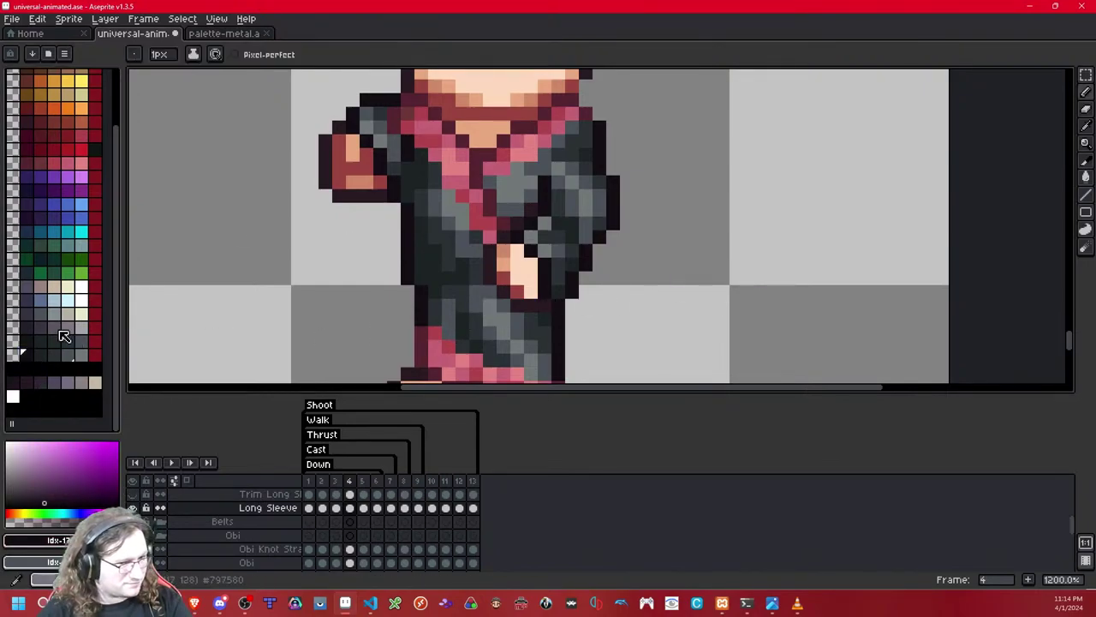
Step: Toggle the trim layer to check the sleeve edge on frame 4, go to frame 5, and save the sprite file
click(132, 497)
click(132, 496)
key(Right)
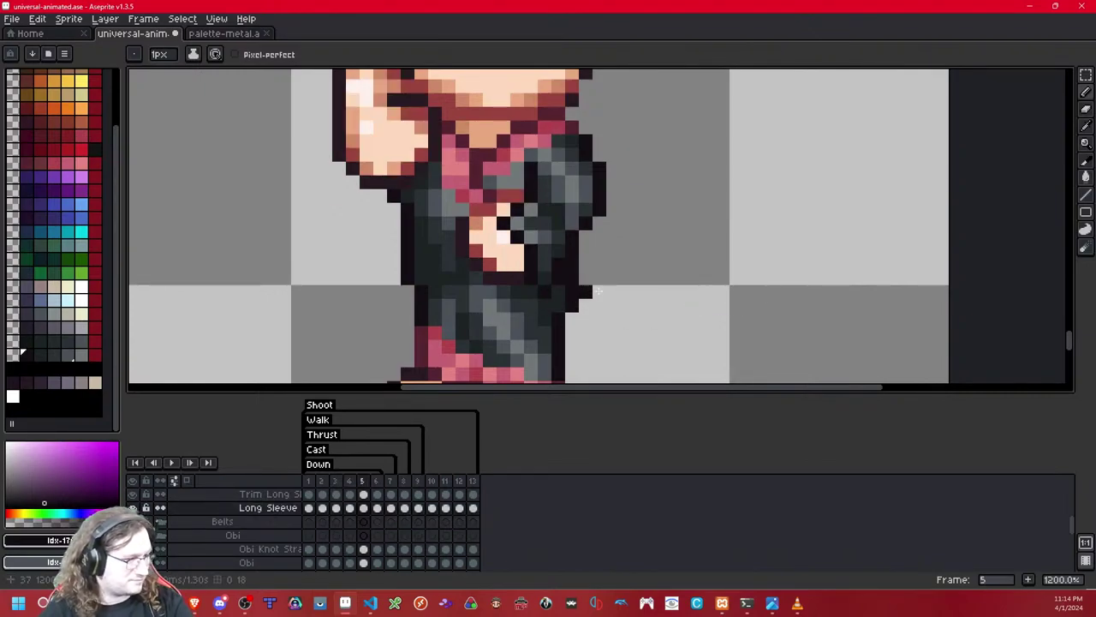
key(ctrl+s)
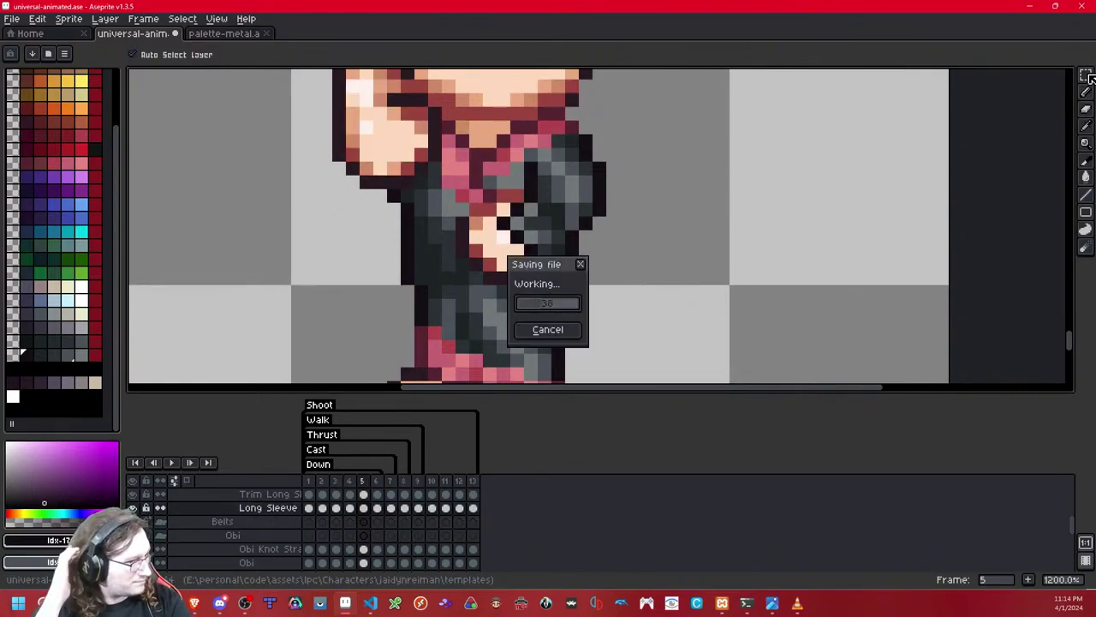
Step: Move the pasted sleeve off the character on frame 5 and delete it
click(1085, 76)
drag(716, 72, 385, 354)
drag(588, 196, 753, 167)
key(ctrl+d)
scroll(498, 206, down, 4)
drag(526, 203, 504, 287)
drag(601, 214, 529, 330)
key(Delete)
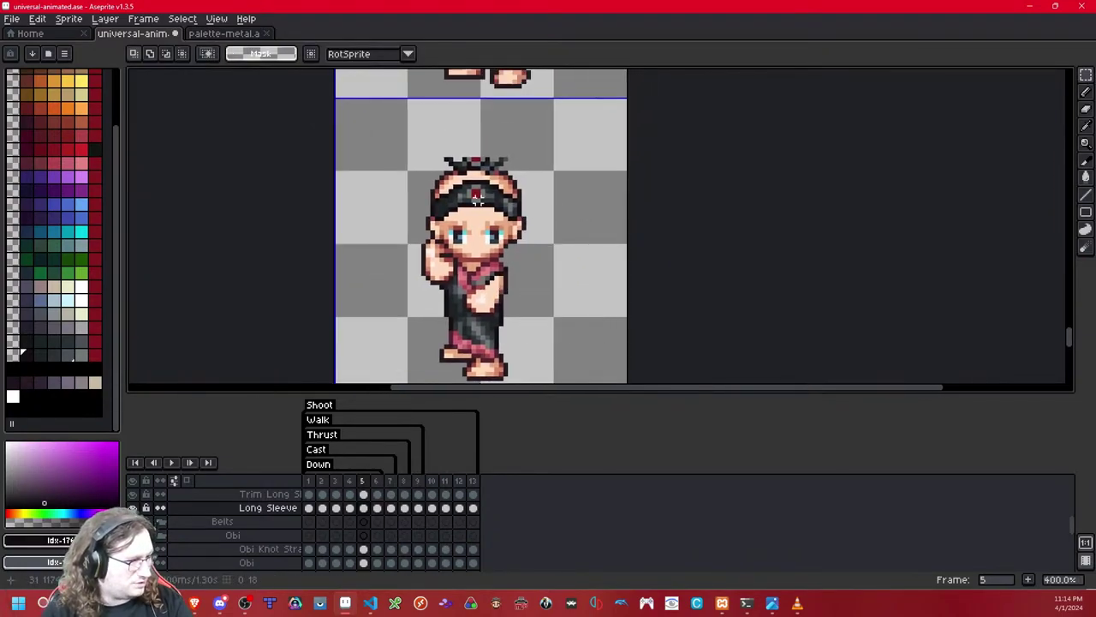
Step: Compare the side-facing row's sleeve poses in frames 2 to 5 with the front-facing character's bare arms on frame 5
scroll(483, 331, down, 1)
drag(478, 111, 478, 222)
key(Right)
key(Left)
key(Left)
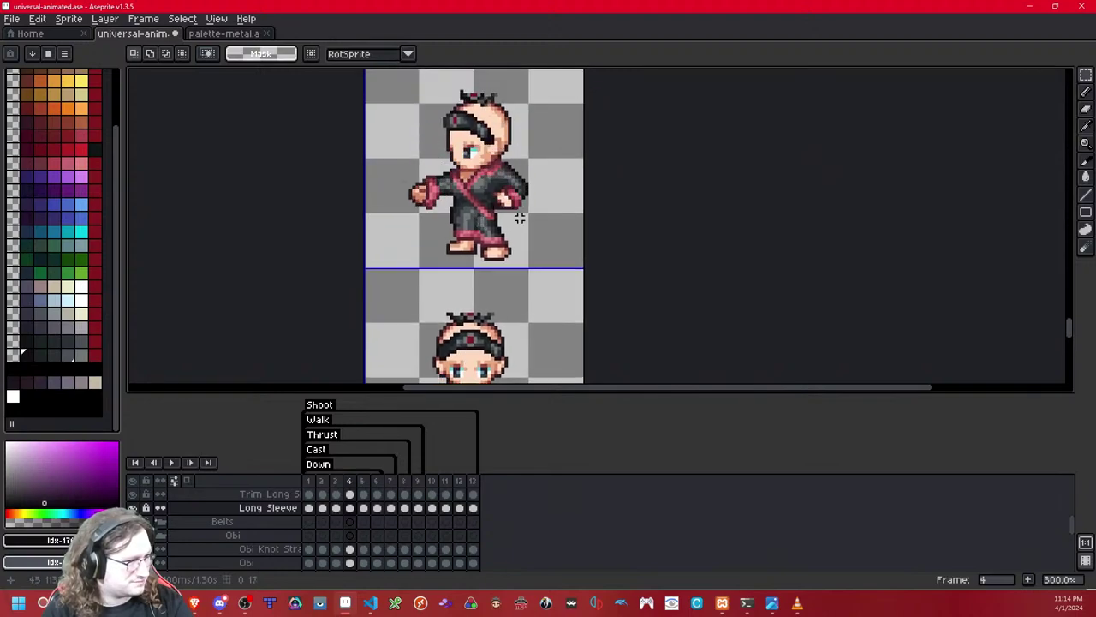
key(Left)
key(Left)
key(Right)
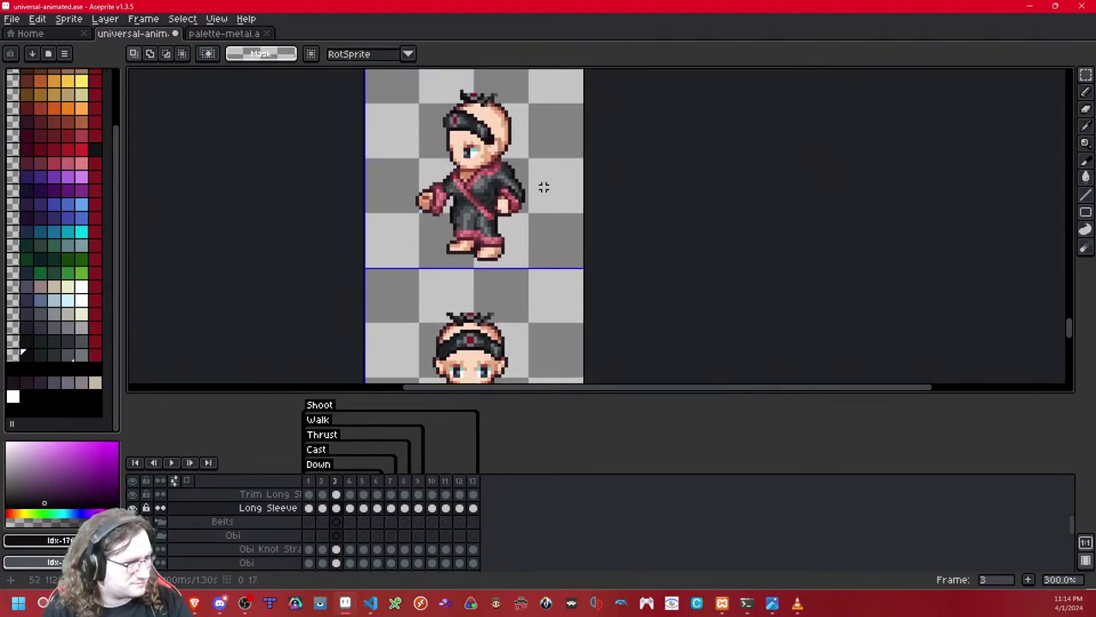
scroll(543, 191, up, 2)
drag(554, 110, 455, 245)
key(ctrl+d)
scroll(566, 305, down, 2)
drag(561, 301, 546, 181)
key(Right)
key(Right)
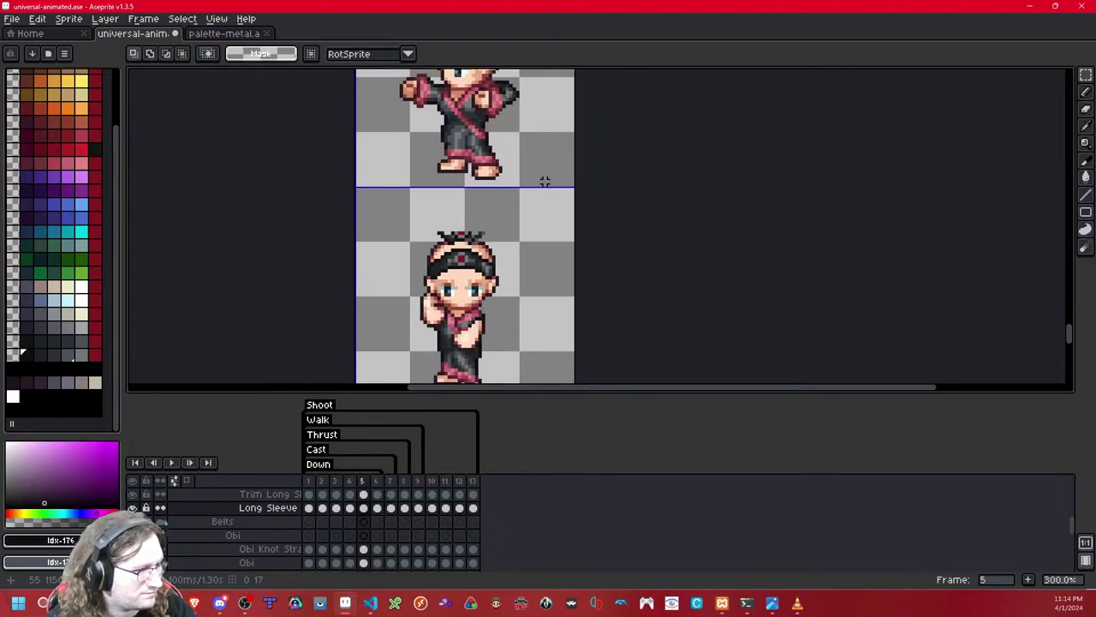
key(Left)
key(Left)
Step: Copy the side-facing character's rear sleeve from frame 3 and paste it beside the front-facing character on frame 5
drag(548, 173, 454, 72)
click(541, 280)
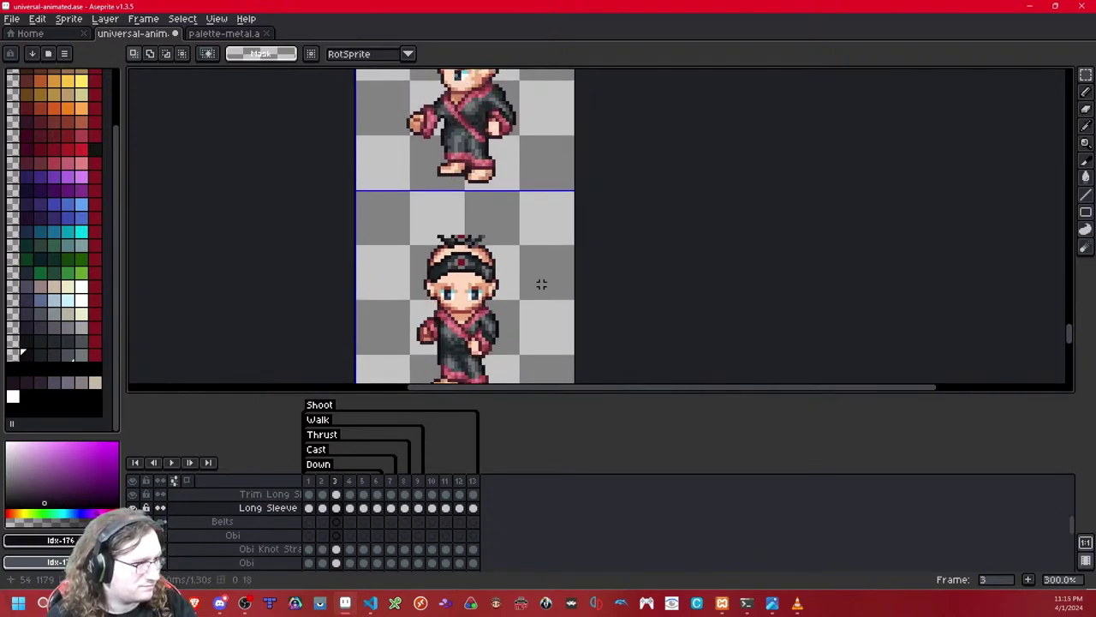
key(Right)
key(Right)
key(Right)
key(Left)
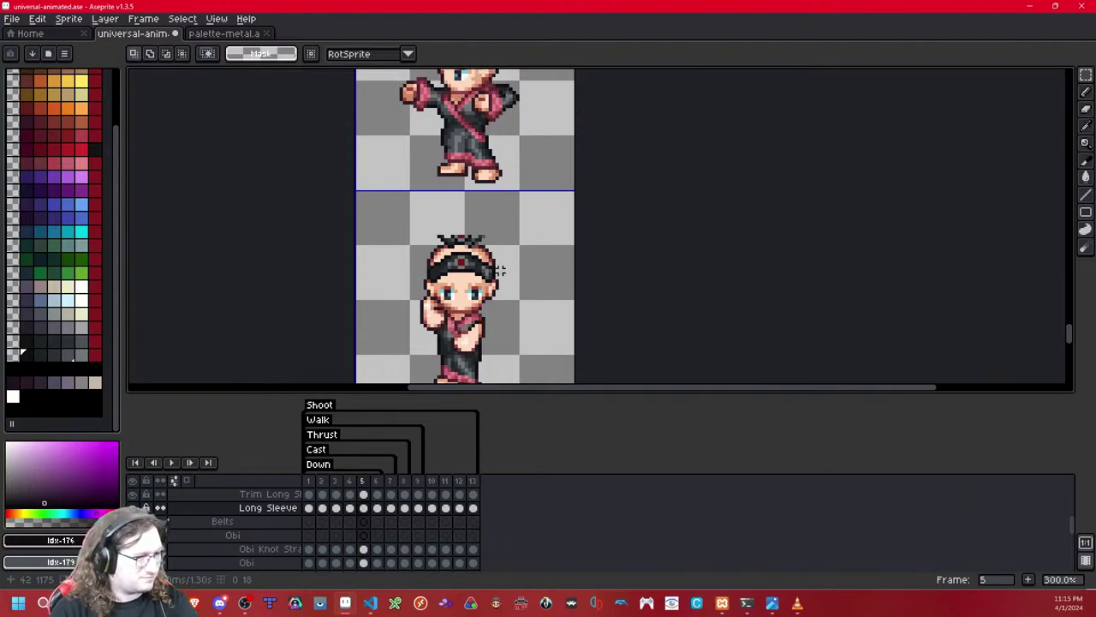
drag(497, 381, 499, 281)
scroll(499, 276, up, 2)
drag(495, 214, 592, 270)
key(Left)
key(Right)
scroll(605, 242, up, 1)
key(ctrl+v)
drag(608, 204, 648, 272)
click(746, 179)
scroll(660, 284, up, 1)
scroll(660, 282, up, 1)
Step: Trim the pasted sleeve on frame 5 and move the remaining 16 by 13 pixel block onto the arm bent across the chest
drag(591, 251, 563, 170)
key(Delete)
drag(564, 128, 730, 239)
drag(782, 216, 563, 380)
drag(676, 302, 492, 288)
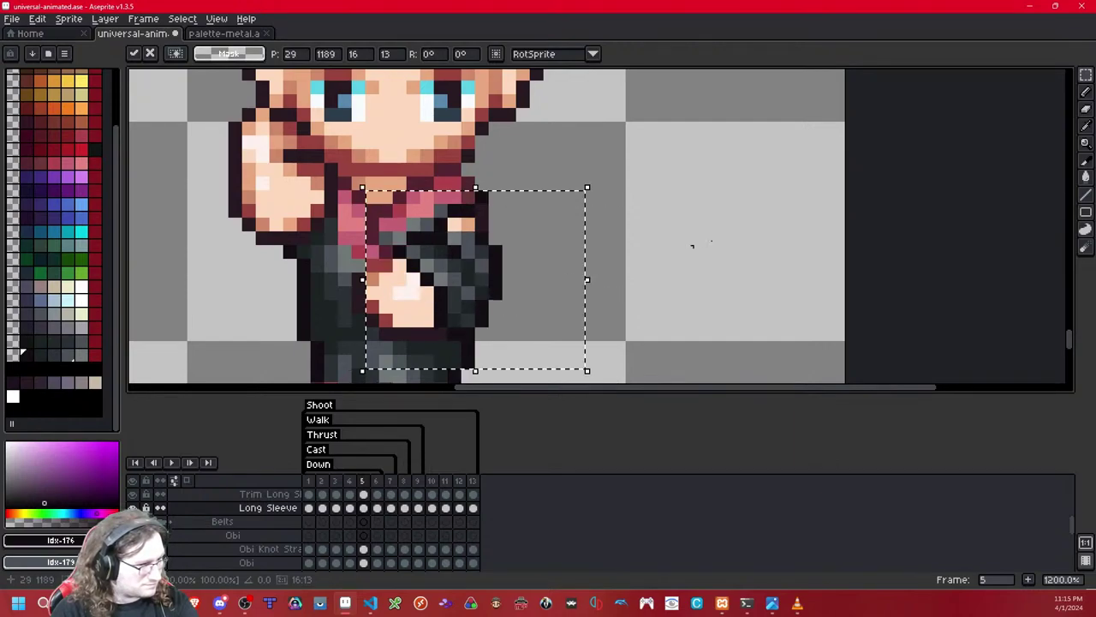
click(715, 238)
drag(536, 251, 622, 257)
key(shift+x)
key(shift+x)
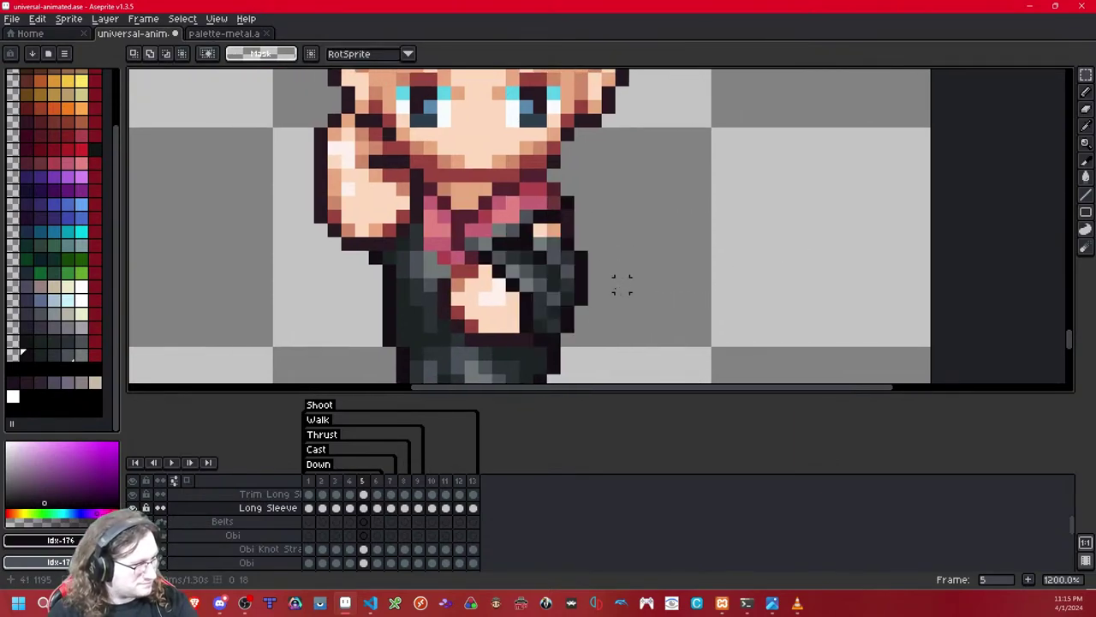
Step: Duplicate the chest arm's sleeve as a 28 by 18 pixel block, flip it horizontally, and place it over the raised arm
click(75, 354)
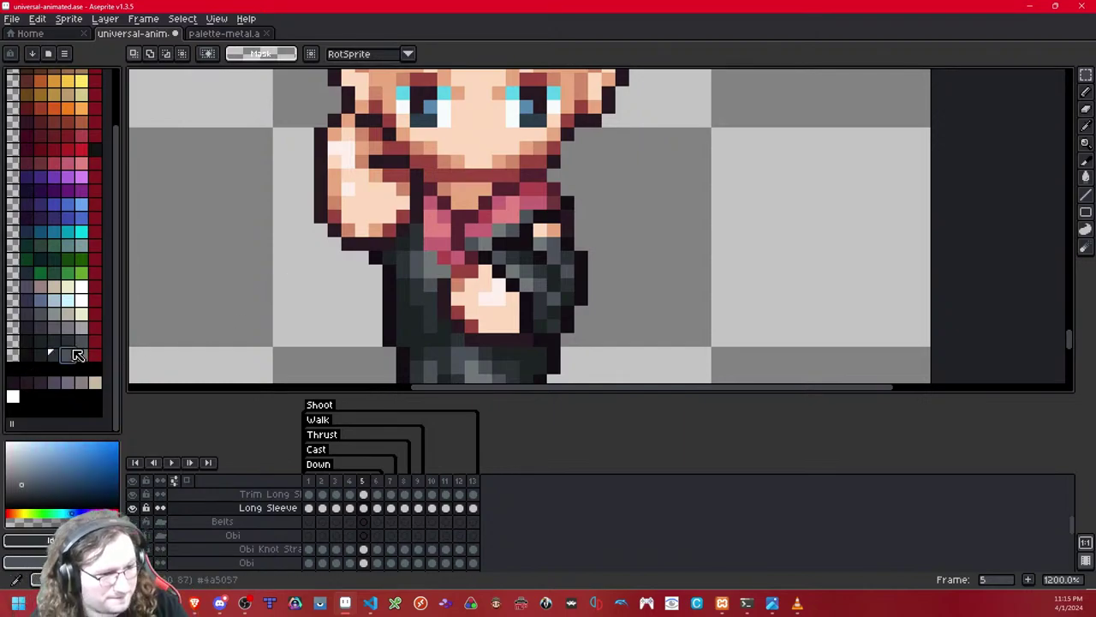
drag(805, 116, 431, 354)
key(ctrl+c)
key(ctrl+v)
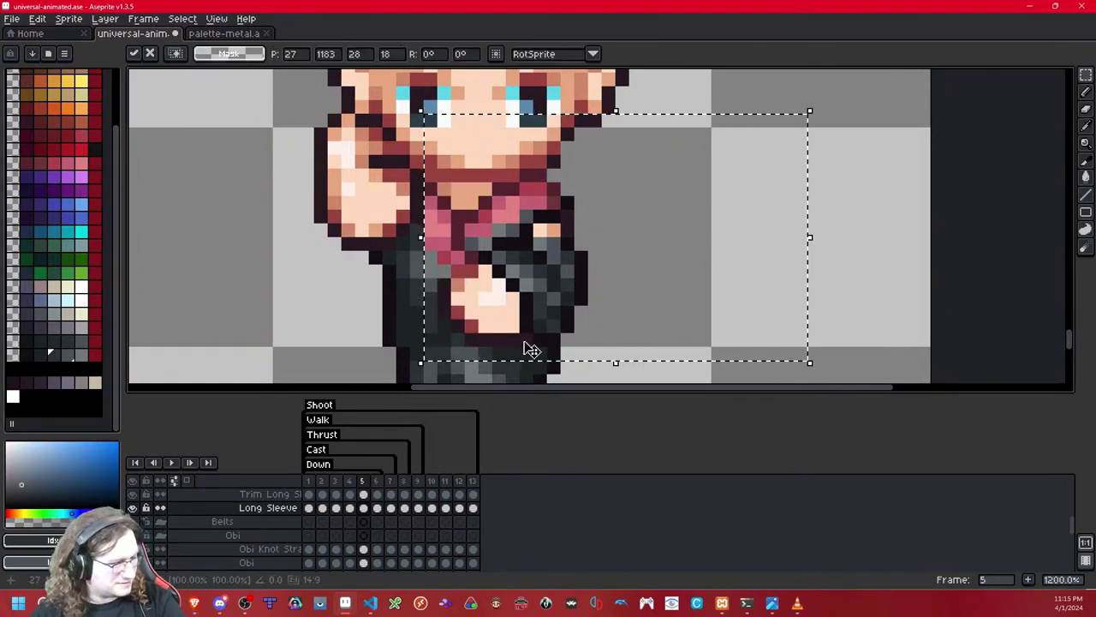
key(shift+h)
drag(658, 252, 344, 174)
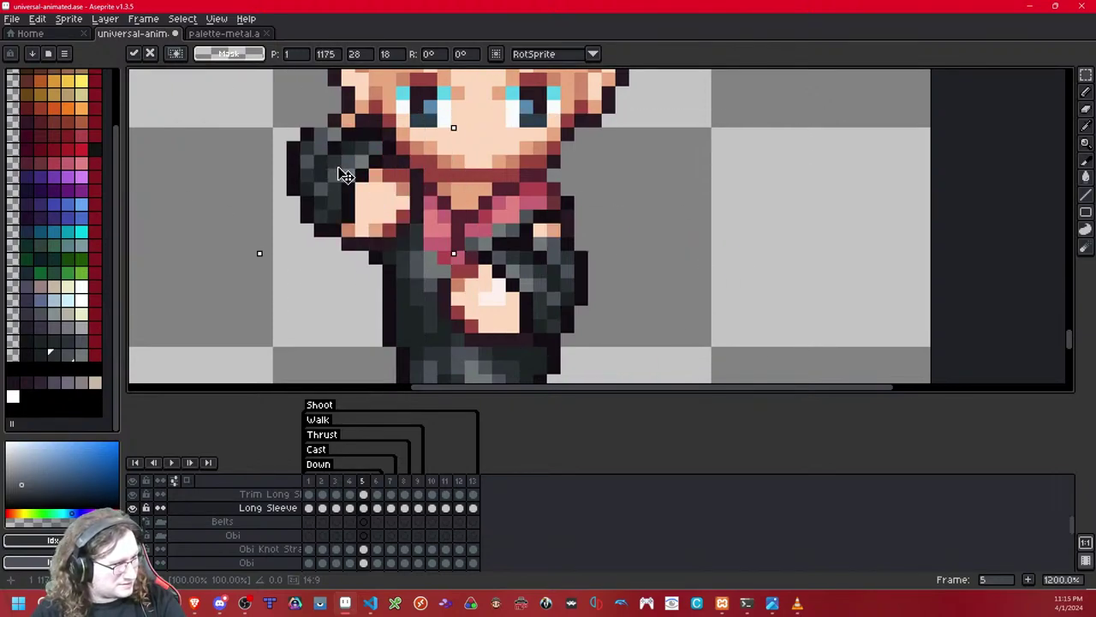
click(637, 162)
Step: Toggle the Long Sleeve layer on frame 5 to compare both placed sleeves with the arms underneath
drag(540, 211, 626, 246)
key(shift+x)
key(shift+x)
key(shift+x)
key(shift+x)
key(shift+x)
key(shift+x)
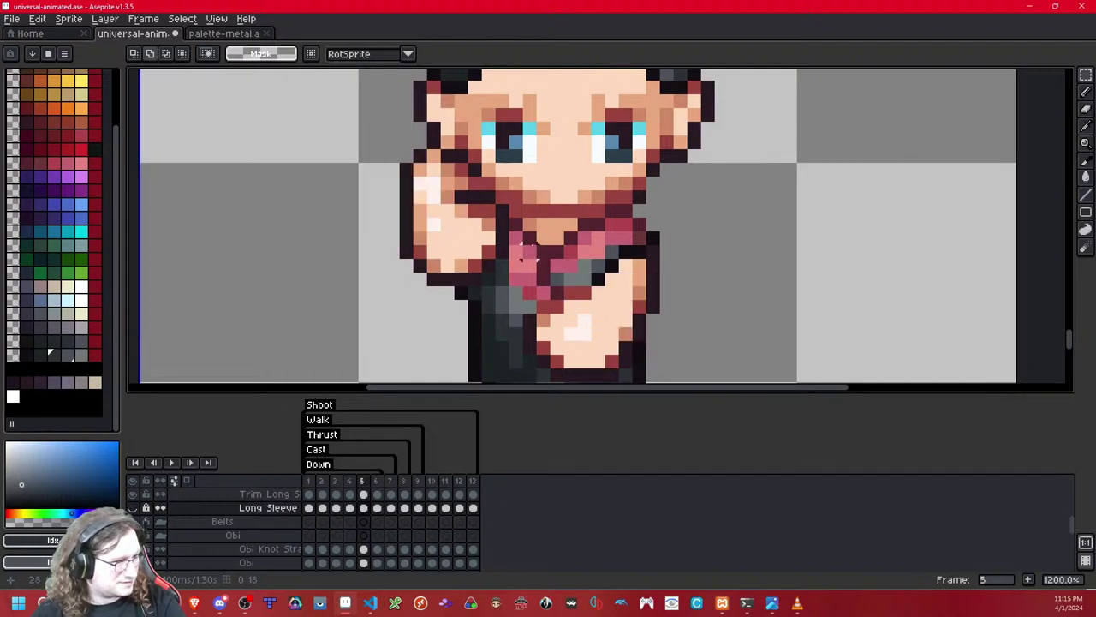
key(ctrl+z)
key(ctrl+y)
Step: Shift sections of the raised sleeve's outer edge inward by one pixel so the sleeve hugs the arm more closely
drag(393, 224, 324, 128)
key(ctrl+d)
key(ctrl+d)
click(380, 170)
drag(377, 169, 352, 156)
click(420, 169)
key(Right)
key(ctrl+d)
drag(380, 225, 324, 170)
key(Right)
key(ctrl+d)
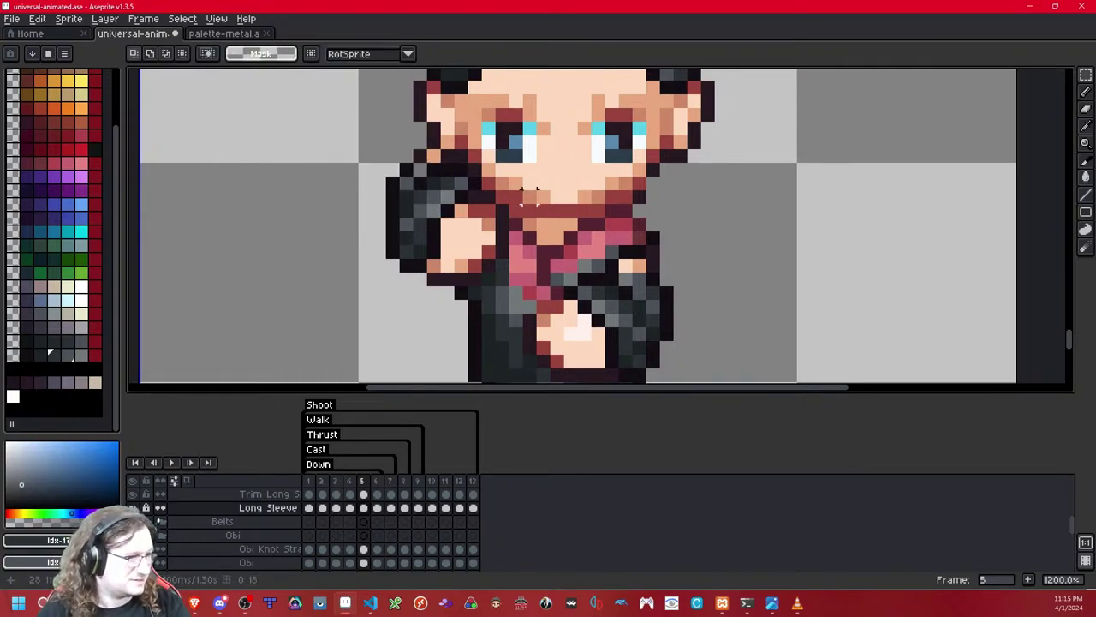
Step: Check the raised sleeve against the bare arm and move the upper part of its outer outline one pixel inward
scroll(525, 189, down, 8)
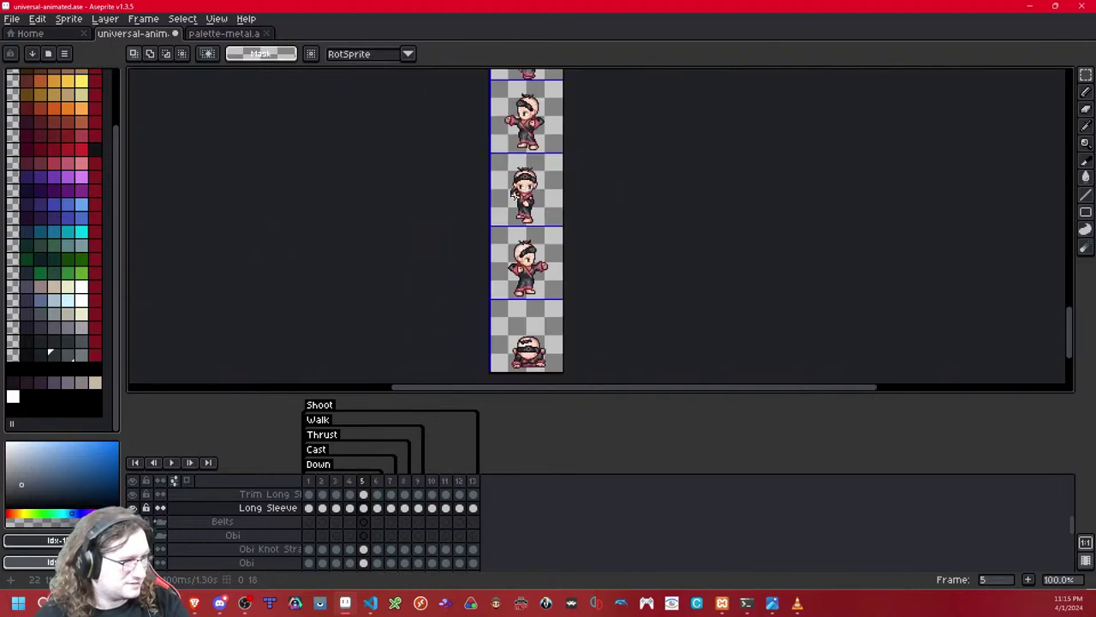
scroll(525, 191, up, 8)
key(shift+x)
key(shift+x)
key(shift+x)
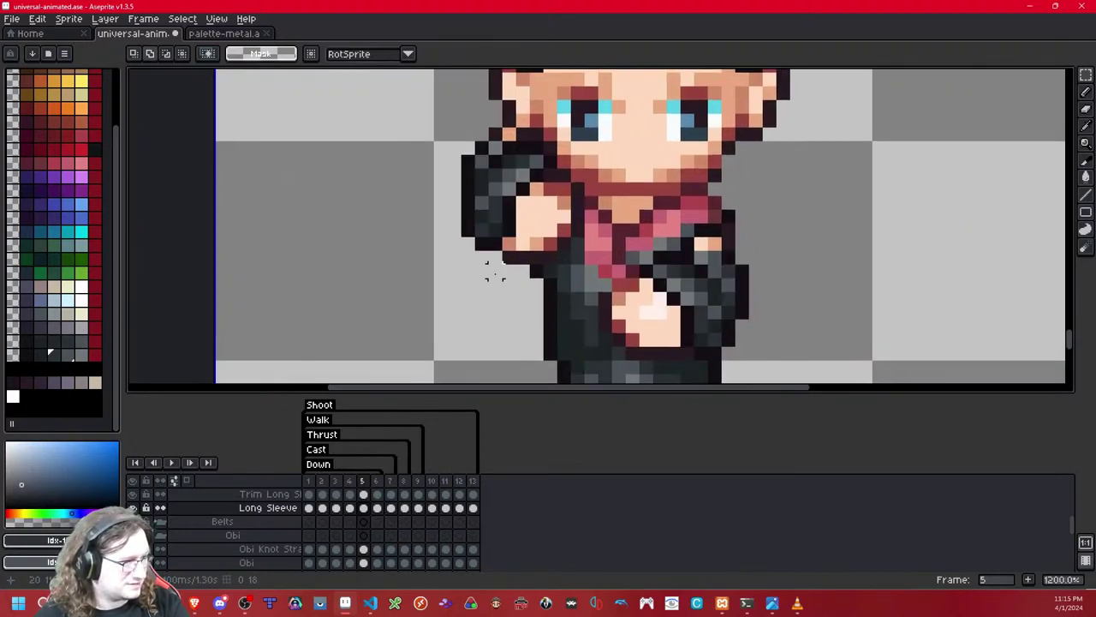
drag(469, 203, 441, 133)
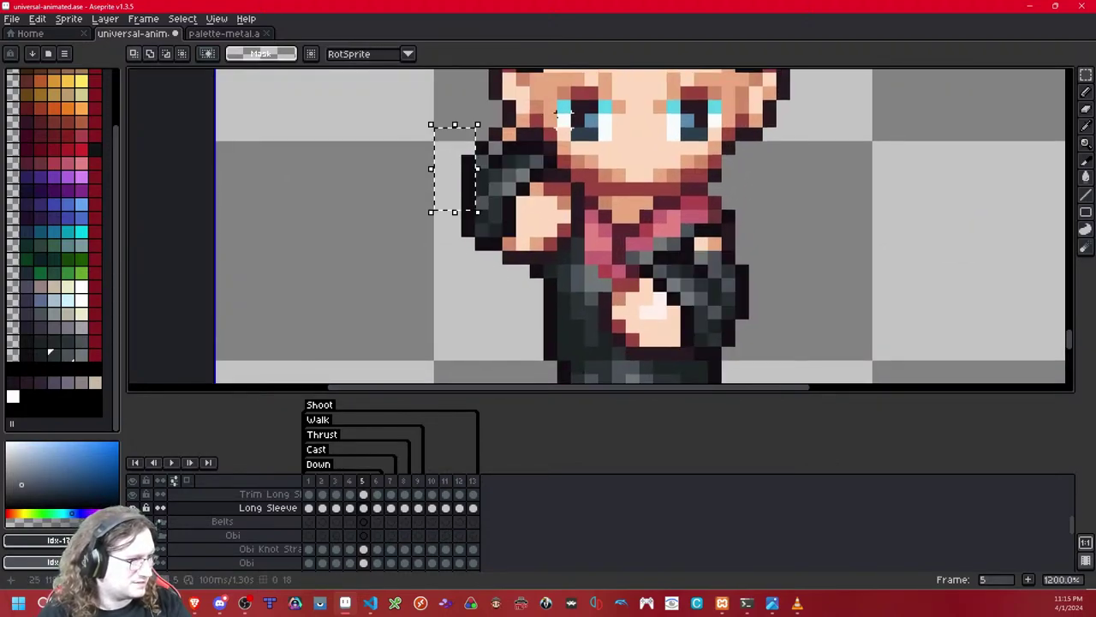
key(Right)
key(ctrl+d)
key(ctrl+z)
key(ctrl+y)
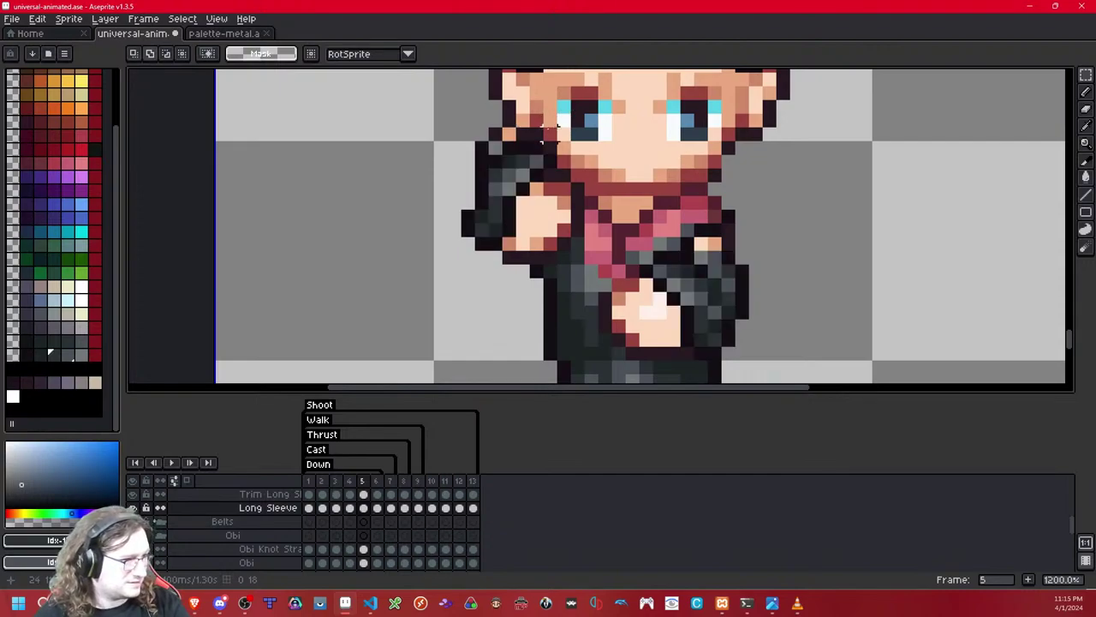
Step: Retouch the top of the raised sleeve with a 1-pixel pencil, using dark grey shading and the near-black outline colour
click(43, 354)
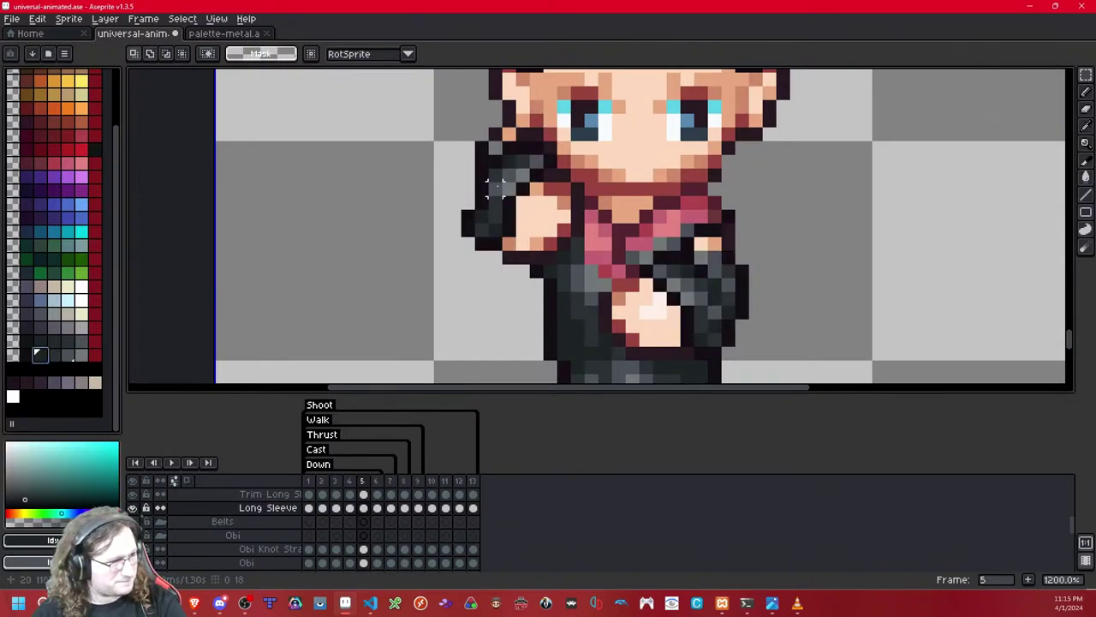
click(57, 355)
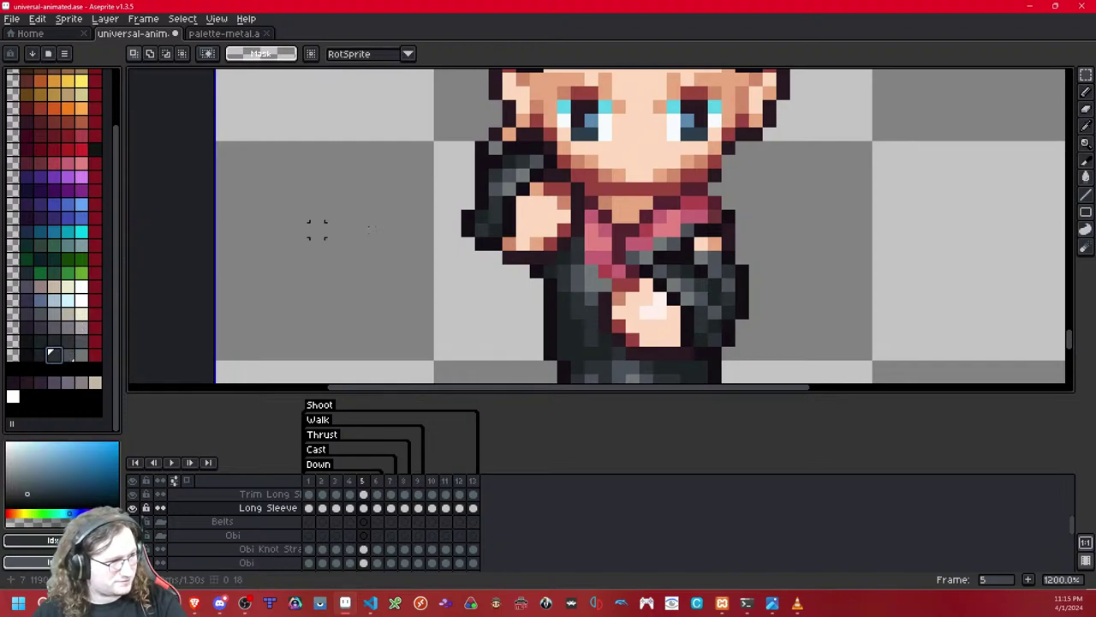
click(39, 357)
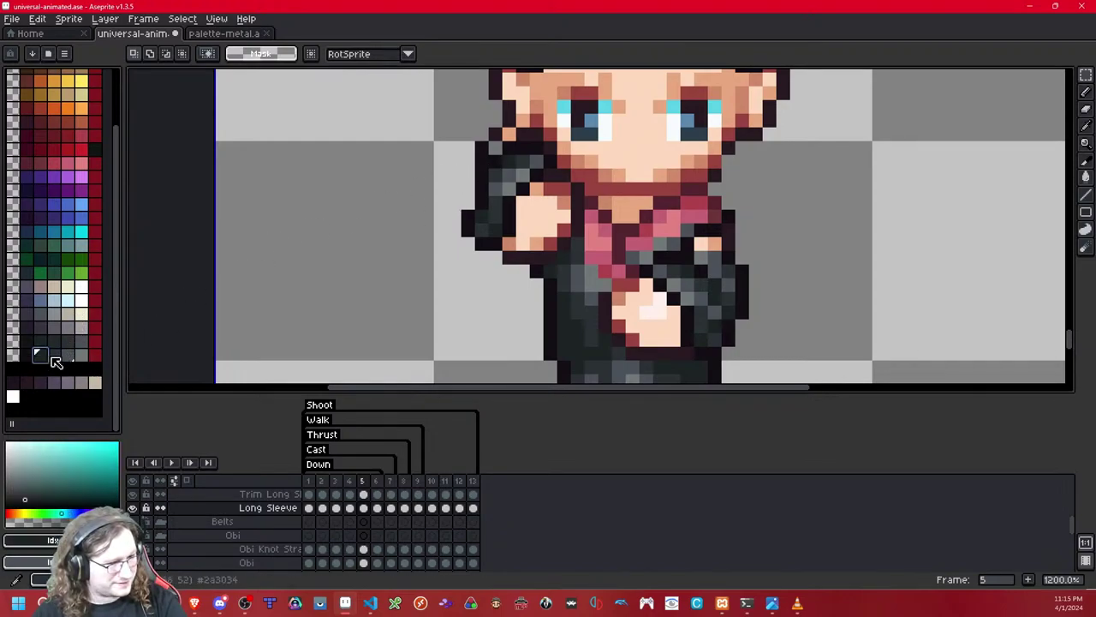
right_click(53, 358)
key(b)
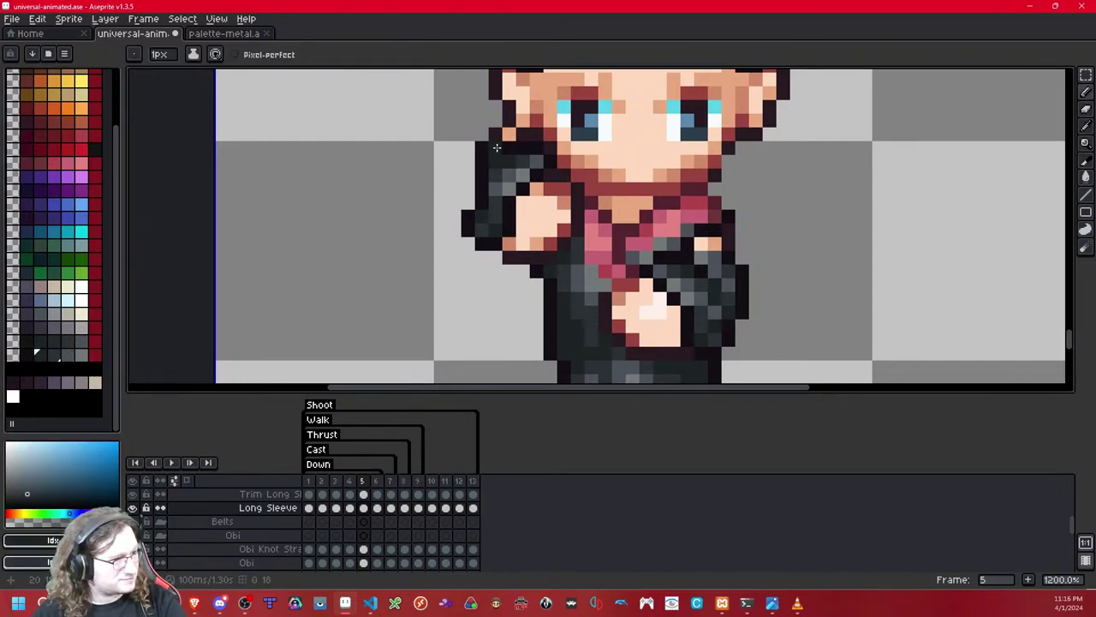
key(bracketleft)
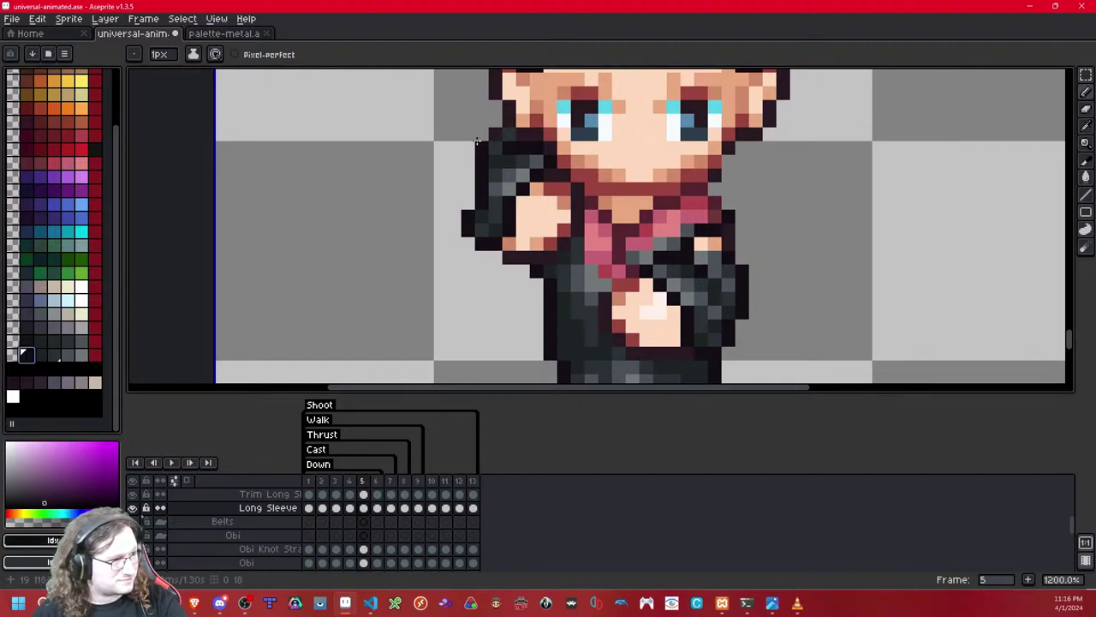
click(508, 134)
key(shift+x)
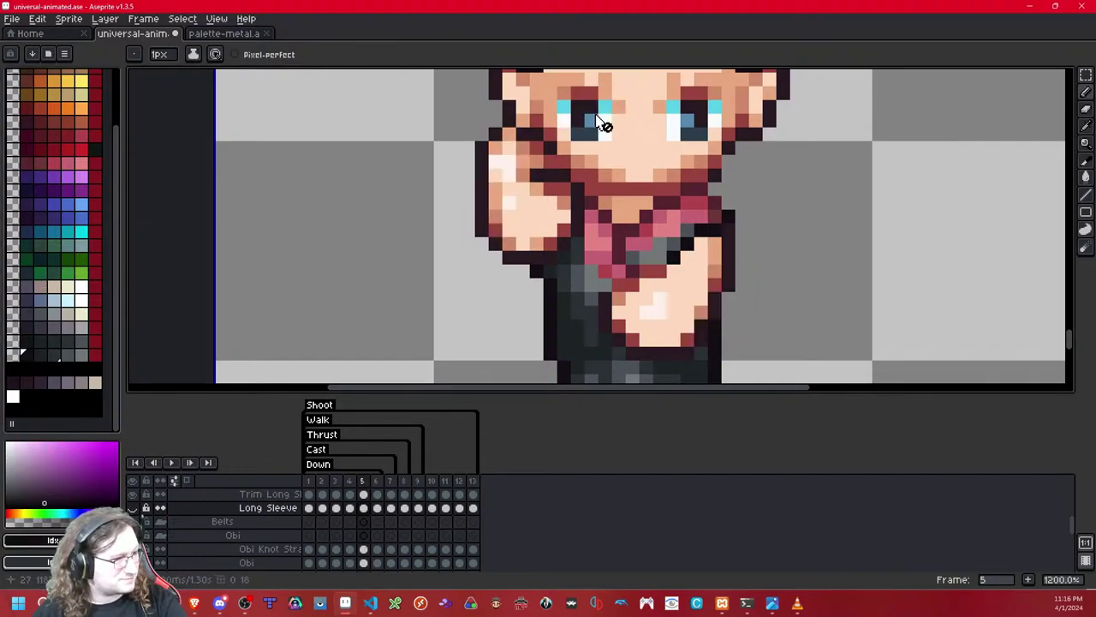
key(shift+x)
scroll(600, 123, down, 6)
scroll(595, 123, up, 6)
drag(519, 175, 536, 191)
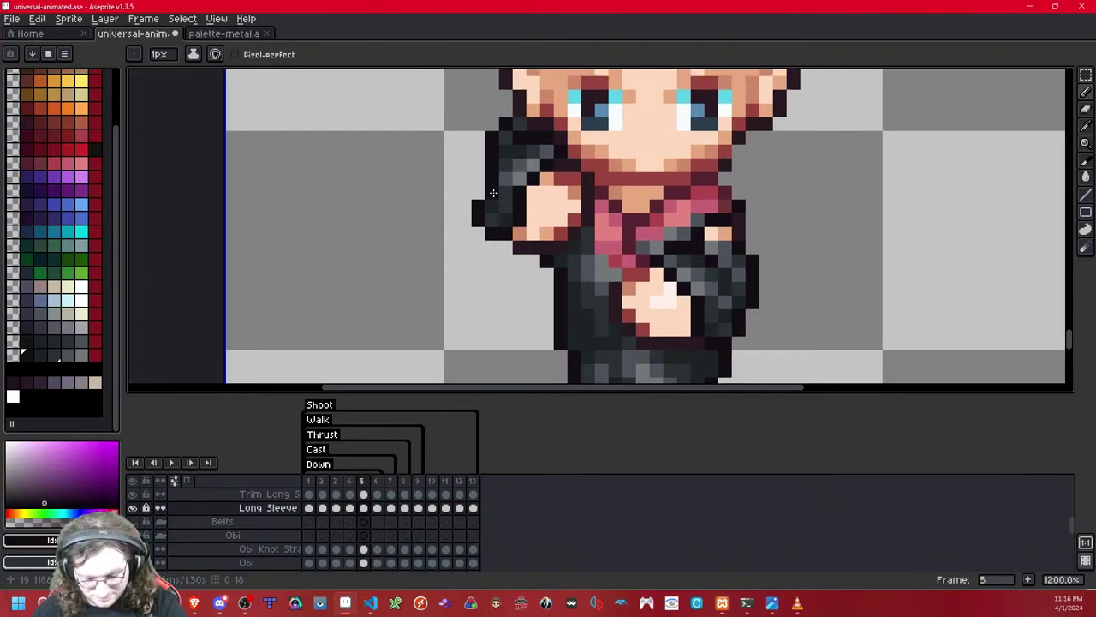
Step: Refine the raised sleeve's elbow with grey shading and near-black outline pixels, and check it at normal size
click(68, 355)
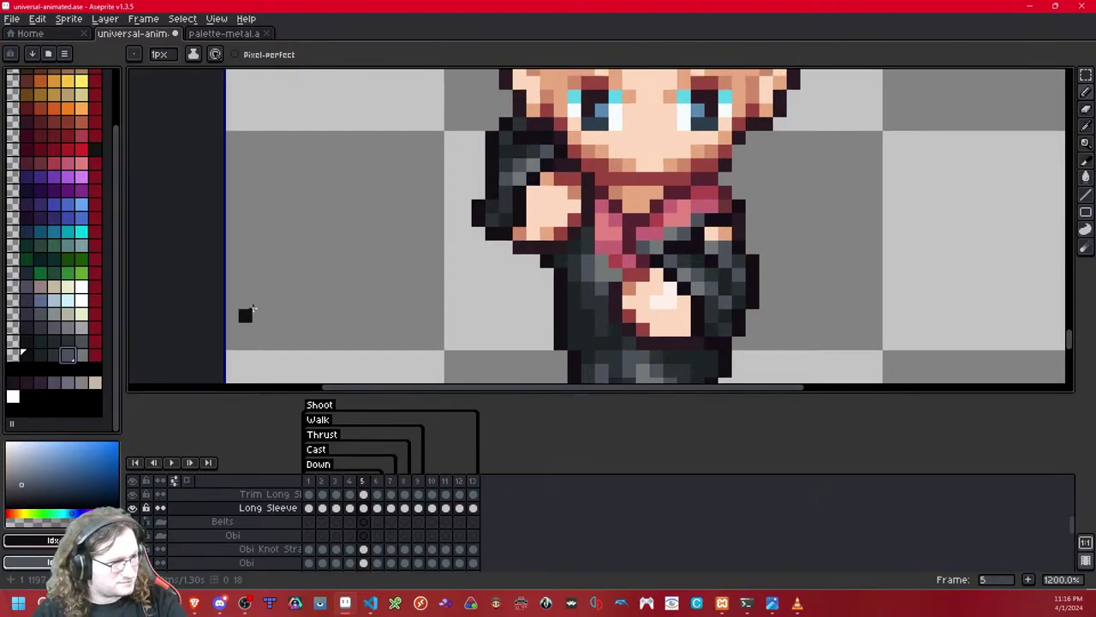
click(501, 196)
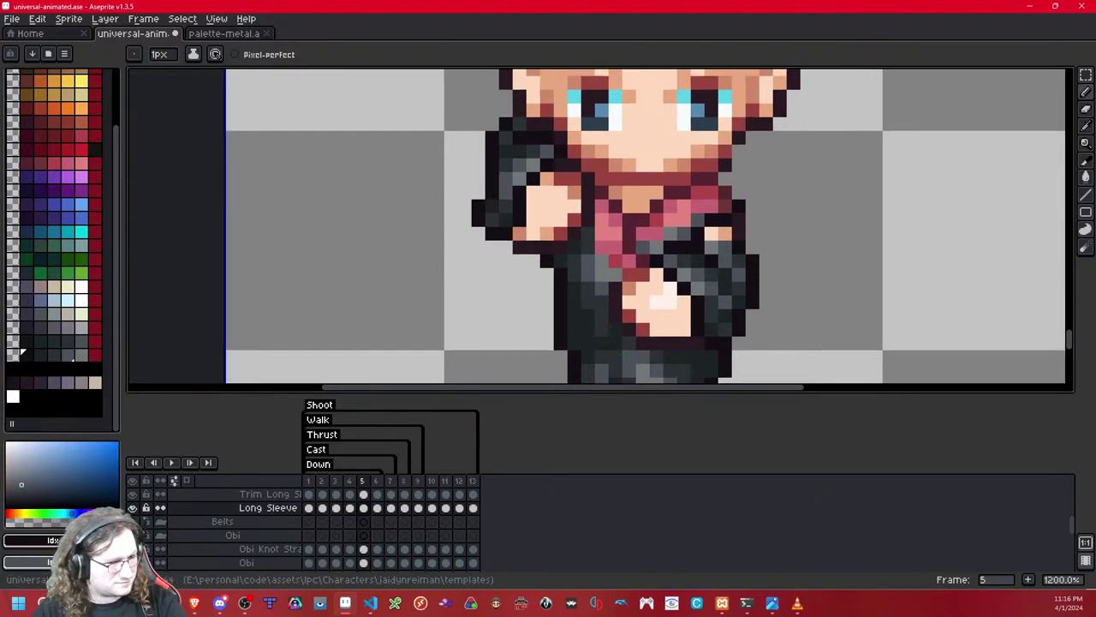
click(68, 354)
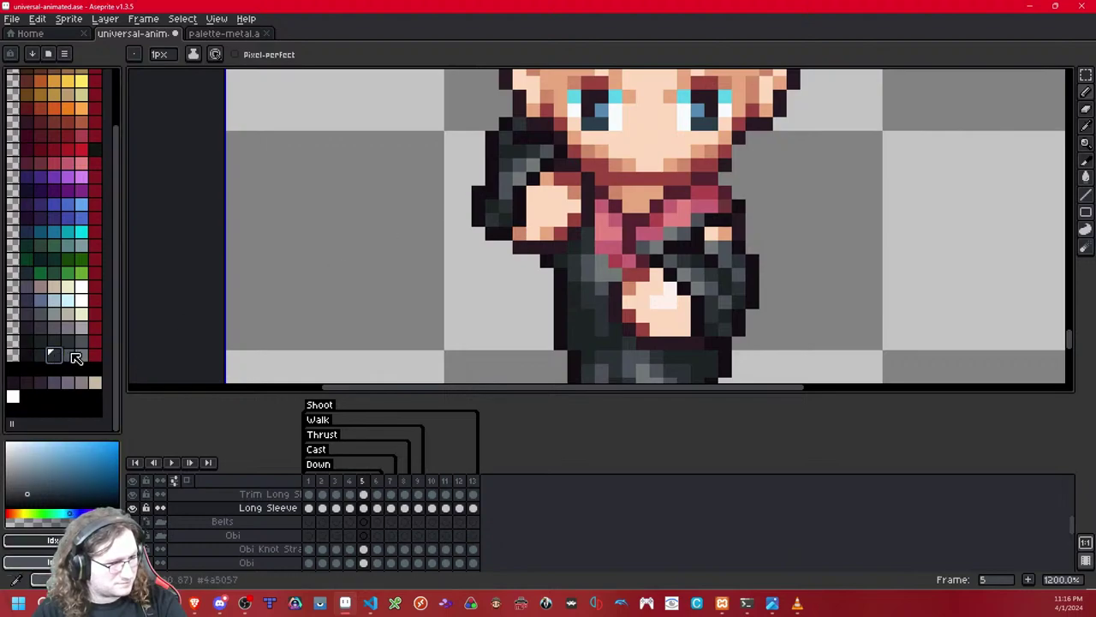
click(494, 205)
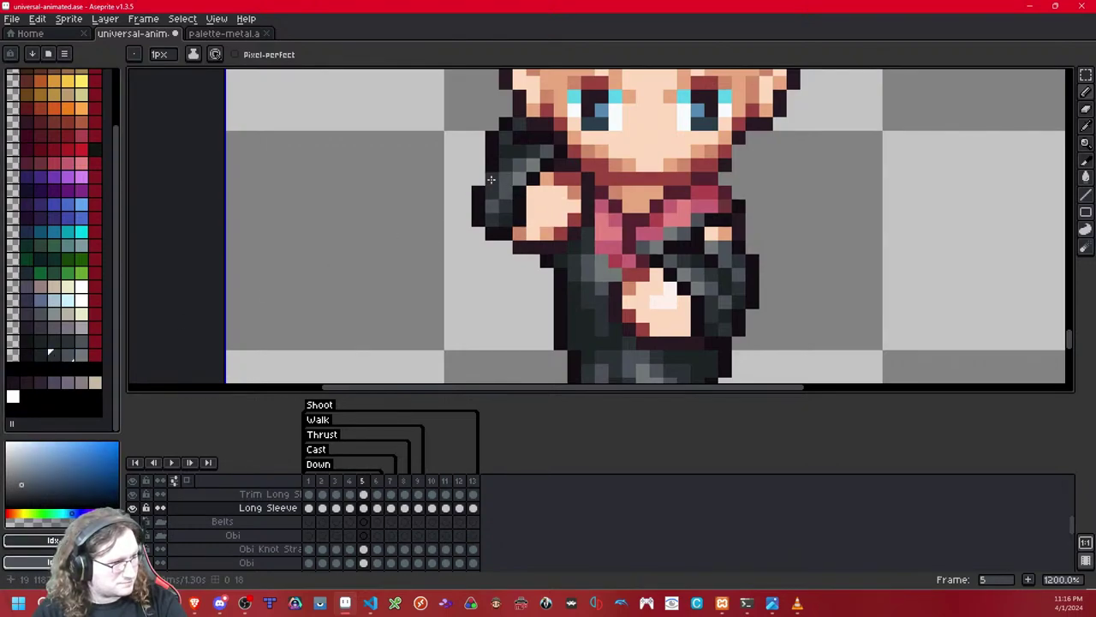
click(27, 354)
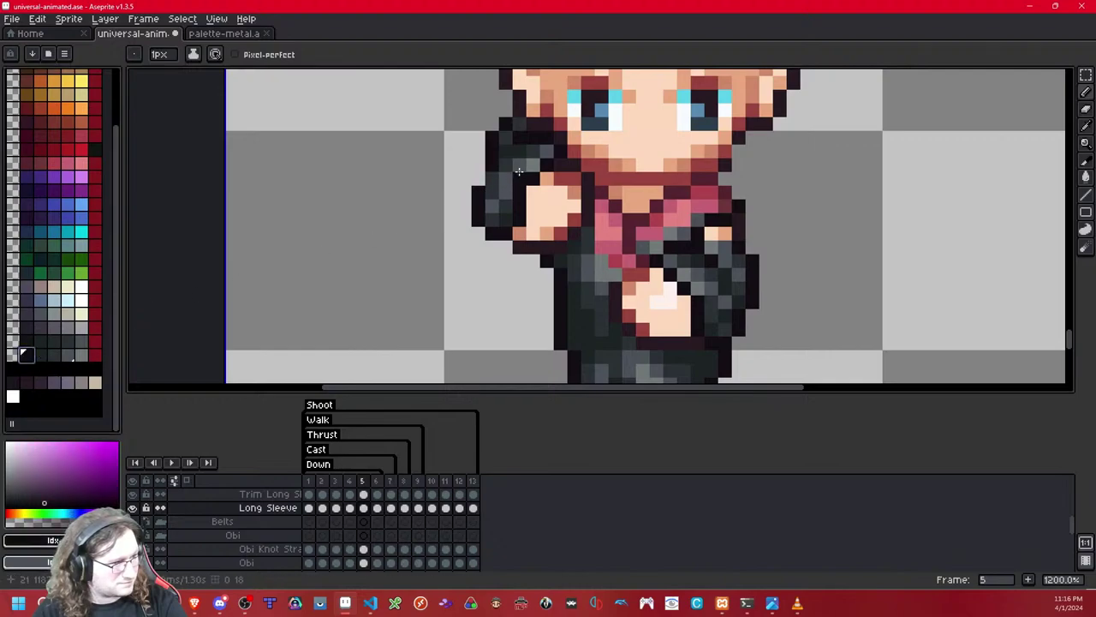
scroll(481, 177, down, 8)
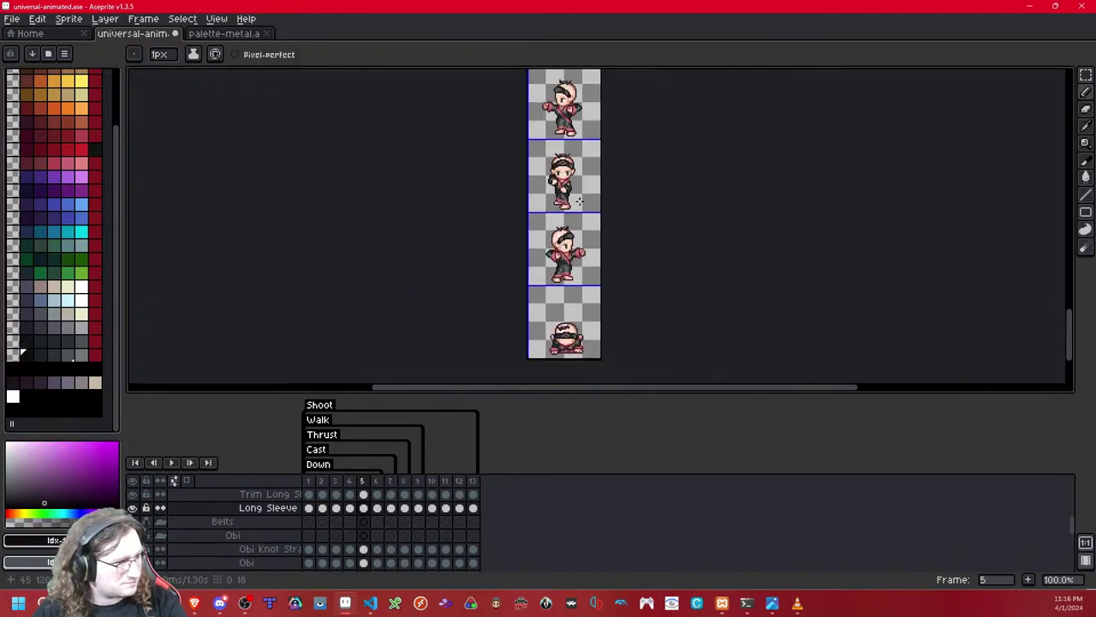
scroll(564, 224, up, 9)
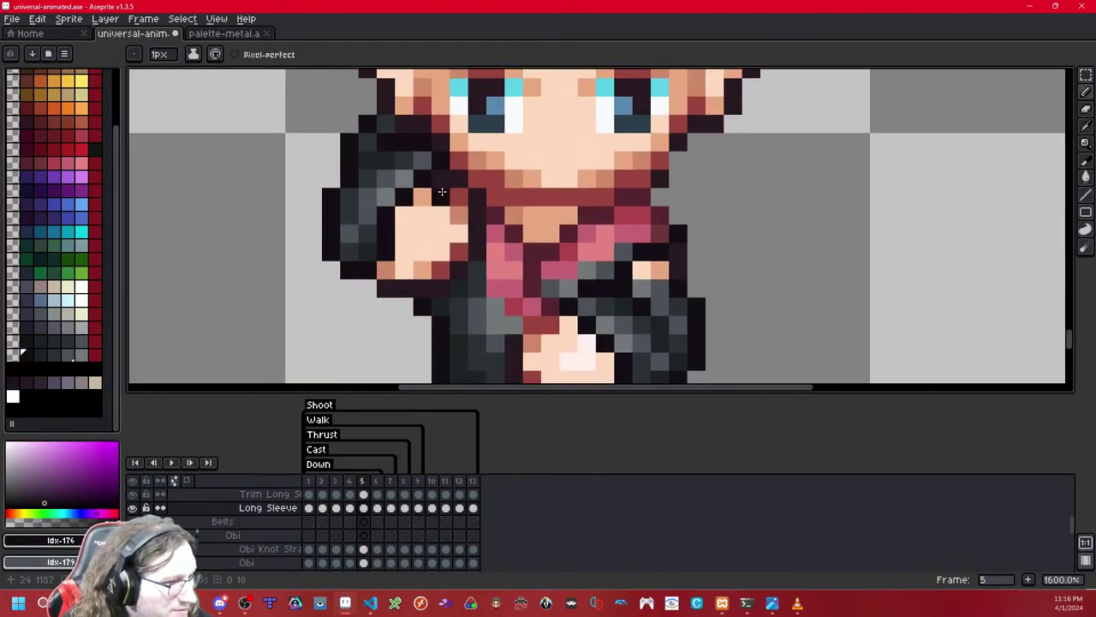
Step: Delete the surplus sleeve pixels at the raised sleeve's lower corner beside the hand, and compare the result with the bare arm
key(shift+x)
key(shift+x)
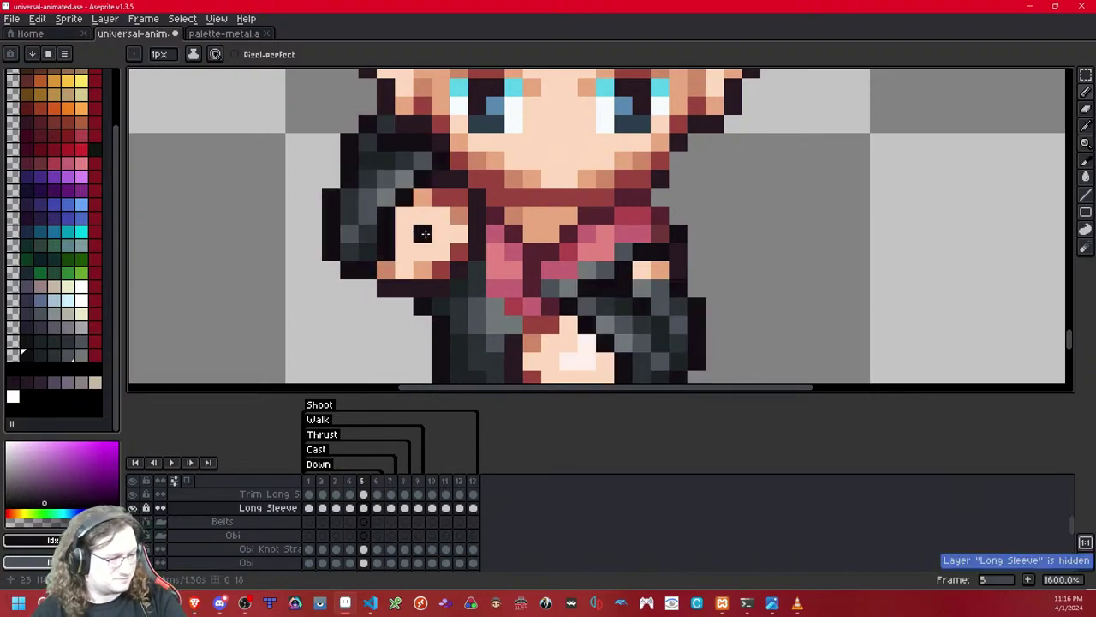
key(m)
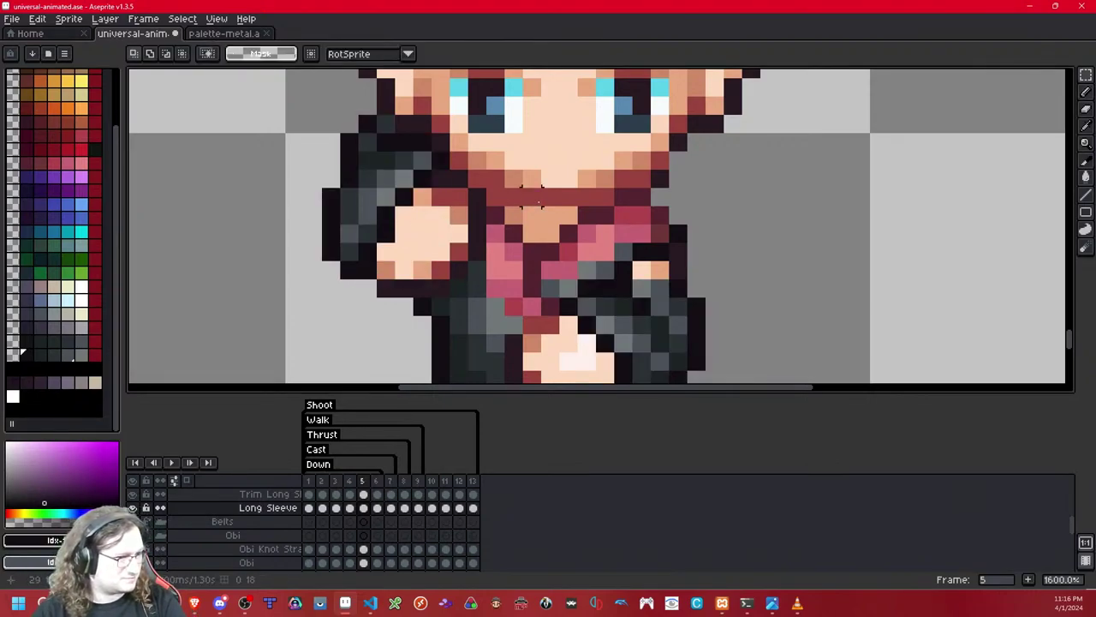
drag(368, 270, 406, 306)
key(Delete)
scroll(502, 217, down, 8)
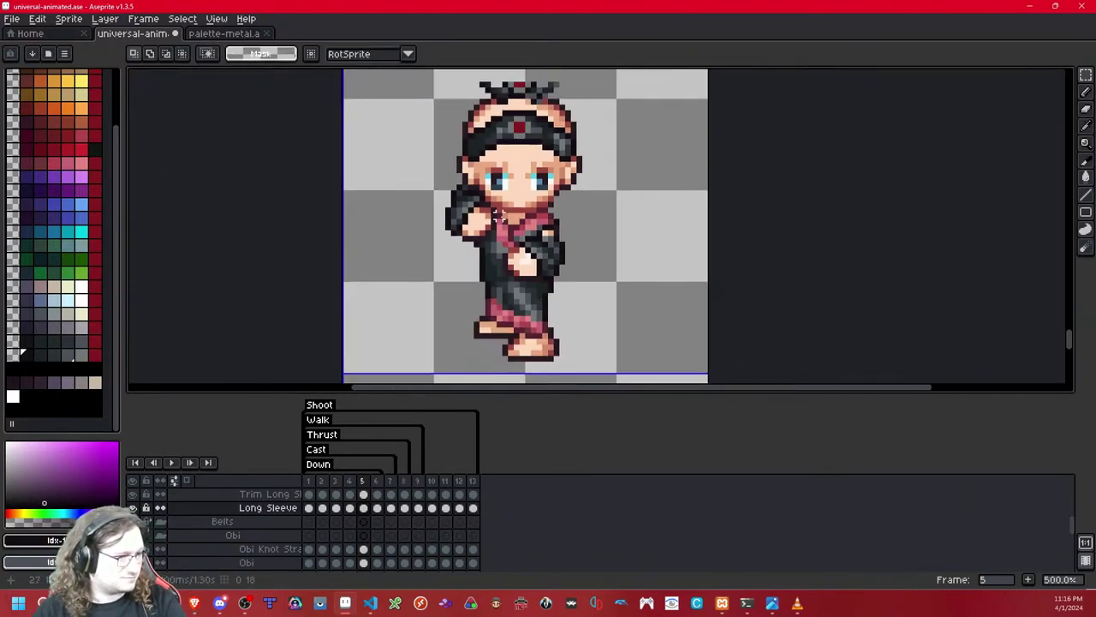
scroll(525, 214, up, 5)
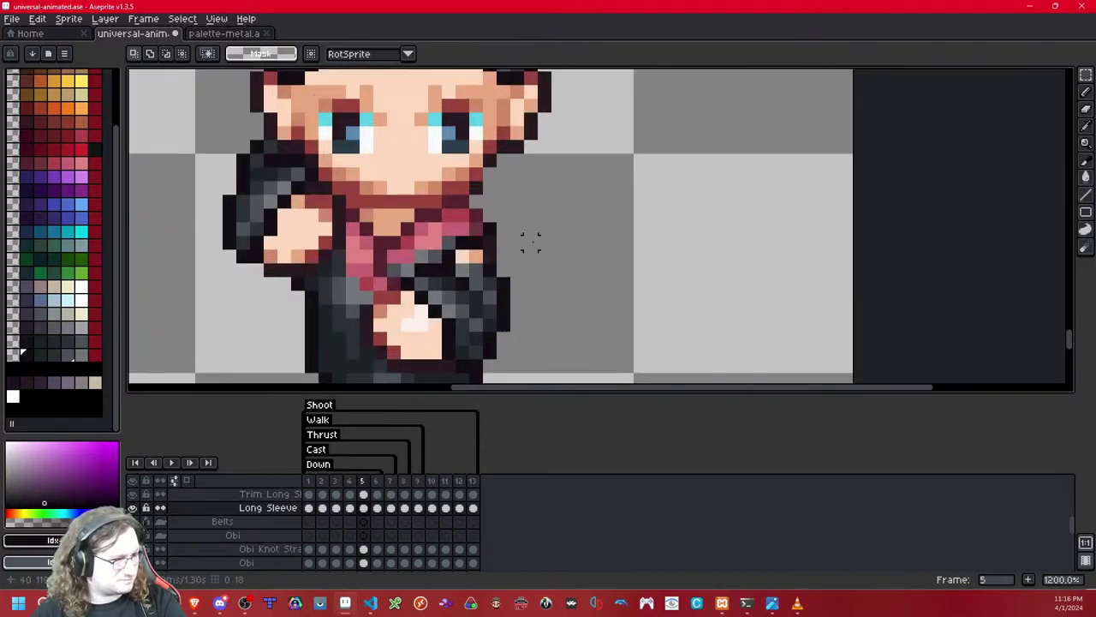
drag(587, 231, 587, 201)
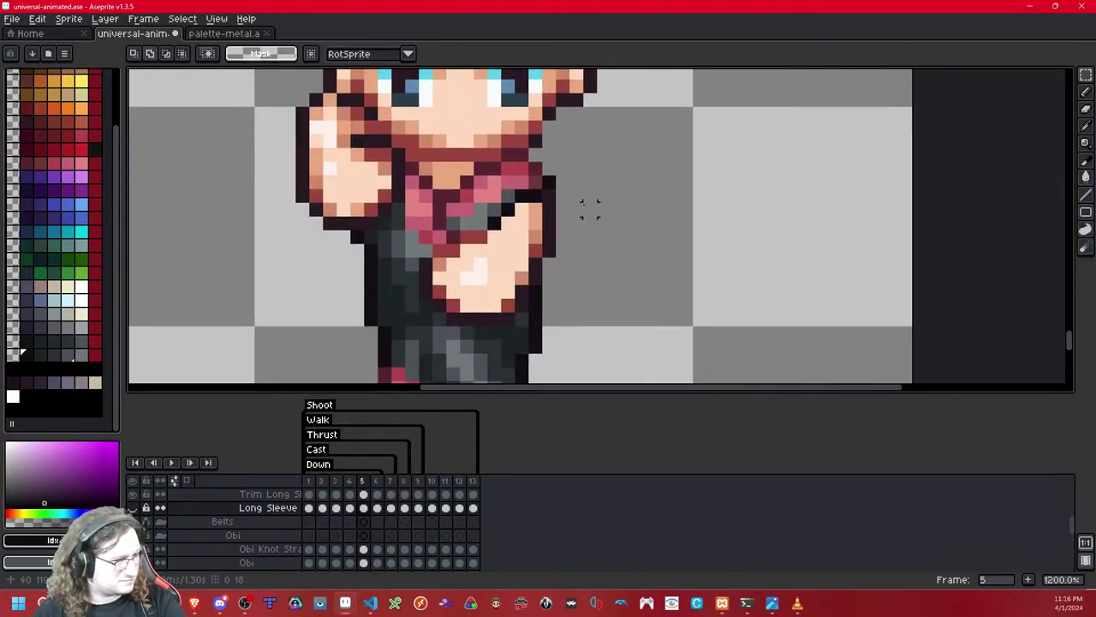
Step: Fill the gap at the top of the folded arm's sleeve with dark grey shading using the 1-pixel pencil, covering skin and surplus outline pixels
scroll(500, 237, up, 2)
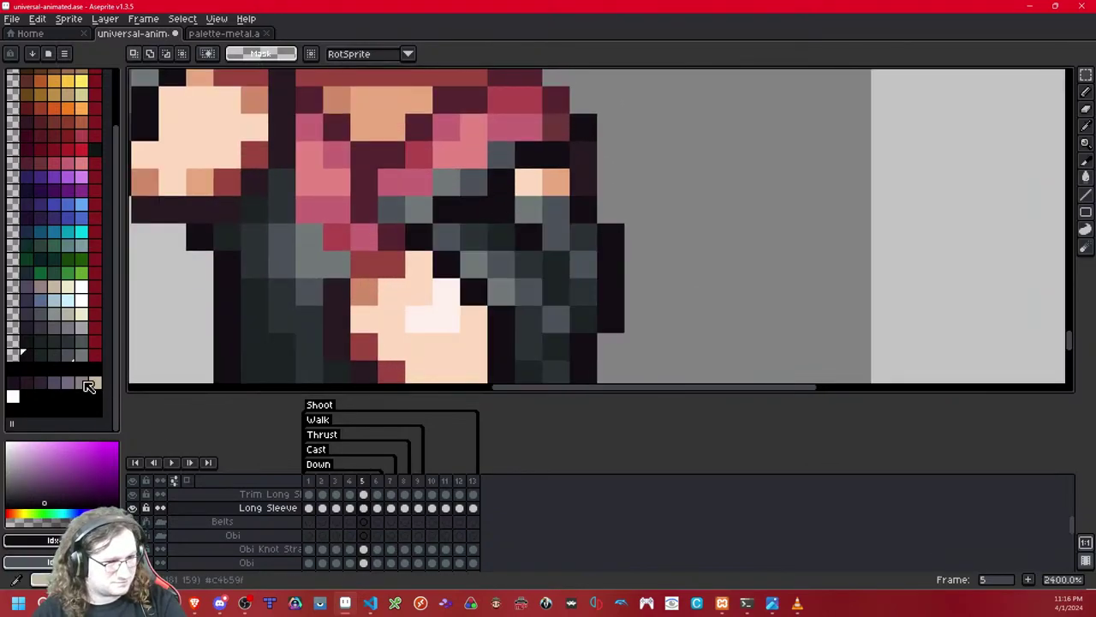
click(55, 356)
key(b)
click(495, 193)
key(ctrl+z)
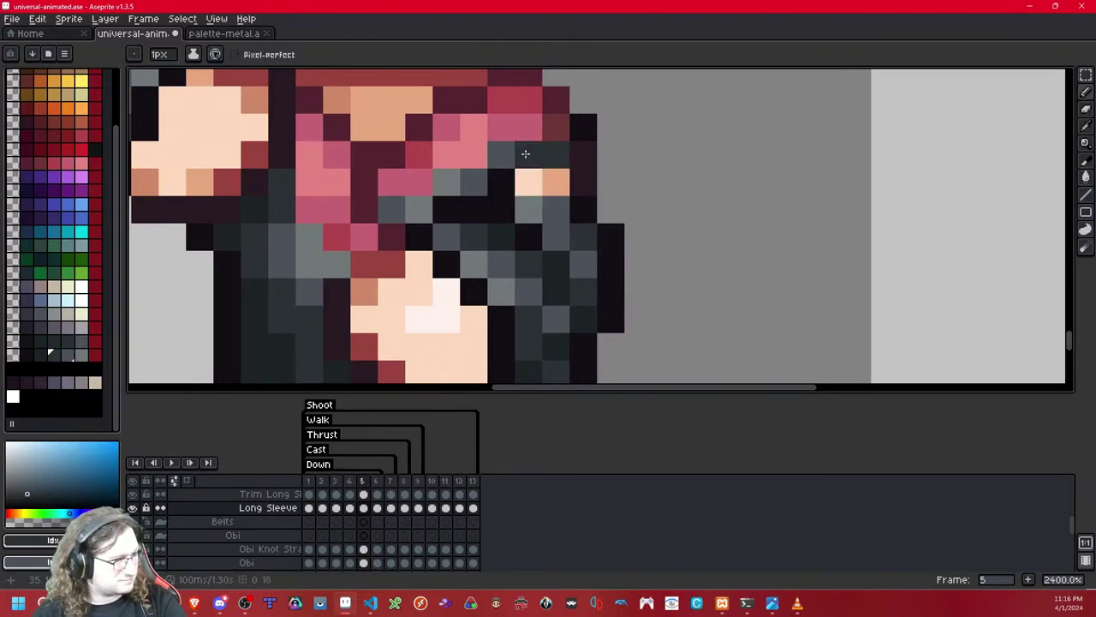
key(shift+x)
right_click(534, 165)
right_click(502, 181)
drag(537, 180, 562, 180)
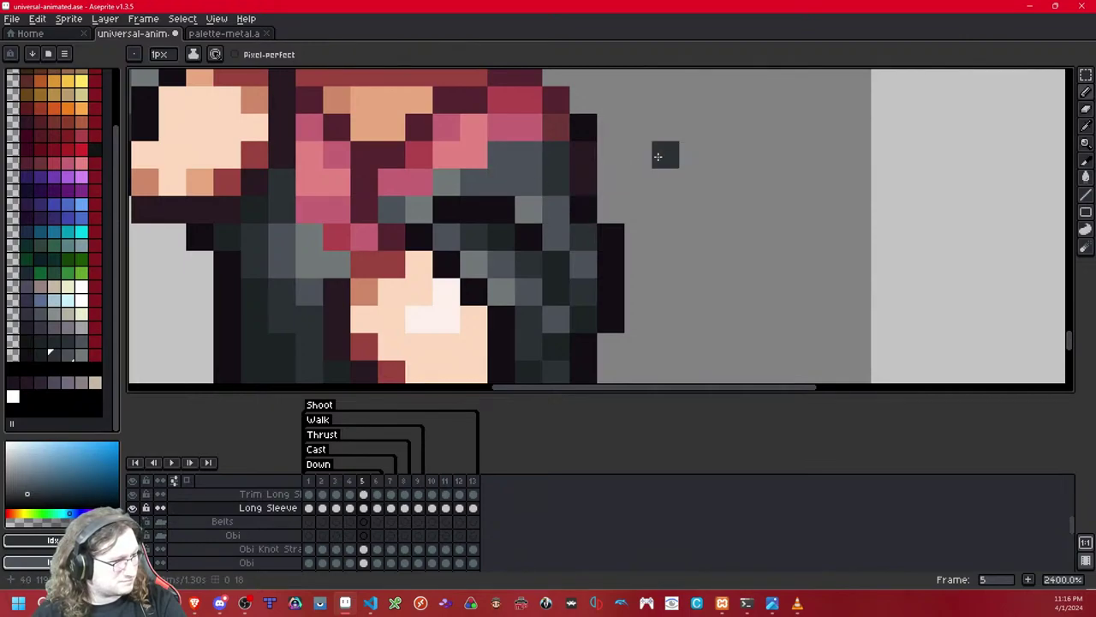
scroll(612, 168, down, 6)
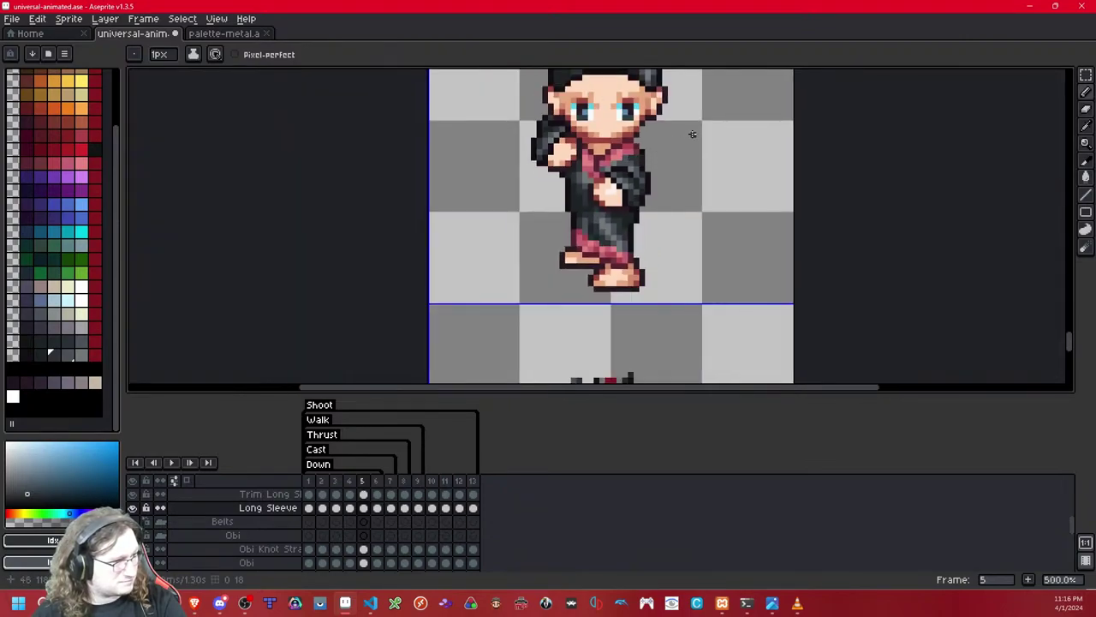
Step: Repaint the folded arm's upper outer outline in near-black, and check the sleeve at normal size and against the neighbouring frames
scroll(666, 149, up, 4)
key(shift+x)
key(shift+x)
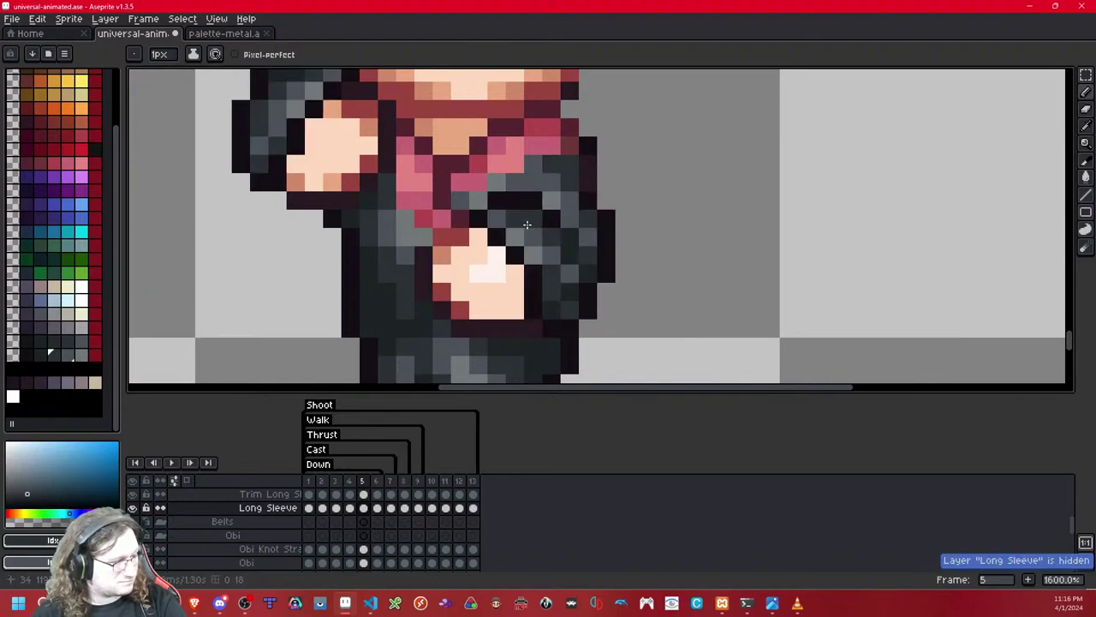
click(23, 351)
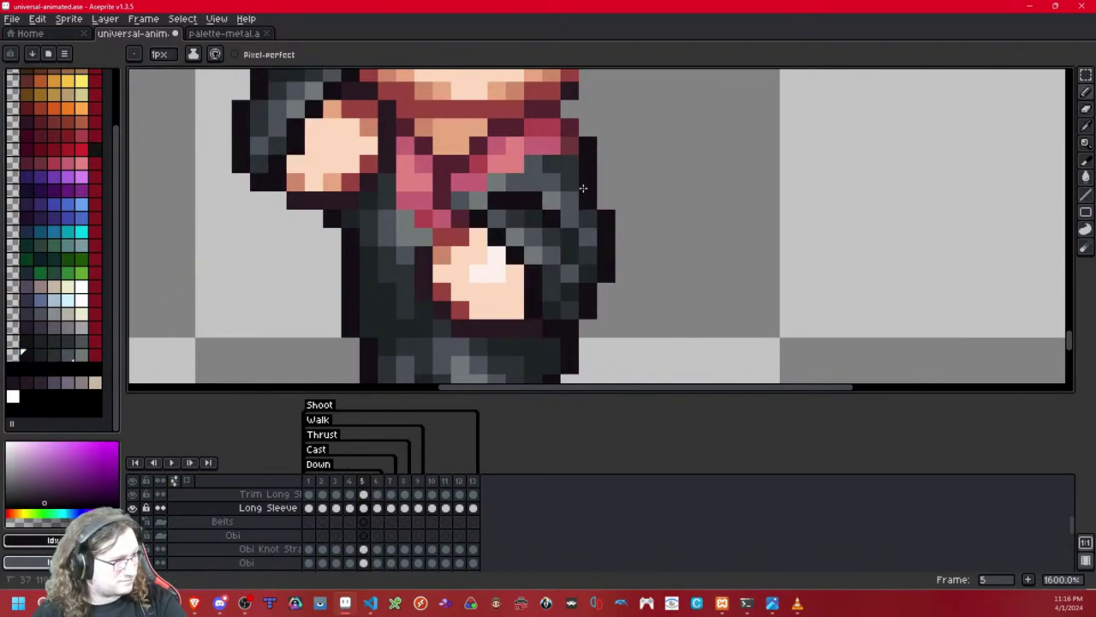
scroll(672, 154, down, 6)
scroll(672, 156, up, 4)
scroll(673, 160, up, 1)
scroll(672, 162, down, 1)
drag(671, 165, 713, 210)
key(Left)
key(Right)
key(Right)
key(comma)
key(period)
key(comma)
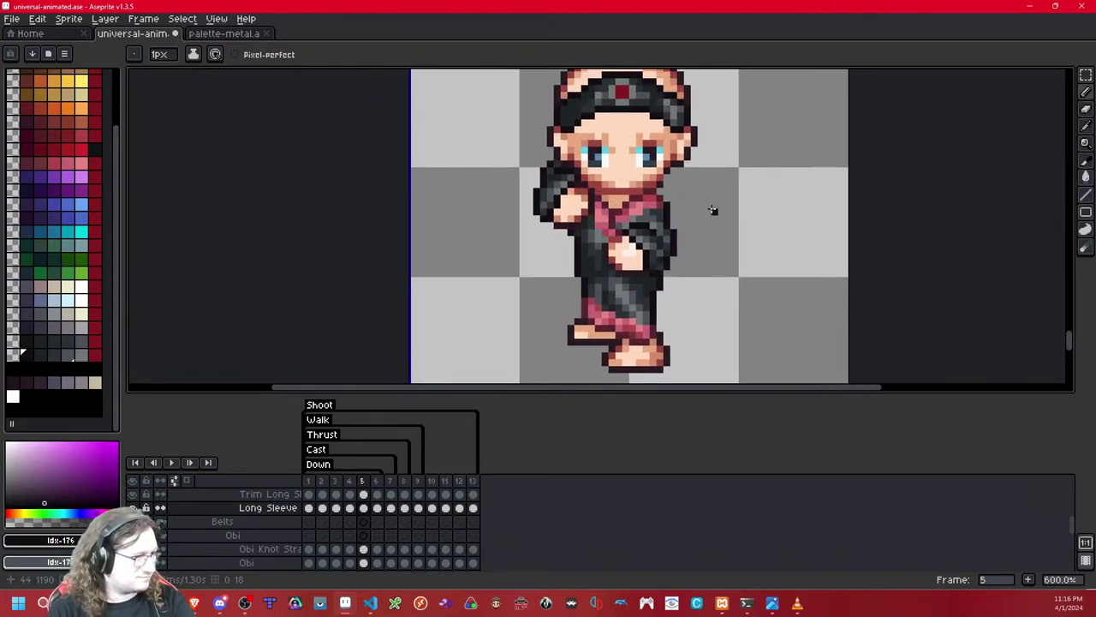
Step: Copy the folded arm's sleeve from frame 5, paste it on frame 6 and fit it over the bare arm
click(1086, 76)
drag(734, 146, 613, 300)
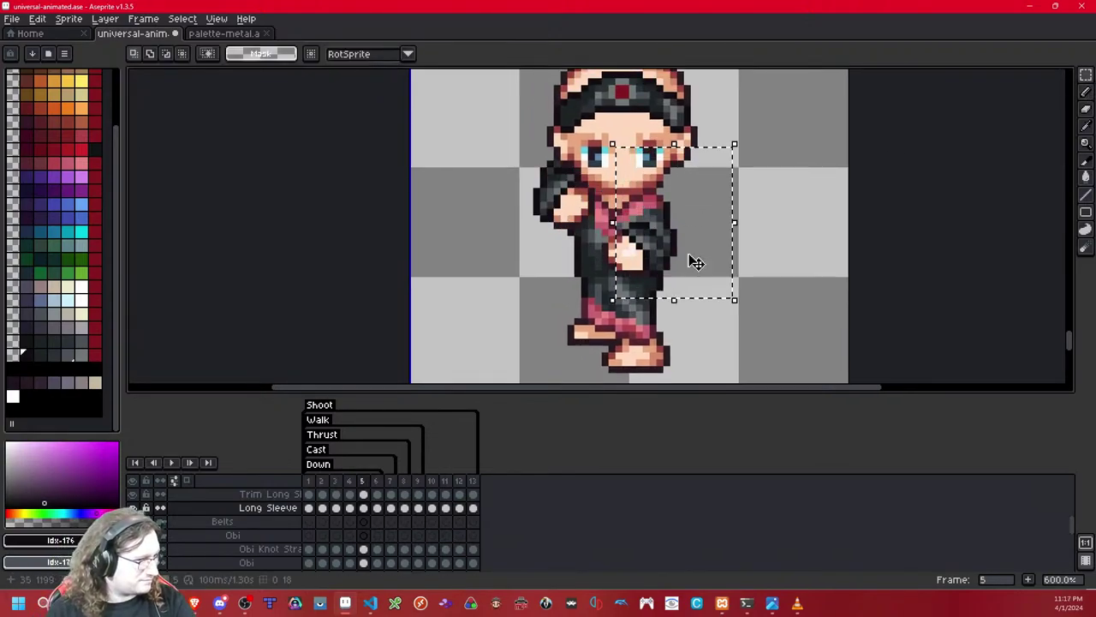
key(ctrl+d)
key(period)
scroll(667, 225, up, 3)
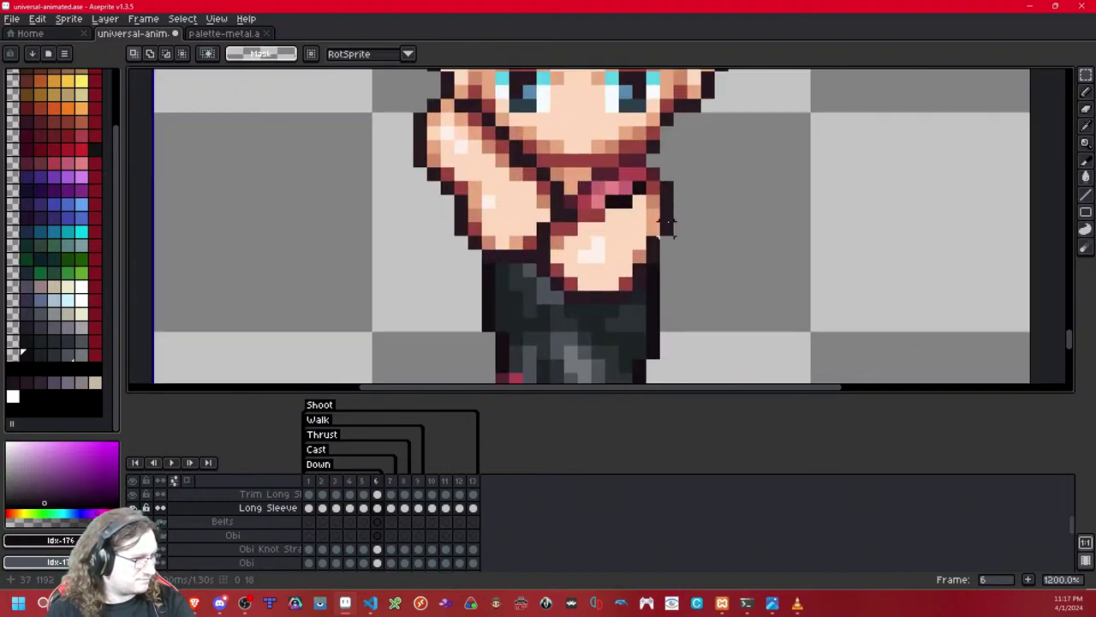
key(ctrl+v)
drag(651, 286, 651, 255)
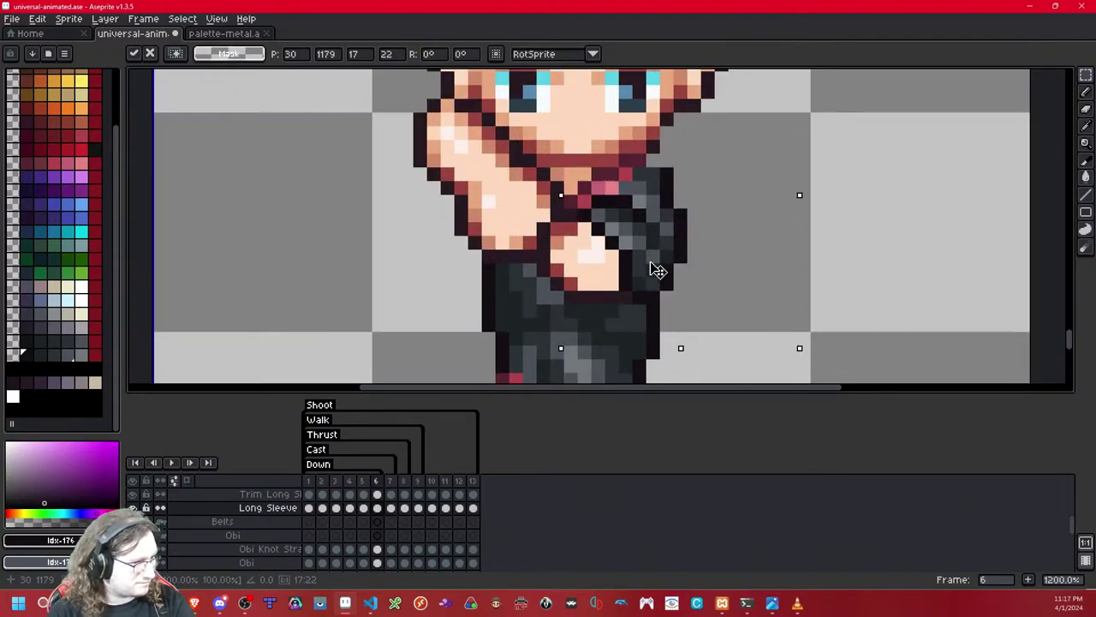
key(ctrl+d)
Step: Remove the pasted sleeve's surplus top row at the shoulder, comparing it with the bare arm and at normal size
key(shift+x)
key(shift+x)
key(shift+x)
key(shift+x)
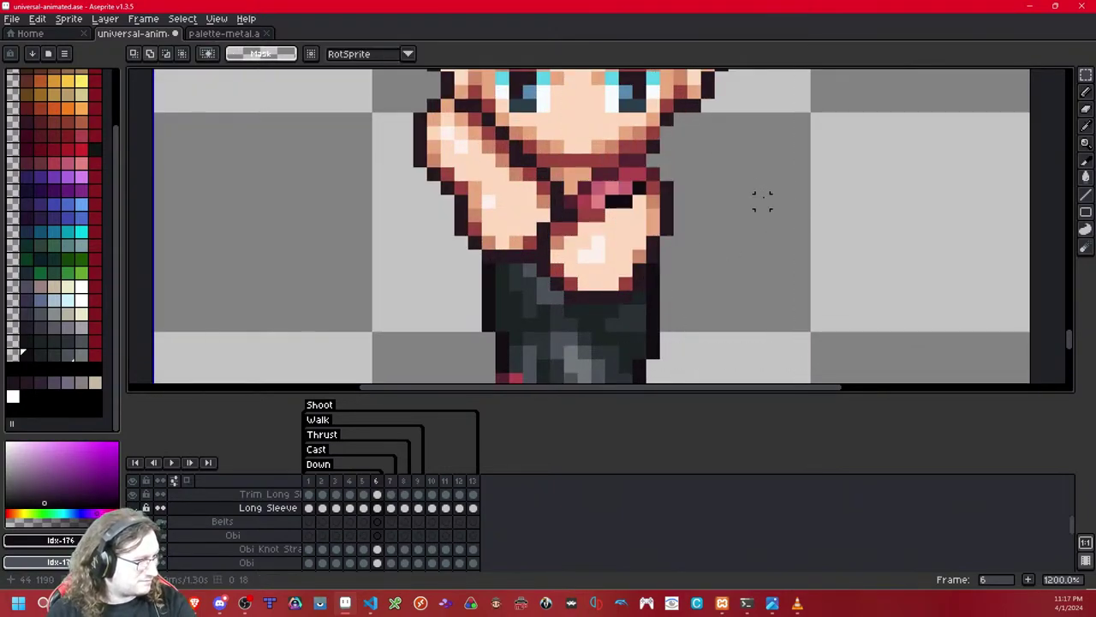
drag(626, 174, 761, 148)
key(ctrl+z)
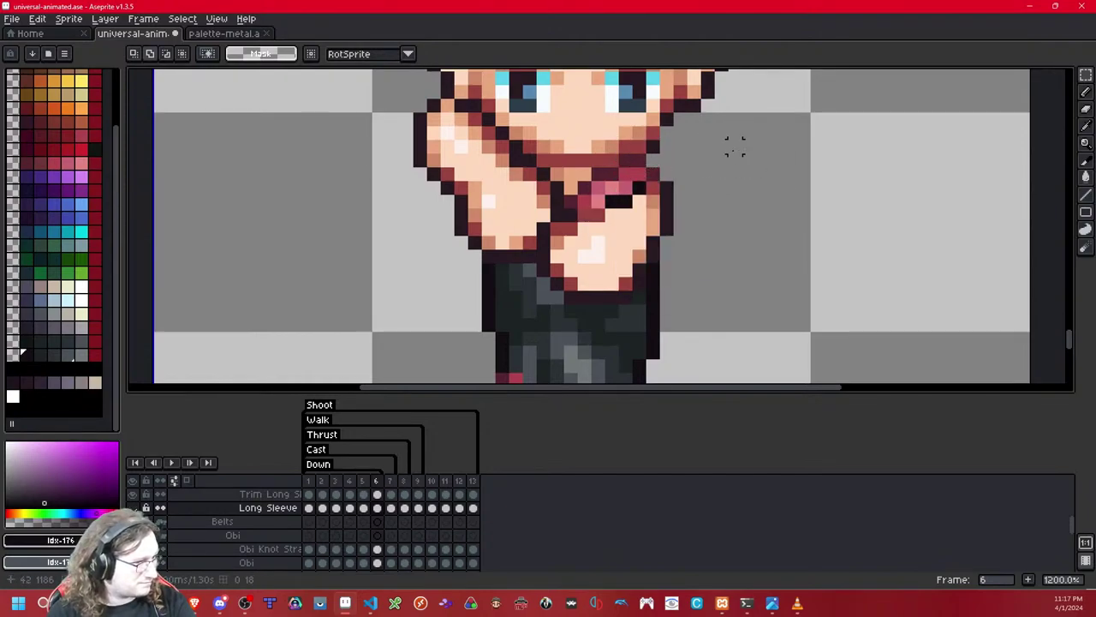
scroll(733, 144, down, 7)
scroll(728, 164, down, 1)
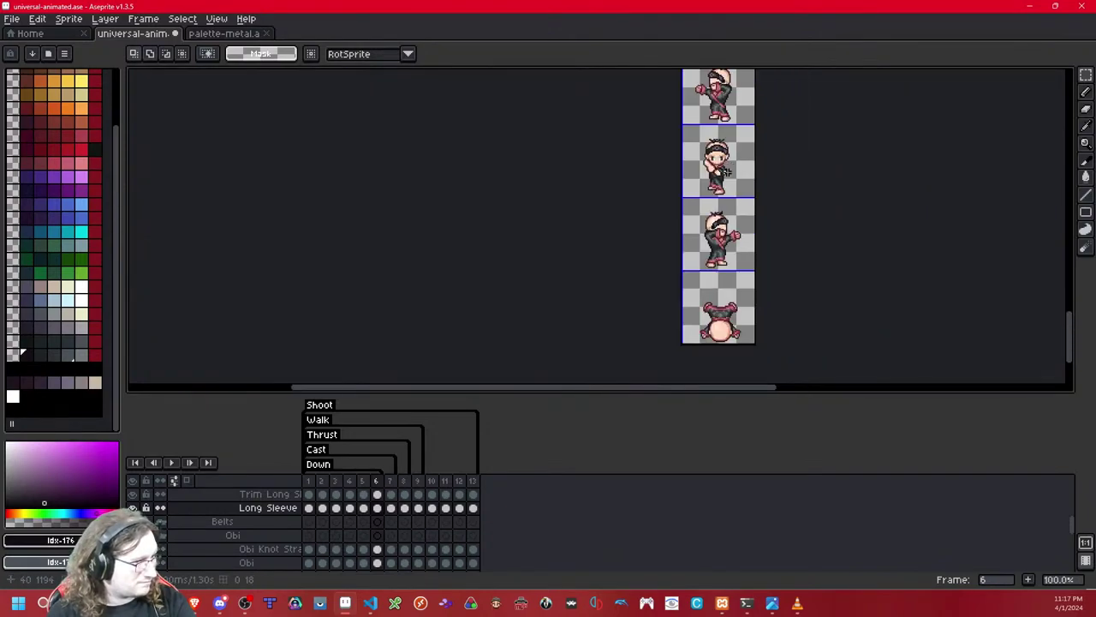
drag(739, 228, 740, 306)
scroll(734, 251, up, 5)
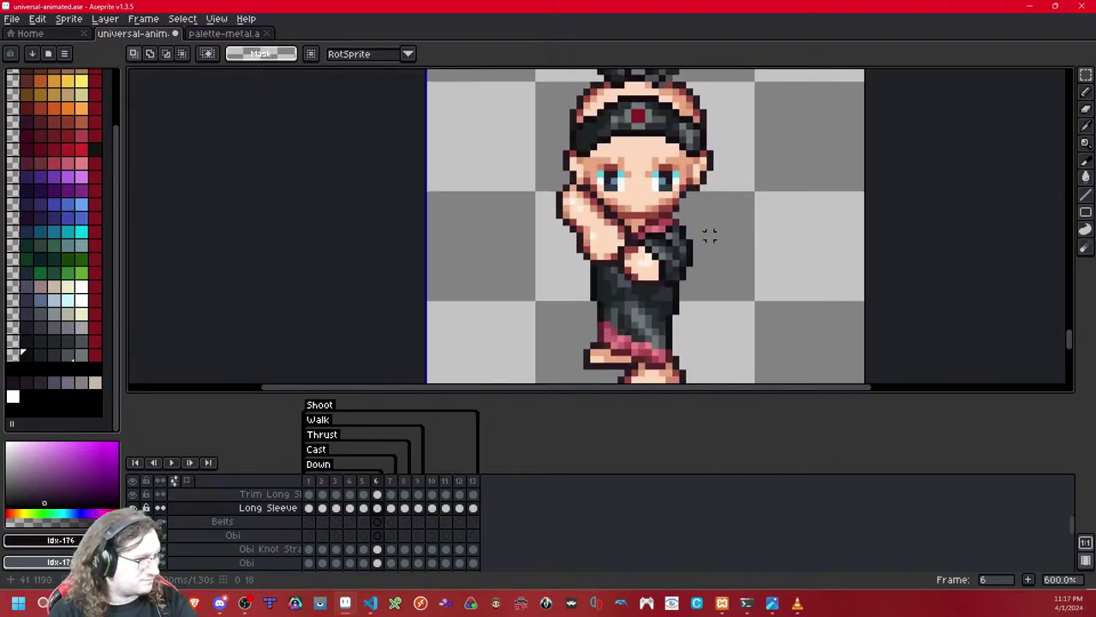
drag(683, 199, 757, 229)
scroll(721, 226, up, 1)
scroll(719, 224, down, 1)
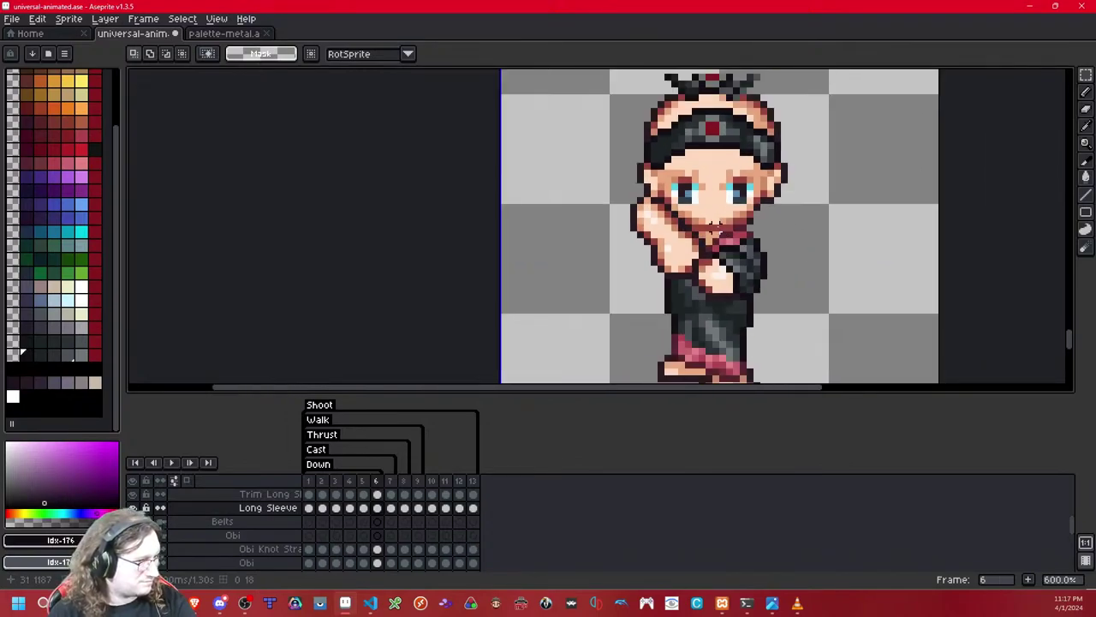
Step: Copy the raised arm's sleeve from frame 5 and paste it on frame 6, shifted 3 pixels right and 2 pixels down
key(Left)
drag(703, 173, 600, 269)
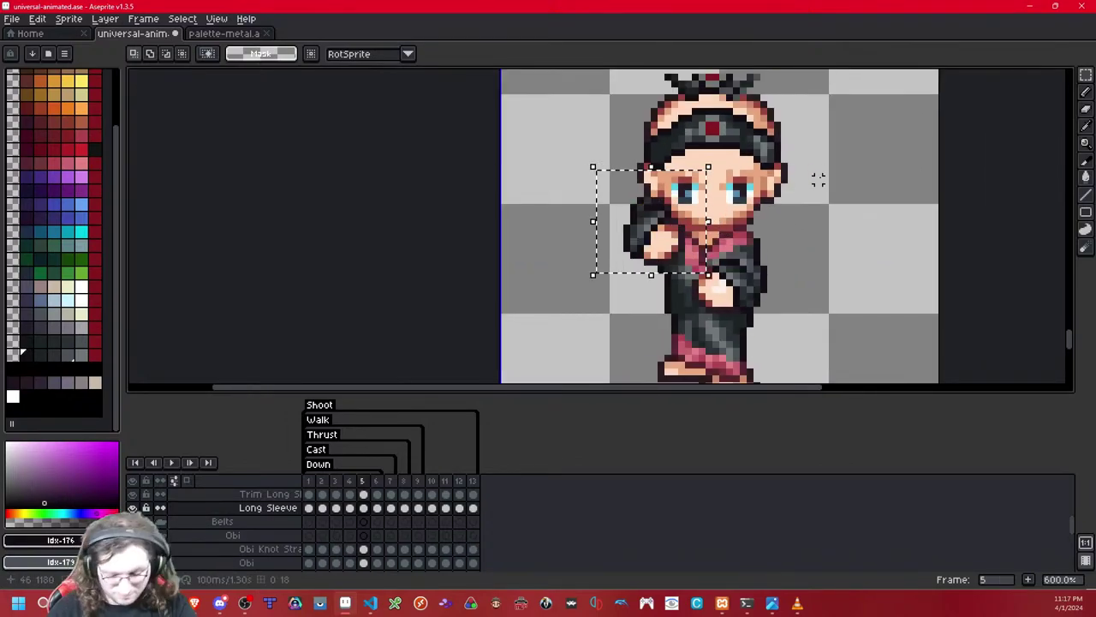
key(ctrl+d)
key(Right)
key(ctrl+v)
key(Right)
key(Right)
key(Down)
key(Down)
key(Right)
key(Return)
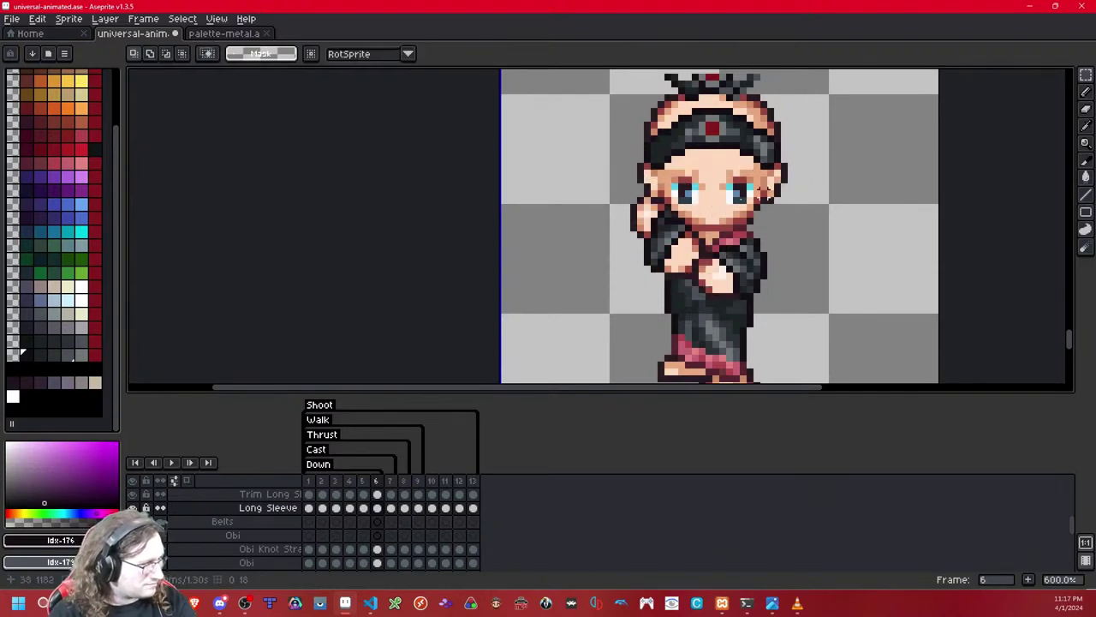
Step: Move two pieces of the raised sleeve's outline outward, the lower 3 and the upper 4 pixels left, onto the bare arm's edge
scroll(703, 176, up, 3)
drag(679, 237, 624, 210)
key(Left)
key(Left)
click(788, 169)
key(Left)
click(734, 182)
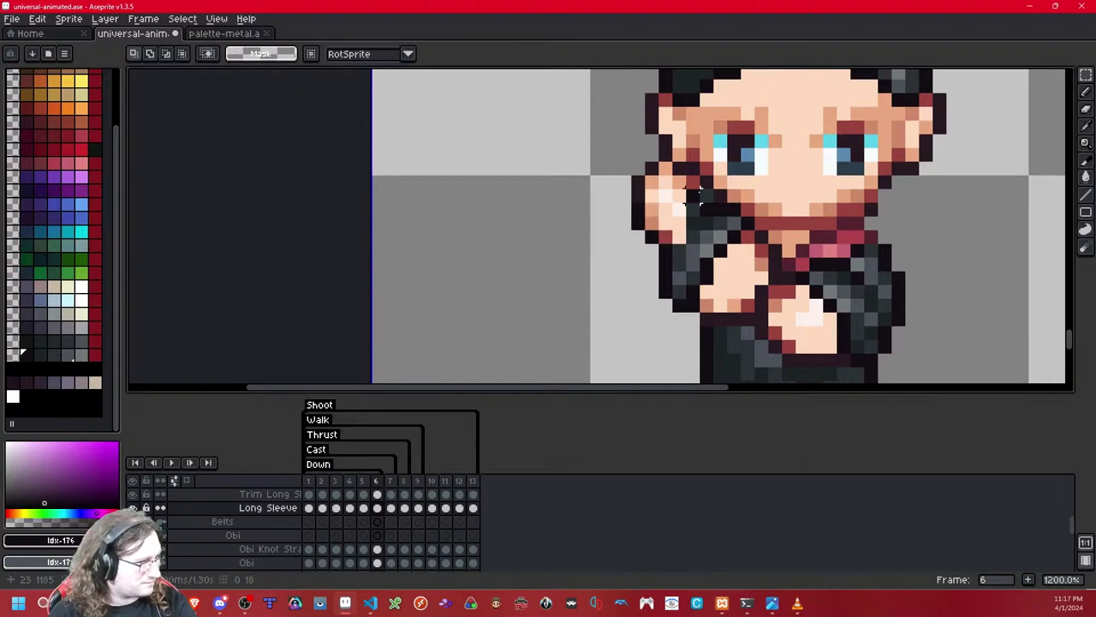
drag(694, 196, 652, 169)
key(Left)
key(Left)
key(Left)
key(Left)
click(802, 155)
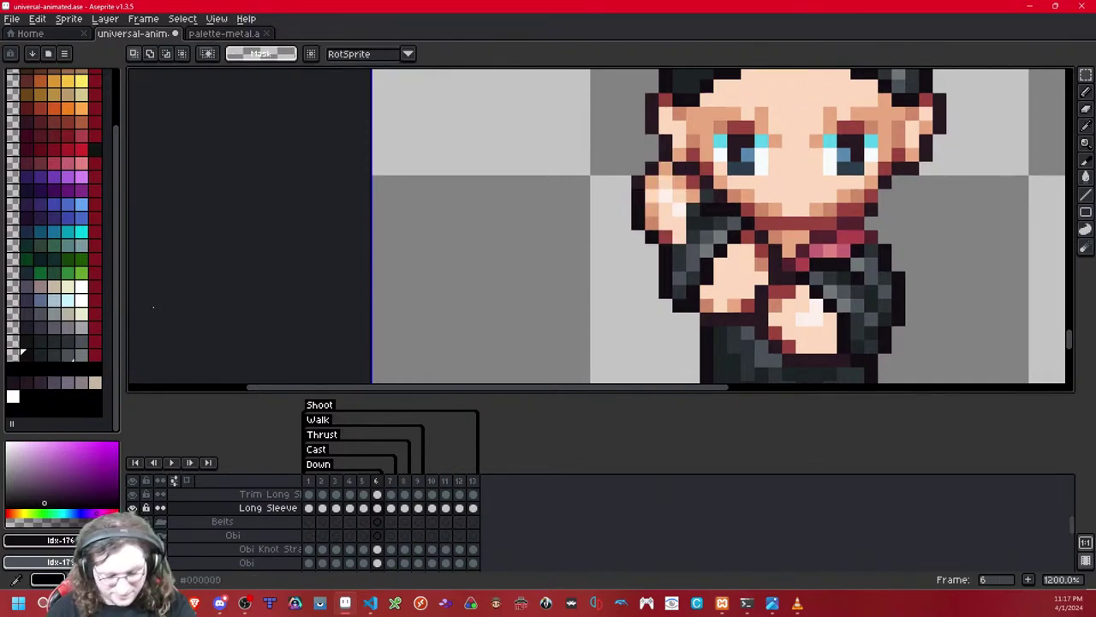
Step: Cover the bare upper part of the raised arm with dark and mid grey sleeve shading, and compare it with the bare arm
key(b)
key(ctrl+z)
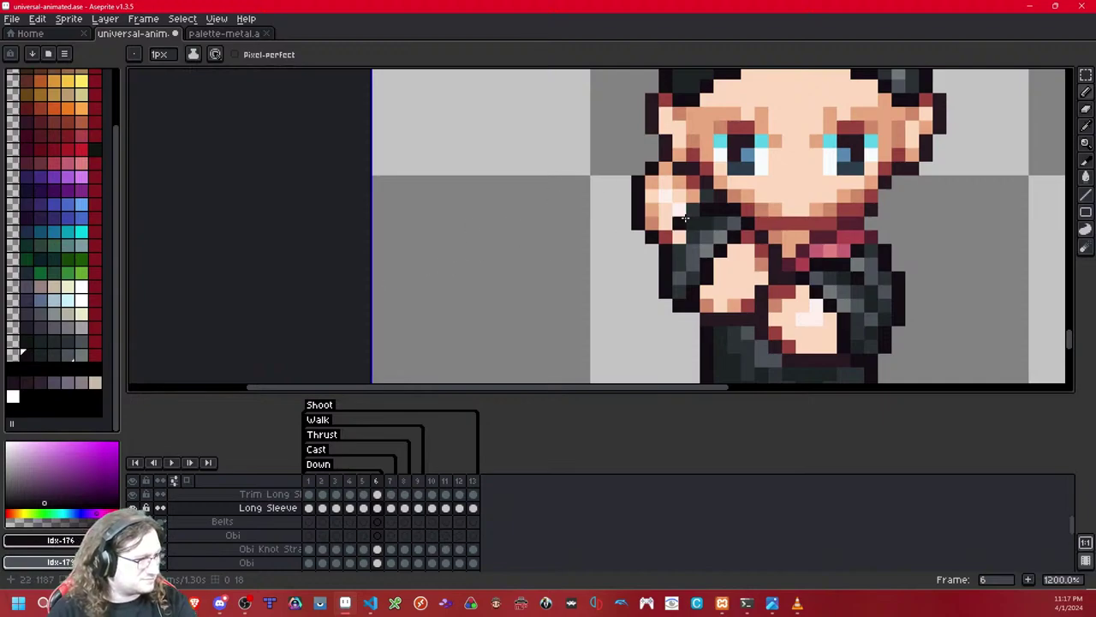
click(40, 355)
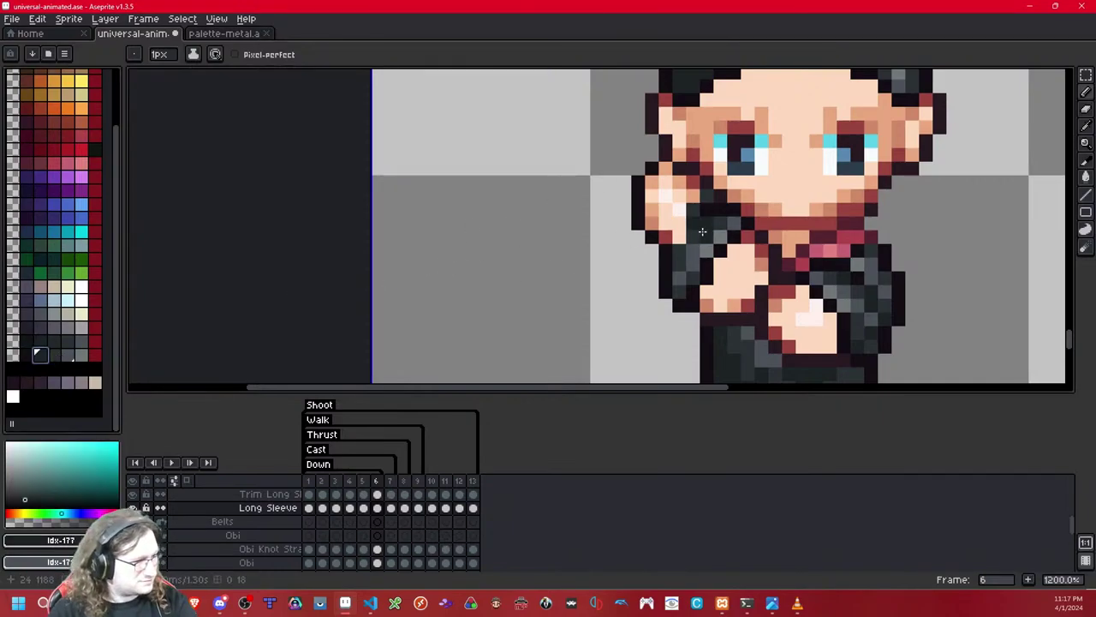
click(638, 250)
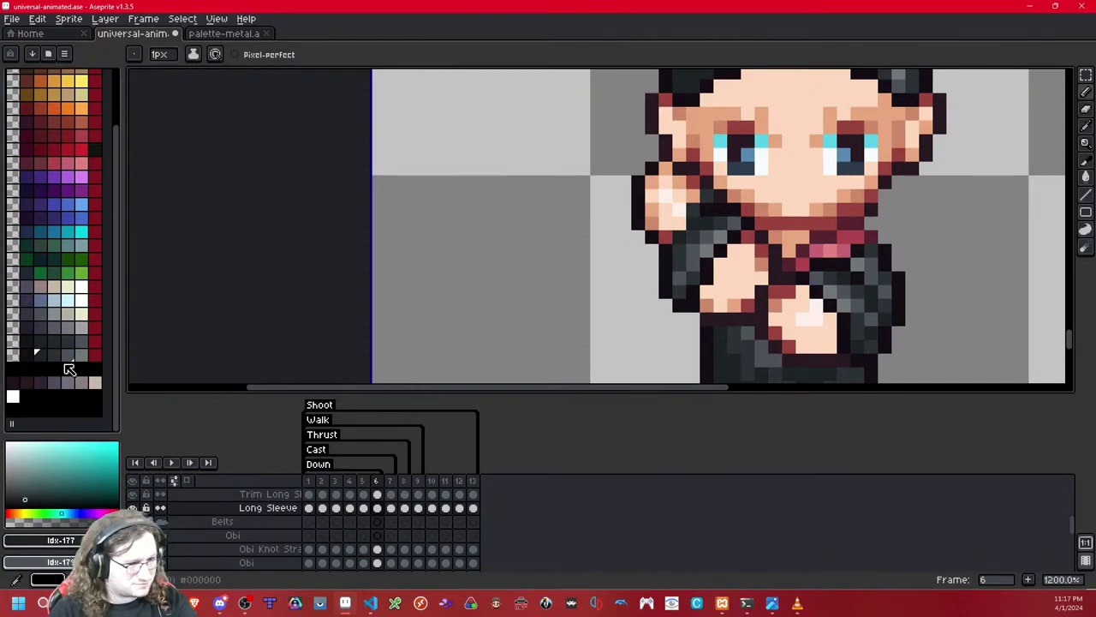
key(])
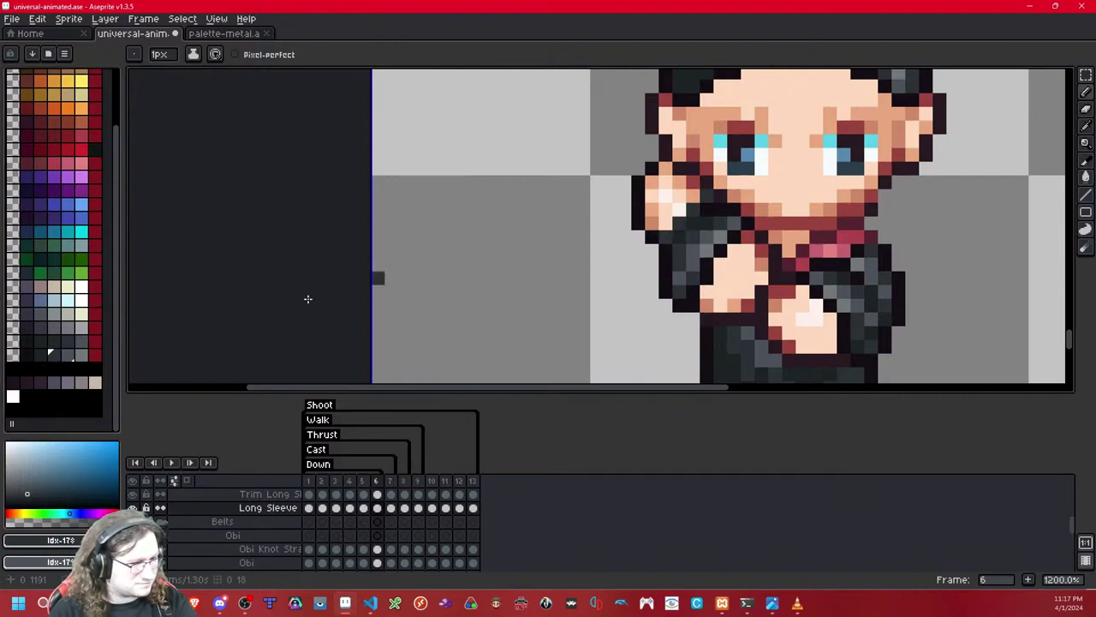
click(53, 354)
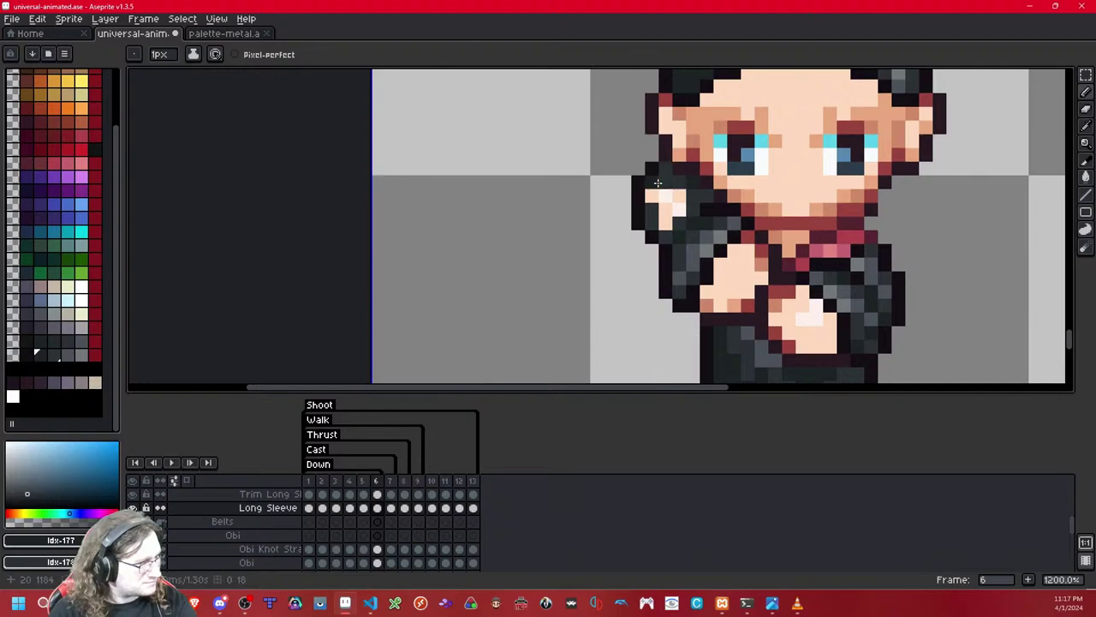
click(81, 355)
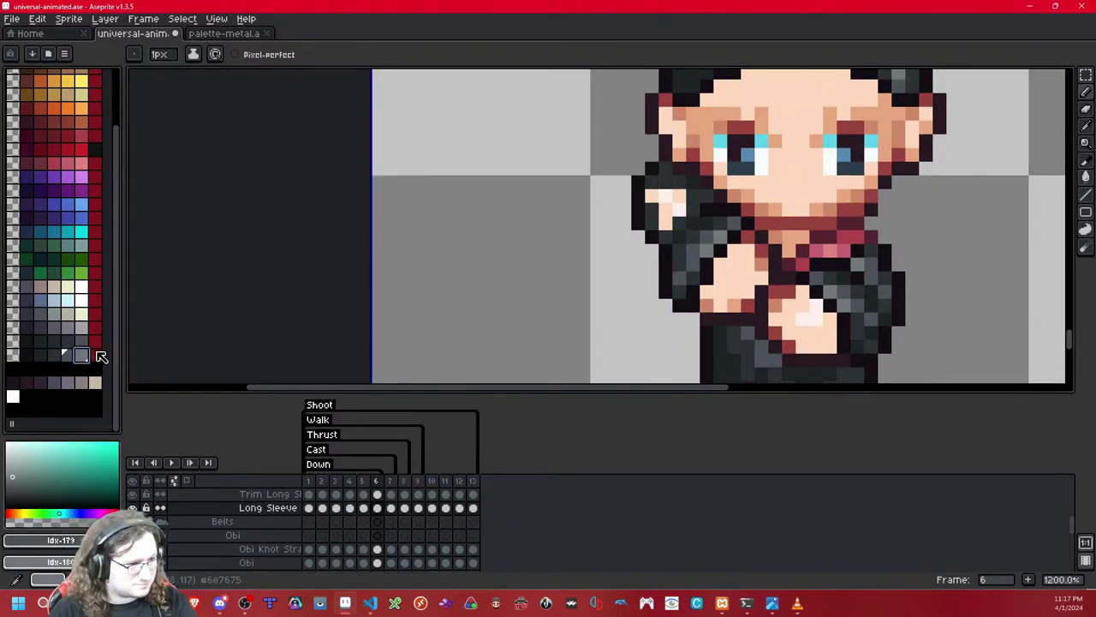
drag(666, 184, 666, 218)
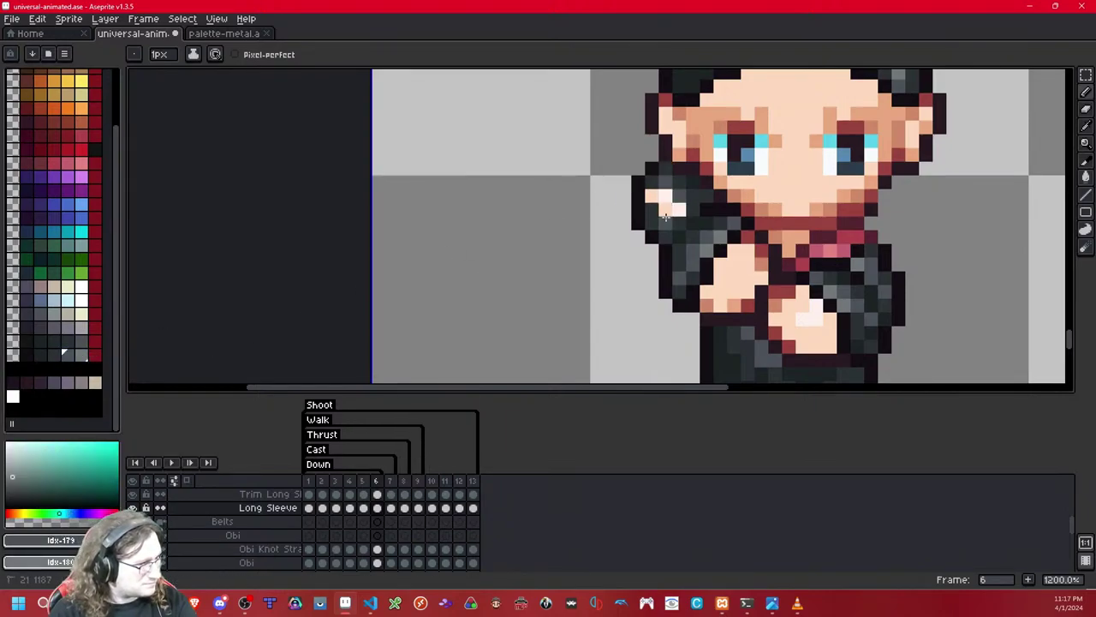
scroll(655, 199, down, 8)
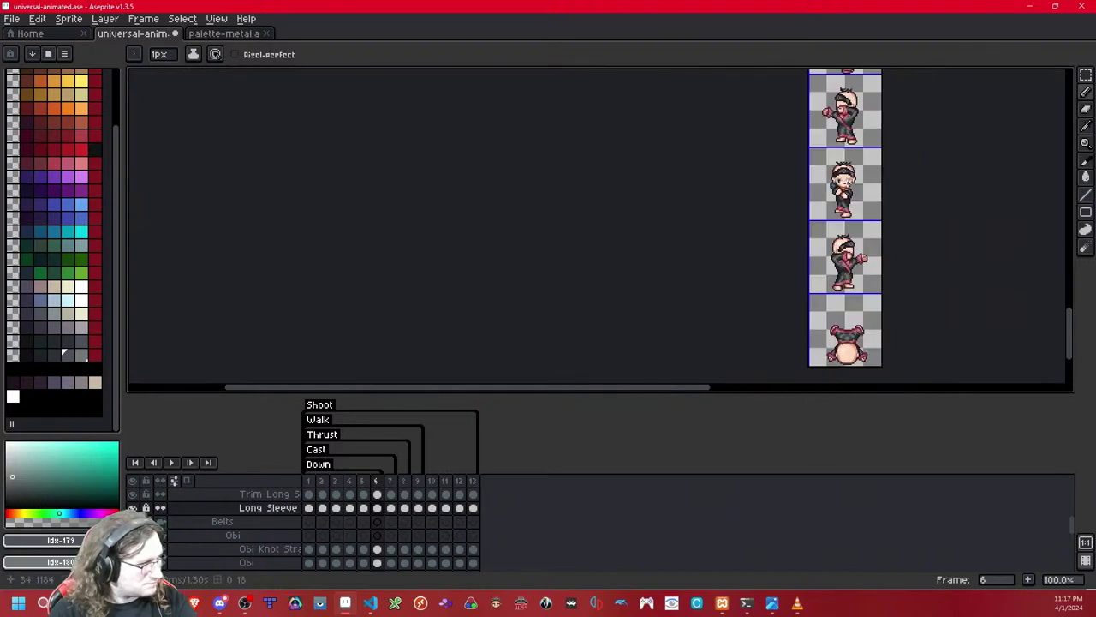
scroll(871, 184, up, 4)
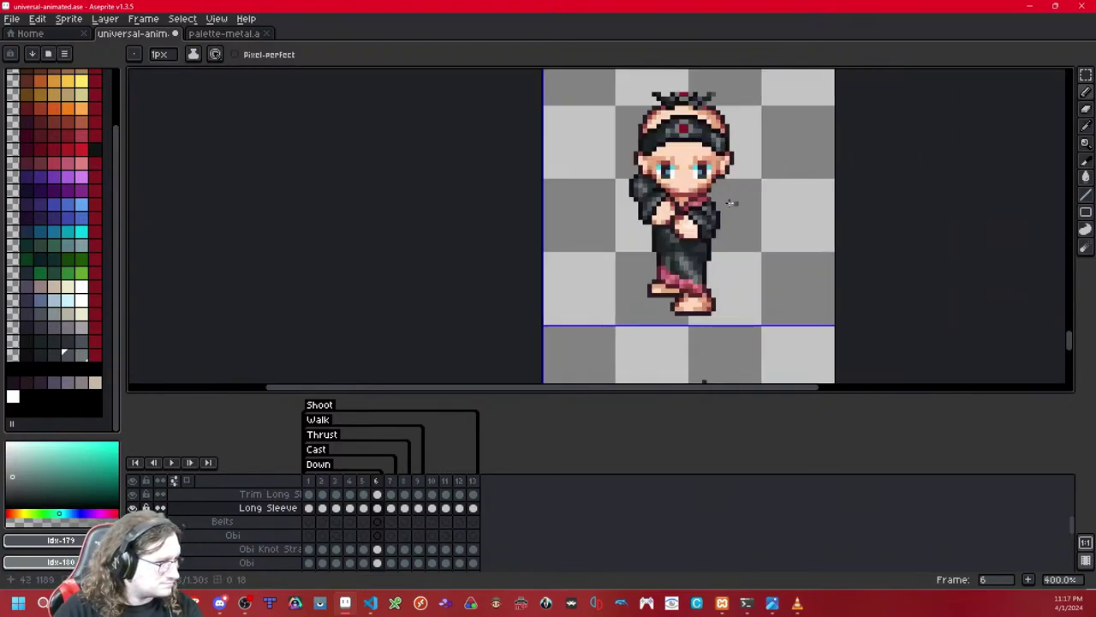
key(shift+x)
key(shift+x)
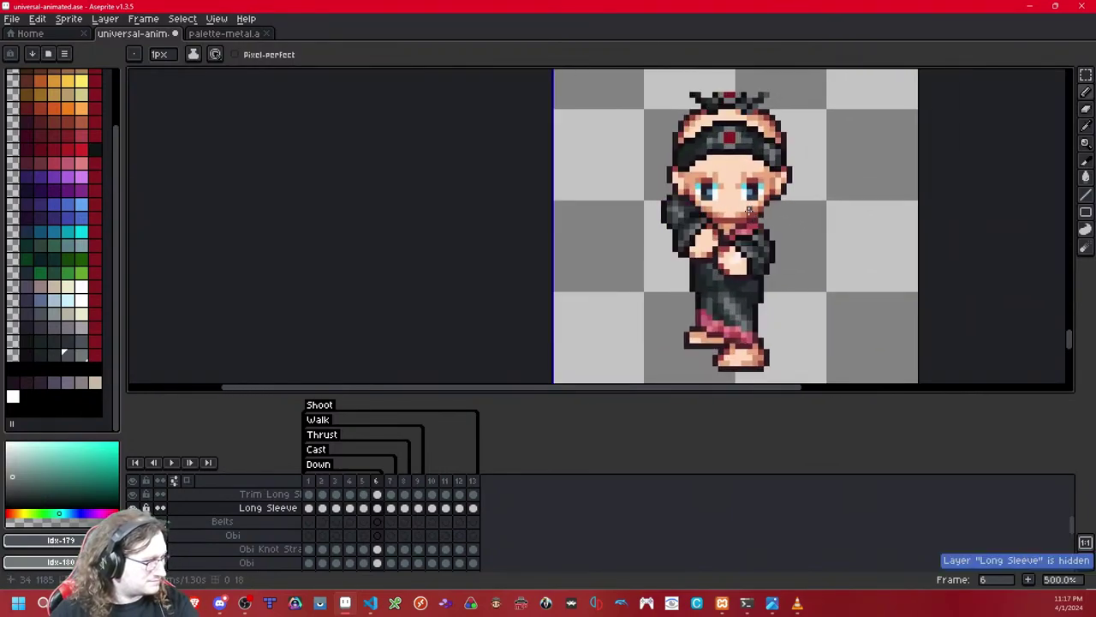
Step: Copy the raised arm's sleeve from frame 6, paste it on frame 7 and shift it up onto the arm
key(m)
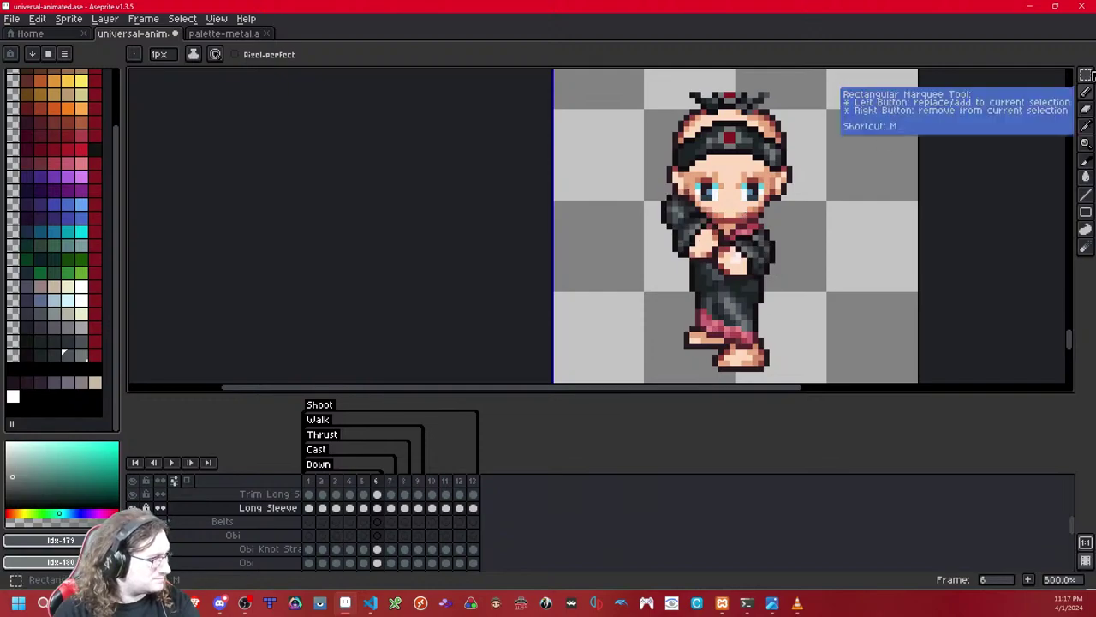
drag(712, 155, 634, 276)
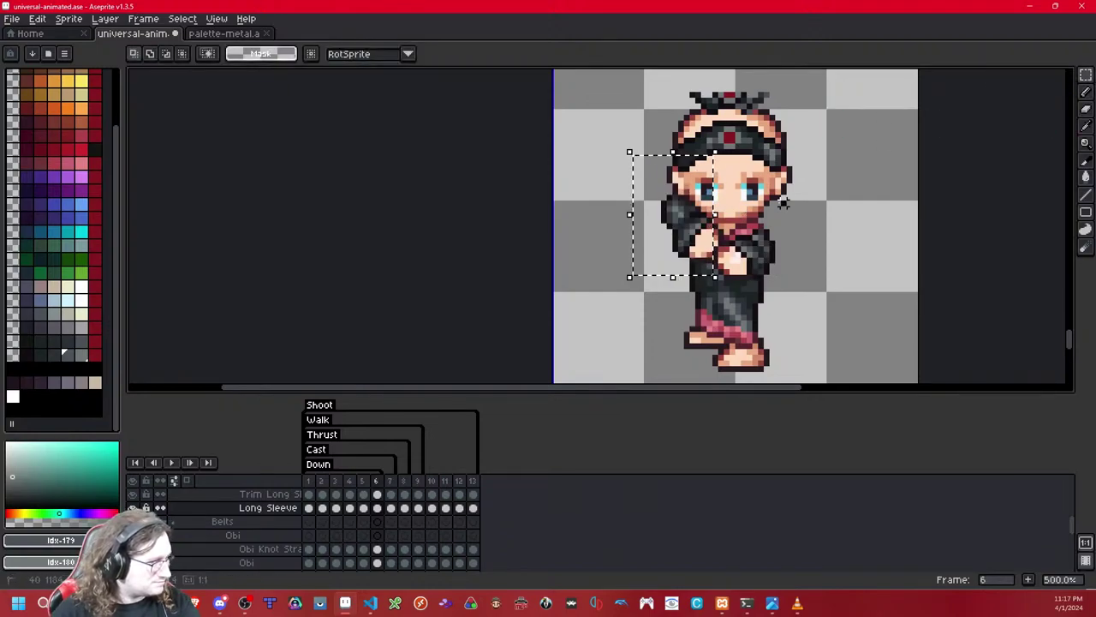
key(ctrl+d)
key(Right)
scroll(737, 188, up, 3)
key(ctrl+v)
key(Up)
key(Up)
key(Up)
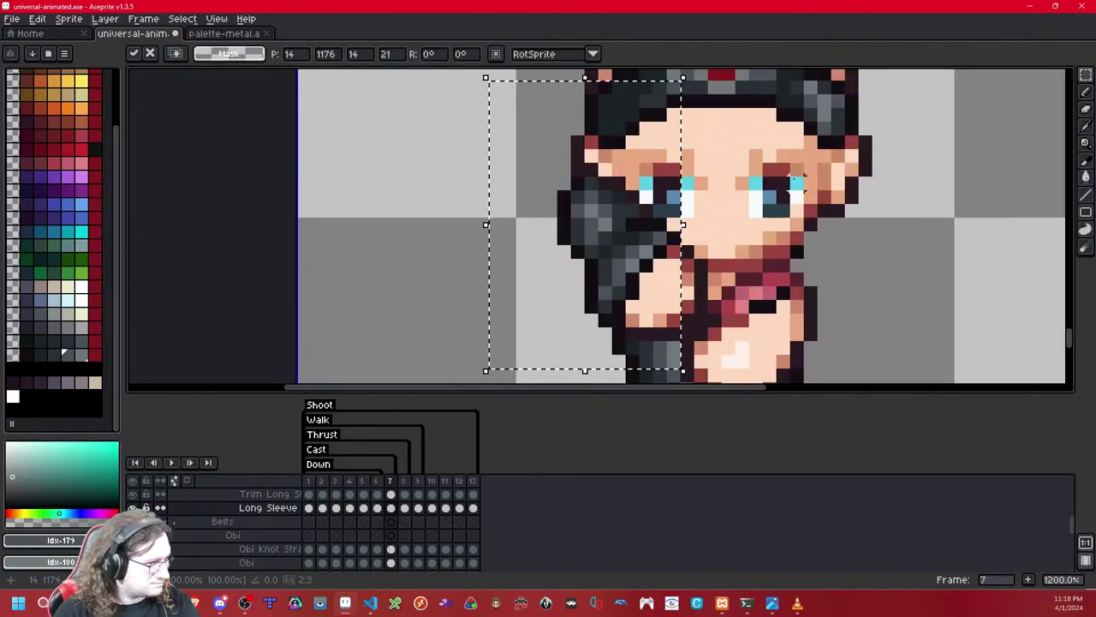
key(Down)
key(Up)
key(Return)
Step: Ready the pencil with near-black Idx-176, return to frame 5 and compare its raised sleeve with the bare arm beneath
key(comma)
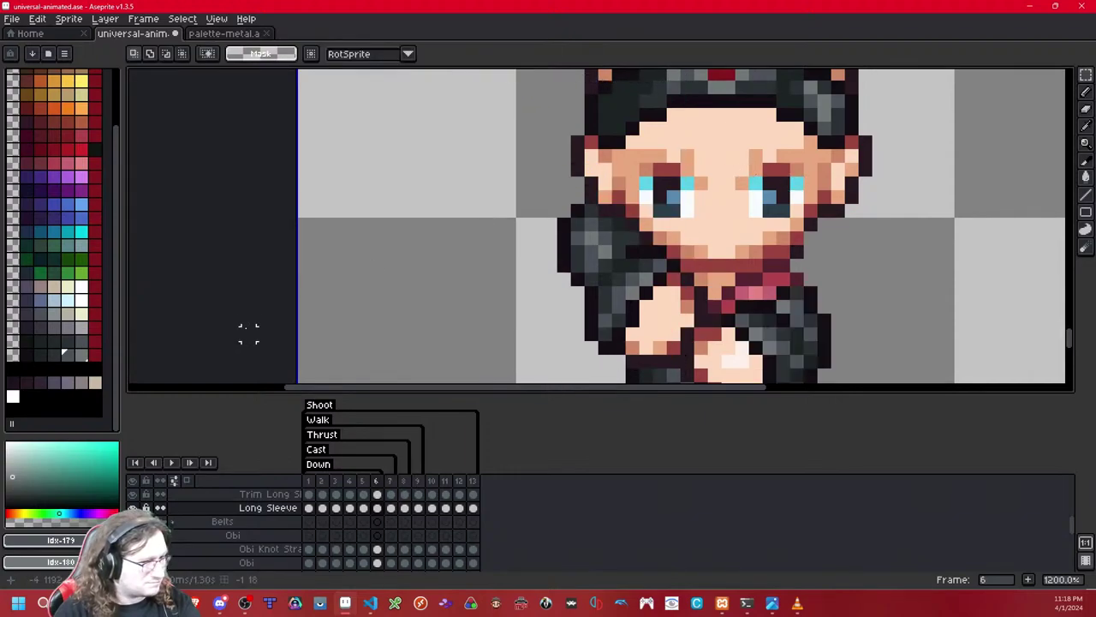
click(26, 355)
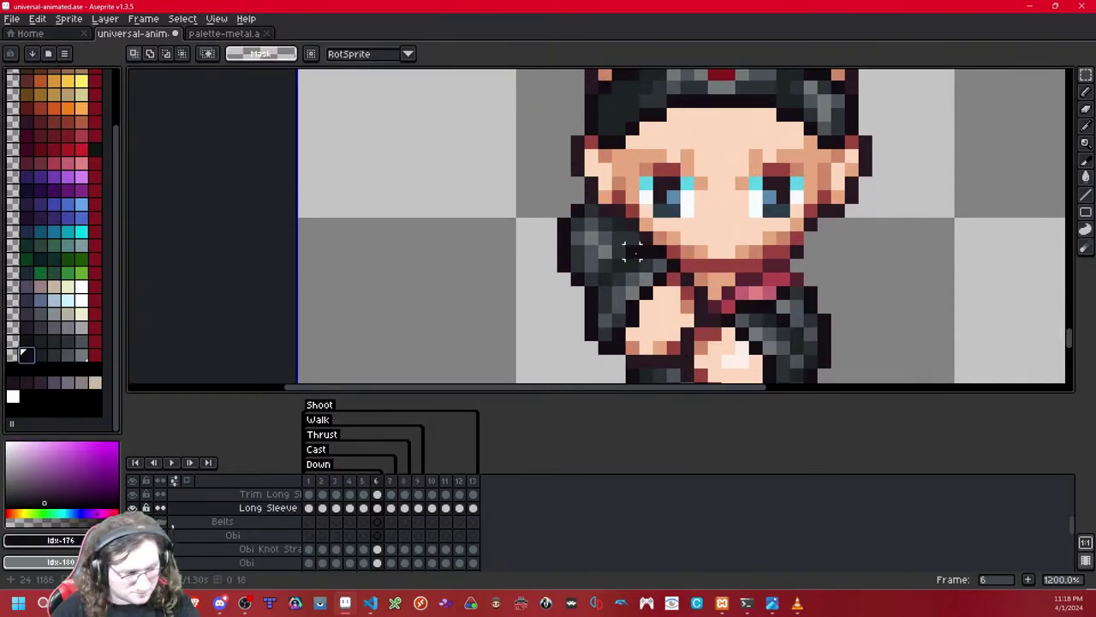
key(b)
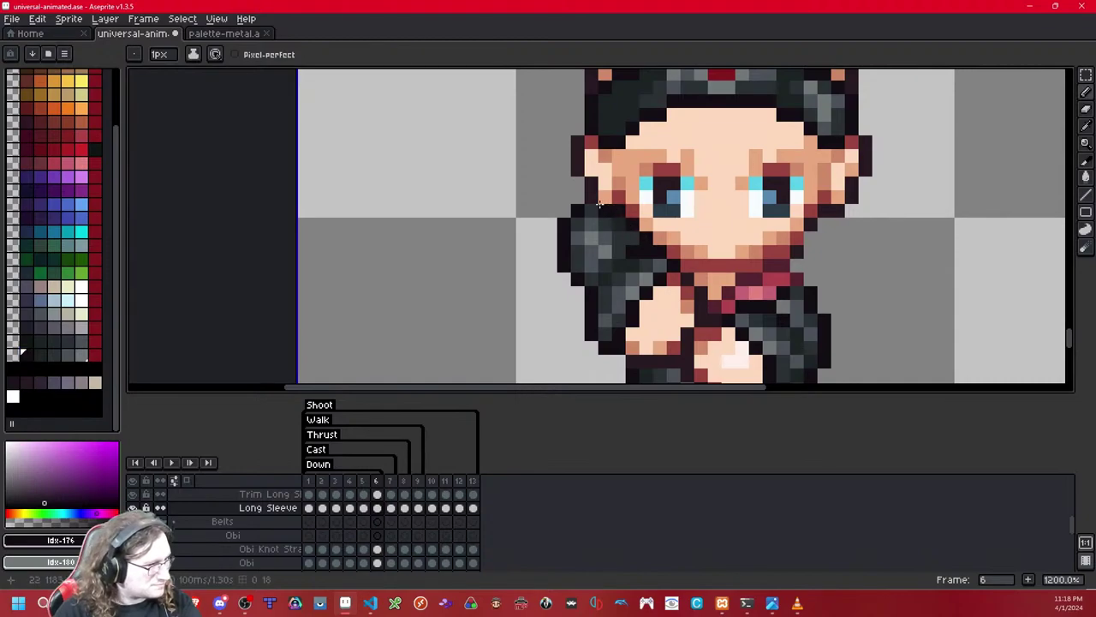
key(comma)
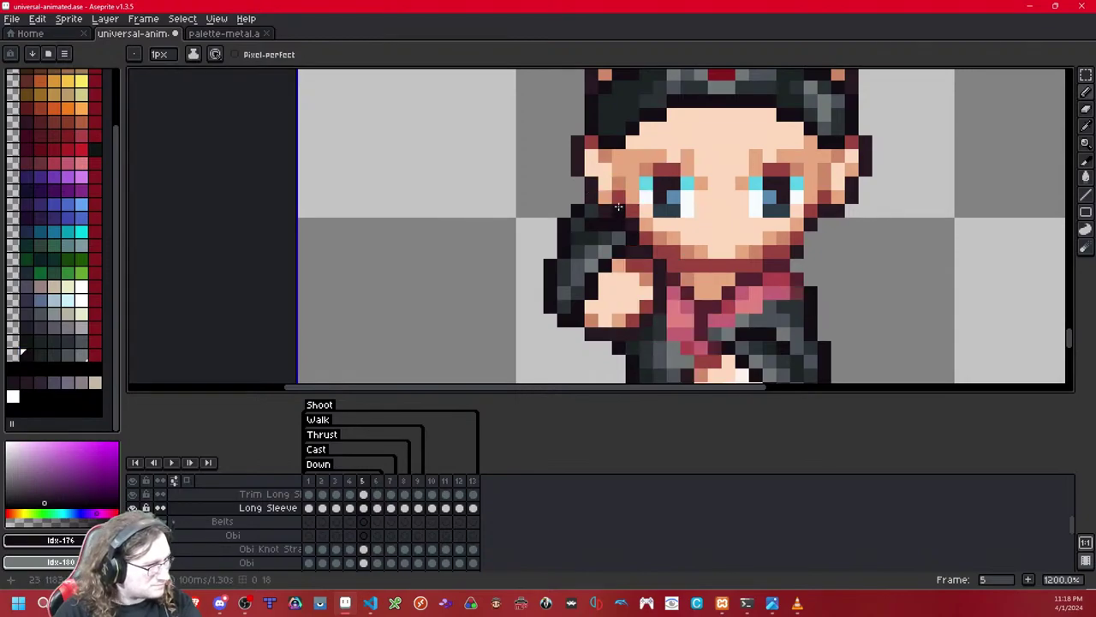
key(shift+x)
key(shift+x)
key(shift+x)
key(shift+x)
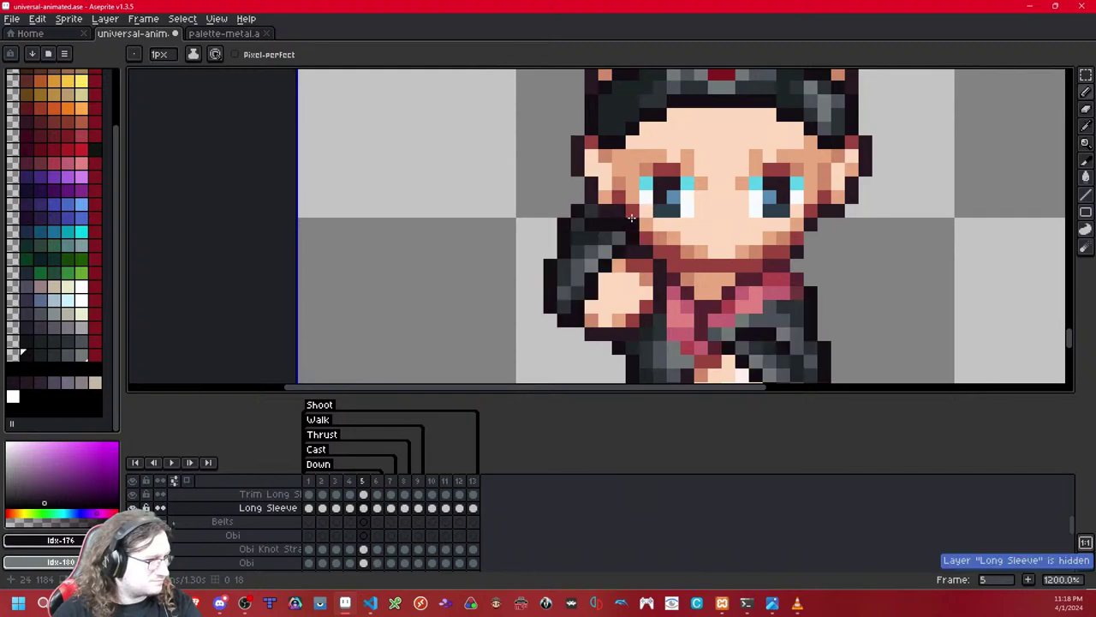
Step: Retouch the upper edge of frame 5's raised sleeve with near-black Idx-176 and dark grey Idx-177, comparing before and after
key(ctrl+z)
key(shift+x)
click(593, 197)
key(shift+x)
key(ctrl+z)
key(ctrl+y)
key(ctrl+z)
key(ctrl+y)
key(ctrl+z)
key(ctrl+y)
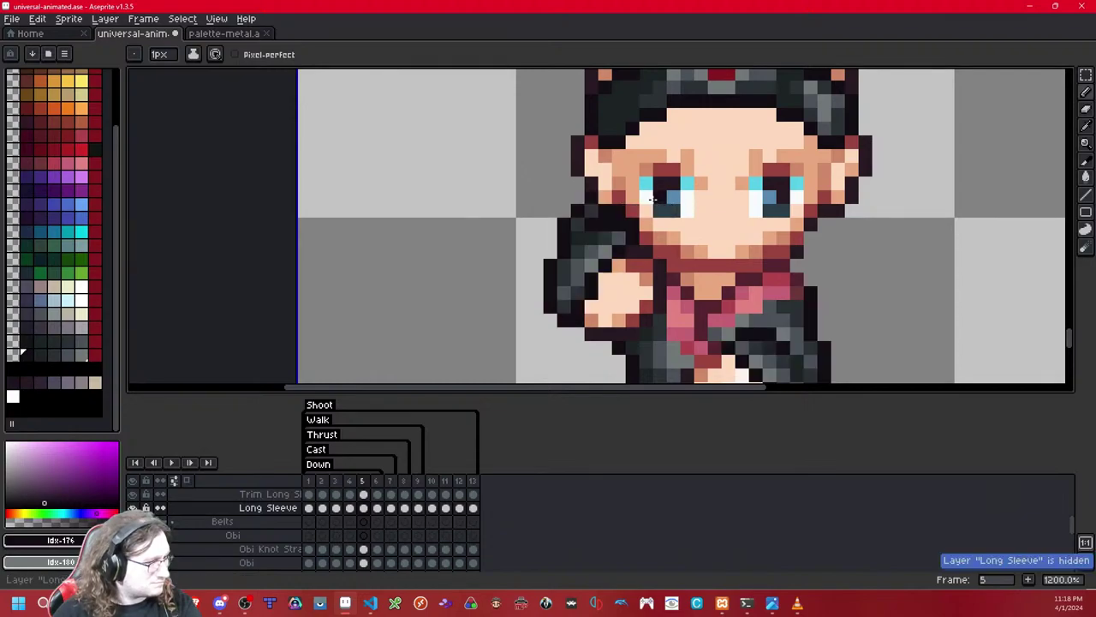
click(42, 355)
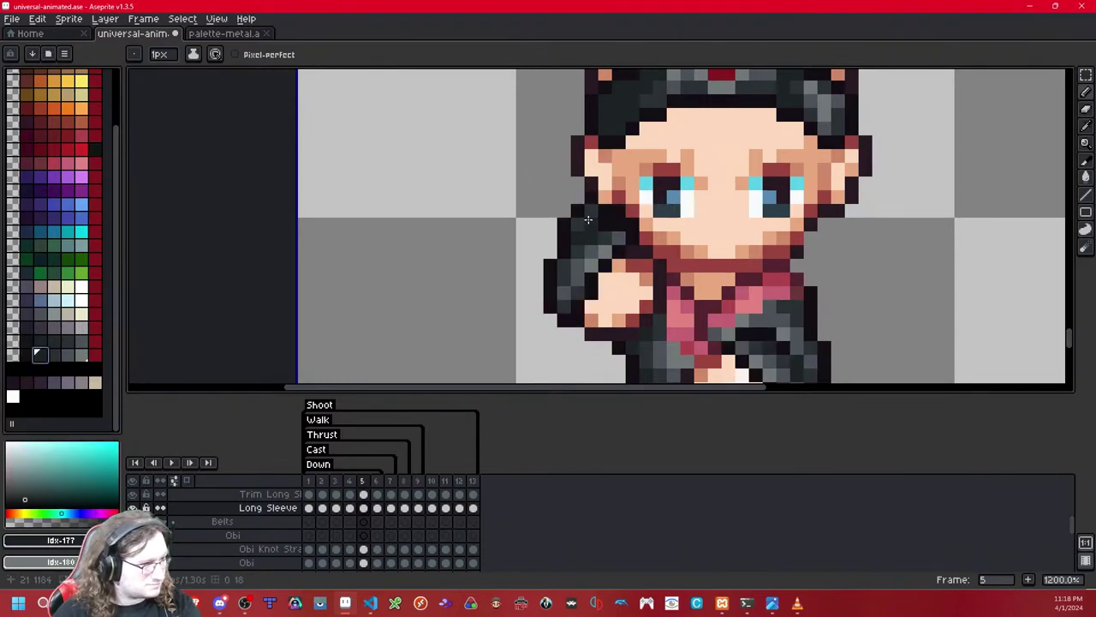
Step: Retouch the raised sleeve's upper edge beside the eye on frame 7 with near-black Idx-176 and dark grey Idx-177
scroll(750, 179, down, 7)
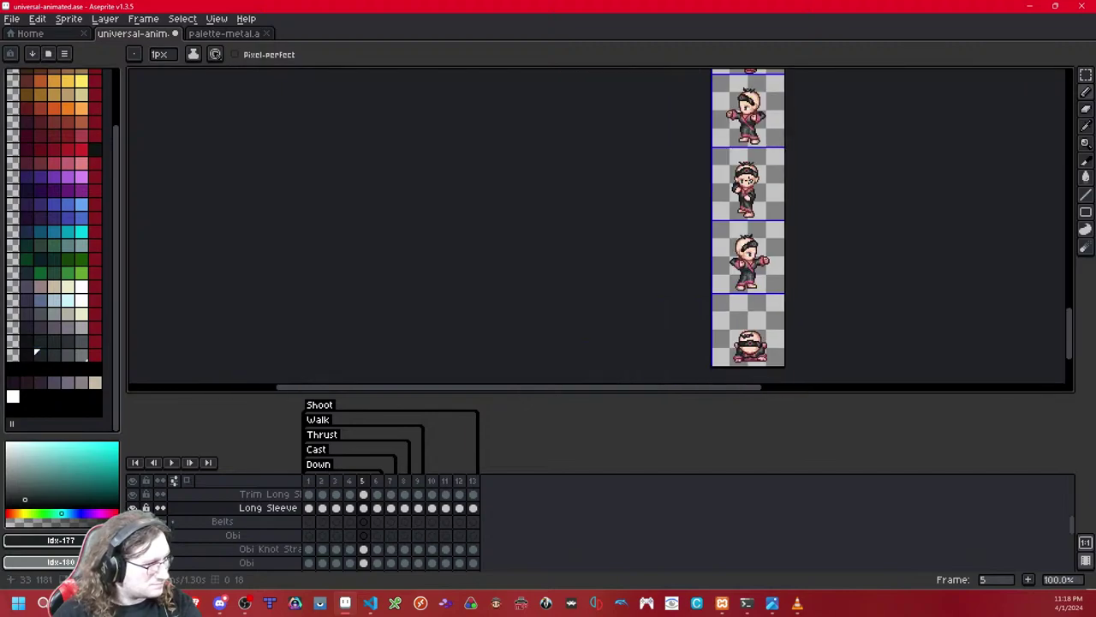
scroll(728, 185, up, 4)
key(.)
scroll(726, 187, up, 3)
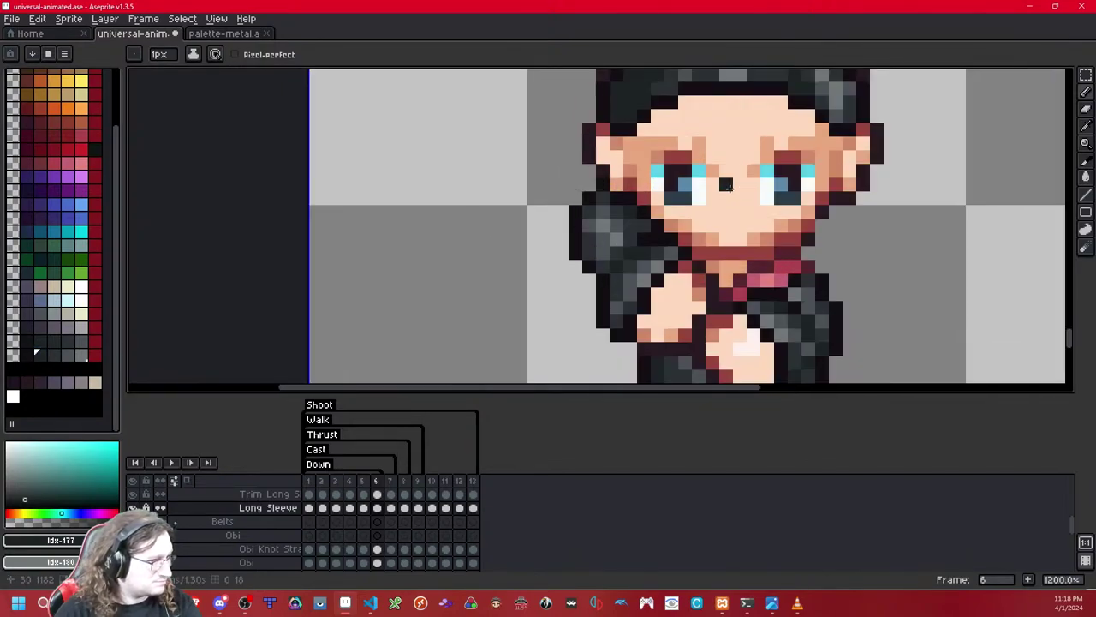
key(.)
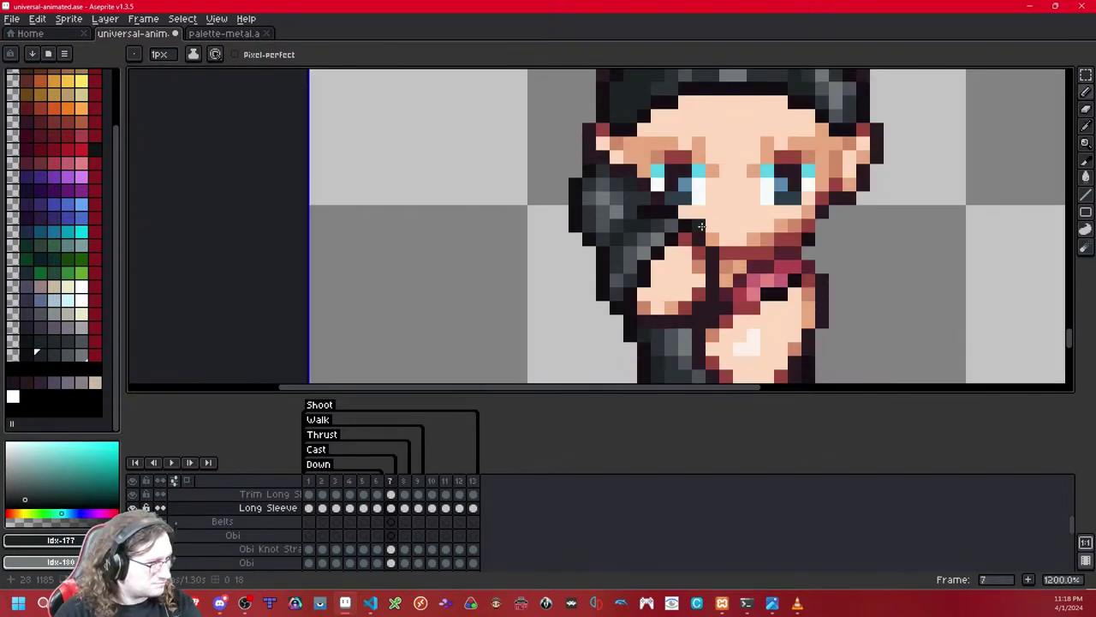
click(40, 355)
click(642, 180)
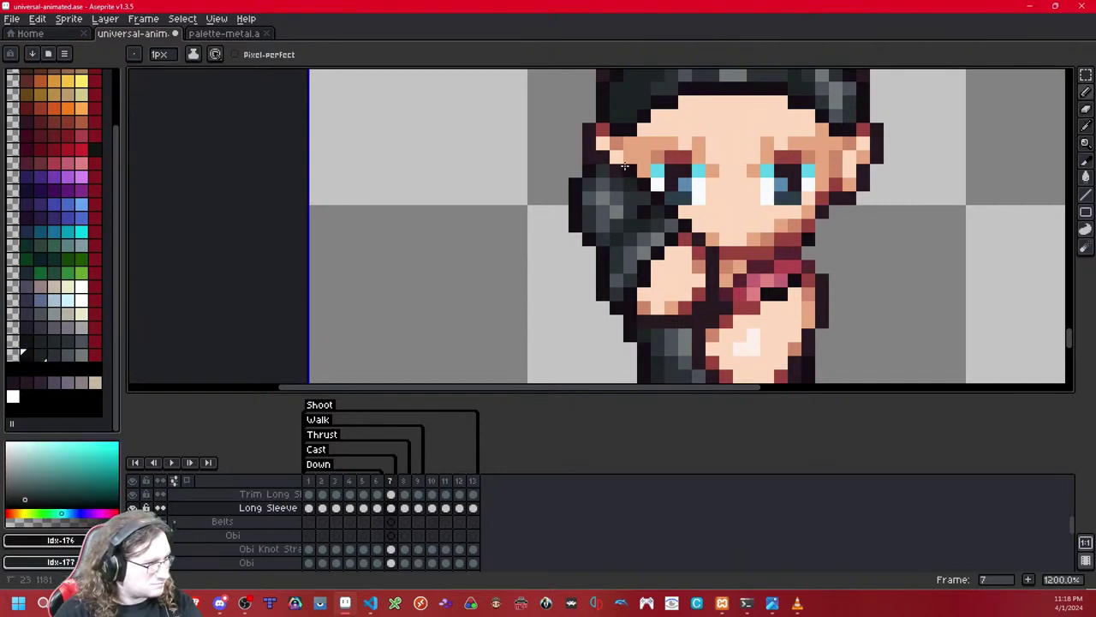
Step: Copy the raised arm's sleeve from frame 7 and paste it over the same arm in frame 8 on the Long Sleeve layer
key(.)
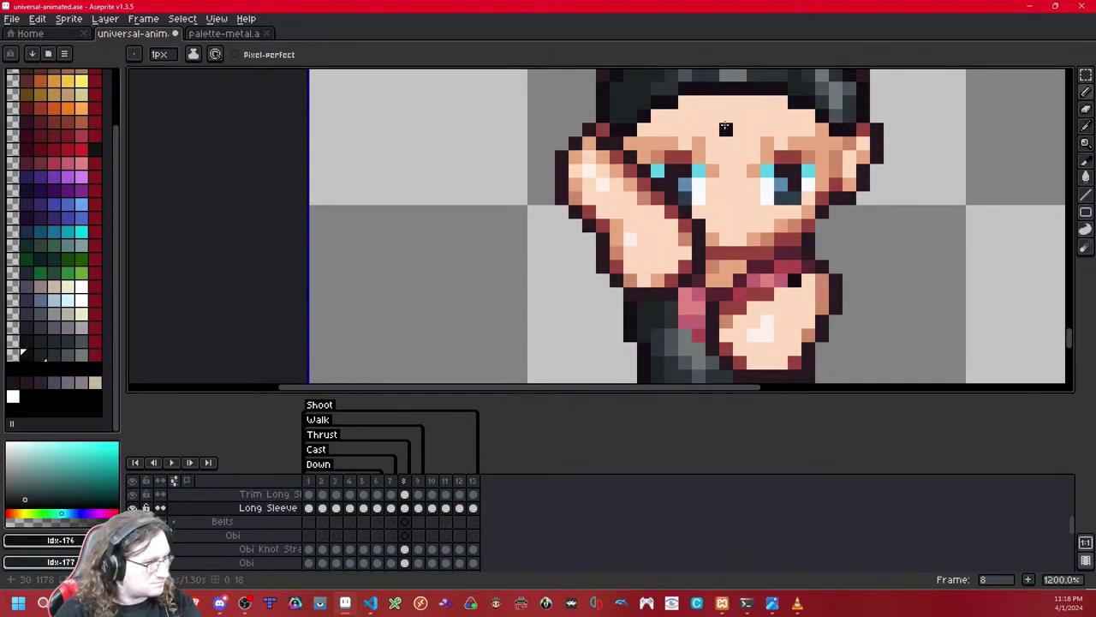
drag(775, 192, 753, 163)
click(1085, 76)
drag(676, 101, 511, 294)
click(716, 224)
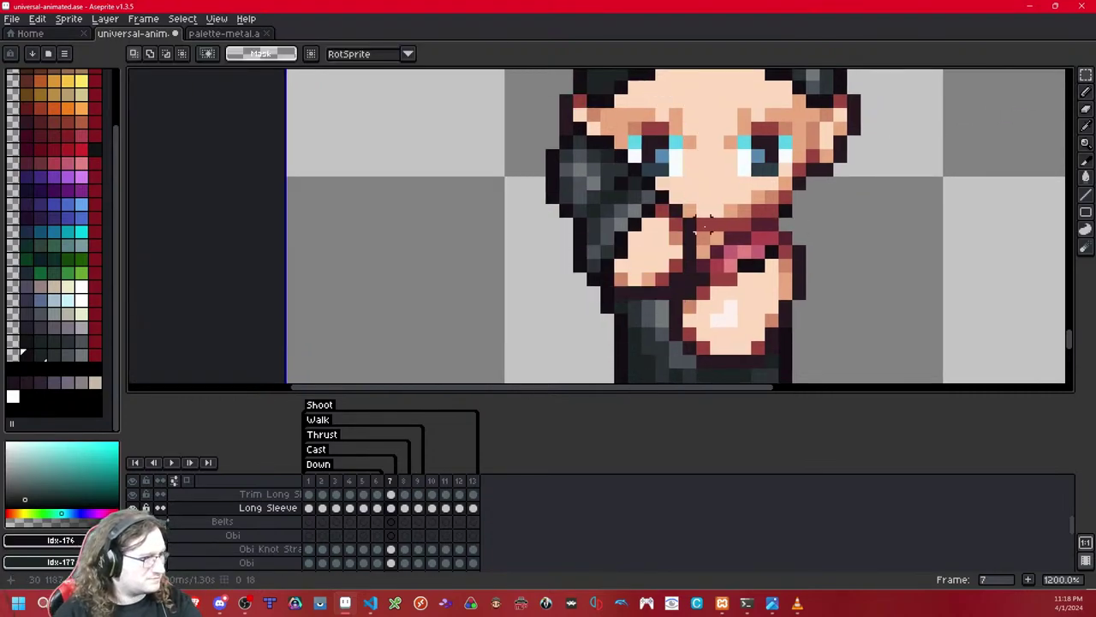
key(.)
key(ctrl+v)
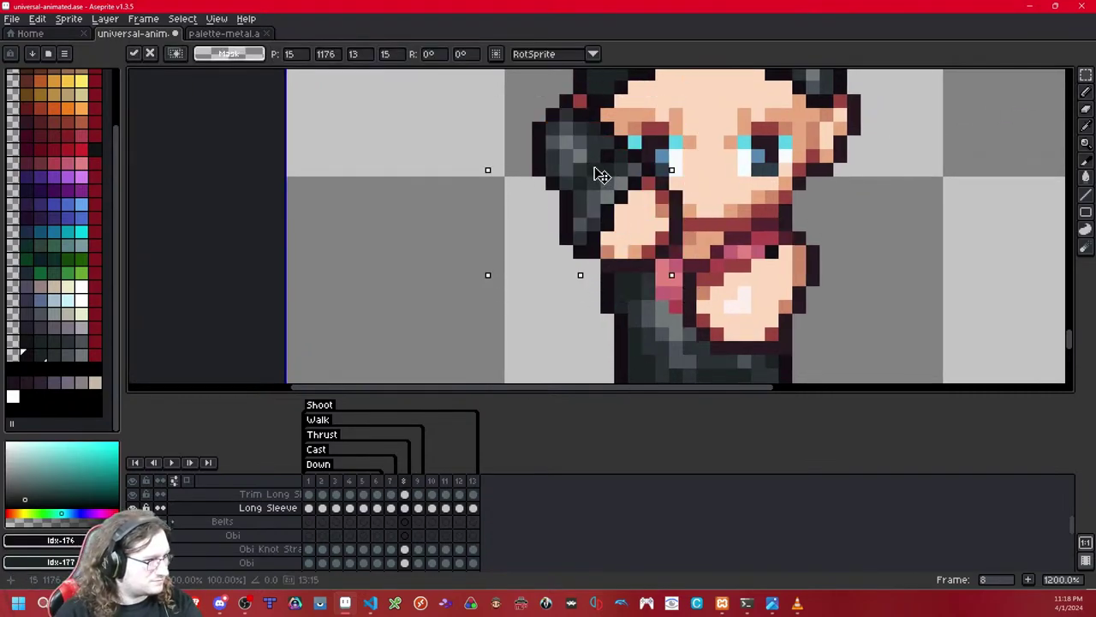
click(710, 163)
Step: Paste the copied sleeve onto frame 9 and align it with the raised arm
key(.)
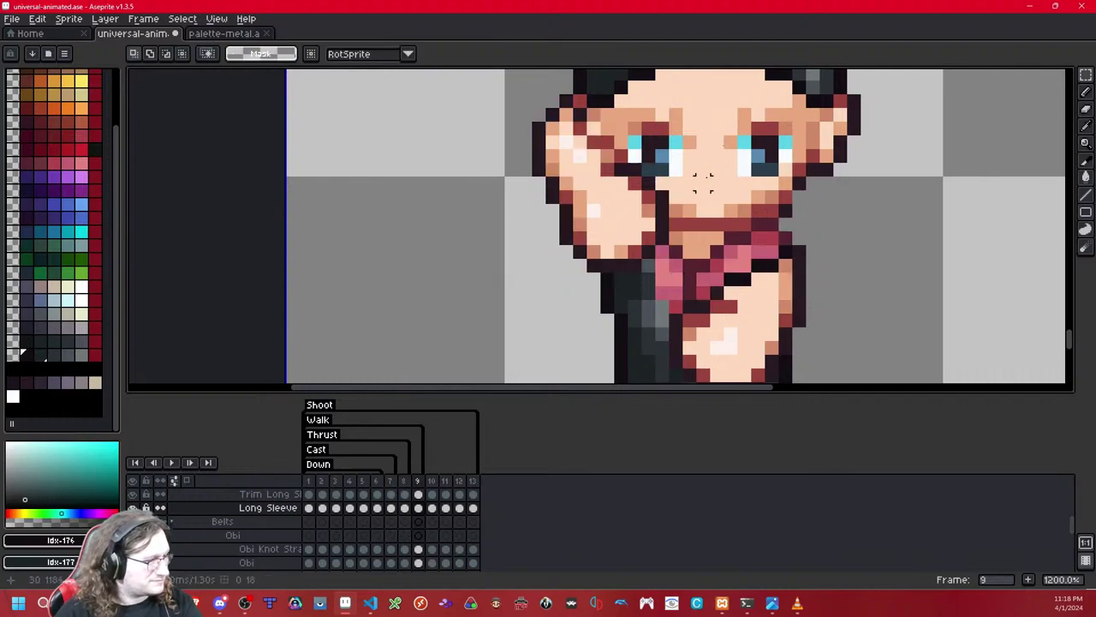
key(ctrl+v)
drag(611, 208, 595, 189)
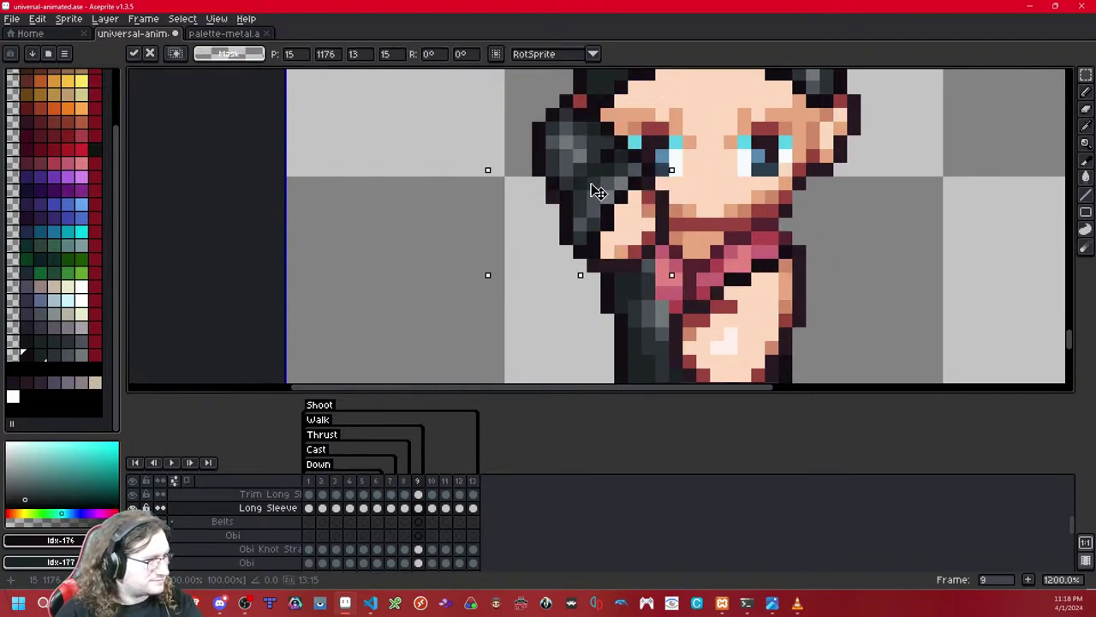
click(739, 142)
Step: Shift the upper inner edge of the frame 9 sleeve one pixel left and one pixel down to follow the arm
key(shift+x)
key(shift+x)
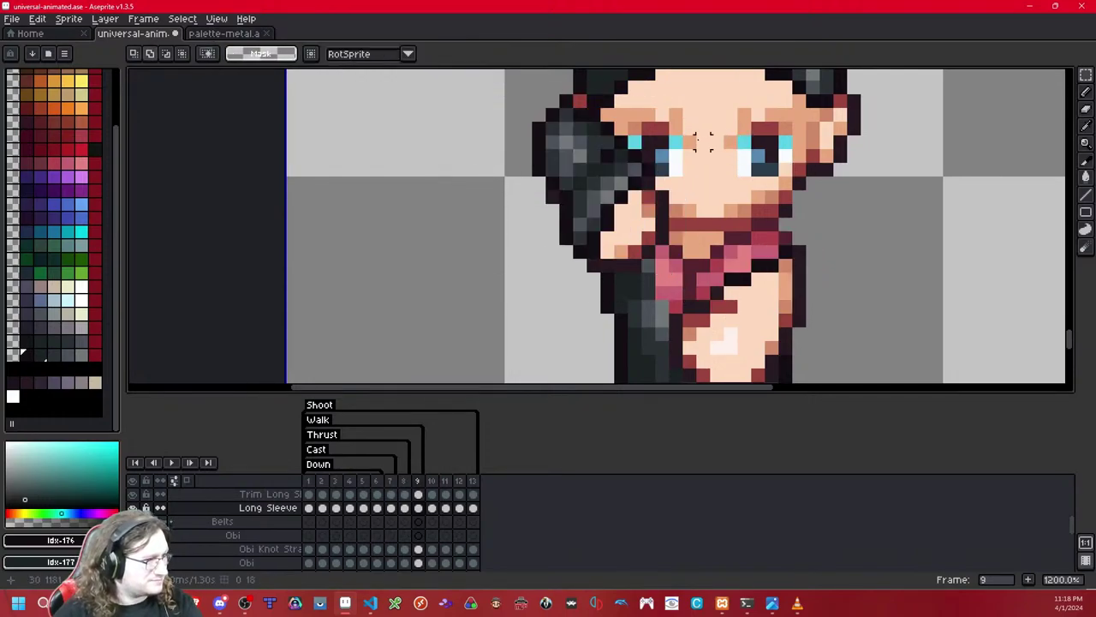
drag(706, 142, 688, 213)
drag(577, 185, 633, 158)
key(Left)
key(Down)
click(716, 172)
Step: Shift the adjoining part of the sleeve edge nearer the eye one pixel left and one pixel down
key(shift+x)
key(shift+x)
drag(592, 199, 632, 172)
key(Left)
key(Down)
click(673, 185)
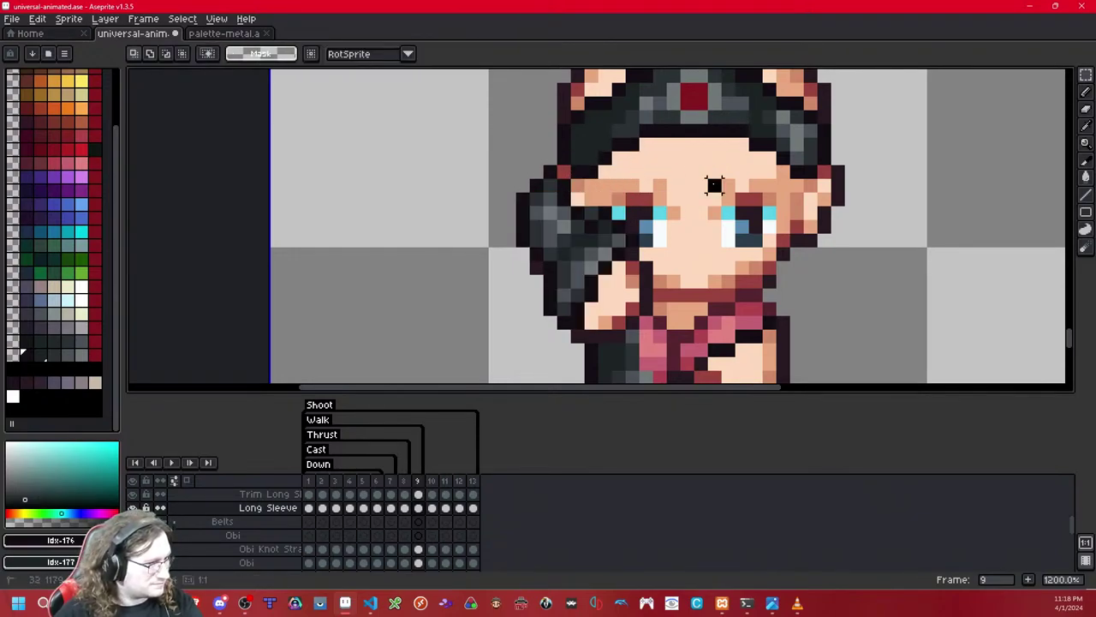
Step: Compare the sleeve before and after the last shift by repeatedly undoing and redoing it
key(ctrl+z)
key(ctrl+y)
key(ctrl+z)
key(ctrl+y)
key(ctrl+z)
key(ctrl+y)
key(ctrl+z)
key(ctrl+y)
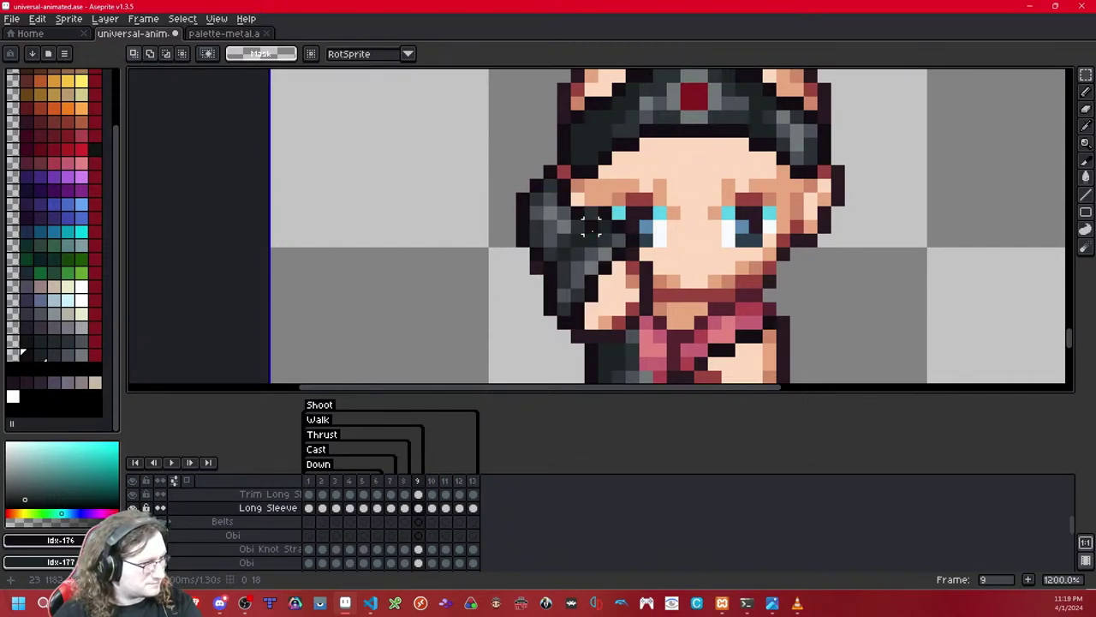
click(591, 226)
drag(591, 226, 601, 111)
key(ctrl+z)
key(shift+z)
Step: Examine the frame 9 sleeve against the whole figure and close up around the eye
scroll(605, 219, down, 7)
drag(598, 317, 569, 86)
scroll(578, 153, down, 1)
scroll(568, 198, up, 3)
drag(574, 205, 633, 254)
scroll(558, 248, up, 2)
scroll(600, 257, up, 5)
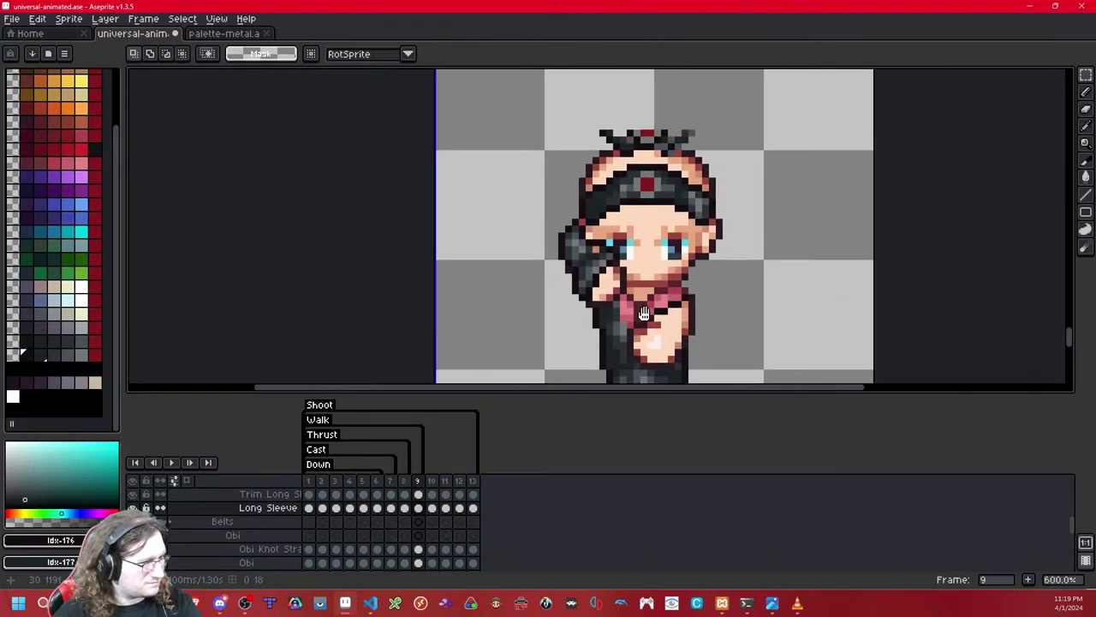
key(shift+x)
key(shift+x)
drag(586, 263, 647, 304)
click(606, 193)
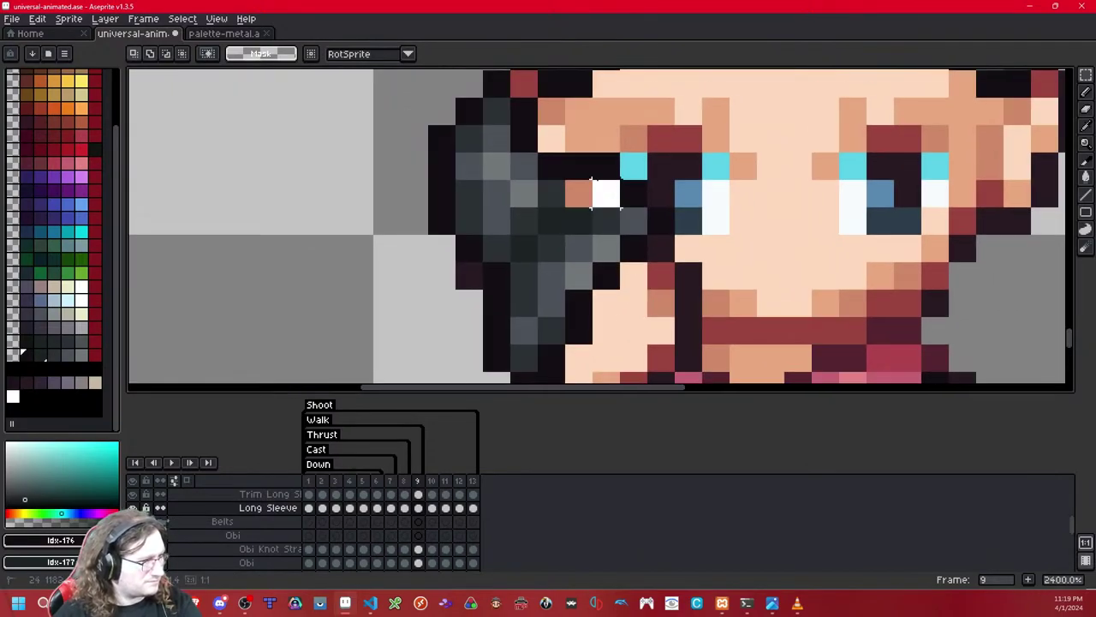
scroll(599, 163, down, 6)
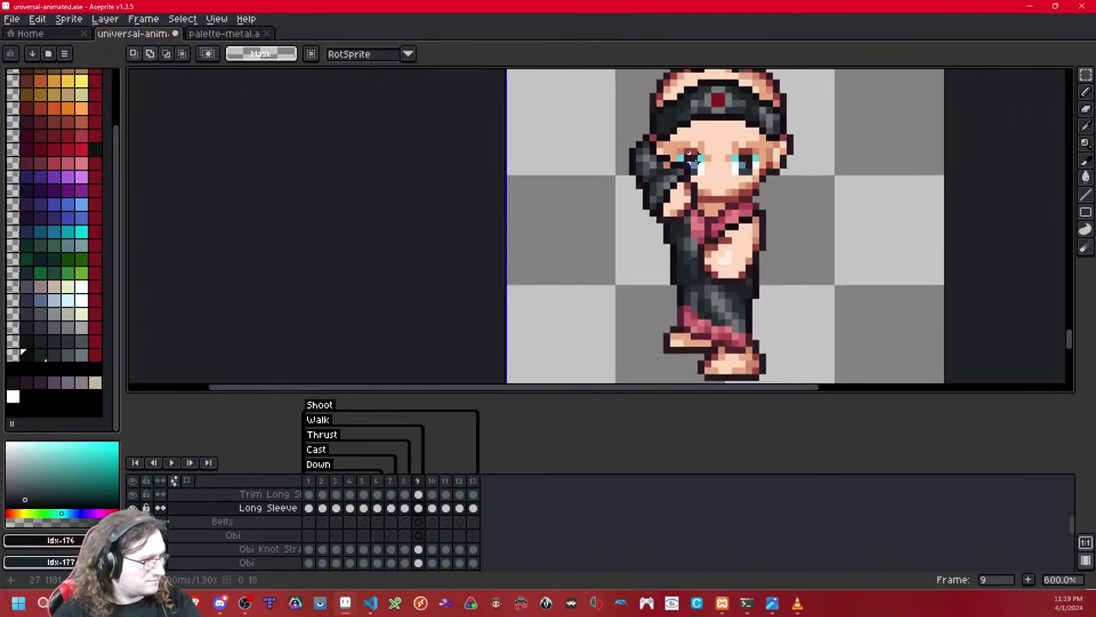
scroll(694, 218, up, 5)
Step: Compare the raised arm in frame 9 with the Long Sleeve layer hidden and shown
key(shift+x)
key(shift+x)
key(shift+x)
key(shift+x)
key(shift+x)
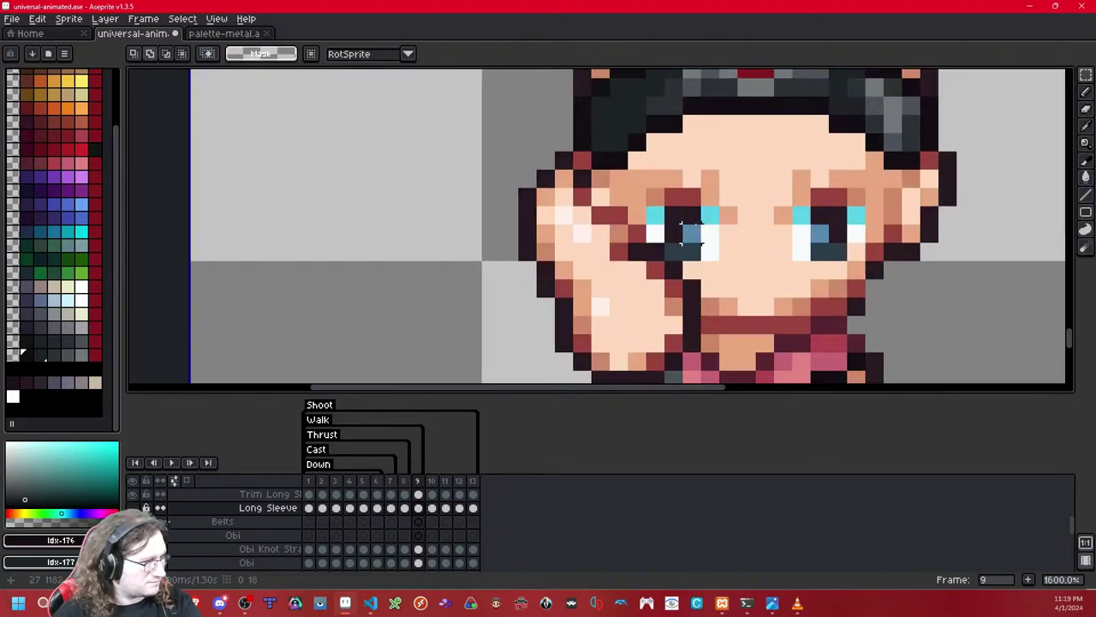
key(shift+x)
key(shift+x)
key(shift+x)
key(shift+x)
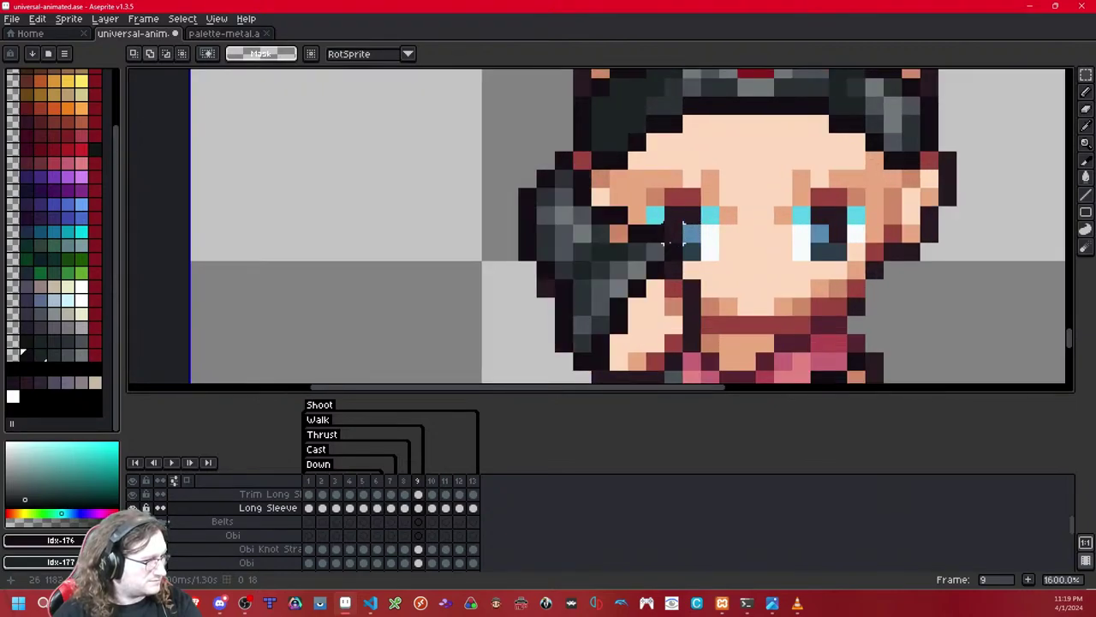
Step: Nudge the sleeve tip that overlaps the eye one pixel left in frame 9
drag(675, 248, 731, 219)
key(Left)
click(782, 214)
Step: Check the nudged sleeve tip against the bare arm by toggling the Long Sleeve layer's visibility
scroll(732, 219, down, 2)
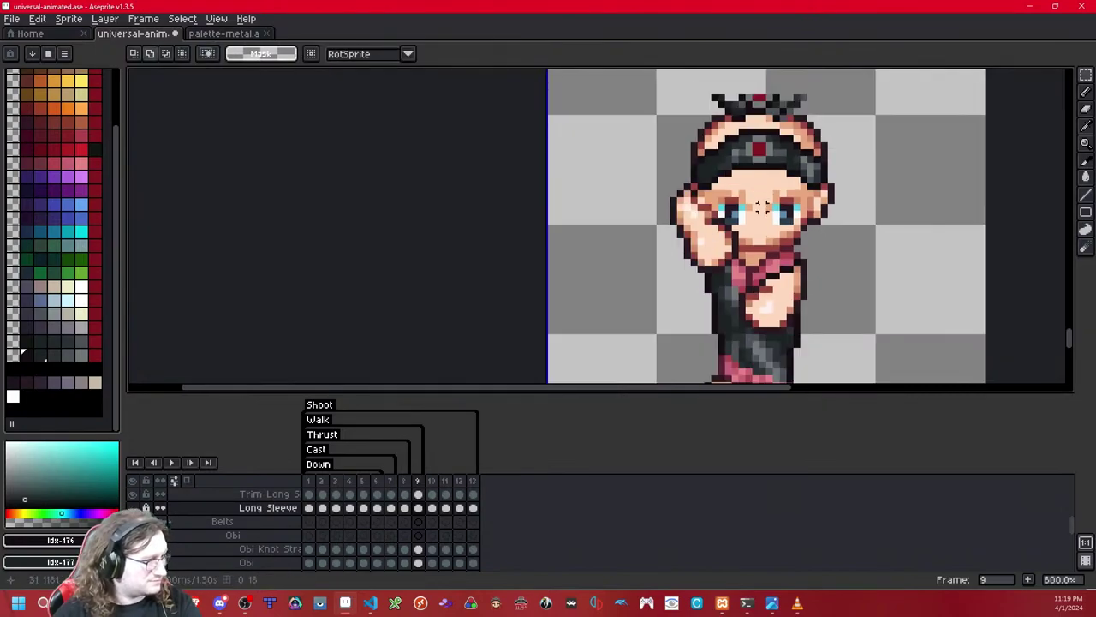
scroll(735, 217, up, 4)
key(shift+x)
drag(740, 214, 732, 265)
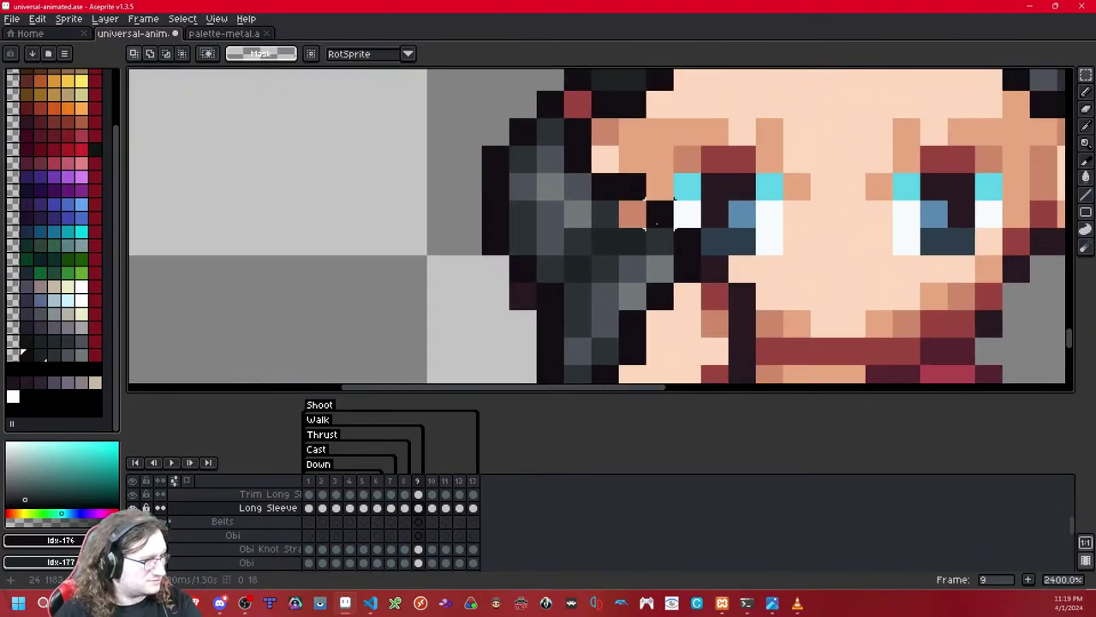
key(shift+x)
key(shift+x)
key(shift+x)
key(shift+x)
Step: Fill the exposed skin-coloured pixel inside the sleeve with palette colour Idx-178 using the pencil
drag(741, 214, 783, 231)
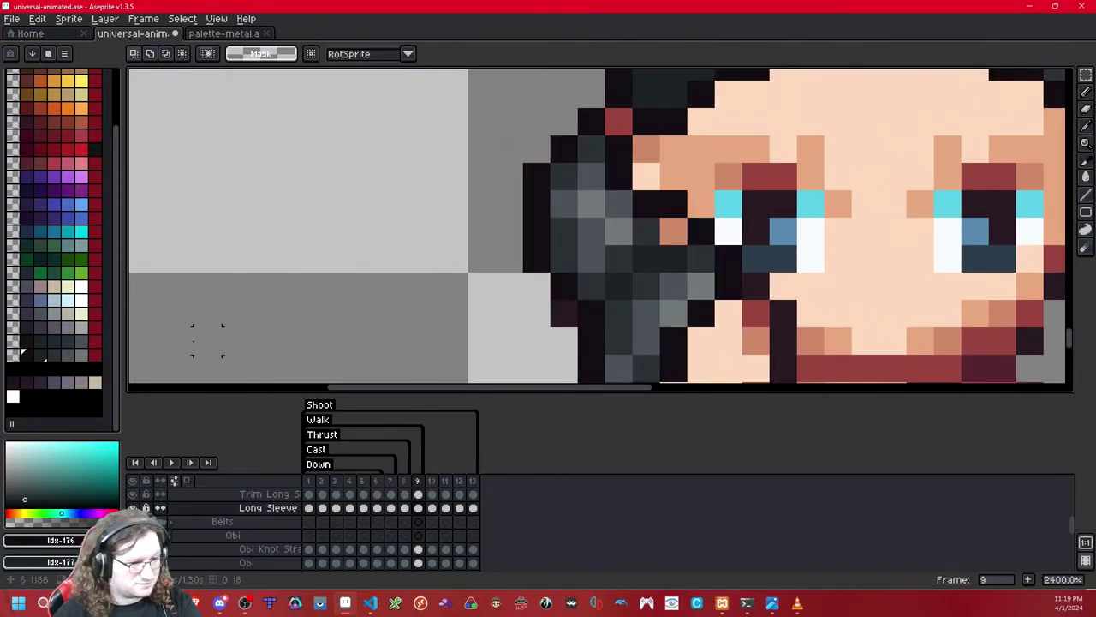
key(b)
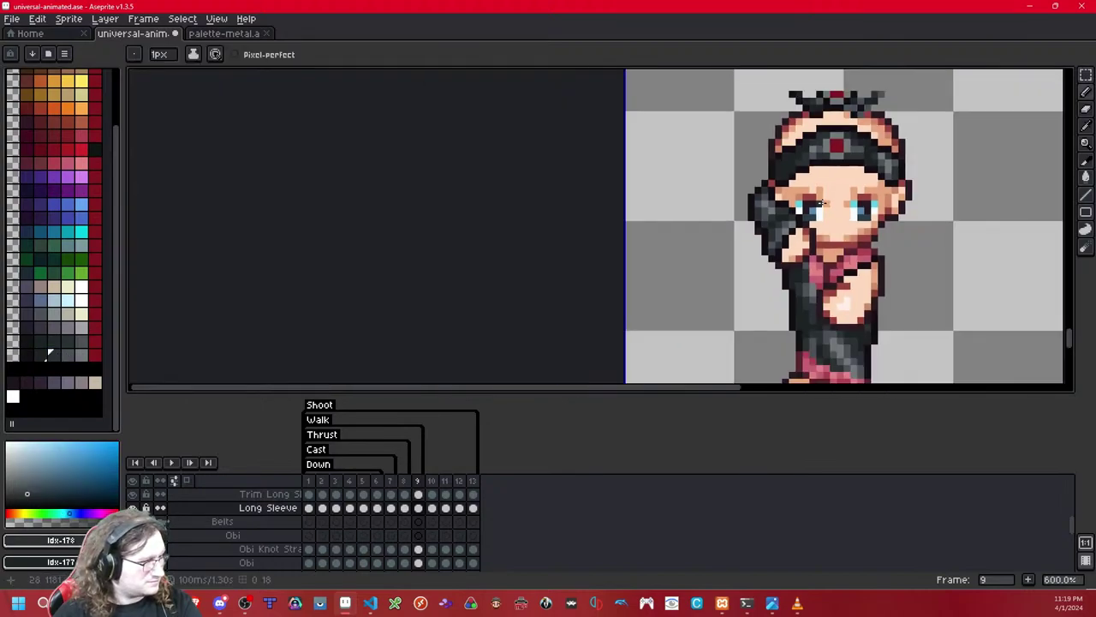
scroll(821, 205, down, 8)
drag(818, 206, 719, 235)
Step: Flip between frames 8 and 9 to compare how the raised sleeve moves
key(Left)
key(Right)
key(Left)
scroll(724, 244, up, 5)
key(Right)
key(Left)
key(Right)
key(Left)
key(Right)
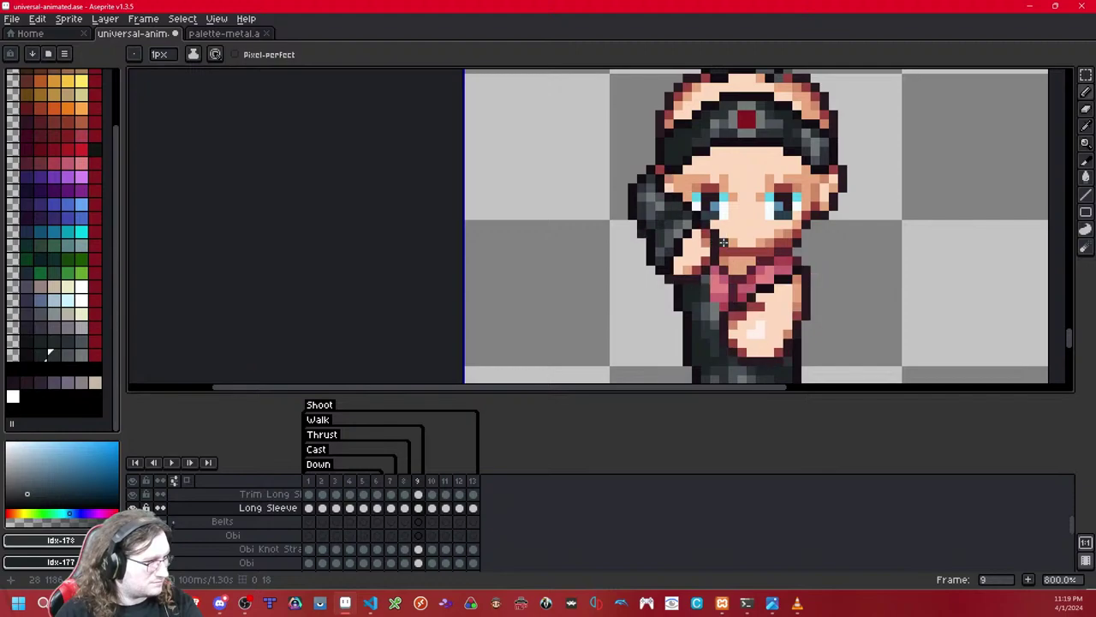
Step: Toggle the Long Sleeve layer to check how the retouched sleeve covers the arm in frame 9
key(shift+x)
key(shift+x)
key(shift+x)
key(shift+x)
key(shift+x)
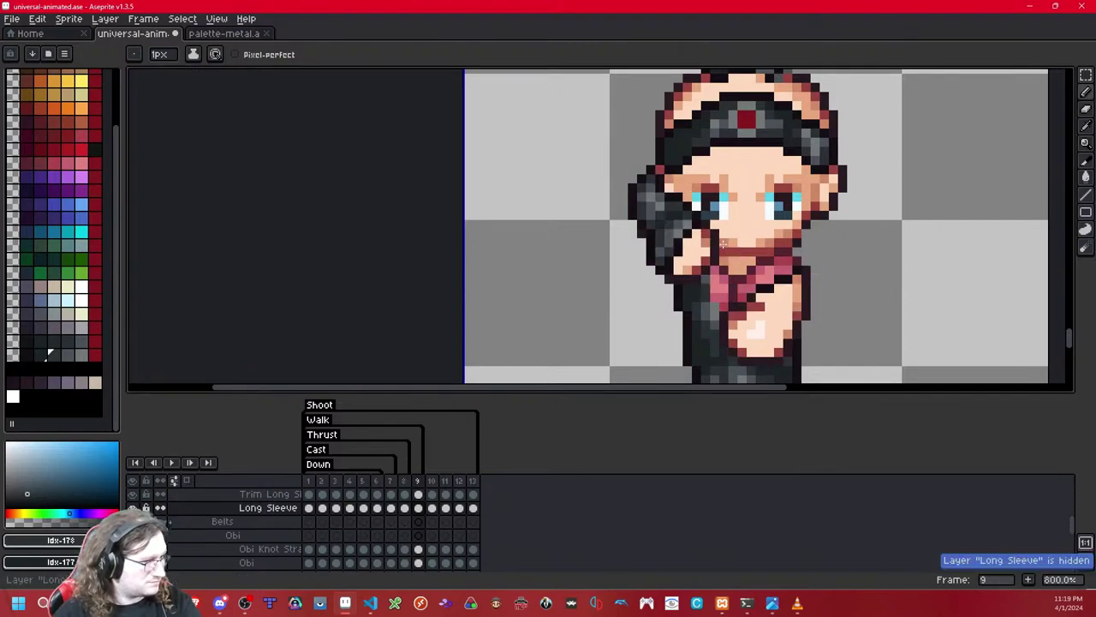
key(shift+x)
scroll(725, 249, left, 3)
key(shift+x)
key(shift+x)
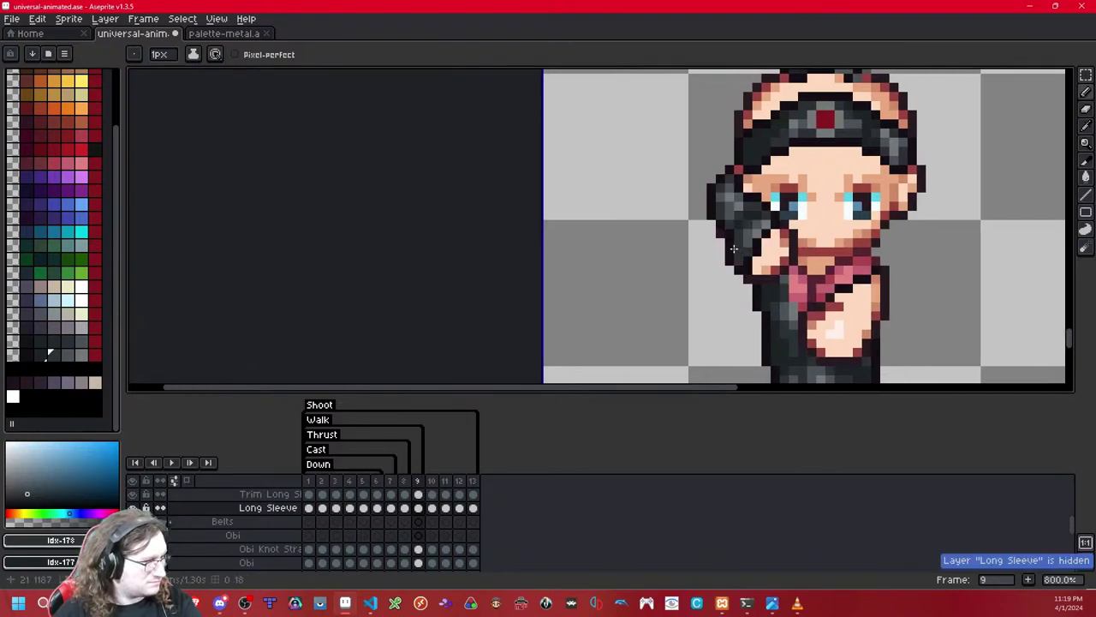
Step: Repaint the exposed maroon pixel on the sleeve's outer outline with palette colour Idx-176
scroll(733, 248, up, 4)
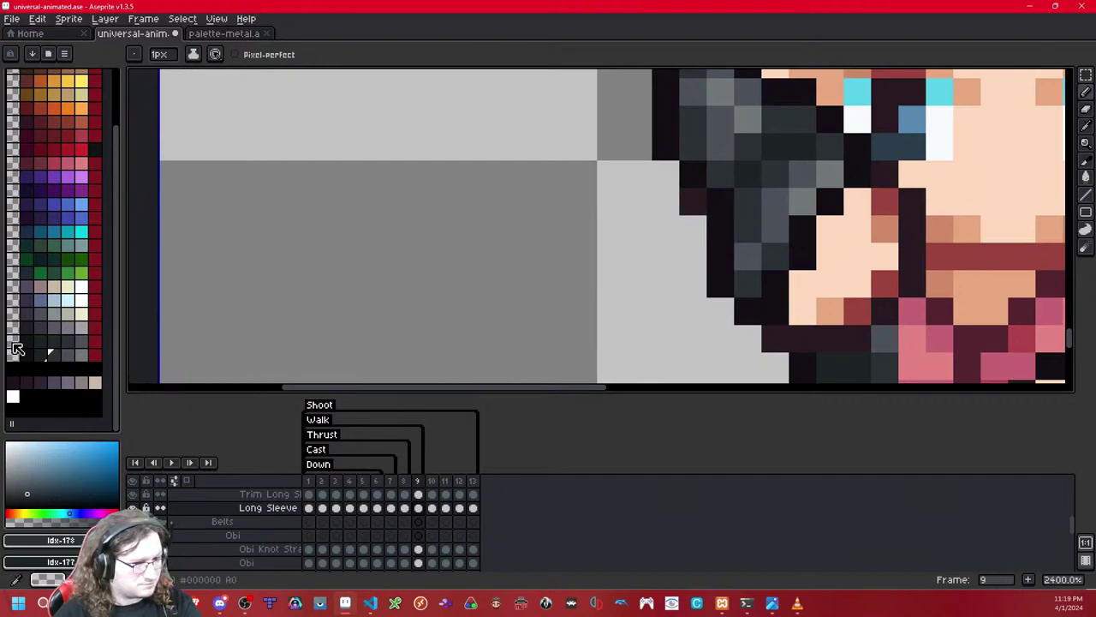
click(29, 353)
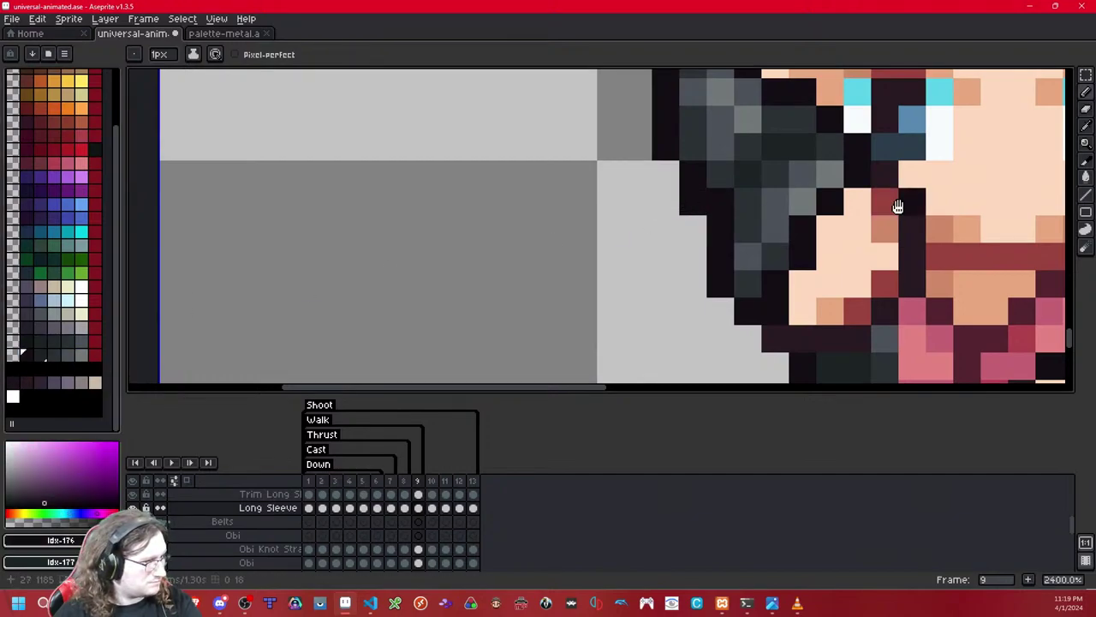
drag(897, 206, 626, 257)
Step: Check the repainted sleeve outline against the bare arm and the neighbouring frame 8
key(shift+x)
drag(497, 298, 614, 248)
key(shift+x)
key(shift+x)
key(shift+x)
scroll(727, 245, down, 6)
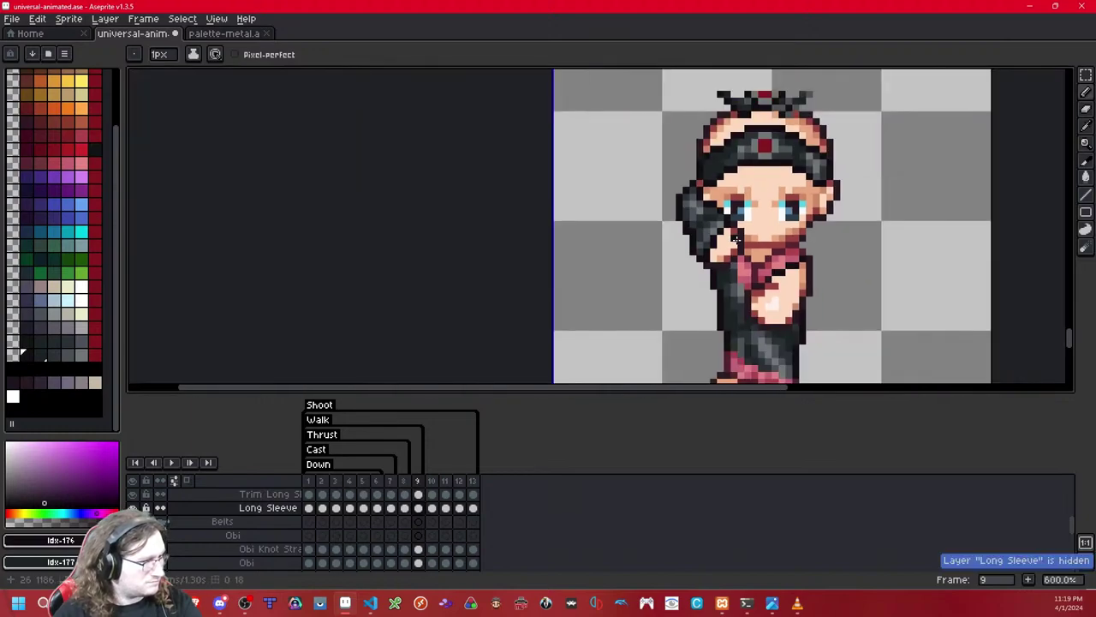
key(comma)
key(period)
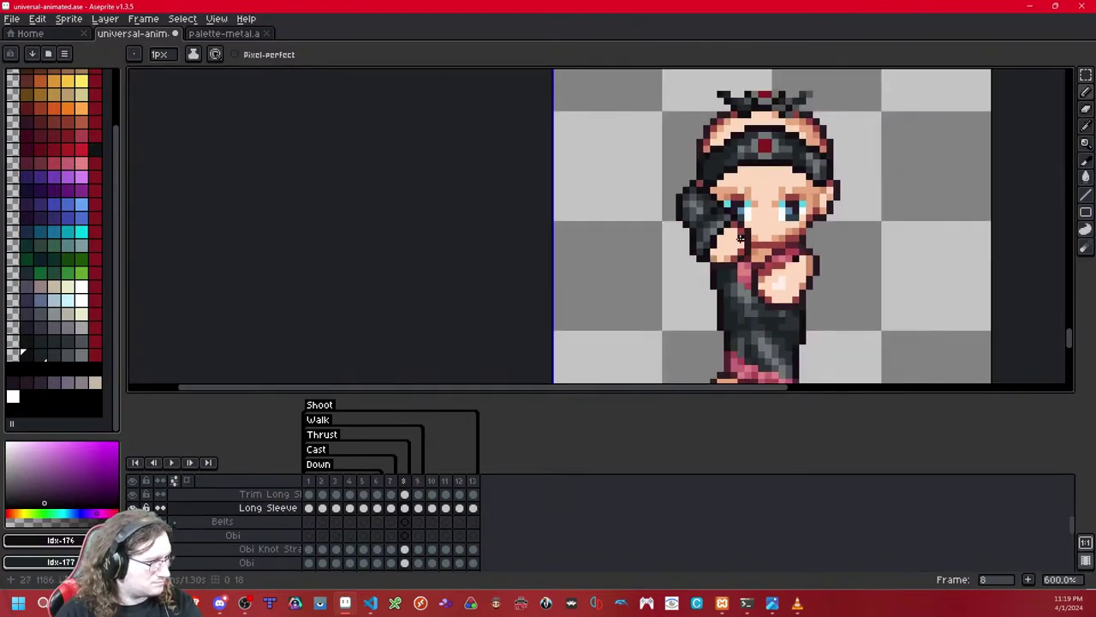
scroll(740, 237, up, 3)
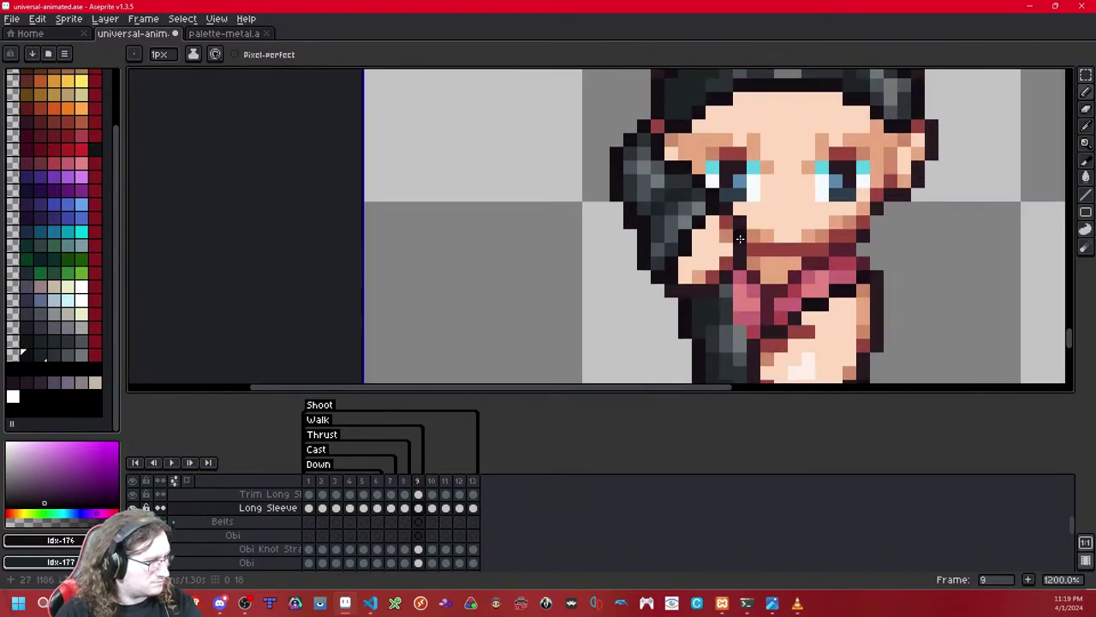
Step: Review the sleeves in the other animation rows of the sheet, and return to the front-facing figure with the raised arm
click(1086, 75)
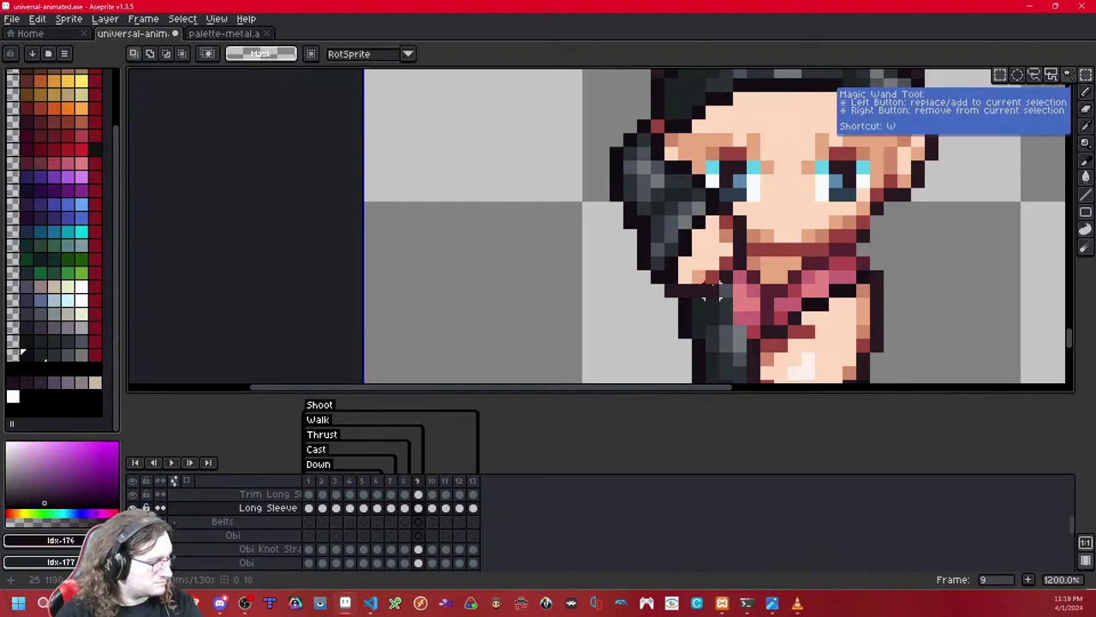
key(shift+x)
key(shift+x)
key(shift+x)
key(shift+x)
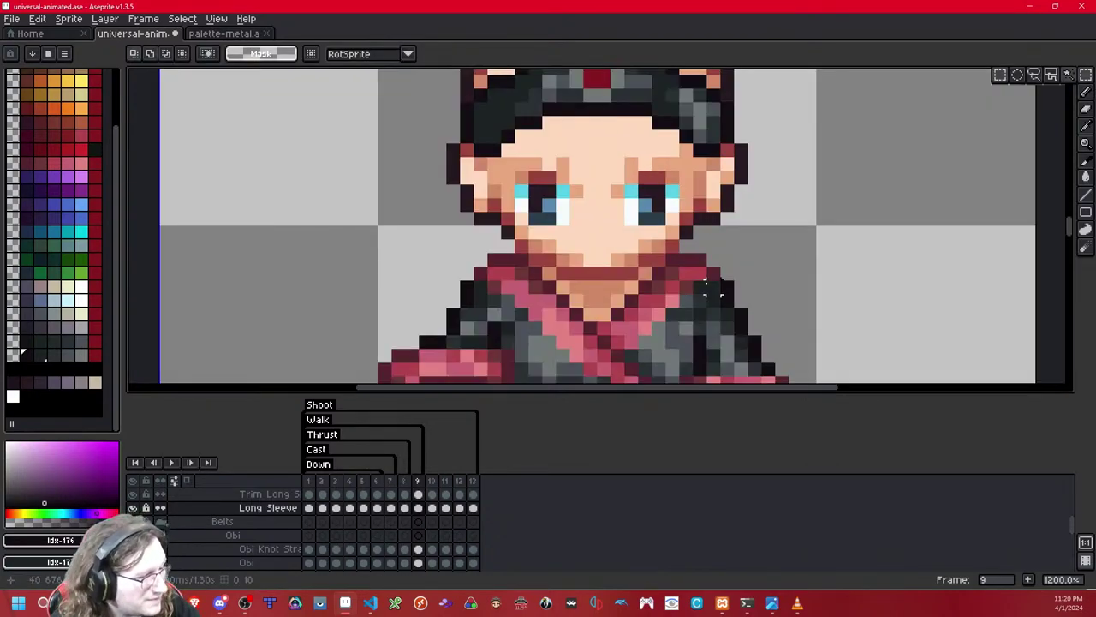
drag(714, 370, 685, 244)
scroll(685, 276, up, 1)
scroll(624, 301, down, 10)
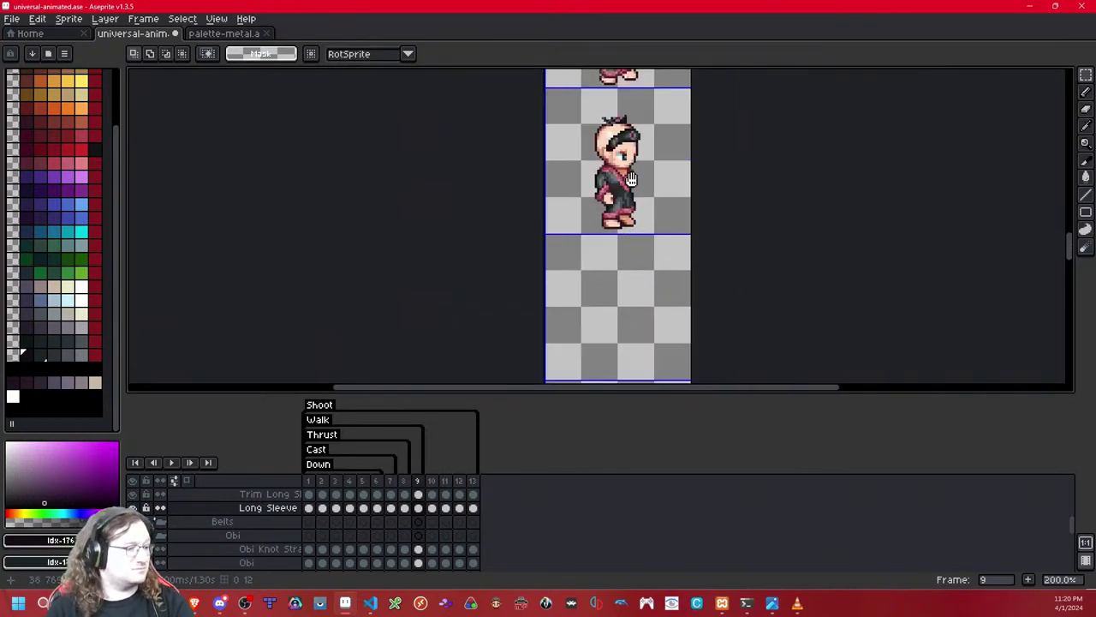
scroll(634, 182, down, 2)
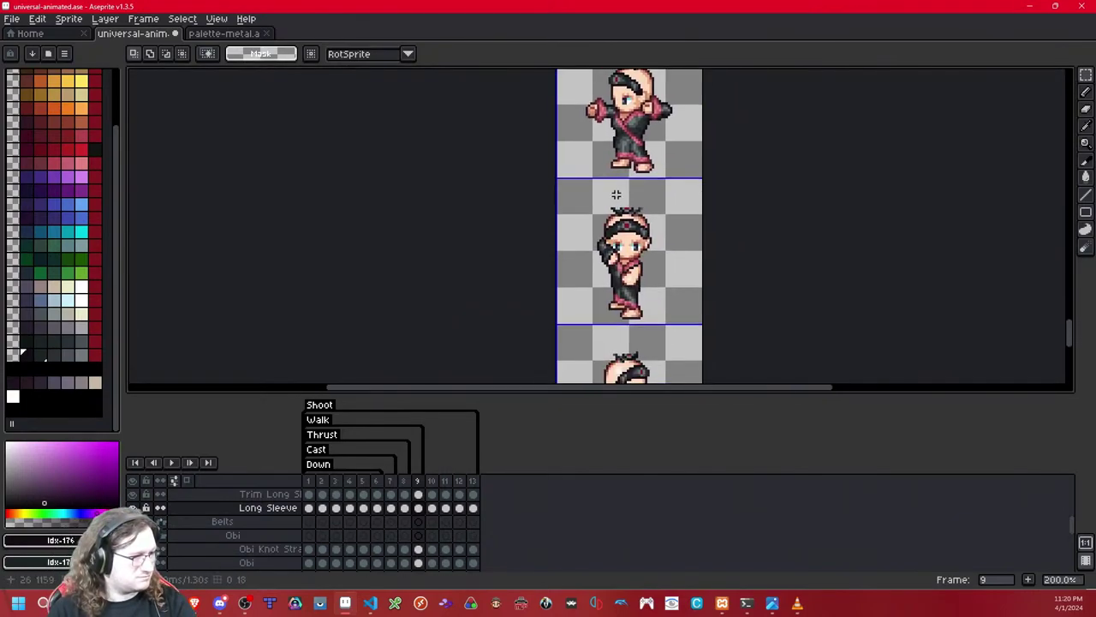
scroll(678, 216, up, 3)
Step: Compare the raised arm with and without its sleeve across frames 8 and 9
key(shift+x)
key(shift+x)
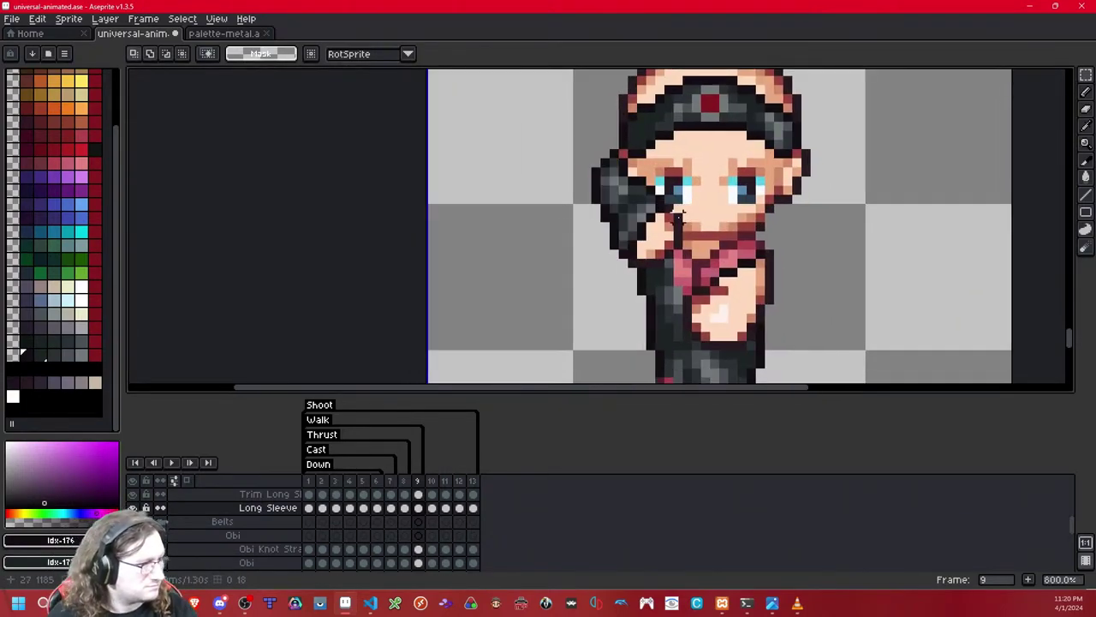
key(Left)
key(shift+x)
key(Right)
key(Left)
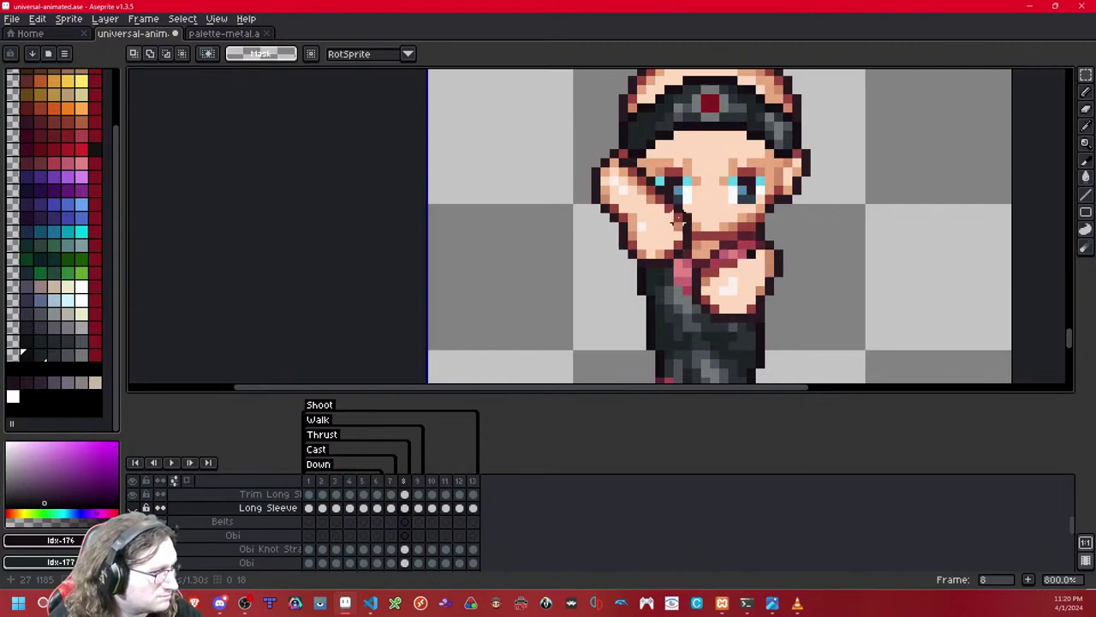
key(Right)
key(Right)
key(Left)
key(Left)
key(shift+x)
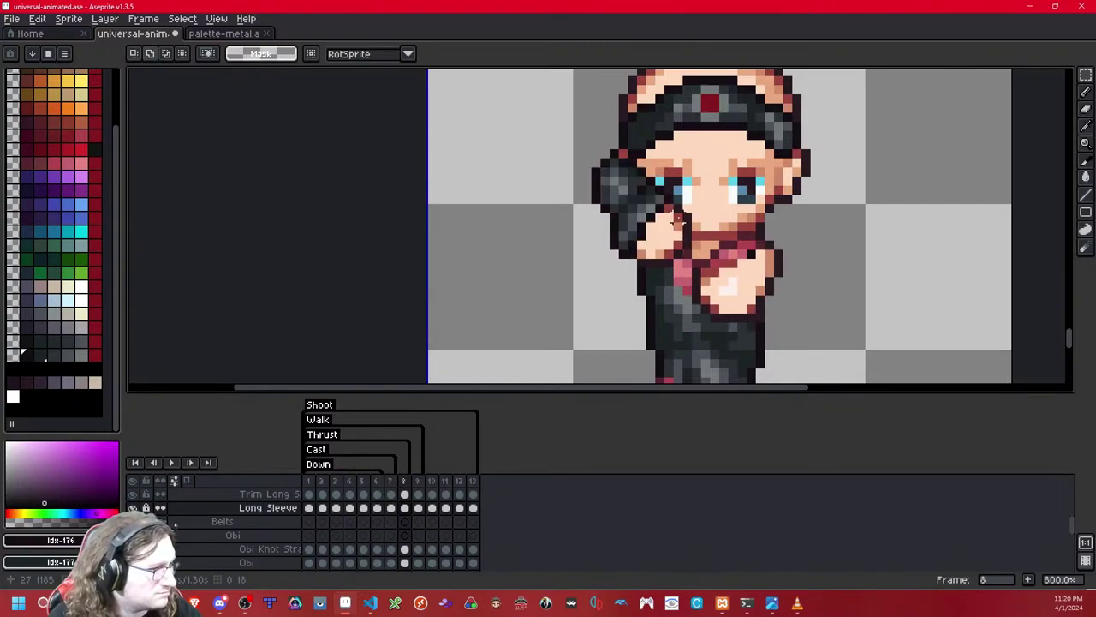
key(Right)
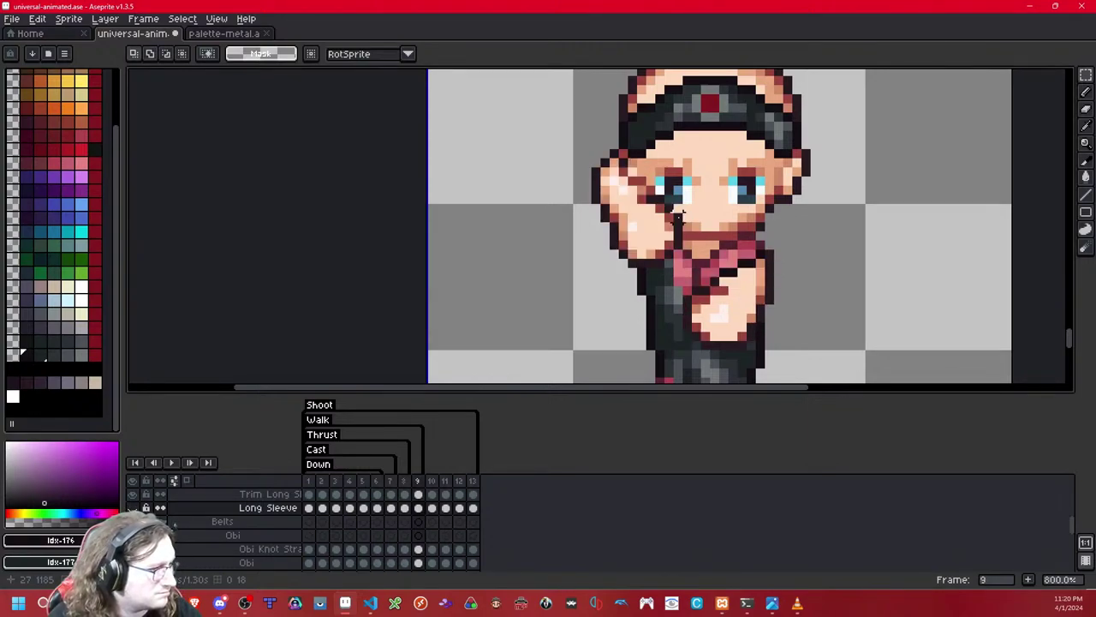
Step: Nudge the lower section of the frame 9 sleeve one pixel left
scroll(677, 214, up, 2)
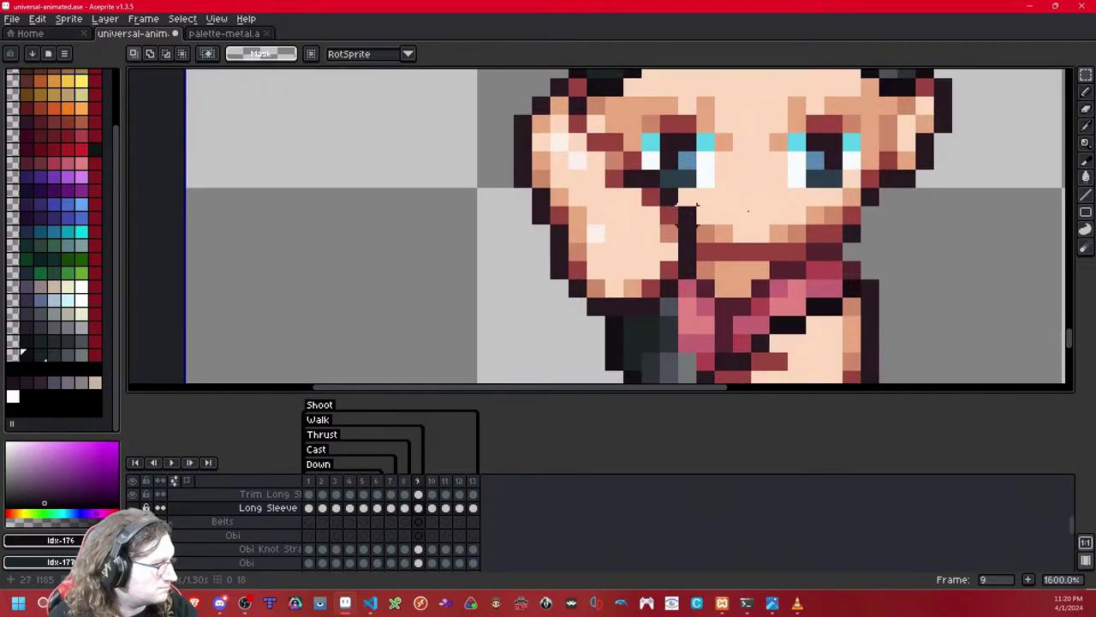
key(shift+x)
click(1085, 75)
drag(633, 307, 524, 227)
key(Left)
click(779, 196)
Step: Nudge the remaining sleeve pixels beside the hand one pixel left in two selections
drag(636, 215, 672, 235)
key(Left)
click(714, 205)
drag(633, 198, 652, 200)
key(Left)
click(724, 178)
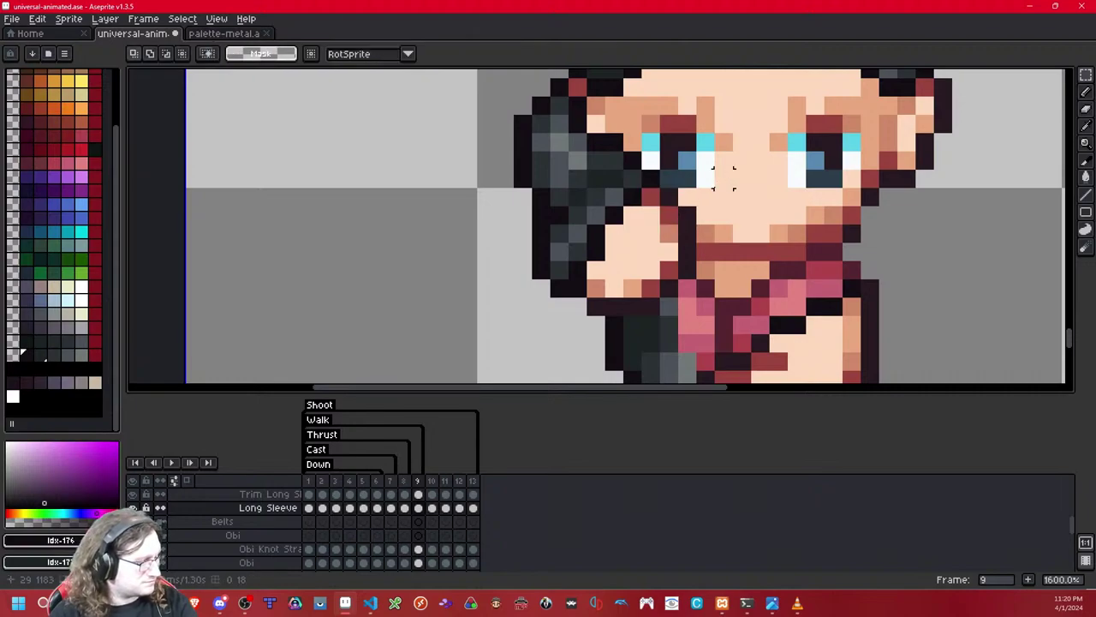
Step: Check the adjusted frame 9 sleeve against the neighbouring frame and inspect it at full-figure and close-up size
key(Left)
key(Right)
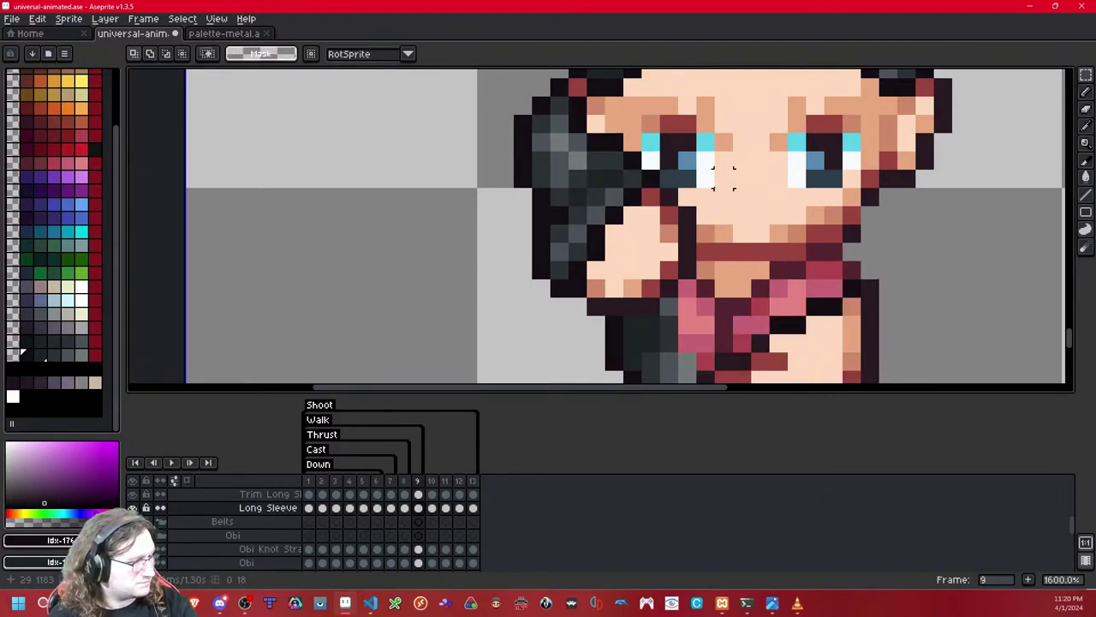
key(ctrl+y)
key(ctrl+z)
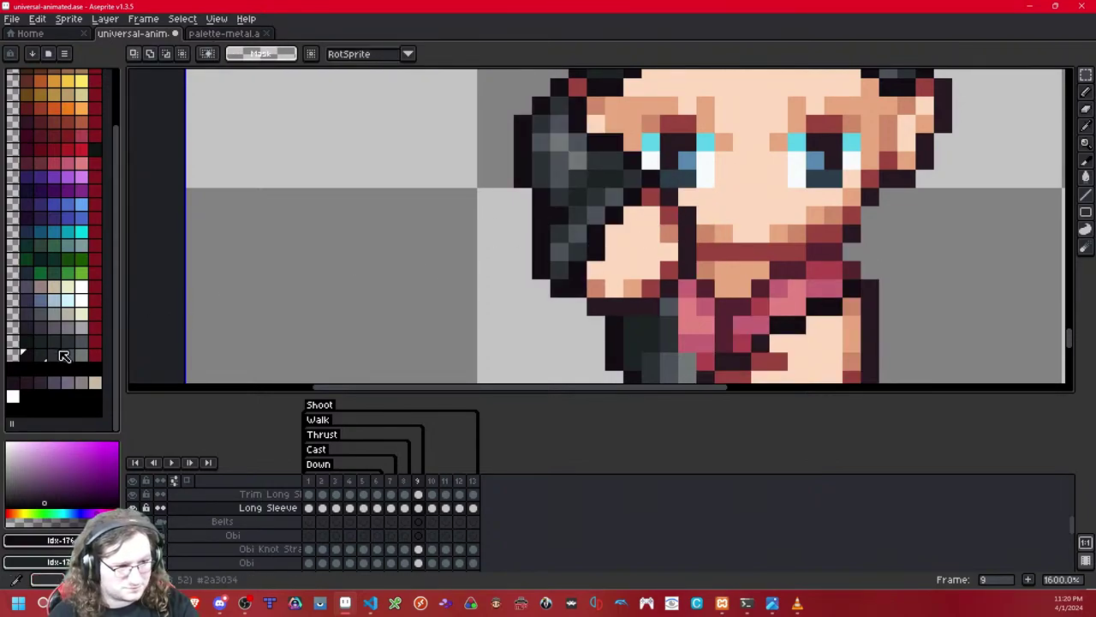
key(b)
scroll(705, 214, down, 7)
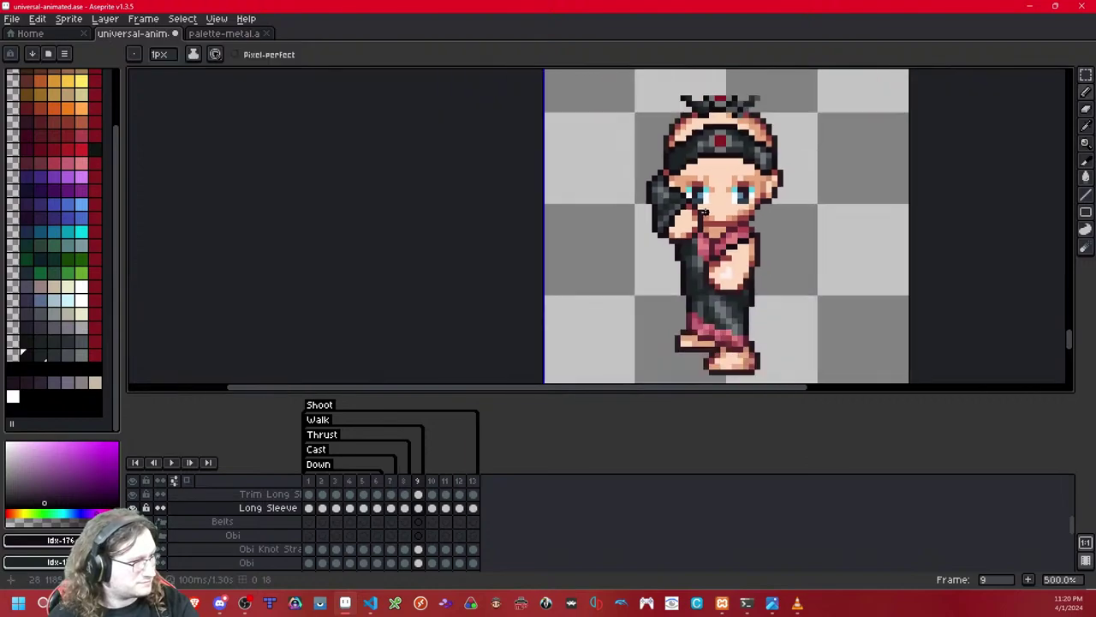
scroll(704, 213, down, 1)
drag(704, 213, 562, 258)
scroll(561, 256, up, 5)
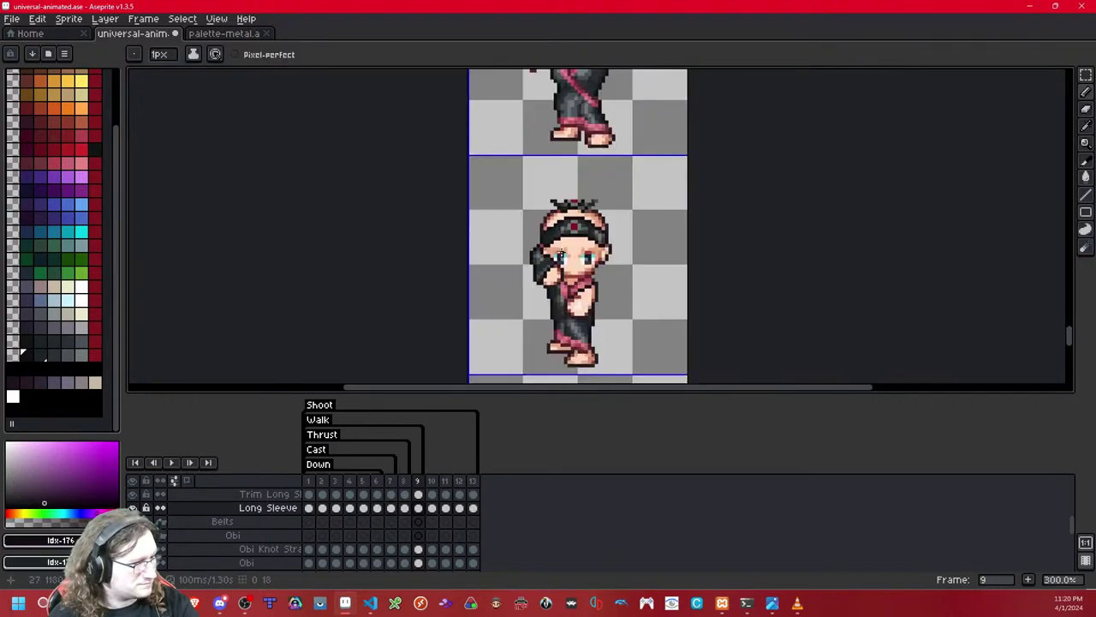
scroll(537, 293, up, 4)
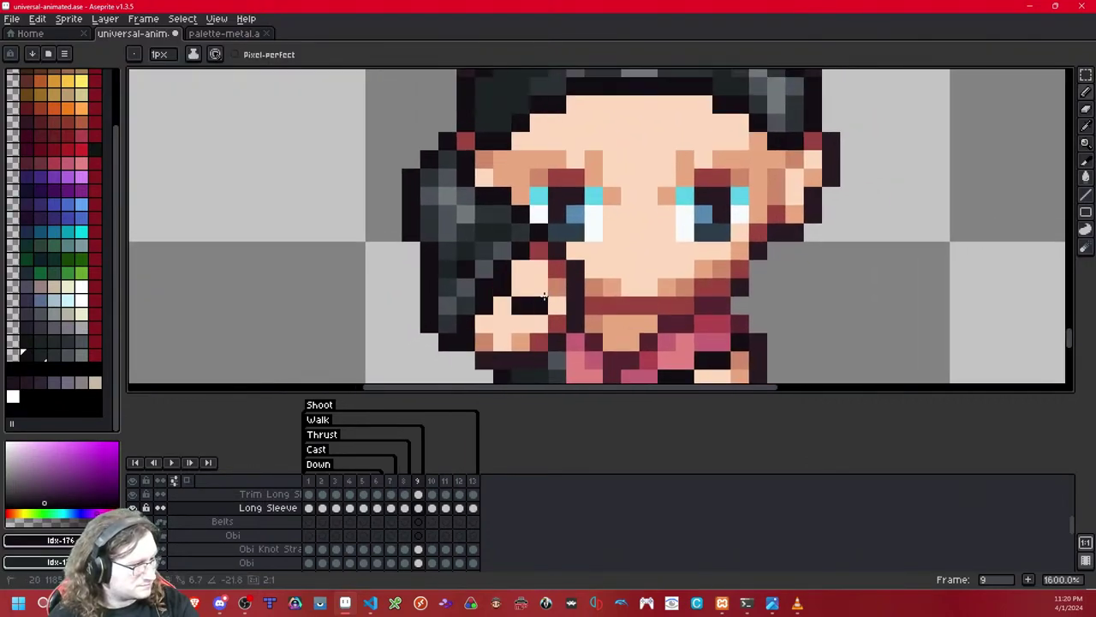
Step: Compare the position and shape of the raised-arm sleeve across frames 5 to 10
key(Left)
key(Right)
key(Left)
key(Right)
key(Left)
key(Left)
key(Right)
key(Right)
key(Right)
key(Left)
key(Left)
key(Left)
key(Right)
key(Right)
scroll(607, 243, down, 5)
key(Left)
key(Left)
key(Left)
key(Left)
key(Right)
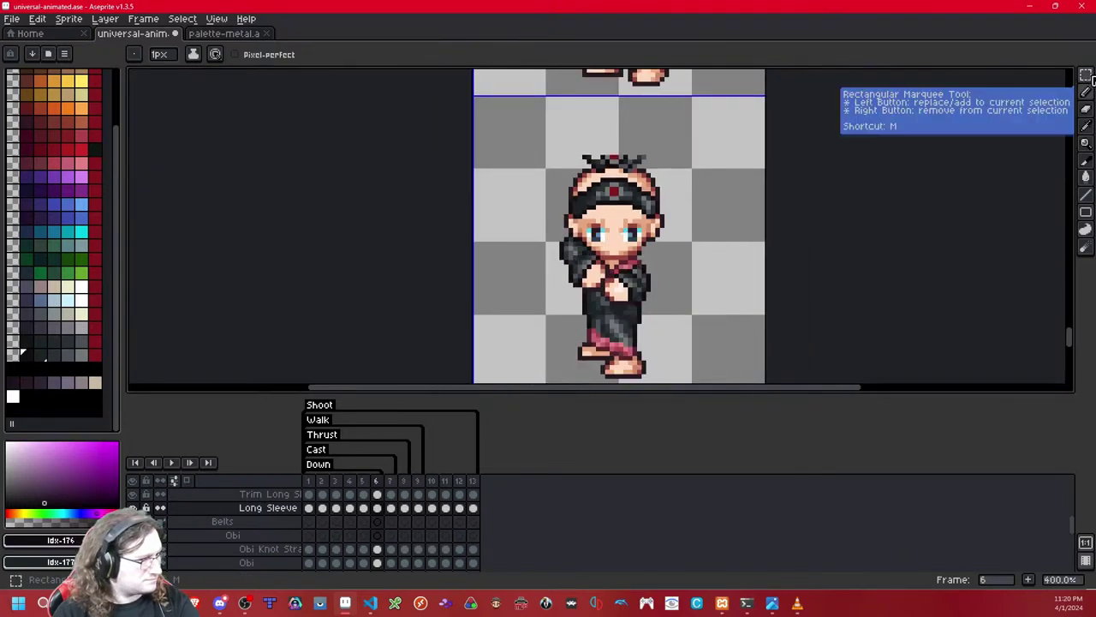
click(1085, 75)
drag(608, 207, 488, 302)
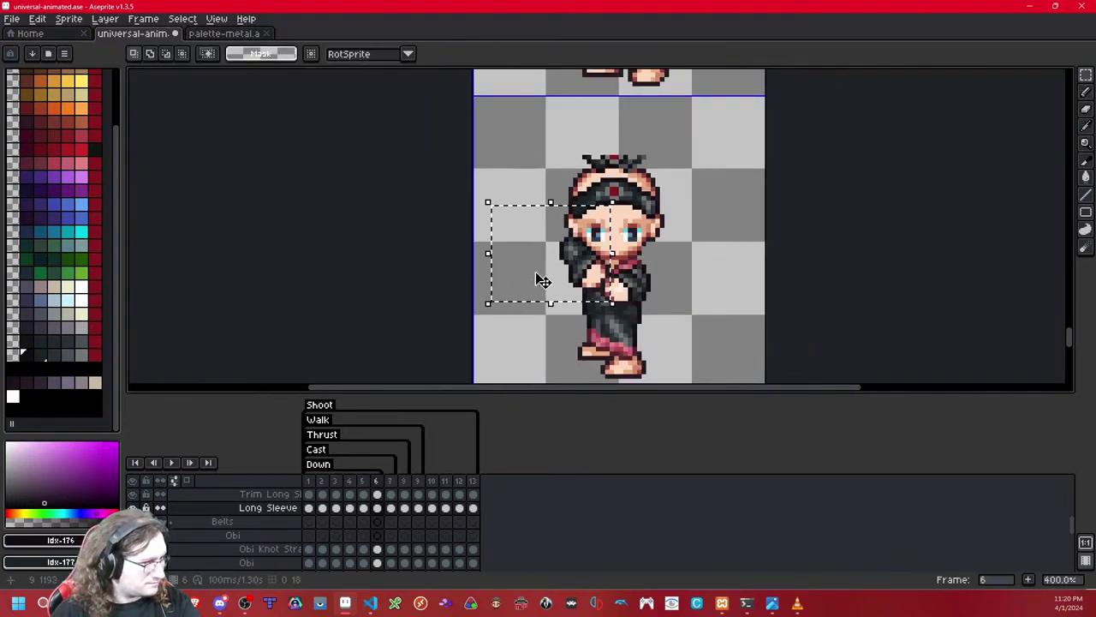
click(694, 194)
key(Right)
key(Right)
key(Right)
key(Right)
key(Right)
Step: Copy the raised-arm sleeve from frame 5 and paste it onto the matching arm in frame 10
key(Left)
key(Left)
key(Left)
key(Left)
key(Left)
key(Left)
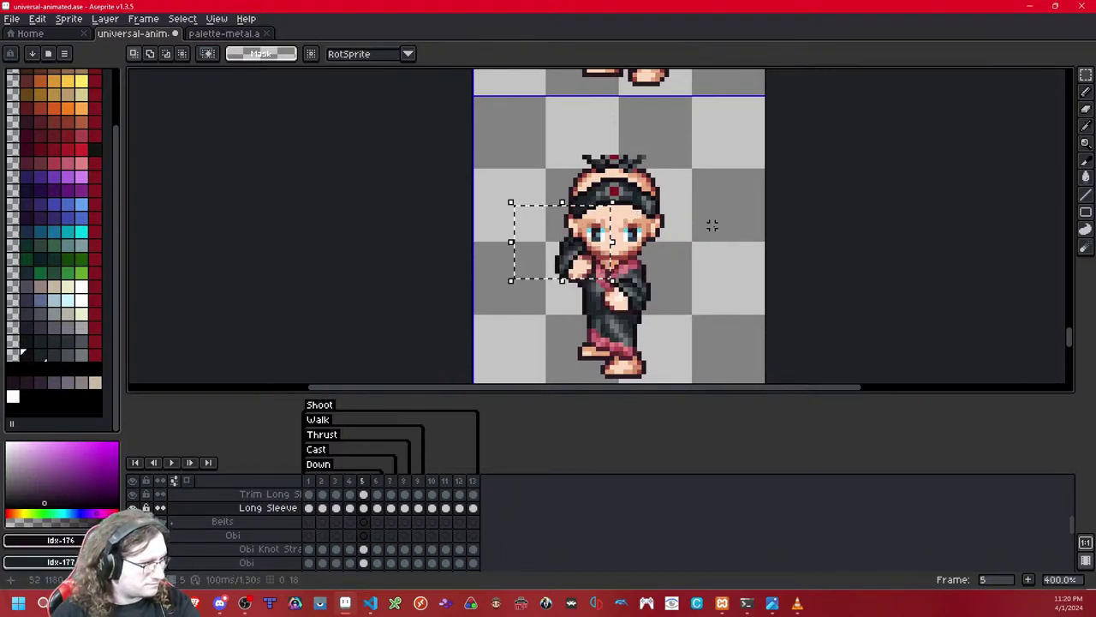
key(Right)
key(Right)
key(Right)
key(Right)
key(Right)
key(plus)
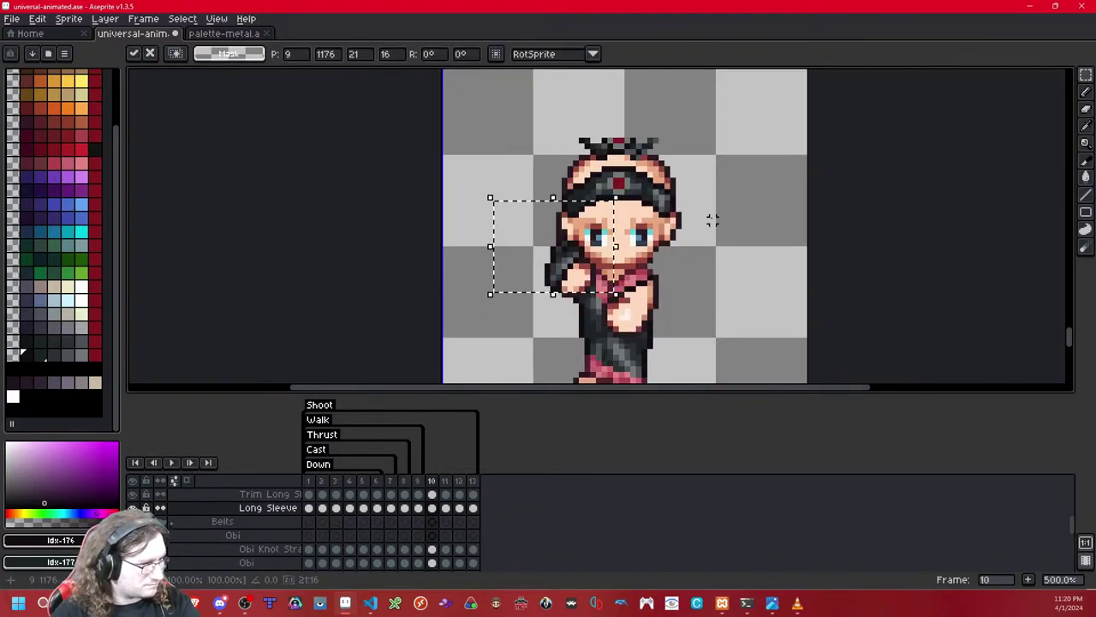
scroll(713, 221, up, 2)
click(694, 223)
Step: Step through the Shoot animation frames to check how the sleeve follows the arm, ending on frame 9
key(Right)
drag(548, 264, 597, 205)
key(Left)
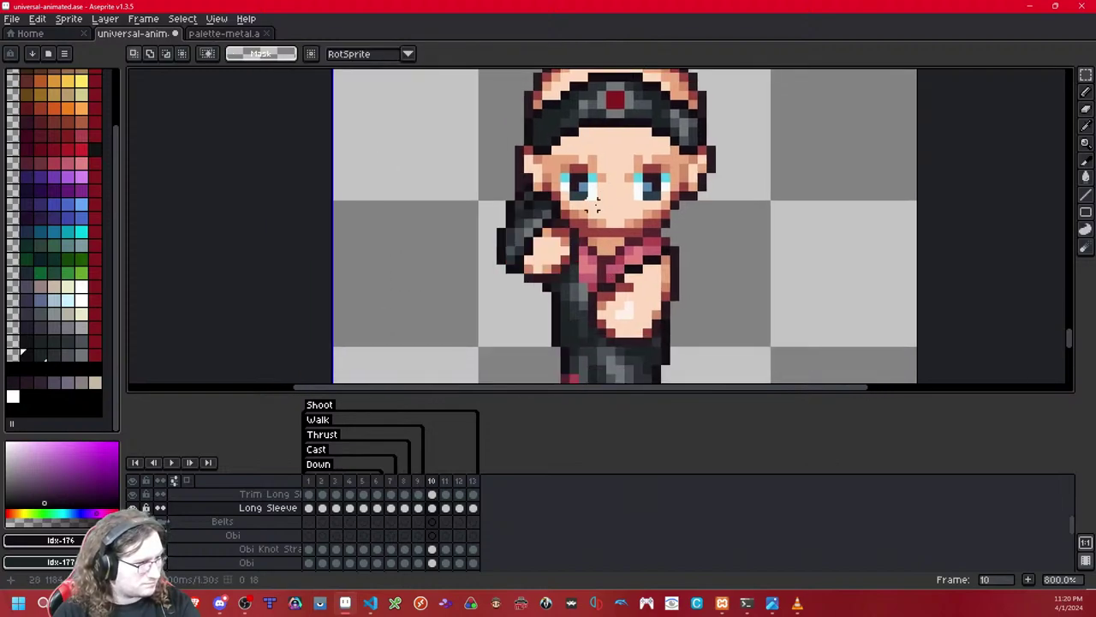
key(Right)
key(Right)
key(Right)
key(Right)
key(Right)
key(Right)
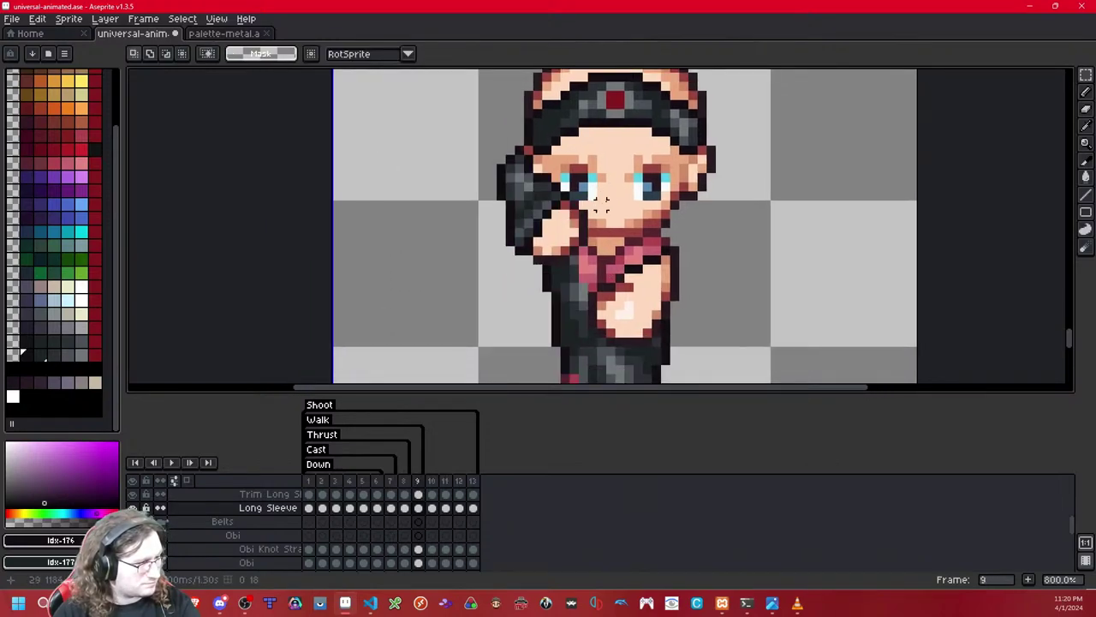
key(Right)
key(Right)
key(Right)
key(Right)
key(Right)
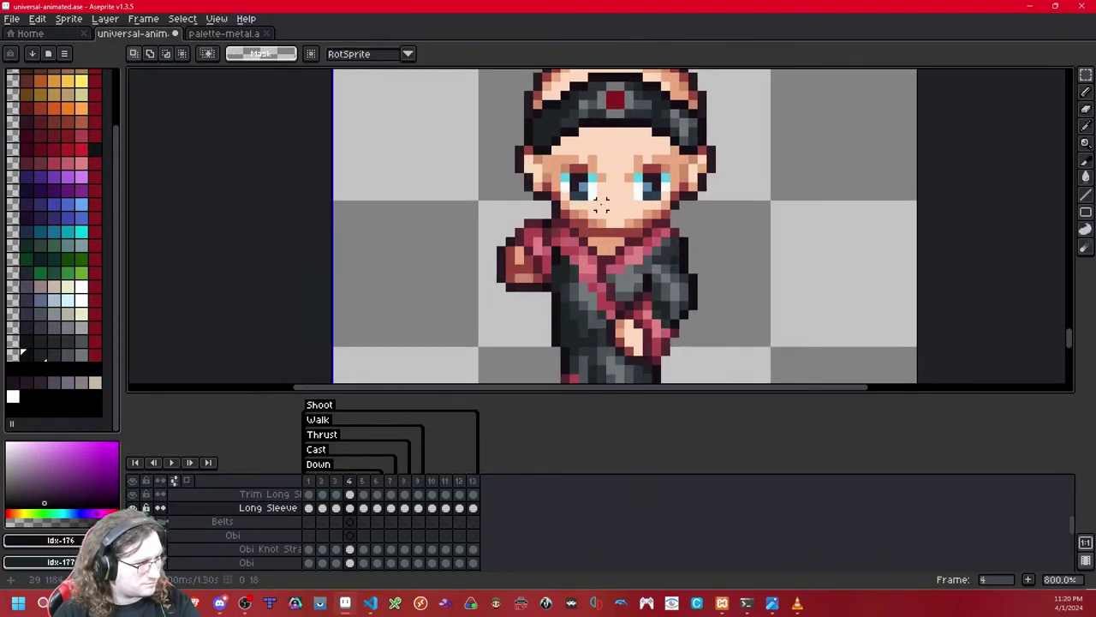
key(Right)
key(Right)
key(Right)
key(Right)
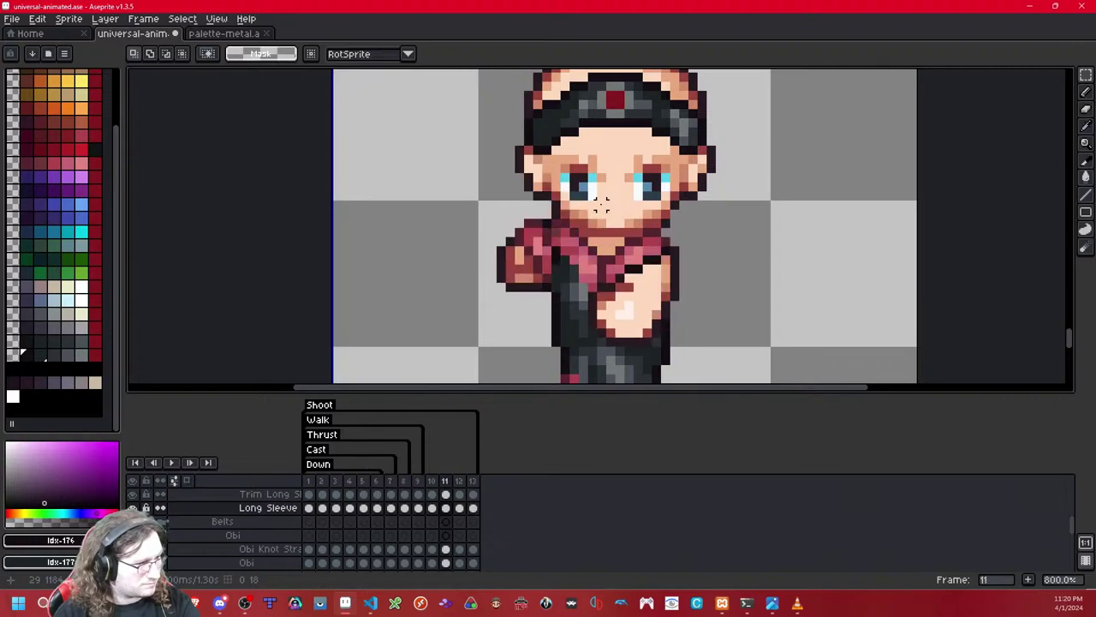
key(Left)
key(Left)
key(Left)
key(Left)
key(Left)
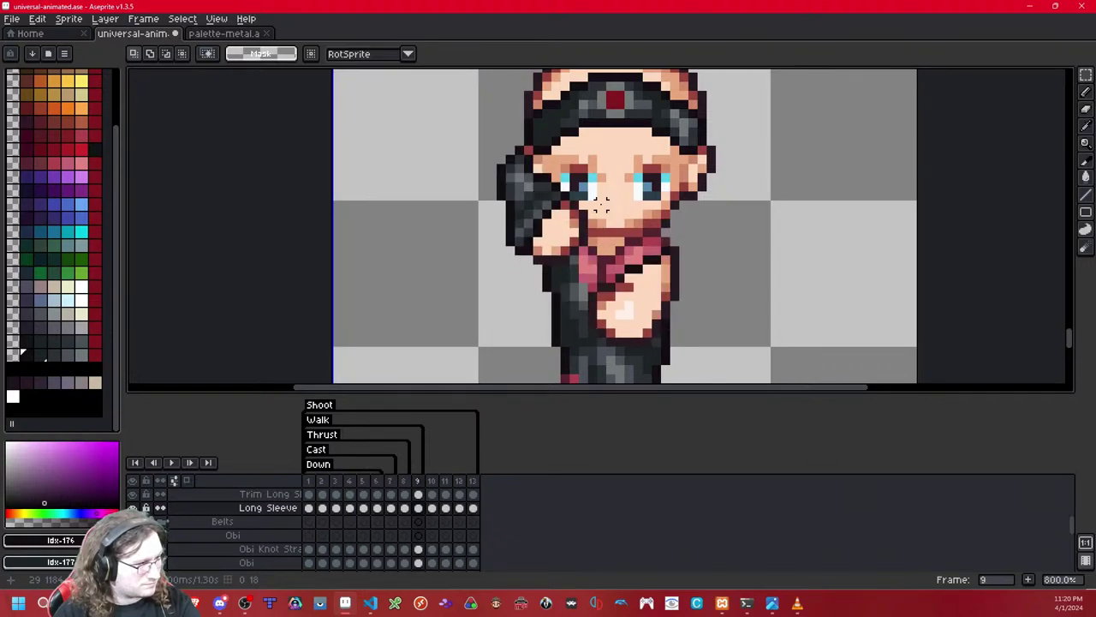
Step: Copy the raised-arm sleeve from frame 7, paste it into frame 12, and align it over the lowered arm
drag(595, 122, 500, 282)
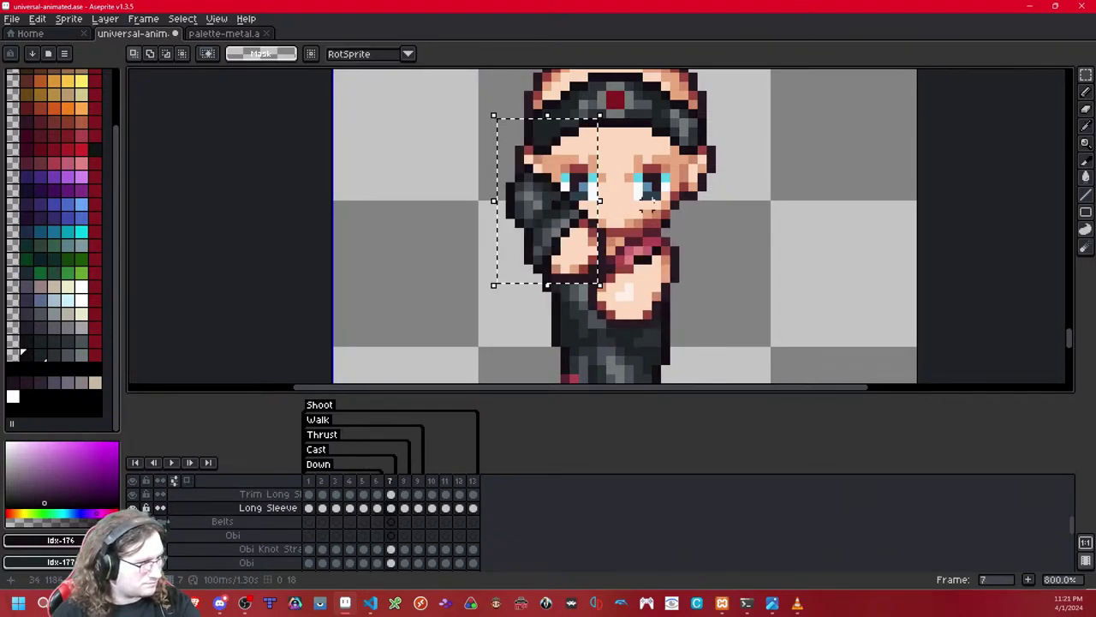
click(685, 196)
key(Right)
key(Right)
key(Right)
key(Right)
key(Right)
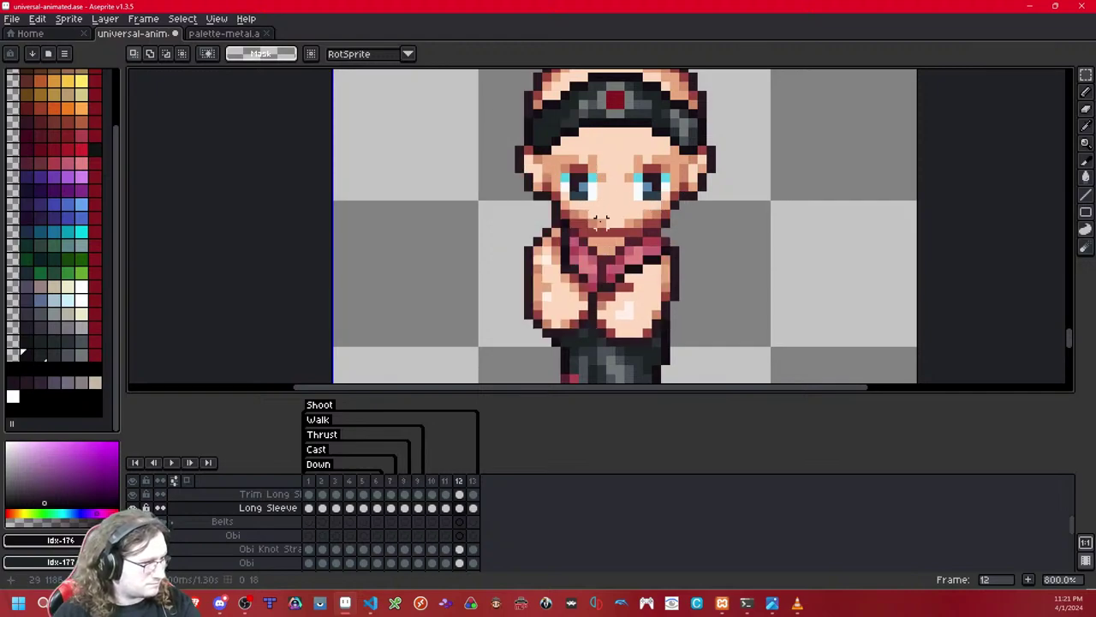
key(ctrl+v)
drag(639, 230, 645, 189)
drag(550, 168, 540, 229)
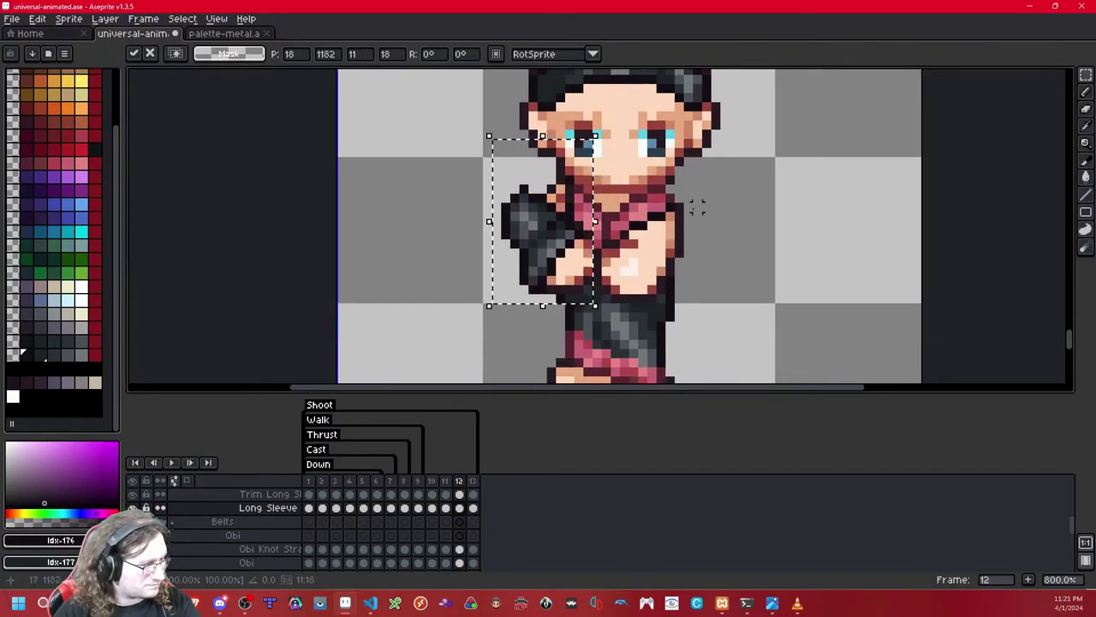
key(Right)
key(Up)
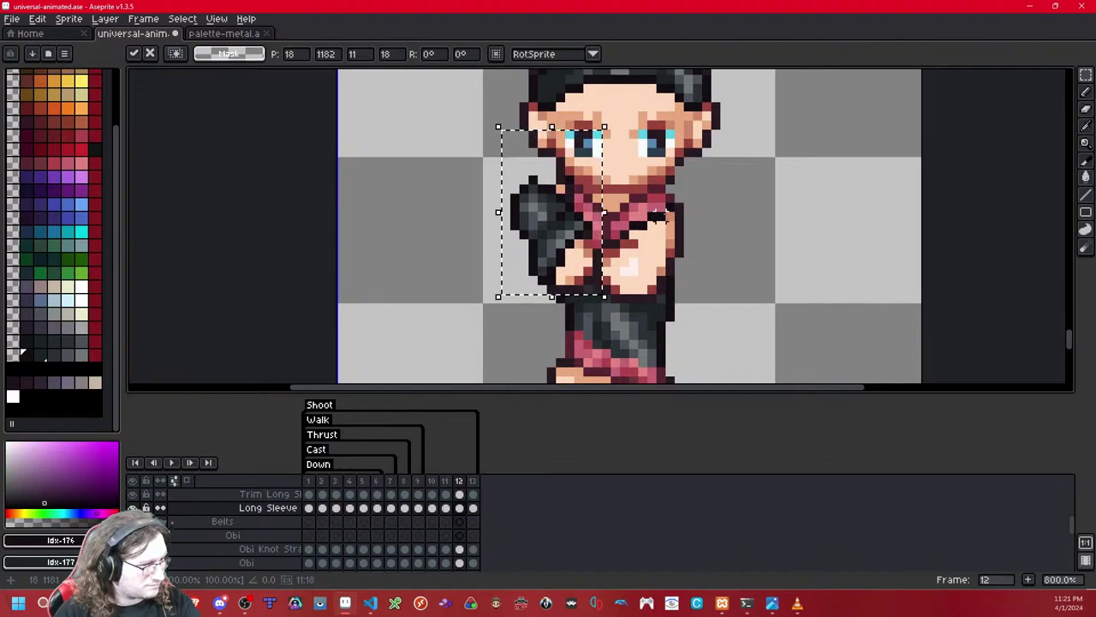
key(Return)
Step: Compare the pasted frame 12 sleeve with the preceding frames and with the bare arm beneath it
key(Left)
key(Left)
key(Left)
key(Right)
key(Right)
key(Right)
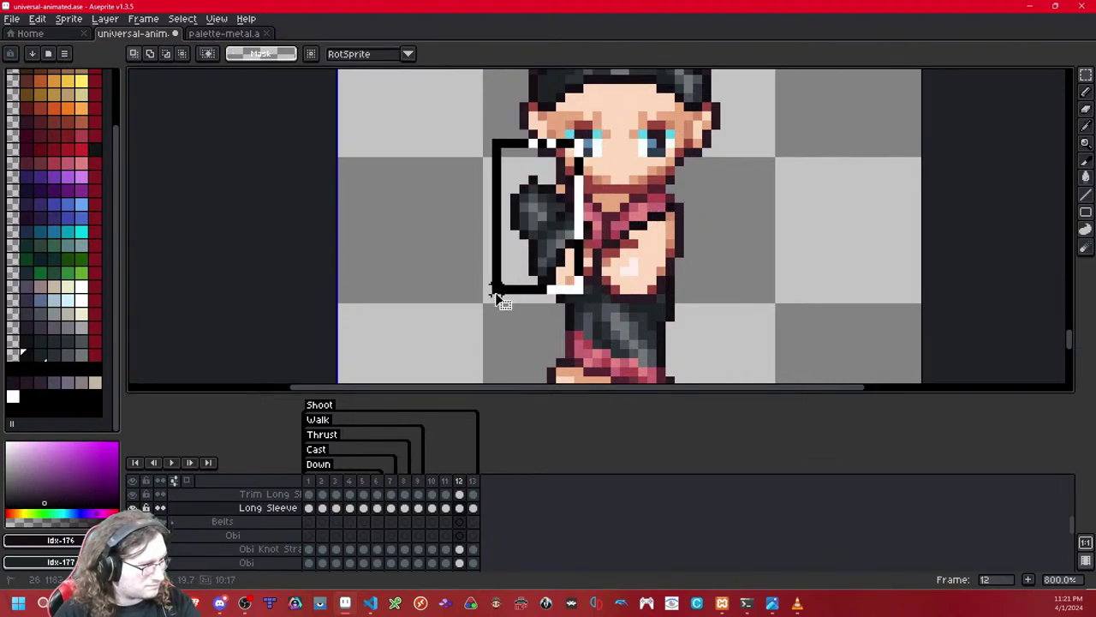
scroll(565, 240, up, 3)
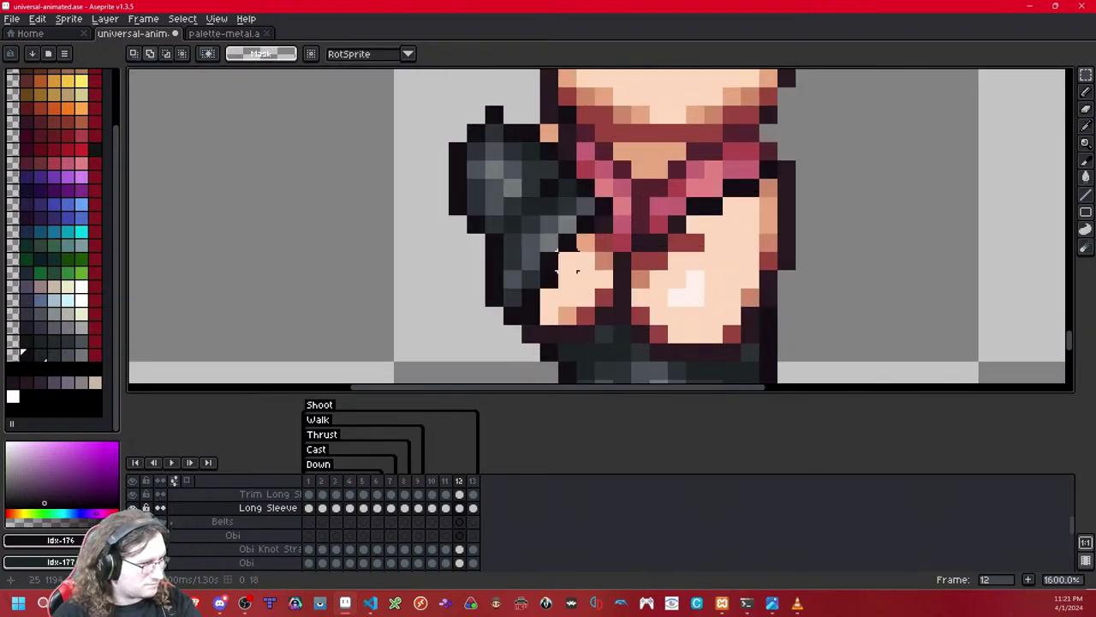
key(shift+x)
key(shift+x)
drag(494, 243, 569, 335)
click(623, 224)
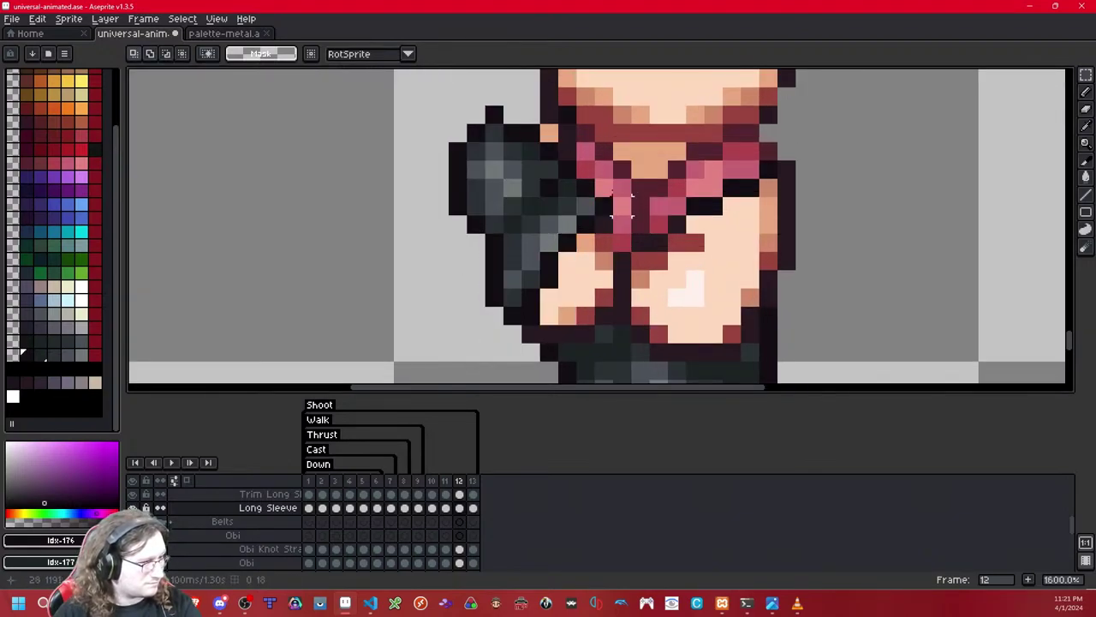
Step: Select the whole pasted sleeve in frame 12 and nudge it one pixel left
drag(604, 78, 403, 352)
key(Left)
key(Left)
key(Left)
key(Right)
key(Right)
key(Right)
key(Left)
click(651, 242)
drag(459, 262, 518, 278)
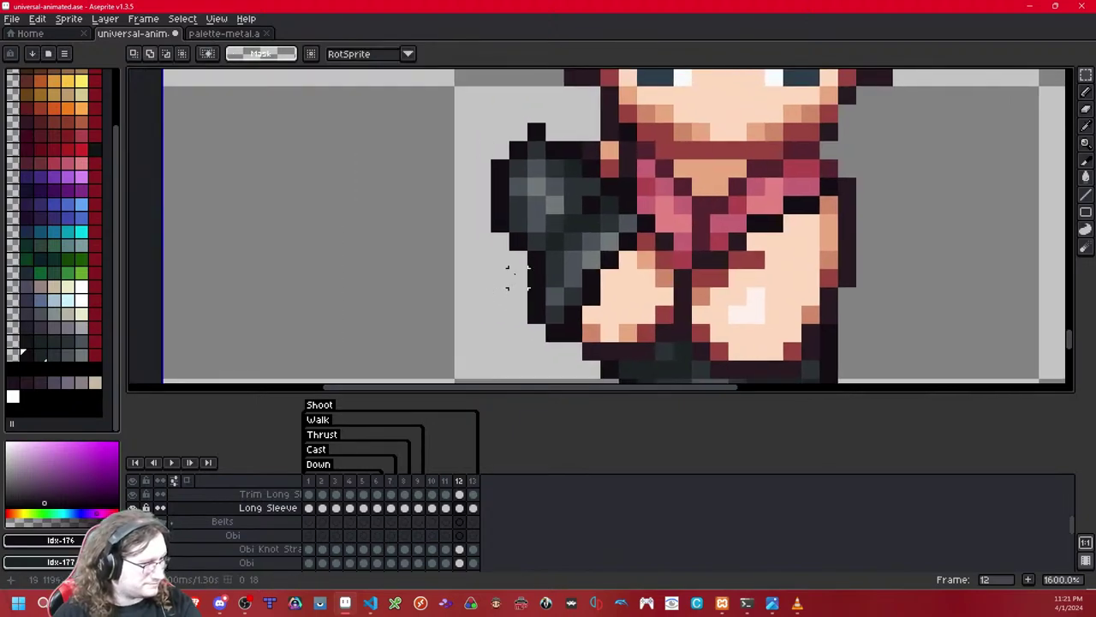
Step: Compare the frame 12 arm with the Long Sleeve layer shown and hidden
key(shift+c)
key(shift+x)
key(shift+x)
key(shift+x)
key(shift+x)
key(shift+x)
key(shift+x)
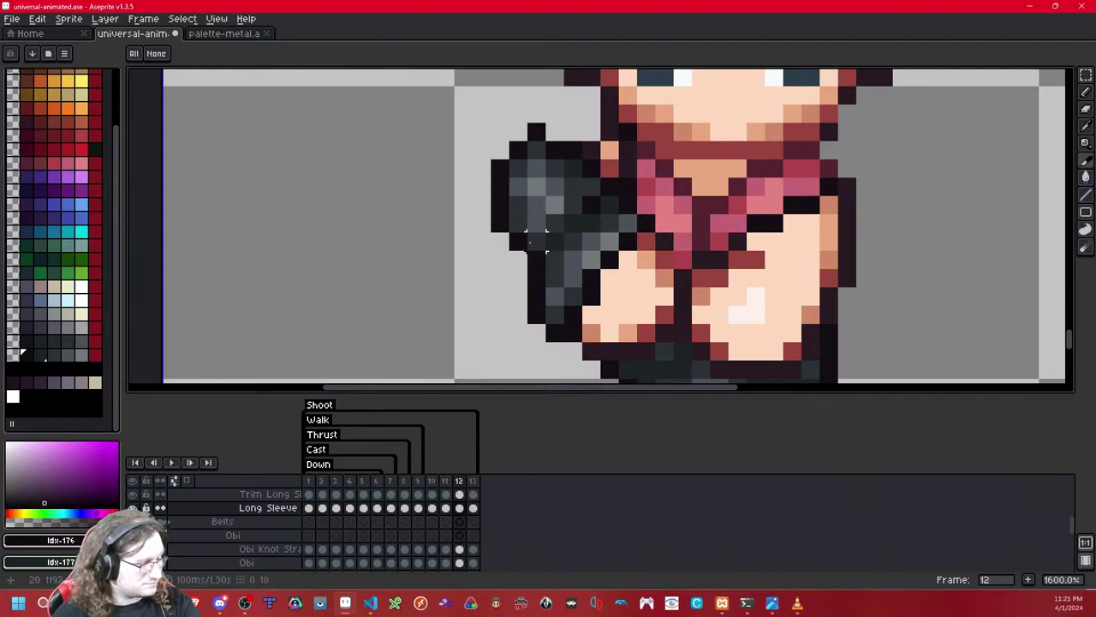
drag(537, 241, 427, 114)
key(Delete)
key(ctrl+z)
key(m)
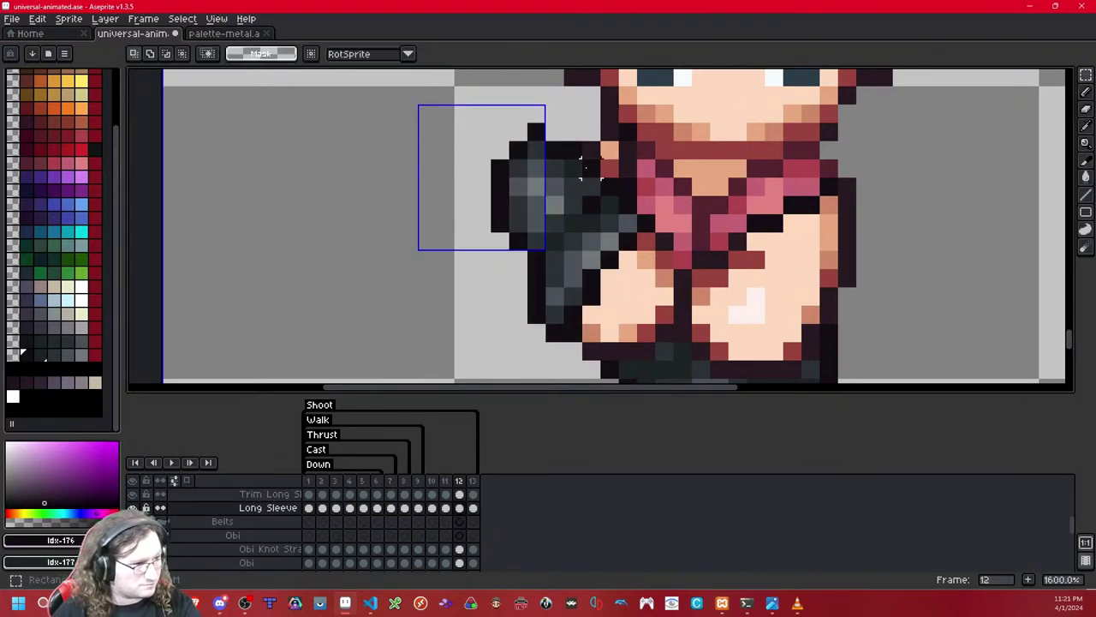
key(ctrl+z)
key(ctrl+z)
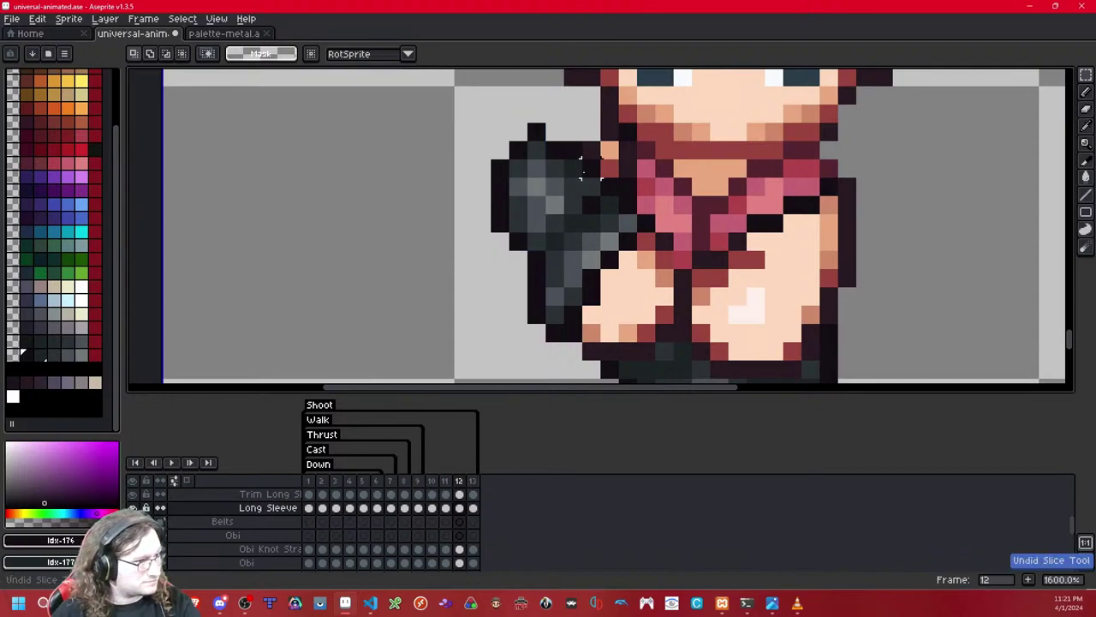
Step: Delete the outer upper block of the frame 12 sleeve that bulges beyond the arm
drag(530, 239, 467, 120)
key(Delete)
key(shift+x)
key(shift+x)
key(shift+x)
key(shift+x)
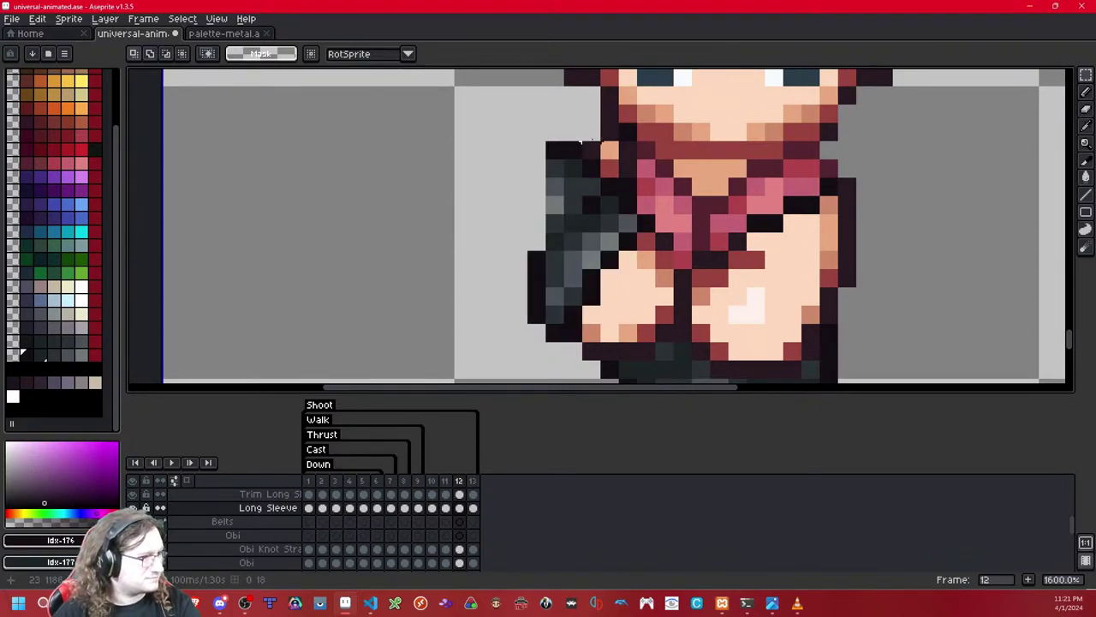
key(ctrl+z)
key(ctrl+y)
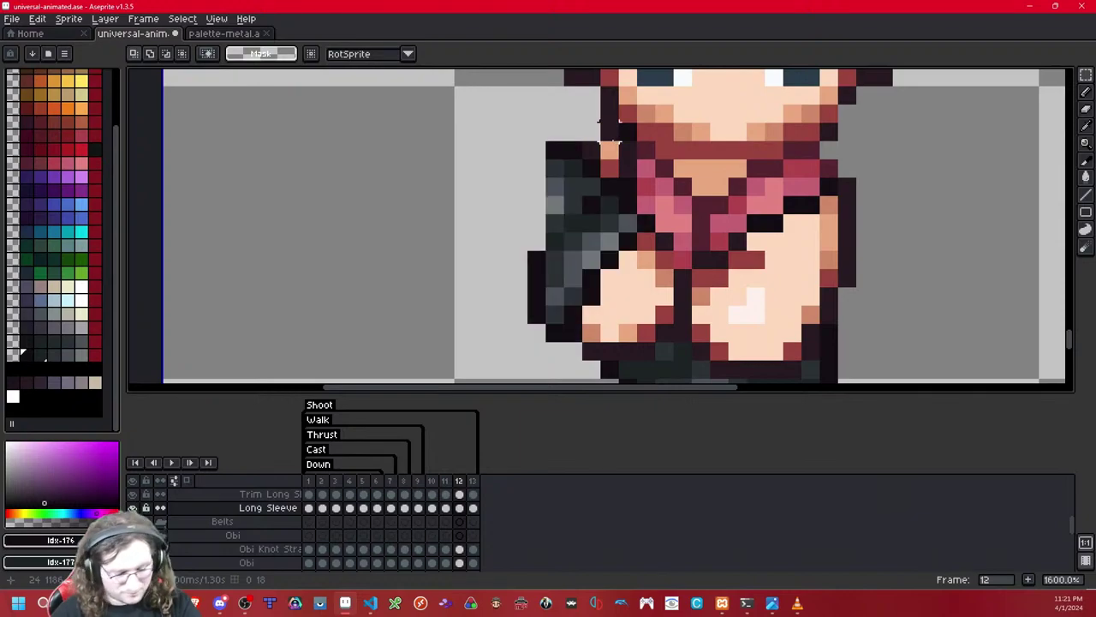
Step: Redraw the cut outer edge of the frame 12 upper sleeve with a near-black outline in palette index 176
key(b)
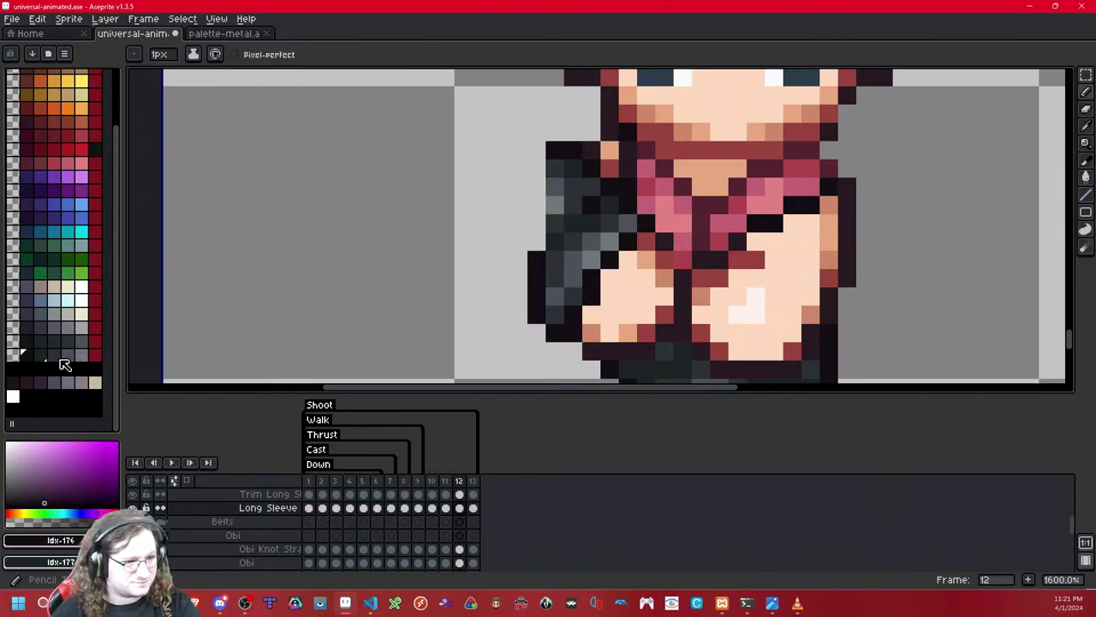
key(ctrl+z)
key(ctrl+y)
key(ctrl+z)
key(ctrl+y)
click(553, 172)
click(537, 224)
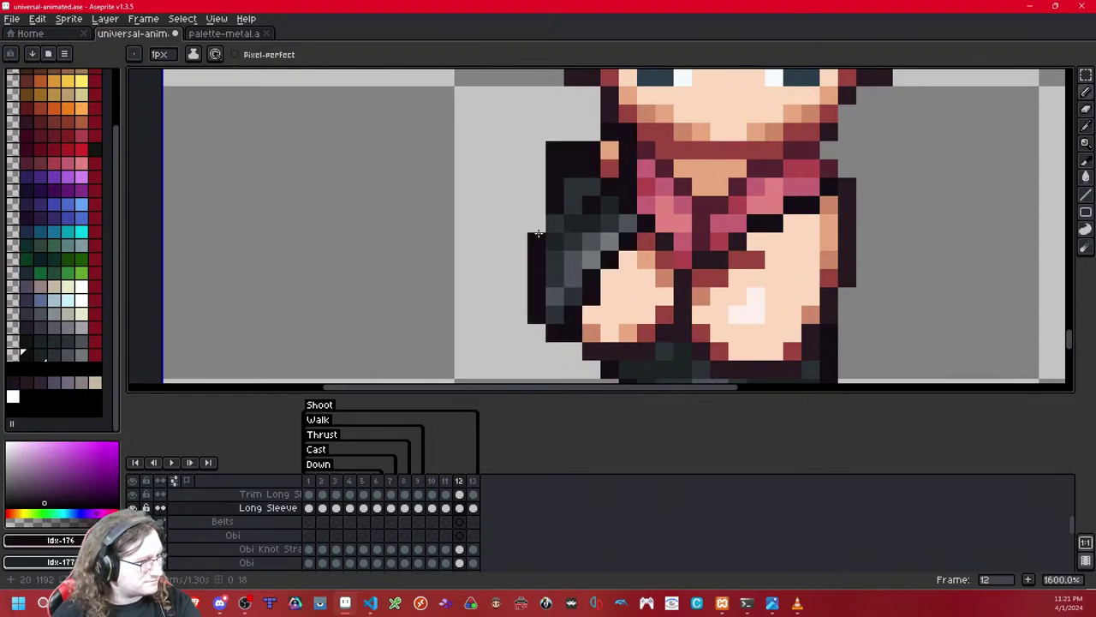
key(shift+x)
click(569, 166)
key(shift+x)
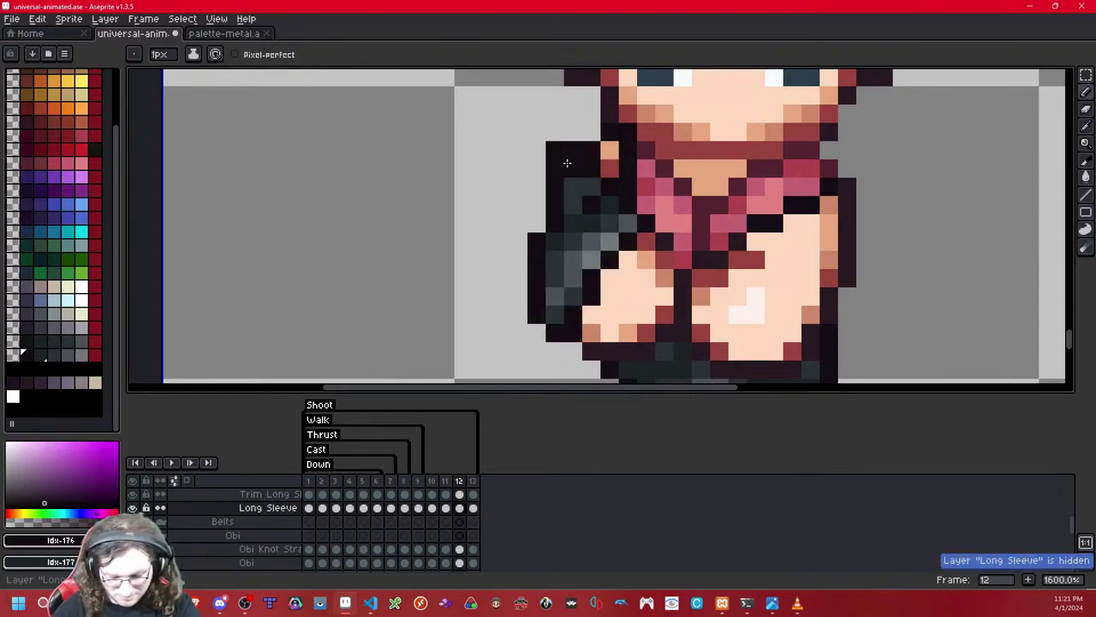
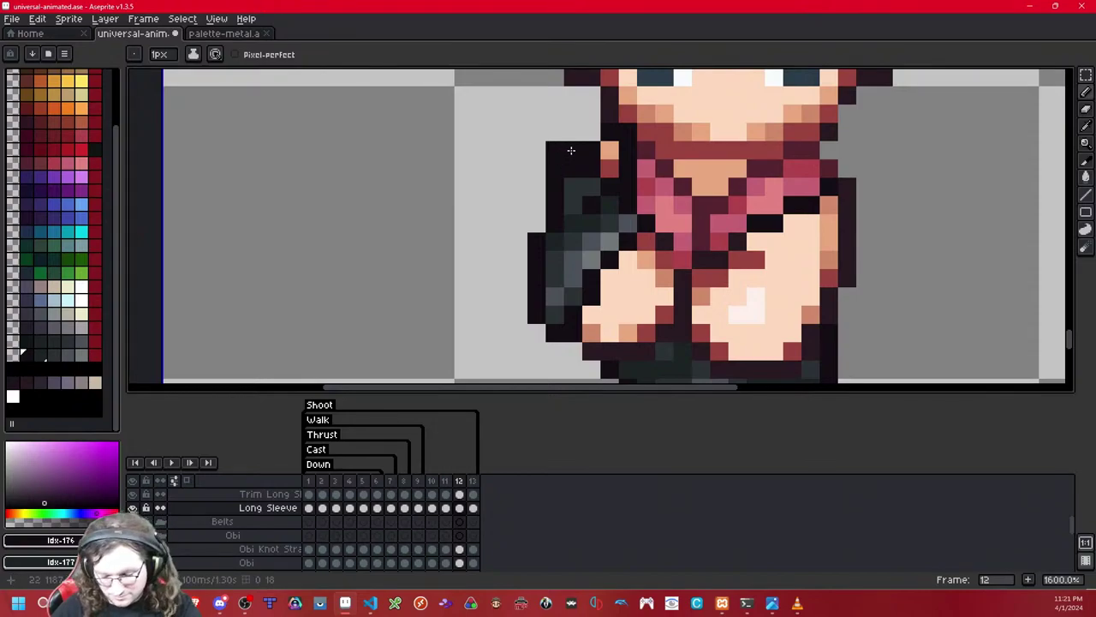
Step: Erase the square outer shoulder corner of the frame 12 sleeve to give it a stepped diagonal edge
key(m)
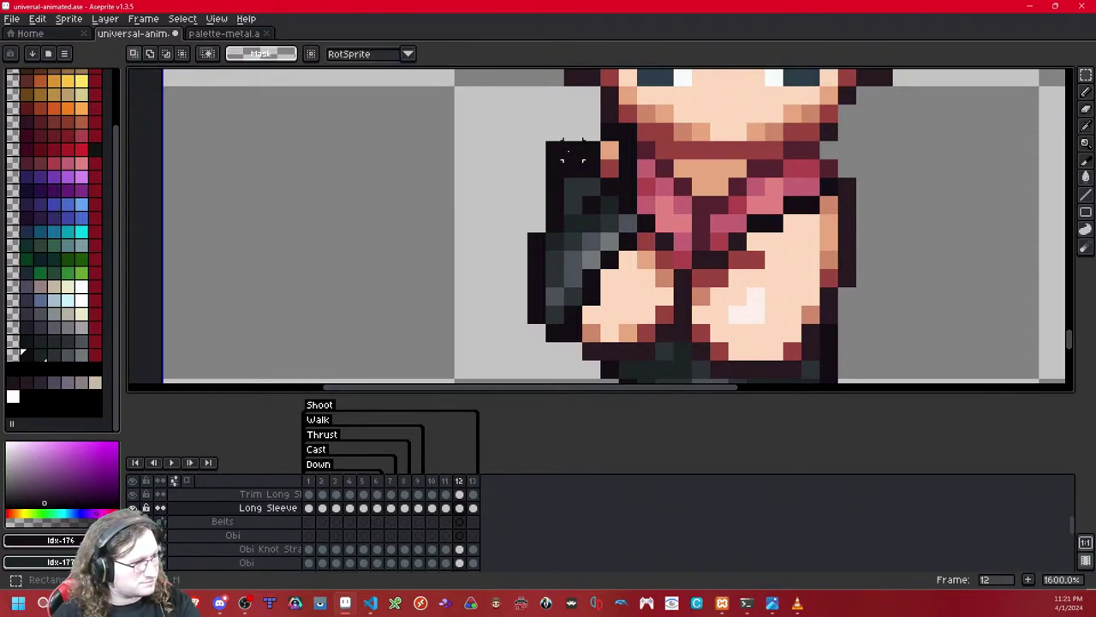
key(e)
drag(572, 151, 555, 169)
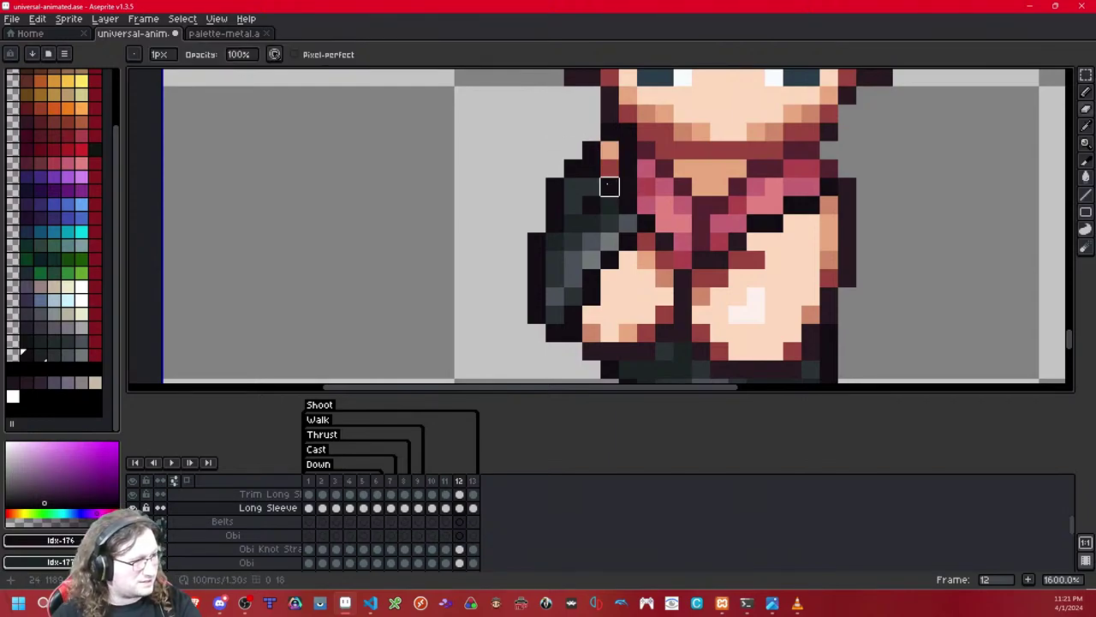
Step: Cover the two exposed skin pixels at the frame 12 shoulder with dark grey palette index 177, and compare the result
click(51, 357)
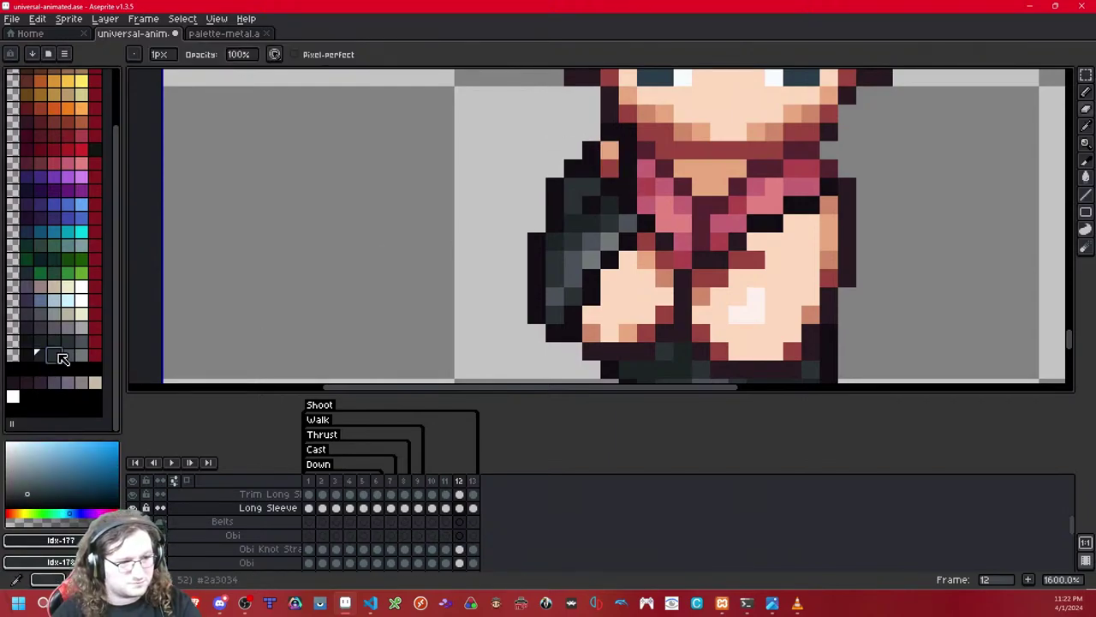
click(605, 167)
click(609, 151)
key(shift+x)
key(ctrl+y)
key(ctrl+z)
key(ctrl+y)
key(ctrl+z)
key(shift+x)
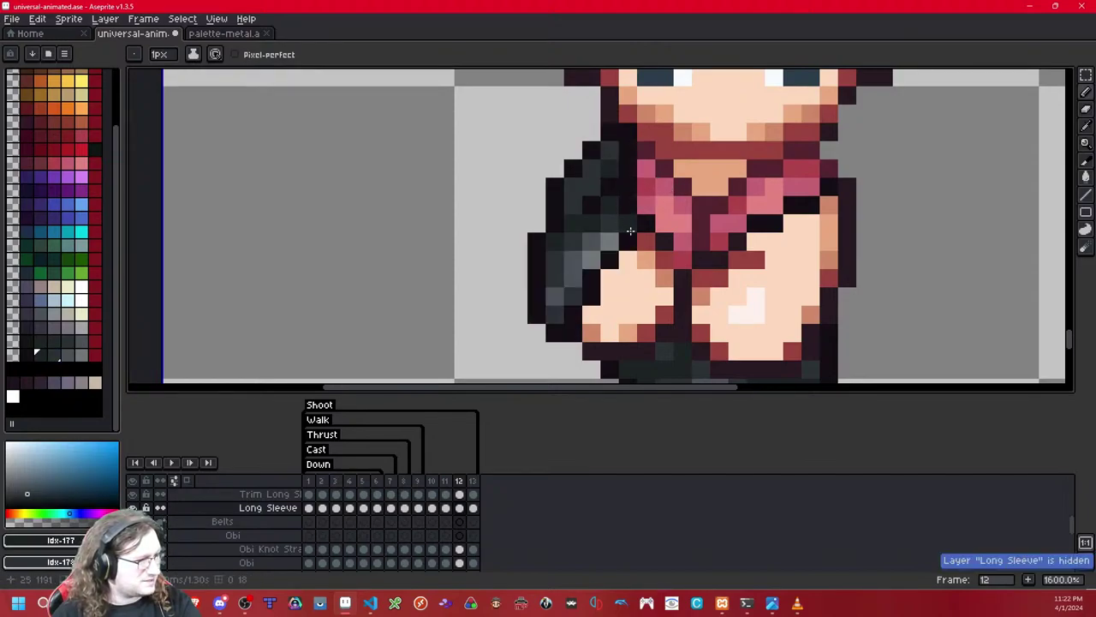
Step: Compare the frame 12 sleeve with and without the last edit, and check it at actual size
drag(660, 233, 581, 215)
key(shift+x)
key(ctrl+y)
scroll(609, 237, up, 2)
key(ctrl+z)
key(ctrl+y)
key(ctrl+z)
key(ctrl+y)
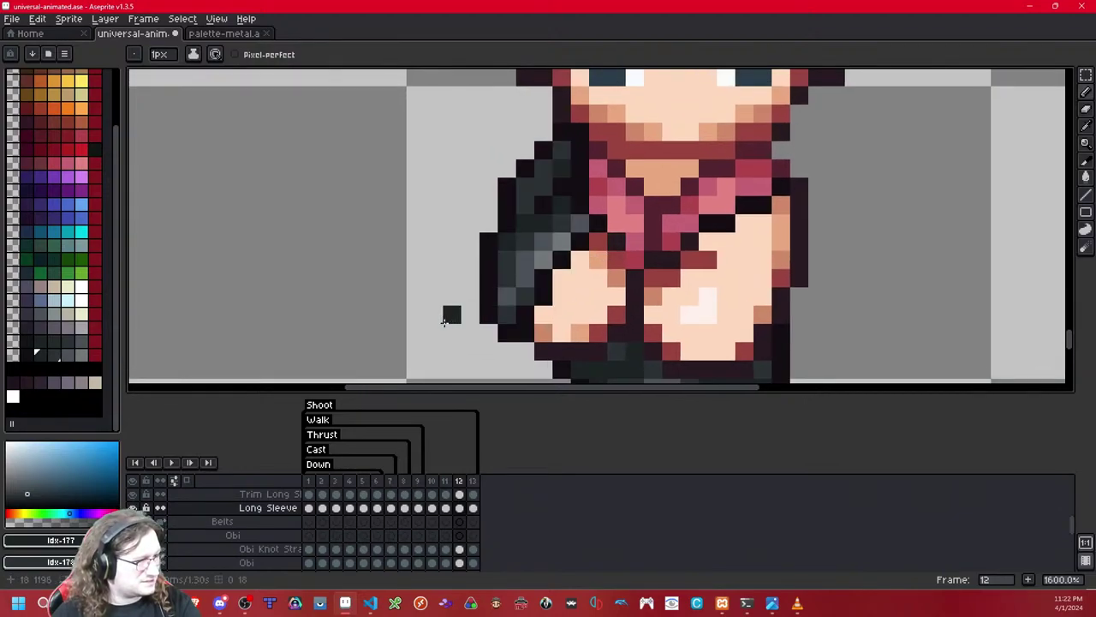
scroll(490, 255, down, 1)
scroll(490, 255, down, 6)
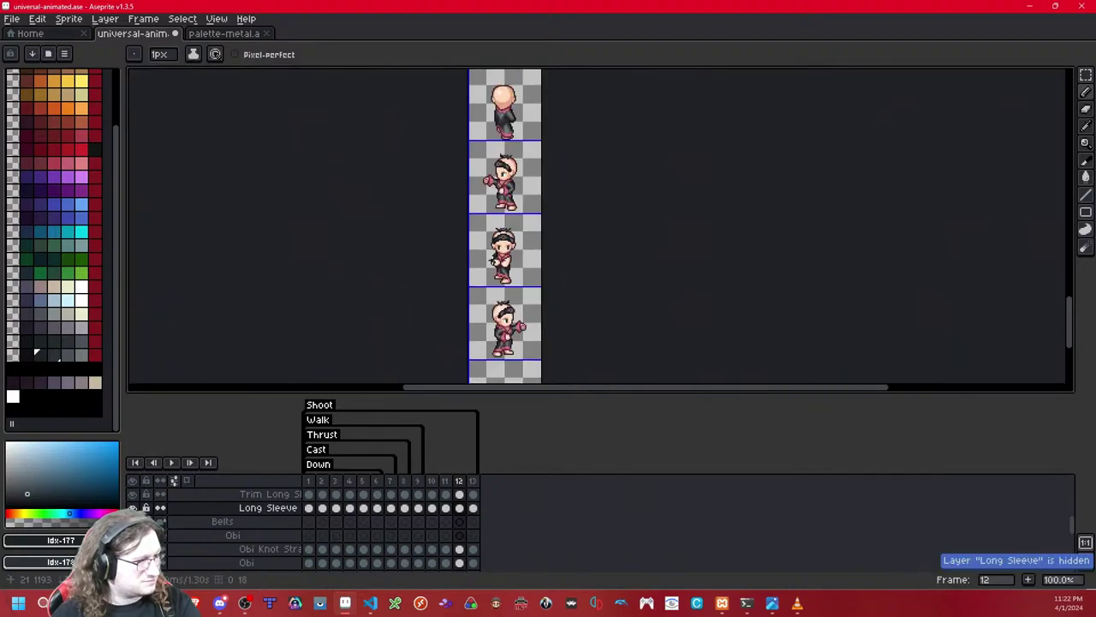
scroll(492, 282, up, 6)
drag(491, 282, 540, 257)
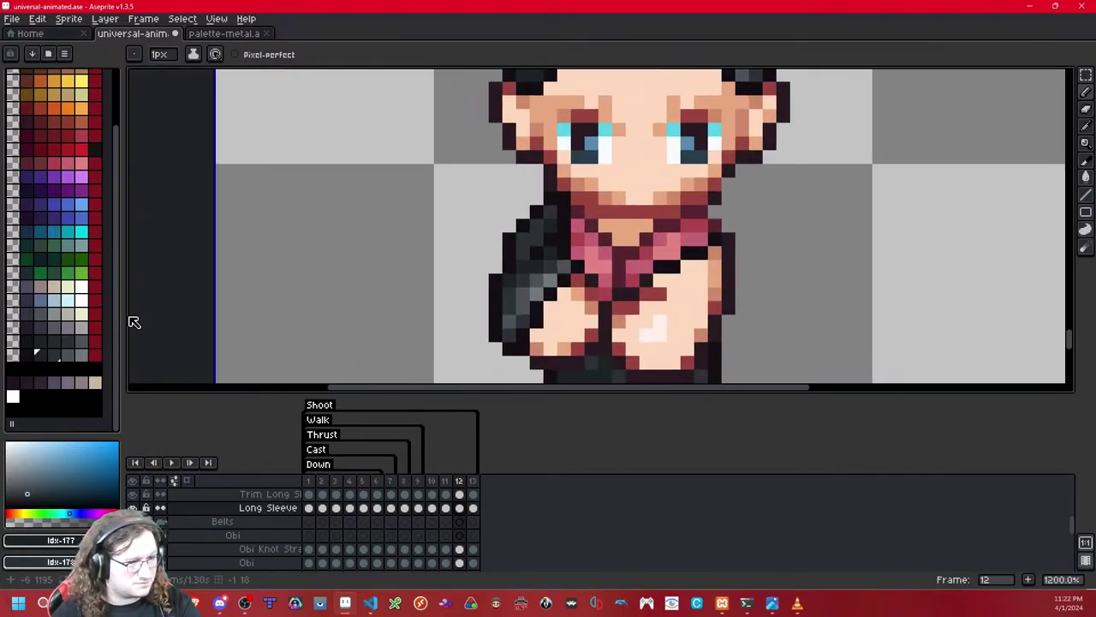
Step: Paint lighter grey highlight pixels in palette index 179 on the upper part of the frame 12 sleeve
click(81, 354)
click(546, 238)
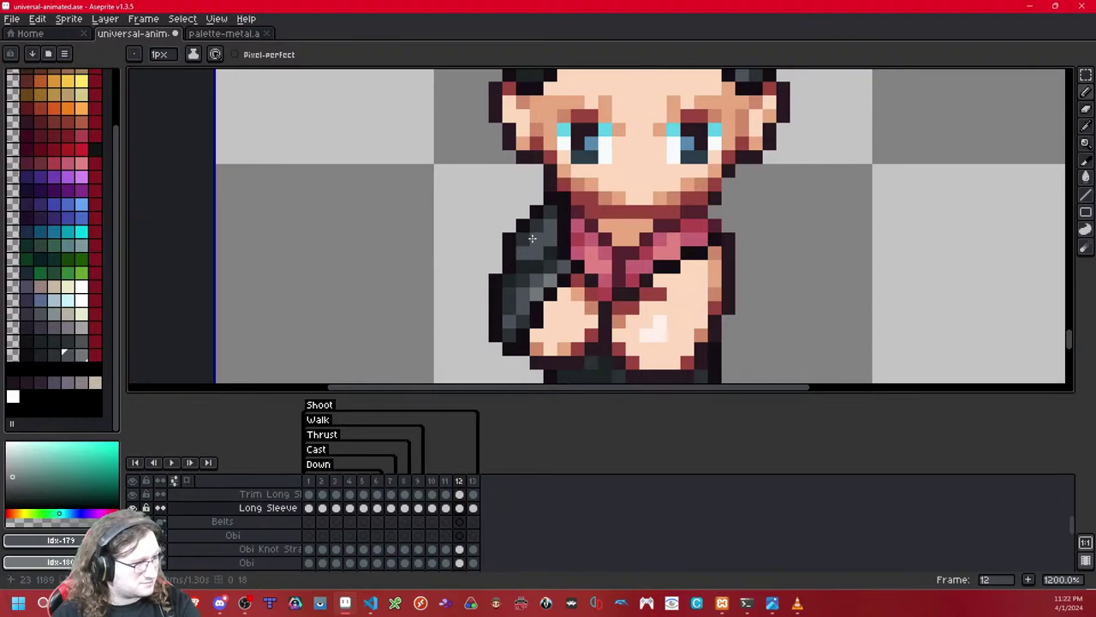
scroll(543, 271, down, 6)
scroll(579, 264, down, 2)
scroll(579, 264, up, 3)
scroll(579, 264, up, 6)
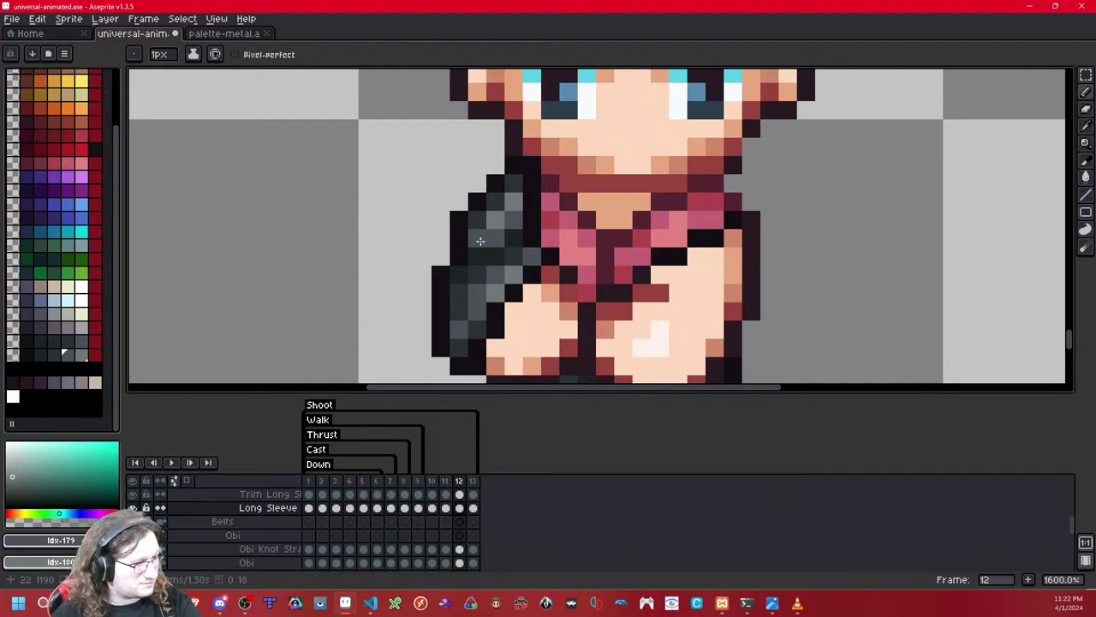
drag(480, 241, 478, 261)
Step: Shade the elbow fold of the frame 12 sleeve with darker greys from palette indexes 177 and 178
click(38, 354)
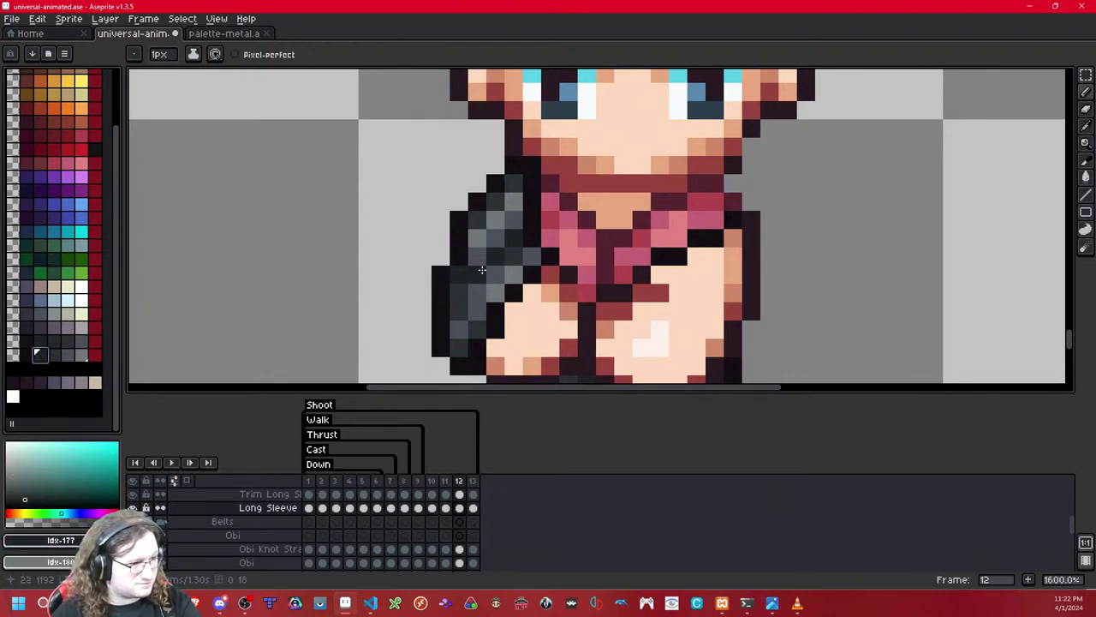
click(51, 352)
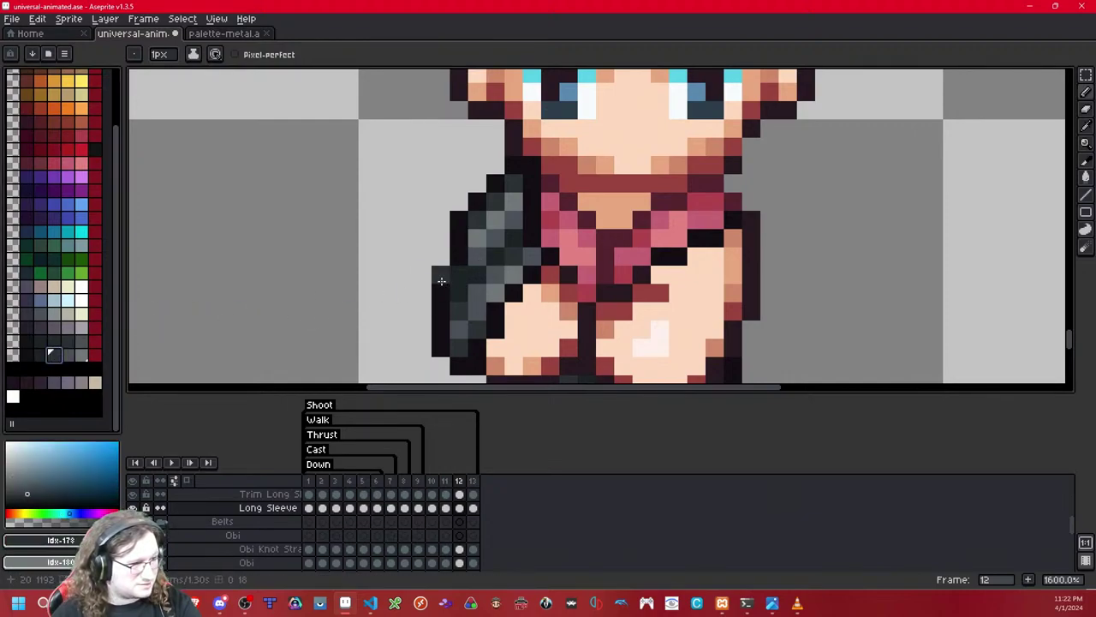
scroll(458, 274, down, 6)
scroll(535, 242, down, 1)
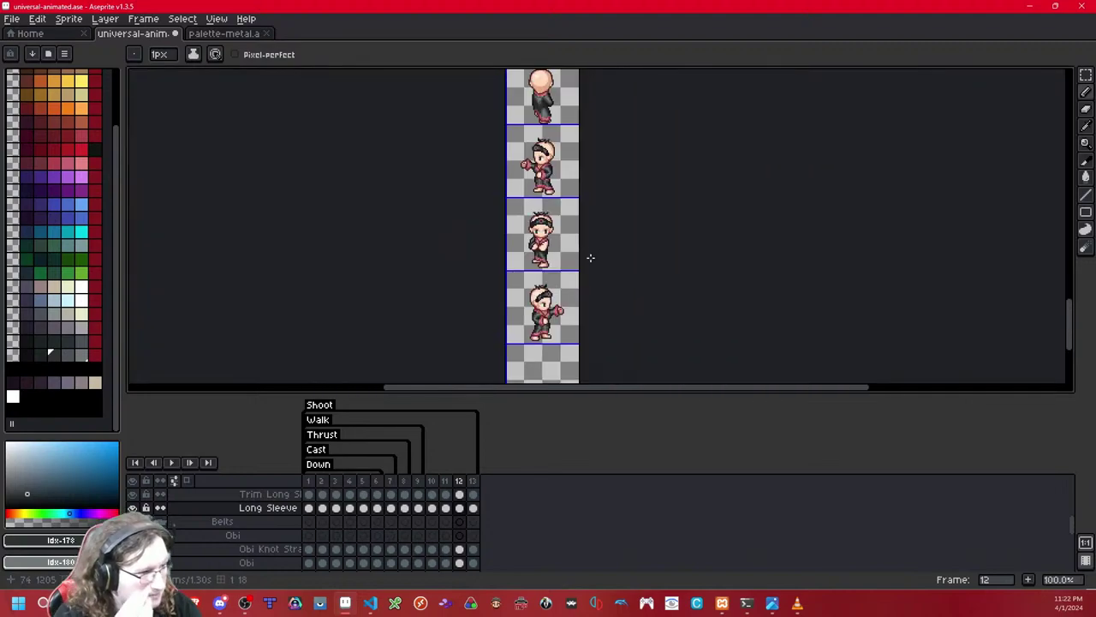
scroll(528, 248, up, 7)
drag(526, 247, 611, 224)
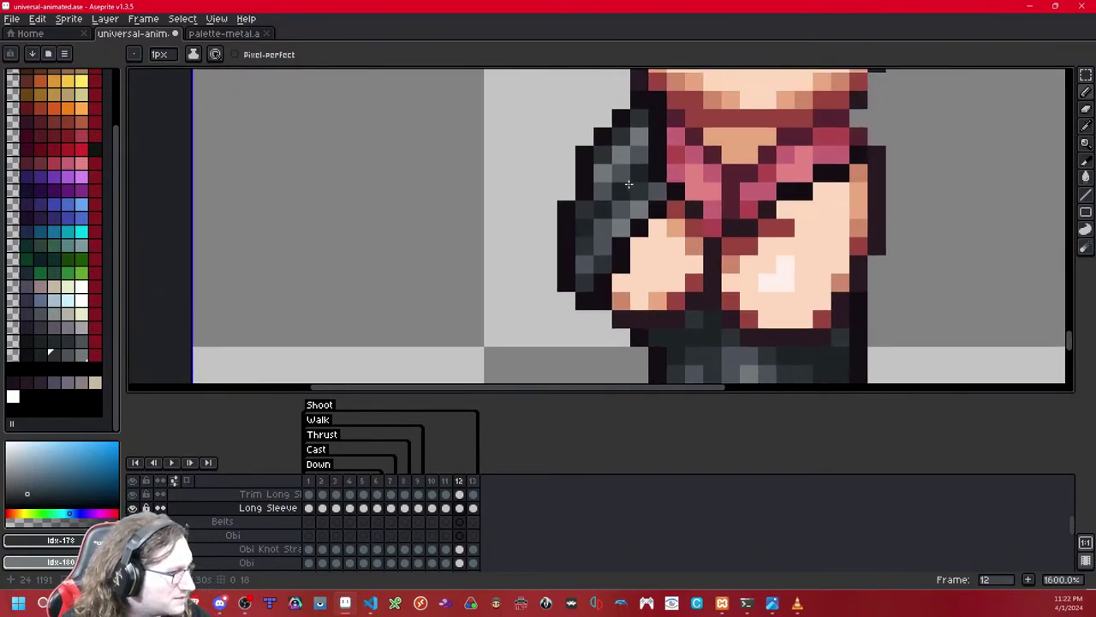
Step: Refine the two stacked highlight pixels near the outer edge of the frame 12 upper sleeve using palette index 179
click(68, 354)
drag(593, 162, 606, 177)
click(1086, 76)
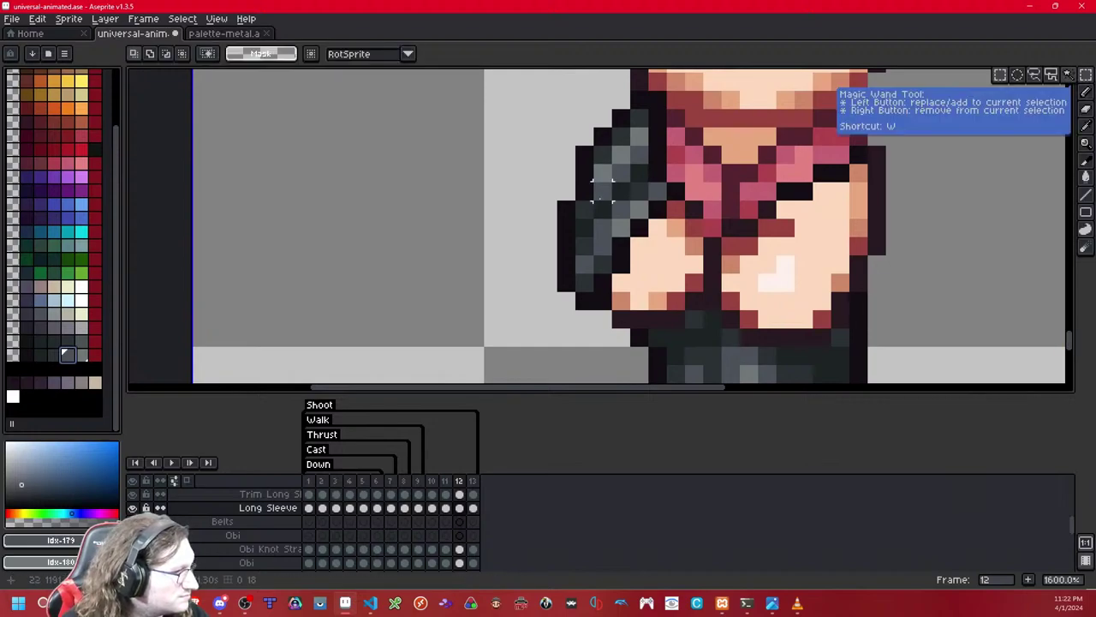
drag(603, 191, 603, 176)
key(shift+c)
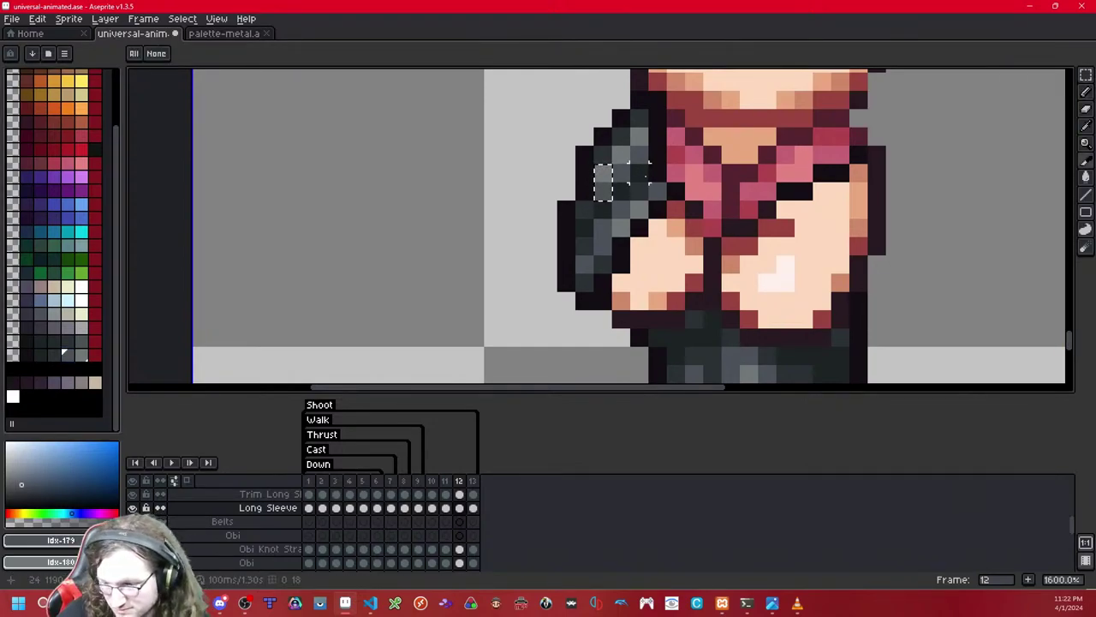
key(m)
scroll(649, 163, down, 8)
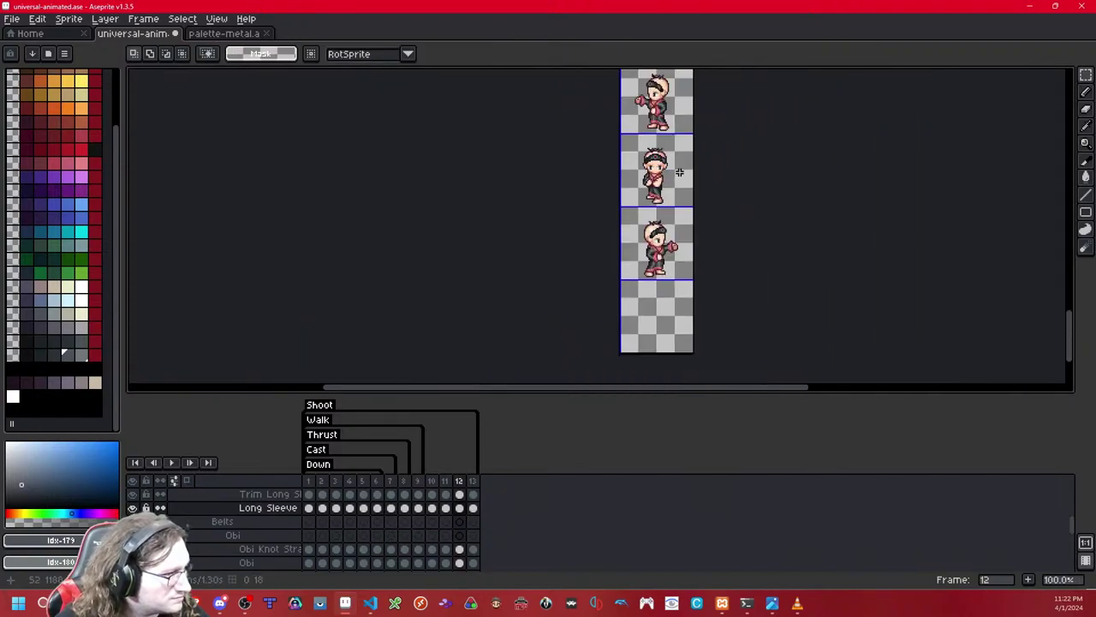
scroll(679, 172, up, 8)
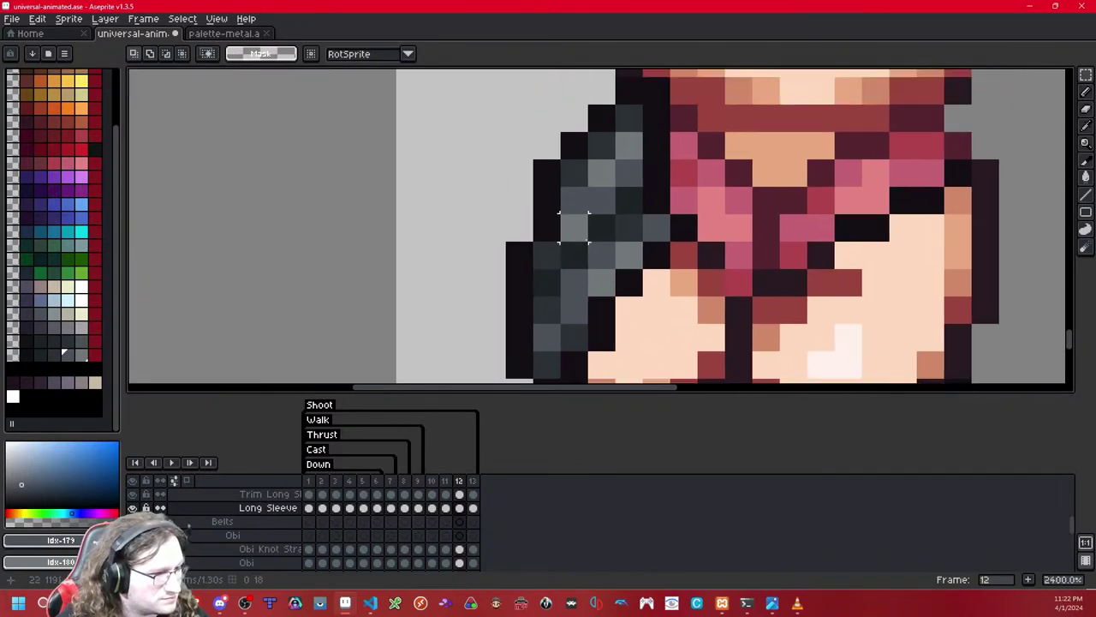
key(b)
scroll(601, 201, down, 8)
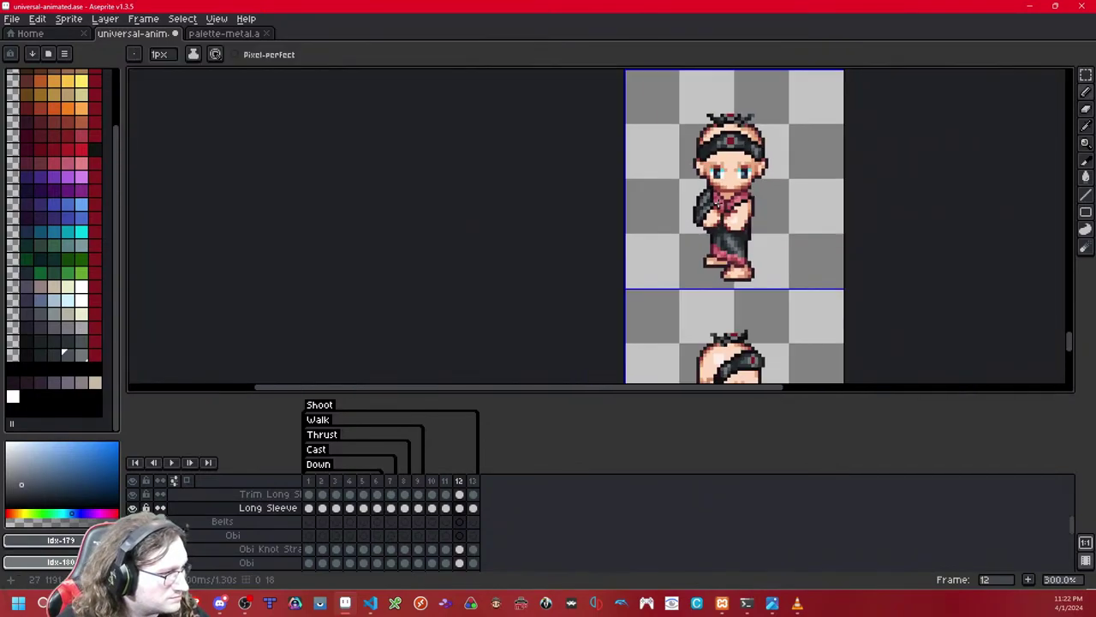
scroll(716, 207, down, 1)
Step: Go back through the earlier Shoot frames to examine the sleeves, ending on frame 5
key(Right)
key(Left)
key(Left)
key(Left)
key(Left)
key(Left)
key(Left)
key(Left)
key(Left)
key(Right)
key(Right)
key(Left)
Step: Copy the 13 by 19 px area holding the character's left-arm sleeve and paste it in place on frame 7
scroll(732, 200, up, 5)
scroll(729, 204, up, 1)
scroll(717, 215, down, 1)
key(m)
drag(741, 191, 654, 318)
click(861, 225)
key(Right)
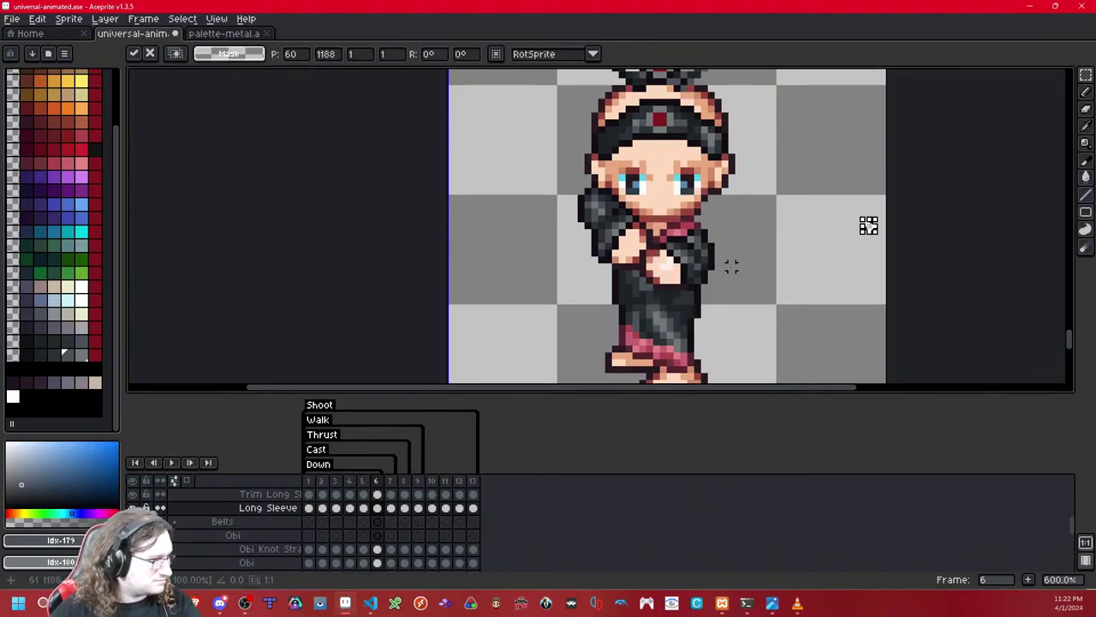
click(765, 232)
key(Right)
key(ctrl+v)
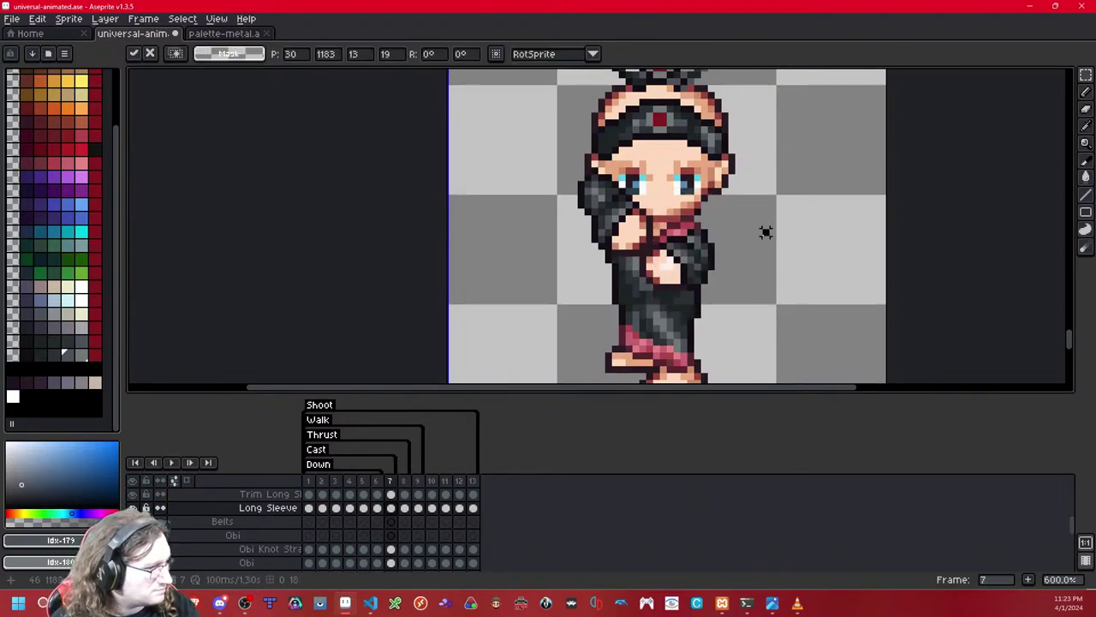
click(766, 233)
Step: Compare the character's left sleeve across frames 4 to 8
key(Right)
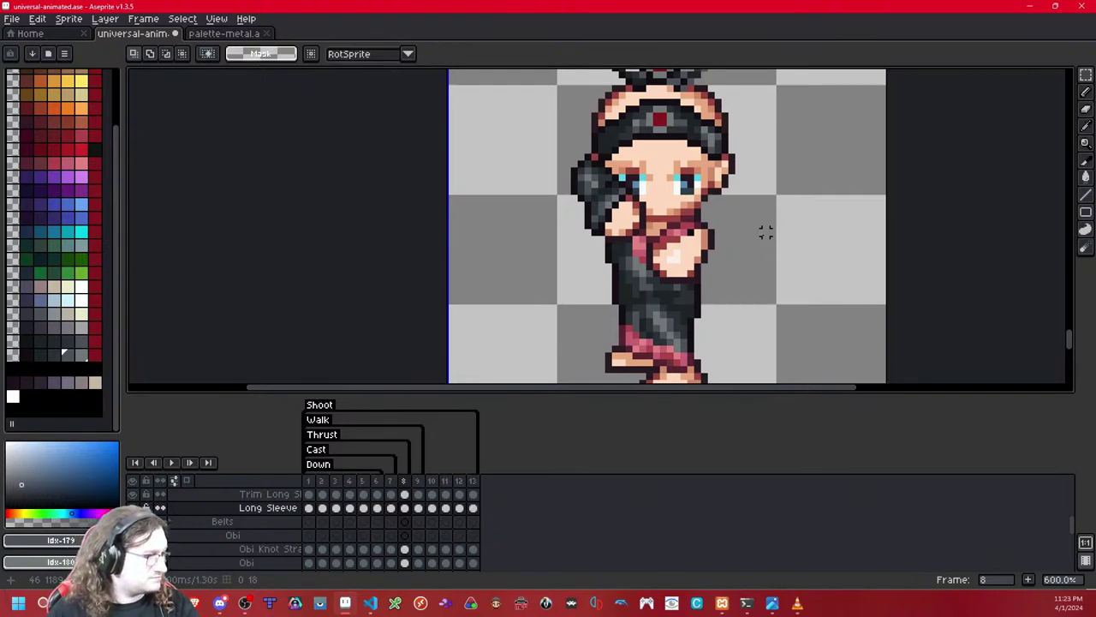
key(Left)
key(Left)
key(Left)
key(Left)
key(Right)
key(Right)
key(Right)
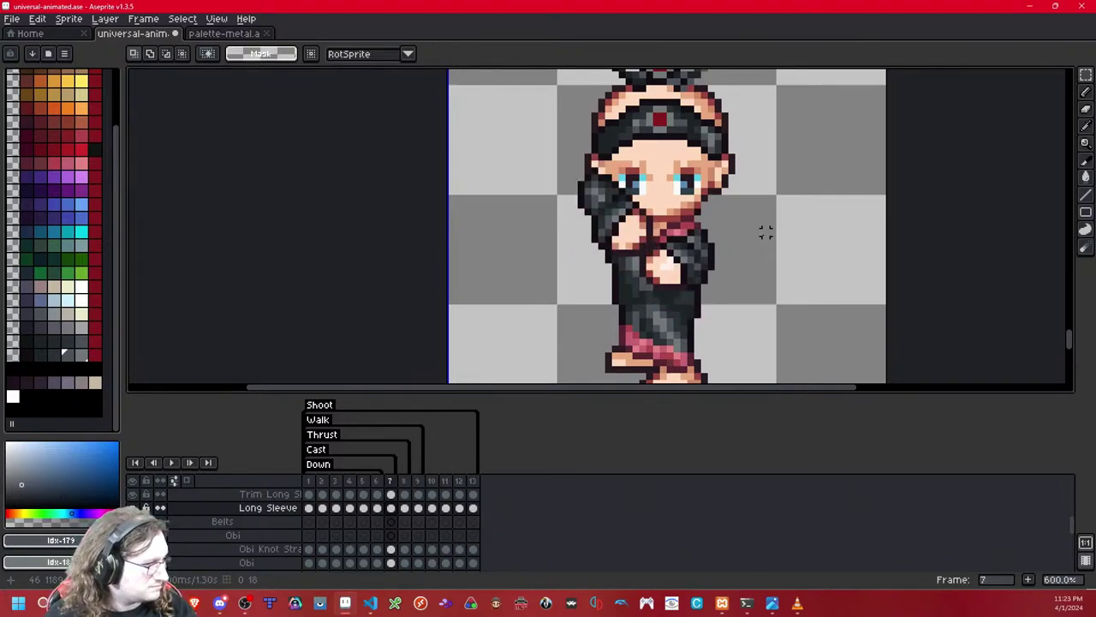
Step: Paste the copied left-arm sleeve onto frame 8 and nudge it up one pixel
key(period)
key(ctrl+v)
scroll(765, 231, up, 1)
key(Up)
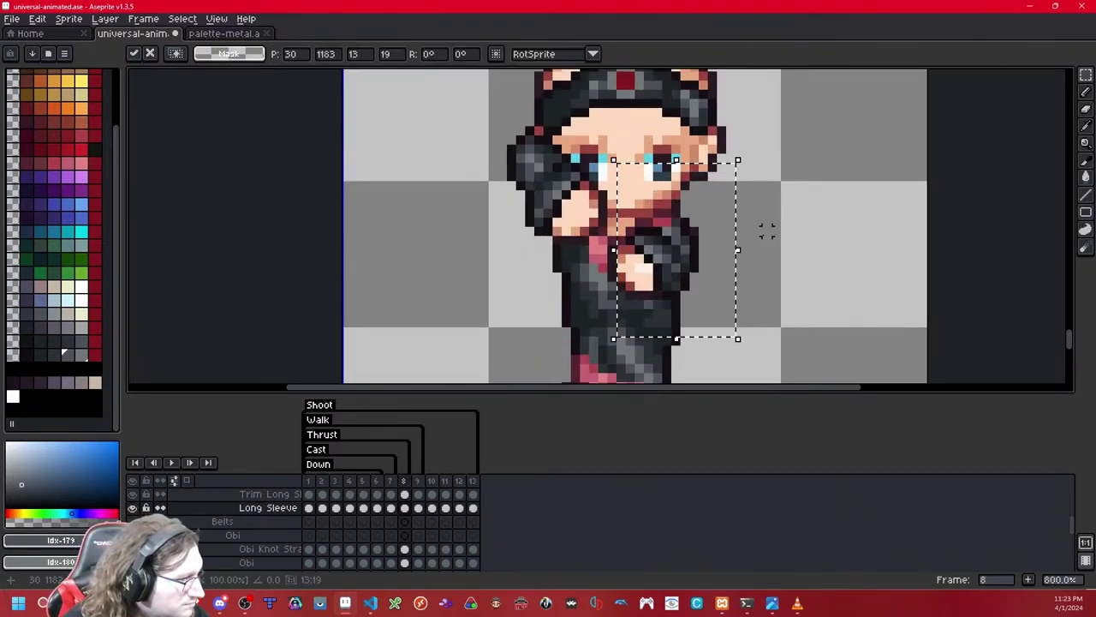
key(Return)
key(comma)
key(period)
Step: Compare the frame 8 left sleeve with the bare arm beneath it and with the neighbouring frame
scroll(759, 241, up, 2)
key(shift+x)
key(shift+x)
key(shift+x)
key(comma)
key(period)
key(comma)
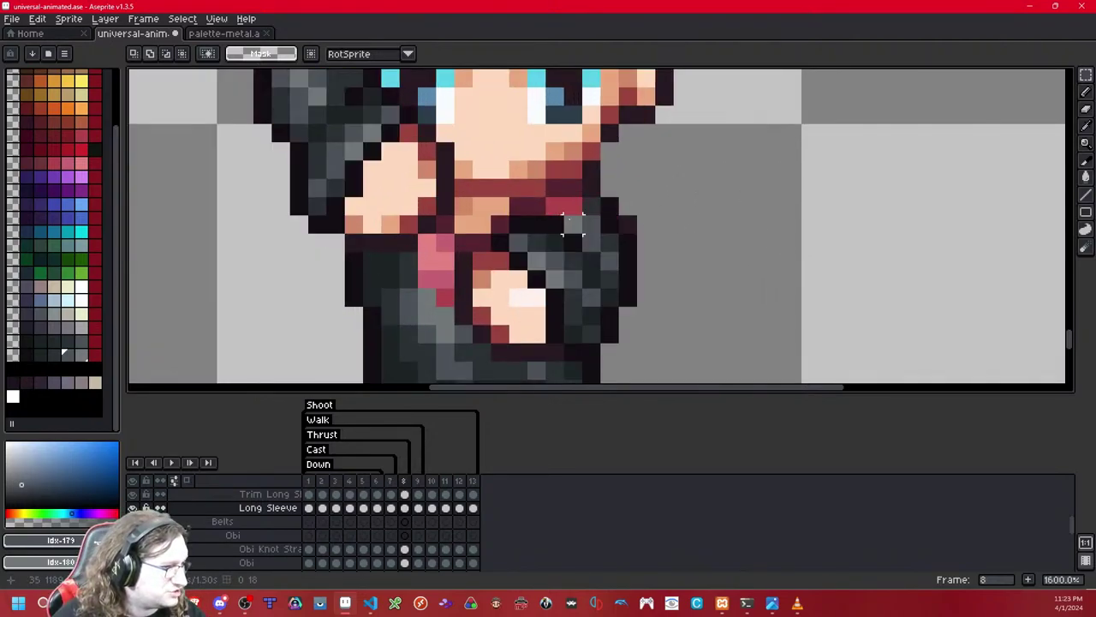
key(period)
key(shift+x)
key(shift+x)
key(shift+x)
key(shift+x)
key(shift+x)
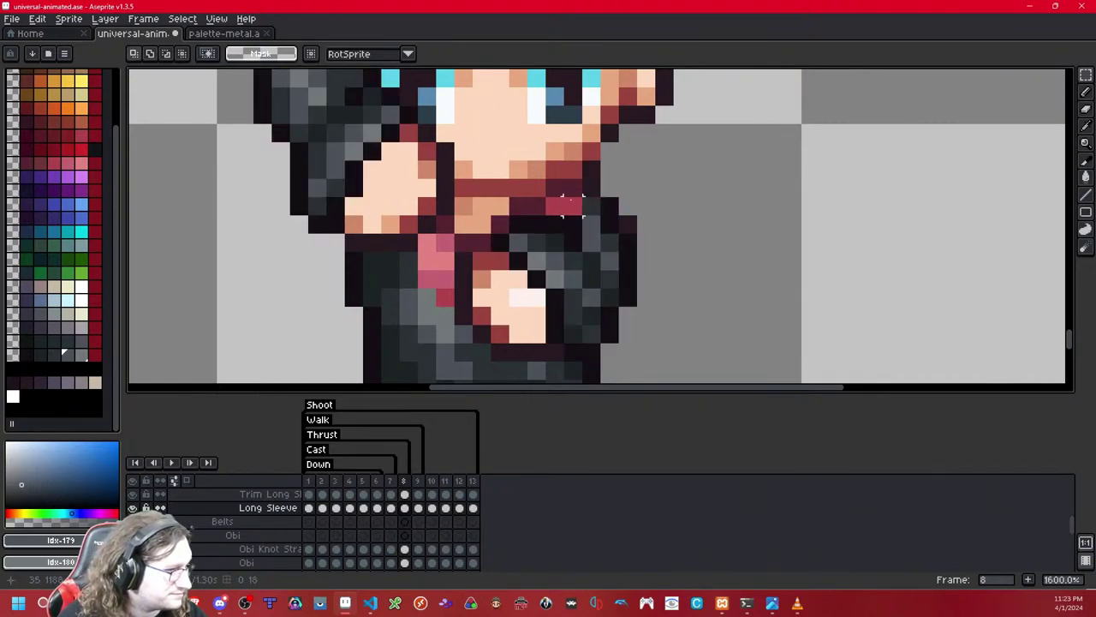
Step: Undo the last clearing at the frame 8 shoulder and set the Pencil to palette index 178
scroll(721, 179, down, 4)
scroll(724, 183, down, 4)
scroll(711, 182, up, 6)
key(ctrl+z)
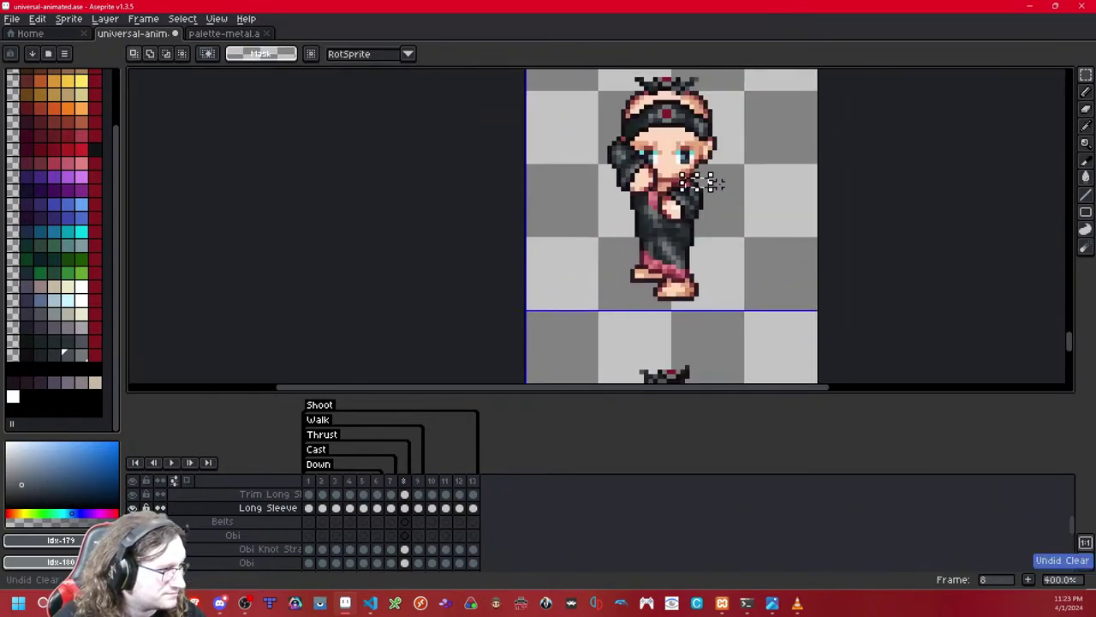
scroll(681, 182, down, 1)
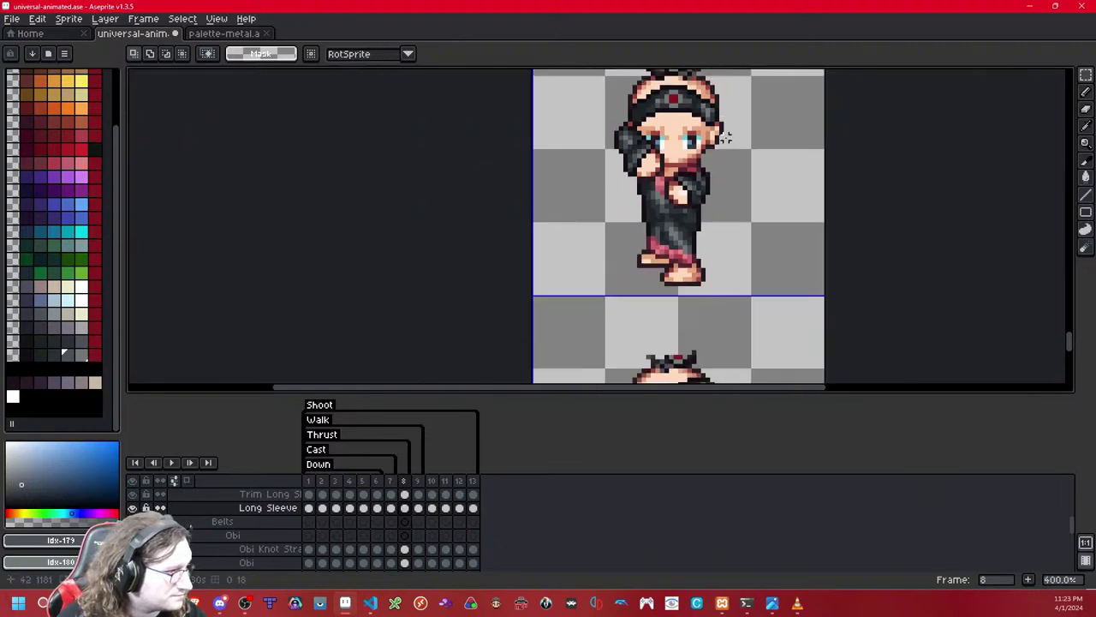
scroll(715, 167, up, 4)
key(shift+x)
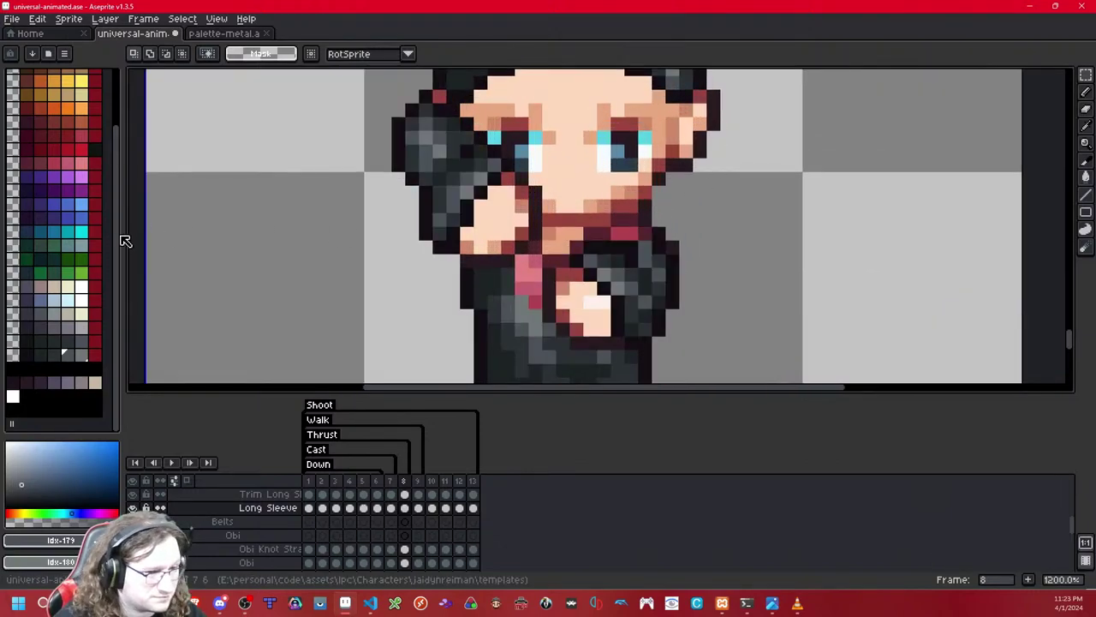
click(55, 356)
key(b)
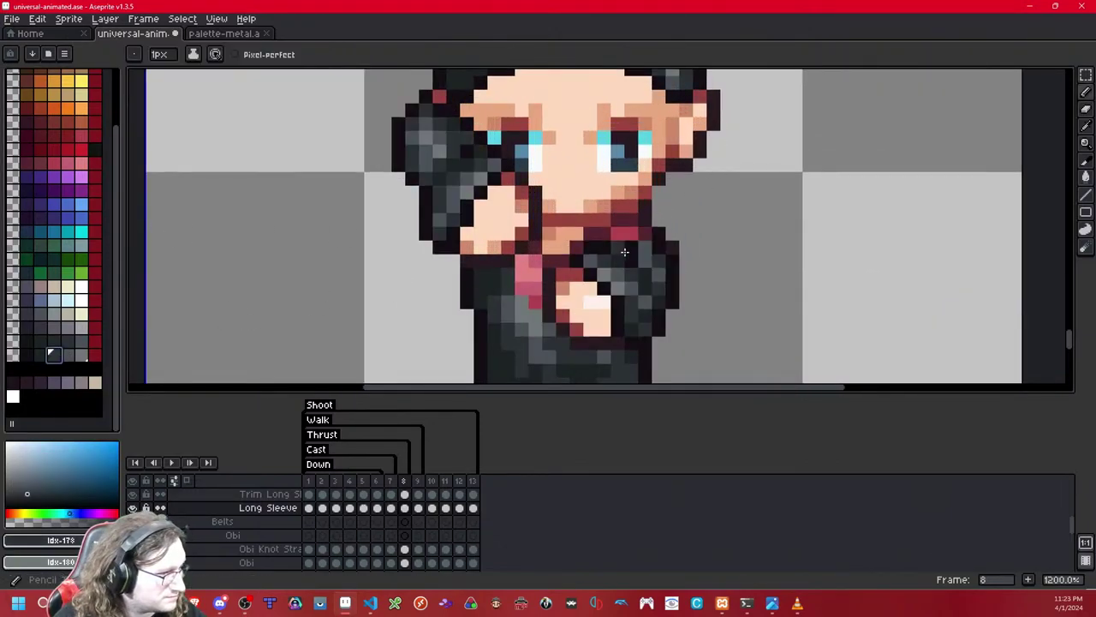
Step: Flip between frames 7, 8 and 9 to examine how the sleeves move
scroll(766, 205, down, 8)
scroll(768, 204, up, 8)
key(period)
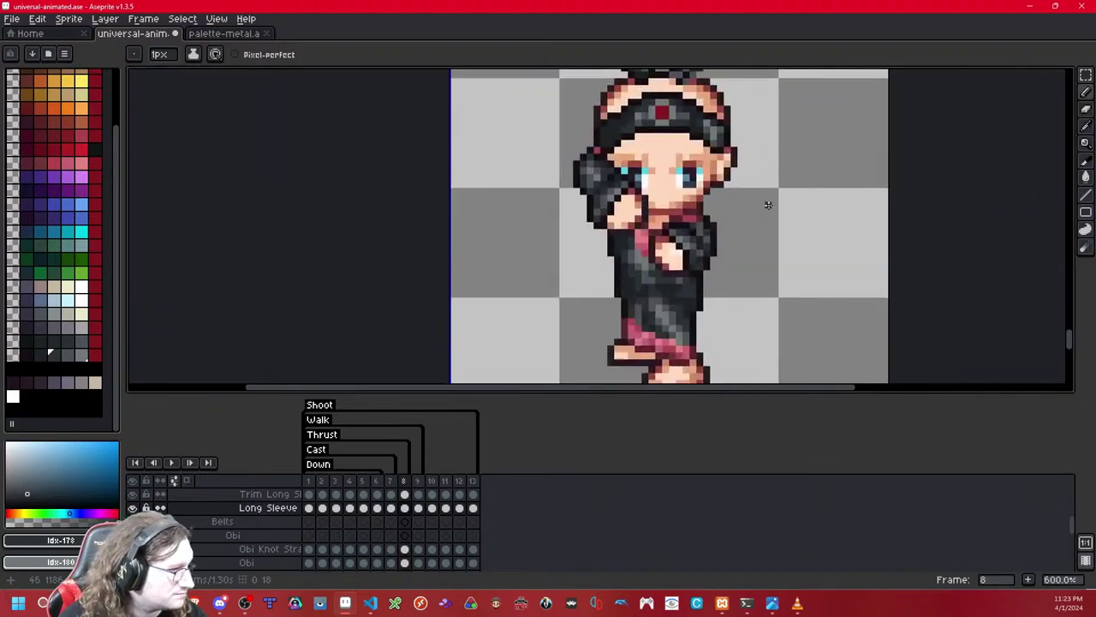
key(comma)
key(comma)
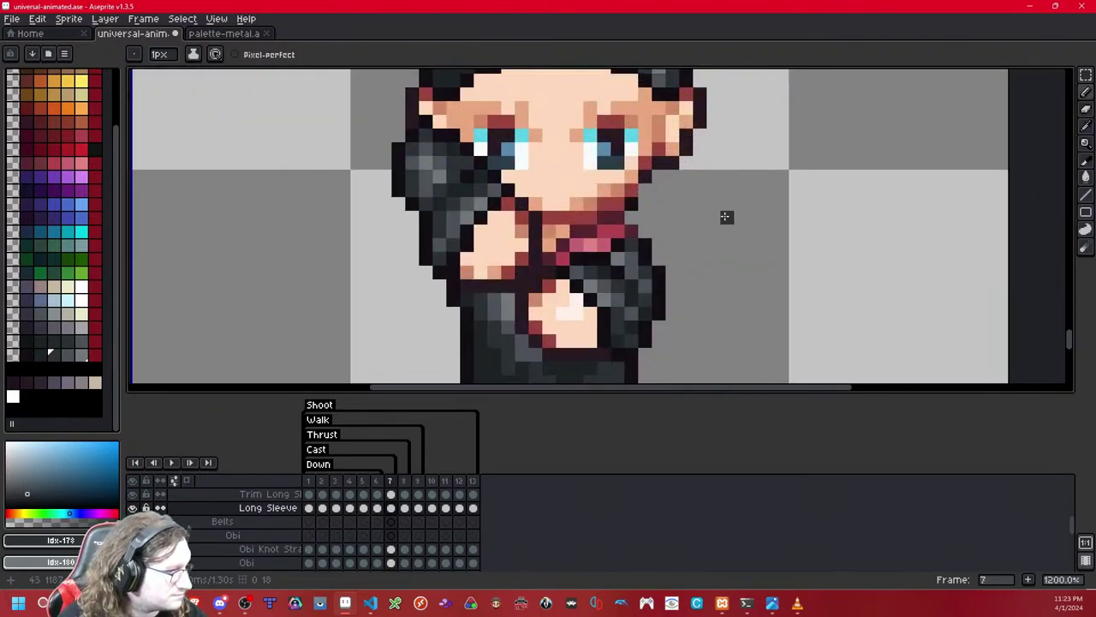
key(period)
key(period)
key(Left)
key(Left)
key(Left)
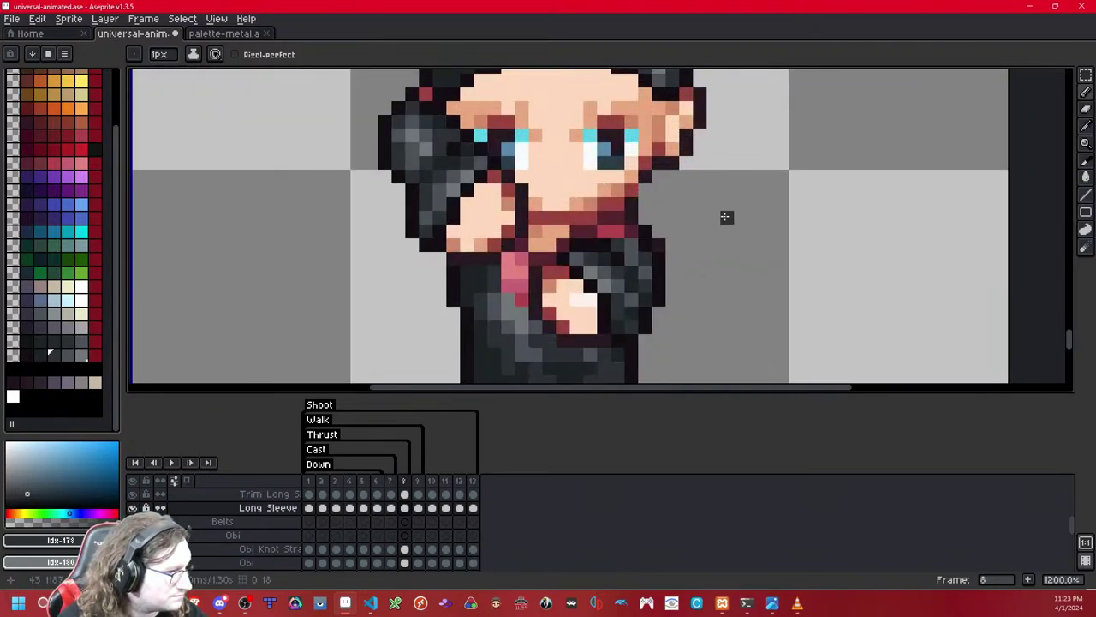
key(Right)
key(Right)
key(Left)
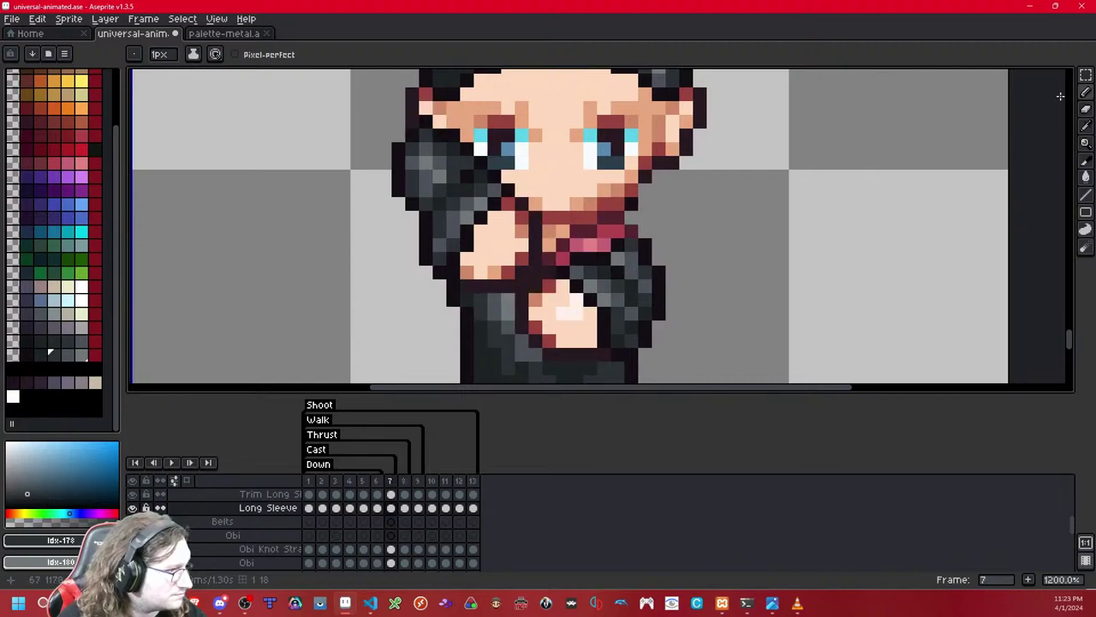
Step: Copy the 14 by 14 px raised-arm sleeve from frame 7 and paste it onto frame 9
click(1086, 76)
drag(521, 108, 344, 289)
key(ctrl+d)
key(Right)
key(Right)
drag(700, 226, 679, 159)
key(ctrl+v)
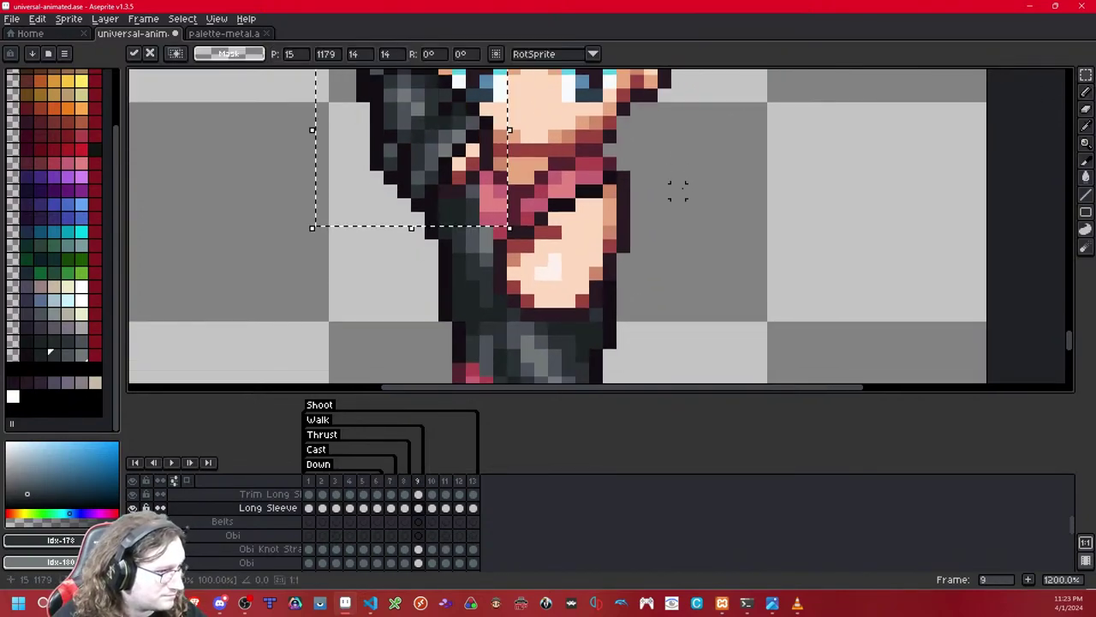
Step: Flip the pasted frame 9 sleeve horizontally and place it over the character's bare left arm at position 30, 1186
key(shift+h)
drag(425, 146, 610, 225)
click(788, 191)
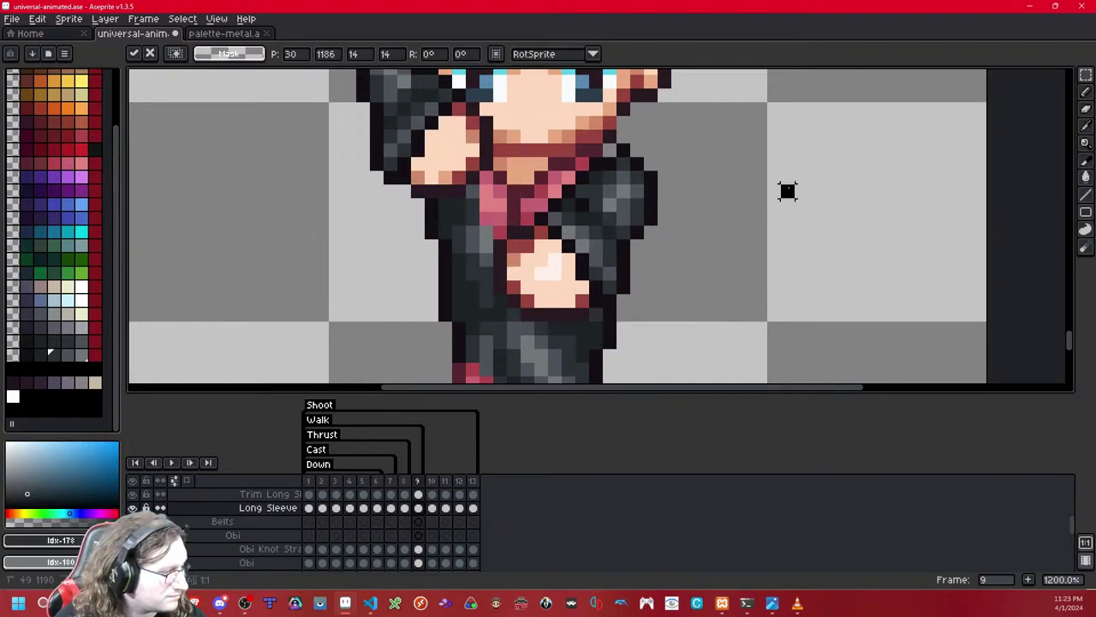
Step: Compare the mirrored frame 9 sleeve with the bare arm beneath it and with the last edit undone
key(shift+x)
key(shift+x)
key(shift+x)
key(shift+x)
key(shift+x)
key(shift+x)
key(shift+x)
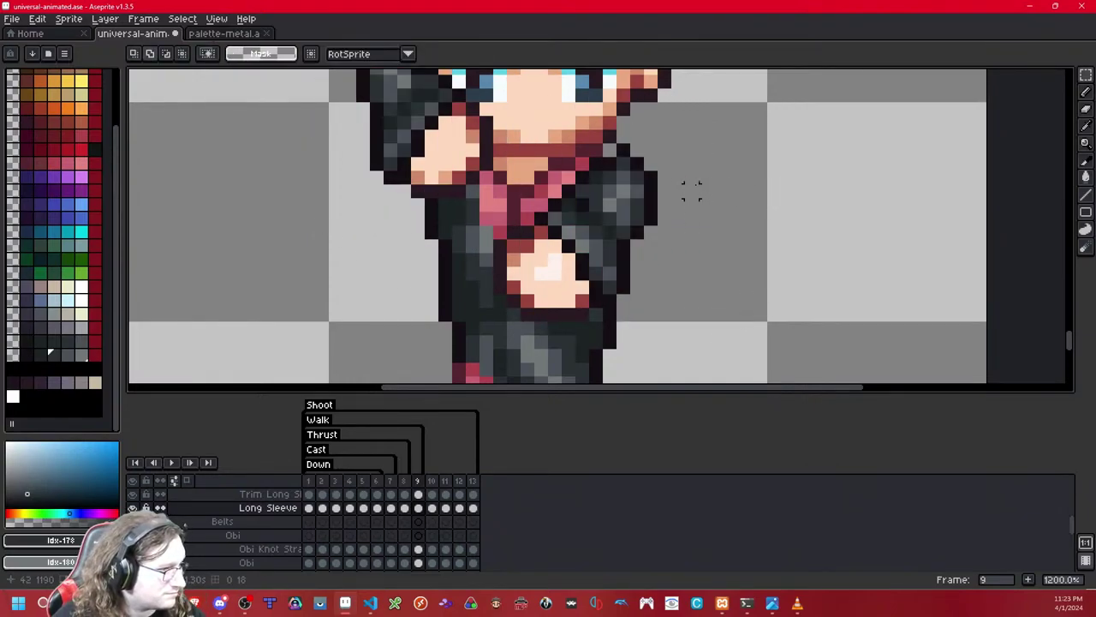
key(ctrl+y)
key(ctrl+z)
key(ctrl+y)
key(ctrl+z)
key(ctrl+y)
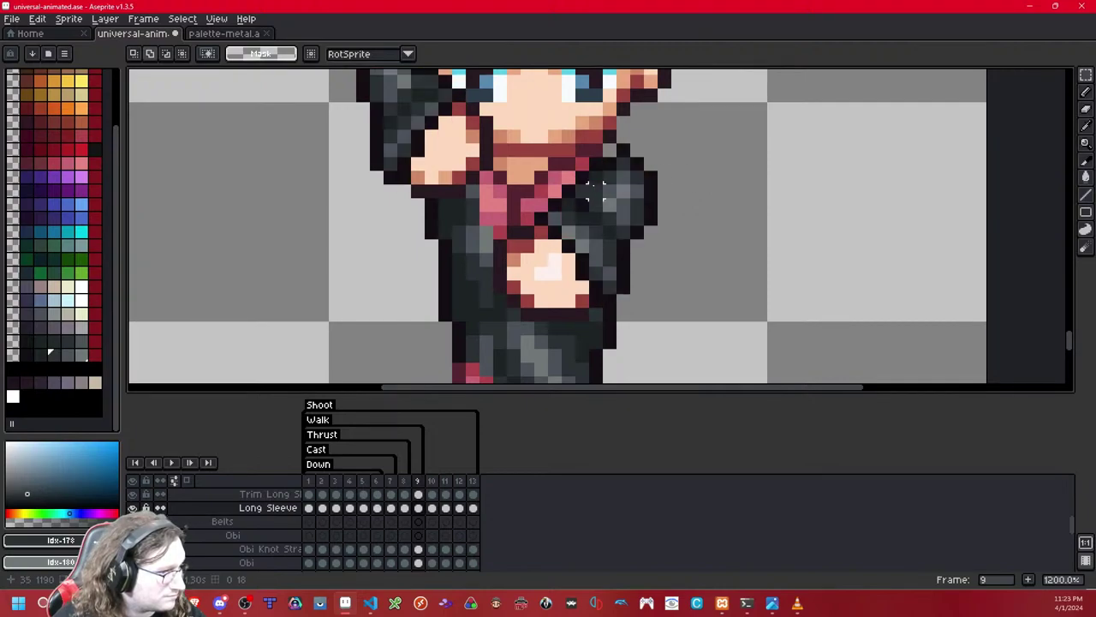
key(ctrl+z)
key(ctrl+y)
Step: Delete the upper part of the mirrored sleeve around the character's left shoulder on frame 9 of the Long Sleeve layer
drag(587, 183, 586, 202)
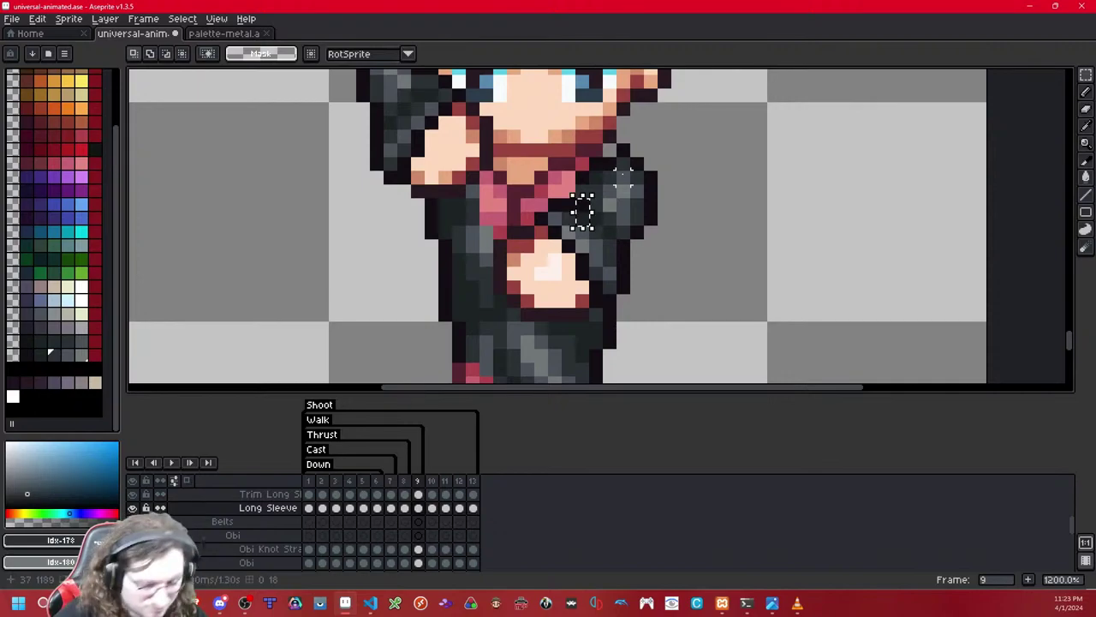
key(ctrl+z)
key(ctrl+y)
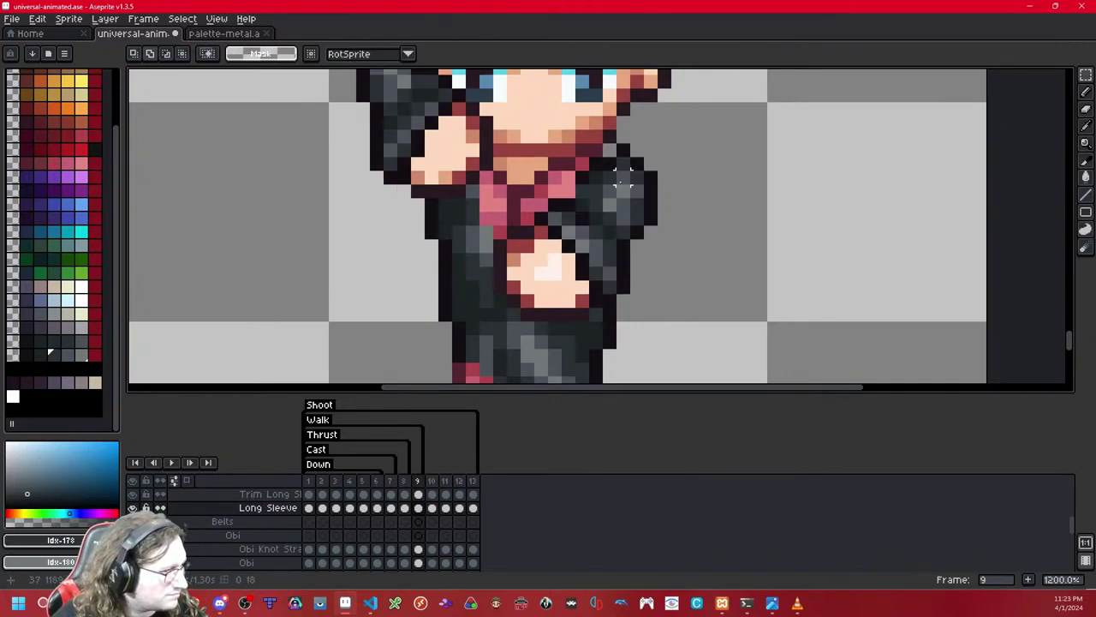
drag(582, 192, 750, 121)
key(Delete)
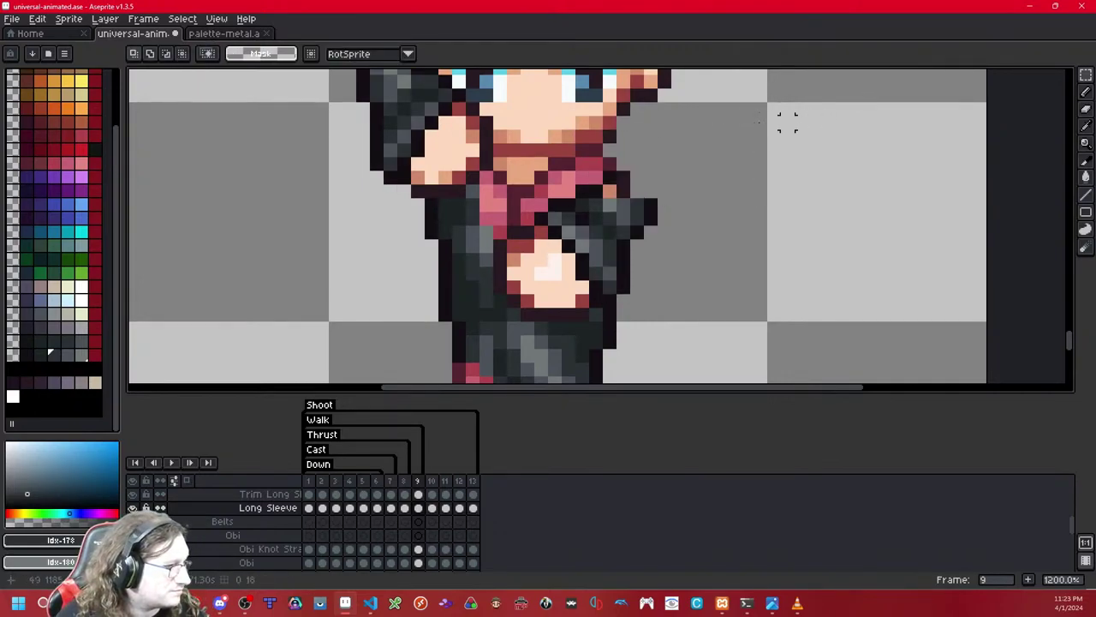
Step: Paint the dark outer outline along the left shoulder of the frame 9 sleeve with palette colour Idx-176, checking against the bare arm
click(27, 355)
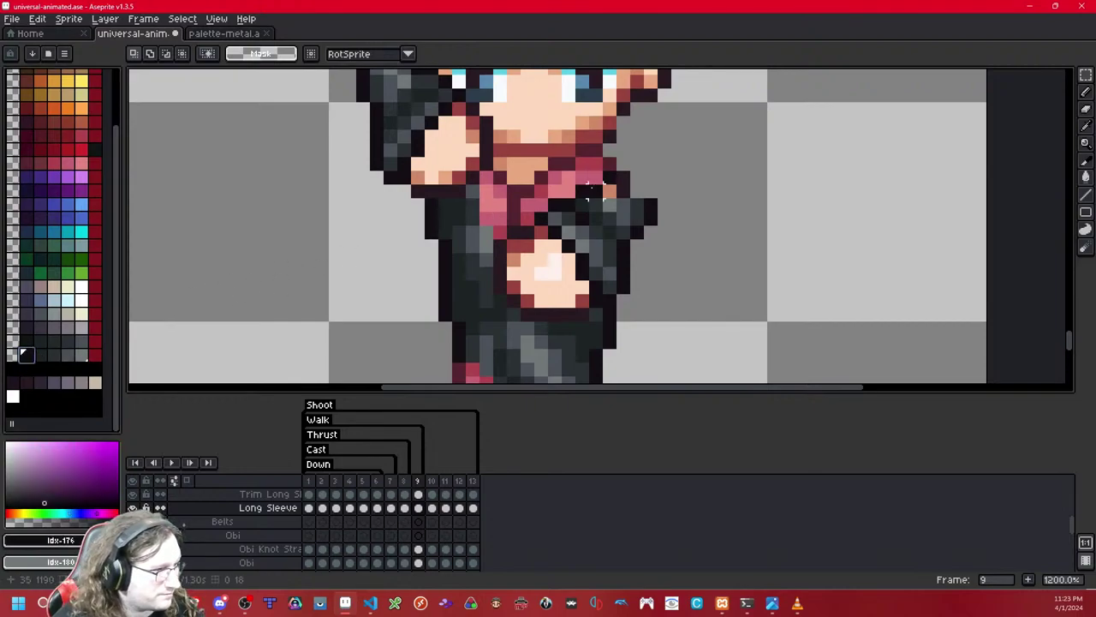
key(b)
drag(619, 181, 623, 191)
key(shift+x)
click(648, 189)
key(shift+x)
key(shift+x)
key(shift+x)
Step: Delete the sleeve pixels sticking out beyond the left elbow on frame 9 and compare the sleeve with the arm beneath it
key(m)
drag(636, 206, 666, 232)
key(Delete)
key(shift+x)
key(shift+x)
key(shift+x)
key(shift+x)
key(shift+x)
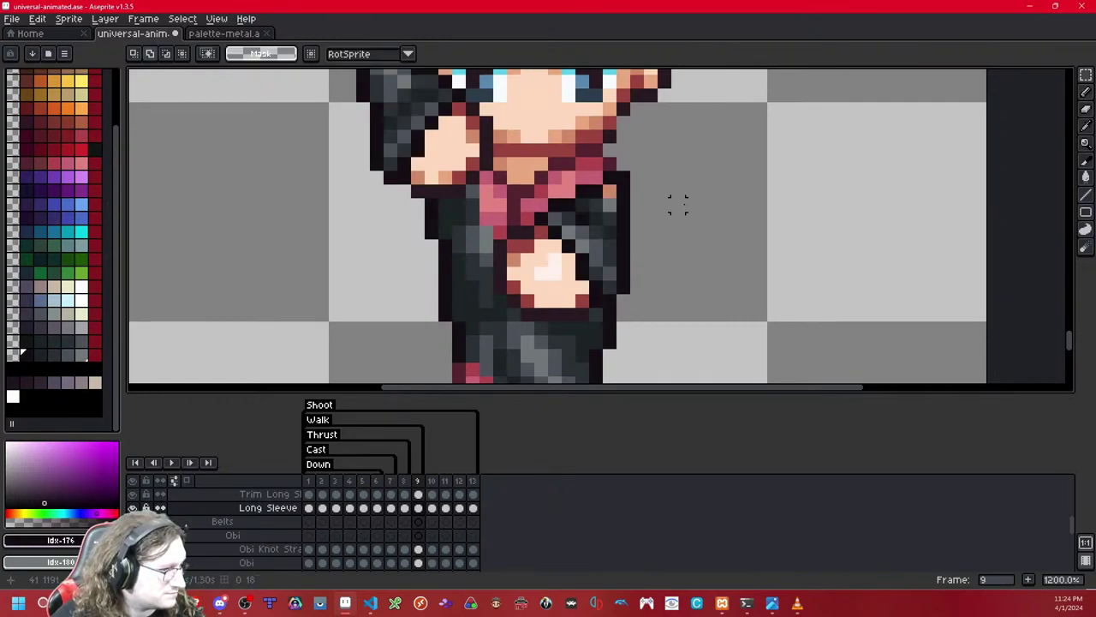
key(shift+x)
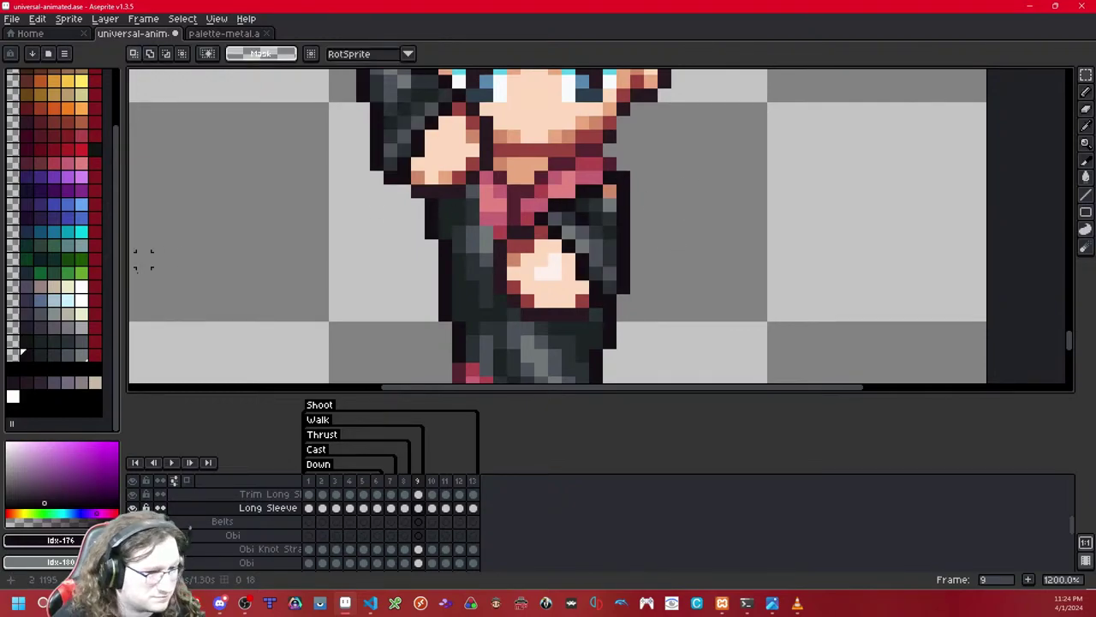
Step: Cover the exposed skin pixel at the left shoulder on frame 9 with dark grey palette colour Idx-178
click(68, 355)
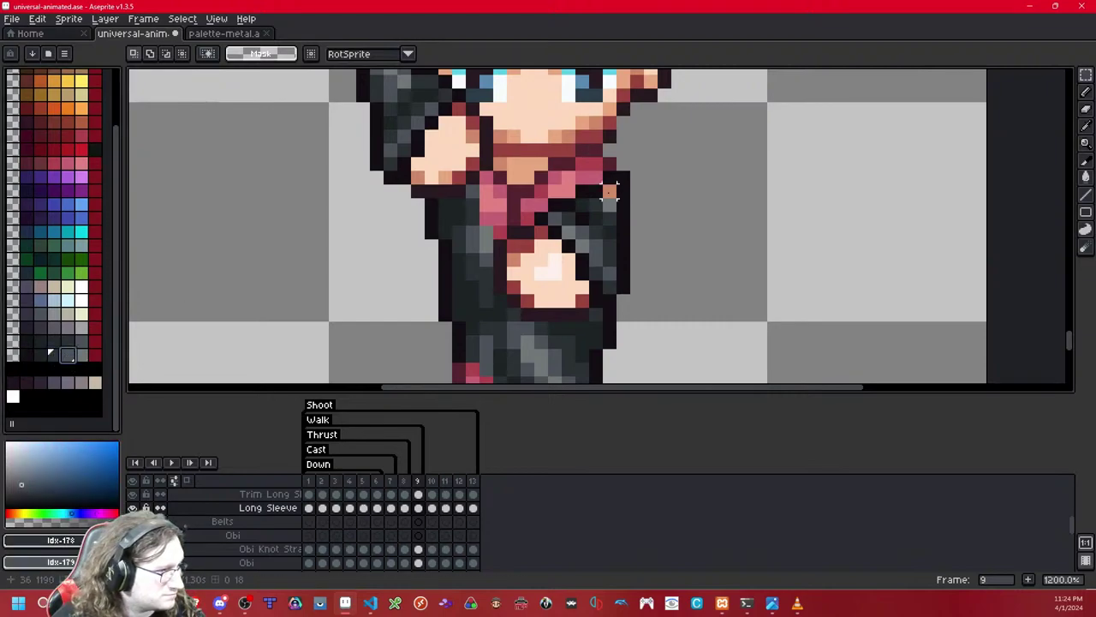
key(b)
click(610, 193)
drag(610, 198, 609, 206)
scroll(600, 191, down, 8)
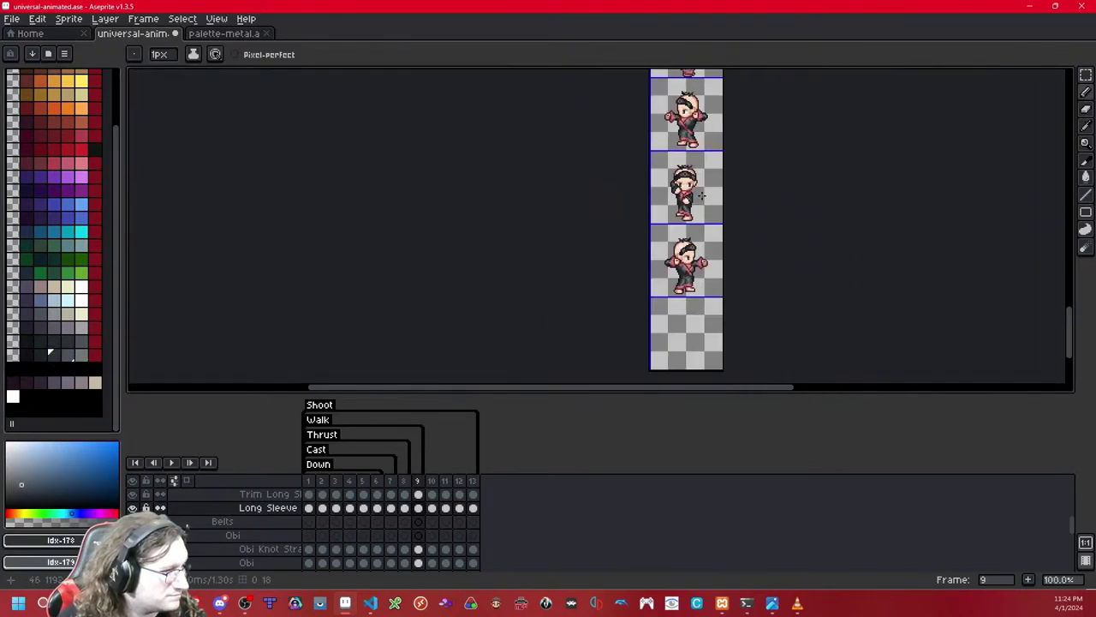
Step: Copy the finished left sleeve from frame 9 and paste it onto the left arm in the following Shoot frames
scroll(702, 199, up, 5)
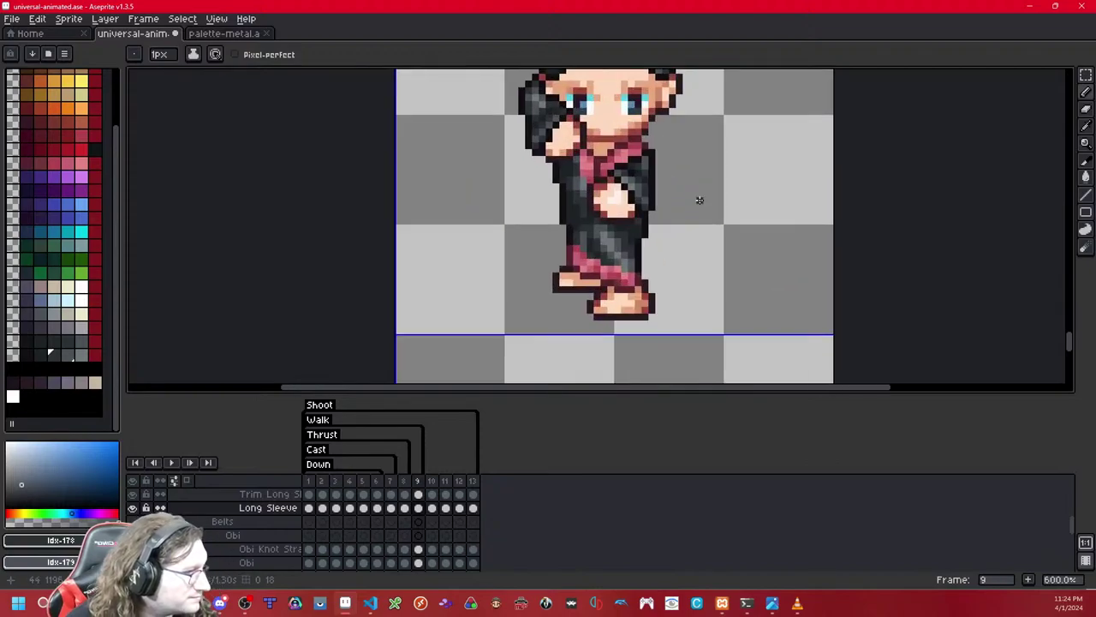
click(1086, 75)
scroll(688, 232, up, 2)
drag(603, 182, 699, 289)
key(ctrl+d)
key(Right)
key(Right)
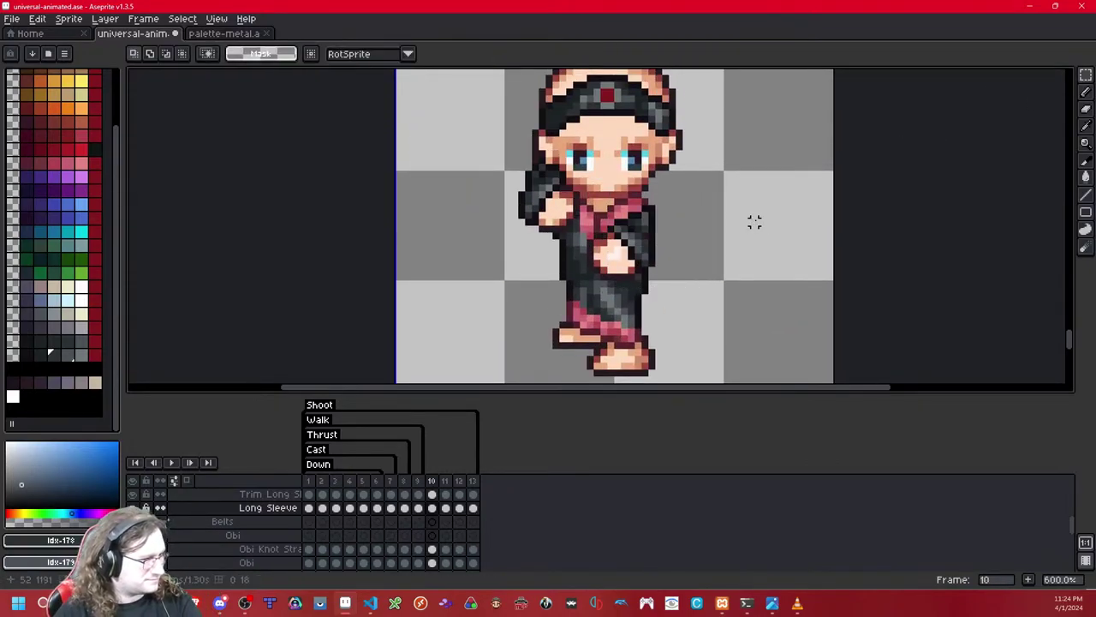
key(Right)
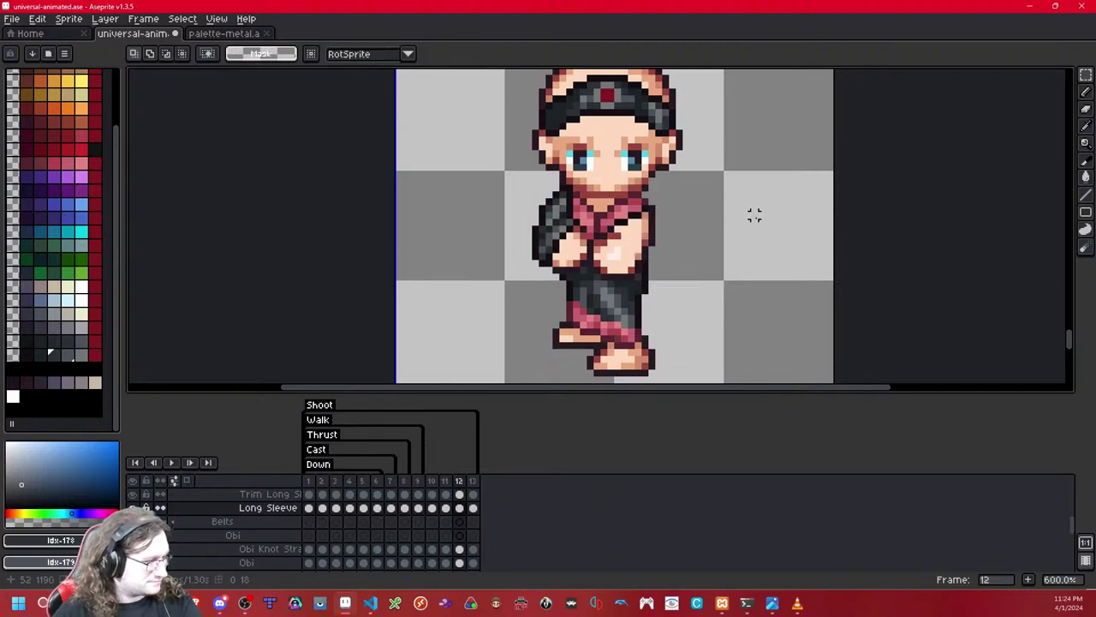
key(Right)
key(ctrl+v)
key(ctrl+d)
key(Right)
key(Left)
Step: Review the sprite rows on frame 1 and save the file
scroll(727, 232, down, 3)
scroll(728, 233, down, 4)
scroll(727, 233, up, 2)
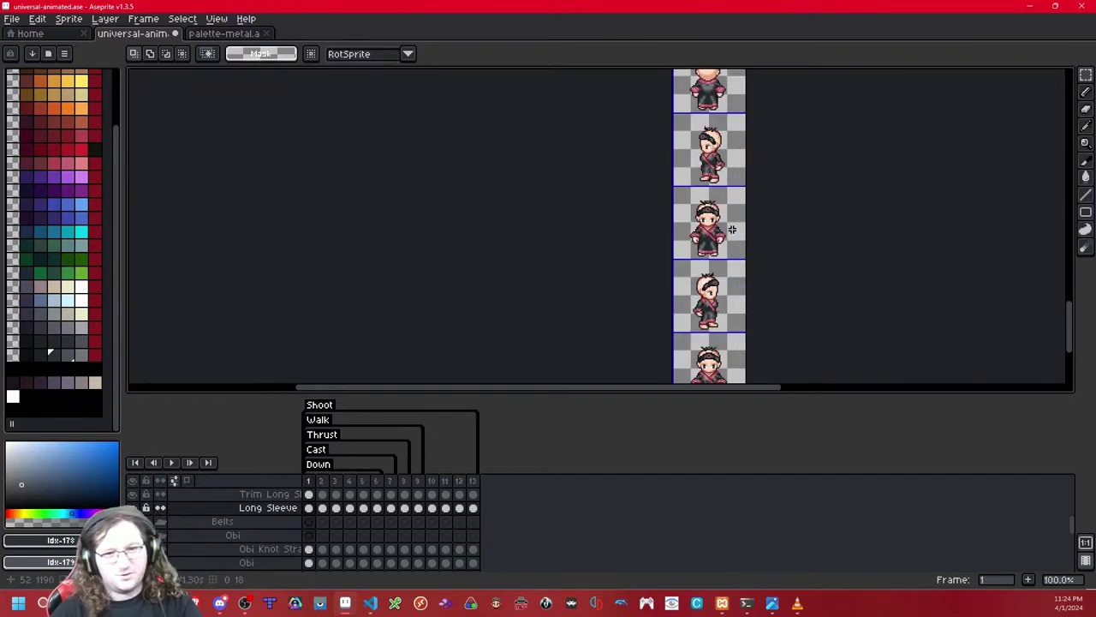
key(ctrl+s)
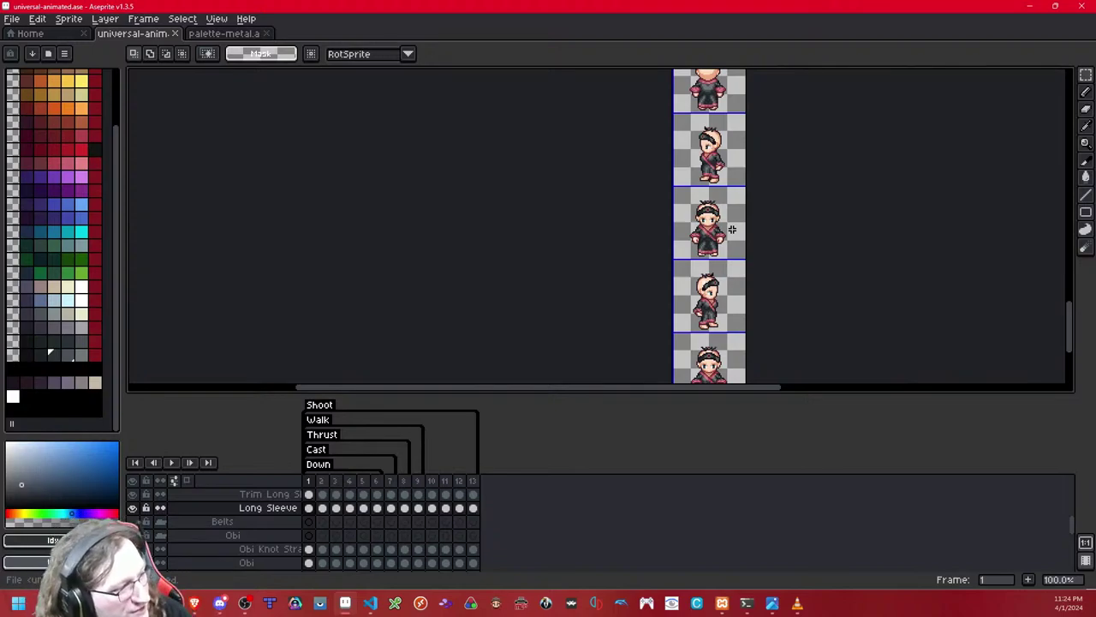
Step: Go to frame 5 of the front-facing Shoot row and make the Trim Long Sleeve layer active
scroll(732, 230, up, 4)
scroll(641, 167, down, 1)
drag(656, 222, 653, 210)
key(Right)
key(period)
scroll(653, 209, up, 1)
key(period)
key(period)
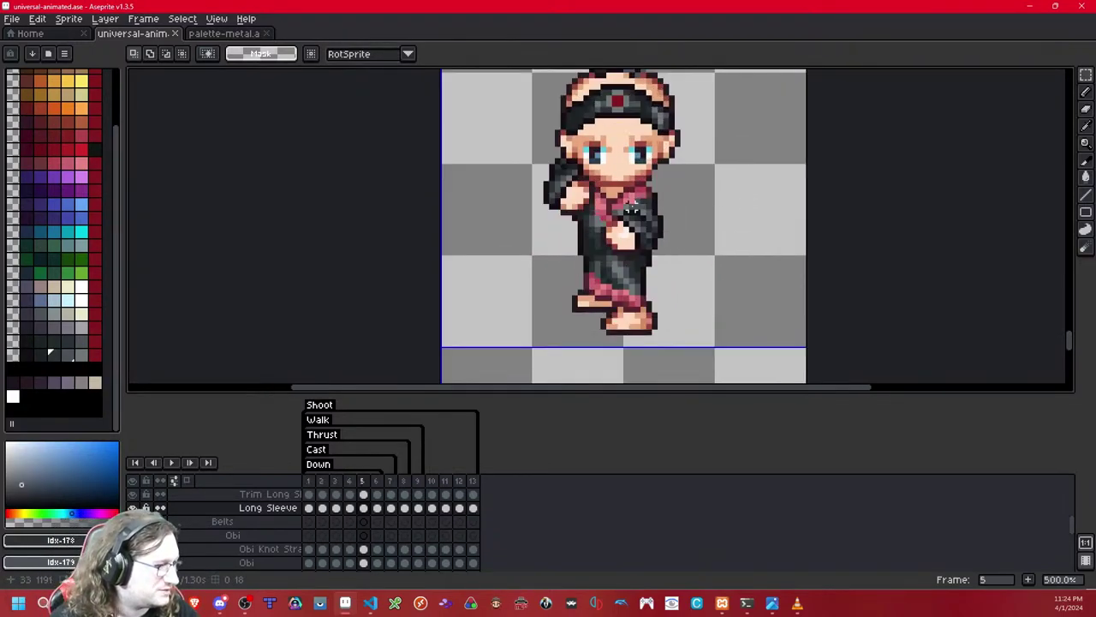
key(Up)
scroll(630, 208, up, 2)
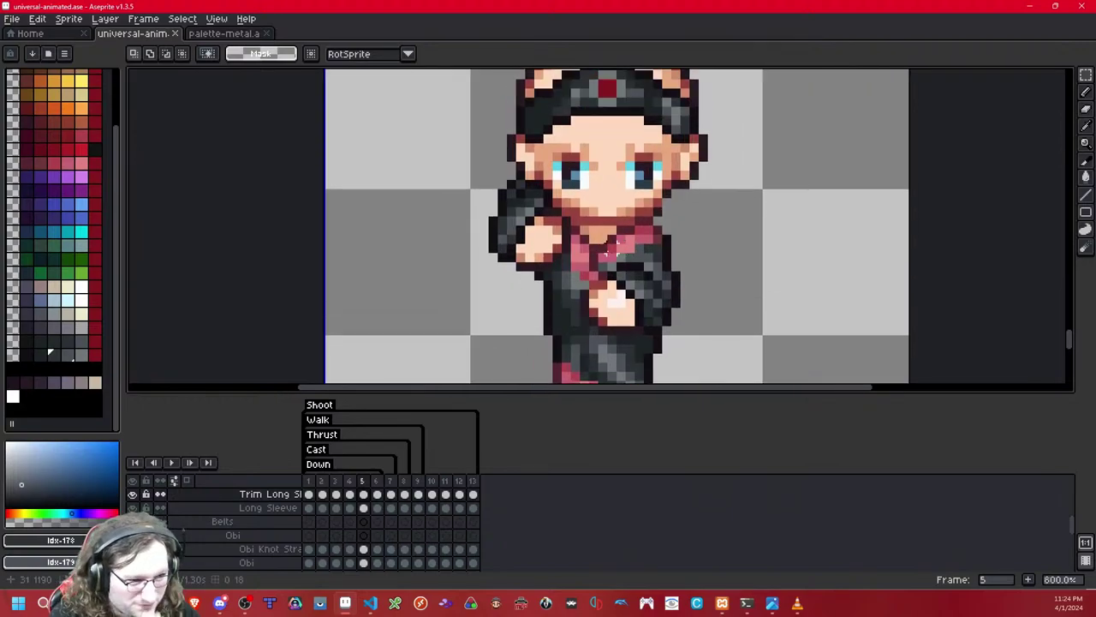
Step: Outline the cuff trim around the raised arm's sleeve opening on frame 5 with dark red palette colour Idx-78
click(26, 163)
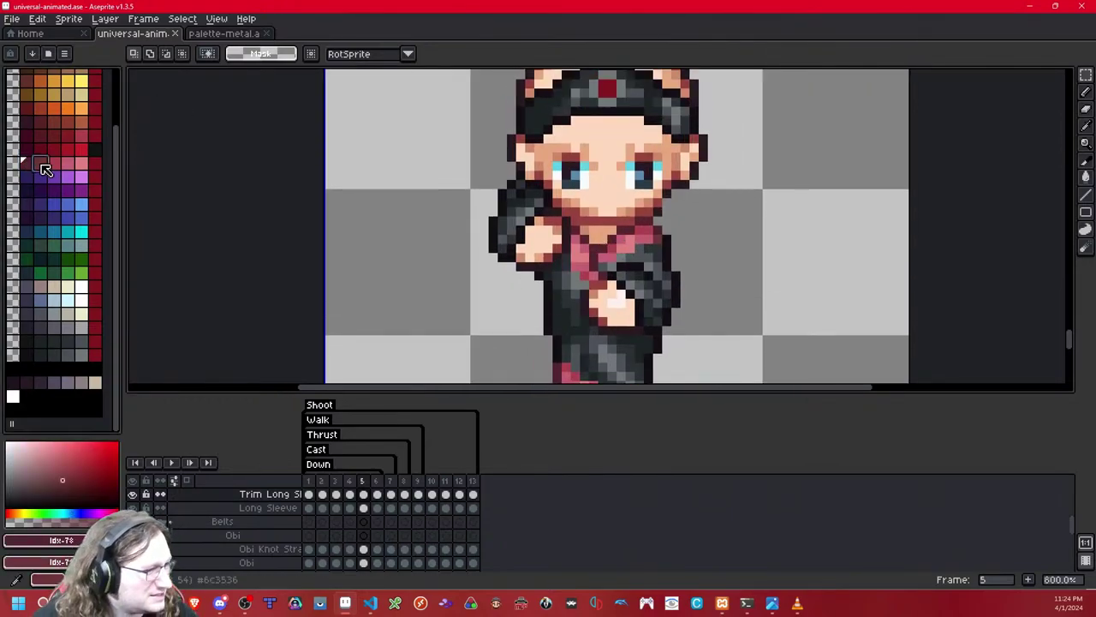
scroll(521, 197, down, 3)
key(Left)
key(period)
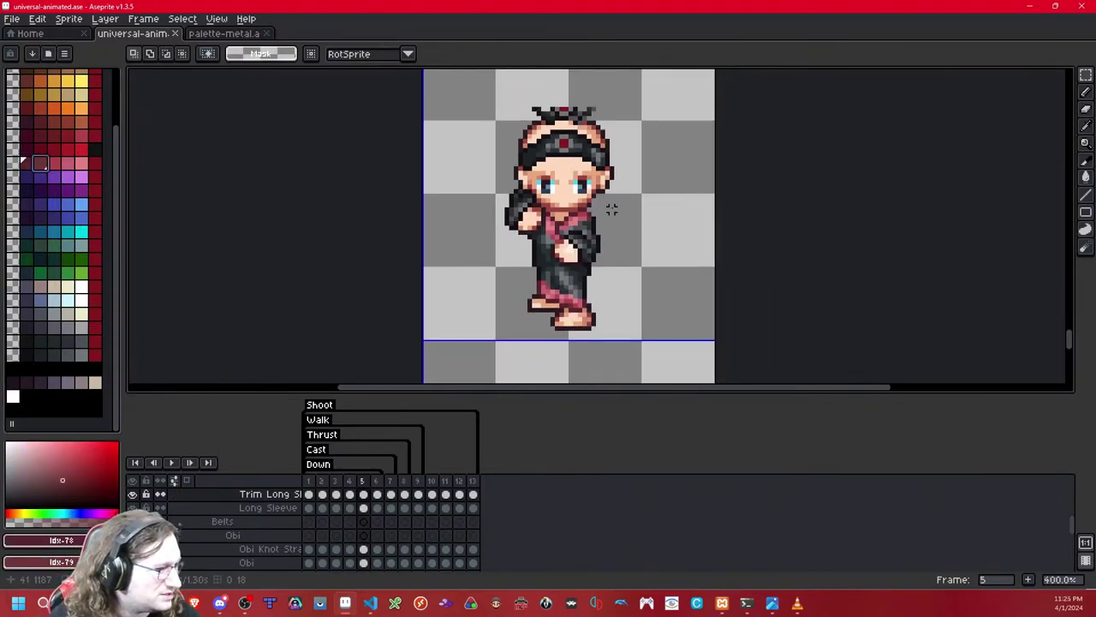
scroll(593, 207, up, 4)
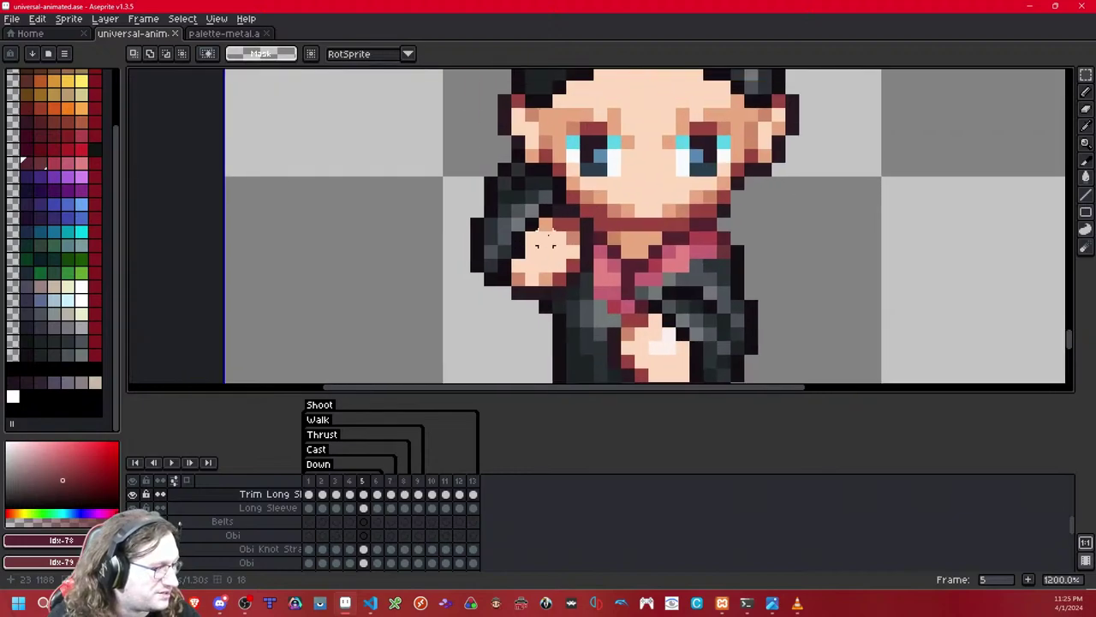
scroll(546, 244, down, 6)
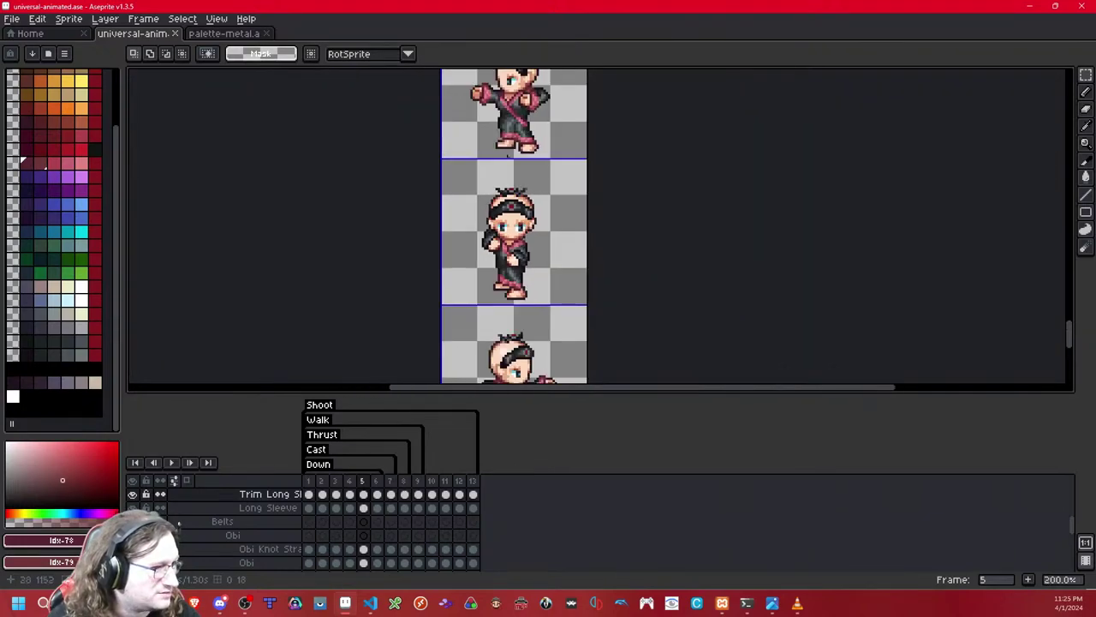
scroll(510, 145, up, 6)
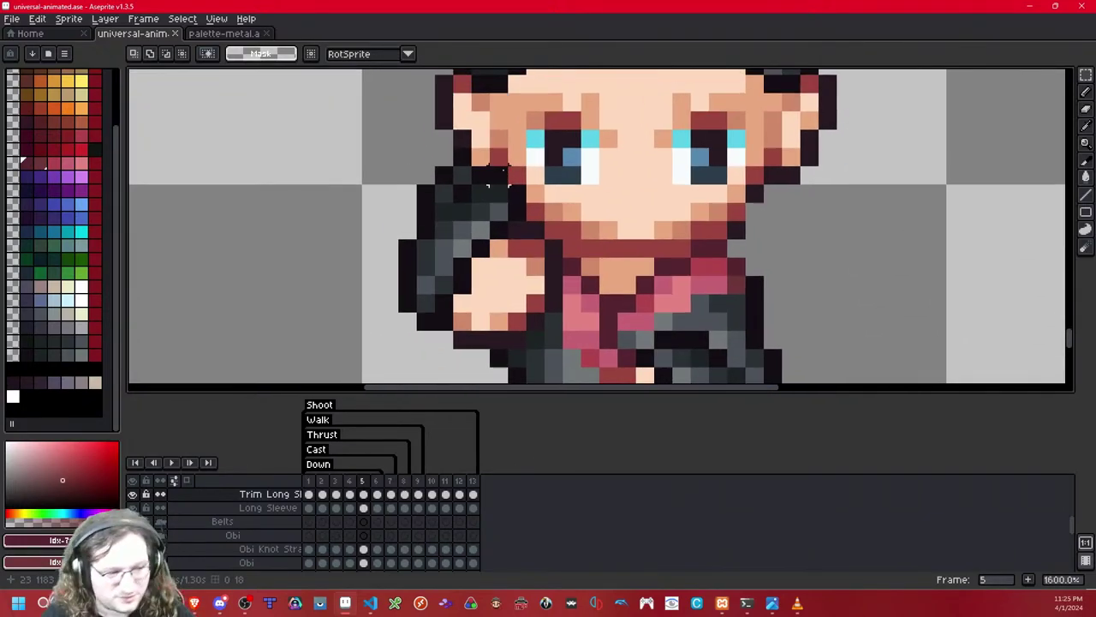
key(b)
click(390, 301)
key(ctrl+z)
mouse_move(403, 281)
mouse_down()
mouse_move(426, 323)
mouse_move(443, 314)
mouse_move(499, 230)
mouse_up()
Step: Draw the dark red cuff outline around the lowered arm's sleeve opening and along its bottom edge on frame 5, erasing stray pixels
mouse_move(683, 340)
mouse_down()
mouse_move(591, 188)
mouse_move(602, 191)
mouse_move(573, 207)
mouse_move(580, 237)
mouse_up()
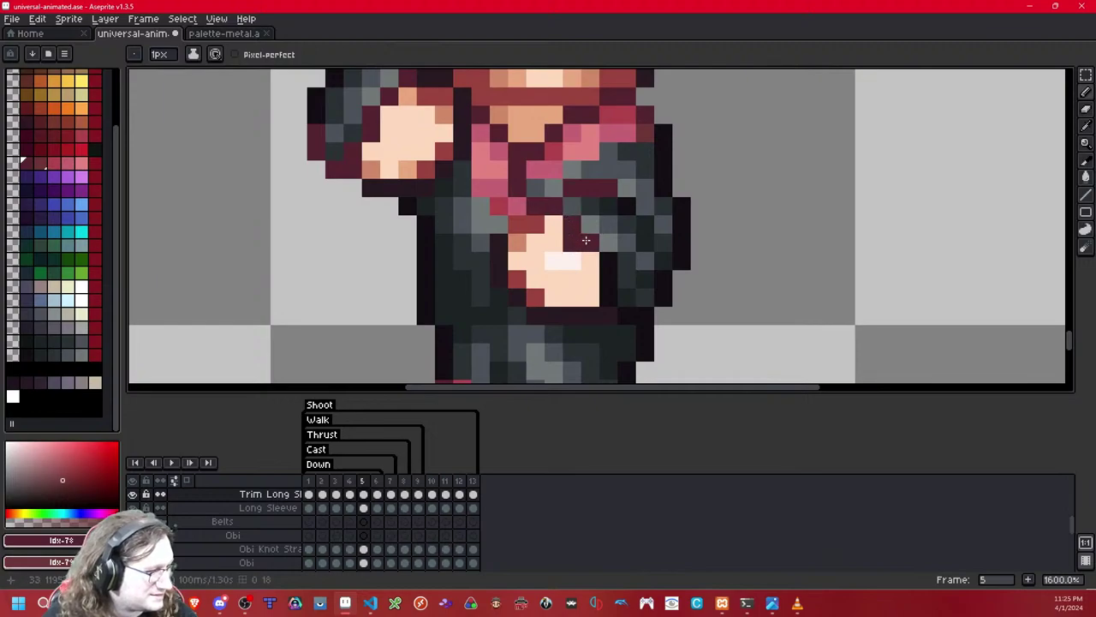
key(e)
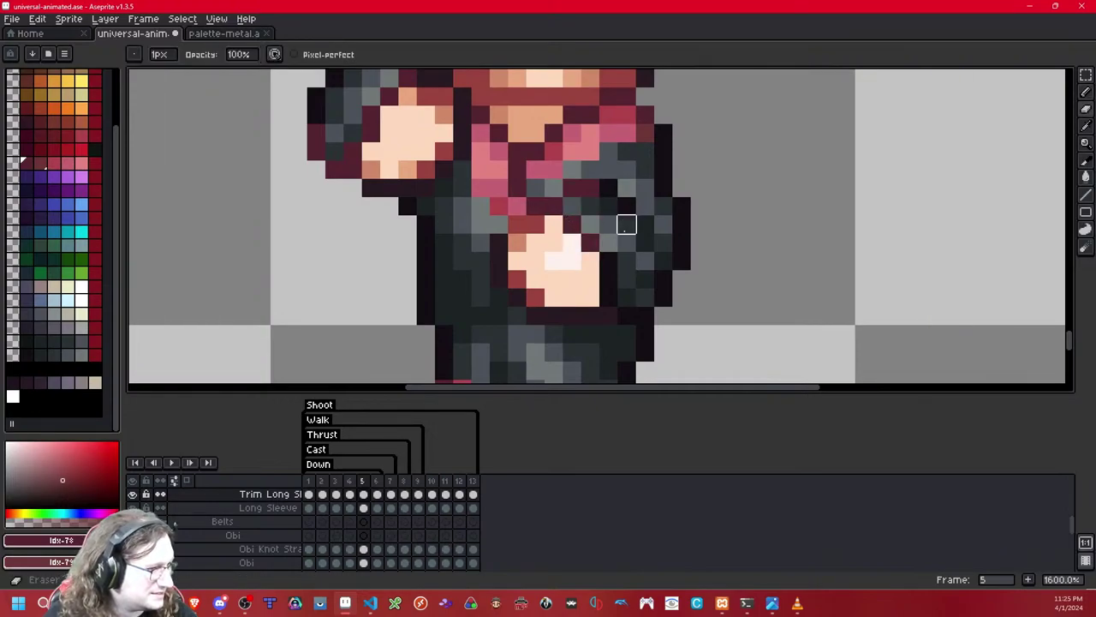
key(b)
mouse_move(609, 260)
mouse_down()
mouse_move(608, 296)
mouse_move(630, 314)
mouse_move(666, 304)
mouse_move(684, 277)
mouse_up()
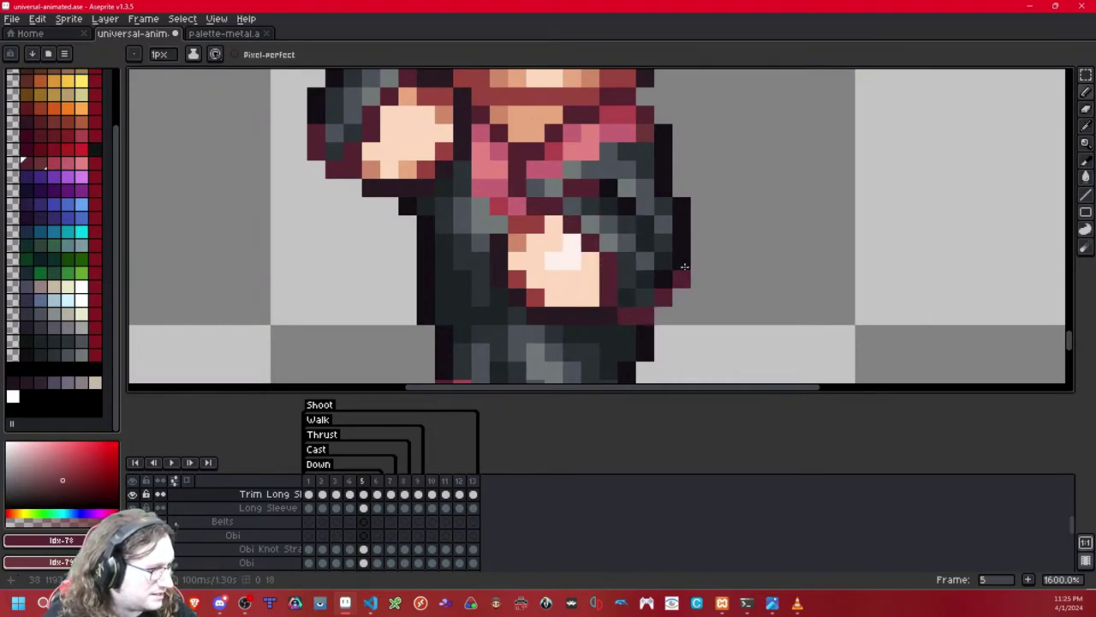
scroll(458, 299, up, 4)
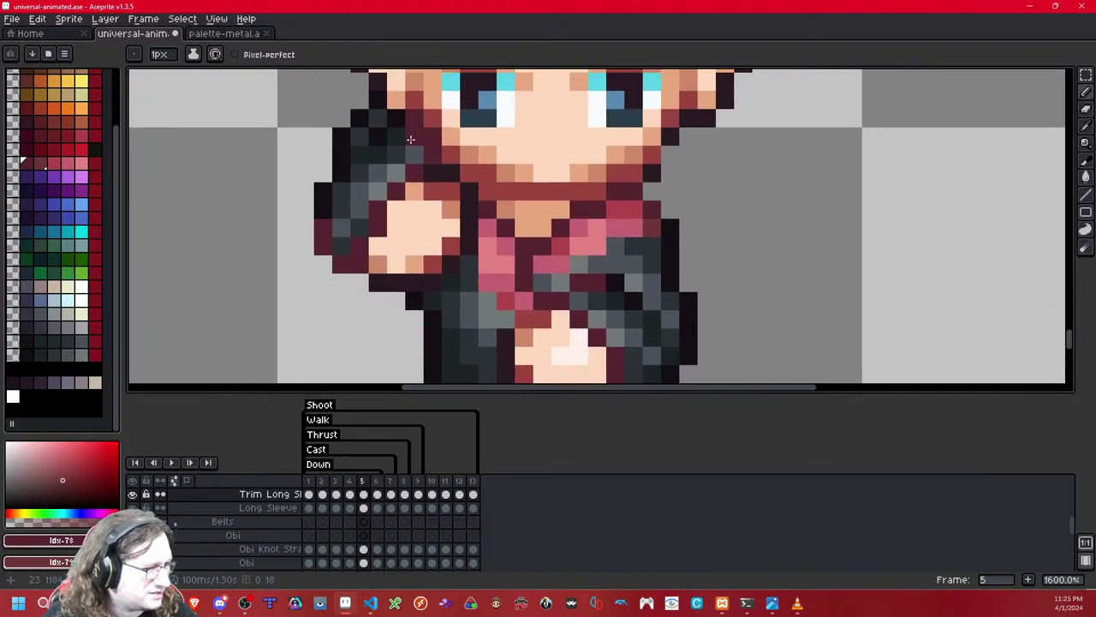
Step: Compare the frame 5 cuff trim with the neighbouring frames and with the trimmed sleeves in the other animation rows
scroll(561, 155, down, 8)
scroll(561, 153, up, 1)
drag(557, 179, 552, 206)
scroll(550, 205, up, 1)
scroll(595, 282, down, 3)
key(Right)
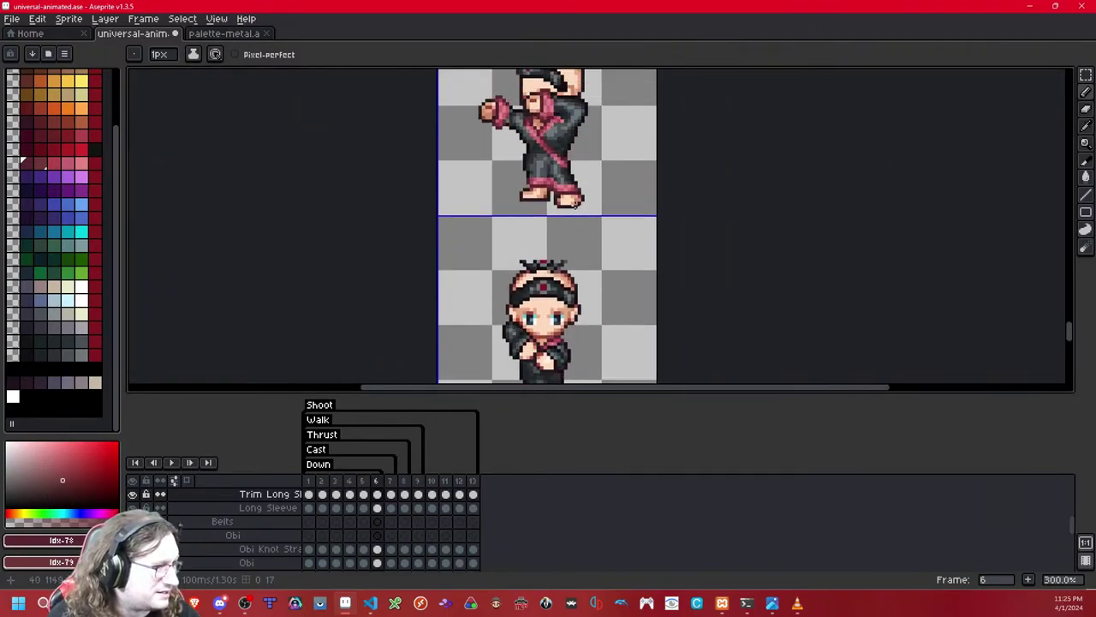
key(Left)
key(Left)
key(Right)
key(Right)
key(Right)
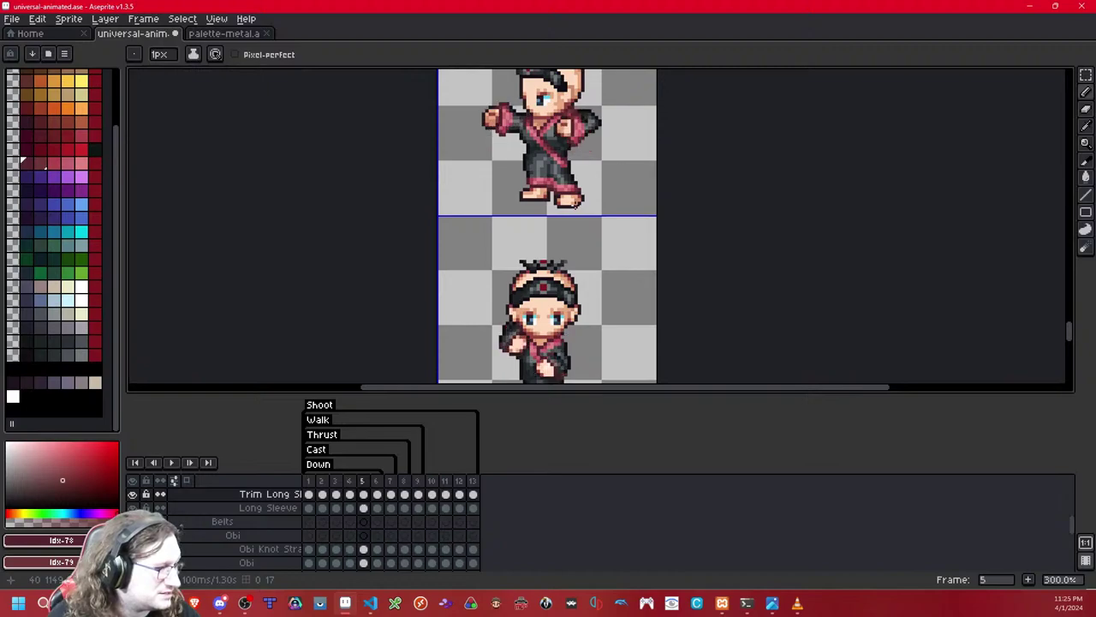
key(Right)
key(Right)
key(Right)
key(Left)
key(Left)
key(Left)
key(Left)
key(Left)
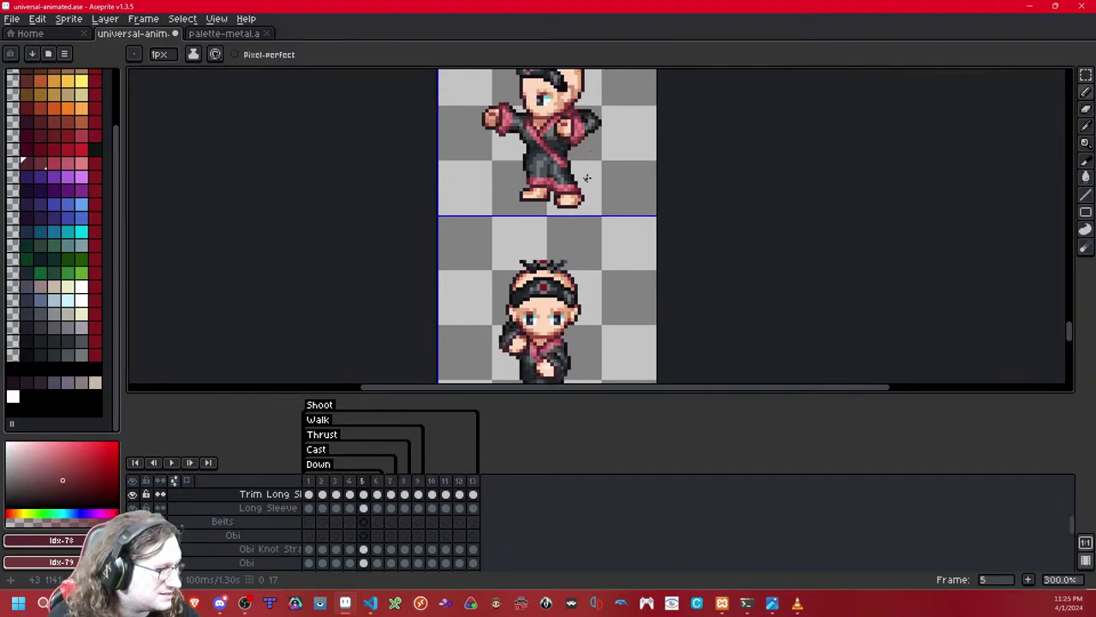
scroll(586, 177, up, 10)
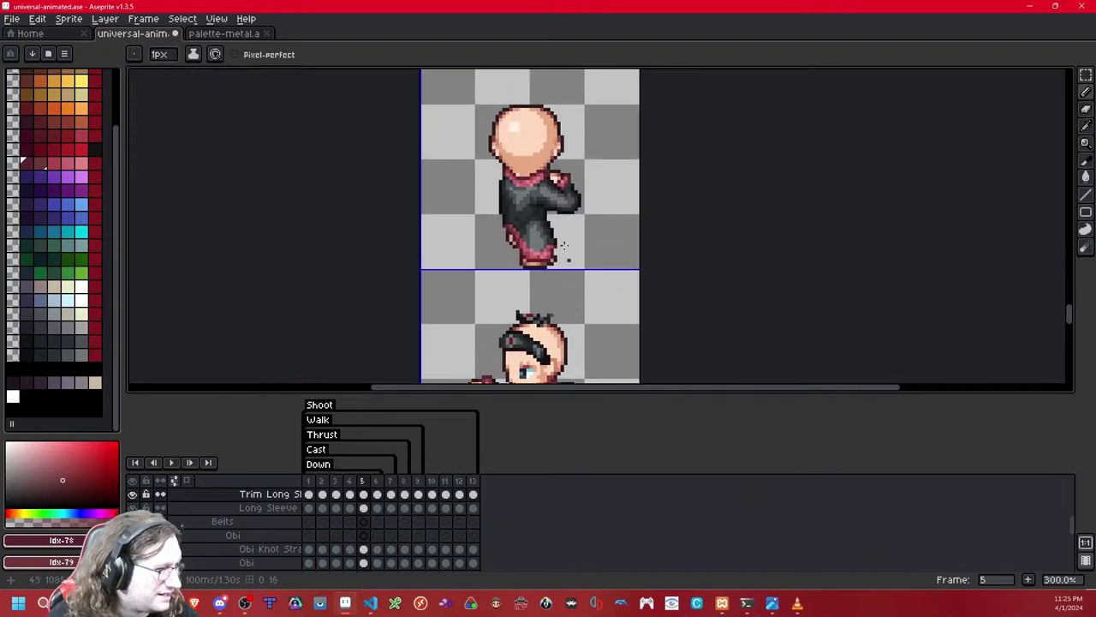
scroll(545, 279, down, 2)
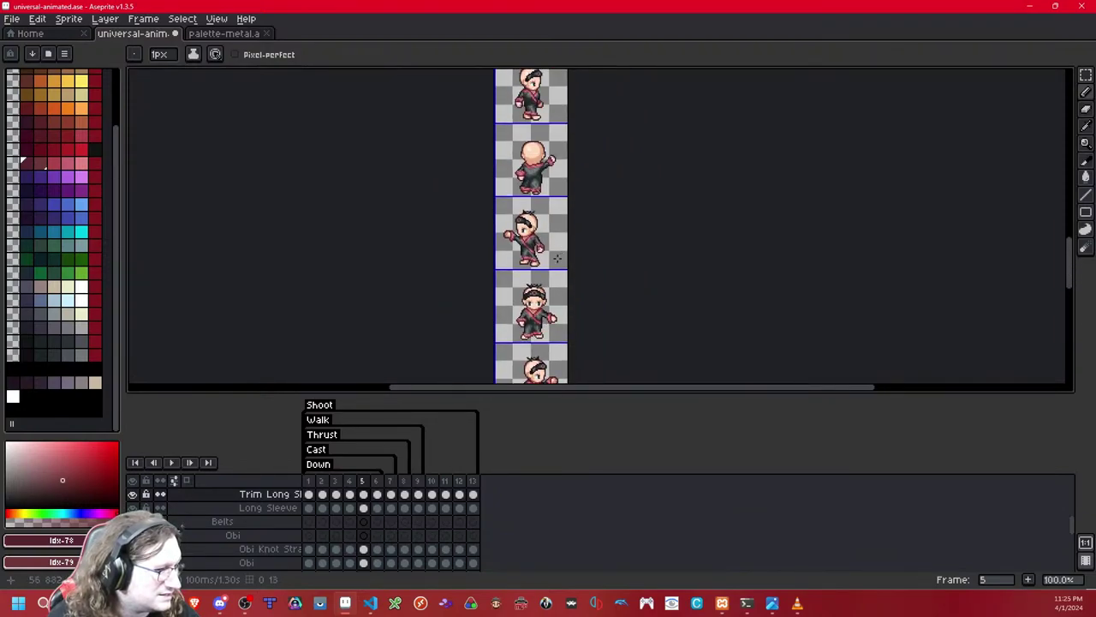
drag(554, 303, 540, 137)
drag(532, 377, 531, 221)
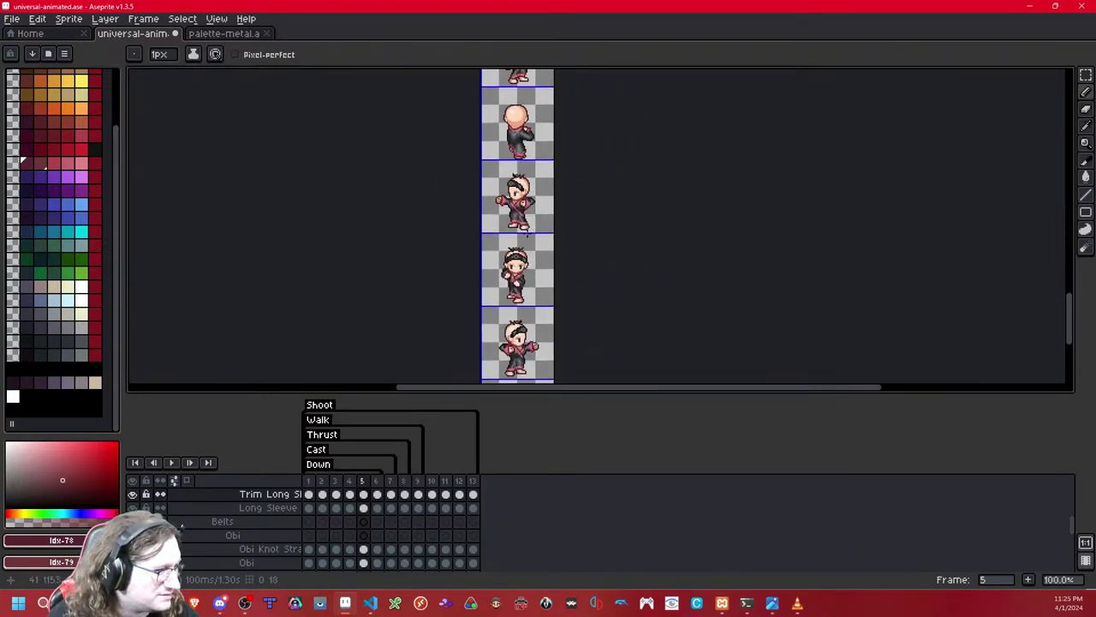
scroll(525, 304, up, 8)
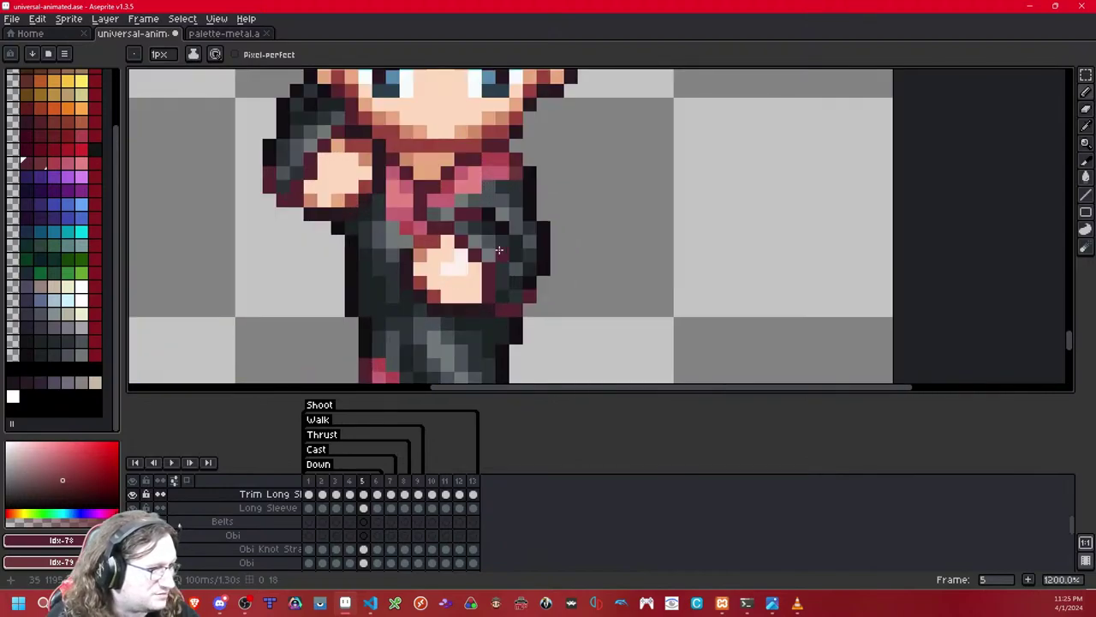
Step: Shade the lowered arm's cuff on frame 5 with palette reds Idx-79, Idx-80 and Idx-81, comparing with the trim layer hidden
key(shift+x)
key(shift+x)
key(shift+x)
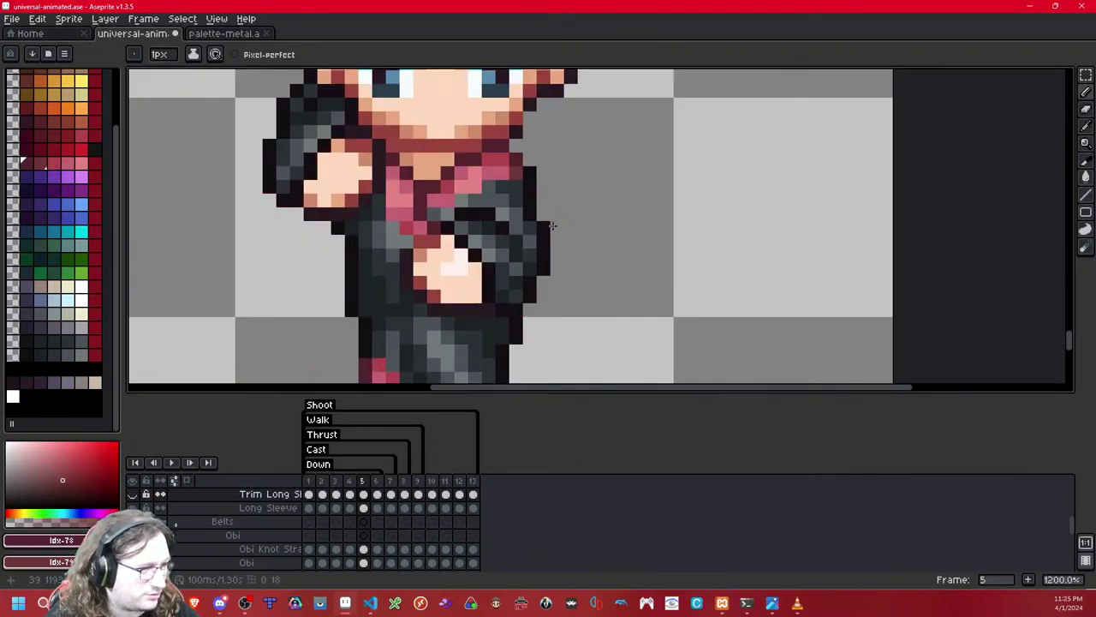
key(shift+x)
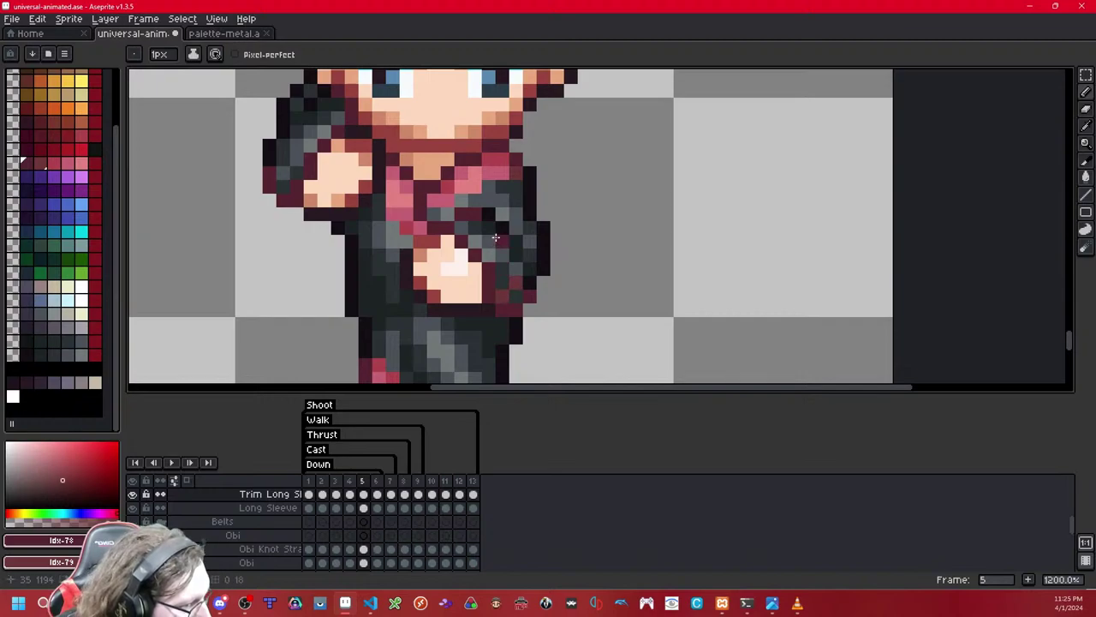
click(53, 164)
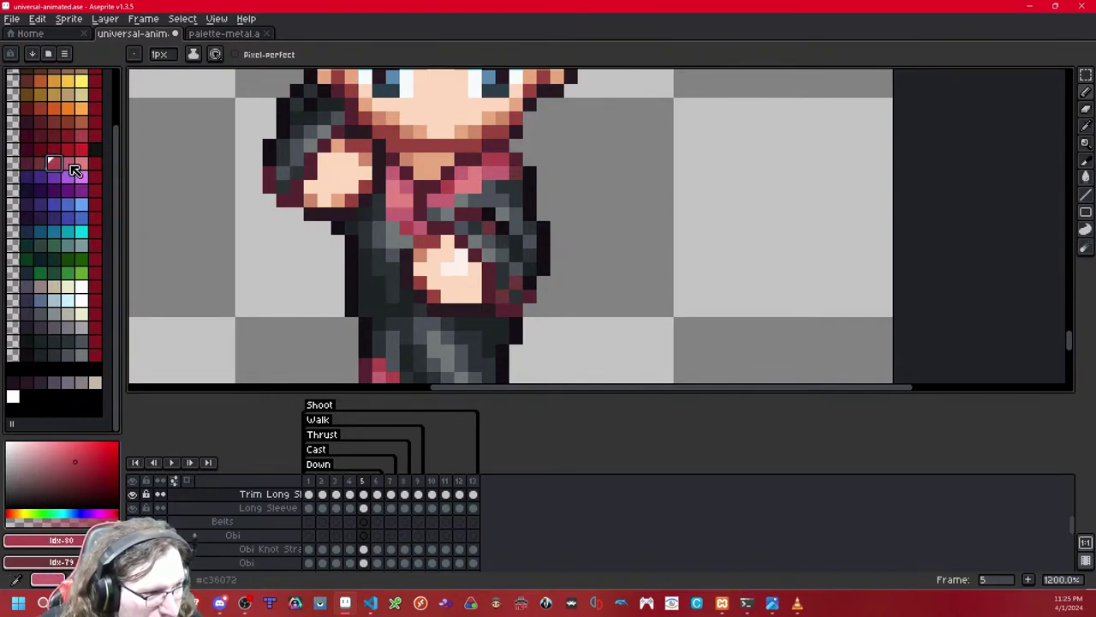
click(39, 163)
scroll(306, 146, up, 2)
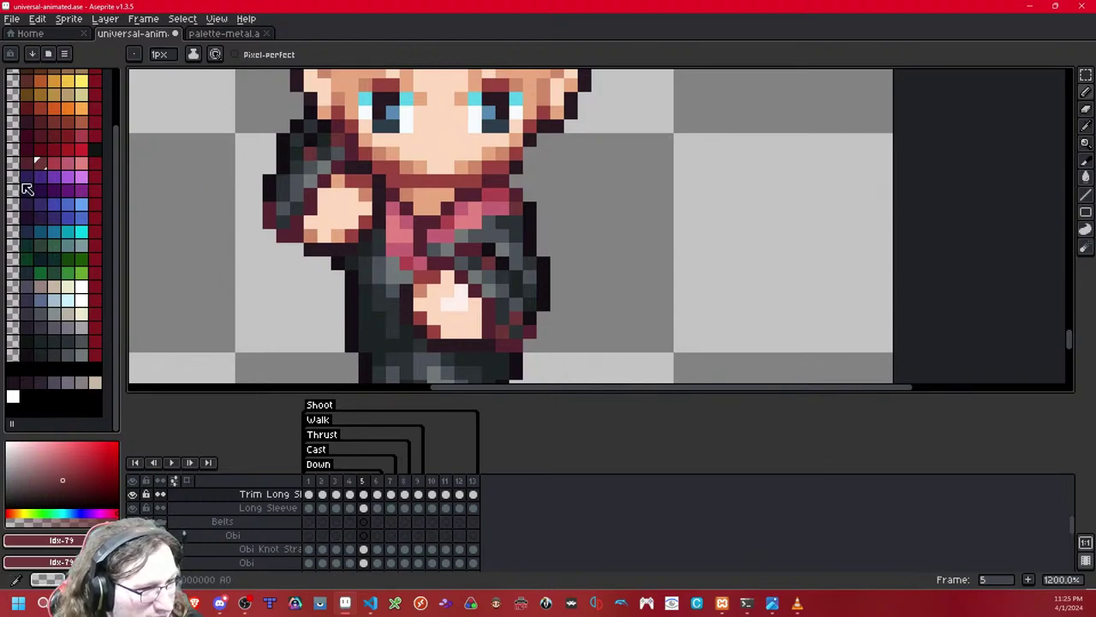
click(55, 163)
right_click(69, 164)
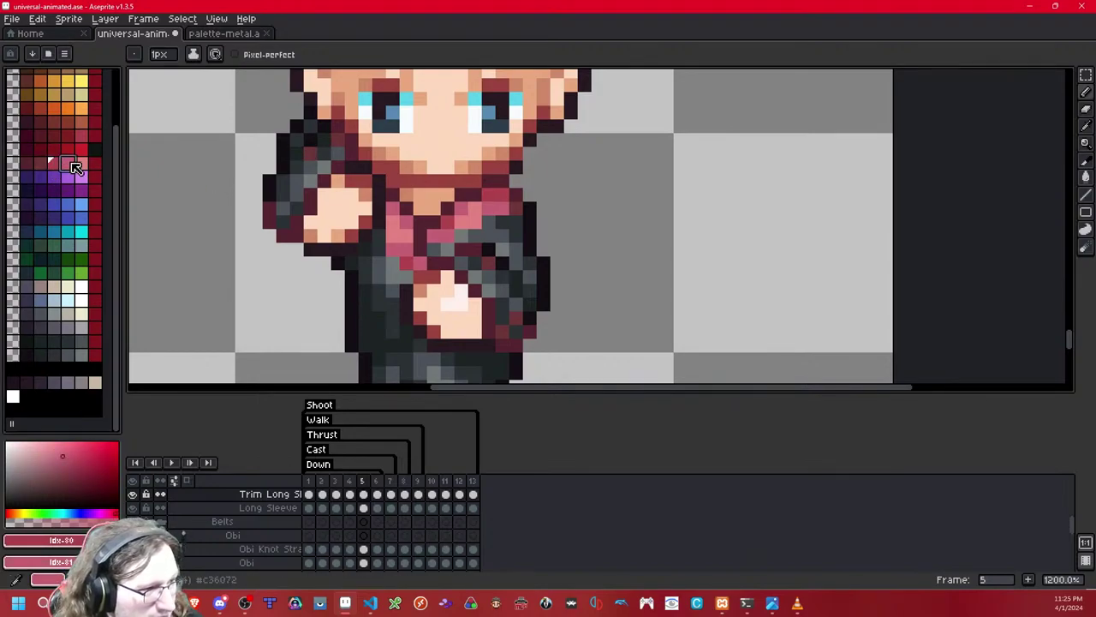
click(497, 278)
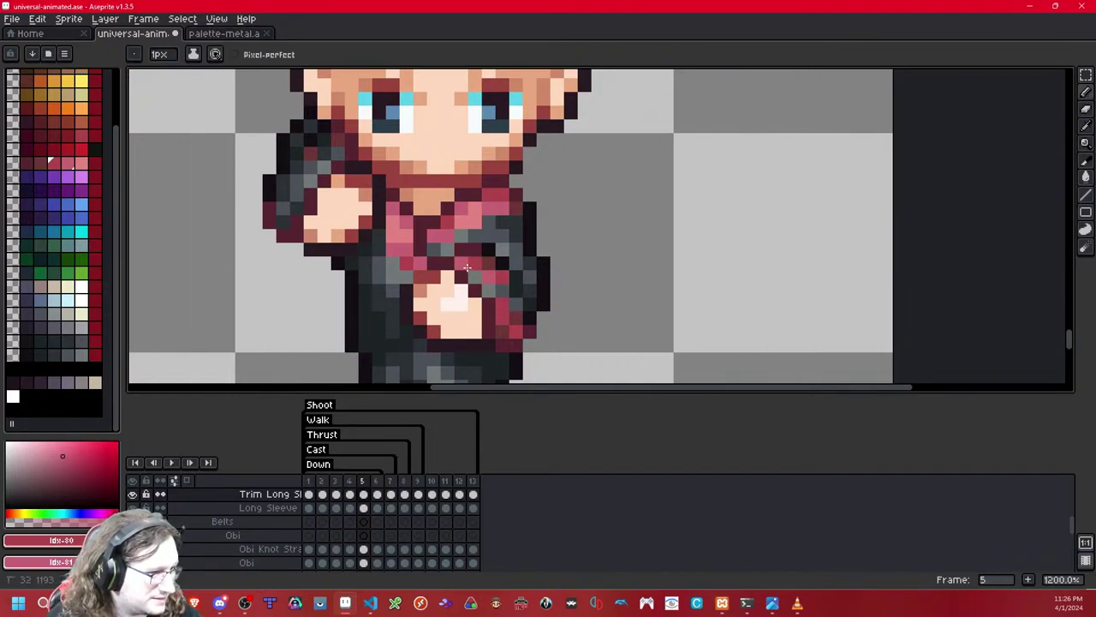
Step: Shade the raised arm's cuff on frame 5 with the mid reds Idx-80 and Idx-81
click(297, 193)
click(283, 207)
click(295, 208)
click(284, 219)
click(285, 198)
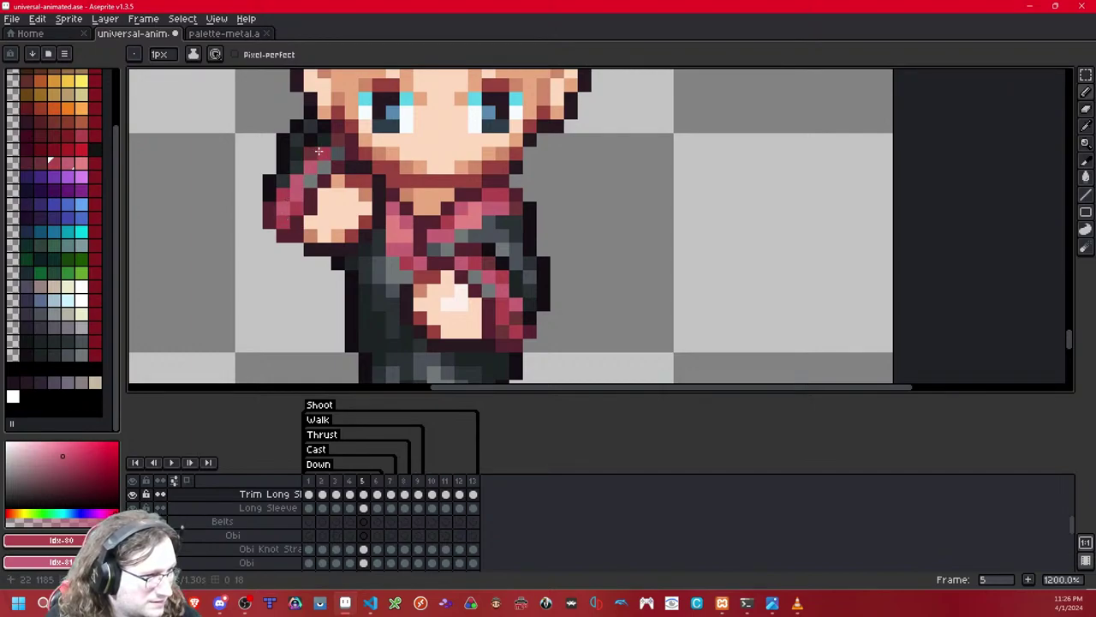
scroll(323, 154, down, 6)
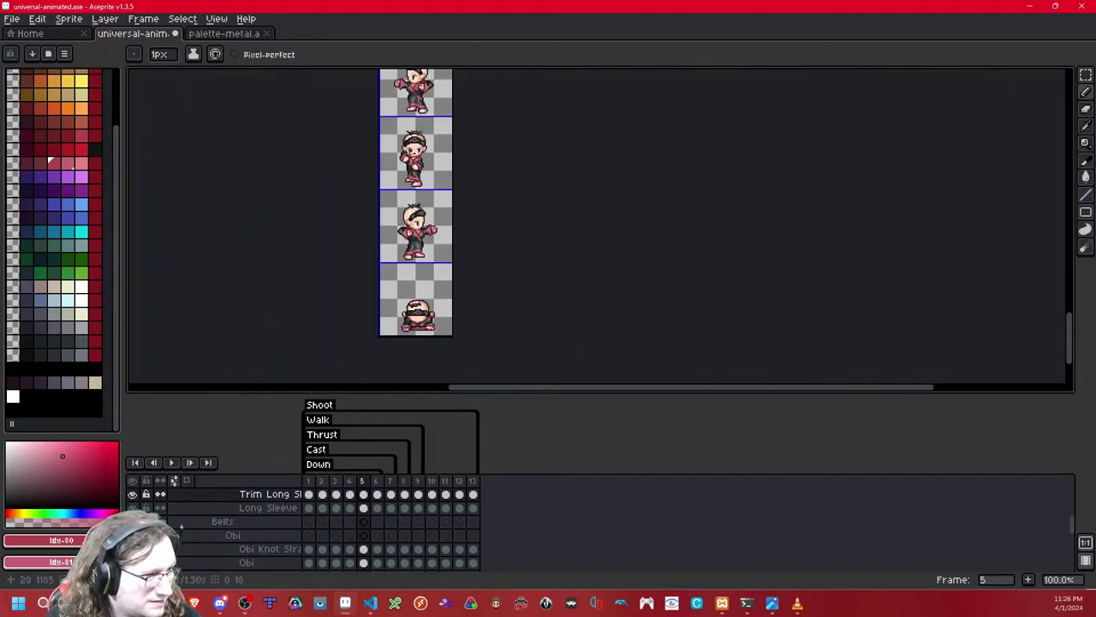
Step: Add light pink Idx-82 highlights to the cuffs on frame 5 and review them at sprite size
scroll(409, 153, up, 4)
click(83, 164)
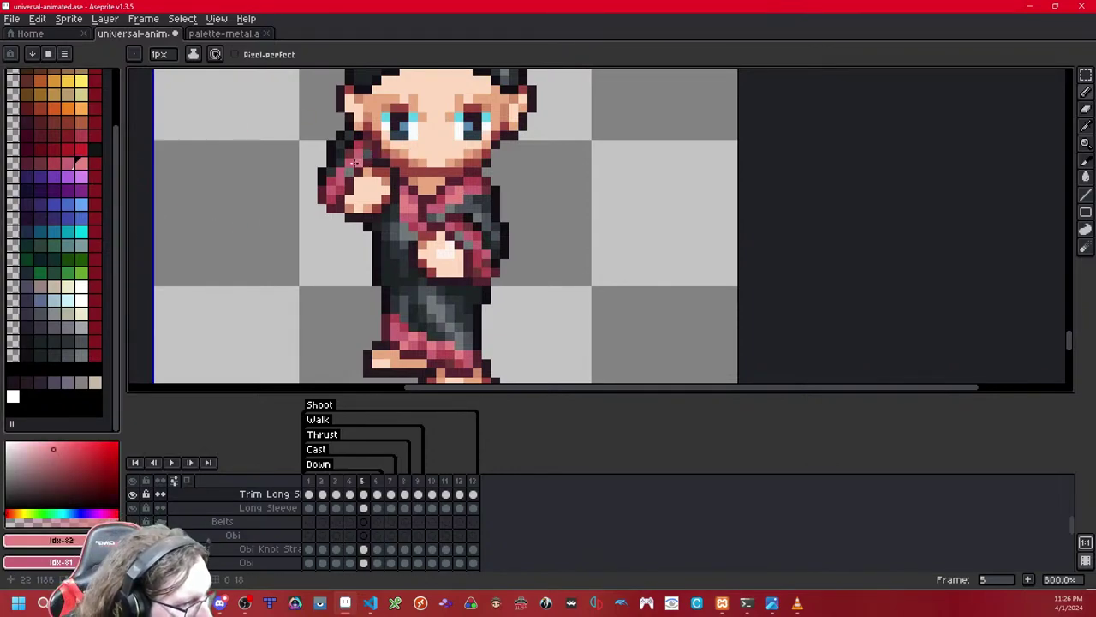
scroll(351, 167, up, 3)
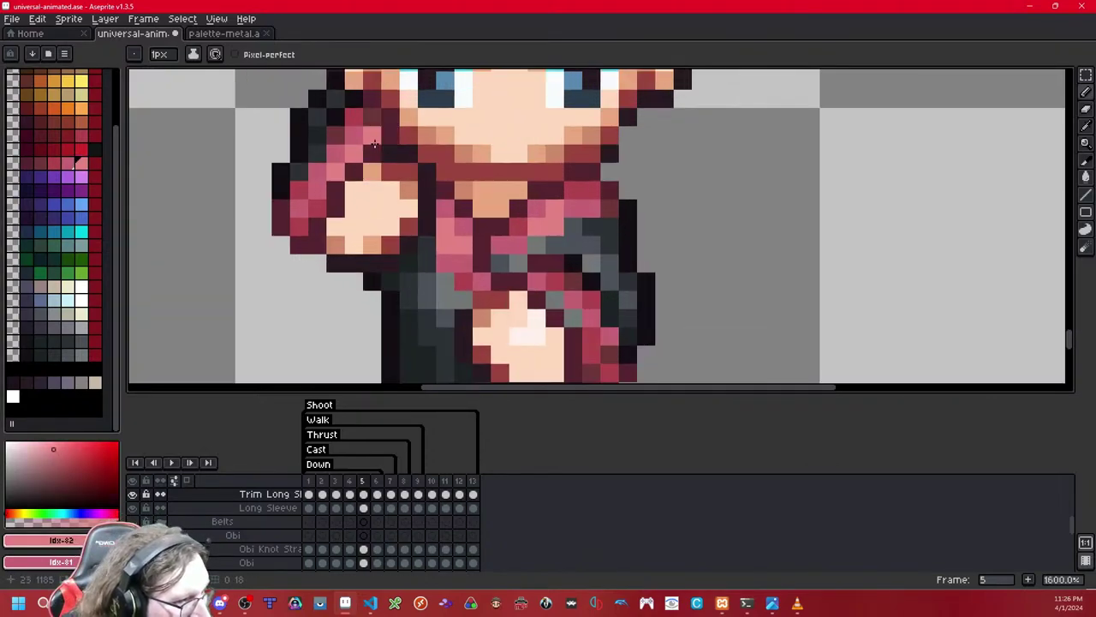
drag(574, 254, 491, 173)
click(474, 221)
scroll(485, 231, down, 8)
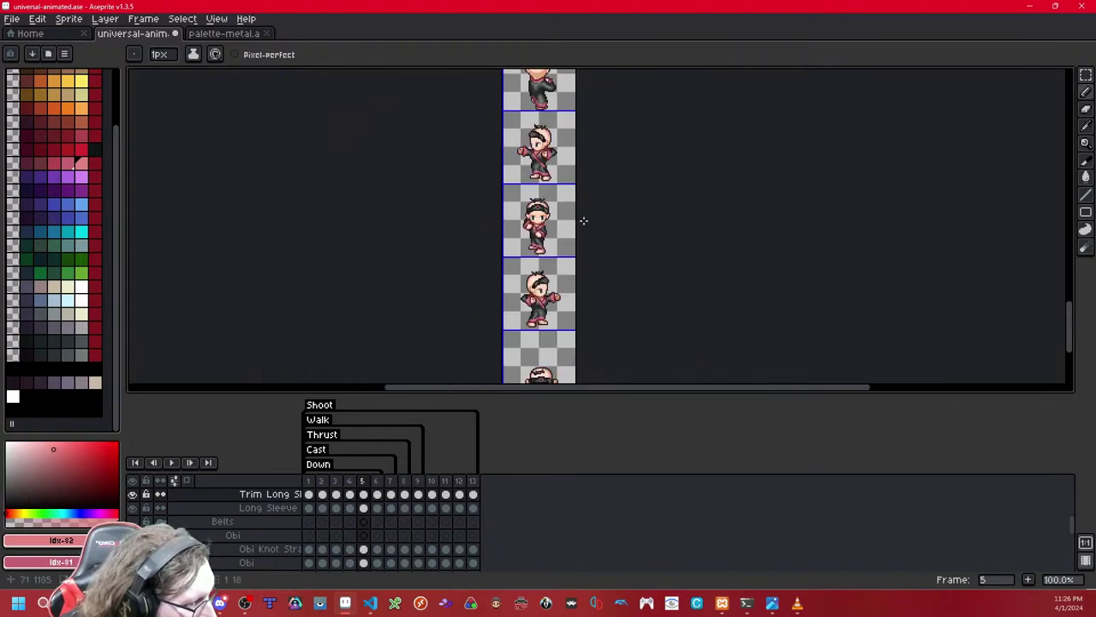
scroll(563, 225, up, 6)
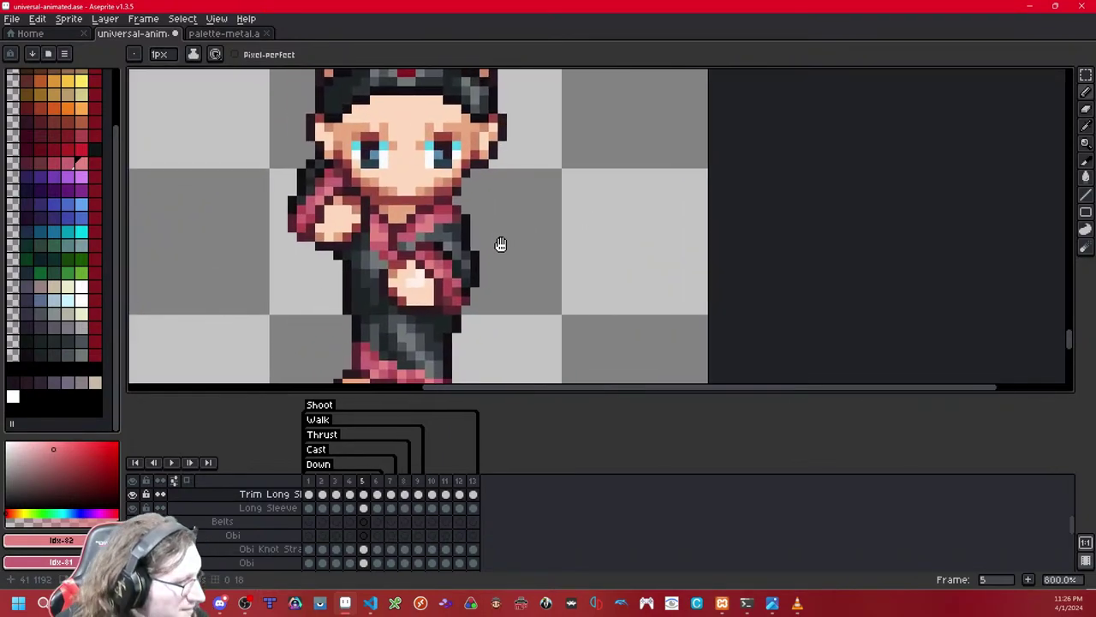
Step: Select and copy both finished cuffs of the front-facing Shoot sprite on frame 5
click(1085, 74)
drag(561, 208, 393, 330)
drag(613, 139, 252, 344)
click(636, 254)
key(Right)
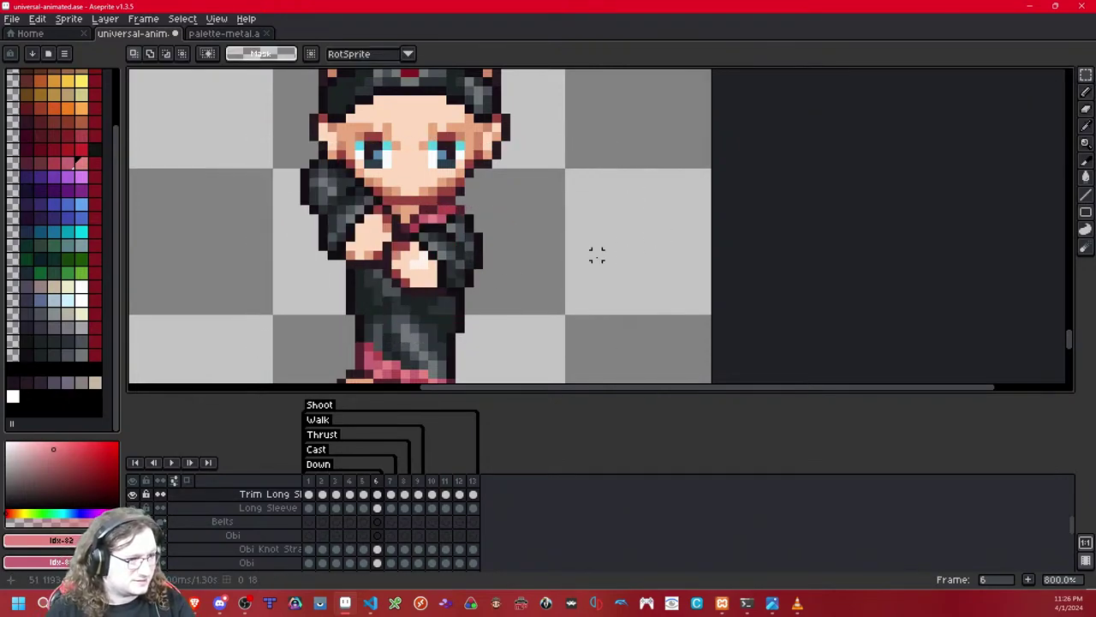
Step: Paste the copied cuffs onto frame 6 and shift them to fit the raised arm's sleeve
key(ctrl+v)
key(Right)
key(Down)
key(Down)
key(Down)
key(Right)
key(Up)
key(Right)
click(706, 201)
Step: Move the lowered arm's cuff onto its sleeve opening on frame 6 and compare it with the trim layer hidden
drag(597, 200, 434, 345)
drag(471, 303, 445, 271)
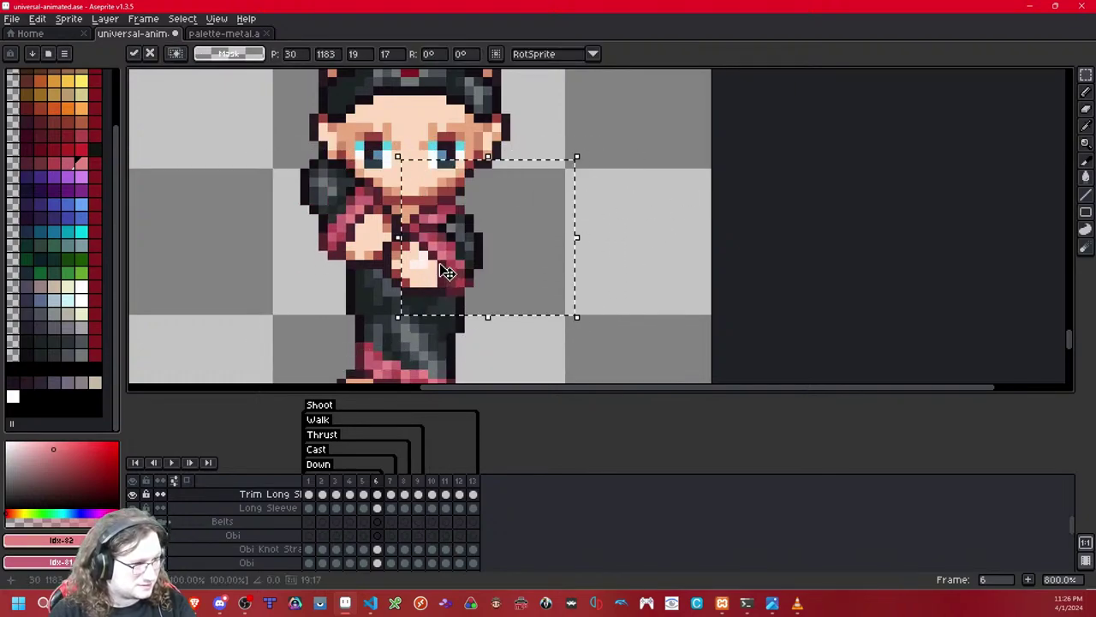
click(605, 228)
key(shift+x)
key(shift+x)
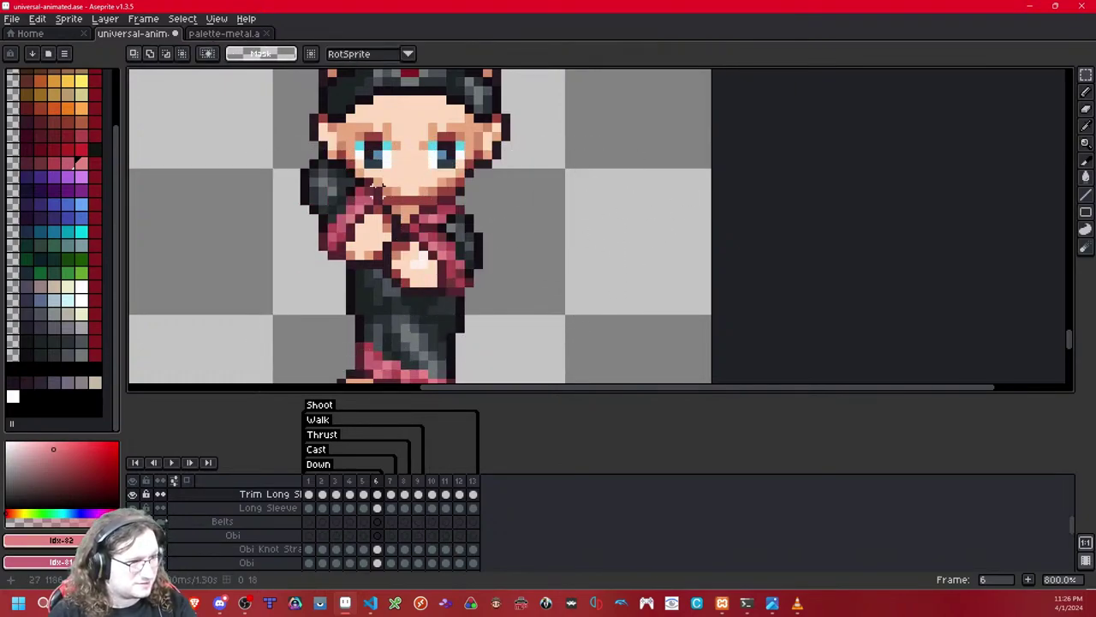
Step: Paste the cuffs onto frame 7 and nudge them into place on the raised arm's sleeve
key(Right)
key(Left)
key(Right)
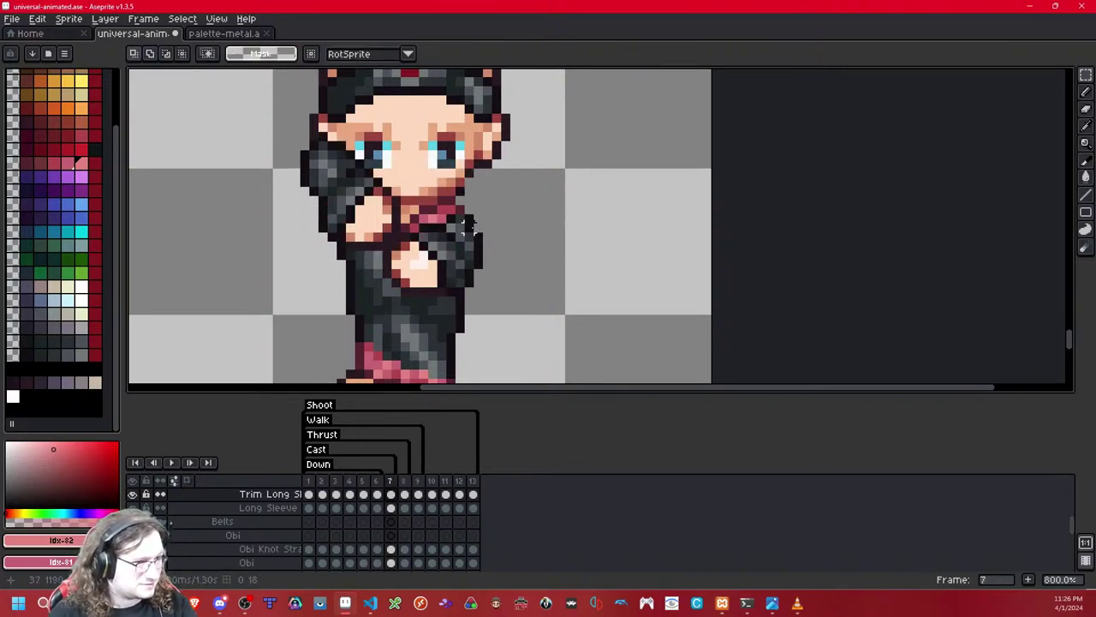
key(ctrl+v)
key(Down)
key(Up)
key(Left)
key(Right)
click(706, 218)
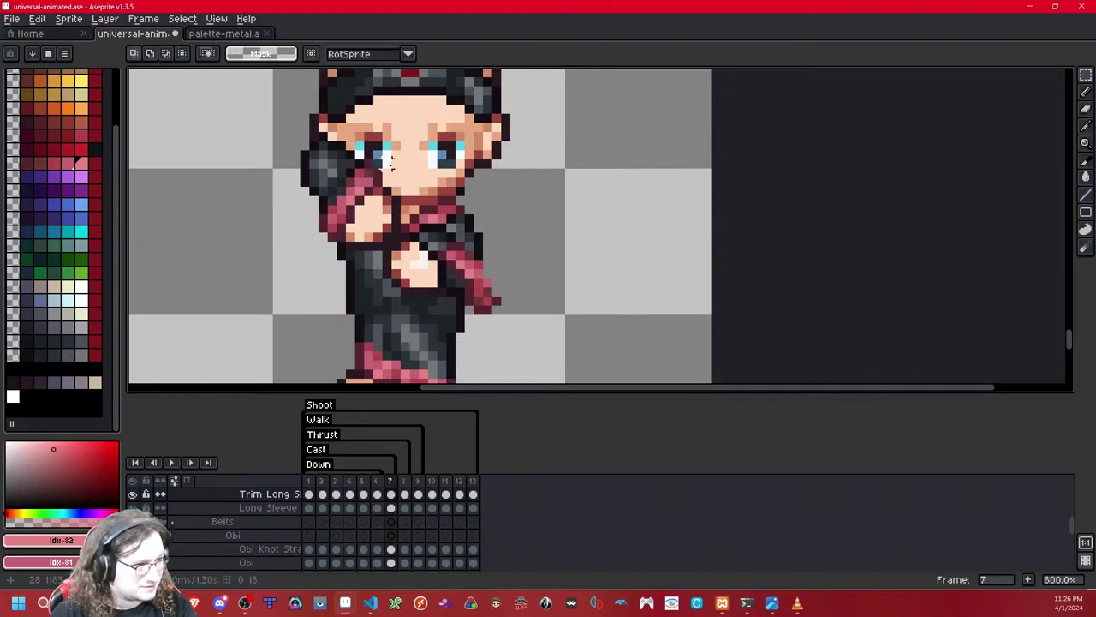
Step: Adjust the raised arm's cuff and move the lowered arm's cuff onto its sleeve opening on frame 7
key(ctrl+z)
key(Left)
click(487, 151)
drag(350, 145, 443, 164)
key(Left)
click(560, 155)
drag(552, 201, 443, 359)
mouse_move(460, 292)
mouse_down()
mouse_move(443, 266)
mouse_move(432, 275)
mouse_up()
key(ctrl+d)
Step: Paste the cuffs onto frame 8, fit each to its arm's sleeve opening and tidy the raised cuff's upper edge
key(.)
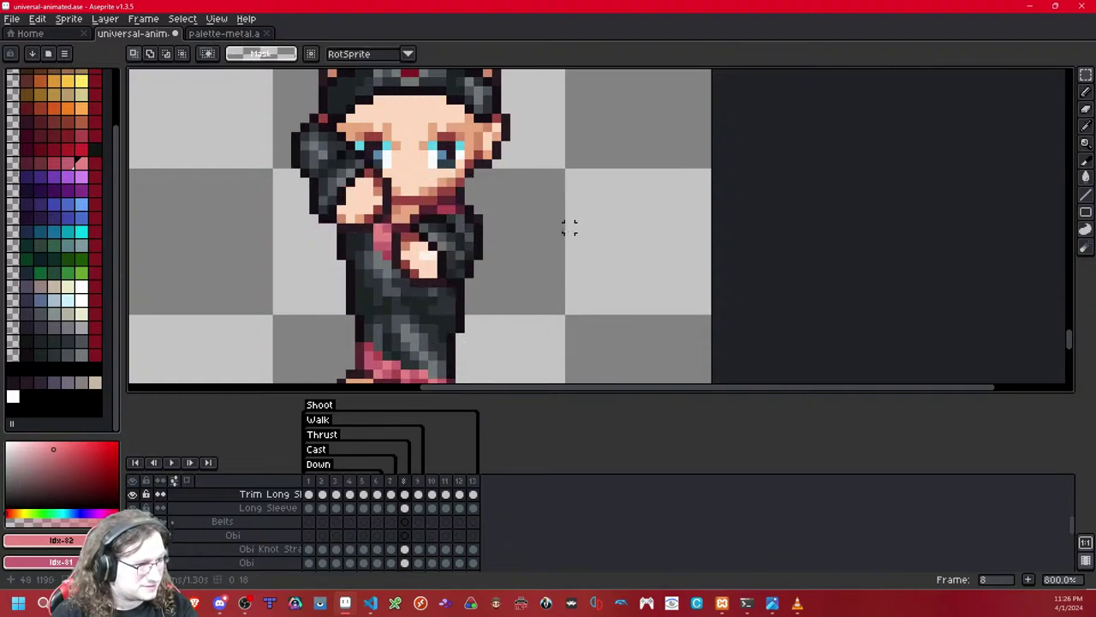
key(ctrl+v)
drag(619, 199, 411, 341)
drag(430, 291, 430, 261)
click(368, 292)
drag(386, 150, 209, 298)
drag(307, 218, 331, 196)
key(Return)
key(ctrl+d)
mouse_move(351, 130)
mouse_down()
mouse_move(430, 151)
mouse_move(361, 144)
mouse_up()
click(454, 165)
click(497, 136)
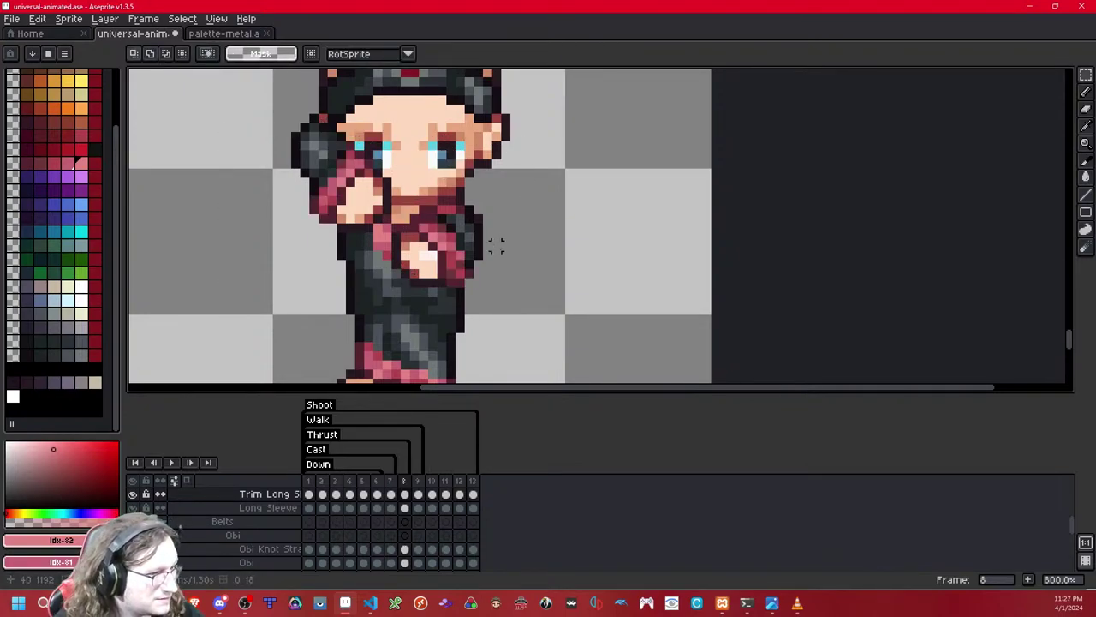
Step: Paste the cuffs onto frame 9, fit the raised arm's cuff to its sleeve and move stray trim pixels
key(Right)
key(ctrl+v)
click(609, 131)
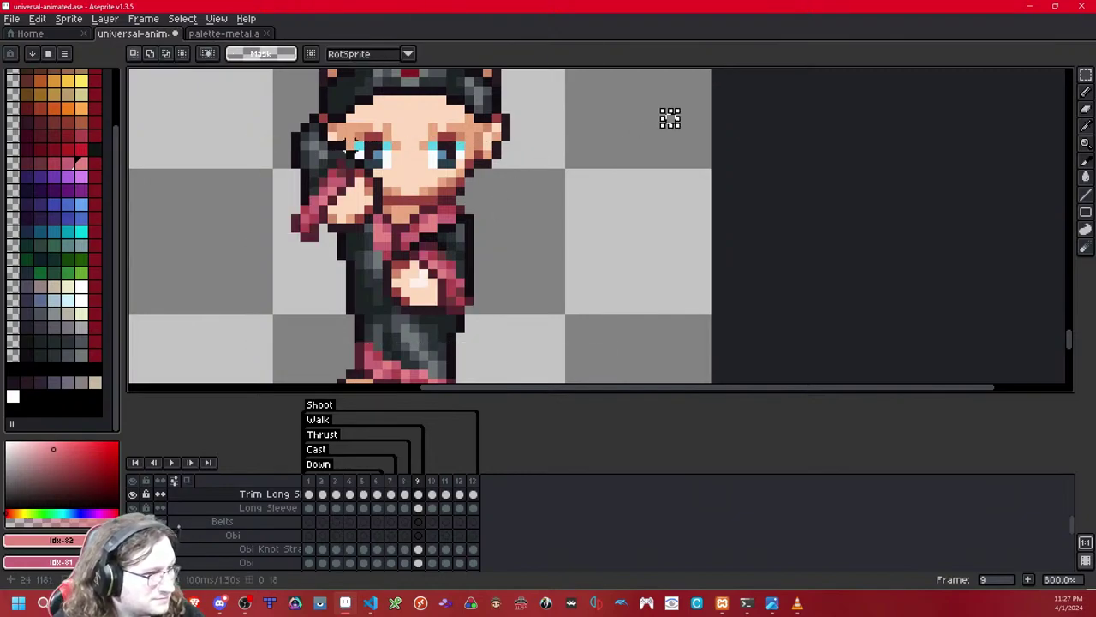
drag(397, 155, 390, 162)
drag(489, 145, 478, 146)
drag(388, 135, 232, 274)
mouse_move(322, 209)
mouse_down()
mouse_move(350, 196)
mouse_move(338, 201)
mouse_up()
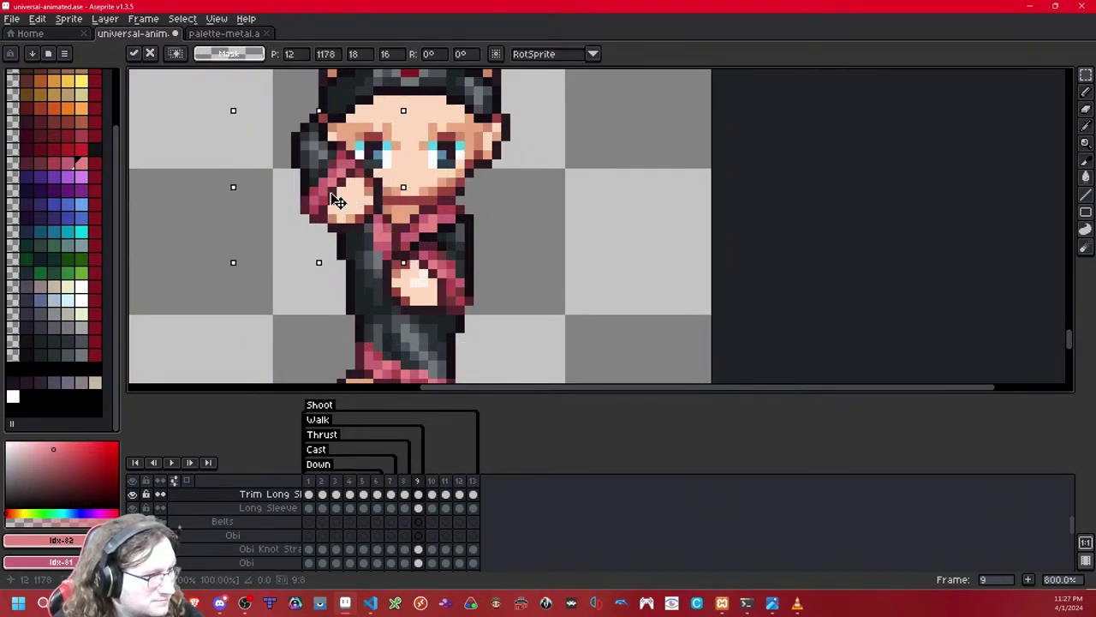
click(452, 227)
mouse_move(411, 215)
mouse_down()
mouse_move(491, 332)
mouse_move(457, 290)
mouse_up()
click(597, 237)
Step: Paste the cuffs onto frame 10 and raise the lowered arm's cuff by one pixel
key(Right)
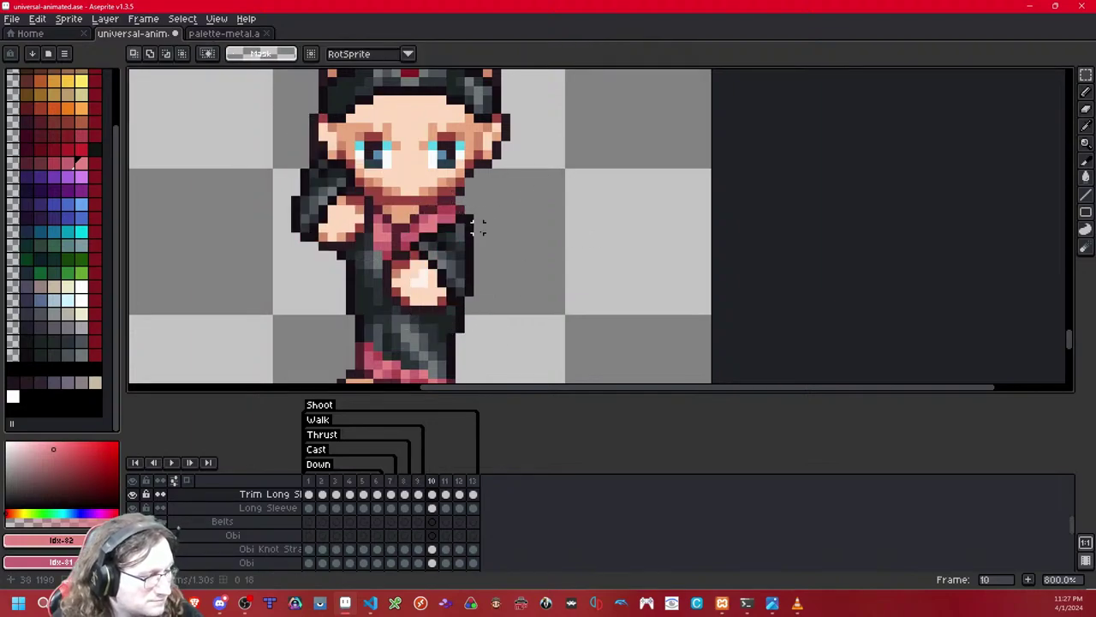
key(ctrl+v)
key(Return)
drag(500, 225, 387, 329)
key(Up)
click(588, 254)
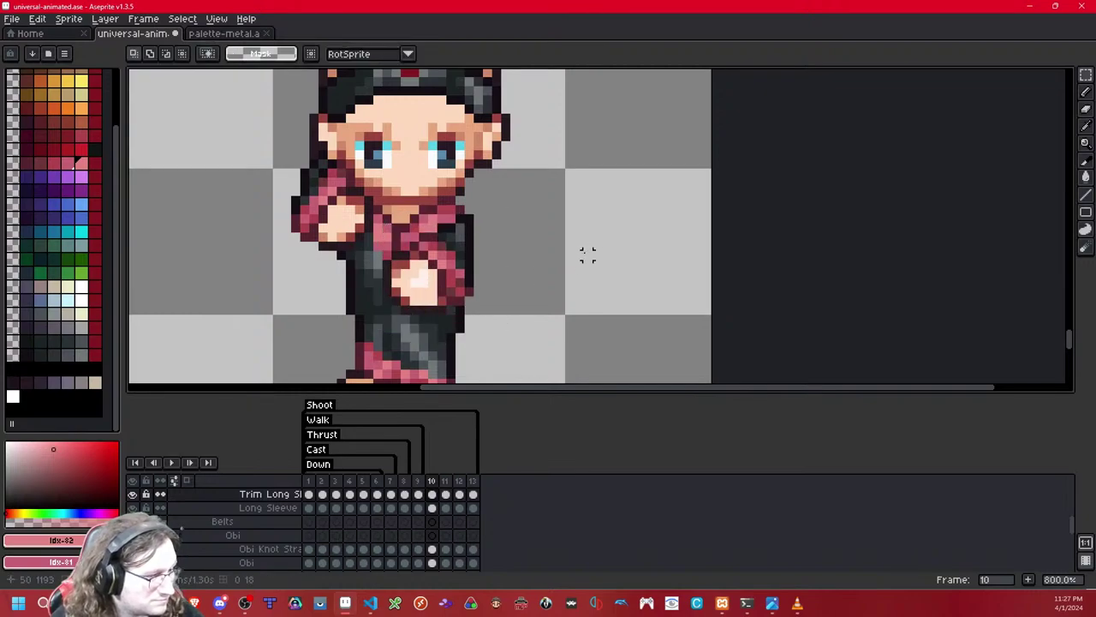
Step: Paste the cuffs onto frame 11, delete the raised arm's copy and place the remaining cuff on the lowered arm's sleeve
key(Right)
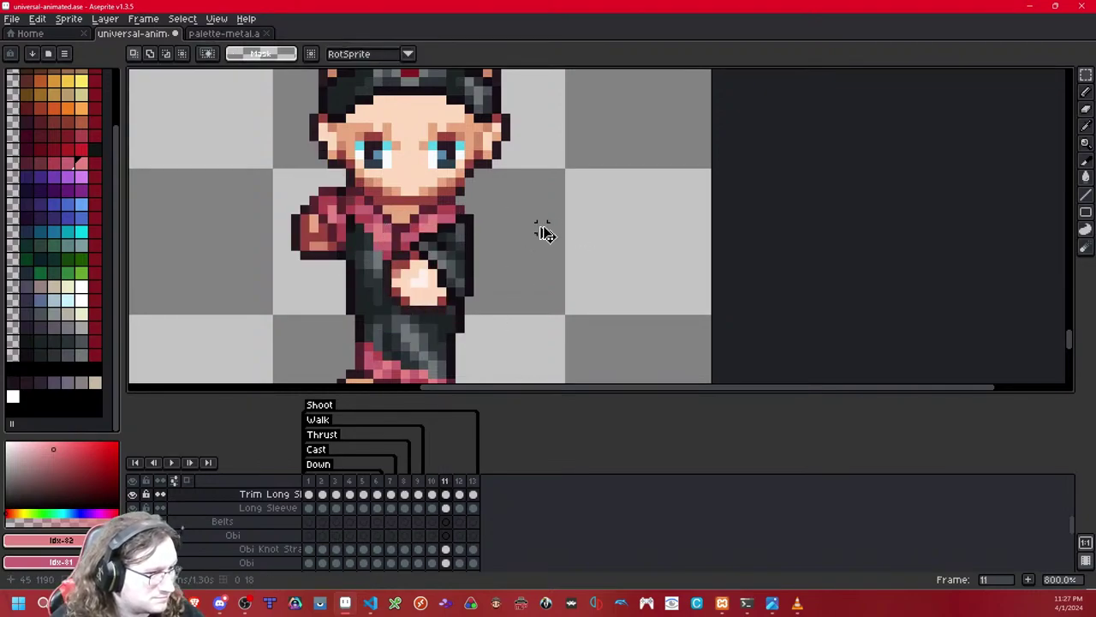
key(ctrl+v)
drag(460, 289, 623, 245)
key(Return)
drag(555, 96, 442, 191)
key(Delete)
drag(569, 155, 629, 277)
click(671, 188)
drag(664, 181, 420, 318)
key(ctrl+d)
key(Left)
click(643, 217)
key(Right)
Step: Paste the cuffs onto frame 12 and raise the lowered arm's cuff by one pixel
key(ctrl+v)
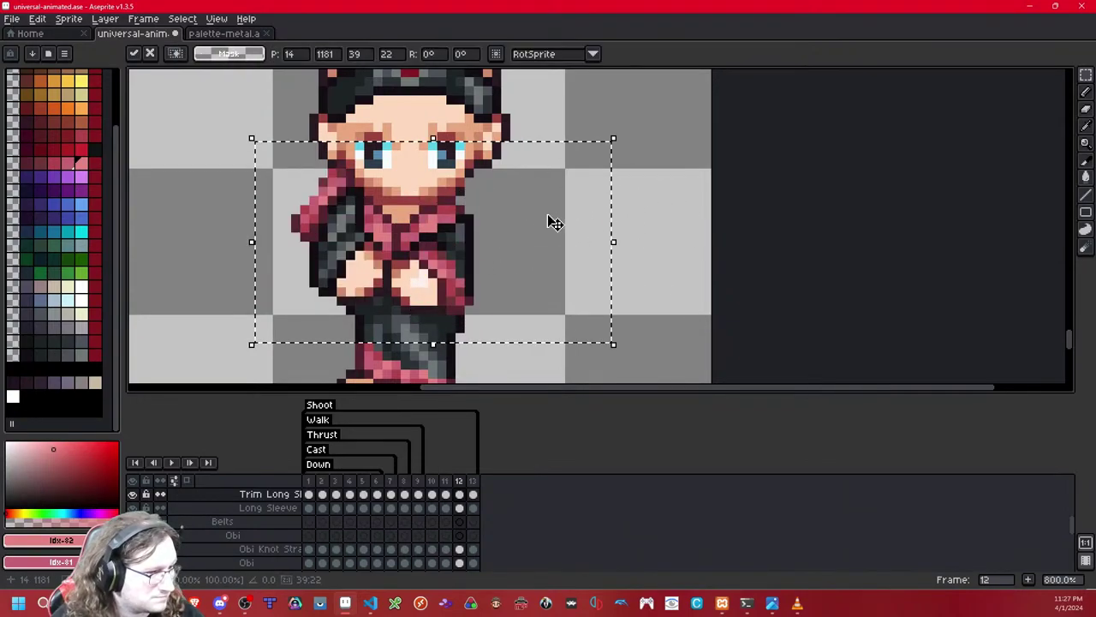
key(ctrl+d)
drag(602, 174, 412, 366)
key(Up)
Step: Shift the other cuff on frame 12 down five pixels and right two onto its sleeve, comparing with the trim layer hidden
drag(379, 136, 241, 283)
key(Down)
key(Down)
key(Down)
key(Down)
key(Down)
key(Right)
key(Right)
key(ctrl+d)
key(shift+x)
key(shift+x)
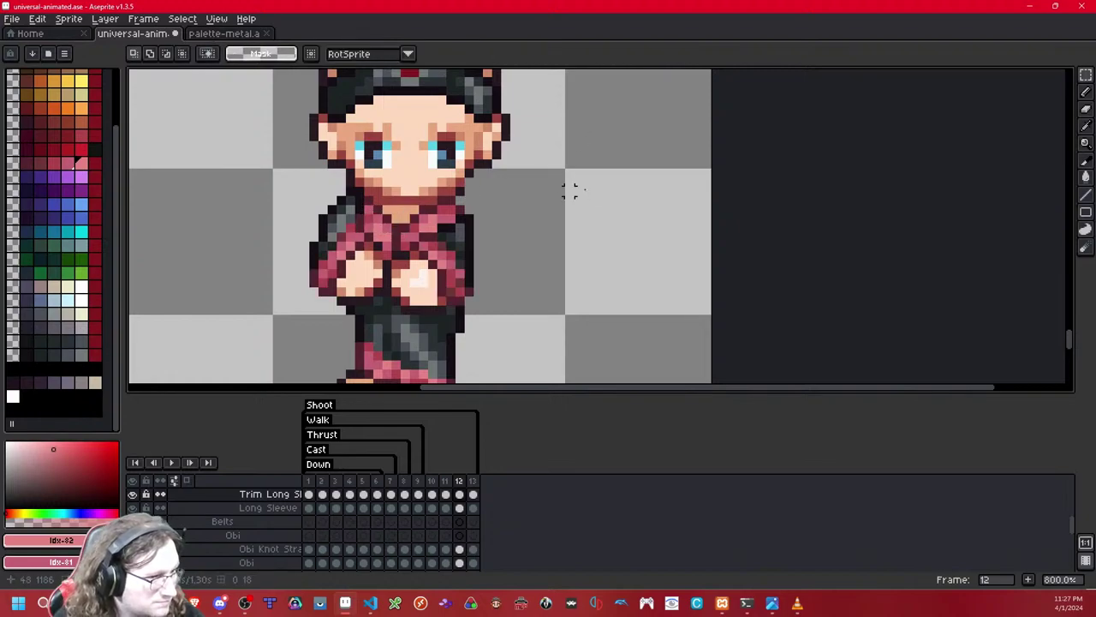
Step: Paste the cuffs onto frame 13, delete the raised arm's copy and fit the remaining cuff to the lowered arm's sleeve
key(Right)
key(ctrl+v)
drag(454, 294, 545, 232)
click(451, 291)
drag(469, 90, 387, 193)
key(Delete)
drag(497, 146, 562, 246)
click(634, 251)
drag(607, 283, 487, 146)
drag(528, 222, 446, 278)
click(617, 199)
Step: Step through all the Shoot frames at sprite size to examine the cuff trim in motion
key(Right)
scroll(506, 210, down, 9)
scroll(489, 193, up, 3)
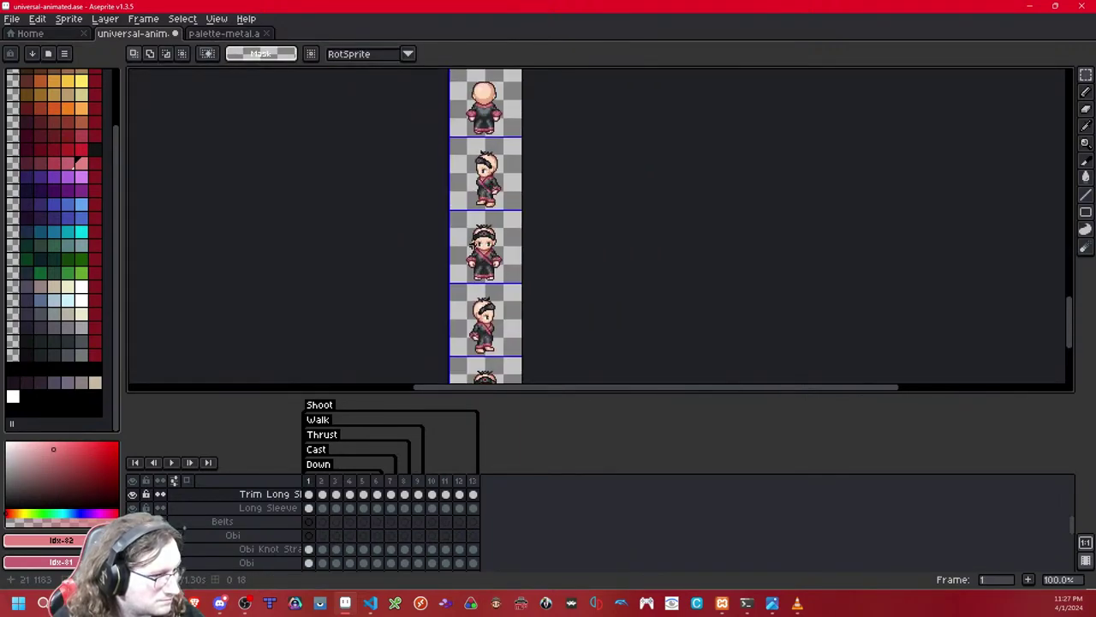
drag(473, 246, 467, 171)
key(Right)
key(Right)
key(Right)
key(Right)
key(Right)
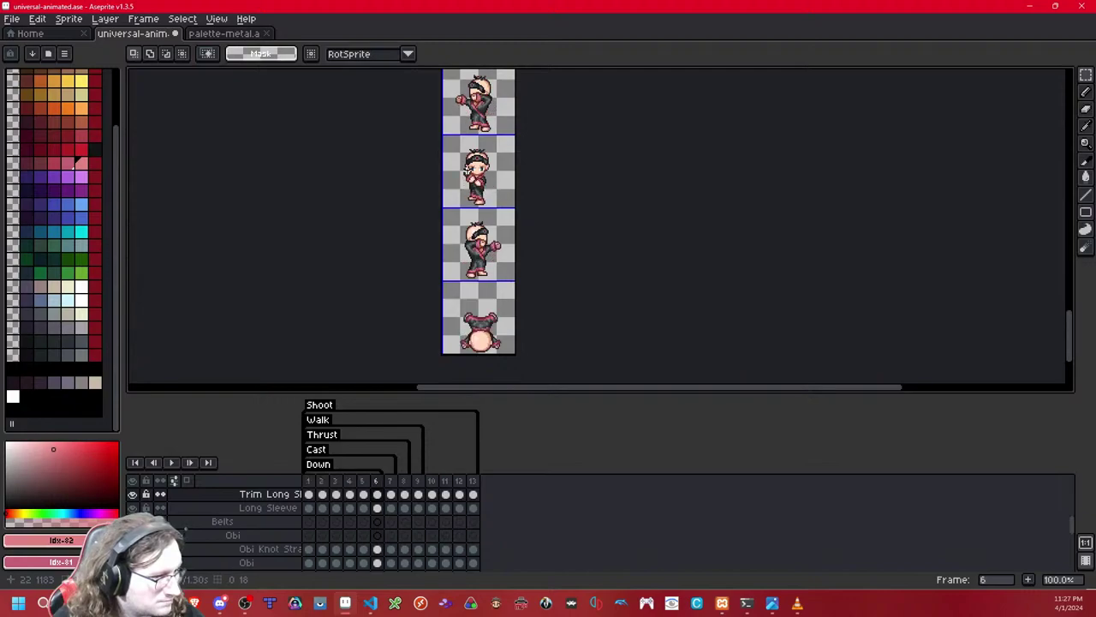
key(Right)
key(Right)
key(Right)
key(Right)
key(Right)
key(Right)
key(Right)
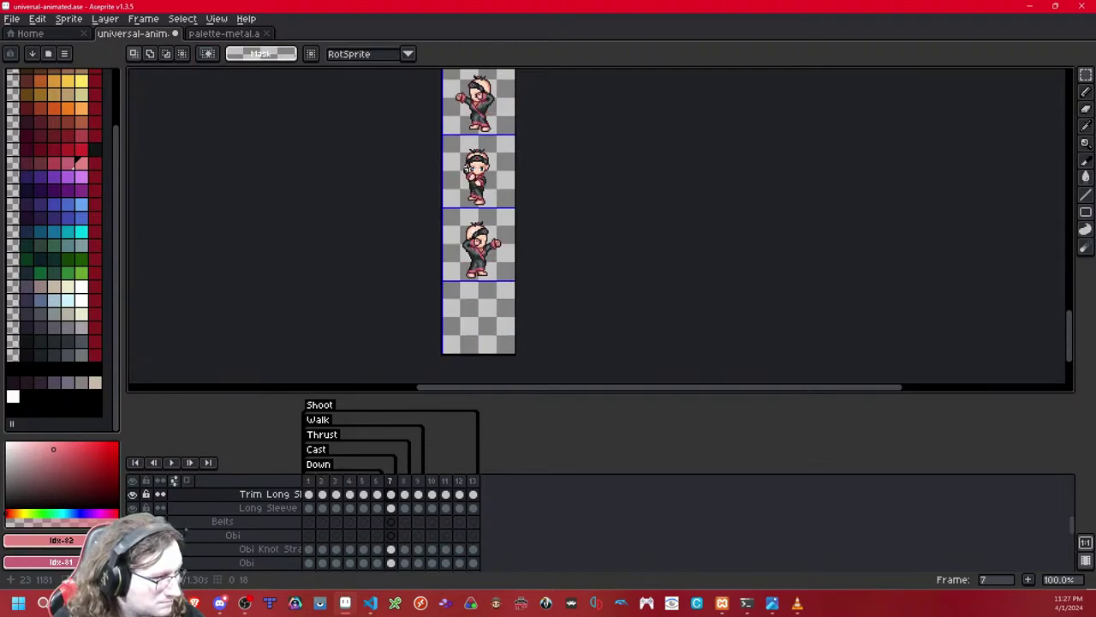
Step: Play the animation and step back and forth around the middle frames to compare the sleeves in every Shoot row
drag(484, 172, 487, 255)
click(174, 464)
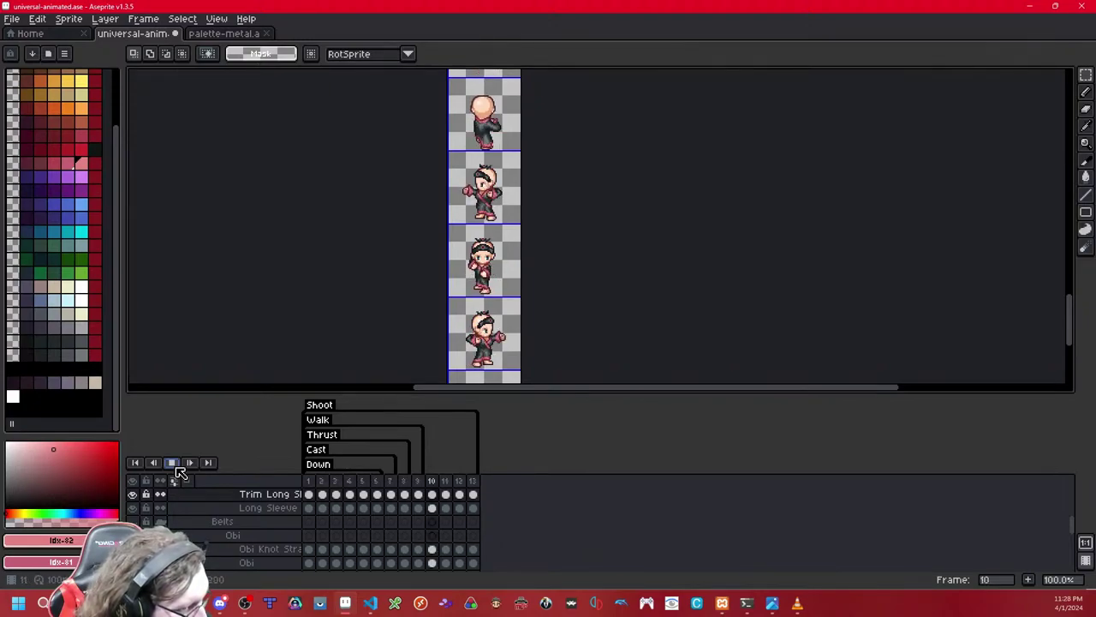
click(170, 467)
click(156, 466)
click(156, 466)
click(157, 466)
click(190, 463)
click(190, 463)
click(190, 463)
click(190, 464)
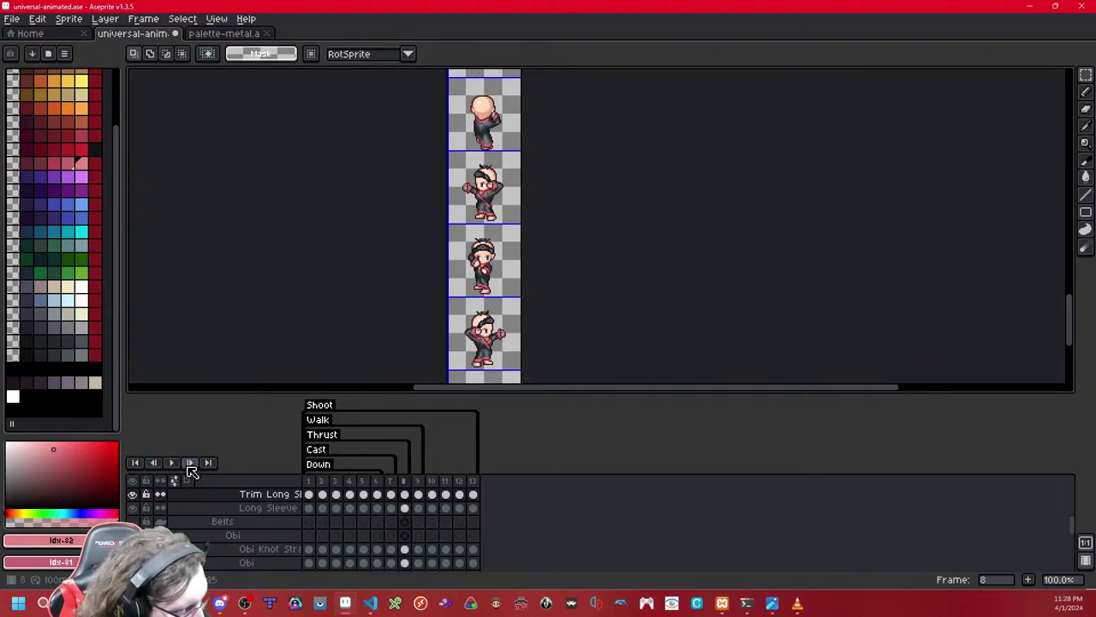
Step: On frame 6 of the Long Sleeve layer, repaint the grey pixels beside the extended arm's cuff in the right-facing Shoot row
scroll(528, 294, up, 6)
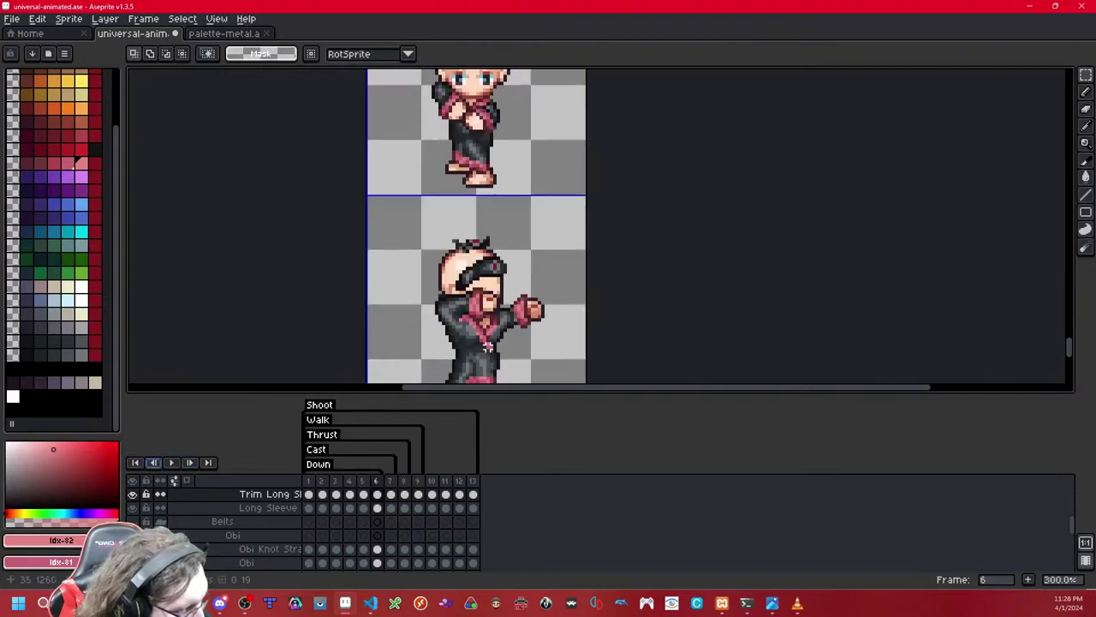
scroll(529, 294, up, 2)
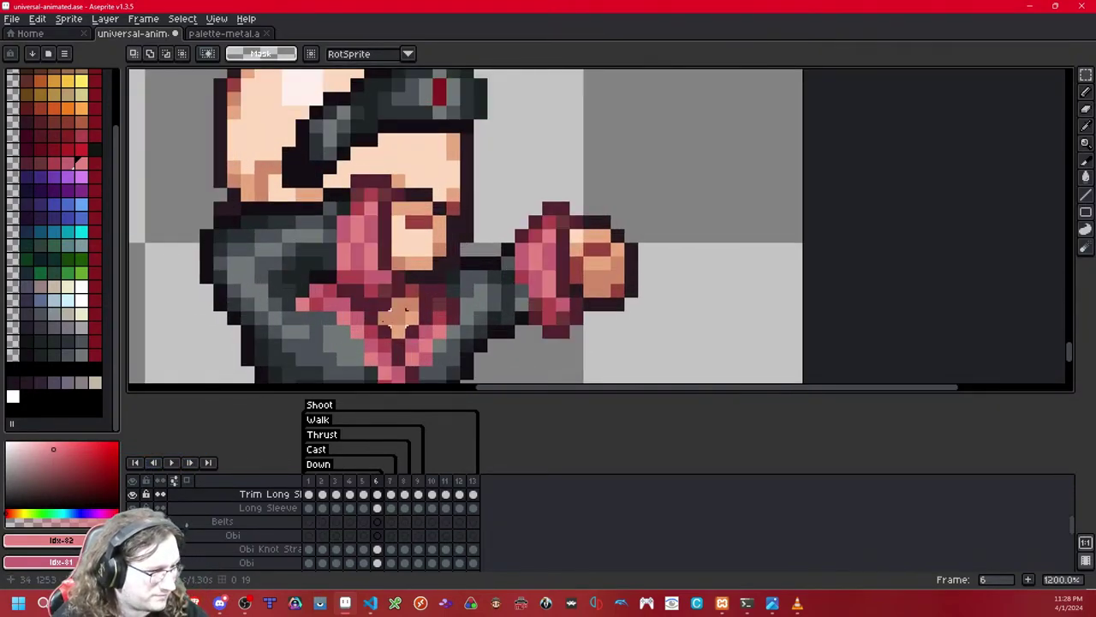
key(Down)
key(Left)
key(Right)
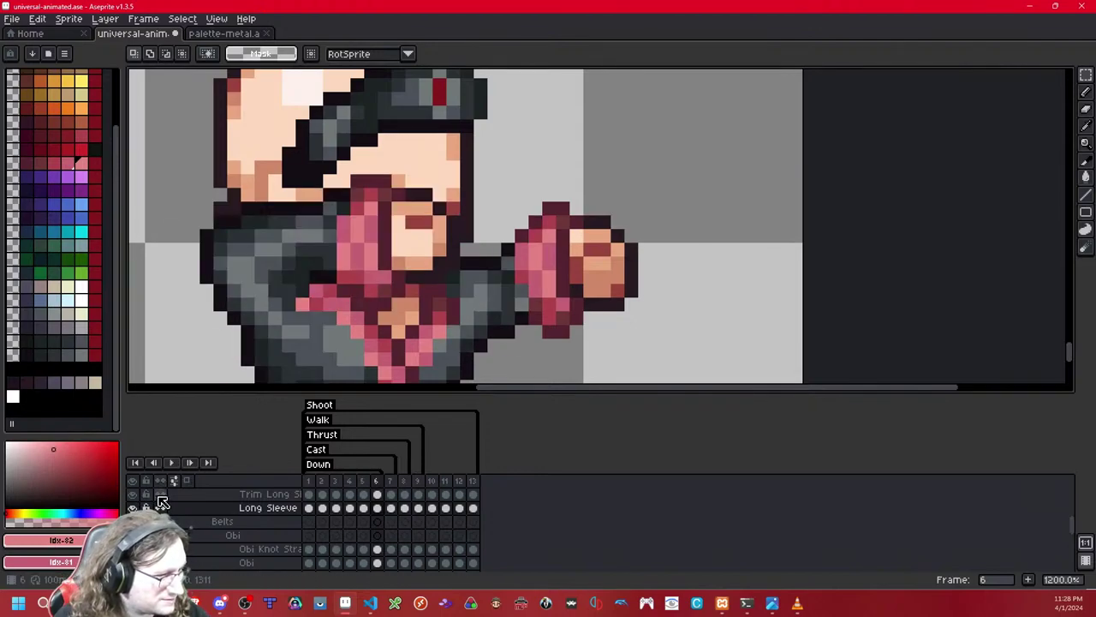
click(71, 359)
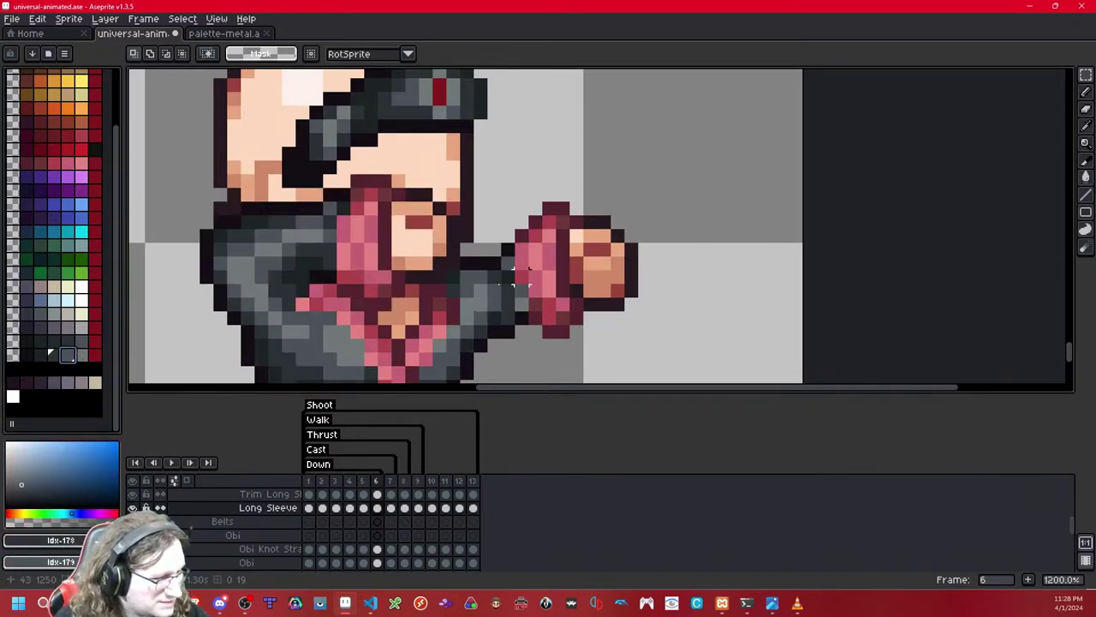
key(b)
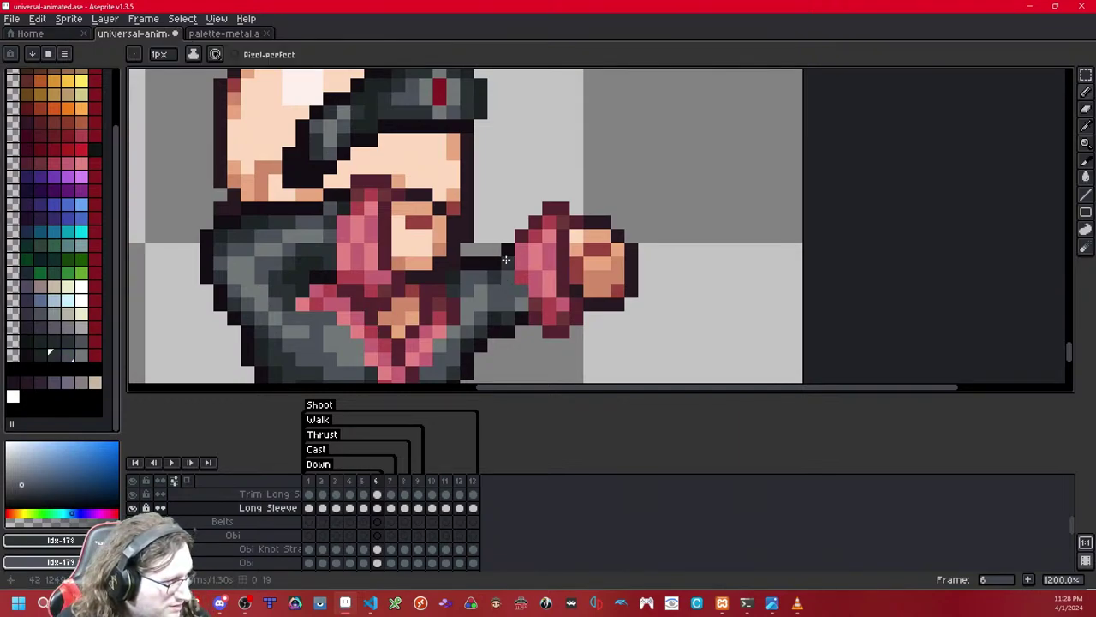
click(82, 354)
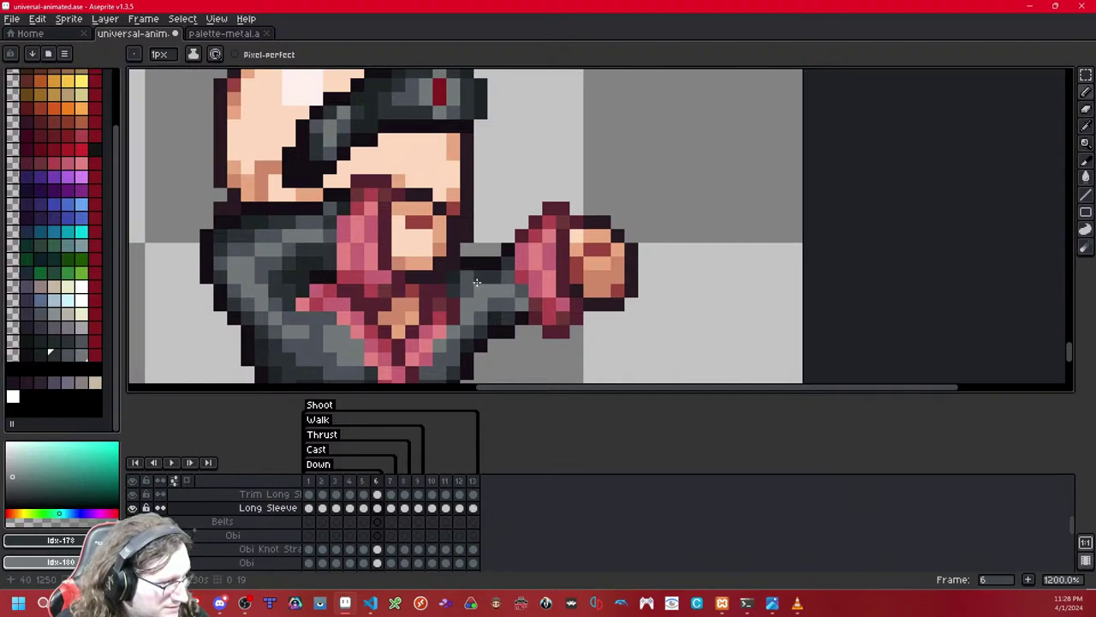
Step: Refine the extended forearm's shading on frame 6 with palette greys 179 and 178, next to the cuff
key(Left)
key(Right)
key(Right)
key(Right)
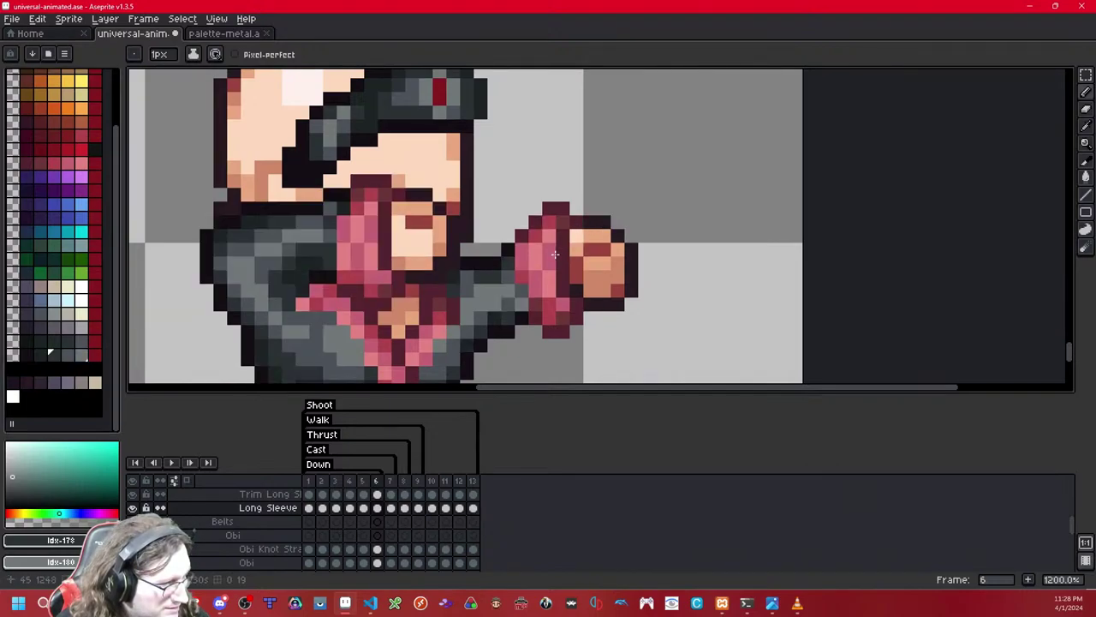
key(Left)
key(Left)
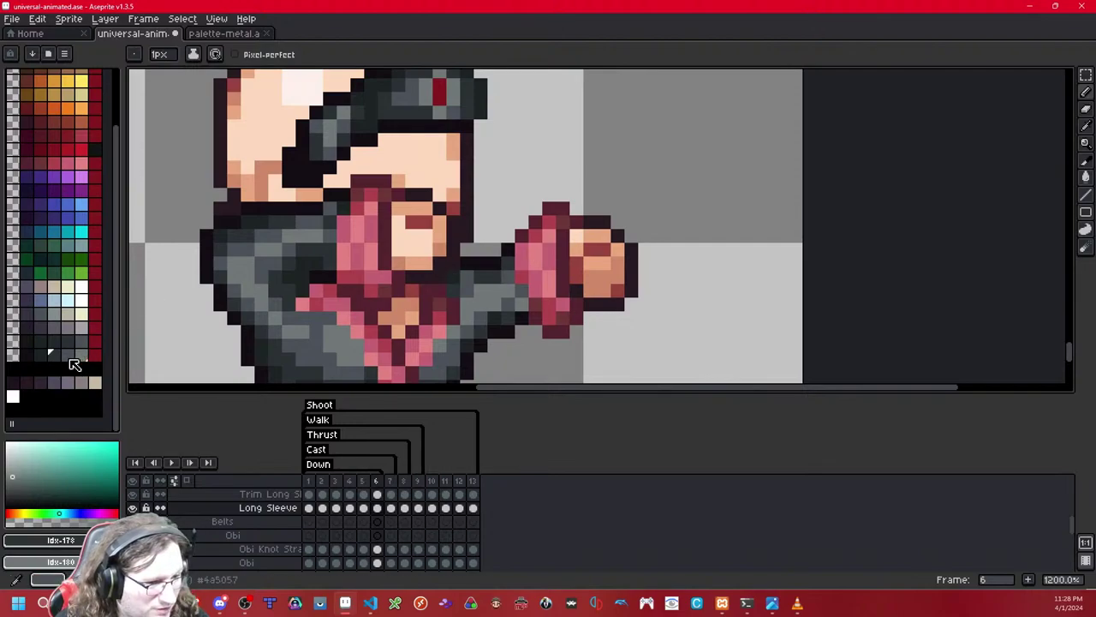
click(69, 355)
click(494, 303)
click(453, 304)
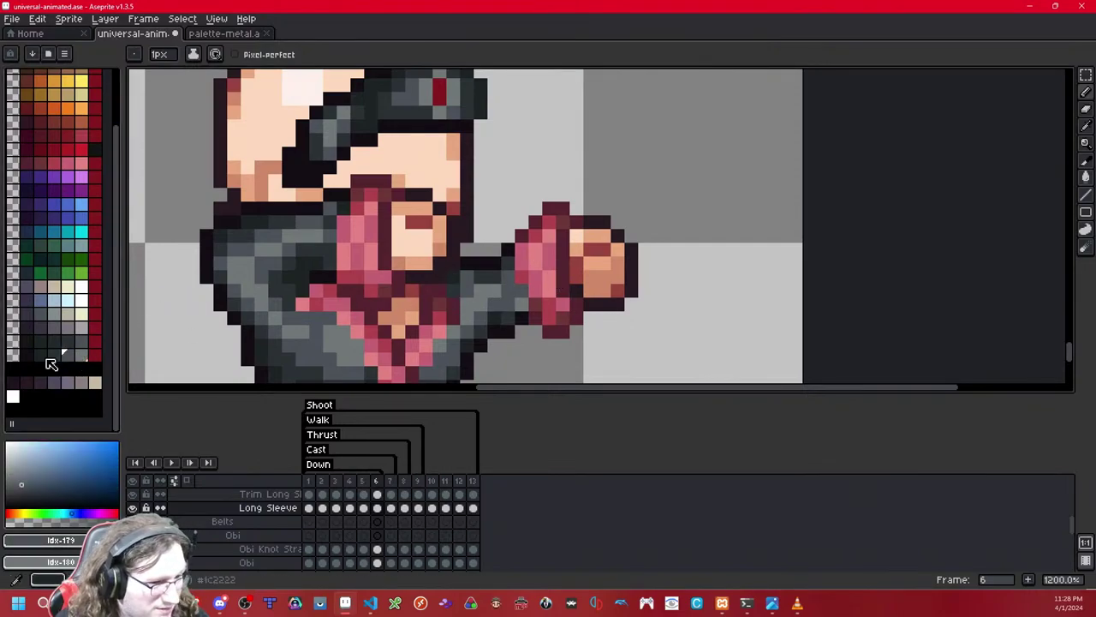
click(53, 354)
click(503, 274)
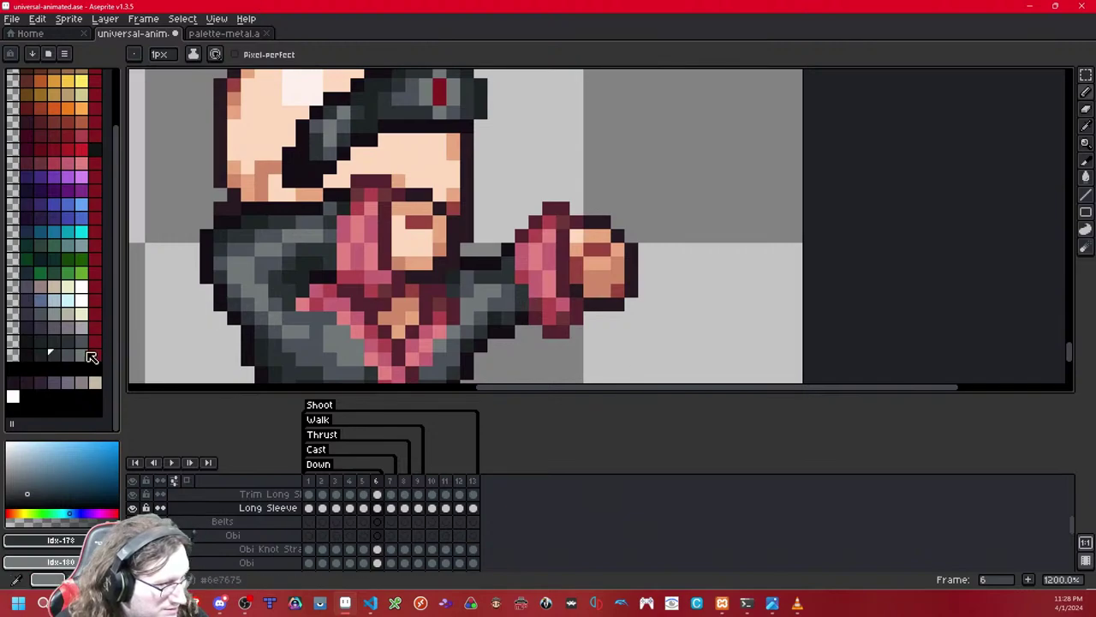
Step: Copy the right-facing Shoot cell's sleeves on frame 6 and paste them mirrored onto the left-facing cell two rows up
scroll(509, 303, down, 9)
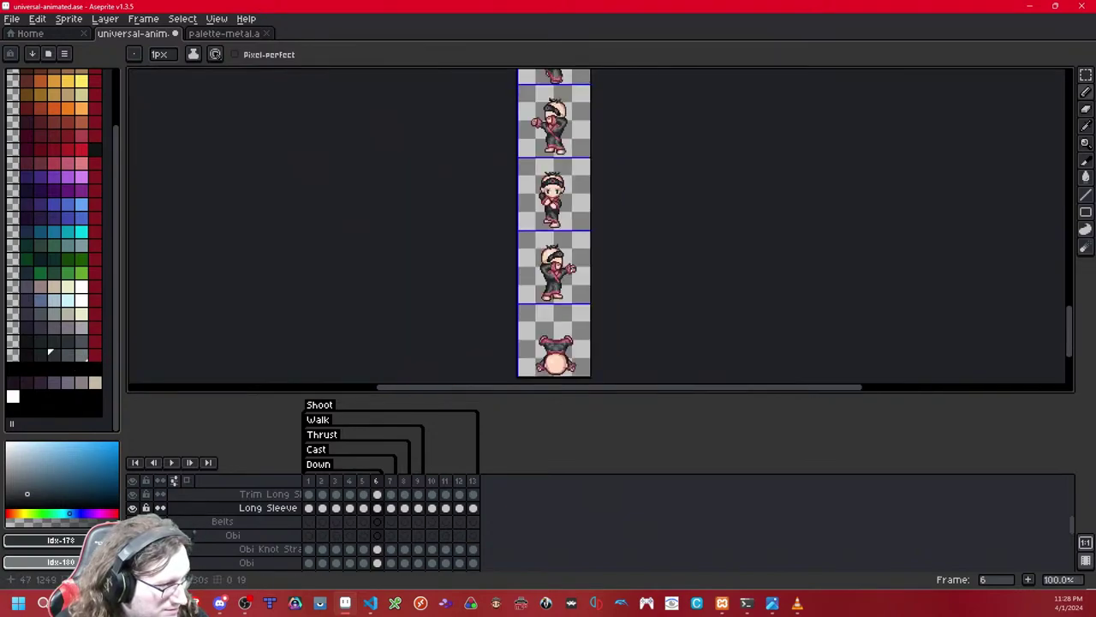
scroll(591, 258, up, 2)
key(Right)
key(Right)
key(Right)
key(Right)
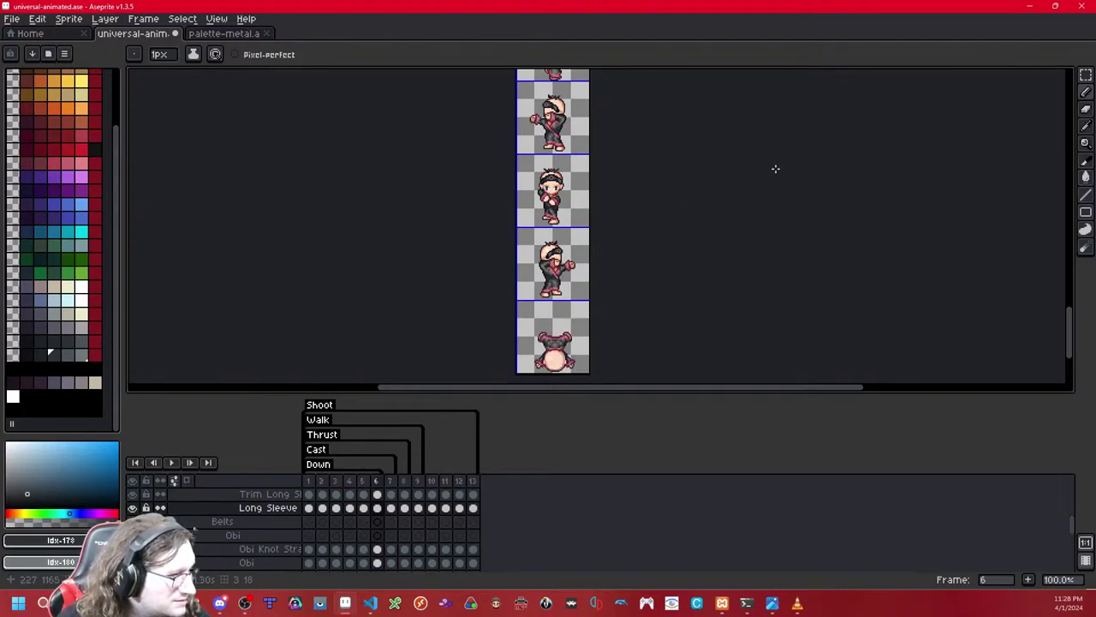
click(1090, 72)
double_click(589, 262)
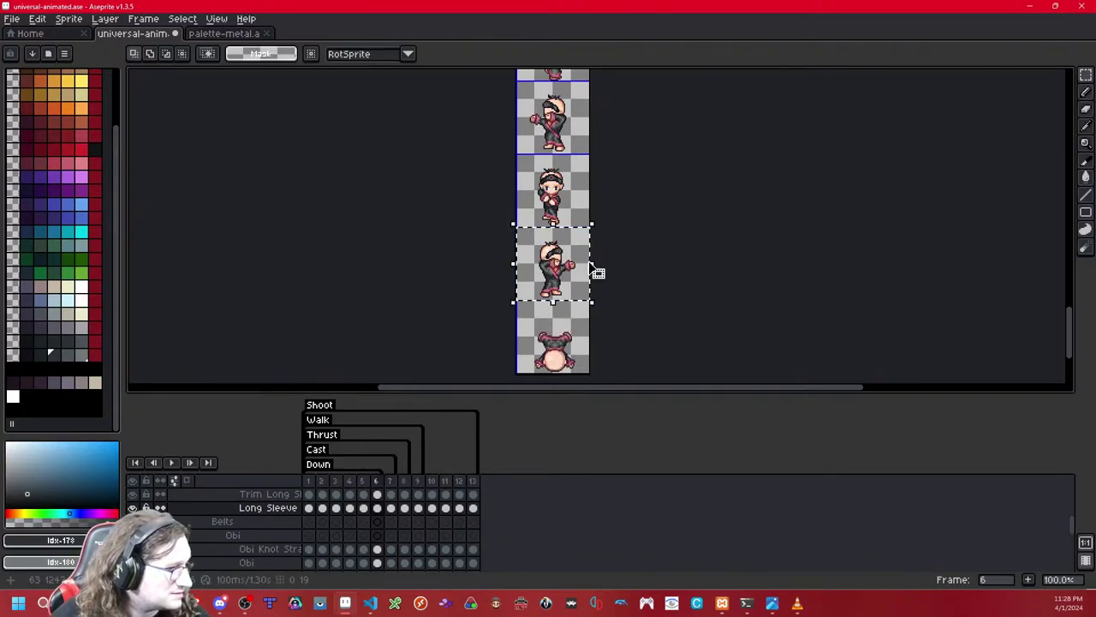
key(ctrl+c)
key(ctrl+v)
key(shift+Up)
key(shift+Up)
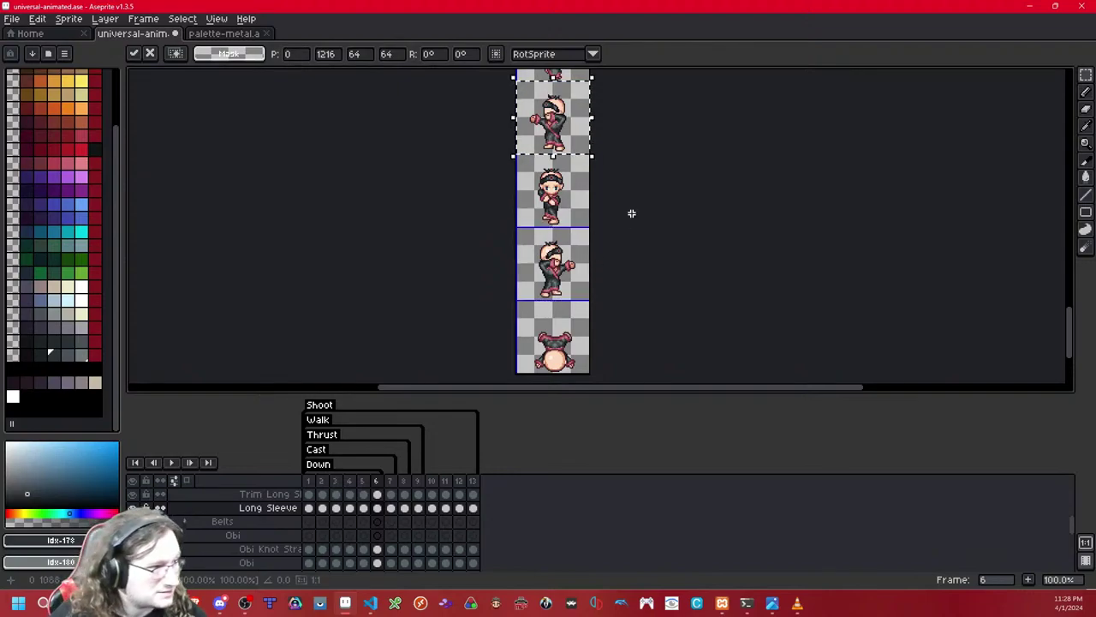
click(627, 180)
Step: Step through the frames and play the animation to examine the sleeves in the Shoot rows
key(Right)
key(Right)
drag(633, 114, 644, 205)
key(Right)
key(Right)
key(Right)
key(Right)
key(Right)
click(178, 463)
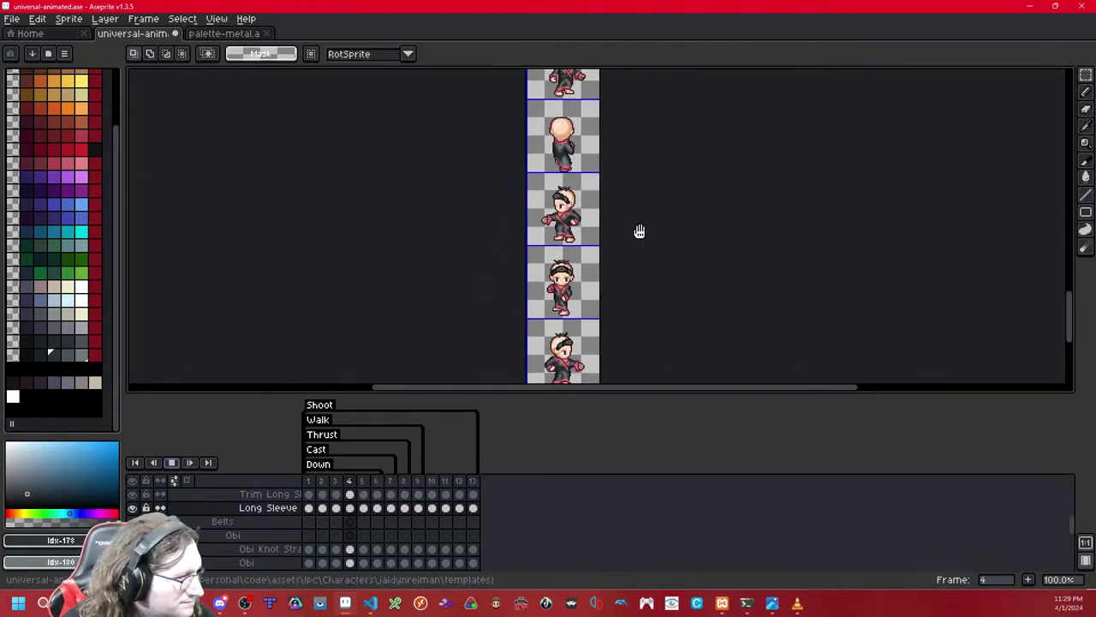
drag(654, 203, 654, 163)
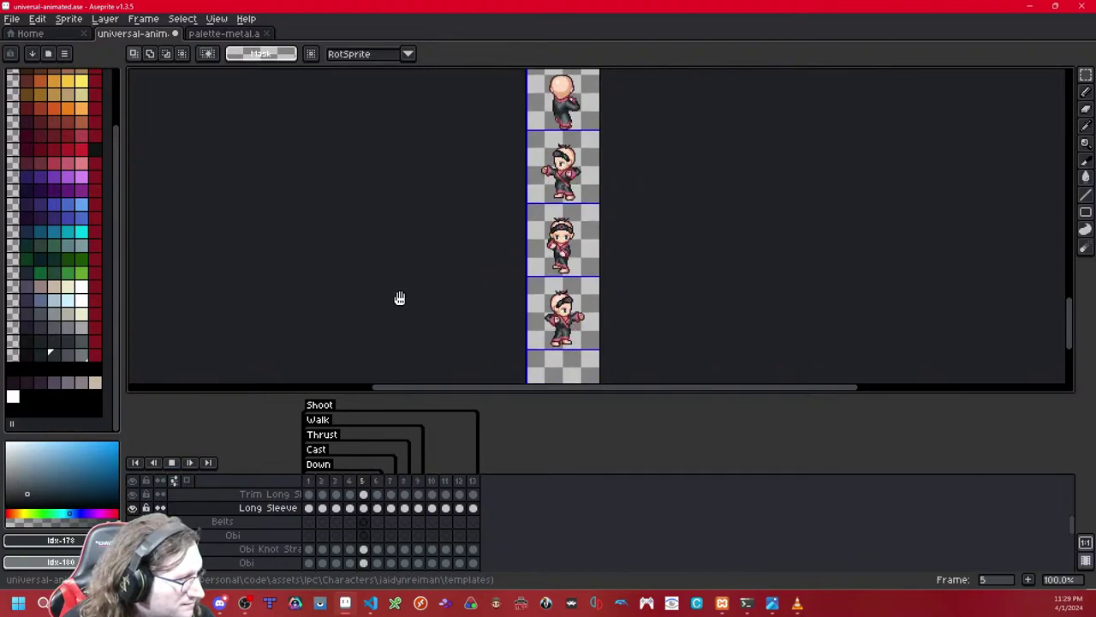
click(173, 464)
click(172, 463)
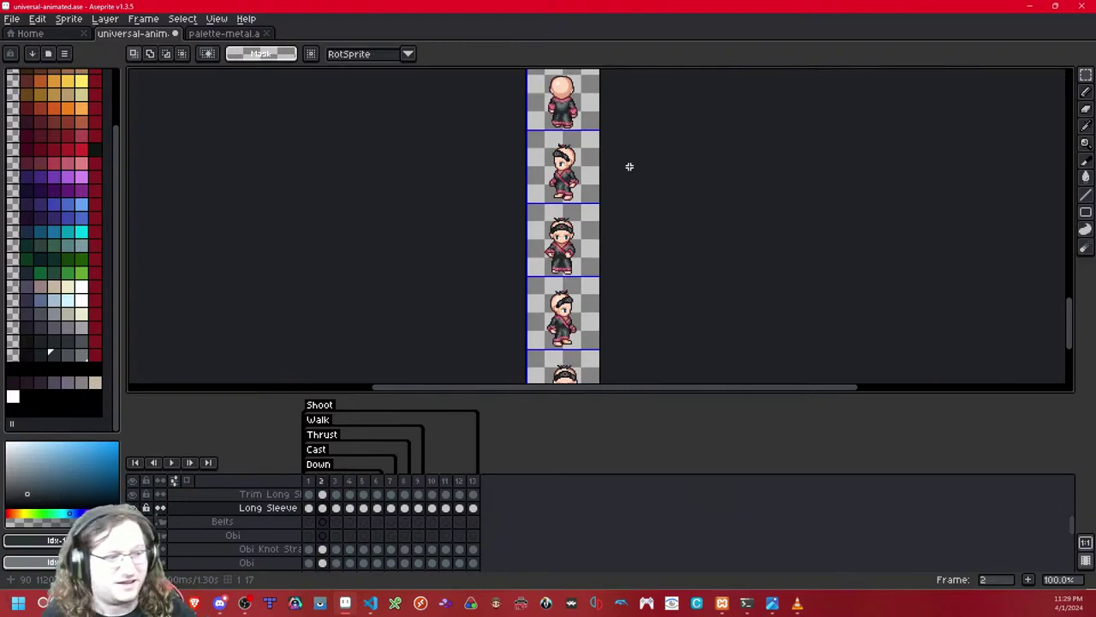
Step: Save the sprite and export the Long Sleeve layer's sprite sheet as female.png in outfit/dress/kimono/sleeves/universal
key(ctrl+s)
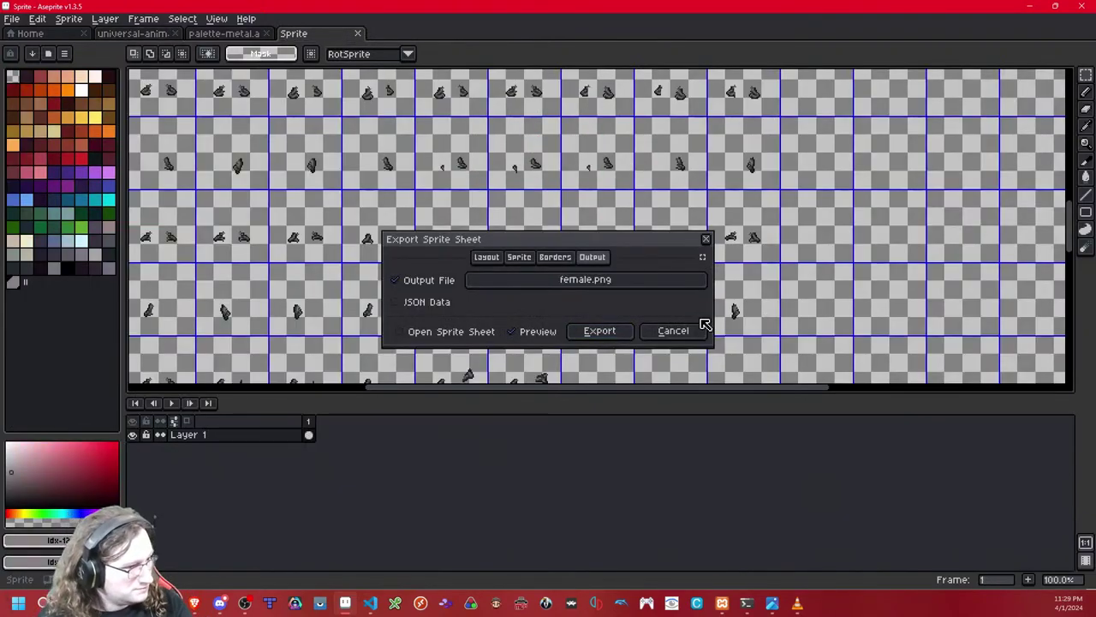
click(631, 283)
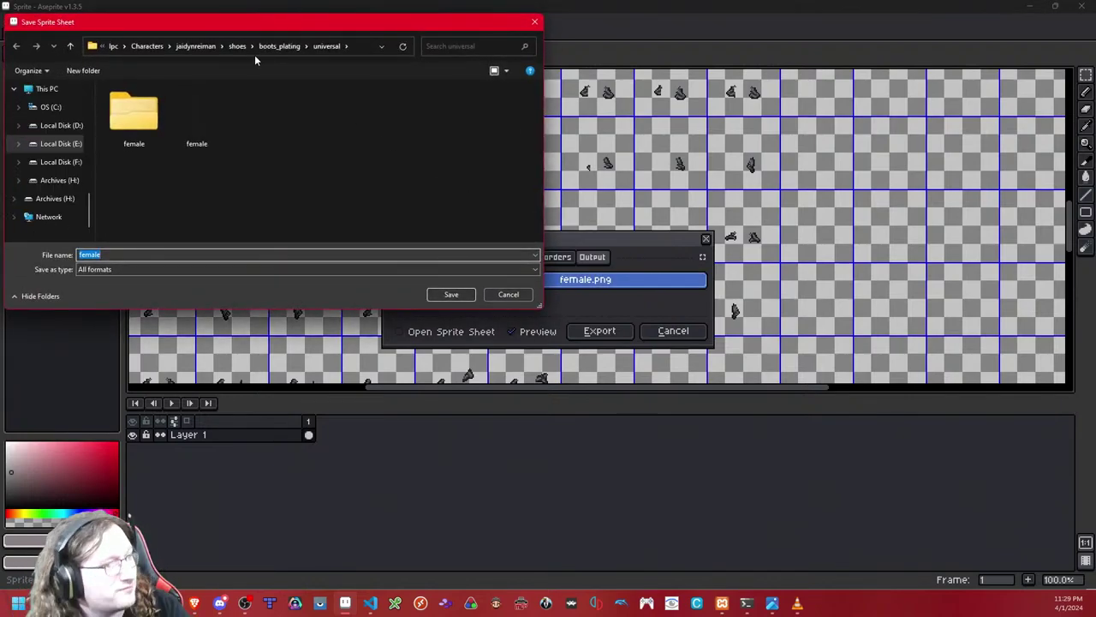
click(199, 47)
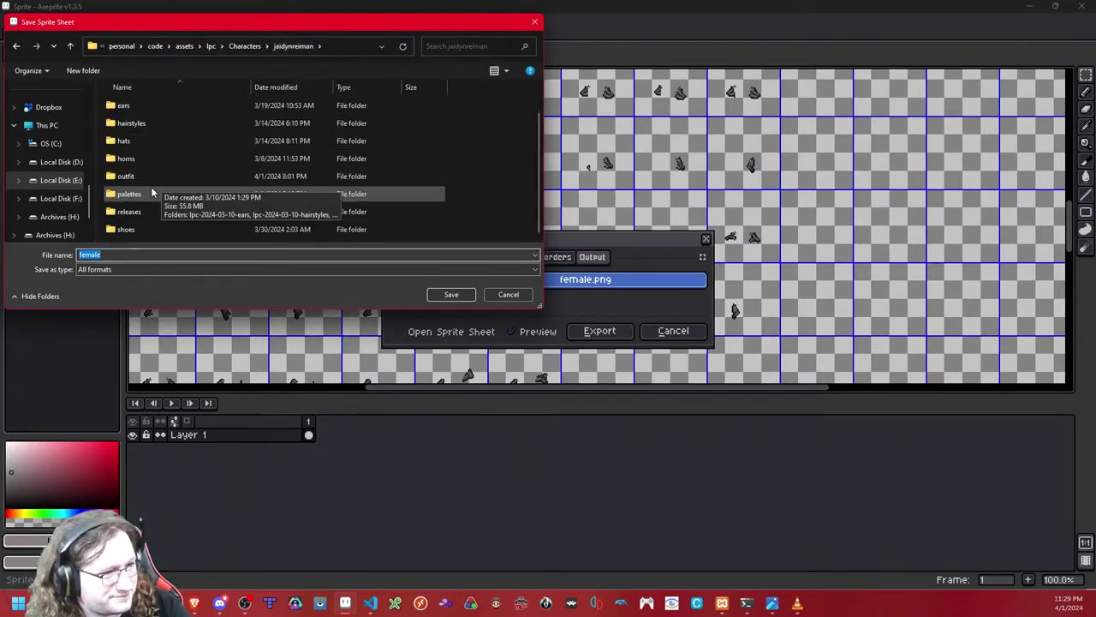
double_click(141, 175)
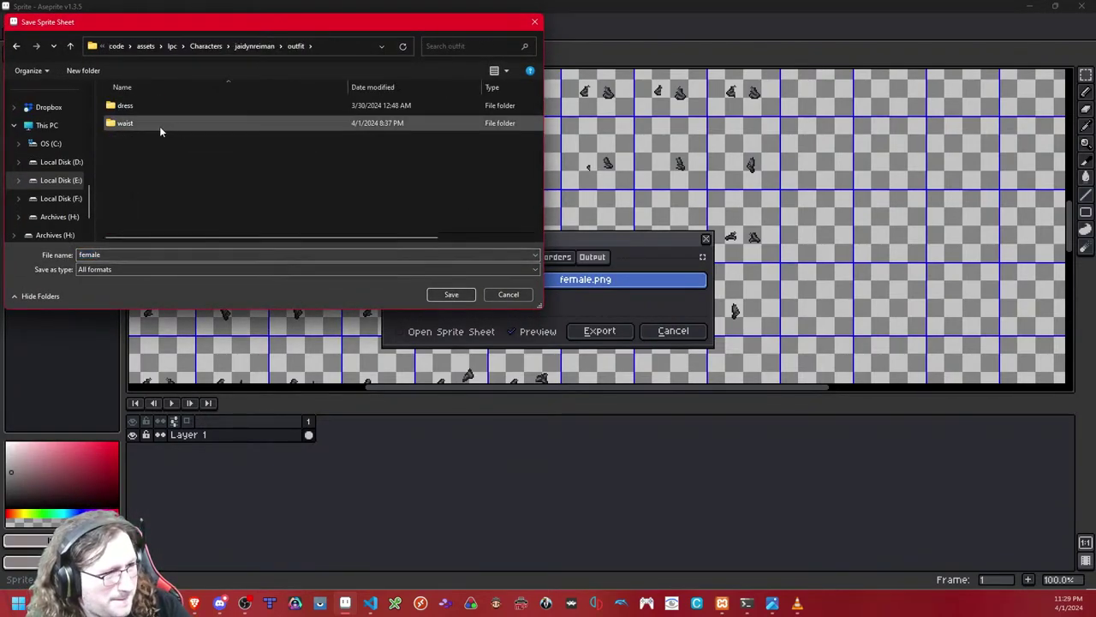
double_click(156, 106)
double_click(157, 106)
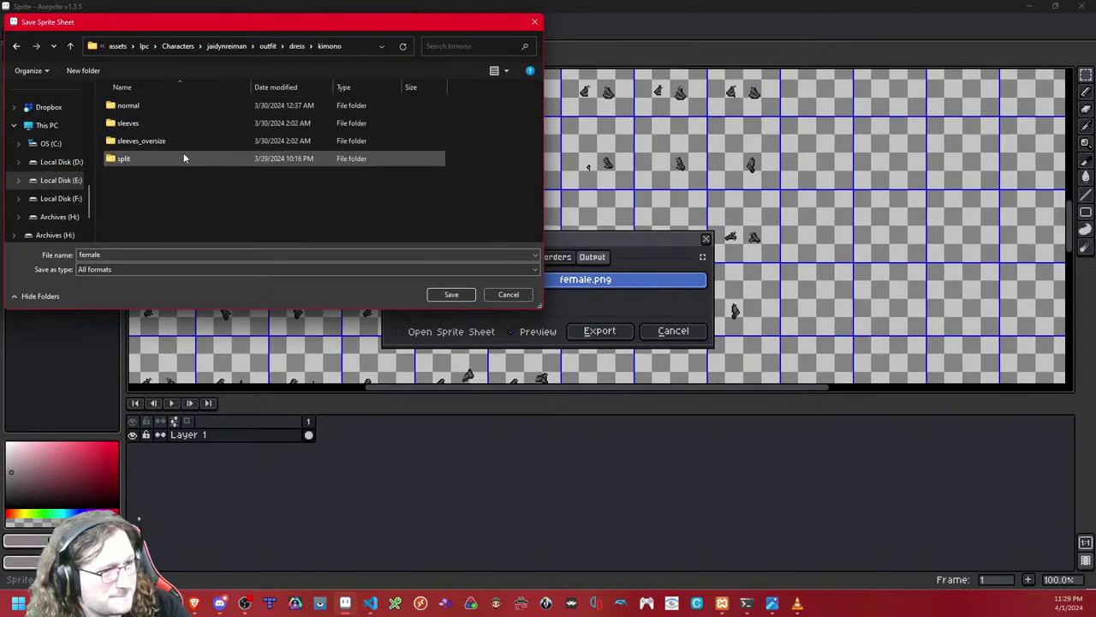
double_click(147, 125)
double_click(150, 125)
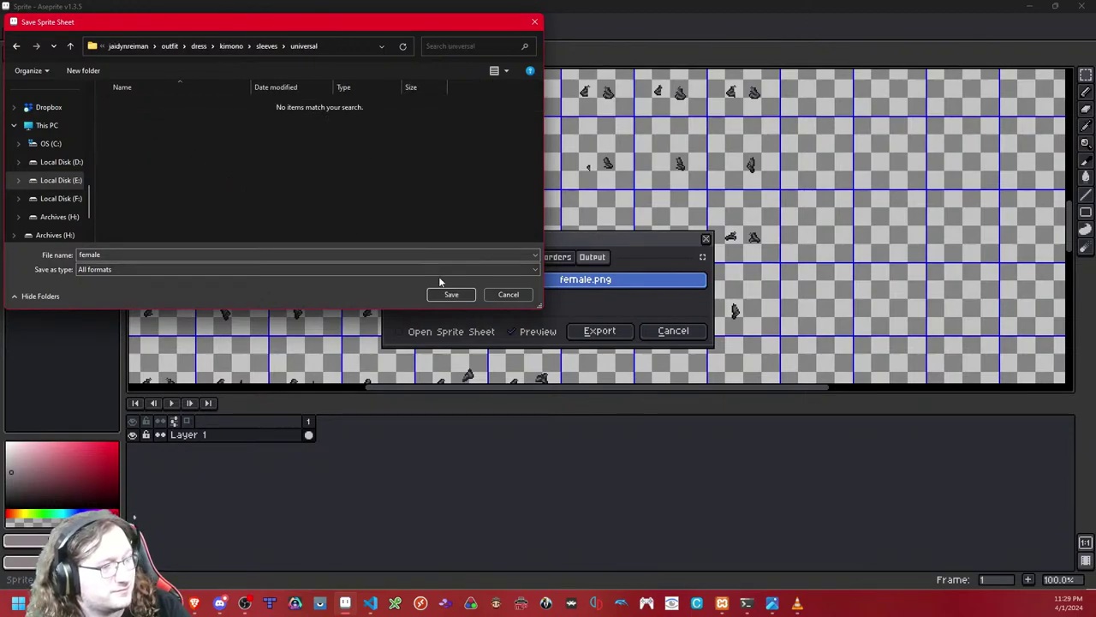
click(449, 294)
click(600, 331)
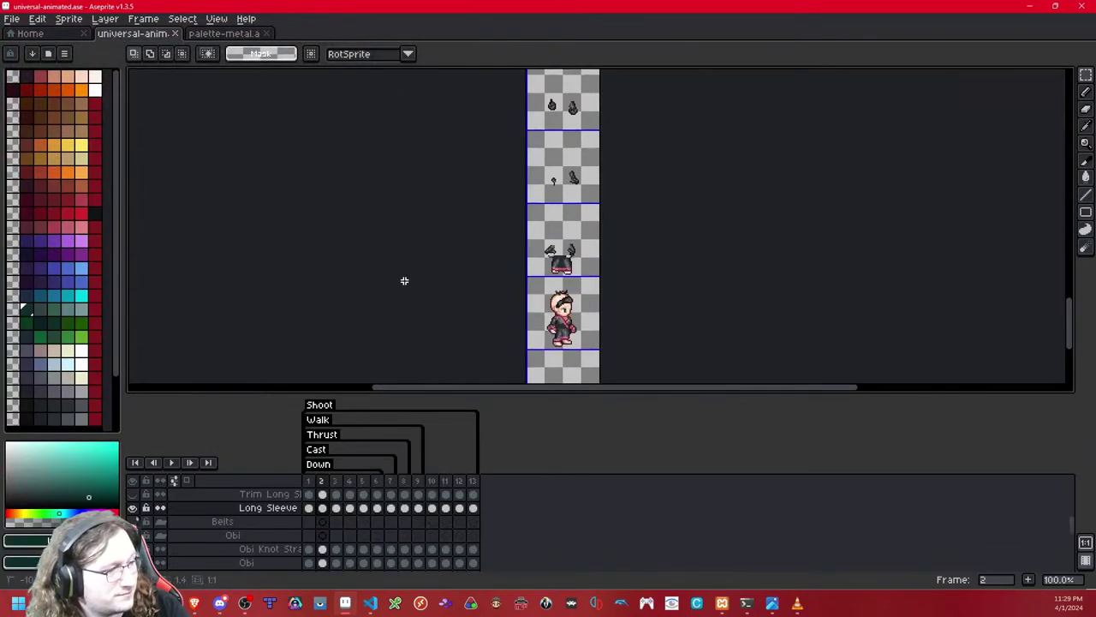
Step: Export the Trim Long Sleeve layer's sprite sheet as female.png in the trim folder of the kimono sleeves
click(310, 496)
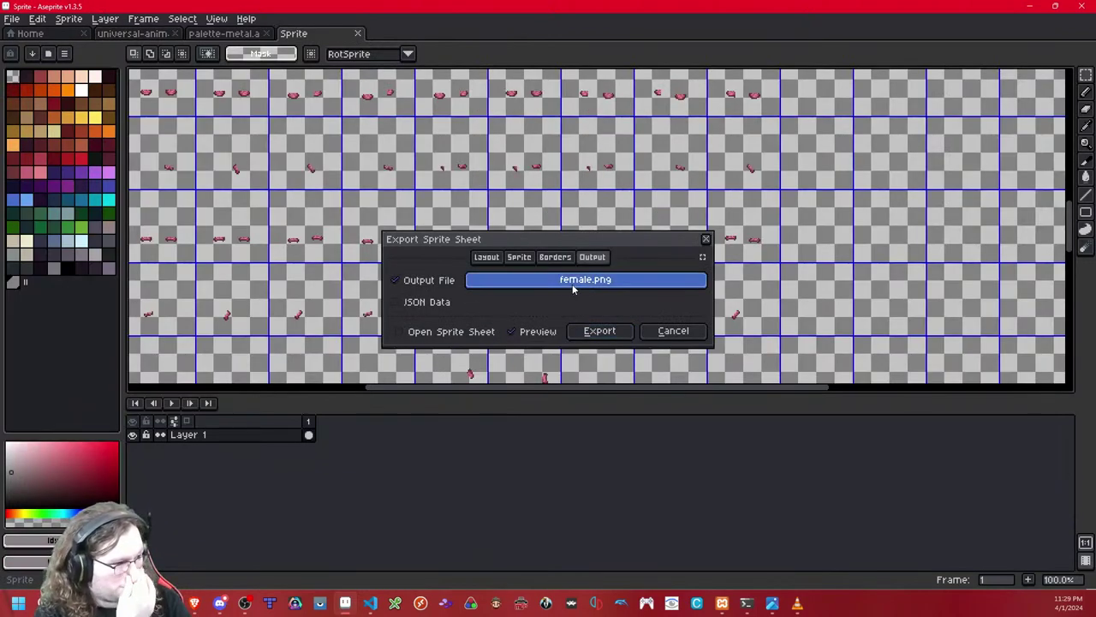
click(572, 290)
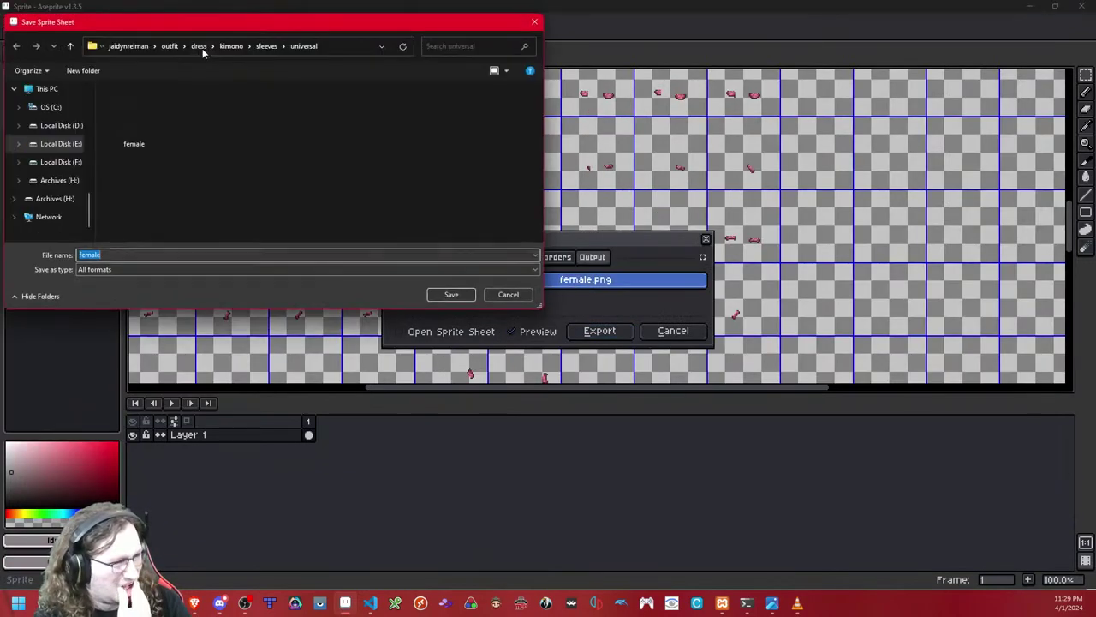
click(259, 46)
double_click(175, 124)
double_click(174, 107)
click(451, 294)
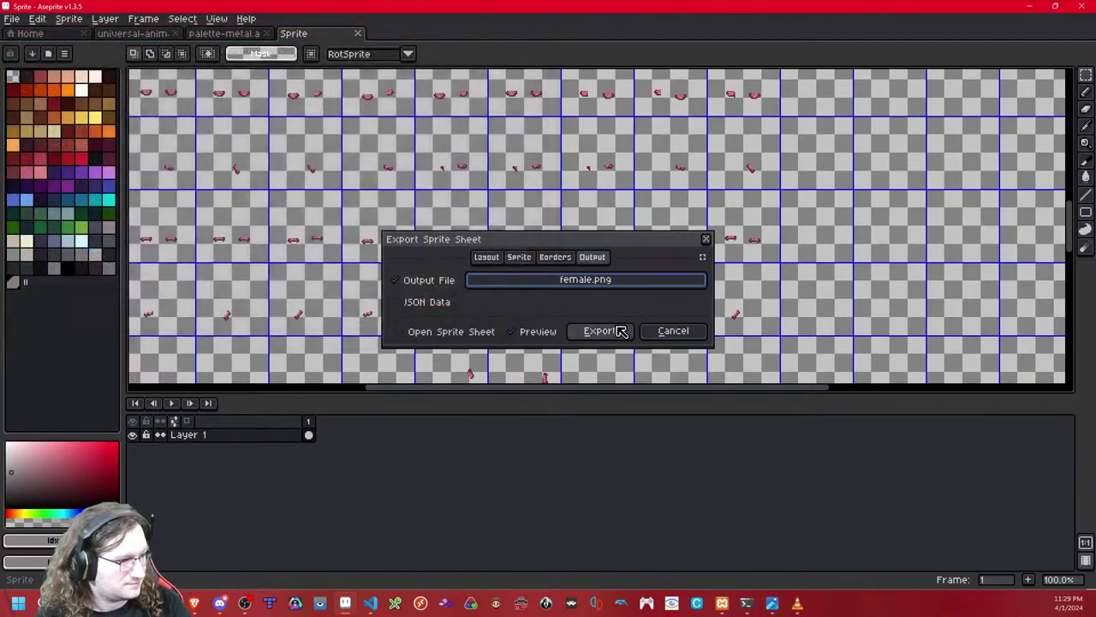
click(599, 331)
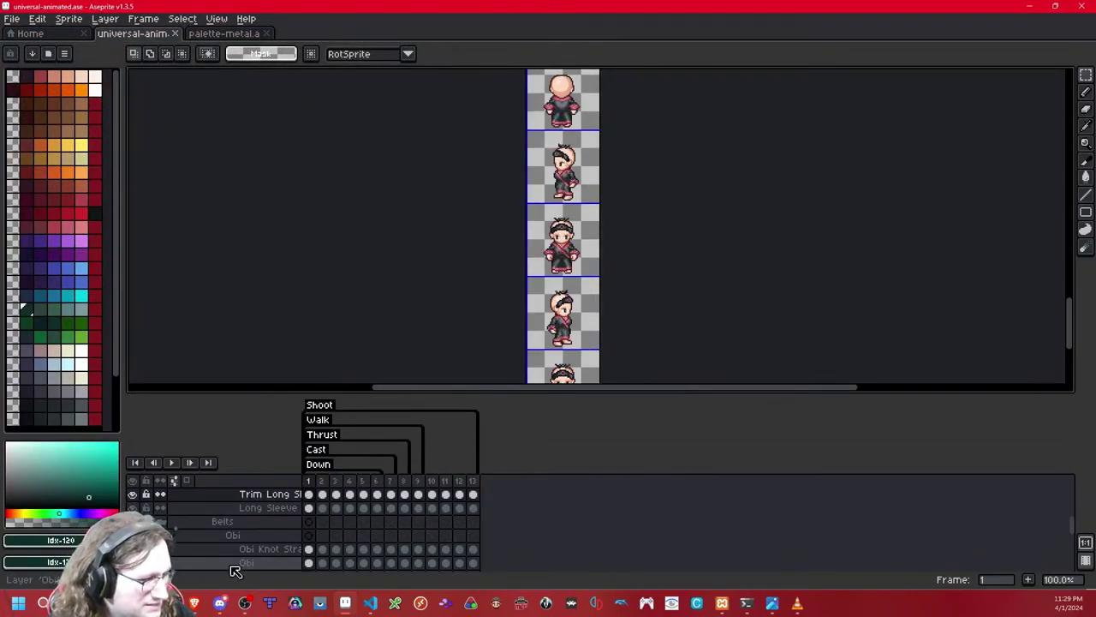
Step: Switch to the Anaconda Powershell Prompt and recall the lpctools recolor command for outfit/kimono/normal/trim/universal/female.png
scroll(225, 543, up, 4)
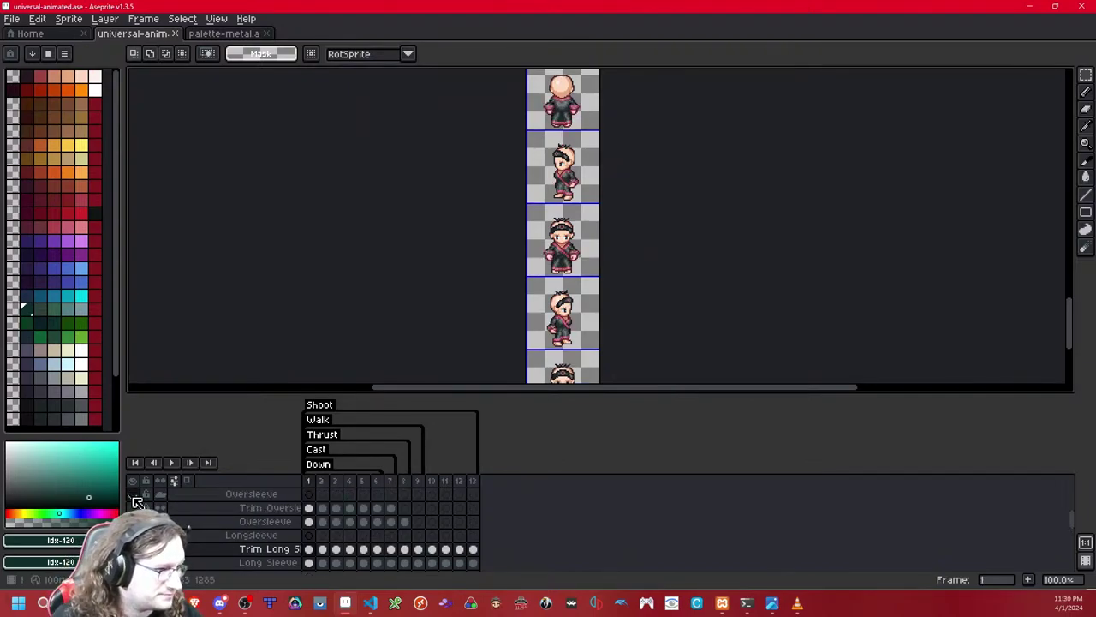
scroll(546, 286, down, 4)
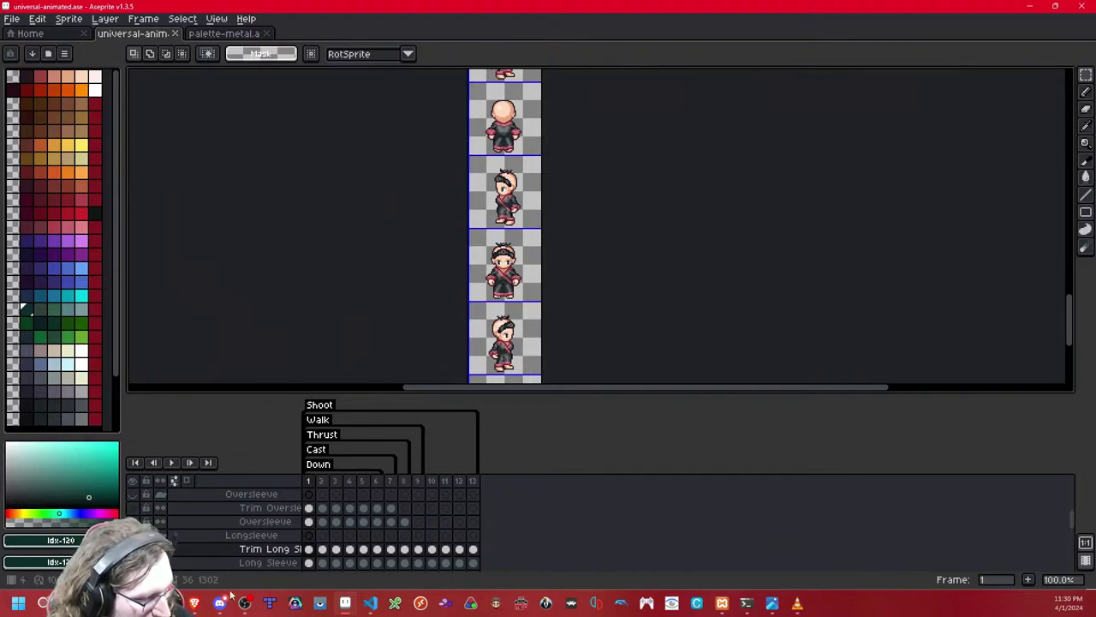
mouse_move(143, 603)
click(68, 550)
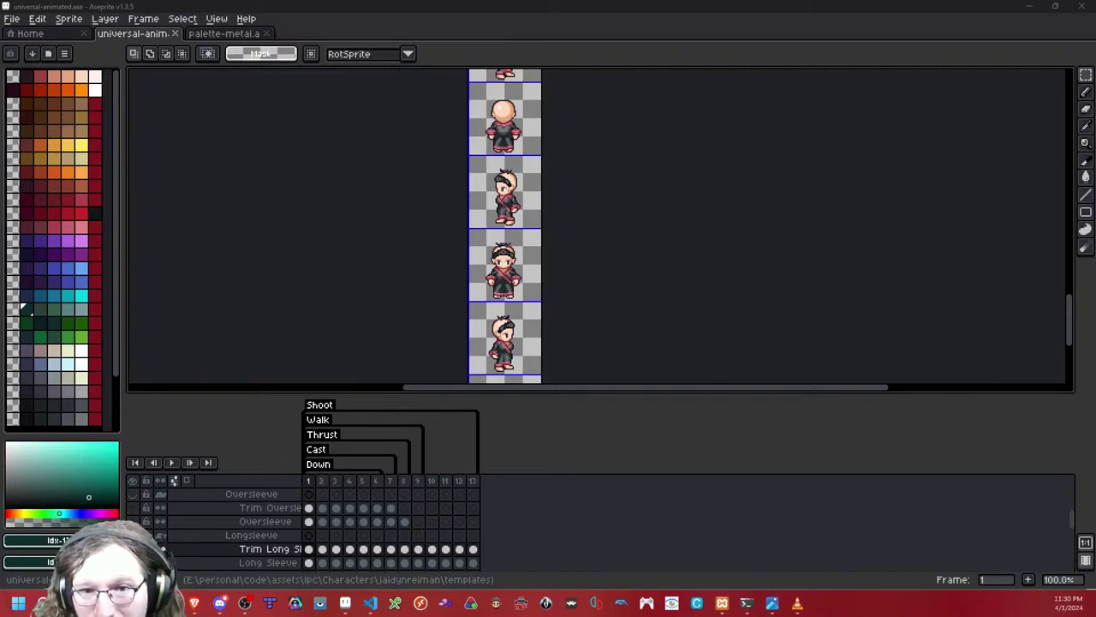
key(alt+Tab)
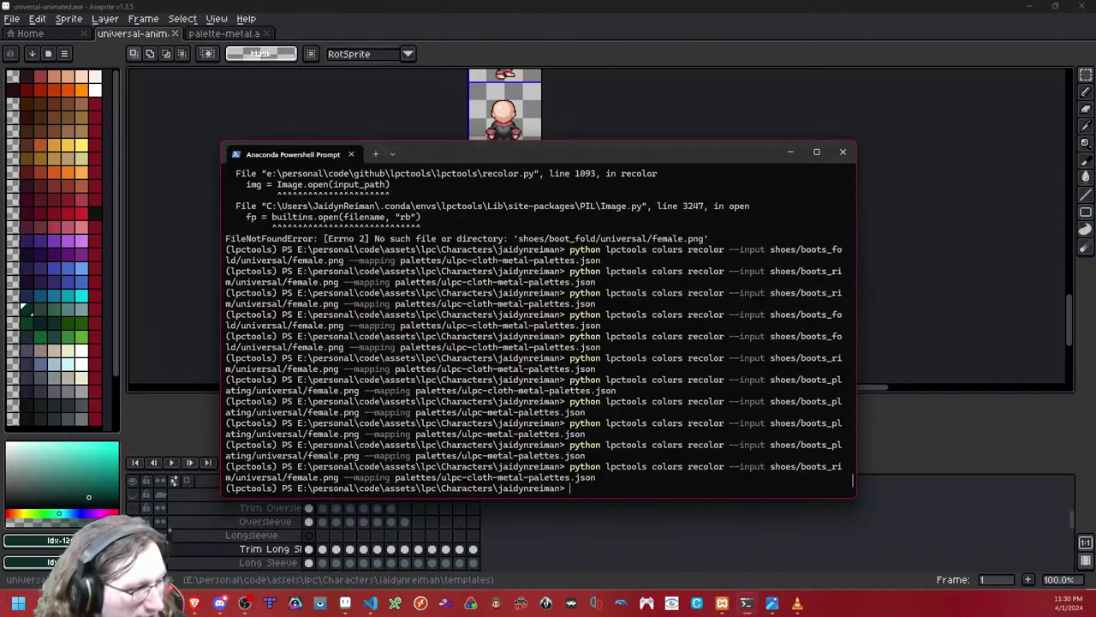
key(Up)
key(Up)
key(Up)
key(Up)
key(Up)
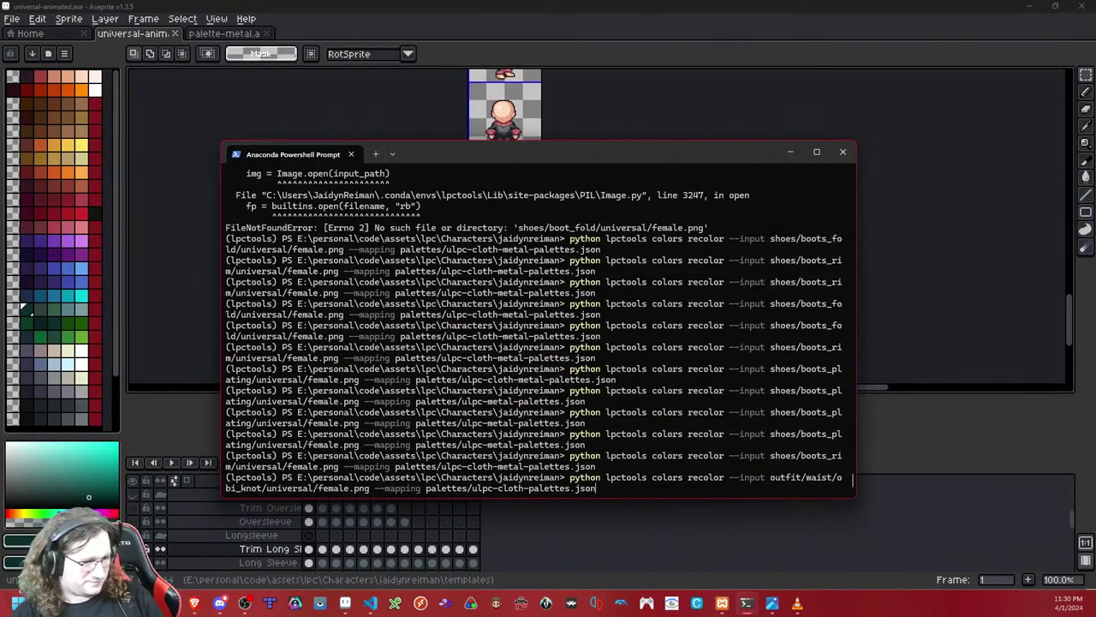
key(Up)
key(Up)
key(Up)
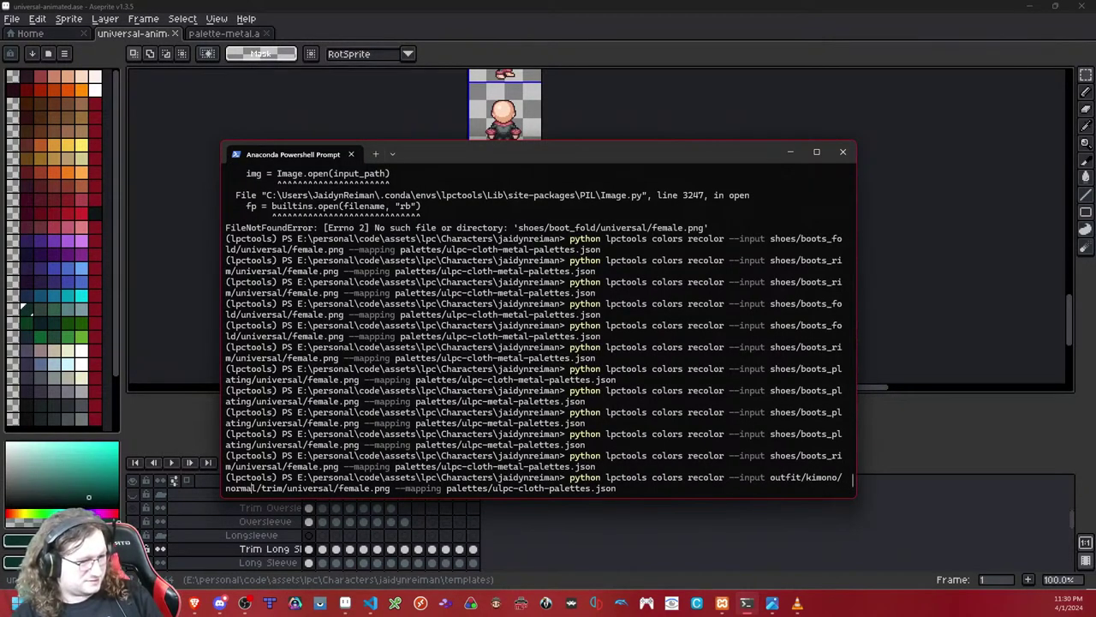
Step: Change the normal folder to sleeves in the recolor command's input path, giving outfit/kimono/sleeves/trim/universal/female.png
key(BackSpace)
key(BackSpace)
key(BackSpace)
key(BackSpace)
key(BackSpace)
key(BackSpace)
text(sleeve)
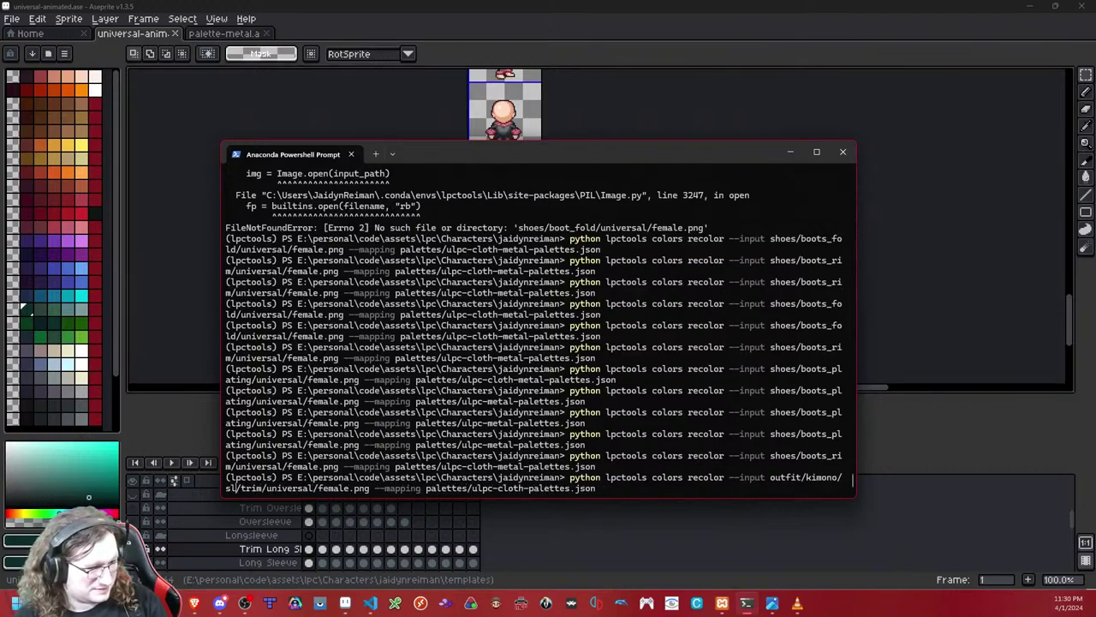
text(s)
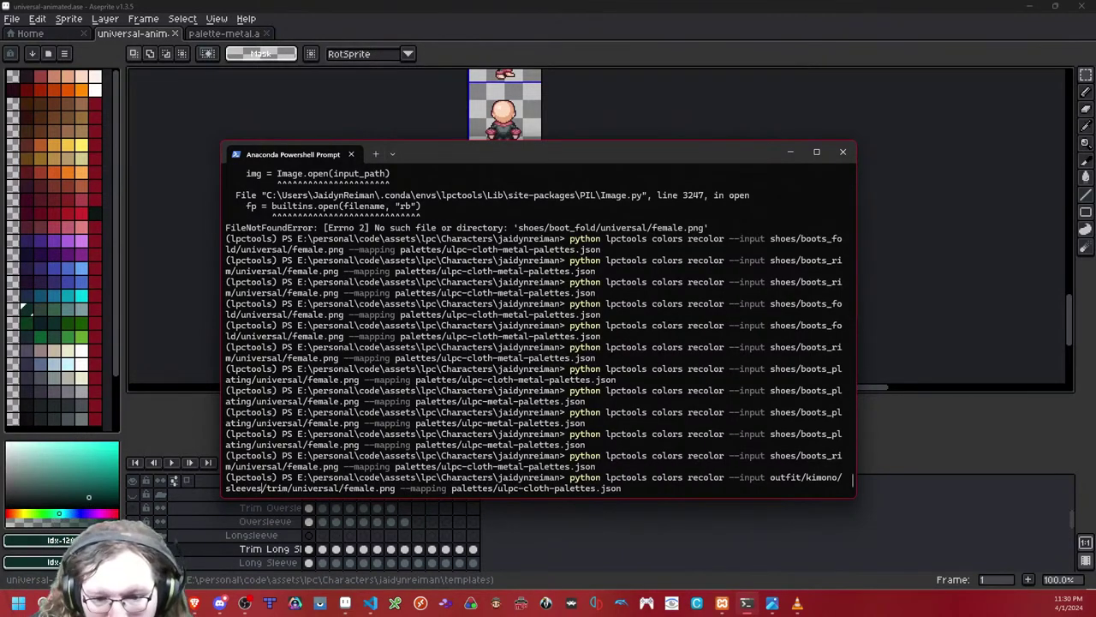
Step: Switch to Visual Studio Code and close the open feet_boots and belt_obi JSON files
key(alt+Tab)
click(556, 30)
click(568, 30)
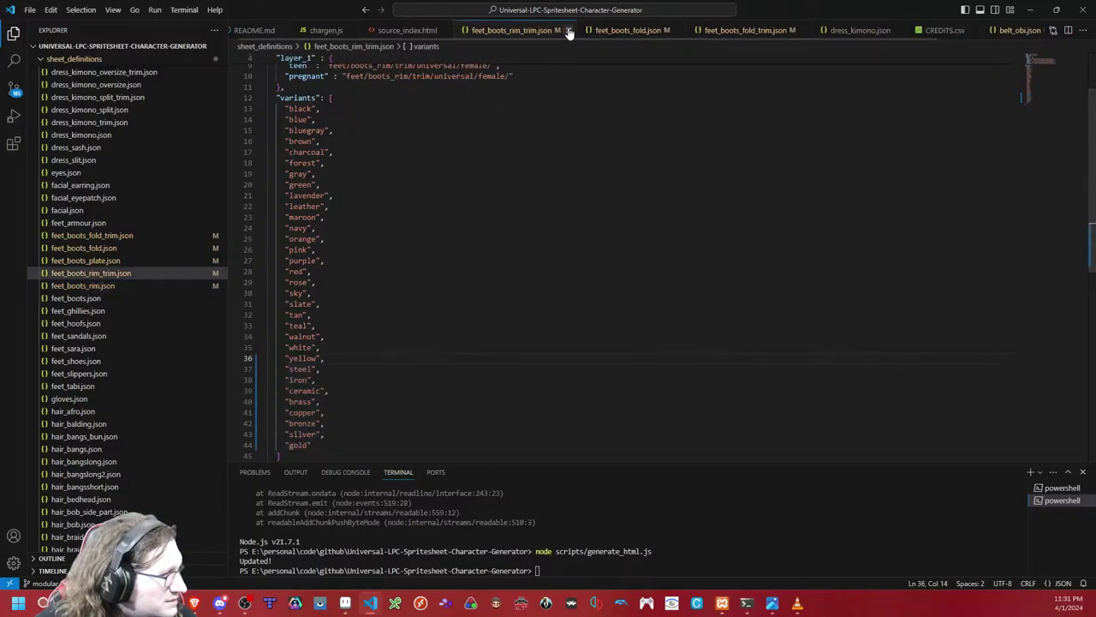
click(568, 30)
click(551, 30)
click(576, 30)
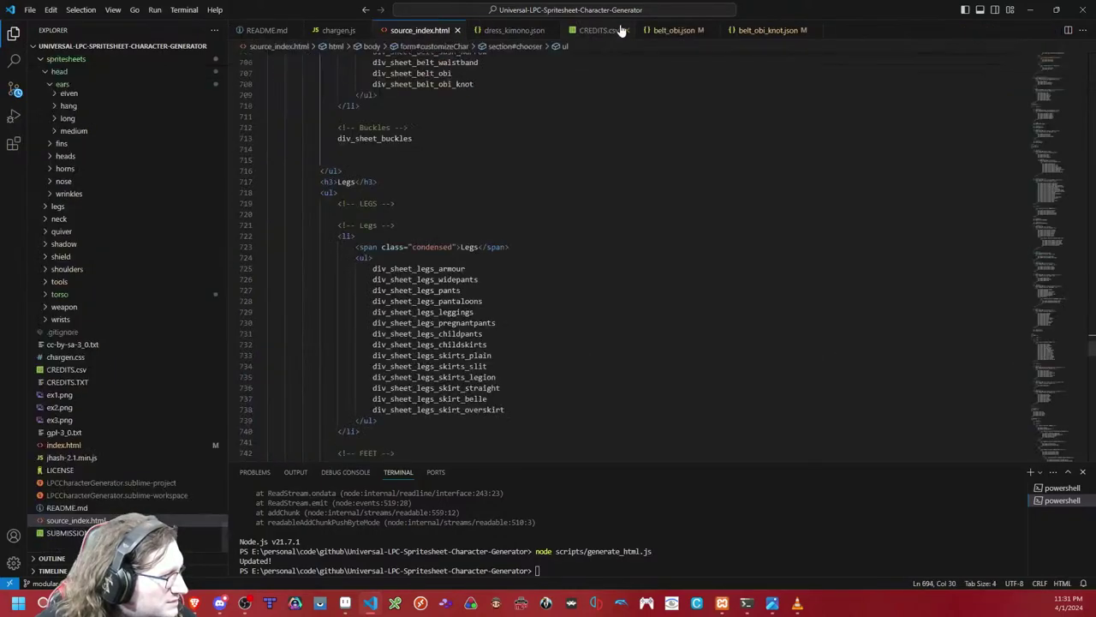
click(702, 29)
click(717, 30)
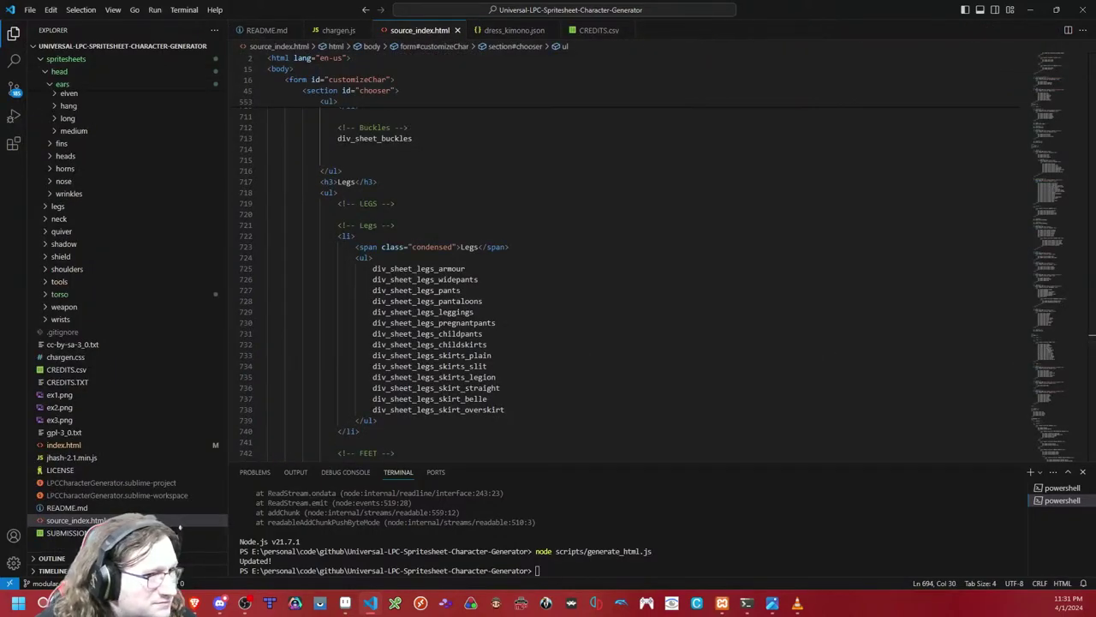
Step: Open the recent ulpc-cloth-palettes.json, replace the source palette's colors with the pink palette's colors, and save the file
click(30, 10)
mouse_move(96, 126)
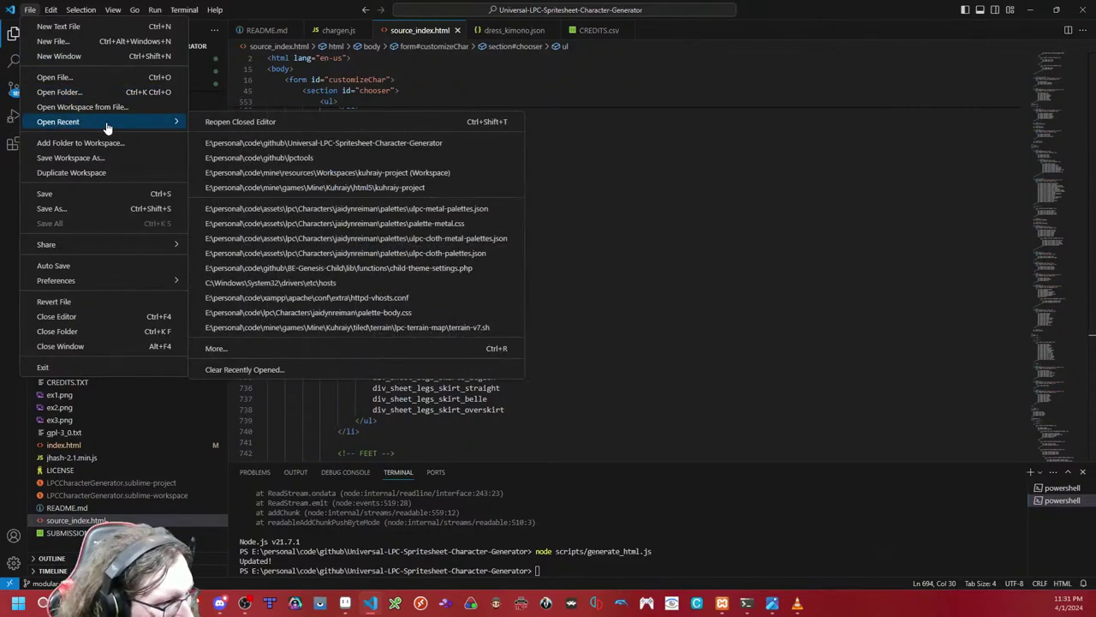
click(359, 252)
scroll(433, 232, up, 20)
scroll(415, 258, up, 10)
drag(291, 230, 367, 154)
key(ctrl+c)
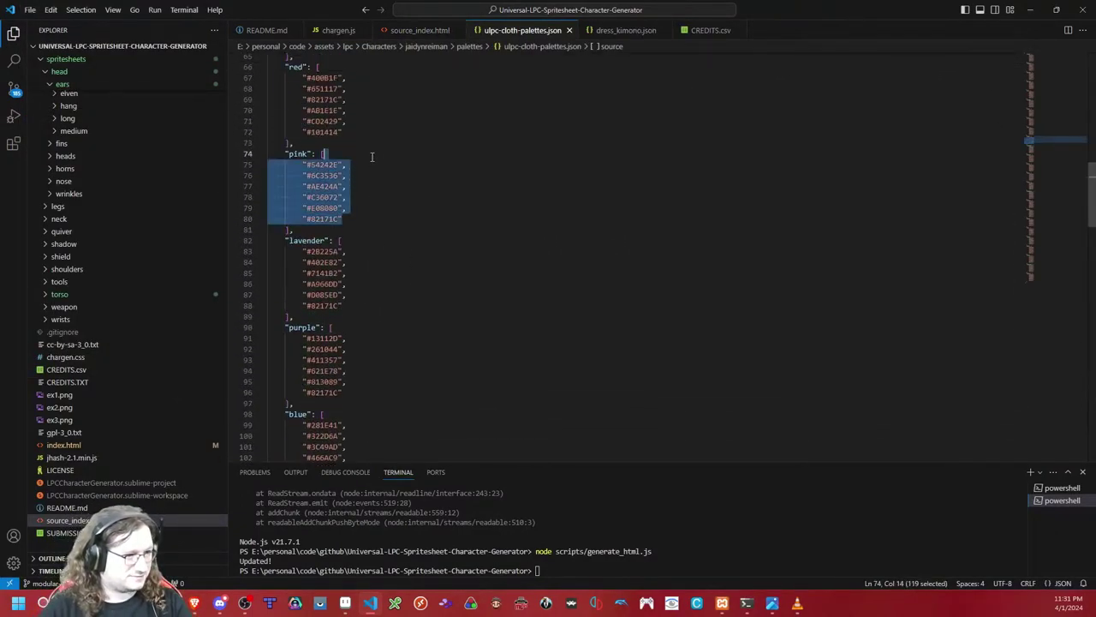
scroll(414, 264, down, 20)
scroll(396, 286, down, 3)
drag(366, 406, 336, 342)
key(ctrl+v)
key(ctrl+s)
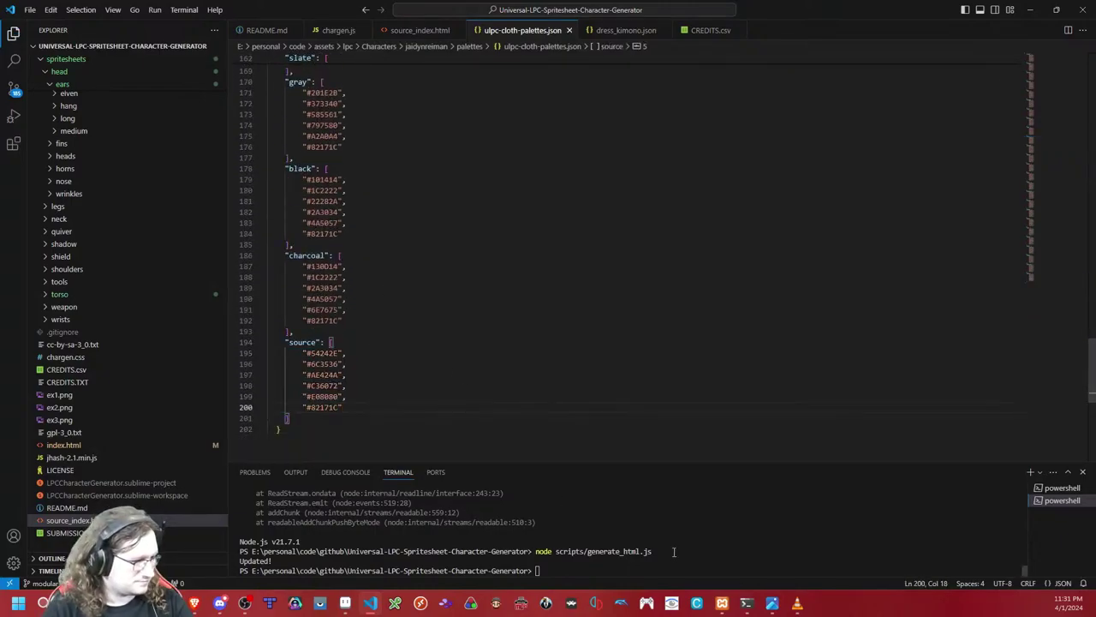
Step: In the Anaconda Powershell Prompt, run the recolor, correcting the input path to outfit/dress/kimono/sleeves/trim/universal/female.png
click(746, 602)
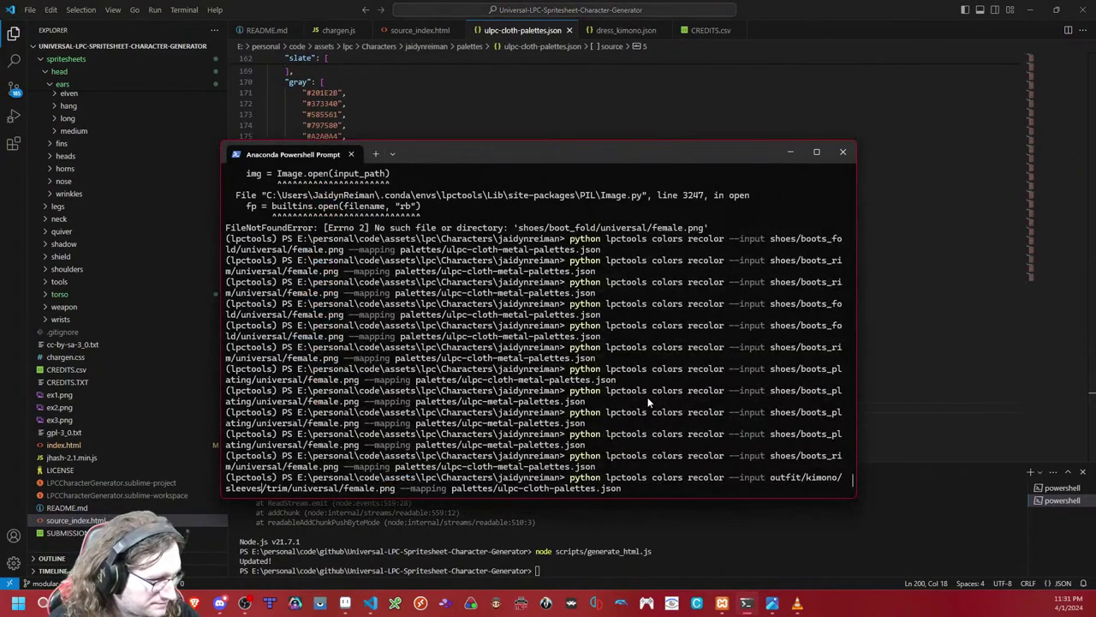
key(Return)
key(Up)
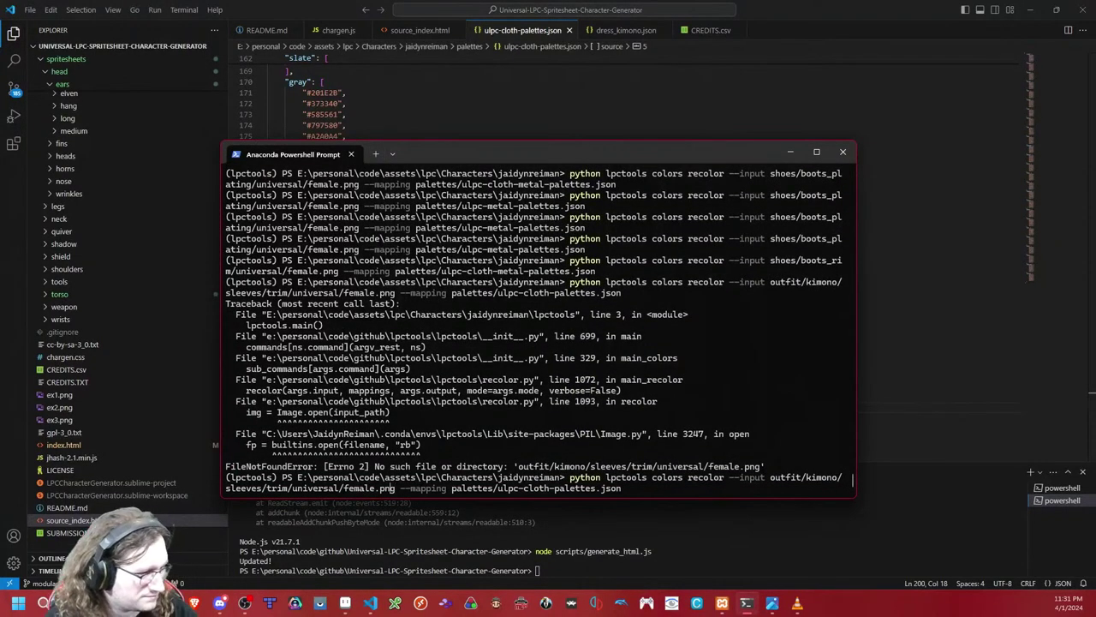
text(dress/)
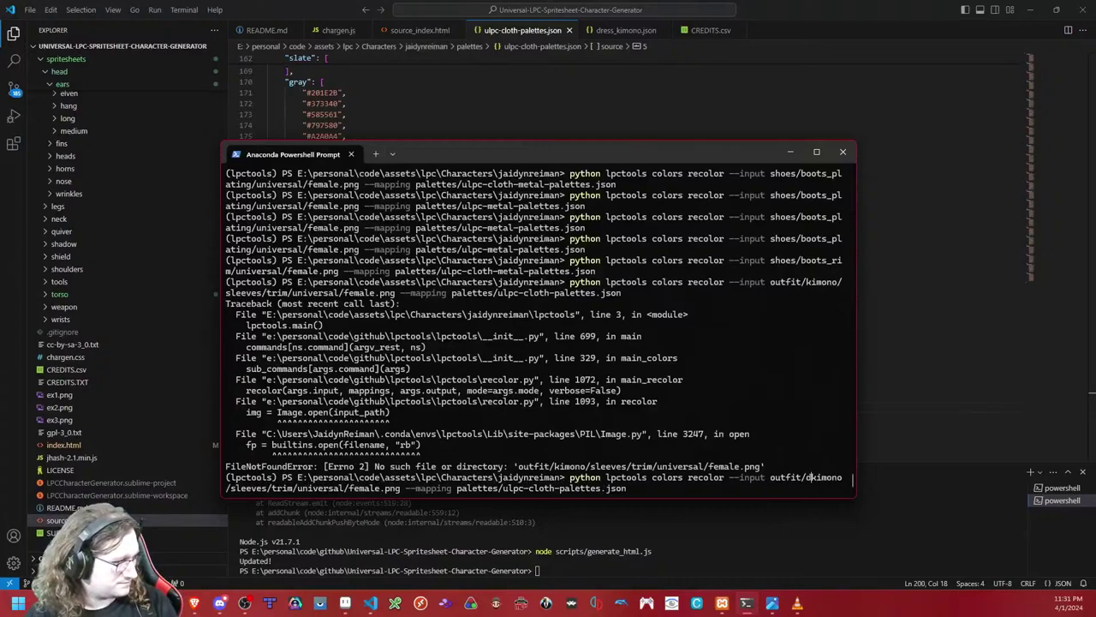
key(Return)
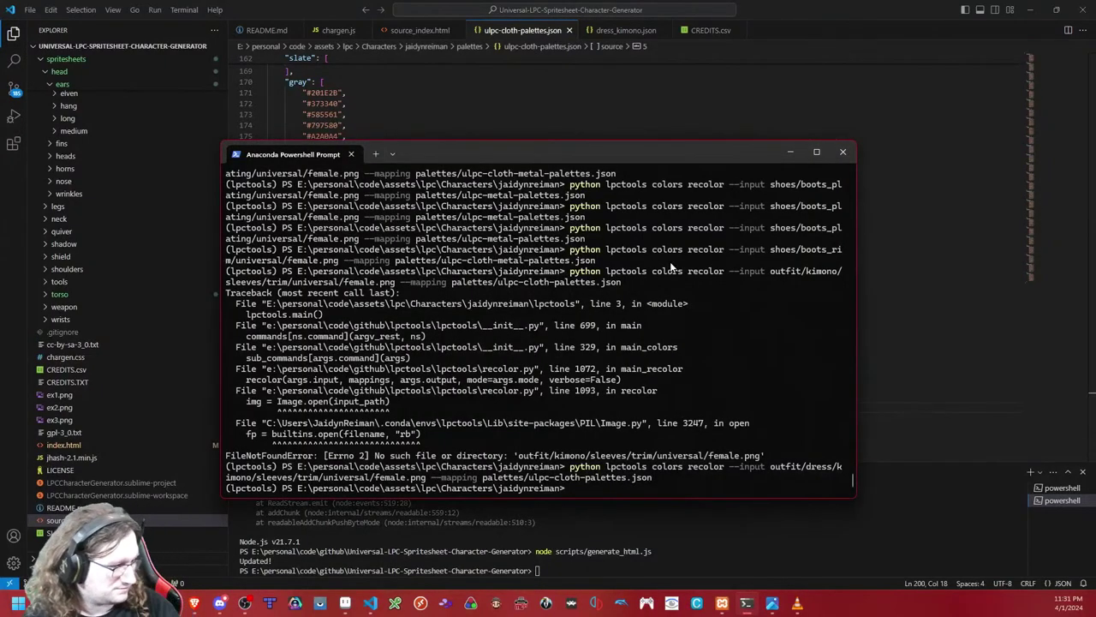
Step: Recall the recolor command and remove the trim folder from its path, leaving outfit/dress/kimono/sleeves/universal/female.png
key(Up)
key(Left)
key(Left)
key(Left)
key(Left)
key(Left)
key(Left)
key(Left)
key(Left)
key(Left)
key(Left)
key(Left)
key(Left)
key(Left)
key(Left)
key(Left)
key(Left)
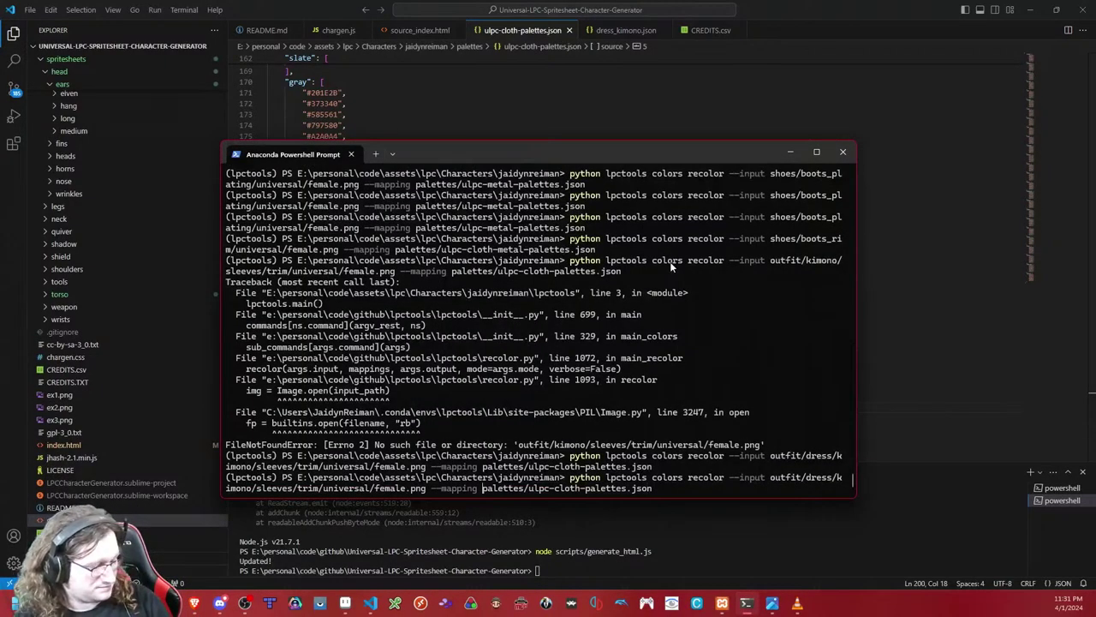
key(BackSpace)
key(BackSpace)
key(BackSpace)
key(BackSpace)
key(BackSpace)
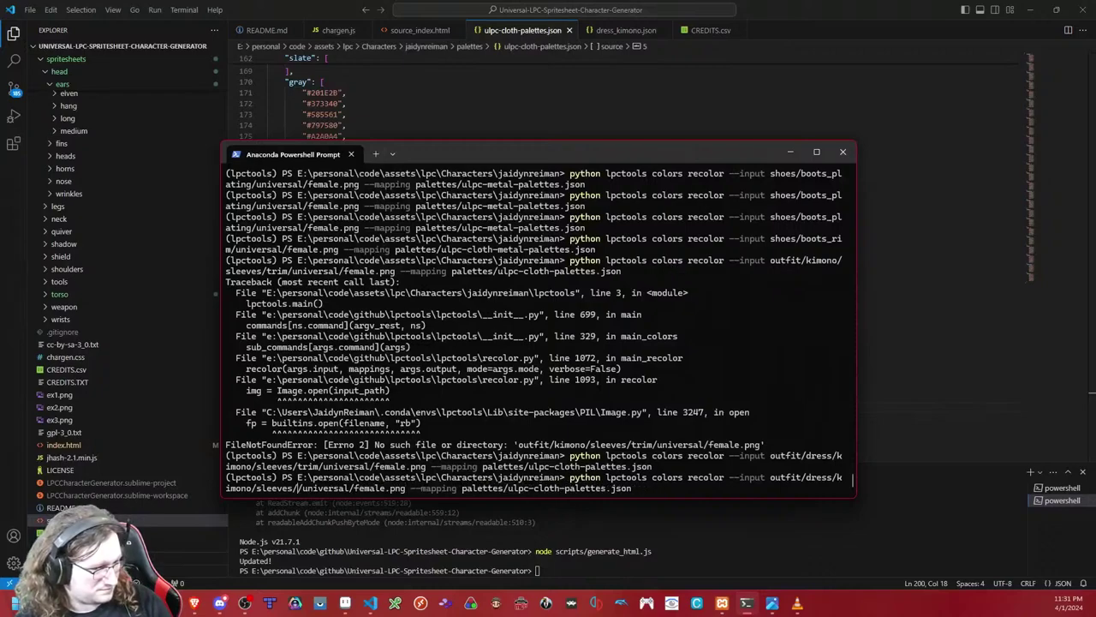
Step: Replace the source palette's colors in ulpc-cloth-palettes.json with the charcoal ones and run the prepared recolor command for the sleeves
click(679, 125)
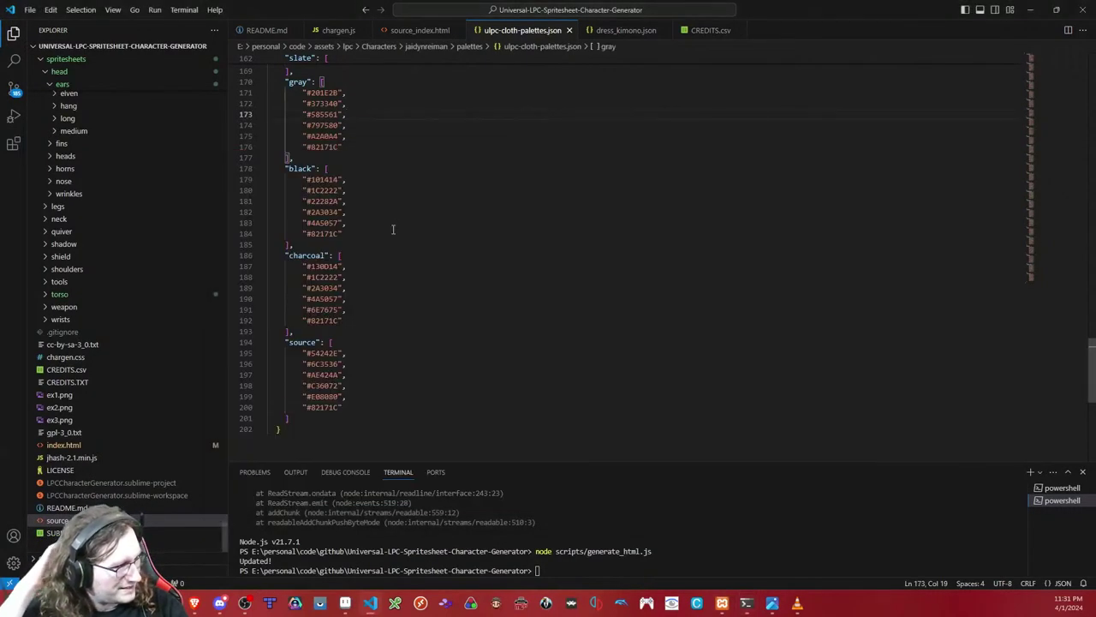
drag(343, 321, 356, 255)
key(ctrl+c)
drag(349, 408, 333, 342)
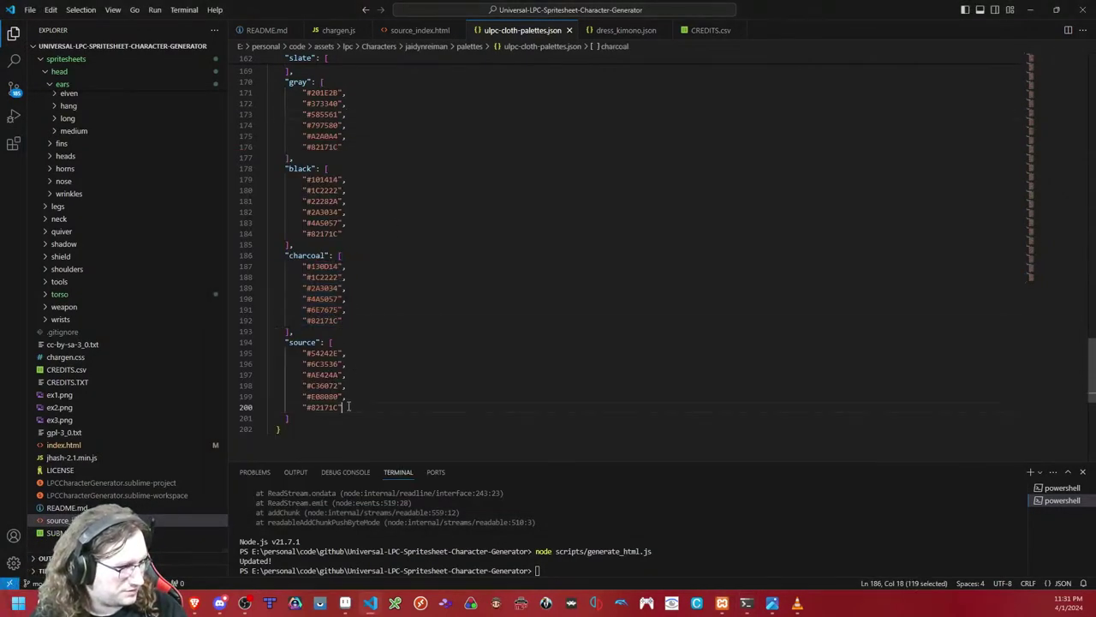
key(ctrl+v)
click(749, 604)
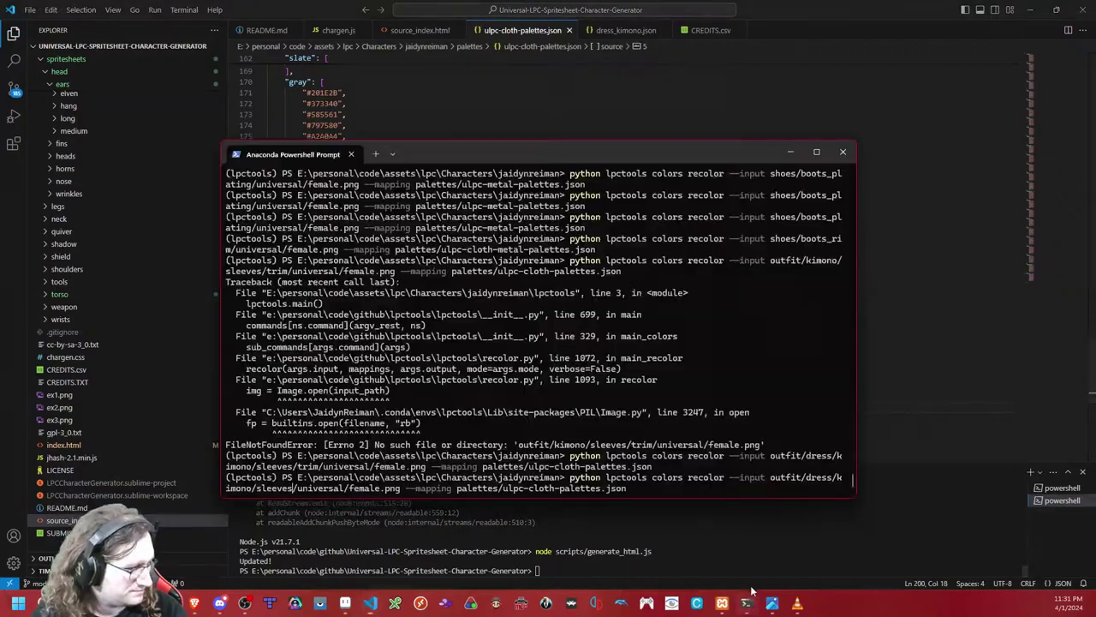
key(Return)
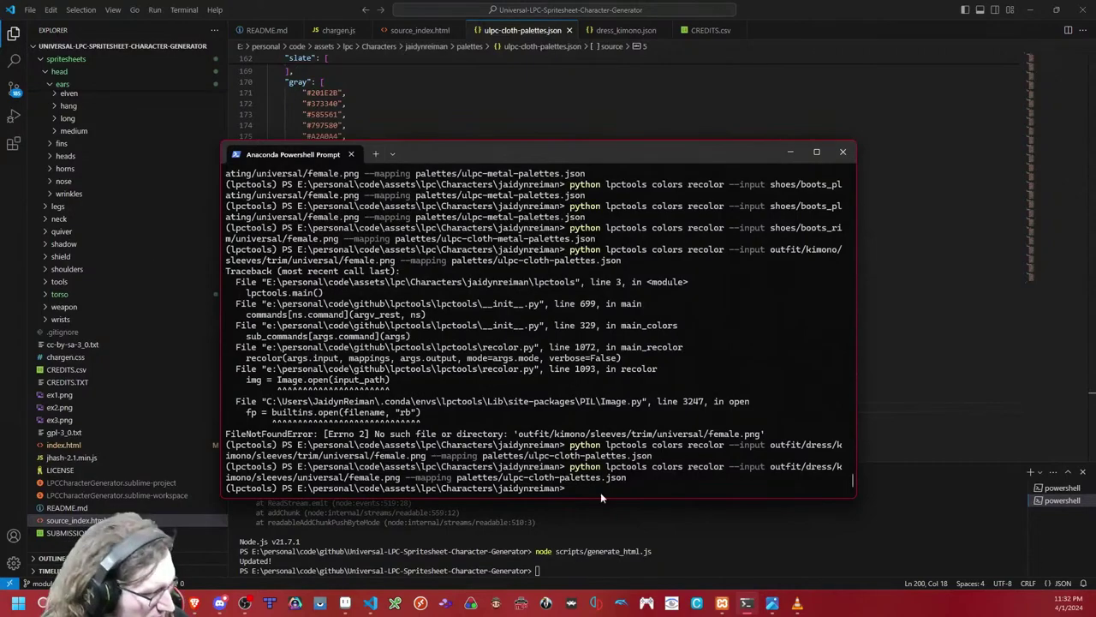
Step: Switch to Aseprite and duplicate the Longsleeve group within the Sleeves group of universal-animated.ase
click(345, 603)
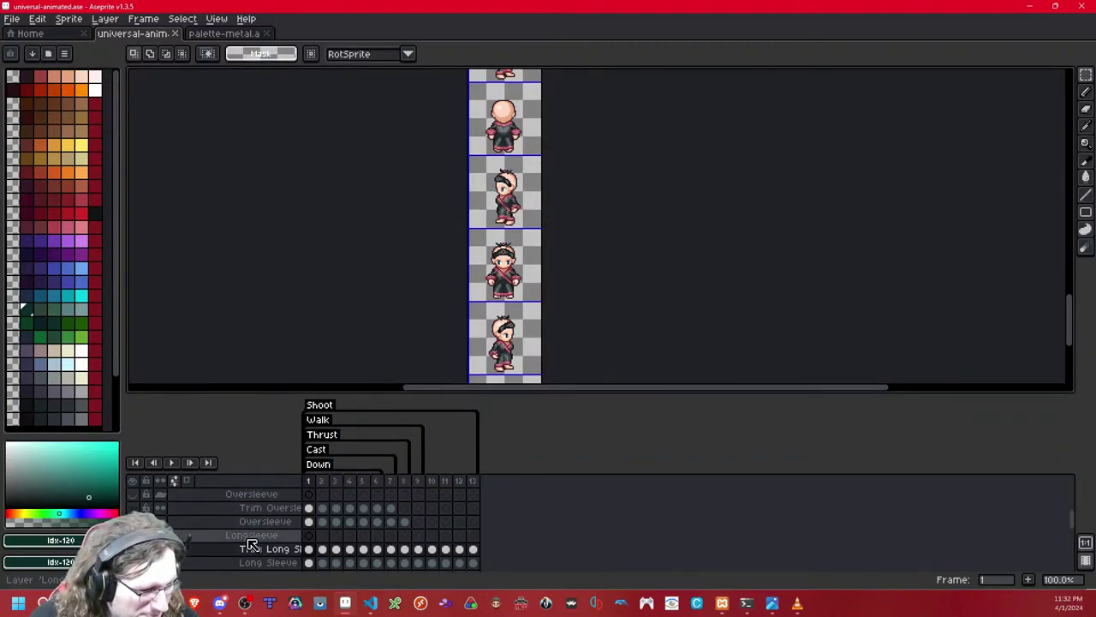
scroll(245, 514, up, 1)
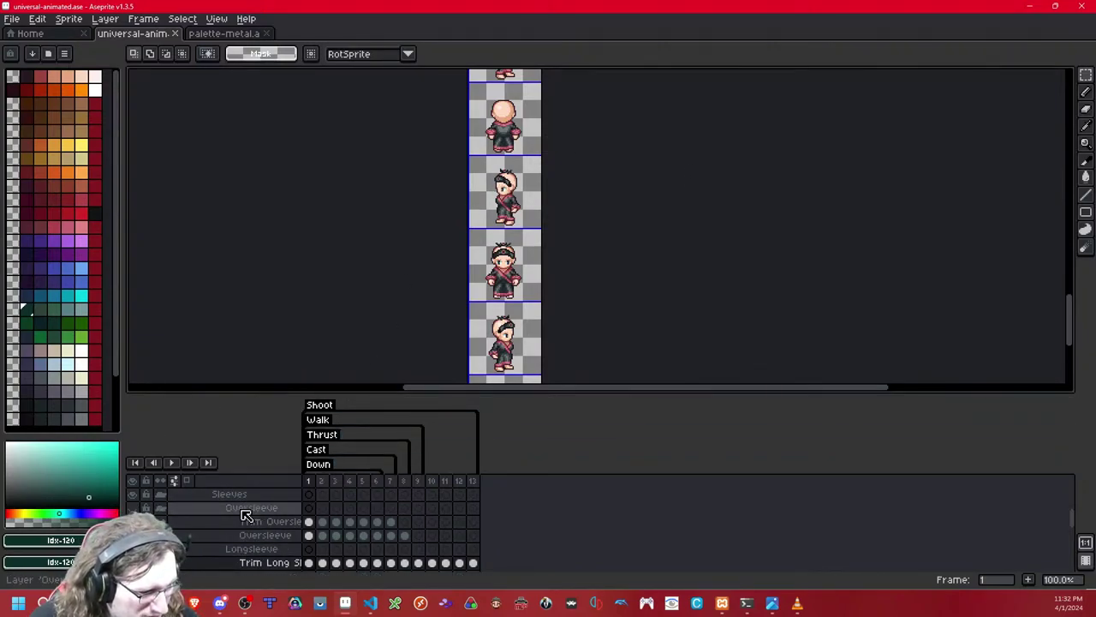
click(249, 508)
click(254, 551)
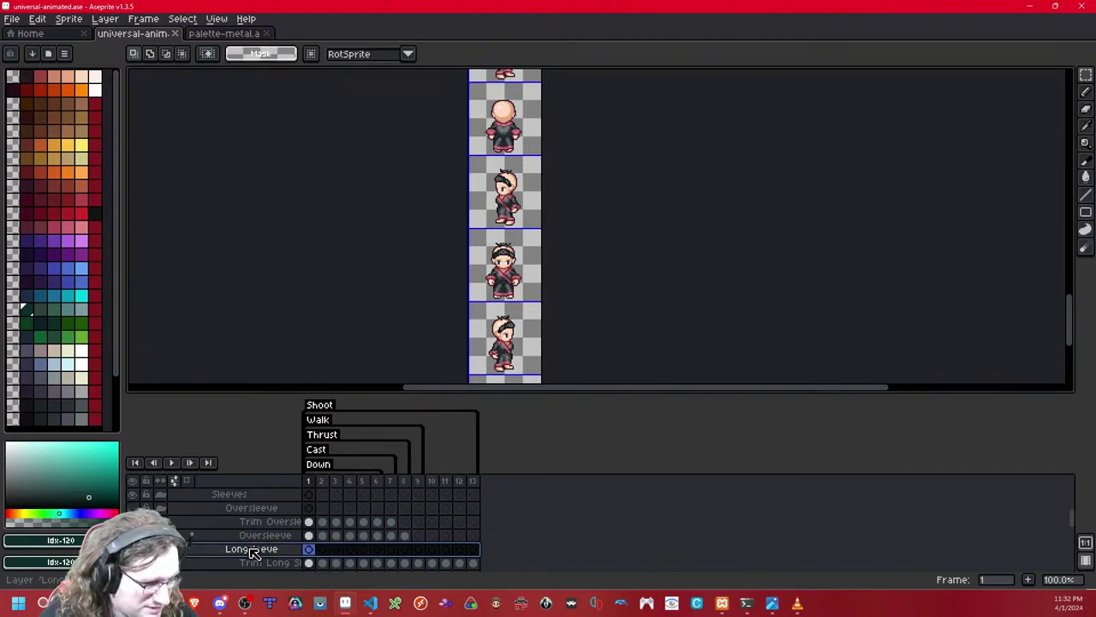
right_click(251, 551)
click(285, 542)
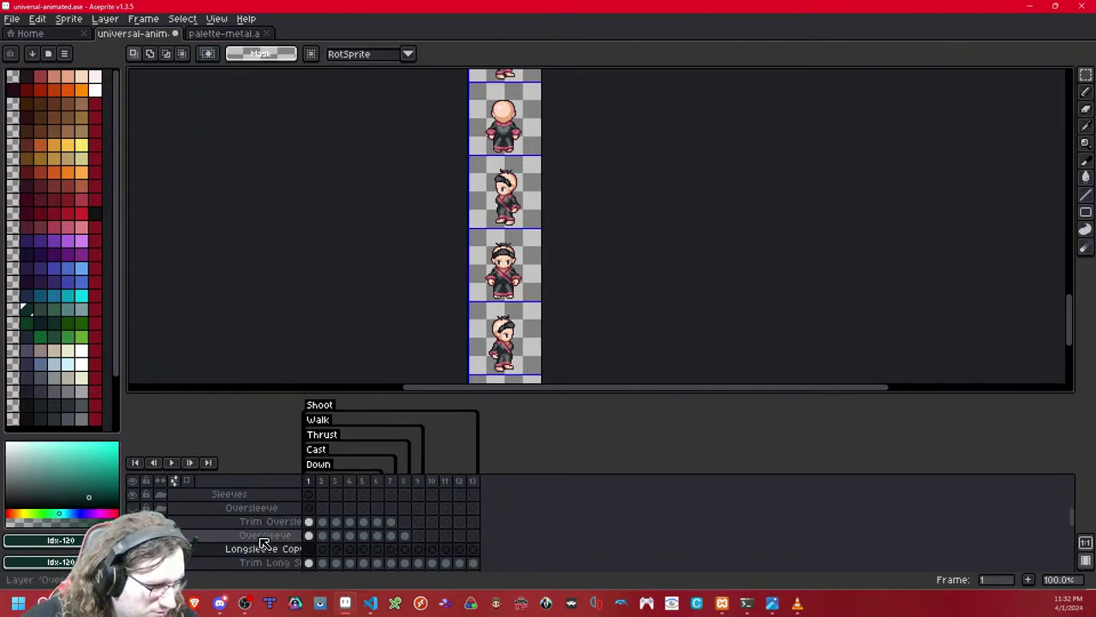
Step: Move the duplicated Longsleeve group into the Front Arm Sleeves group
scroll(263, 489, down, 3)
scroll(265, 497, up, 2)
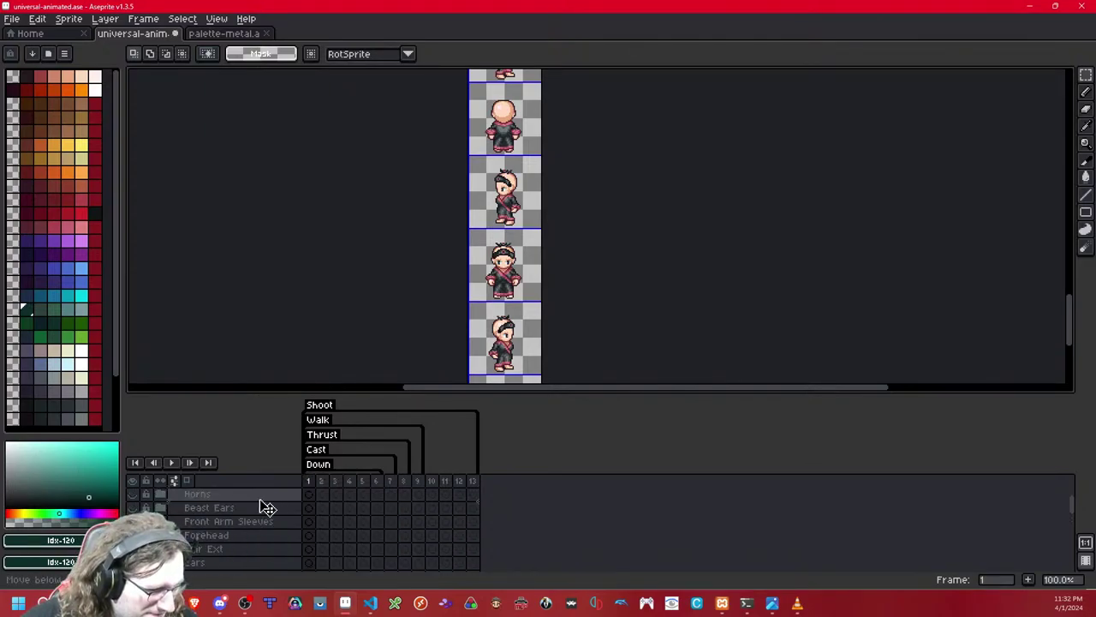
drag(250, 552, 251, 553)
scroll(265, 548, down, 2)
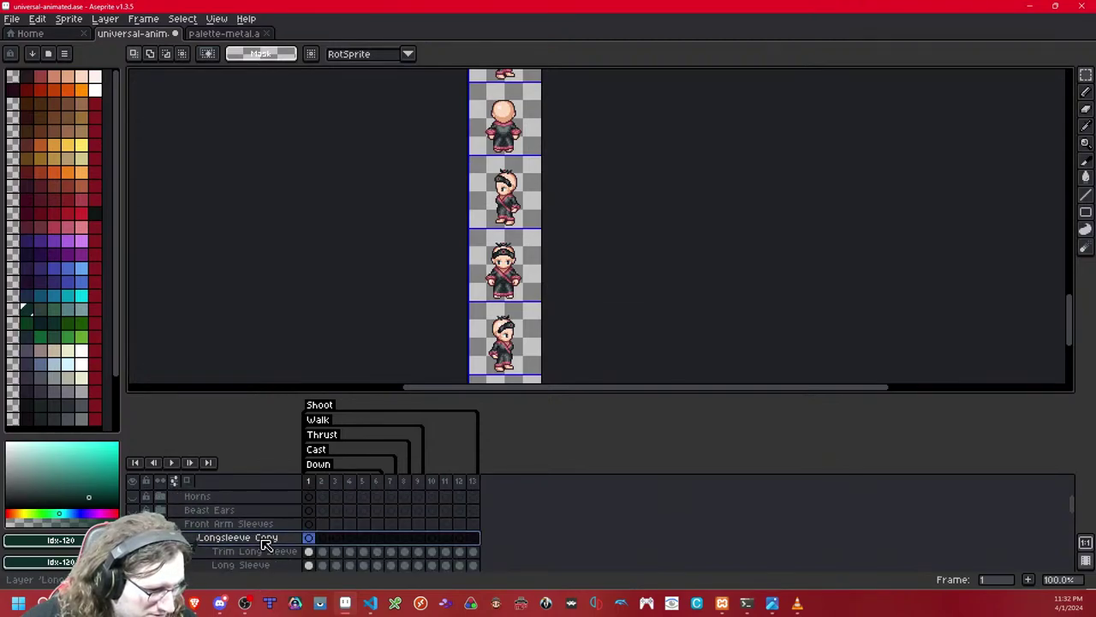
Step: Rename the duplicated group in Front Arm Sleeves as Longsleeve
double_click(276, 537)
key(End)
key(BackSpace)
key(BackSpace)
key(BackSpace)
key(BackSpace)
key(BackSpace)
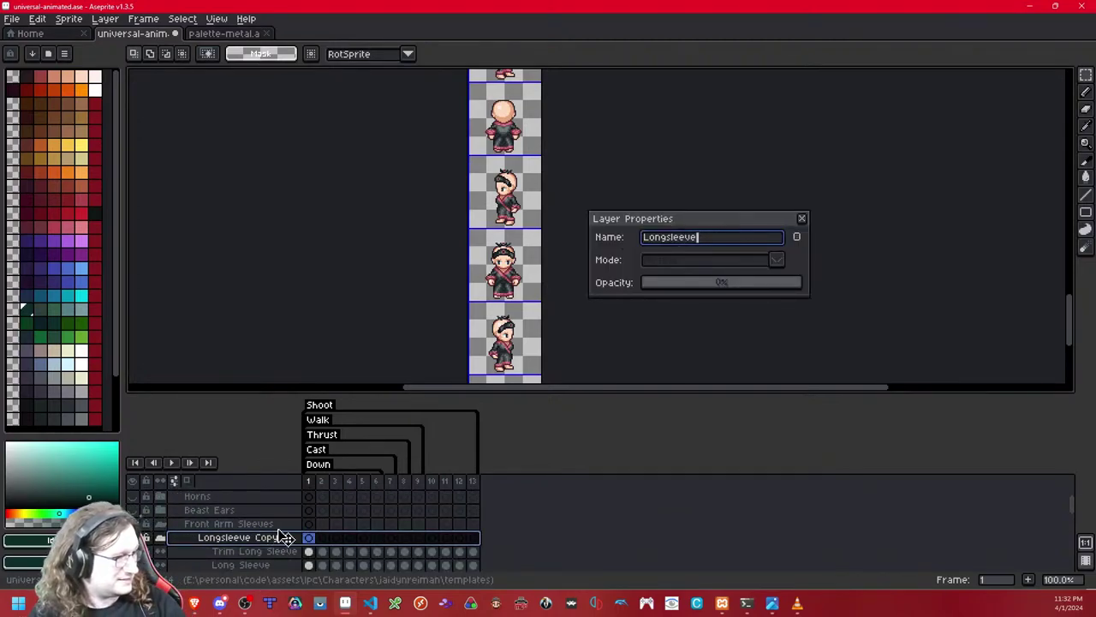
key(Return)
Step: Step forward and backward through the frames to examine the long sleeves in the first animation rows
scroll(595, 186, down, 3)
scroll(594, 186, up, 3)
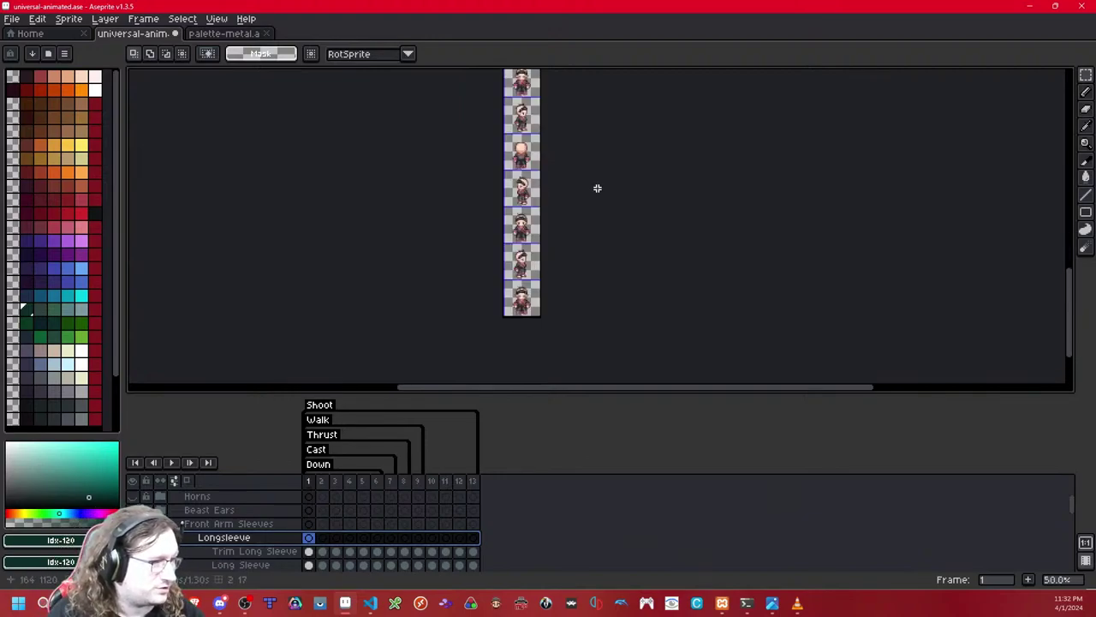
scroll(588, 330, up, 5)
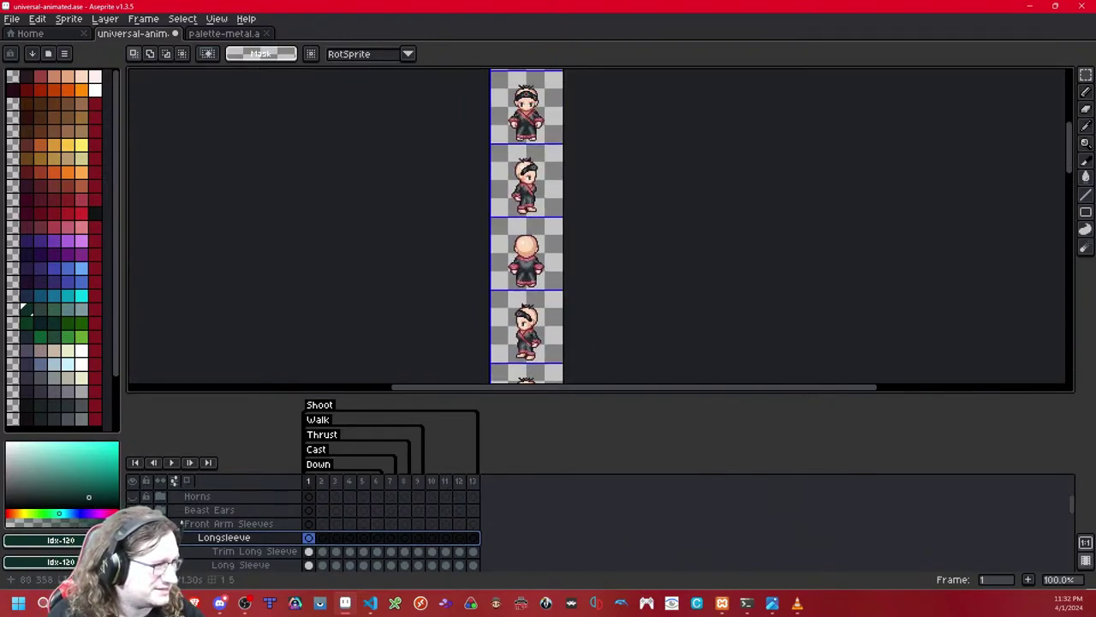
key(Right)
key(Right)
key(Right)
key(Right)
key(Right)
key(Right)
key(Right)
key(Right)
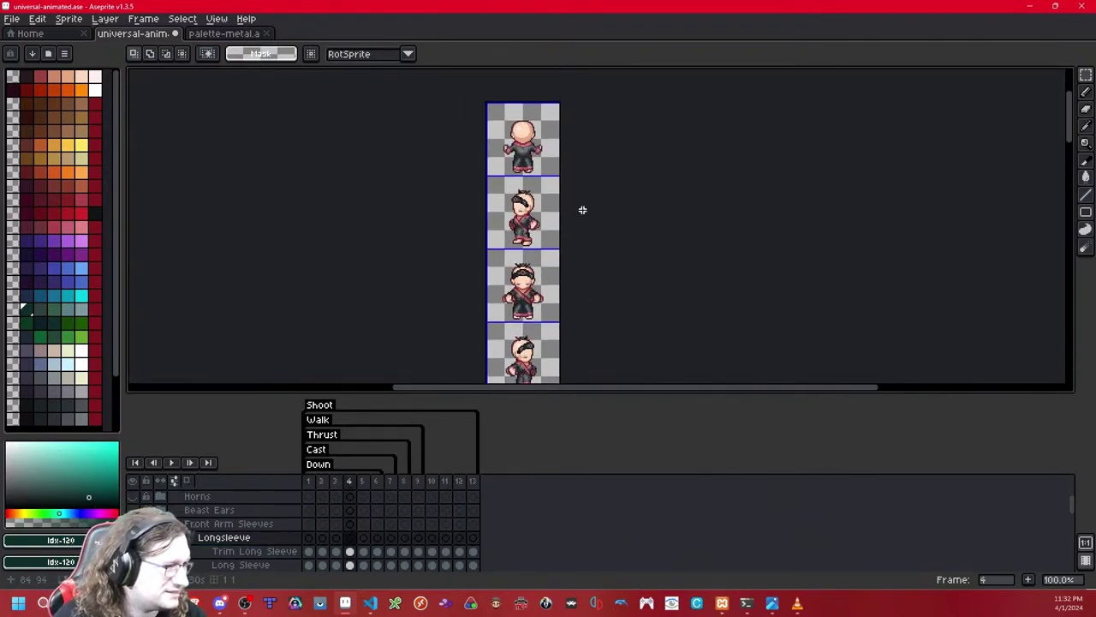
key(Left)
key(Left)
key(Left)
key(Left)
key(Left)
key(Left)
key(Left)
key(Left)
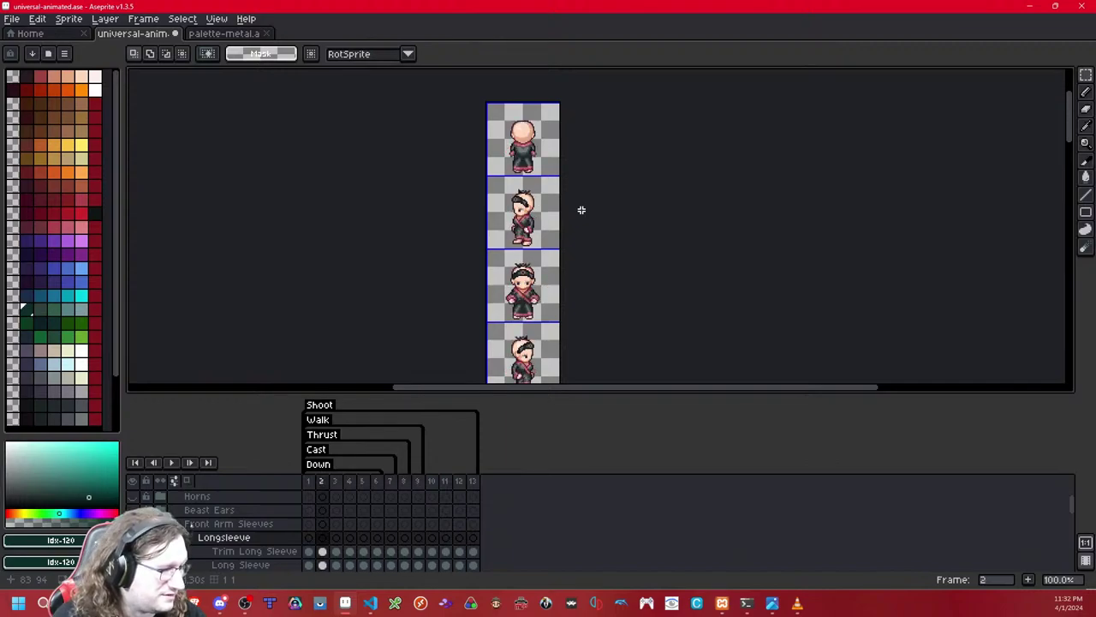
scroll(310, 535, down, 2)
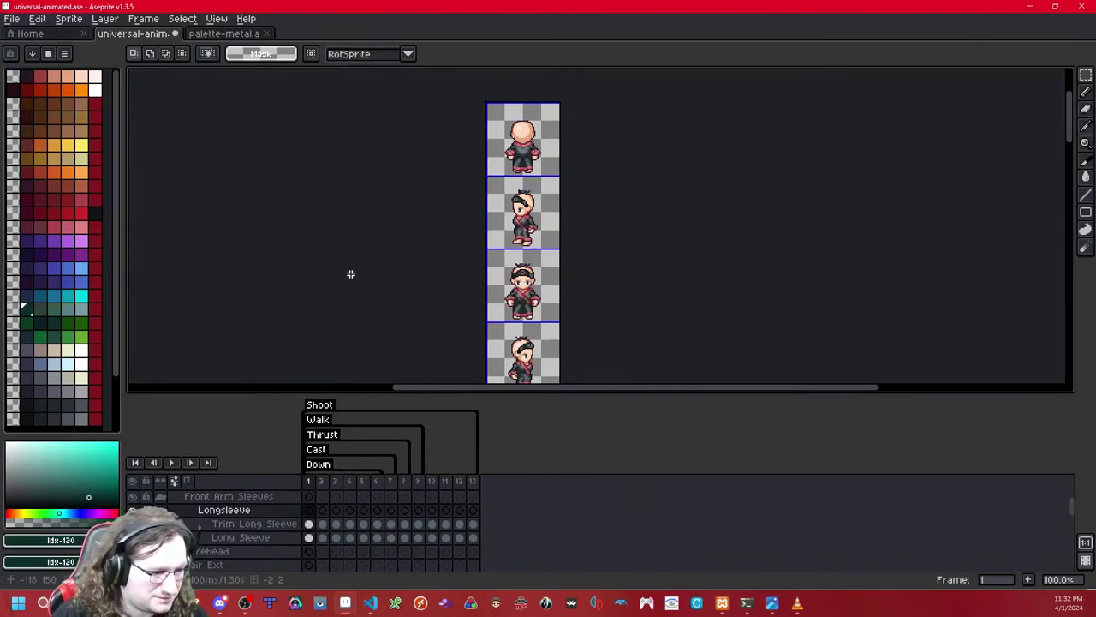
right_click(269, 515)
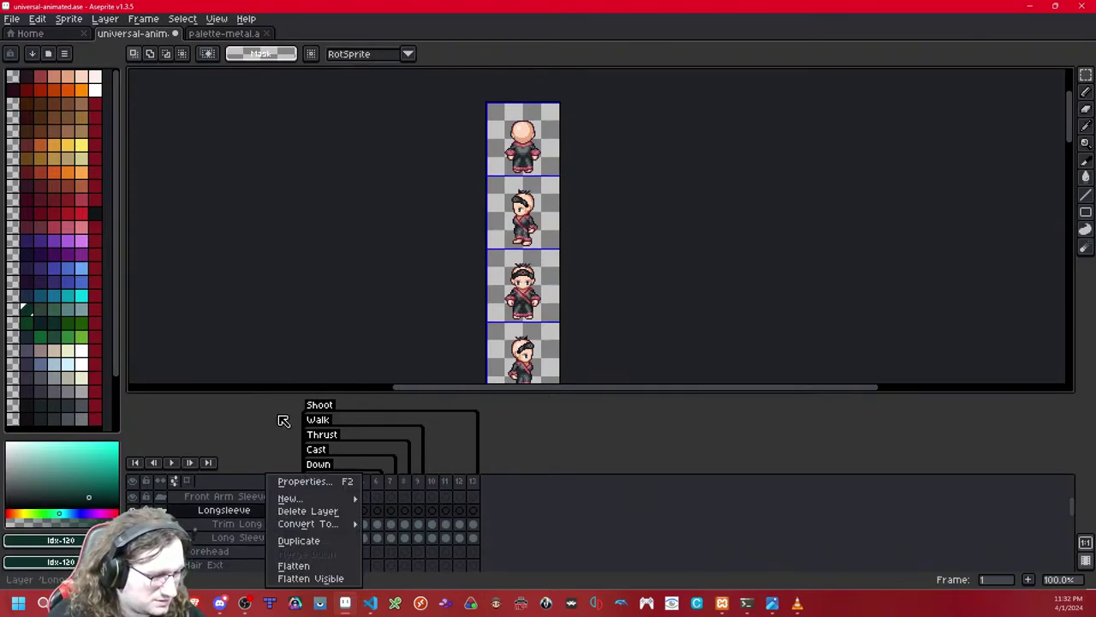
key(Escape)
Step: Open the exported kimono sleeve trim sprite sheet female.png and look over its frames
click(12, 18)
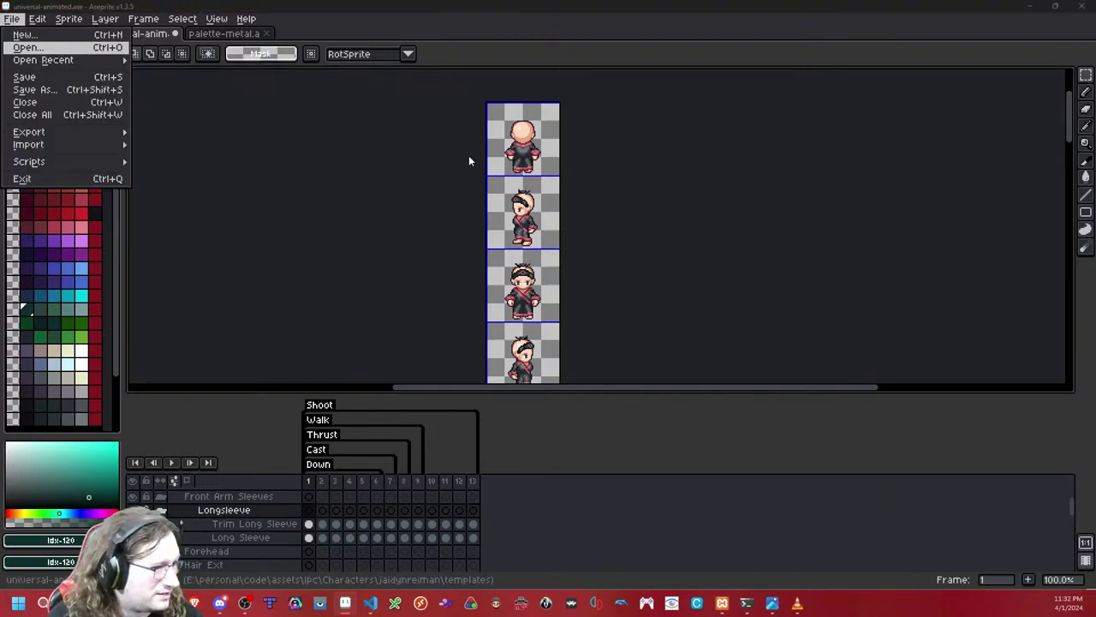
key(ctrl+o)
double_click(201, 122)
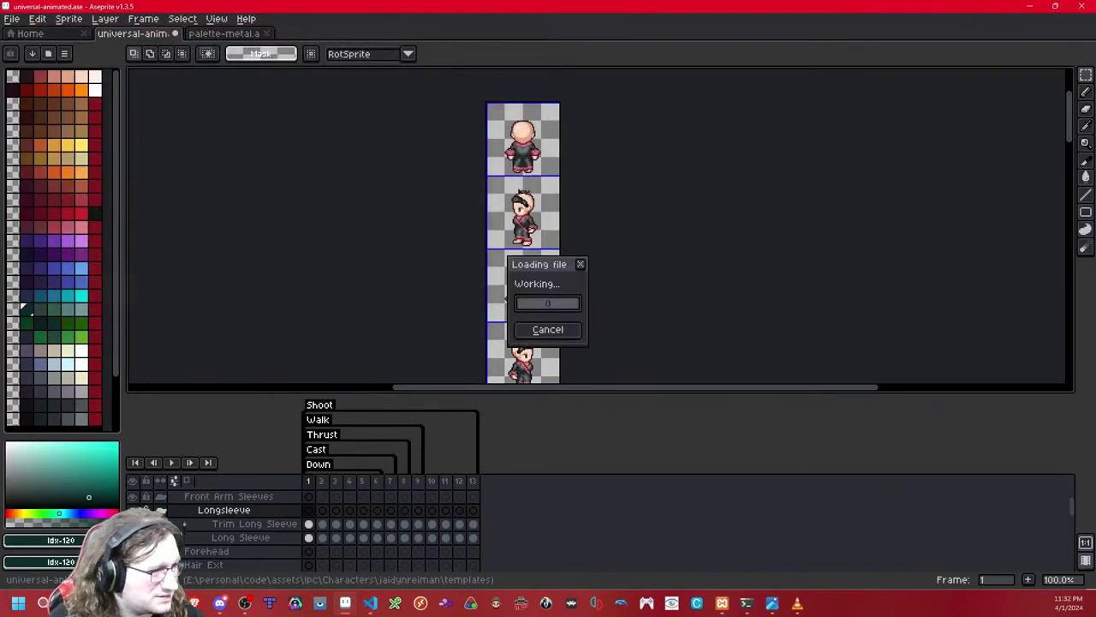
scroll(334, 175, down, 3)
scroll(334, 175, up, 3)
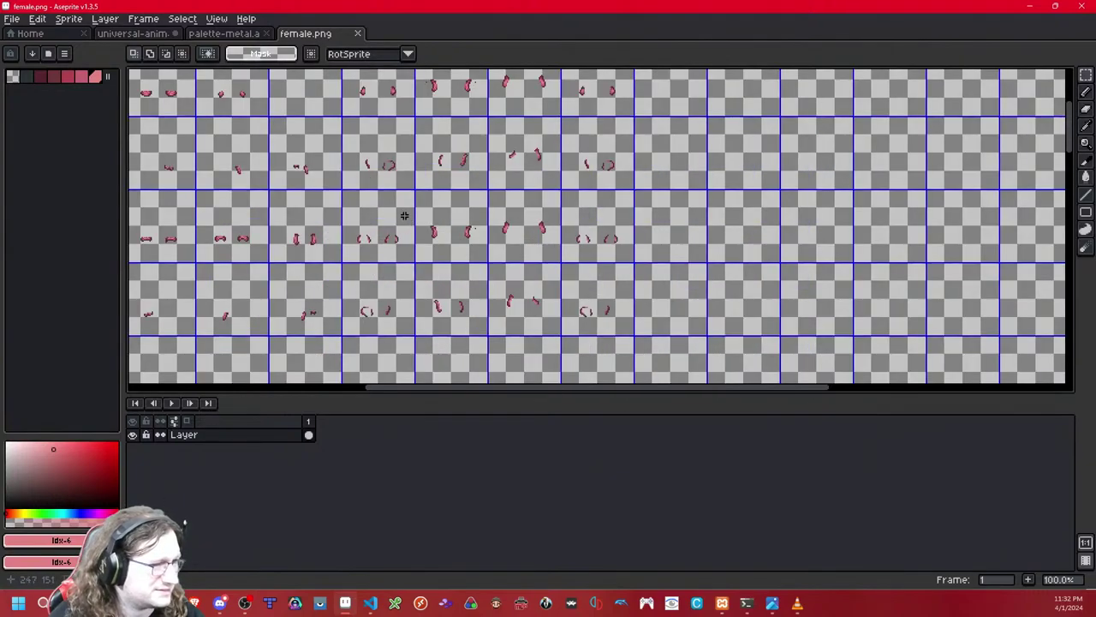
scroll(404, 215, down, 2)
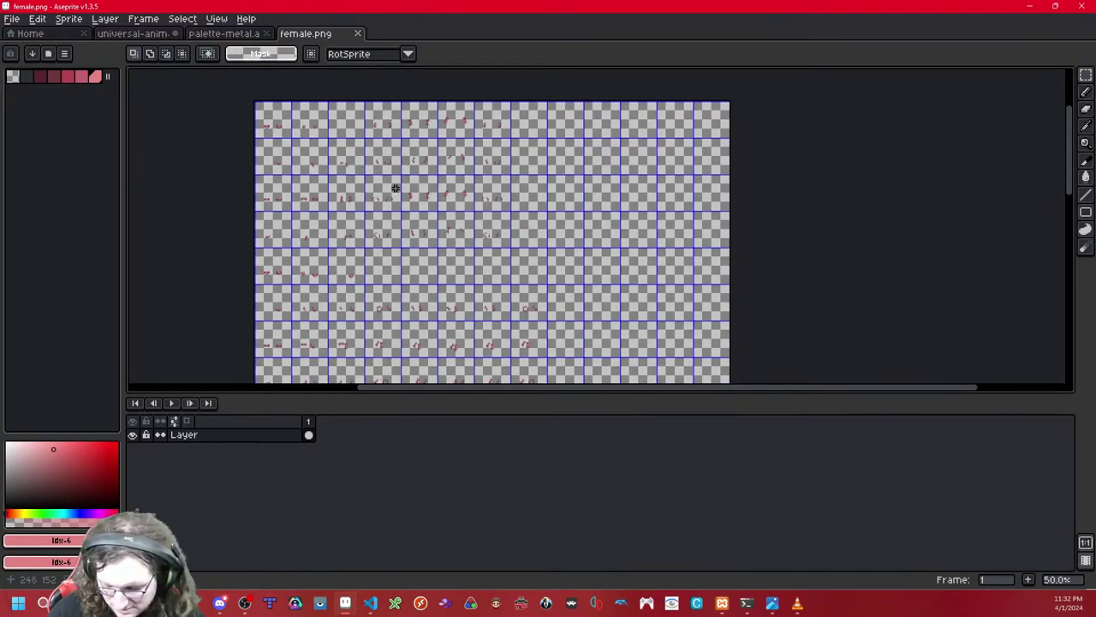
Step: Select the sheet's upper rows down to the shoot animation and examine the sleeve trim frames around that boundary
drag(257, 103, 709, 370)
scroll(713, 357, down, 1)
scroll(709, 370, down, 5)
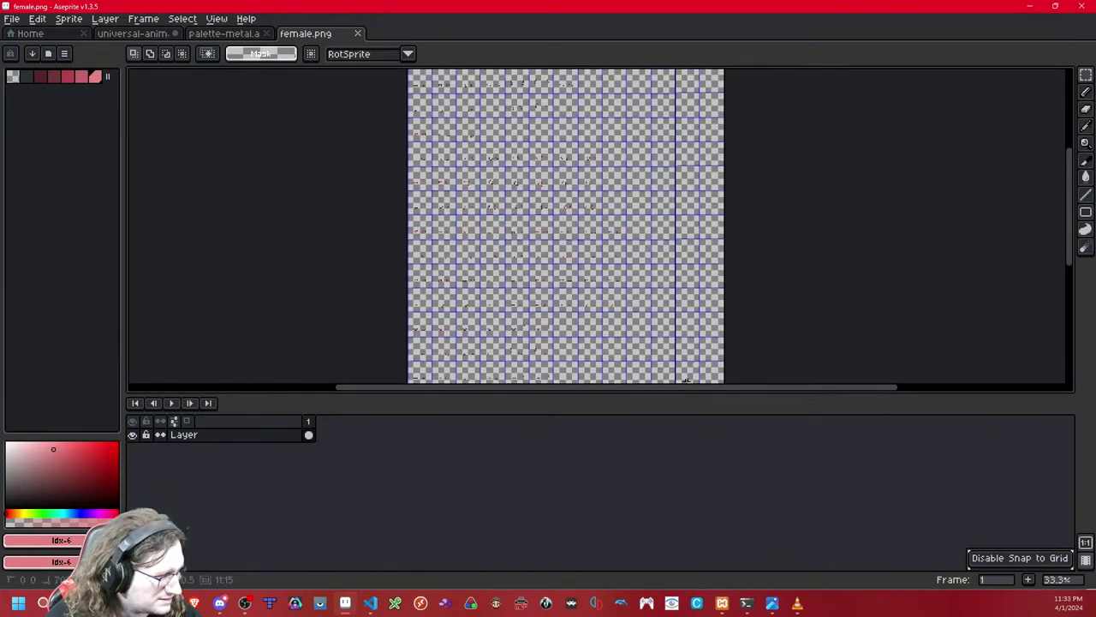
scroll(703, 339, down, 3)
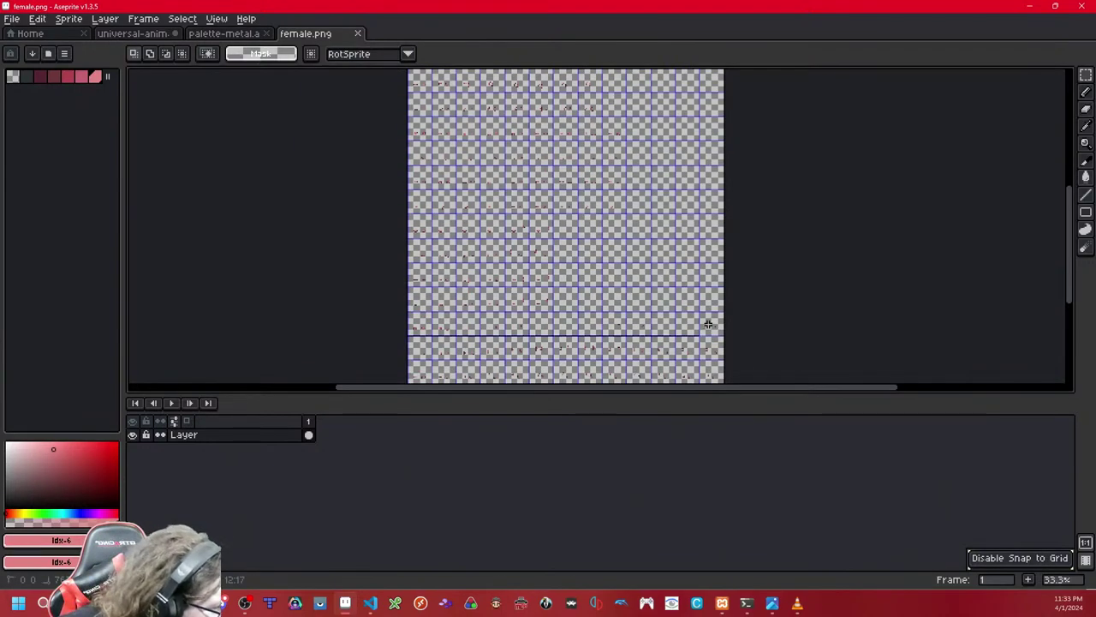
scroll(722, 325, up, 2)
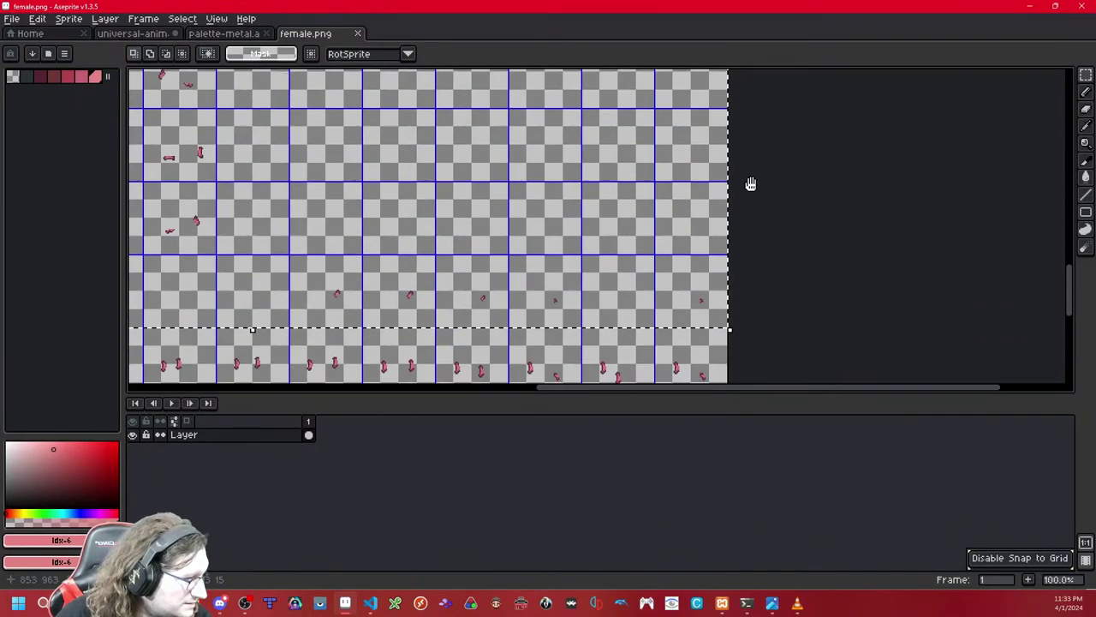
scroll(797, 197, left, 3)
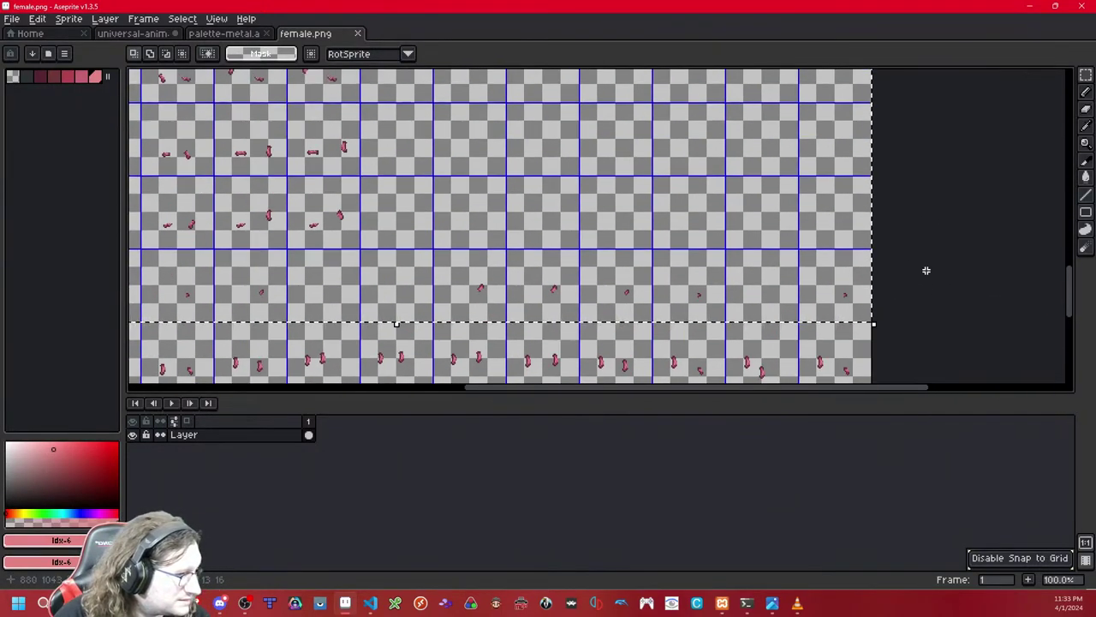
drag(867, 244, 1026, 293)
drag(191, 115, 275, 114)
scroll(279, 116, up, 5)
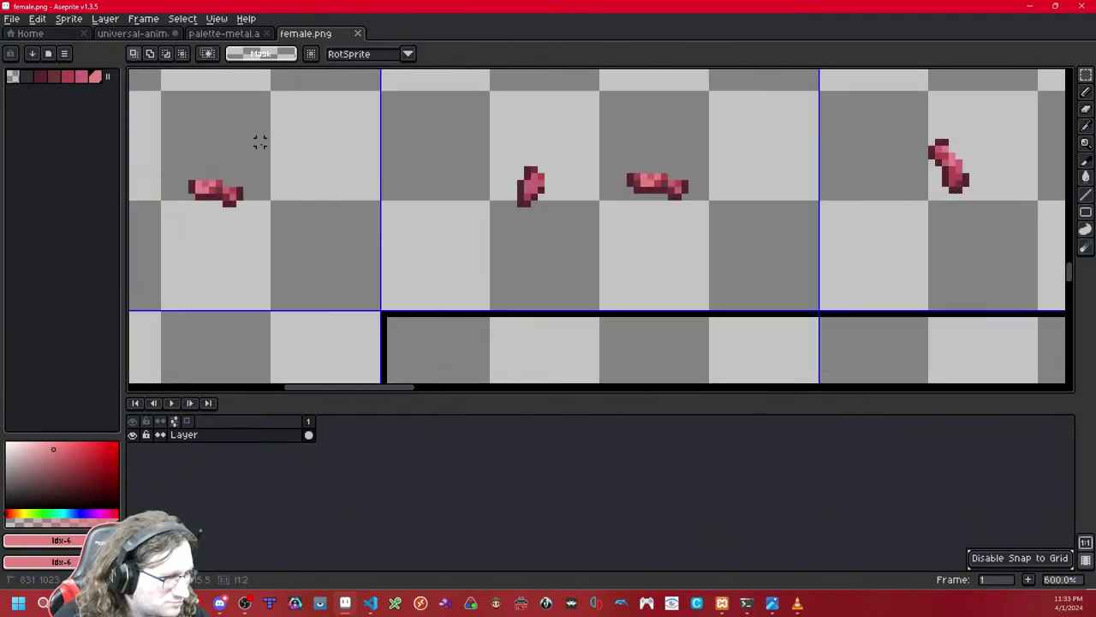
scroll(261, 147, down, 6)
scroll(260, 148, down, 2)
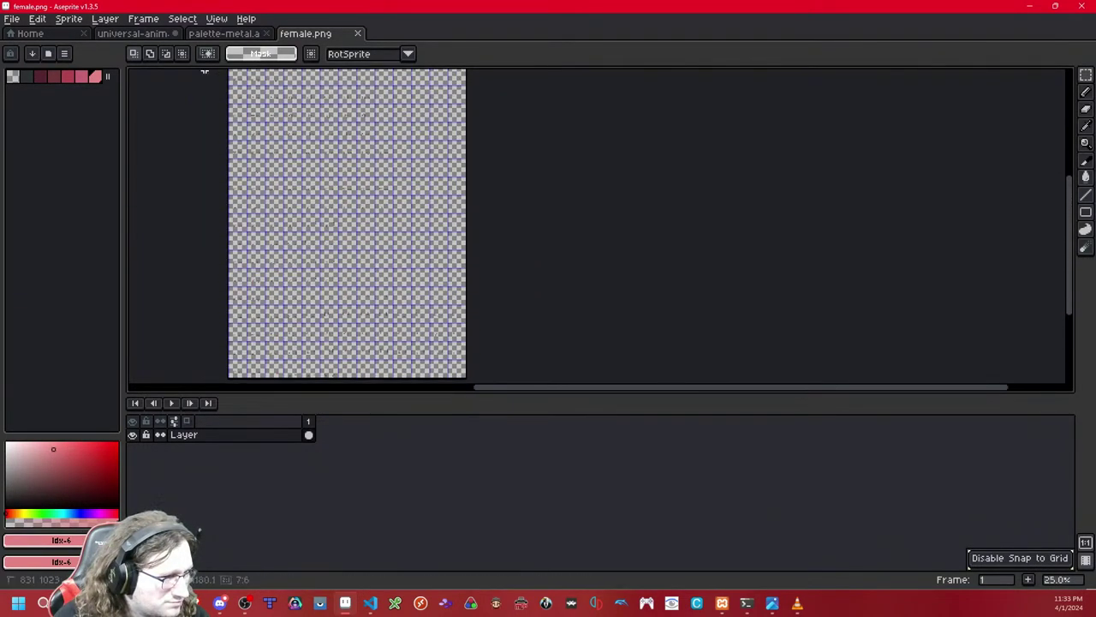
Step: Clear the trim frames in all rows above the shoot animation and in the bottom row, and save female.png
drag(227, 103, 220, 81)
drag(576, 377, 600, 203)
scroll(386, 240, up, 1)
scroll(377, 235, up, 1)
drag(335, 181, 506, 252)
key(Delete)
drag(288, 318, 568, 372)
key(Delete)
key(ctrl+s)
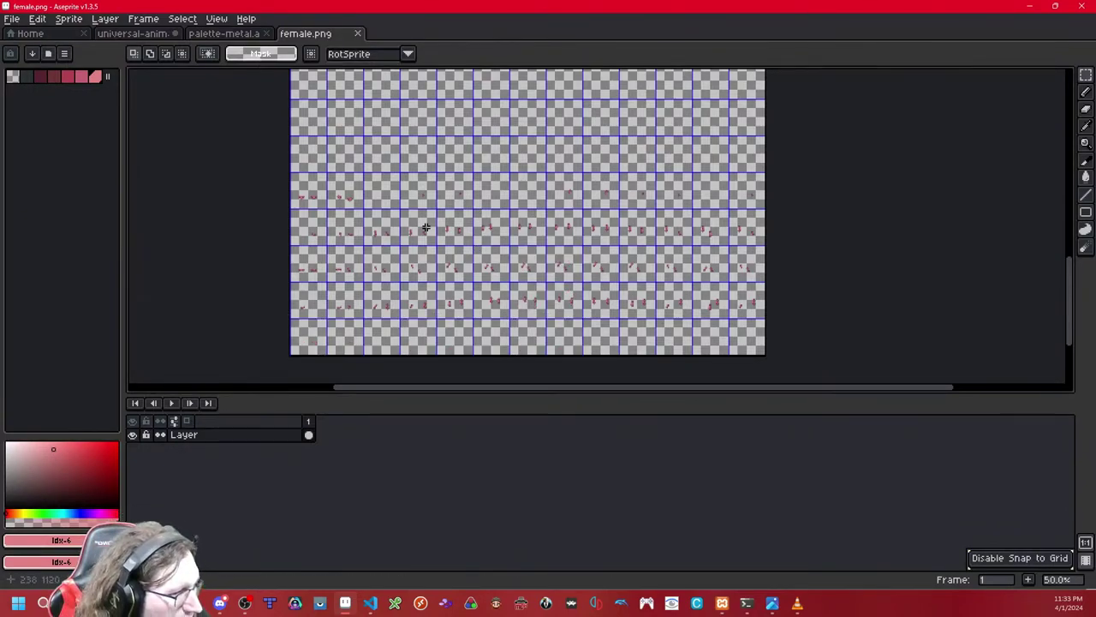
Step: Clear the first shoot animation row of trim frames, leaving the three rows below it, and save the sheet
scroll(426, 227, up, 1)
drag(406, 155, 408, 192)
drag(503, 181, 483, 213)
scroll(483, 213, down, 1)
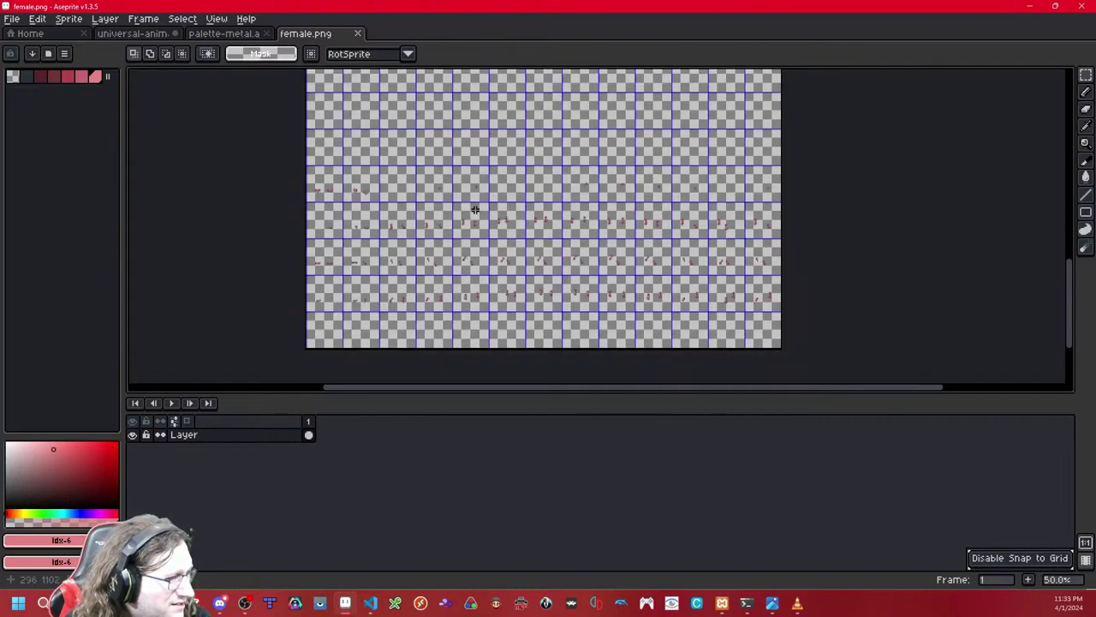
drag(303, 175, 769, 195)
key(Delete)
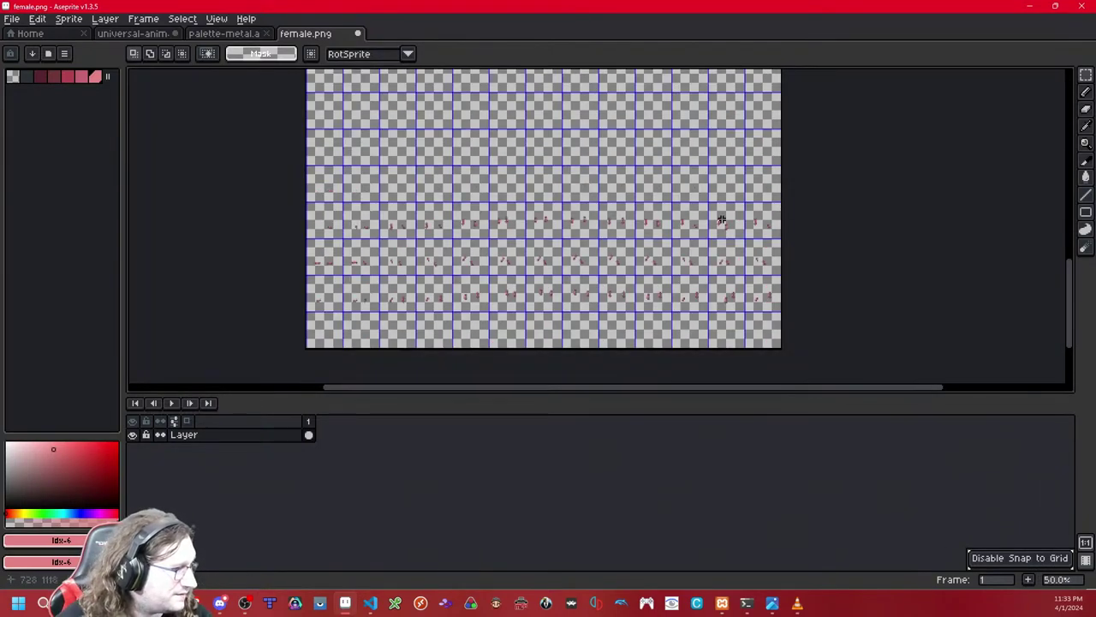
scroll(603, 231, up, 1)
drag(537, 226, 609, 181)
key(ctrl+s)
drag(349, 207, 428, 189)
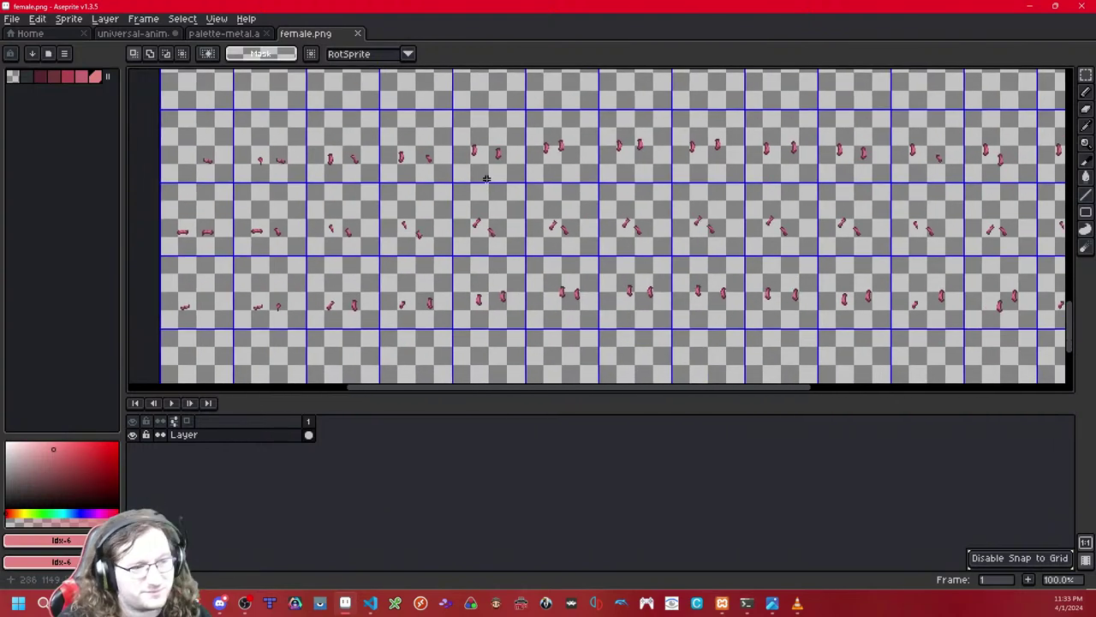
mouse_move(343, 194)
mouse_down()
mouse_move(312, 173)
mouse_move(362, 185)
mouse_up()
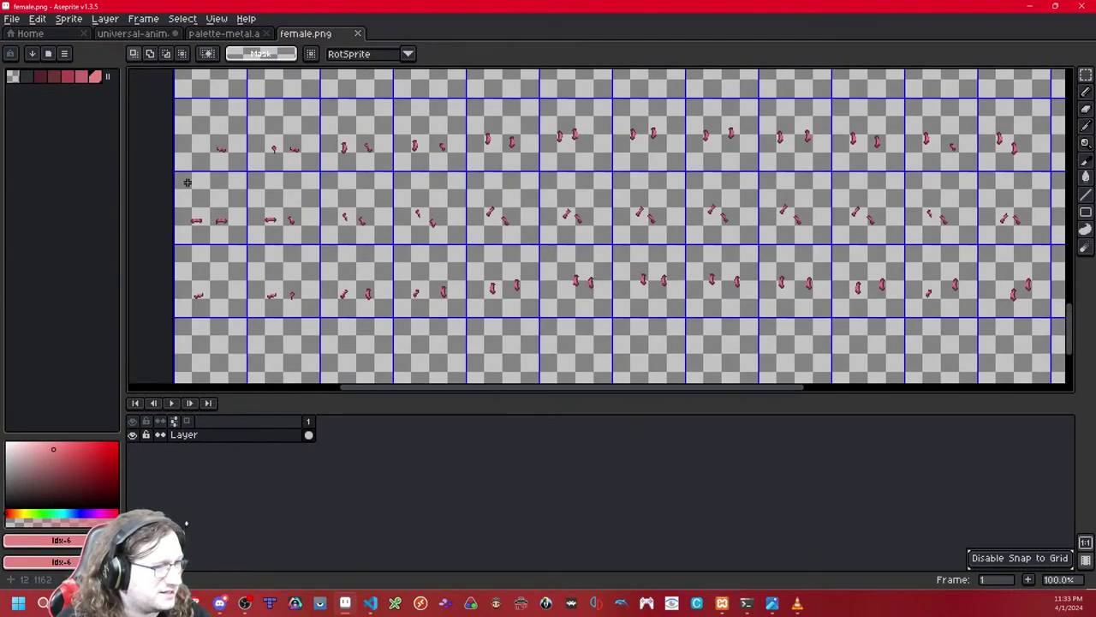
Step: Close female.png and delete the Trim Long Sleeve and Long Sleeve layers from the Front Arm Sleeves Longsleeve group in universal-animated.ase
click(357, 33)
click(128, 33)
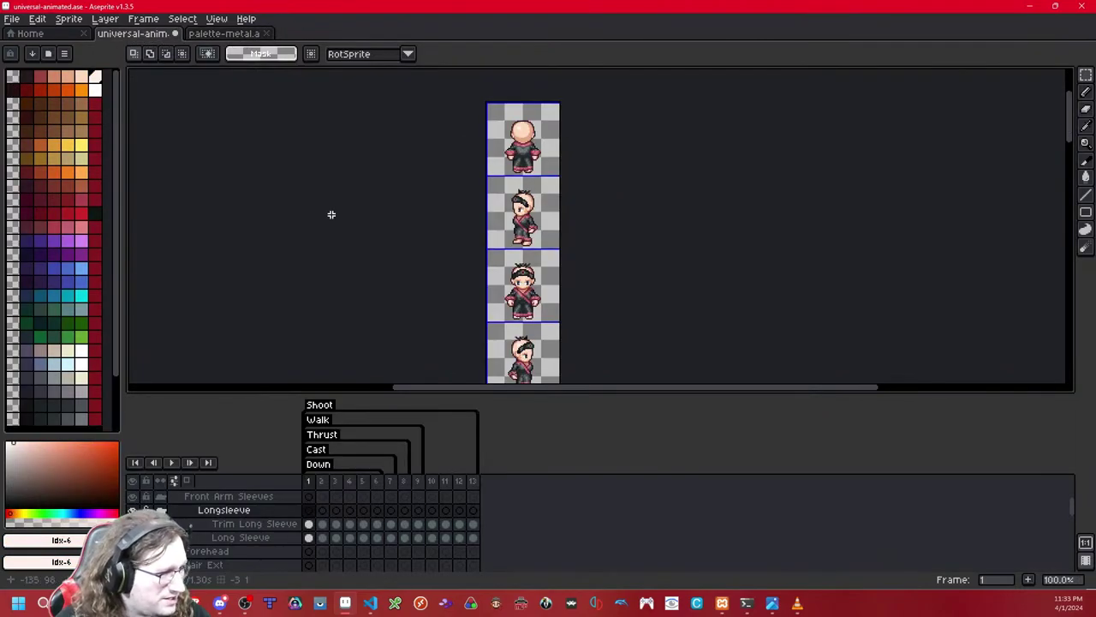
drag(373, 239, 373, 227)
click(283, 524)
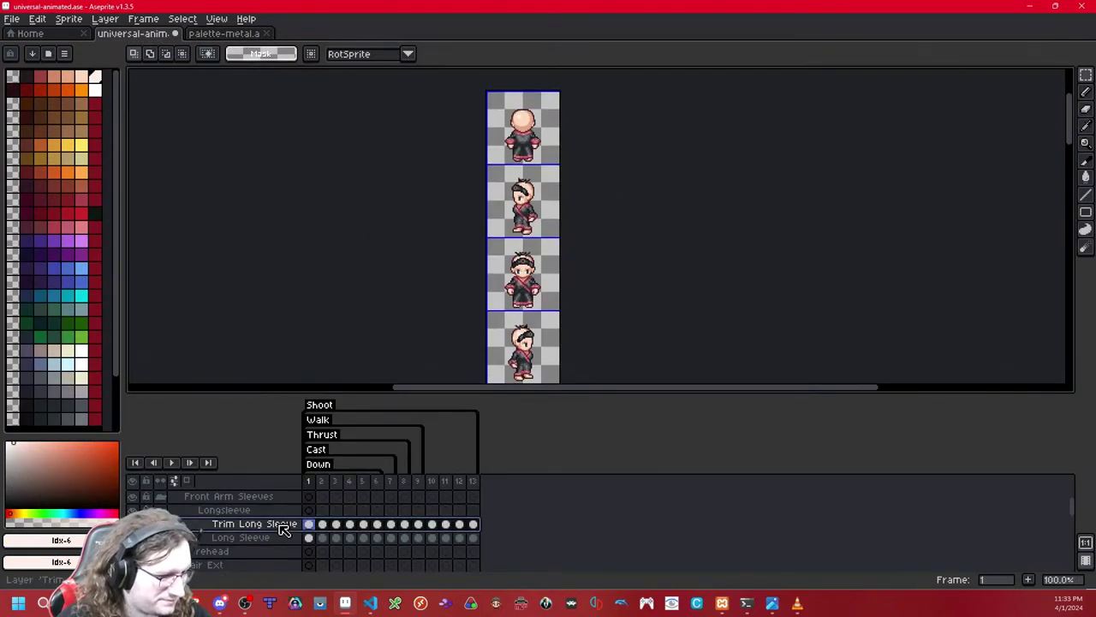
key(Delete)
key(Delete)
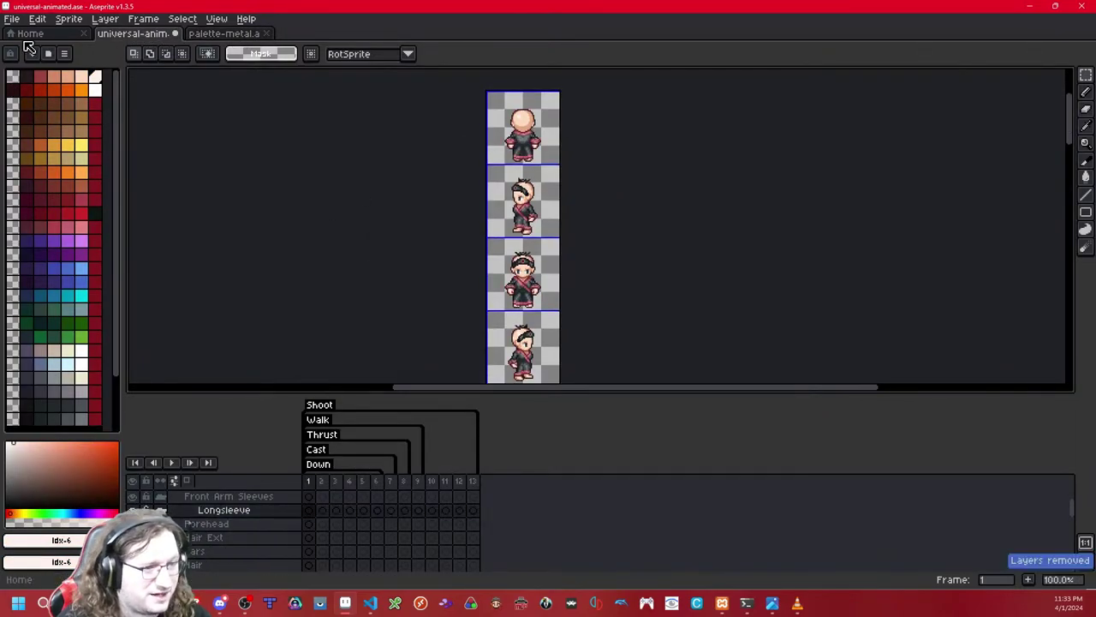
Step: Try to import universal-animated.ase as a sprite sheet by rows with tiles 64 wide and 1344 high
click(12, 18)
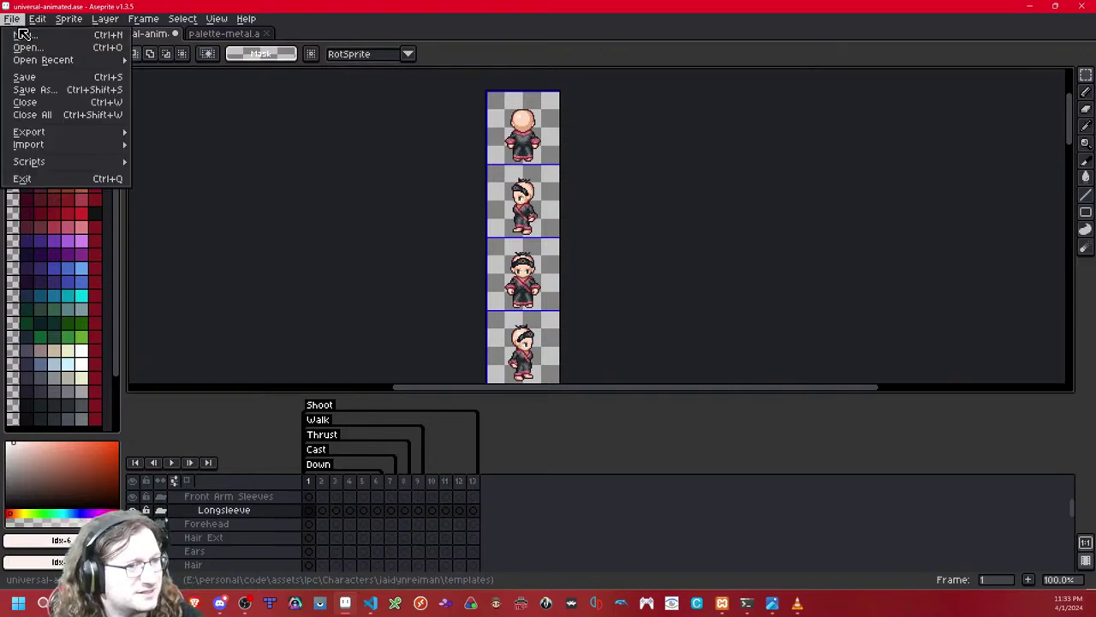
click(25, 41)
click(514, 296)
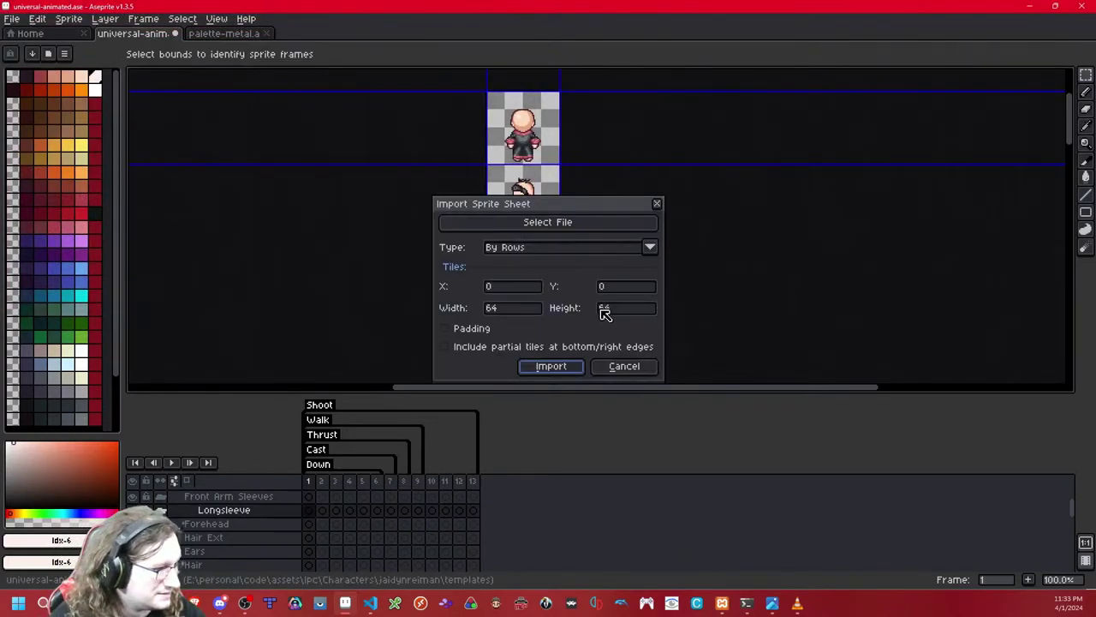
click(623, 311)
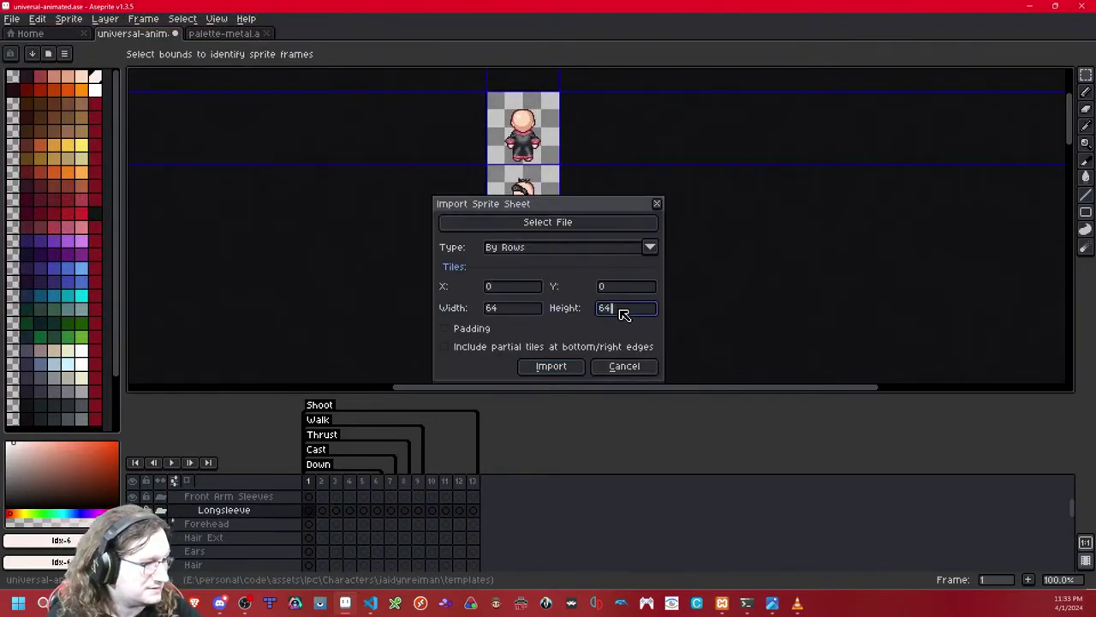
key(BackSpace)
key(BackSpace)
text(144)
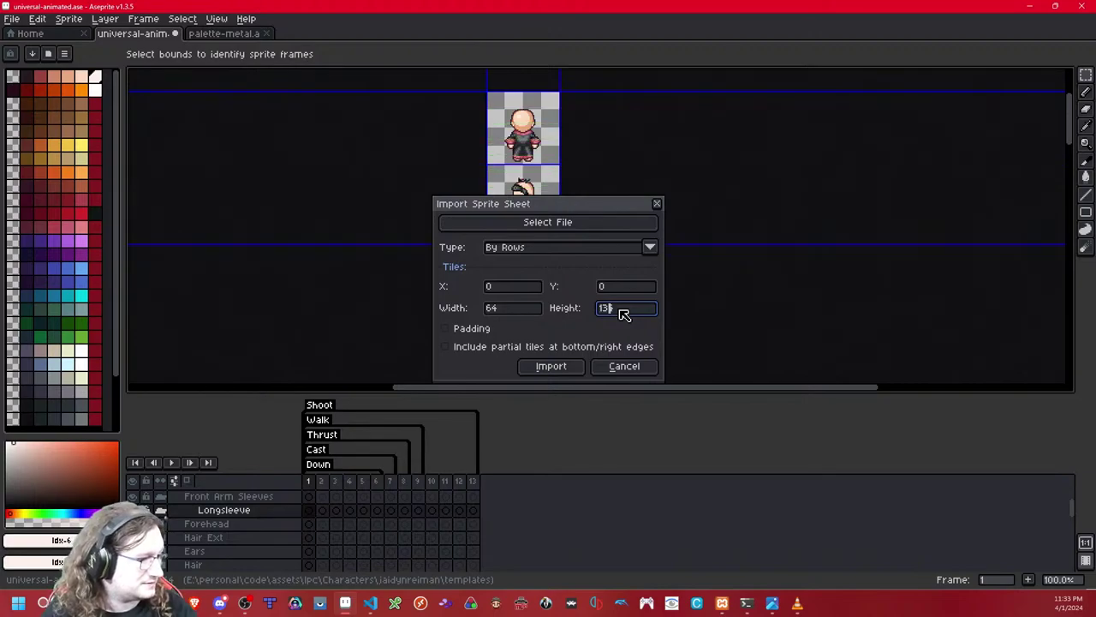
text(4)
key(Return)
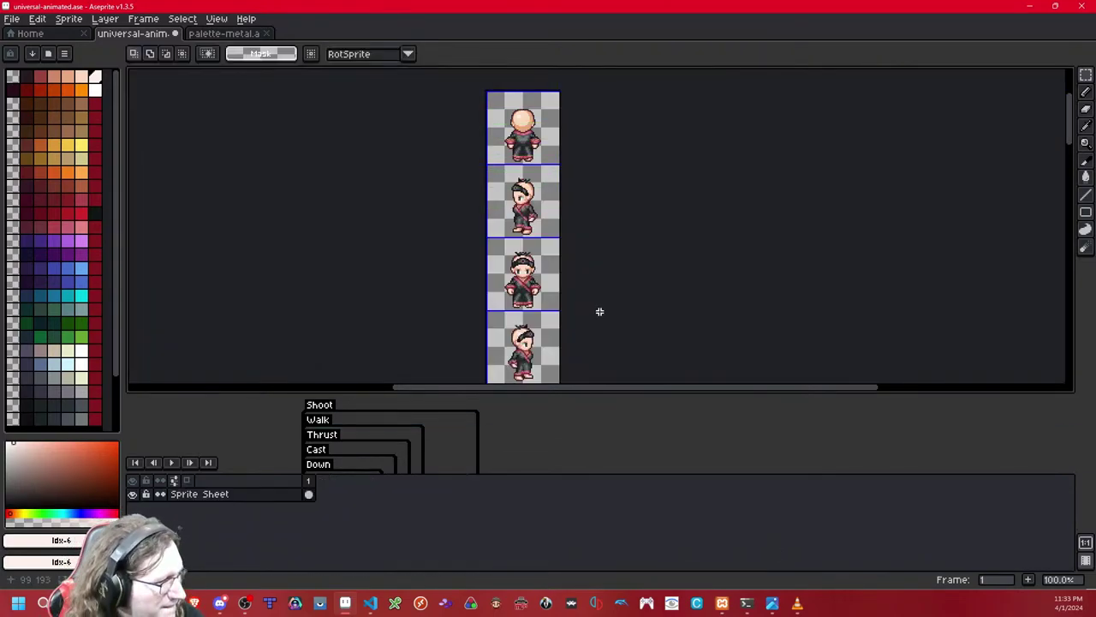
drag(599, 311, 599, 295)
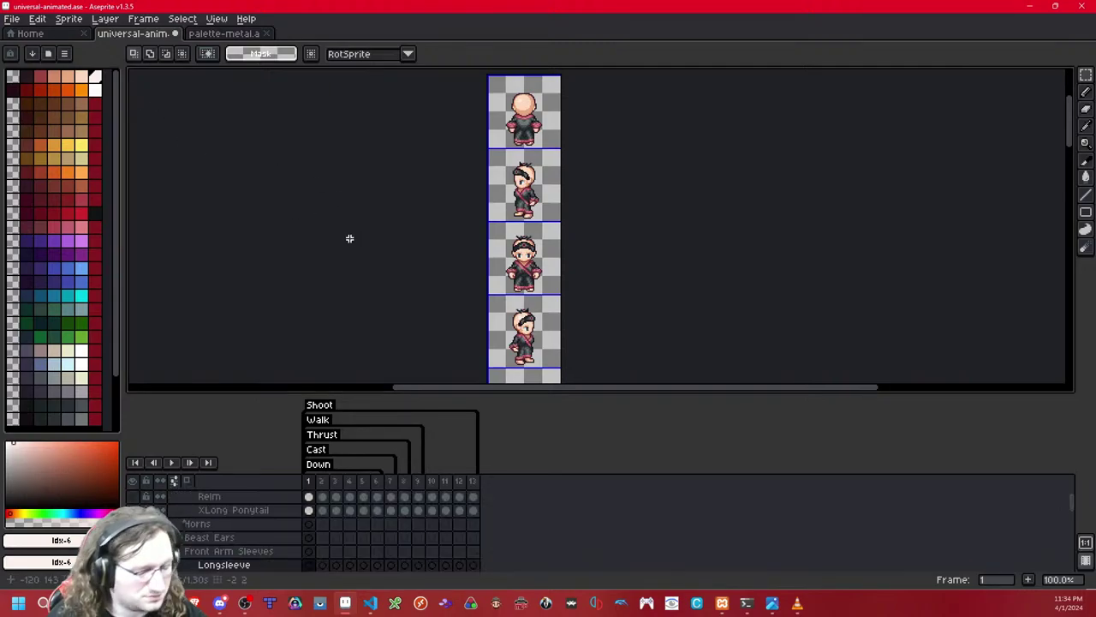
Step: Try importing the kimono sleeve trim sheet female.png by rows with 64 by 64 tiles, and close it without saving
key(ctrl+i)
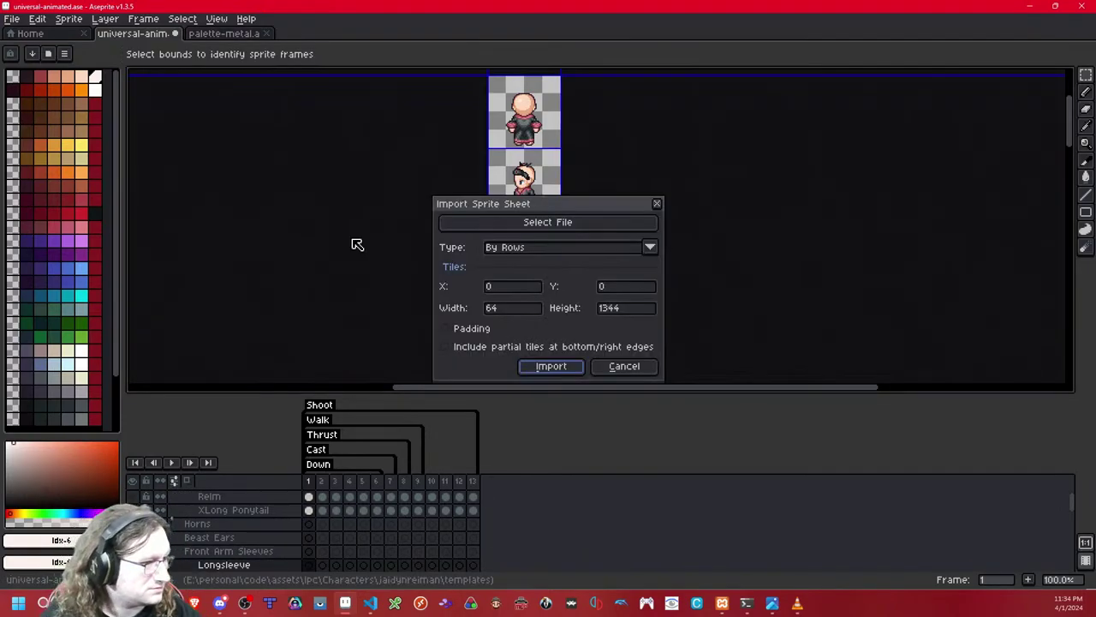
click(566, 222)
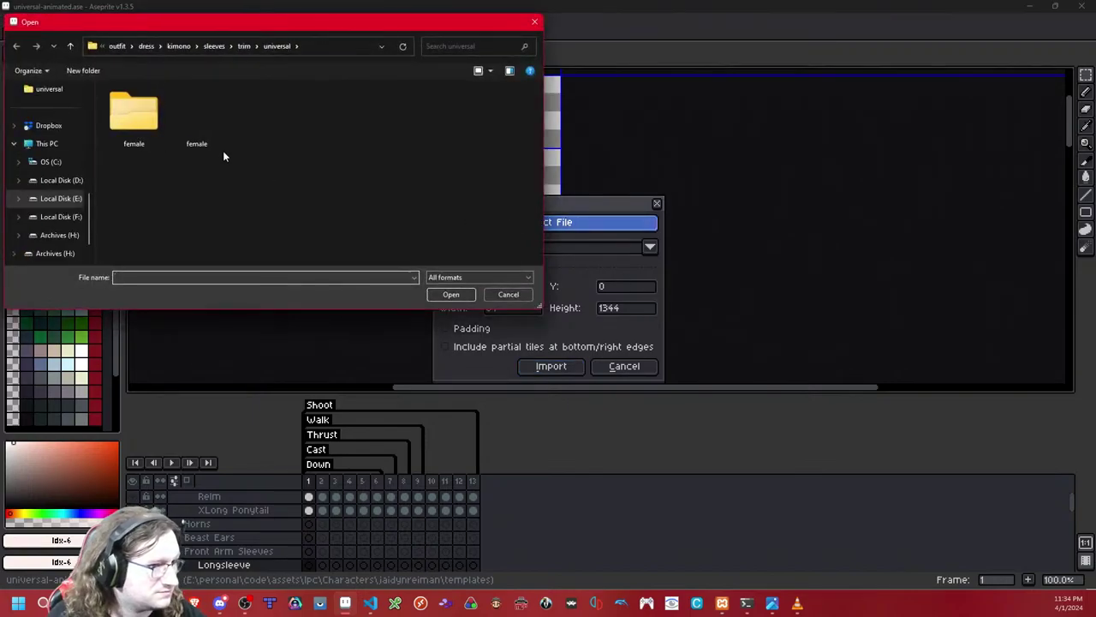
double_click(202, 120)
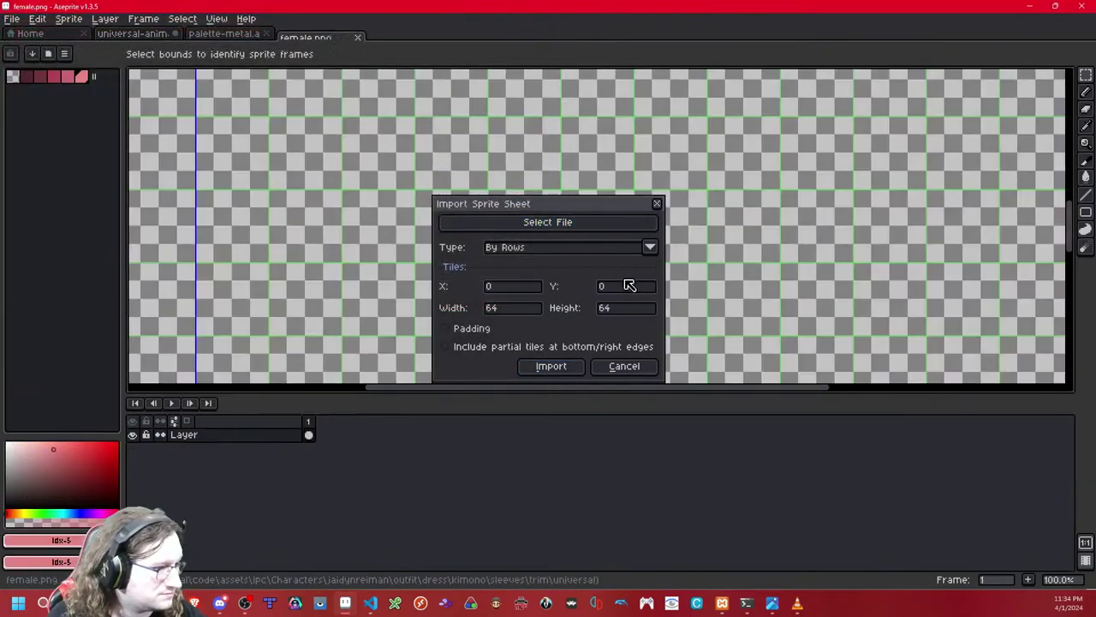
click(553, 365)
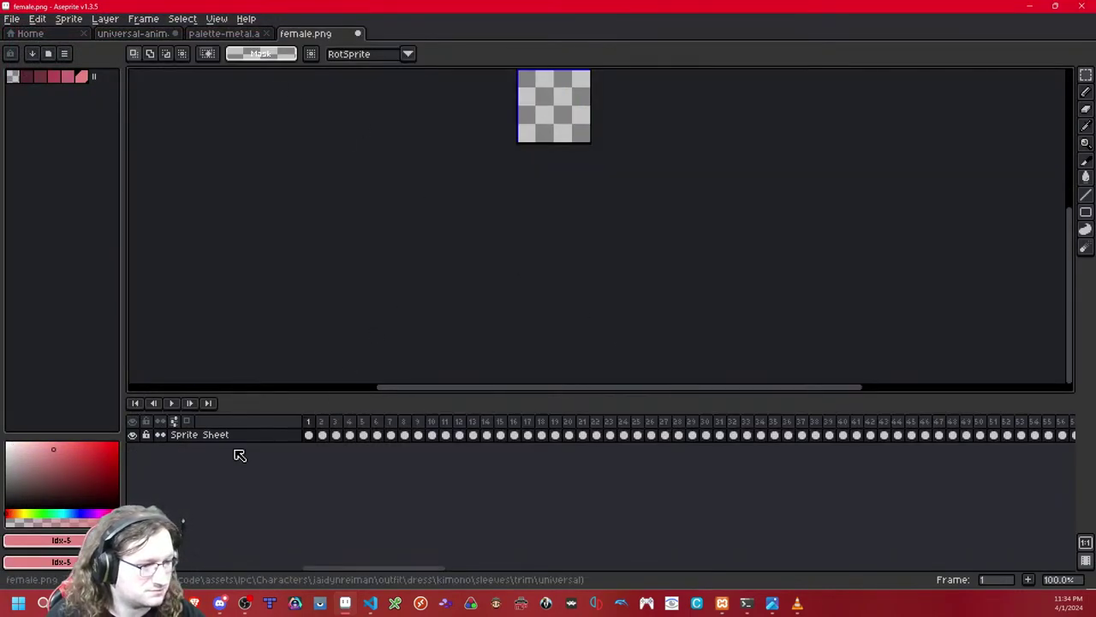
click(359, 34)
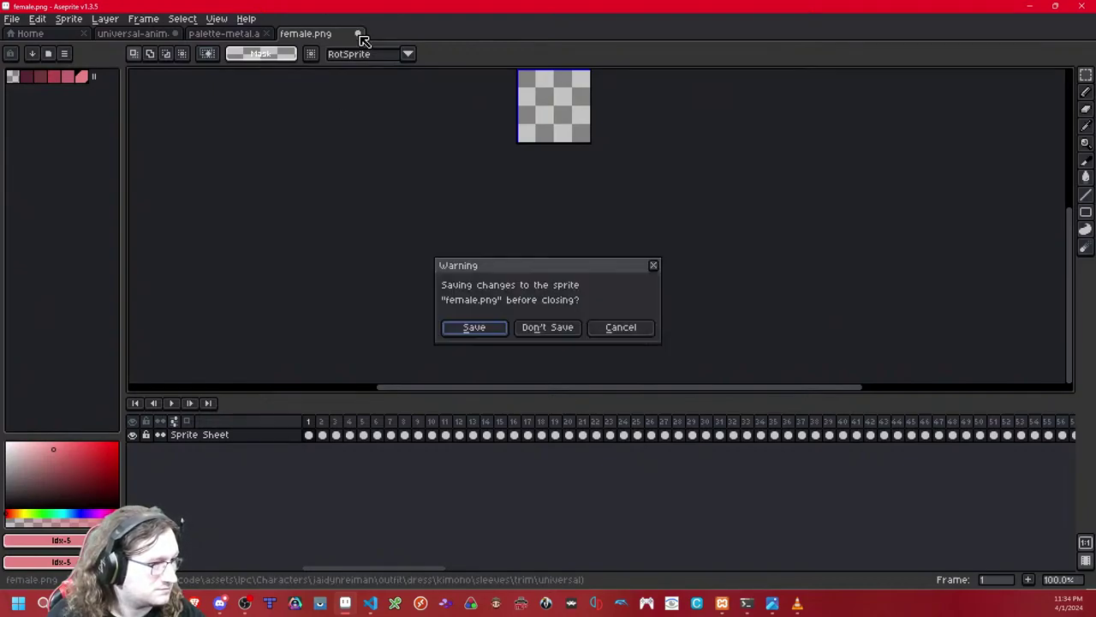
click(548, 330)
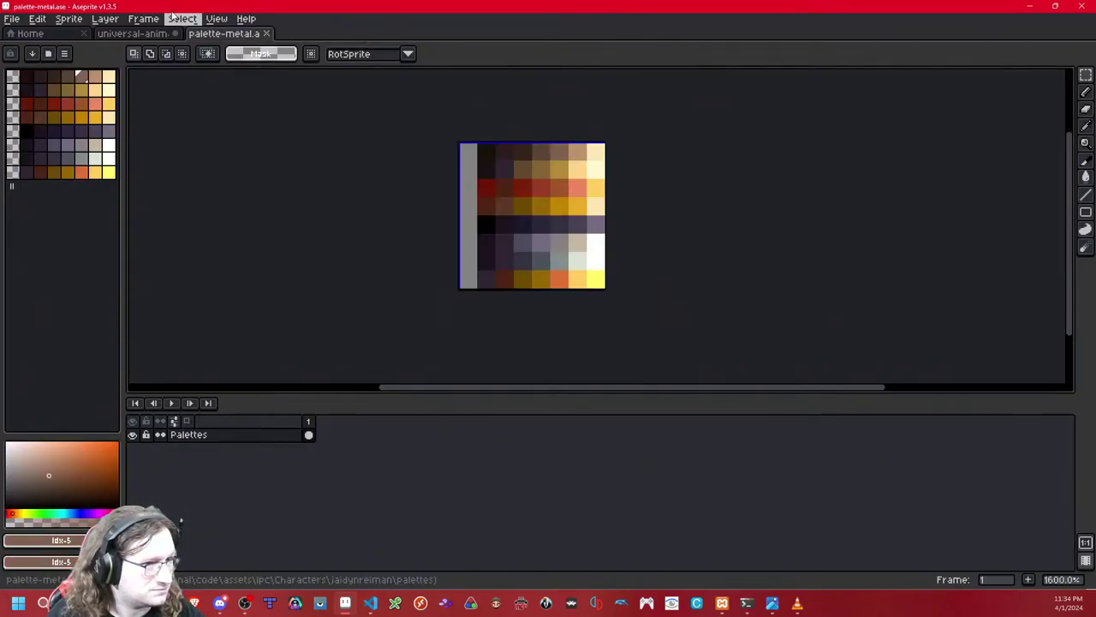
Step: Import the kimono sleeve trim sheet female.png by rows with tiles 64 wide and 1344 high
click(127, 34)
key(ctrl+i)
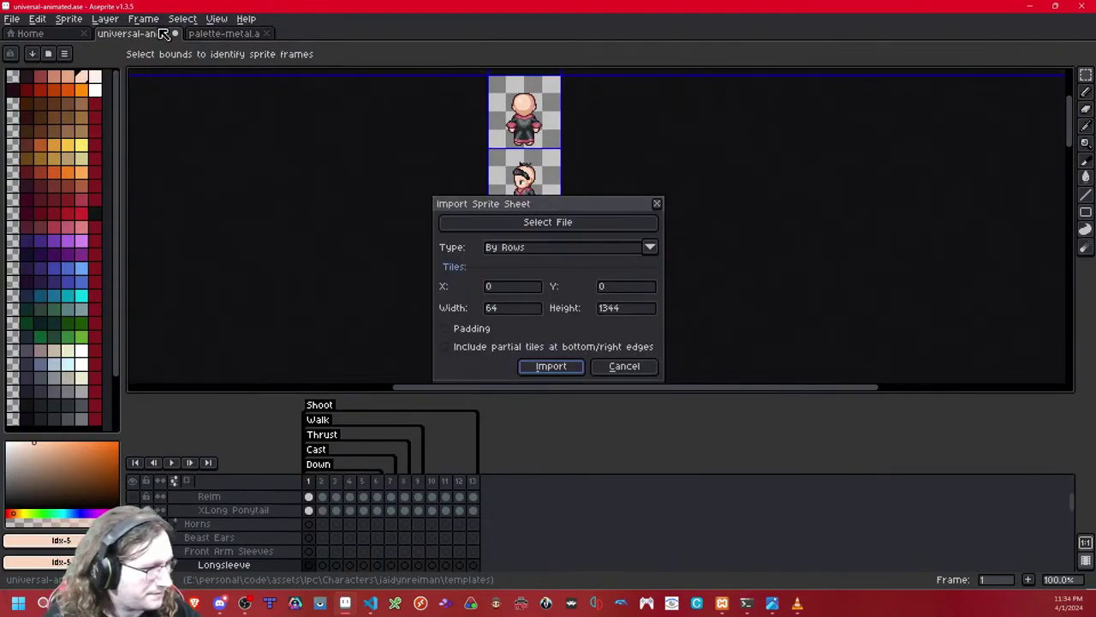
click(567, 223)
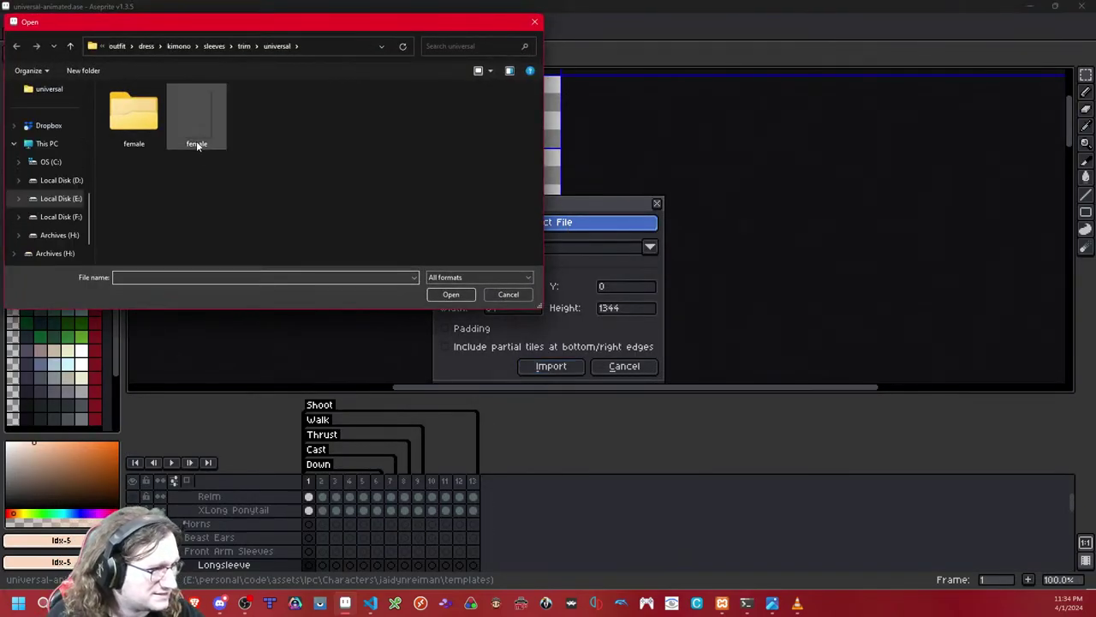
double_click(196, 140)
click(639, 313)
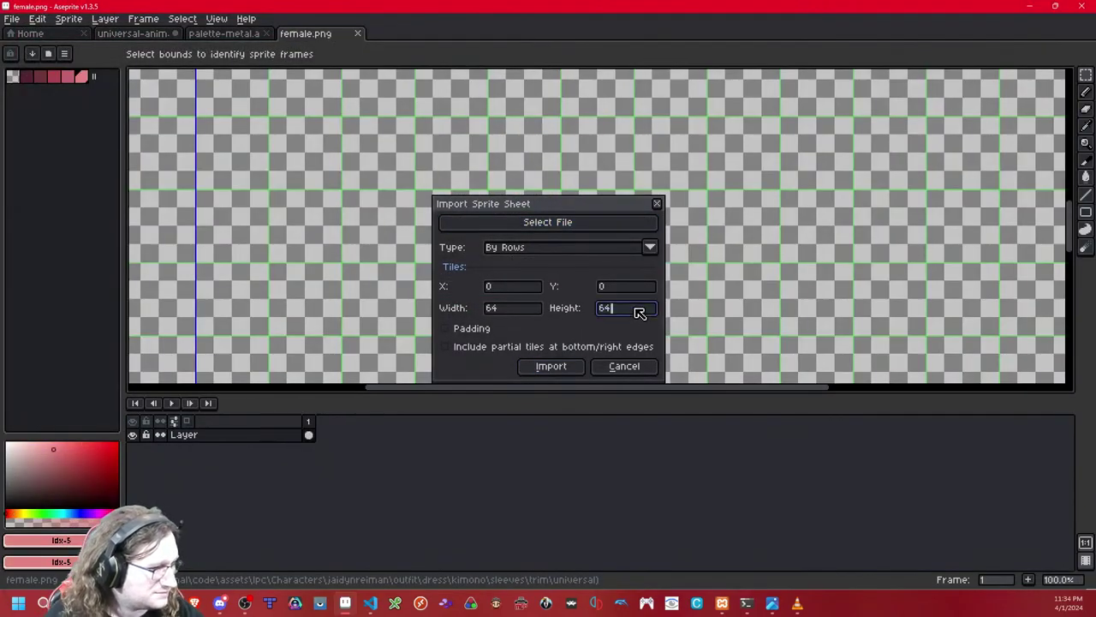
text(1344)
key(Return)
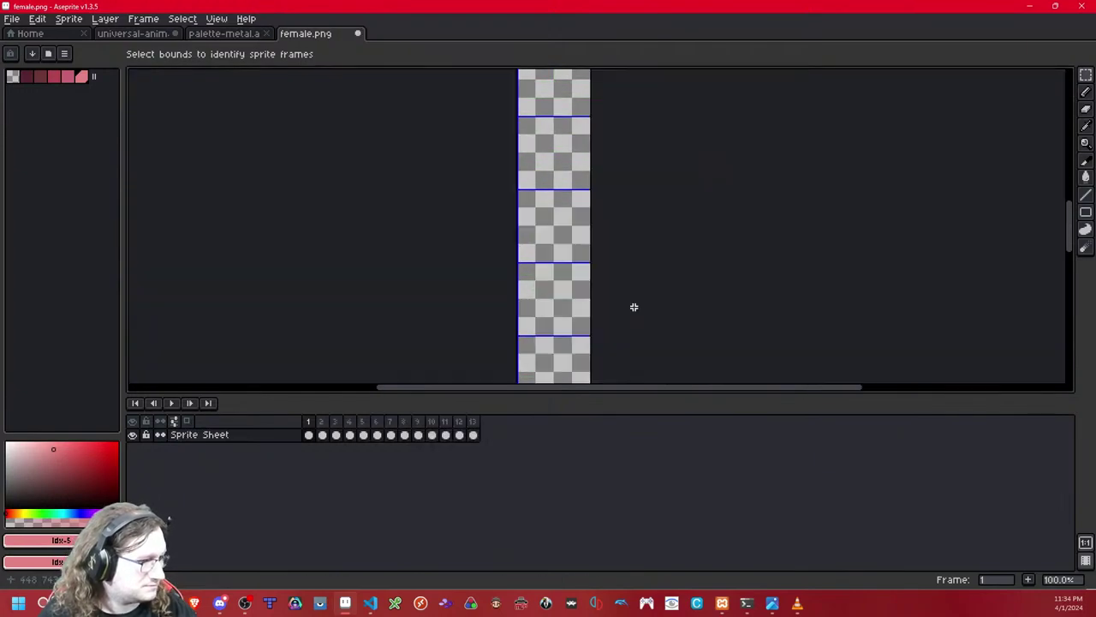
Step: In universal-animated.ase, move the Sprite Sheet layer from the top of the layer stack into the Front Arm Sleeves group
click(133, 33)
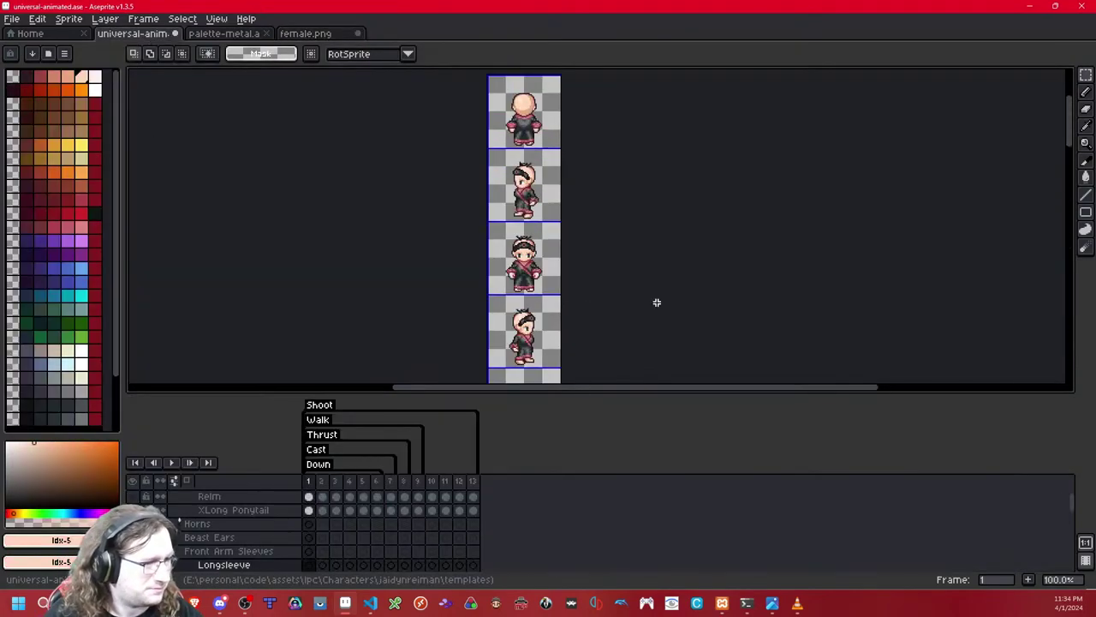
scroll(330, 516, up, 3)
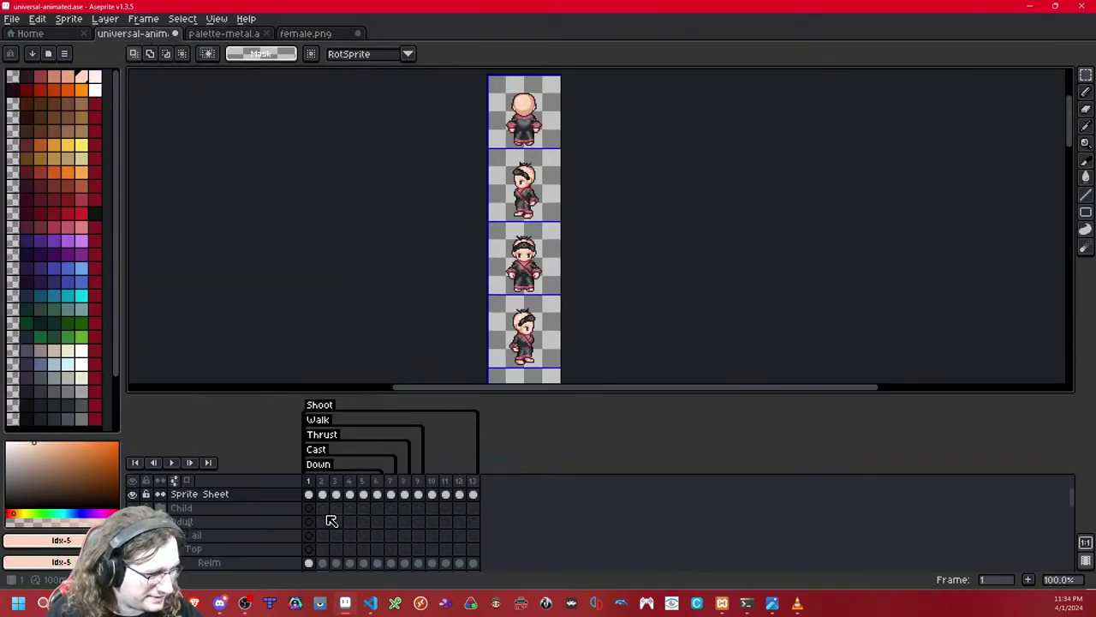
scroll(237, 506, down, 5)
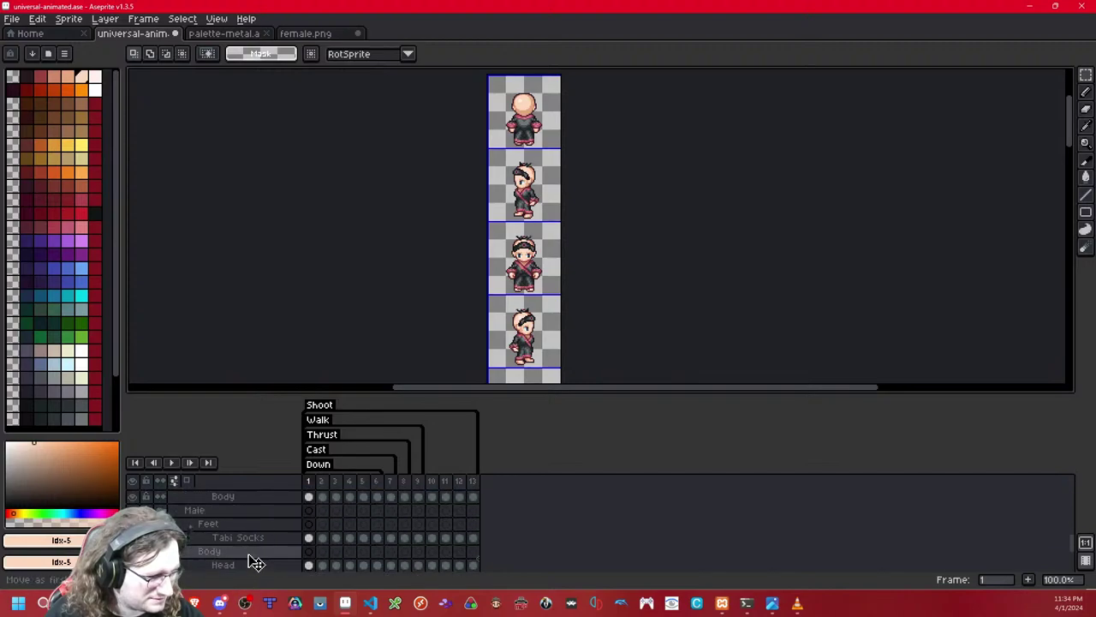
scroll(272, 478, down, 6)
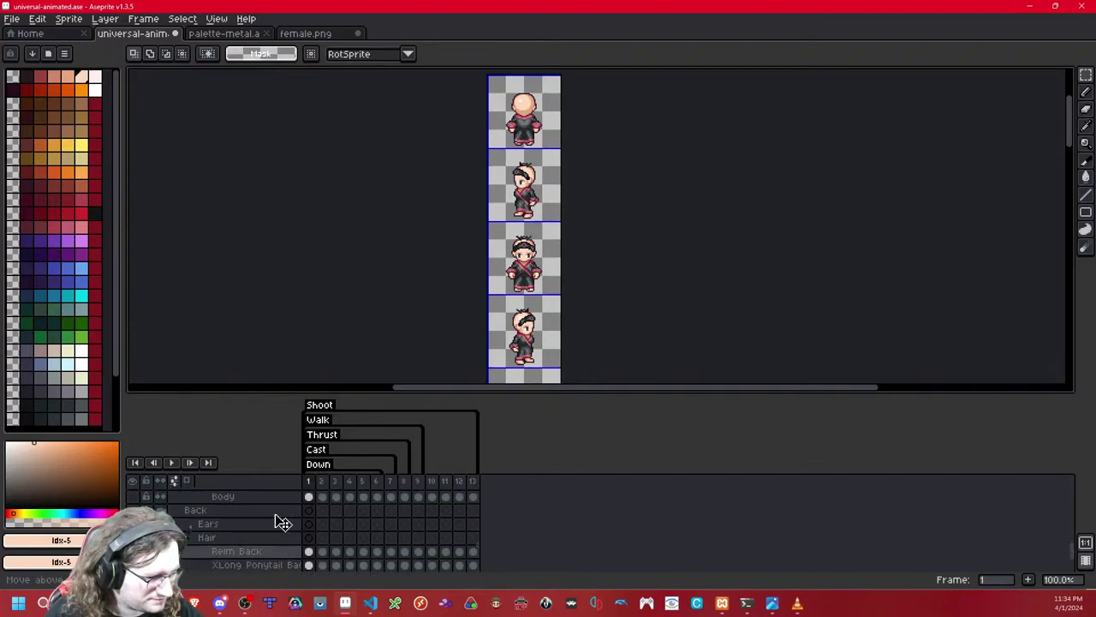
scroll(276, 539, up, 3)
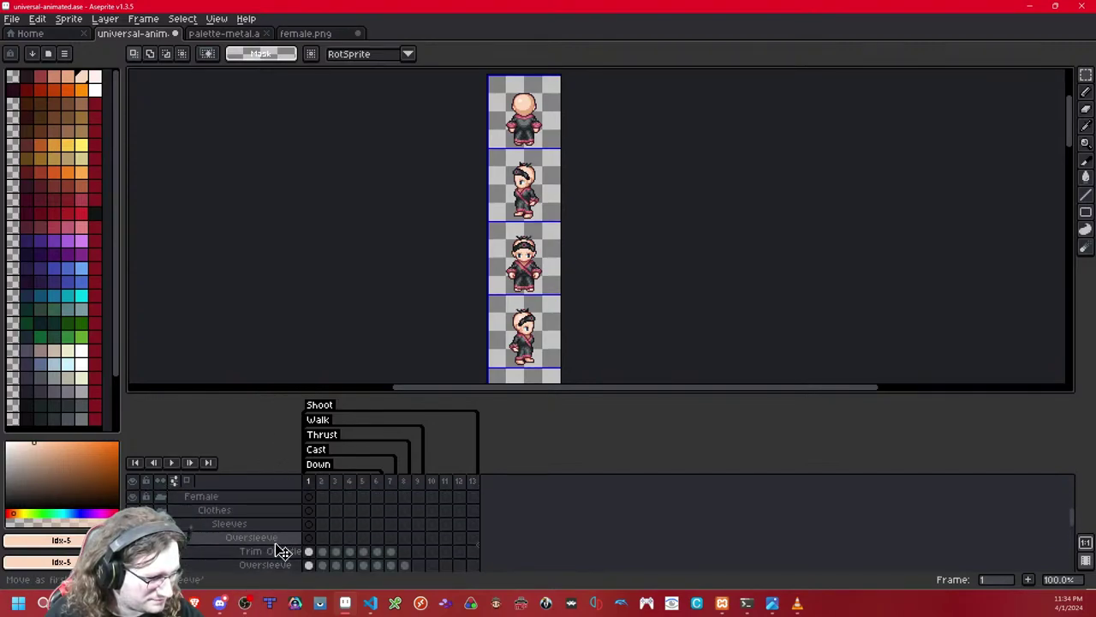
scroll(270, 494, up, 3)
drag(271, 494, 271, 556)
Step: Rename the Sprite Sheet layer in Front Arm Sleeves to Longsleeve Trim Front
double_click(259, 553)
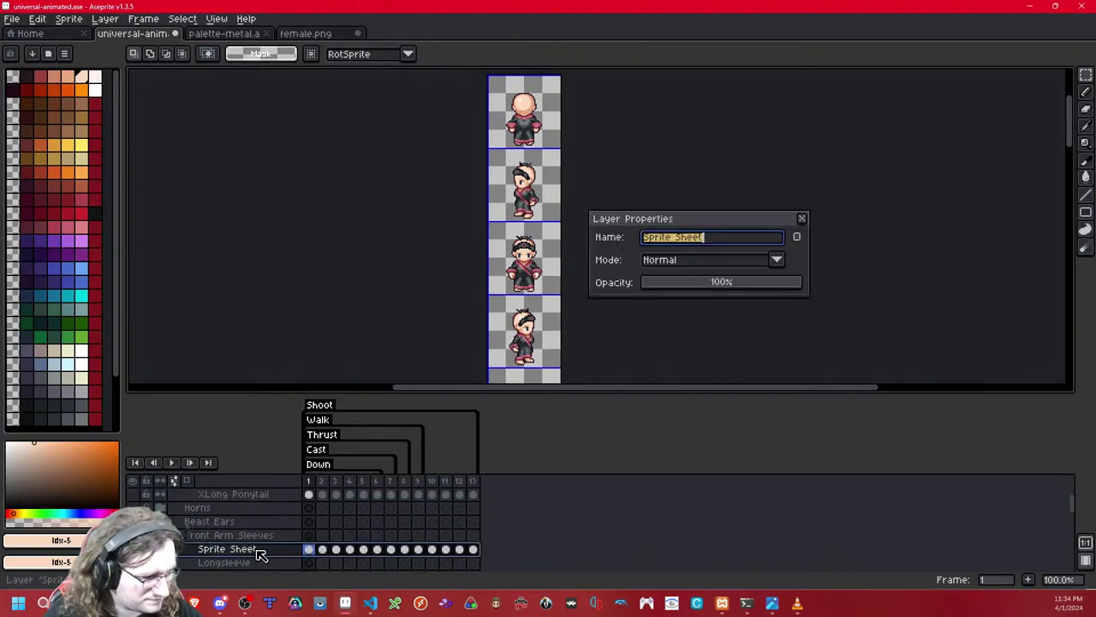
text(Longsle)
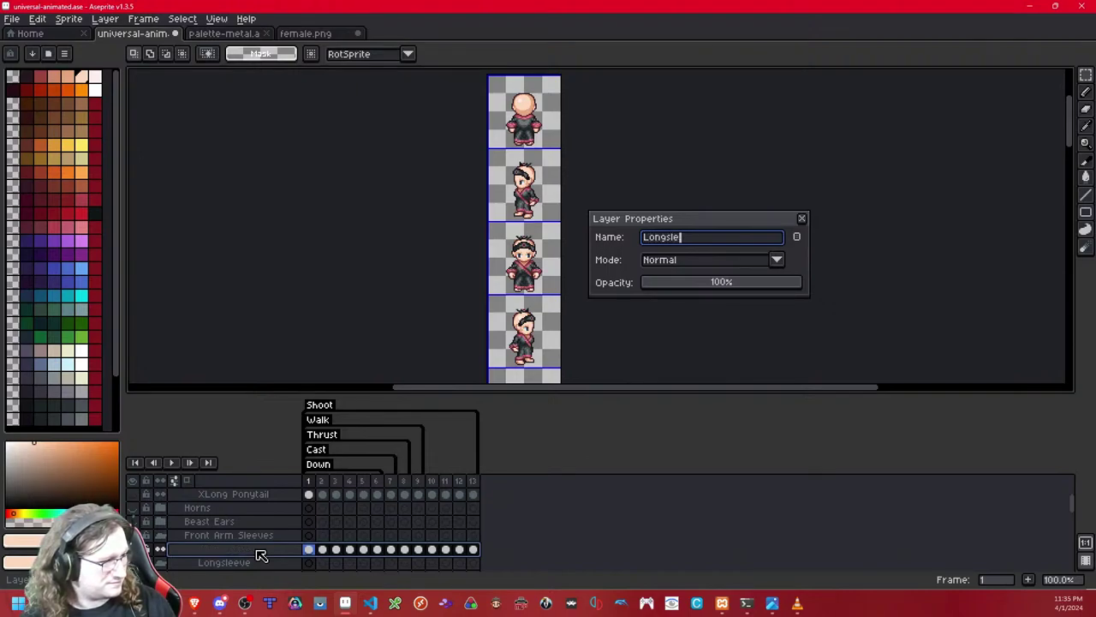
text(eve Trim Front)
key(Return)
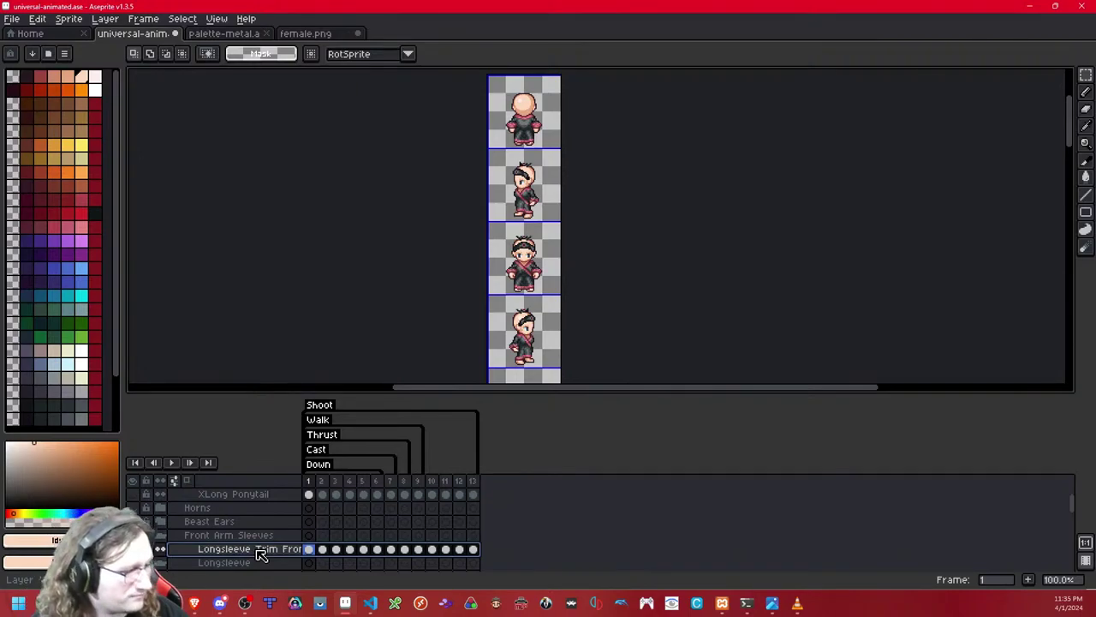
Step: Nest the Longsleeve Trim Front layer inside the Longsleeve group and save the file
mouse_move(263, 564)
mouse_down()
mouse_move(260, 573)
mouse_move(269, 549)
mouse_up()
scroll(587, 228, down, 10)
scroll(596, 168, down, 5)
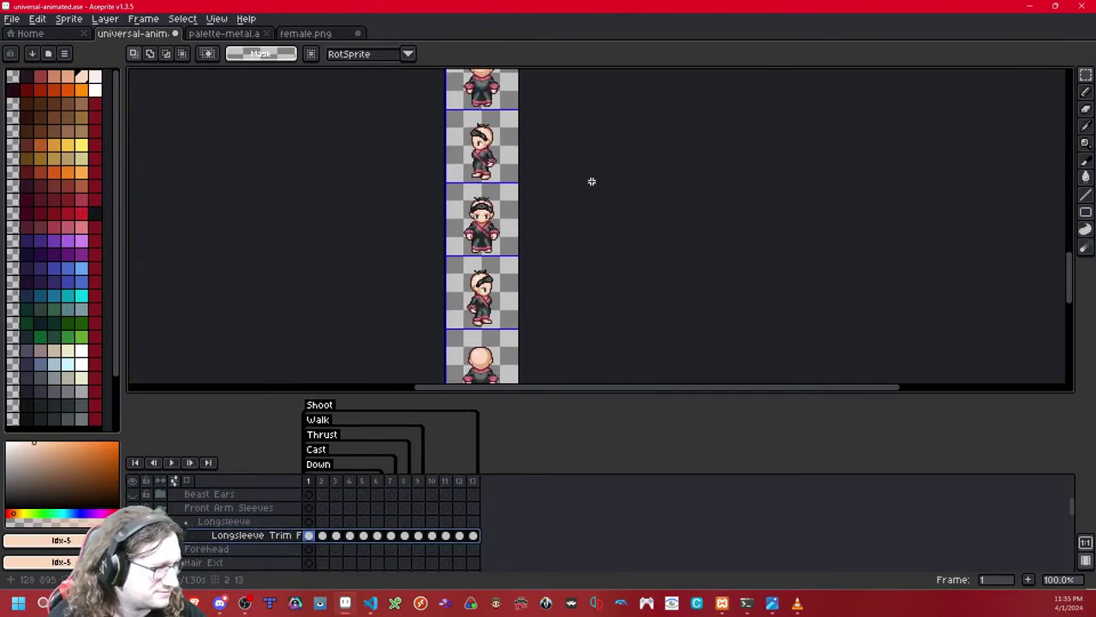
key(ctrl+s)
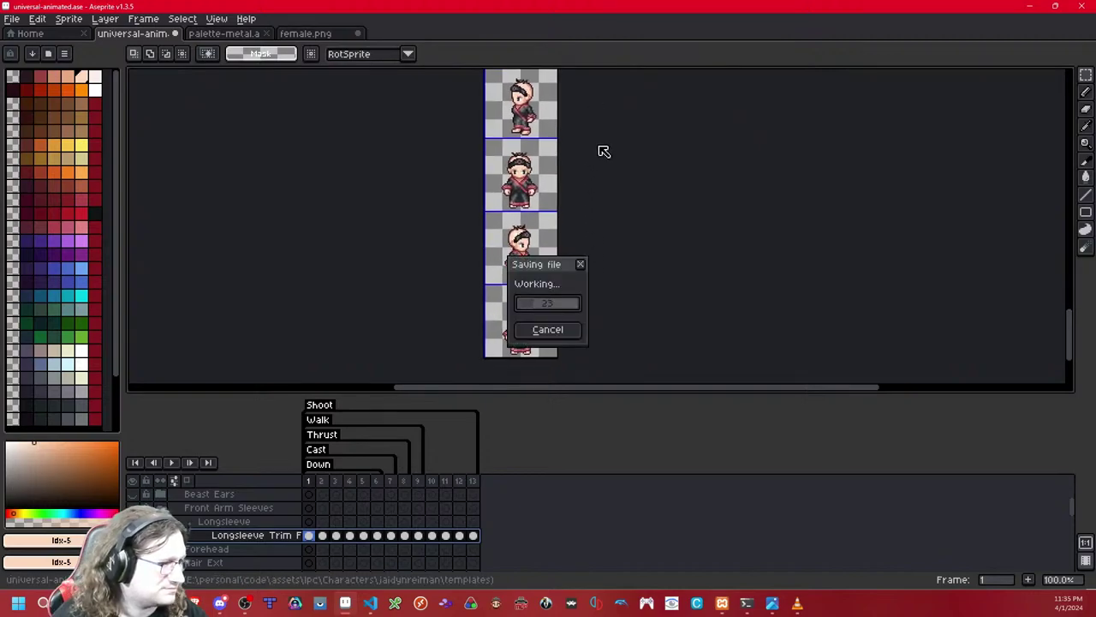
Step: On Longsleeve Trim Front, clear the trim from frame 1's left-, front- and right-facing Shoot cells
drag(592, 142, 595, 279)
scroll(206, 535, down, 7)
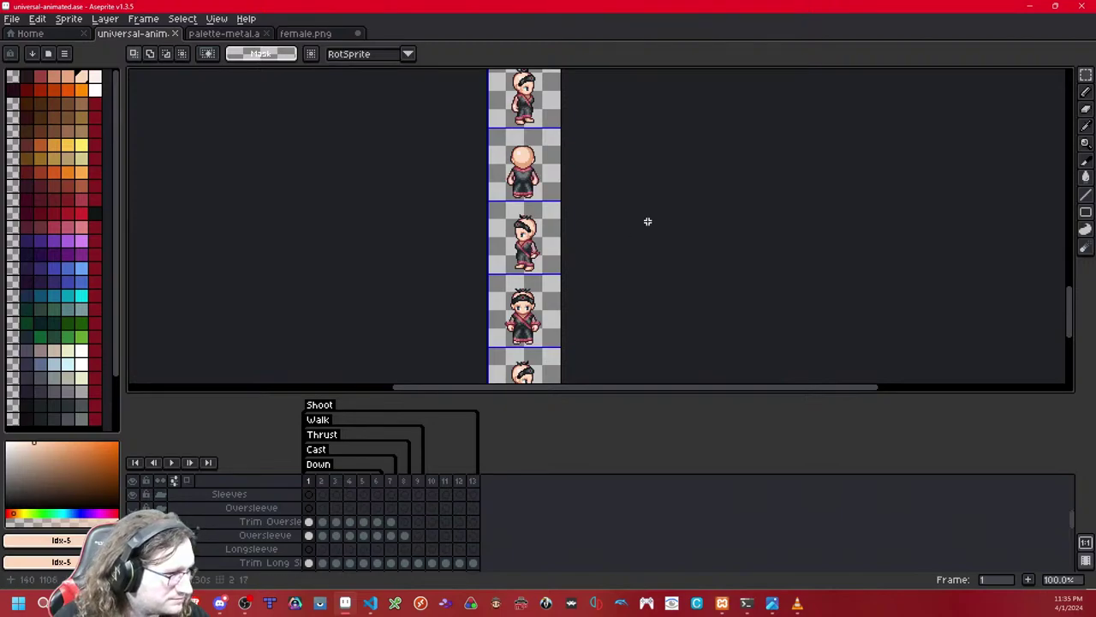
drag(613, 241, 611, 211)
scroll(538, 246, up, 1)
scroll(538, 246, down, 1)
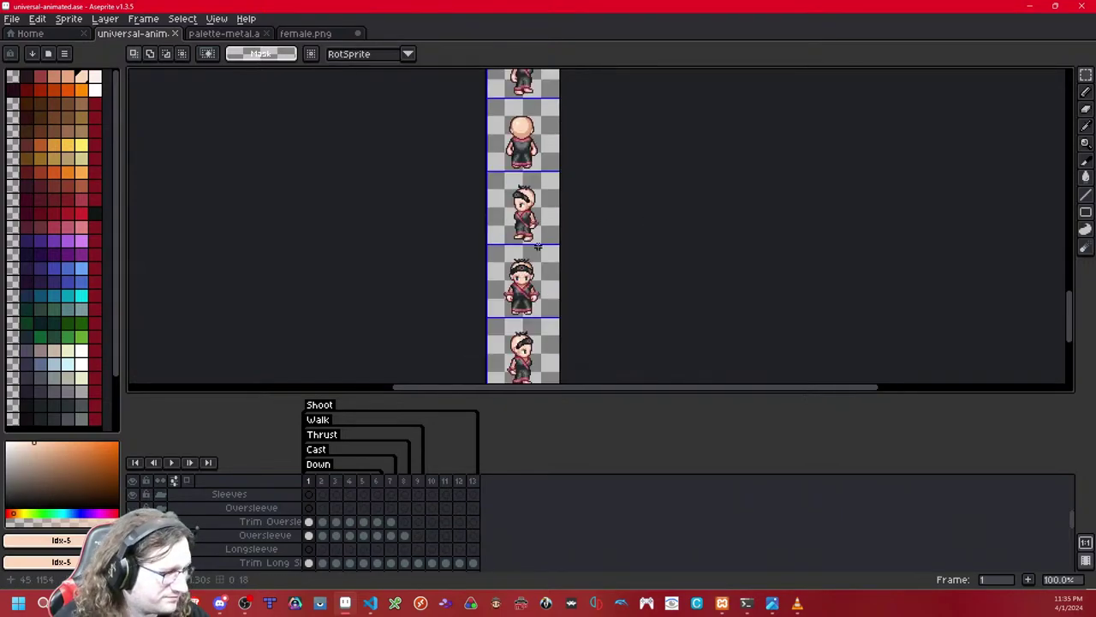
ctrl+click(541, 224)
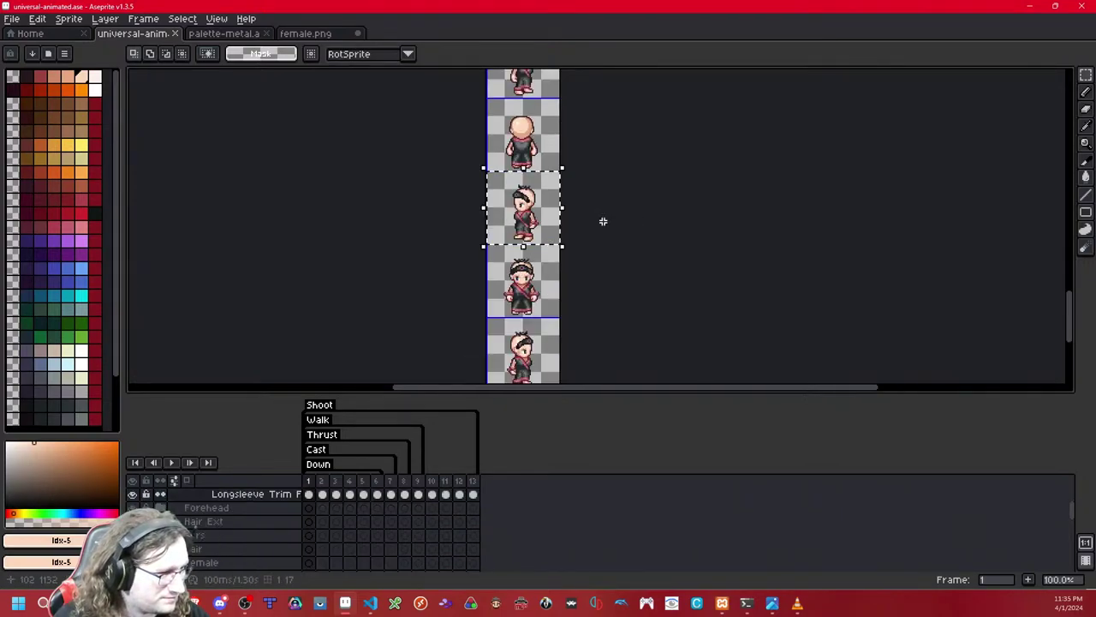
key(Delete)
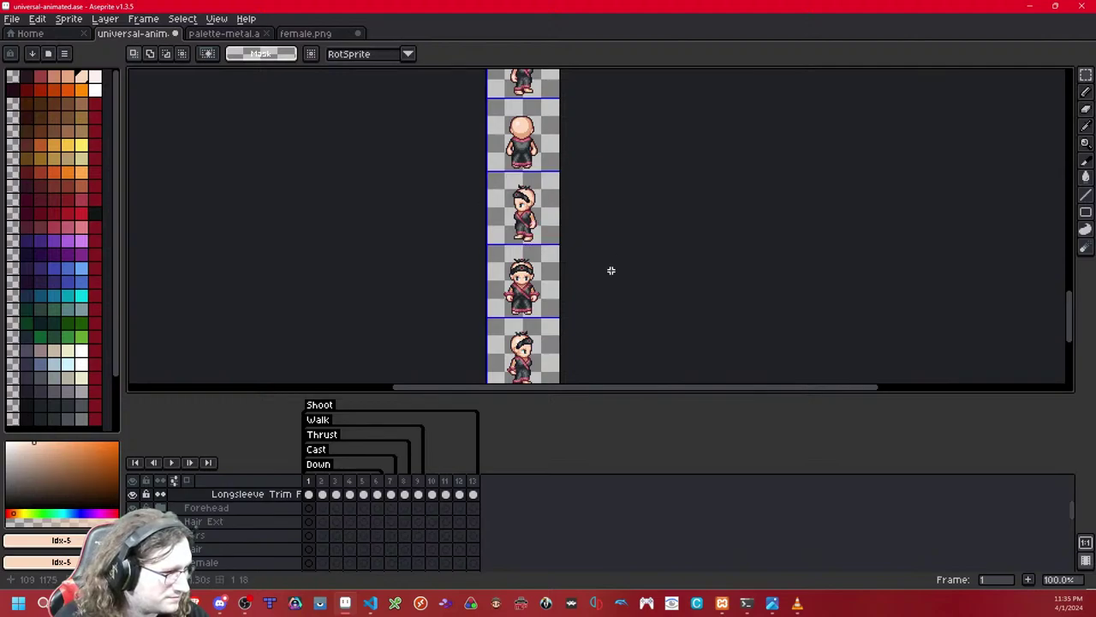
drag(611, 270, 609, 219)
double_click(523, 237)
key(Delete)
double_click(534, 299)
key(Delete)
Step: Clear the sleeve trim from the left-, front- and right-facing Shoot cells in frames 2 to 4
key(Right)
drag(550, 140, 470, 335)
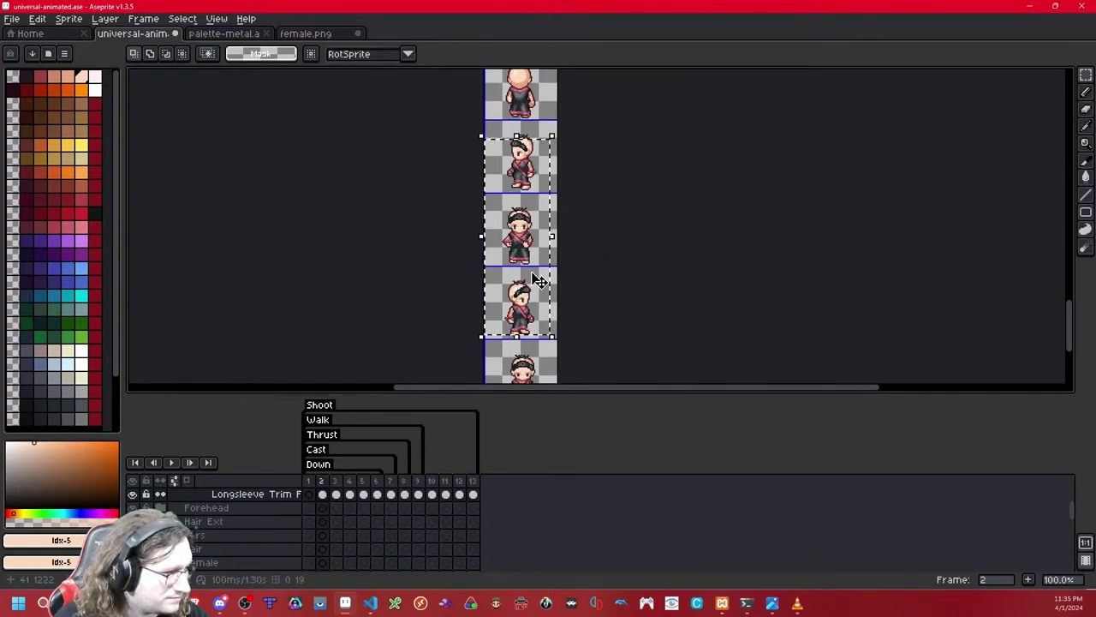
key(Right)
key(ctrl+d)
key(Right)
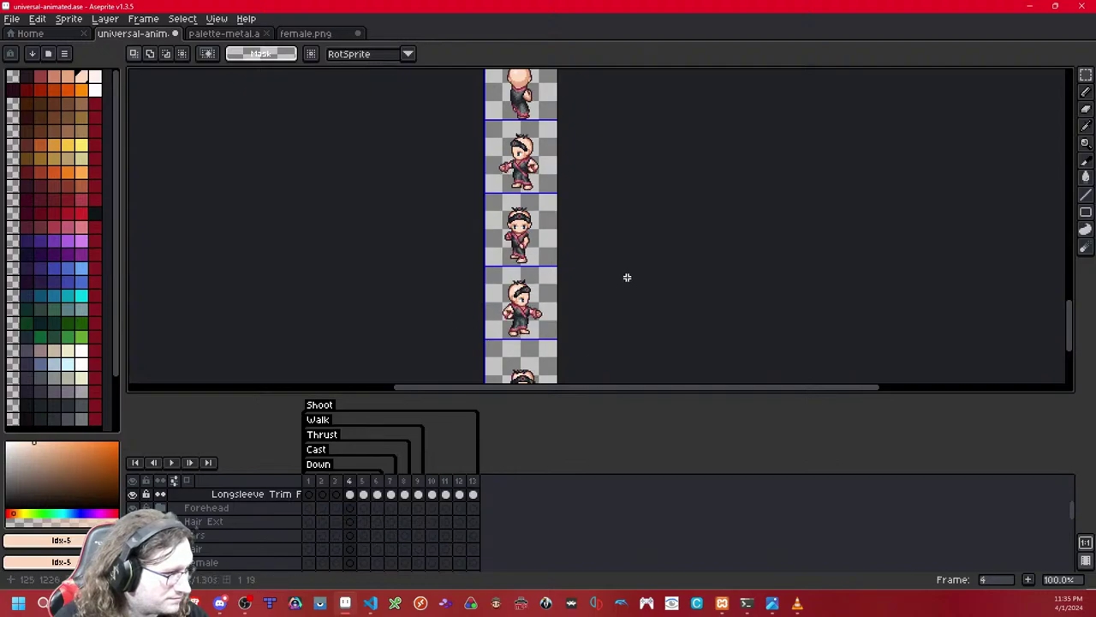
drag(555, 130, 431, 327)
key(Delete)
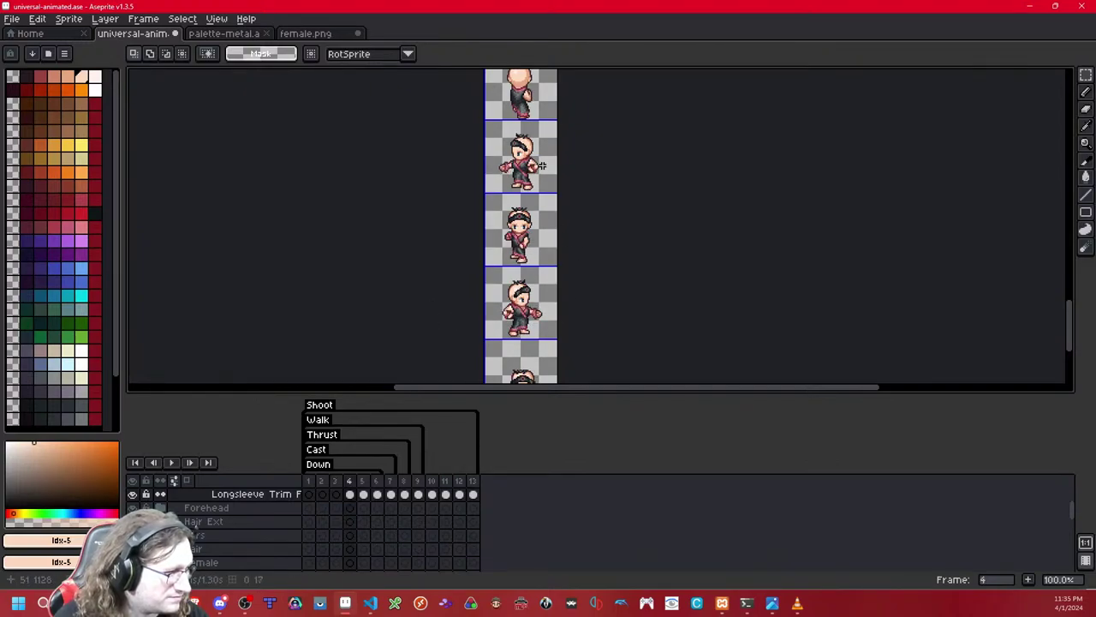
drag(547, 139, 445, 337)
key(ctrl+d)
key(Right)
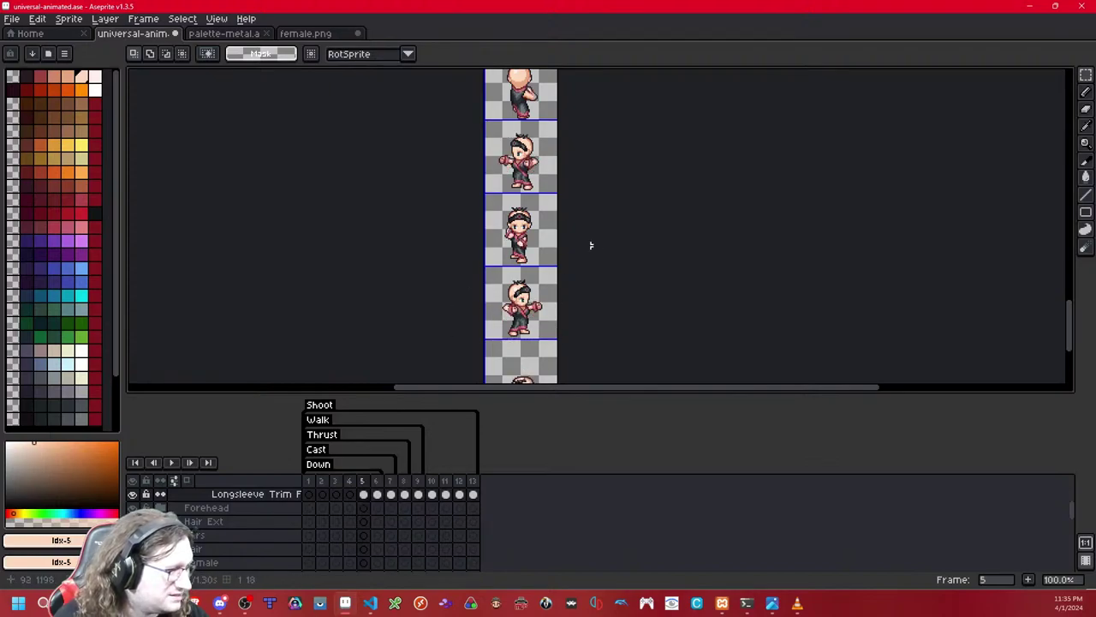
Step: In frame 5's front-facing Shoot cell, clear the sleeve trim on the arm held across the body
scroll(528, 227, up, 3)
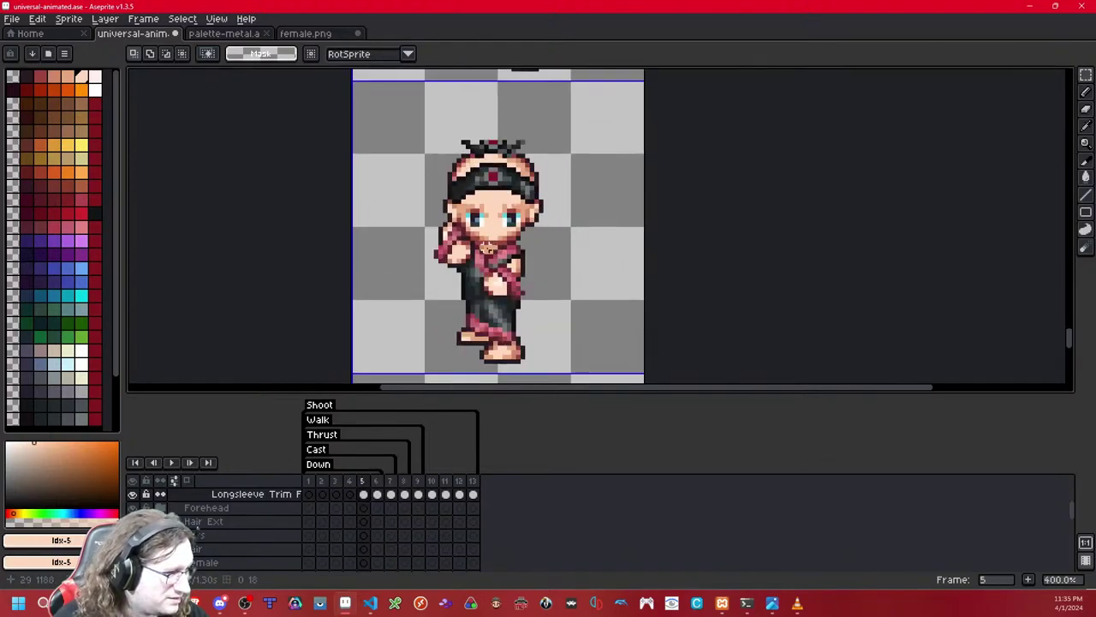
scroll(613, 281, down, 2)
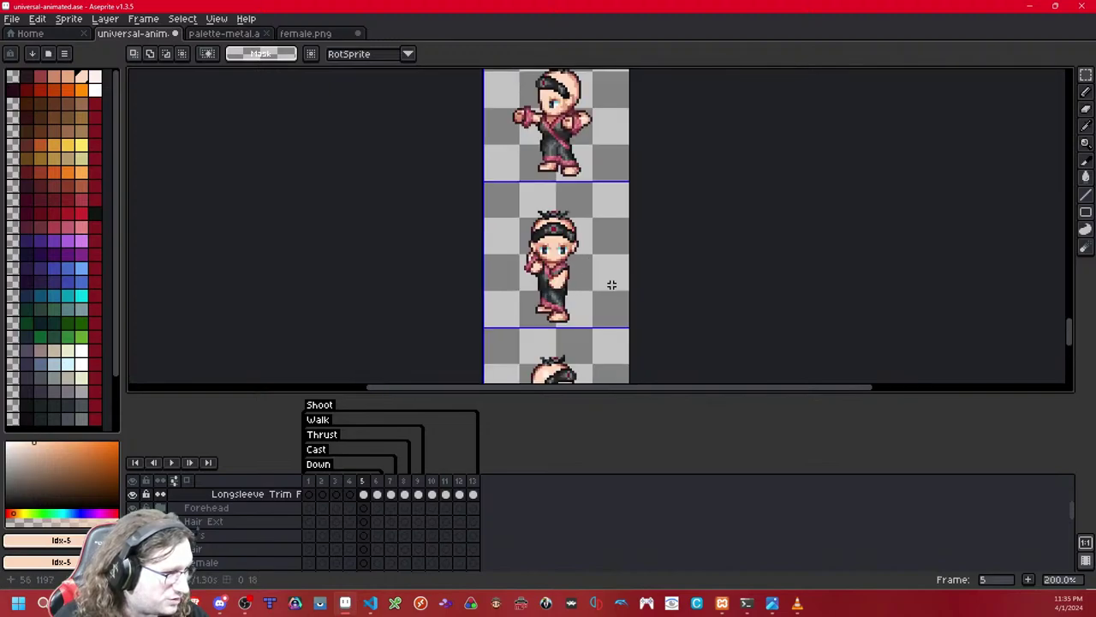
scroll(611, 282, down, 1)
scroll(585, 225, up, 3)
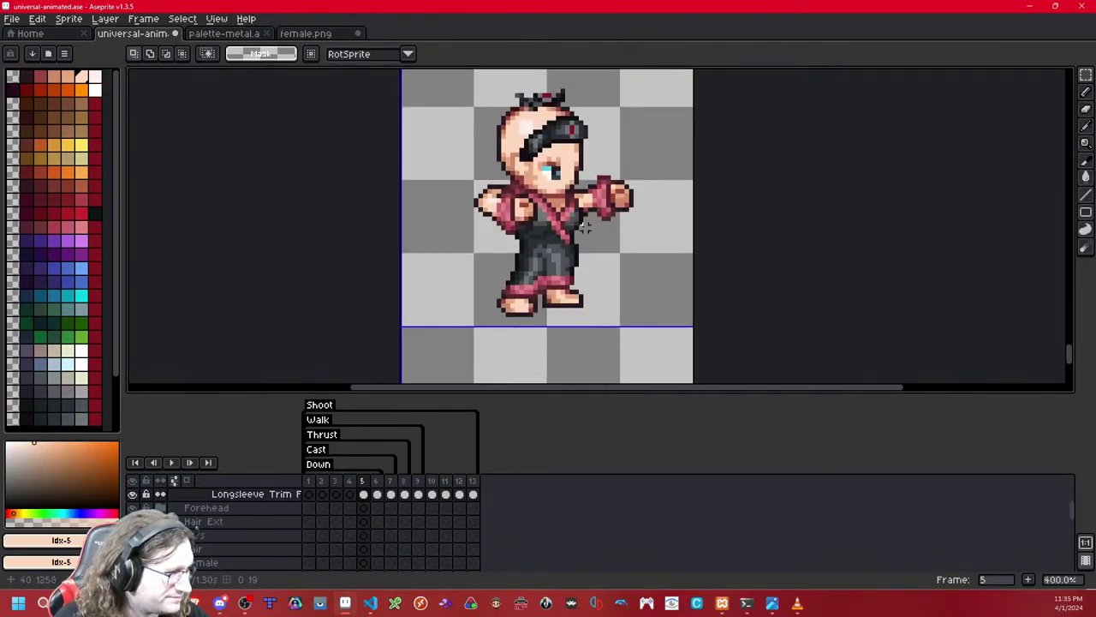
scroll(585, 225, down, 2)
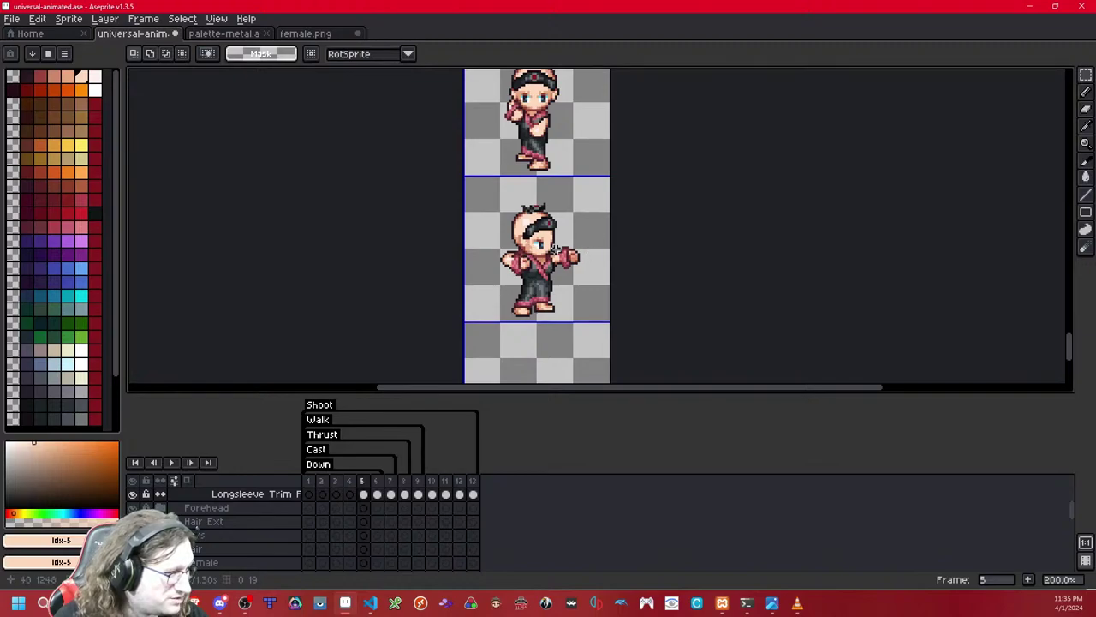
scroll(598, 266, down, 3)
scroll(562, 255, up, 2)
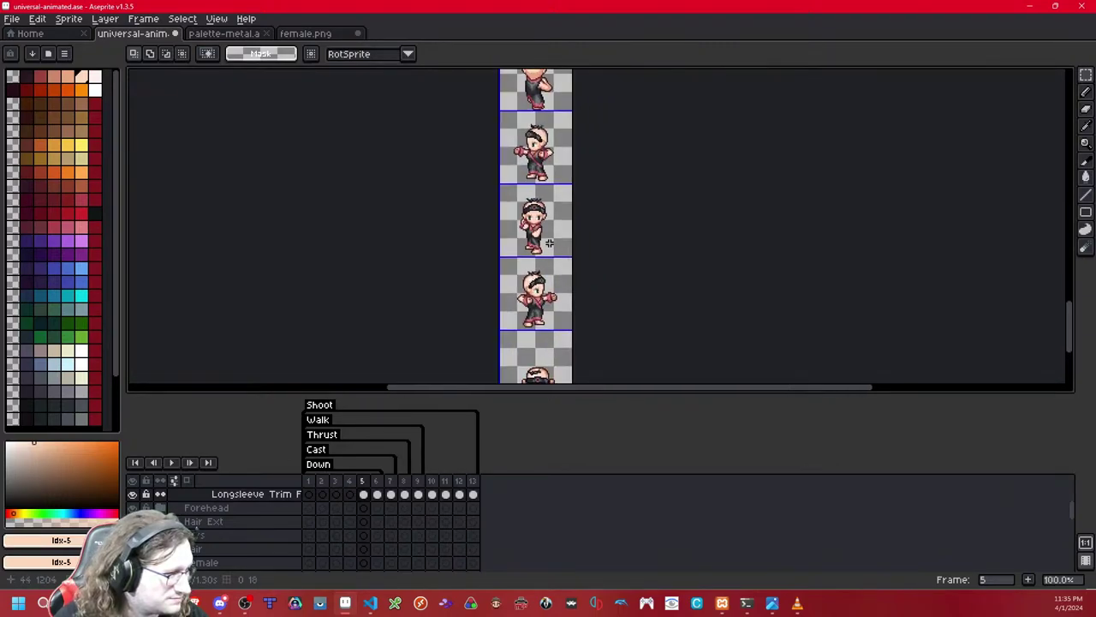
Step: Go through the frames from 6 onward, clearing the trim of the arm across the body in the front-facing Shoot cell
key(Right)
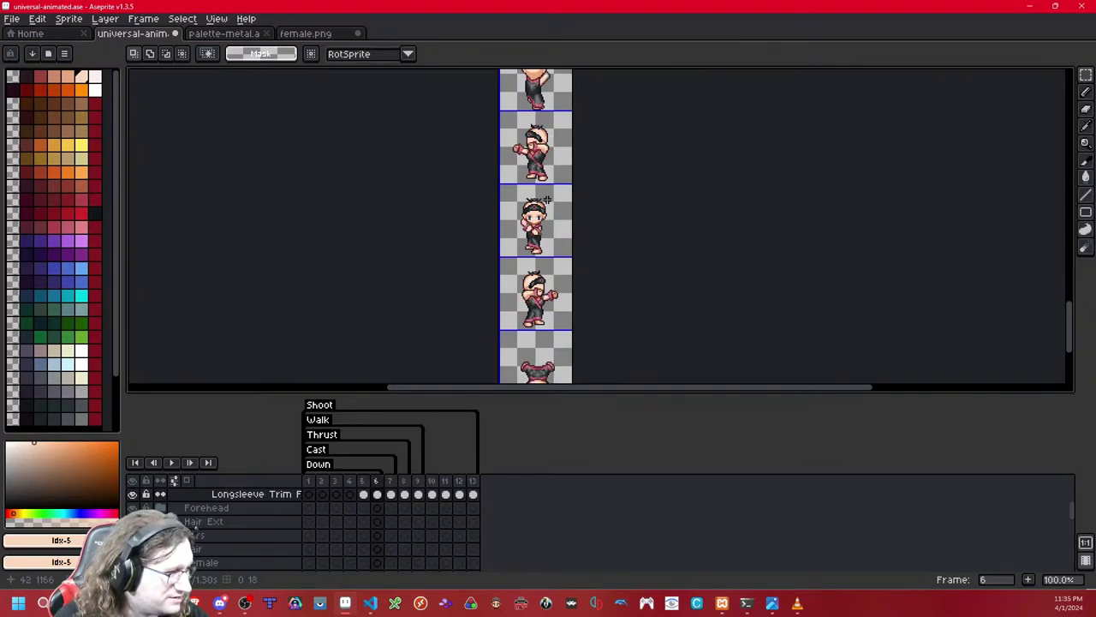
scroll(561, 202, up, 3)
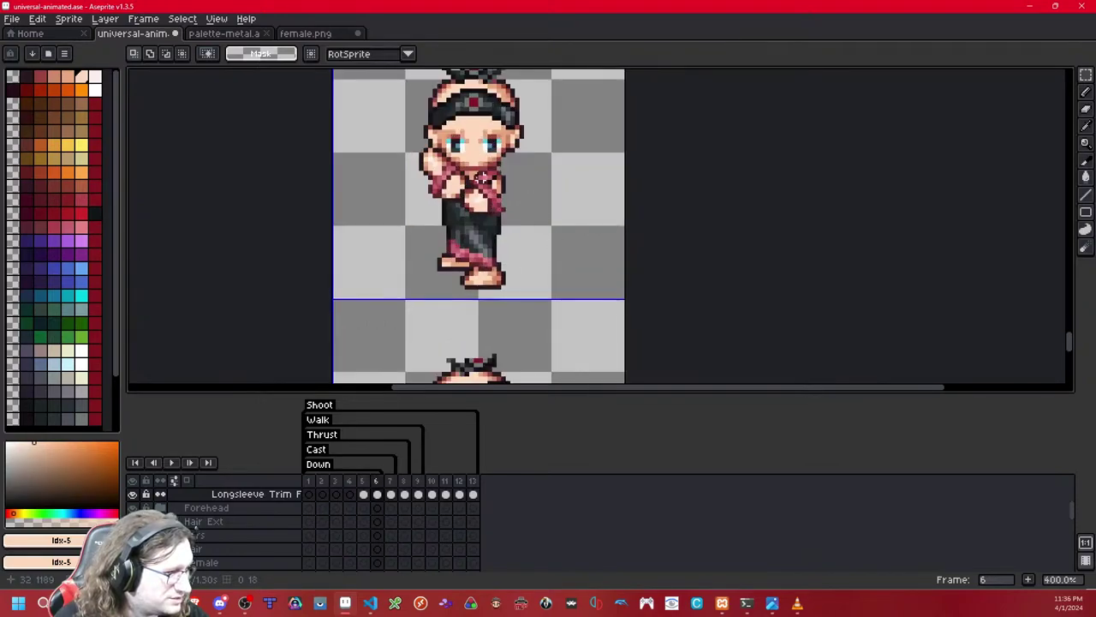
key(Right)
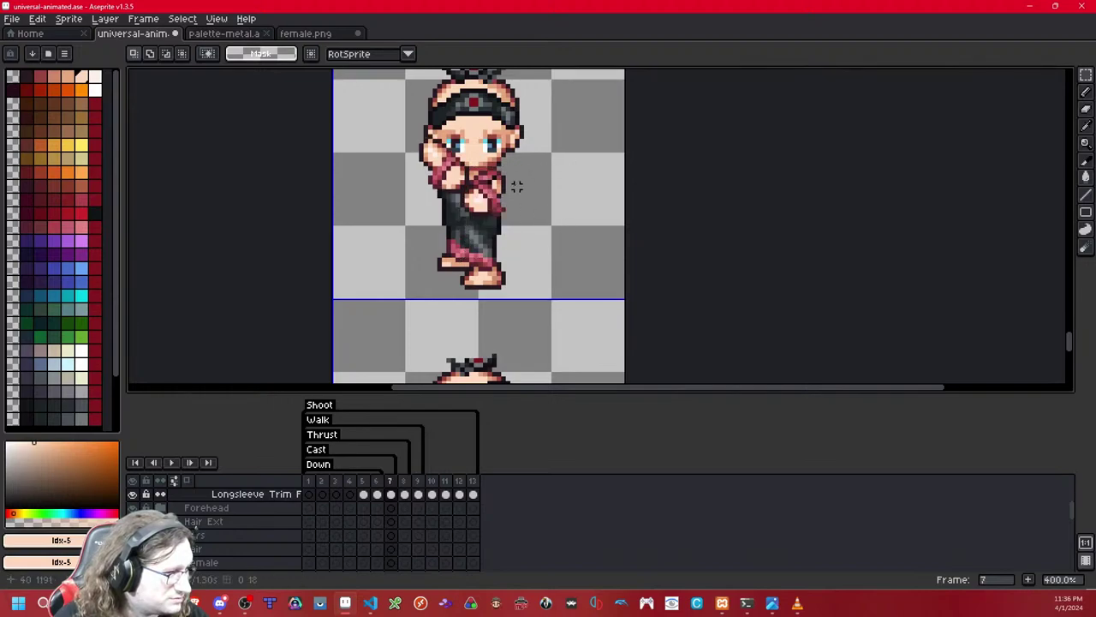
key(Right)
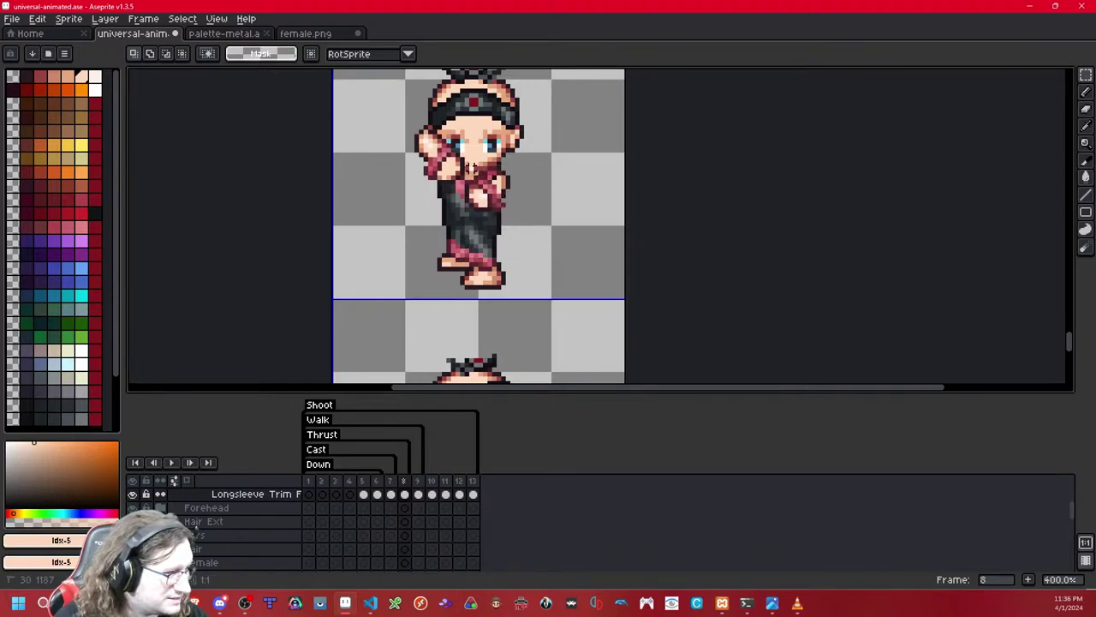
key(Right)
key(Right)
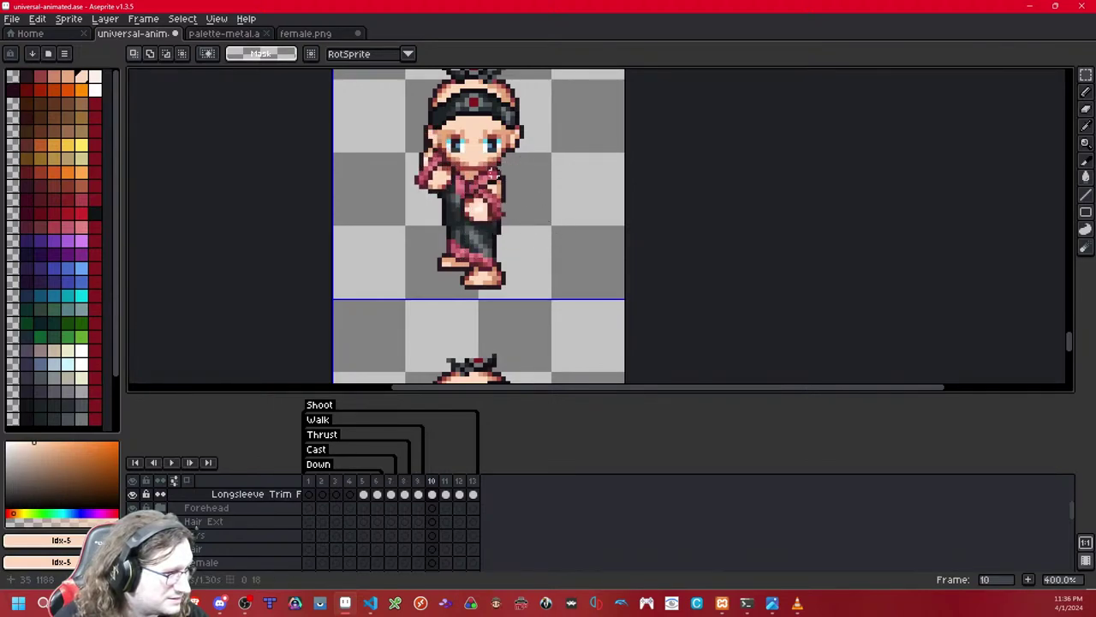
key(Right)
key(Right)
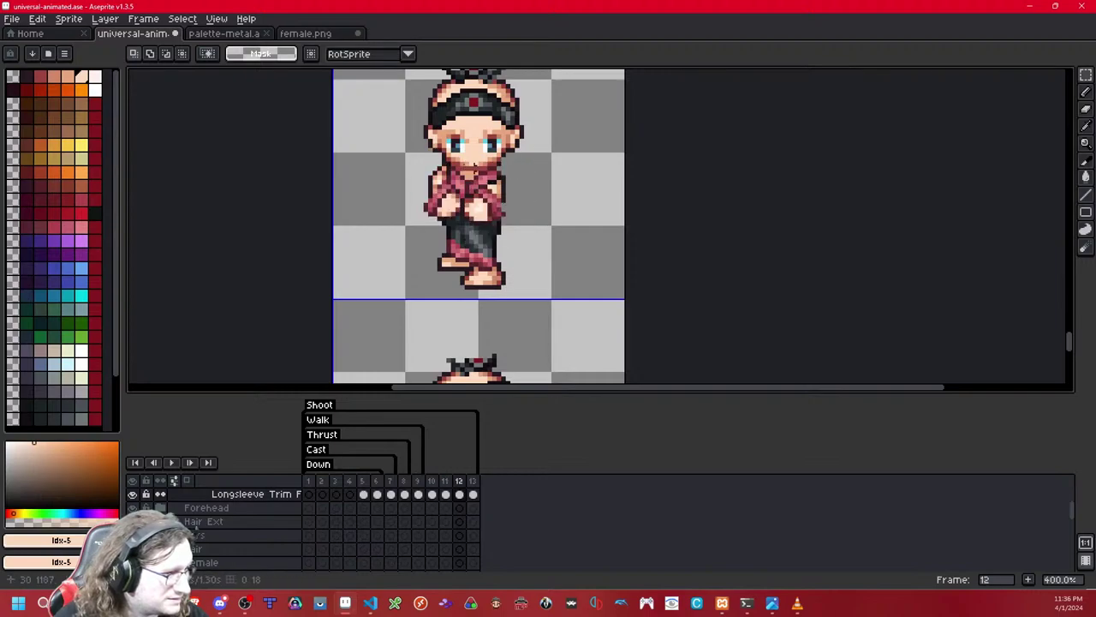
key(Left)
key(Left)
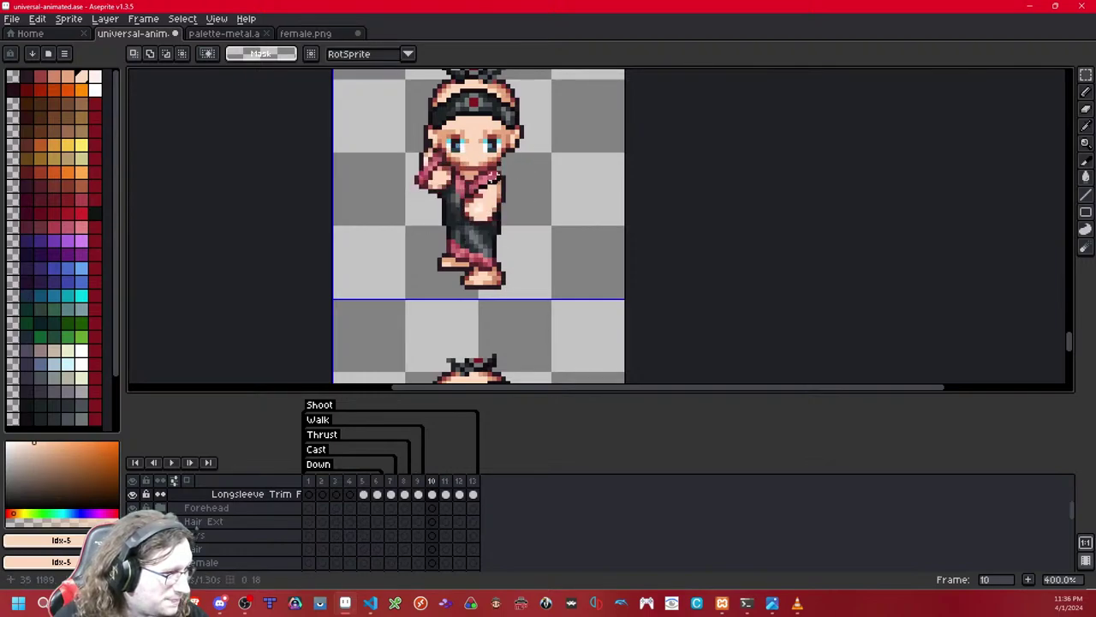
Step: Delete the sleeve trim of both arms in the front-facing Shoot cell at the end of the animation, up to frame 13
key(Right)
key(Right)
key(Right)
drag(474, 163, 537, 243)
key(Delete)
drag(408, 144, 497, 202)
key(Delete)
key(Right)
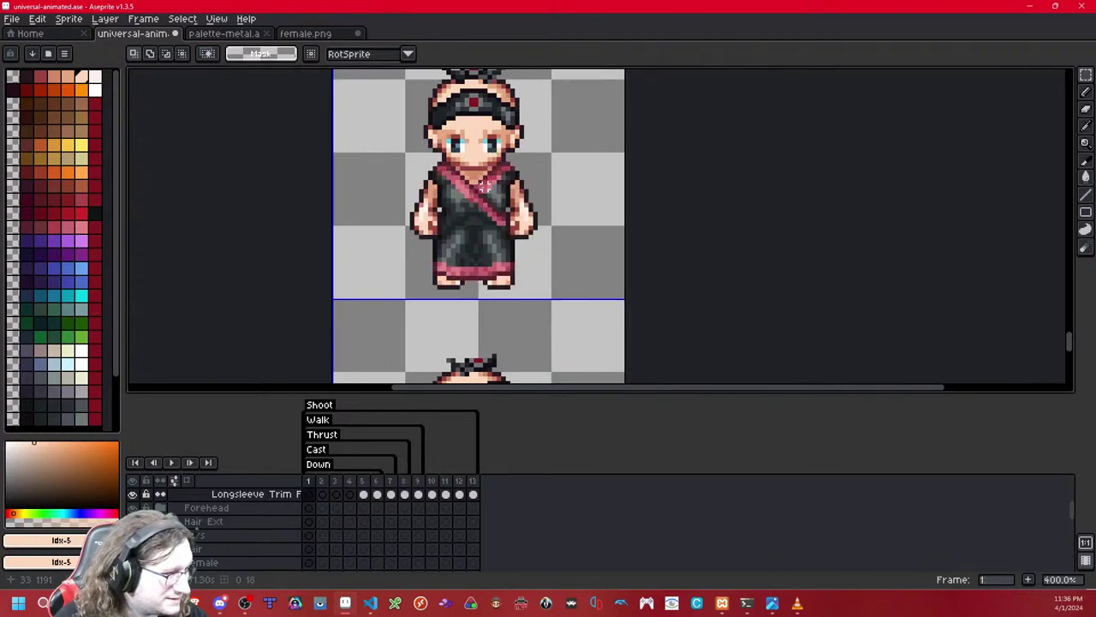
Step: Step through frames 1 to 11 and examine the arm trim in the left-facing Shoot cell
scroll(484, 184, down, 4)
scroll(484, 184, up, 1)
key(Right)
key(Right)
drag(461, 195, 469, 219)
key(Right)
key(Right)
key(Right)
key(Right)
drag(501, 154, 496, 226)
key(Right)
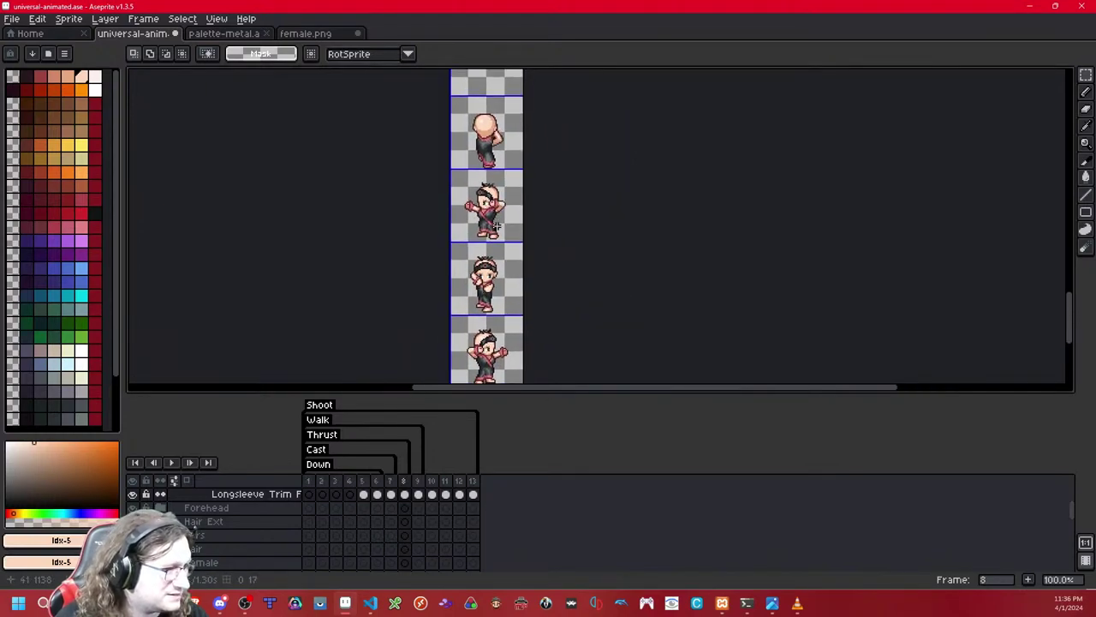
scroll(495, 224, up, 2)
key(Right)
key(Right)
key(Right)
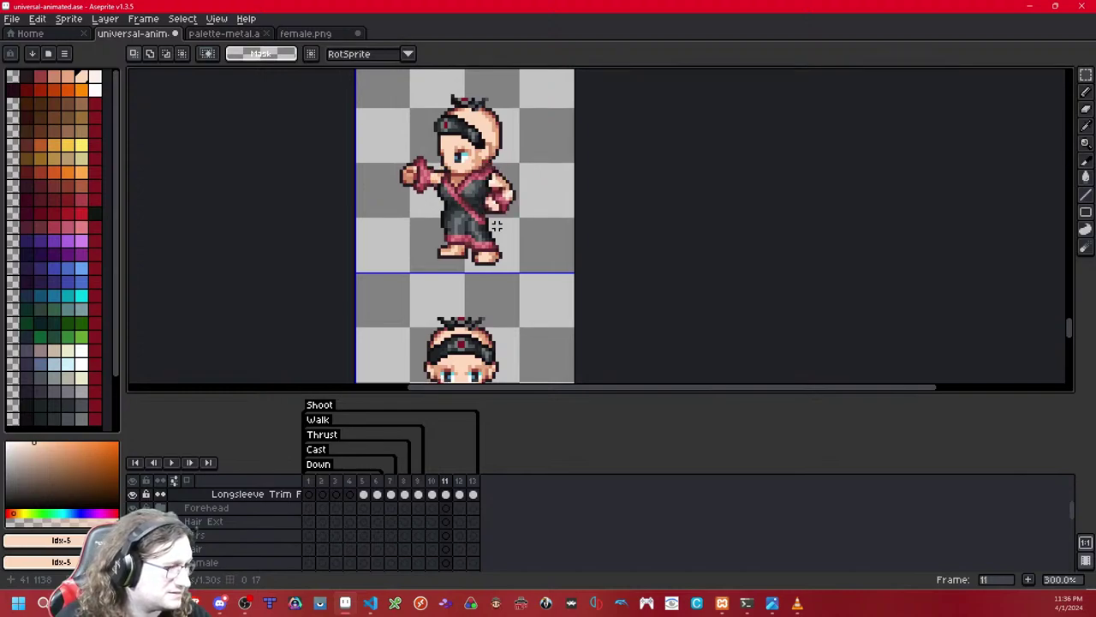
Step: Delete the sleeve trim of the arm near the hip in the left-facing Shoot cell of frames 12 and 13
key(Right)
drag(449, 181, 512, 245)
key(Delete)
key(Right)
drag(483, 152, 534, 226)
key(Delete)
Step: Delete the sleeve trim of the arm near the hip in frame 13's right-facing Shoot cell
key(Right)
mouse_move(544, 365)
mouse_down()
mouse_move(505, 204)
mouse_move(496, 5)
mouse_up()
key(Left)
drag(496, 190, 436, 294)
click(434, 292)
drag(416, 206, 354, 323)
key(Delete)
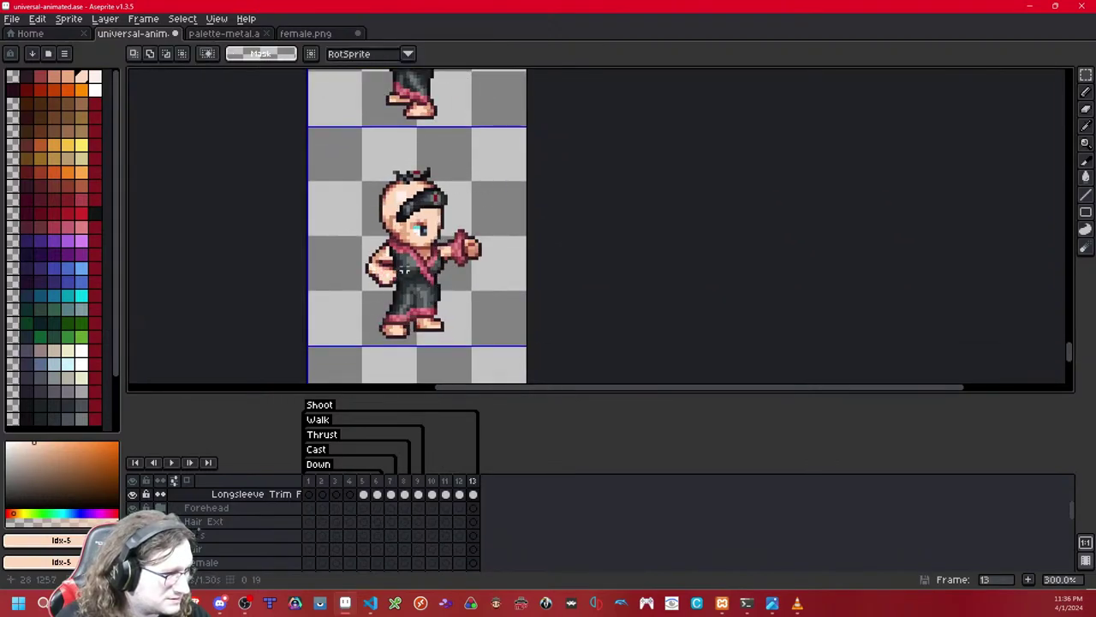
Step: Step back through the frames to frame 1 and examine the sleeve trim in the Shoot cells
key(Left)
key(Left)
key(Left)
key(Left)
key(Left)
key(Left)
key(Left)
key(Left)
key(Left)
key(Left)
key(Left)
key(Left)
scroll(445, 260, down, 4)
scroll(441, 250, up, 2)
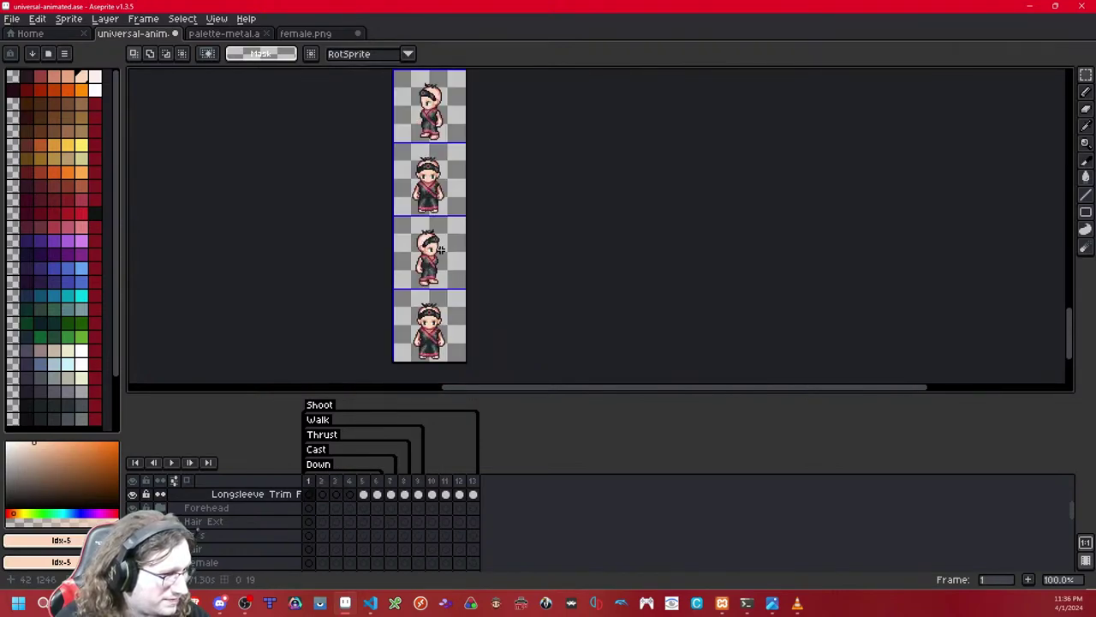
Step: Save the animated sprite and export the trim layer's sprite sheet as female_front.png in the kimono sleeves/trim/universal folder
scroll(380, 538, up, 2)
key(ctrl+s)
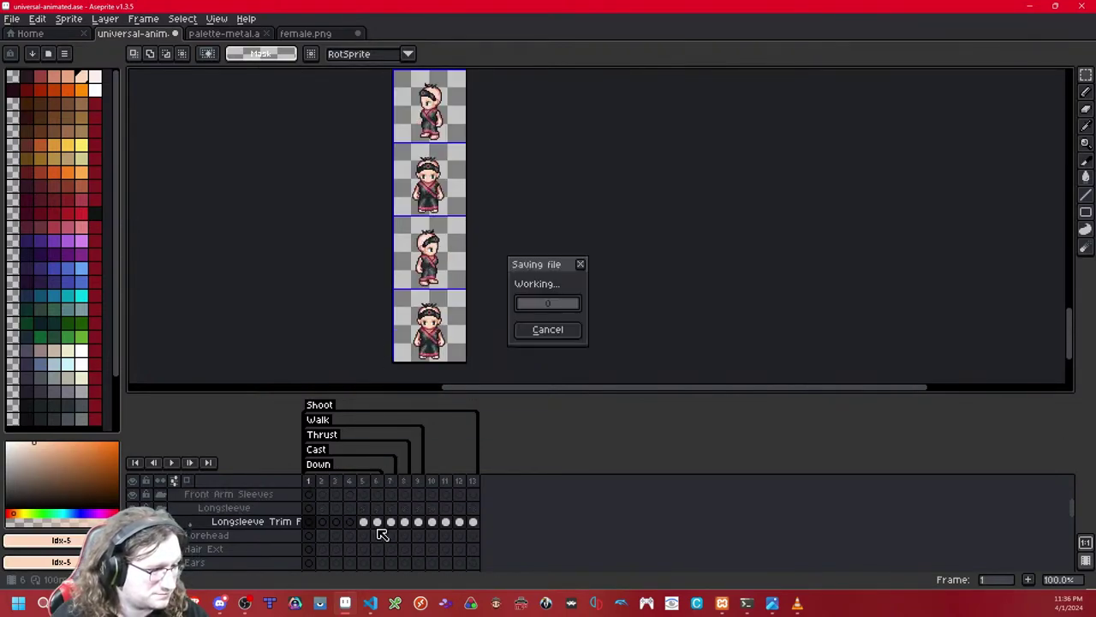
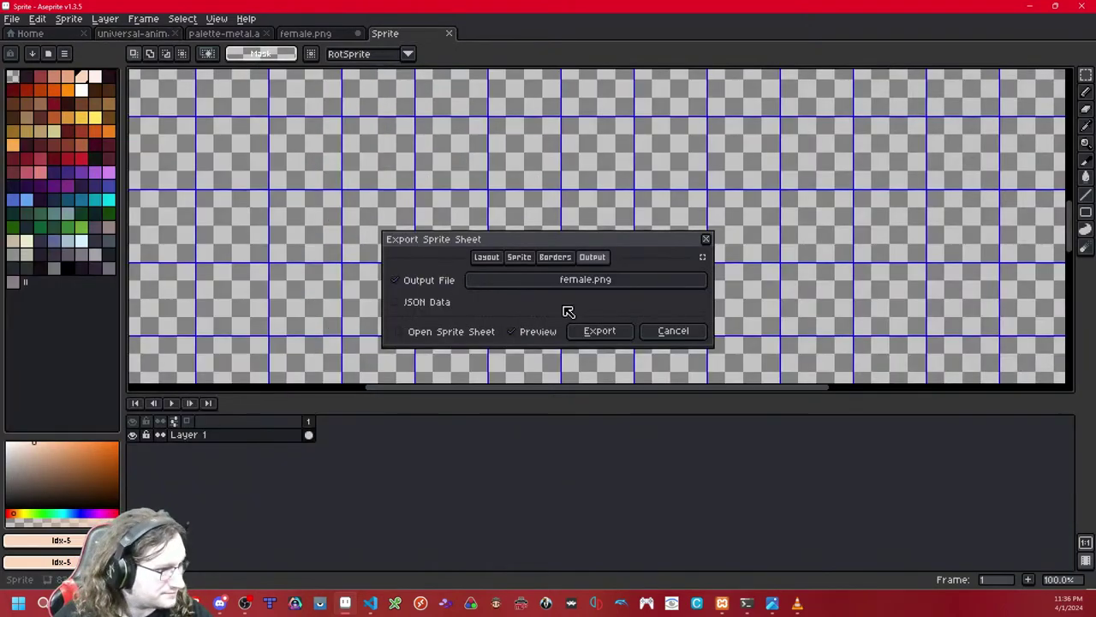
click(566, 280)
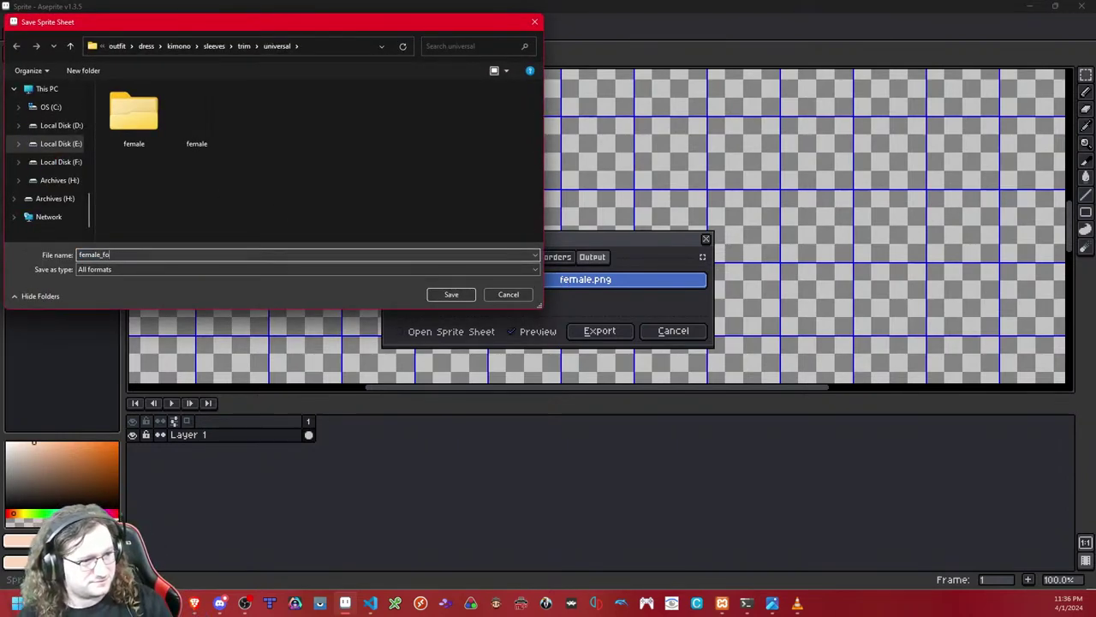
key(Return)
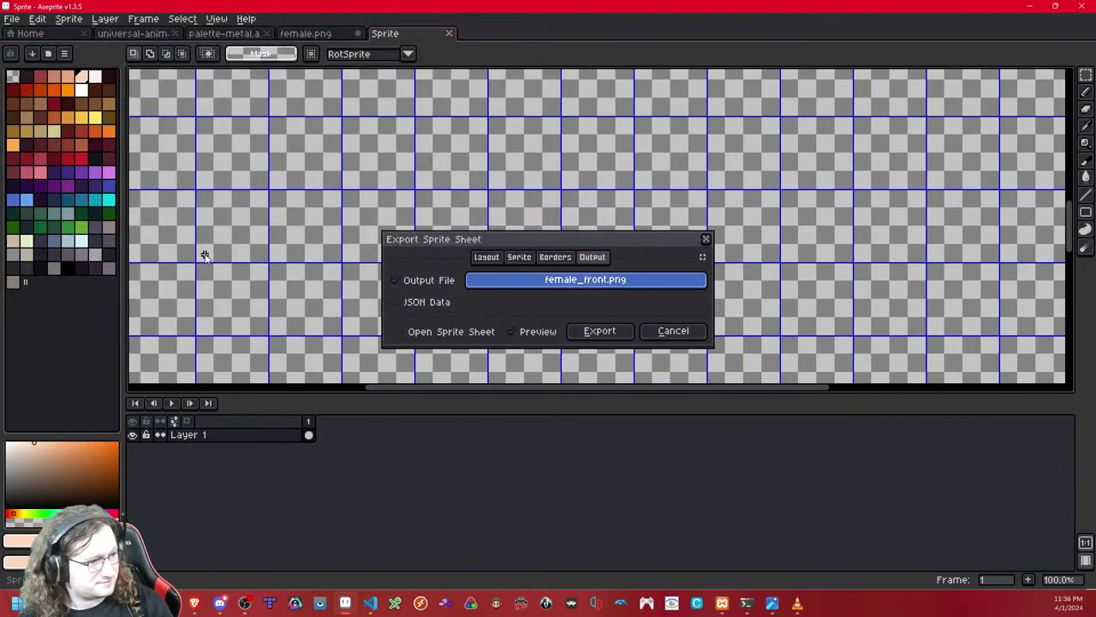
click(623, 282)
key(Return)
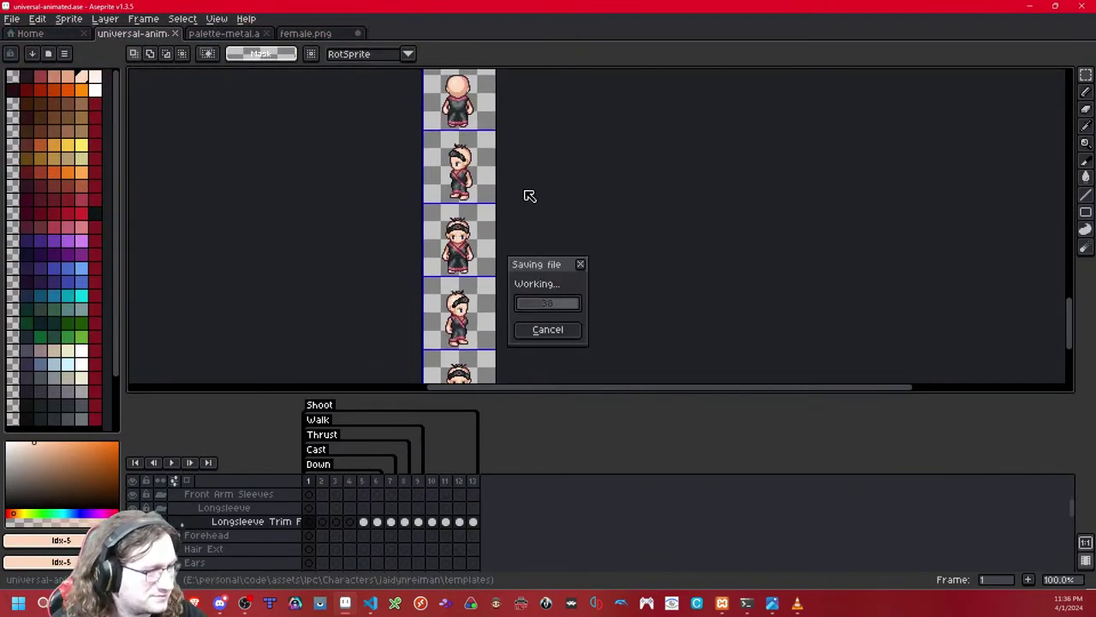
Step: Close the open female.png and import female.png from kimono/sleeves/universal as a sprite sheet with 64 by 1344 tiles
click(360, 36)
click(536, 328)
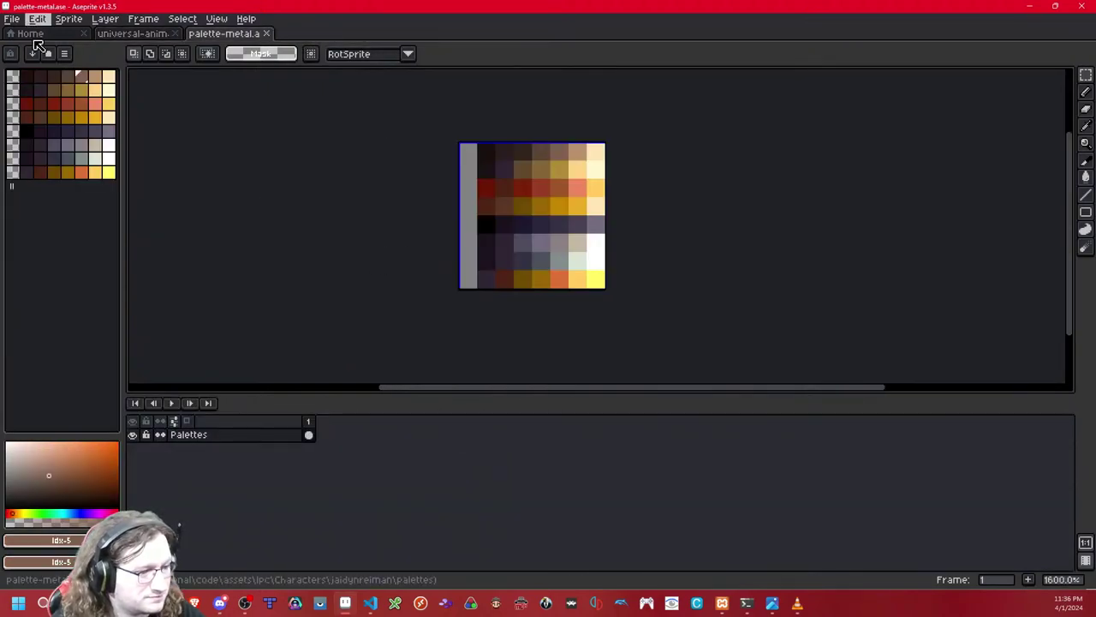
key(ctrl+i)
click(594, 225)
click(253, 47)
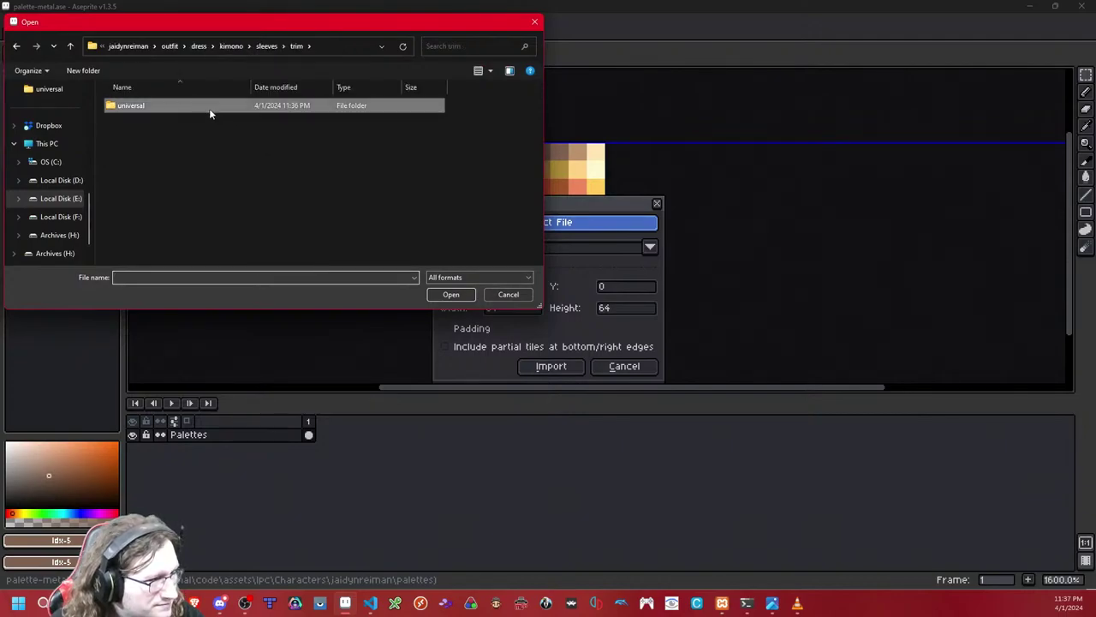
click(255, 46)
double_click(151, 125)
double_click(196, 135)
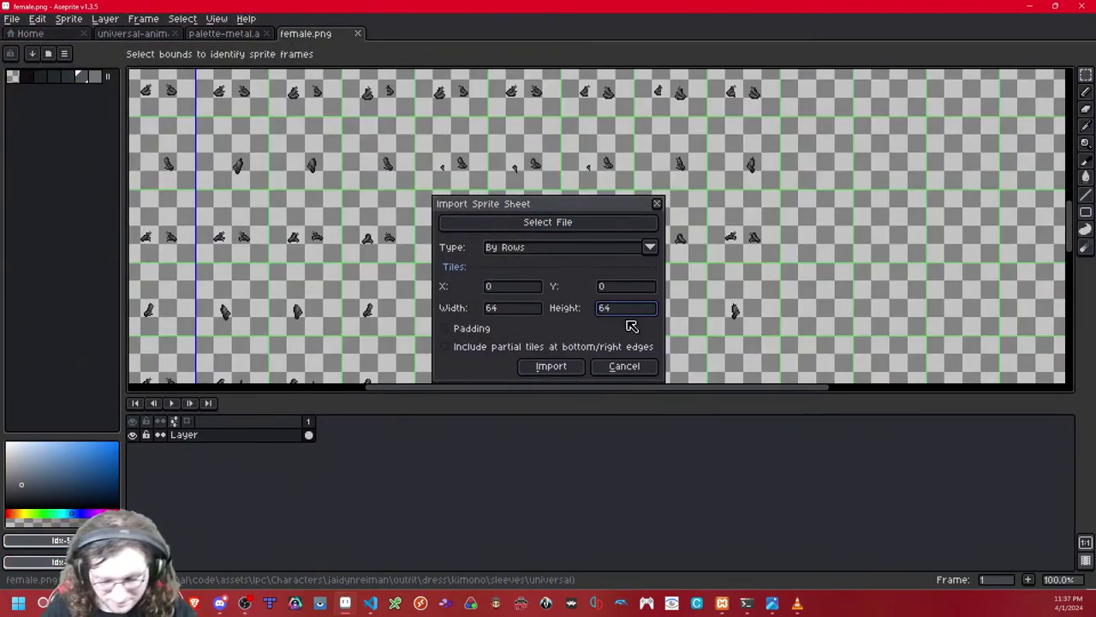
text(1344)
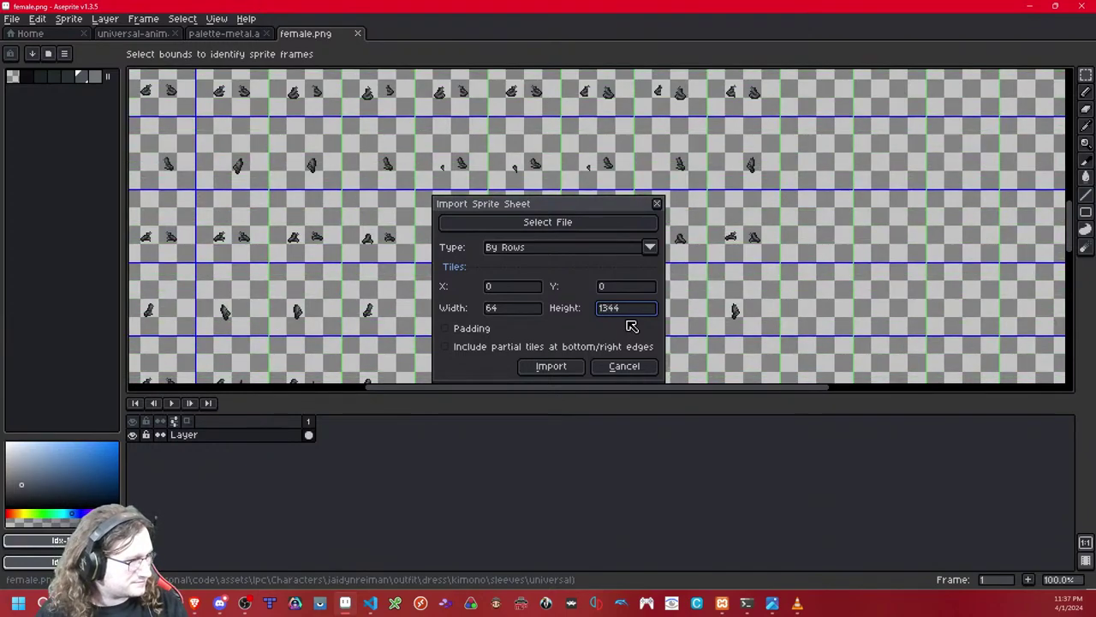
key(Return)
click(210, 435)
key(ctrl+c)
click(144, 32)
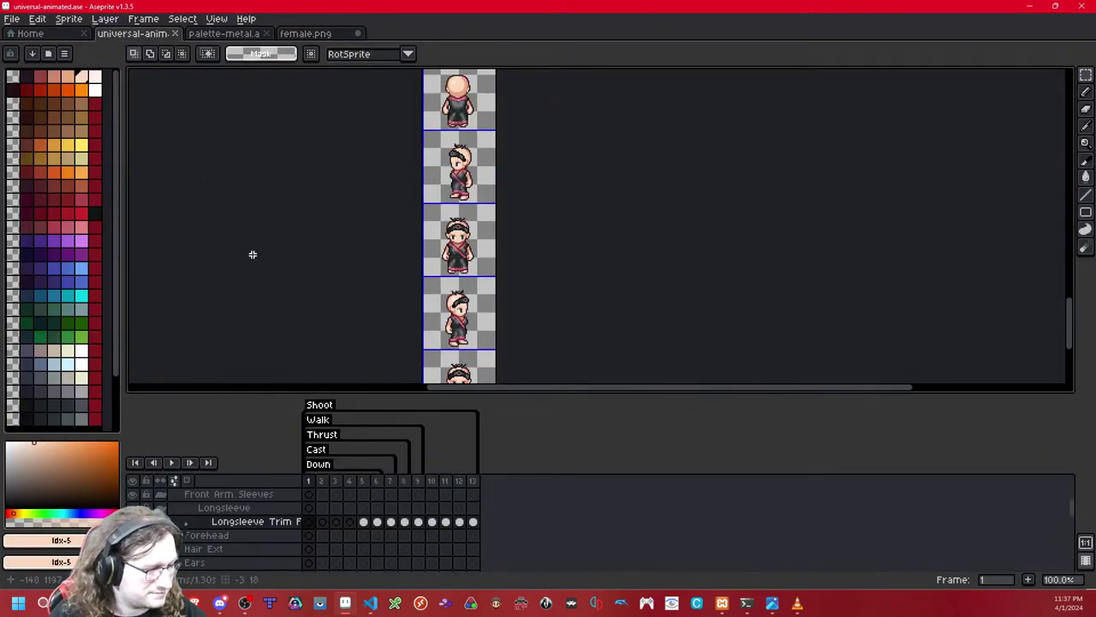
click(324, 33)
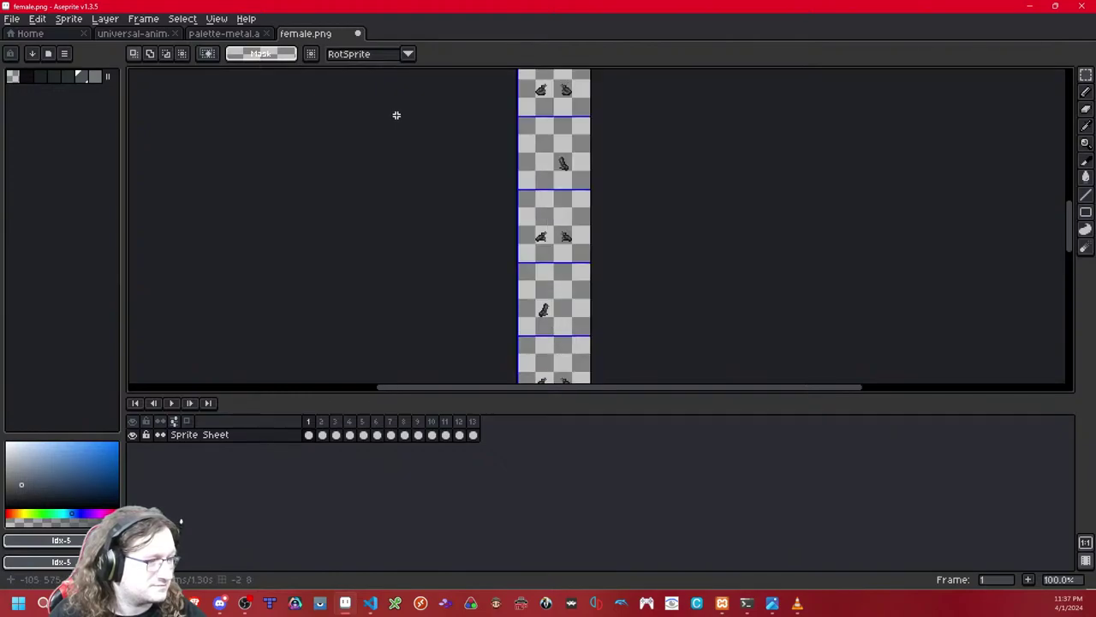
Step: Undo the sprite sheet import in female.png and delete all sleeve rows above the left-facing Shoot row
key(ctrl+z)
scroll(398, 114, down, 3)
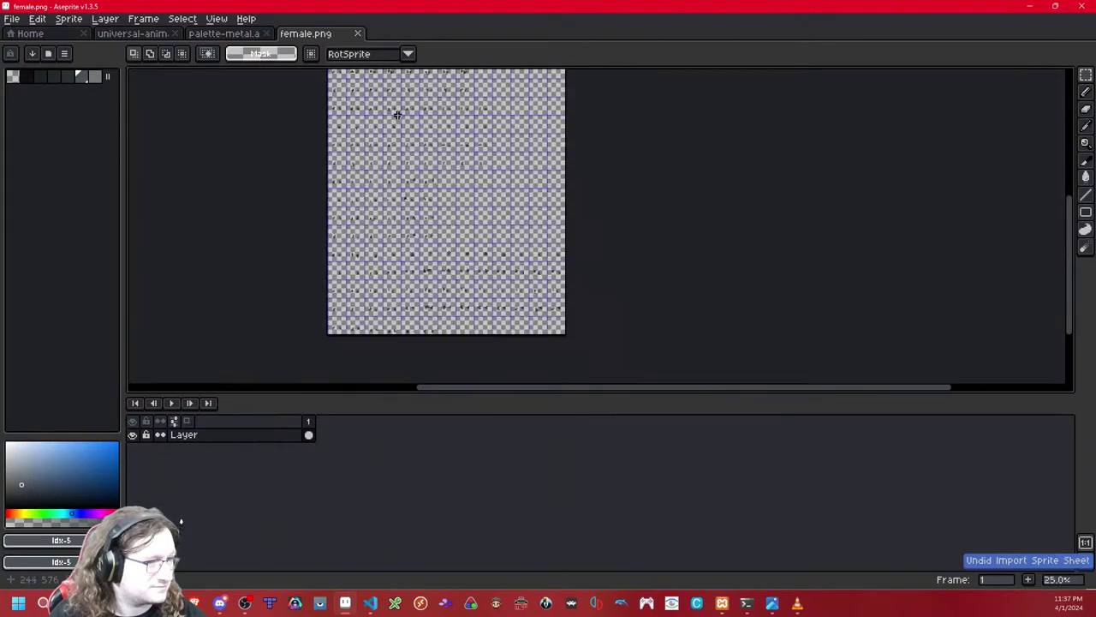
scroll(399, 114, up, 3)
drag(396, 115, 382, 179)
scroll(381, 179, down, 3)
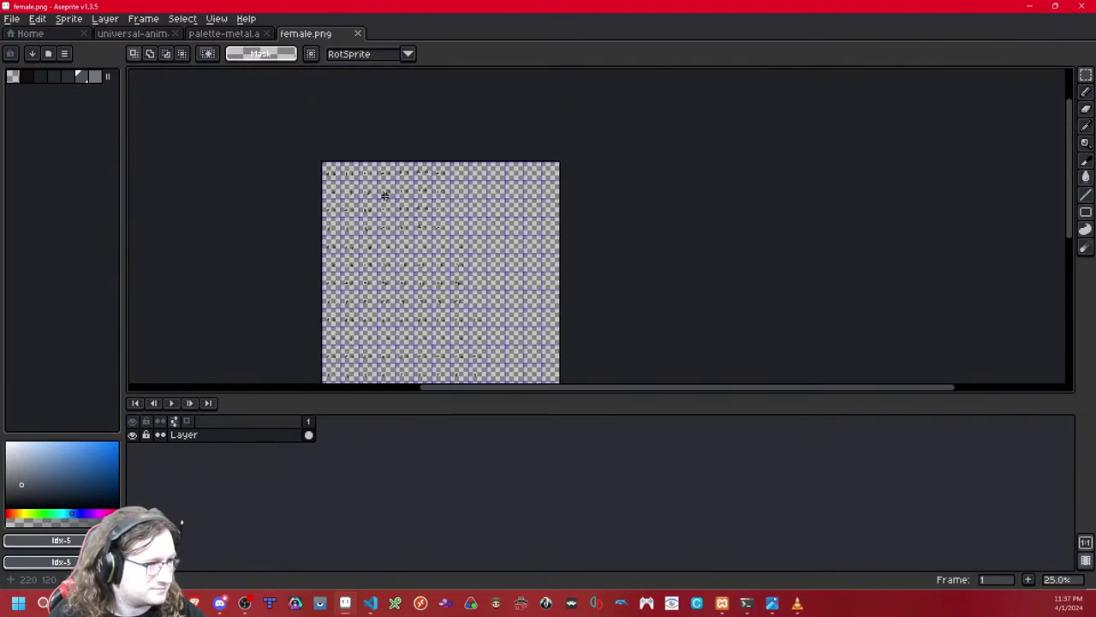
scroll(348, 189, up, 2)
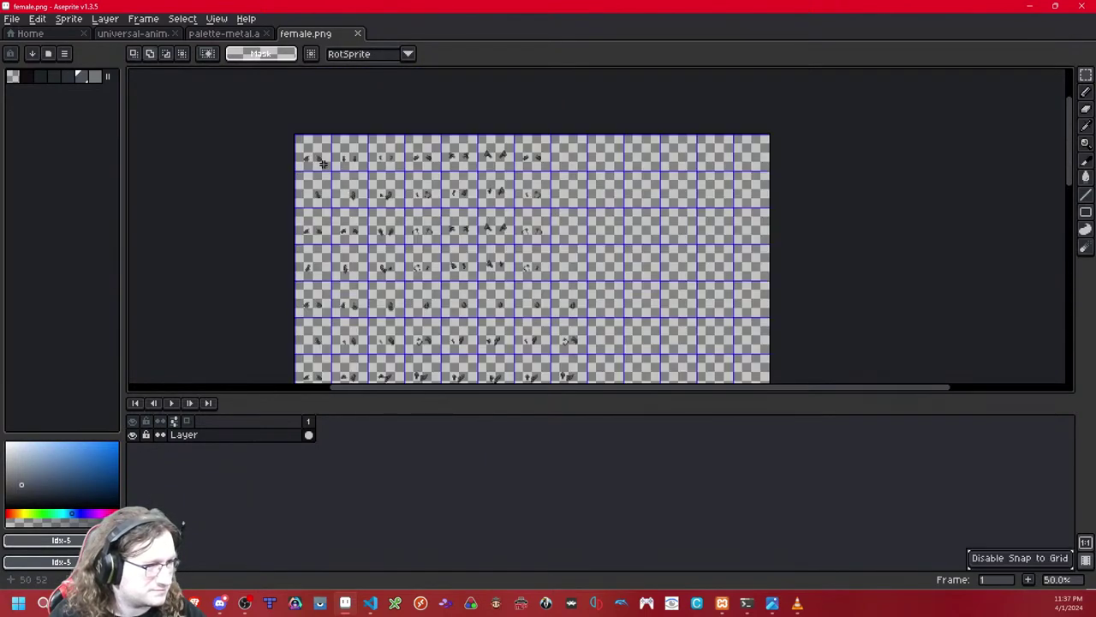
scroll(621, 379, down, 3)
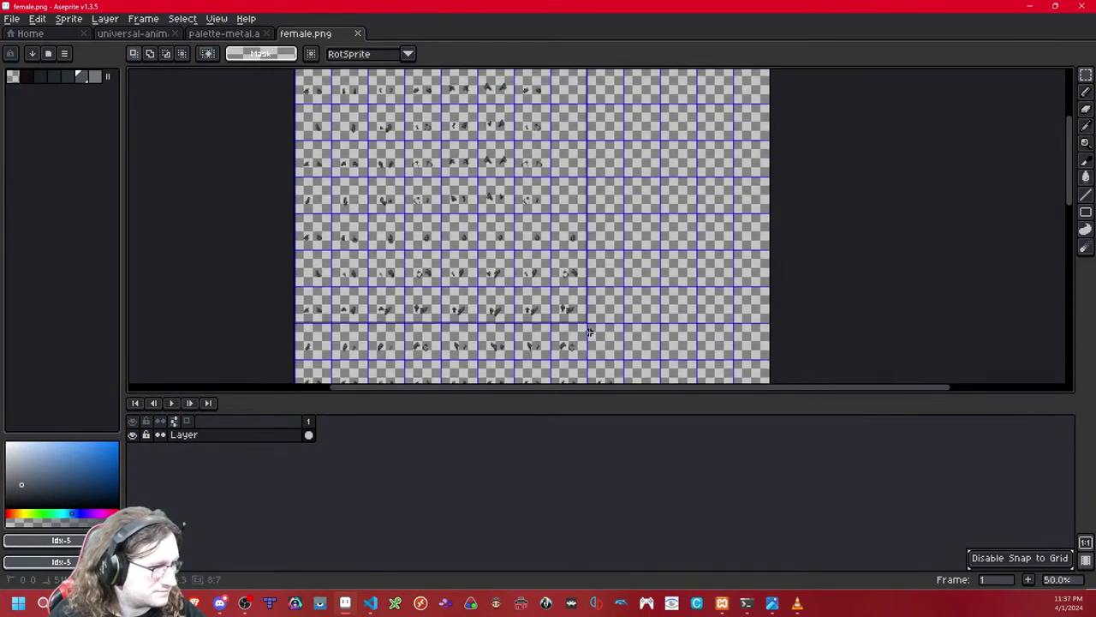
scroll(620, 378, down, 5)
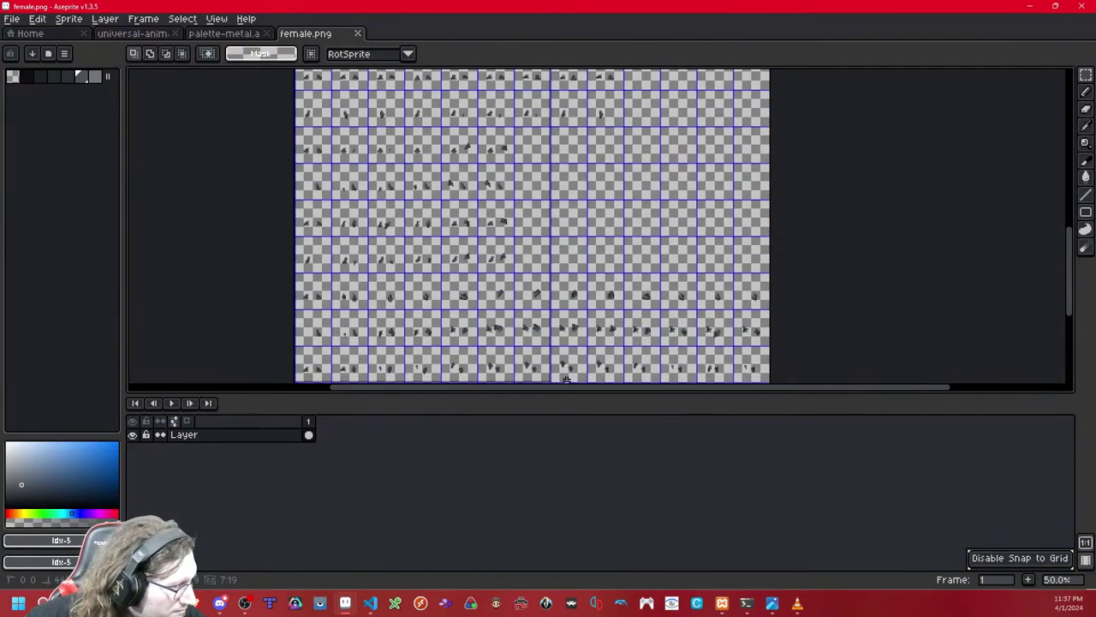
mouse_move(631, 330)
mouse_down()
mouse_move(714, 320)
mouse_move(780, 222)
mouse_up()
key(Delete)
Step: Delete the sleeves in the bottom row below the Shoot rows and save female.png
drag(448, 354, 298, 379)
key(Delete)
scroll(435, 235, up, 1)
scroll(434, 235, up, 1)
scroll(434, 235, down, 1)
scroll(434, 235, down, 1)
key(ctrl+s)
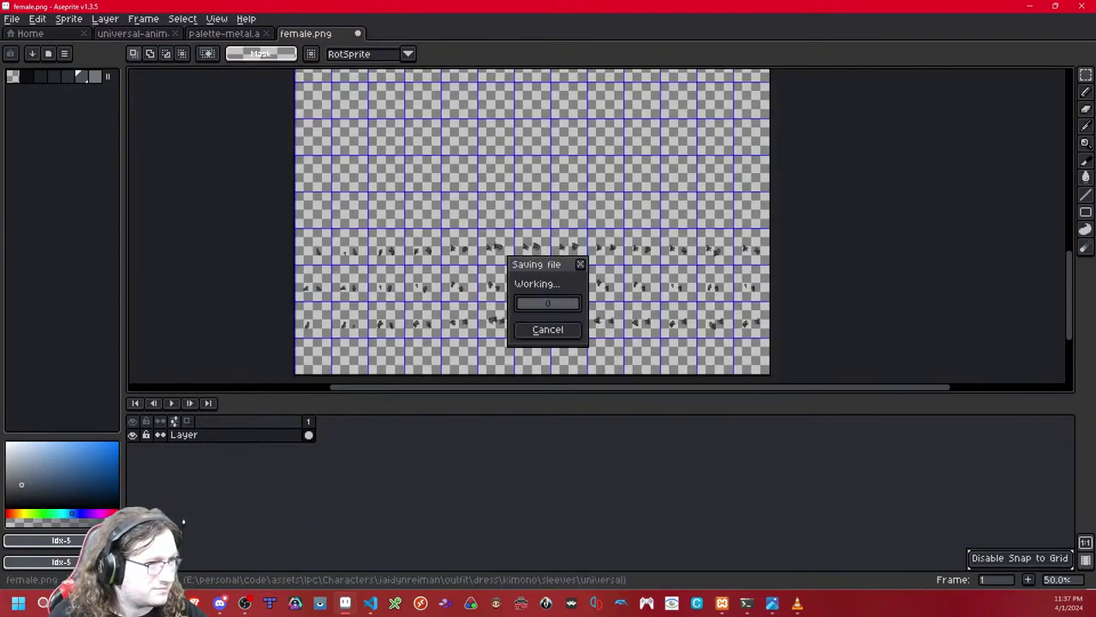
Step: Close female.png and import the edited file from kimono/sleeves/universal again as a sprite sheet of full-height, 64-pixel-wide frames
click(362, 33)
key(ctrl+i)
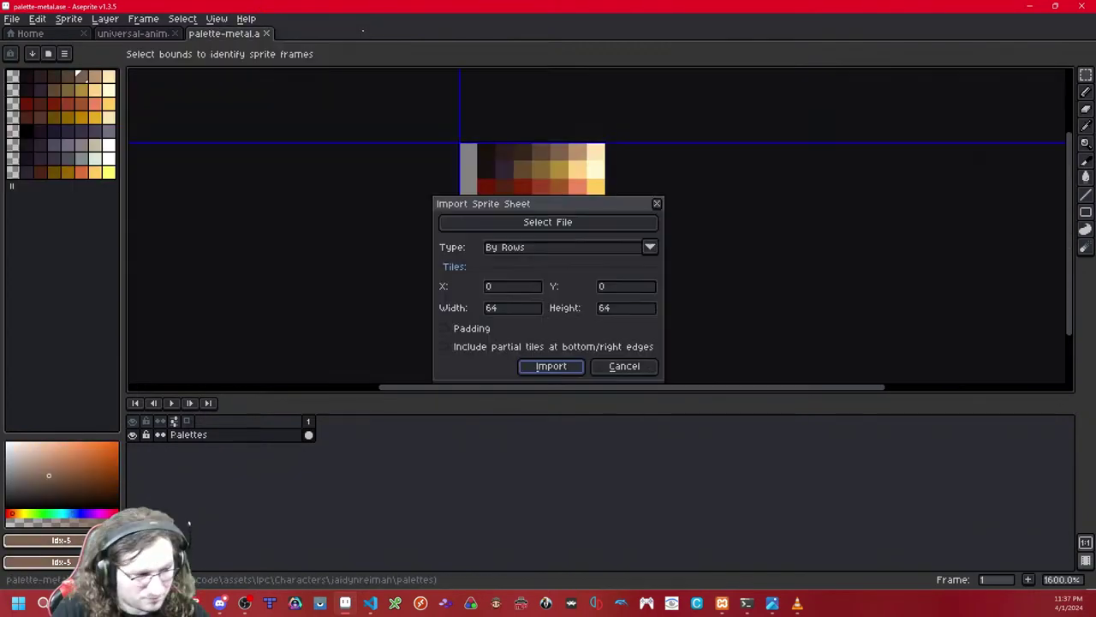
click(569, 223)
double_click(208, 140)
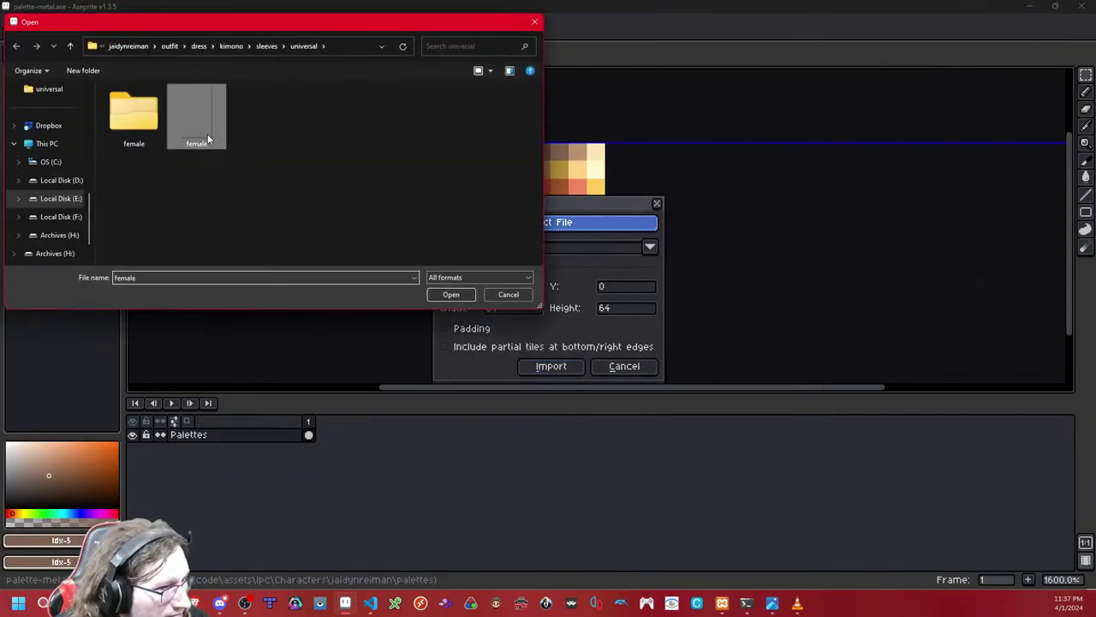
click(566, 369)
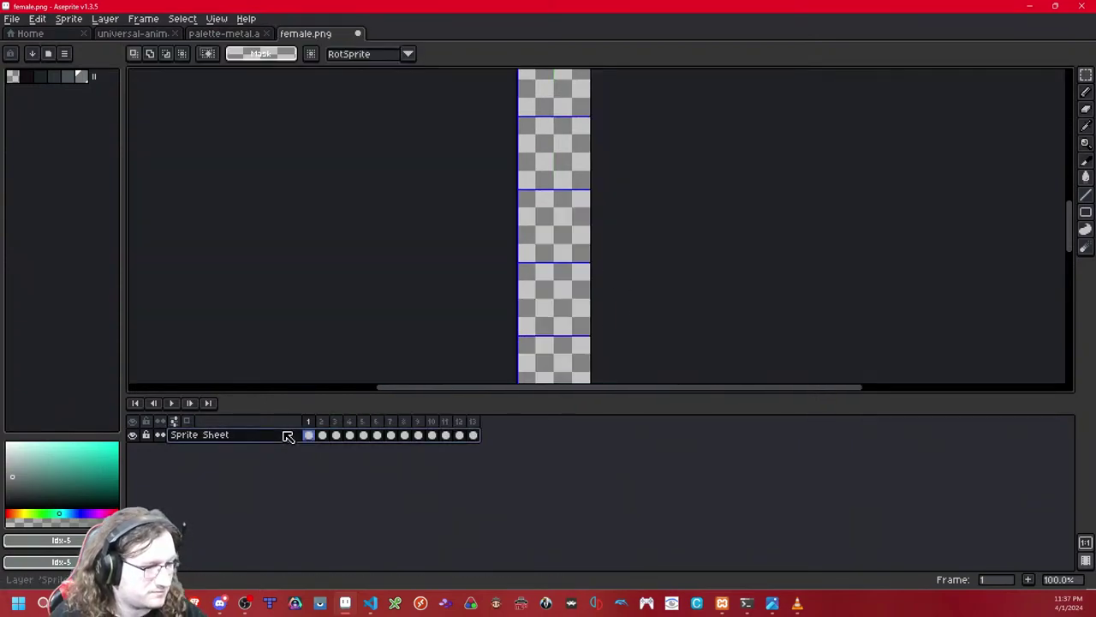
Step: Copy the Sprite Sheet layer into universal-animated.ase, placing it in the Longsleeve group beneath Longsleeve Trim Front
click(135, 35)
scroll(274, 522, up, 10)
click(255, 502)
mouse_move(254, 502)
mouse_down()
mouse_move(245, 588)
mouse_move(269, 504)
mouse_up()
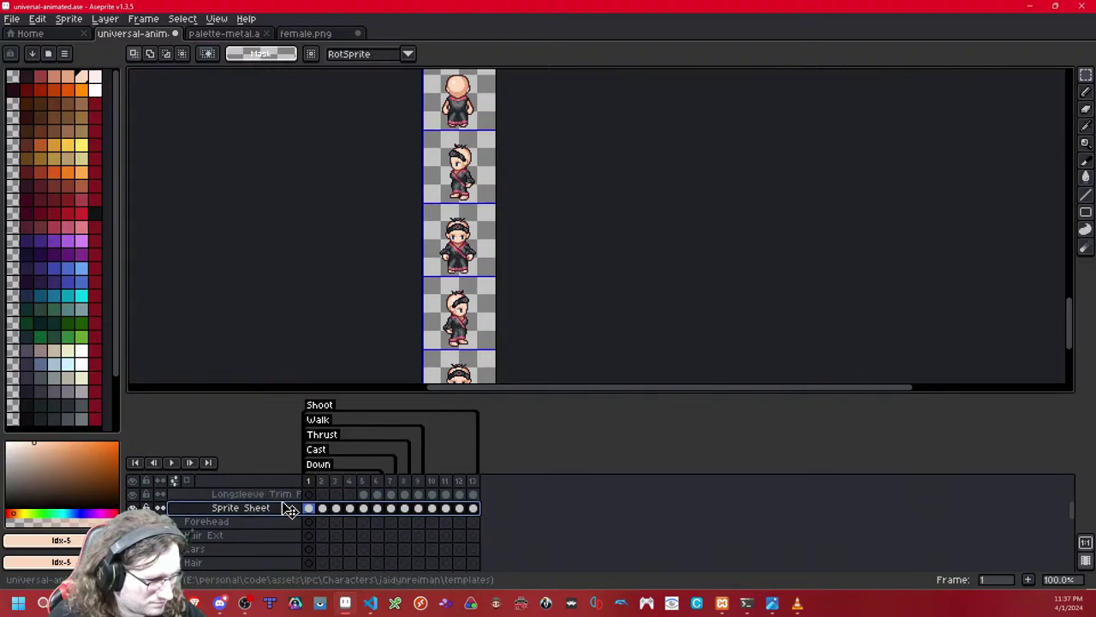
Step: Rename the pasted Sprite Sheet layer to Longsleeve Front and save the file
double_click(279, 508)
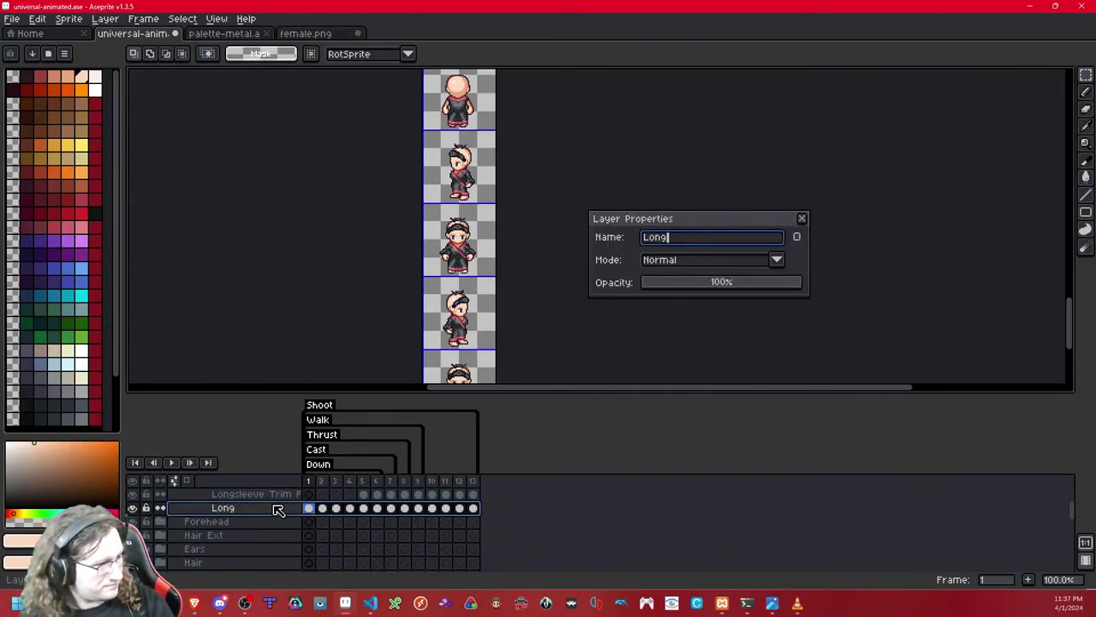
text(Longsleeve Front)
key(Return)
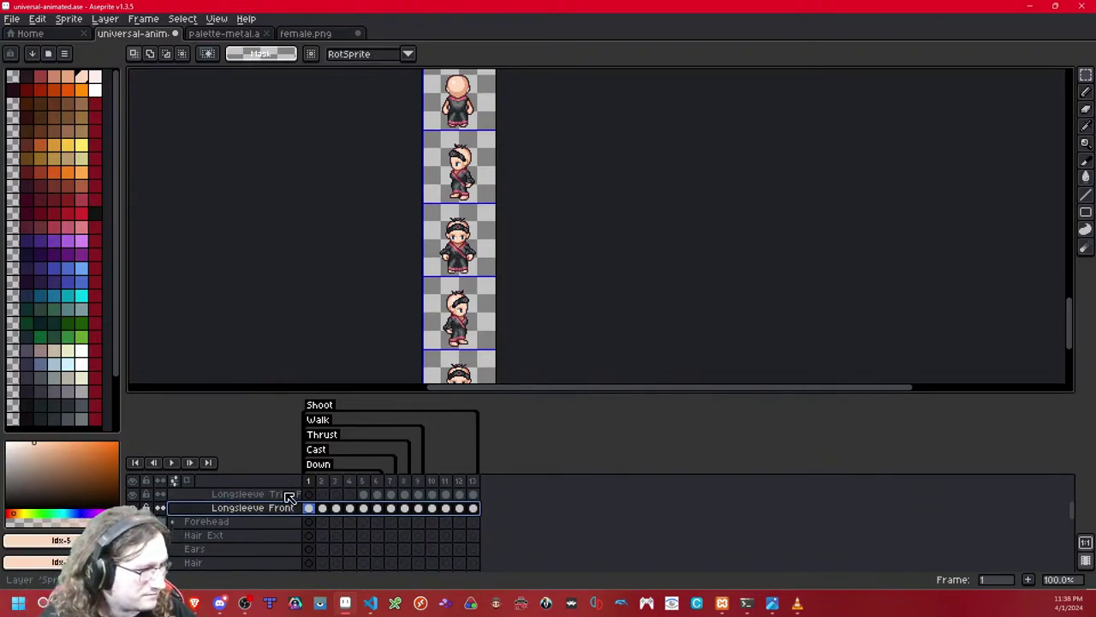
key(ctrl+s)
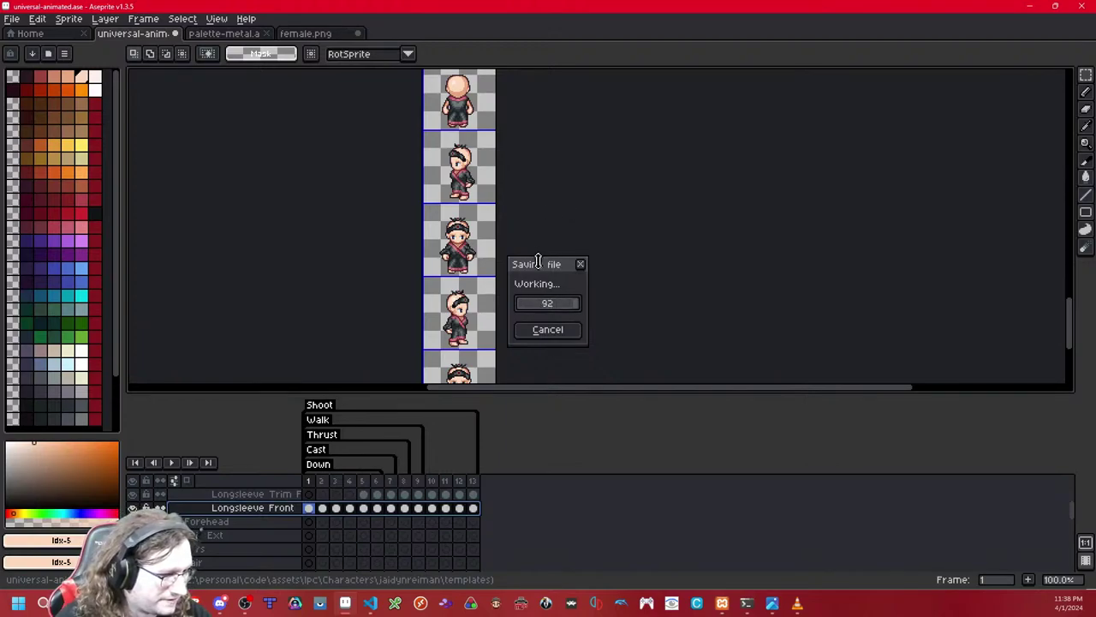
Step: Clear the Longsleeve Front cels in frames 1 to 4
drag(534, 289, 534, 276)
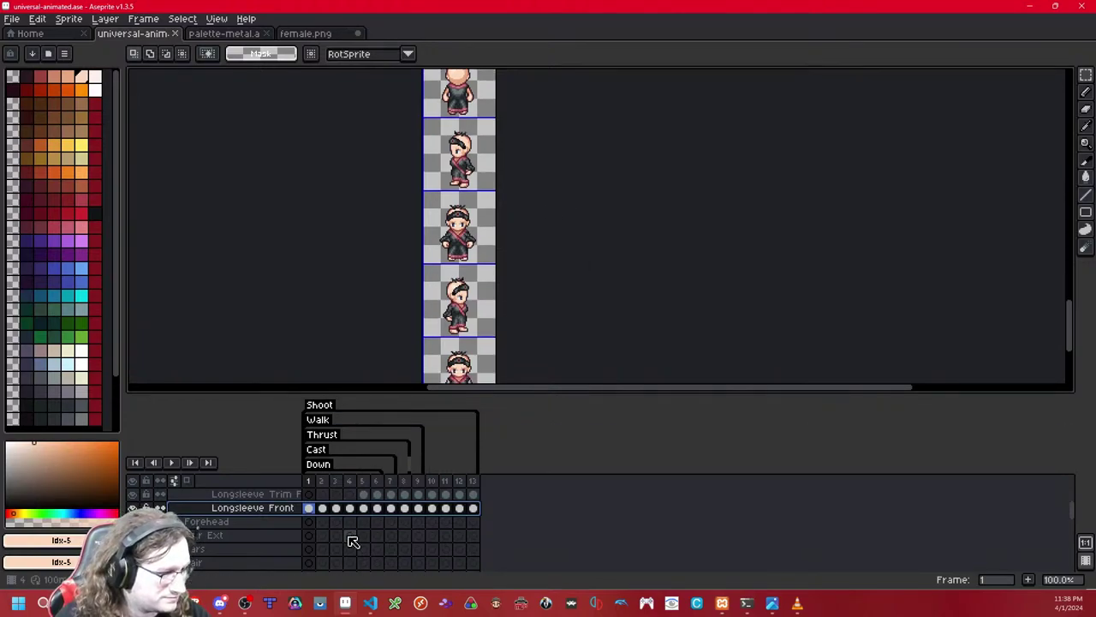
click(325, 510)
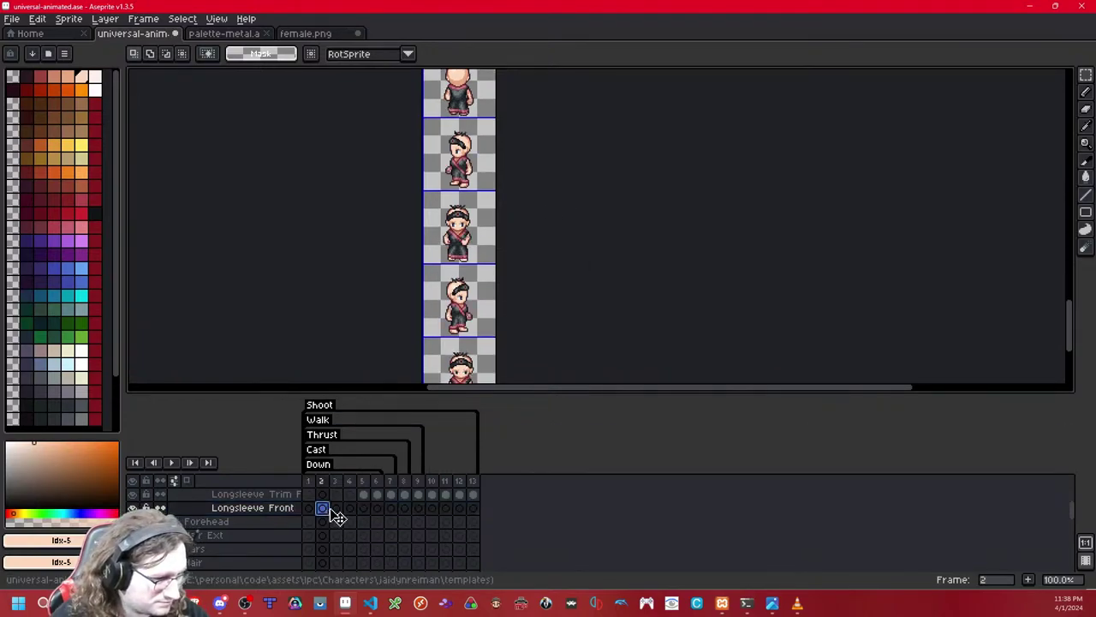
click(309, 510)
click(323, 509)
click(336, 508)
click(350, 509)
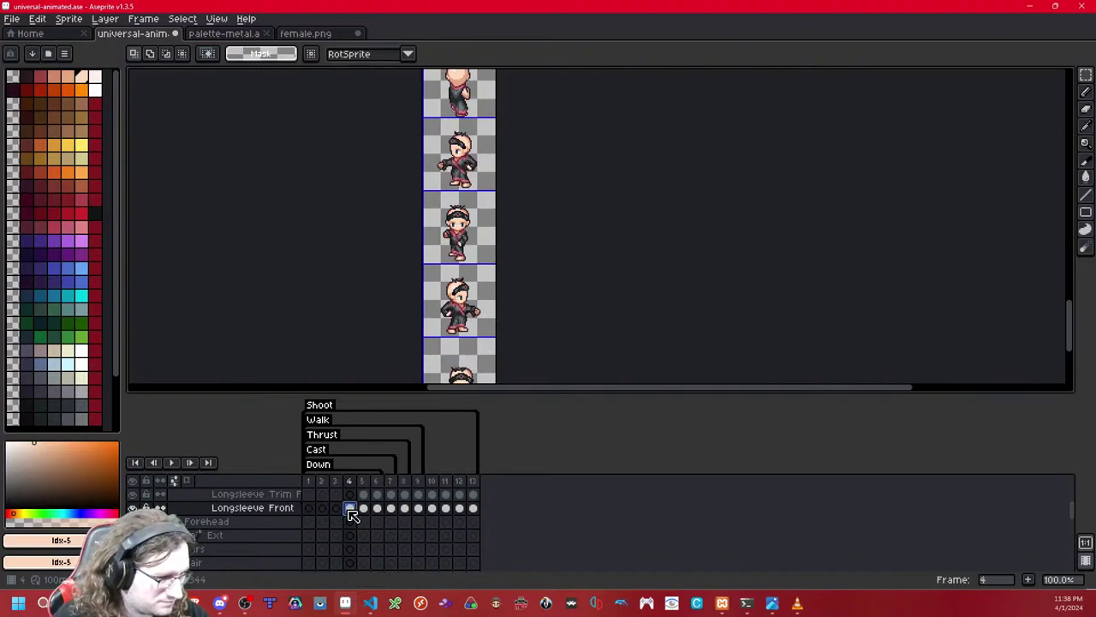
Step: Delete the Longsleeve Front sleeve of the arm at the waist in frame 5's front-facing Shoot cell
click(363, 509)
scroll(519, 229, up, 2)
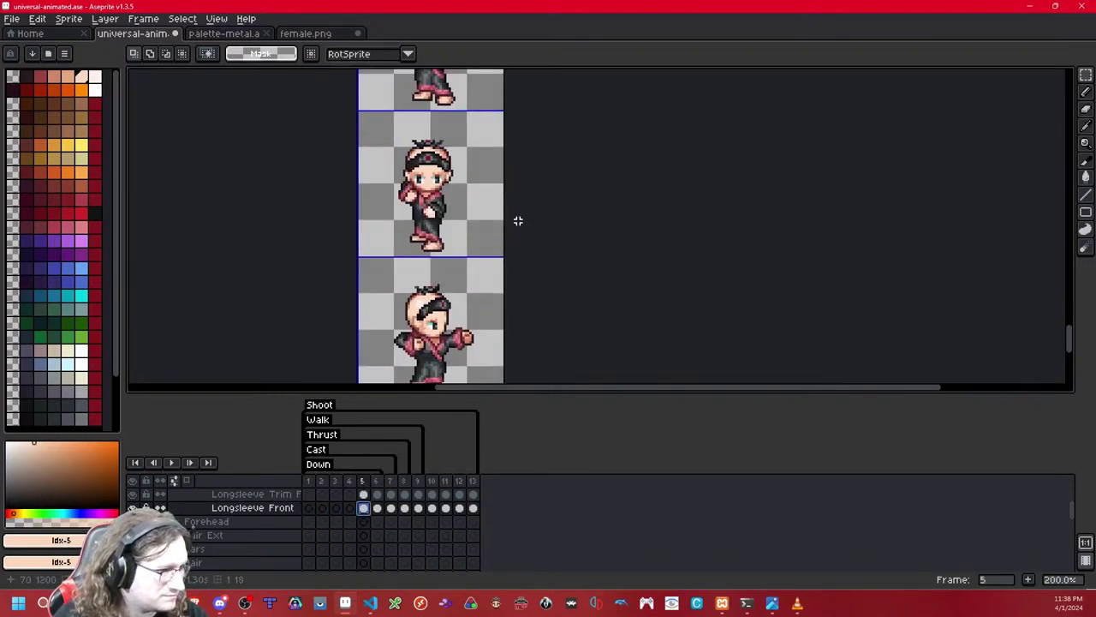
drag(490, 269, 500, 246)
scroll(500, 247, down, 1)
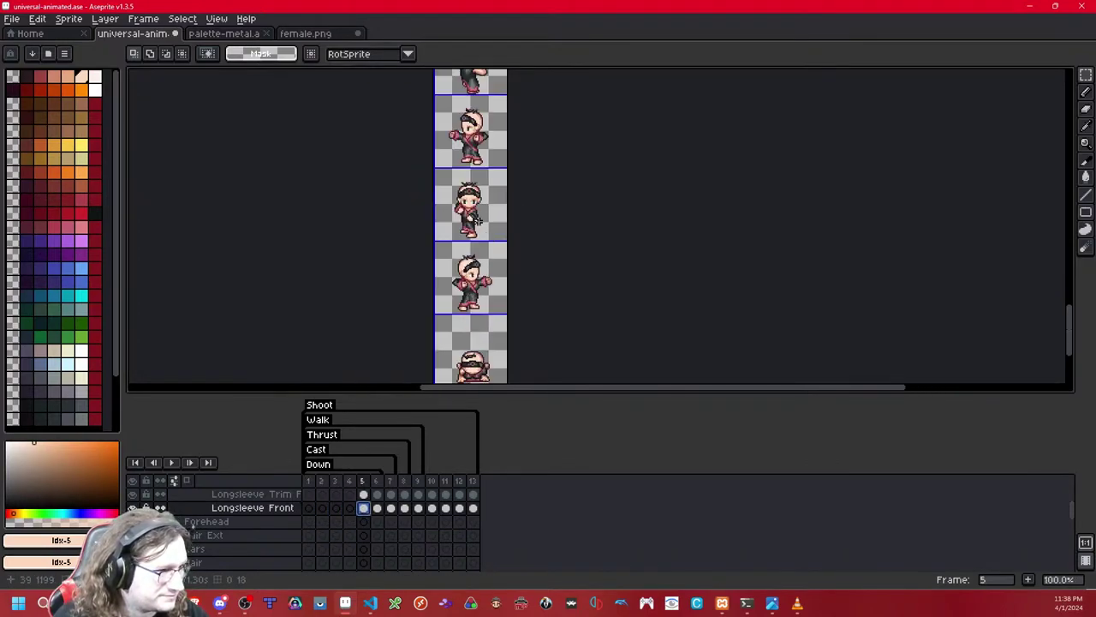
scroll(482, 219, up, 2)
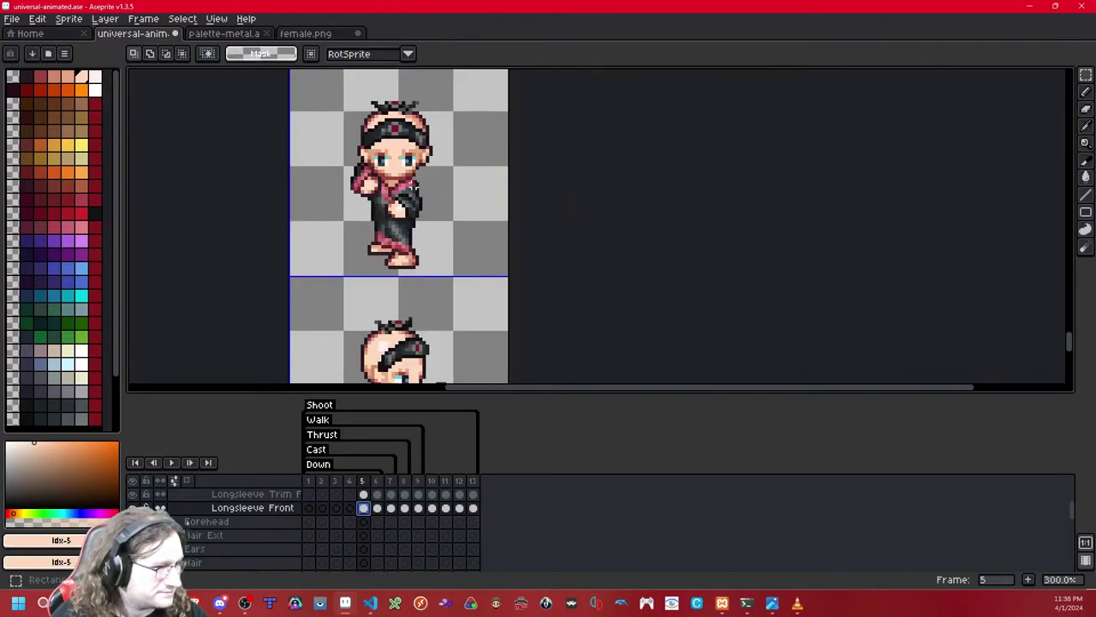
mouse_move(387, 157)
mouse_down()
mouse_move(484, 240)
mouse_move(477, 86)
mouse_up()
key(Delete)
Step: Delete the sleeve of the arm at the waist in the front-facing Shoot cell of frames 6 to 8
drag(463, 350, 475, 119)
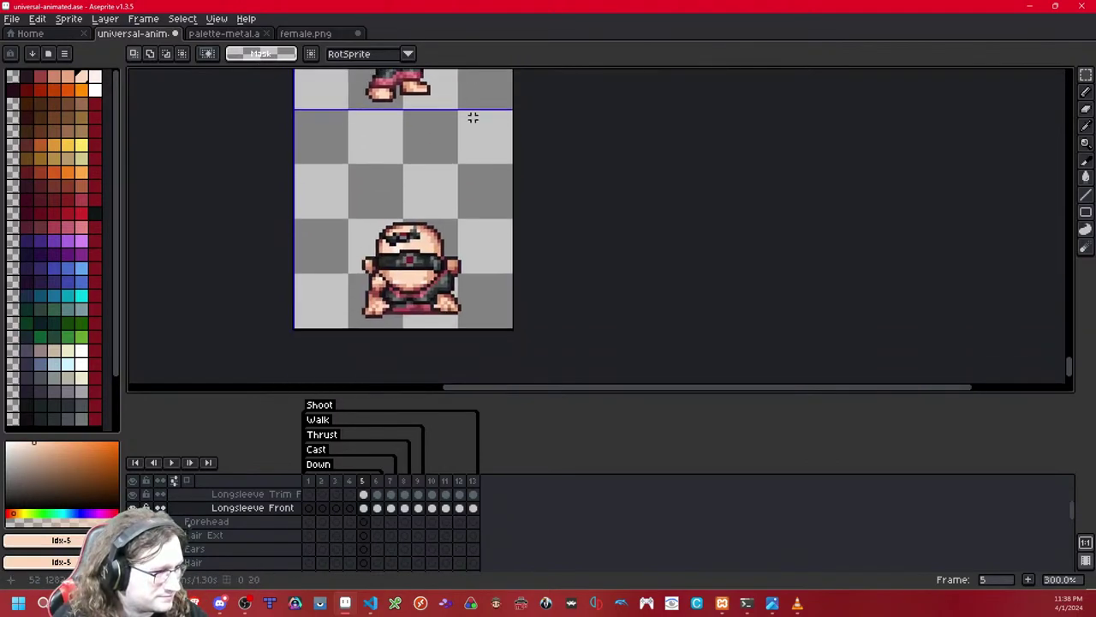
scroll(423, 257, up, 5)
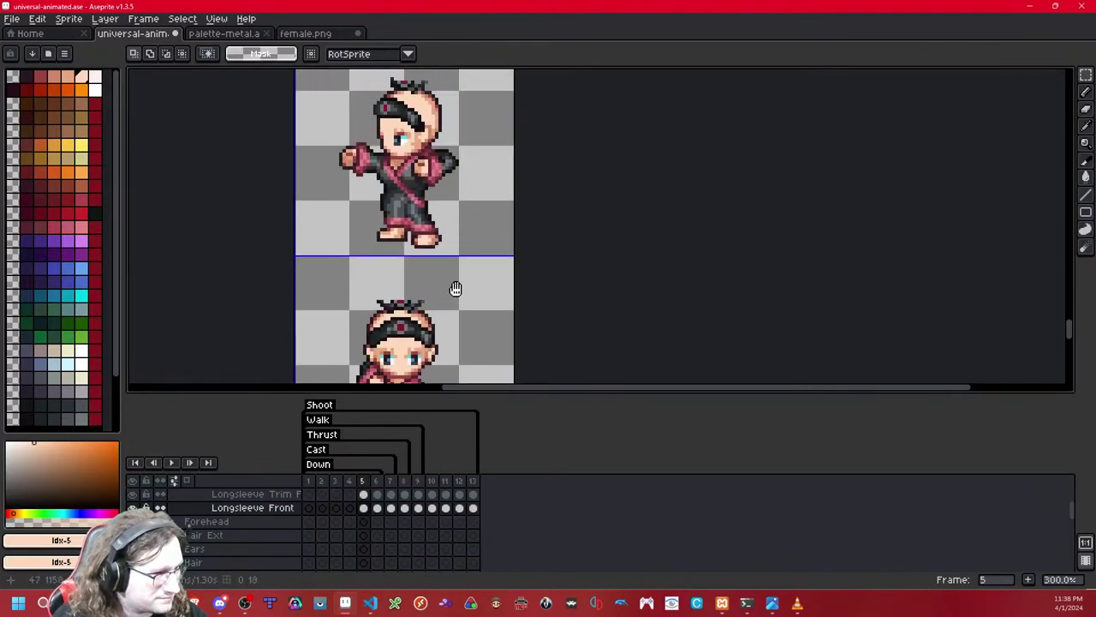
scroll(404, 175, down, 1)
drag(419, 264, 423, 159)
key(Right)
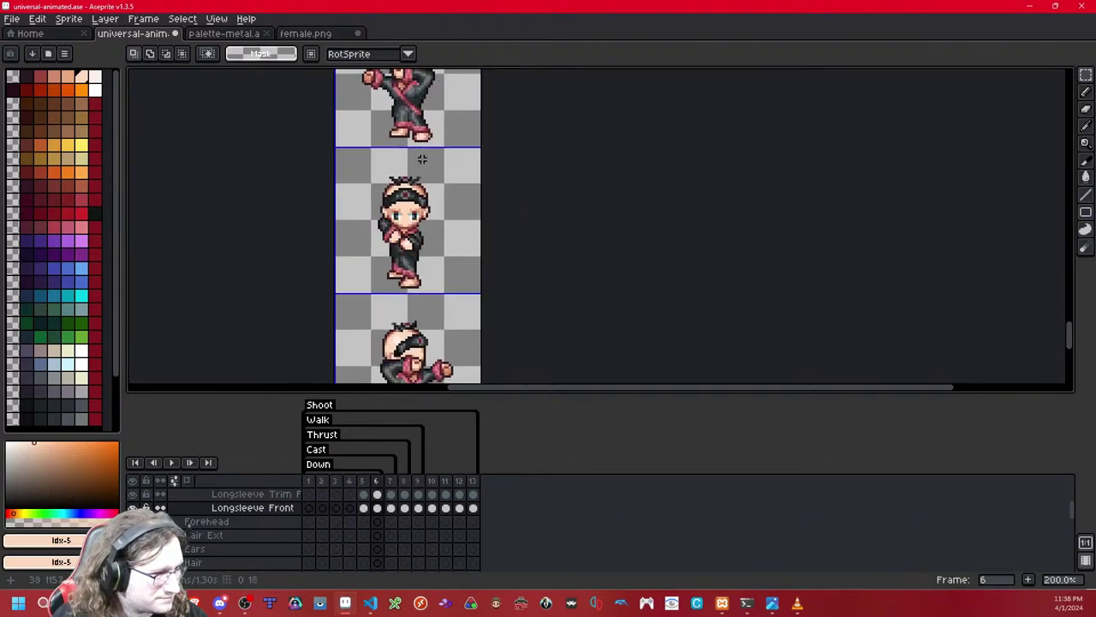
drag(400, 220, 472, 295)
drag(438, 262, 449, 345)
key(Right)
scroll(439, 273, up, 2)
scroll(438, 272, up, 1)
key(ctrl+d)
key(Right)
key(Delete)
Step: Delete the sleeve of the arm at the waist in the front-facing Shoot cell of frames 9 to 11
key(Right)
drag(380, 234, 450, 349)
key(Delete)
key(Right)
key(ctrl+d)
key(Right)
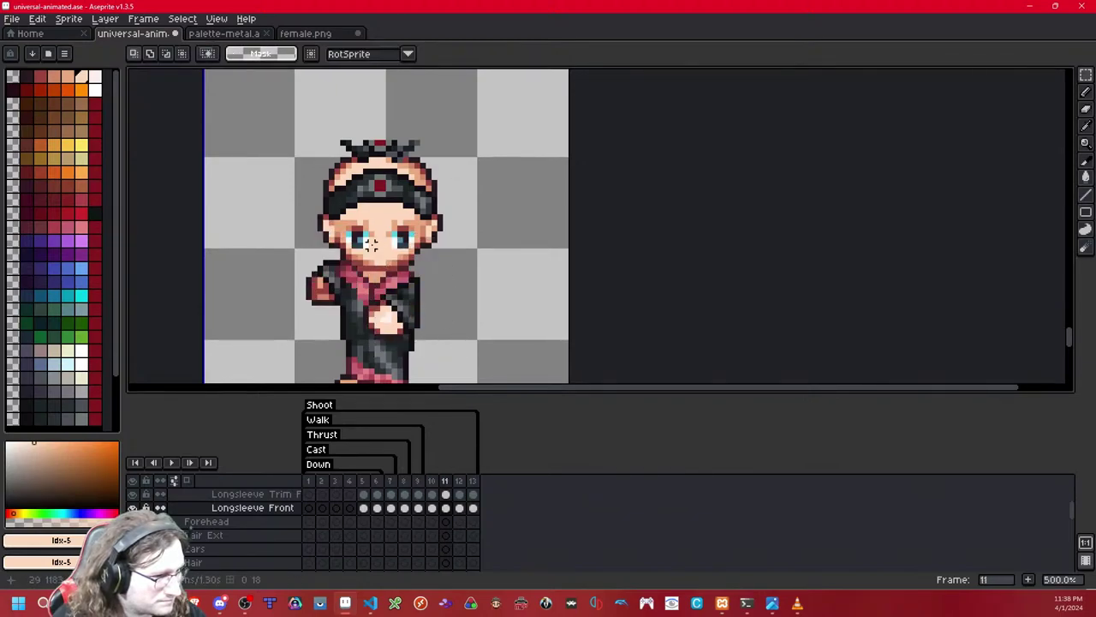
key(ctrl+d)
Step: Delete both Longsleeve Front sleeves from frame 12's front-facing Shoot cell
key(Right)
drag(372, 241, 480, 370)
scroll(476, 315, down, 1)
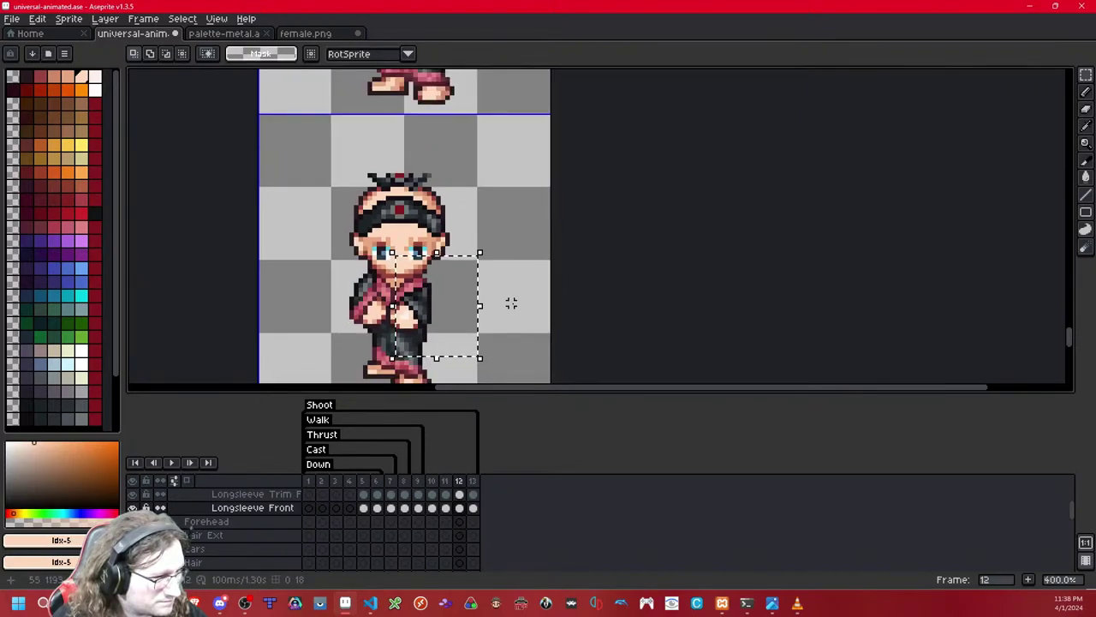
drag(511, 304, 510, 259)
key(Delete)
drag(470, 188, 301, 319)
key(Delete)
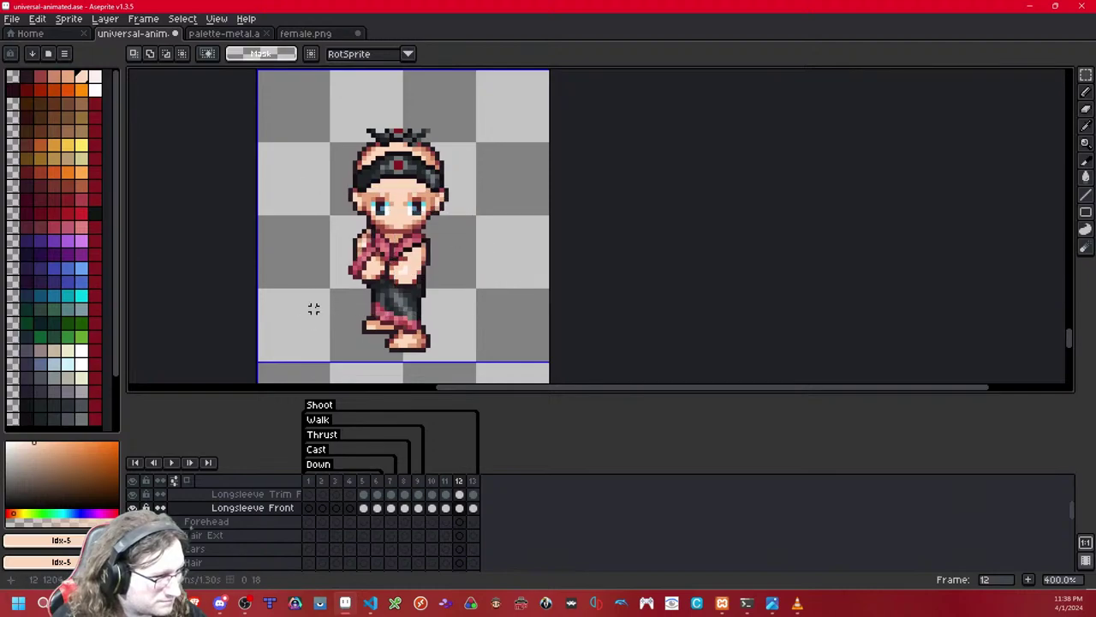
Step: Delete the sleeve trim on the Longsleeve front trim layer in frame 12's front-facing Shoot cell
key(Up)
drag(472, 191, 332, 300)
key(Delete)
Step: Clear the front trim and the Longsleeve Front sleeves from frame 13's front-facing Shoot cell
key(Right)
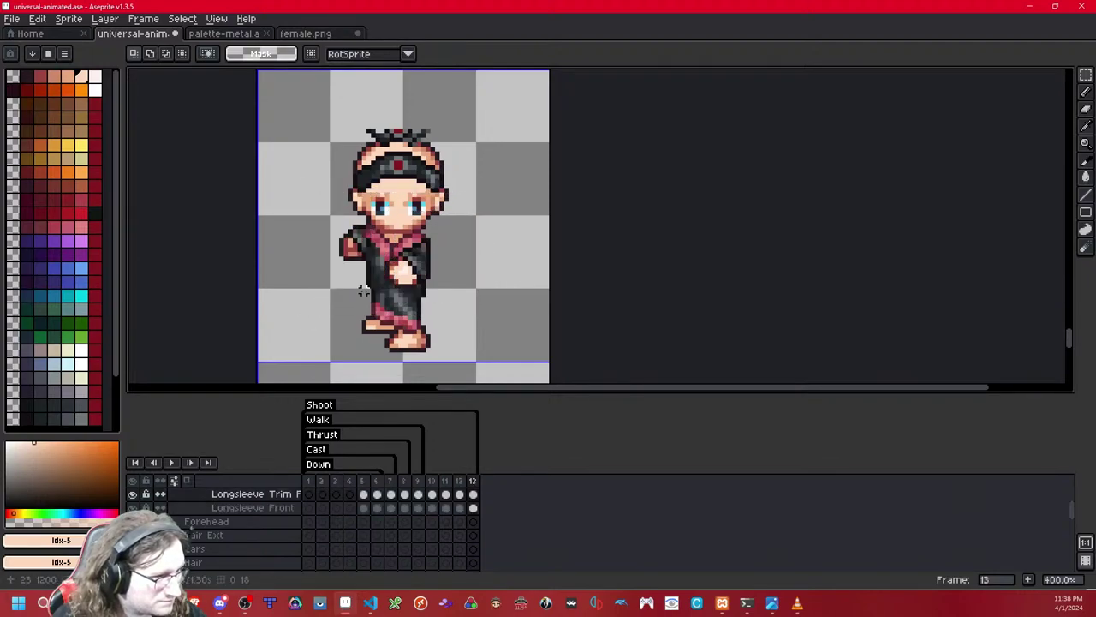
drag(501, 198, 295, 299)
key(Down)
drag(485, 174, 271, 294)
key(Delete)
key(Right)
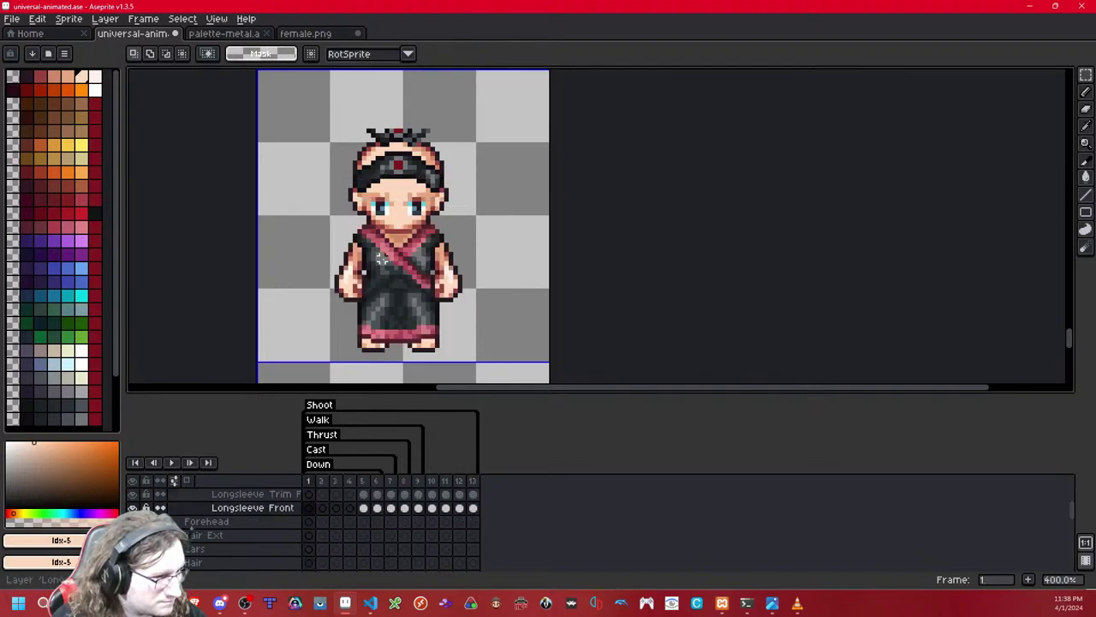
Step: Examine the side-facing Shoot cell frame by frame for sleeves that do not belong on Longsleeve Front
scroll(433, 249, down, 4)
scroll(433, 248, up, 2)
scroll(433, 249, down, 1)
key(Right)
key(Right)
key(Right)
key(Right)
scroll(432, 248, up, 4)
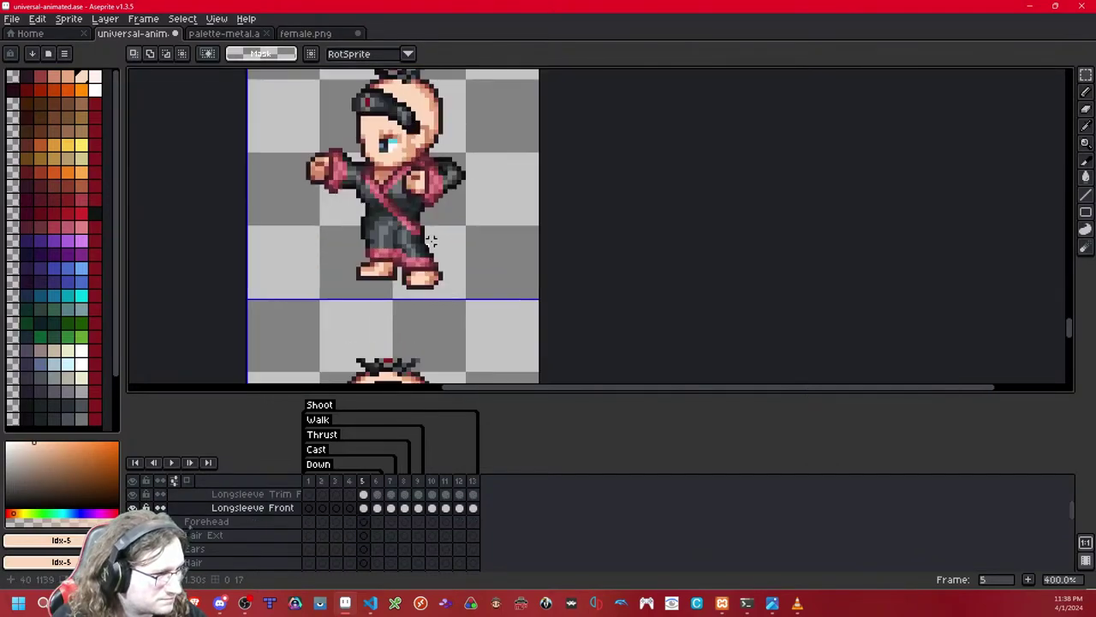
key(Right)
key(Right)
key(Right)
key(Right)
key(Right)
key(Right)
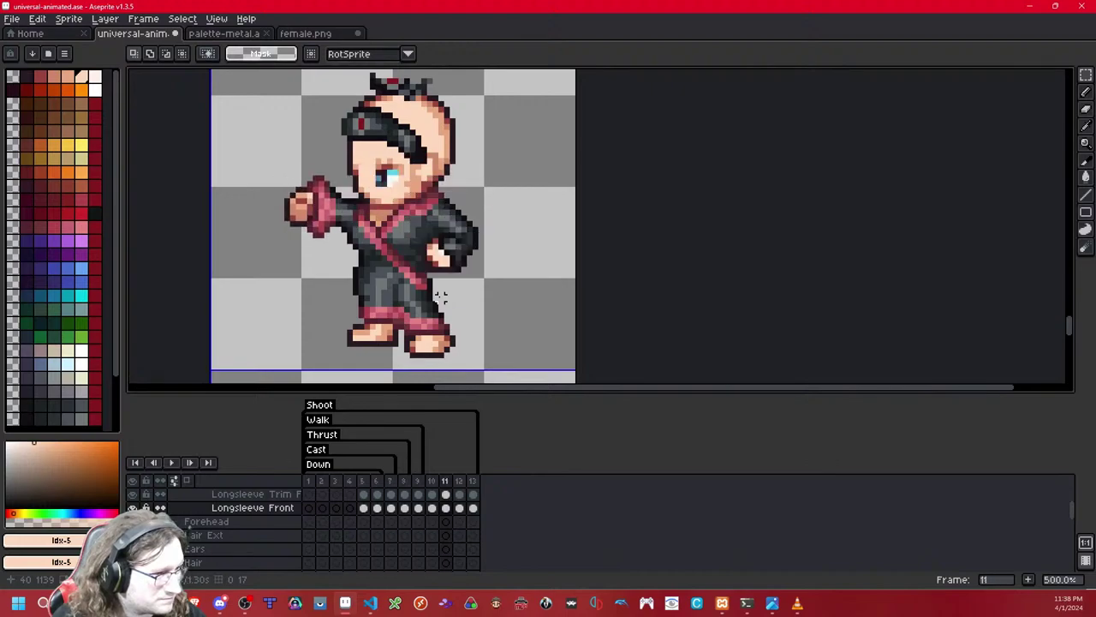
key(Right)
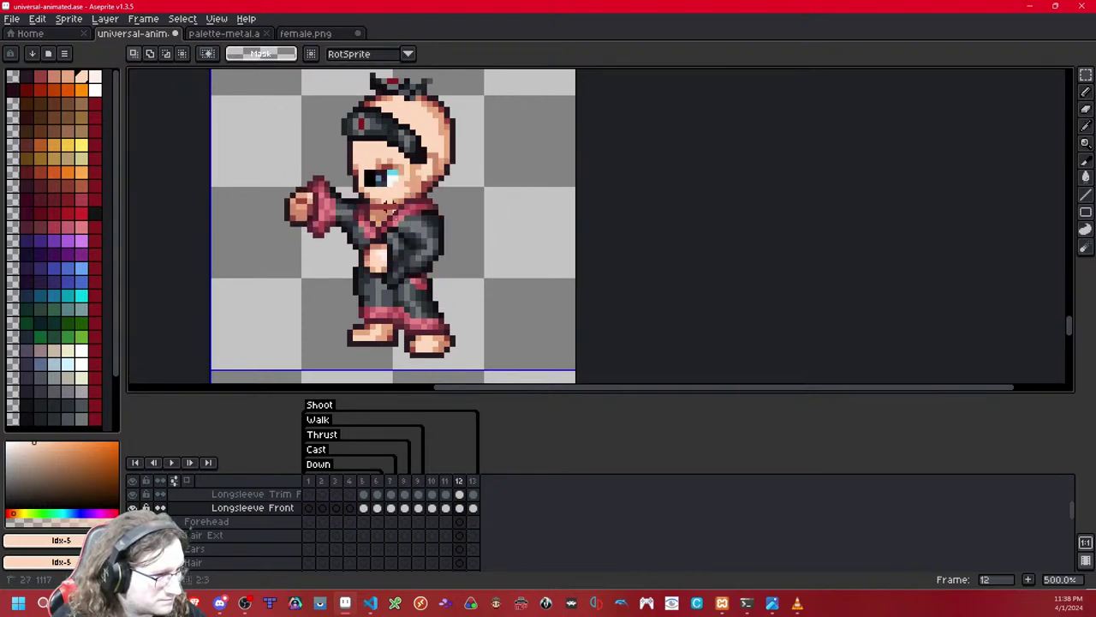
key(Right)
key(Right)
Step: Delete the unneeded Longsleeve Front sleeve area from the side-facing Shoot cell in frames 13, 12 and 11
scroll(490, 296, down, 2)
drag(490, 329, 447, 208)
key(Left)
key(Right)
key(Left)
key(Left)
key(Right)
mouse_move(378, 171)
mouse_down()
mouse_move(293, 281)
mouse_move(325, 270)
mouse_move(385, 176)
mouse_move(347, 261)
mouse_move(340, 230)
mouse_move(289, 279)
mouse_up()
key(Delete)
key(Left)
key(Delete)
key(Left)
key(Delete)
Step: Review the Longsleeve Front sleeves in the earlier frames, stepping back to frame 1
key(Left)
key(Left)
key(Left)
key(Left)
key(Left)
key(Left)
key(Left)
key(Left)
key(Right)
key(Right)
key(Left)
key(Left)
key(Left)
key(Left)
Step: Save universal-animated.ase with the trimmed front sleeves
scroll(381, 237, down, 5)
scroll(381, 233, up, 4)
key(ctrl+s)
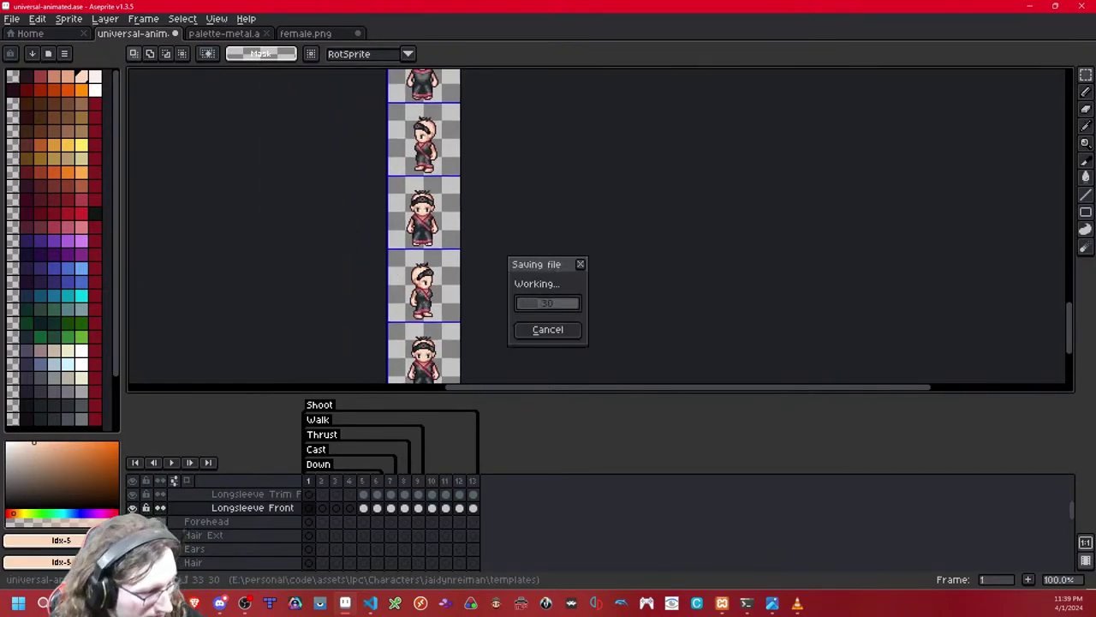
Step: Export the Longsleeve Front sprite sheet as female_front.png in the kimono/sleeves/universal folder
key(ctrl+e)
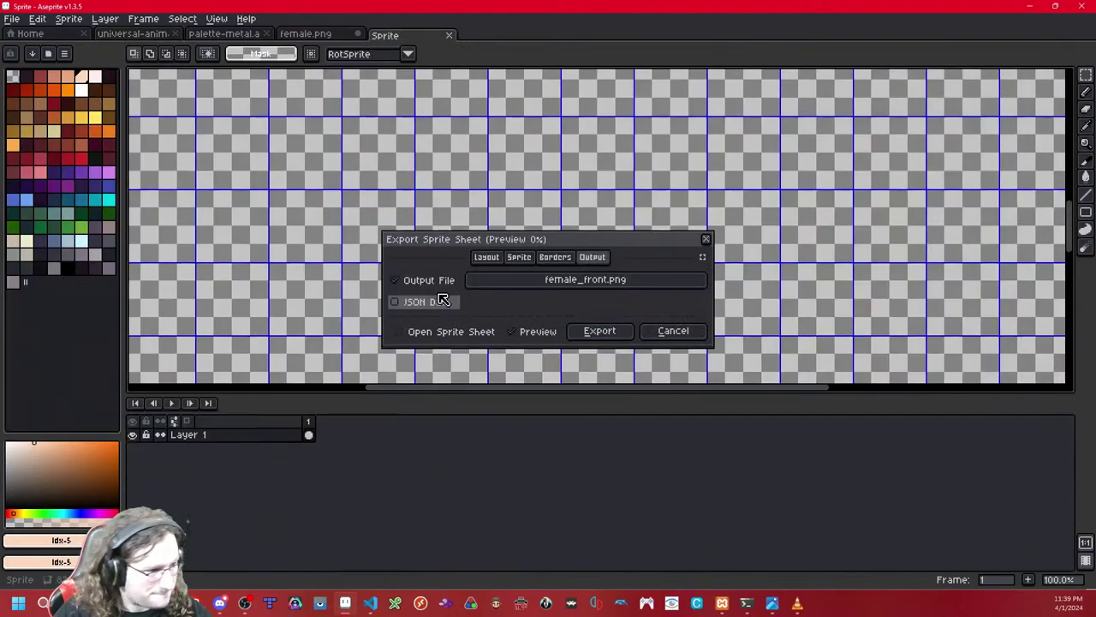
click(649, 280)
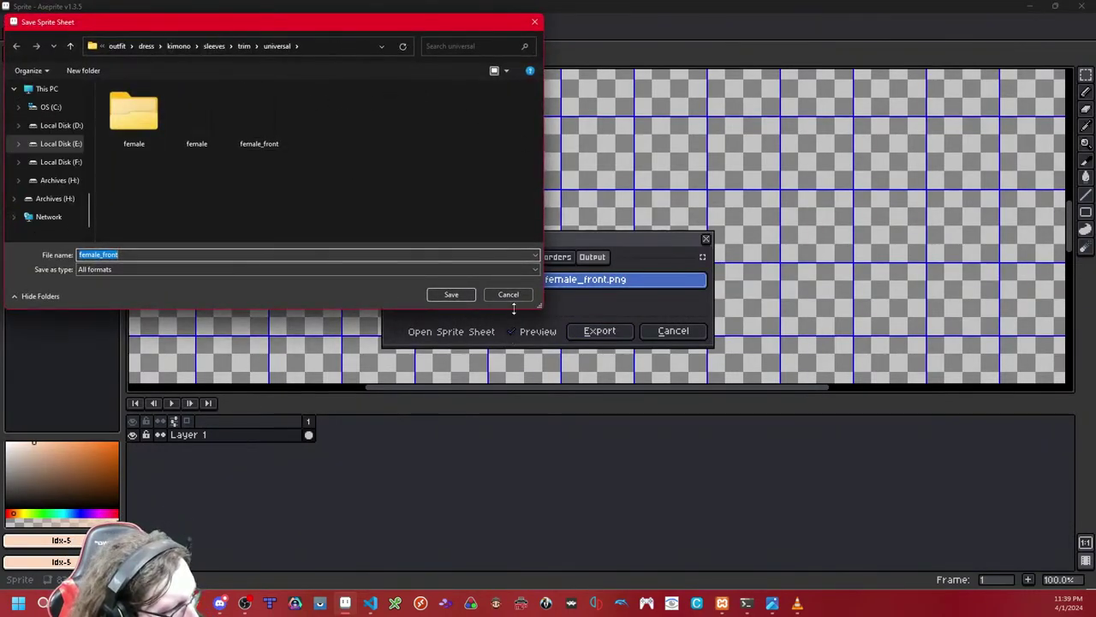
click(214, 46)
double_click(171, 125)
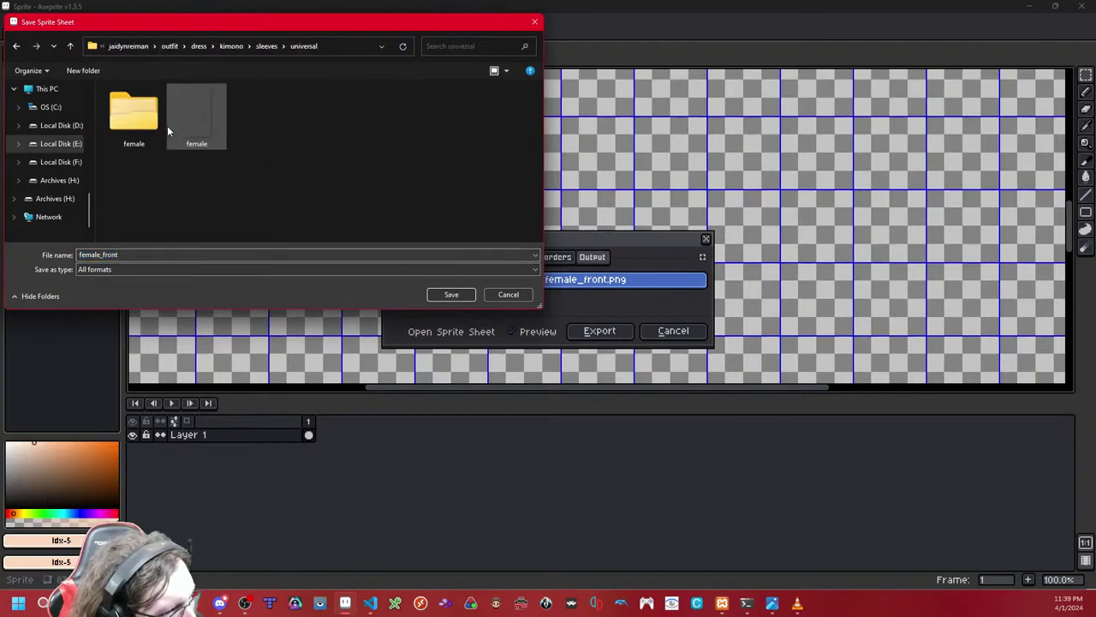
click(448, 296)
click(604, 332)
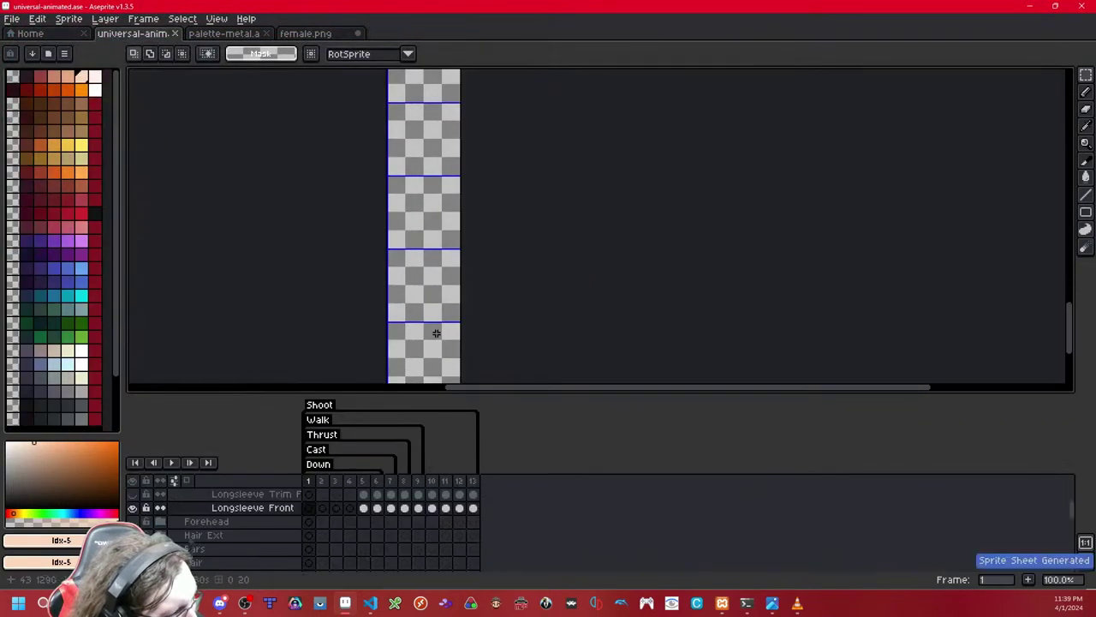
Step: Export the Longsleeve front trim layer's sprite sheet to kimono/sleeves/trim/universal, replacing female_front.png
click(289, 495)
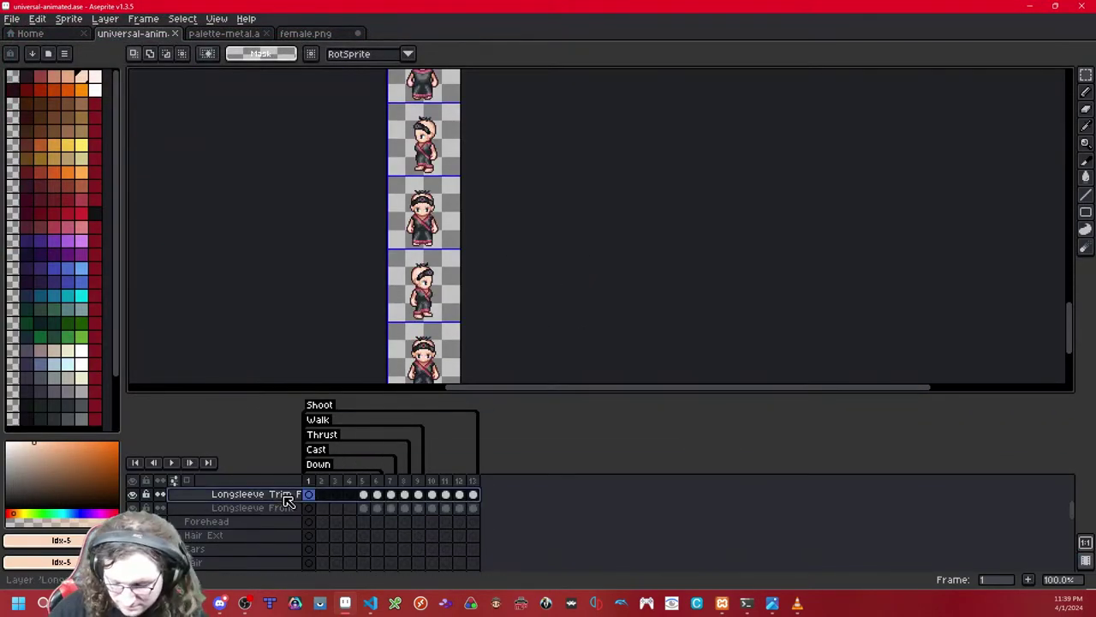
key(ctrl+e)
click(602, 331)
click(587, 335)
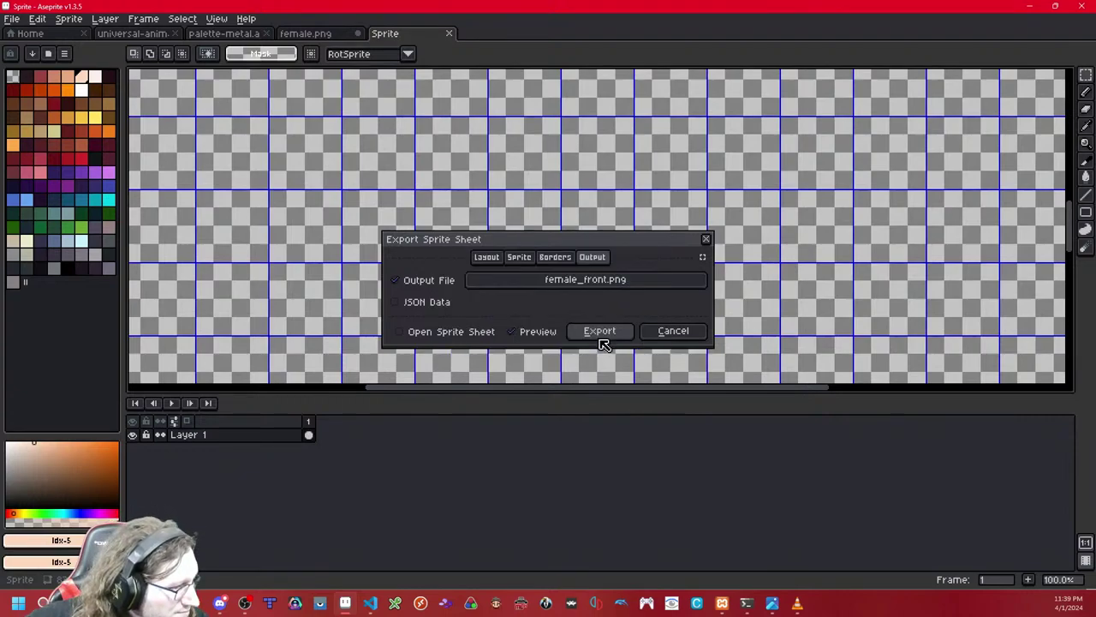
click(585, 279)
click(267, 50)
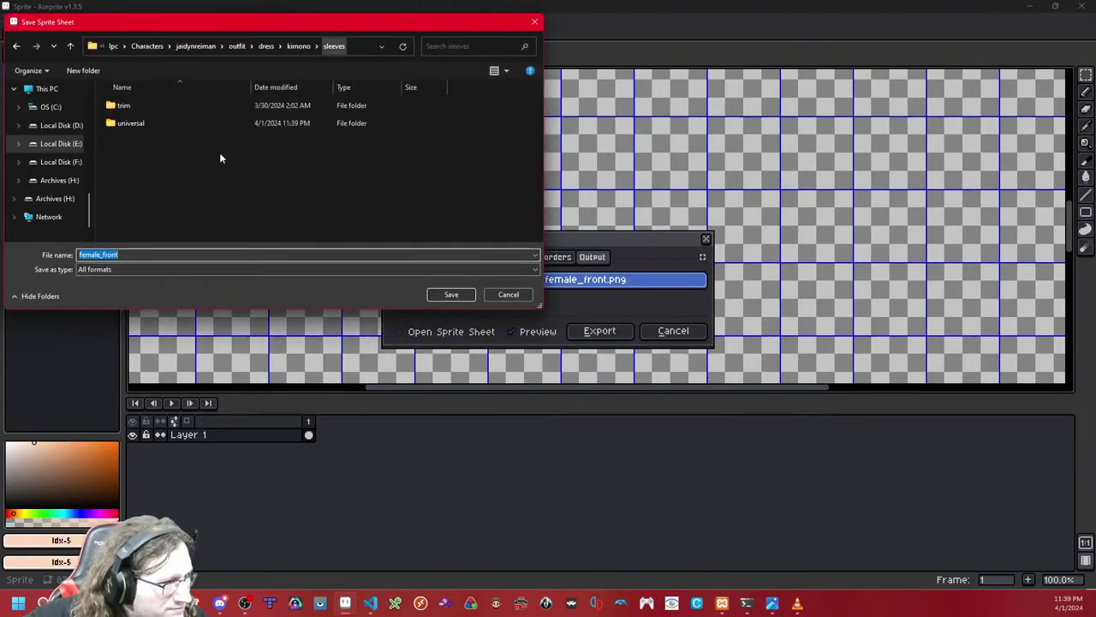
click(156, 123)
double_click(177, 107)
double_click(162, 106)
click(261, 120)
click(451, 294)
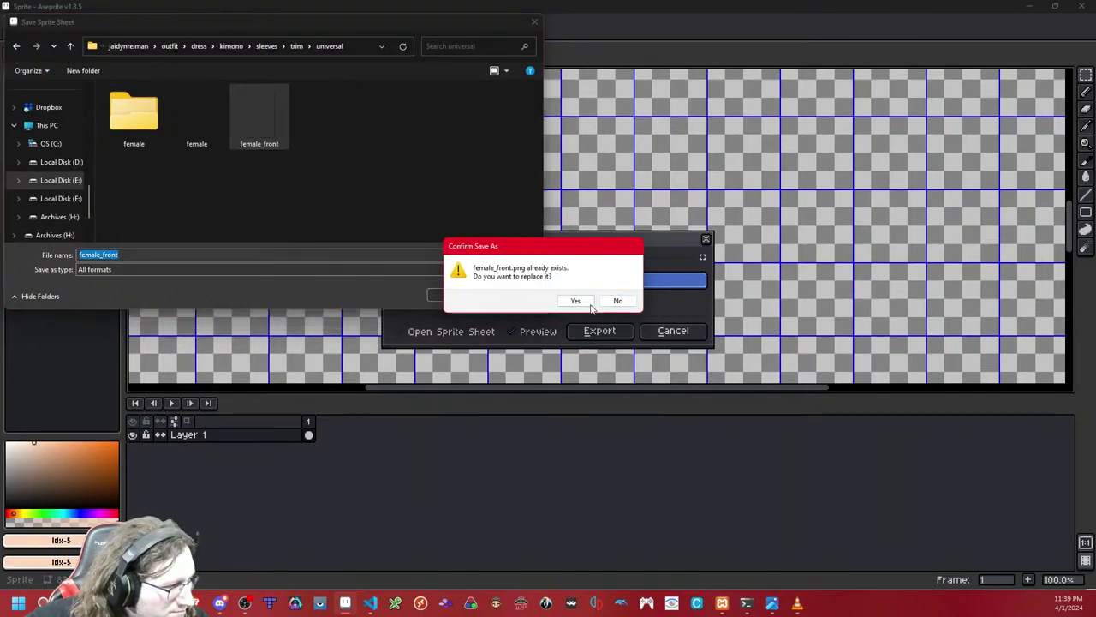
click(586, 301)
click(599, 331)
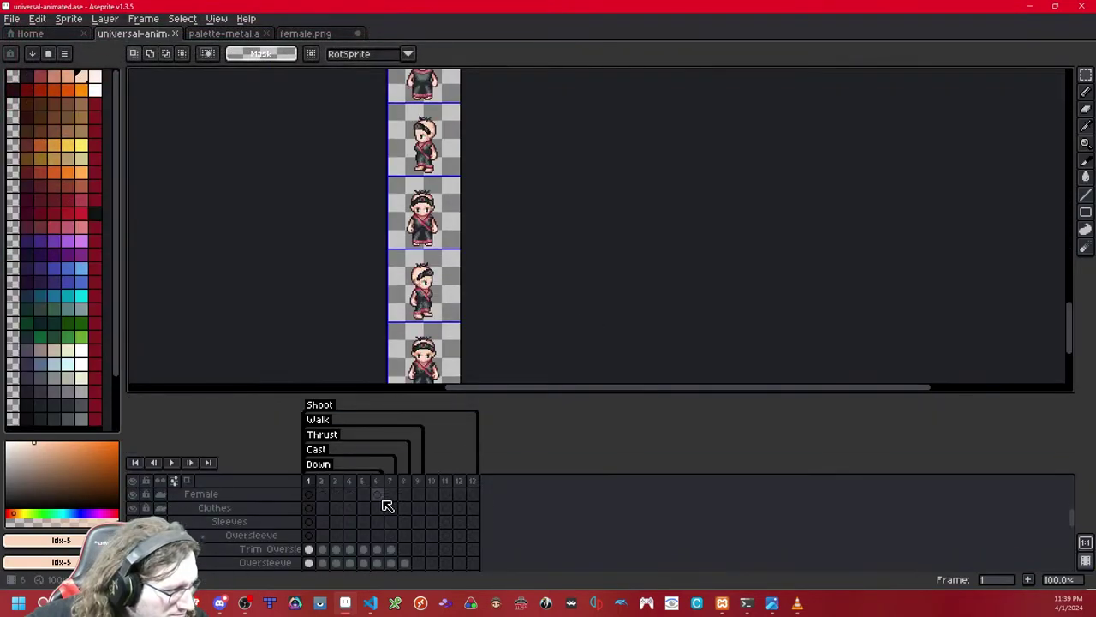
Step: Export the Trim Long Sleeve layer's sprite sheet to kimono/sleeves/trim/universal, replacing female.png
scroll(387, 505, down, 4)
click(294, 538)
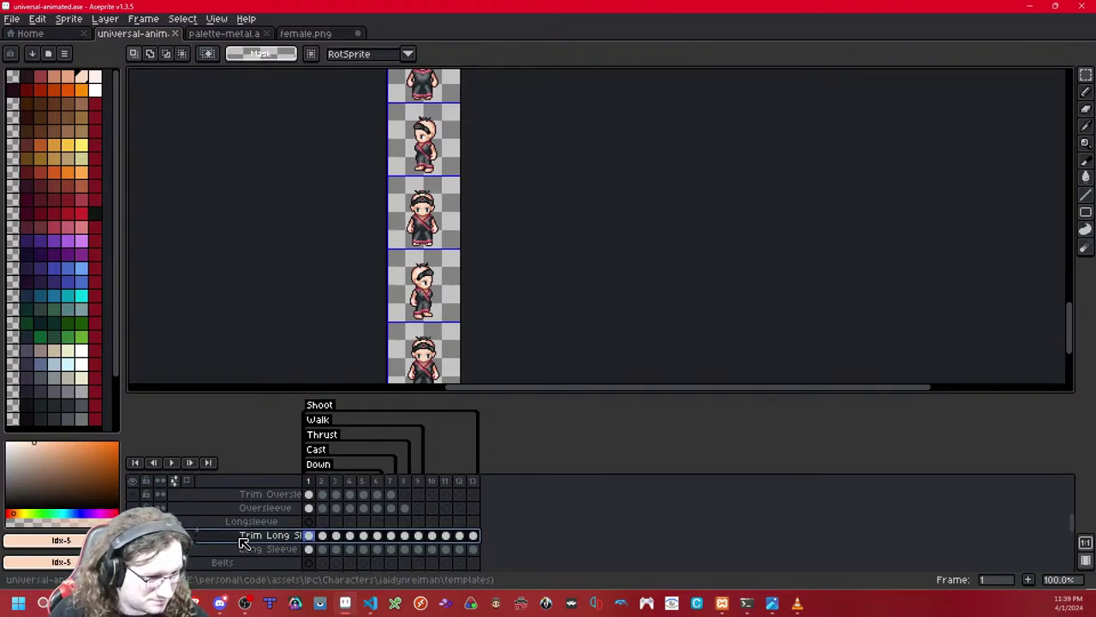
key(ctrl+e)
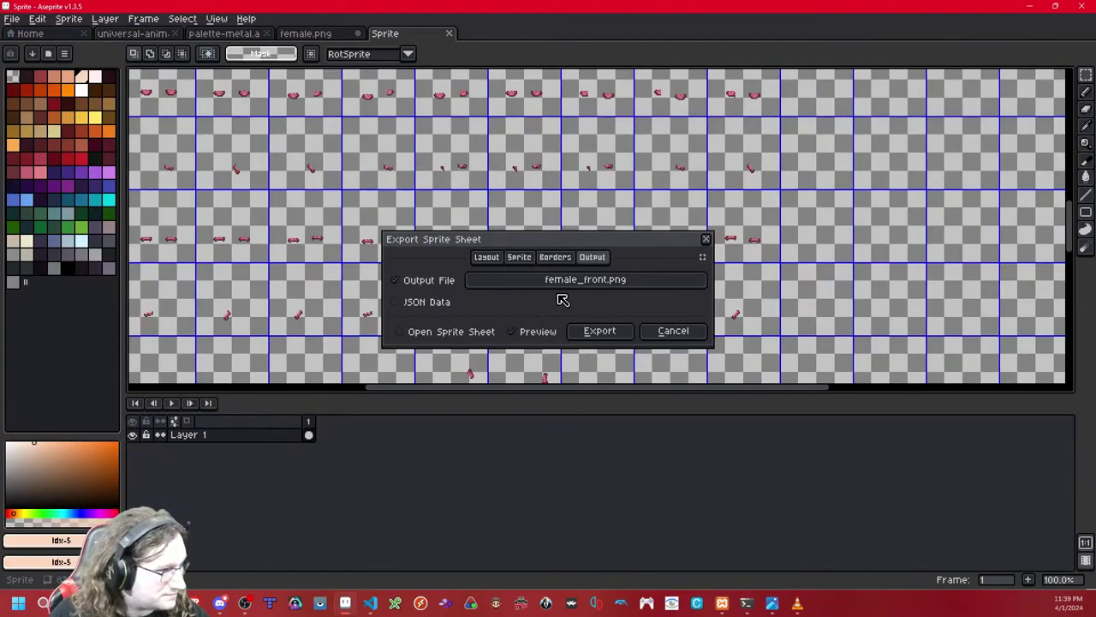
click(585, 279)
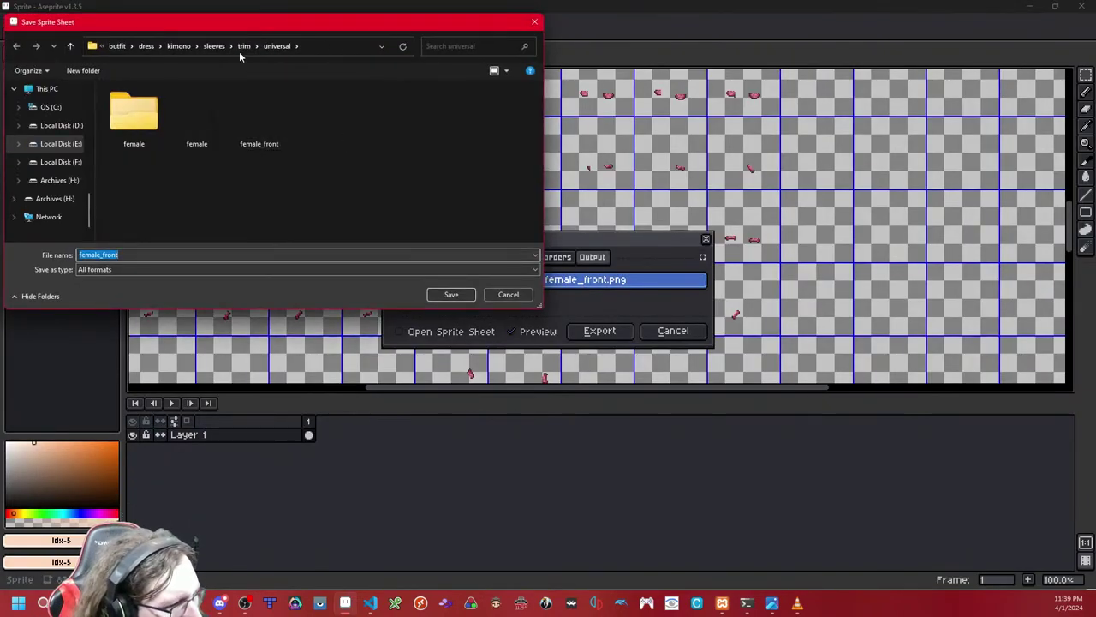
click(215, 101)
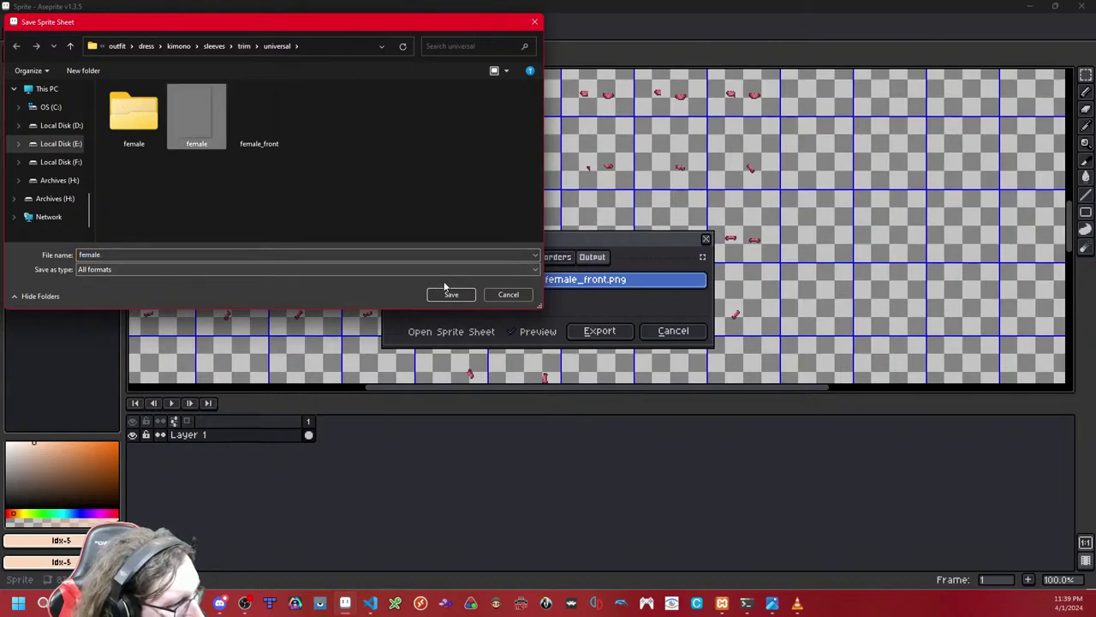
click(451, 294)
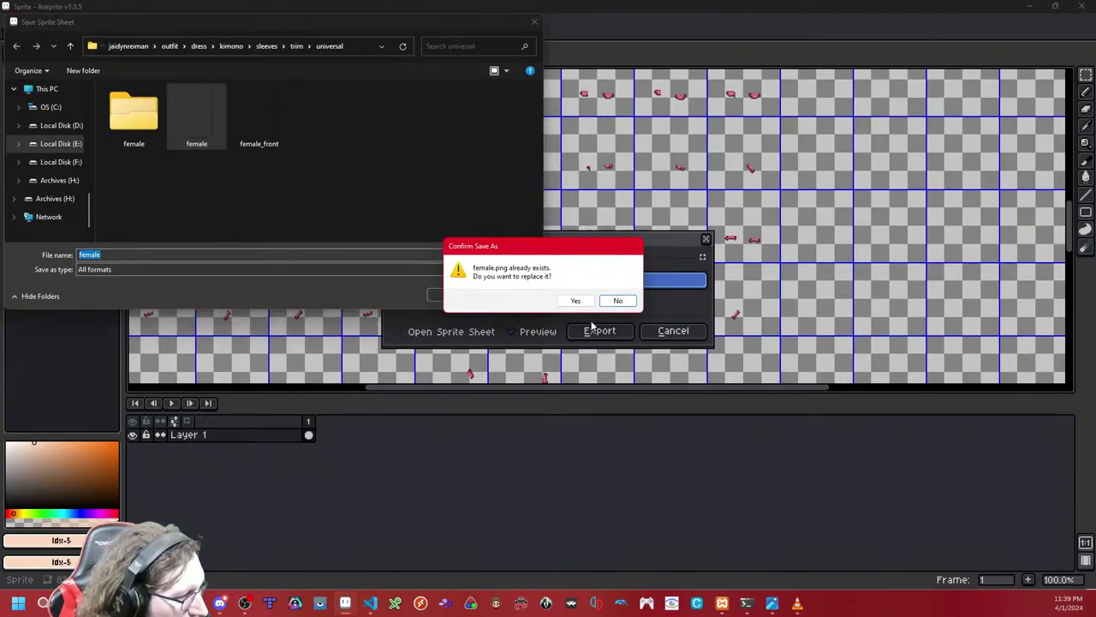
click(578, 300)
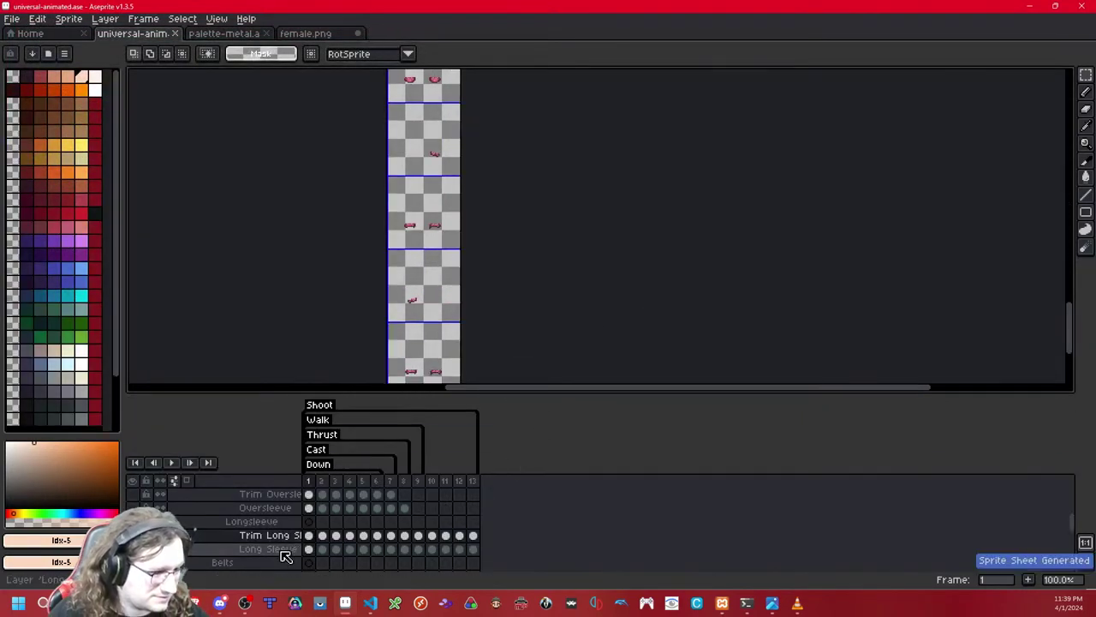
Step: Export the Long Sleeve layer's sprite sheet to kimono/sleeves/universal, replacing female.png
click(284, 552)
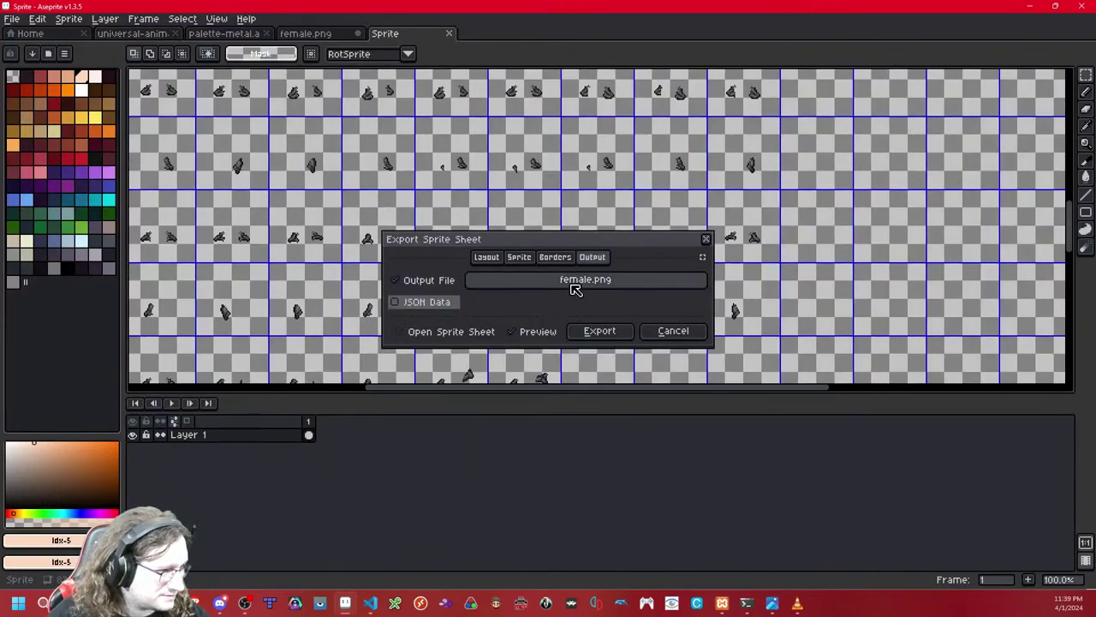
click(602, 292)
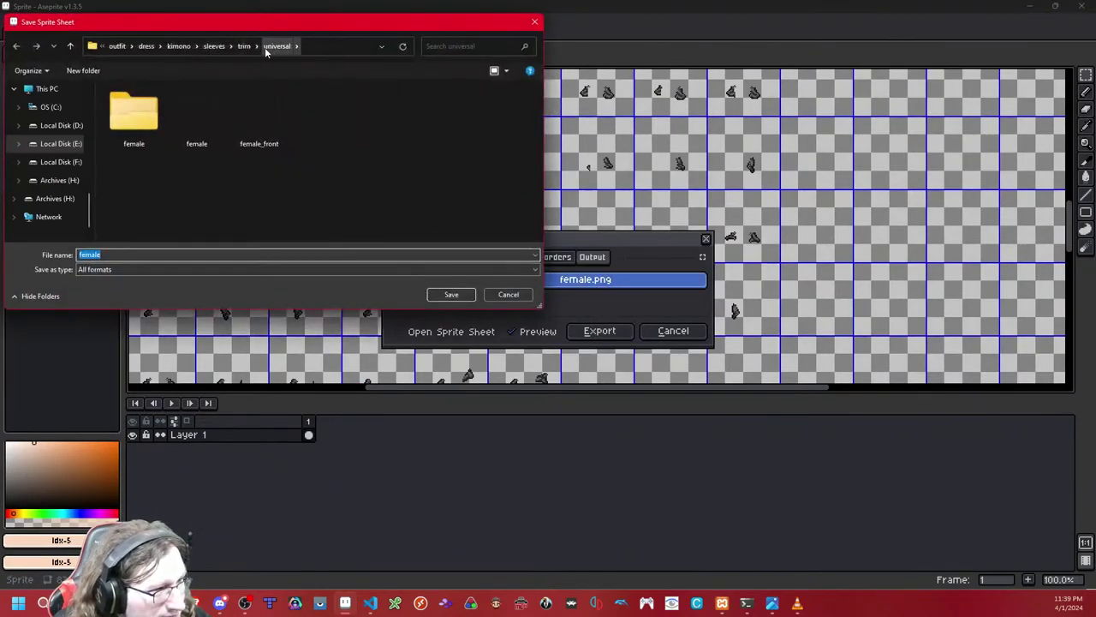
click(223, 46)
double_click(179, 126)
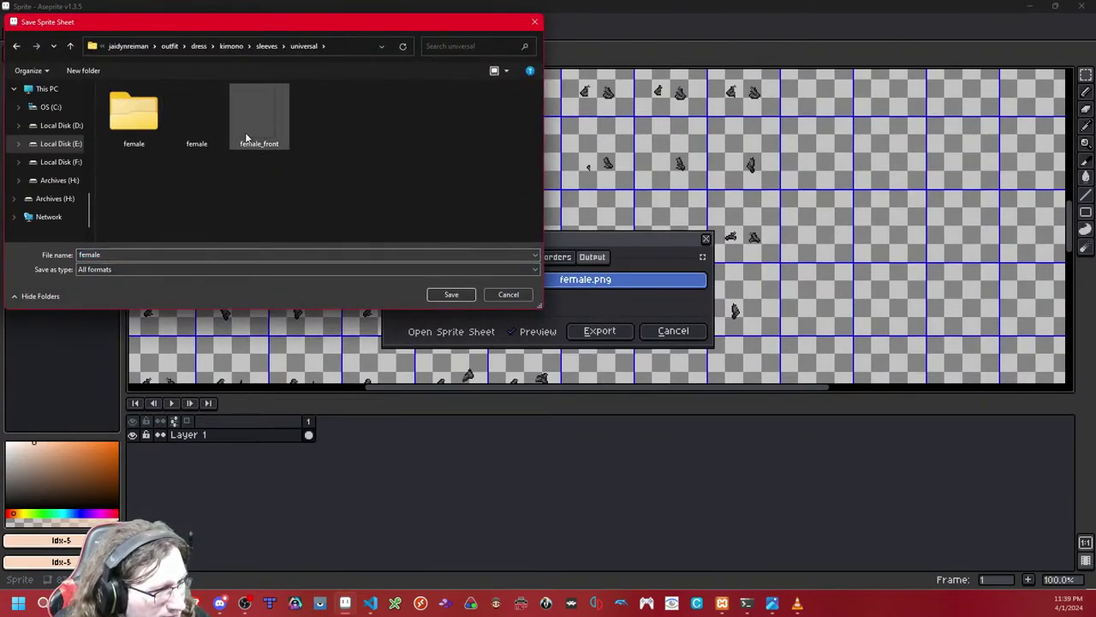
click(467, 306)
click(570, 298)
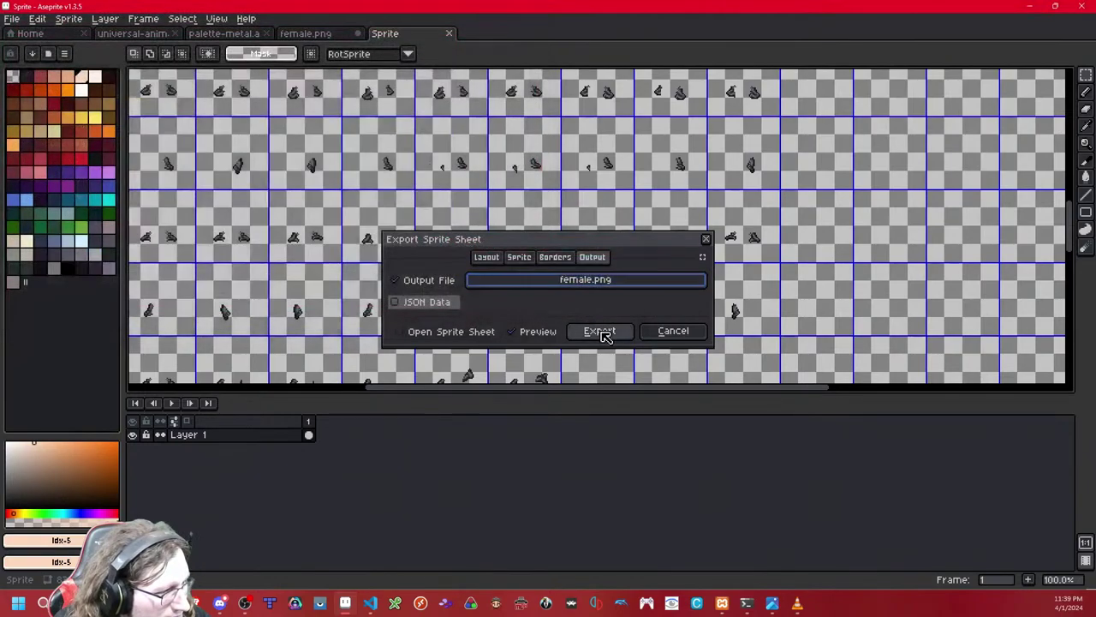
click(600, 334)
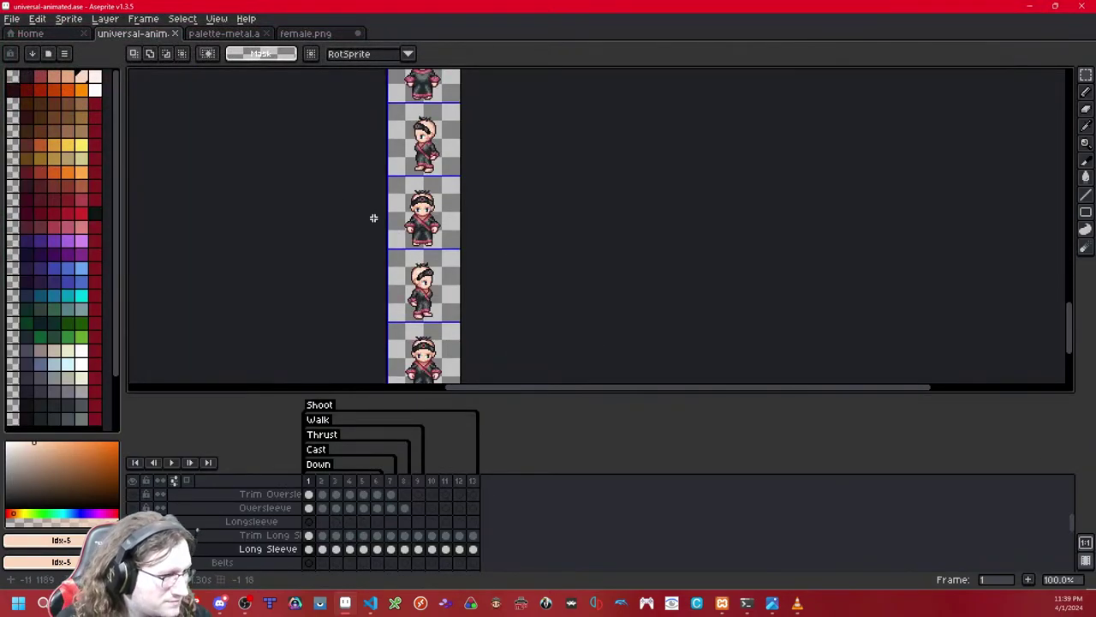
Step: Switch to the Anaconda PowerShell prompt and rerun the lpctools recolor of outfit/dress/kimono/sleeves/universal/female.png with palettes/ulpc-cloth-palettes.json
click(746, 603)
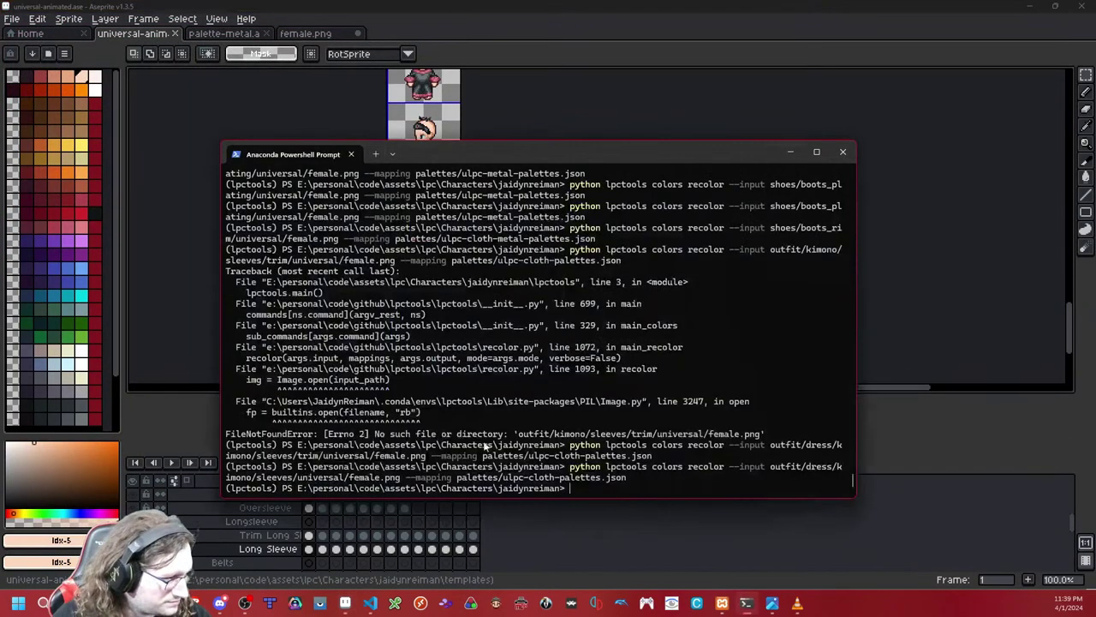
key(Up)
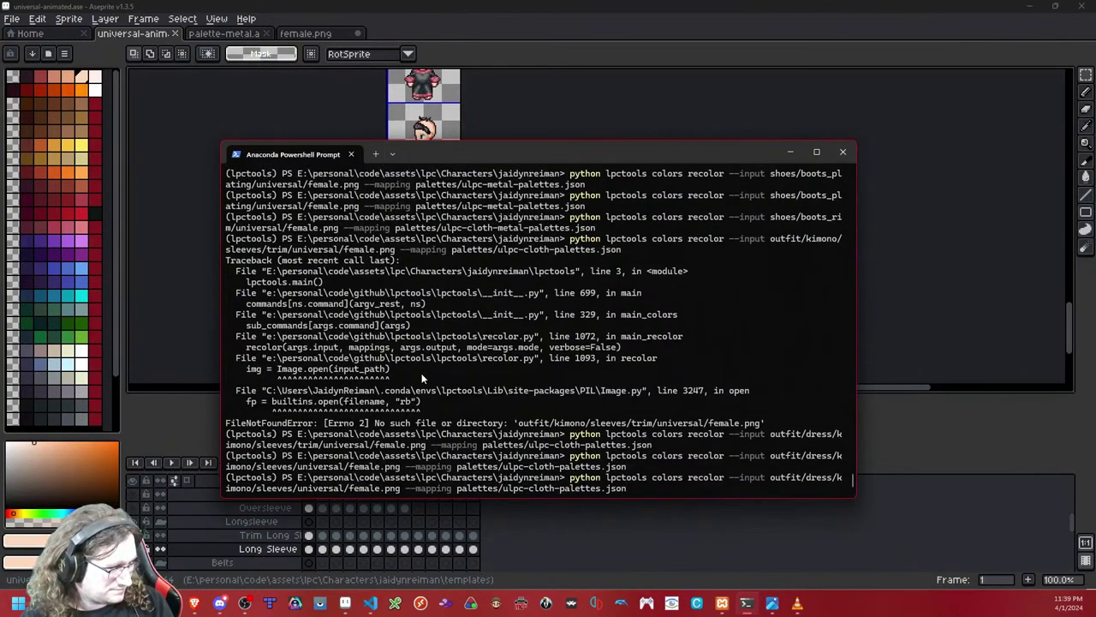
key(Return)
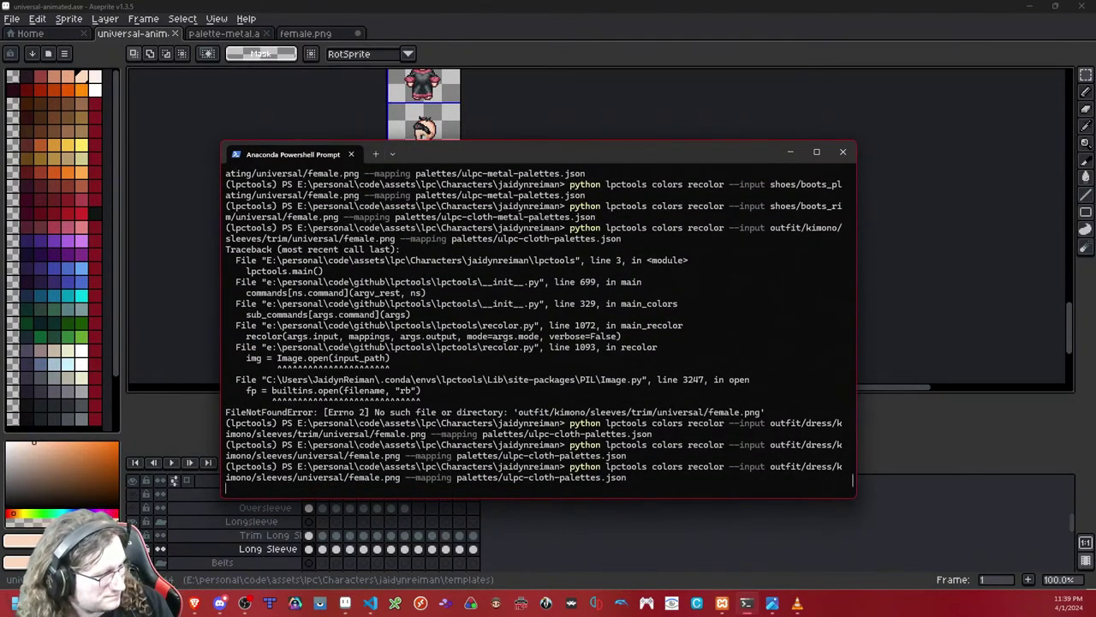
Step: Run the same lpctools recolor on outfit/dress/kimono/sleeves/universal/female_front.png with palettes/ulpc-cloth-palettes.json
key(Up)
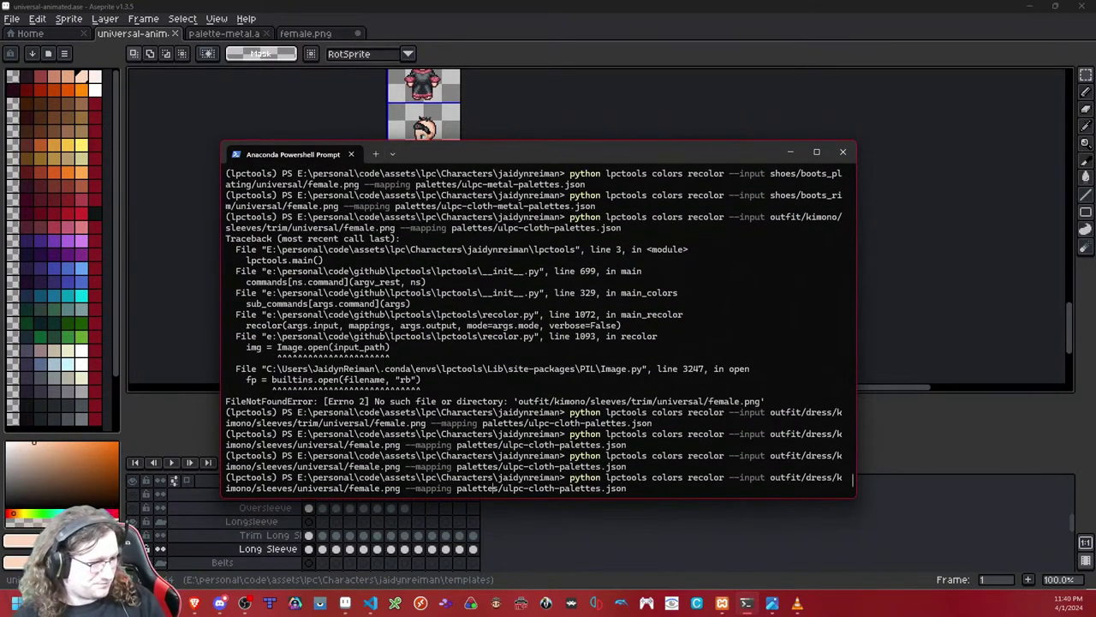
text(_front)
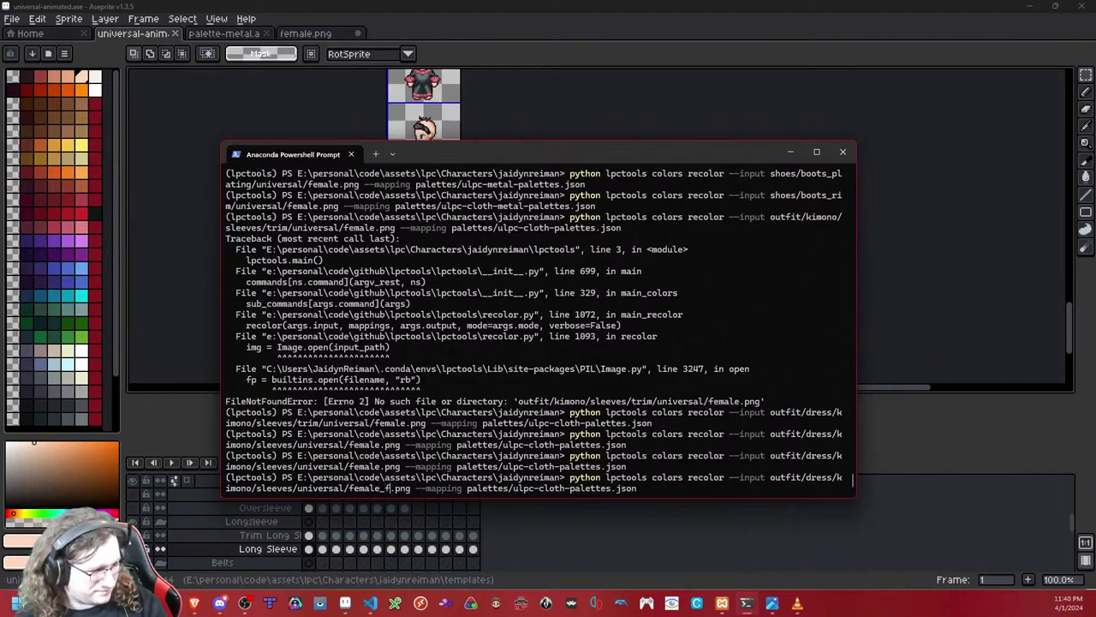
key(Return)
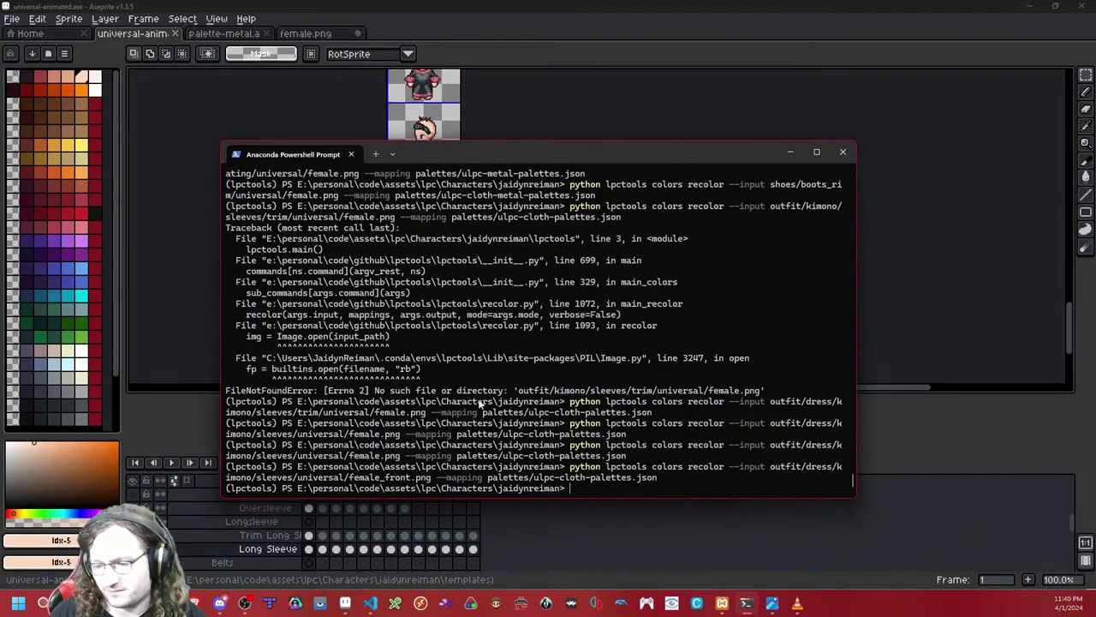
key(Up)
key(ctrl+Left)
key(ctrl+Left)
key(ctrl+Left)
key(ctrl+Left)
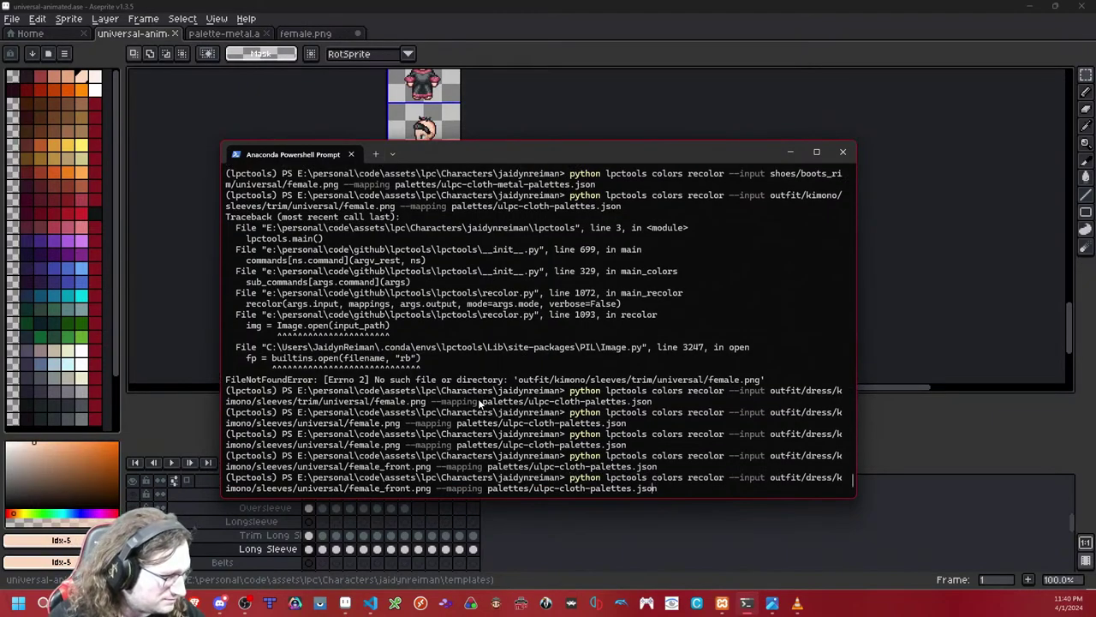
key(Up)
key(Up)
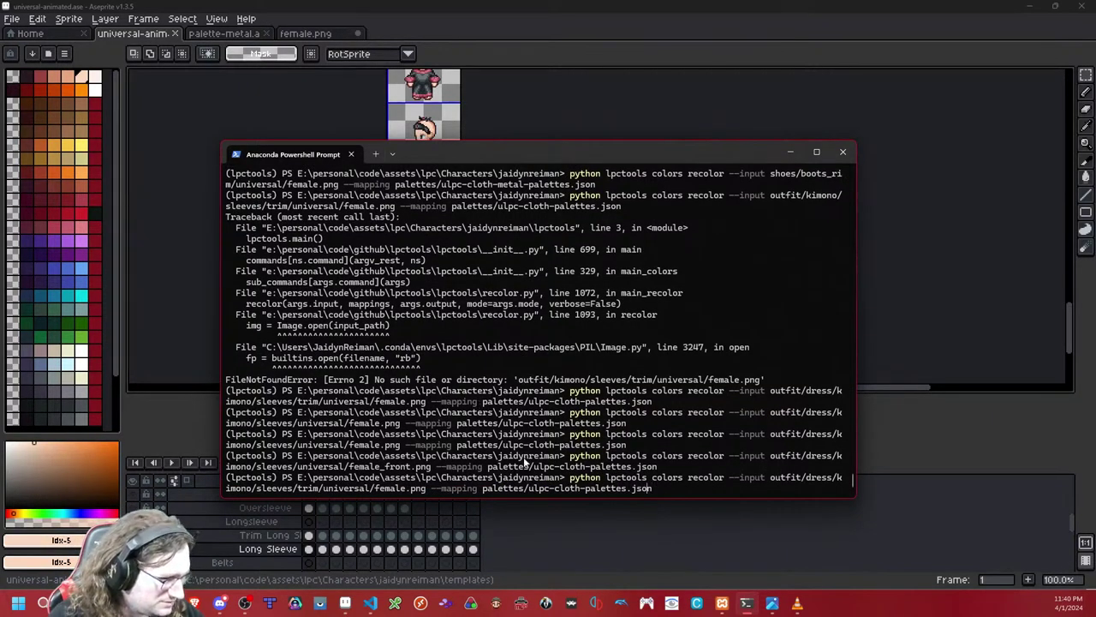
Step: Switch to VS Code and restore the source palette in ulpc-cloth-palettes.json to #54242E, #6C3536, #AE424A, #C36072, #E08080 and #82171C
click(369, 604)
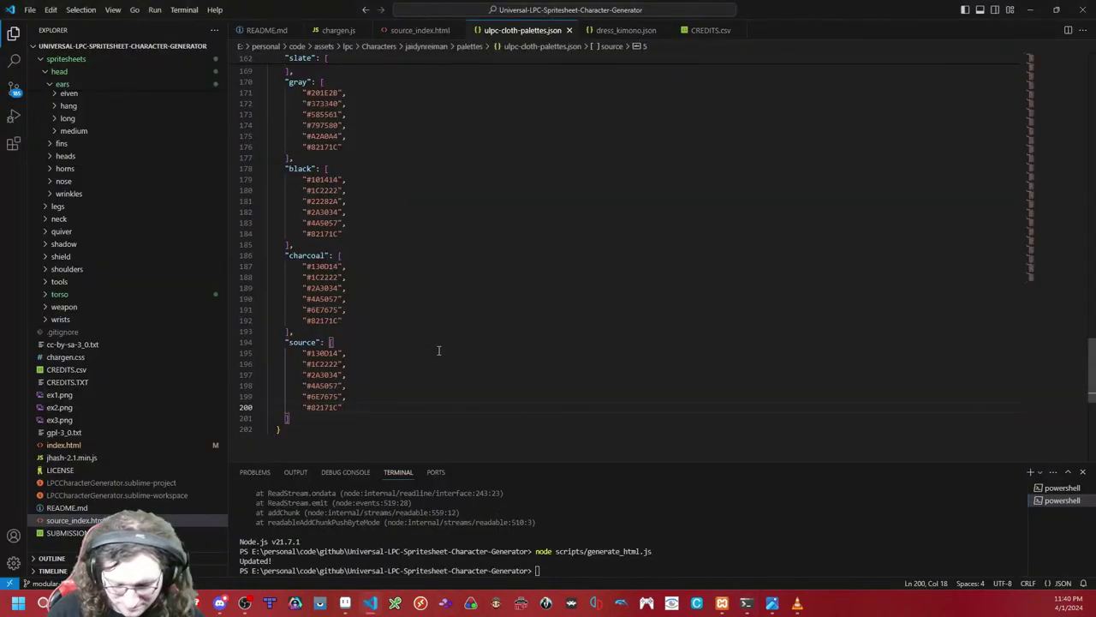
key(shift+Up)
key(shift+Up)
key(shift+Up)
key(shift+Up)
key(shift+Up)
key(shift+Up)
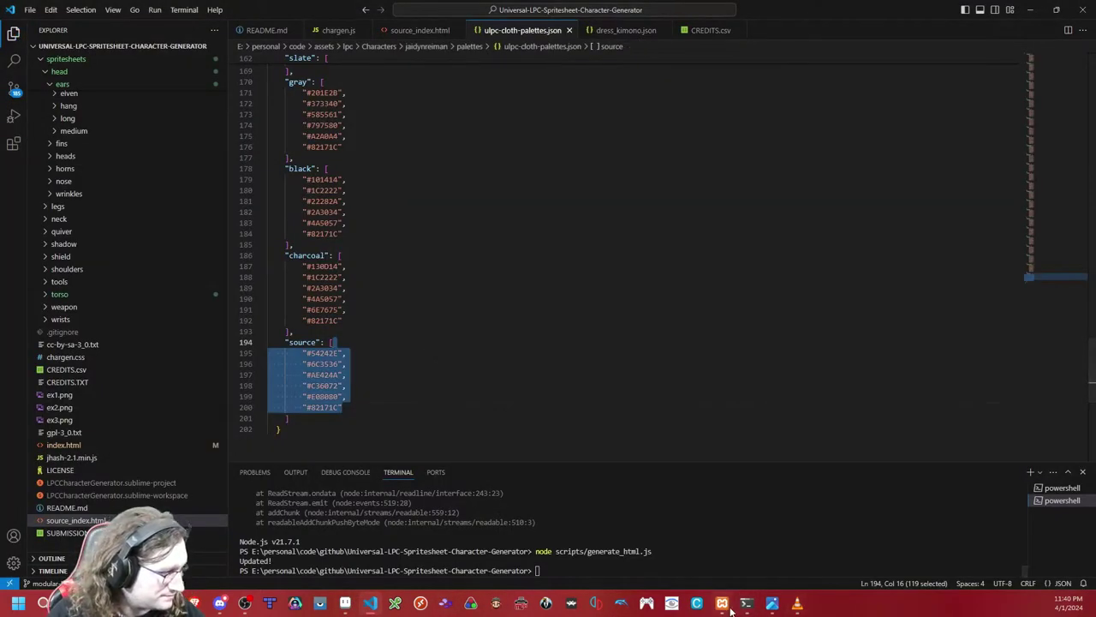
Step: Switch to the Anaconda PowerShell prompt and rerun the lpctools recolor on outfit/dress/kimono/sleeves/universal/female_front.png with palettes/ulpc-cloth-palettes.json
key(alt+Tab)
key(Down)
key(Down)
key(Return)
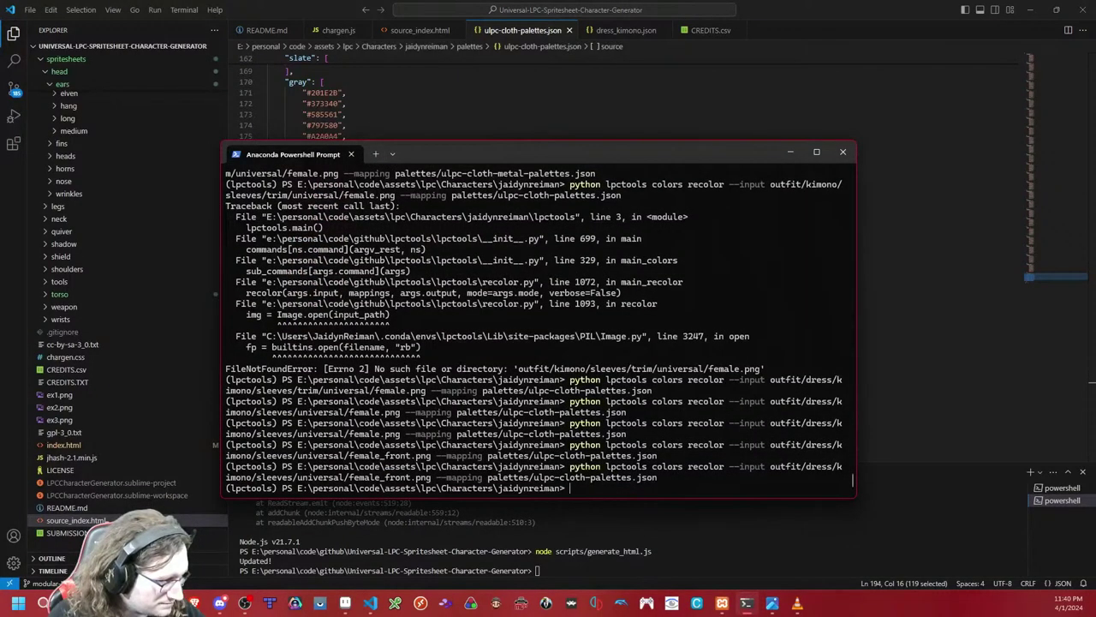
Step: Rerun the lpctools recolor on outfit/dress/kimono/sleeves/trim/universal/female.png with palettes/ulpc-cloth-palettes.json
key(Up)
key(Up)
key(Up)
key(Return)
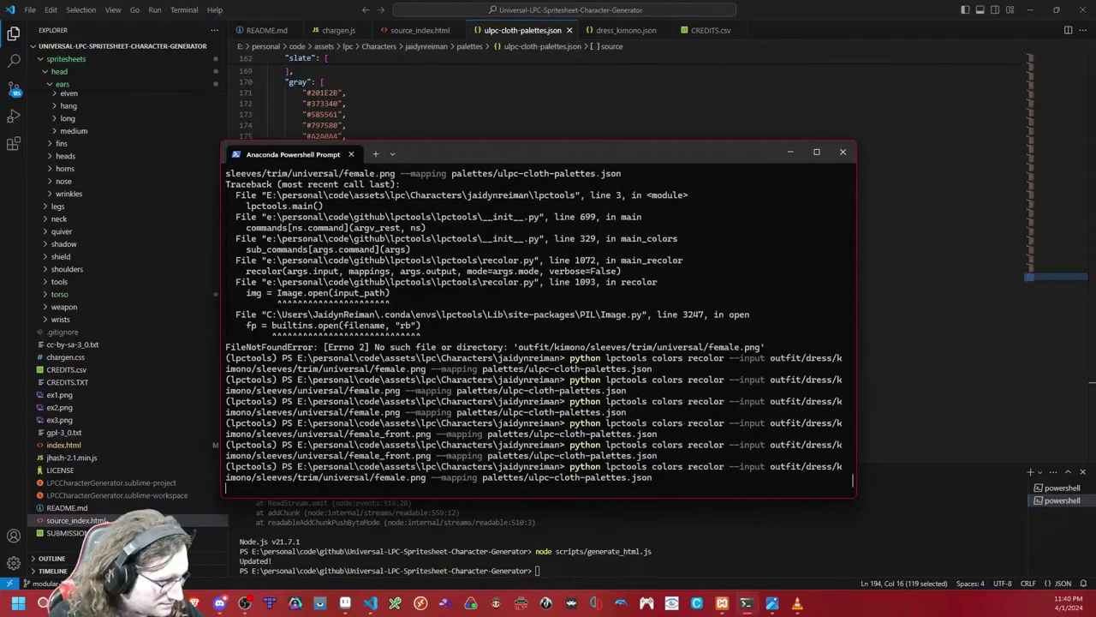
Step: Run the same lpctools recolor on outfit/dress/kimono/sleeves/trim/universal/female_front.png with palettes/ulpc-cloth-palettes.json
key(Up)
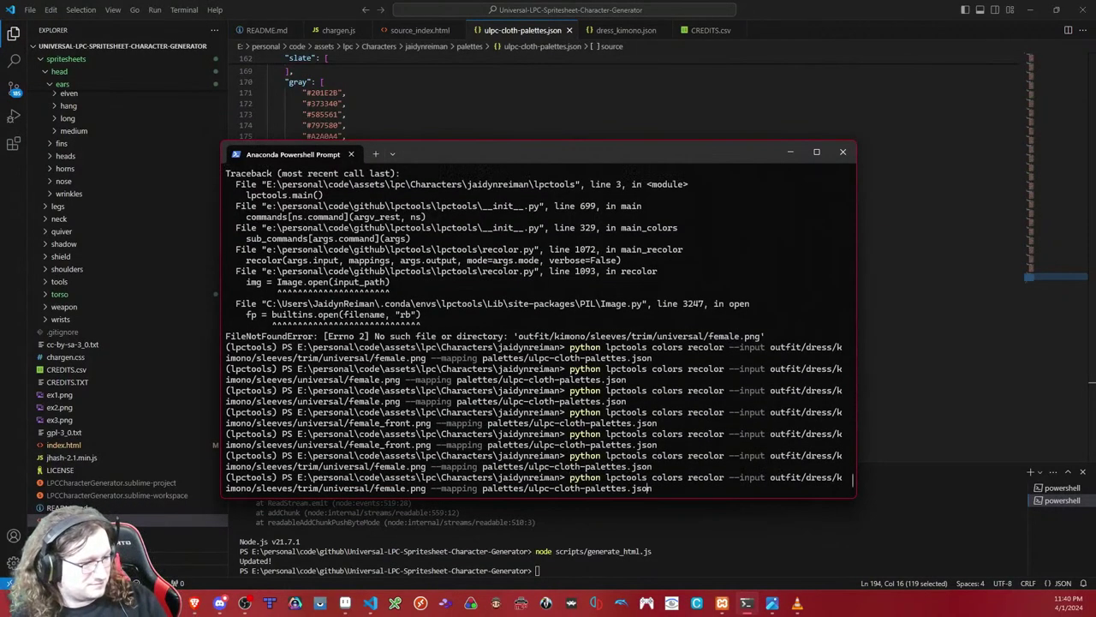
key(Left)
key(Left)
key(Left)
key(Left)
key(Left)
key(Left)
key(Left)
key(Left)
key(Left)
key(Left)
key(Left)
key(Left)
key(Left)
key(Left)
key(Left)
key(Left)
key(Left)
key(Left)
key(Left)
key(Left)
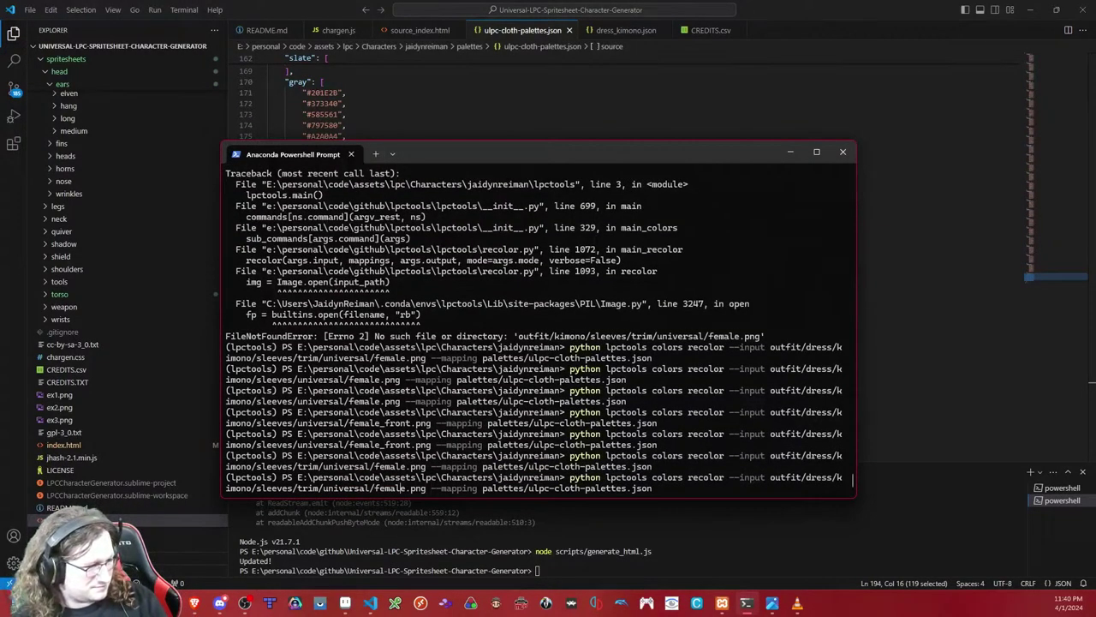
text(_front)
key(Return)
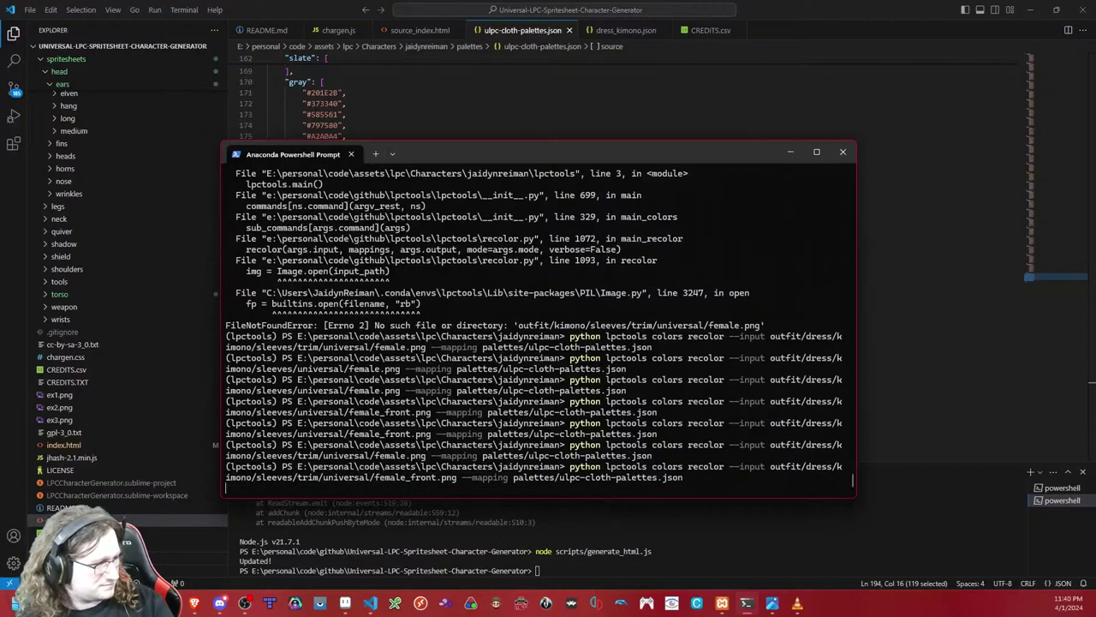
Step: Return to VS Code, redo the source palette to the charcoal colors #130D14, #1C2222, #2A3034, #4A5057, #6E7675, #82171C, and save the file
click(934, 326)
key(ctrl+y)
key(ctrl+s)
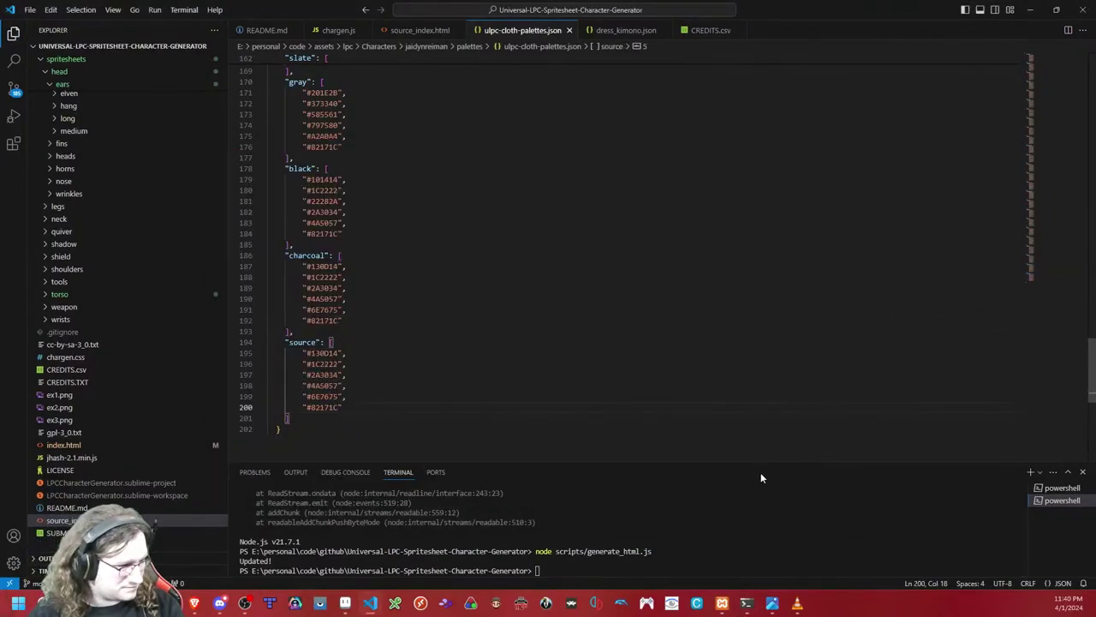
Step: Switch back to the PowerShell prompt and recolor outfit/dress/kimono/sleeves/universal/female_front.png again with the charcoal source palette
click(746, 603)
key(Up)
key(Up)
key(Up)
key(Return)
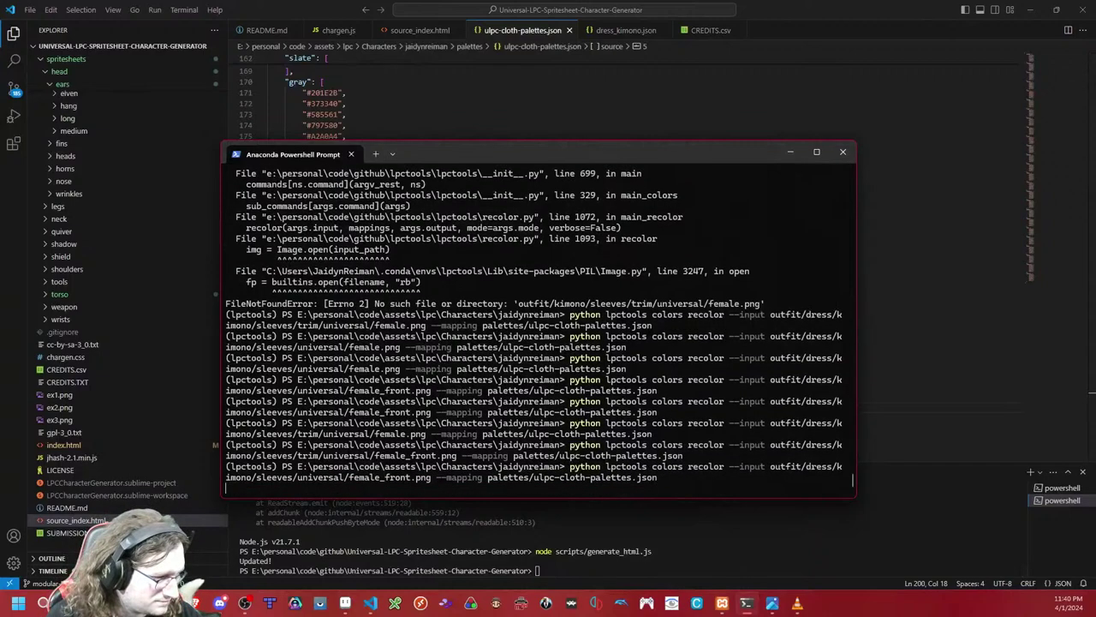
Step: Recolor outfit/dress/kimono/sleeves/universal/female.png again with palettes/ulpc-cloth-palettes.json
key(Up)
key(Up)
key(Up)
key(Up)
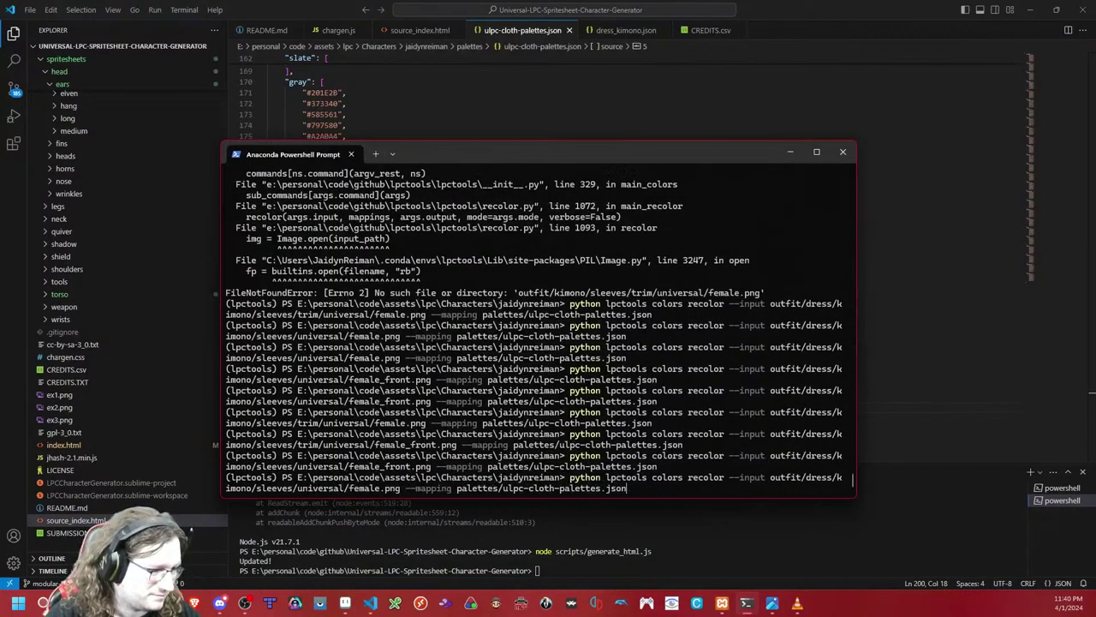
key(Return)
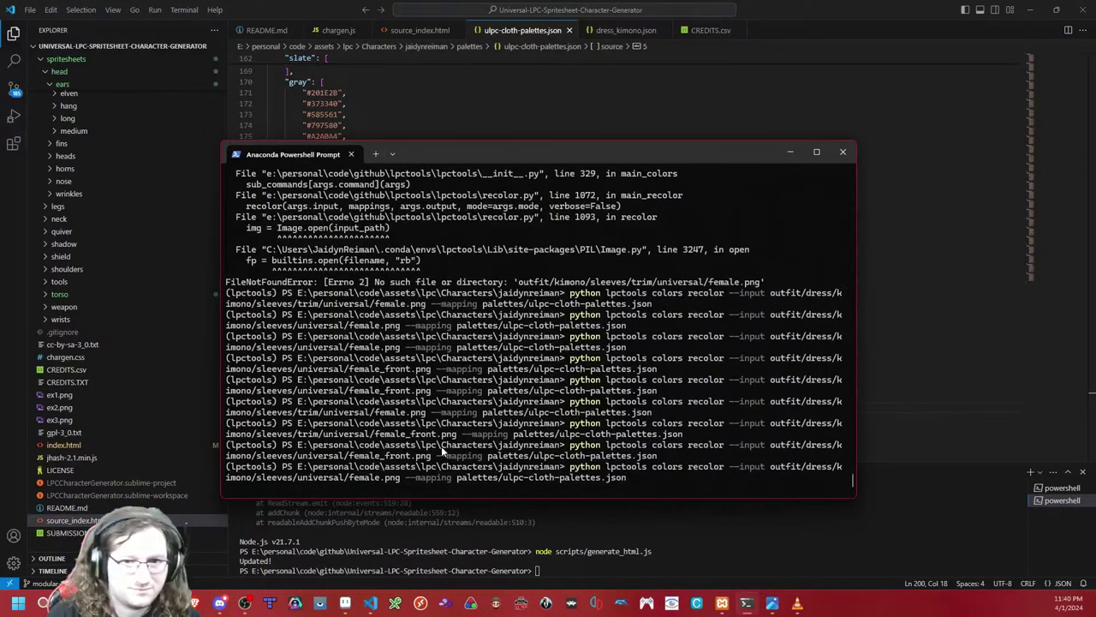
Step: Undo the source palette edits in ulpc-cloth-palettes.json back to the set starting with #4D4A5D, and switch to universal-animated.ase in Aseprite
click(460, 95)
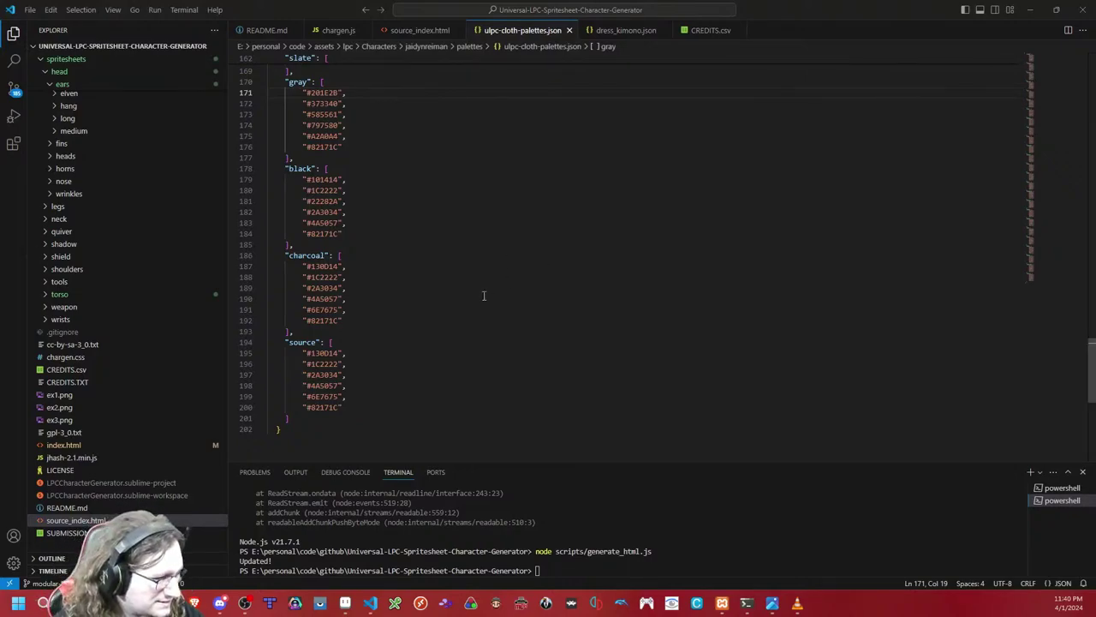
click(464, 367)
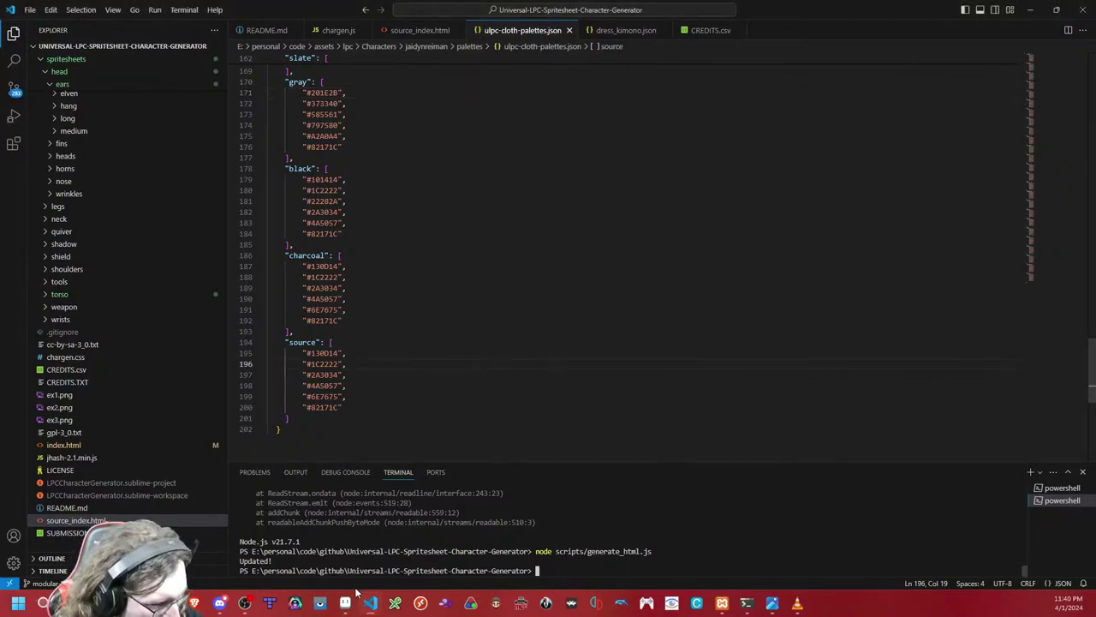
mouse_move(357, 597)
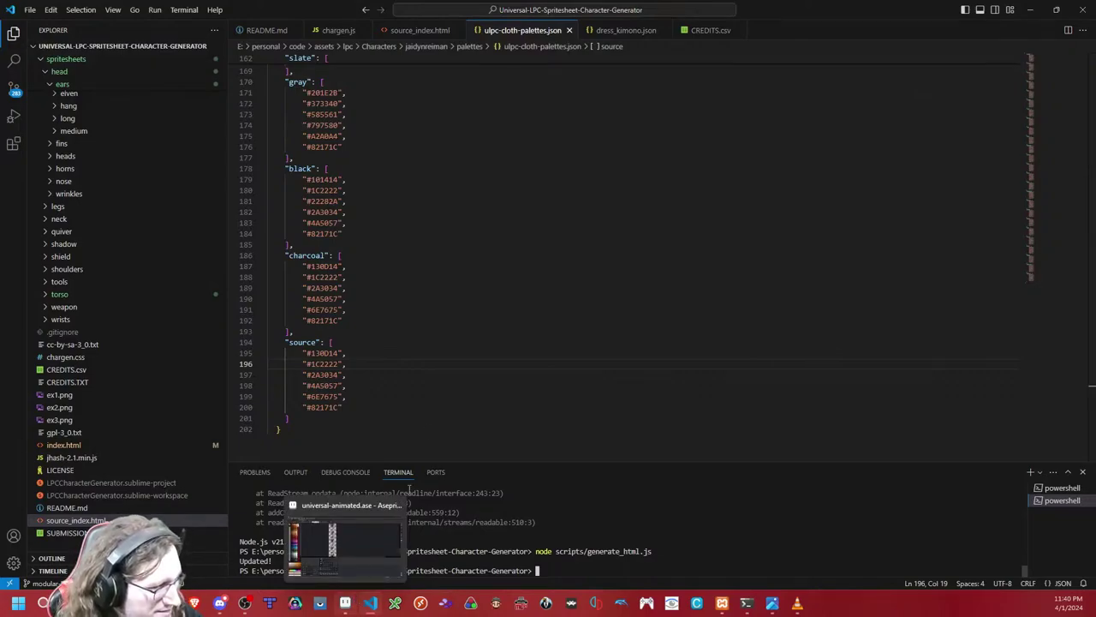
key(ctrl+z)
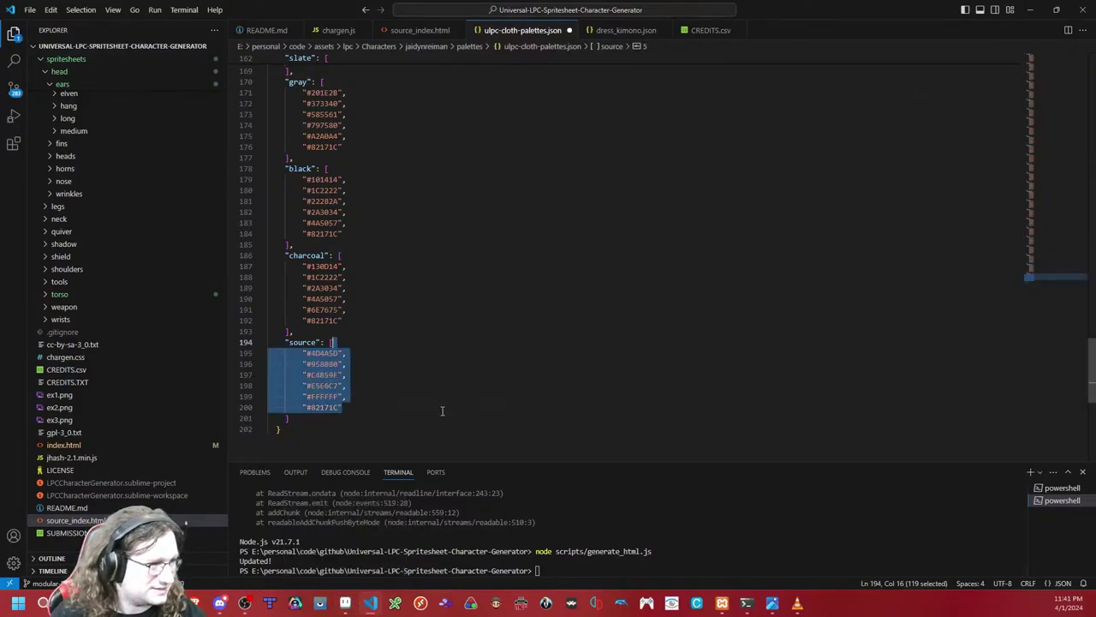
click(446, 402)
click(1032, 9)
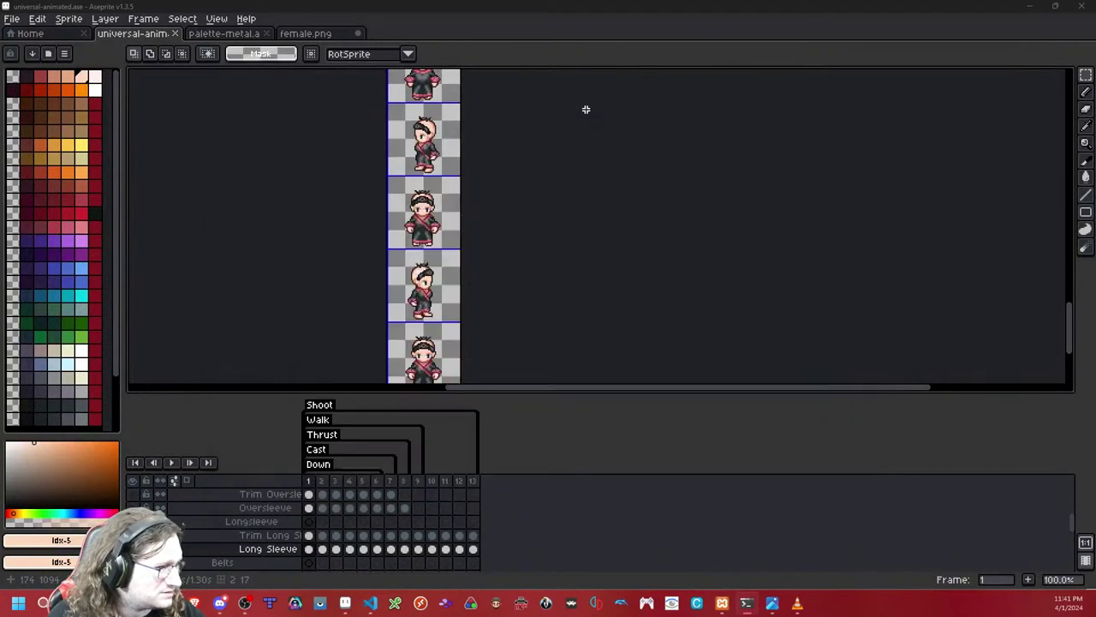
click(585, 108)
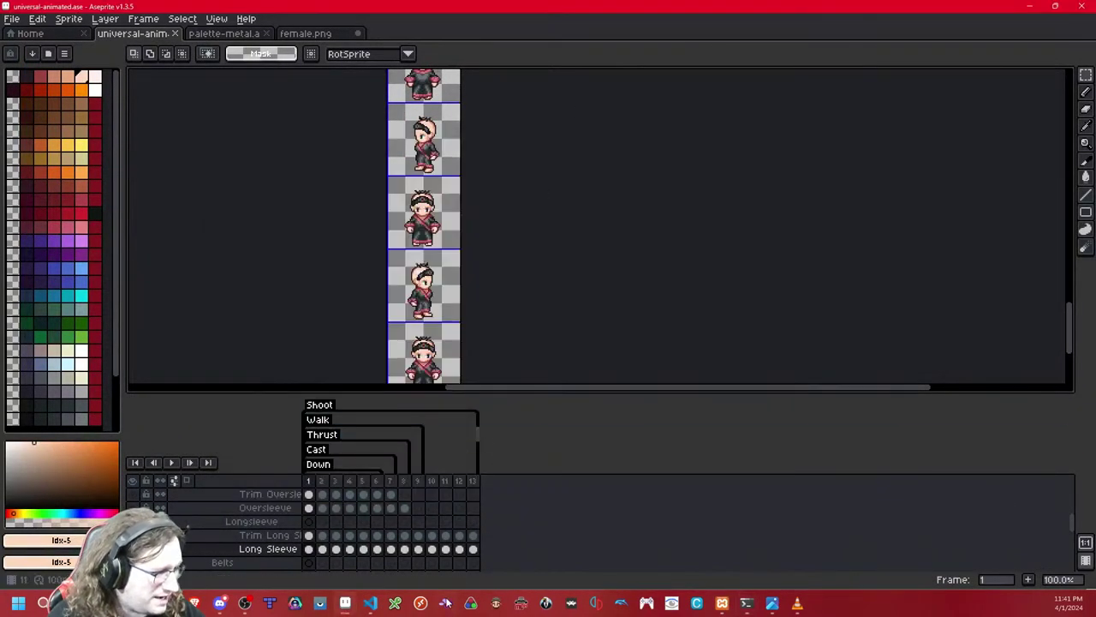